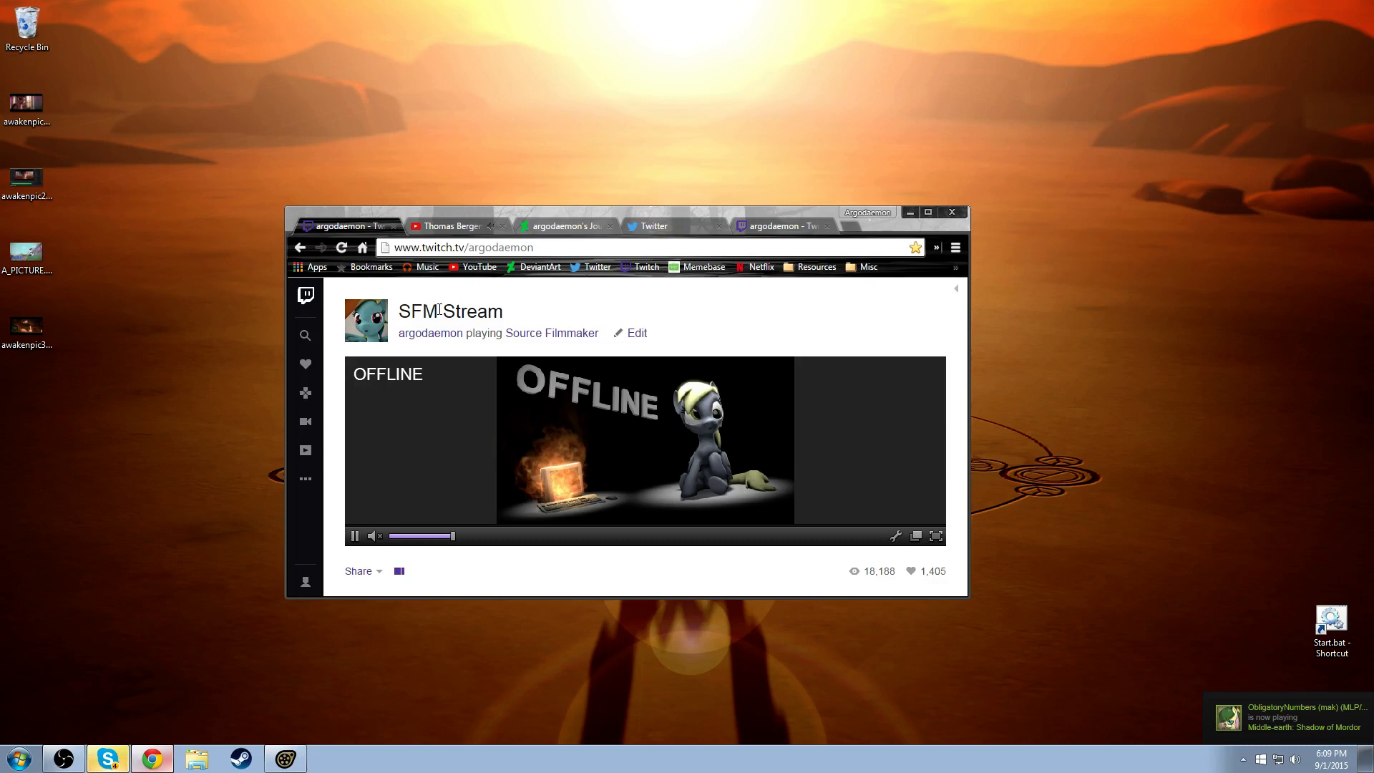
# - Check that the stream is live on the Twitch channel page and move the browser window slightly lower
pyautogui.click(461, 227)
pyautogui.click(349, 225)
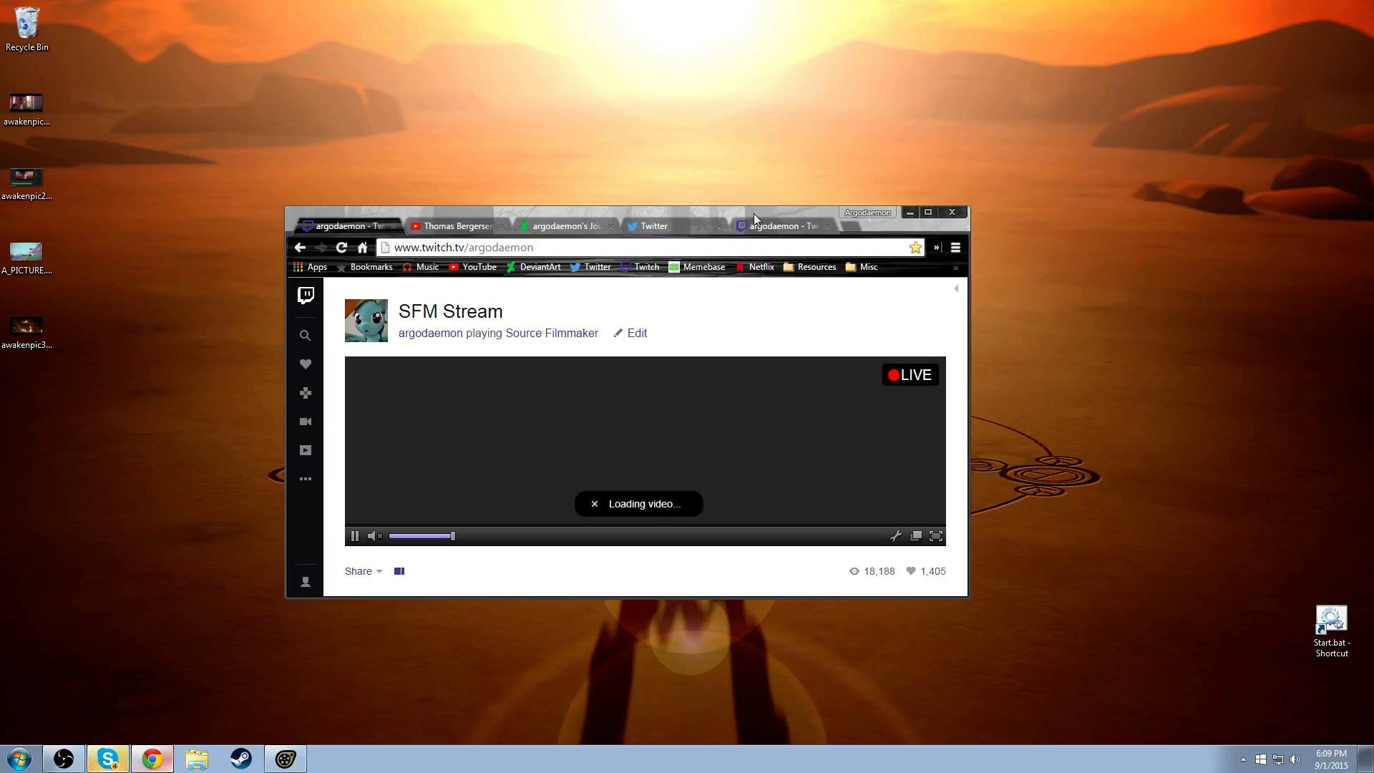
pyautogui.moveTo(755, 213); pyautogui.dragTo(790, 265)
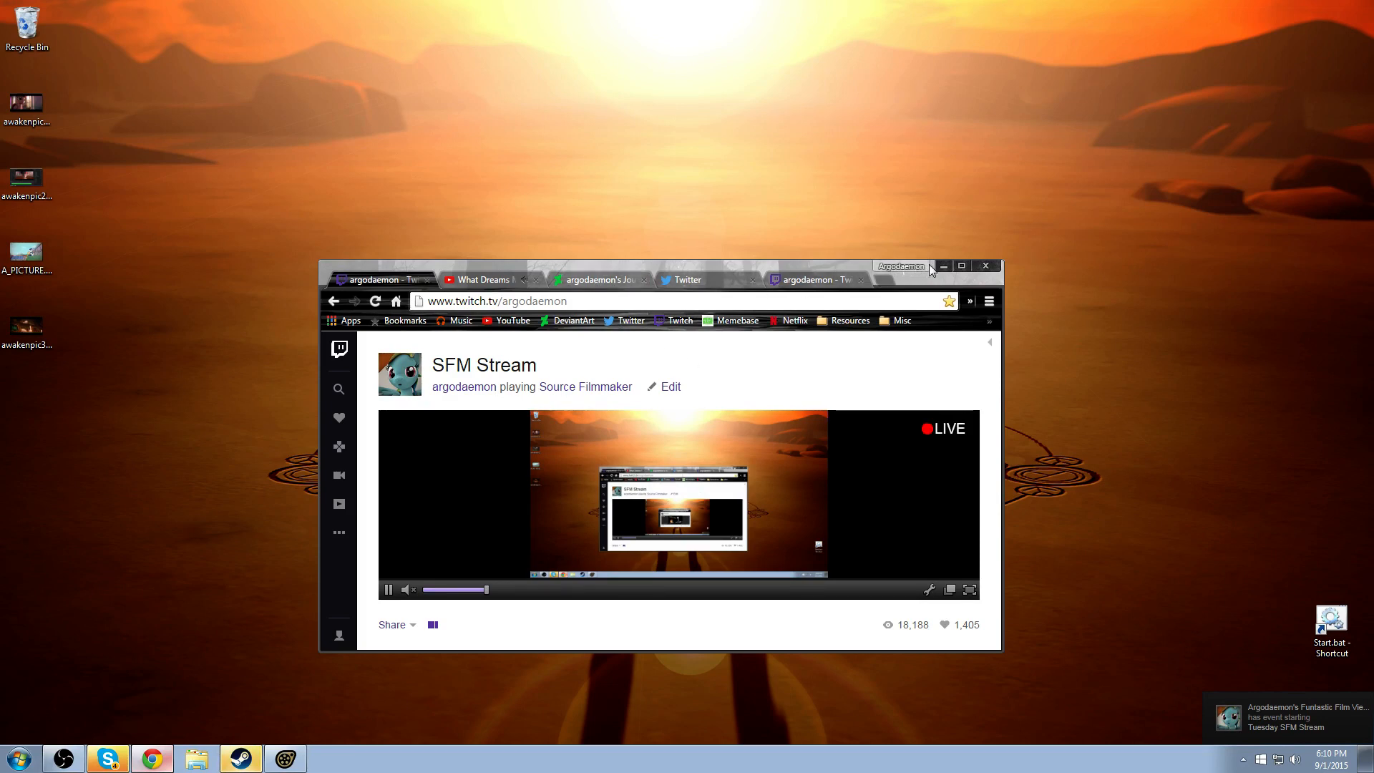
# - Review the prepared DeviantArt journal entry "Tuesday SFM Stream 9/1/15" and submit it
pyautogui.click(504, 286)
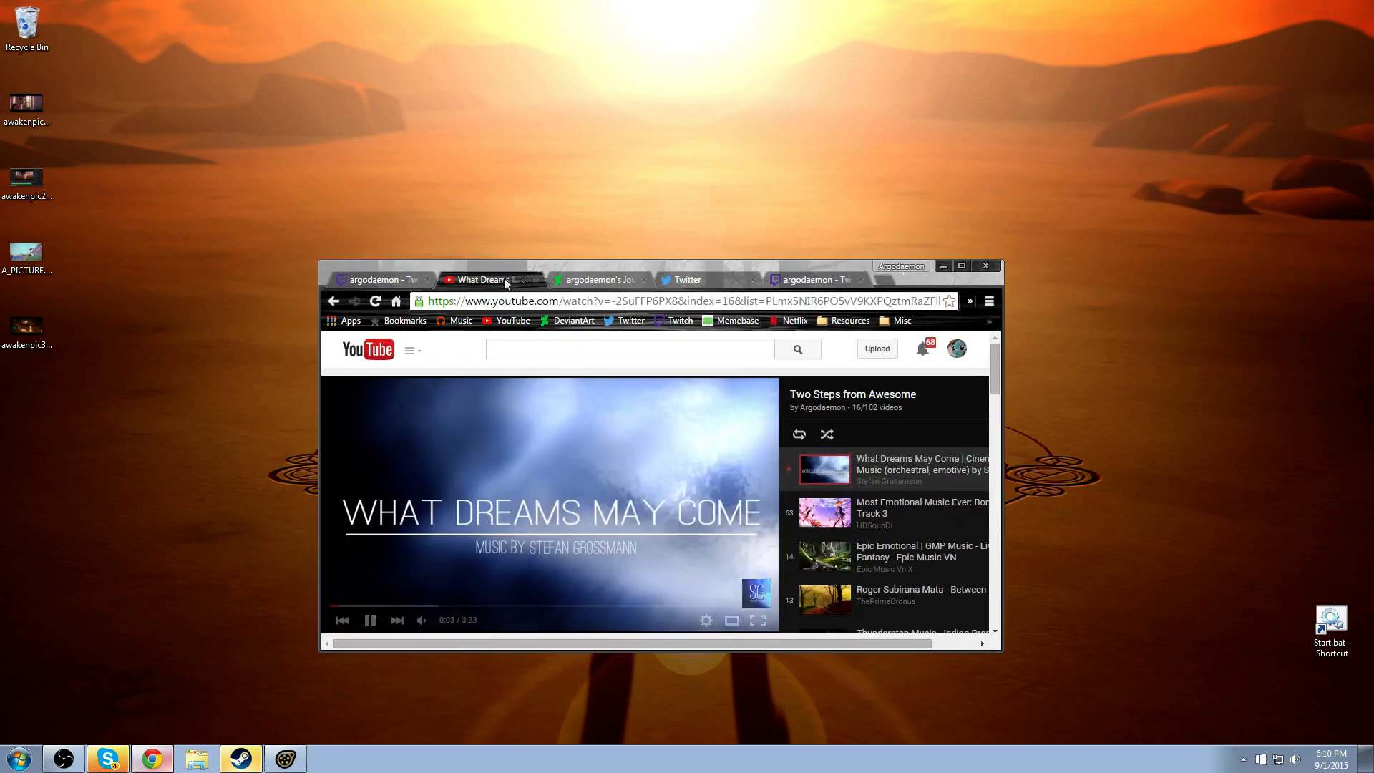
pyautogui.click(627, 281)
pyautogui.scroll(-10, 571, 491)
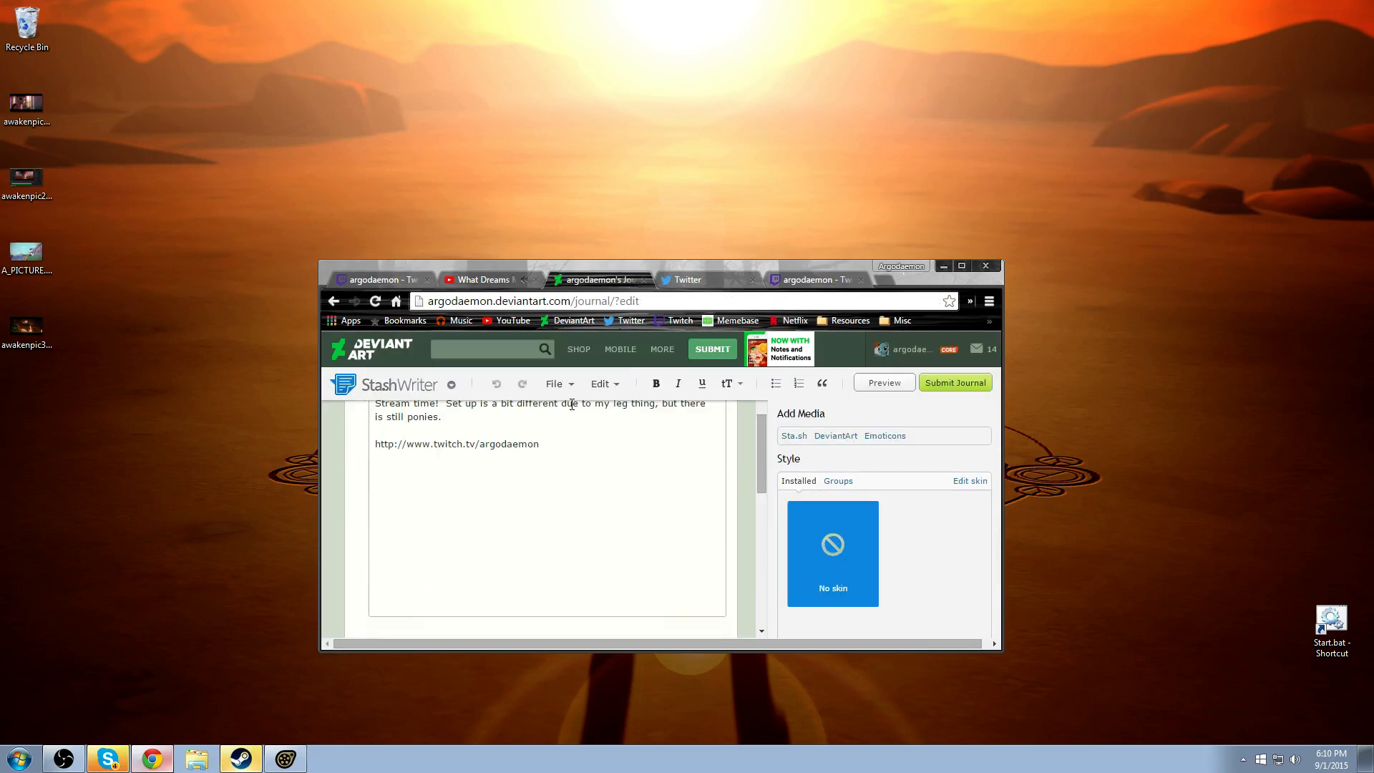
pyautogui.scroll(10, 514, 509)
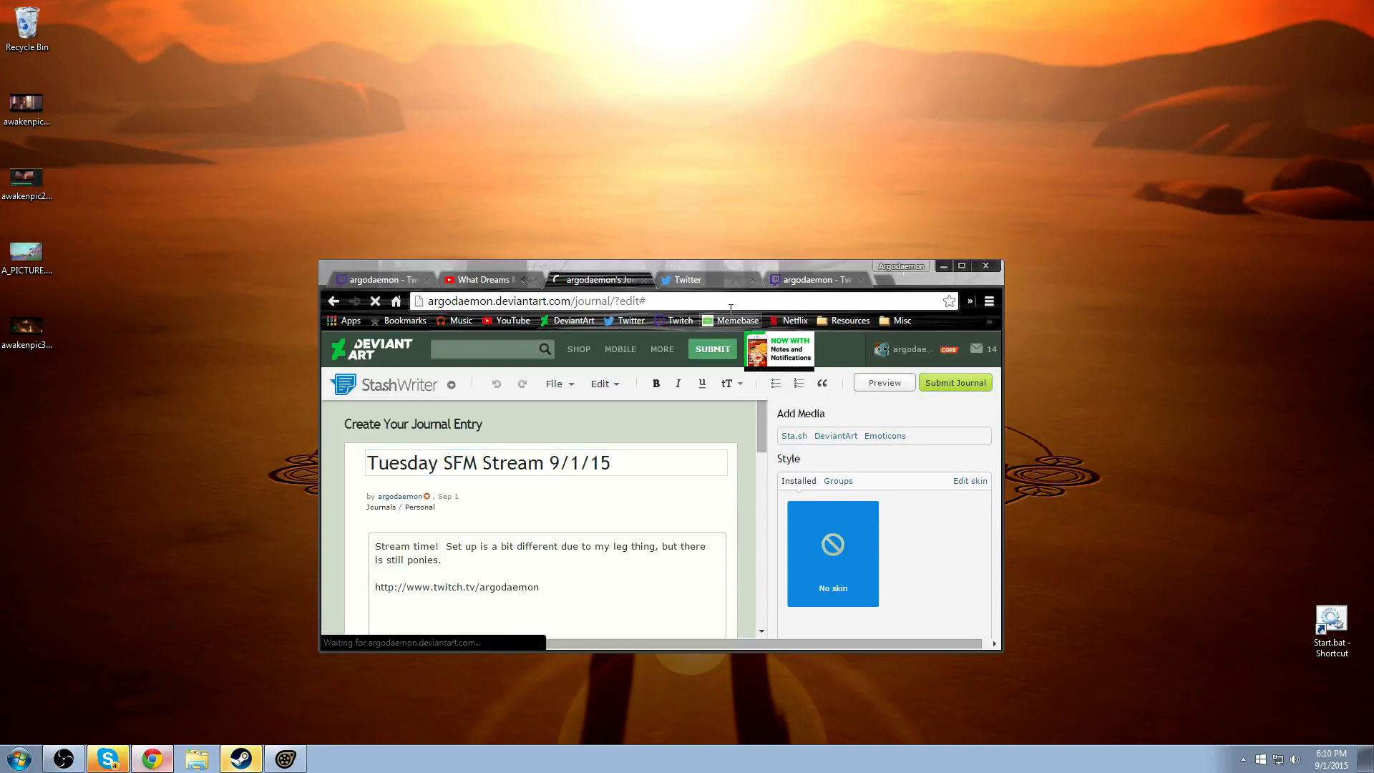
# - Post the prepared tweet "Tuesday Stream time! #brony" with the Twitch channel link
pyautogui.click(711, 278)
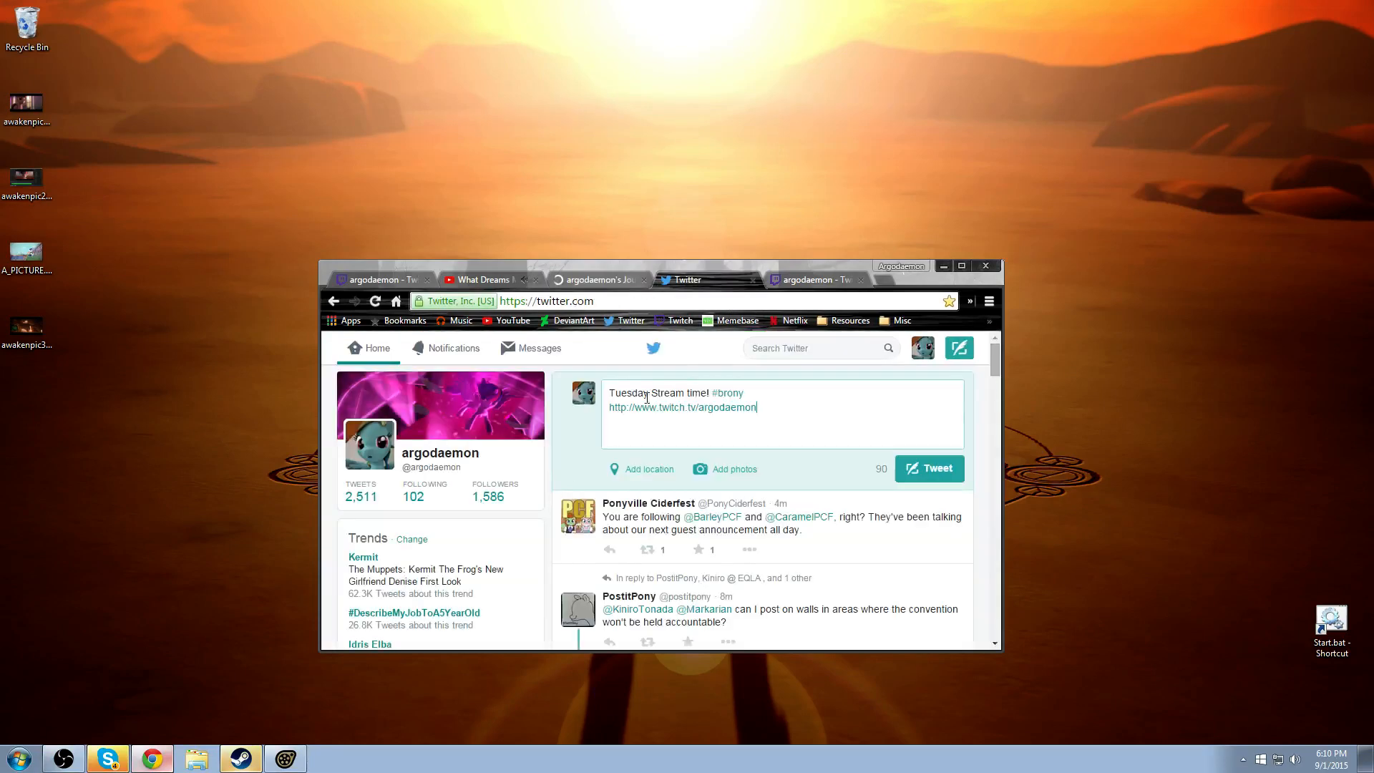
pyautogui.click(929, 469)
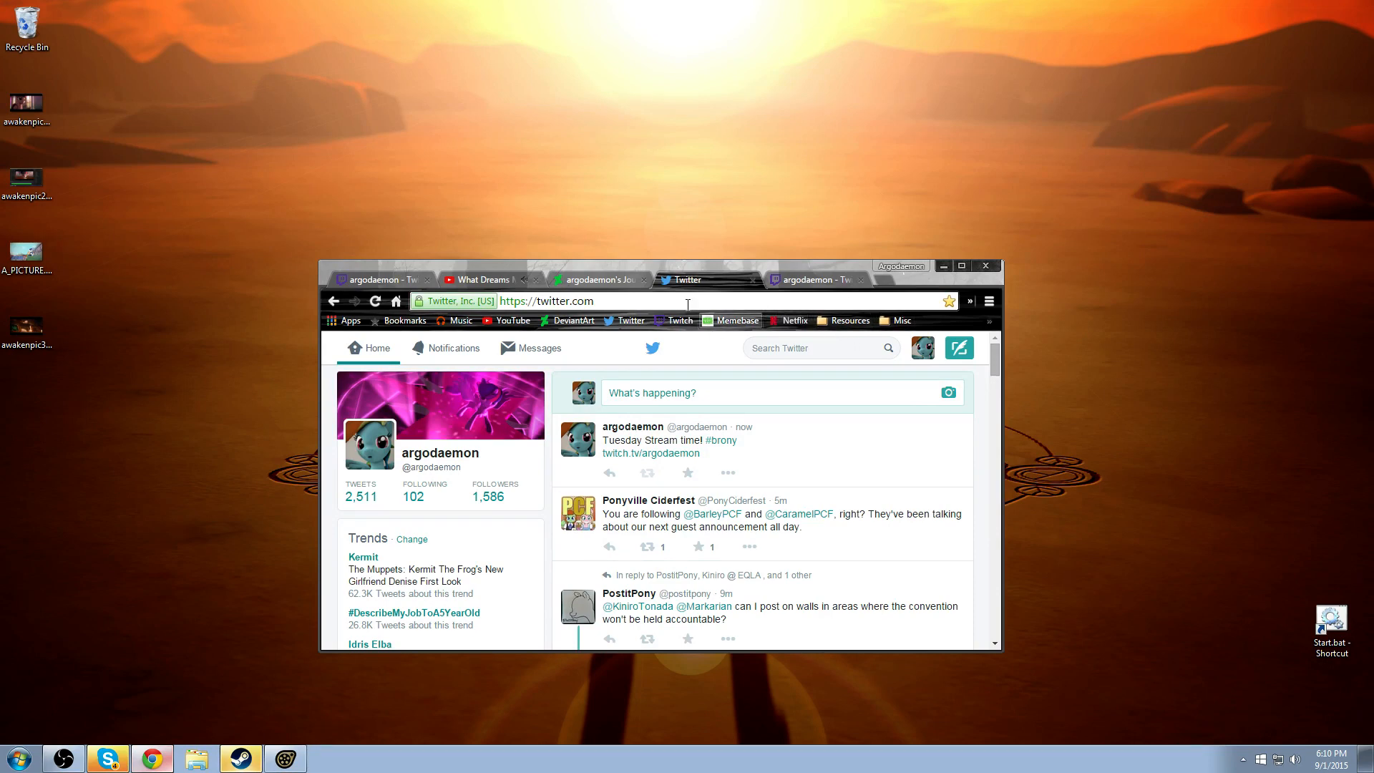
# - Close the second Twitch page with the chat, check the remaining pages, and minimise the browser to return to Source Filmmaker
pyautogui.click(495, 279)
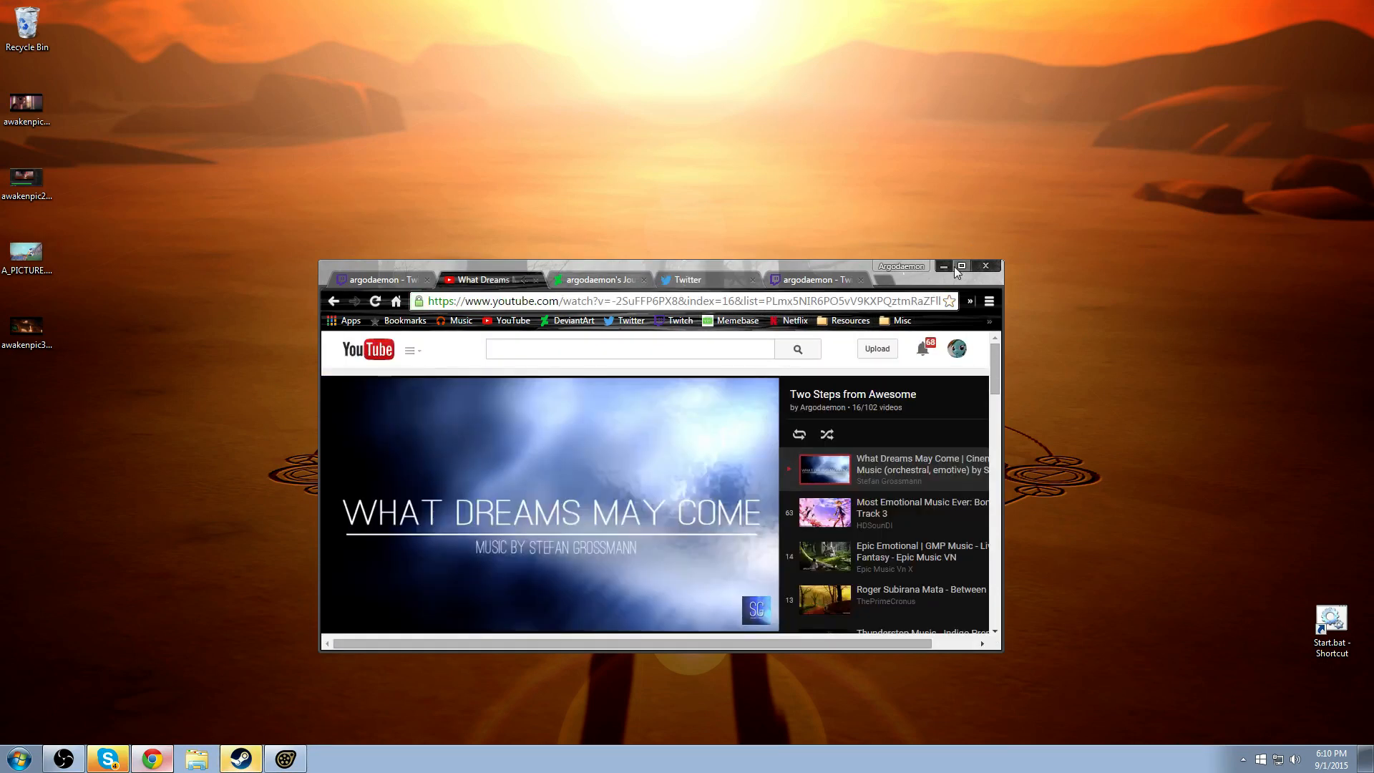
pyautogui.click(825, 287)
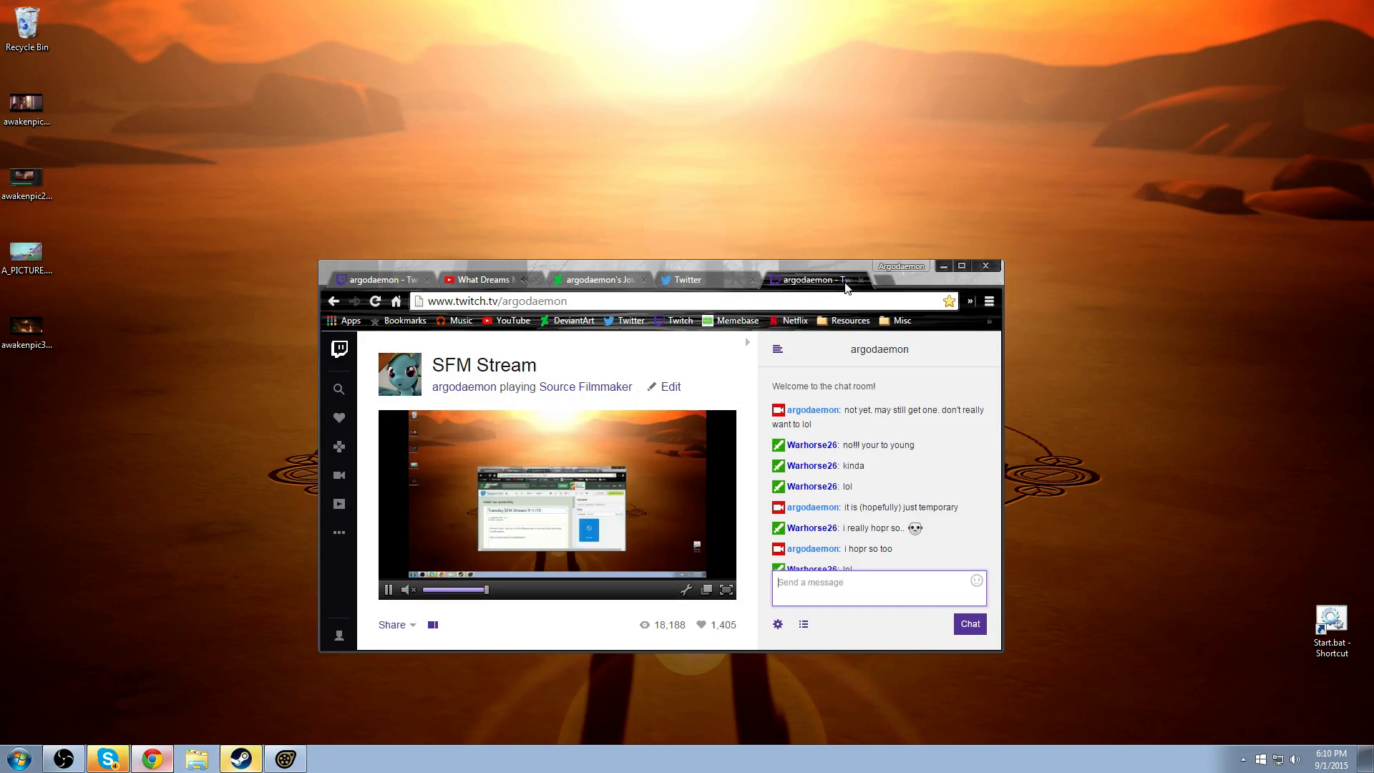
pyautogui.click(861, 280)
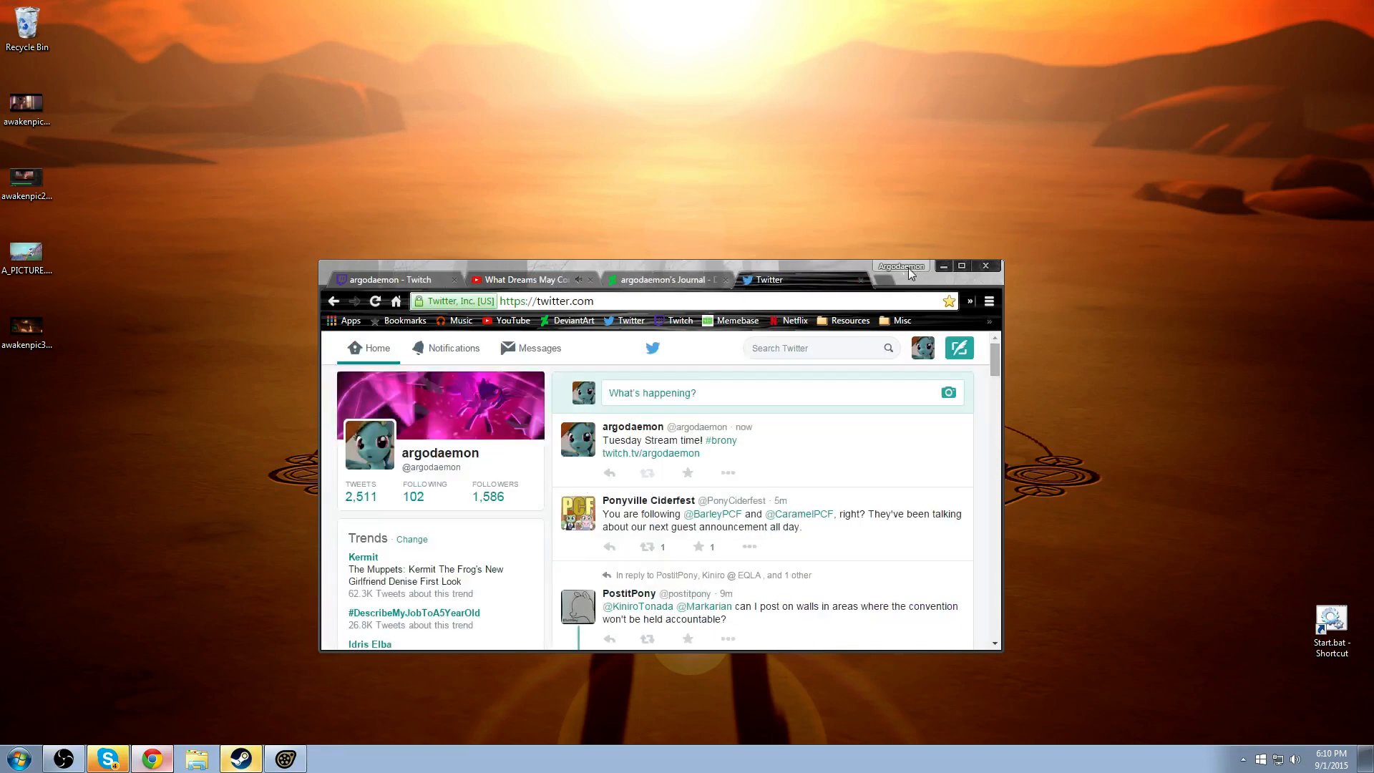
pyautogui.click(556, 279)
pyautogui.click(413, 284)
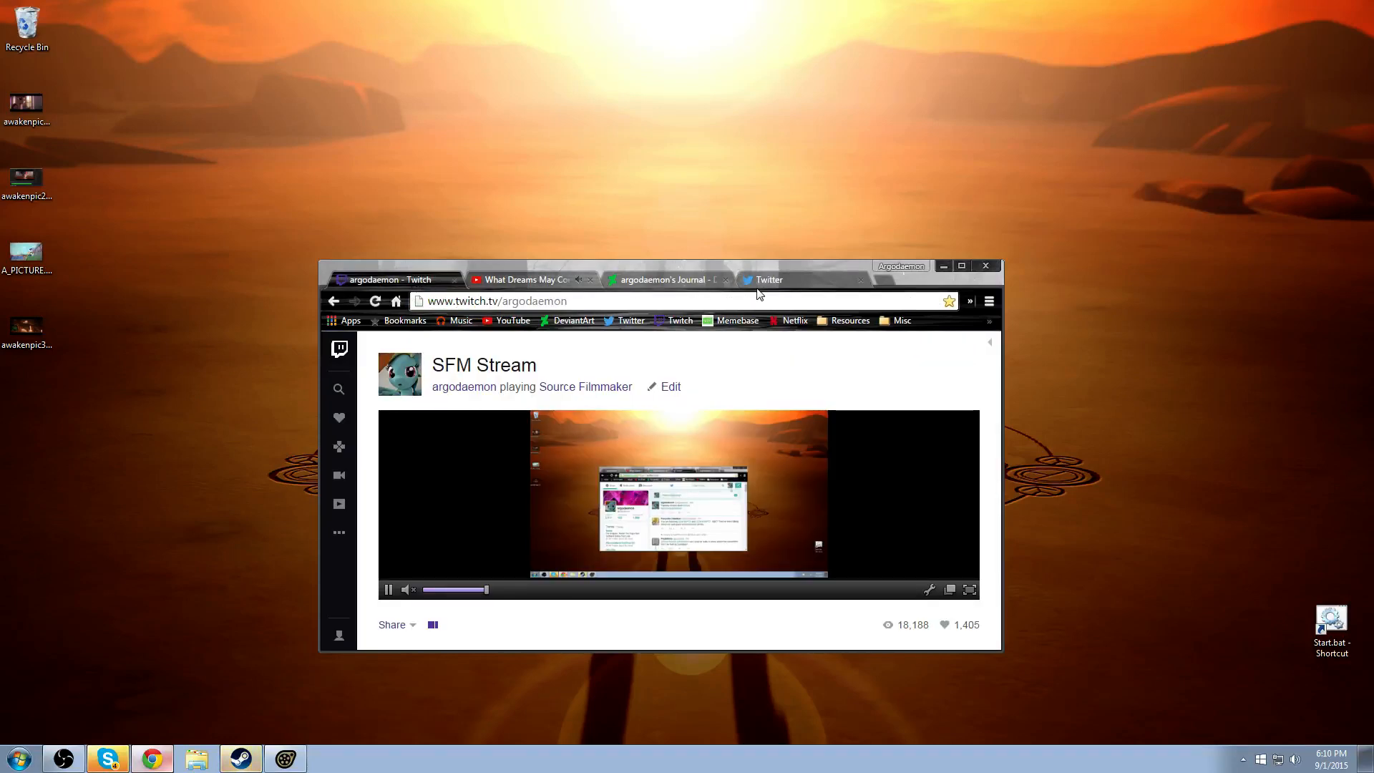
pyautogui.click(943, 266)
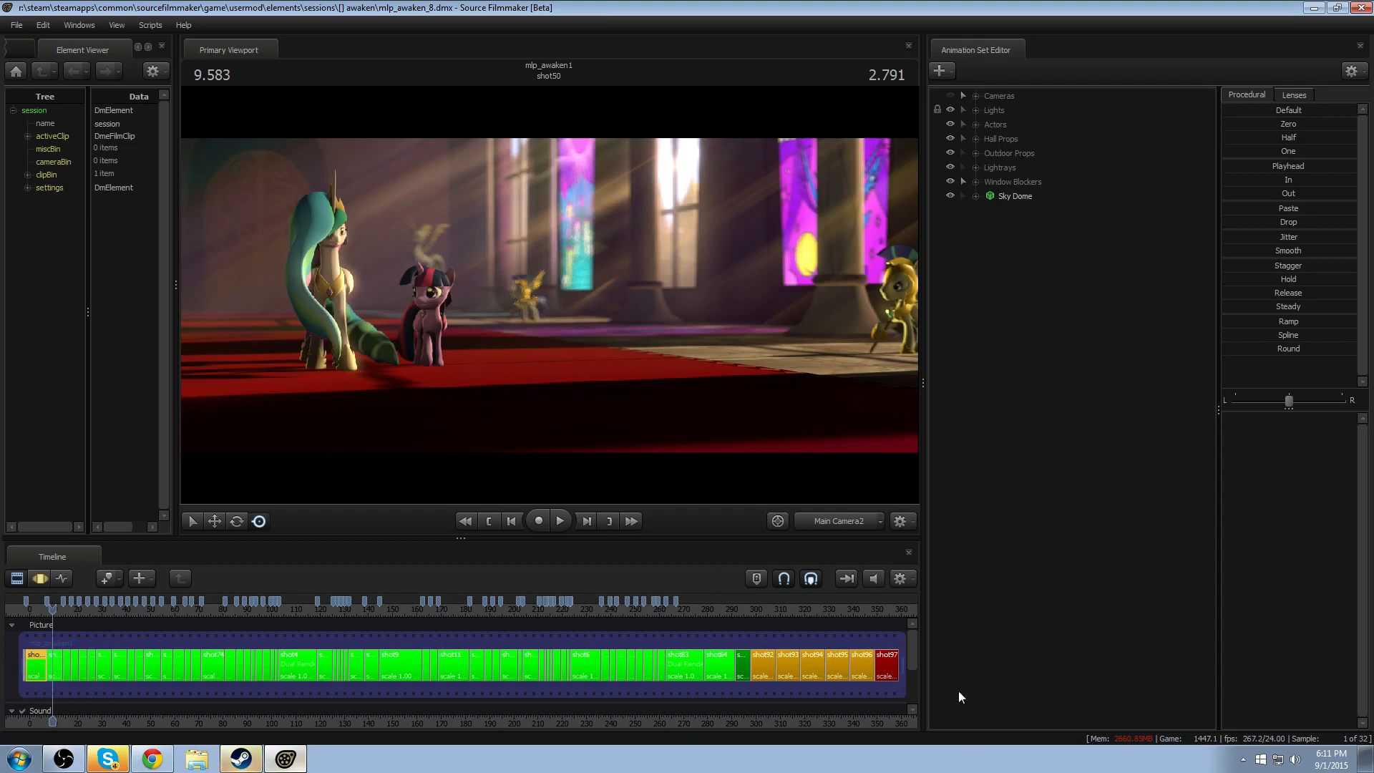
# - Examine the final part of the film timeline, previewing shot84 and shot44
pyautogui.moveTo(792, 723)
pyautogui.mouseDown()
pyautogui.moveTo(745, 723)
pyautogui.moveTo(793, 720)
pyautogui.mouseUp()
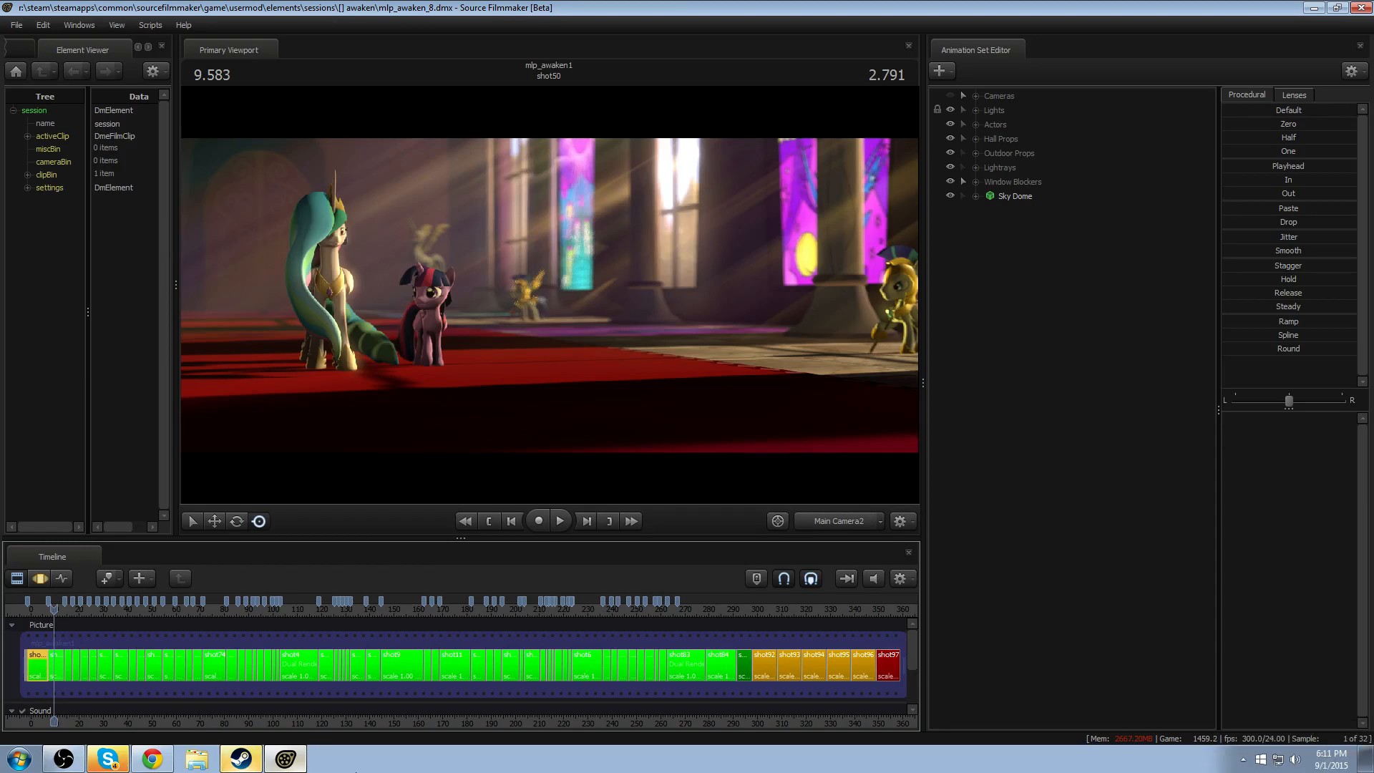
pyautogui.click(721, 616)
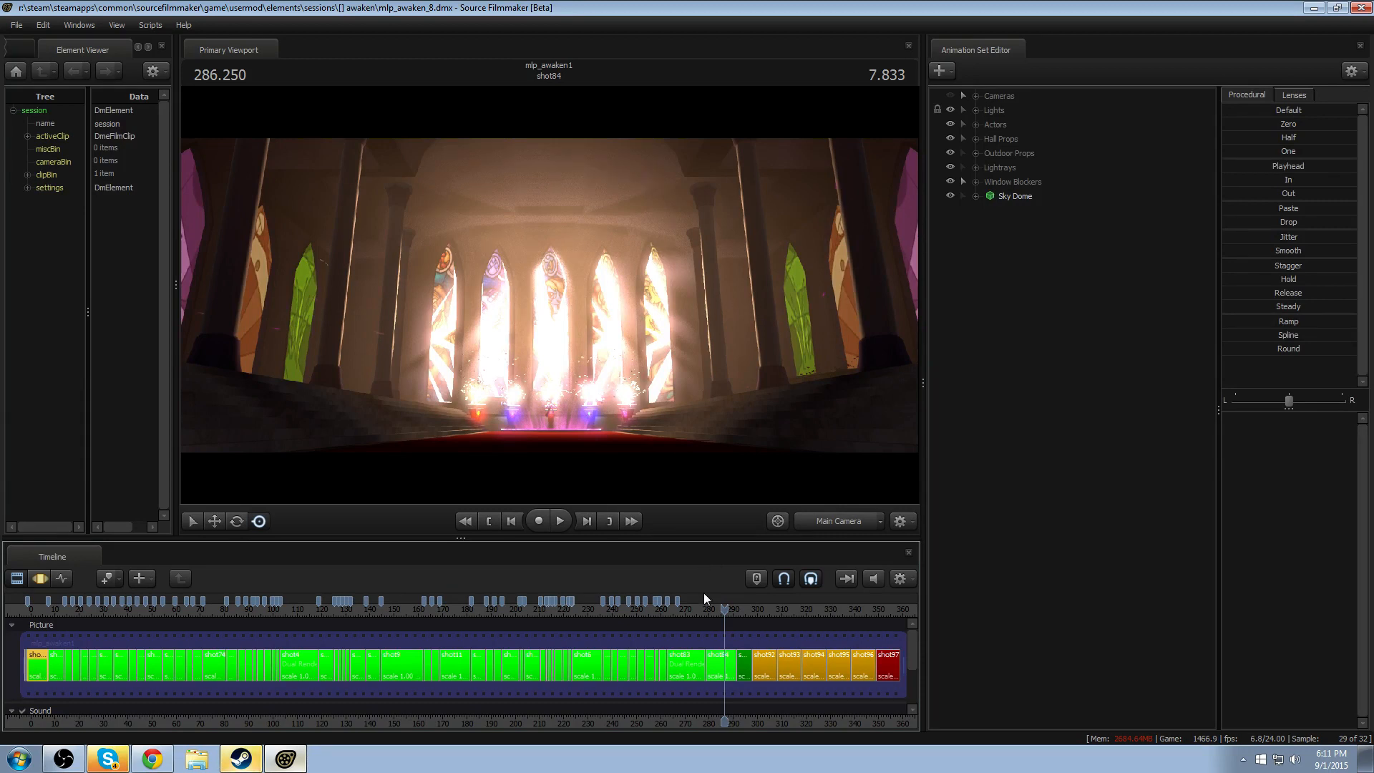
pyautogui.moveTo(757, 723); pyautogui.dragTo(590, 668, button='middle')
pyautogui.scroll(1, 591, 667)
pyautogui.scroll(3, 591, 668)
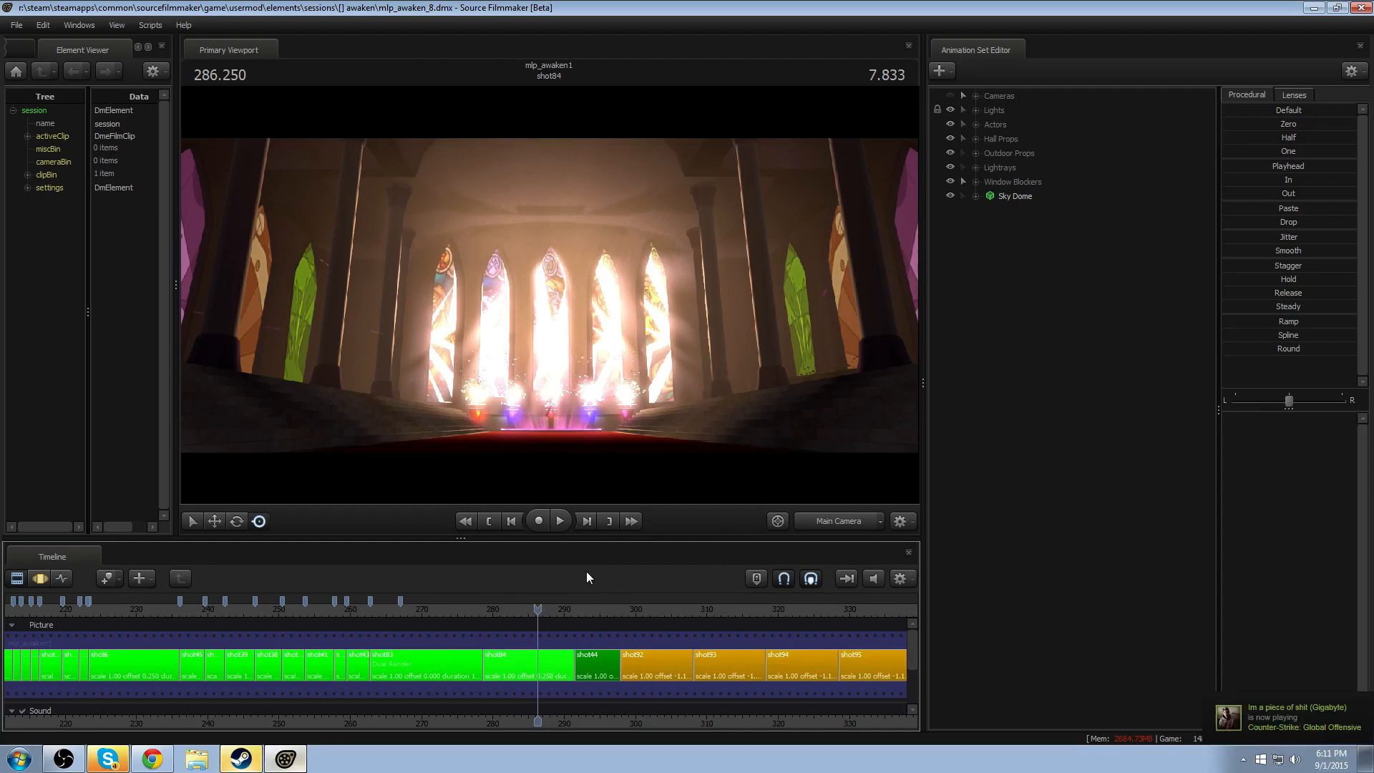
pyautogui.moveTo(664, 716); pyautogui.dragTo(484, 719, button='middle')
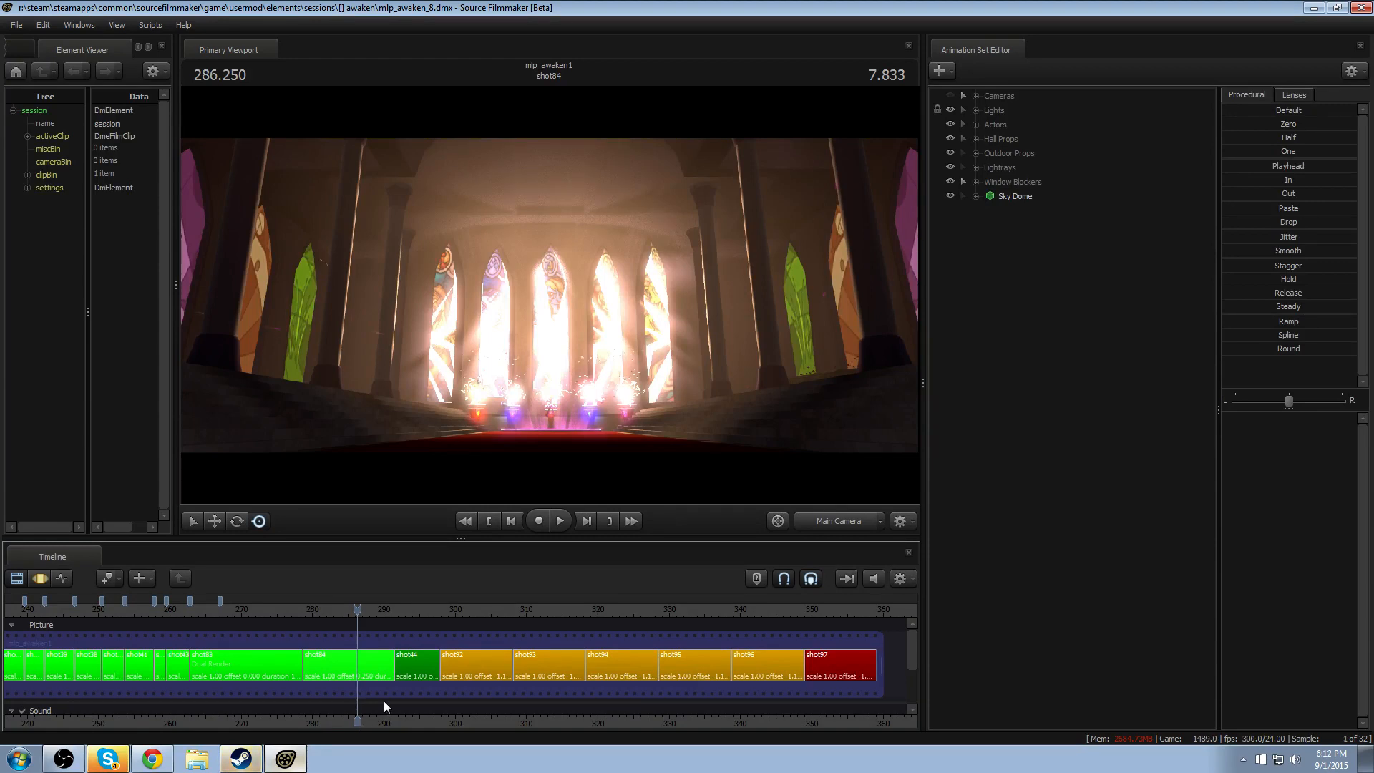
pyautogui.click(411, 614)
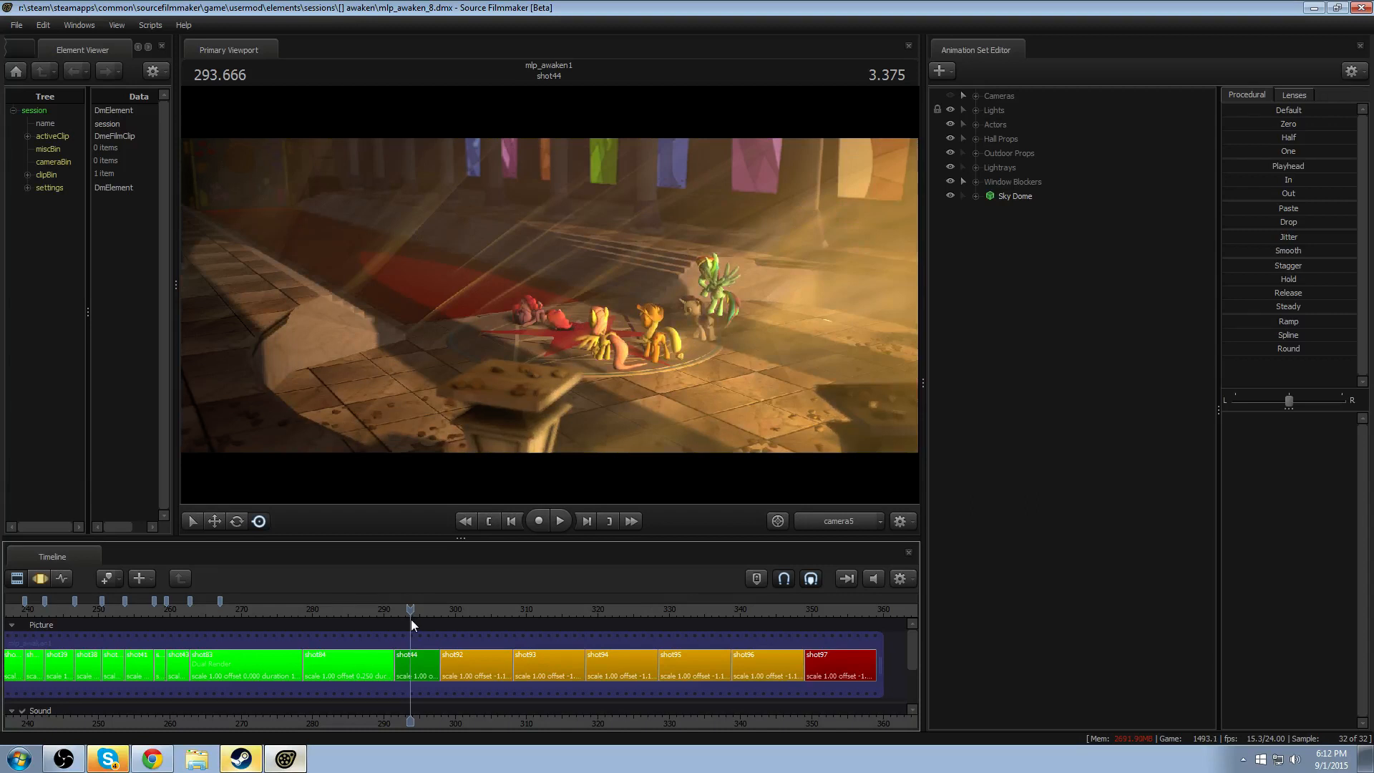
pyautogui.moveTo(410, 612); pyautogui.dragTo(419, 613)
# - Set the clip color of shot44 to bright green, with a green value of 255
pyautogui.rightClick(425, 664)
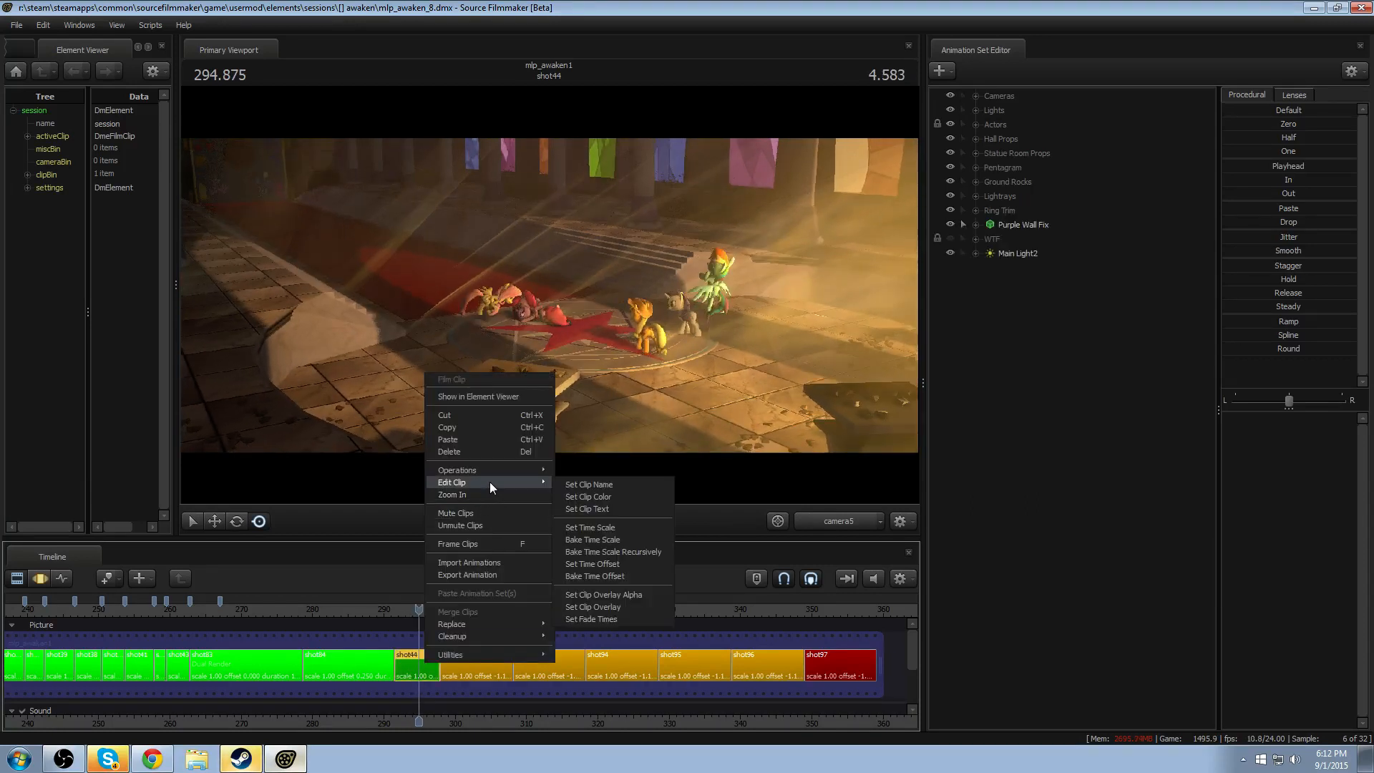
pyautogui.moveTo(489, 483)
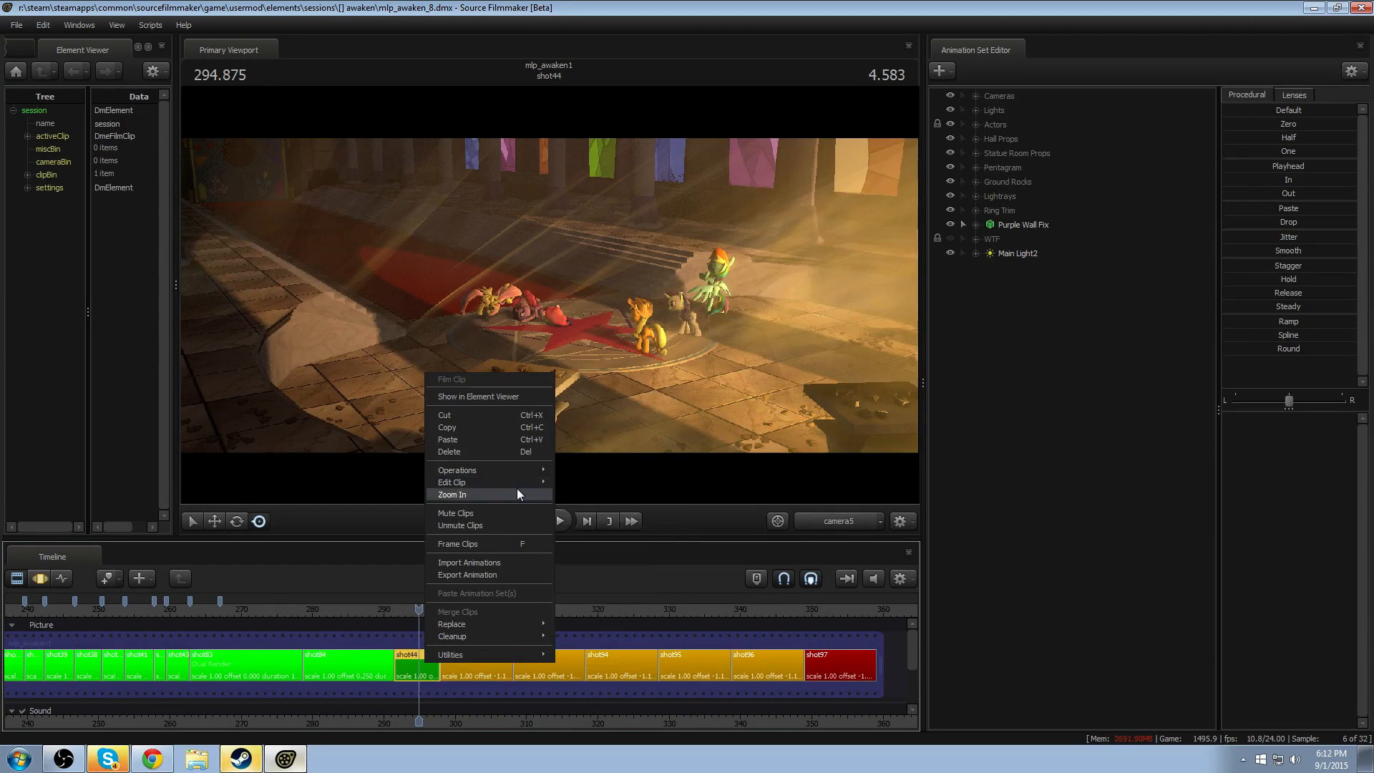
pyautogui.click(611, 496)
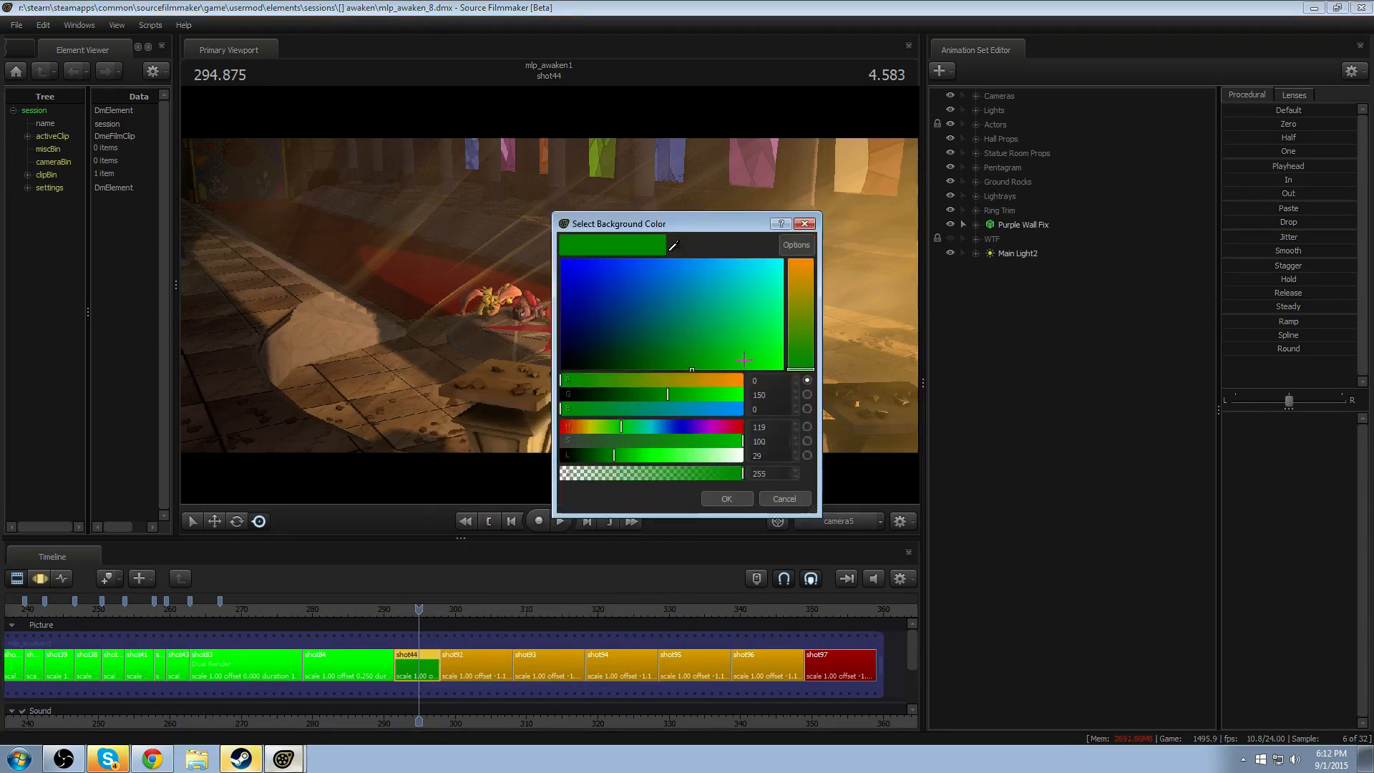
pyautogui.moveTo(775, 396); pyautogui.dragTo(712, 395)
pyautogui.write('255')
pyautogui.press('Return')
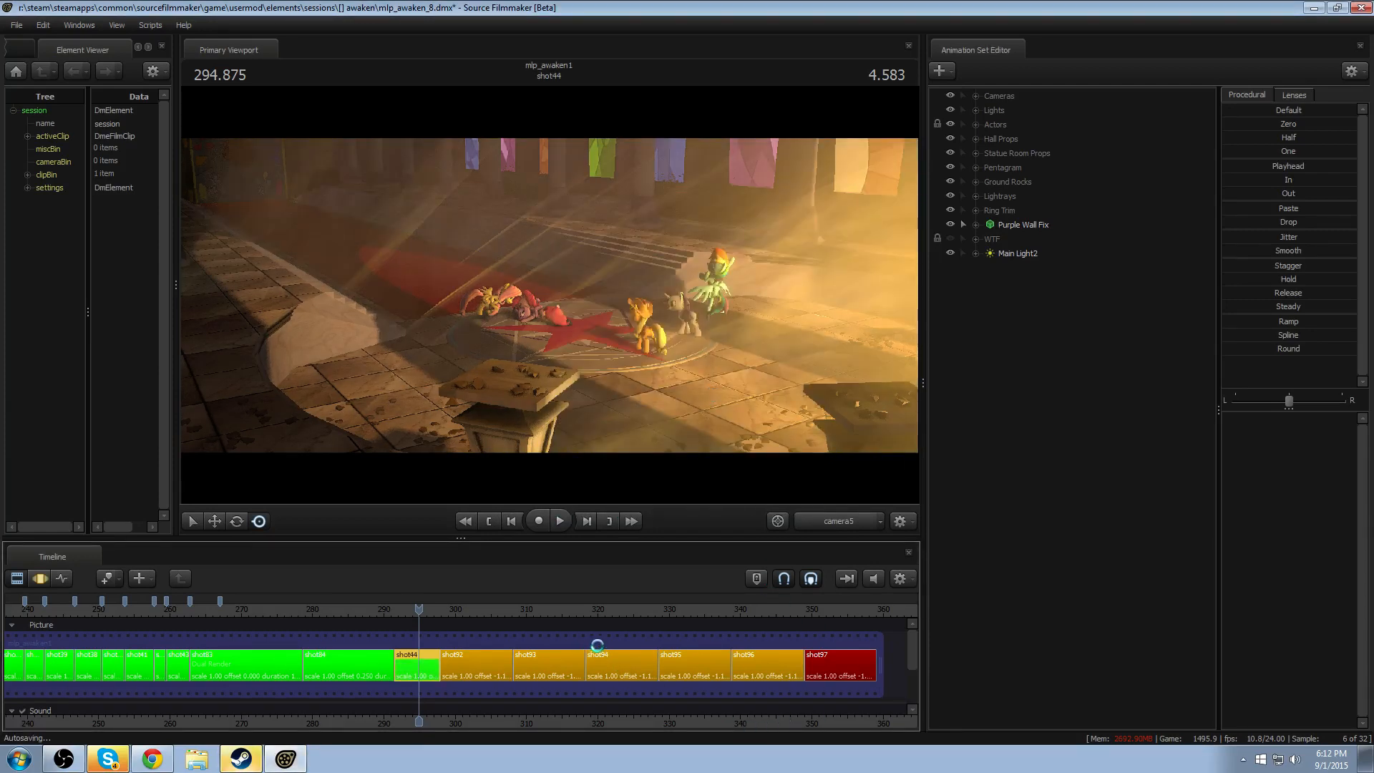
# - Look over the whole film timeline and preview frames in shot44, shot35, shot82 and shot72
pyautogui.scroll(-8, 597, 646)
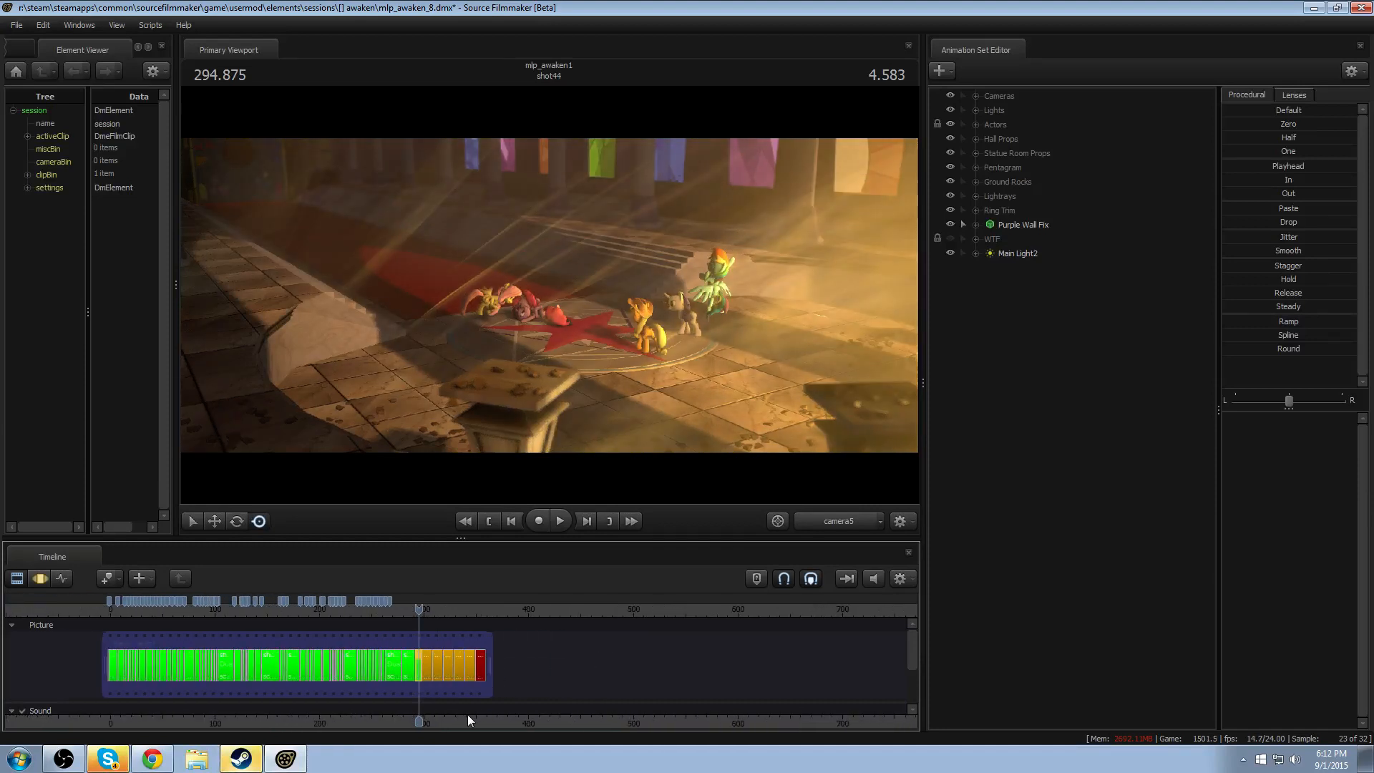
pyautogui.scroll(4, 423, 644)
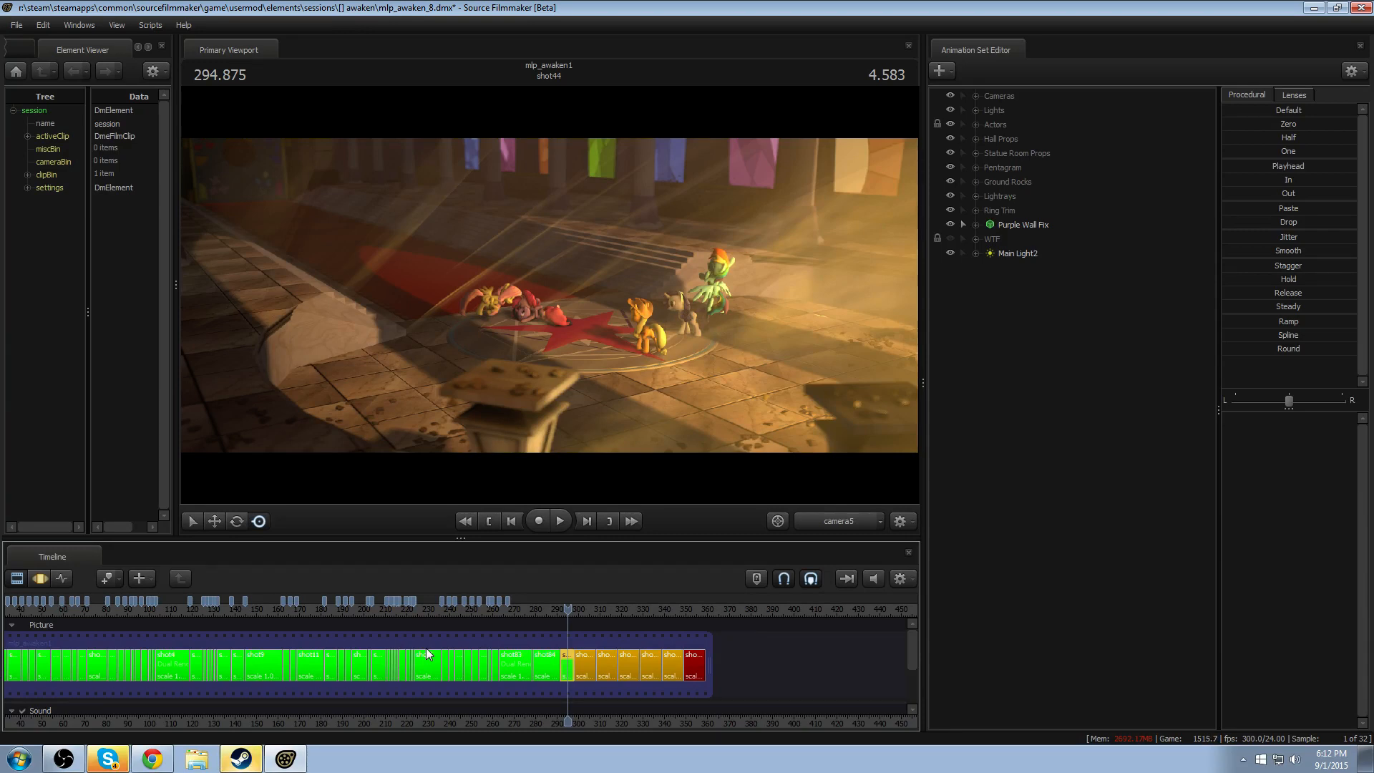
pyautogui.scroll(4, 629, 717)
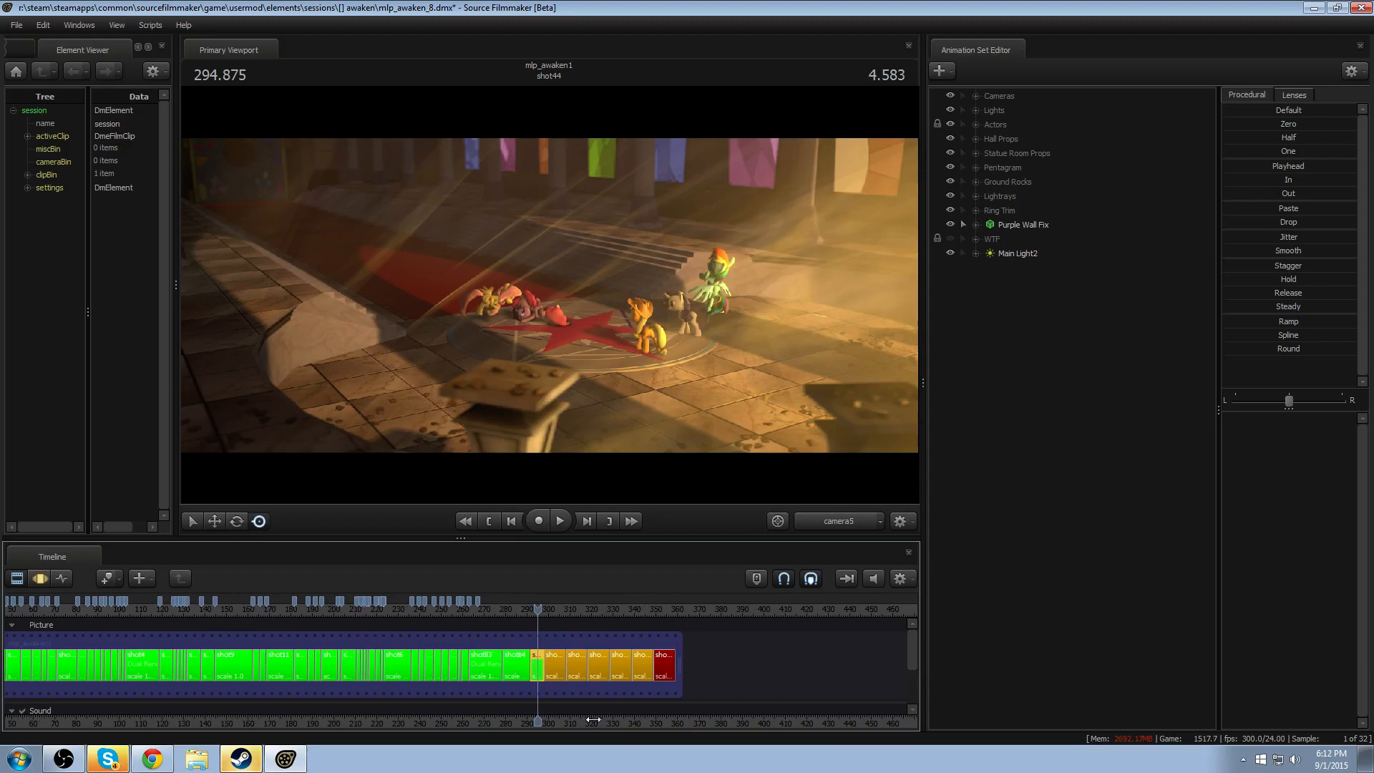
pyautogui.moveTo(590, 720); pyautogui.dragTo(416, 727)
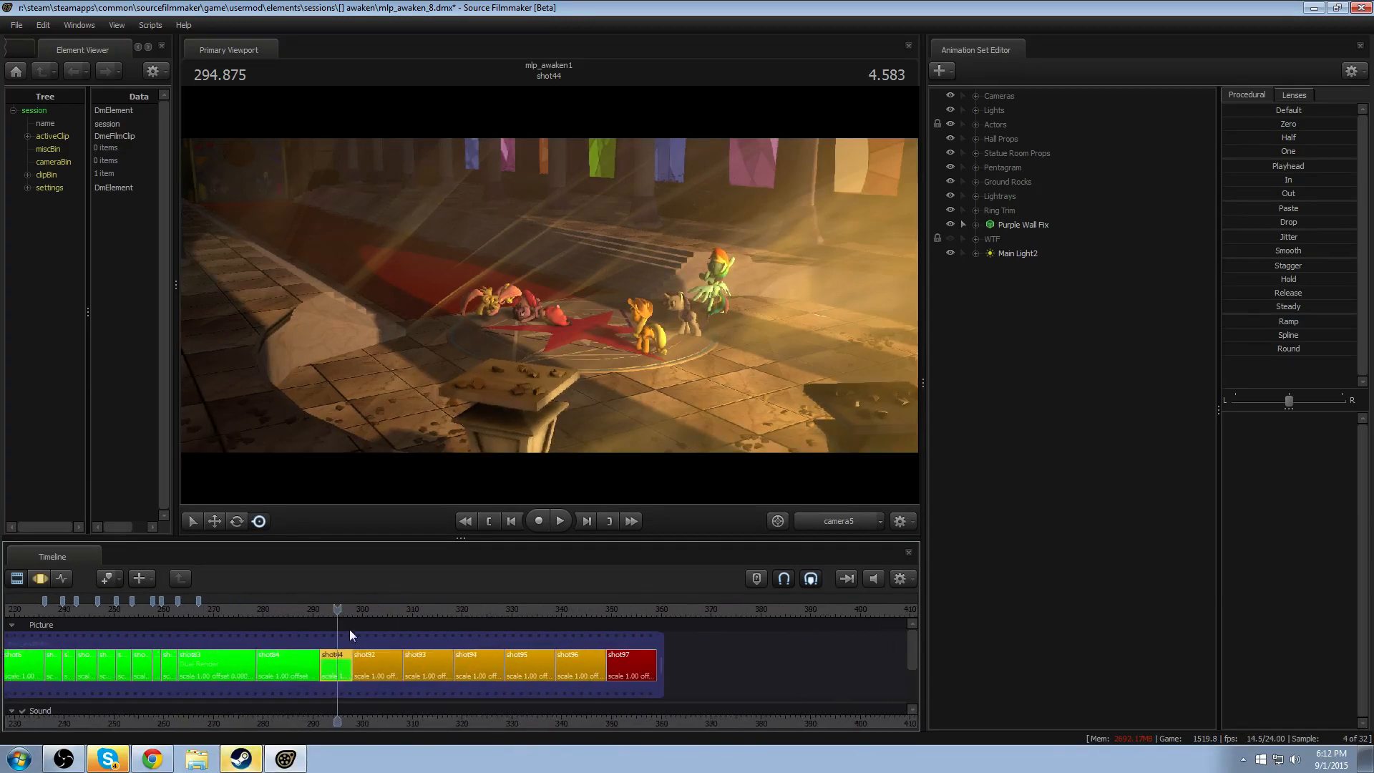
pyautogui.moveTo(357, 614)
pyautogui.mouseDown()
pyautogui.moveTo(384, 610)
pyautogui.moveTo(348, 612)
pyautogui.mouseUp()
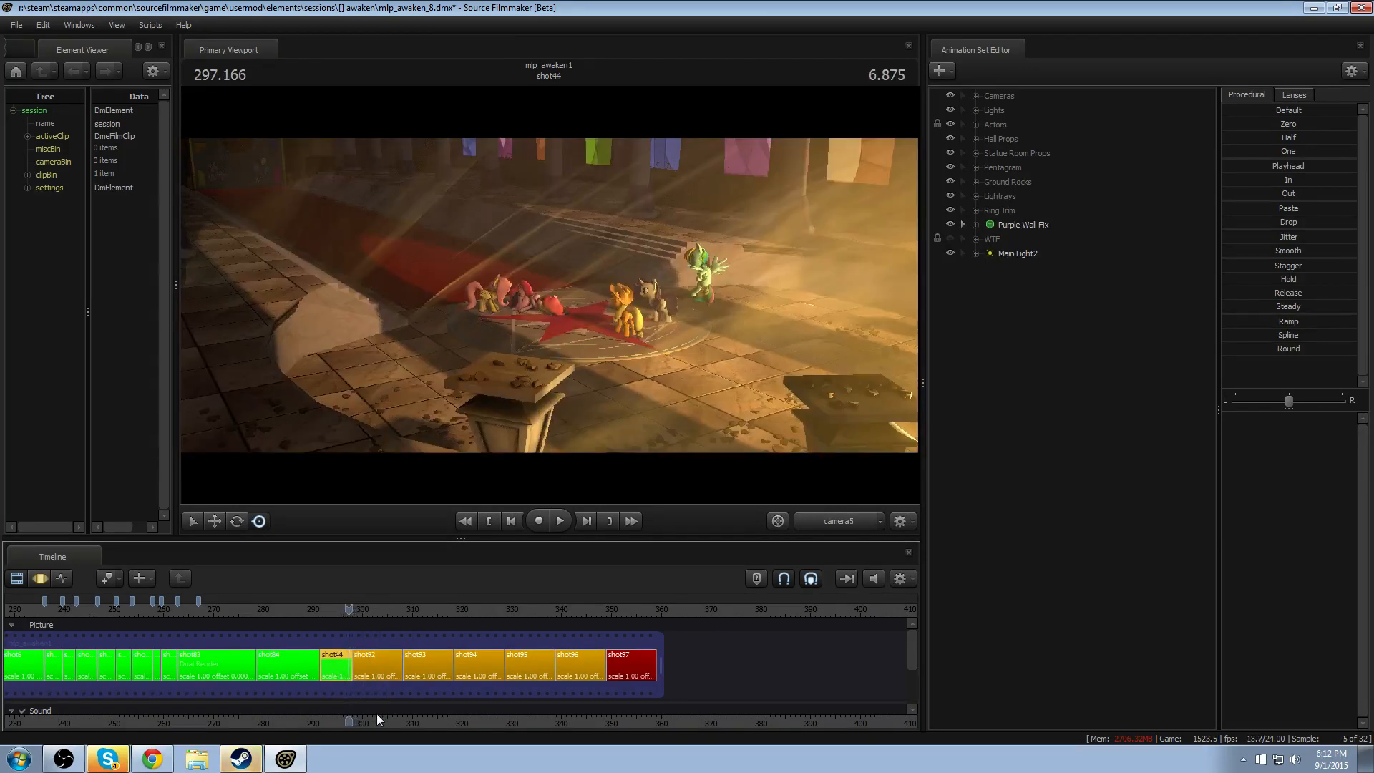
pyautogui.moveTo(460, 720); pyautogui.dragTo(658, 720)
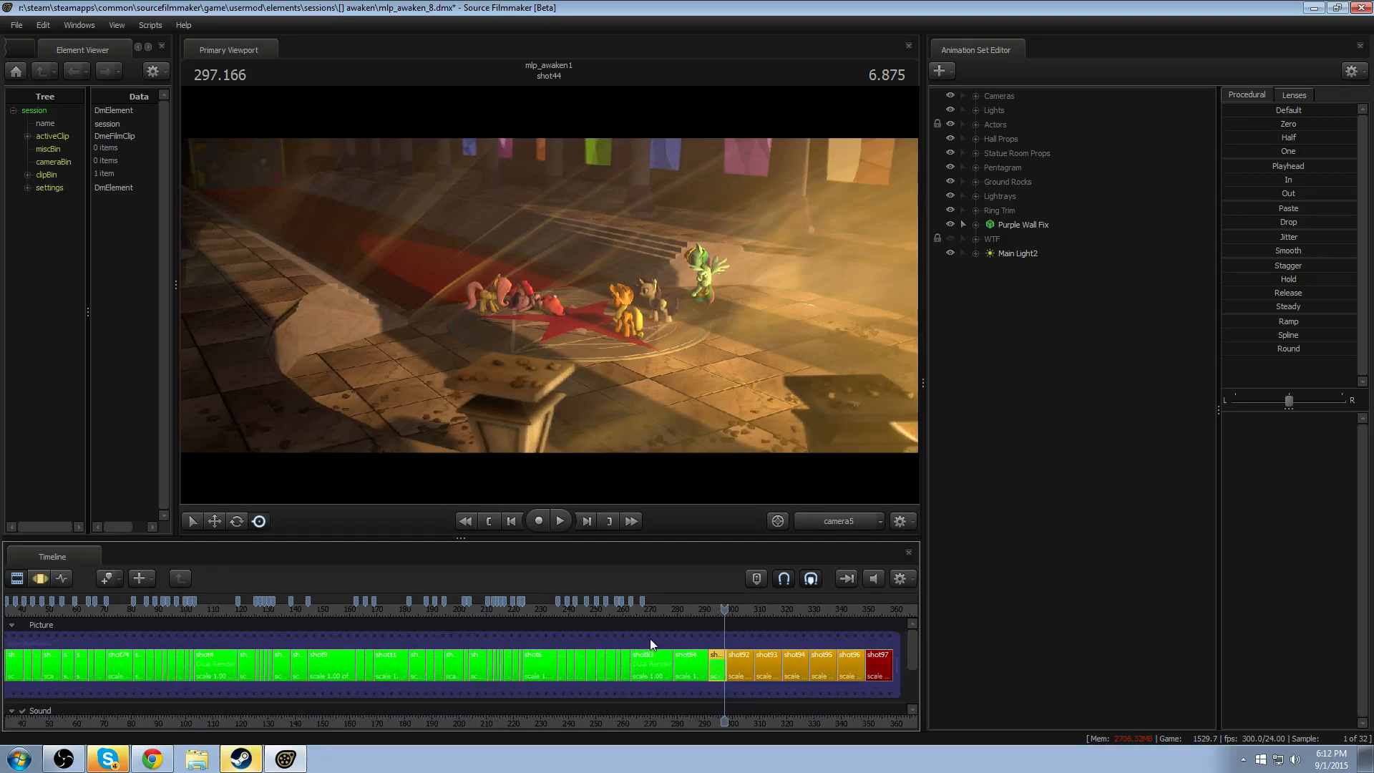
pyautogui.click(428, 614)
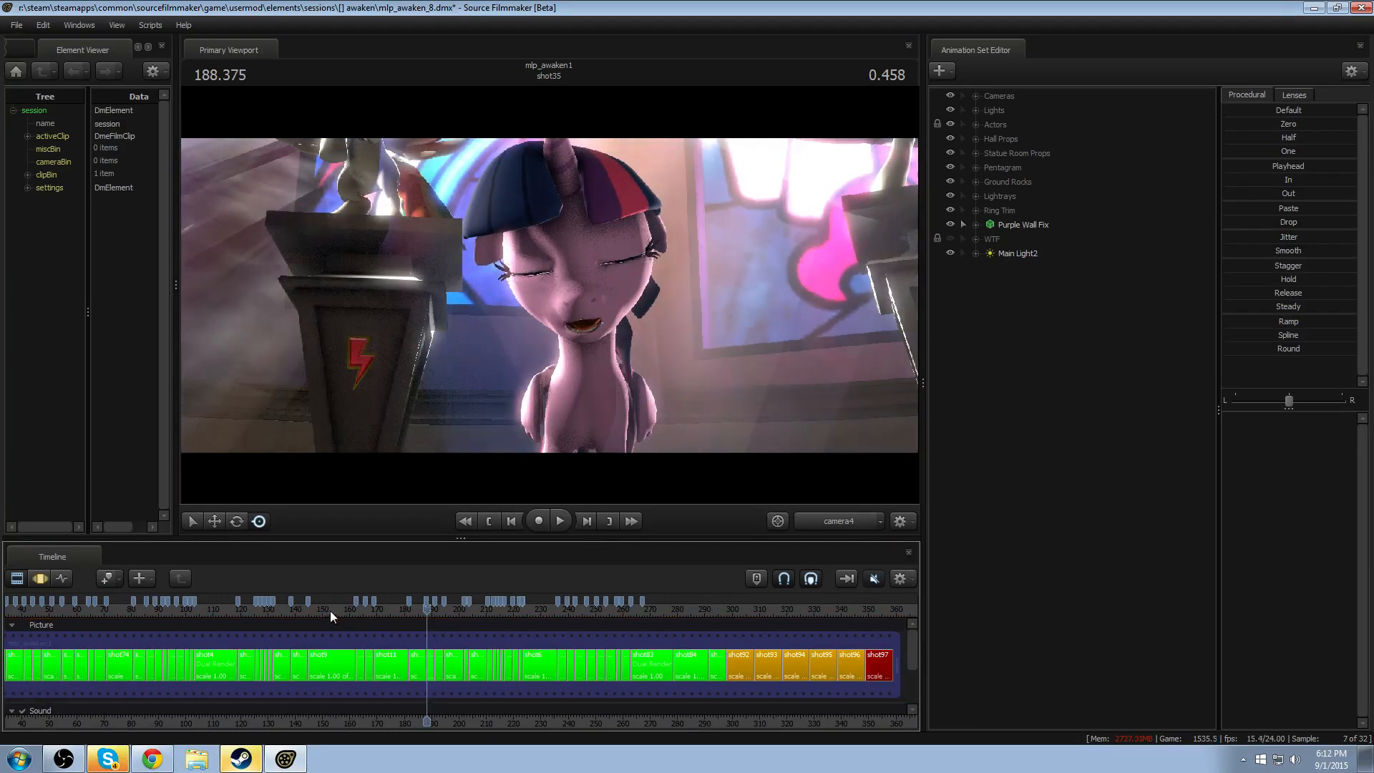
pyautogui.moveTo(330, 612); pyautogui.dragTo(196, 614)
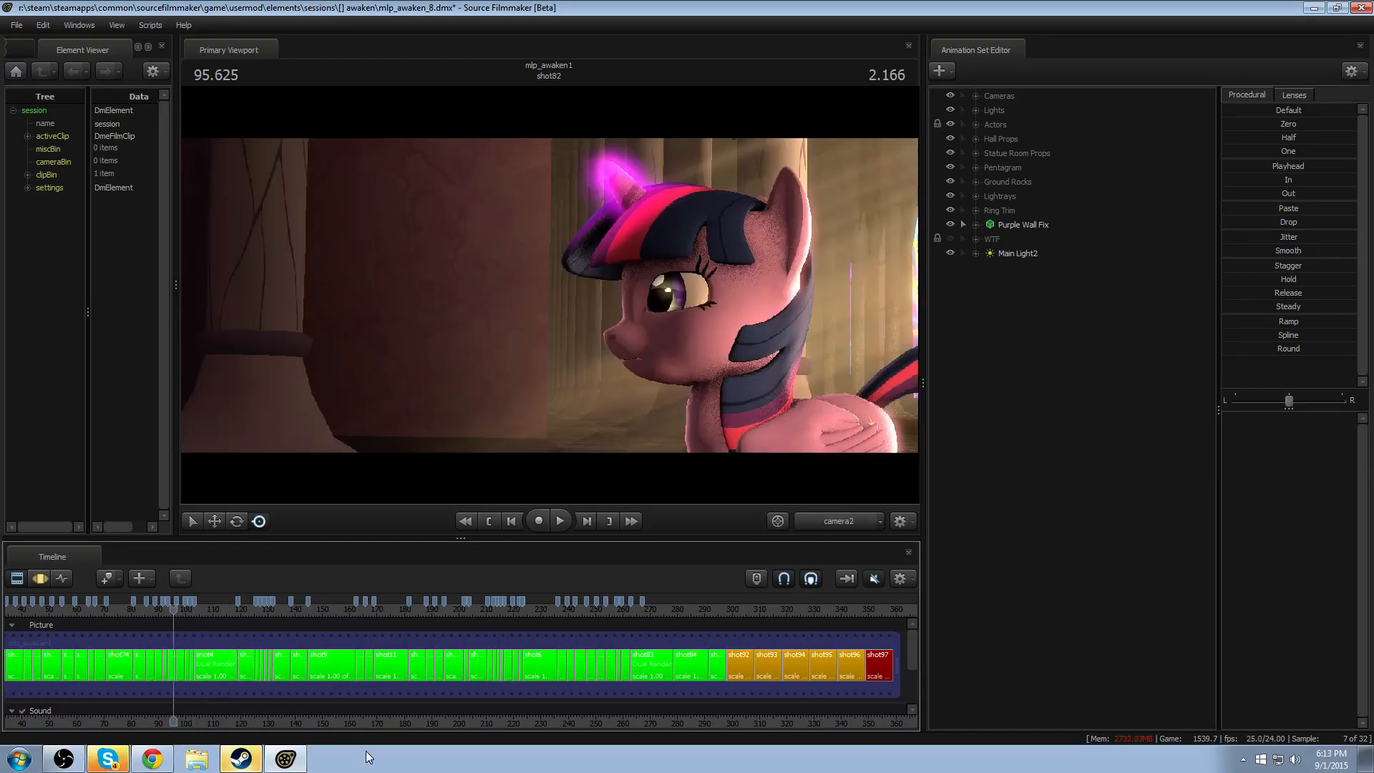
pyautogui.moveTo(384, 726); pyautogui.dragTo(619, 720, button='middle')
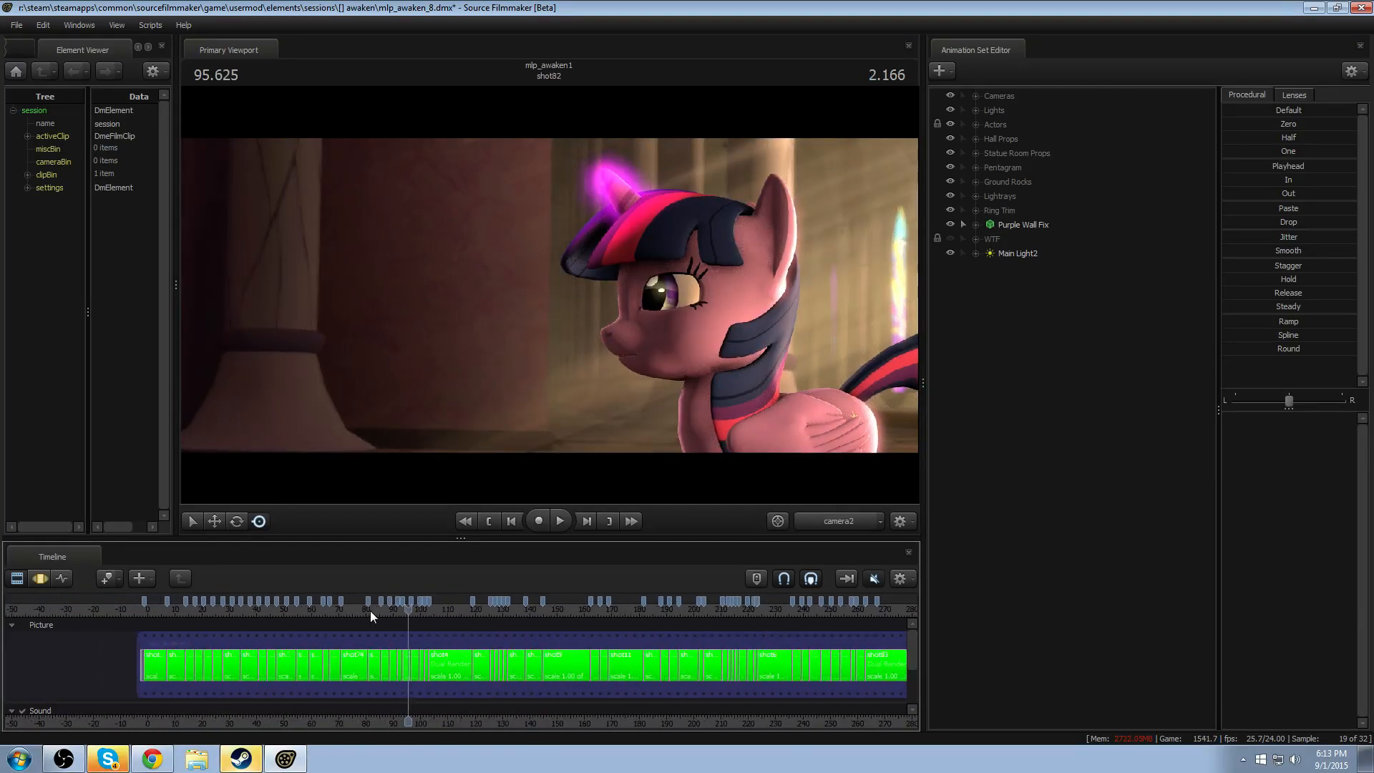
pyautogui.moveTo(361, 611); pyautogui.dragTo(313, 617)
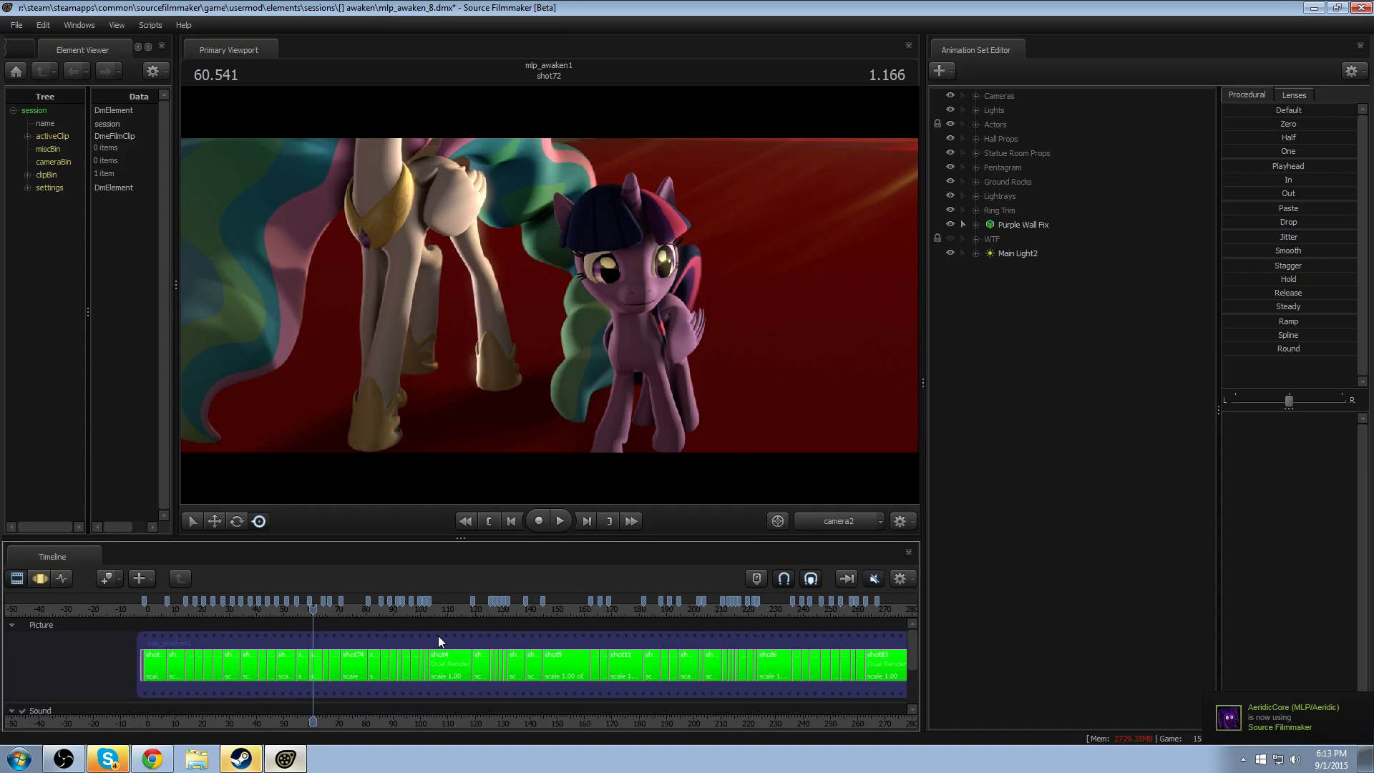
# - Check the viewport's progressive refinement render settings and leave them unapplied
pyautogui.rightClick(543, 264)
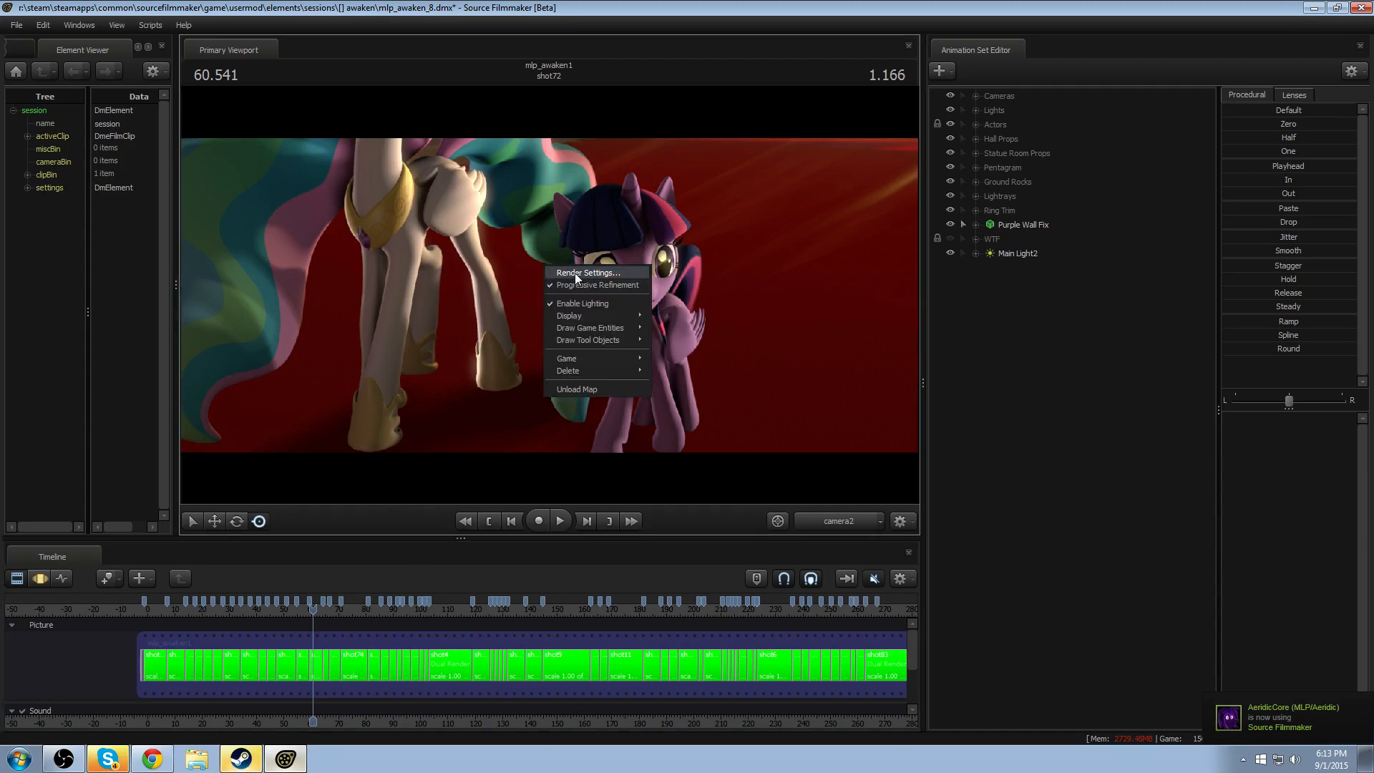
pyautogui.click(574, 273)
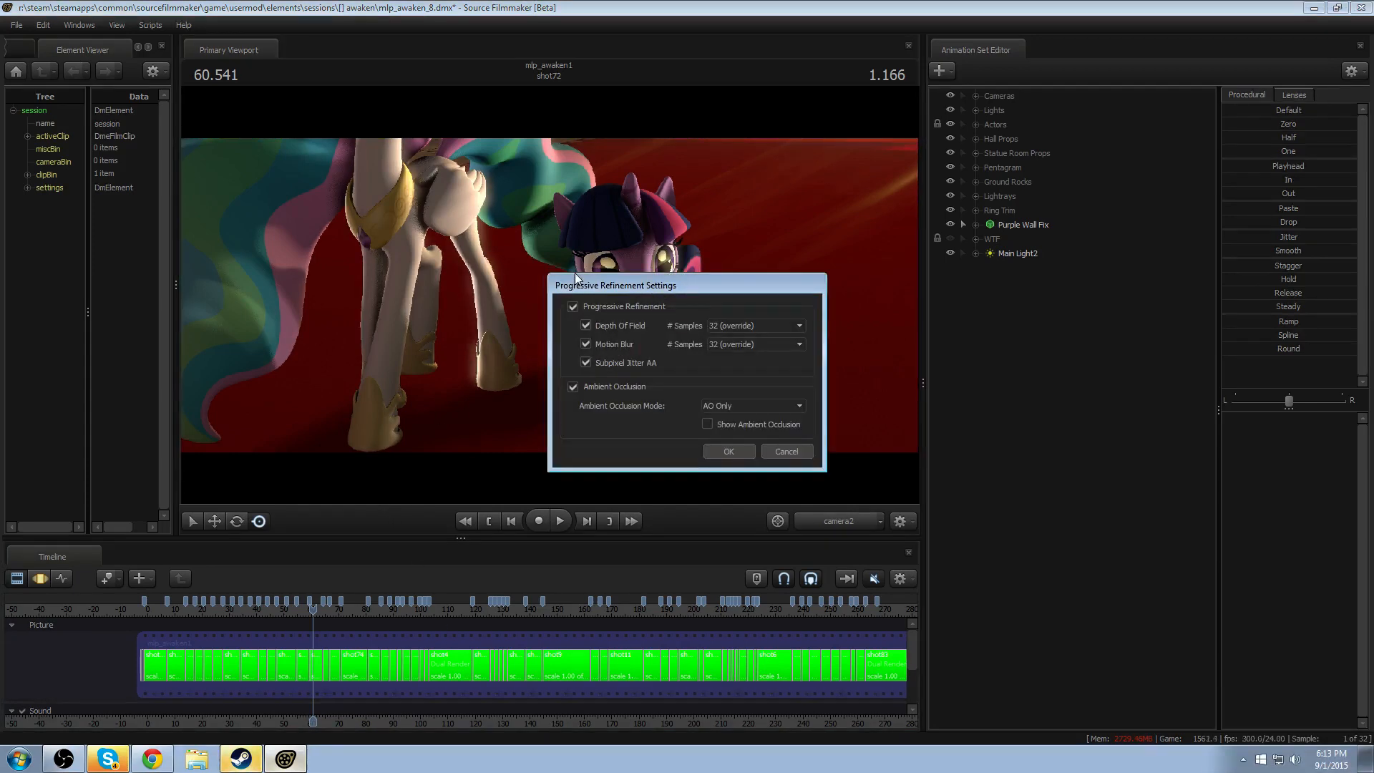
pyautogui.click(787, 451)
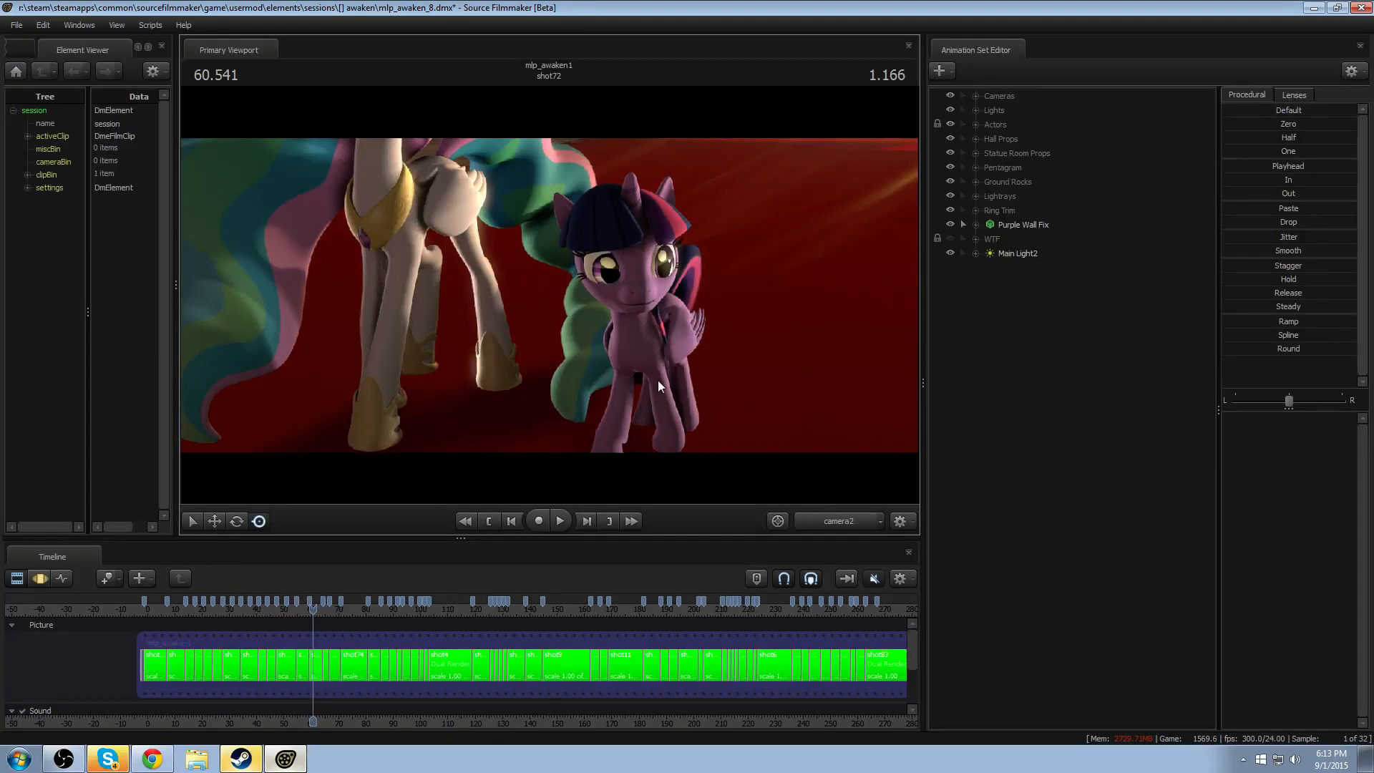
# - Set the depth of field and motion blur samples to 64 in the progressive refinement settings
pyautogui.rightClick(594, 343)
pyautogui.click(613, 348)
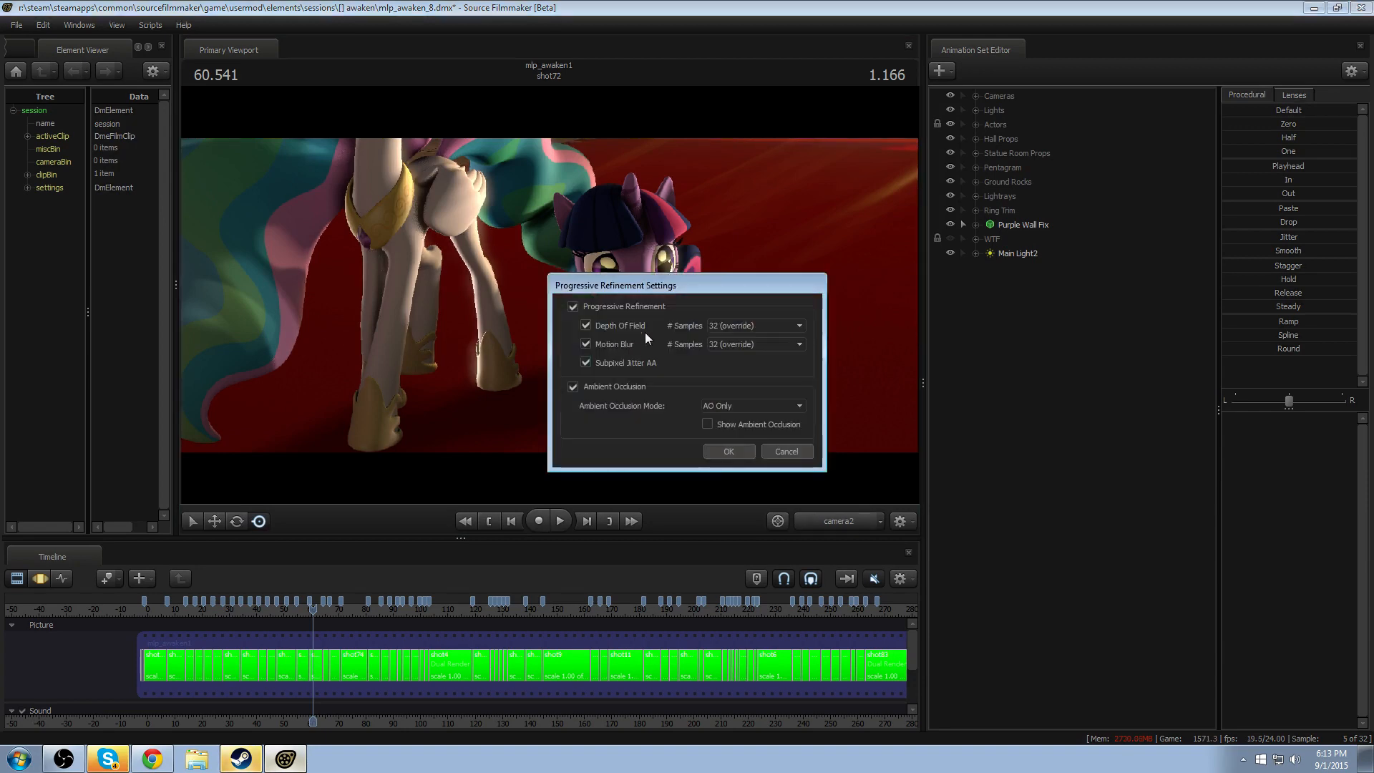
pyautogui.click(725, 326)
pyautogui.click(728, 375)
pyautogui.click(724, 343)
pyautogui.click(727, 394)
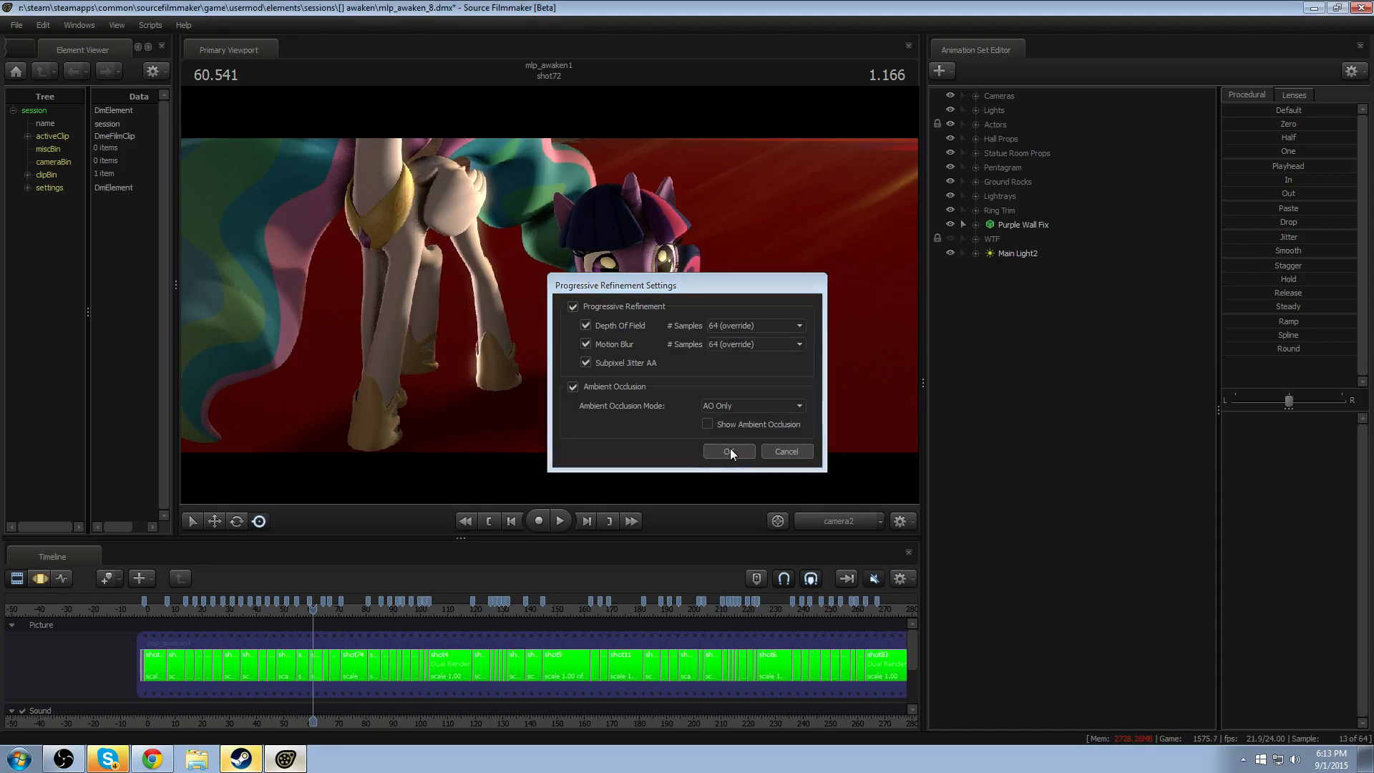
pyautogui.click(730, 449)
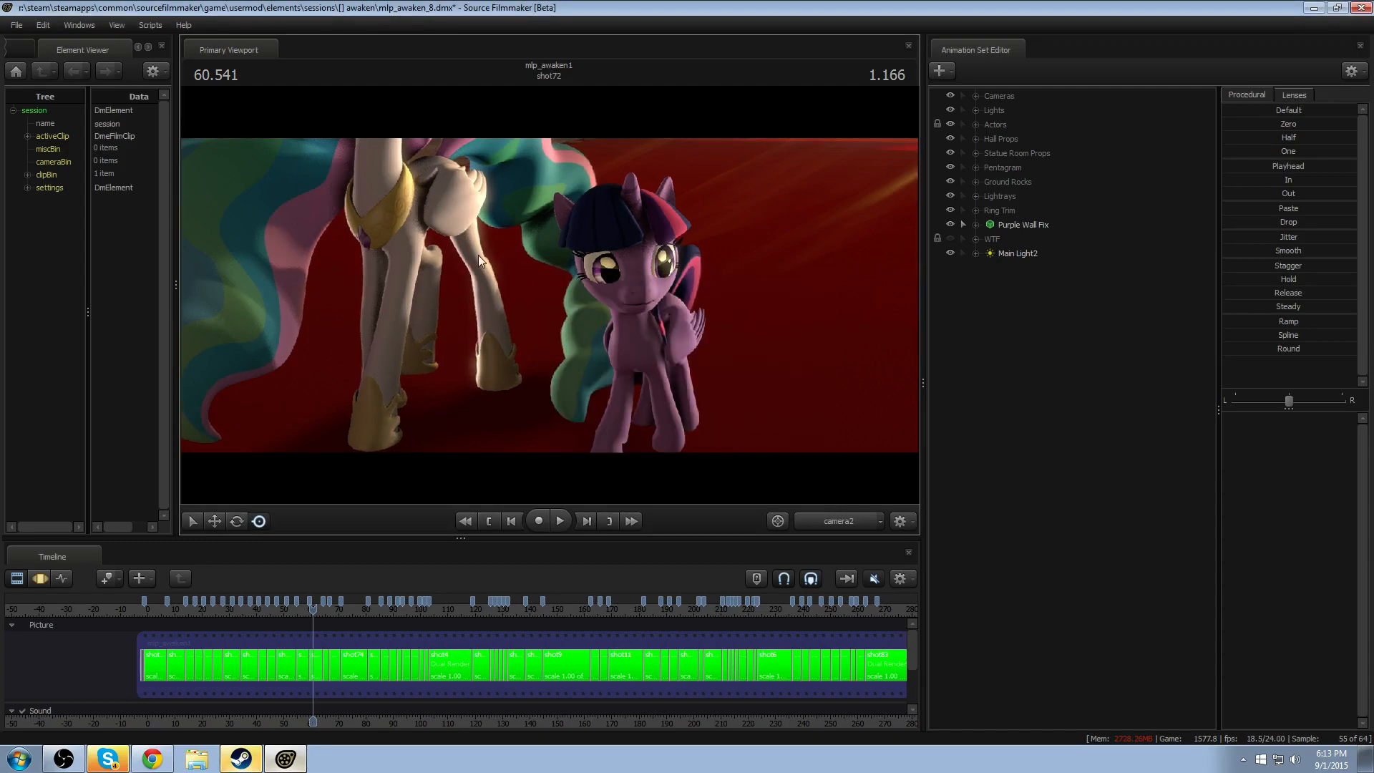
# - Enlarge the Primary Viewport for a closer look at the refined frame, and restore the smaller layout
pyautogui.moveTo(174, 297); pyautogui.dragTo(93, 299)
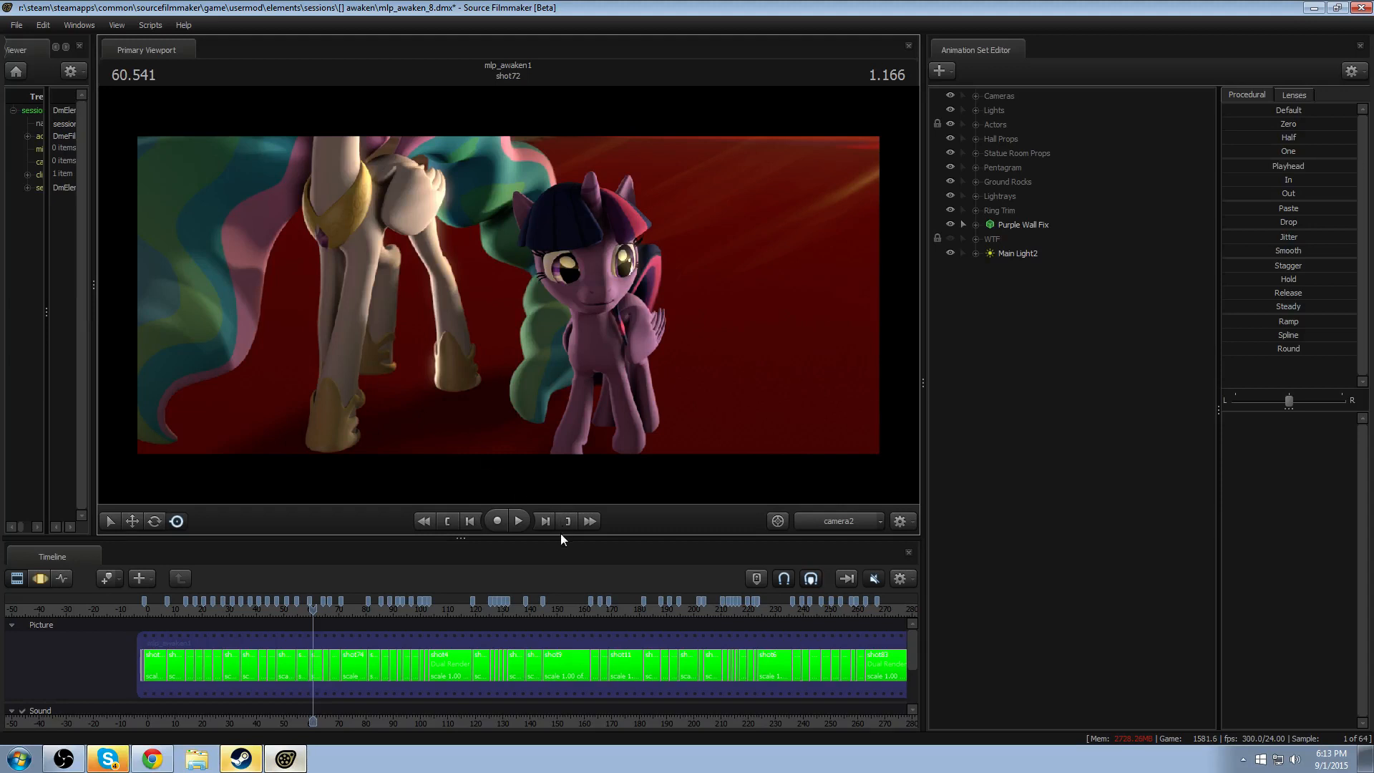
pyautogui.moveTo(560, 537); pyautogui.dragTo(580, 639)
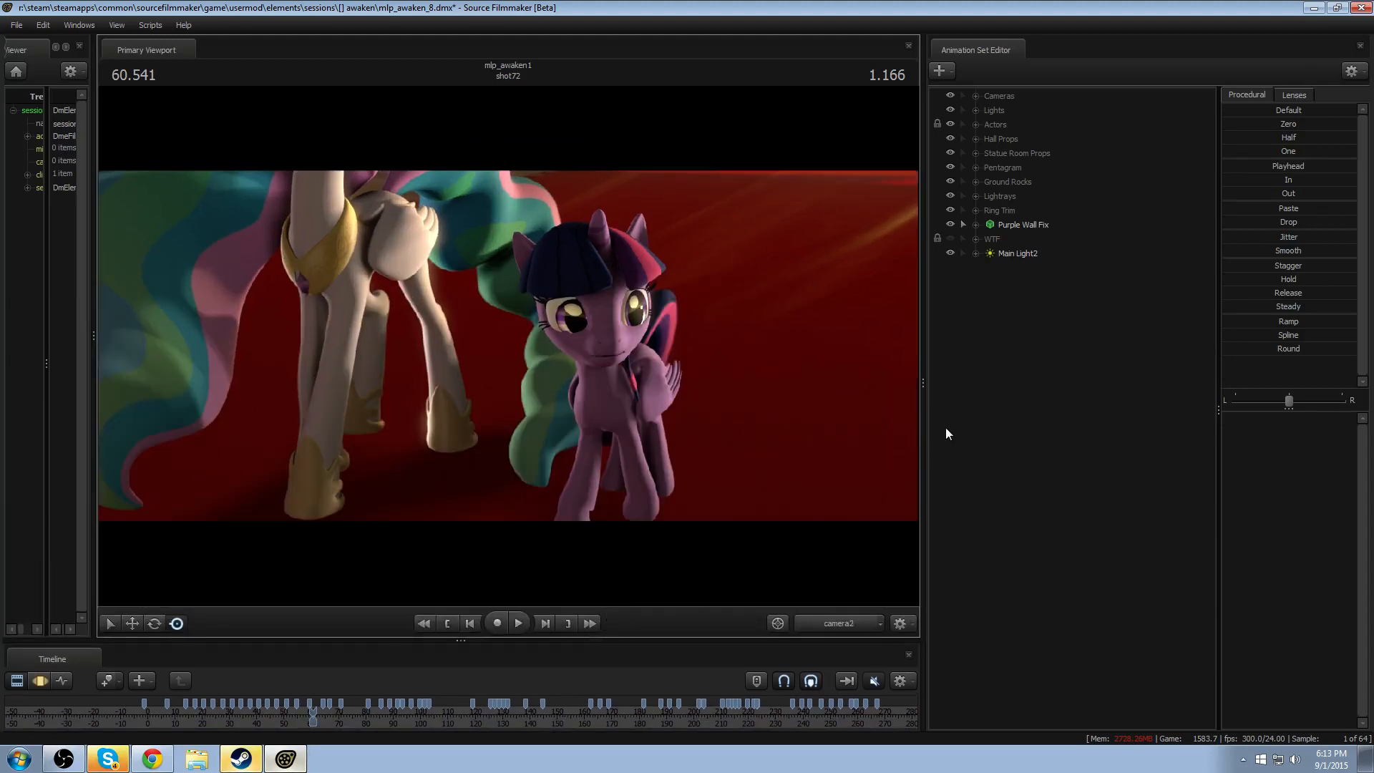
pyautogui.moveTo(924, 429)
pyautogui.mouseDown()
pyautogui.moveTo(1077, 426)
pyautogui.moveTo(932, 413)
pyautogui.mouseUp()
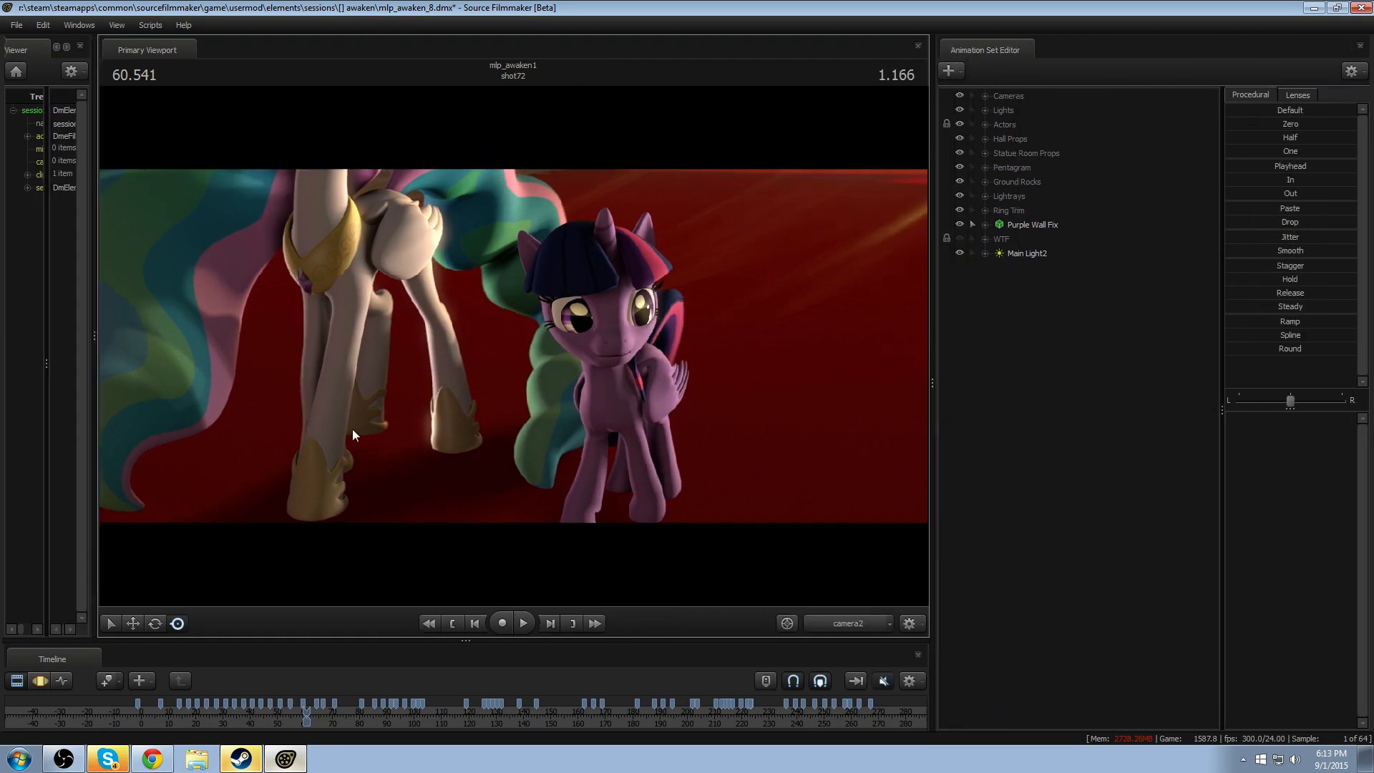
pyautogui.moveTo(93, 451); pyautogui.dragTo(189, 450)
pyautogui.moveTo(465, 641); pyautogui.dragTo(466, 501)
# - Set the depth of field and motion blur samples to 32 in the progressive refinement settings
pyautogui.rightClick(684, 257)
pyautogui.click(727, 262)
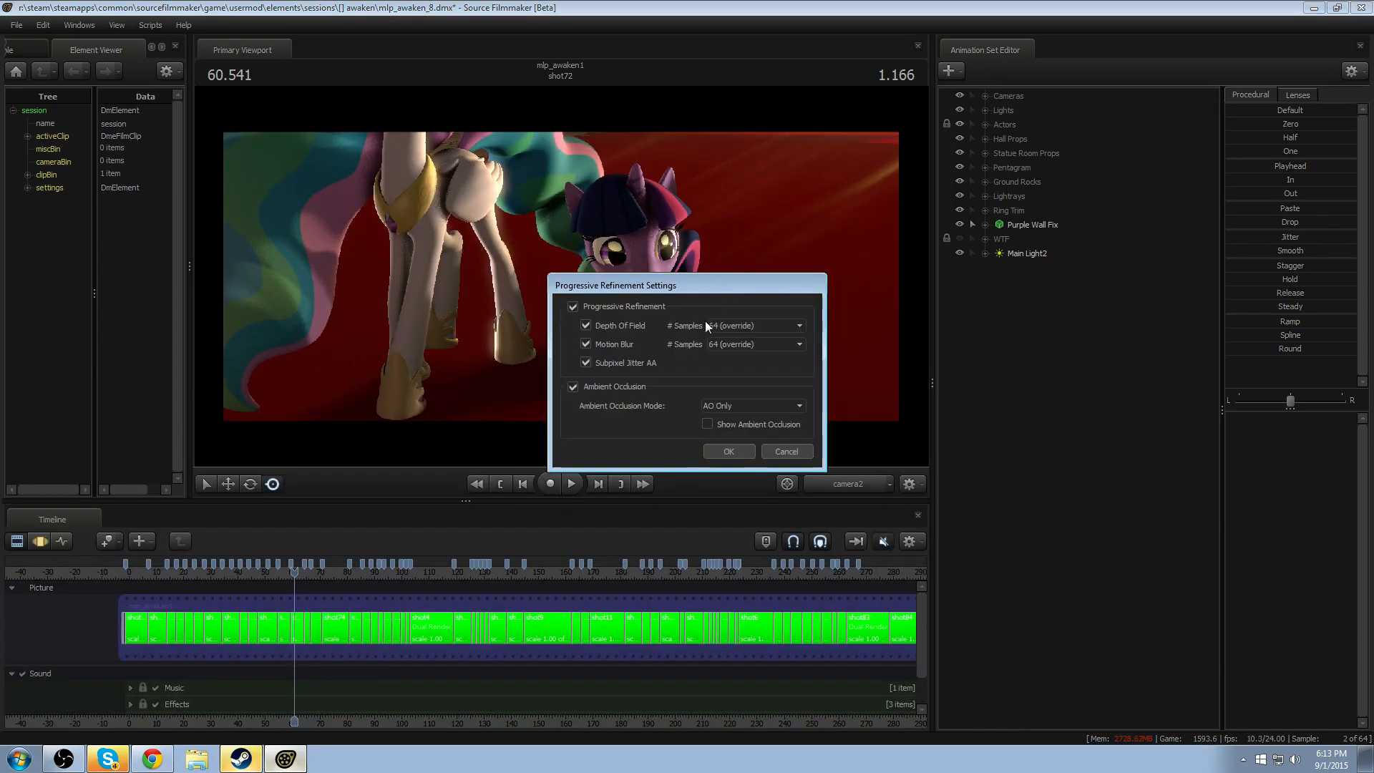
pyautogui.click(733, 325)
pyautogui.click(737, 366)
pyautogui.click(737, 345)
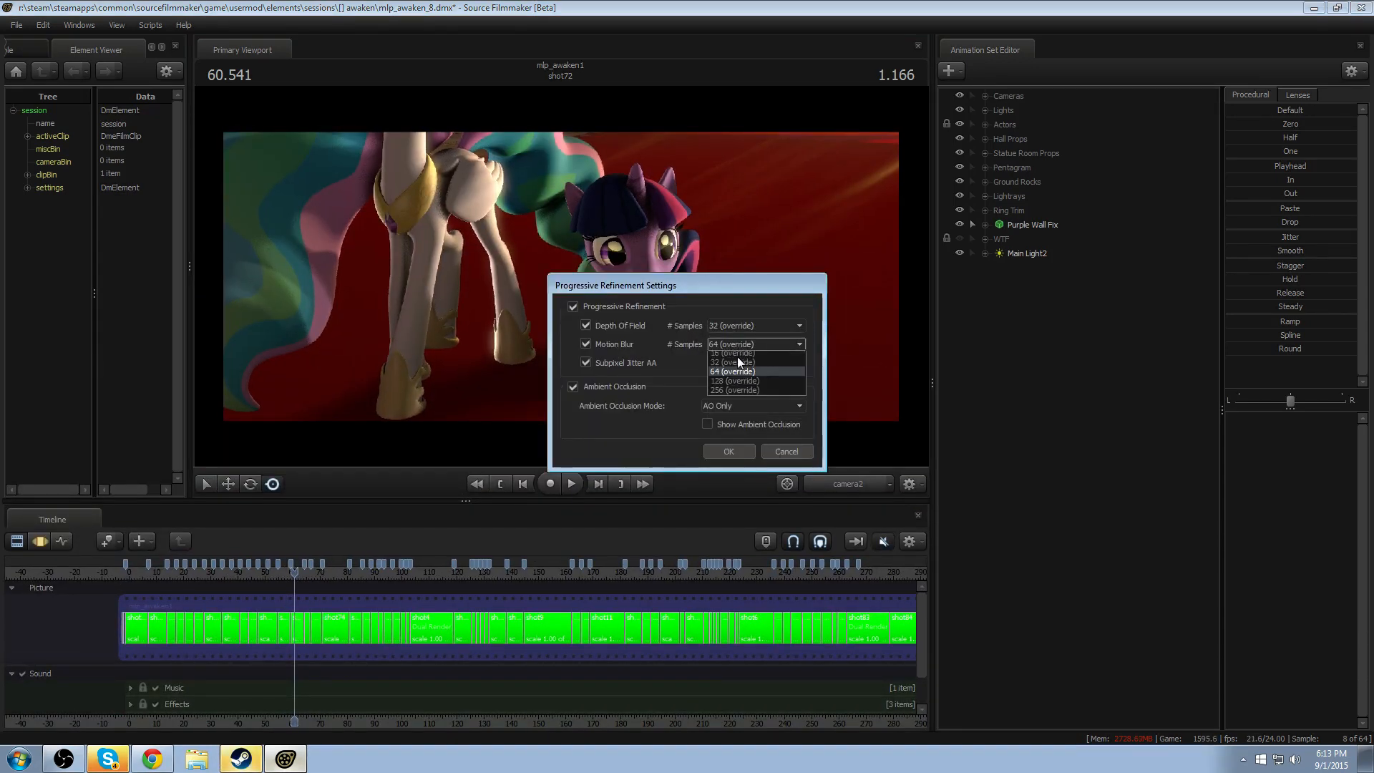
pyautogui.click(735, 384)
pyautogui.click(735, 452)
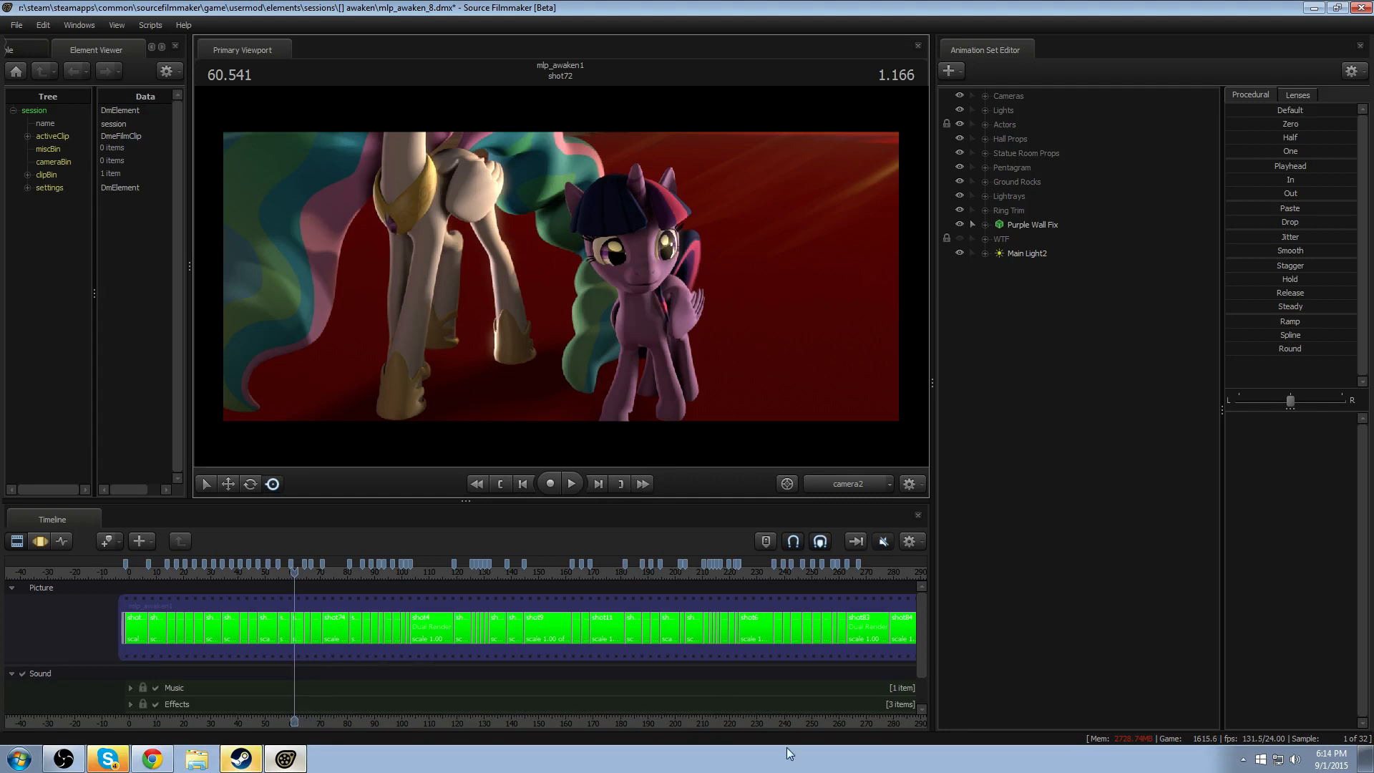
# - Examine the end of the film timeline, previewing shot44 and shot93 and playing part of shot97
pyautogui.moveTo(817, 723); pyautogui.dragTo(674, 732, button='middle')
pyautogui.click(796, 575)
pyautogui.moveTo(796, 575); pyautogui.dragTo(800, 680)
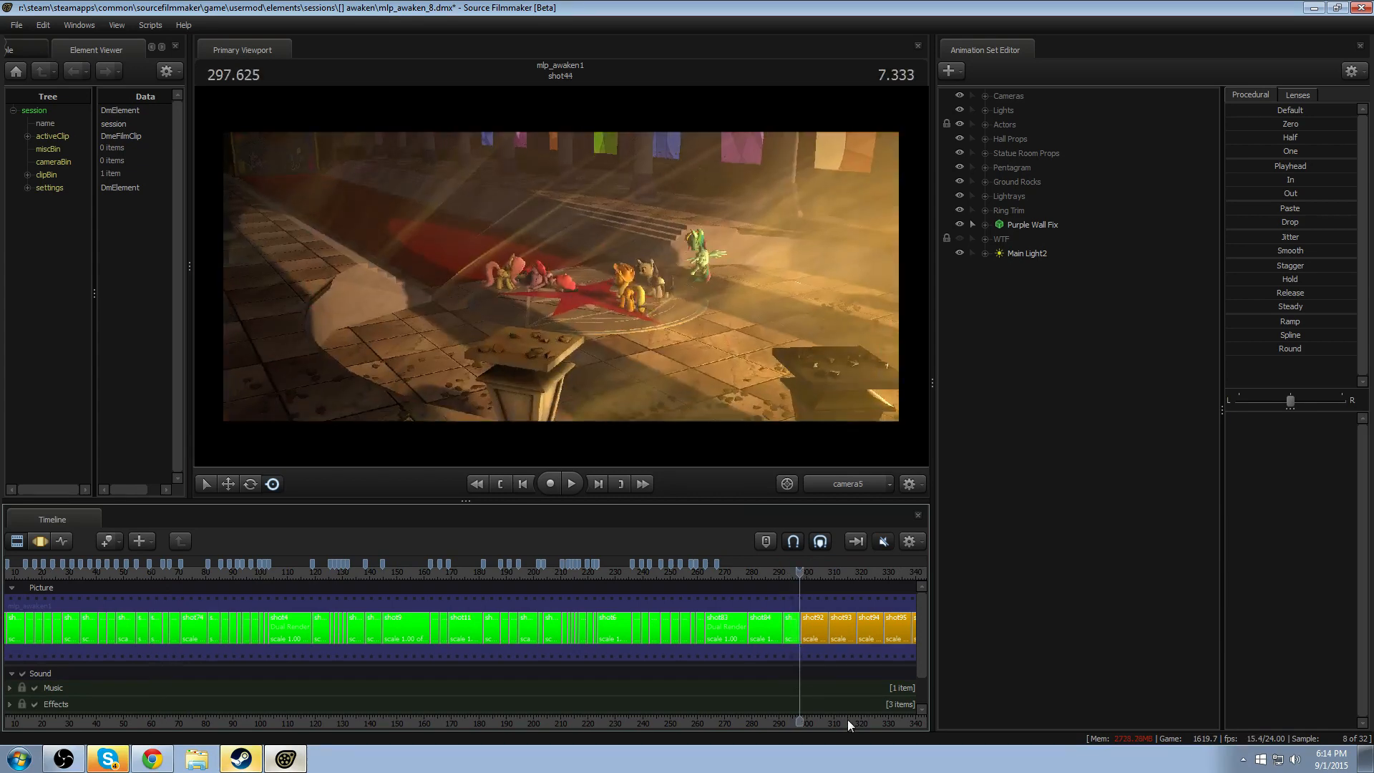
pyautogui.moveTo(847, 720); pyautogui.dragTo(537, 727, button='middle')
pyautogui.moveTo(499, 573); pyautogui.dragTo(520, 634)
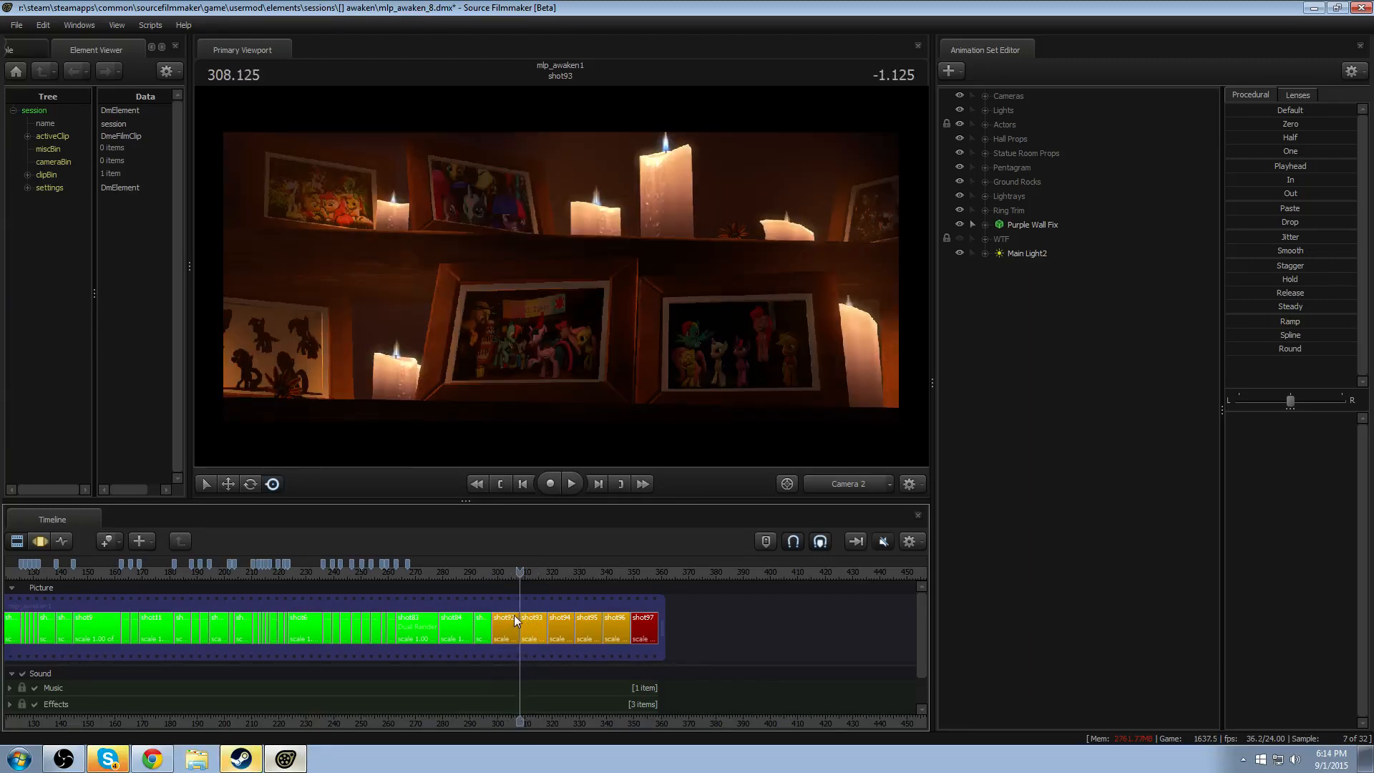
pyautogui.scroll(3, 513, 616)
pyautogui.moveTo(471, 569); pyautogui.dragTo(544, 649)
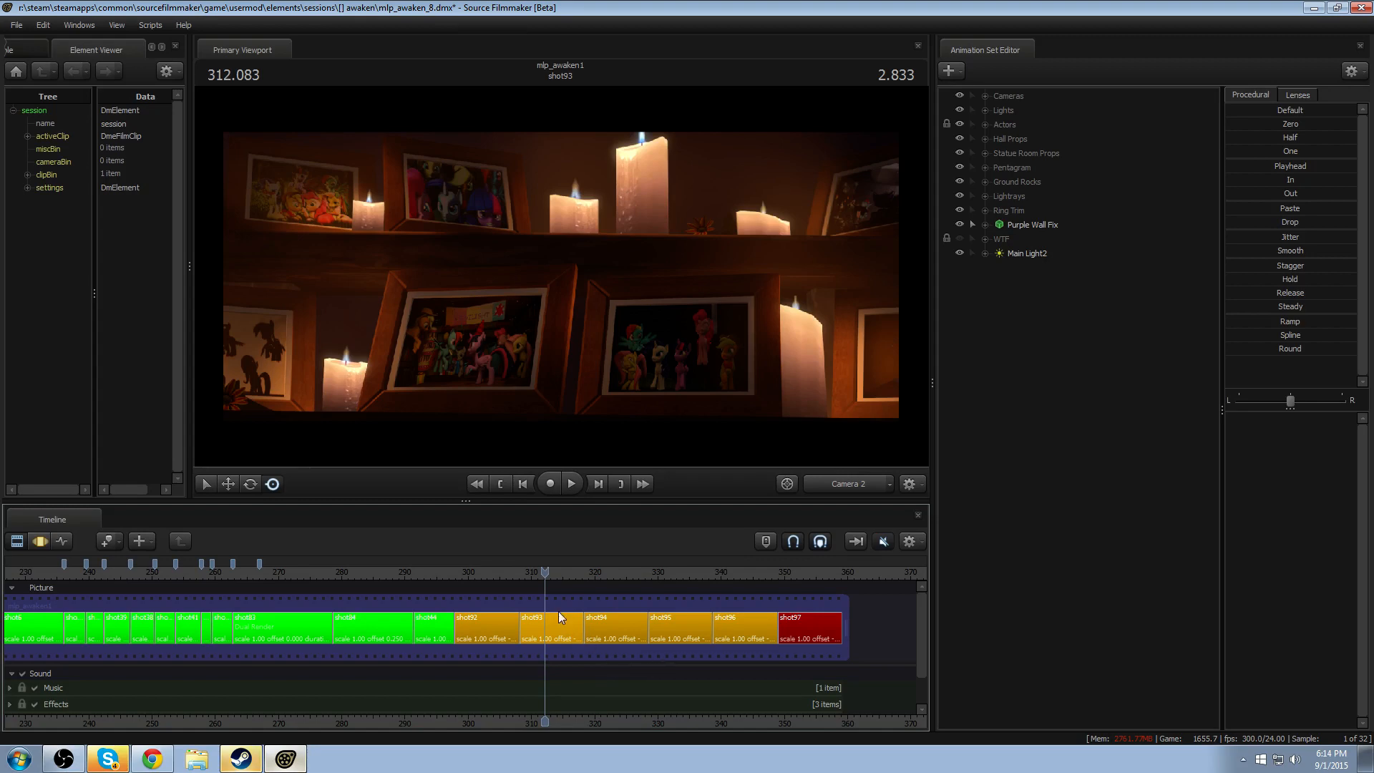
pyautogui.moveTo(545, 571); pyautogui.dragTo(808, 574)
pyautogui.press('space')
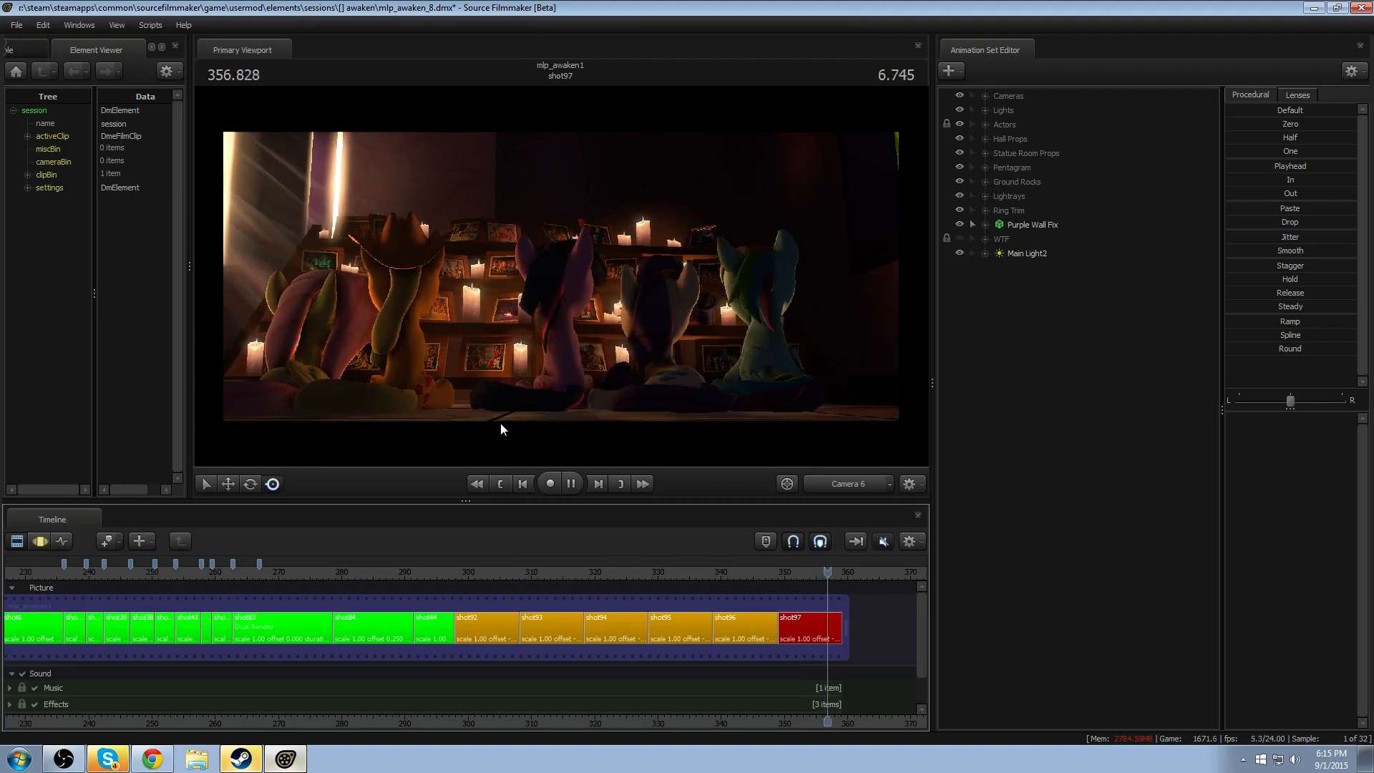
pyautogui.press('space')
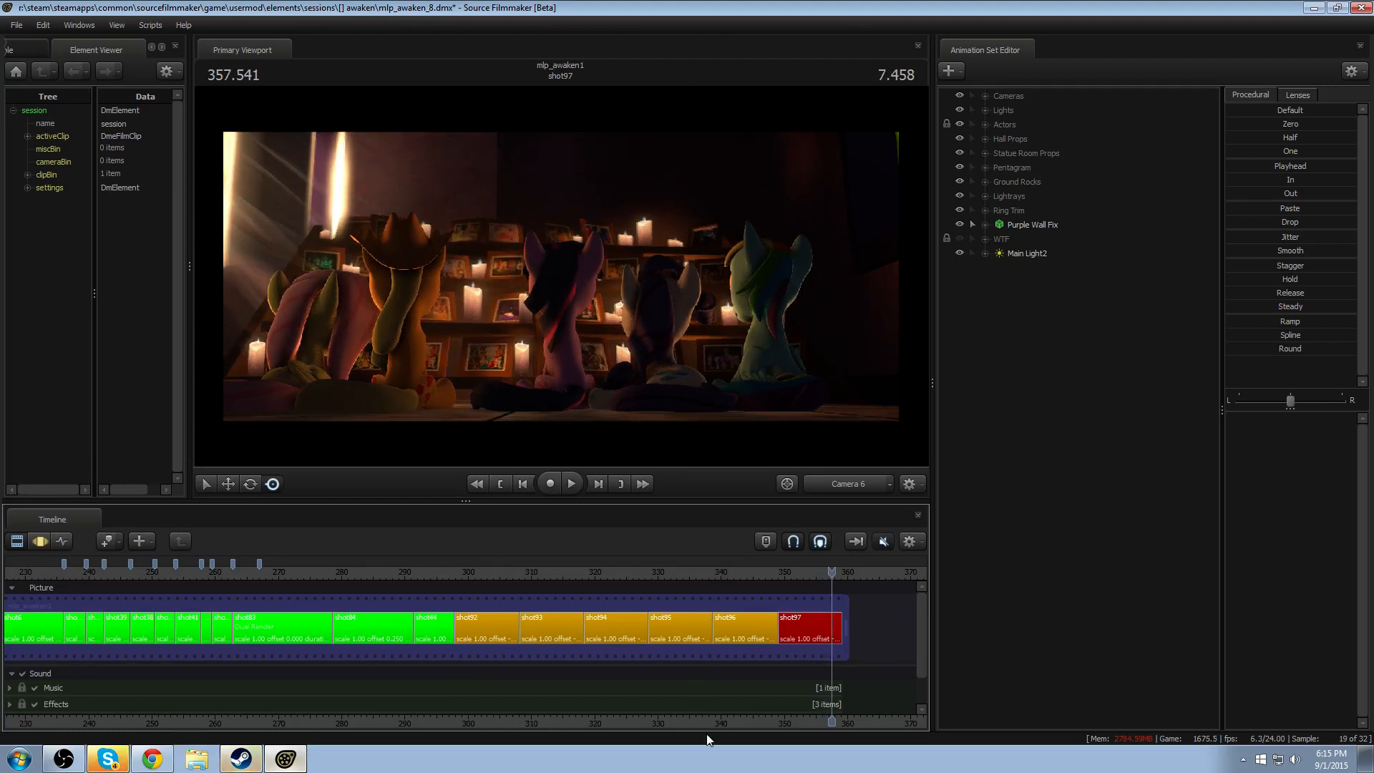
# - Select the shot97 clip in the film timeline
pyautogui.moveTo(711, 723); pyautogui.dragTo(748, 720)
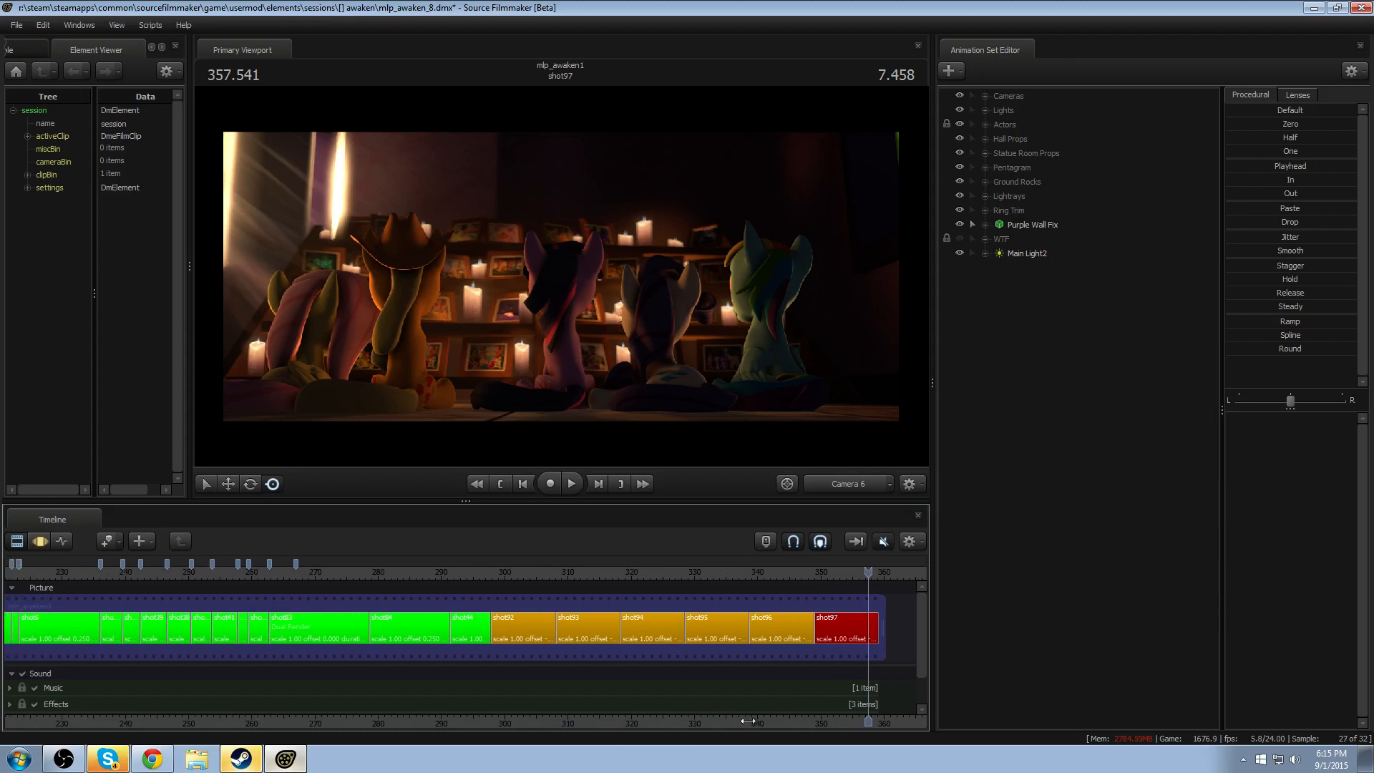
pyautogui.click(861, 618)
pyautogui.scroll(7, 819, 632)
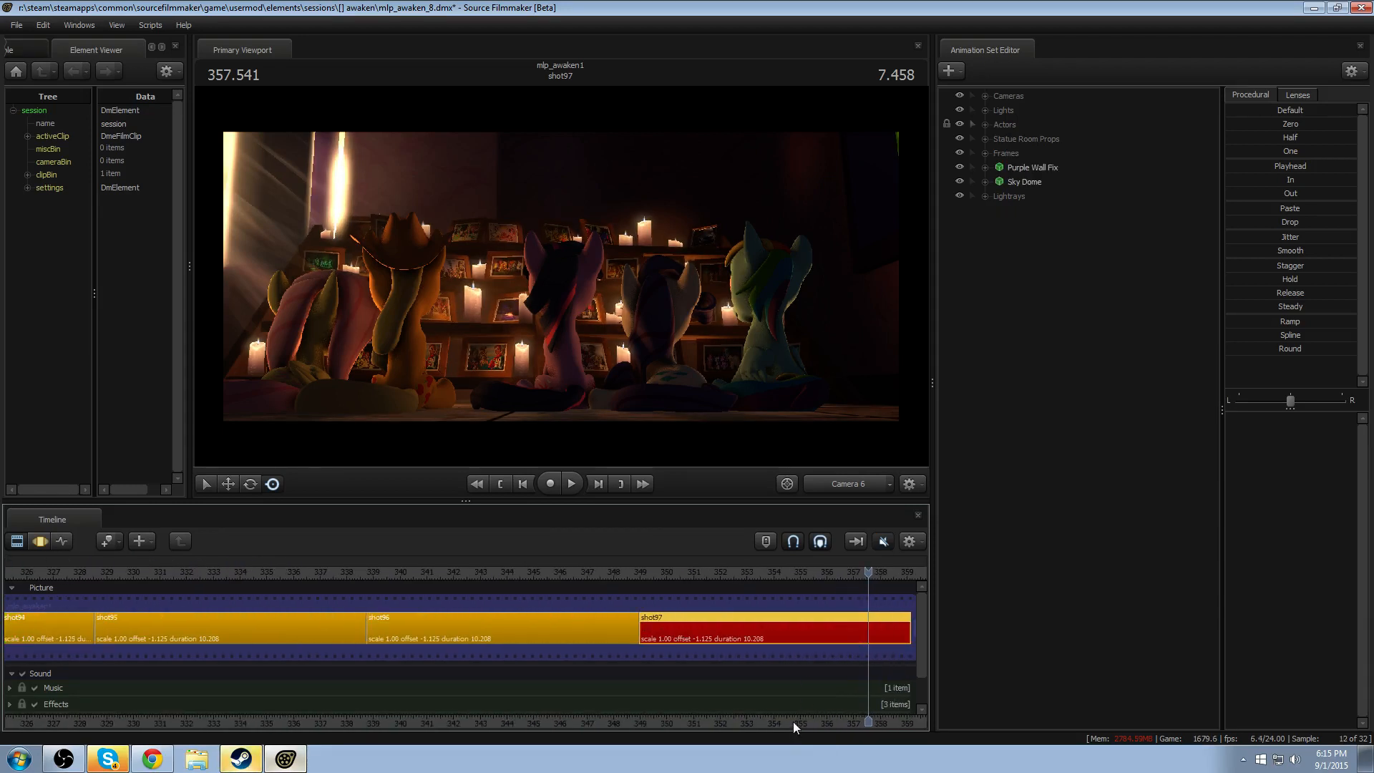
pyautogui.moveTo(795, 726); pyautogui.dragTo(627, 738)
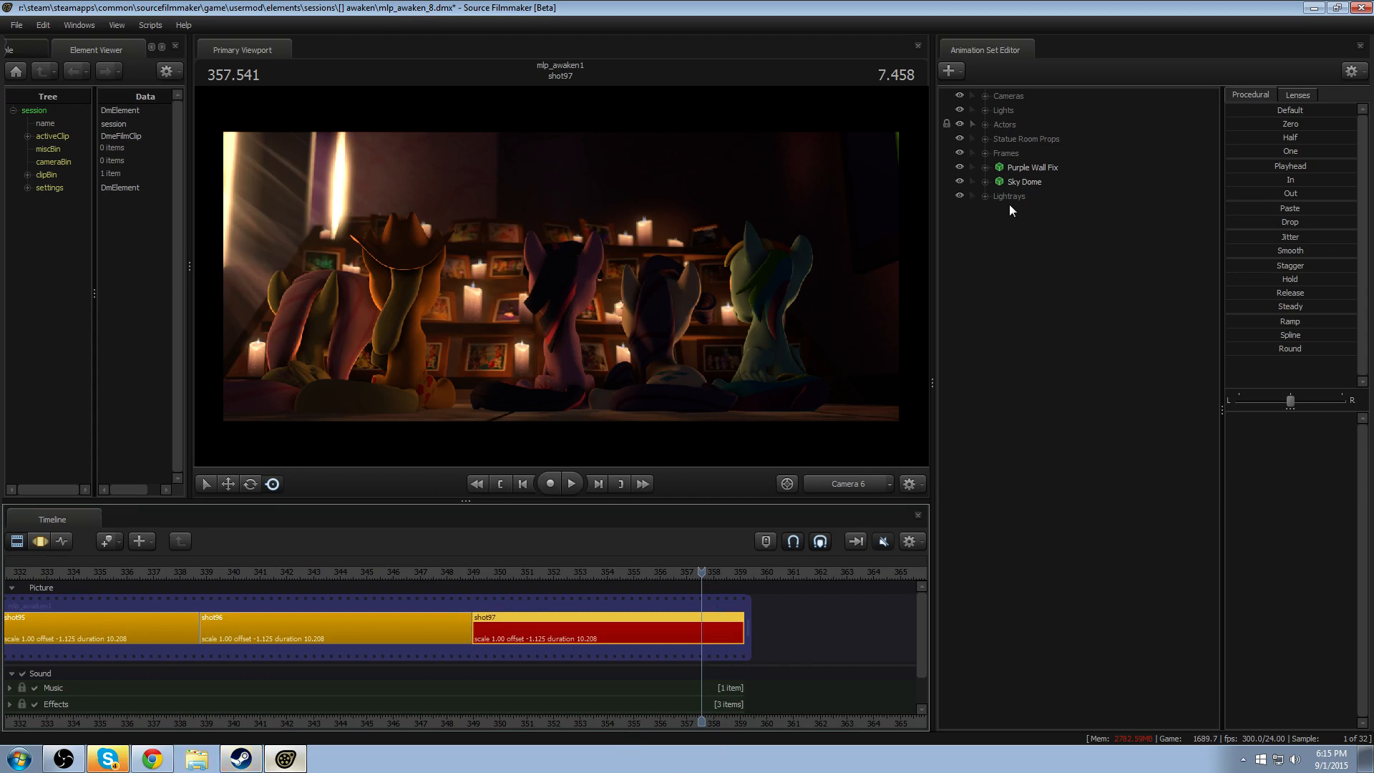
# - Expand the Actors group and Pinkie Spy's controls, and make Pinkie Spy visible in the scene
pyautogui.click(990, 126)
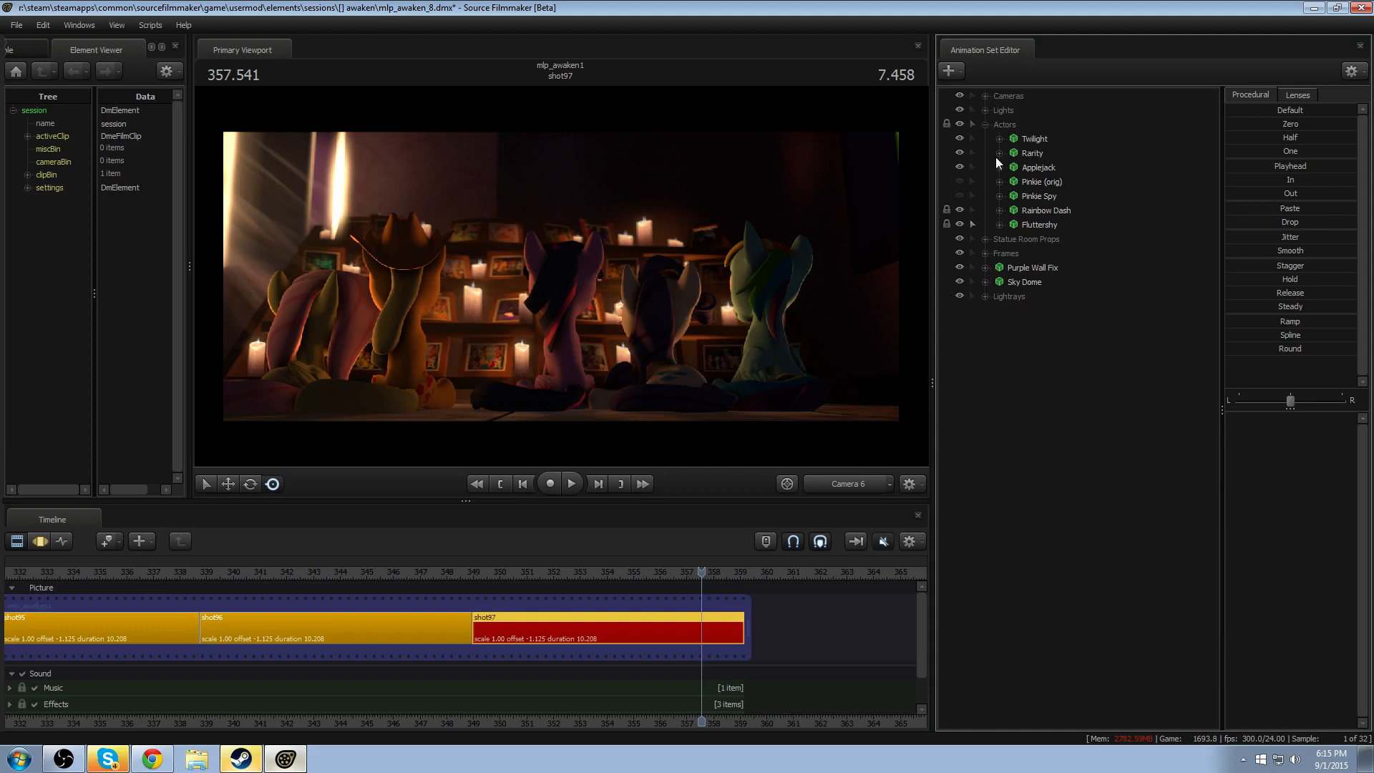
pyautogui.click(1000, 196)
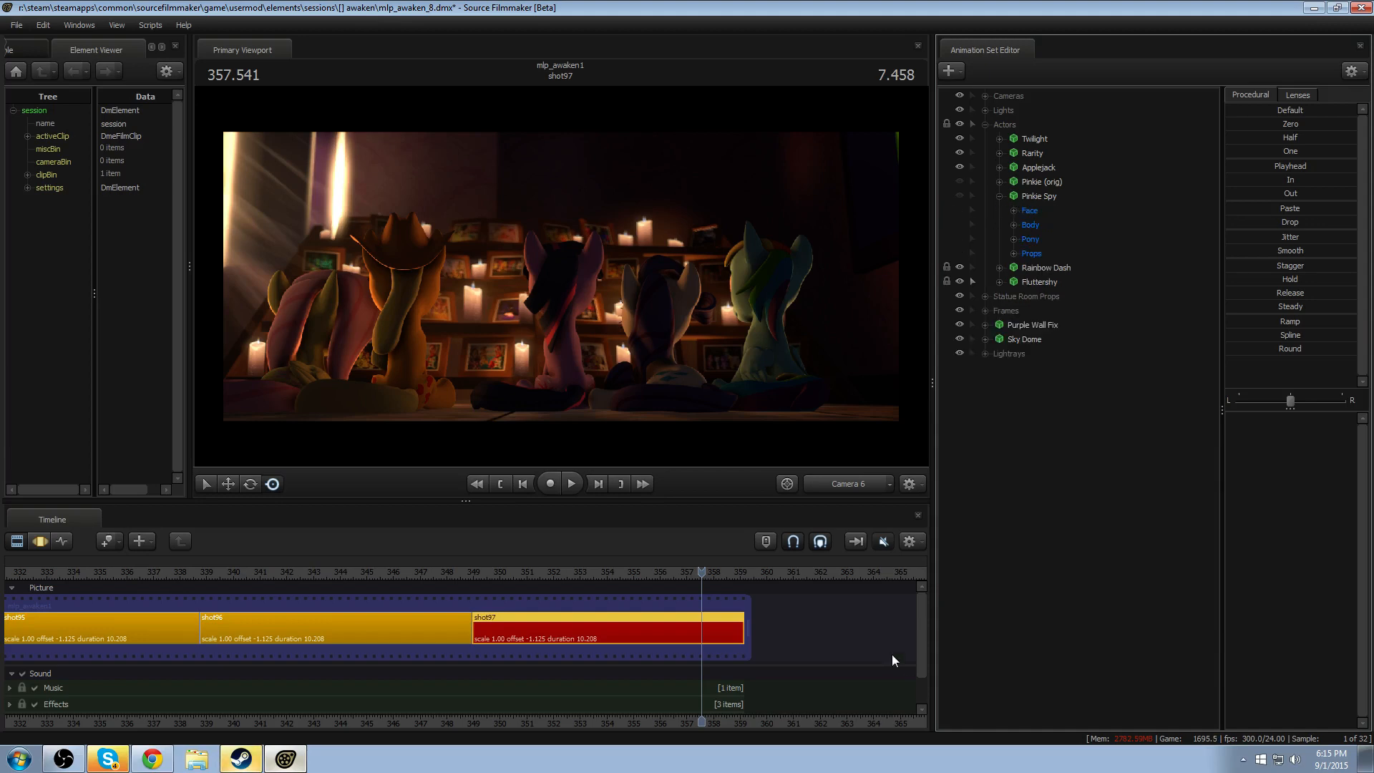
pyautogui.click(960, 195)
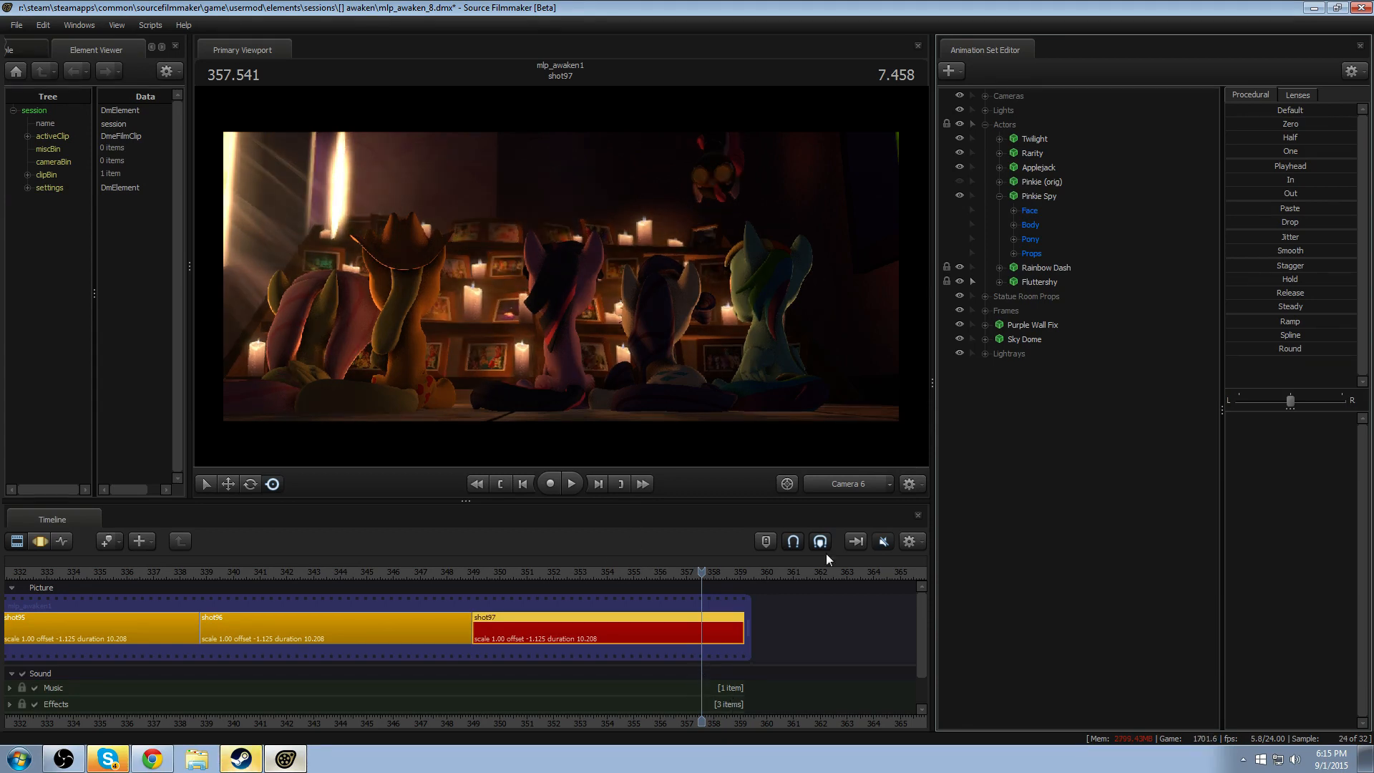
# - Switch the Primary Viewport to the Work Camera, aim it at Pinkie Spy and disable viewport lighting
pyautogui.click(849, 487)
pyautogui.moveTo(789, 362); pyautogui.dragTo(558, 282)
pyautogui.rightClick(558, 282)
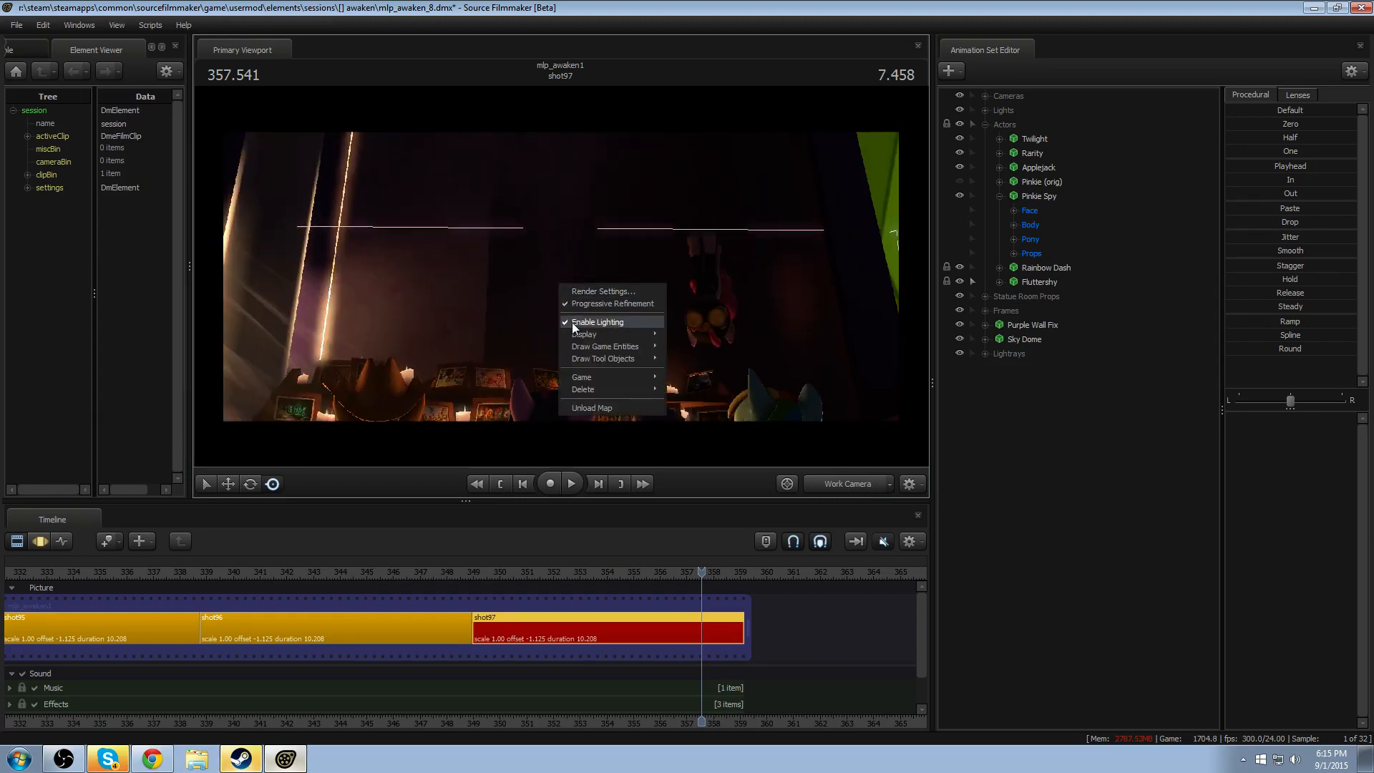
pyautogui.click(573, 322)
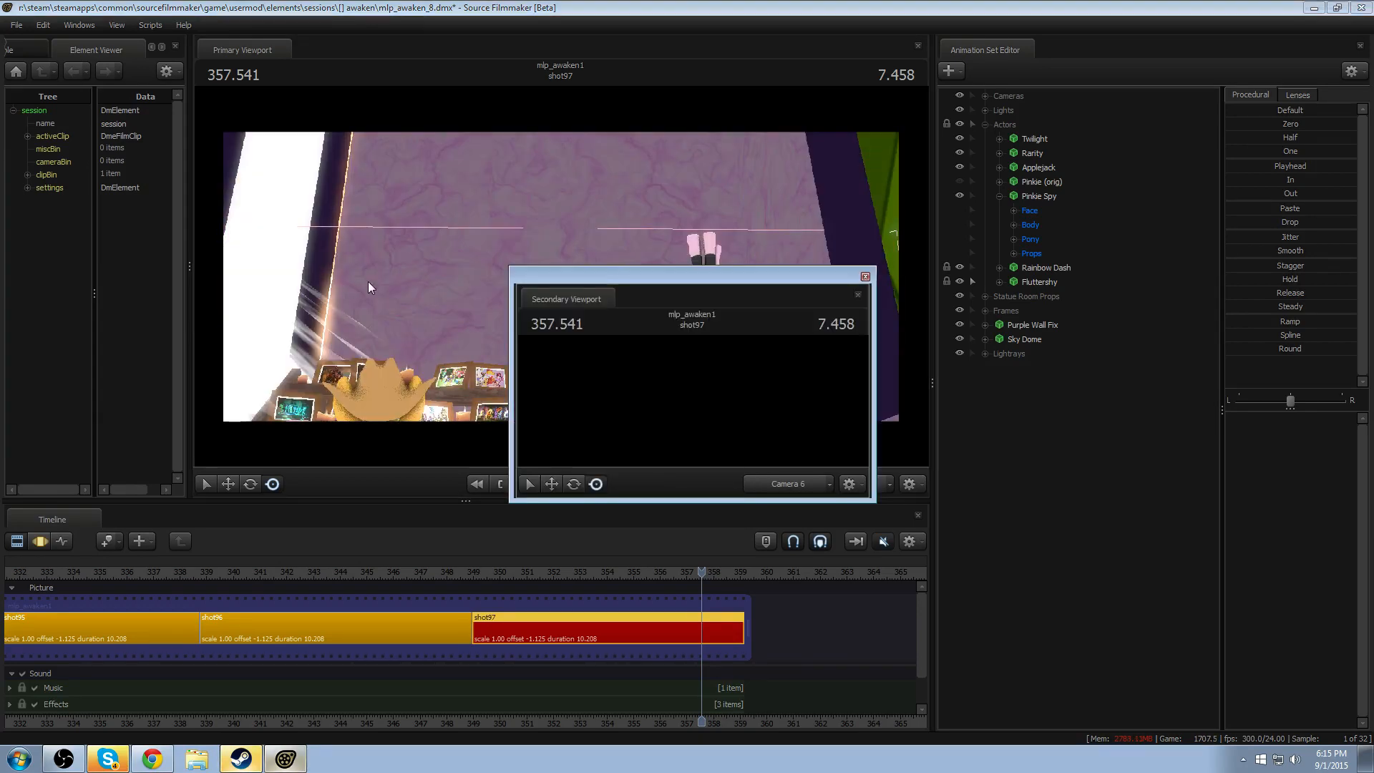
# - Dock a Secondary Viewport showing Camera 6 below the Animation Set Editor and enlarge it
pyautogui.click(581, 303)
pyautogui.moveTo(1171, 423); pyautogui.dragTo(1158, 416)
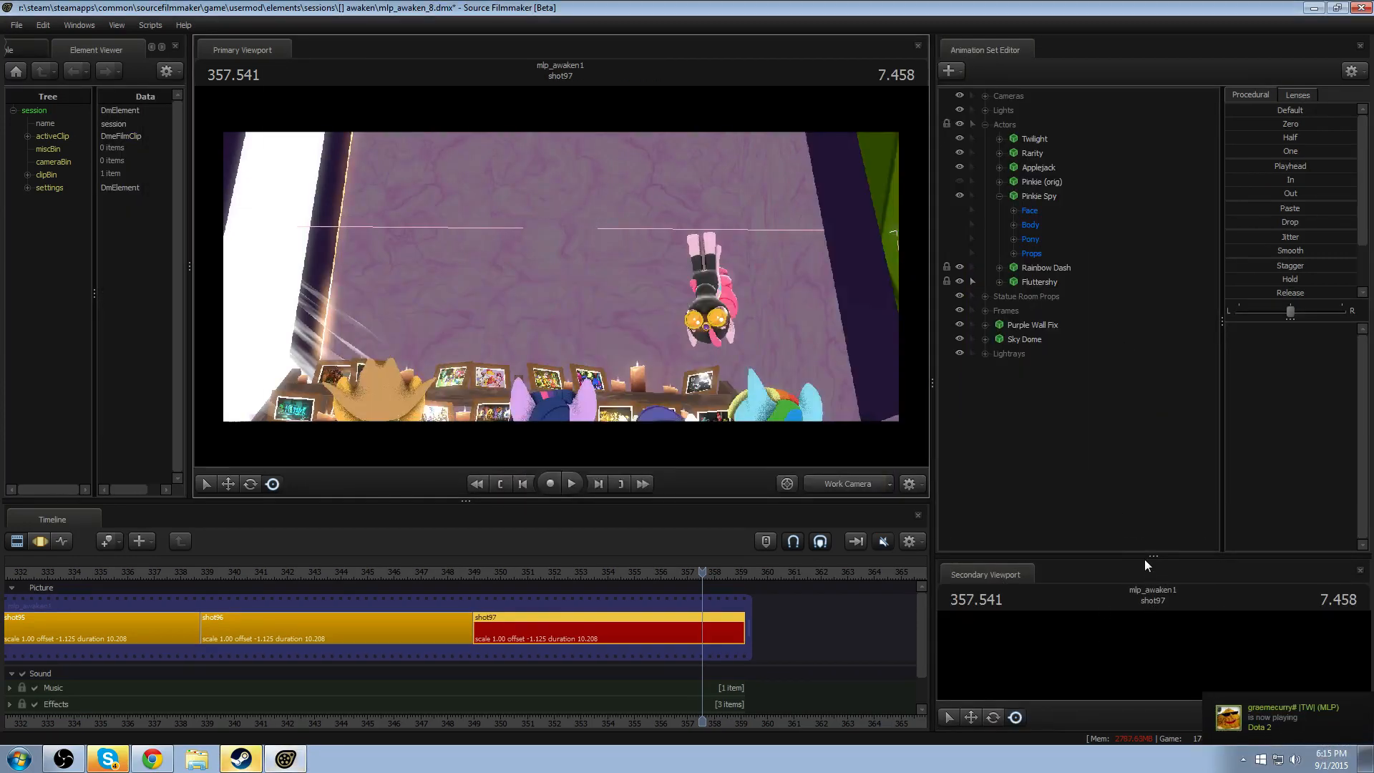
pyautogui.moveTo(1145, 558); pyautogui.dragTo(1167, 419)
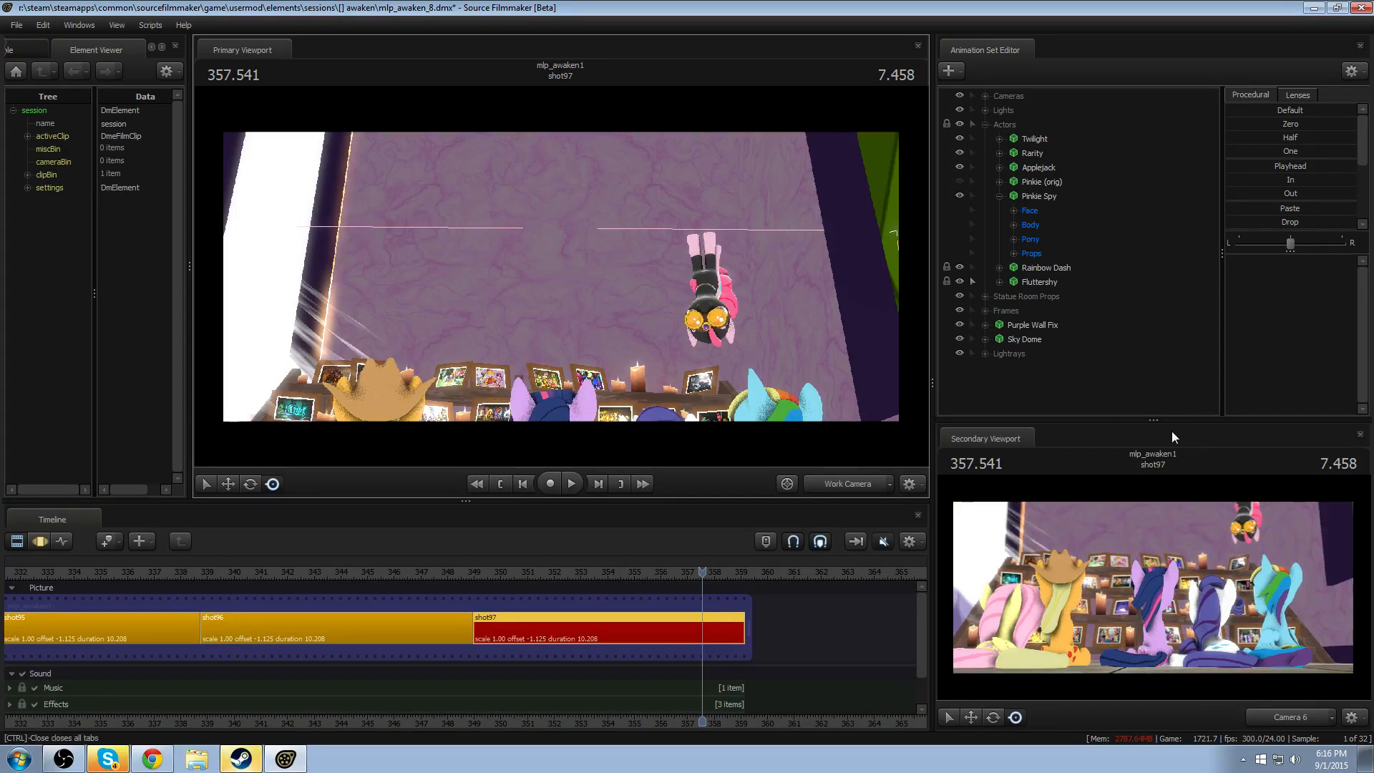
pyautogui.moveTo(1171, 431); pyautogui.dragTo(1173, 411)
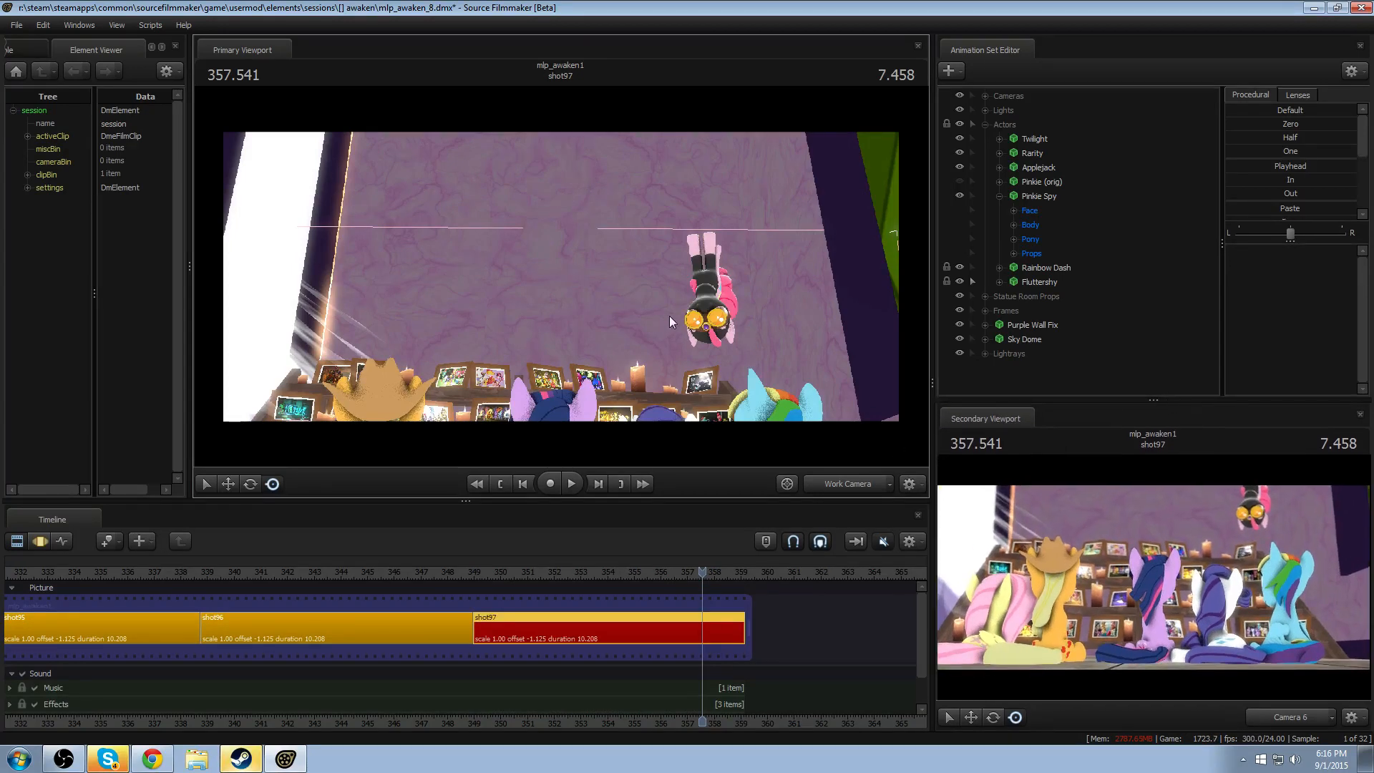
# - Fly the Work Camera around Pinkie Spy to examine the character up close from several angles
pyautogui.press('w')
pyautogui.moveTo(670, 317); pyautogui.dragTo(560, 276)
pyautogui.press('w')
pyautogui.press('w')
pyautogui.press('a')
pyautogui.press('d')
pyautogui.moveTo(902, 409); pyautogui.dragTo(902, 410)
pyautogui.press('a')
pyautogui.moveTo(685, 404); pyautogui.dragTo(665, 517)
pyautogui.press('w')
pyautogui.press('z')
pyautogui.press('x')
# - Switch to the Motion Editor, select the time from 355.375 onward in shot97, and preview it through Camera 6
pyautogui.press('F3')
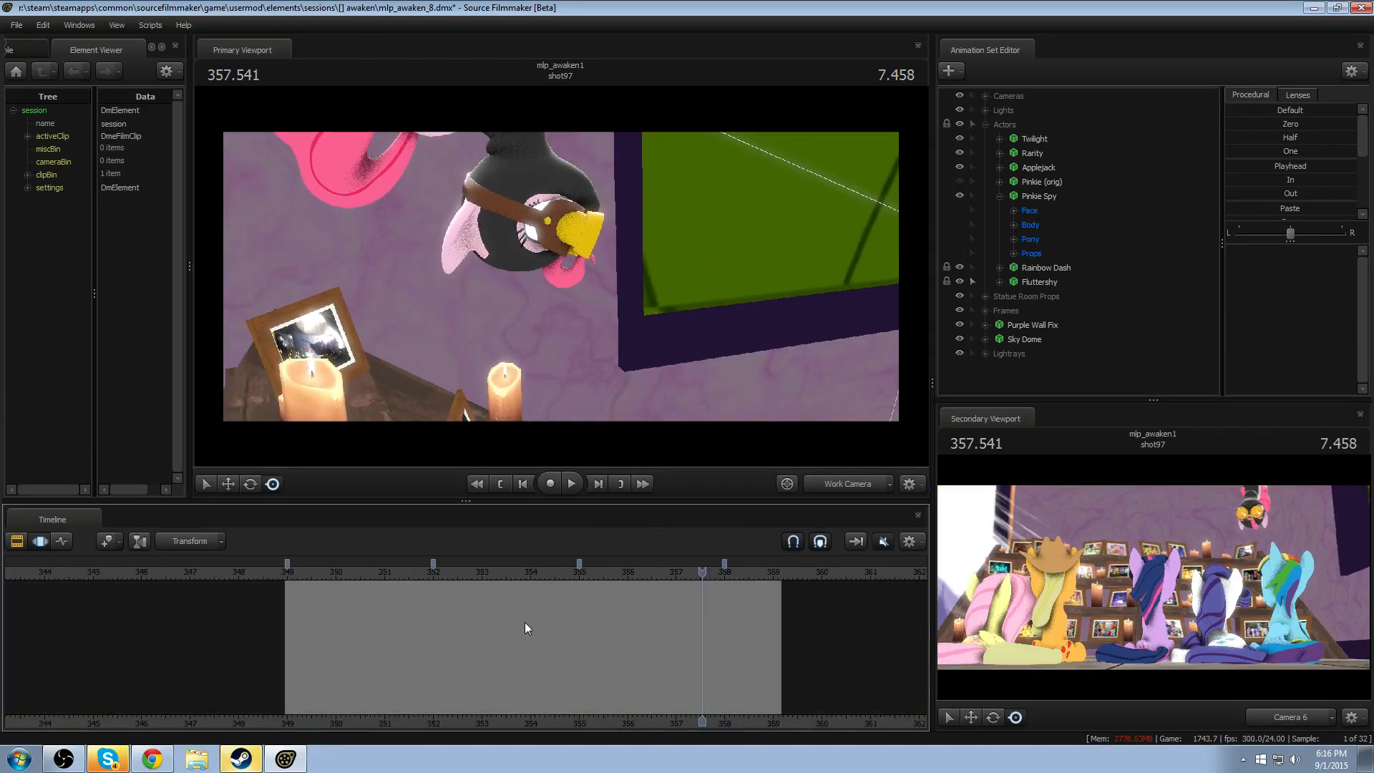
pyautogui.moveTo(449, 633); pyautogui.dragTo(949, 621)
pyautogui.click(869, 480)
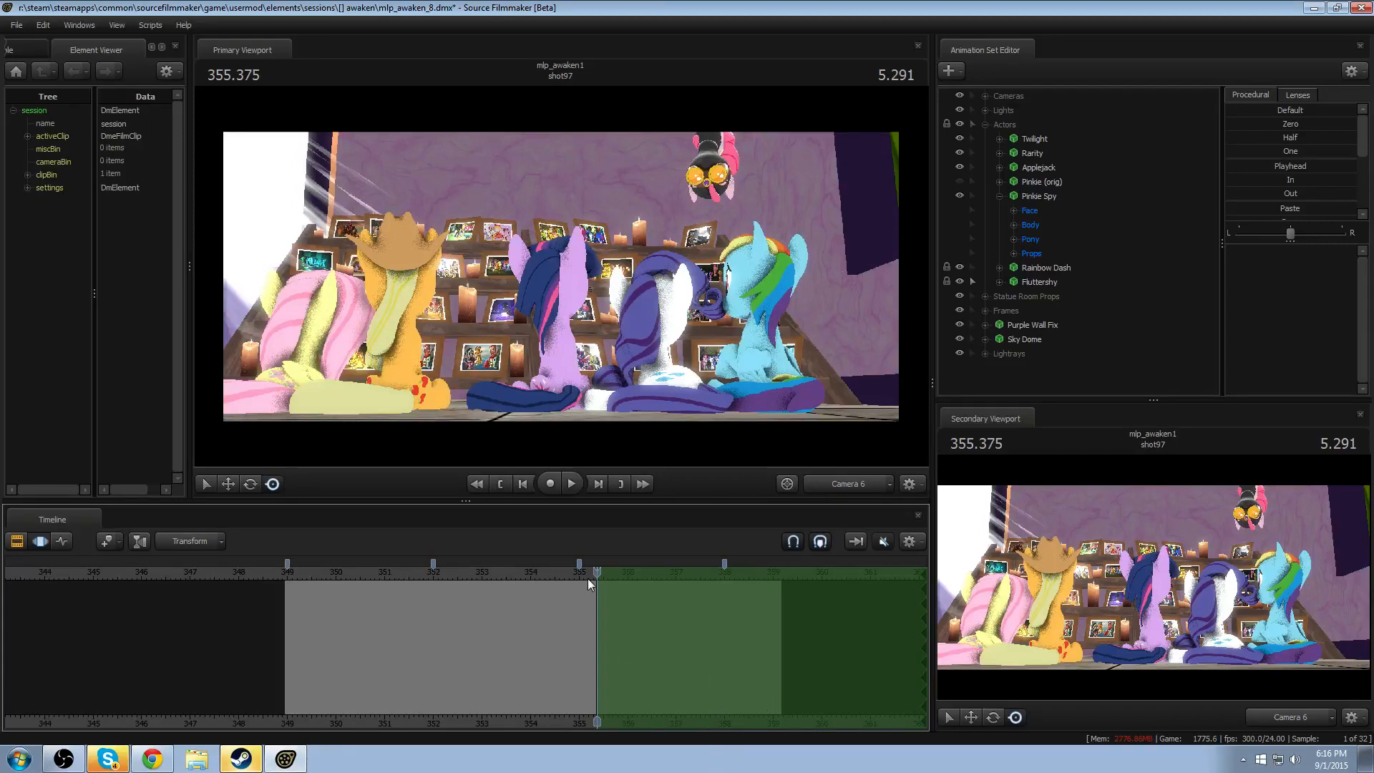
pyautogui.press('space')
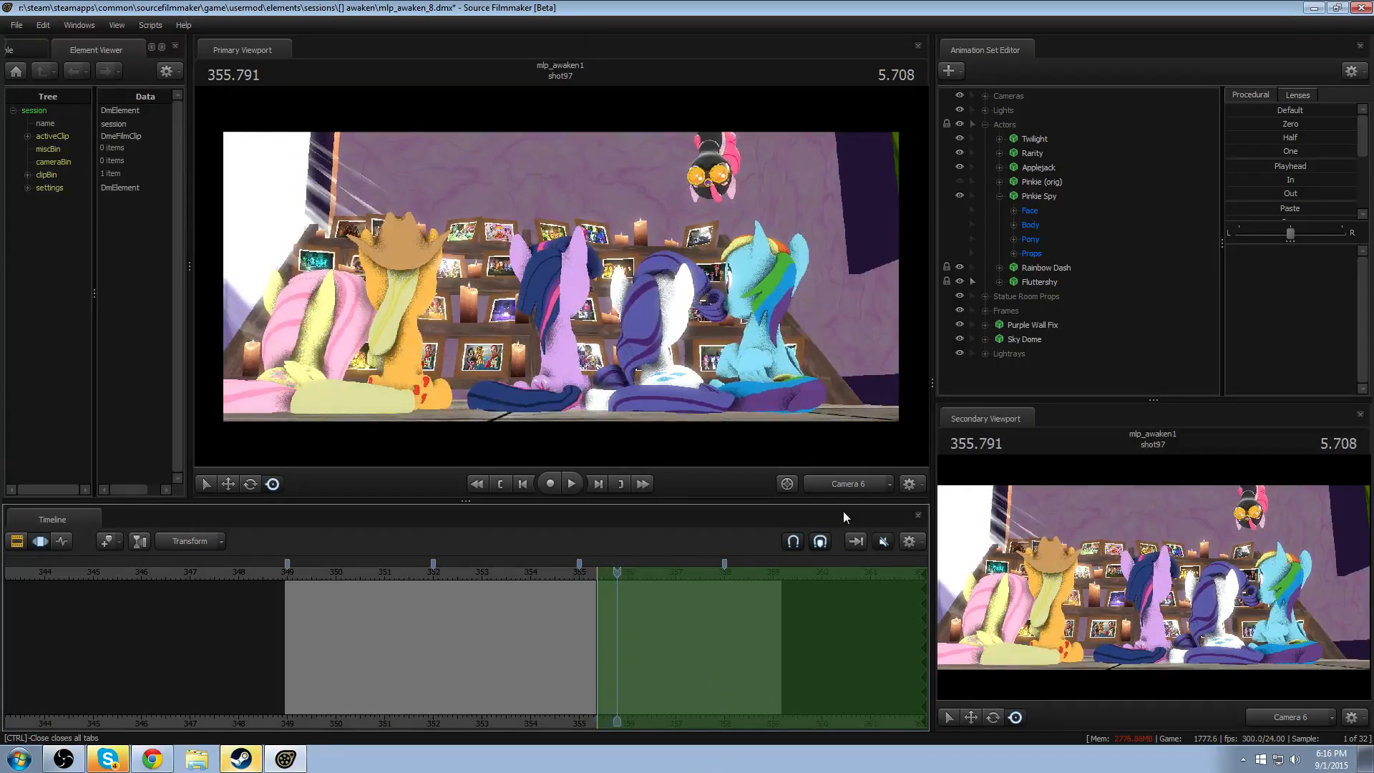
# - Return the Primary Viewport to the Work Camera and fly it in close to Pinkie Spy's head and body
pyautogui.click(848, 488)
pyautogui.moveTo(707, 373); pyautogui.dragTo(803, 239)
pyautogui.press('w')
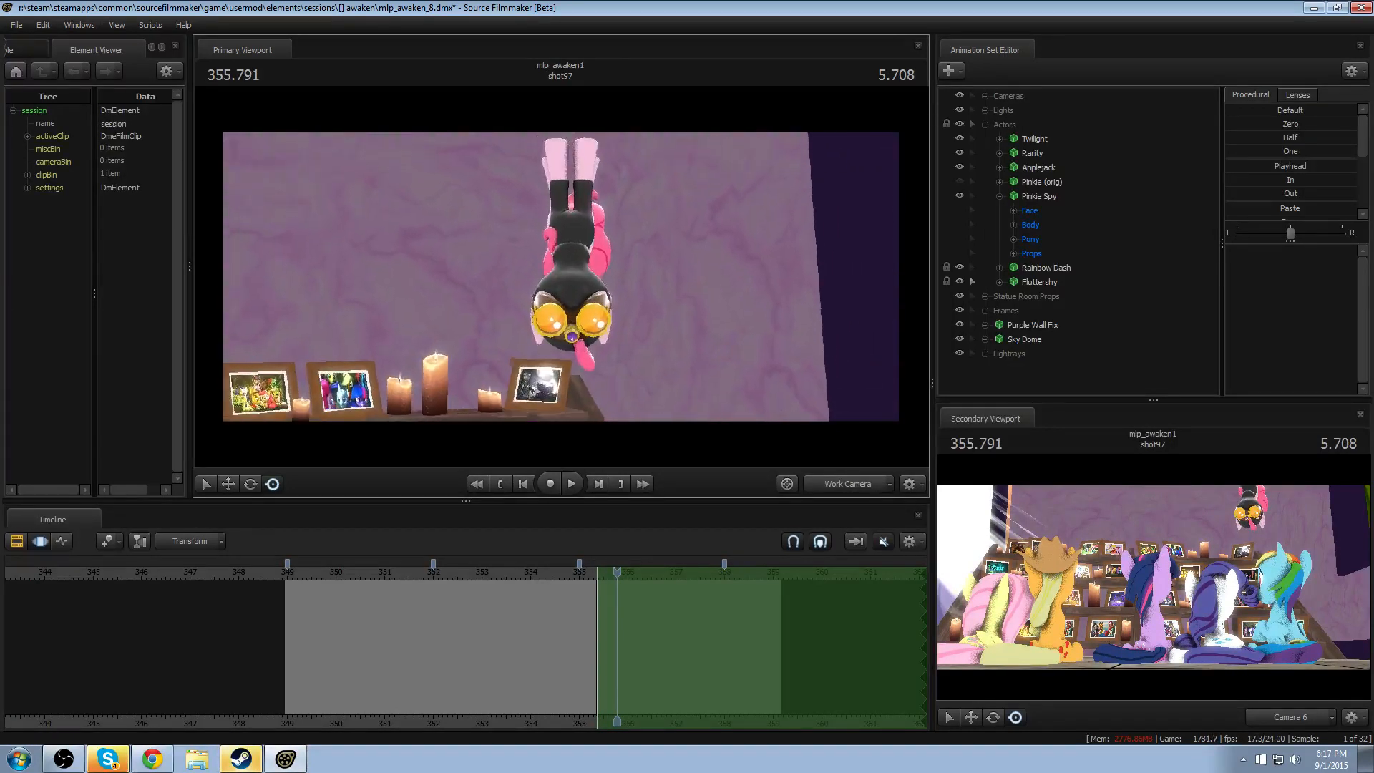
pyautogui.press('w')
pyautogui.moveTo(561, 275)
pyautogui.mouseDown()
pyautogui.moveTo(537, 274)
pyautogui.moveTo(573, 270)
pyautogui.moveTo(561, 275)
pyautogui.mouseUp()
pyautogui.press('a')
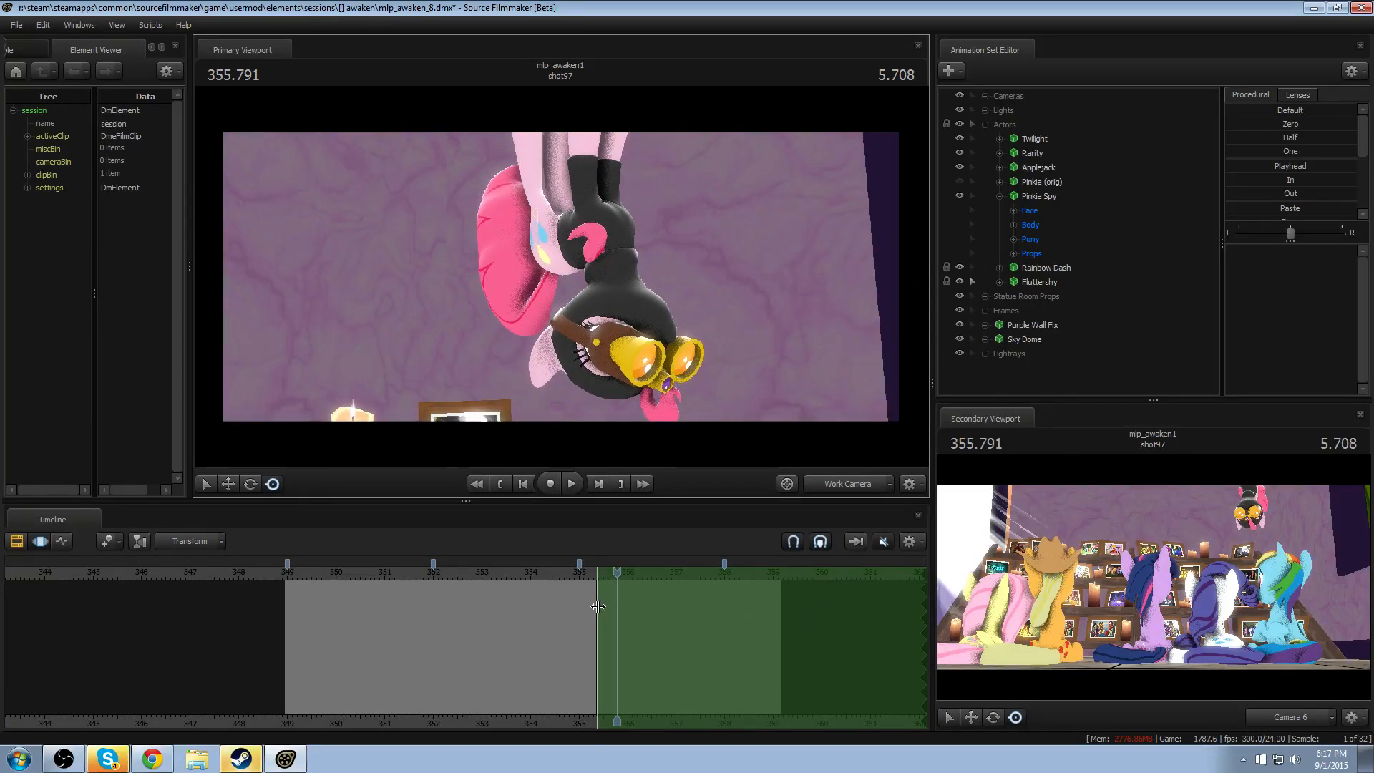
# - Set the time selection to everything before 355.375 and move the playhead to 355.125
pyautogui.scroll(5, 598, 607)
pyautogui.moveTo(599, 604); pyautogui.dragTo(55, 655)
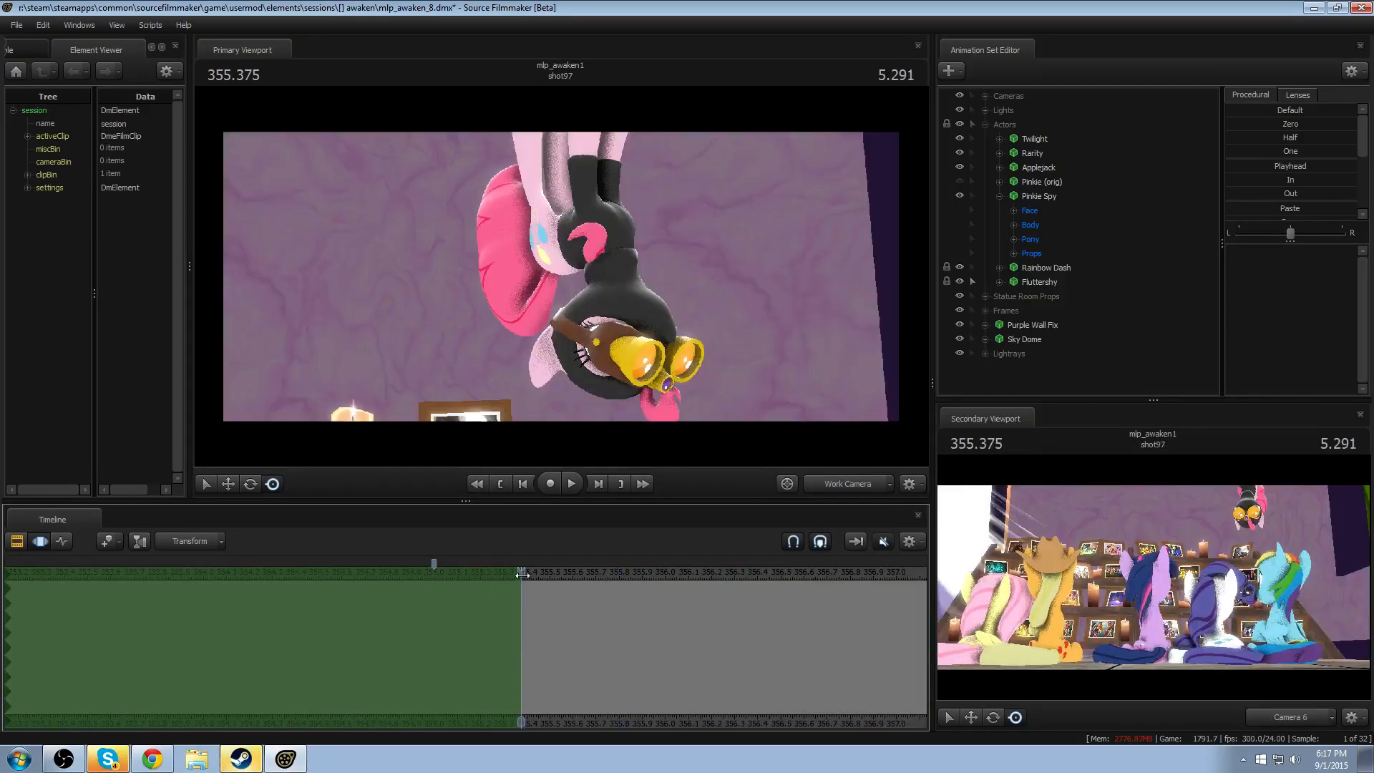
pyautogui.moveTo(523, 574); pyautogui.dragTo(462, 576)
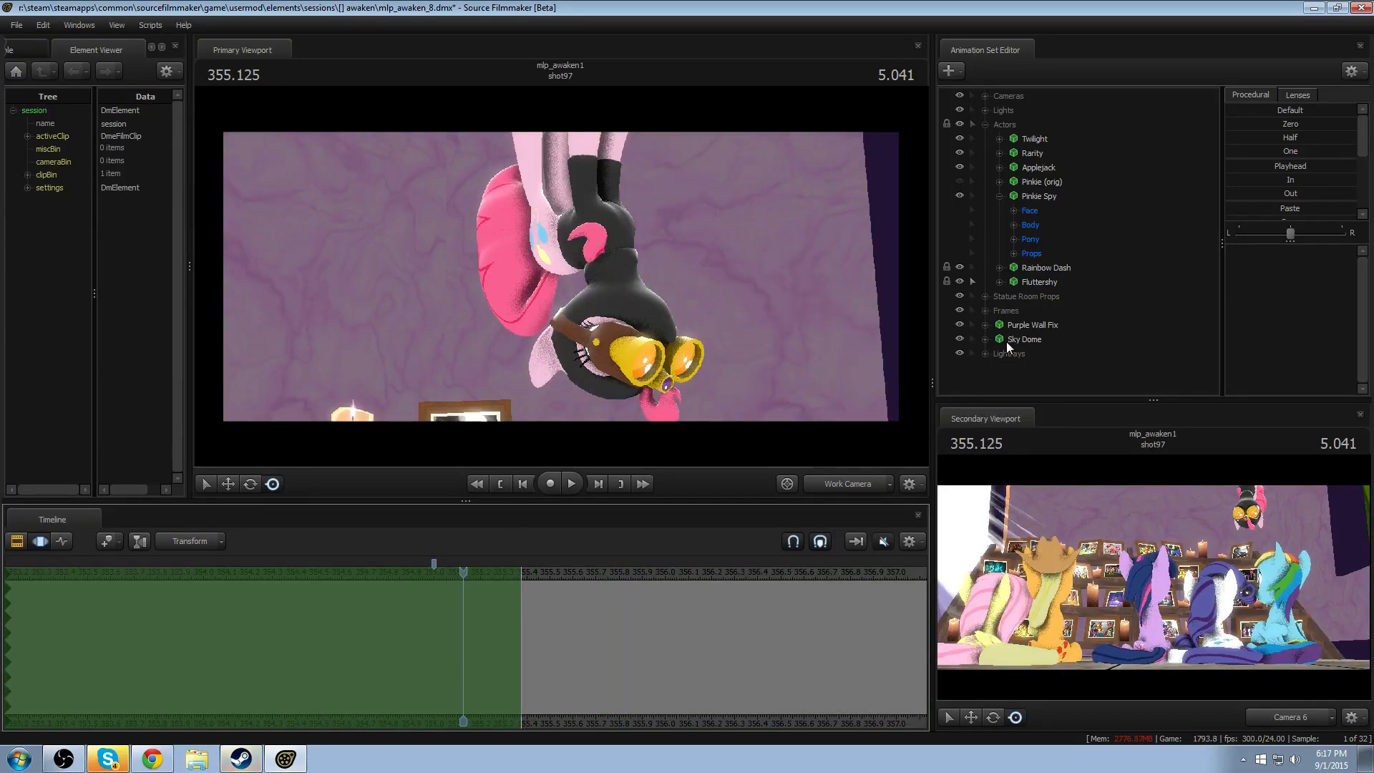
# - Move Pinkie Spy straight up out of Camera 6's view for the selected time before 355.375
pyautogui.click(1027, 199)
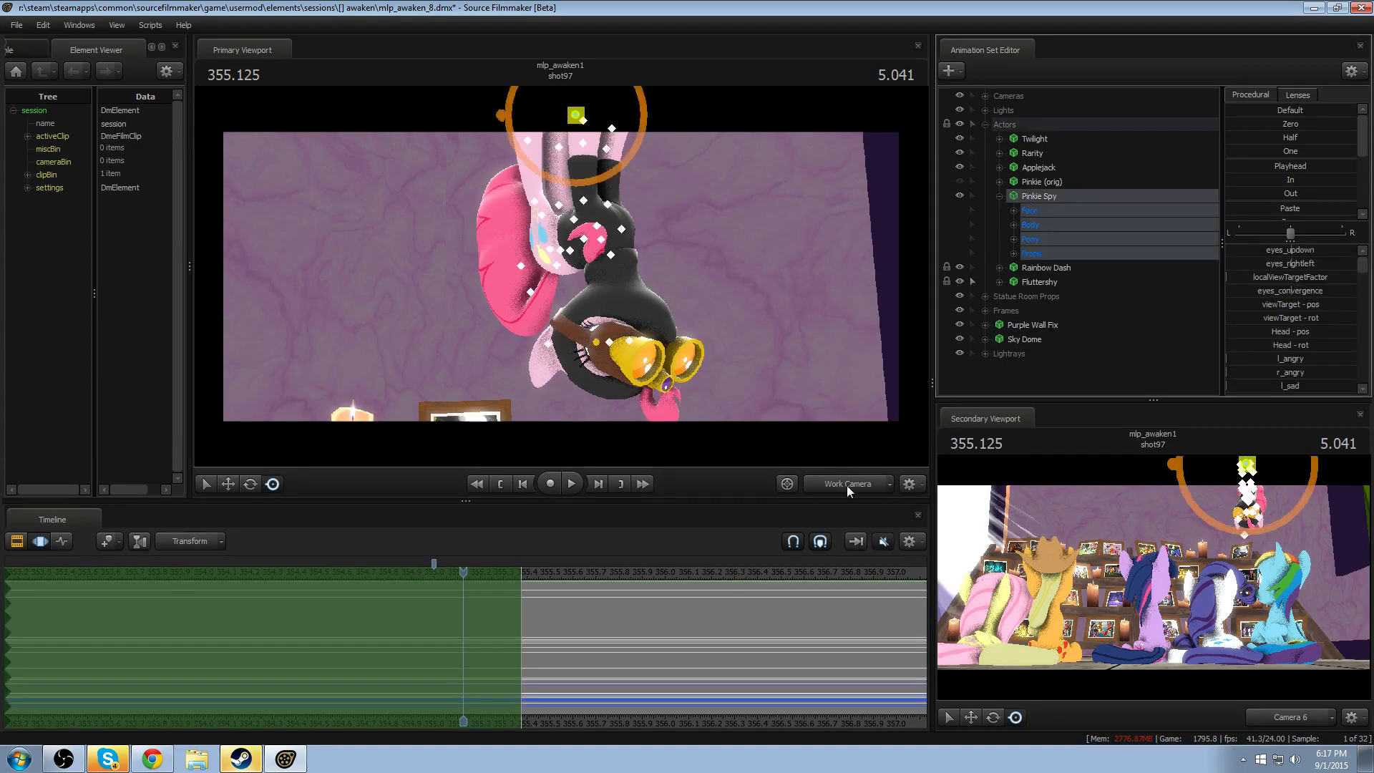
pyautogui.moveTo(562, 277); pyautogui.dragTo(619, 258)
pyautogui.press('s')
pyautogui.press('w')
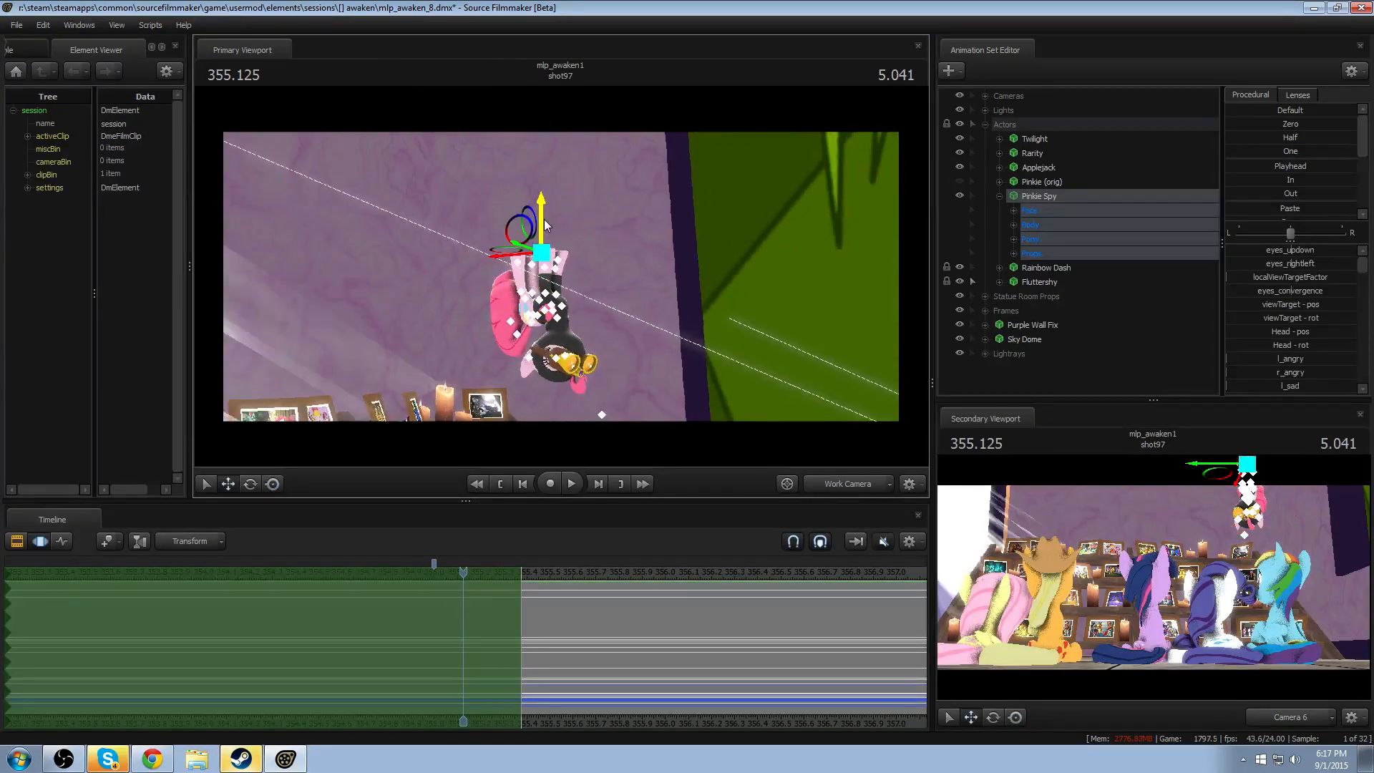
pyautogui.moveTo(546, 224); pyautogui.dragTo(546, 128)
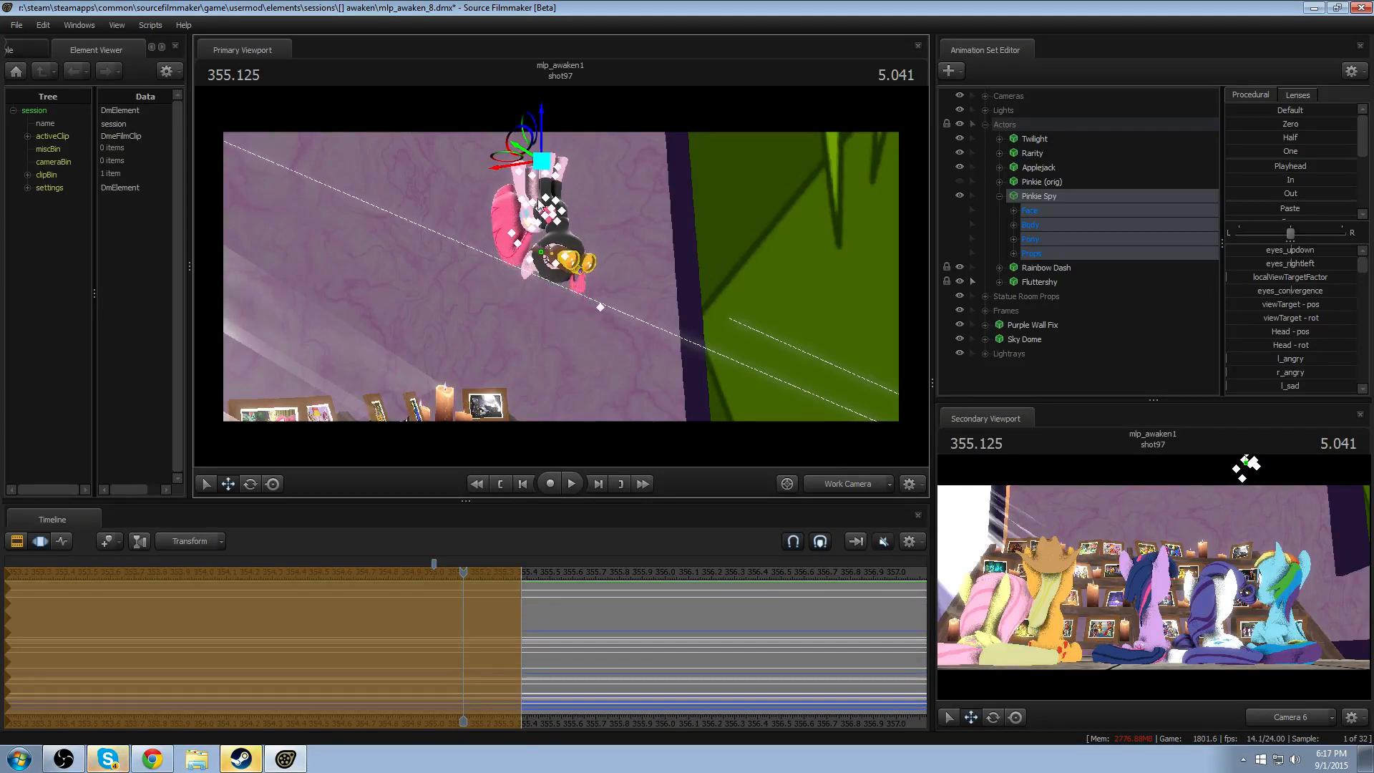
# - Enable lighting in the viewports, play Pinkie Spy's move from 355.250 to 356.083, and disable the lighting again
pyautogui.moveTo(445, 654); pyautogui.dragTo(463, 677)
pyautogui.rightClick(629, 354)
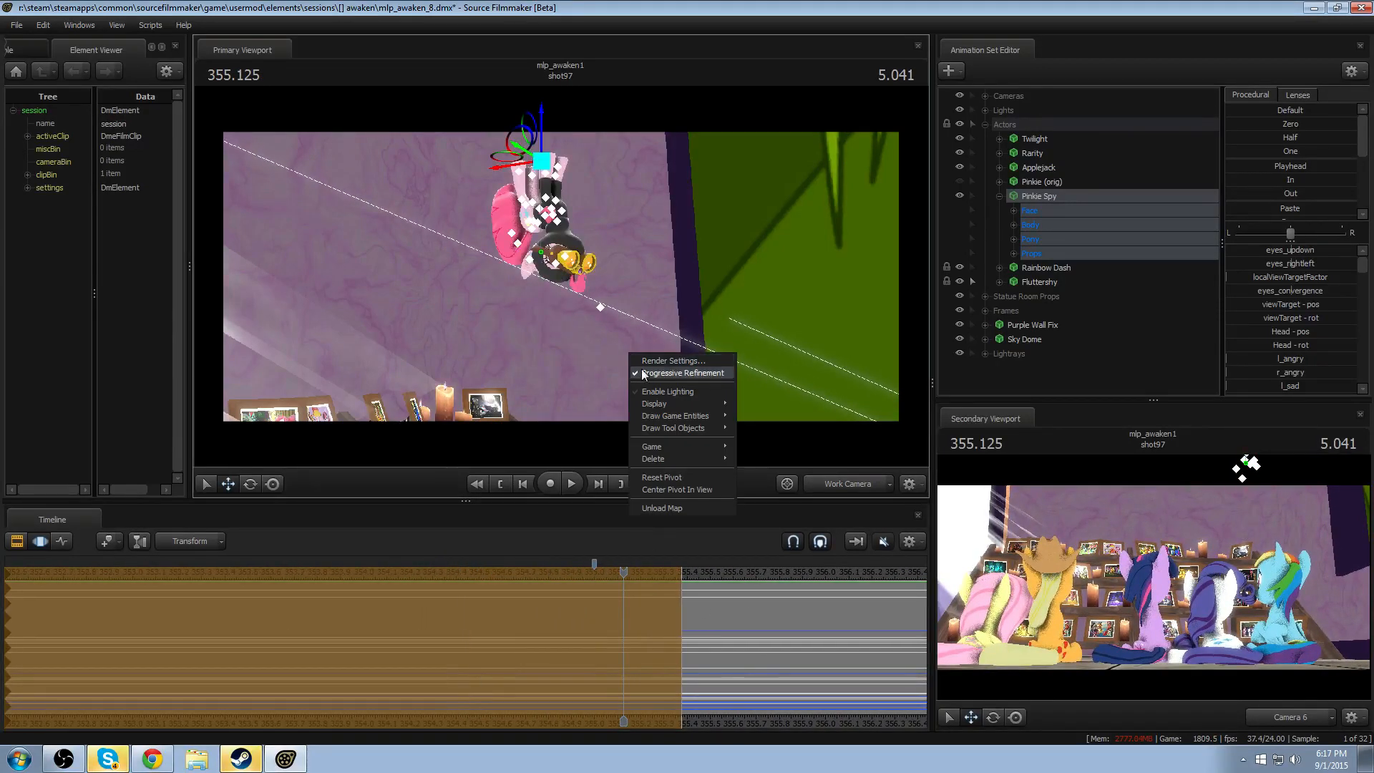
pyautogui.click(652, 571)
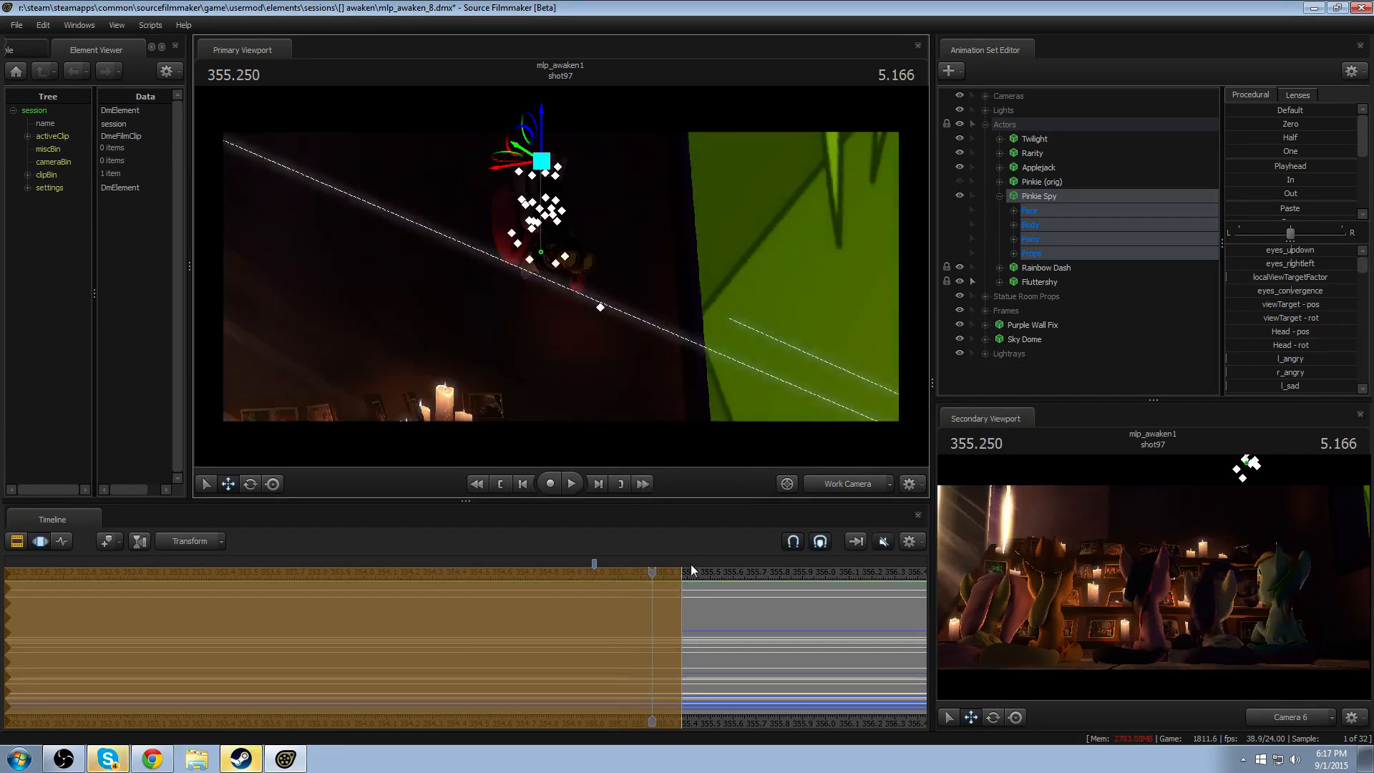
pyautogui.press('space')
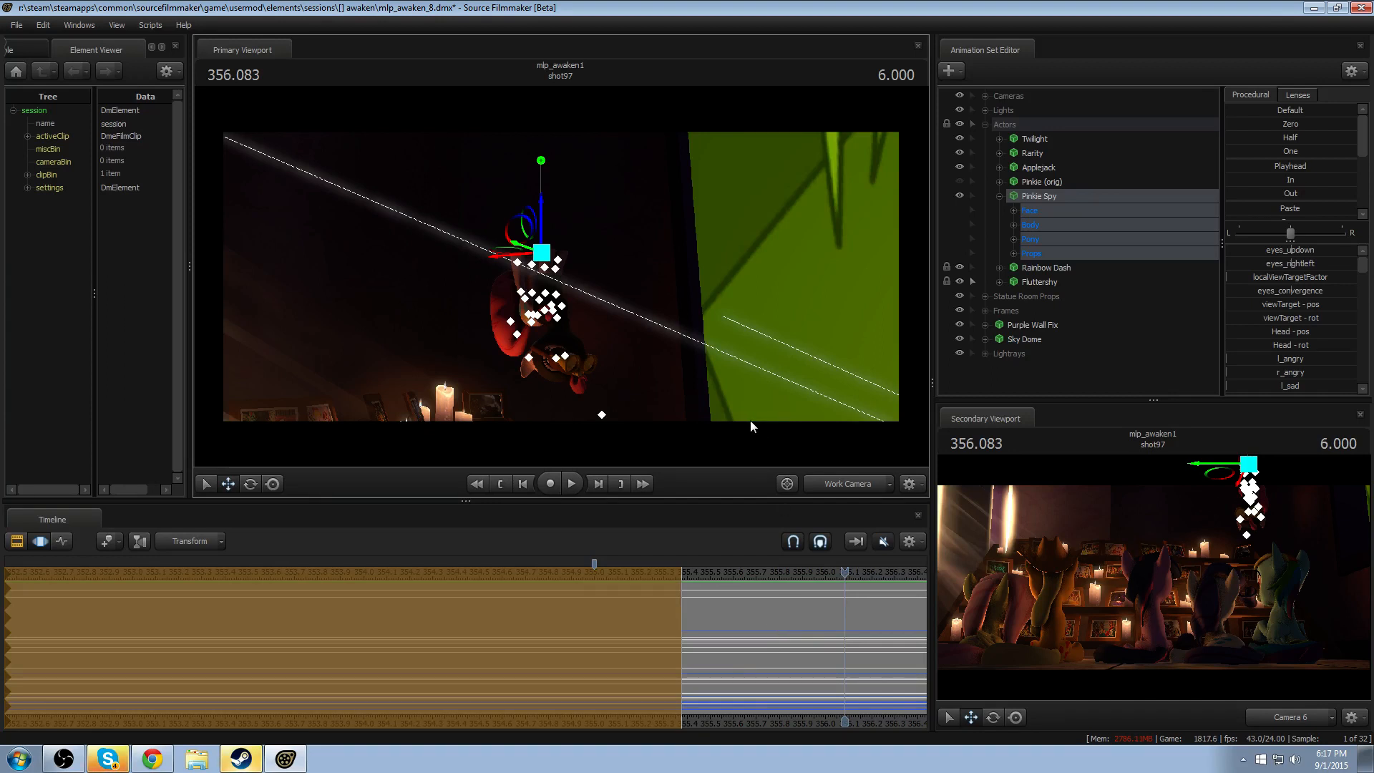
pyautogui.rightClick(677, 395)
pyautogui.click(691, 438)
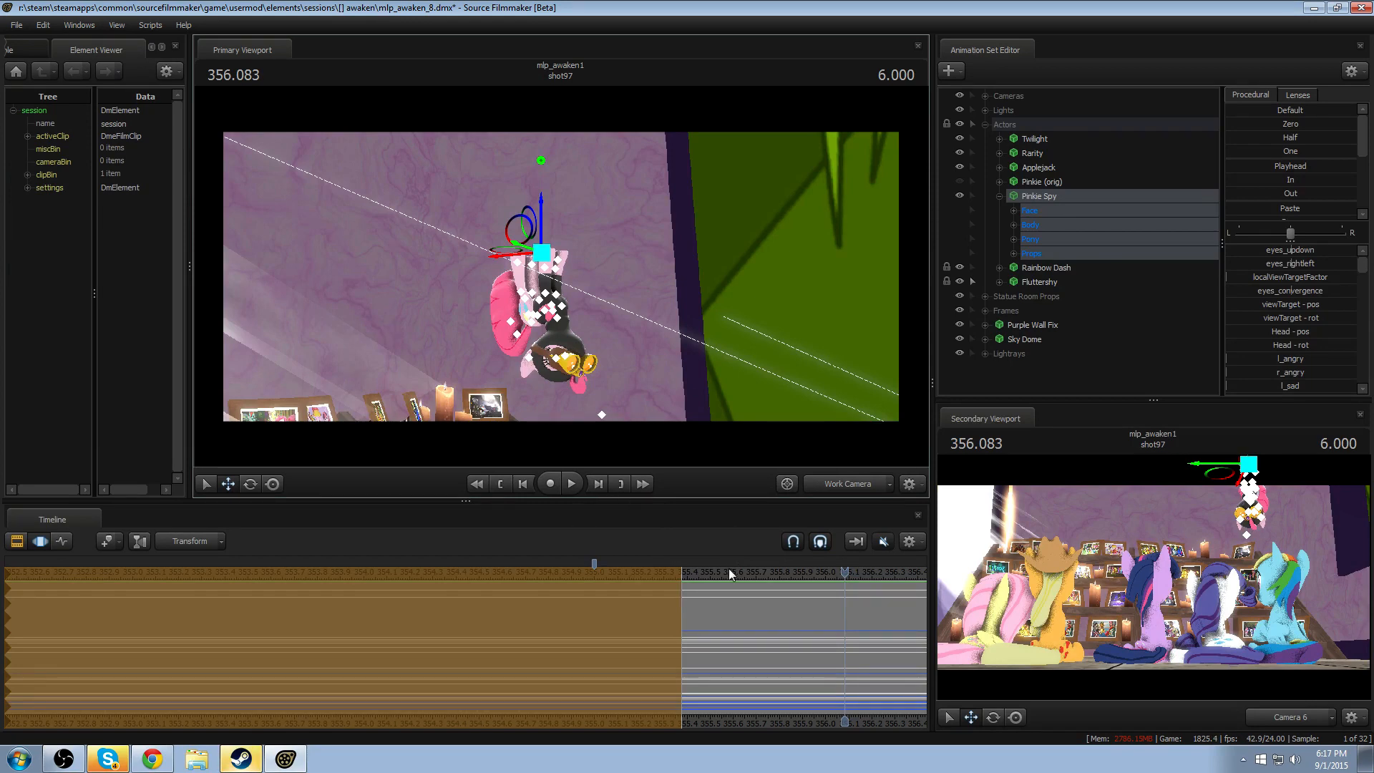
# - Scrub the playhead between 355.125 and 355.333 to review Pinkie Spy's raised position before the drop
pyautogui.moveTo(729, 568); pyautogui.dragTo(623, 585)
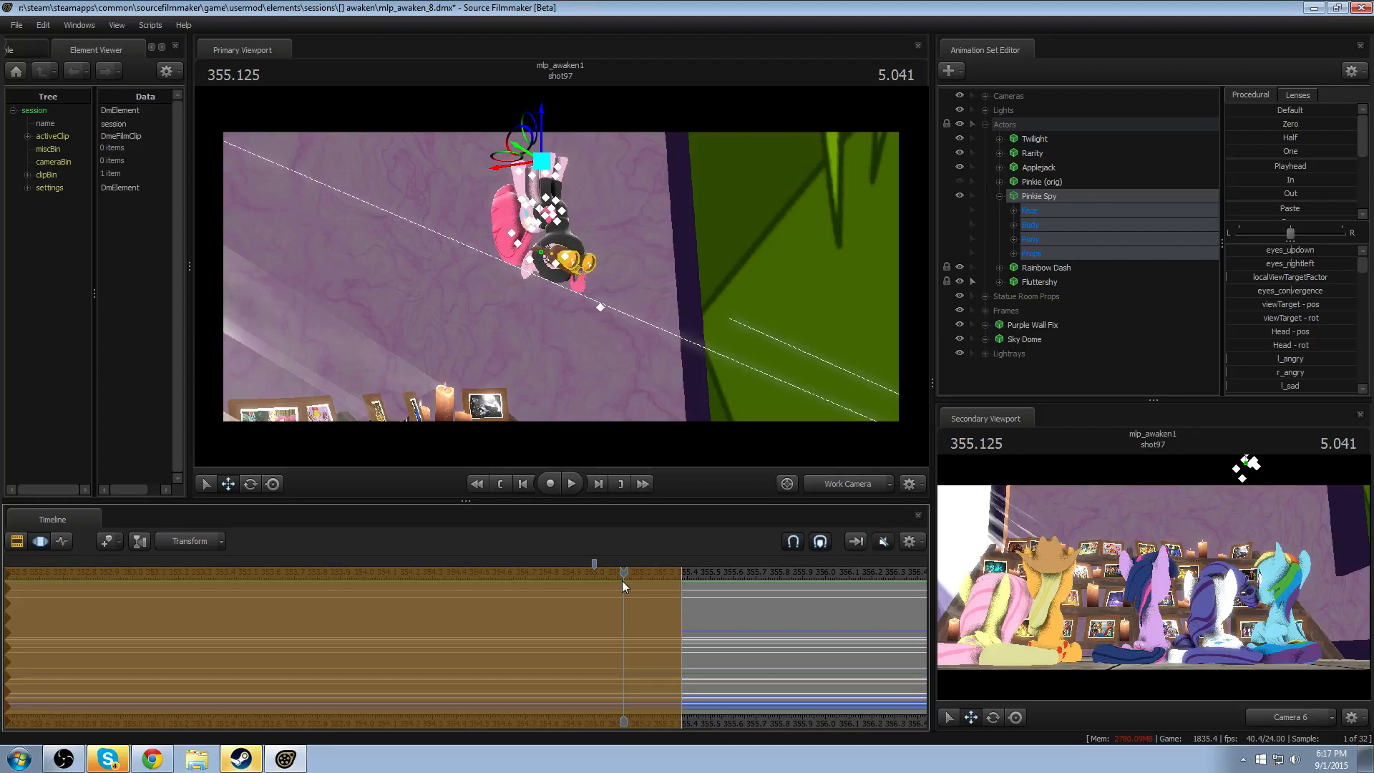
pyautogui.moveTo(620, 572); pyautogui.dragTo(672, 594)
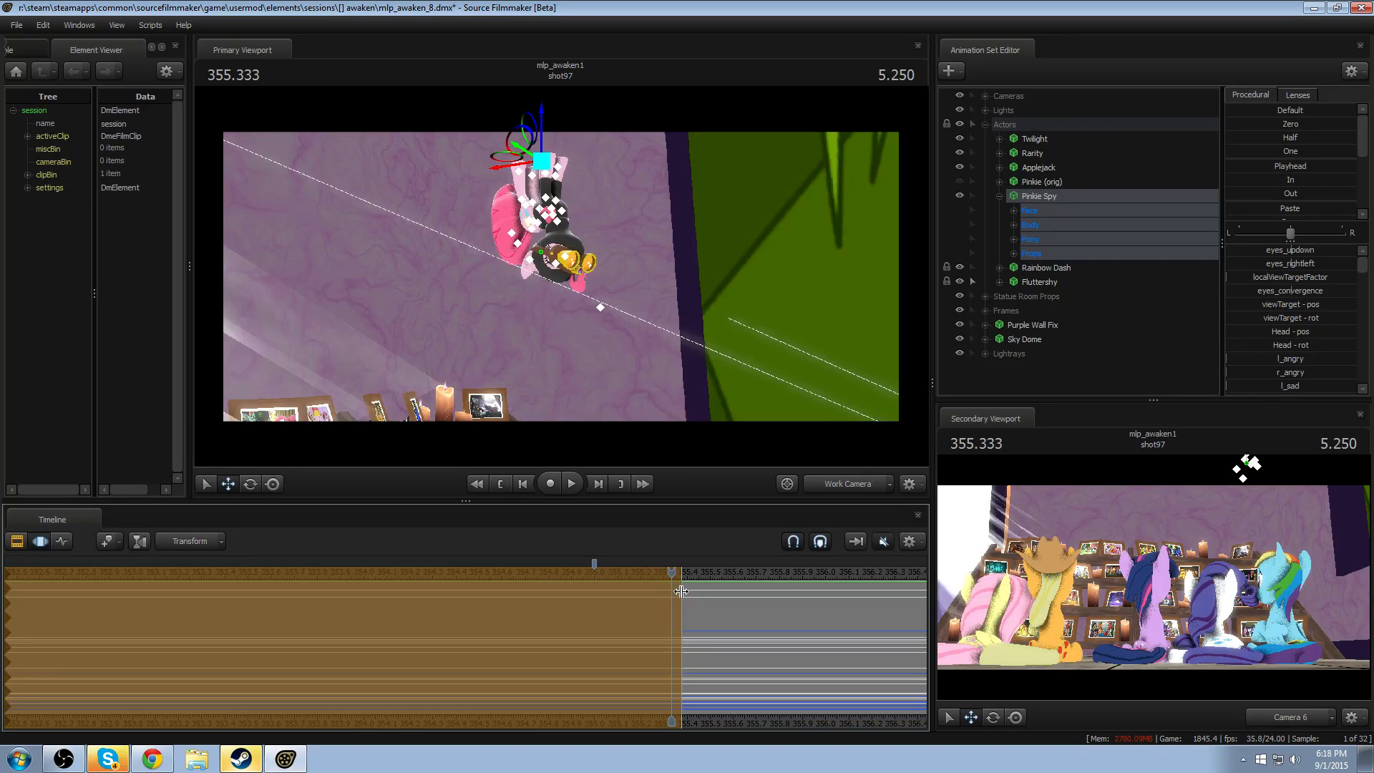
pyautogui.moveTo(673, 570); pyautogui.dragTo(623, 616)
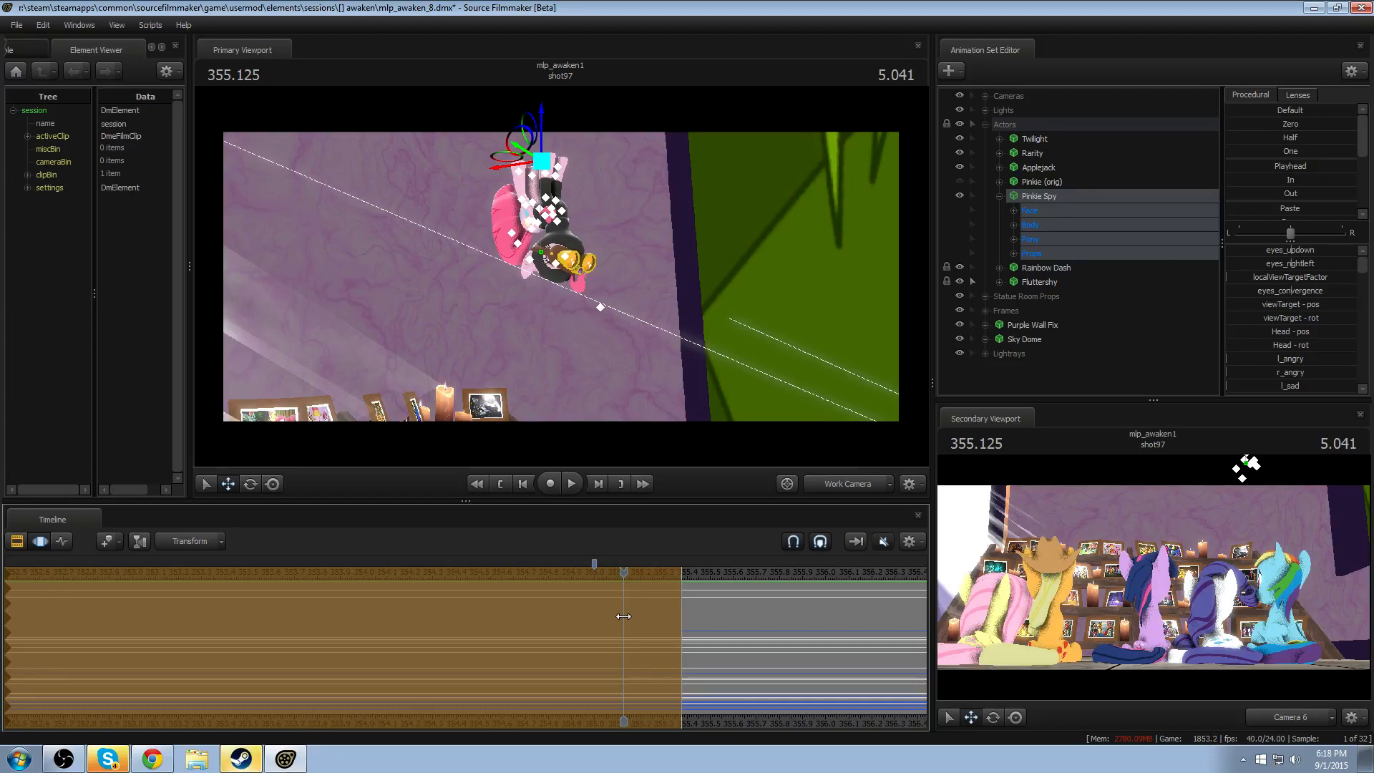
pyautogui.moveTo(622, 573); pyautogui.dragTo(672, 604)
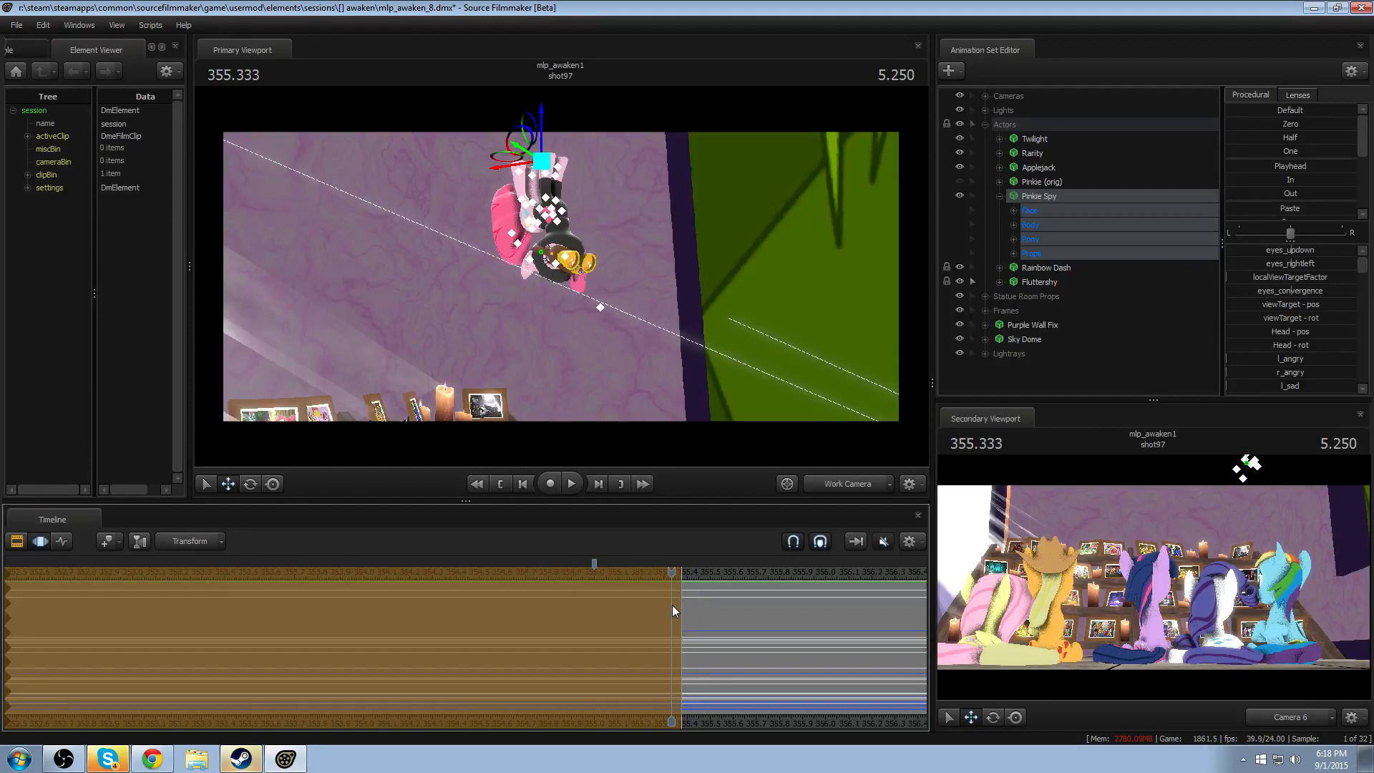
# - Set a time selection around 355.375 with falloff from about 355.17 to 355.79, and show Camera 6 in the Primary Viewport
pyautogui.scroll(3, 673, 605)
pyautogui.keyDown('alt'); pyautogui.moveTo(673, 608); pyautogui.dragTo(734, 746, button='right'); pyautogui.keyUp('alt')
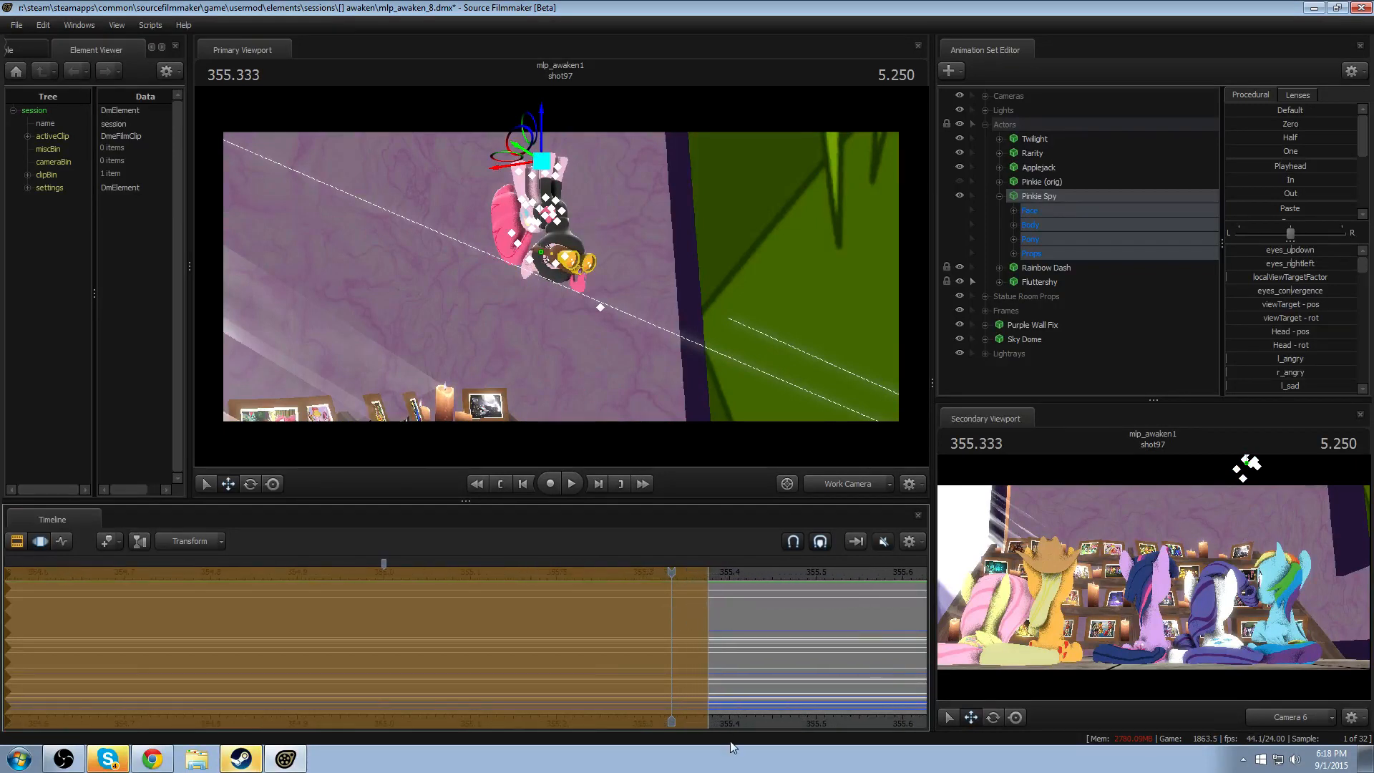
pyautogui.moveTo(745, 729); pyautogui.dragTo(494, 687, button='middle')
pyautogui.keyDown('shift'); pyautogui.moveTo(497, 682); pyautogui.dragTo(429, 679); pyautogui.keyUp('shift')
pyautogui.keyDown('shift'); pyautogui.scroll(4, 439, 679); pyautogui.keyUp('shift')
pyautogui.scroll(-2, 630, 660)
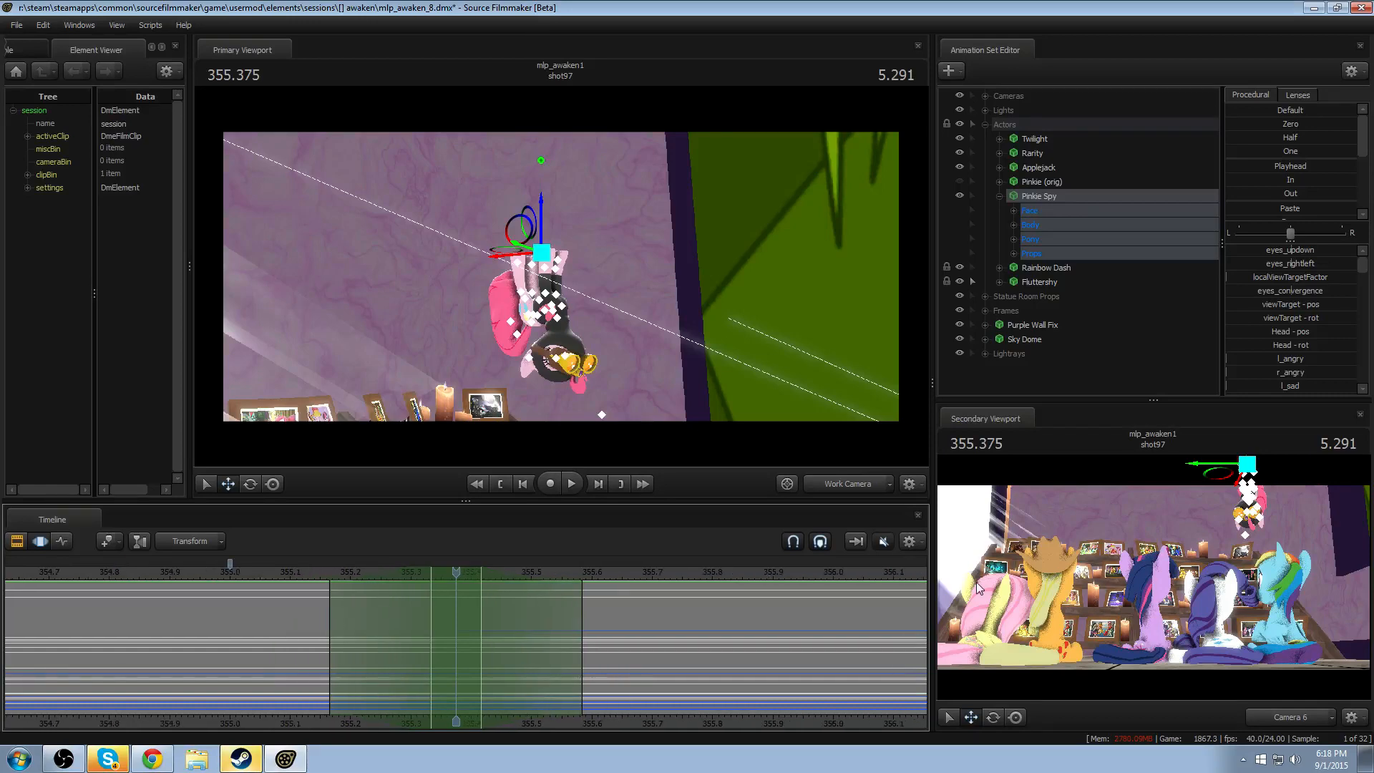
pyautogui.click(857, 487)
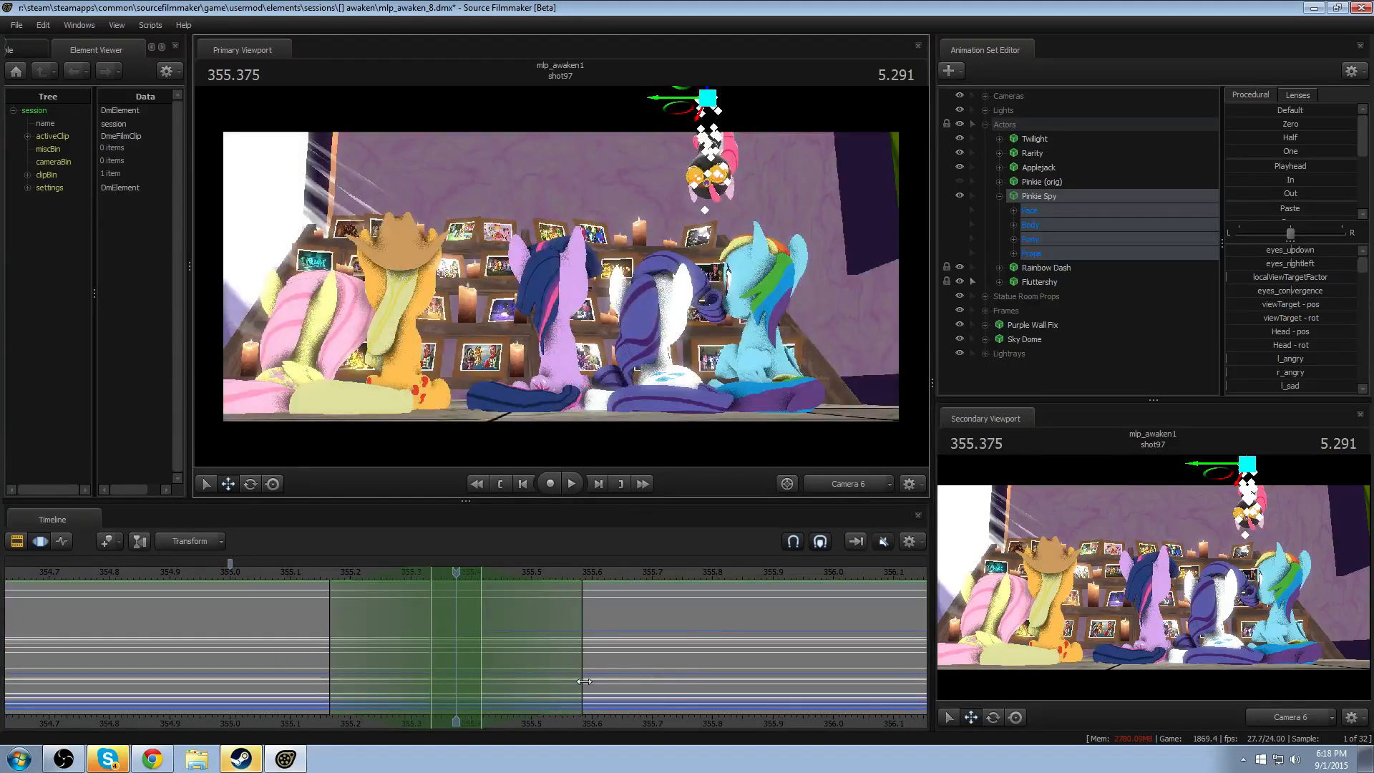
pyautogui.scroll(-4, 594, 676)
pyautogui.moveTo(516, 665); pyautogui.dragTo(588, 652)
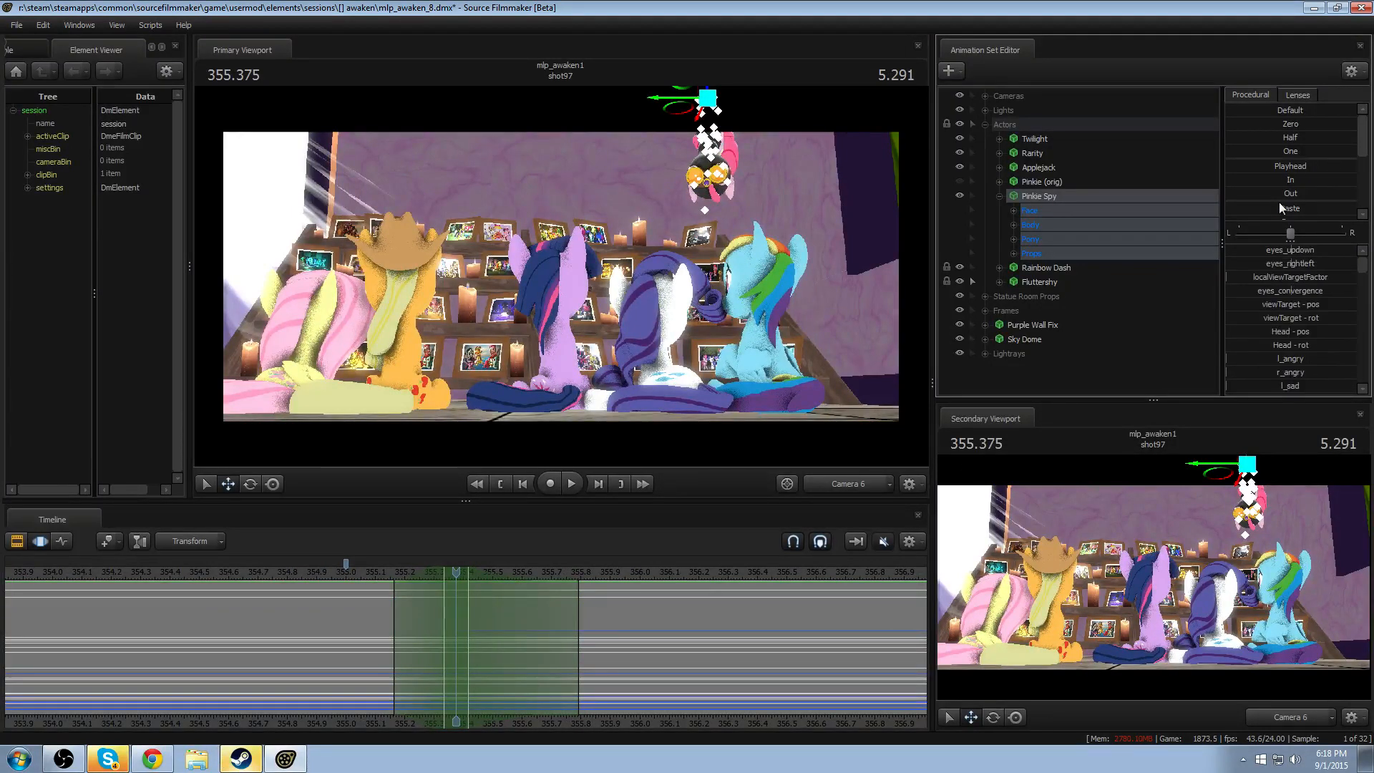
# - Apply the Round procedural preset to all of Pinkie Spy over the time selection and play the drop
pyautogui.scroll(-1, 1280, 200)
pyautogui.scroll(-1, 1284, 190)
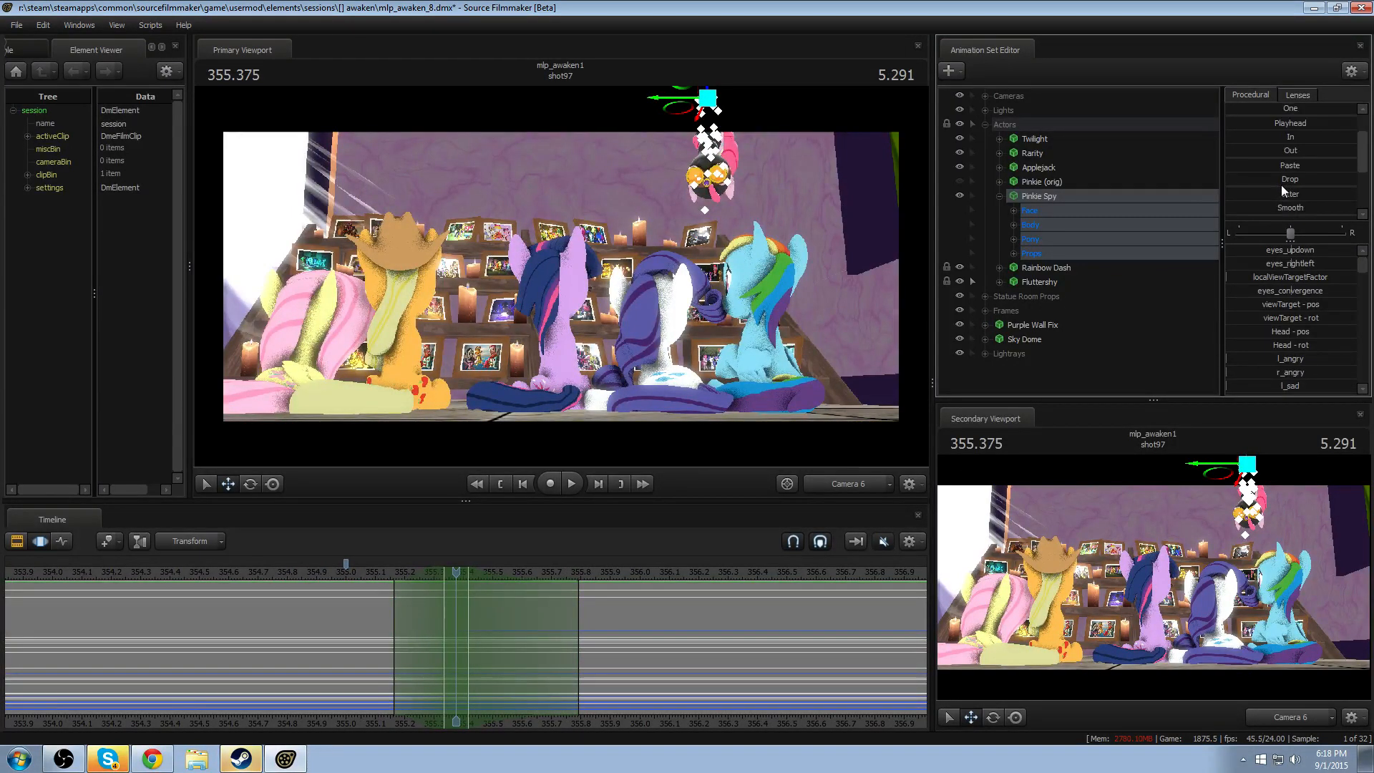
pyautogui.scroll(2, 1281, 185)
pyautogui.scroll(-2, 1283, 175)
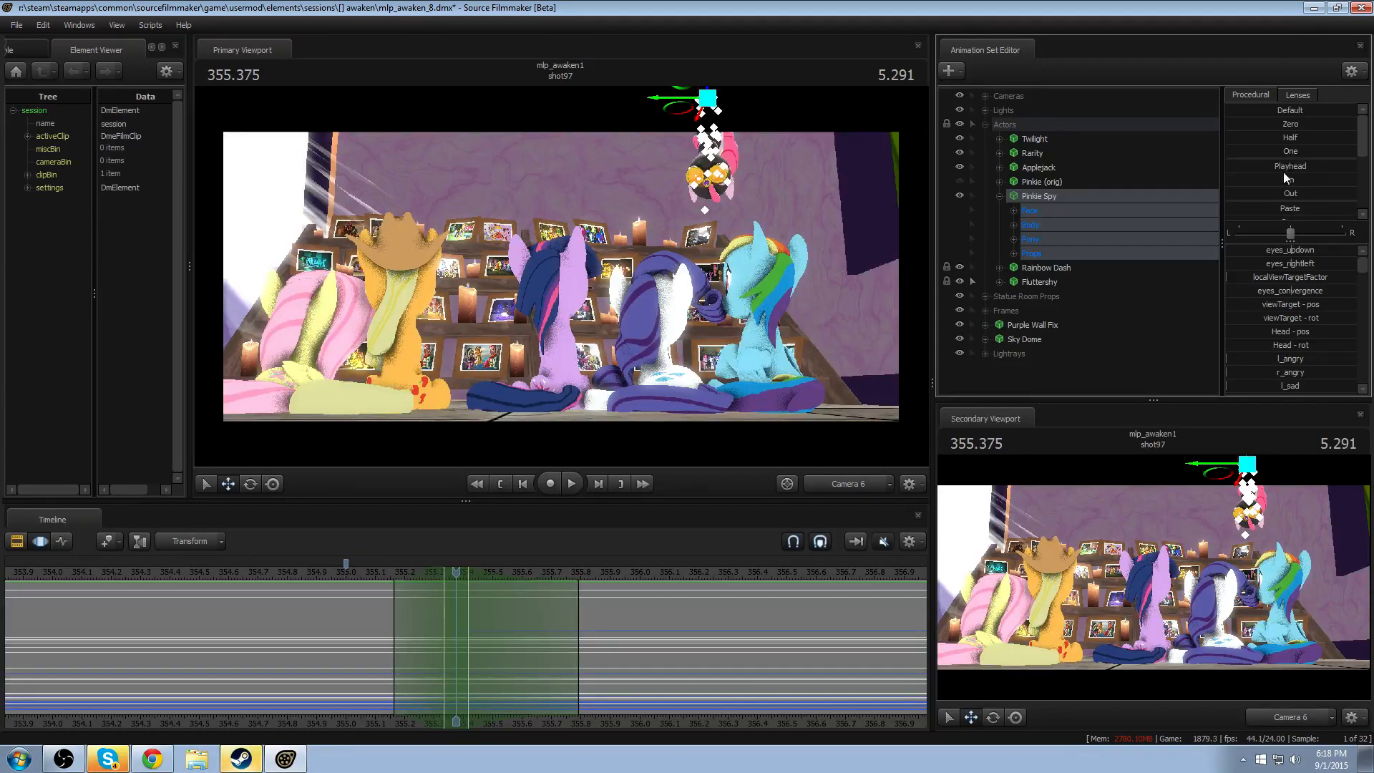
pyautogui.scroll(-1, 1283, 172)
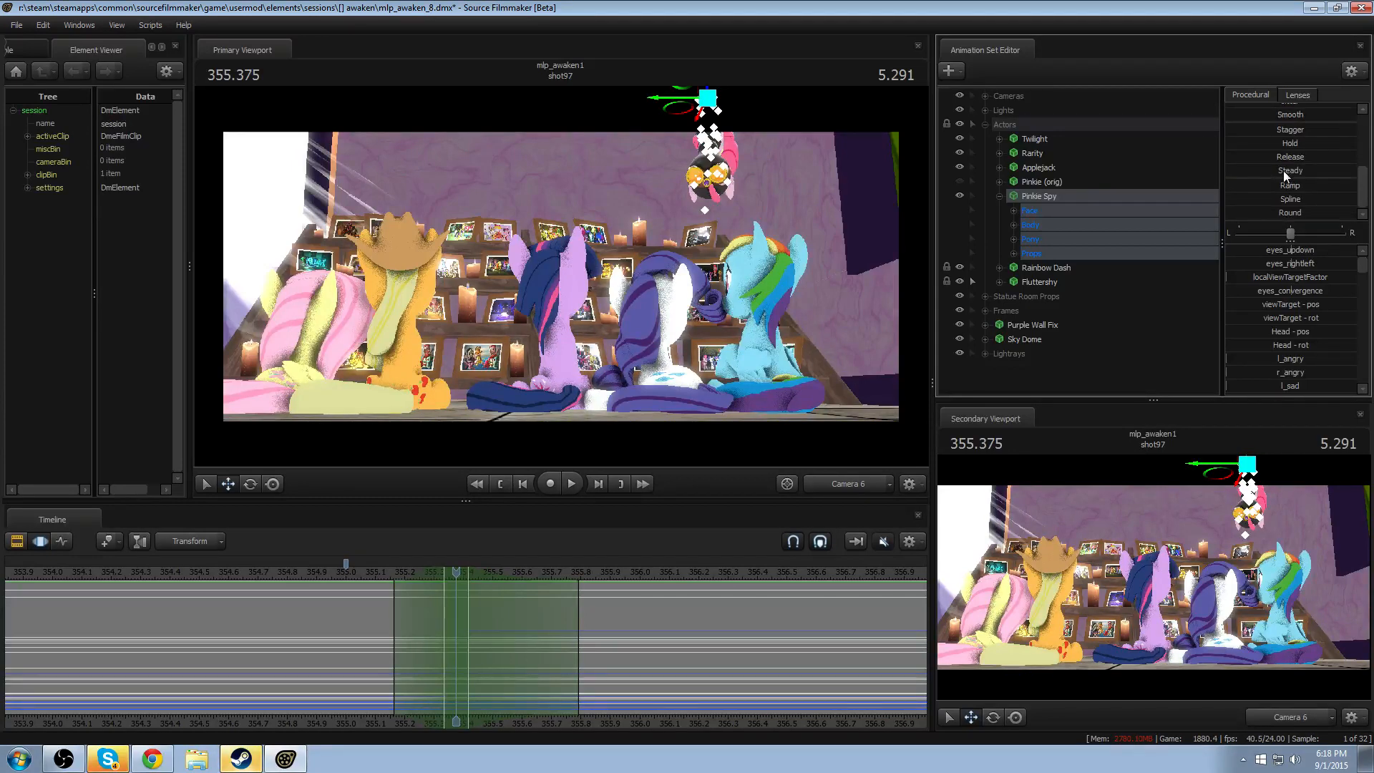
pyautogui.doubleClick(1283, 211)
pyautogui.click(372, 574)
pyautogui.press('space')
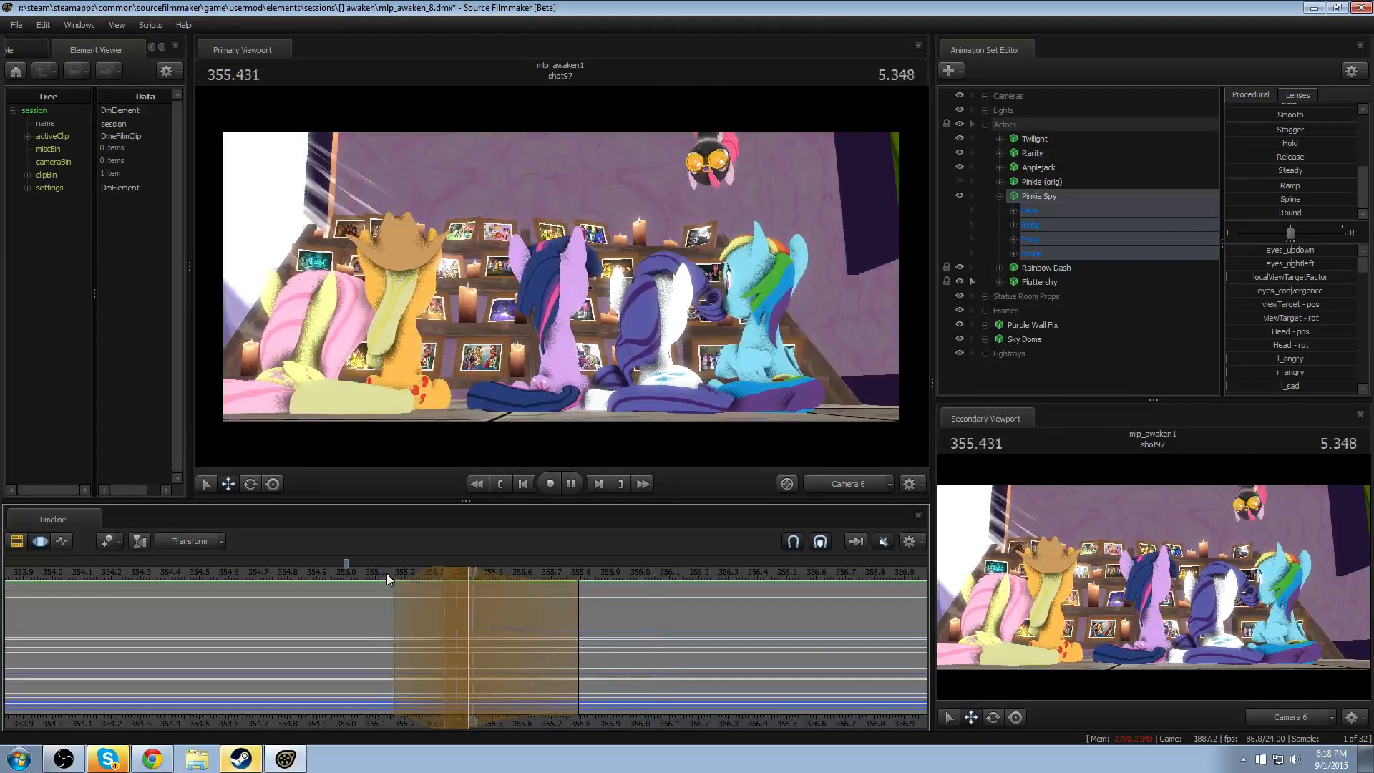
pyautogui.press('space')
# - Extend the time selection's falloff to 355.0–355.75 with its hold region at about 355.17–355.46, replaying the drop between adjustments
pyautogui.moveTo(578, 625); pyautogui.dragTo(566, 624)
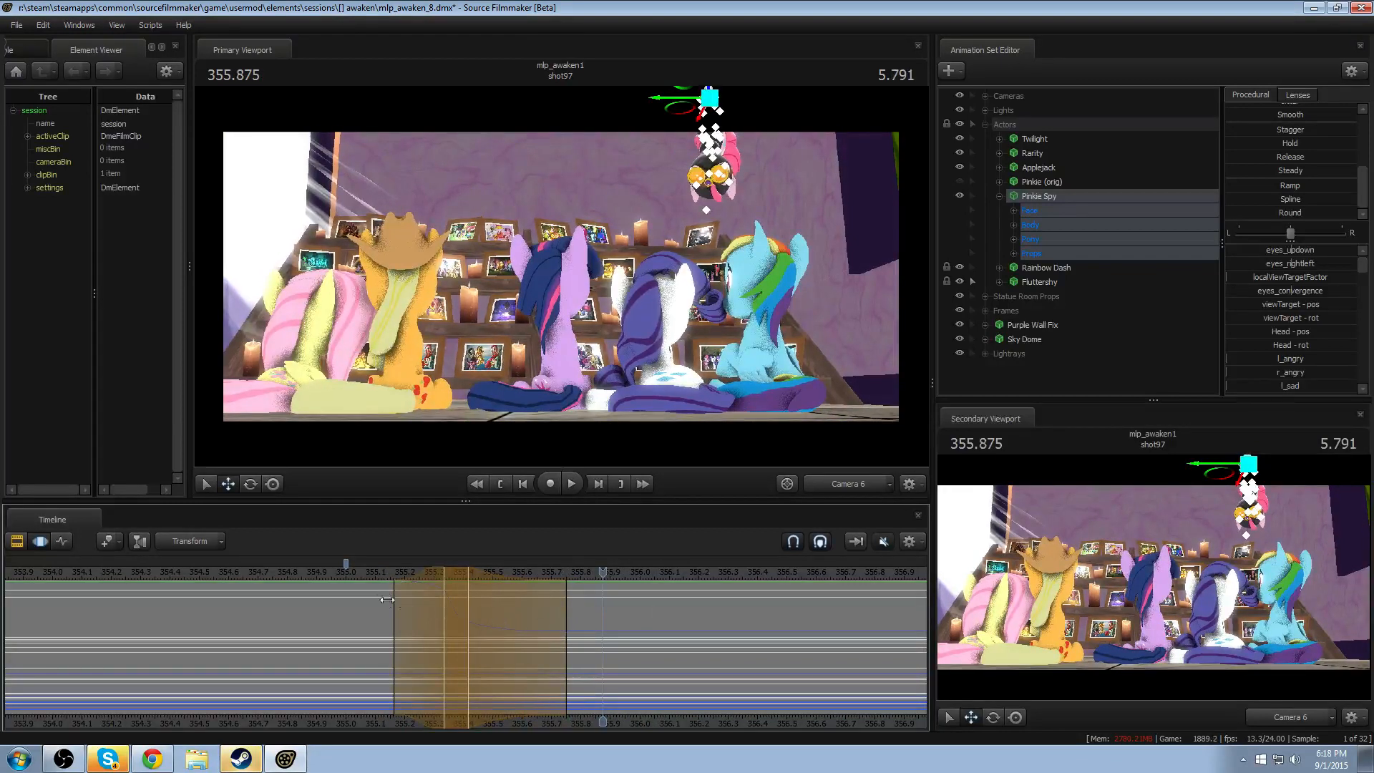
pyautogui.press('space')
pyautogui.moveTo(393, 585); pyautogui.dragTo(382, 581)
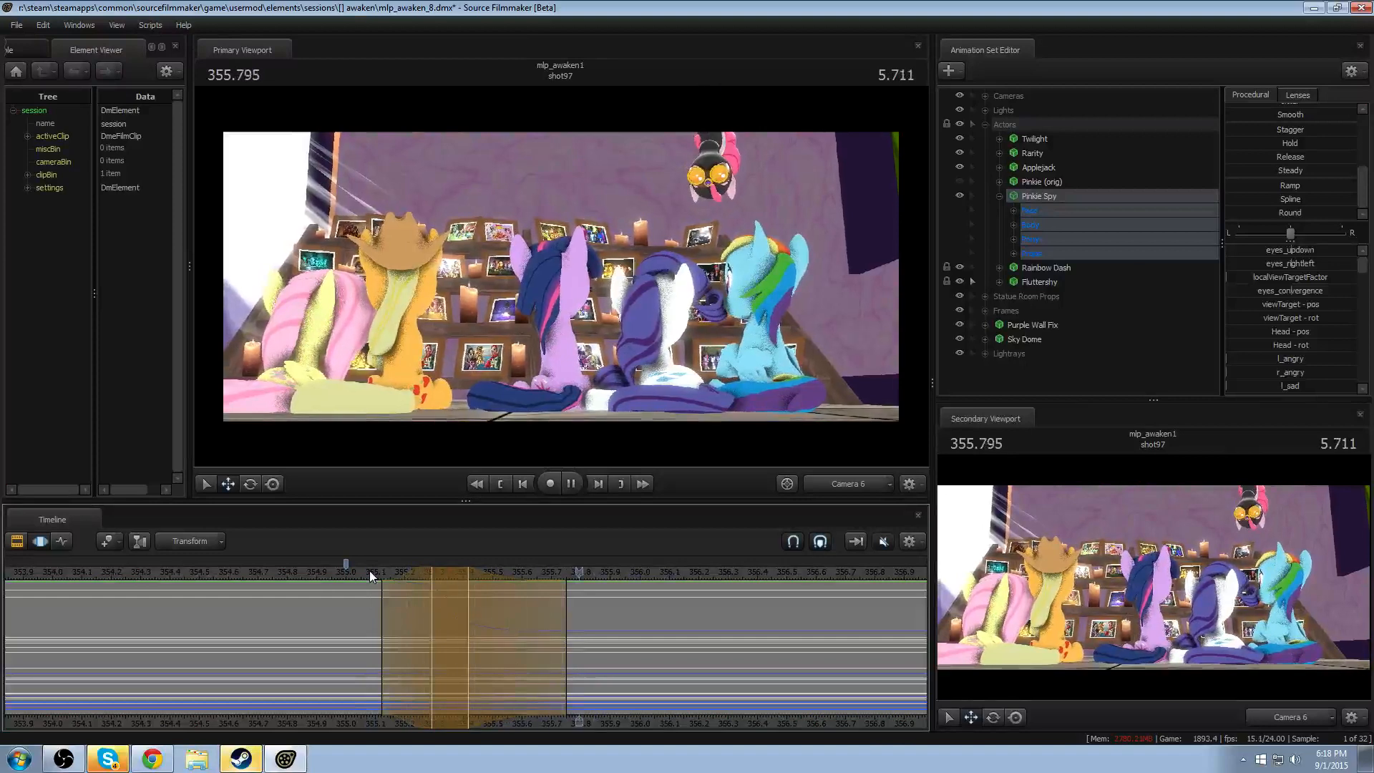
pyautogui.press('space')
pyautogui.click(369, 570)
pyautogui.moveTo(414, 622); pyautogui.dragTo(378, 624)
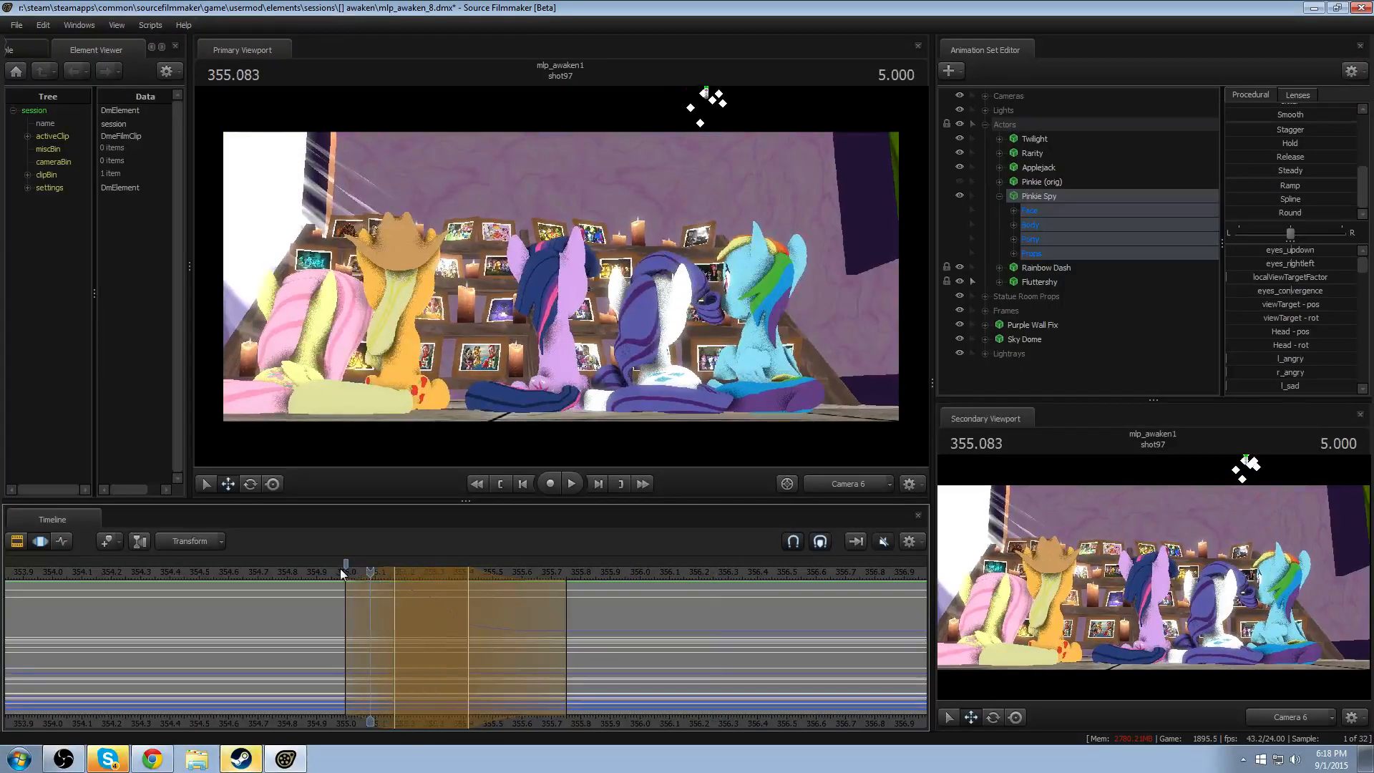
pyautogui.moveTo(468, 594); pyautogui.dragTo(479, 642)
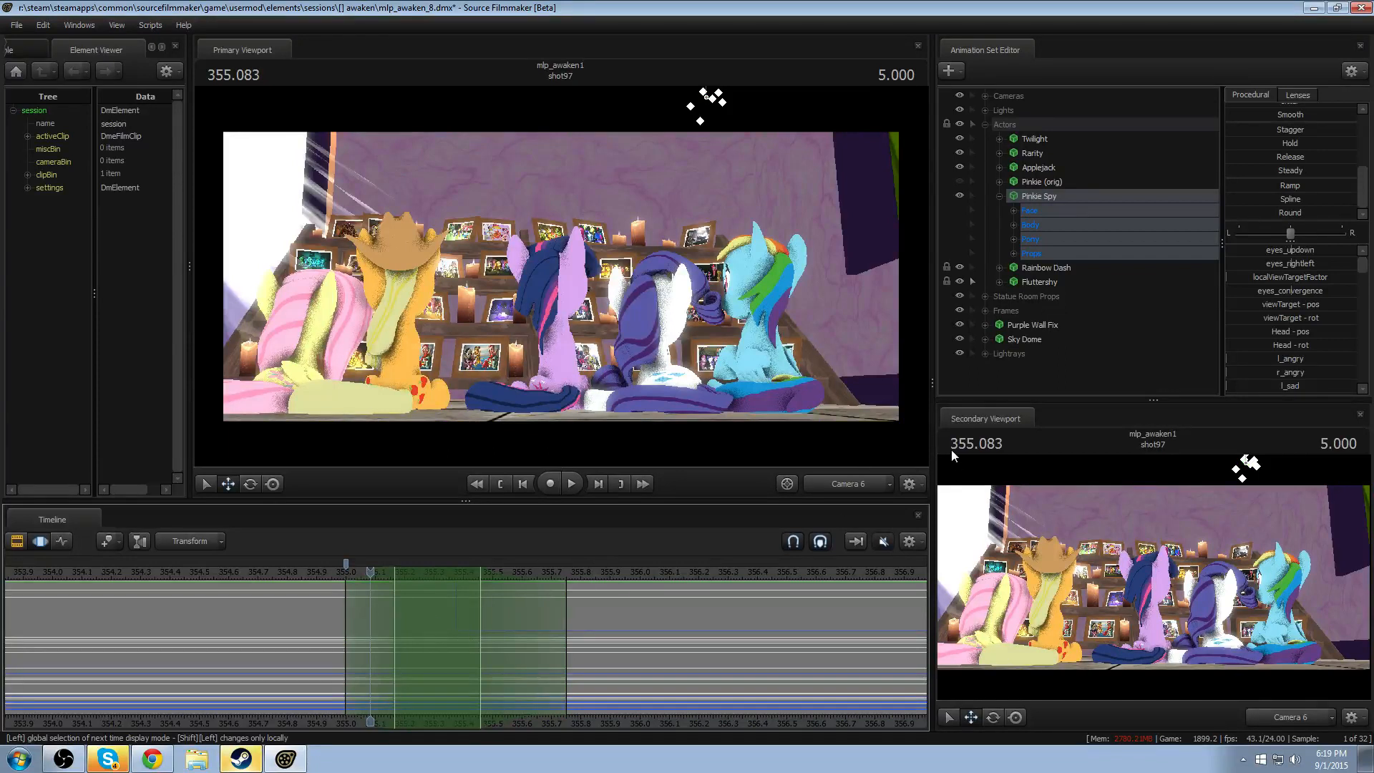
# - Select only Pinkie Spy's rootTransform under Body and apply the Round preset at full strength
pyautogui.click(1012, 225)
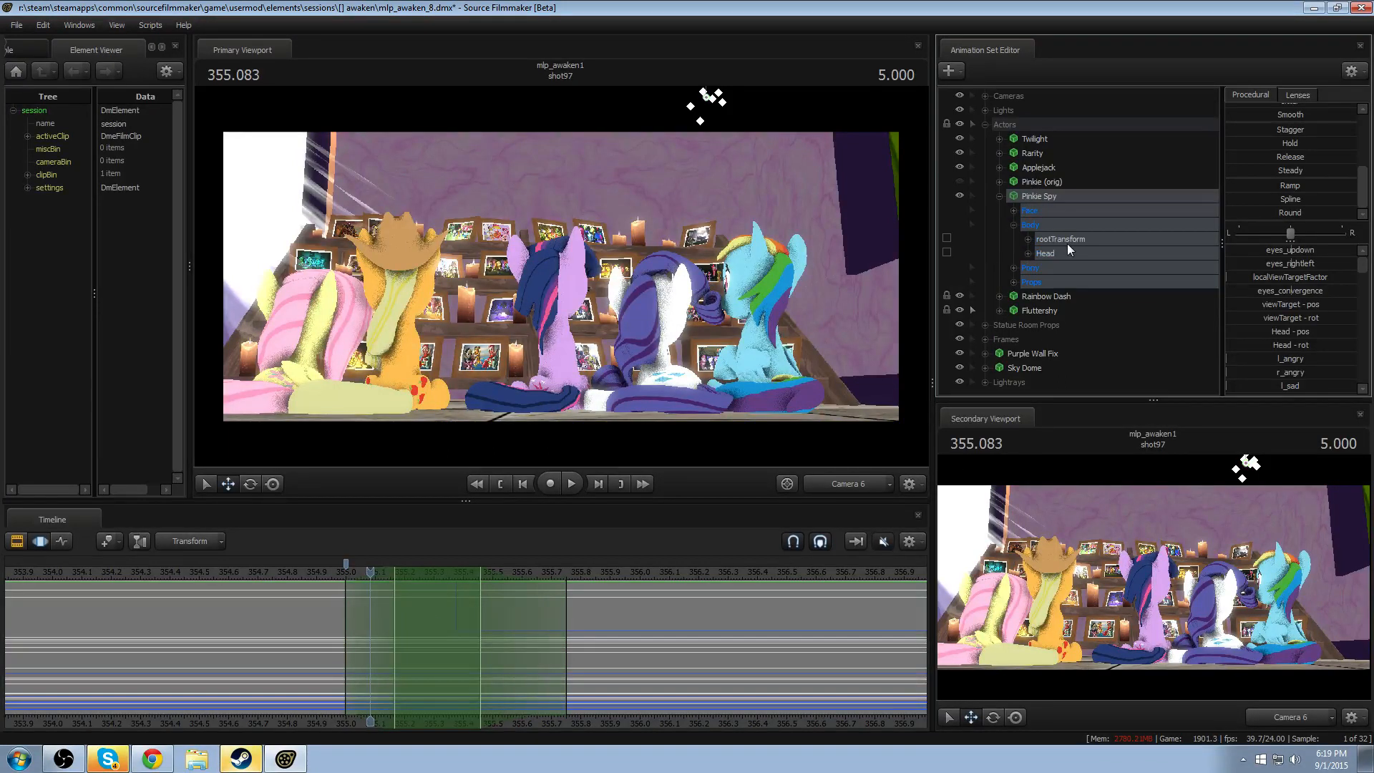
pyautogui.click(1070, 241)
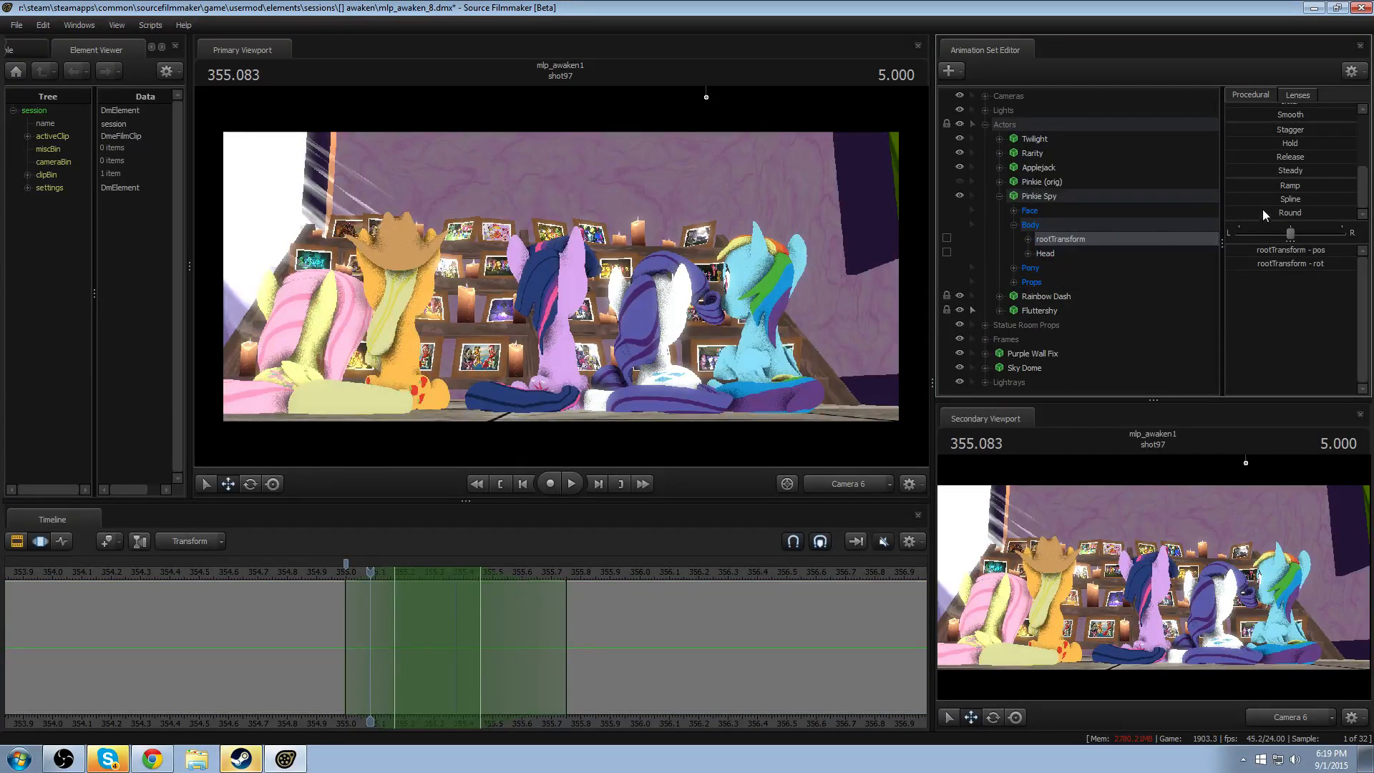
pyautogui.moveTo(1263, 212); pyautogui.dragTo(1338, 213)
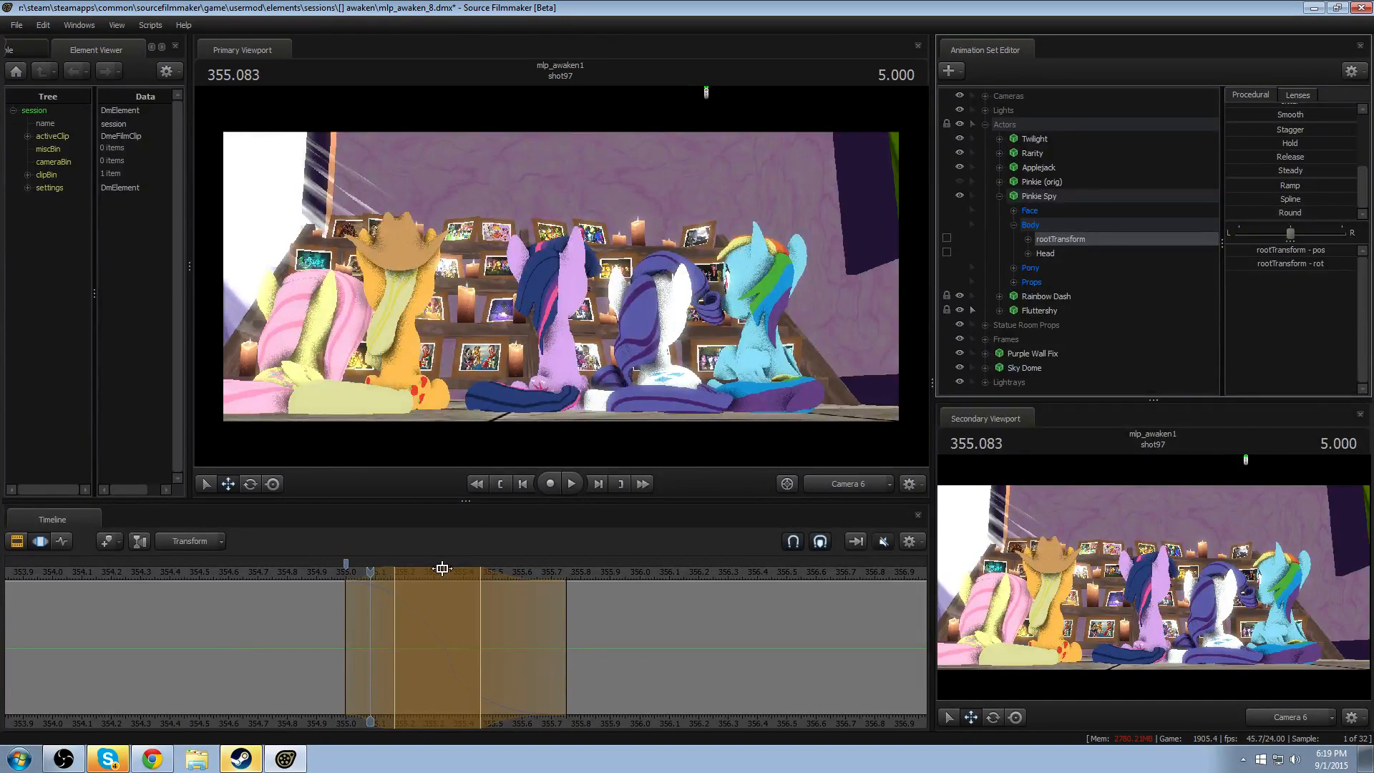
# - Shift the whole time selection about 0.04 seconds later and play the drop from 354.916
pyautogui.moveTo(443, 568)
pyautogui.mouseDown()
pyautogui.moveTo(504, 573)
pyautogui.moveTo(427, 586)
pyautogui.moveTo(453, 587)
pyautogui.mouseUp()
pyautogui.click(322, 573)
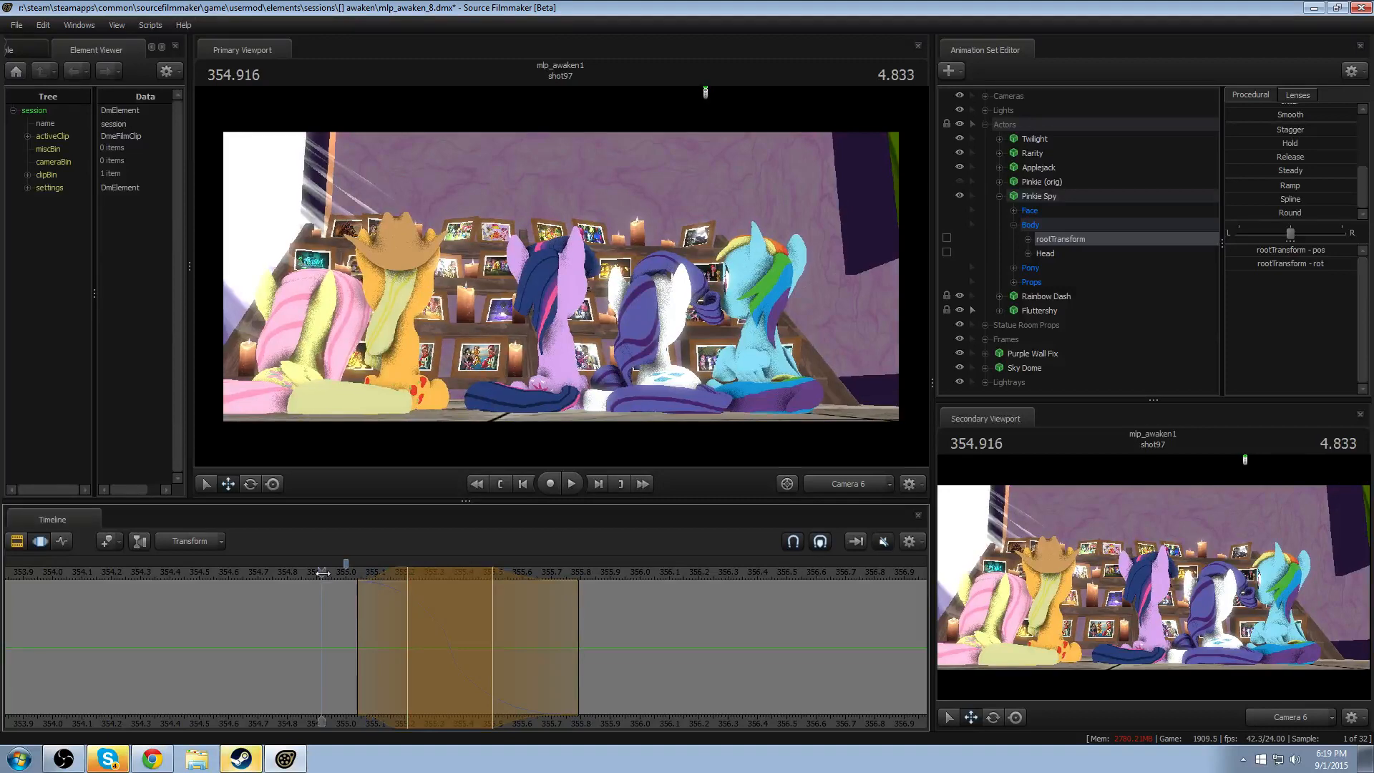
pyautogui.press('space')
pyautogui.press('space')
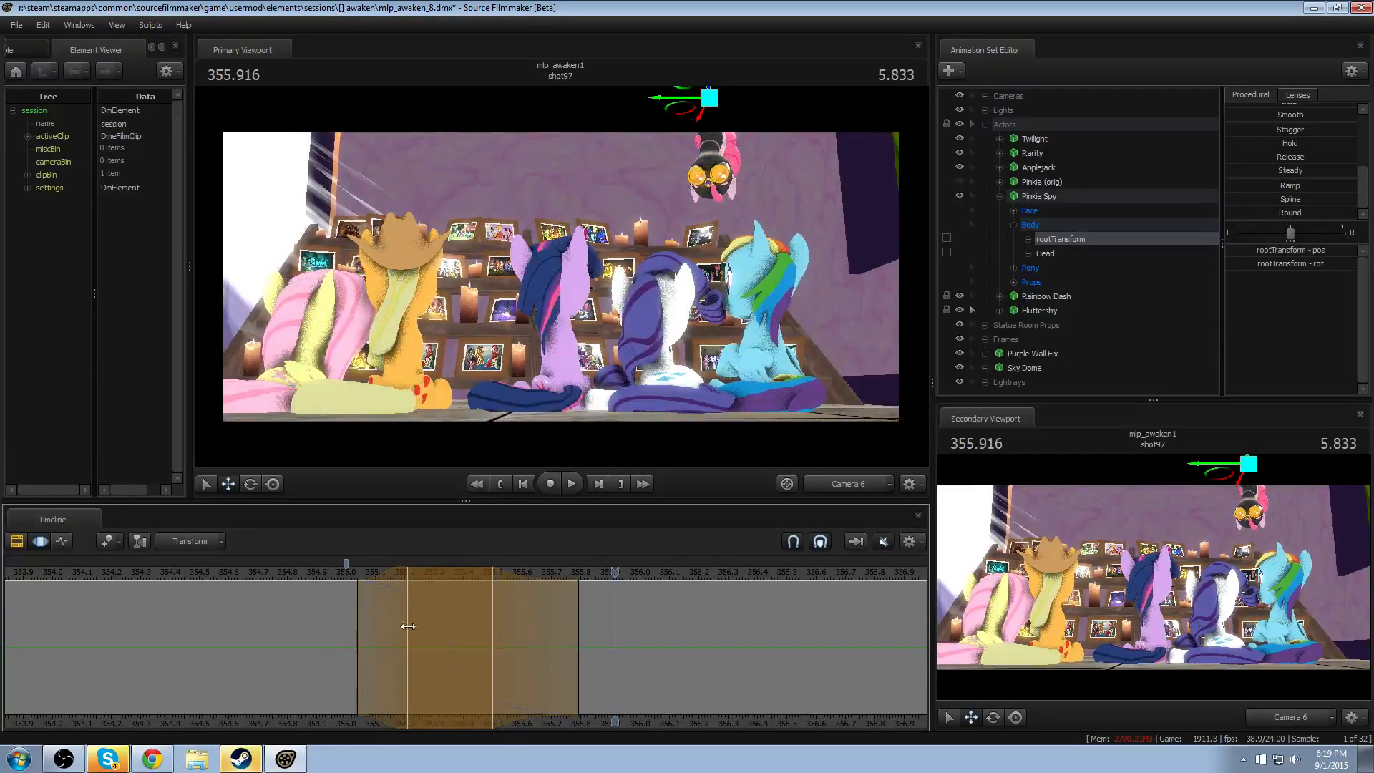
# - Tighten the time selection to about 355.08–355.75 with the hold region at about 355.25–355.46, and replay the drop
pyautogui.moveTo(381, 631); pyautogui.dragTo(406, 631)
pyautogui.moveTo(458, 571); pyautogui.dragTo(446, 572)
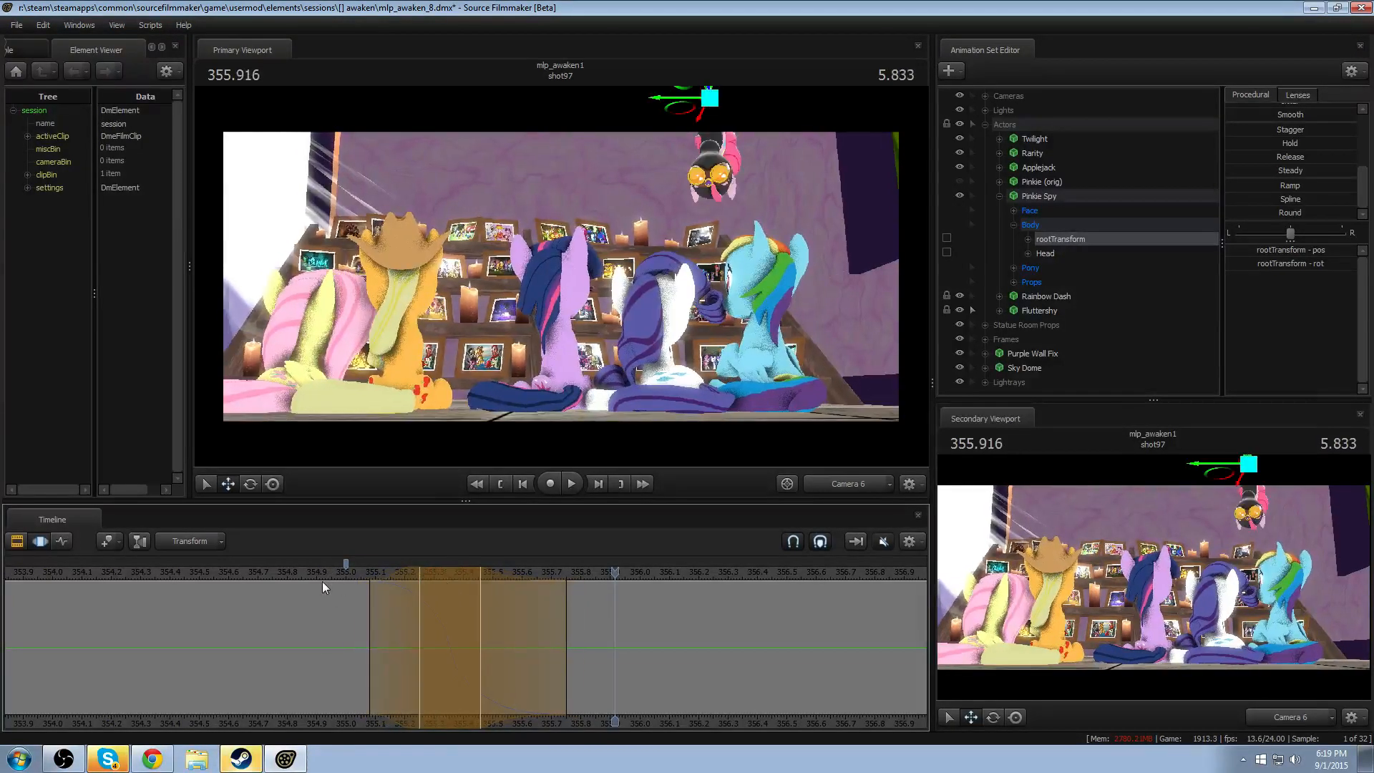
pyautogui.click(335, 572)
pyautogui.press('space')
pyautogui.press('space')
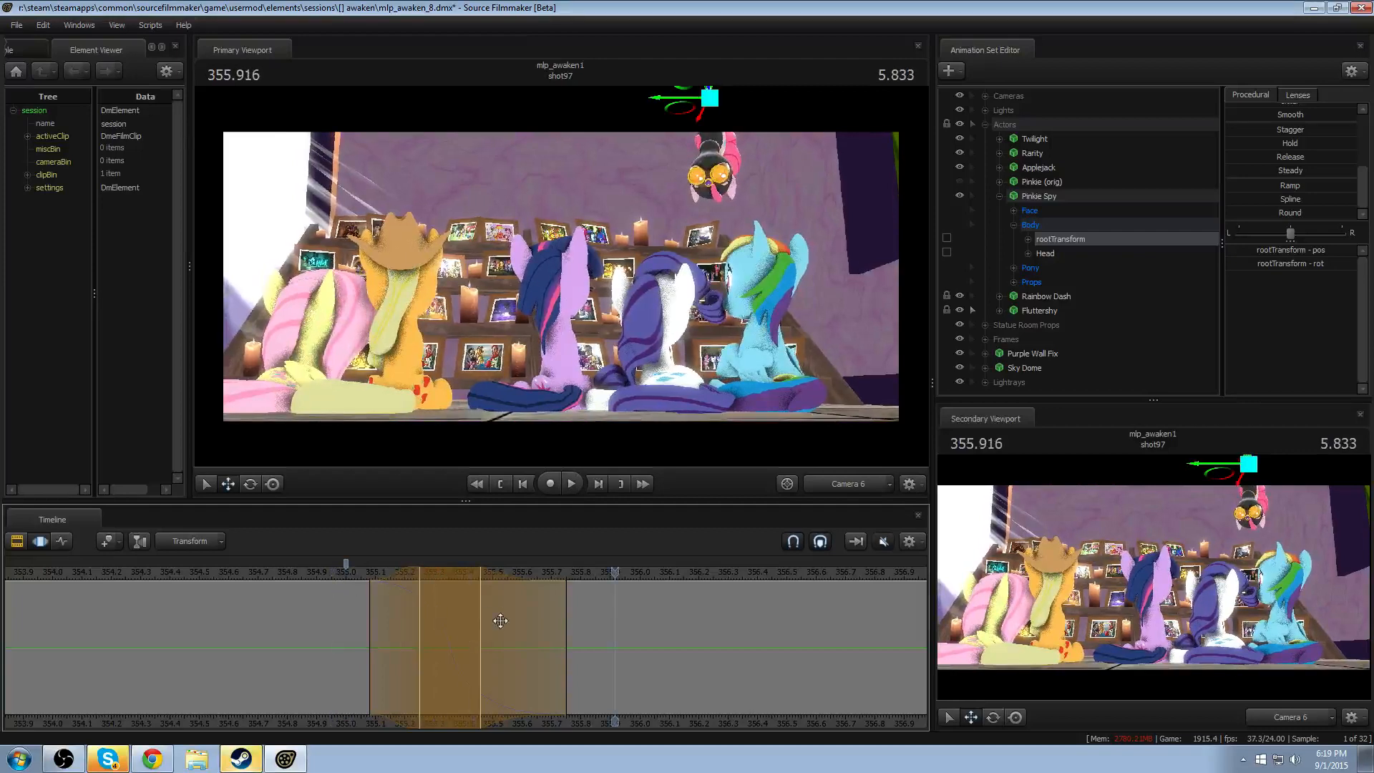
pyautogui.press('space')
pyautogui.press('space')
# - Replay Pinkie Spy's drop through Camera 6 from around 355.000 with a wider stretch of the timeline in view
pyautogui.click(349, 572)
pyautogui.scroll(-3, 351, 578)
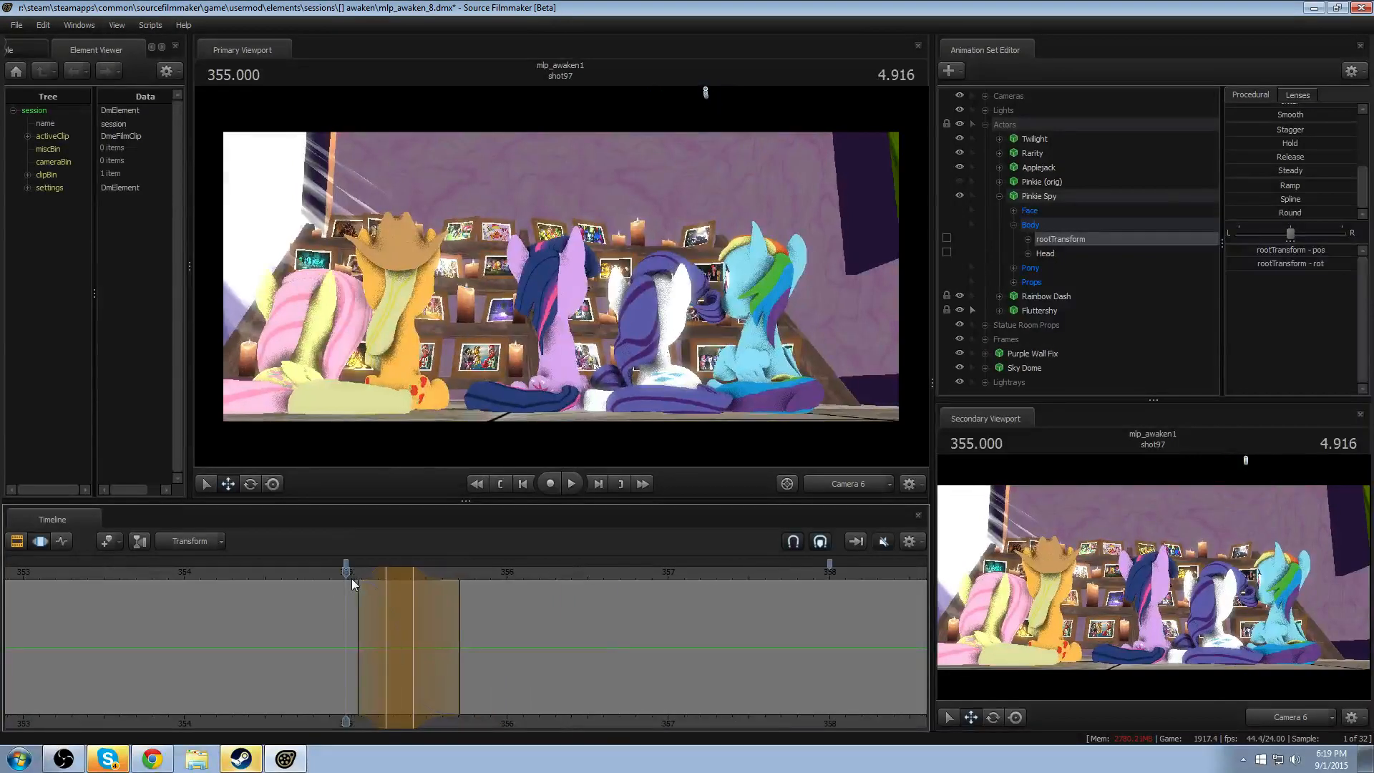
pyautogui.scroll(-1, 351, 583)
pyautogui.press('space')
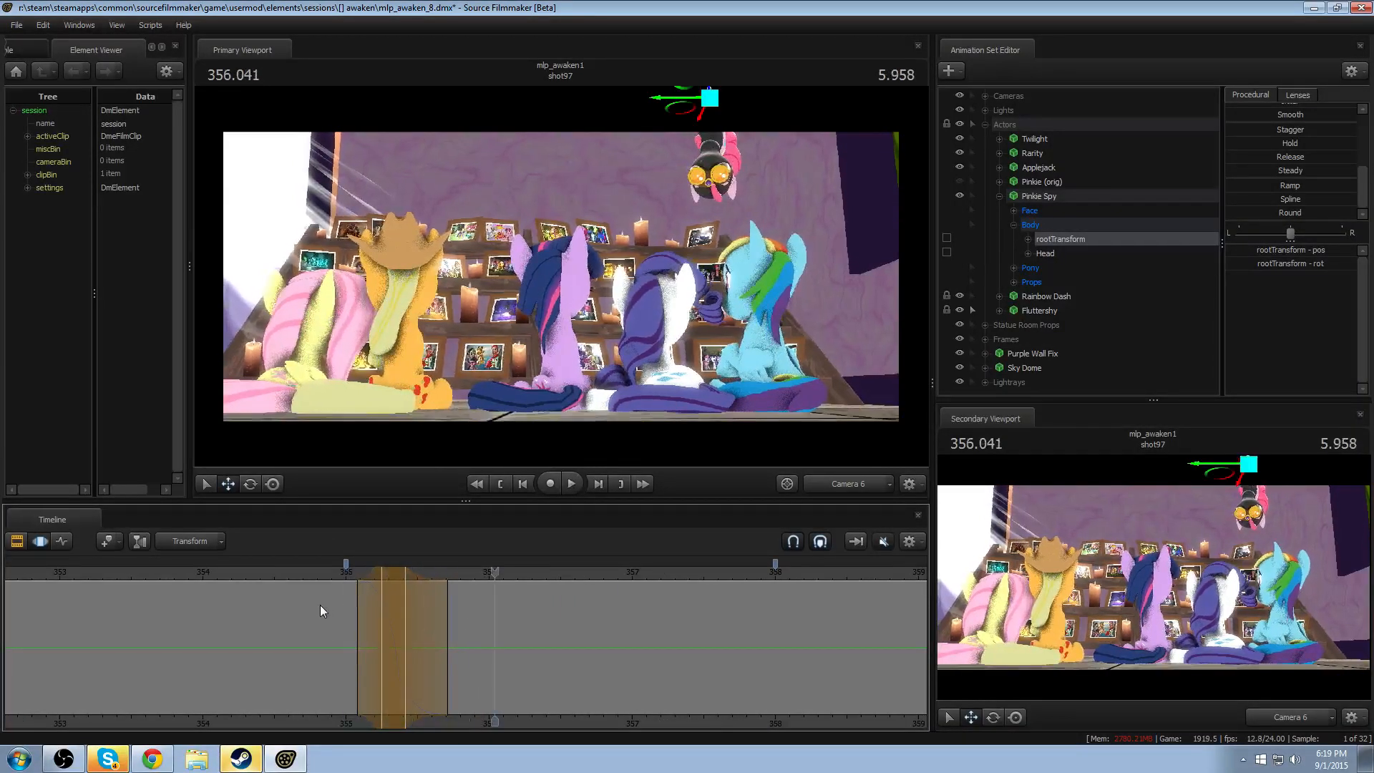
pyautogui.click(324, 574)
pyautogui.press('space')
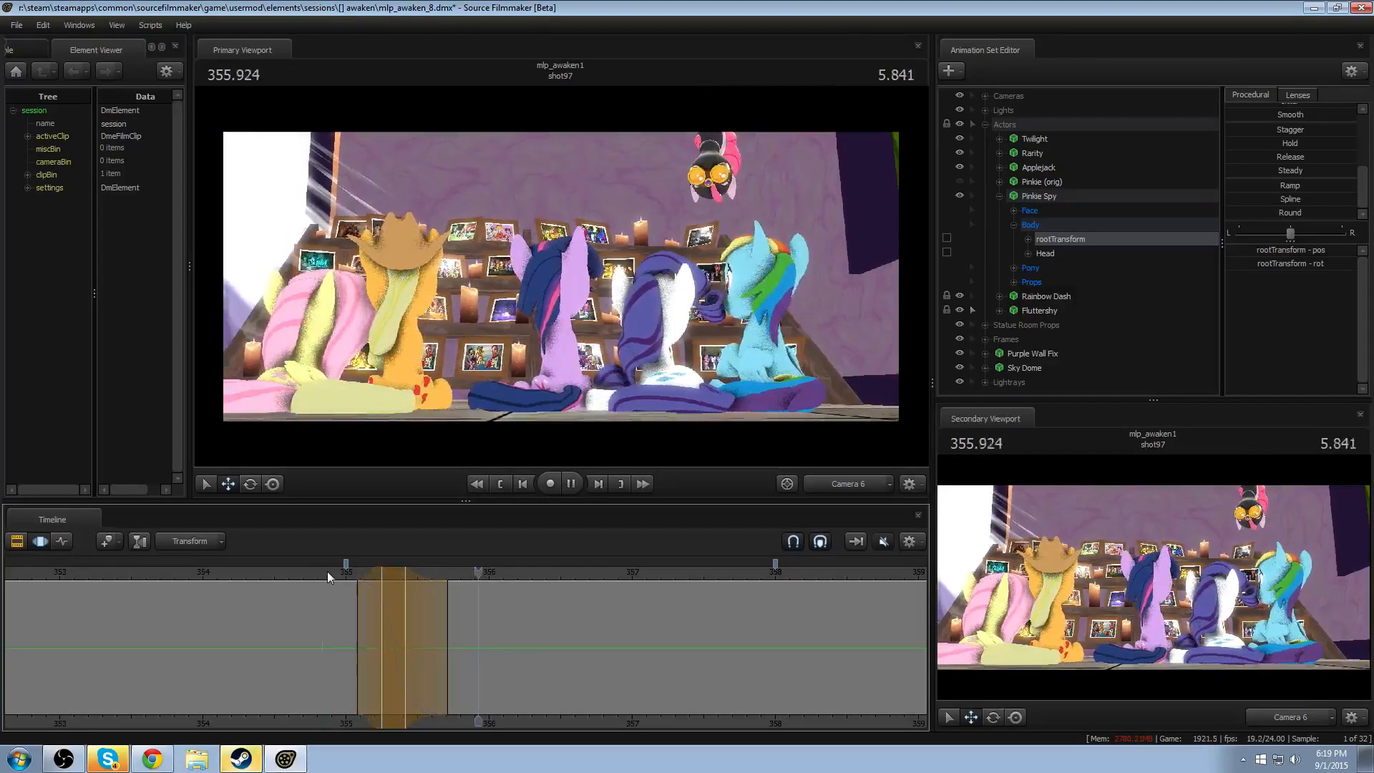
pyautogui.press('space')
# - Move the start and hold start of the time selection about 0.04 seconds later and check the frames around 355.291
pyautogui.moveTo(374, 584); pyautogui.dragTo(380, 584)
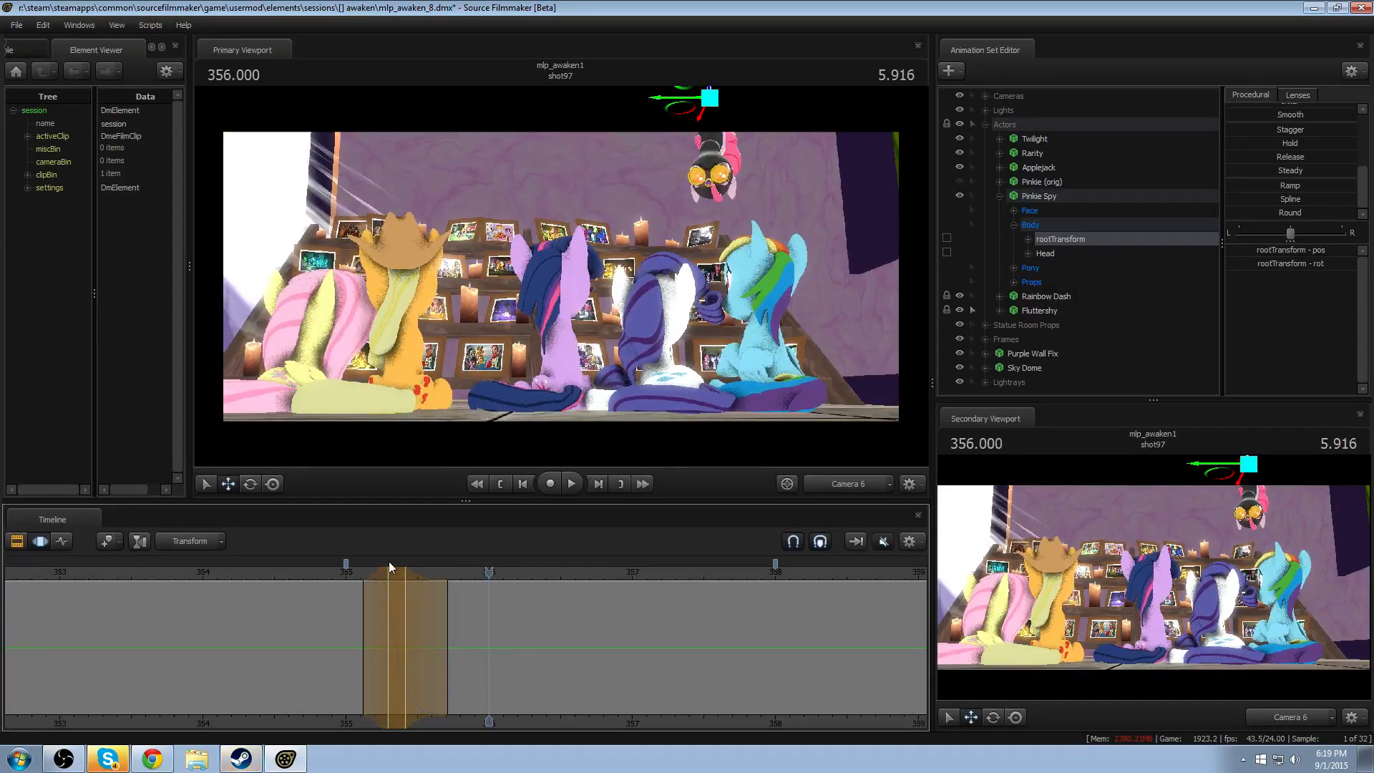
pyautogui.click(393, 571)
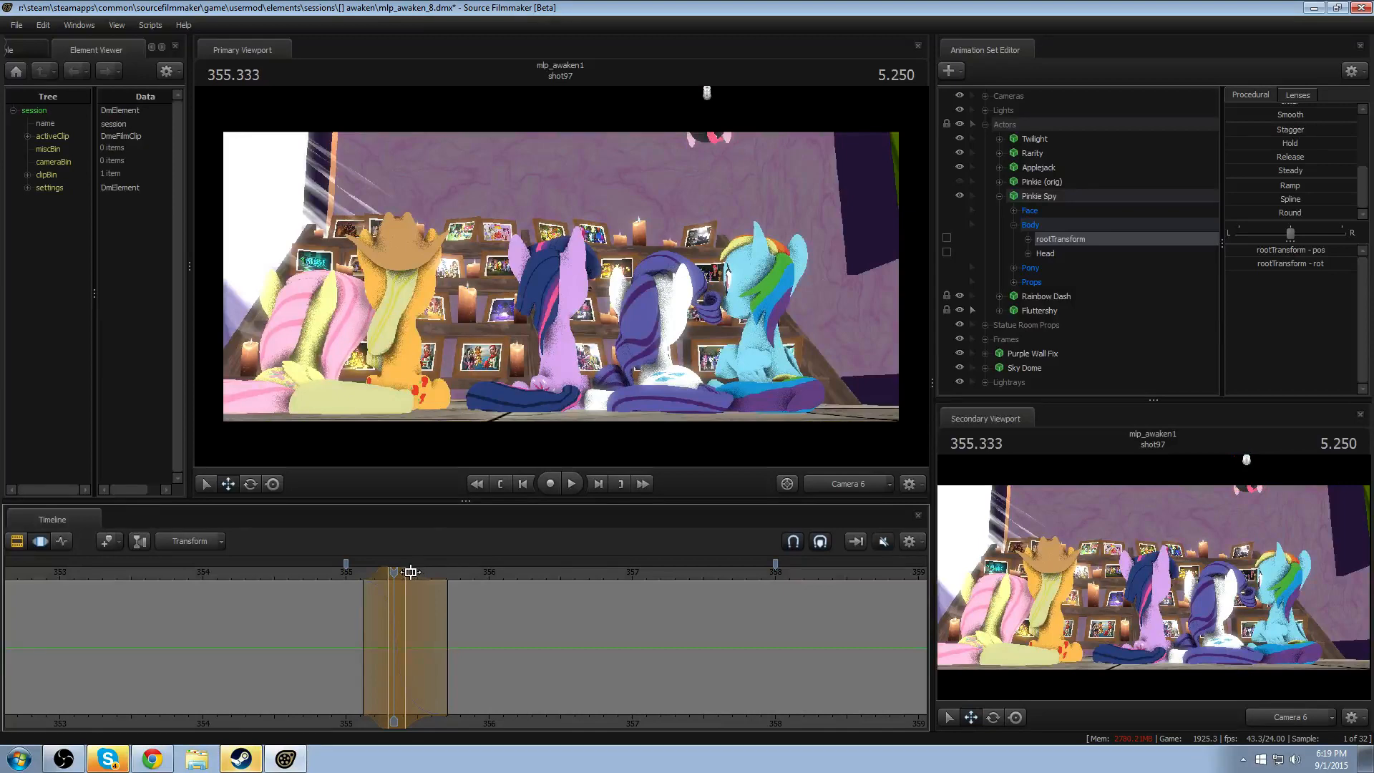
pyautogui.press('Left')
pyautogui.press('Left')
pyautogui.press('Right')
pyautogui.press('Left')
pyautogui.press('Right')
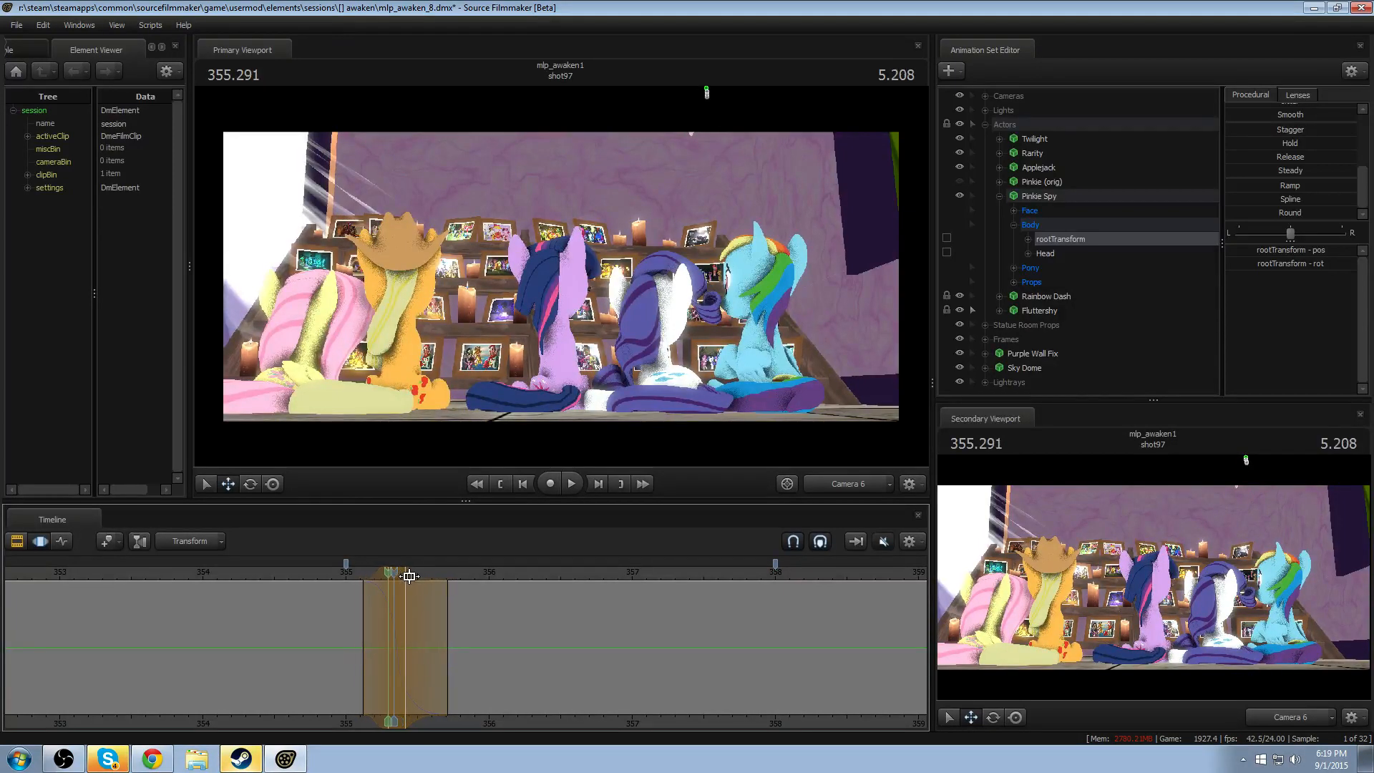
# - Replay Pinkie Spy's drop through Camera 6 from about 355.000
pyautogui.moveTo(409, 576); pyautogui.dragTo(349, 573)
pyautogui.press('space')
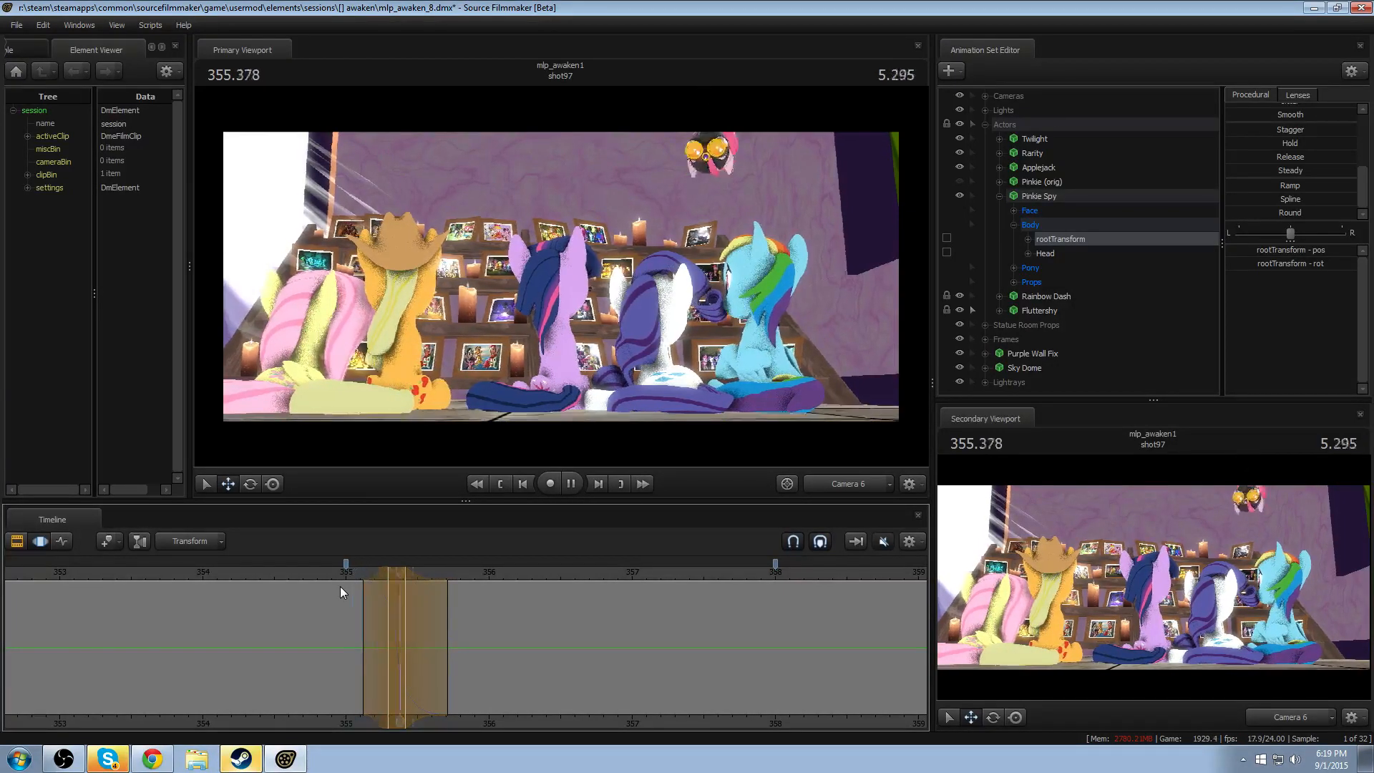
pyautogui.press('space')
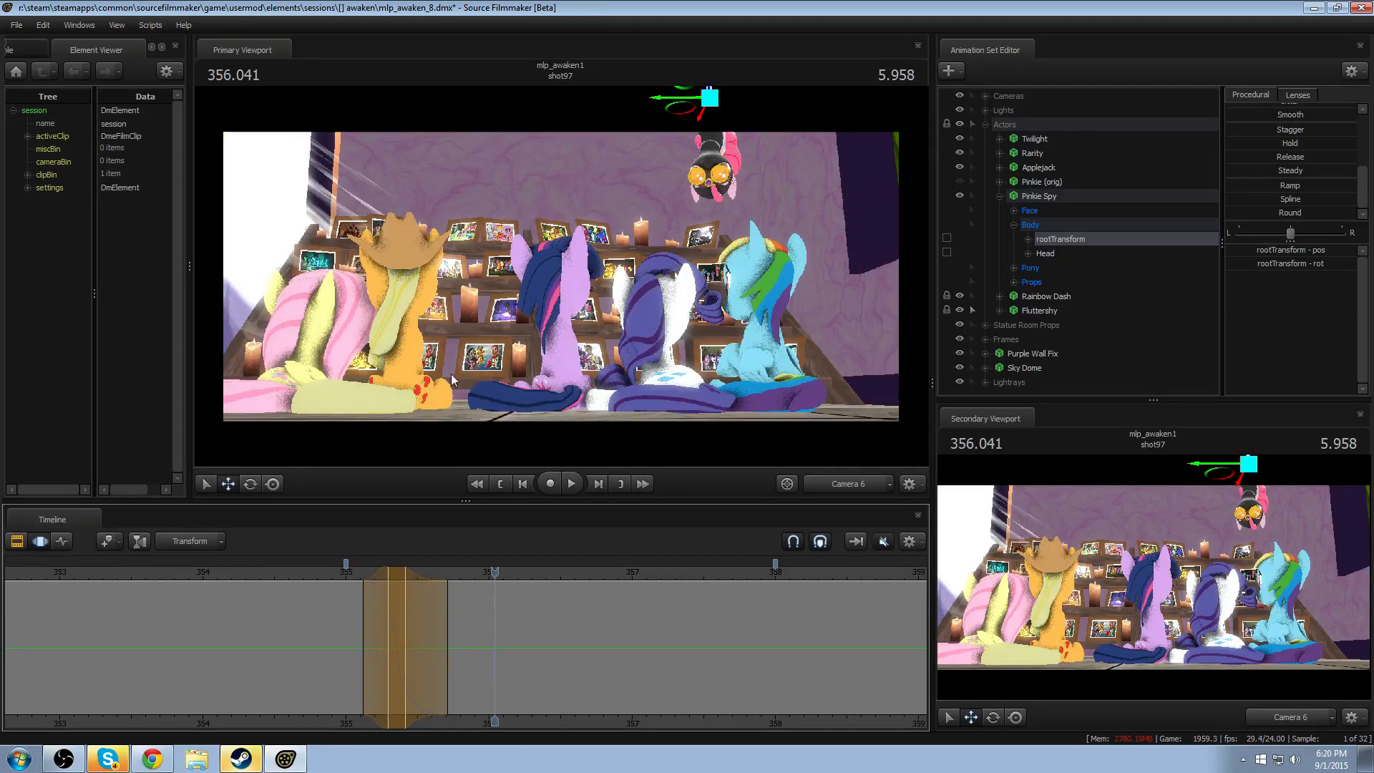
# - Switch the primary viewport to the work camera, move in close beside Pinkie Spy, and play the drop from about 355.04
pyautogui.click(667, 306)
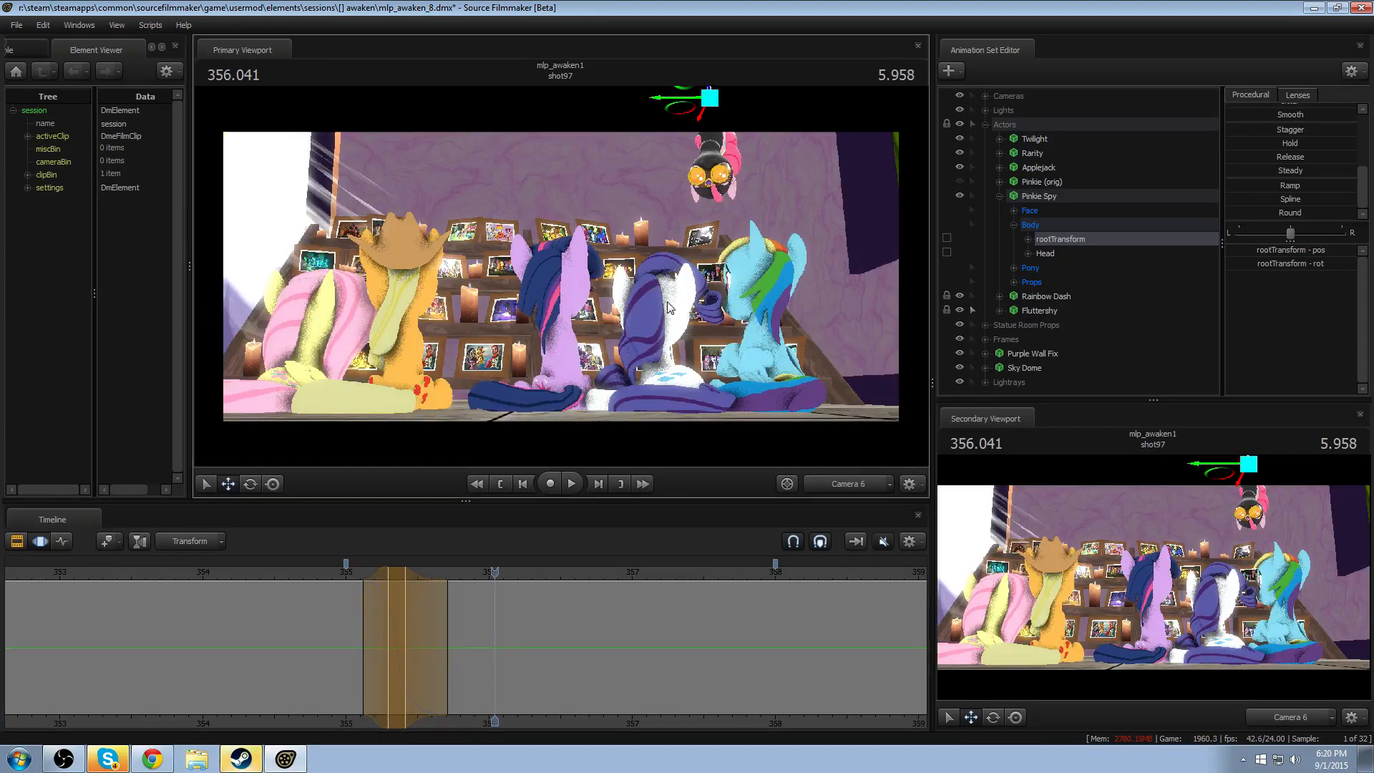
pyautogui.click(869, 481)
pyautogui.moveTo(561, 277); pyautogui.dragTo(634, 257)
pyautogui.press('w')
pyautogui.press('a')
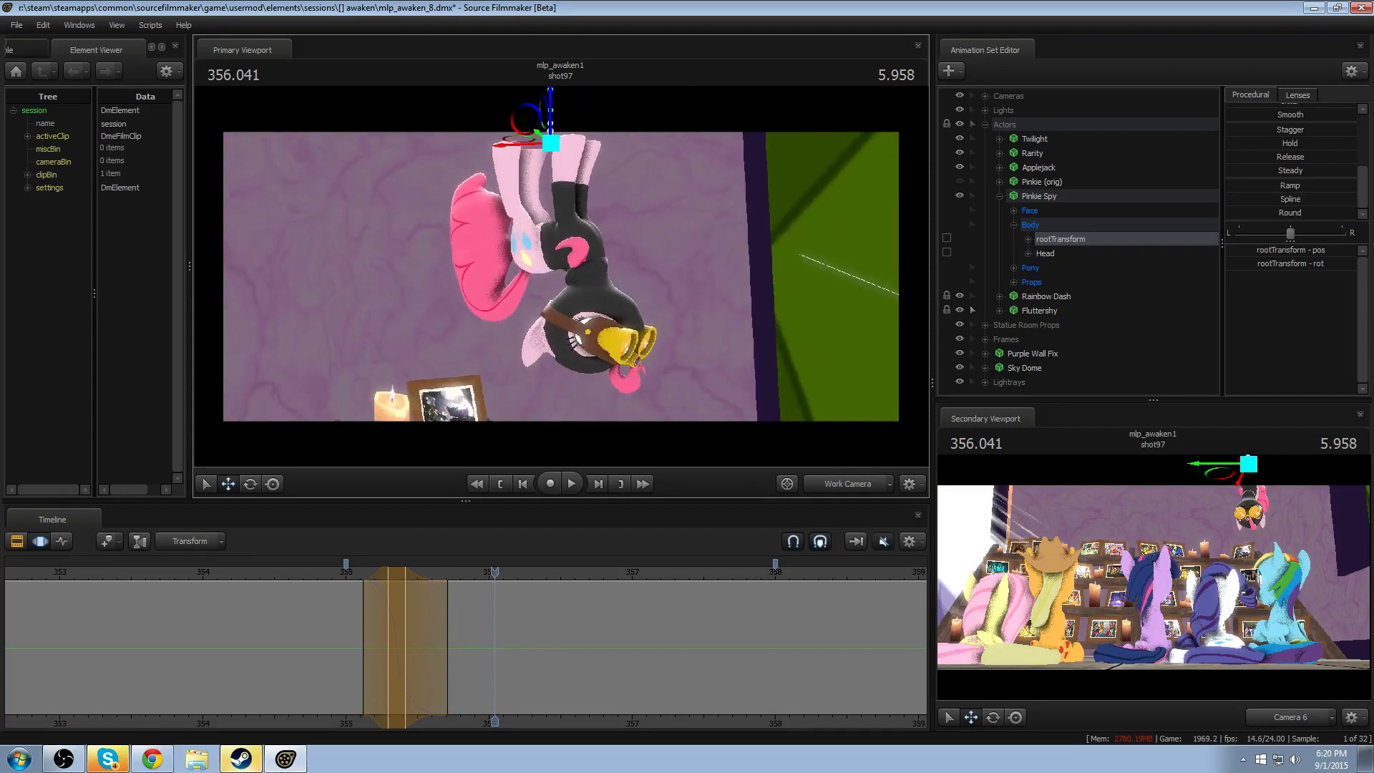
pyautogui.click(352, 574)
pyautogui.press('space')
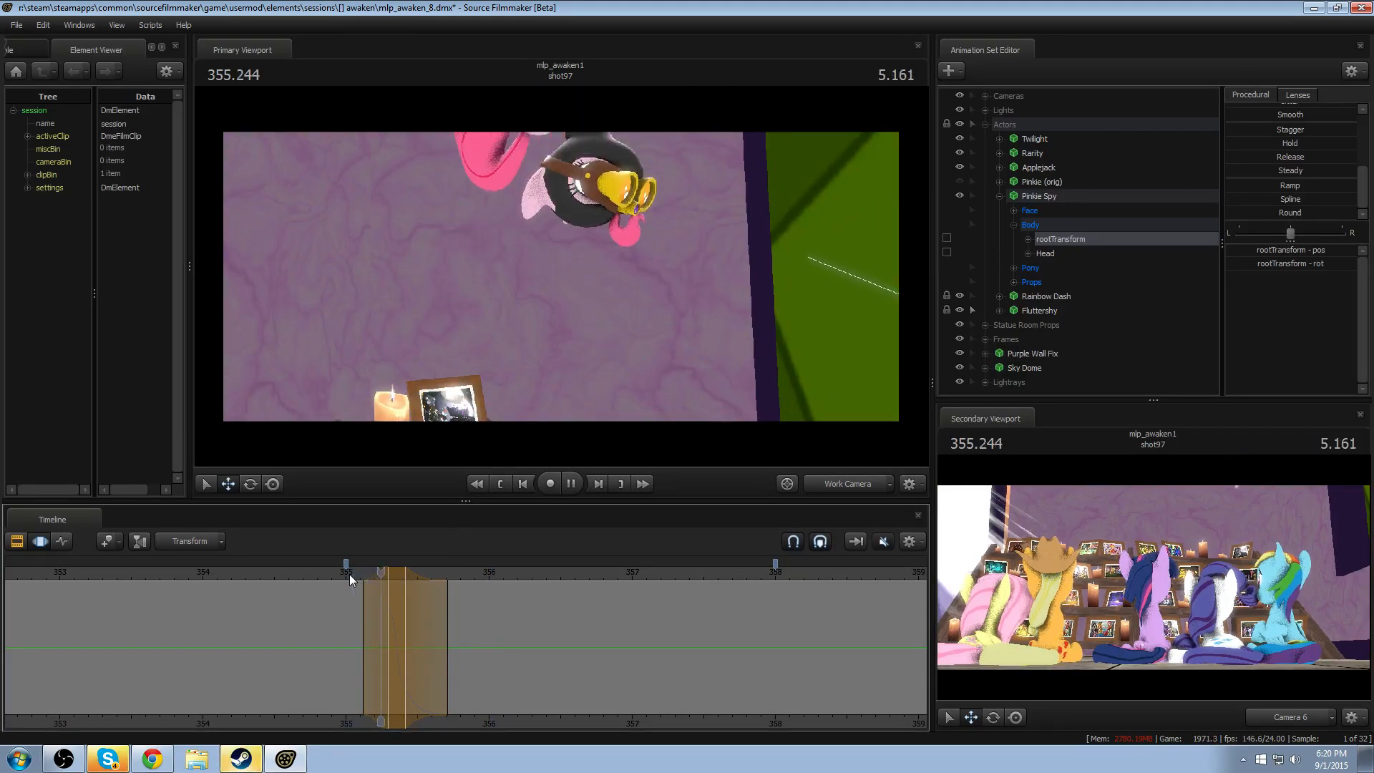
pyautogui.press('space')
# - Set a time selection of about 355.125–355.625 peaking at 355.375, with Pinkie Spy's upper body viewed up close
pyautogui.scroll(4, 381, 634)
pyautogui.moveTo(380, 635); pyautogui.dragTo(355, 645)
pyautogui.moveTo(612, 336); pyautogui.dragTo(422, 330)
pyautogui.press('d')
pyautogui.press('d')
pyautogui.moveTo(563, 275); pyautogui.dragTo(562, 275)
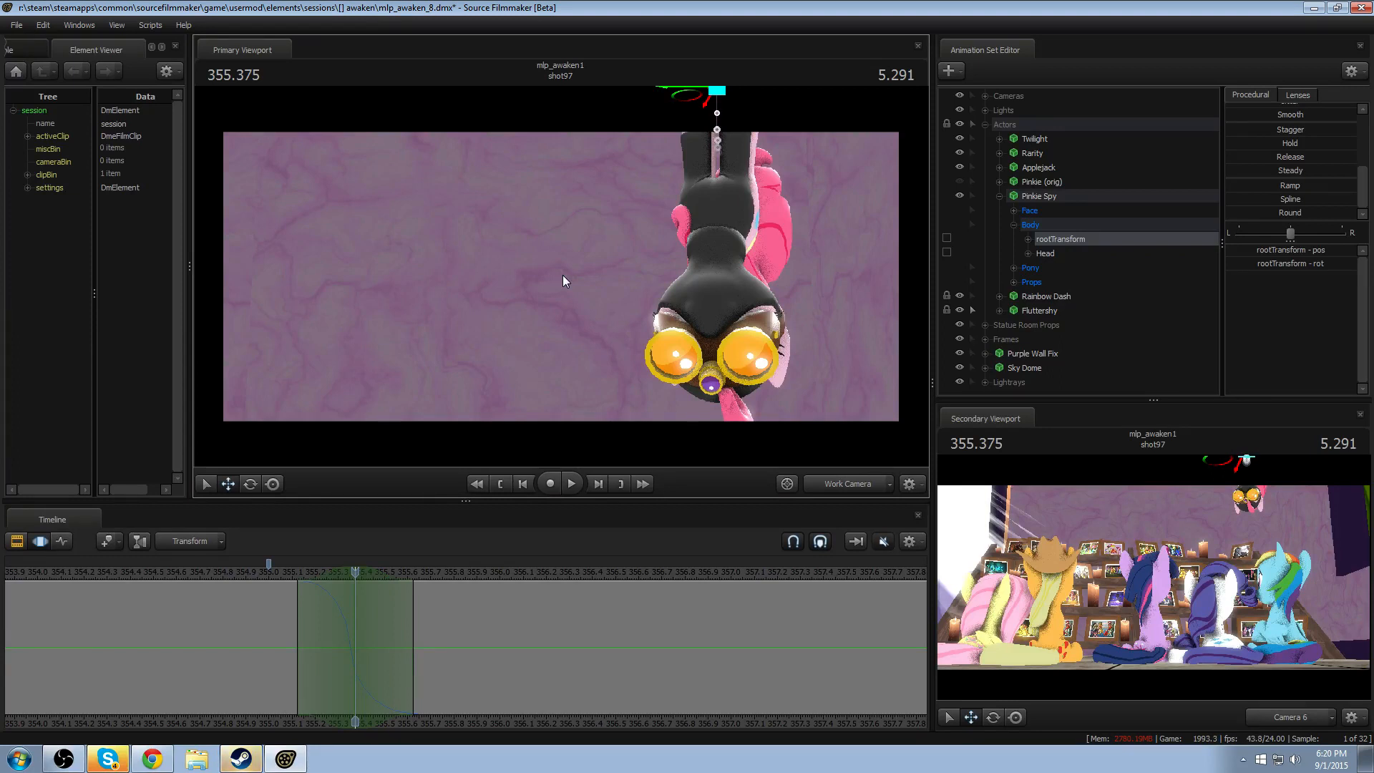
pyautogui.moveTo(600, 274); pyautogui.dragTo(659, 325)
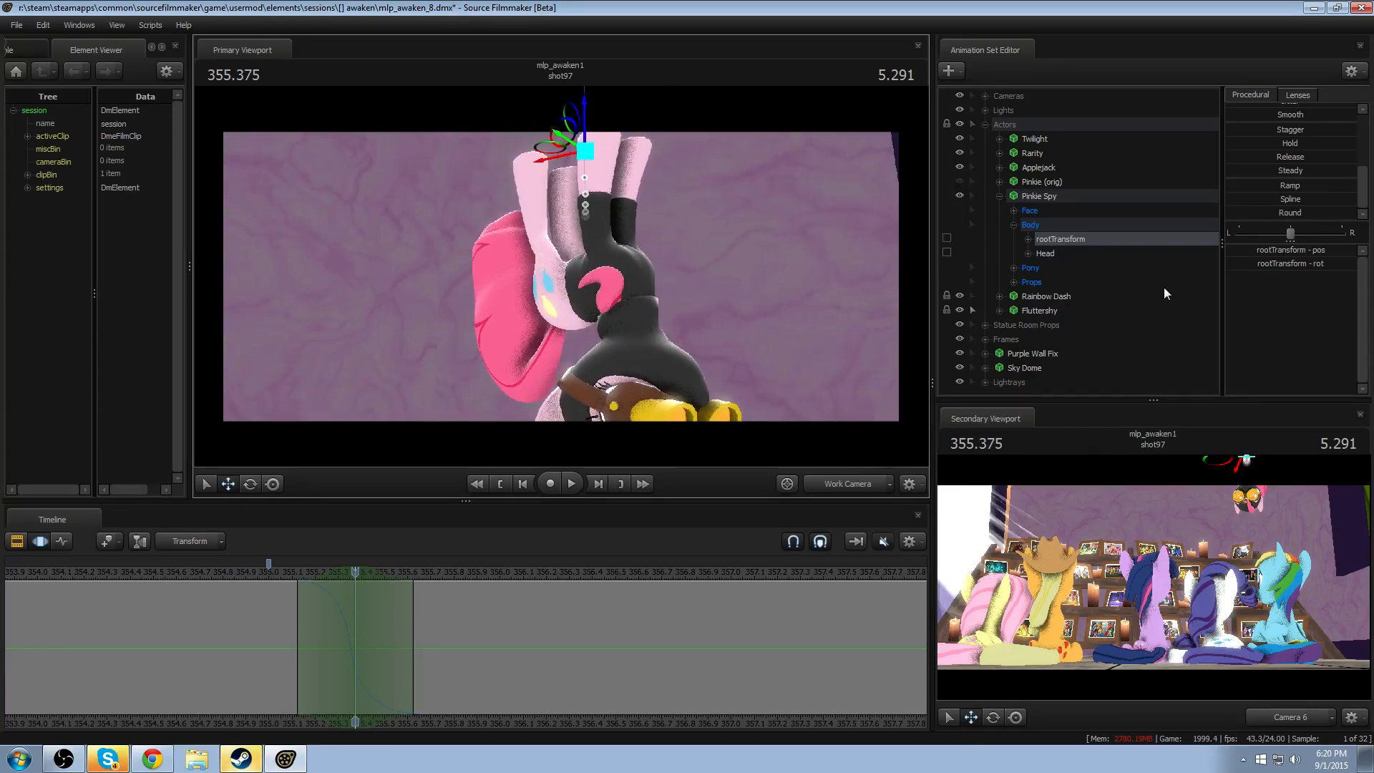
# - Make Pinkie Spy selectable in the viewport and rotate its Neck bone at 355.375 so the head swings back
pyautogui.click(974, 196)
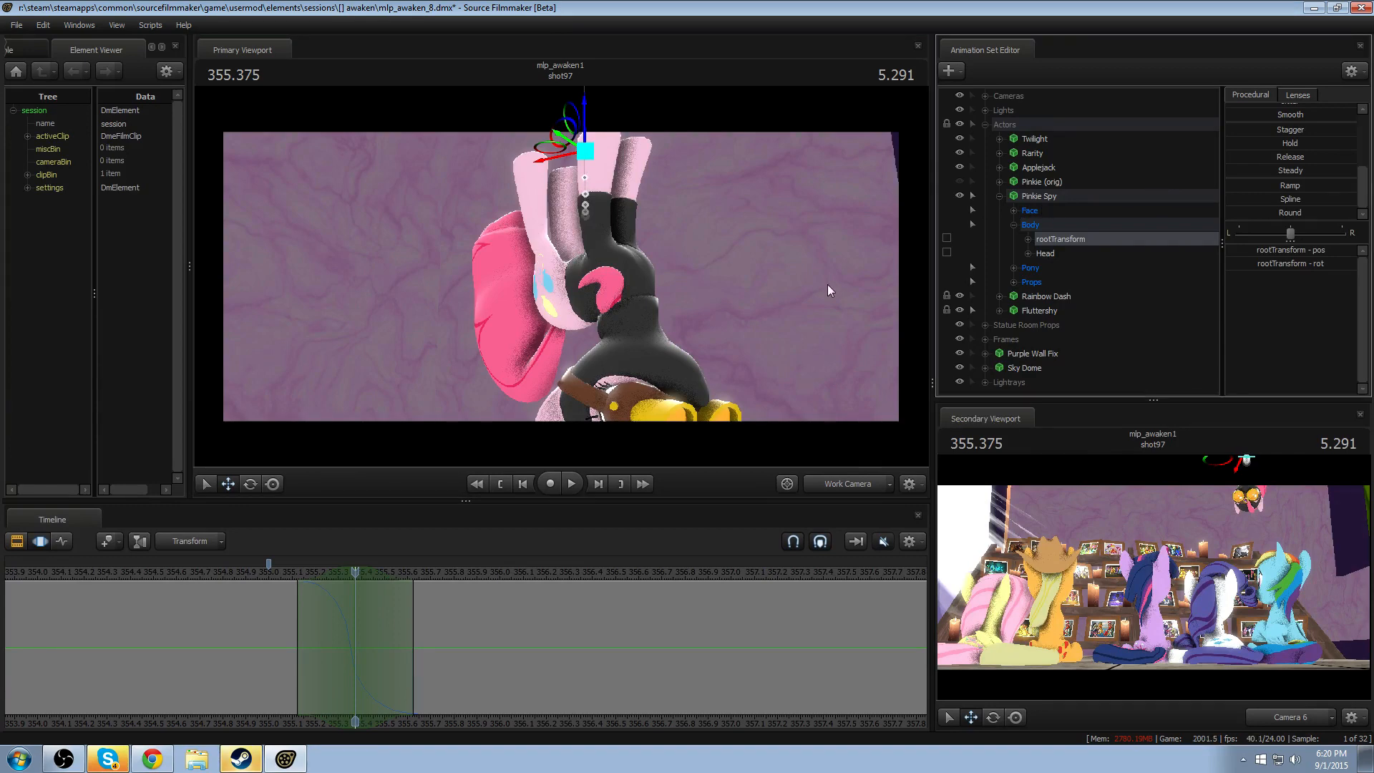
pyautogui.keyDown('ctrl'); pyautogui.click(602, 306); pyautogui.keyUp('ctrl')
pyautogui.click(726, 283)
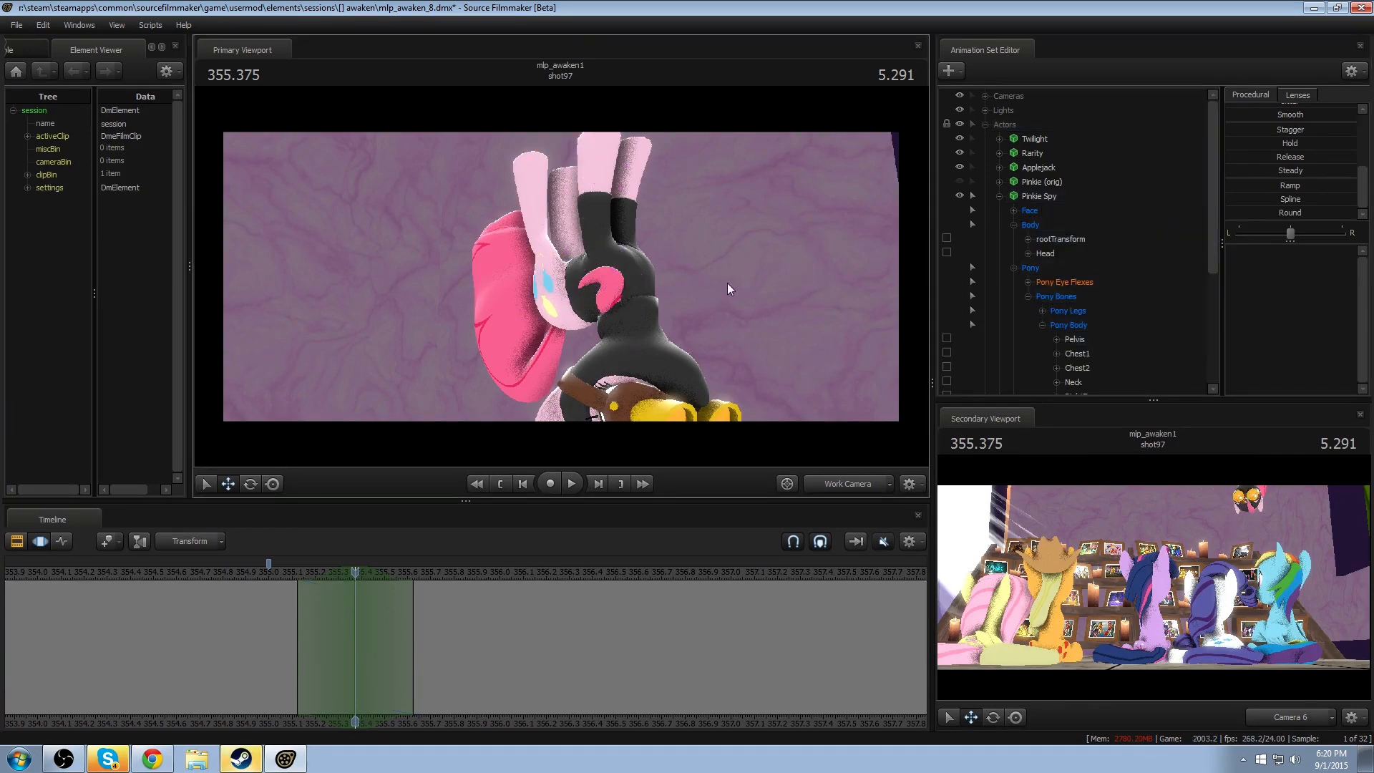
pyautogui.keyDown('alt'); pyautogui.moveTo(728, 282); pyautogui.dragTo(598, 233); pyautogui.keyUp('alt')
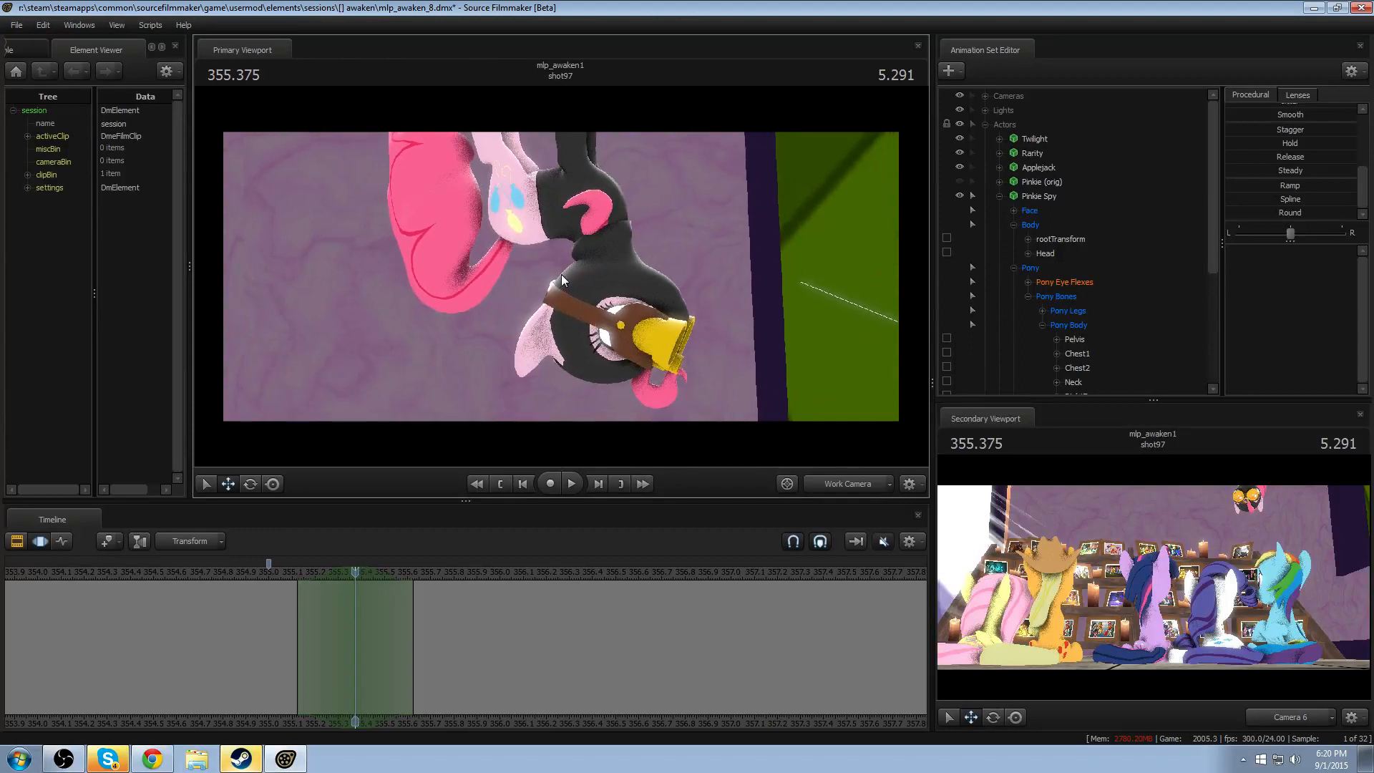
pyautogui.click(600, 227)
pyautogui.press('ctrl')
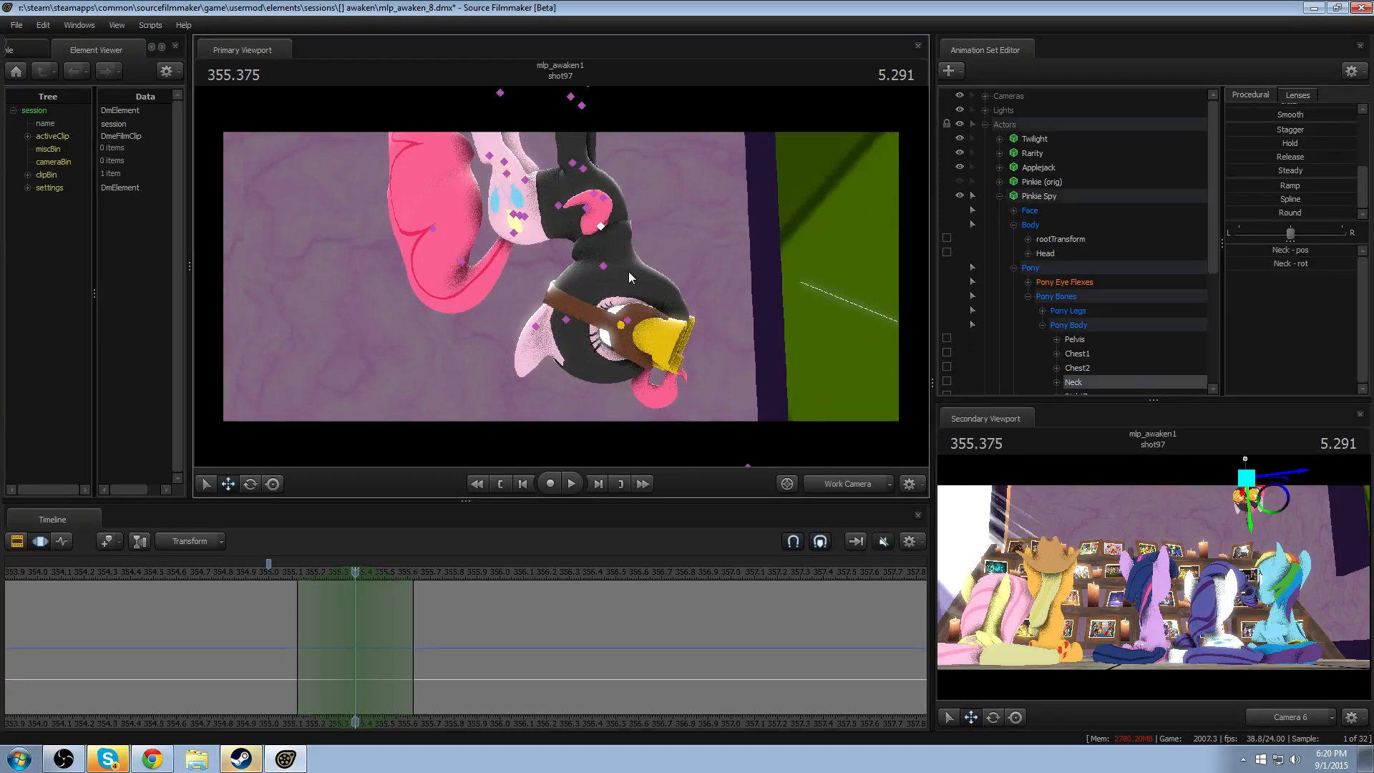
pyautogui.press('e')
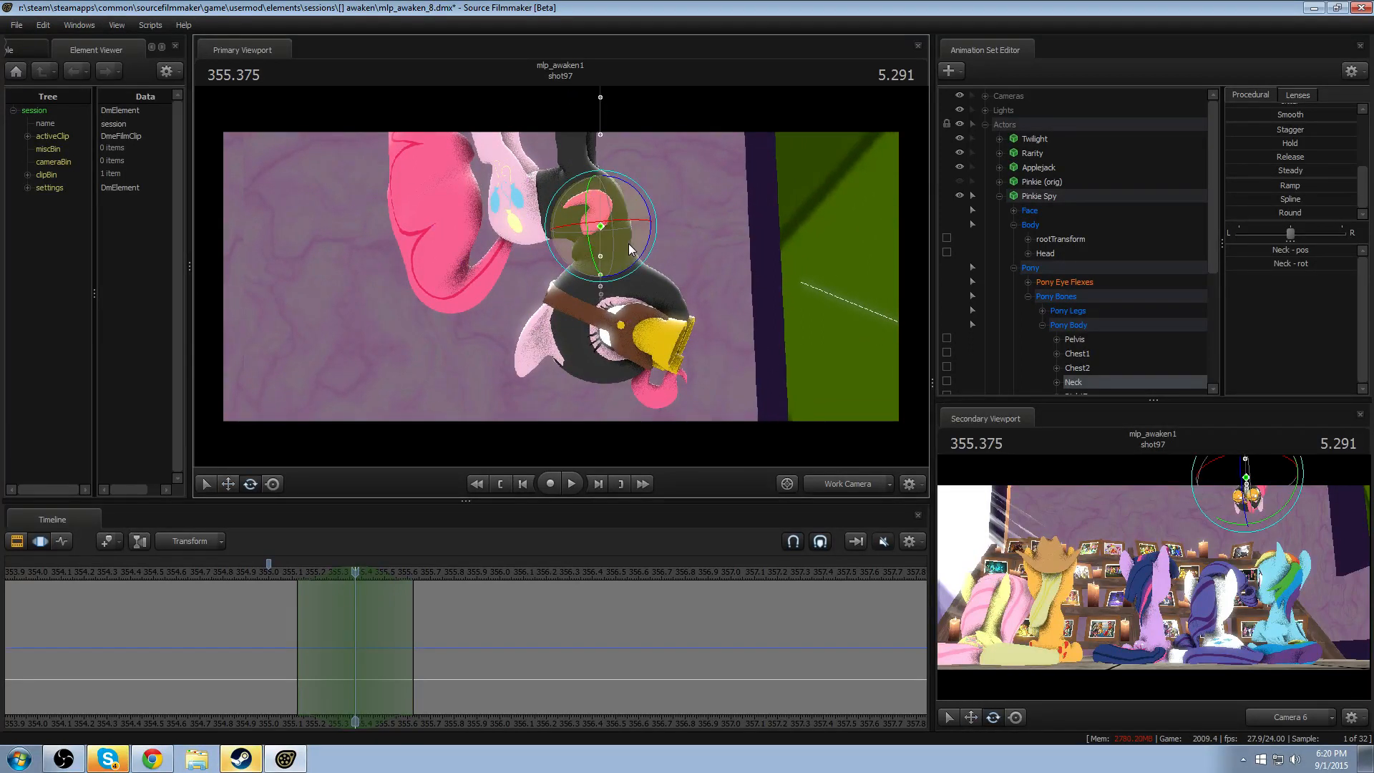
pyautogui.moveTo(642, 245); pyautogui.dragTo(642, 264)
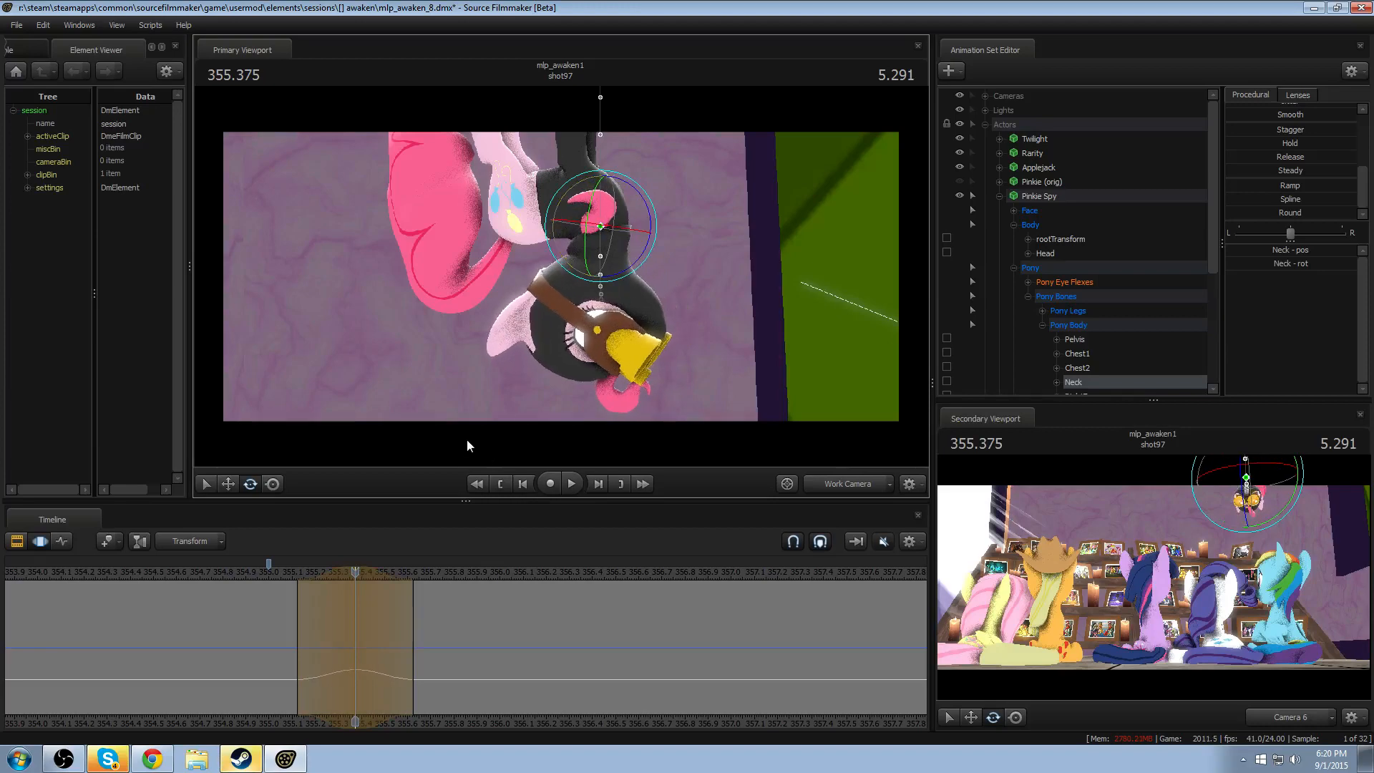
# - Move the time selection's peak to 355.416 and its end to about 355.67, playing the neck motion before and after
pyautogui.click(286, 575)
pyautogui.press('space')
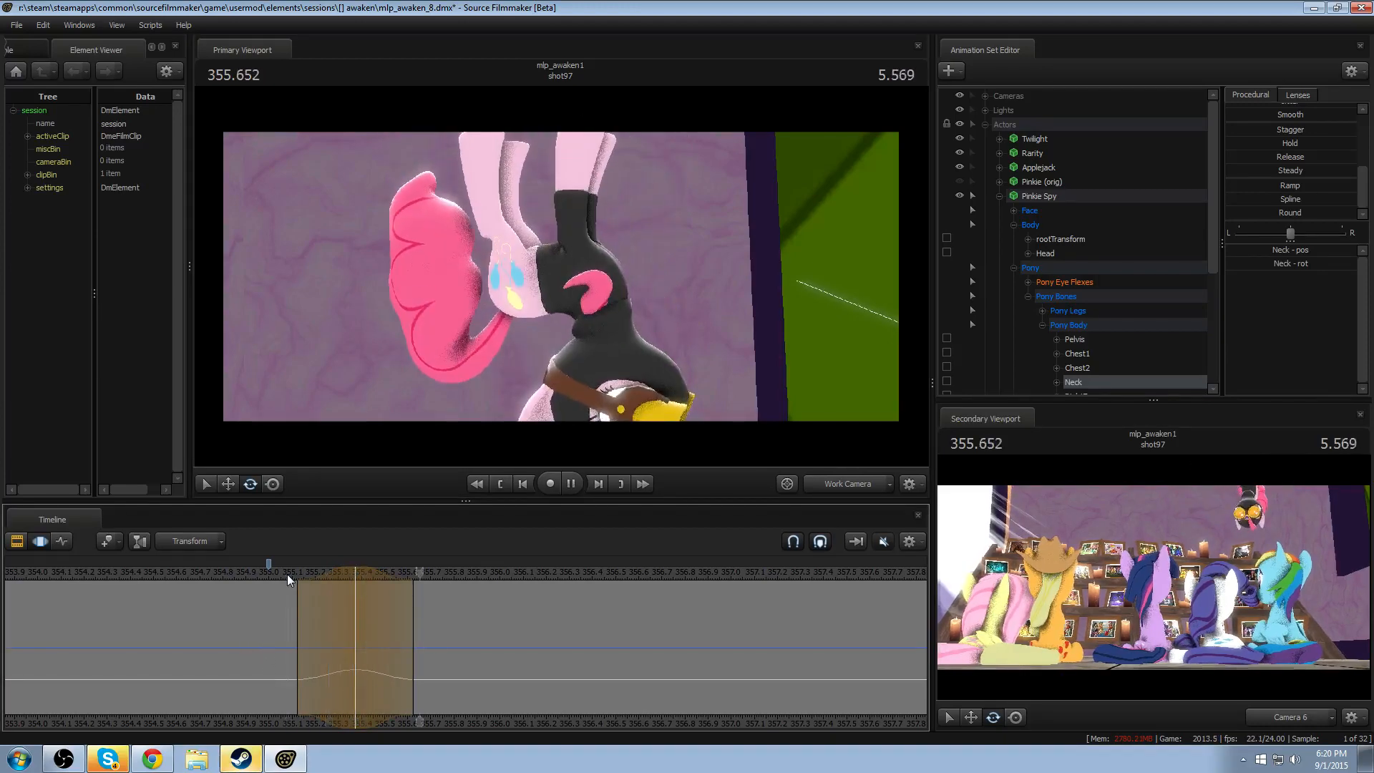
pyautogui.press('space')
pyautogui.press('space')
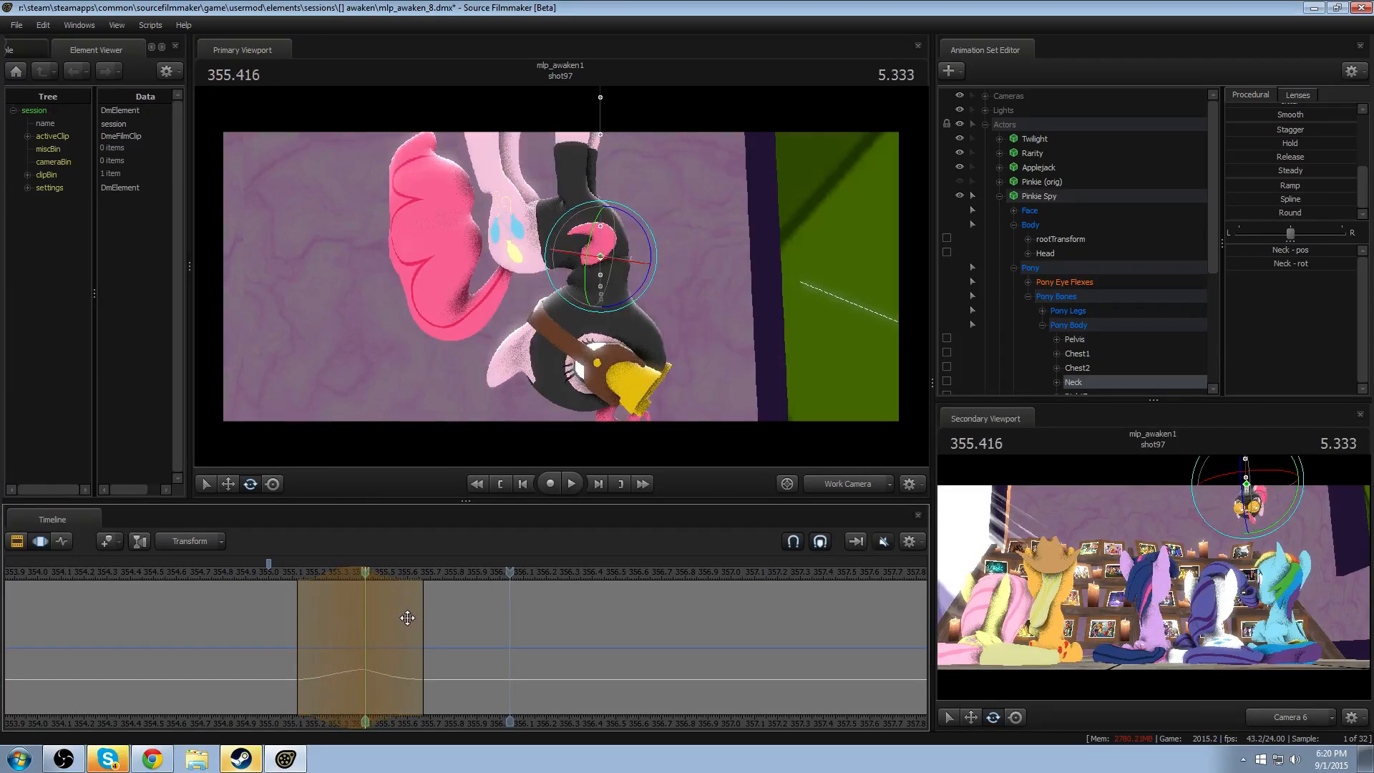
pyautogui.press('space')
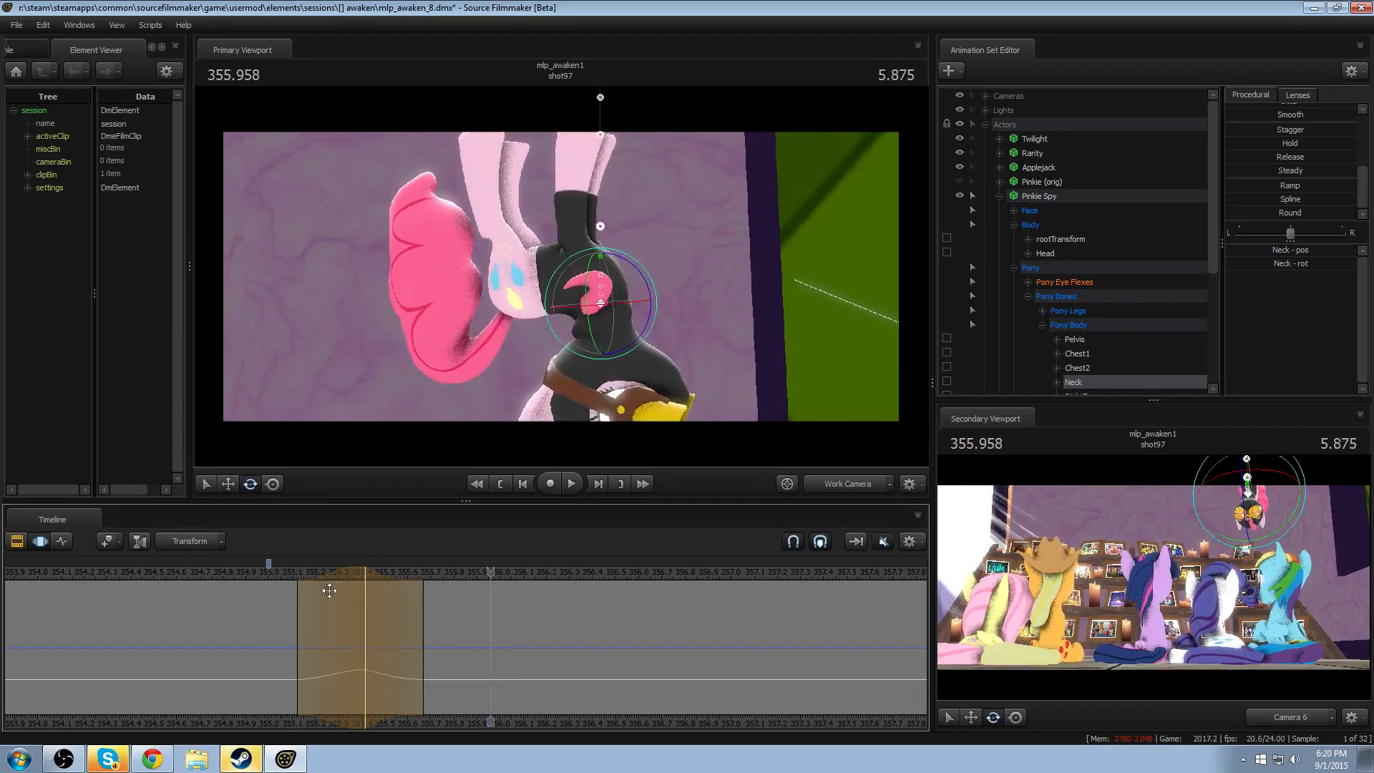
pyautogui.click(279, 573)
# - Rotate Pinkie Spy's Head control at 355.416 so the goggles tilt upward and forward
pyautogui.moveTo(279, 572); pyautogui.dragTo(370, 576)
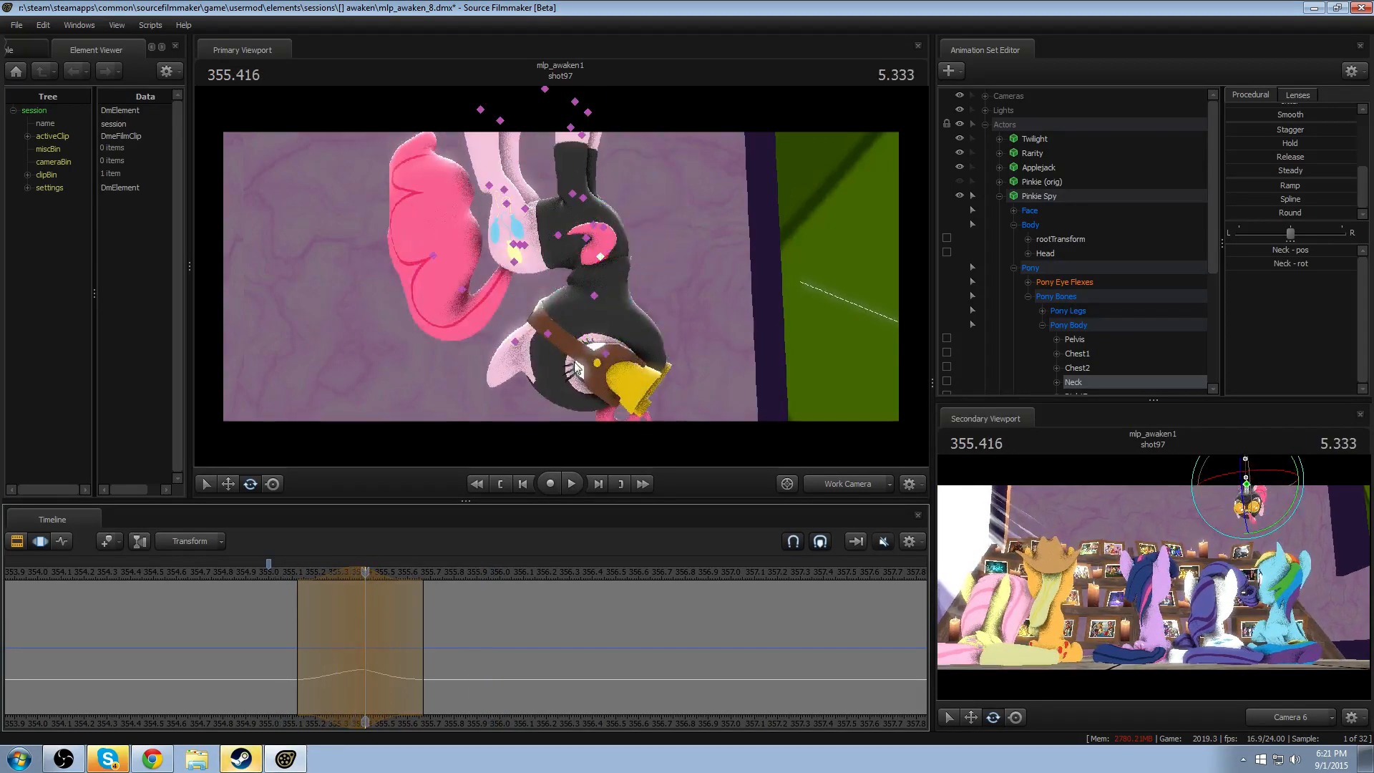
pyautogui.keyDown('ctrl'); pyautogui.moveTo(595, 281); pyautogui.dragTo(564, 314); pyautogui.keyUp('ctrl')
pyautogui.click(594, 294)
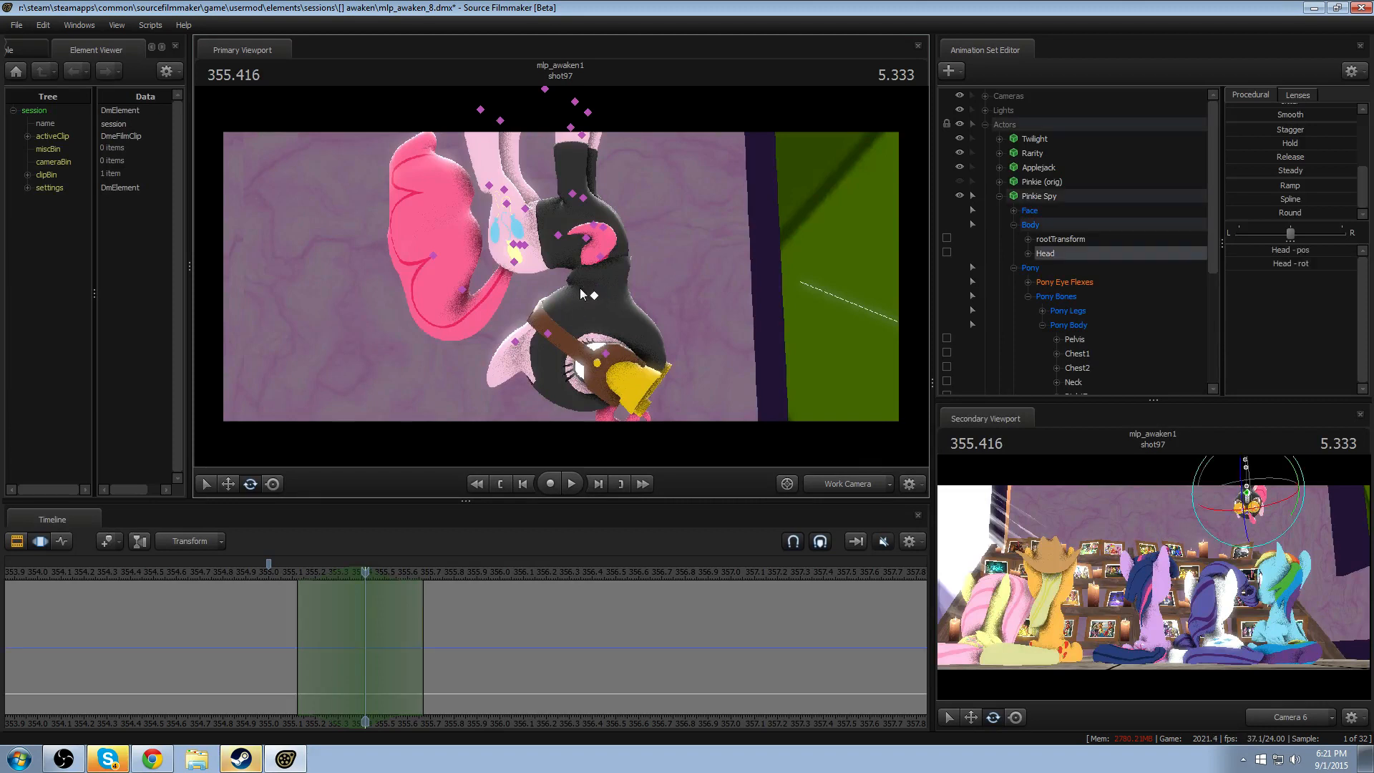
pyautogui.moveTo(641, 298); pyautogui.dragTo(630, 247)
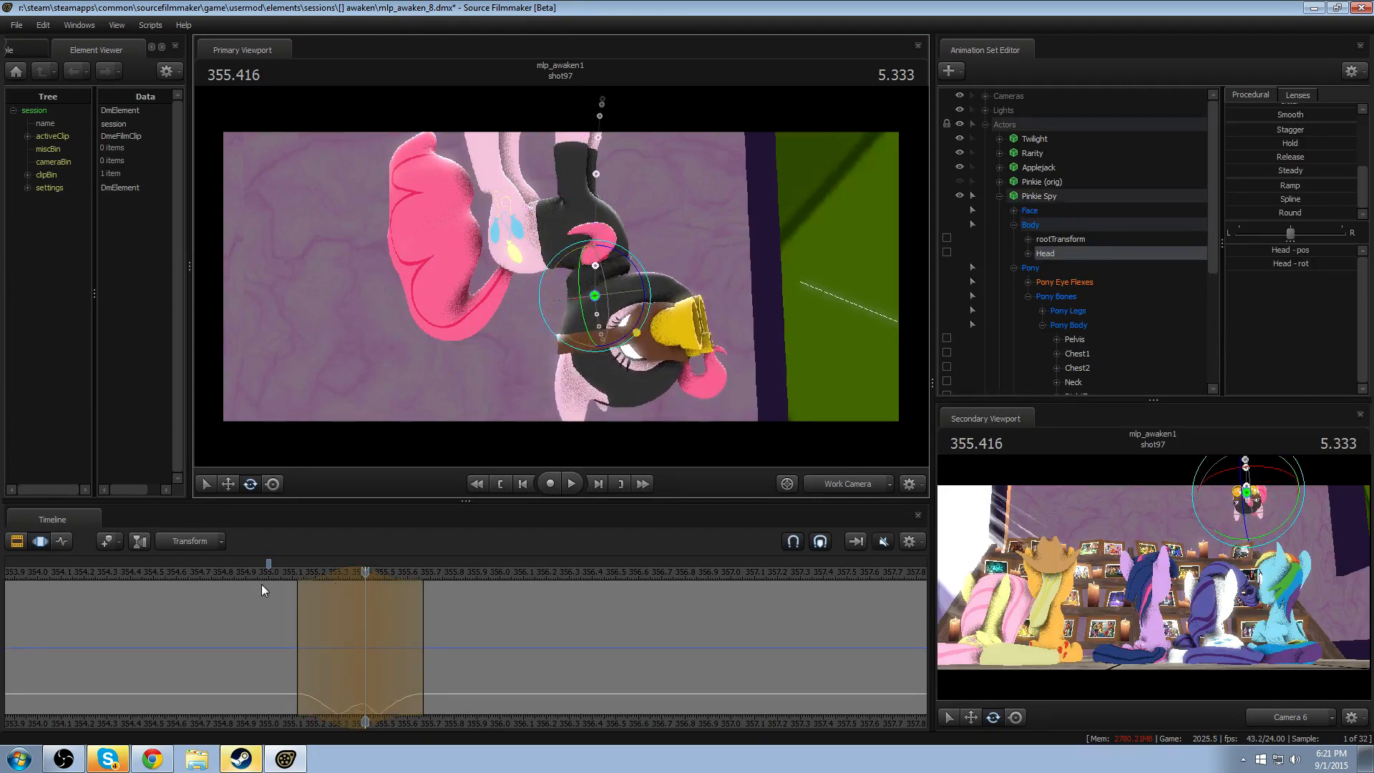
# - Replay the drop with the head tilt from about 355.04, comparing it through the work camera and Camera 6
pyautogui.click(277, 571)
pyautogui.press('space')
pyautogui.press('space')
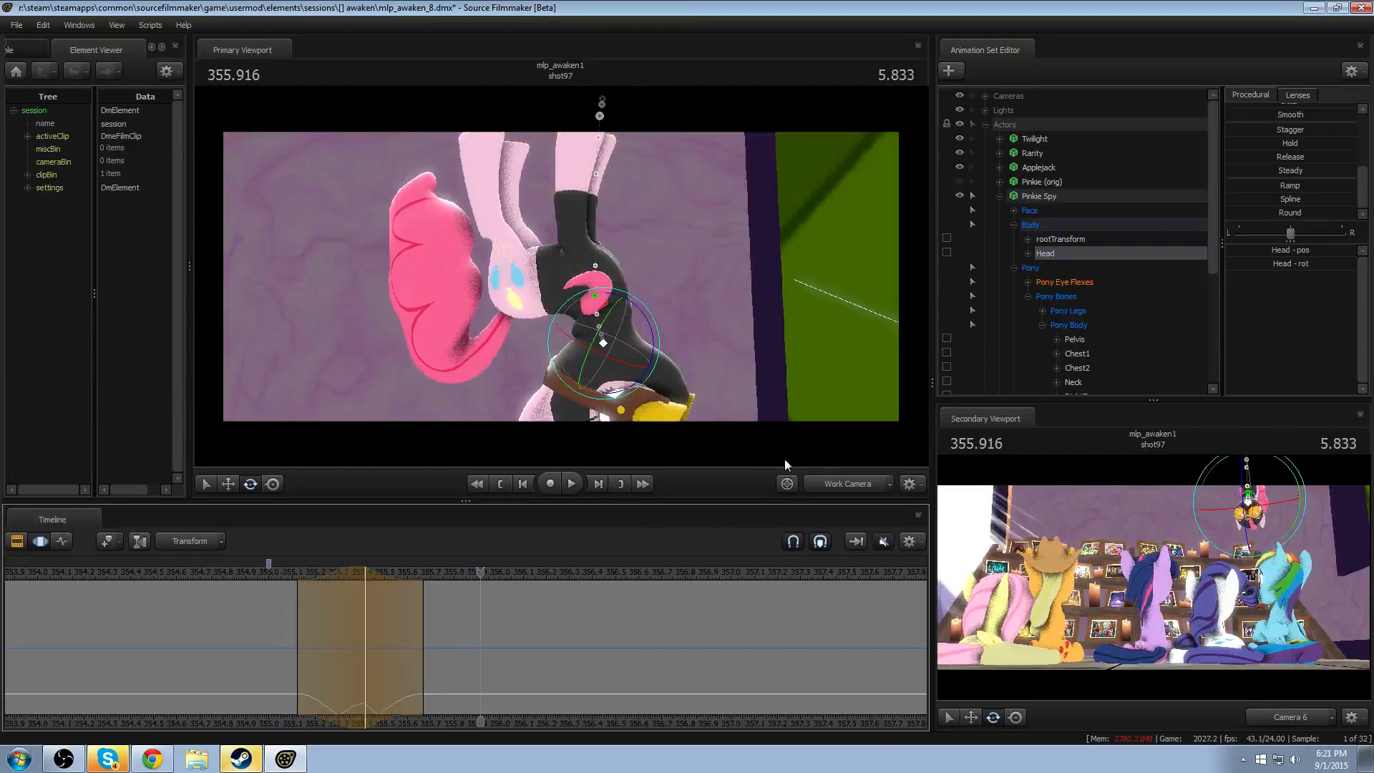
pyautogui.click(835, 487)
pyautogui.click(289, 577)
pyautogui.press('space')
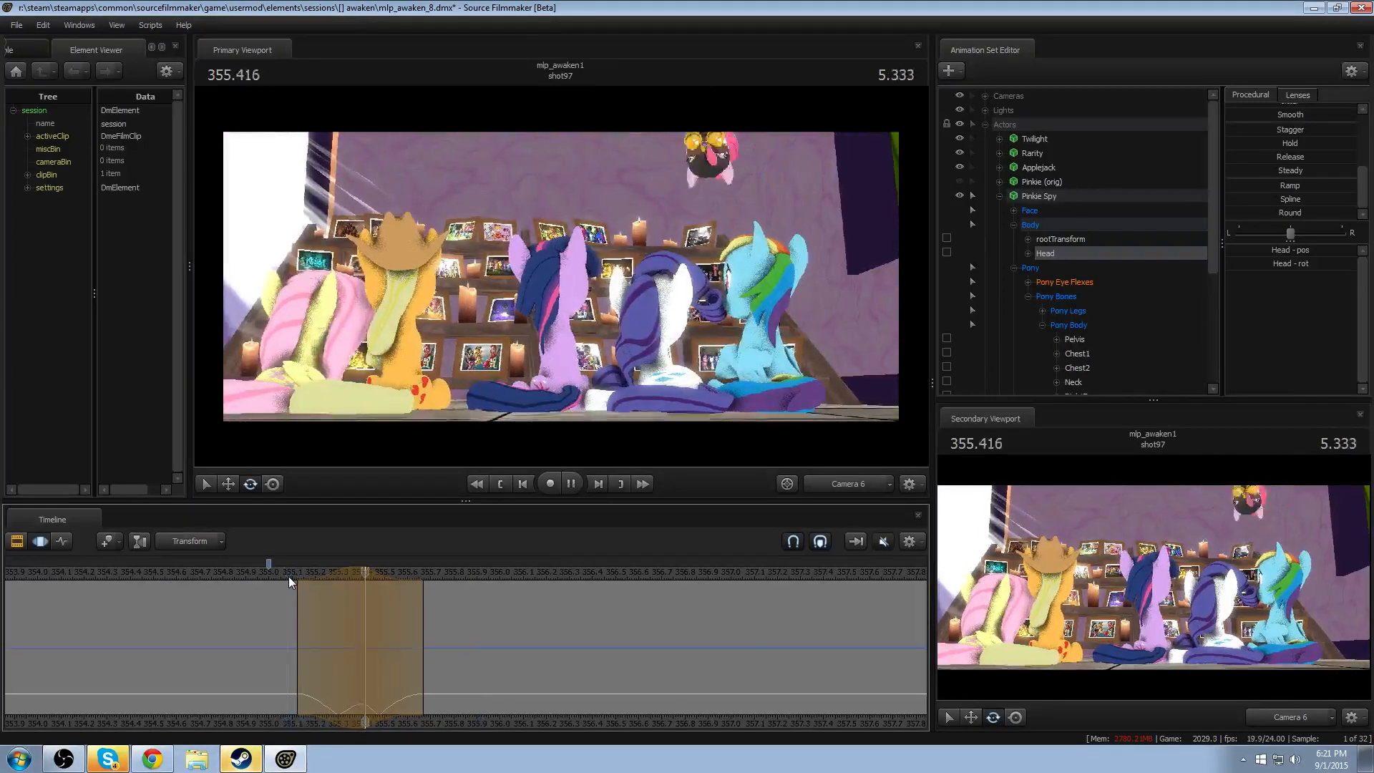
pyautogui.press('space')
pyautogui.click(290, 574)
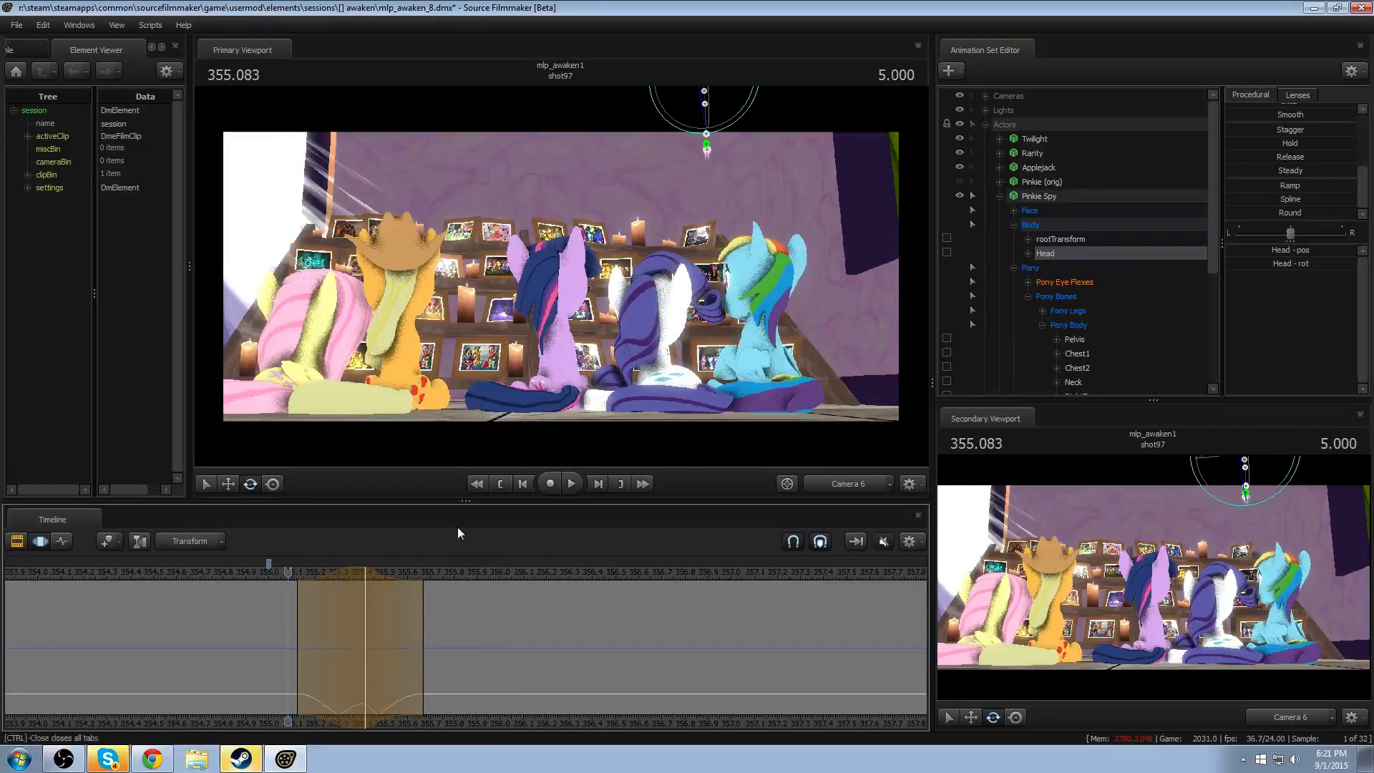
pyautogui.click(848, 475)
pyautogui.press('space')
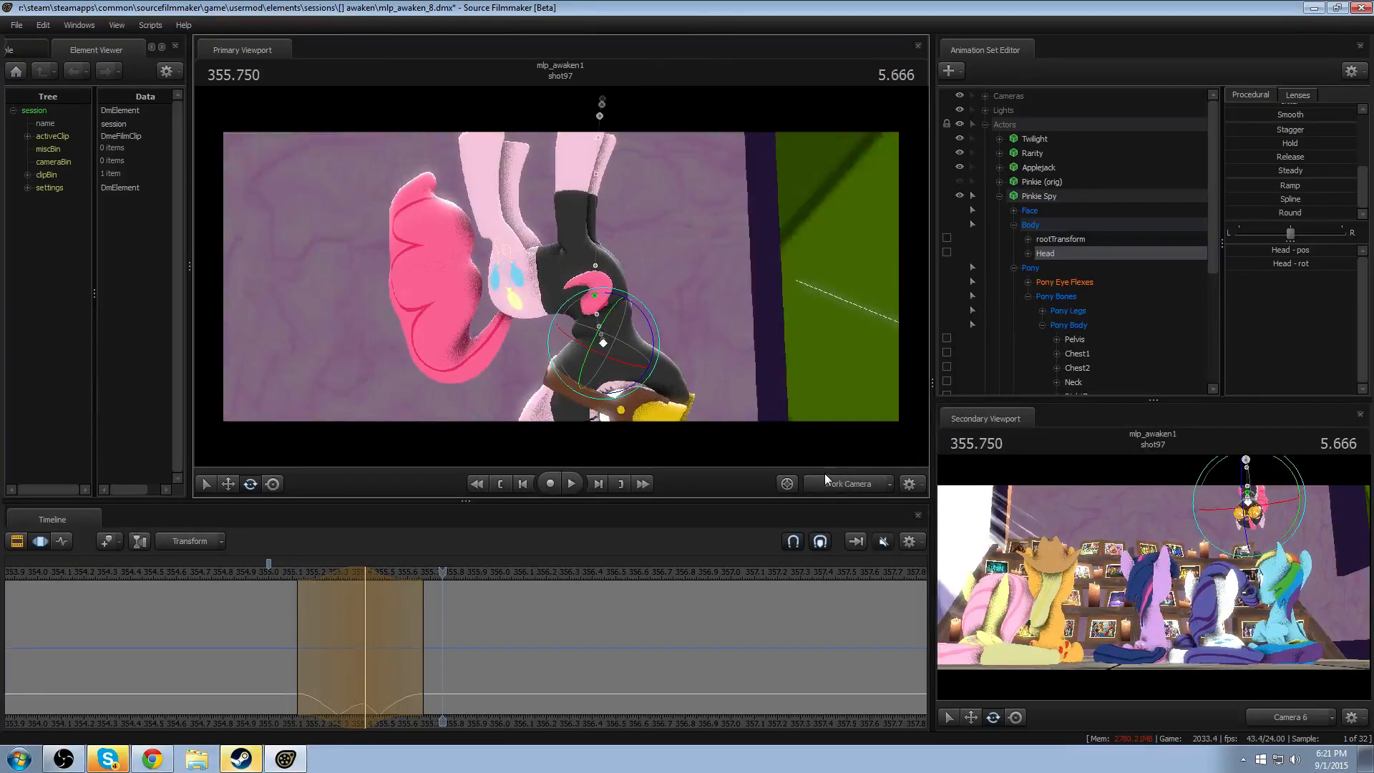
# - Rotate Pinkie Spy's Neck bone further at 355.416 so the head swings farther back
pyautogui.moveTo(290, 575); pyautogui.dragTo(364, 577)
pyautogui.keyDown('ctrl'); pyautogui.click(600, 258); pyautogui.keyUp('ctrl')
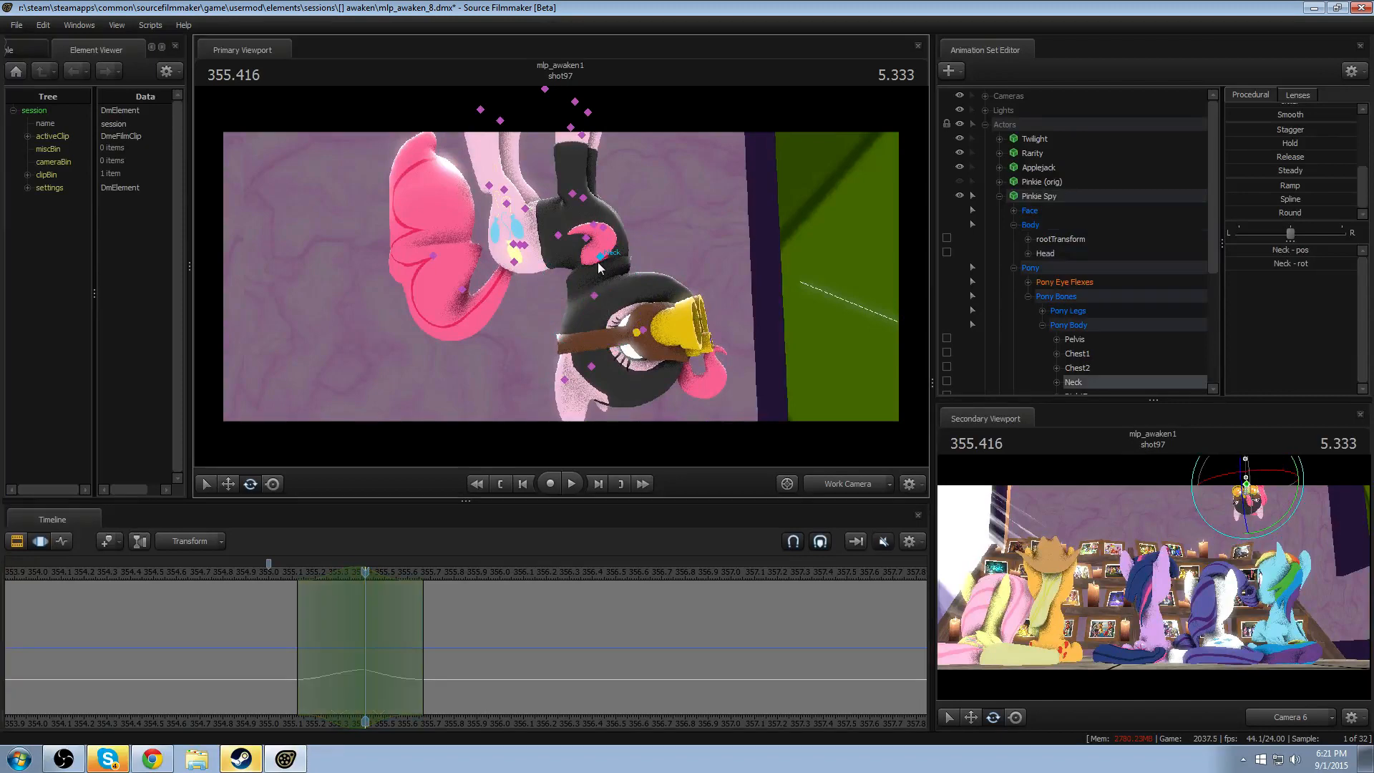
pyautogui.moveTo(651, 247); pyautogui.dragTo(544, 393)
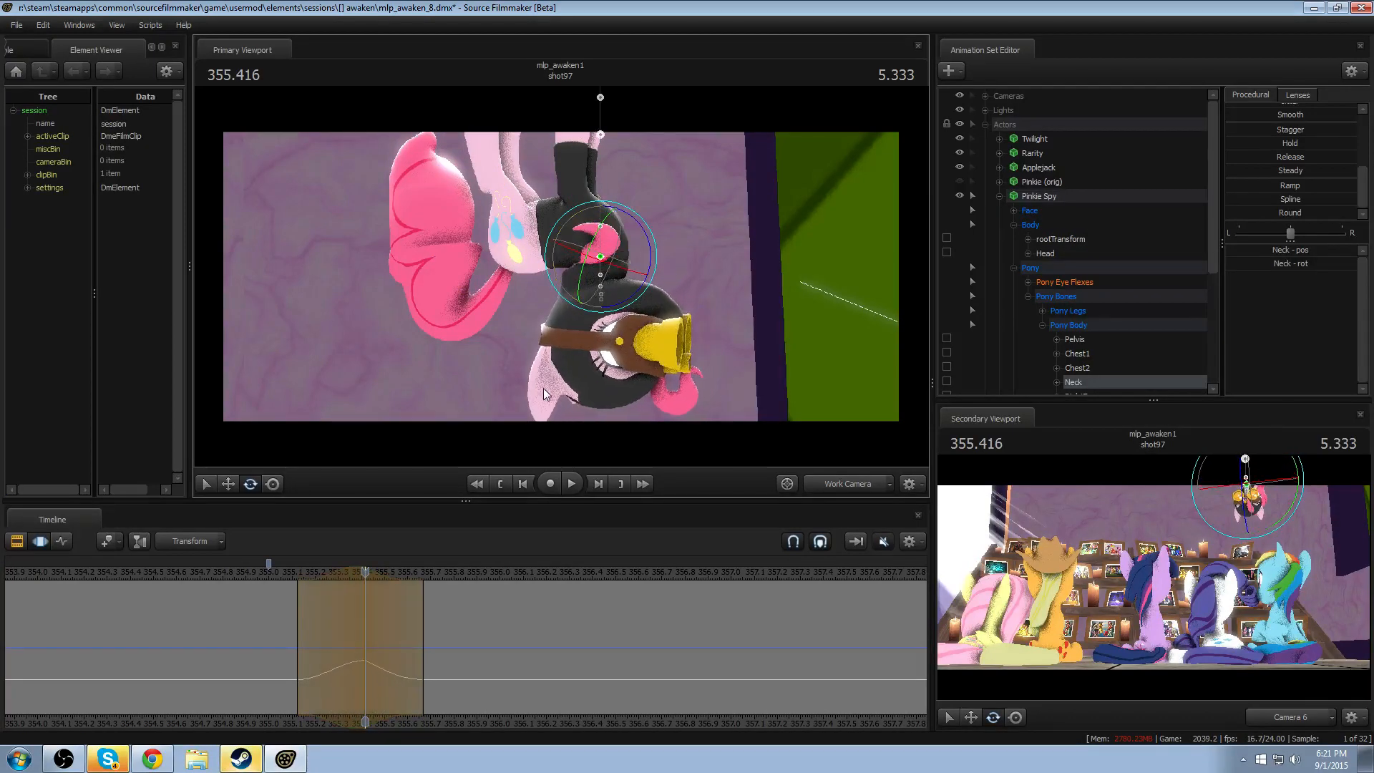
# - Replay the stronger neck bend in the work camera from about 355.041
pyautogui.click(278, 574)
pyautogui.press('space')
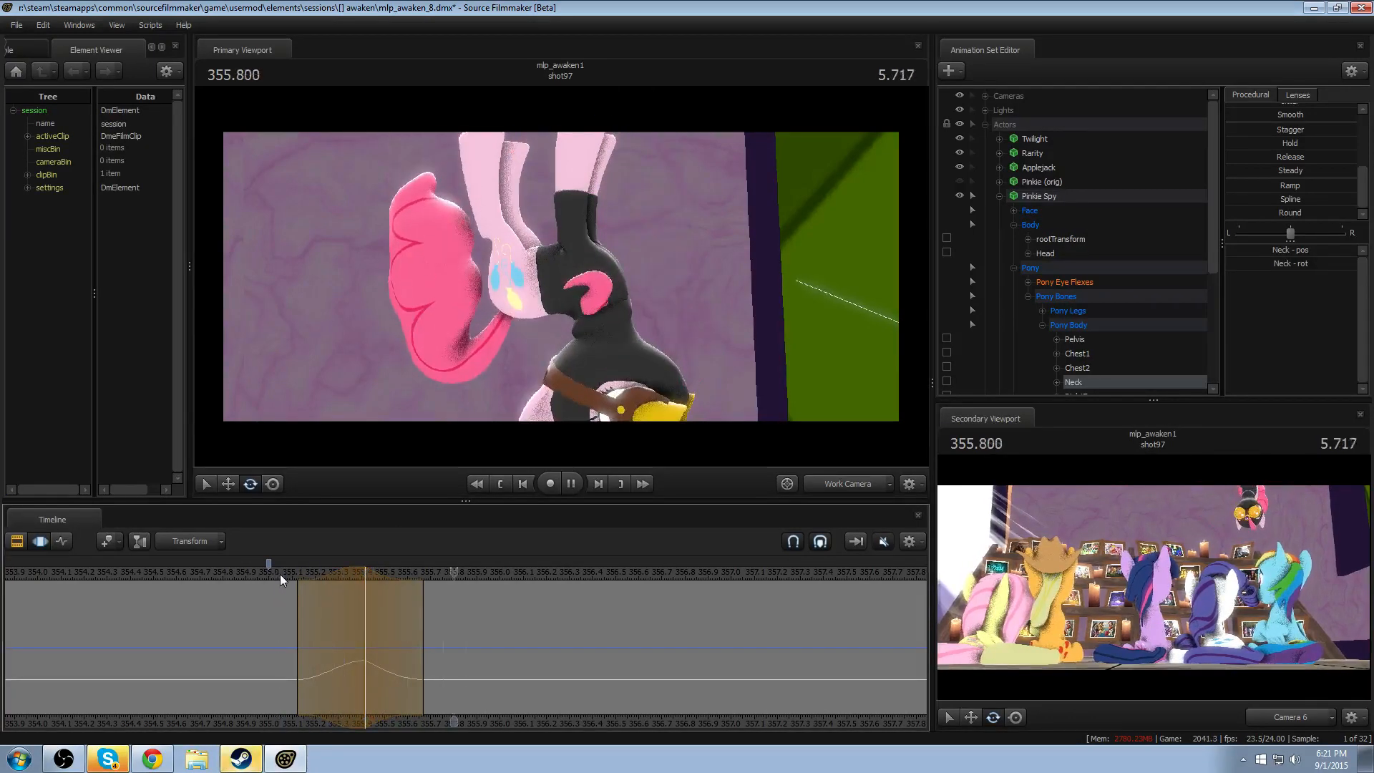
pyautogui.press('space')
pyautogui.click(281, 574)
# - Reset the work camera to Camera 6's view, move in on Pinkie Spy from the front, and play the drop
pyautogui.click(860, 485)
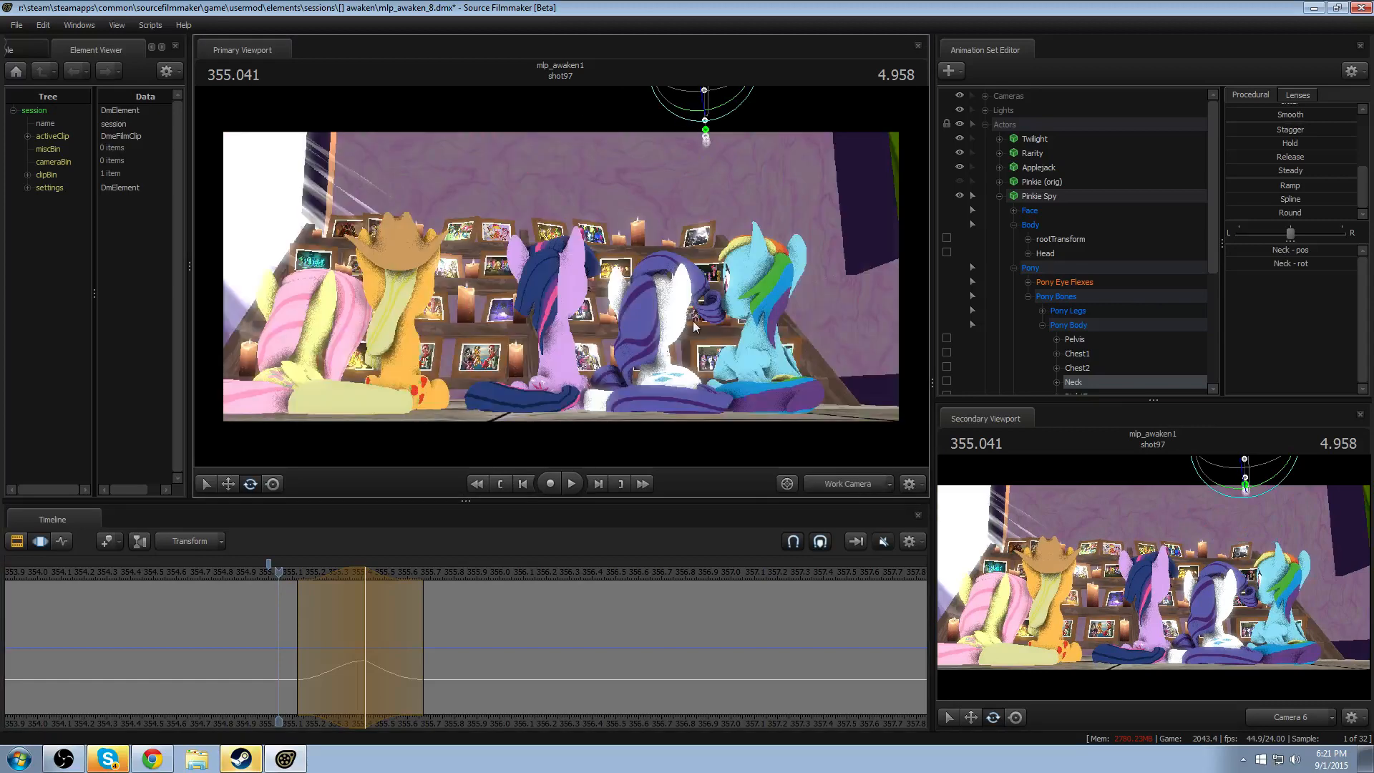
pyautogui.moveTo(692, 321); pyautogui.dragTo(751, 272)
pyautogui.press('w')
pyautogui.moveTo(561, 277)
pyautogui.mouseDown()
pyautogui.moveTo(560, 295)
pyautogui.moveTo(560, 276)
pyautogui.mouseUp()
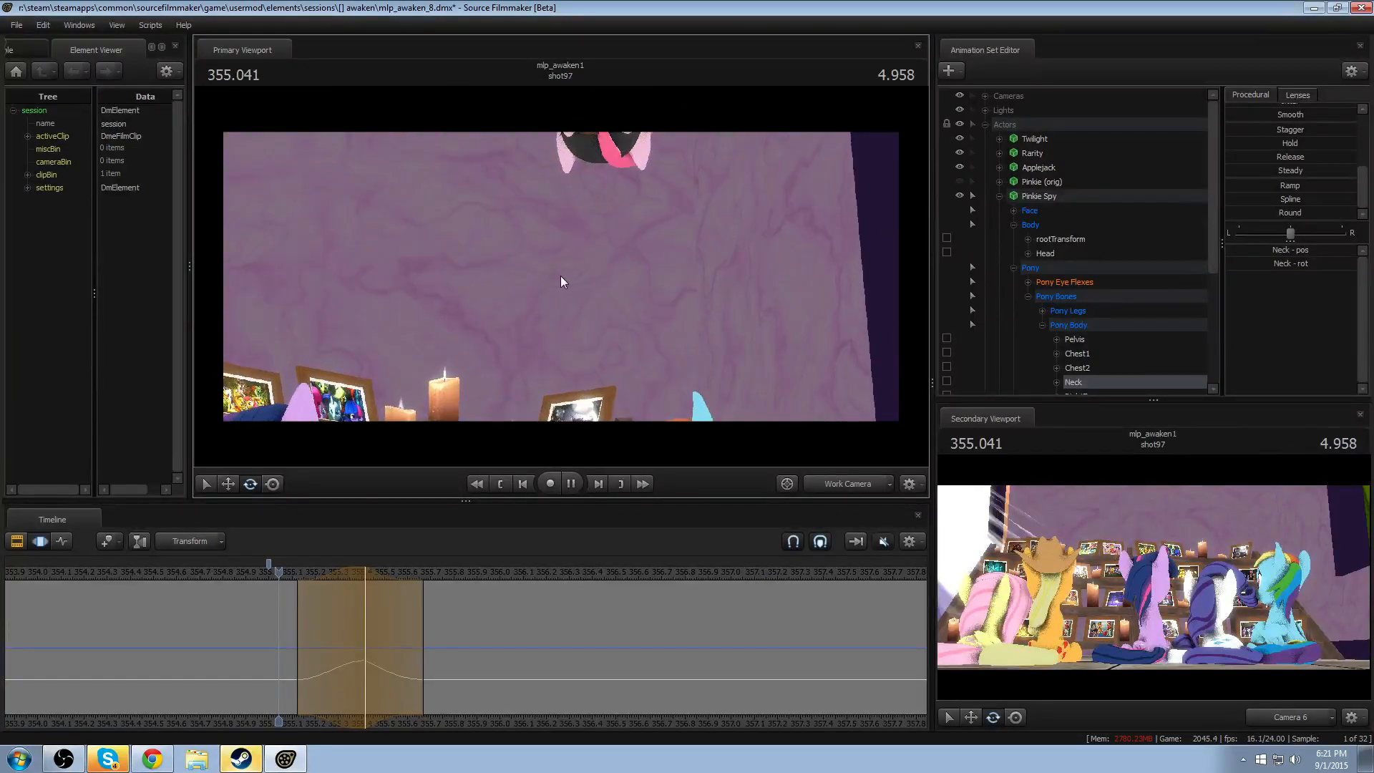
pyautogui.press('space')
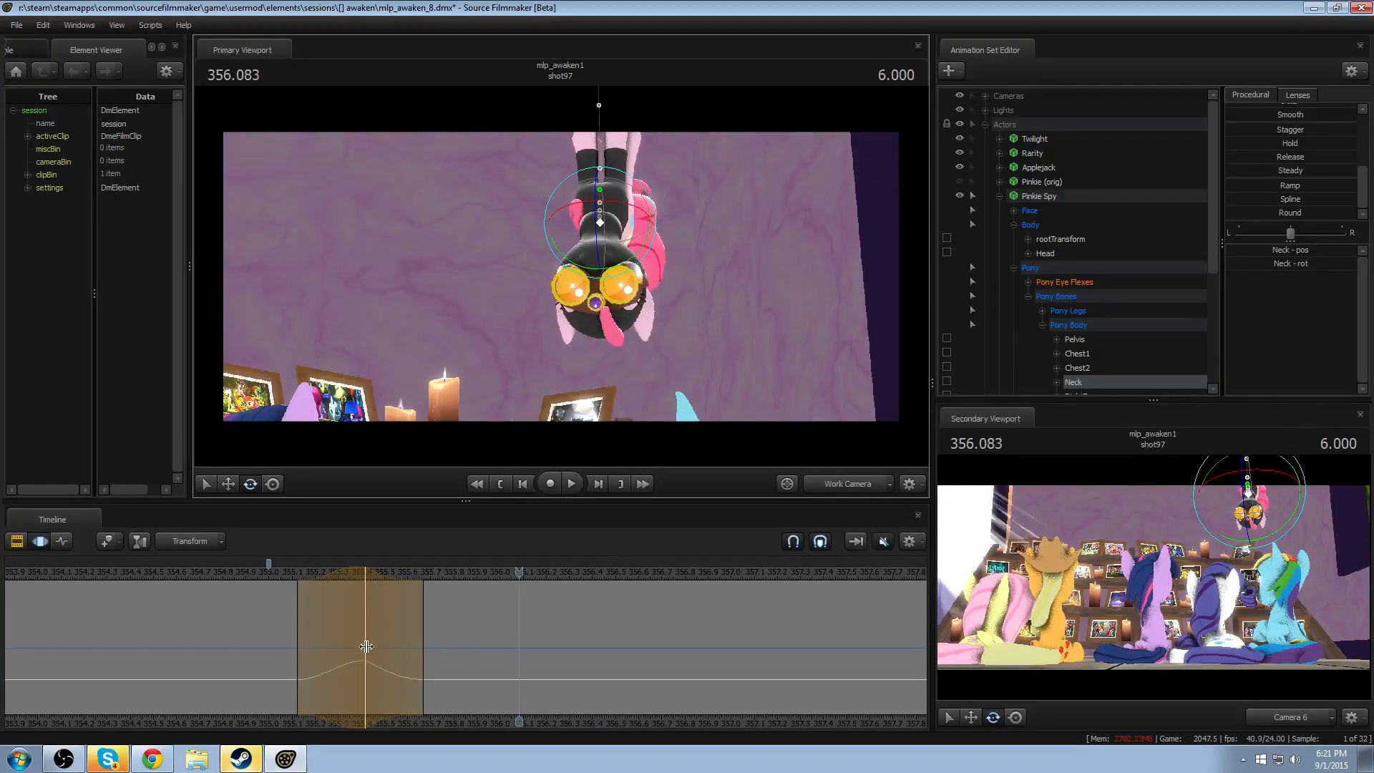
pyautogui.moveTo(324, 652); pyautogui.dragTo(353, 634)
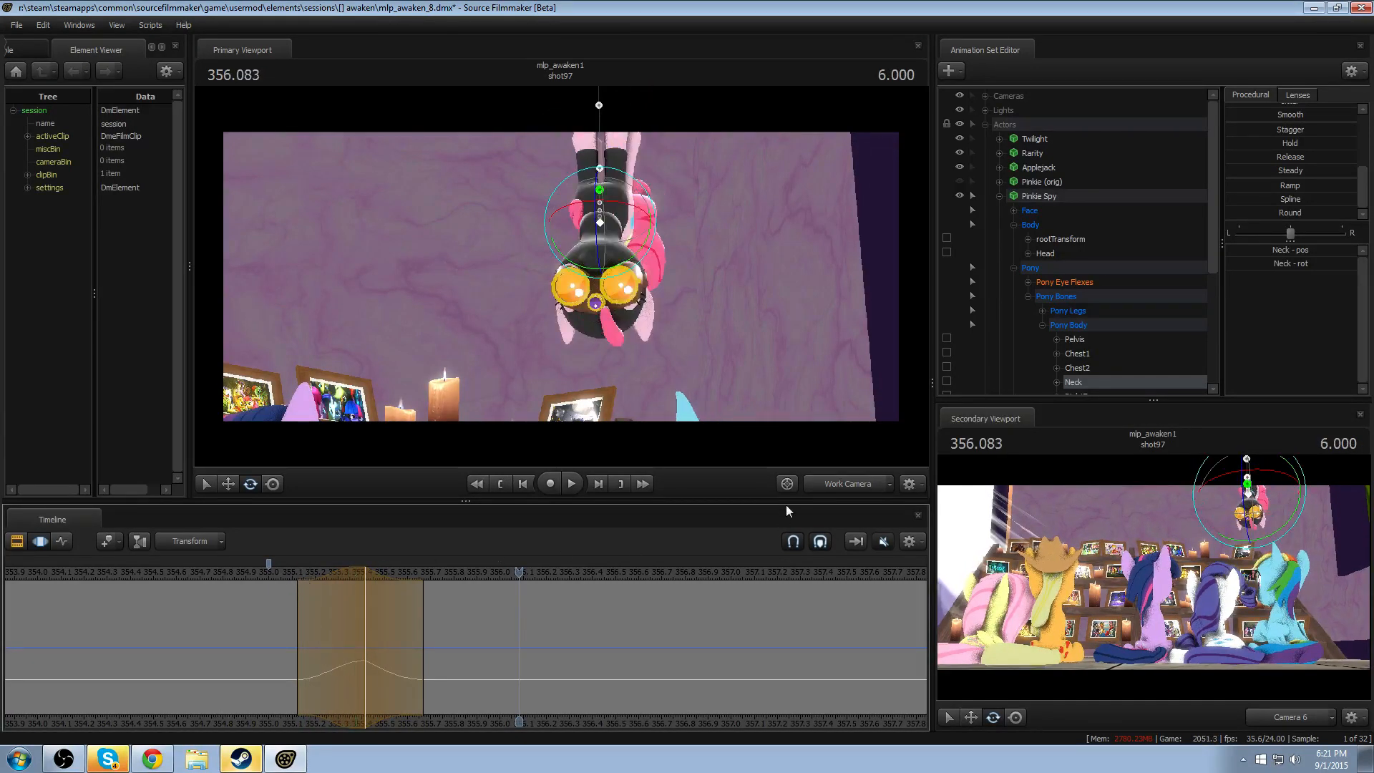
# - Play the shot through Camera 6 and return the primary viewport to the work camera
pyautogui.click(814, 484)
pyautogui.press('space')
pyautogui.press('space')
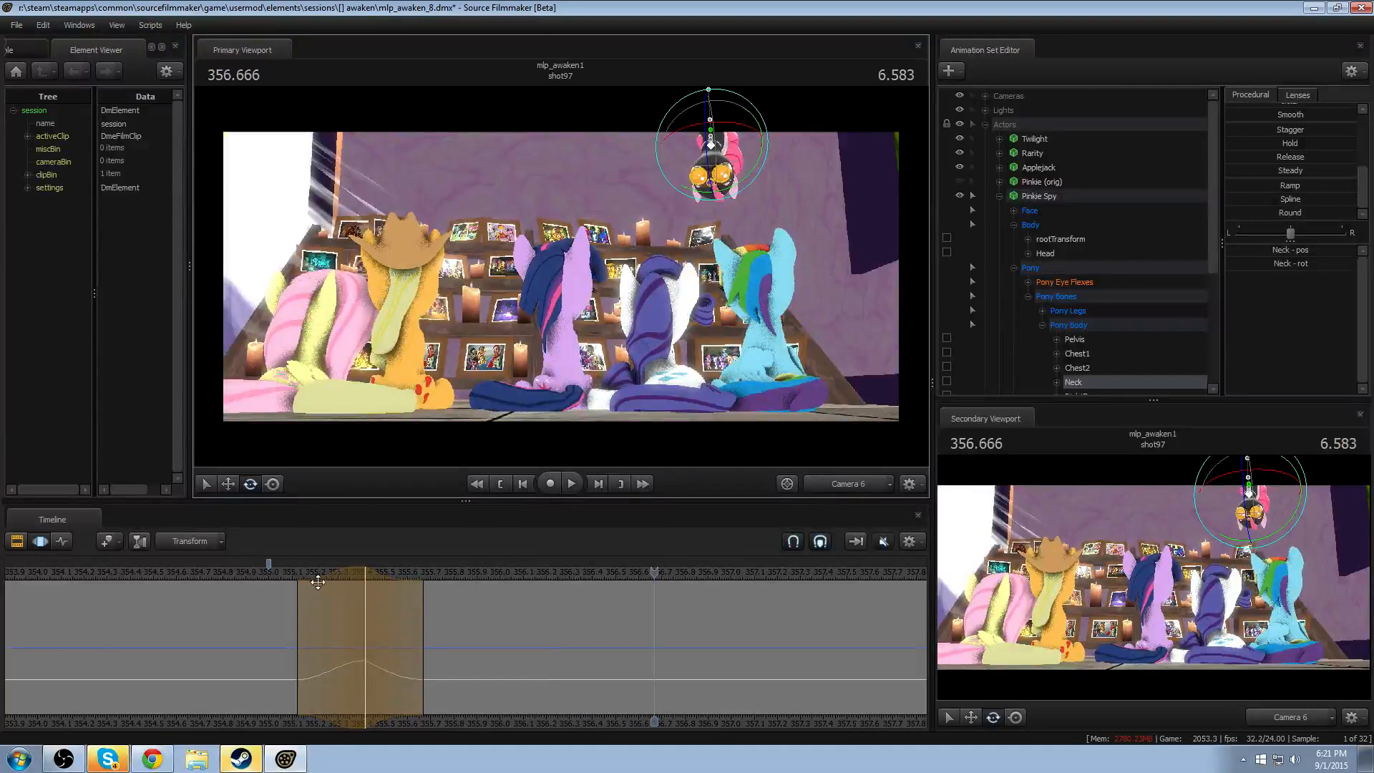
pyautogui.click(870, 484)
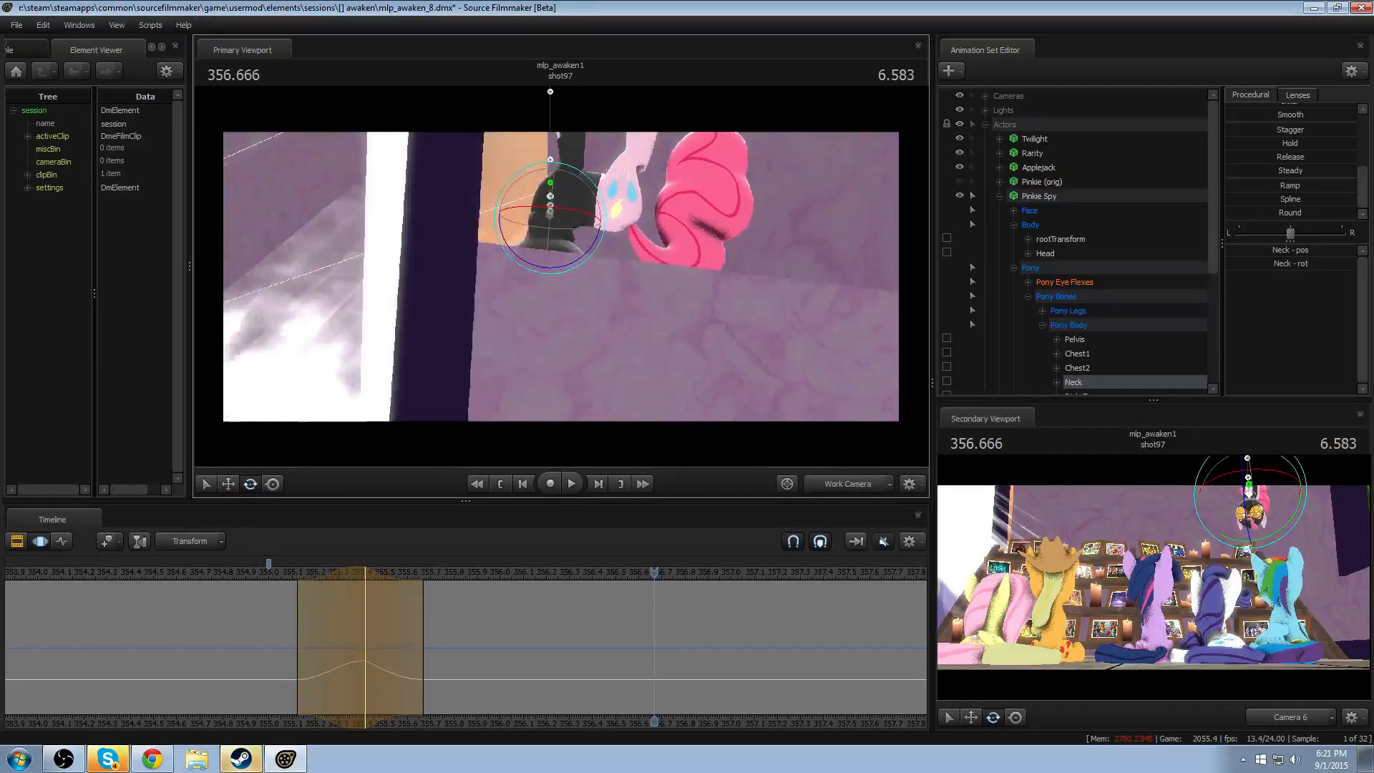
# - Confirm the neck edit, lock Pinkie Spy's Chest2 bone, and select her Pelvis bone
pyautogui.keyDown('alt'); pyautogui.moveTo(616, 301); pyautogui.dragTo(637, 365); pyautogui.keyUp('alt')
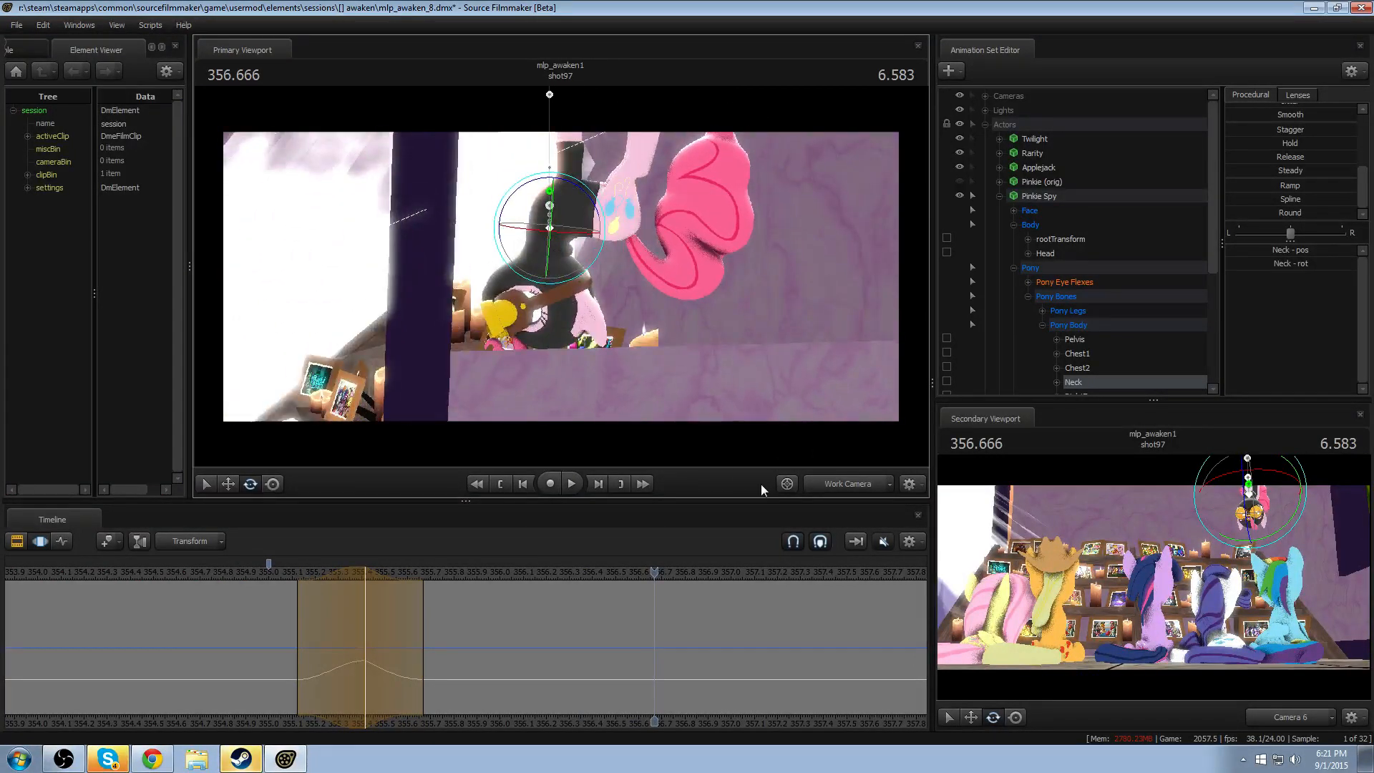
pyautogui.press('Return')
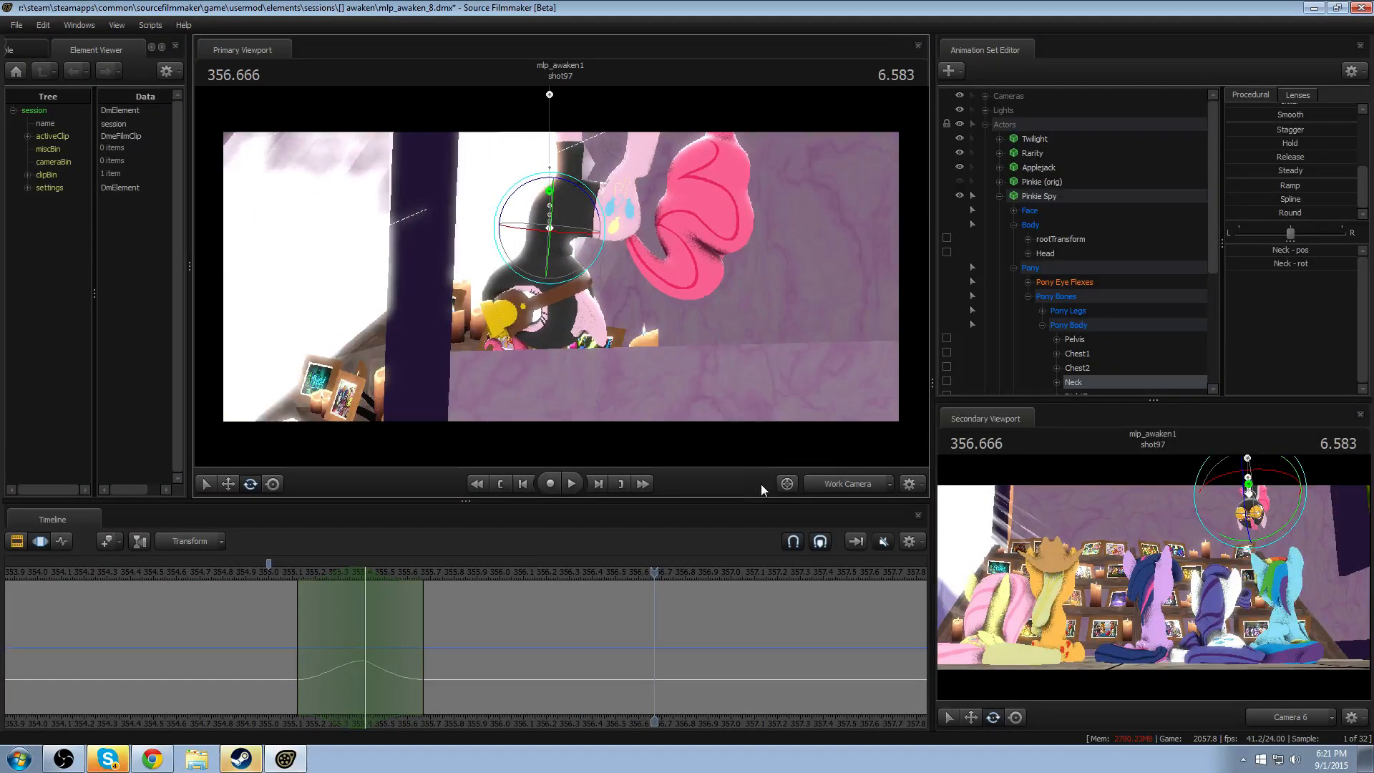
pyautogui.click(1076, 353)
pyautogui.scroll(-1, 1088, 351)
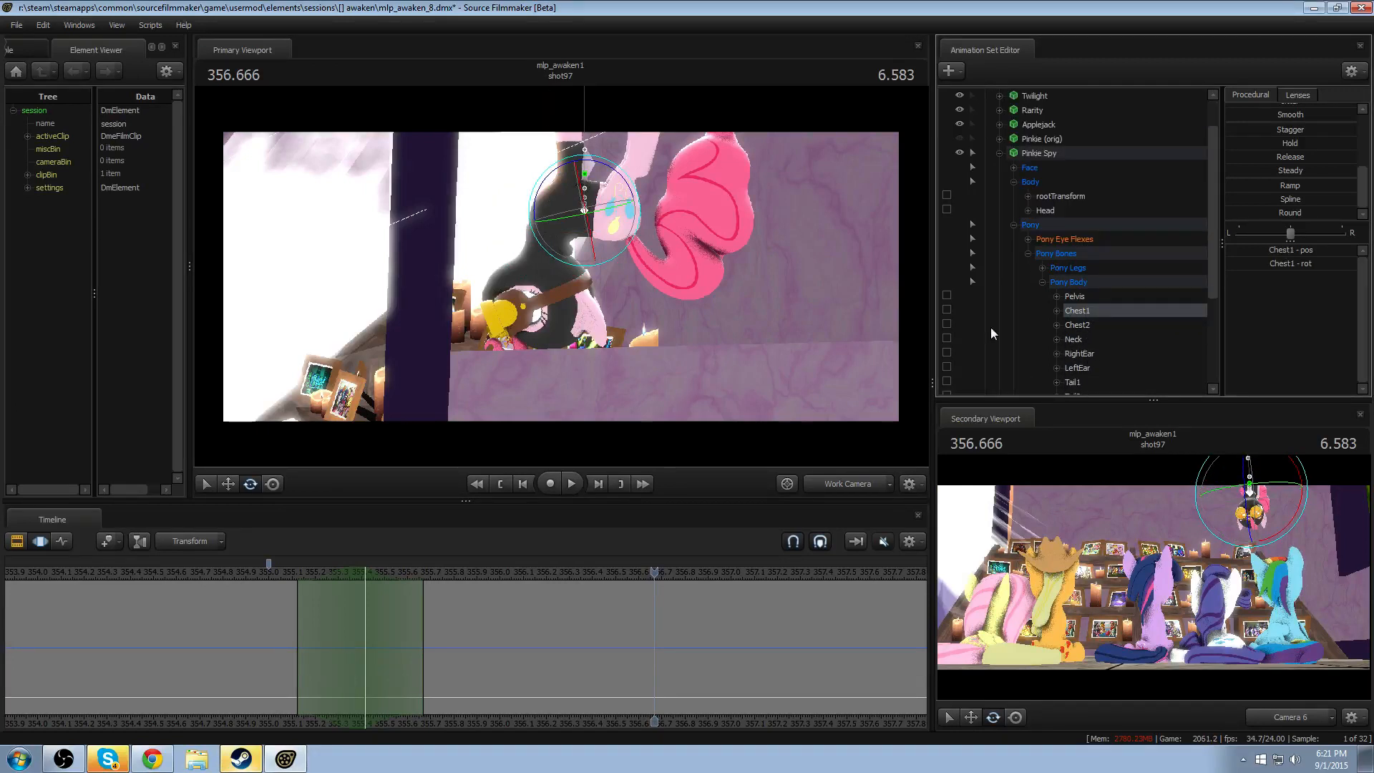
pyautogui.click(946, 325)
pyautogui.click(1096, 298)
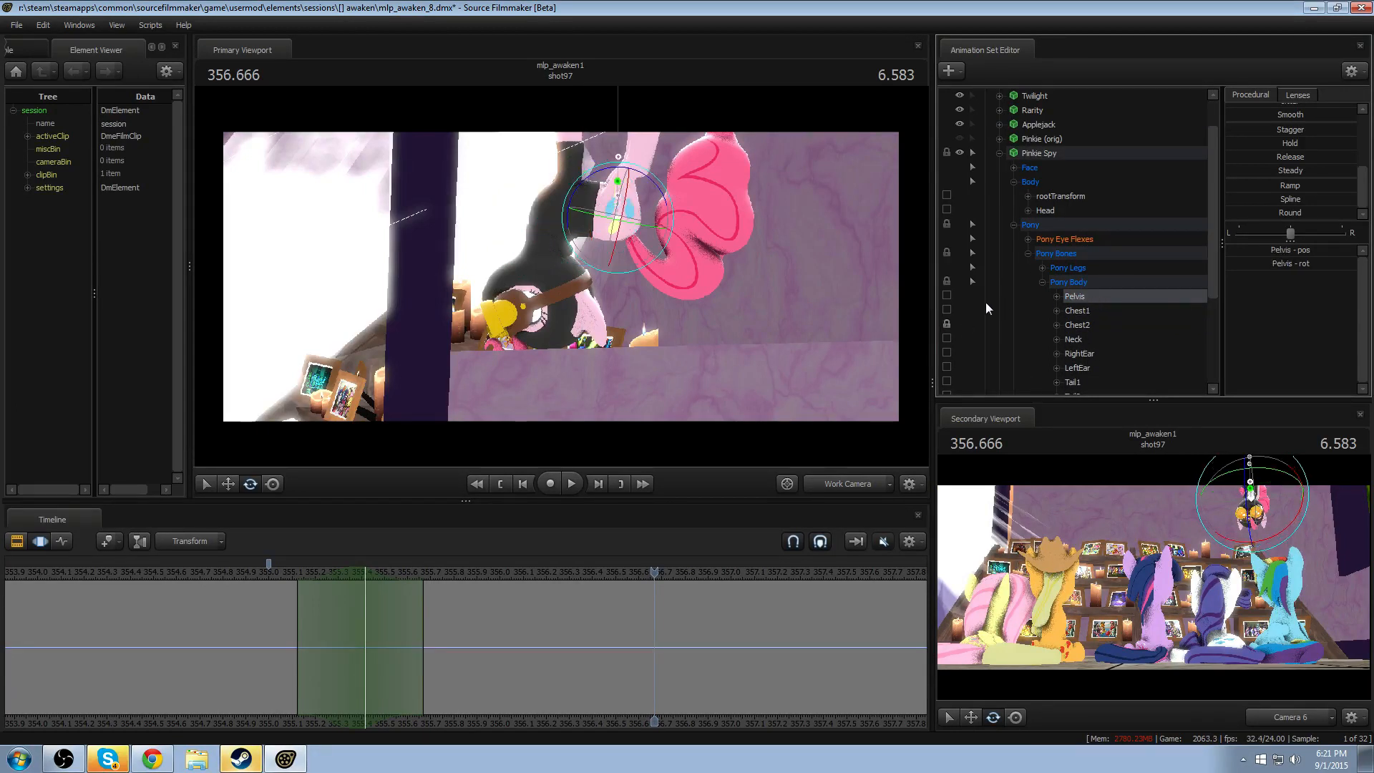
# - Offset the Pelvis bone's rotation pivot from the hips to the middle of the torso, checking it from the side and front
pyautogui.moveTo(667, 311); pyautogui.dragTo(560, 281)
pyautogui.keyDown('alt'); pyautogui.moveTo(458, 315); pyautogui.dragTo(560, 276); pyautogui.keyUp('alt')
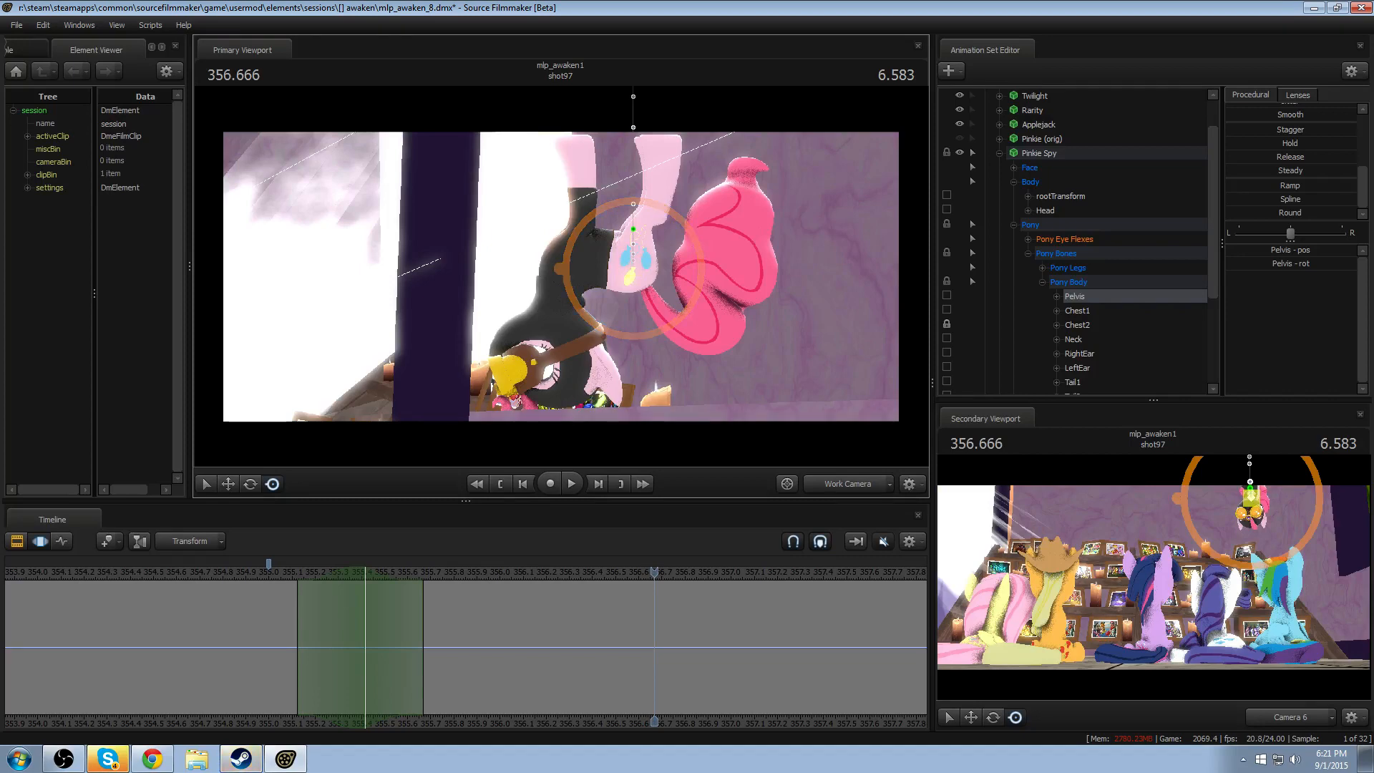
pyautogui.moveTo(560, 270)
pyautogui.mouseDown()
pyautogui.moveTo(502, 265)
pyautogui.moveTo(608, 277)
pyautogui.moveTo(565, 276)
pyautogui.mouseUp()
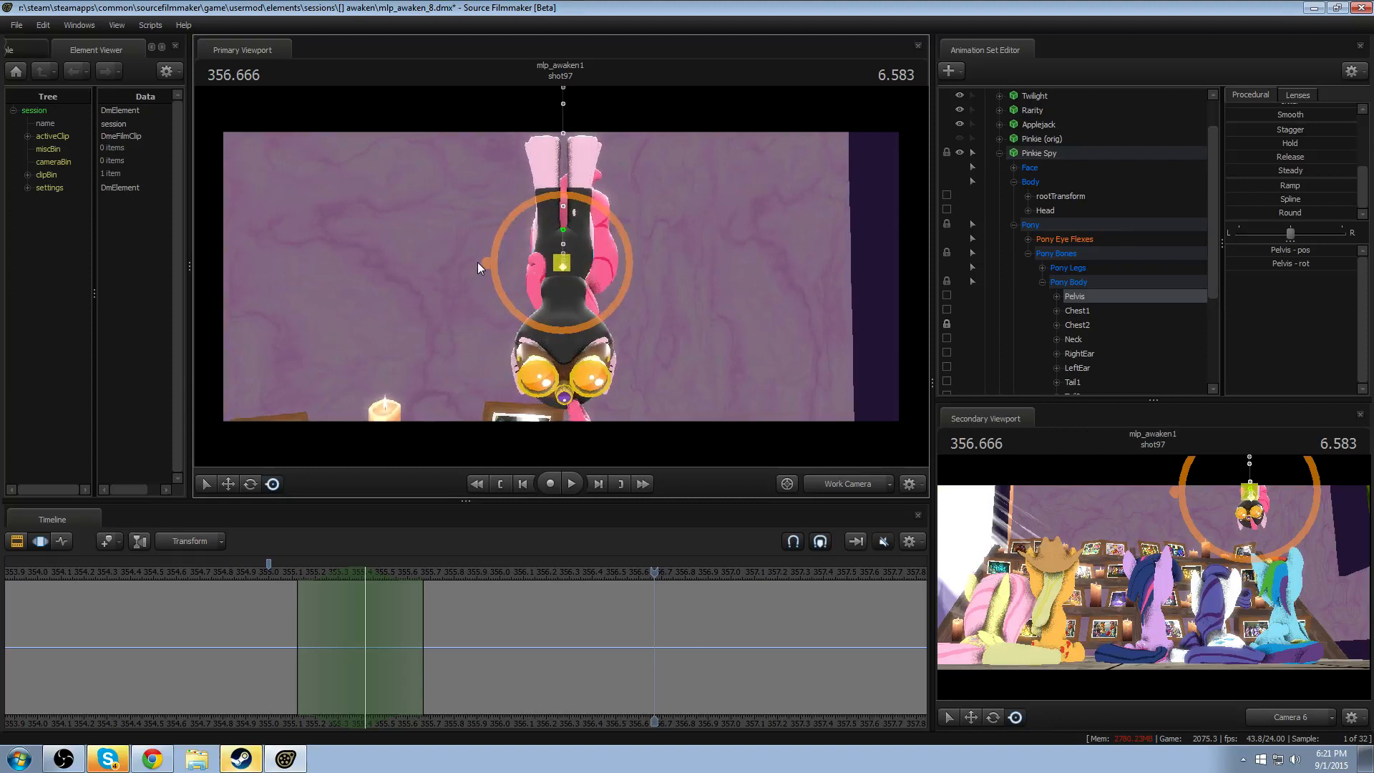
pyautogui.moveTo(483, 261); pyautogui.dragTo(486, 257)
pyautogui.keyDown('alt'); pyautogui.moveTo(485, 258); pyautogui.dragTo(468, 262); pyautogui.keyUp('alt')
pyautogui.moveTo(561, 276)
pyautogui.keyDown('alt'); pyautogui.mouseDown()
pyautogui.moveTo(623, 279)
pyautogui.moveTo(501, 279)
pyautogui.moveTo(589, 273)
pyautogui.mouseUp(); pyautogui.keyUp('alt')
# - Select the shot's entire time range and rotate the Pelvis about the offset pivot at 356.291 to tilt the hips
pyautogui.press('e')
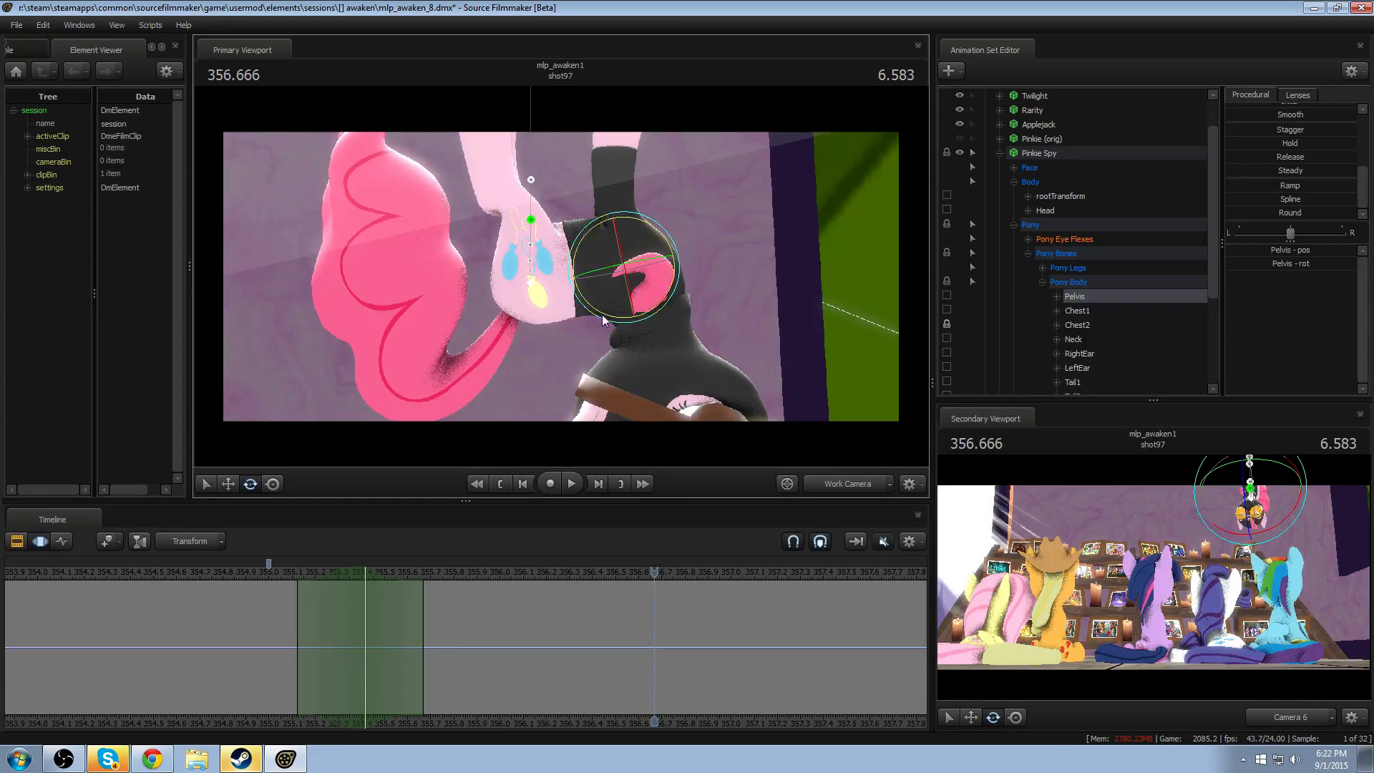
pyautogui.moveTo(668, 299); pyautogui.dragTo(655, 314)
pyautogui.hotkey('ctrl', 'a')
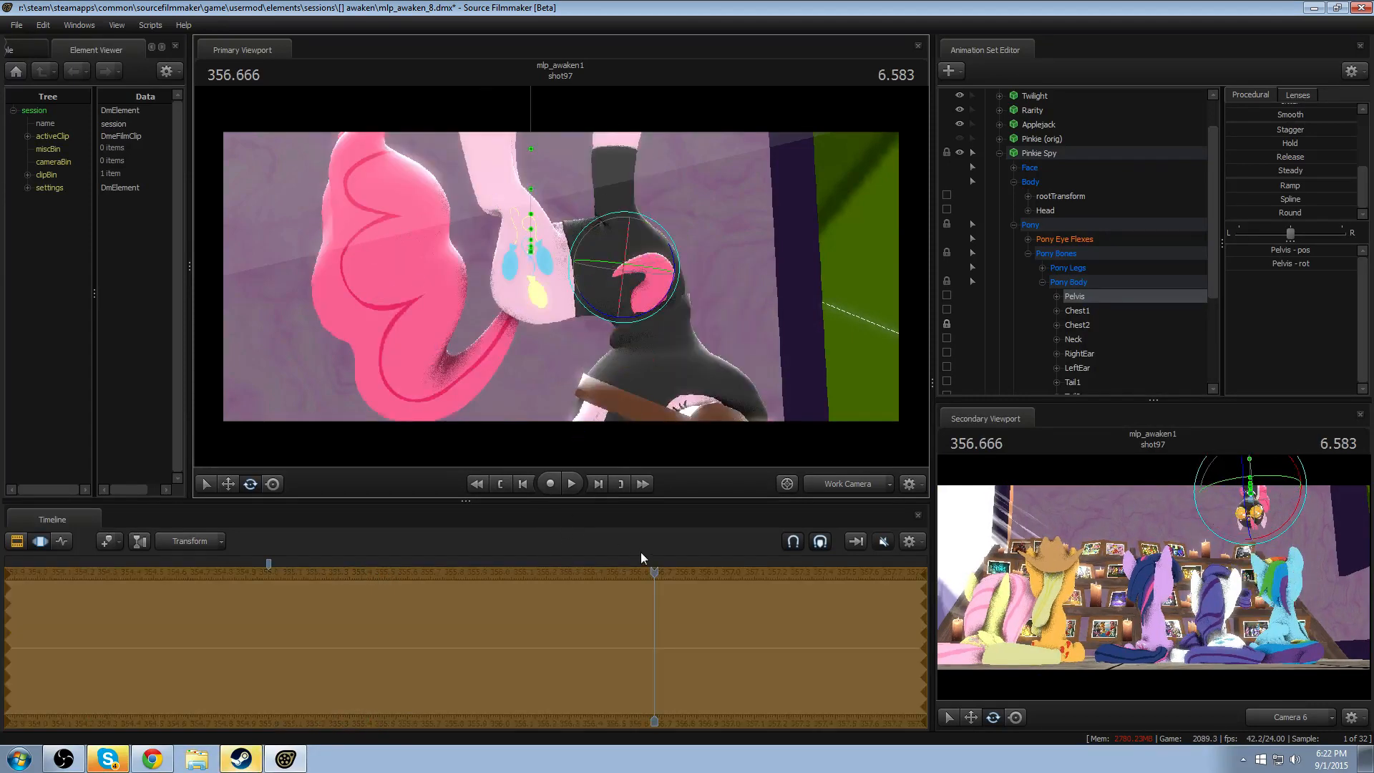
pyautogui.moveTo(654, 575); pyautogui.dragTo(567, 575)
pyautogui.moveTo(482, 373); pyautogui.dragTo(580, 272)
pyautogui.moveTo(677, 244)
pyautogui.keyDown('alt'); pyautogui.mouseDown()
pyautogui.moveTo(737, 251)
pyautogui.moveTo(677, 244)
pyautogui.mouseUp(); pyautogui.keyUp('alt')
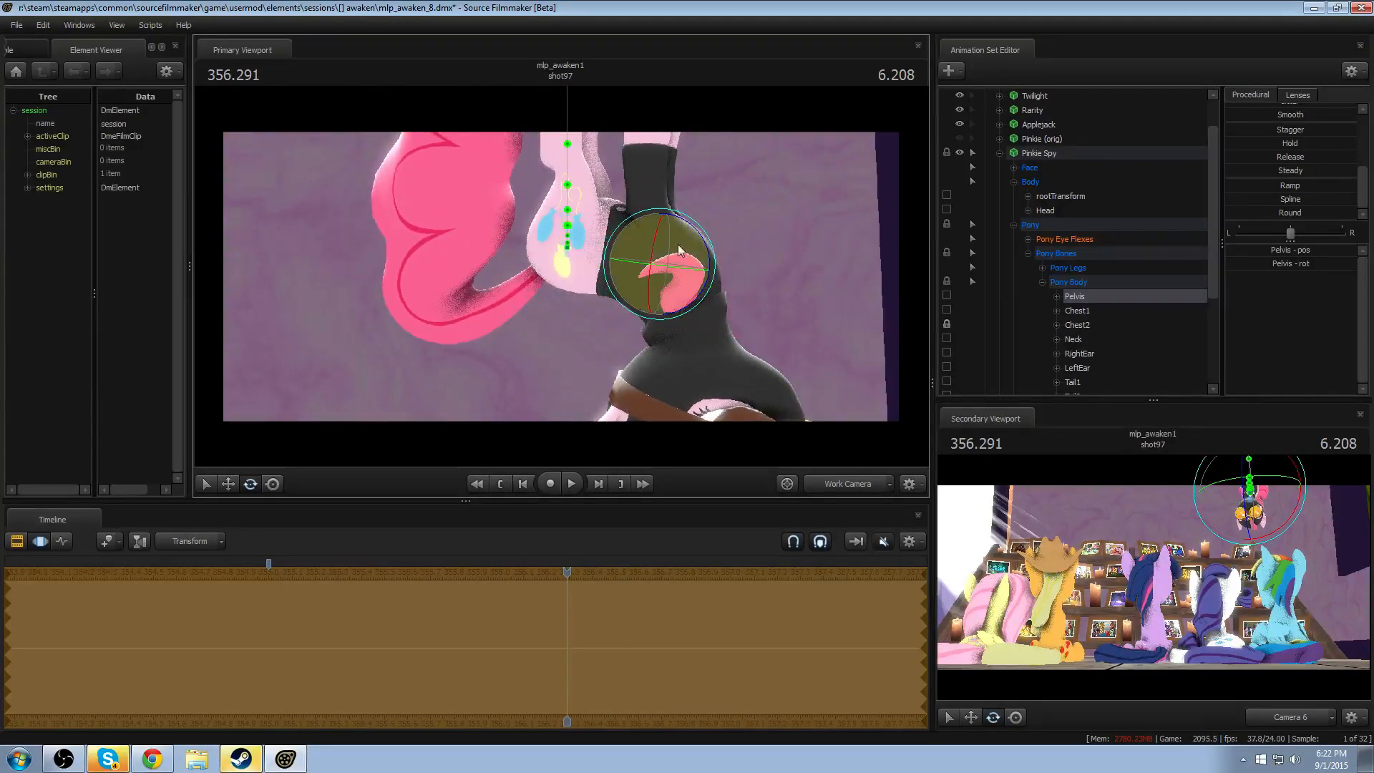
pyautogui.moveTo(698, 295); pyautogui.dragTo(692, 307)
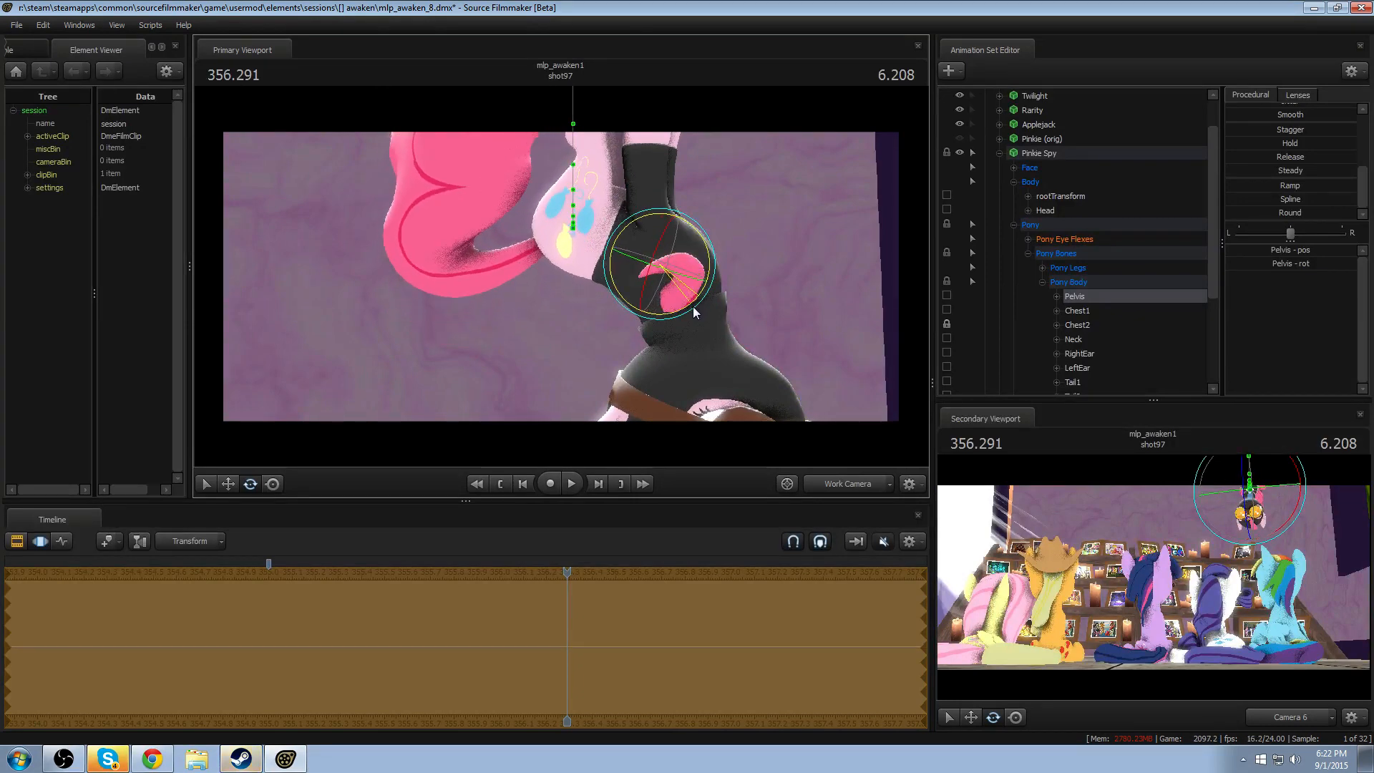
# - Rotate Pinkie Spy's LeftThigh and RightThigh bones across the whole shot to straighten the back legs after the hip tilt
pyautogui.keyDown('alt'); pyautogui.moveTo(758, 265); pyautogui.dragTo(424, 259); pyautogui.keyUp('alt')
pyautogui.press('ctrl')
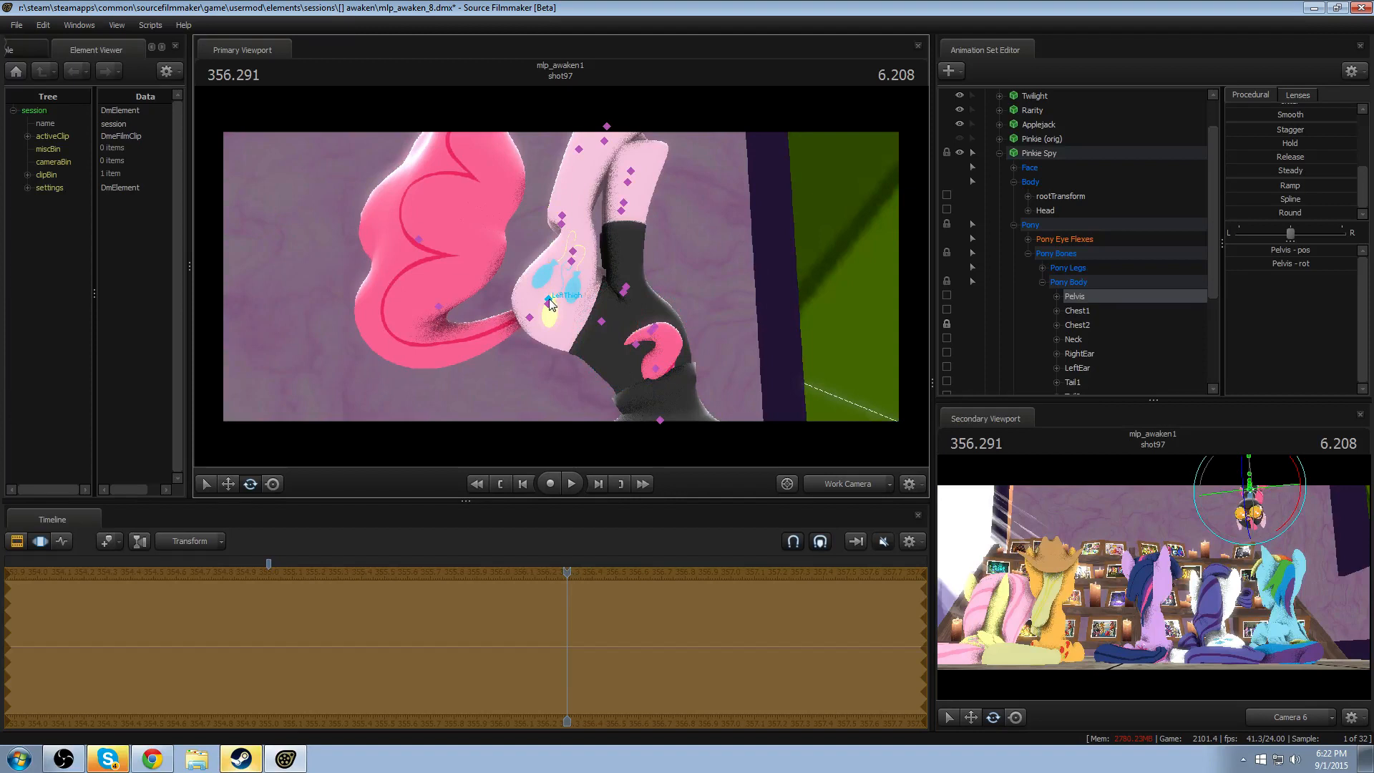
pyautogui.click(549, 299)
pyautogui.moveTo(521, 262); pyautogui.dragTo(512, 275)
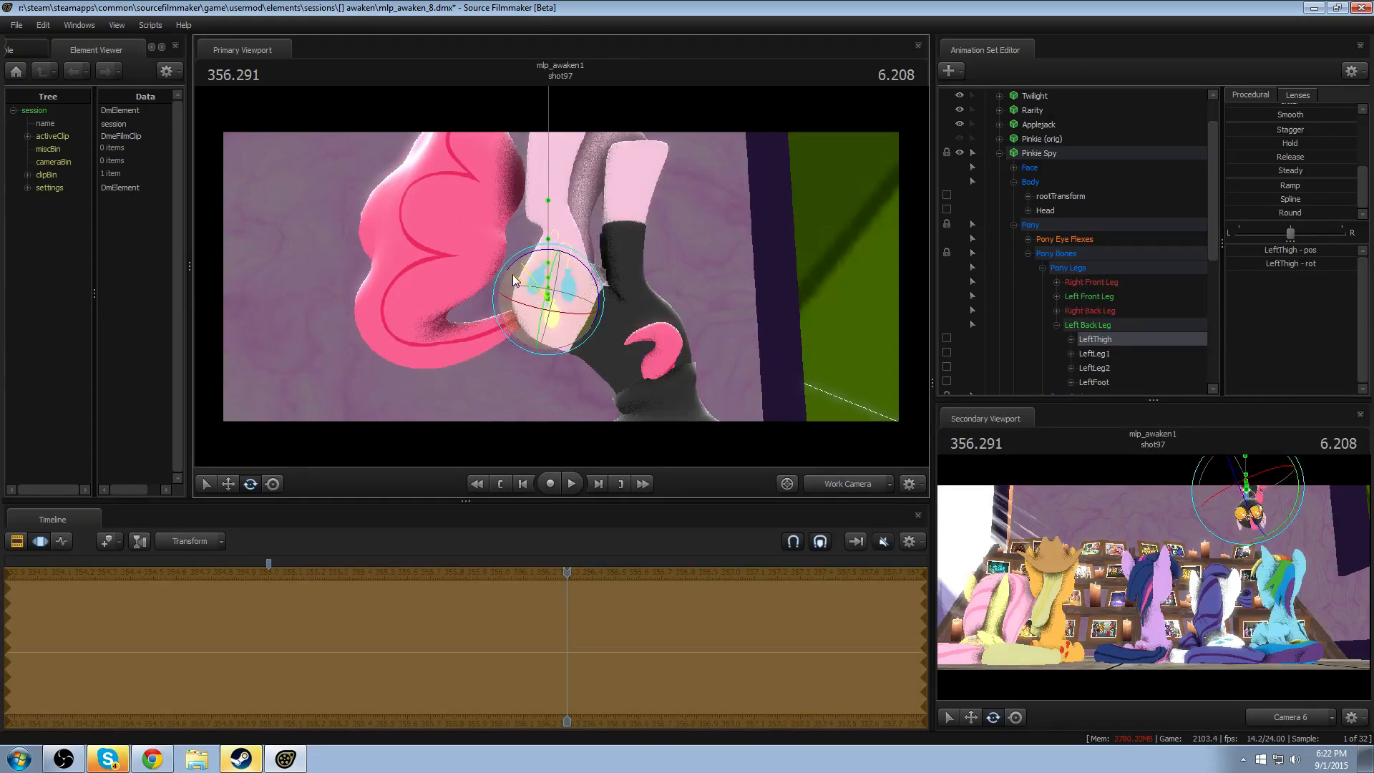
pyautogui.press('ctrl')
pyautogui.keyDown('ctrl'); pyautogui.click(551, 308); pyautogui.keyUp('ctrl')
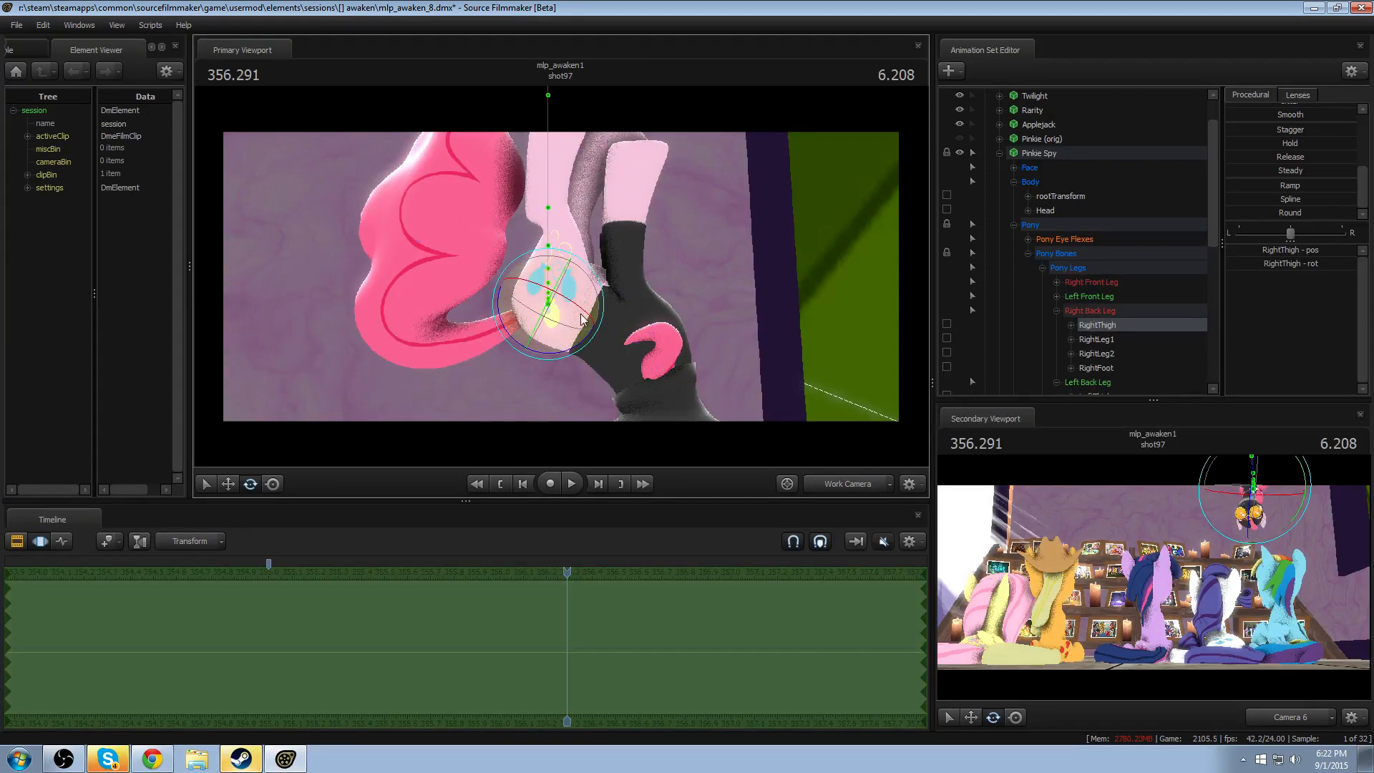
pyautogui.moveTo(584, 308); pyautogui.dragTo(547, 359)
# - Select Pinkie Spy's Chest1 bone and adjust it with the Move manipulator at 356.291
pyautogui.keyDown('ctrl'); pyautogui.click(603, 323); pyautogui.keyUp('ctrl')
pyautogui.press('w')
pyautogui.keyDown('alt'); pyautogui.moveTo(576, 274); pyautogui.dragTo(592, 182); pyautogui.keyUp('alt')
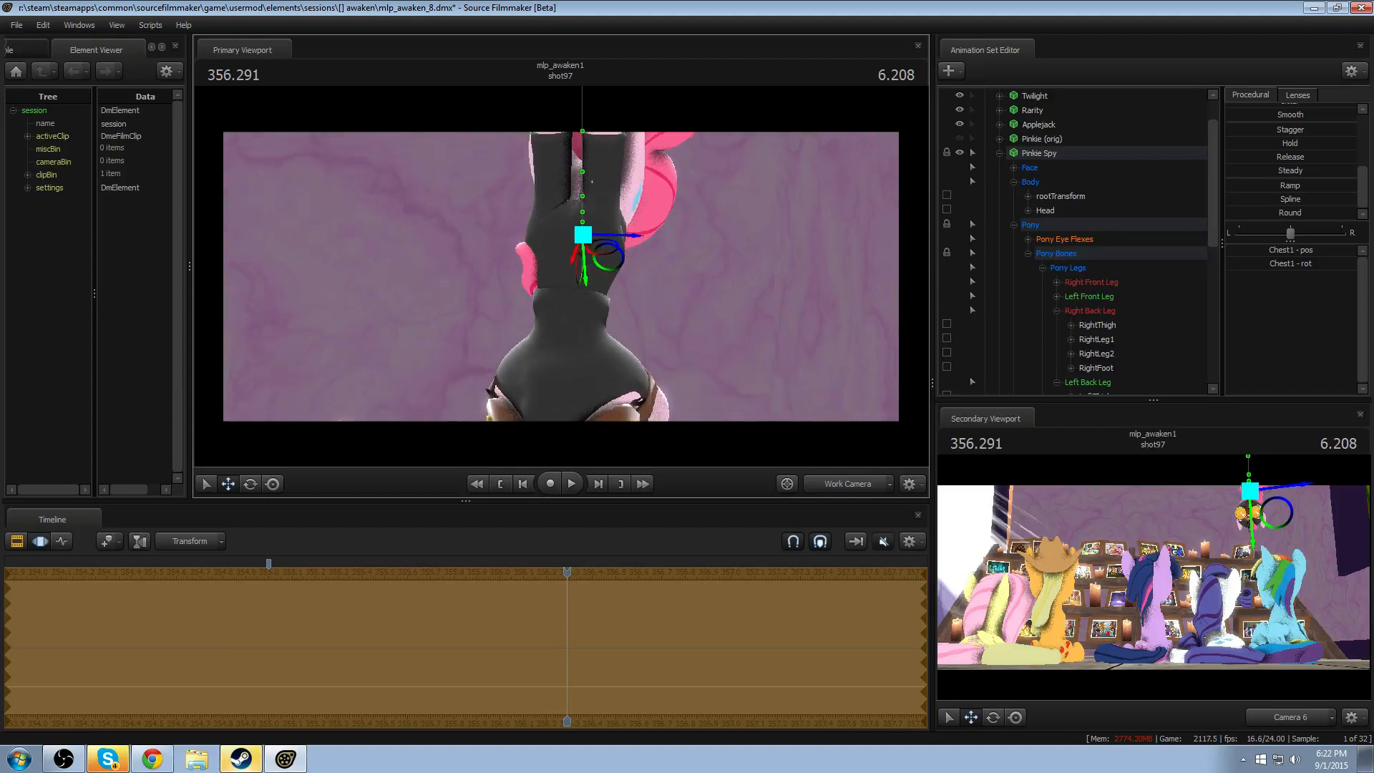
# - Reset the work camera to Camera 6's view and briefly play the shot in the Clip Editor
pyautogui.press('F3')
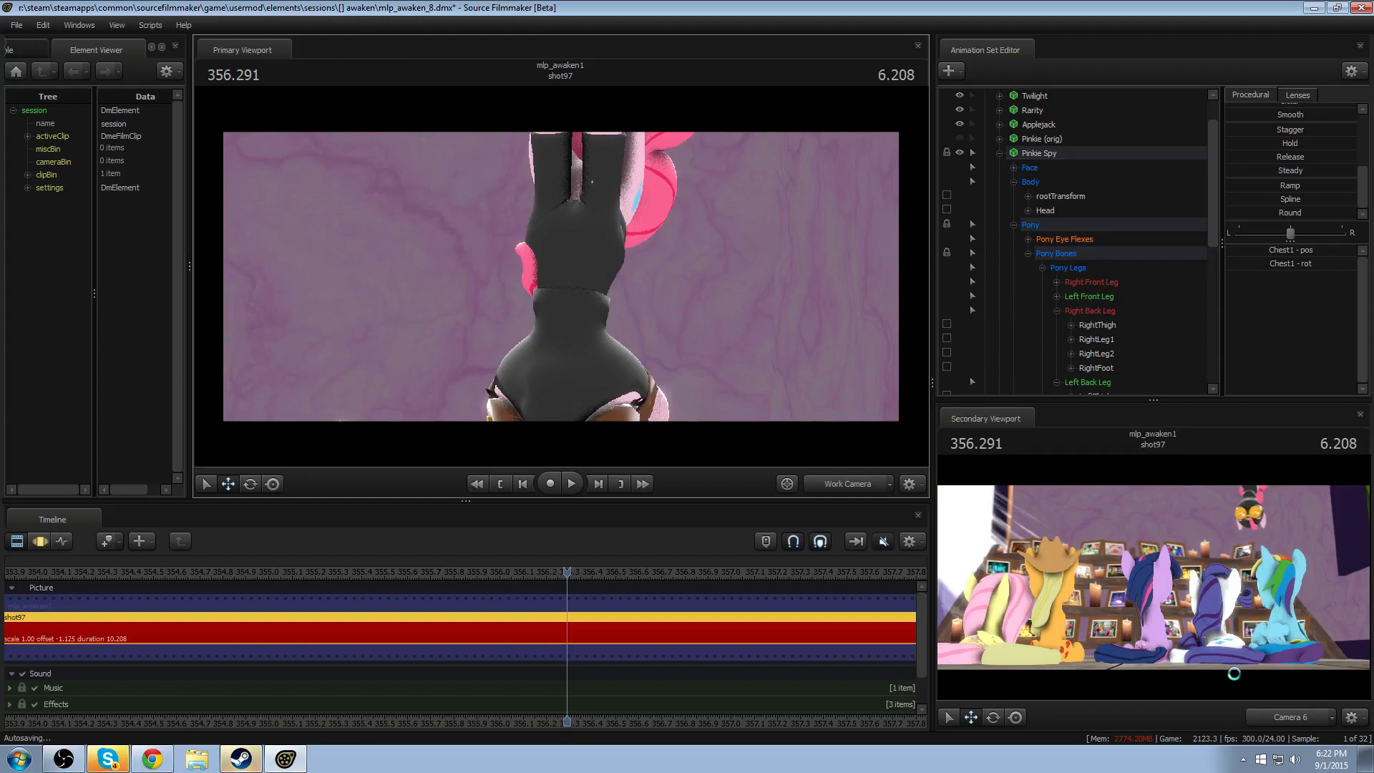
pyautogui.click(853, 483)
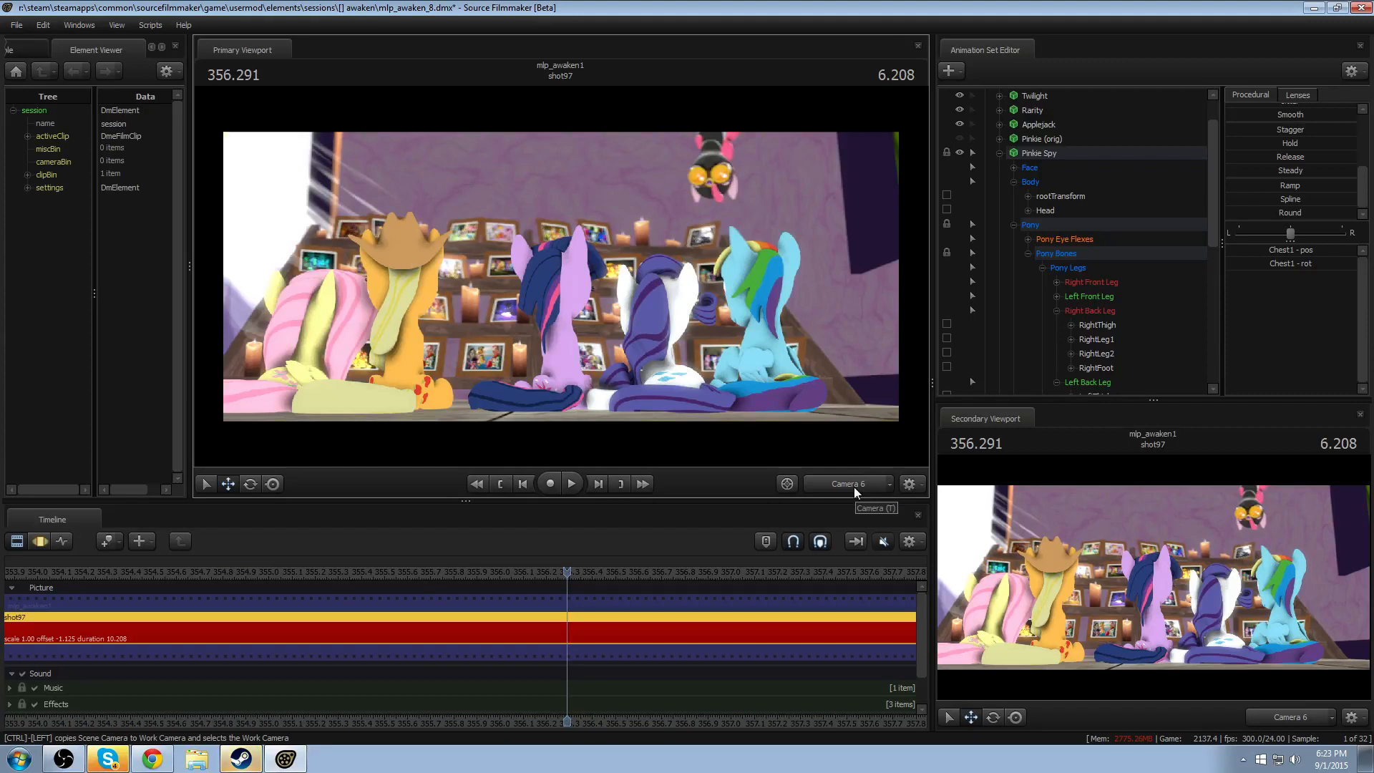
pyautogui.keyDown('ctrl'); pyautogui.click(842, 484); pyautogui.keyUp('ctrl')
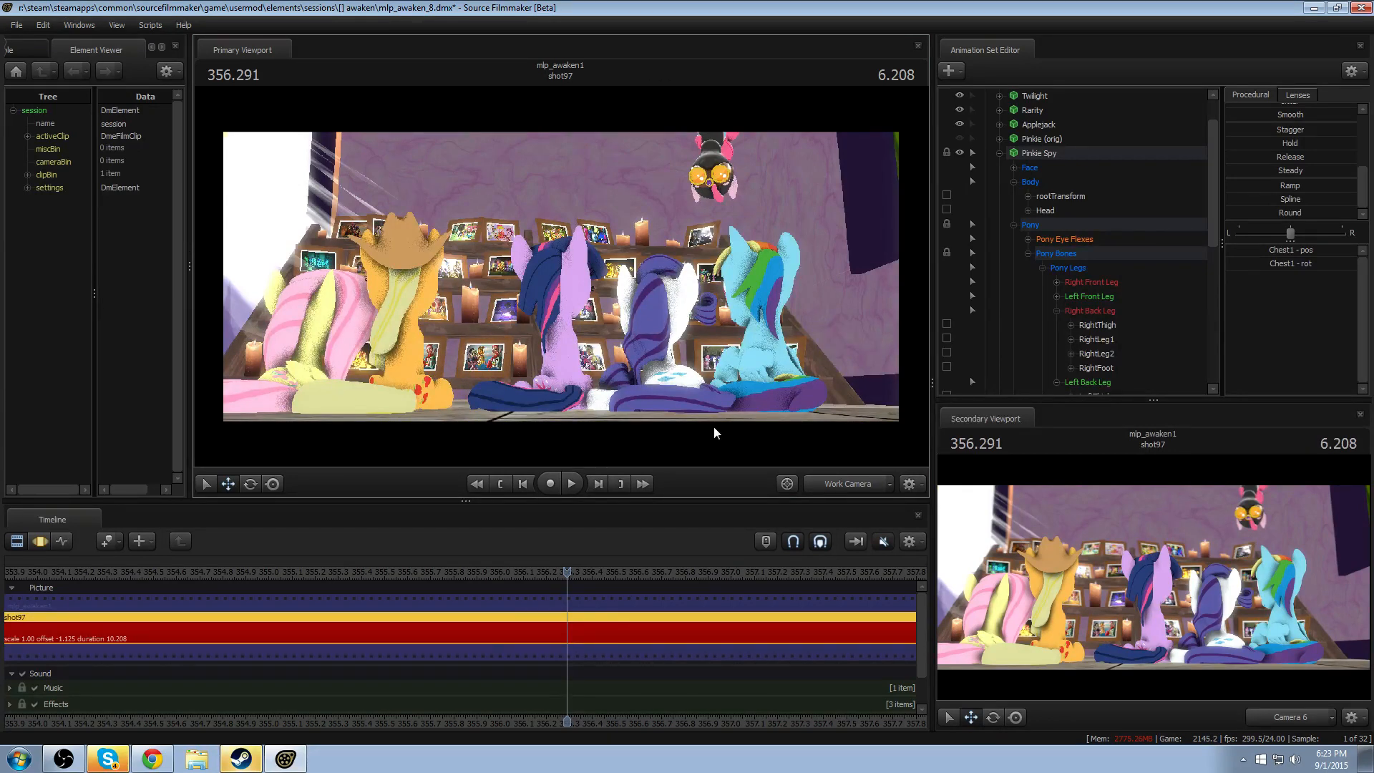
pyautogui.click(423, 573)
pyautogui.press('space')
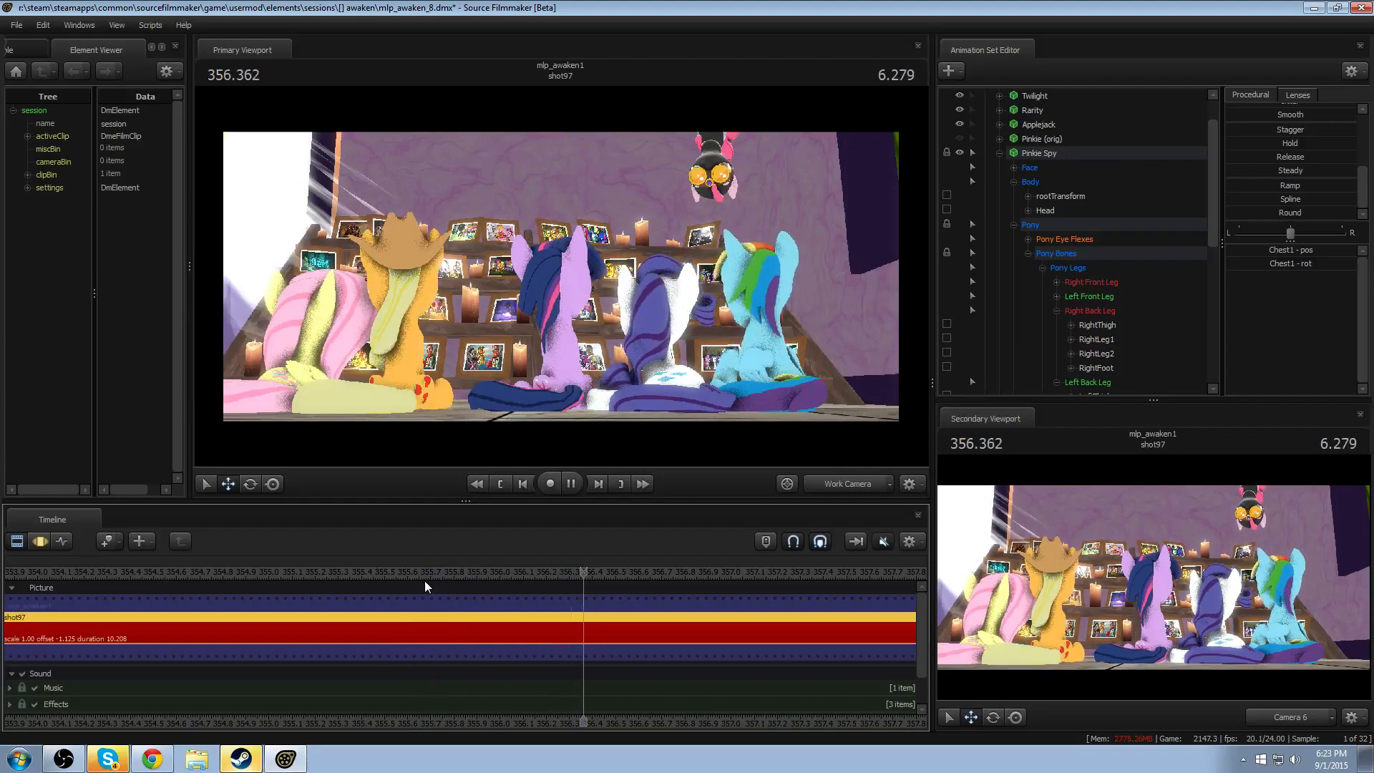
pyautogui.press('space')
# - Return to the Motion Editor and play Pinkie Spy's drop twice from about 354.4
pyautogui.scroll(-3, 420, 597)
pyautogui.press('F3')
pyautogui.scroll(-3, 424, 598)
pyautogui.click(483, 609)
pyautogui.press('space')
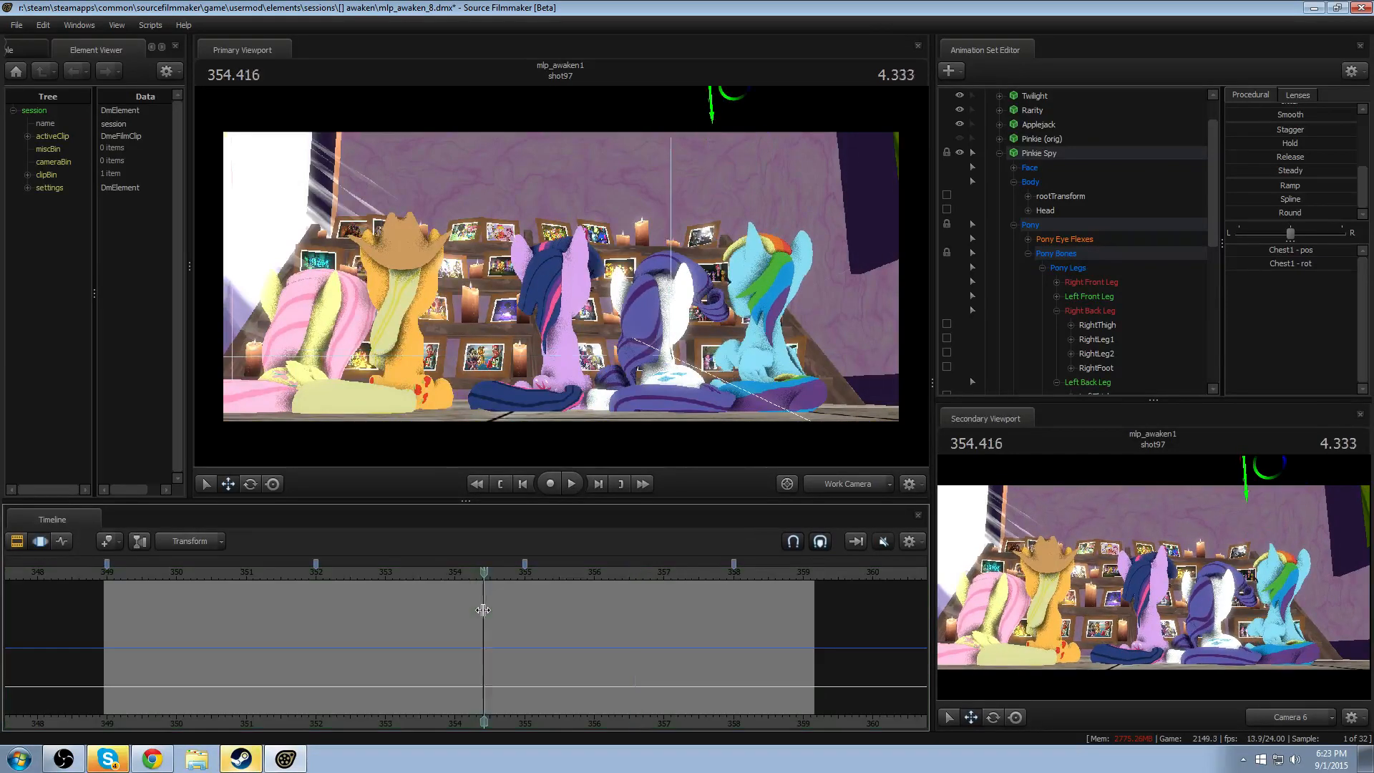
pyautogui.press('space')
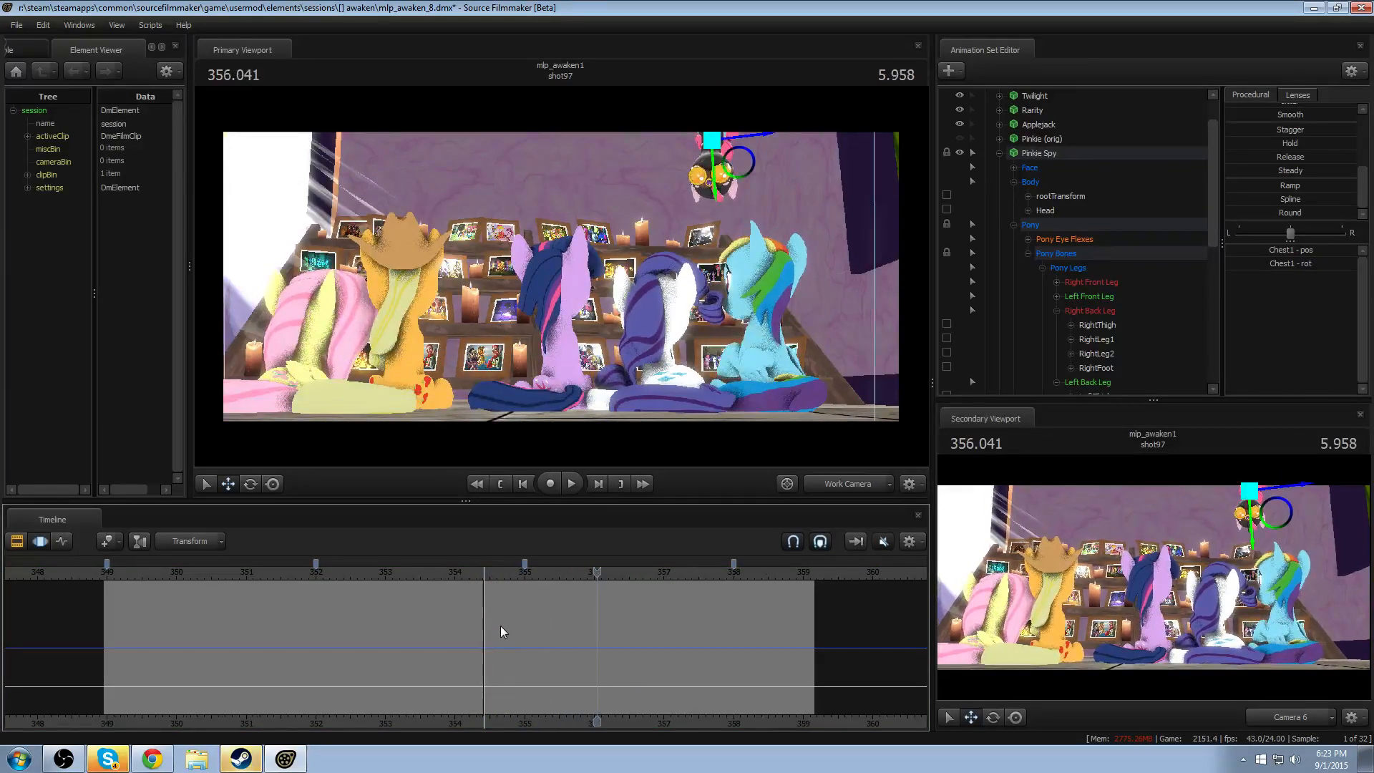
pyautogui.scroll(3, 501, 625)
pyautogui.click(384, 582)
pyautogui.press('space')
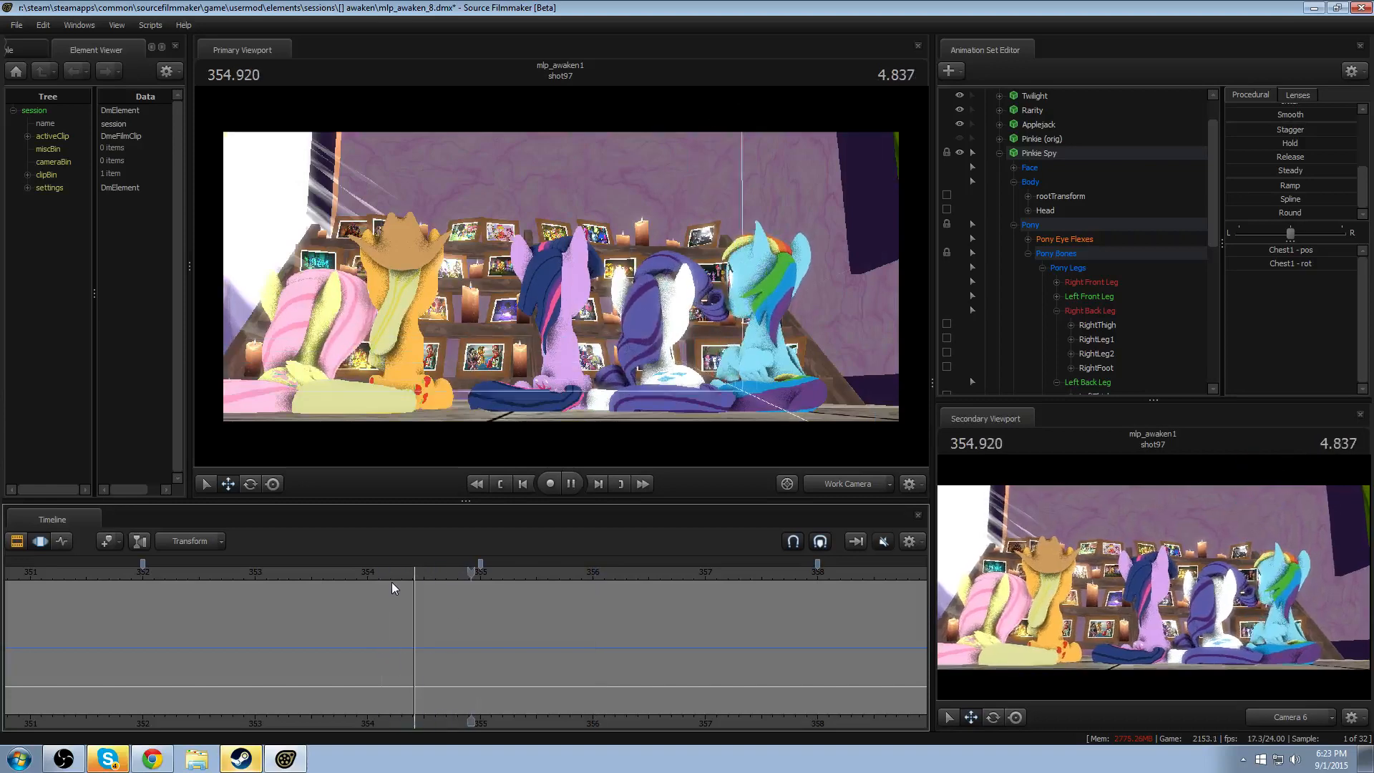
pyautogui.press('space')
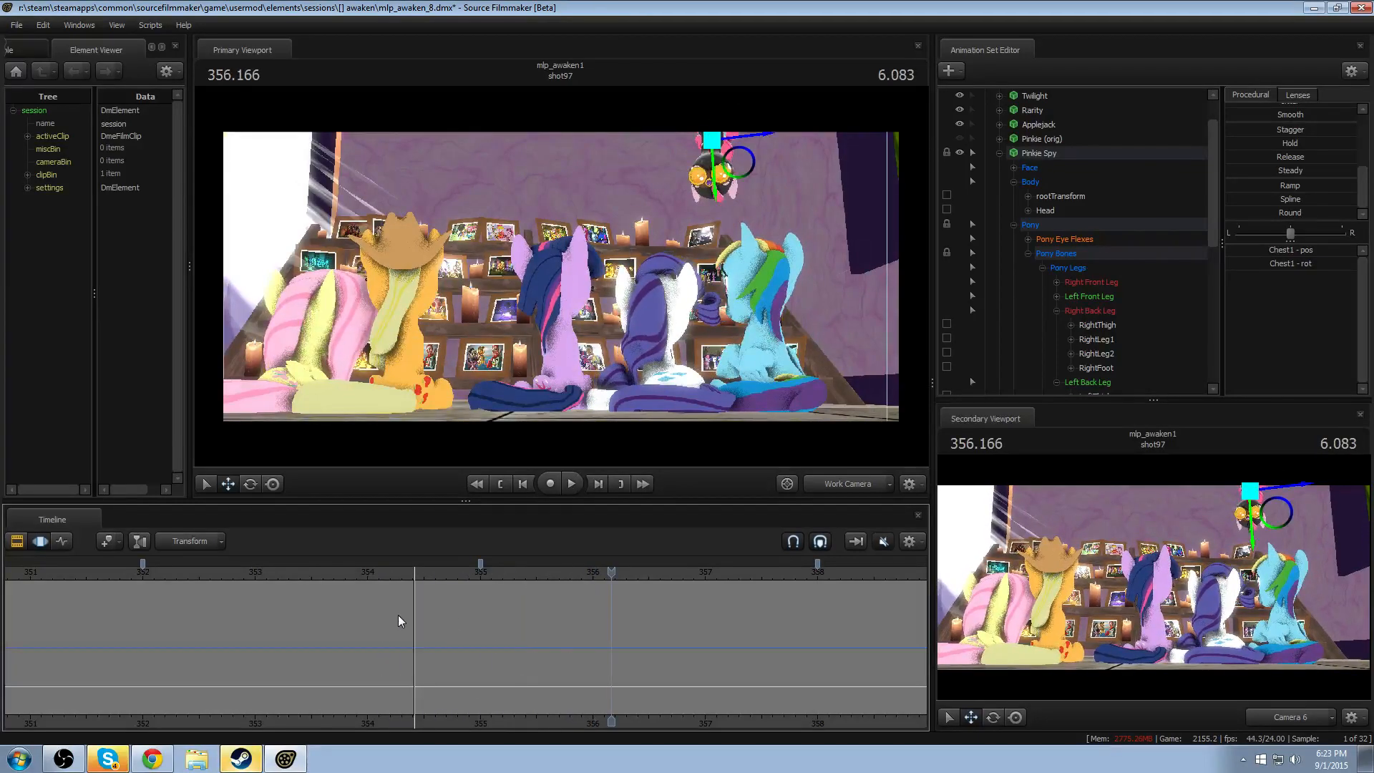
# - Scrub through the drop to 355.333 and create a time selection with falloff around that frame
pyautogui.click(408, 641)
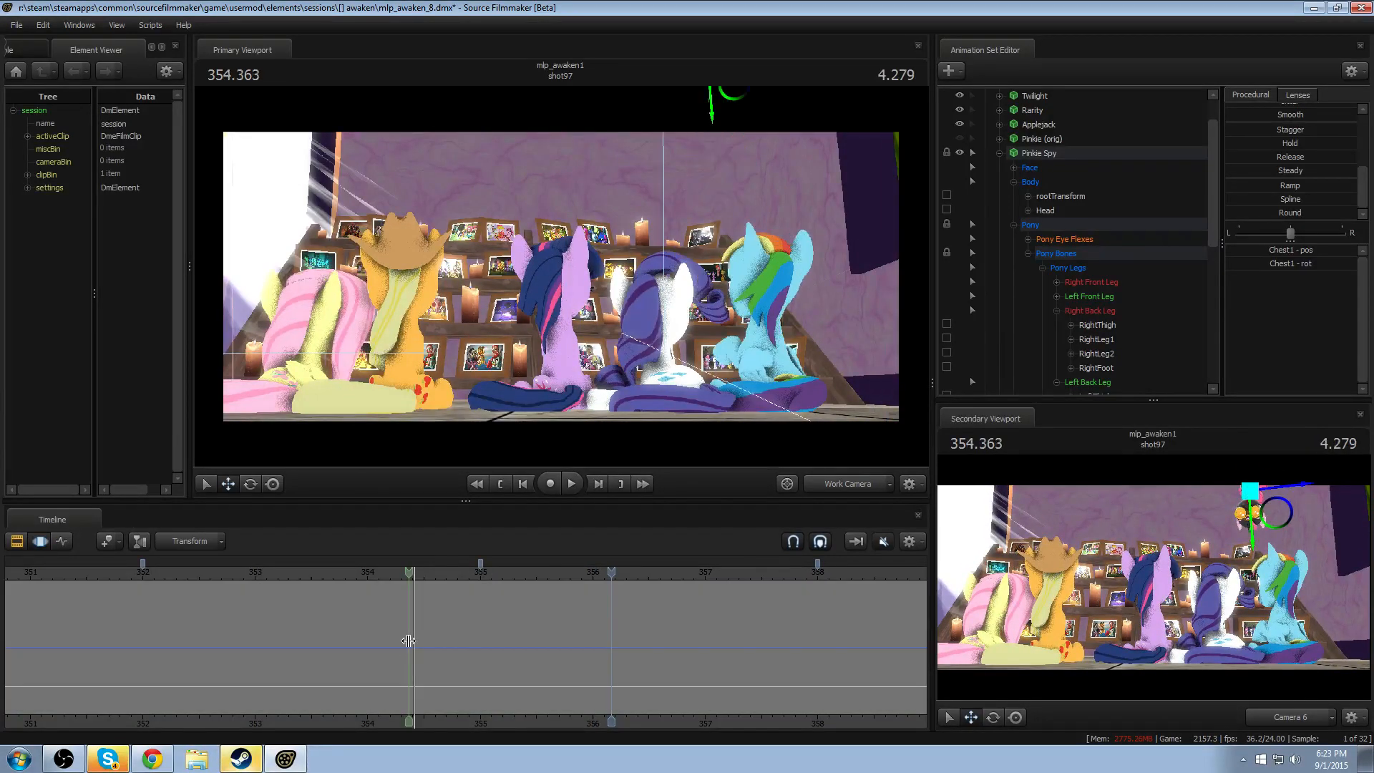
pyautogui.moveTo(407, 641); pyautogui.dragTo(523, 655)
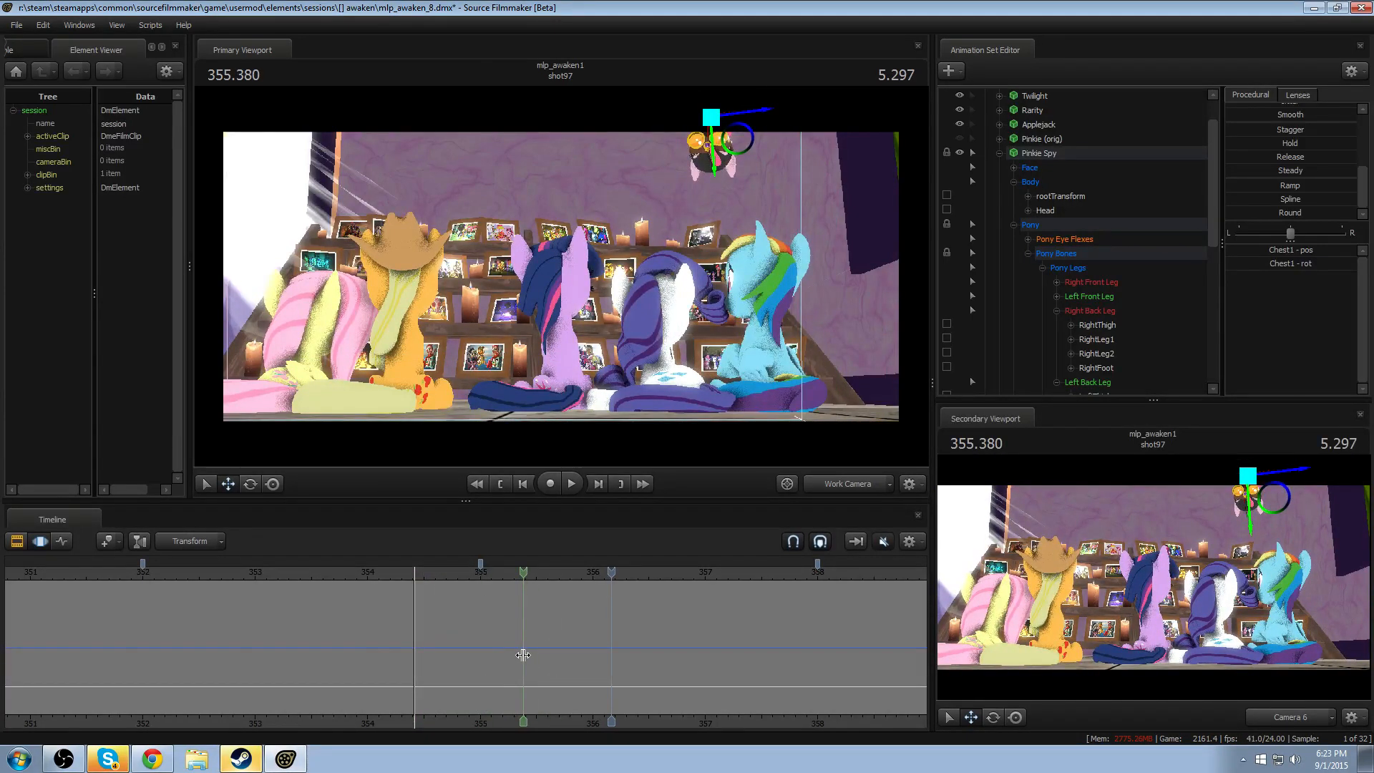
pyautogui.keyDown('shift'); pyautogui.click(516, 655); pyautogui.keyUp('shift')
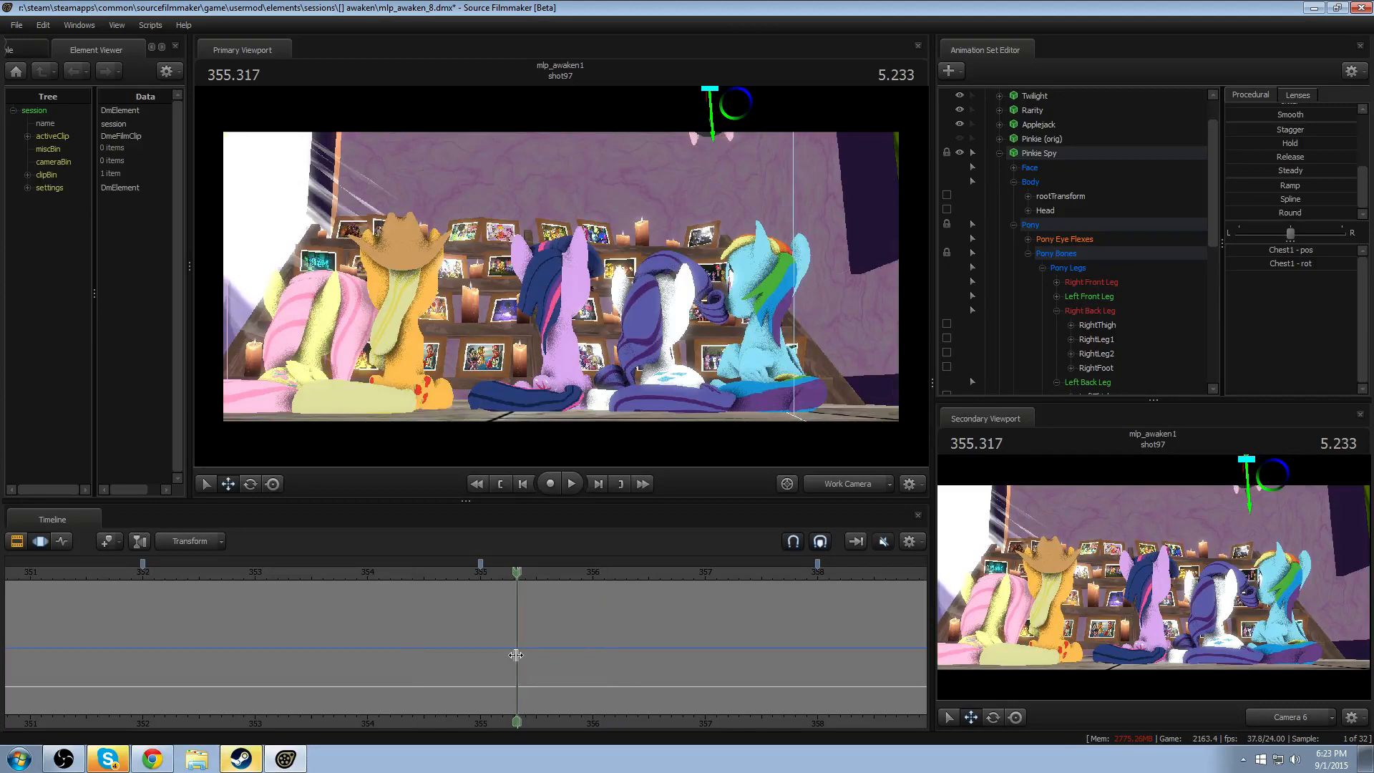
pyautogui.scroll(8, 516, 655)
# - Unlock Pinkie Spy's Chest2 bone and rotate it at 355.333 to bend the upper body during the drop
pyautogui.click(851, 484)
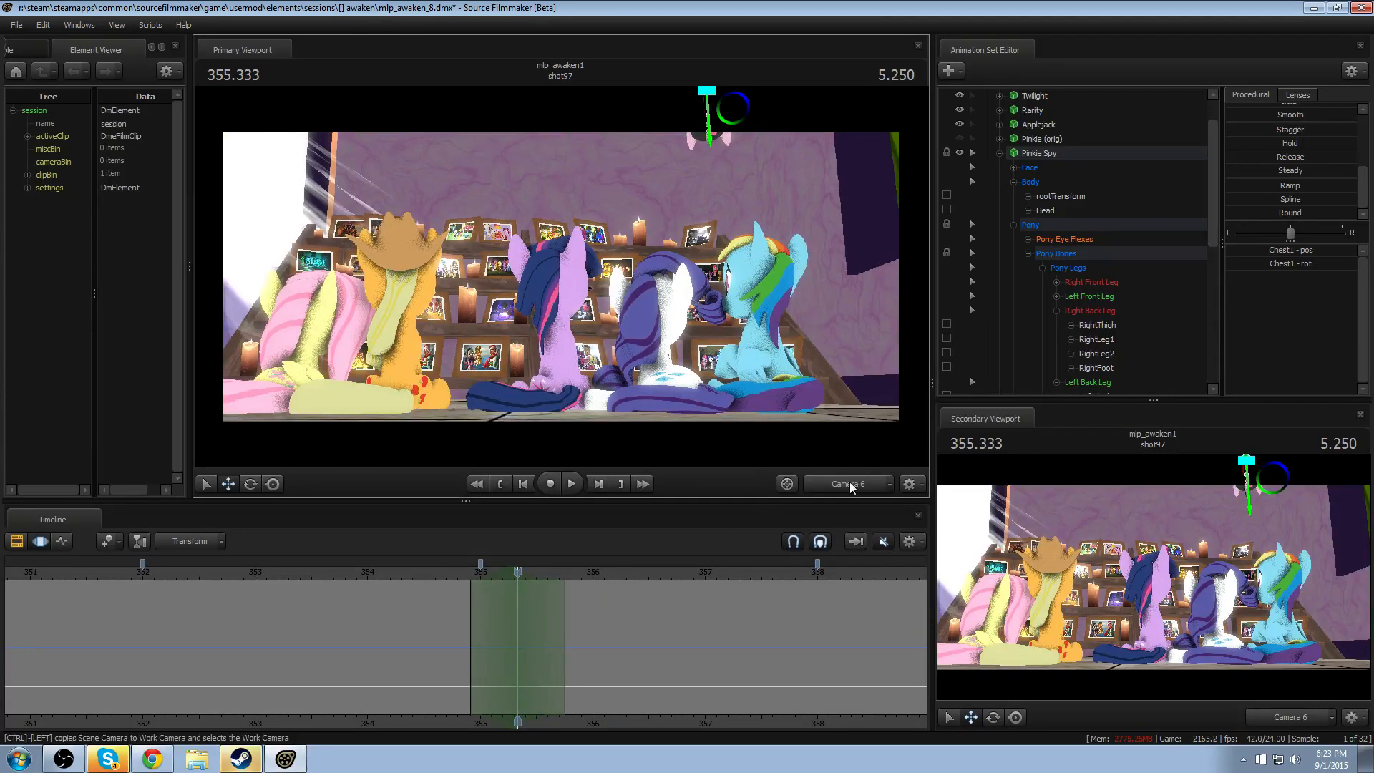
pyautogui.click(843, 487)
pyautogui.moveTo(773, 344); pyautogui.dragTo(892, 204)
pyautogui.press('w')
pyautogui.press('a')
pyautogui.press('d')
pyautogui.moveTo(561, 276)
pyautogui.mouseDown()
pyautogui.moveTo(569, 260)
pyautogui.moveTo(561, 272)
pyautogui.mouseUp()
pyautogui.click(503, 243)
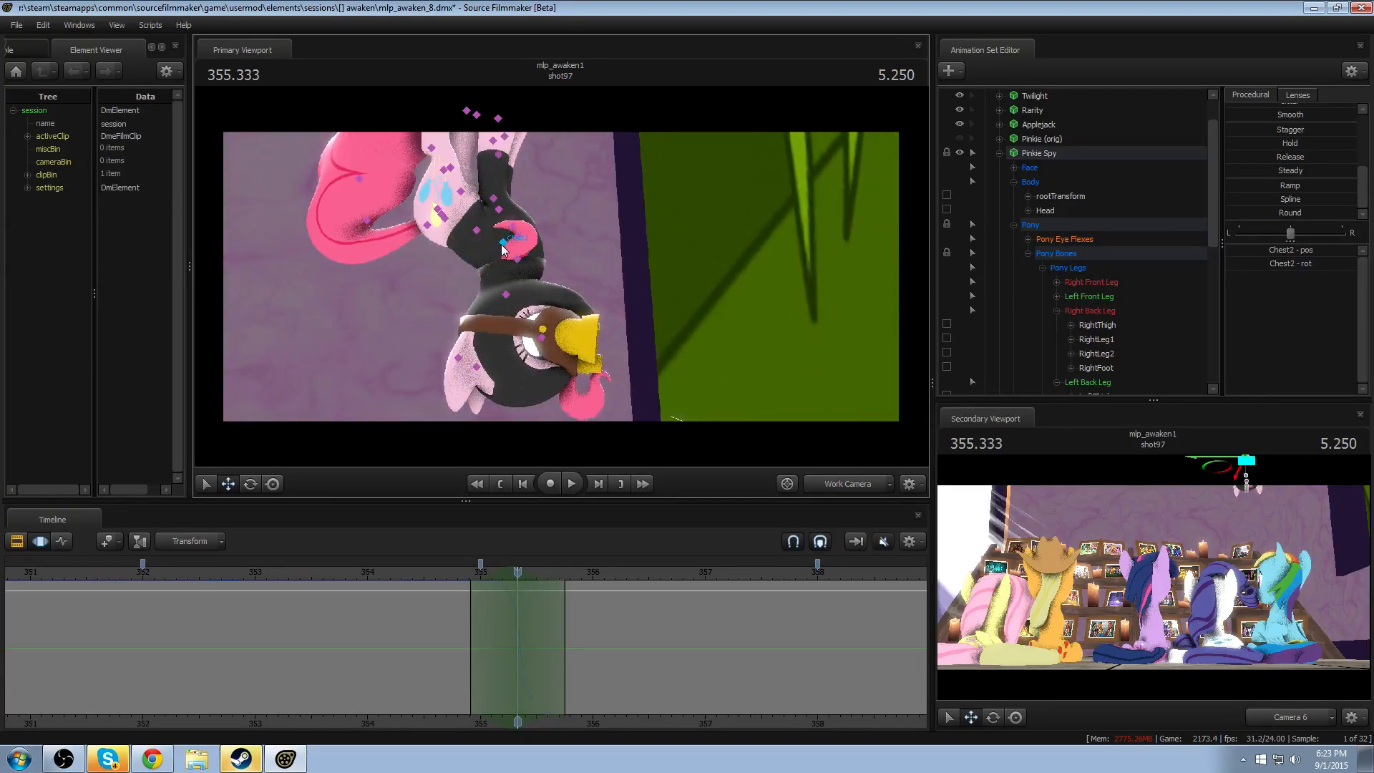
pyautogui.scroll(-6, 1016, 265)
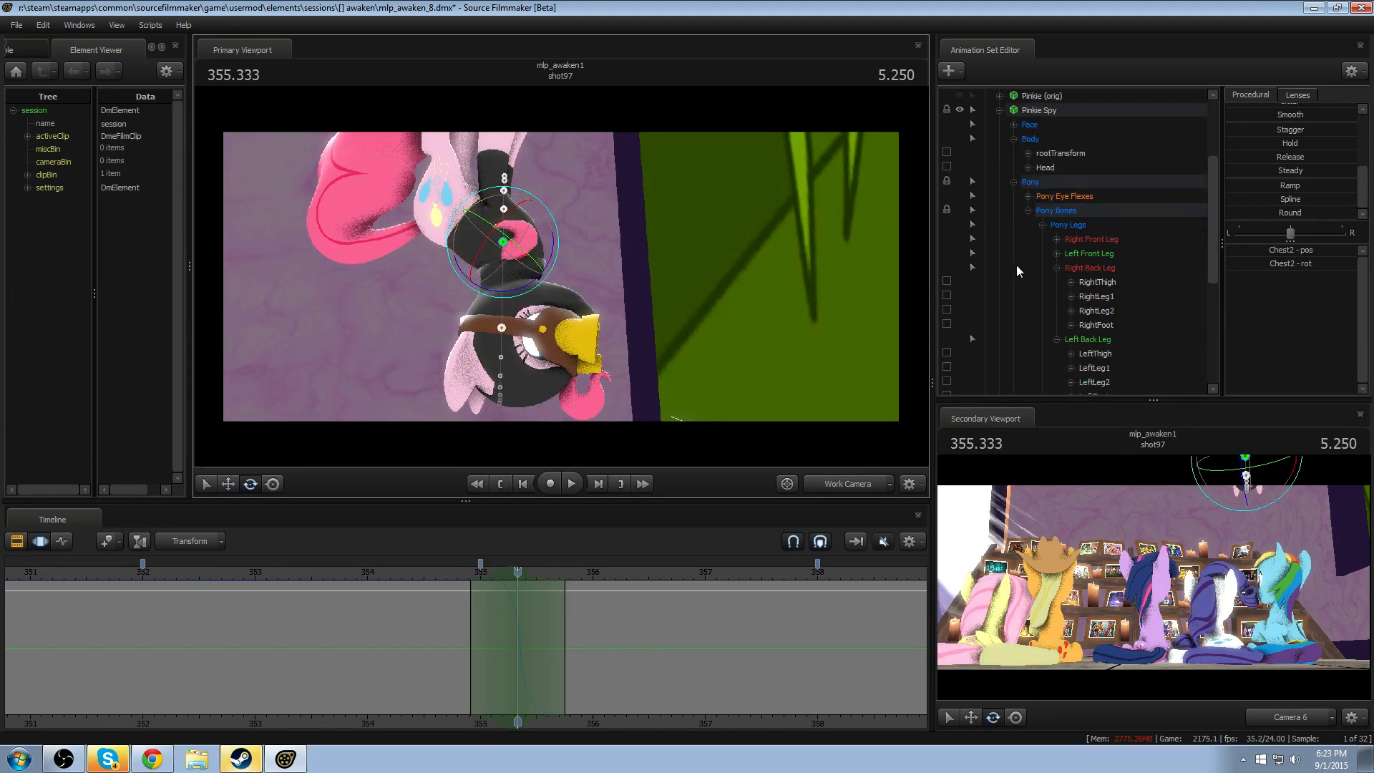
pyautogui.click(947, 239)
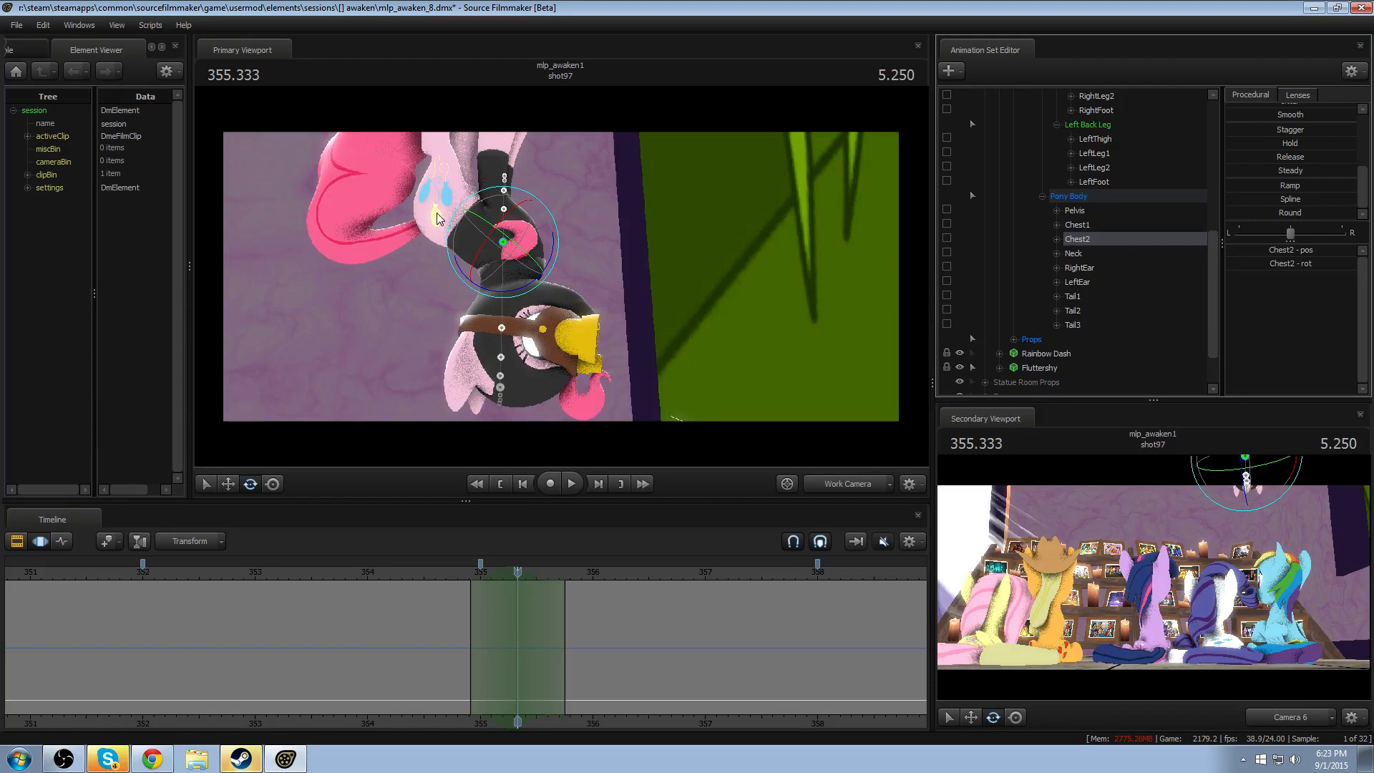
pyautogui.moveTo(483, 293)
pyautogui.mouseDown()
pyautogui.moveTo(507, 279)
pyautogui.moveTo(488, 282)
pyautogui.mouseUp()
# - Narrow the Chest2 time selection, shift it slightly earlier, and replay the drop from about 354.9
pyautogui.click(452, 575)
pyautogui.press('space')
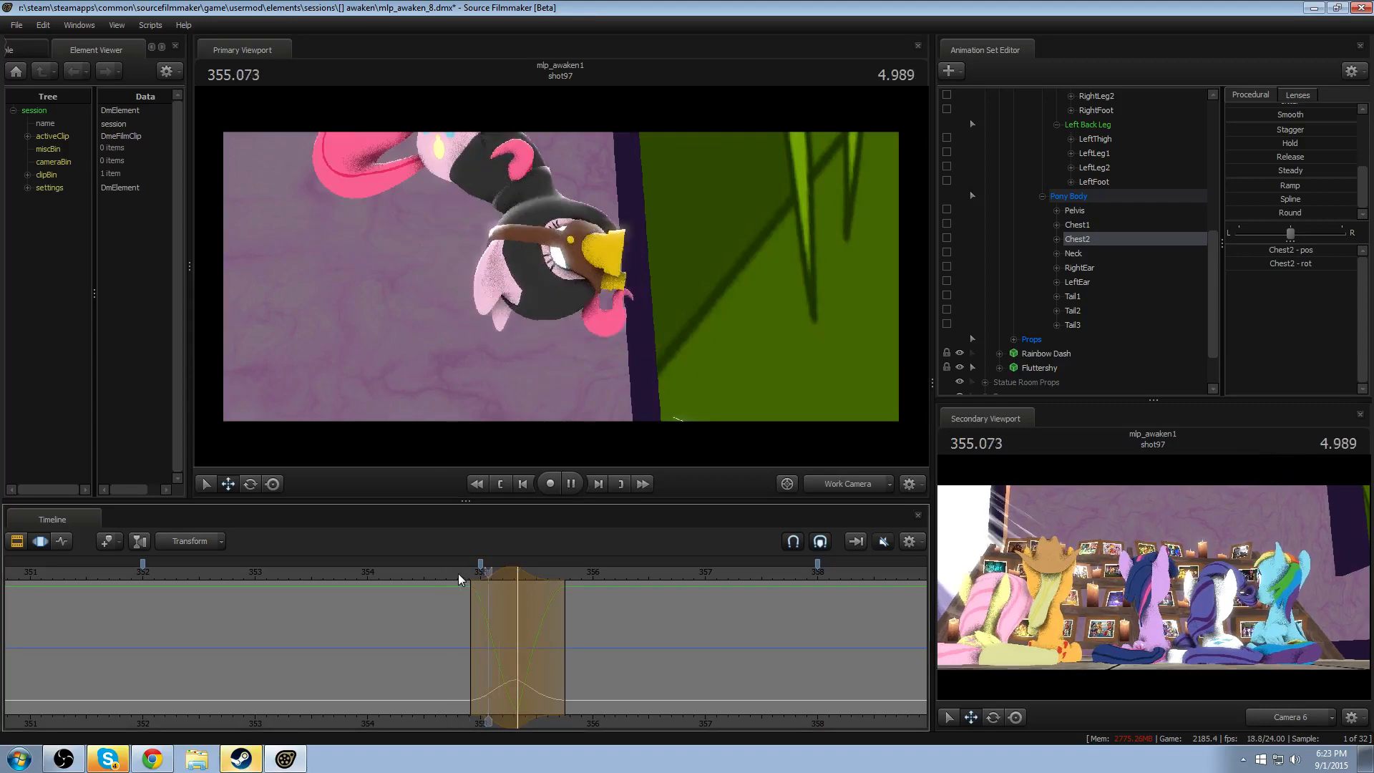
pyautogui.click(506, 580)
pyautogui.scroll(-4, 506, 577)
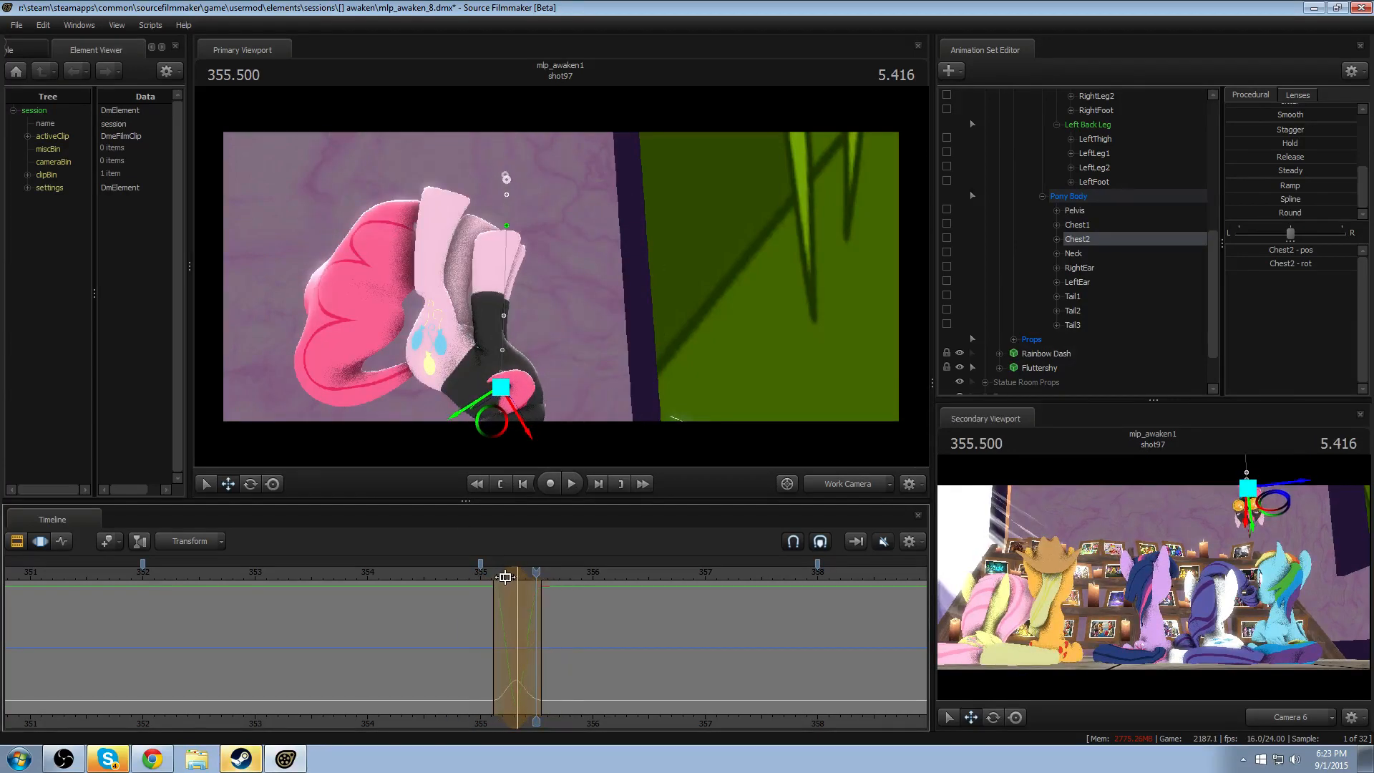
pyautogui.moveTo(506, 576); pyautogui.dragTo(496, 577)
pyautogui.scroll(1, 496, 582)
pyautogui.press('space')
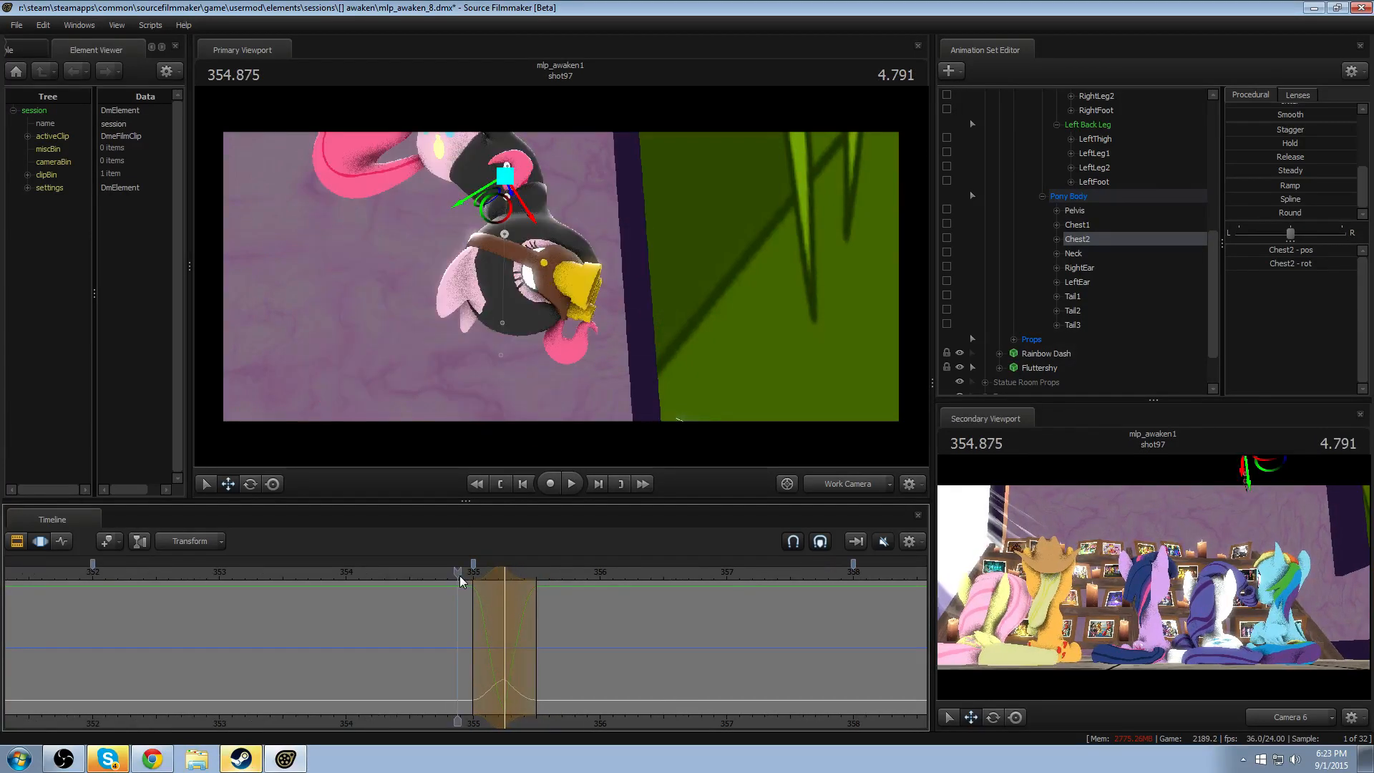
pyautogui.press('space')
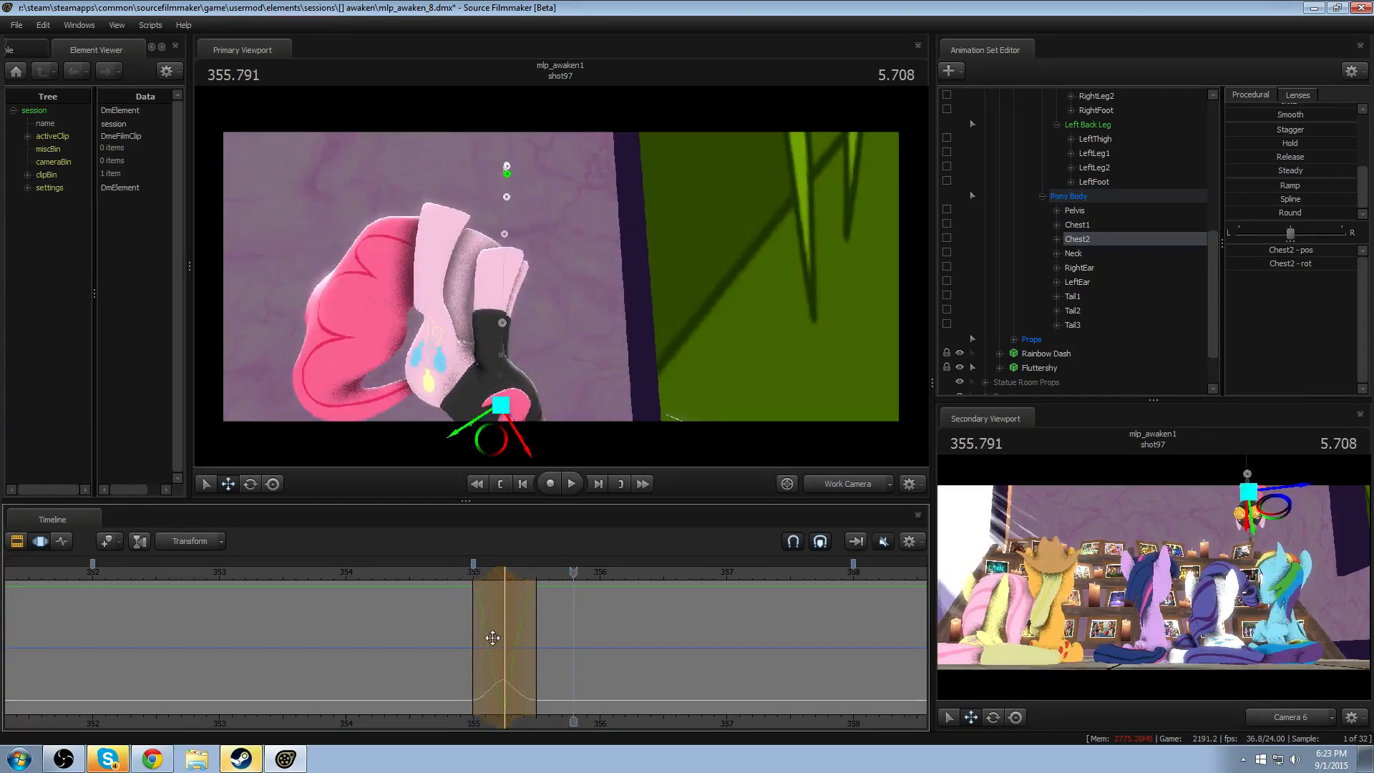
# - Widen the Chest2 time selection, shift it slightly later, and play the drop through Camera 6
pyautogui.scroll(3, 494, 571)
pyautogui.moveTo(494, 572); pyautogui.dragTo(510, 575)
pyautogui.scroll(-1, 509, 576)
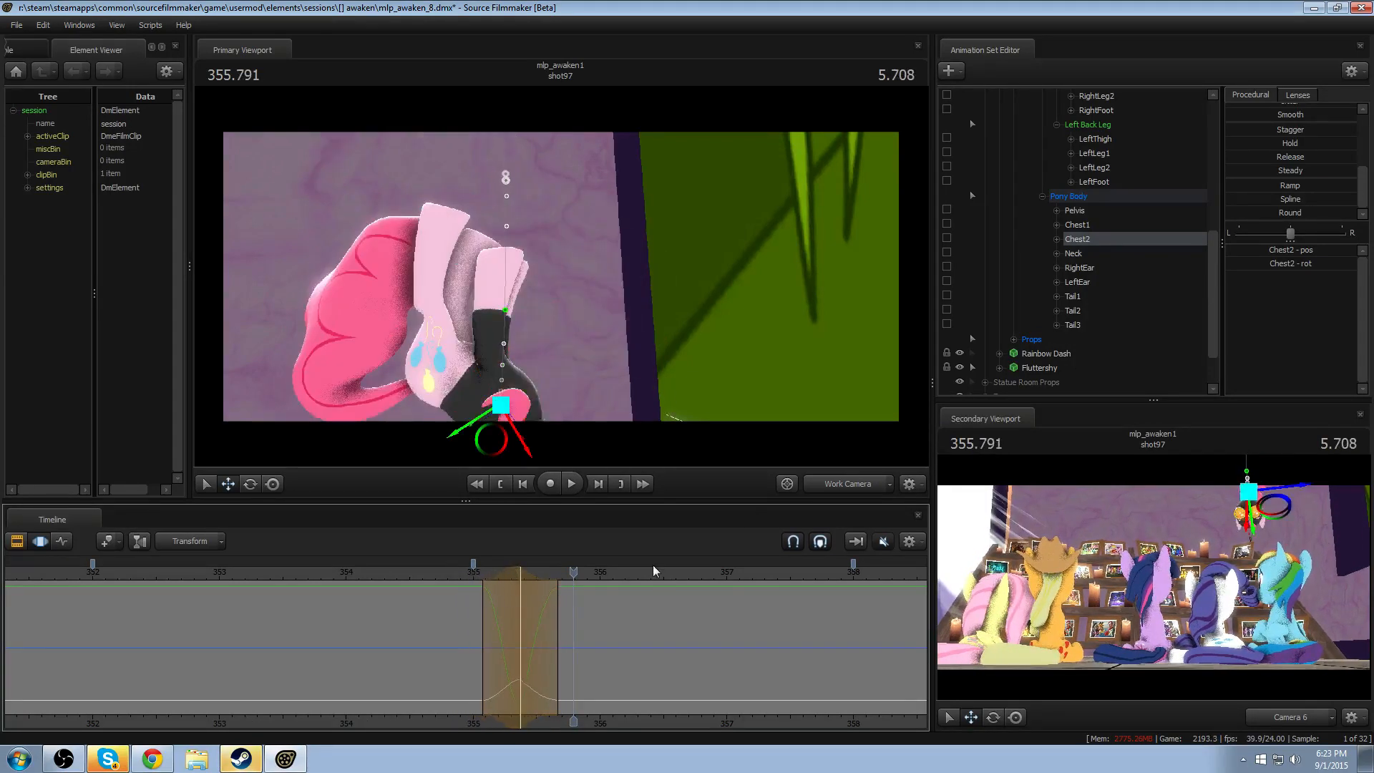
pyautogui.click(474, 580)
pyautogui.press('space')
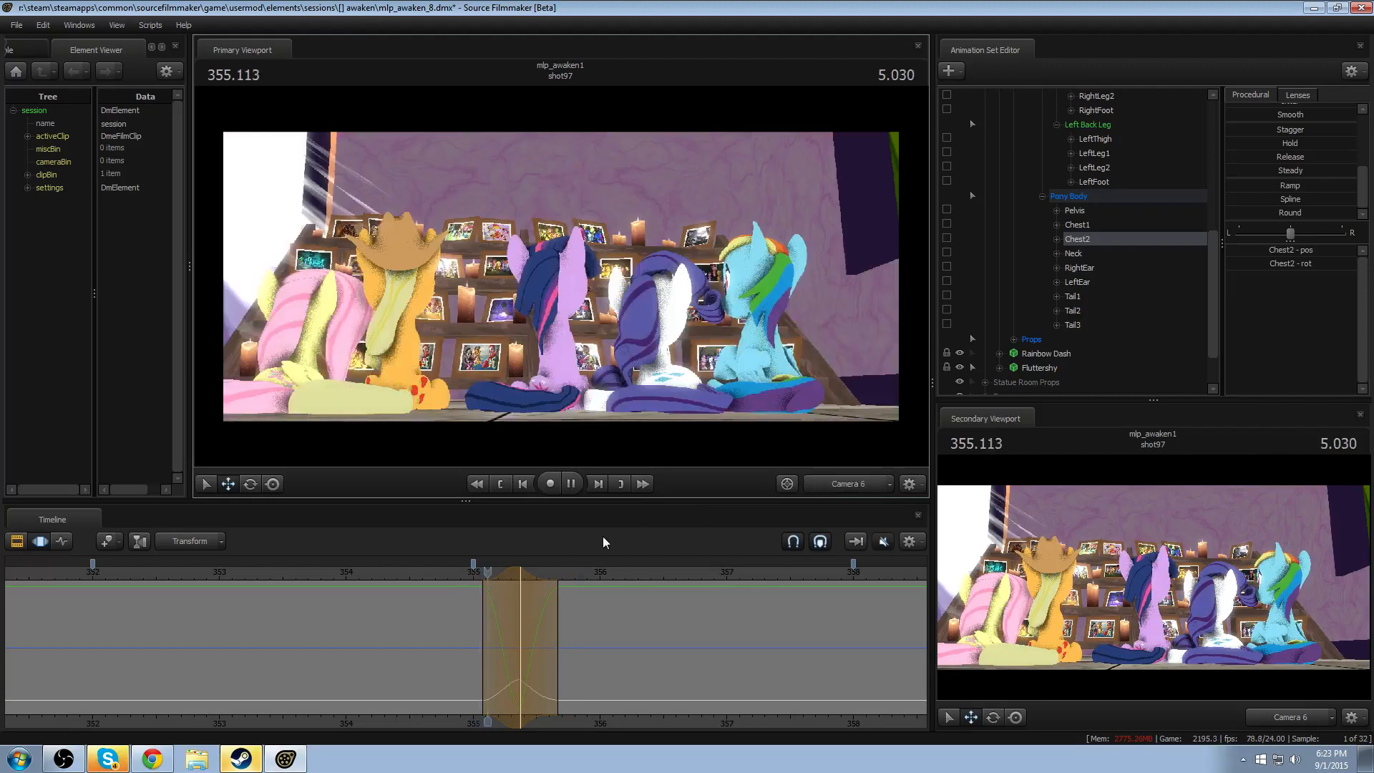
# - Play the drop through Camera 6 and the Work Camera, framing Pinkie Spy's upper body closely
pyautogui.press('space')
pyautogui.scroll(2, 498, 613)
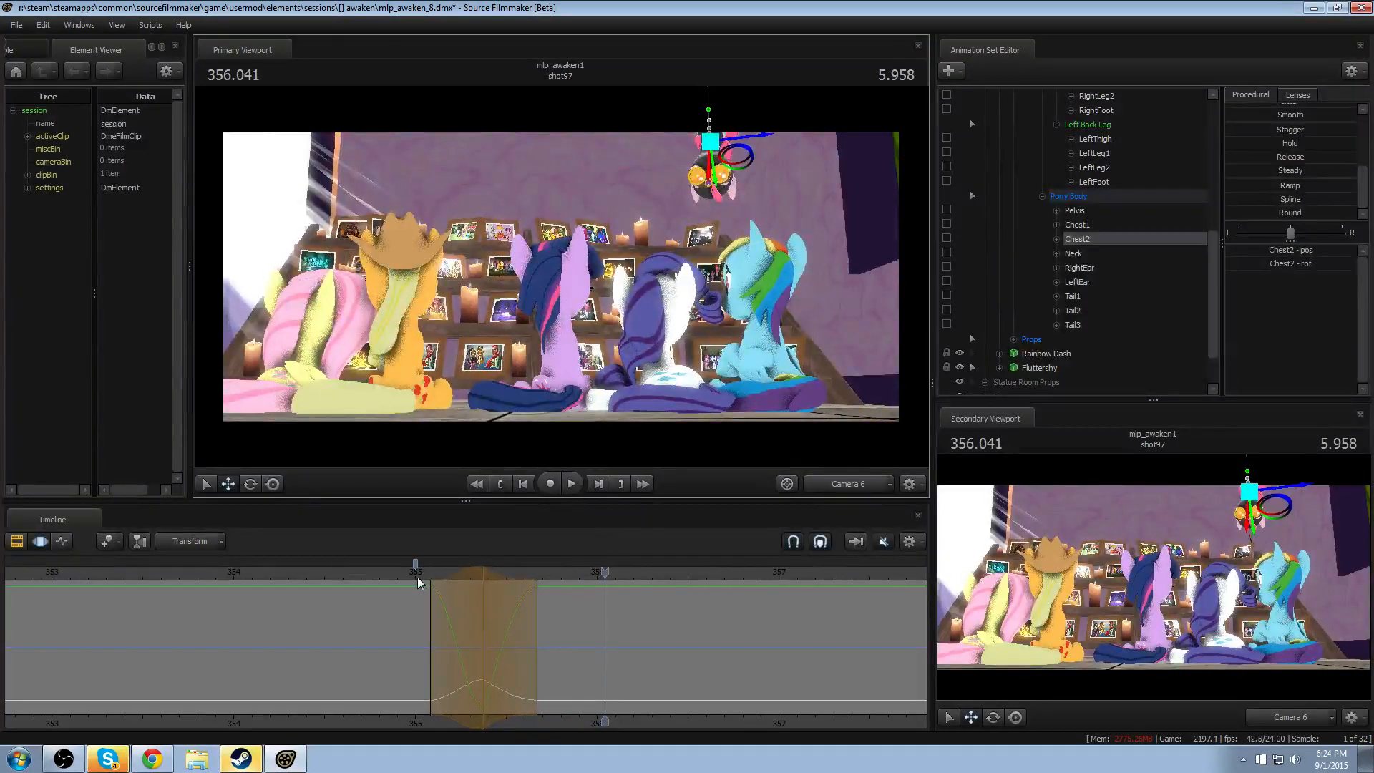
pyautogui.click(417, 577)
pyautogui.click(830, 482)
pyautogui.press('space')
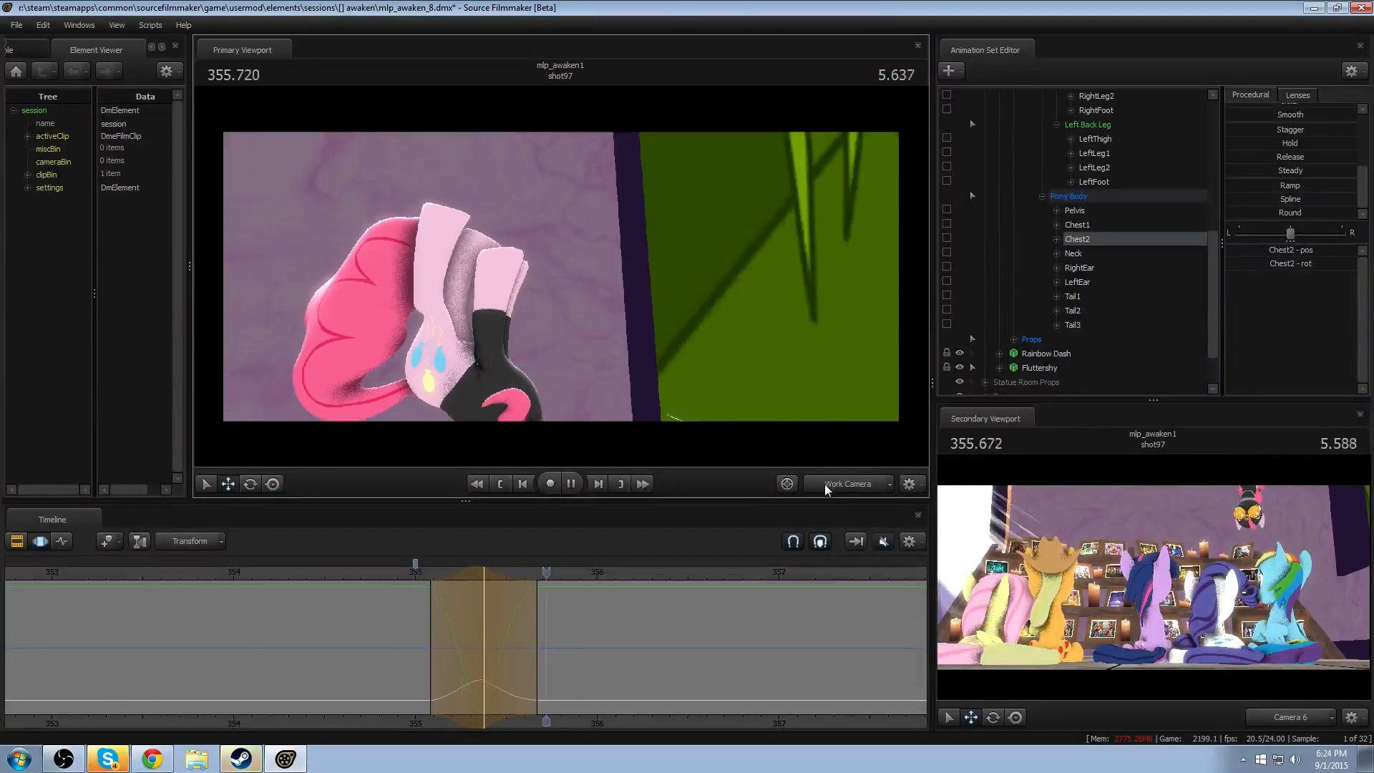
pyautogui.press('space')
pyautogui.moveTo(700, 336); pyautogui.dragTo(566, 311)
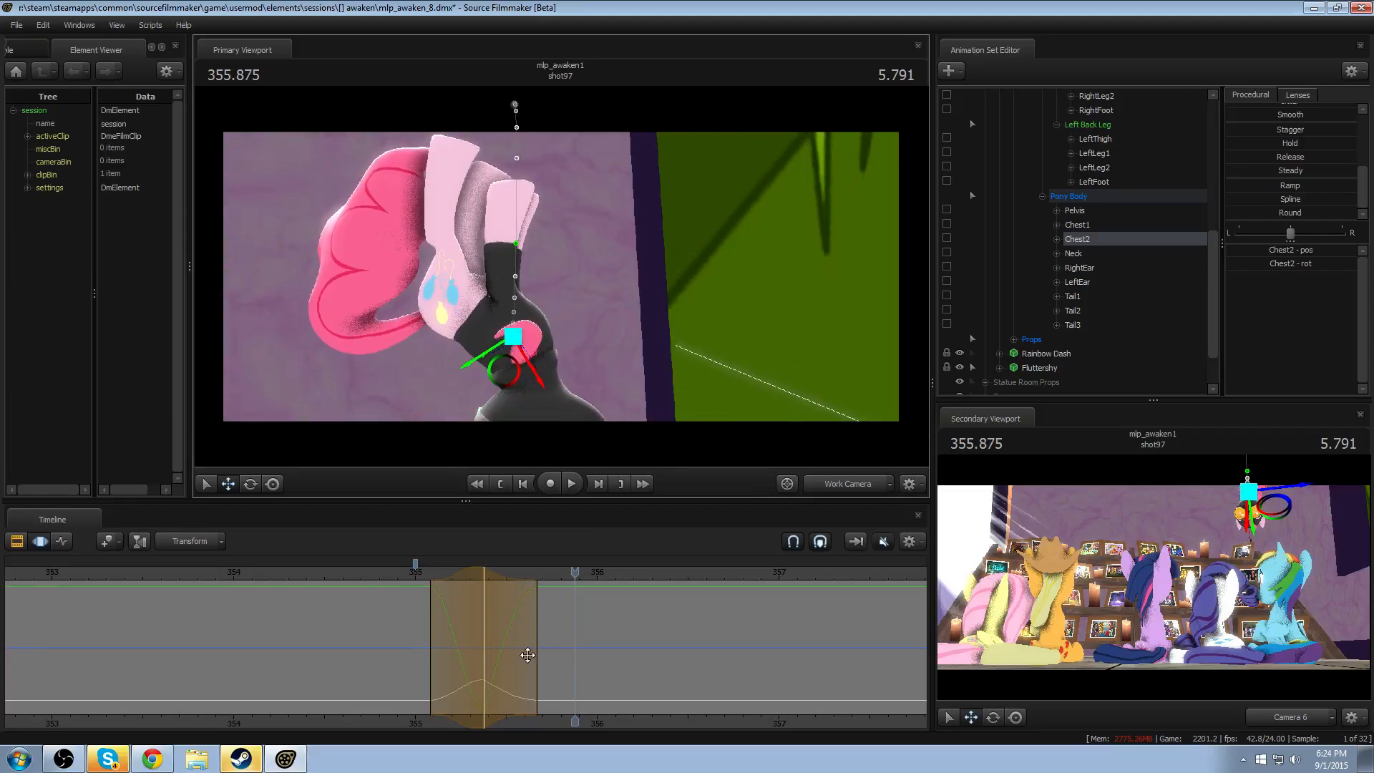
# - Shorten the end of the Chest2 time selection to about 355.583 and replay the drop through the Work Camera
pyautogui.moveTo(526, 649); pyautogui.dragTo(525, 623)
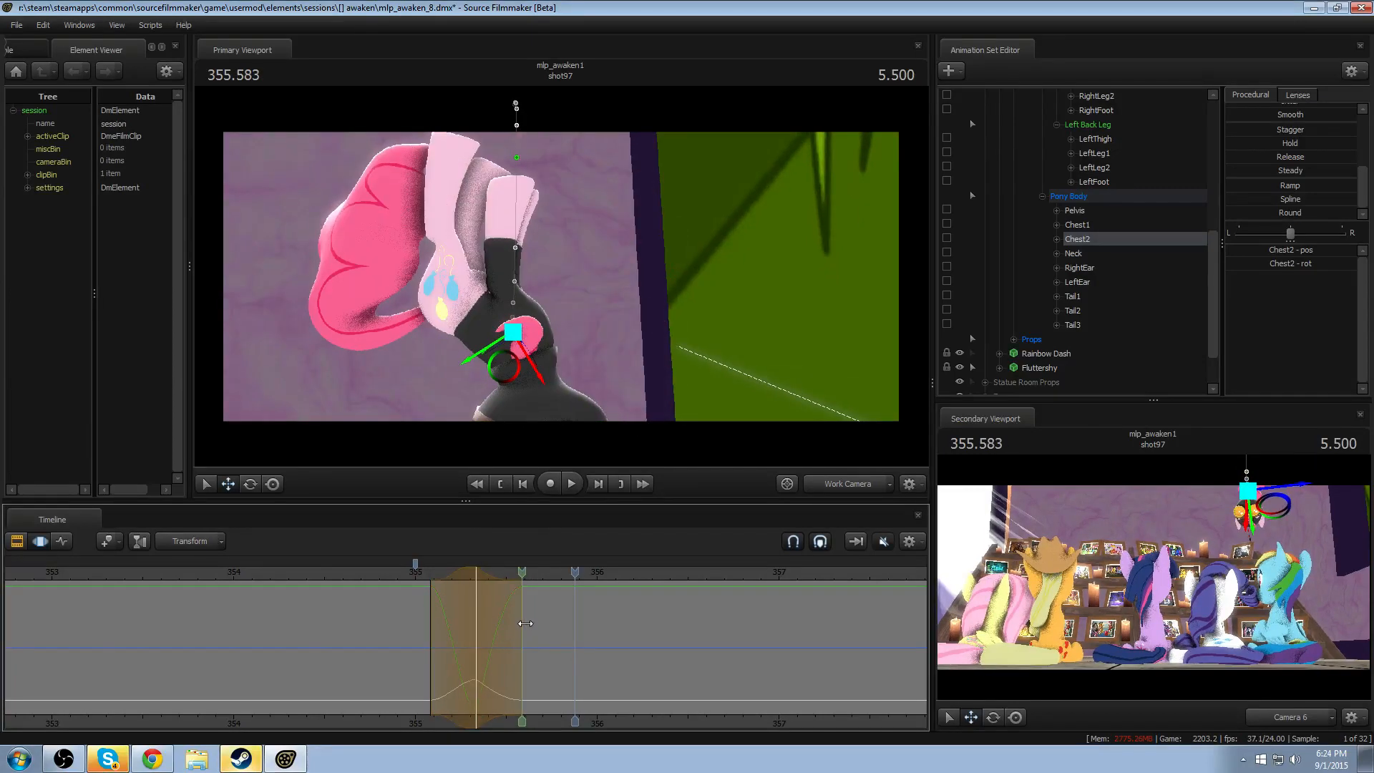
pyautogui.press('space')
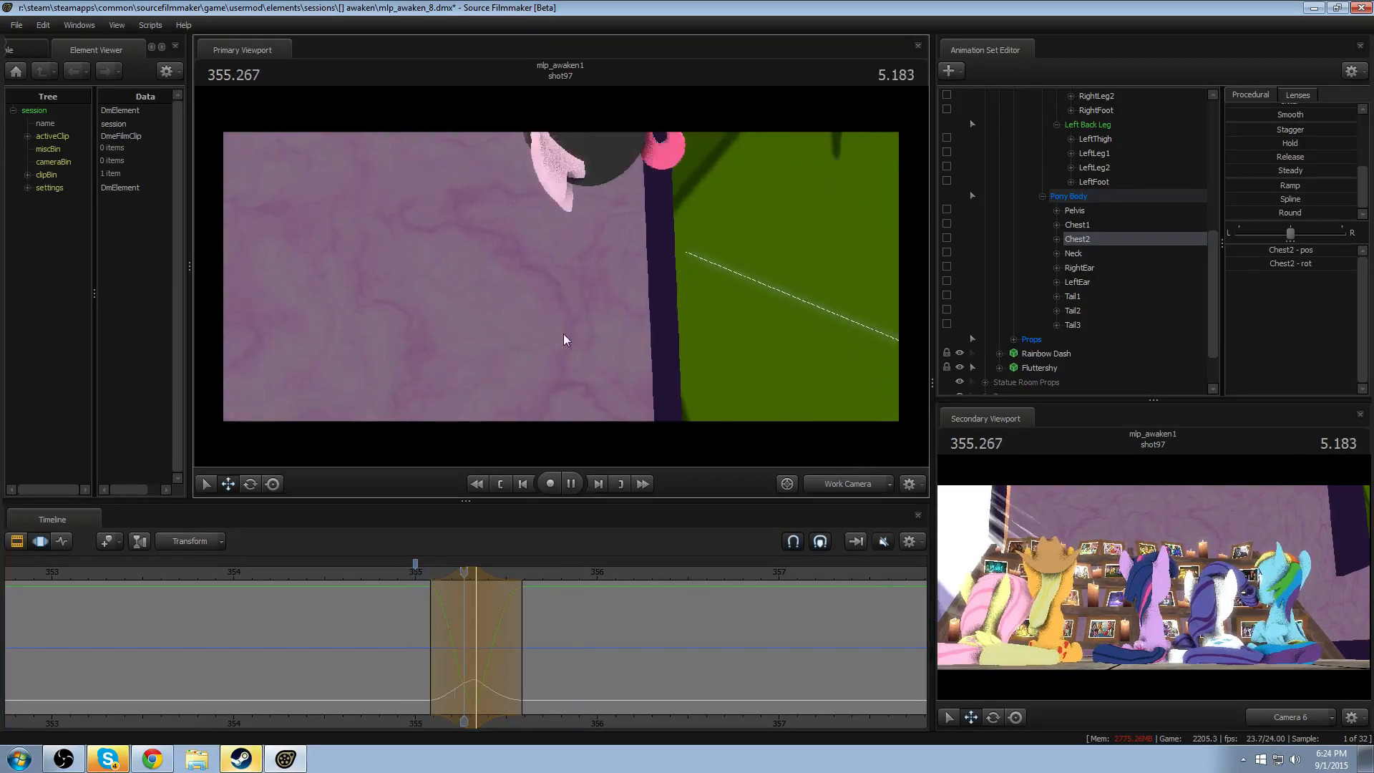
pyautogui.press('space')
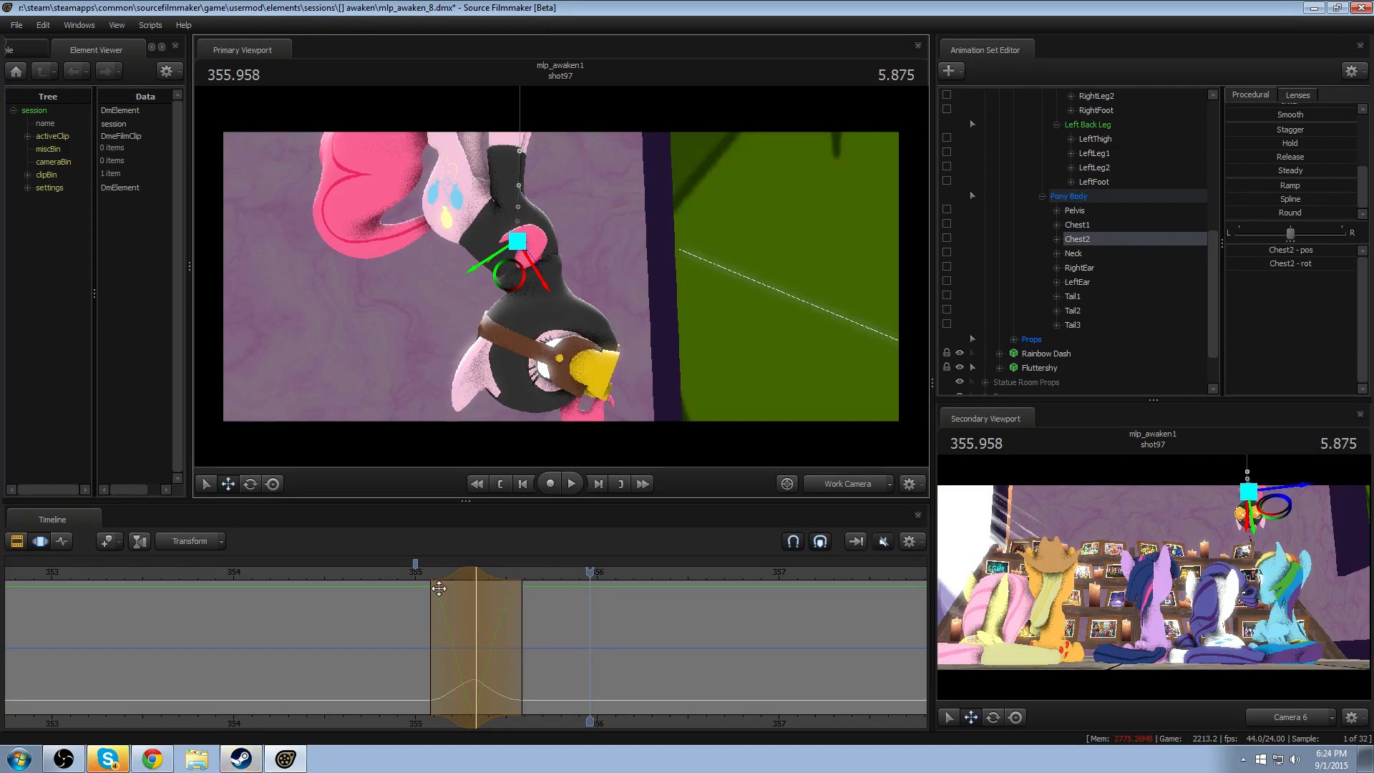
# - Create a time selection with falloff around 355.458, rotate Pinkie Spy's Neck bone to tilt her head, and replay the drop
pyautogui.moveTo(426, 581); pyautogui.dragTo(495, 620)
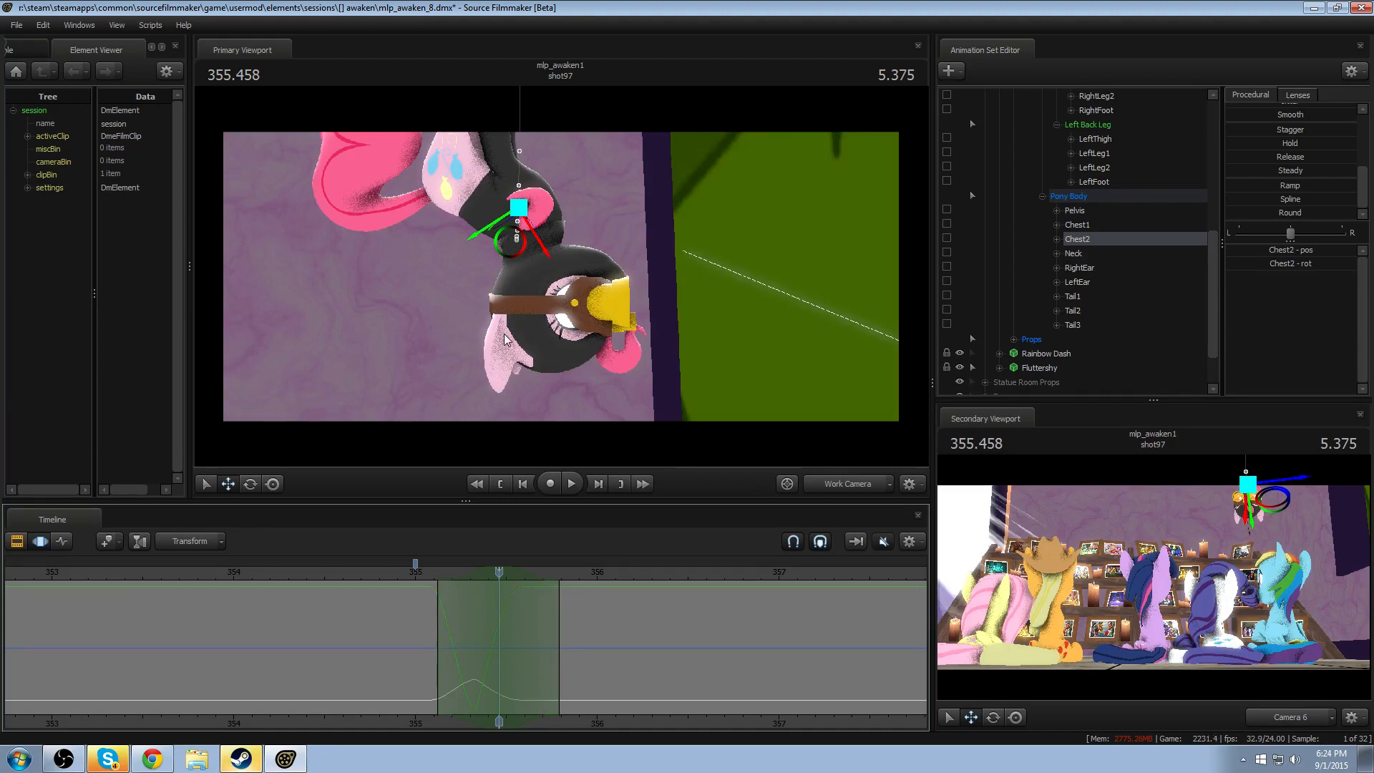
pyautogui.press('ctrl')
pyautogui.click(530, 262)
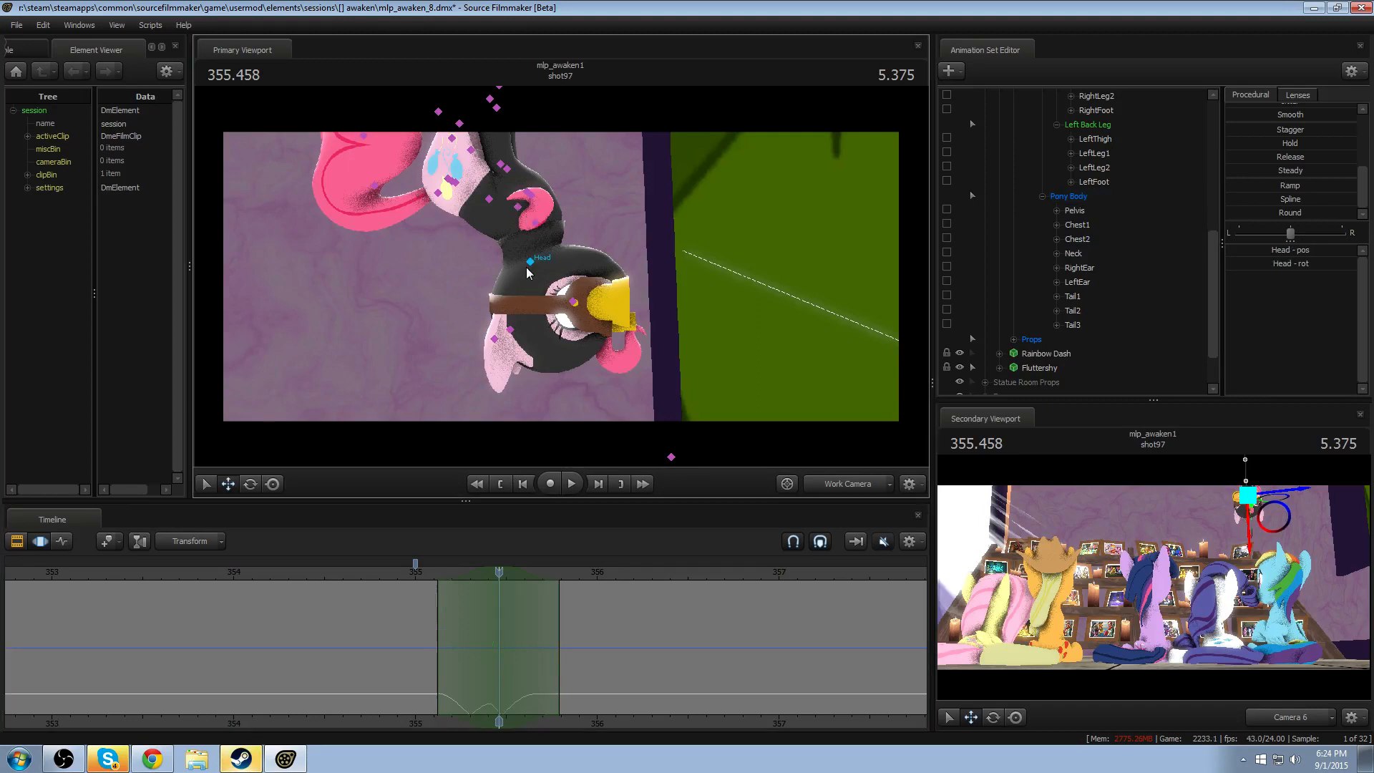
pyautogui.click(530, 226)
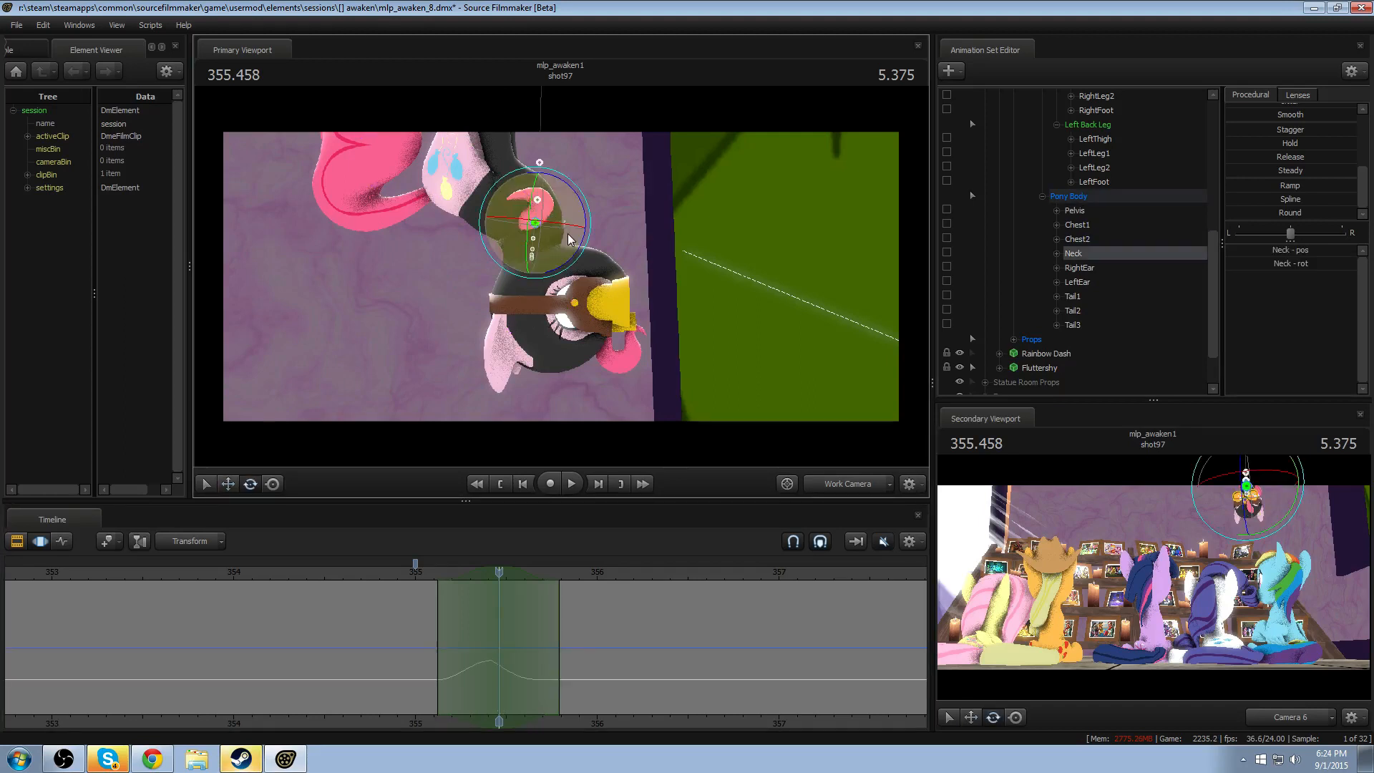
pyautogui.moveTo(535, 271); pyautogui.dragTo(474, 413)
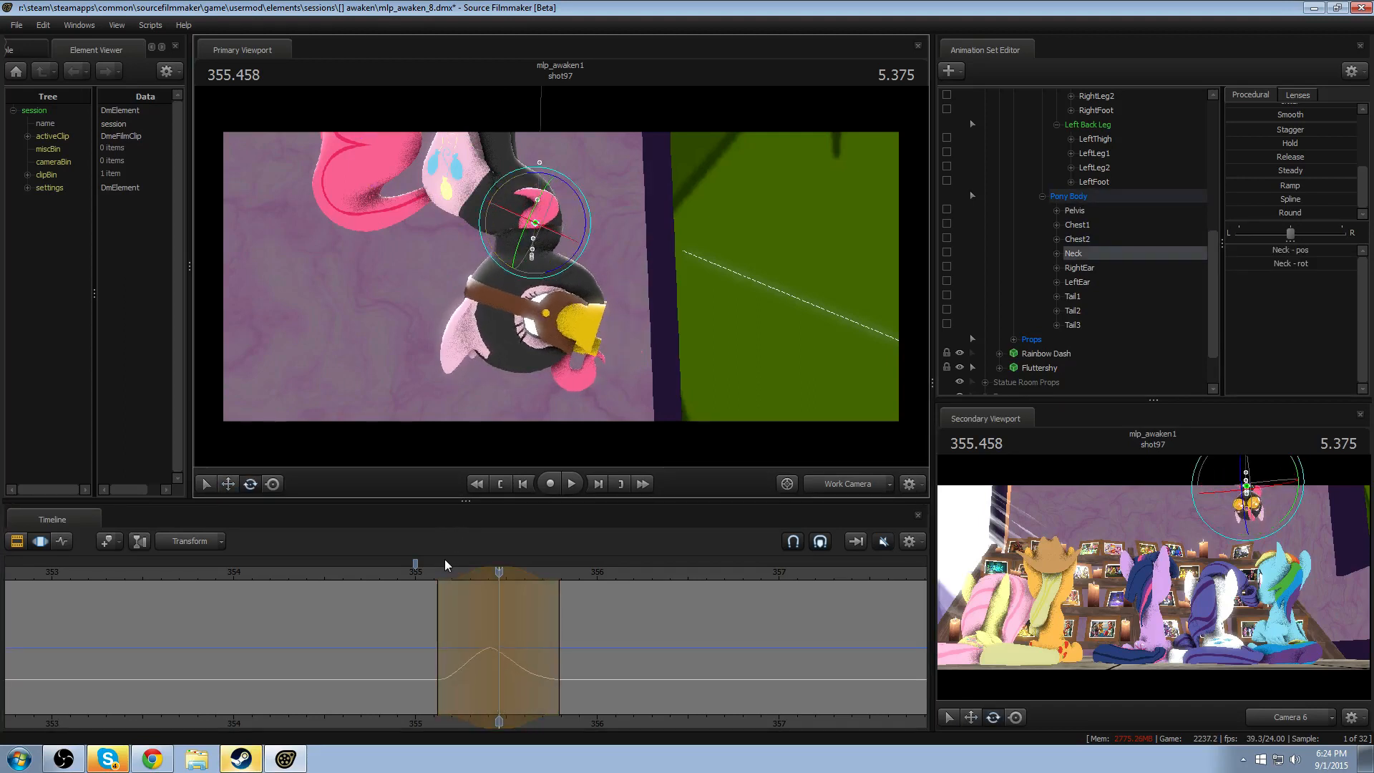
pyautogui.click(423, 571)
pyautogui.press('space')
pyautogui.press('space')
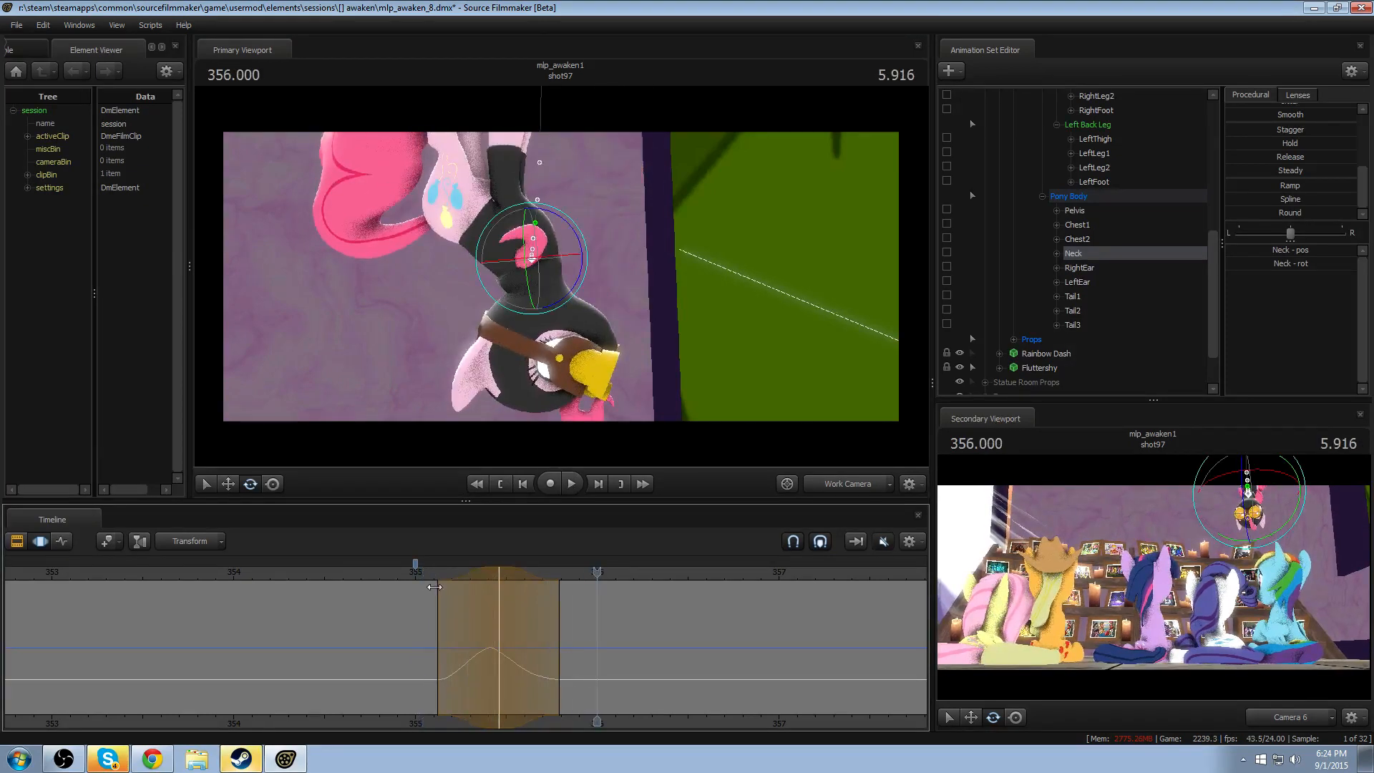
# - Narrow the Neck time selection on both sides of 355.458 and replay the drop from 355.166
pyautogui.moveTo(485, 571)
pyautogui.mouseDown()
pyautogui.moveTo(428, 574)
pyautogui.moveTo(482, 574)
pyautogui.mouseUp()
pyautogui.click(448, 573)
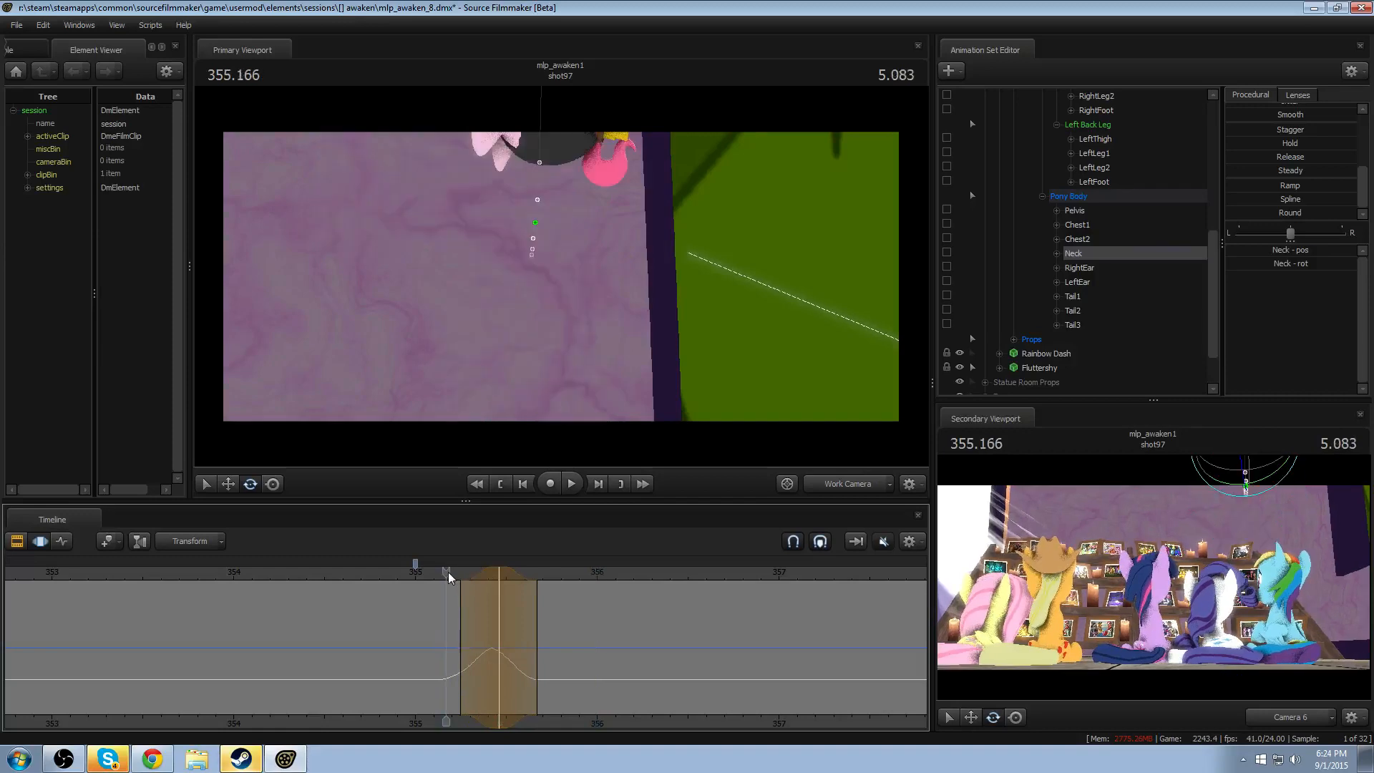
pyautogui.press('space')
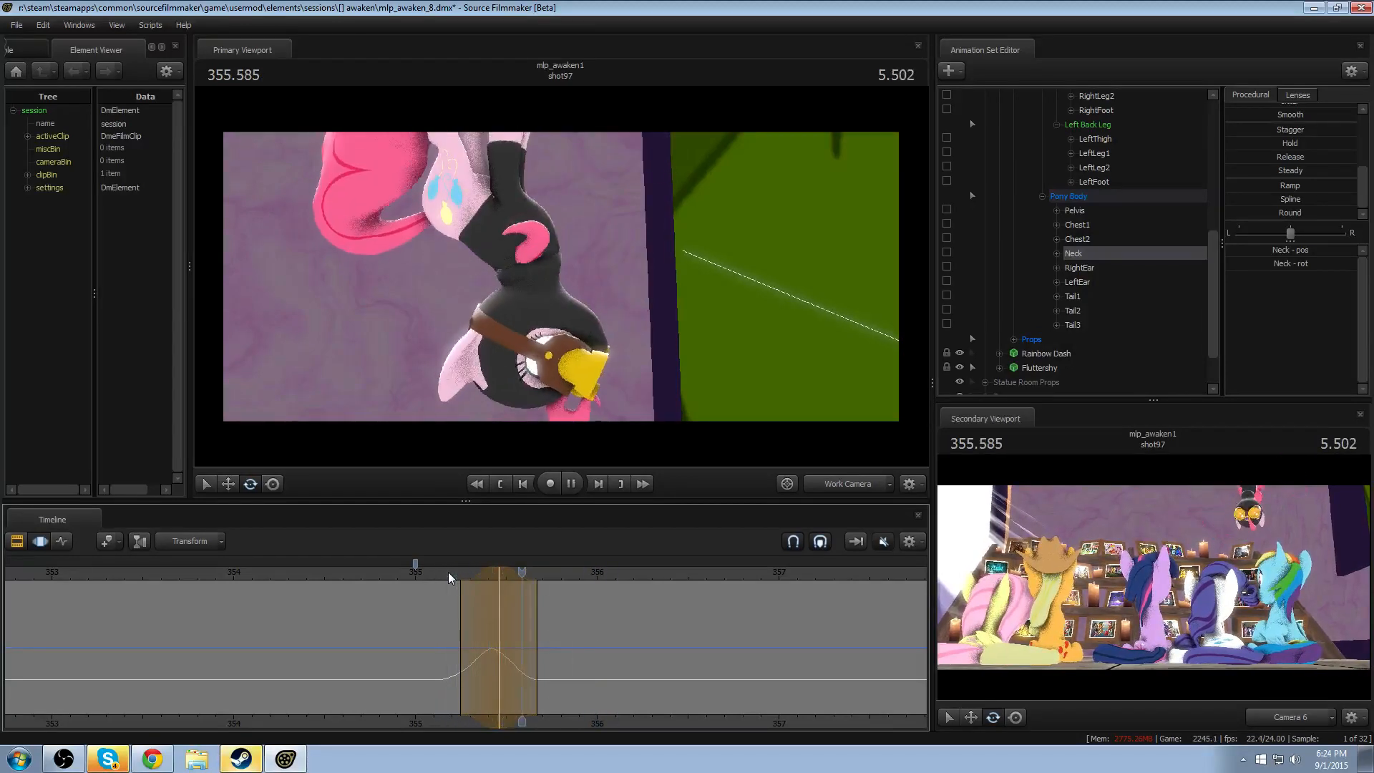
pyautogui.press('space')
# - Extend the end of the Neck time selection to about 356.0 and replay the motion
pyautogui.moveTo(549, 617); pyautogui.dragTo(610, 615)
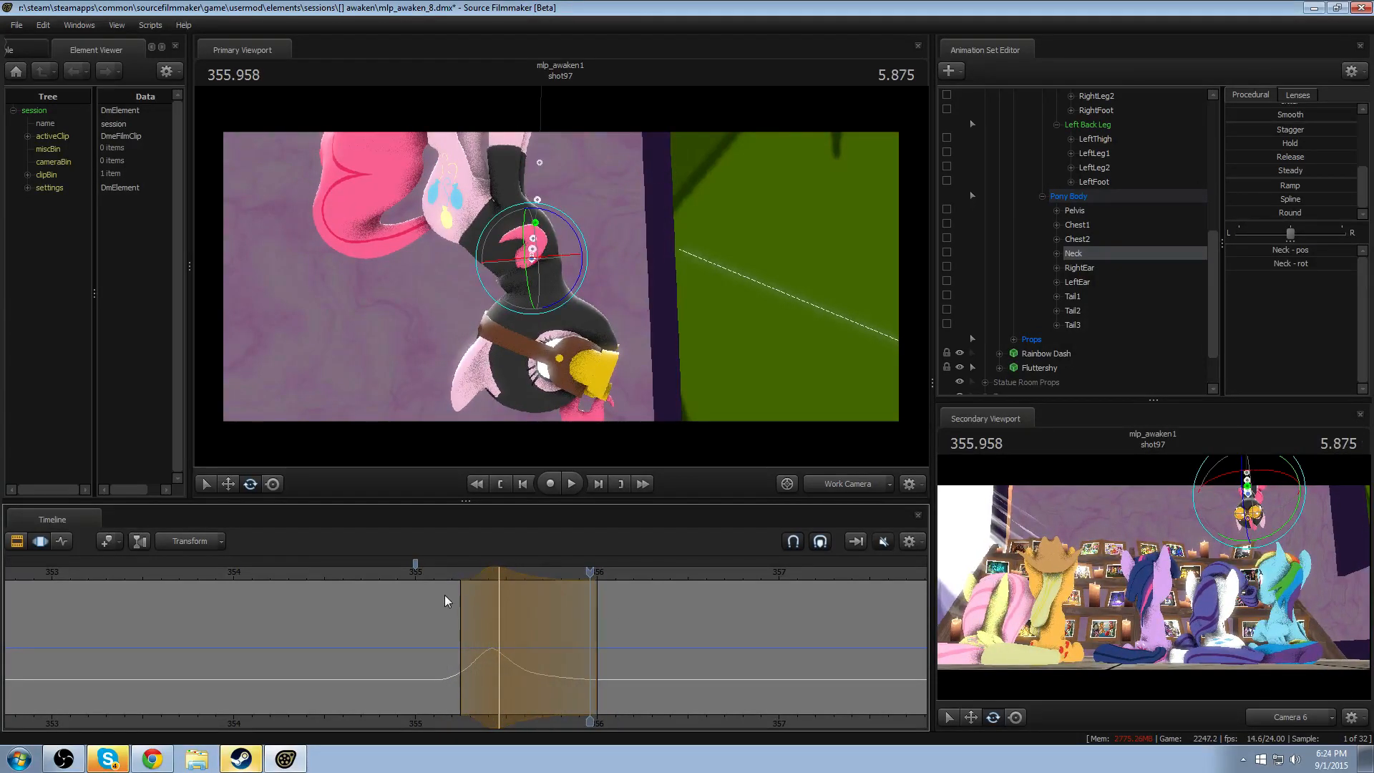
pyautogui.click(443, 576)
pyautogui.press('space')
# - Review the neck follow-through by playing the drop through Camera 6 and the Work Camera
pyautogui.press('space')
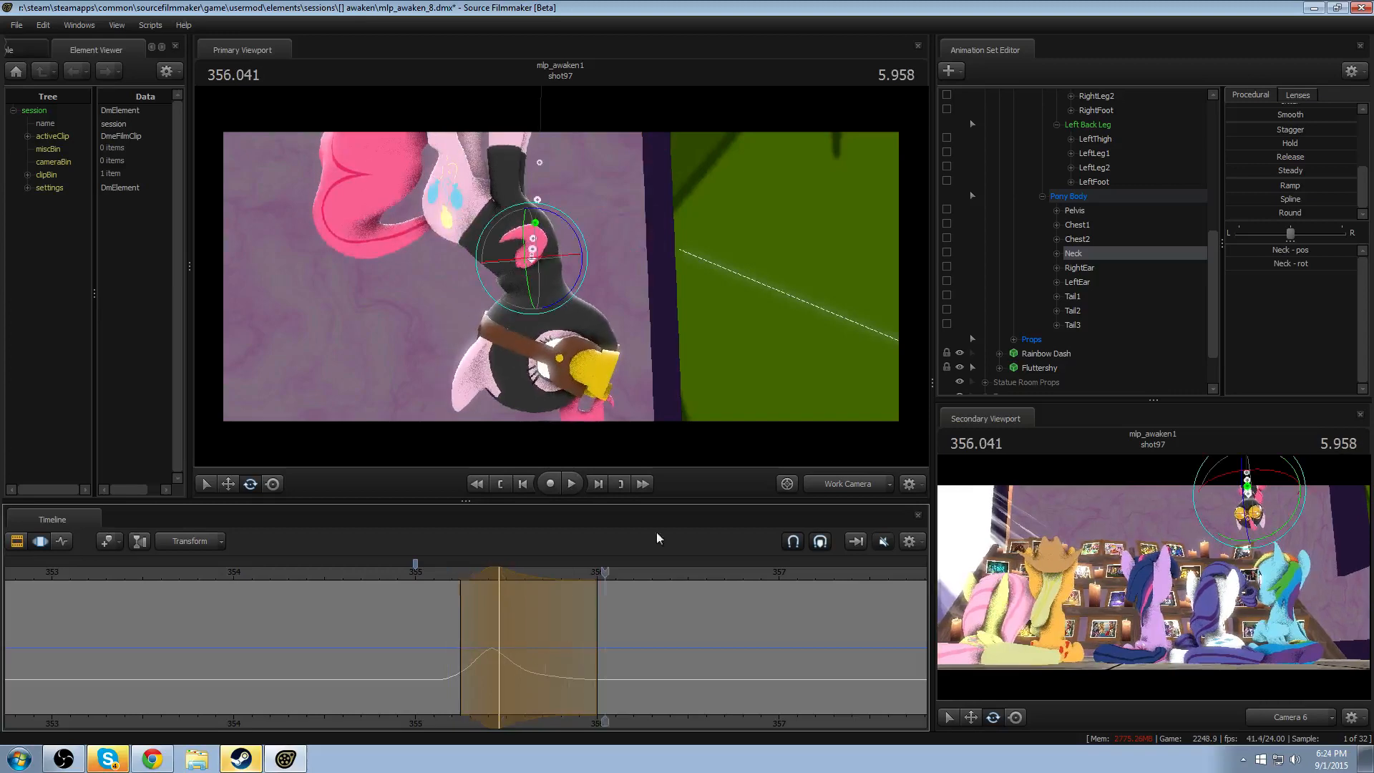
pyautogui.click(821, 489)
pyautogui.click(458, 577)
pyautogui.press('space')
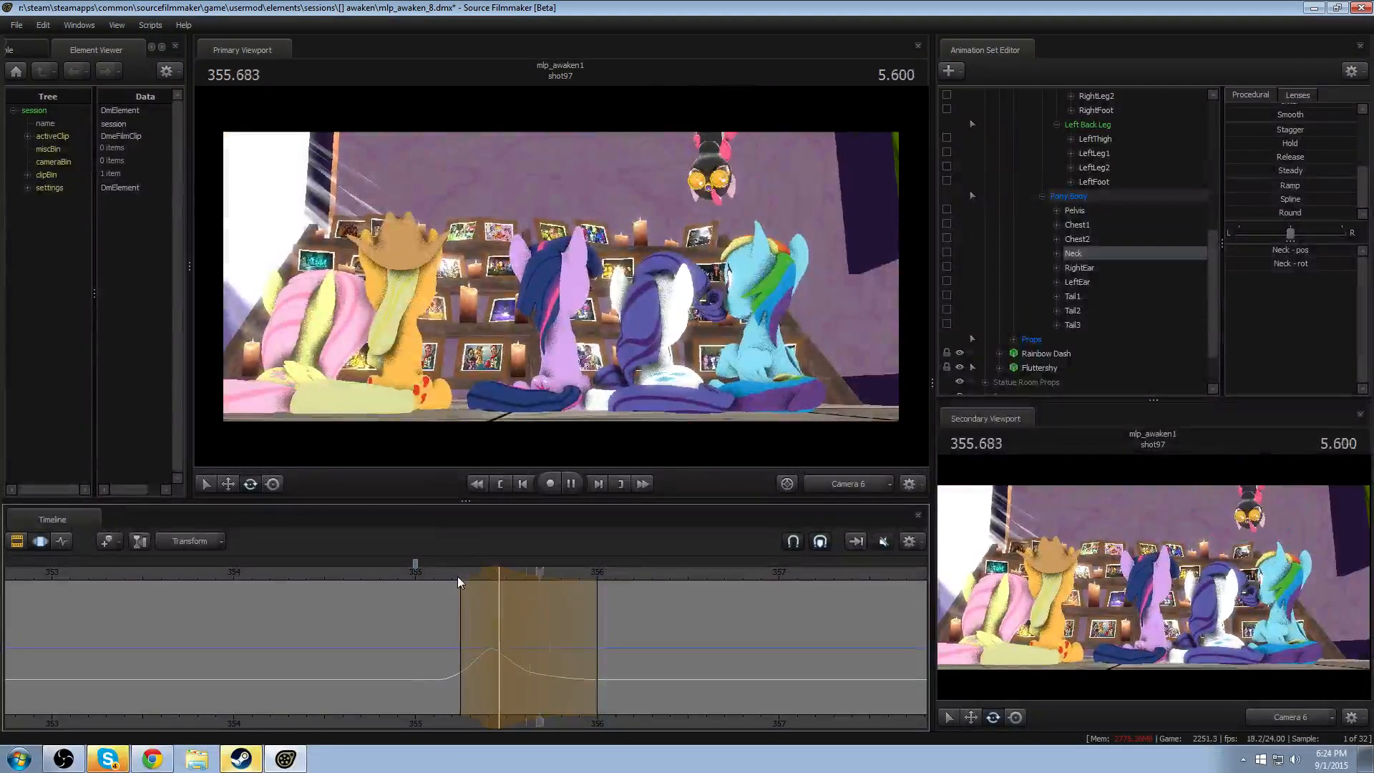
pyautogui.click(433, 571)
pyautogui.press('space')
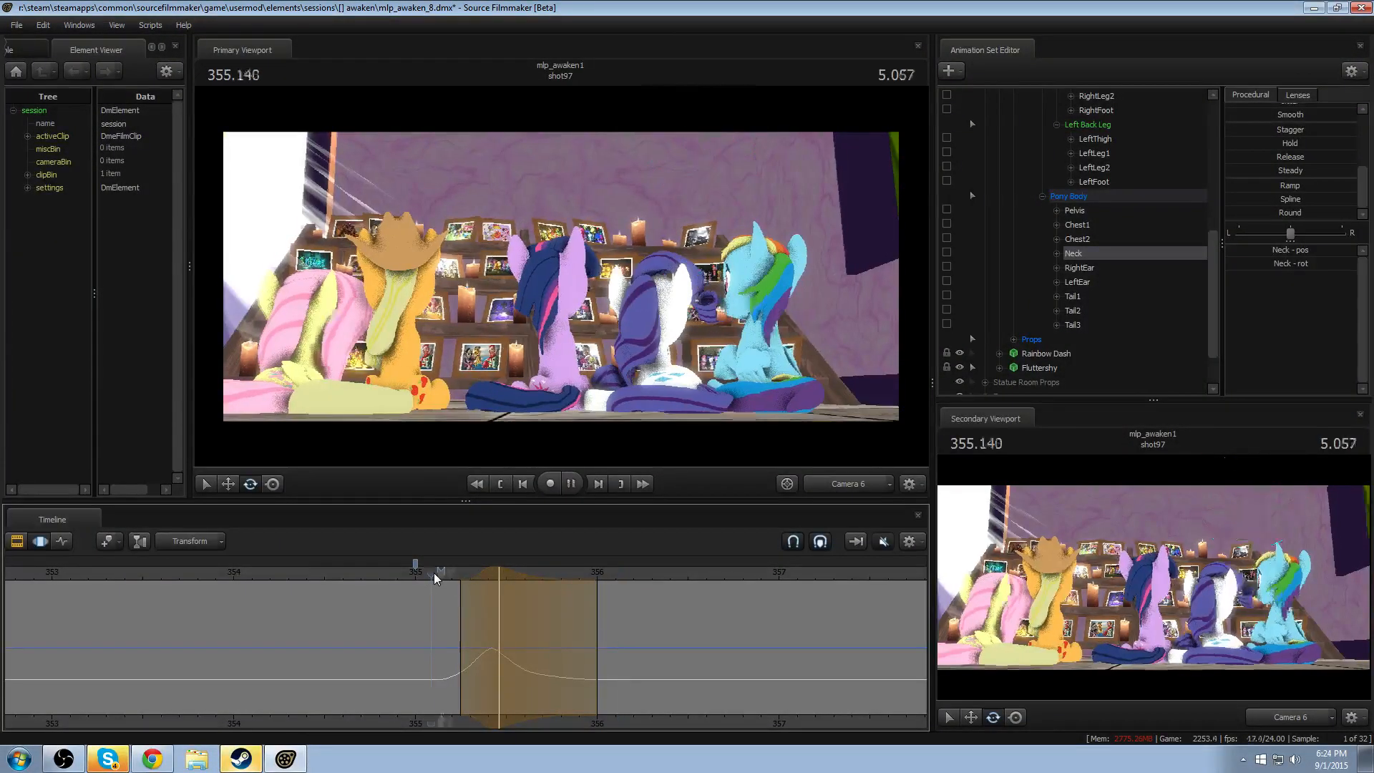
pyautogui.press('space')
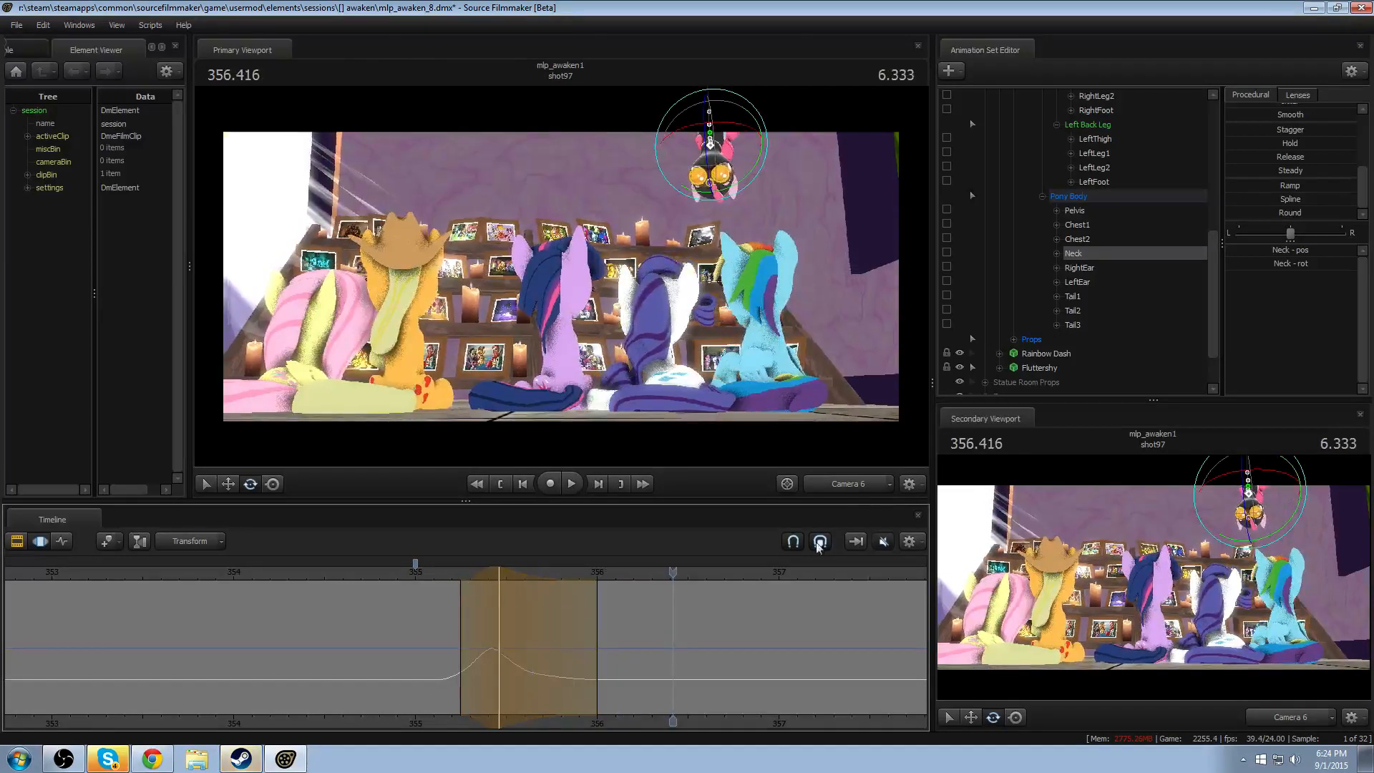
pyautogui.click(823, 484)
pyautogui.click(450, 577)
pyautogui.press('space')
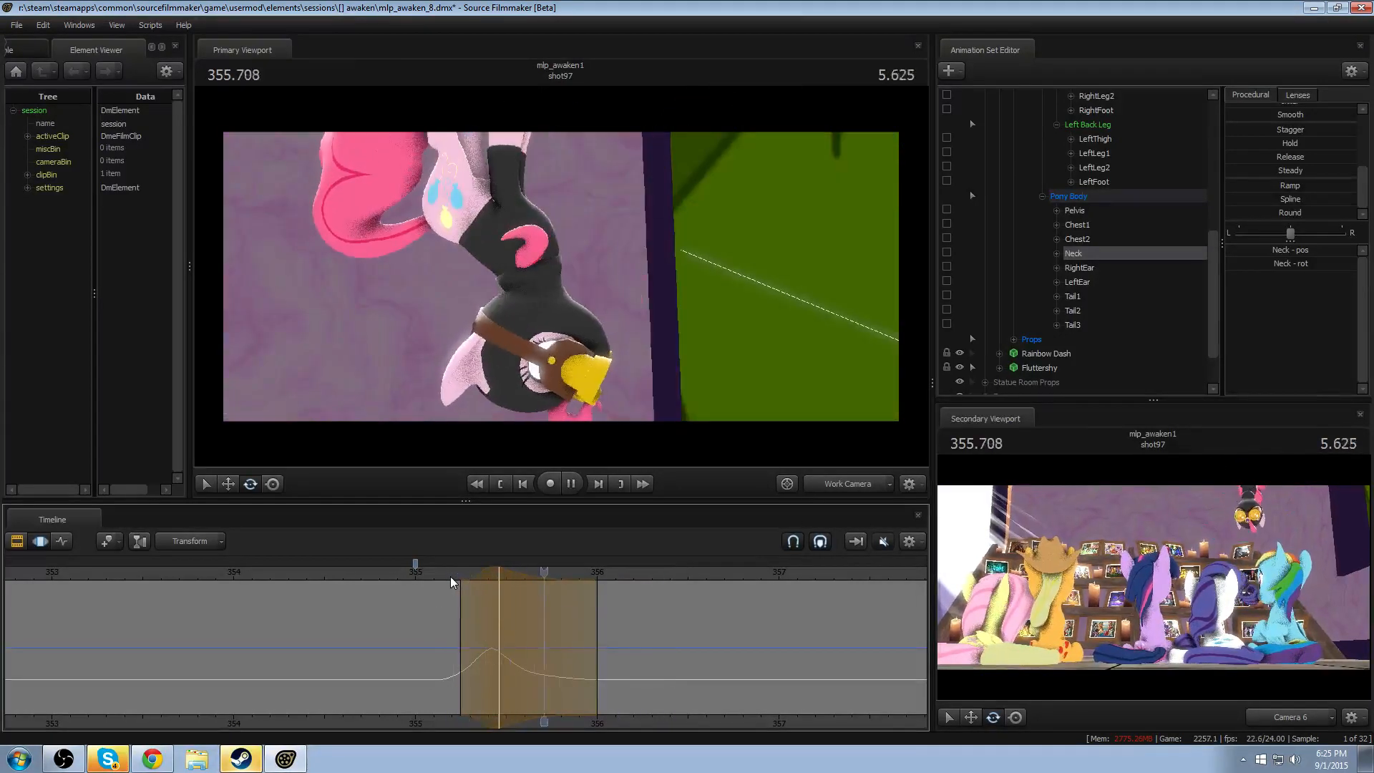
pyautogui.press('space')
# - Shift the time selection earlier to centre on 355.416, rotate the Chest2 bone at that frame, and replay the drop
pyautogui.press('shift')
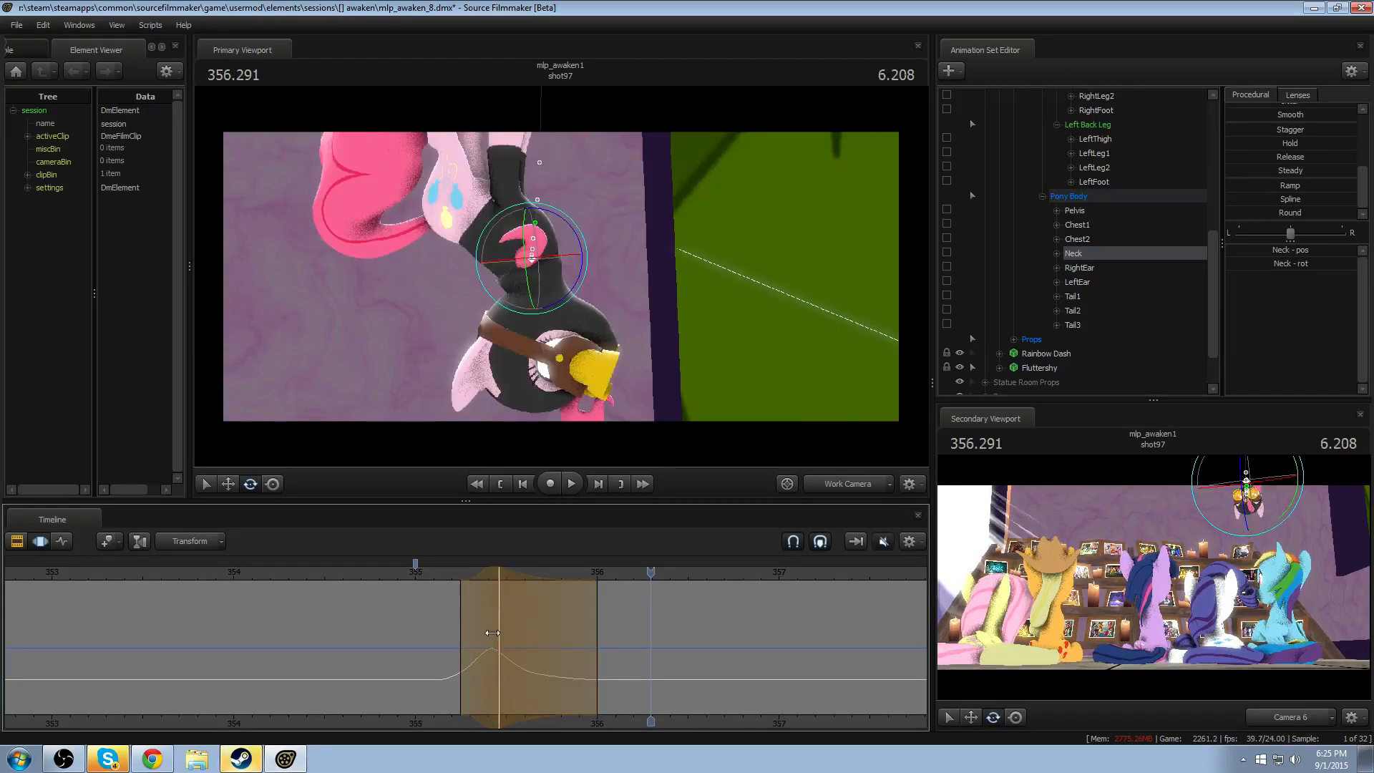
pyautogui.click(497, 573)
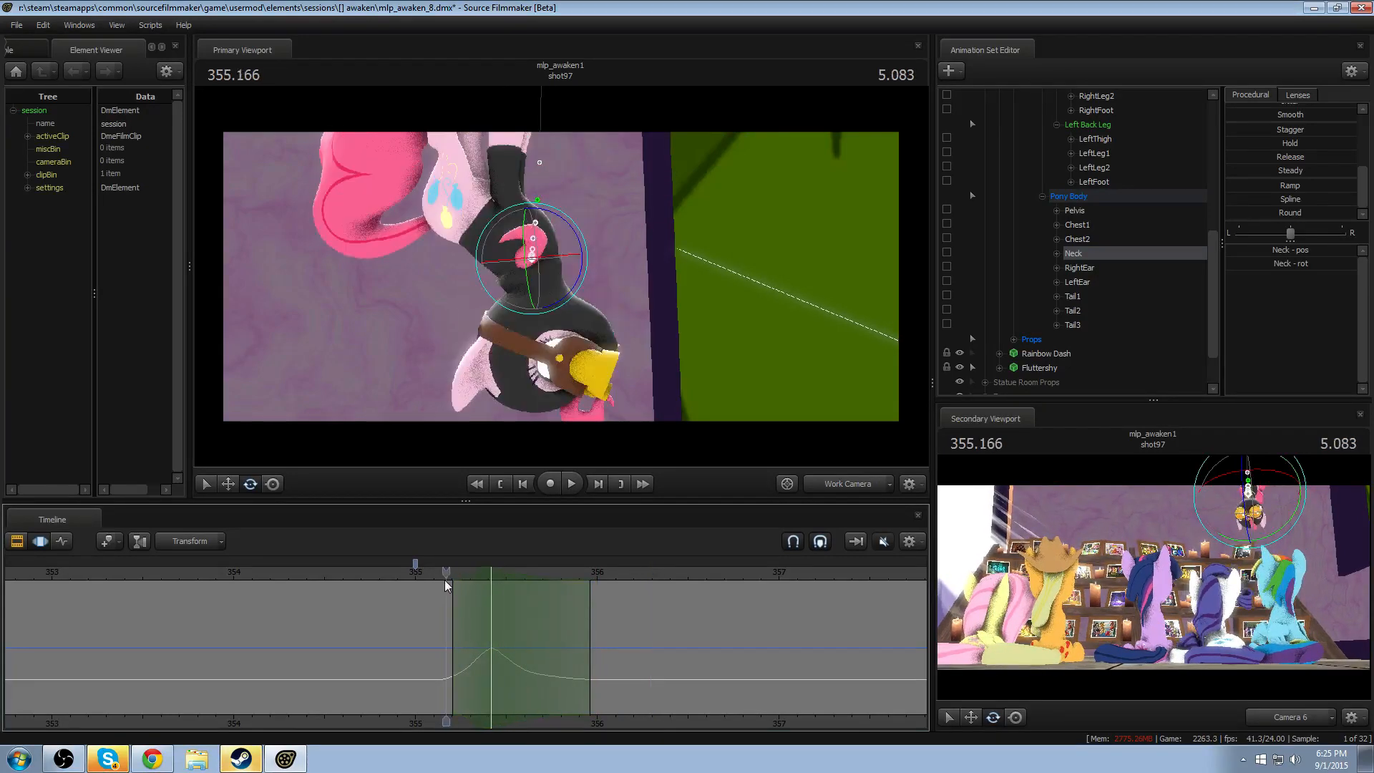
pyautogui.moveTo(445, 581); pyautogui.dragTo(489, 584)
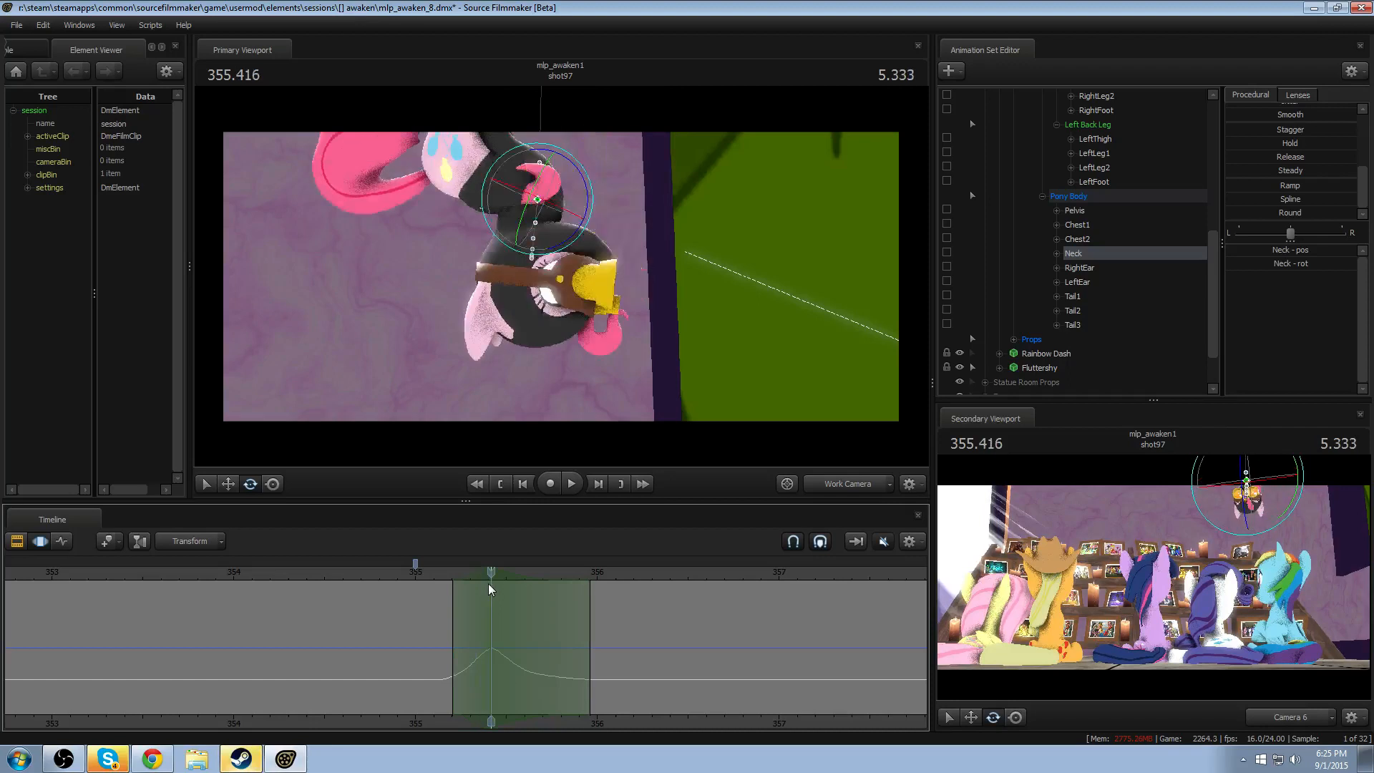
pyautogui.click(519, 186)
pyautogui.moveTo(573, 194); pyautogui.dragTo(467, 394)
pyautogui.click(445, 579)
pyautogui.press('space')
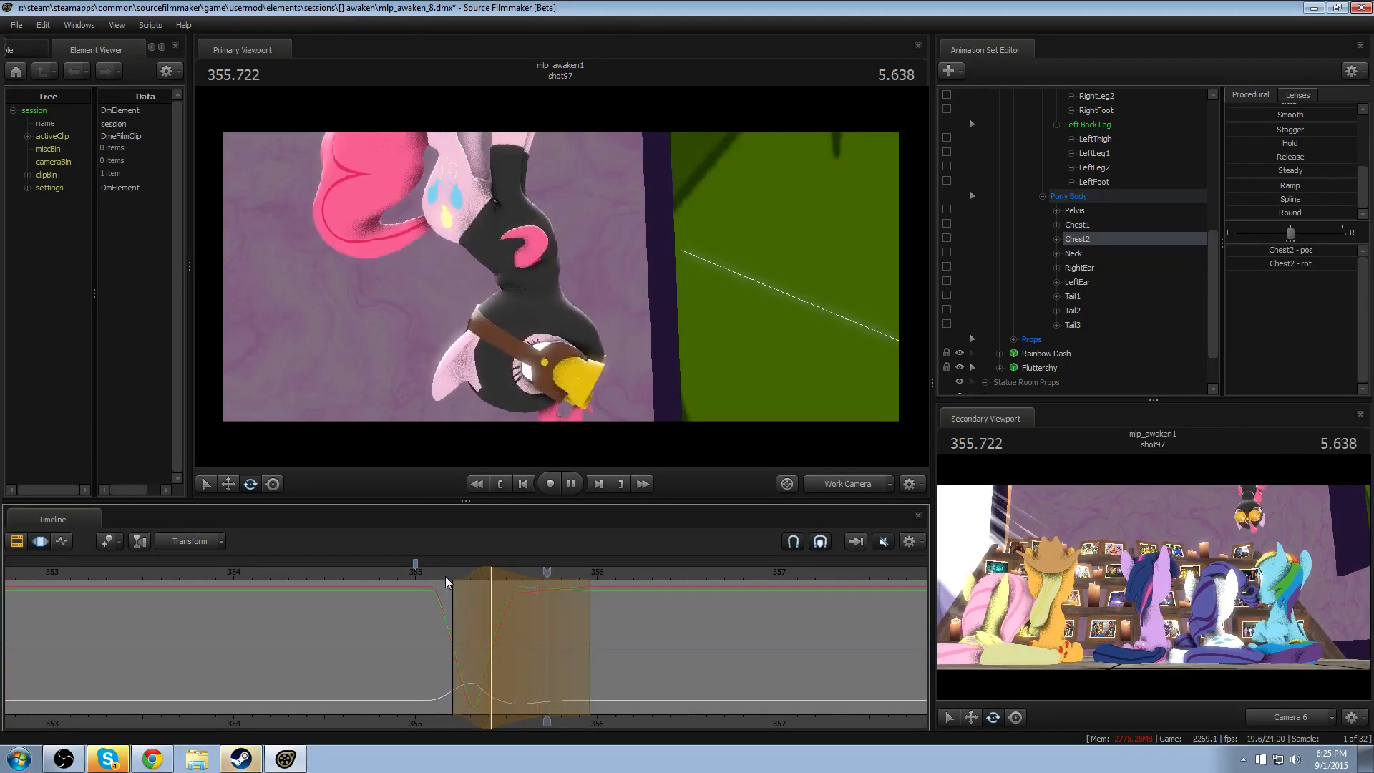
pyautogui.press('space')
pyautogui.click(449, 581)
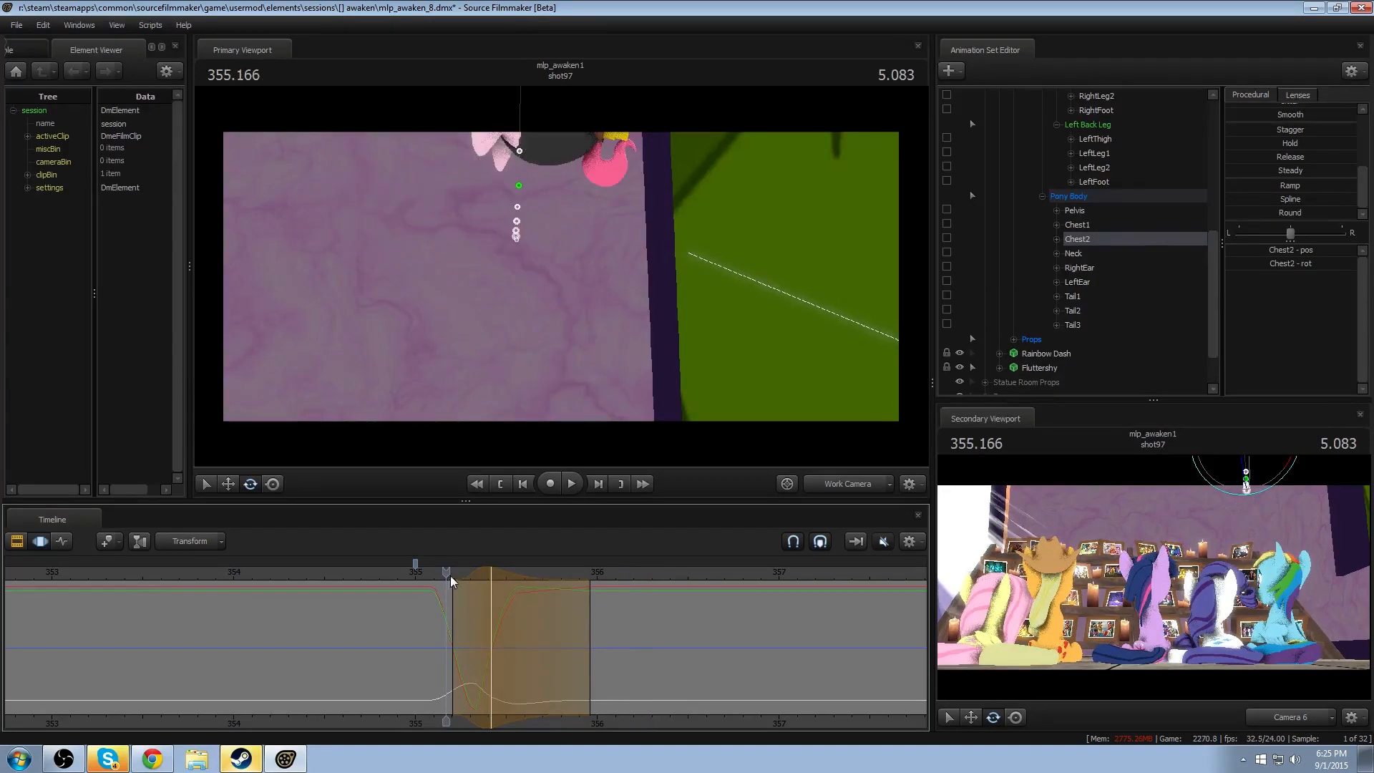
# - Review the Chest2 rotation by playing the drop through Camera 6 and the Work Camera
pyautogui.click(828, 489)
pyautogui.press('space')
pyautogui.press('space')
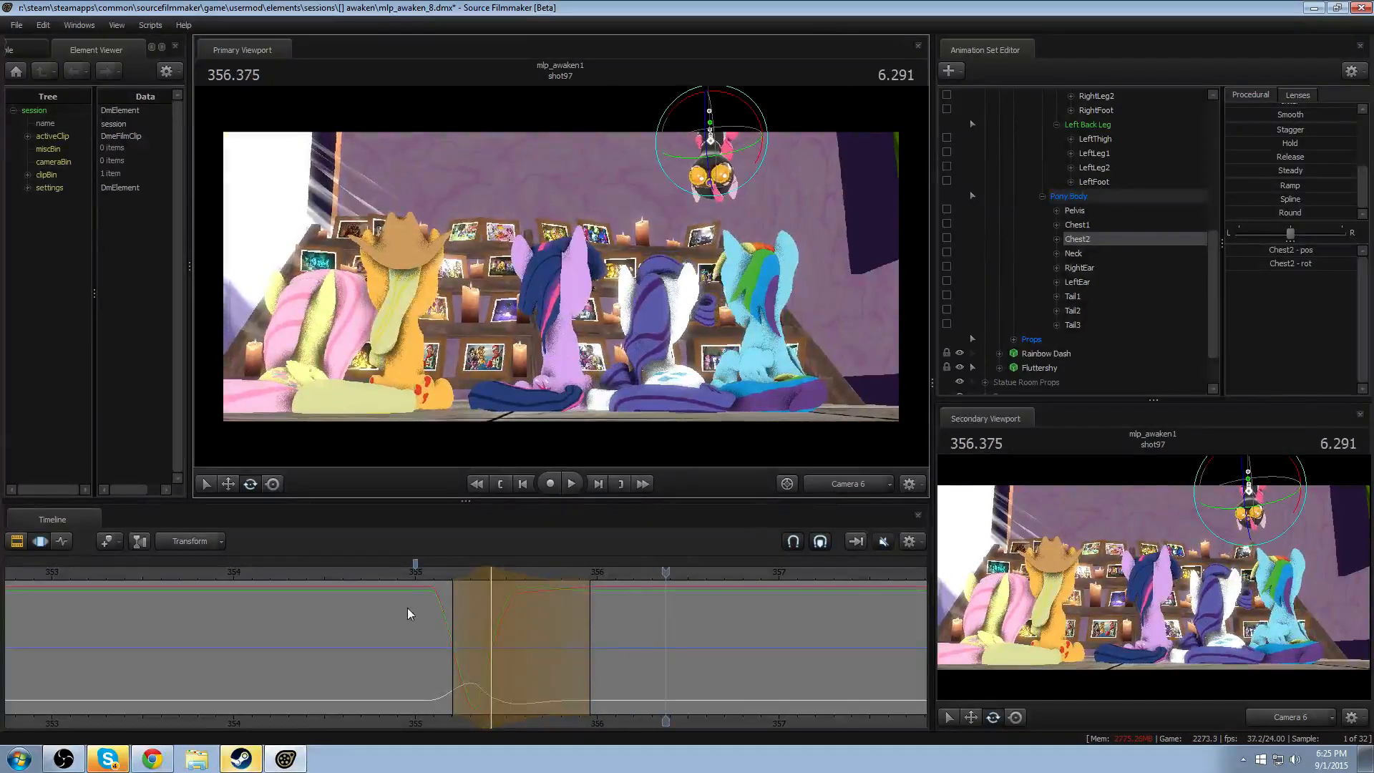
pyautogui.click(423, 571)
pyautogui.press('space')
pyautogui.press('space')
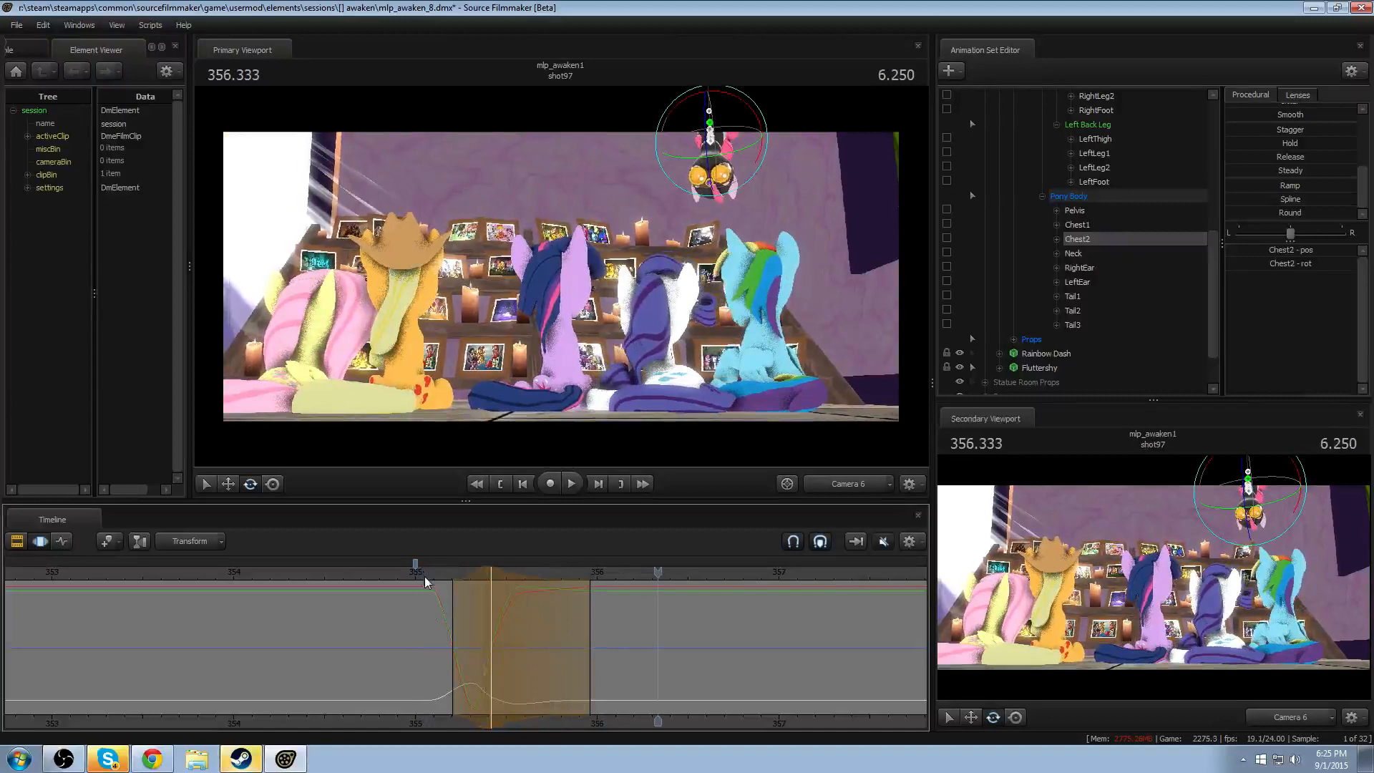
pyautogui.click(830, 490)
pyautogui.click(433, 577)
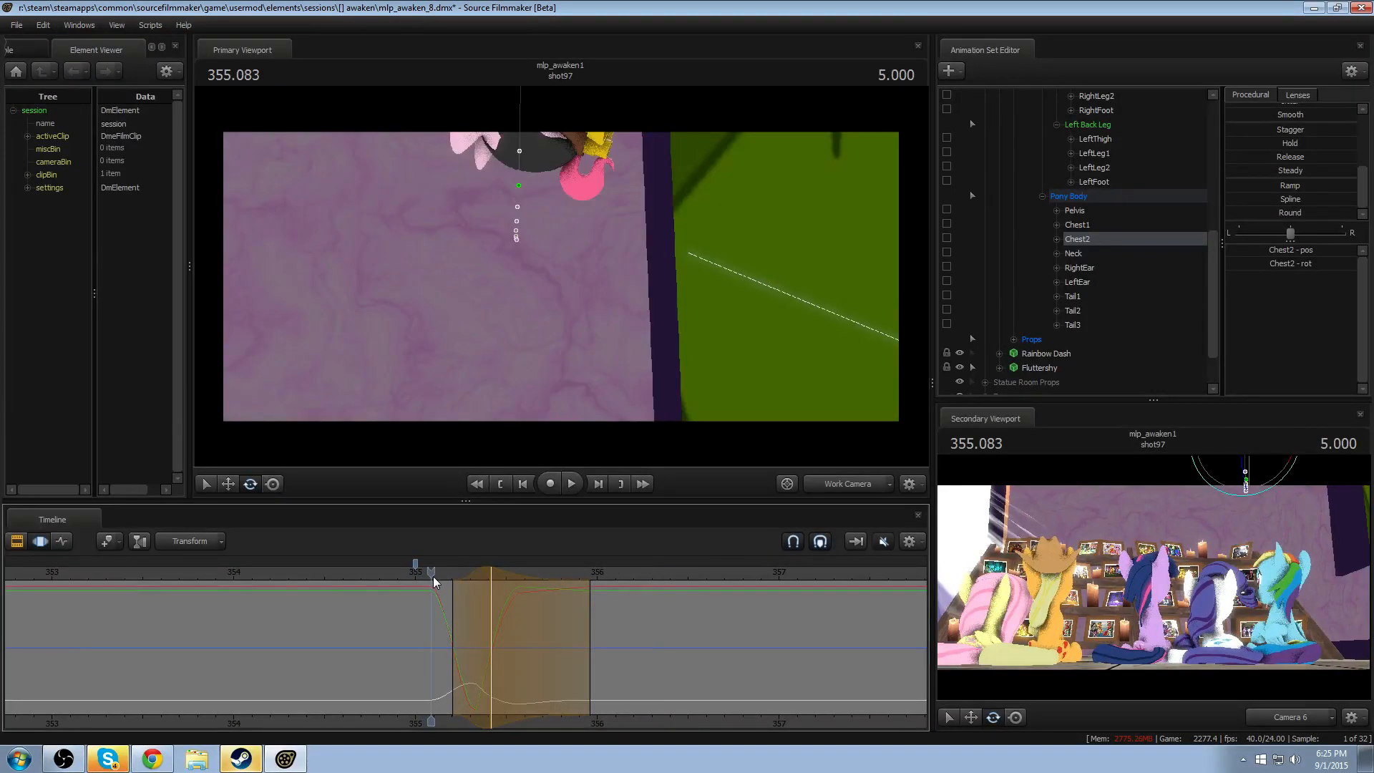
pyautogui.press('space')
# - Create a time selection around 356.208 ending at about 357.1, rotate Chest2 slightly there, and replay the drop
pyautogui.moveTo(654, 720); pyautogui.dragTo(553, 728, button='middle')
pyautogui.keyDown('shift'); pyautogui.click(534, 672); pyautogui.keyUp('shift')
pyautogui.keyDown('shift'); pyautogui.scroll(6, 534, 674); pyautogui.keyUp('shift')
pyautogui.keyDown('shift'); pyautogui.scroll(2, 534, 673); pyautogui.keyUp('shift')
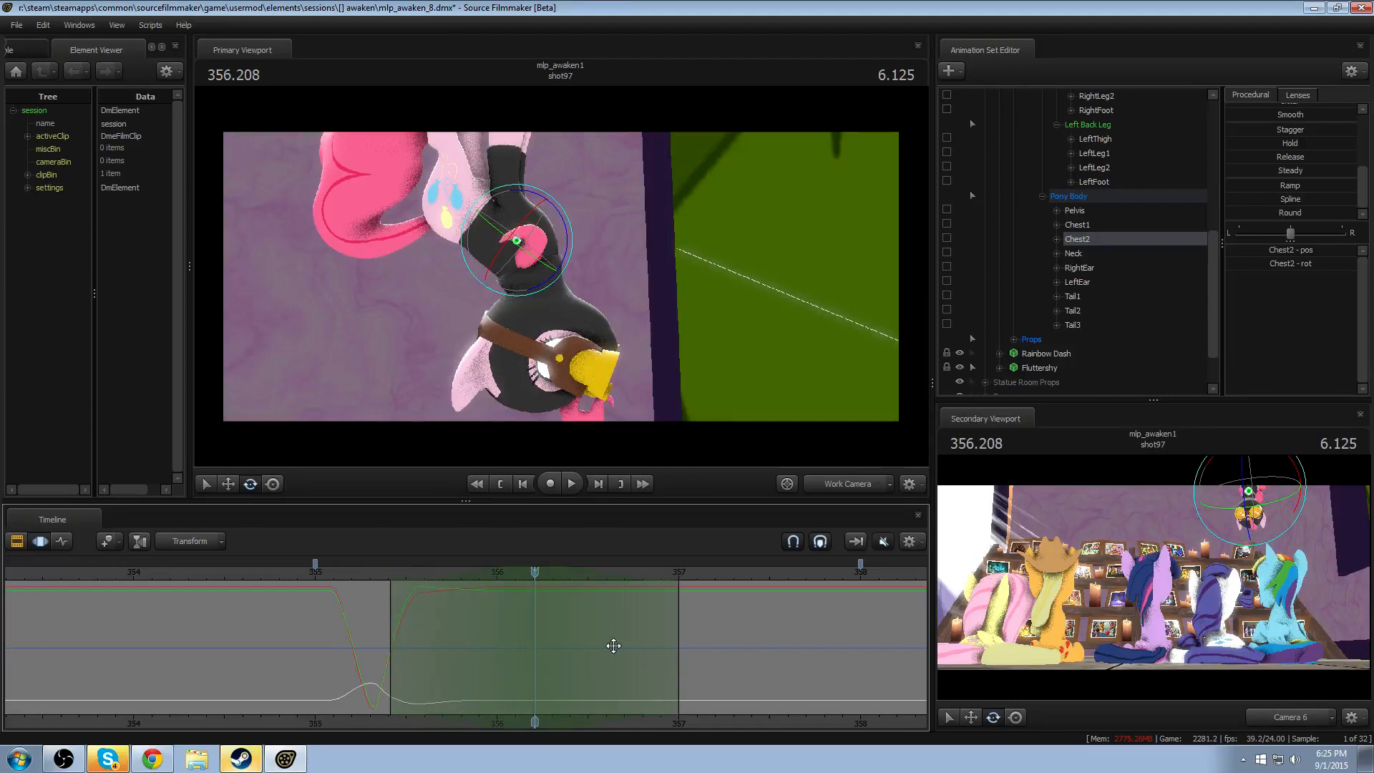
pyautogui.moveTo(672, 633); pyautogui.dragTo(701, 632)
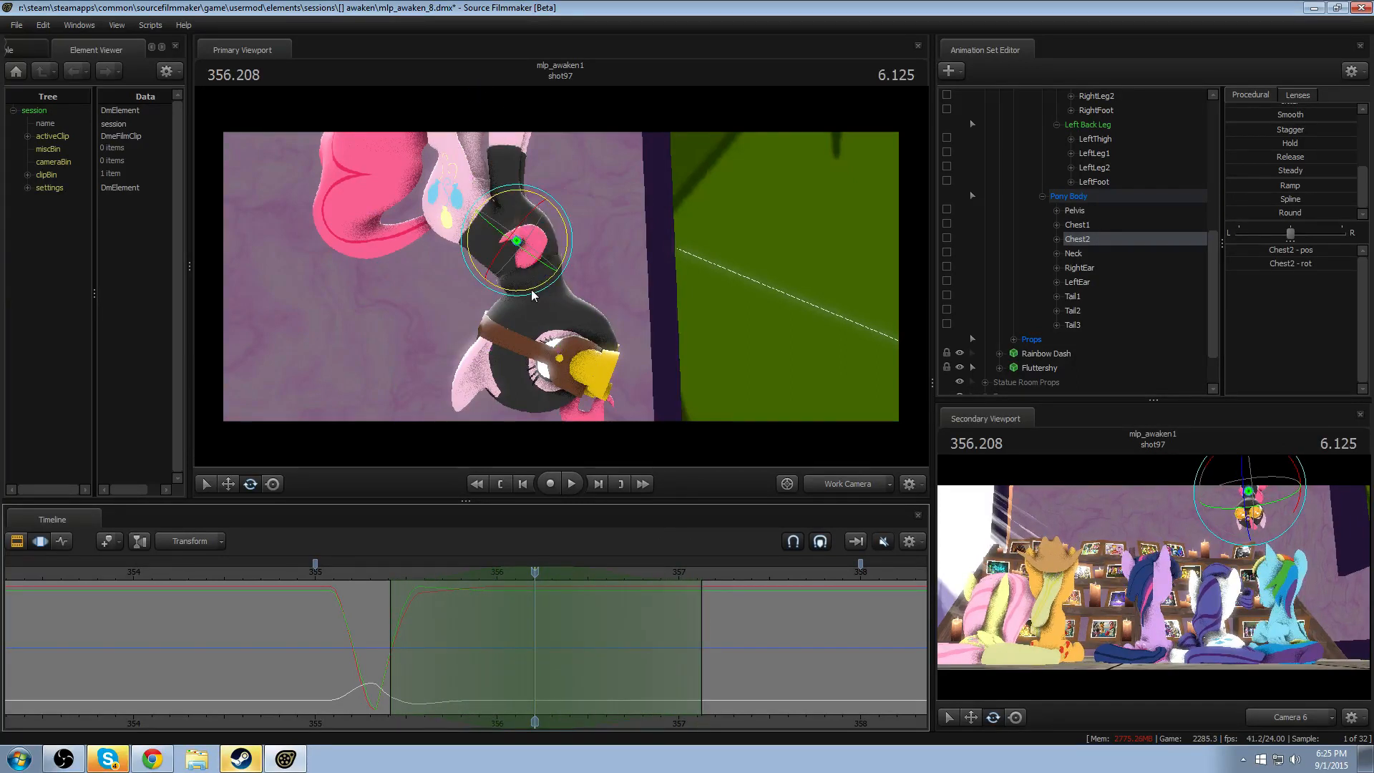
pyautogui.moveTo(542, 286); pyautogui.dragTo(548, 283)
pyautogui.click(362, 572)
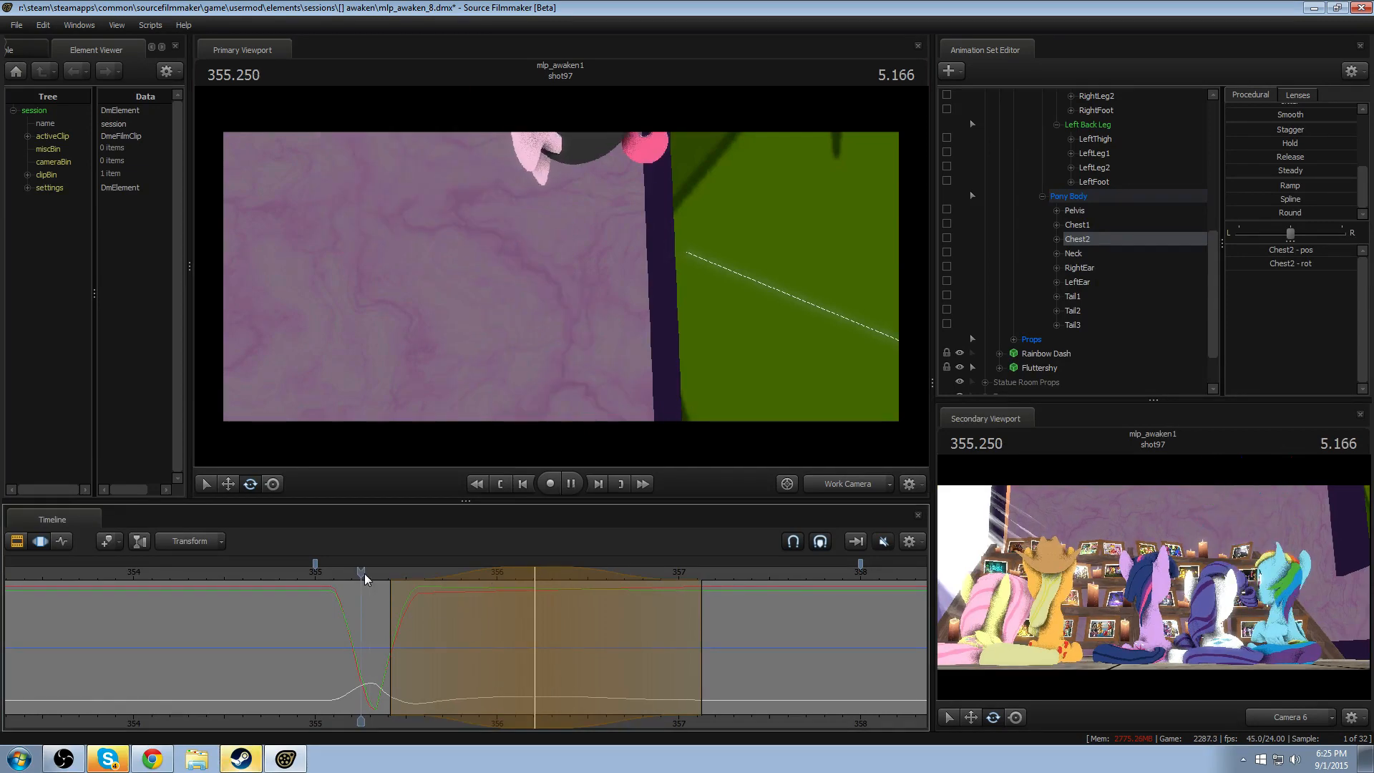
pyautogui.press('space')
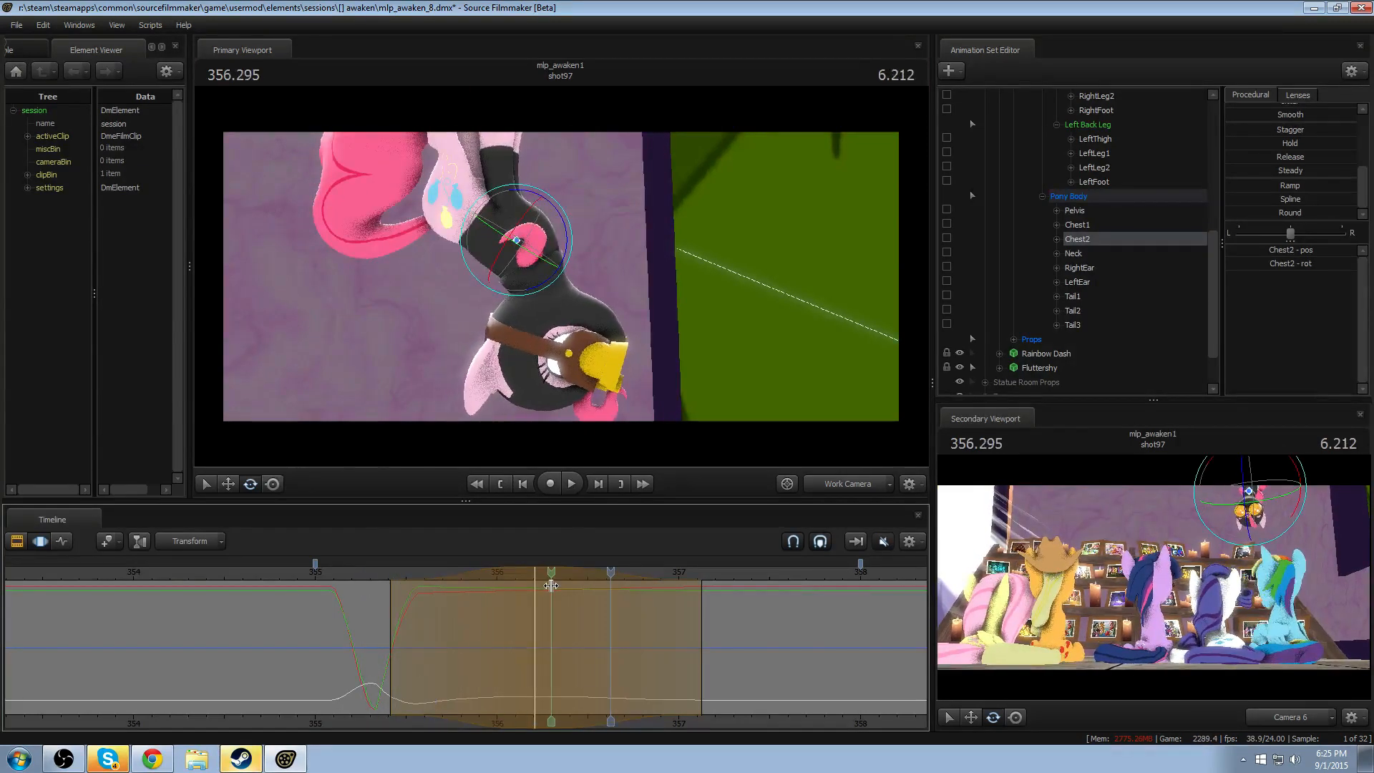
# - Move the Chest2 time selection's peak earlier to 356.0, shorten its end to about 356.6, and replay from 355.250
pyautogui.keyDown('shift'); pyautogui.click(535, 583); pyautogui.keyUp('shift')
pyautogui.keyDown('shift'); pyautogui.click(497, 590); pyautogui.keyUp('shift')
pyautogui.keyDown('shift'); pyautogui.scroll(-1, 426, 588); pyautogui.keyUp('shift')
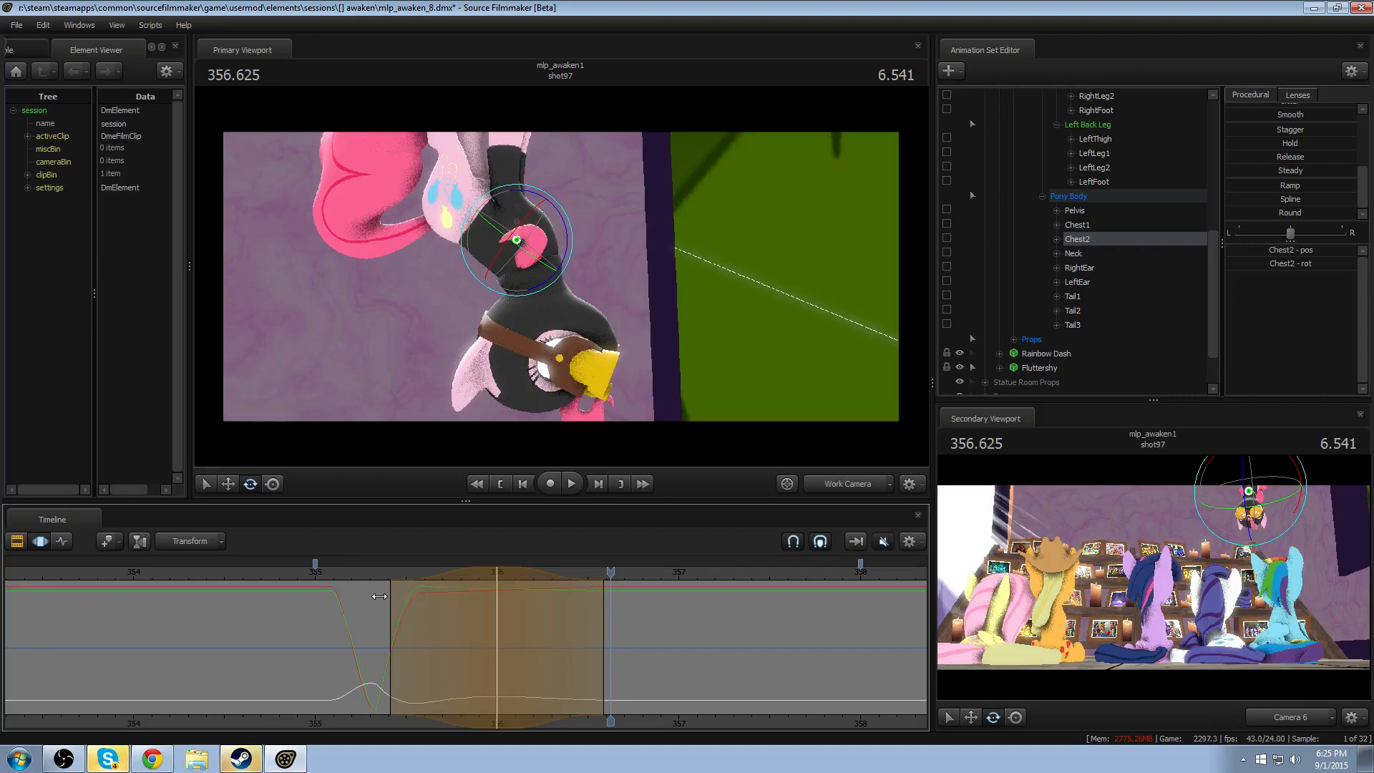
pyautogui.press('space')
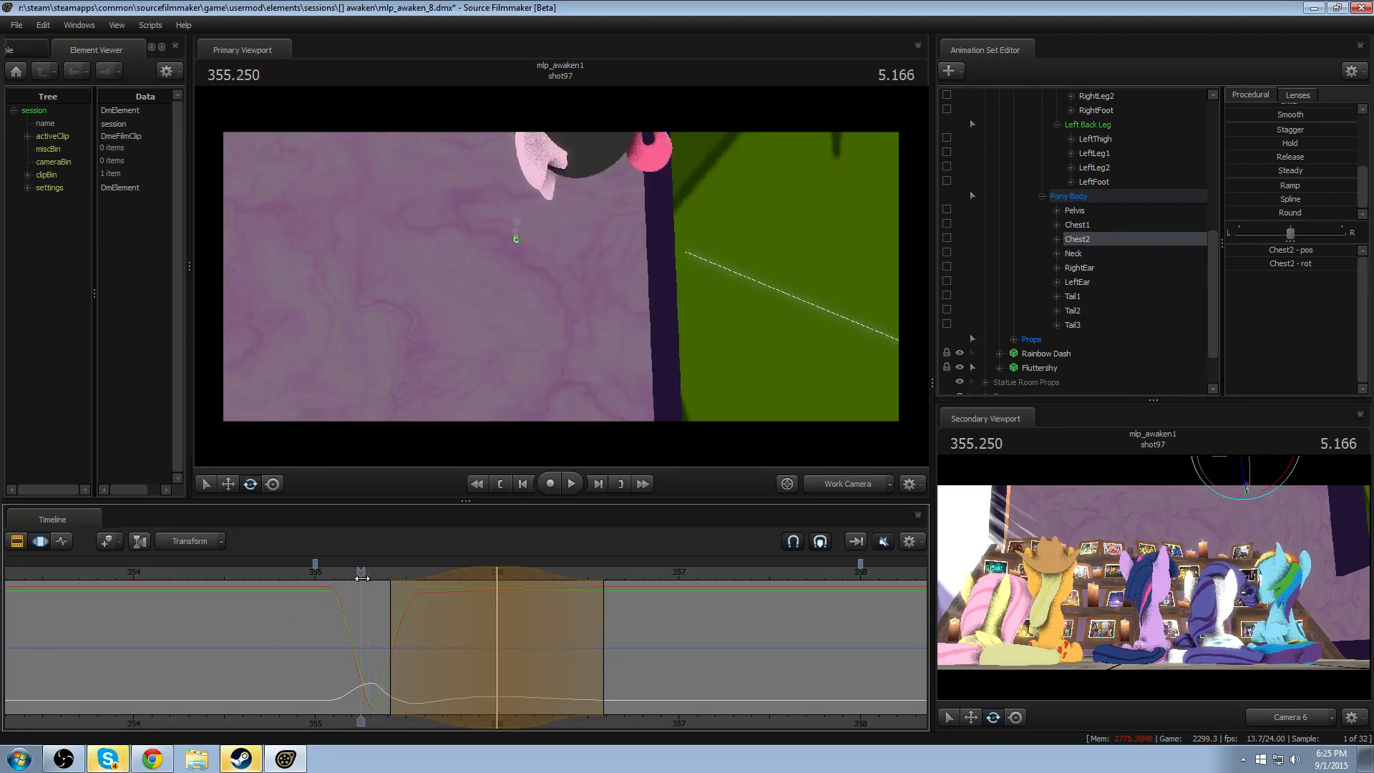
pyautogui.press('space')
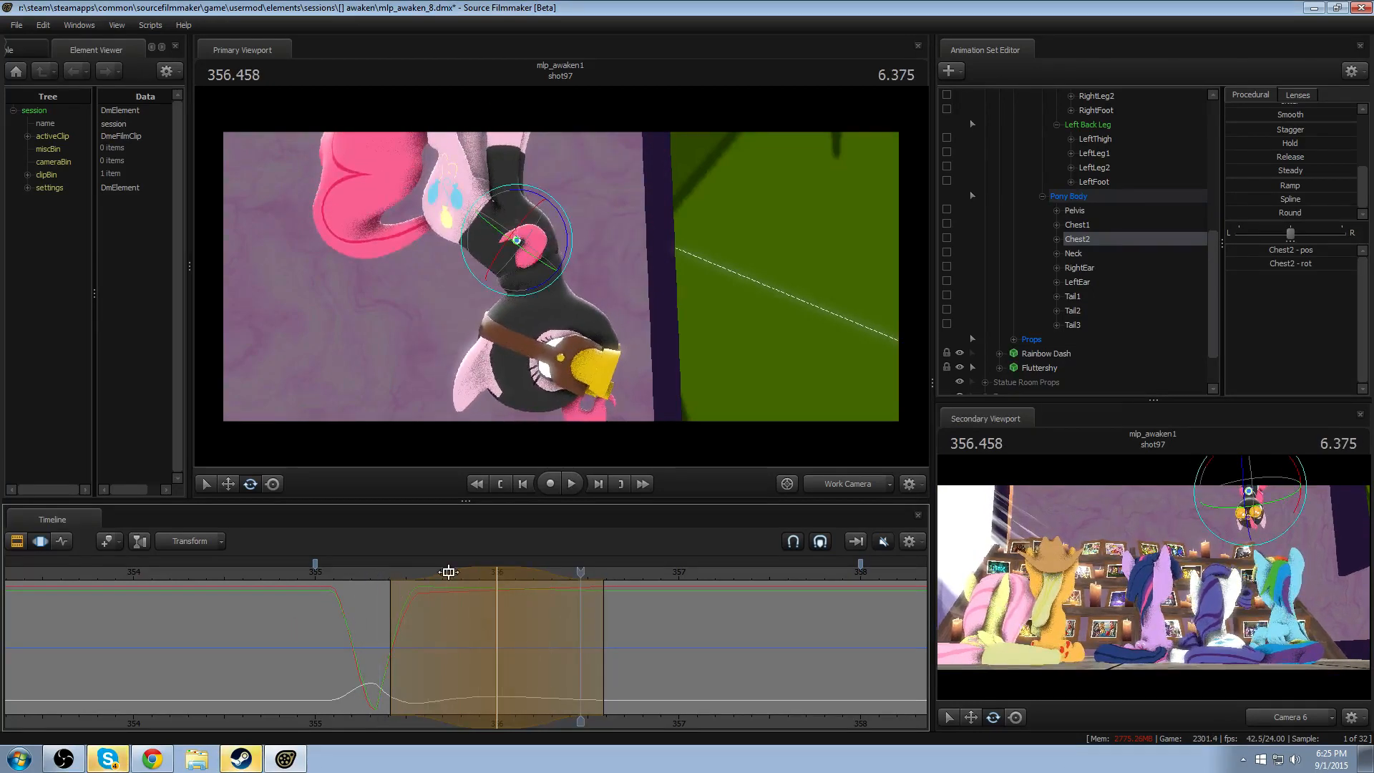
# - Shift the Chest2 time selection earlier to span about 355.3 to 356.3 and replay the drop
pyautogui.moveTo(452, 571); pyautogui.dragTo(421, 578)
pyautogui.scroll(-2, 418, 584)
pyautogui.press('space')
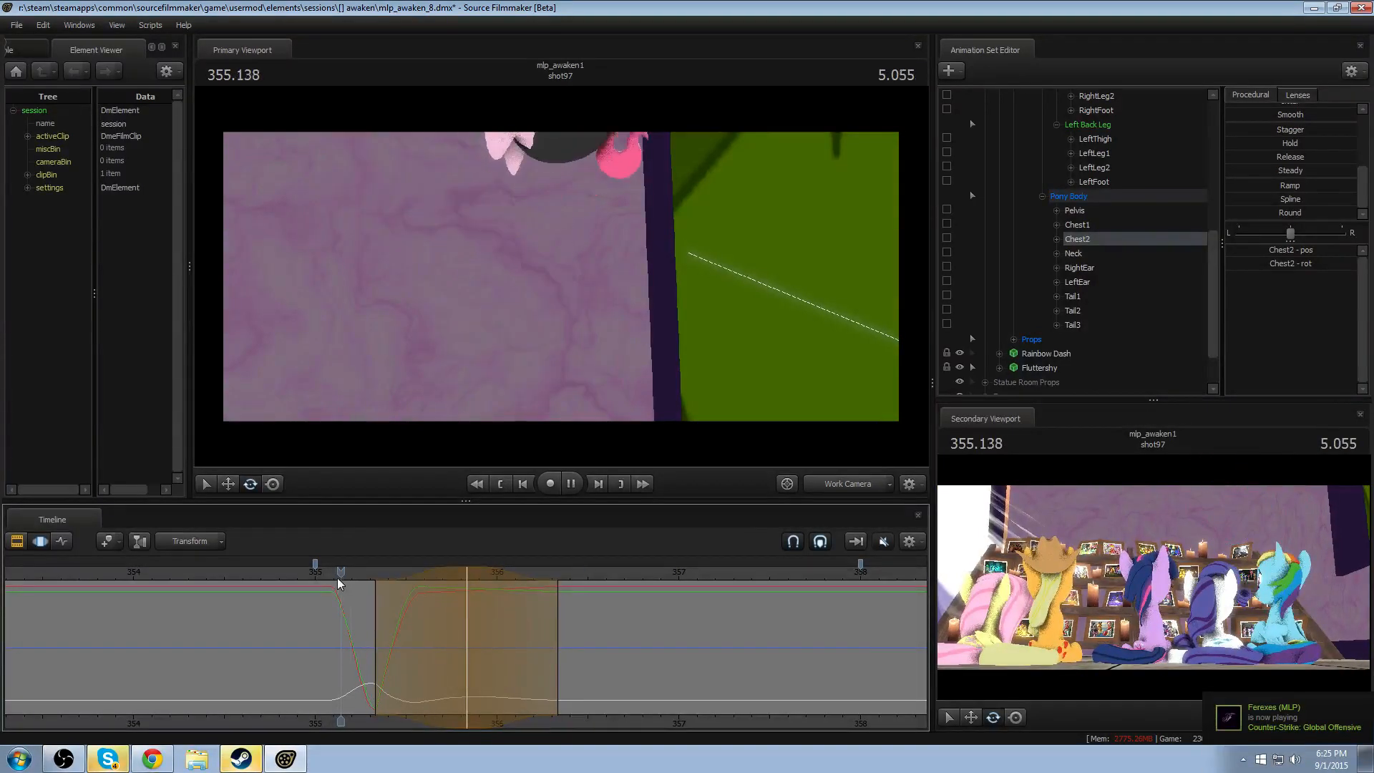
# - Play the drop through the Work Camera and again through Camera 6 to check the shifted Chest2 motion
pyautogui.press('space')
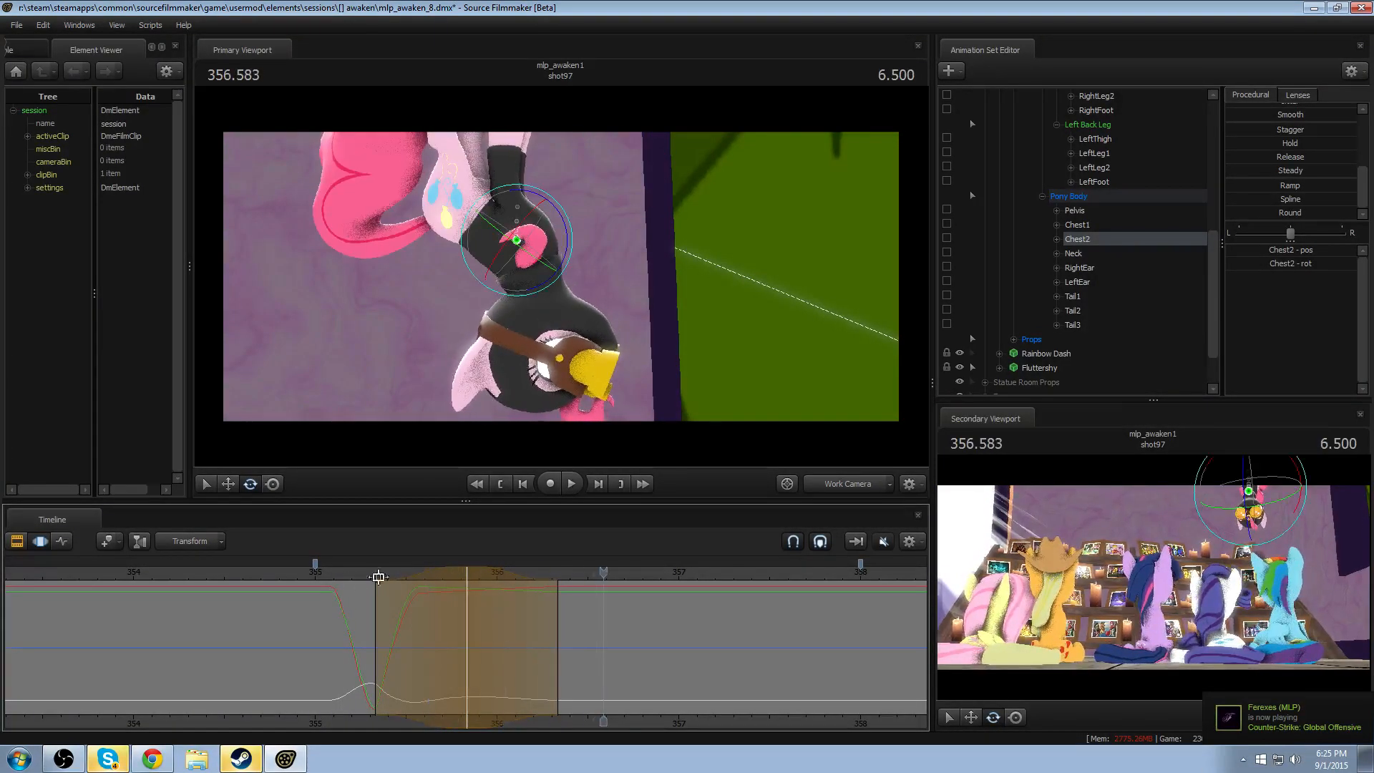
pyautogui.click(863, 489)
pyautogui.click(358, 574)
pyautogui.press('space')
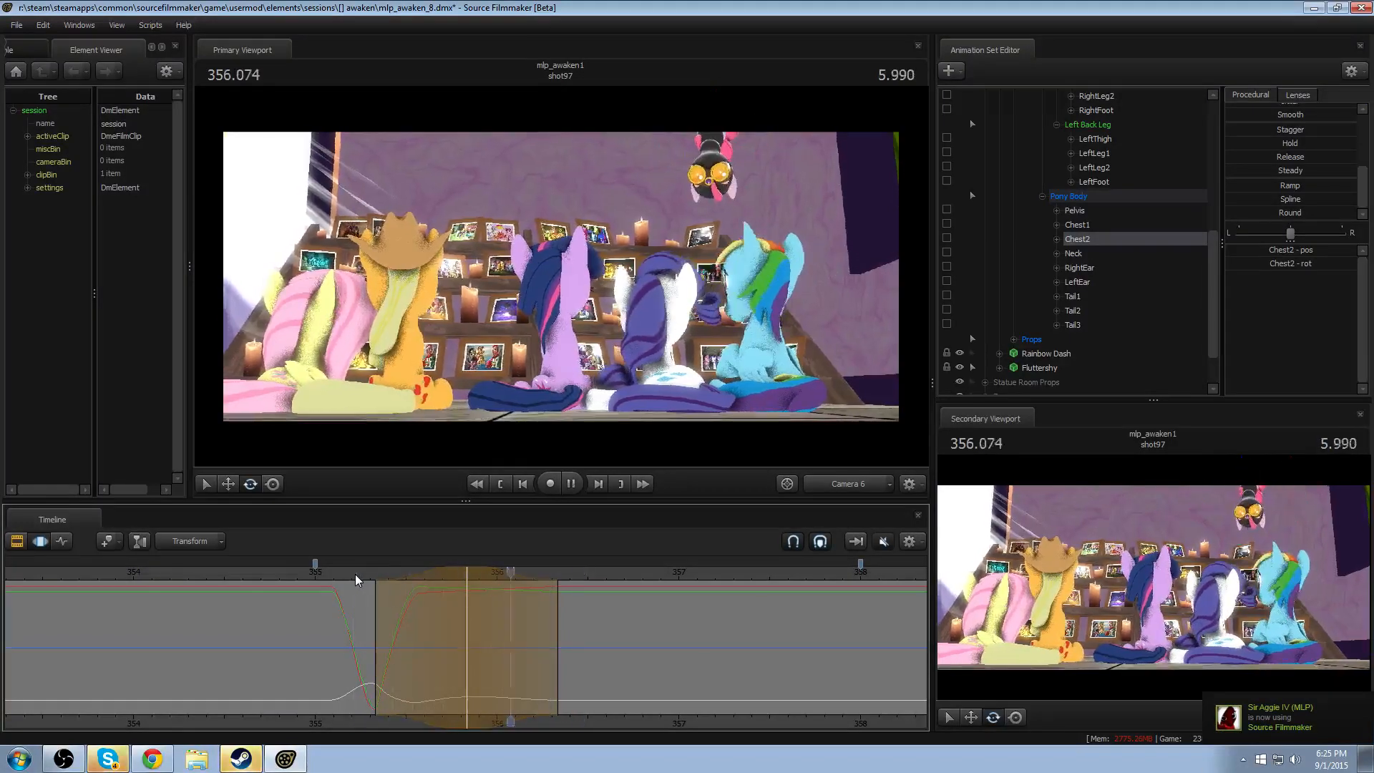
pyautogui.press('space')
# - Move the Chest2 time selection's peak earlier to about 355.75, set its end to about 356.3, and replay the drop through Camera 6
pyautogui.moveTo(460, 575); pyautogui.dragTo(437, 577)
pyautogui.scroll(-2, 437, 577)
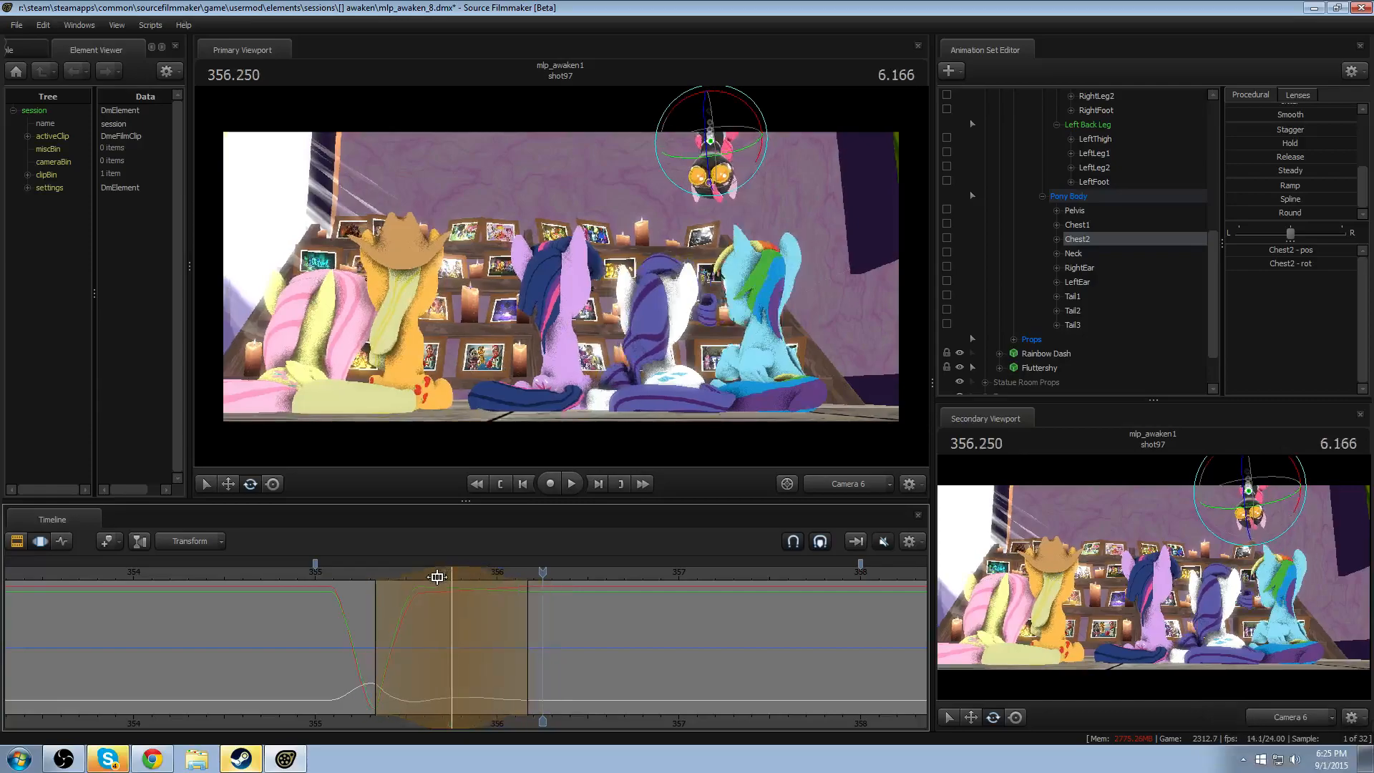
pyautogui.click(341, 570)
pyautogui.press('space')
pyautogui.press('space')
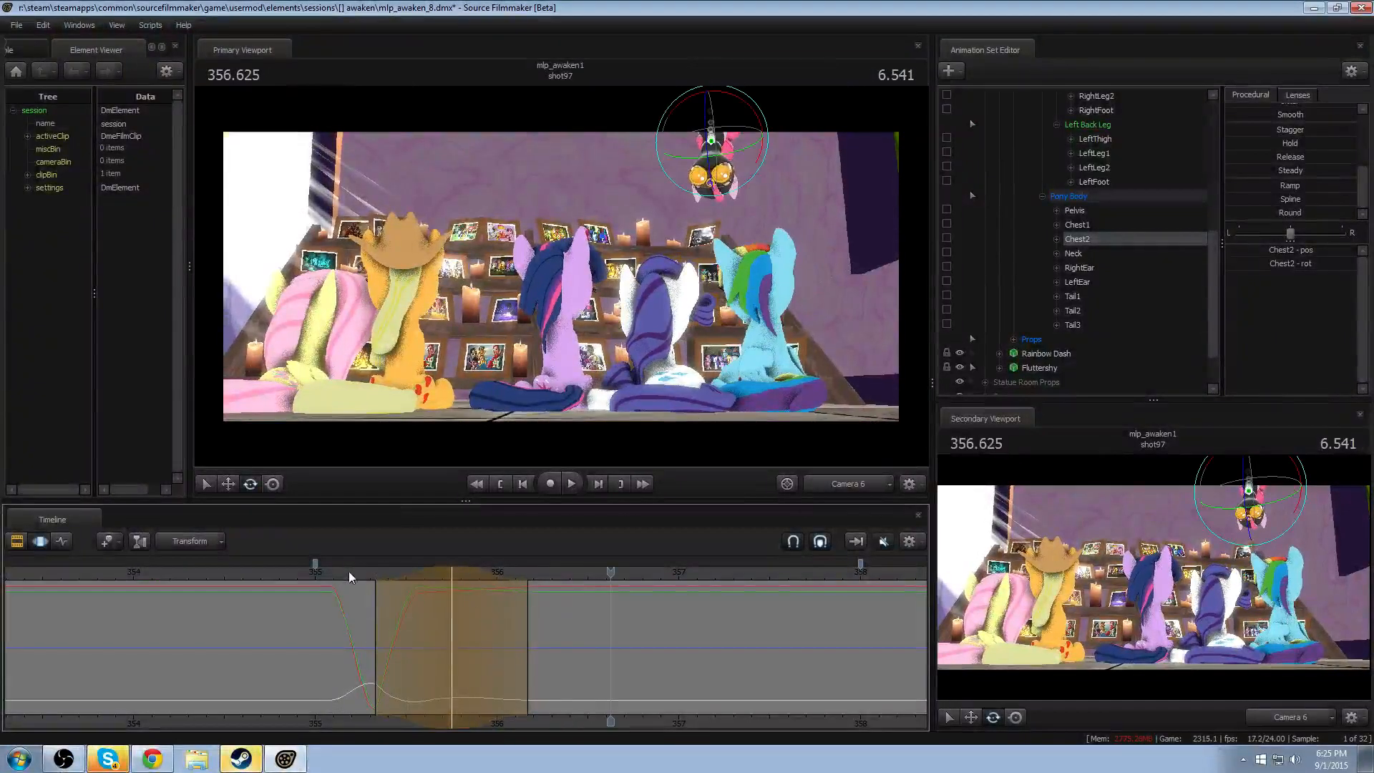
pyautogui.moveTo(530, 620); pyautogui.dragTo(561, 626)
pyautogui.click(334, 573)
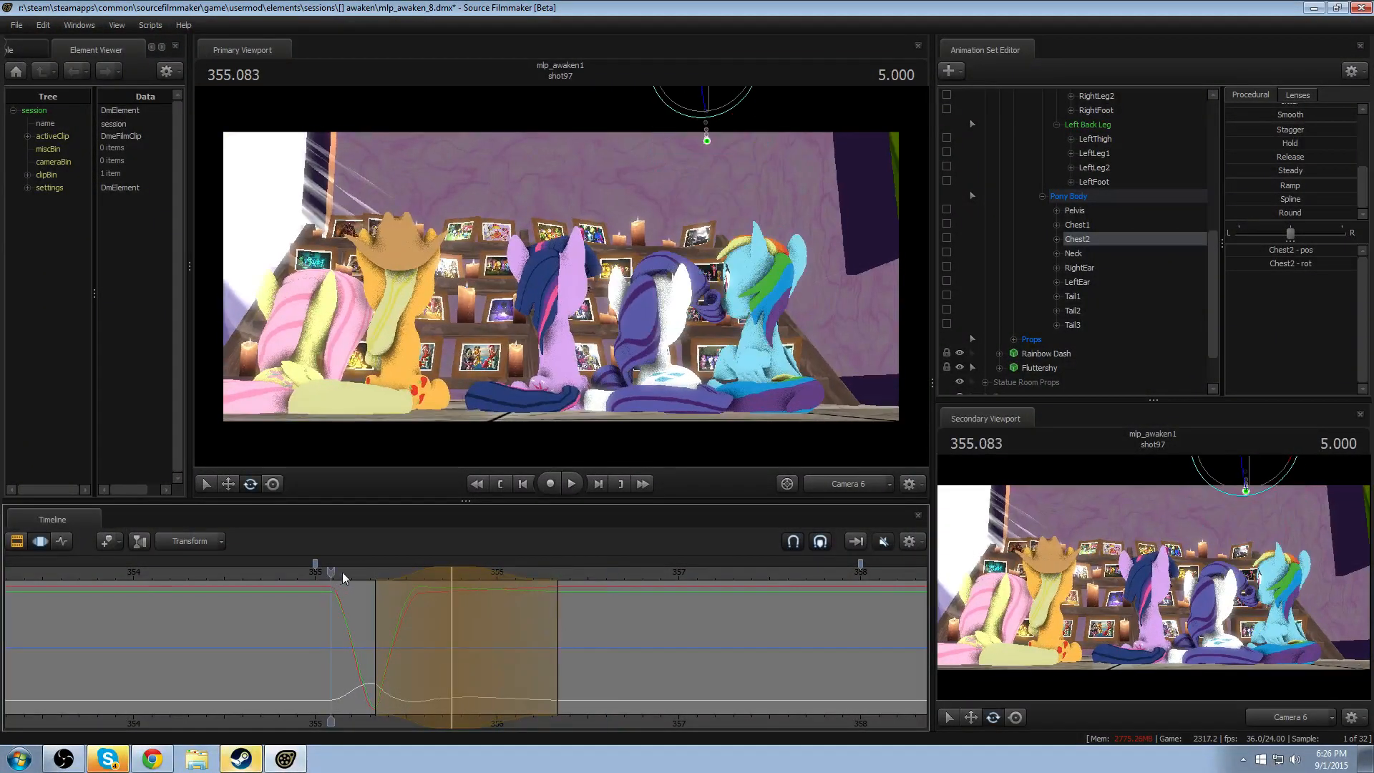
pyautogui.press('space')
# - Examine the chest's settling motion by replaying the drop several times through the Work Camera and once more through Camera 6
pyautogui.click(848, 481)
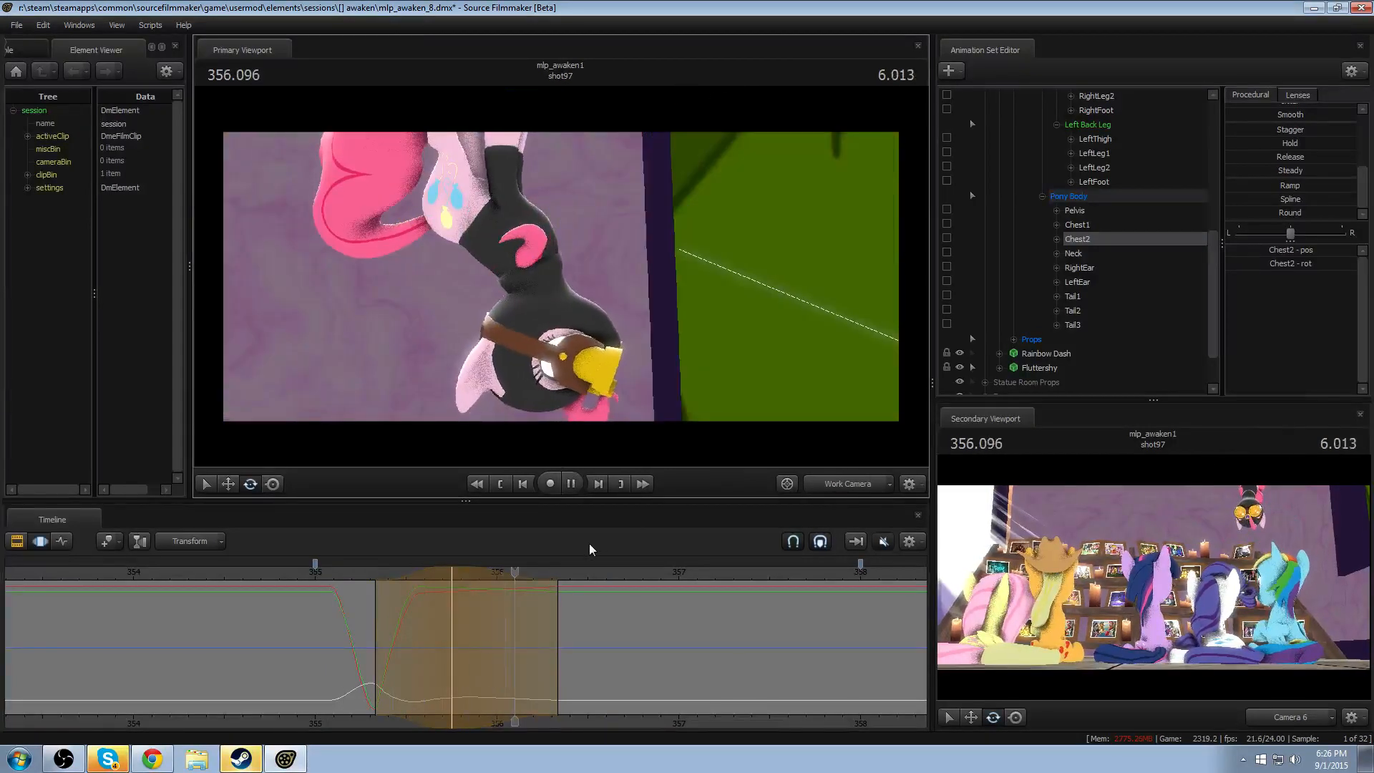
pyautogui.press('space')
pyautogui.click(342, 577)
pyautogui.press('space')
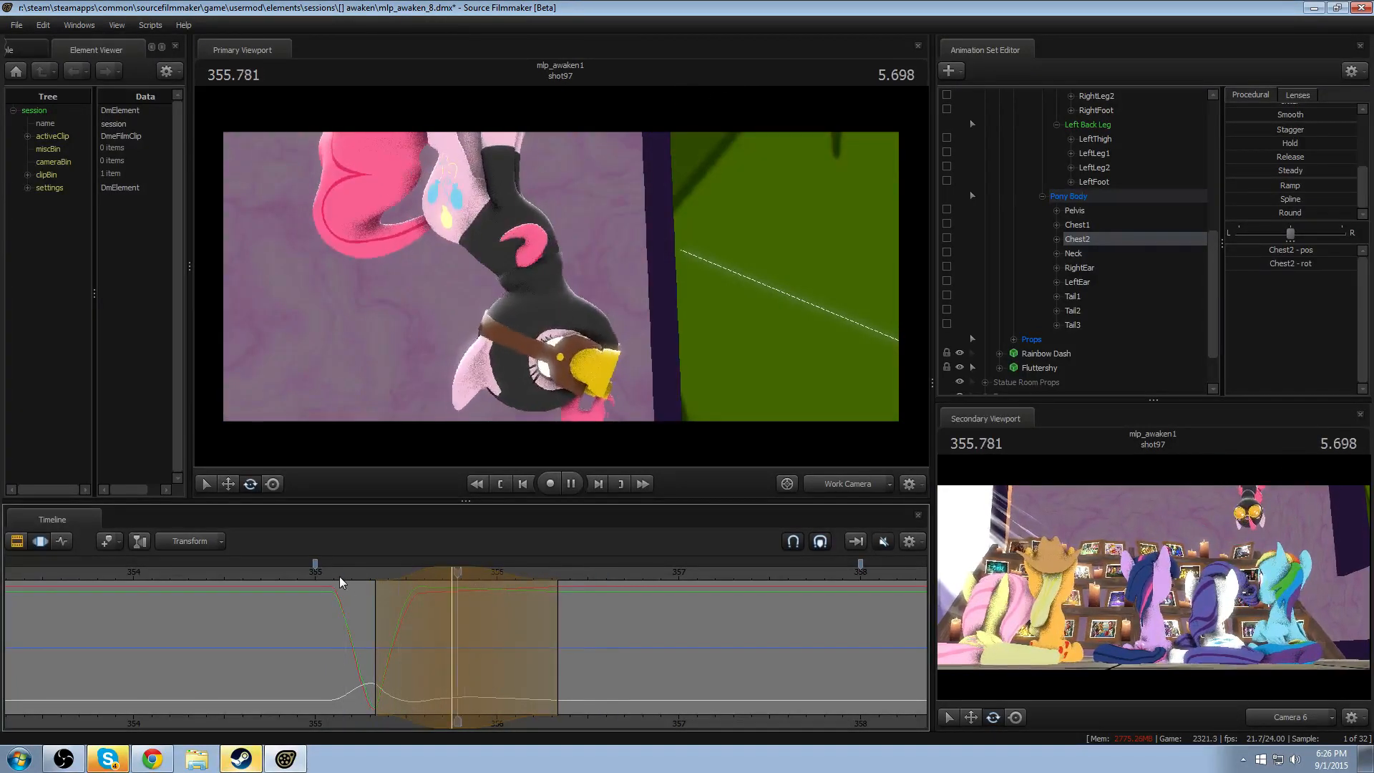
pyautogui.press('space')
pyautogui.click(339, 577)
pyautogui.press('space')
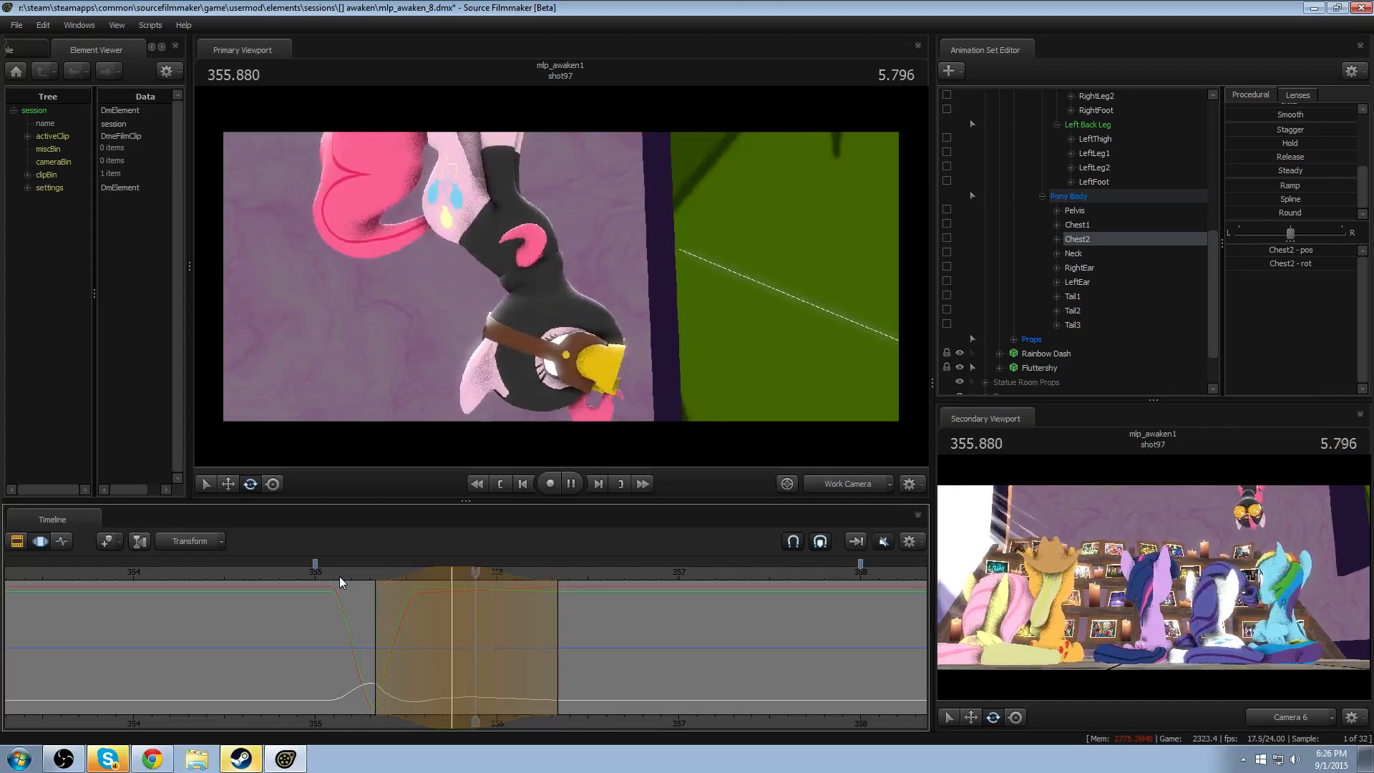
pyautogui.click(340, 577)
pyautogui.press('space')
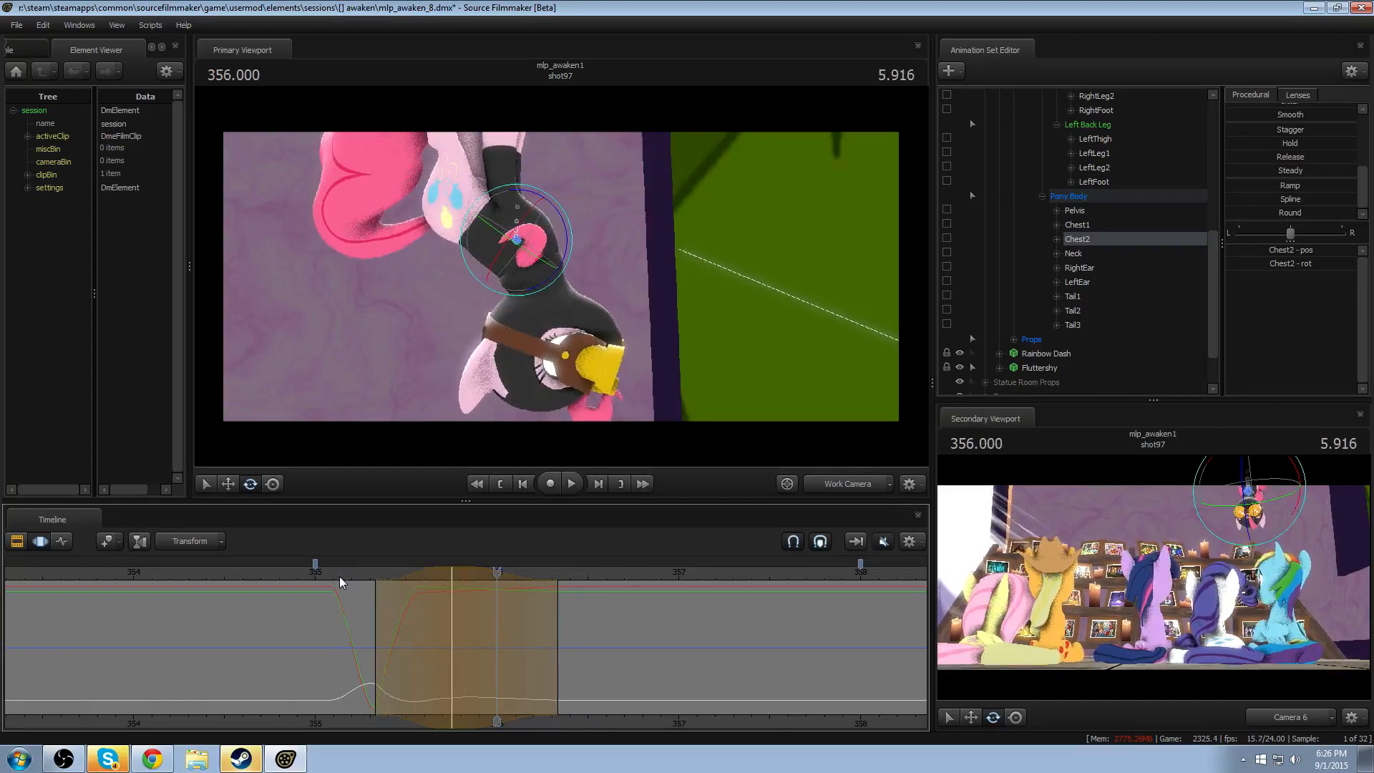
pyautogui.click(340, 577)
pyautogui.click(834, 479)
pyautogui.press('space')
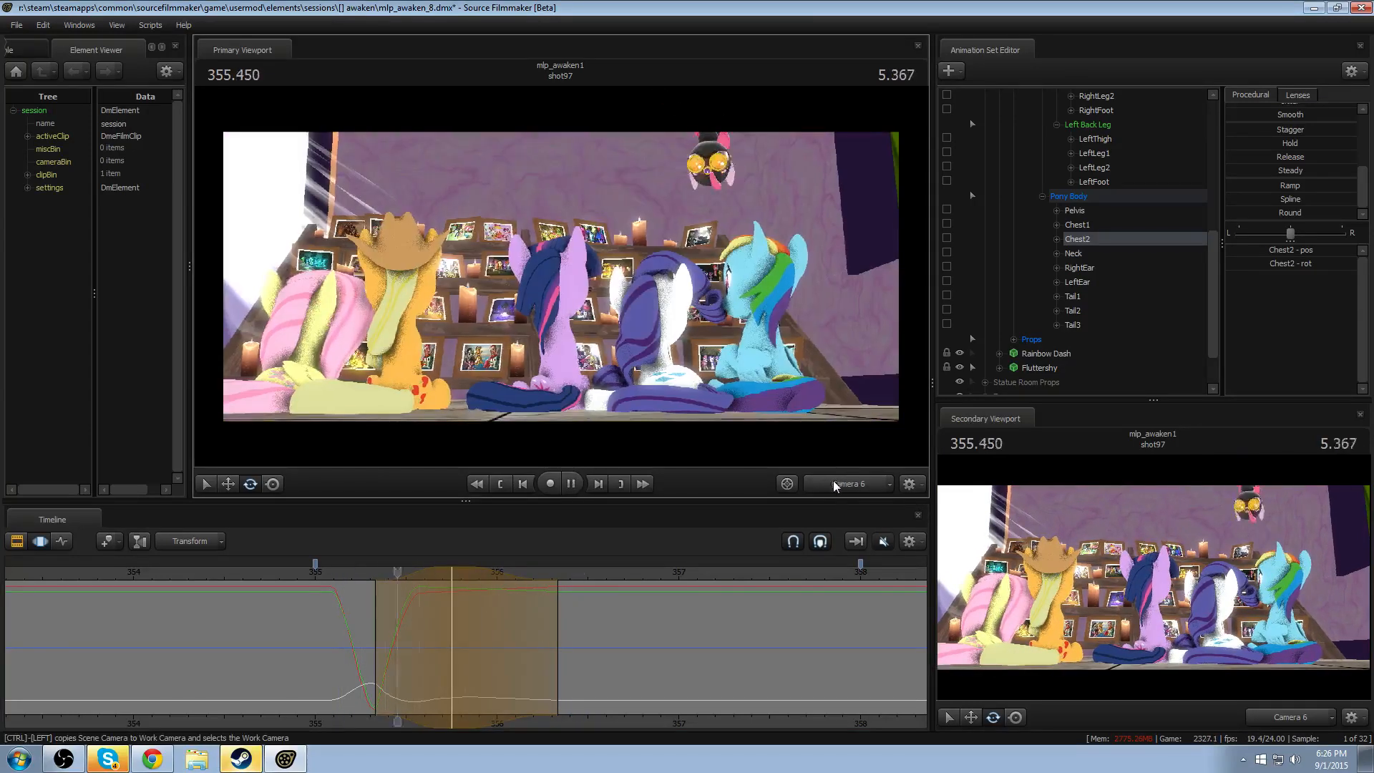
pyautogui.press('space')
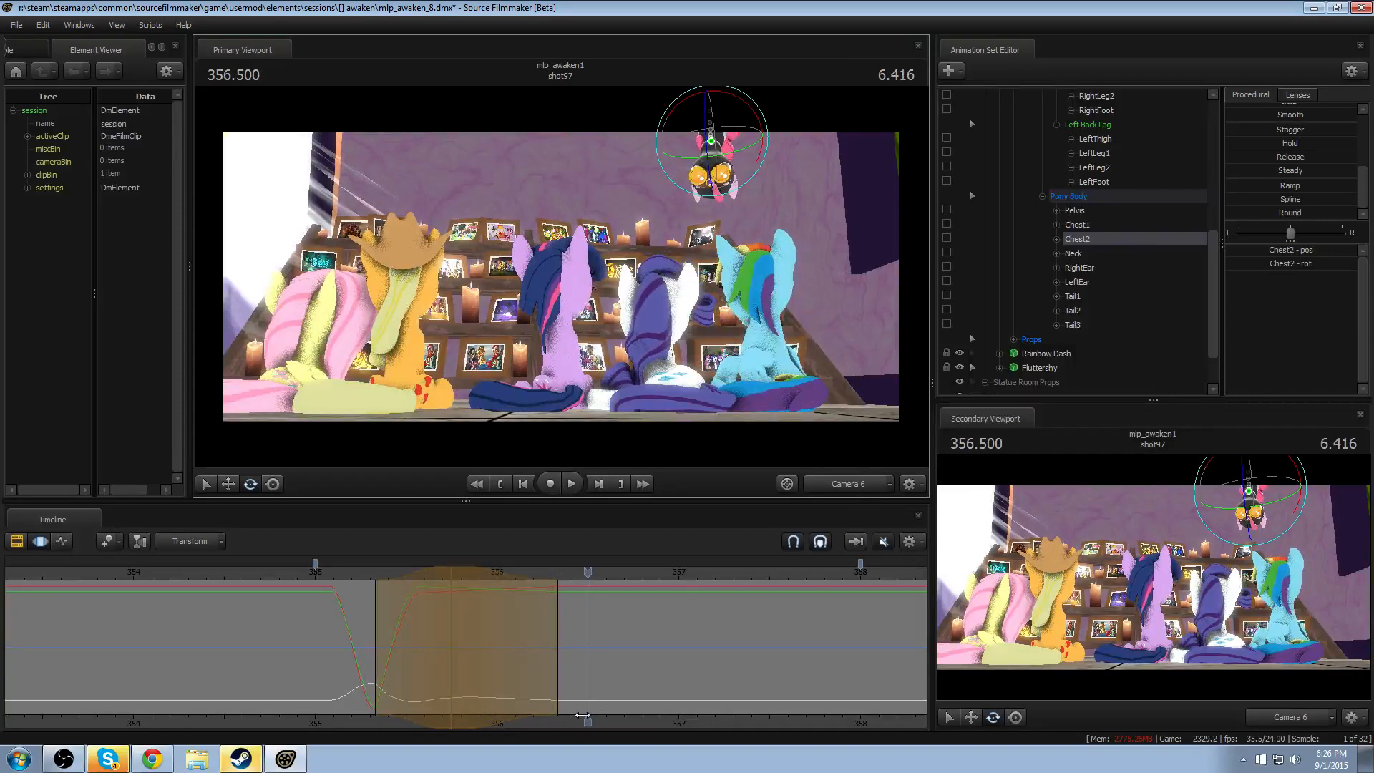
# - Create an open-ended time selection easing in from about 355.3 to 355.625 and rotate Tail1 so the tail hangs down beside the body
pyautogui.moveTo(245, 665); pyautogui.dragTo(864, 690)
pyautogui.keyDown('shift'); pyautogui.scroll(2, 553, 690); pyautogui.keyUp('shift')
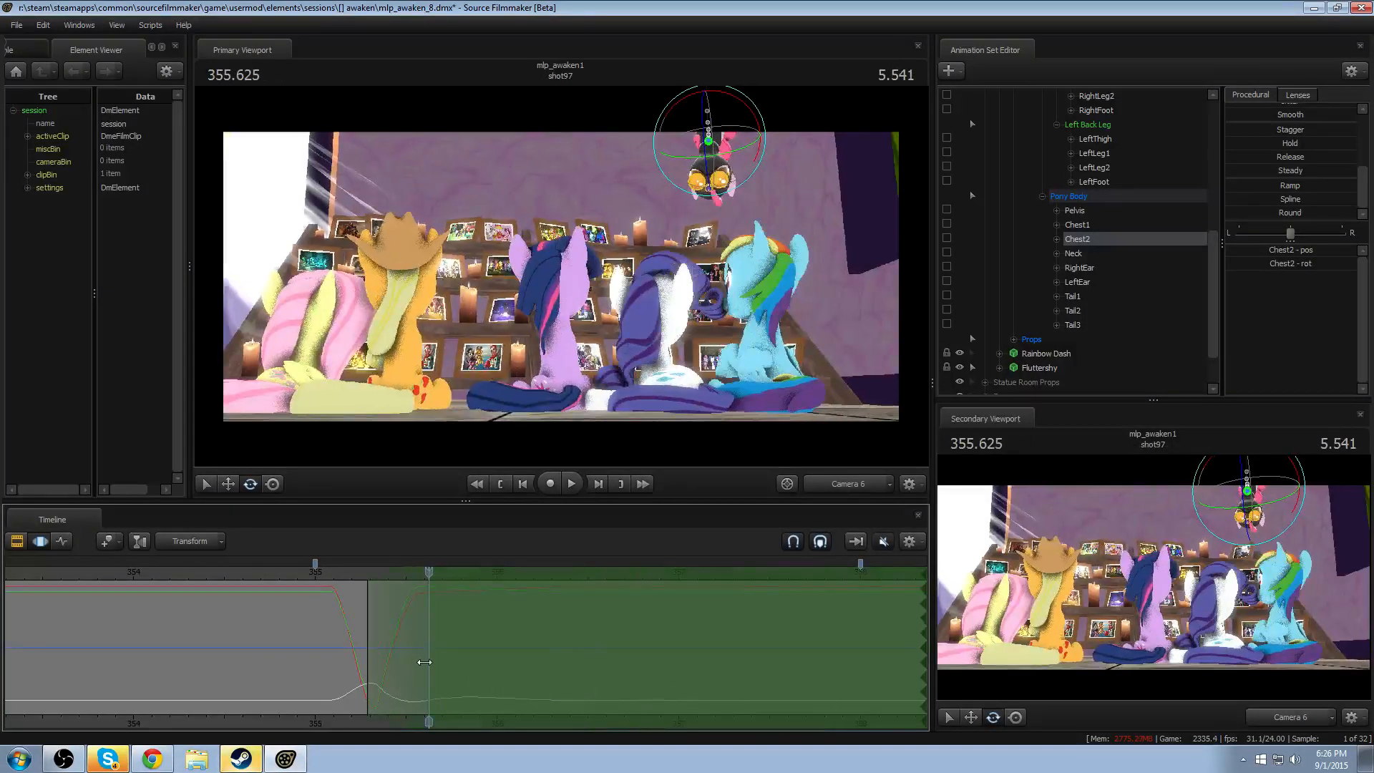
pyautogui.click(852, 485)
pyautogui.moveTo(747, 367); pyautogui.dragTo(666, 358)
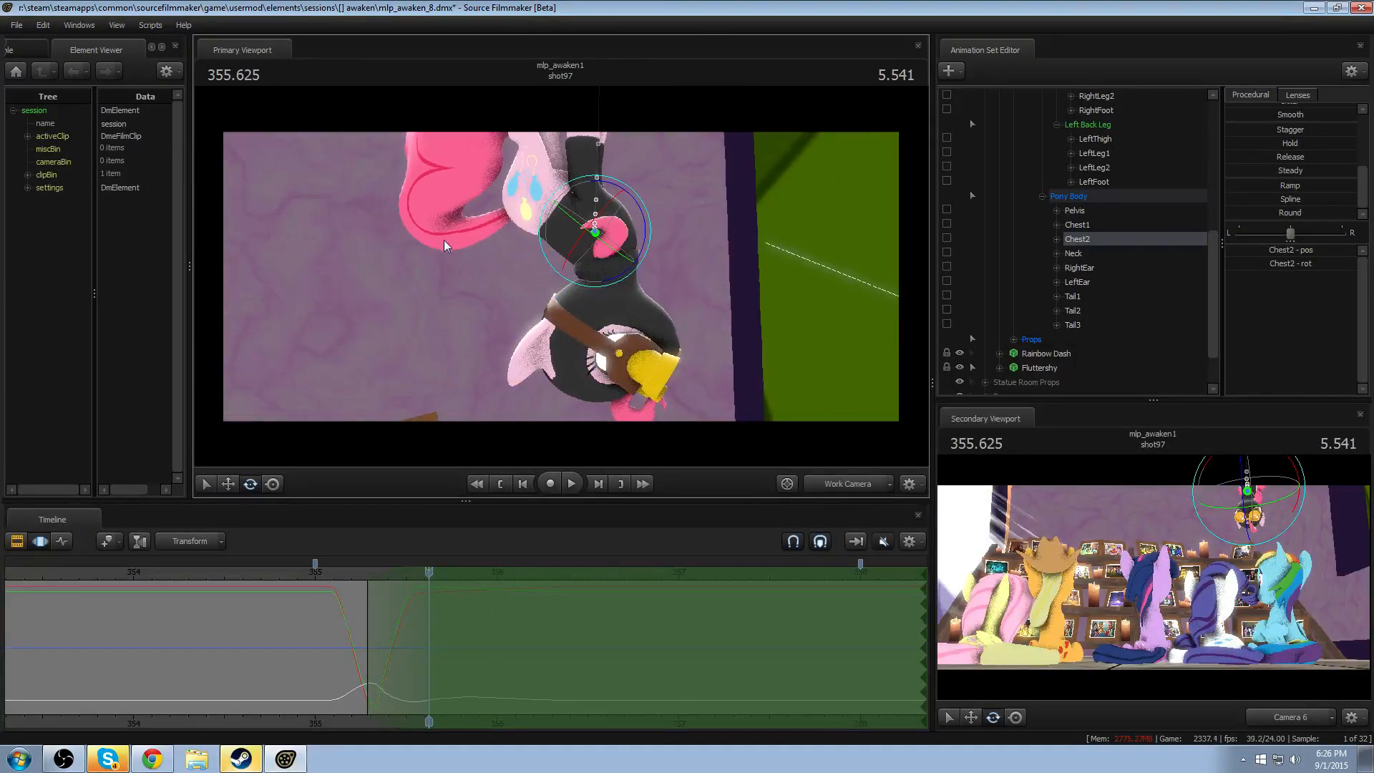
pyautogui.keyDown('ctrl'); pyautogui.click(509, 219); pyautogui.keyUp('ctrl')
pyautogui.keyDown('alt'); pyautogui.moveTo(511, 220); pyautogui.dragTo(594, 249); pyautogui.keyUp('alt')
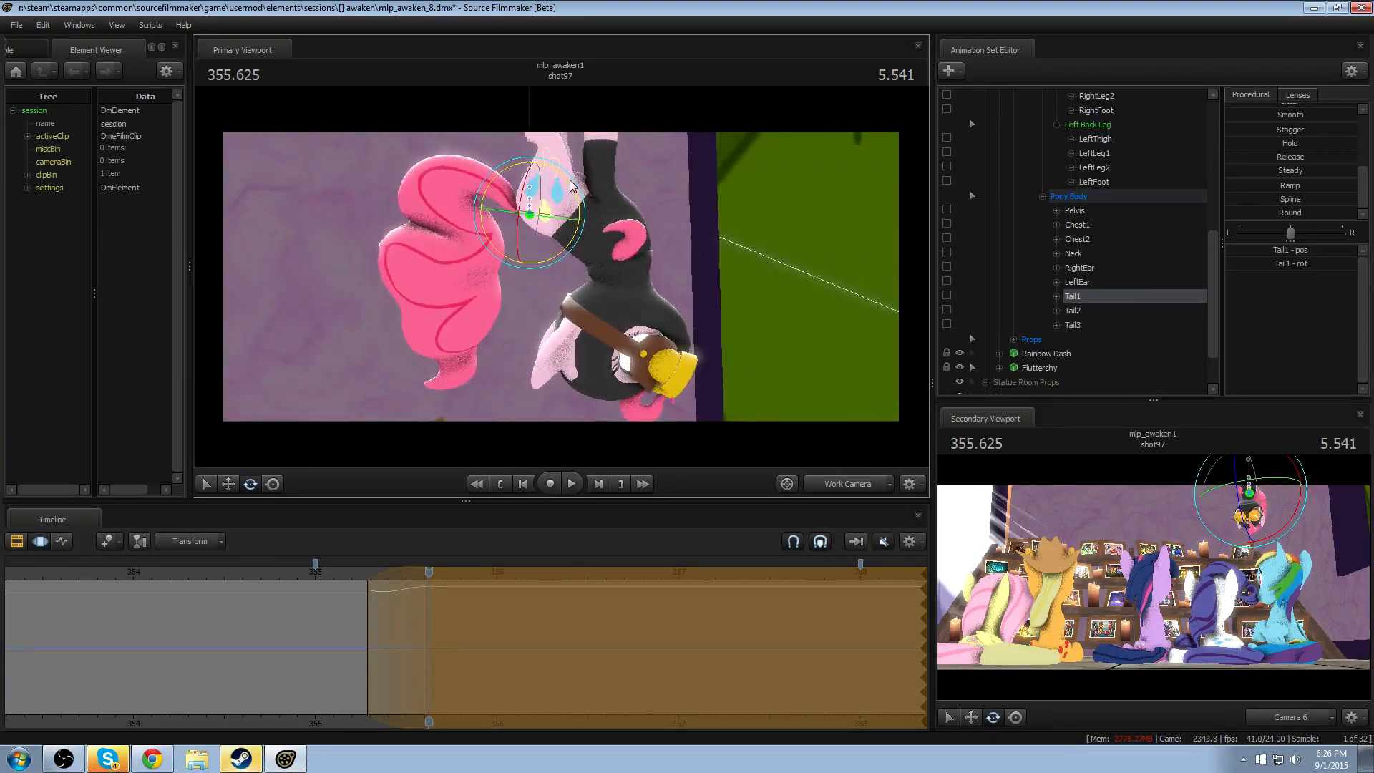
pyautogui.moveTo(570, 182); pyautogui.dragTo(540, 160)
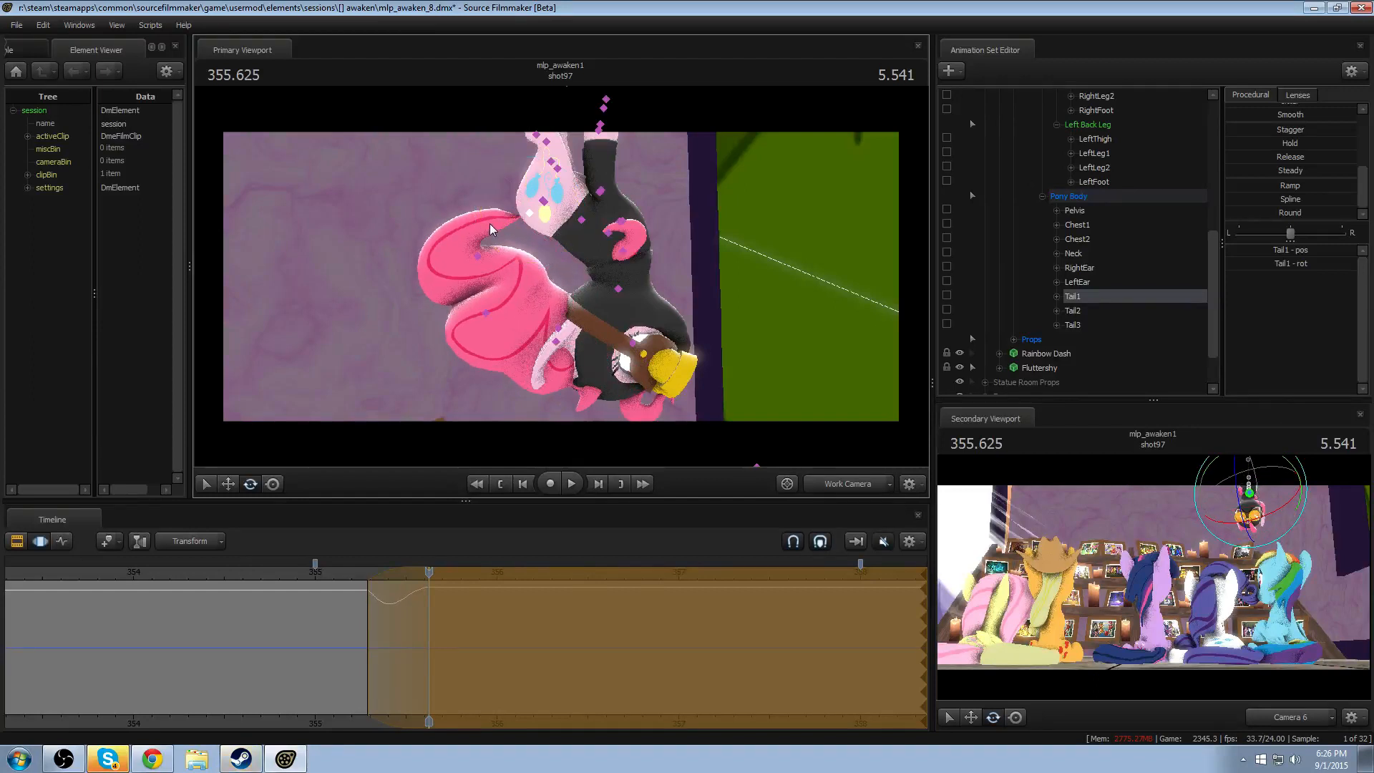
# - Rotate Tail2 over the same time selection and replay the drop through the Work Camera and Camera 6
pyautogui.click(478, 256)
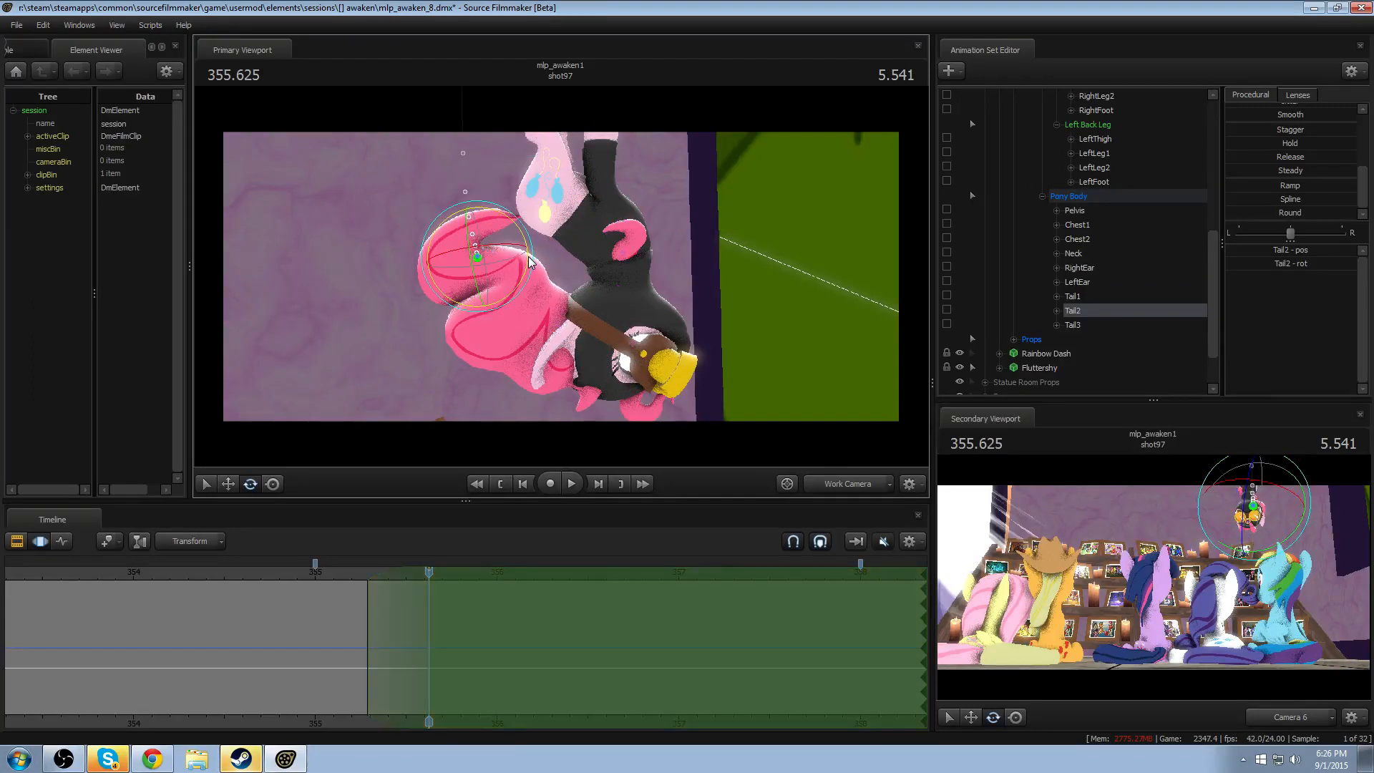
pyautogui.moveTo(528, 256); pyautogui.dragTo(417, 279)
pyautogui.click(354, 574)
pyautogui.press('space')
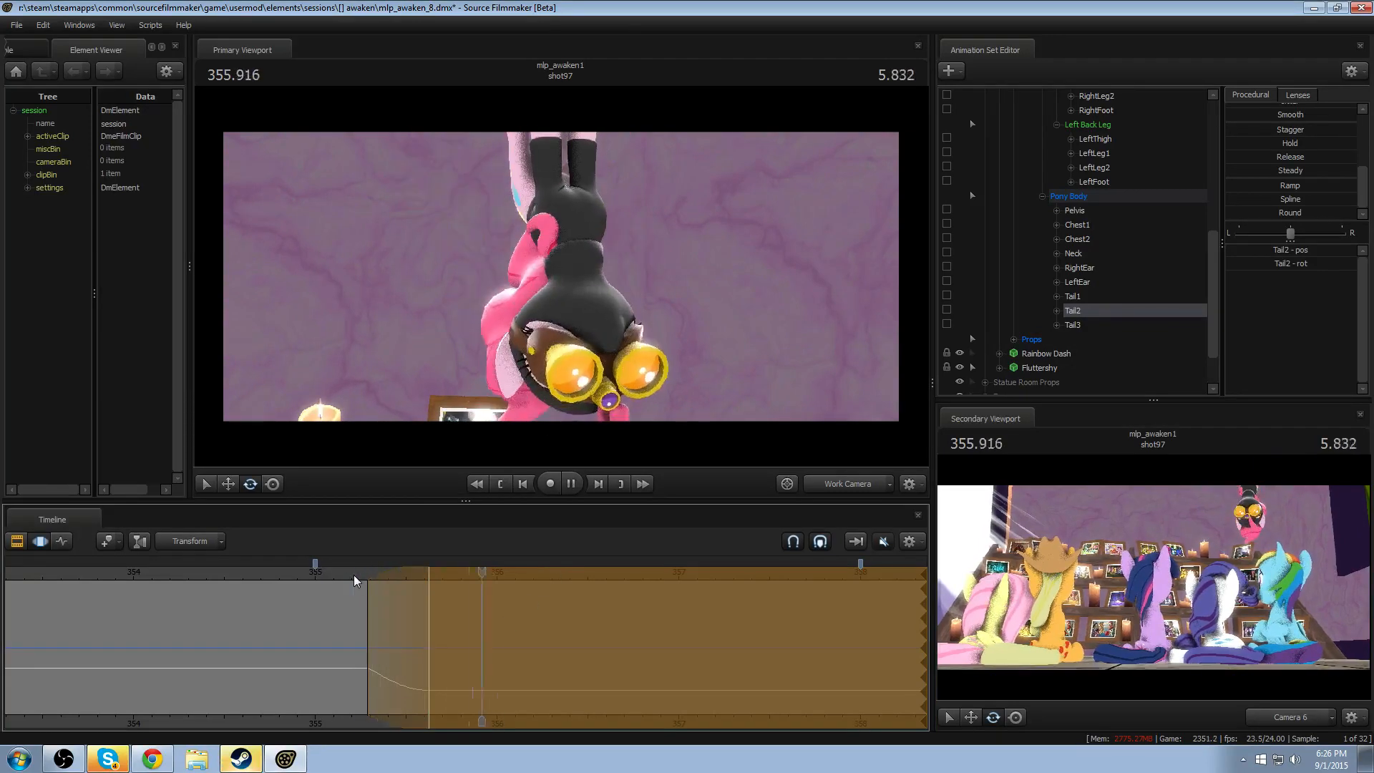
pyautogui.press('space')
pyautogui.click(835, 484)
pyautogui.click(346, 569)
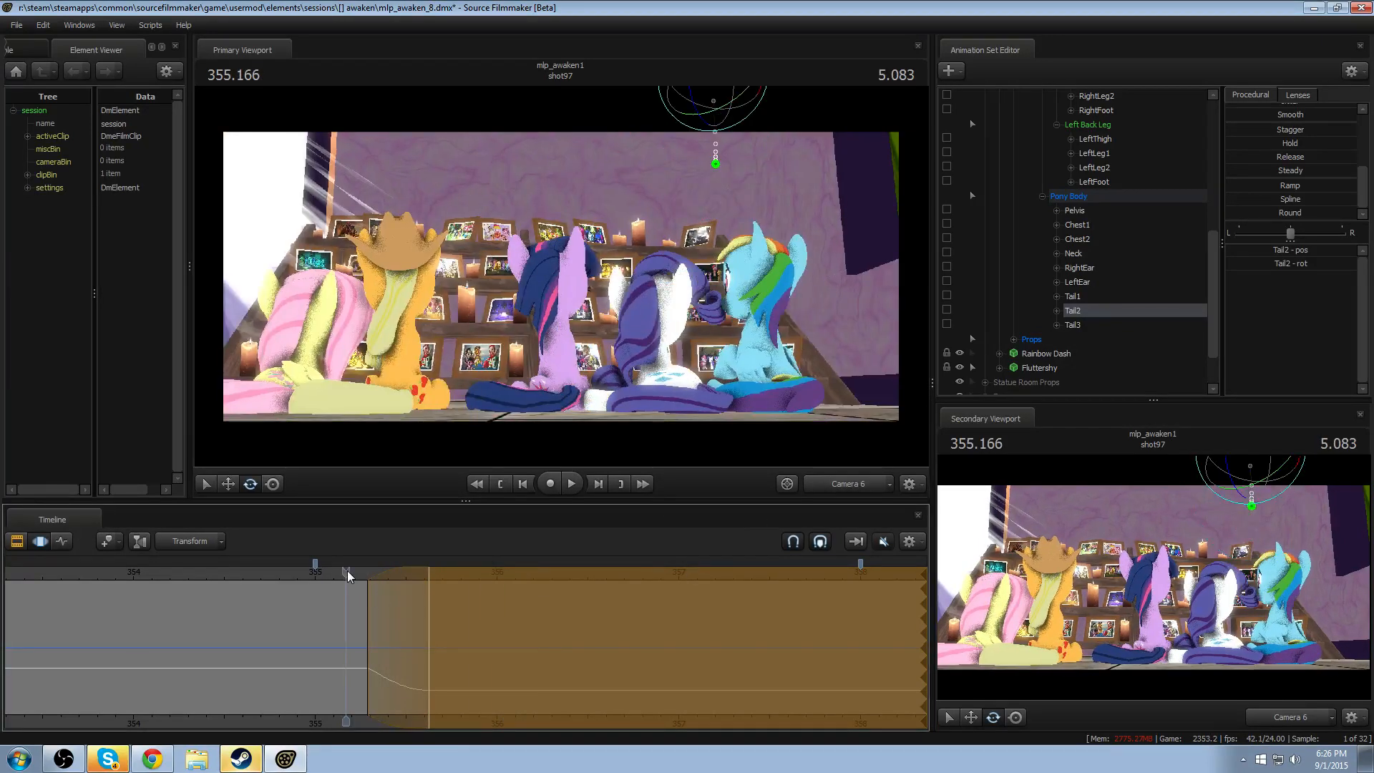
pyautogui.press('space')
# - Change the Tail2 time selection to ease in from about 355.2 to about 355.67 and replay the drop through Camera 6
pyautogui.moveTo(390, 573); pyautogui.dragTo(370, 580)
pyautogui.click(332, 574)
pyautogui.press('space')
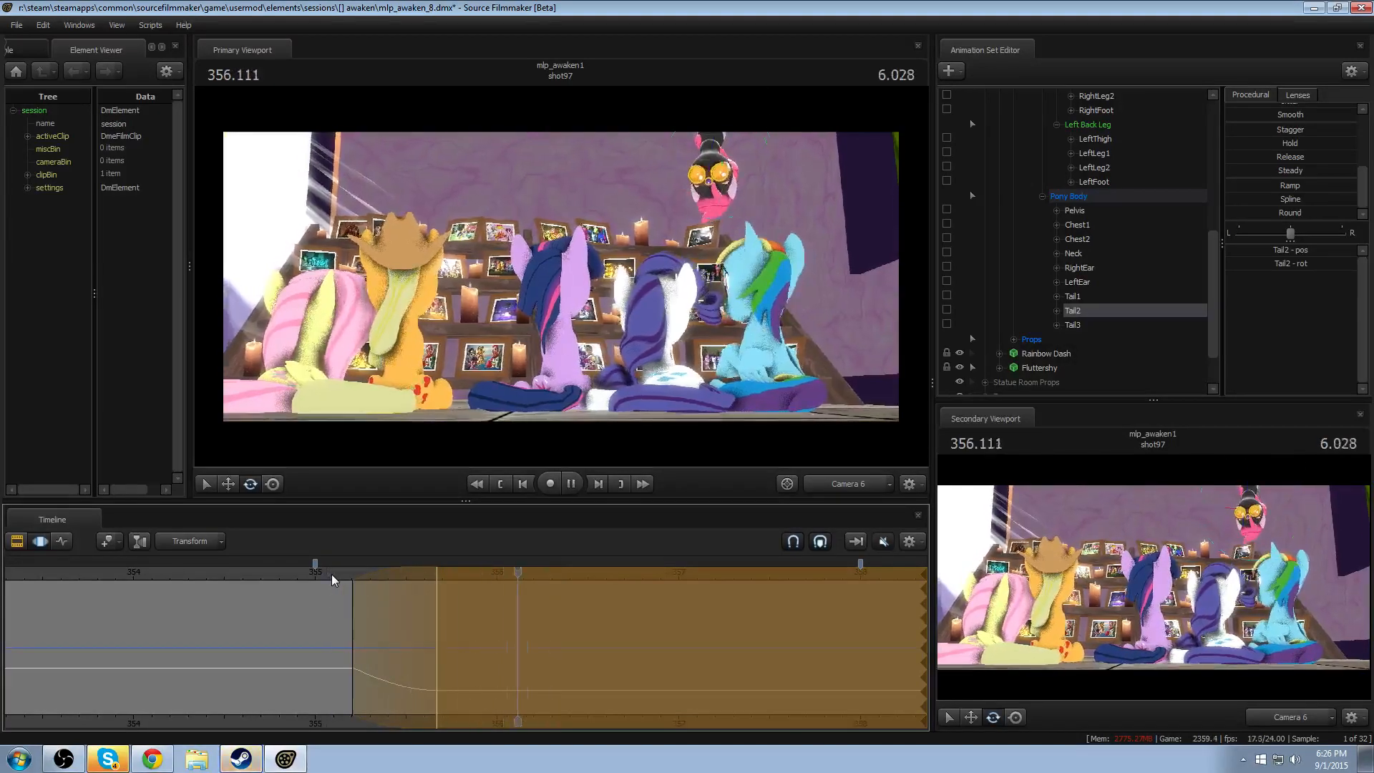
pyautogui.press('space')
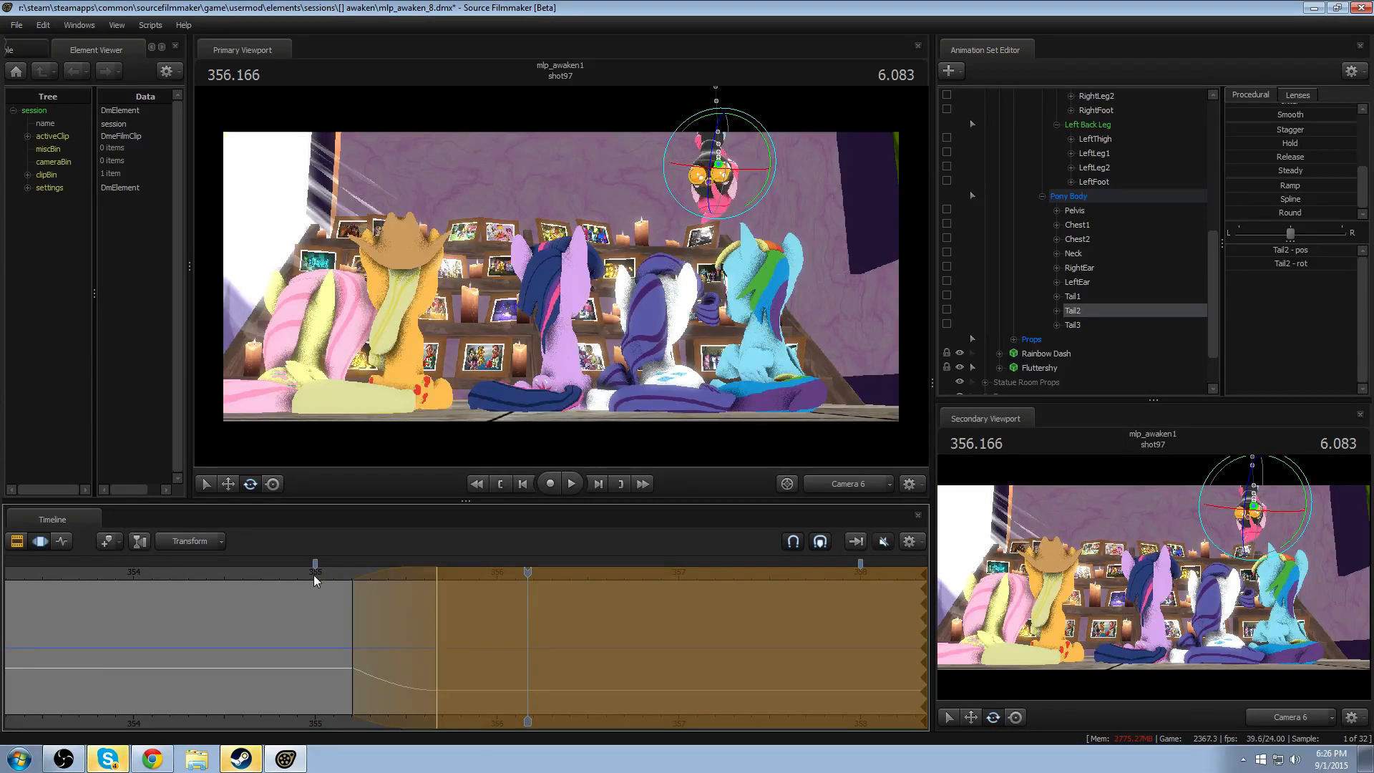
pyautogui.click(324, 572)
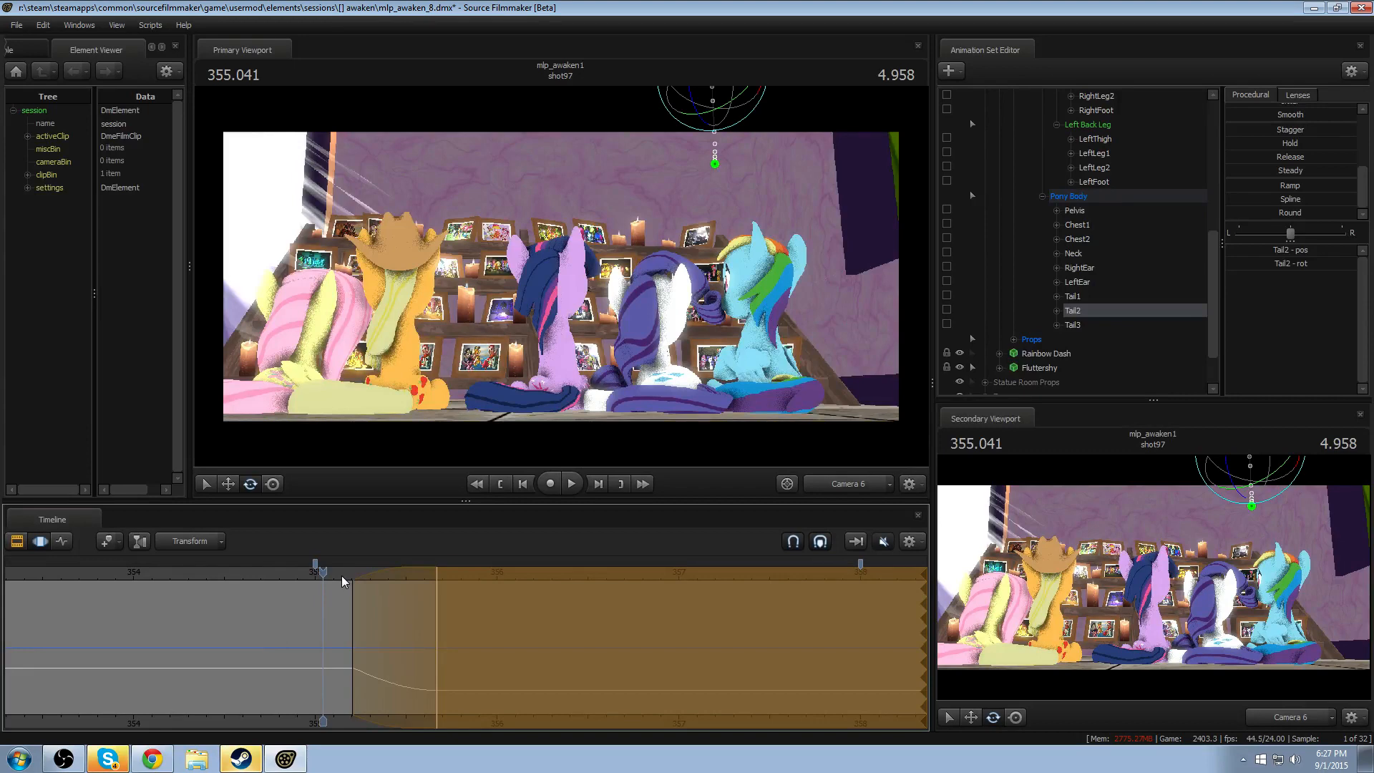
# - Replay the drop twice through Camera 6 to examine the Tail2 follow-through
pyautogui.press('space')
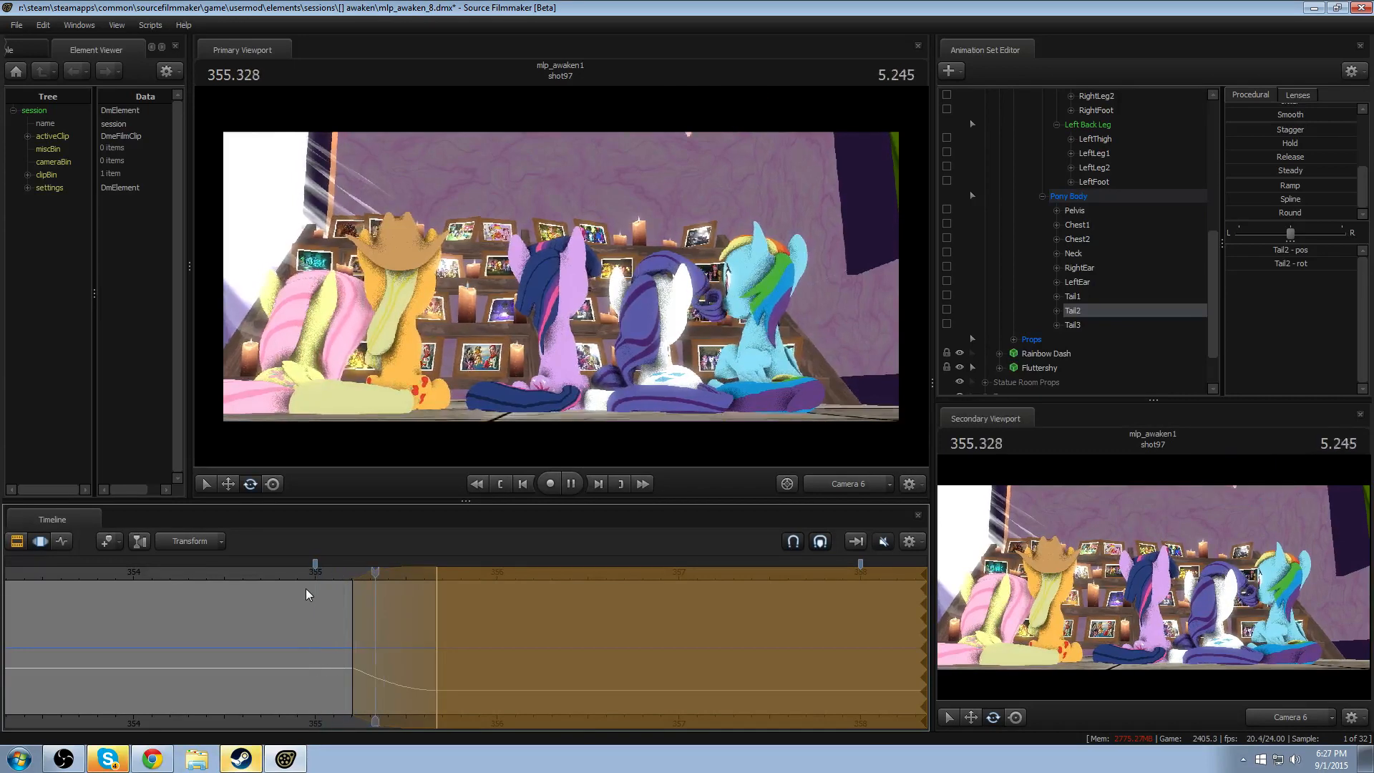
pyautogui.press('space')
pyautogui.click(294, 574)
pyautogui.press('space')
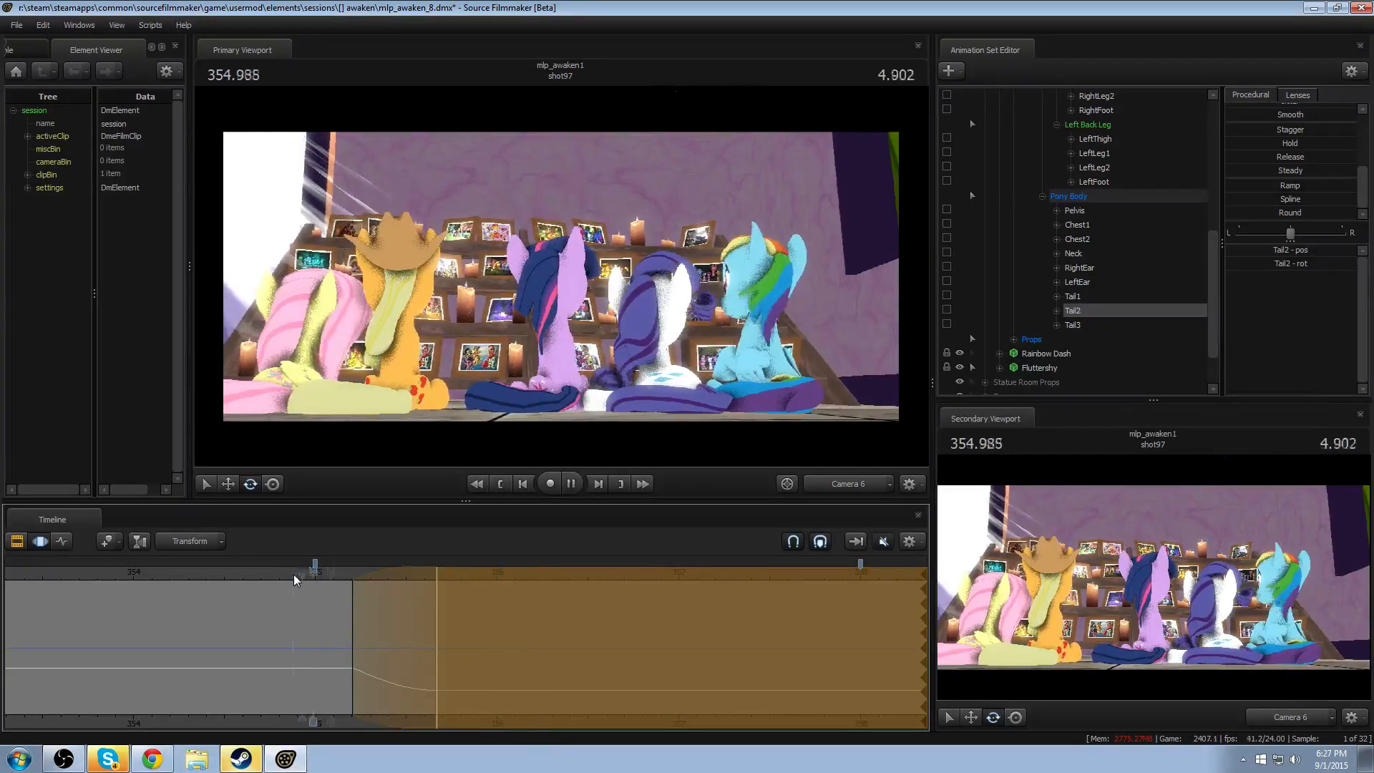
pyautogui.press('space')
# - Rotate the Head over a time selection from about 355.12 to 355.71, peaking near 355.42, and replay the drop through the Work Camera
pyautogui.press('shift')
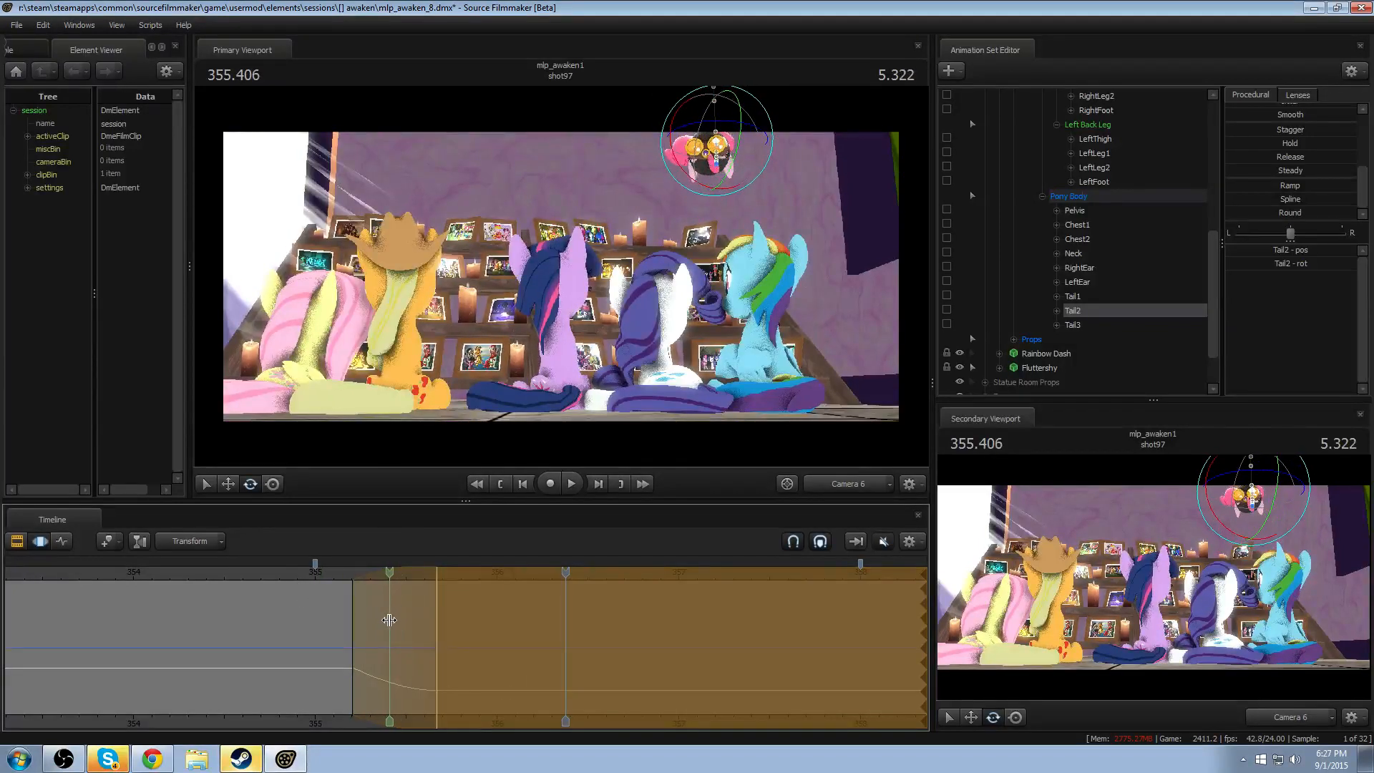
pyautogui.click(389, 620)
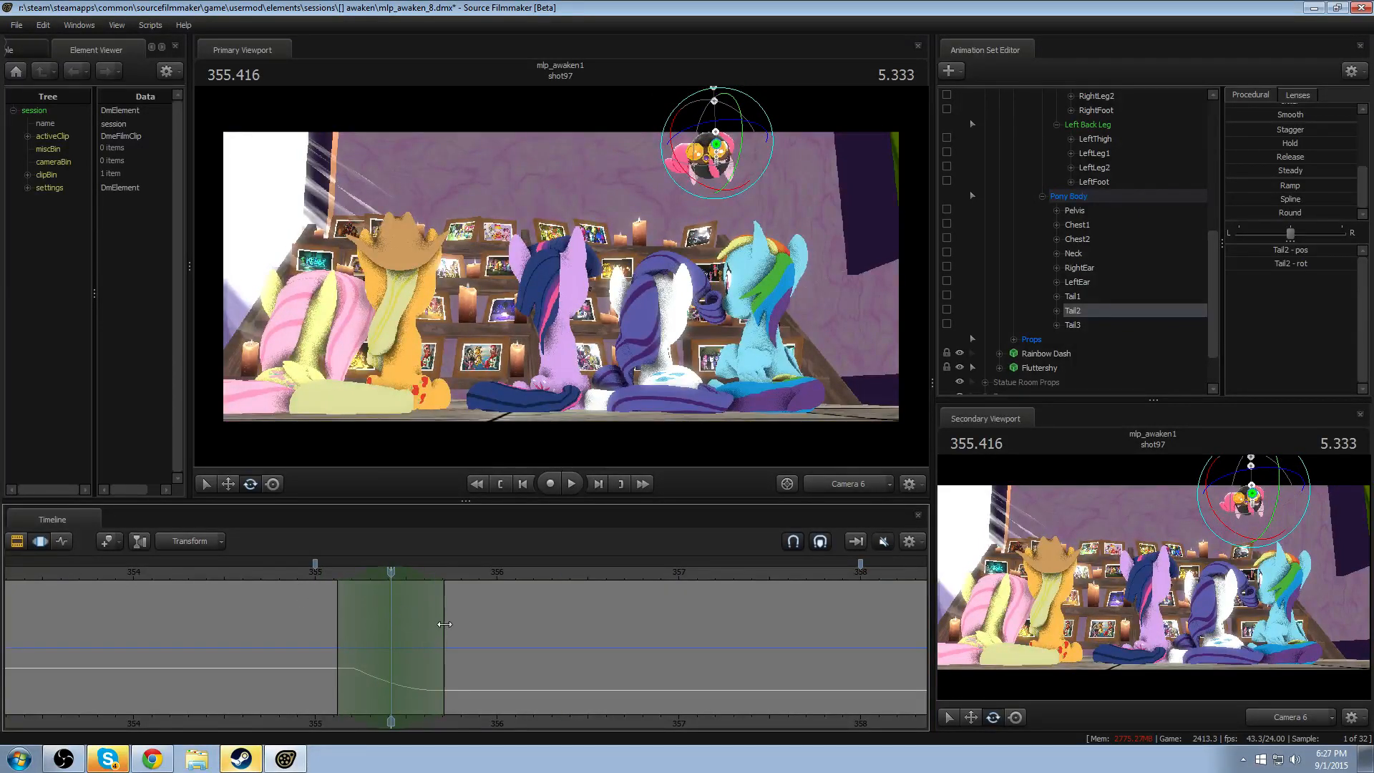
pyautogui.click(836, 479)
pyautogui.keyDown('alt'); pyautogui.moveTo(710, 388); pyautogui.dragTo(443, 431); pyautogui.keyUp('alt')
pyautogui.press('ctrl')
pyautogui.keyDown('ctrl'); pyautogui.click(523, 212); pyautogui.keyUp('ctrl')
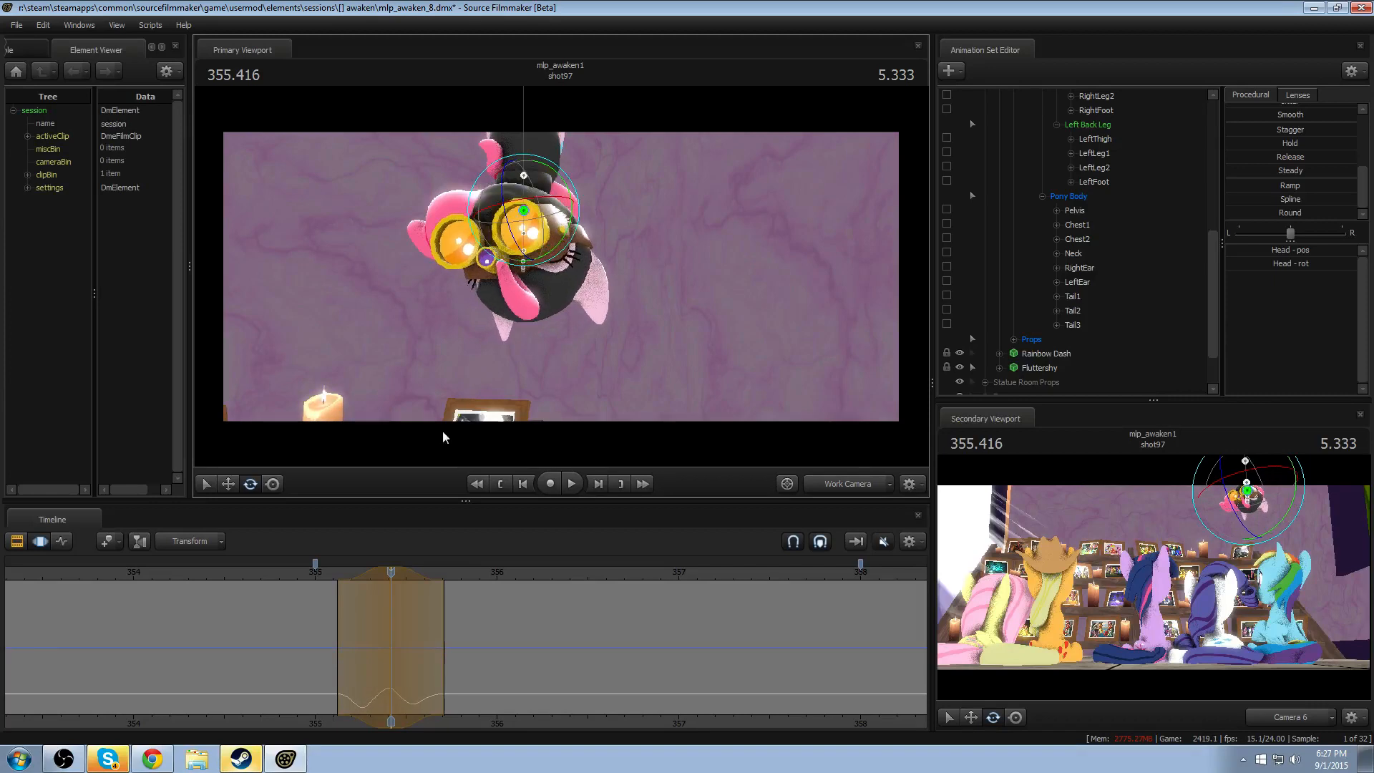
pyautogui.click(325, 573)
pyautogui.press('space')
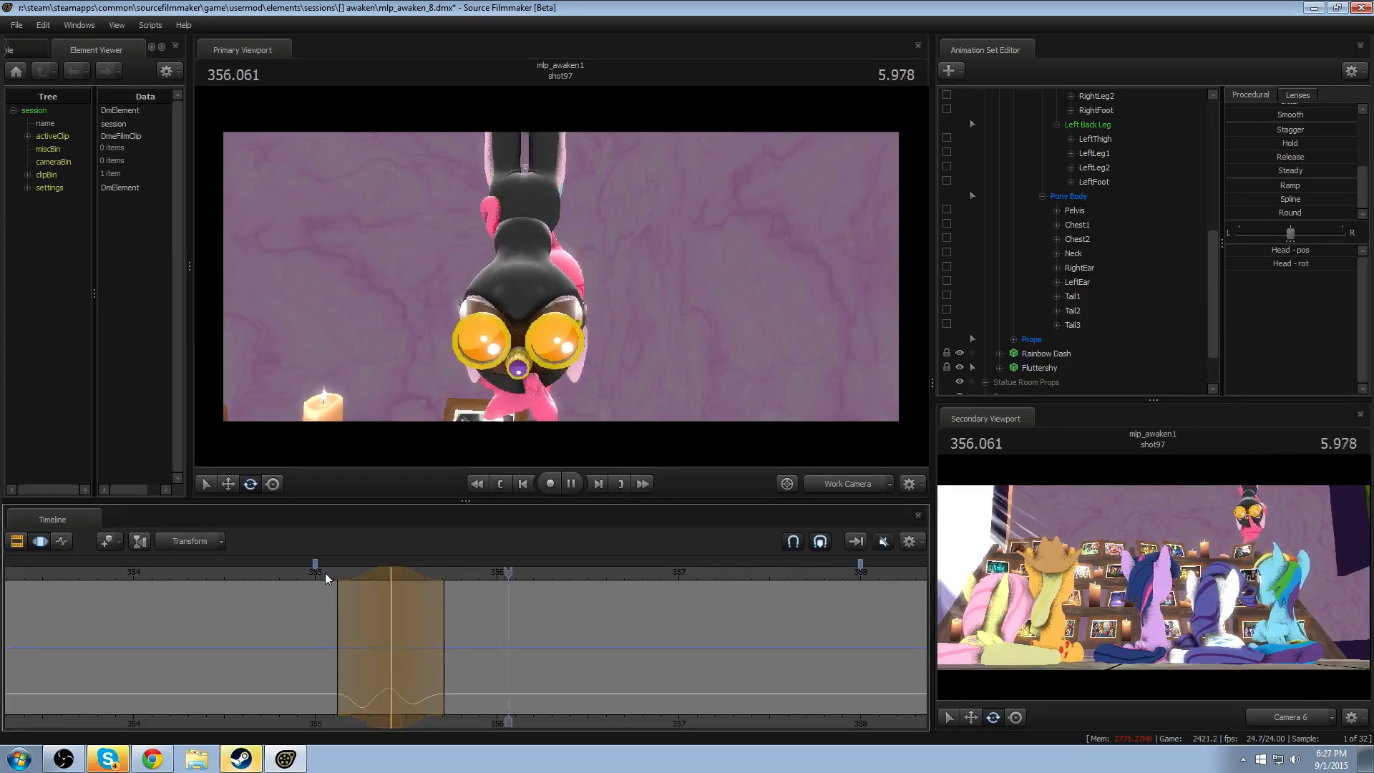
pyautogui.press('space')
# - Shorten and shift the Head's time selection to about 355.12–355.63, peaking near 355.38, and replay the drop through Camera 6
pyautogui.click(786, 483)
pyautogui.click(332, 574)
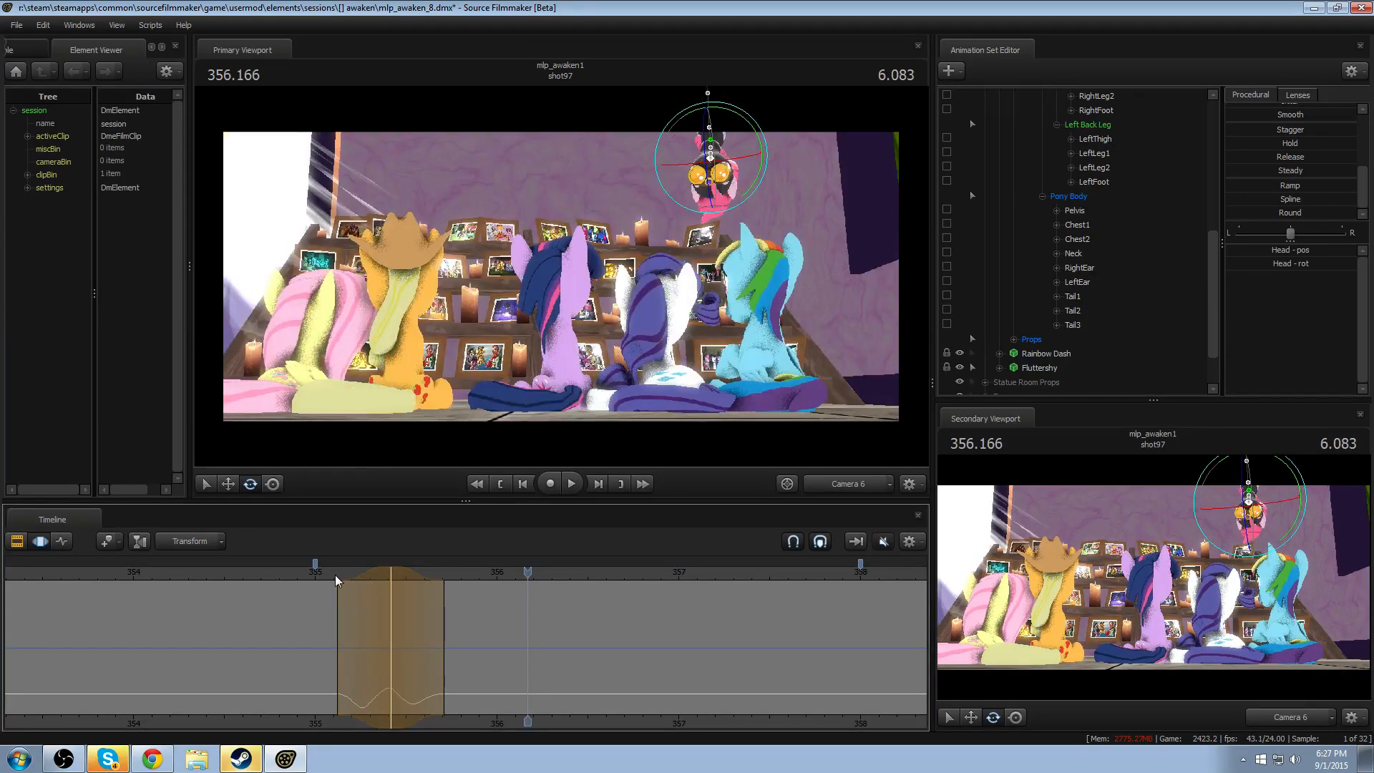
pyautogui.press('space')
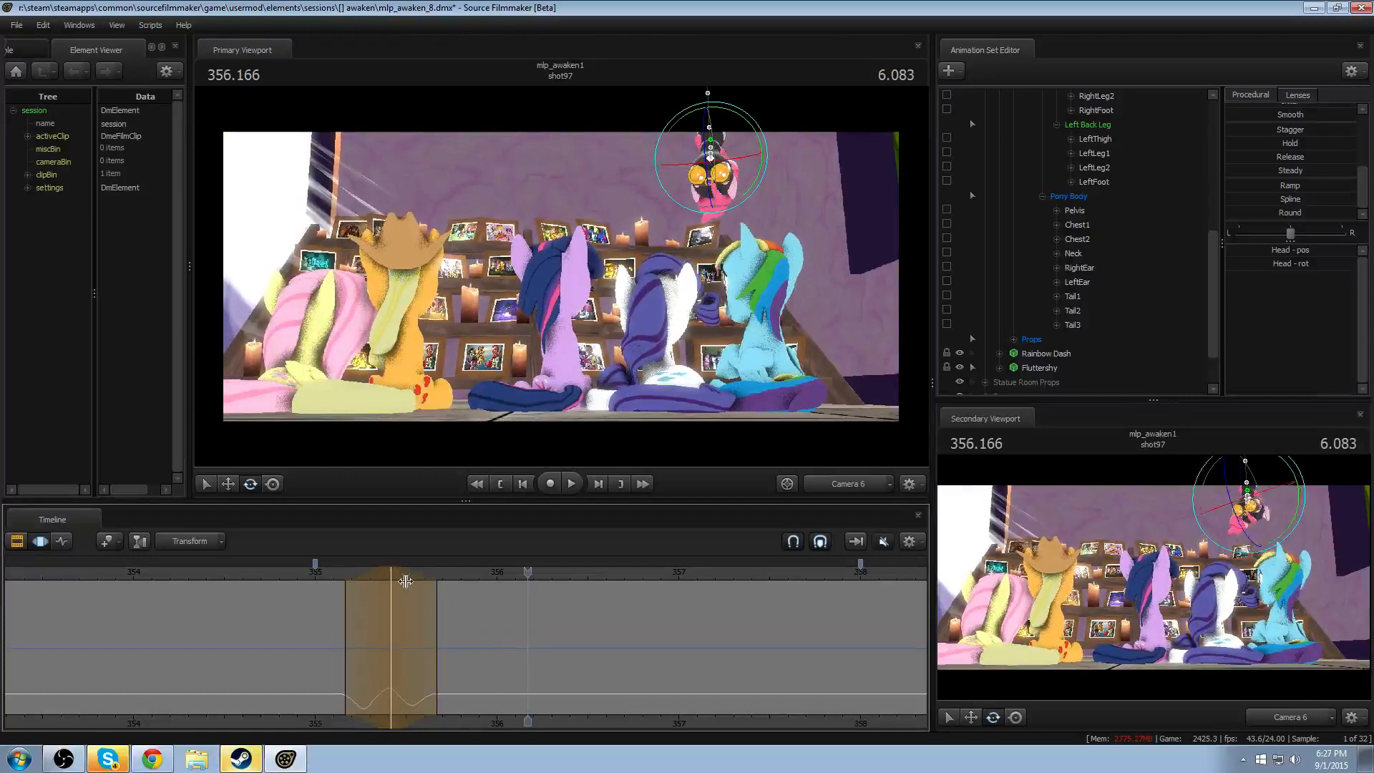
pyautogui.moveTo(380, 570); pyautogui.dragTo(371, 571)
pyautogui.click(325, 577)
pyautogui.press('space')
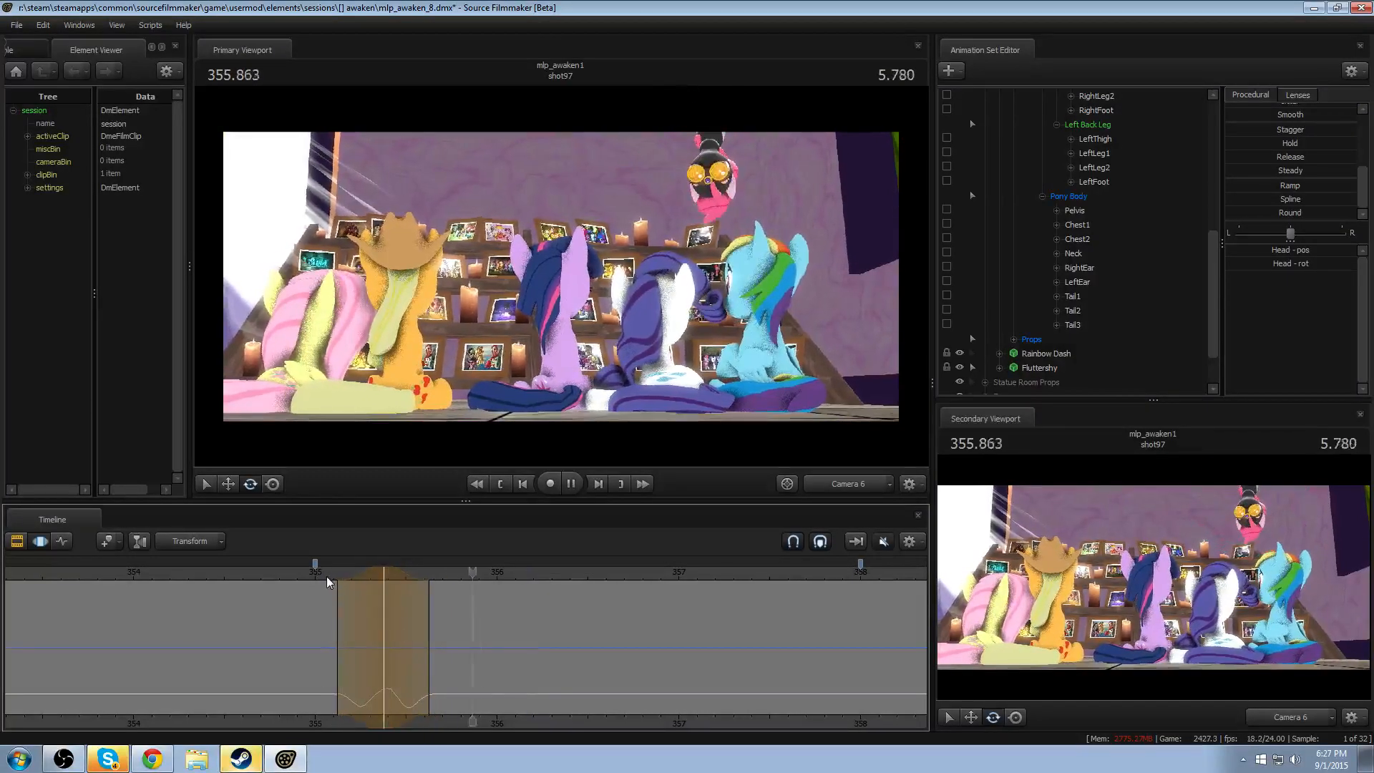
pyautogui.click(326, 576)
pyautogui.press('space')
pyautogui.press('space')
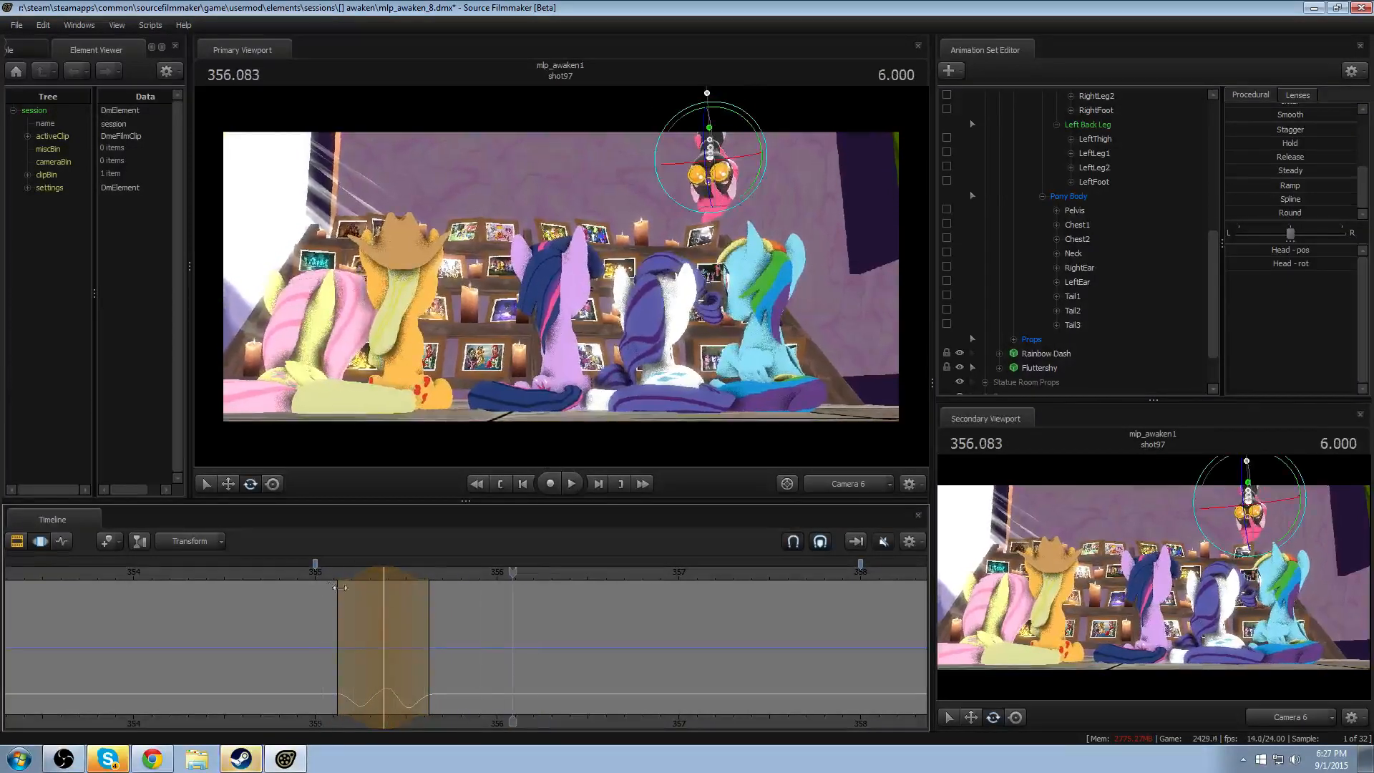
# - Try to rotate the Neck over a time selection from about 355.29 to 356.04, peaking near 355.67
pyautogui.click(421, 620)
pyautogui.moveTo(420, 620)
pyautogui.mouseDown()
pyautogui.moveTo(439, 631)
pyautogui.moveTo(356, 625)
pyautogui.moveTo(431, 619)
pyautogui.mouseUp()
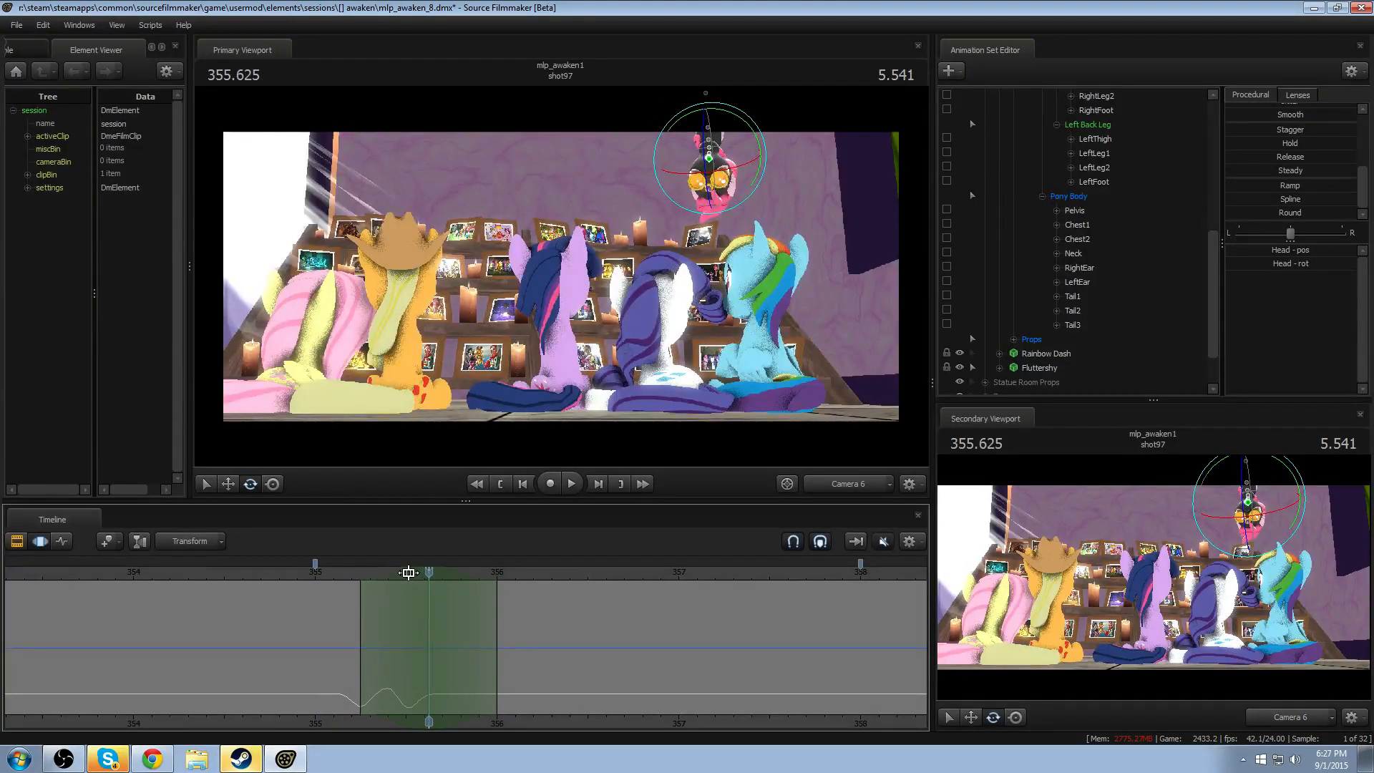
pyautogui.moveTo(409, 573); pyautogui.dragTo(436, 577)
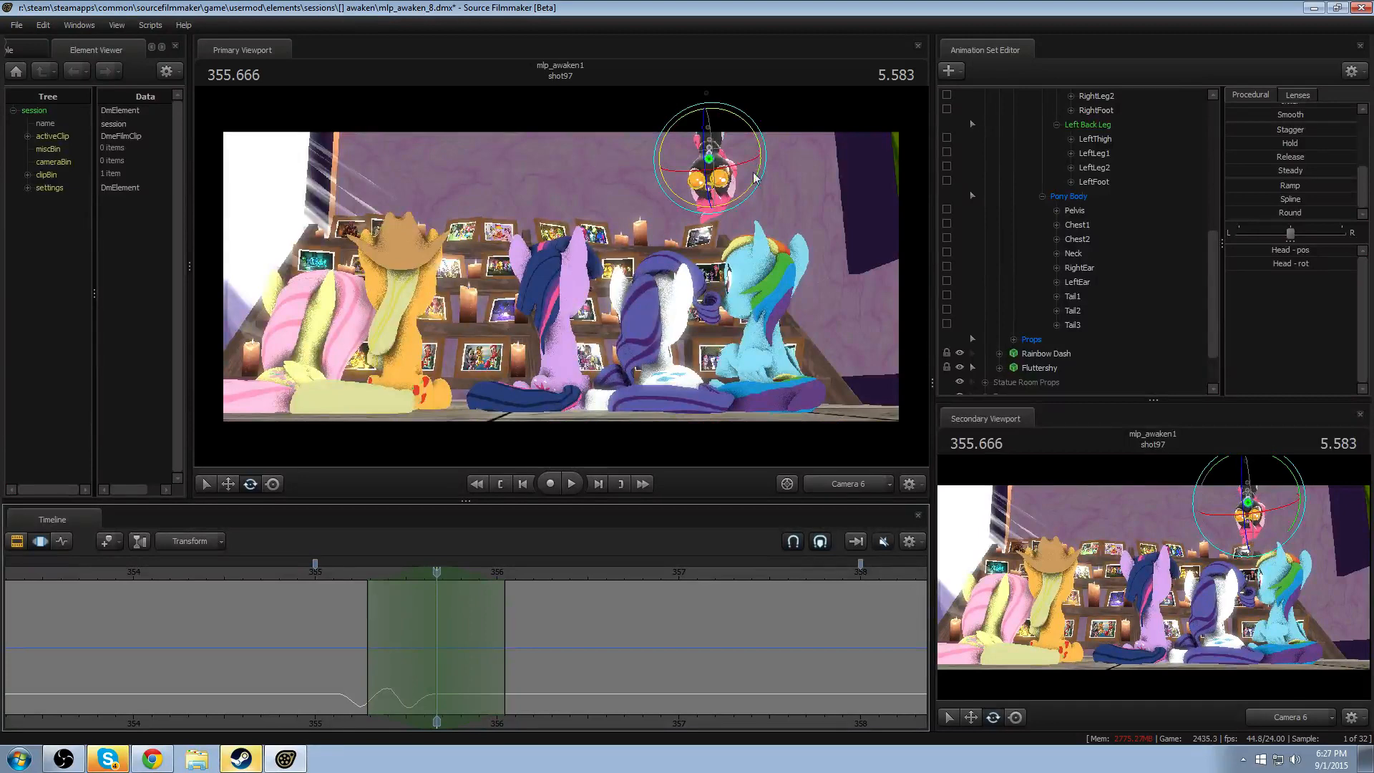
pyautogui.press('ctrl')
pyautogui.click(709, 155)
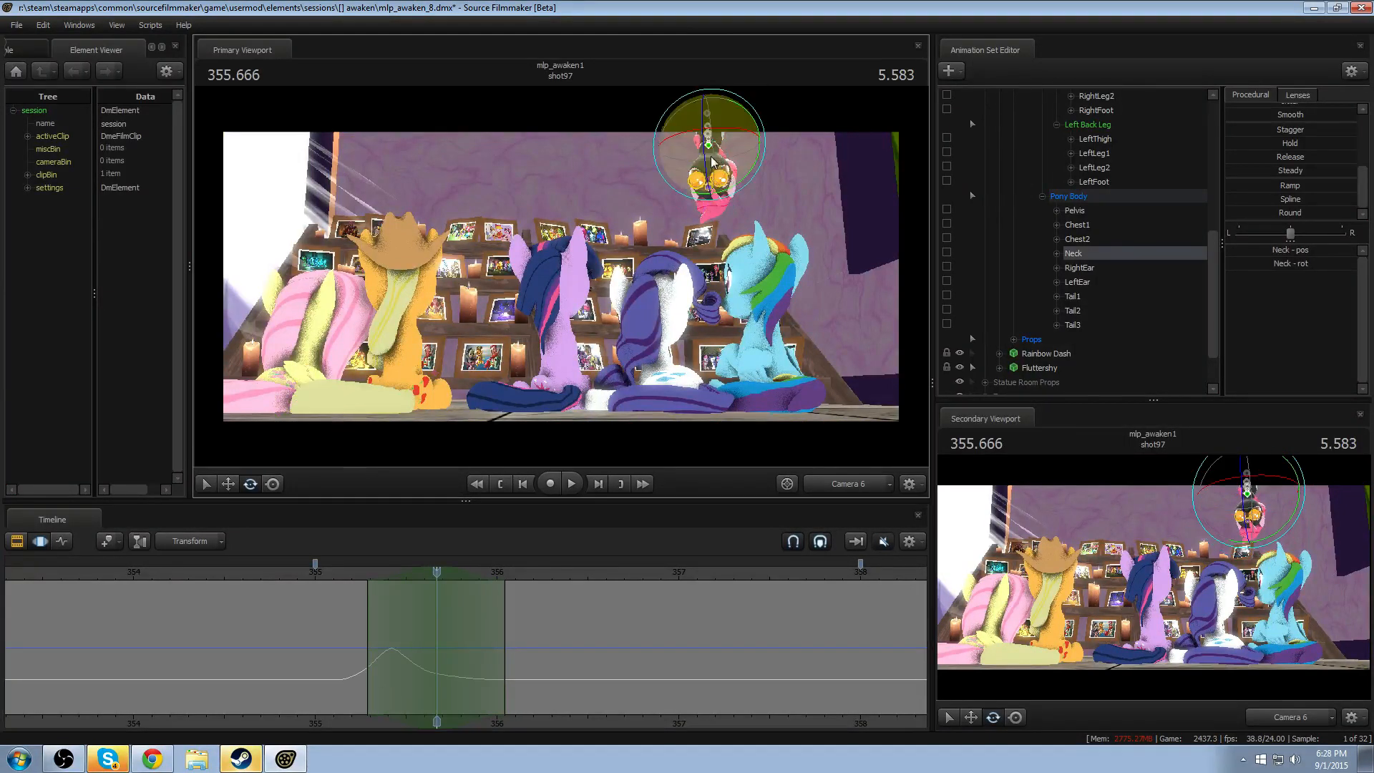
pyautogui.moveTo(722, 176)
pyautogui.mouseDown()
pyautogui.moveTo(759, 154)
pyautogui.moveTo(740, 148)
pyautogui.mouseUp()
pyautogui.hotkey('ctrl', 'z')
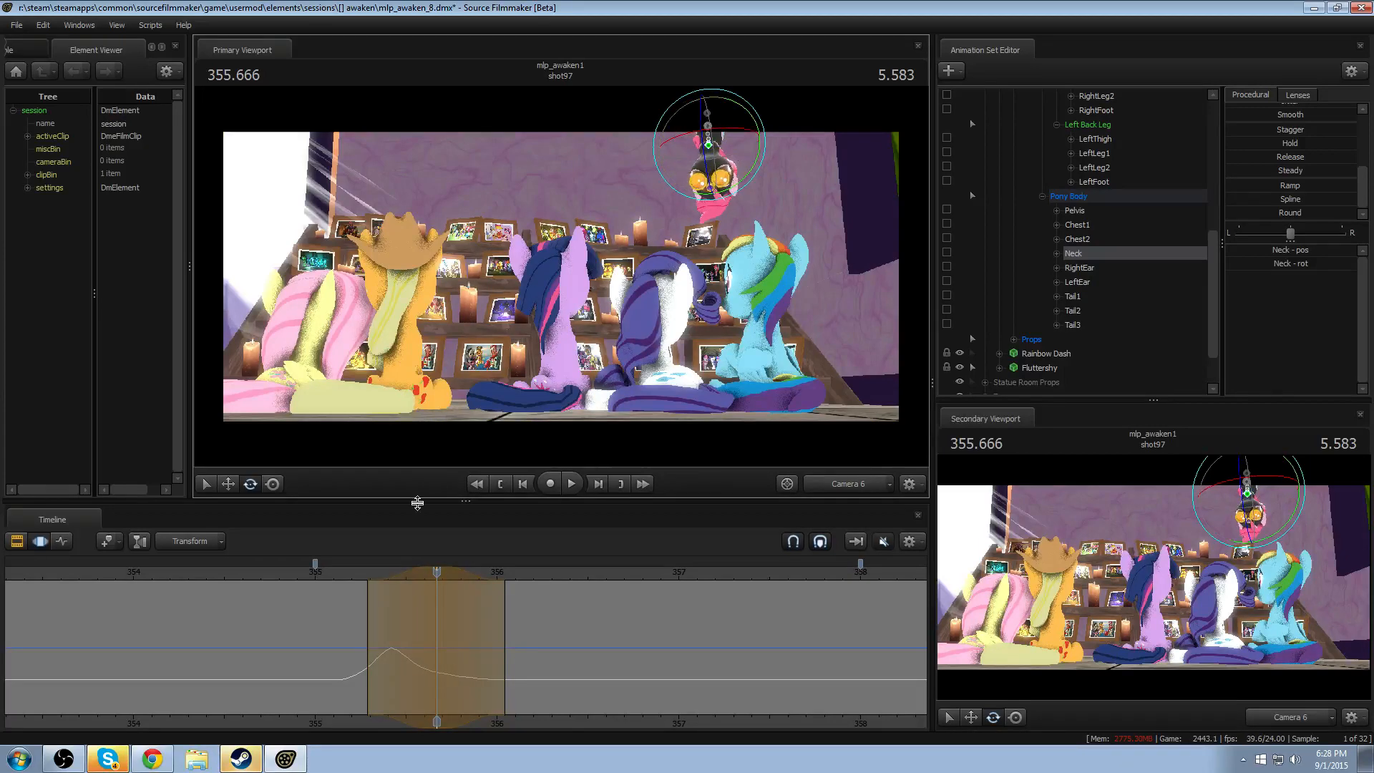
# - Examine the head and neck settling motion by replaying the drop repeatedly through Camera 6, including a longer run from about 354.24
pyautogui.click(338, 570)
pyautogui.press('space')
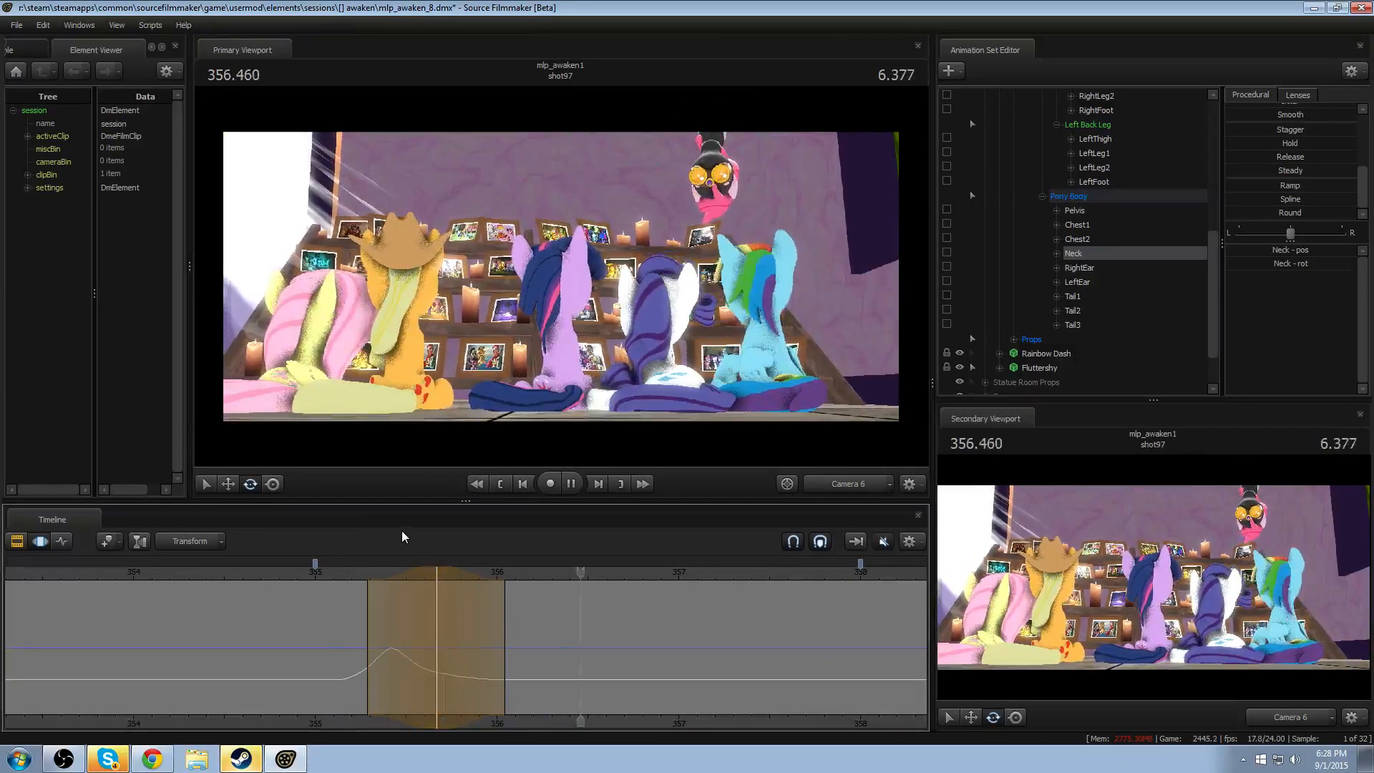
pyautogui.press('space')
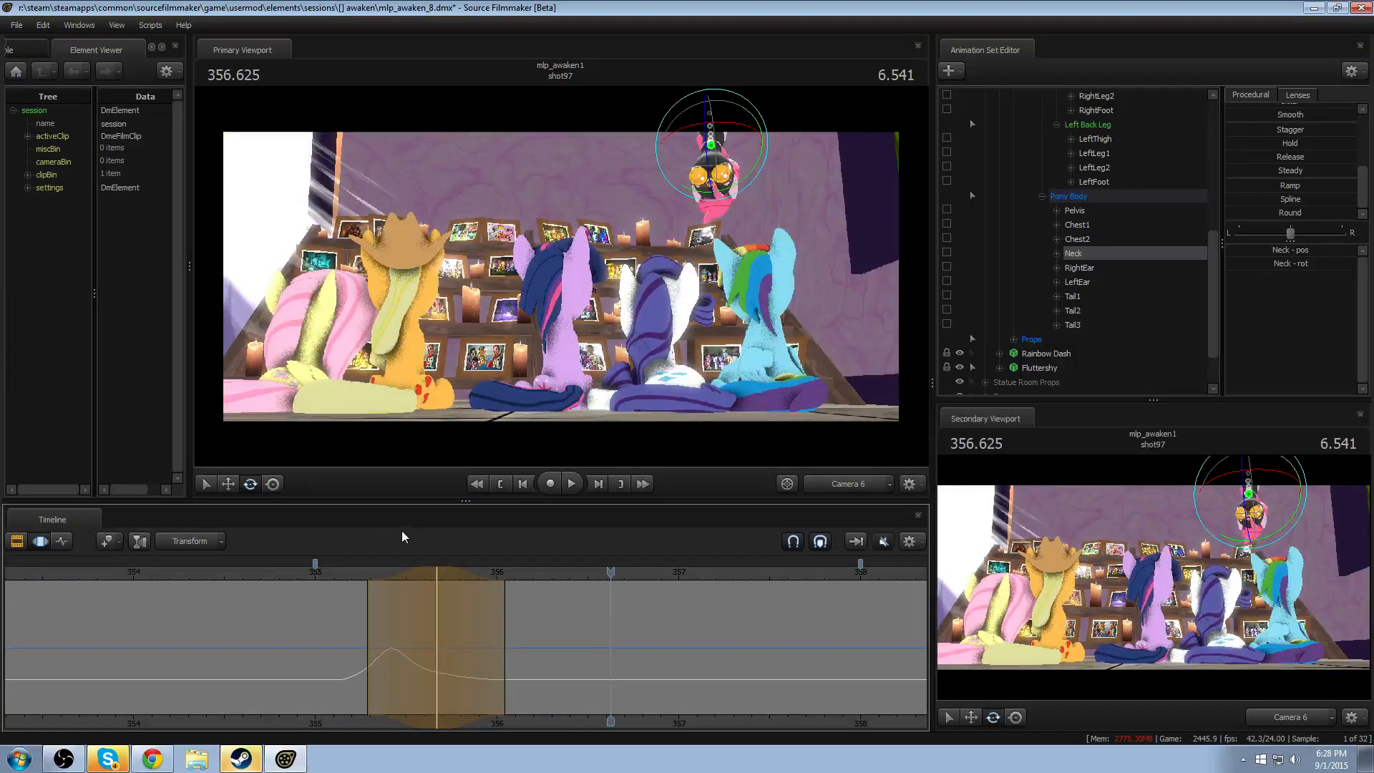
pyautogui.click(346, 577)
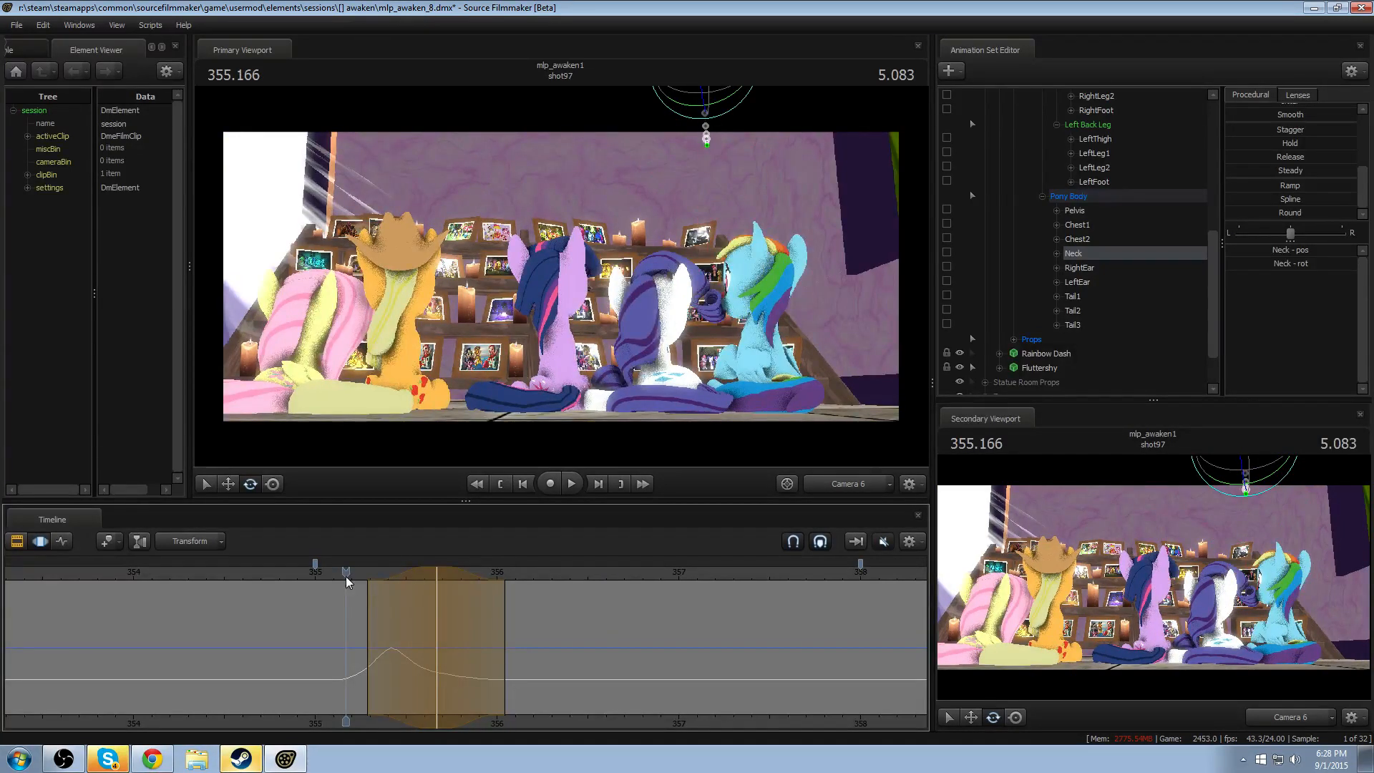
pyautogui.moveTo(345, 576); pyautogui.dragTo(335, 582)
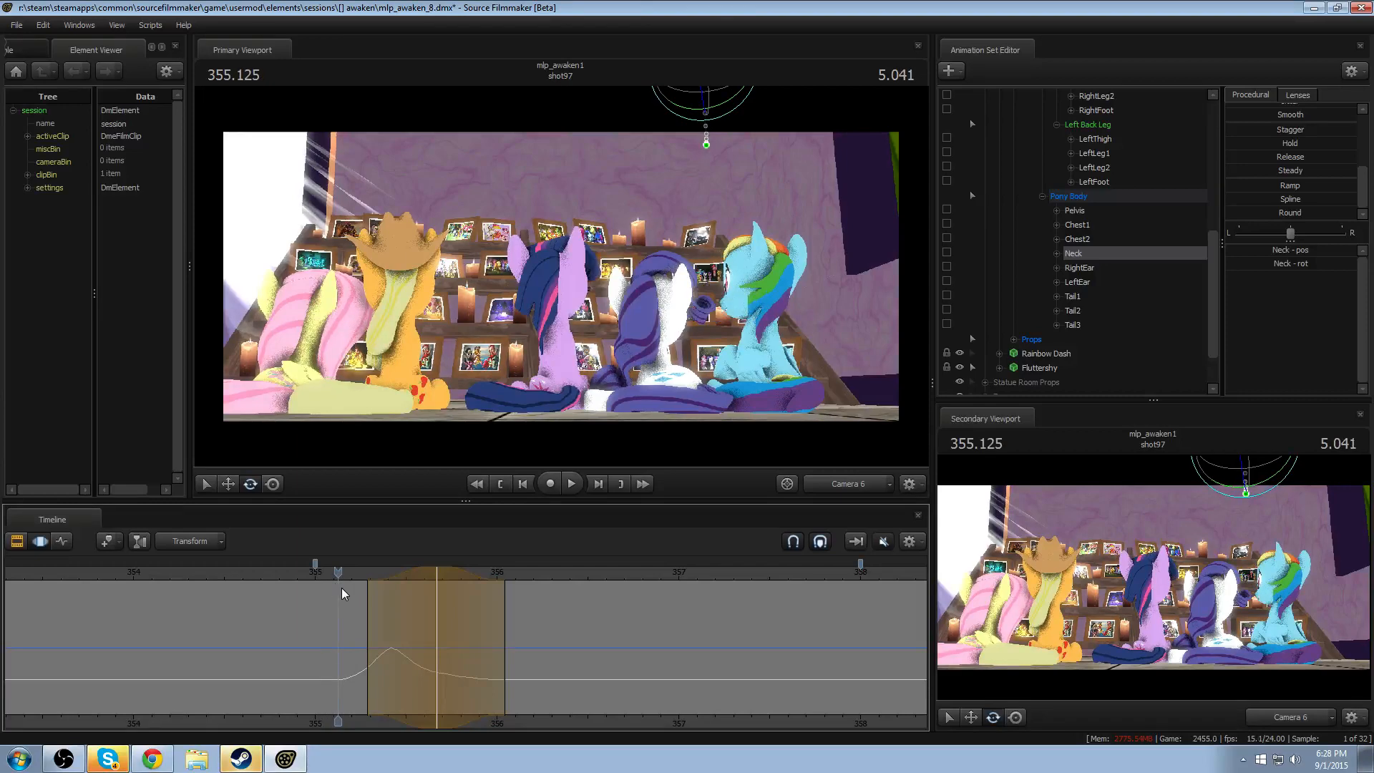
pyautogui.press('space')
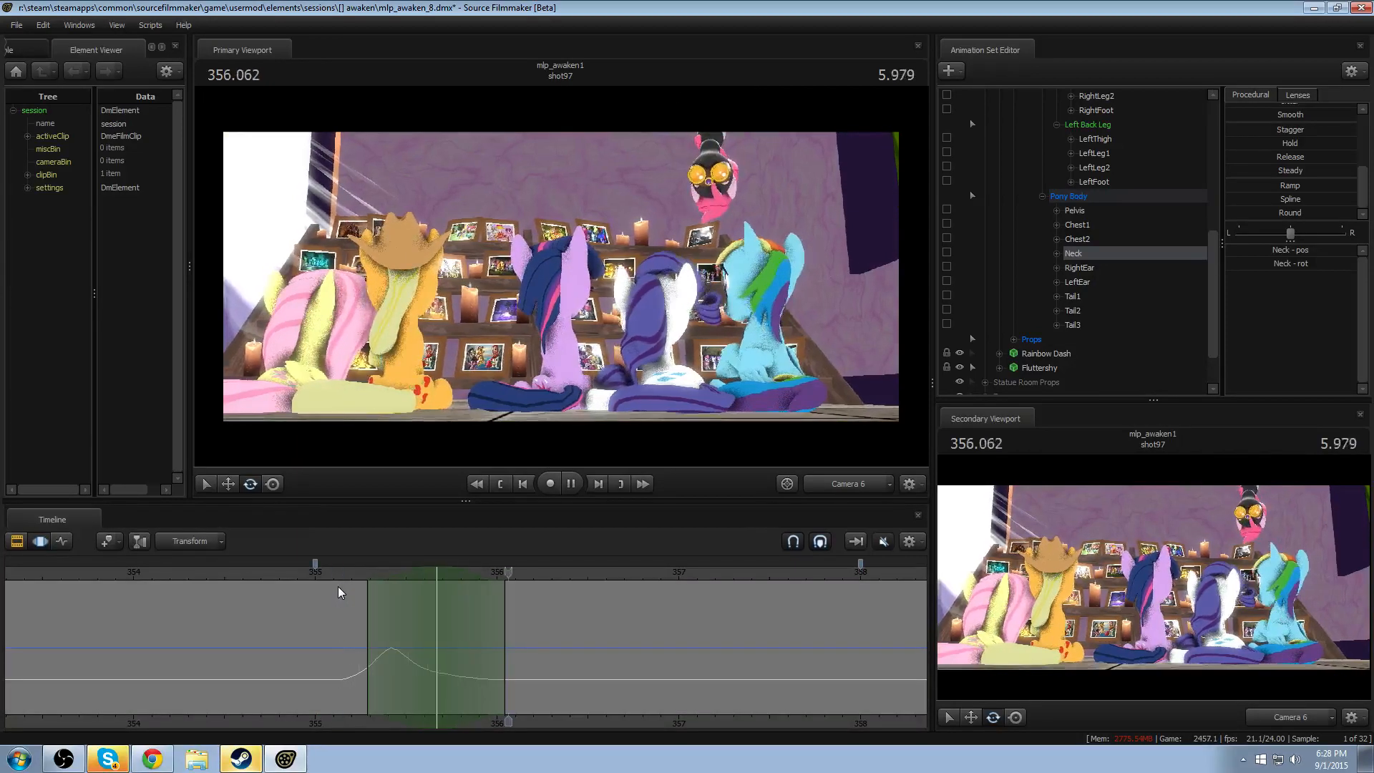
pyautogui.click(324, 573)
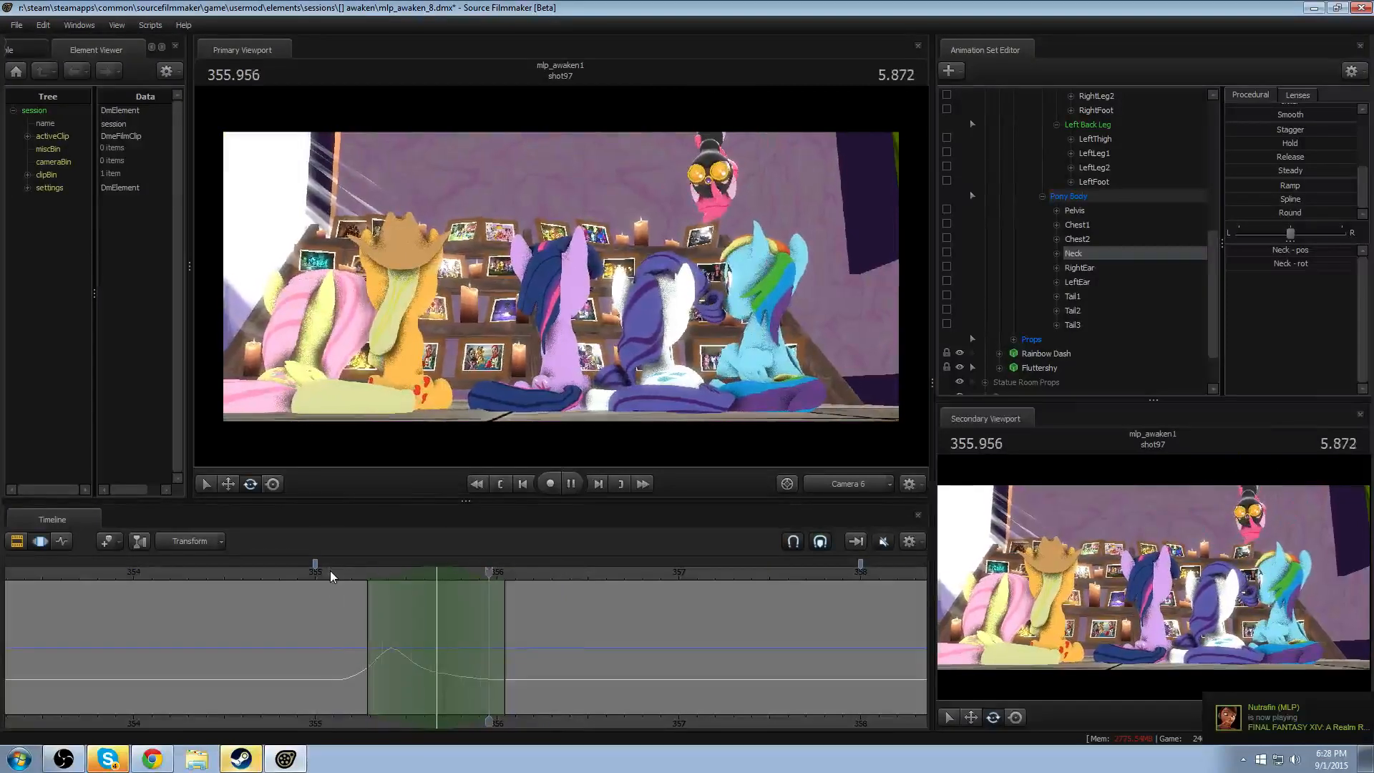
pyautogui.press('space')
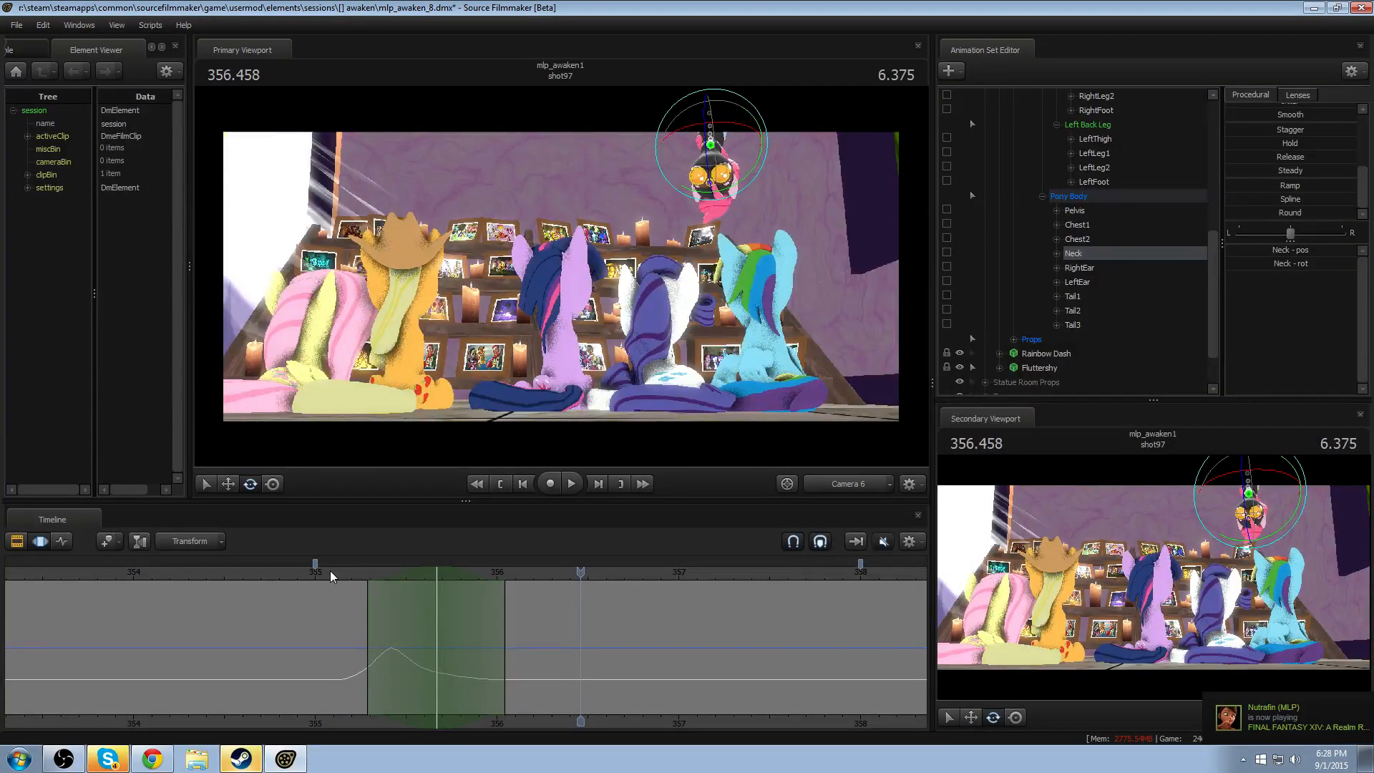
pyautogui.click(329, 570)
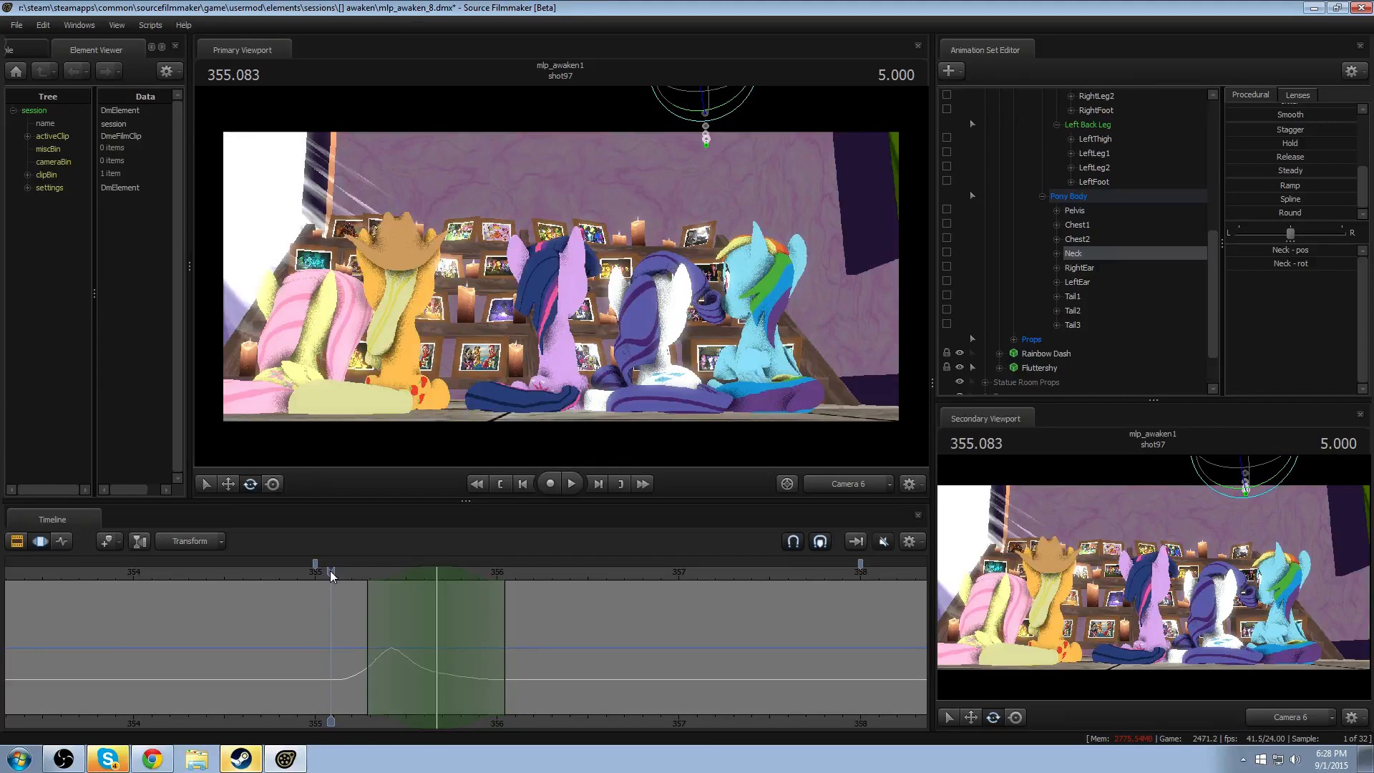
pyautogui.press('space')
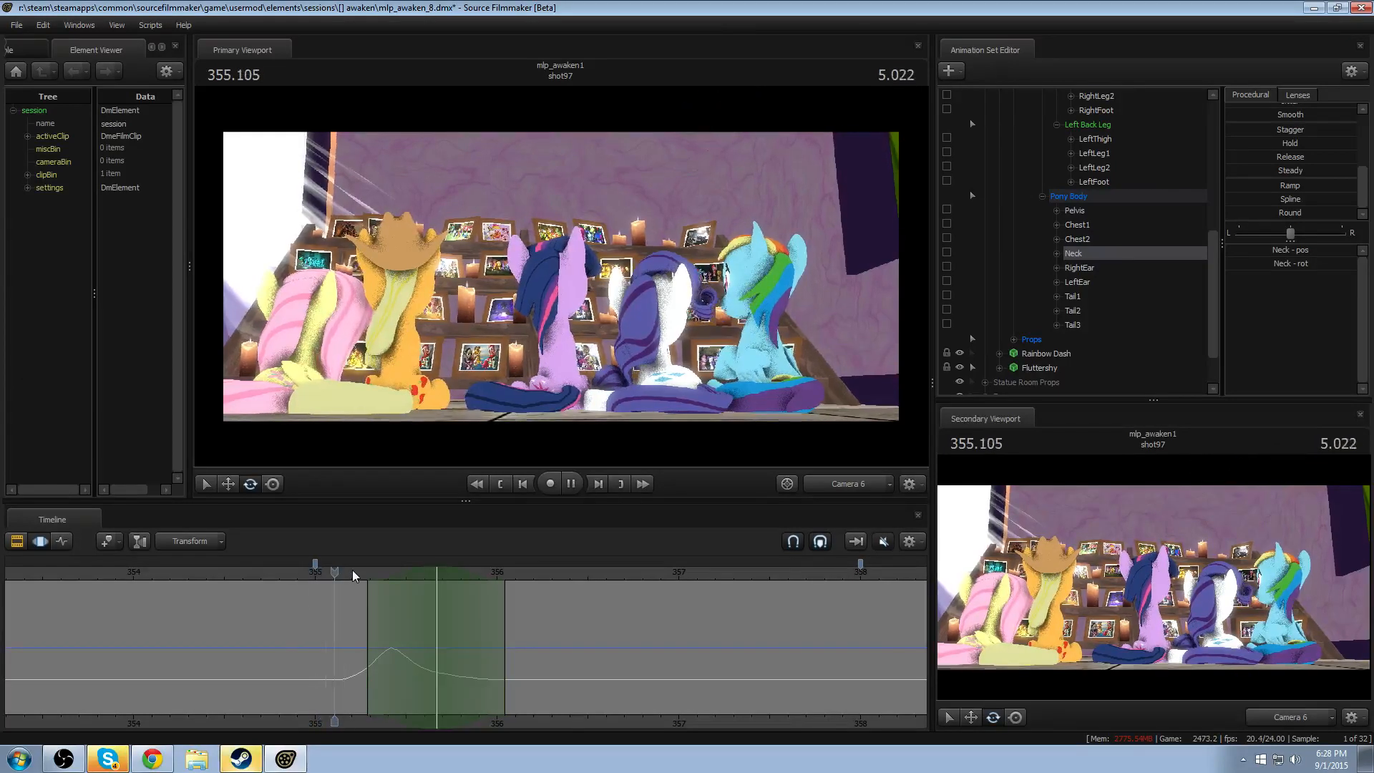
pyautogui.click(306, 574)
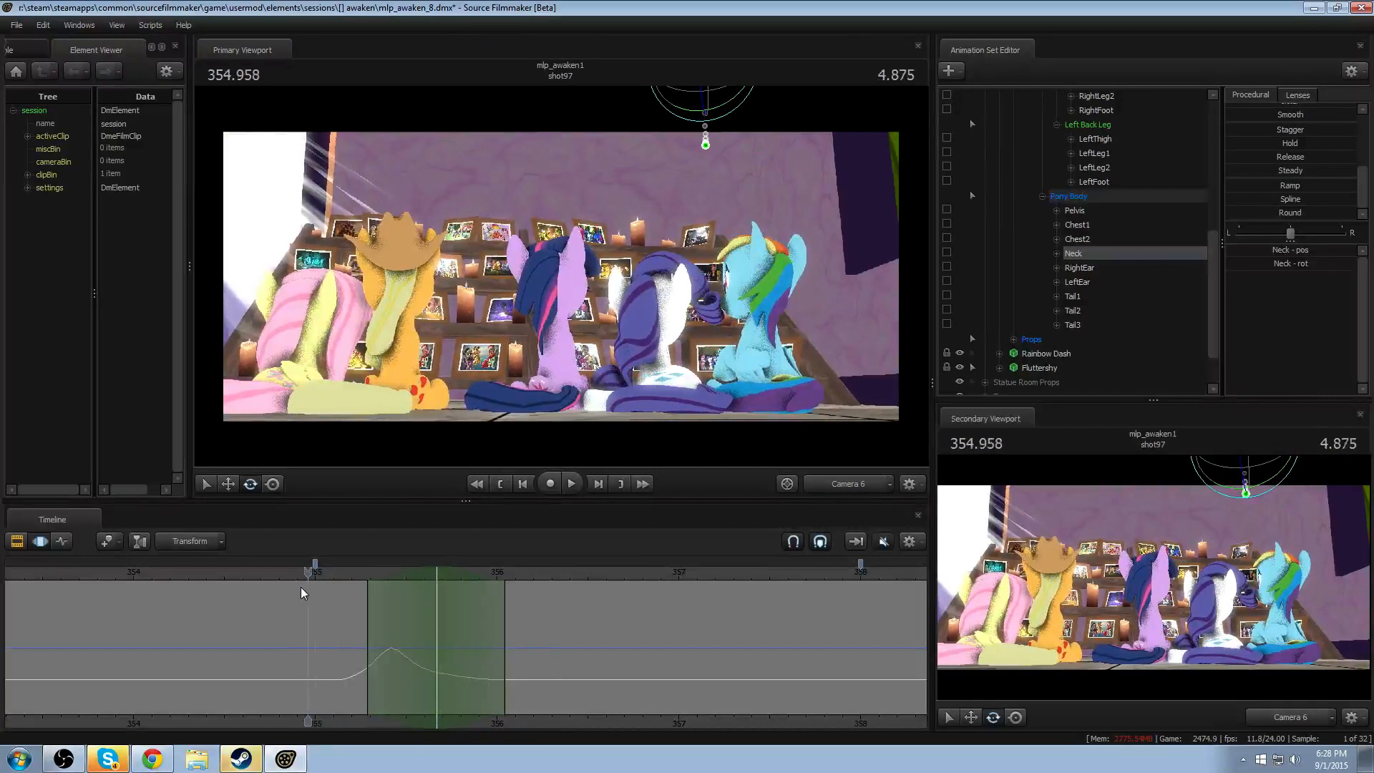
pyautogui.press('space')
pyautogui.press('space')
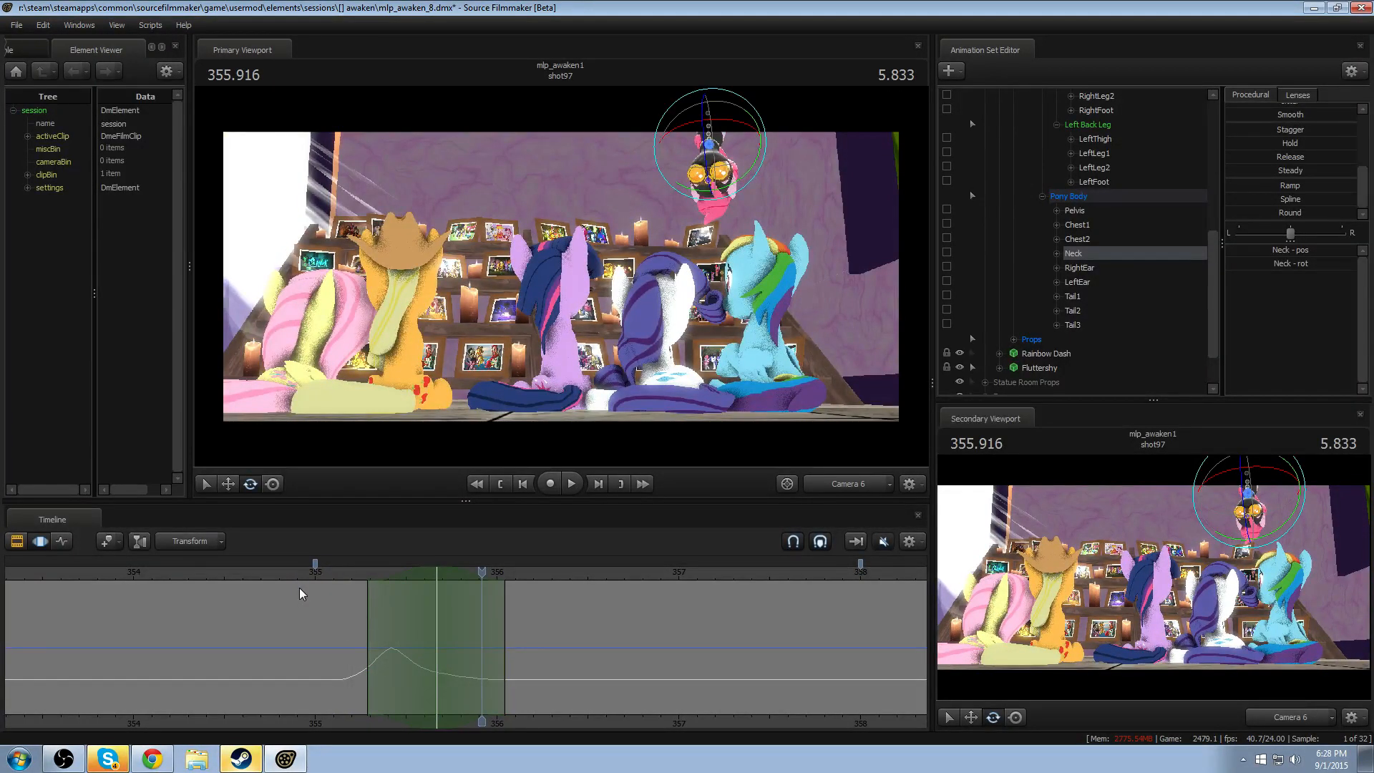
pyautogui.click(320, 568)
pyautogui.press('space')
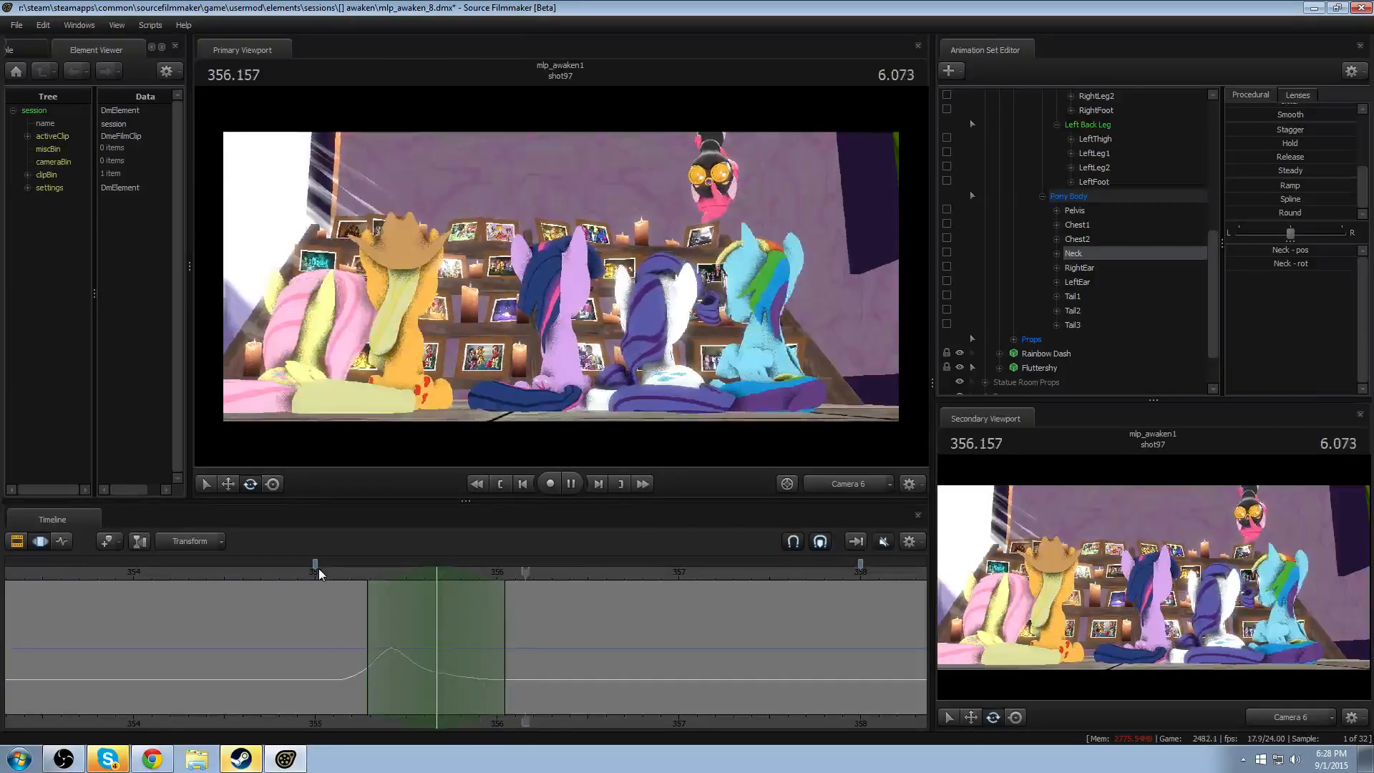
pyautogui.click(319, 568)
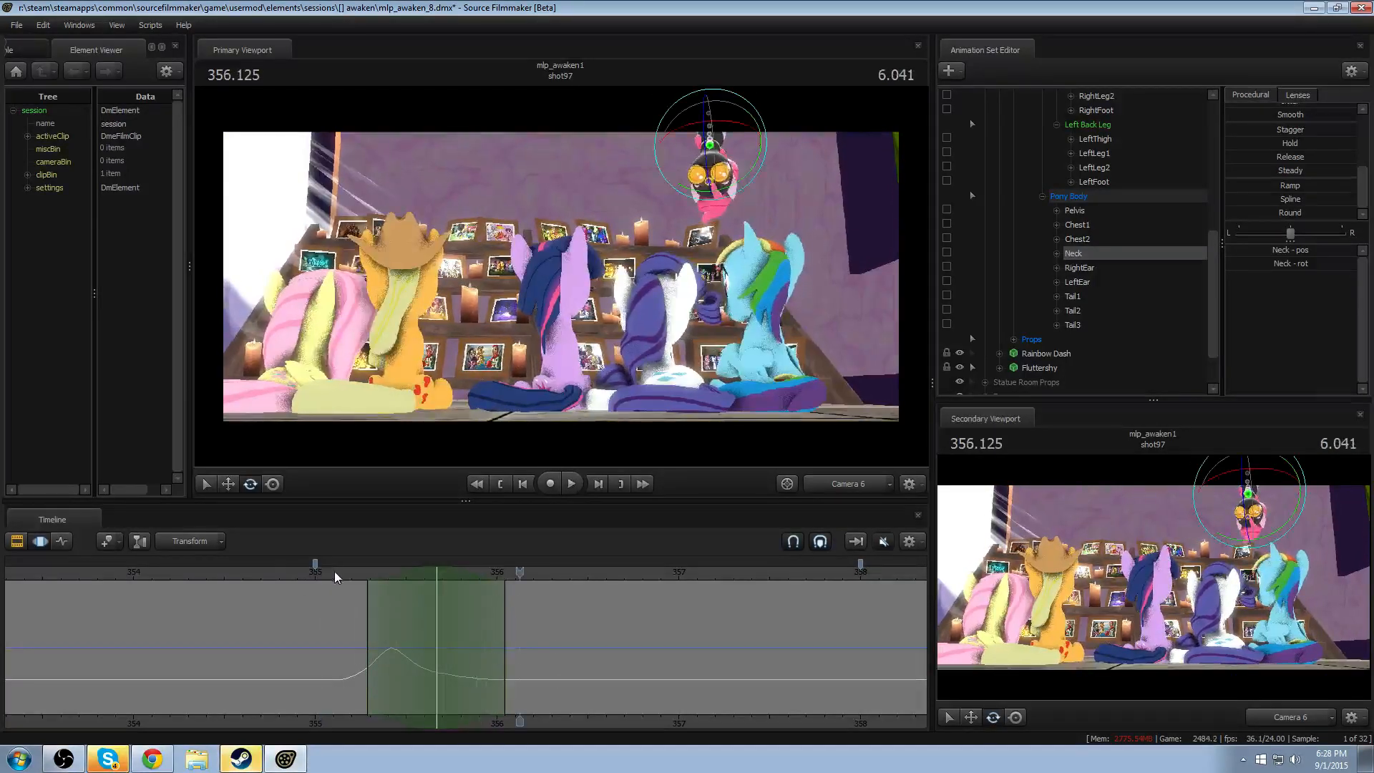
pyautogui.click(333, 570)
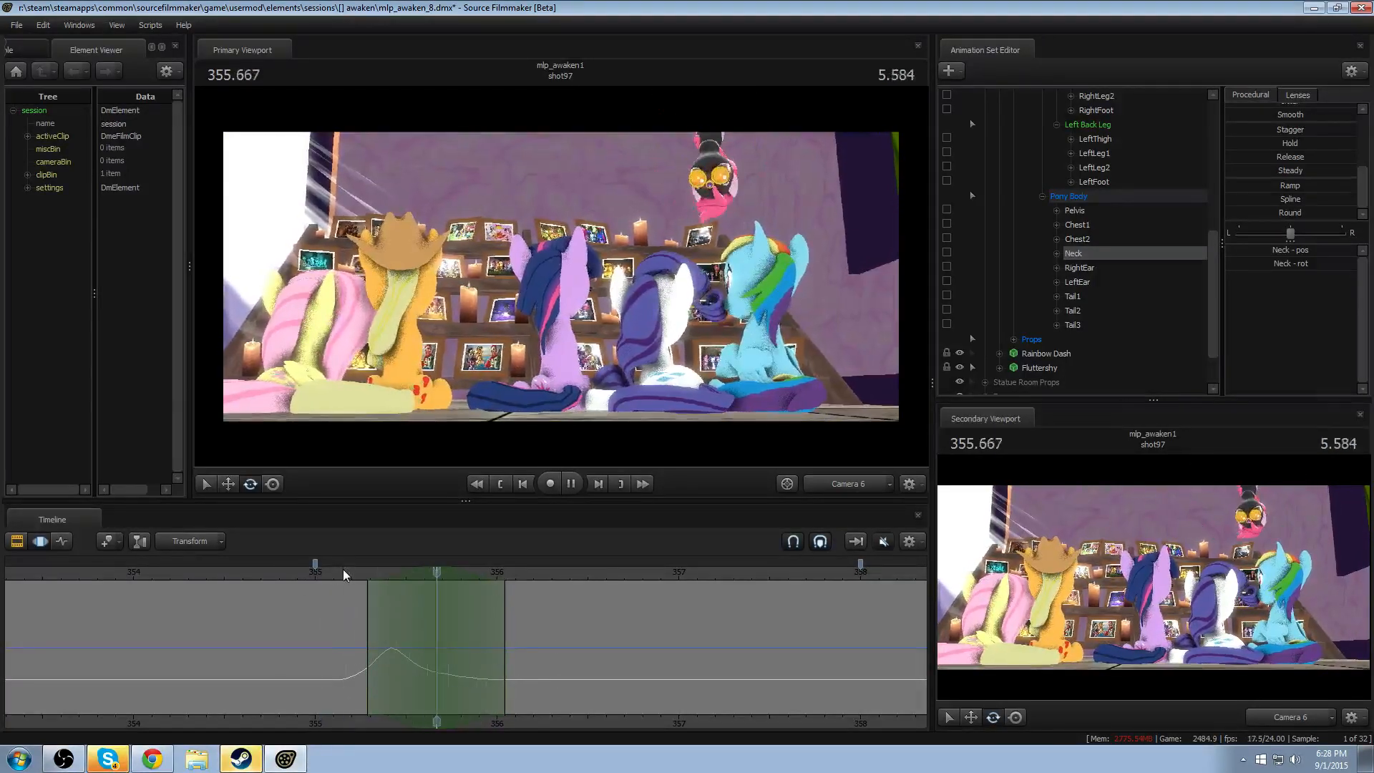
pyautogui.press('space')
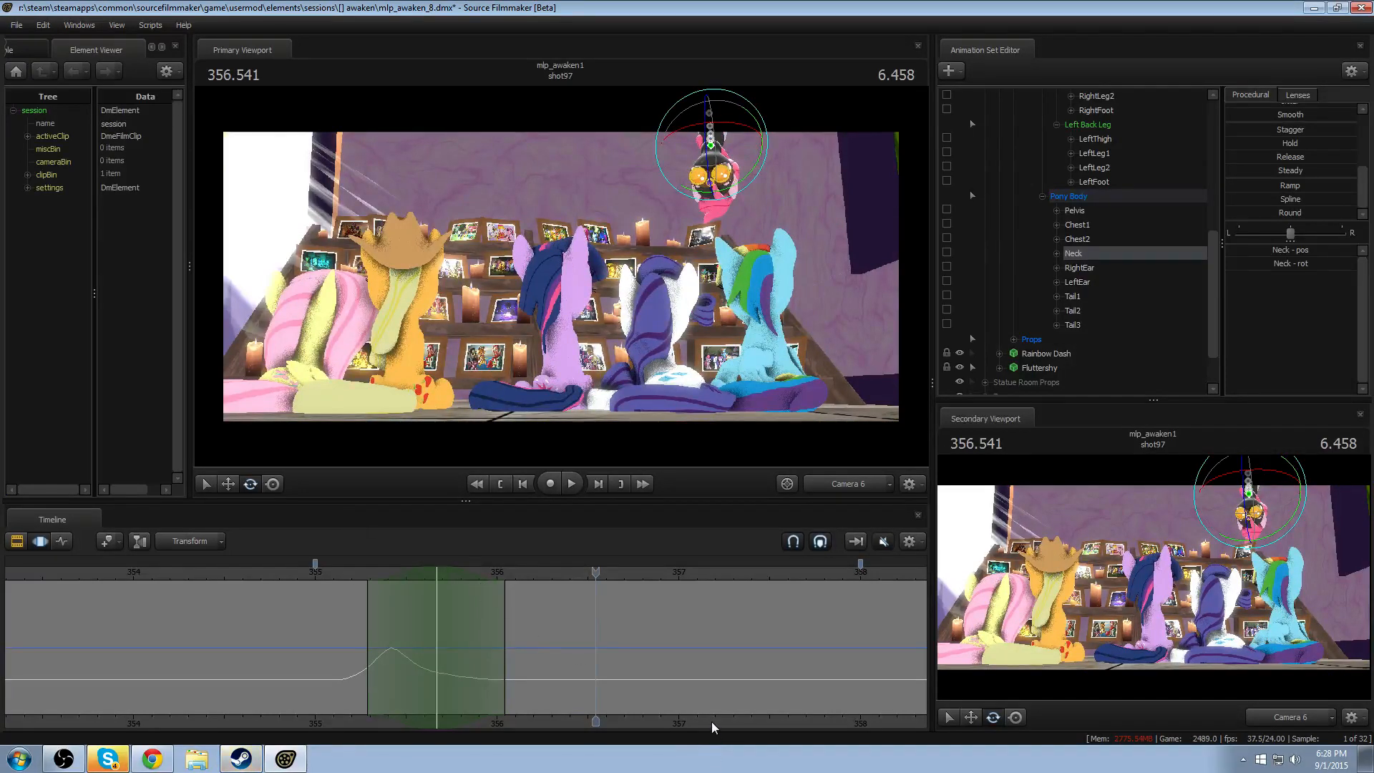
pyautogui.moveTo(711, 723); pyautogui.dragTo(447, 680, button='middle')
pyautogui.scroll(-4, 447, 680)
pyautogui.moveTo(390, 662); pyautogui.dragTo(186, 668)
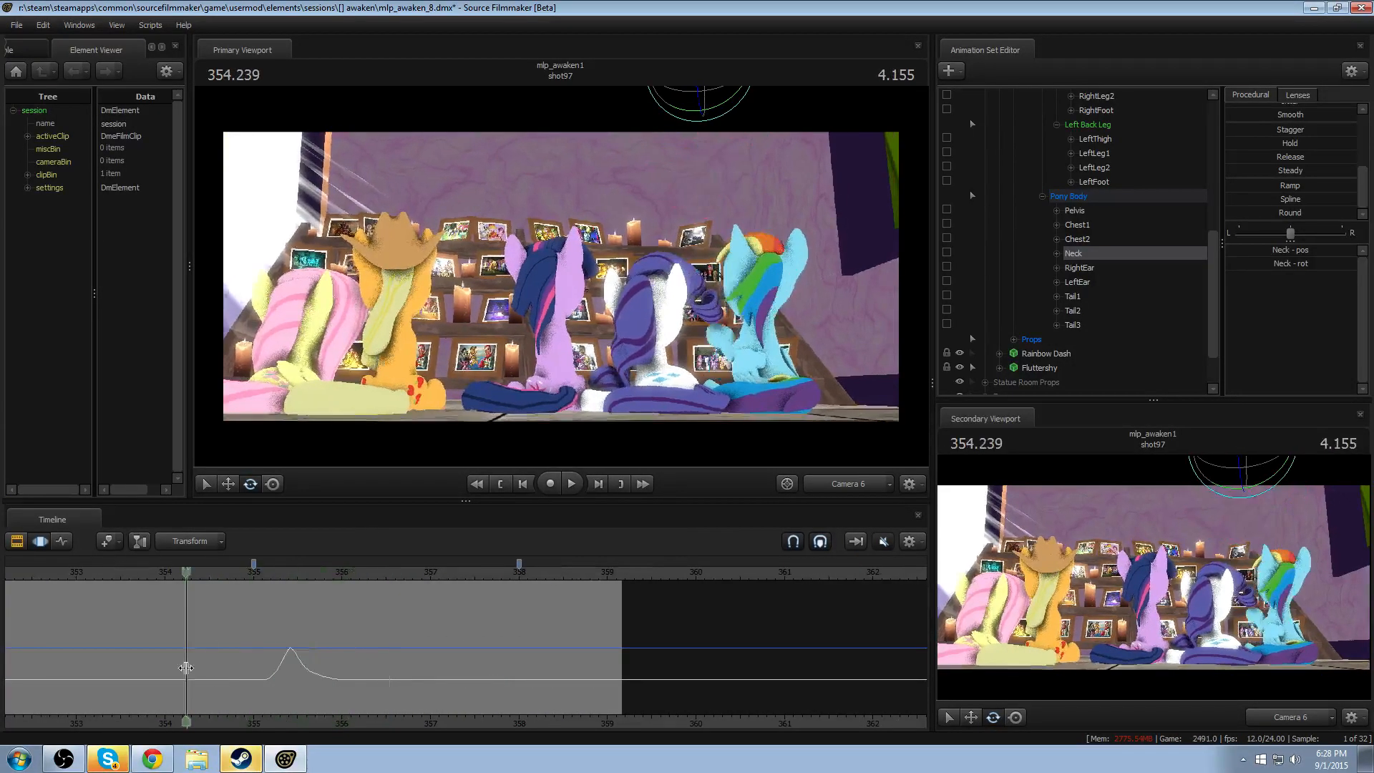
pyautogui.press('space')
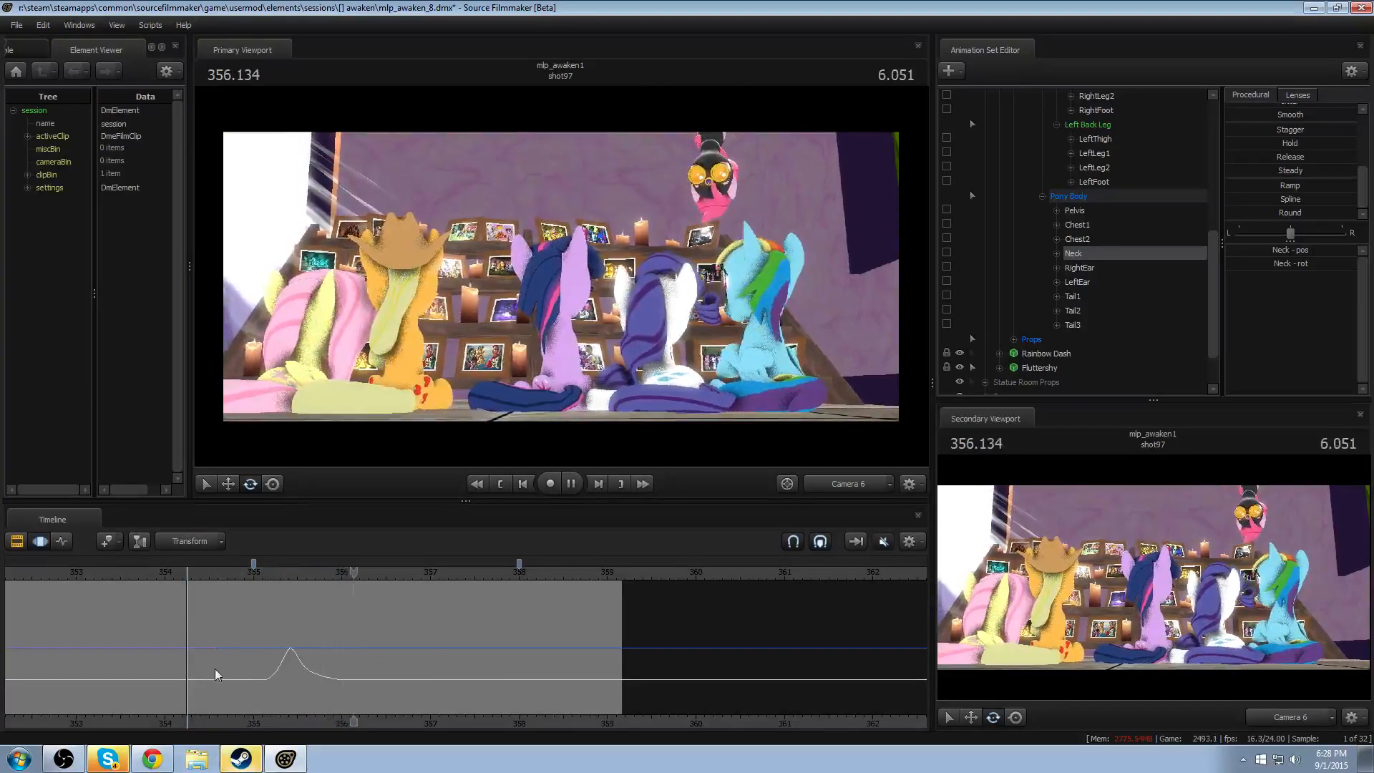
pyautogui.press('space')
# - Start an open-ended time selection for the Neck at about 356.37 and frame Pinkie Spy closely through the Work Camera
pyautogui.moveTo(365, 635); pyautogui.dragTo(1120, 580)
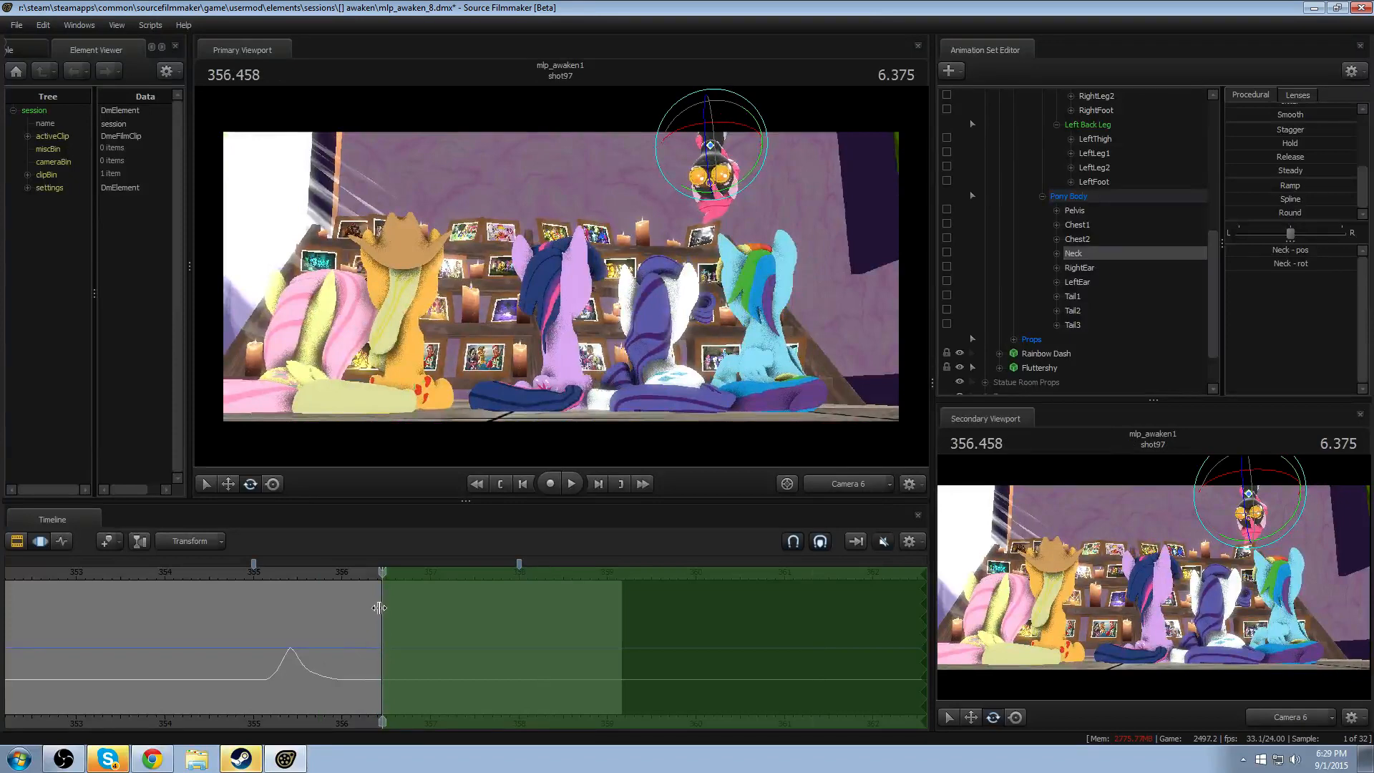
pyautogui.moveTo(379, 607); pyautogui.dragTo(374, 607)
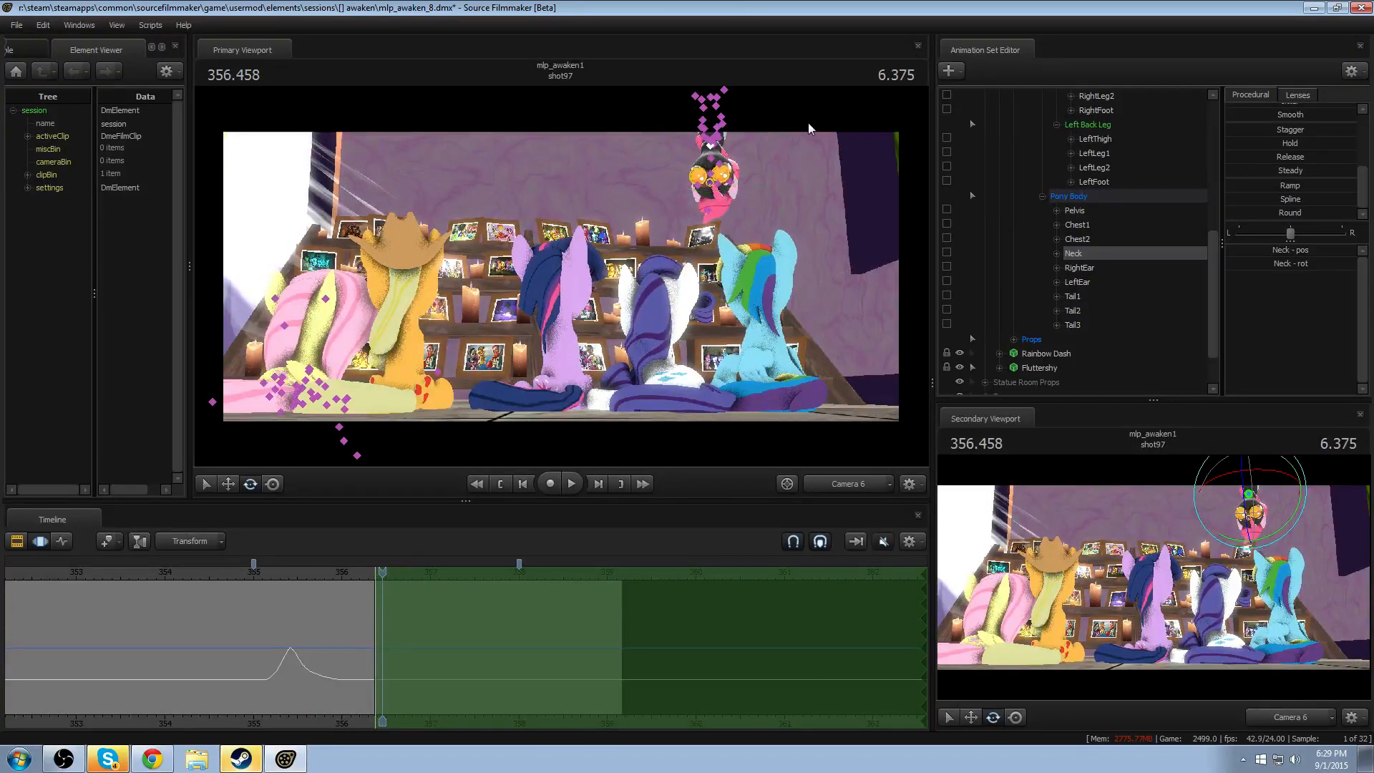
pyautogui.click(857, 491)
pyautogui.moveTo(794, 343); pyautogui.dragTo(780, 358)
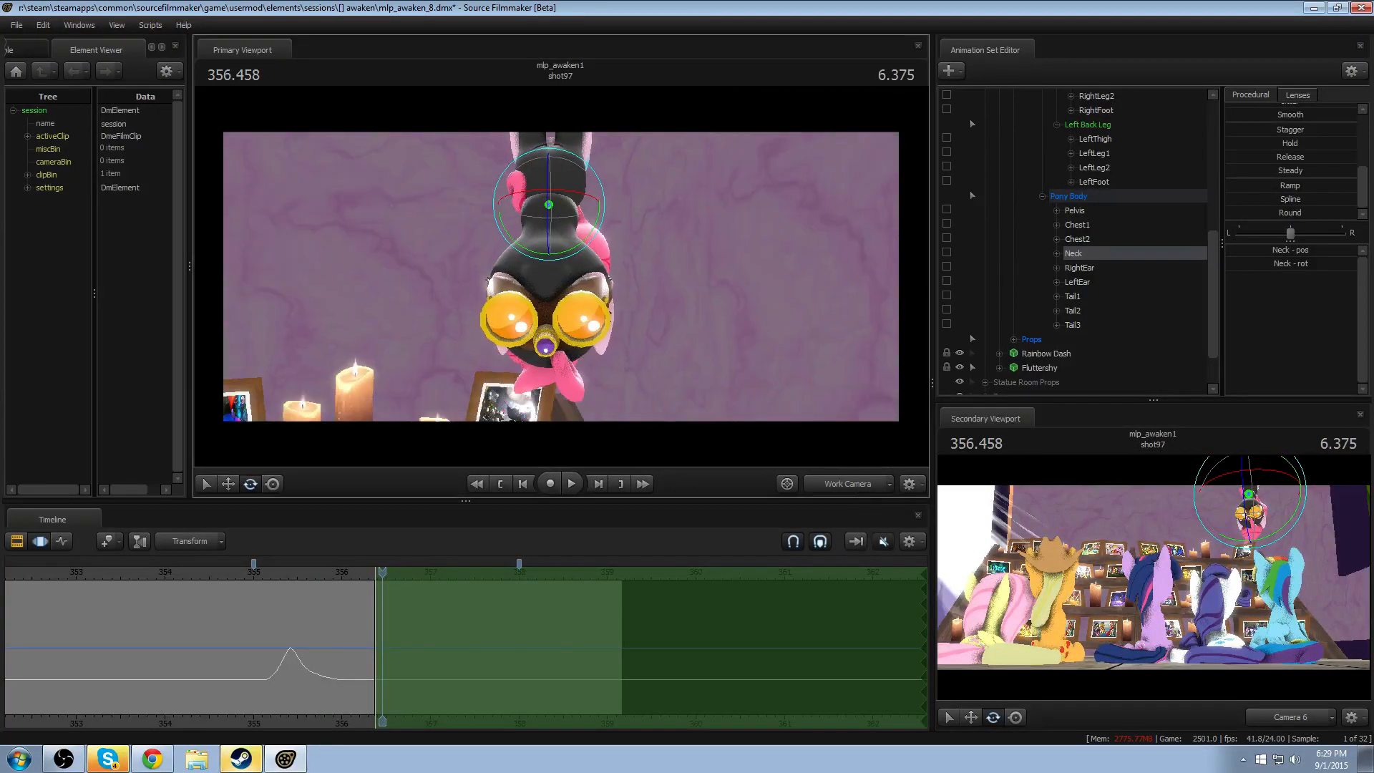
pyautogui.moveTo(561, 276)
pyautogui.mouseDown()
pyautogui.moveTo(550, 274)
pyautogui.moveTo(561, 276)
pyautogui.mouseUp()
# - Rotate Pinkie Spy's Neck and Head toward the right of the picture from about 356.37 onward, and replay the turn
pyautogui.keyDown('ctrl'); pyautogui.click(561, 230); pyautogui.keyUp('ctrl')
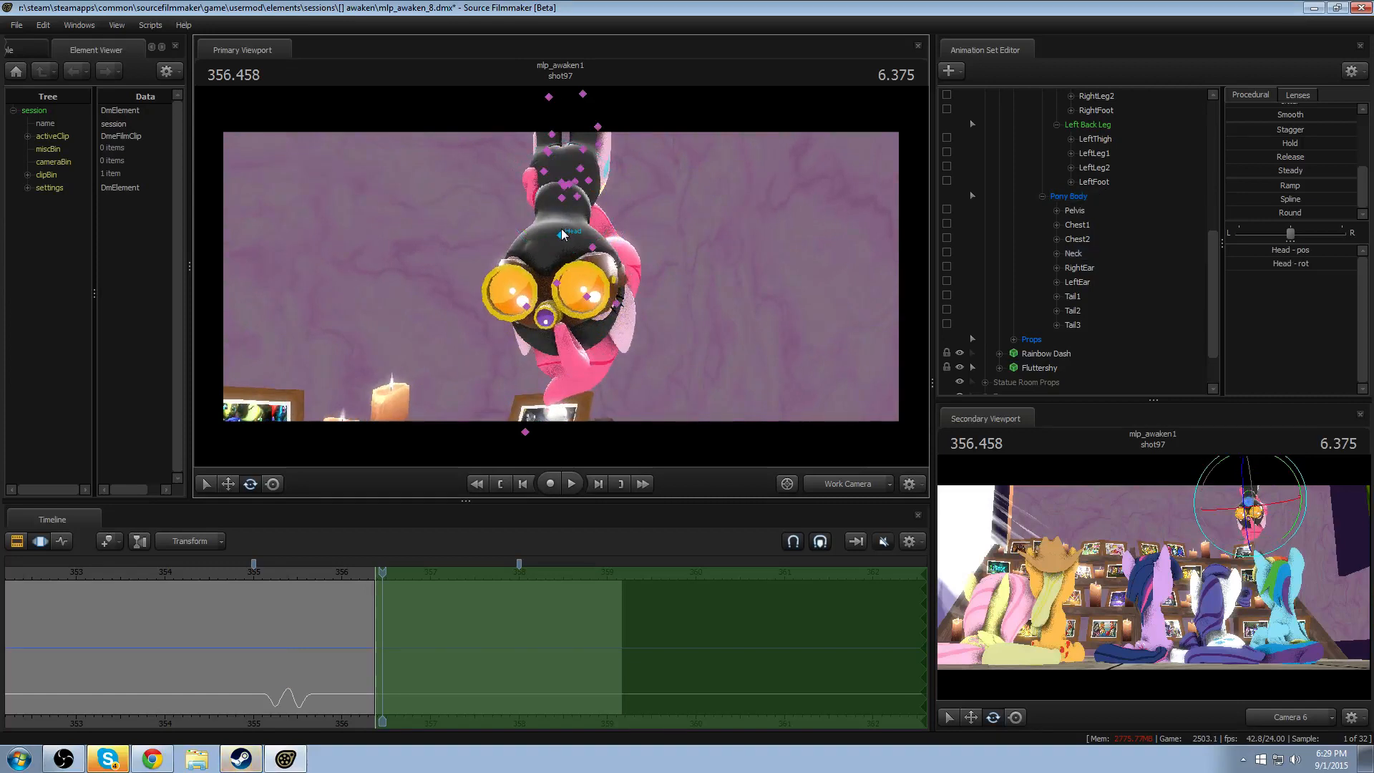
pyautogui.click(563, 197)
pyautogui.moveTo(581, 222); pyautogui.dragTo(587, 221)
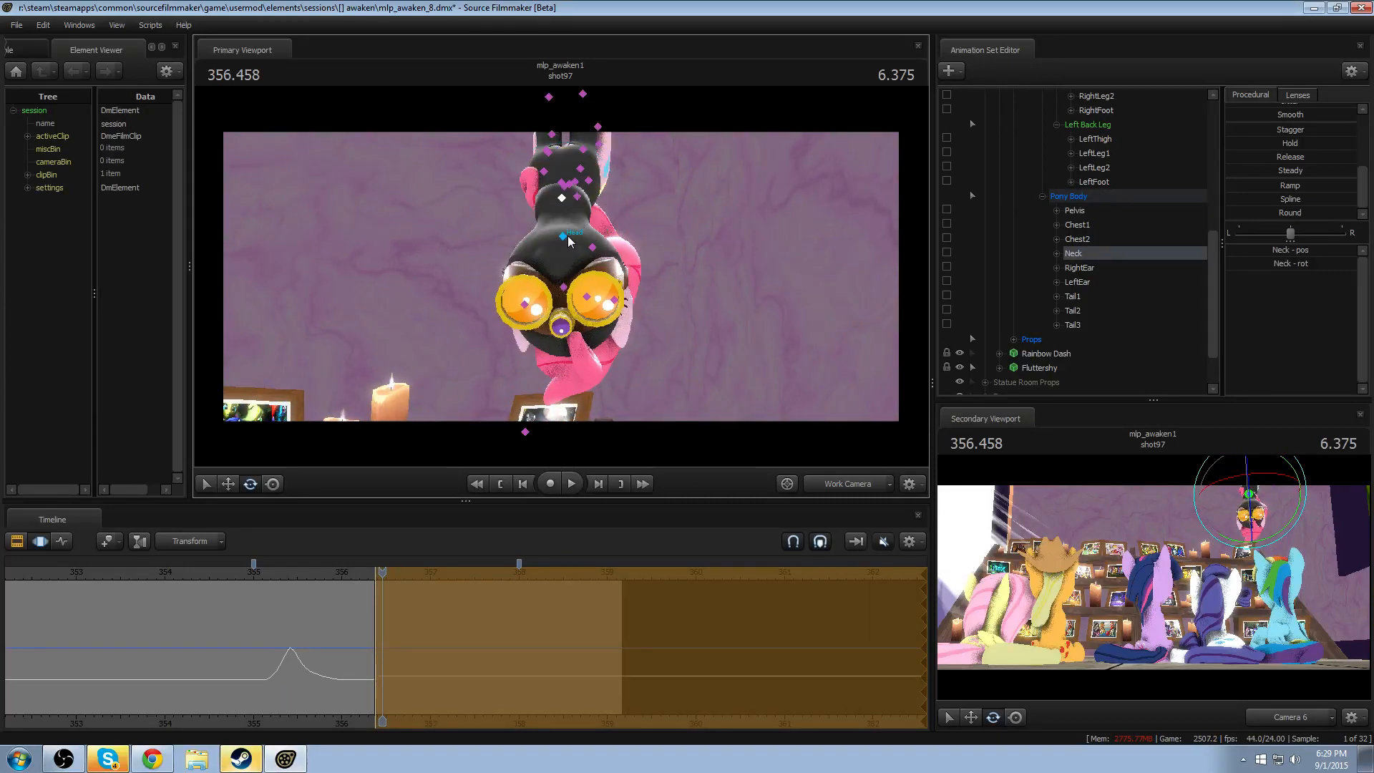
pyautogui.keyDown('ctrl'); pyautogui.click(567, 239); pyautogui.keyUp('ctrl')
pyautogui.moveTo(584, 218); pyautogui.dragTo(580, 236)
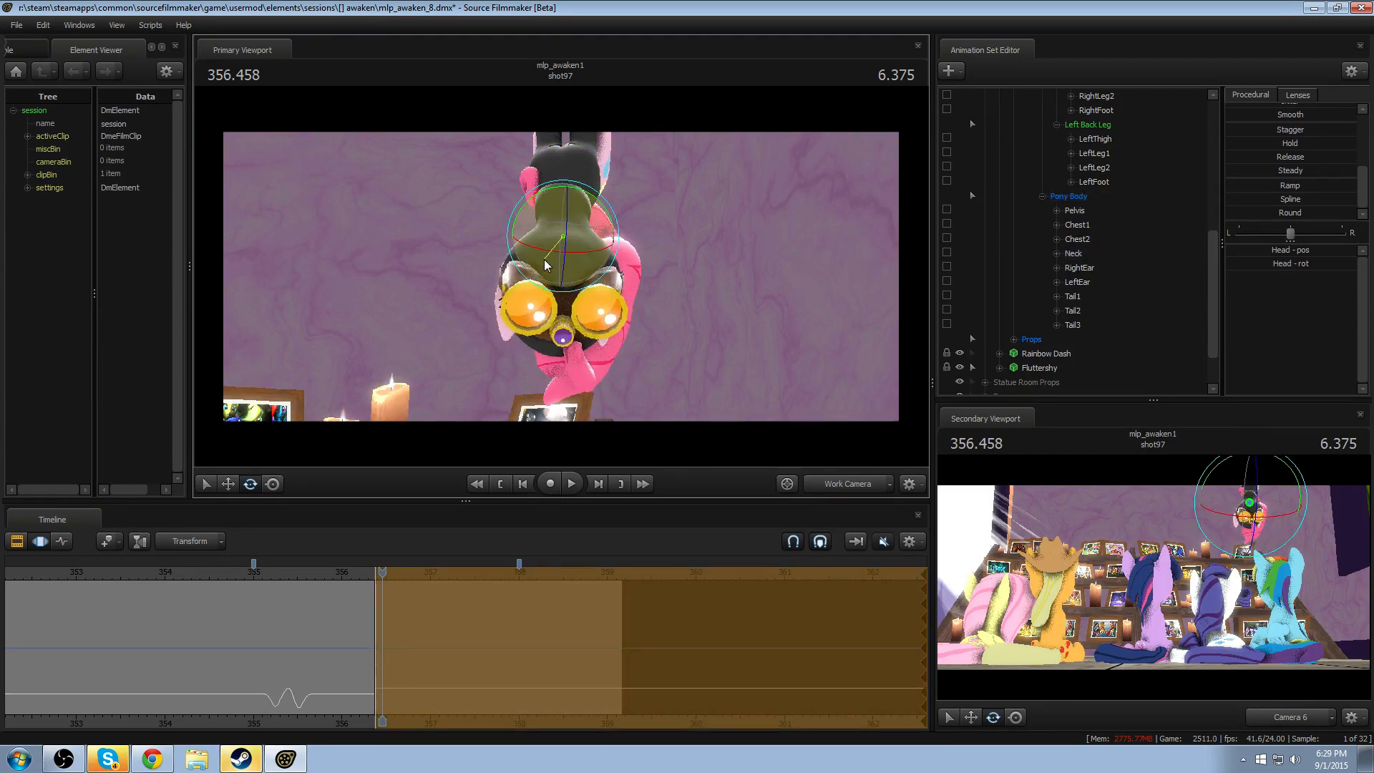
pyautogui.click(312, 574)
pyautogui.press('space')
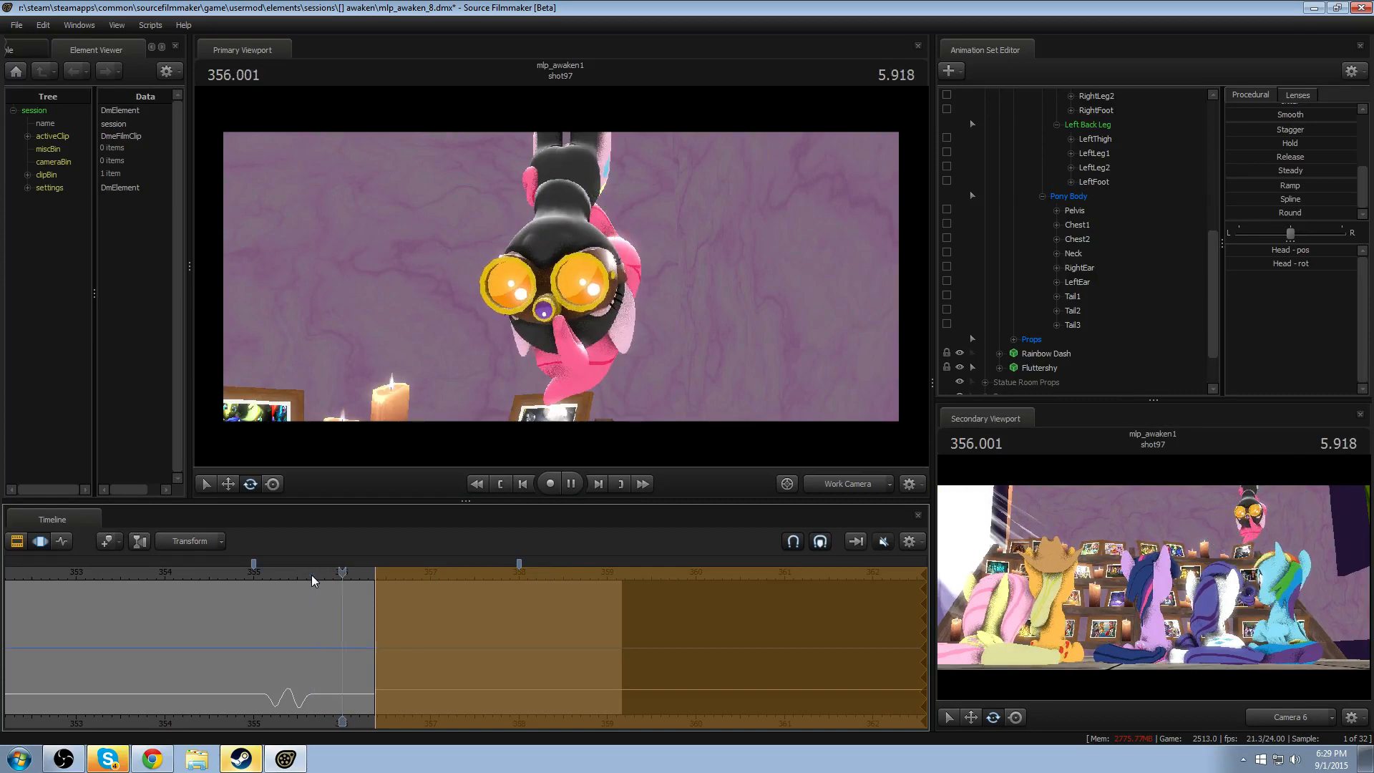
pyautogui.press('space')
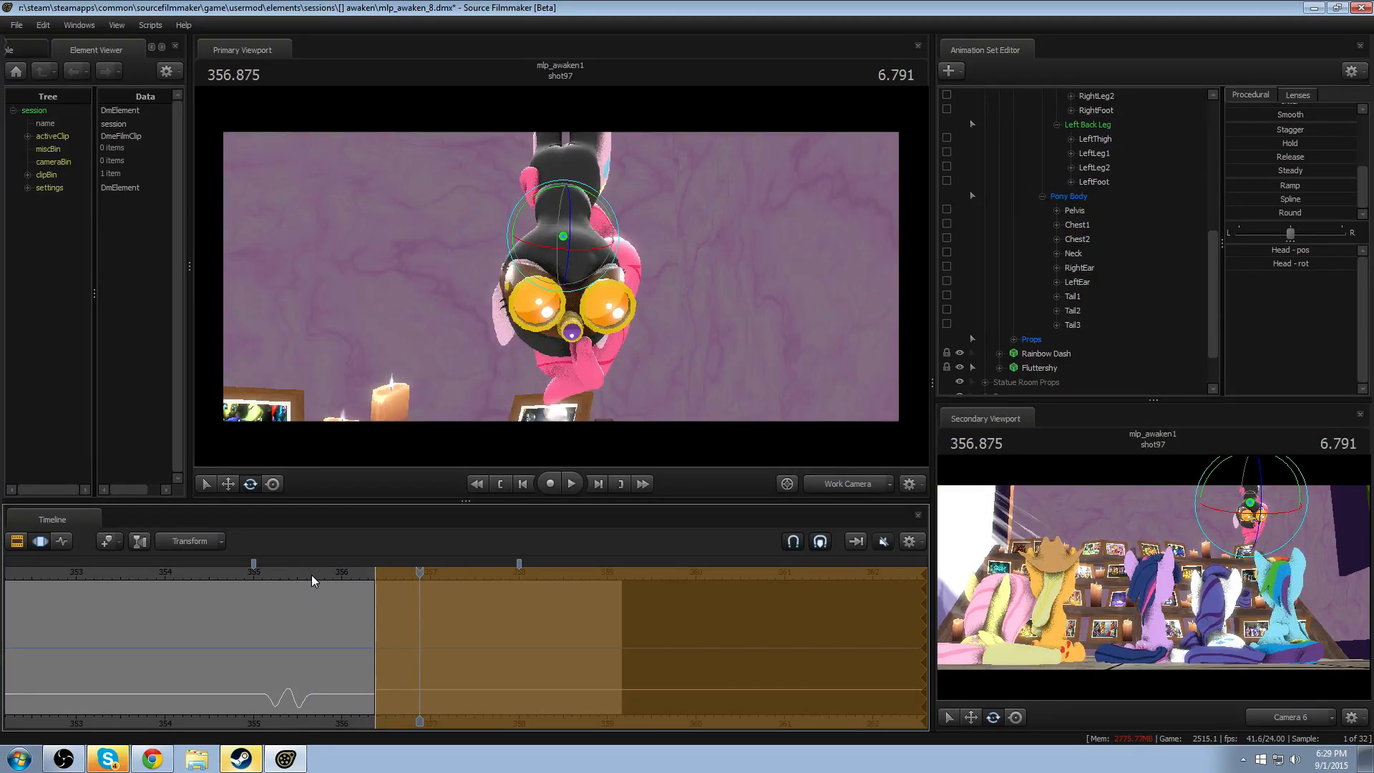
# - Finalize the head turn, shift the open-ended time selection's start to about 357.2 and move the playhead to 357.291
pyautogui.press('F2')
pyautogui.press('F3')
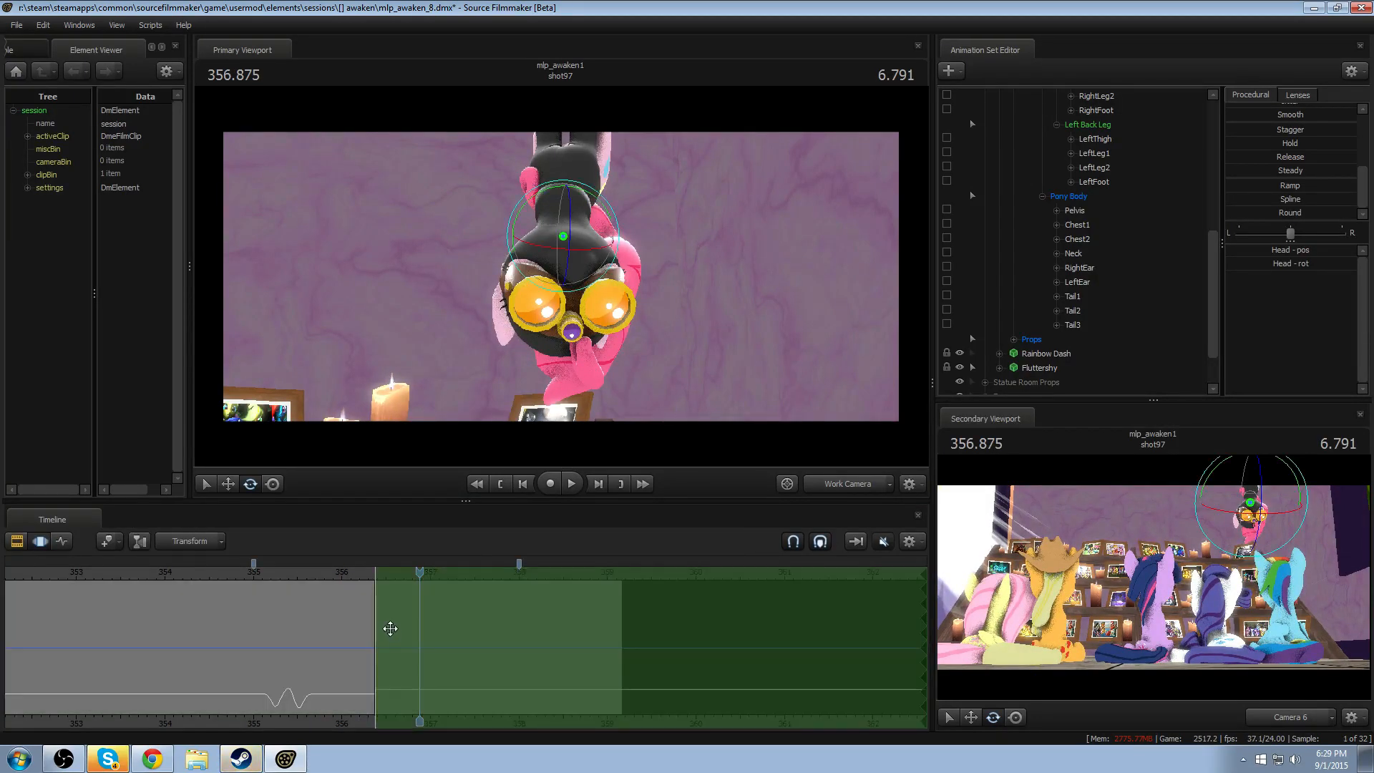
pyautogui.moveTo(390, 628); pyautogui.dragTo(464, 629)
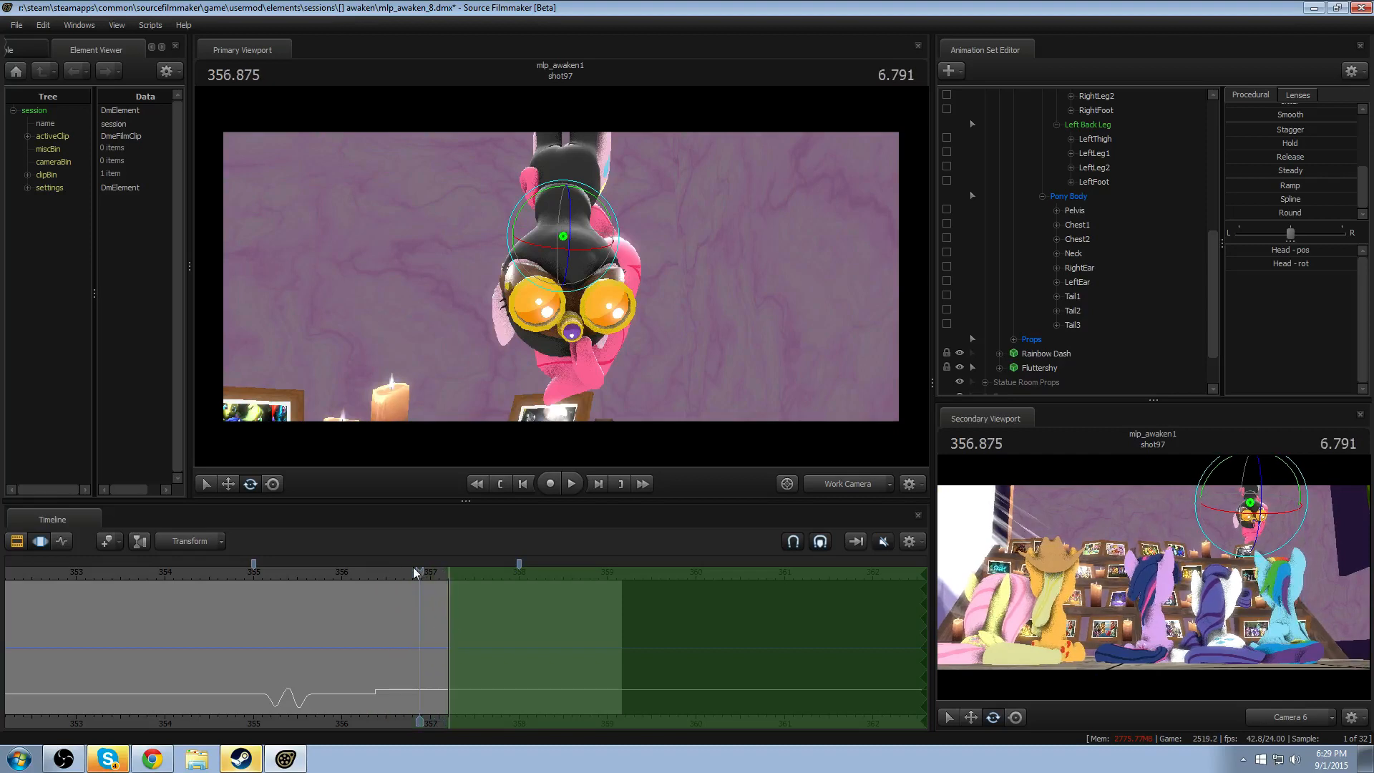
pyautogui.moveTo(415, 572); pyautogui.dragTo(456, 573)
# - Rotate the Neck and Head strongly toward the left of the picture from about 357.2 onward, and replay both turns
pyautogui.press('ctrl')
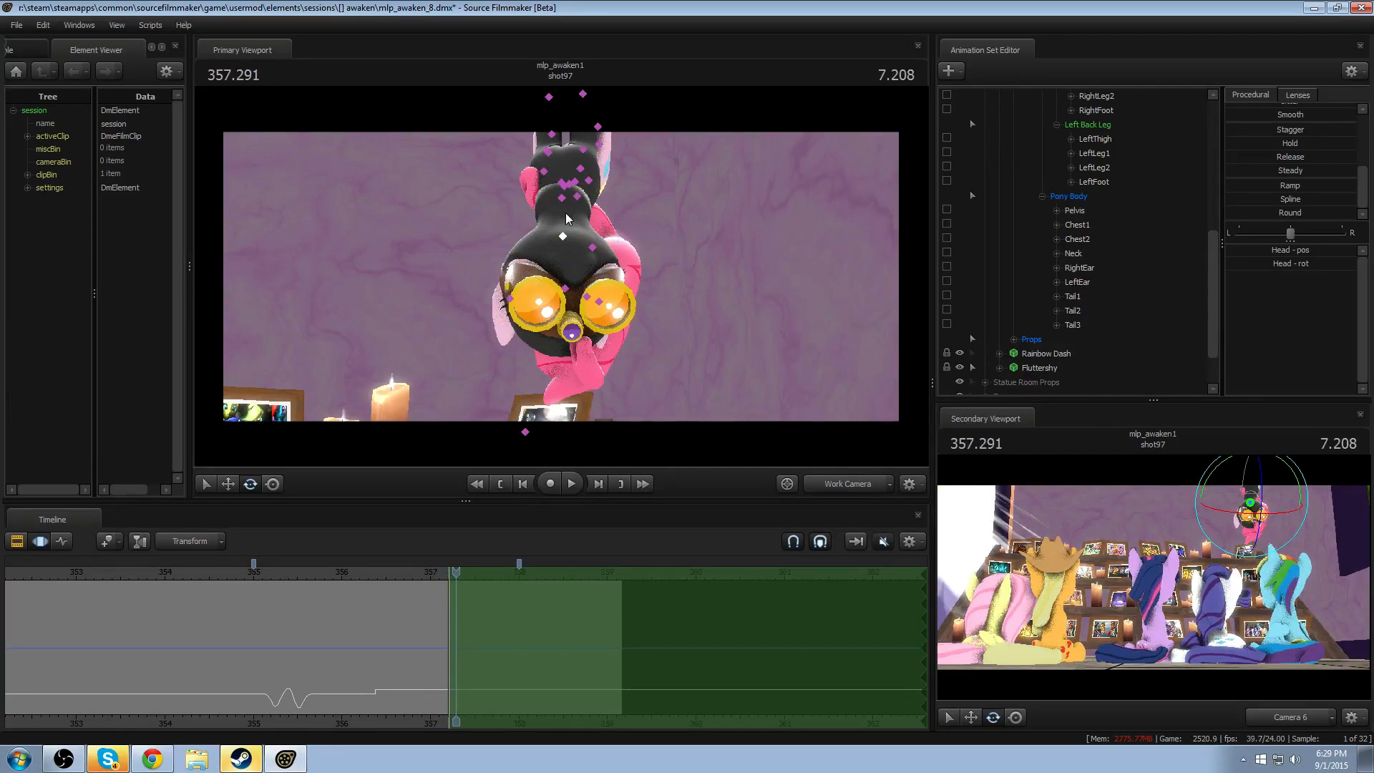
pyautogui.keyDown('ctrl'); pyautogui.click(563, 204); pyautogui.keyUp('ctrl')
pyautogui.moveTo(575, 220)
pyautogui.mouseDown()
pyautogui.moveTo(561, 225)
pyautogui.moveTo(613, 215)
pyautogui.moveTo(572, 219)
pyautogui.mouseUp()
pyautogui.keyDown('ctrl'); pyautogui.click(557, 236); pyautogui.keyUp('ctrl')
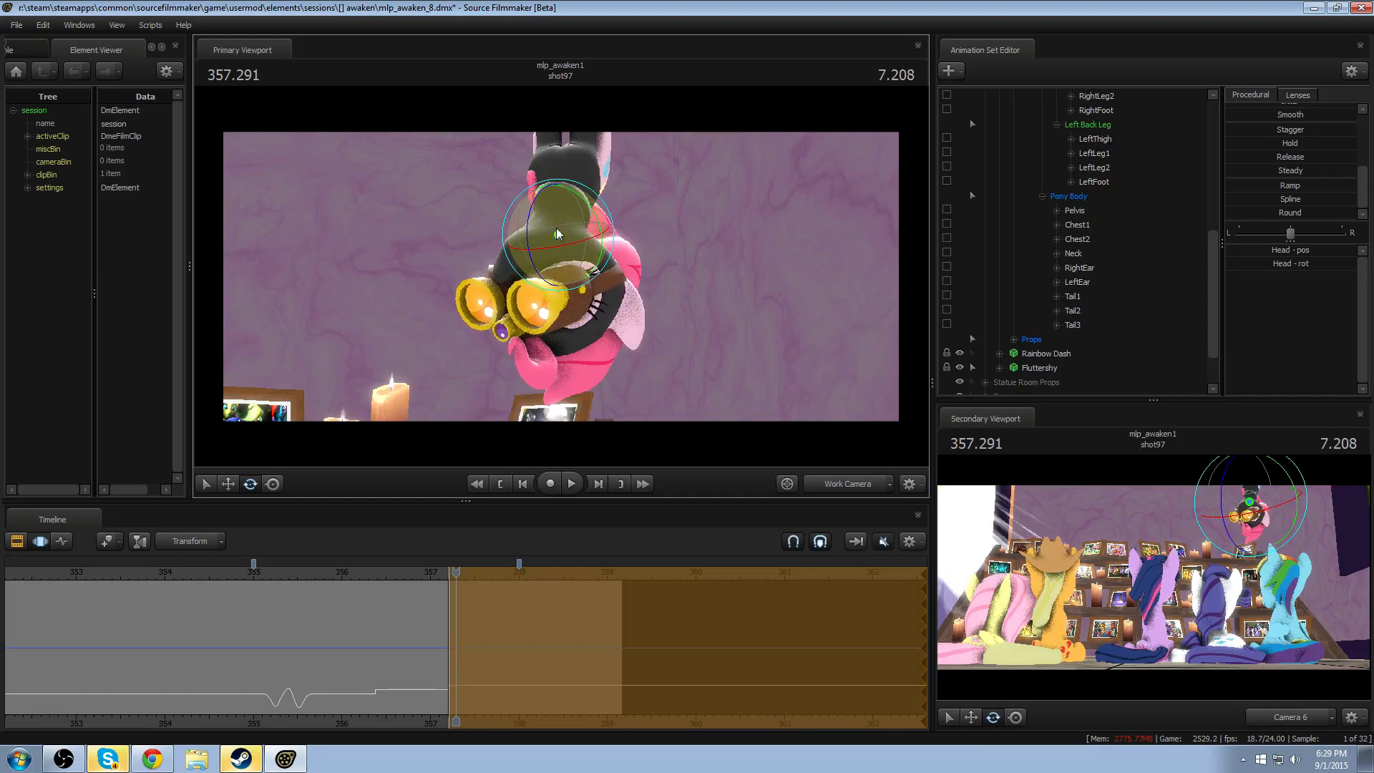
pyautogui.press('space')
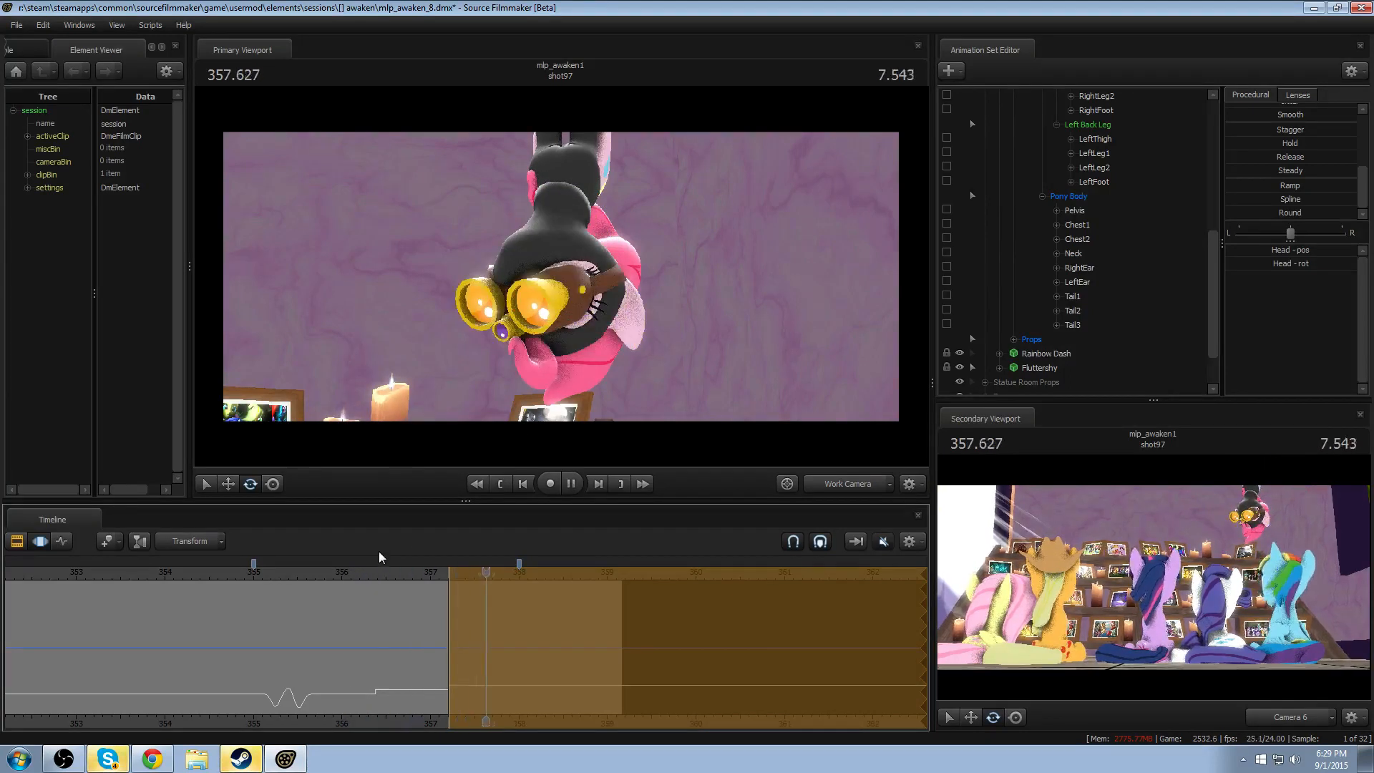
pyautogui.press('space')
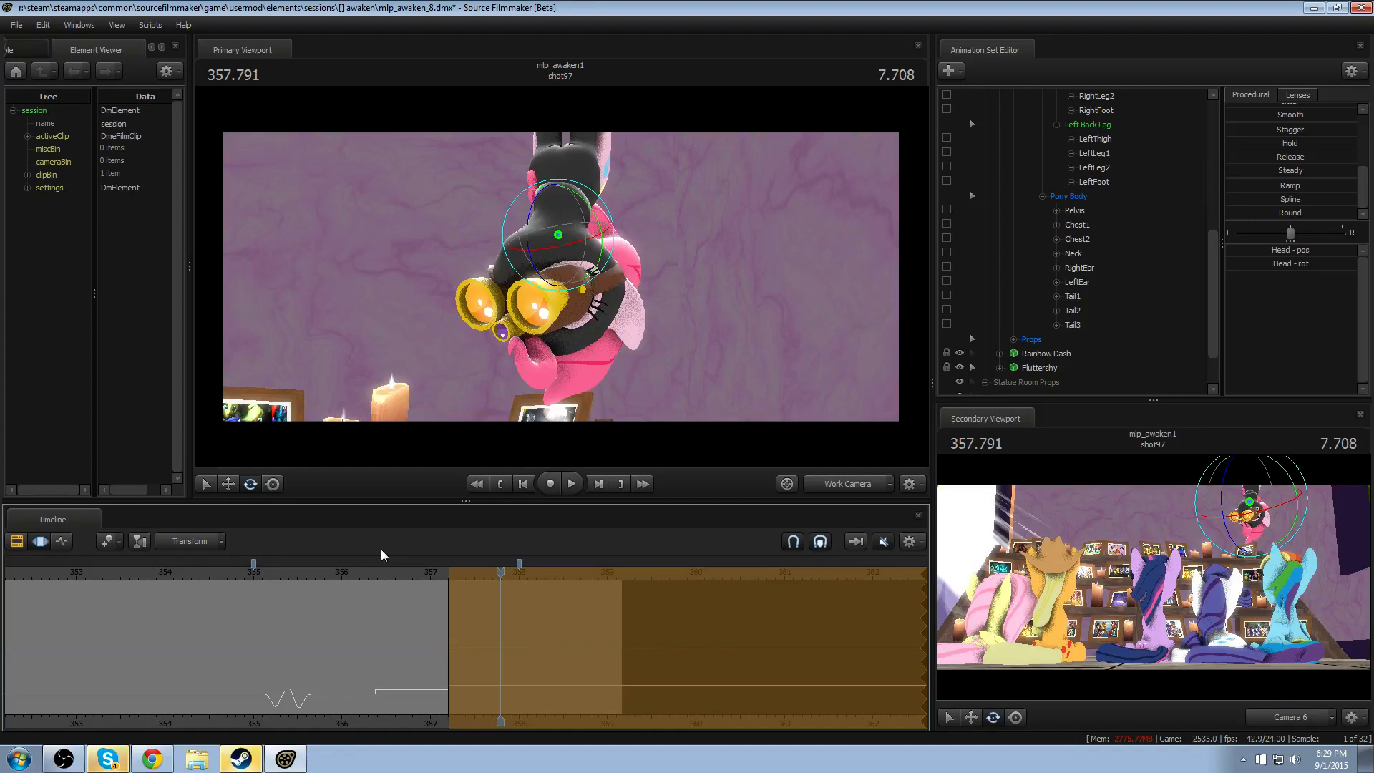
pyautogui.scroll(-2, 370, 612)
pyautogui.click(276, 574)
pyautogui.press('space')
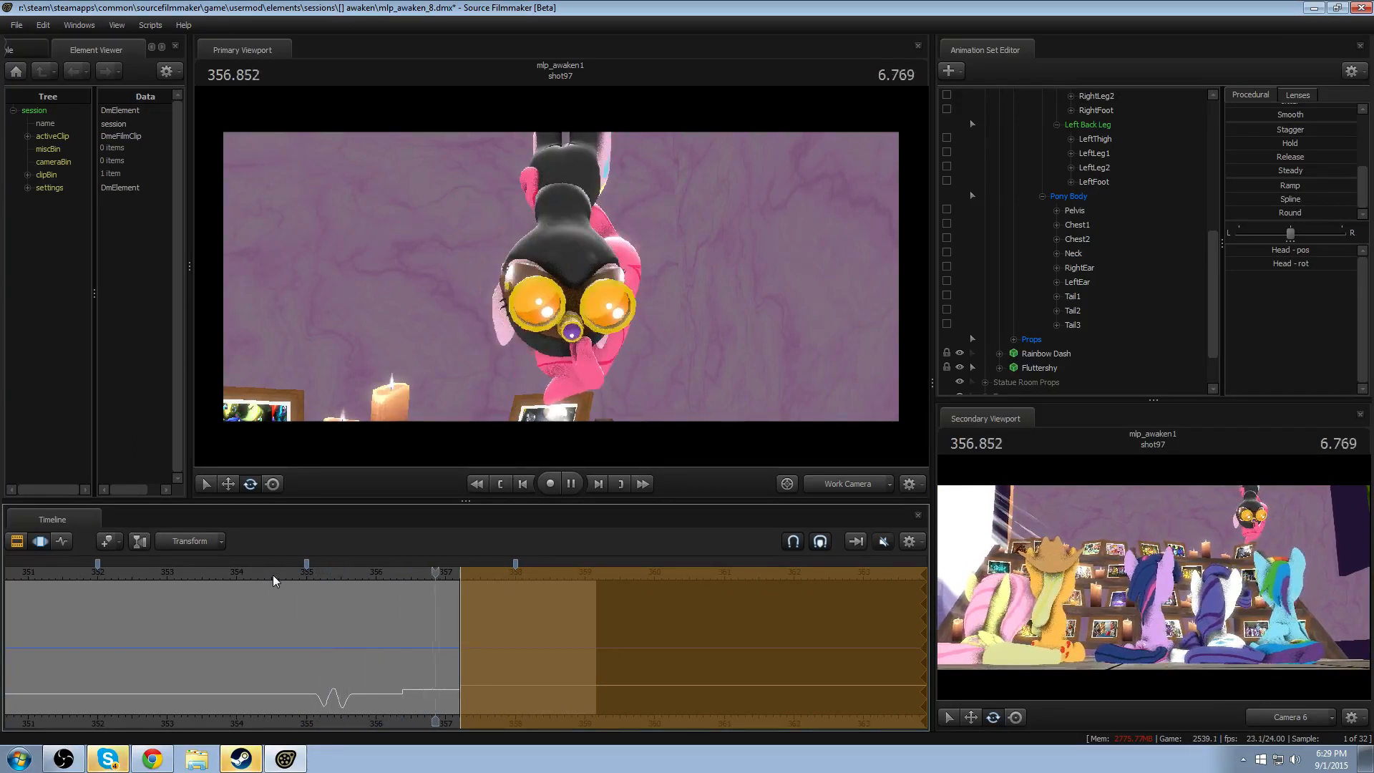
pyautogui.press('space')
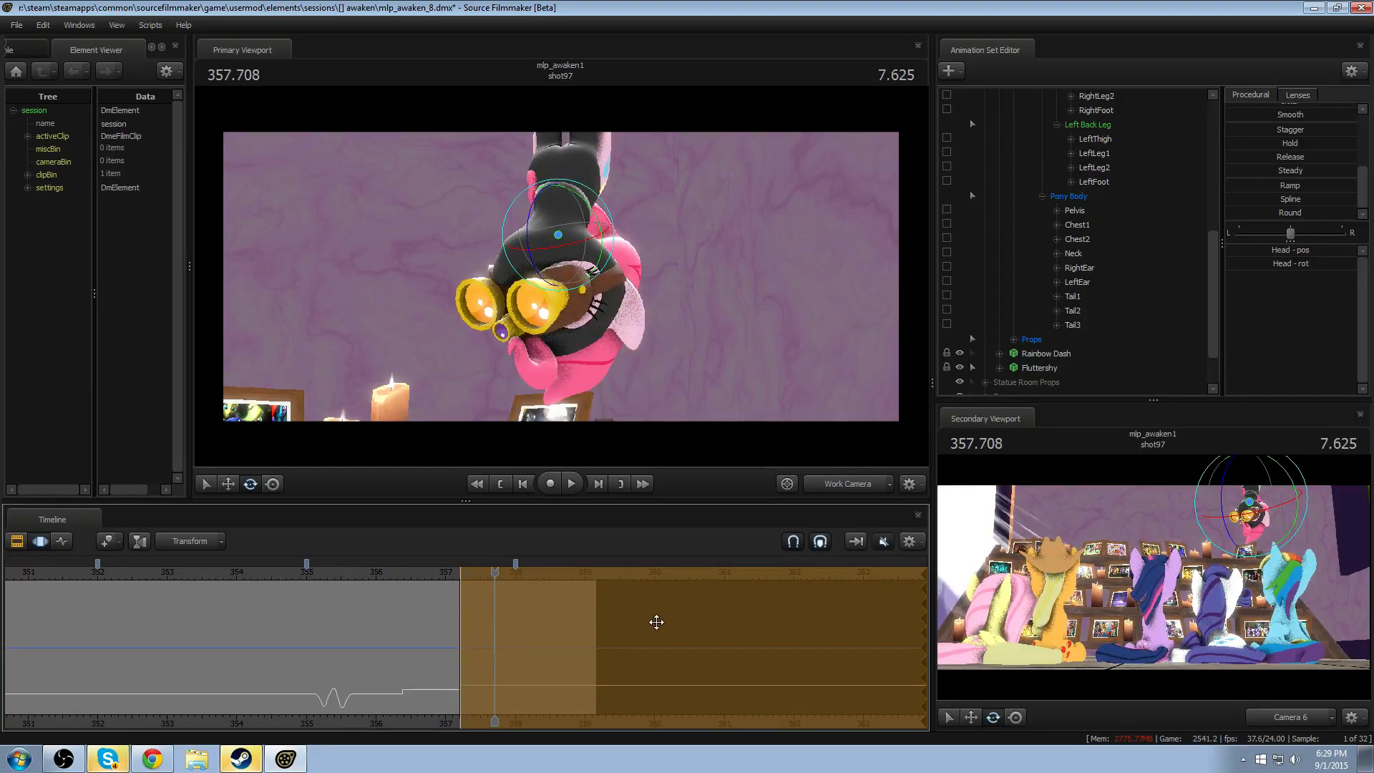
# - Select the whole Pinkie Spy animation set and make a time selection of about 355.95–356.87, fully active from 356.25 to 356.53
pyautogui.scroll(6, 1092, 215)
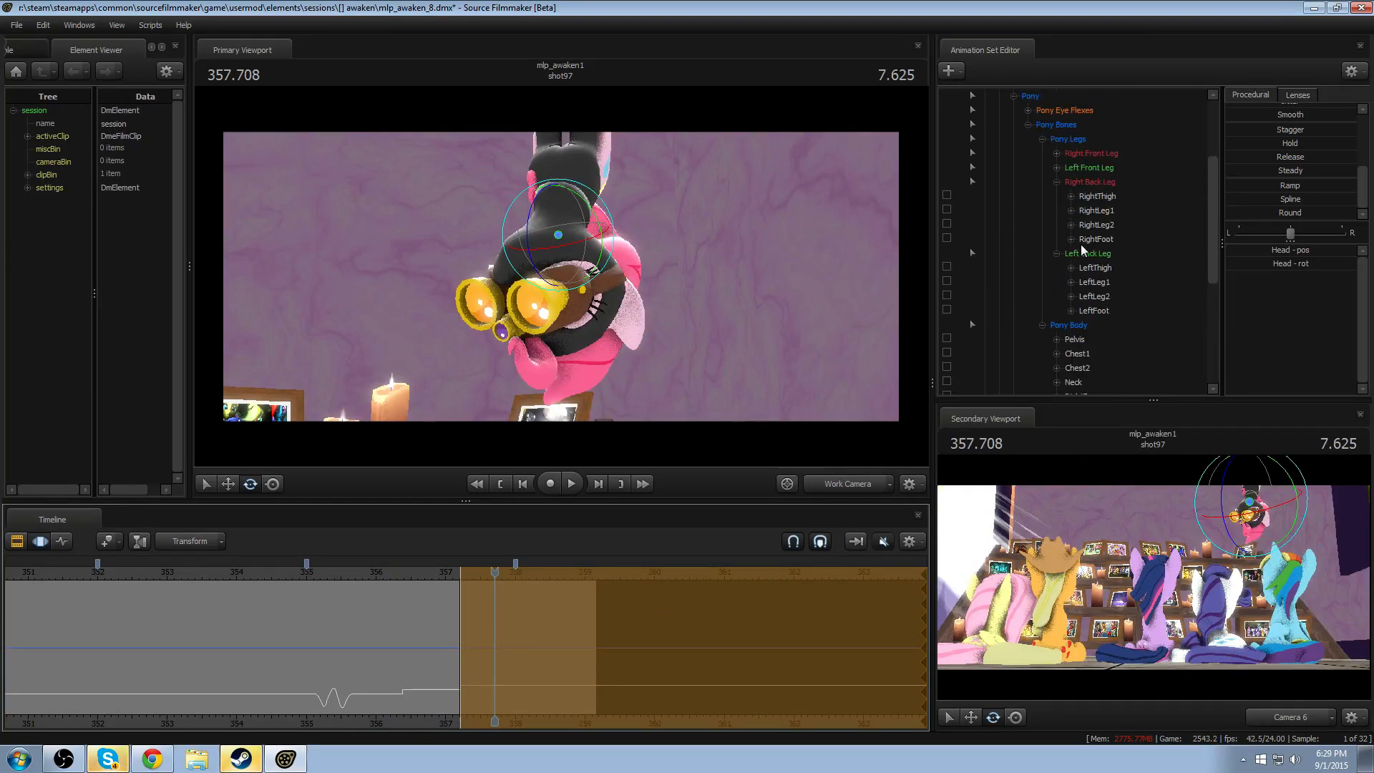
pyautogui.click(1077, 204)
pyautogui.click(1045, 155)
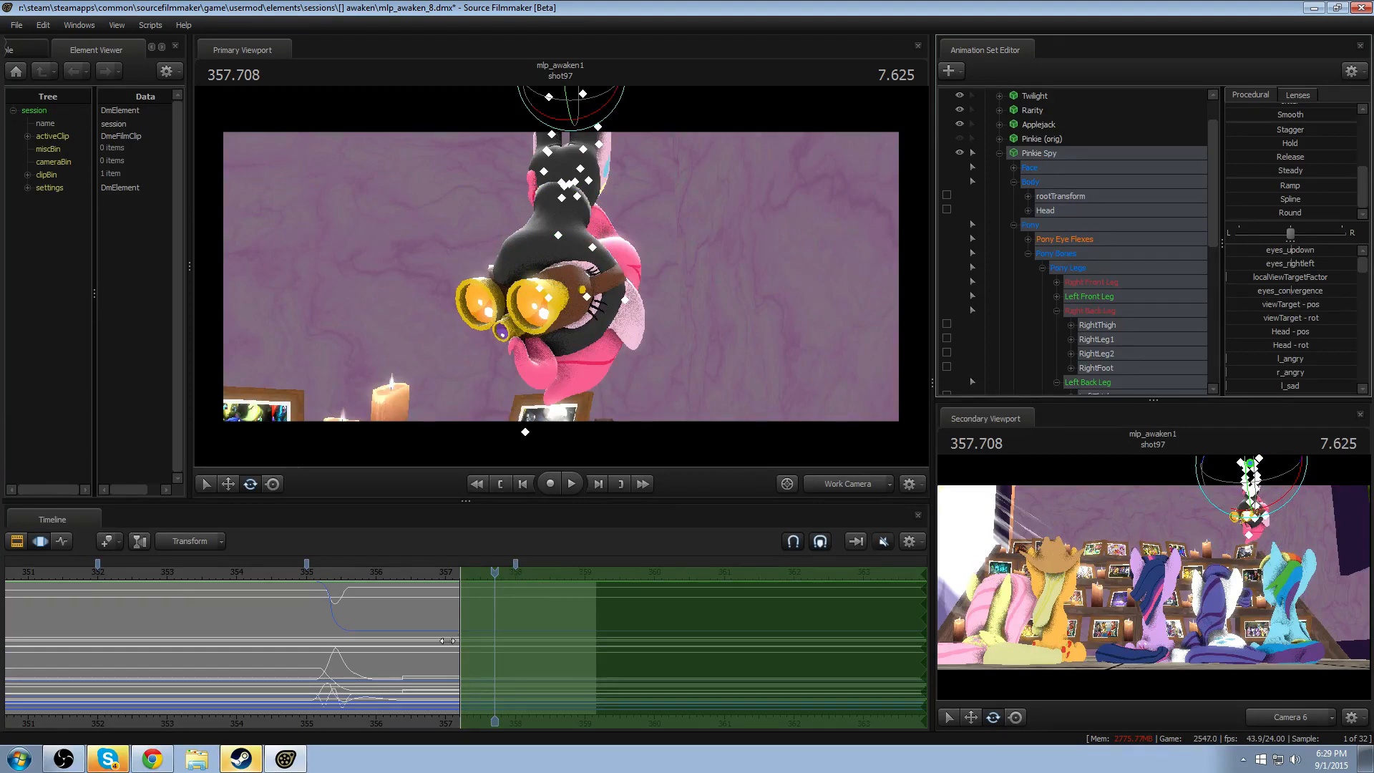
pyautogui.scroll(4, 474, 589)
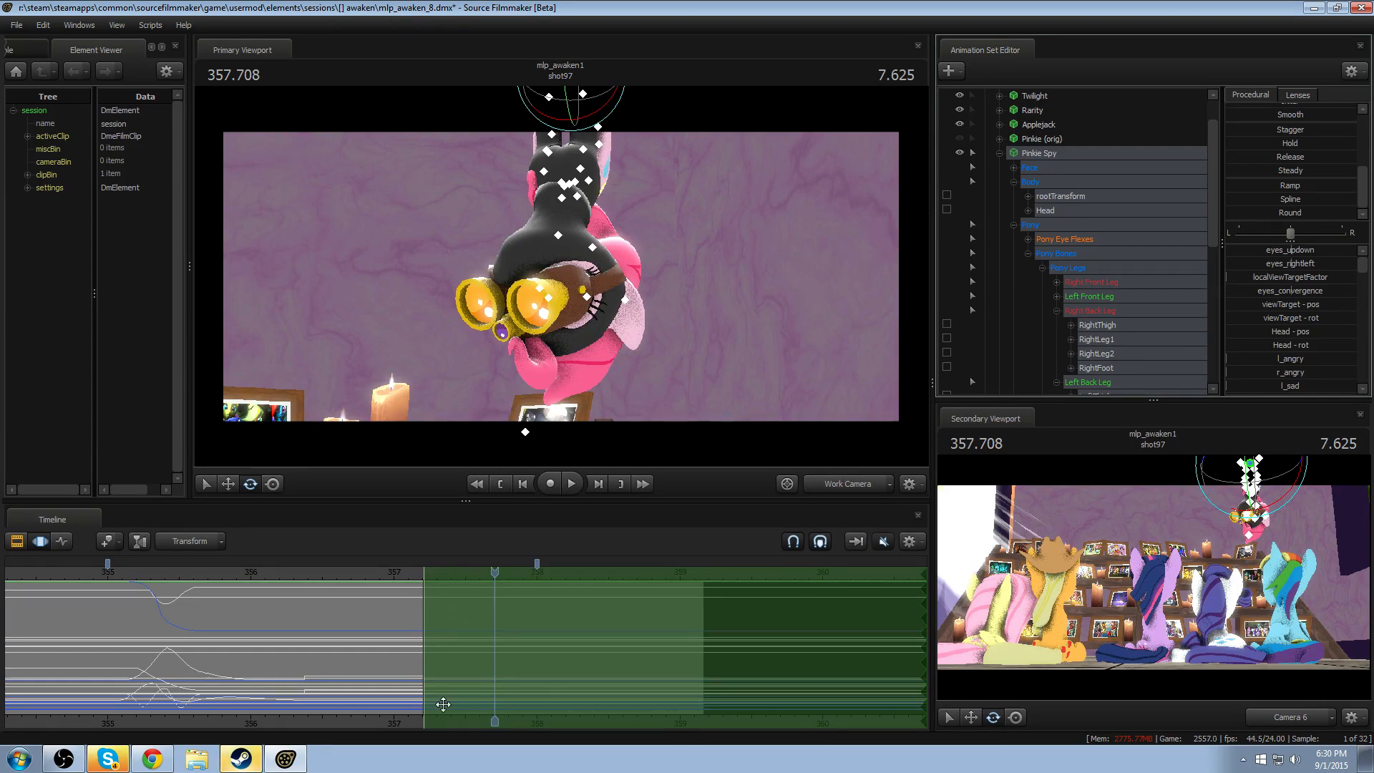
pyautogui.moveTo(331, 715); pyautogui.dragTo(483, 619, button='middle')
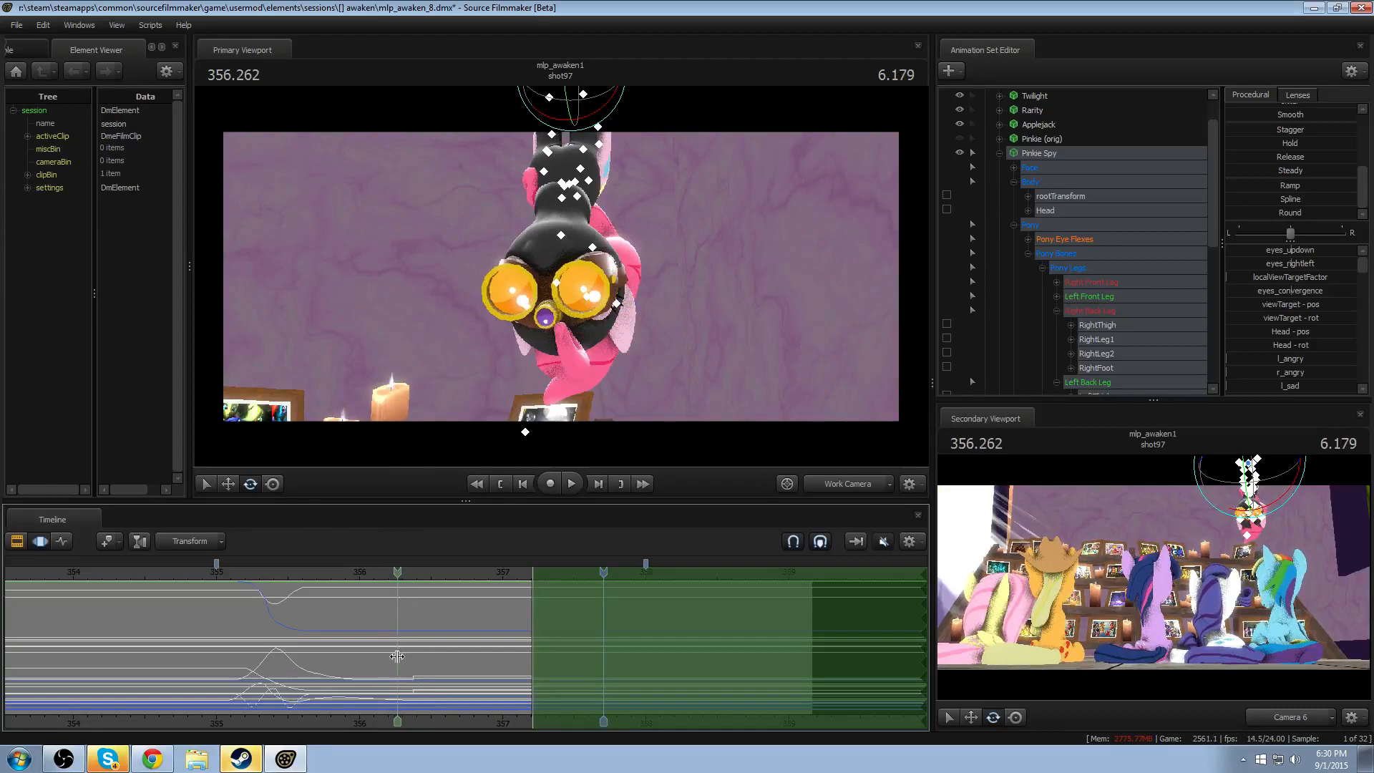
pyautogui.keyDown('shift'); pyautogui.moveTo(395, 654); pyautogui.dragTo(488, 639); pyautogui.keyUp('shift')
pyautogui.keyDown('shift'); pyautogui.scroll(5, 437, 657); pyautogui.keyUp('shift')
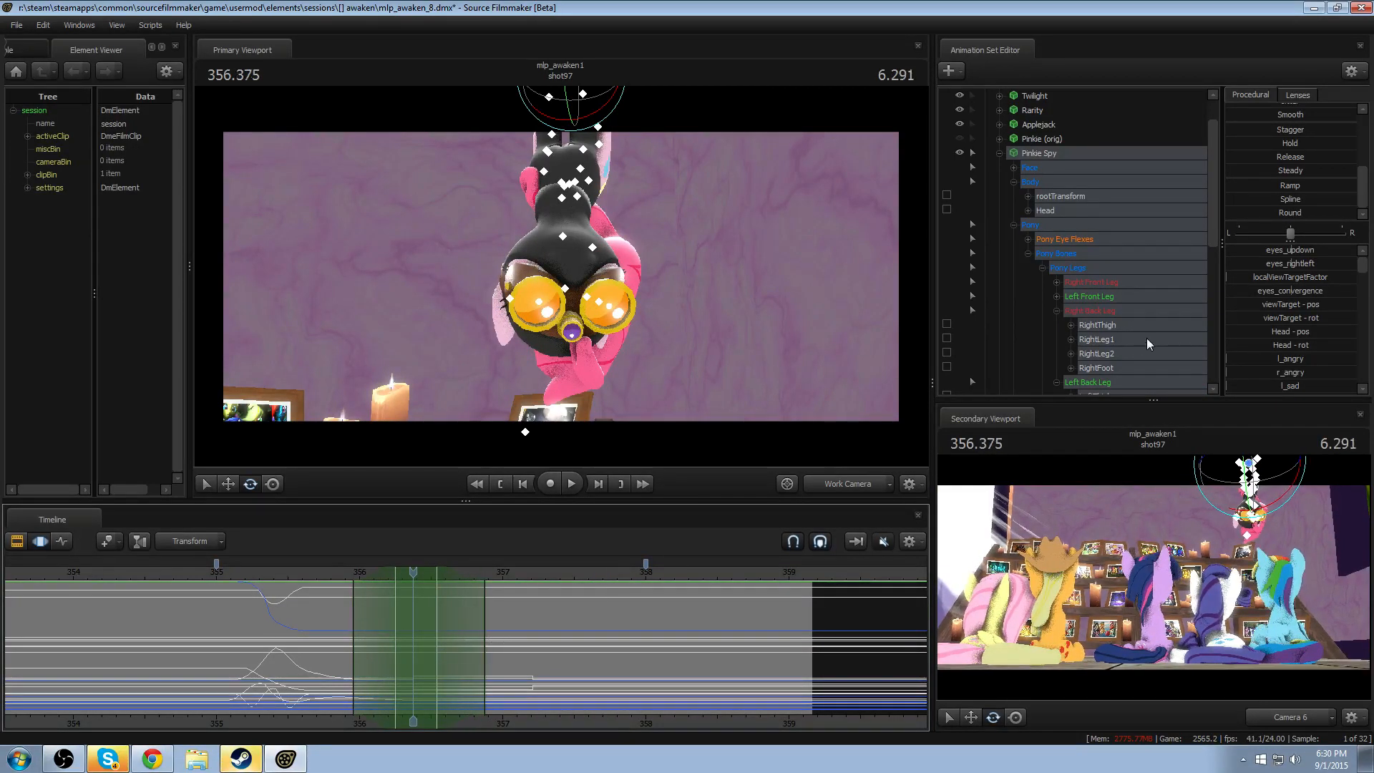
# - Try blending the first head turn with the Round preset, replay it, and undo the blend
pyautogui.click(1270, 213)
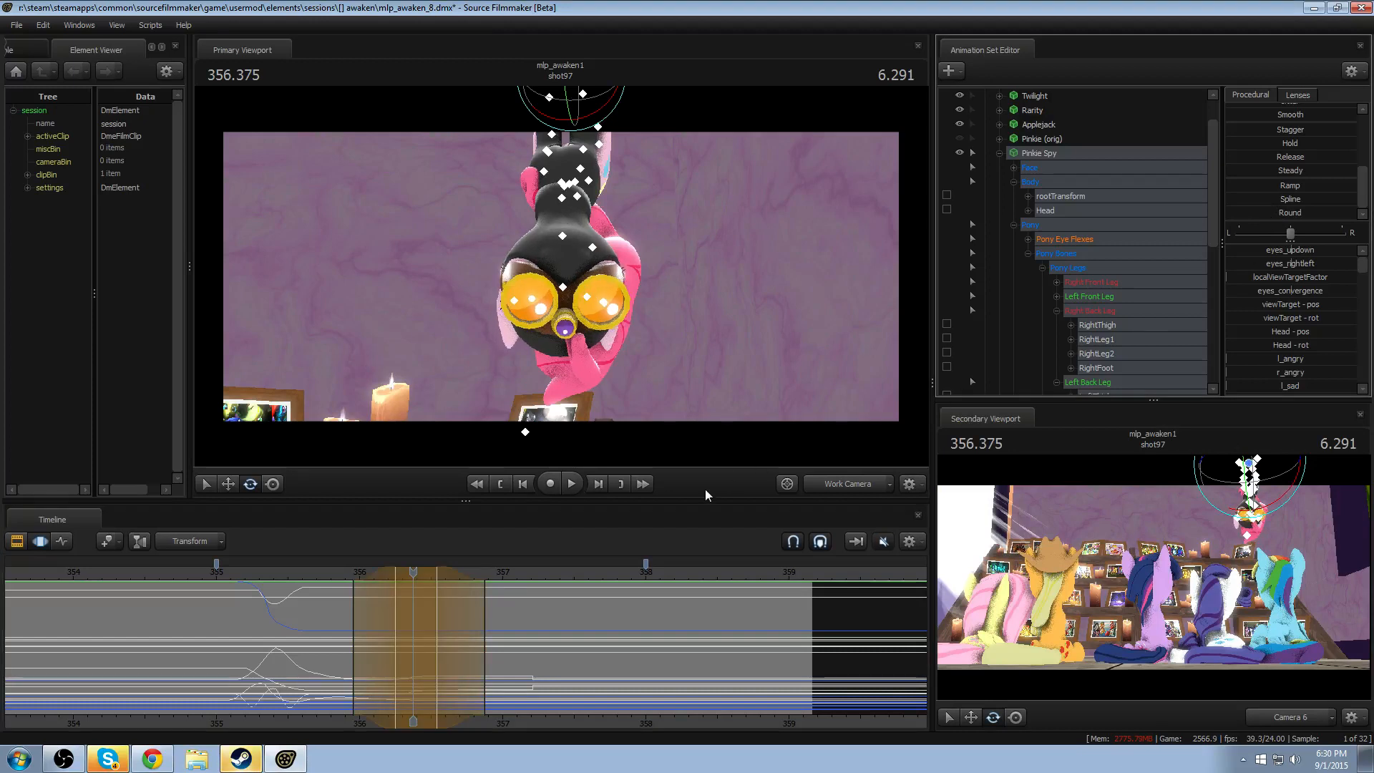
pyautogui.click(329, 572)
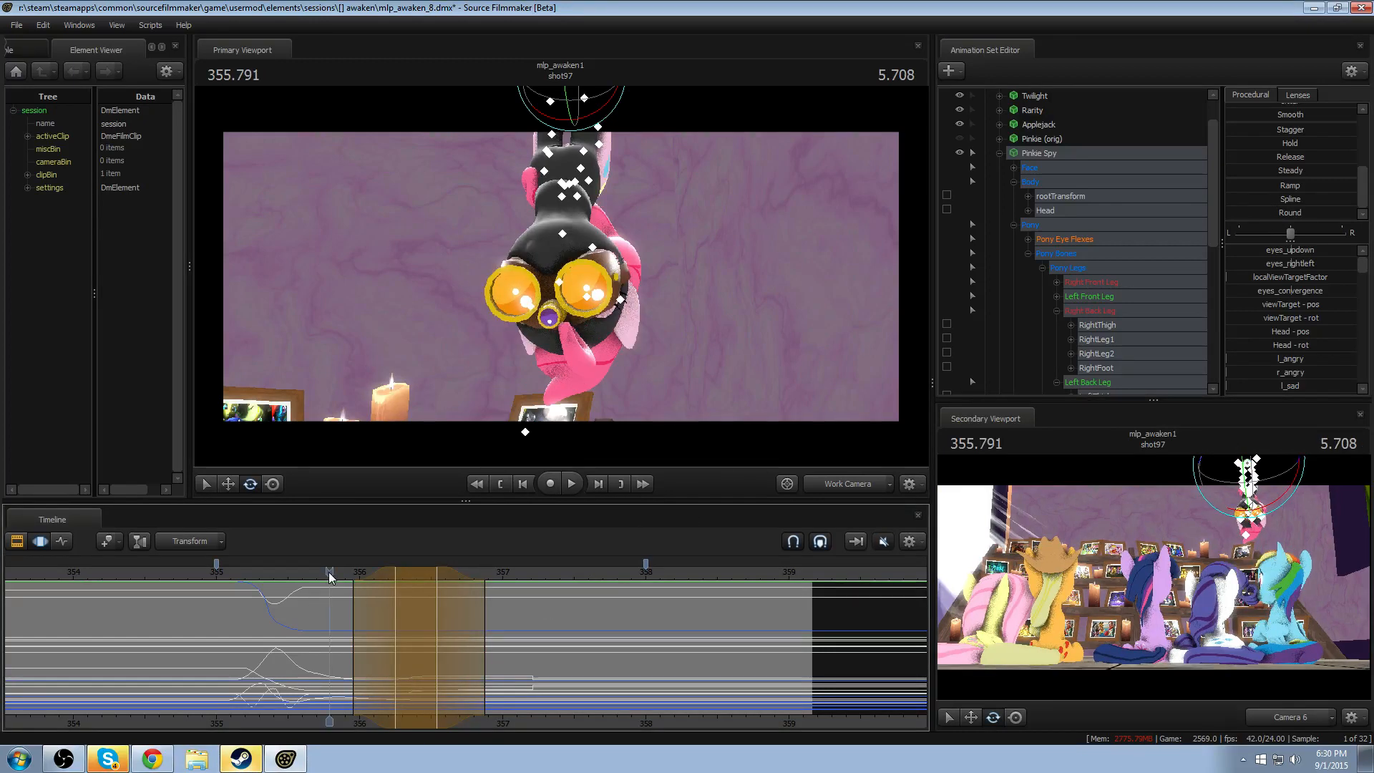
pyautogui.press('space')
pyautogui.press('space')
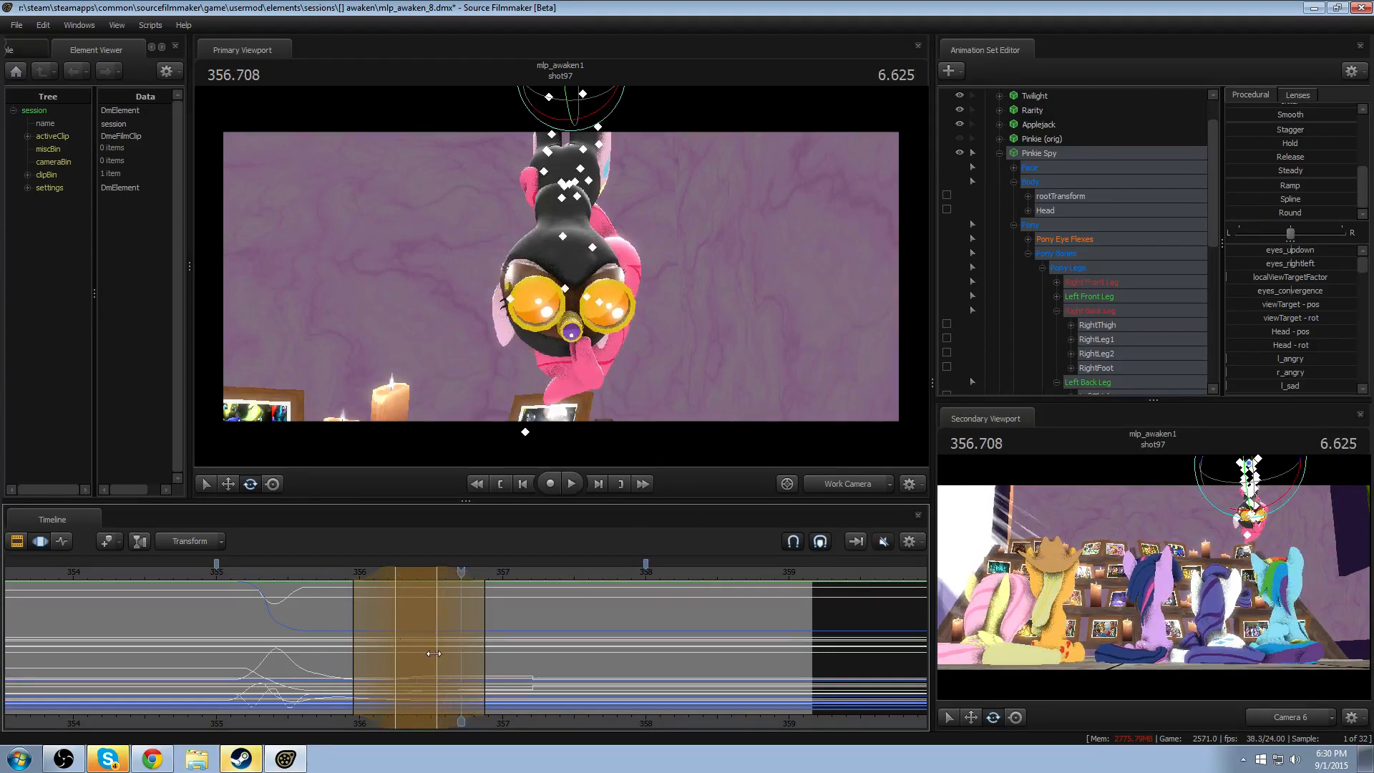
pyautogui.hotkey('ctrl', 'z')
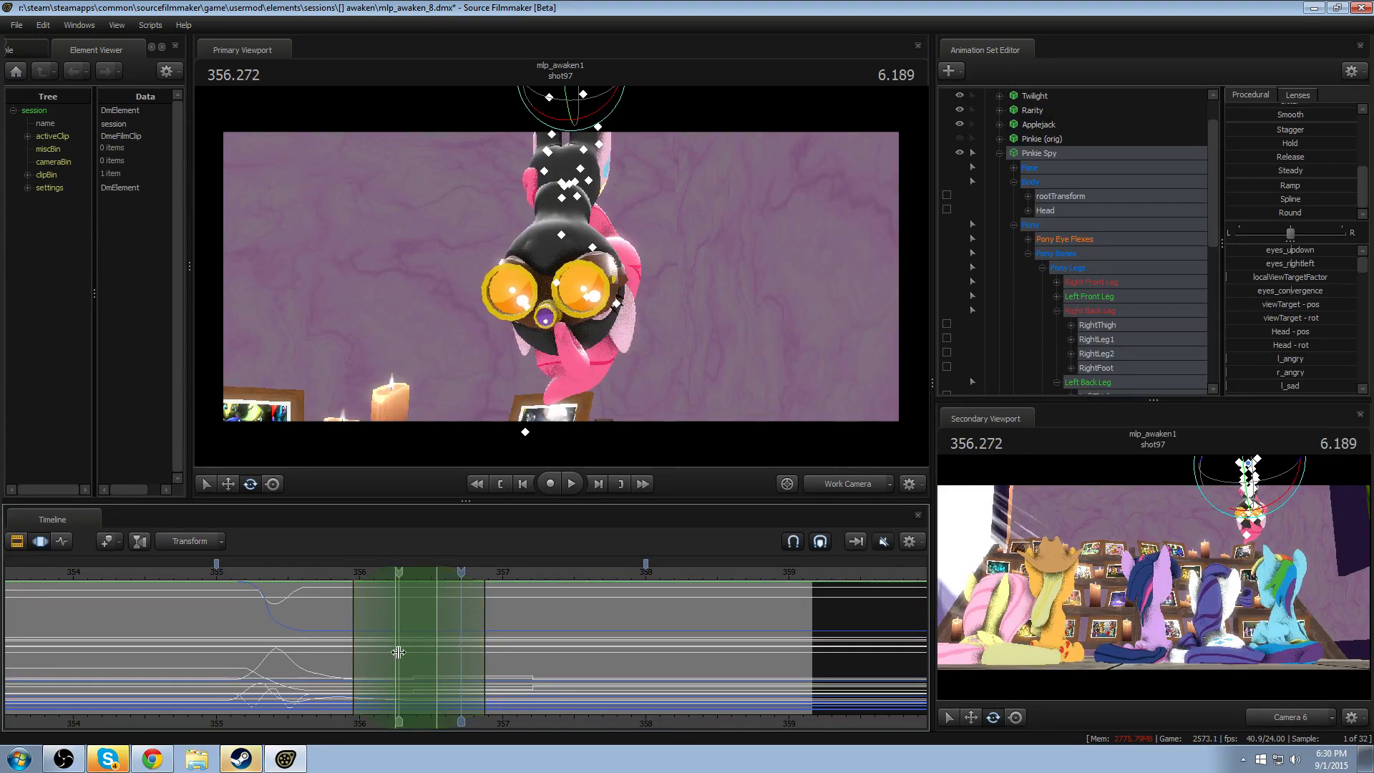
# - Apply the Round preset around the first head turn and reshape the time selection to about 355.83–356.75, fully active from 356.04 to 356.50
pyautogui.keyDown('shift'); pyautogui.moveTo(400, 650); pyautogui.dragTo(432, 650); pyautogui.keyUp('shift')
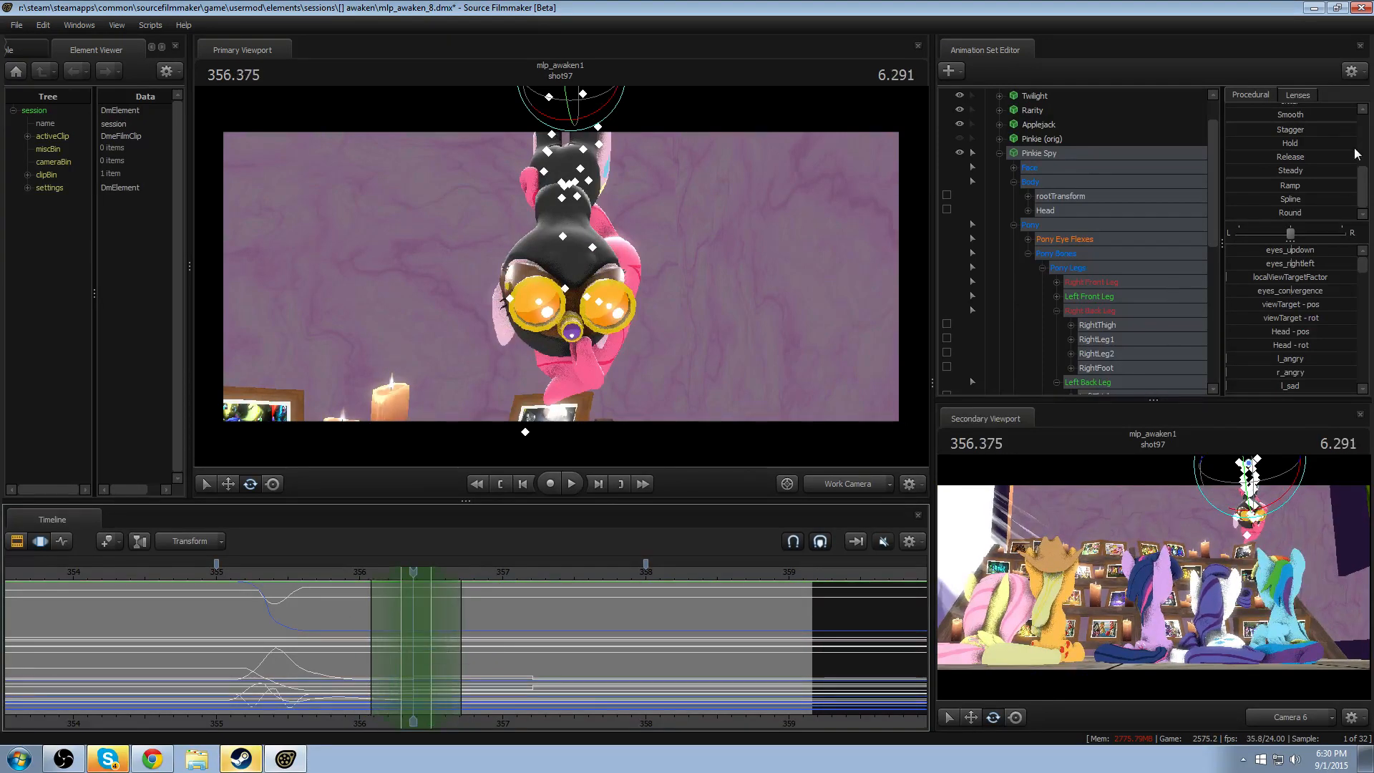
pyautogui.click(1273, 212)
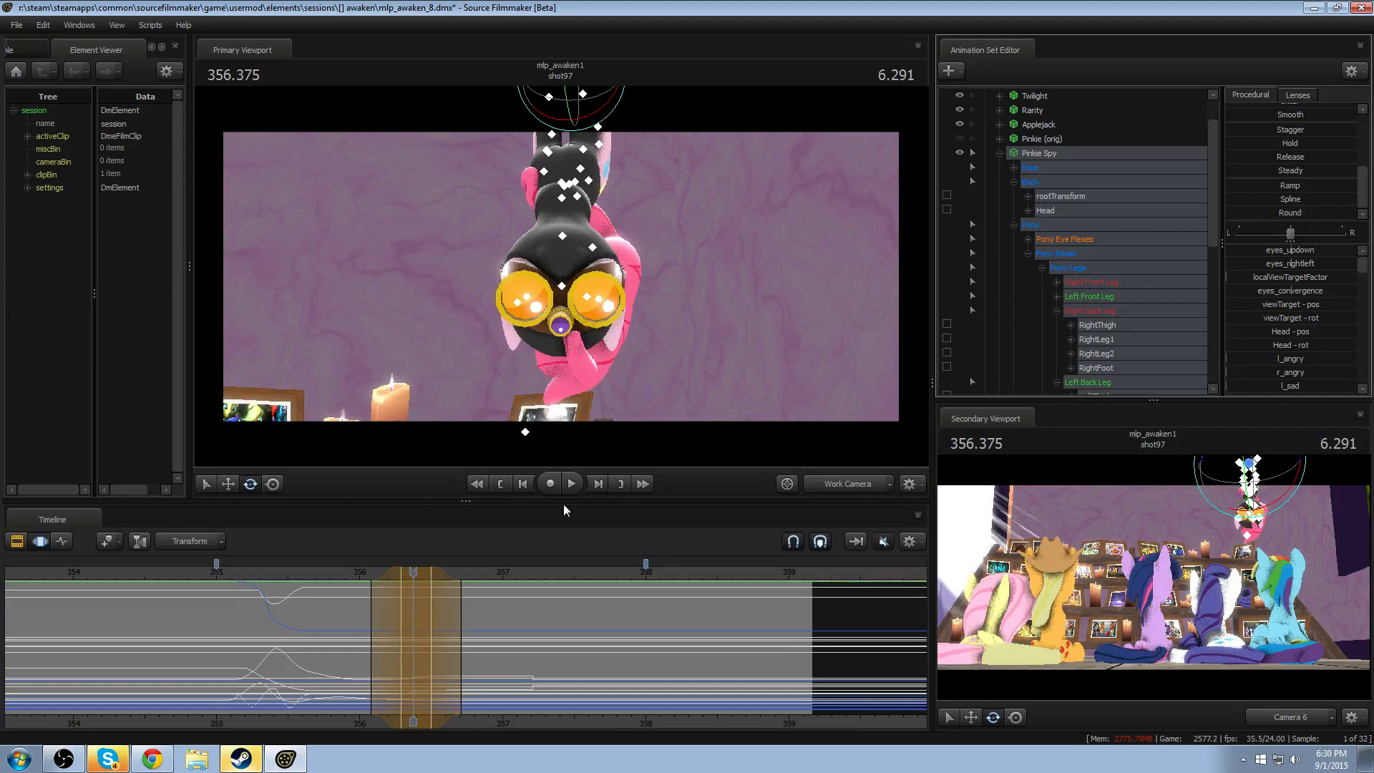
pyautogui.moveTo(454, 625)
pyautogui.mouseDown()
pyautogui.moveTo(477, 627)
pyautogui.moveTo(460, 630)
pyautogui.mouseUp()
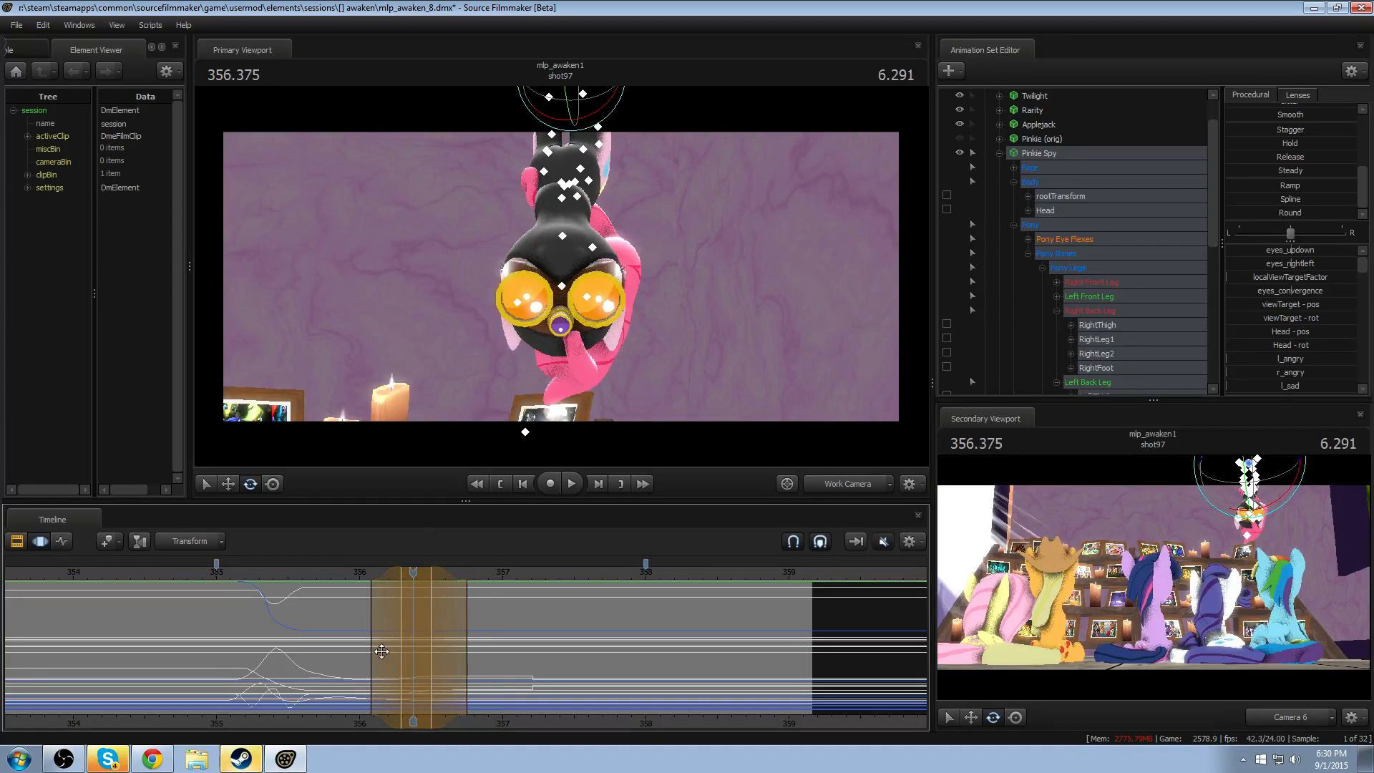
pyautogui.moveTo(382, 651); pyautogui.dragTo(347, 656)
# - Replay the blended first head turn and undo the Round adjustment
pyautogui.press('space')
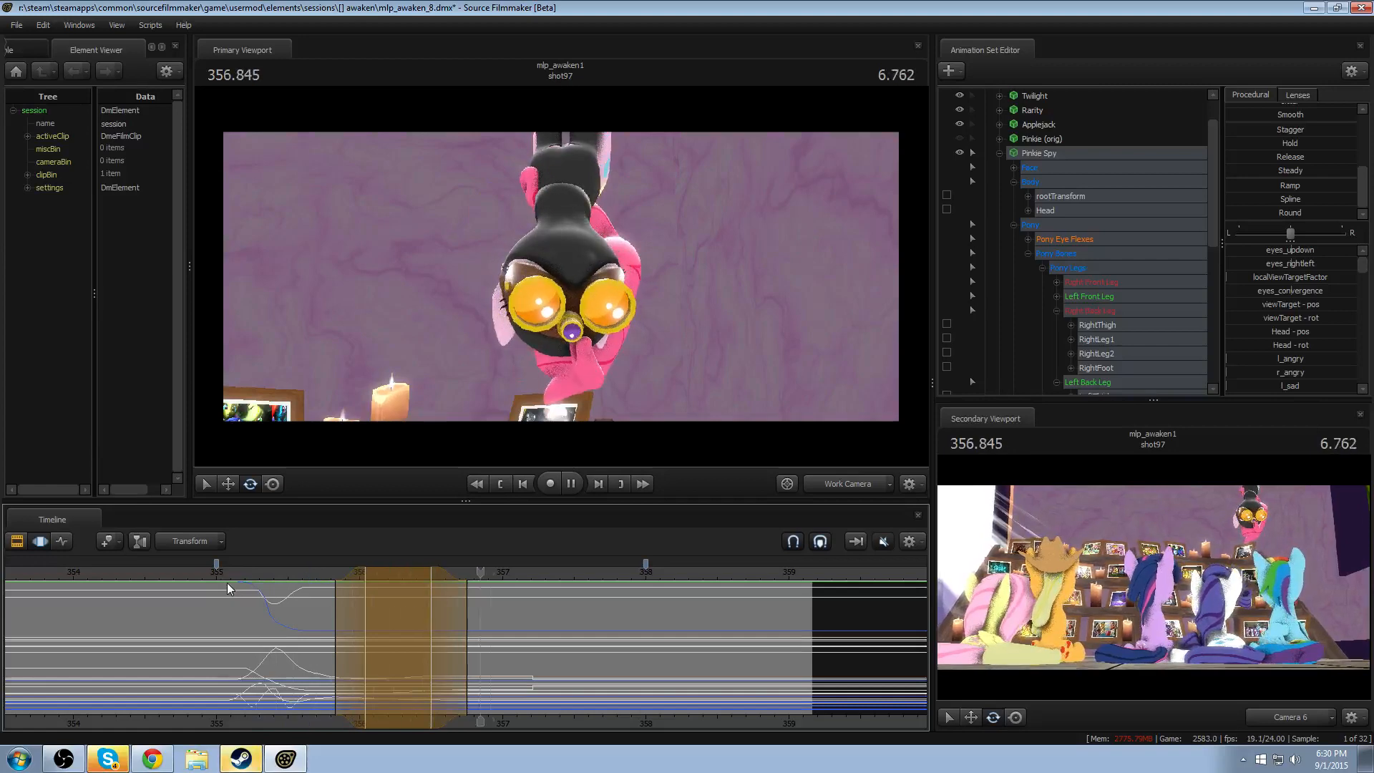
pyautogui.press('space')
pyautogui.press('shift')
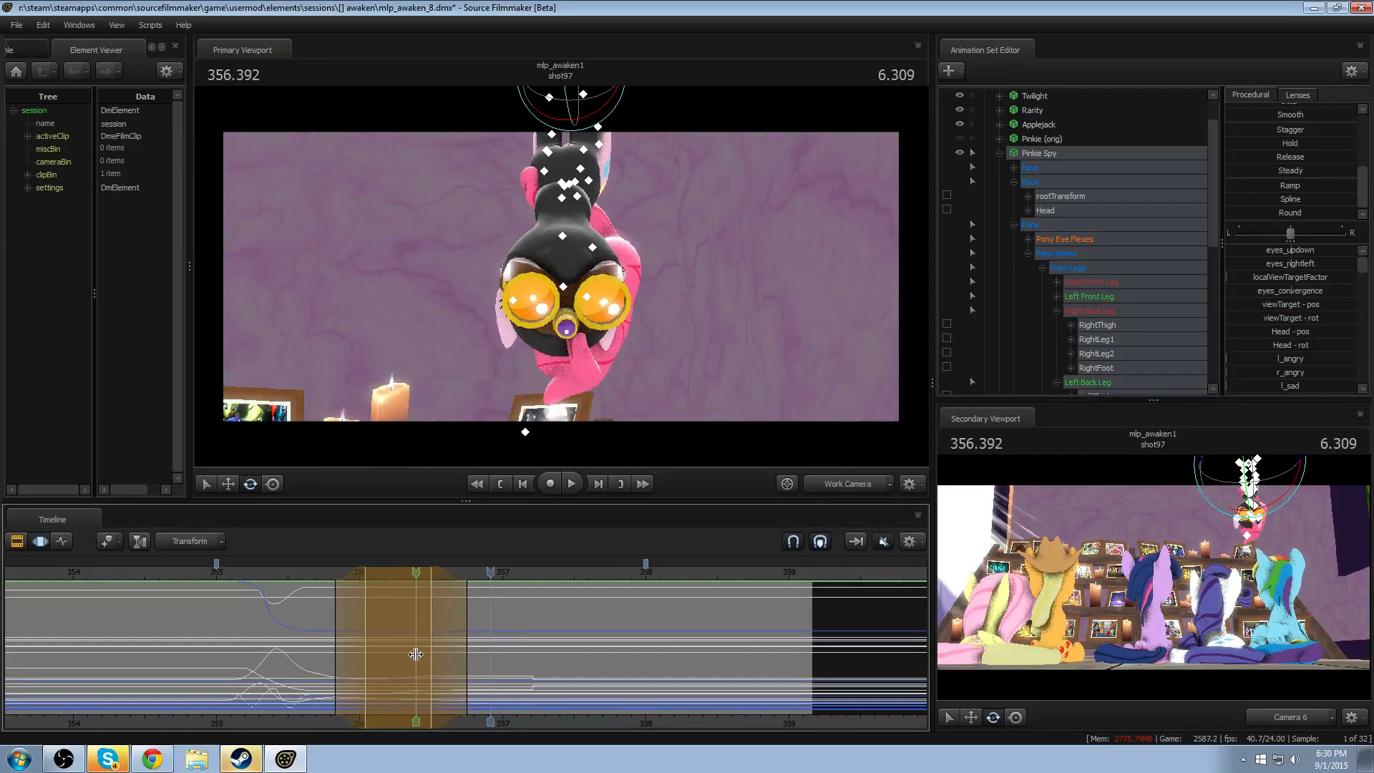
pyautogui.hotkey('ctrl', 'z')
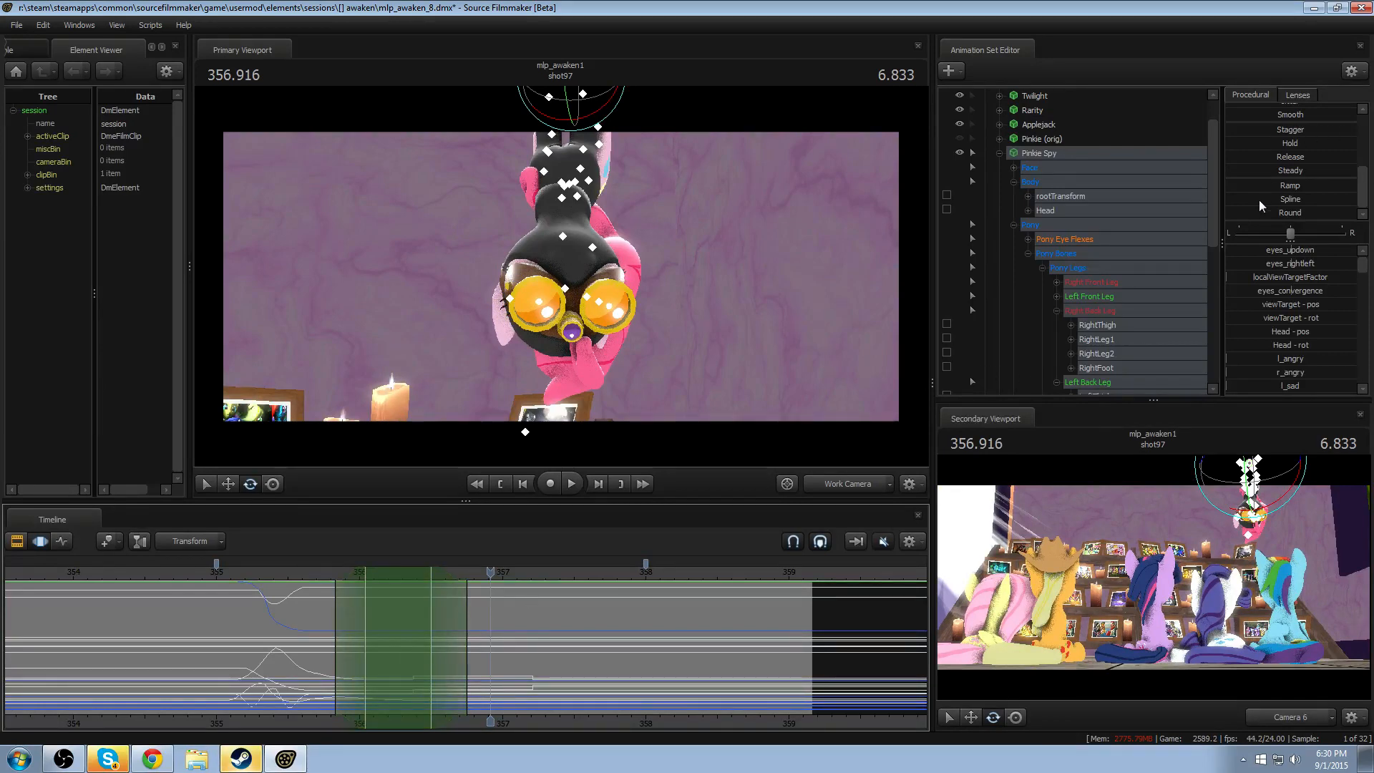
# - Apply the Round preset at full strength over the existing time selection and replay the first head turn
pyautogui.moveTo(1258, 212); pyautogui.dragTo(1357, 212)
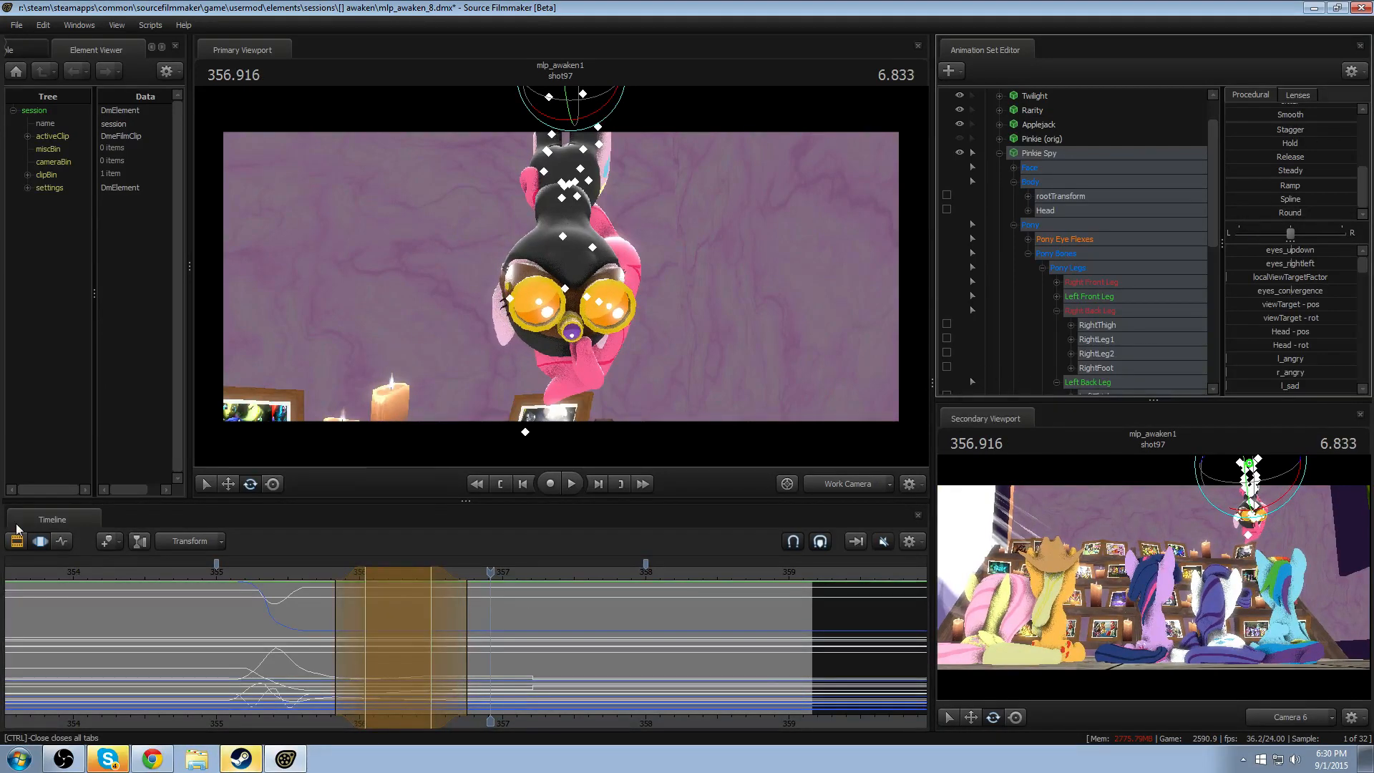
pyautogui.click(295, 572)
pyautogui.press('space')
# - Set the selection's fully active range to about 356.21–356.66 and its end to about 356.92, replaying the turn between adjustments
pyautogui.press('space')
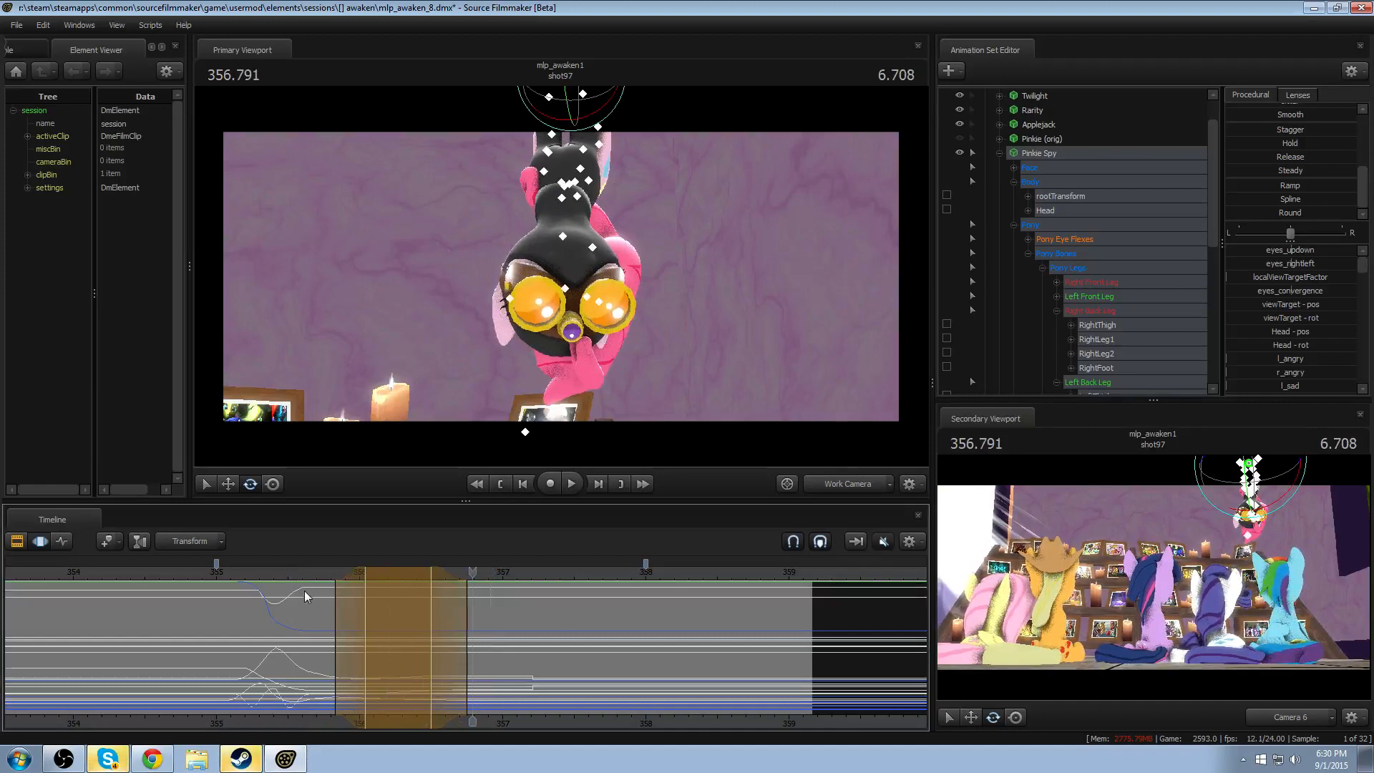
pyautogui.moveTo(362, 639); pyautogui.dragTo(390, 639)
pyautogui.click(322, 575)
pyautogui.press('space')
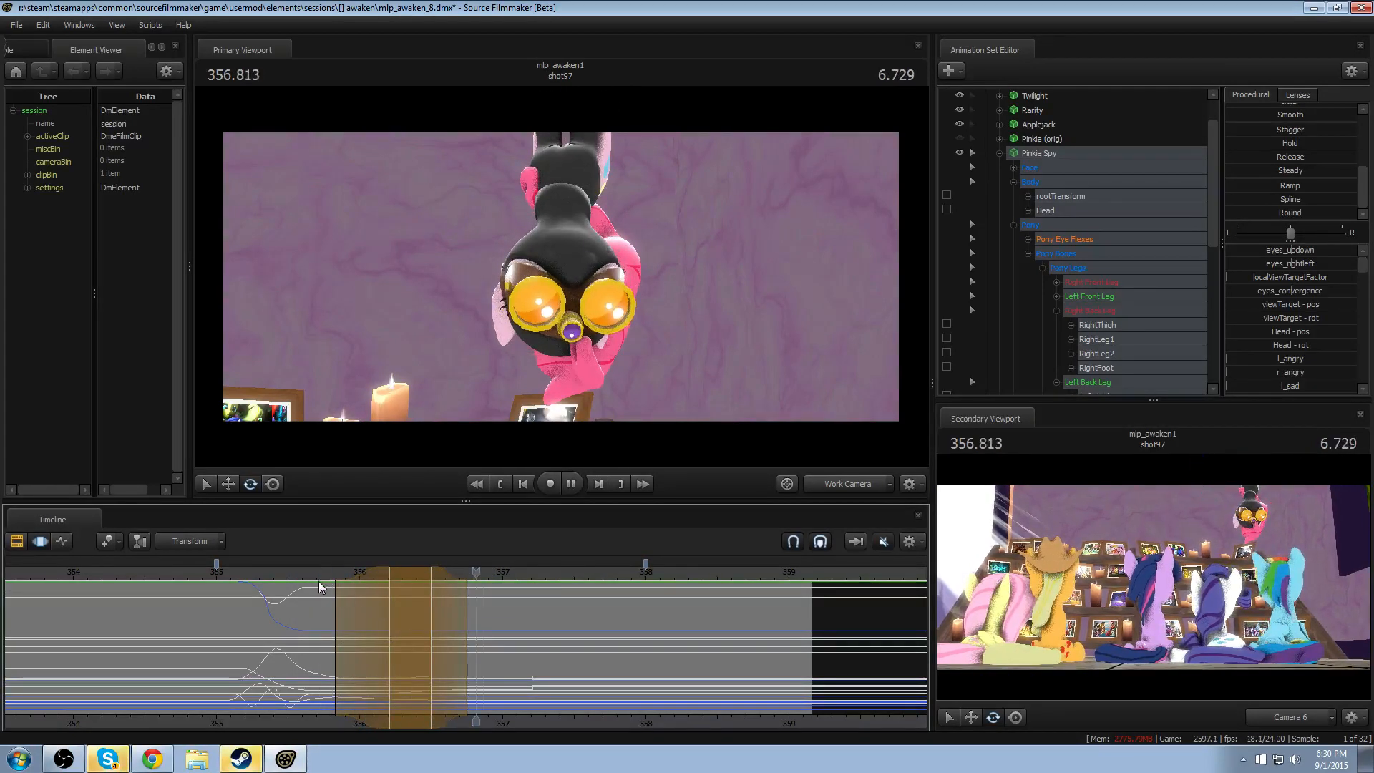
pyautogui.press('space')
pyautogui.moveTo(440, 607); pyautogui.dragTo(469, 601)
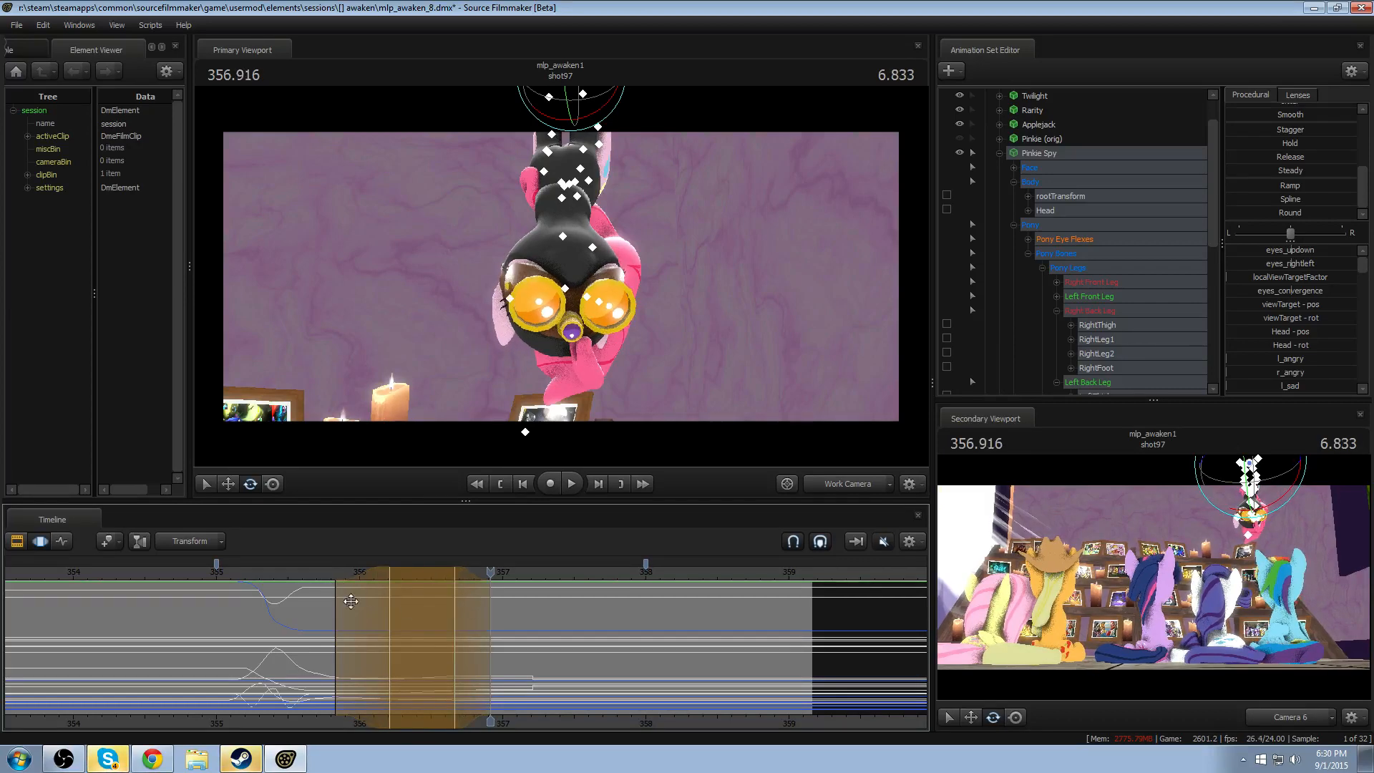
# - Move the time selection's start to about 355.91 and its fully active start to about 356.28, and replay the first head turn
pyautogui.moveTo(351, 601); pyautogui.dragTo(363, 600)
pyautogui.click(331, 586)
pyautogui.press('space')
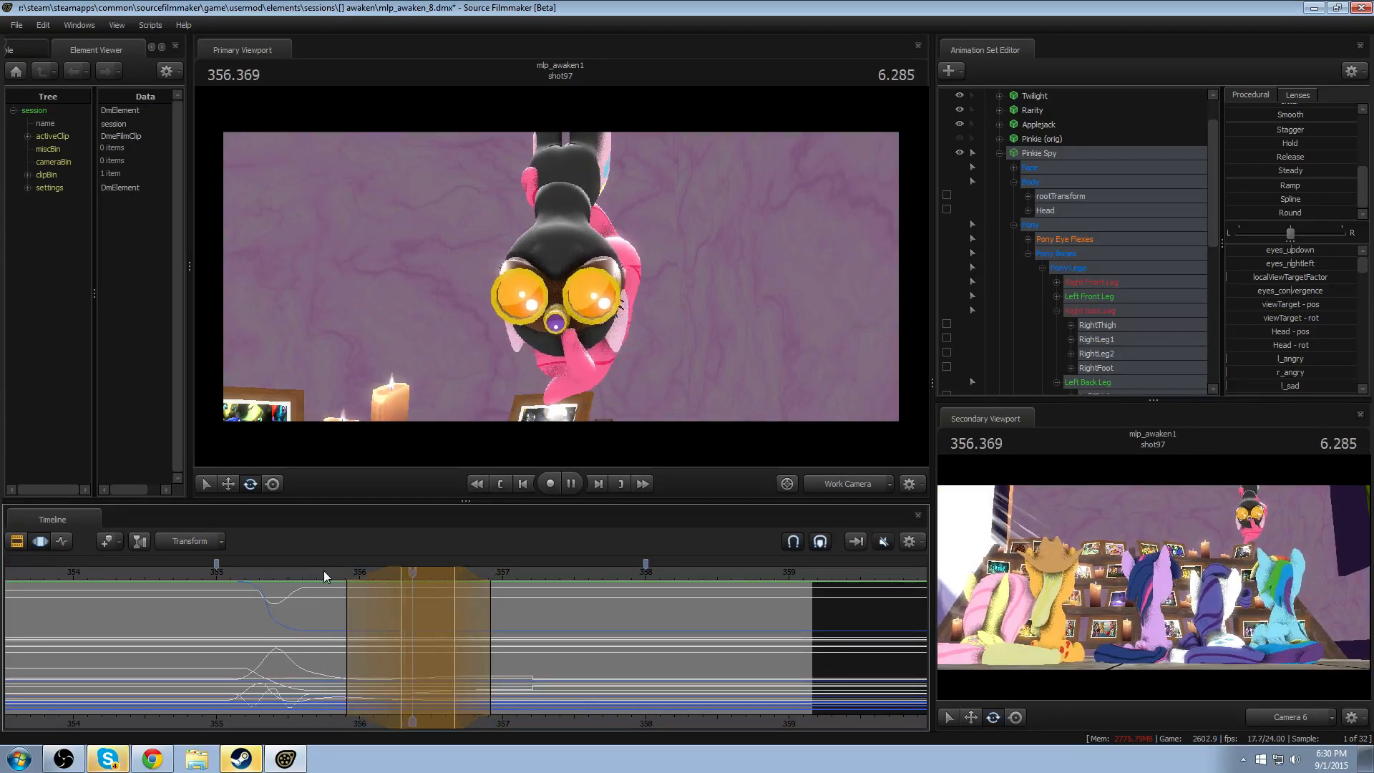
pyautogui.press('space')
# - Narrow the time selection to about 356.03–356.83, fully active from about 356.34 to 356.58, and replay the first head turn
pyautogui.moveTo(450, 612); pyautogui.dragTo(445, 609)
pyautogui.moveTo(350, 617); pyautogui.dragTo(360, 598)
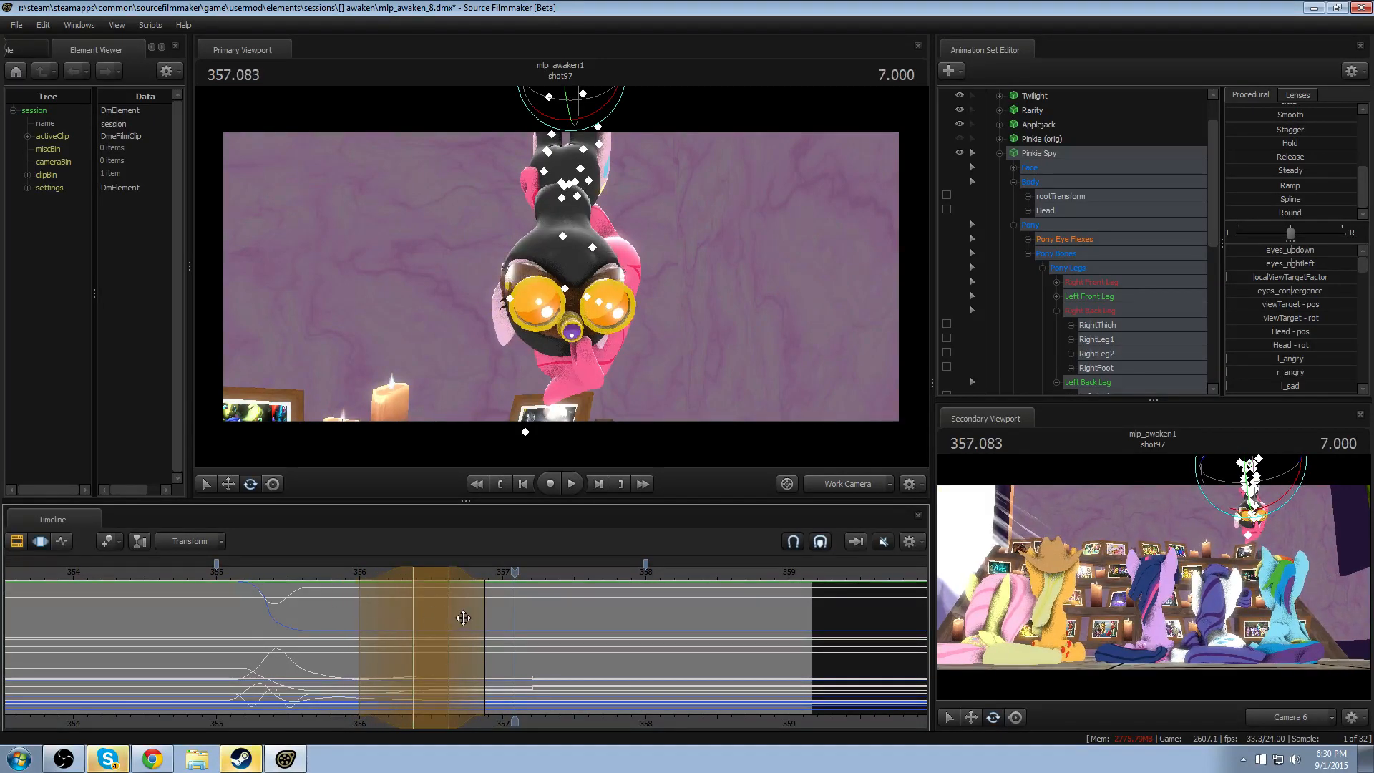
pyautogui.moveTo(445, 572); pyautogui.dragTo(433, 571)
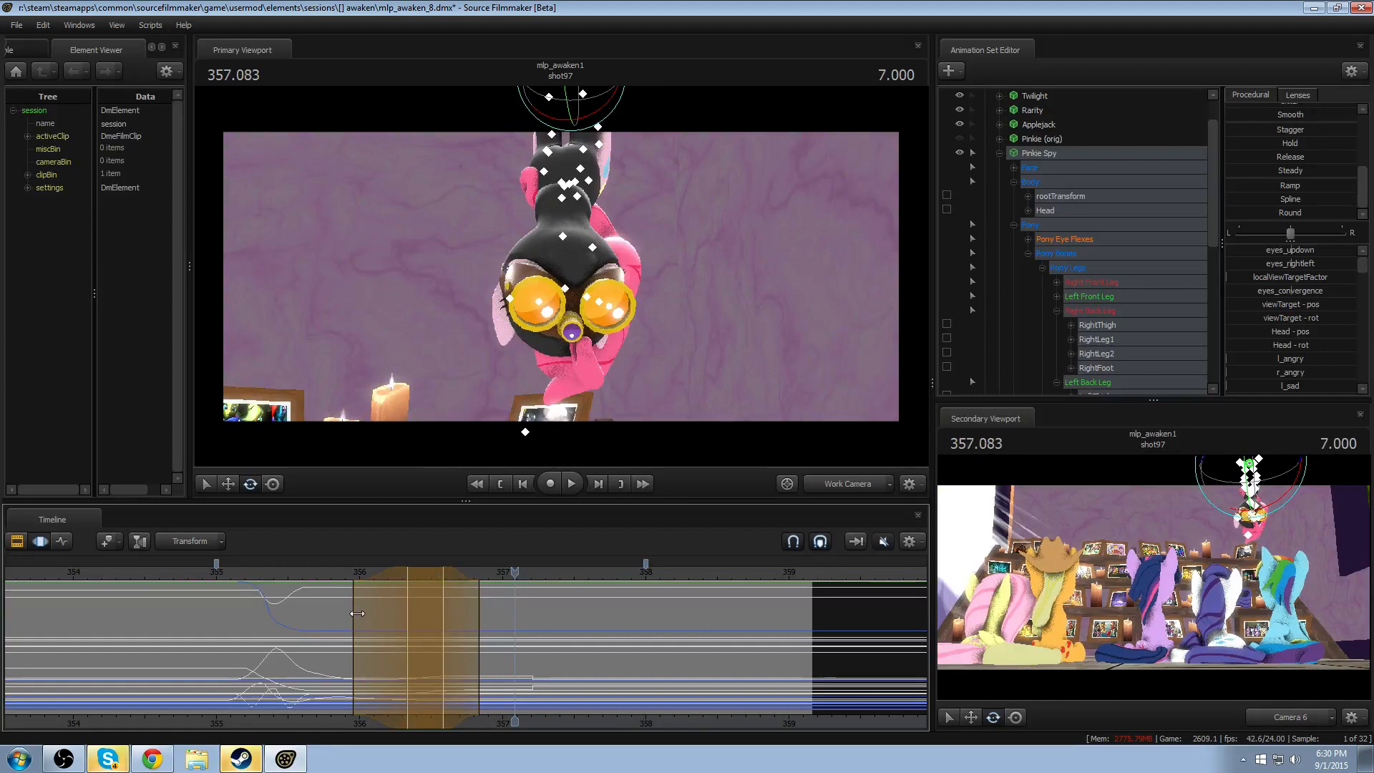
pyautogui.moveTo(357, 613); pyautogui.dragTo(370, 613)
pyautogui.click(293, 569)
pyautogui.press('space')
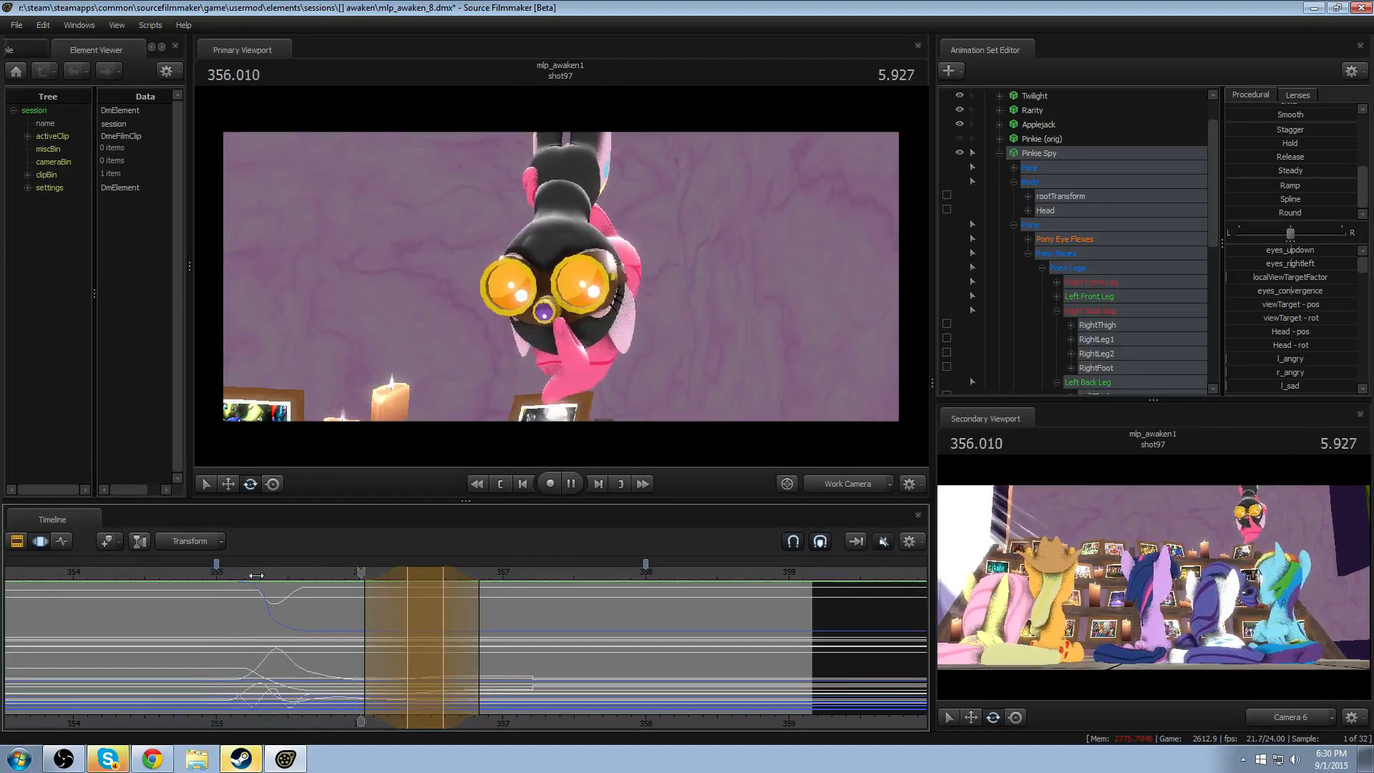
pyautogui.press('space')
# - Shift the whole time selection slightly earlier to about 356.00–356.79, replaying the first head turn before and after the shift
pyautogui.click(301, 571)
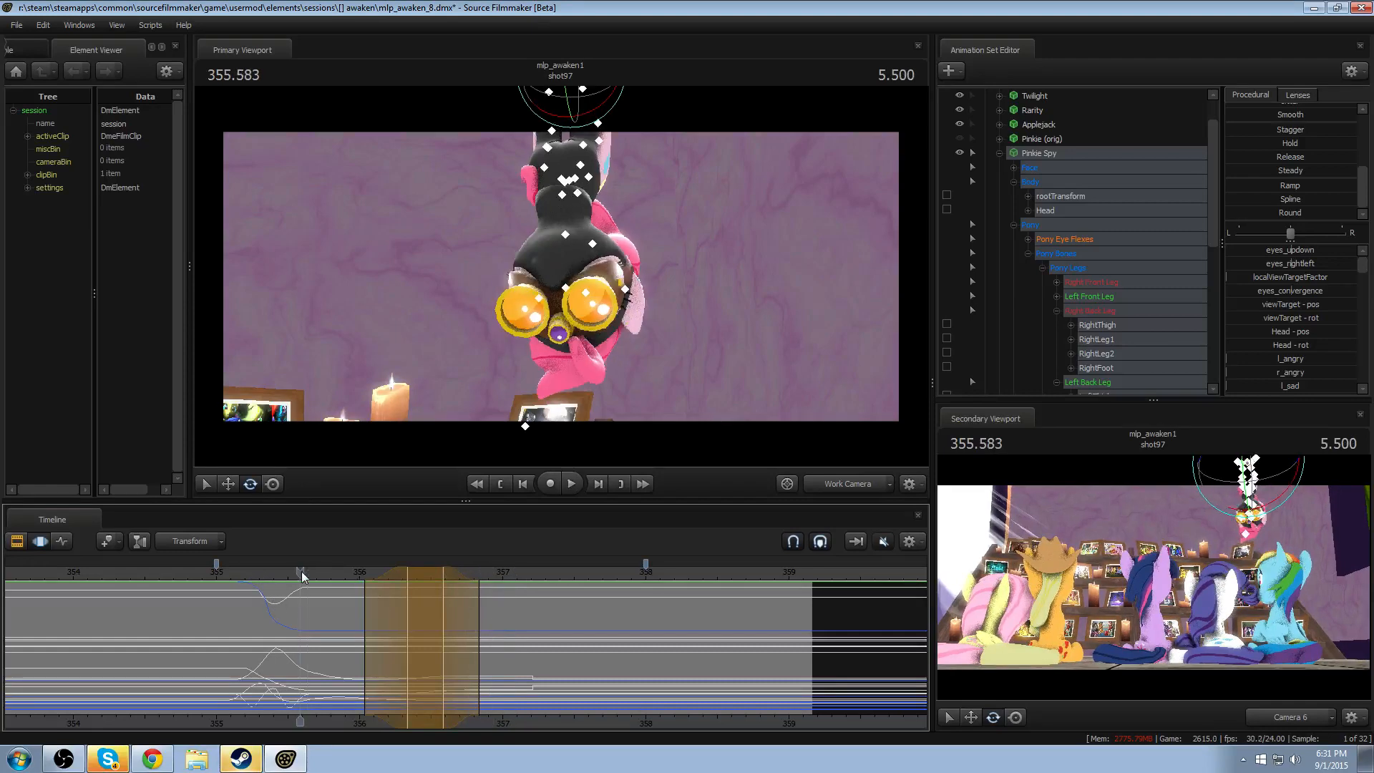
pyautogui.press('space')
pyautogui.press('space')
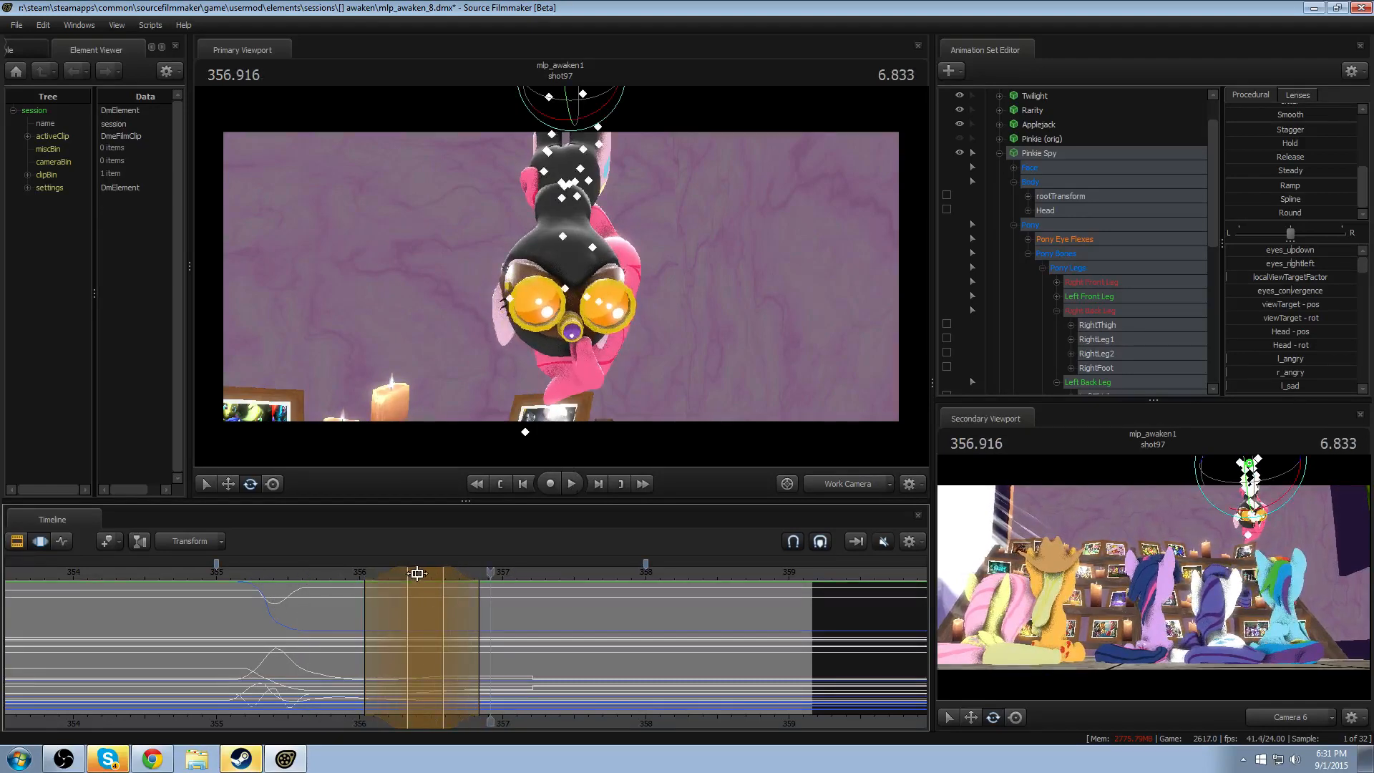
pyautogui.moveTo(416, 573); pyautogui.dragTo(283, 578)
pyautogui.press('space')
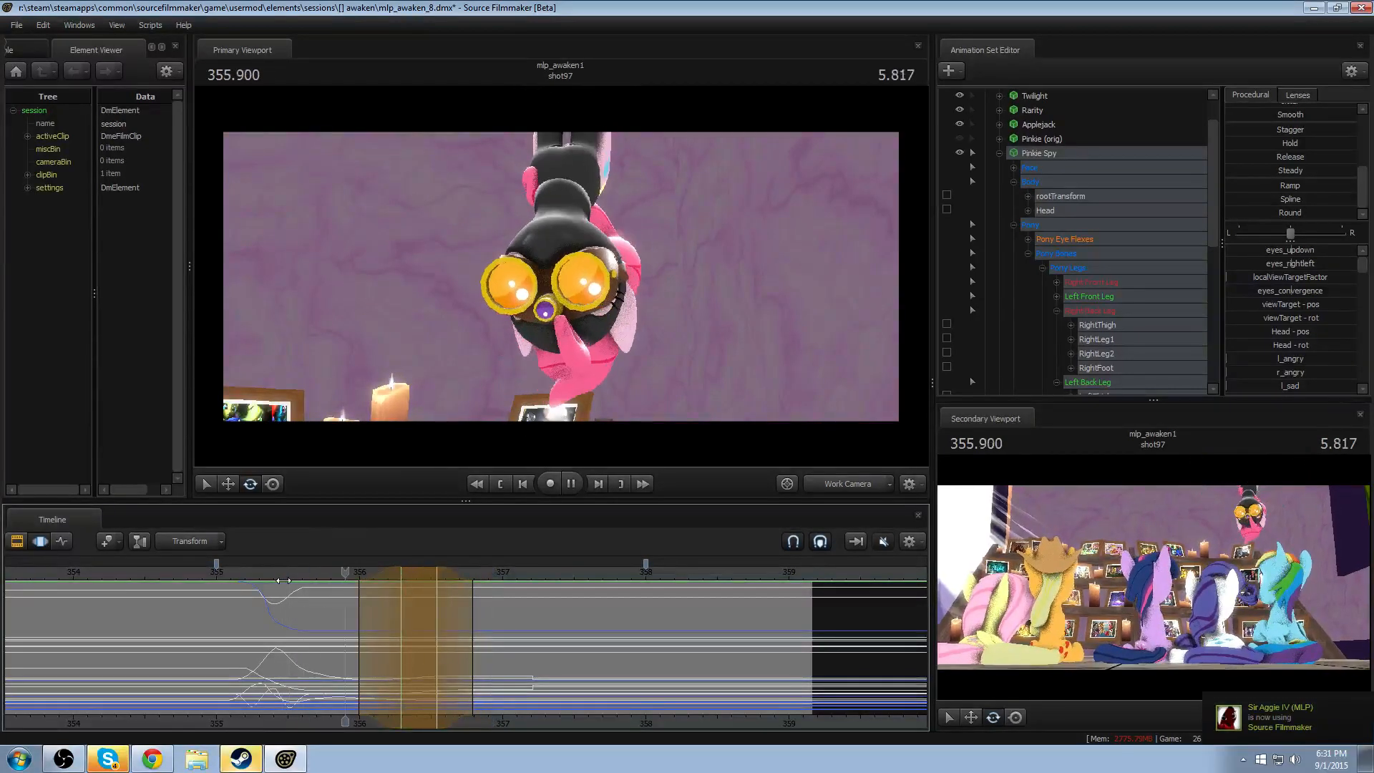
pyautogui.press('space')
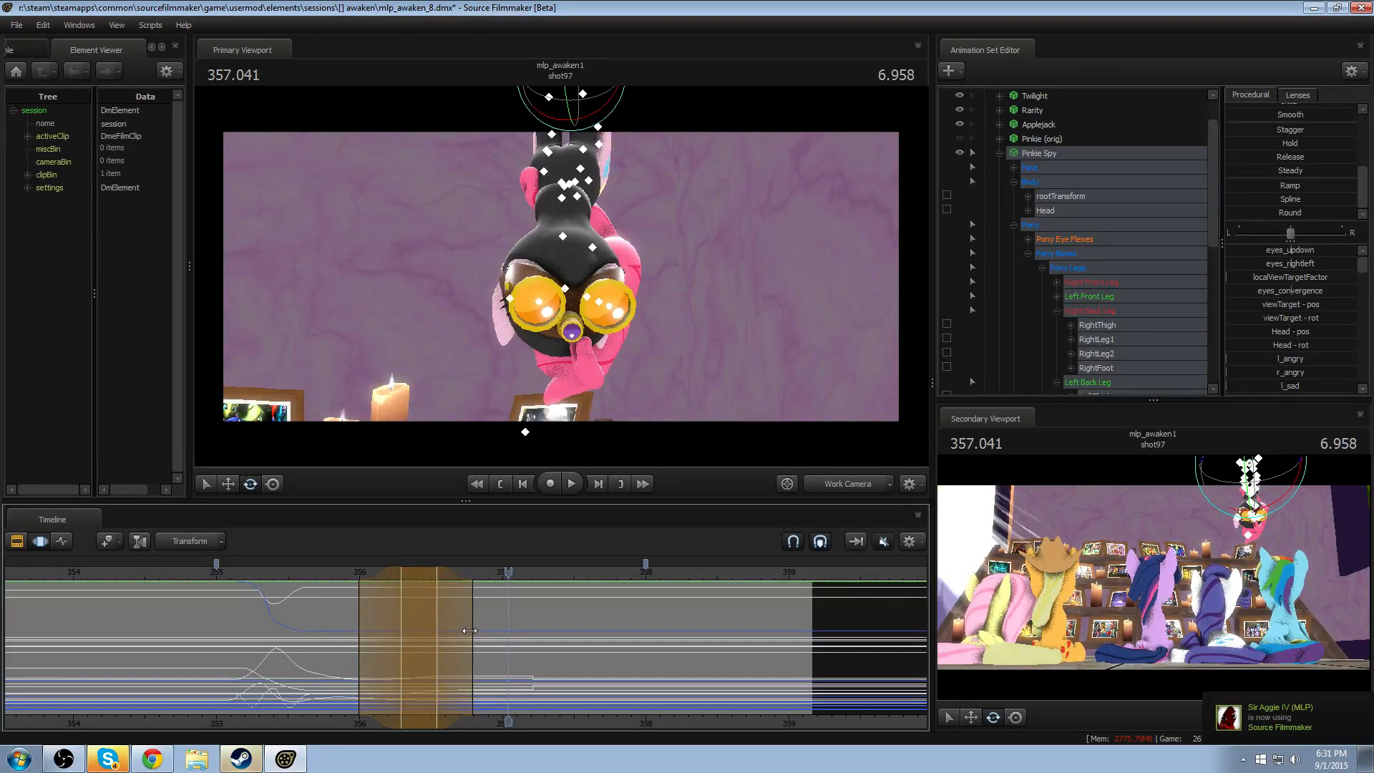
# - Select about 356.87–357.58 around the second head turn, fully active from 357.04 to 357.29, apply the Round preset, and replay the turns
pyautogui.keyDown('shift'); pyautogui.moveTo(544, 634); pyautogui.dragTo(586, 606); pyautogui.keyUp('shift')
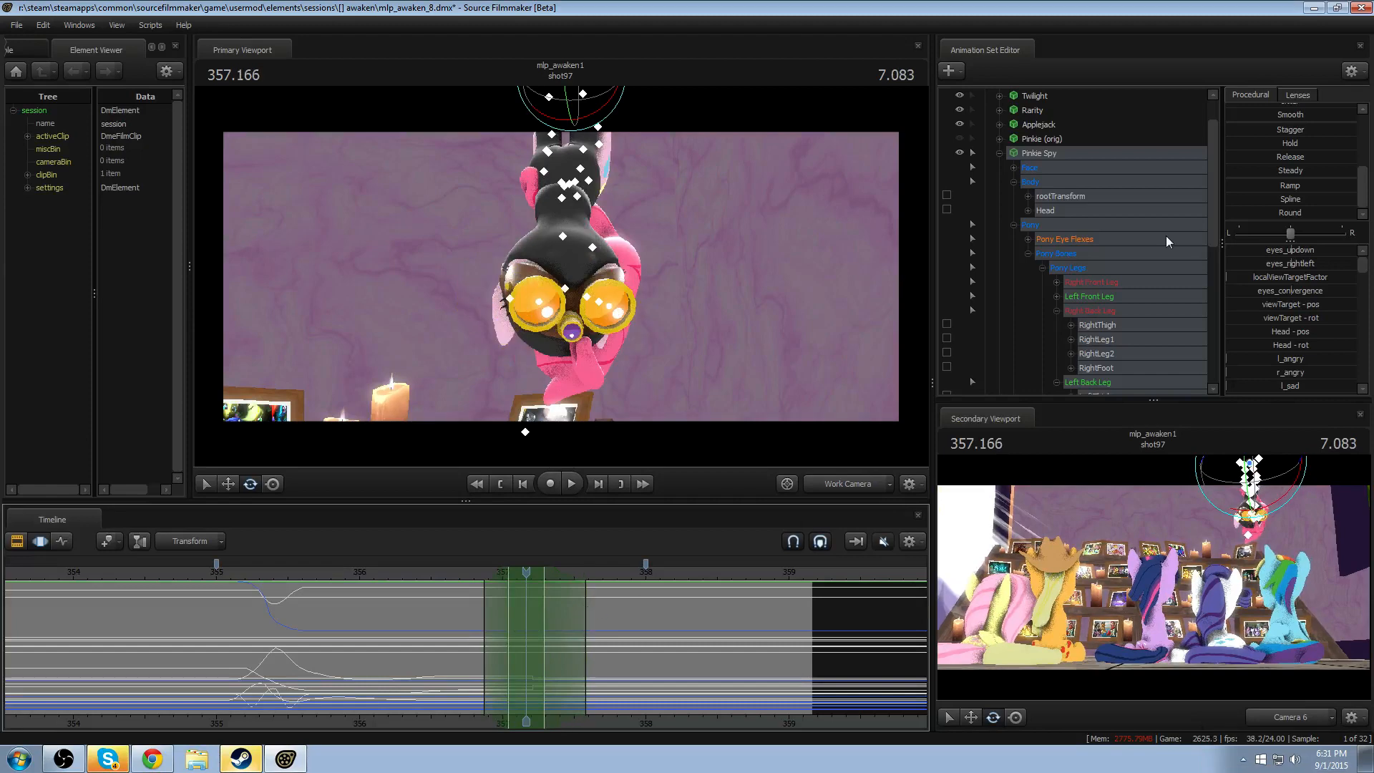
pyautogui.moveTo(1255, 206); pyautogui.dragTo(1316, 206)
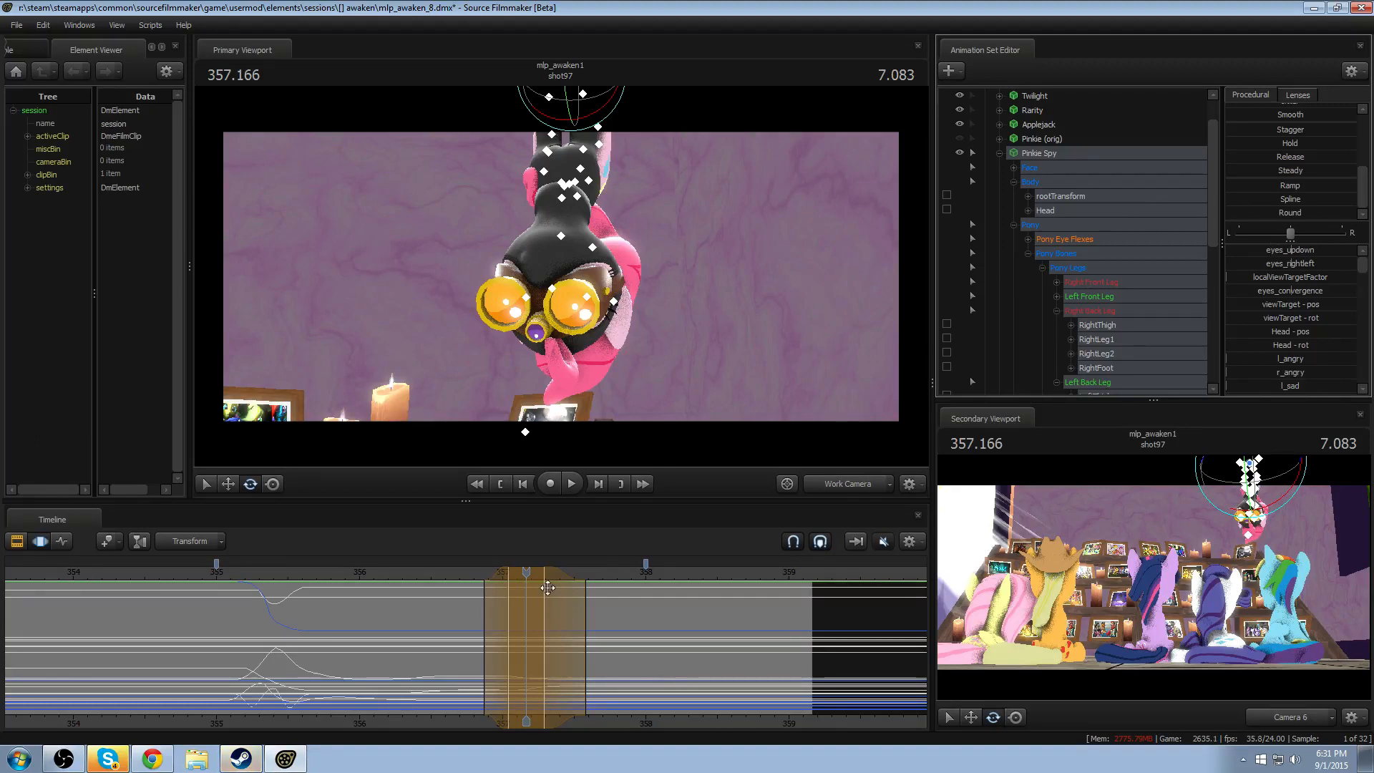
pyautogui.click(448, 566)
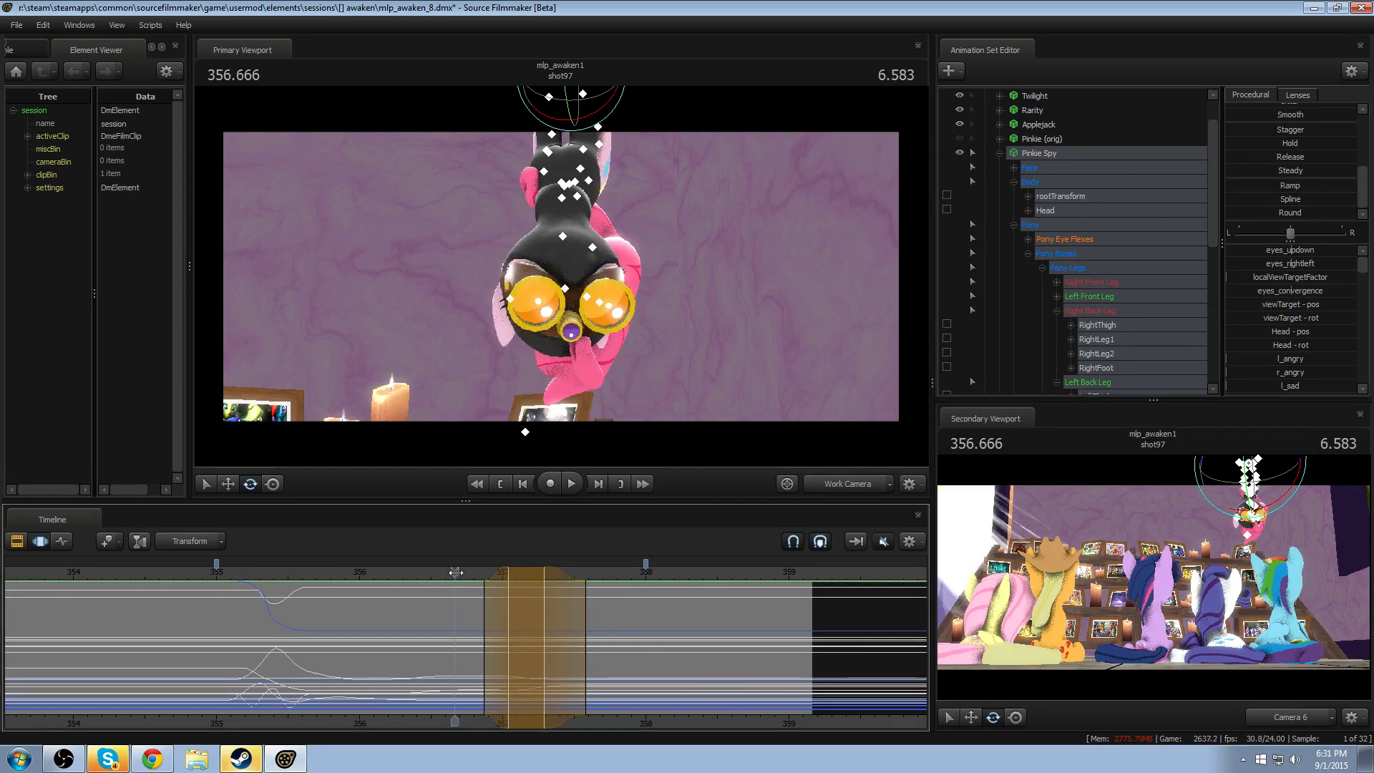
pyautogui.press('space')
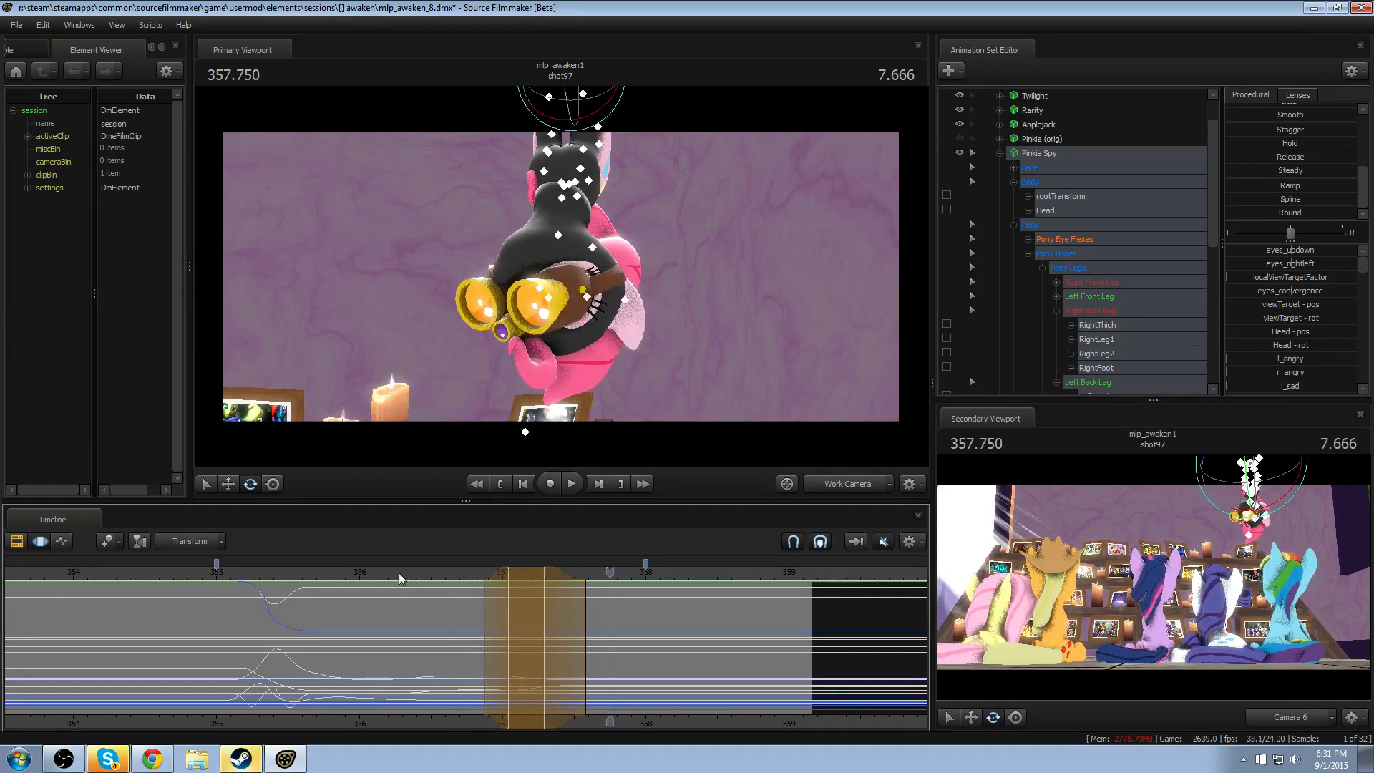
pyautogui.click(240, 572)
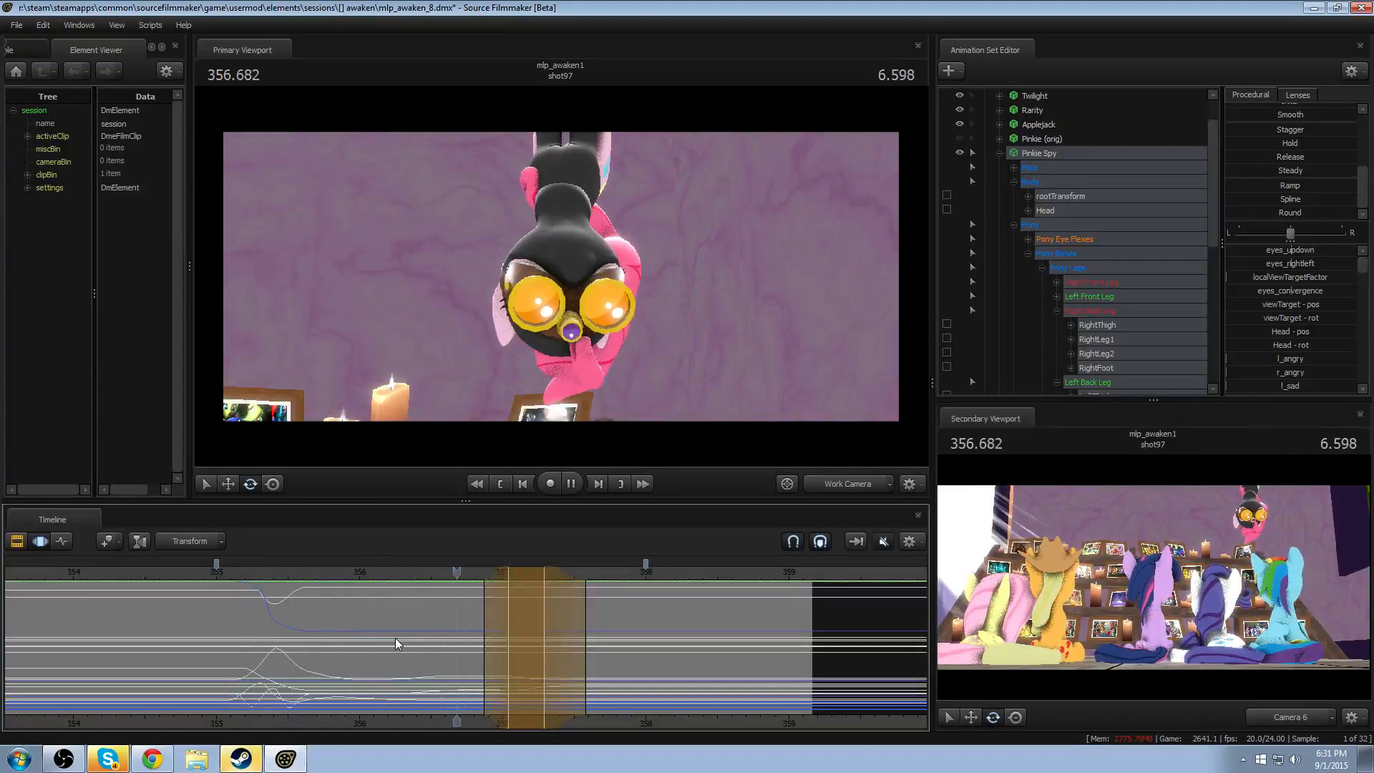
pyautogui.press('space')
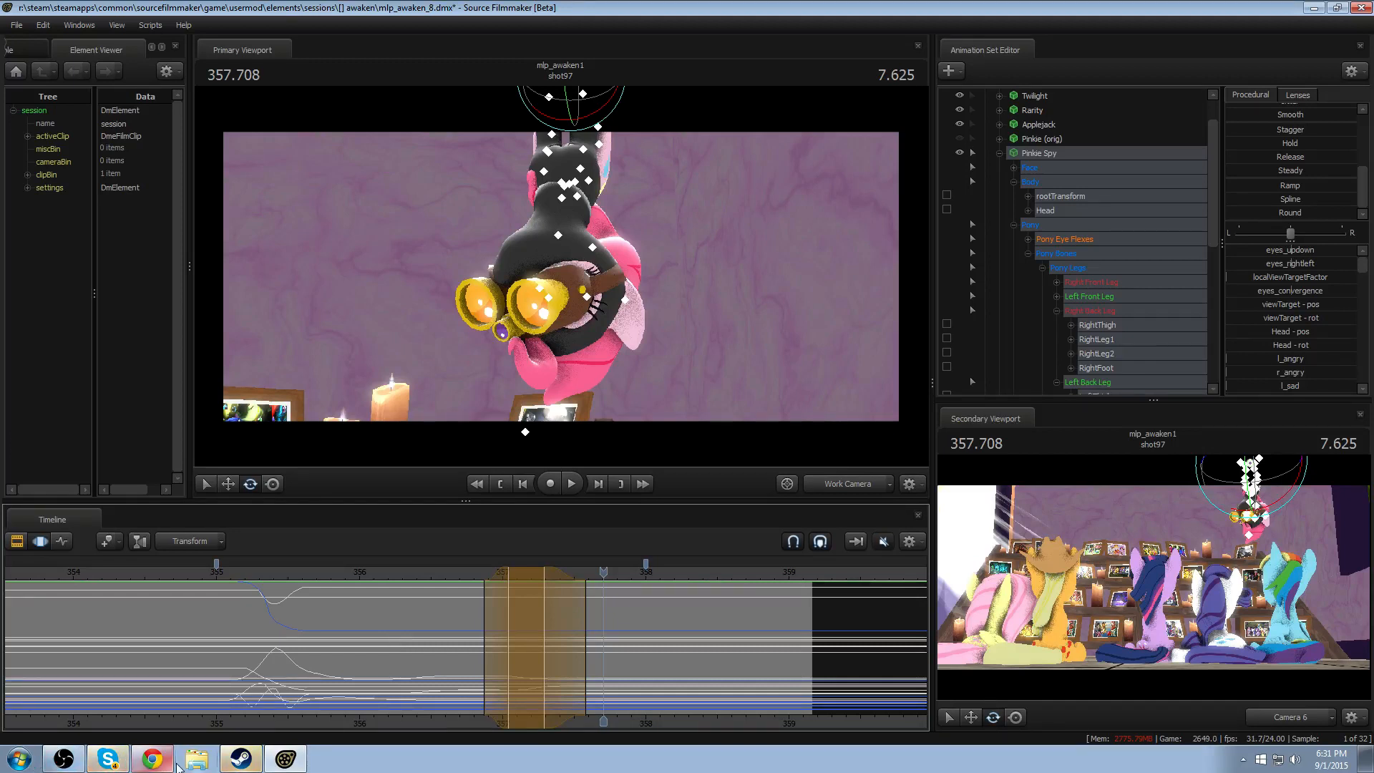
# - Switch to Windows Explorer, open Leaving the Stable - Bronycon.wmv from the Pony SFM Videos folder in VLC, and mute it
pyautogui.click(198, 757)
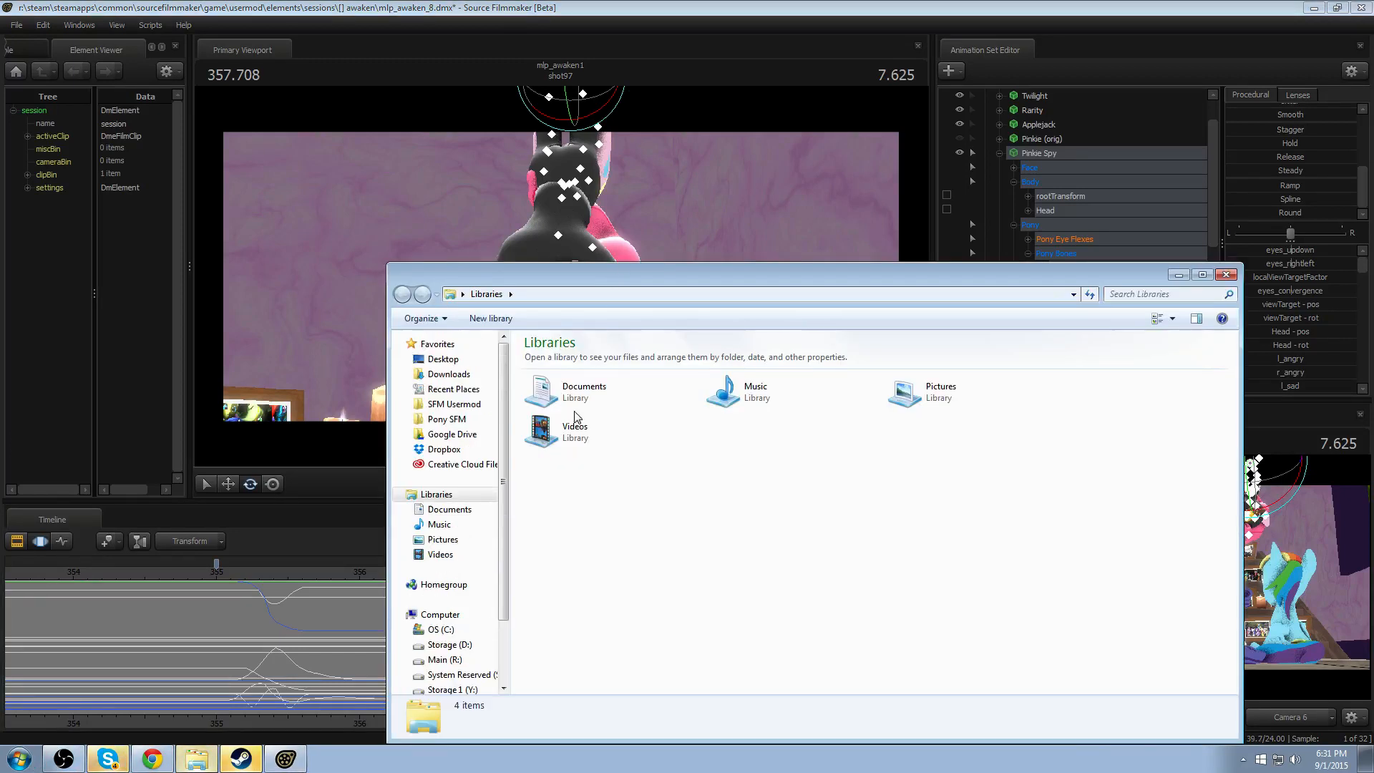
pyautogui.click(445, 420)
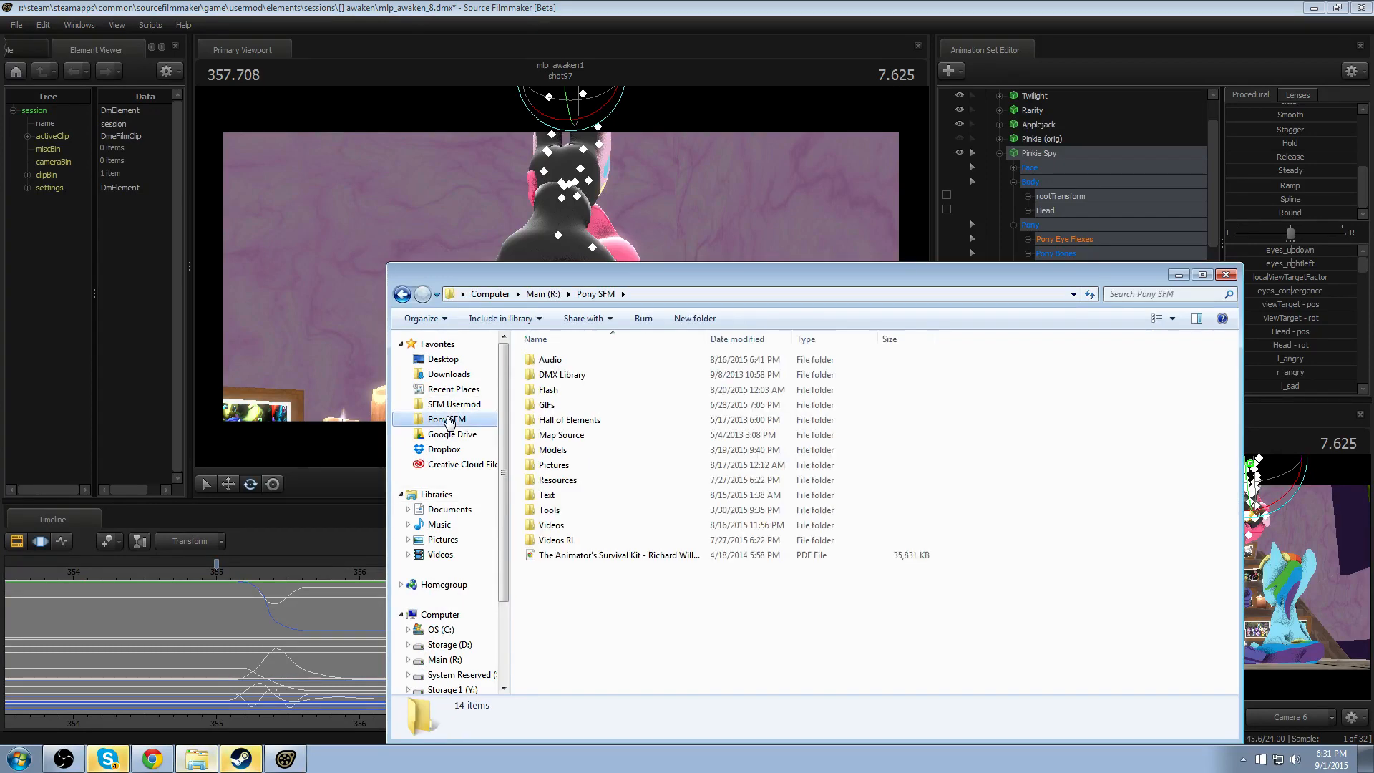
pyautogui.doubleClick(588, 526)
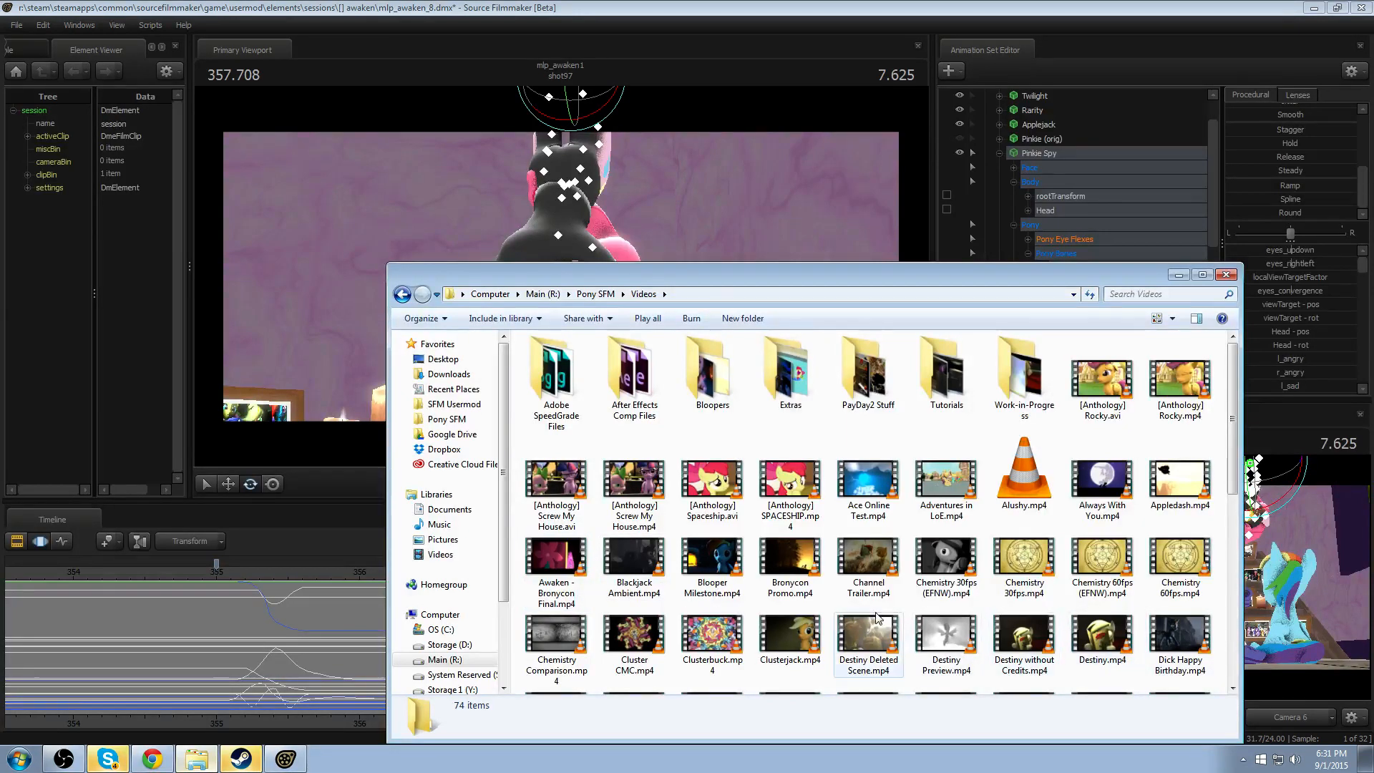
pyautogui.scroll(-6, 909, 558)
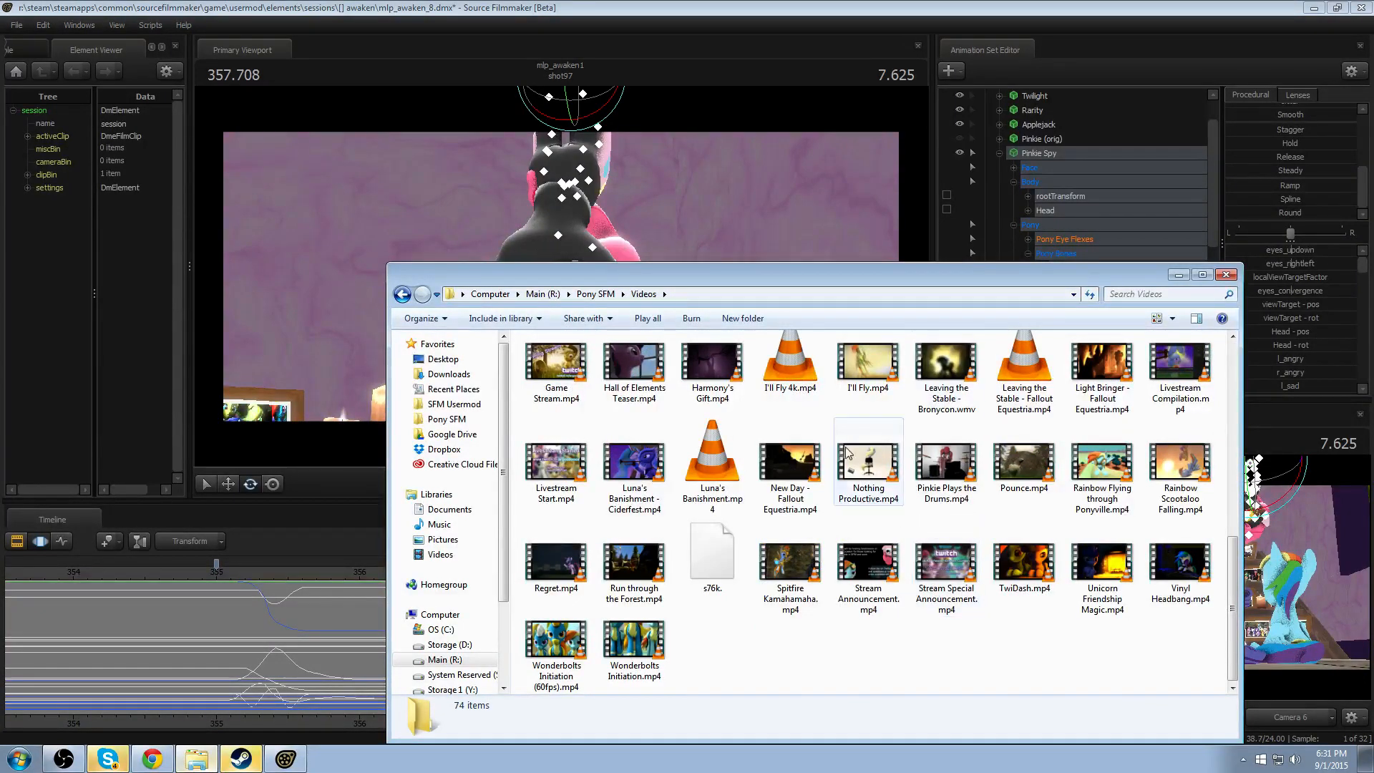
pyautogui.doubleClick(945, 365)
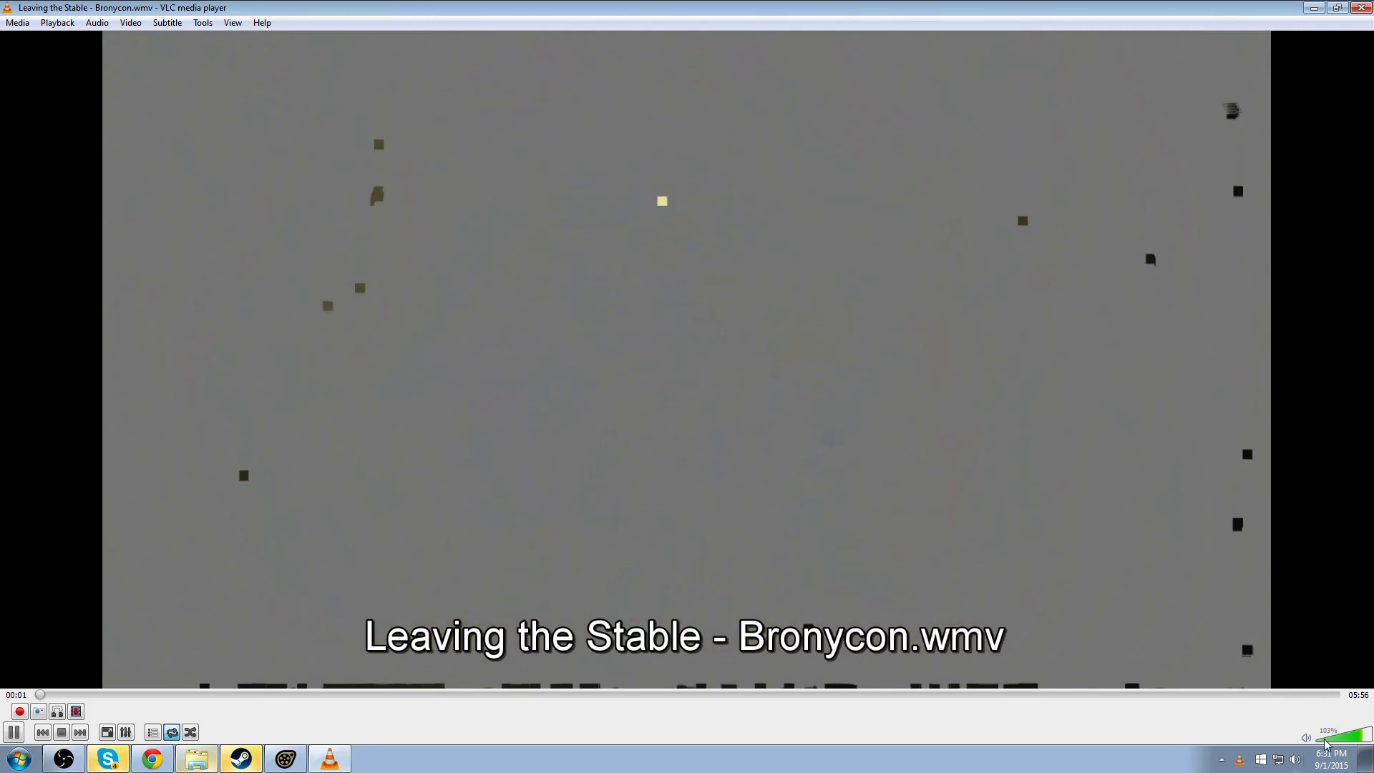
pyautogui.click(1306, 737)
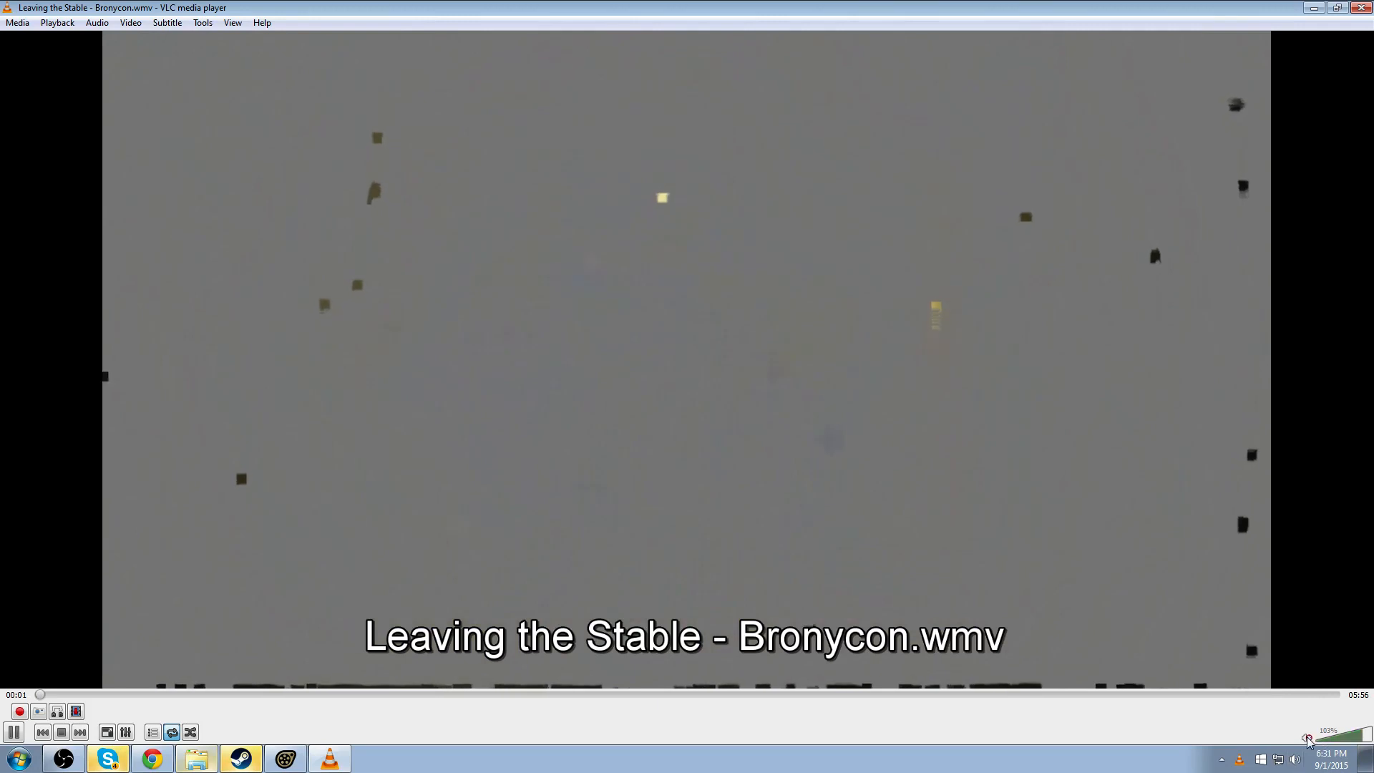
# - Skip through the video from about 03:36 to the running-legs shot around 04:13, examine that shot, and close the player
pyautogui.click(825, 694)
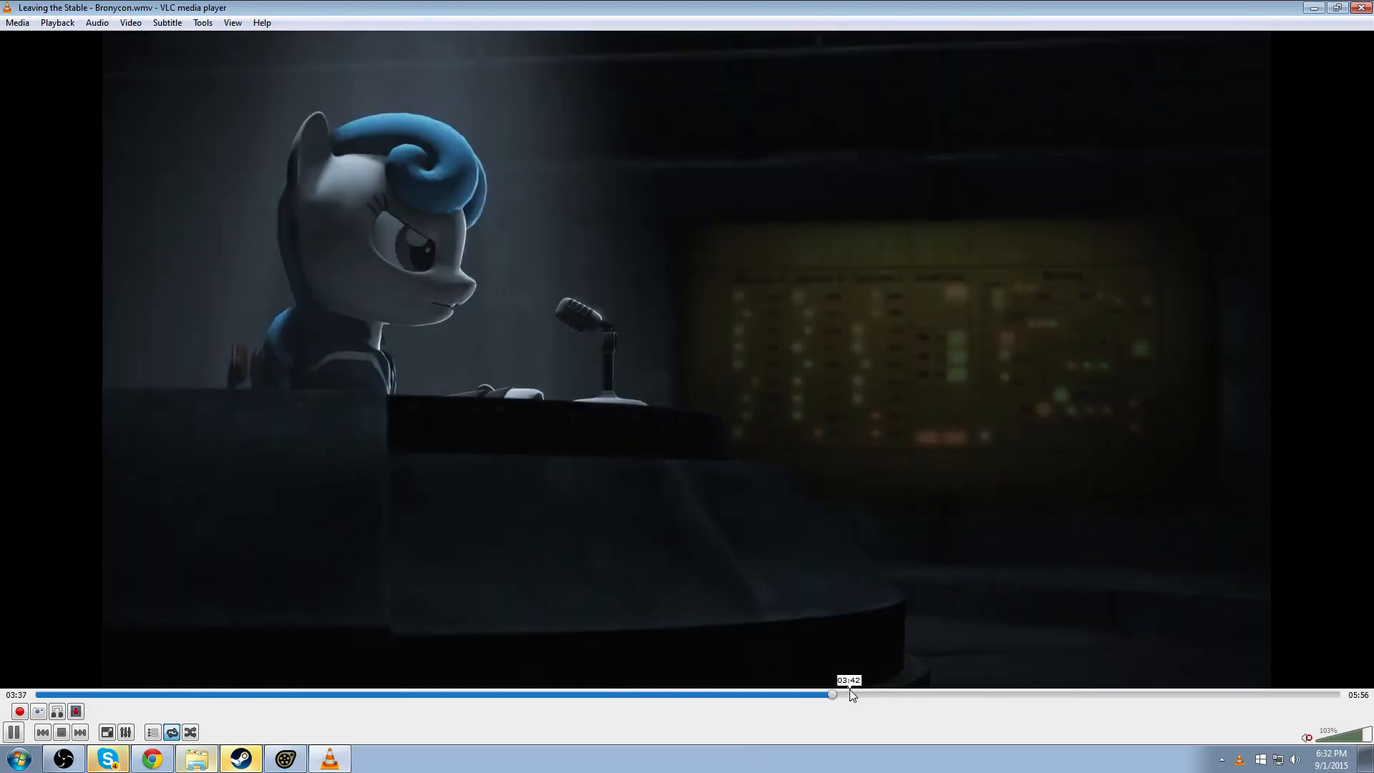
pyautogui.click(858, 693)
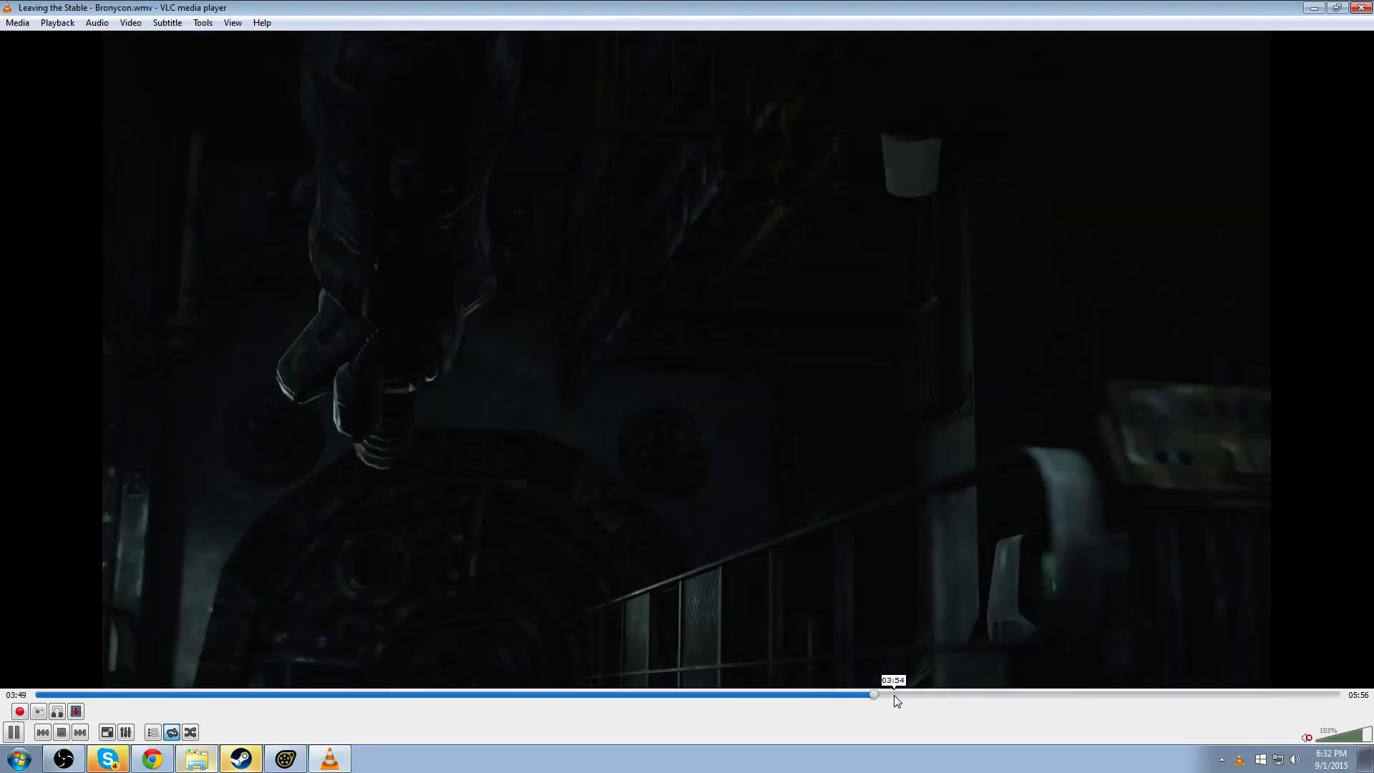
pyautogui.click(896, 696)
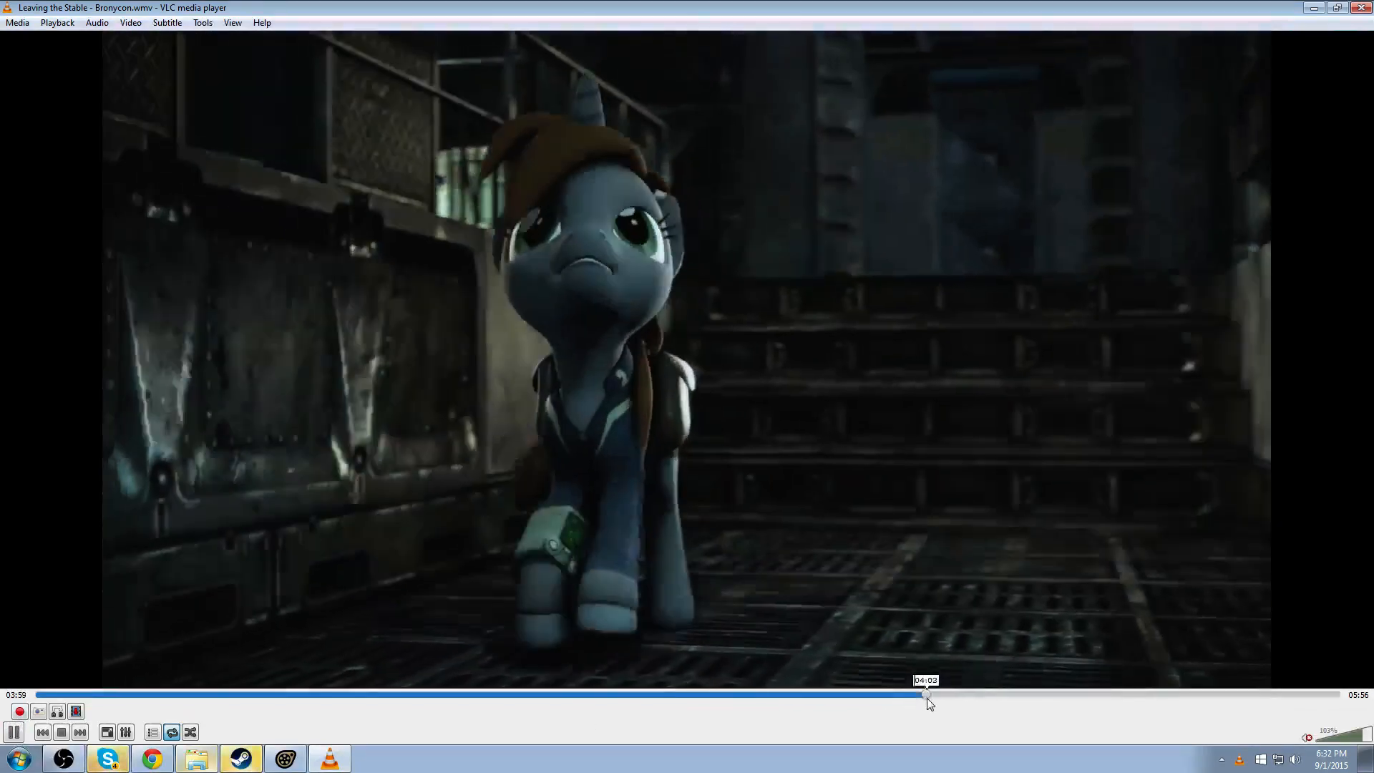
pyautogui.click(927, 697)
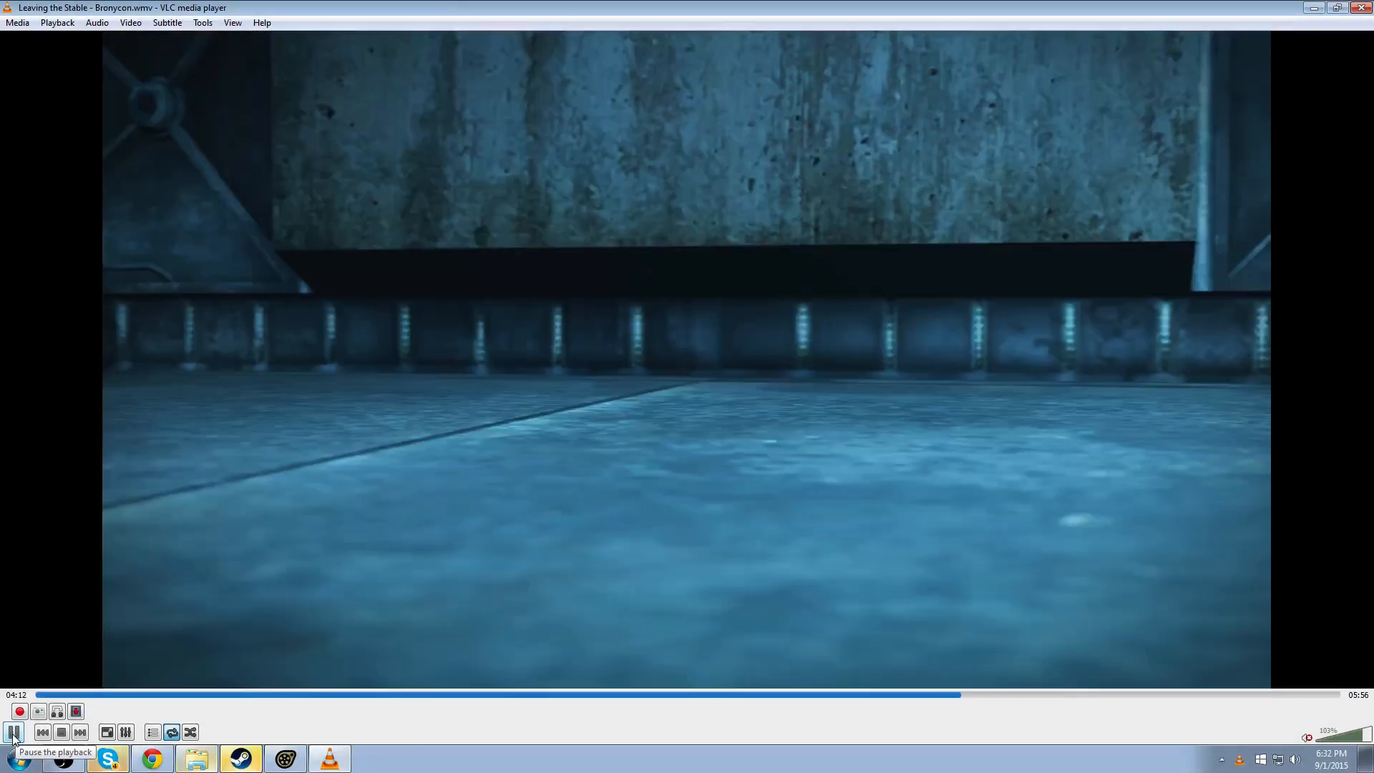
pyautogui.click(13, 732)
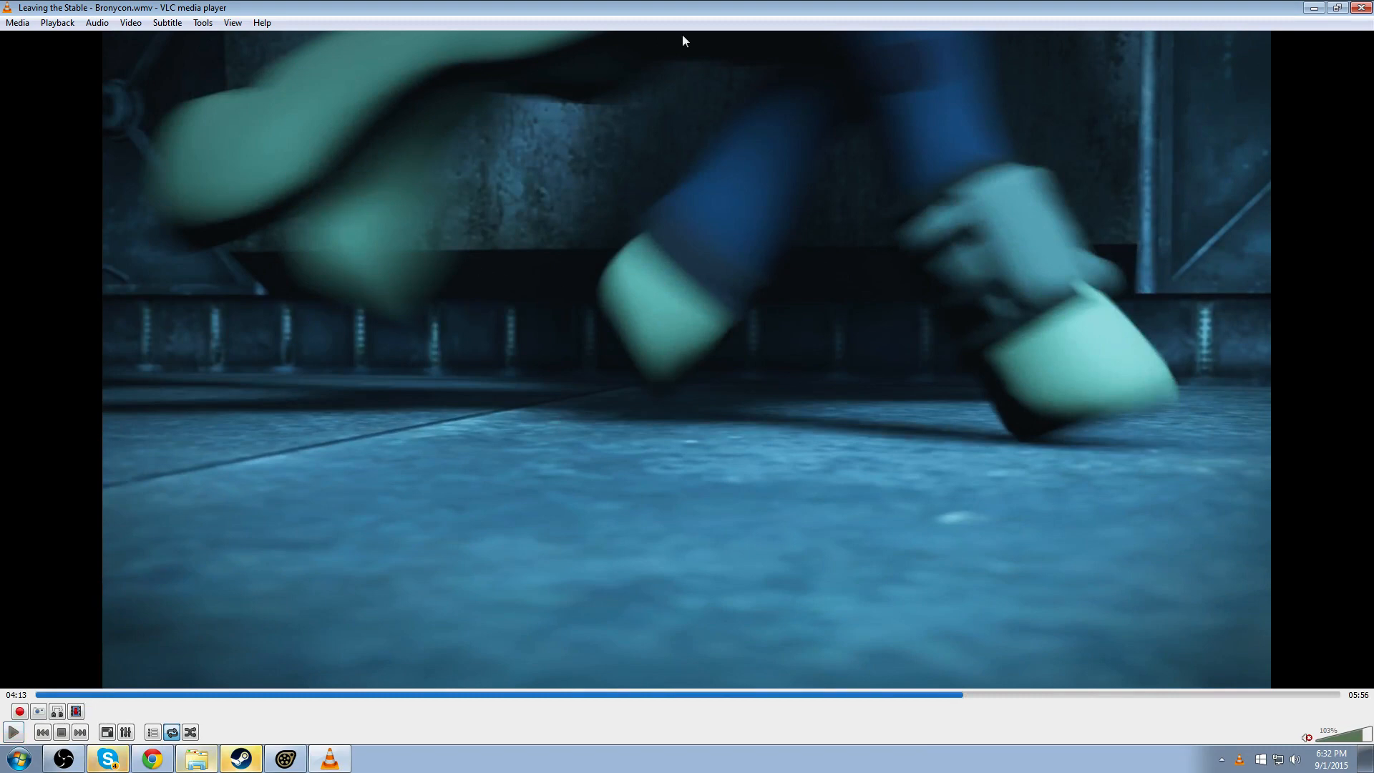
pyautogui.click(960, 693)
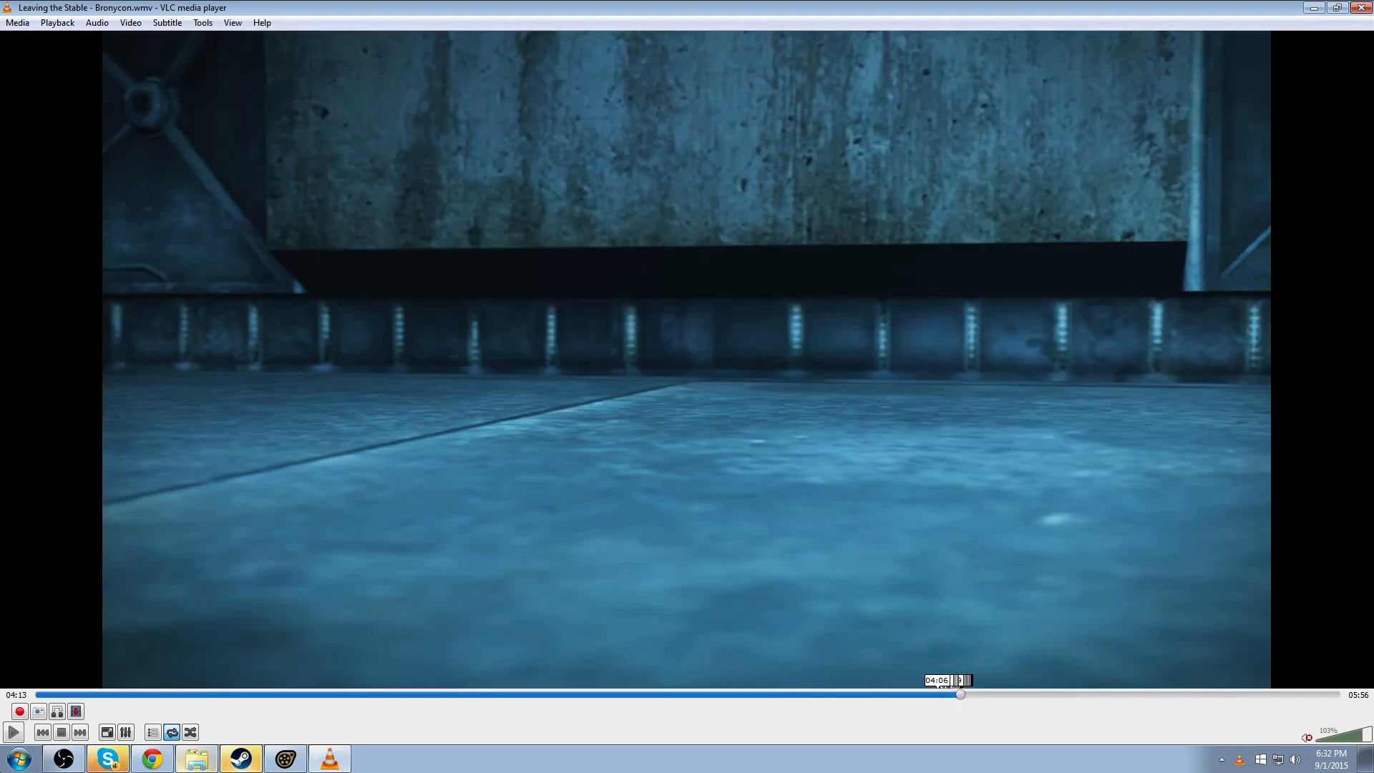
pyautogui.click(941, 691)
pyautogui.click(13, 733)
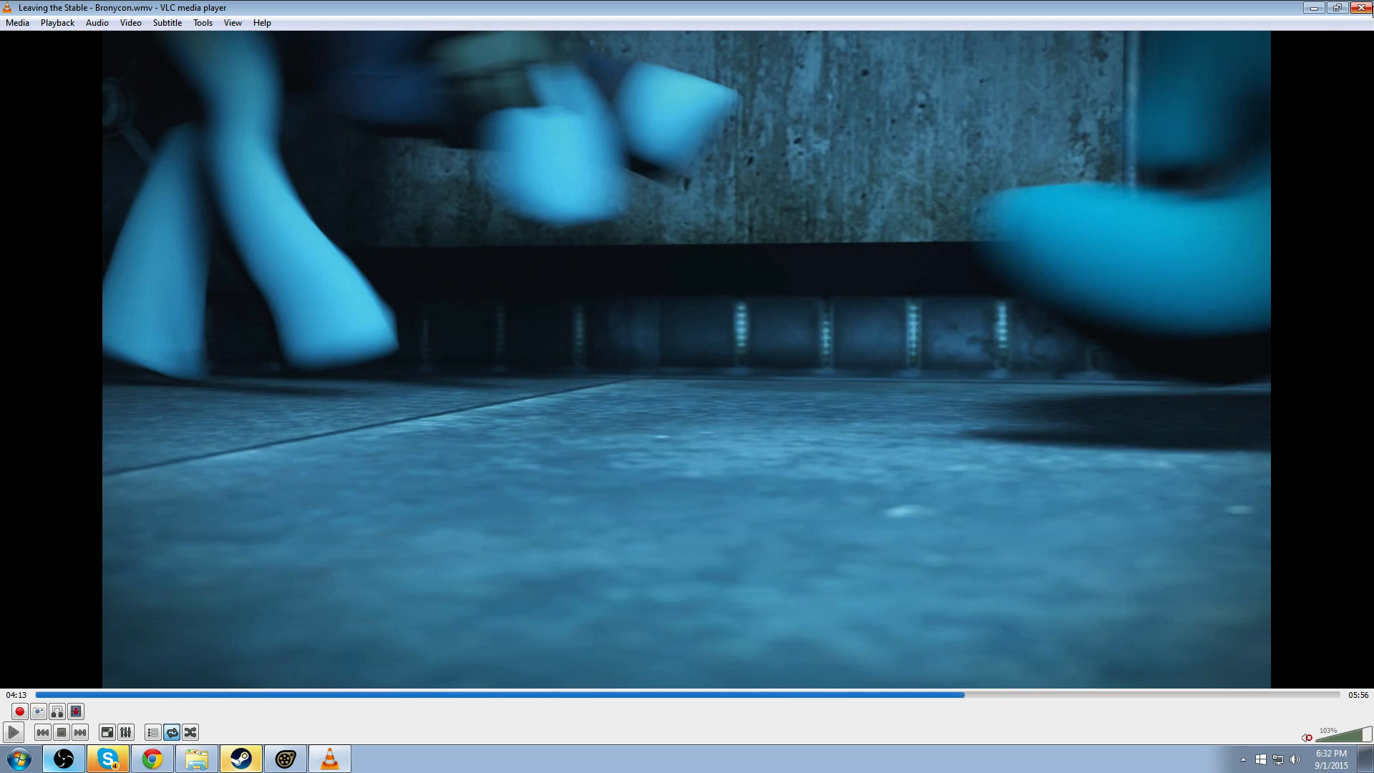
pyautogui.click(1362, 9)
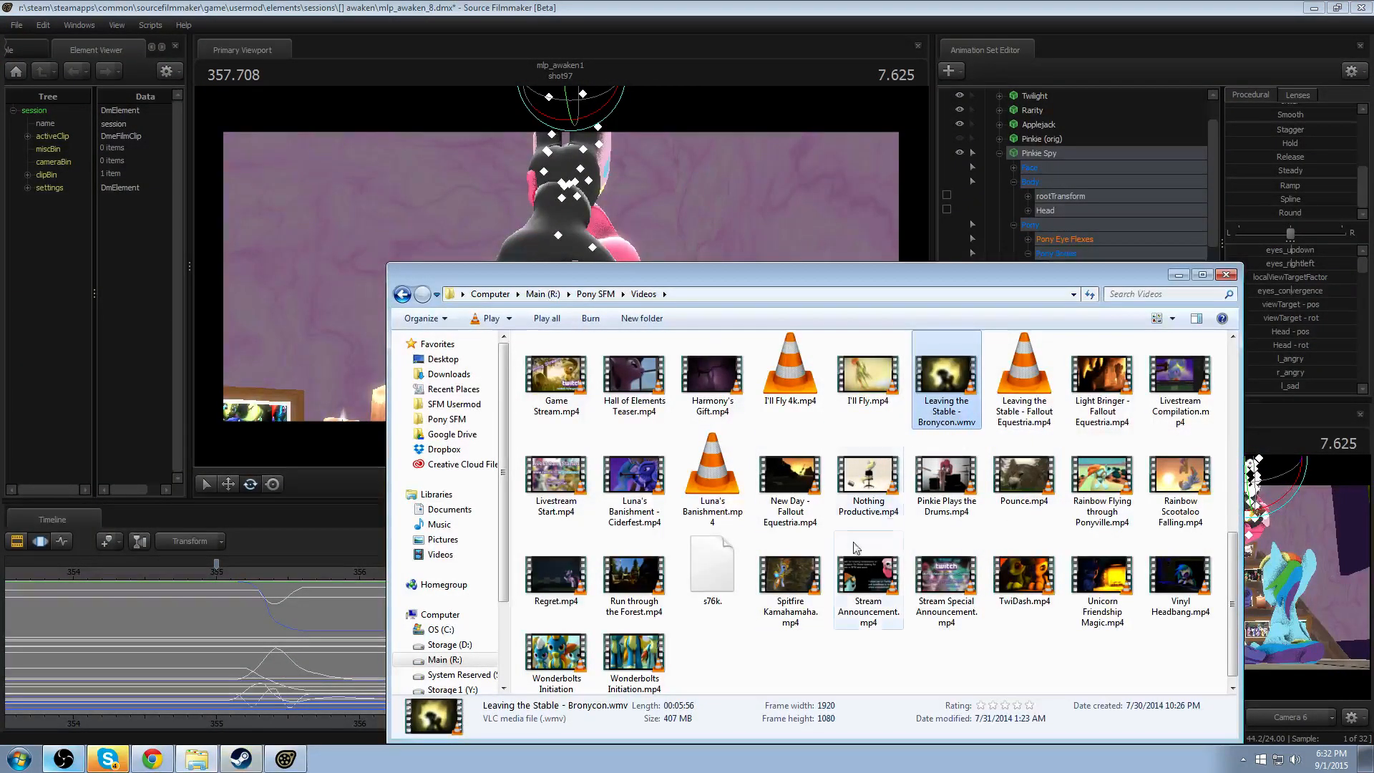
# - Play Chemistry 30fps.mp4 muted, examine the pony crowd shot around 00:43–00:45, and close the player
pyautogui.scroll(3, 926, 649)
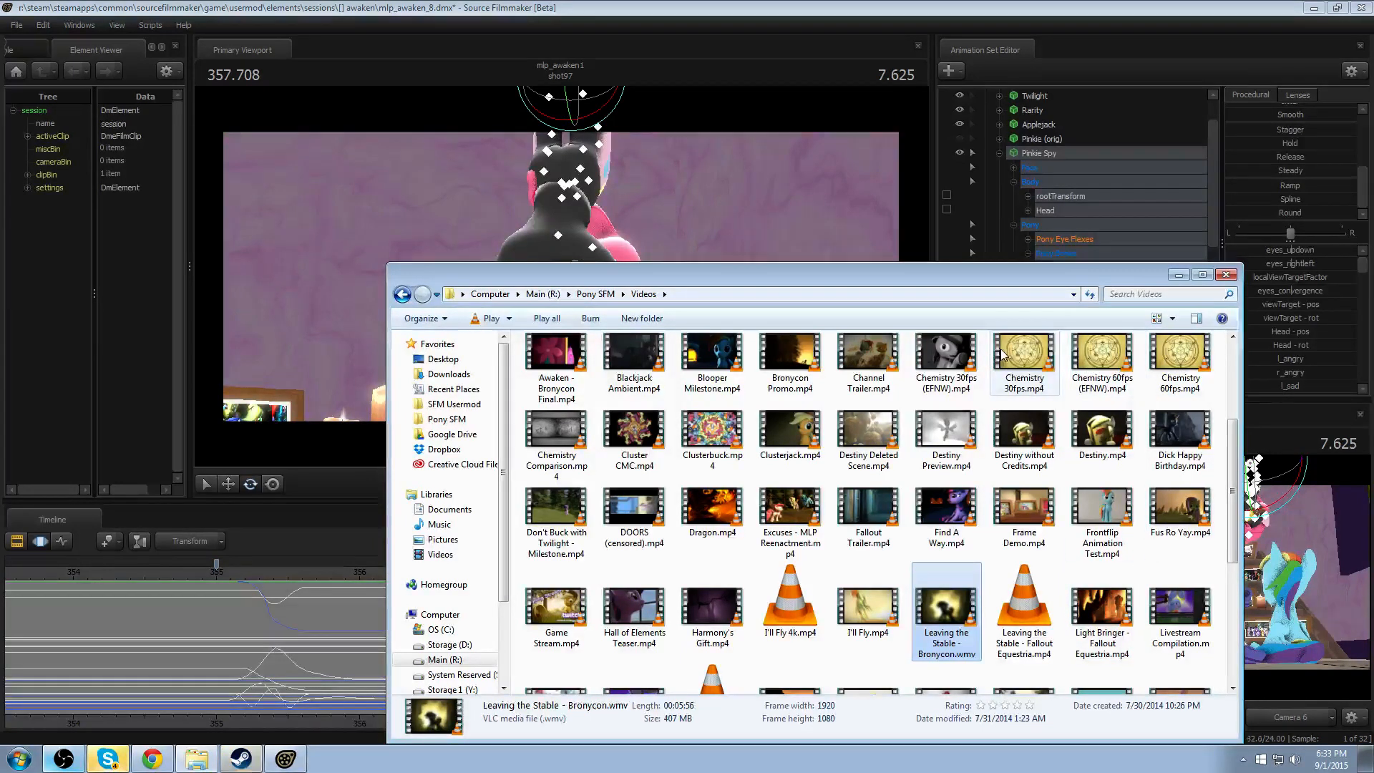
pyautogui.doubleClick(1025, 356)
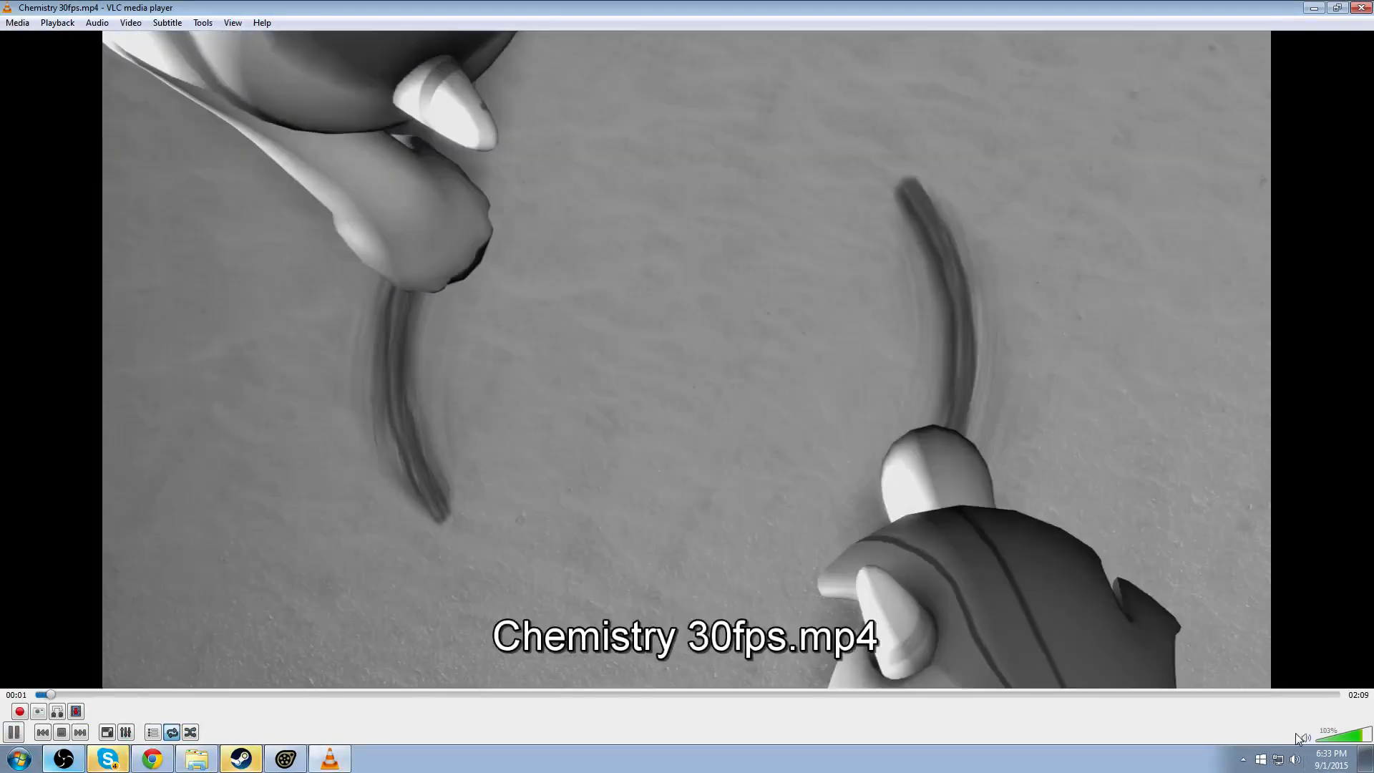
pyautogui.click(1306, 738)
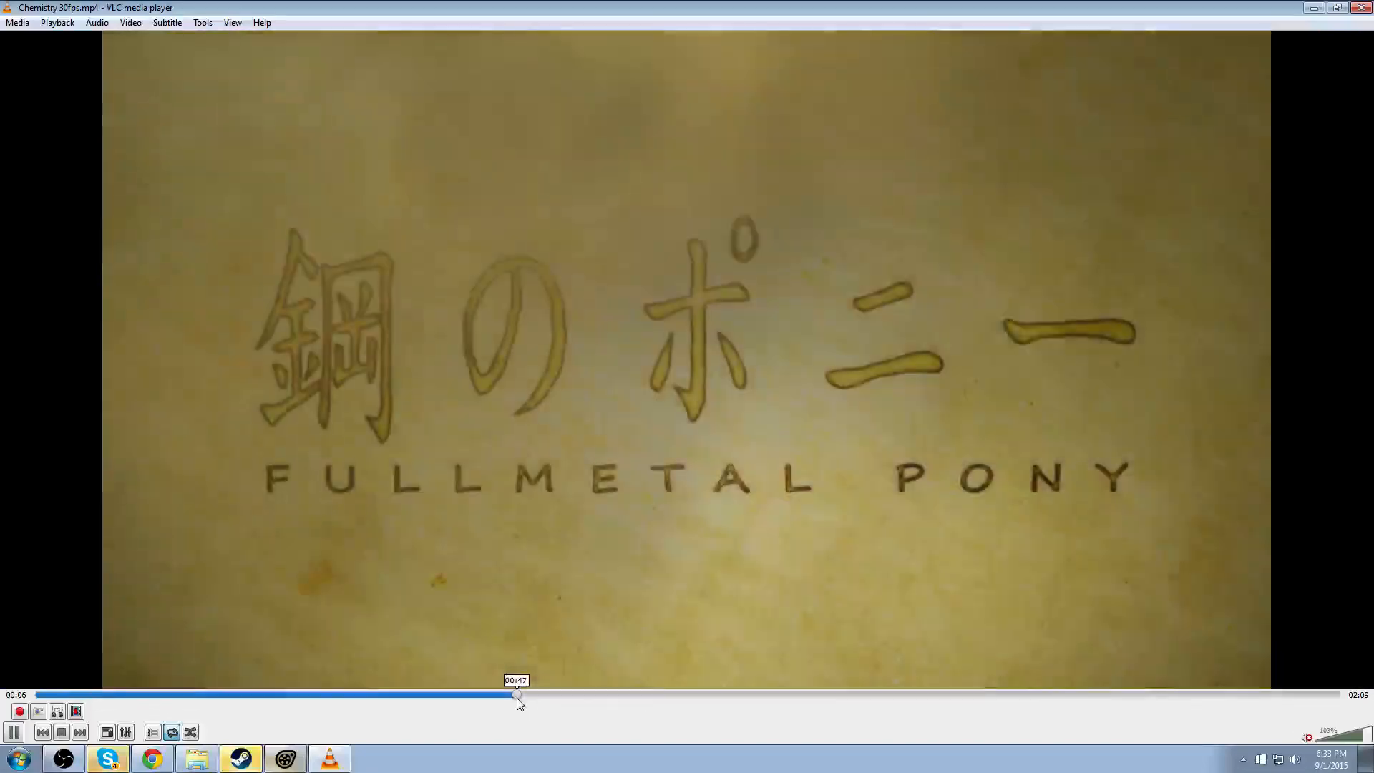
pyautogui.click(519, 693)
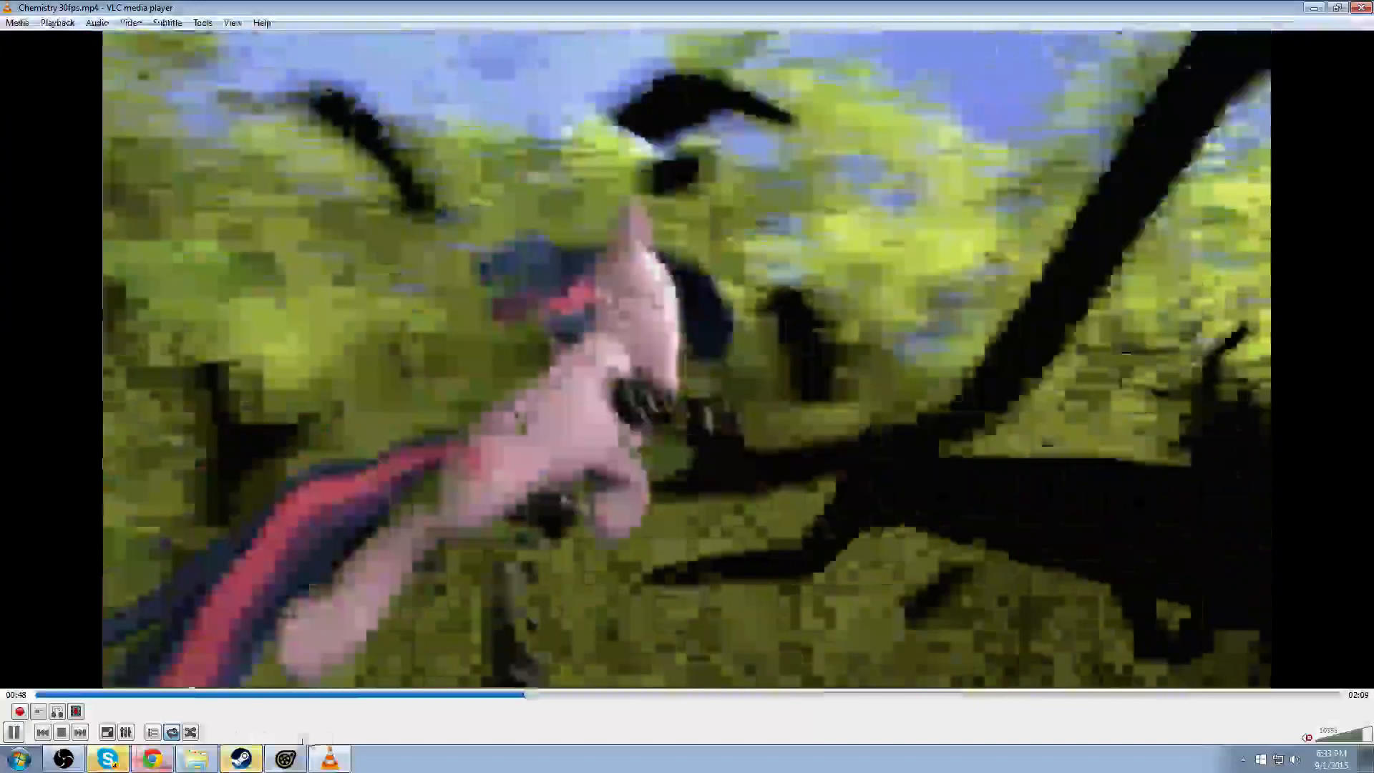
pyautogui.click(479, 694)
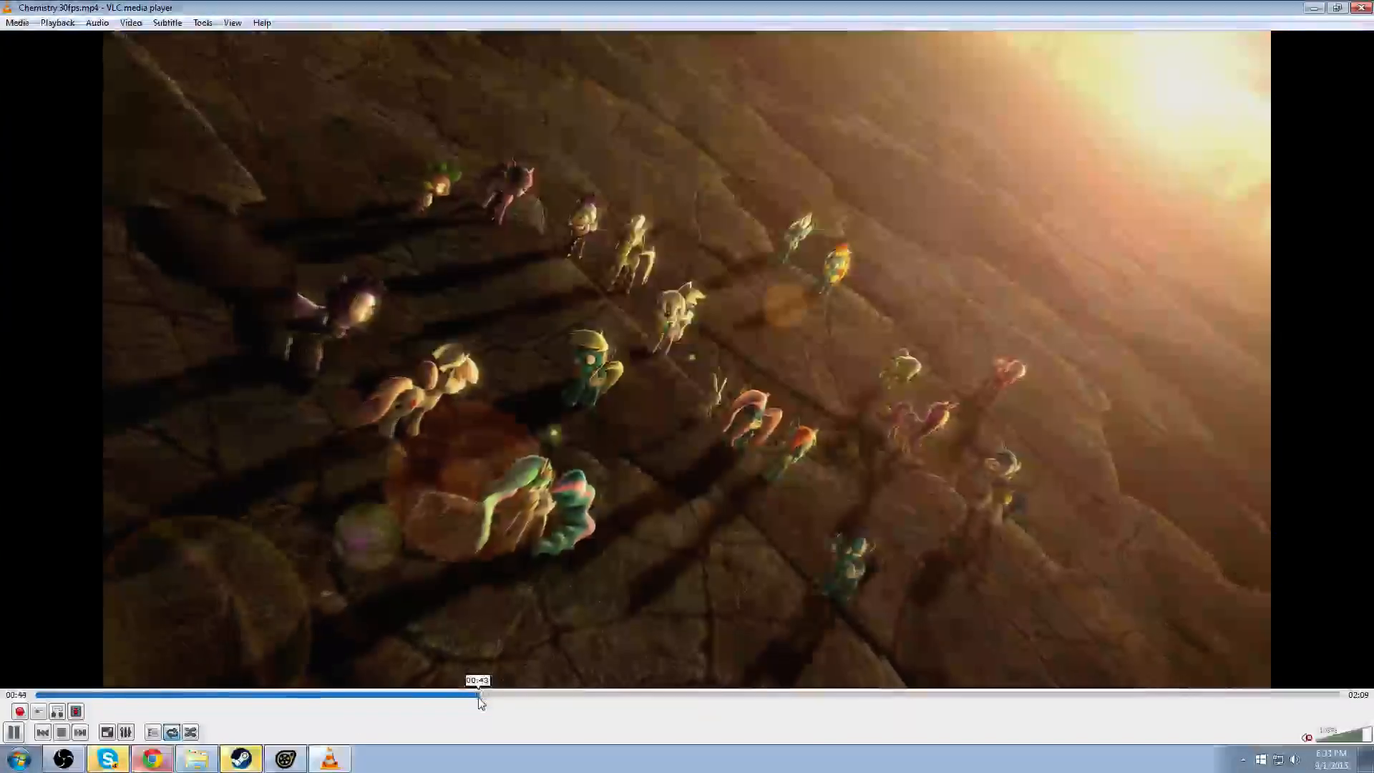
pyautogui.click(13, 733)
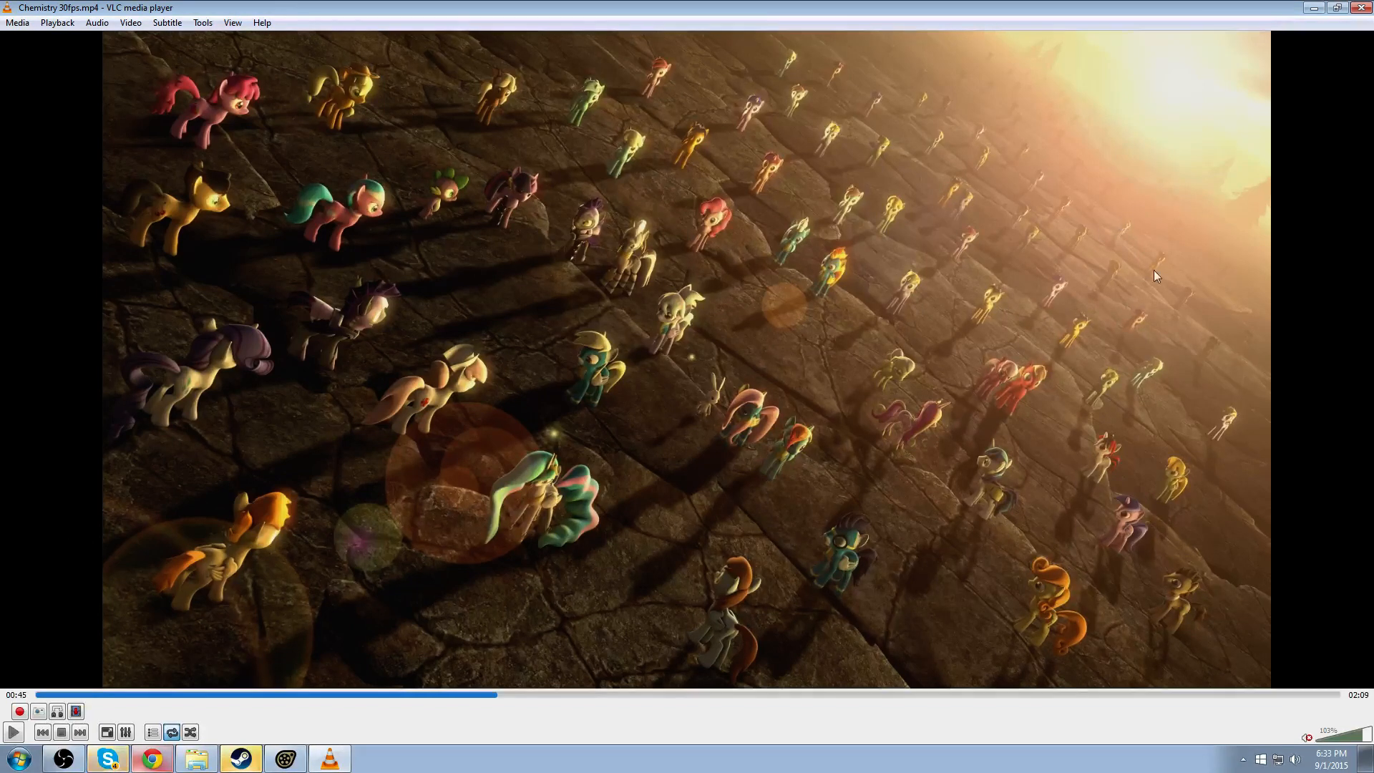
pyautogui.click(1362, 8)
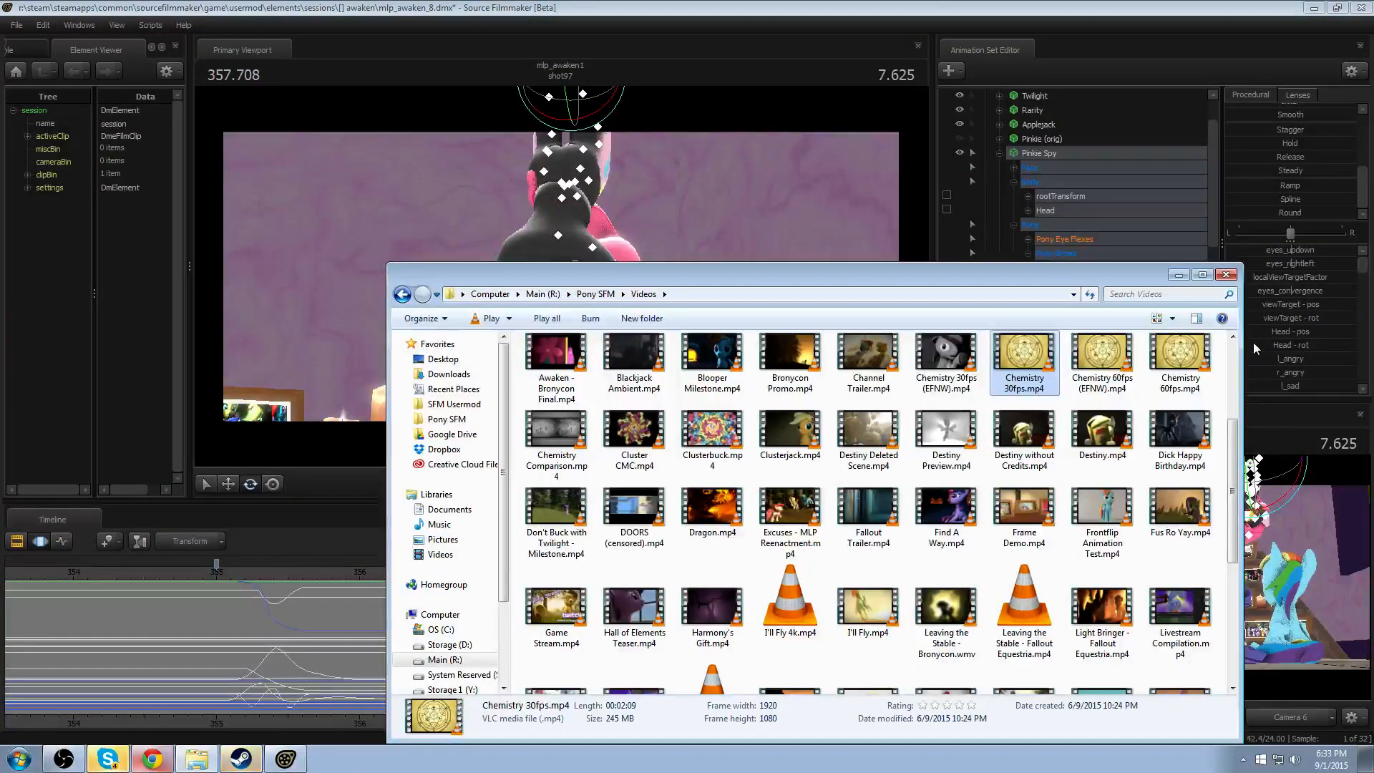
# - Close the Videos folder window and replay Pinkie Spy's drop and head turns in shot97
pyautogui.click(1226, 274)
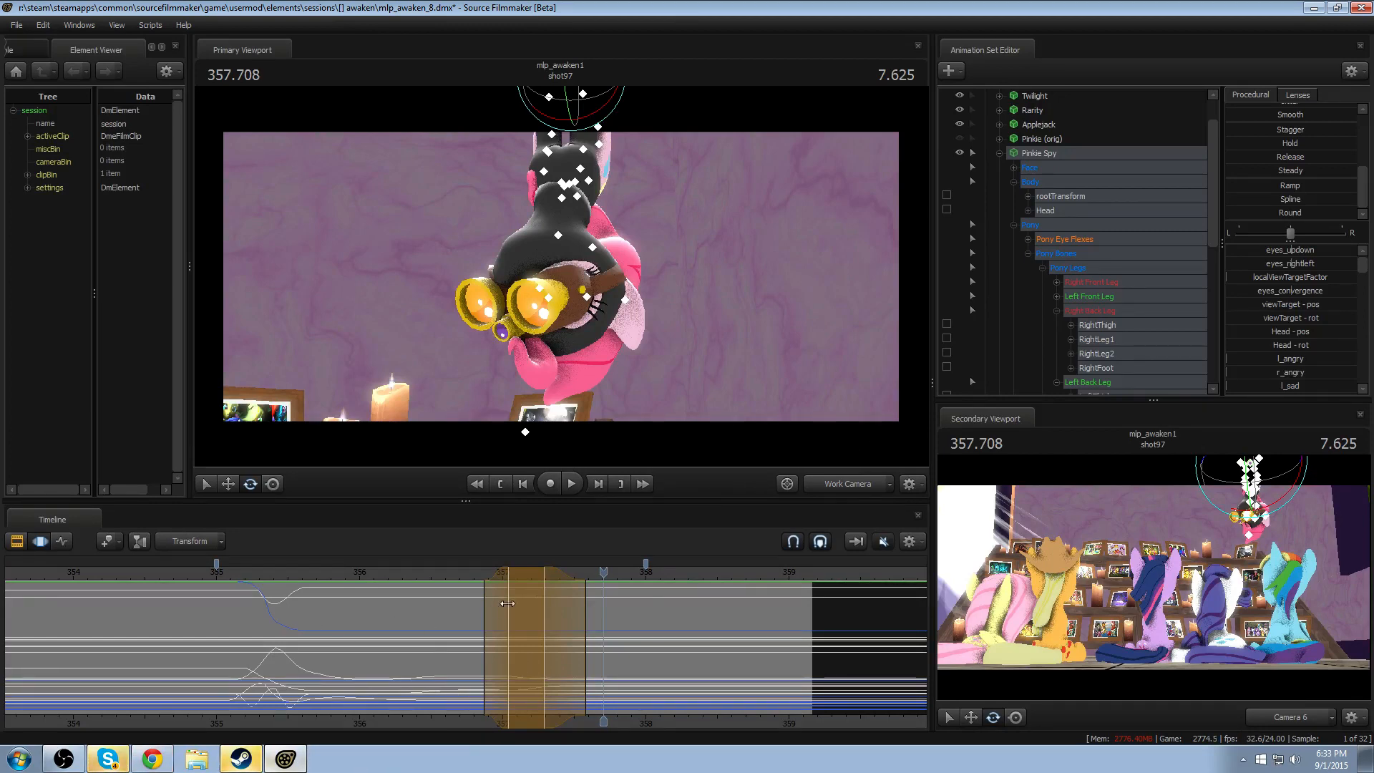
pyautogui.click(454, 571)
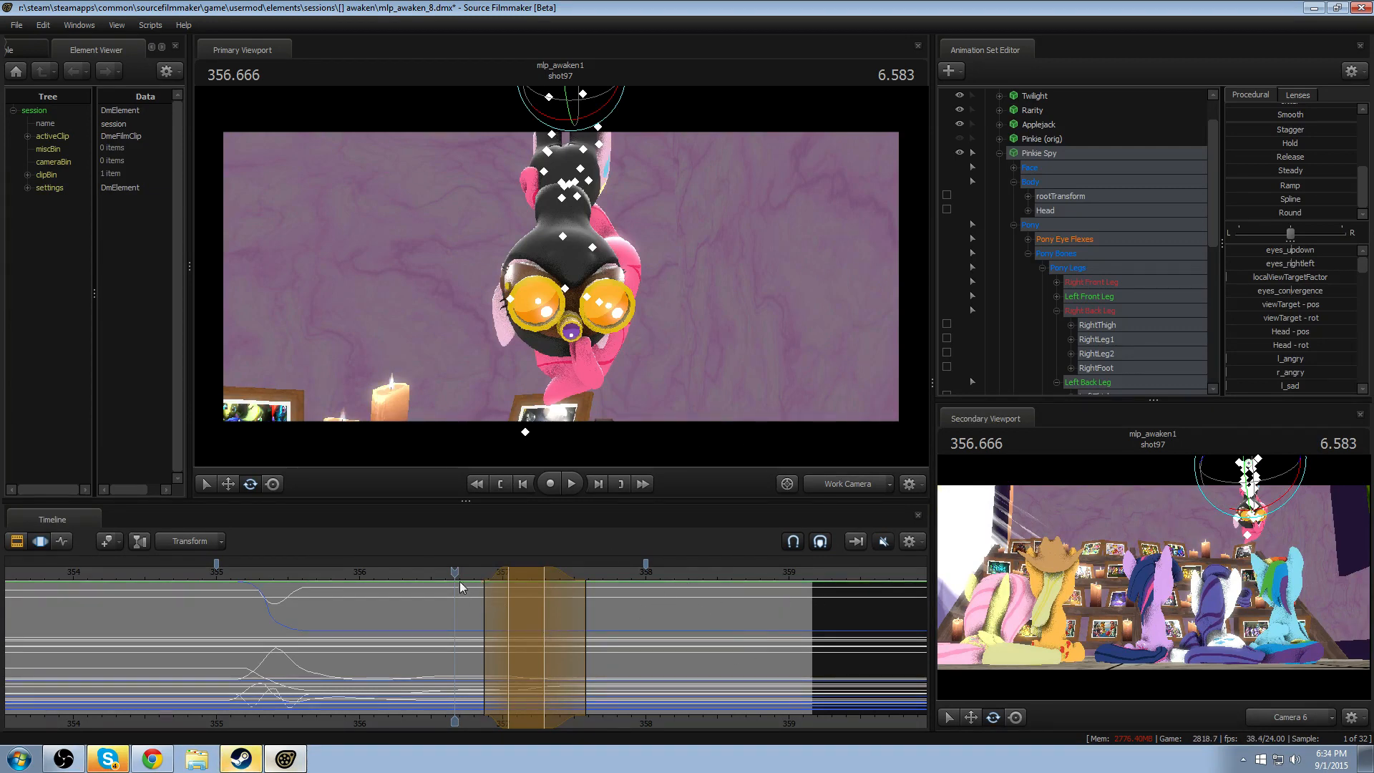
pyautogui.moveTo(453, 571); pyautogui.dragTo(436, 600)
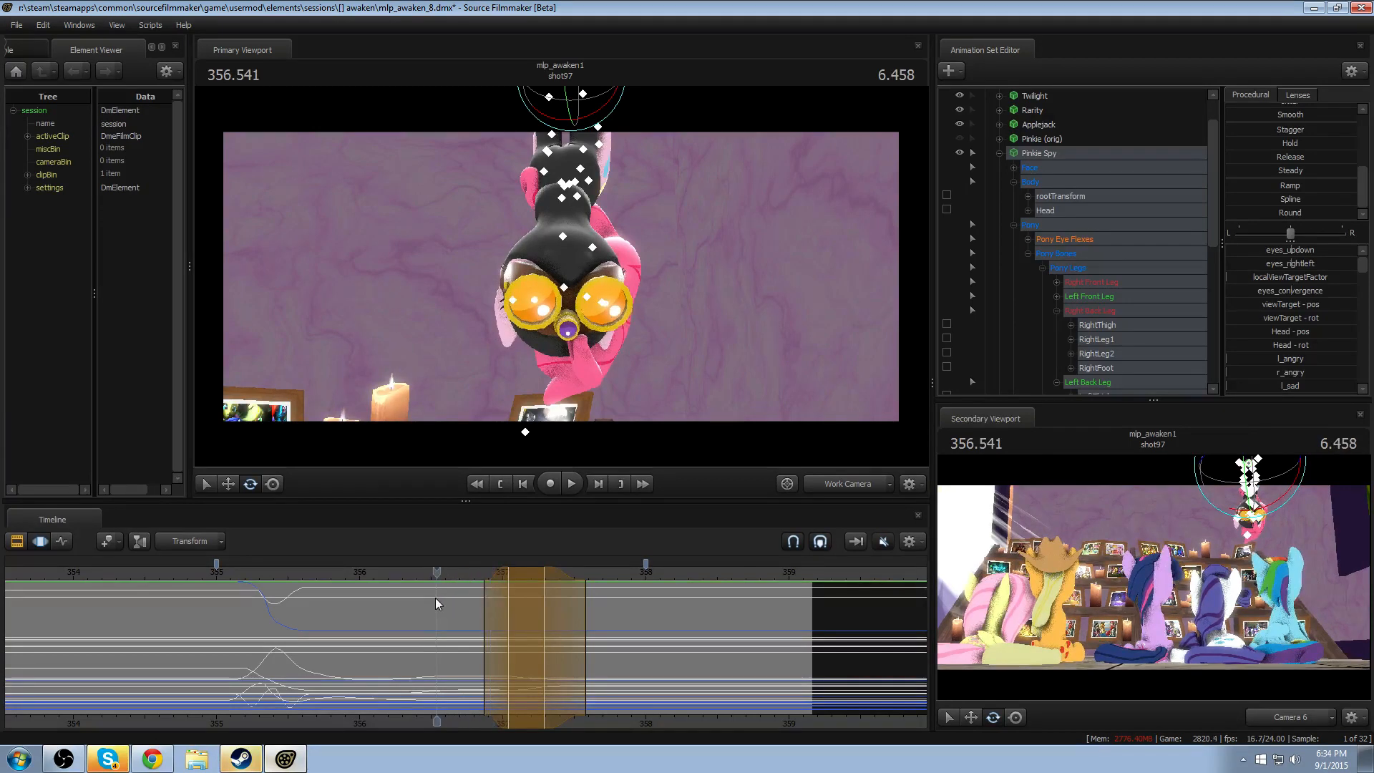
pyautogui.press('space')
pyautogui.click(453, 573)
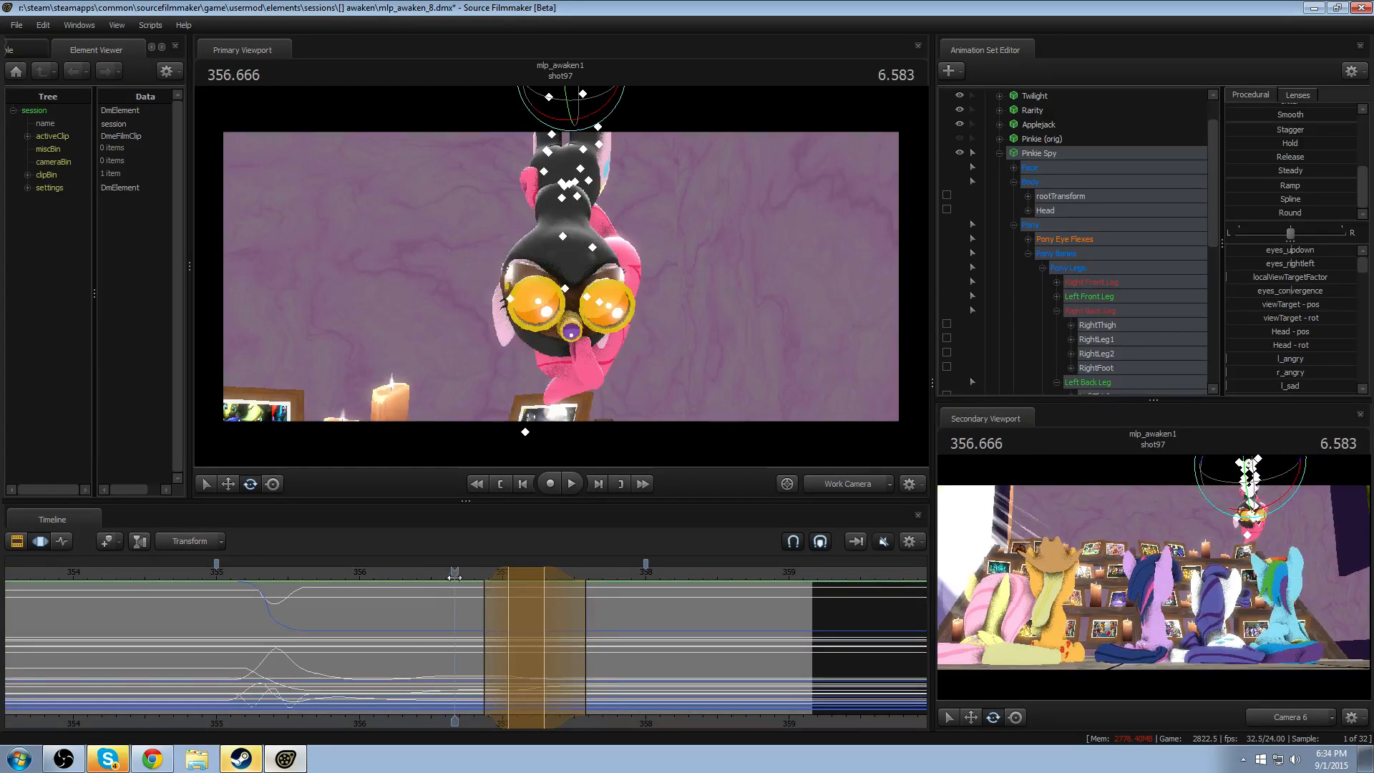
pyautogui.press('space')
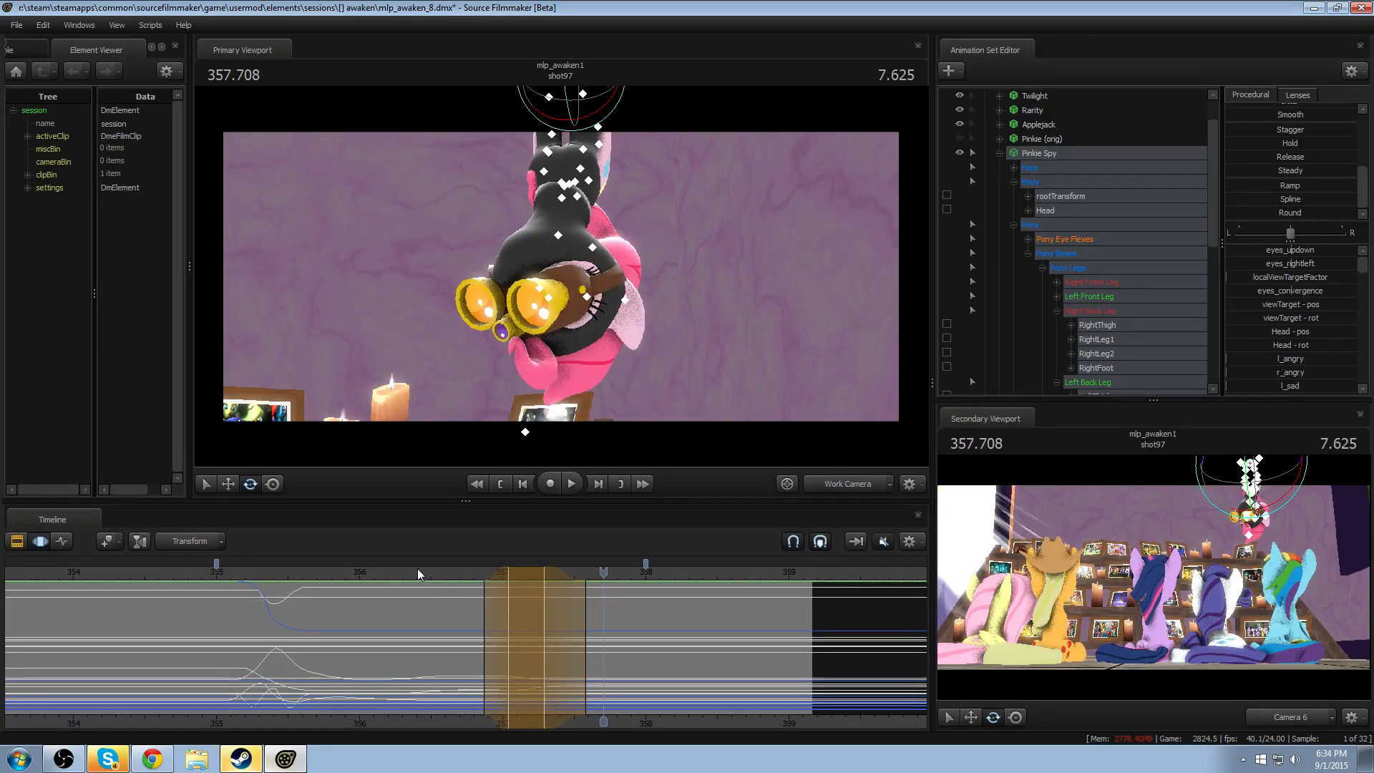
pyautogui.moveTo(418, 573); pyautogui.dragTo(200, 583)
pyautogui.press('space')
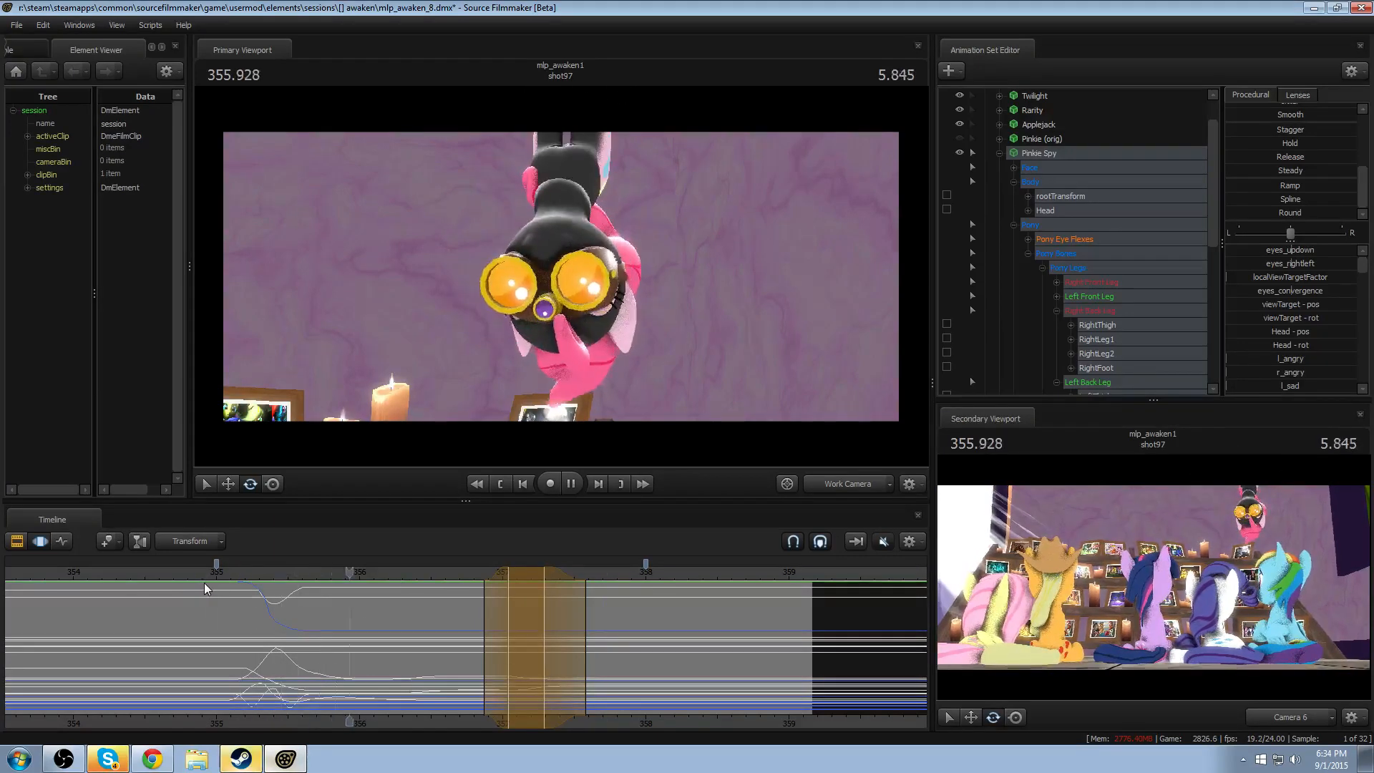
pyautogui.press('space')
# - Select about 356.16–356.66 between the head turns, nod Pinkie Spy's Head downward at 356.416, and replay the turn
pyautogui.click(319, 642)
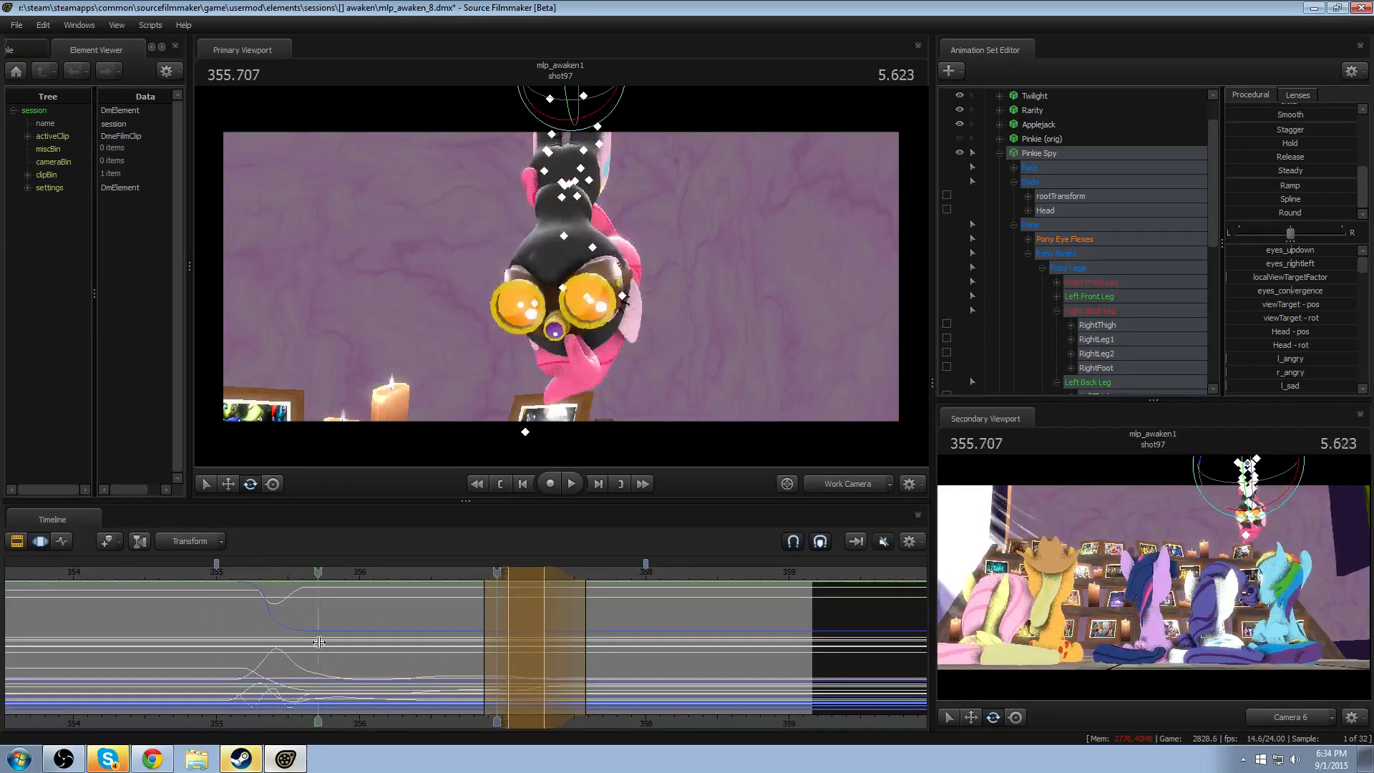
pyautogui.moveTo(319, 642); pyautogui.dragTo(418, 649)
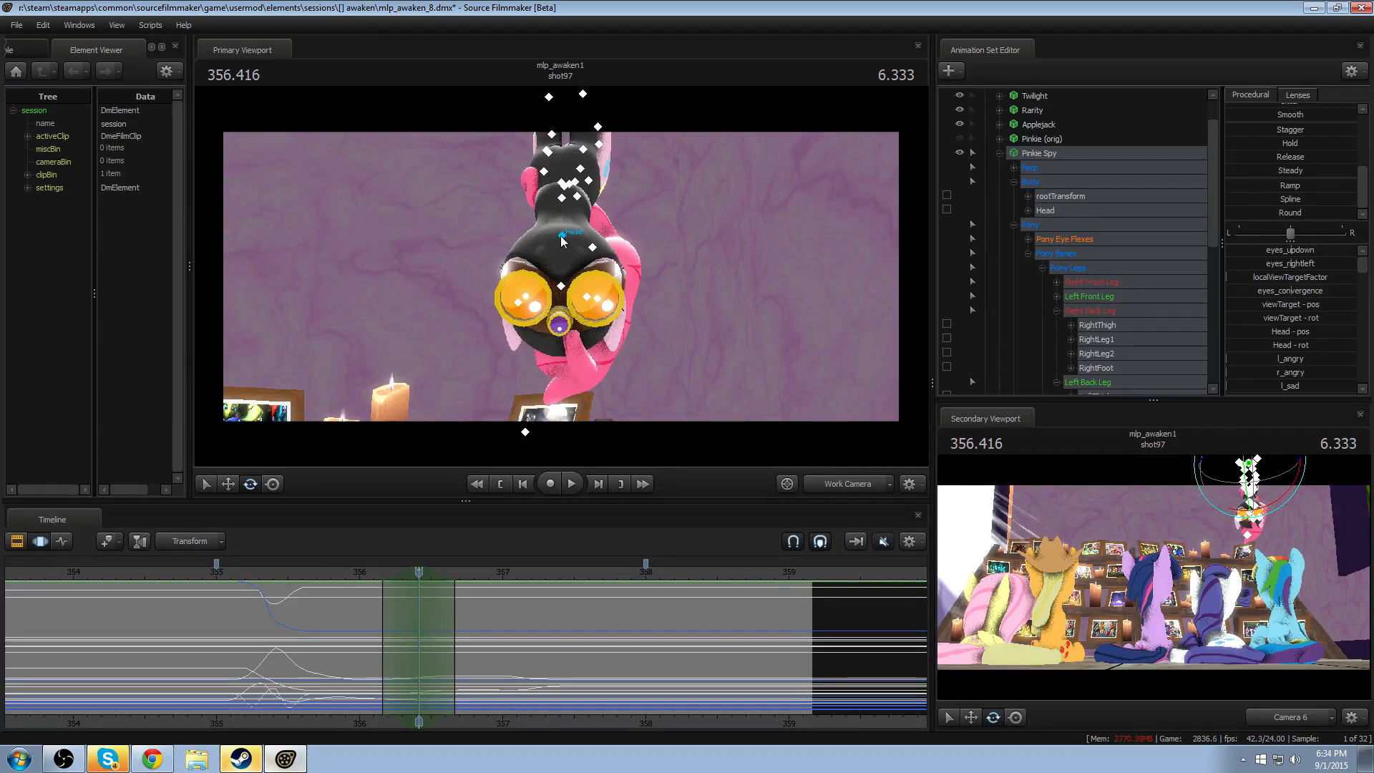
pyautogui.click(560, 234)
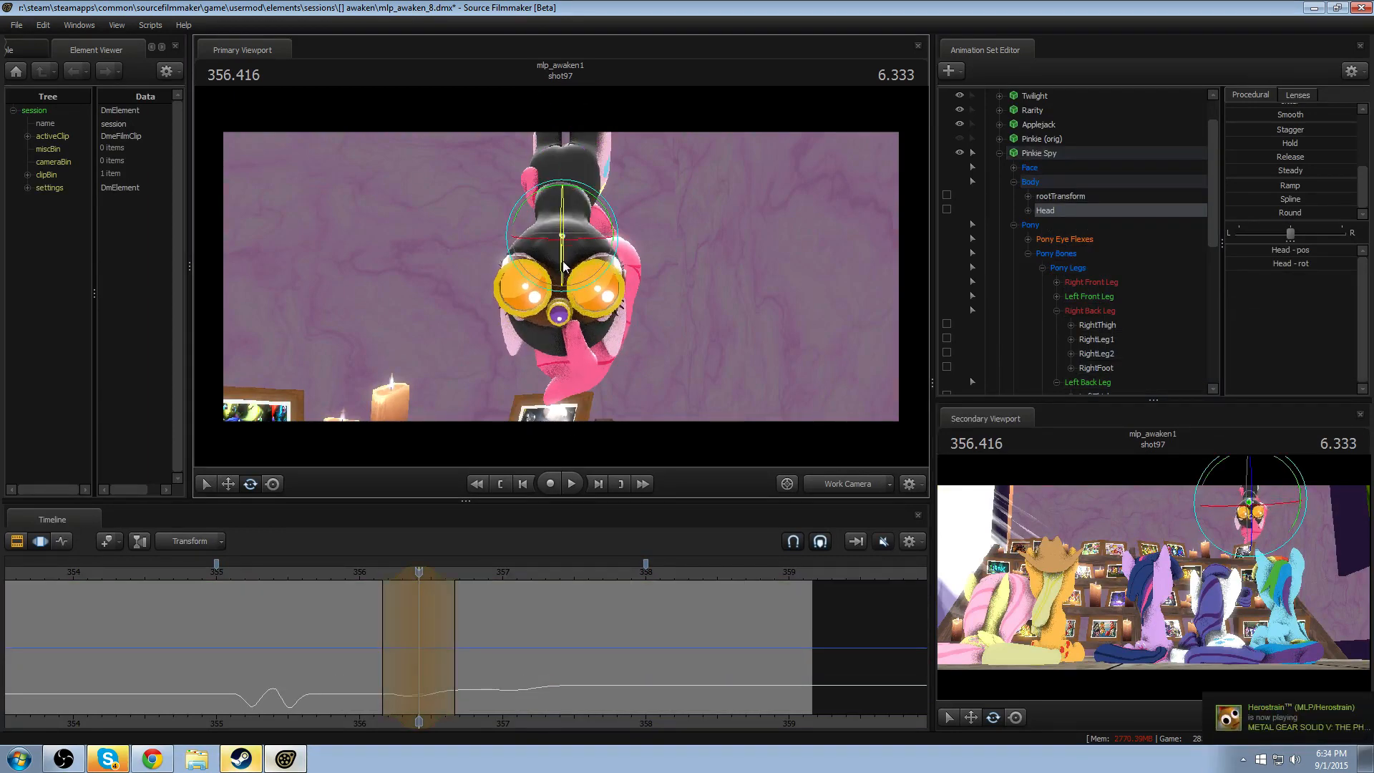
pyautogui.moveTo(564, 266); pyautogui.dragTo(551, 287)
pyautogui.click(376, 574)
pyautogui.press('space')
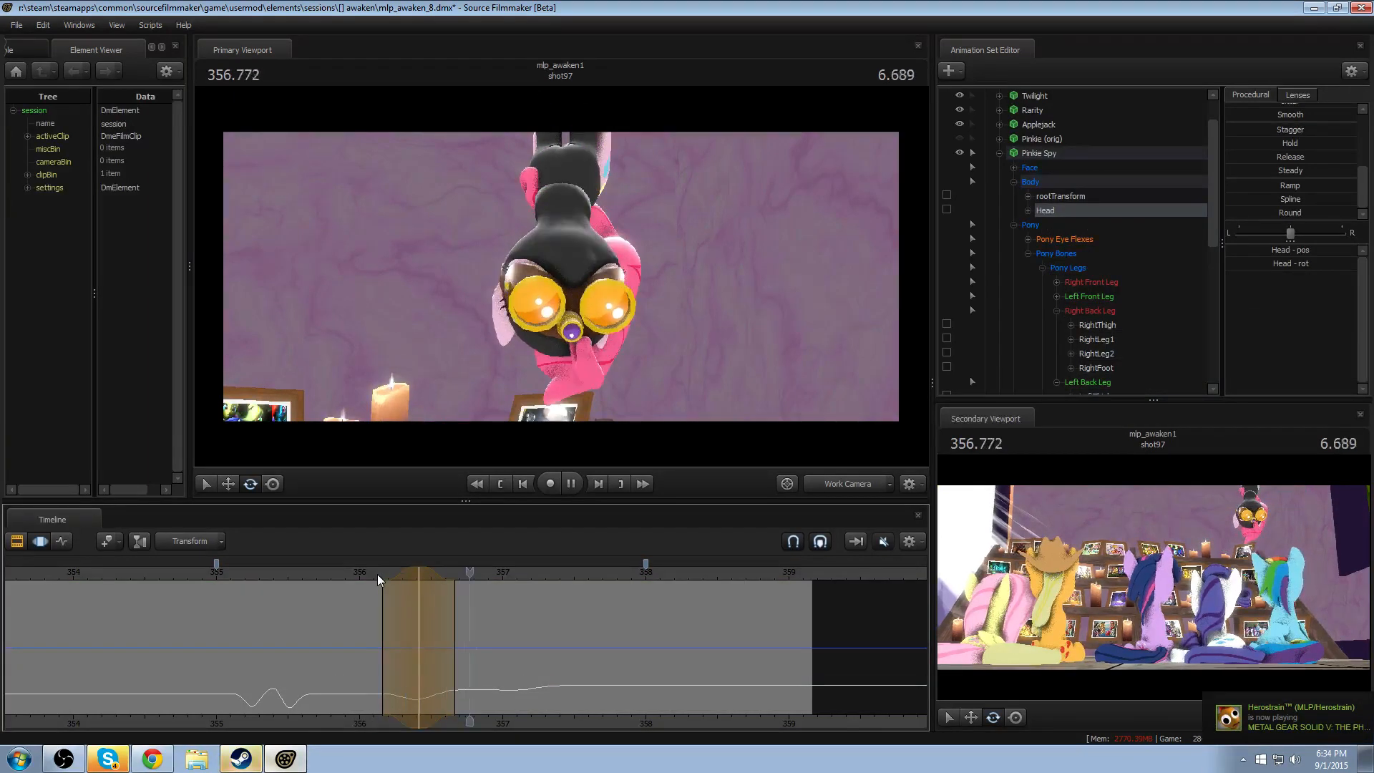
pyautogui.press('space')
# - Widen the nod's time selection to about 356.08–356.96 and replay the head turn
pyautogui.scroll(2, 402, 585)
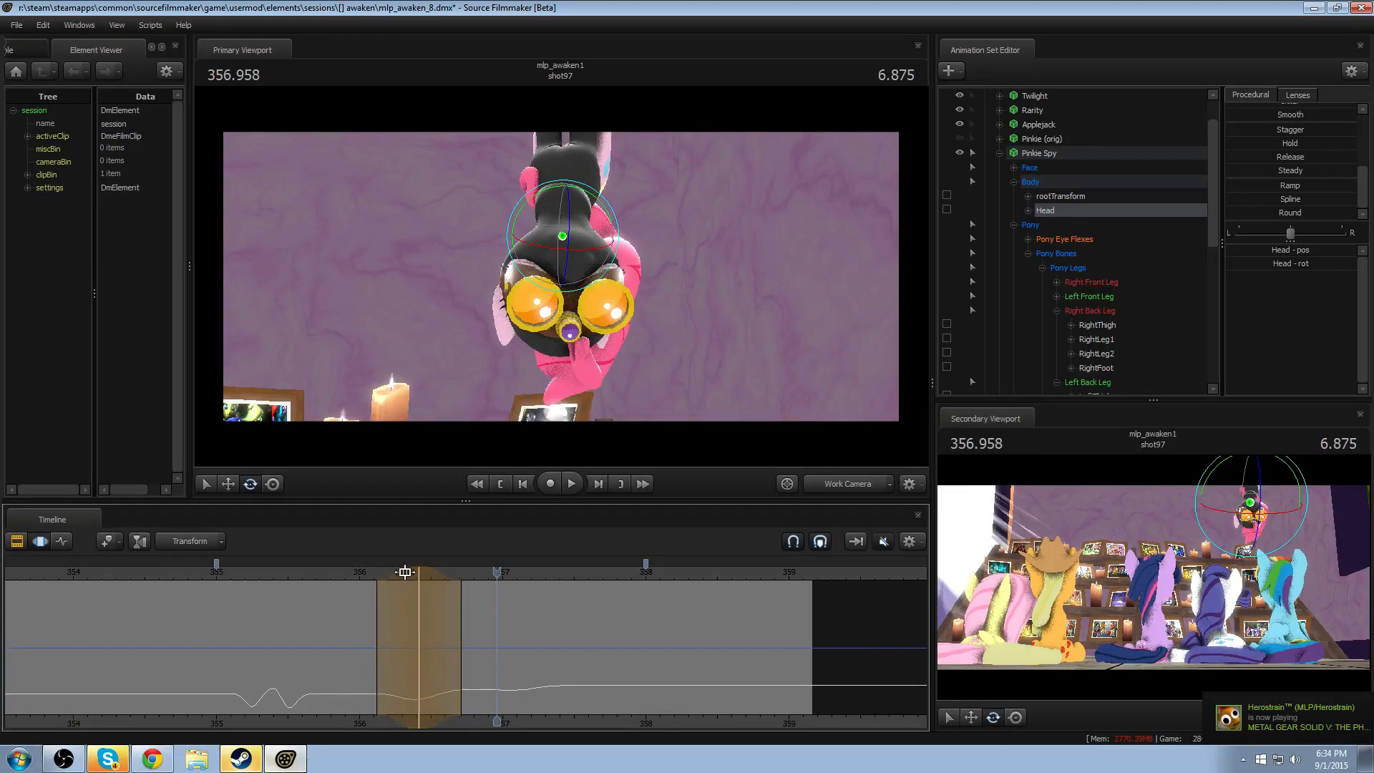
pyautogui.moveTo(401, 573); pyautogui.dragTo(345, 573)
pyautogui.press('space')
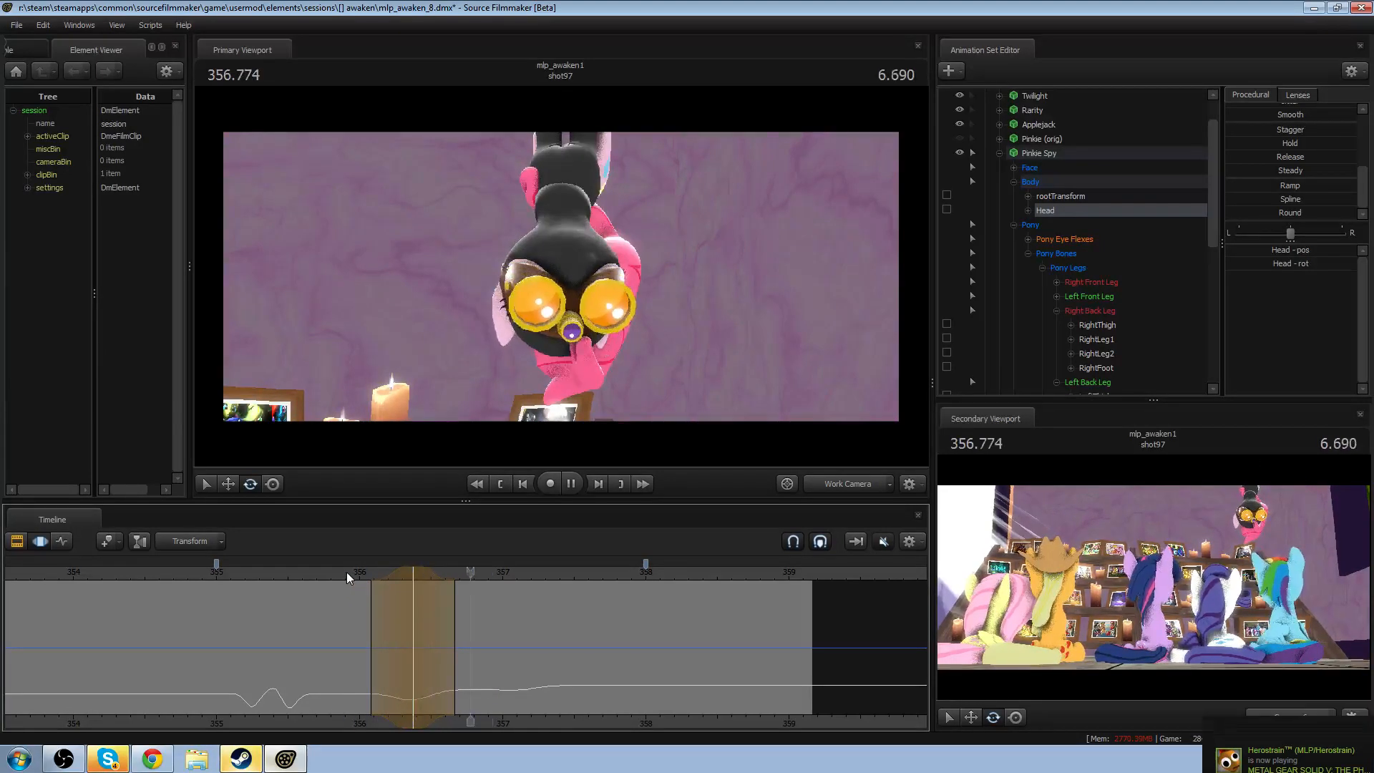
pyautogui.moveTo(465, 611); pyautogui.dragTo(507, 610)
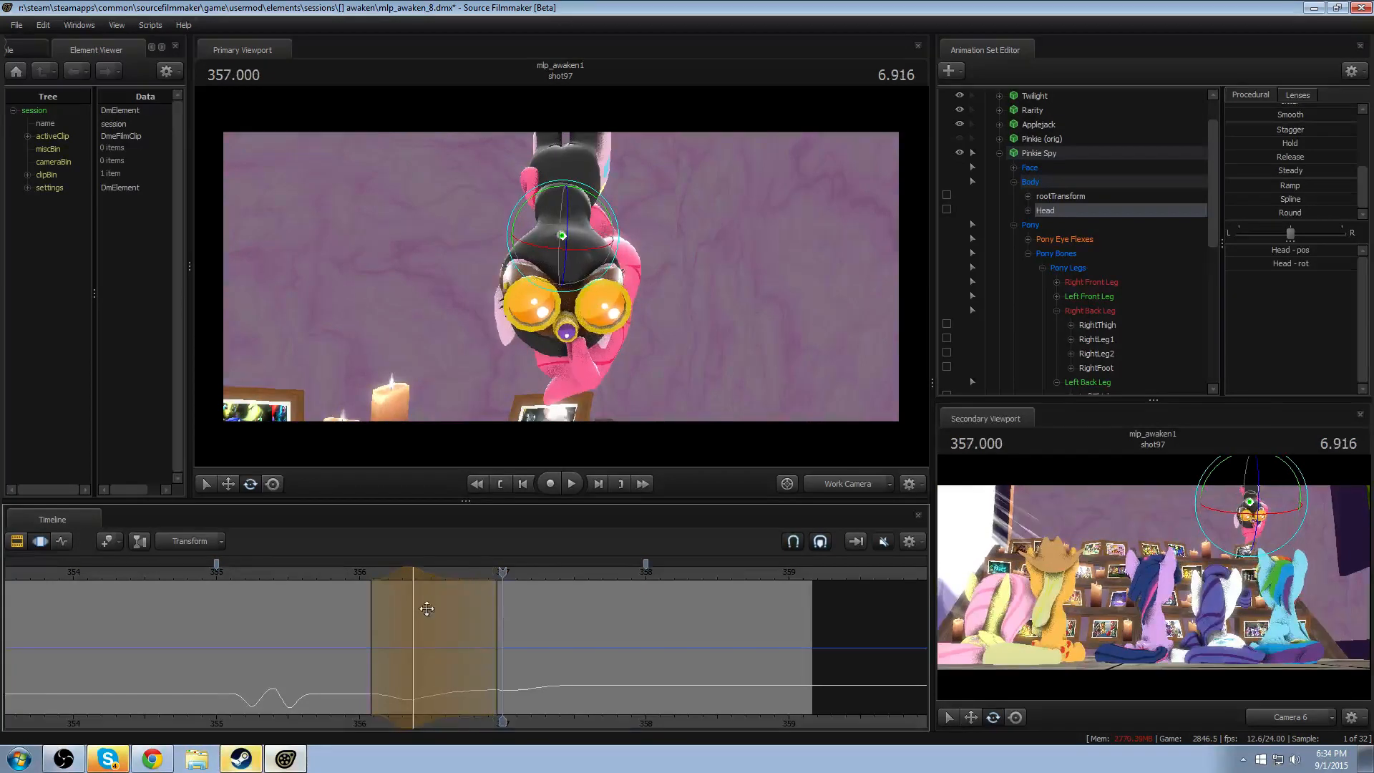
pyautogui.click(357, 577)
pyautogui.press('space')
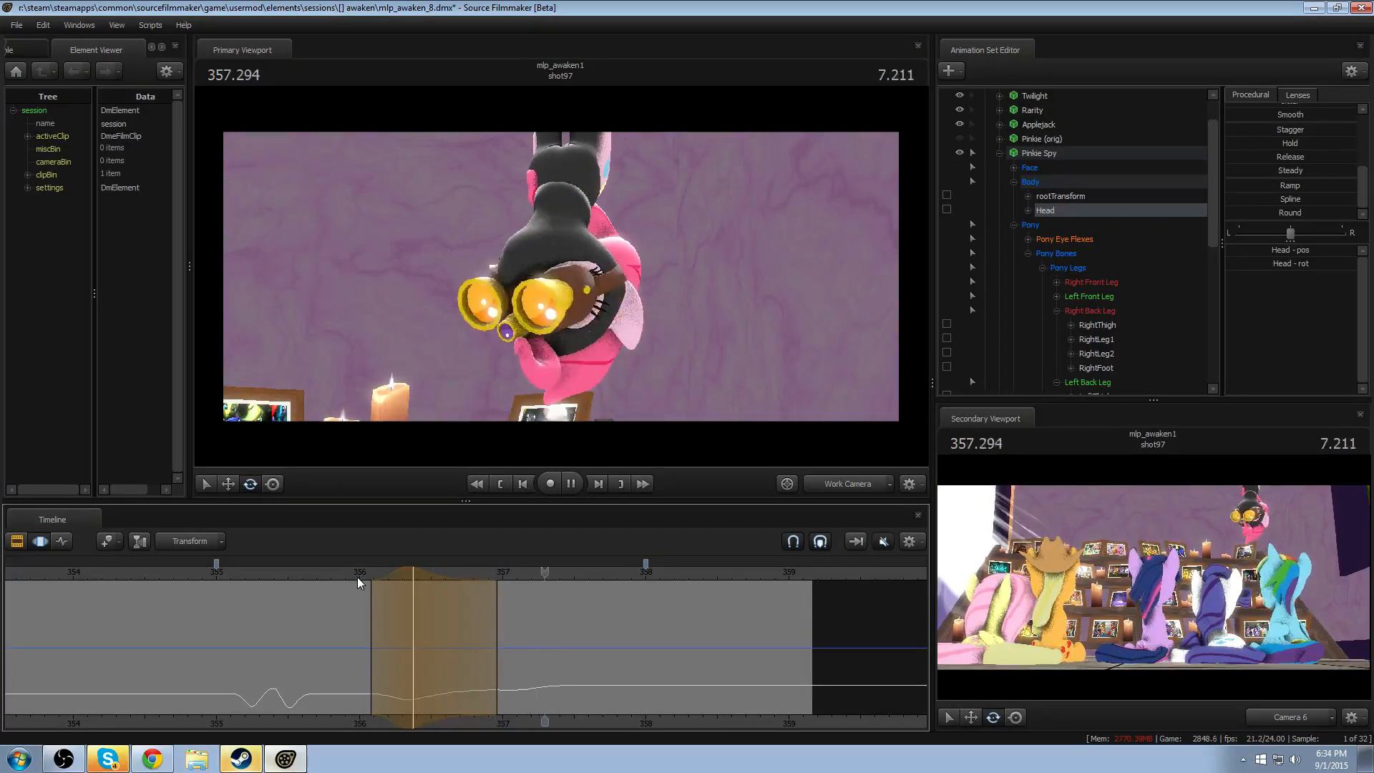
pyautogui.press('space')
pyautogui.click(365, 579)
# - Undo the Head nod, and try another Head rotation with the playhead at 356.041 before undoing it too
pyautogui.hotkey('ctrl', 'z')
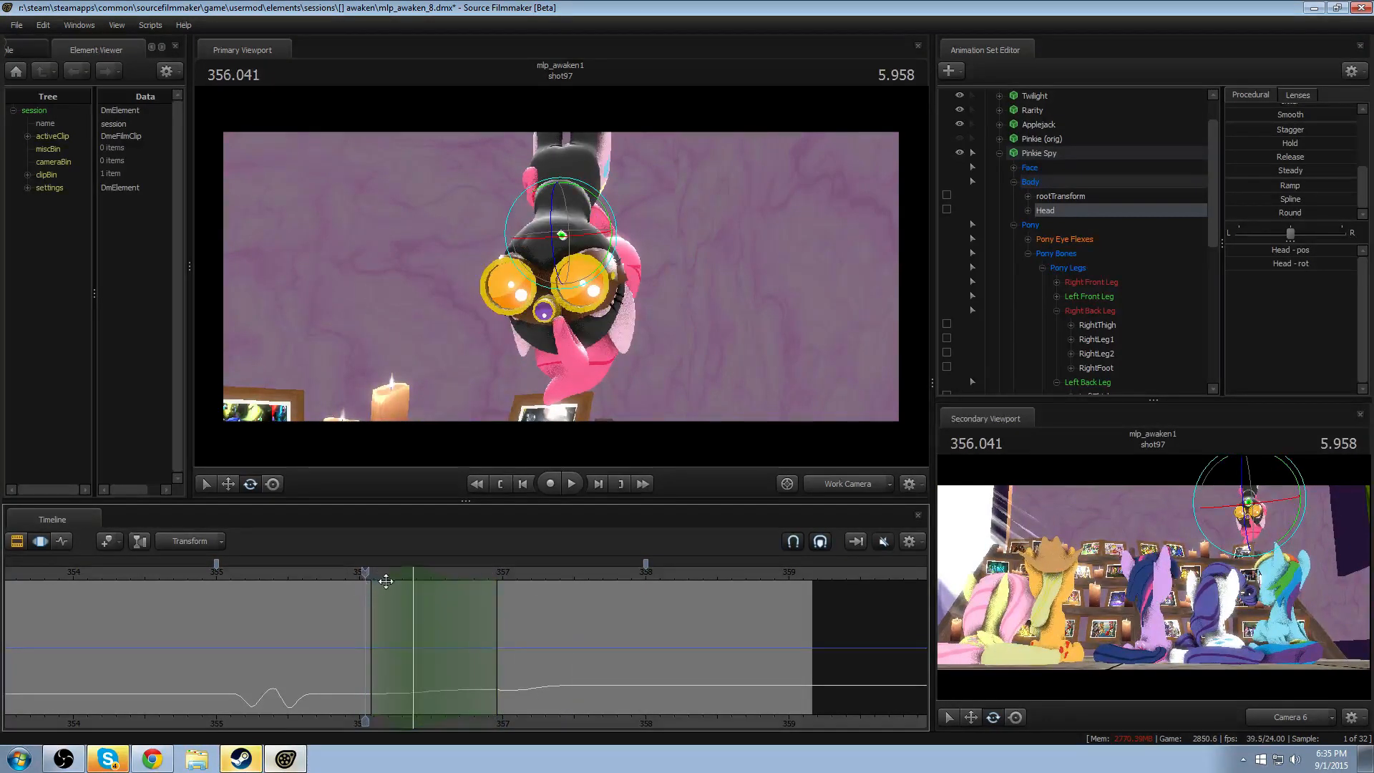
pyautogui.press('shift')
pyautogui.moveTo(610, 222); pyautogui.dragTo(570, 268)
pyautogui.hotkey('ctrl', 'z')
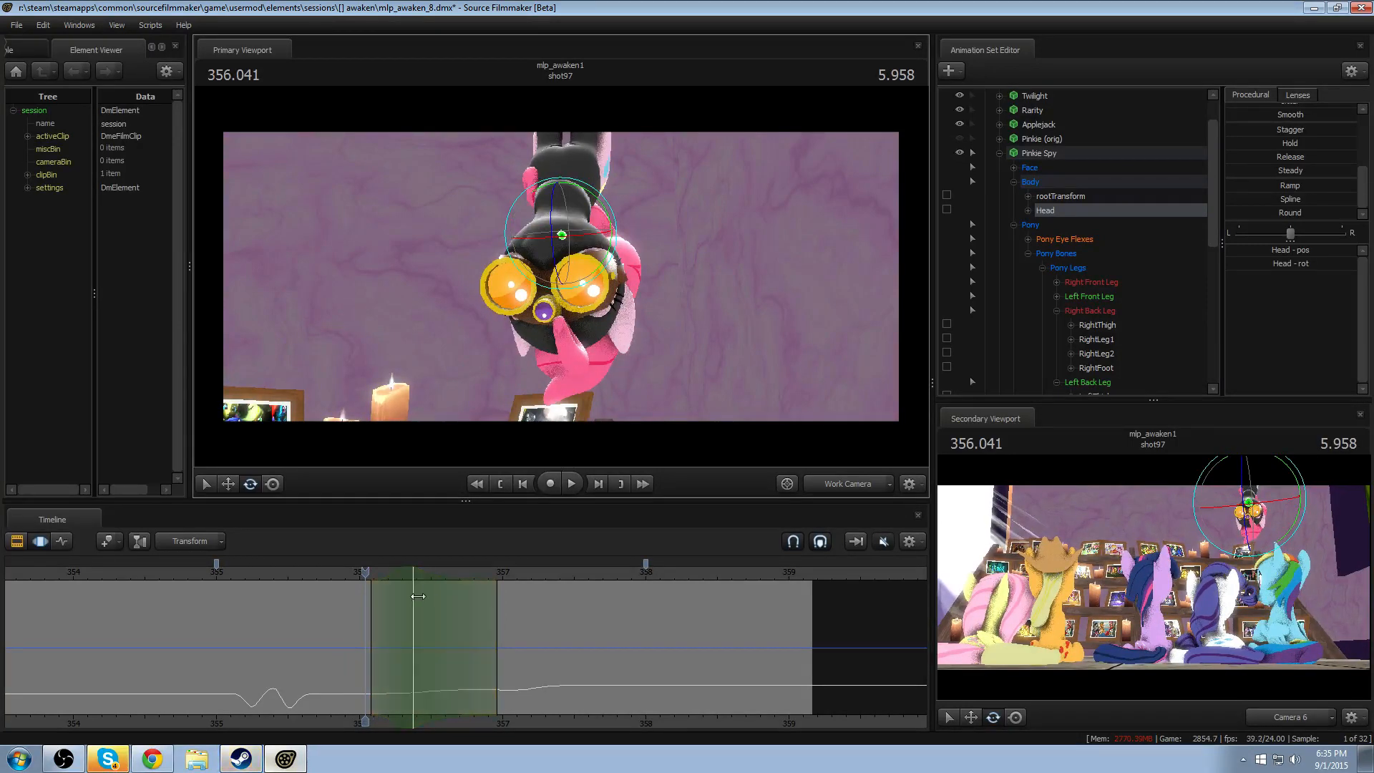
# - Set the time selection to about 356.04–356.71 and place the playhead at its centre, 356.375
pyautogui.moveTo(362, 601); pyautogui.dragTo(460, 608)
pyautogui.hotkey('ctrl', 'z')
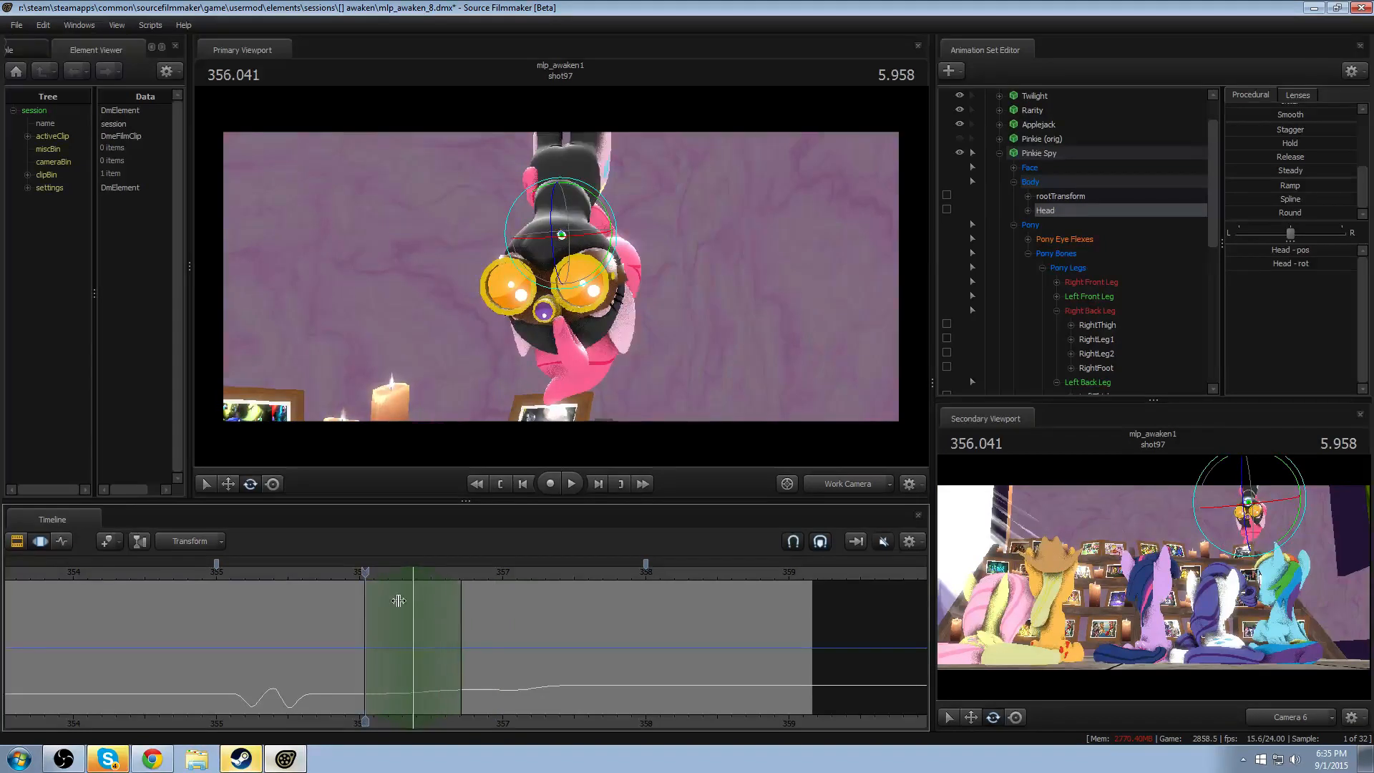
pyautogui.moveTo(365, 571); pyautogui.dragTo(413, 571)
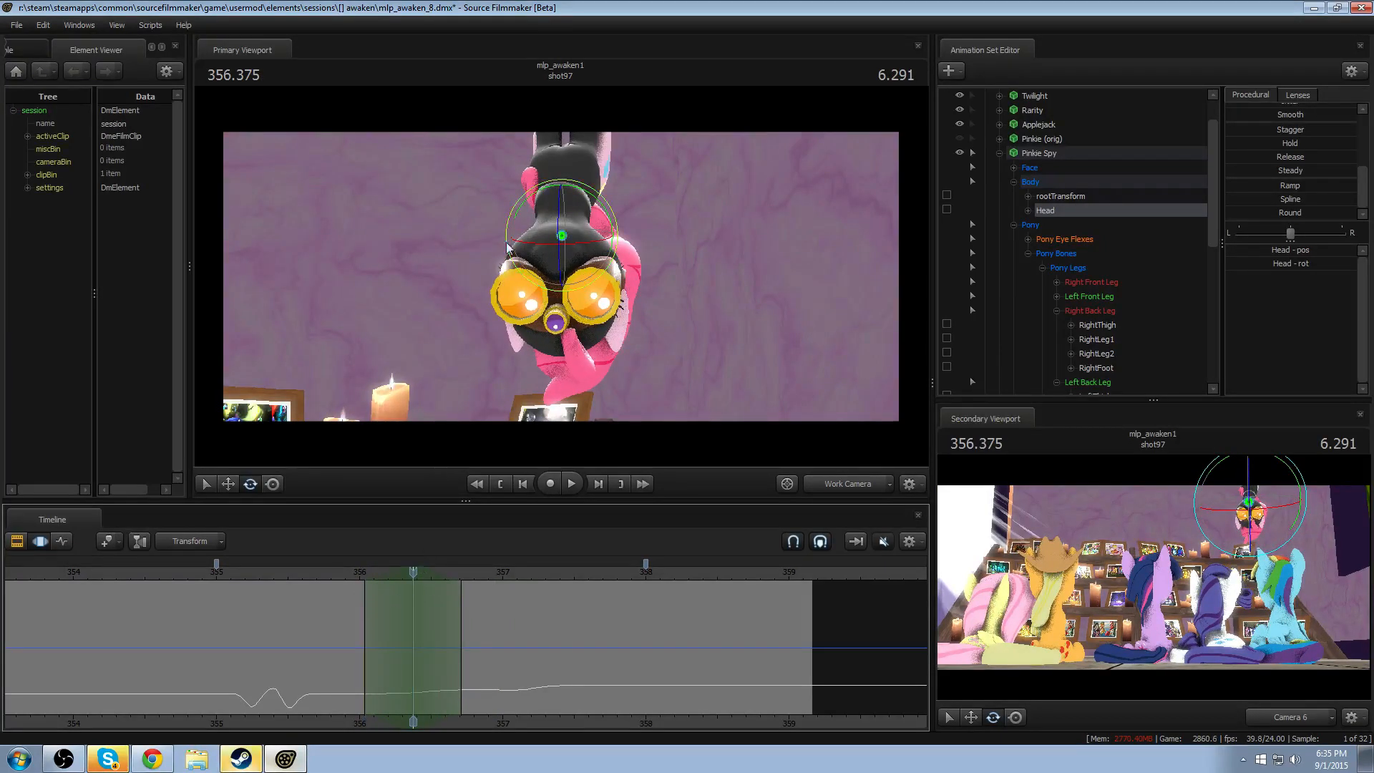
# - Try a different rotation of the Head at 356.375, replay the turn, and undo the rotation
pyautogui.moveTo(570, 237)
pyautogui.mouseDown()
pyautogui.moveTo(548, 228)
pyautogui.moveTo(607, 262)
pyautogui.moveTo(591, 254)
pyautogui.mouseUp()
pyautogui.click(353, 577)
pyautogui.press('space')
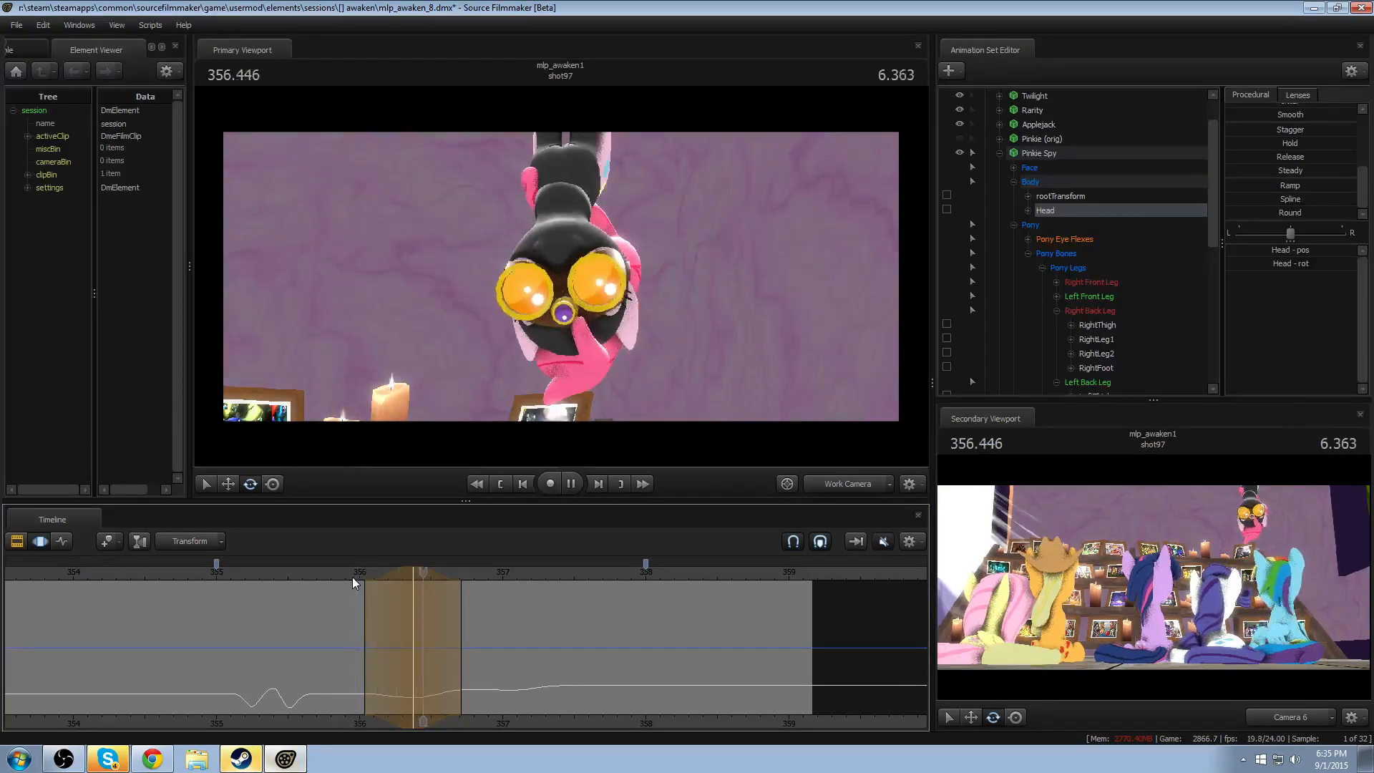
pyautogui.press('space')
pyautogui.moveTo(365, 576); pyautogui.dragTo(413, 574)
pyautogui.hotkey('ctrl', 'z')
# - Roll the work camera so Pinkie Spy appears upright, and replay the unmodified head turn
pyautogui.press('r')
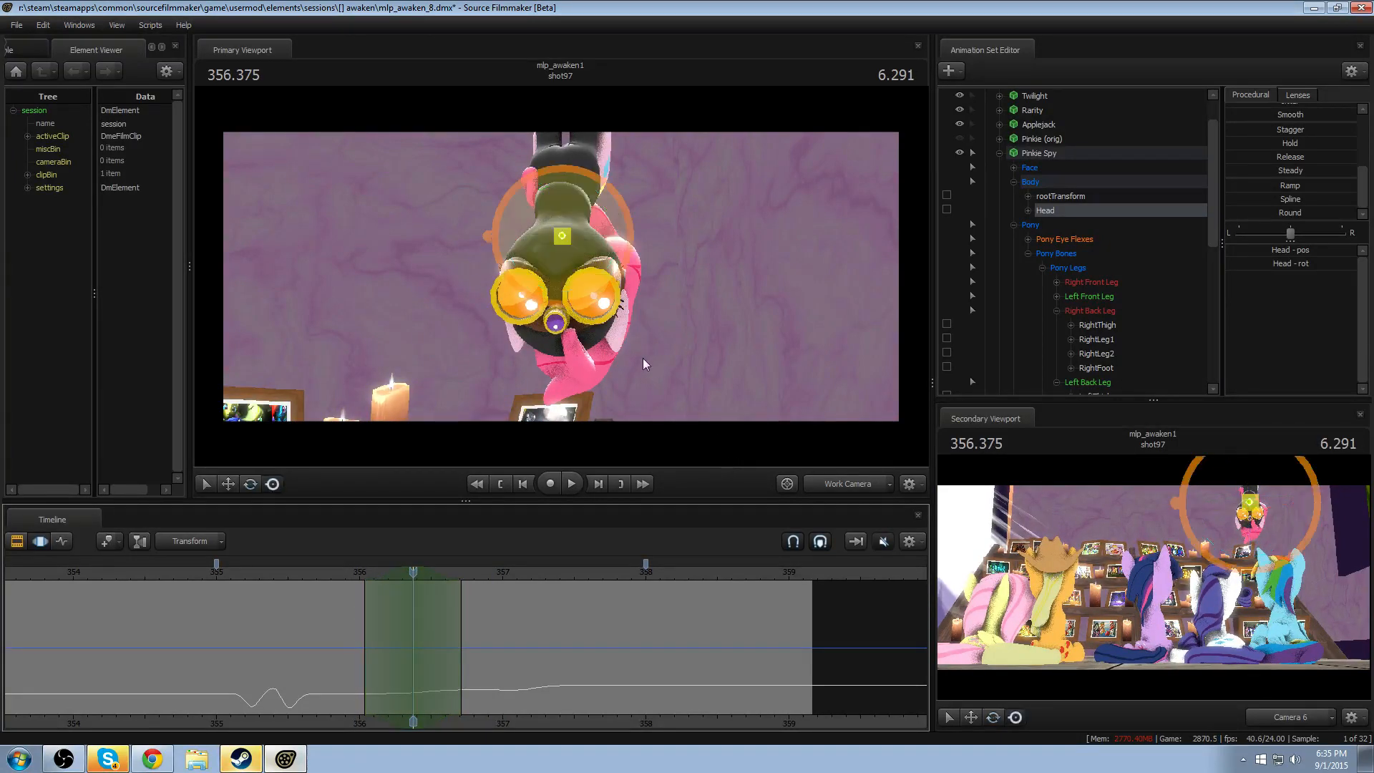
pyautogui.moveTo(643, 358); pyautogui.dragTo(716, 358)
pyautogui.moveTo(513, 308)
pyautogui.mouseDown()
pyautogui.moveTo(513, 275)
pyautogui.moveTo(512, 328)
pyautogui.mouseUp()
pyautogui.press('e')
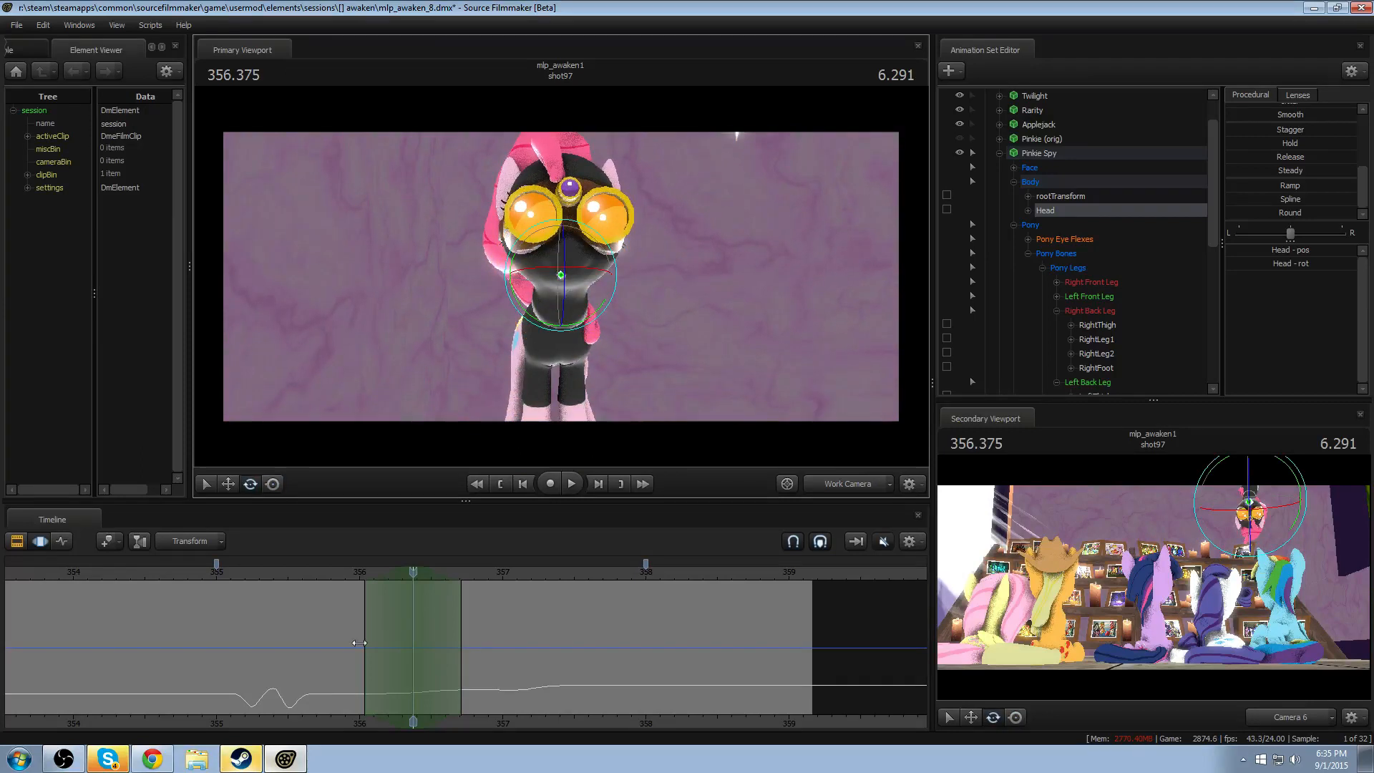
pyautogui.click(351, 571)
pyautogui.press('space')
pyautogui.press('space')
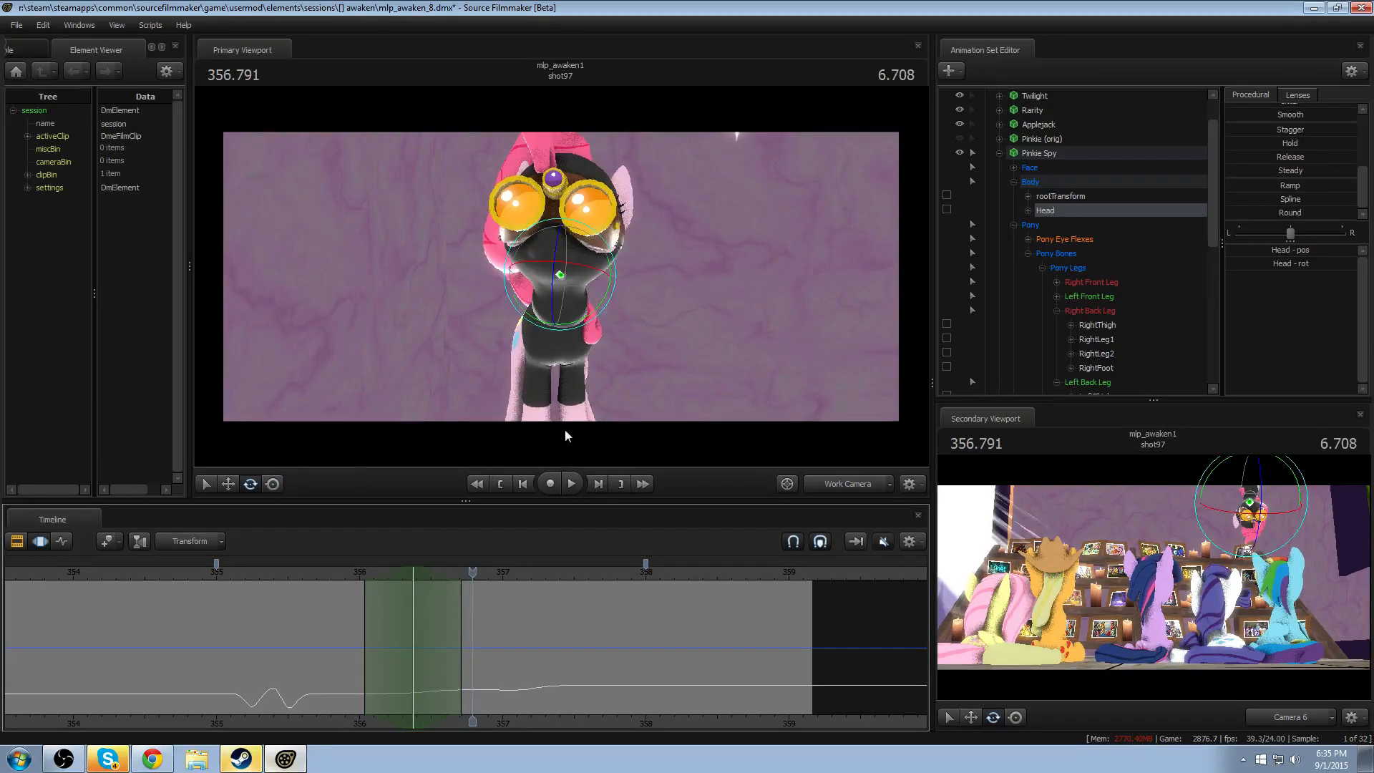
# - Dip the Head downward at 356.375, replay the turn, and extend the end of the time selection to about 357.0
pyautogui.moveTo(372, 571); pyautogui.dragTo(413, 571)
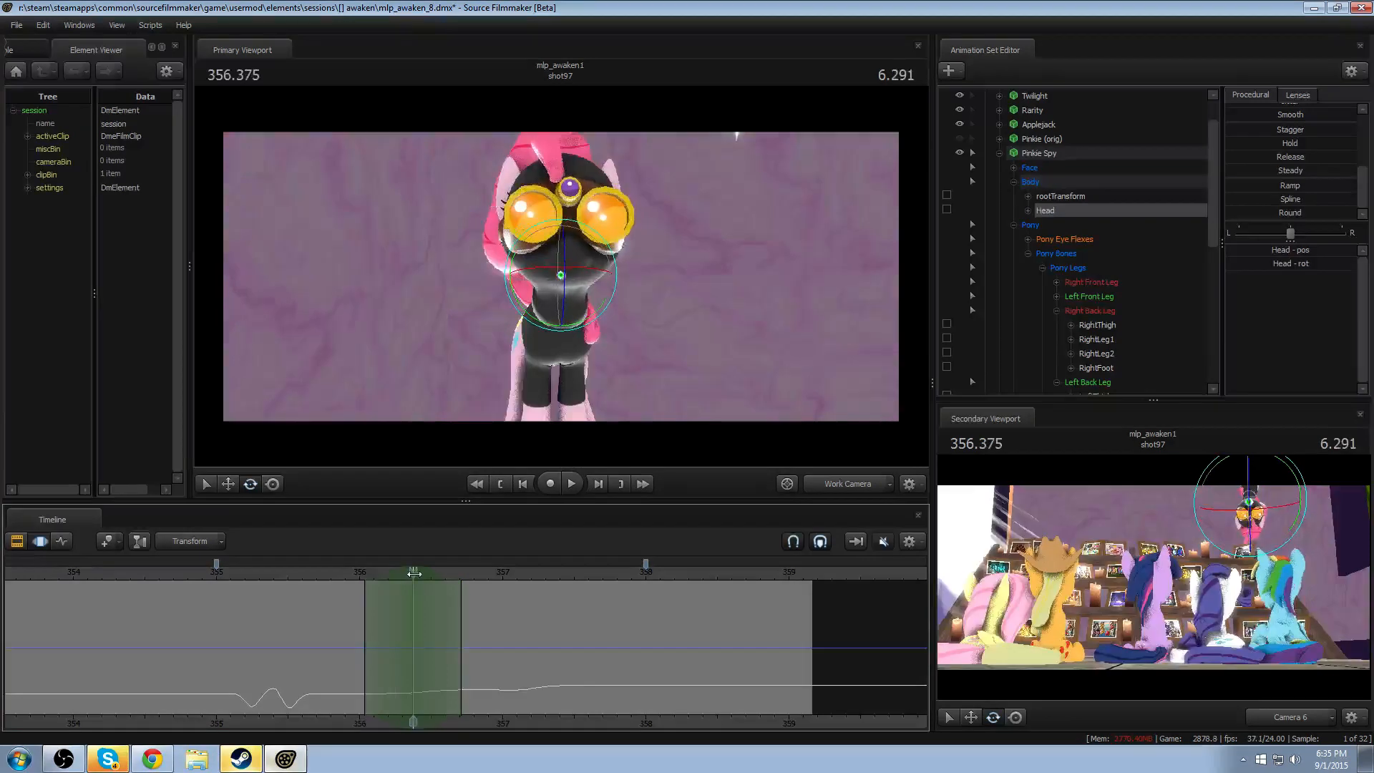
pyautogui.moveTo(583, 302); pyautogui.dragTo(517, 424)
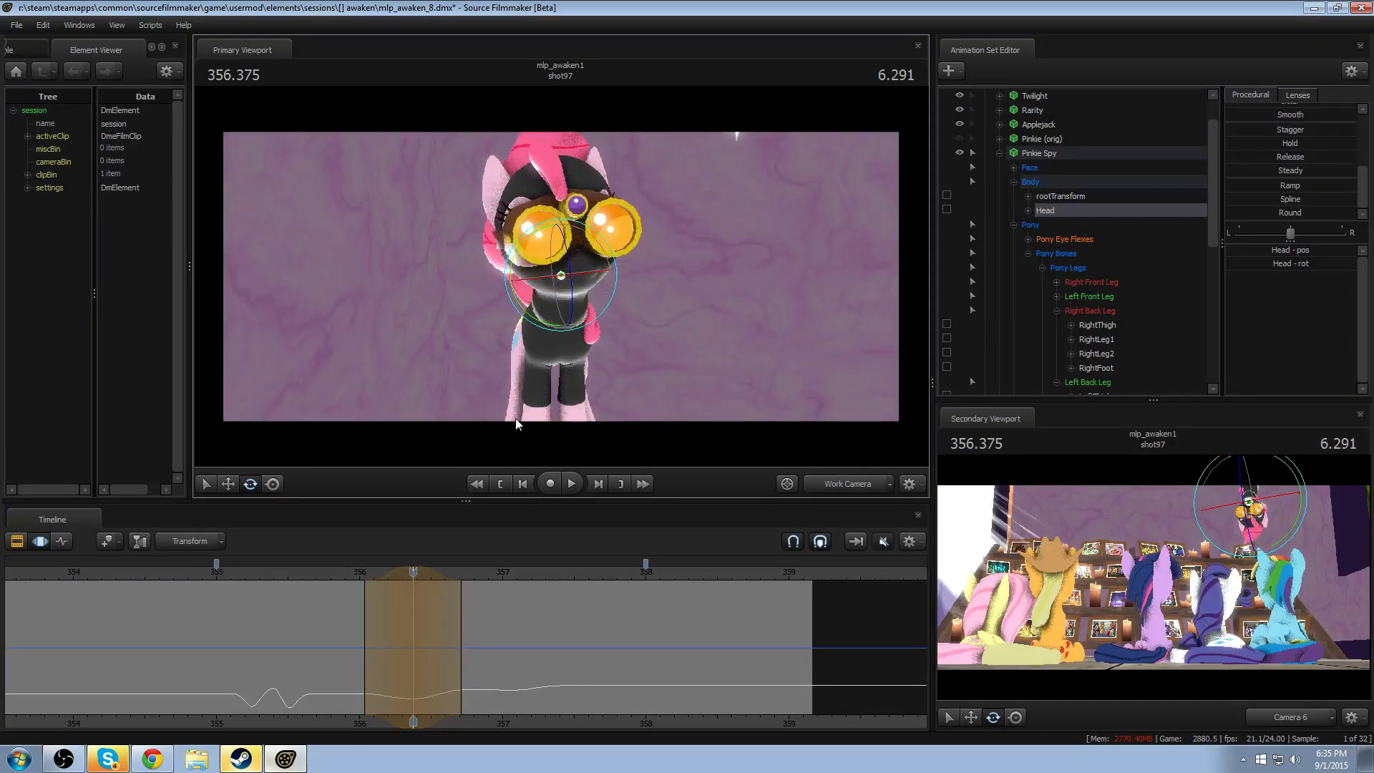
pyautogui.click(354, 573)
pyautogui.press('space')
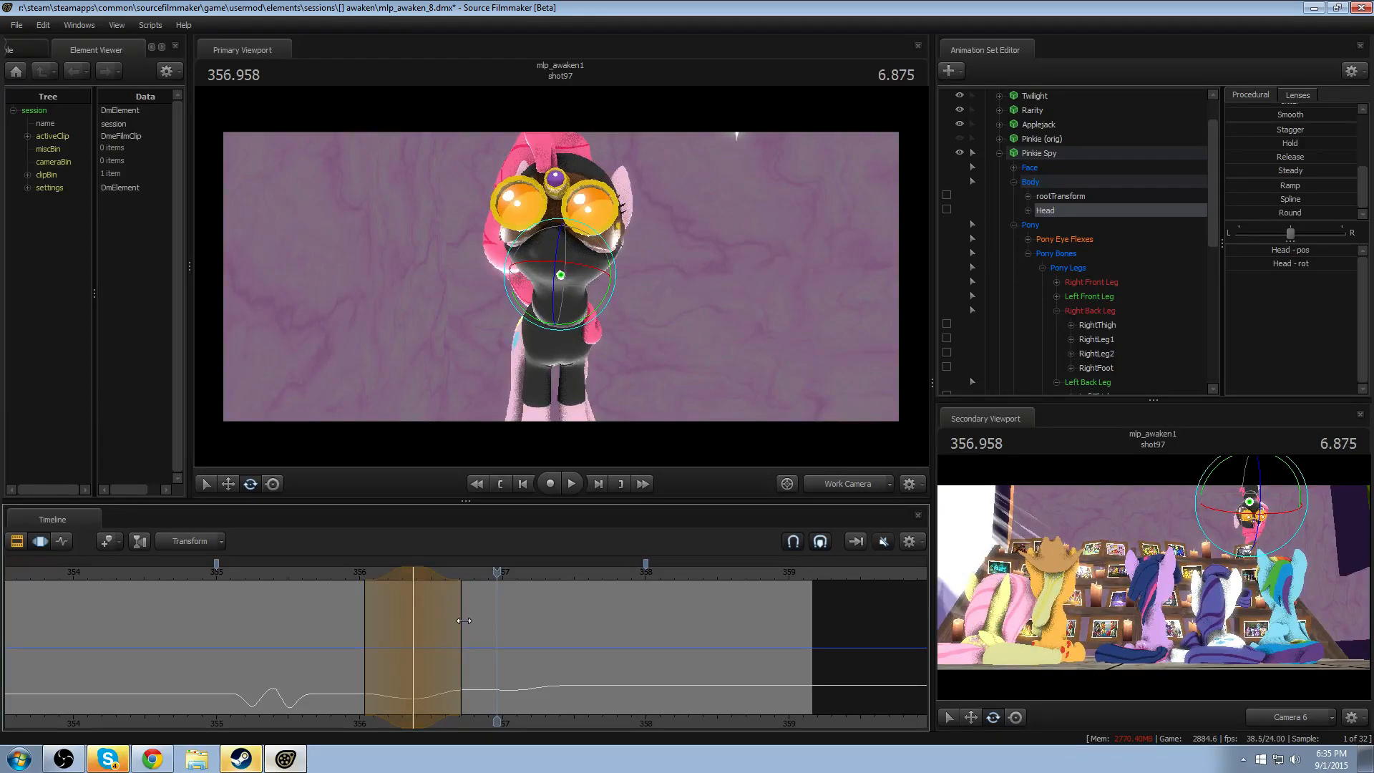
pyautogui.moveTo(461, 619); pyautogui.dragTo(503, 619)
pyautogui.click(339, 575)
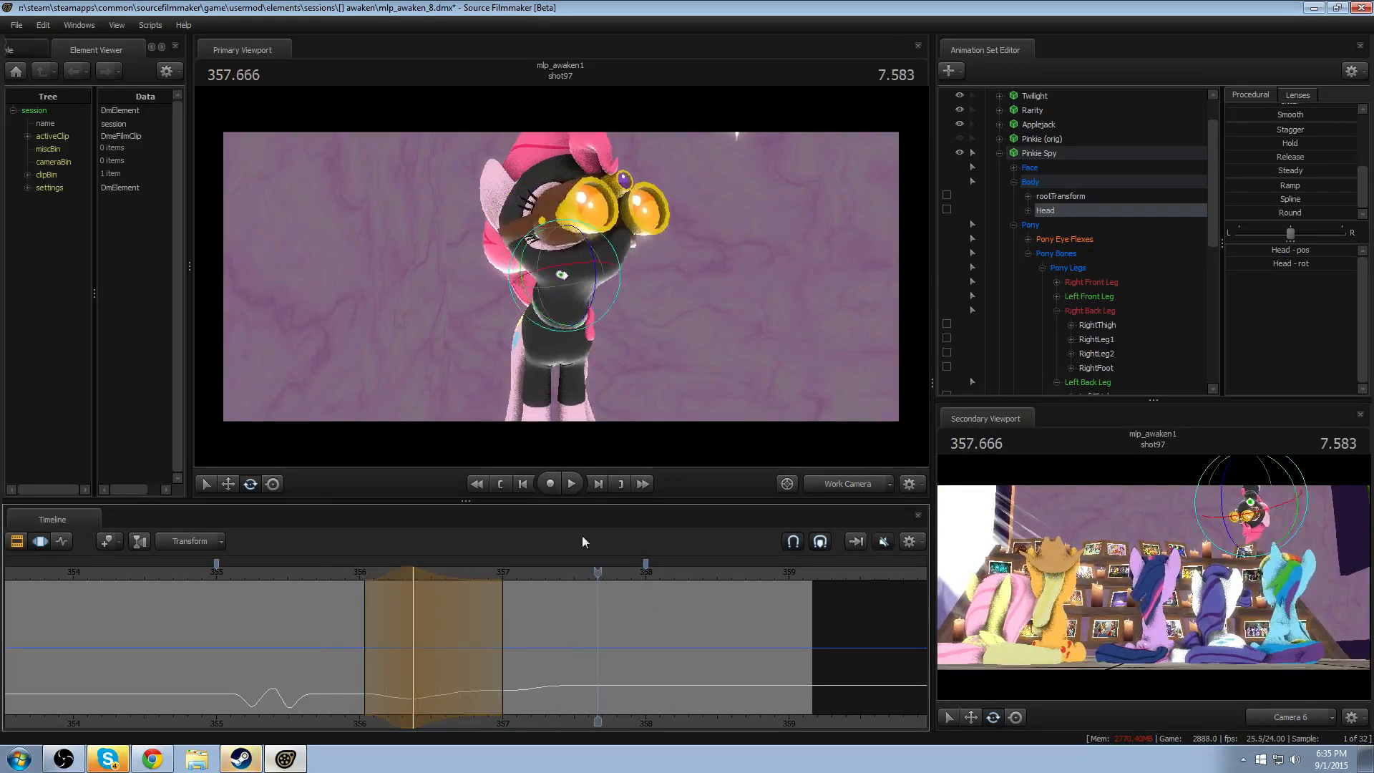
# - Return the work camera to the shot camera's angle, move it closer to Pinkie Spy, and replay the dipping head turn
pyautogui.click(820, 482)
pyautogui.click(348, 574)
pyautogui.click(807, 483)
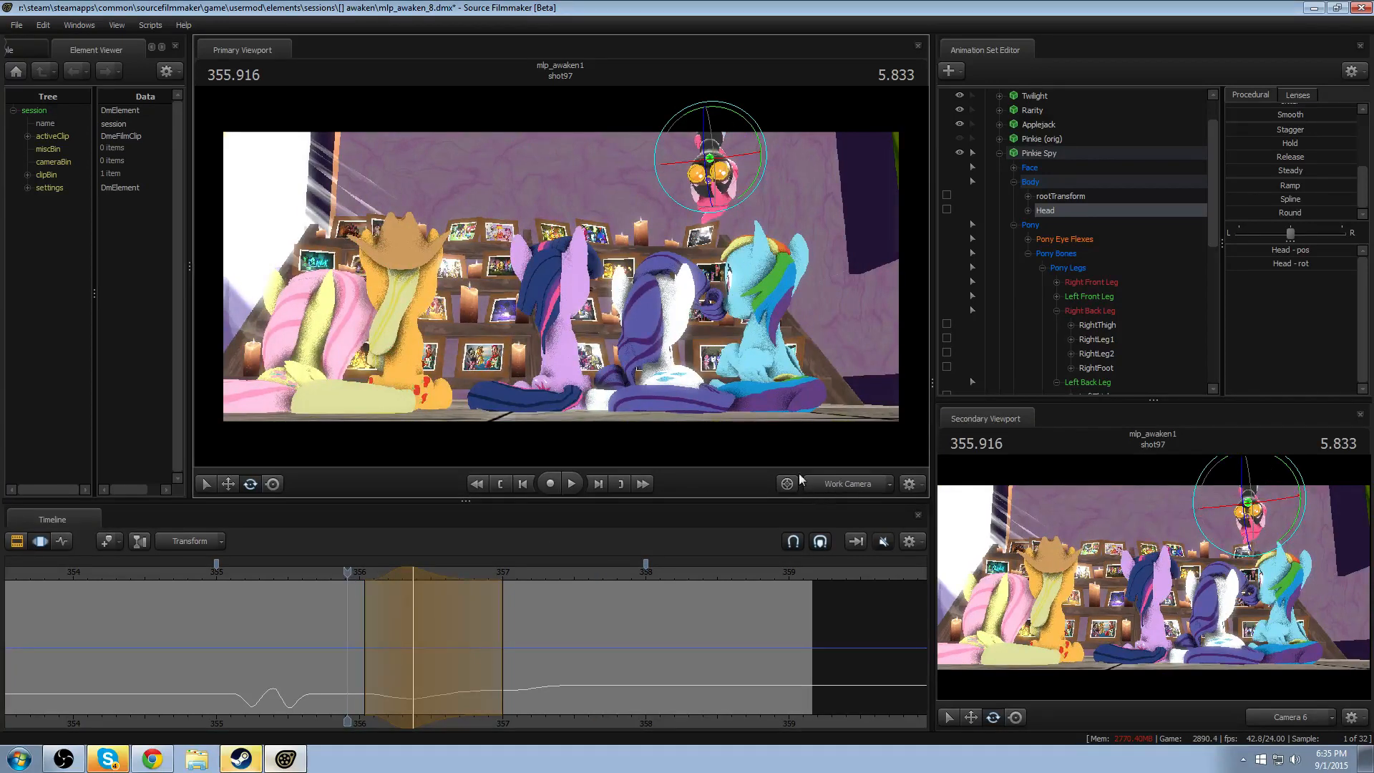
pyautogui.press('w')
pyautogui.moveTo(723, 336); pyautogui.dragTo(728, 304)
pyautogui.press('space')
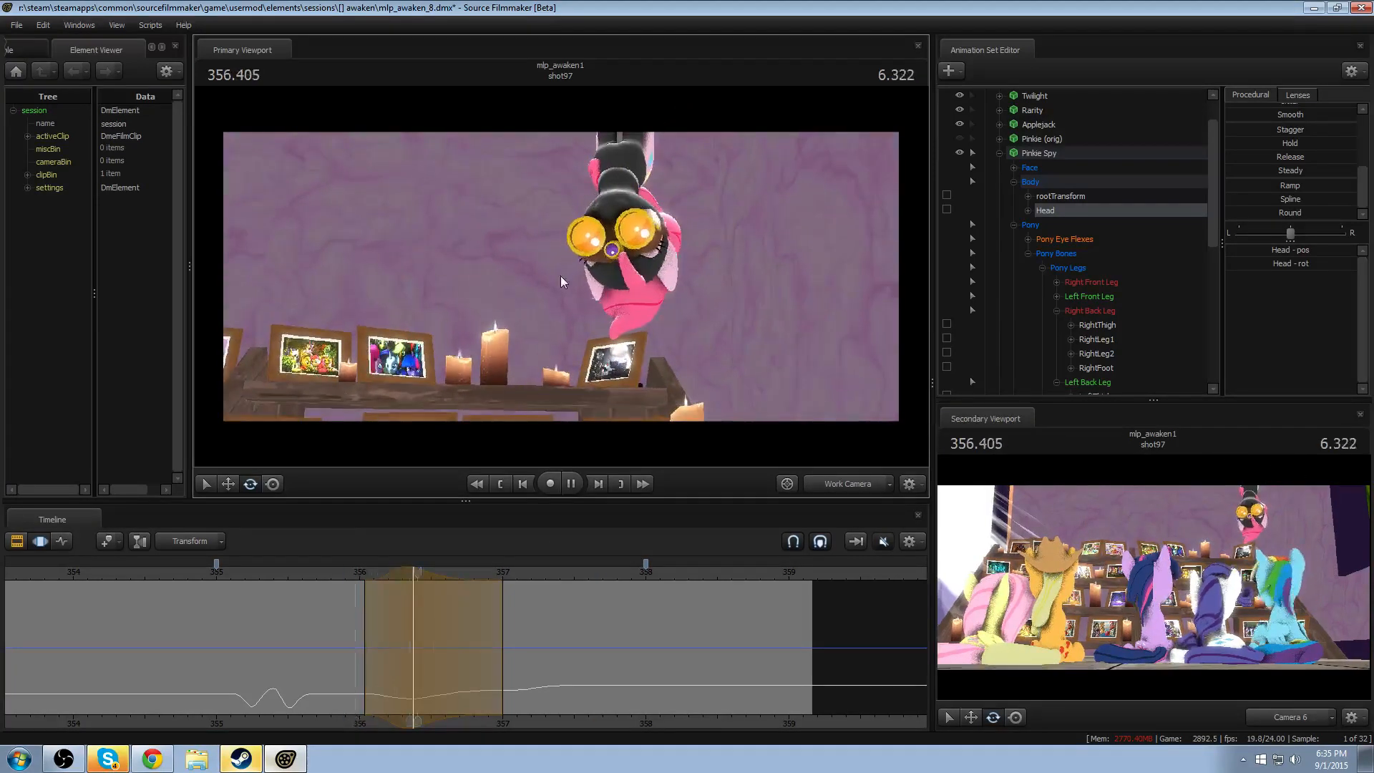
pyautogui.press('space')
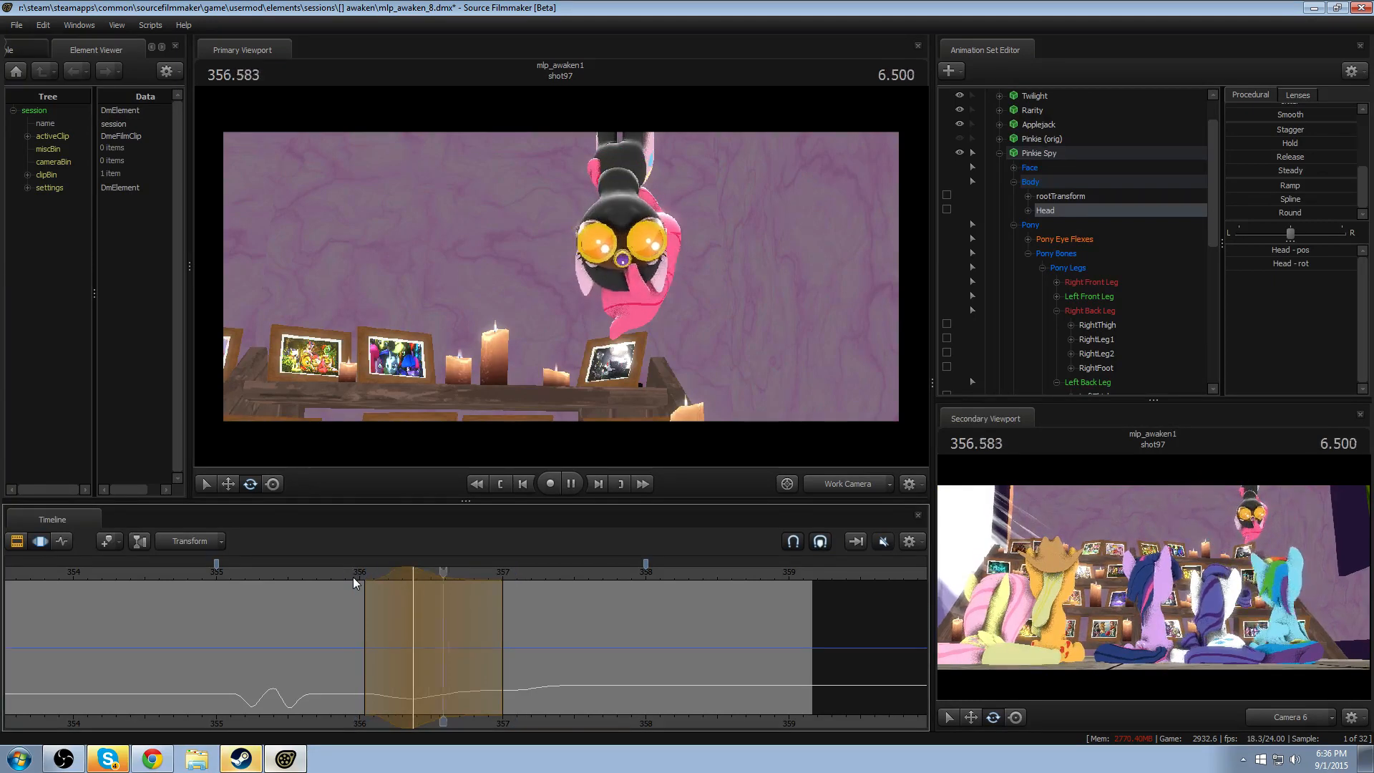
# - Extend the start of the head dip's time selection back to about 355.91 and replay the turn repeatedly
pyautogui.click(325, 573)
pyautogui.moveTo(326, 574); pyautogui.dragTo(347, 598)
pyautogui.click(331, 573)
pyautogui.press('space')
pyautogui.press('space')
pyautogui.press('space')
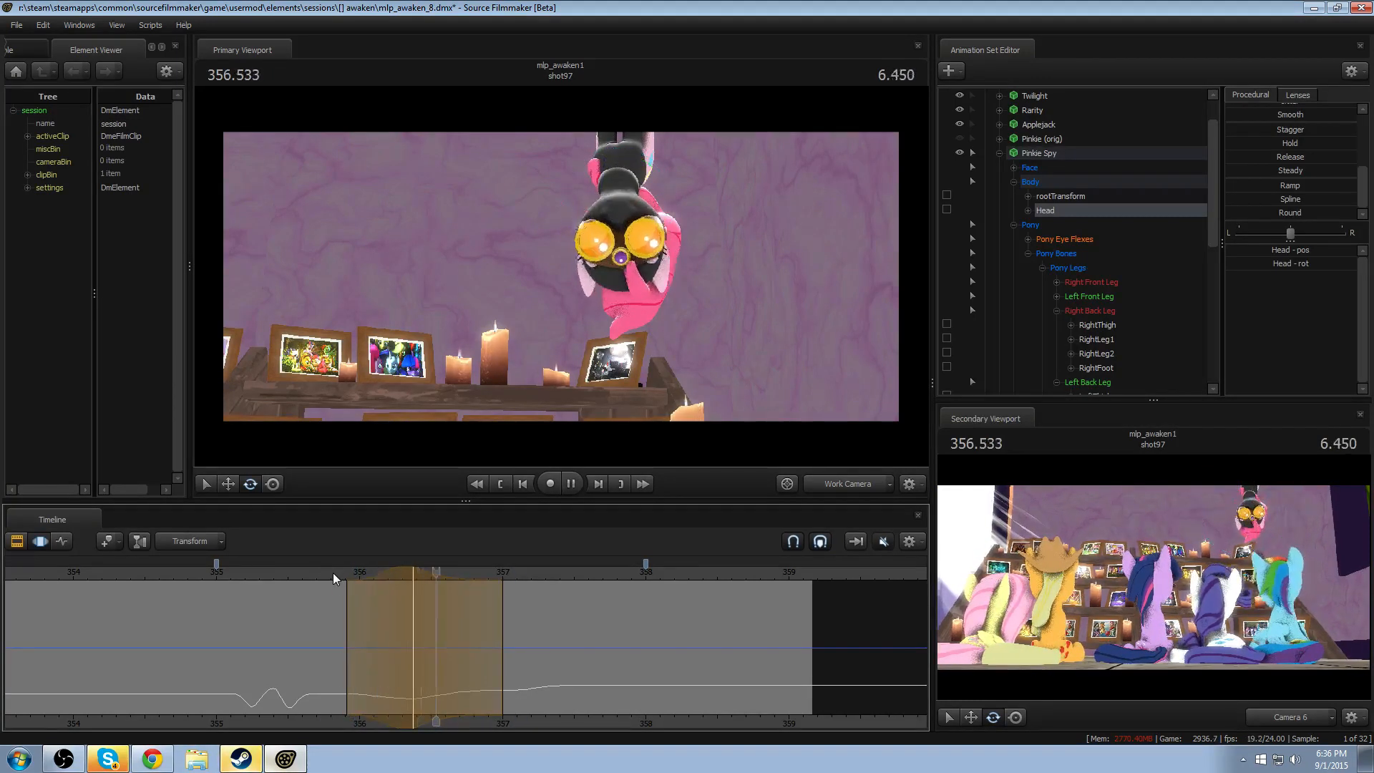
pyautogui.click(285, 573)
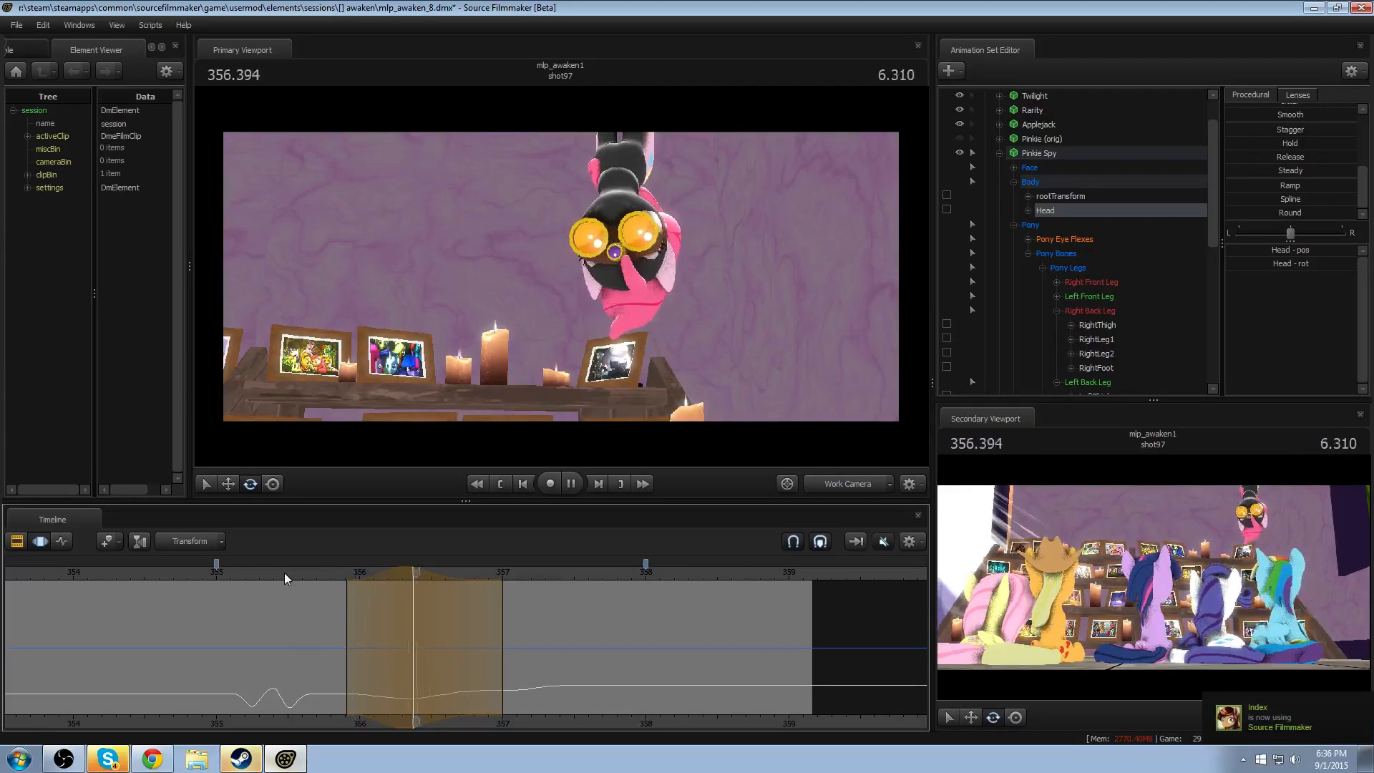
pyautogui.press('space')
# - Tighten the head dip's time selection to about 356.04–356.96 around 356.375, replaying the turn to judge the timing
pyautogui.moveTo(344, 613); pyautogui.dragTo(371, 613)
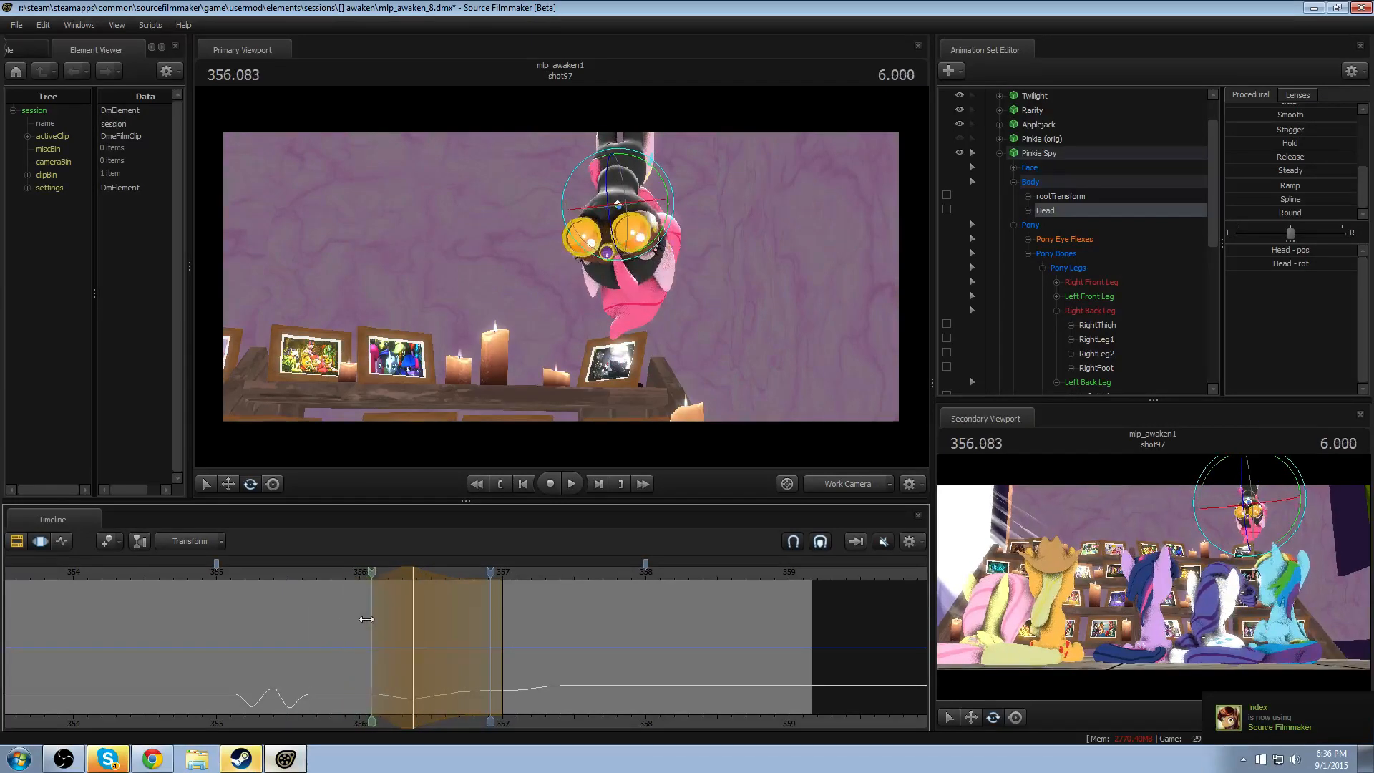
pyautogui.click(340, 572)
pyautogui.press('space')
pyautogui.press('space')
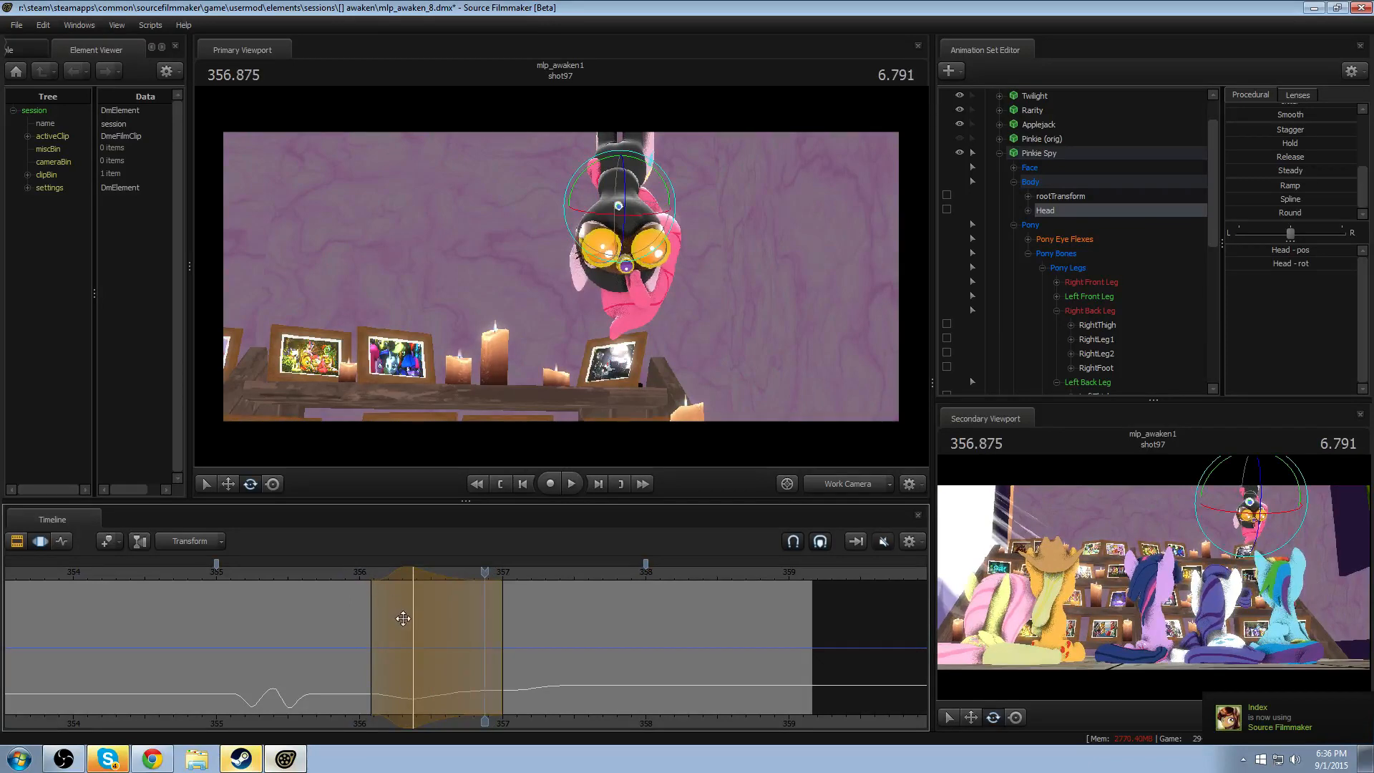
pyautogui.click(351, 577)
pyautogui.press('space')
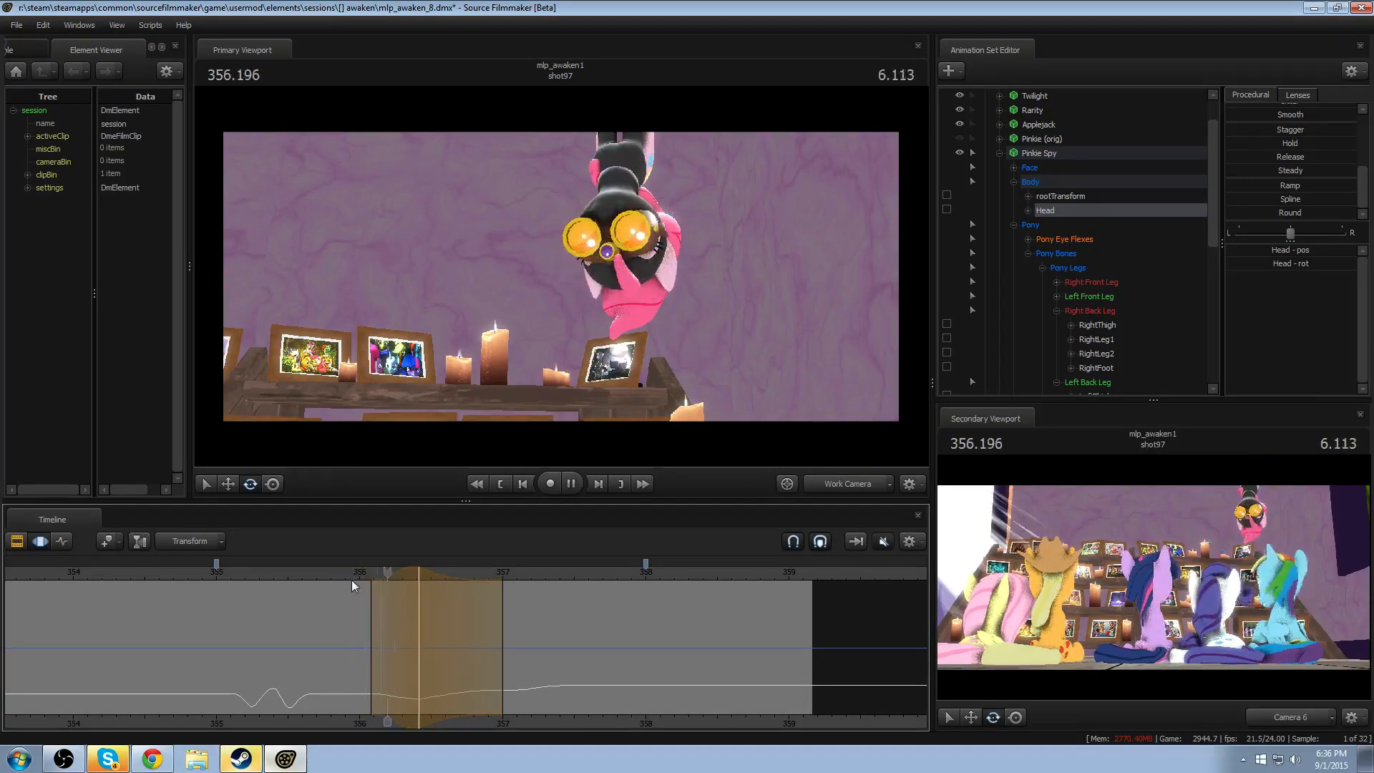
pyautogui.press('space')
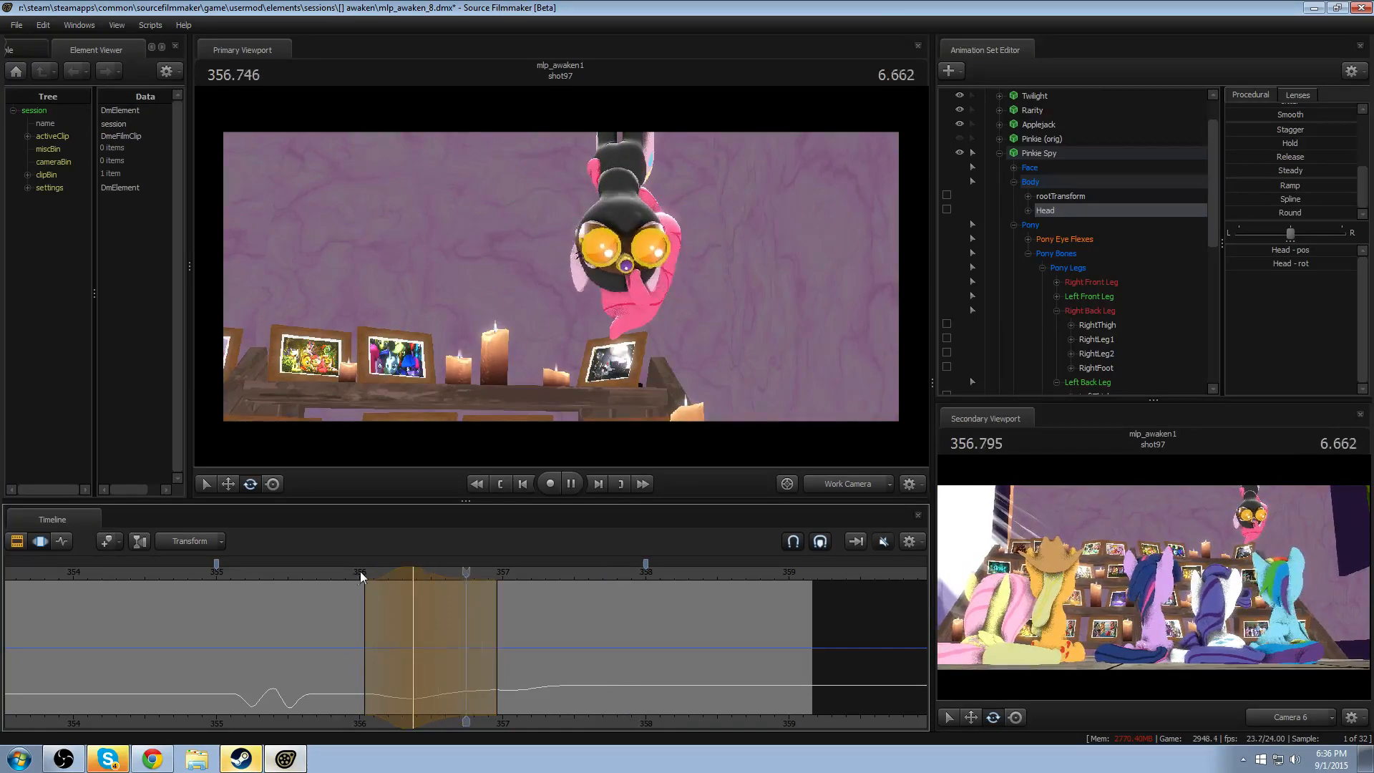
# - Shift the head dip's time selection to about 356.16–357.08, centred on 356.5, and replay the turn repeatedly
pyautogui.press('space')
pyautogui.moveTo(402, 574); pyautogui.dragTo(418, 575)
pyautogui.click(365, 572)
pyautogui.press('space')
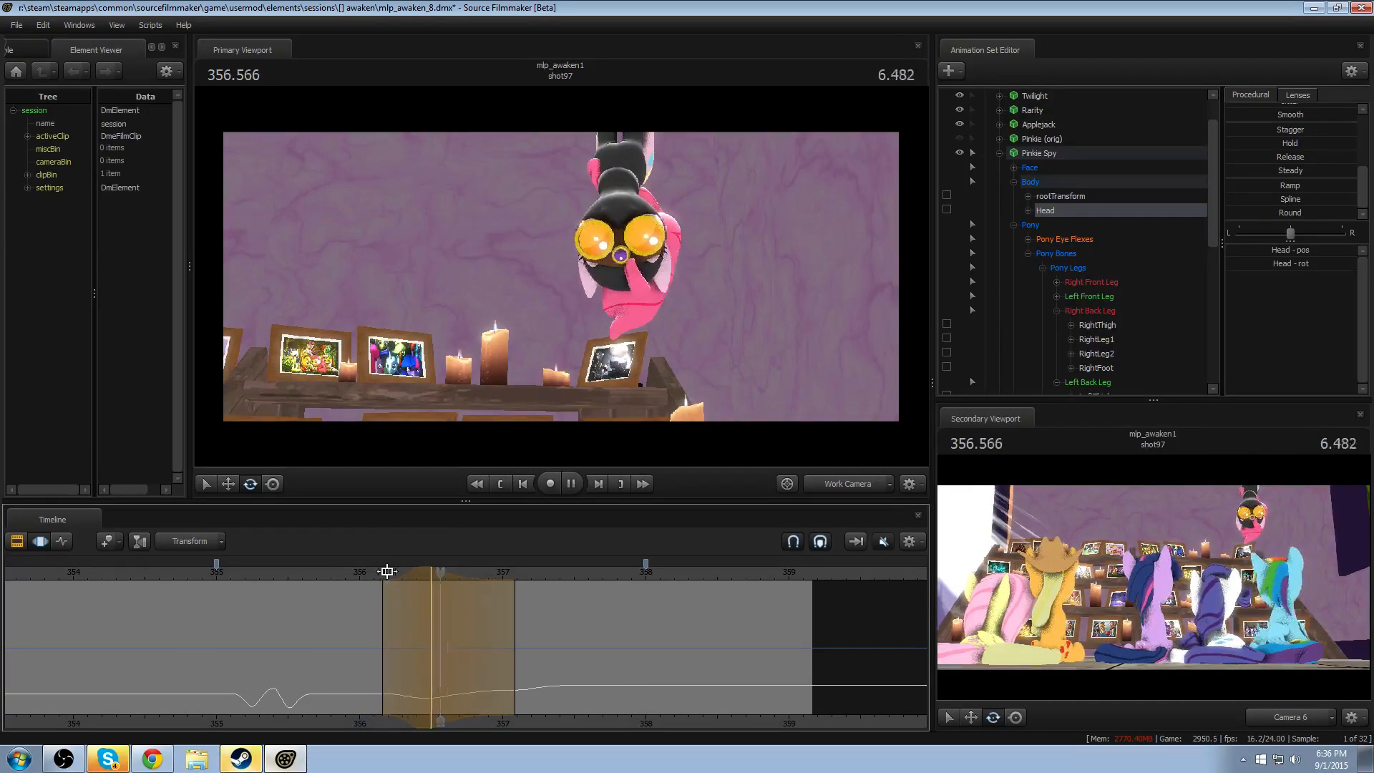
pyautogui.press('space')
pyautogui.click(368, 574)
pyautogui.press('space')
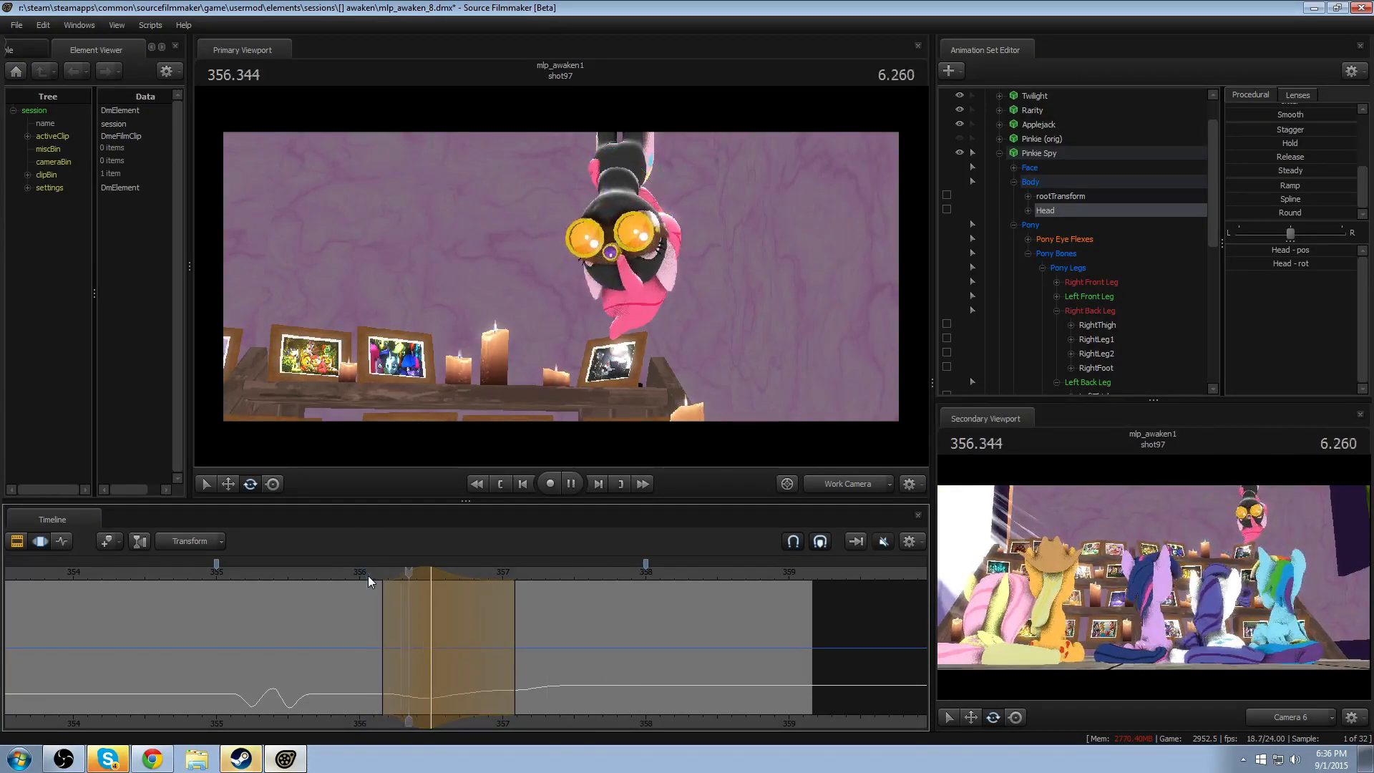
pyautogui.press('space')
pyautogui.click(368, 575)
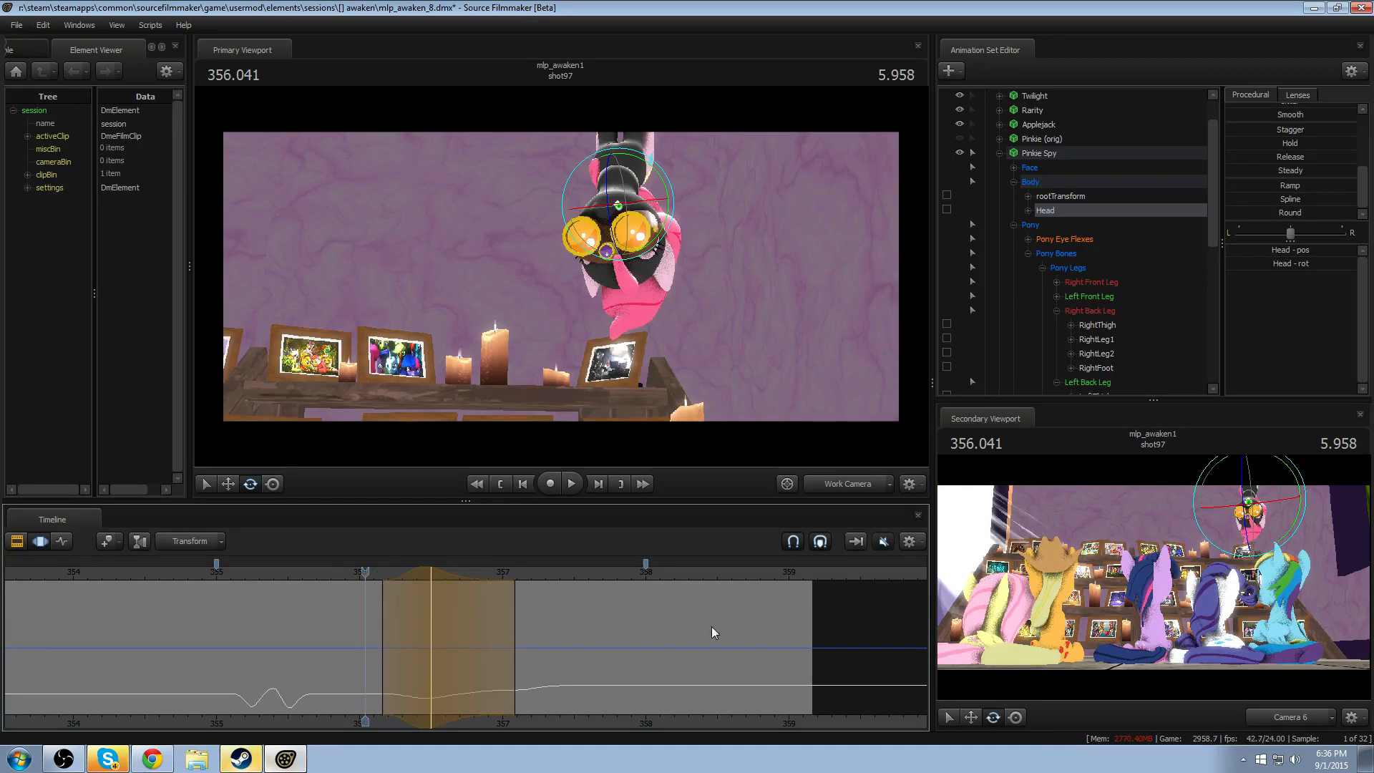
# - Match the work camera to the shot camera and move it closer to Pinkie Spy
pyautogui.click(835, 488)
pyautogui.click(824, 482)
pyautogui.moveTo(715, 344); pyautogui.dragTo(645, 279)
pyautogui.moveTo(561, 276); pyautogui.dragTo(687, 193)
pyautogui.keyDown('ctrl'); pyautogui.click(843, 489); pyautogui.keyUp('ctrl')
pyautogui.press('w')
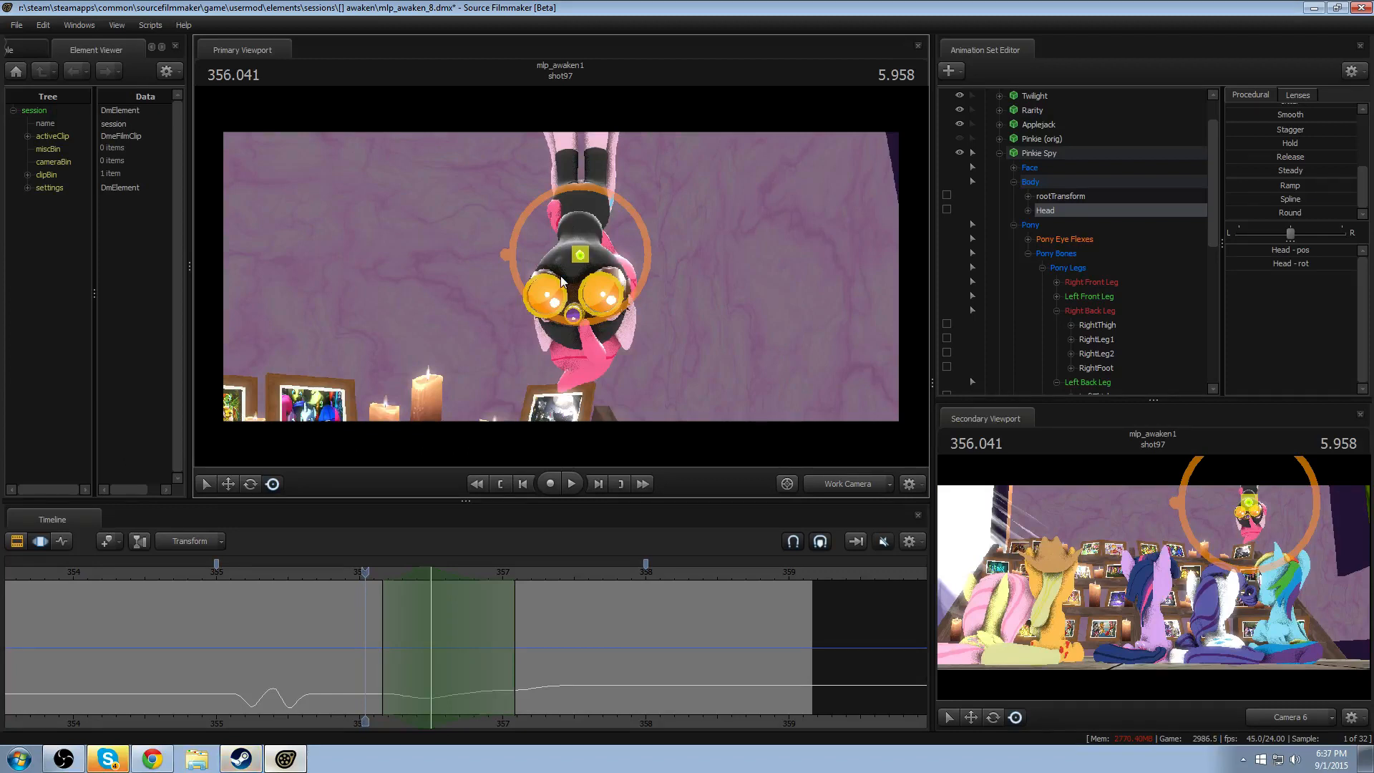
# - Move the work camera around Pinkie Spy and replay the head turns from 355.333 to examine the motion up close
pyautogui.moveTo(550, 277); pyautogui.dragTo(538, 447)
pyautogui.press('w')
pyautogui.press('s')
pyautogui.press('d')
pyautogui.press('a')
pyautogui.press('s')
pyautogui.click(263, 574)
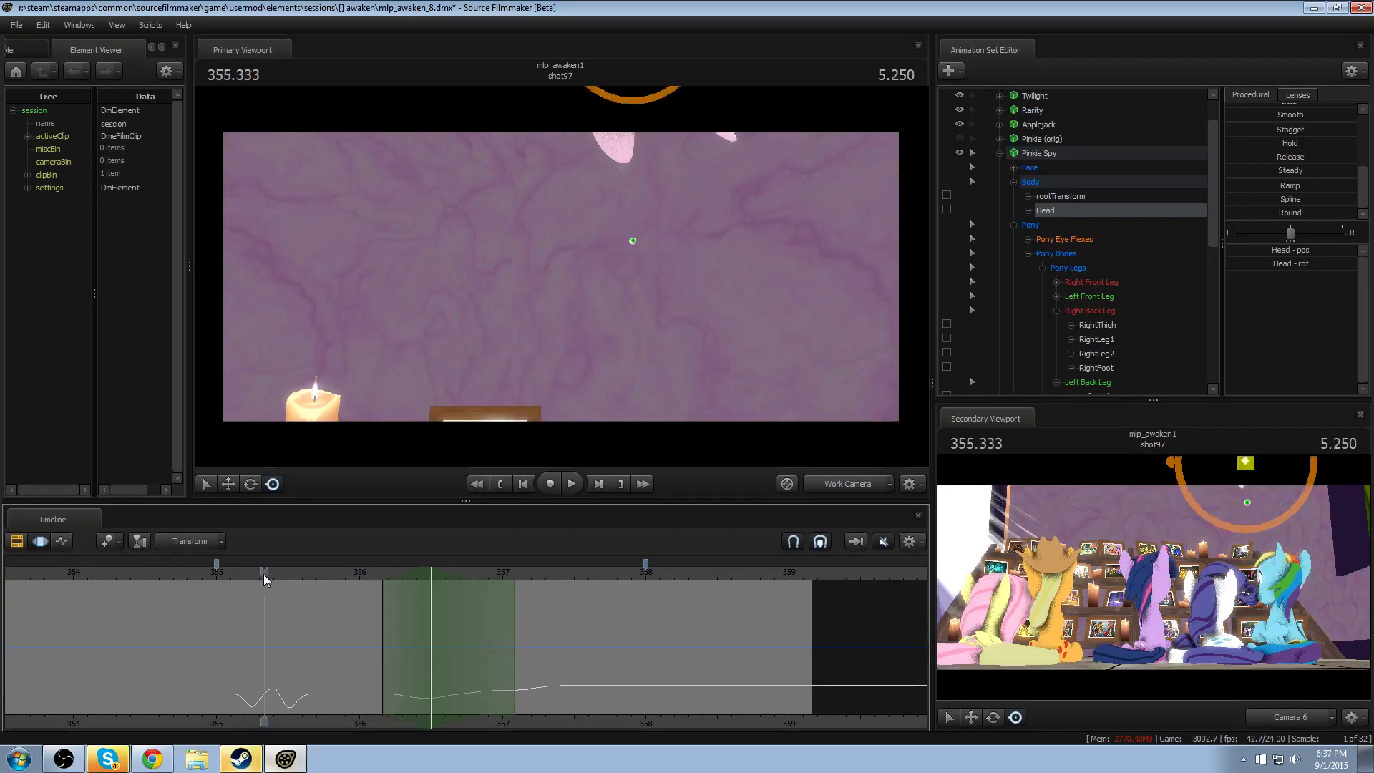
pyautogui.press('space')
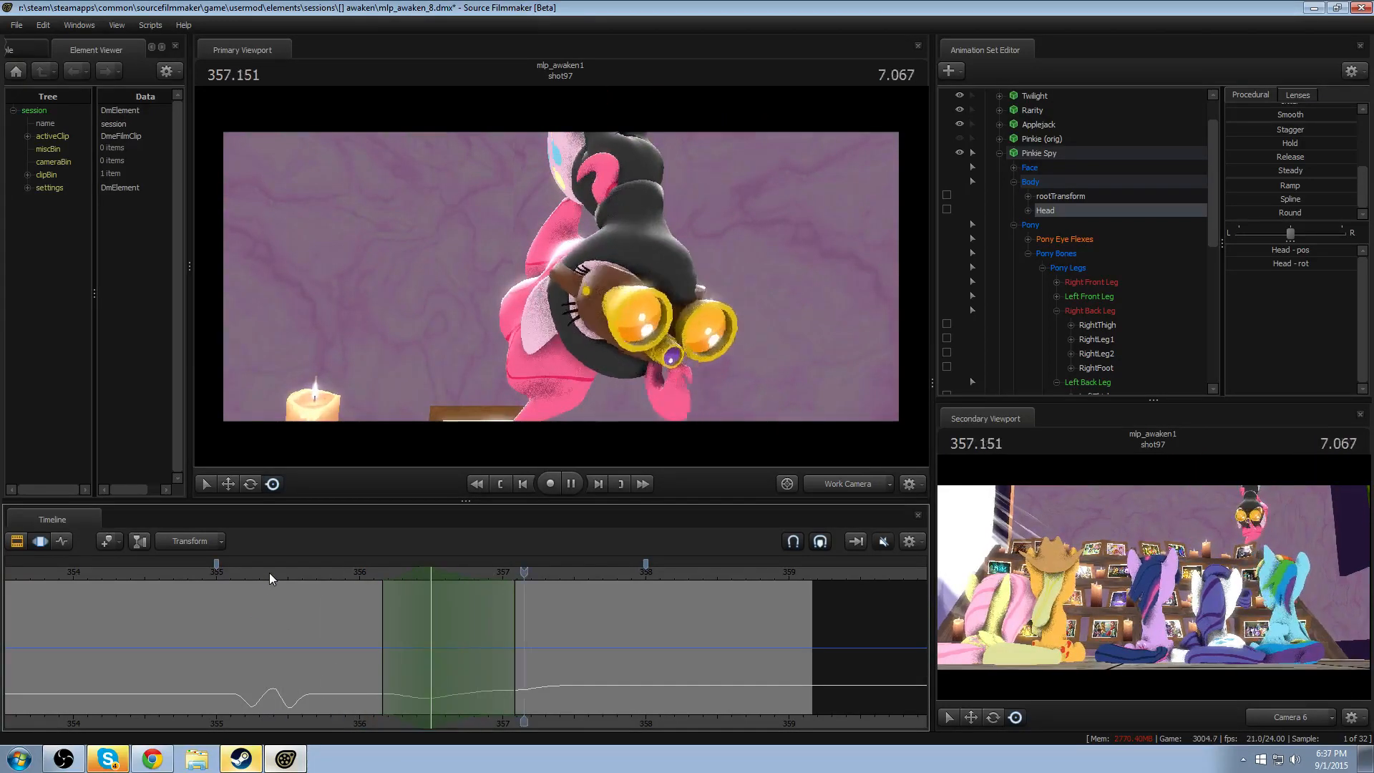
pyautogui.press('space')
# - Reframe Pinkie Spy's head and set a time selection of about 356.96–358.04, centred on 357.333
pyautogui.press('d')
pyautogui.moveTo(572, 343); pyautogui.dragTo(504, 340)
pyautogui.press('d')
pyautogui.moveTo(612, 606); pyautogui.dragTo(534, 674)
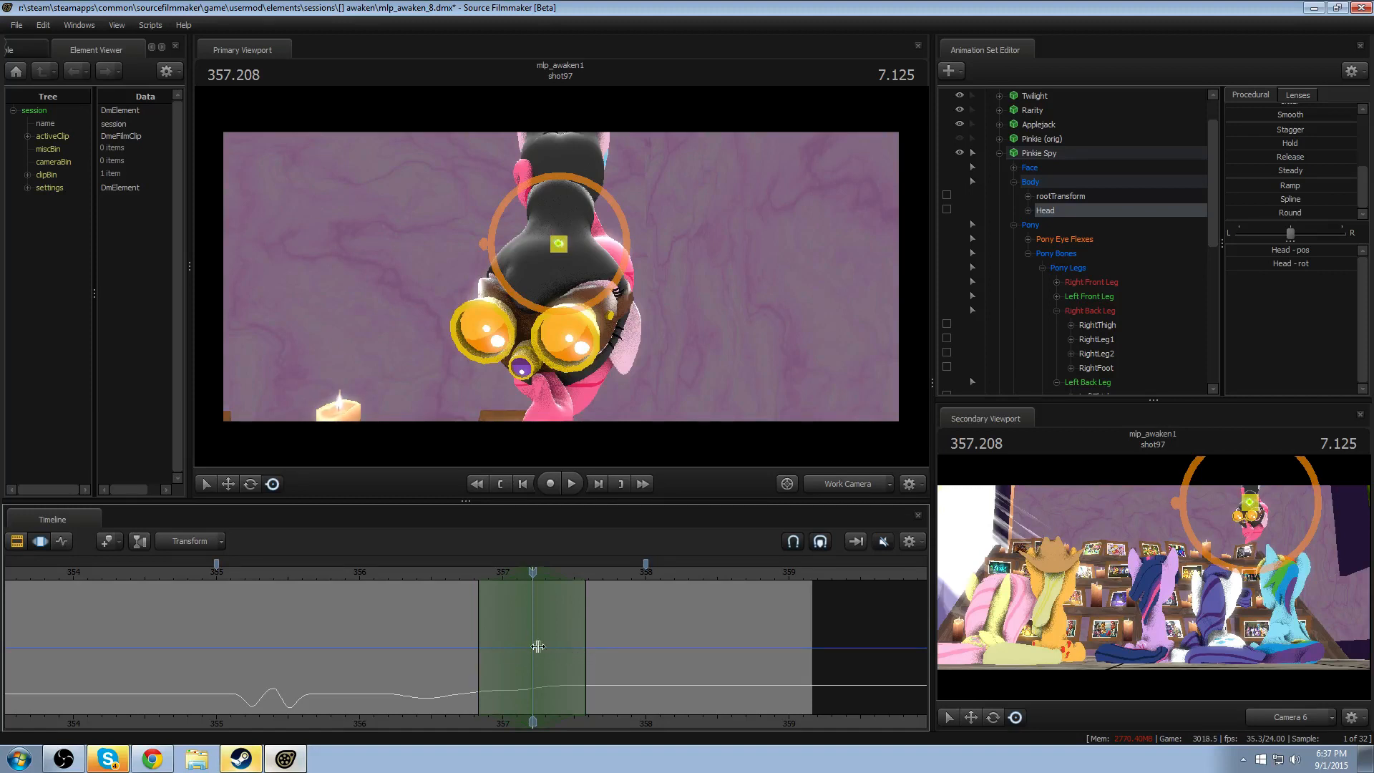
pyautogui.moveTo(579, 648); pyautogui.dragTo(628, 648)
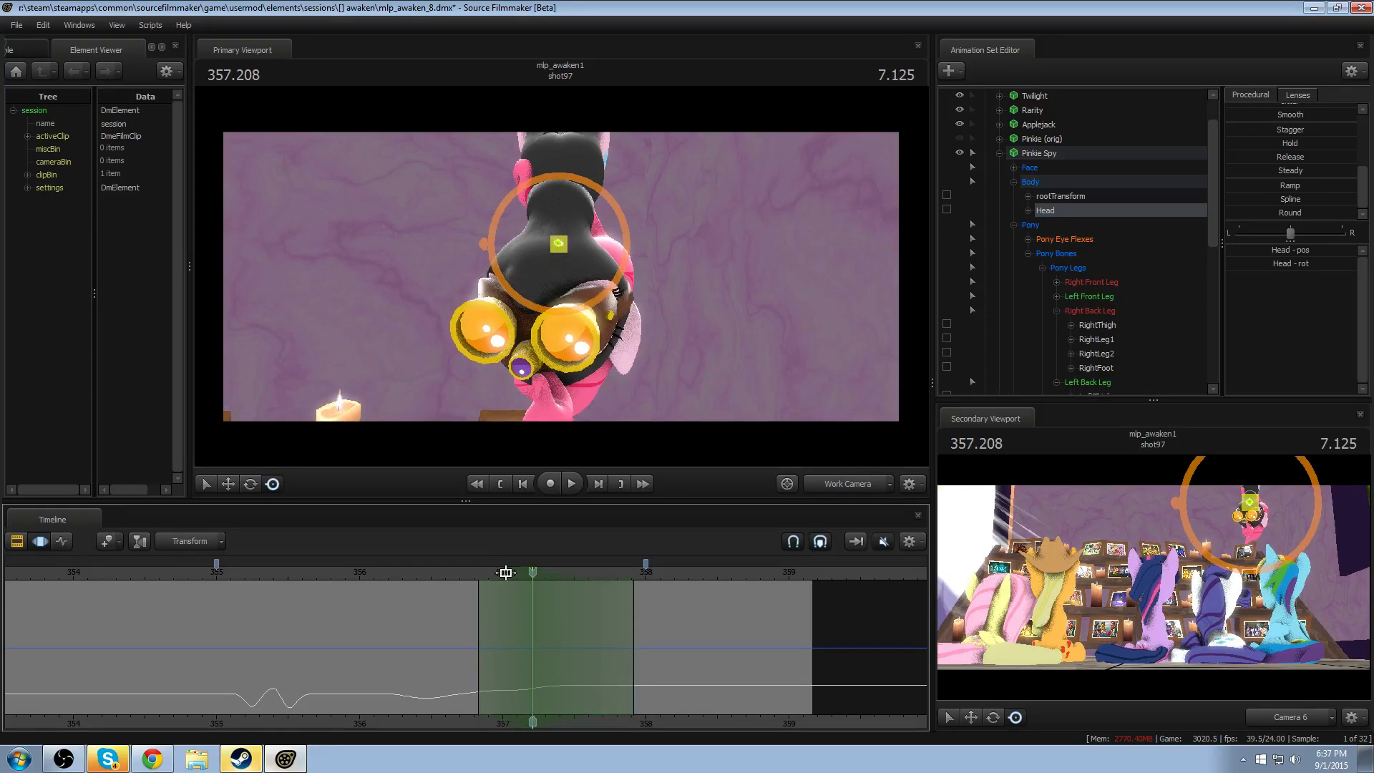
pyautogui.moveTo(506, 573); pyautogui.dragTo(550, 572)
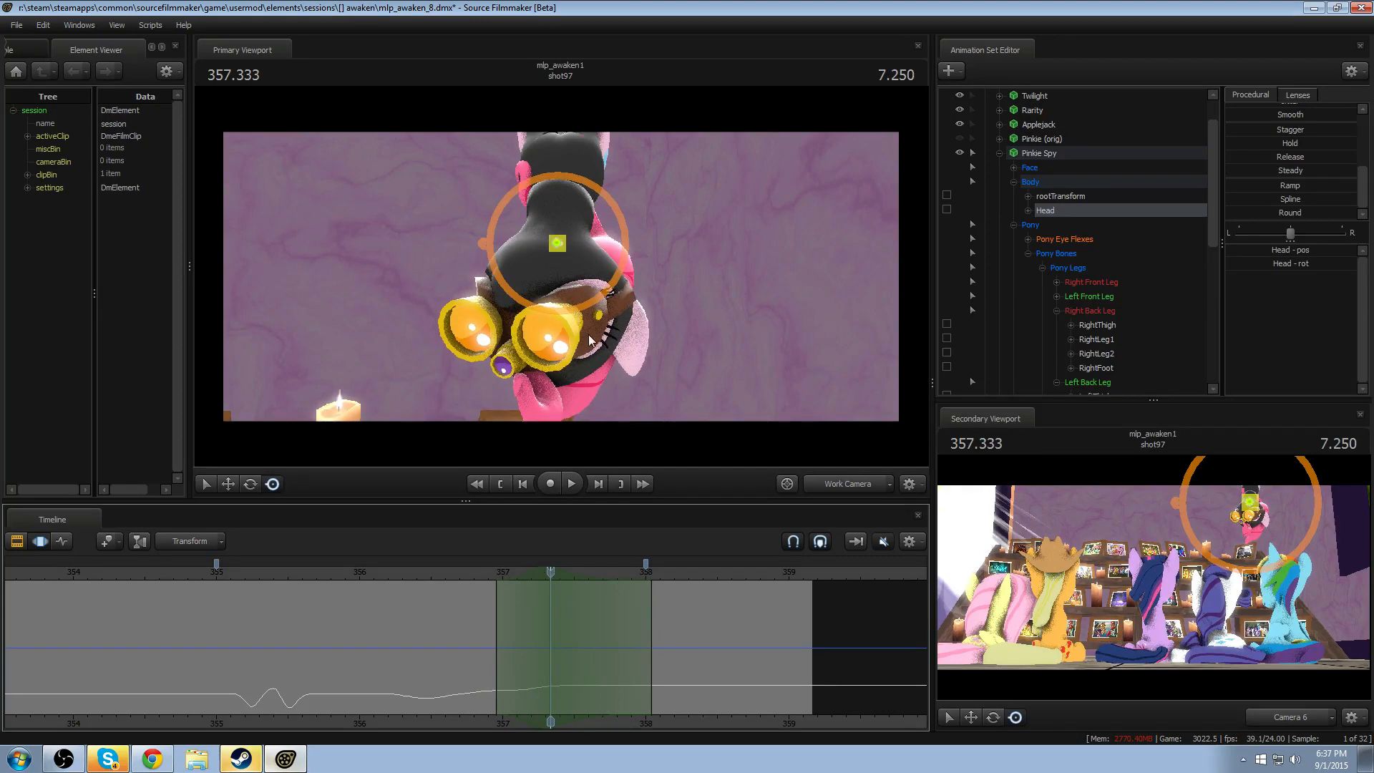
# - Try a slight tilt of the Head at 357.333 from a different view angle, replaying from 356.75
pyautogui.moveTo(576, 335); pyautogui.dragTo(546, 283)
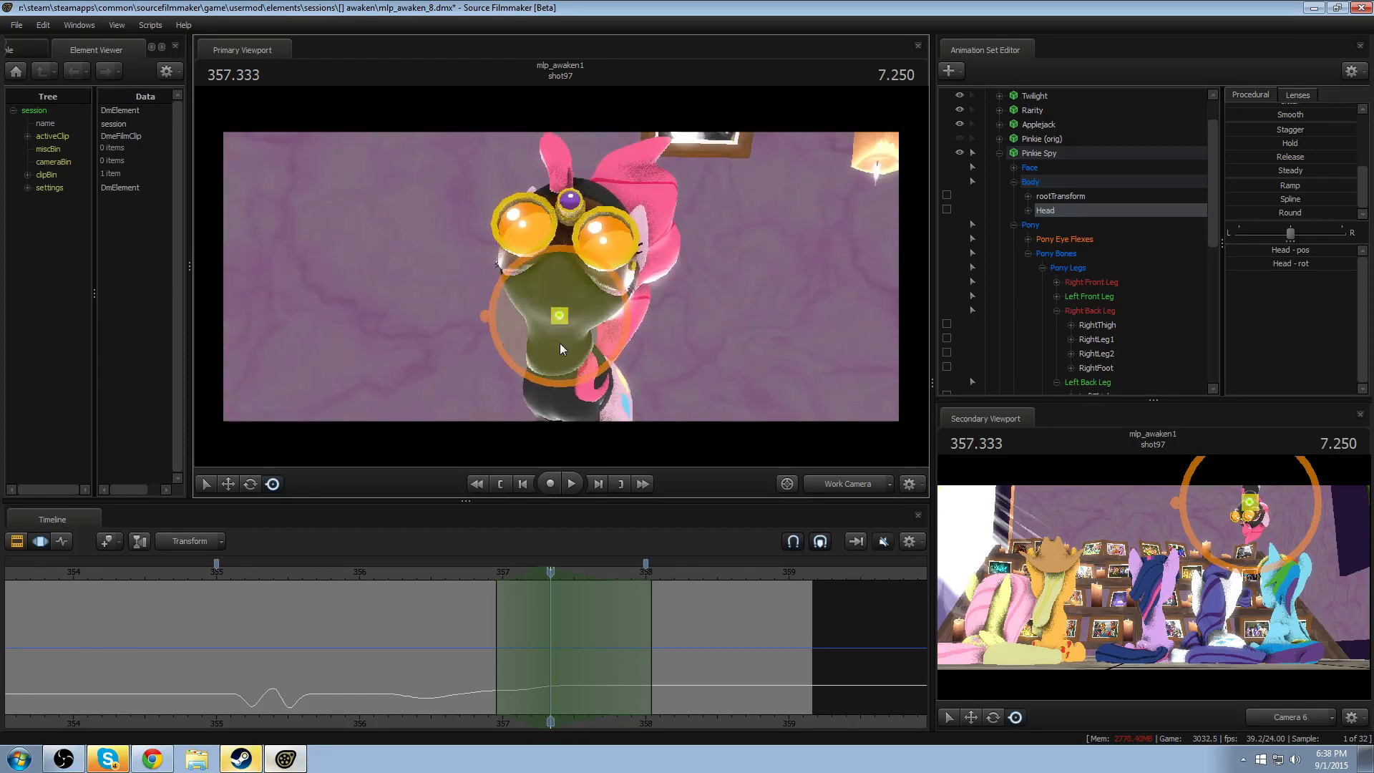
pyautogui.moveTo(559, 342); pyautogui.dragTo(550, 349)
pyautogui.click(466, 575)
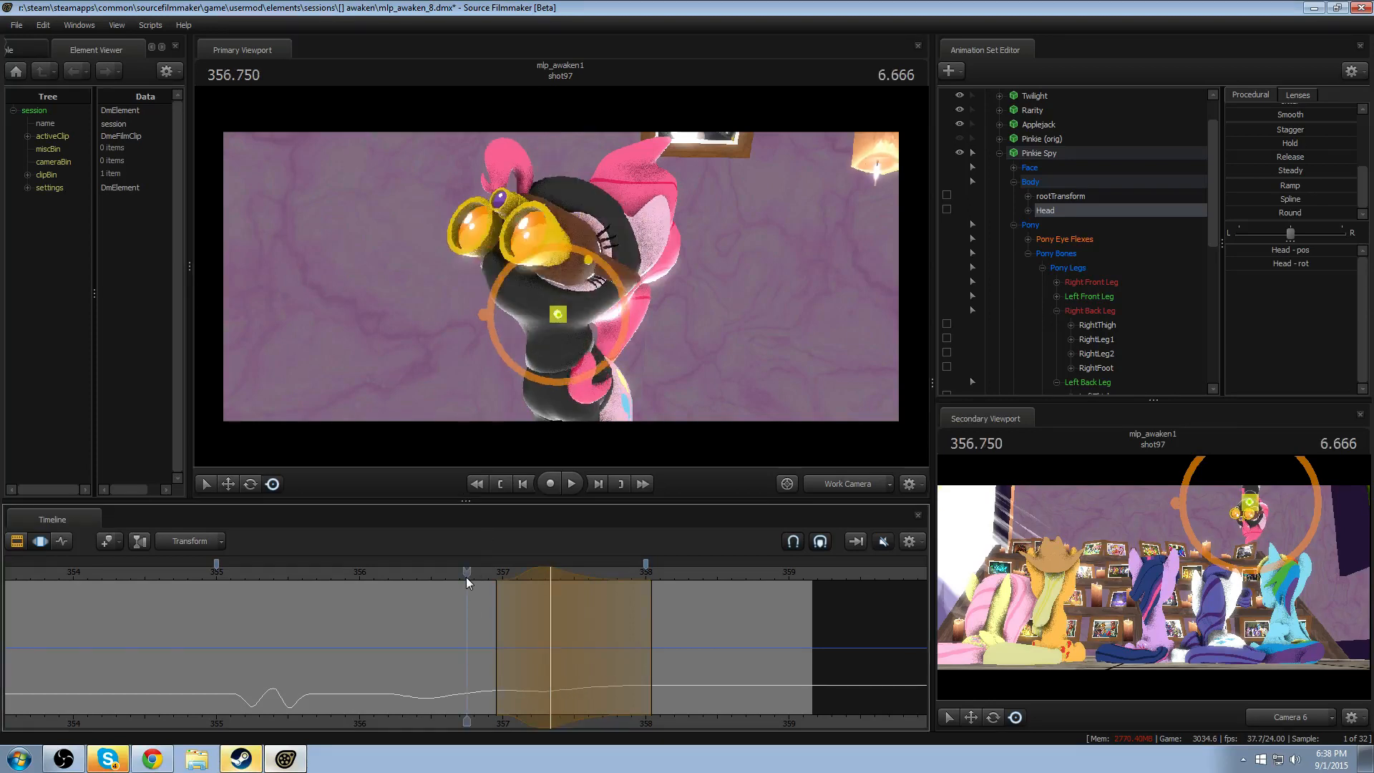
pyautogui.press('space')
# - Move the head tilt's peak to about 357.17 and shorten its time selection to about 356.87–357.70
pyautogui.press('space')
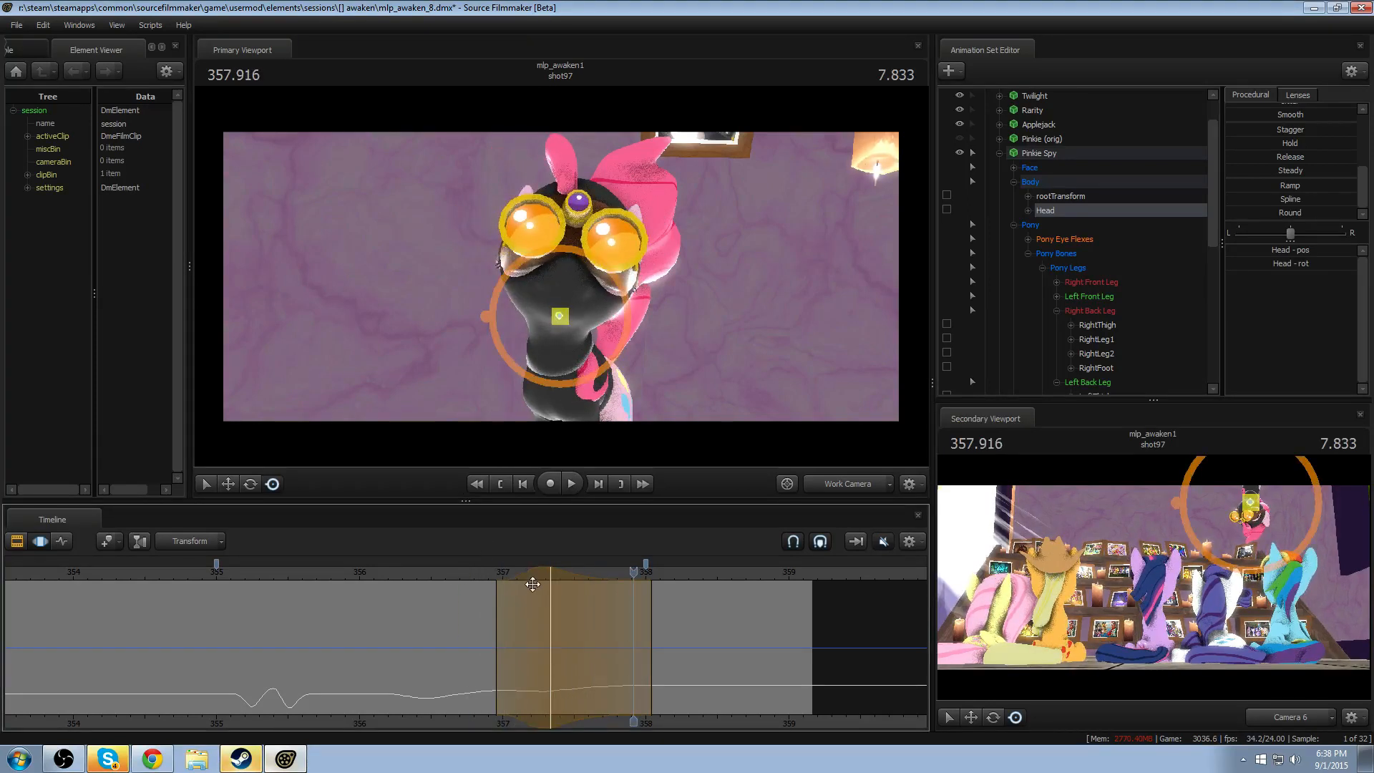
pyautogui.moveTo(529, 577); pyautogui.dragTo(516, 574)
pyautogui.click(401, 574)
pyautogui.press('space')
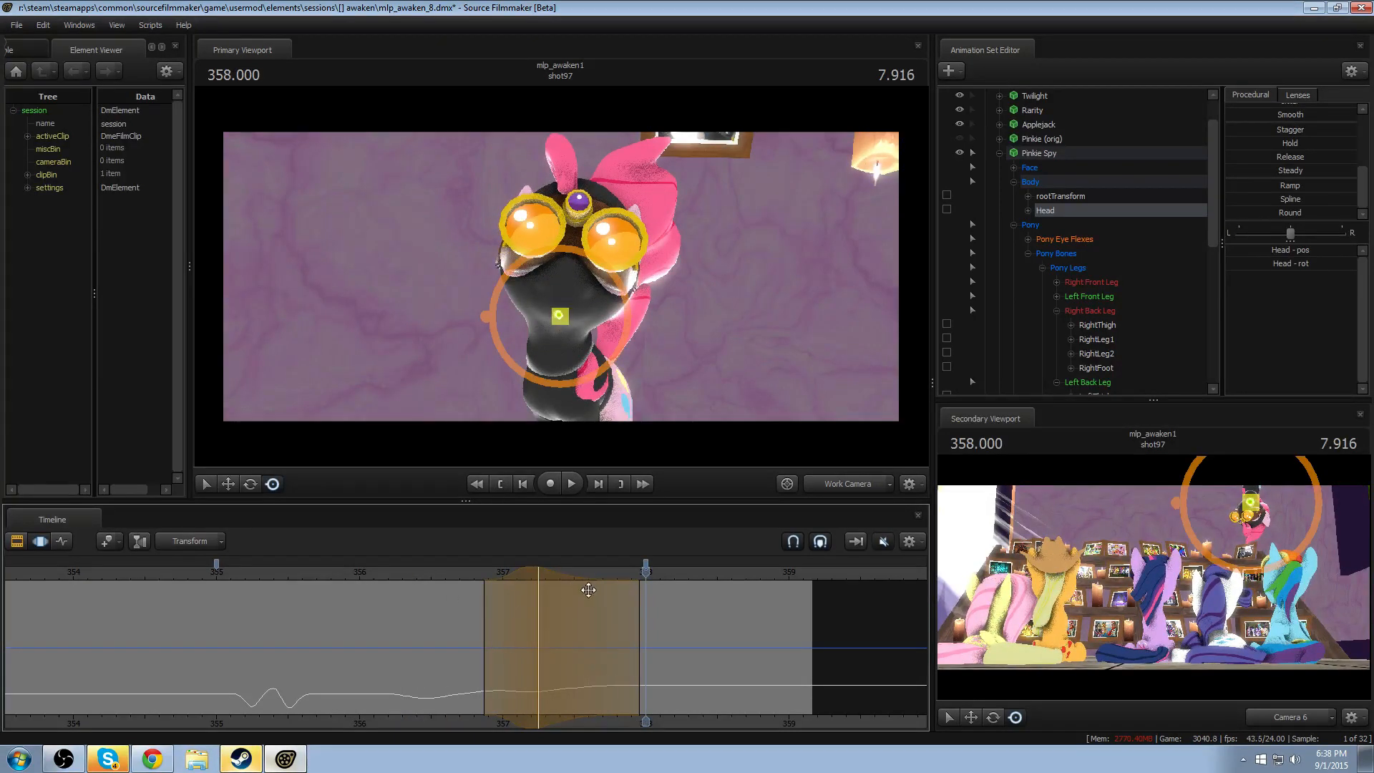
pyautogui.moveTo(561, 601); pyautogui.dragTo(621, 609)
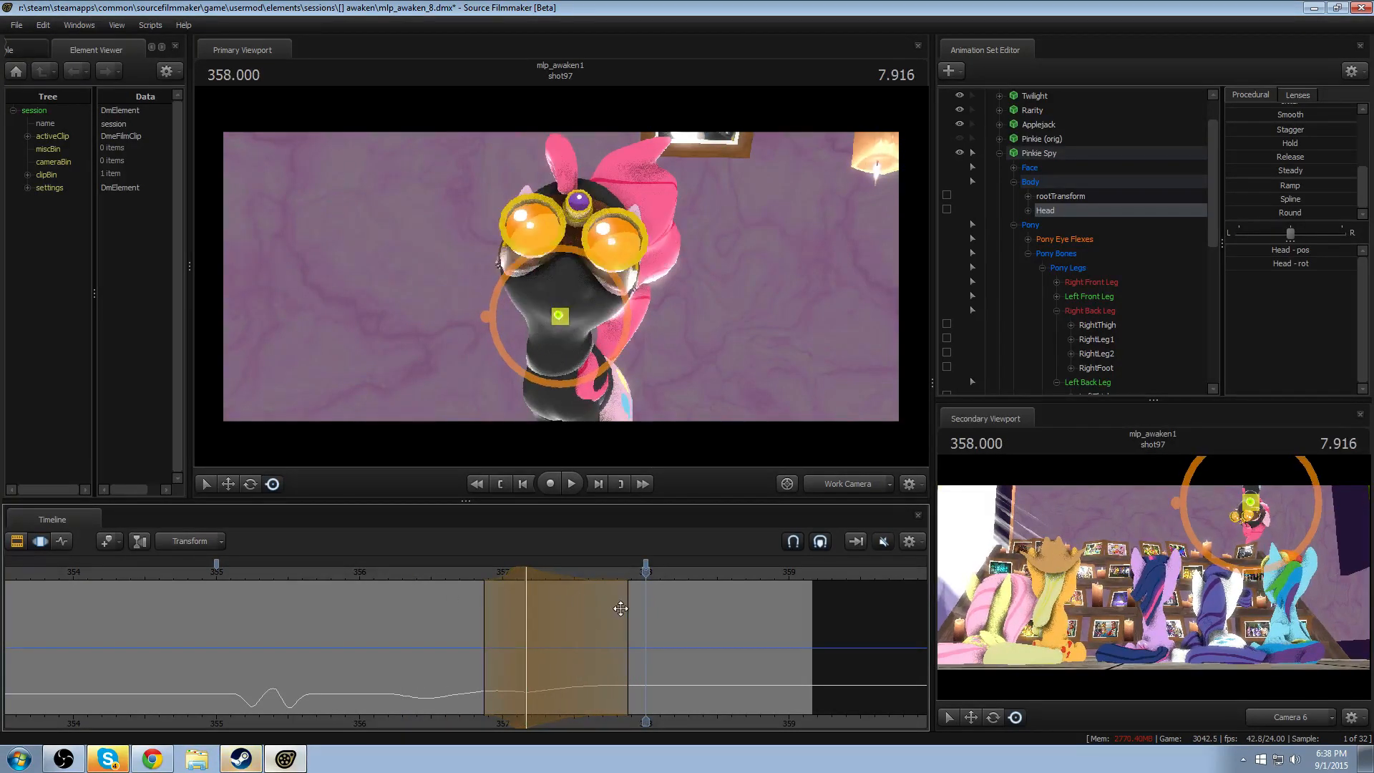
pyautogui.click(440, 572)
pyautogui.press('space')
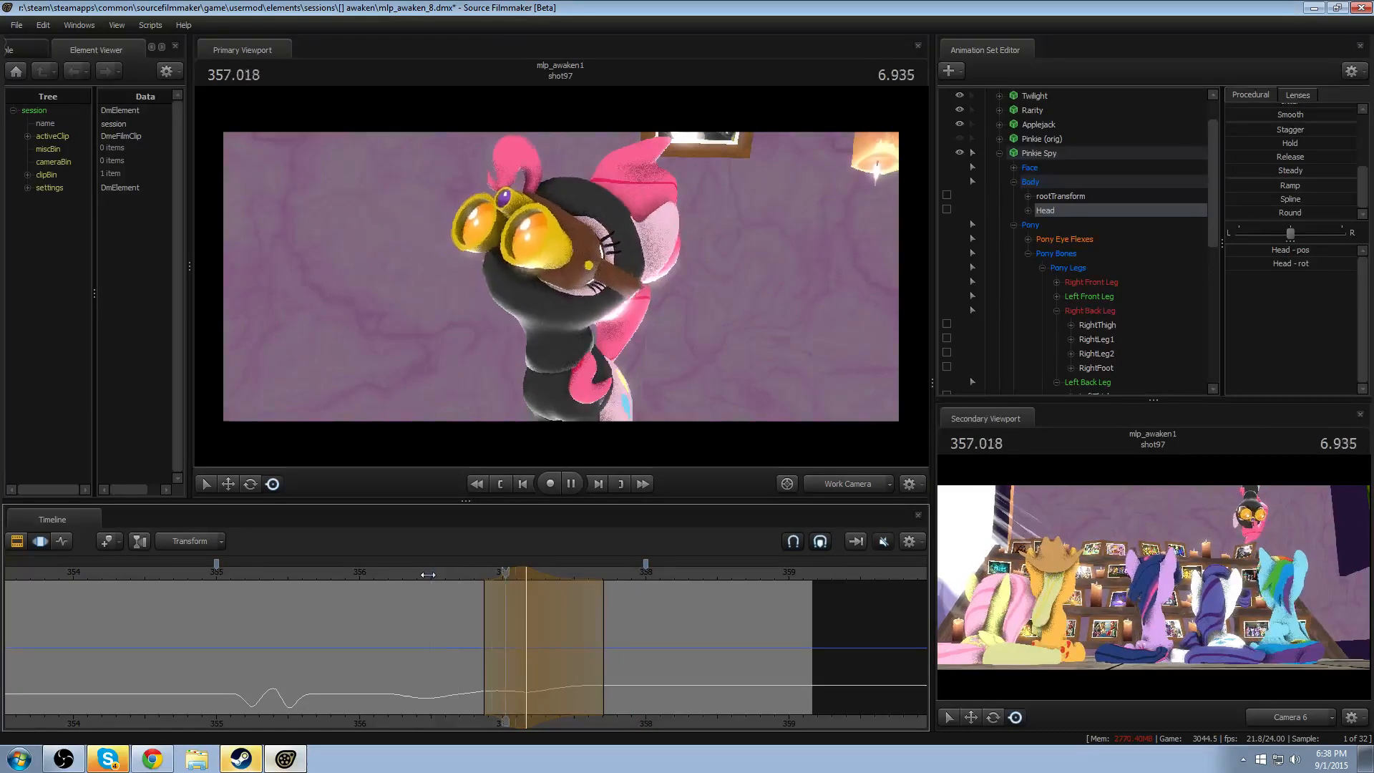
# - Narrow the head tilt's time selection to about 356.91–357.58 and replay the turn repeatedly to judge the timing
pyautogui.press('space')
pyautogui.moveTo(508, 570); pyautogui.dragTo(559, 588)
pyautogui.click(461, 573)
pyautogui.press('space')
pyautogui.press('space')
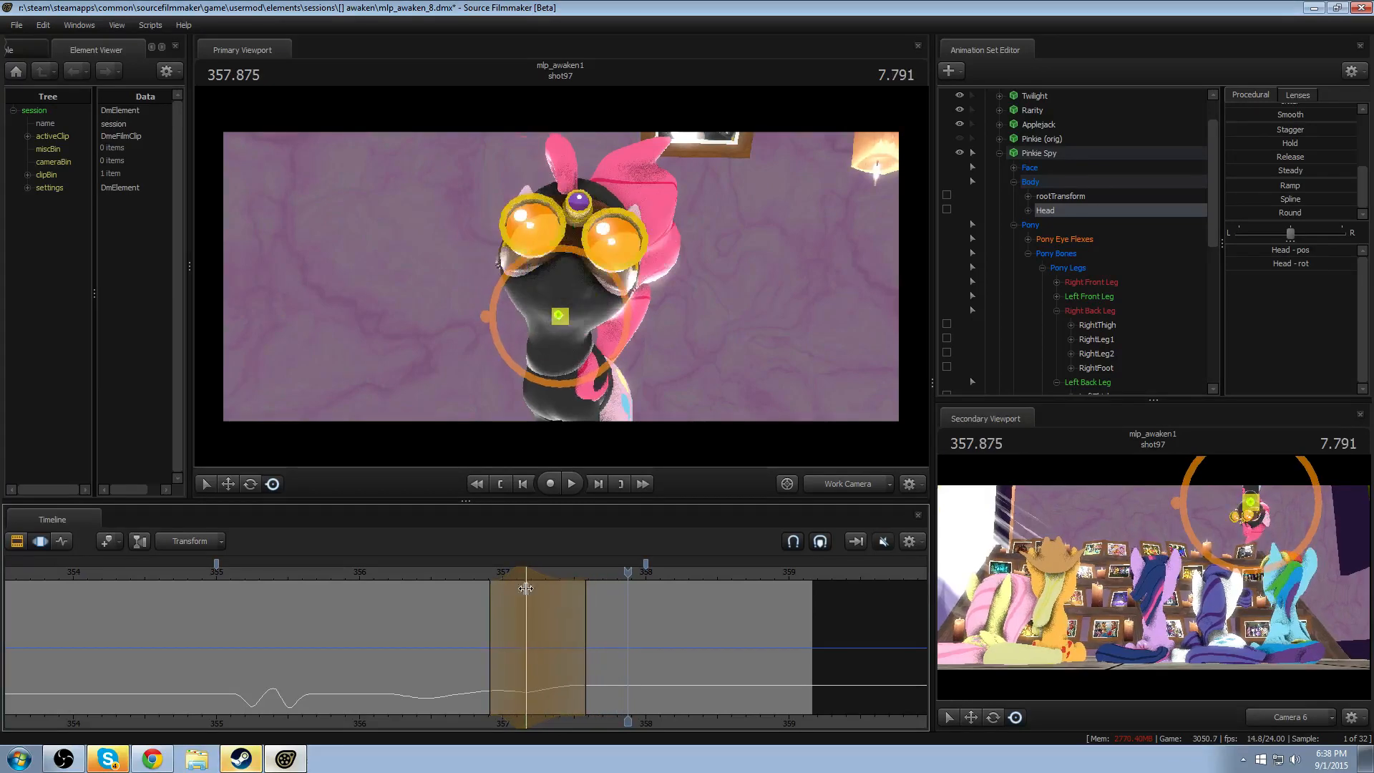
pyautogui.click(474, 574)
pyautogui.press('space')
pyautogui.press('space')
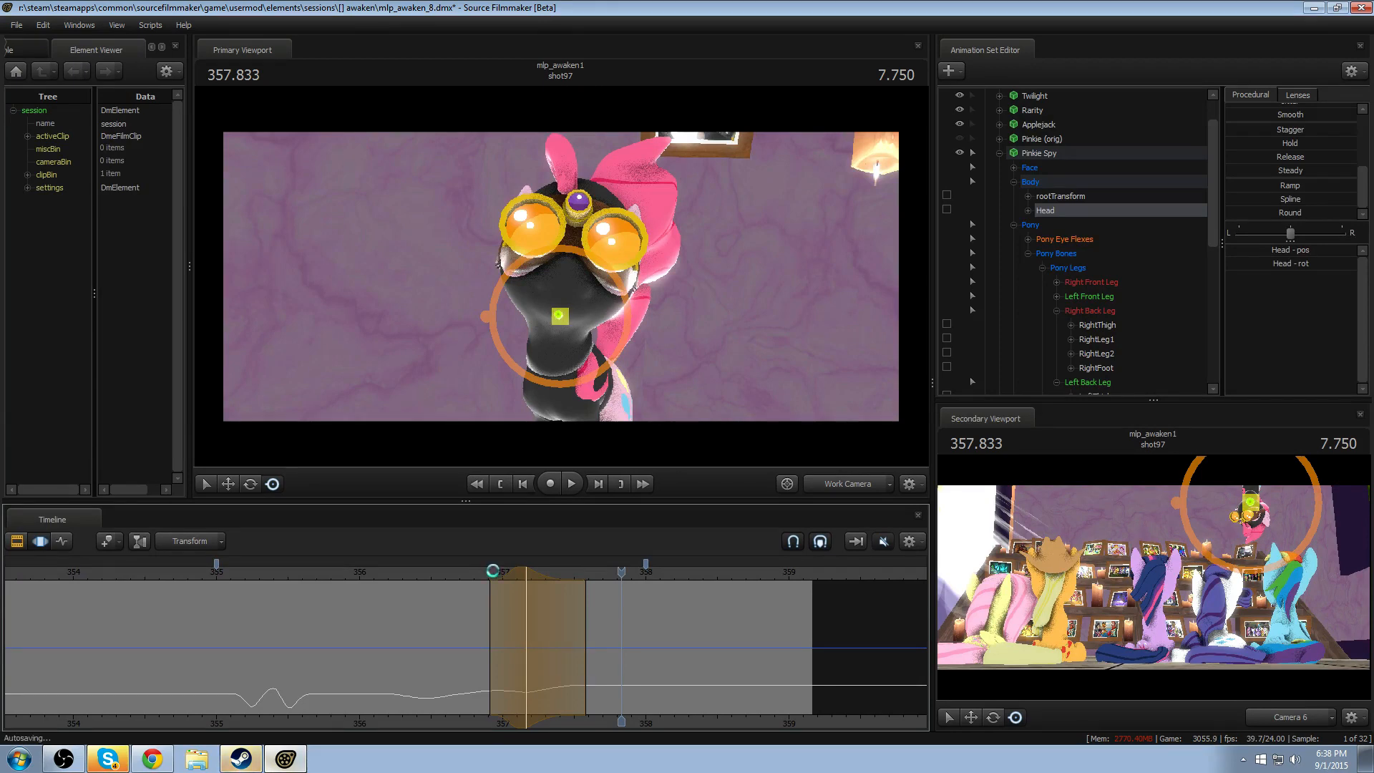
pyautogui.click(438, 574)
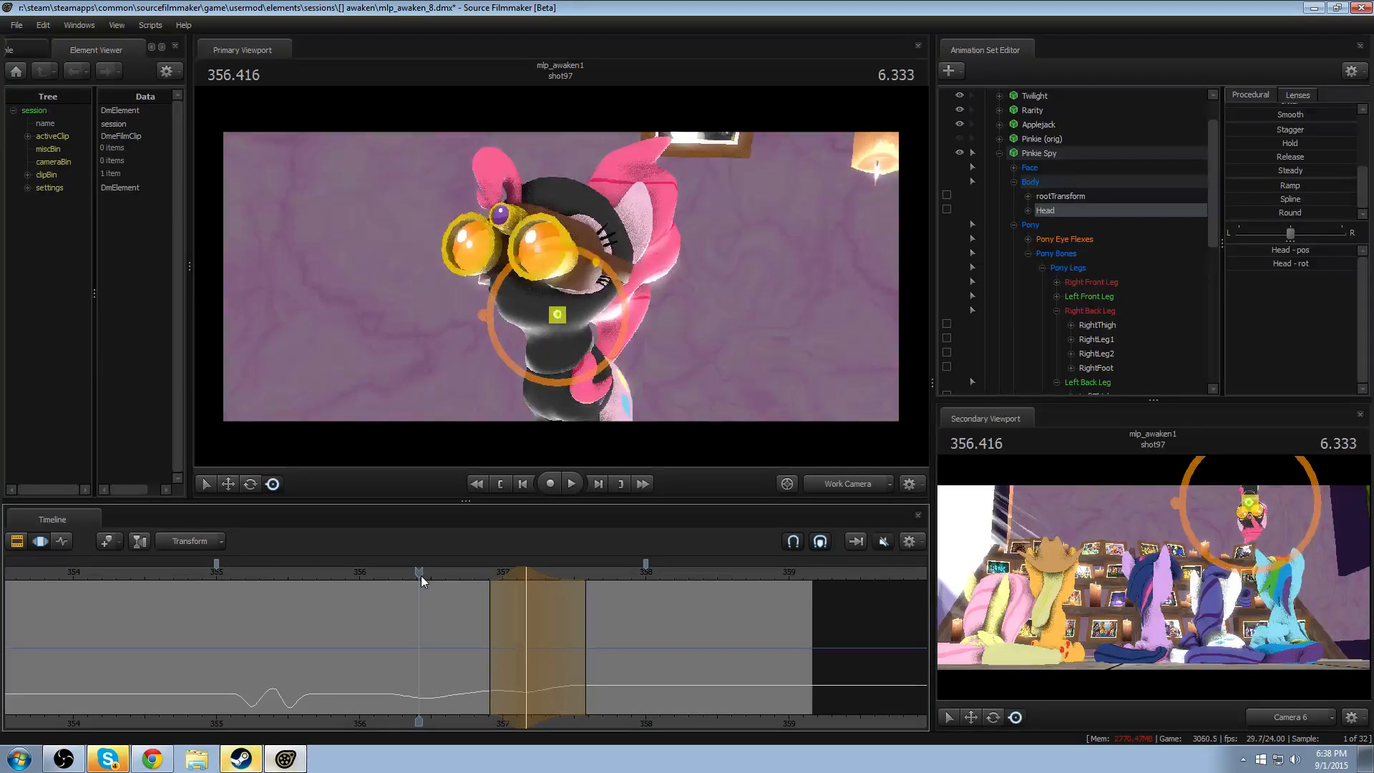
pyautogui.press('space')
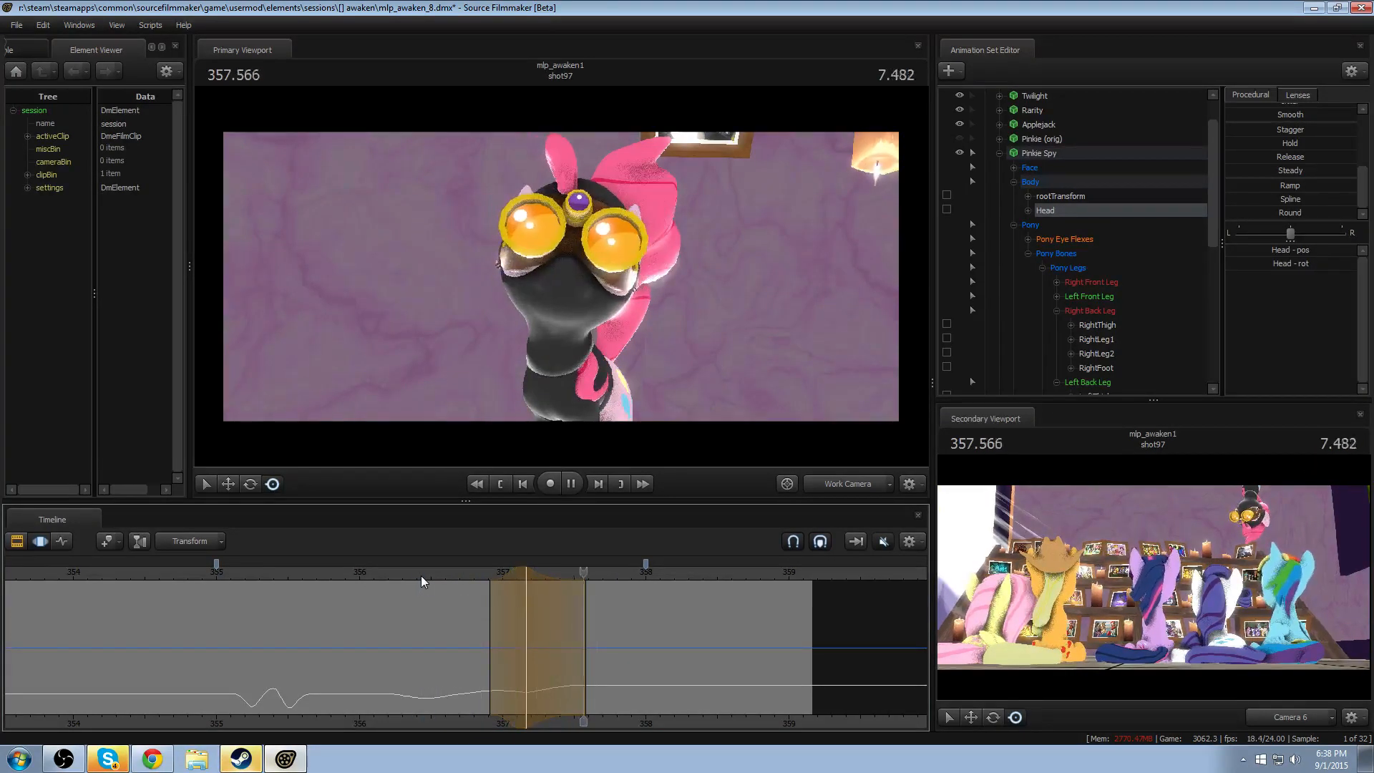
pyautogui.press('space')
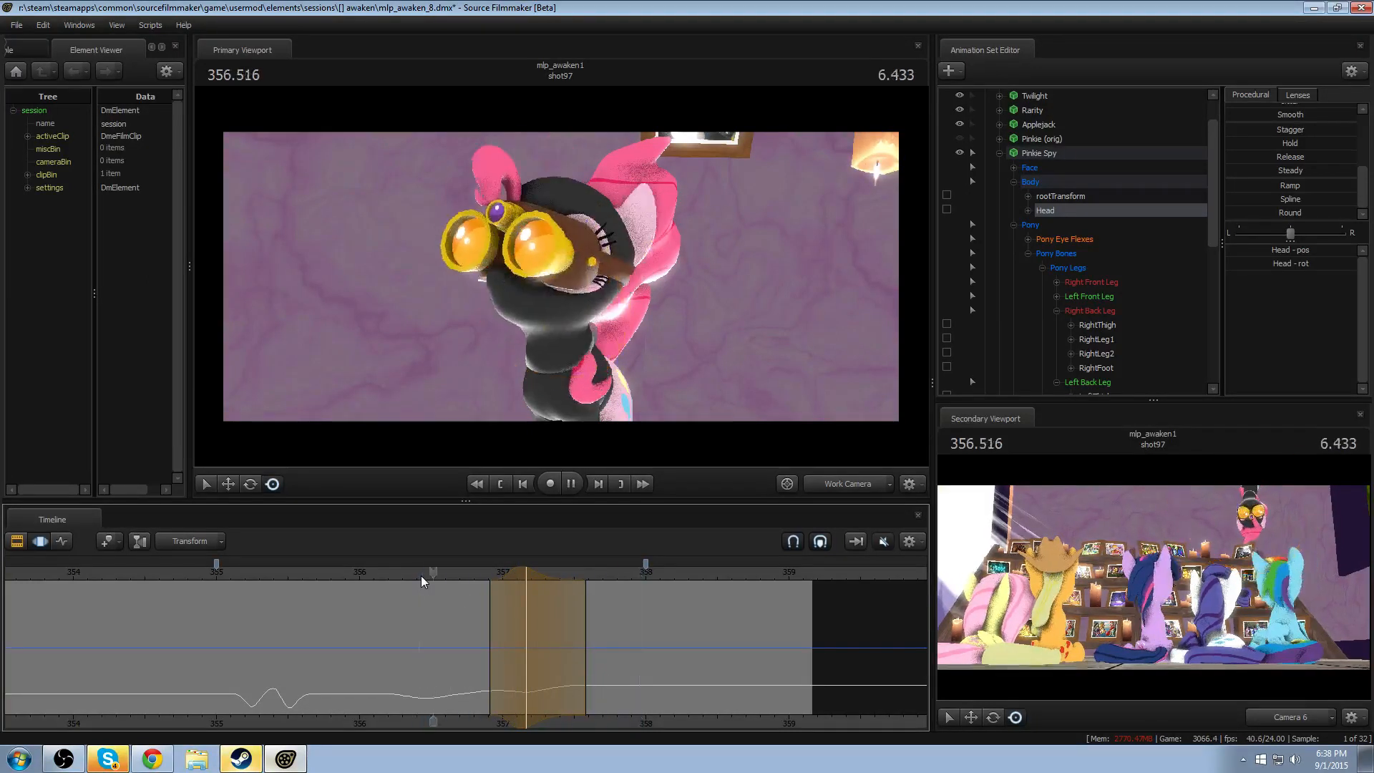
pyautogui.press('space')
# - Return the work camera to the shot camera's angle, bring it close to Pinkie Spy, and replay the second head turn
pyautogui.click(836, 488)
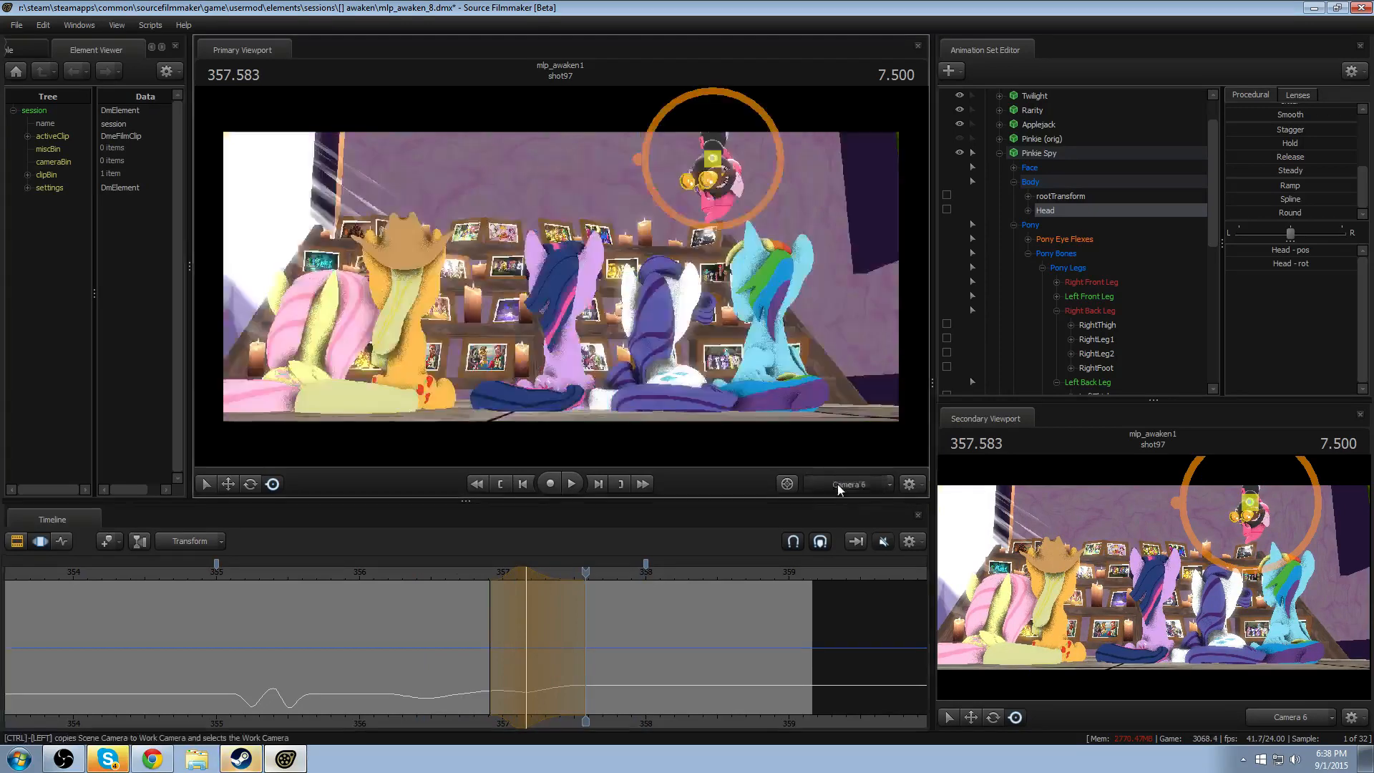
pyautogui.keyDown('ctrl'); pyautogui.click(837, 487); pyautogui.keyUp('ctrl')
pyautogui.moveTo(716, 358); pyautogui.dragTo(773, 315)
pyautogui.press('w')
pyautogui.moveTo(561, 279); pyautogui.dragTo(554, 289)
pyautogui.click(398, 577)
pyautogui.press('space')
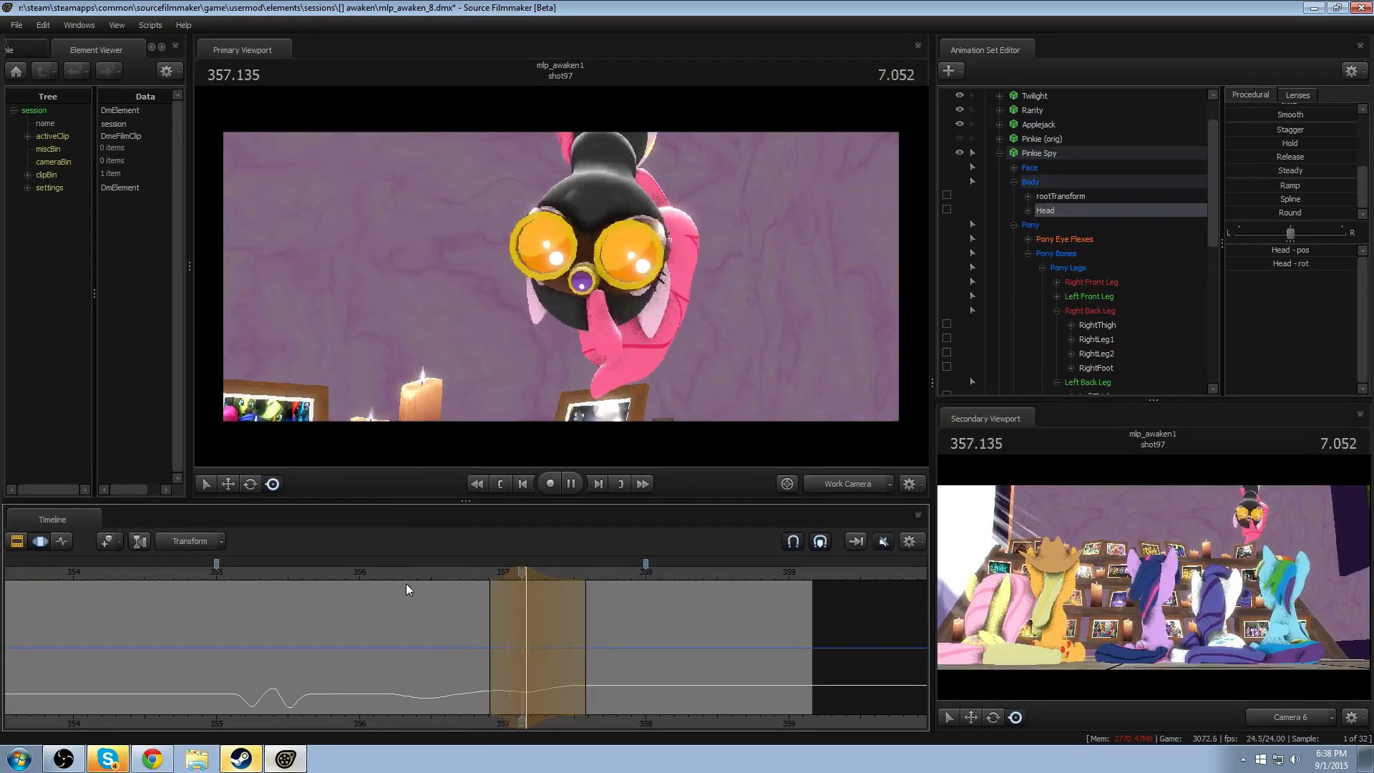
pyautogui.click(449, 574)
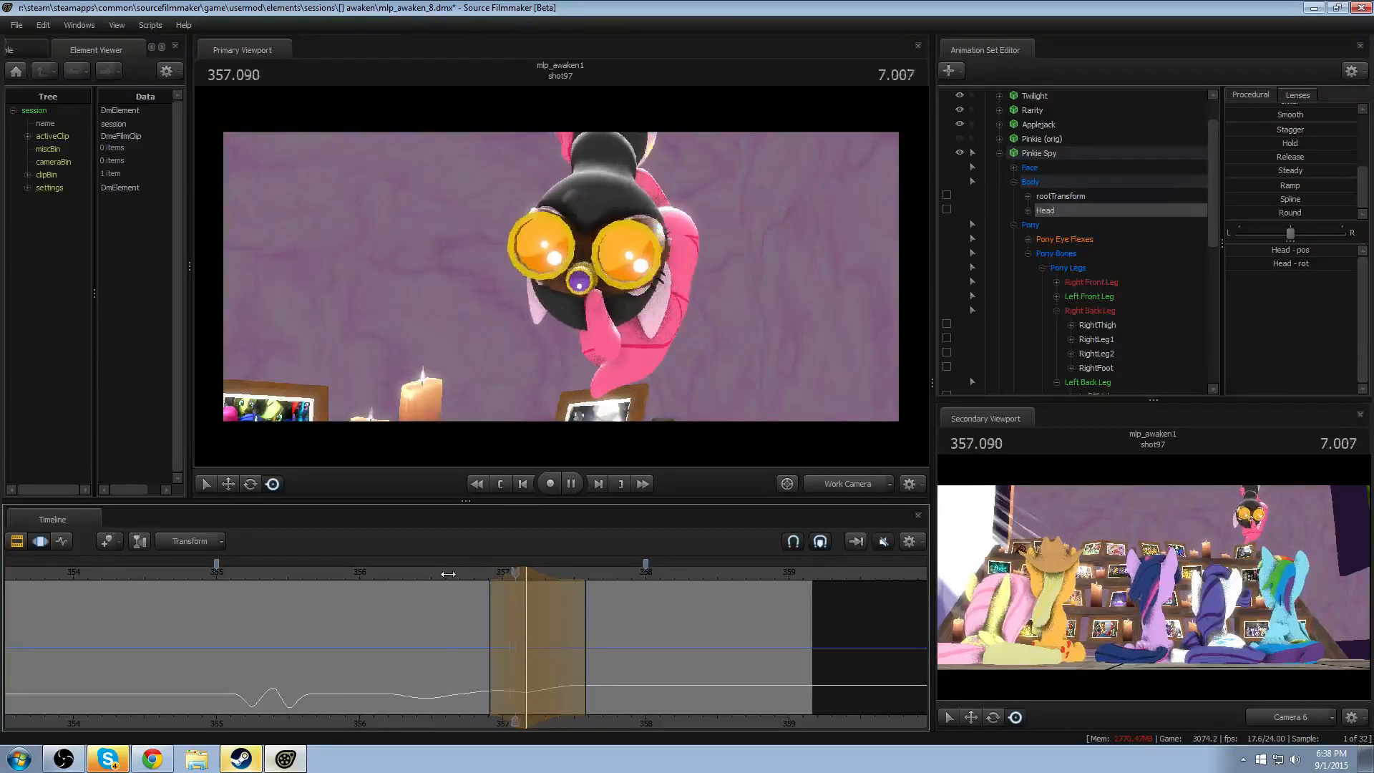
# - Shift the time selection to about 357.0–357.66, centred on 357.25, and undo the head tilt
pyautogui.moveTo(529, 574); pyautogui.dragTo(540, 573)
pyautogui.click(482, 574)
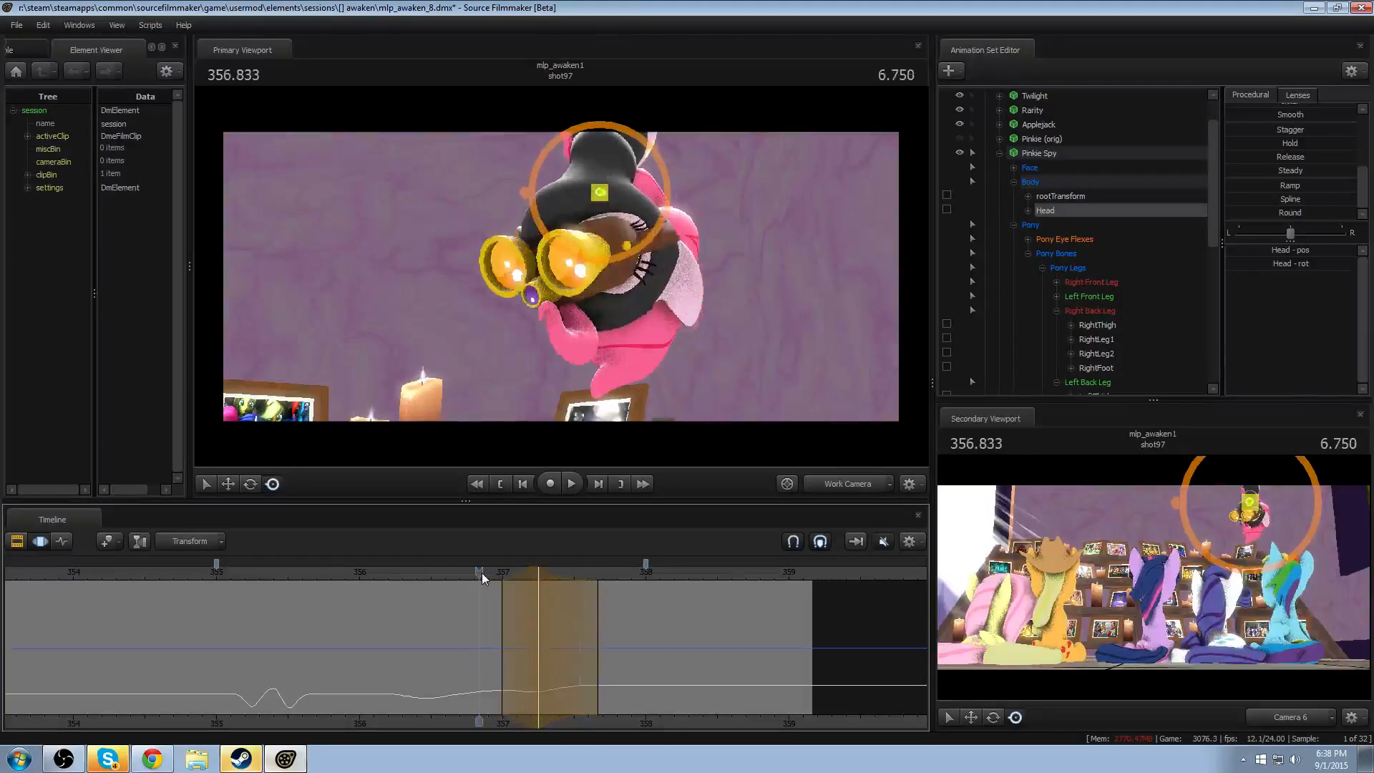
pyautogui.press('space')
pyautogui.click(467, 573)
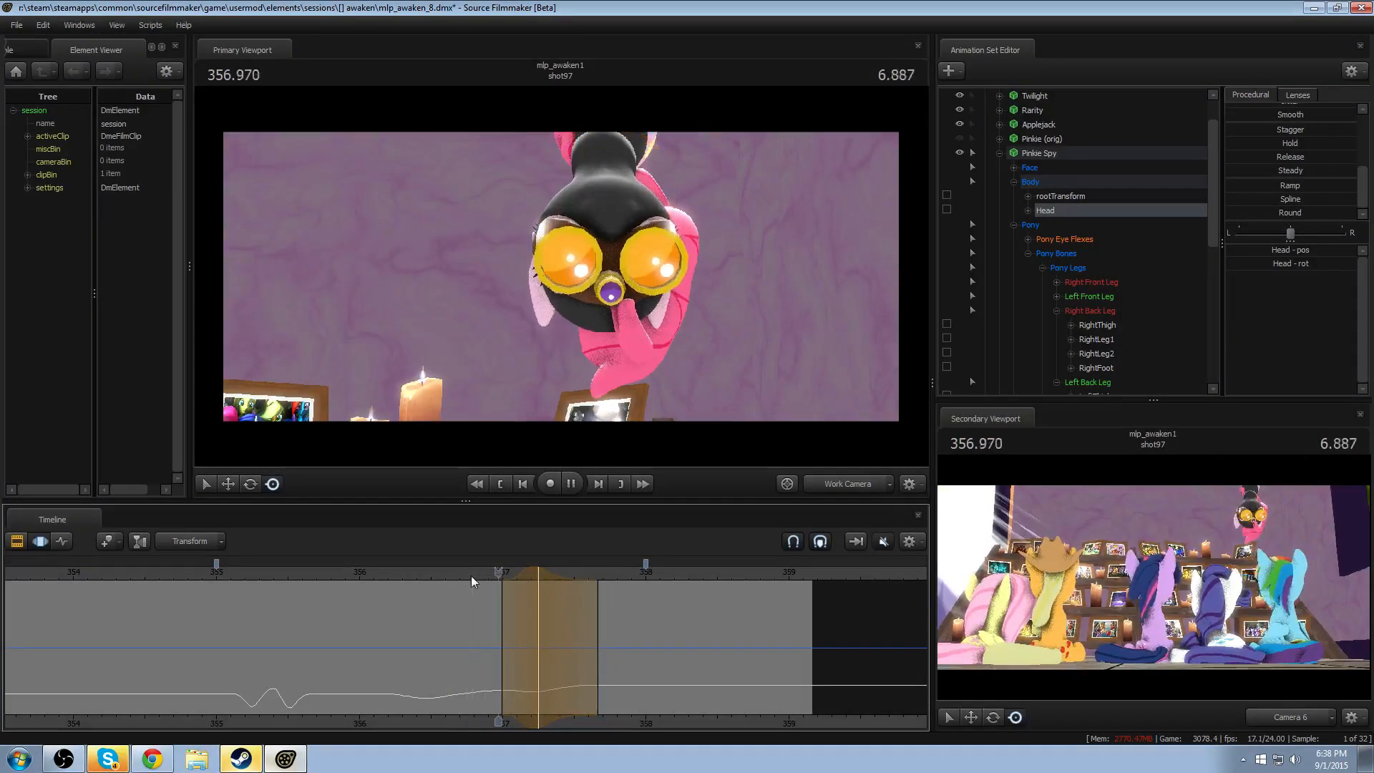
pyautogui.press('space')
pyautogui.moveTo(529, 580); pyautogui.dragTo(539, 578)
pyautogui.hotkey('ctrl', 'z')
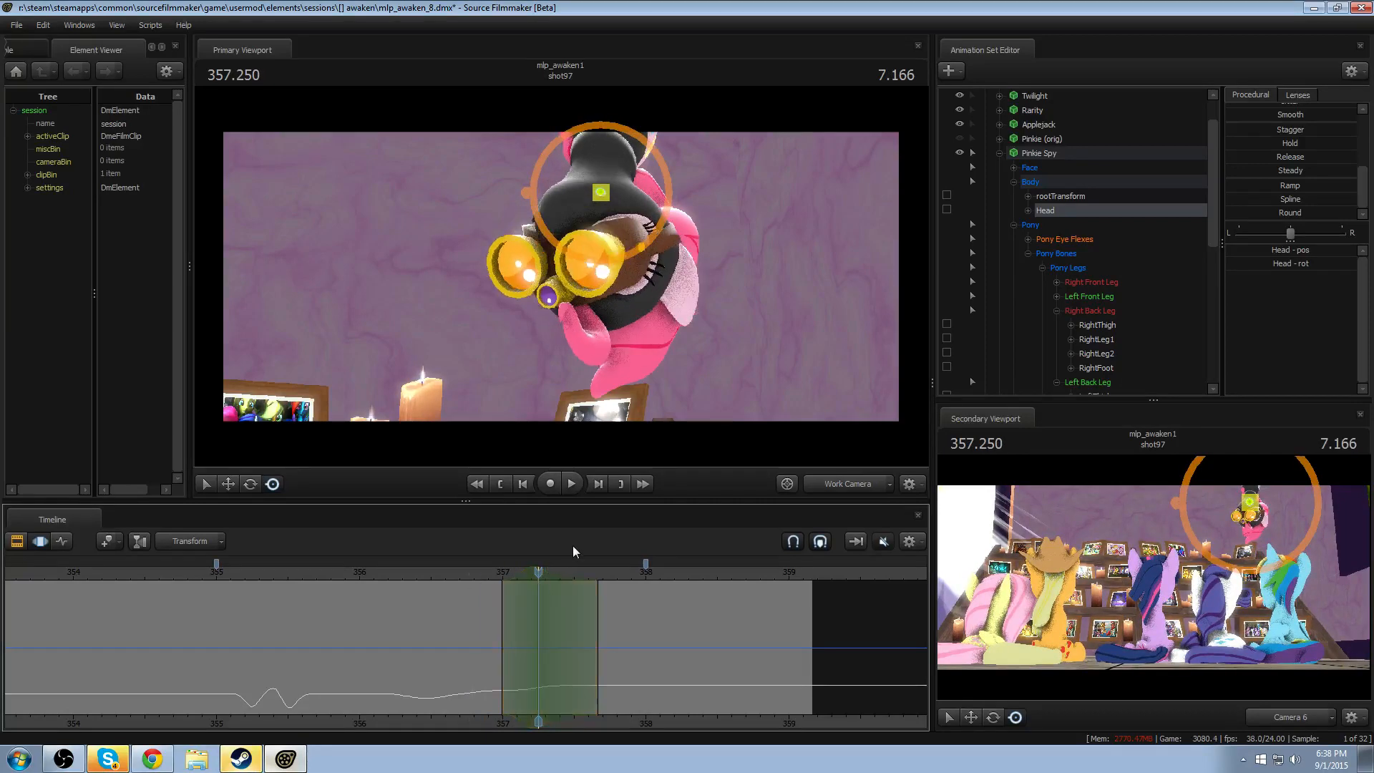
# - Tilt the Head slightly at 357.25 and replay the second turn from about 356.8
pyautogui.moveTo(562, 217); pyautogui.dragTo(586, 255)
pyautogui.click(484, 574)
pyautogui.press('space')
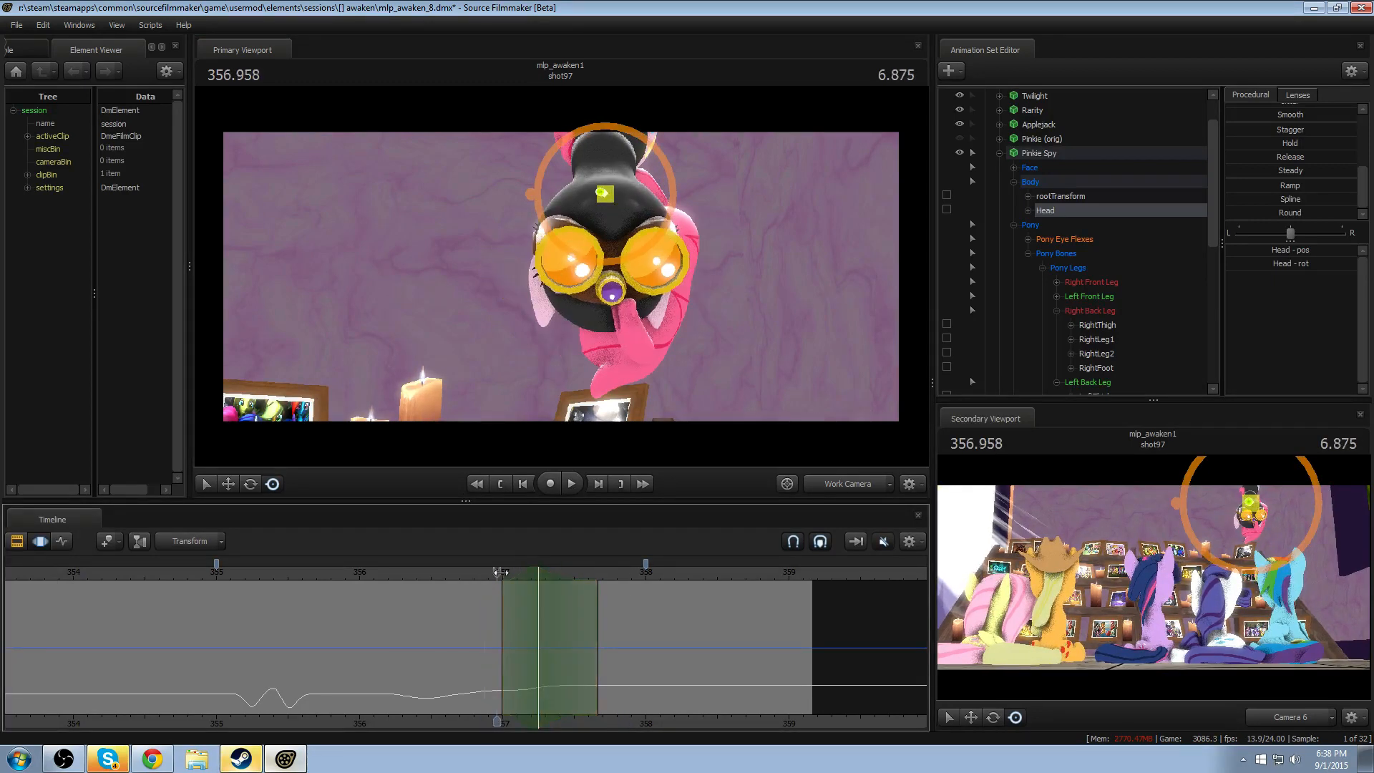
pyautogui.click(536, 573)
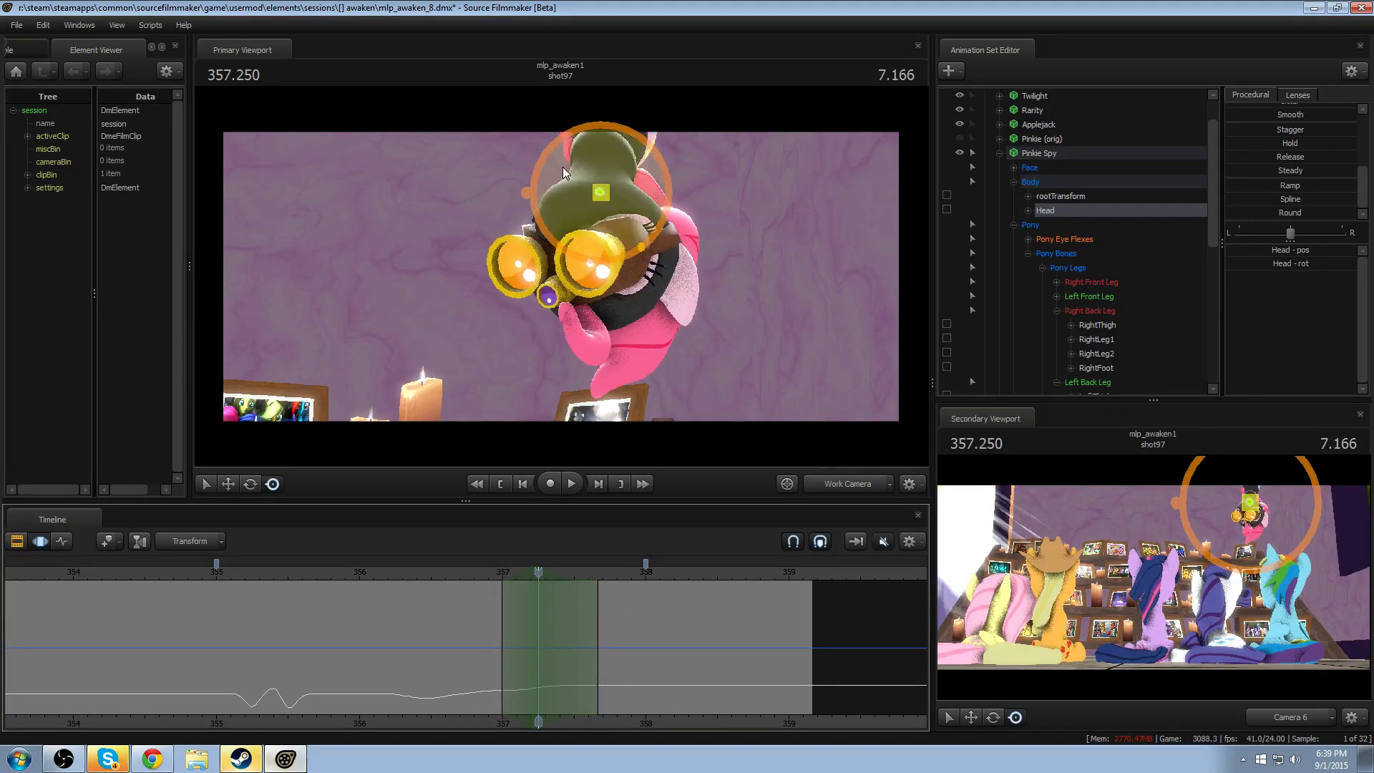
pyautogui.moveTo(562, 166); pyautogui.dragTo(559, 177)
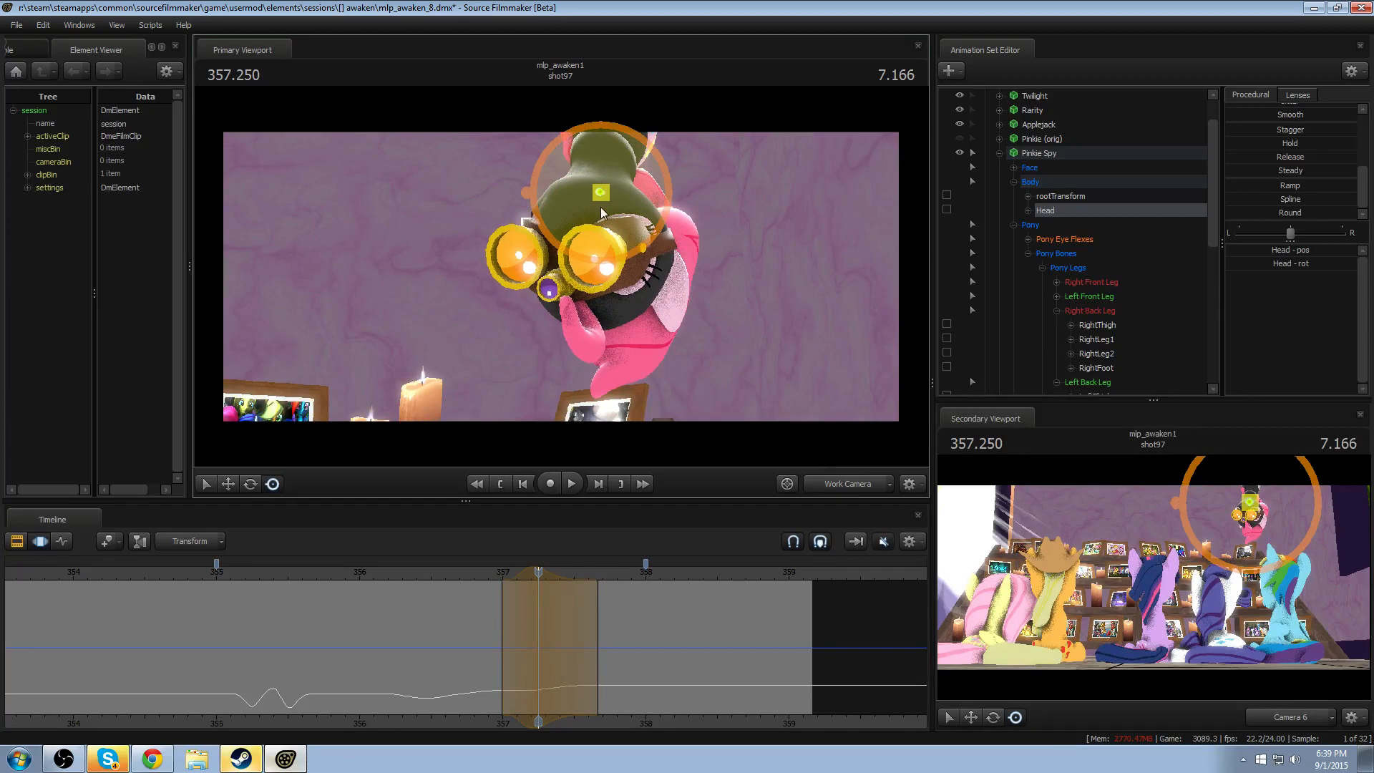
pyautogui.click(478, 573)
pyautogui.press('space')
# - Replay both head turns from 355.666 and shift the new tilt's time selection to about 357.08–357.75, centred on 357.33
pyautogui.press('space')
pyautogui.moveTo(377, 574); pyautogui.dragTo(305, 574)
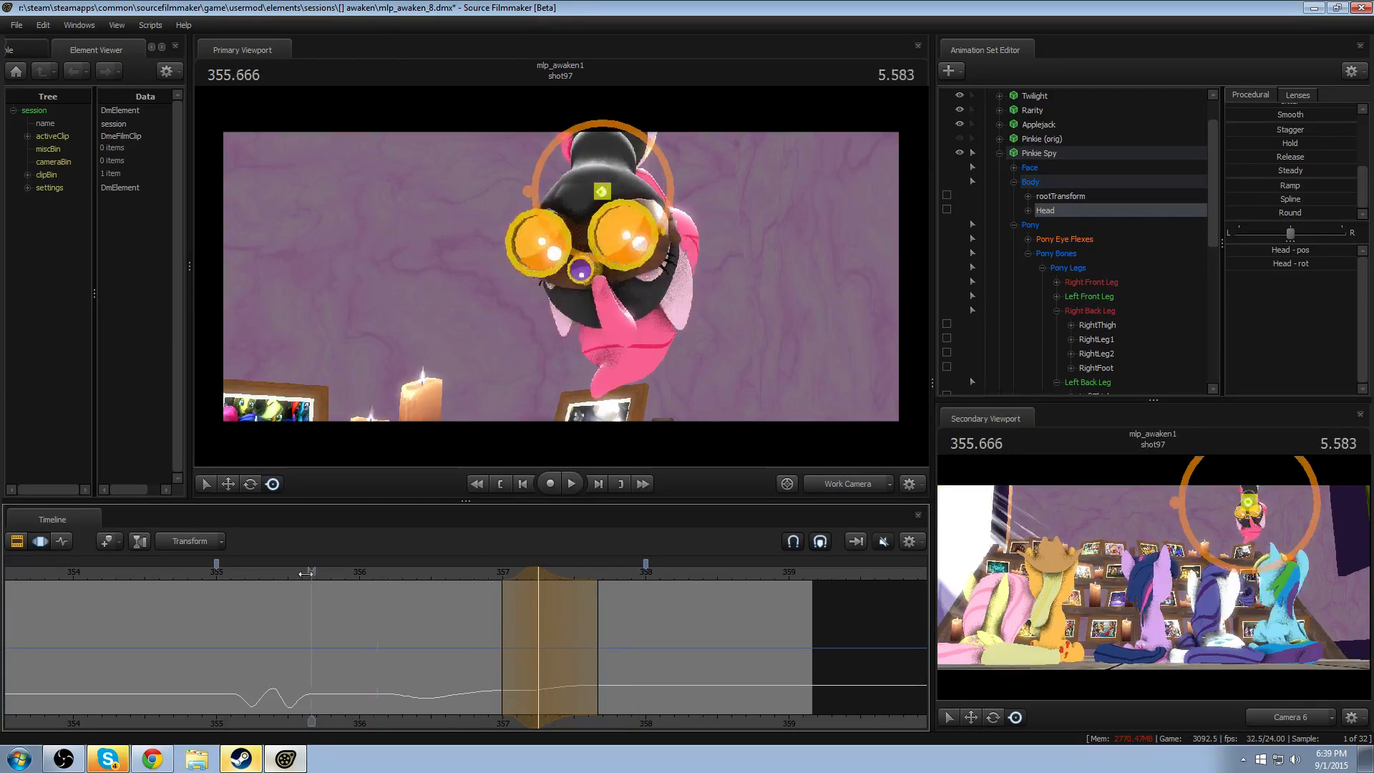
pyautogui.press('space')
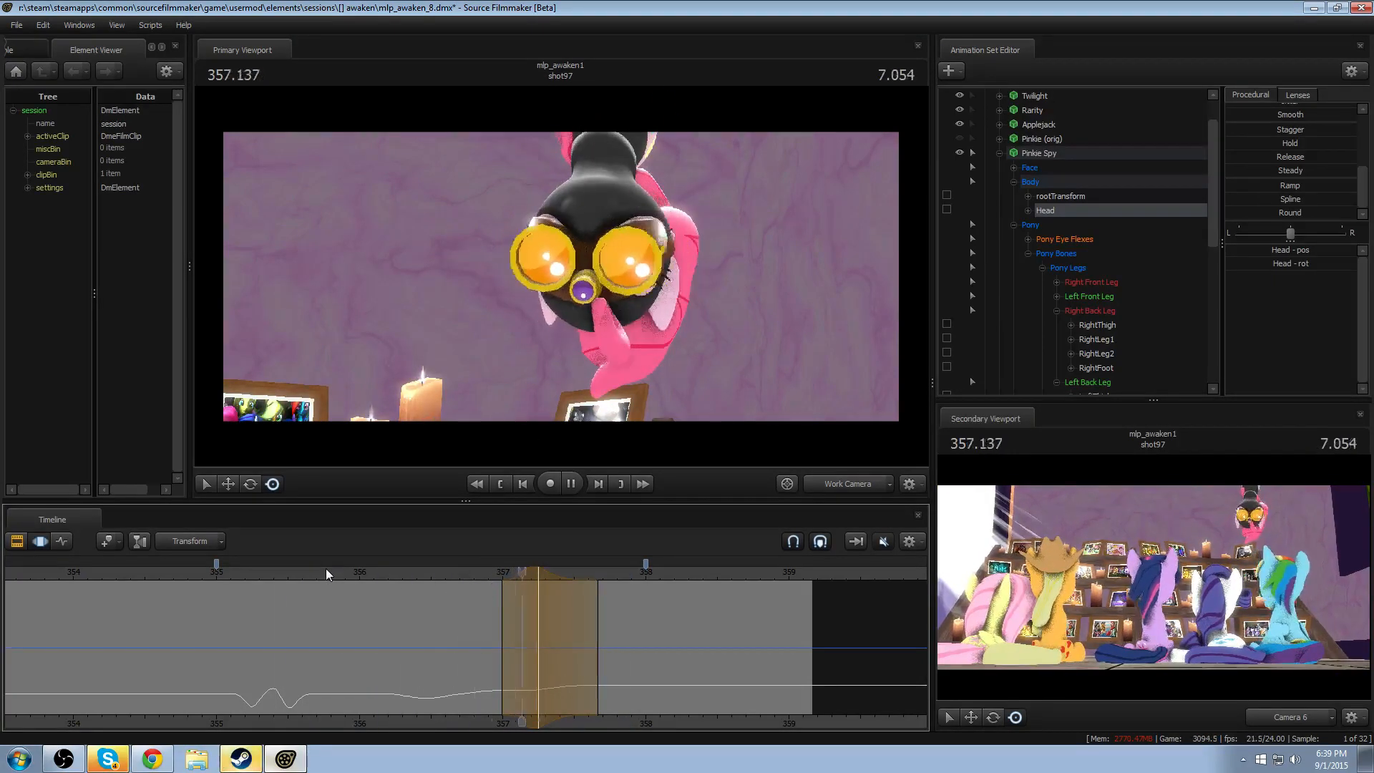
pyautogui.press('space')
pyautogui.moveTo(526, 577); pyautogui.dragTo(538, 577)
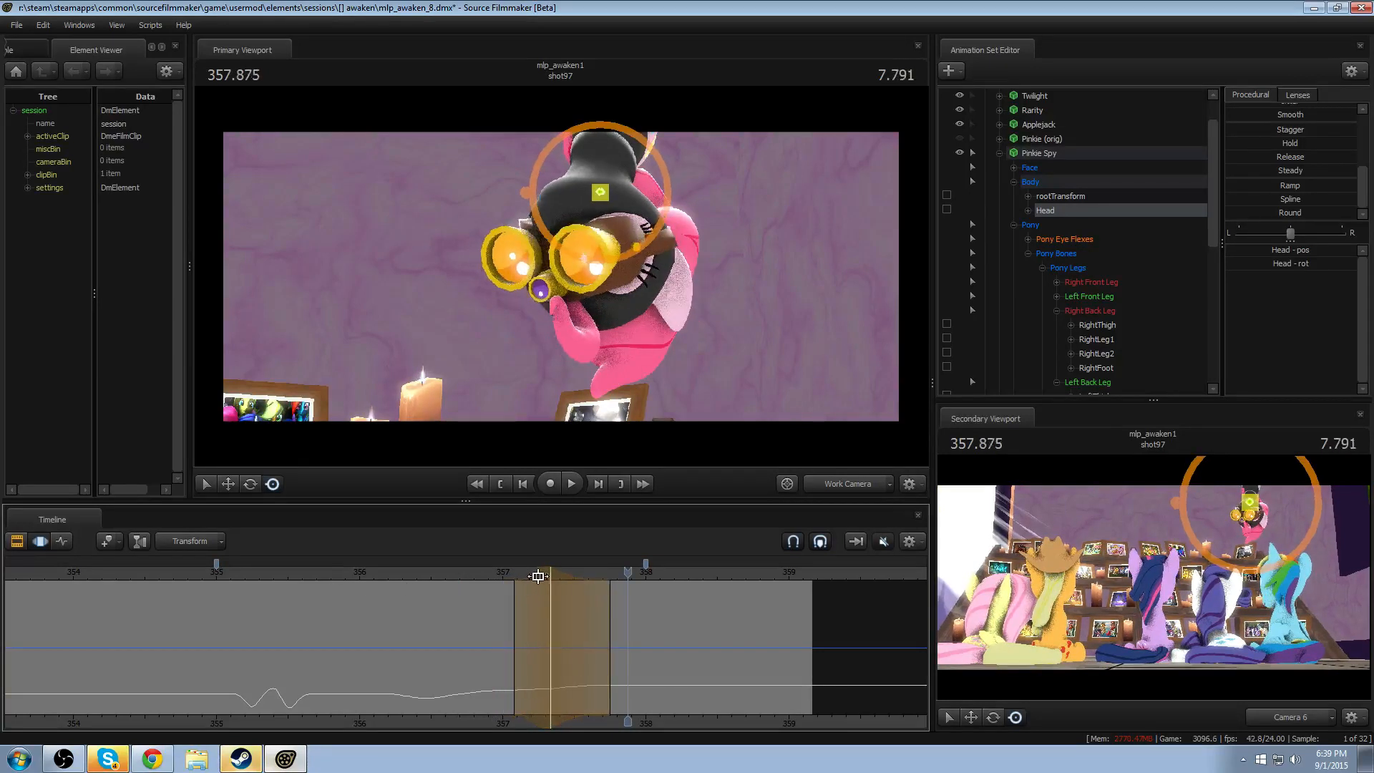
pyautogui.click(453, 576)
pyautogui.press('space')
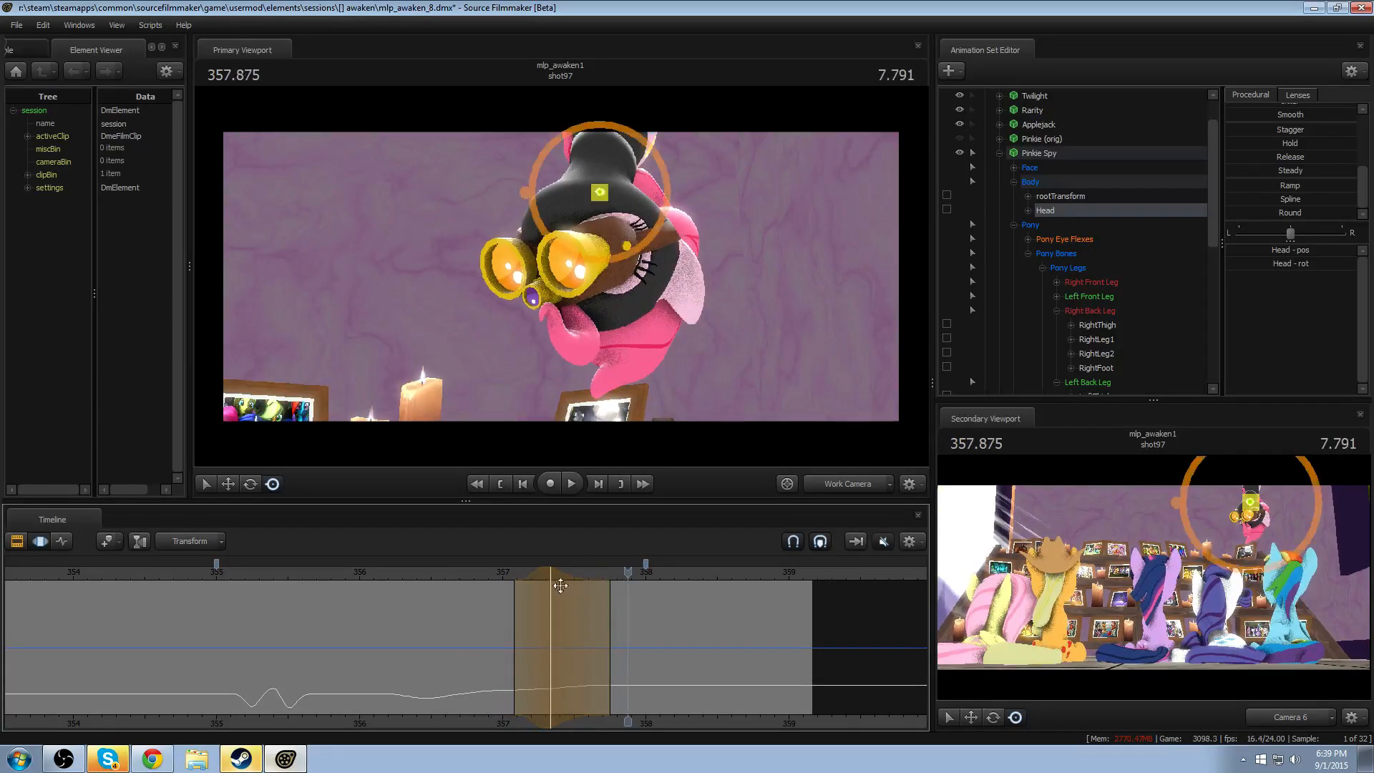
# - Set the tilt's time selection to start at about 357.0 and end at about 357.66, replaying the turn
pyautogui.moveTo(511, 598); pyautogui.dragTo(499, 596)
pyautogui.click(492, 574)
pyautogui.press('space')
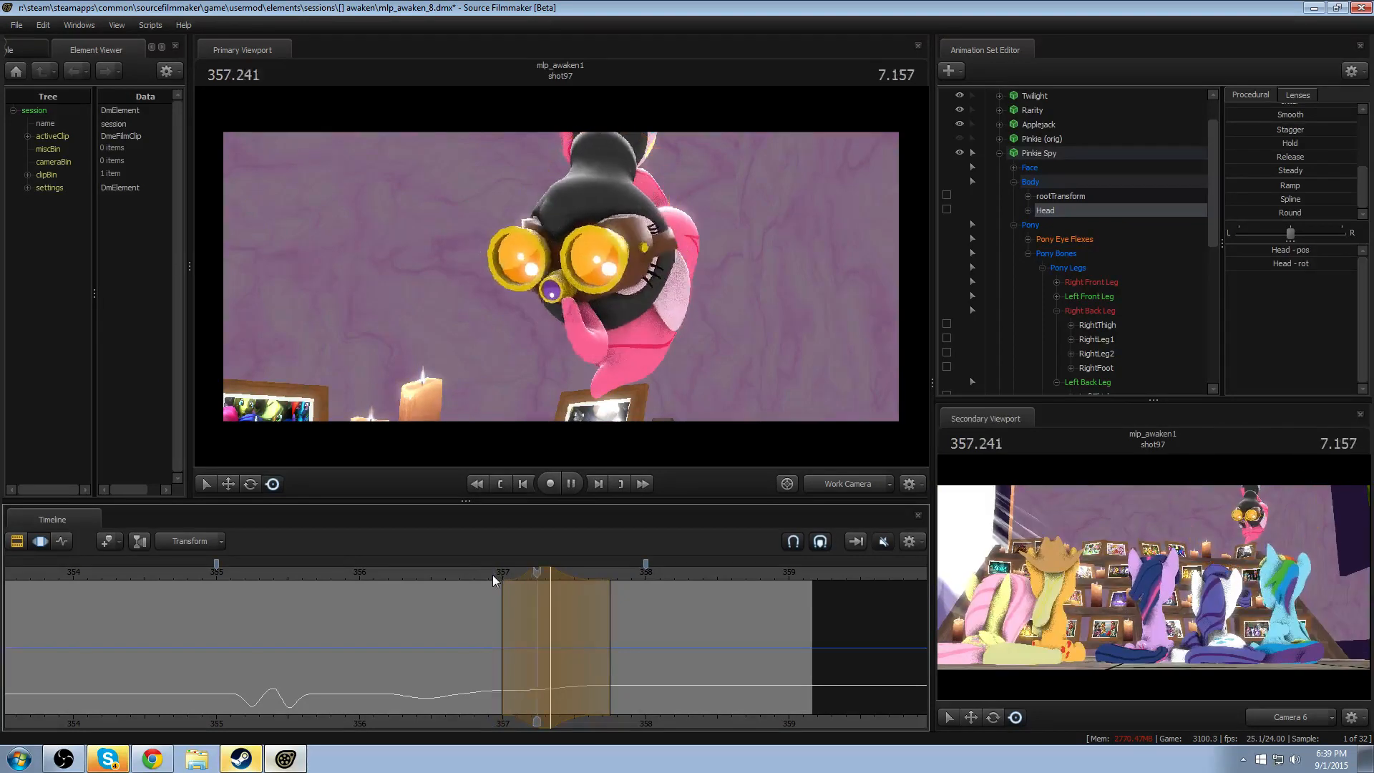
pyautogui.press('space')
pyautogui.click(615, 622)
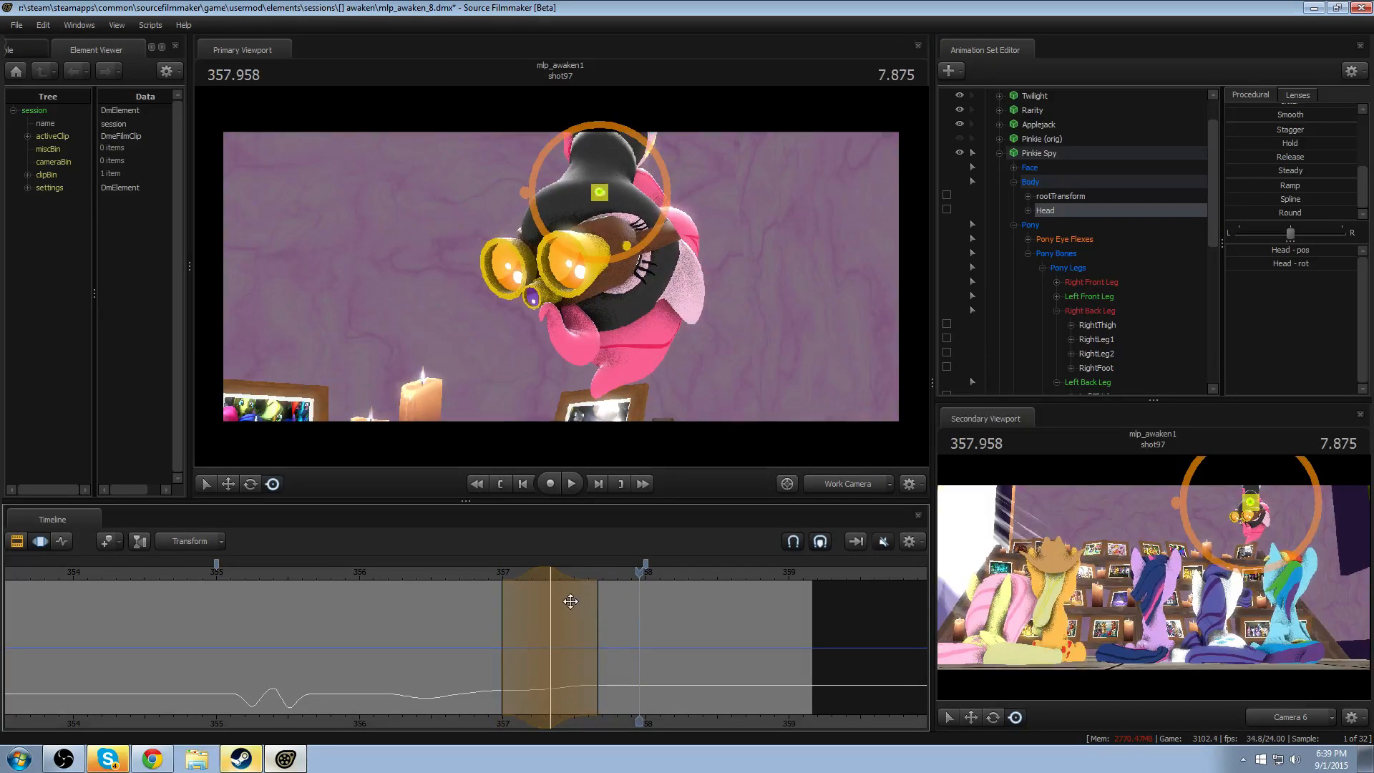
# - Shorten the head tilt's time selection to end at about 357.54, replaying the second turn
pyautogui.moveTo(573, 602); pyautogui.dragTo(569, 607)
pyautogui.click(449, 572)
pyautogui.press('space')
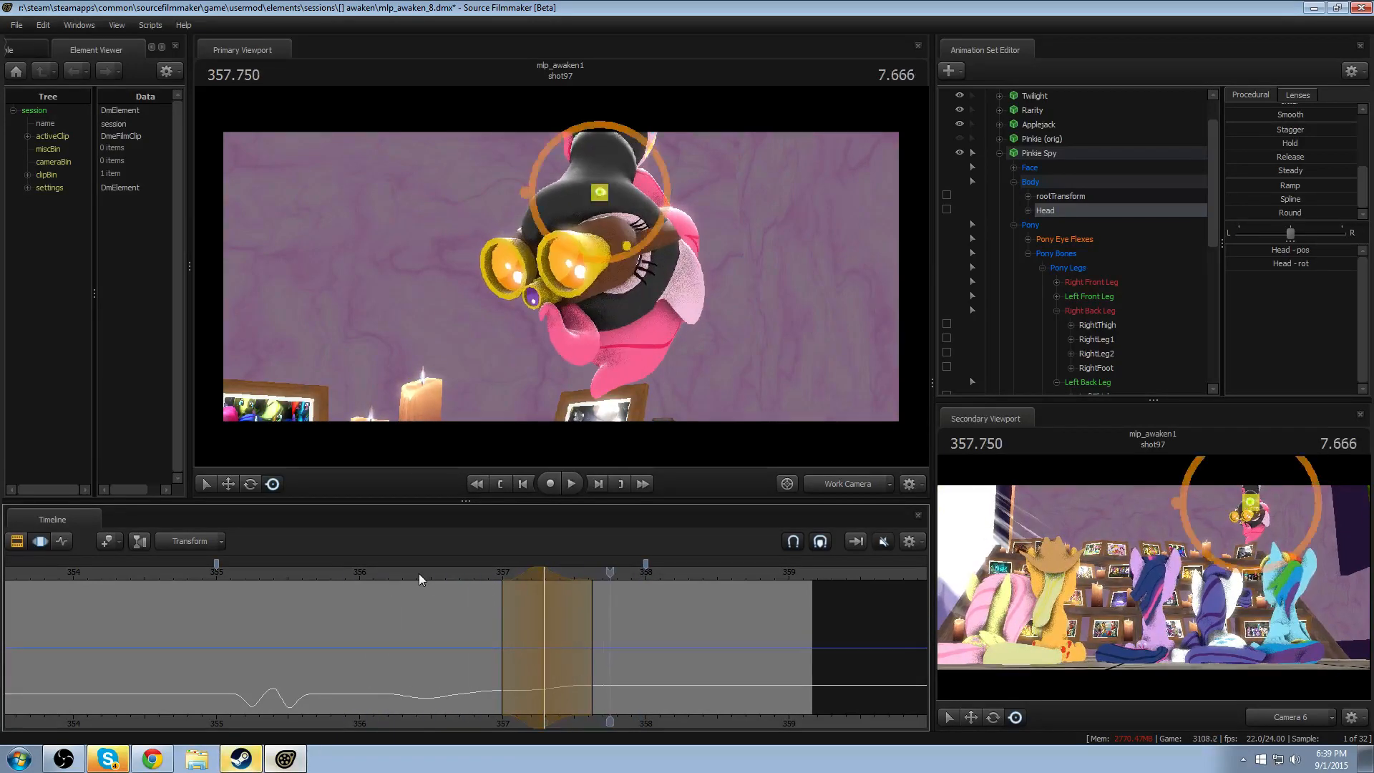
pyautogui.moveTo(446, 587); pyautogui.dragTo(601, 629)
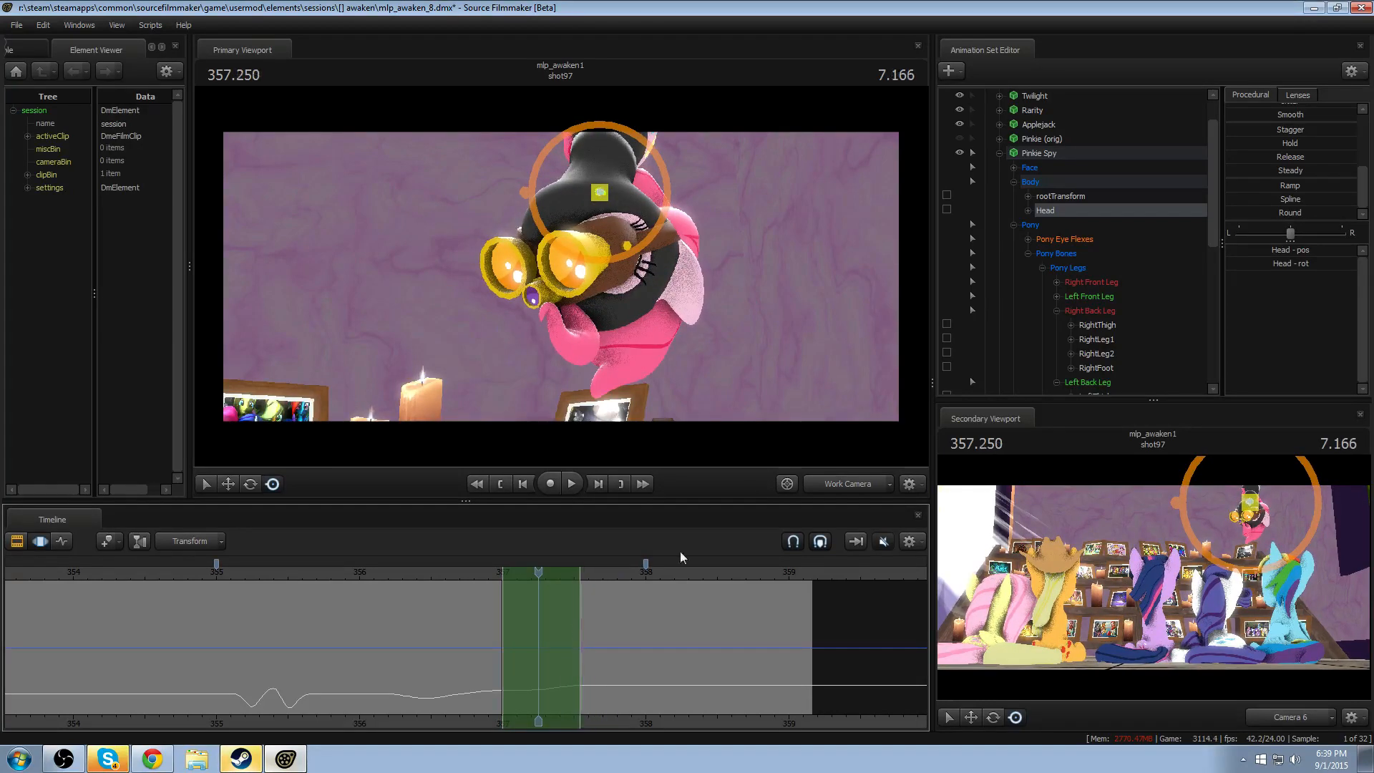
# - Select all of Pinkie Spy's controls, end the time selection at about 357.5, and replay the head turns
pyautogui.click(1045, 155)
pyautogui.moveTo(572, 647); pyautogui.dragTo(591, 642)
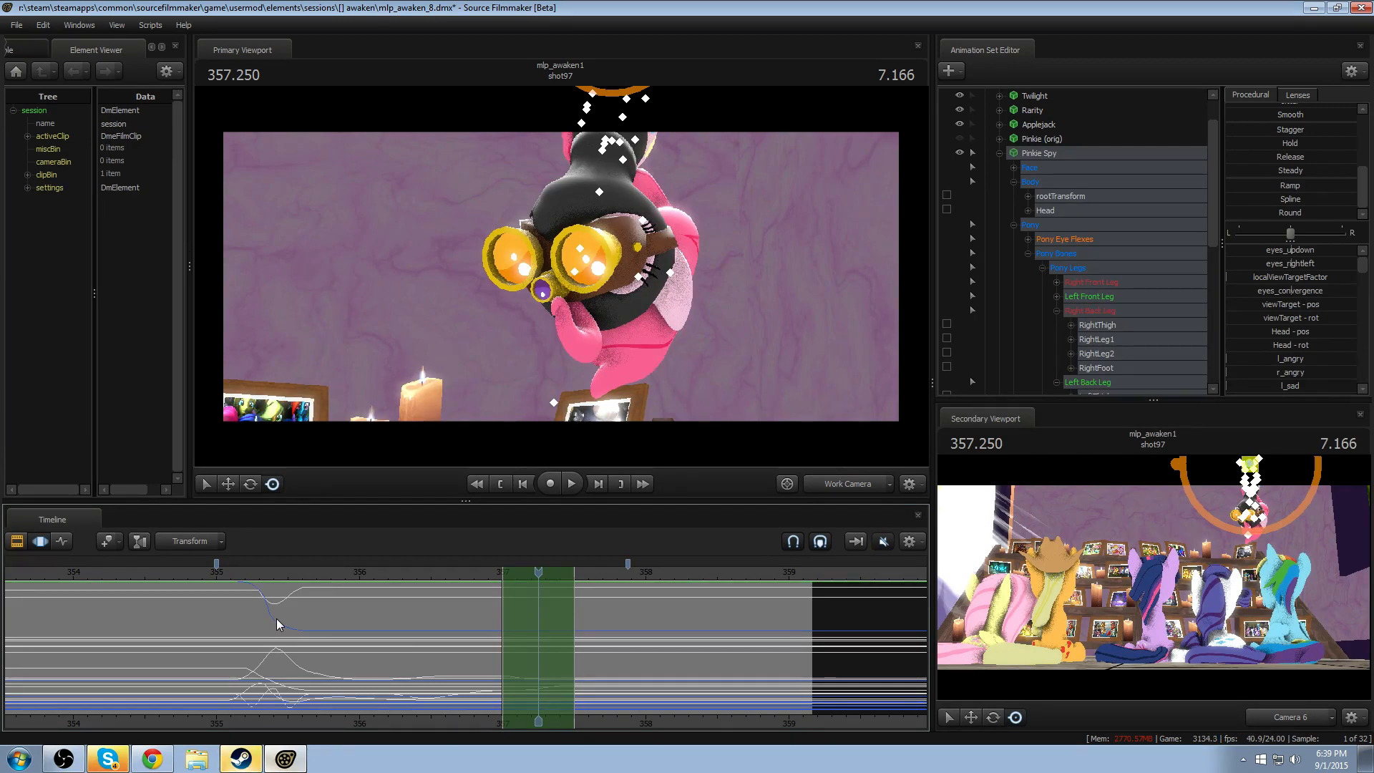
pyautogui.click(193, 569)
pyautogui.press('space')
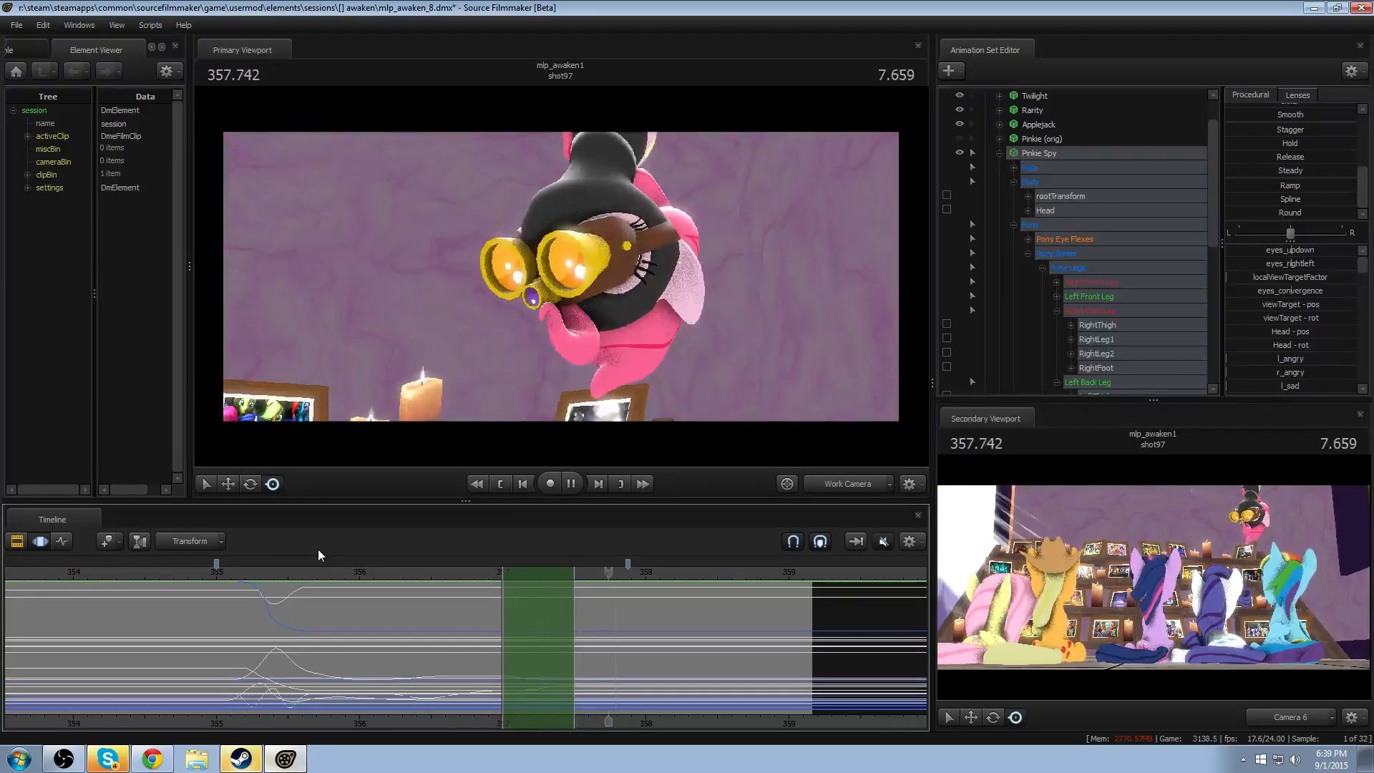
pyautogui.press('space')
pyautogui.click(399, 571)
pyautogui.press('space')
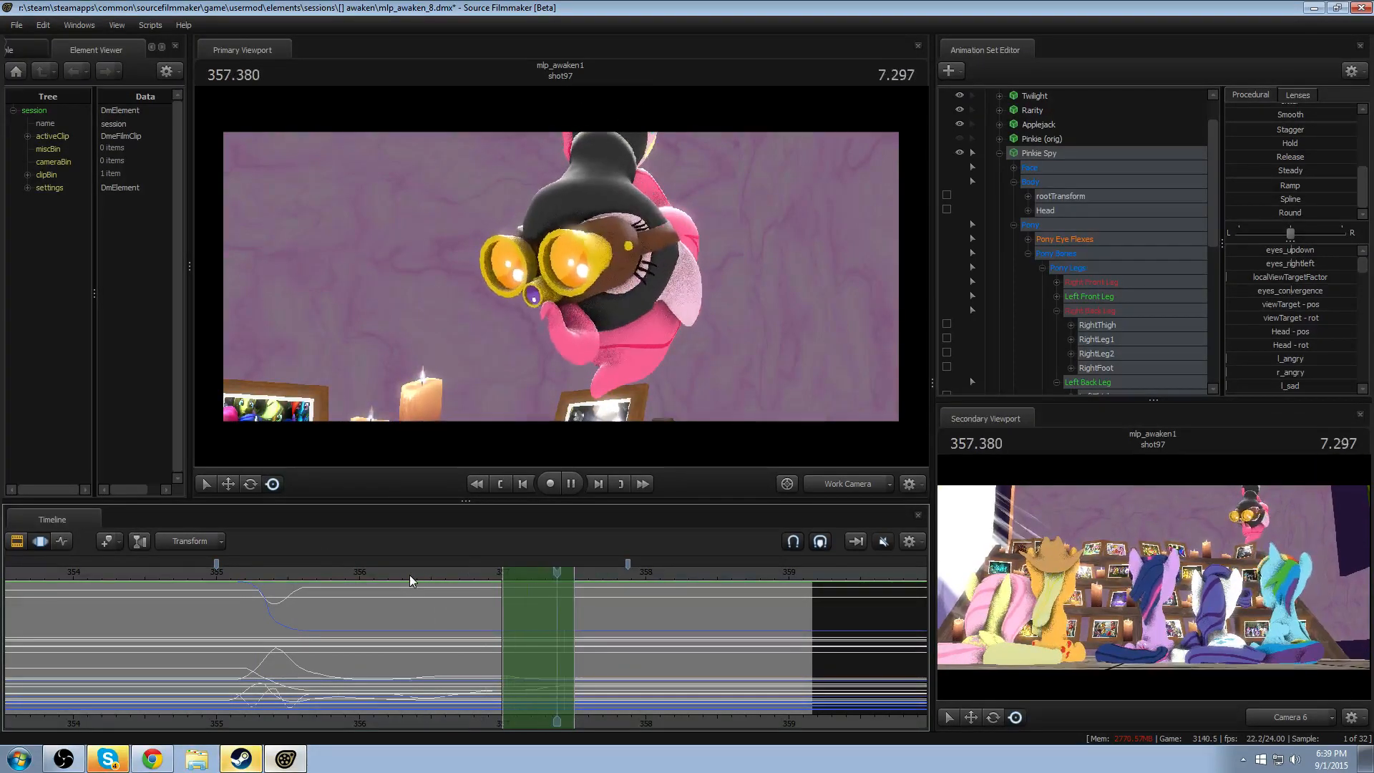
pyautogui.press('space')
# - Make a falloff time selection centred on 356.916, spanning about 356.25–357.58, and enlarge the procedural preset list
pyautogui.press('shift')
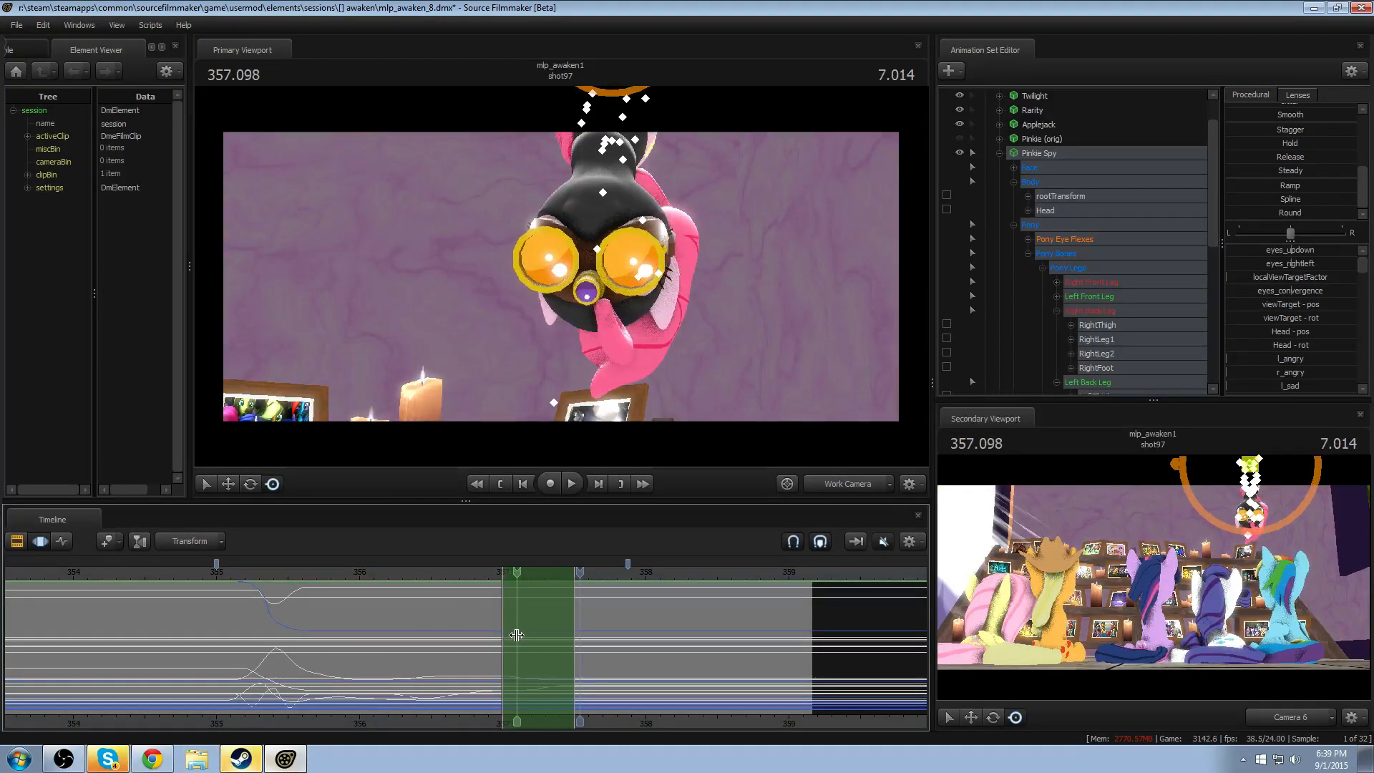
pyautogui.click(489, 642)
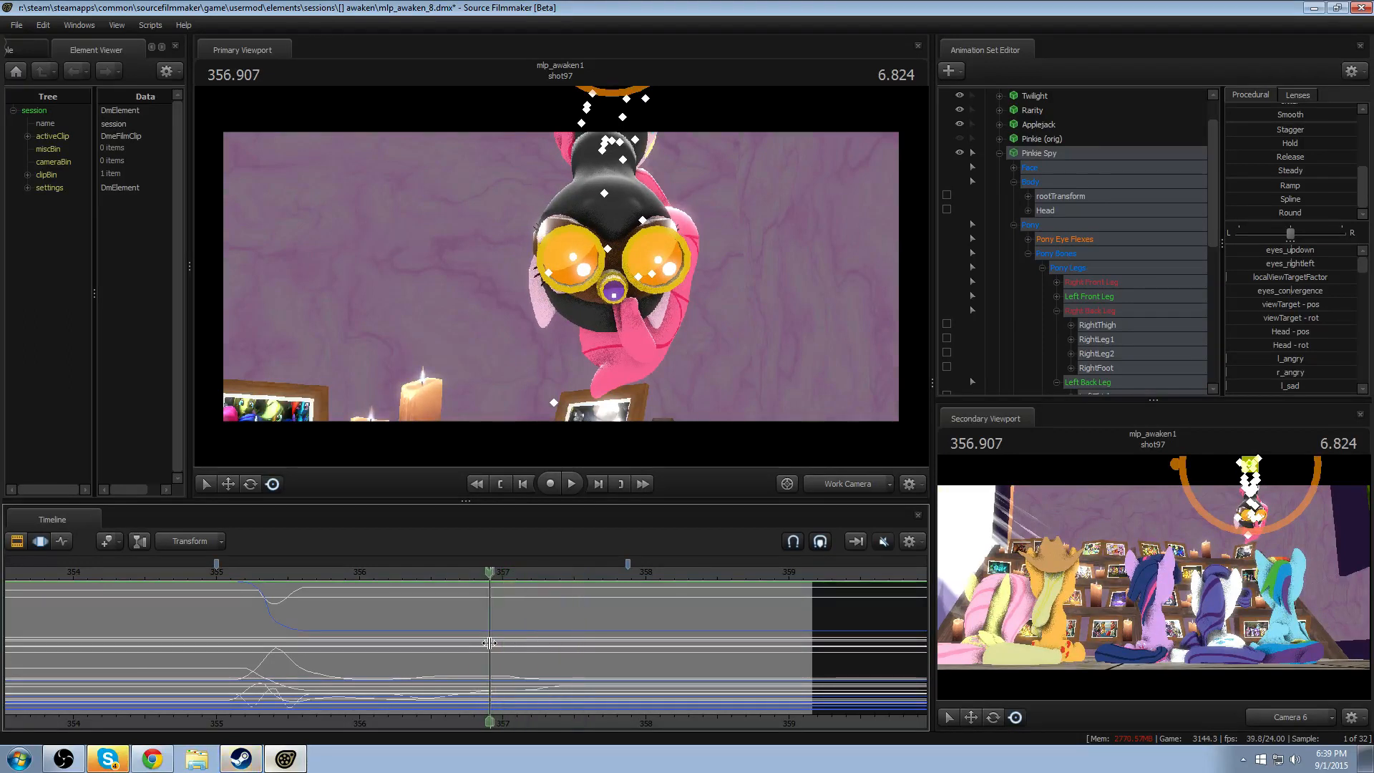
pyautogui.keyDown('ctrl'); pyautogui.scroll(6, 489, 642); pyautogui.keyUp('ctrl')
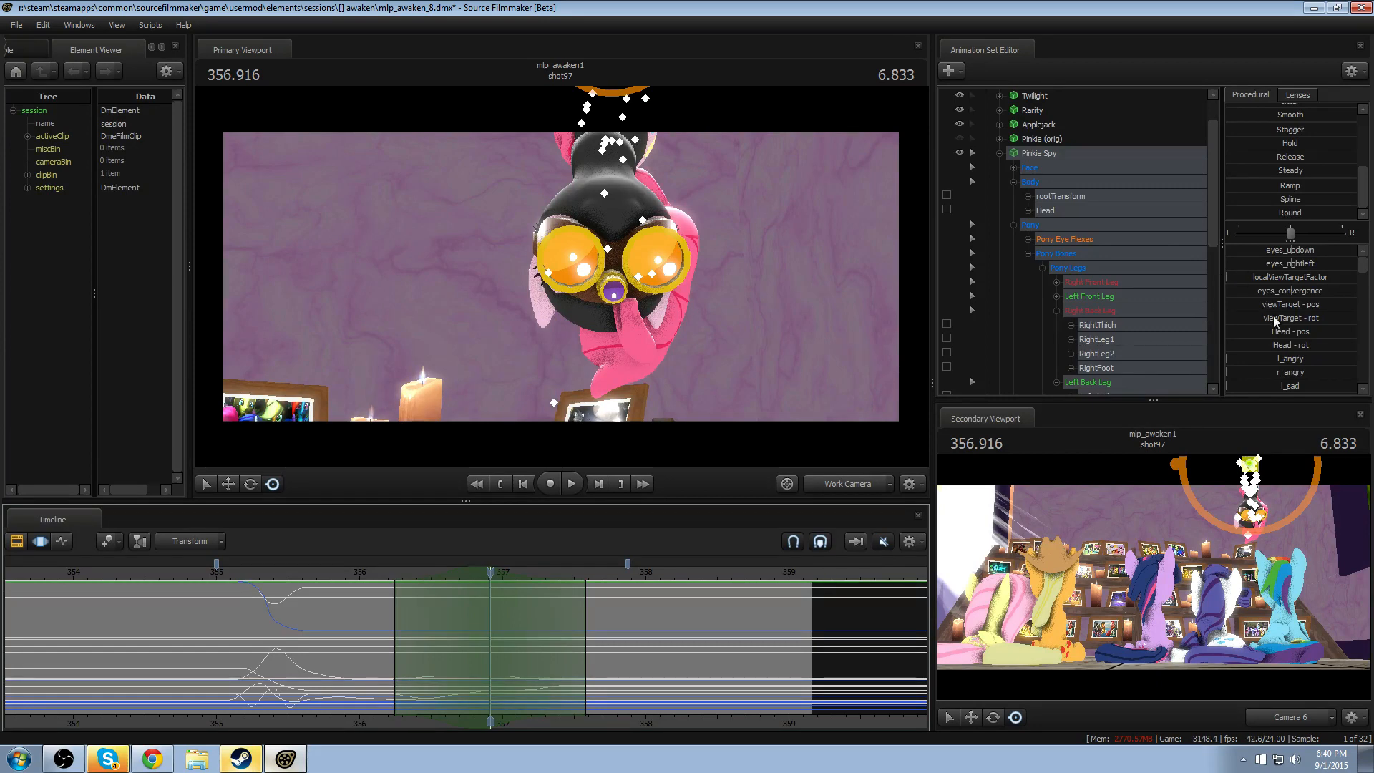
pyautogui.scroll(-5, 1264, 325)
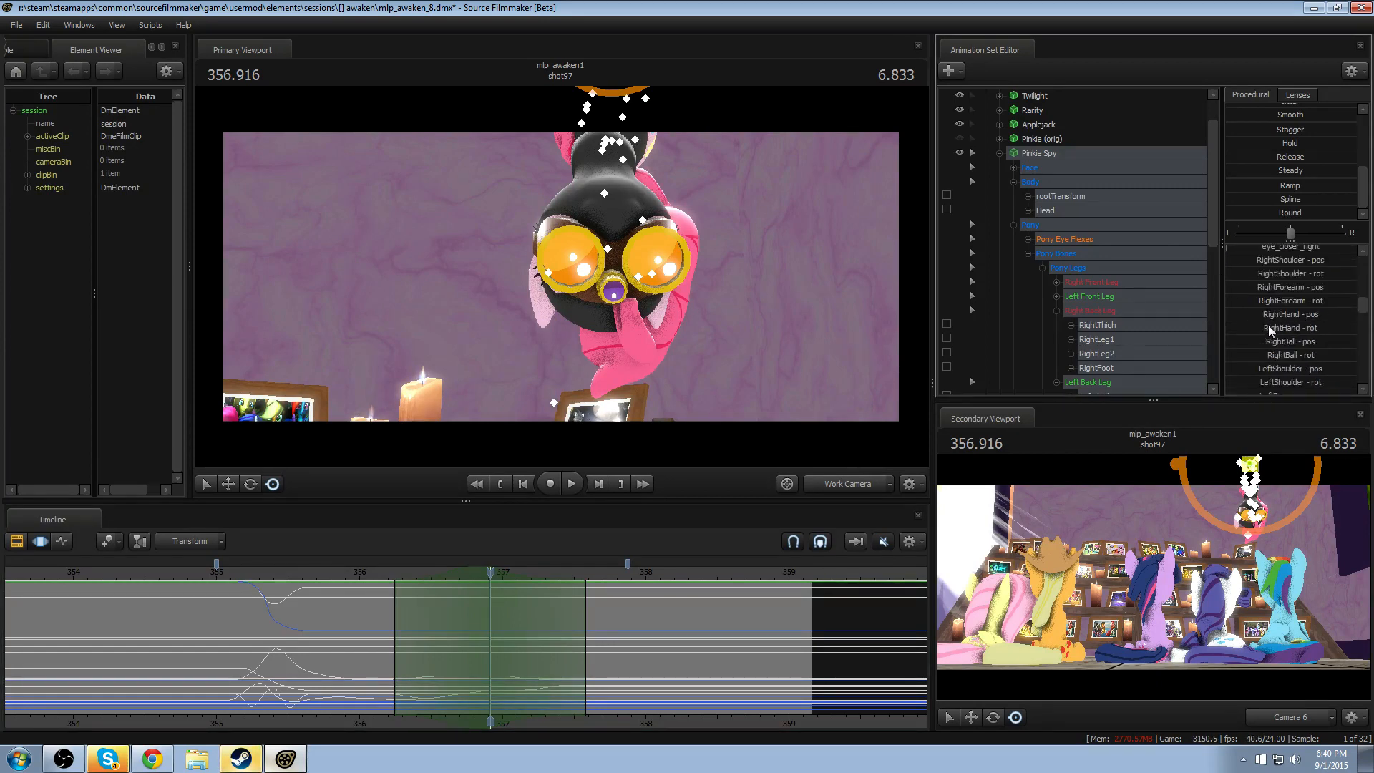
pyautogui.scroll(4, 1268, 325)
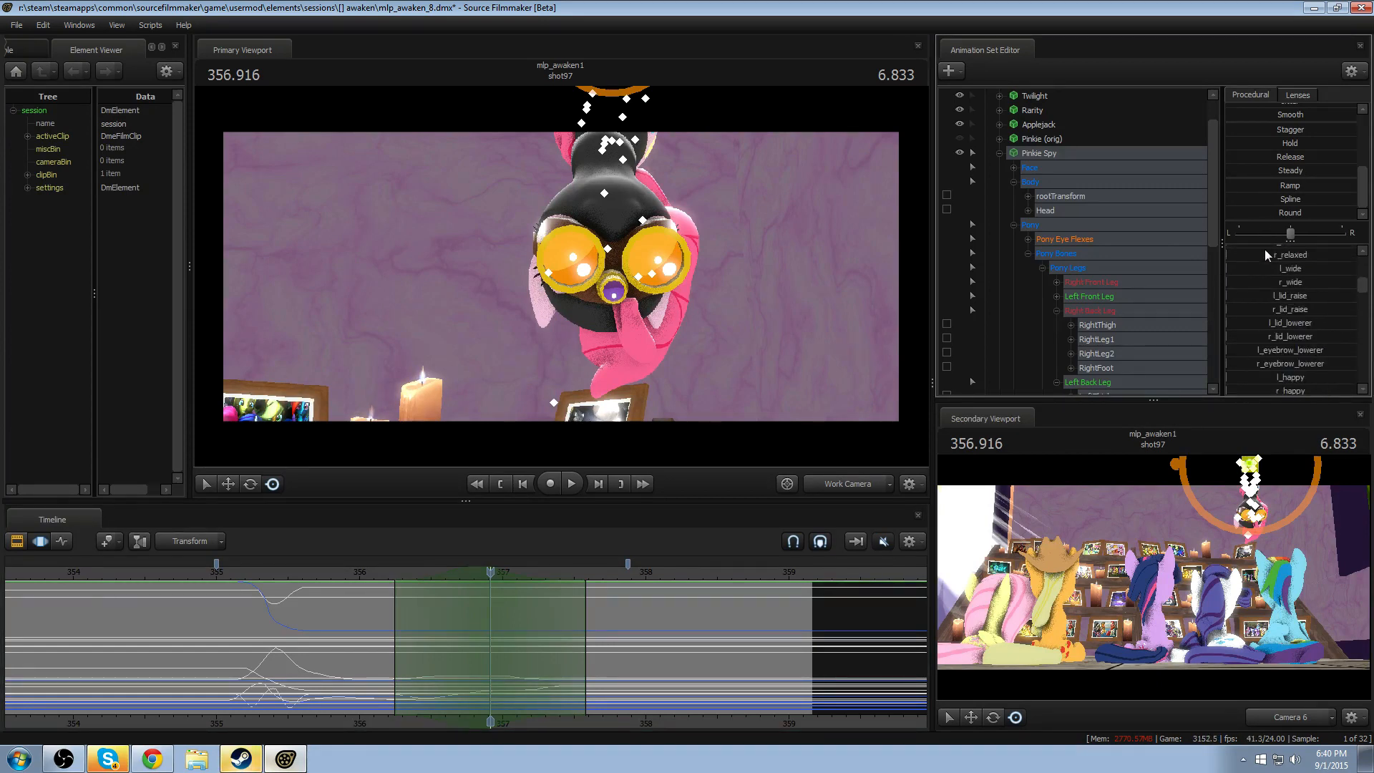
pyautogui.moveTo(1264, 240); pyautogui.dragTo(1265, 308)
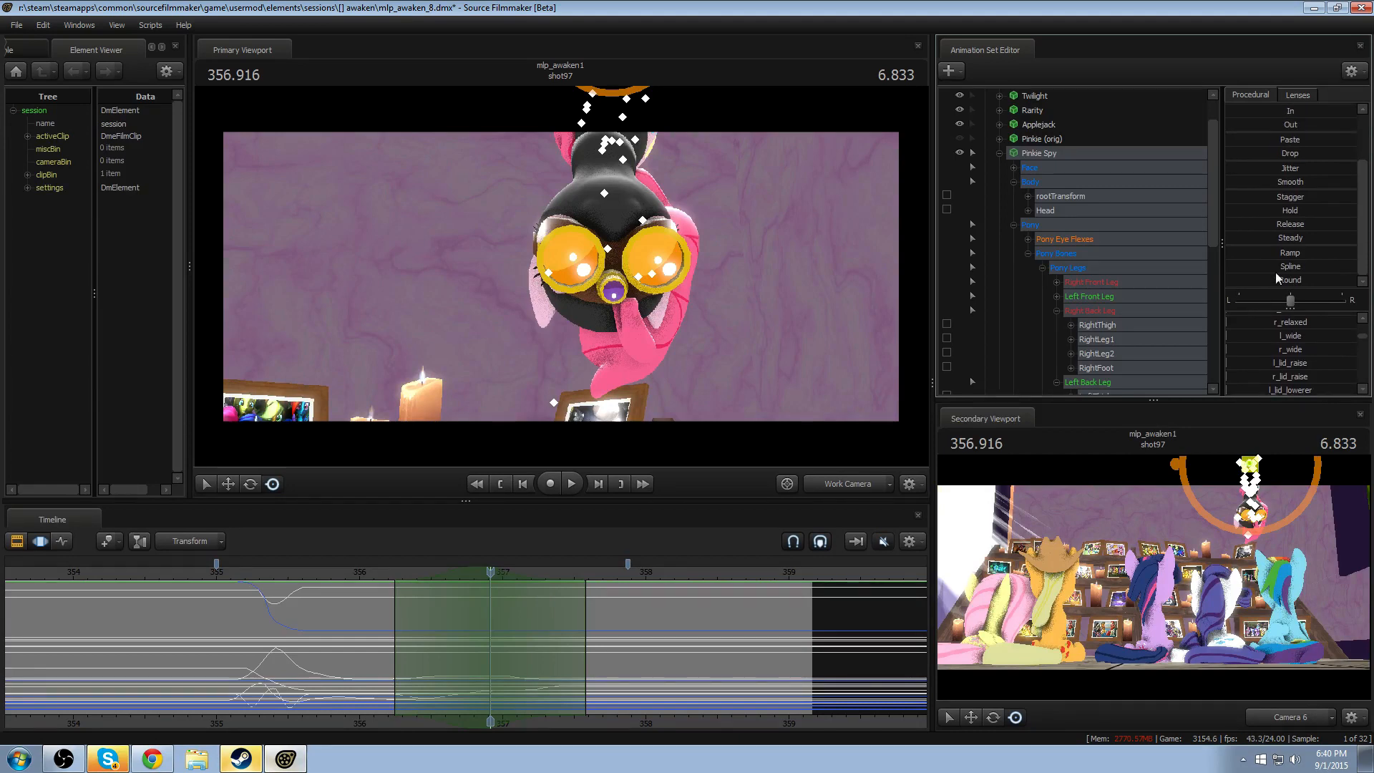
# - Try the Hold preset on all Pinkie Spy controls around 356.916, replay the turns, and undo it
pyautogui.click(1289, 210)
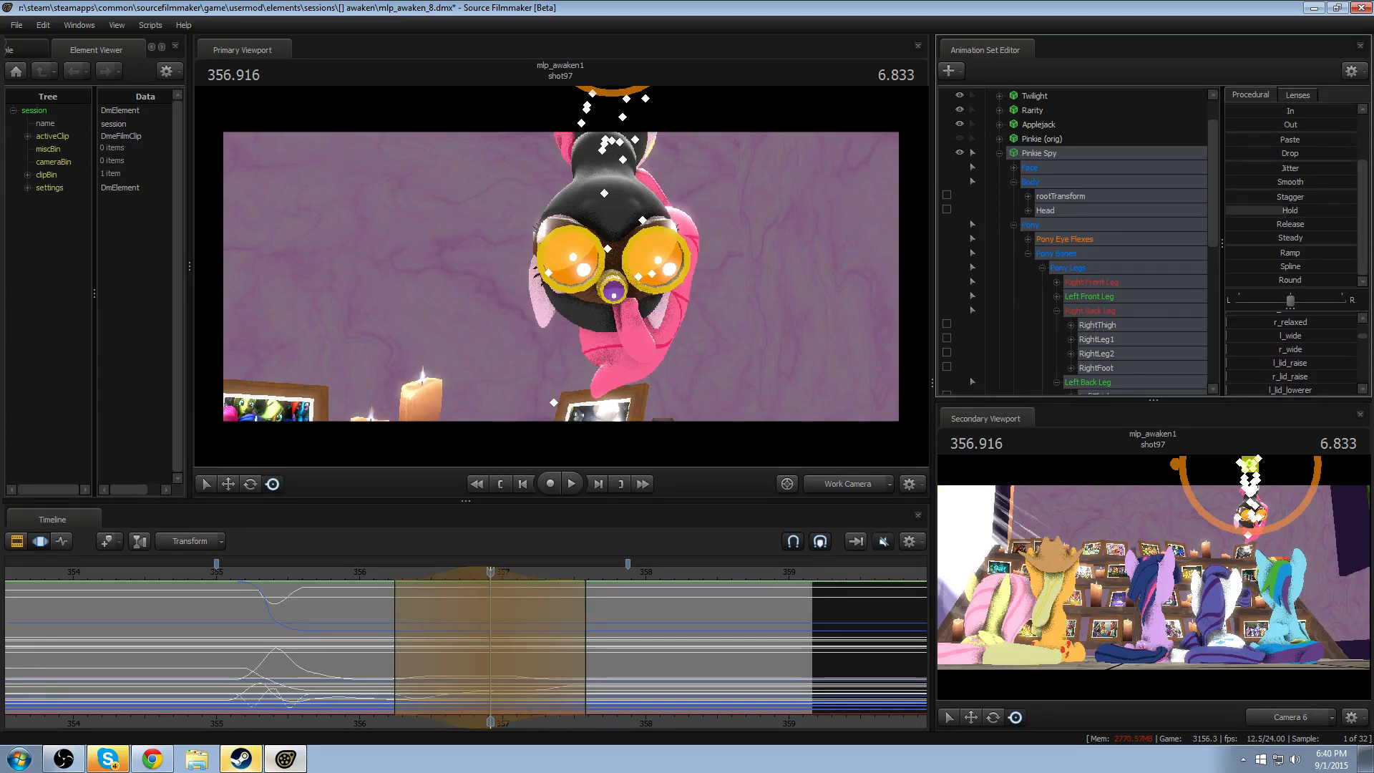
pyautogui.press('space')
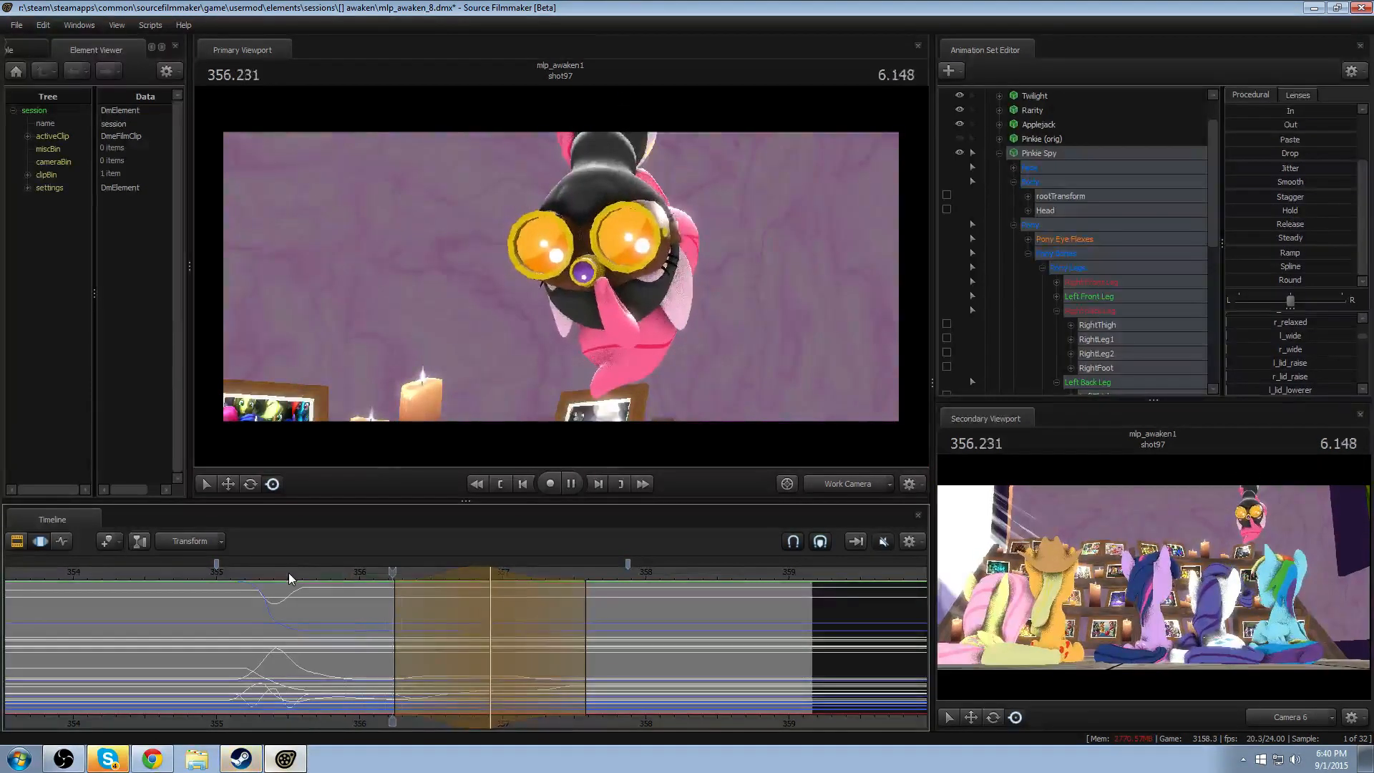
pyautogui.press('space')
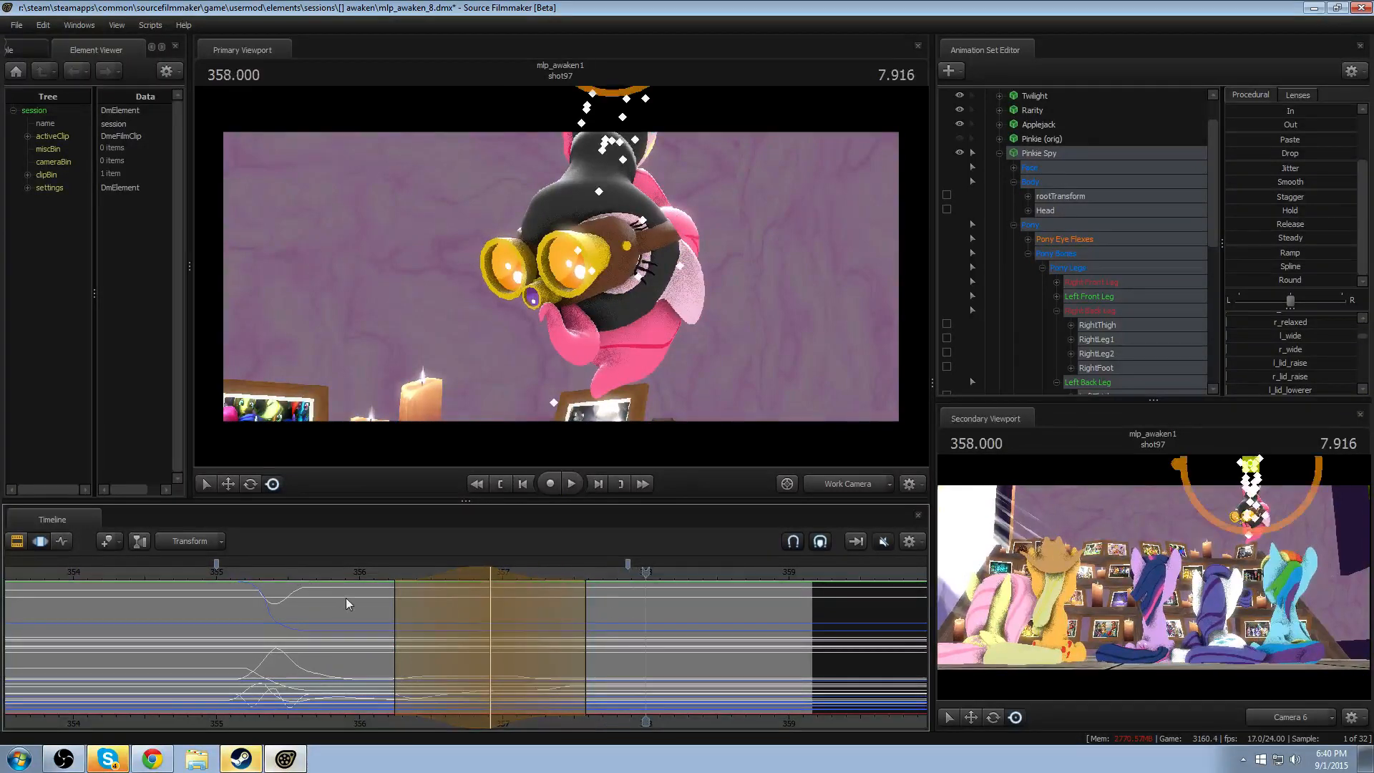
pyautogui.press('space')
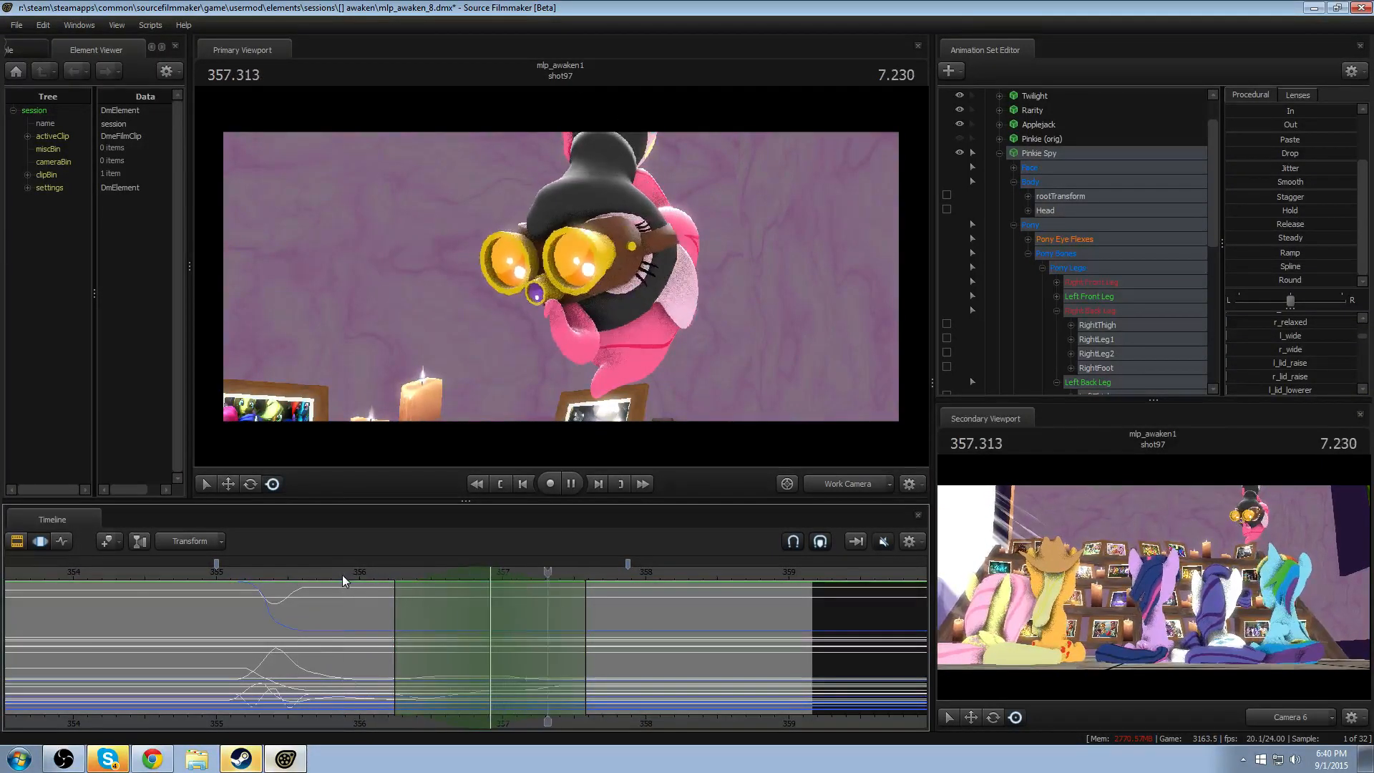
pyautogui.press('space')
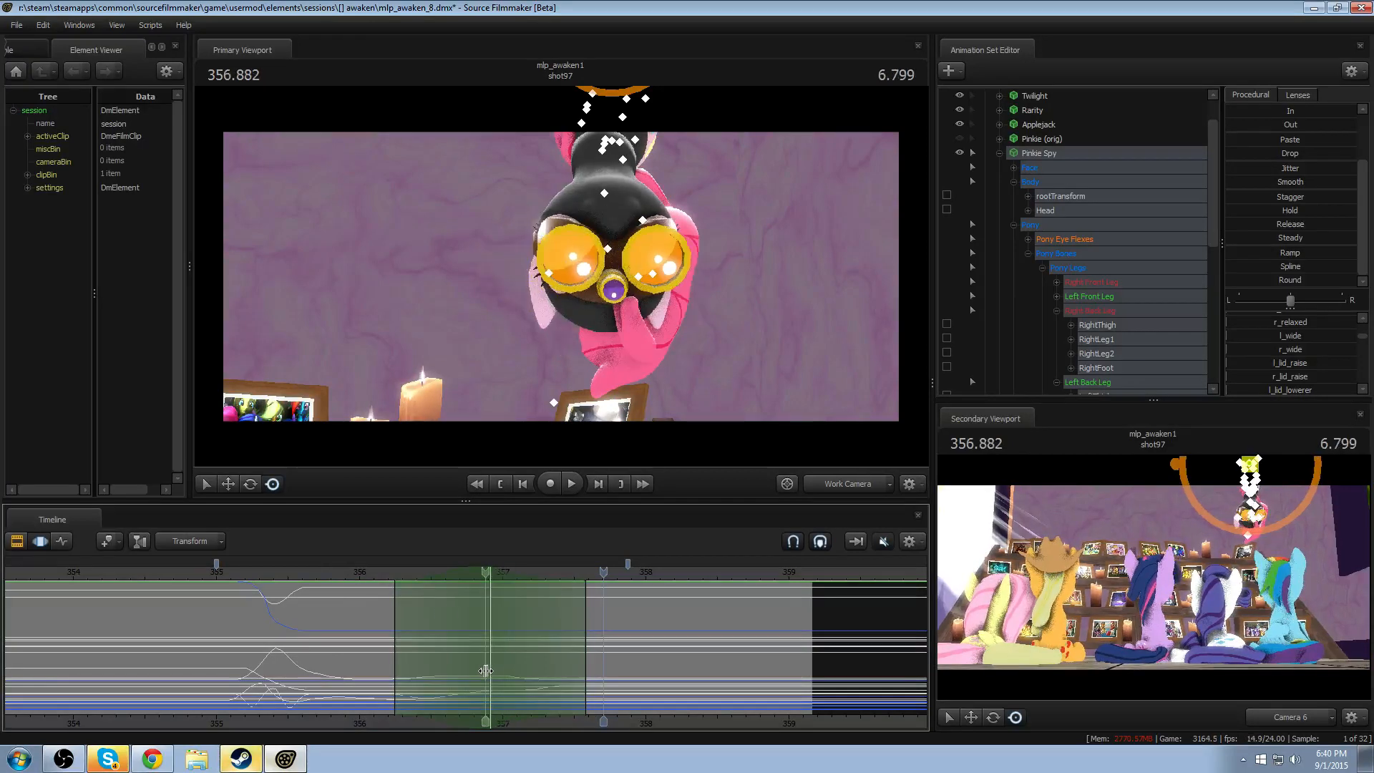
# - Try a time selection held at about 356.75–357.08 with falloff across 356.2–357.62, and replay the second turn
pyautogui.keyDown('shift'); pyautogui.moveTo(501, 665); pyautogui.dragTo(480, 670); pyautogui.keyUp('shift')
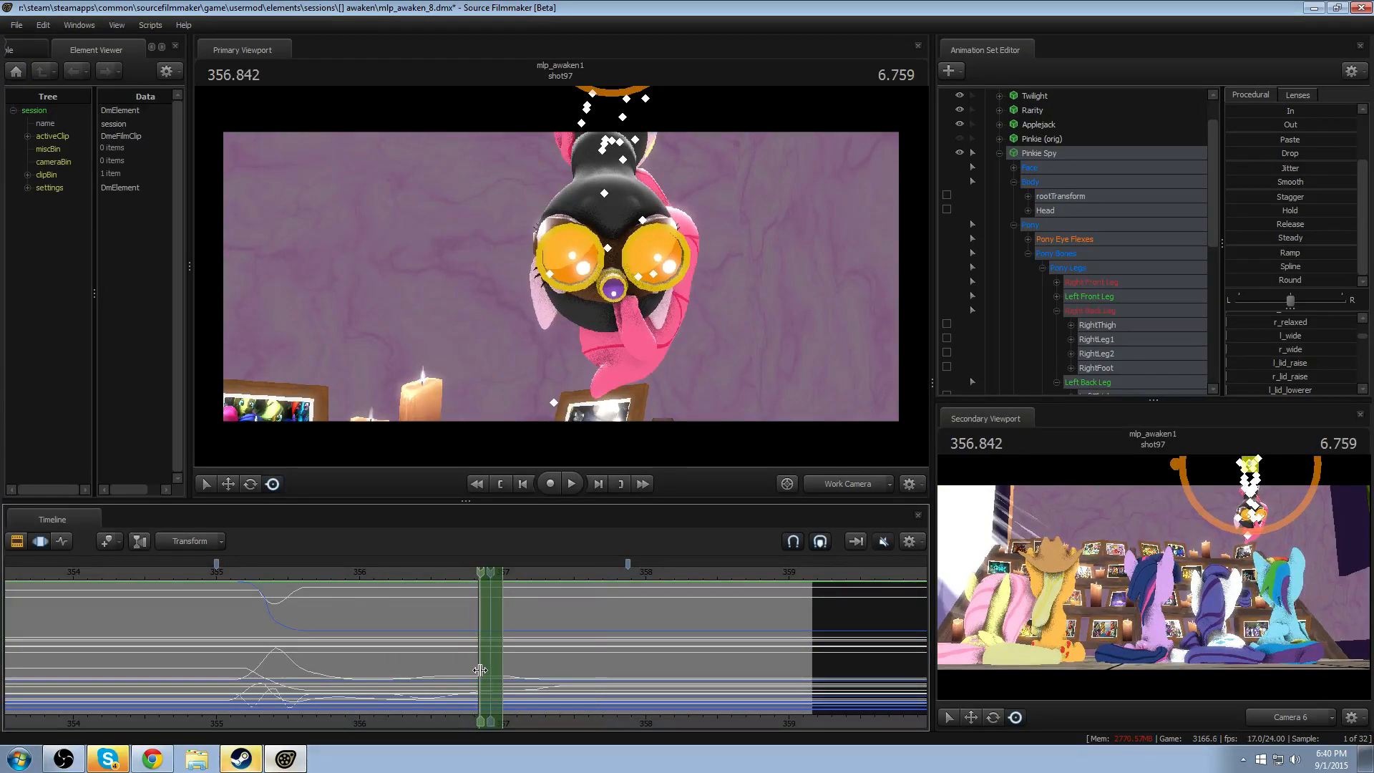
pyautogui.scroll(10, 479, 670)
pyautogui.scroll(2, 480, 670)
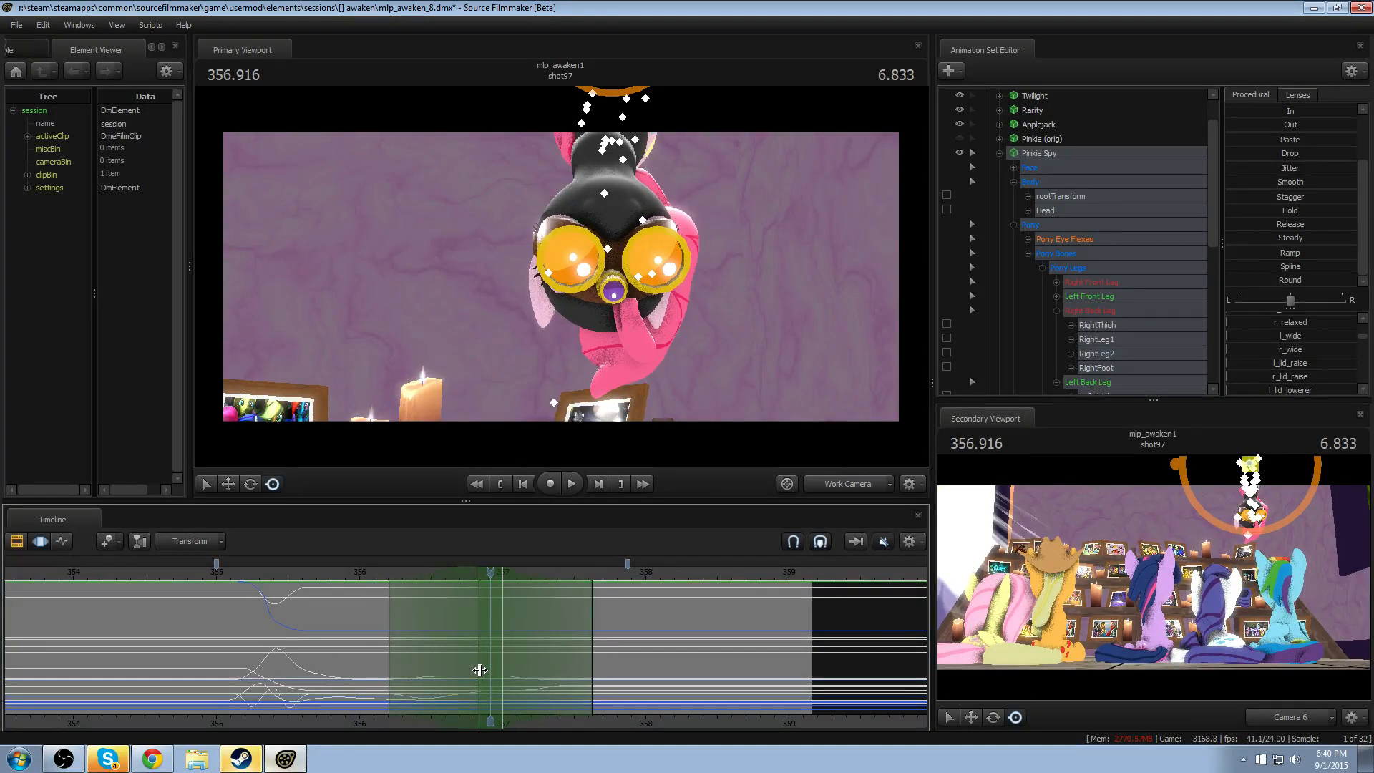
pyautogui.moveTo(478, 669); pyautogui.dragTo(515, 663)
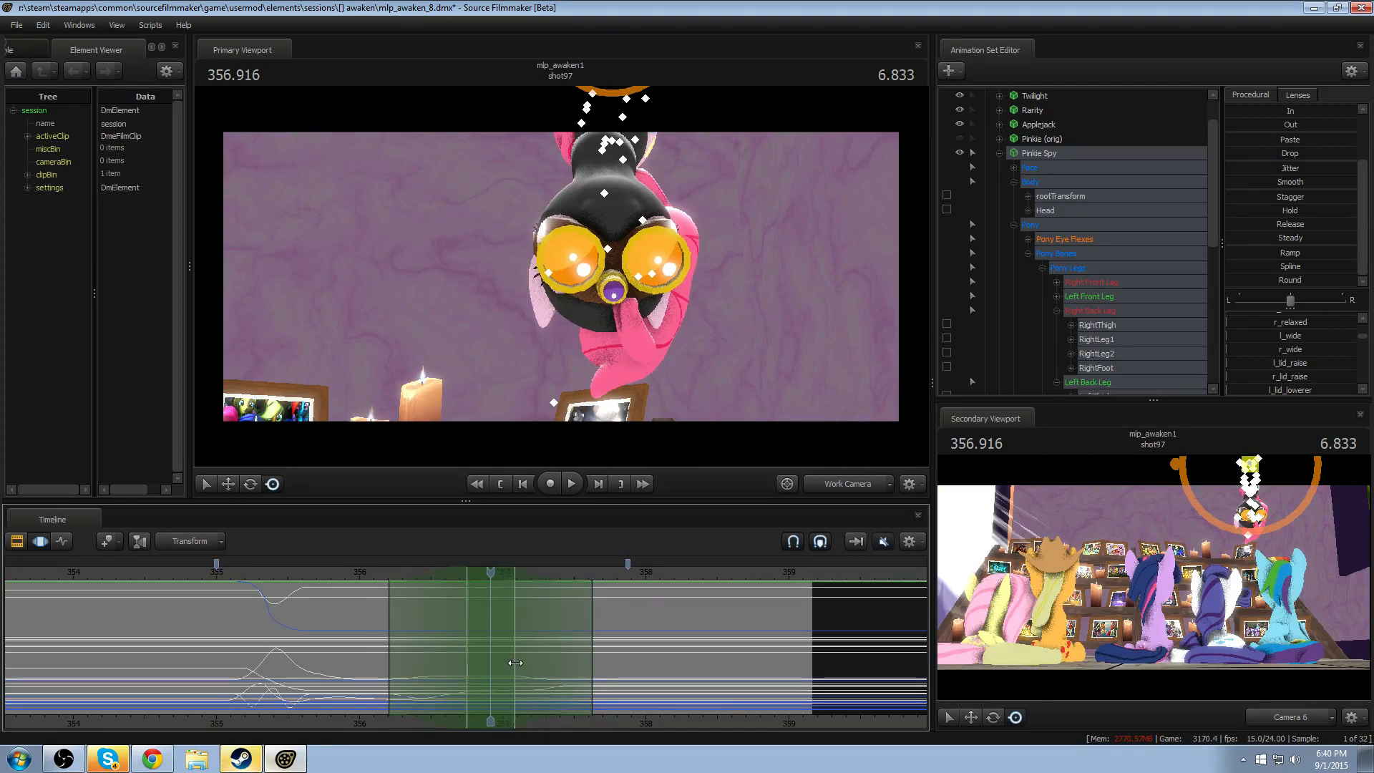
pyautogui.click(307, 569)
pyautogui.press('space')
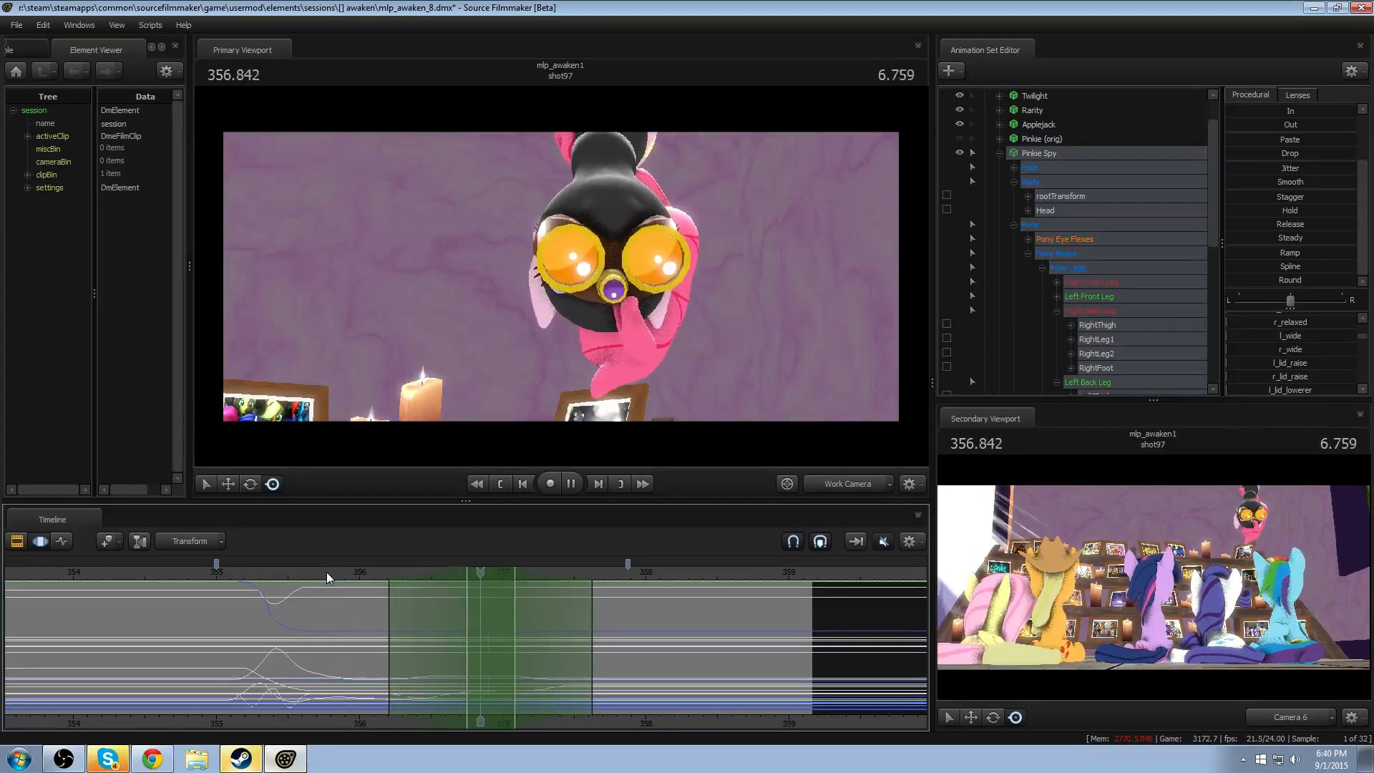
pyautogui.press('space')
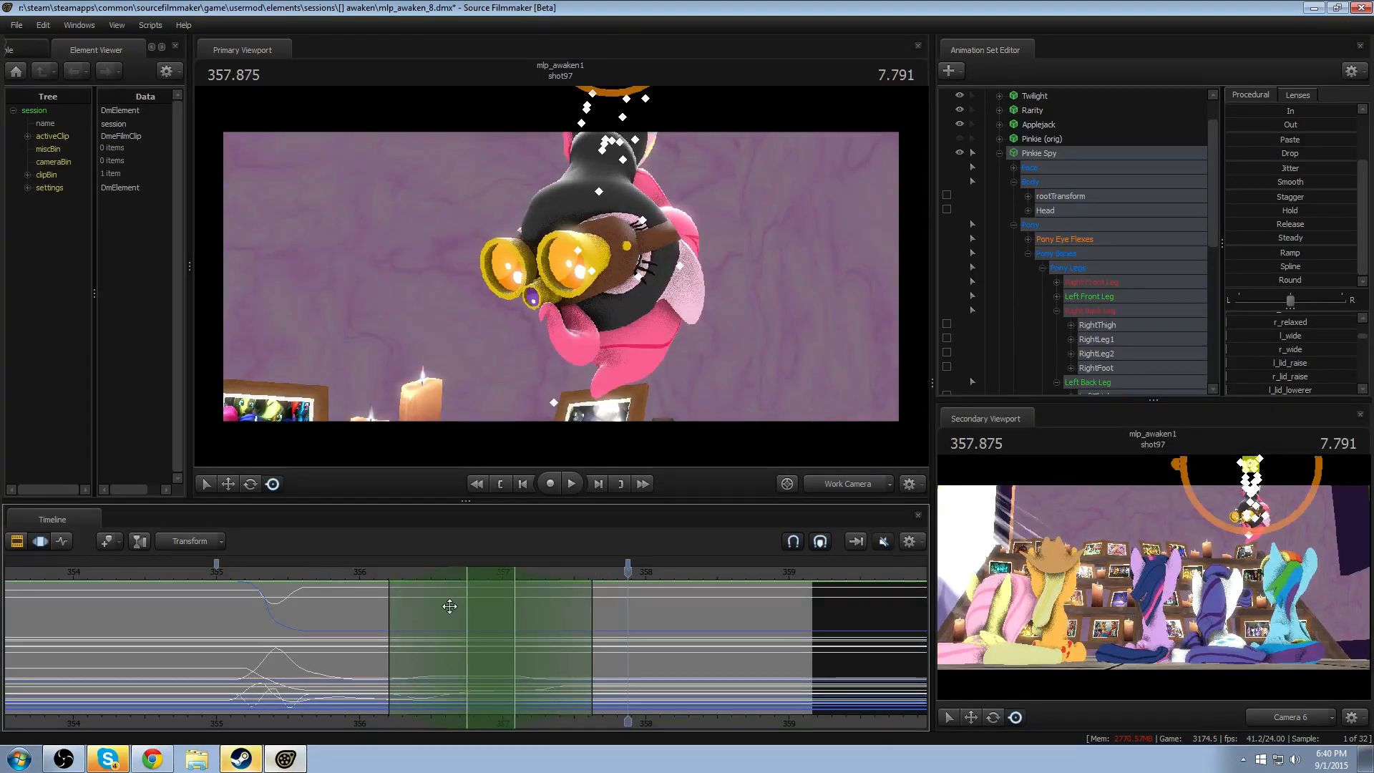
# - Apply a procedural preset to Pinkie Spy's motion around 357.5, with the time selection spanning about 357.33–357.7
pyautogui.click(547, 655)
pyautogui.keyDown('shift'); pyautogui.click(584, 663); pyautogui.keyUp('shift')
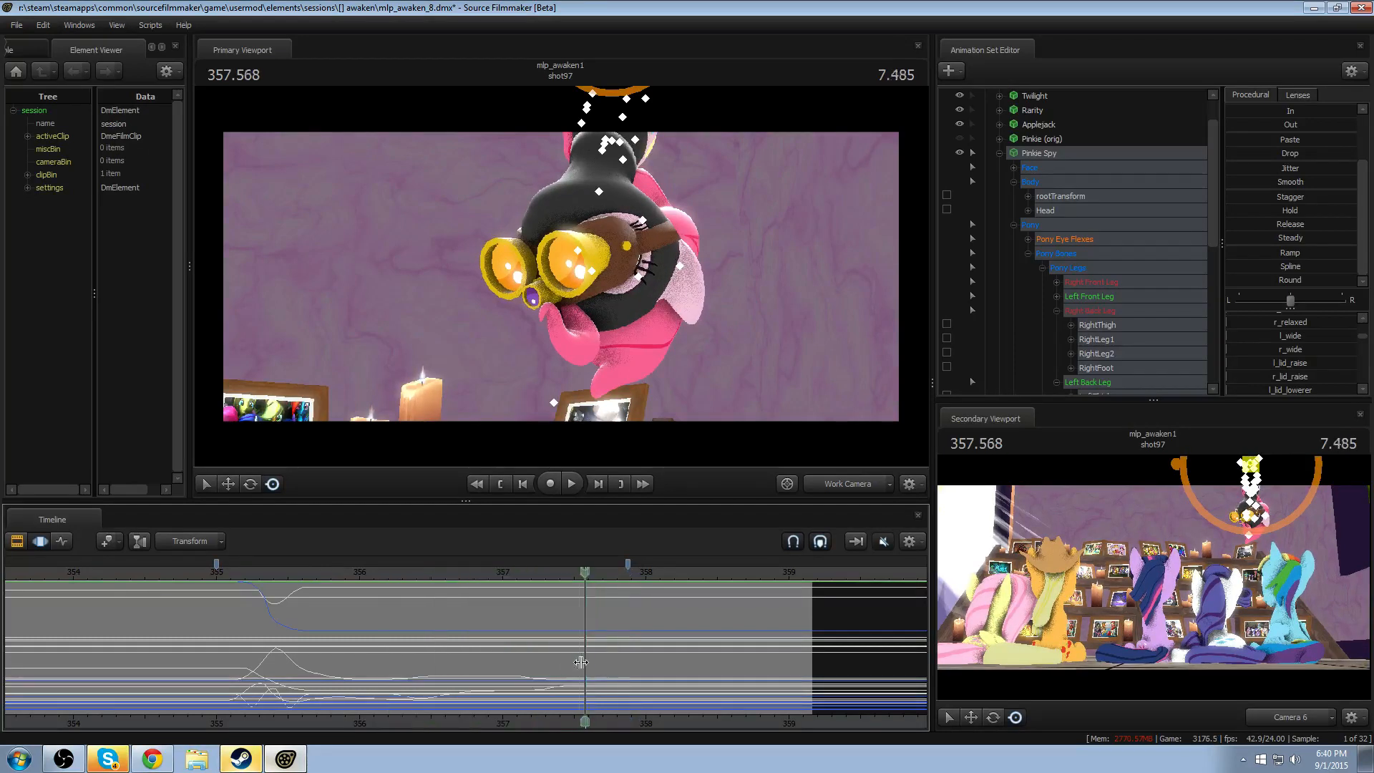
pyautogui.keyDown('shift'); pyautogui.moveTo(579, 663); pyautogui.dragTo(615, 662); pyautogui.keyUp('shift')
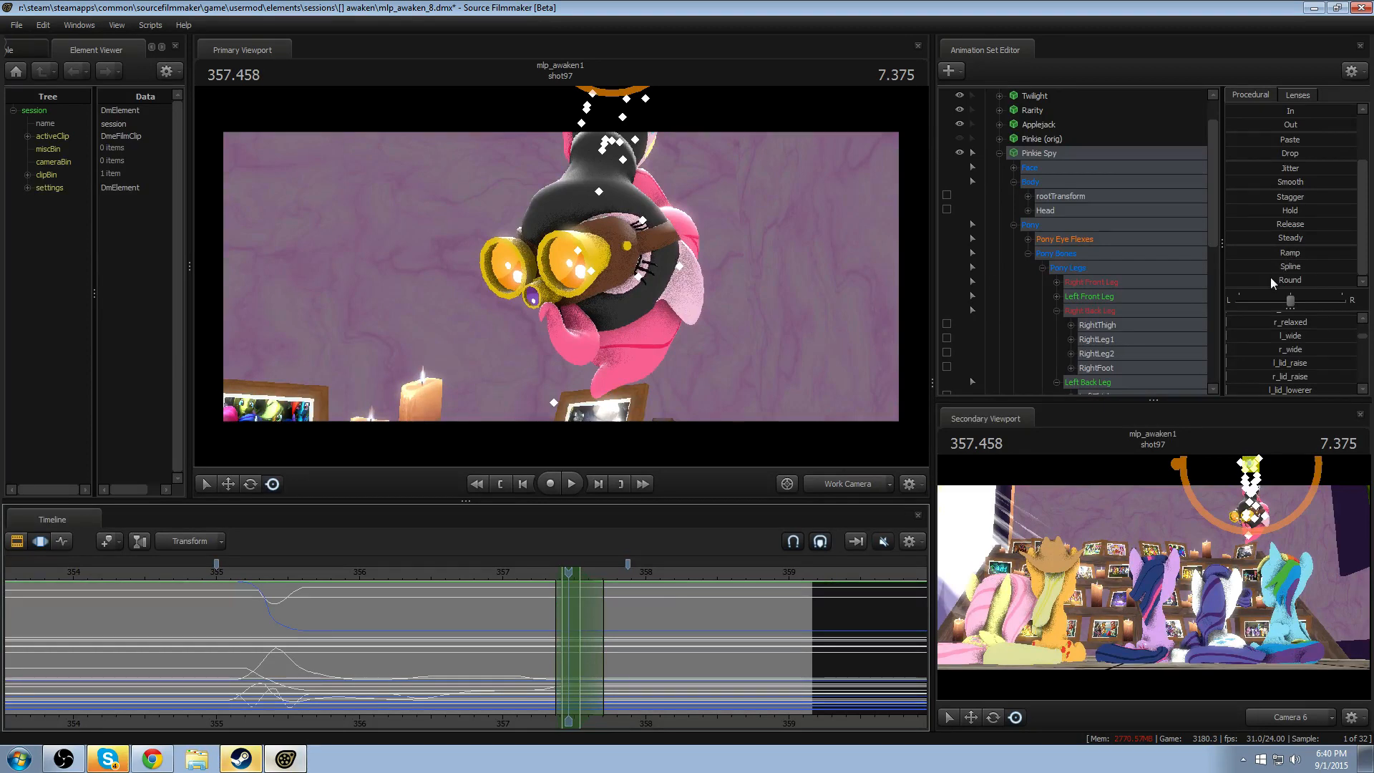
pyautogui.click(521, 573)
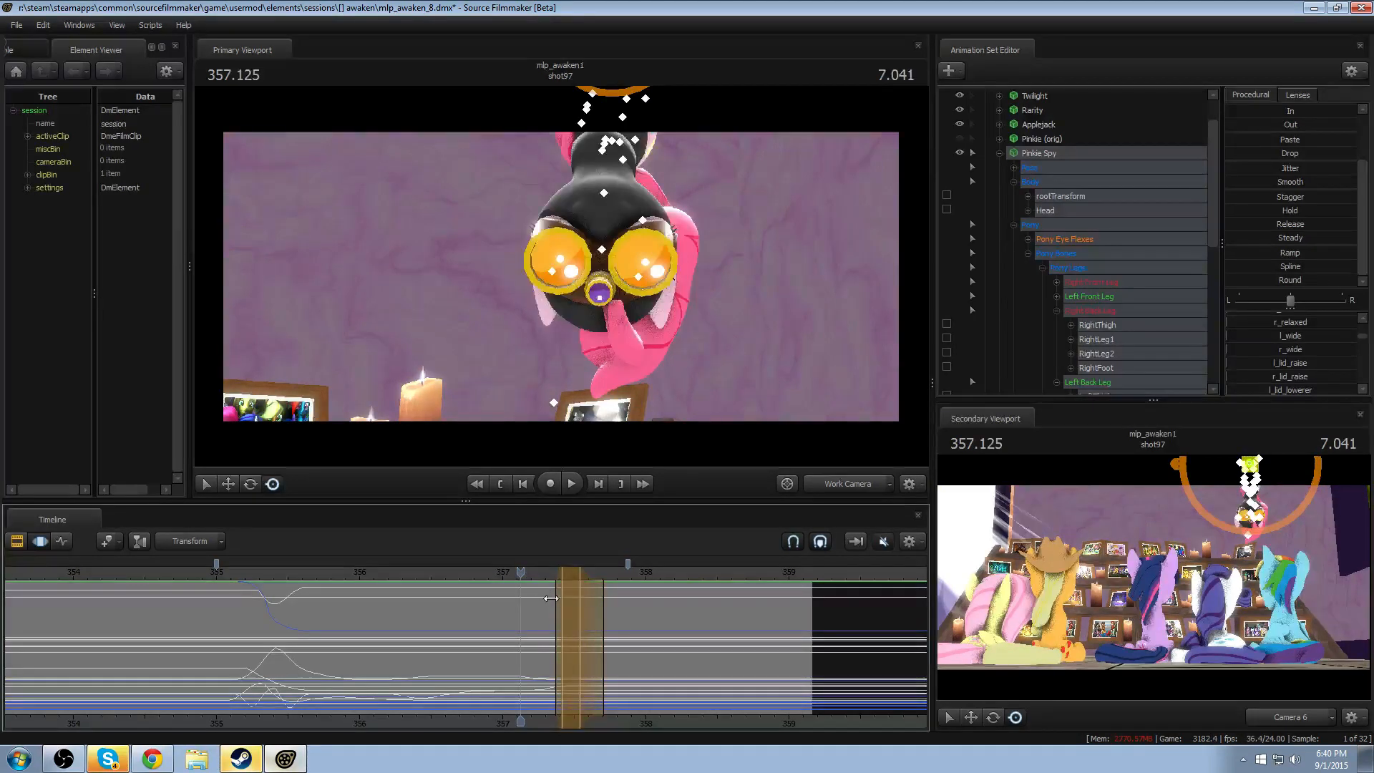
pyautogui.press('shift')
pyautogui.press('shift')
pyautogui.moveTo(549, 590); pyautogui.dragTo(544, 592)
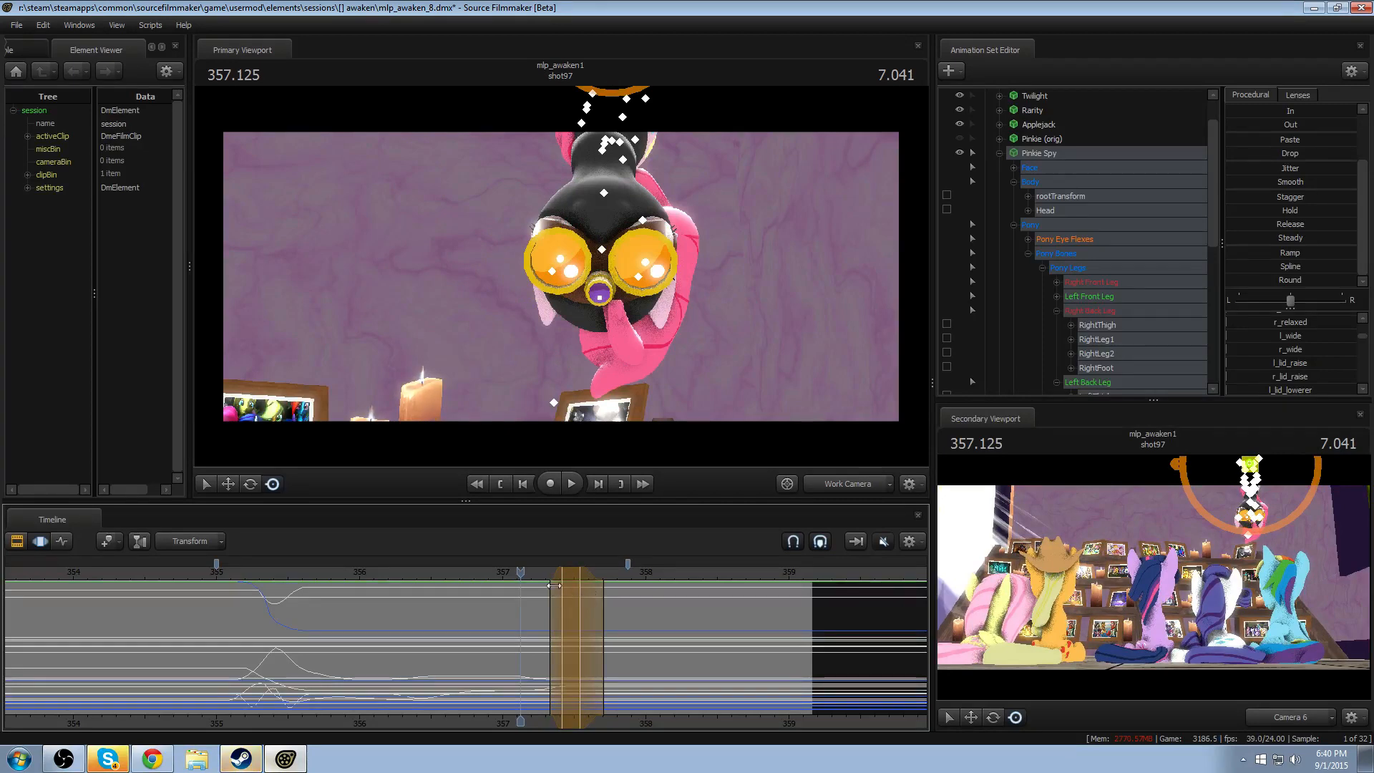
# - Replay the end of the second turn from about 356.95, view the clip timeline, and return to motion editing
pyautogui.click(495, 574)
pyautogui.press('space')
pyautogui.press('space')
pyautogui.press('F2')
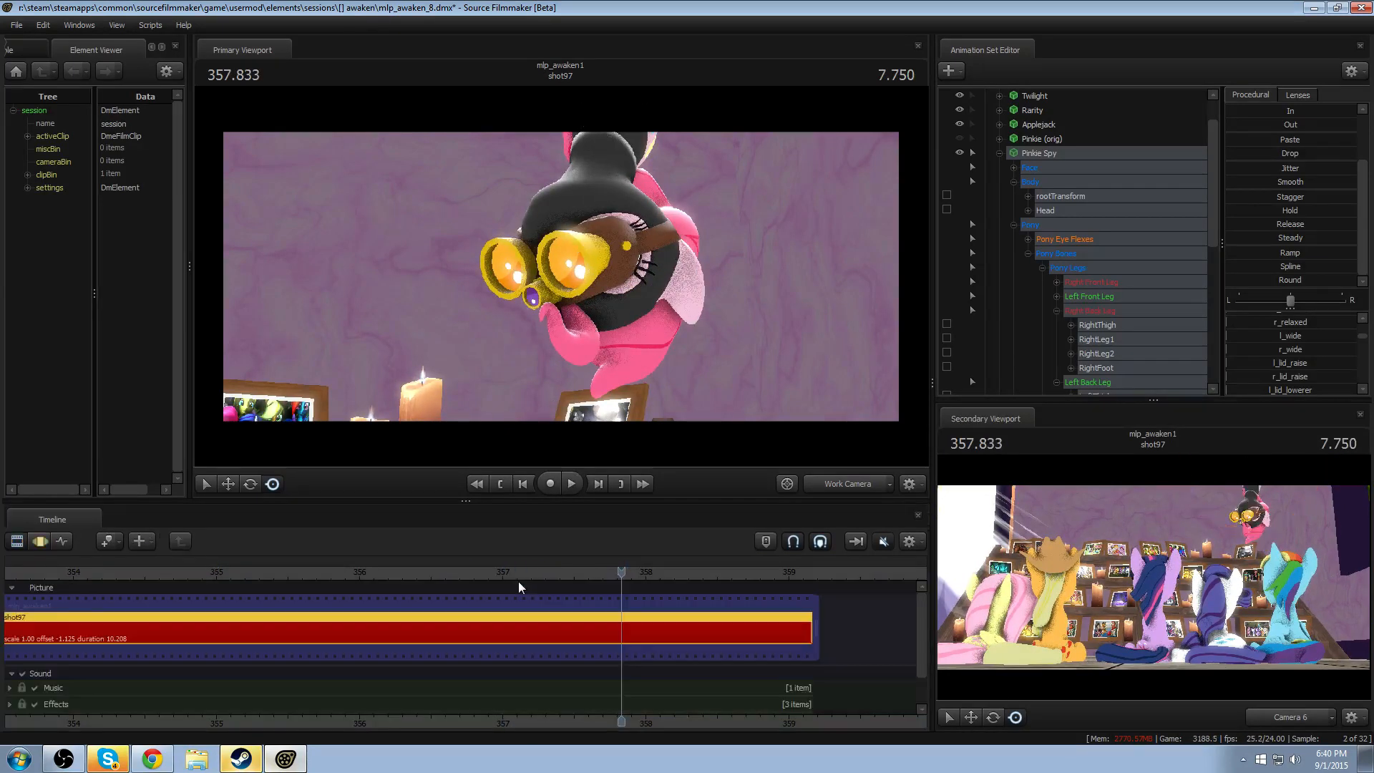
pyautogui.press('F3')
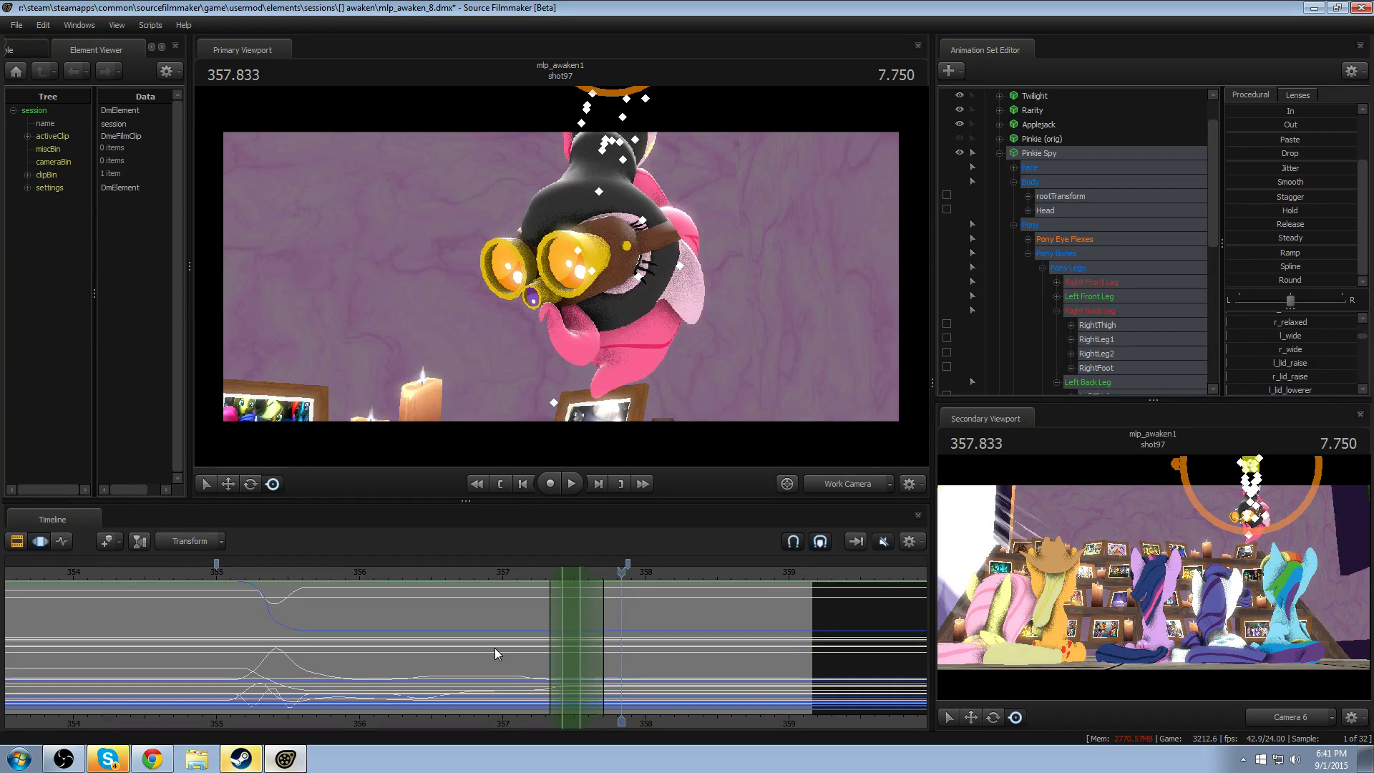
# - Review the drop and both head turns by replaying the animation from about 355.5 and 355.04
pyautogui.click(289, 570)
pyautogui.press('space')
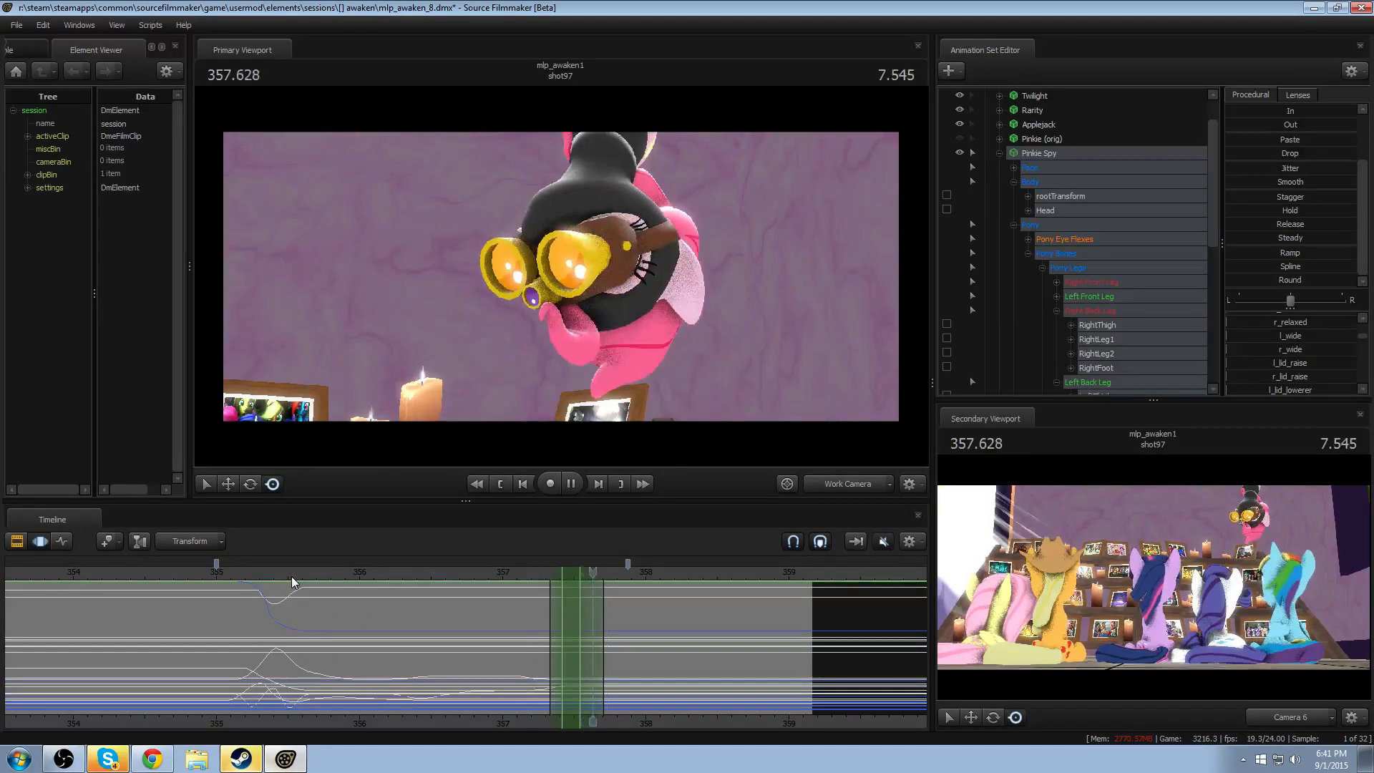
pyautogui.press('space')
pyautogui.click(341, 573)
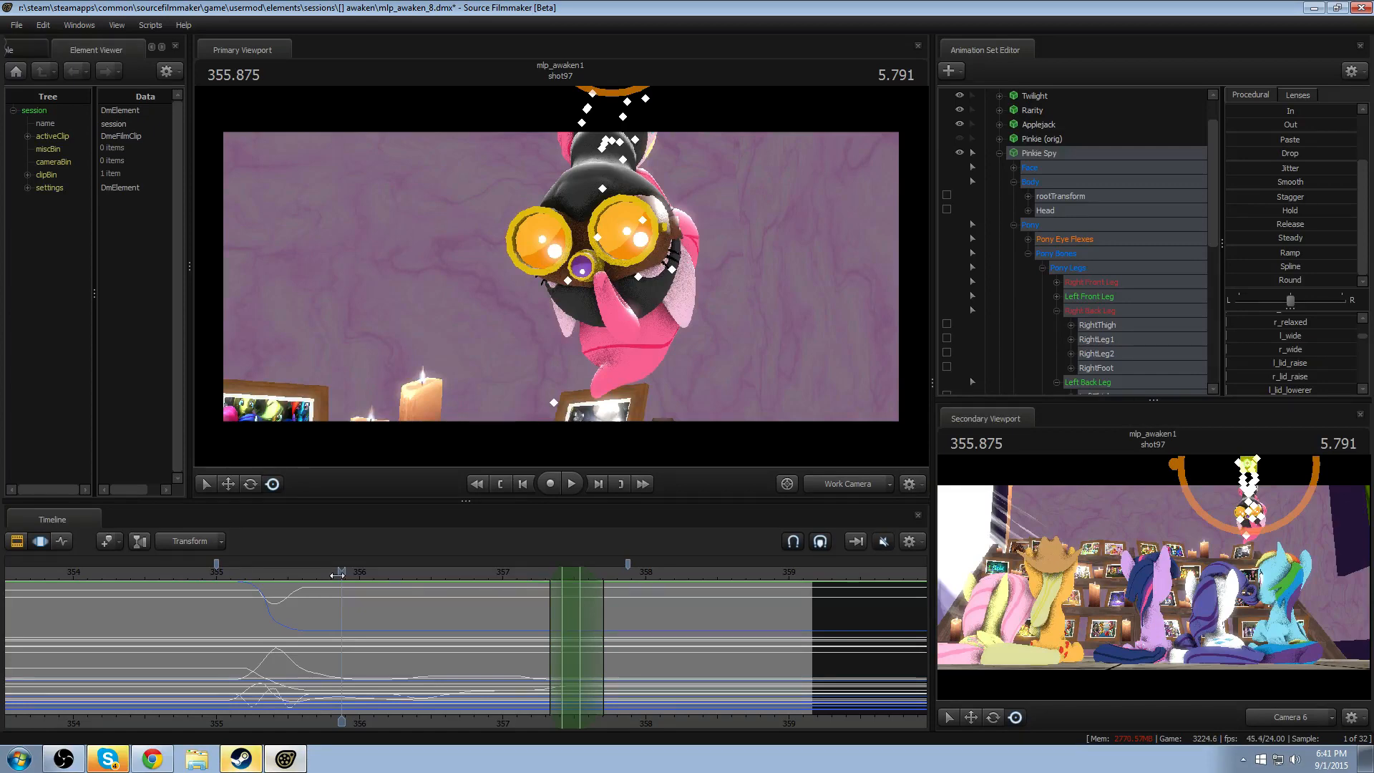
pyautogui.moveTo(337, 575); pyautogui.dragTo(222, 576)
pyautogui.press('space')
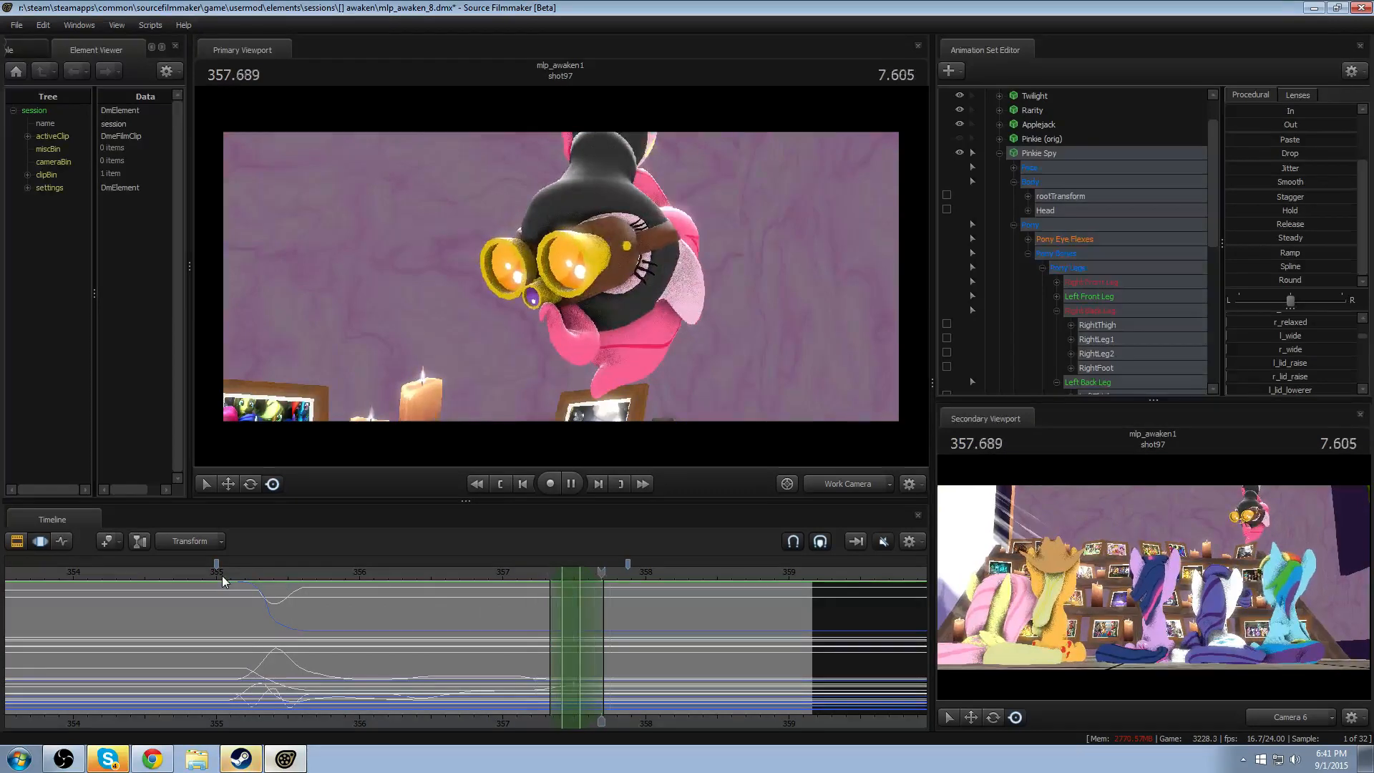
pyautogui.press('space')
pyautogui.click(288, 582)
pyautogui.press('space')
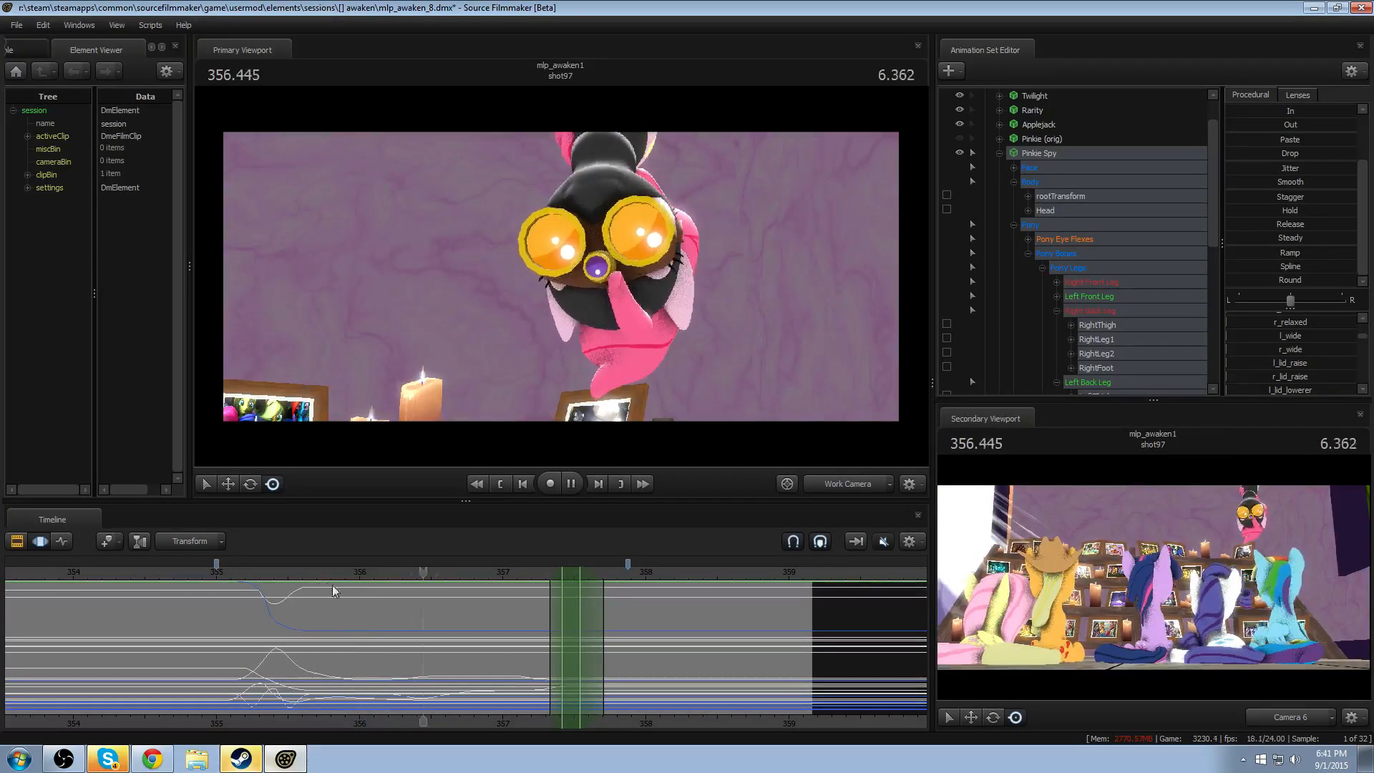
# - Rotate the Neck slightly at 356.416 with falloff across about 356.08–356.75, and replay the turn
pyautogui.moveTo(393, 615)
pyautogui.mouseDown()
pyautogui.moveTo(366, 626)
pyautogui.moveTo(420, 651)
pyautogui.mouseUp()
pyautogui.keyDown('shift'); pyautogui.click(418, 651); pyautogui.keyUp('shift')
pyautogui.keyDown('shift'); pyautogui.scroll(8, 418, 651); pyautogui.keyUp('shift')
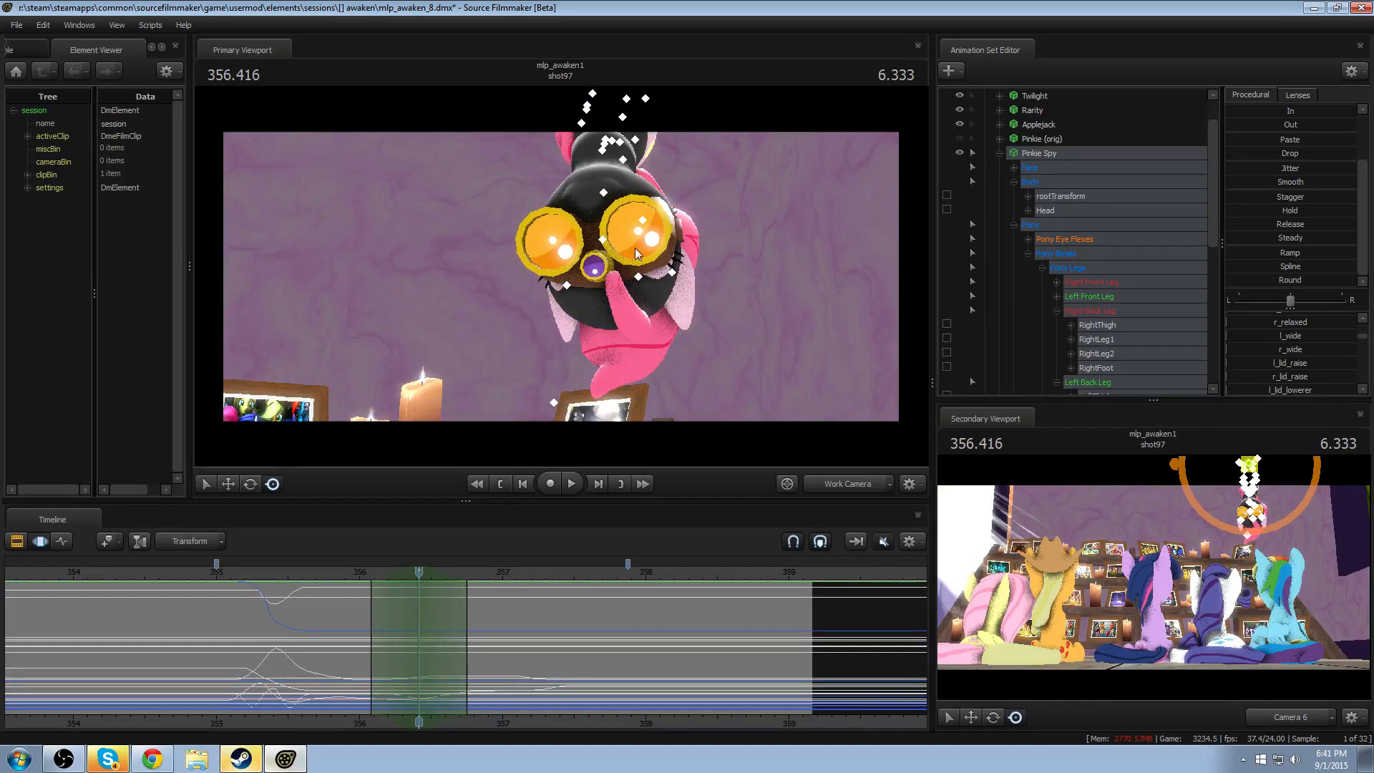
pyautogui.click(601, 155)
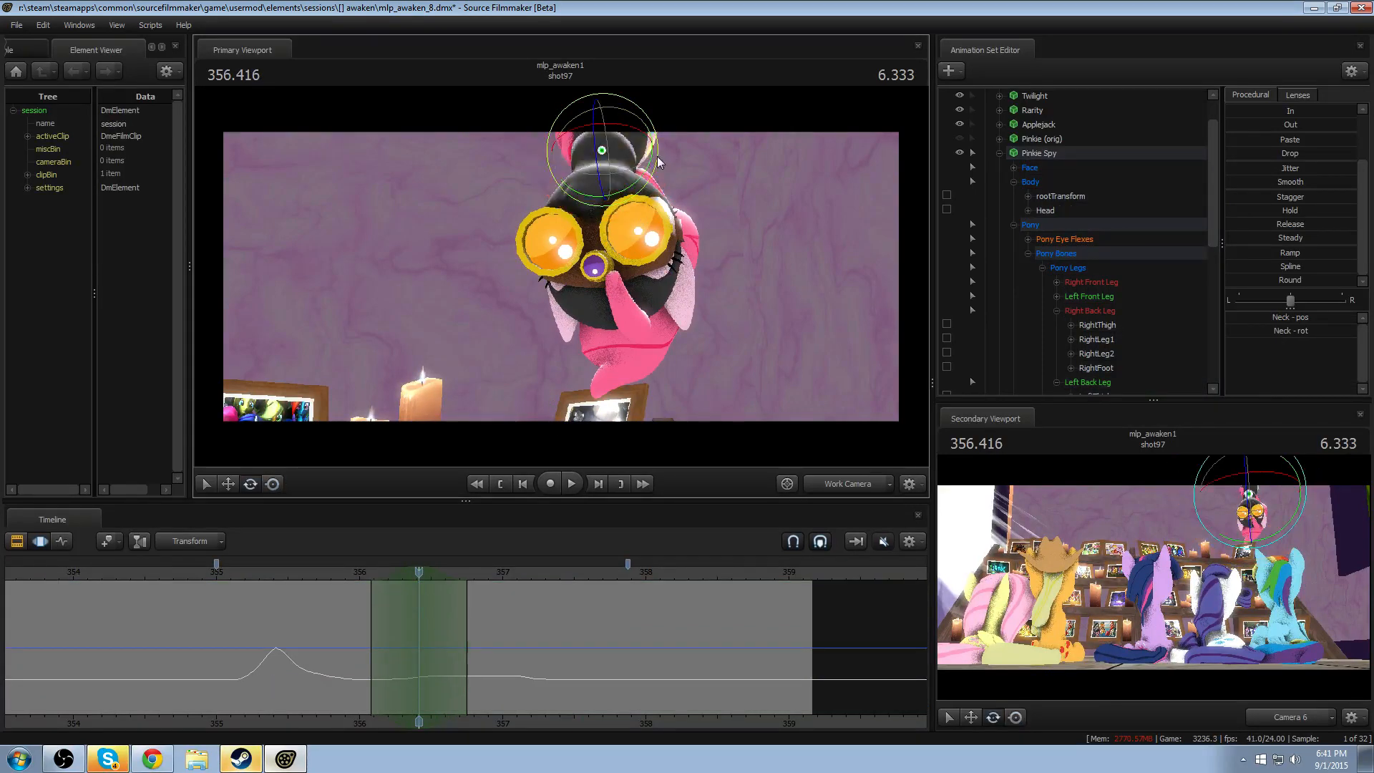
pyautogui.moveTo(657, 156); pyautogui.dragTo(655, 160)
pyautogui.press('space')
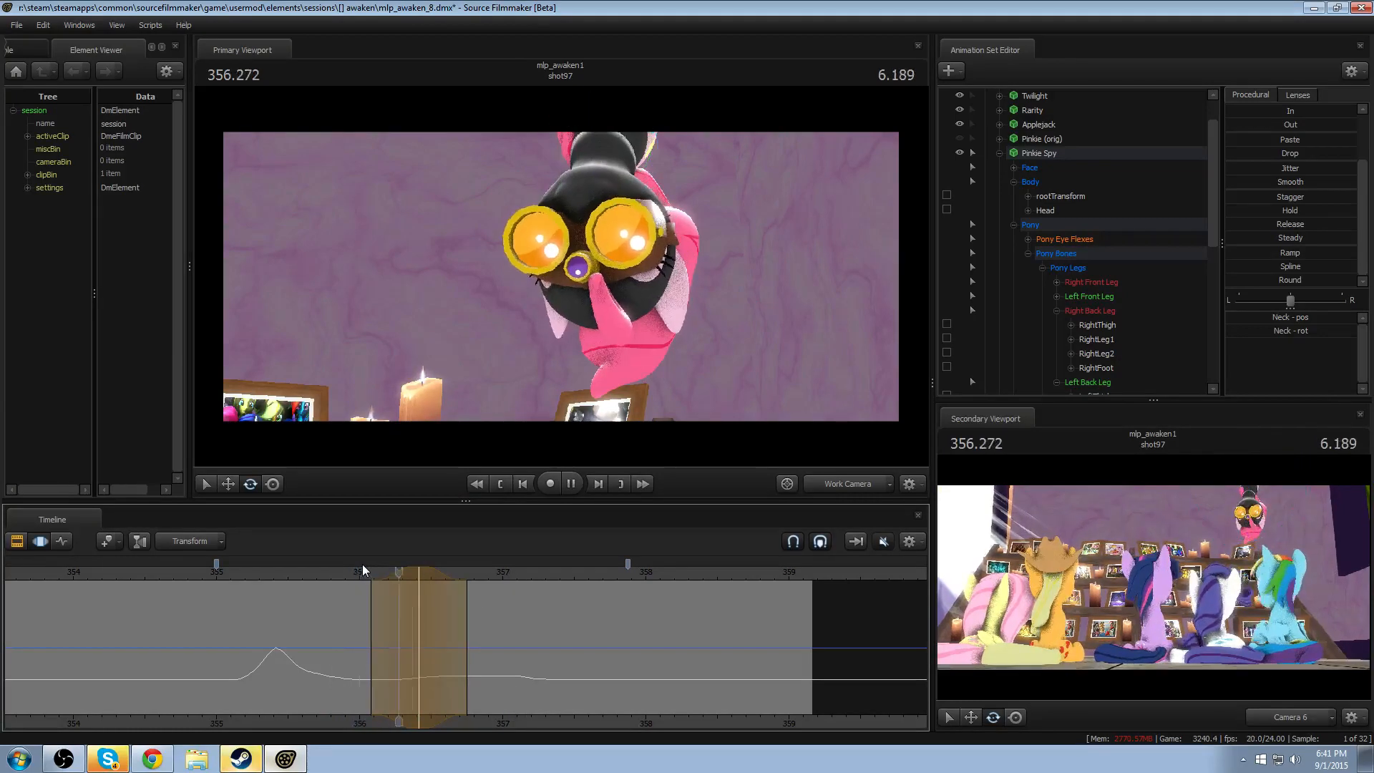
pyautogui.press('space')
pyautogui.press('shift')
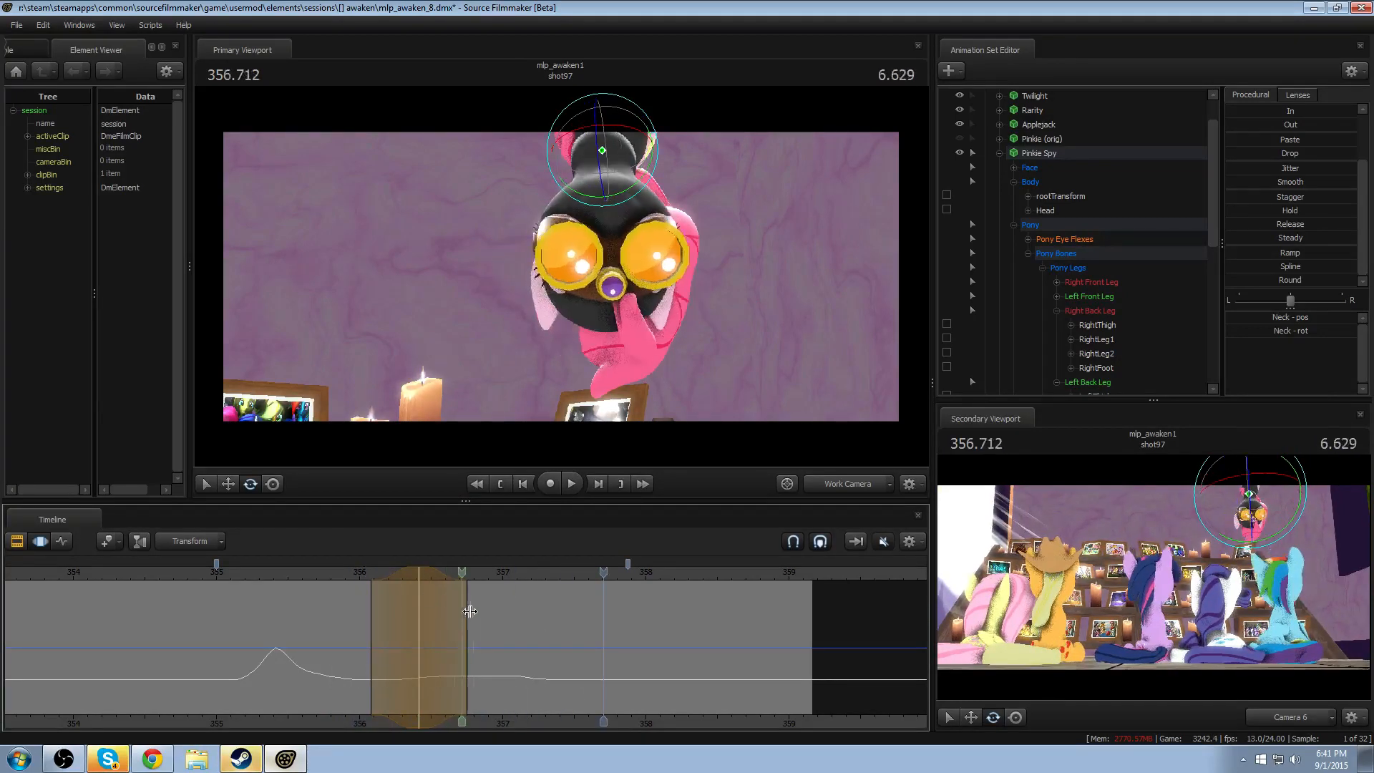
# - Rotate the Neck slightly at about 357.12 with falloff across about 356.87–357.46, and replay the turn
pyautogui.moveTo(514, 613); pyautogui.dragTo(562, 606)
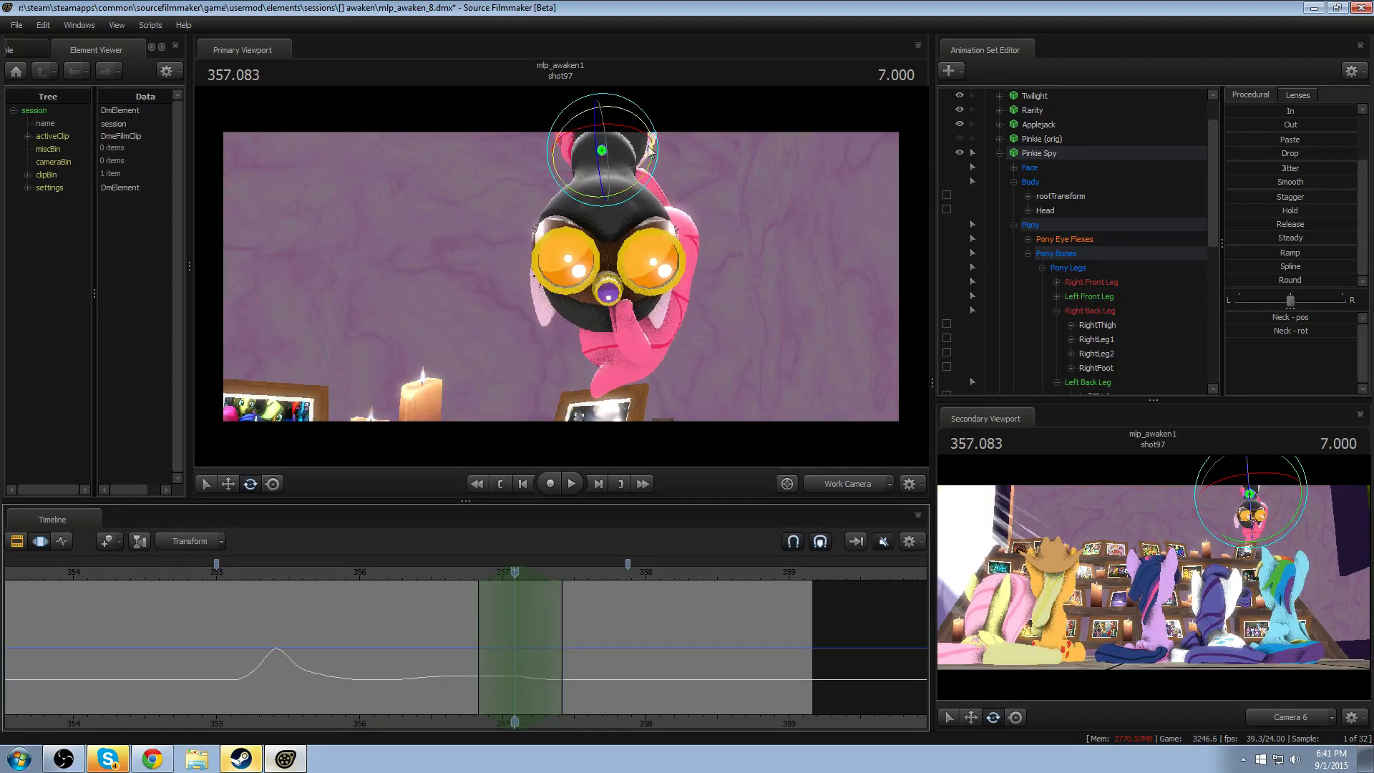
pyautogui.moveTo(648, 146); pyautogui.dragTo(663, 163)
pyautogui.moveTo(393, 579)
pyautogui.mouseDown()
pyautogui.moveTo(363, 577)
pyautogui.moveTo(378, 567)
pyautogui.mouseUp()
pyautogui.press('space')
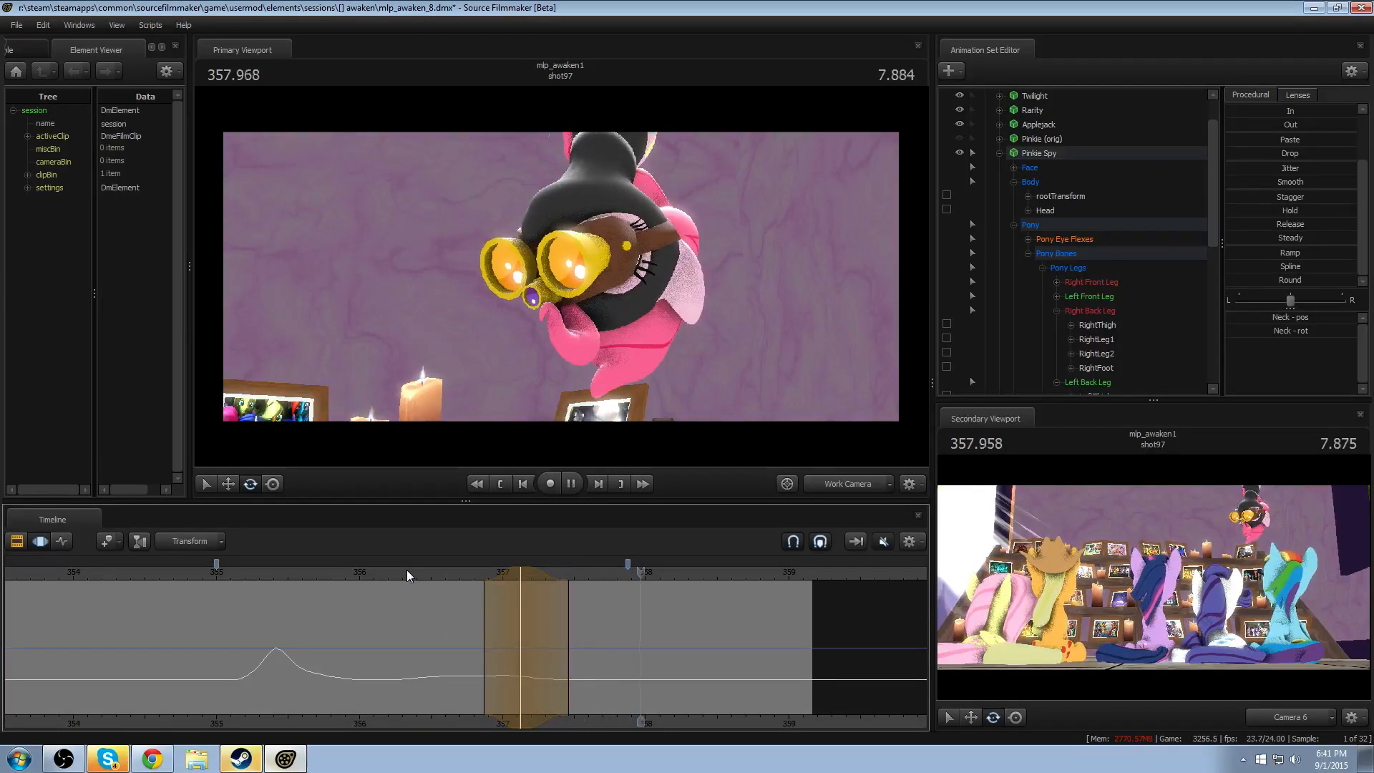
pyautogui.press('space')
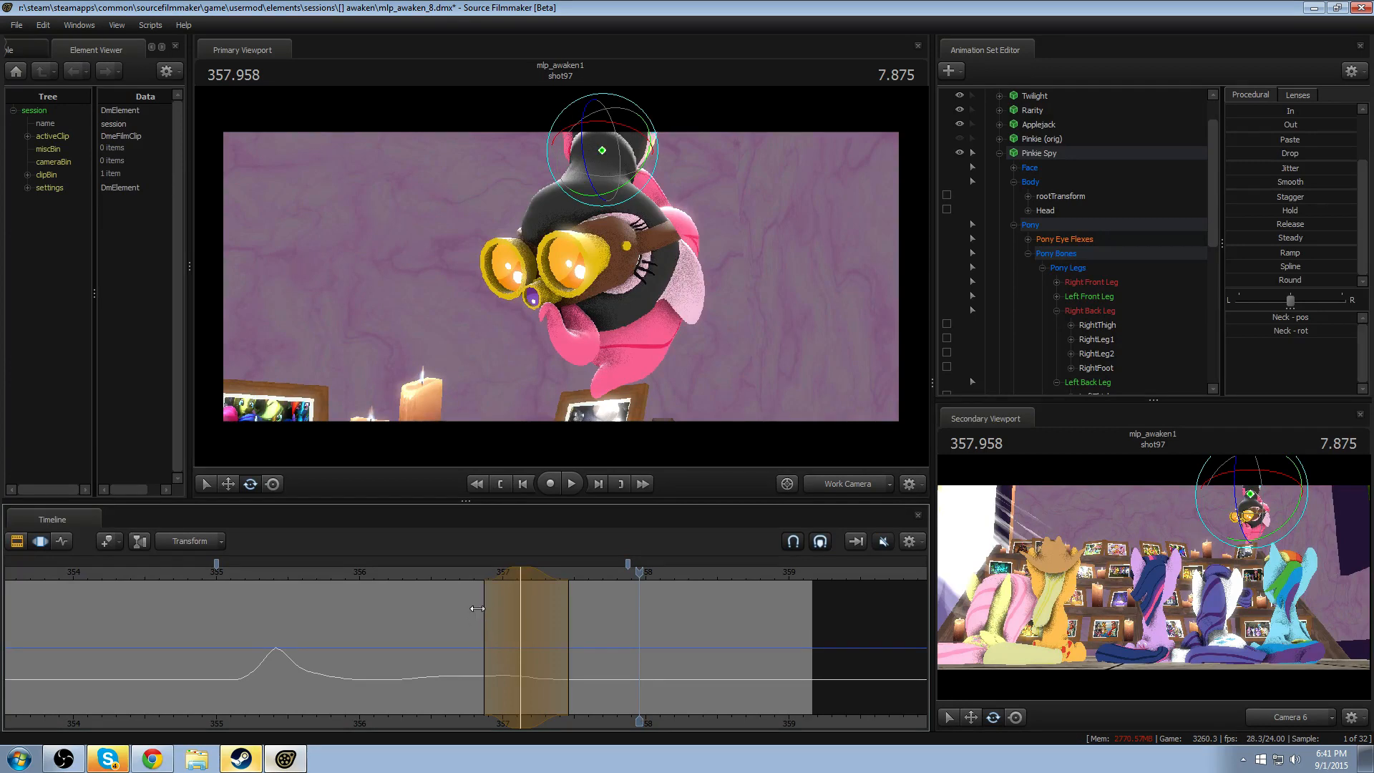
# - Review the drop and head turns by replaying the animation from about 355.95, 355.4 and 355.1
pyautogui.click(353, 580)
pyautogui.press('space')
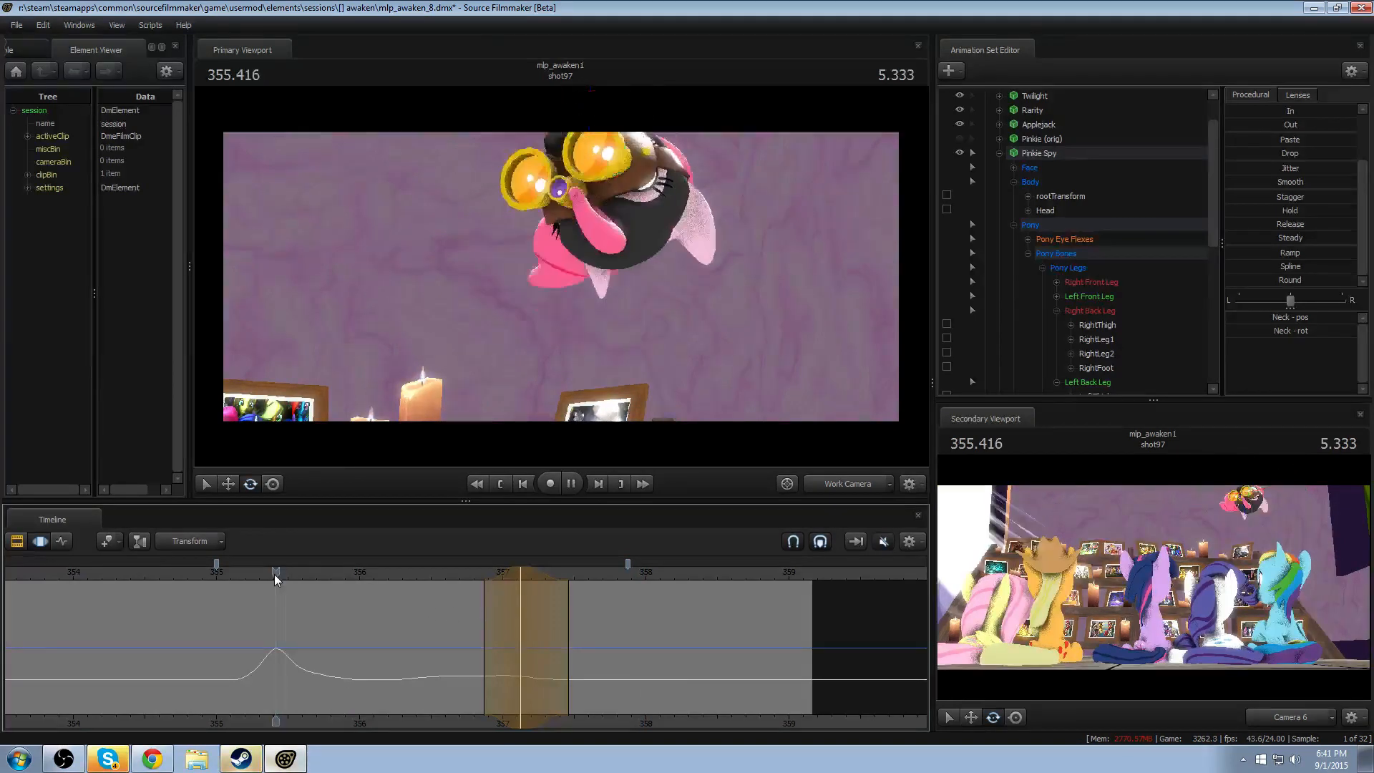
pyautogui.press('space')
pyautogui.click(273, 574)
pyautogui.press('space')
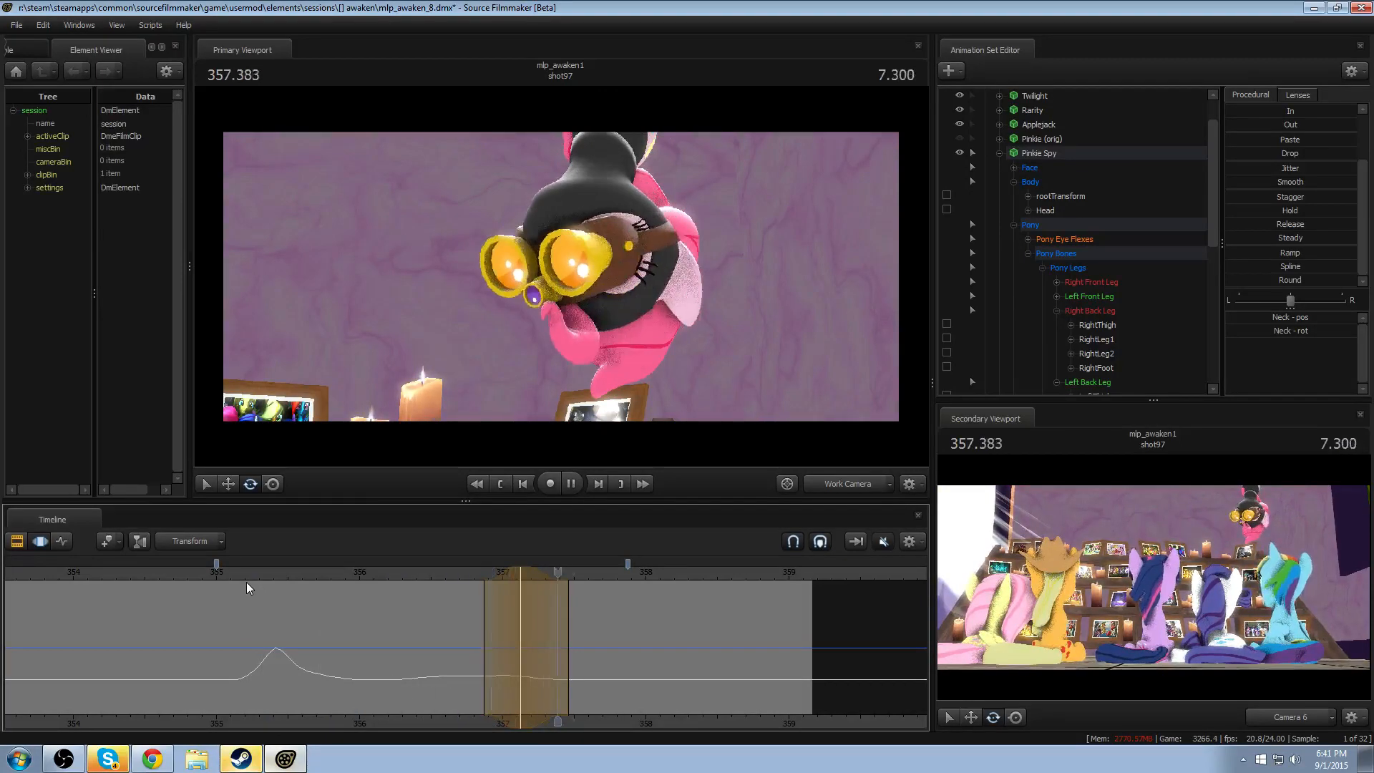
pyautogui.press('space')
pyautogui.click(229, 569)
pyautogui.press('space')
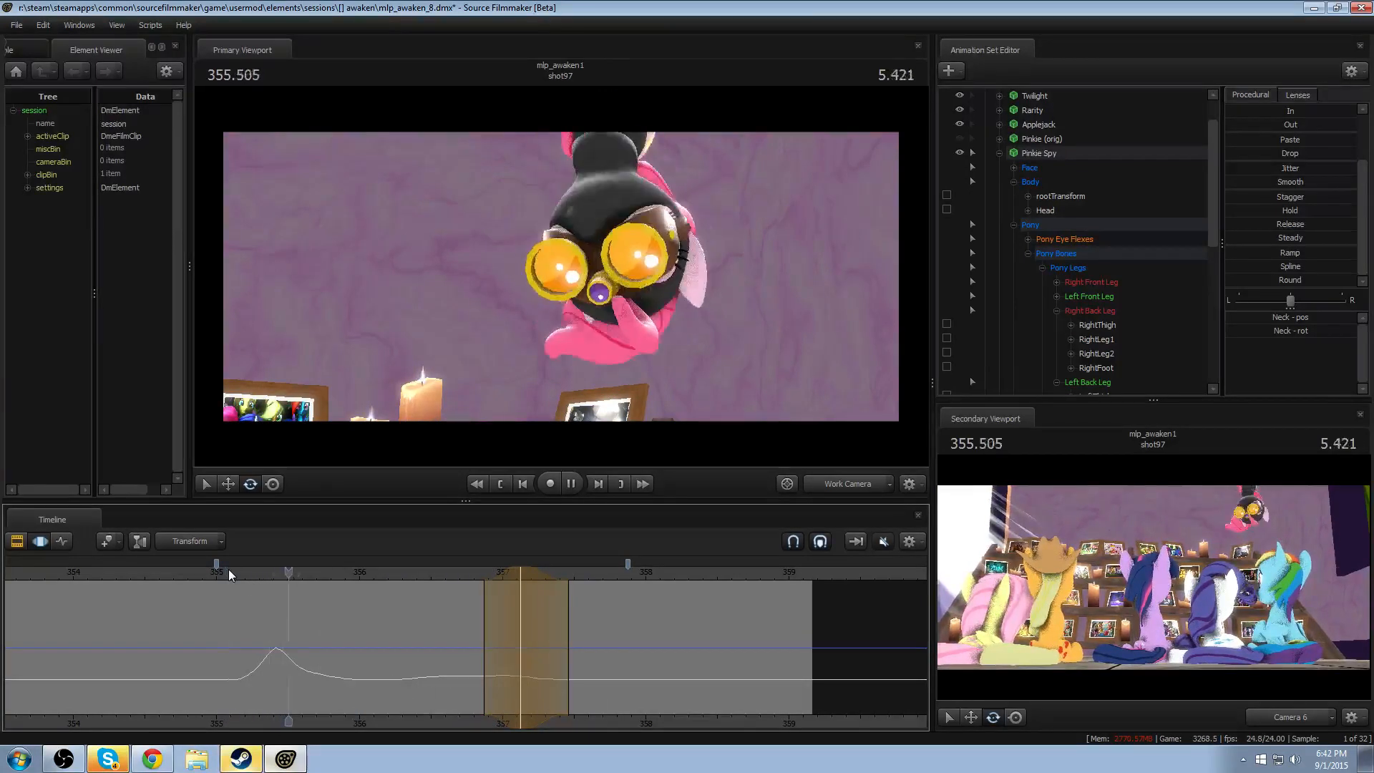
pyautogui.press('space')
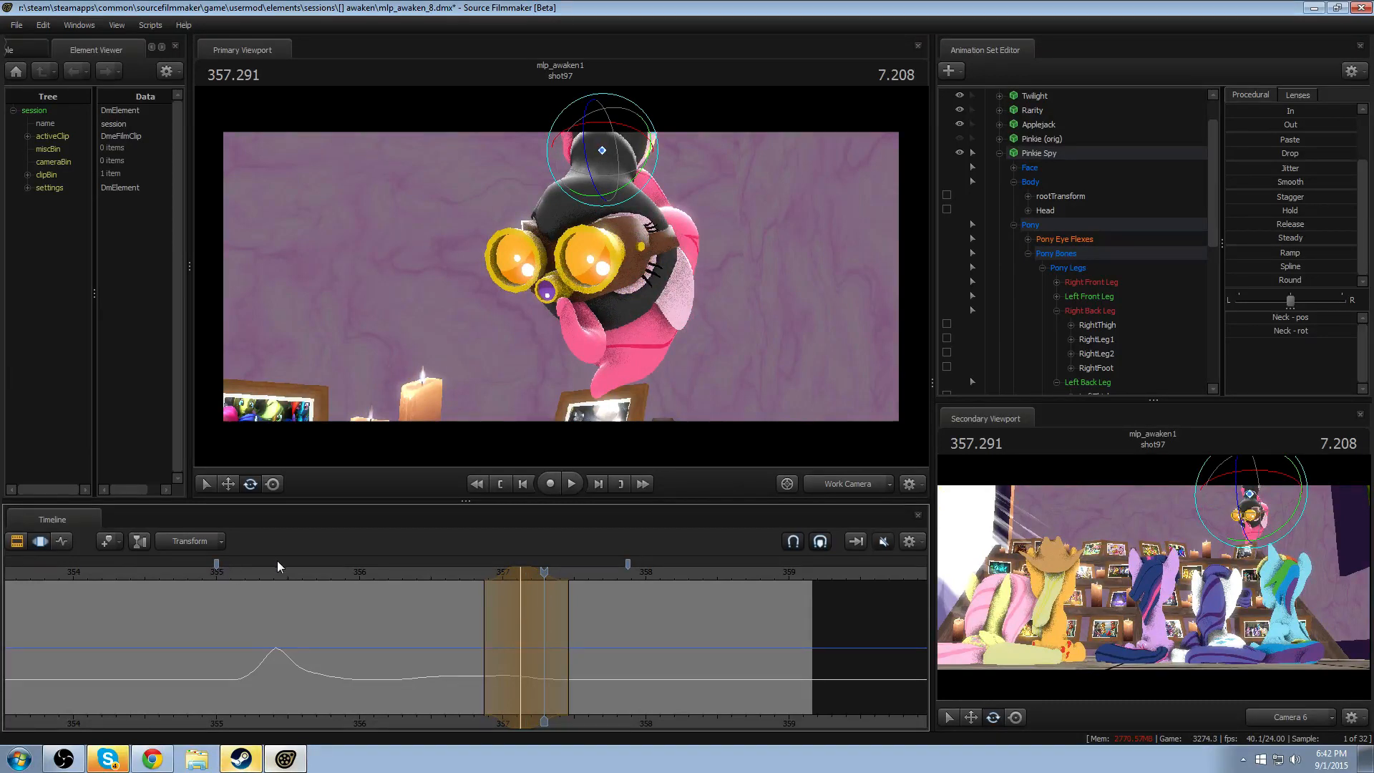
# - Check the flow between the drop and the turns by replaying from about 355.0, 355.65 and 355.95
pyautogui.click(211, 571)
pyautogui.press('space')
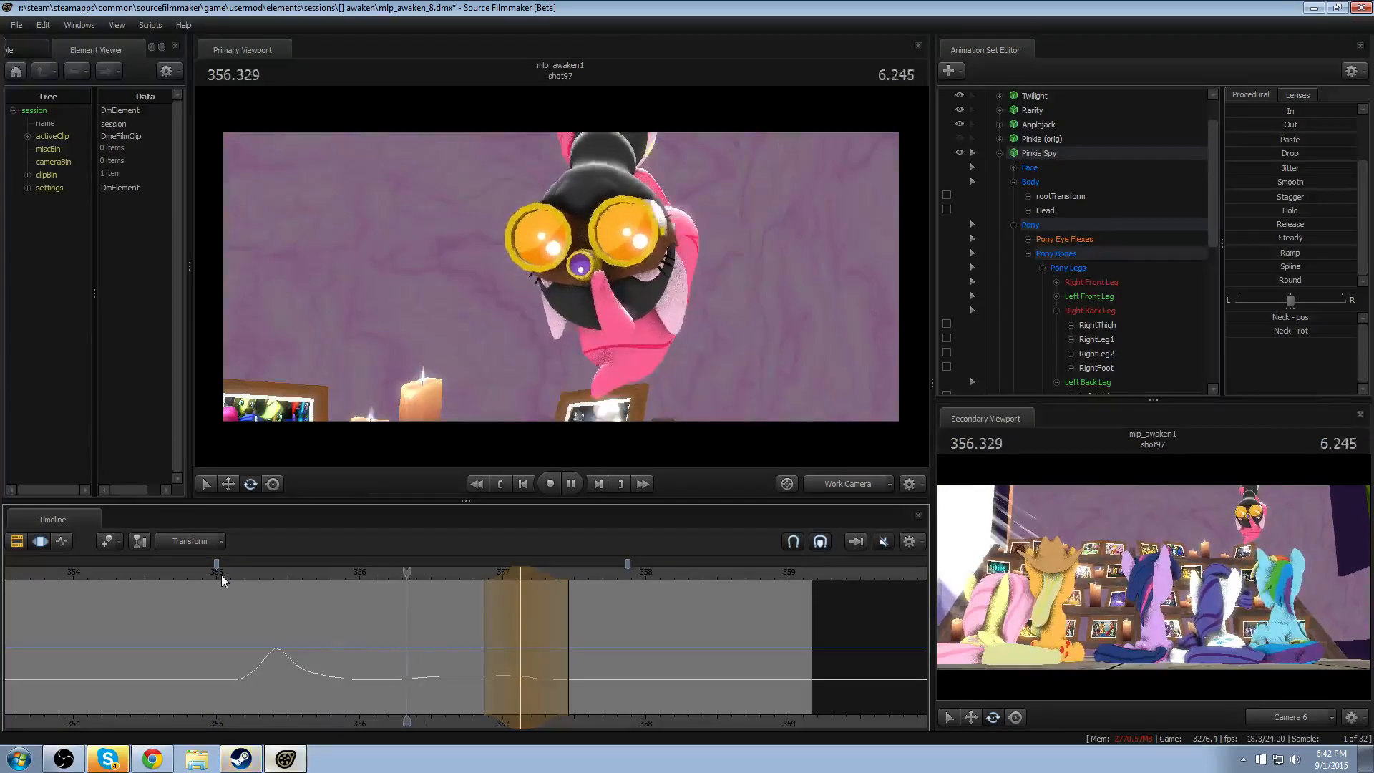
pyautogui.press('space')
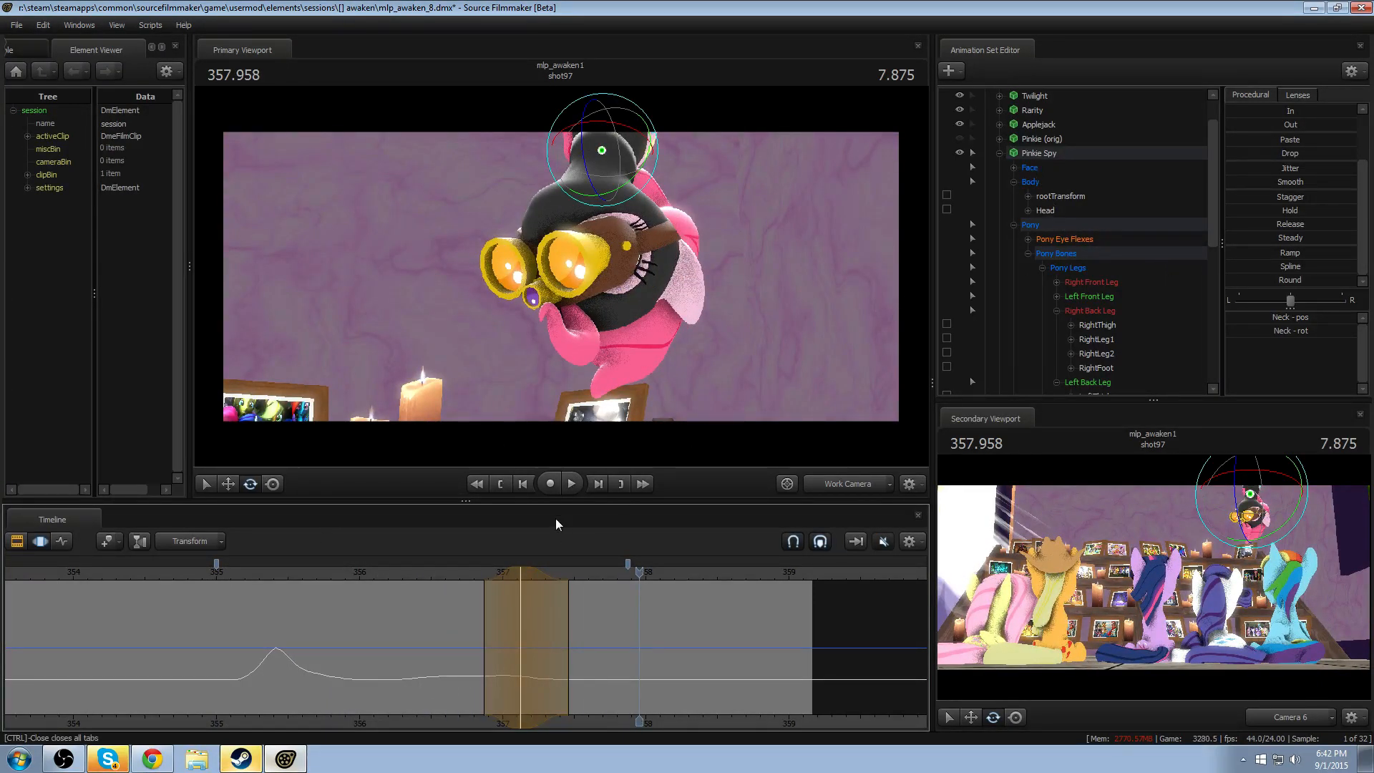
pyautogui.click(311, 572)
pyautogui.press('space')
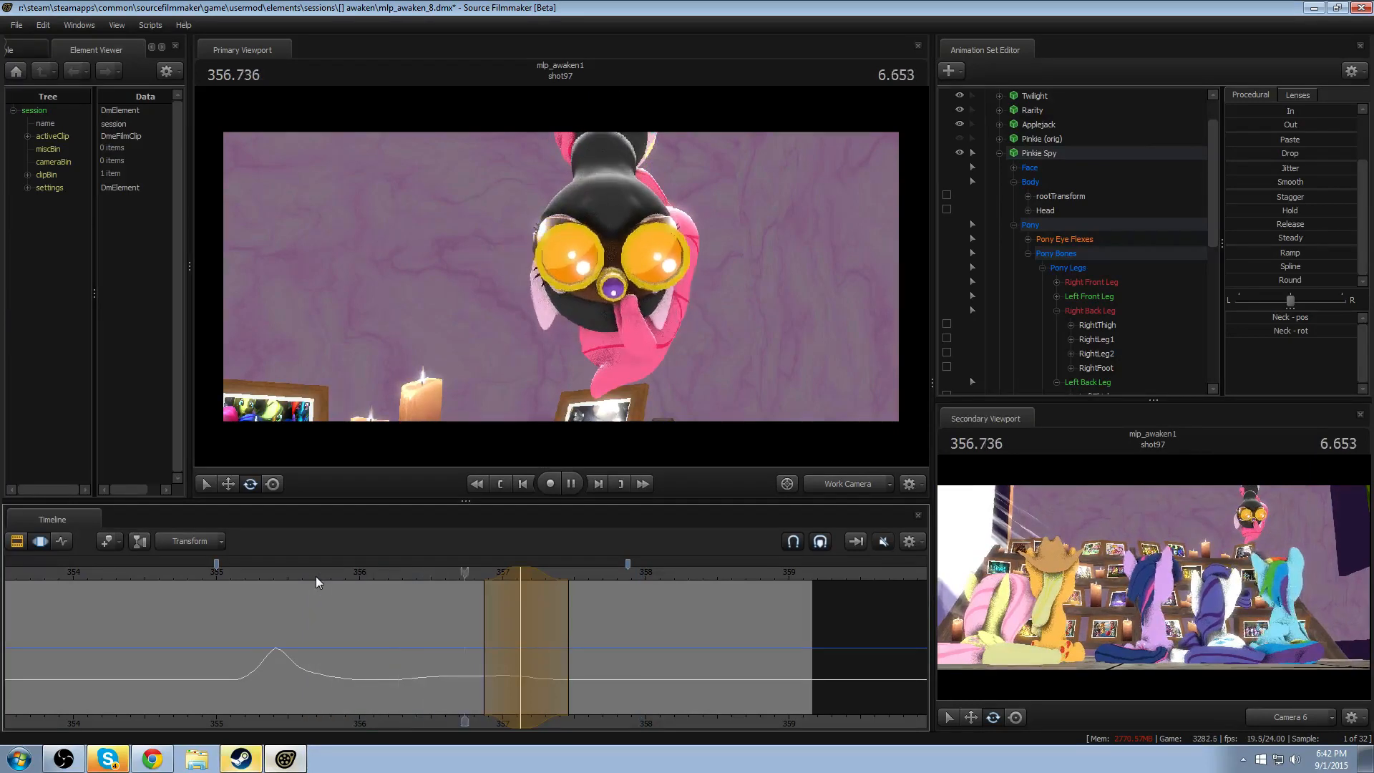
pyautogui.press('space')
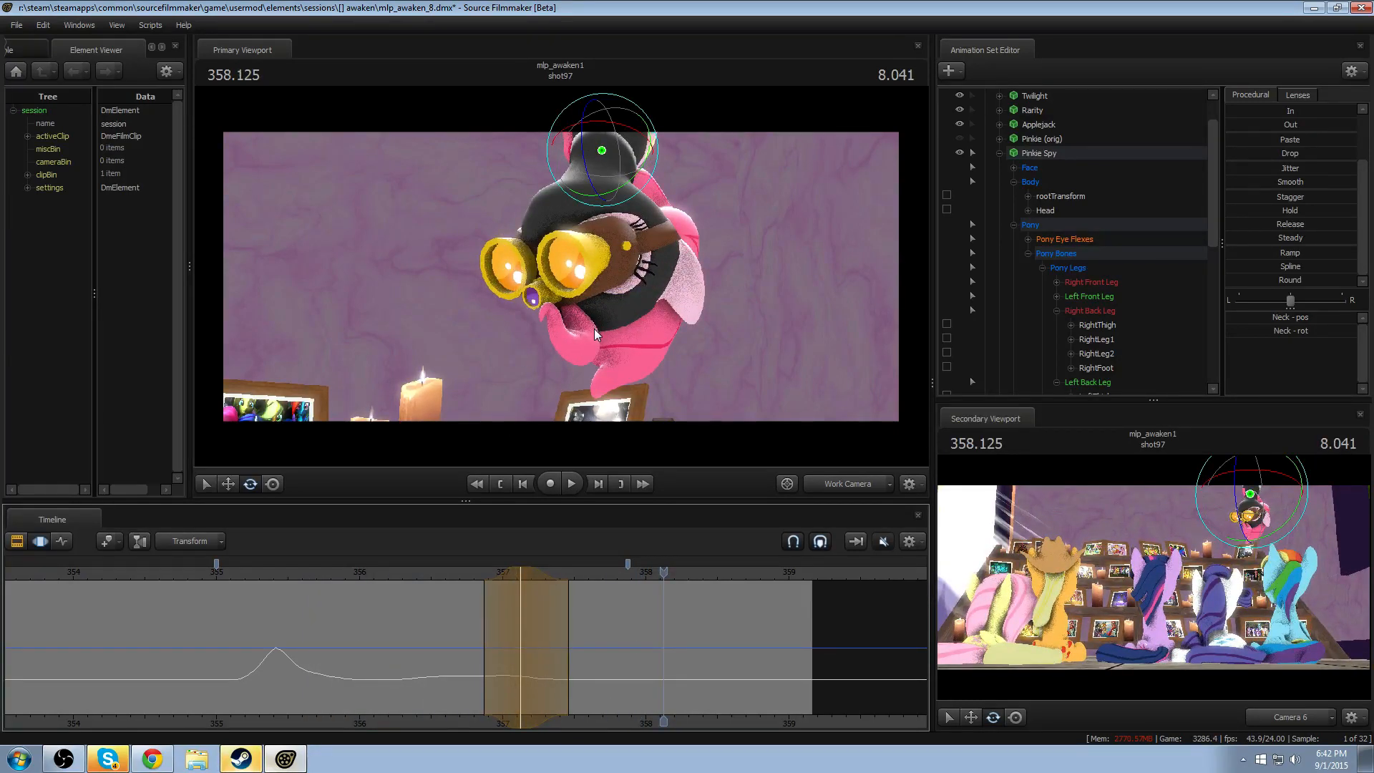
pyautogui.moveTo(414, 570); pyautogui.dragTo(352, 571)
pyautogui.press('space')
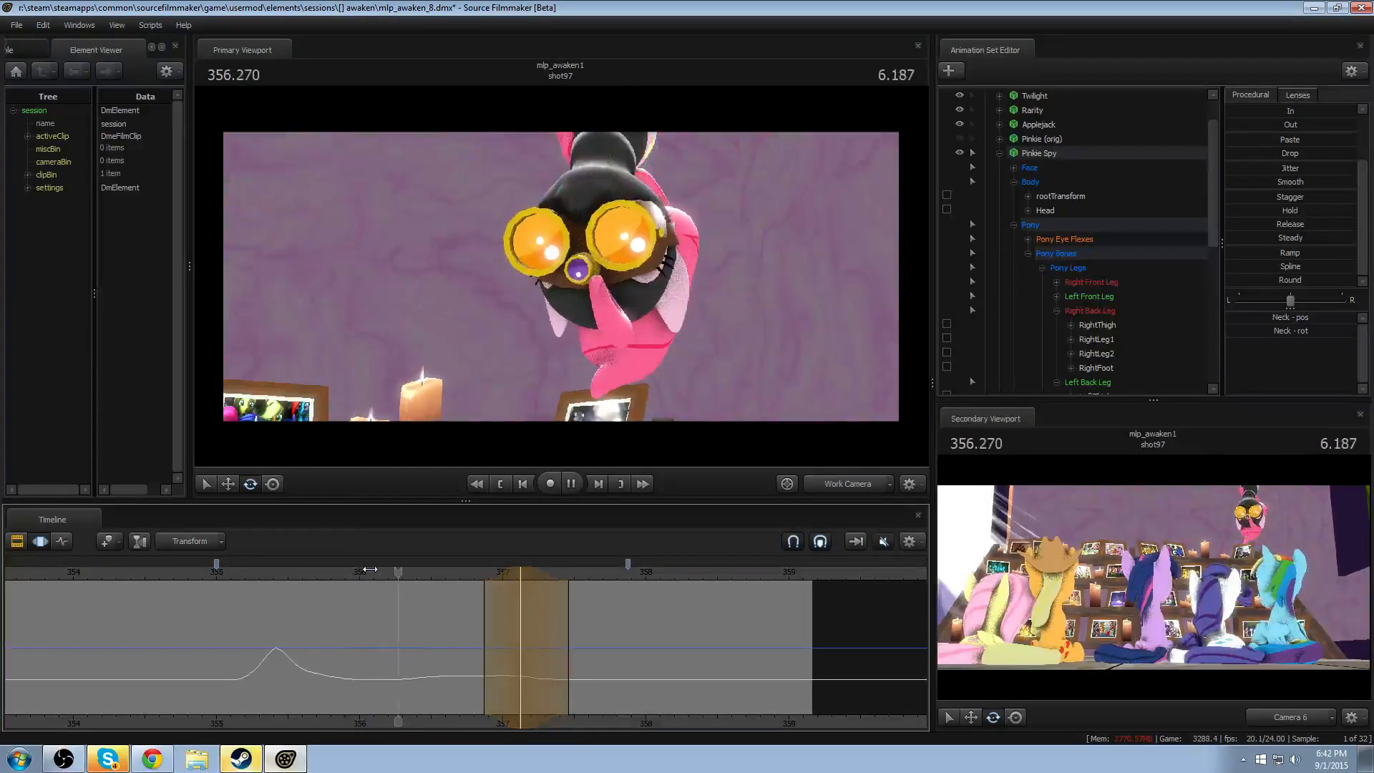
pyautogui.press('space')
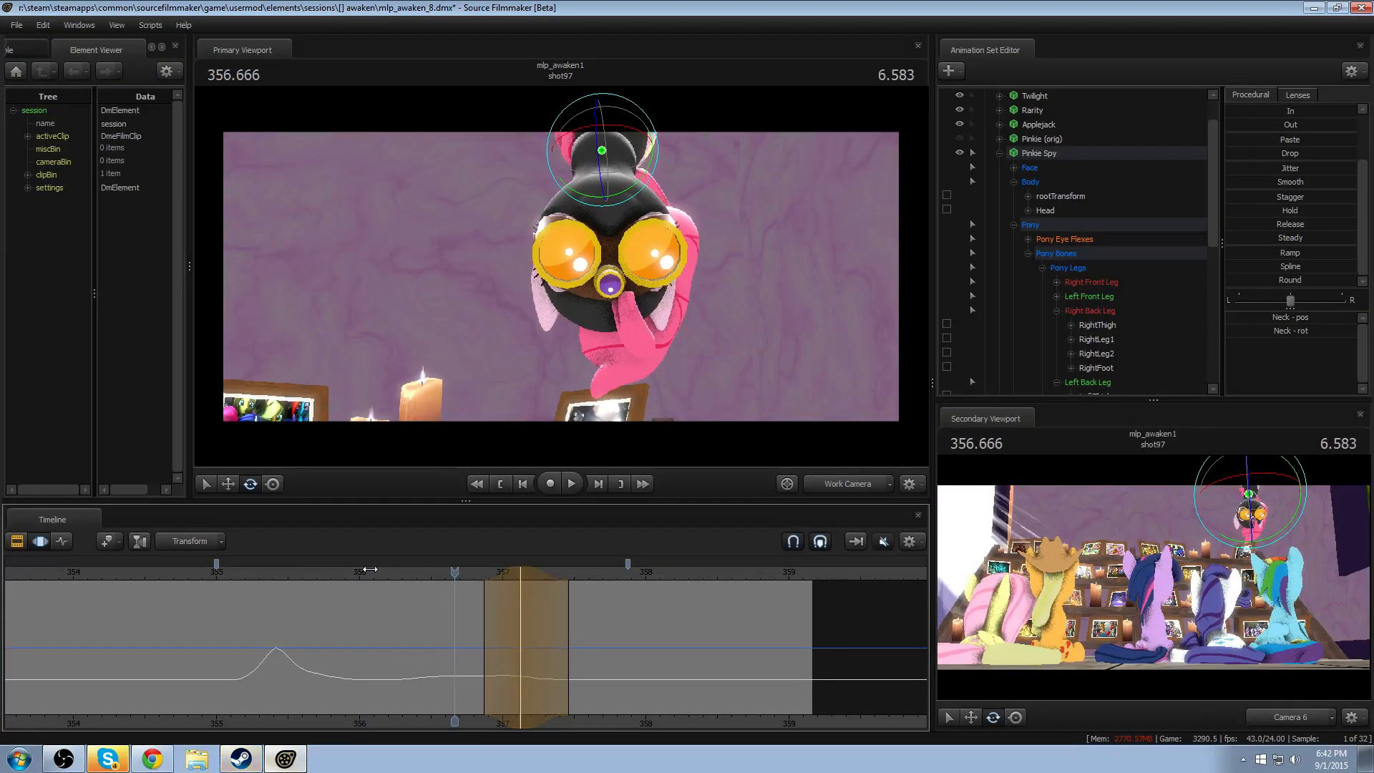
# - Watch the full sequence from about 354.66 and 354.0, including the held pose after the second turn
pyautogui.click(167, 572)
pyautogui.press('space')
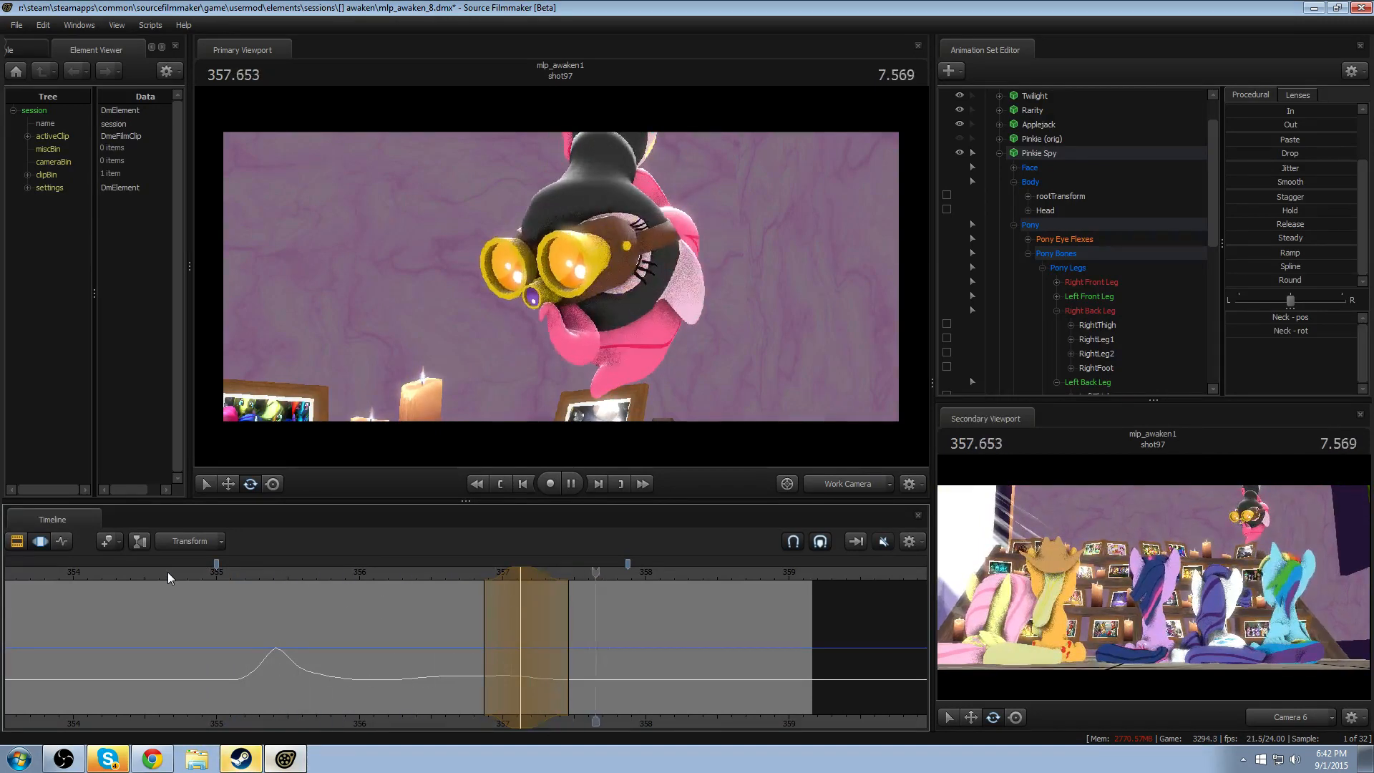
pyautogui.press('space')
pyautogui.press('space')
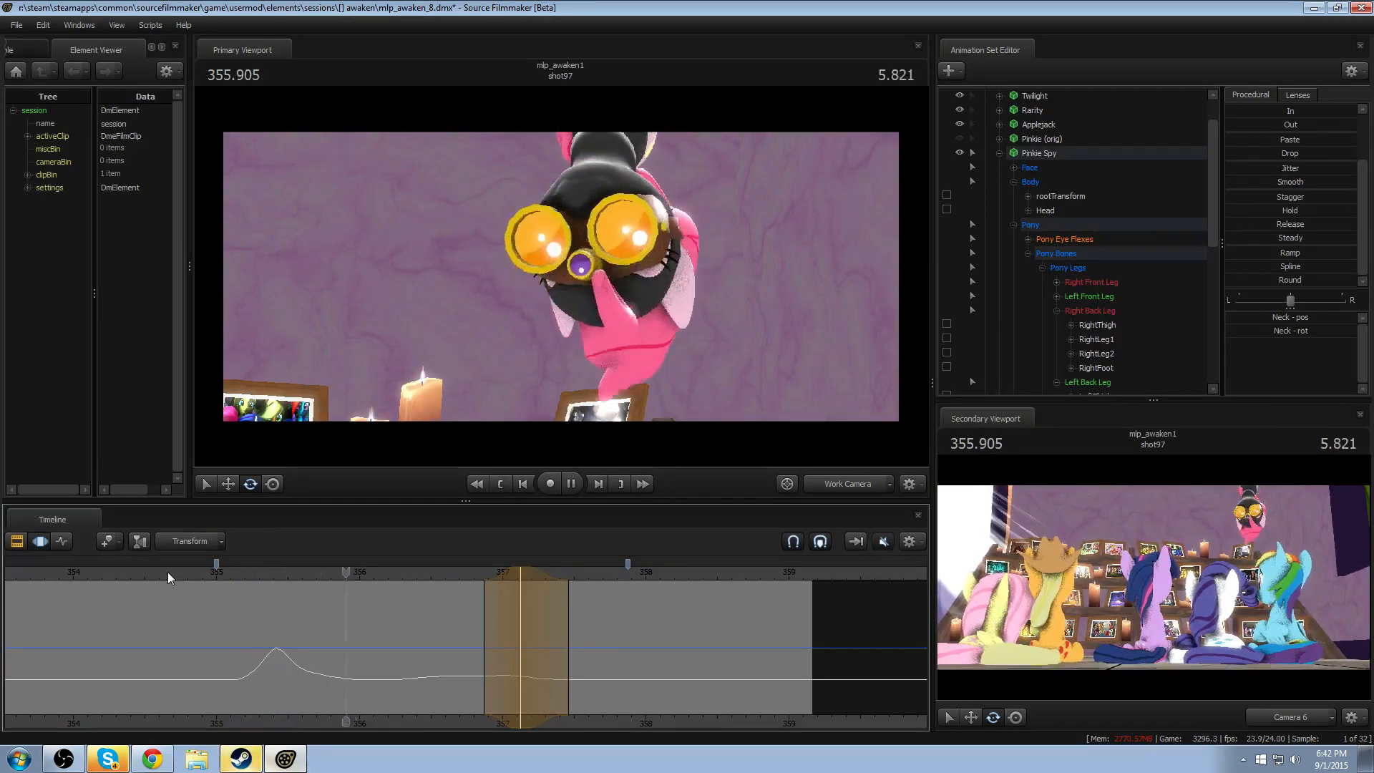
pyautogui.click(170, 569)
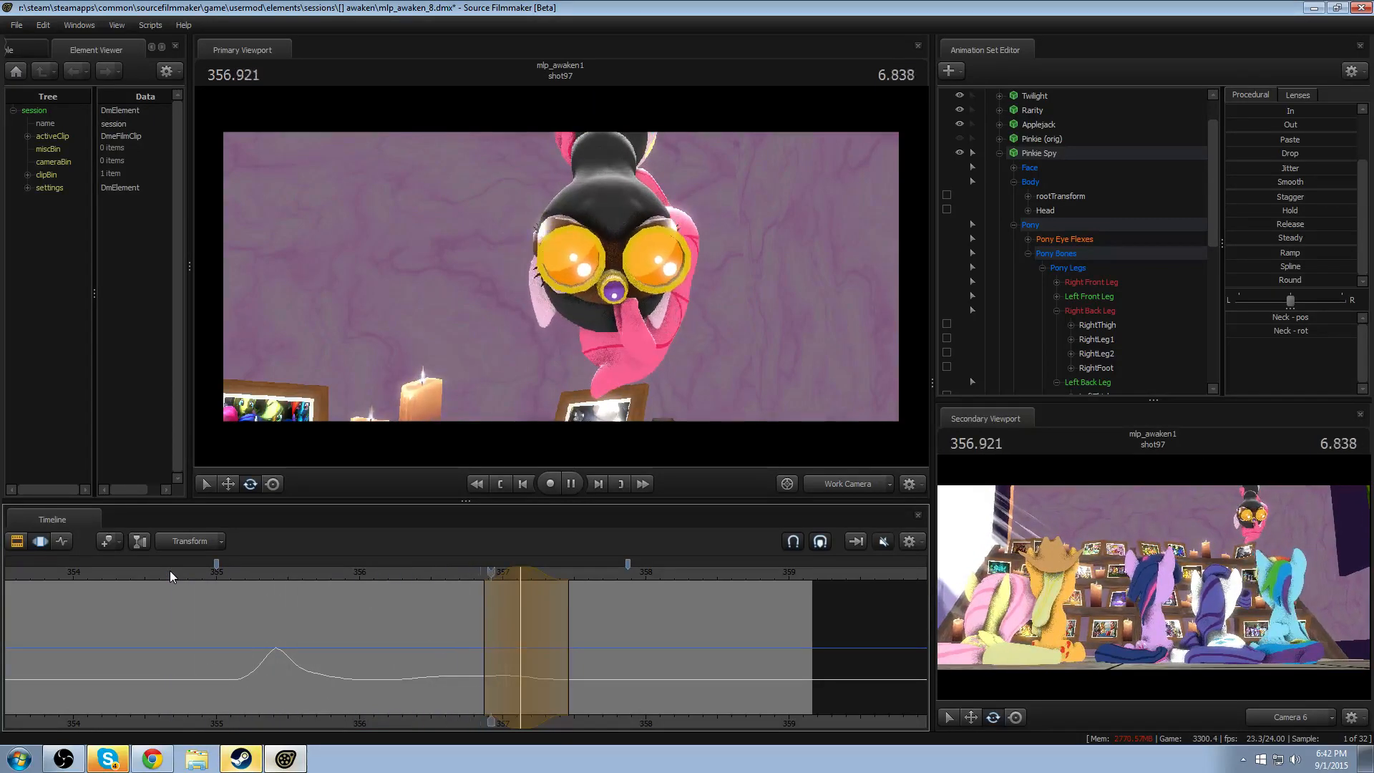
pyautogui.press('space')
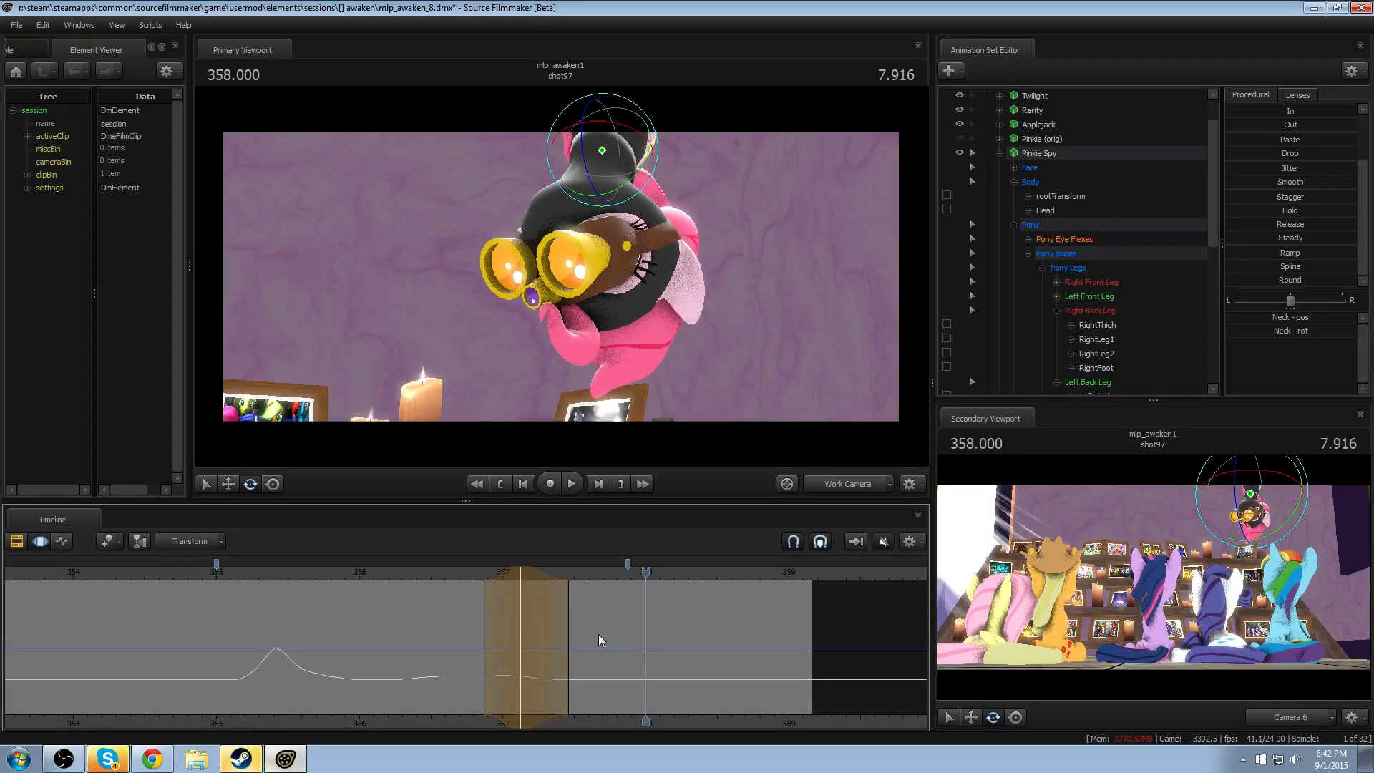
pyautogui.press('space')
pyautogui.press('space')
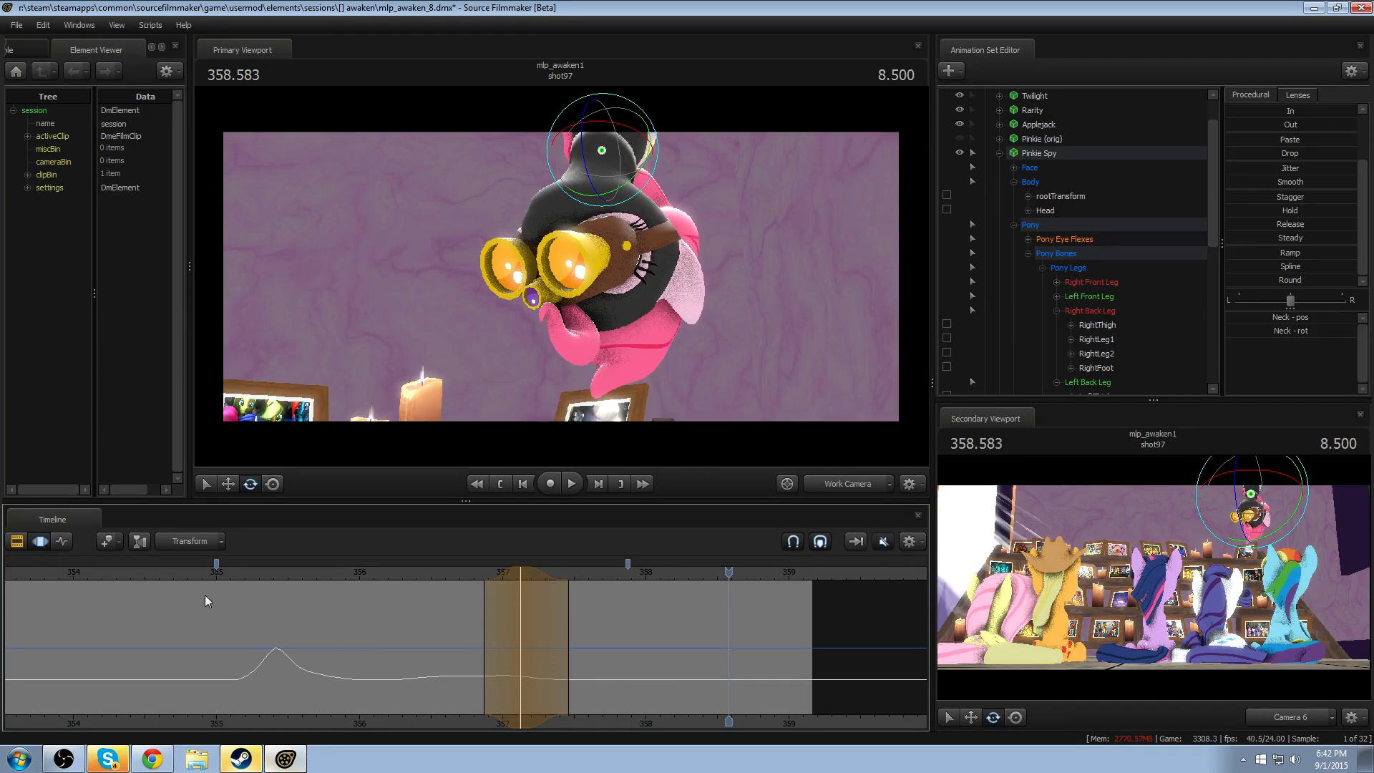
pyautogui.scroll(-1, 205, 595)
pyautogui.click(148, 568)
pyautogui.press('space')
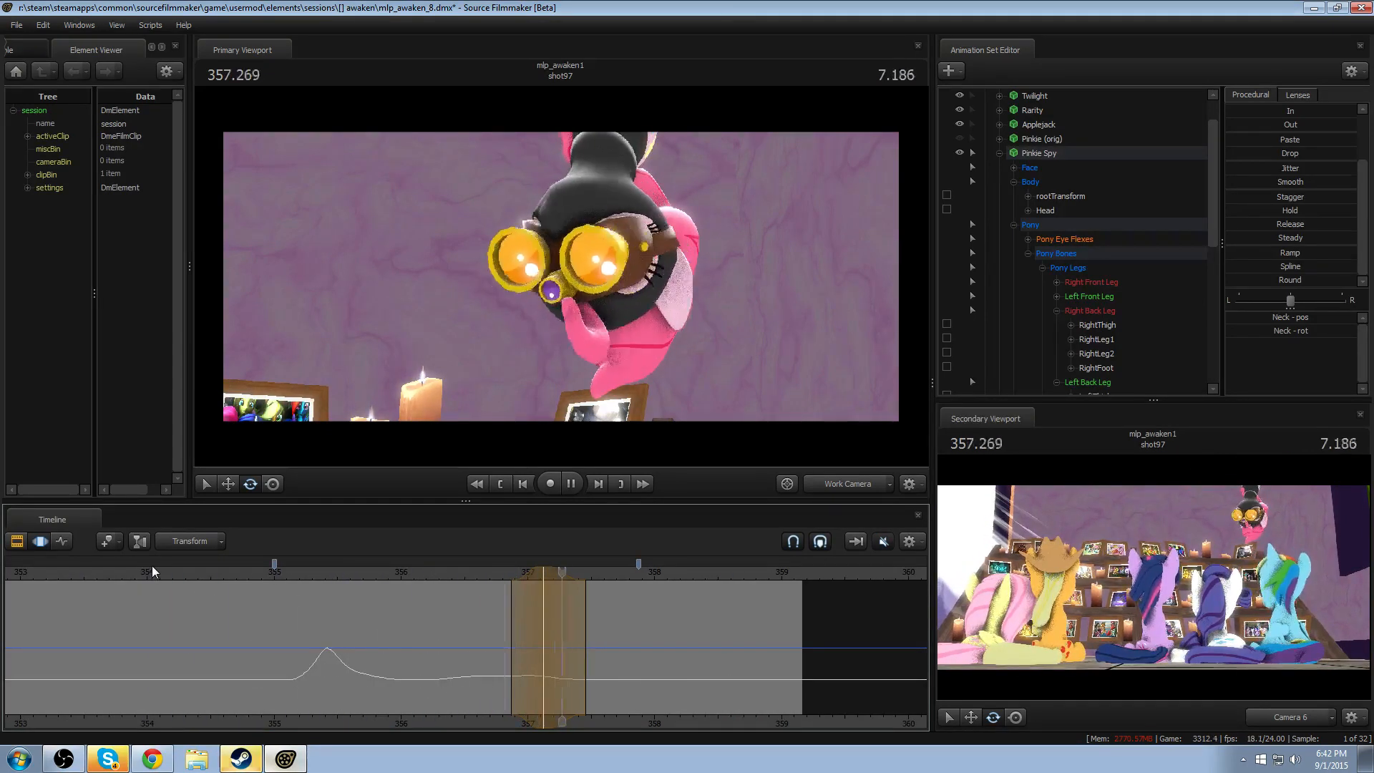
pyautogui.press('space')
# - Set the time selection to about 357.08–358.28 around 357.541 and select Pinkie Spy's Head control
pyautogui.moveTo(567, 645); pyautogui.dragTo(693, 636)
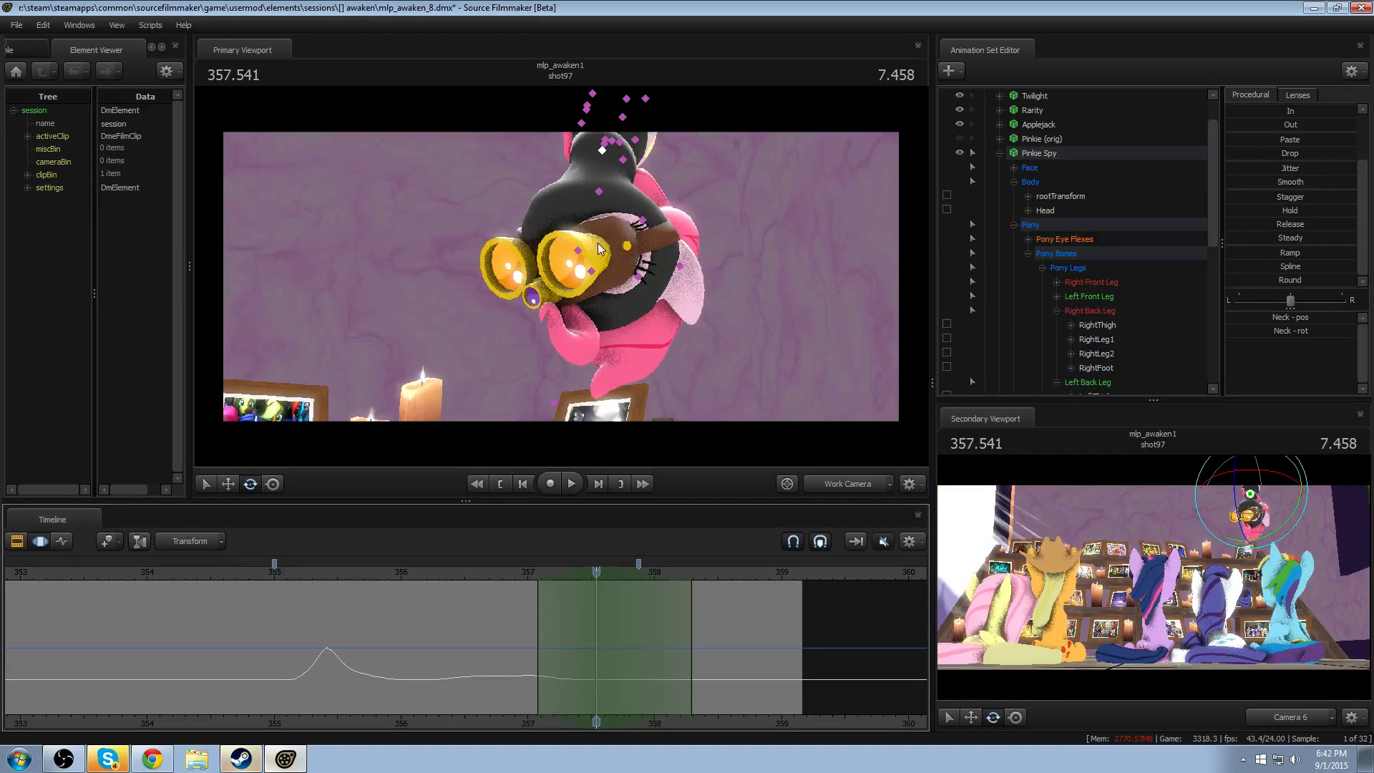
pyautogui.keyDown('ctrl'); pyautogui.click(625, 231); pyautogui.keyUp('ctrl')
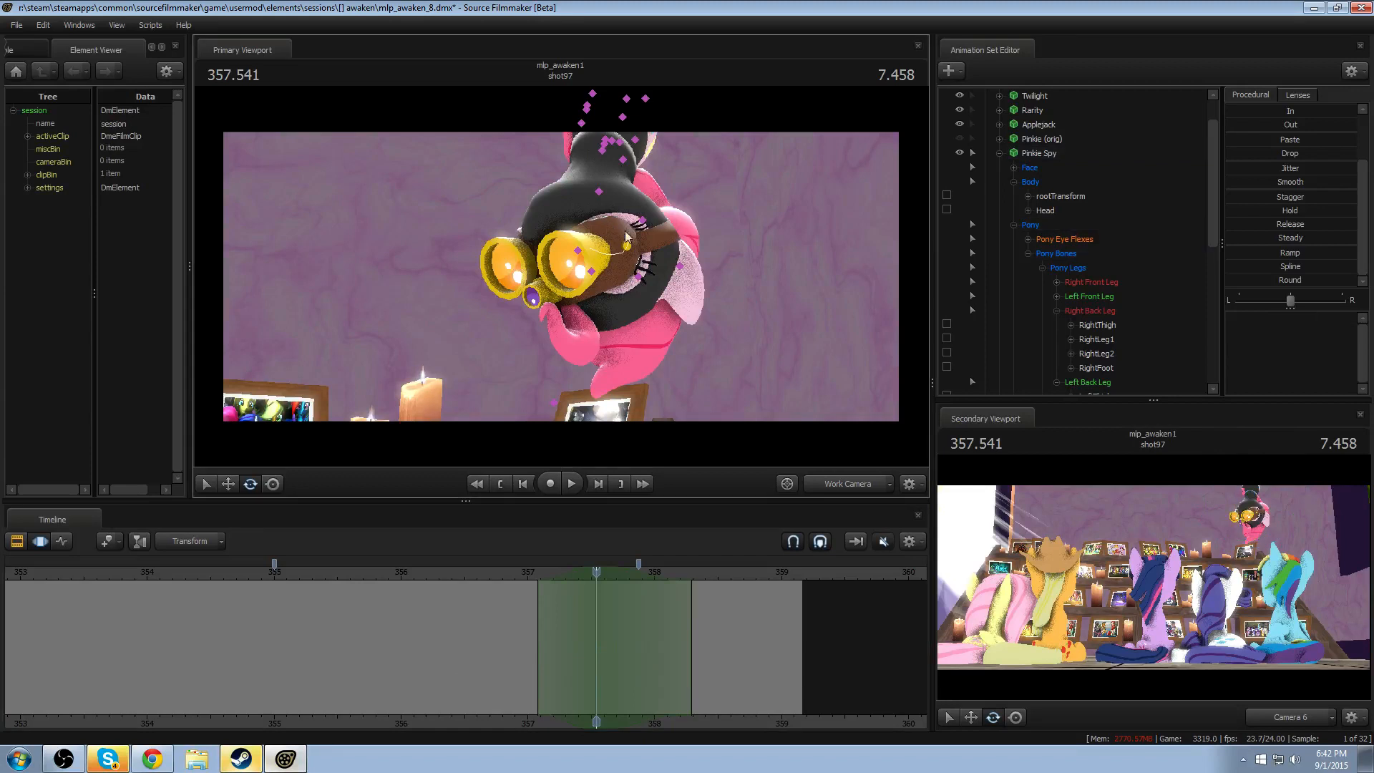
pyautogui.click(598, 191)
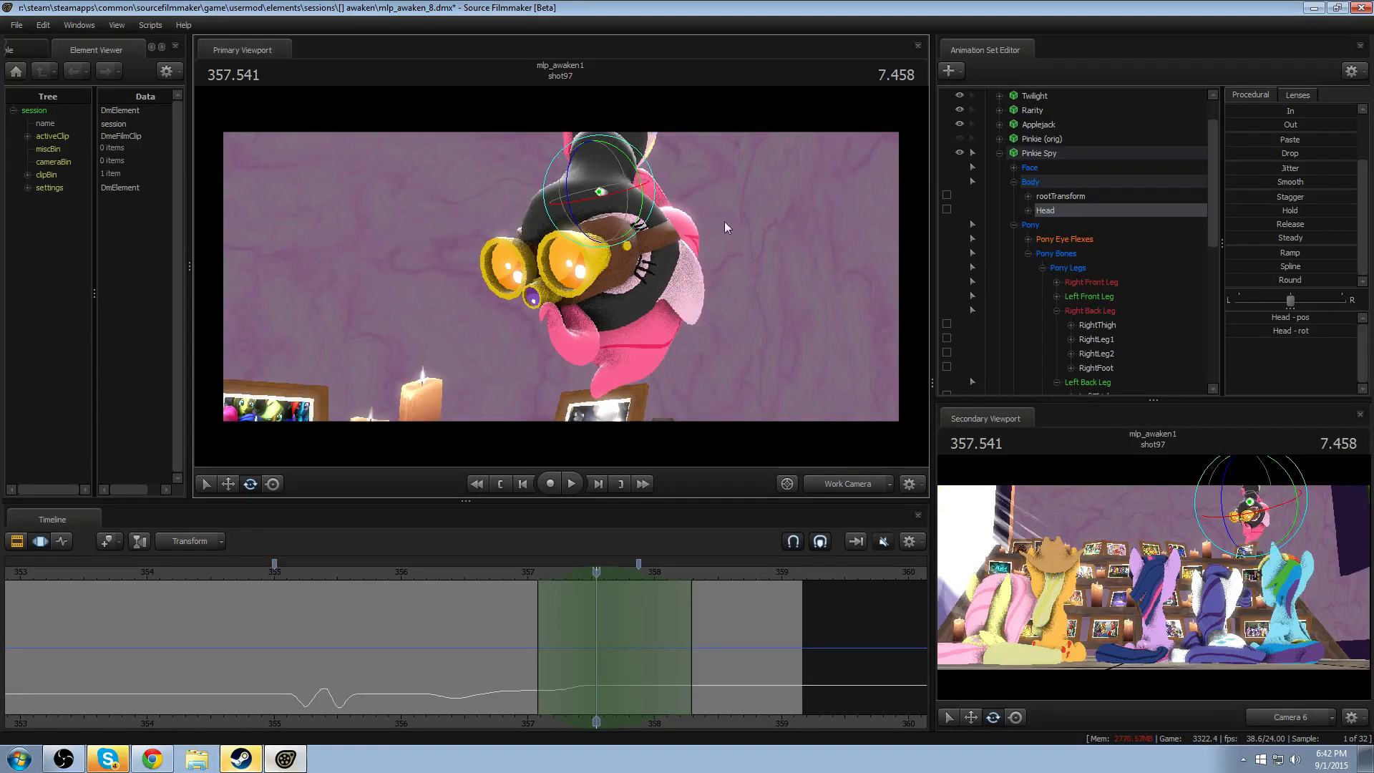
pyautogui.rightClick(1068, 154)
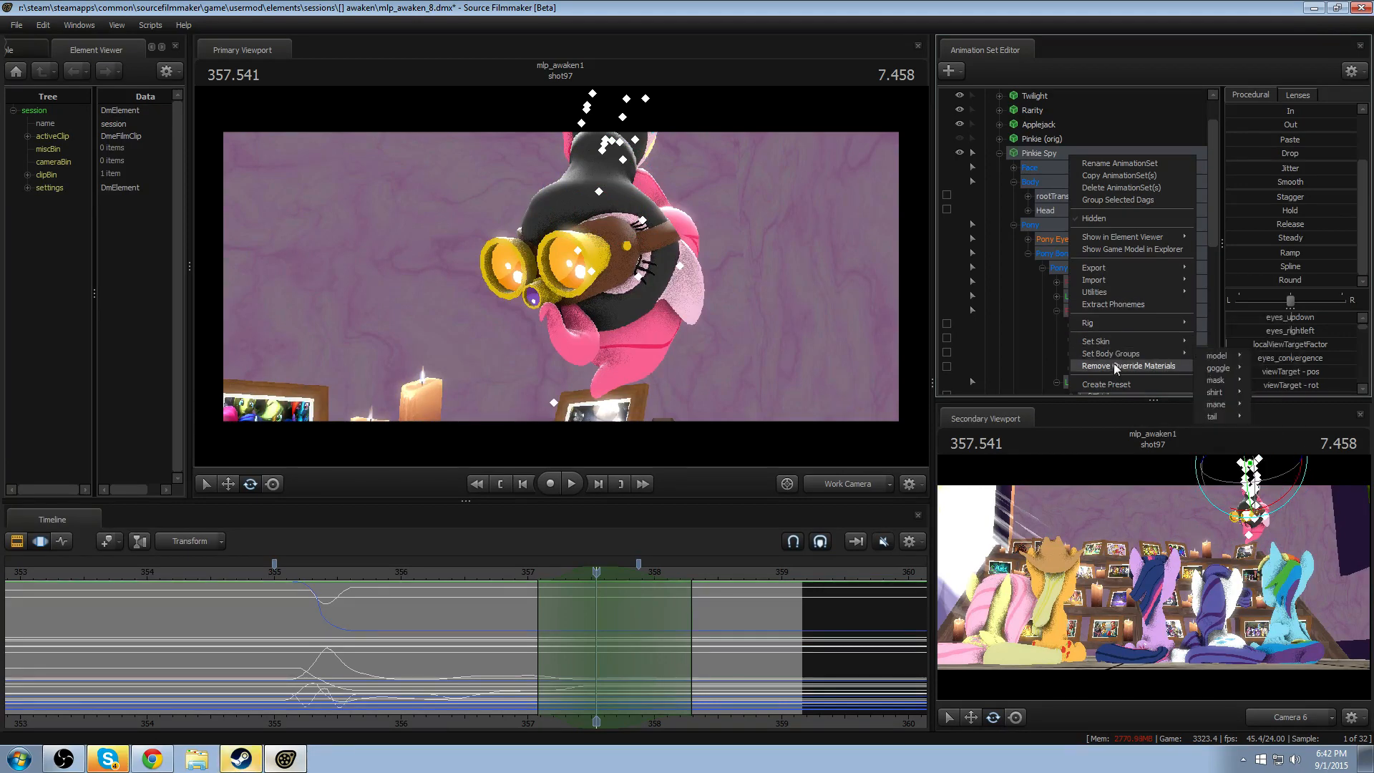
pyautogui.moveTo(1119, 295)
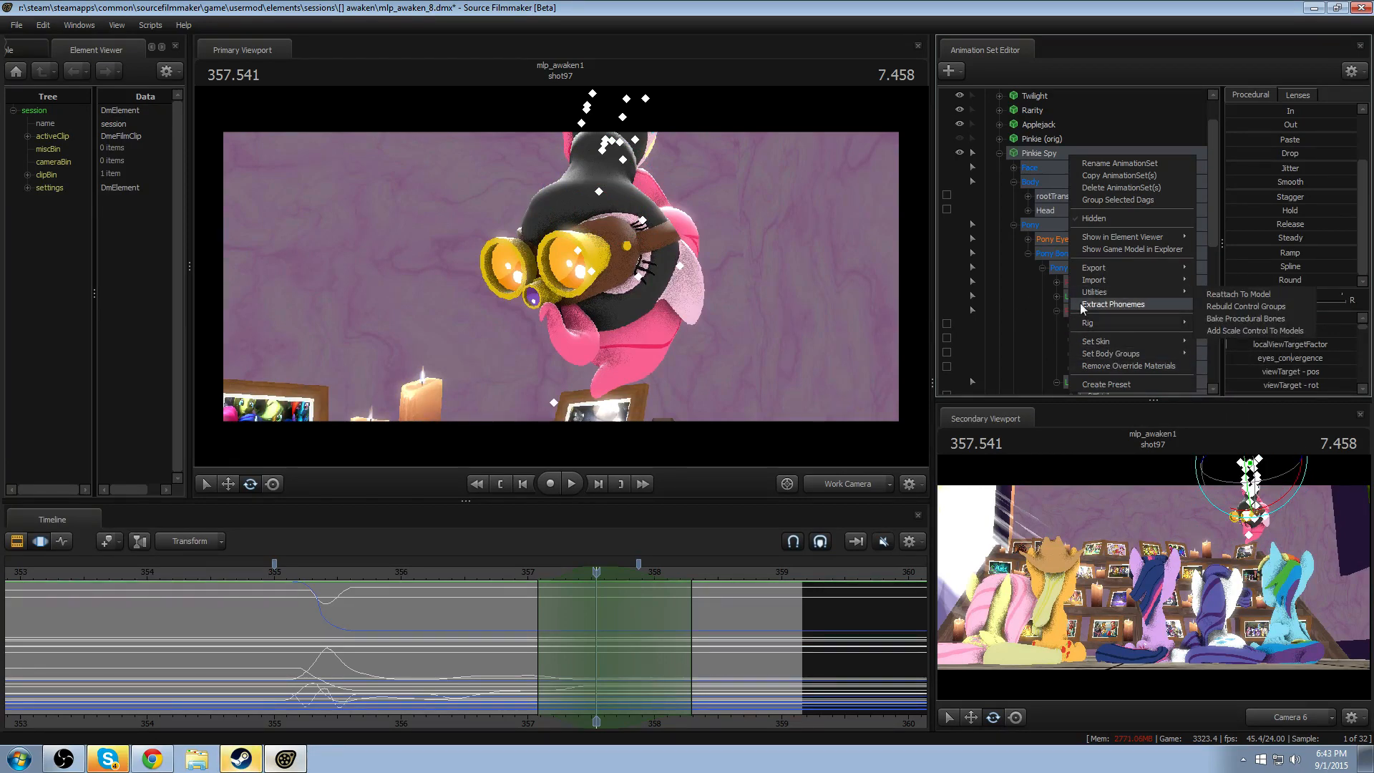
pyautogui.click(481, 170)
pyautogui.click(735, 226)
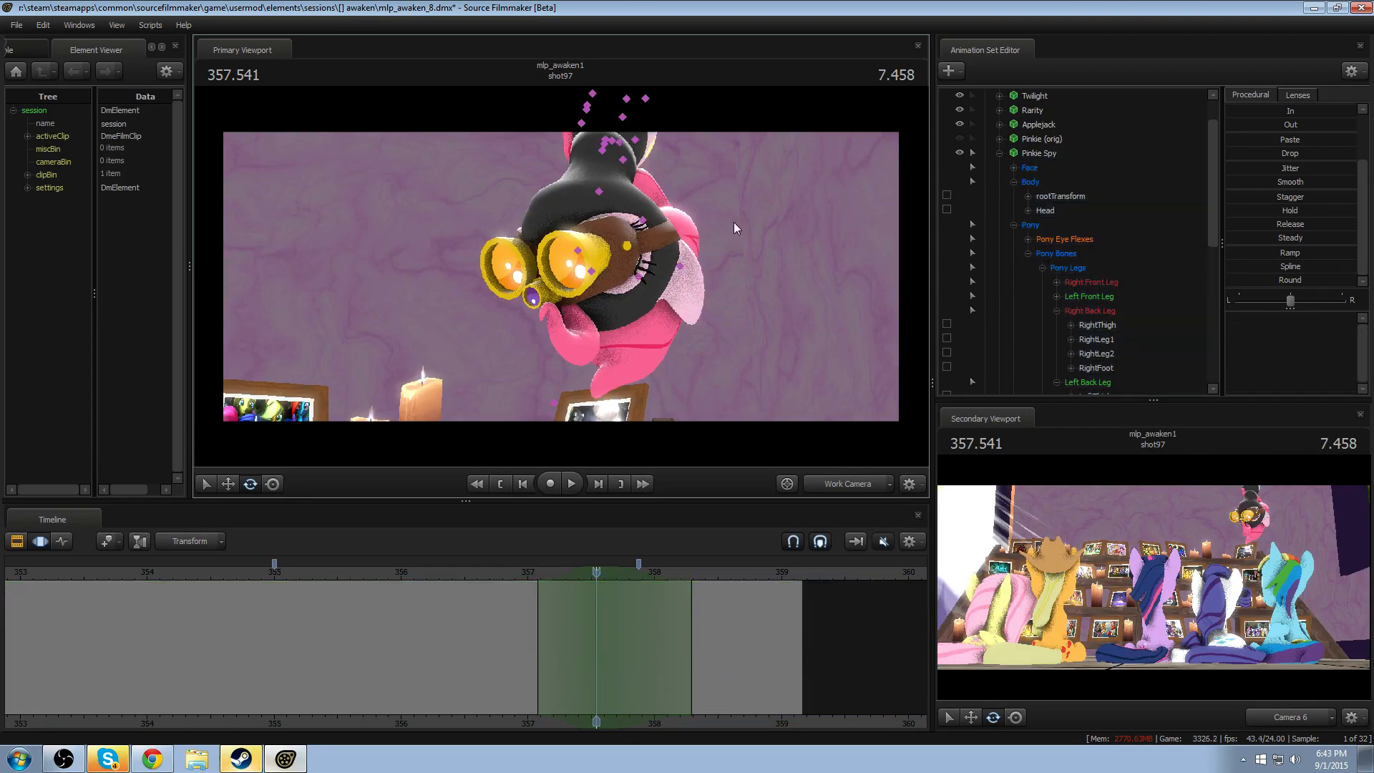
# - Rotate the Head slightly at 357.541 within the selected time range, and replay from about 356.7
pyautogui.click(599, 192)
pyautogui.moveTo(622, 223); pyautogui.dragTo(525, 584)
pyautogui.click(492, 569)
pyautogui.press('space')
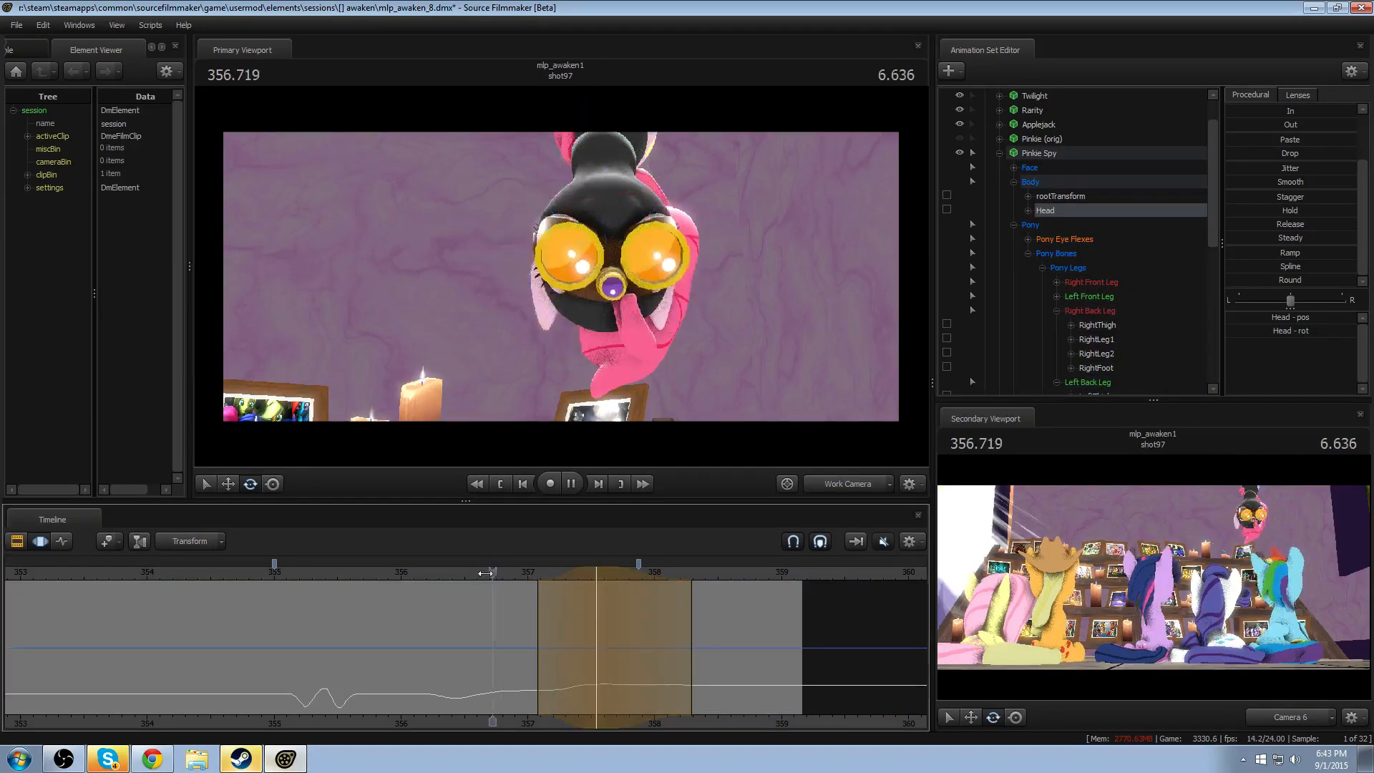
pyautogui.press('space')
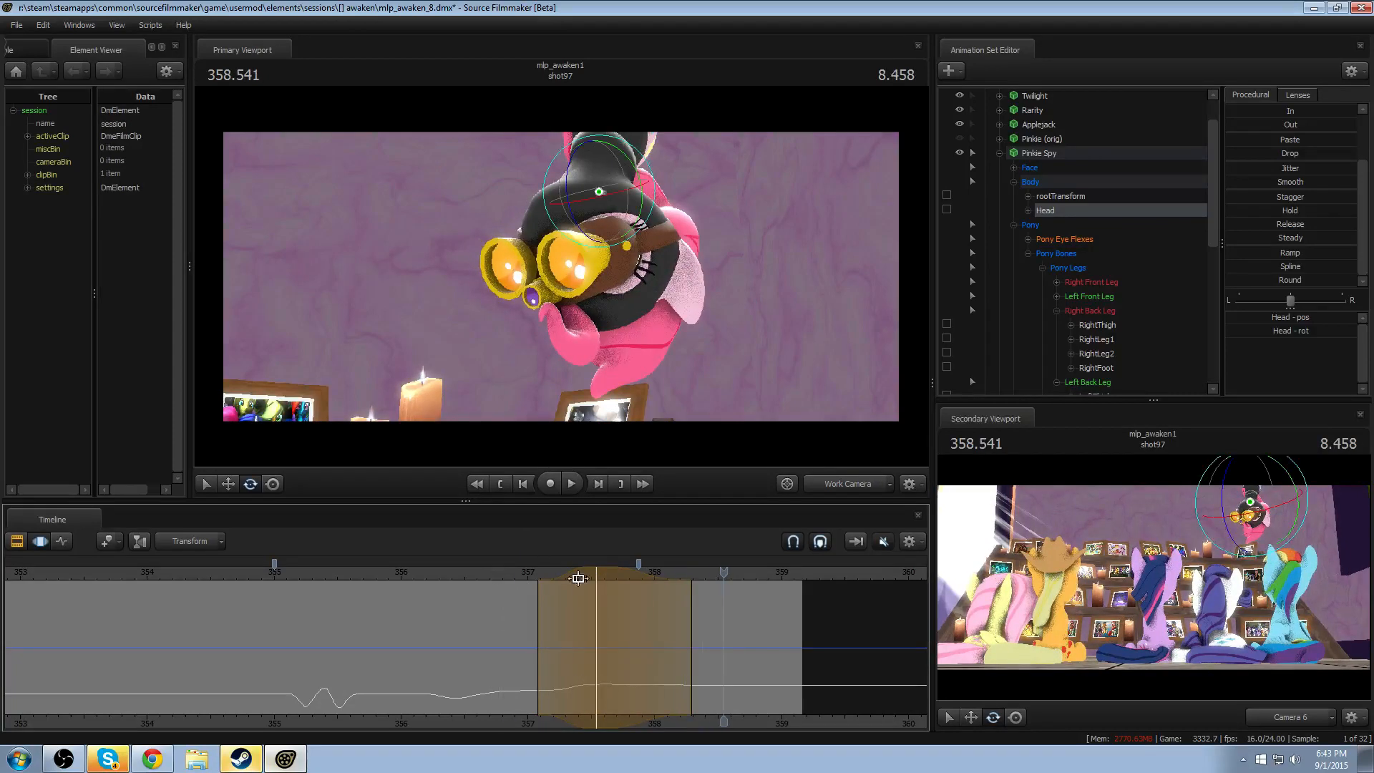
# - Adjust the Head rotation at 357.625 with falloff across about 357.08–358.62, and compare it with the previous pose
pyautogui.click(474, 570)
pyautogui.press('space')
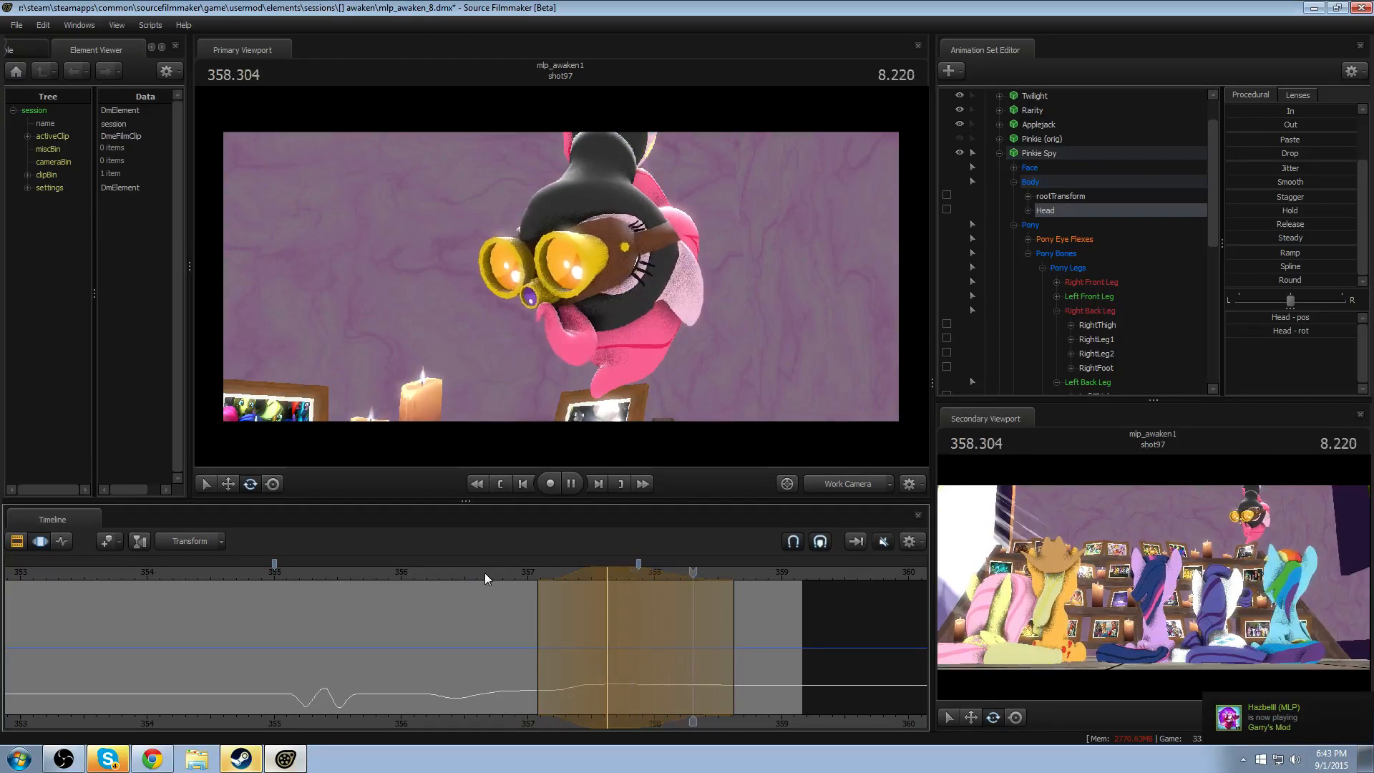
pyautogui.press('space')
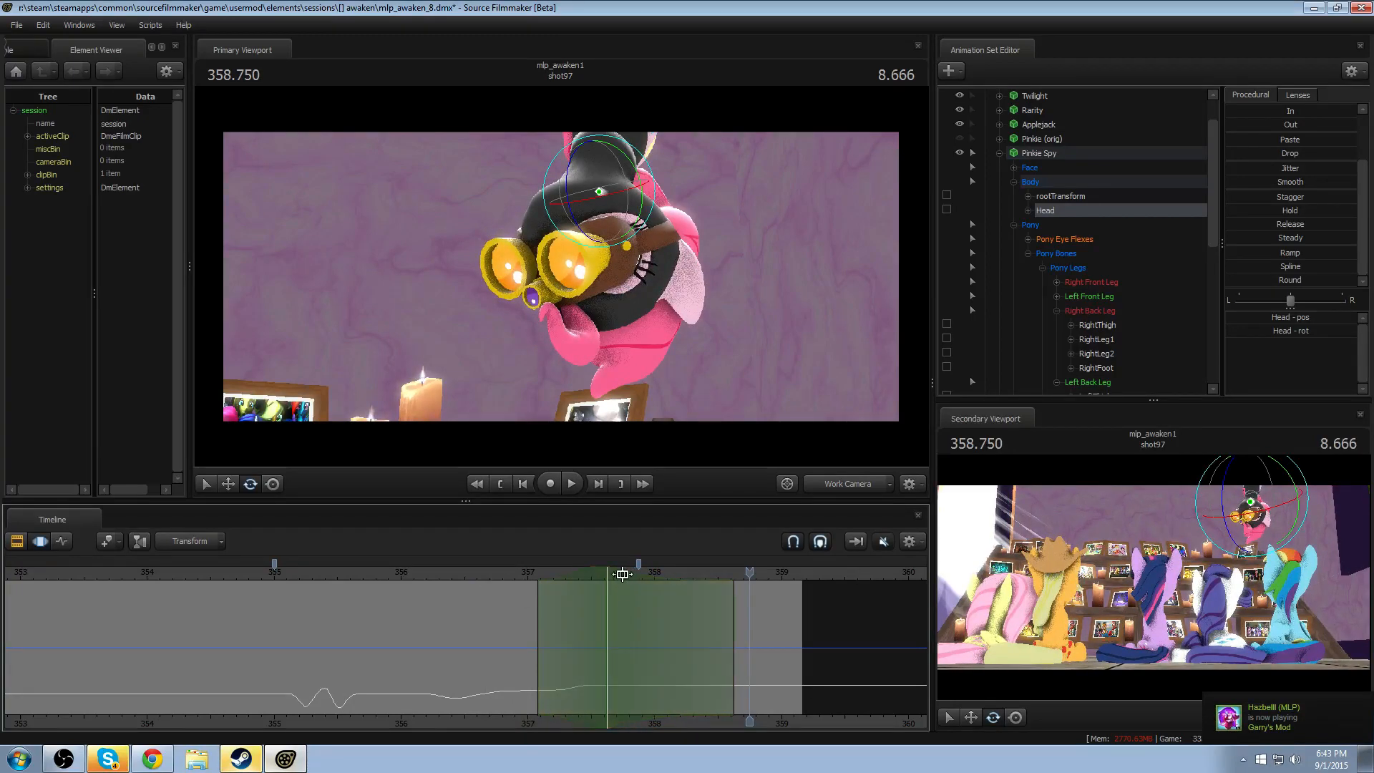
pyautogui.moveTo(623, 573)
pyautogui.mouseDown()
pyautogui.moveTo(483, 572)
pyautogui.moveTo(607, 572)
pyautogui.mouseUp()
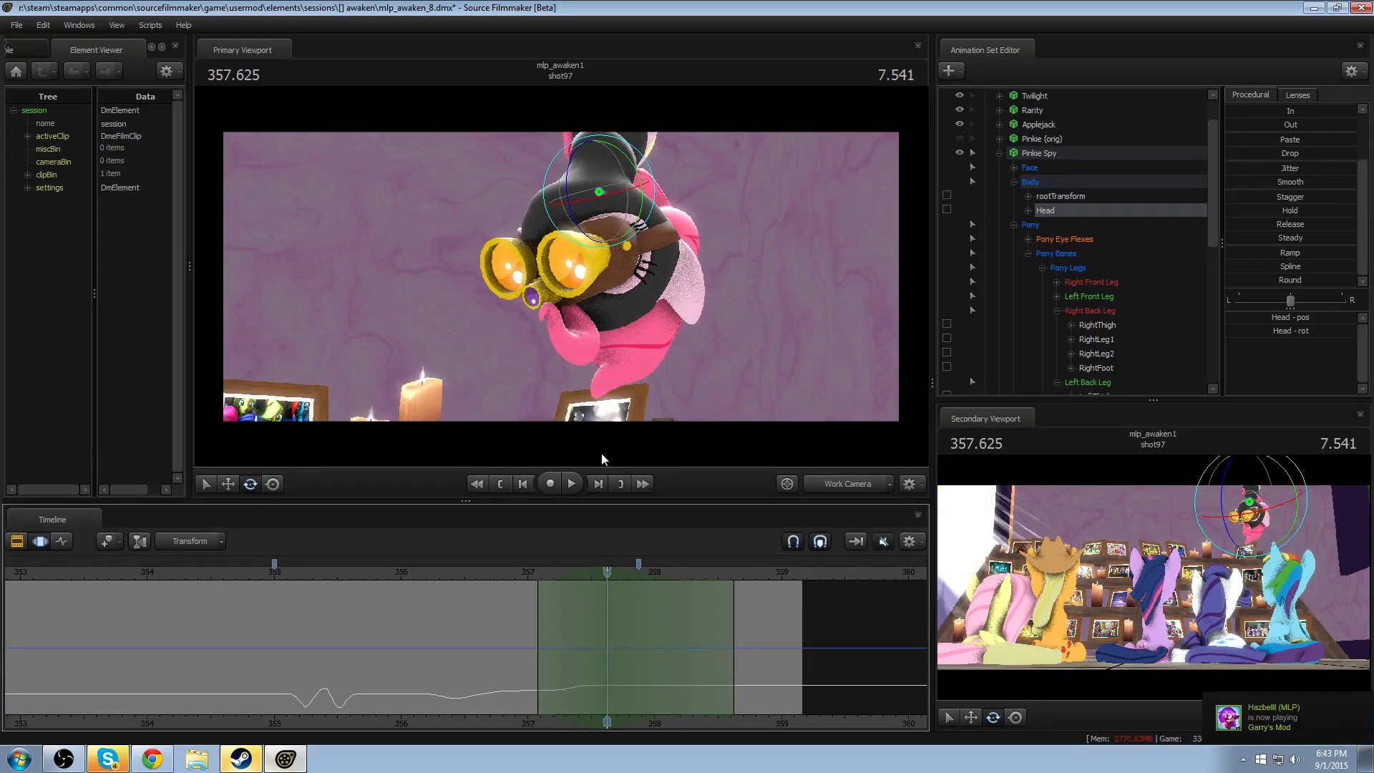
pyautogui.hotkey('ctrl', 'z')
pyautogui.hotkey('ctrl', 'z')
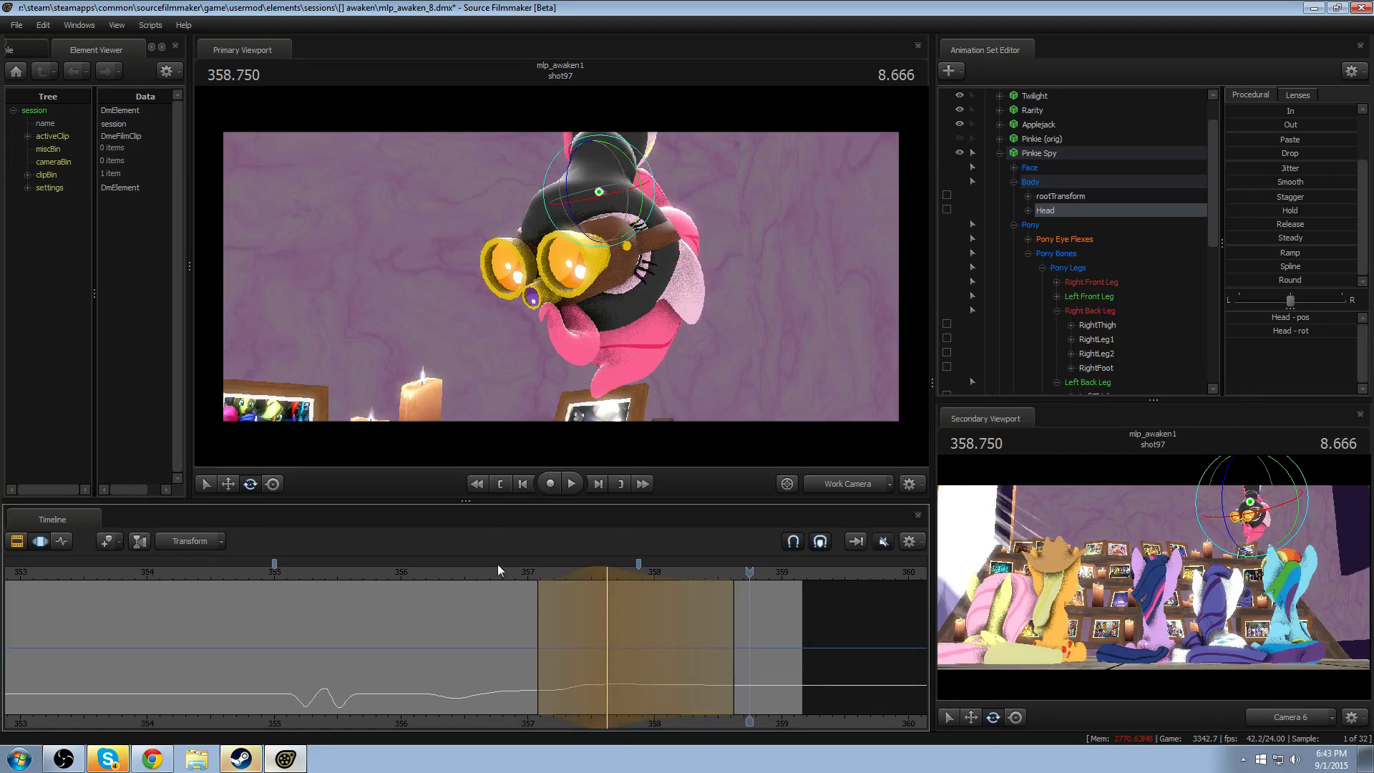
# - Apply a little of the Smooth preset to the Head at 357.625, and replay the turn from about 356.8
pyautogui.moveTo(499, 570); pyautogui.dragTo(606, 570)
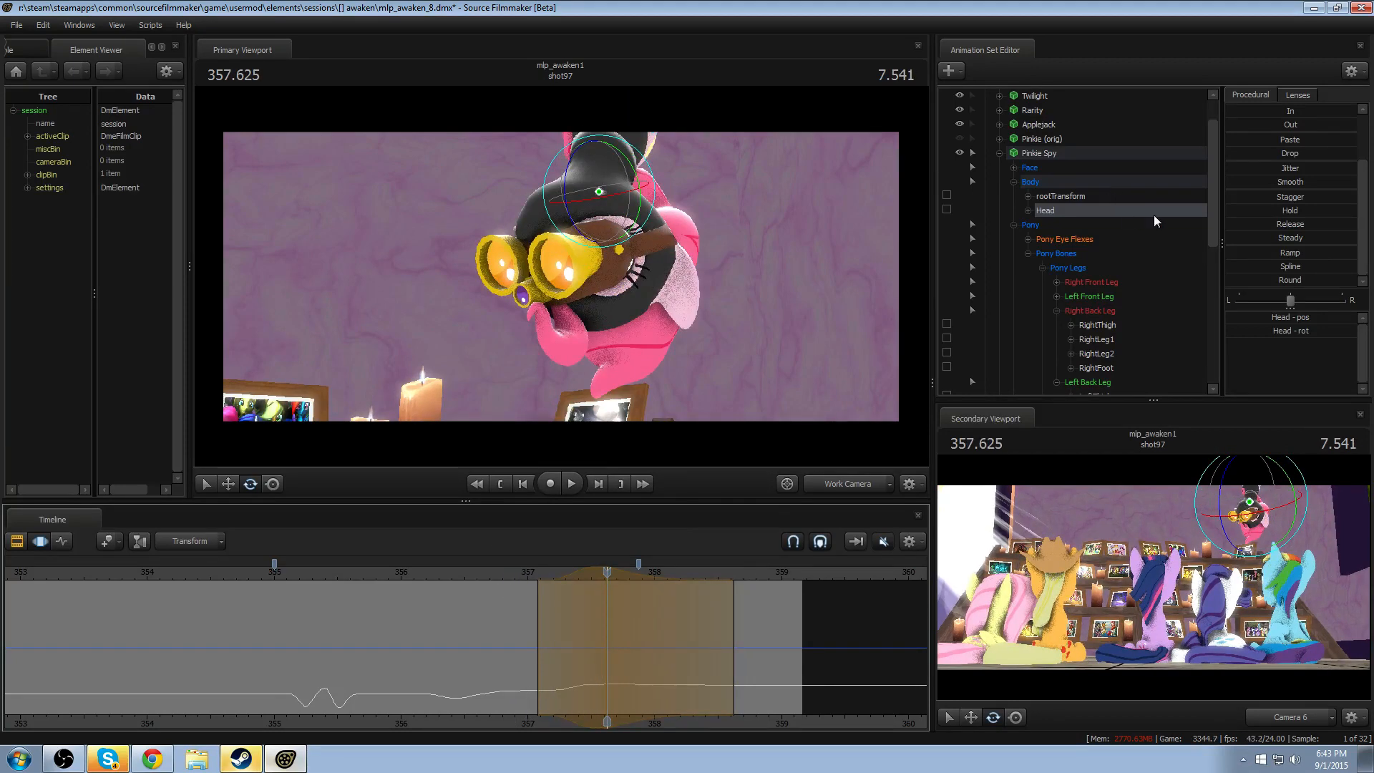
pyautogui.moveTo(1255, 180); pyautogui.dragTo(1315, 179)
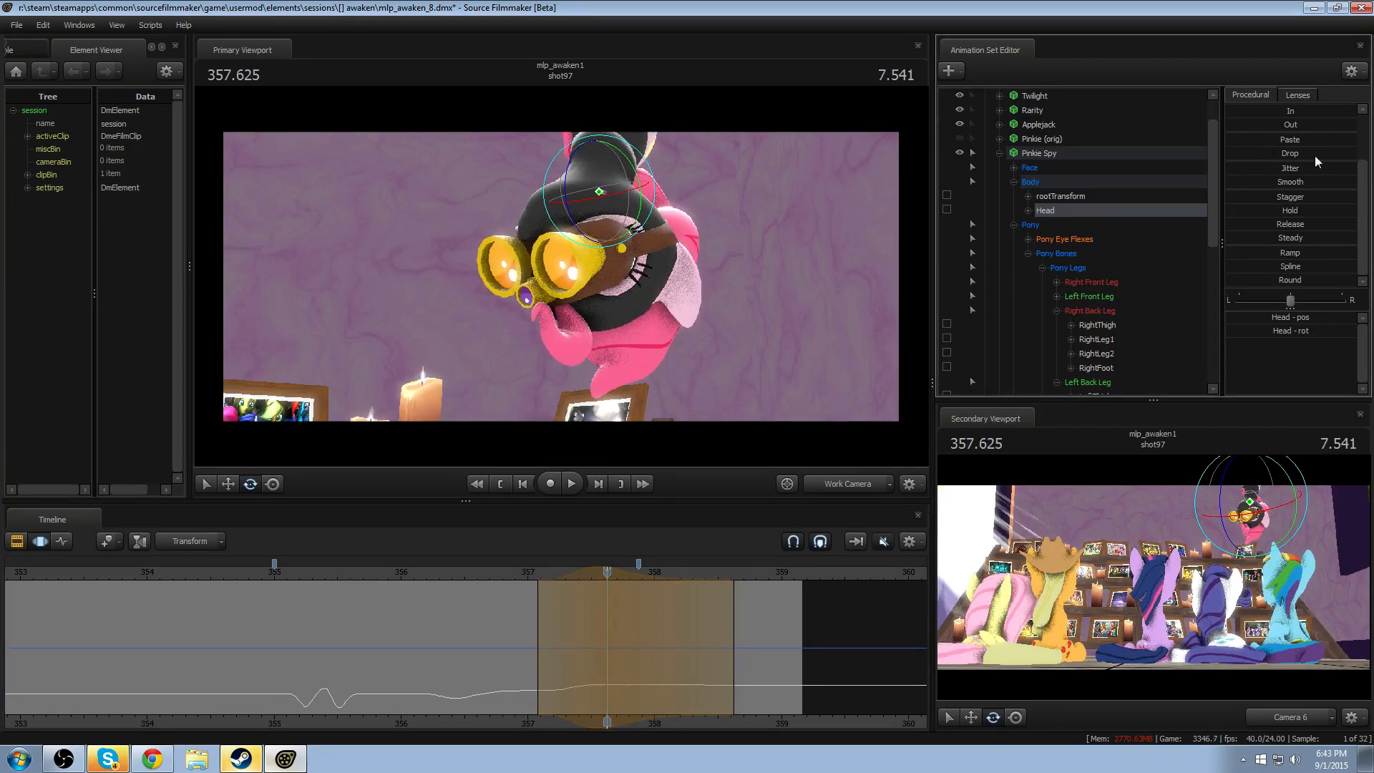
pyautogui.click(504, 576)
pyautogui.press('space')
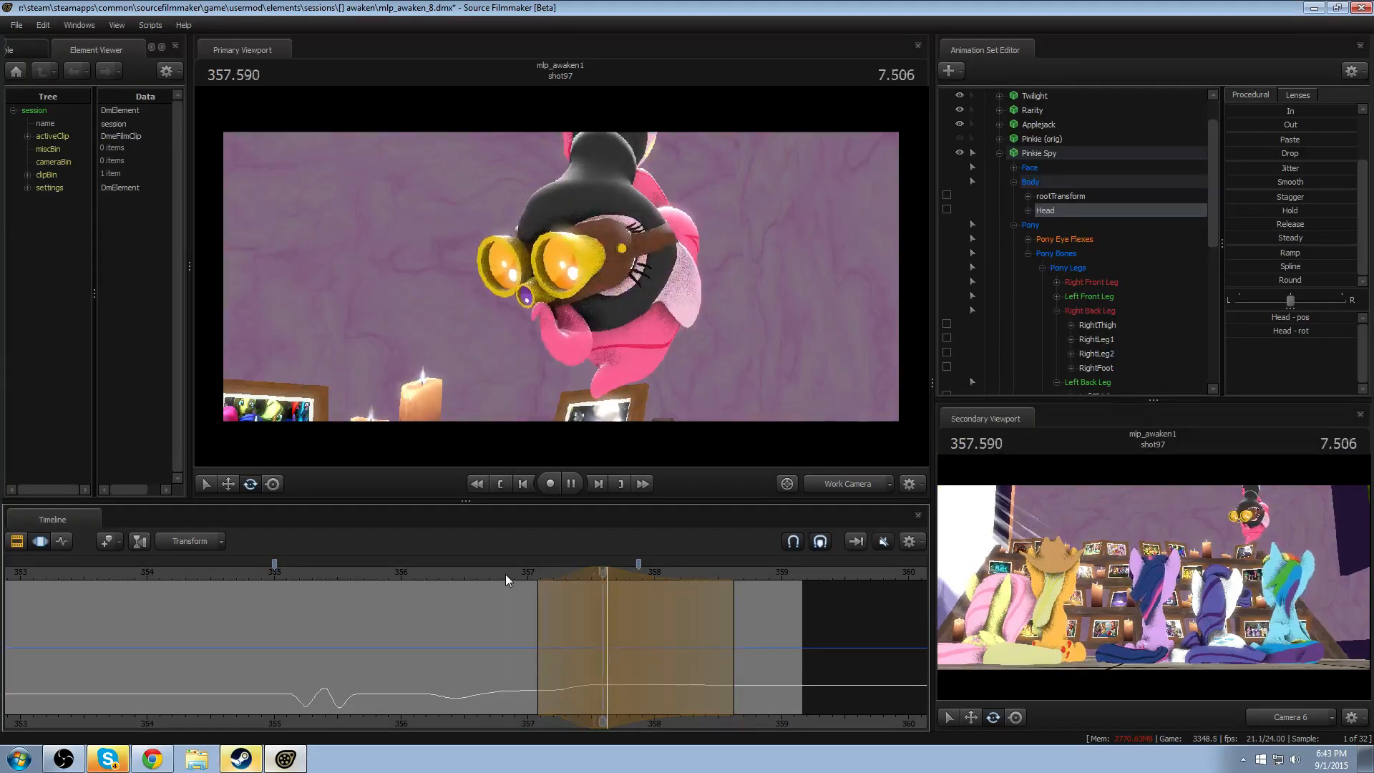
pyautogui.click(506, 574)
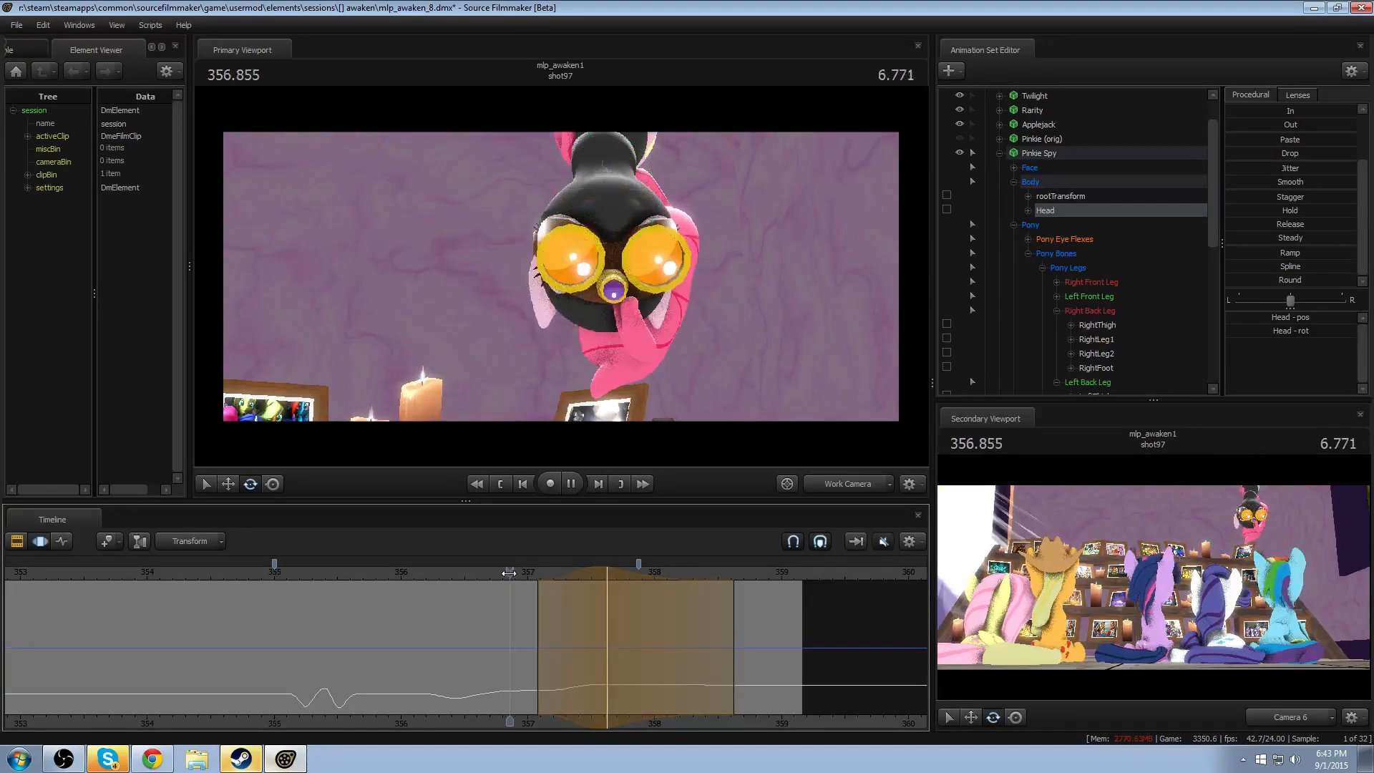
# - Adjust Pinkie Spy's Neck and Head rotation slightly at 358.625, with falloff starting at about 357.25 and the selection open to the end
pyautogui.press('space')
pyautogui.moveTo(509, 573); pyautogui.dragTo(610, 572)
pyautogui.press('ctrl')
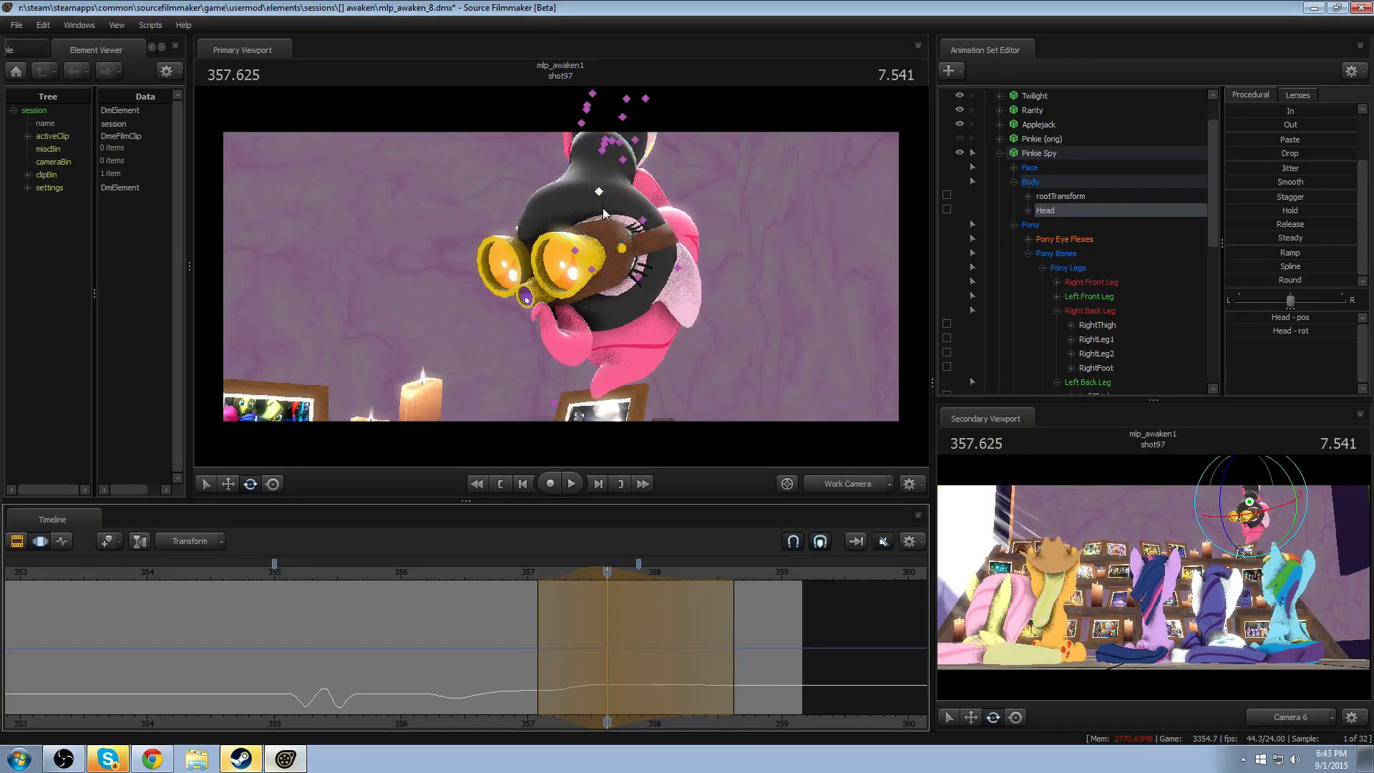
pyautogui.keyDown('ctrl'); pyautogui.click(600, 154); pyautogui.keyUp('ctrl')
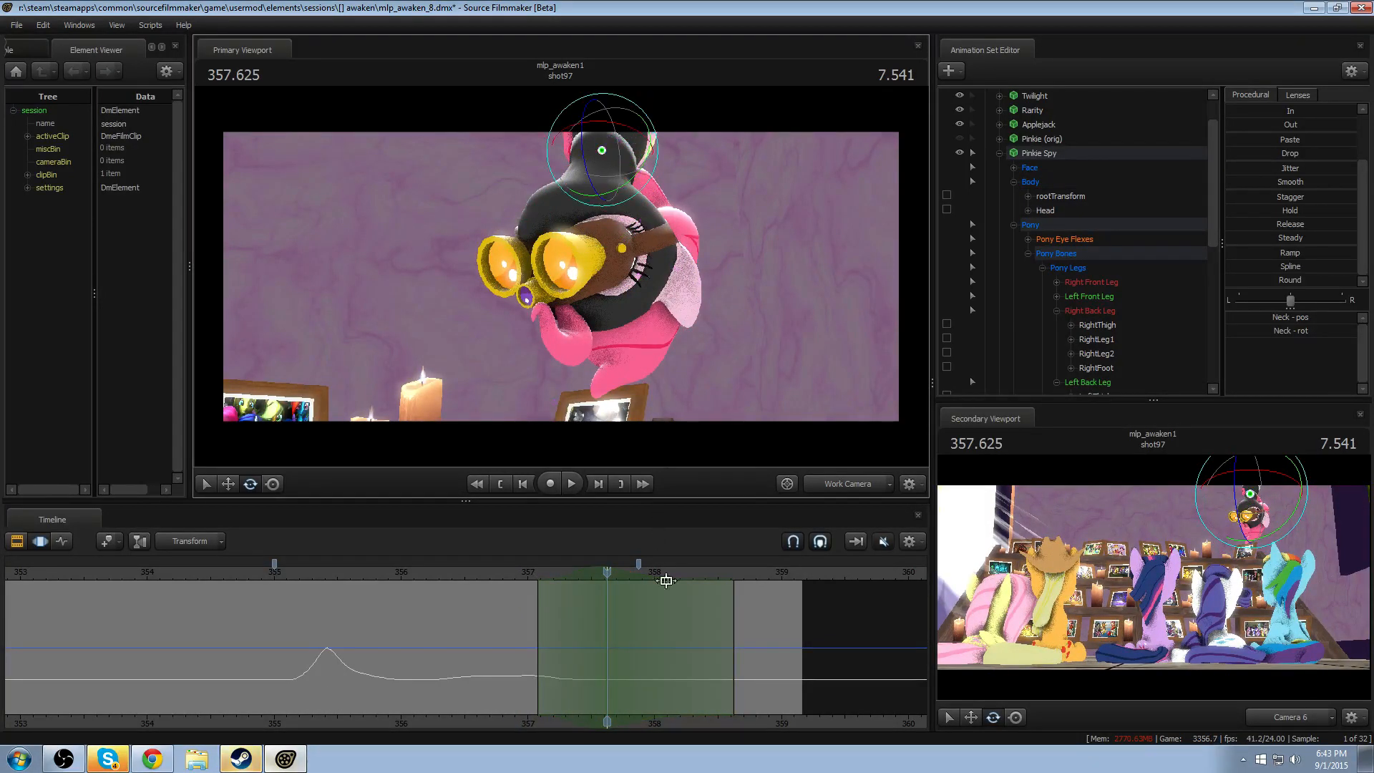
pyautogui.keyDown('shift'); pyautogui.moveTo(733, 612); pyautogui.dragTo(1007, 600); pyautogui.keyUp('shift')
pyautogui.keyDown('shift'); pyautogui.scroll(8, 642, 630); pyautogui.keyUp('shift')
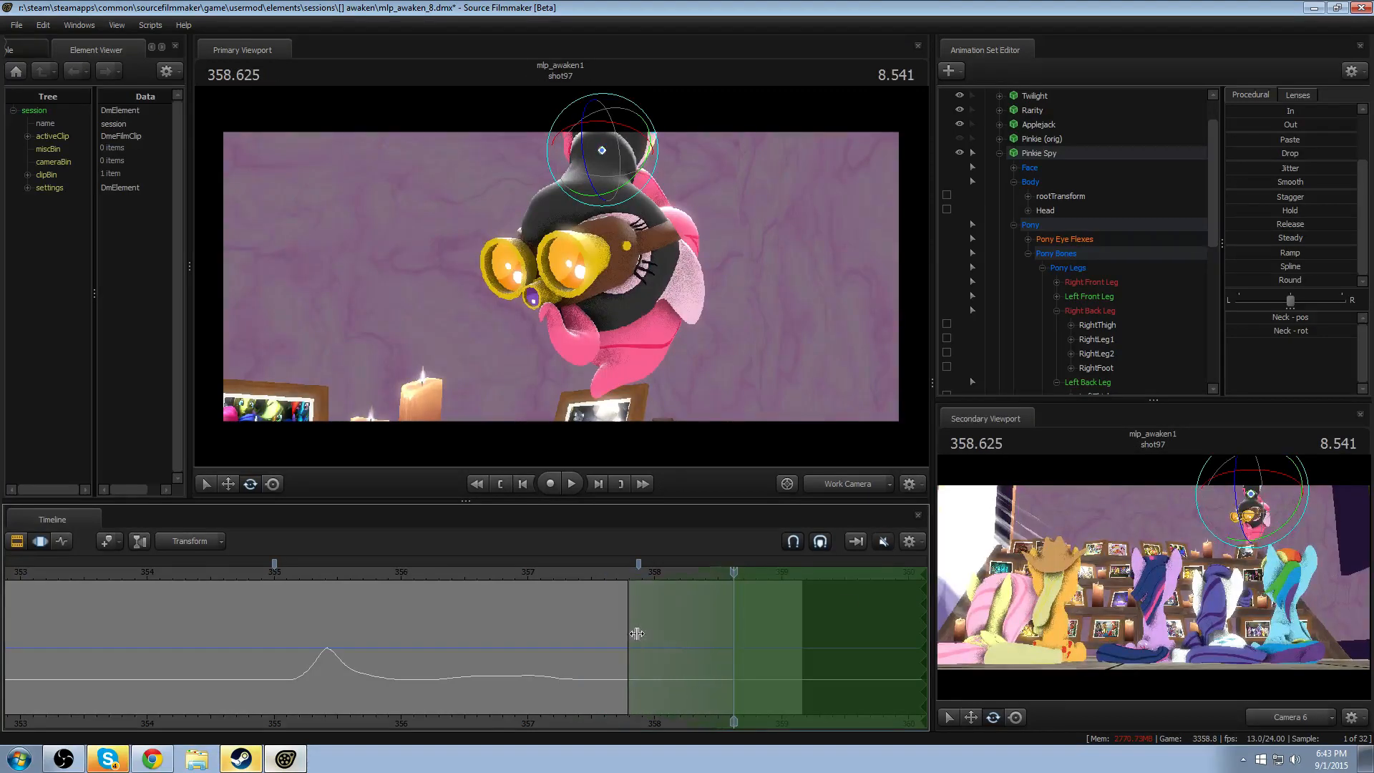
pyautogui.press('ctrl')
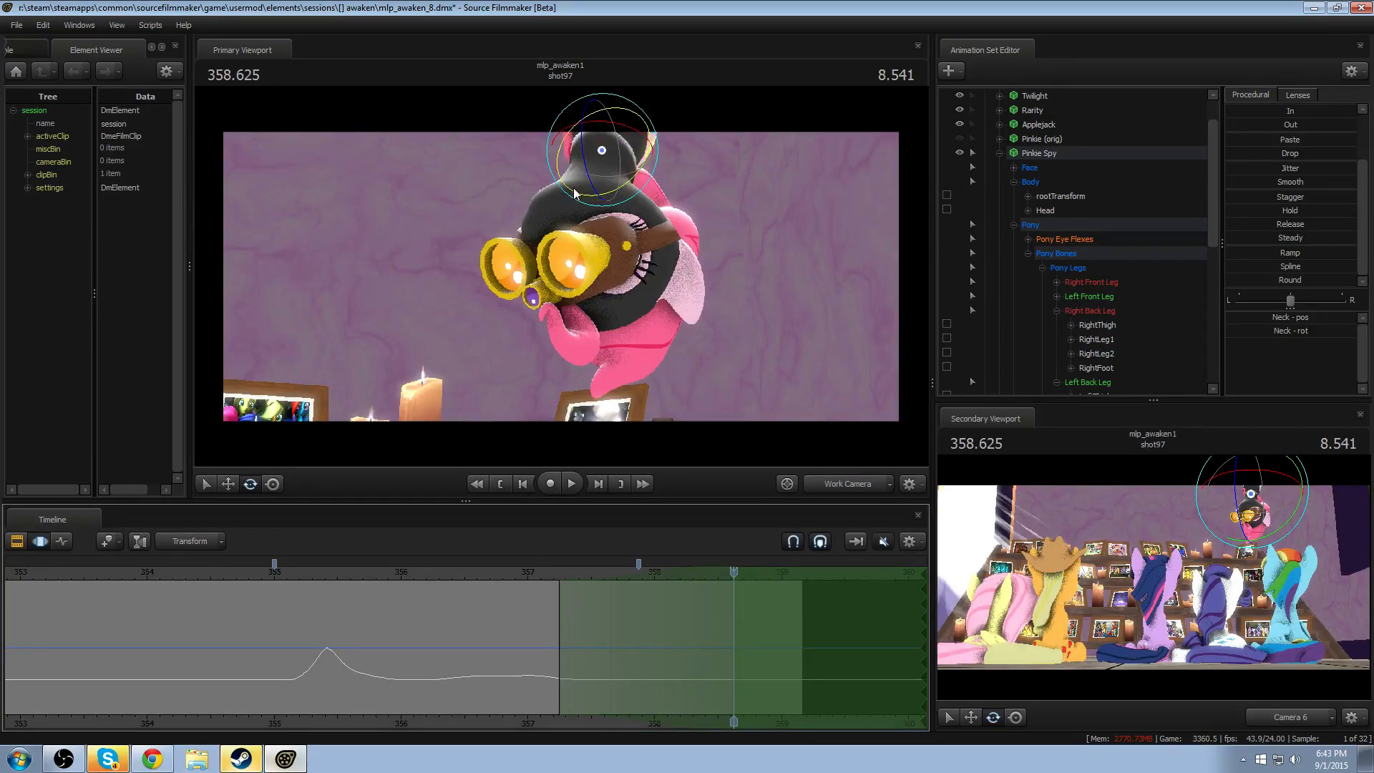
pyautogui.moveTo(586, 169); pyautogui.dragTo(577, 180)
pyautogui.keyDown('ctrl'); pyautogui.click(600, 192); pyautogui.keyUp('ctrl')
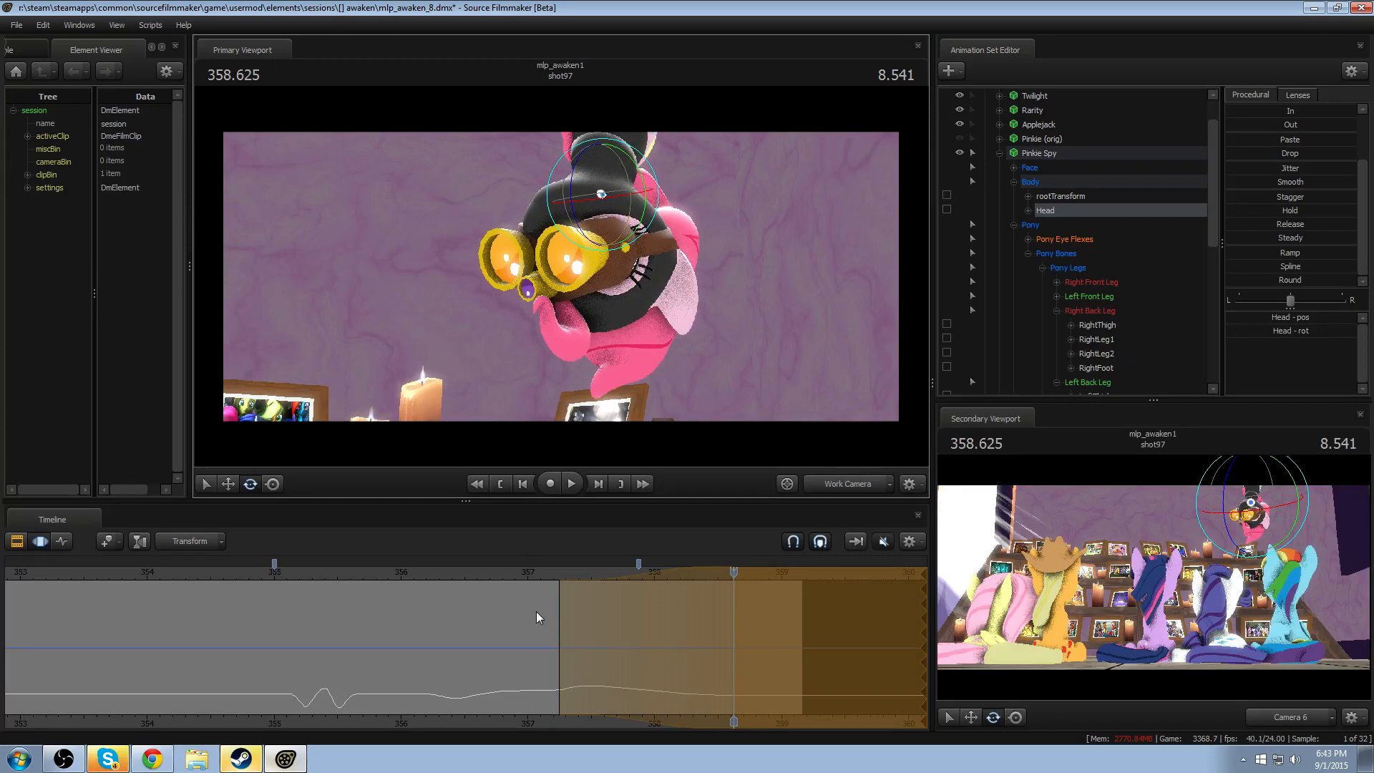
# - Replay the head turn from about 356.2, and restart the time selection at 358.583 without falloff, open to the end
pyautogui.click(496, 573)
pyautogui.press('space')
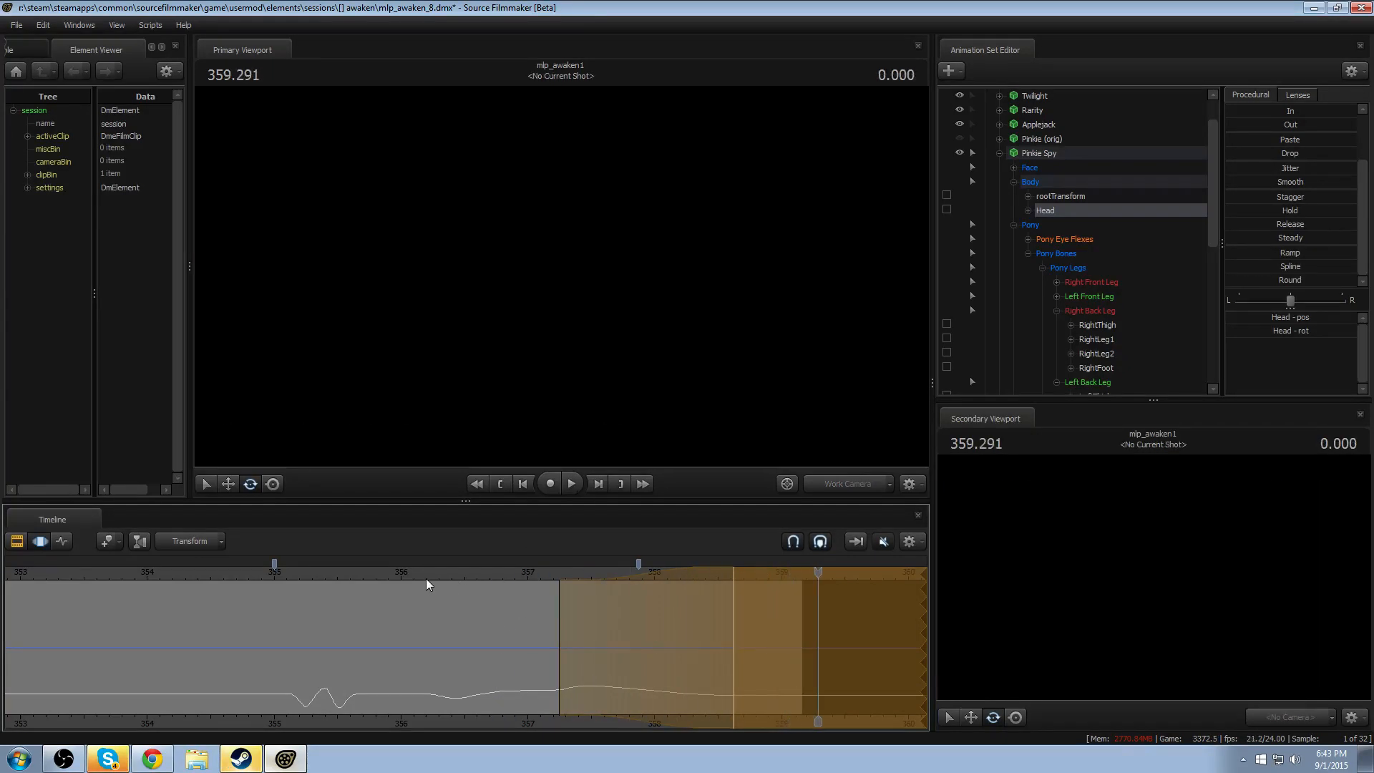
pyautogui.click(431, 577)
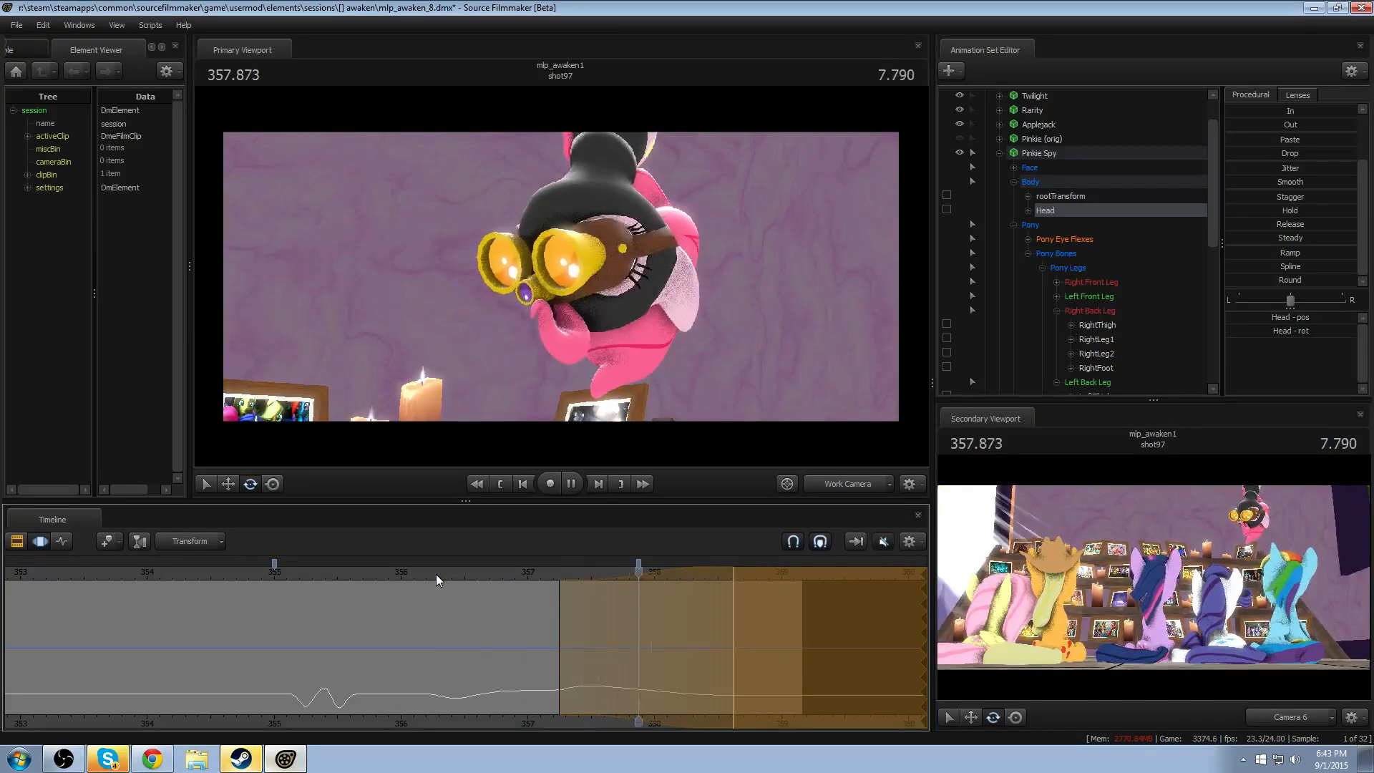
pyautogui.press('space')
pyautogui.moveTo(604, 677); pyautogui.dragTo(788, 626)
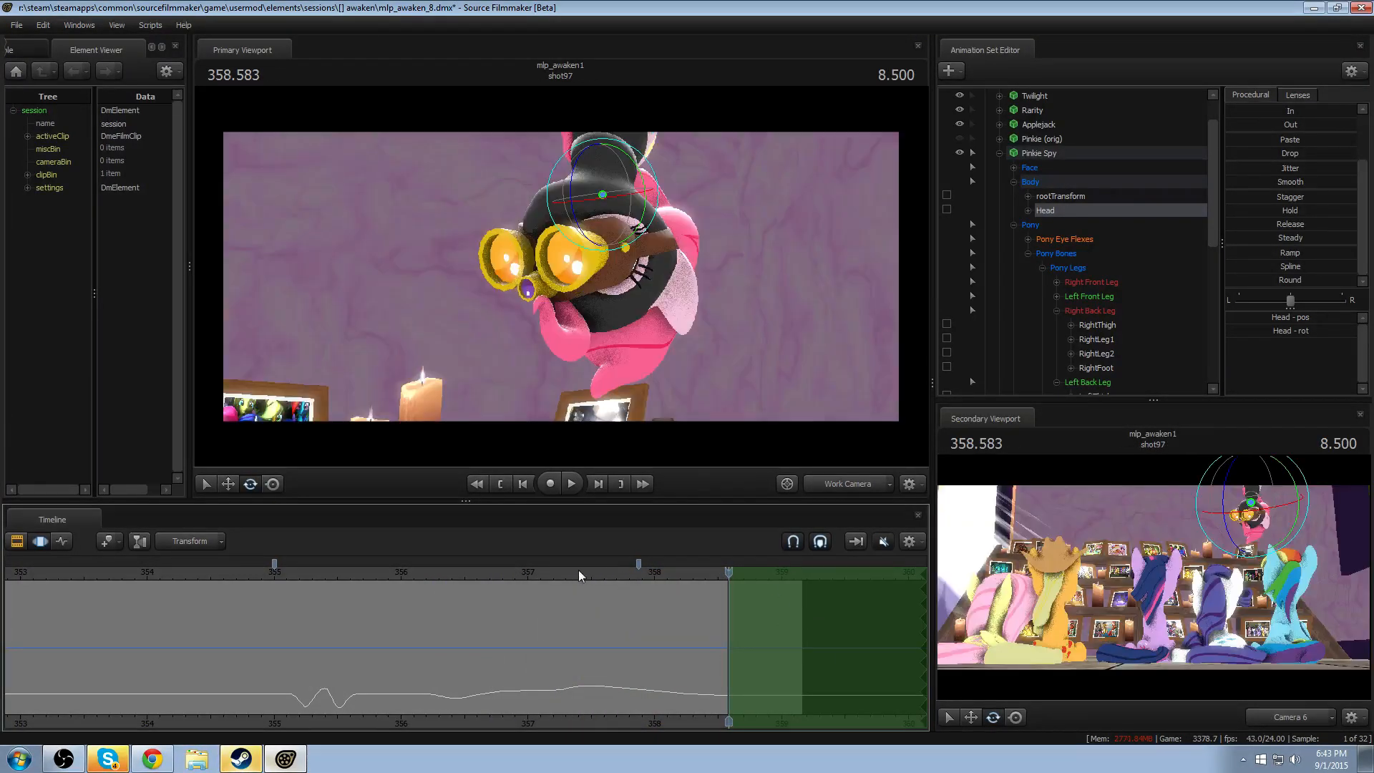
# - Try applying the Playhead preset to the Head with the playhead at 354.000, and preview it with falloff from about 358.2
pyautogui.click(203, 577)
pyautogui.moveTo(199, 607); pyautogui.dragTo(165, 607)
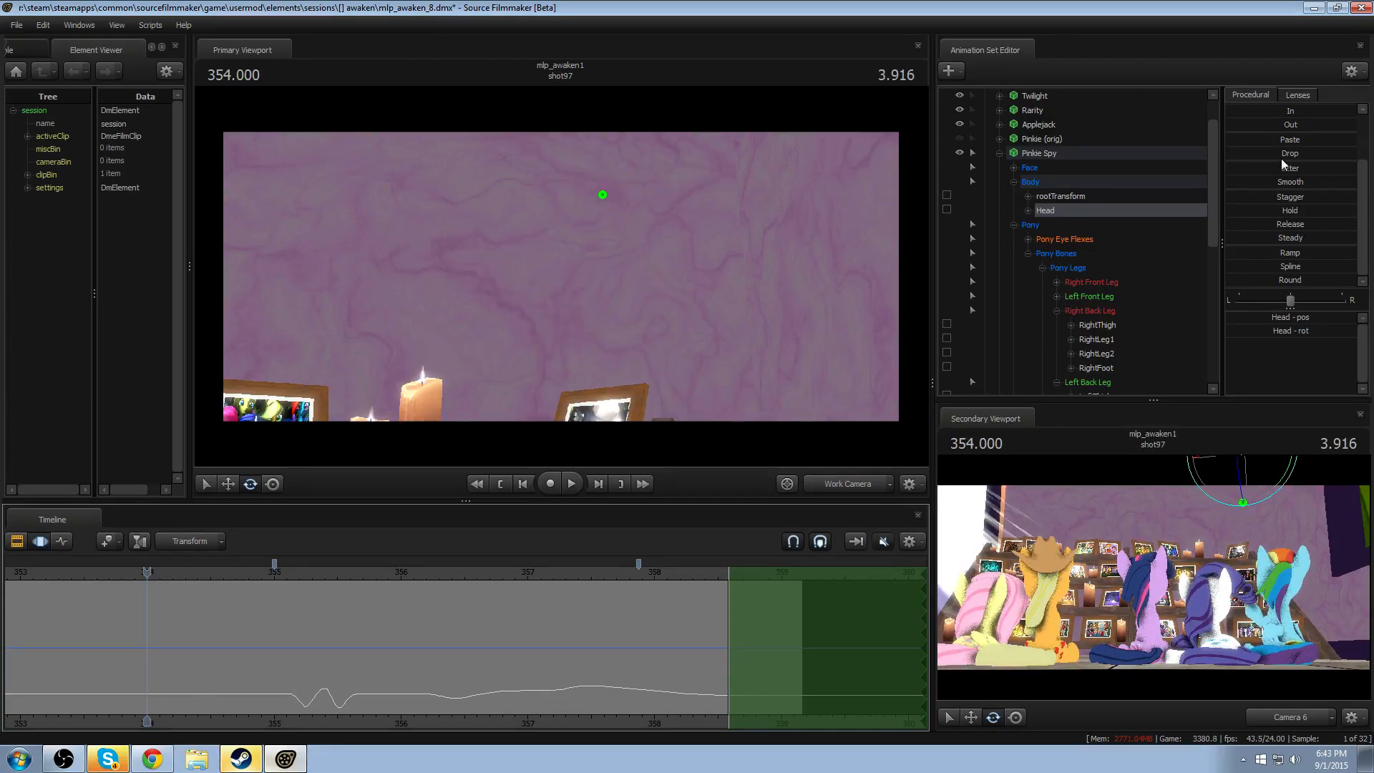
pyautogui.moveTo(1282, 140); pyautogui.dragTo(1339, 140)
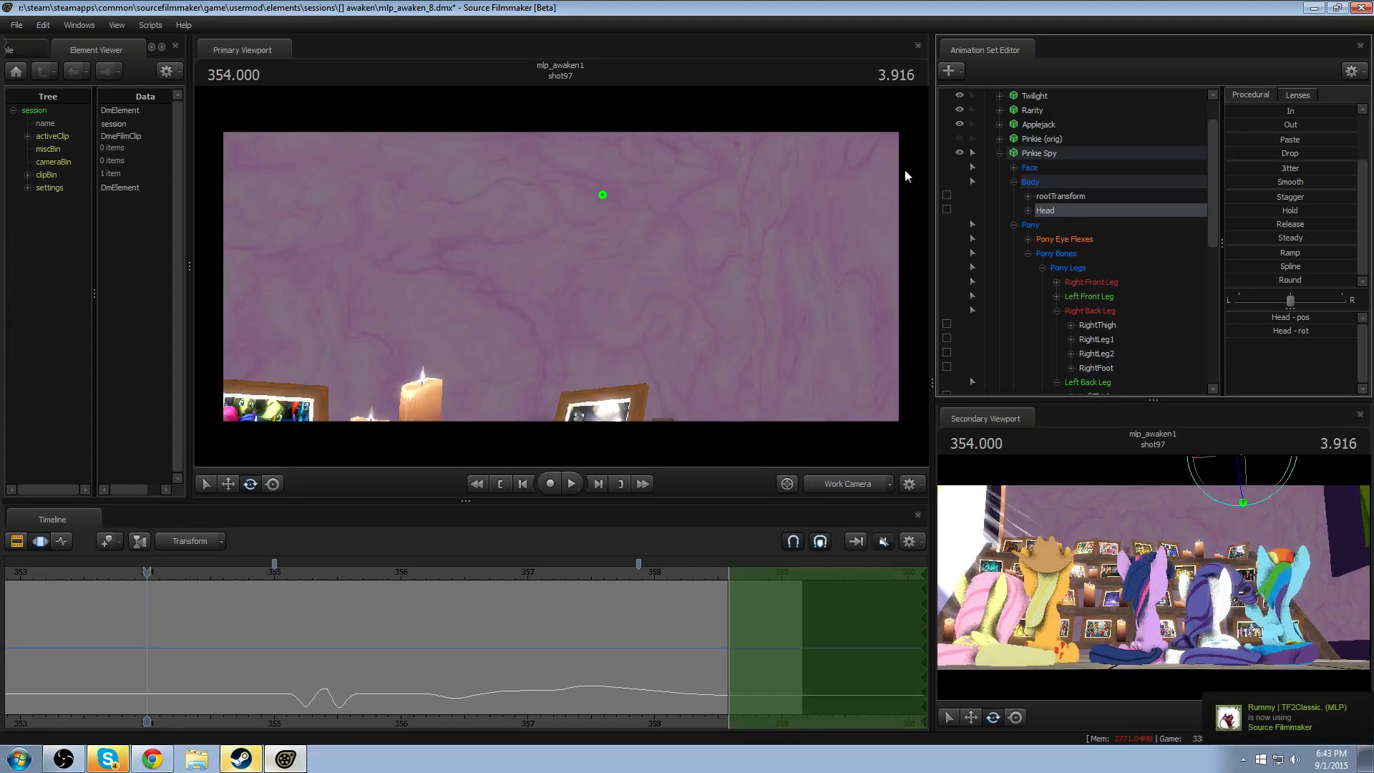
pyautogui.scroll(3, 1287, 172)
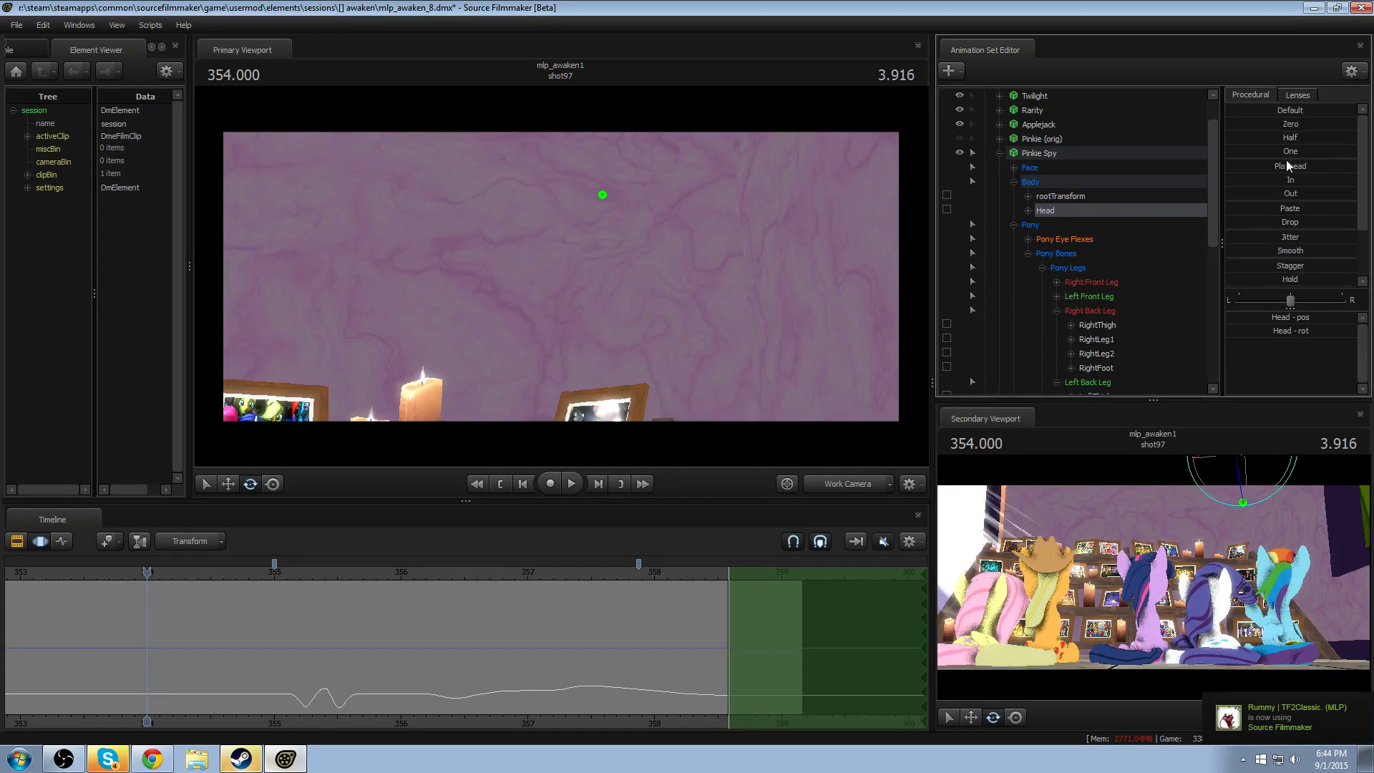
pyautogui.doubleClick(1277, 164)
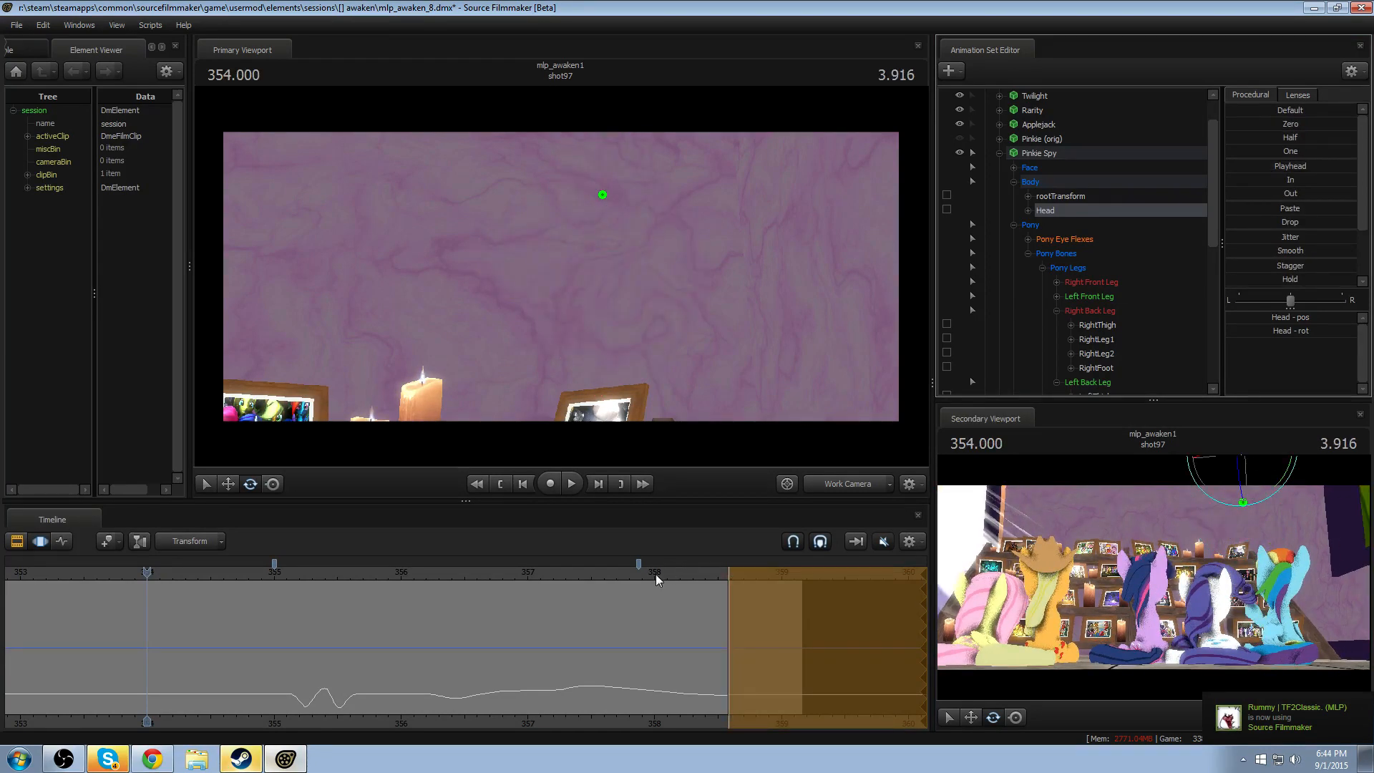
pyautogui.moveTo(656, 574)
pyautogui.mouseDown()
pyautogui.moveTo(714, 607)
pyautogui.moveTo(698, 624)
pyautogui.moveTo(659, 570)
pyautogui.moveTo(680, 573)
pyautogui.mouseUp()
pyautogui.press('space')
pyautogui.press('space')
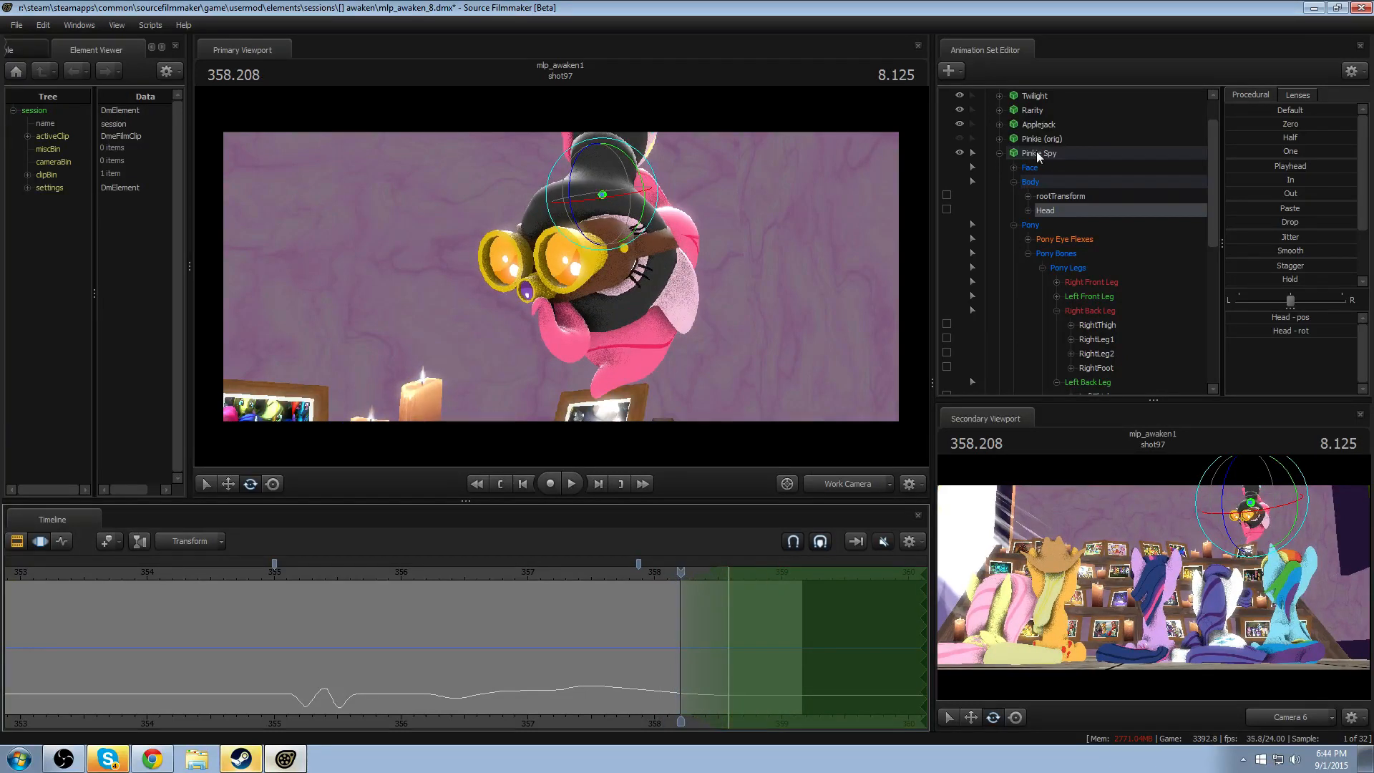
# - Select all Pinkie Spy controls and undo the recent Head and time selection changes
pyautogui.click(1037, 155)
pyautogui.hotkey('ctrl', 'z')
pyautogui.hotkey('ctrl', 'z')
pyautogui.hotkey('ctrl', 'z')
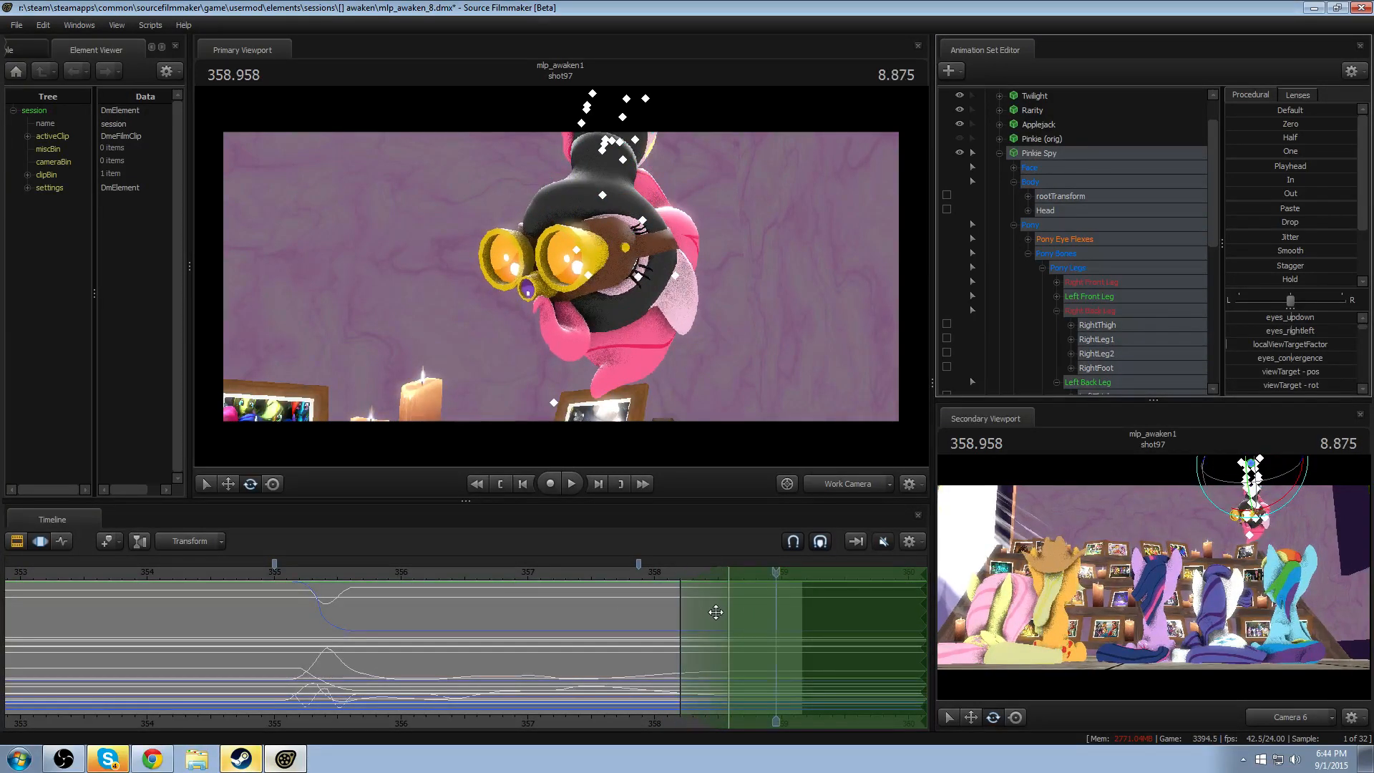
pyautogui.hotkey('ctrl', 'z')
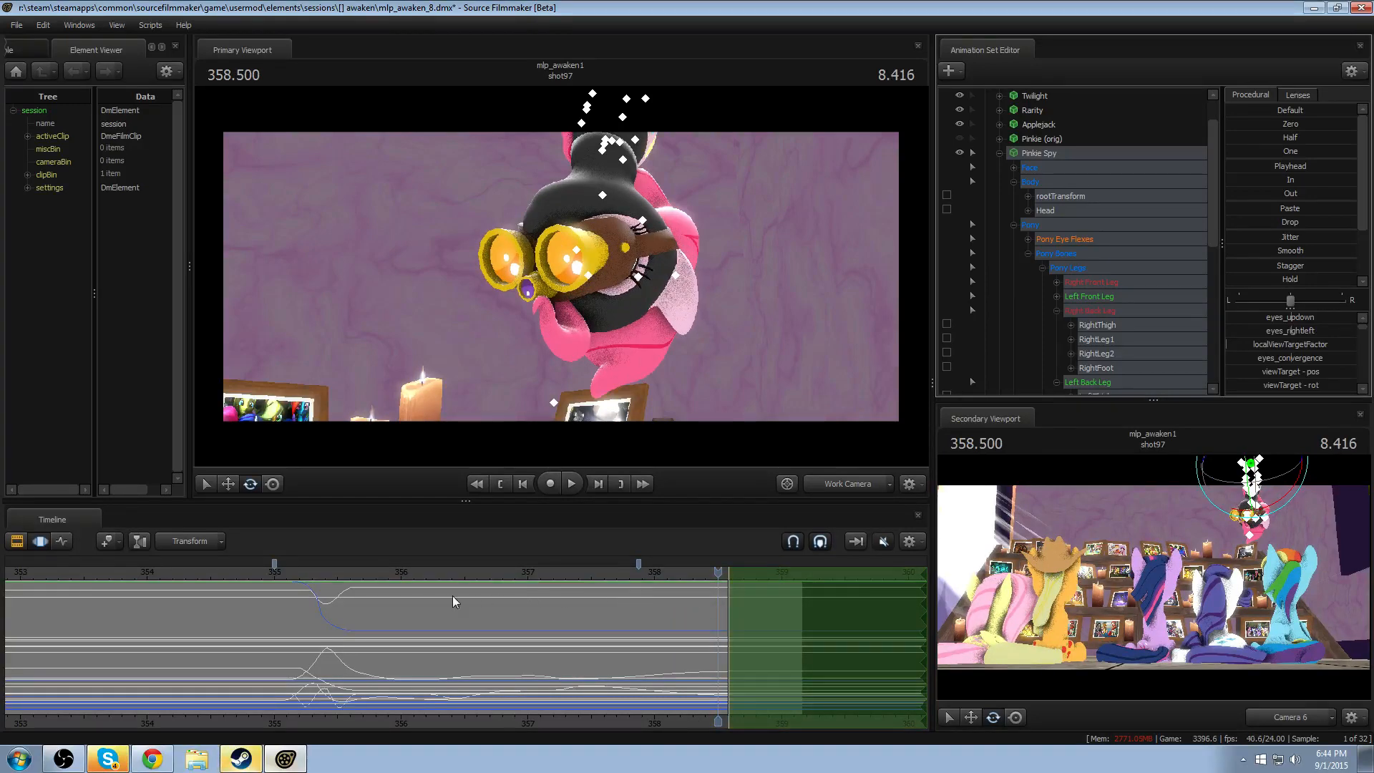
# - Apply the Playhead preset to all Pinkie Spy controls from 354.083, shift the falloff to about 358.29–358.67, and replay from 358.000
pyautogui.click(158, 577)
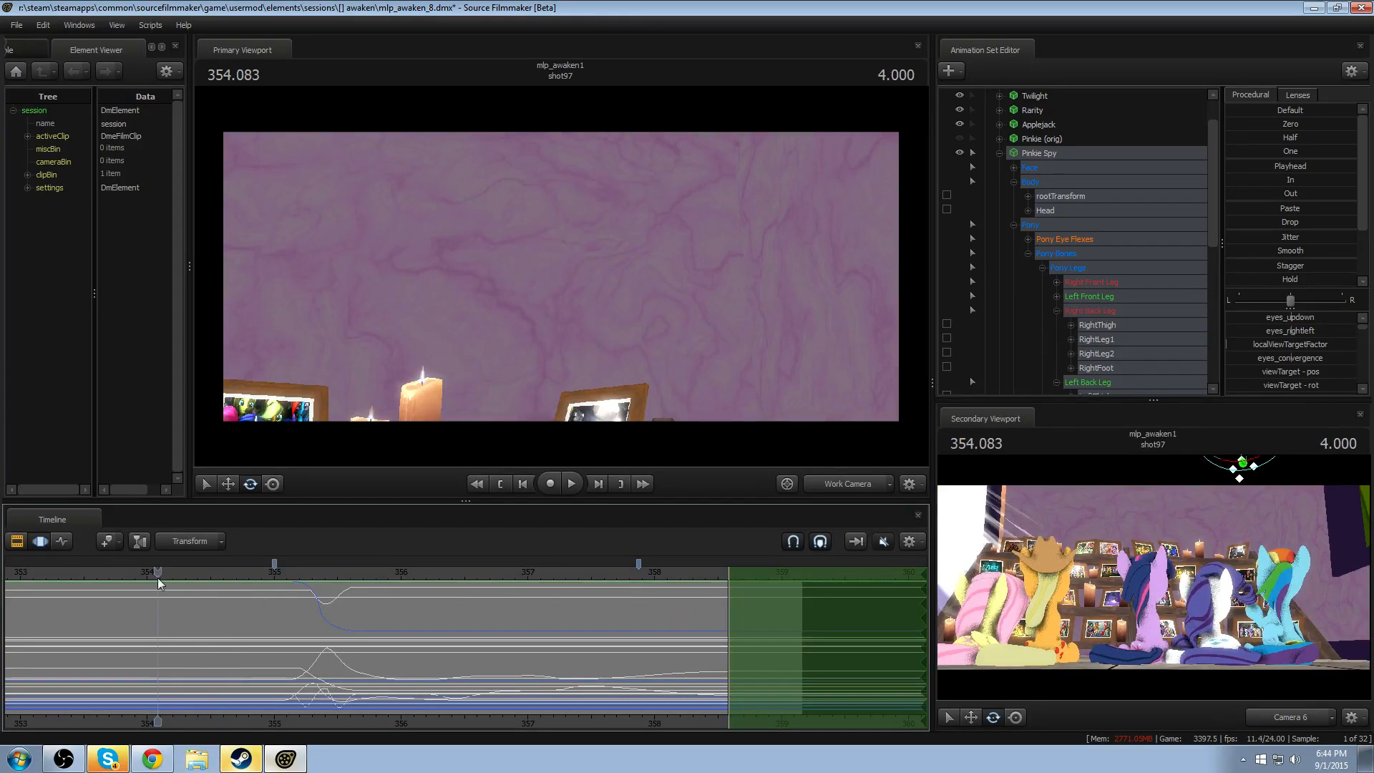
pyautogui.doubleClick(1262, 166)
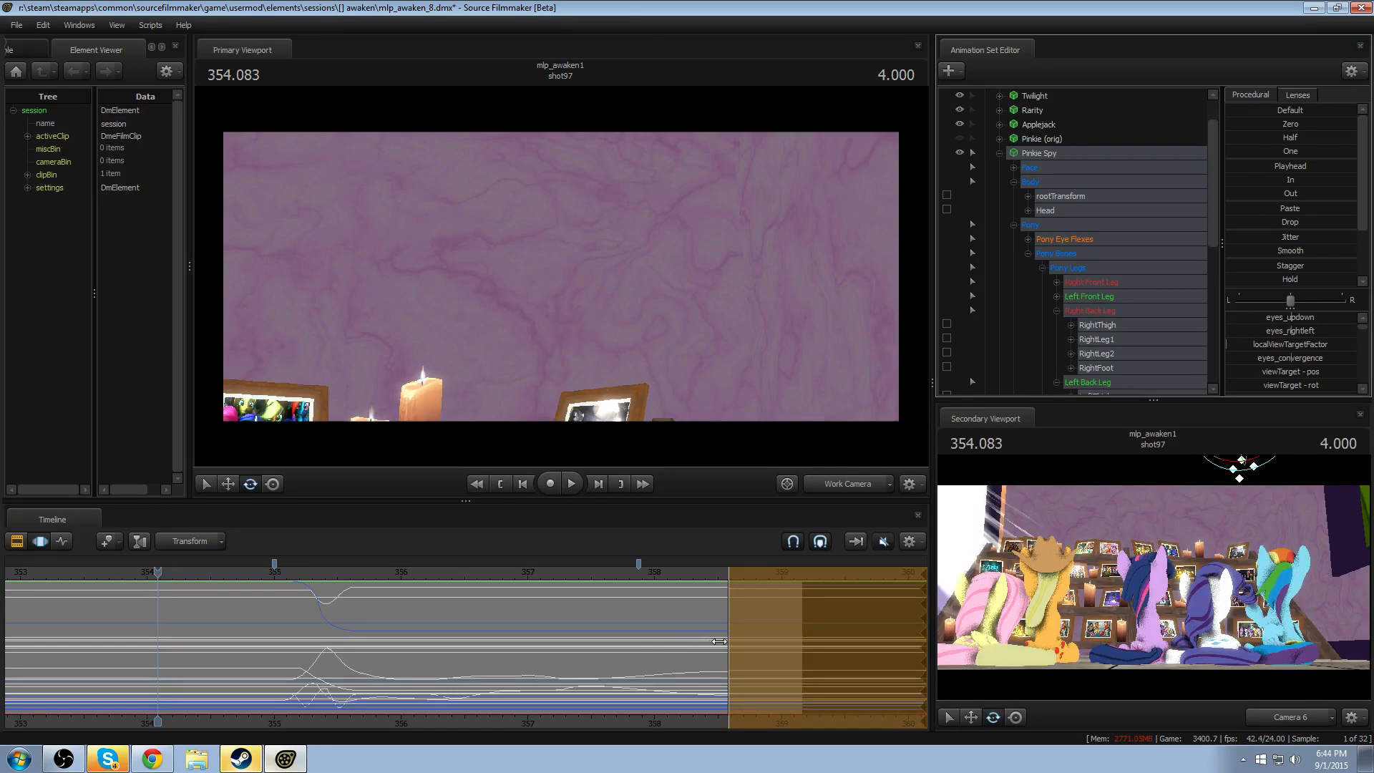
pyautogui.moveTo(718, 641); pyautogui.dragTo(695, 637)
pyautogui.click(655, 573)
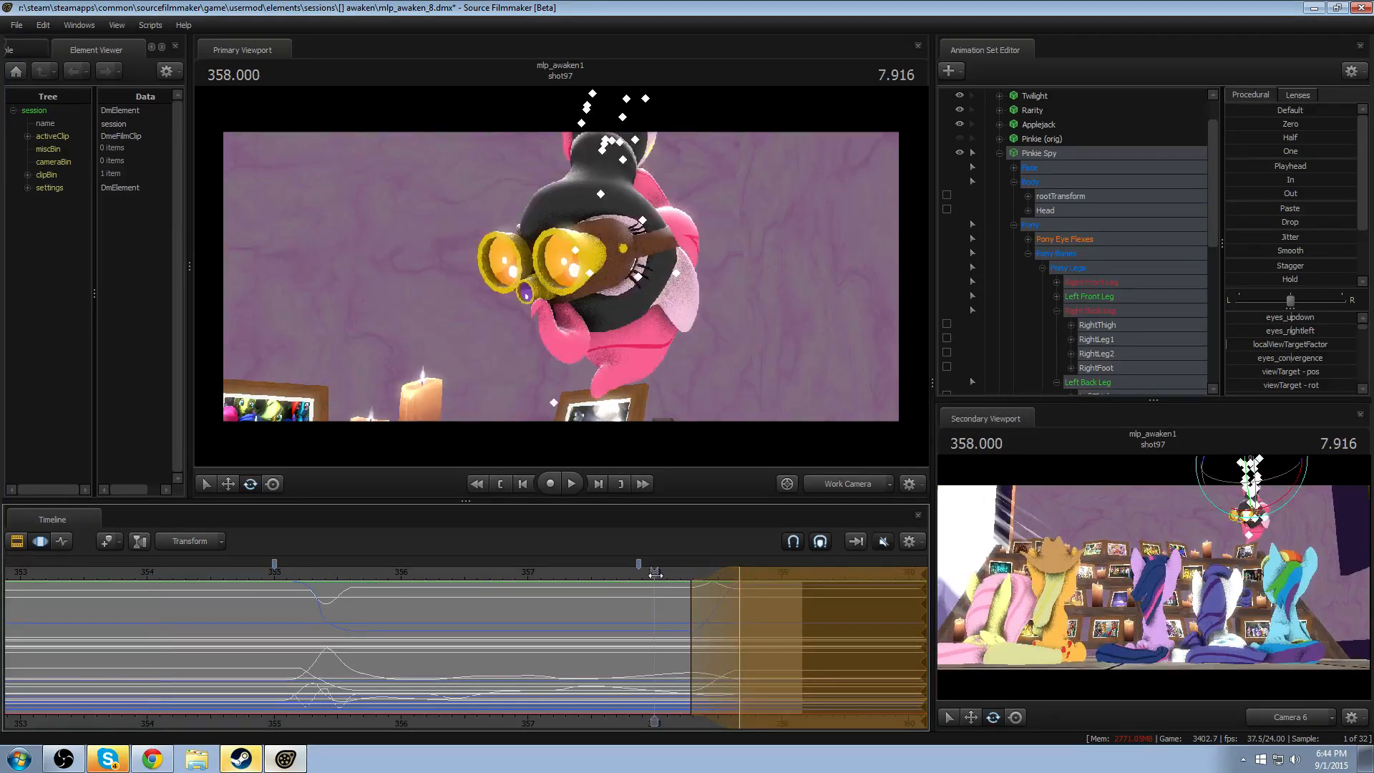
pyautogui.press('space')
pyautogui.press('space')
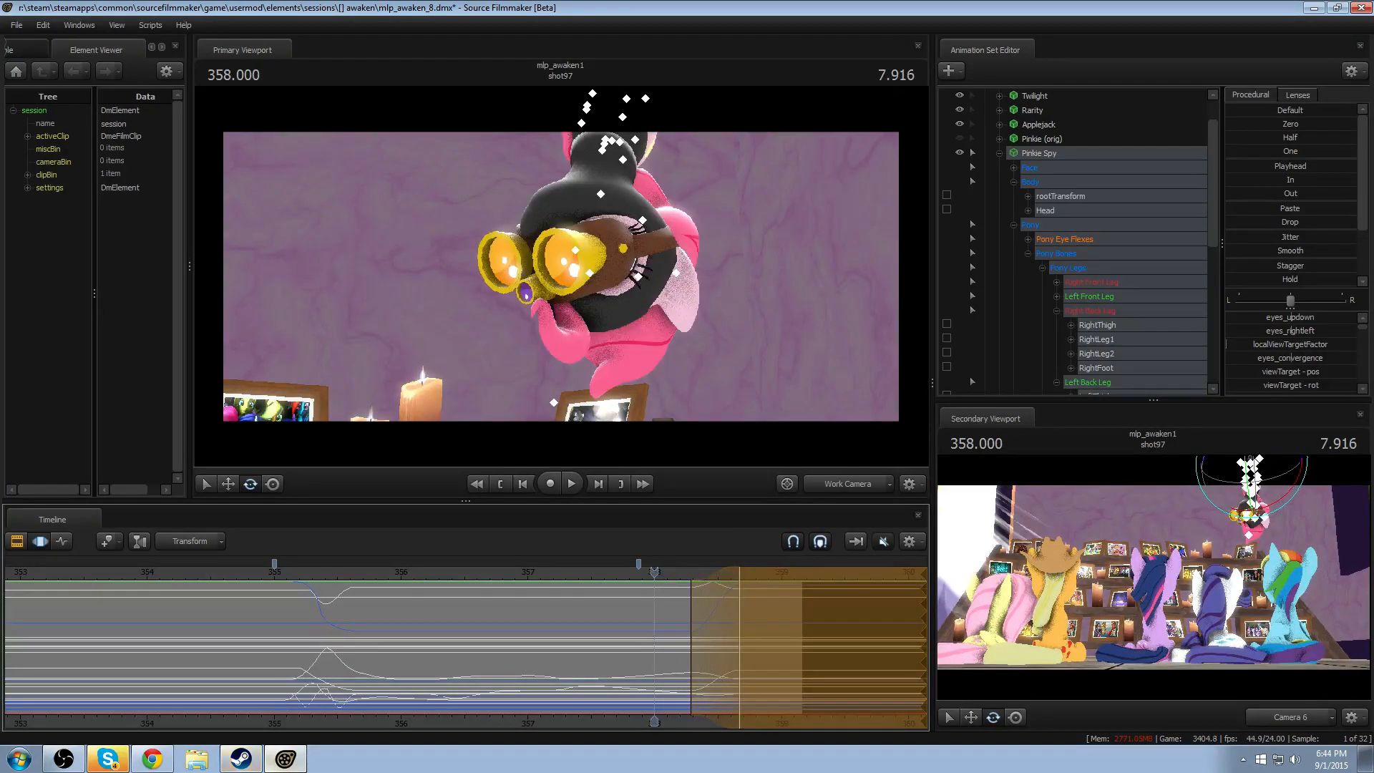
pyautogui.scroll(-5, 1115, 326)
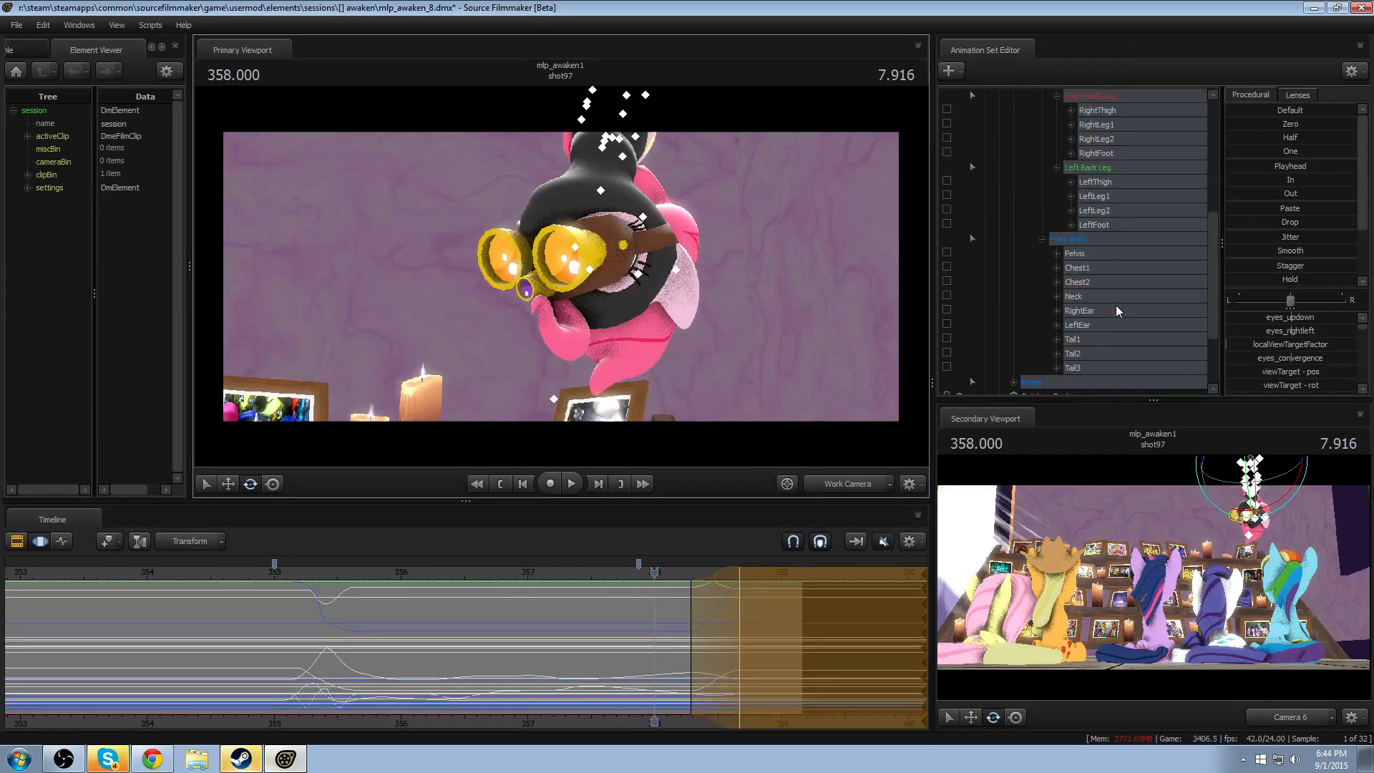
# - Undo the whole-body Playhead blend and exclude Tail1, Tail2 and Tail3 from the selected Pinkie Spy controls
pyautogui.hotkey('ctrl', 'z')
pyautogui.keyDown('ctrl'); pyautogui.click(1089, 340); pyautogui.keyUp('ctrl')
pyautogui.keyDown('ctrl'); pyautogui.click(1088, 355); pyautogui.keyUp('ctrl')
pyautogui.keyDown('ctrl'); pyautogui.click(1088, 356); pyautogui.keyUp('ctrl')
pyautogui.keyDown('ctrl'); pyautogui.click(1087, 352); pyautogui.keyUp('ctrl')
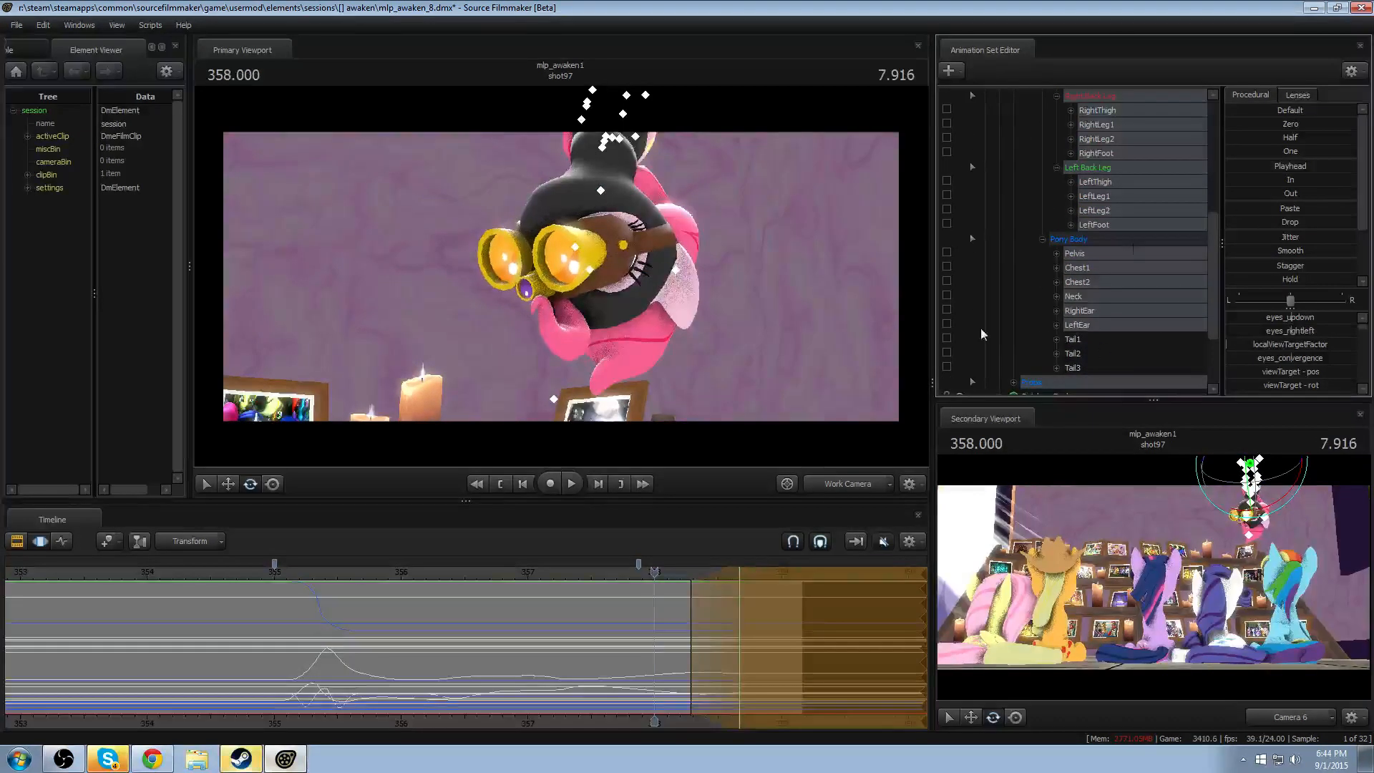
# - Apply the Playhead preset to the selected controls using the pose at 354.541, and replay the exit from about 358.0
pyautogui.click(216, 573)
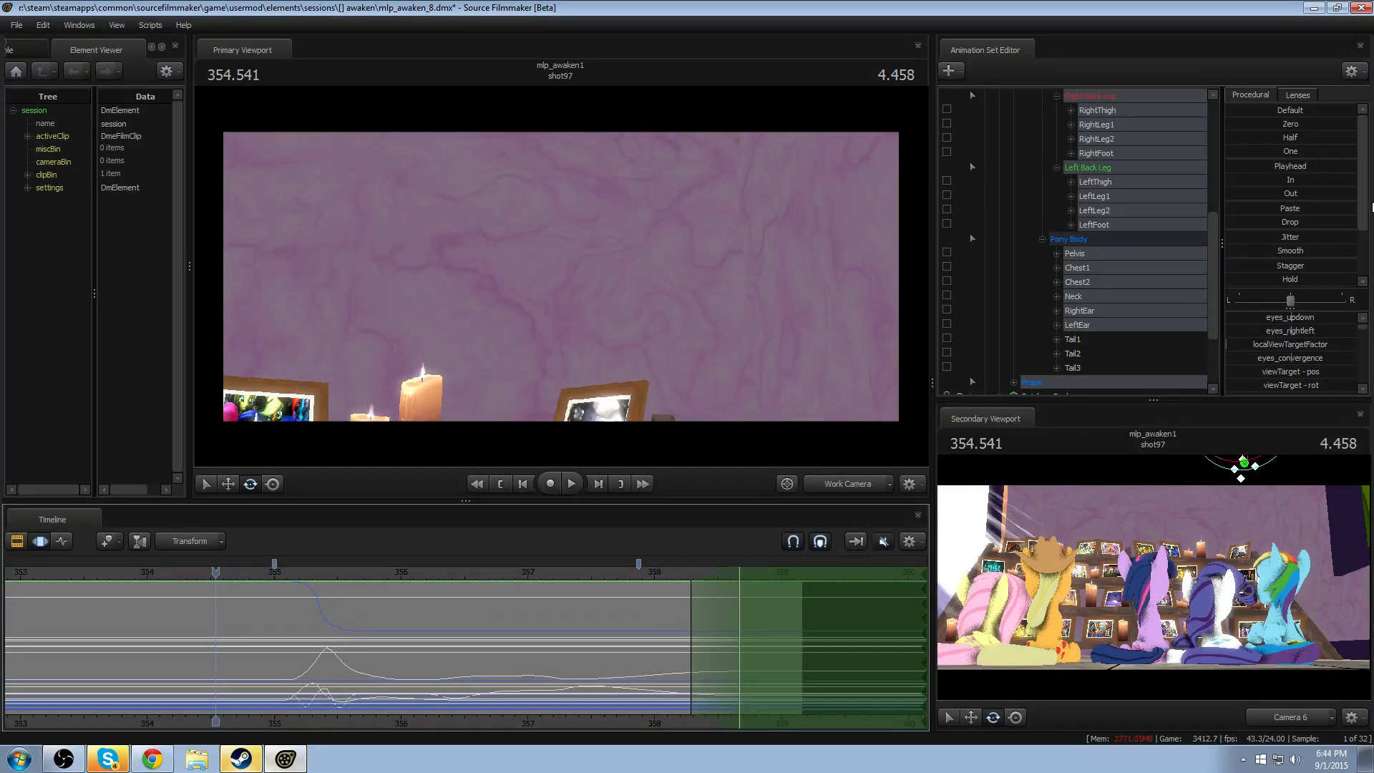
pyautogui.doubleClick(1264, 165)
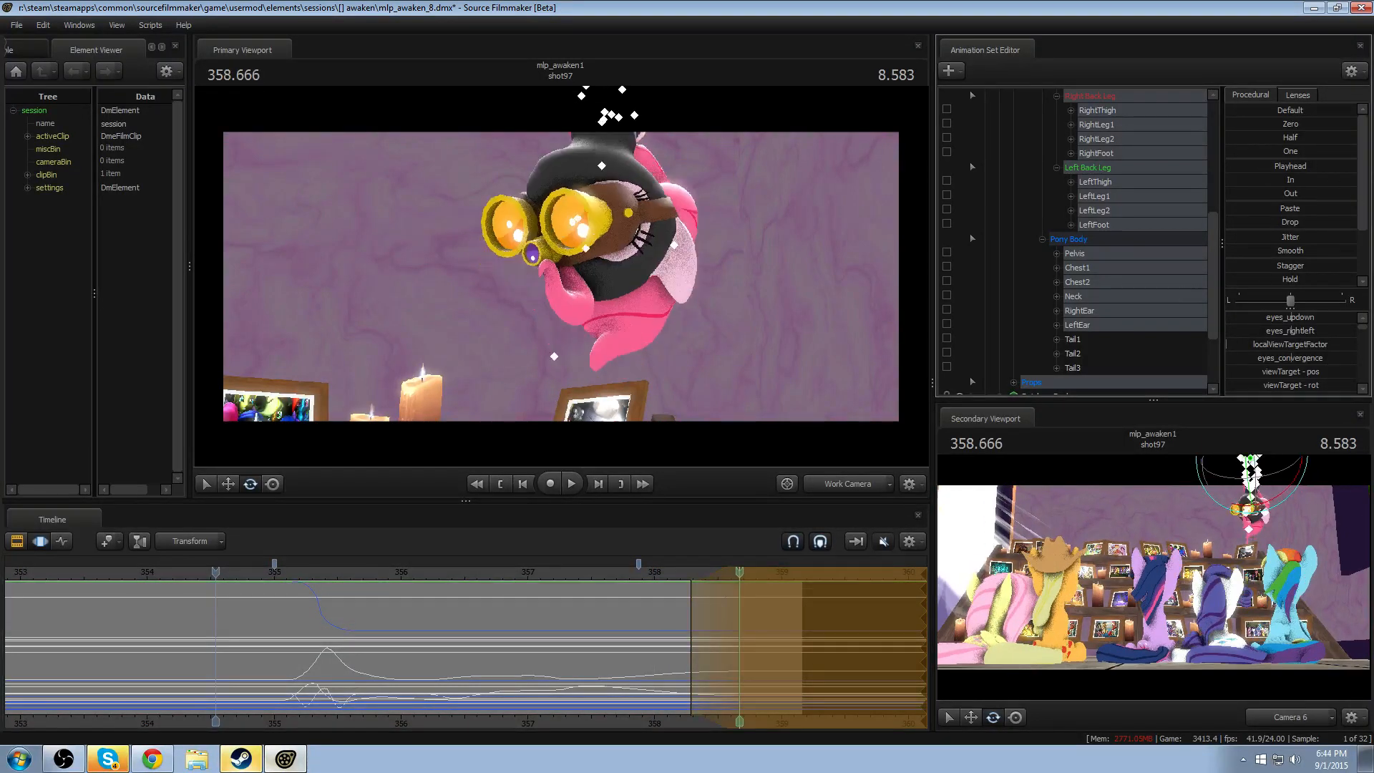
pyautogui.click(658, 575)
pyautogui.press('space')
# - Shift the time selection's falloff to about 358.42–358.75, replaying Pinkie Spy's exit from about 358.2 to check its timing
pyautogui.press('space')
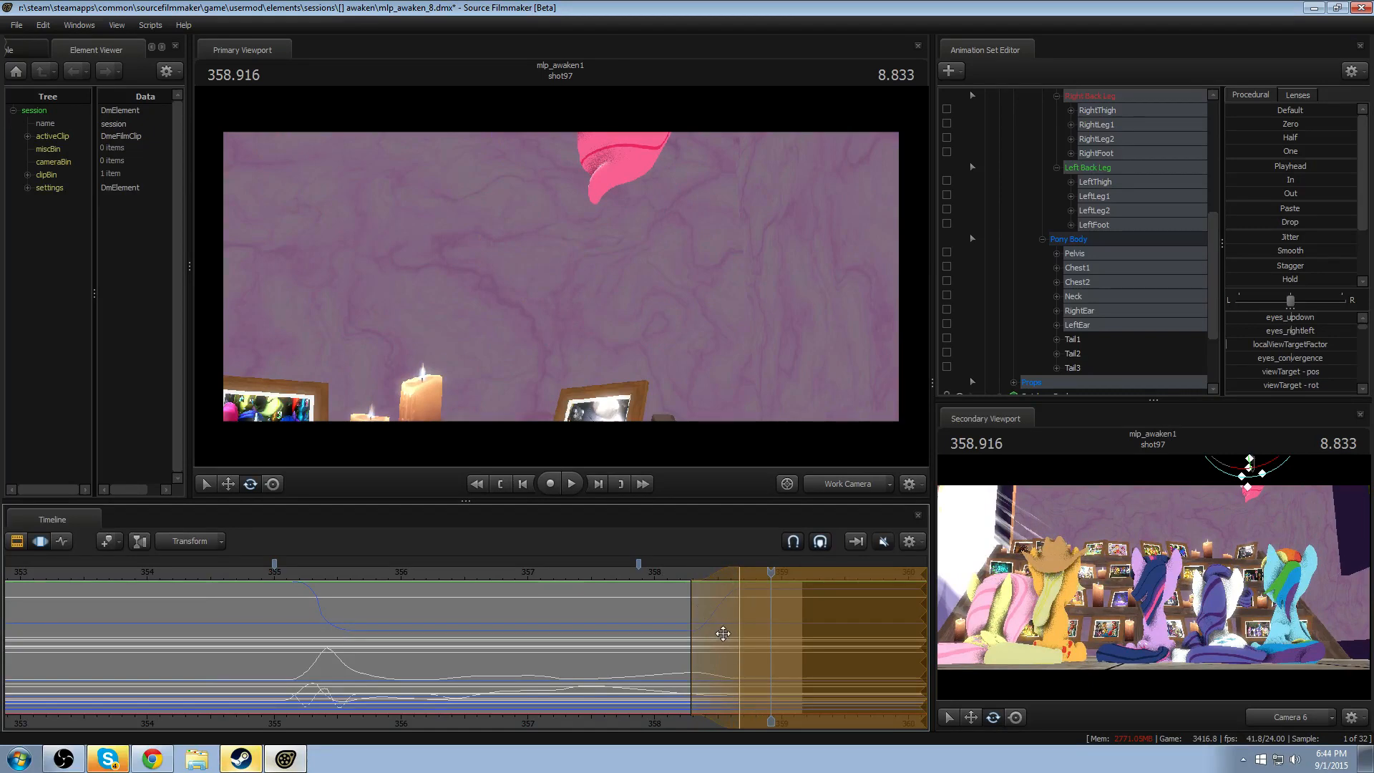
pyautogui.click(682, 582)
pyautogui.press('space')
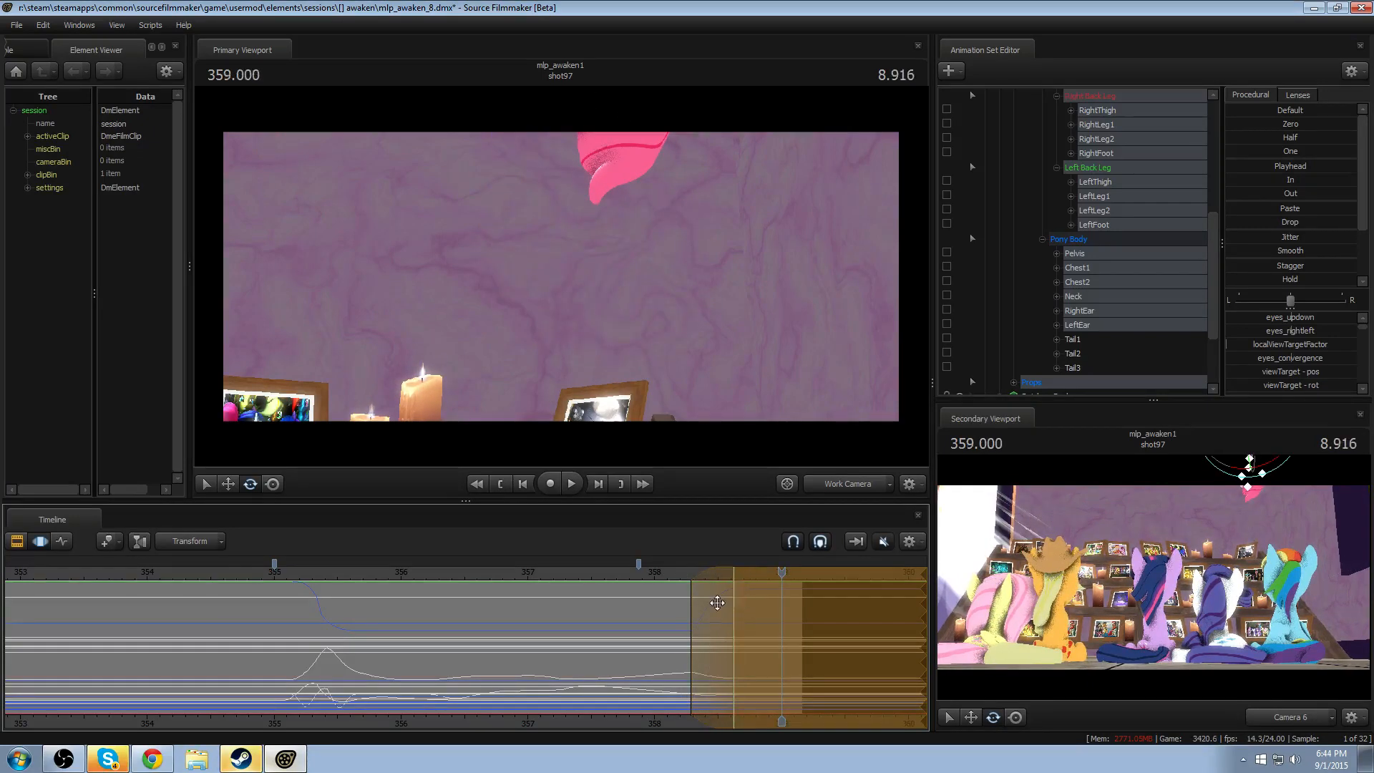
pyautogui.click(683, 575)
pyautogui.press('space')
pyautogui.moveTo(683, 573); pyautogui.dragTo(695, 572)
pyautogui.press('space')
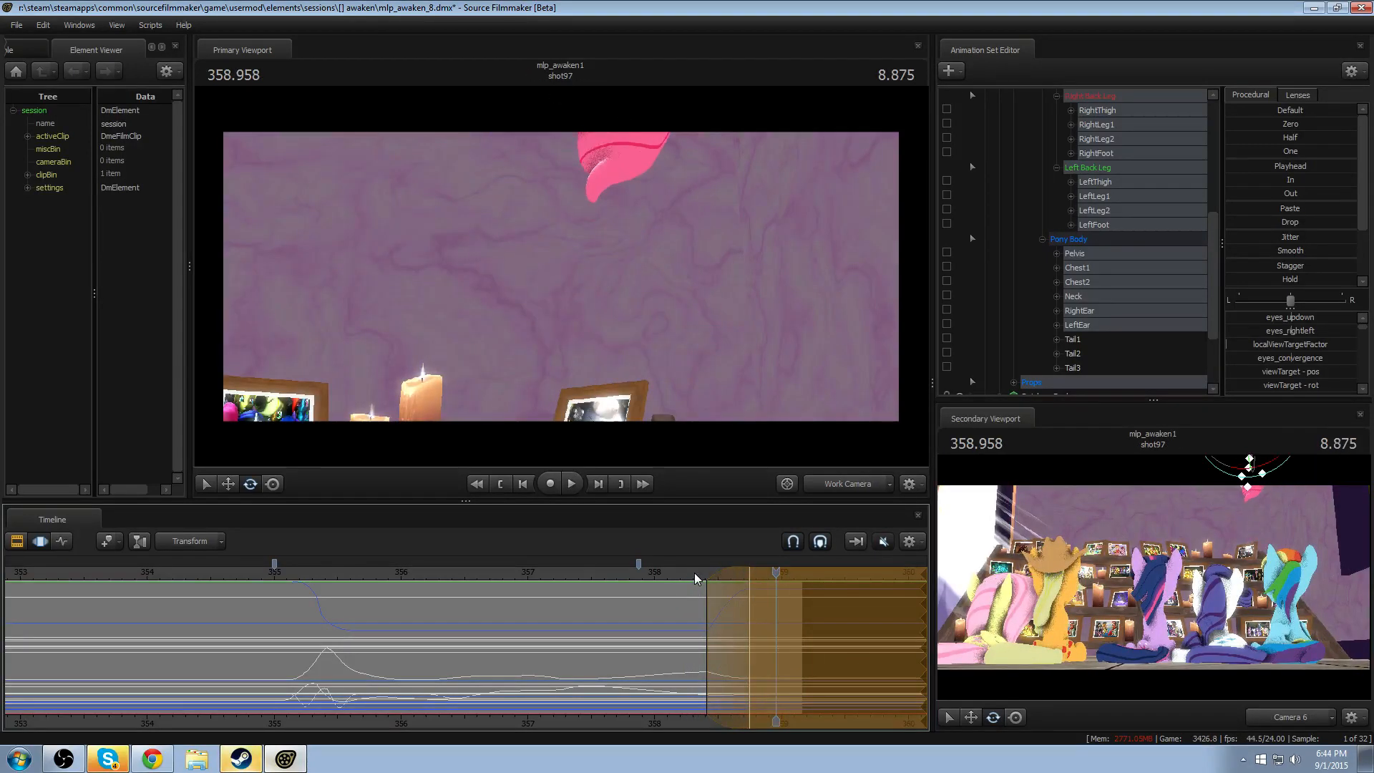
pyautogui.press('space')
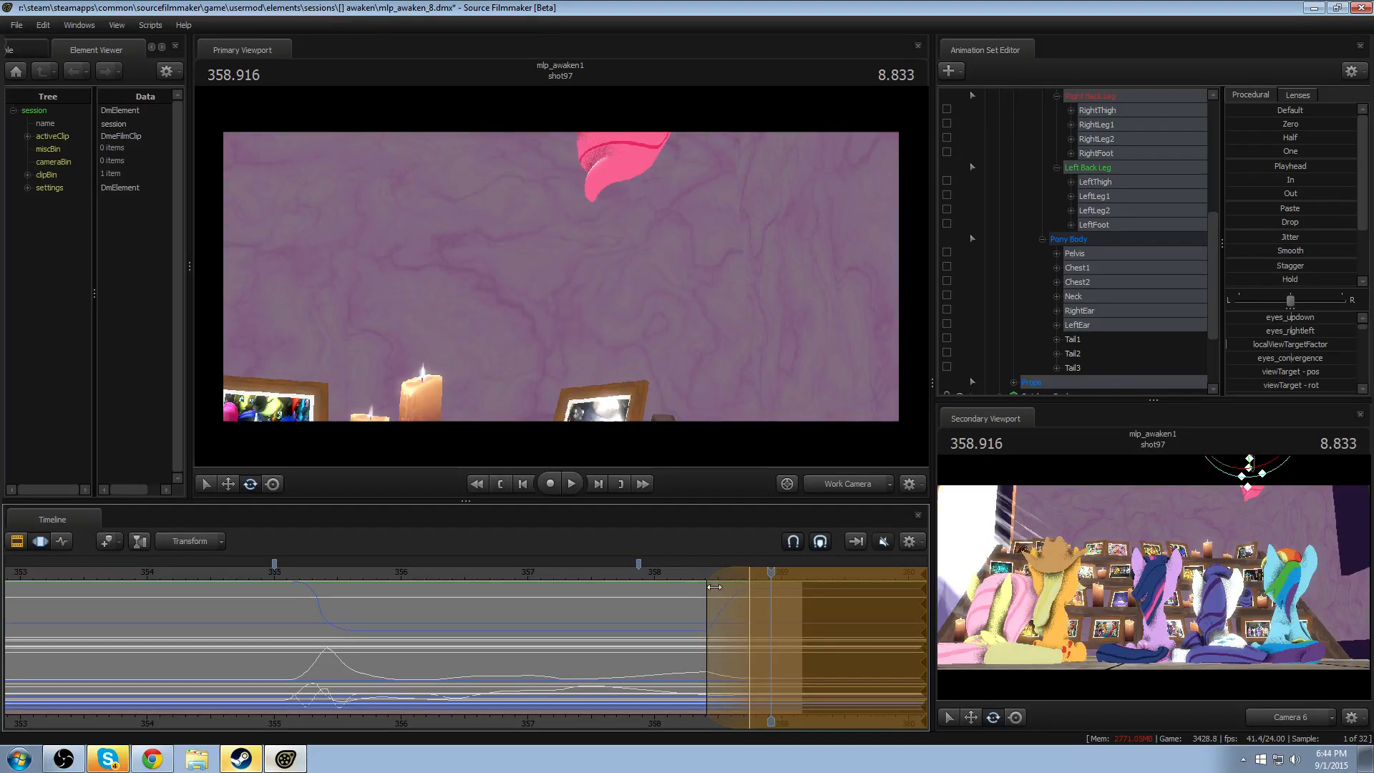
# - Place the playhead at 358.750, view the shot through Camera 6, and inspect the end of shot97 in the Clip Editor
pyautogui.moveTo(771, 571); pyautogui.dragTo(749, 570)
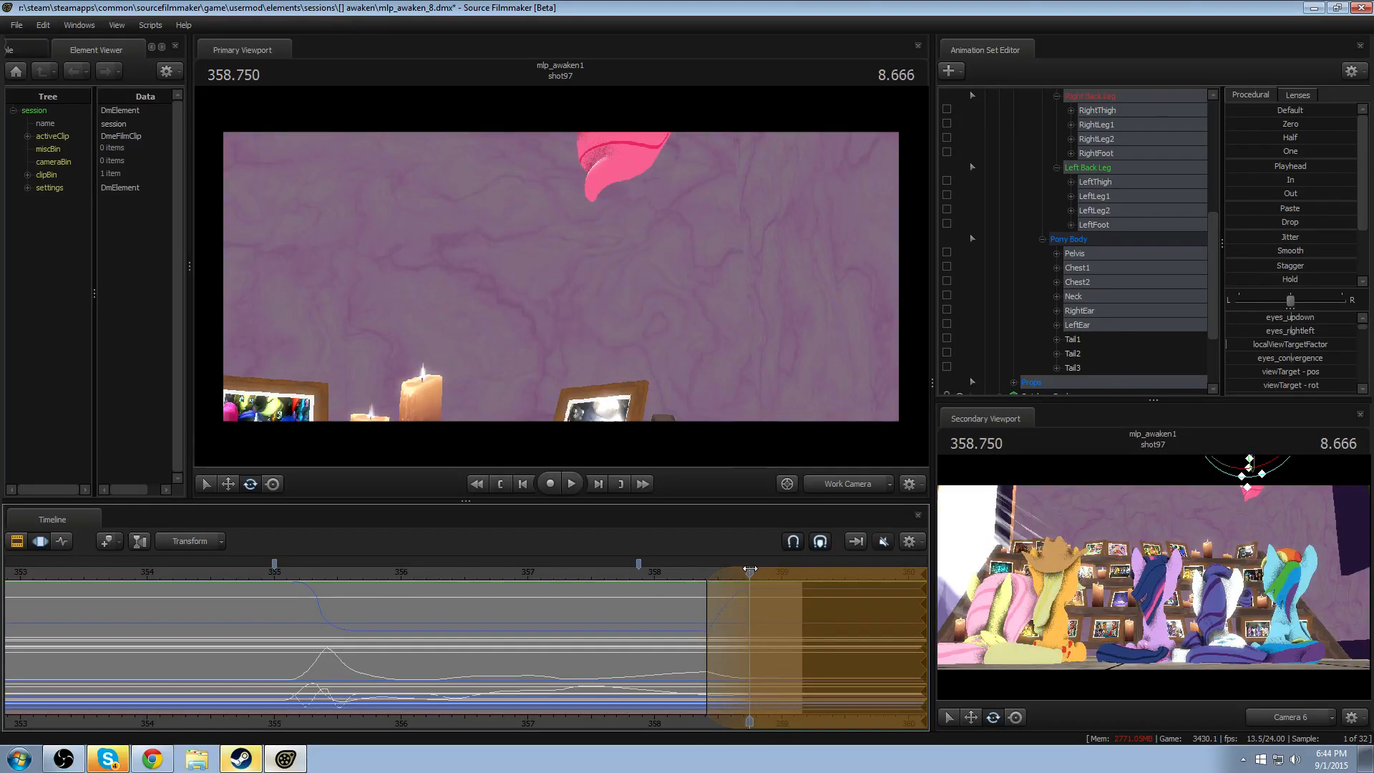
pyautogui.click(840, 483)
pyautogui.press('F2')
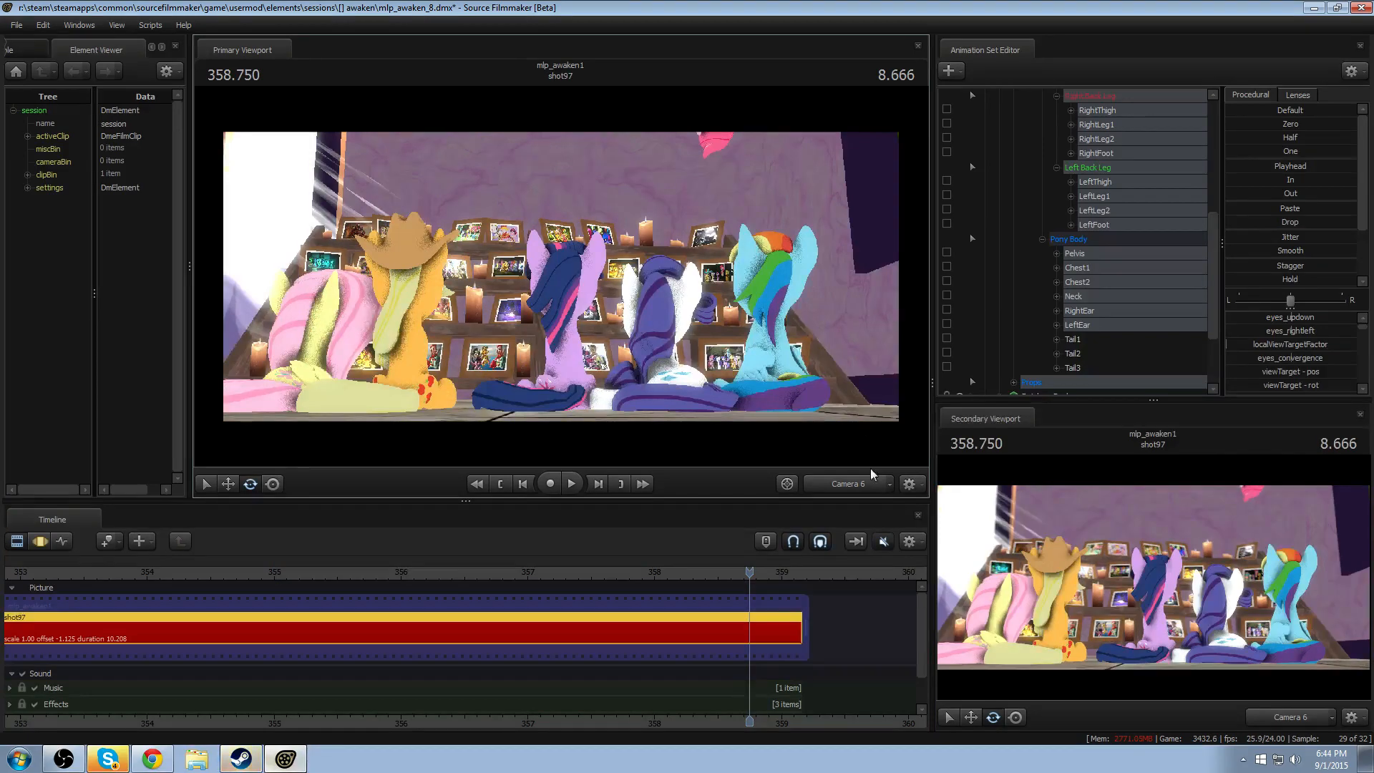
pyautogui.scroll(-4, 598, 638)
pyautogui.moveTo(724, 578)
pyautogui.mouseDown()
pyautogui.moveTo(426, 583)
pyautogui.moveTo(749, 583)
pyautogui.mouseUp()
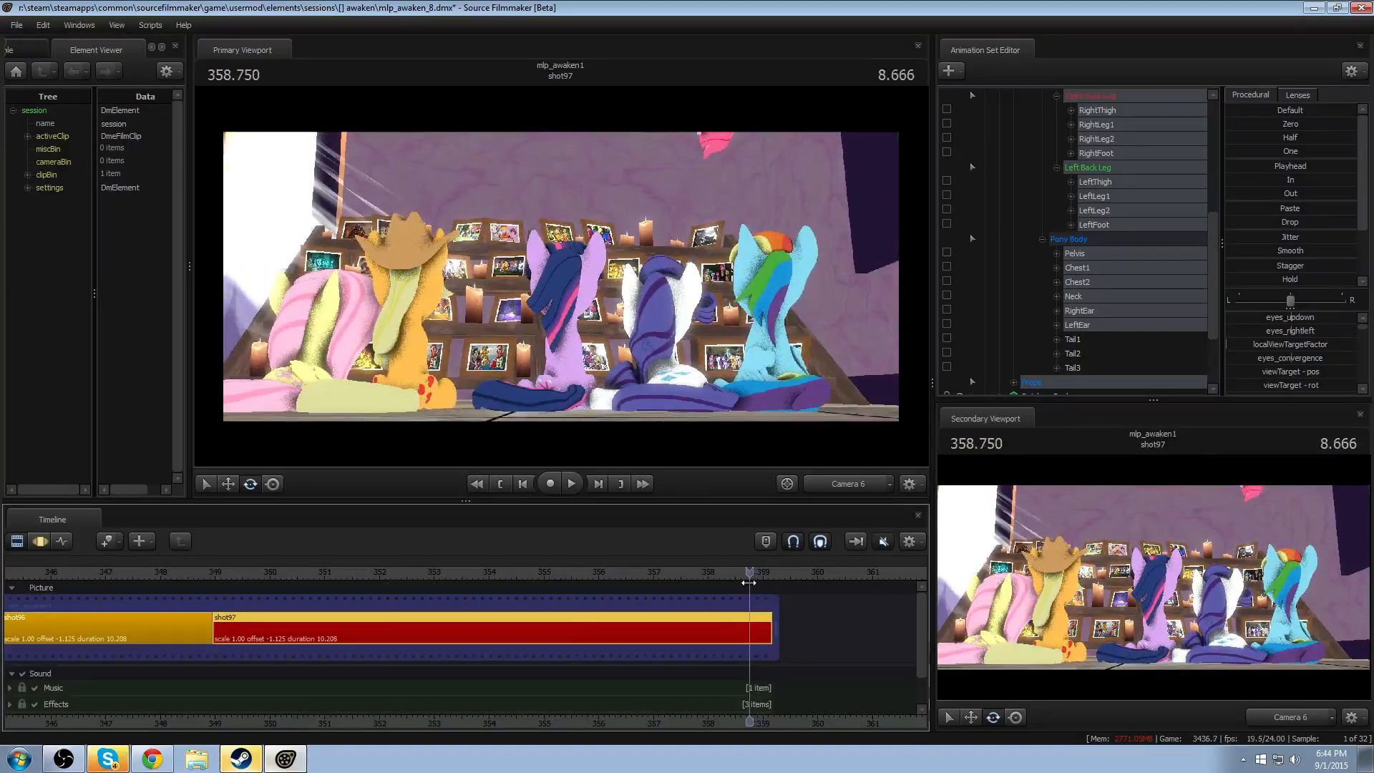
# - Return to the Motion Editor and work camera, and raise Pinkie Spy's rootTransform slightly at 358.750 with falloff from about 358.4
pyautogui.press('F3')
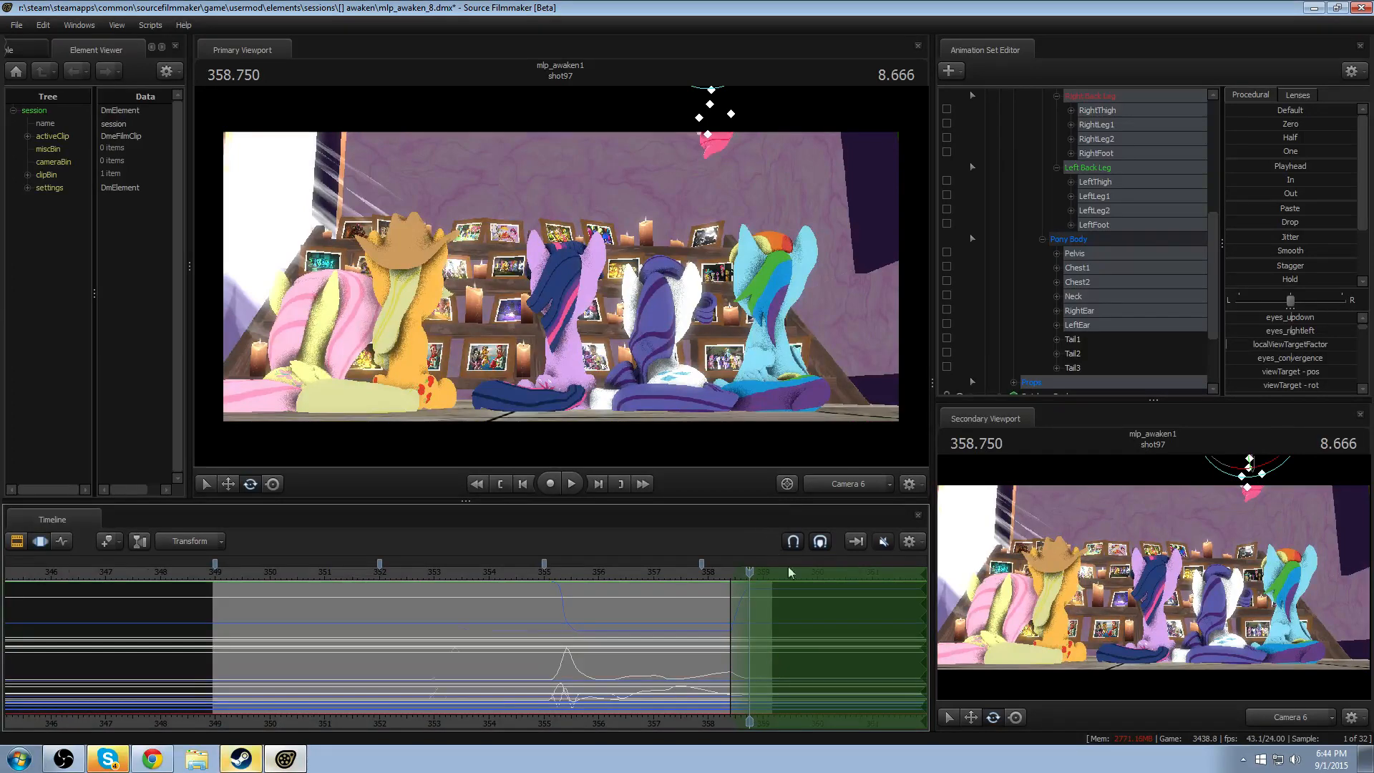
pyautogui.scroll(4, 783, 595)
pyautogui.click(865, 481)
pyautogui.moveTo(561, 276); pyautogui.dragTo(556, 262)
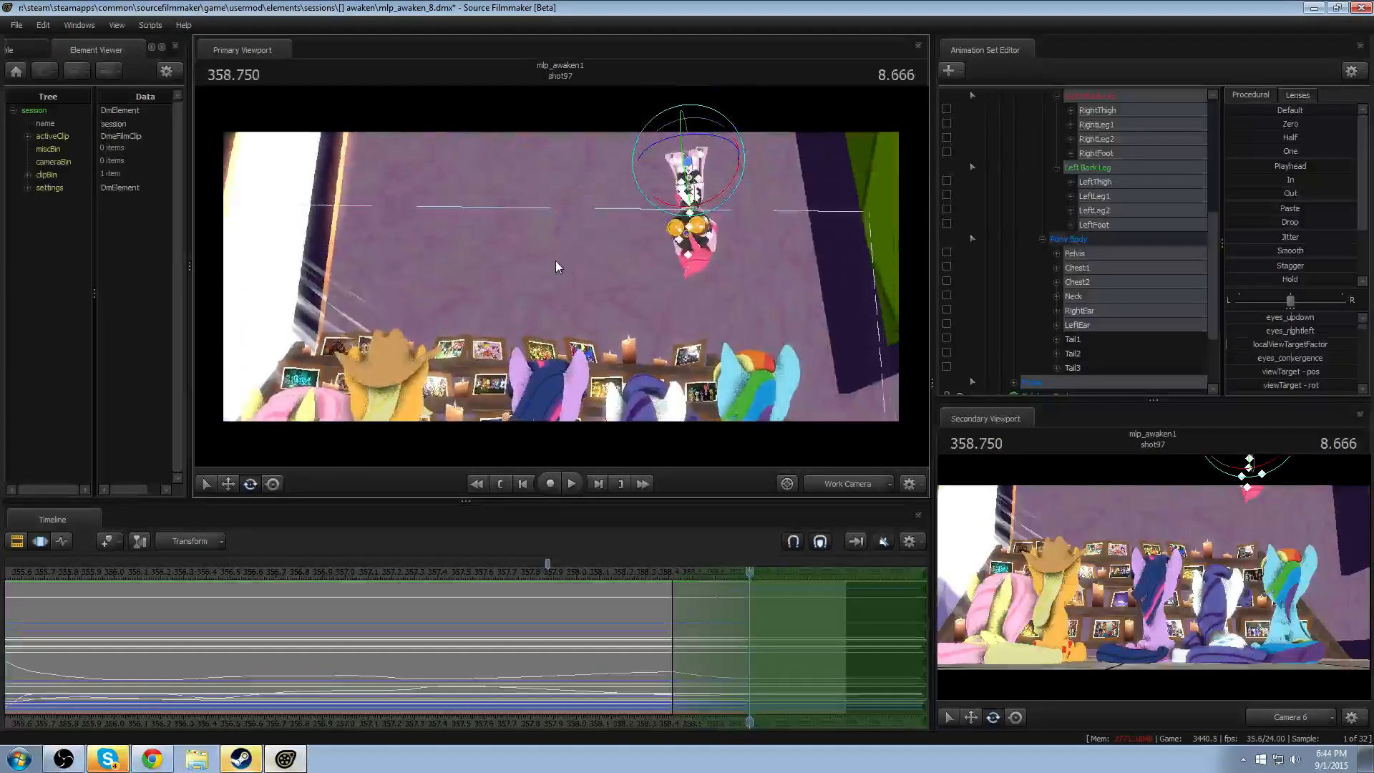
pyautogui.scroll(6, 1085, 257)
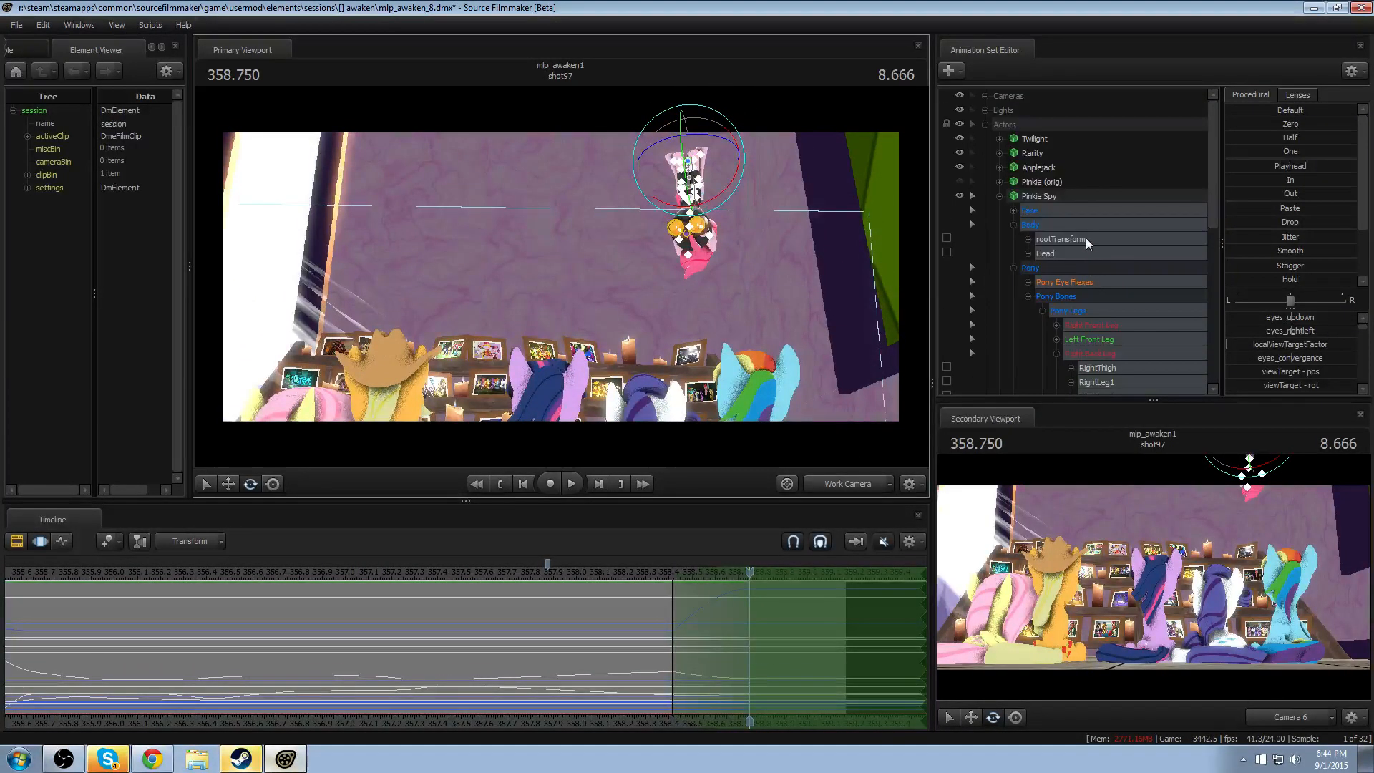
pyautogui.click(1085, 239)
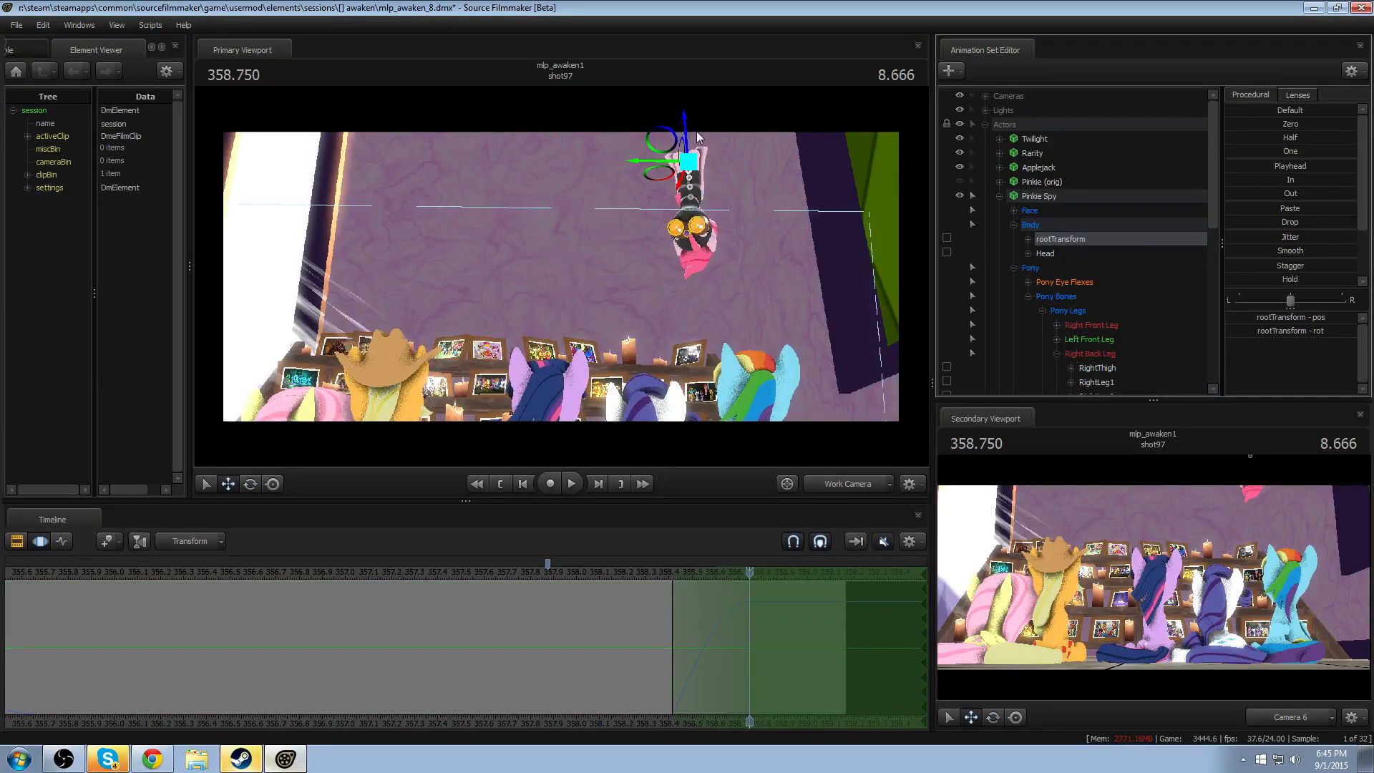
pyautogui.moveTo(687, 130); pyautogui.dragTo(694, 111)
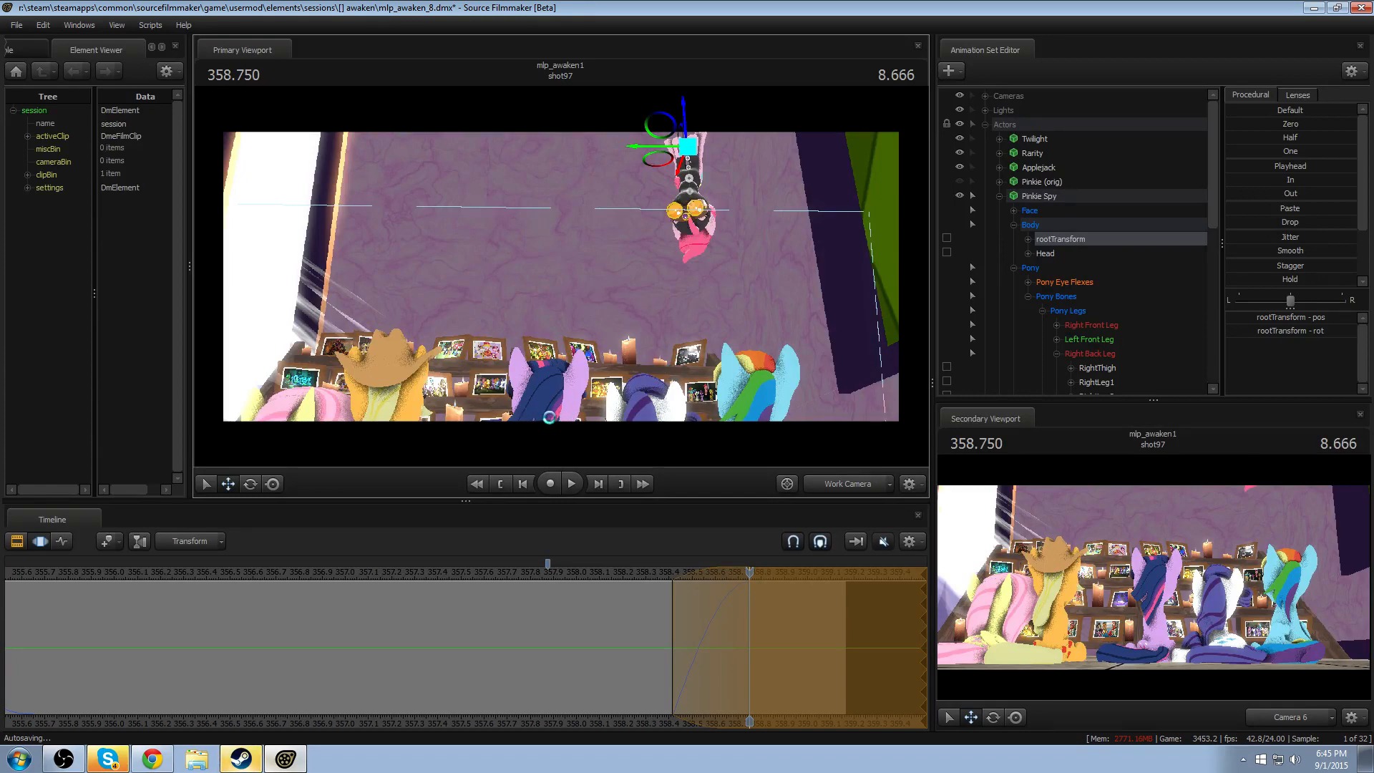
pyautogui.press('F2')
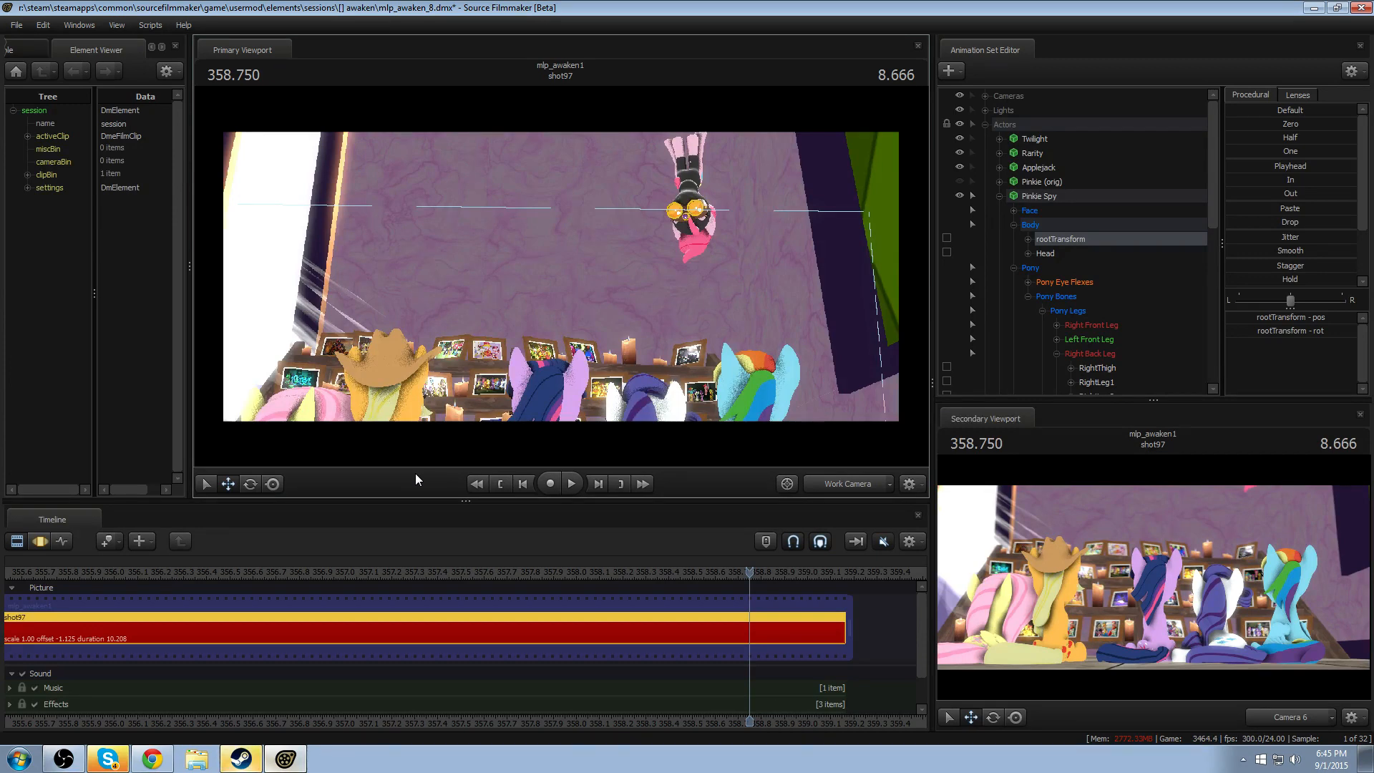
pyautogui.press('F3')
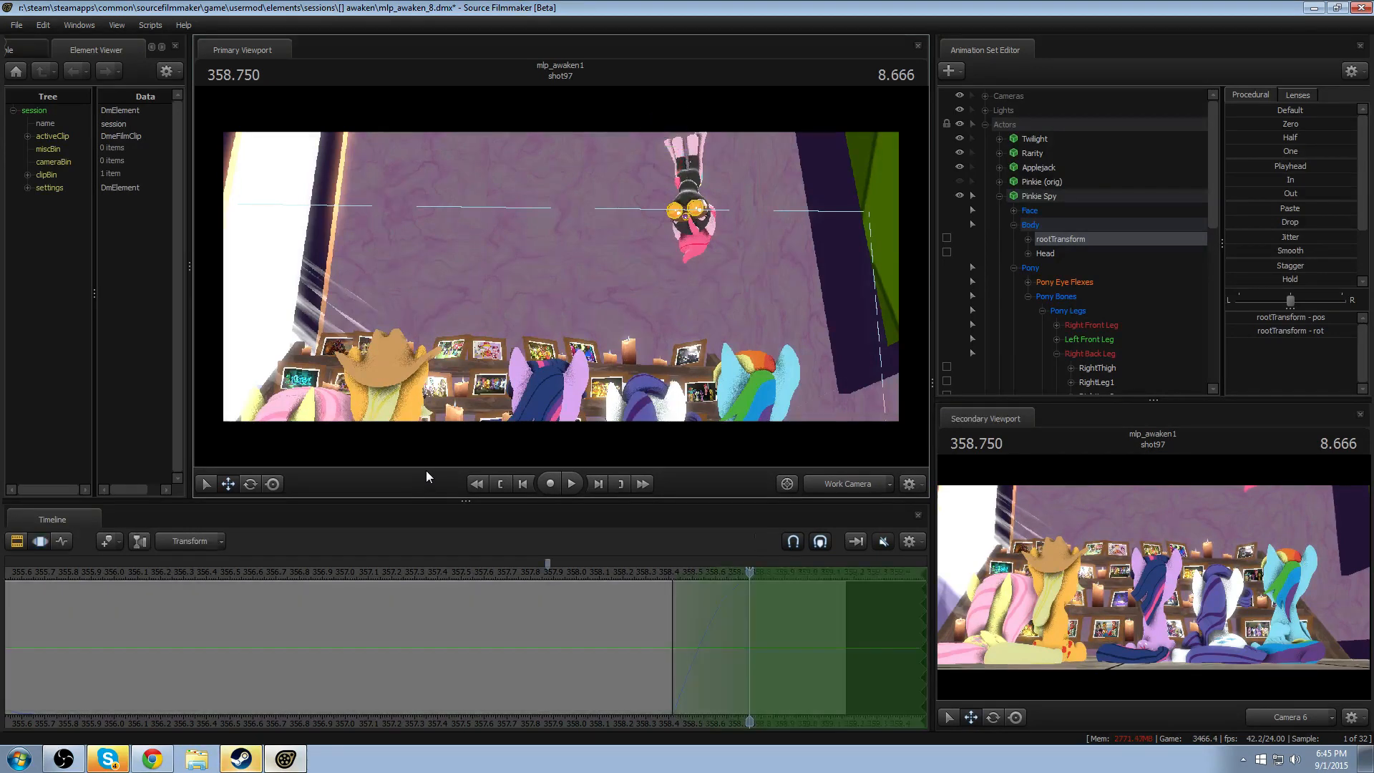
pyautogui.press('F2')
pyautogui.press('F3')
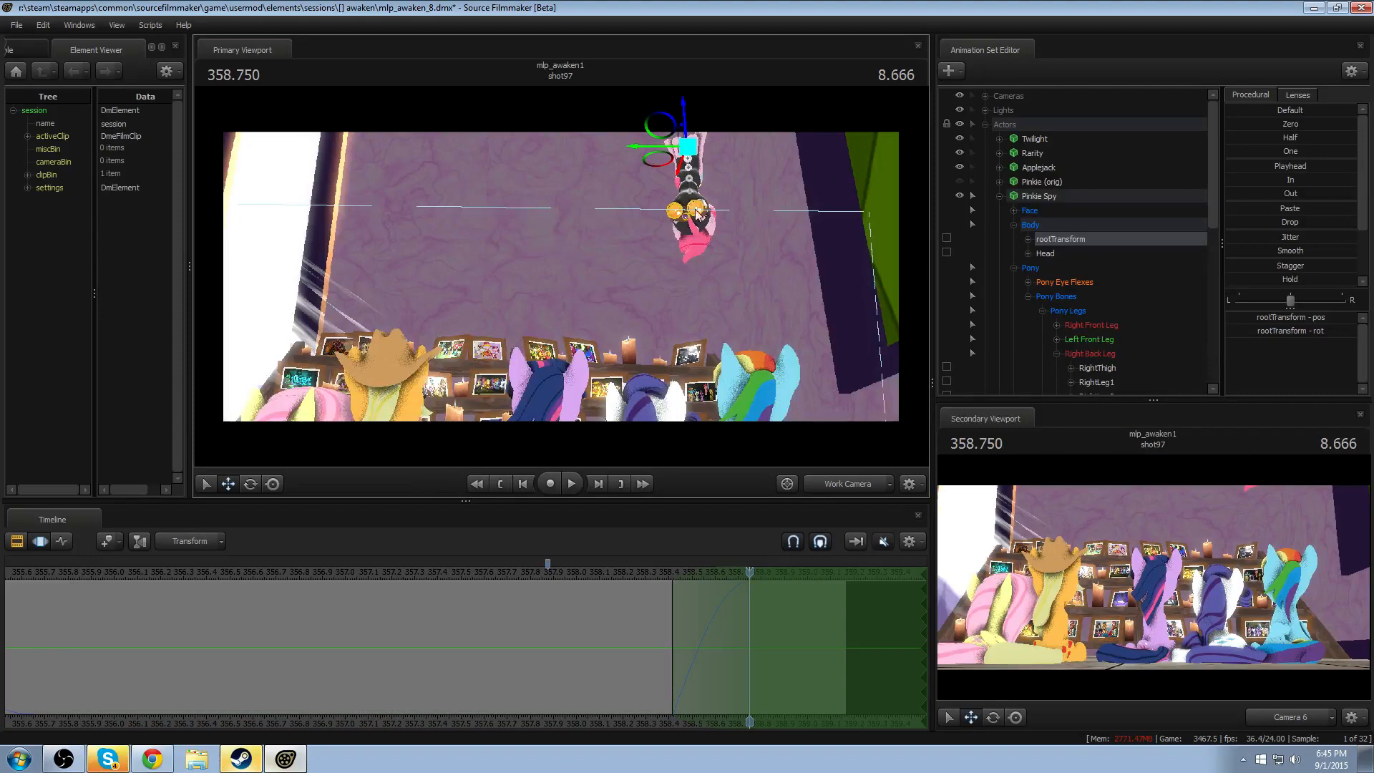
pyautogui.click(859, 484)
pyautogui.keyDown('ctrl'); pyautogui.click(851, 485); pyautogui.keyUp('ctrl')
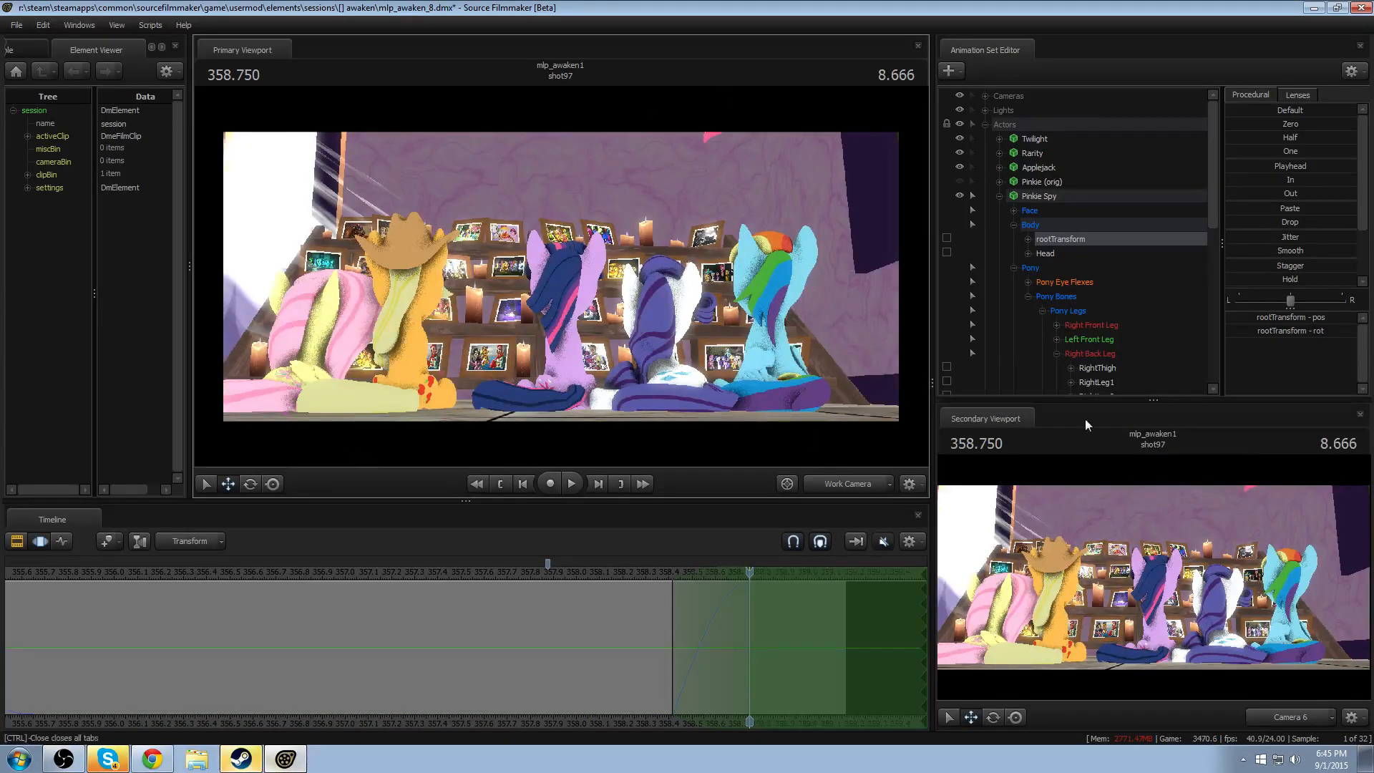
# - Collapse Pinkie Spy's control groups, bring the work camera close to Twilight, and examine the bone controls around her head and mane
pyautogui.click(1000, 195)
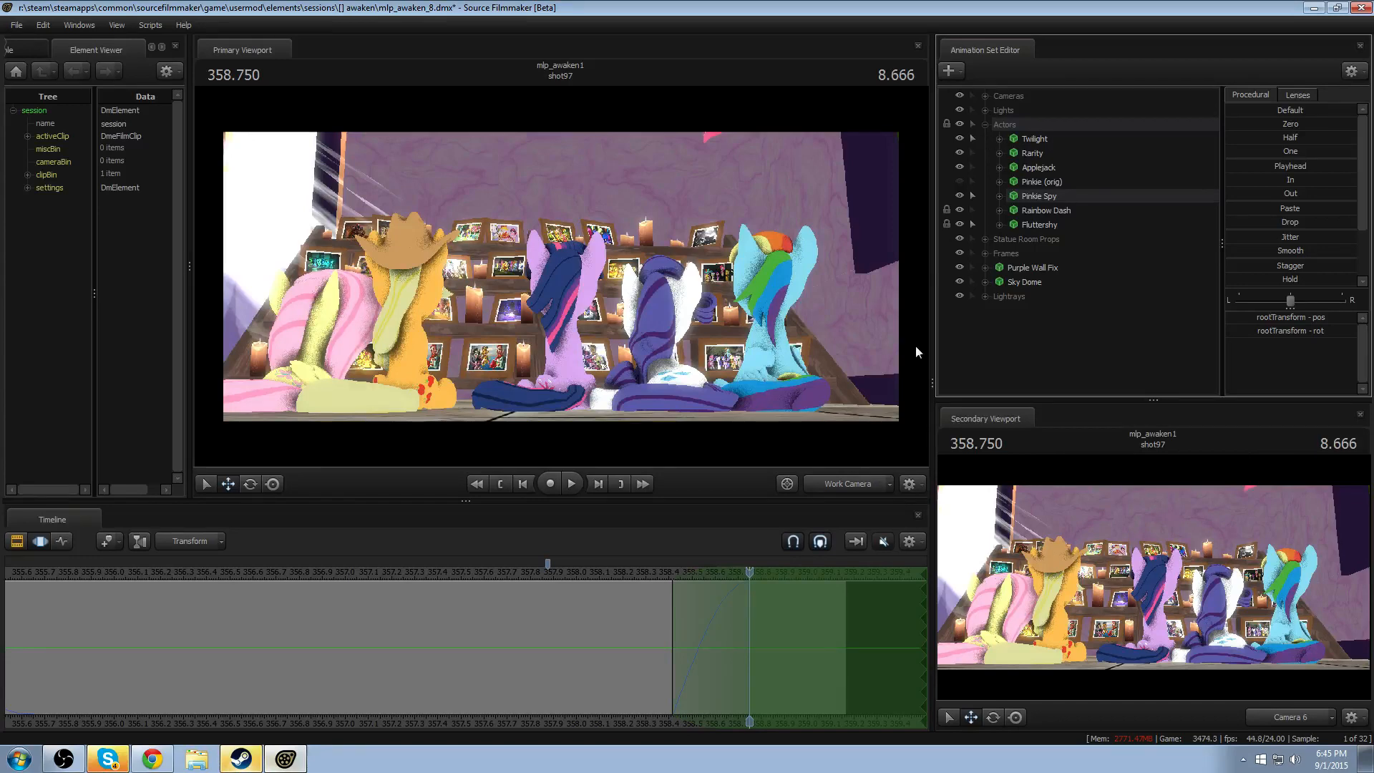
pyautogui.moveTo(644, 308); pyautogui.dragTo(687, 365)
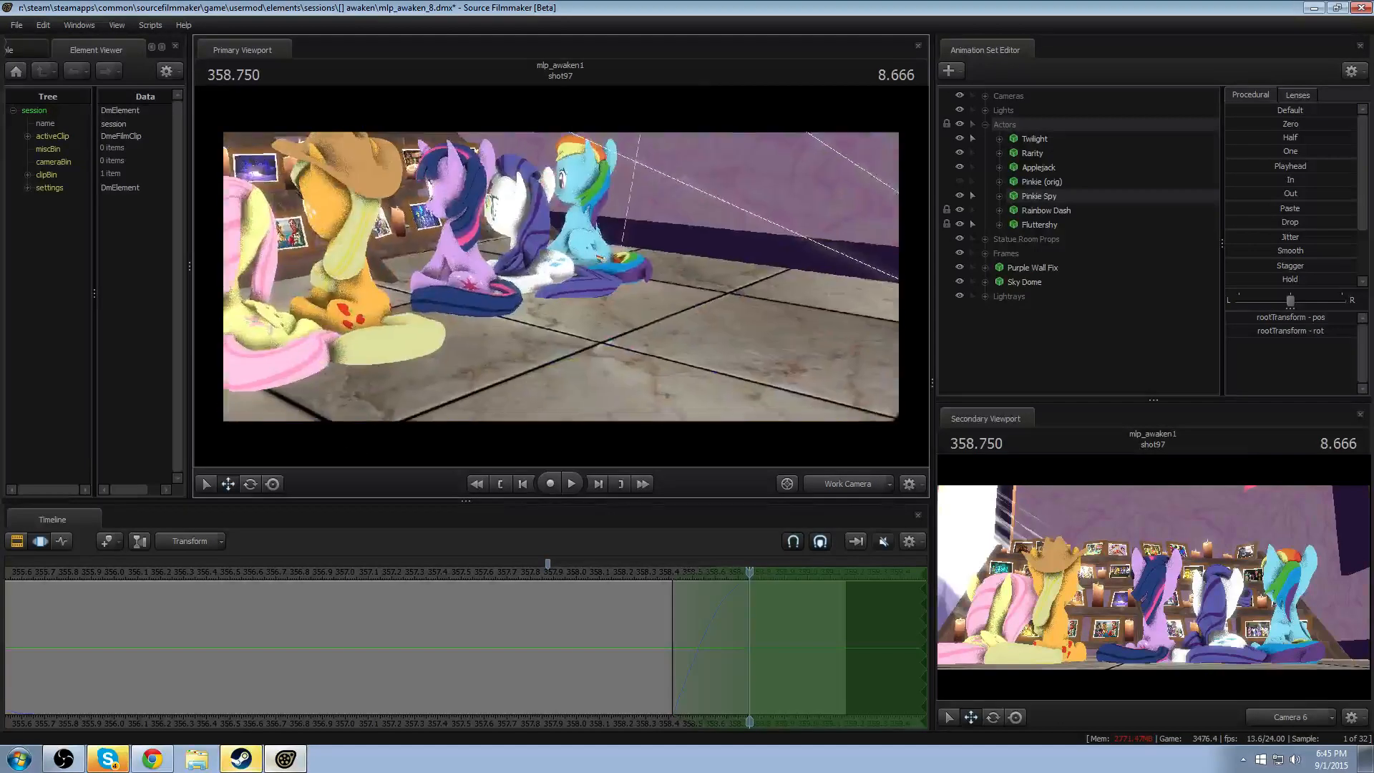
pyautogui.press('w')
pyautogui.moveTo(565, 279); pyautogui.dragTo(548, 259)
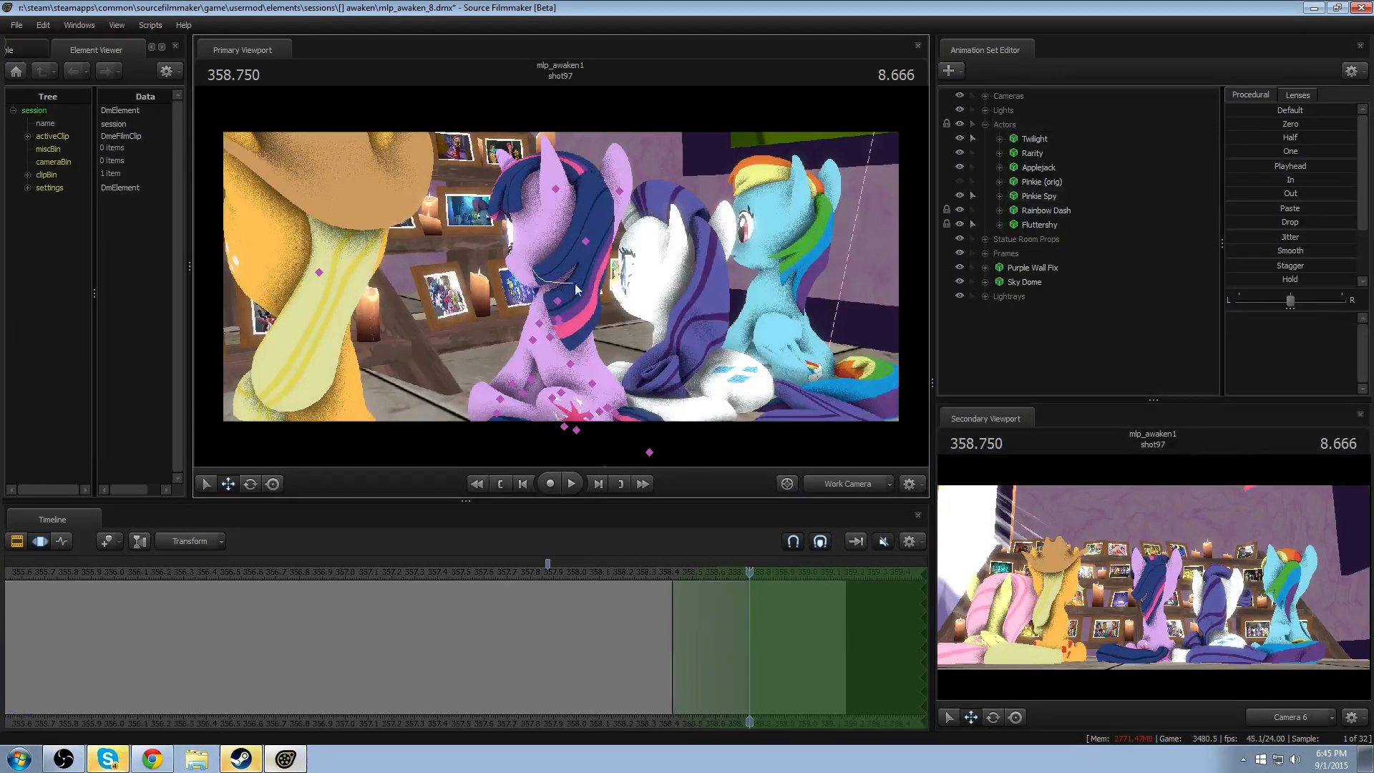
pyautogui.click(585, 241)
pyautogui.click(577, 266)
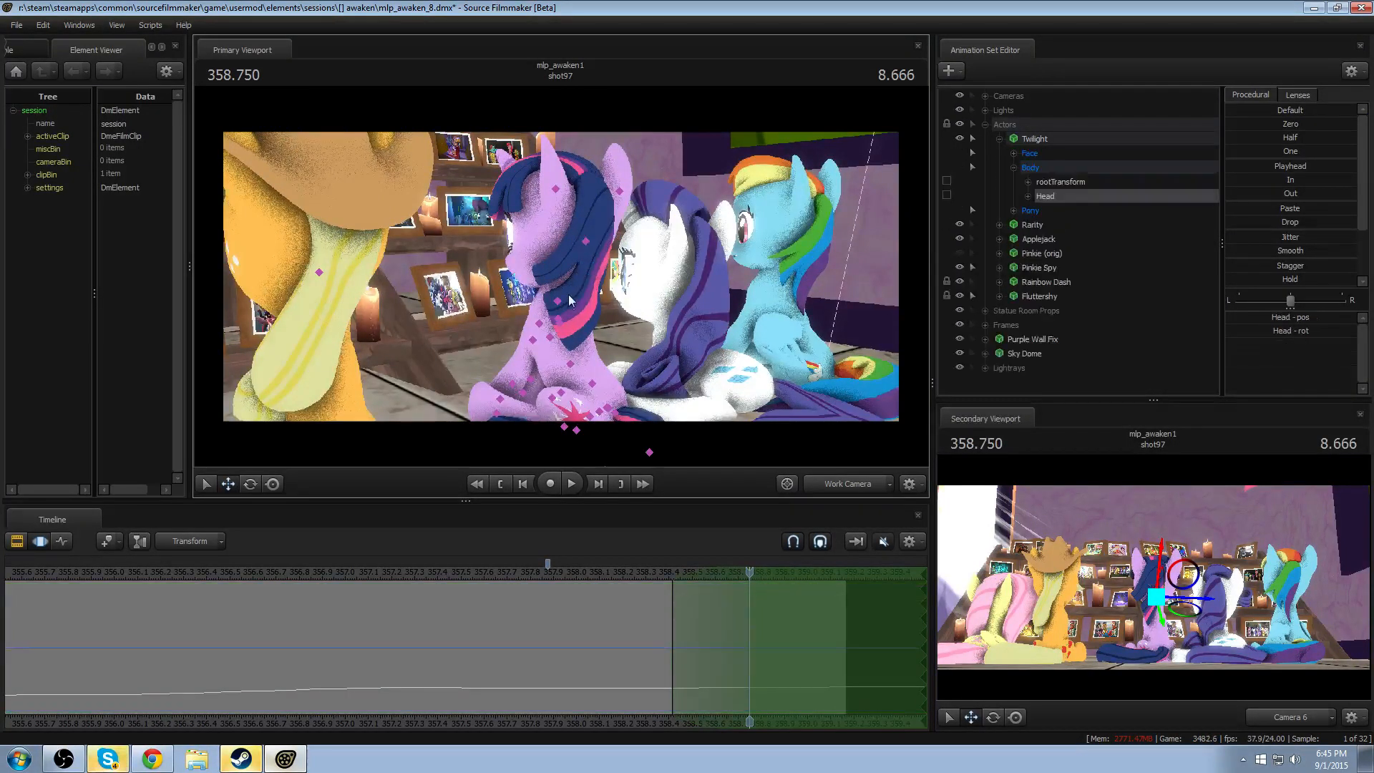
pyautogui.click(566, 299)
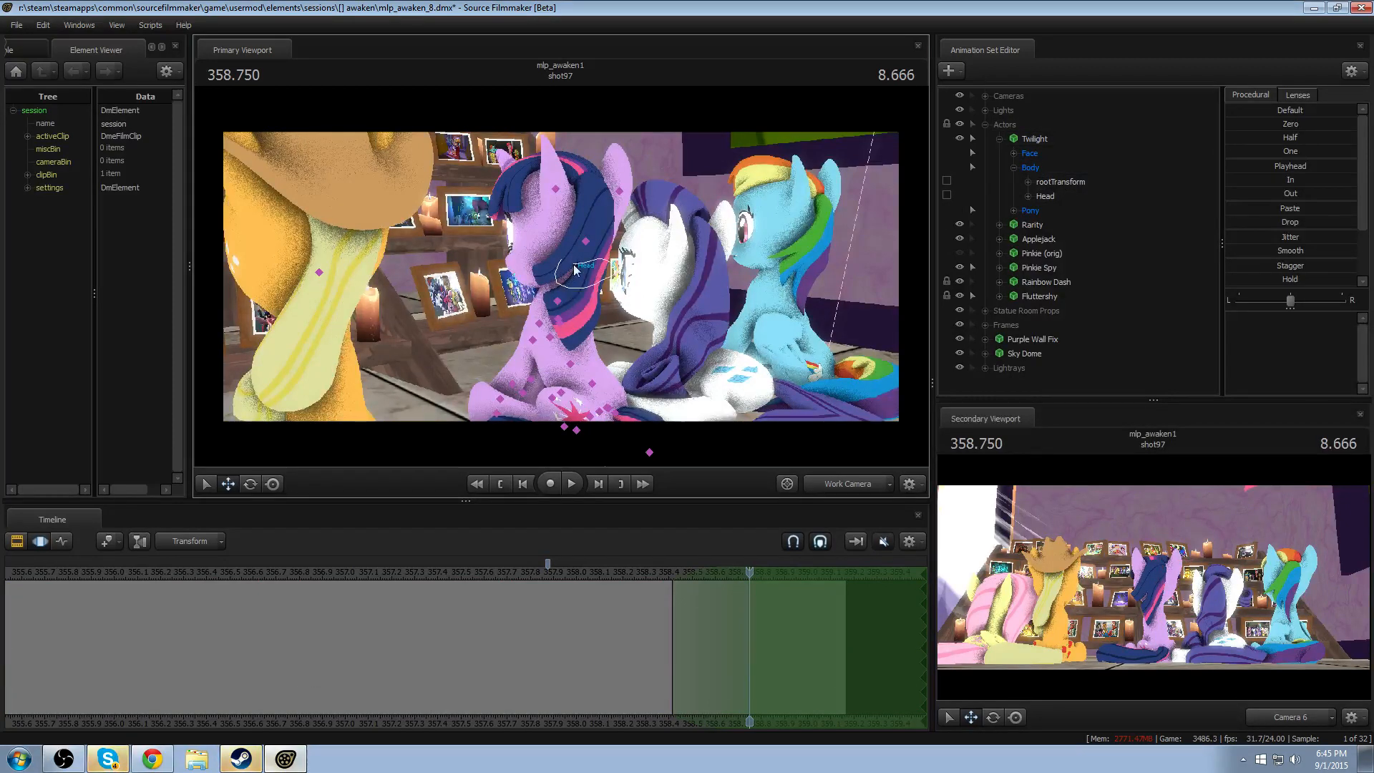
pyautogui.click(575, 269)
# - Bake the procedural bones of the whole Twilight animation set and check the change in her utility options
pyautogui.click(1030, 140)
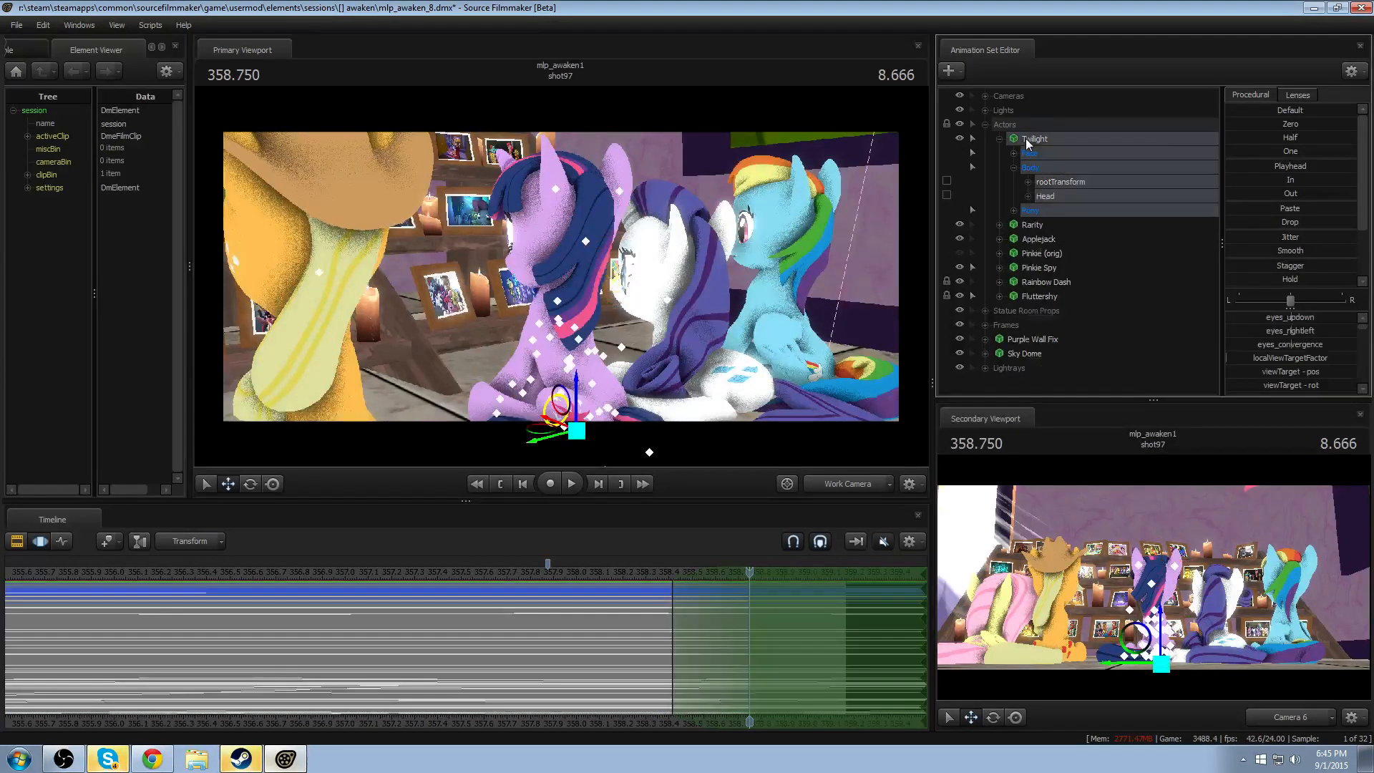
pyautogui.rightClick(1031, 141)
pyautogui.moveTo(1055, 277)
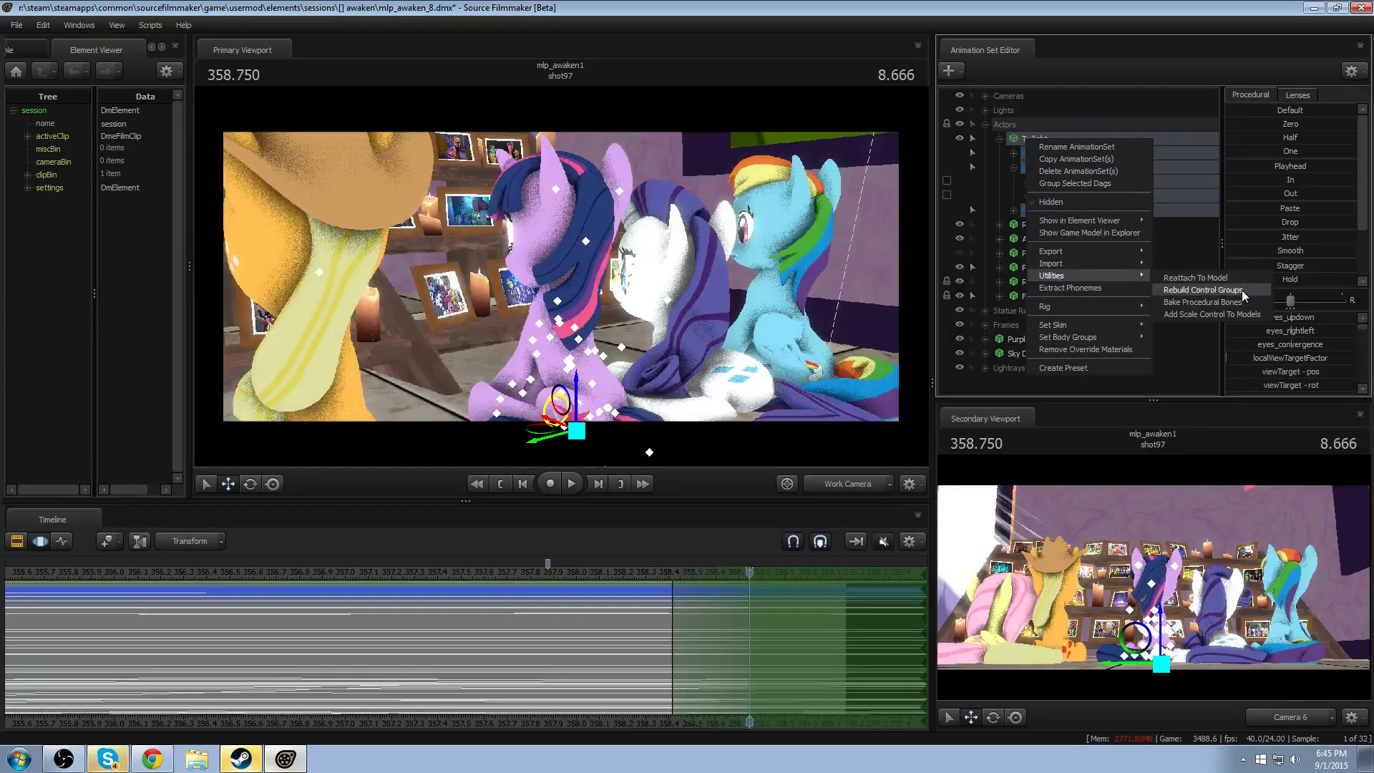
pyautogui.click(1202, 302)
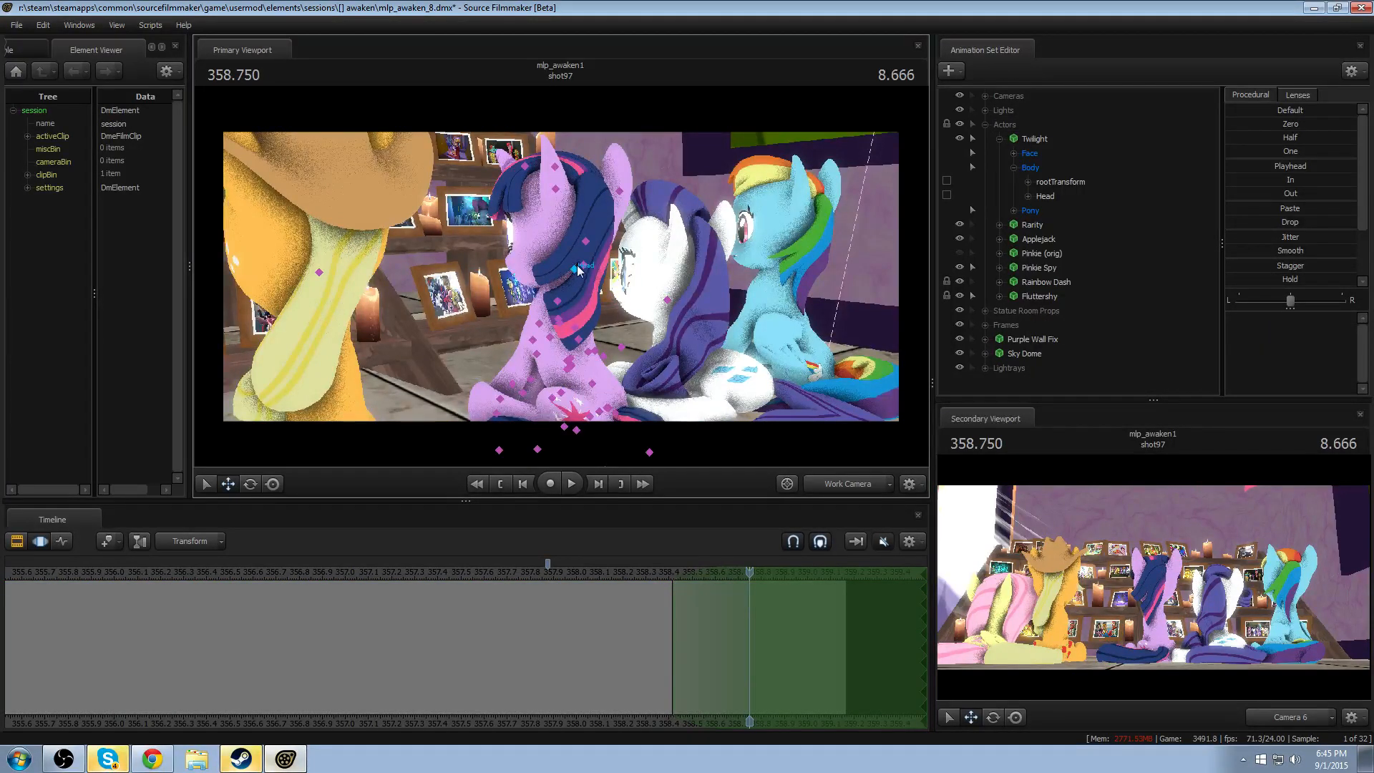
pyautogui.click(1049, 138)
pyautogui.rightClick(1049, 138)
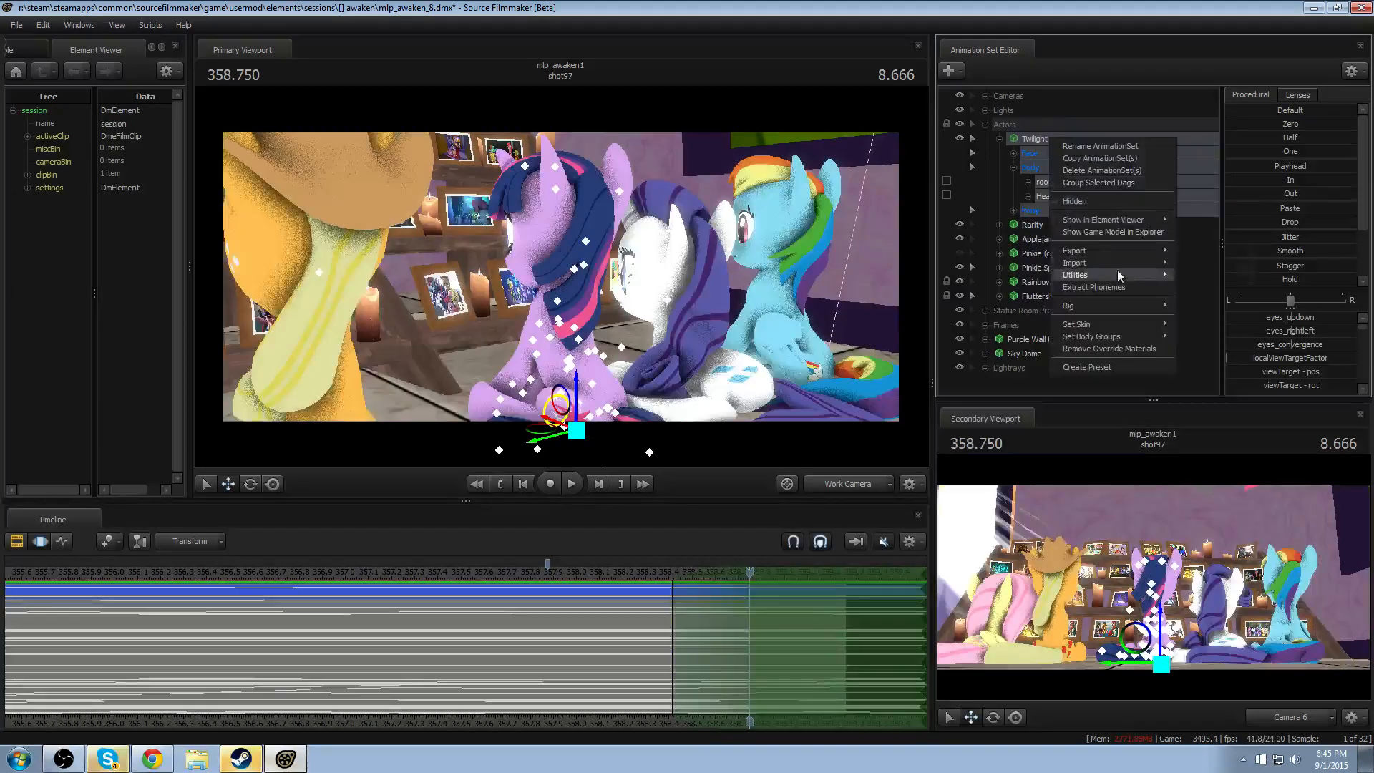
pyautogui.moveTo(1111, 272)
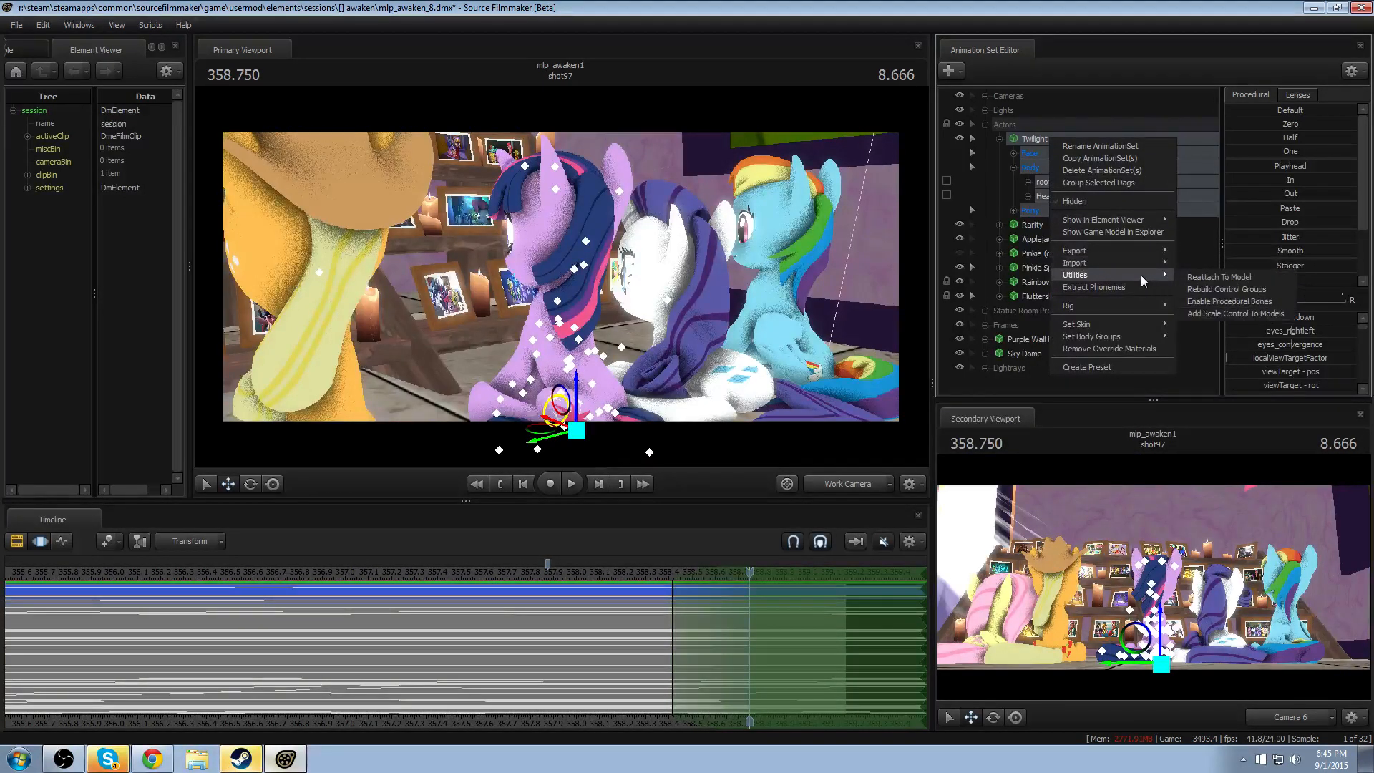
pyautogui.click(653, 280)
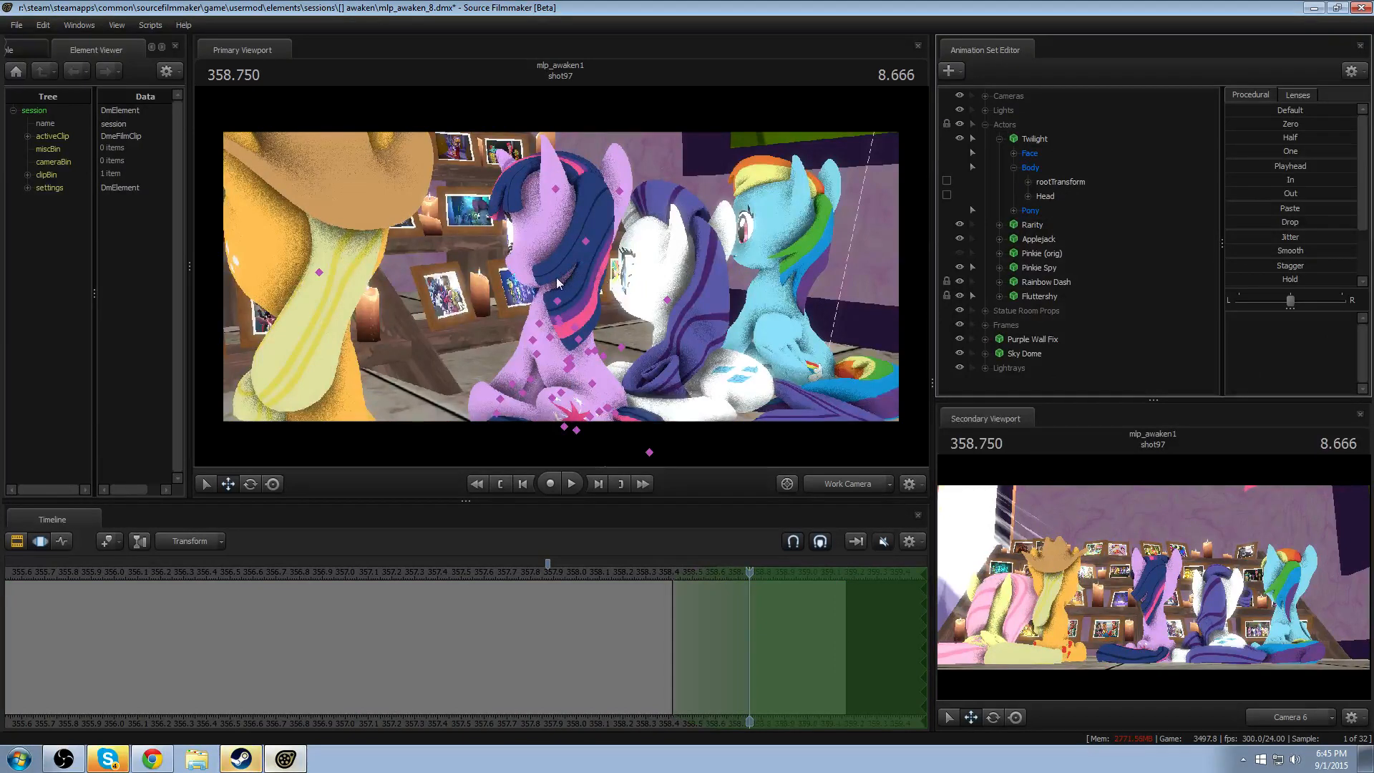
# - Bring the work camera up to Pinkie Spy above the group for a close view of her head and goggles
pyautogui.moveTo(778, 282); pyautogui.dragTo(766, 161)
pyautogui.press('w')
pyautogui.press('s')
pyautogui.moveTo(609, 255); pyautogui.dragTo(589, 248)
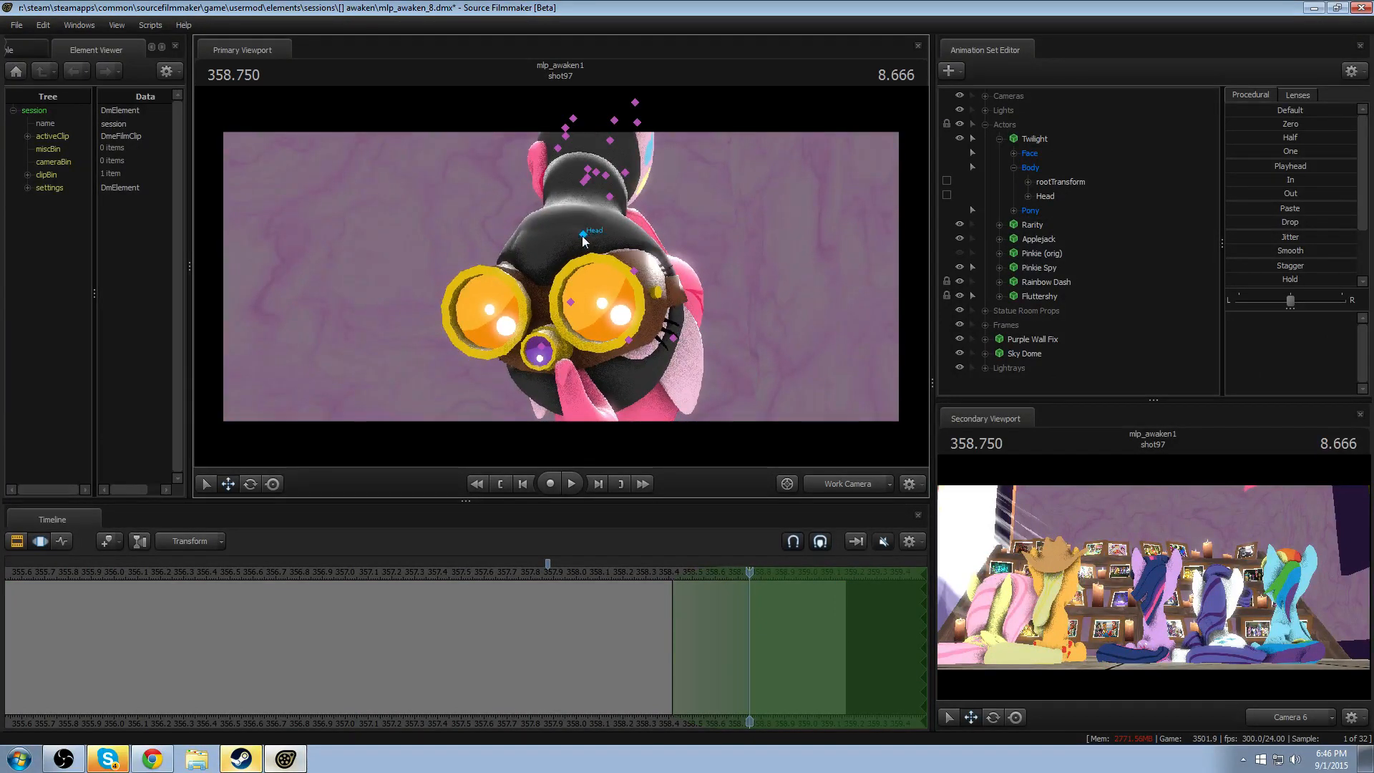
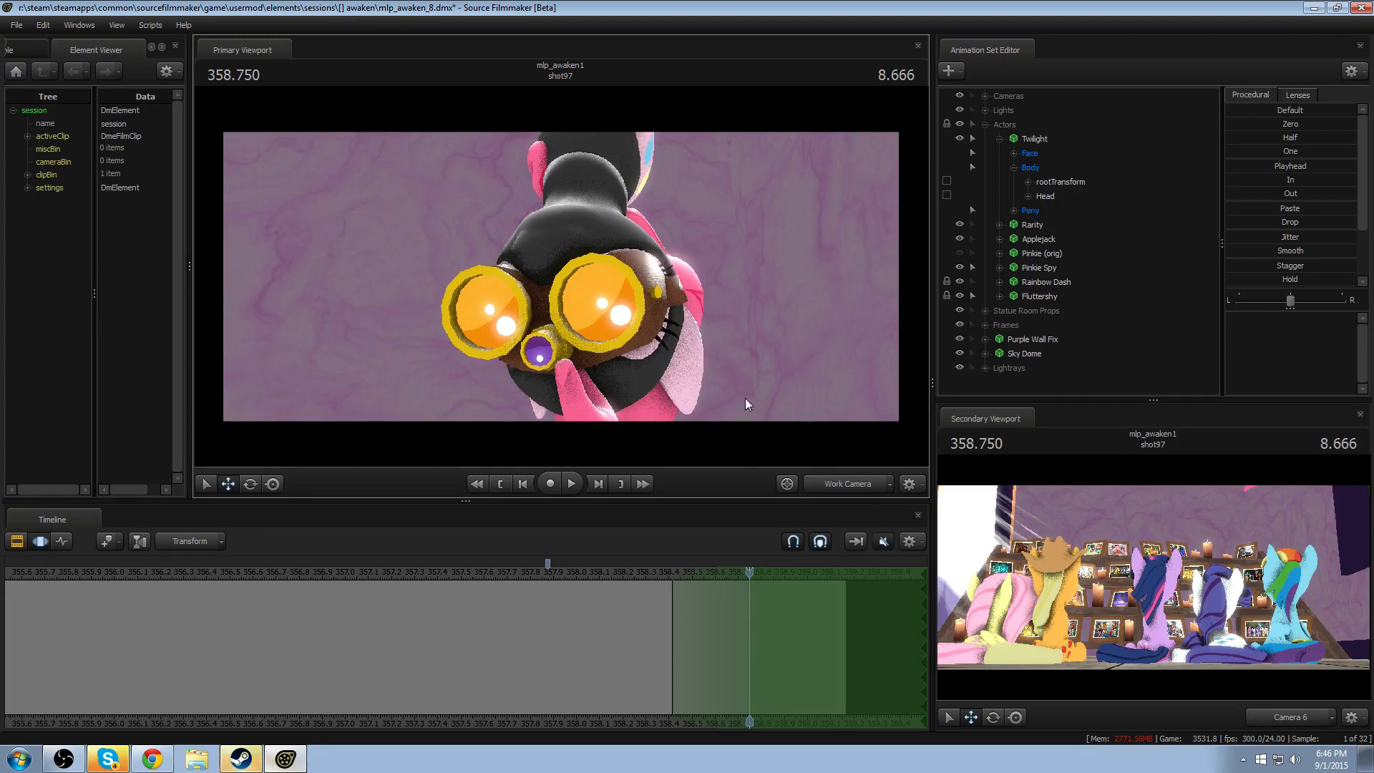
# - Pull the work camera back from Pinkie Spy and make a time selection from about 357.2 to 357.8
pyautogui.moveTo(745, 398); pyautogui.dragTo(745, 465)
pyautogui.press('s')
pyautogui.moveTo(561, 337); pyautogui.dragTo(555, 277)
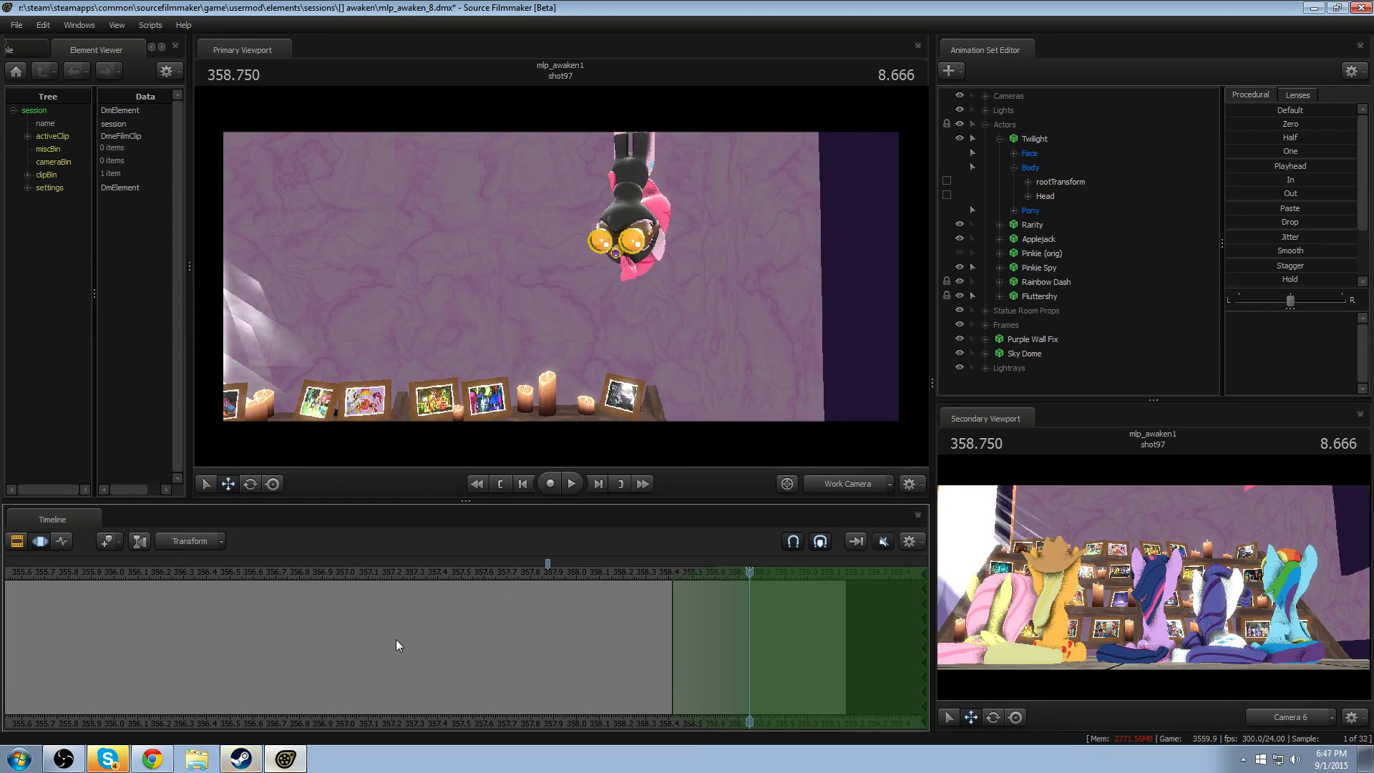
pyautogui.moveTo(405, 639); pyautogui.dragTo(385, 618)
pyautogui.keyDown('shift'); pyautogui.moveTo(384, 617); pyautogui.dragTo(528, 614); pyautogui.keyUp('shift')
# - Try out wider and narrower falloff around the time selection, then remove the falloff
pyautogui.keyDown('shift'); pyautogui.scroll(8, 504, 613); pyautogui.keyUp('shift')
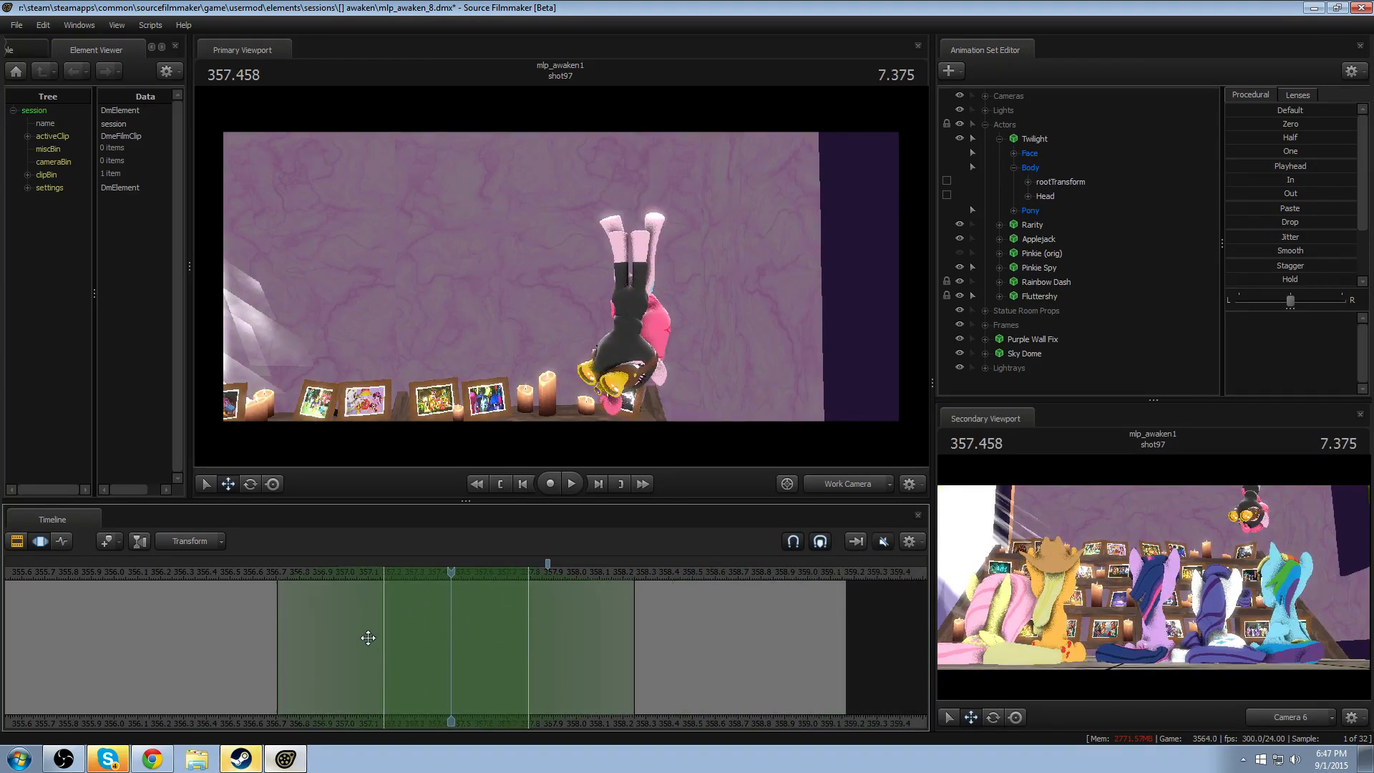
pyautogui.keyDown('shift'); pyautogui.scroll(-11, 368, 645); pyautogui.keyUp('shift')
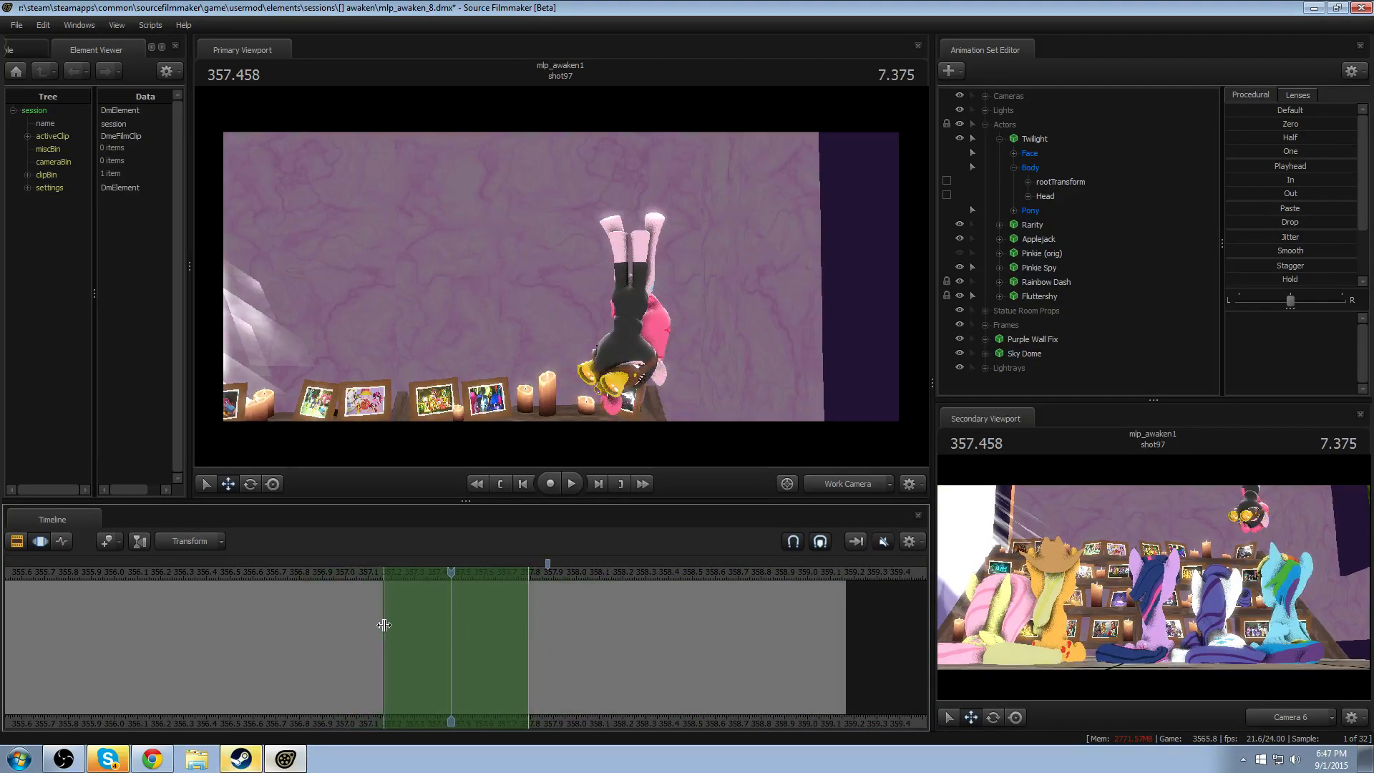
pyautogui.keyDown('shift'); pyautogui.scroll(12, 399, 617); pyautogui.keyUp('shift')
pyautogui.scroll(-2, 442, 596)
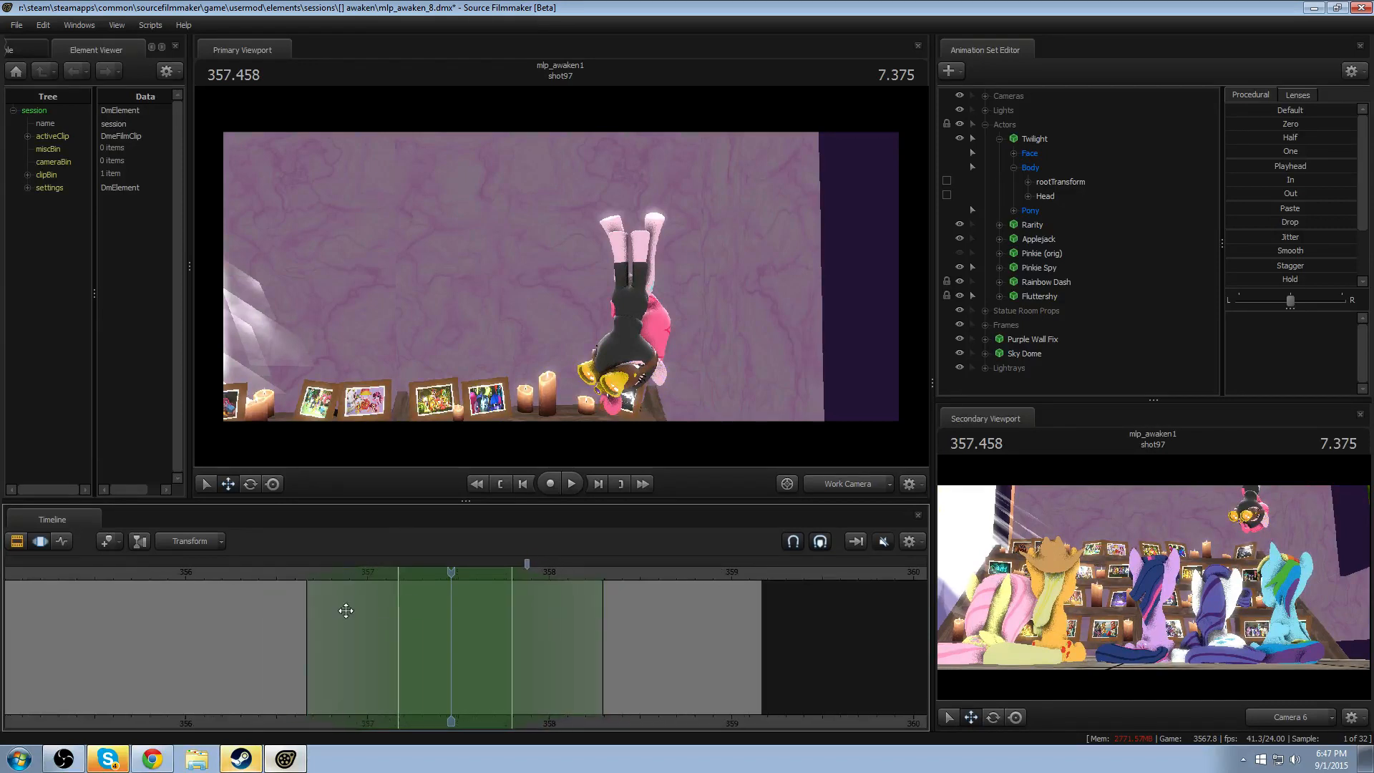
pyautogui.scroll(-5, 351, 608)
pyautogui.keyDown('shift'); pyautogui.scroll(7, 438, 589); pyautogui.keyUp('shift')
pyautogui.scroll(9, 463, 622)
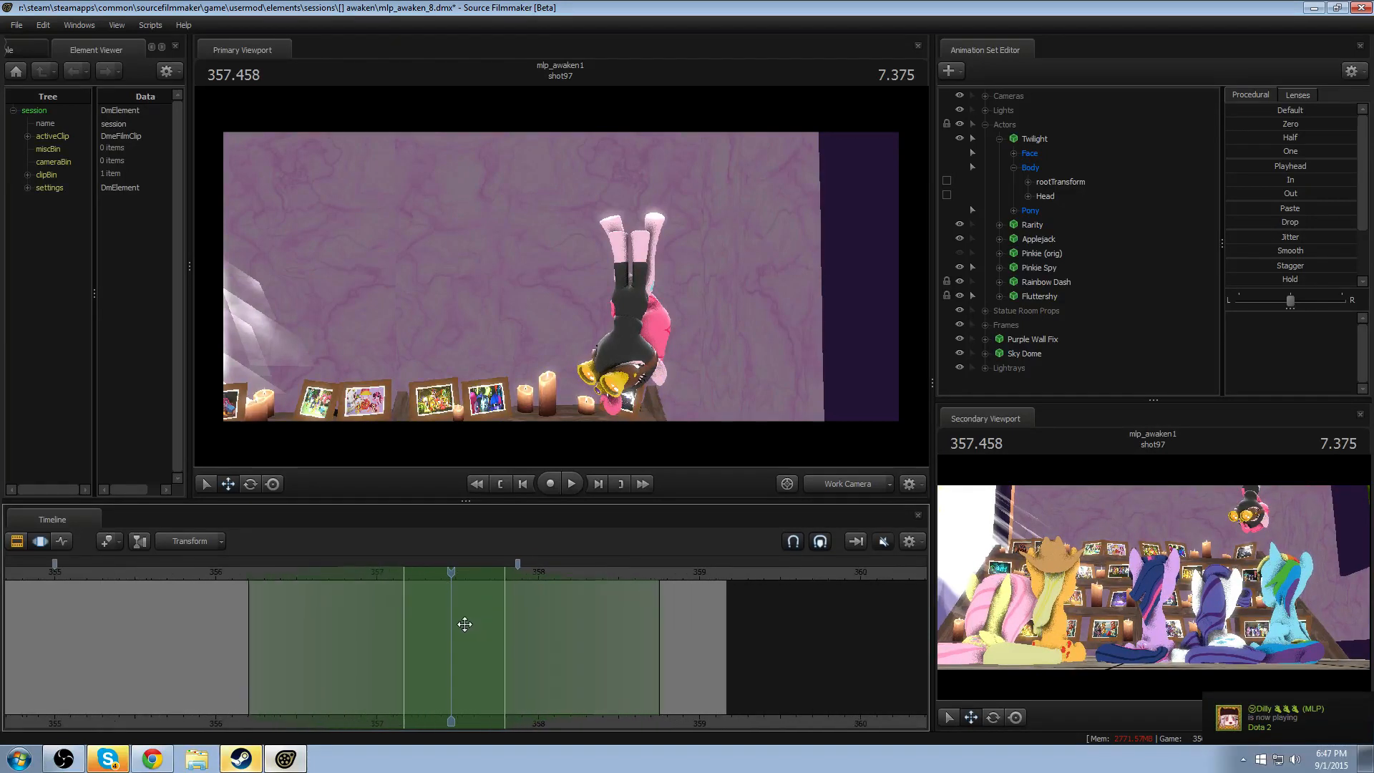
pyautogui.scroll(-5, 573, 694)
pyautogui.keyDown('shift'); pyautogui.scroll(-11, 537, 666); pyautogui.keyUp('shift')
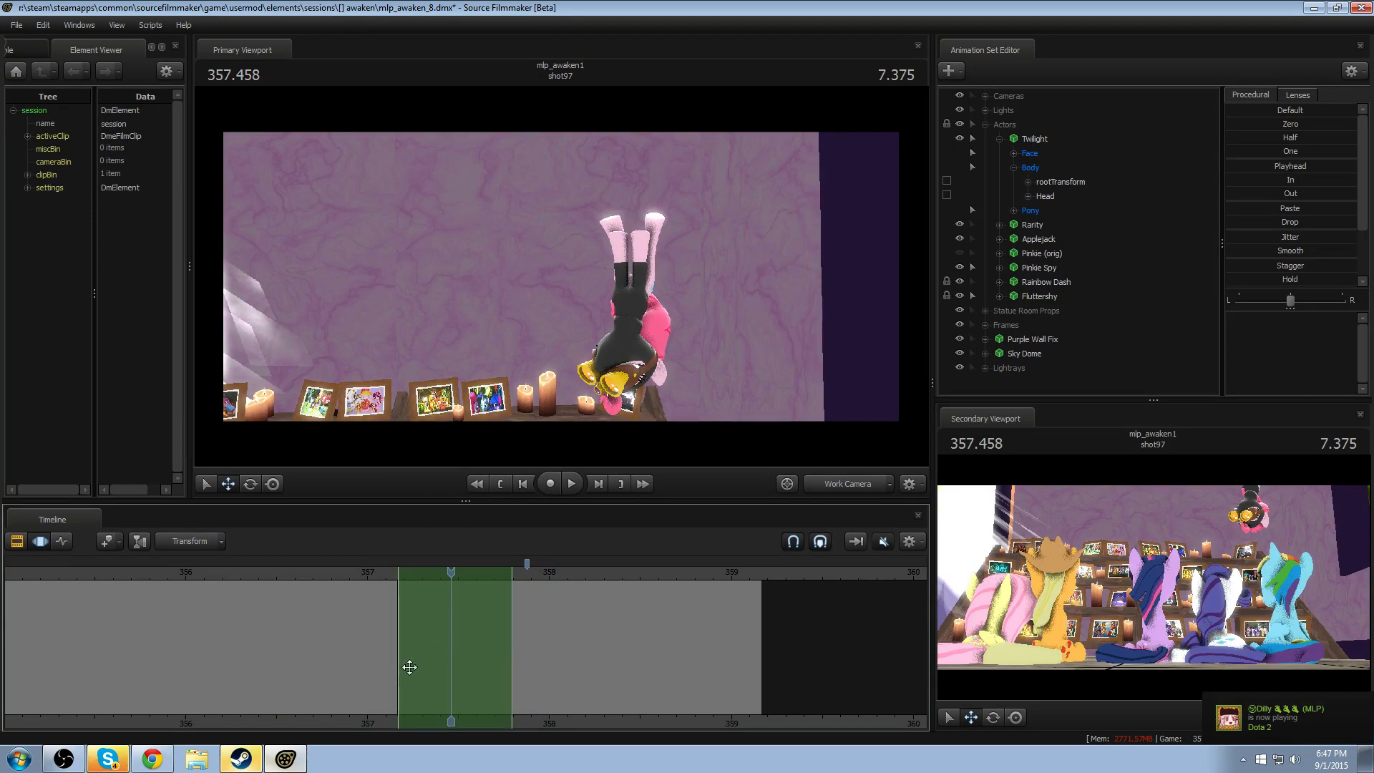
# - Try rotating Pinkie Spy's Chest2 bone over the selected time, with falloff reaching from about 356.3 to 358.6
pyautogui.moveTo(403, 614); pyautogui.dragTo(516, 614, button='middle')
pyautogui.click(412, 572)
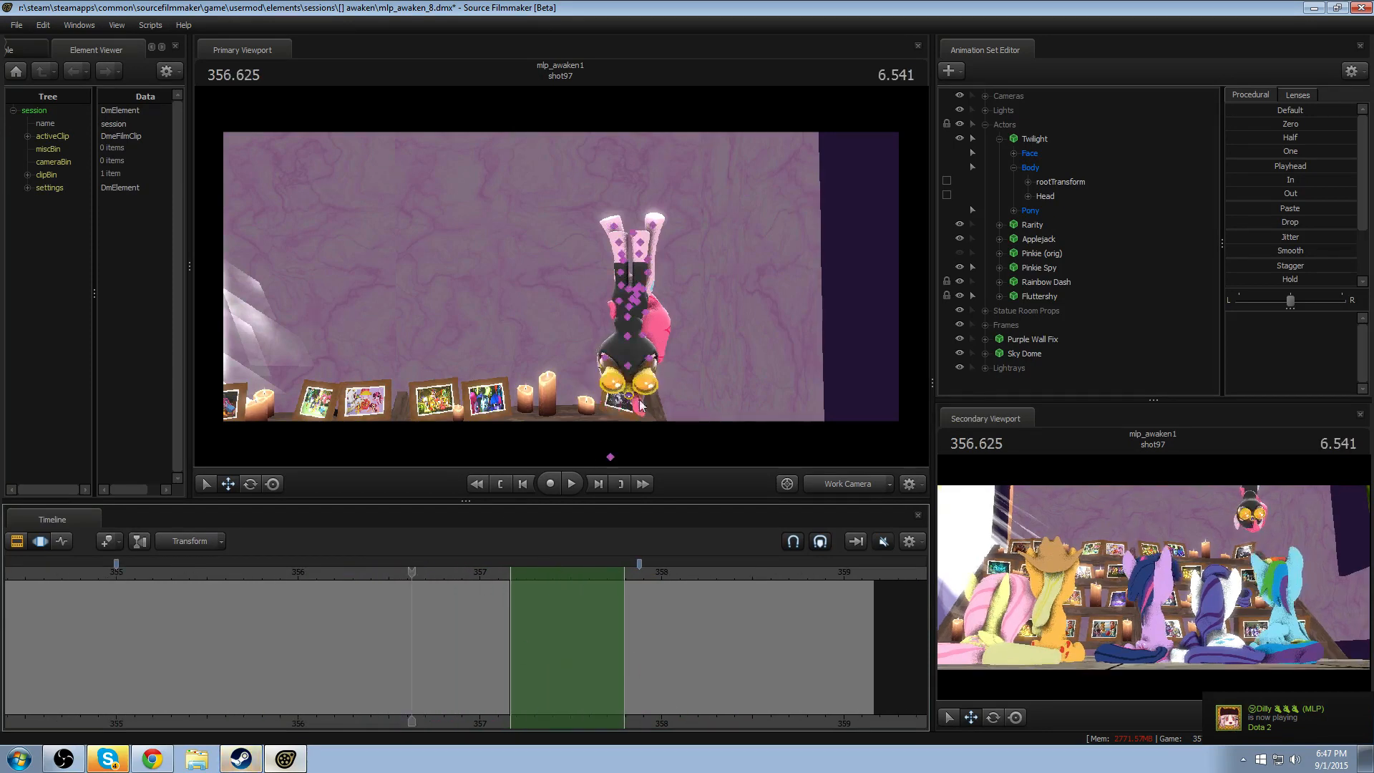
pyautogui.click(630, 310)
pyautogui.moveTo(681, 374); pyautogui.dragTo(606, 461)
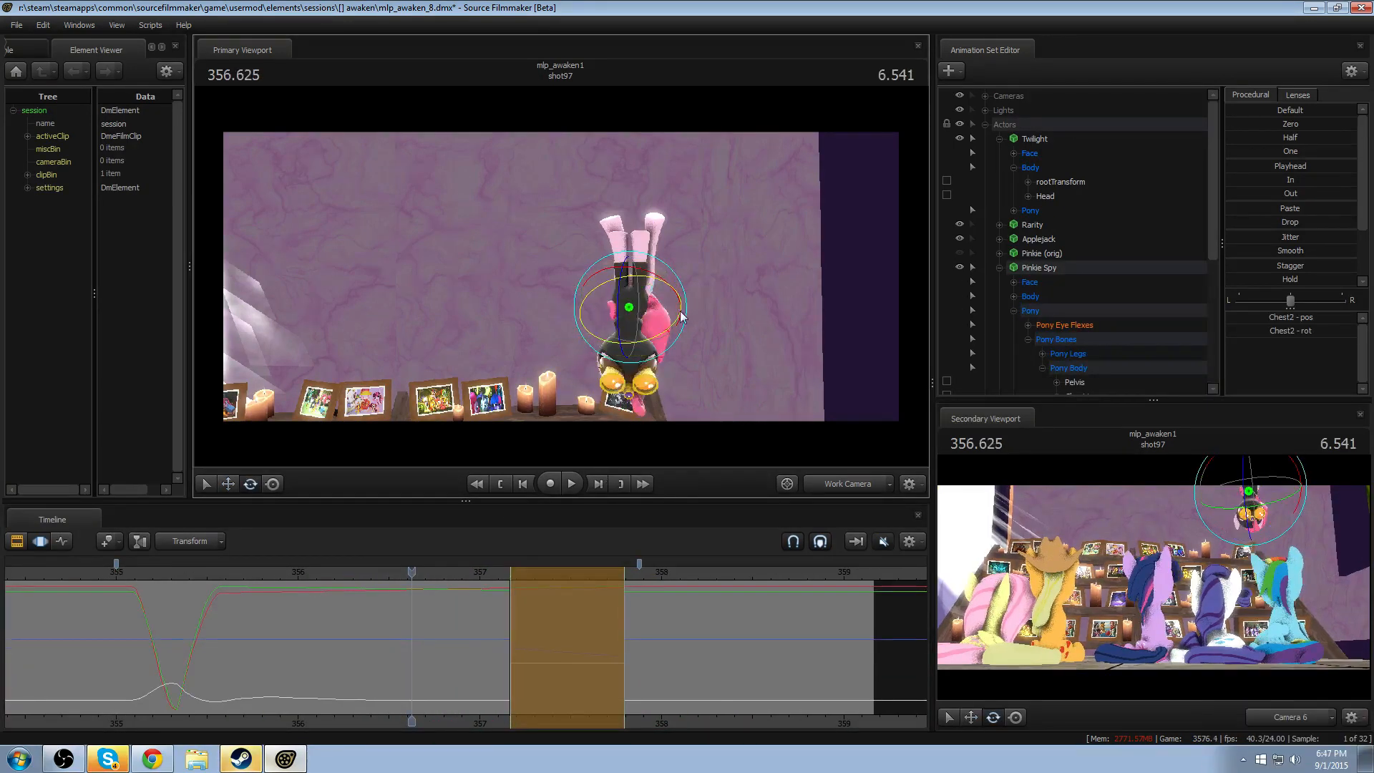
pyautogui.hotkey('ctrl', 'z')
pyautogui.moveTo(682, 285); pyautogui.dragTo(680, 375)
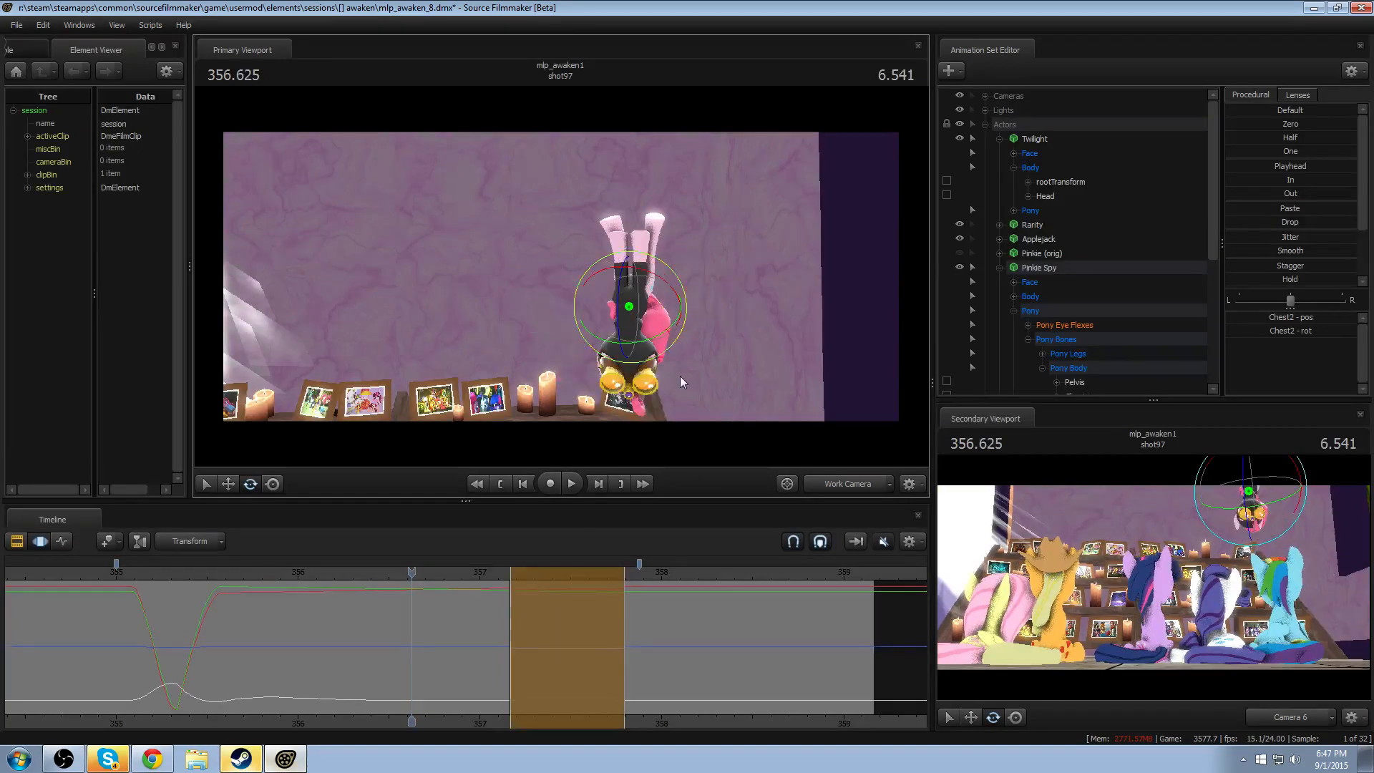
pyautogui.moveTo(449, 562); pyautogui.dragTo(458, 600)
# - Play back the trial chest rotation from 356.208 and undo it
pyautogui.moveTo(333, 579)
pyautogui.mouseDown()
pyautogui.moveTo(457, 585)
pyautogui.moveTo(345, 591)
pyautogui.mouseUp()
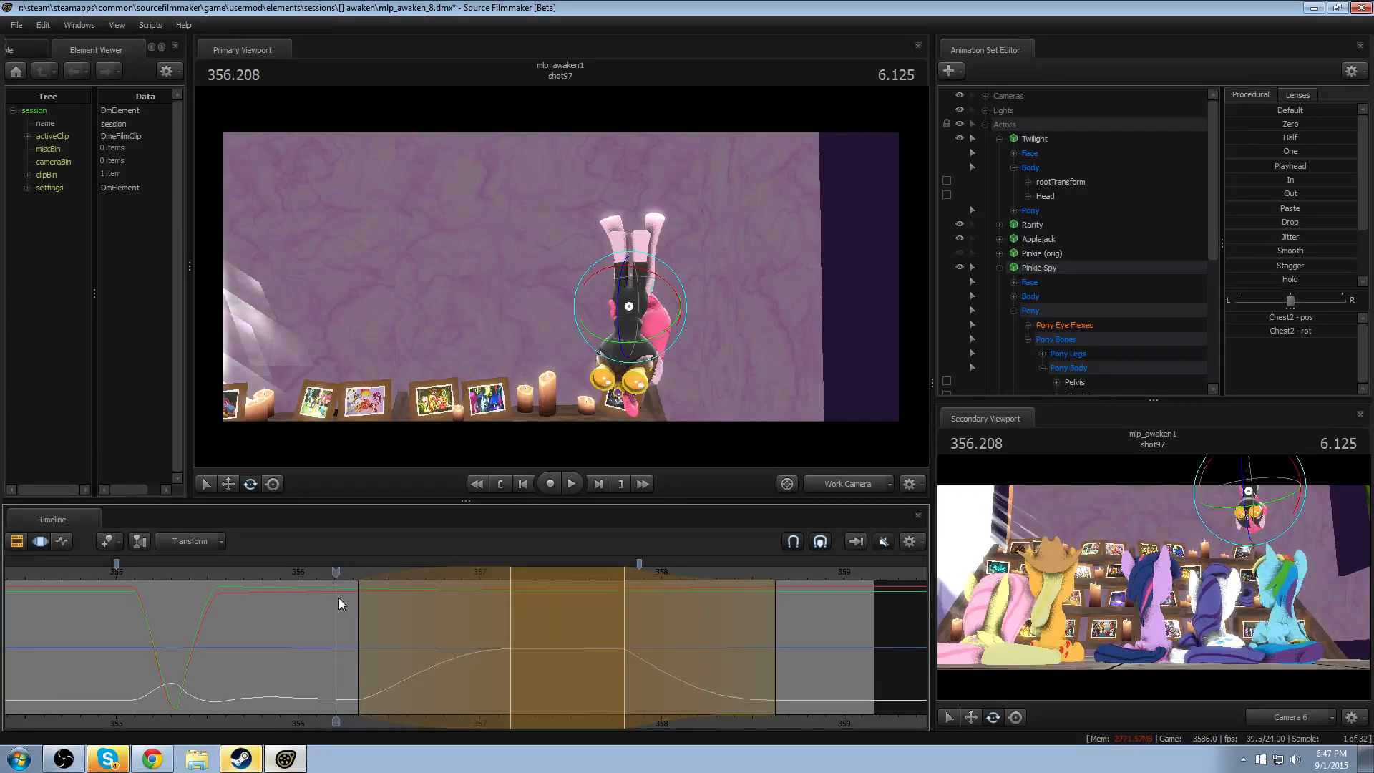
pyautogui.press('space')
pyautogui.press('space')
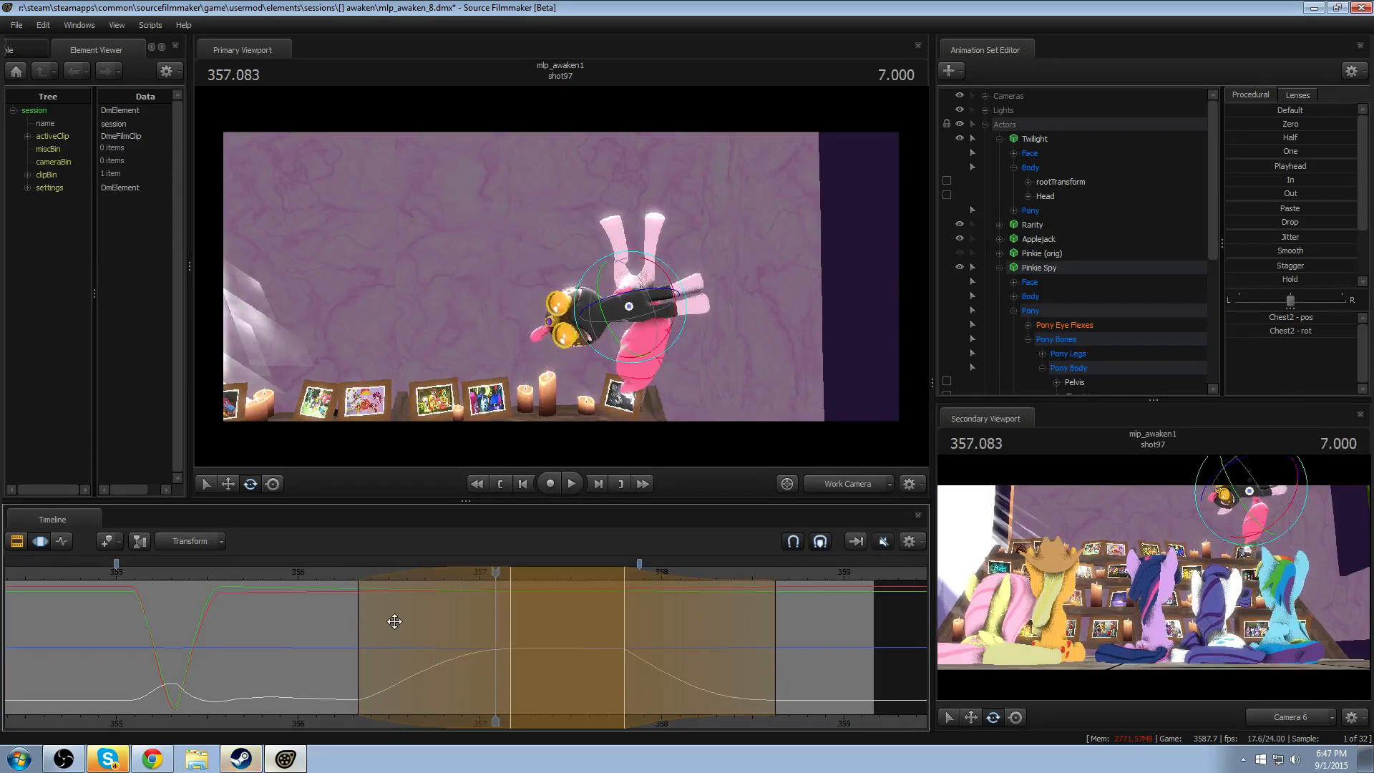
pyautogui.press('space')
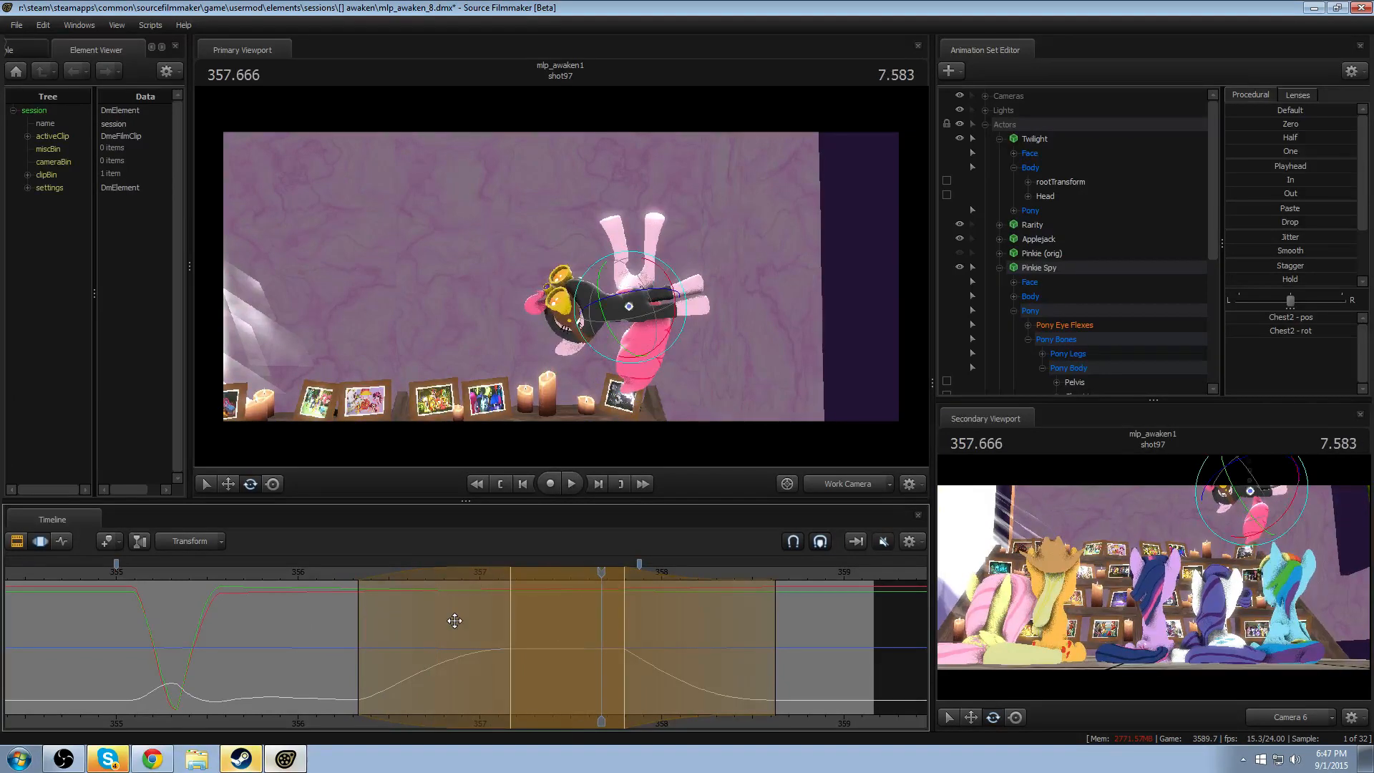
pyautogui.press('space')
pyautogui.hotkey('ctrl', 'z')
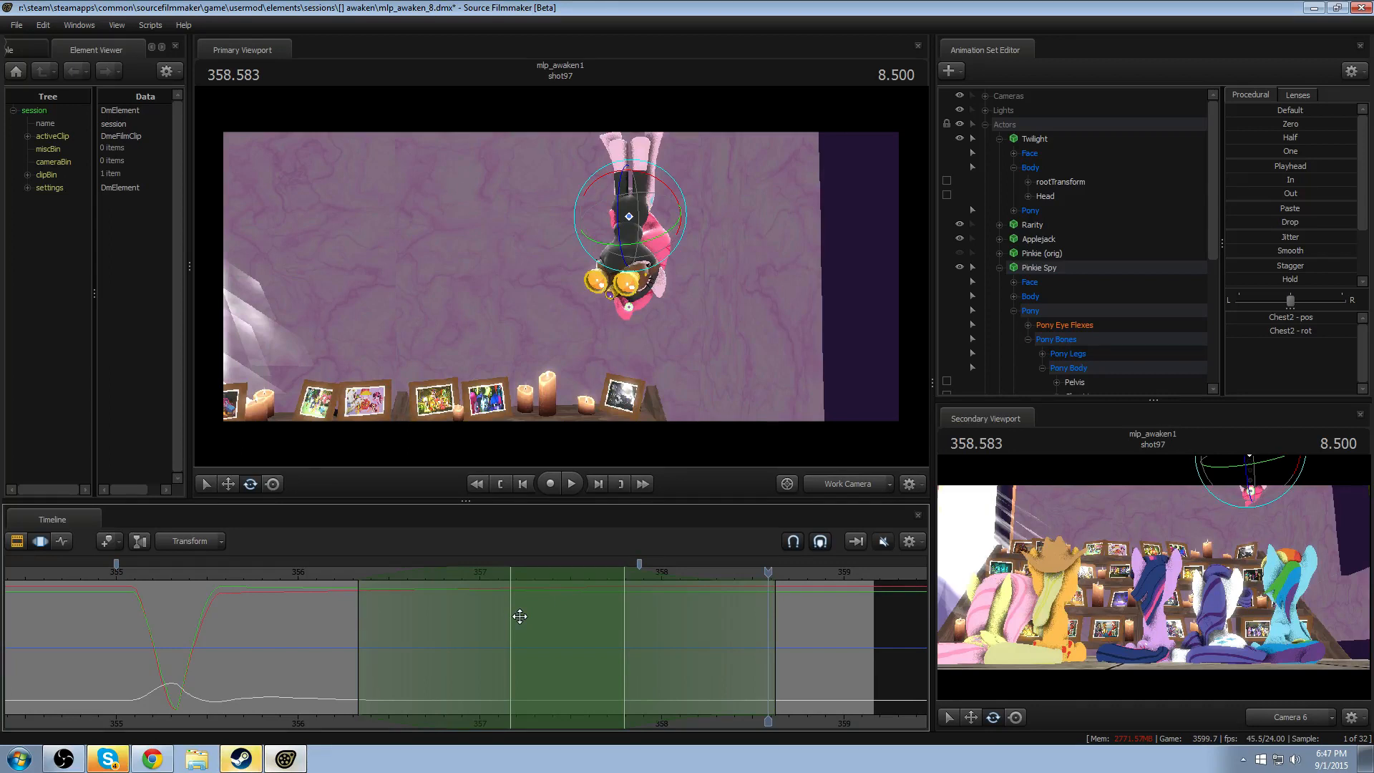
# - Play the shot from about 356 in the work camera, then again through Camera 6
pyautogui.moveTo(354, 590)
pyautogui.mouseDown()
pyautogui.moveTo(146, 580)
pyautogui.moveTo(351, 589)
pyautogui.mouseUp()
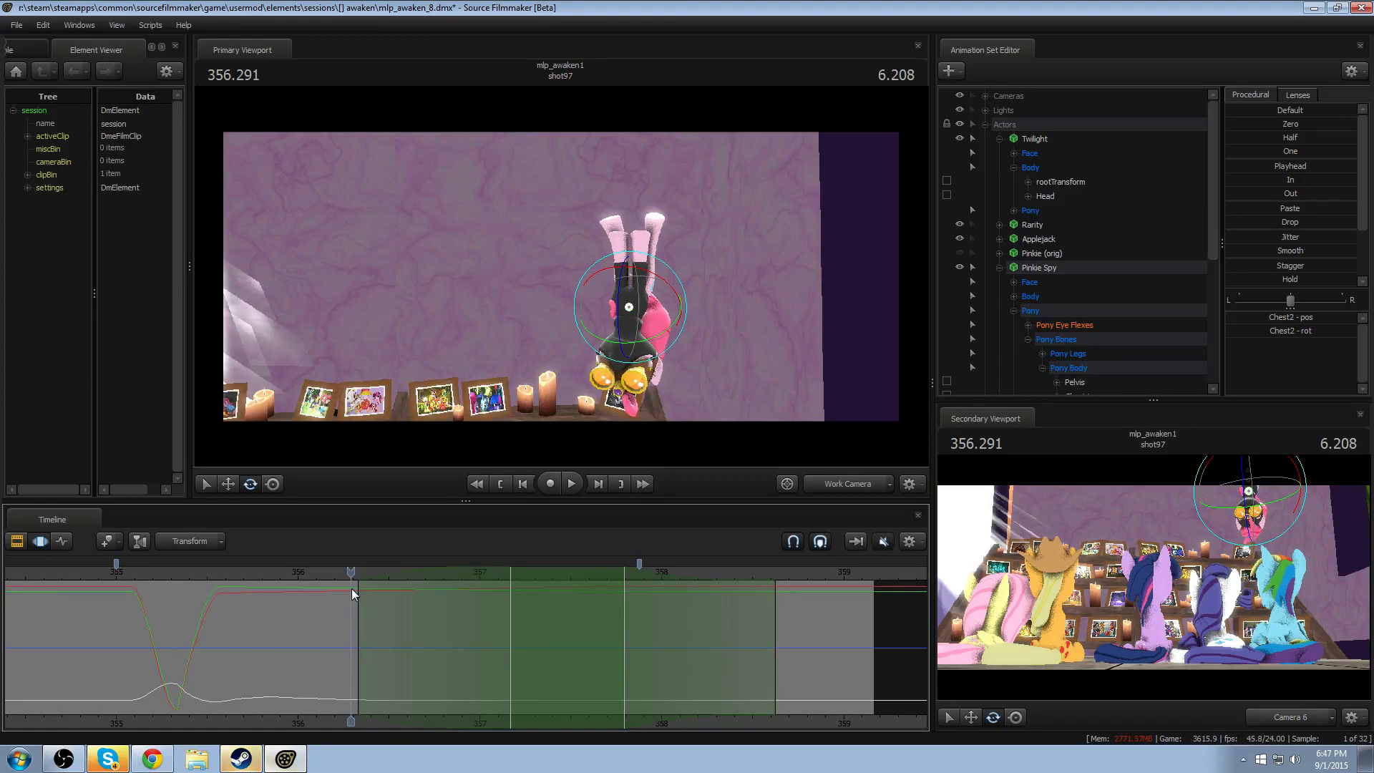
pyautogui.click(318, 566)
pyautogui.press('space')
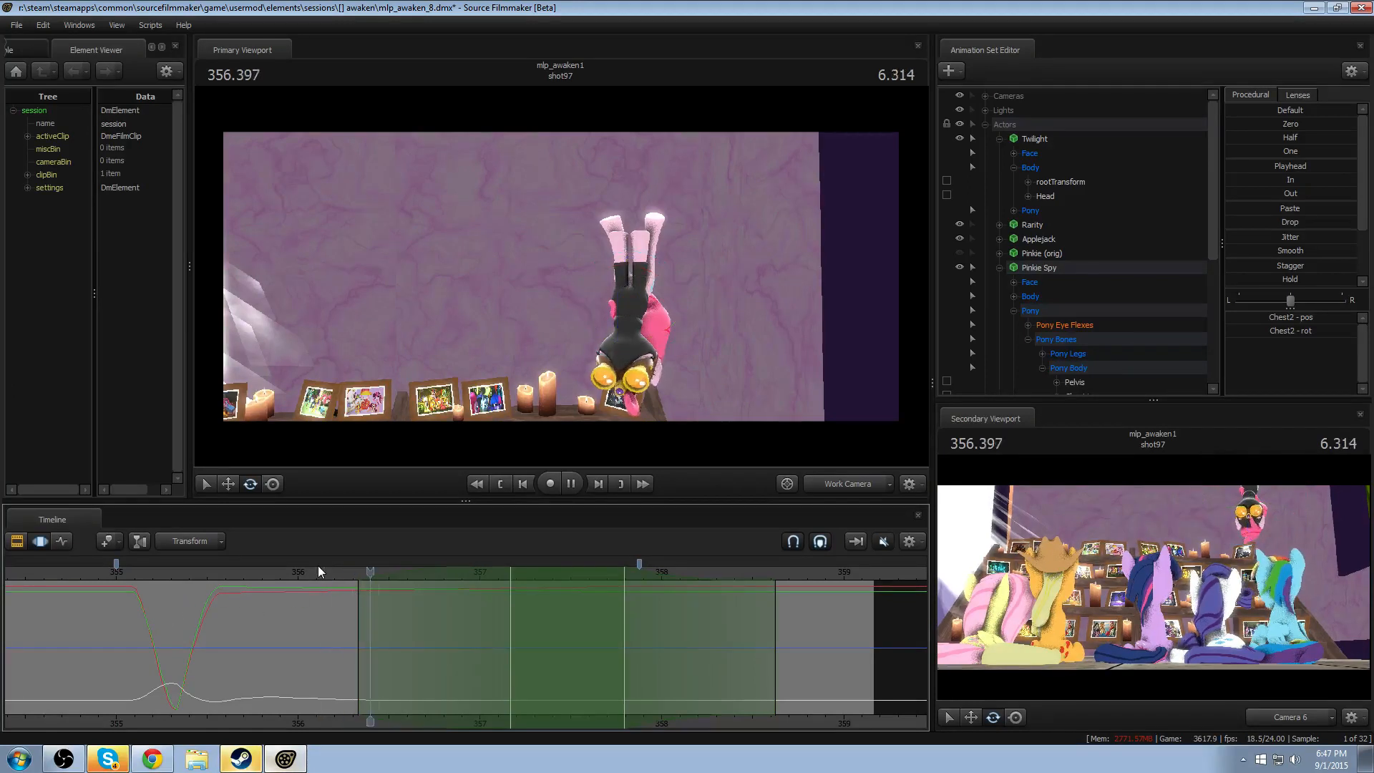
pyautogui.press('space')
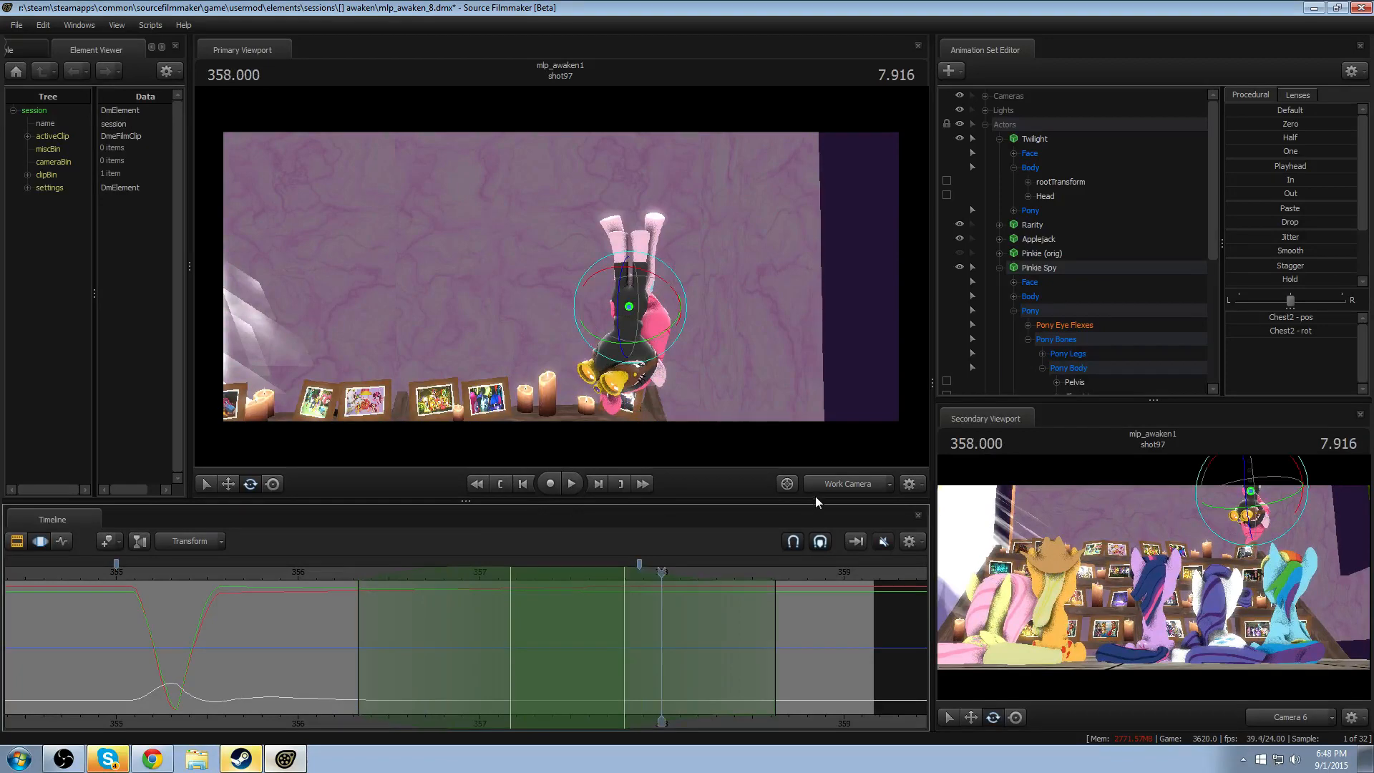
pyautogui.click(819, 488)
pyautogui.click(298, 576)
pyautogui.press('space')
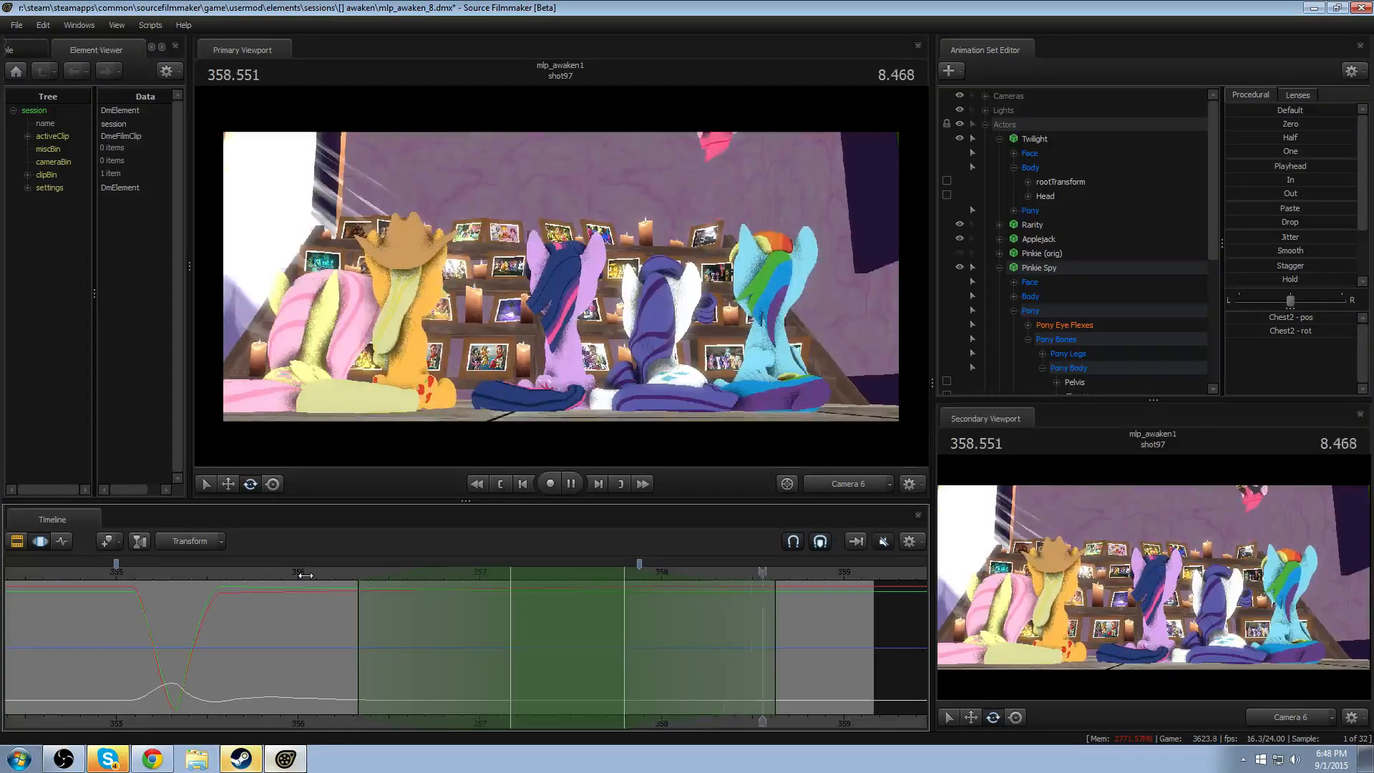
# - Set the time selection at 358.416 with falloff, return to the work camera, and bring it closer to Pinkie Spy
pyautogui.moveTo(574, 660); pyautogui.dragTo(737, 657)
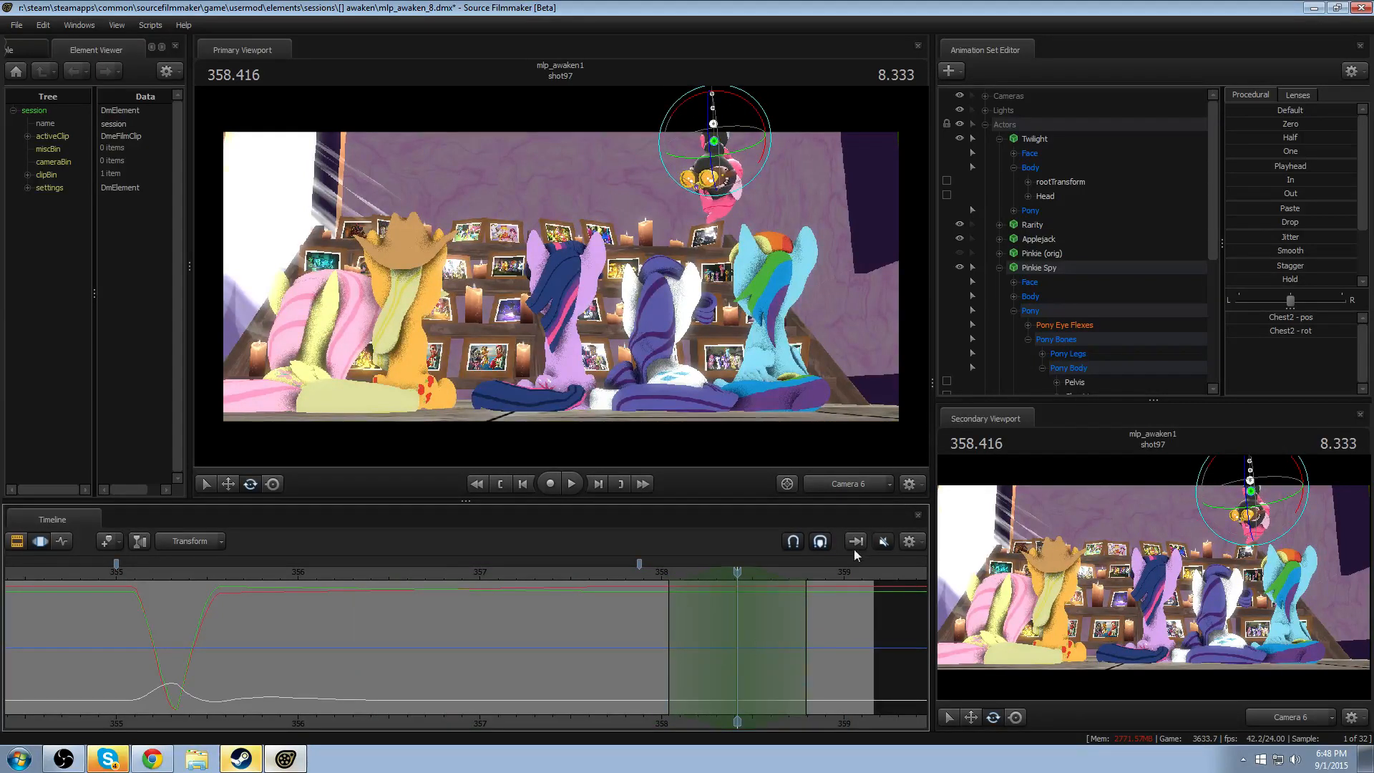
pyautogui.click(855, 491)
pyautogui.moveTo(769, 359); pyautogui.dragTo(759, 369)
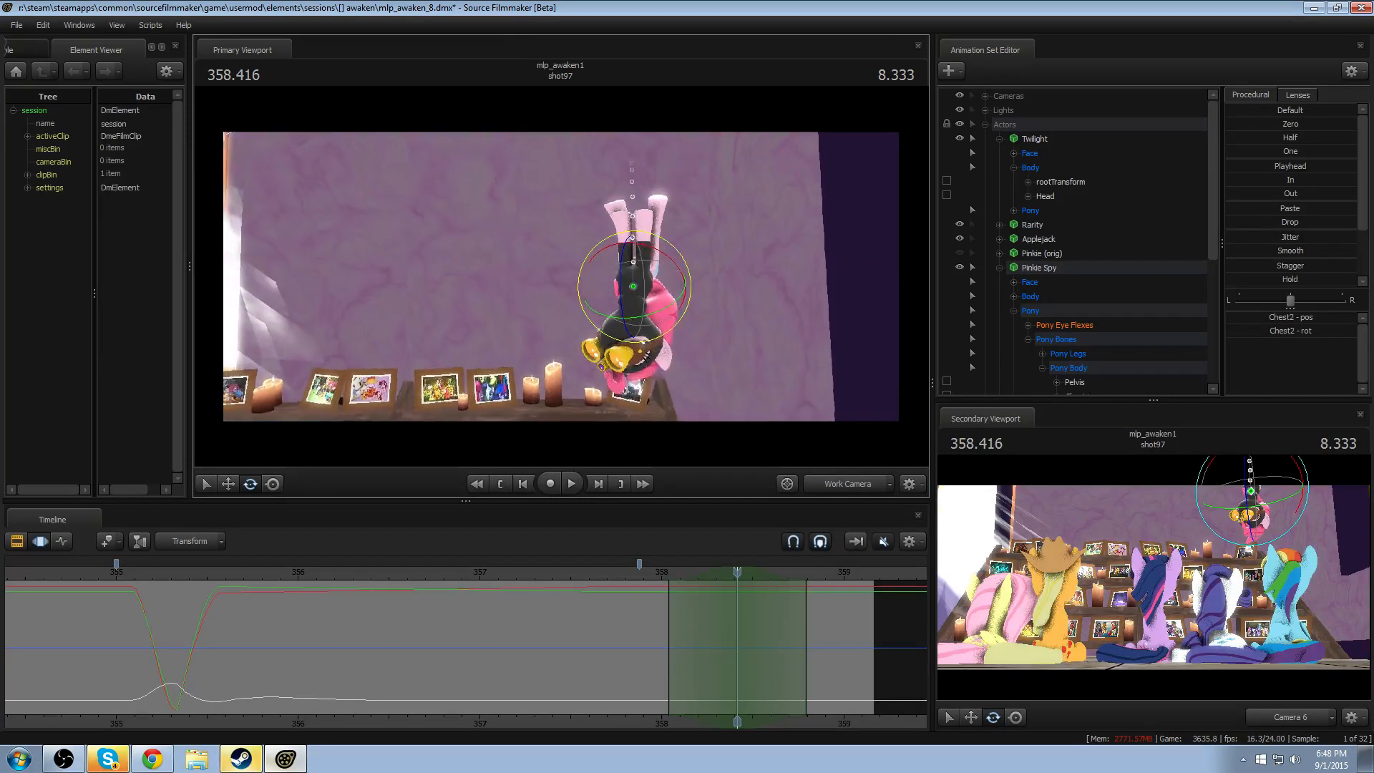
pyautogui.moveTo(807, 280); pyautogui.dragTo(856, 301)
pyautogui.press('w')
# - Lower Pinkie Spy's rootTransform slightly just before her upward exit at 358.416, and play the motion from about 357.95
pyautogui.click(1016, 297)
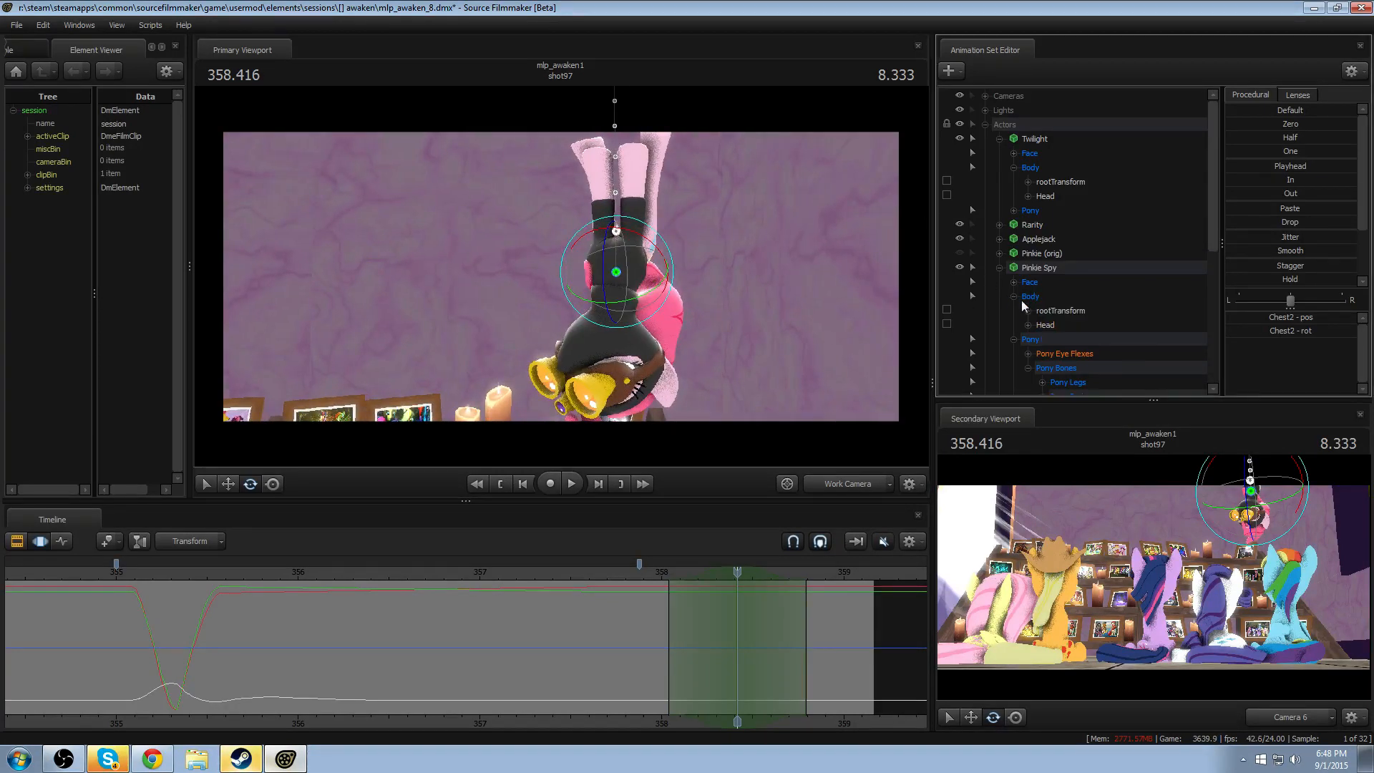
pyautogui.click(1038, 310)
pyautogui.moveTo(623, 136); pyautogui.dragTo(623, 153)
pyautogui.click(653, 571)
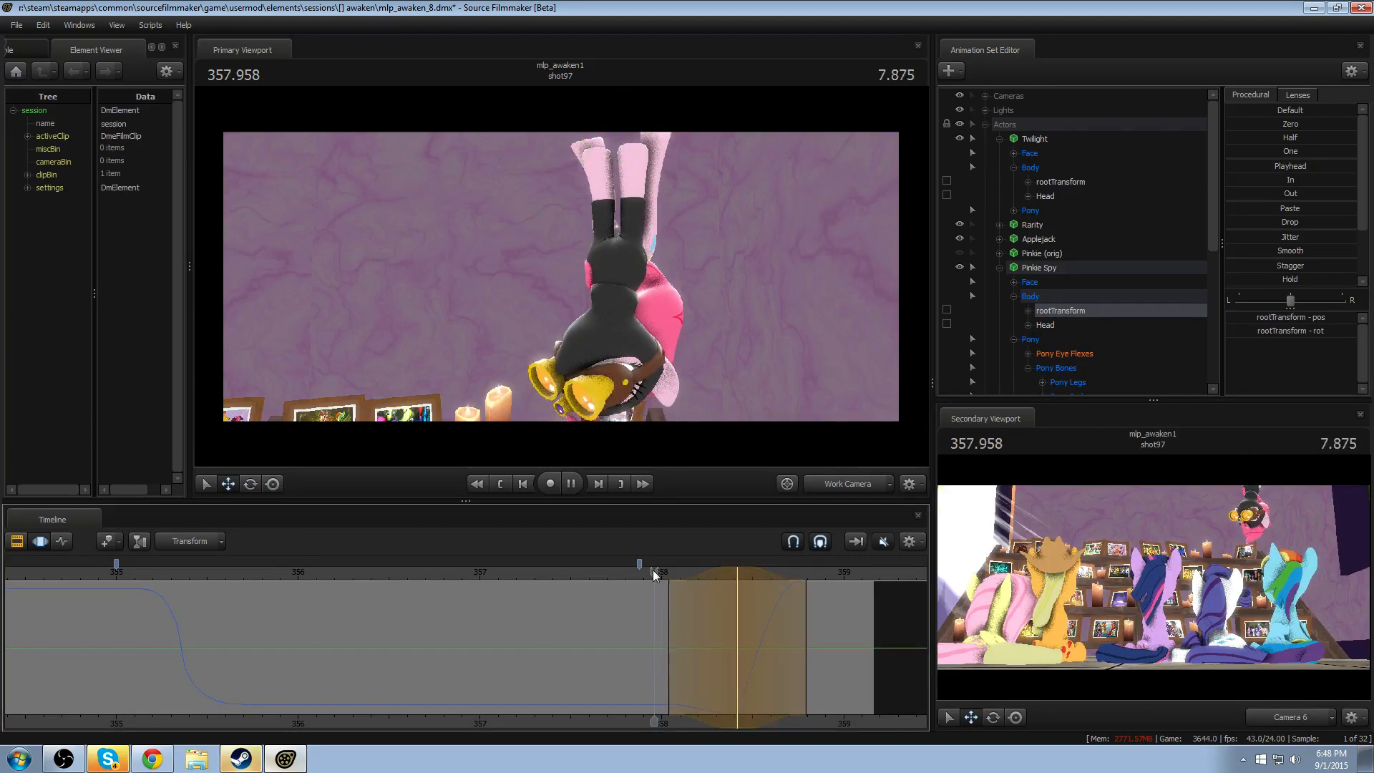
pyautogui.press('space')
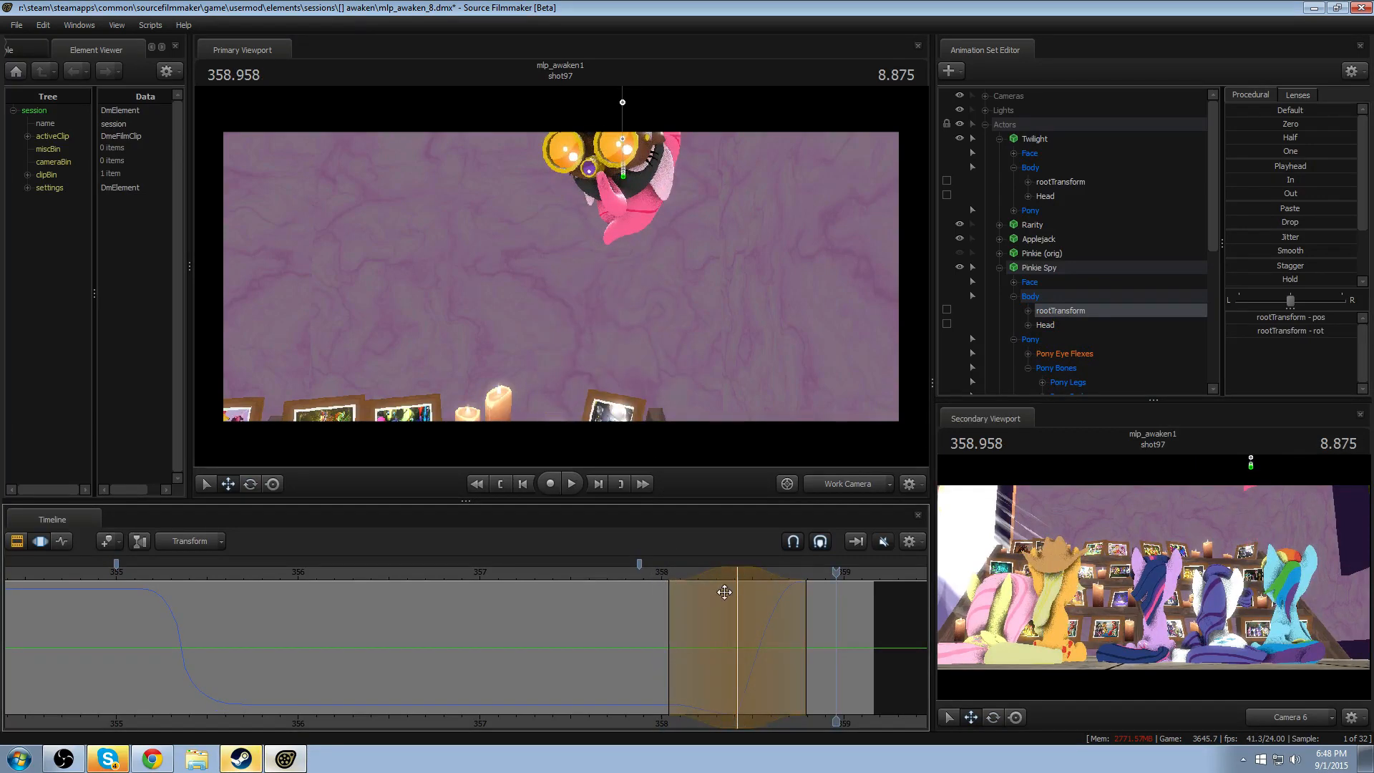
# - Shorten the falloff of the rootTransform dip to about 358.2 to 358.7 and play the exit
pyautogui.keyDown('shift'); pyautogui.scroll(-3, 750, 584); pyautogui.keyUp('shift')
pyautogui.click(677, 575)
pyautogui.press('space')
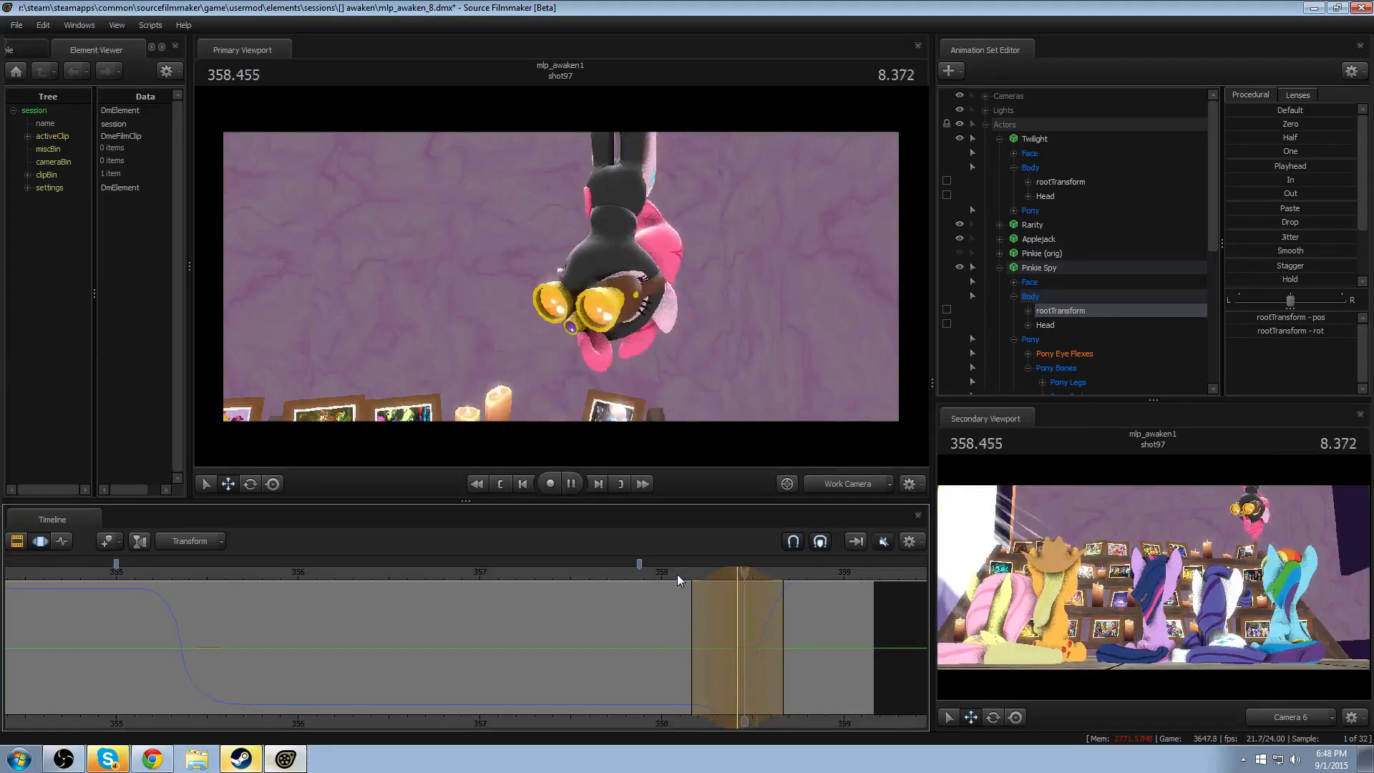
pyautogui.press('space')
pyautogui.click(677, 576)
pyautogui.press('space')
pyautogui.press('space')
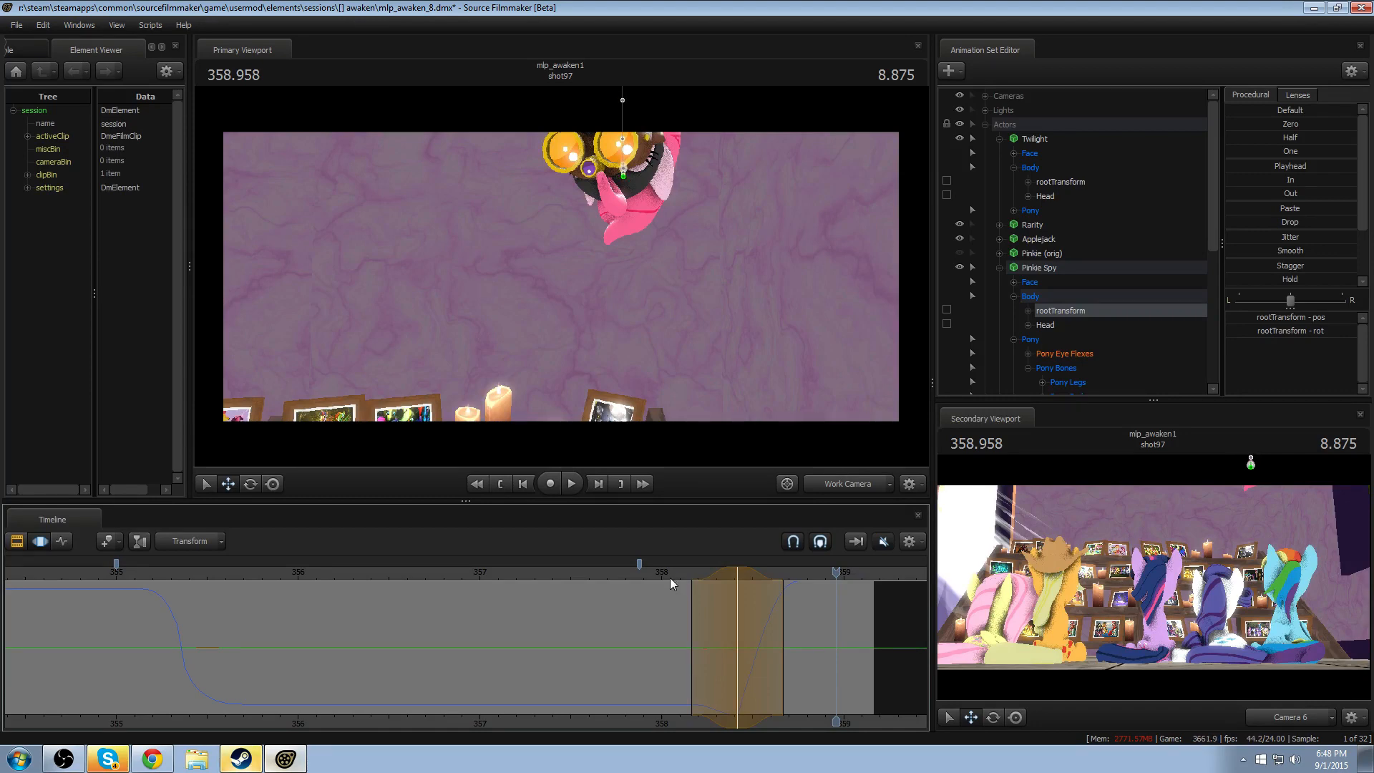
# - Replay Pinkie Spy's dip and upward exit repeatedly from about 358.1 to judge its timing
pyautogui.click(680, 573)
pyautogui.press('space')
pyautogui.click(680, 573)
pyautogui.press('space')
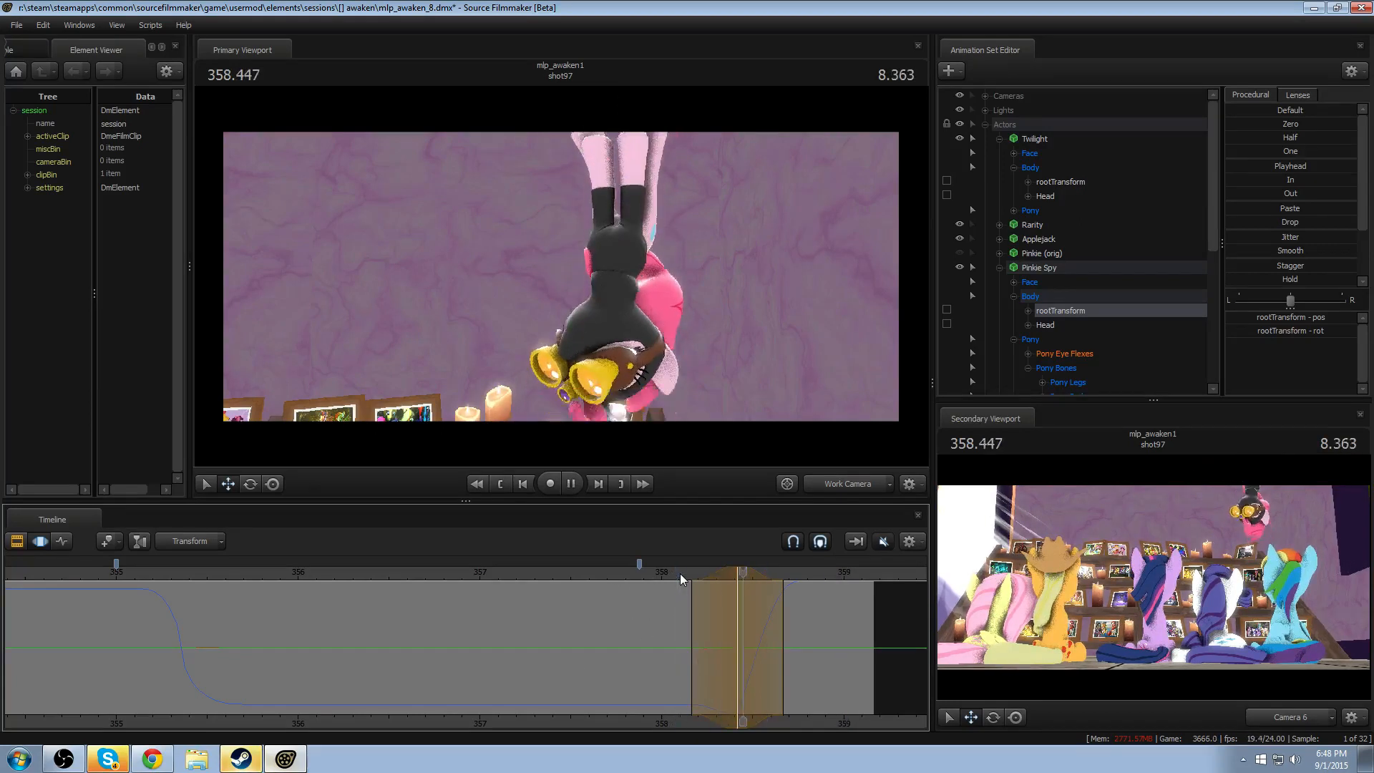
pyautogui.click(680, 573)
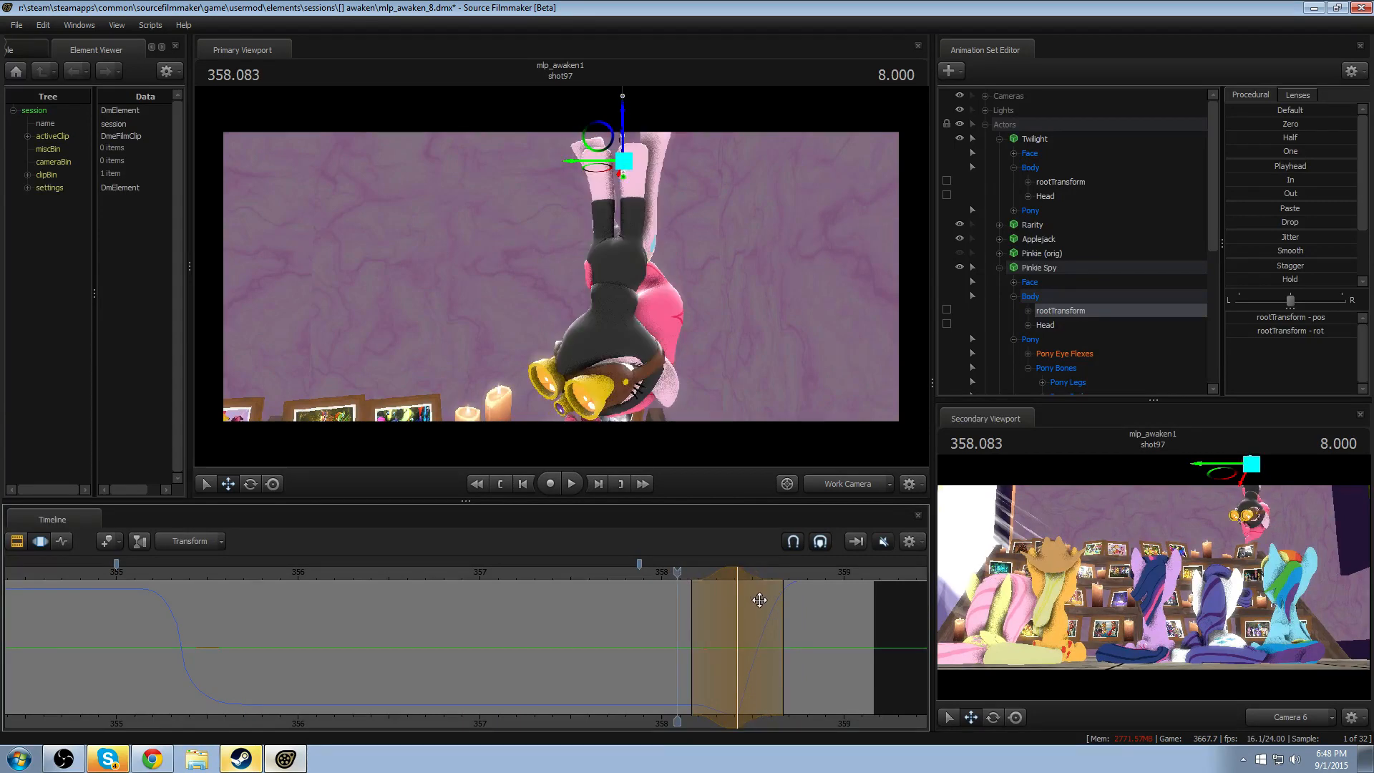
pyautogui.press('space')
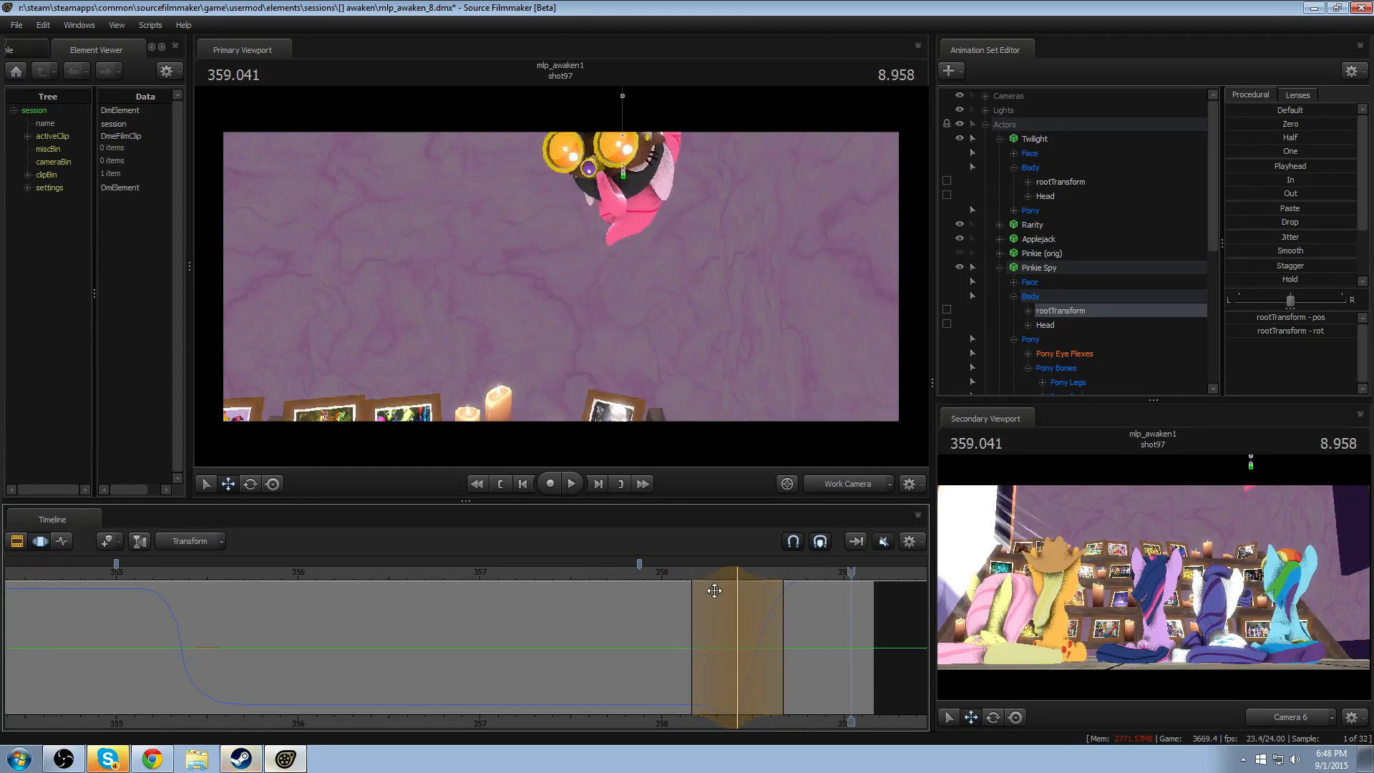
pyautogui.click(676, 573)
pyautogui.press('space')
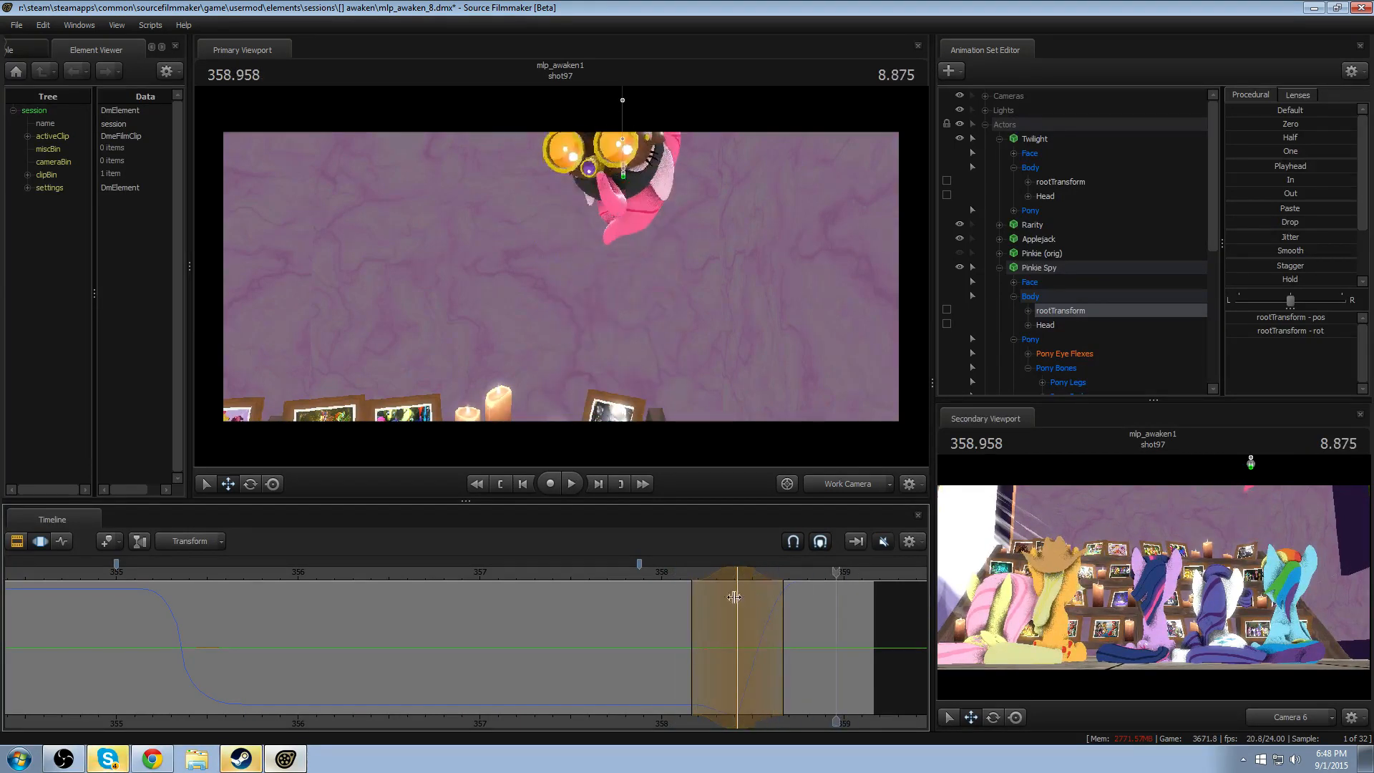
pyautogui.click(677, 573)
pyautogui.press('space')
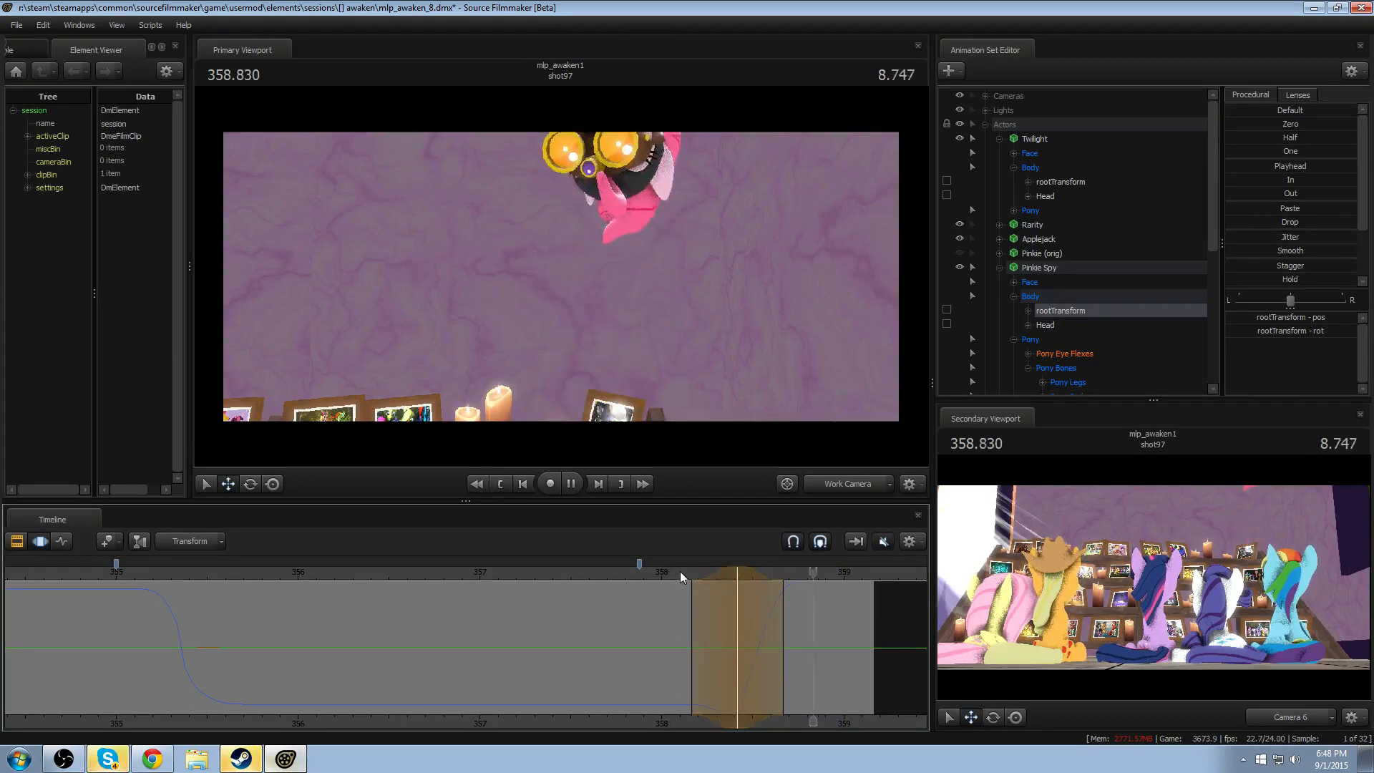
pyautogui.press('space')
# - Extend the dip's leading falloff back to about 357.95 and replay the exit from 357.916
pyautogui.moveTo(697, 594); pyautogui.dragTo(654, 583)
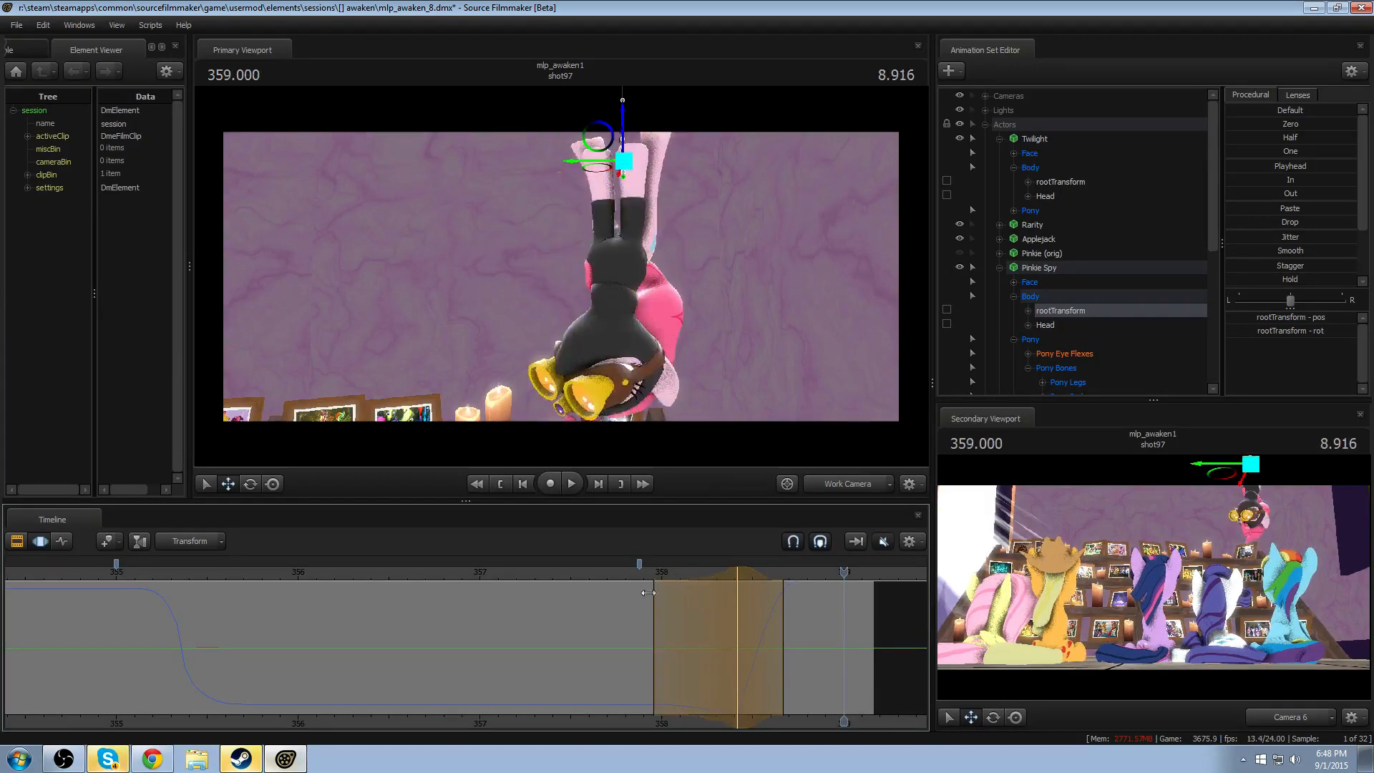
pyautogui.click(645, 571)
pyautogui.press('space')
pyautogui.click(646, 573)
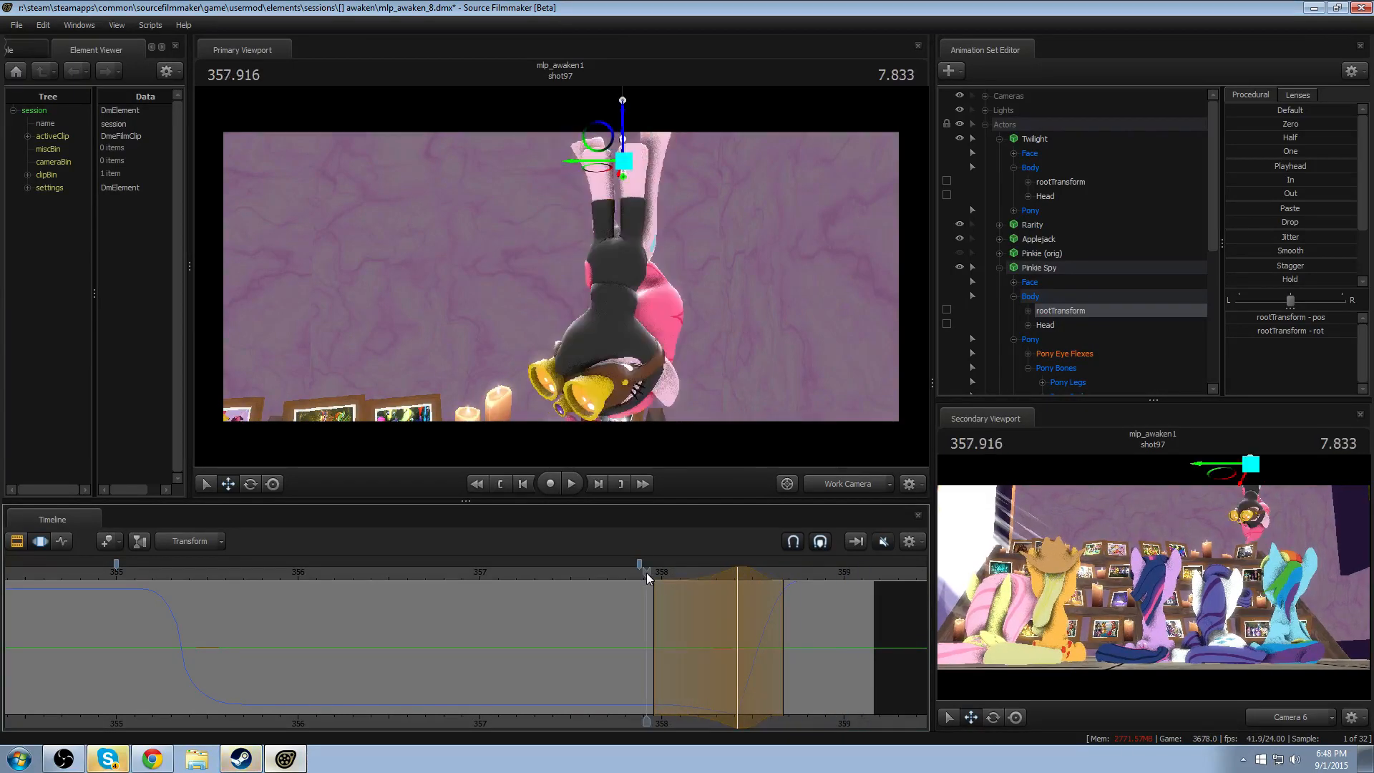
pyautogui.press('space')
pyautogui.click(647, 573)
pyautogui.press('space')
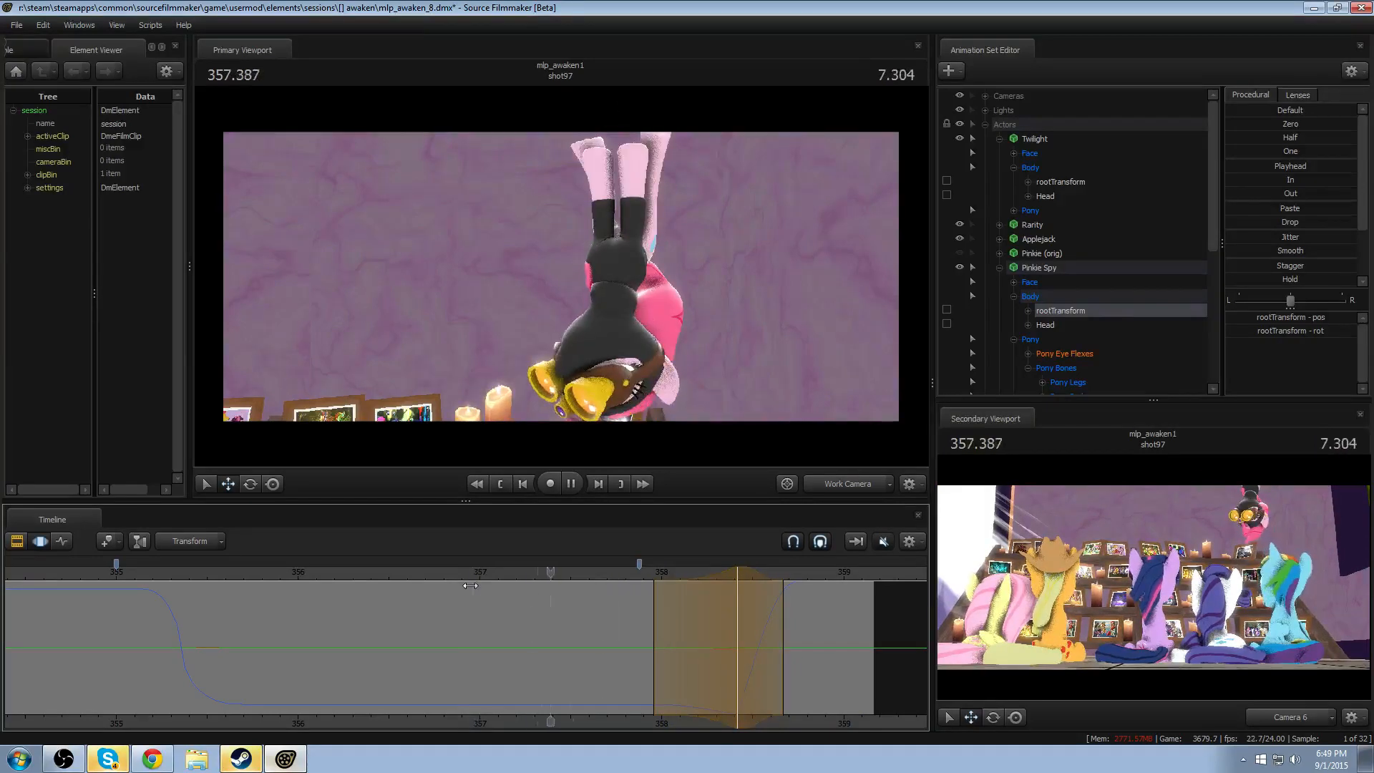
# - Rotate Pinkie Spy's Head slightly at 358.250 with falloff from about 357.9 to 358.6, and play back the exit
pyautogui.moveTo(505, 630); pyautogui.dragTo(707, 650)
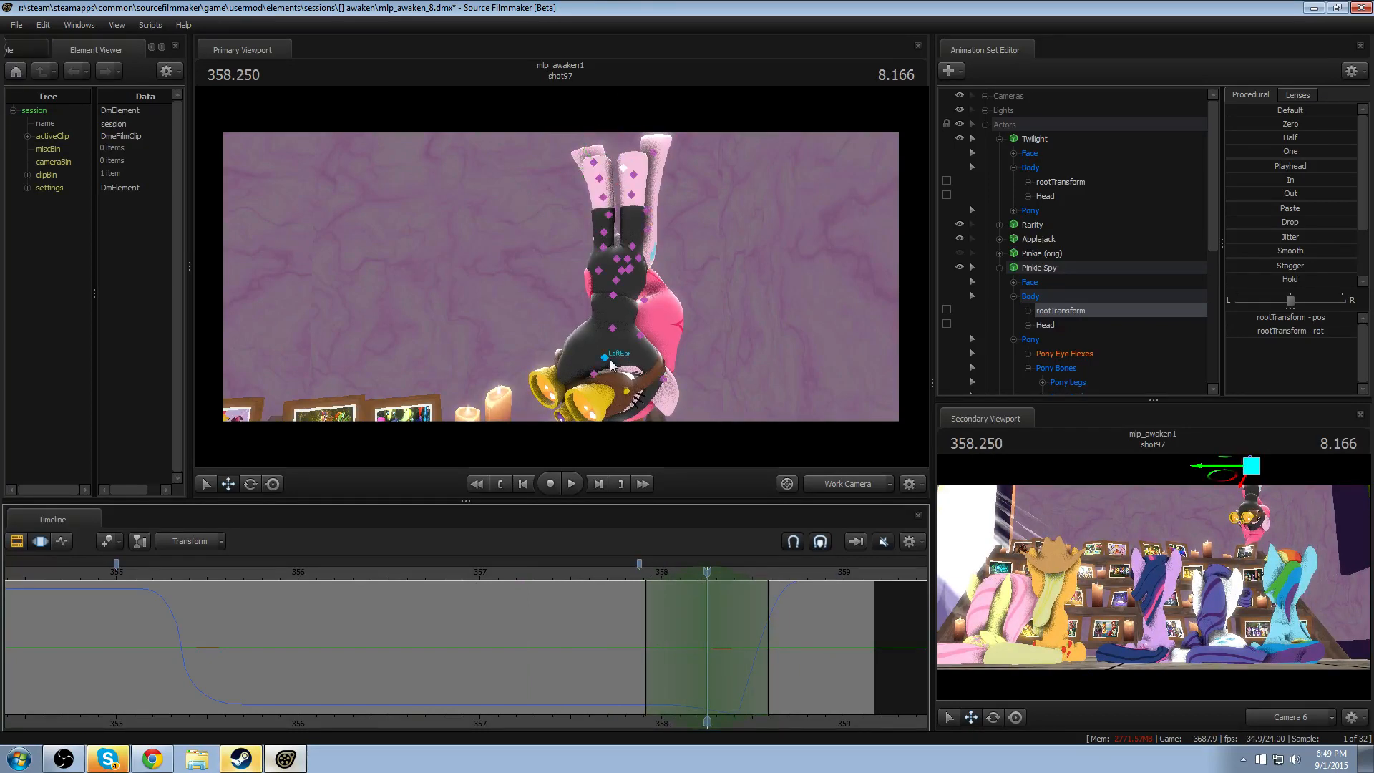
pyautogui.click(612, 329)
pyautogui.moveTo(599, 319); pyautogui.dragTo(584, 322)
pyautogui.click(620, 576)
pyautogui.press('space')
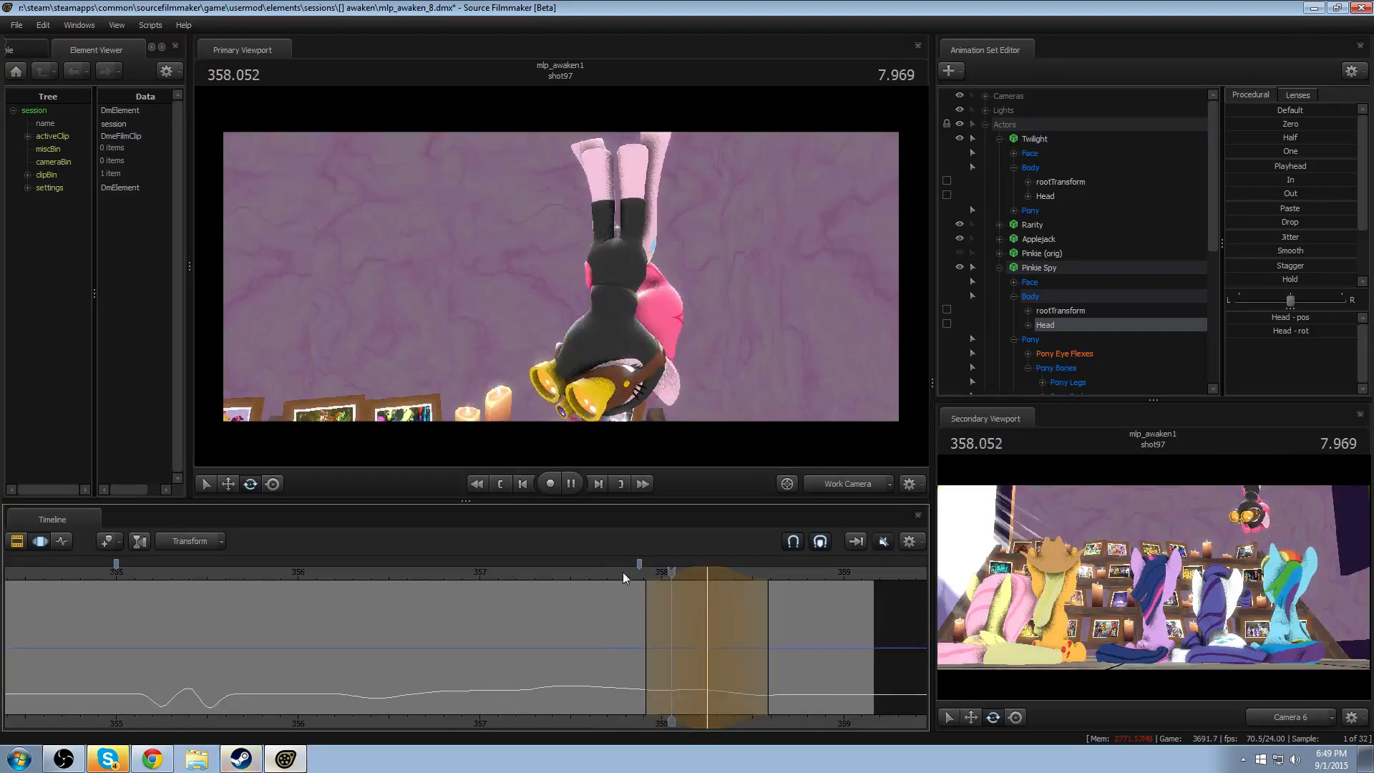
pyautogui.press('space')
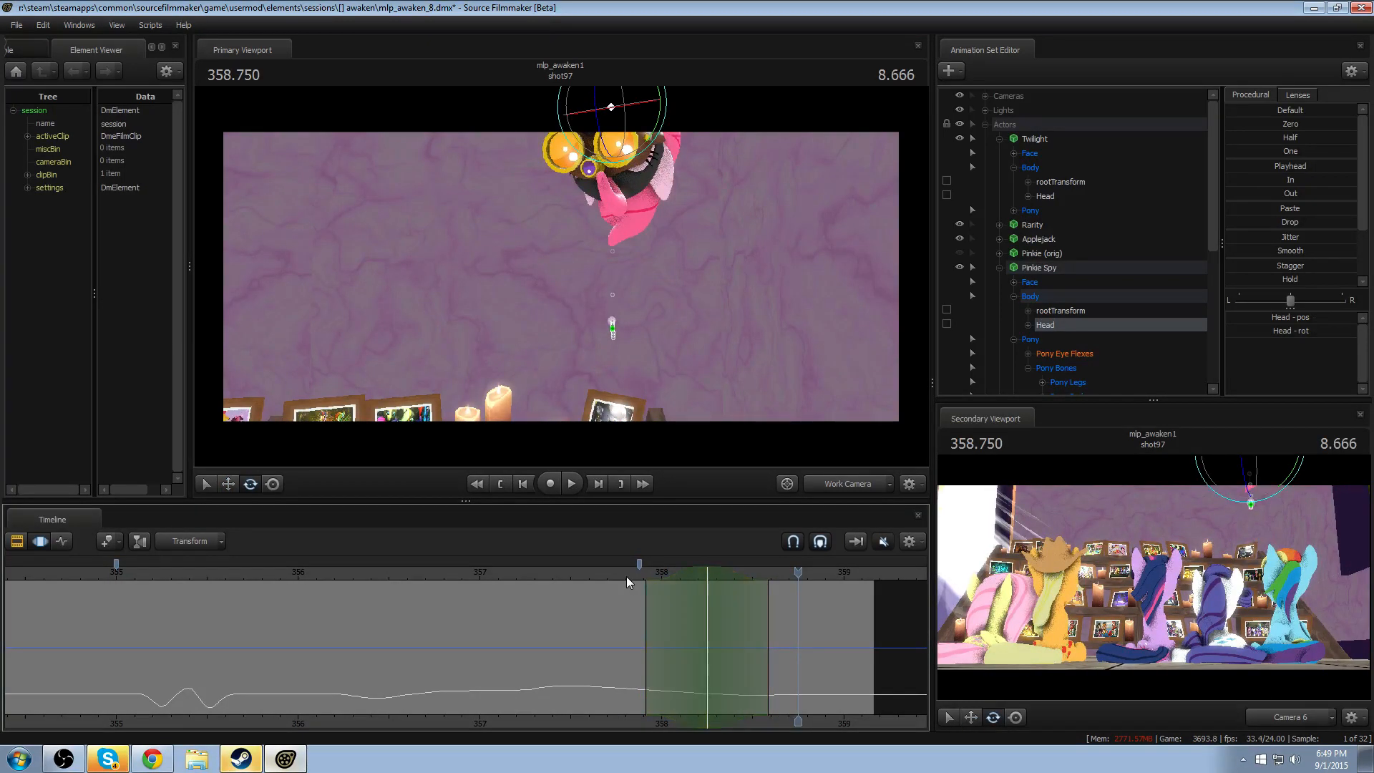
# - Rotate Pinkie Spy's Head at 358.125 with falloff from about 357.8 to 358.45, and replay the exit from about 357.7
pyautogui.moveTo(625, 577); pyautogui.dragTo(669, 578)
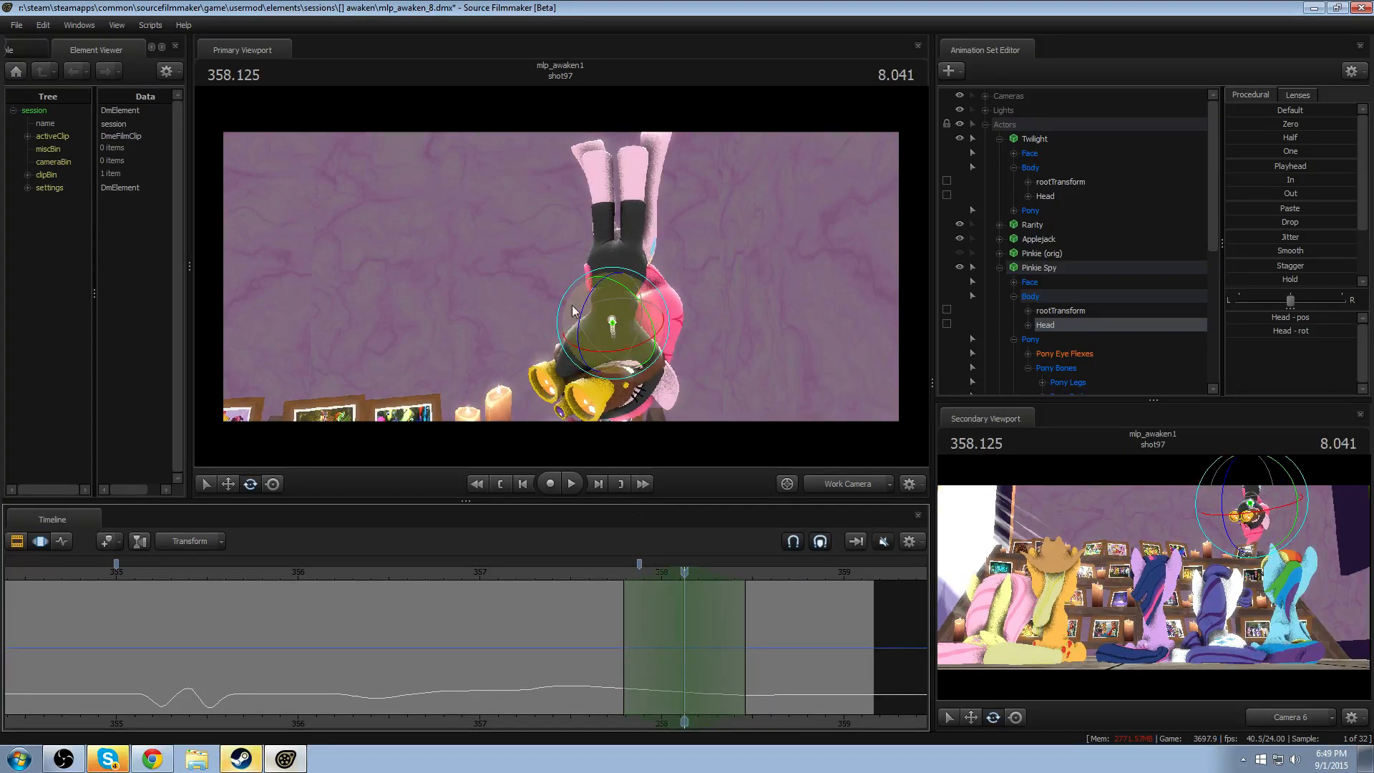
pyautogui.moveTo(579, 342); pyautogui.dragTo(581, 311)
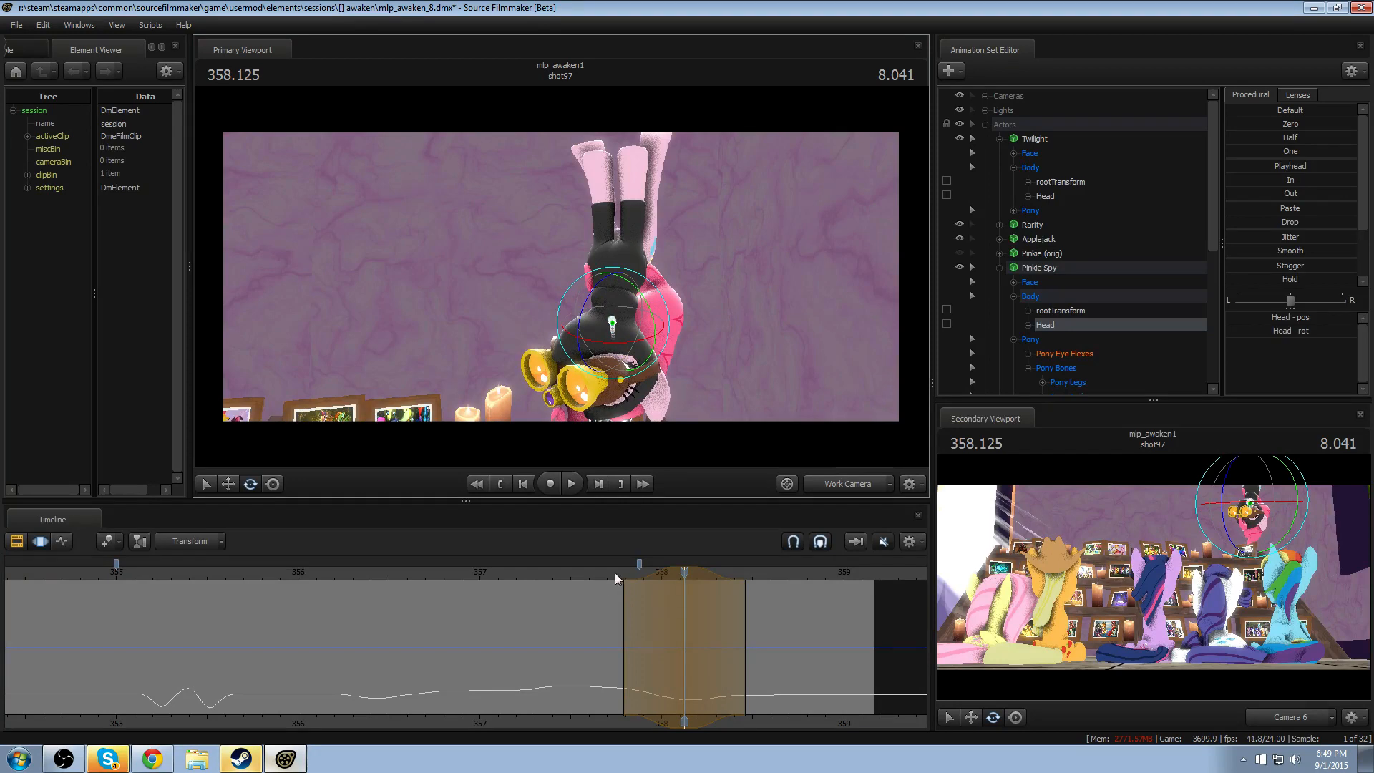
pyautogui.click(613, 572)
pyautogui.press('space')
pyautogui.press('space')
pyautogui.click(611, 577)
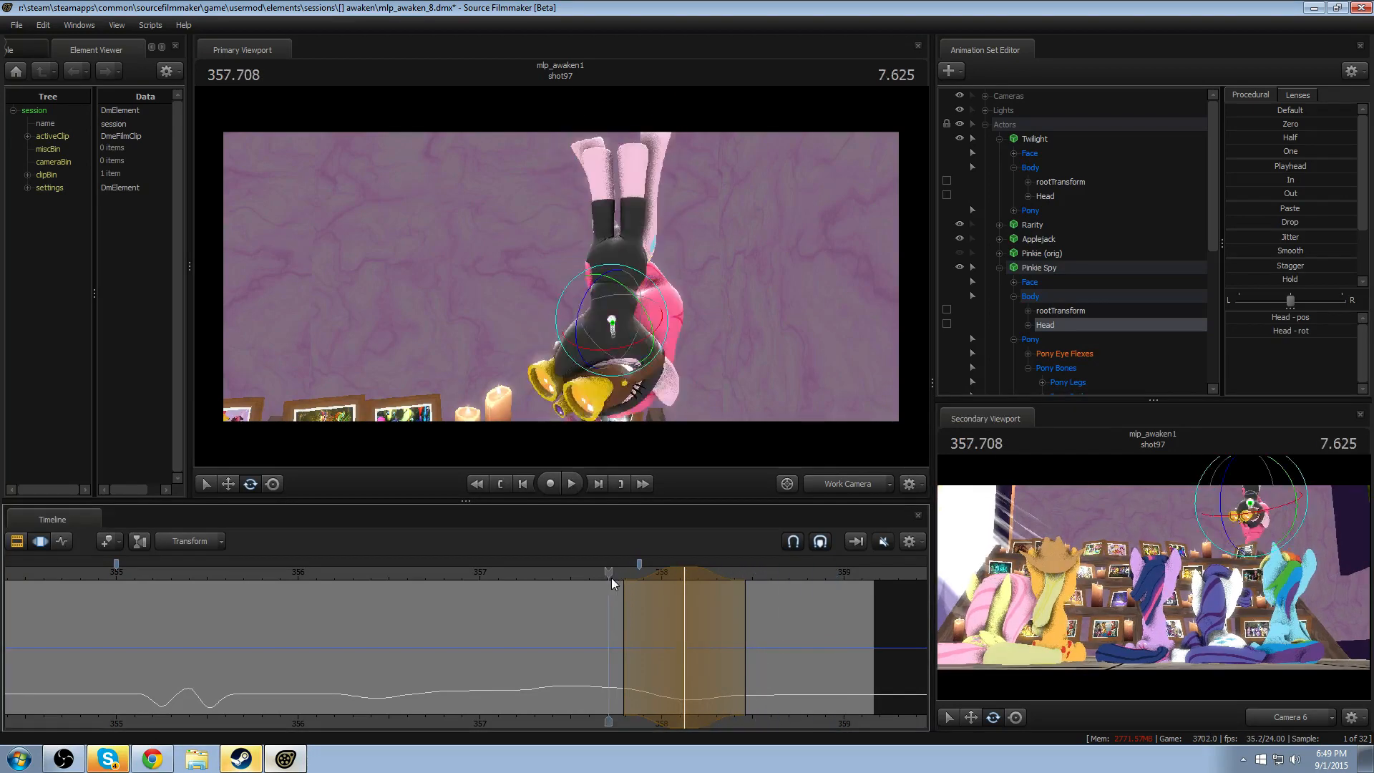
pyautogui.press('space')
# - Shift the Head rotation to about 358.2 with falloff from about 357.95 to 358.45, and replay the exit repeatedly
pyautogui.press('space')
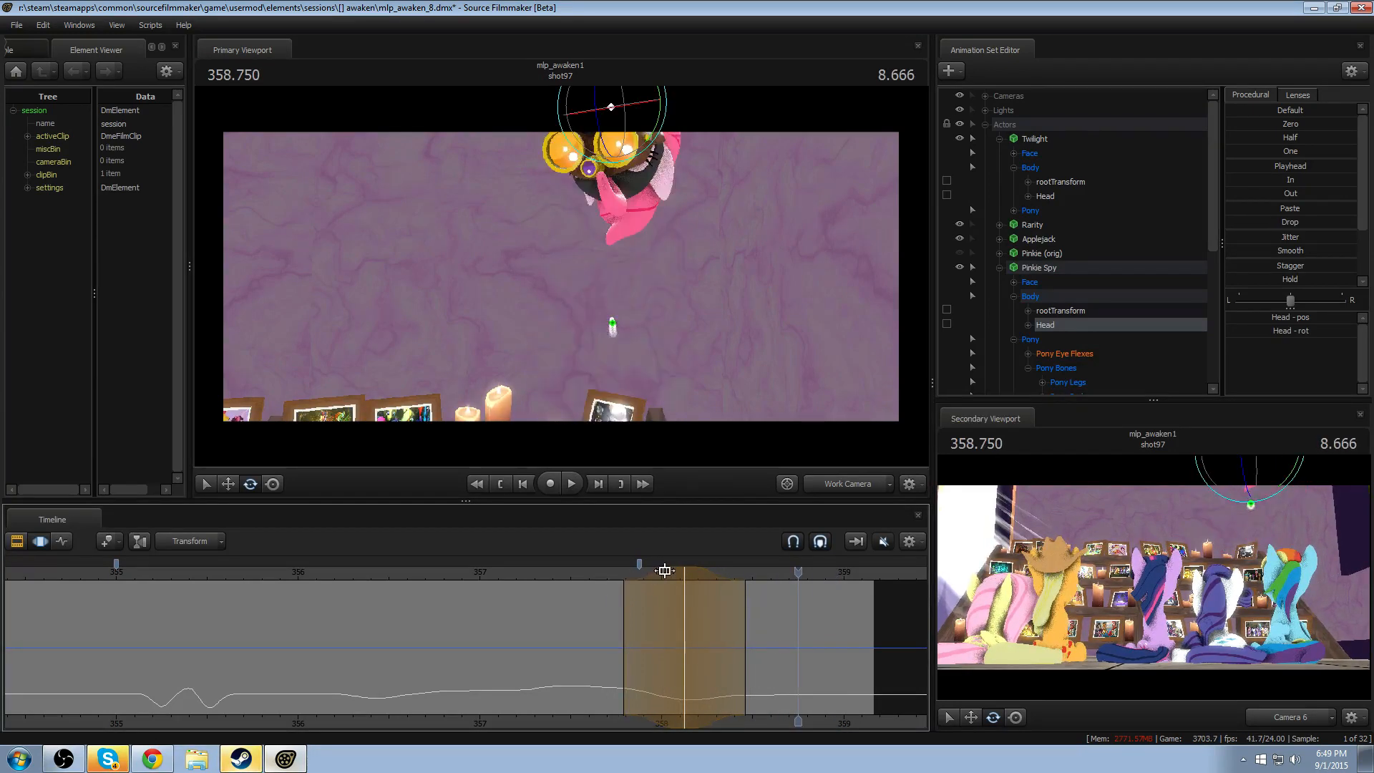
pyautogui.click(630, 577)
pyautogui.press('space')
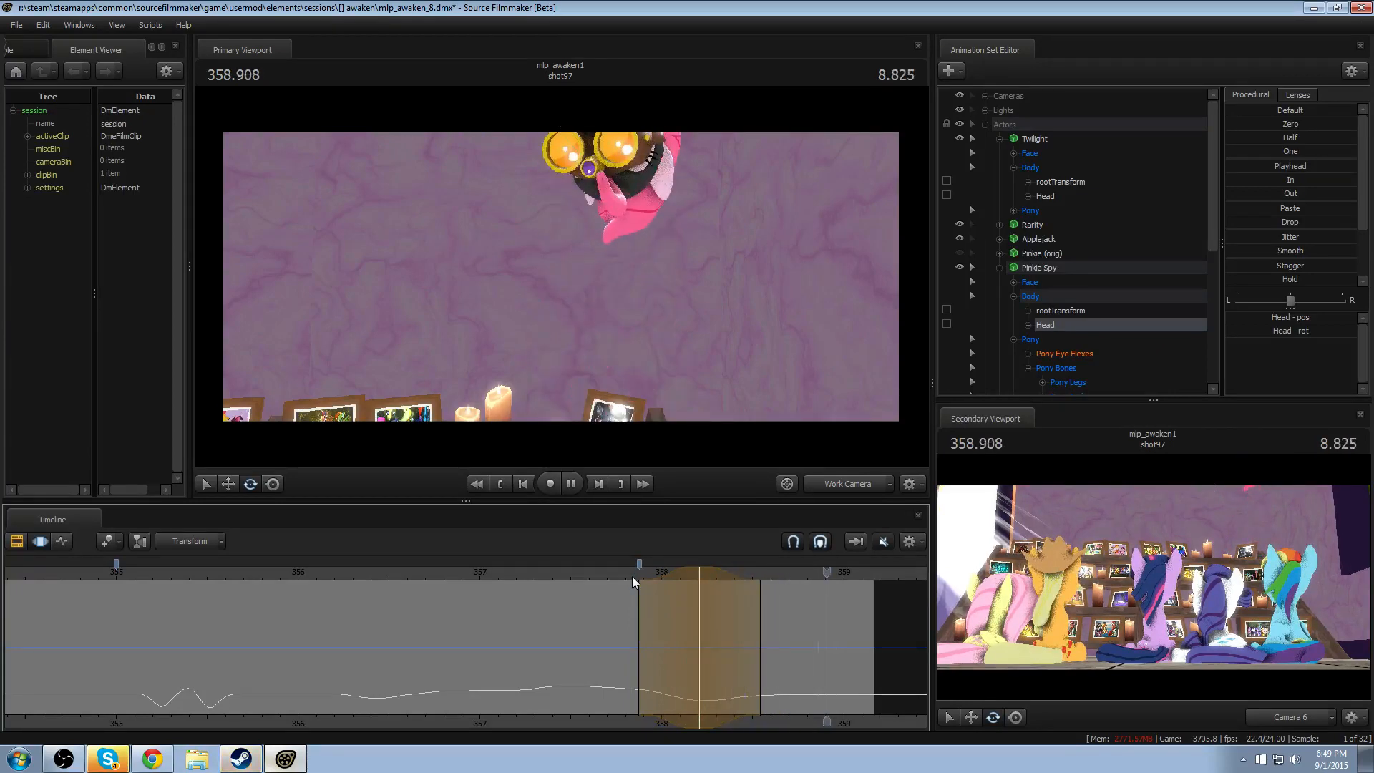
pyautogui.click(632, 577)
pyautogui.press('space')
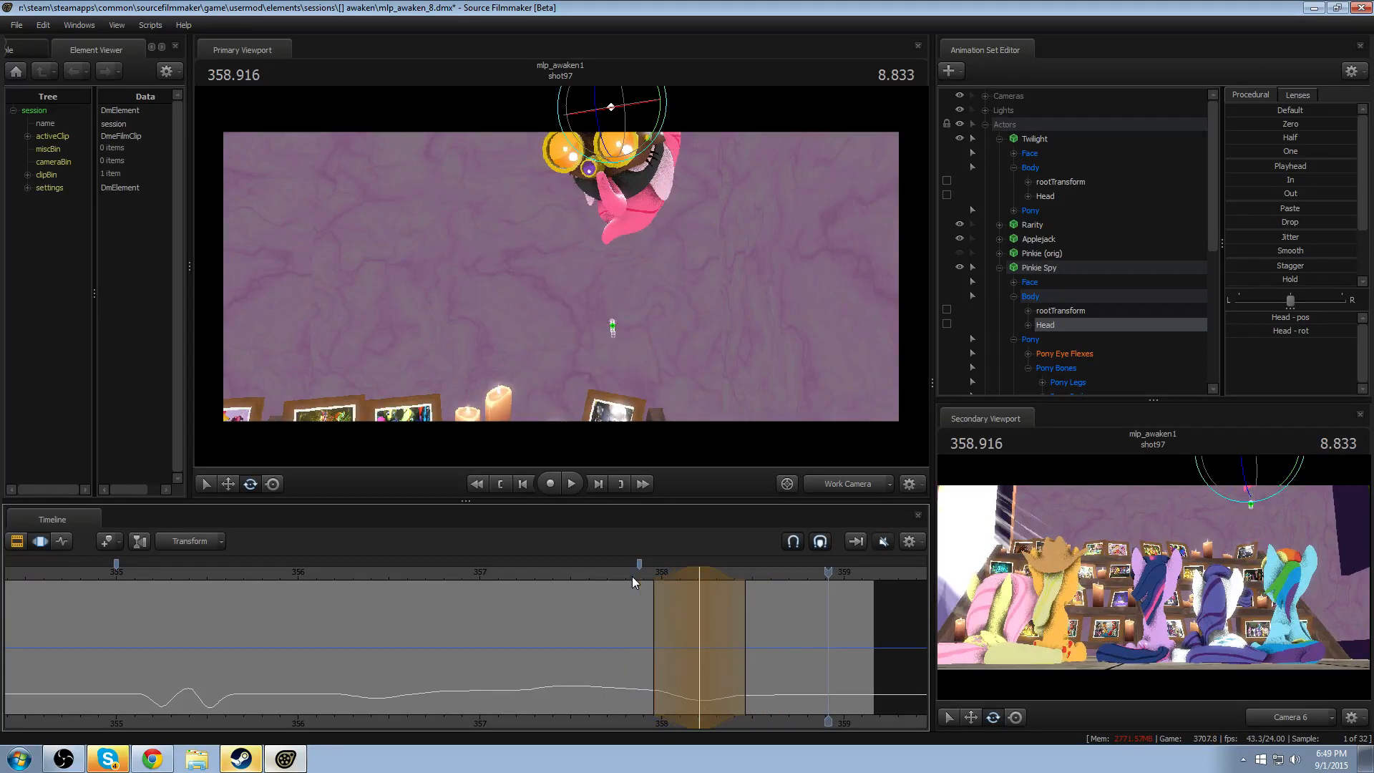
pyautogui.click(633, 570)
pyautogui.press('space')
pyautogui.click(633, 569)
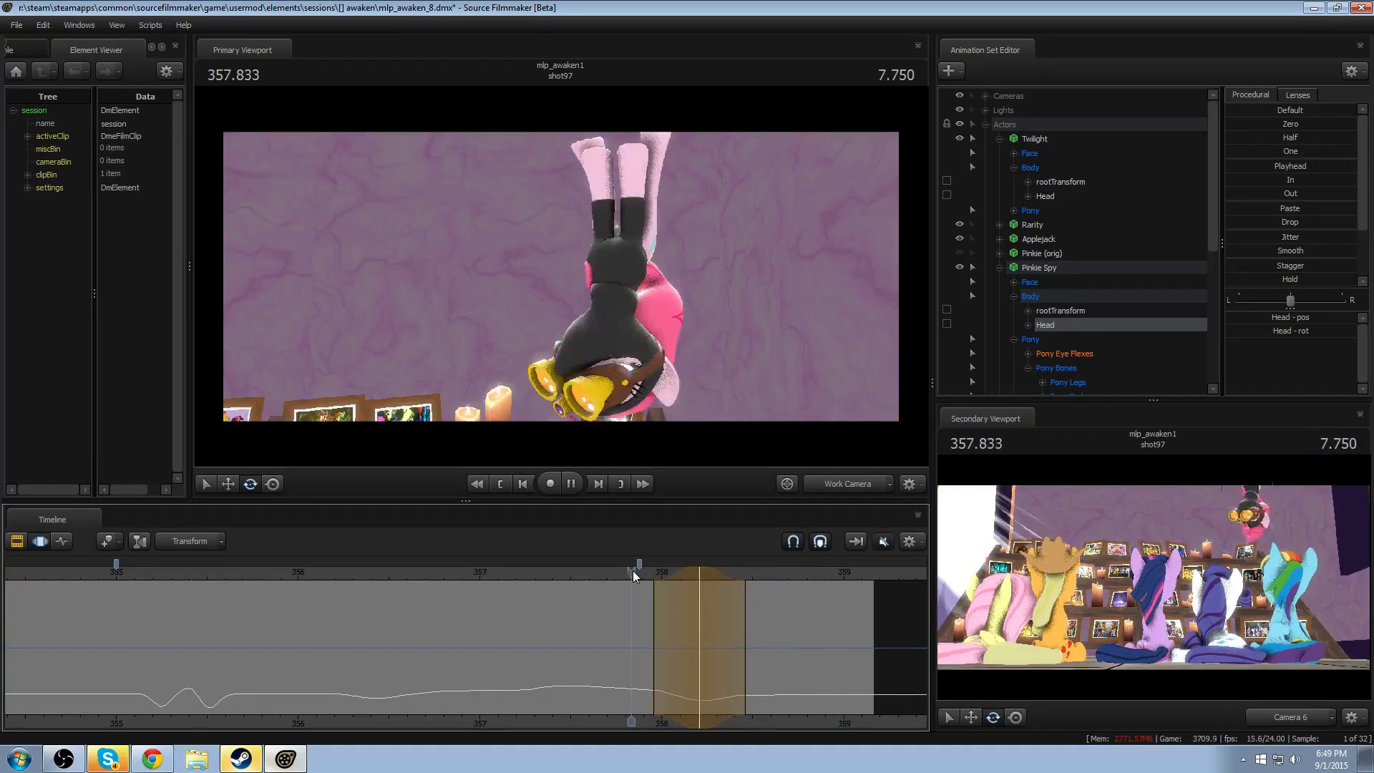
pyautogui.click(633, 569)
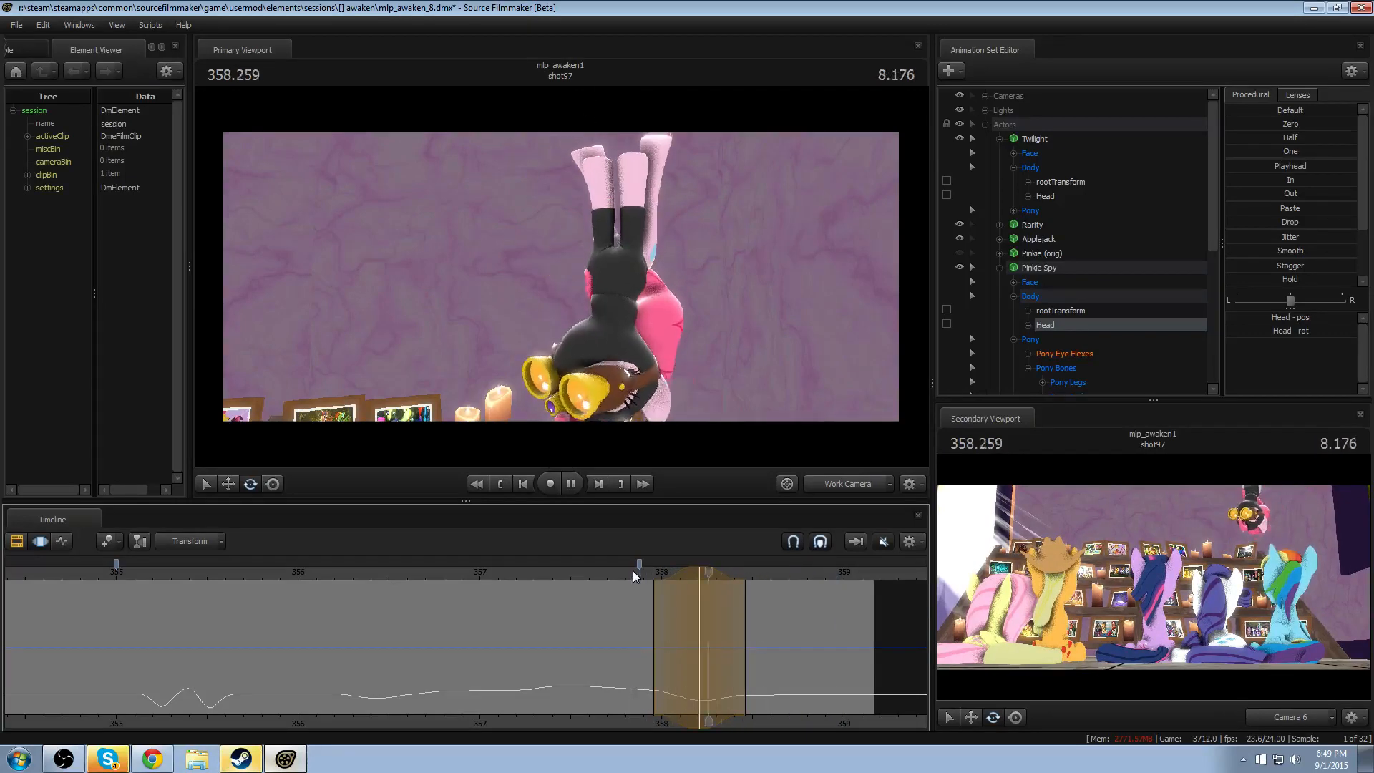
pyautogui.click(633, 570)
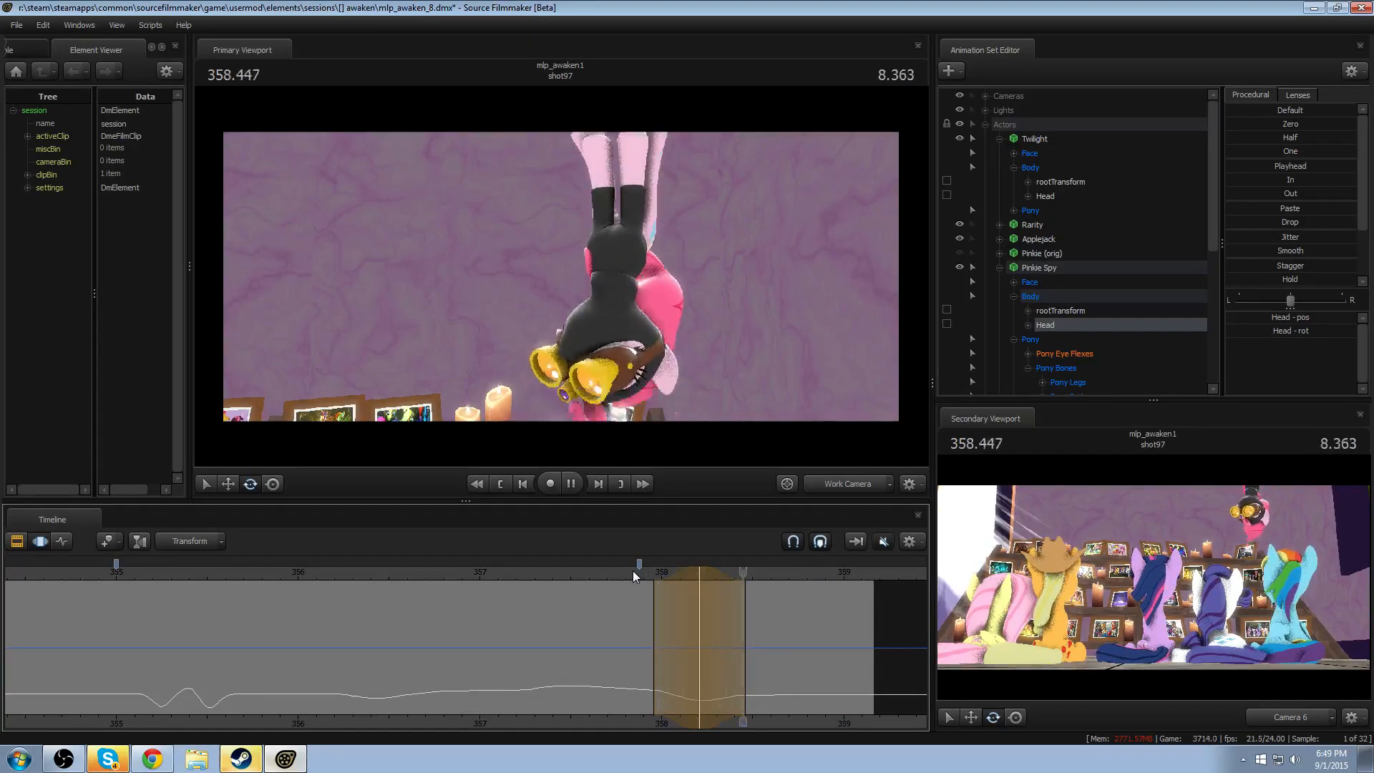
pyautogui.moveTo(762, 645)
pyautogui.mouseDown()
pyautogui.moveTo(675, 652)
pyautogui.moveTo(804, 659)
pyautogui.moveTo(781, 660)
pyautogui.mouseUp()
pyautogui.moveTo(708, 598); pyautogui.dragTo(664, 573)
pyautogui.hotkey('ctrl', 'z')
pyautogui.hotkey('ctrl', 'z')
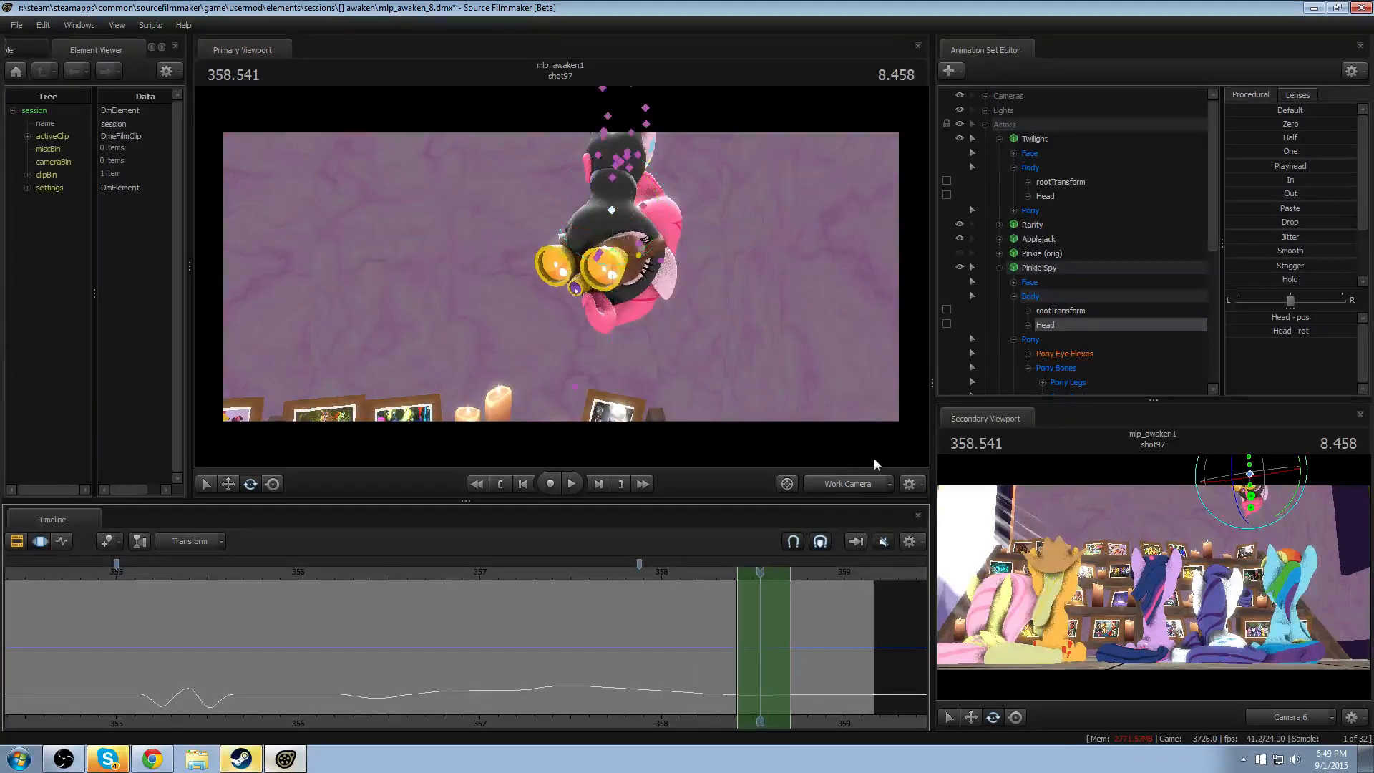
# - Retime all of Pinkie Spy's controls over the exit so the range spans about 358.38 to 358.67, and replay it
pyautogui.click(1030, 272)
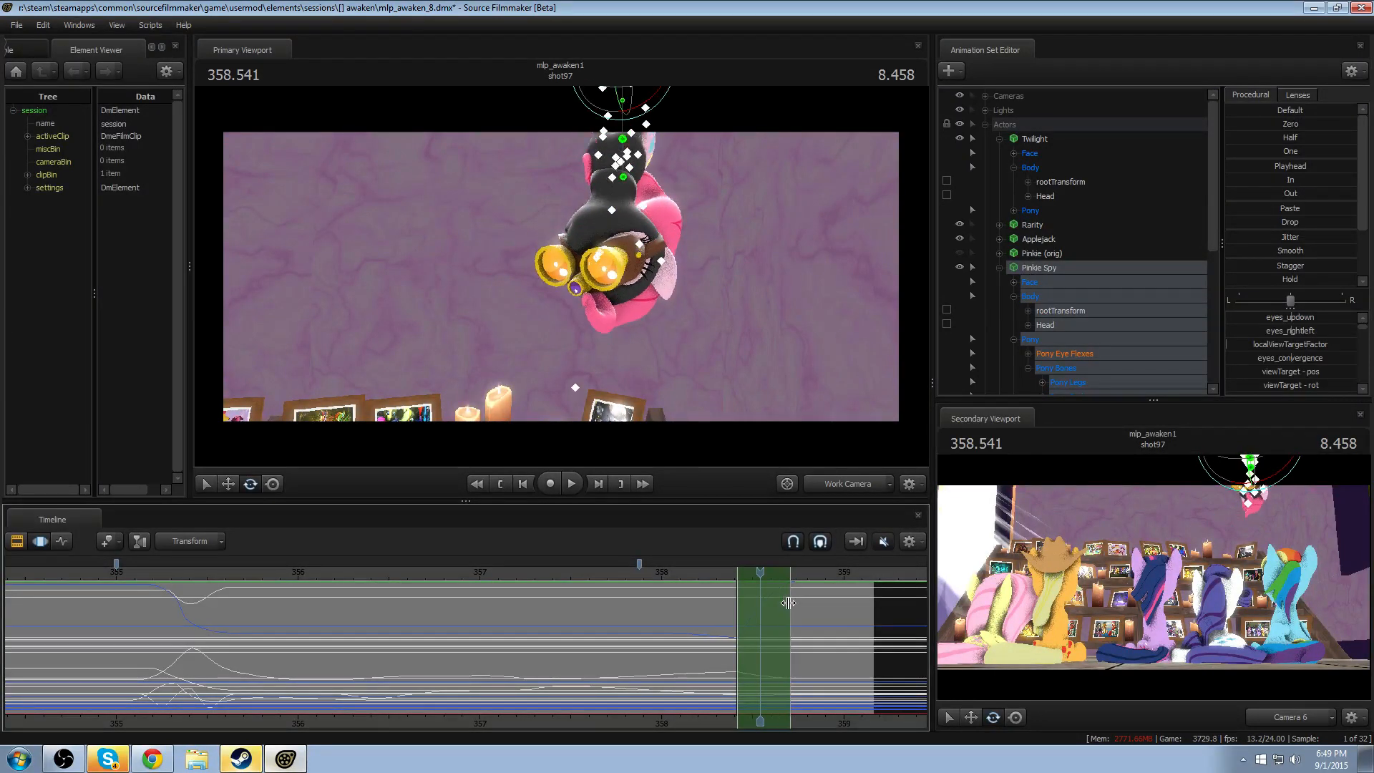
pyautogui.moveTo(788, 603); pyautogui.dragTo(784, 600)
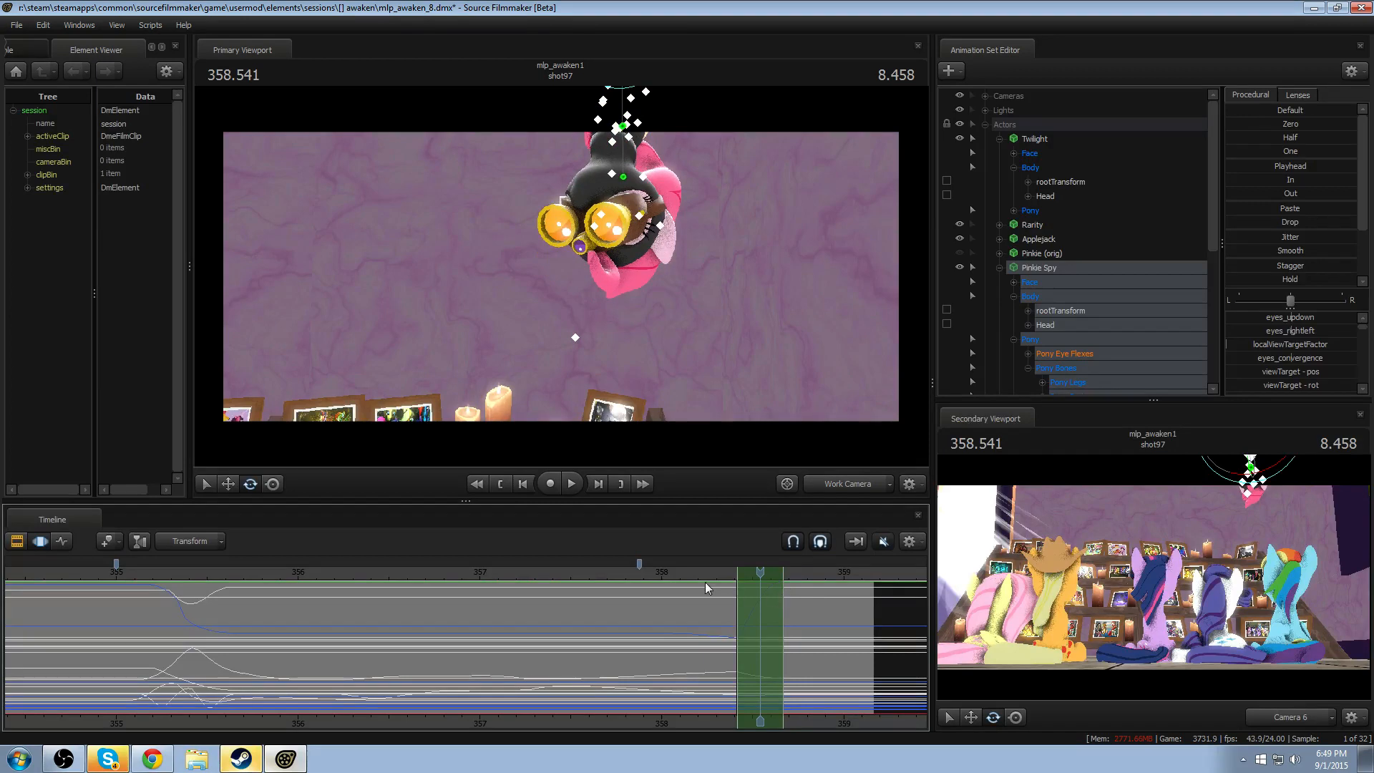
pyautogui.moveTo(700, 567); pyautogui.dragTo(680, 571)
pyautogui.hotkey('ctrl', 'z')
pyautogui.hotkey('ctrl', 'z')
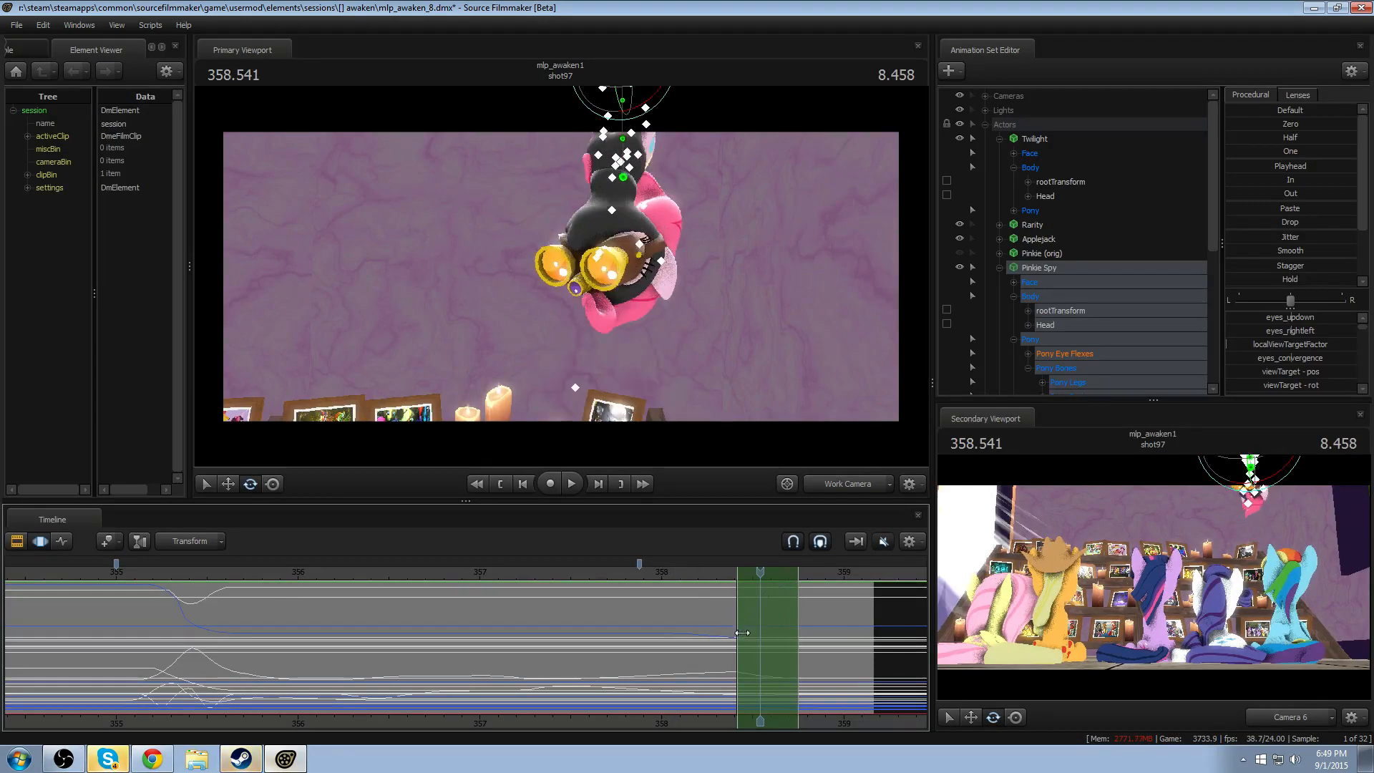
pyautogui.moveTo(737, 629); pyautogui.dragTo(730, 625)
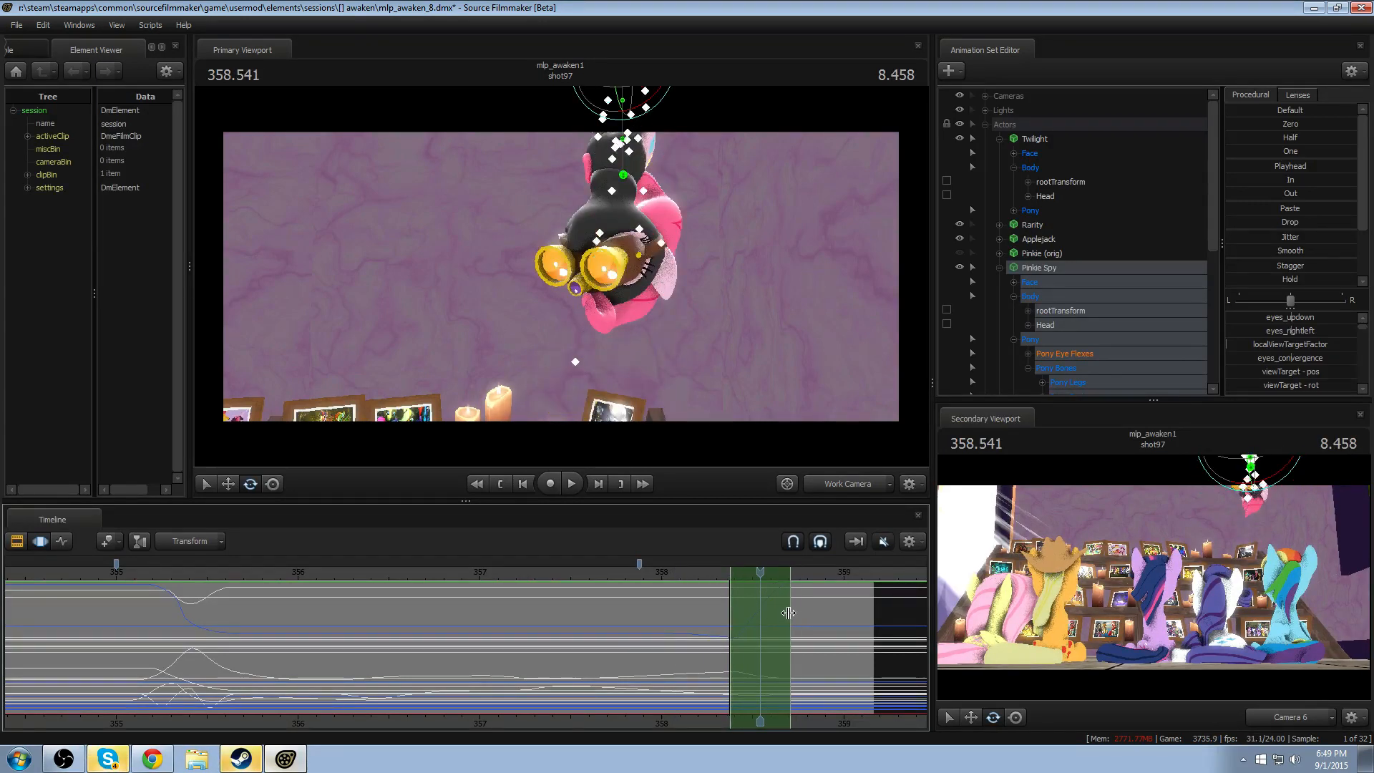
pyautogui.click(641, 576)
pyautogui.press('space')
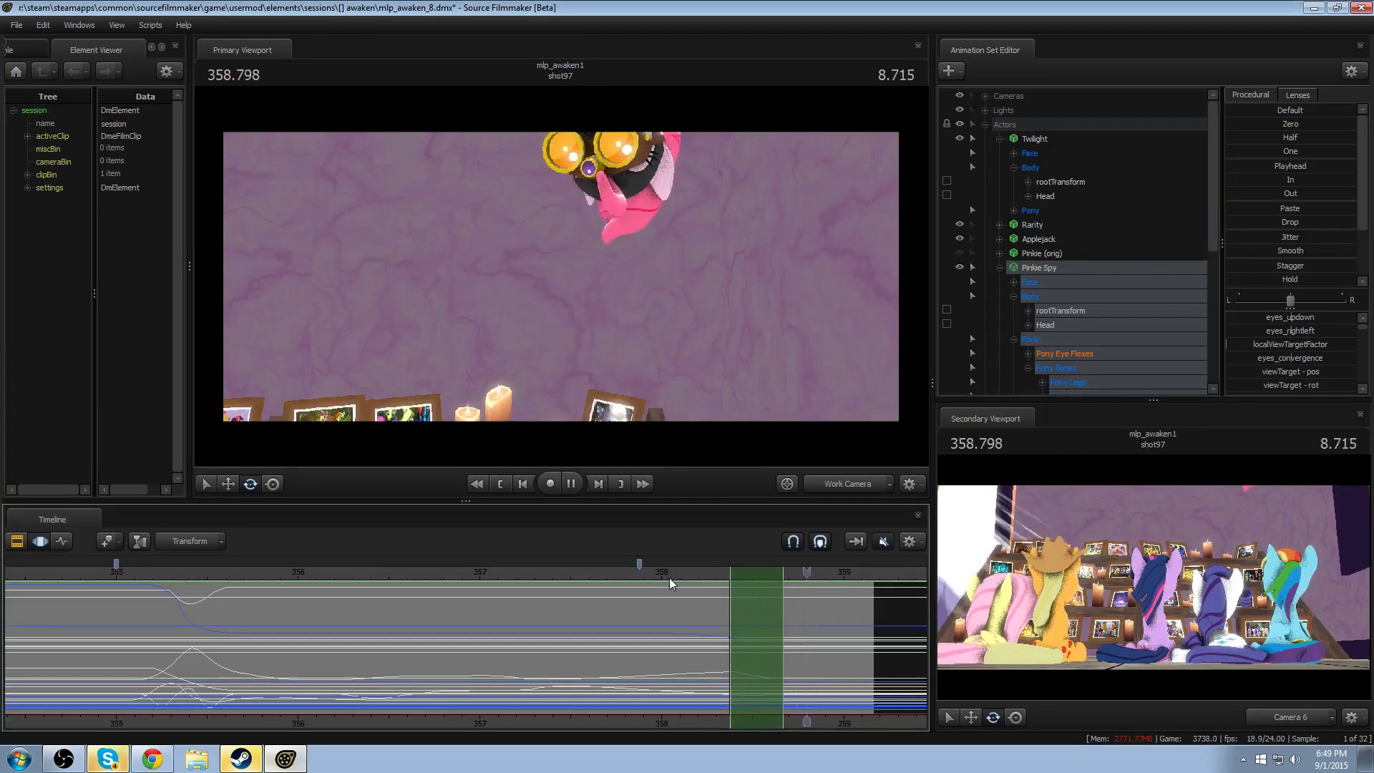
pyautogui.click(669, 579)
pyautogui.press('space')
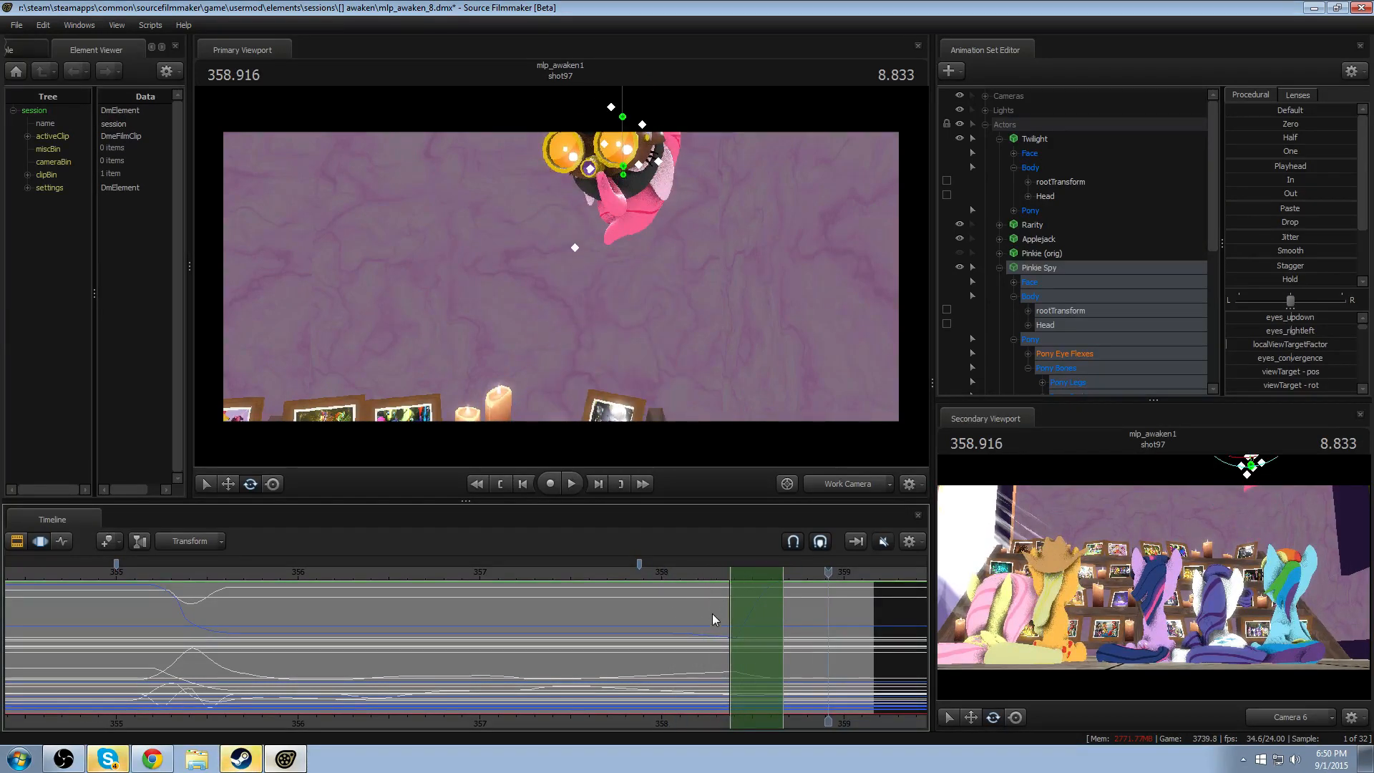
# - Apply the Round procedural preset to Pinkie Spy from 358.375 to about 358.46, with falloff from about 358.33 to 358.5, and replay the exit
pyautogui.moveTo(711, 612); pyautogui.dragTo(730, 623)
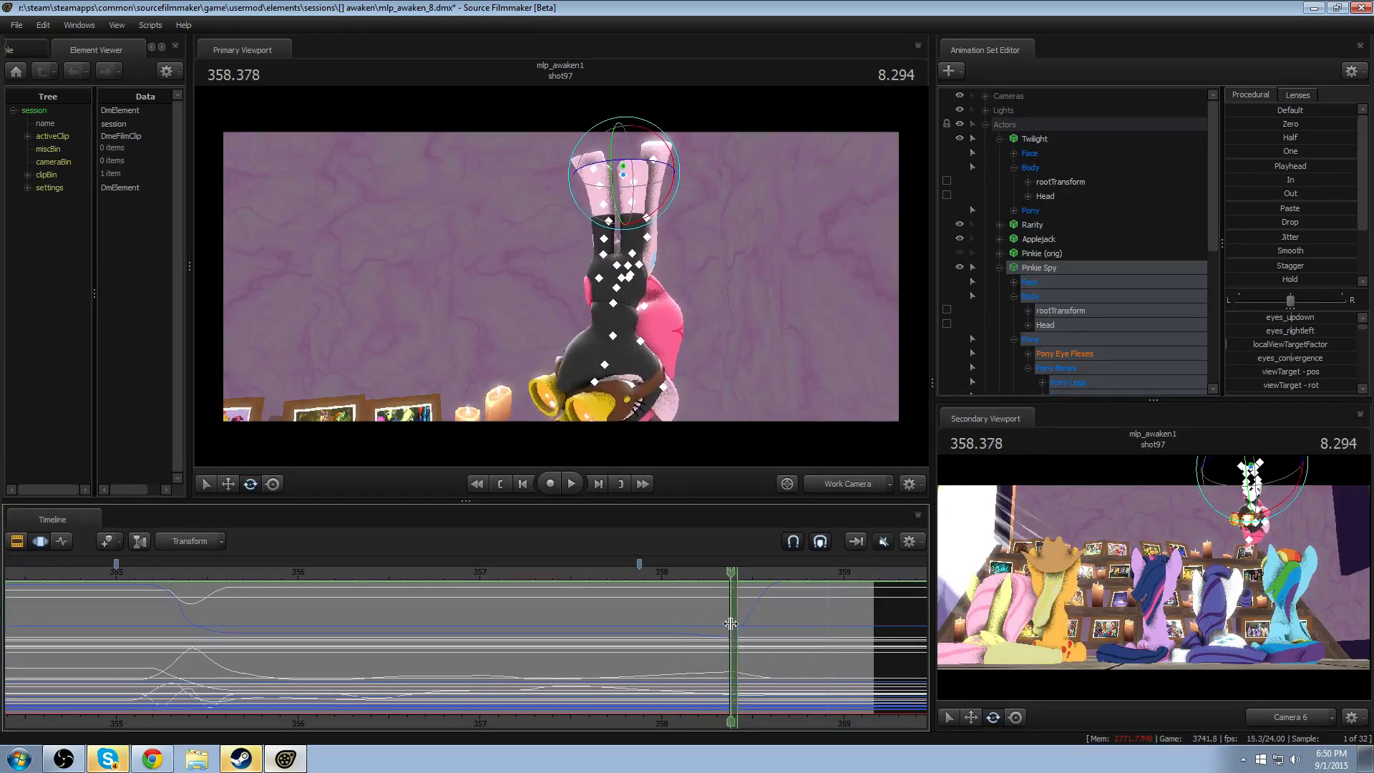
pyautogui.scroll(5, 742, 622)
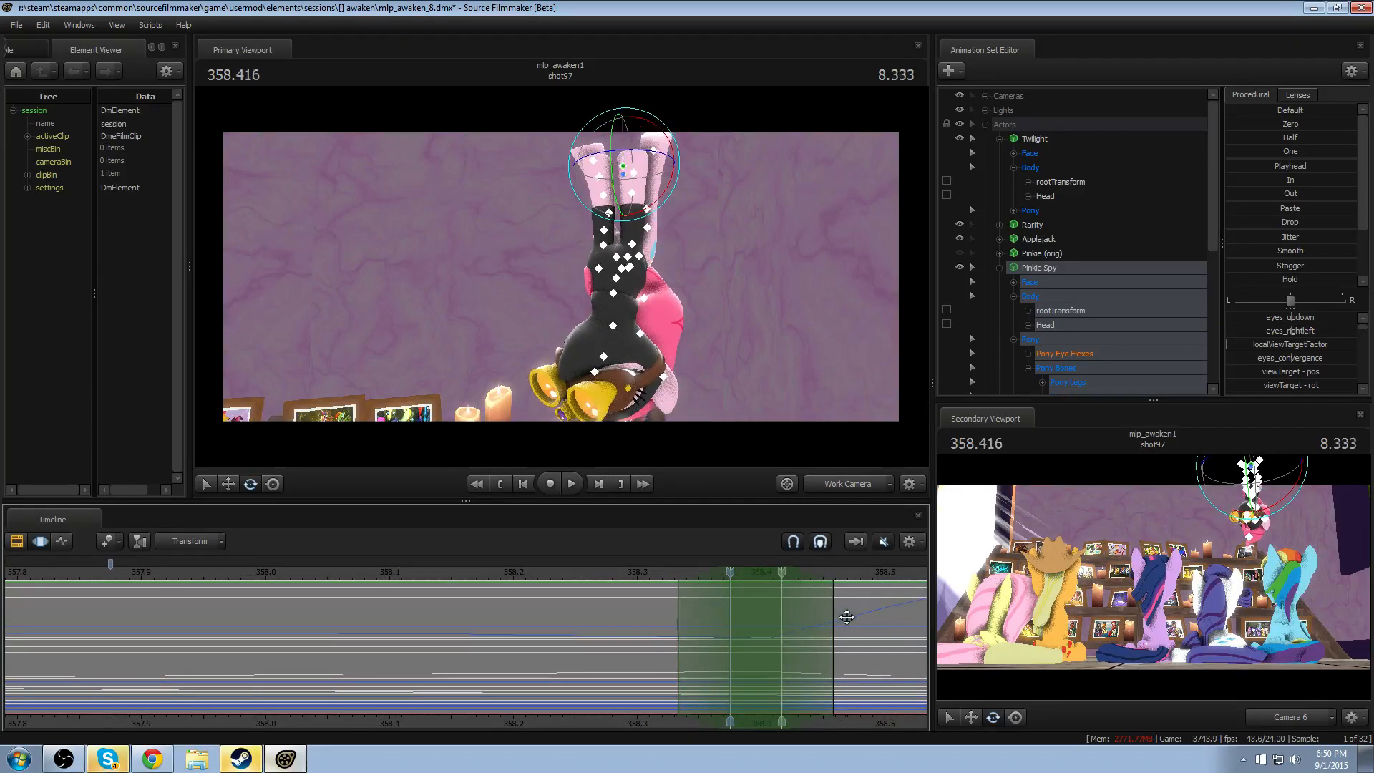
pyautogui.scroll(-2, 1275, 261)
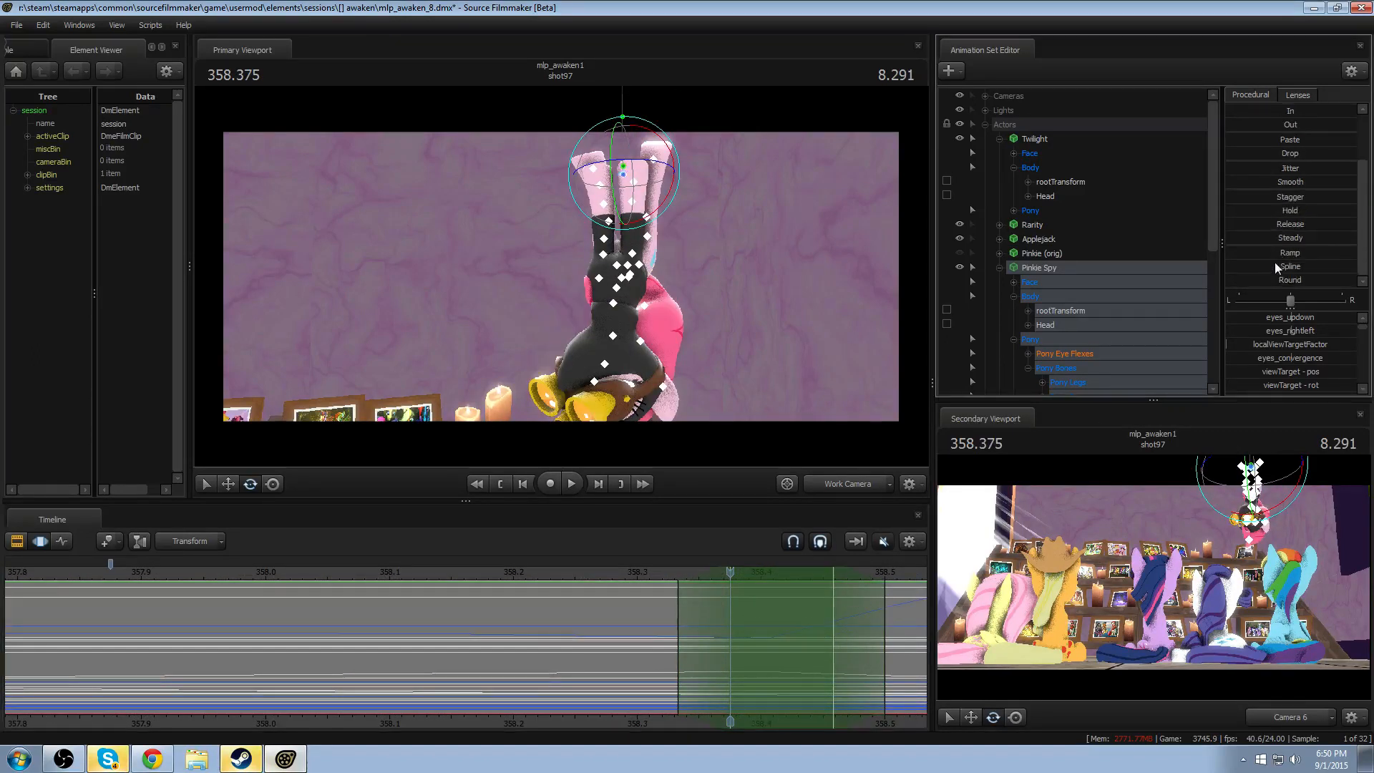
pyautogui.click(1263, 278)
pyautogui.press('space')
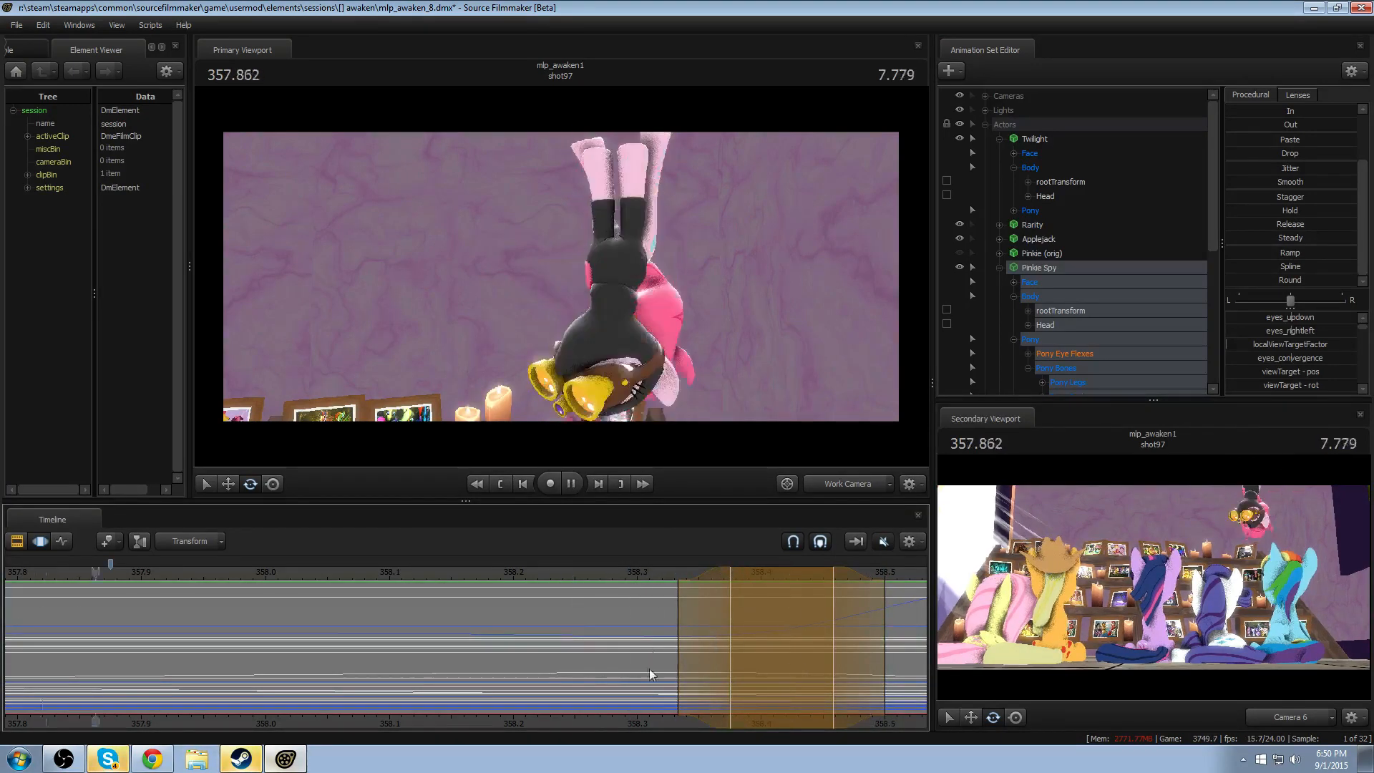
pyautogui.scroll(-3, 649, 669)
pyautogui.click(476, 573)
pyautogui.press('space')
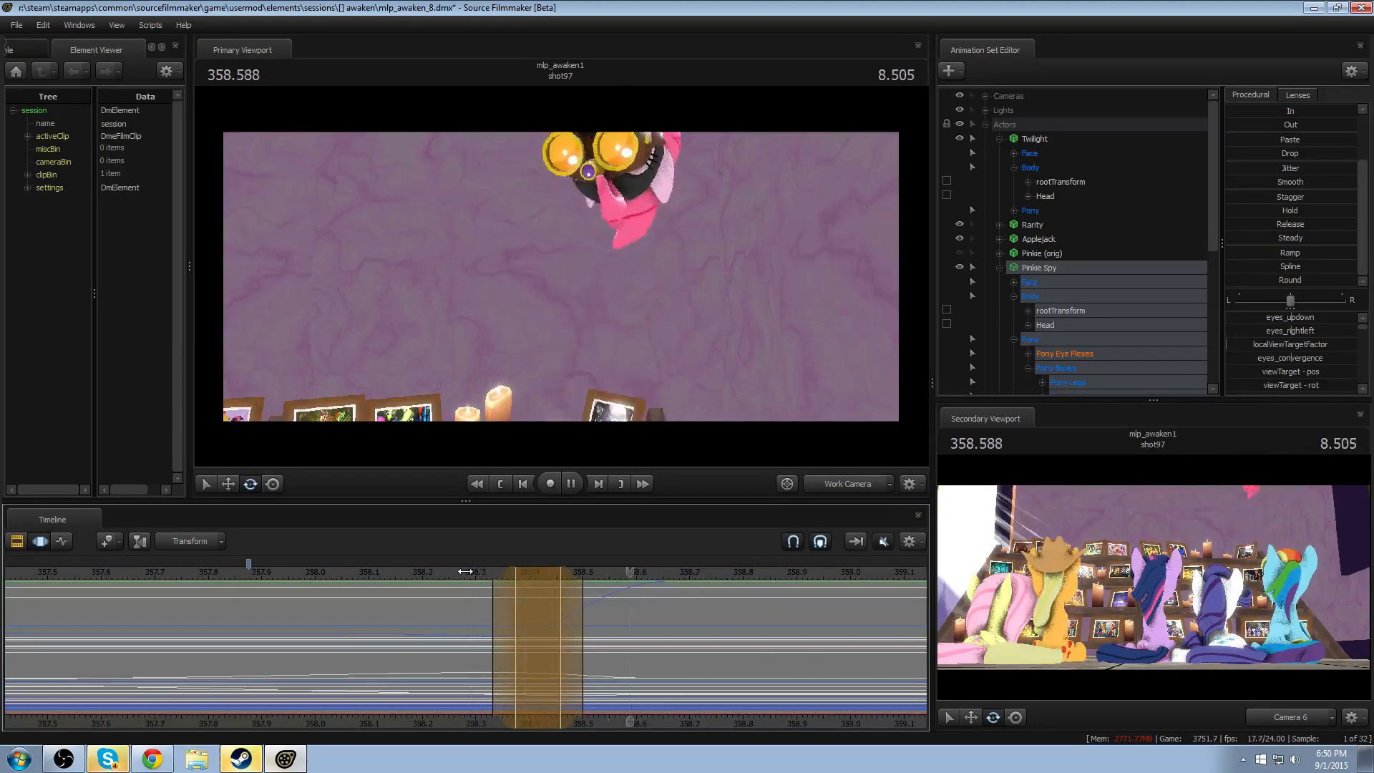
pyautogui.press('space')
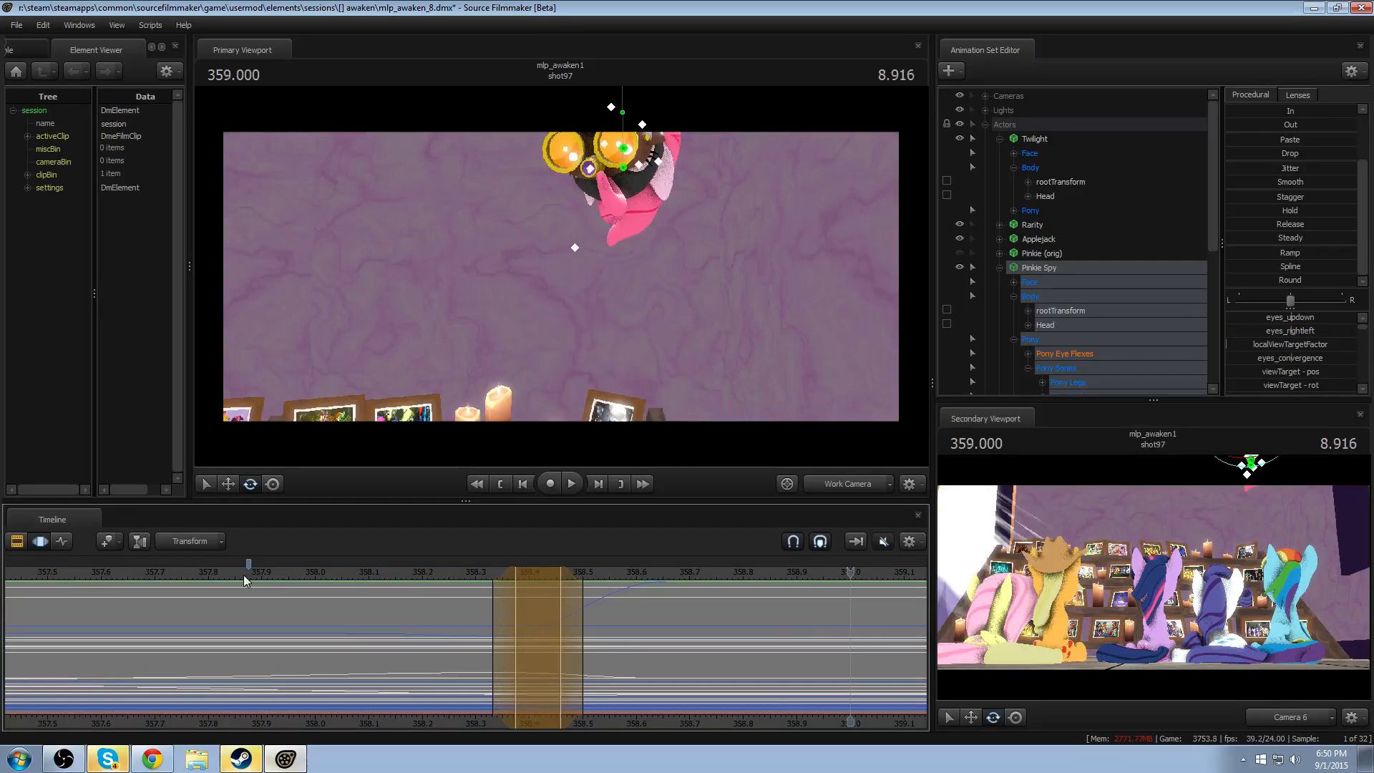
# - Pull the end of the rounded range's full-strength section back to about 358.416 and replay the exit
pyautogui.press('space')
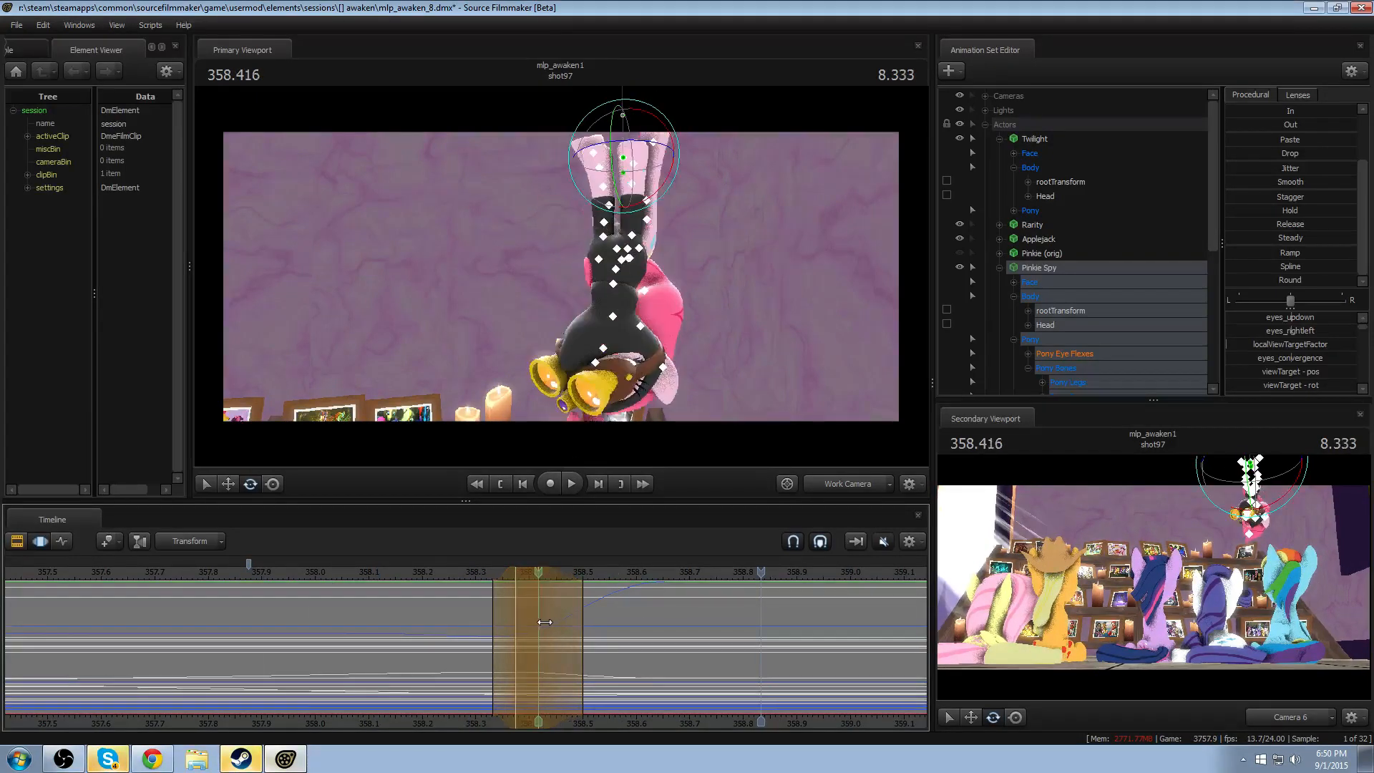
pyautogui.press('Right')
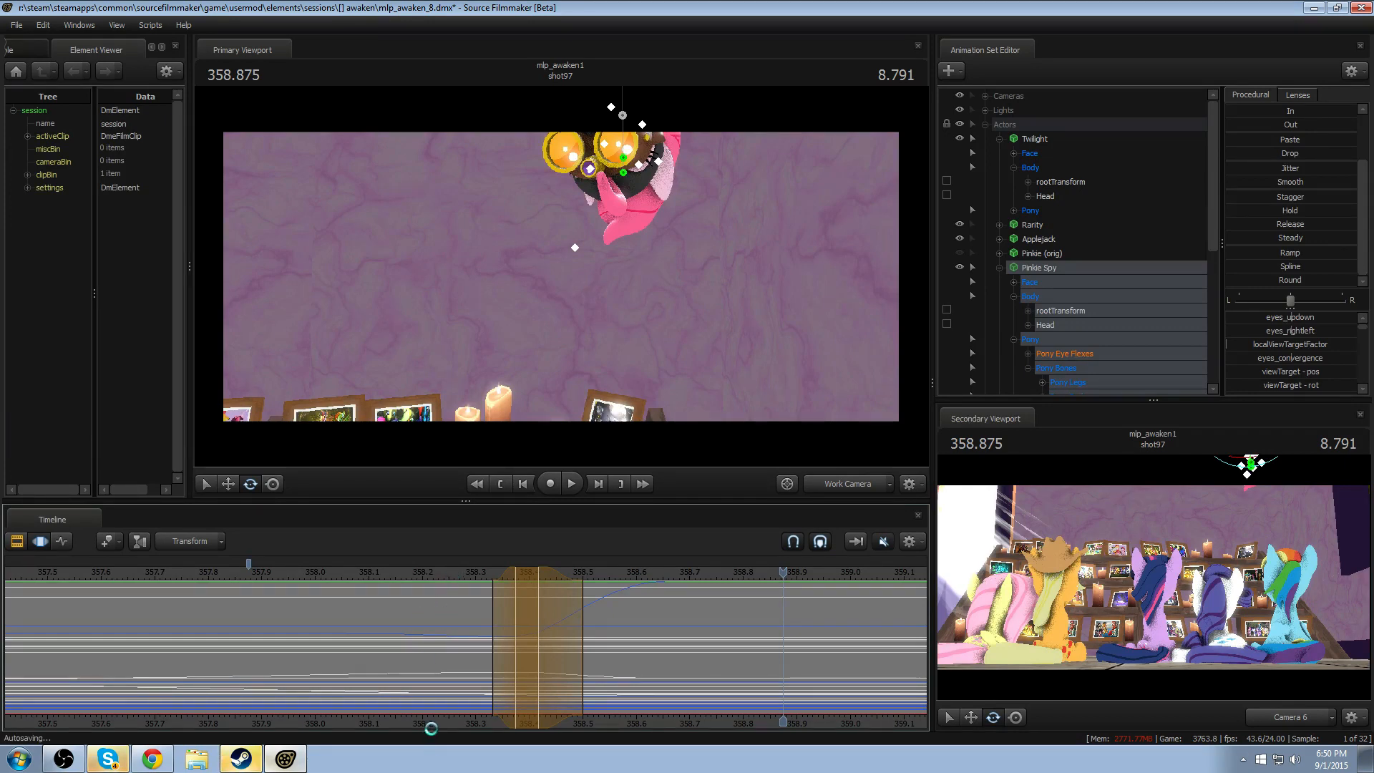
pyautogui.moveTo(451, 718); pyautogui.dragTo(508, 715, button='middle')
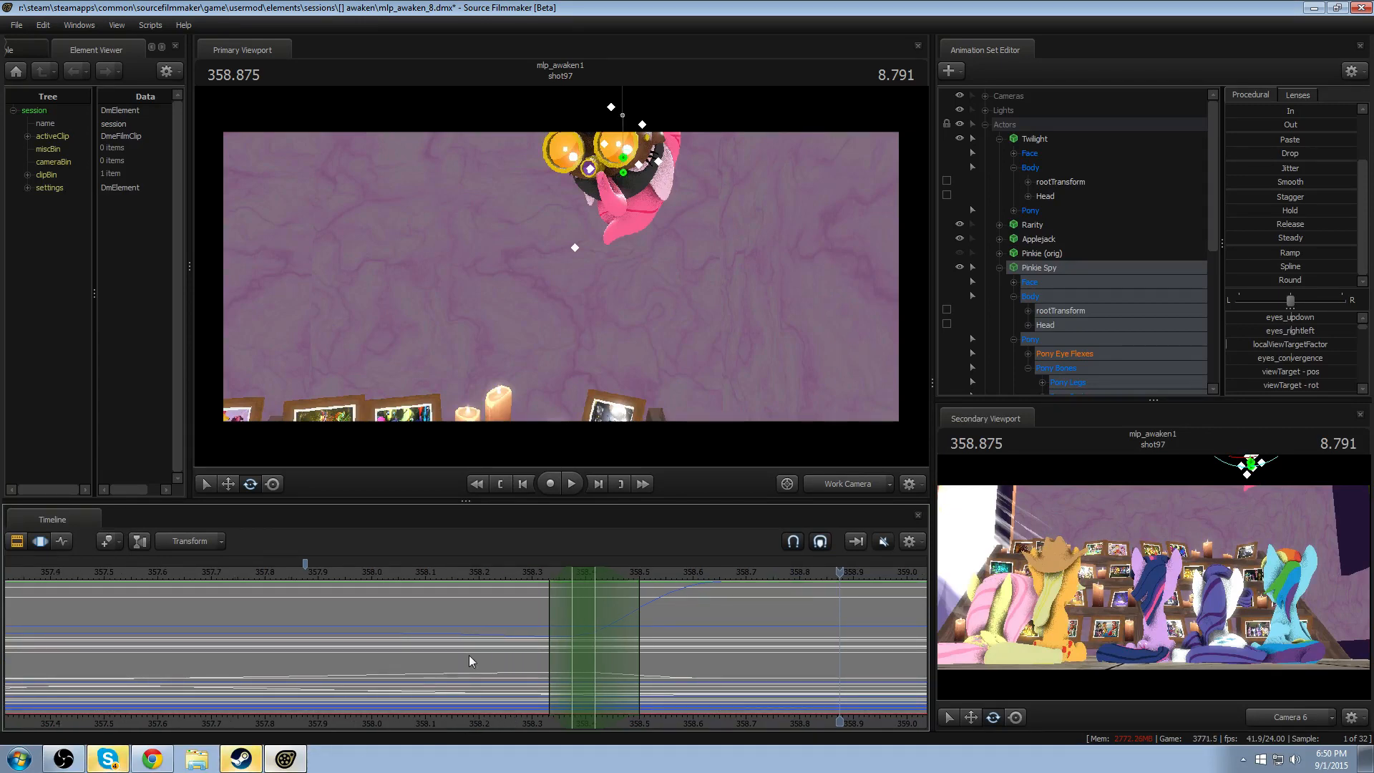
pyautogui.moveTo(514, 574); pyautogui.dragTo(437, 580)
pyautogui.scroll(-2, 515, 596)
pyautogui.press('space')
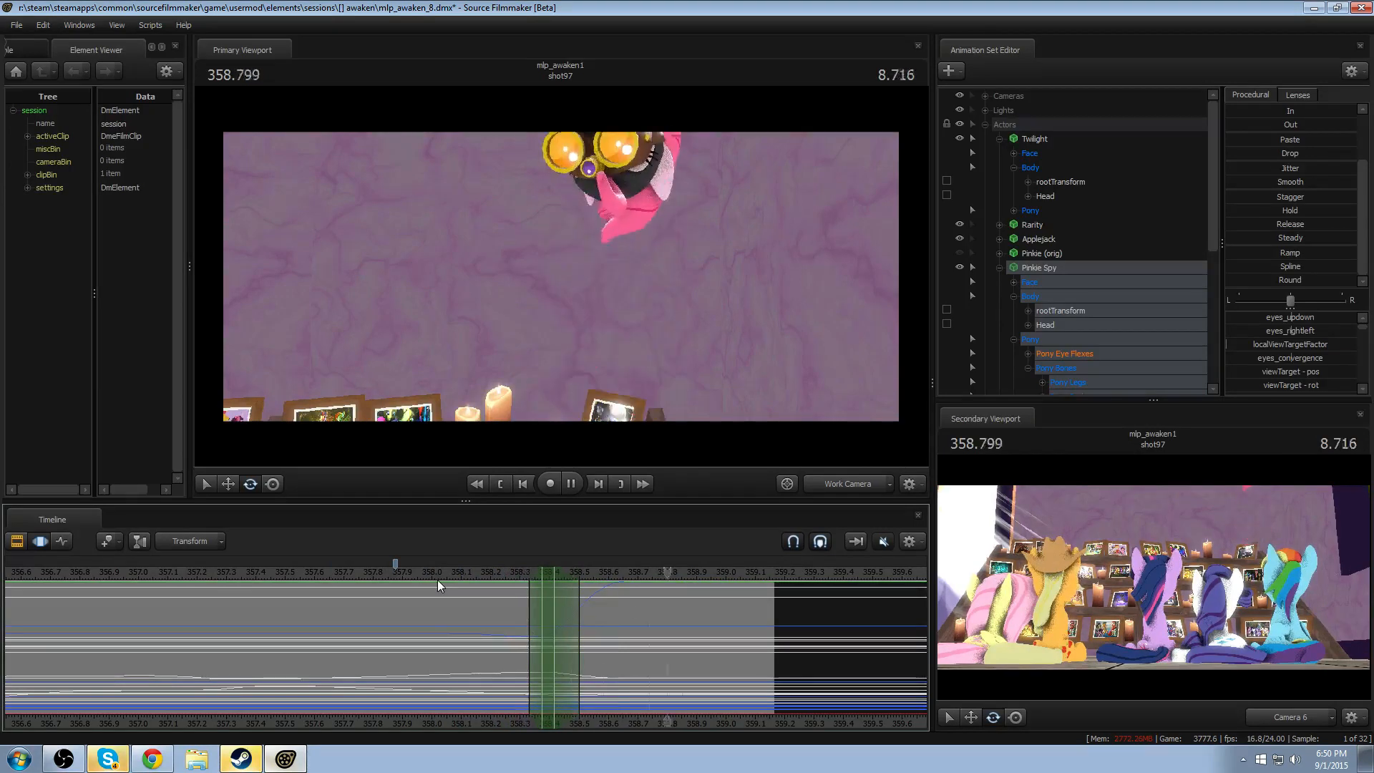
# - Rotate only Pinkie Spy's Head slightly at 358.375 with falloff from about 358.2 to 358.54, and play back the exit
pyautogui.moveTo(478, 625); pyautogui.dragTo(538, 650)
pyautogui.keyDown('shift'); pyautogui.click(538, 649); pyautogui.keyUp('shift')
pyautogui.keyDown('shift'); pyautogui.scroll(10, 538, 650); pyautogui.keyUp('shift')
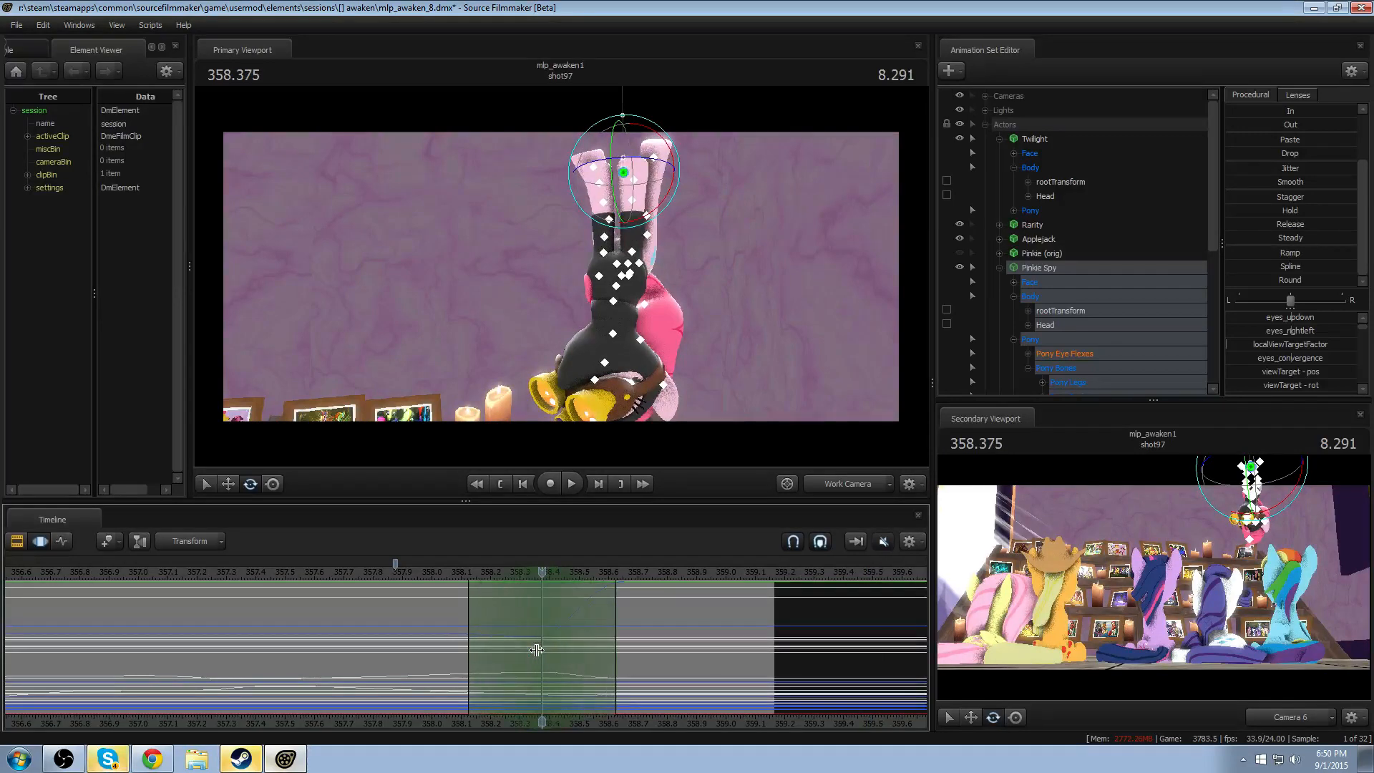
pyautogui.keyDown('shift'); pyautogui.scroll(-2, 537, 650); pyautogui.keyUp('shift')
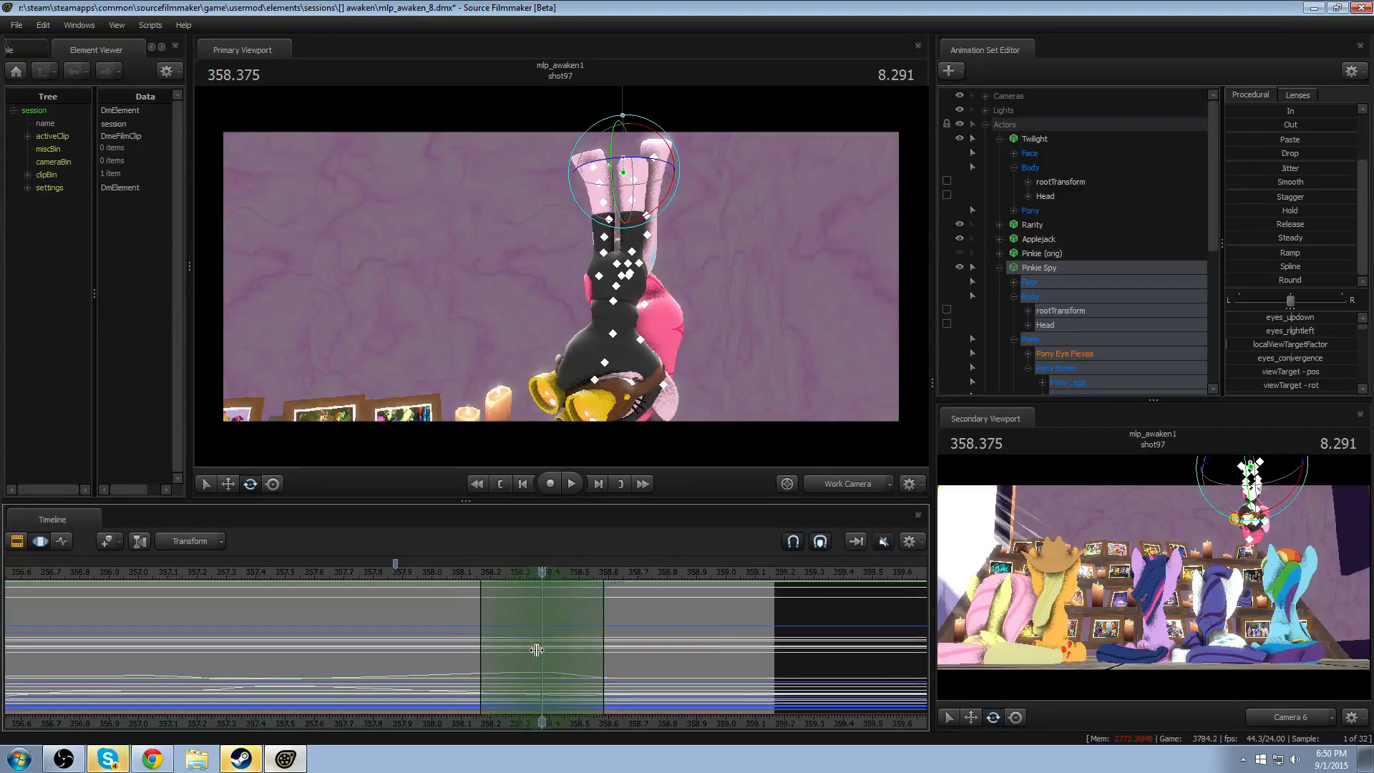
pyautogui.click(613, 336)
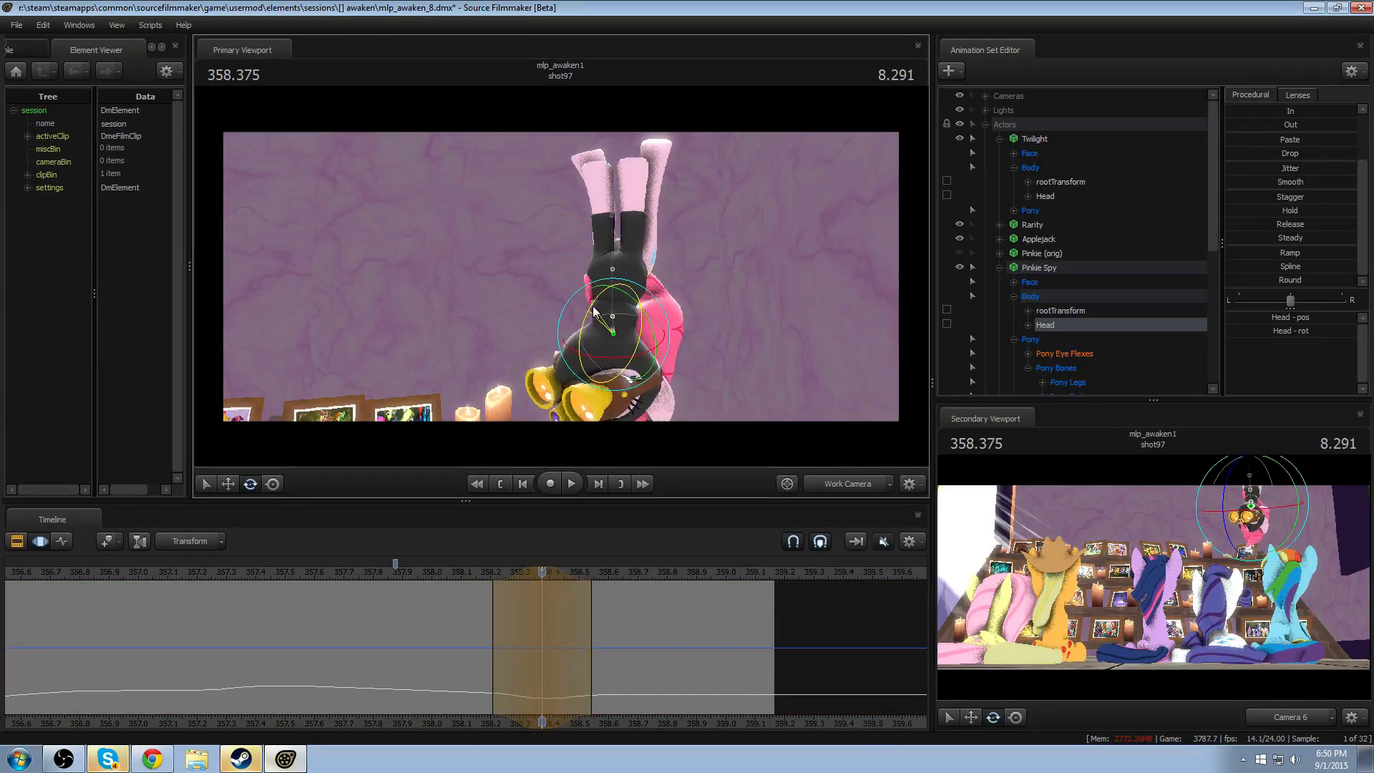
pyautogui.moveTo(593, 311); pyautogui.dragTo(595, 314)
pyautogui.press('space')
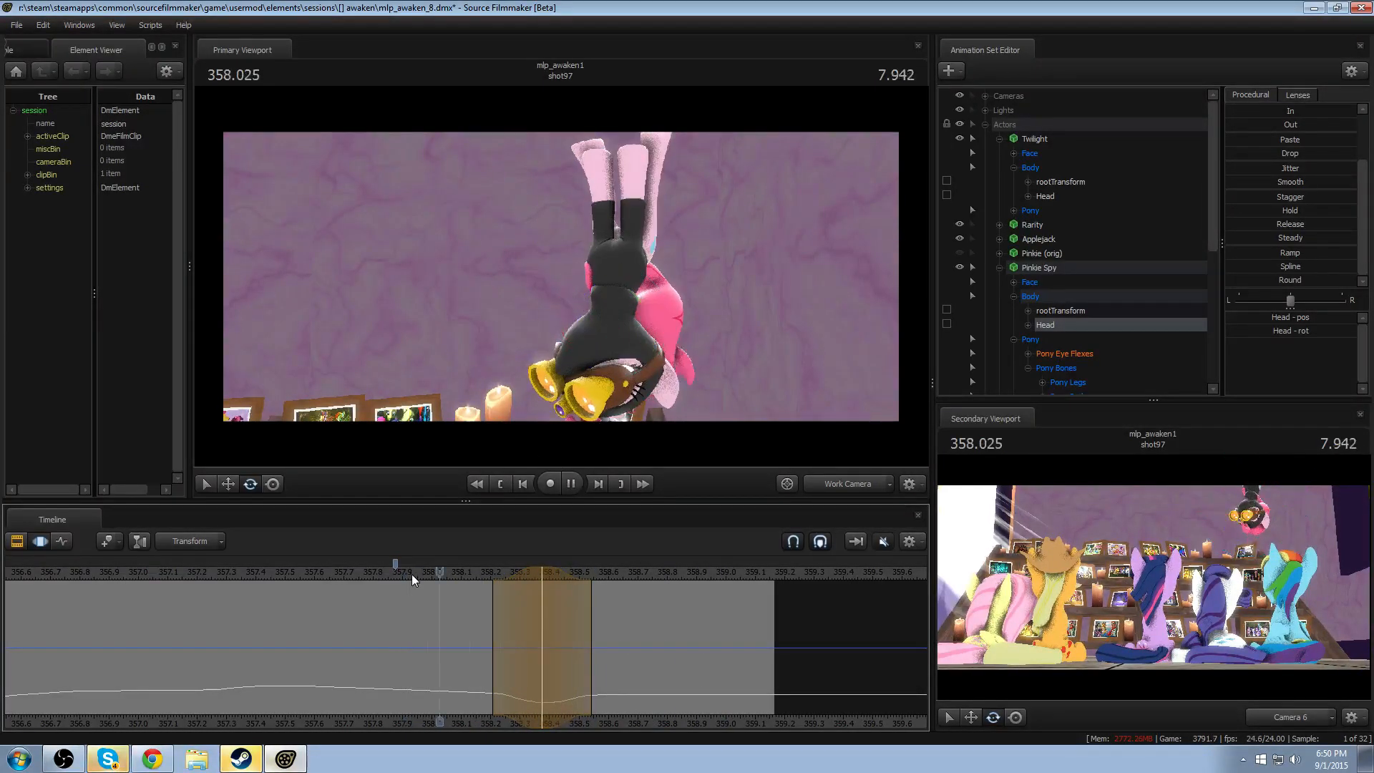
pyautogui.press('space')
# - Move the Head rotation's peak to about 358.29, widen its falloff to about 358.0 to 358.58, and replay the exit
pyautogui.moveTo(521, 570); pyautogui.dragTo(430, 578)
pyautogui.click(430, 573)
pyautogui.press('space')
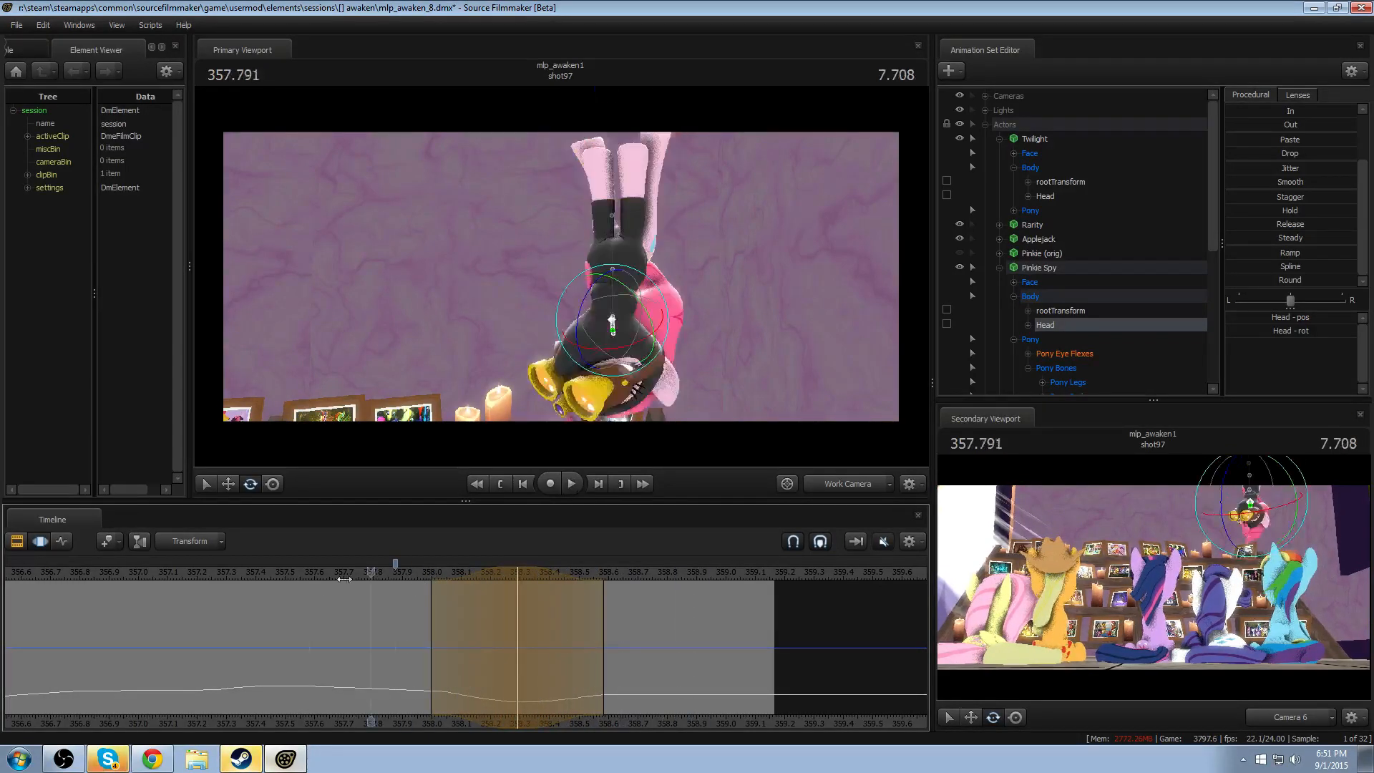
pyautogui.moveTo(344, 579); pyautogui.dragTo(302, 580)
pyautogui.press('space')
pyautogui.press('space')
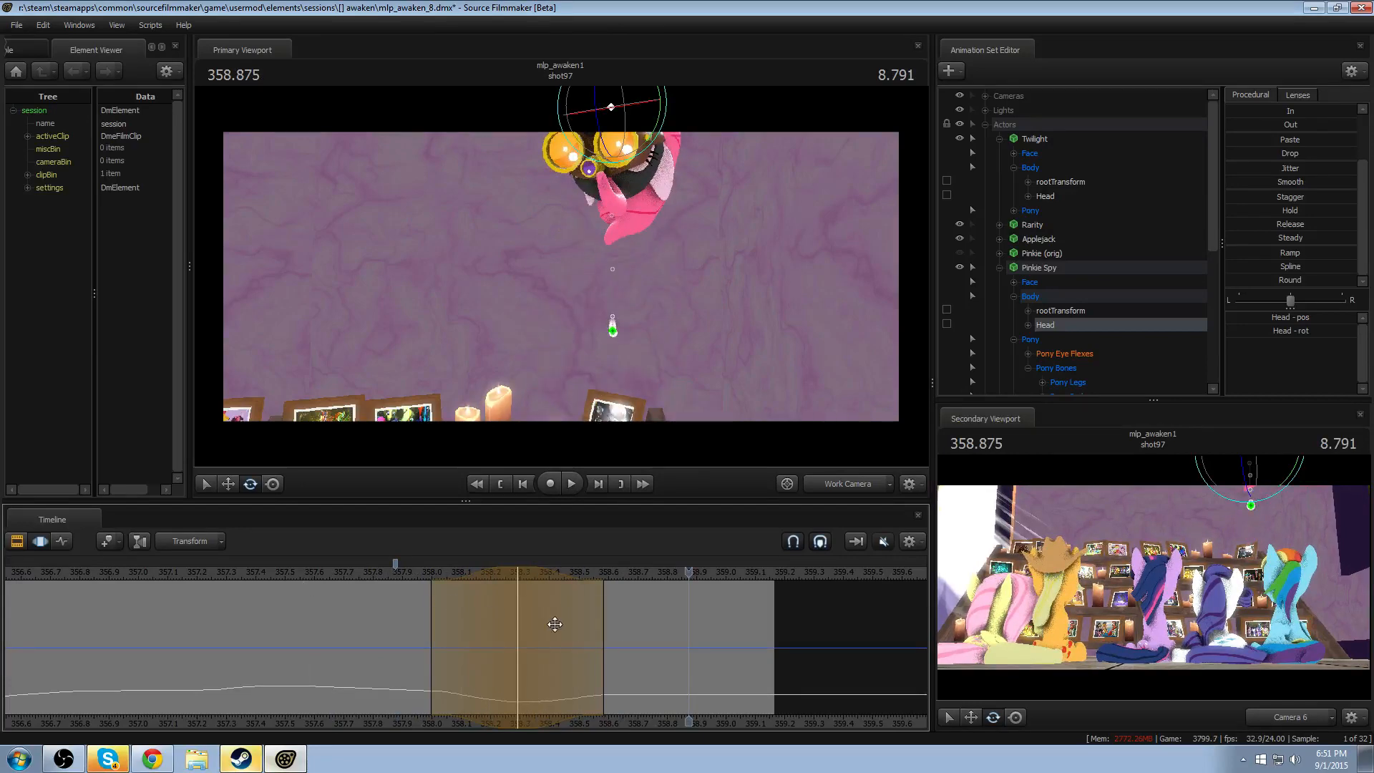
# - Shift the Head rotation's peak to about 358.2, extend its trailing falloff to about 358.67, and replay the exit
pyautogui.moveTo(491, 571); pyautogui.dragTo(466, 572)
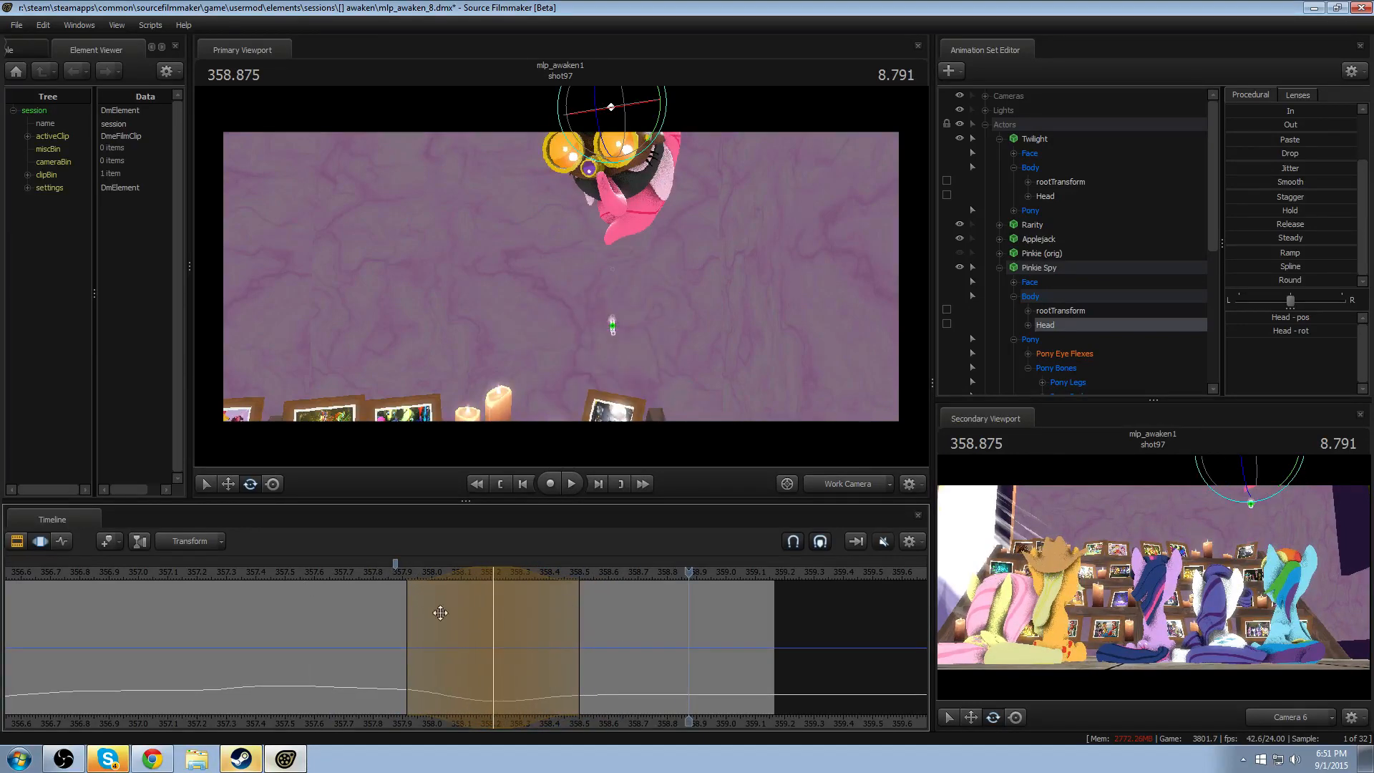
pyautogui.moveTo(579, 607); pyautogui.dragTo(625, 606)
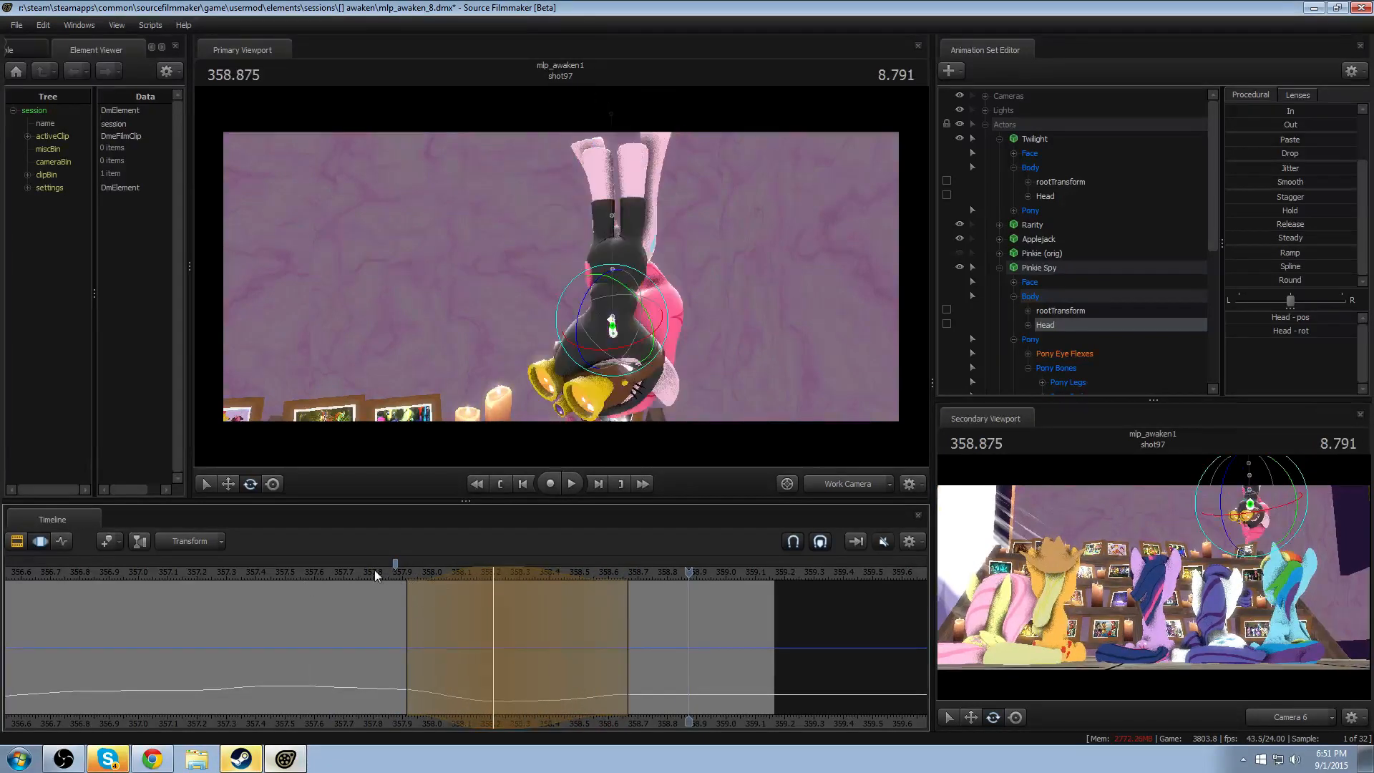
pyautogui.press('space')
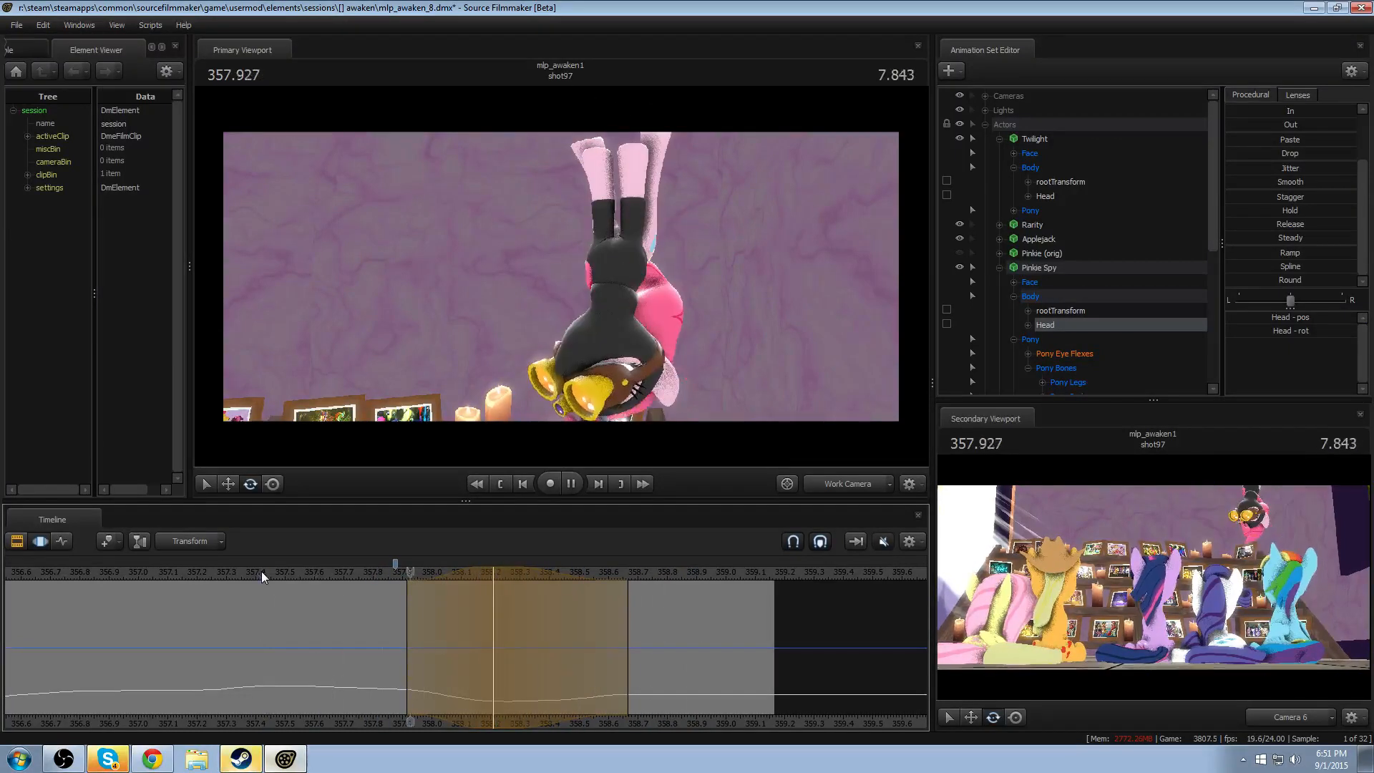
# - Try starting the Head rotation's falloff at about 357.83 and moving its peak to about 358.125, and replay the exit
pyautogui.press('space')
pyautogui.moveTo(407, 612); pyautogui.dragTo(386, 612)
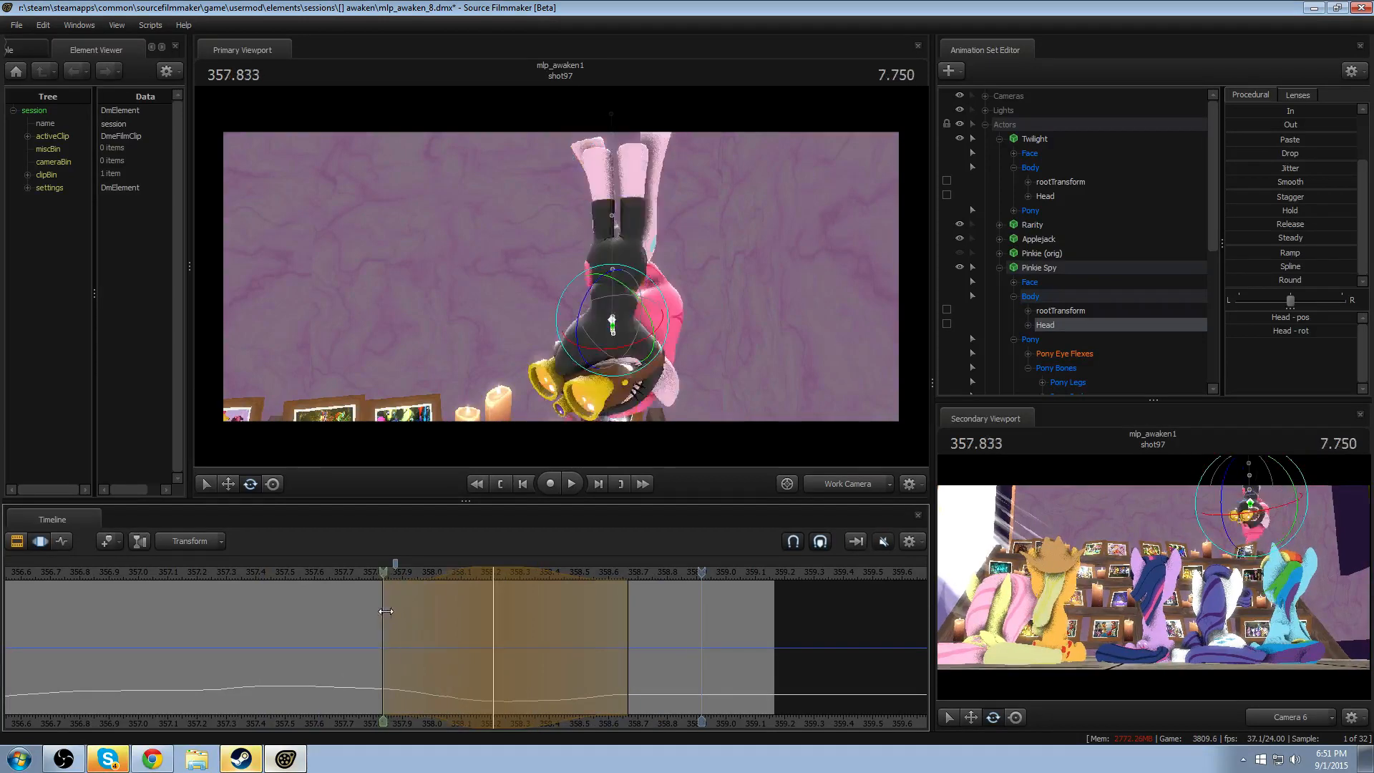
pyautogui.press('space')
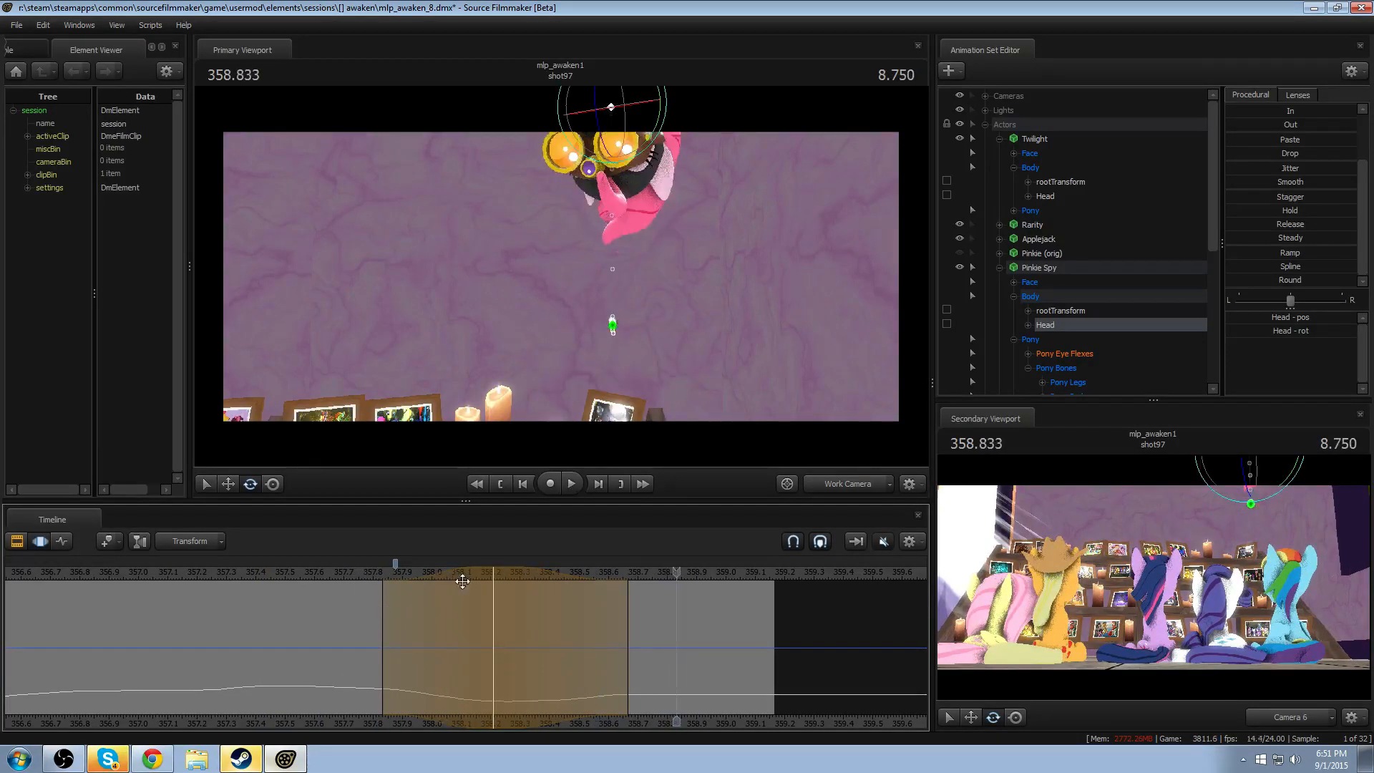
pyautogui.moveTo(473, 574); pyautogui.dragTo(451, 573)
pyautogui.moveTo(360, 583); pyautogui.dragTo(383, 583)
pyautogui.click(333, 574)
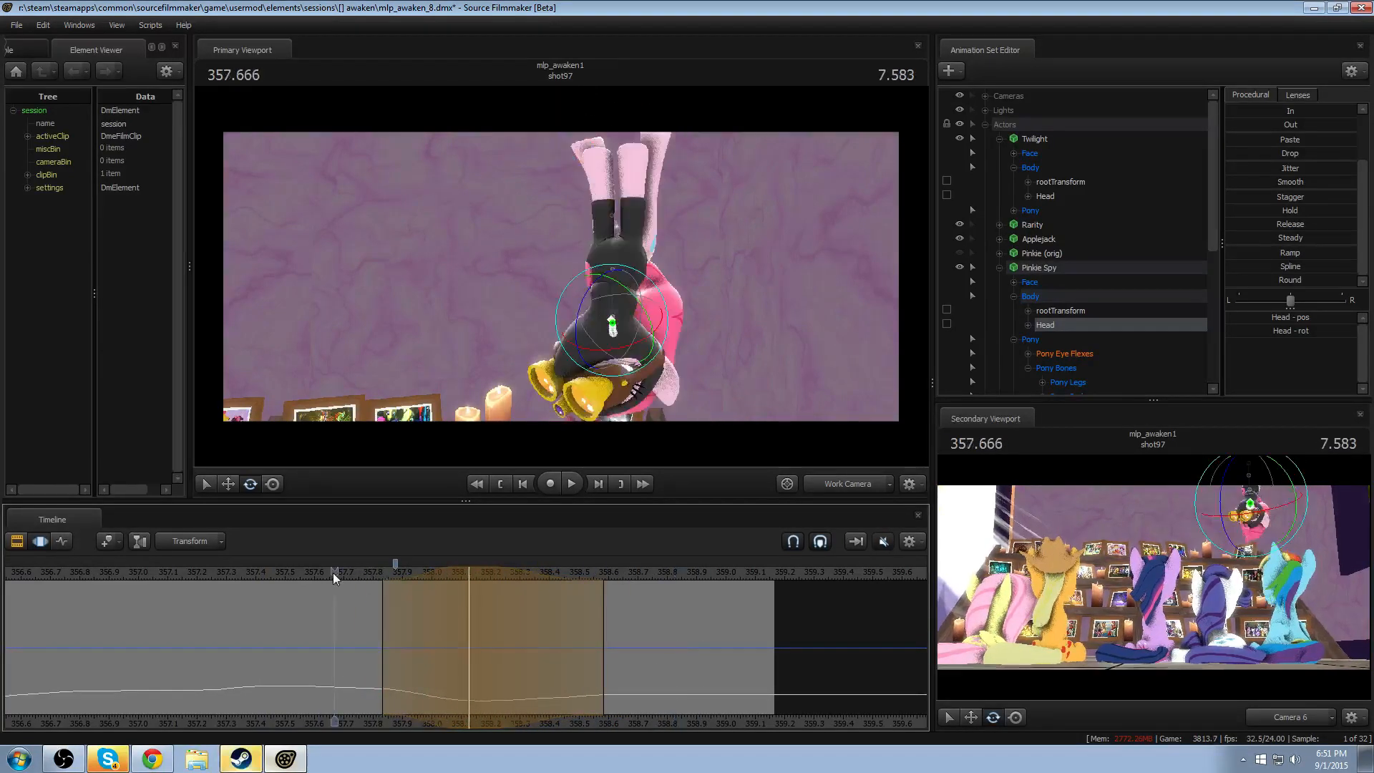
pyautogui.press('space')
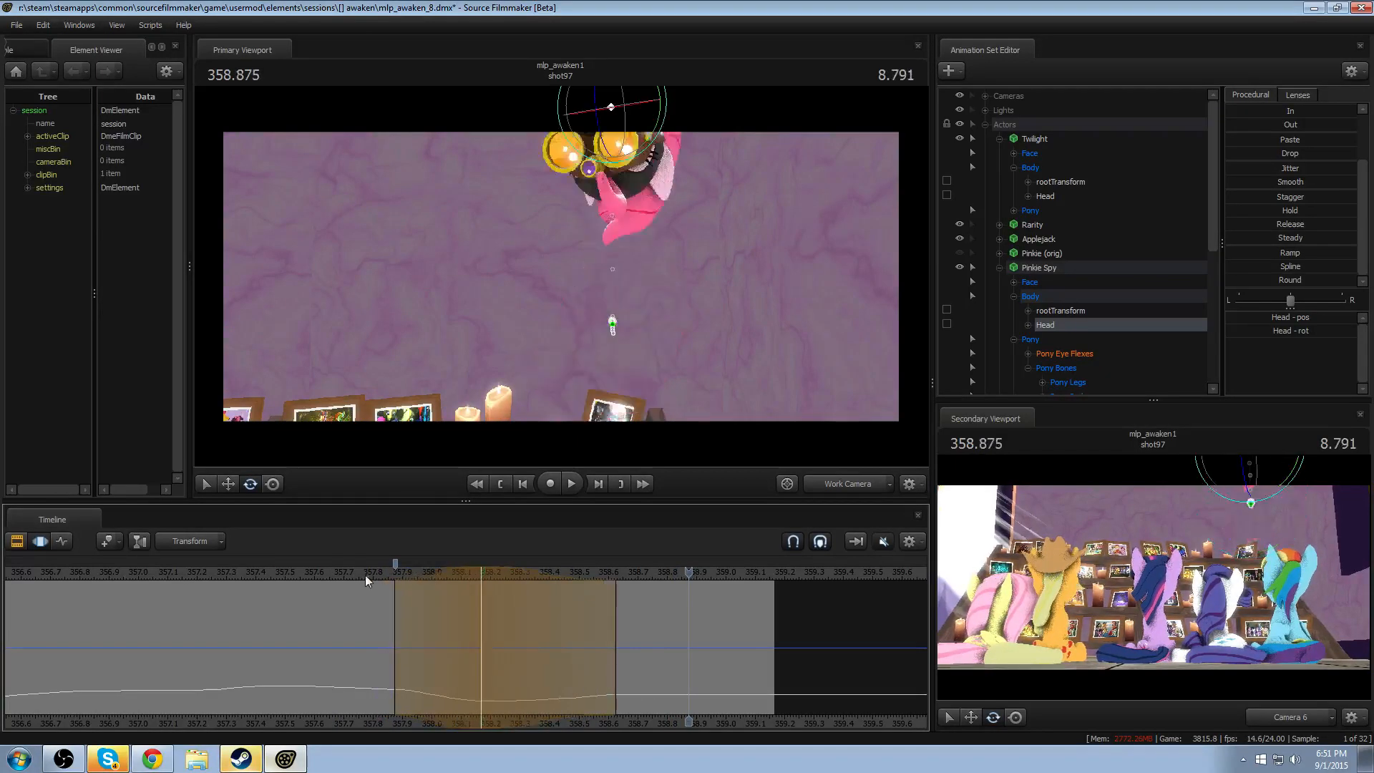
# - Shift the Head rotation's whole range to peak at about 358.2 and replay the exit
pyautogui.press('space')
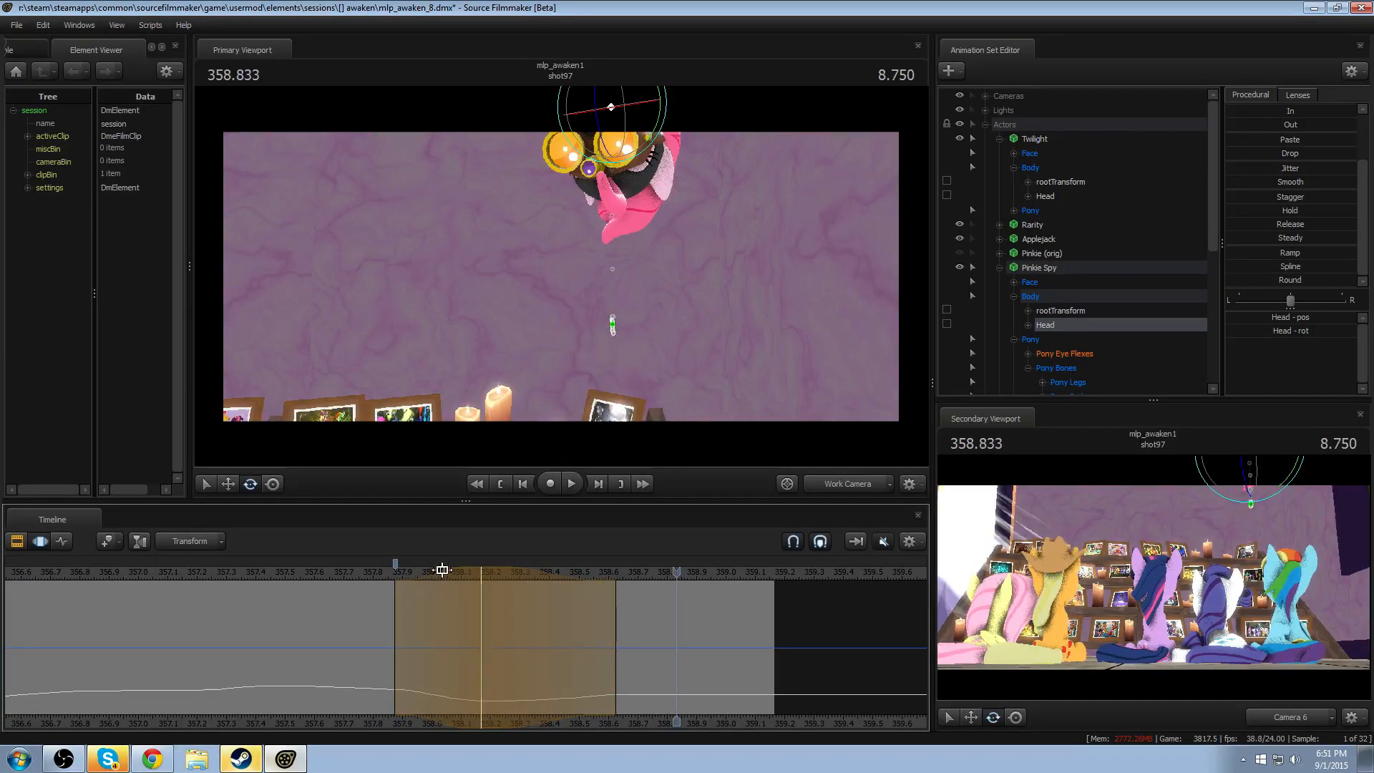
pyautogui.moveTo(442, 570); pyautogui.dragTo(455, 571)
pyautogui.click(389, 573)
pyautogui.press('space')
pyautogui.press('space')
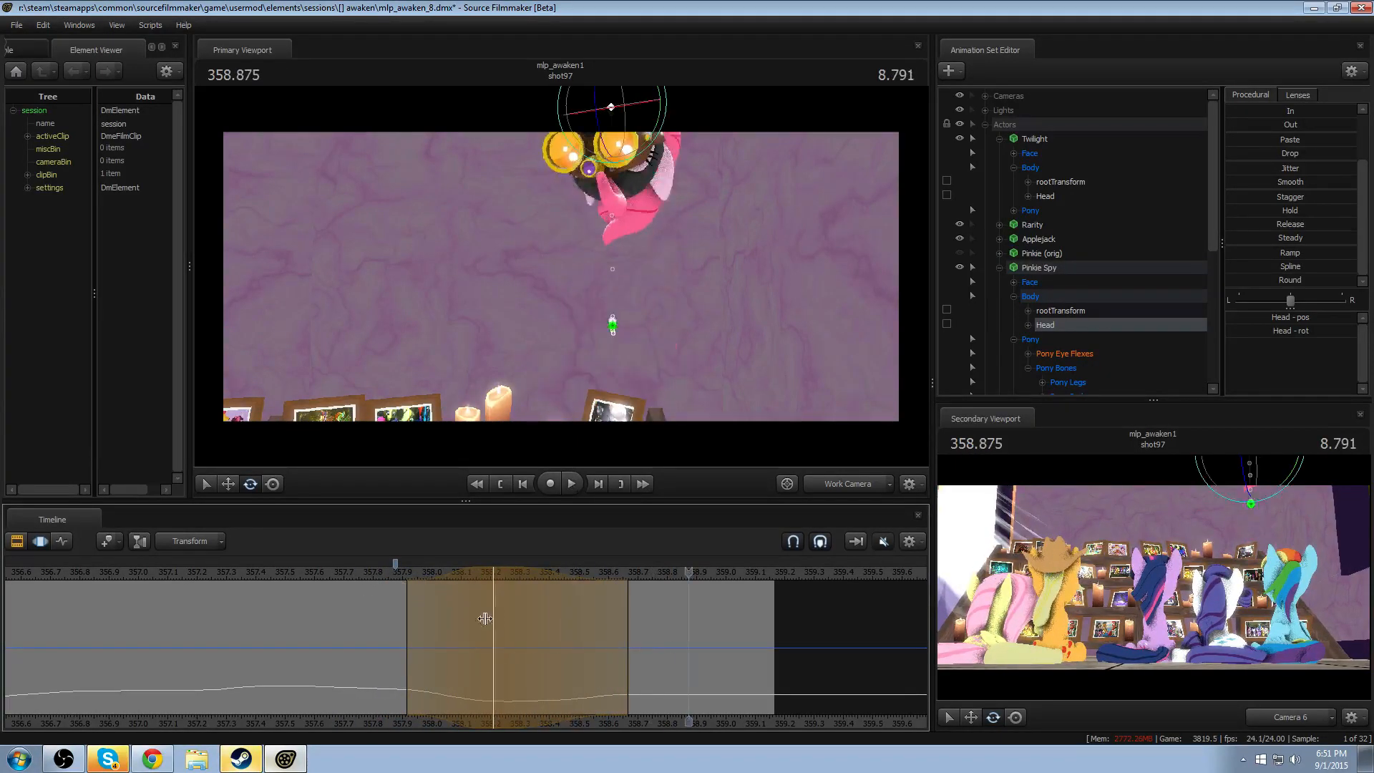
pyautogui.press('space')
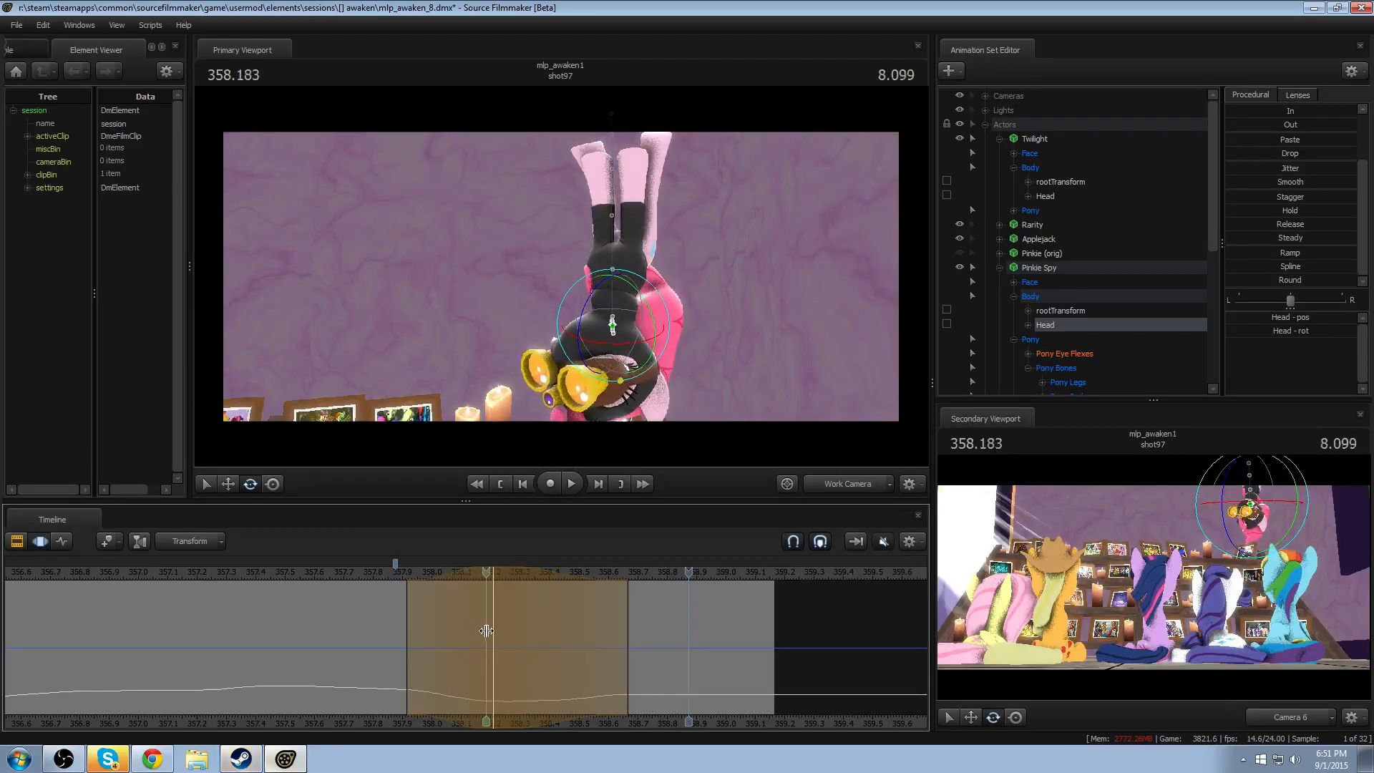
# - Try rotating the Head at 358.375 with falloff from about 358.08 to 358.67, and replay the exit
pyautogui.moveTo(486, 631); pyautogui.dragTo(542, 638)
pyautogui.keyDown('shift'); pyautogui.click(543, 638); pyautogui.keyUp('shift')
pyautogui.keyDown('shift'); pyautogui.scroll(7, 543, 638); pyautogui.keyUp('shift')
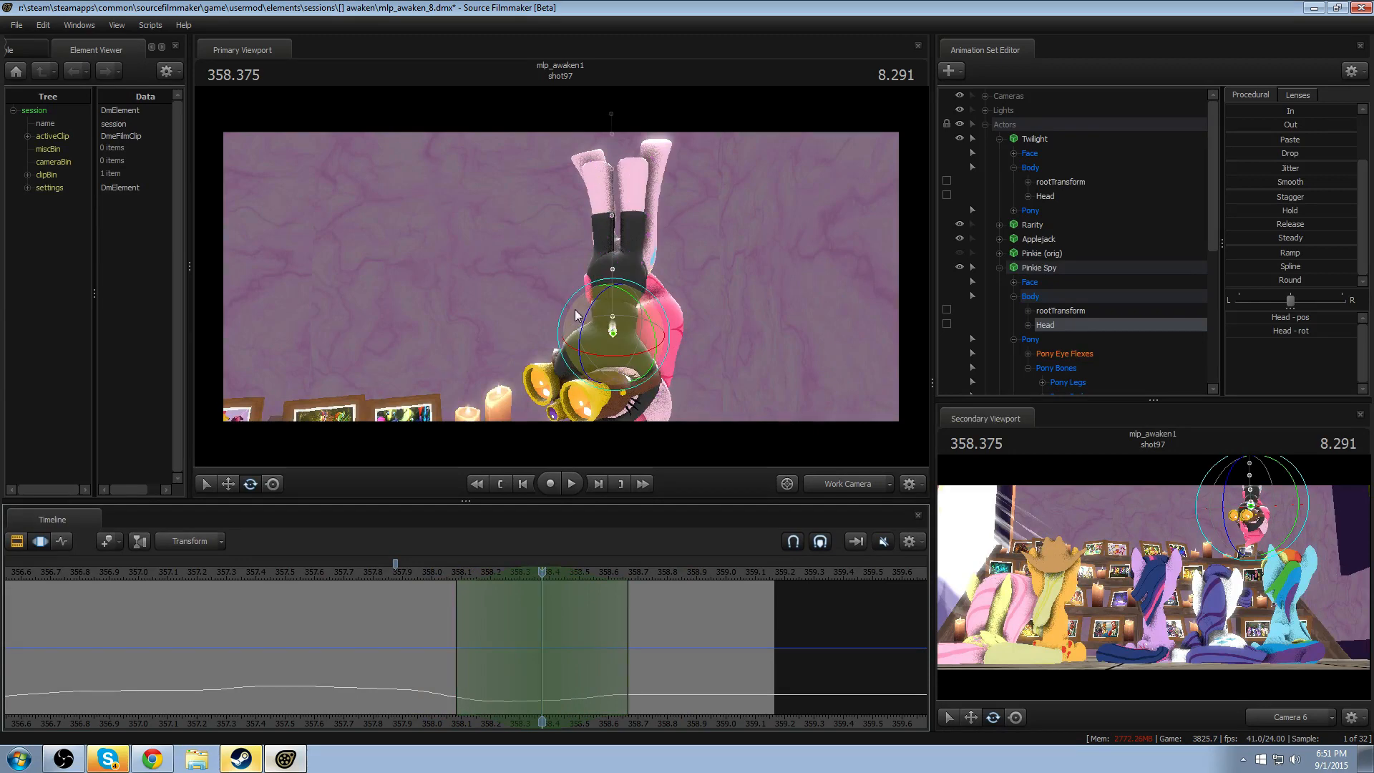
pyautogui.moveTo(584, 316); pyautogui.dragTo(586, 295)
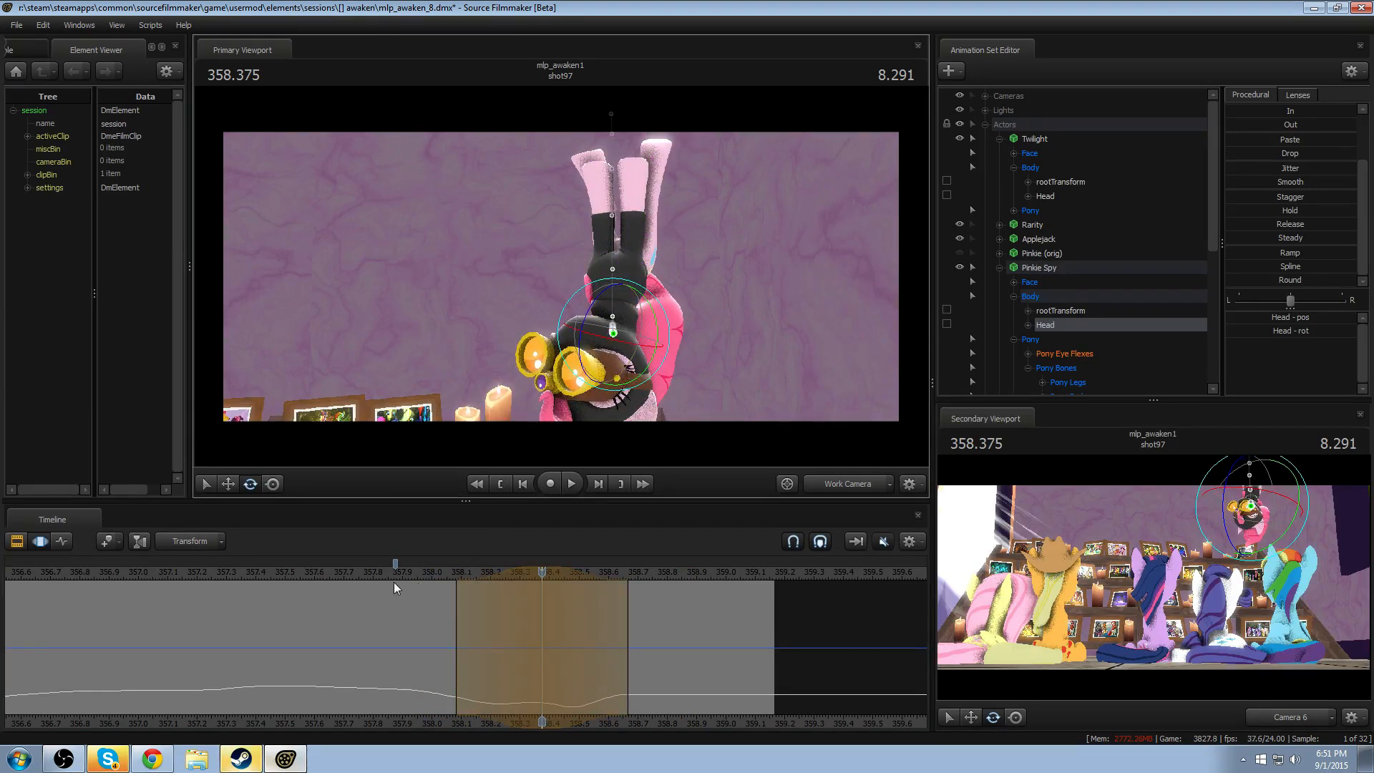
pyautogui.click(360, 577)
pyautogui.press('space')
# - Try the Head rotation with a narrower falloff of about 358.125 to 358.54 peaking near 358.33, replay the exit, and undo the rotation
pyautogui.press('space')
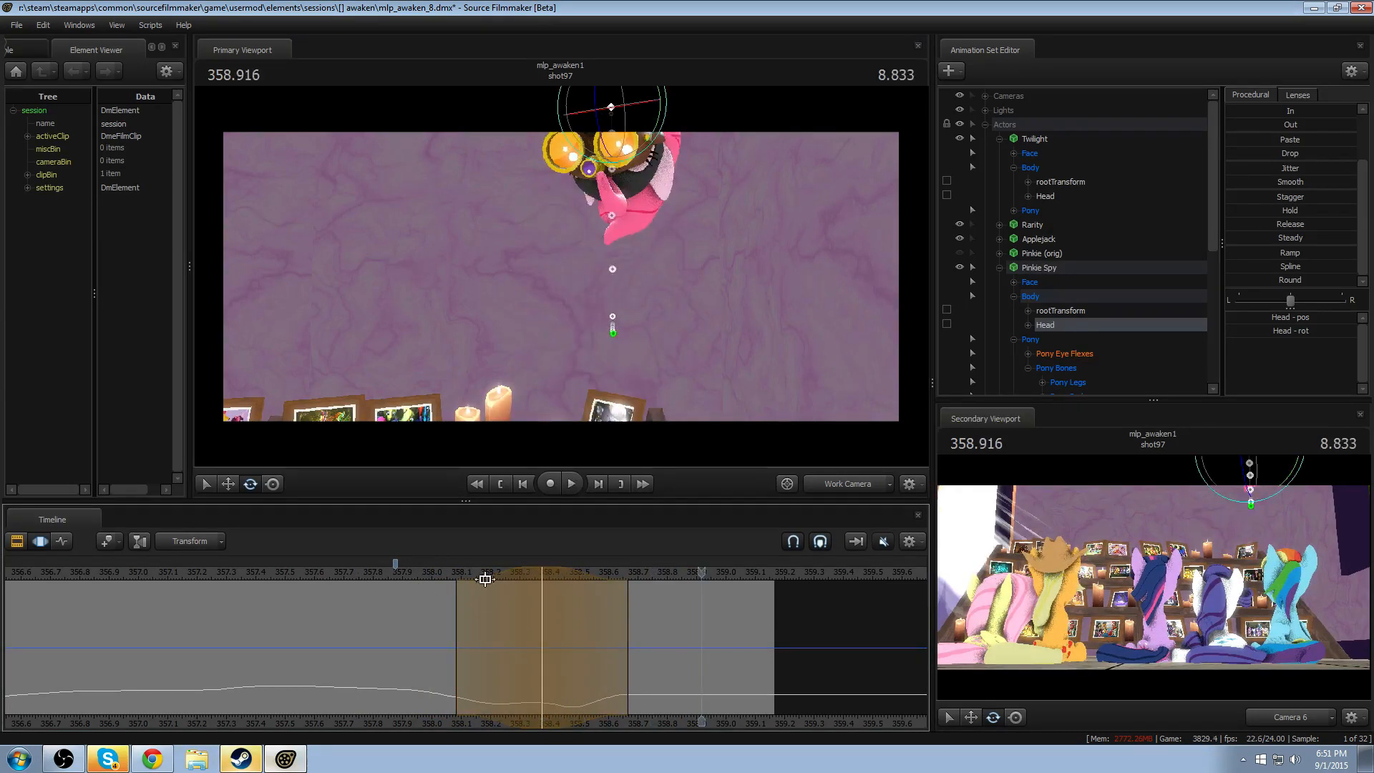
pyautogui.keyDown('shift'); pyautogui.scroll(-3, 494, 574); pyautogui.keyUp('shift')
pyautogui.click(459, 577)
pyautogui.press('space')
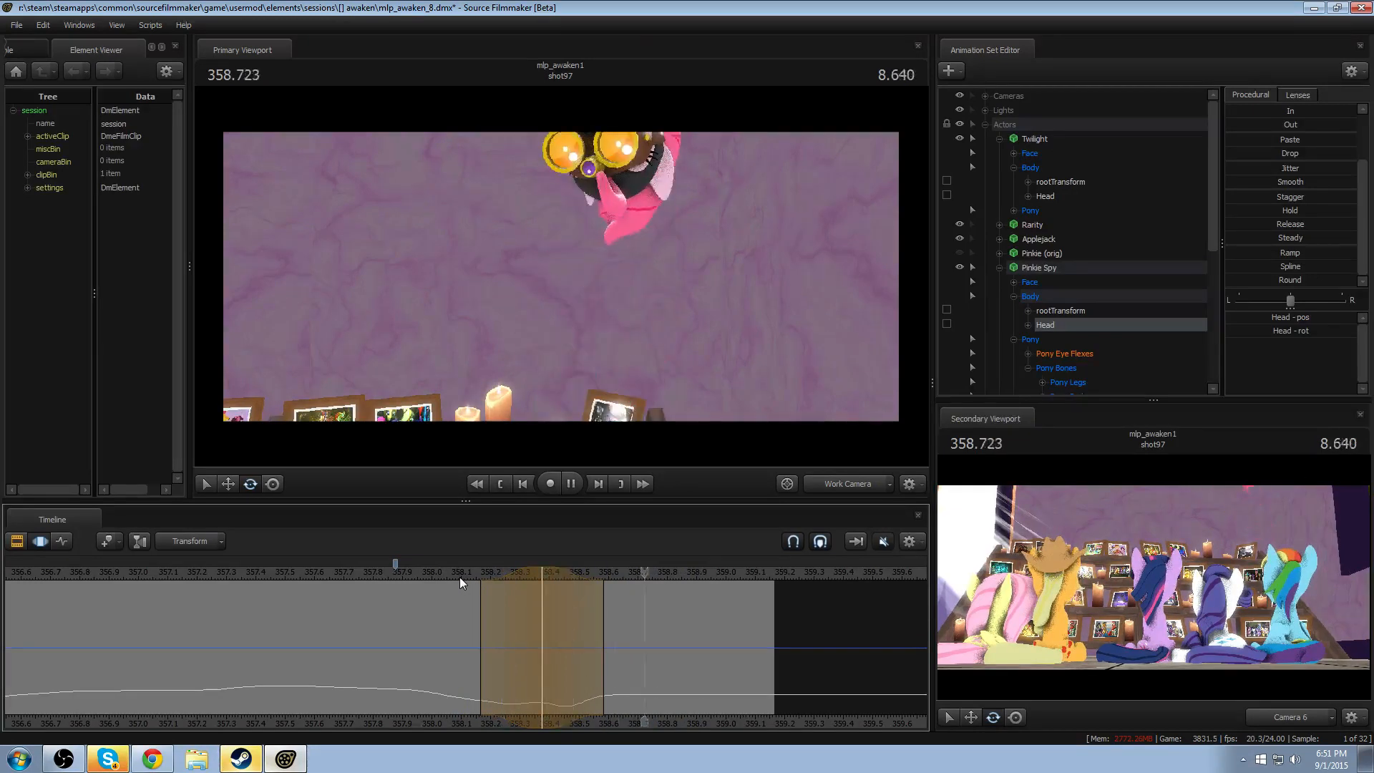
pyautogui.click(436, 571)
pyautogui.press('space')
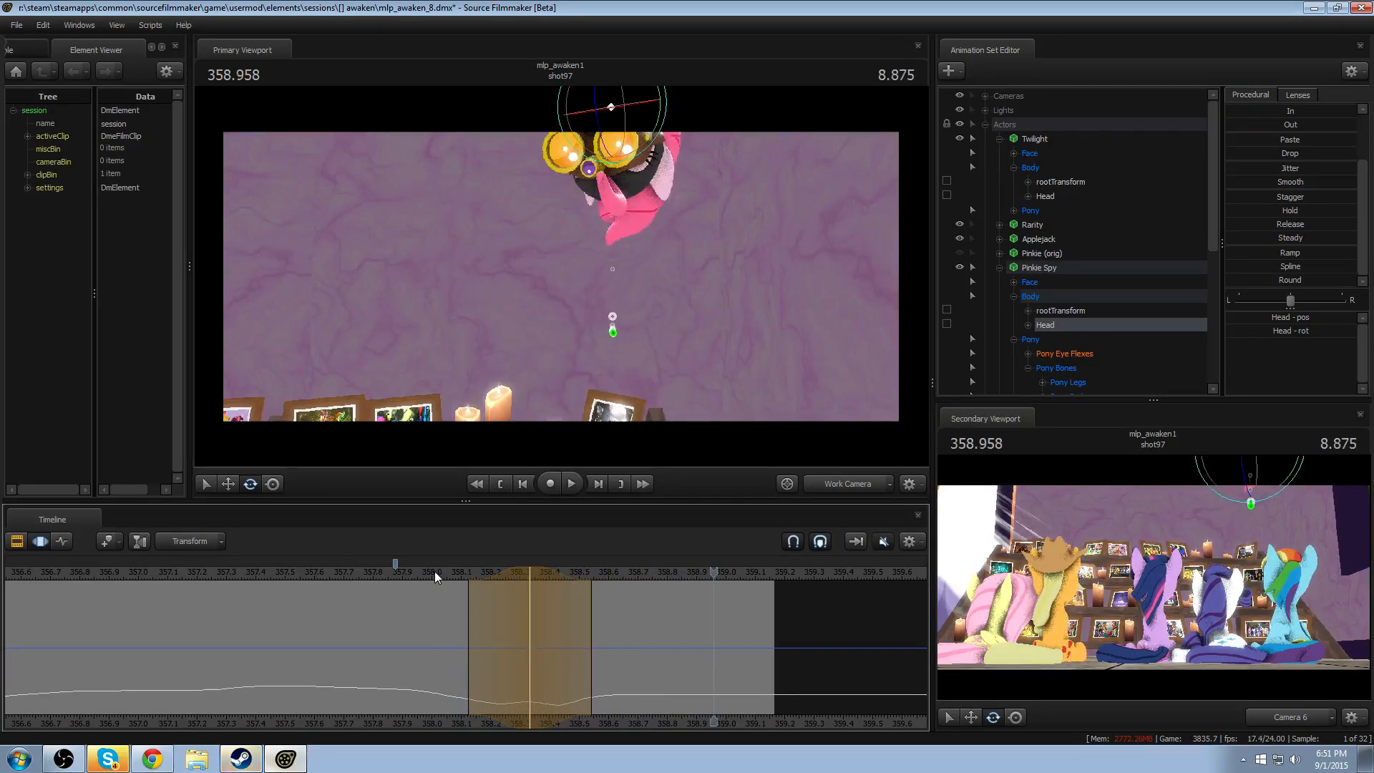
pyautogui.press('space')
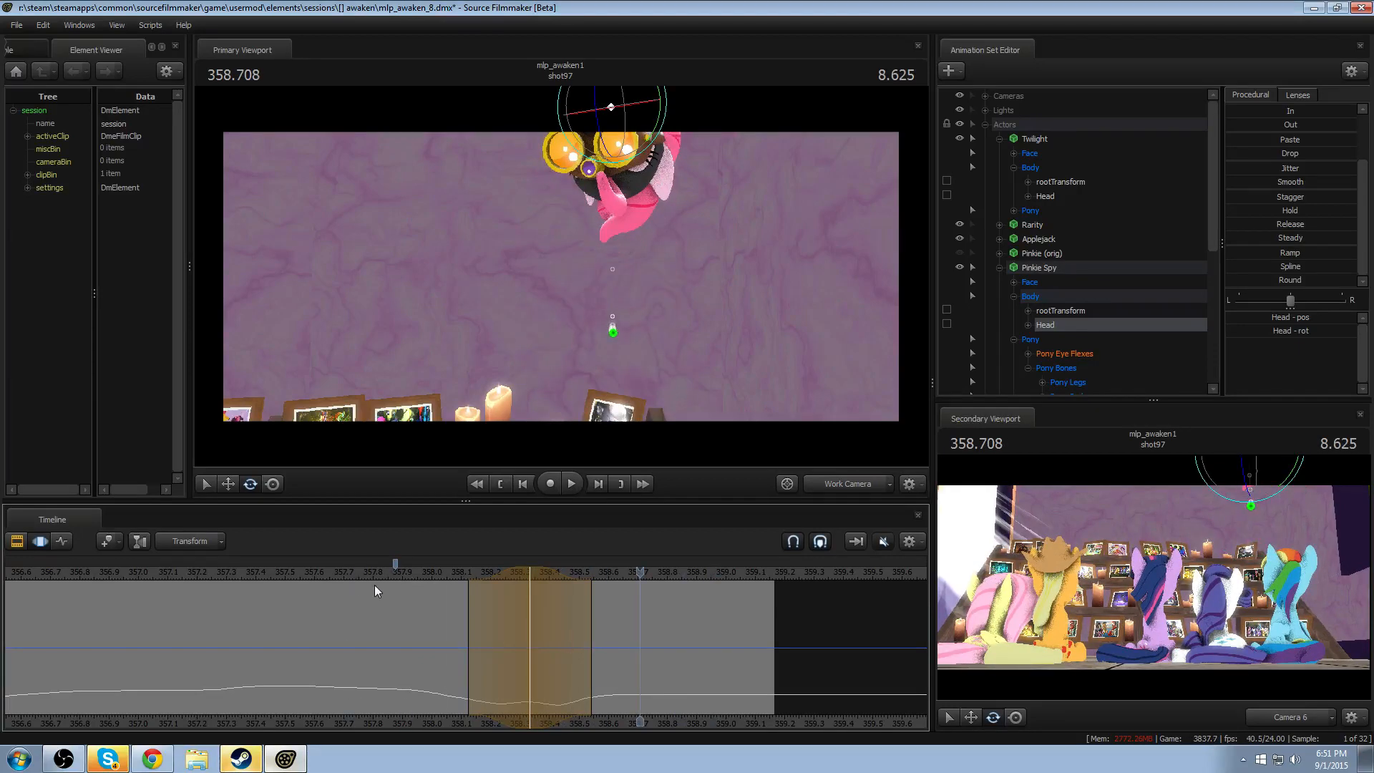
pyautogui.hotkey('ctrl', 'z')
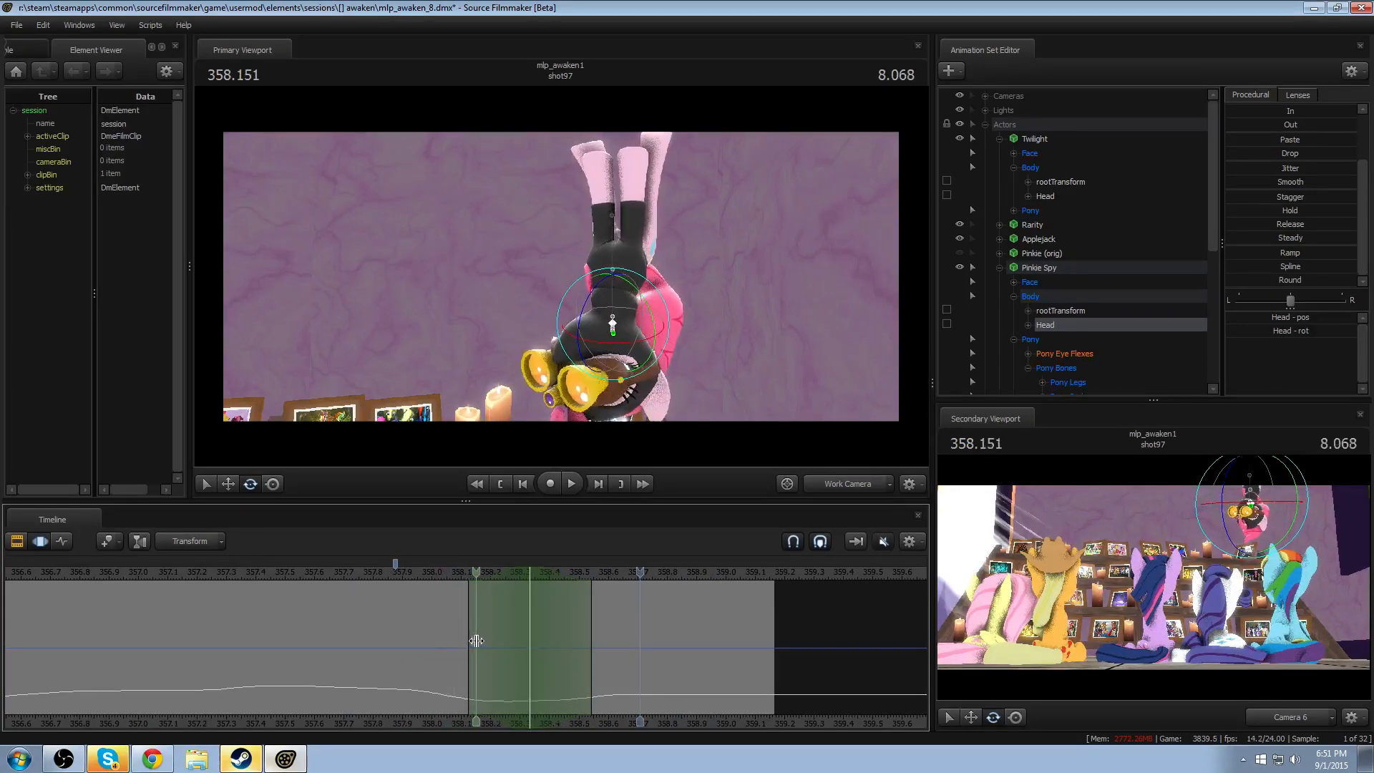
# - Try rotating the Head at 358.041 with falloff from about 357.79 to 358.29, and play back the exit
pyautogui.keyDown('shift'); pyautogui.click(448, 642); pyautogui.keyUp('shift')
pyautogui.keyDown('shift'); pyautogui.scroll(6, 449, 642); pyautogui.keyUp('shift')
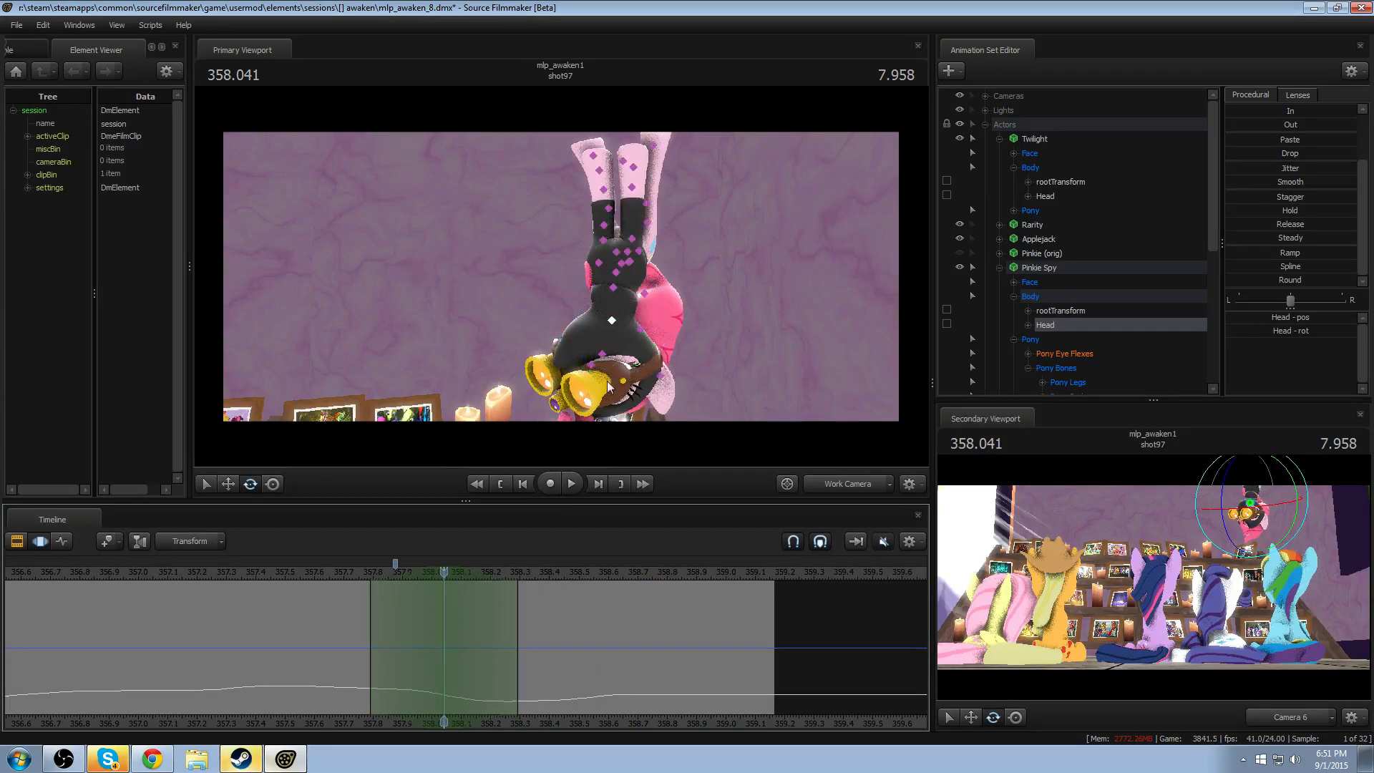
pyautogui.moveTo(574, 312); pyautogui.dragTo(498, 416)
pyautogui.click(346, 571)
pyautogui.press('space')
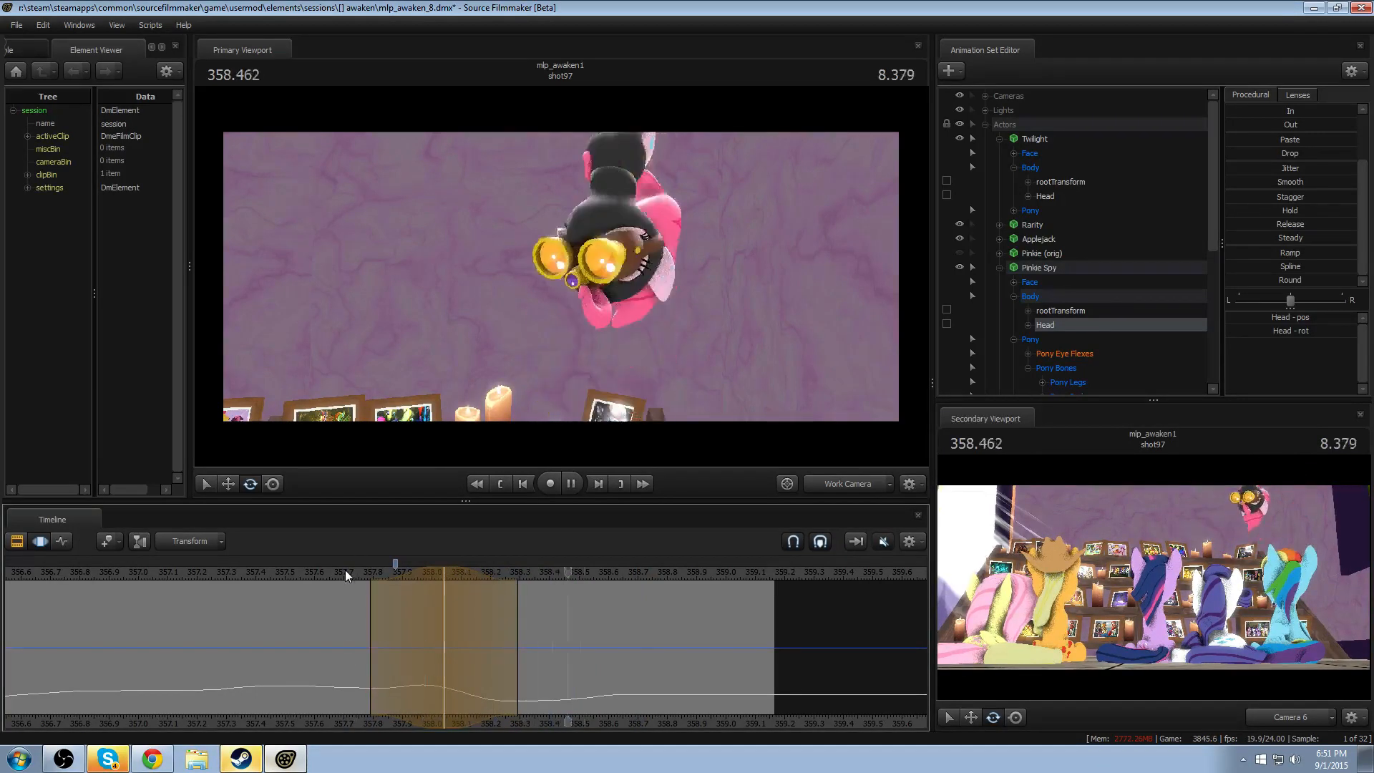
pyautogui.press('space')
# - Shift the Head rotation's peak to about 357.96, extend its trailing falloff to about 358.33, and replay the exit
pyautogui.moveTo(410, 574); pyautogui.dragTo(386, 574)
pyautogui.click(289, 573)
pyautogui.press('space')
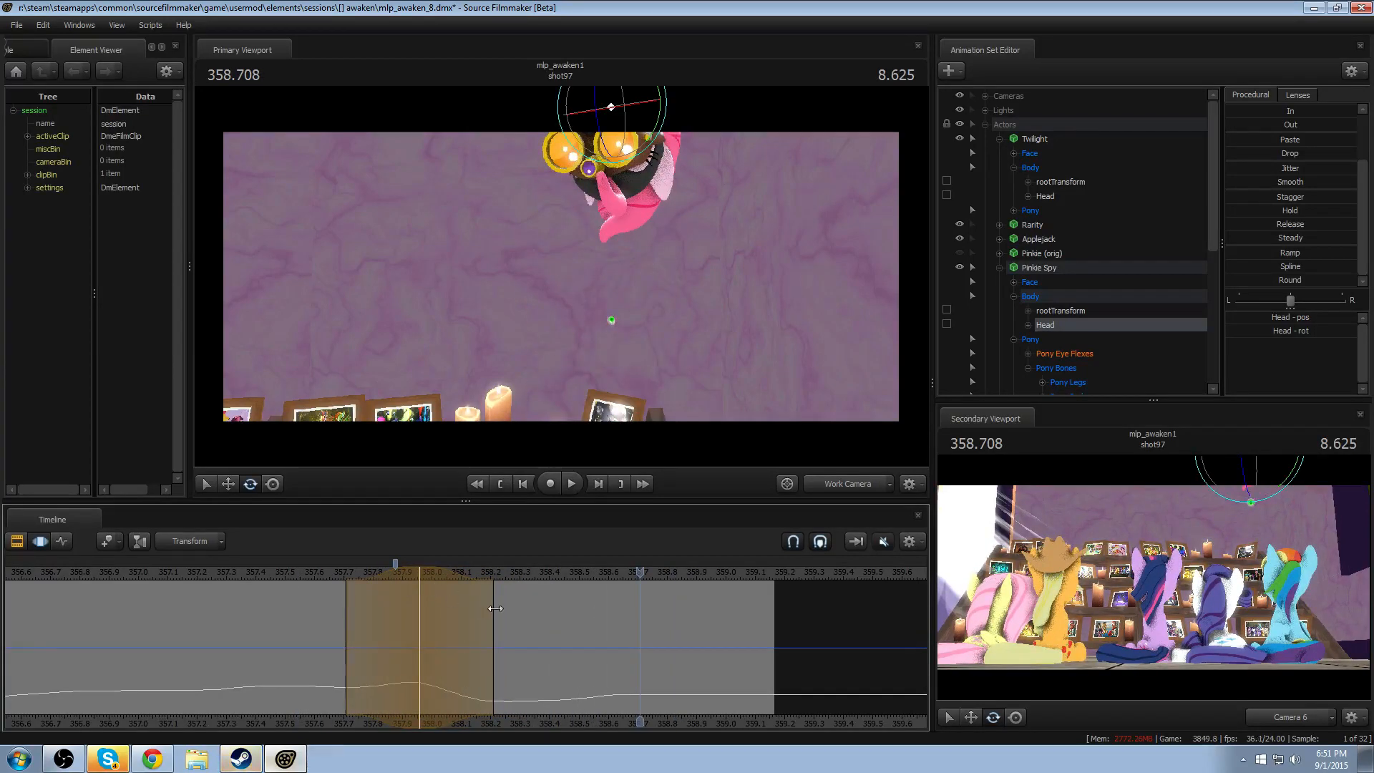
pyautogui.moveTo(493, 601); pyautogui.dragTo(530, 601)
pyautogui.click(303, 569)
pyautogui.press('space')
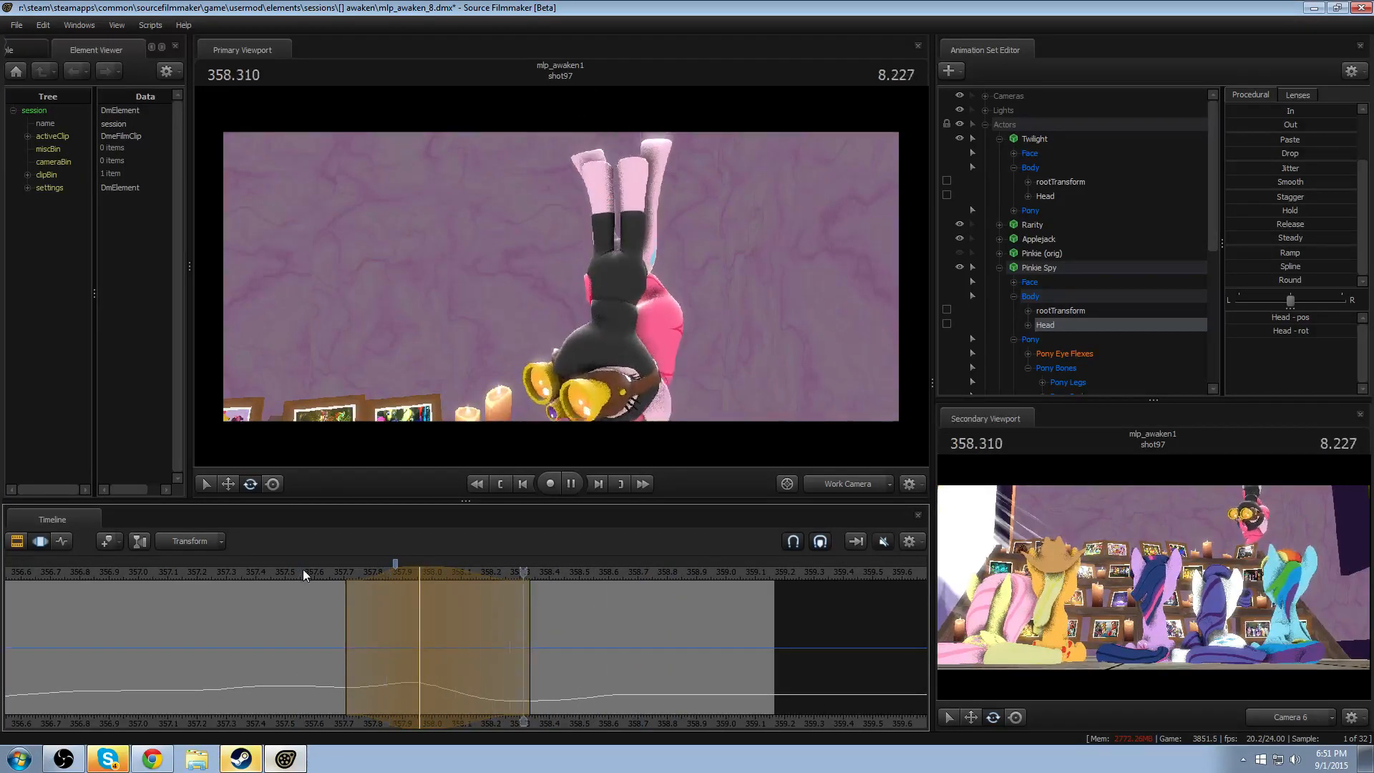
# - Rotate Pinkie Spy's Neck slightly at 358.291 with falloff from about 357.96 to 358.62
pyautogui.moveTo(382, 623); pyautogui.dragTo(519, 674, button='middle')
pyautogui.keyDown('ctrl'); pyautogui.keyDown('shift'); pyautogui.moveTo(520, 673); pyautogui.dragTo(564, 604); pyautogui.keyUp('shift'); pyautogui.keyUp('ctrl')
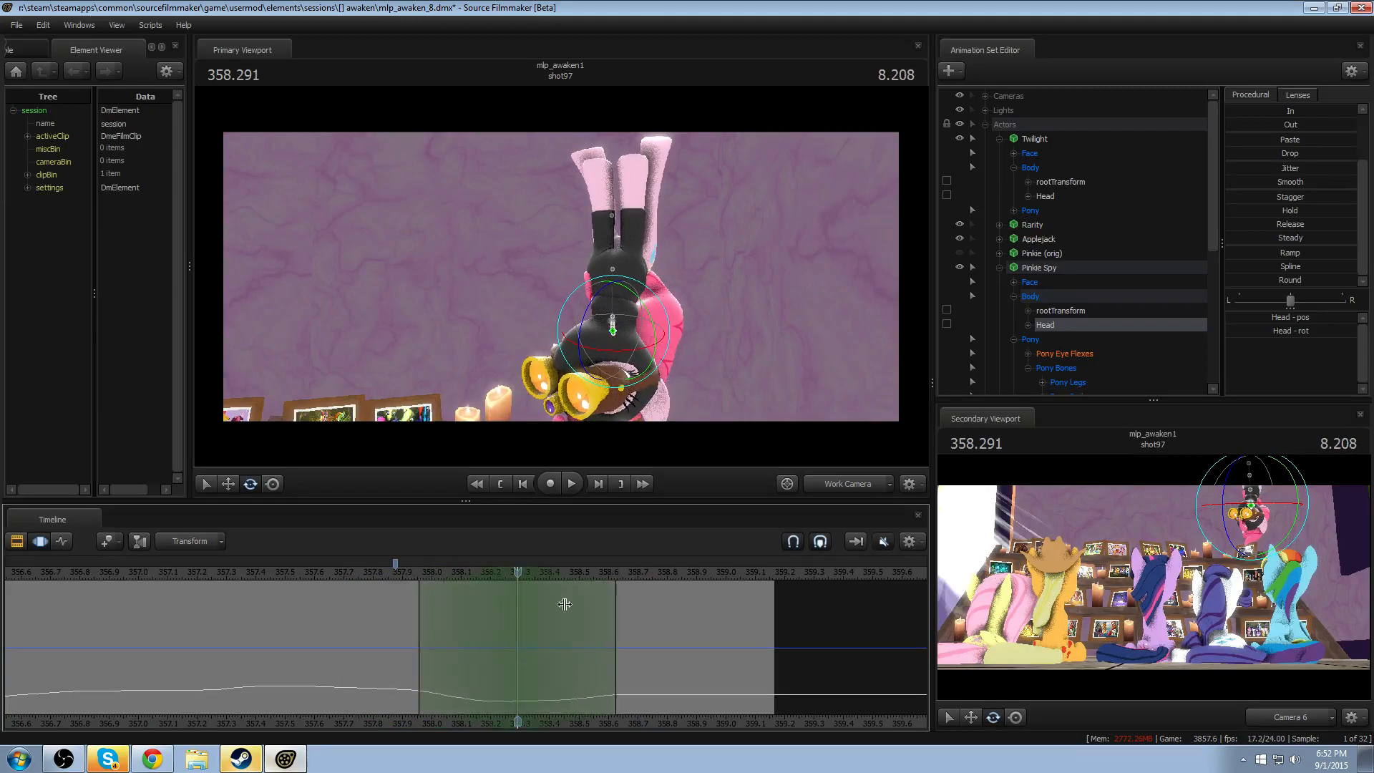
pyautogui.click(614, 299)
pyautogui.moveTo(604, 336); pyautogui.dragTo(553, 384)
# - Rotate only Pinkie Spy's Head slightly at 358.416 with falloff from about 358.25 to 358.58, and play back the exit
pyautogui.moveTo(402, 593); pyautogui.dragTo(553, 637, button='middle')
pyautogui.click(554, 637)
pyautogui.scroll(4, 554, 637)
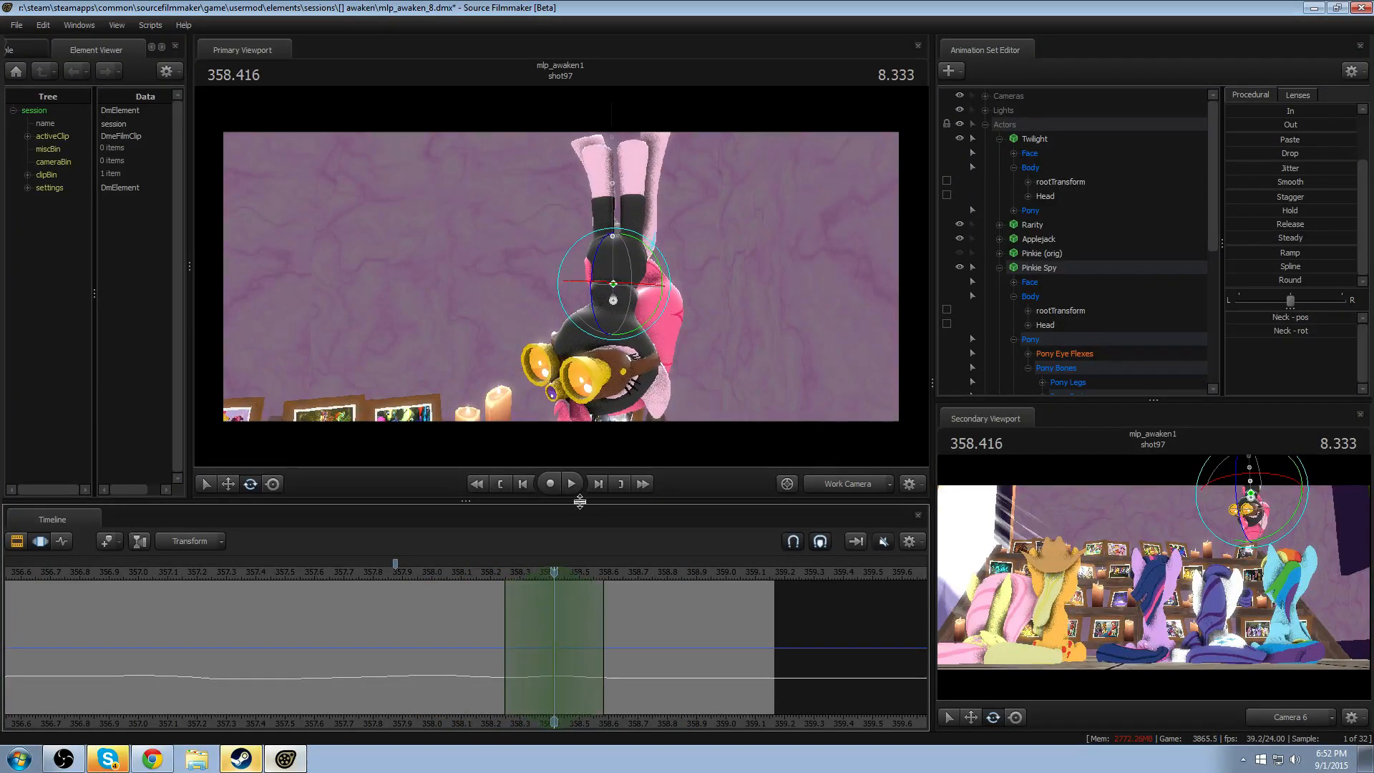
pyautogui.keyDown('ctrl'); pyautogui.click(606, 313); pyautogui.keyUp('ctrl')
pyautogui.click(607, 315)
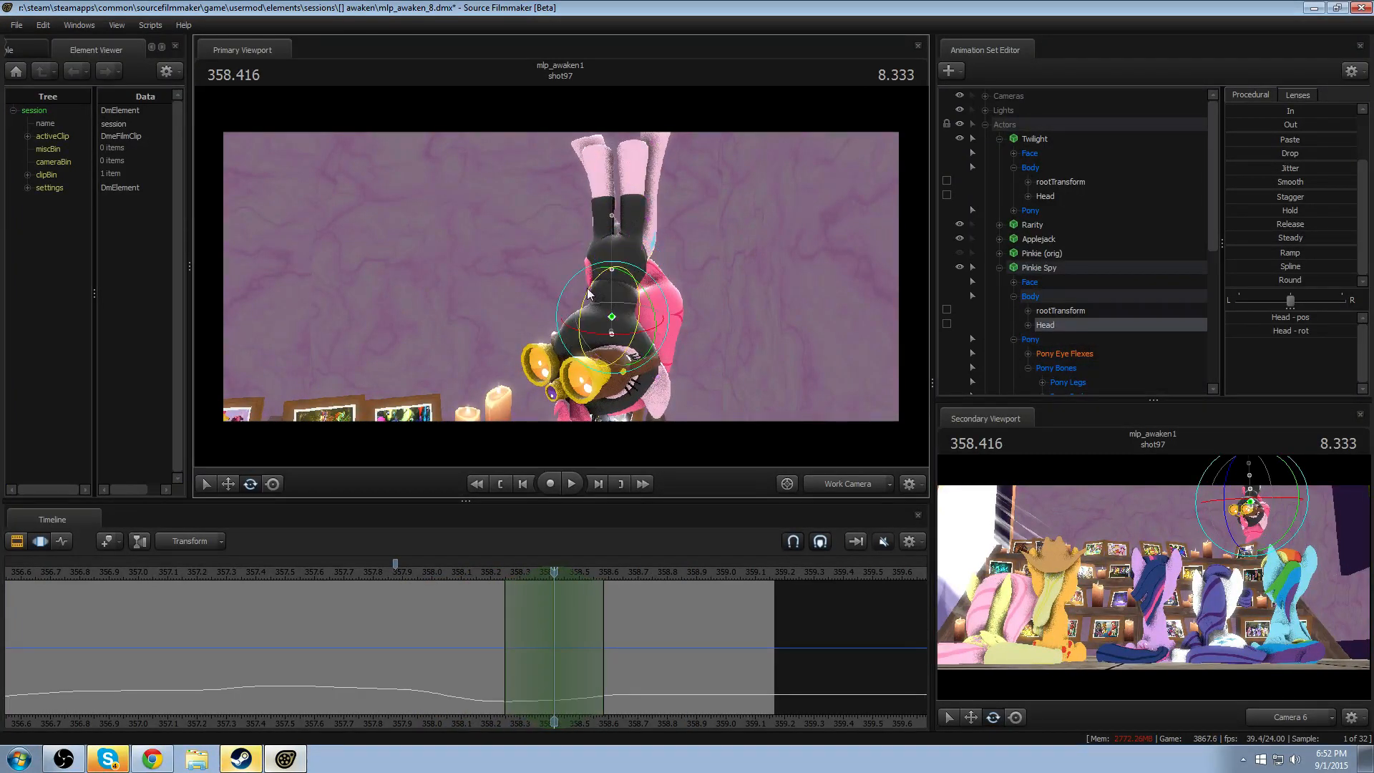
pyautogui.press('space')
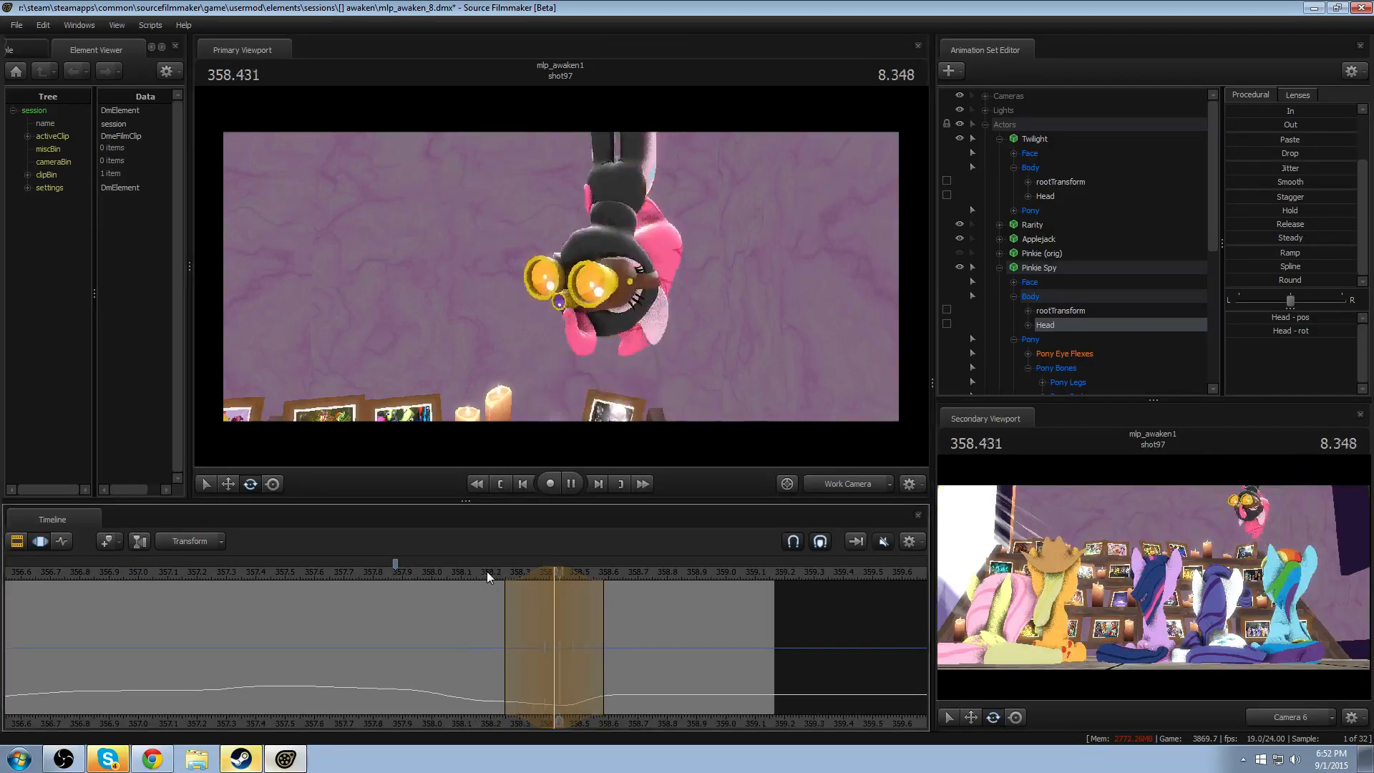
pyautogui.press('space')
# - Replay the exit several times from around 358.08 to check the Head motion
pyautogui.click(461, 582)
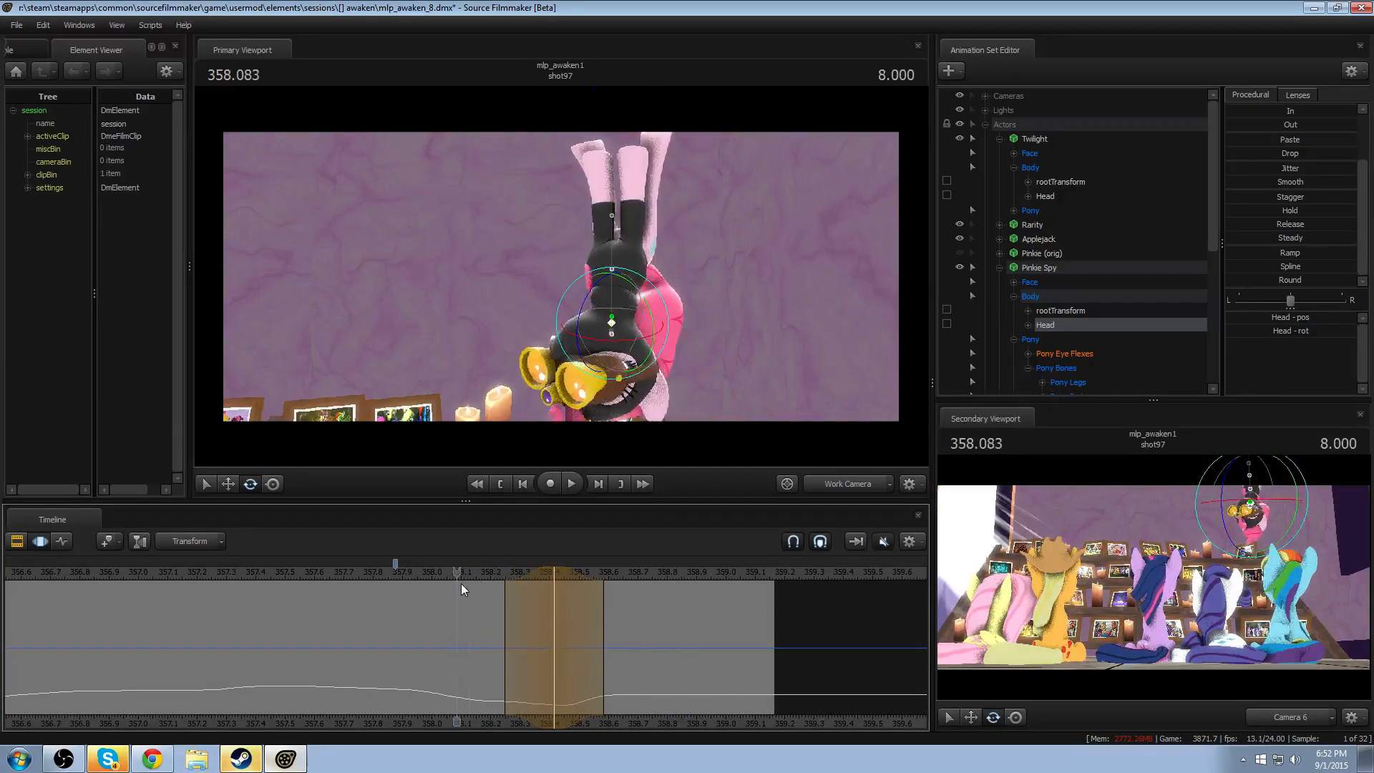
pyautogui.press('space')
pyautogui.press('space')
pyautogui.moveTo(528, 571); pyautogui.dragTo(1024, 594)
pyautogui.click(478, 574)
pyautogui.press('space')
pyautogui.press('space')
# - Rotate the Head at 358.541 as Pinkie Spy rises, with falloff from about 358.29 to 358.79, and replay the exit
pyautogui.moveTo(561, 570); pyautogui.dragTo(591, 602)
pyautogui.keyDown('shift'); pyautogui.click(592, 601); pyautogui.keyUp('shift')
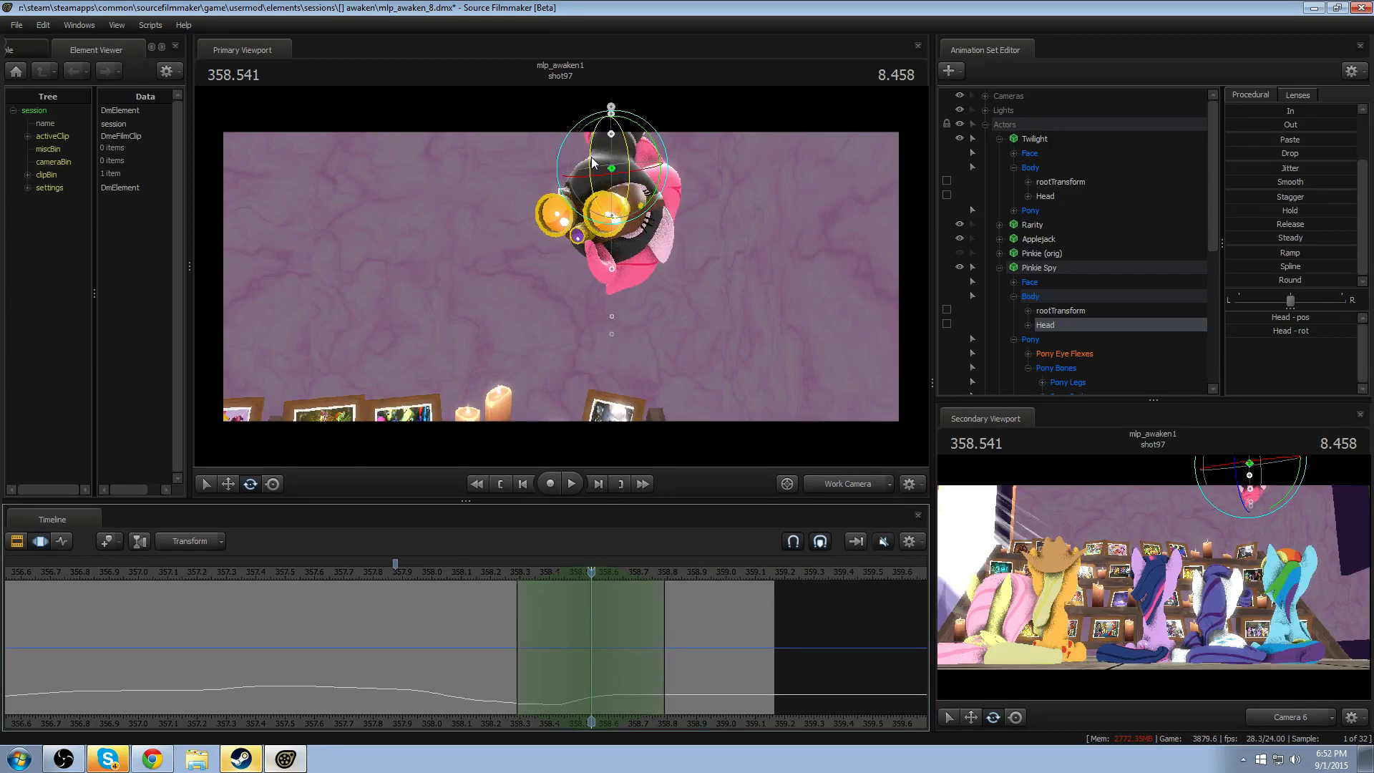
pyautogui.moveTo(592, 157); pyautogui.dragTo(592, 210)
pyautogui.click(468, 573)
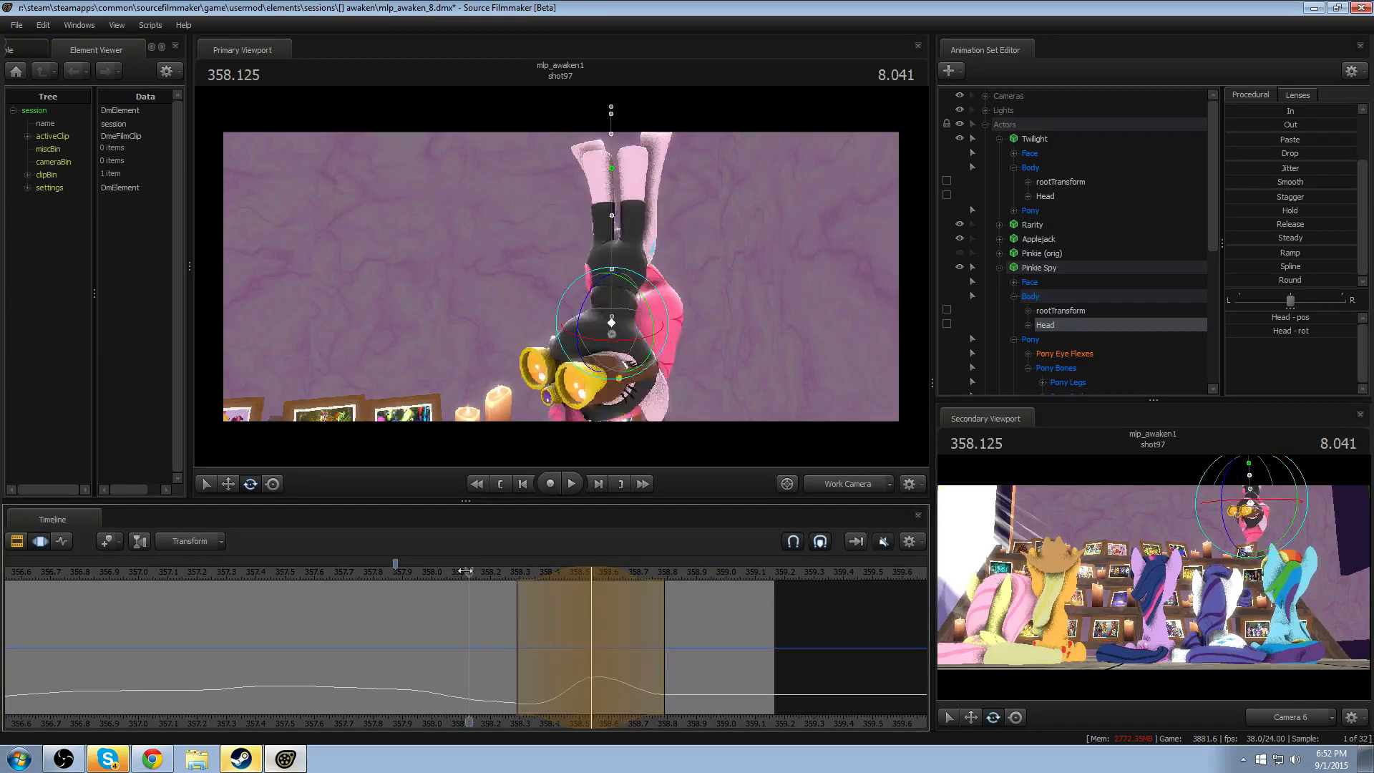
pyautogui.press('space')
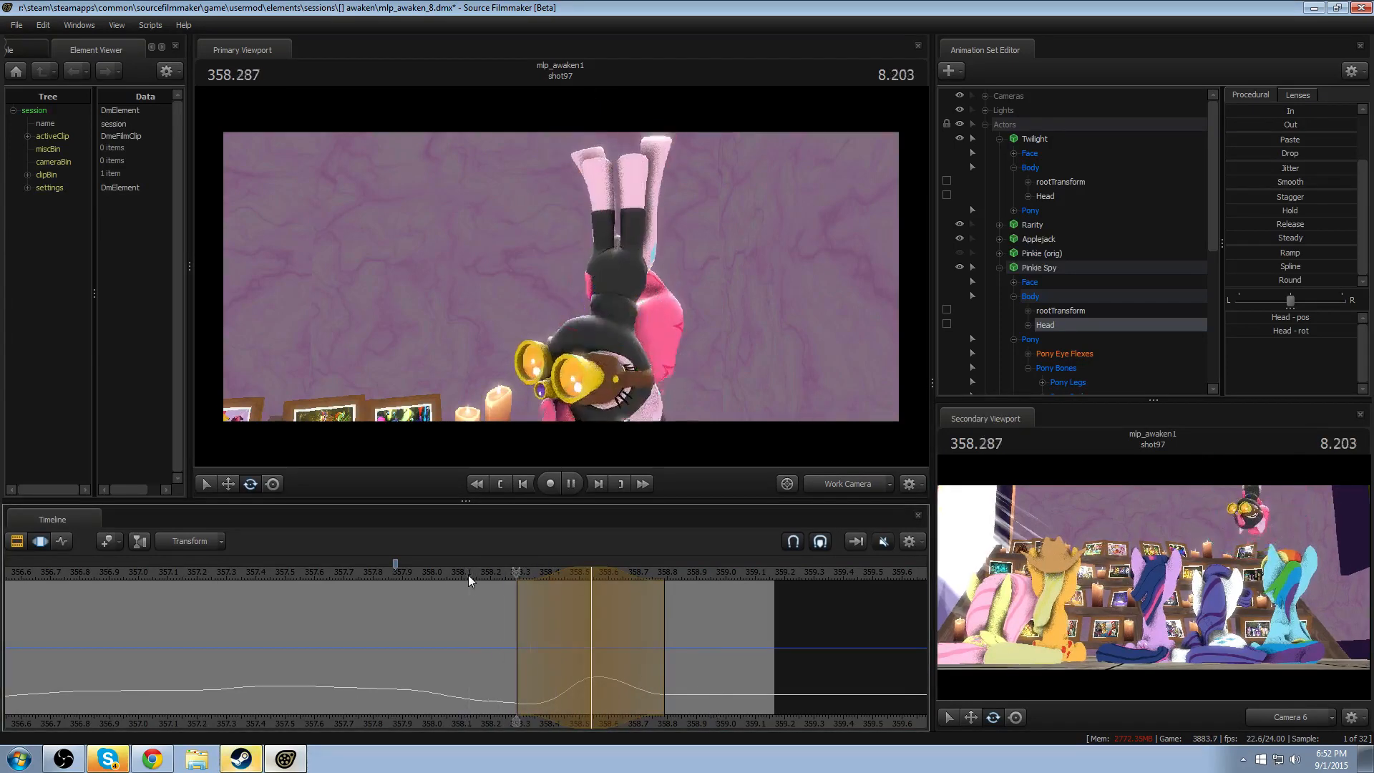
pyautogui.press('space')
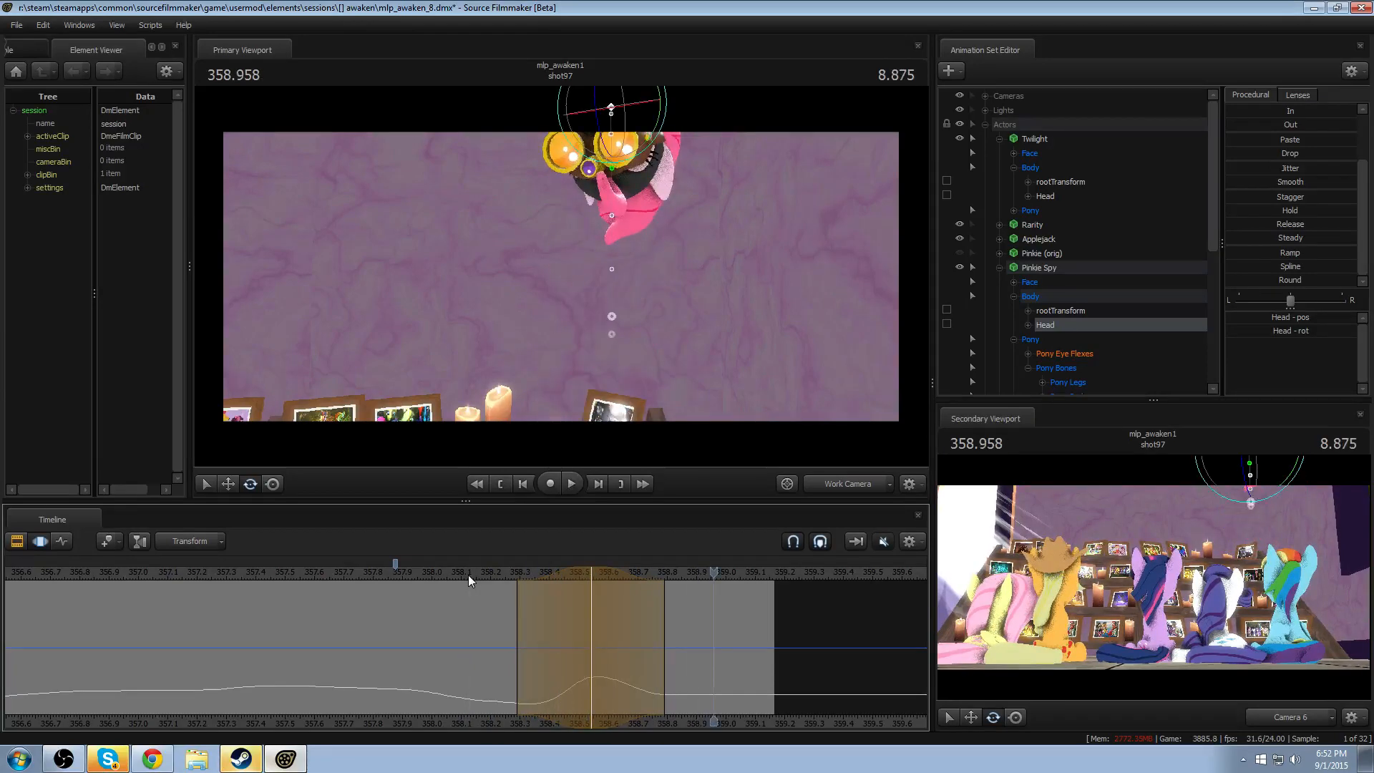
# - Move the rising Head rotation's peak to about 358.5, end its falloff at about 358.7, and replay the exit
pyautogui.moveTo(535, 597); pyautogui.dragTo(556, 574)
pyautogui.click(572, 569)
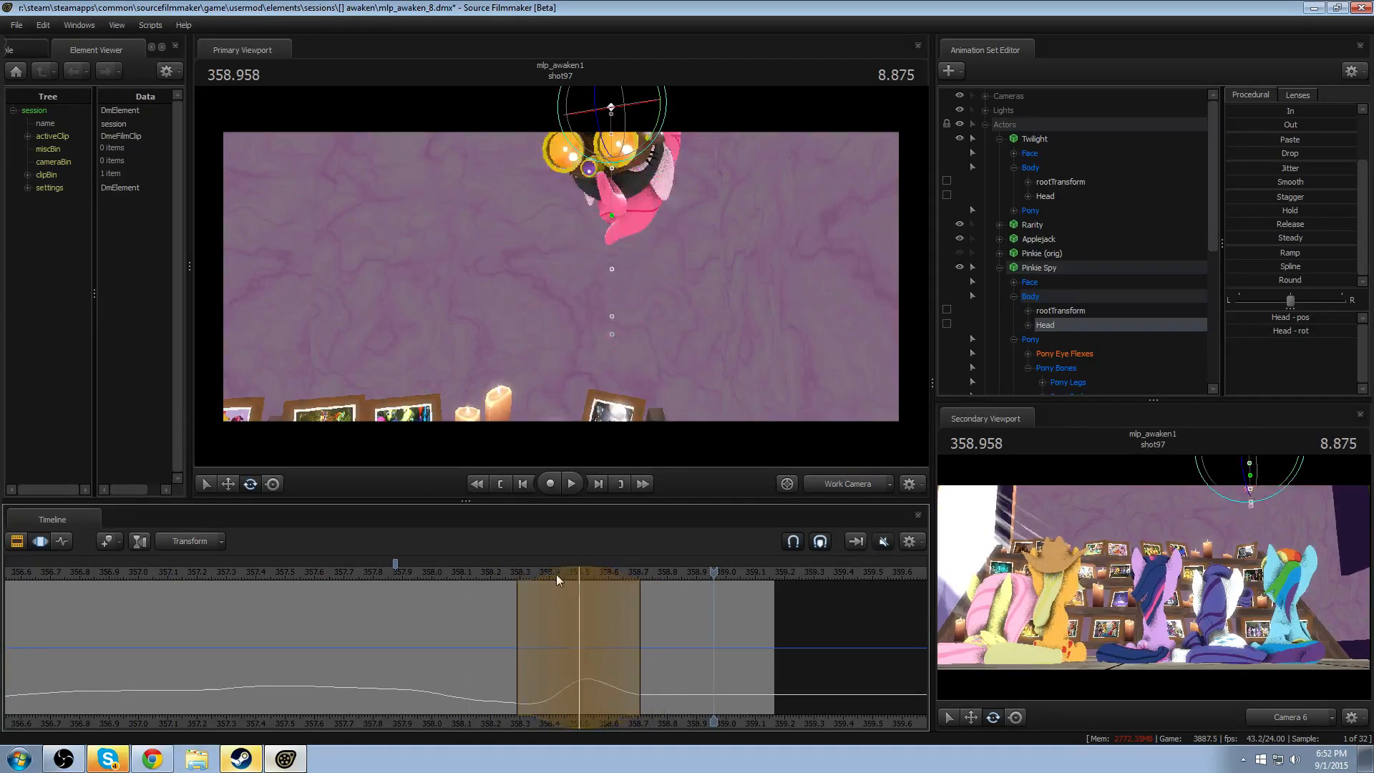
pyautogui.press('space')
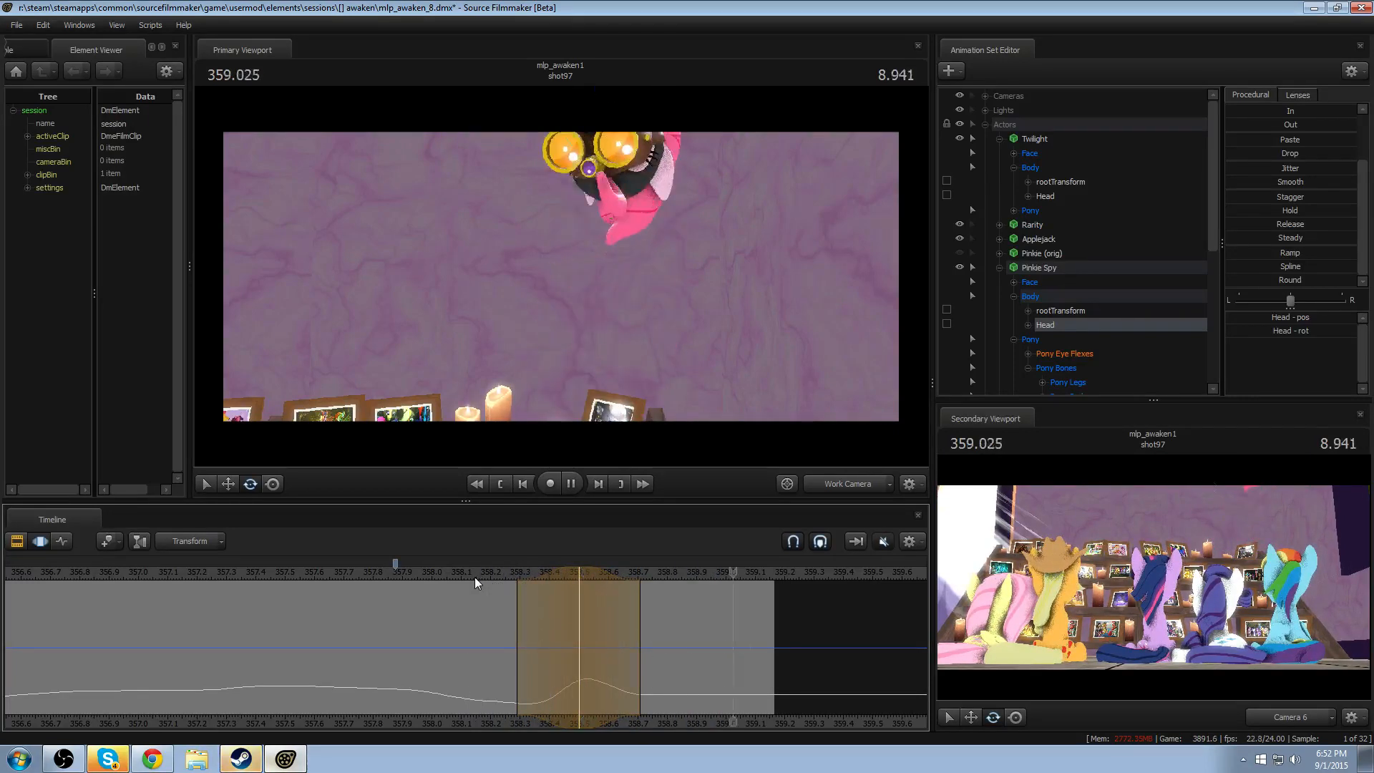
pyautogui.moveTo(474, 577); pyautogui.dragTo(230, 573)
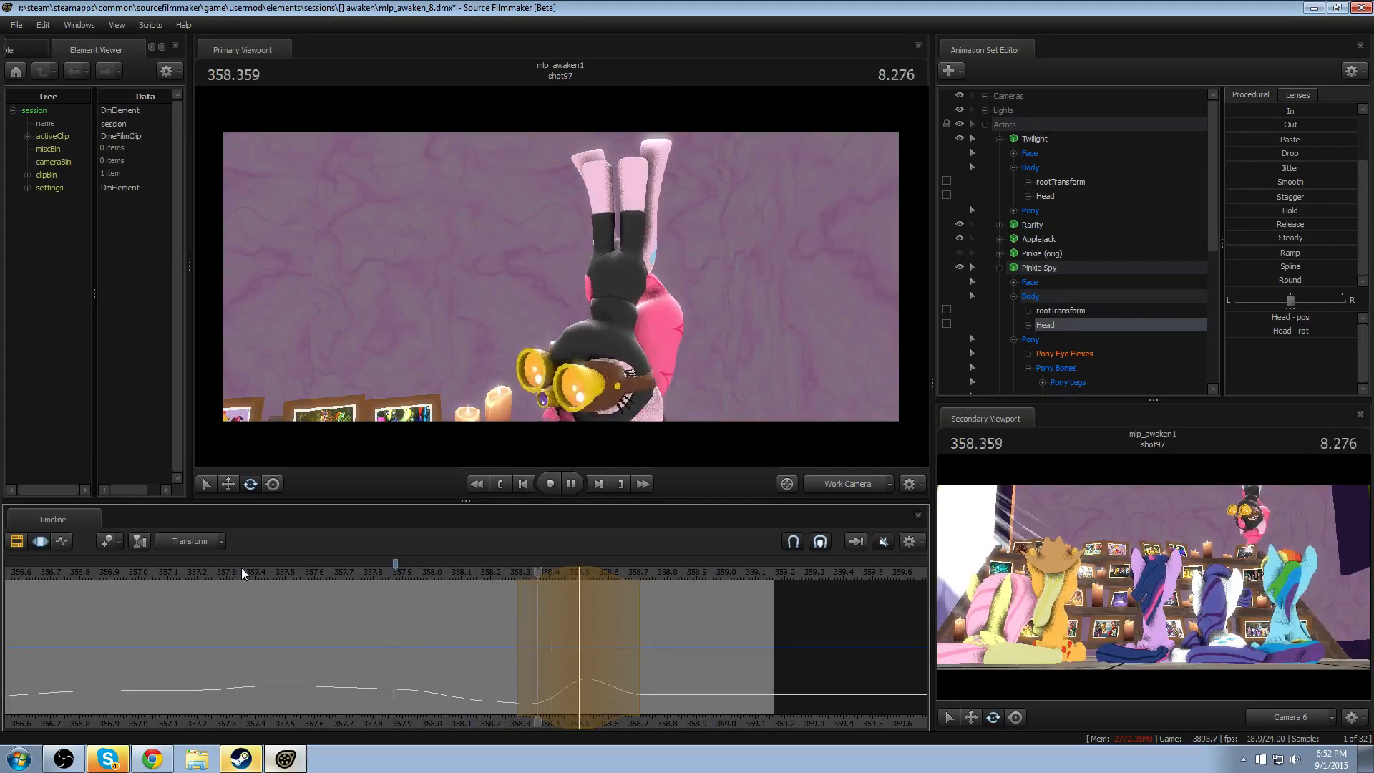
pyautogui.press('space')
# - Play back the shot from around 355.6, 356.4 and 358.1 to review Pinkie Spy's look-around and exit
pyautogui.scroll(-3, 247, 569)
pyautogui.press('space')
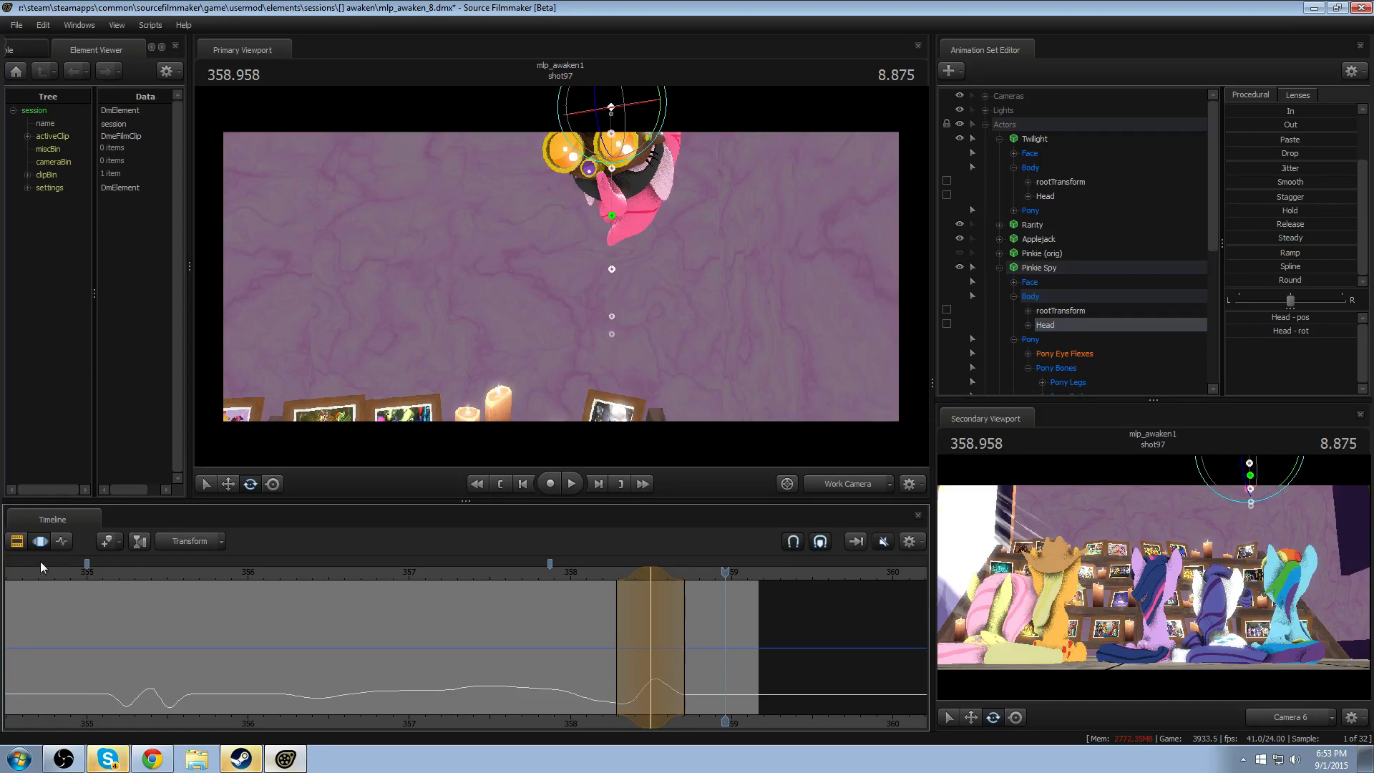
pyautogui.moveTo(483, 565); pyautogui.dragTo(183, 572)
pyautogui.press('space')
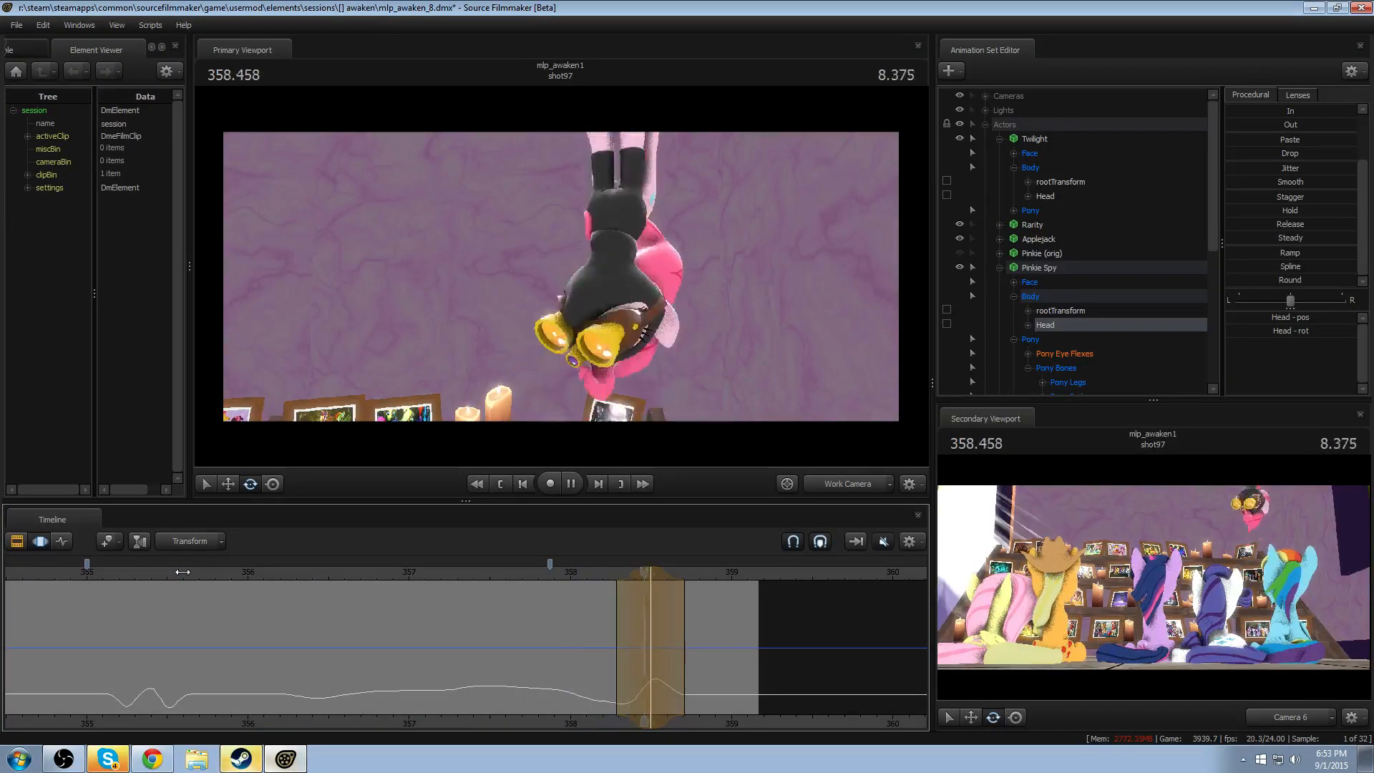
pyautogui.click(308, 569)
pyautogui.press('space')
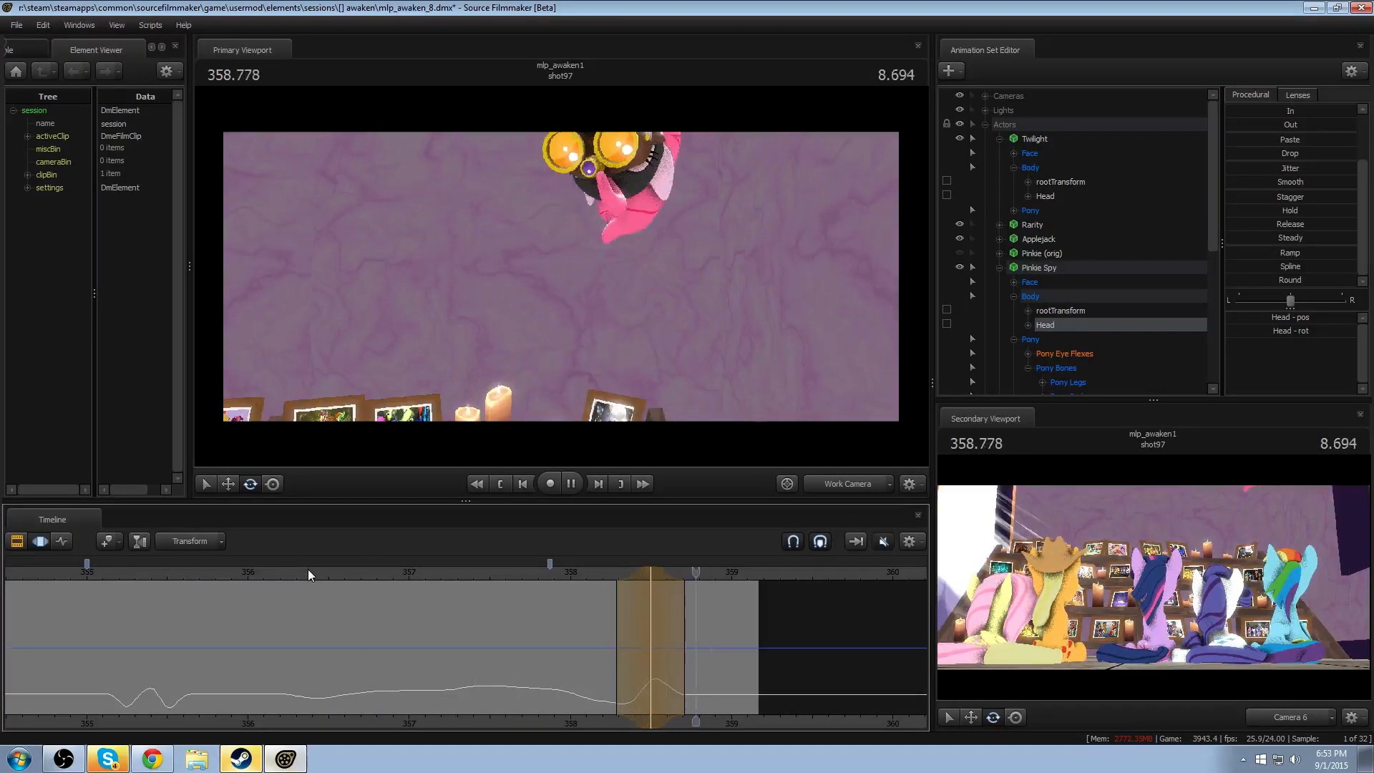
pyautogui.click(594, 573)
pyautogui.press('space')
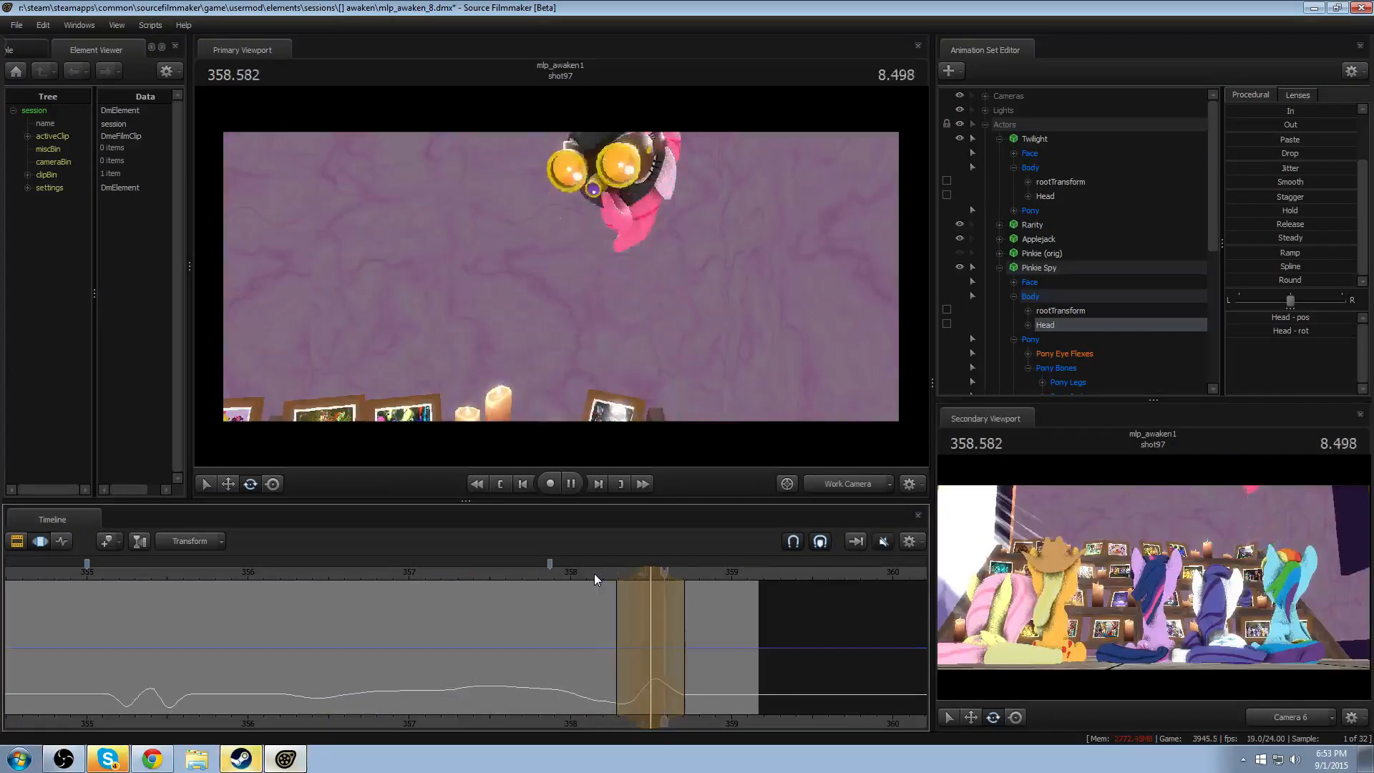
# - Switch the timeline to the Clip Editor, play back the exit, and return the playhead to about 357.583
pyautogui.press('F2')
pyautogui.click(591, 574)
pyautogui.press('space')
pyautogui.click(504, 573)
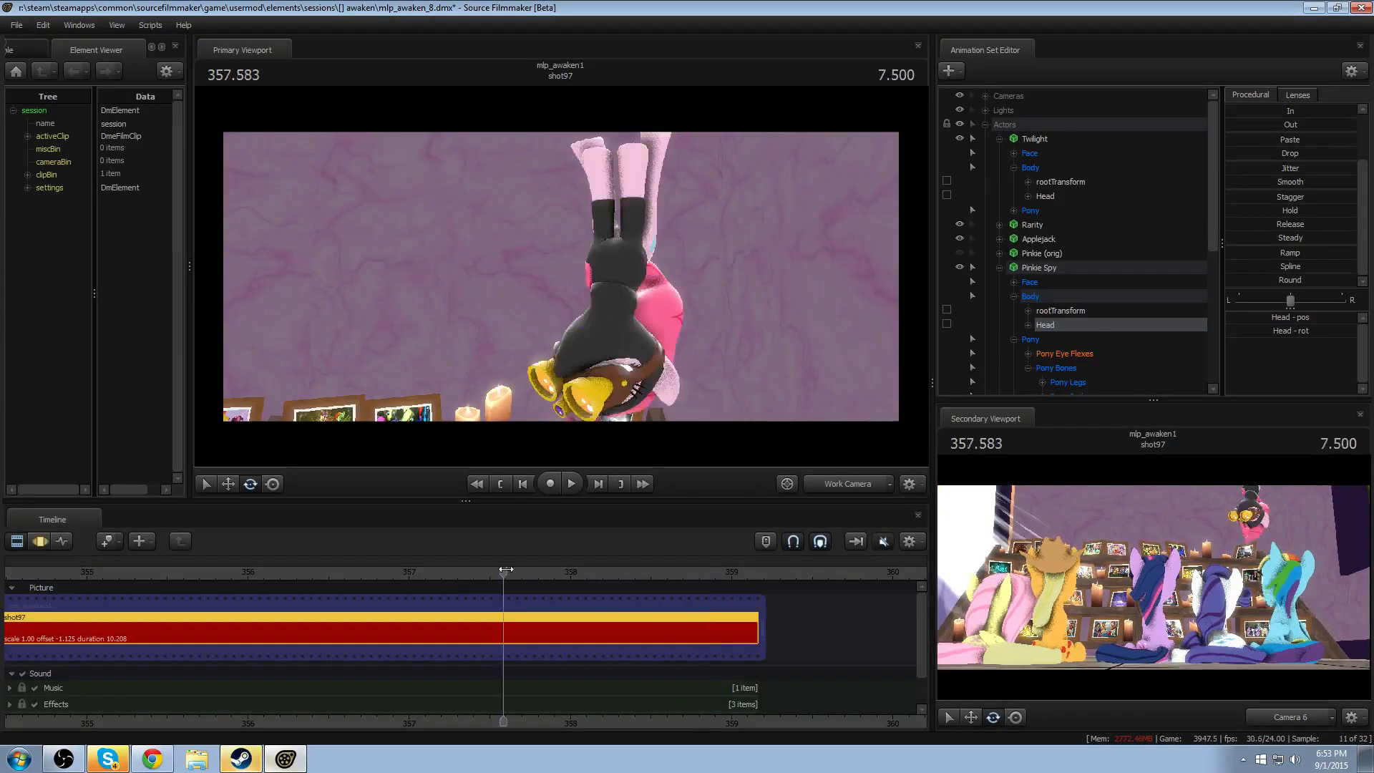
# - Lower Pinkie Spy's Head at 358.416, with falloff from about 358.2 to 358.62, replay the exit, and clear the time selection
pyautogui.press('space')
pyautogui.press('F3')
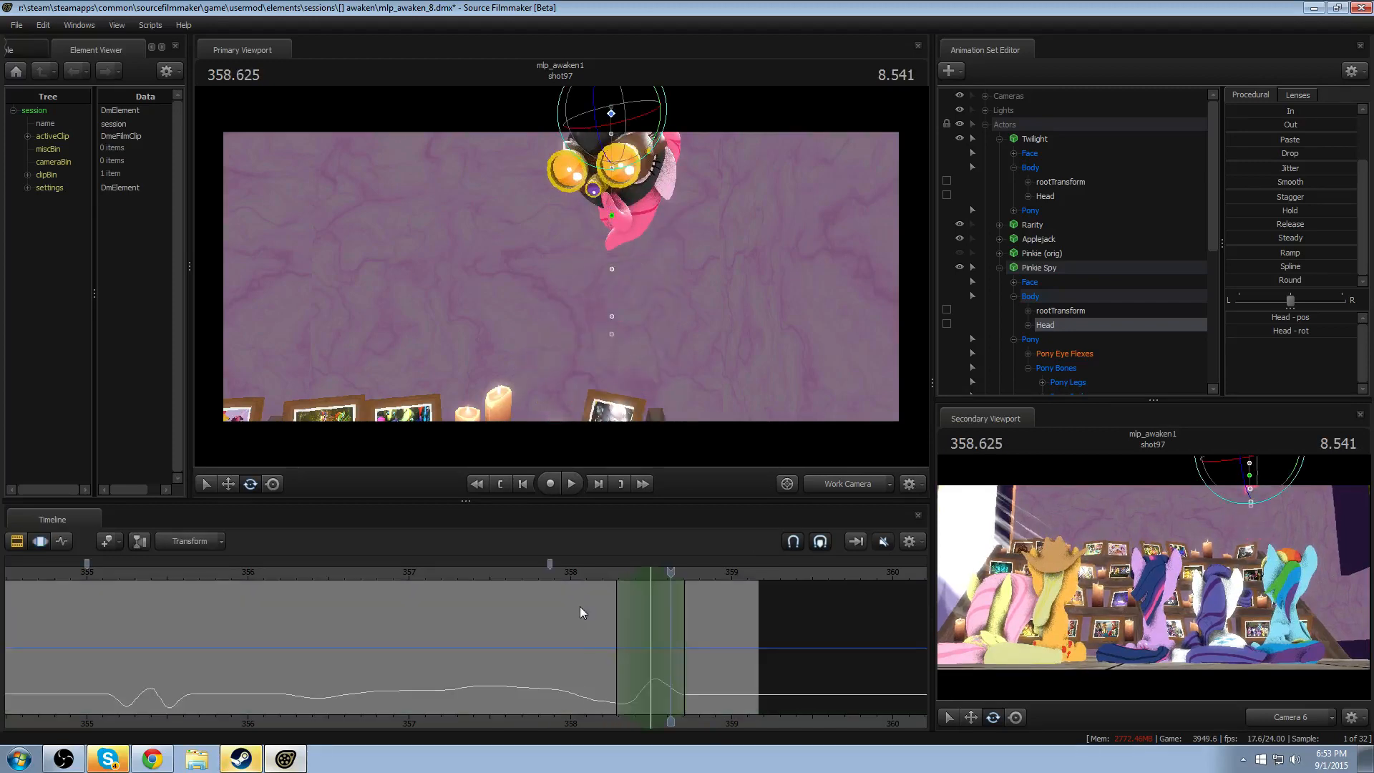
pyautogui.moveTo(585, 608); pyautogui.dragTo(639, 613)
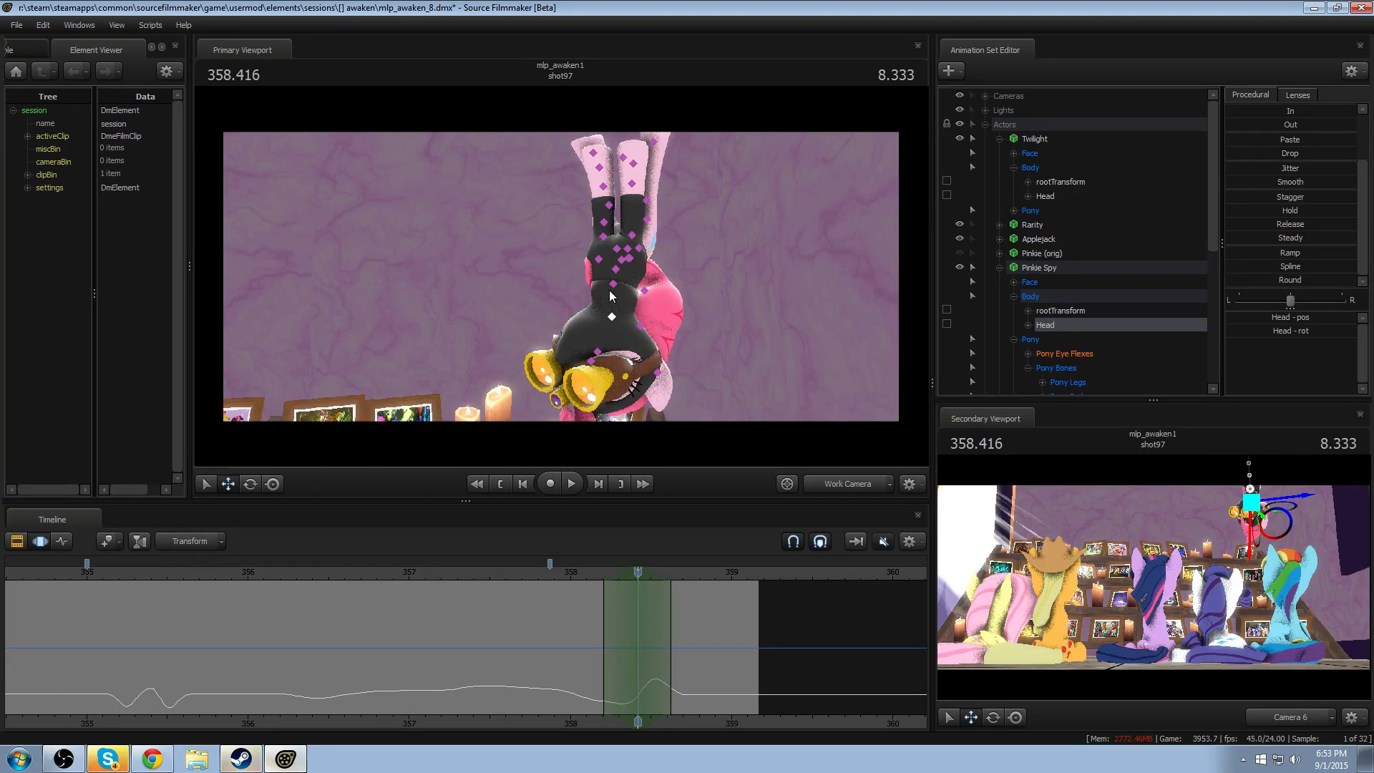
pyautogui.moveTo(609, 350); pyautogui.dragTo(611, 360)
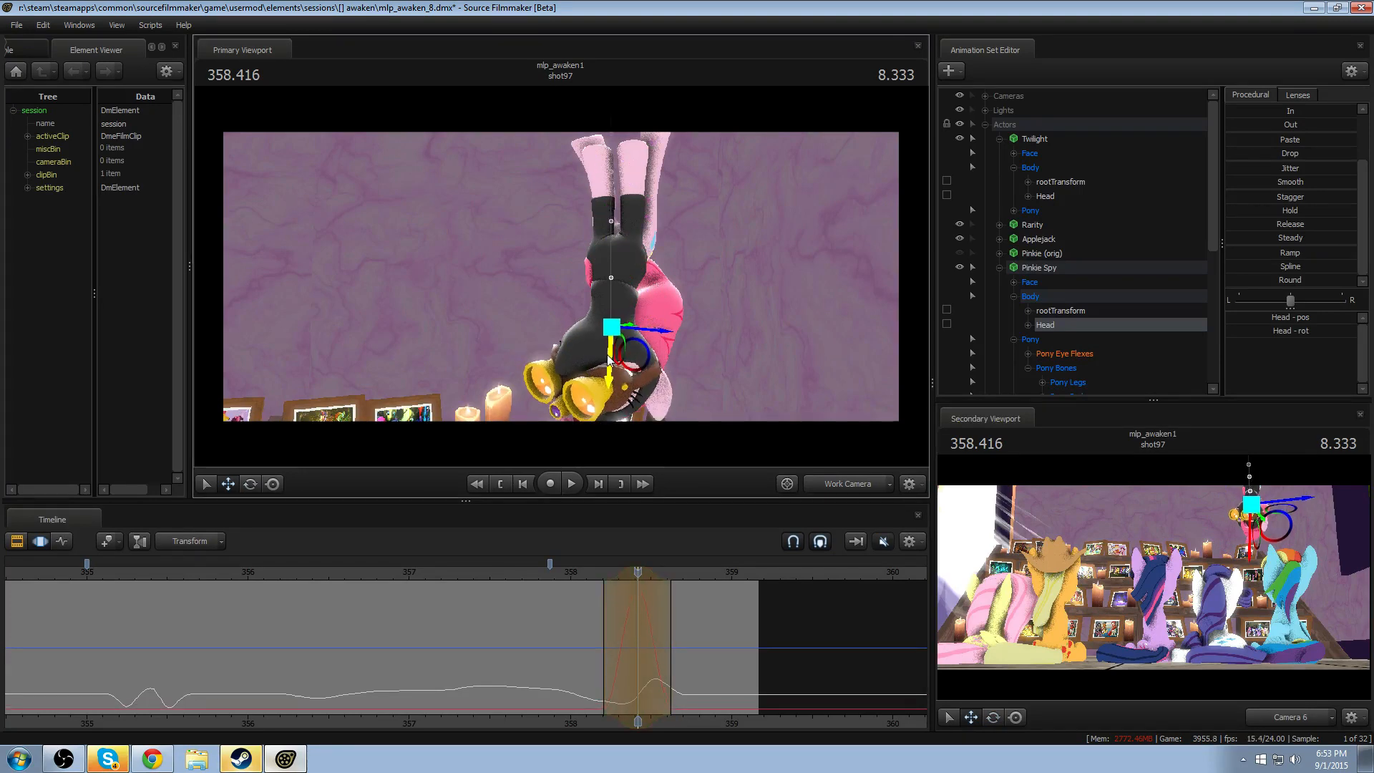
pyautogui.moveTo(563, 578); pyautogui.dragTo(571, 574)
pyautogui.press('space')
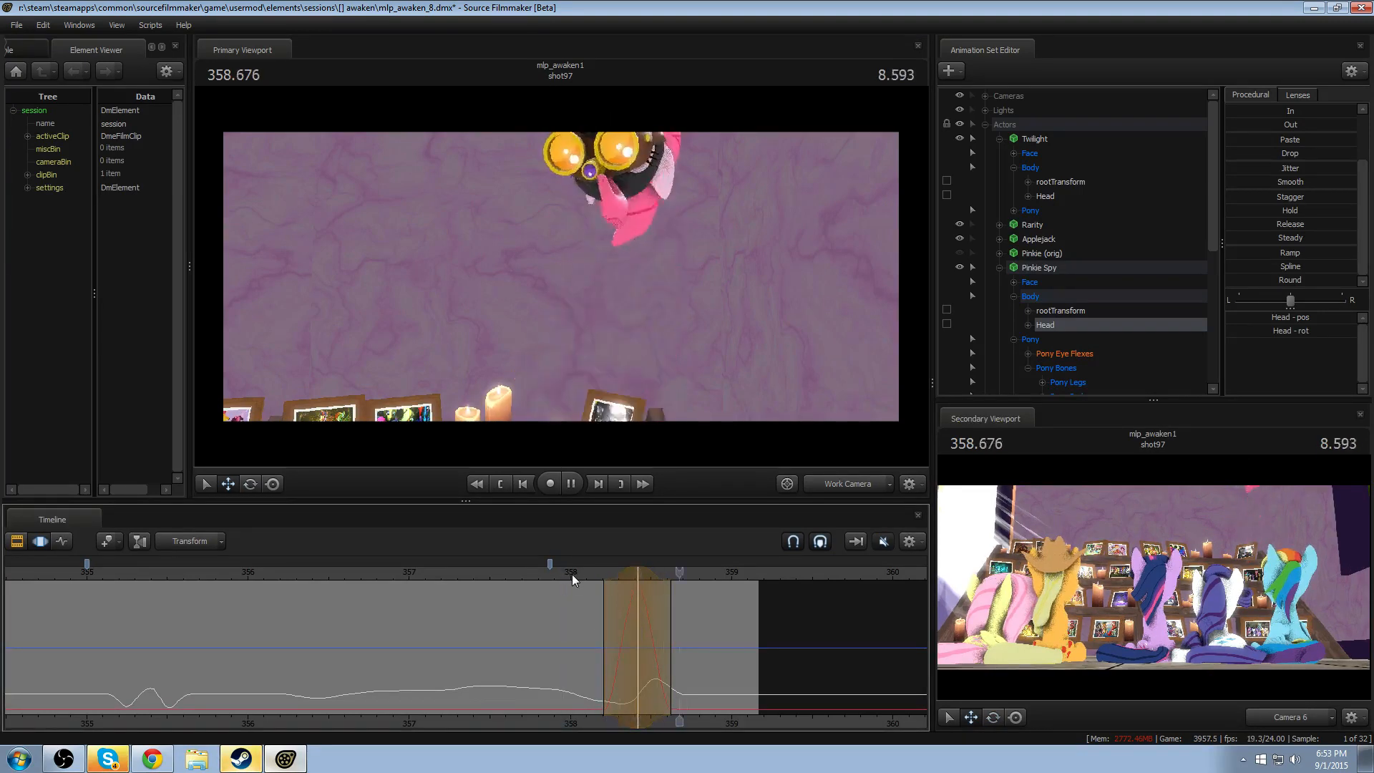
pyautogui.click(572, 575)
pyautogui.press('space')
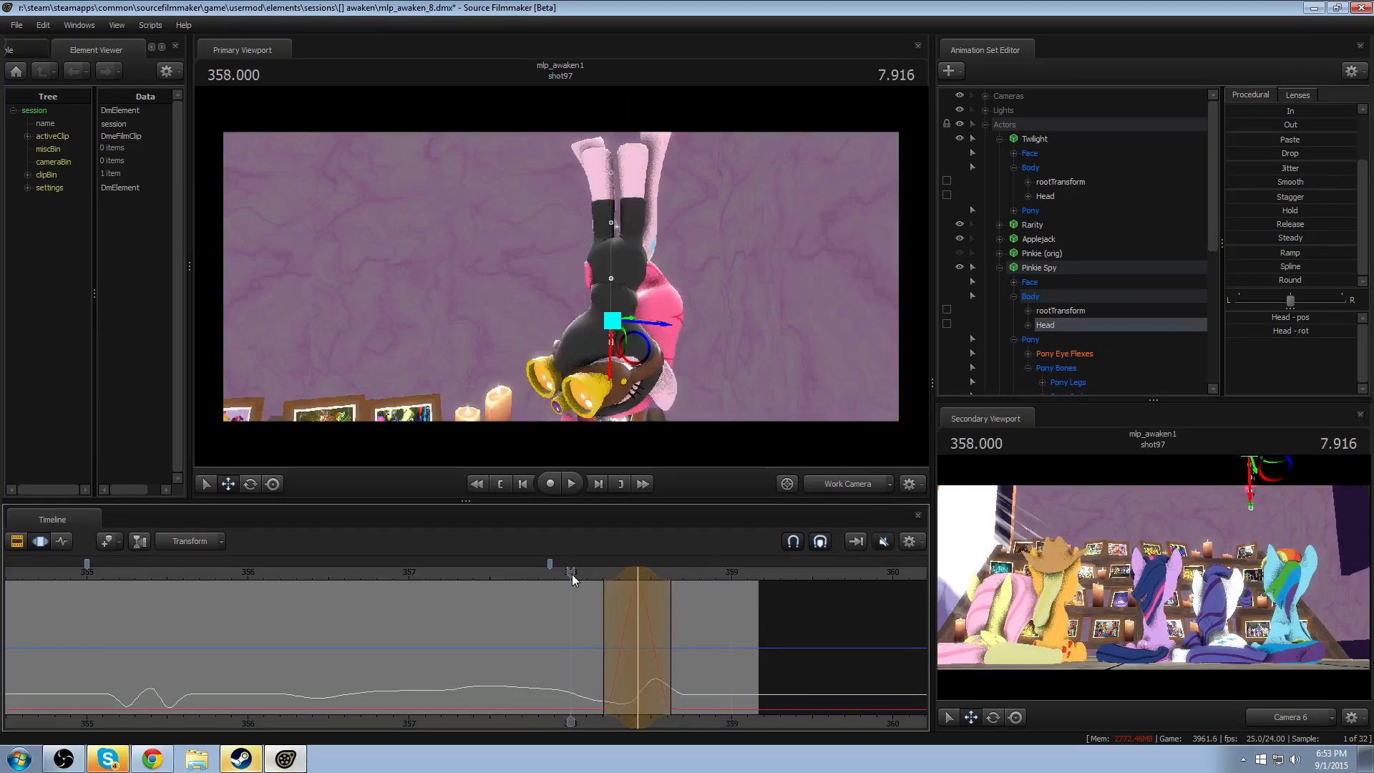
pyautogui.press('space')
pyautogui.moveTo(570, 574); pyautogui.dragTo(133, 658)
pyautogui.press('Escape')
# - Try lowering the Head at 355.75 after the drop, with falloff from about 355.45 to 356.04, and replay it
pyautogui.moveTo(238, 718); pyautogui.dragTo(395, 711, button='middle')
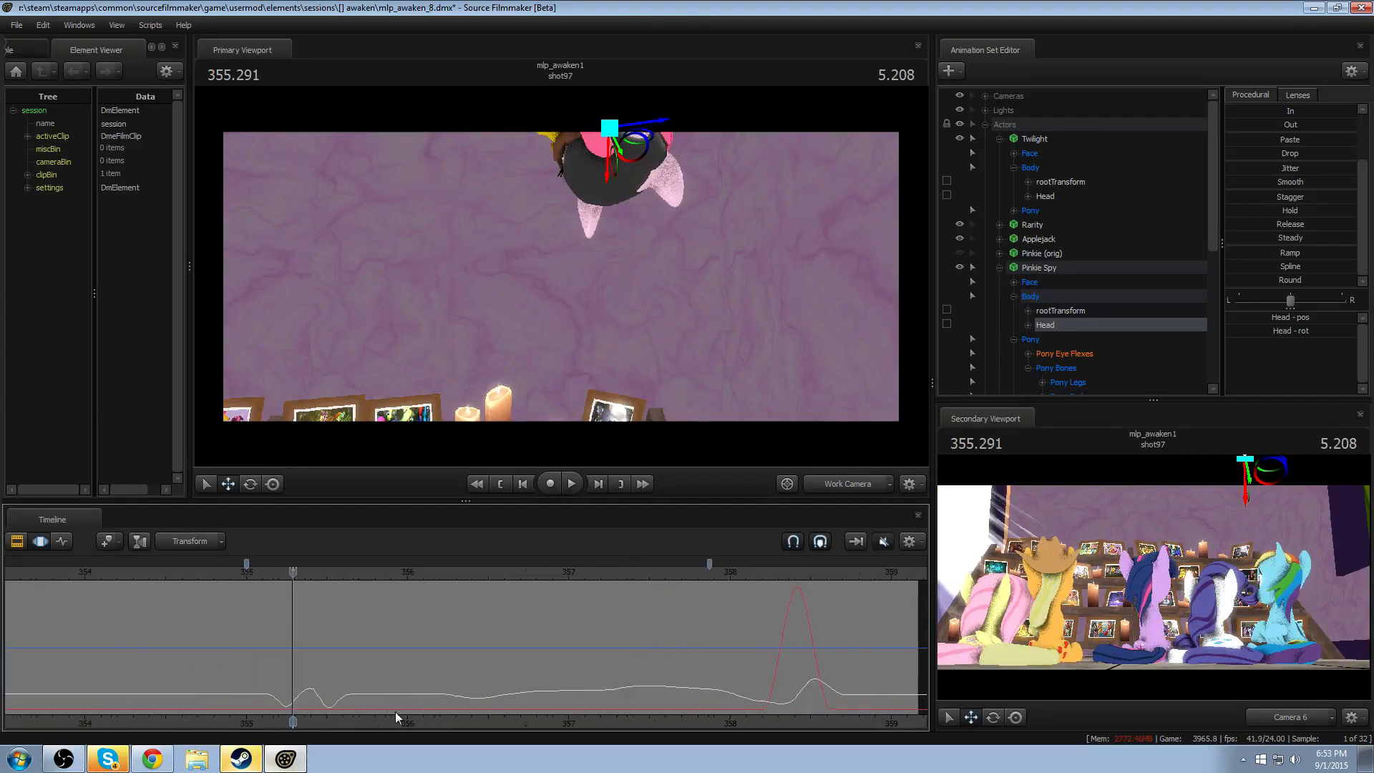
pyautogui.moveTo(293, 658); pyautogui.dragTo(380, 648)
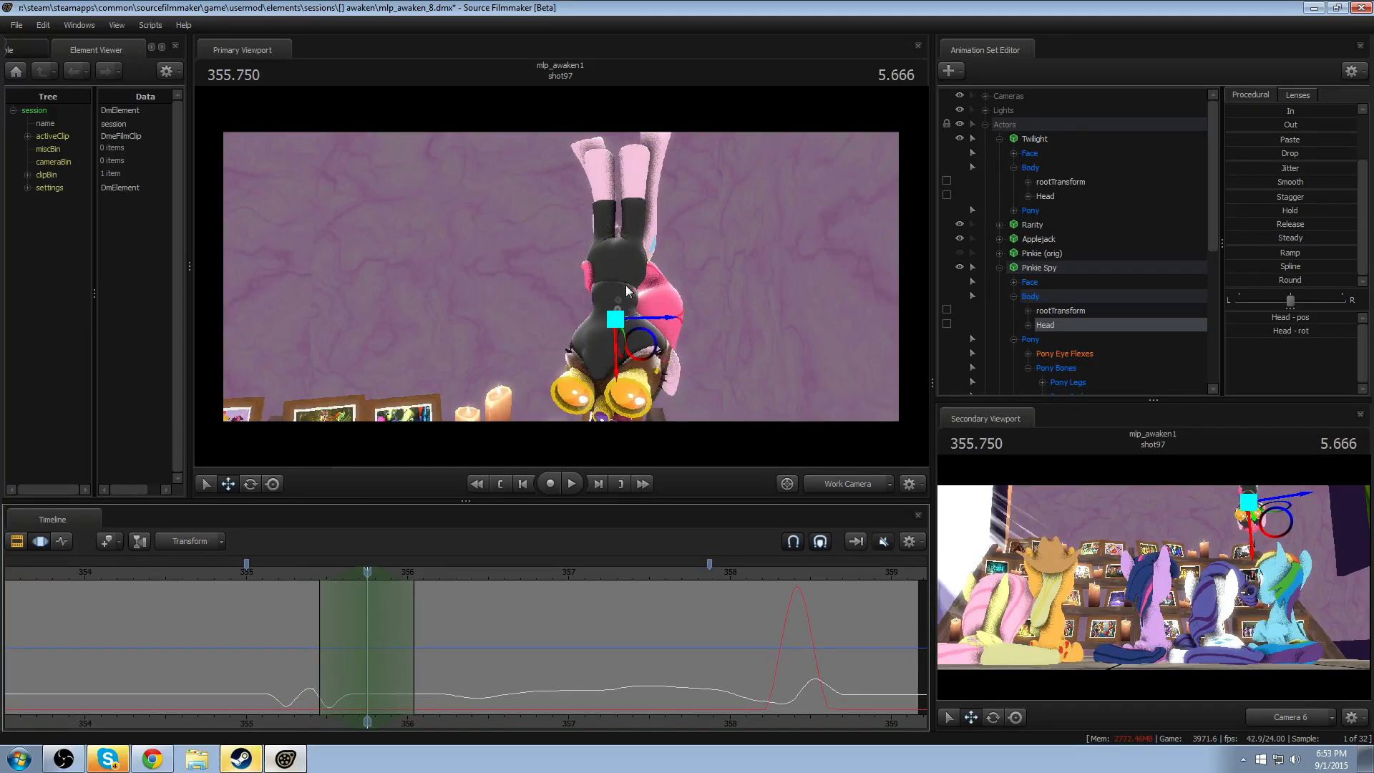
pyautogui.moveTo(616, 342); pyautogui.dragTo(615, 355)
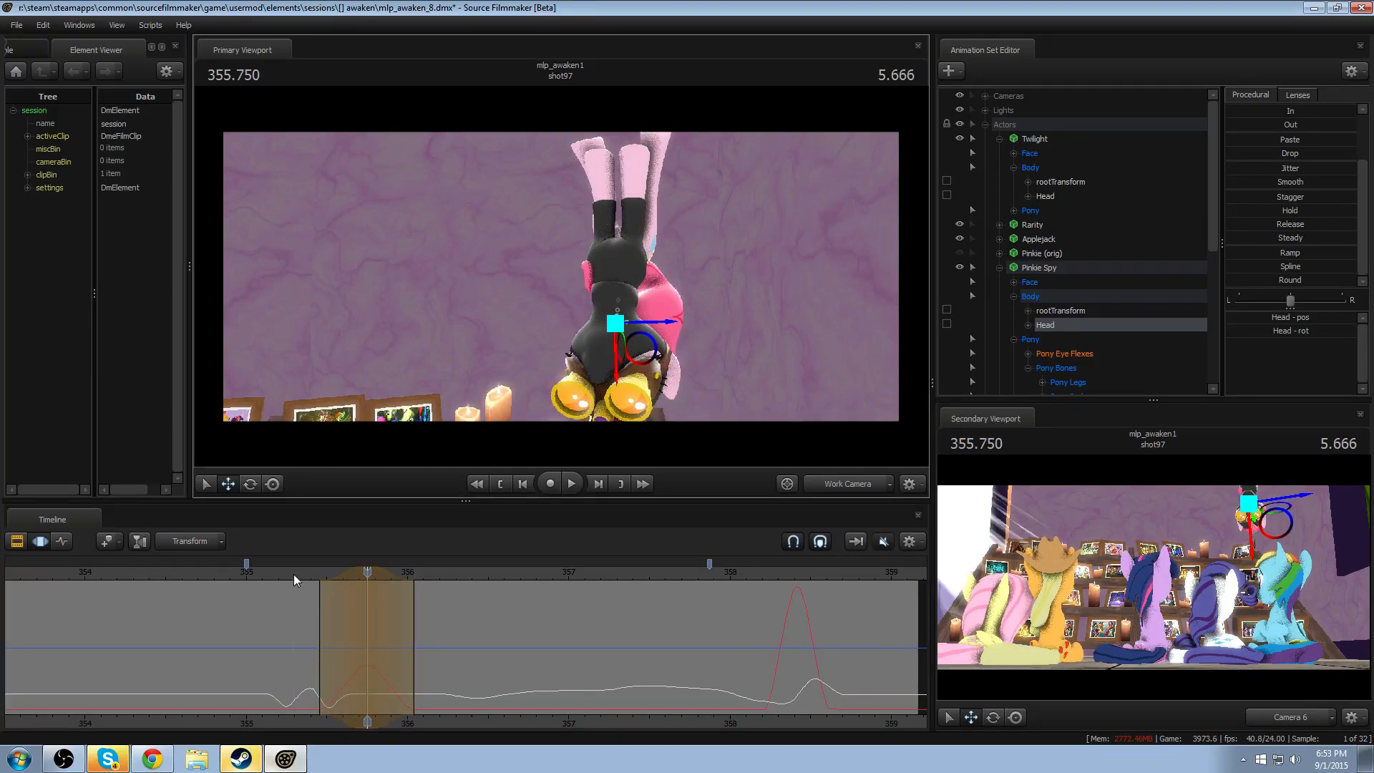
pyautogui.press('space')
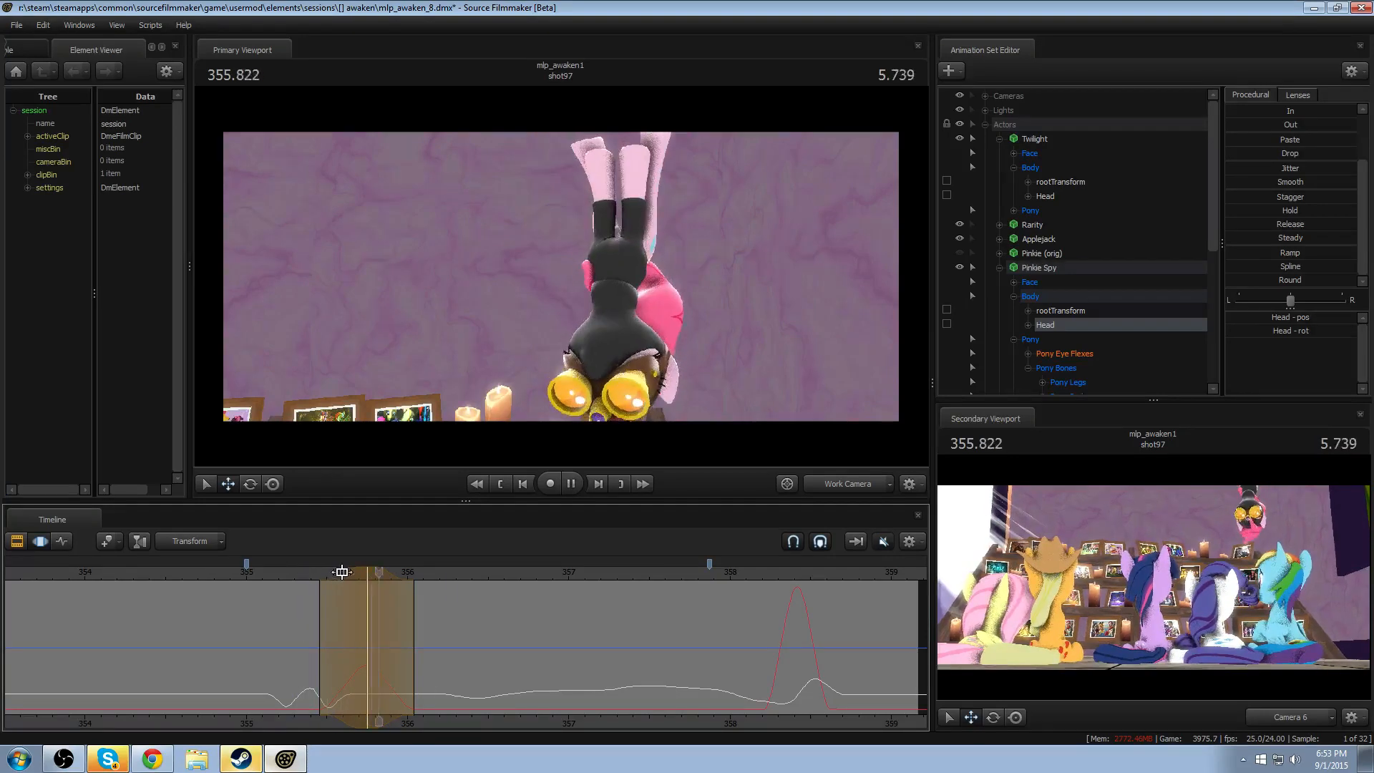
pyautogui.press('space')
# - Try shifting the Head lowering's peak to about 355.66, end its falloff at about 355.87, and replay the drop
pyautogui.moveTo(349, 571); pyautogui.dragTo(335, 571)
pyautogui.click(308, 574)
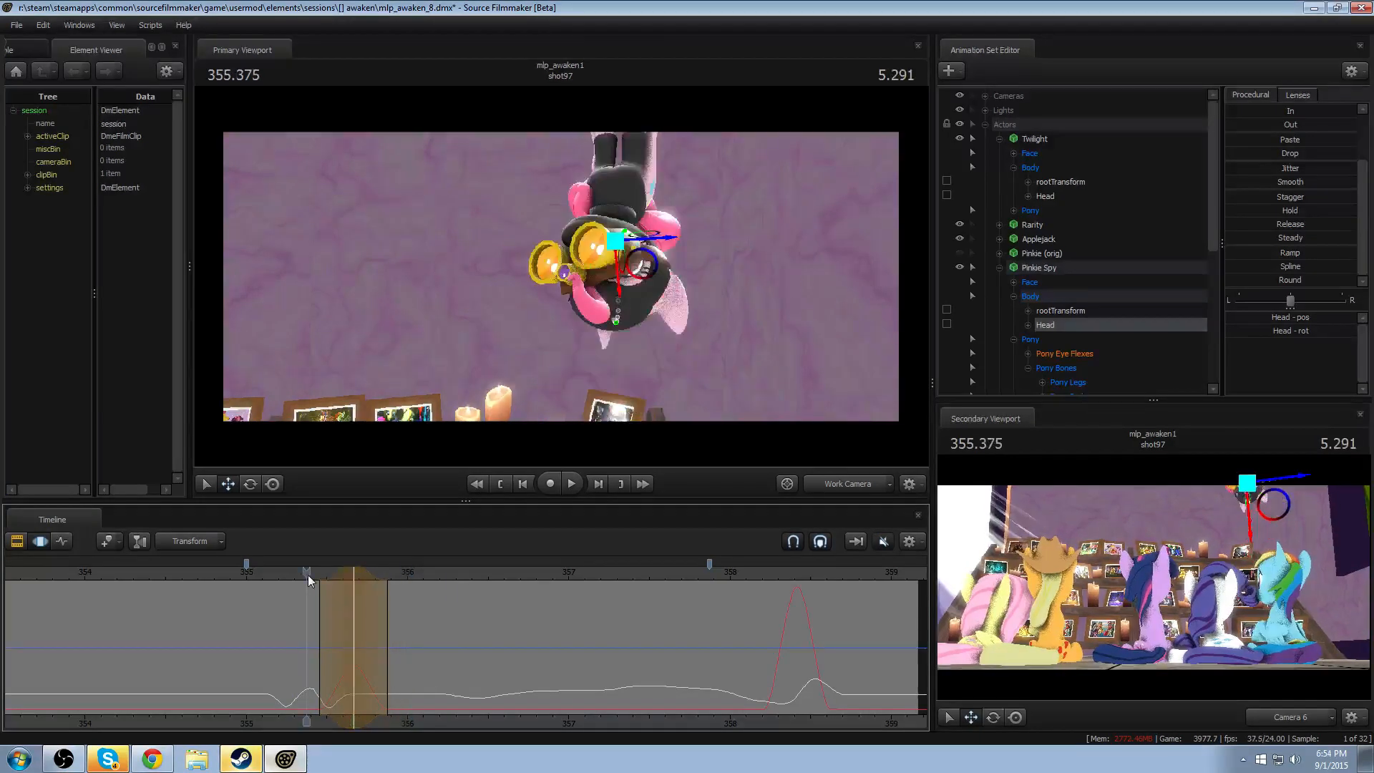
pyautogui.press('space')
pyautogui.press('space')
pyautogui.click(307, 574)
pyautogui.press('space')
pyautogui.press('space')
# - Try moving the Head lowering's peak to about 355.583, with falloff from about 355.37 to 355.79, and replay the drop
pyautogui.press('shift')
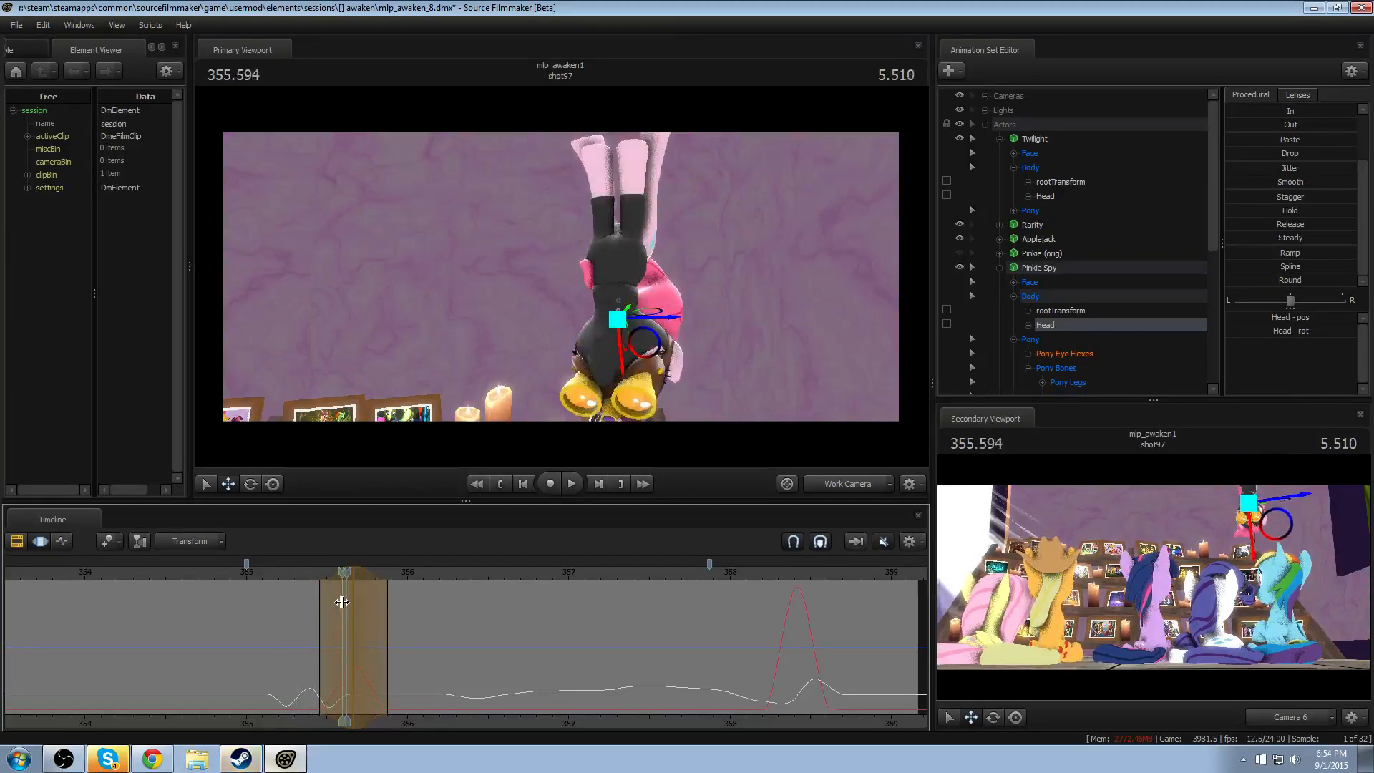
pyautogui.moveTo(343, 570); pyautogui.dragTo(330, 571)
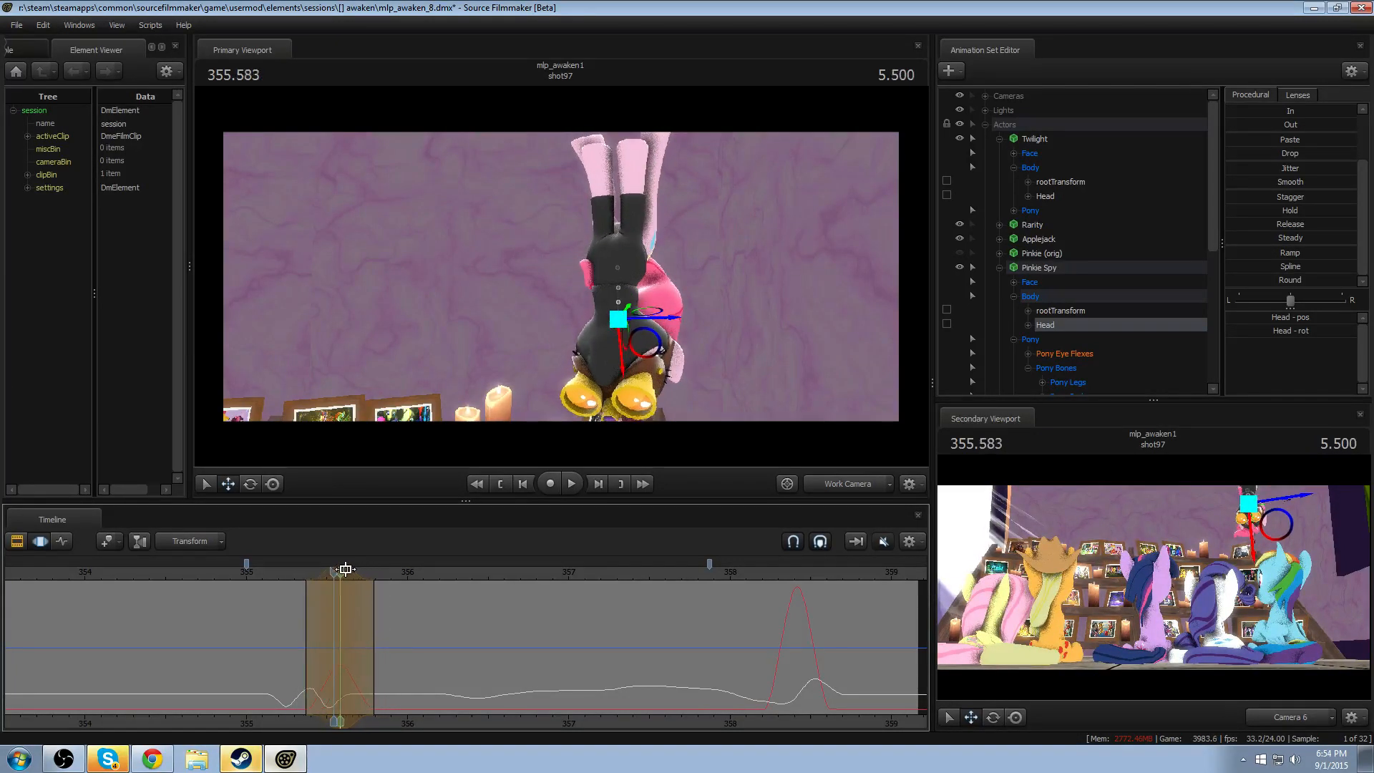
pyautogui.click(287, 572)
pyautogui.press('space')
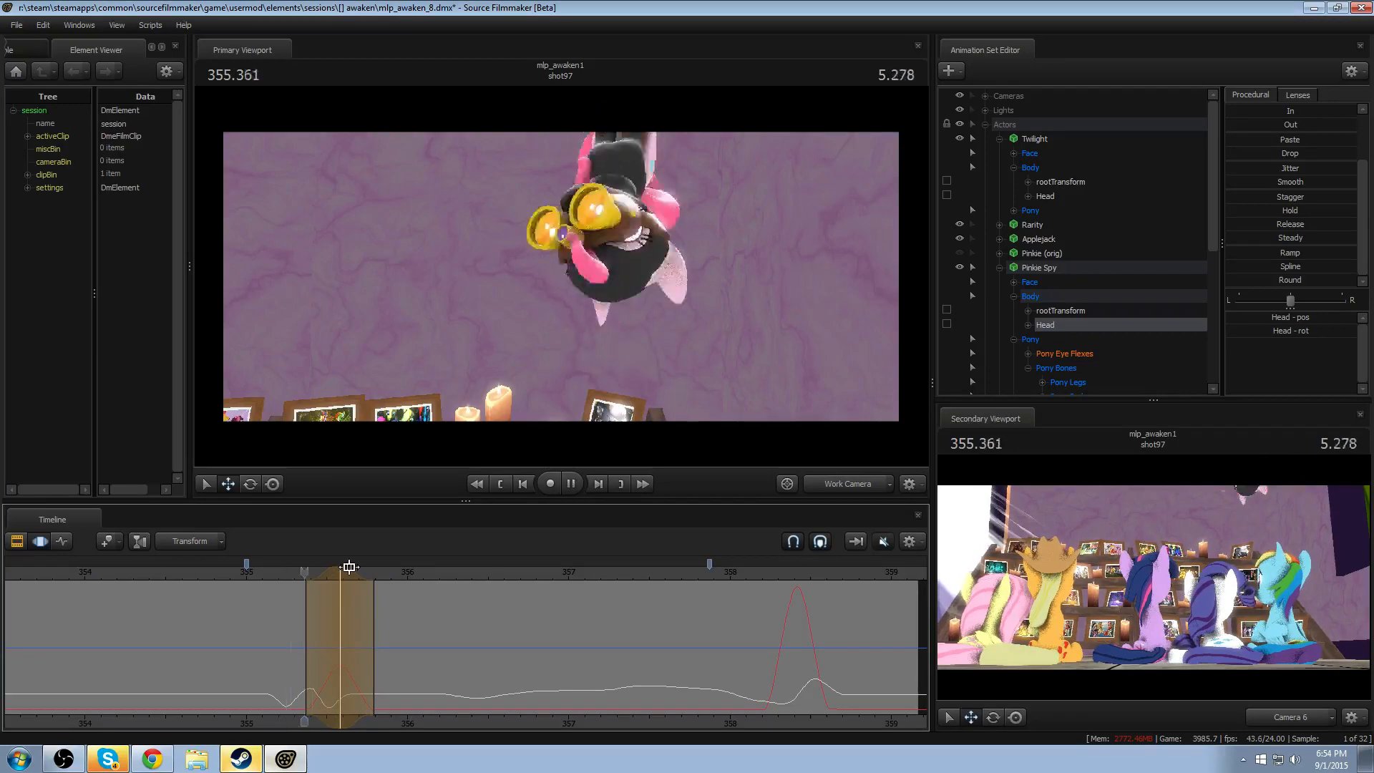
pyautogui.press('space')
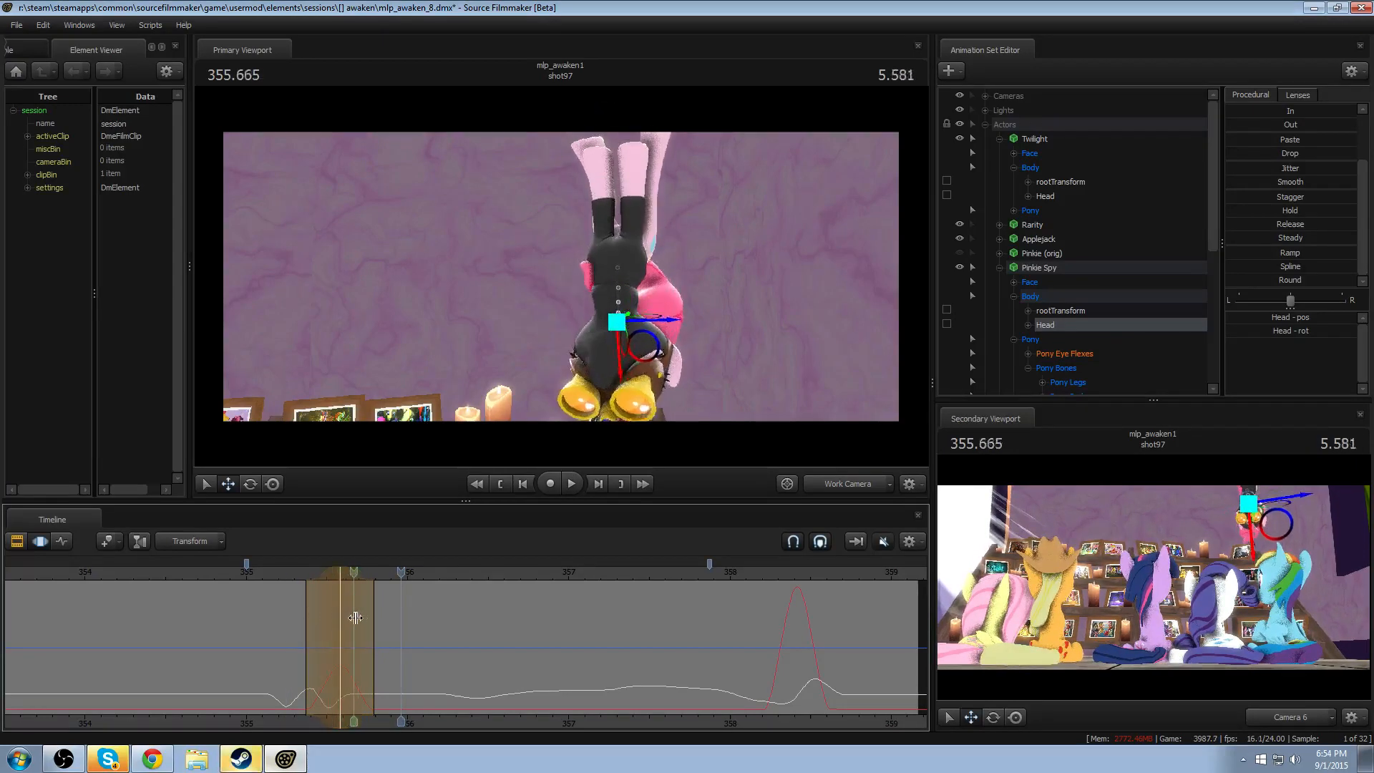
# - Try lowering the Head slightly further at 355.583 and replay the drop
pyautogui.click(341, 579)
pyautogui.moveTo(622, 344); pyautogui.dragTo(619, 356)
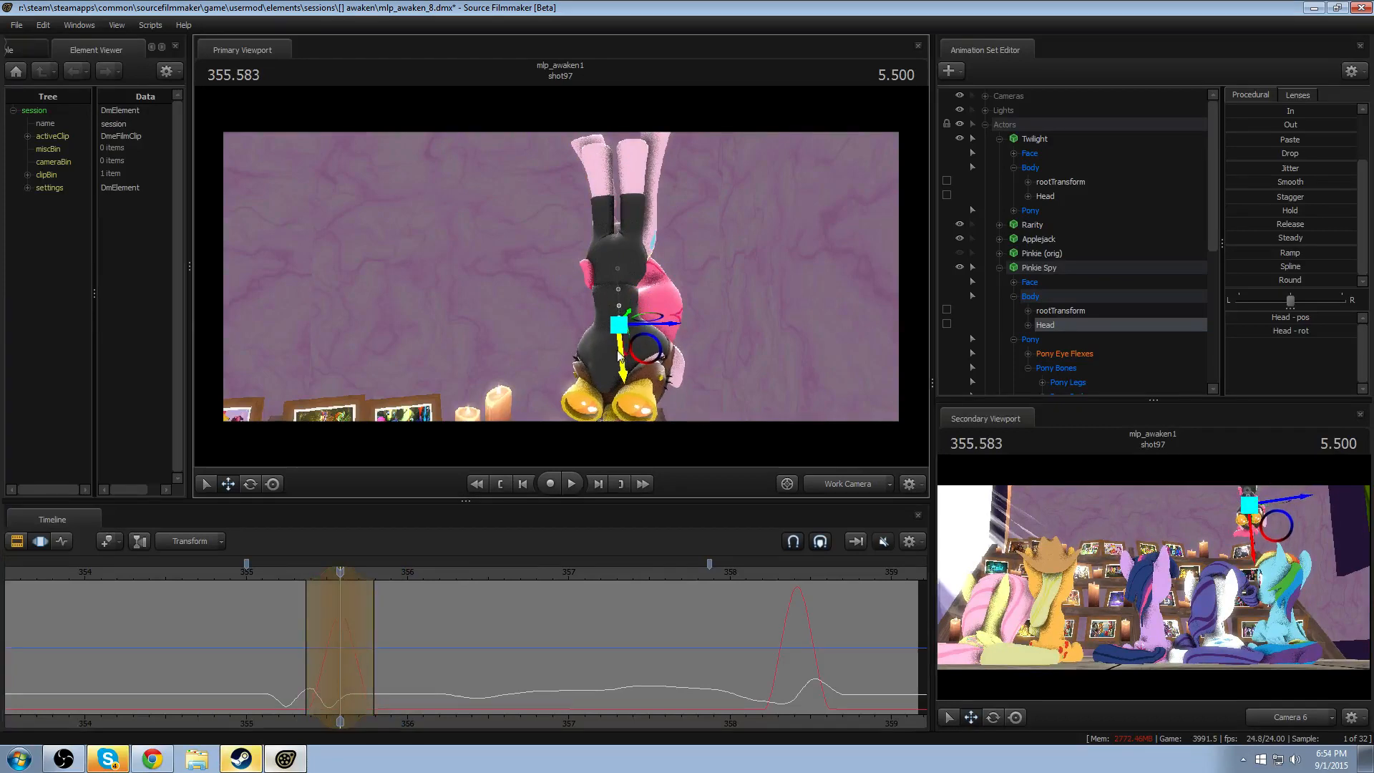
pyautogui.click(273, 574)
pyautogui.press('space')
pyautogui.press('space')
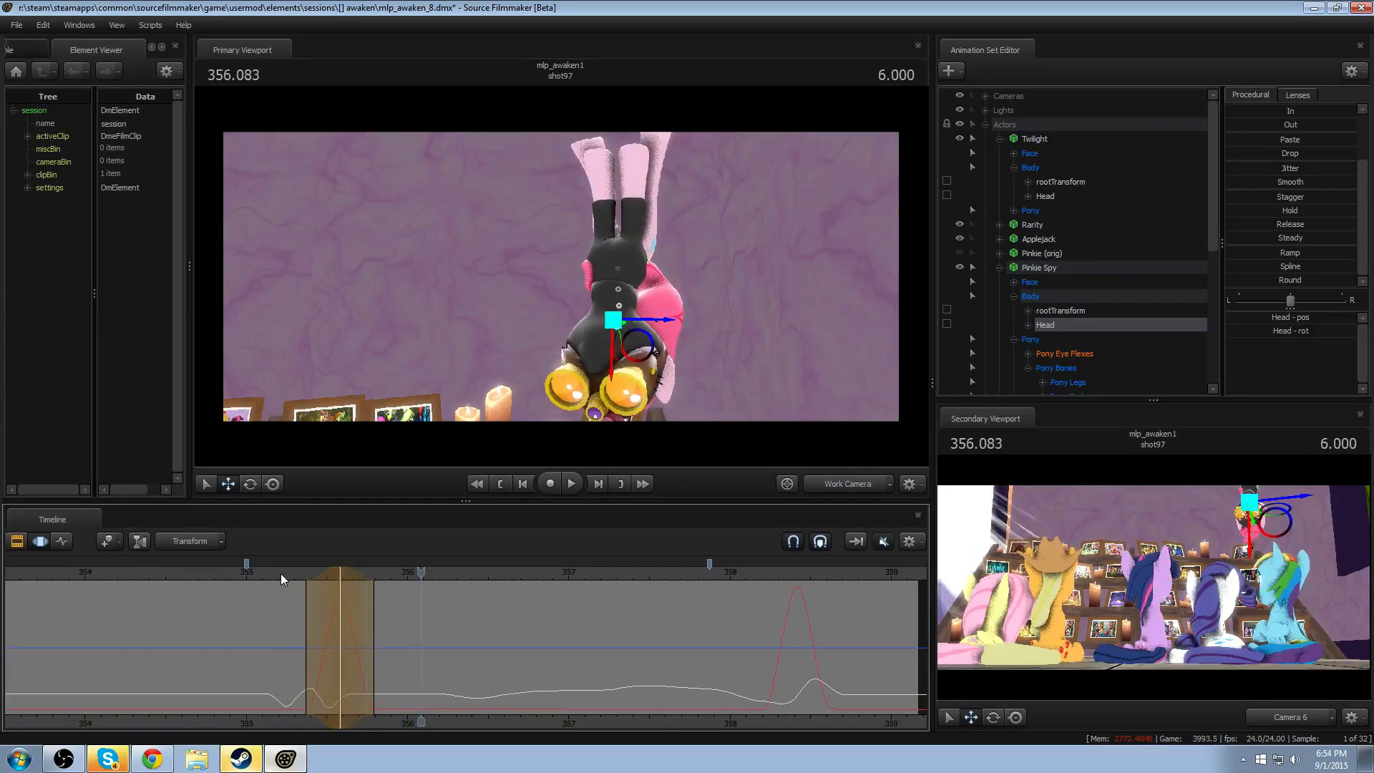
# - Switch the primary view to Camera 6 and play back Pinkie Spy's drop from about 355.3 and earlier
pyautogui.click(840, 476)
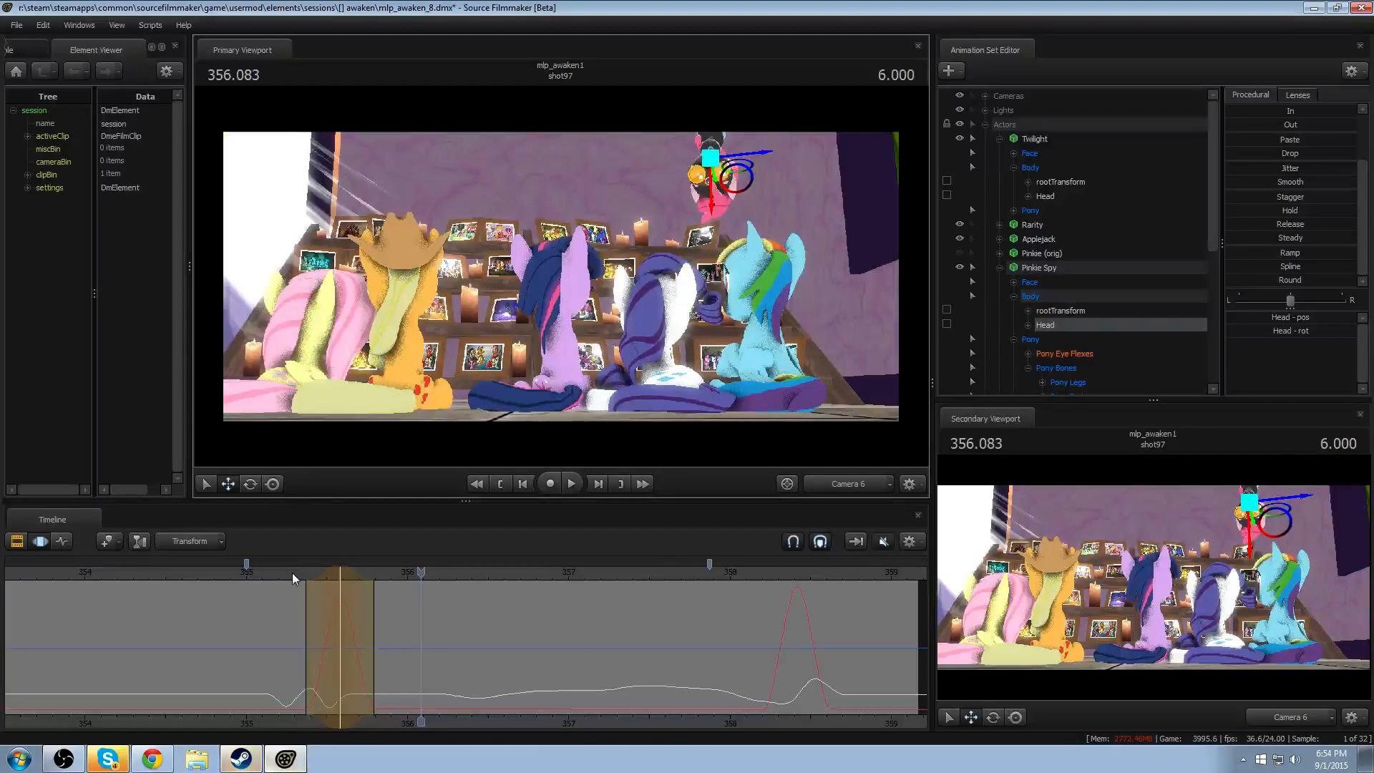
pyautogui.click(292, 573)
pyautogui.press('space')
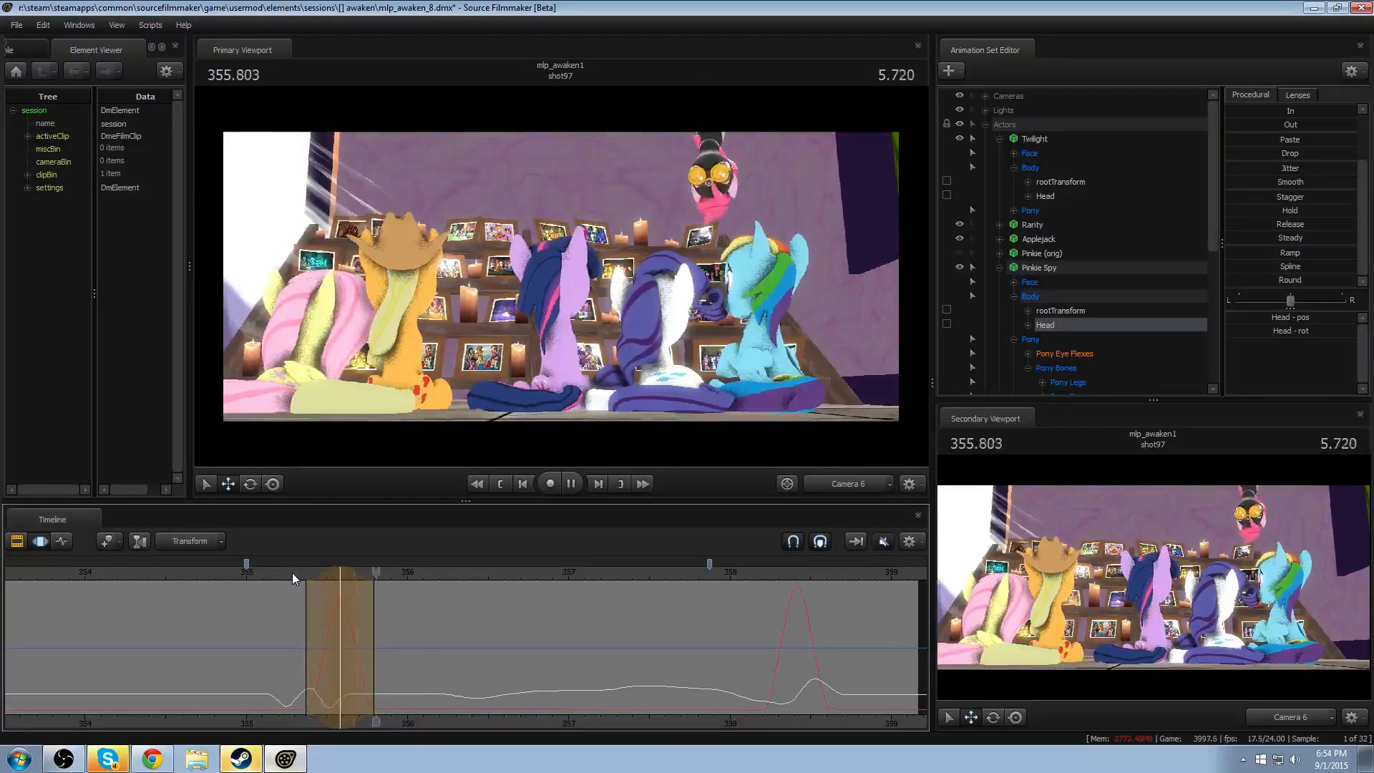
pyautogui.press('space')
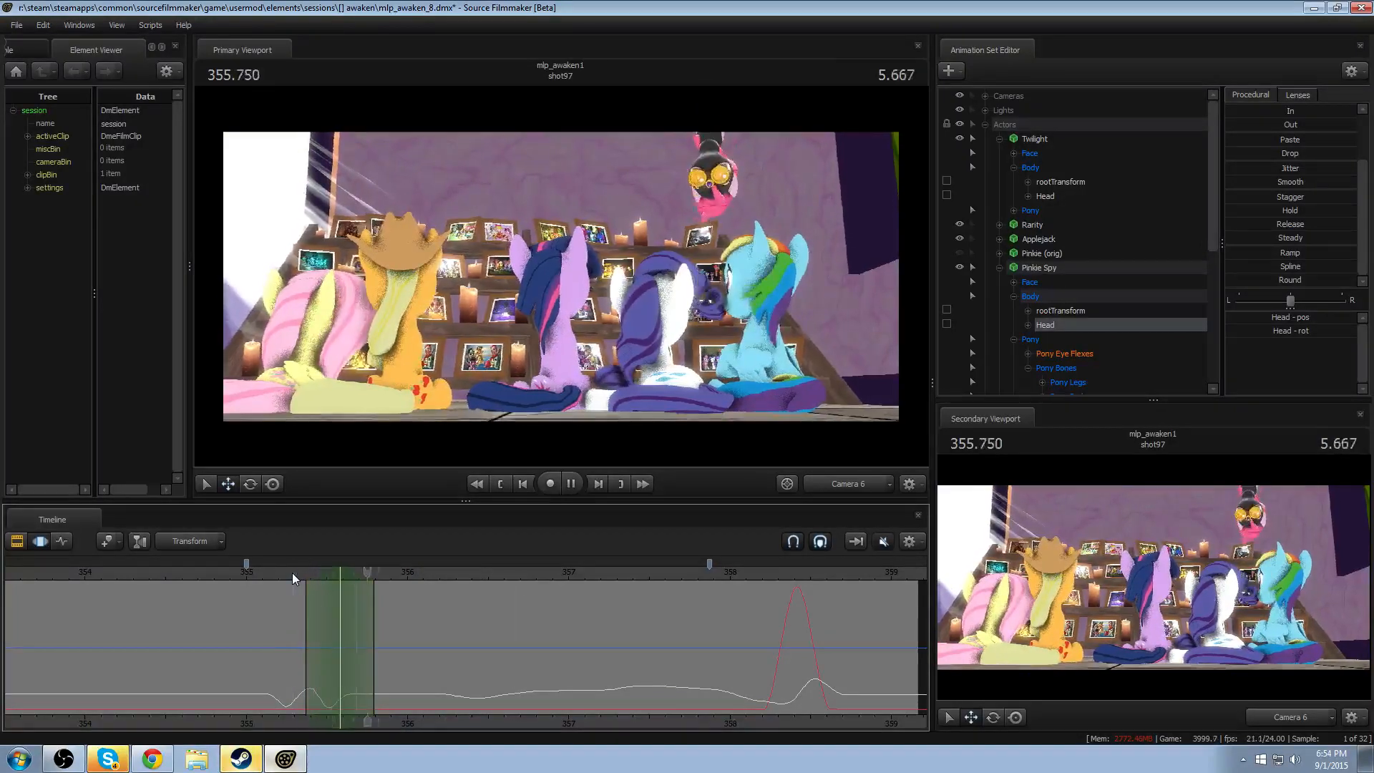
pyautogui.click(292, 573)
pyautogui.moveTo(292, 572); pyautogui.dragTo(212, 566)
pyautogui.press('space')
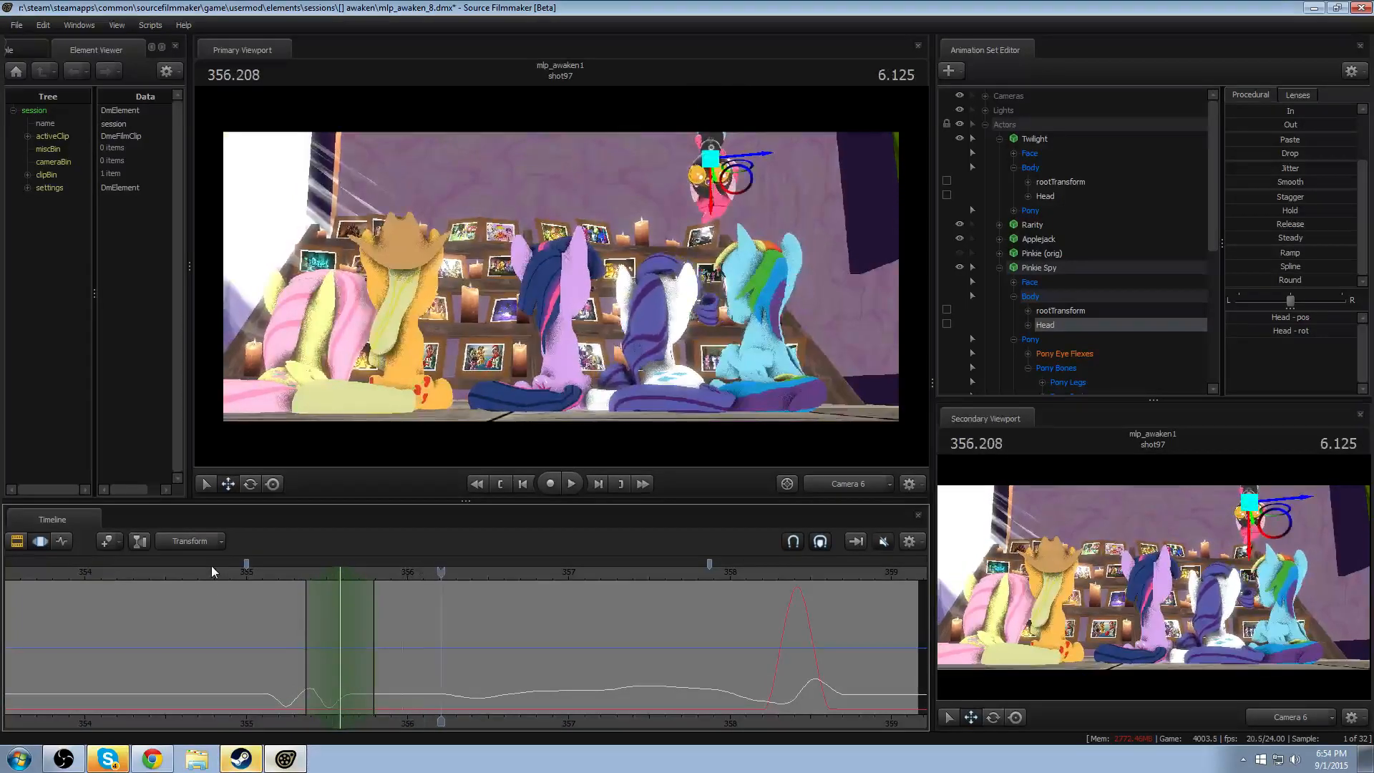
# - Rotate the Head at 355.458 during the drop, with falloff from about 355.25 to 355.67, and replay the drop
pyautogui.moveTo(292, 596)
pyautogui.mouseDown()
pyautogui.moveTo(317, 605)
pyautogui.moveTo(286, 608)
pyautogui.moveTo(320, 613)
pyautogui.mouseUp()
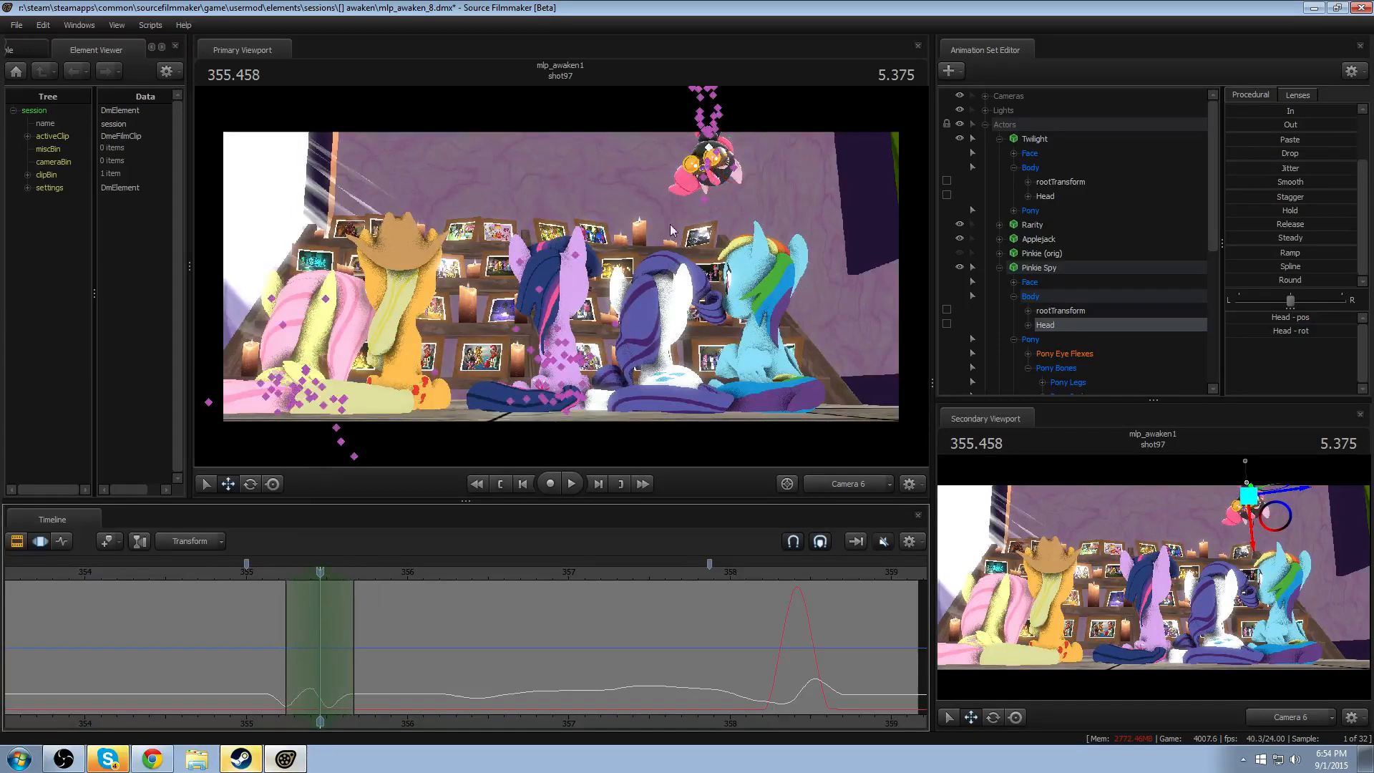
pyautogui.click(711, 152)
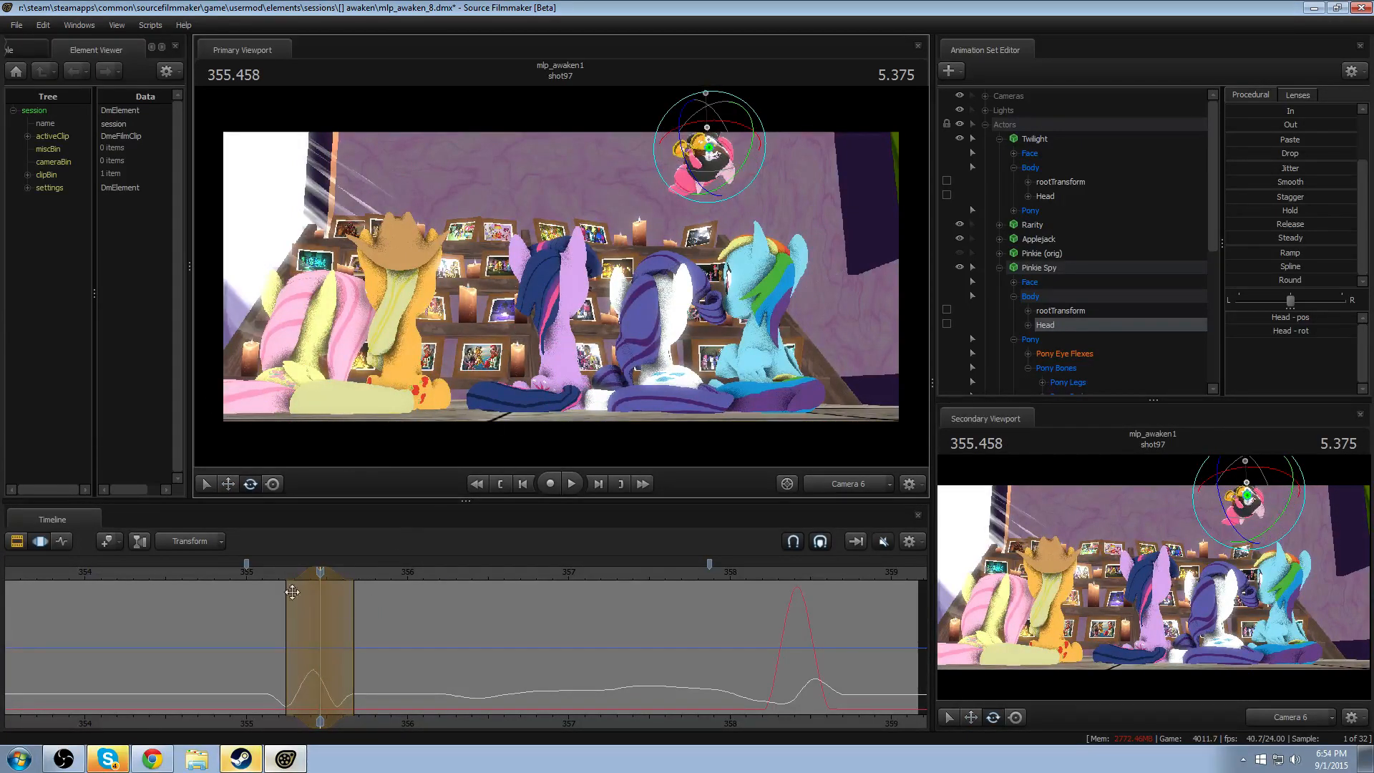
pyautogui.press('space')
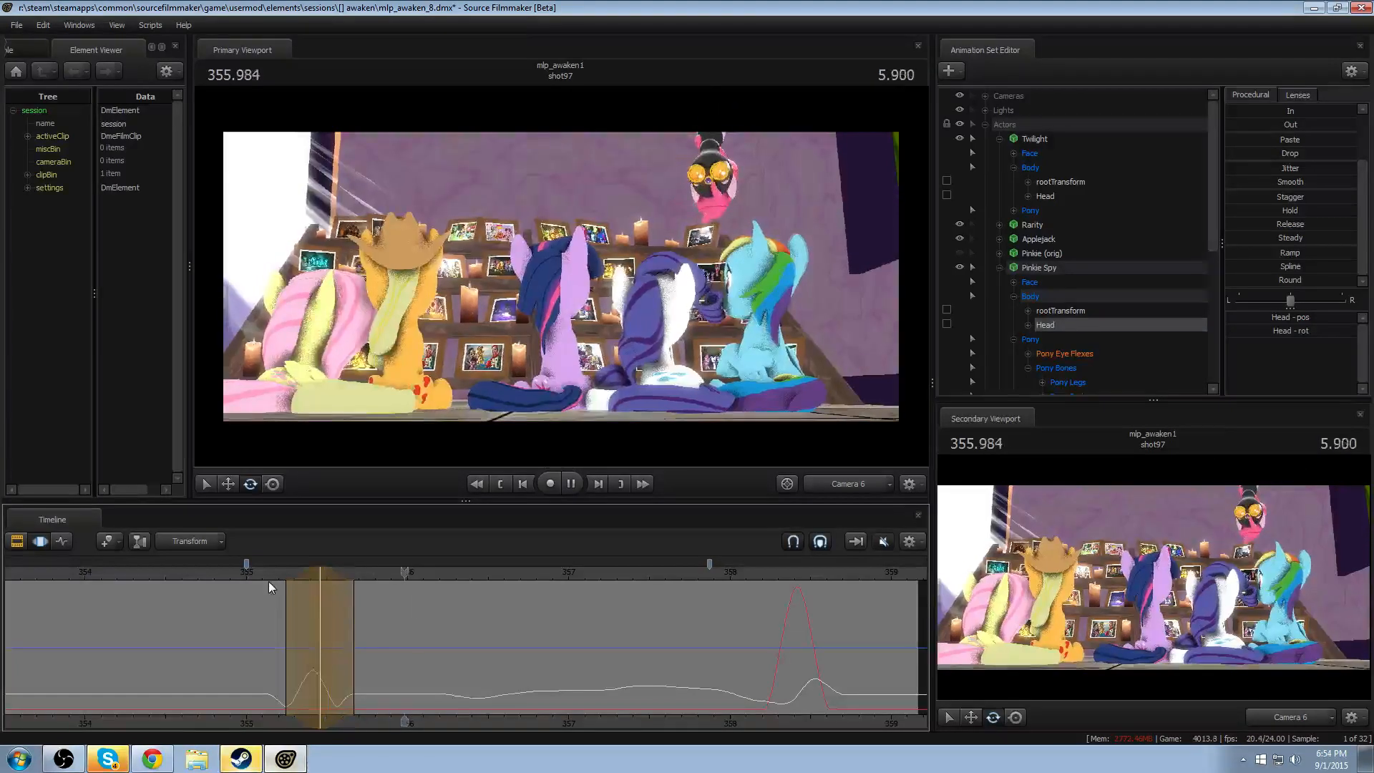
pyautogui.press('space')
# - Shift the dropping Head rotation's peak to about 355.375, with falloff from about 355.2 to 355.54, and replay the drop
pyautogui.scroll(-1, 305, 587)
pyautogui.scroll(3, 306, 587)
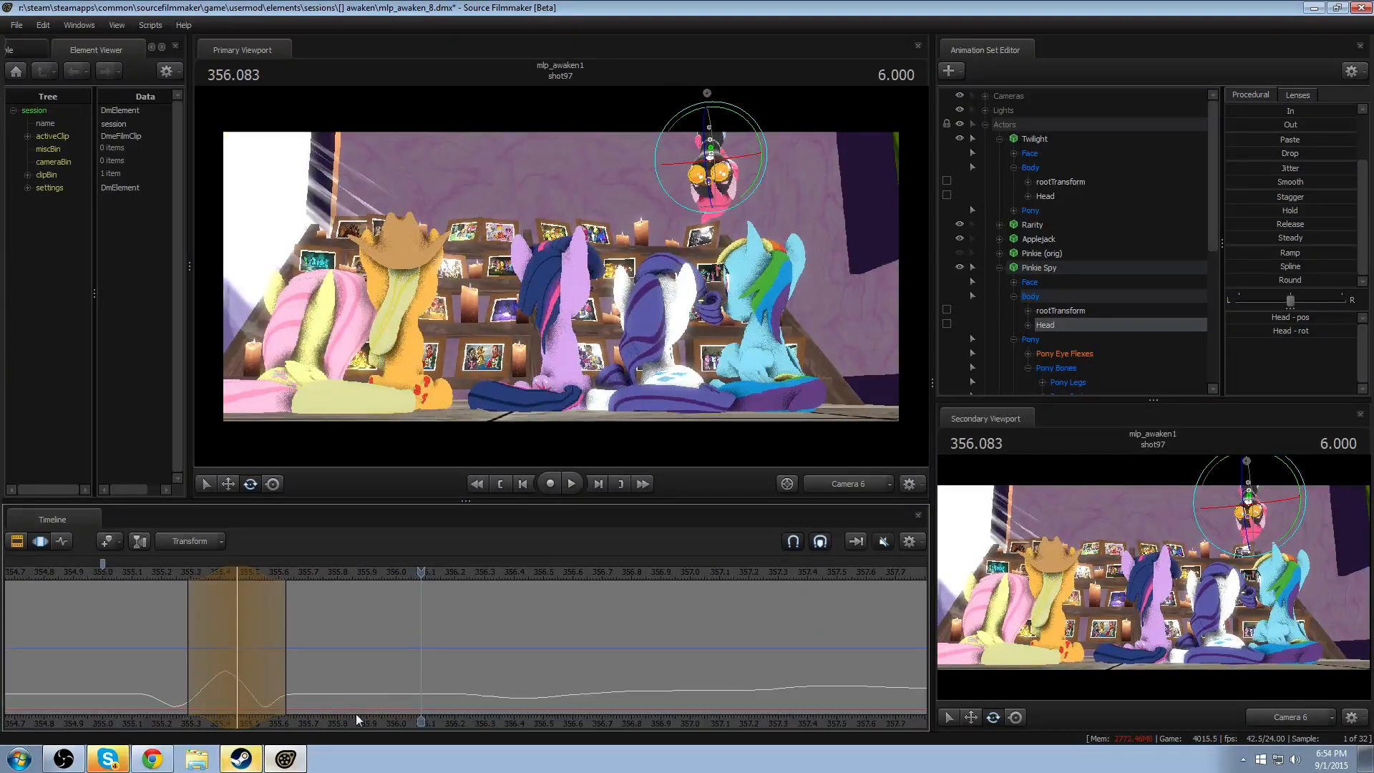
pyautogui.moveTo(356, 718); pyautogui.dragTo(425, 628, button='middle')
pyautogui.moveTo(335, 570)
pyautogui.mouseDown()
pyautogui.moveTo(264, 574)
pyautogui.moveTo(325, 577)
pyautogui.mouseUp()
pyautogui.press('space')
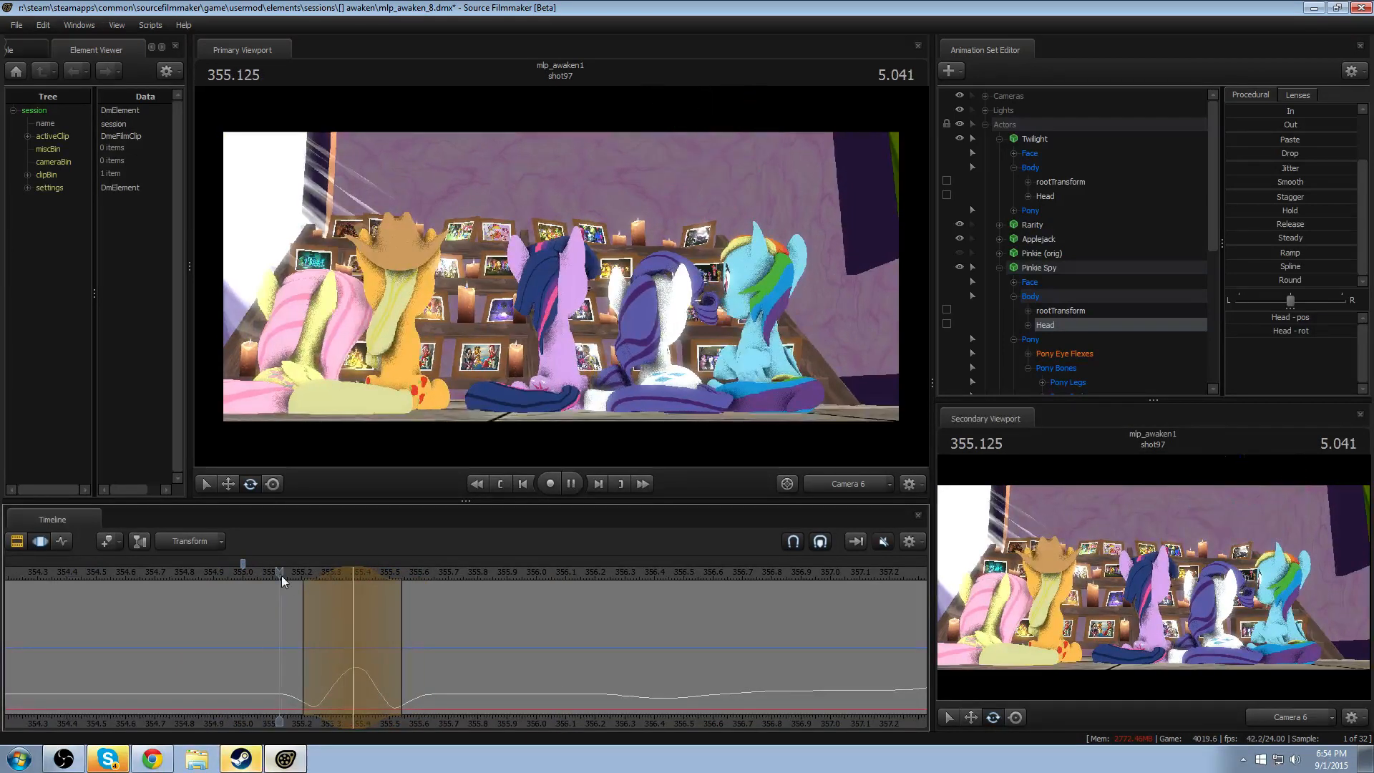
pyautogui.click(233, 572)
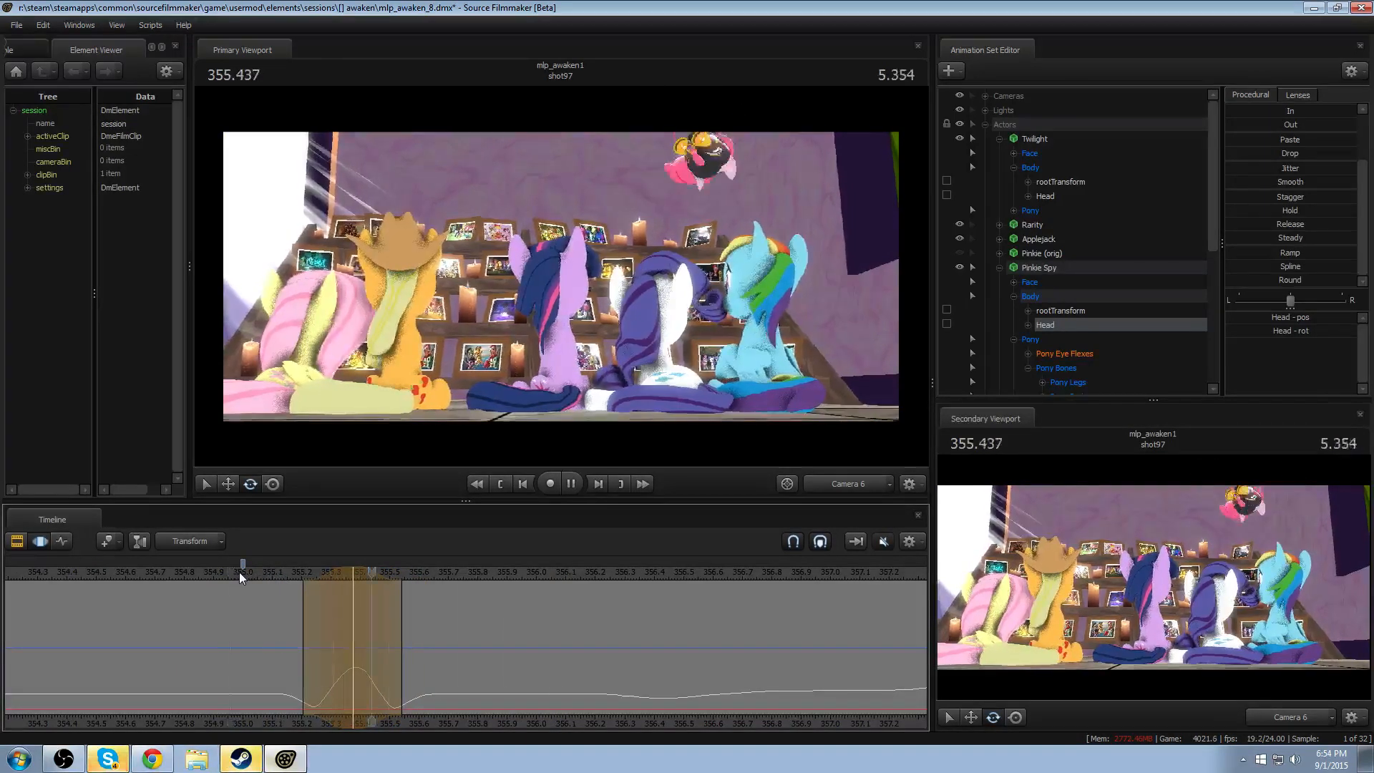
pyautogui.click(188, 573)
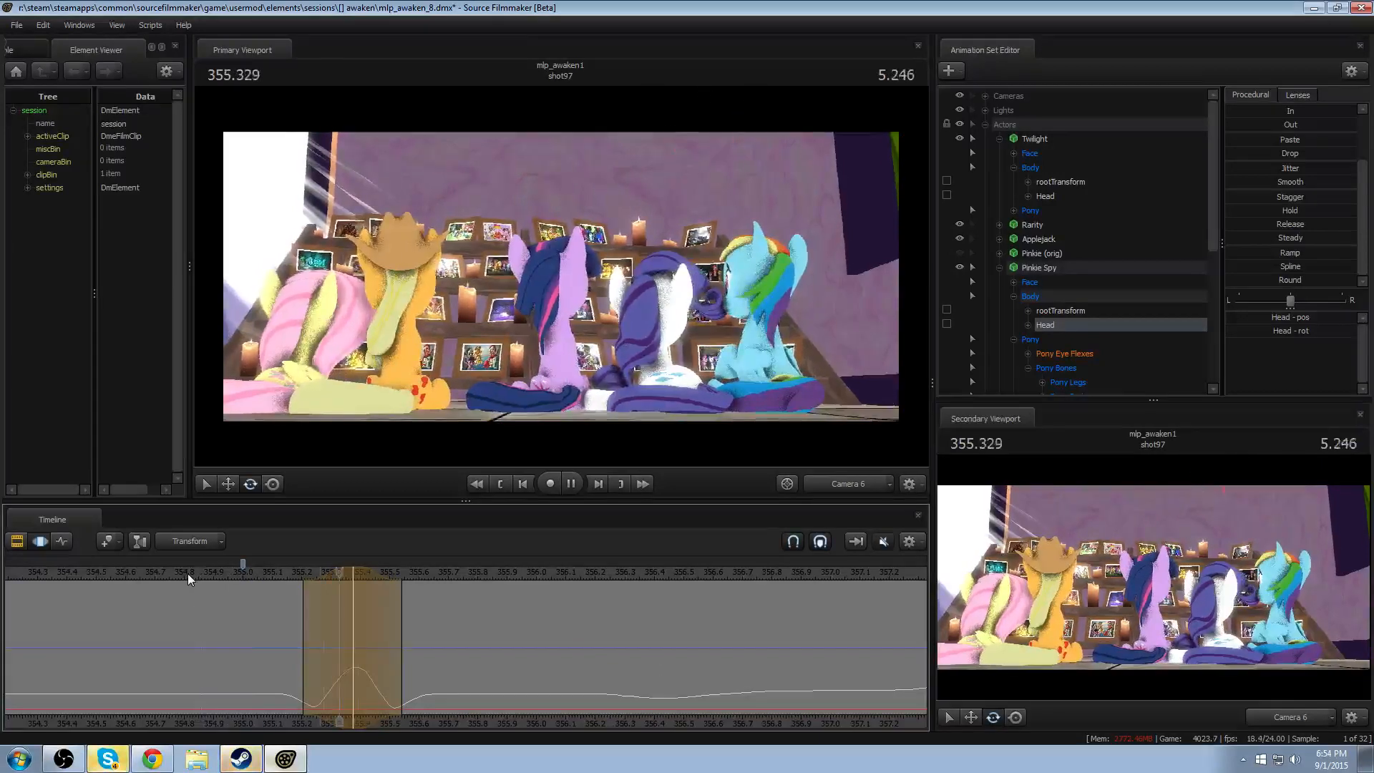
pyautogui.press('space')
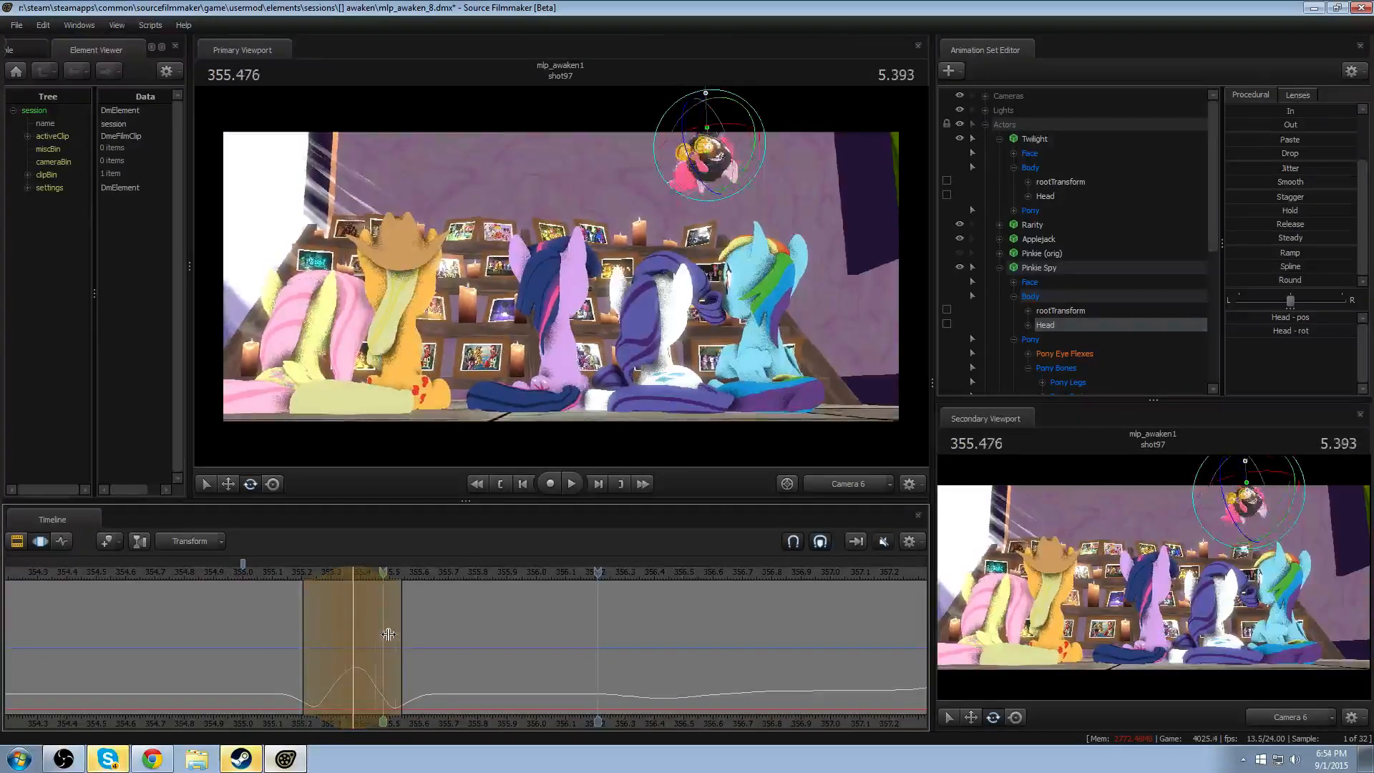
# - Set the time selection at 355.625 with falloff from about 355.3 to 355.96, and select Pinkie Spy's Chest1 in the Work Camera view
pyautogui.keyDown('shift'); pyautogui.moveTo(421, 638); pyautogui.dragTo(422, 638); pyautogui.keyUp('shift')
pyautogui.keyDown('shift'); pyautogui.scroll(8, 421, 637); pyautogui.keyUp('shift')
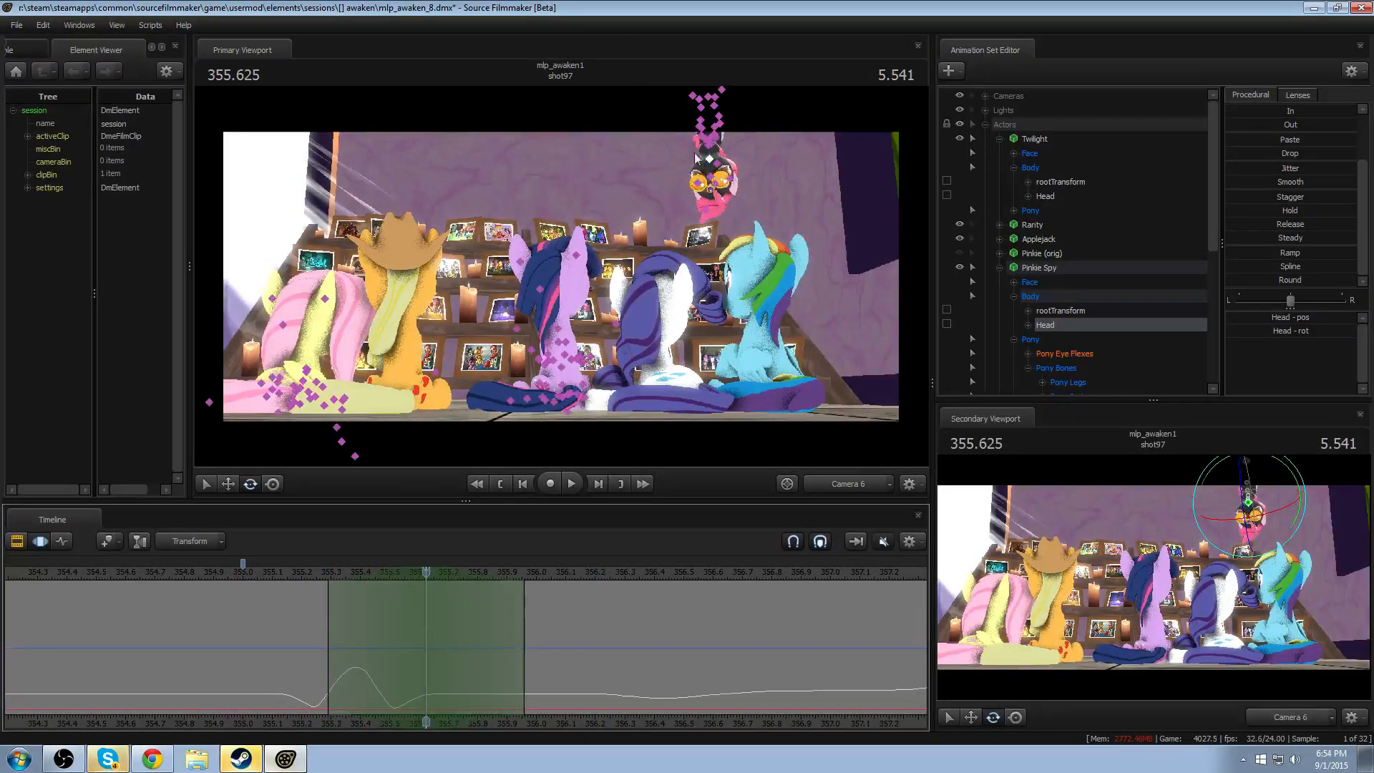
pyautogui.click(864, 490)
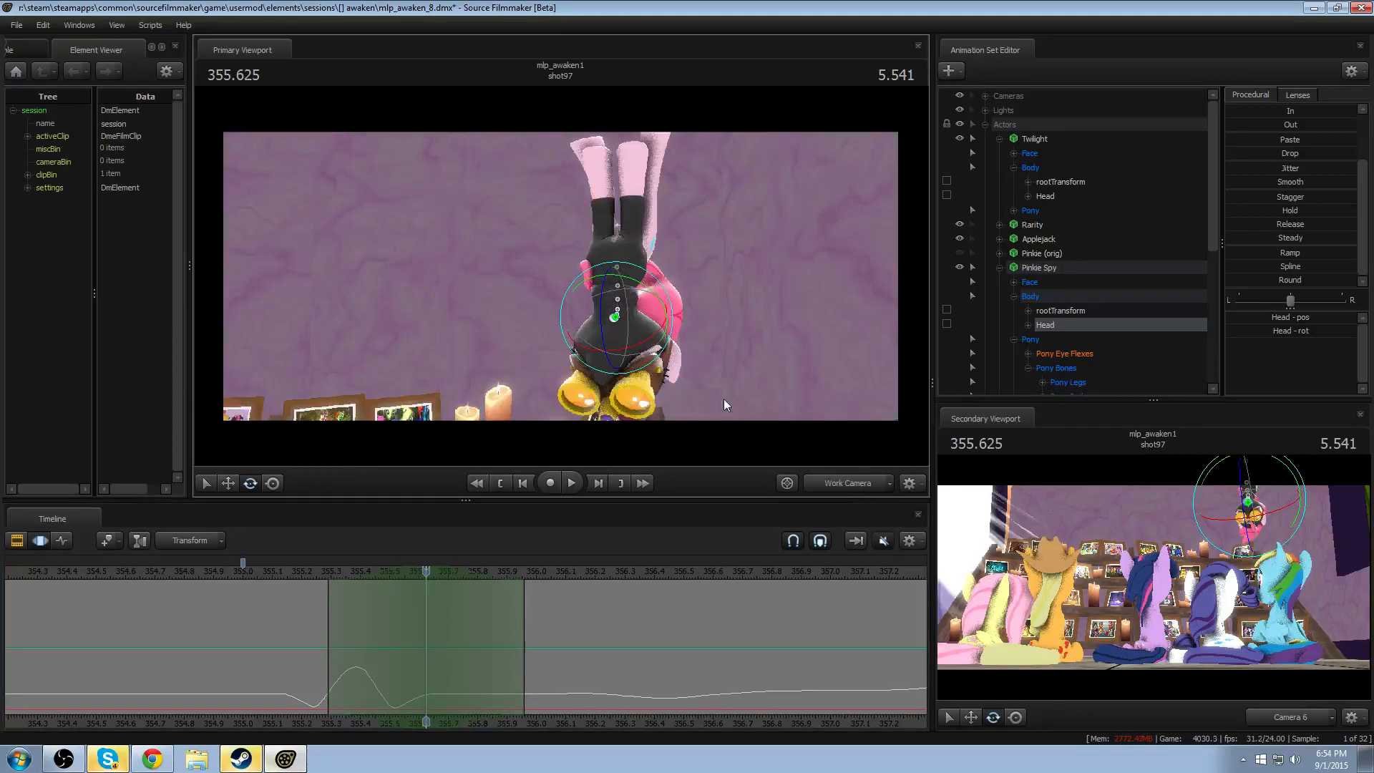
pyautogui.click(613, 269)
# - Try shifting and rotating Chest1 at 355.625, play back the settling motion, and discard the change
pyautogui.moveTo(592, 315); pyautogui.dragTo(656, 271)
pyautogui.press('w')
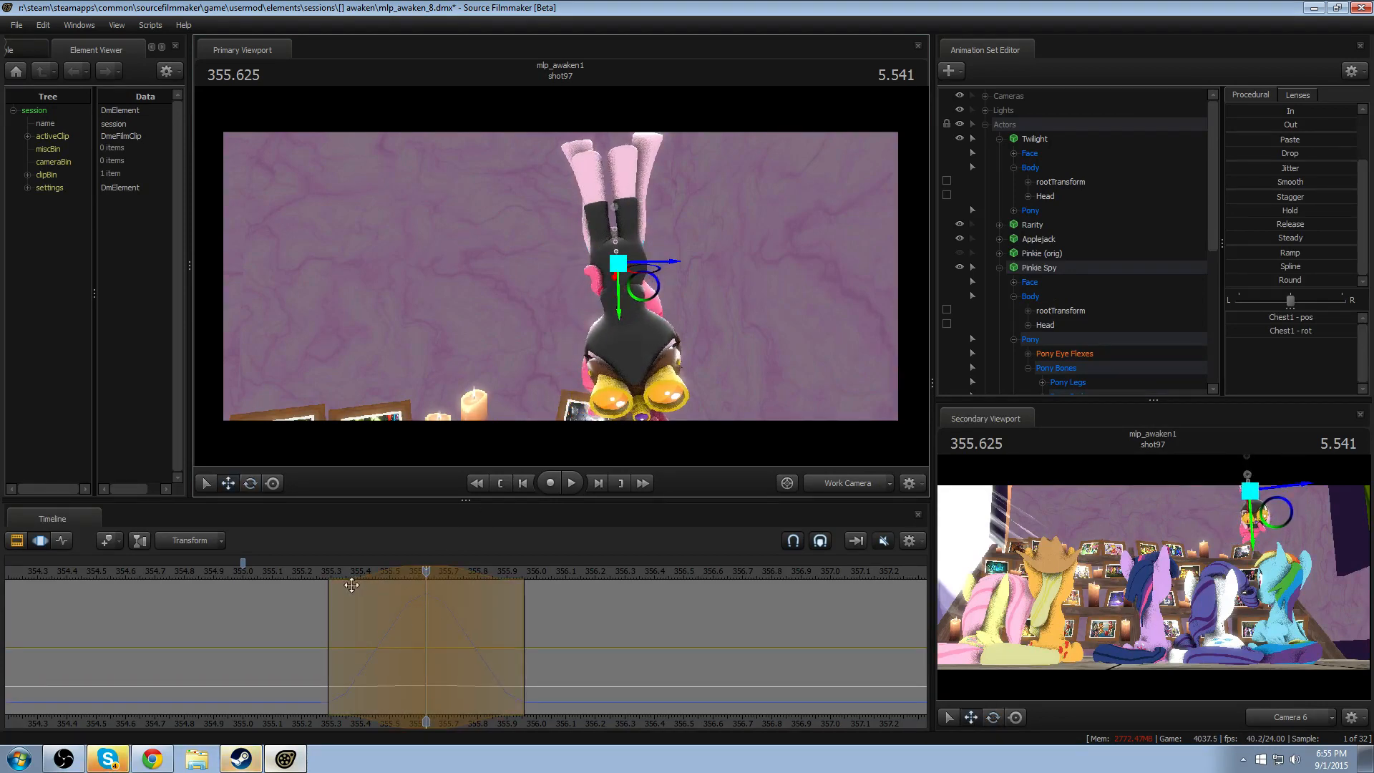
pyautogui.click(317, 574)
pyautogui.press('space')
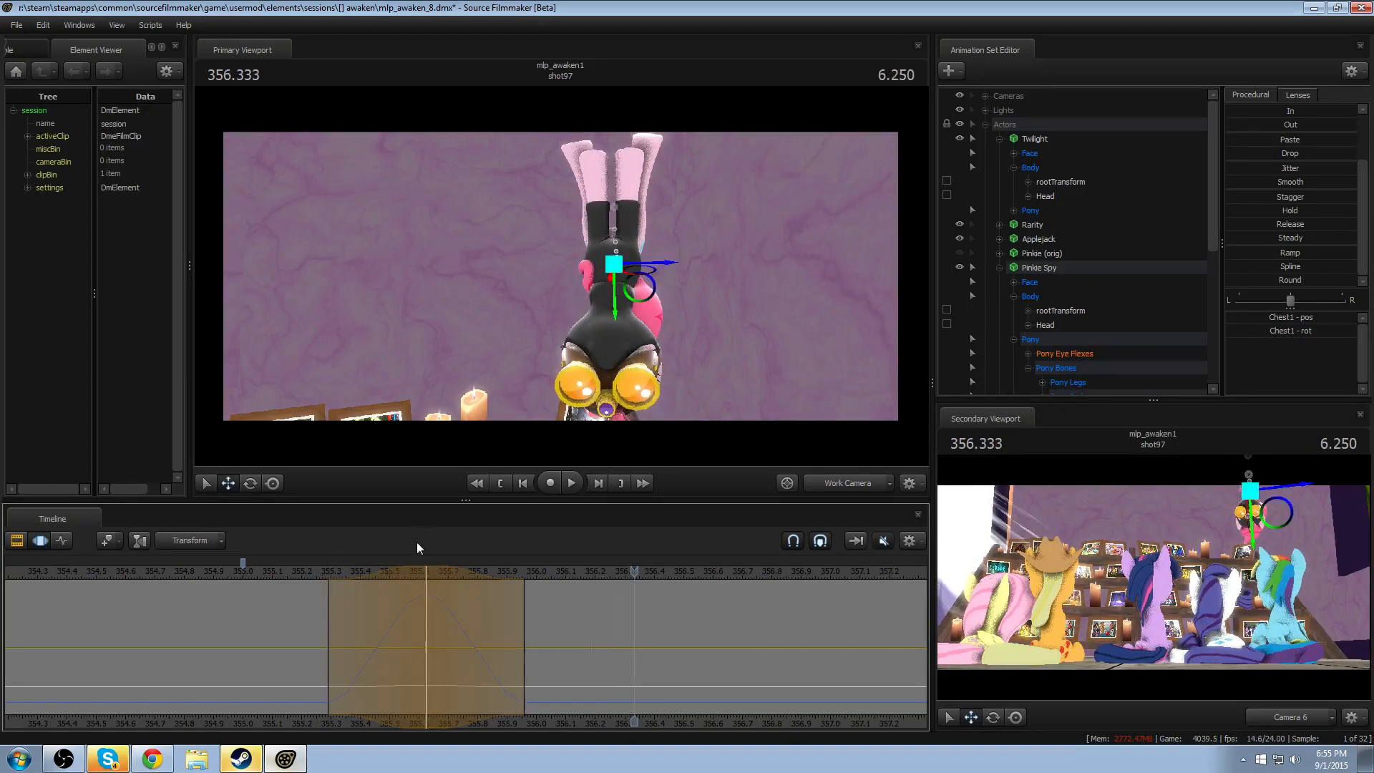
pyautogui.moveTo(317, 571); pyautogui.dragTo(427, 573)
pyautogui.press('Escape')
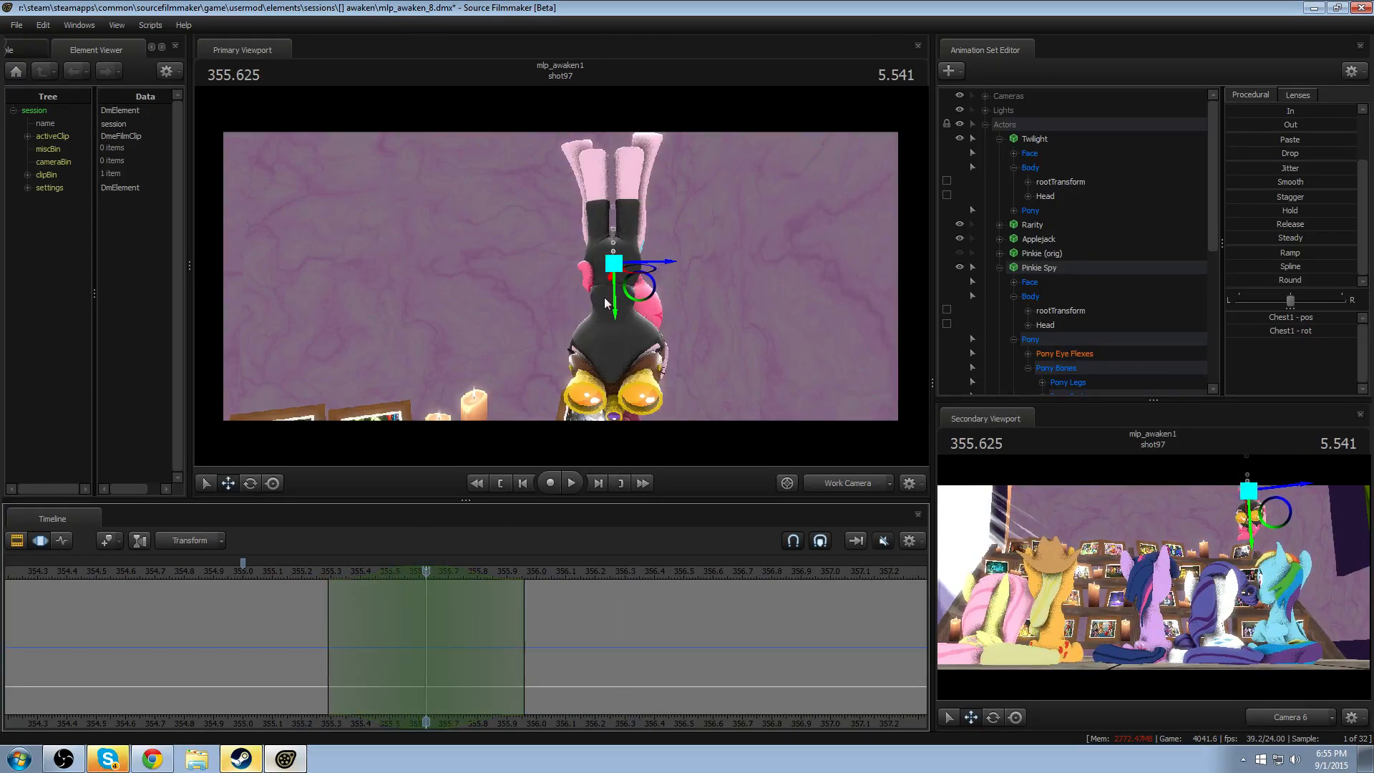
# - Rotate Chest1 at 355.625 to swing the hanging upper body sideways, and replay the motion from about 355.25
pyautogui.press('e')
pyautogui.moveTo(600, 316); pyautogui.dragTo(607, 297)
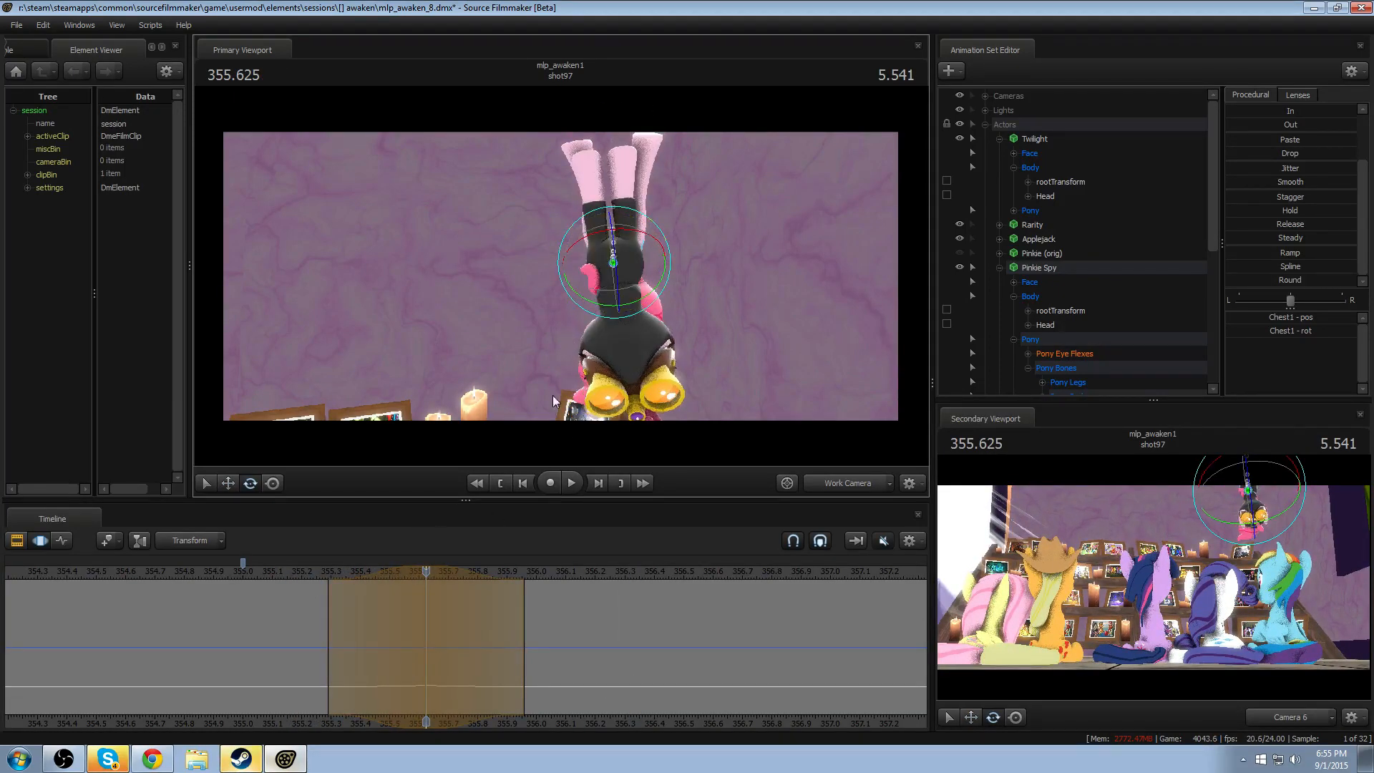
pyautogui.click(319, 572)
pyautogui.press('space')
pyautogui.press('space')
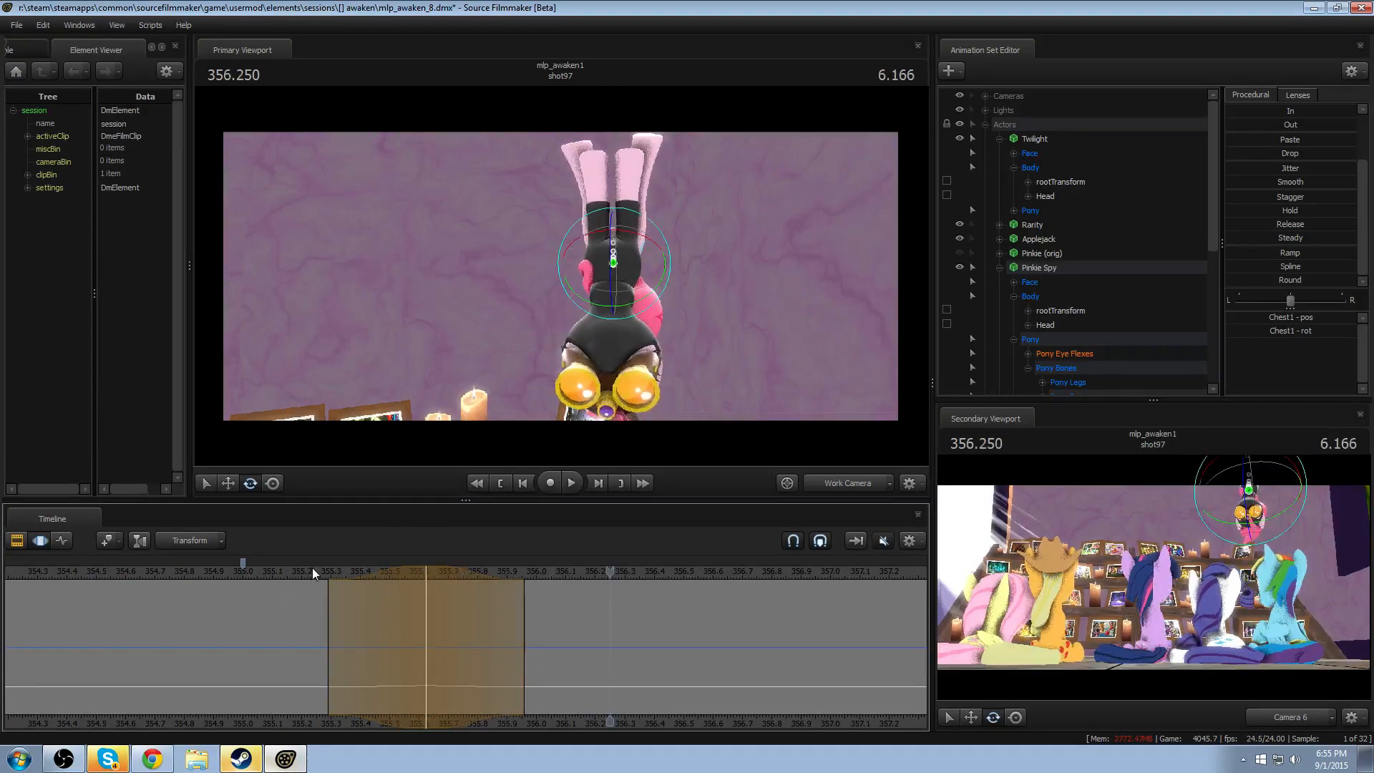
# - Extend the Chest1 swing's trailing falloff to about 356.58 and replay the settling motion
pyautogui.moveTo(523, 623); pyautogui.dragTo(756, 621)
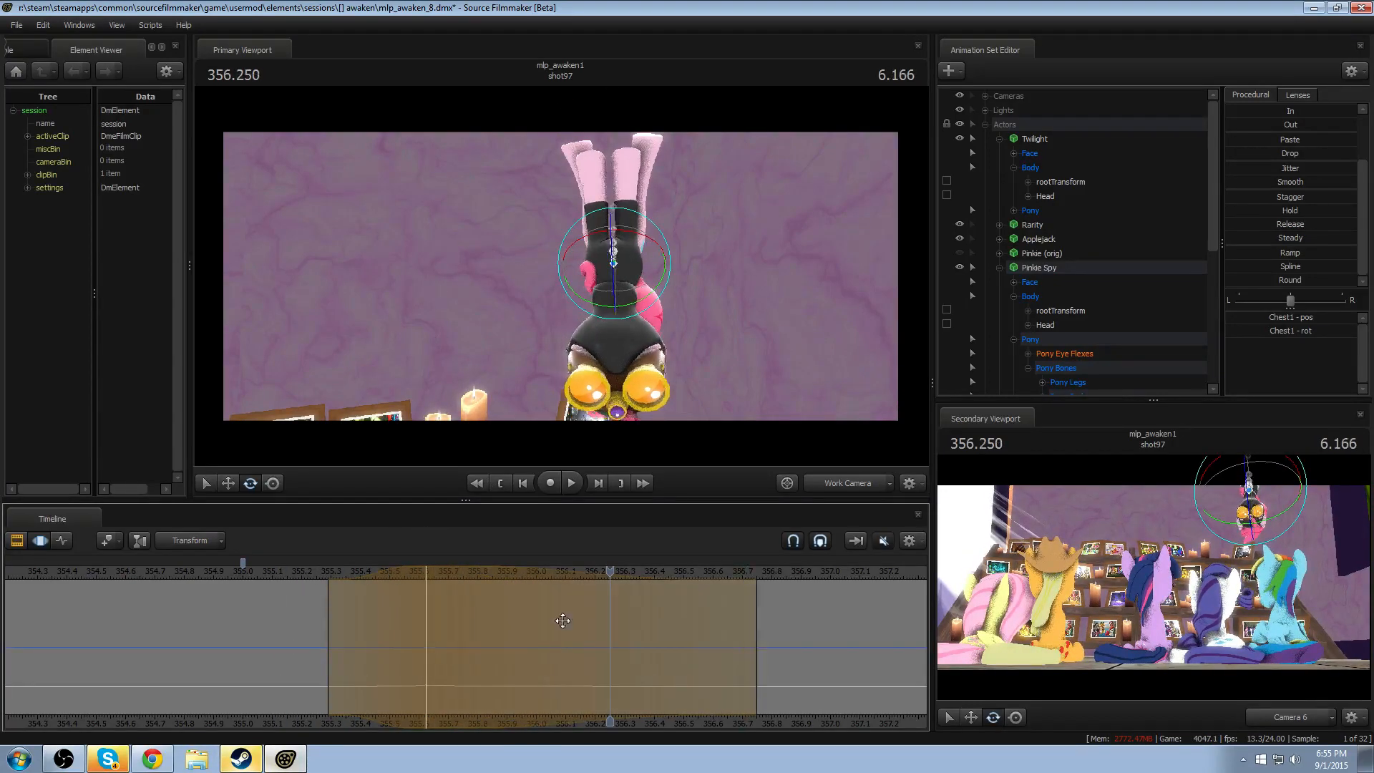
pyautogui.click(295, 574)
pyautogui.press('space')
pyautogui.press('space')
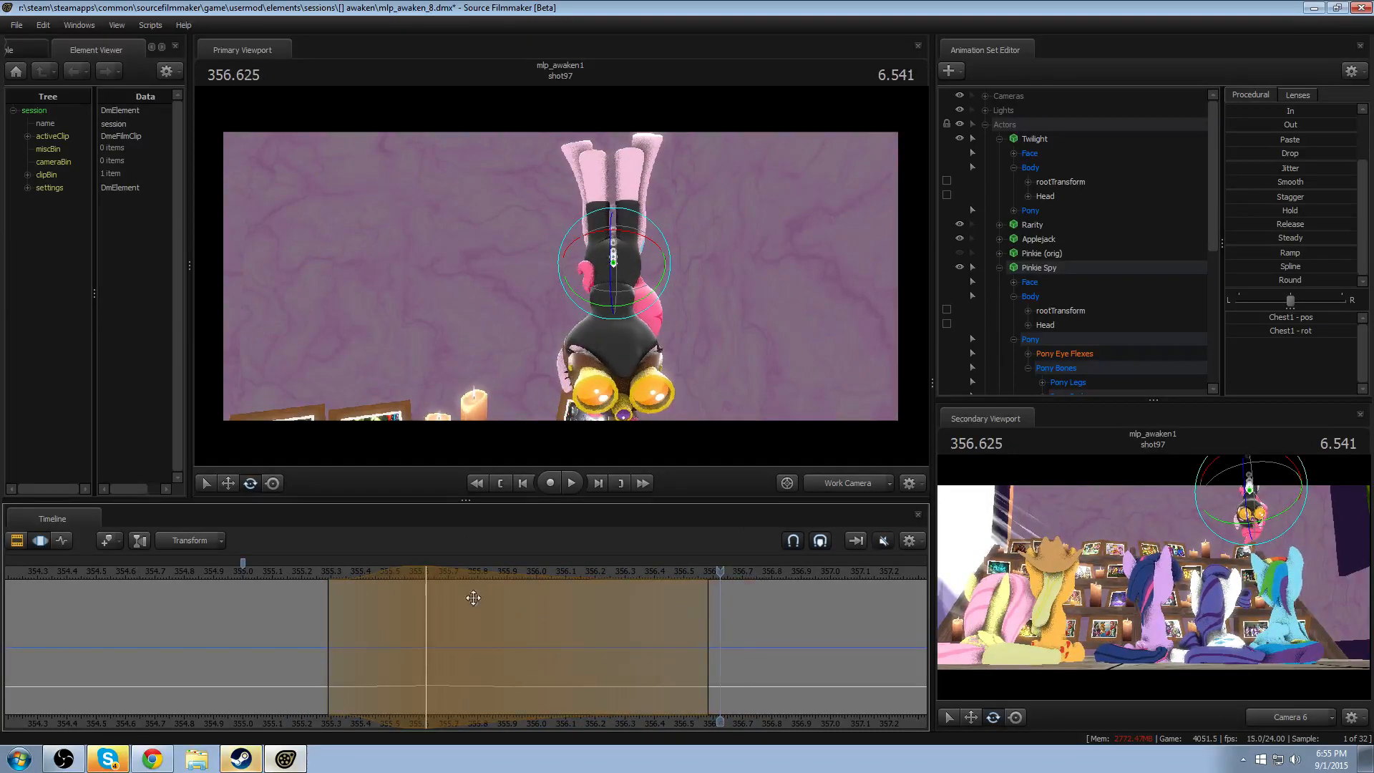
# - Rotate Pinkie Spy's Chest1 slightly further at 355.625 to adjust the hanging body's swing, and replay the motion
pyautogui.click(425, 577)
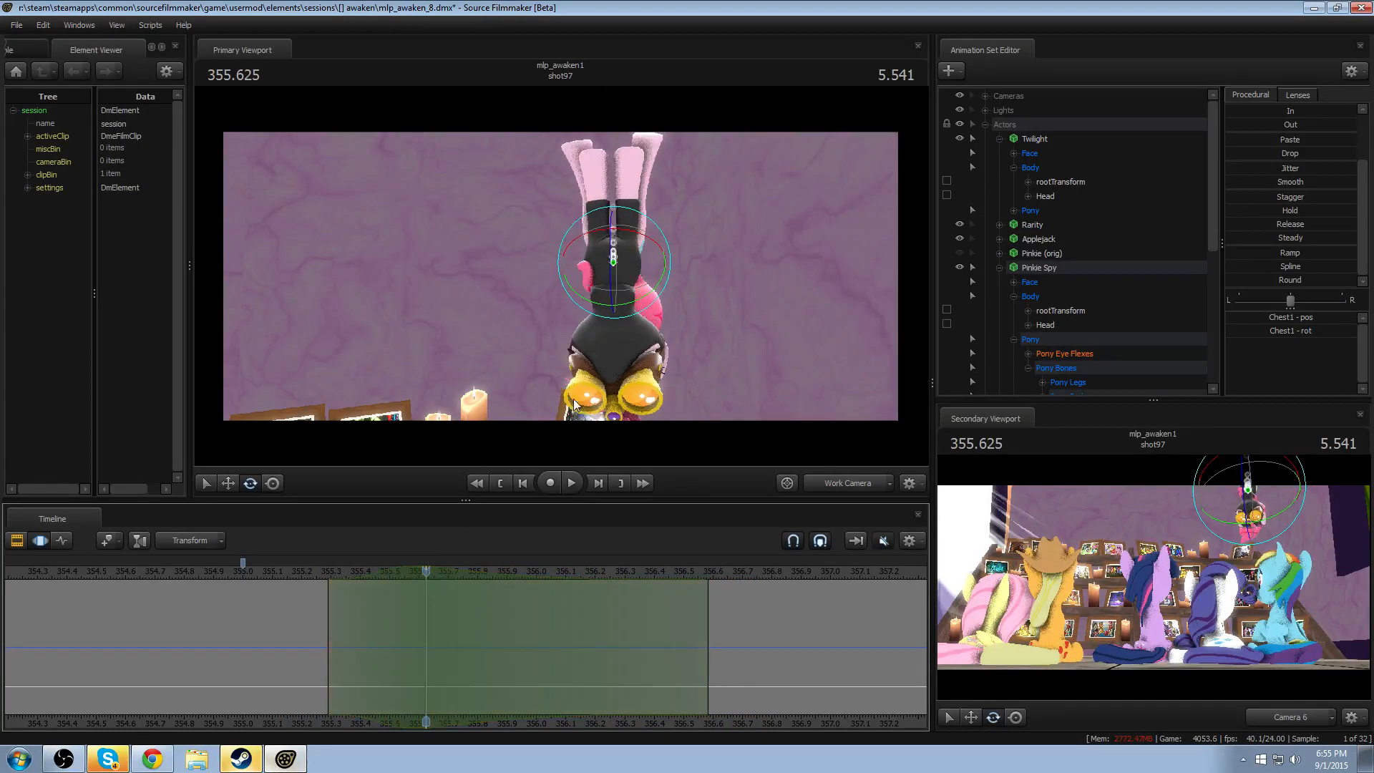
pyautogui.moveTo(602, 280); pyautogui.dragTo(603, 274)
pyautogui.click(302, 571)
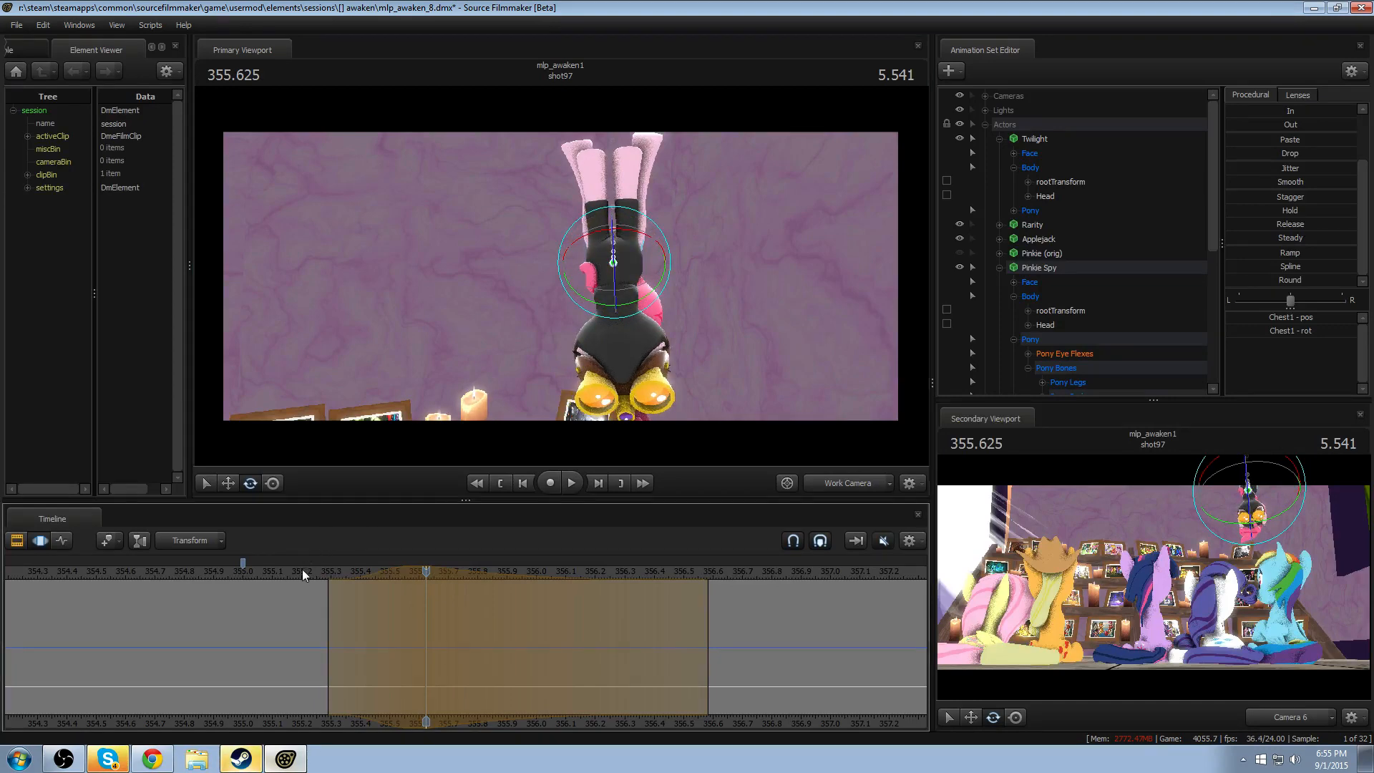
pyautogui.press('space')
# - Switch the primary view to Camera 6, shorten the Chest1 swing's trailing falloff to about 356.5, and replay the drop
pyautogui.press('space')
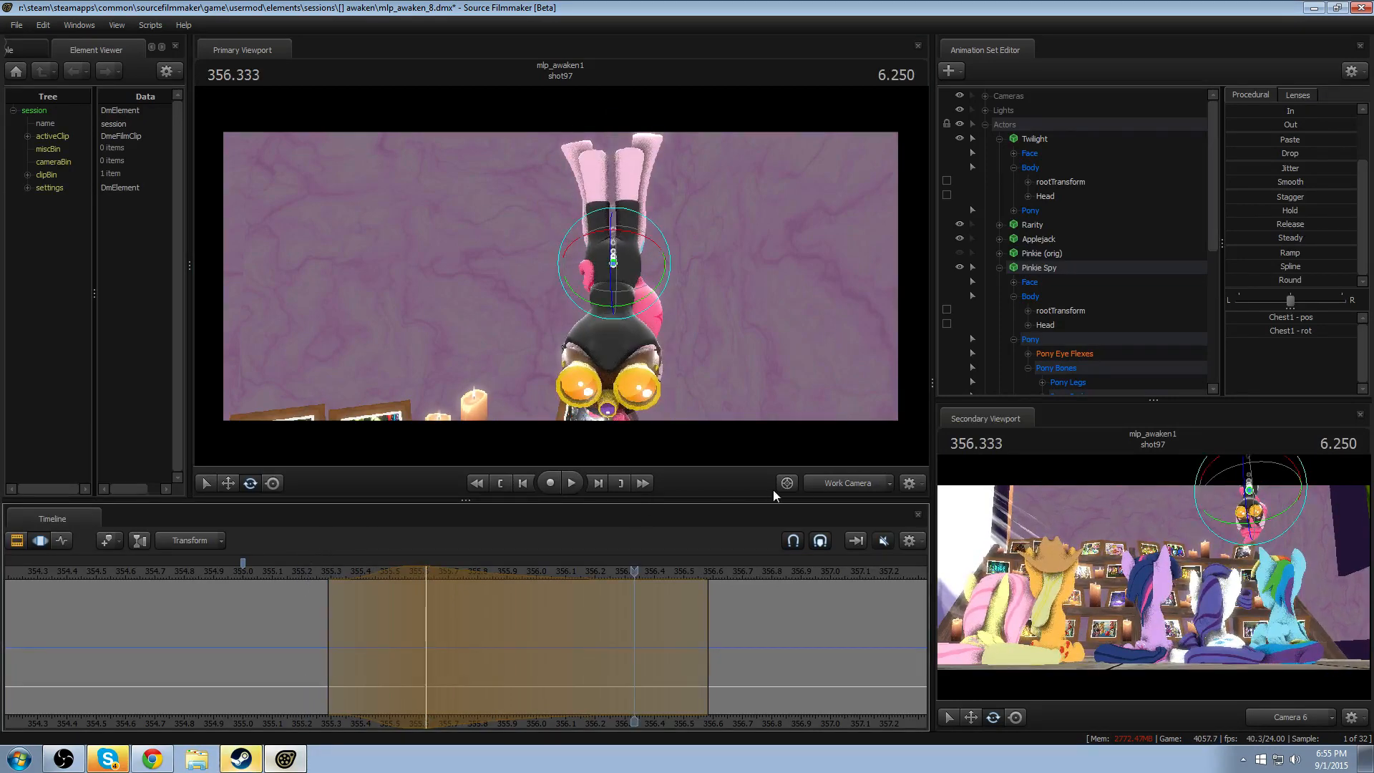
pyautogui.click(823, 484)
pyautogui.click(250, 572)
pyautogui.press('space')
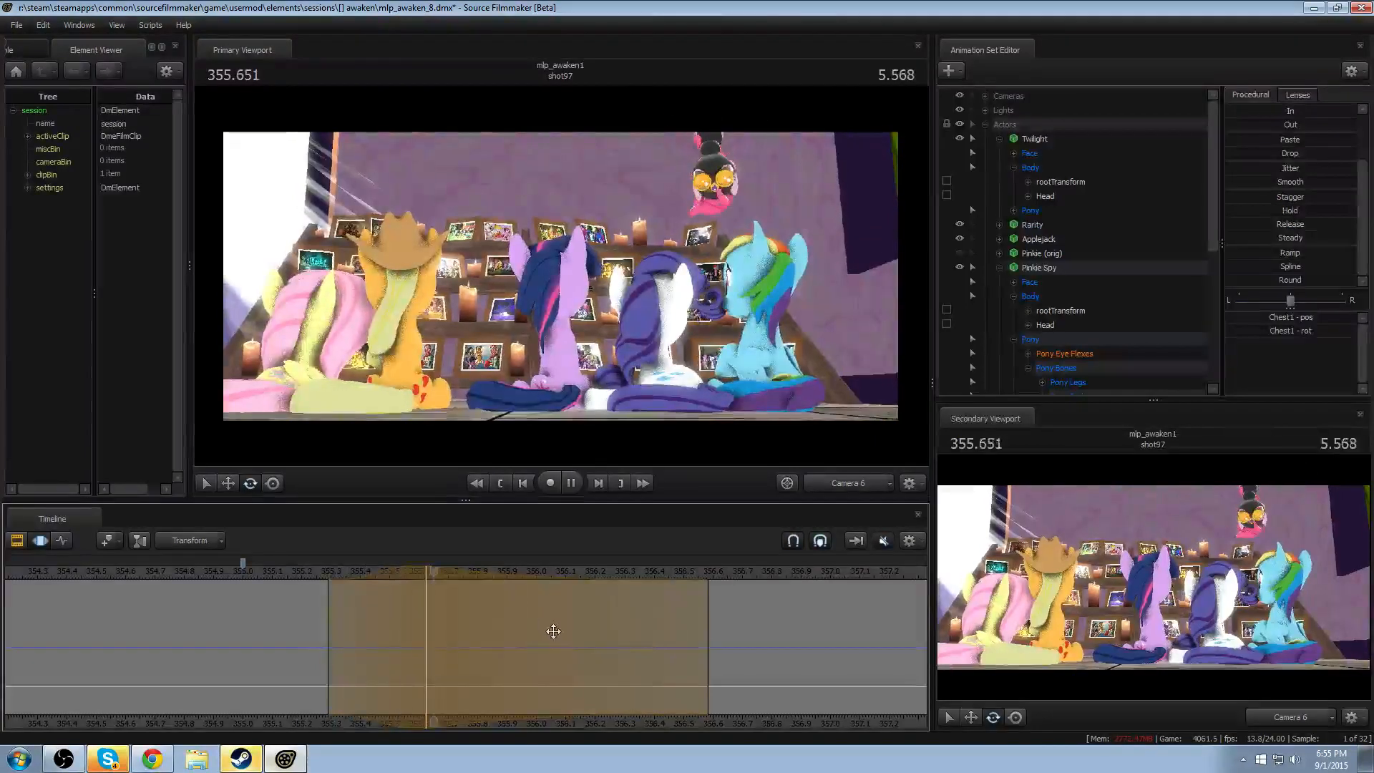
pyautogui.press('space')
pyautogui.moveTo(709, 672); pyautogui.dragTo(684, 669)
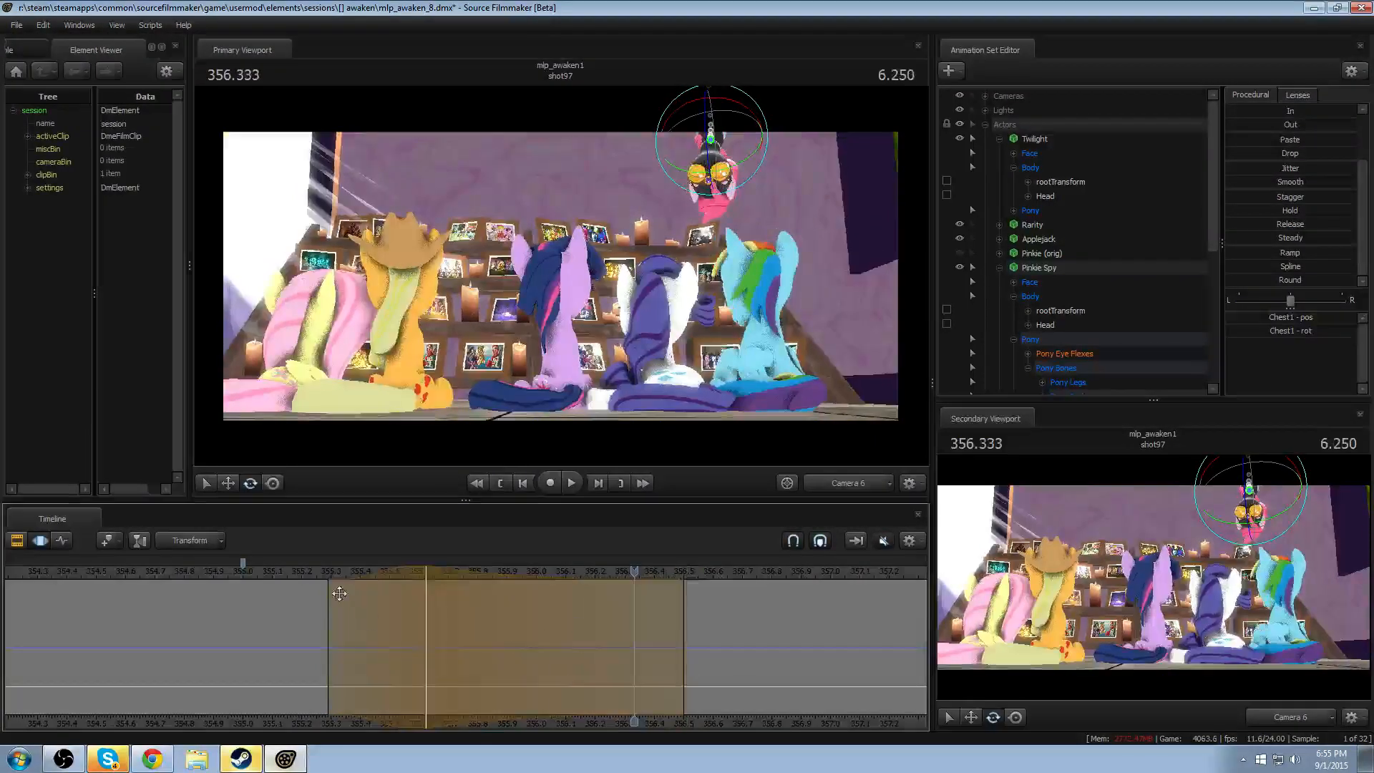
pyautogui.click(307, 571)
pyautogui.press('space')
# - Shift the Chest1 swing's peak to about 355.79, with falloff from about 355.46 to 356.42, and replay the drop
pyautogui.press('space')
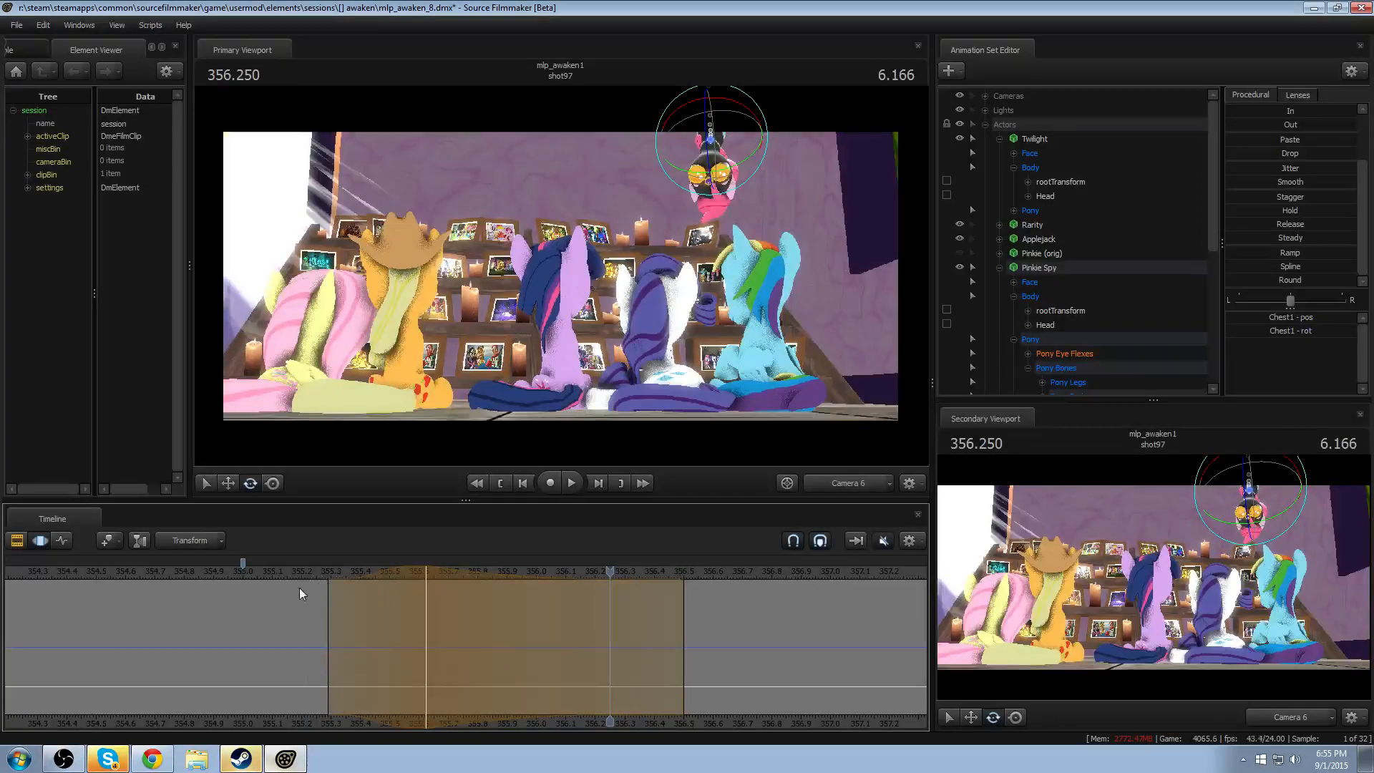
pyautogui.press('shift')
pyautogui.click(307, 574)
pyautogui.press('space')
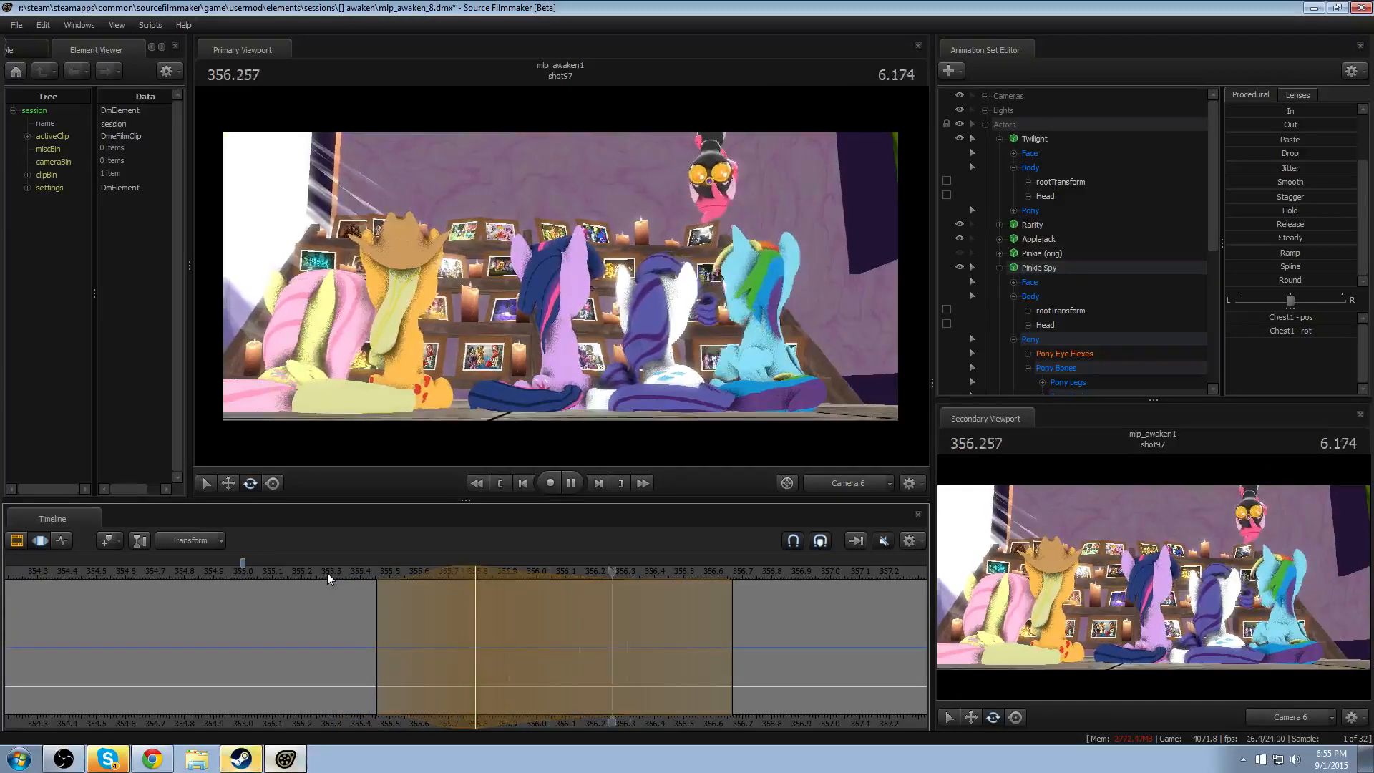
pyautogui.press('space')
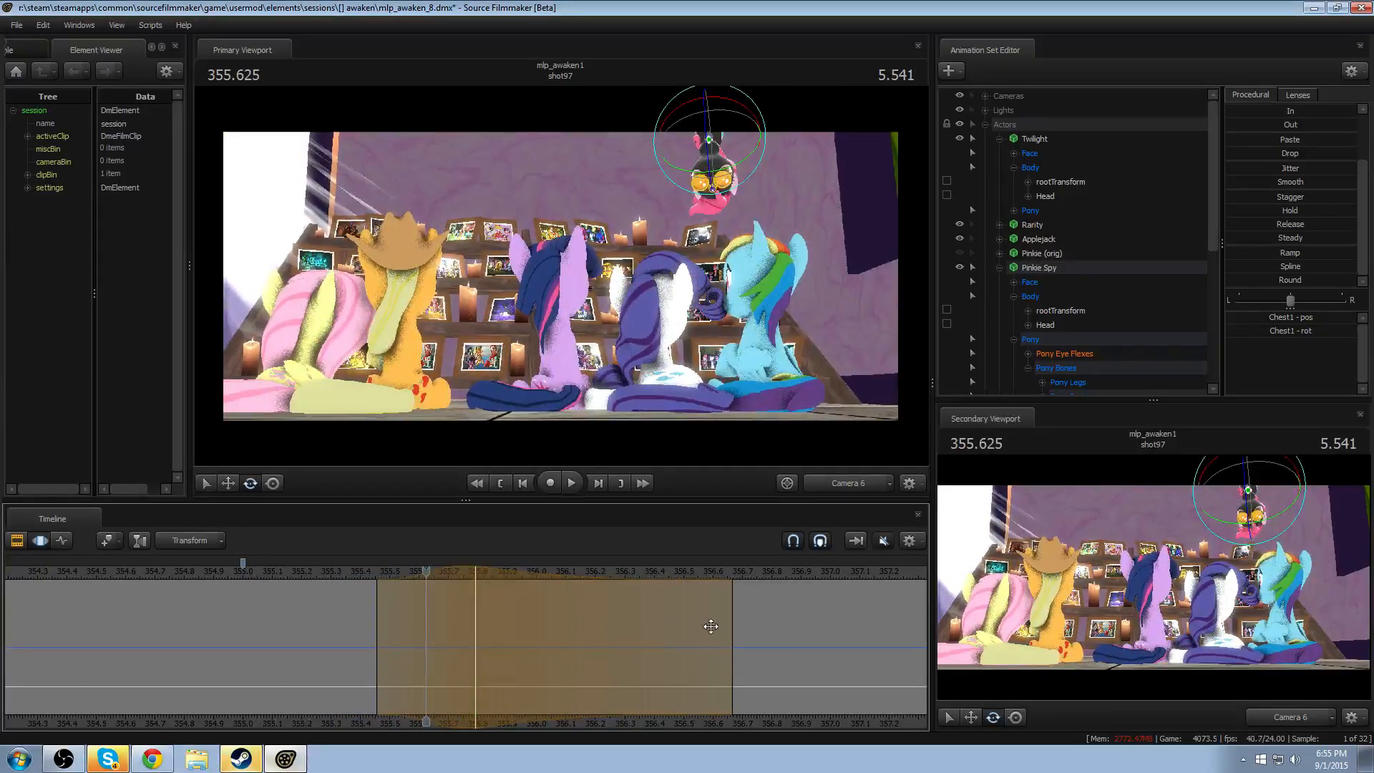
pyautogui.moveTo(729, 621); pyautogui.dragTo(658, 622)
pyautogui.press('space')
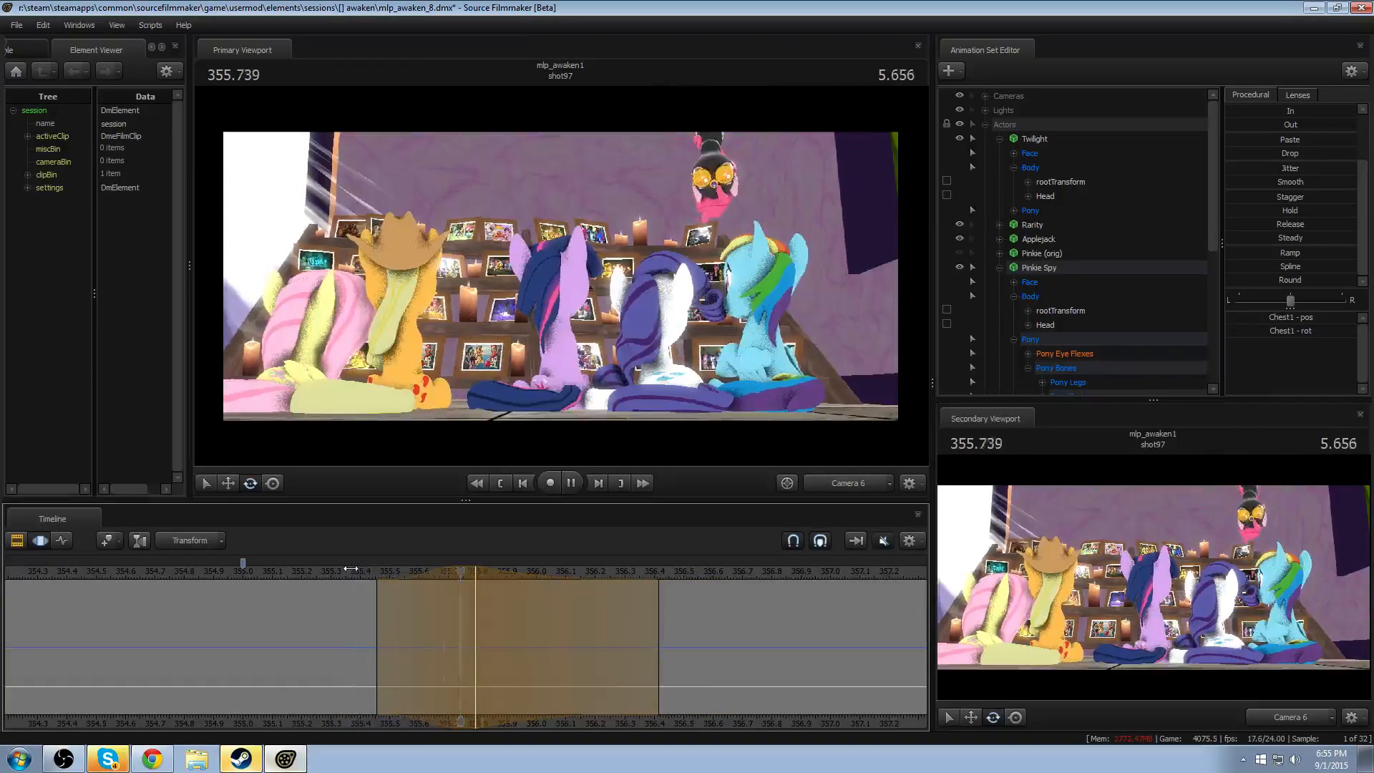
pyautogui.press('space')
pyautogui.click(324, 575)
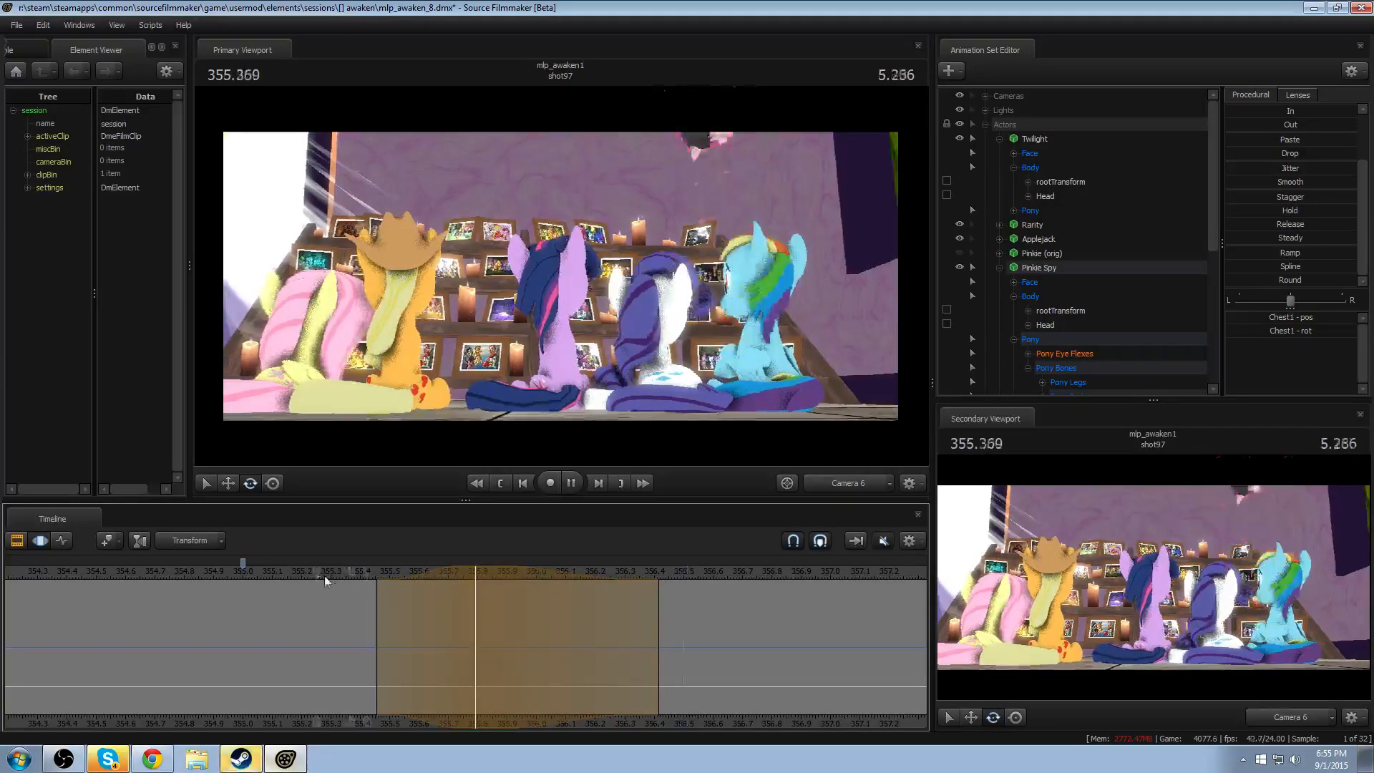
pyautogui.press('space')
pyautogui.click(247, 574)
pyautogui.press('space')
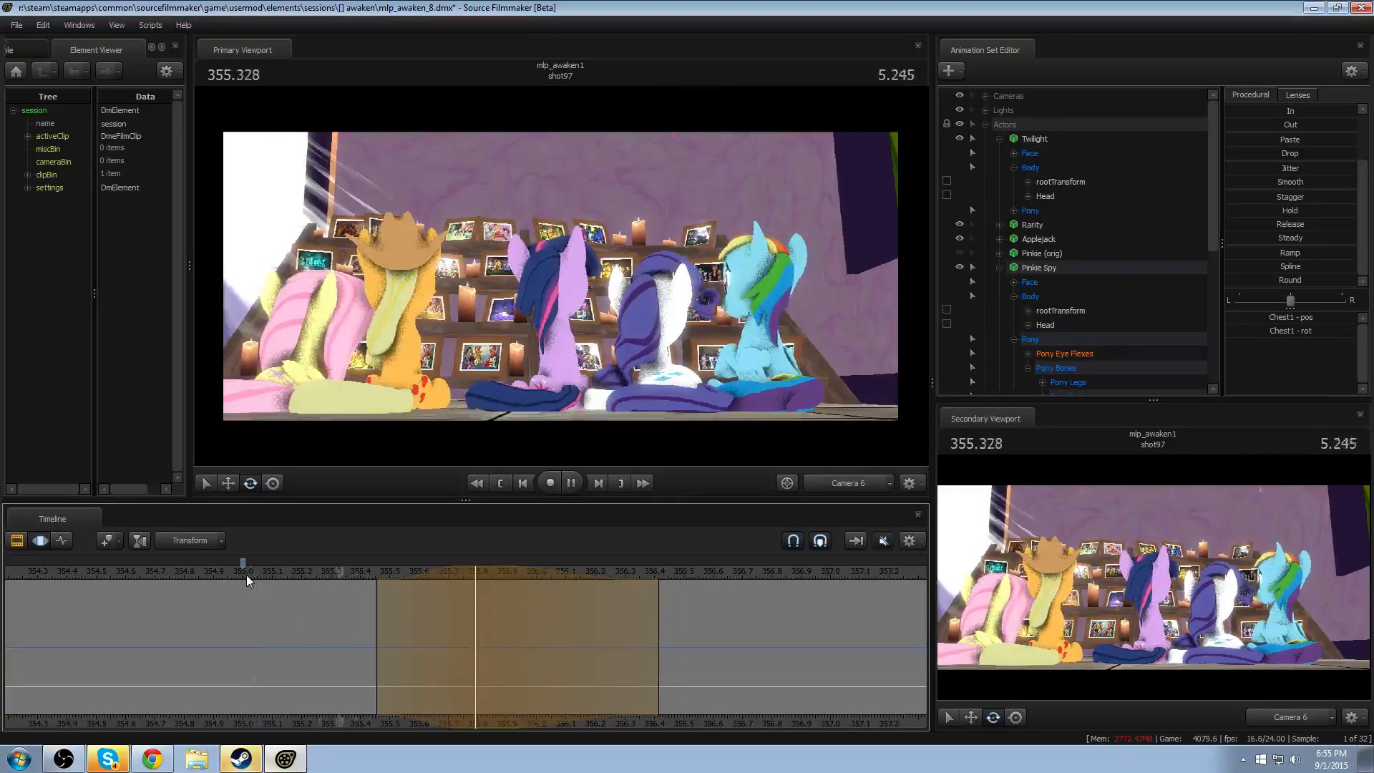
pyautogui.press('space')
# - Rotate Pinkie Spy's Neck at 355.875, with falloff from about 355.42 to 356.33, and replay the motion
pyautogui.press('shift')
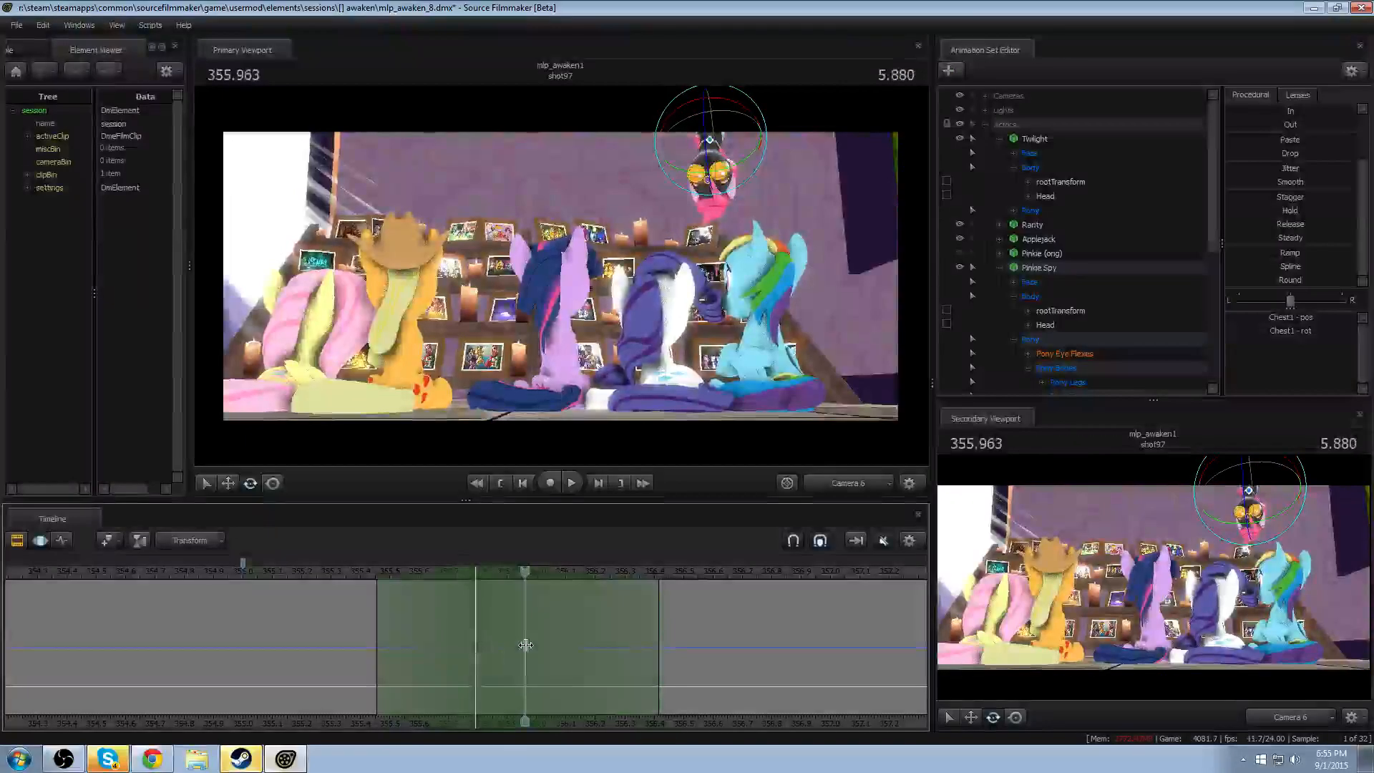
pyautogui.keyDown('shift'); pyautogui.click(500, 645); pyautogui.keyUp('shift')
pyautogui.keyDown('shift'); pyautogui.scroll(5, 500, 645); pyautogui.keyUp('shift')
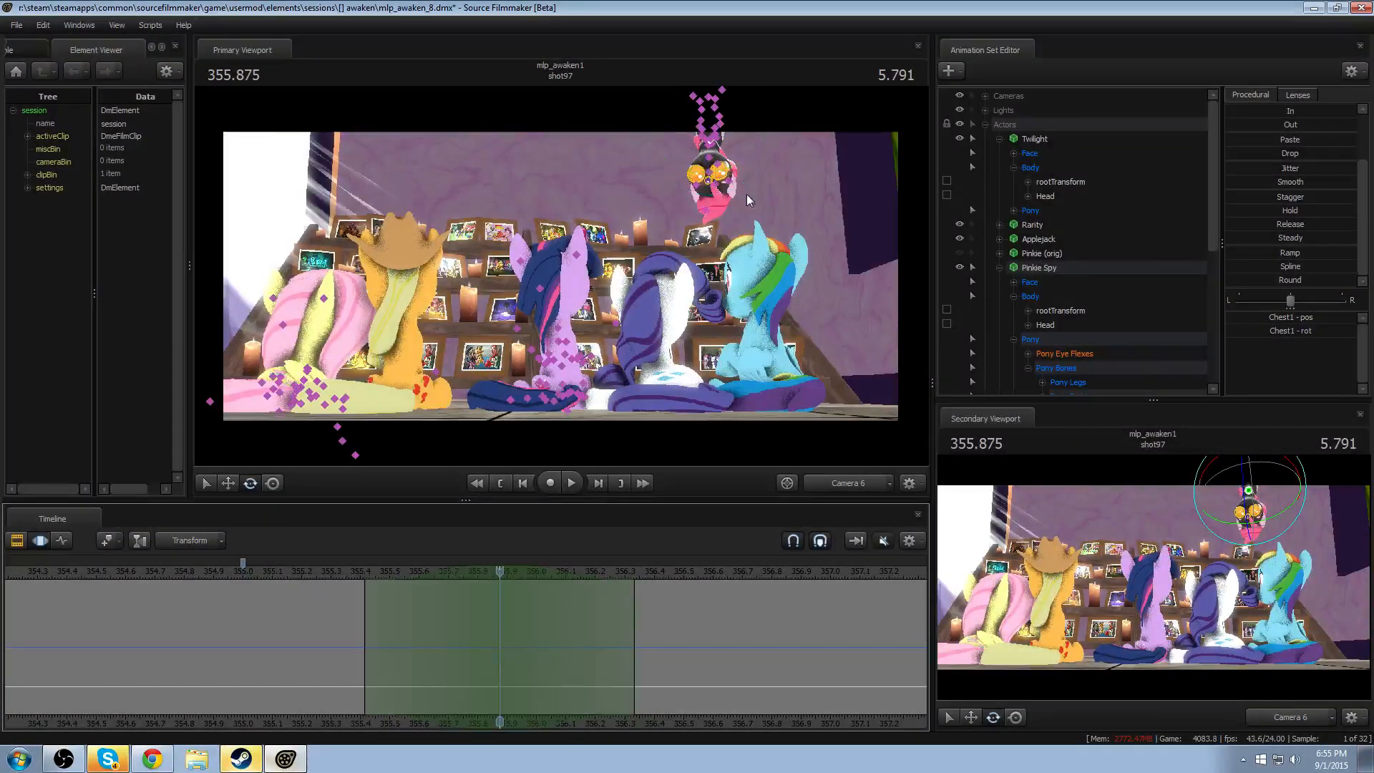
pyautogui.click(709, 151)
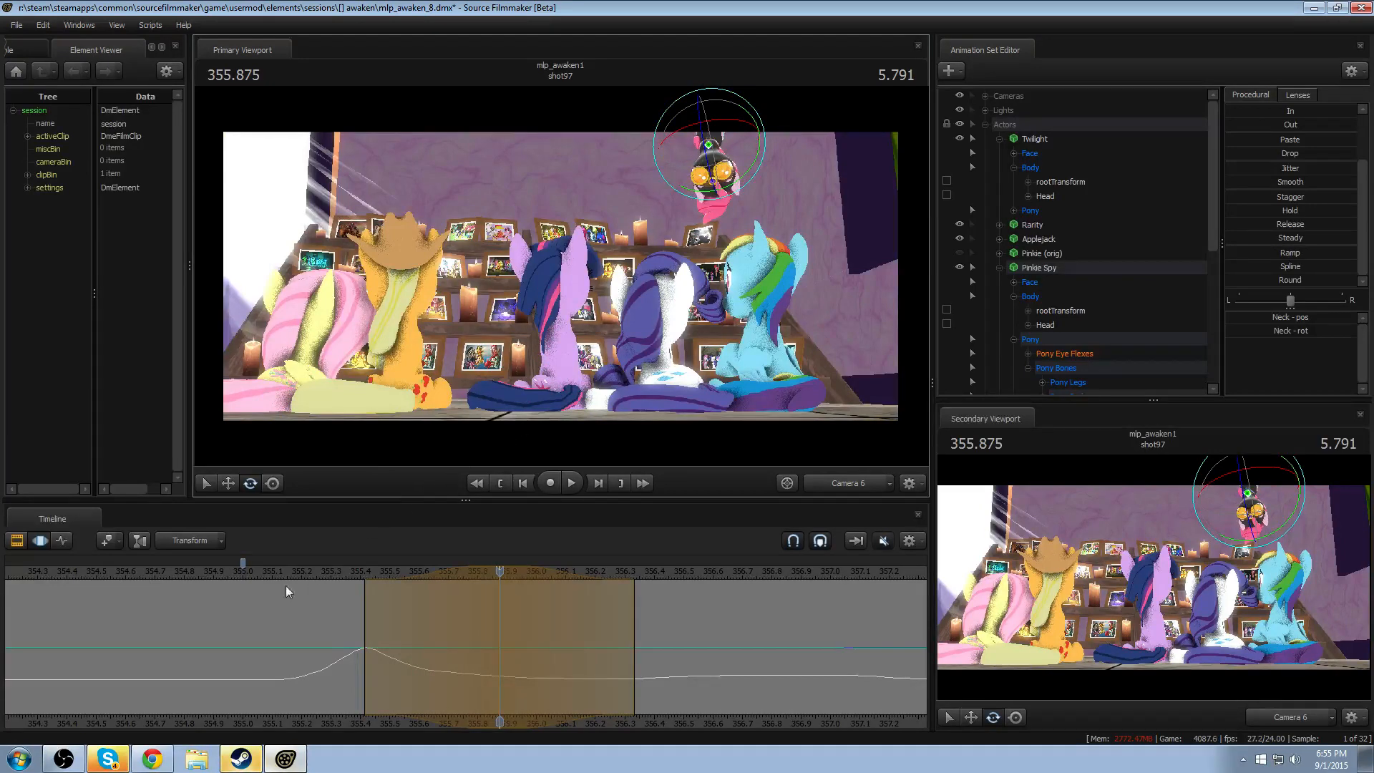
pyautogui.press('space')
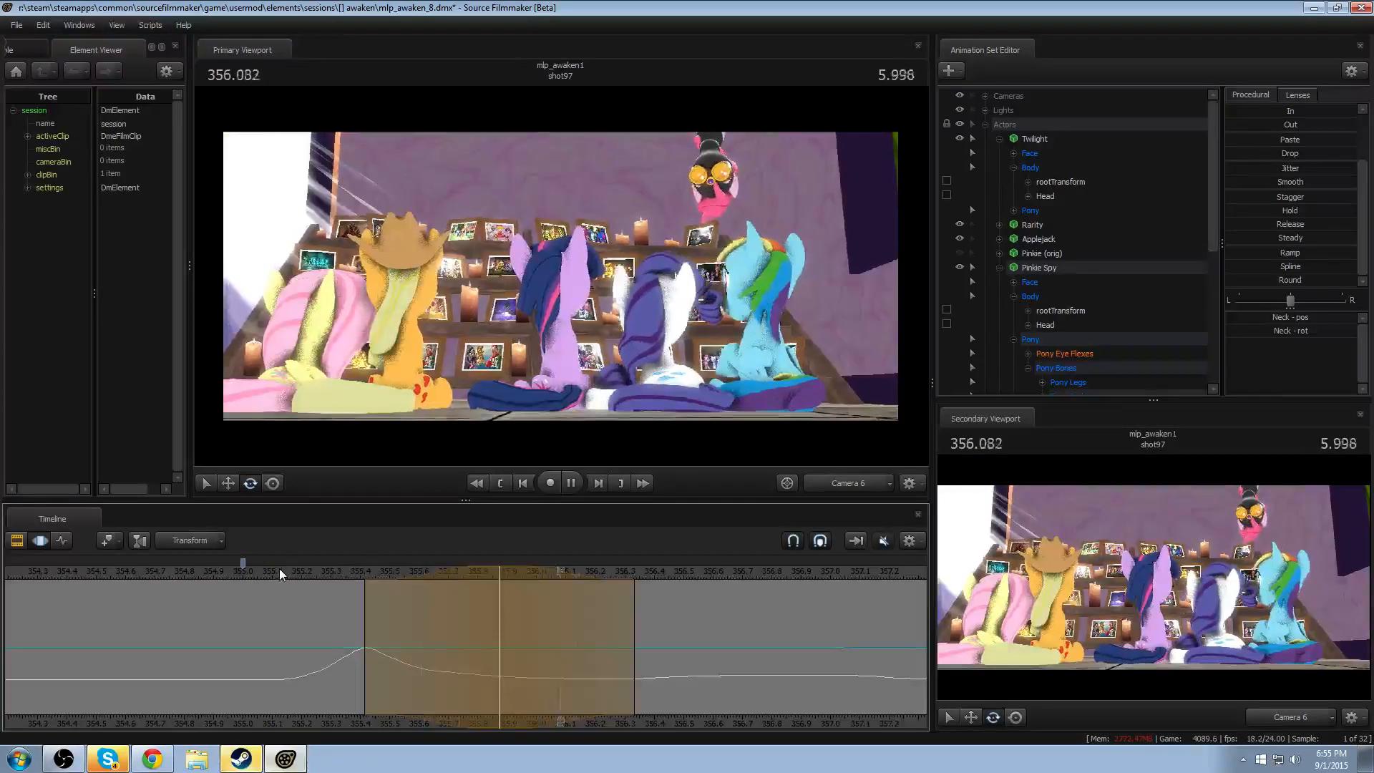
pyautogui.press('space')
pyautogui.press('space')
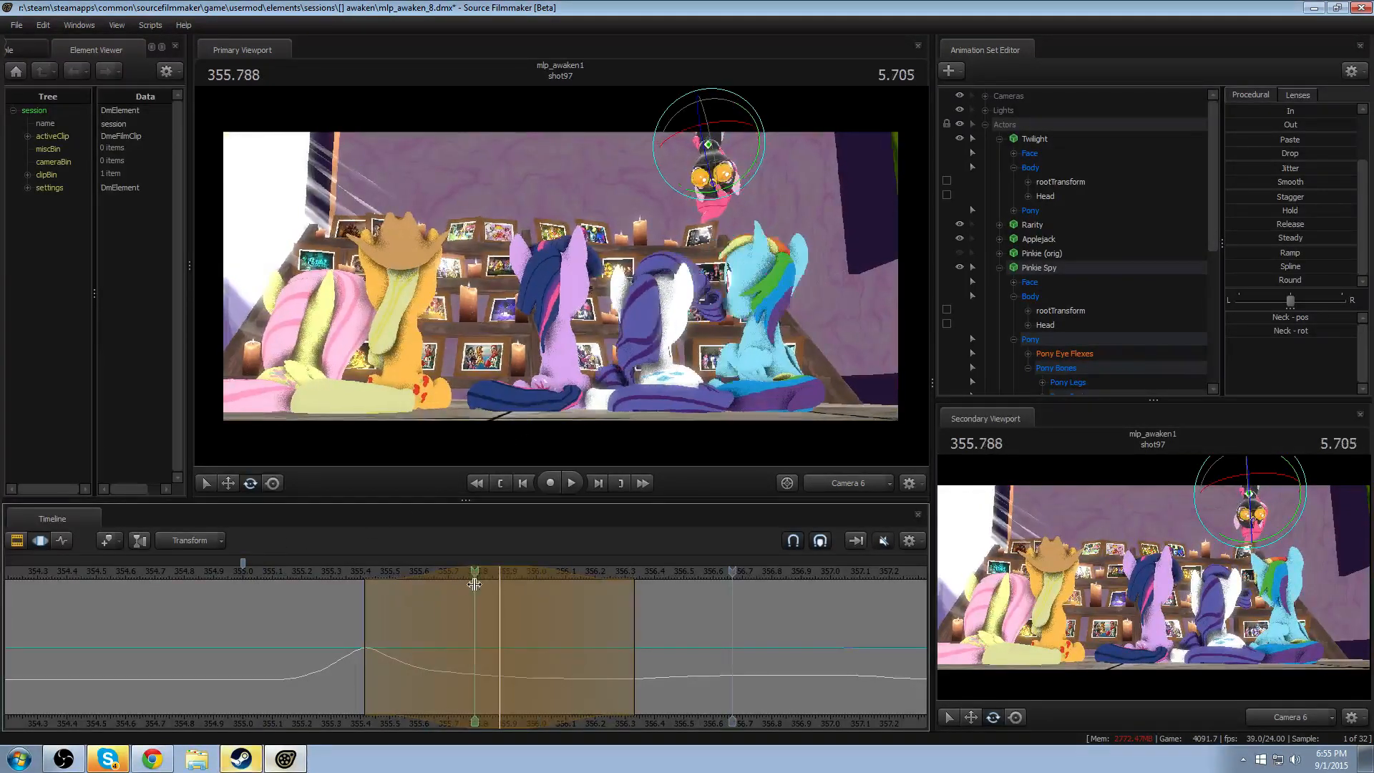
pyautogui.press('space')
# - Extend the Neck rotation's trailing falloff to about 356.5 and replay the drop
pyautogui.moveTo(642, 615); pyautogui.dragTo(684, 615)
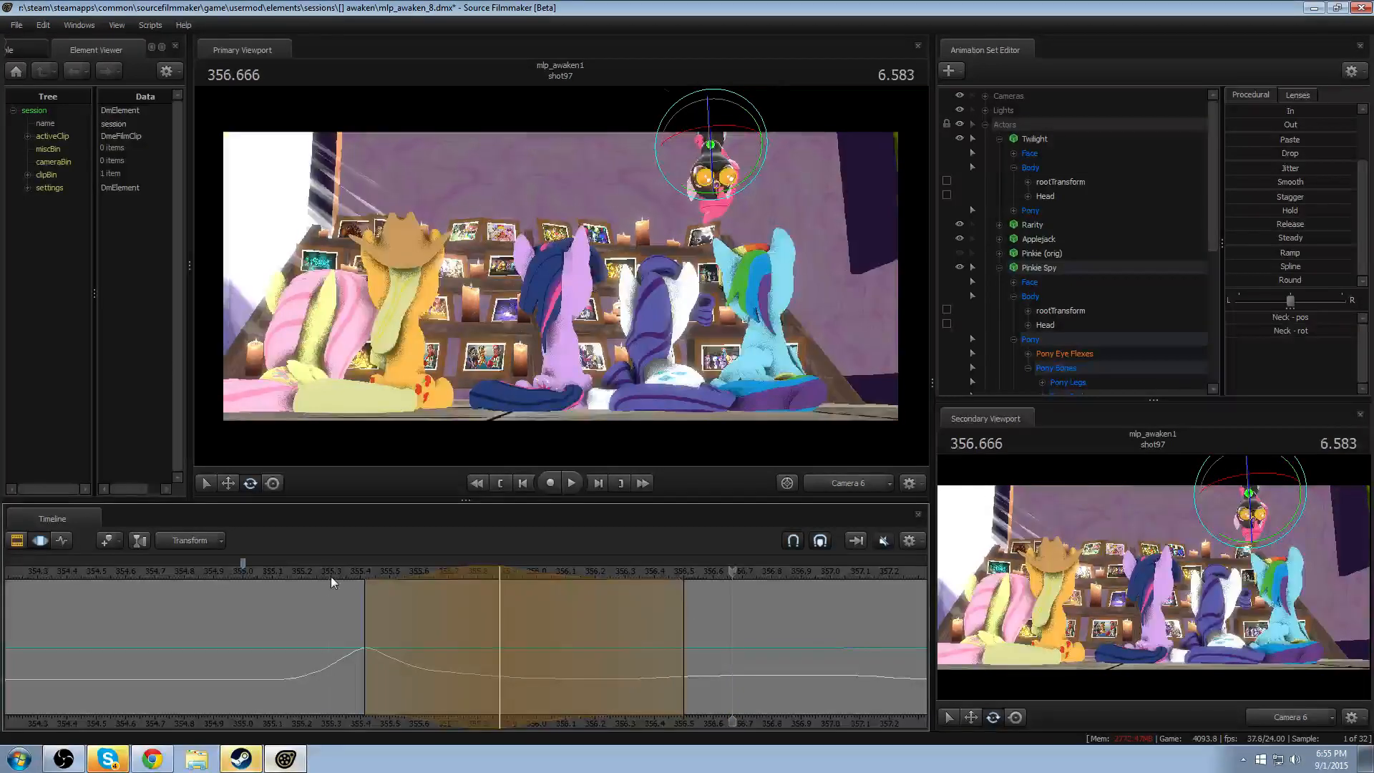
pyautogui.press('space')
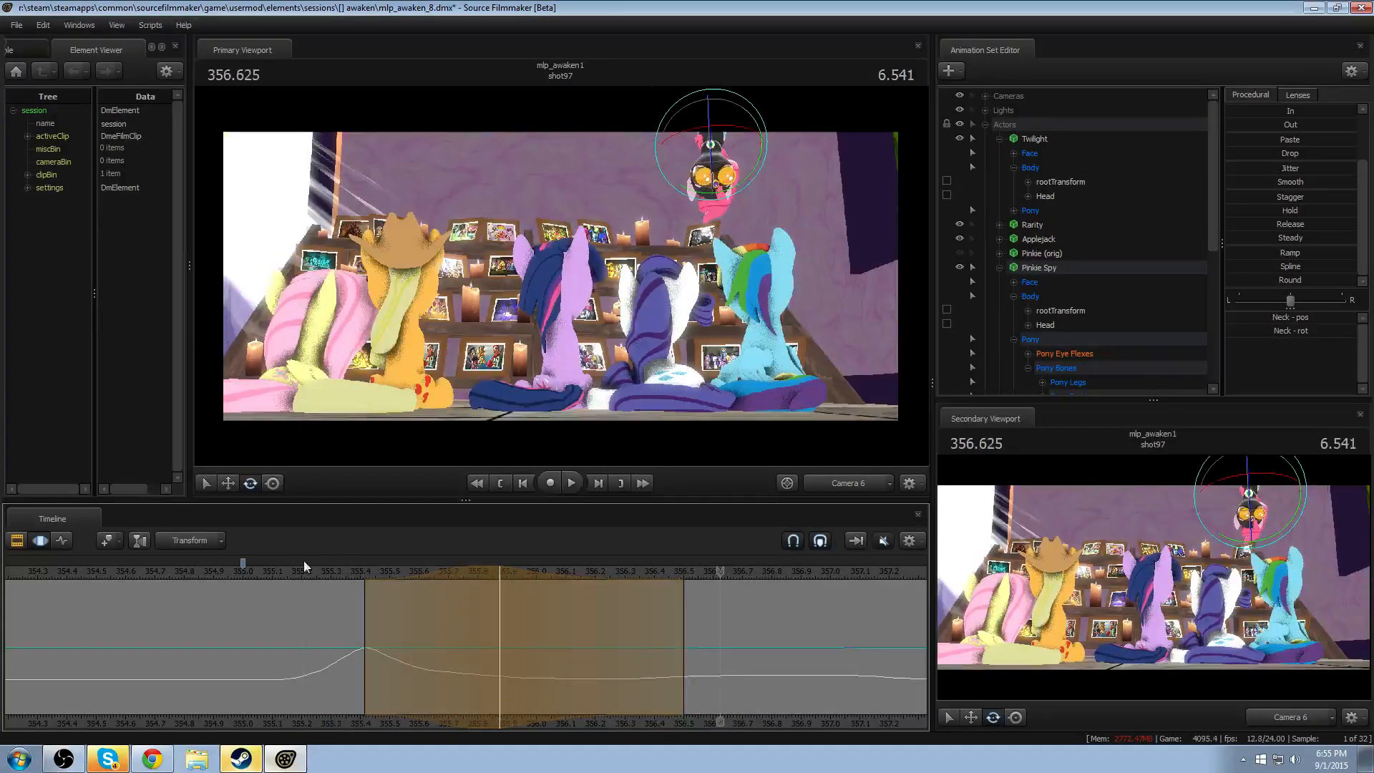
pyautogui.press('space')
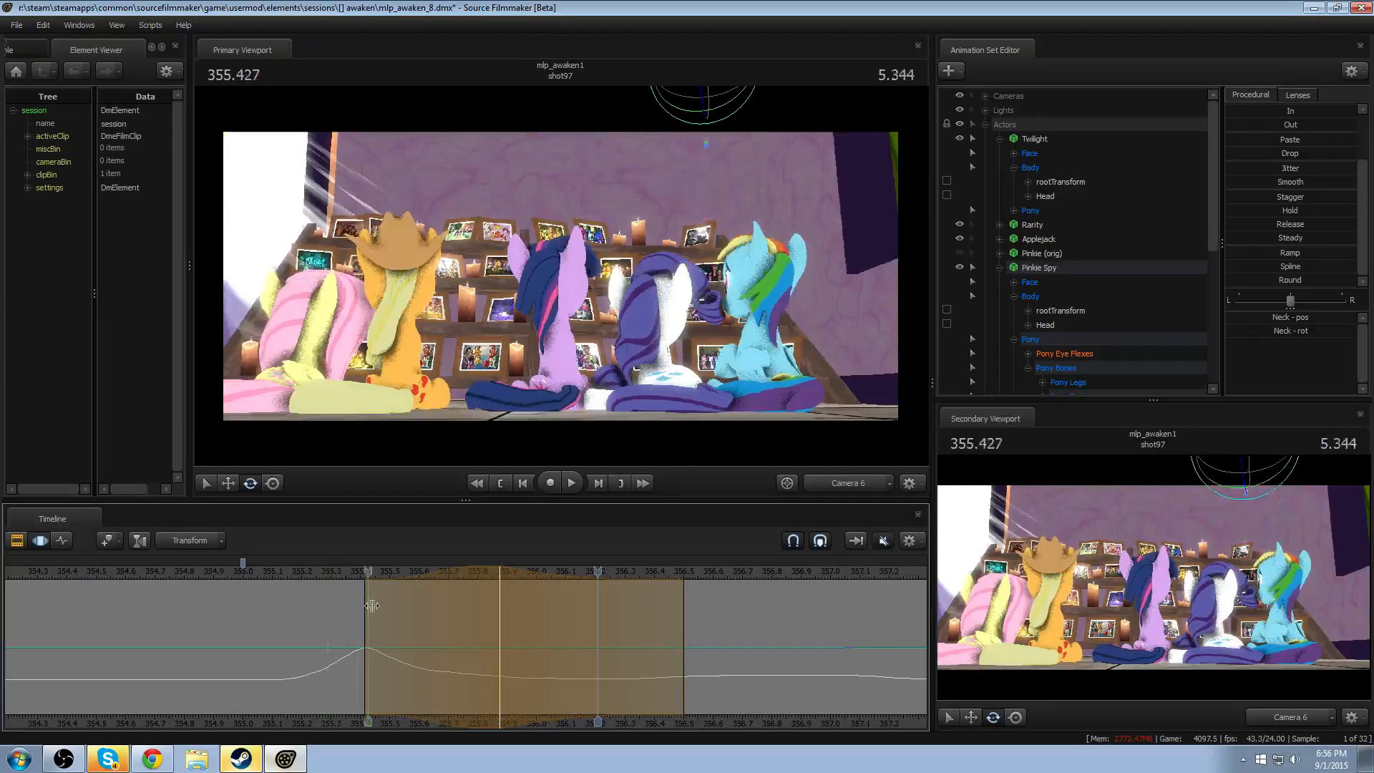
# - Try rotating Pinkie Spy's Head at 356.000, with falloff from about 355.67 to 356.33, and play back the result
pyautogui.click(536, 632)
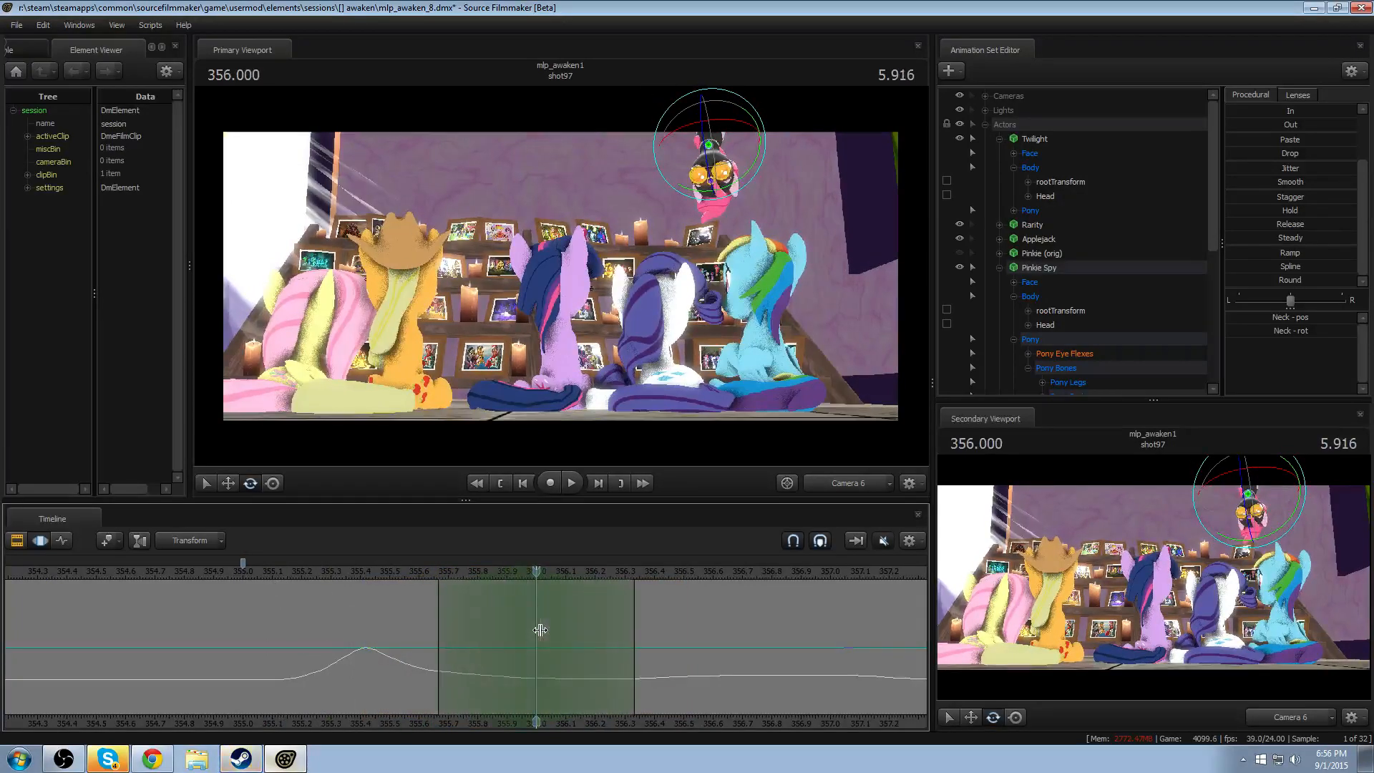
pyautogui.click(733, 190)
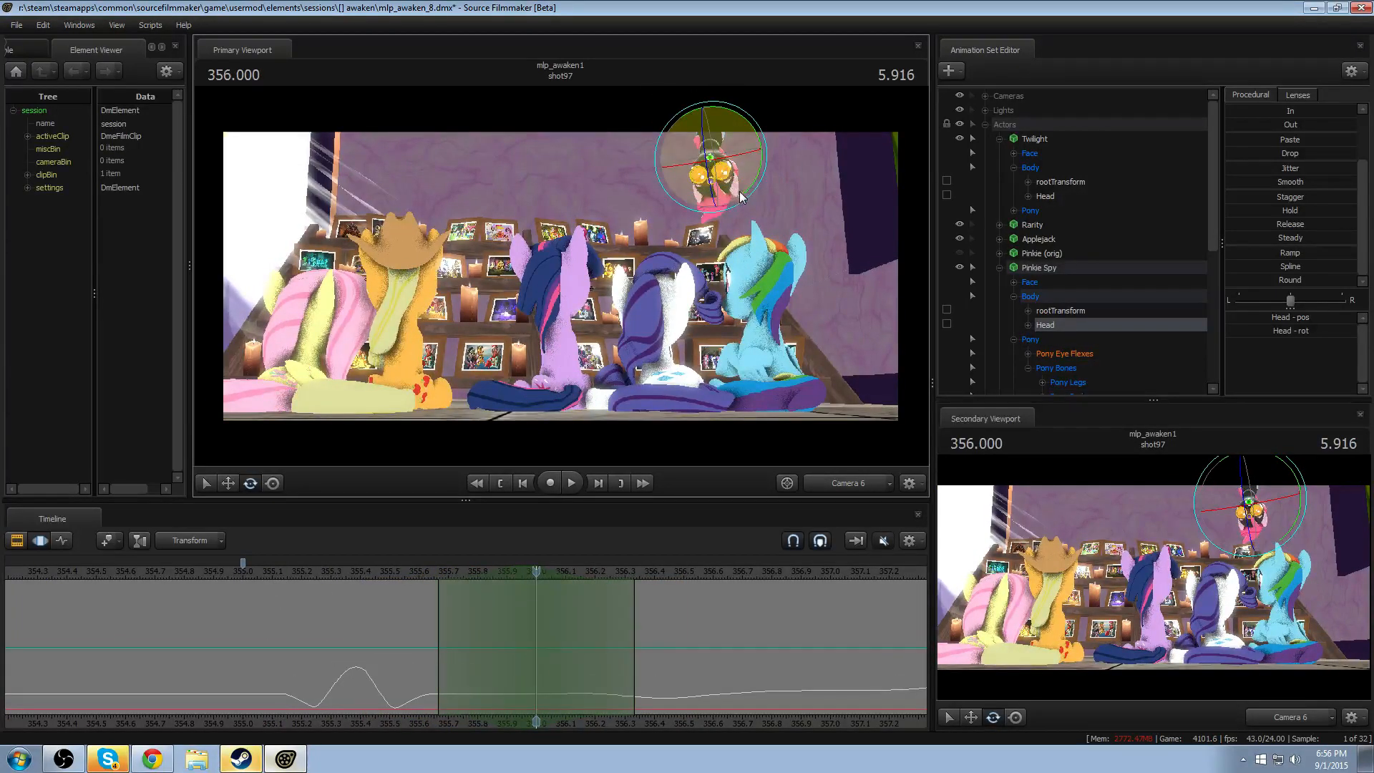
pyautogui.moveTo(745, 193); pyautogui.dragTo(748, 190)
pyautogui.click(332, 578)
pyautogui.press('space')
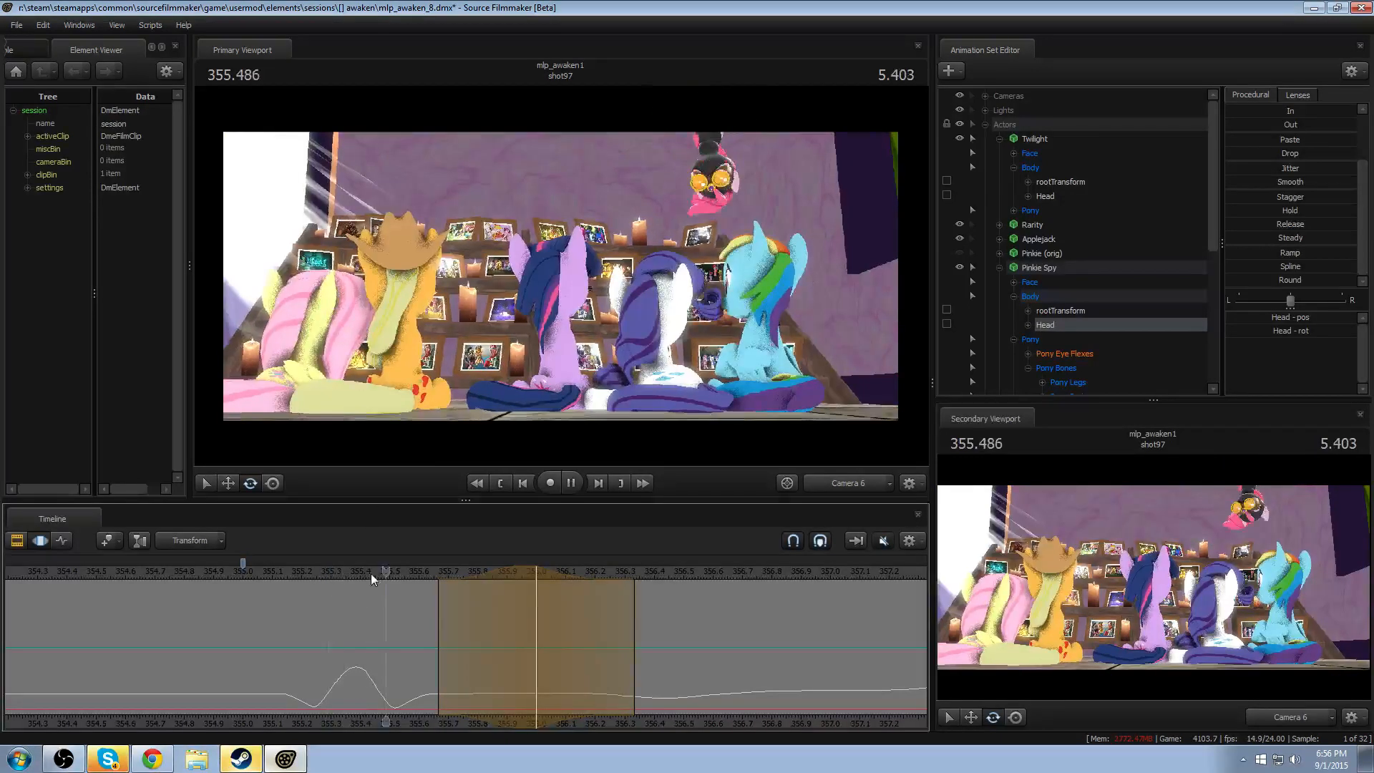
# - Try shifting the Head rotation's peak to about 356.125, with falloff from about 355.58 to 356.67, and review the drop several times
pyautogui.scroll(1, 510, 600)
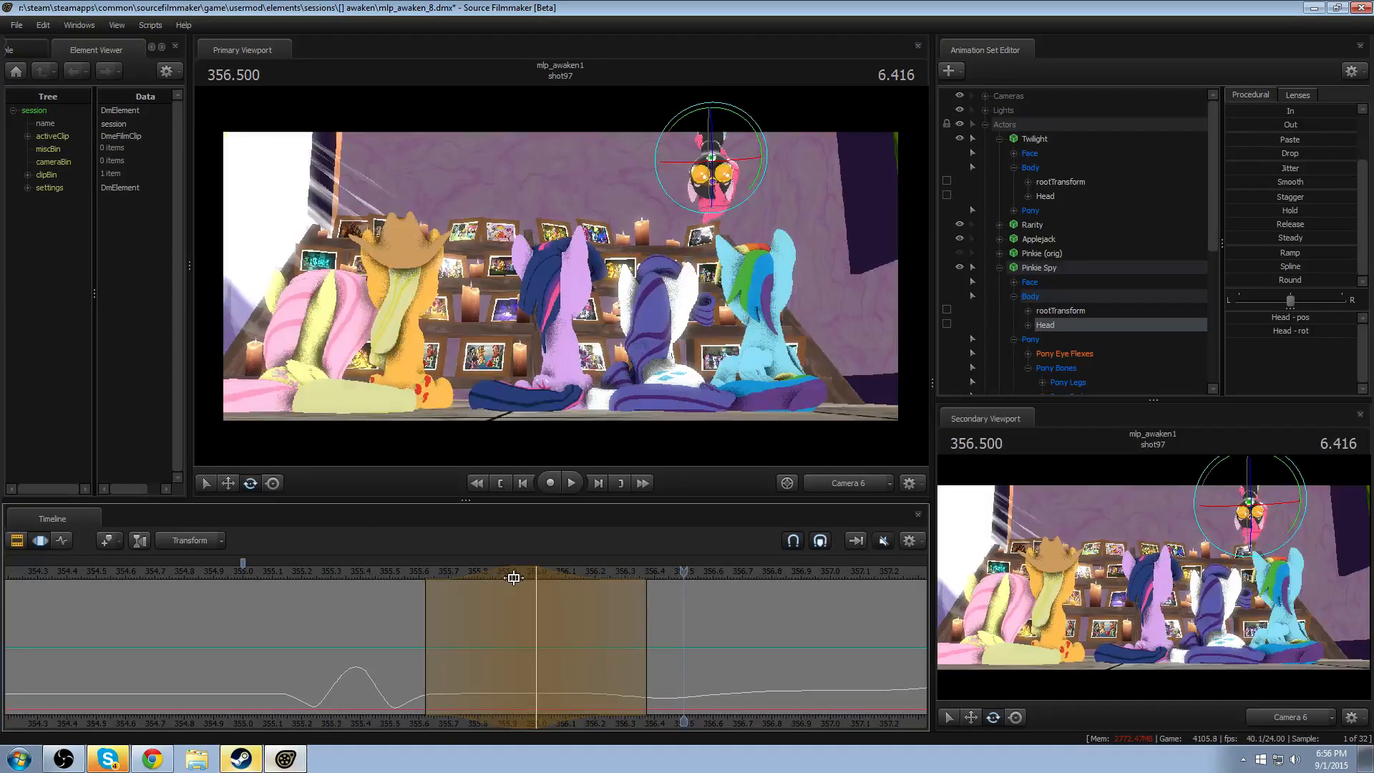
pyautogui.moveTo(498, 571); pyautogui.dragTo(512, 581)
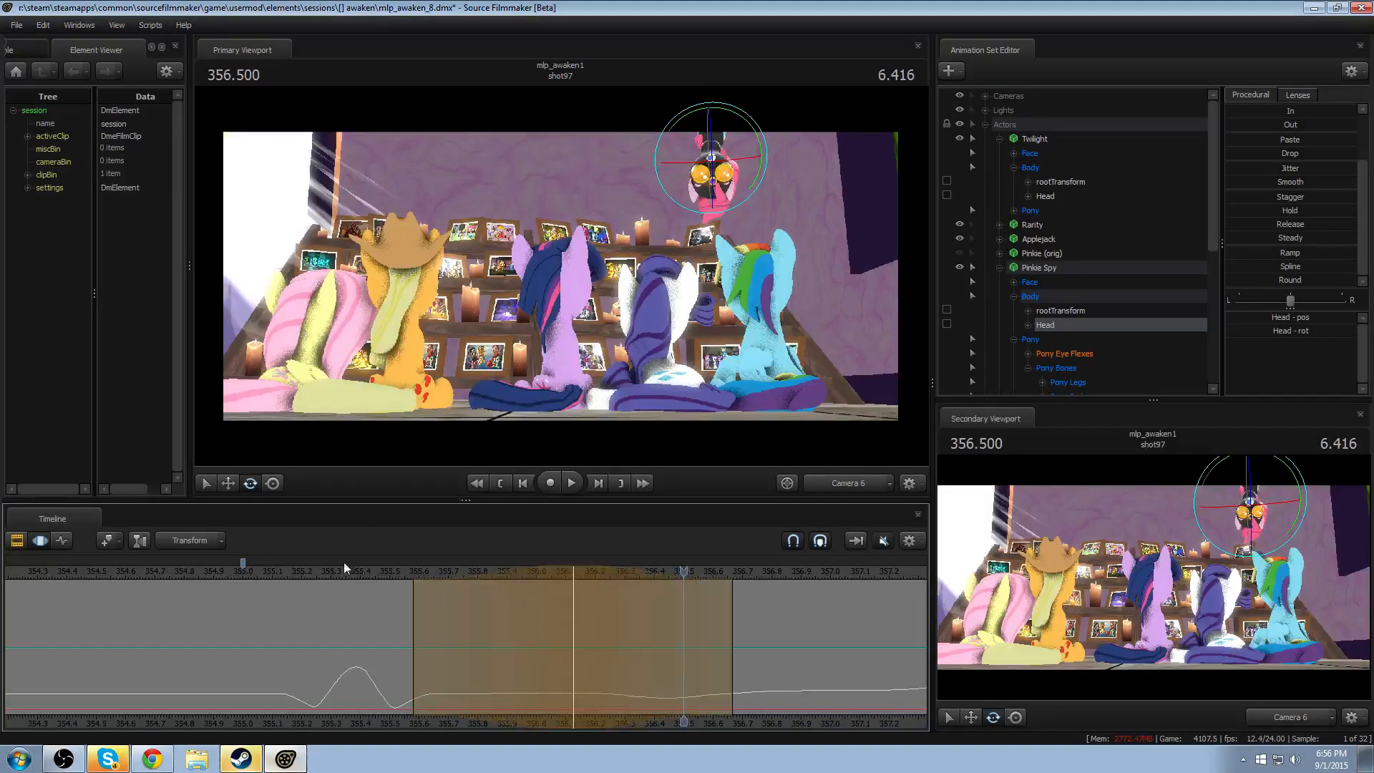
pyautogui.click(332, 577)
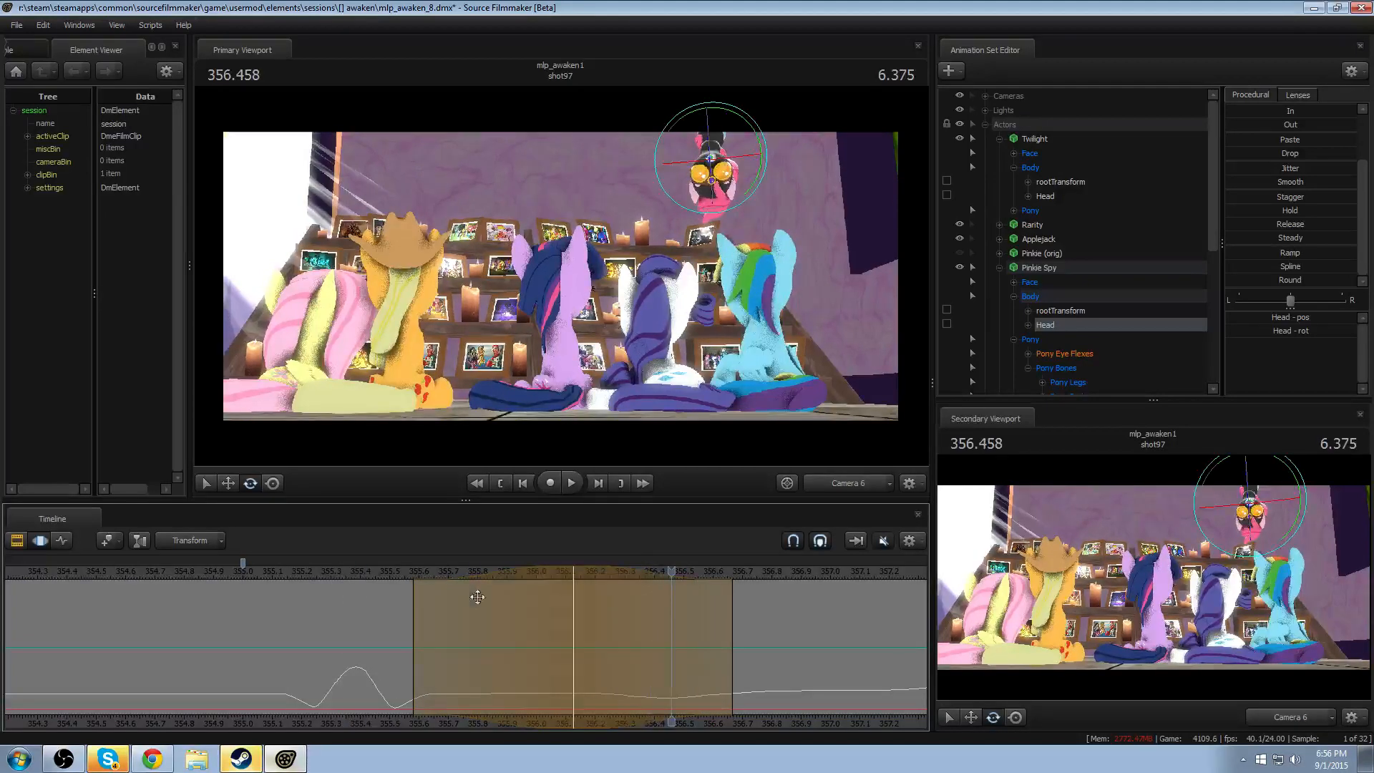
pyautogui.press('Escape')
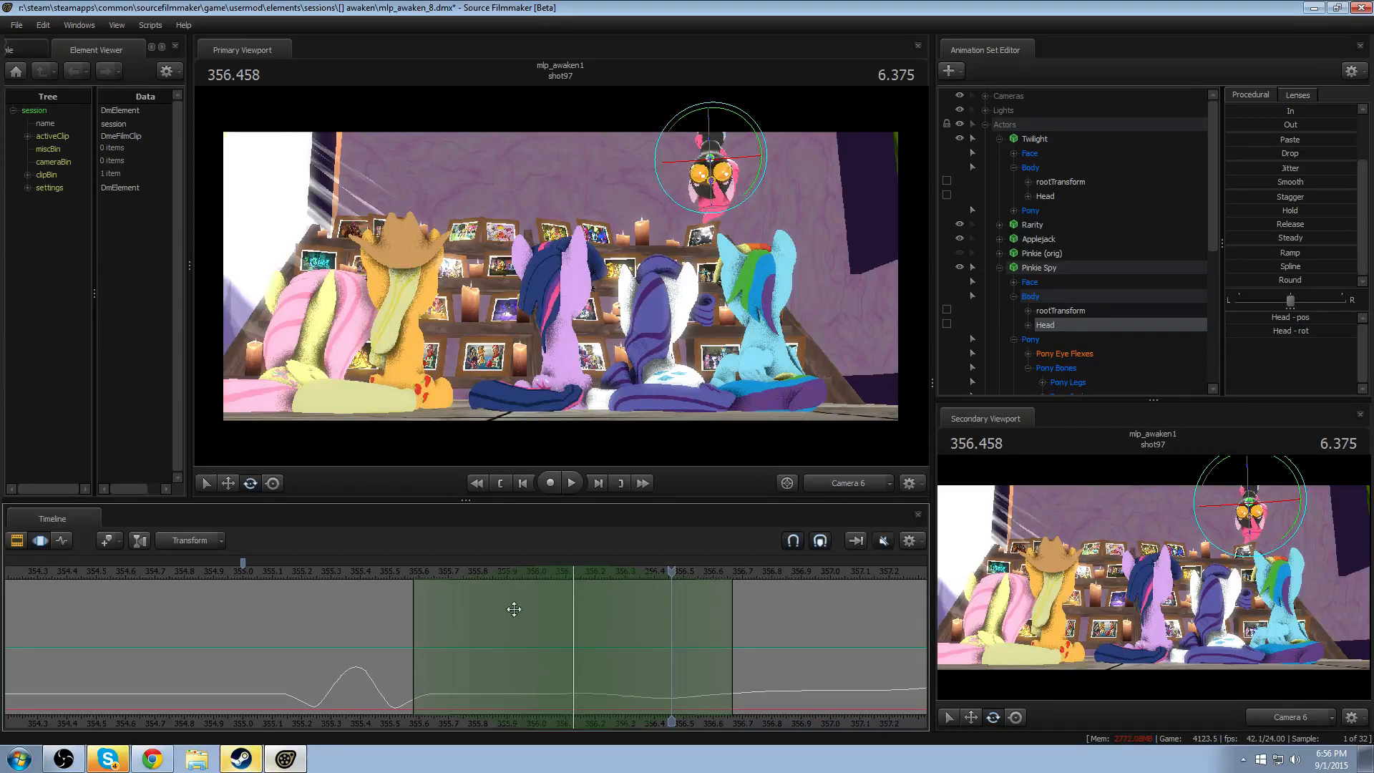
pyautogui.click(269, 562)
pyautogui.press('space')
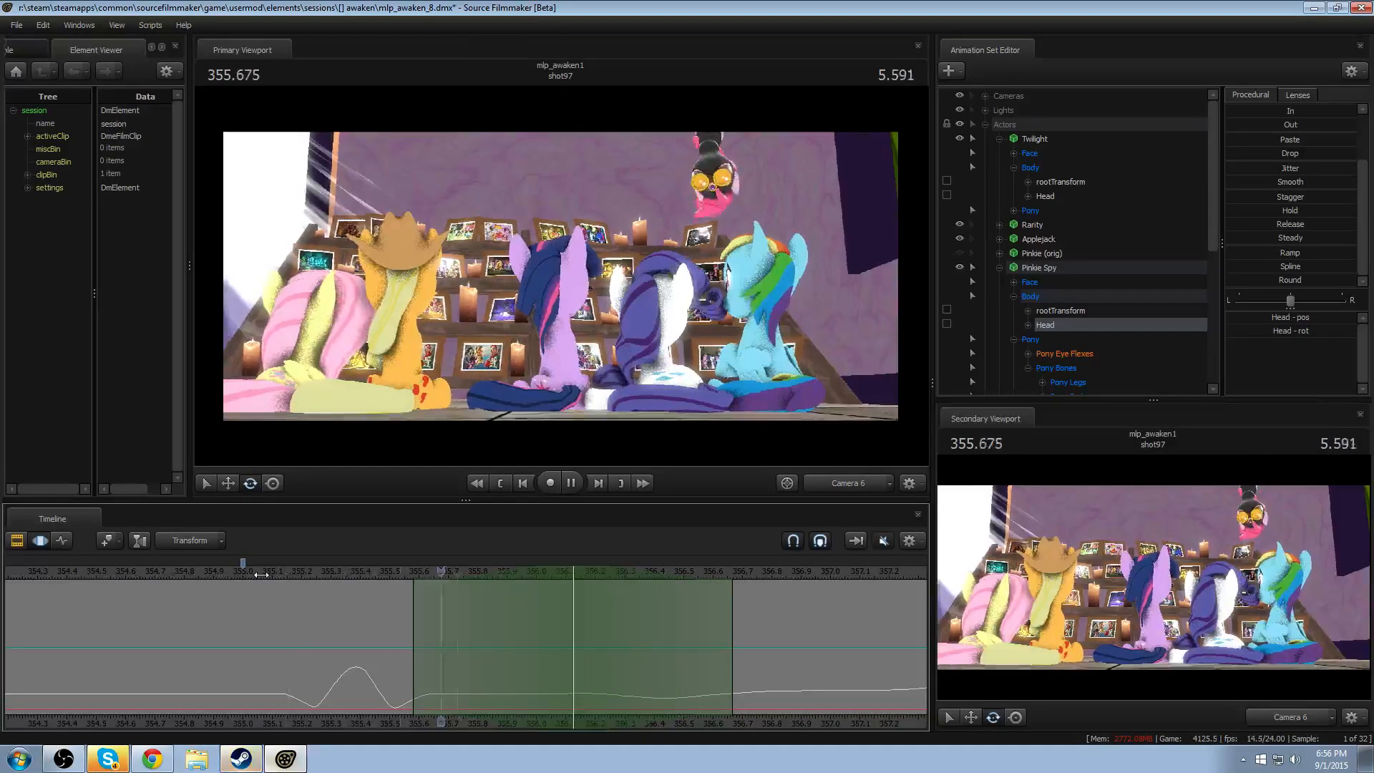
pyautogui.press('space')
pyautogui.click(323, 571)
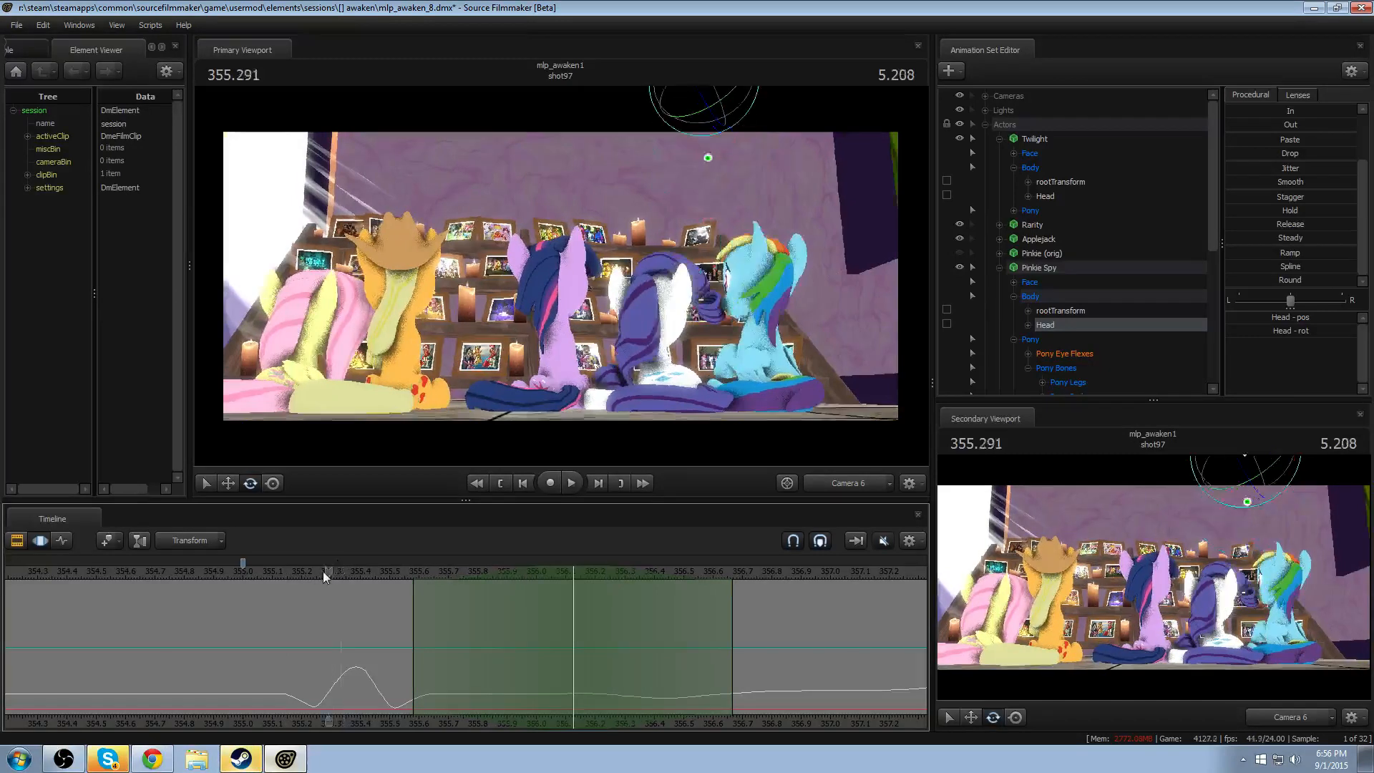
pyautogui.press('space')
pyautogui.press('space')
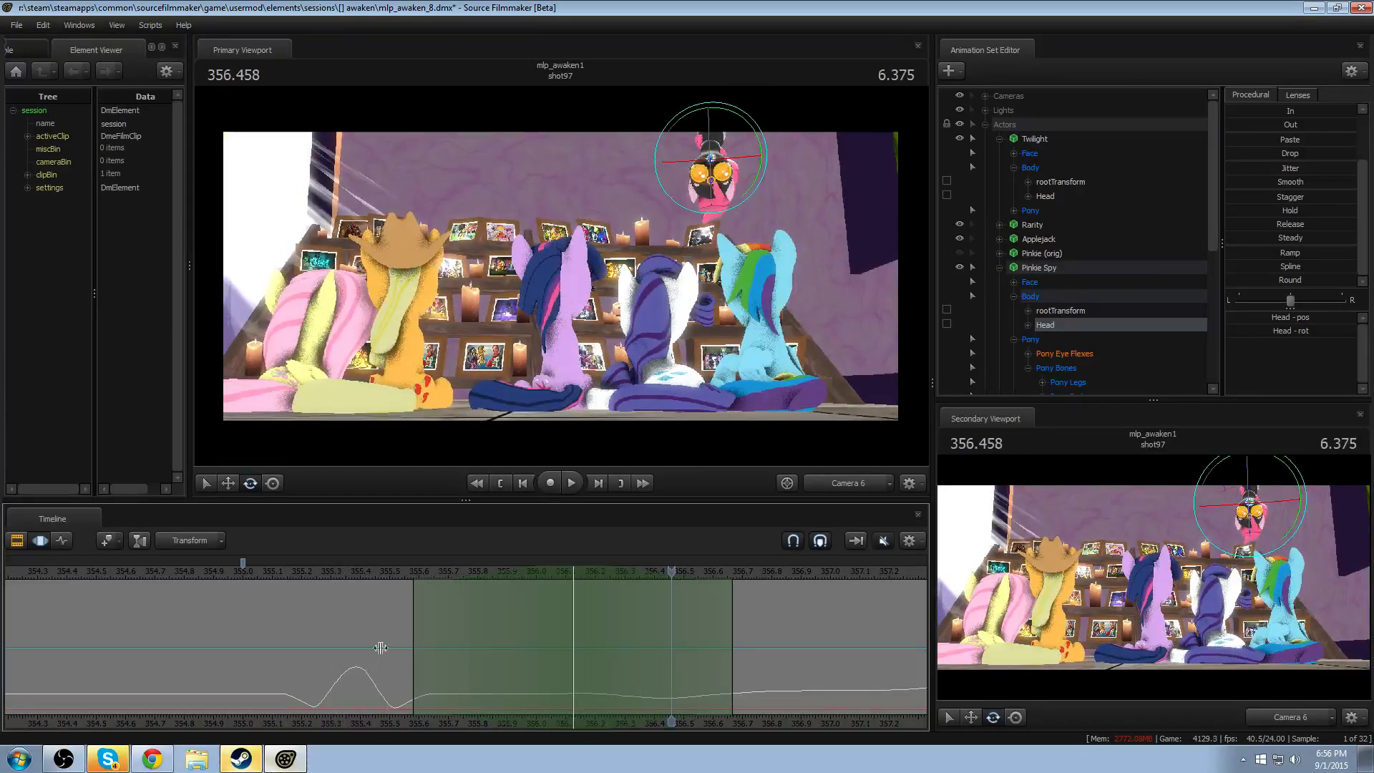
pyautogui.press('shift')
pyautogui.press('shift')
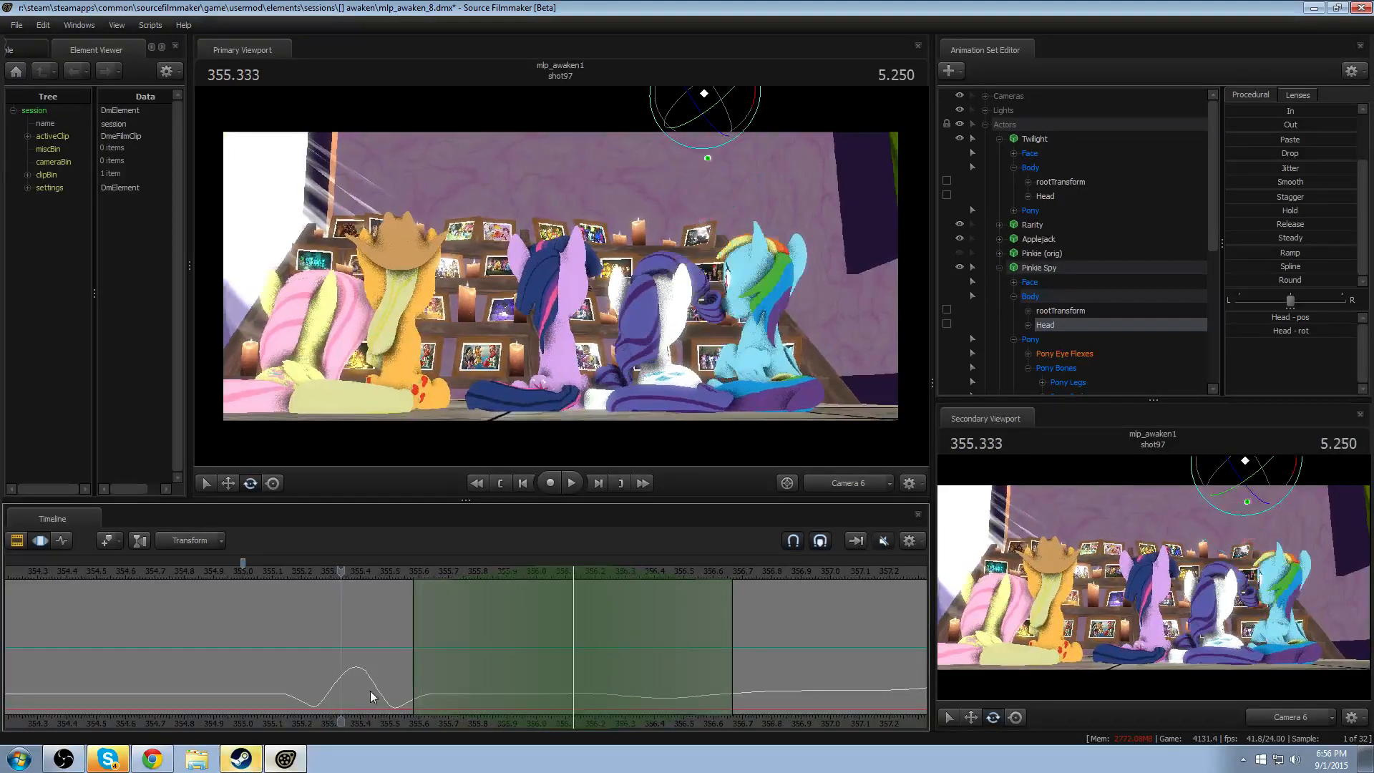
# - Undo the Head rotation and its timing changes back to the Neck edit at 355.875, and replay the drop
pyautogui.hotkey('ctrl', 'z')
pyautogui.hotkey('ctrl', 'z')
pyautogui.hotkey('ctrl', 'z')
pyautogui.hotkey('ctrl', 'z')
pyautogui.hotkey('ctrl', 'z')
pyautogui.hotkey('ctrl', 'z')
pyautogui.hotkey('ctrl', 'z')
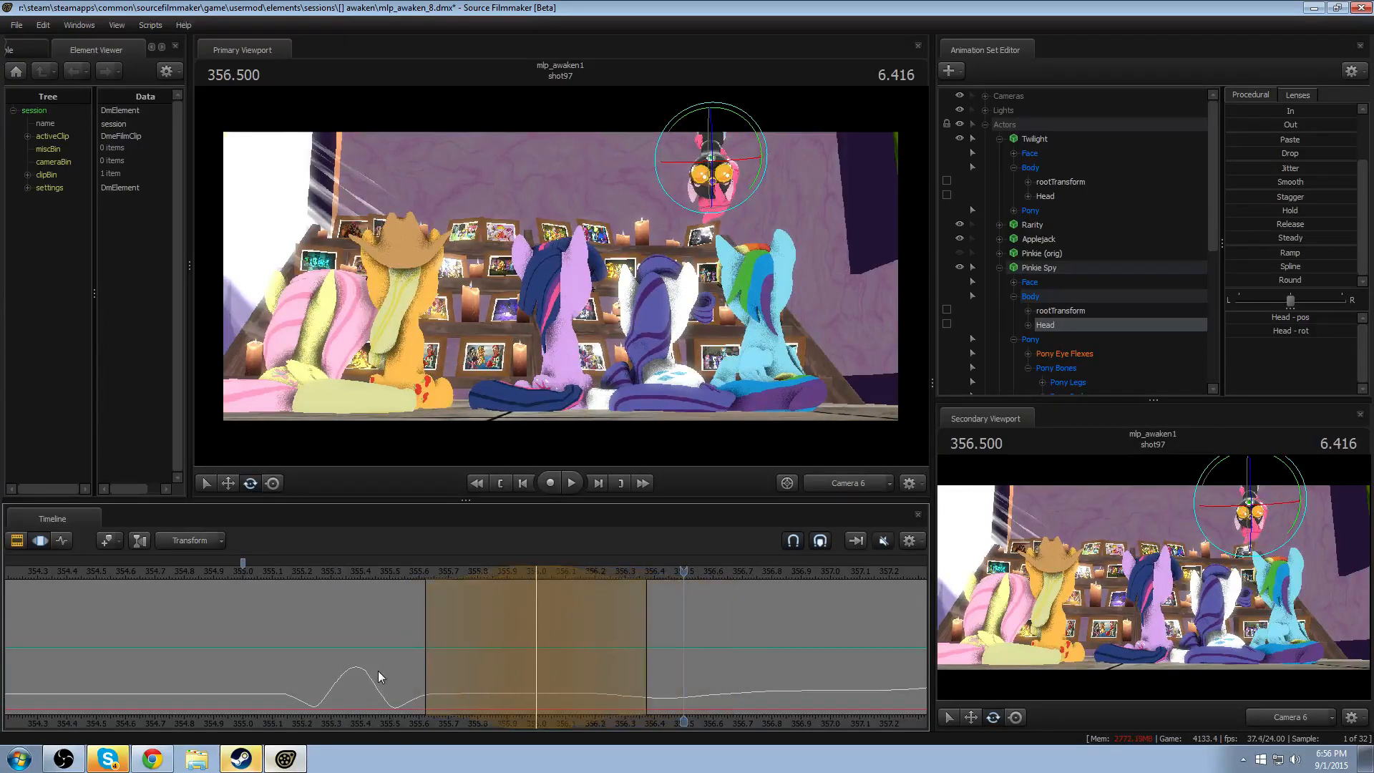
pyautogui.hotkey('ctrl', 'z')
pyautogui.hotkey('ctrl', 'z')
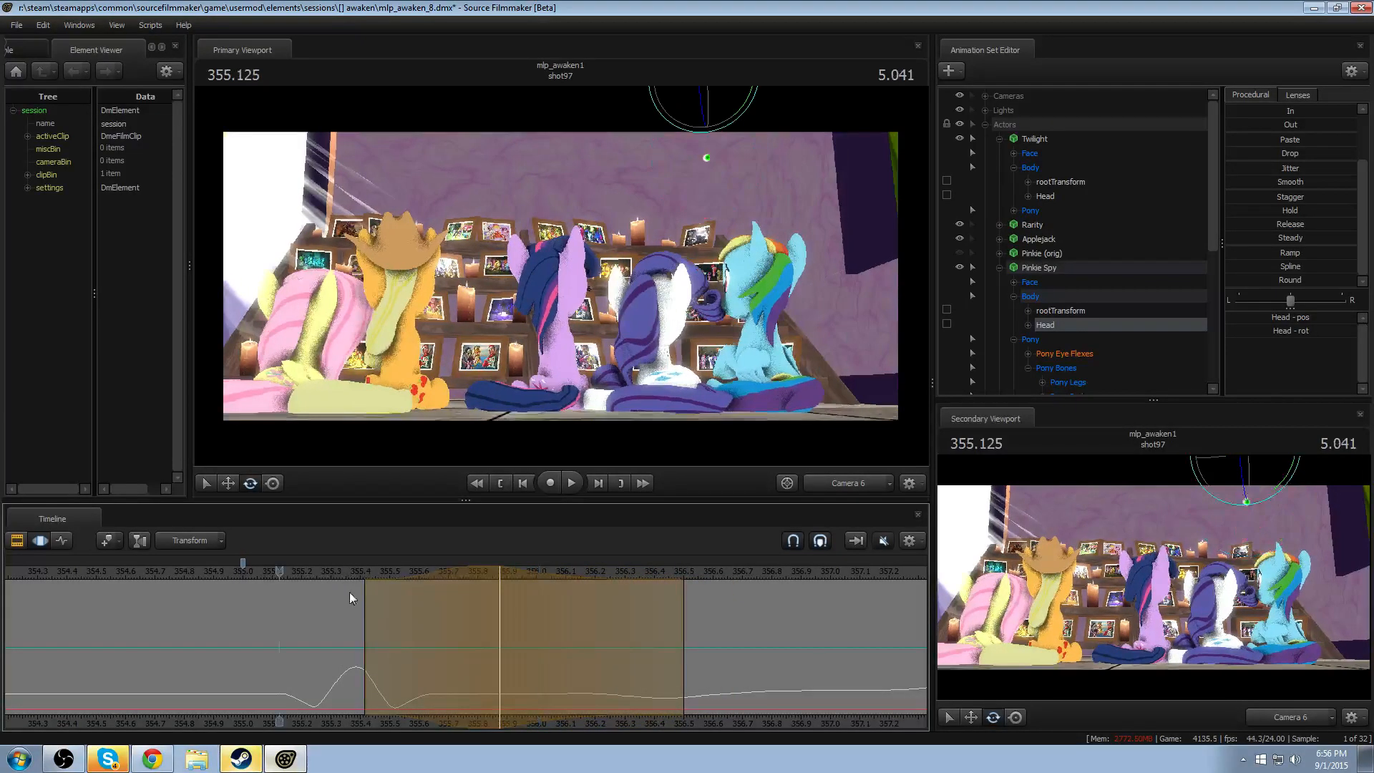
pyautogui.press('space')
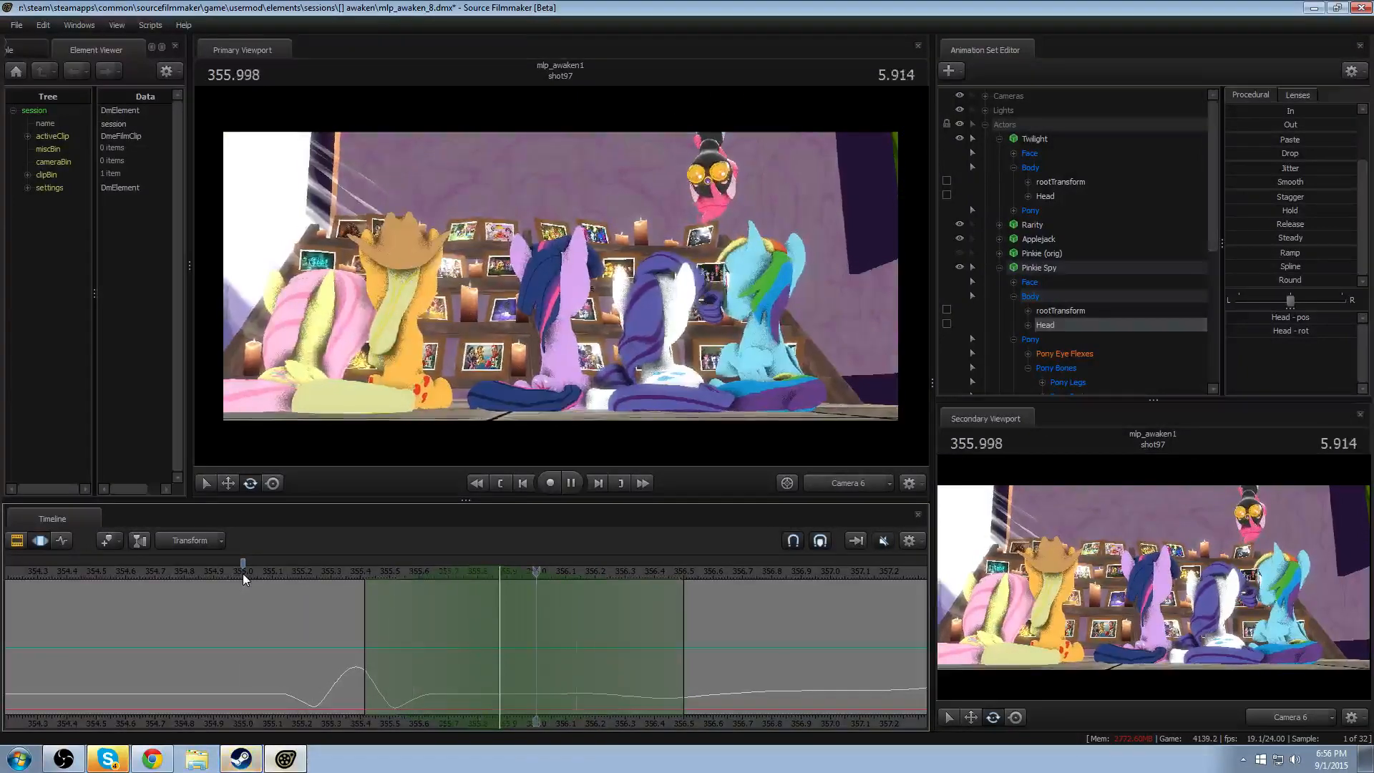
# - Rotate Pinkie Spy's Chest2 at 355.458, with falloff from about 355.2 to 355.7
pyautogui.press('space')
pyautogui.press('shift')
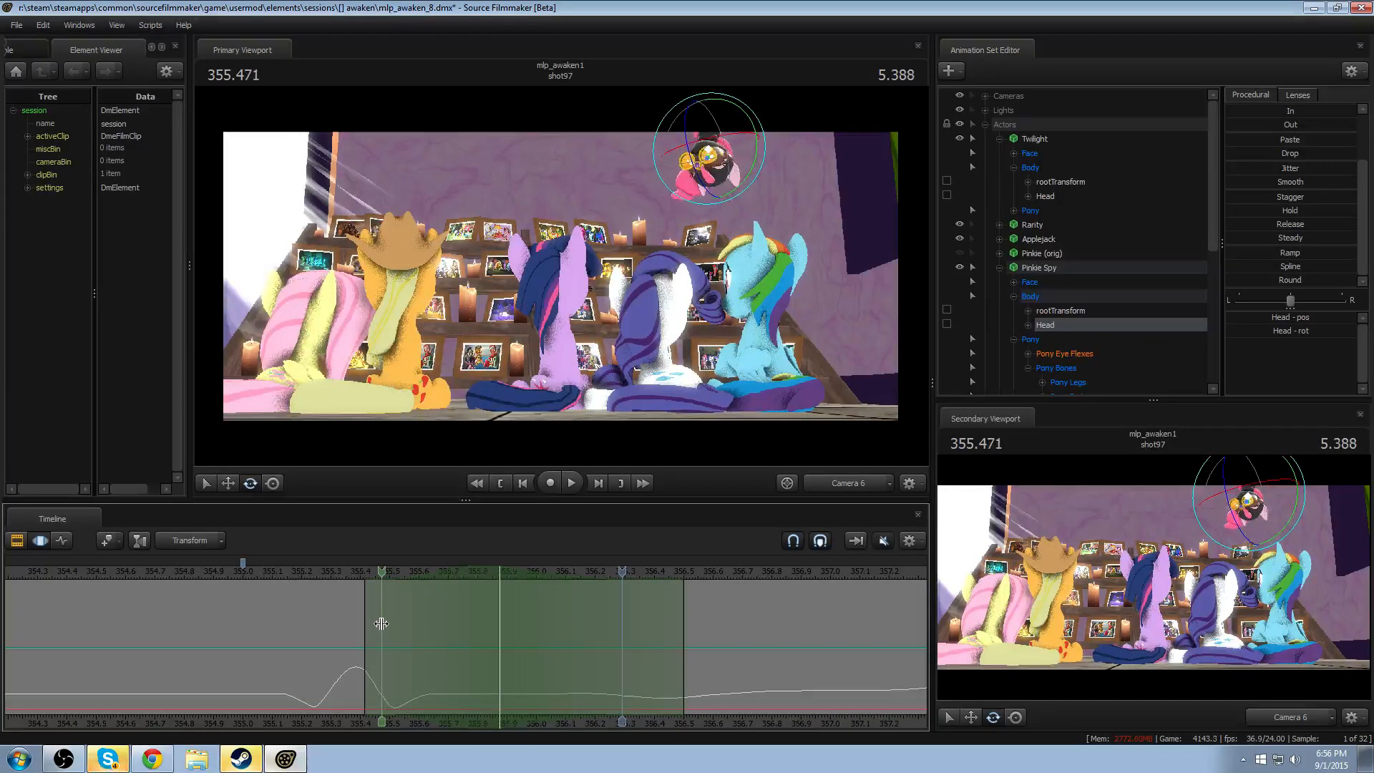
pyautogui.keyDown('shift'); pyautogui.click(381, 624); pyautogui.keyUp('shift')
pyautogui.scroll(5, 381, 622)
pyautogui.keyDown('shift'); pyautogui.click(384, 622); pyautogui.keyUp('shift')
pyautogui.scroll(6, 384, 623)
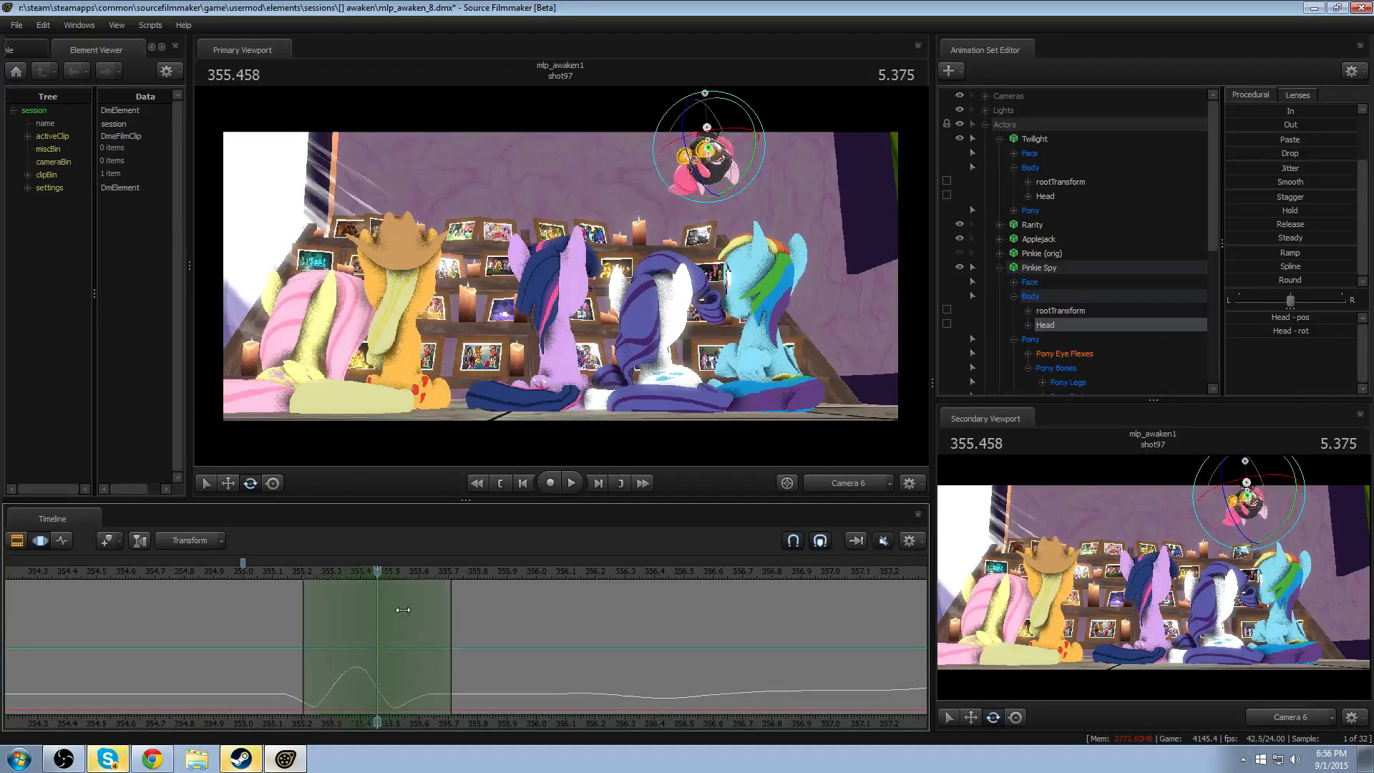
pyautogui.press('ctrl')
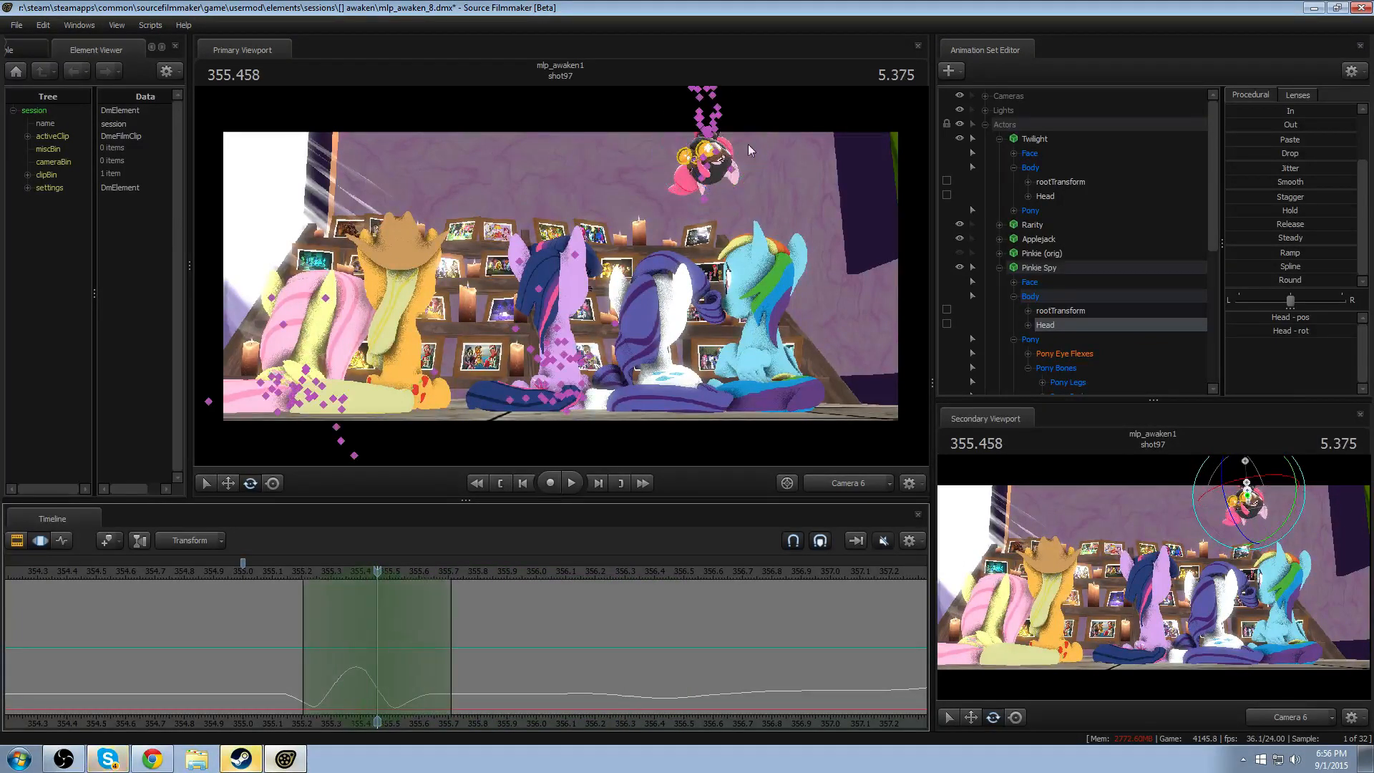
pyautogui.keyDown('ctrl'); pyautogui.click(706, 134); pyautogui.keyUp('ctrl')
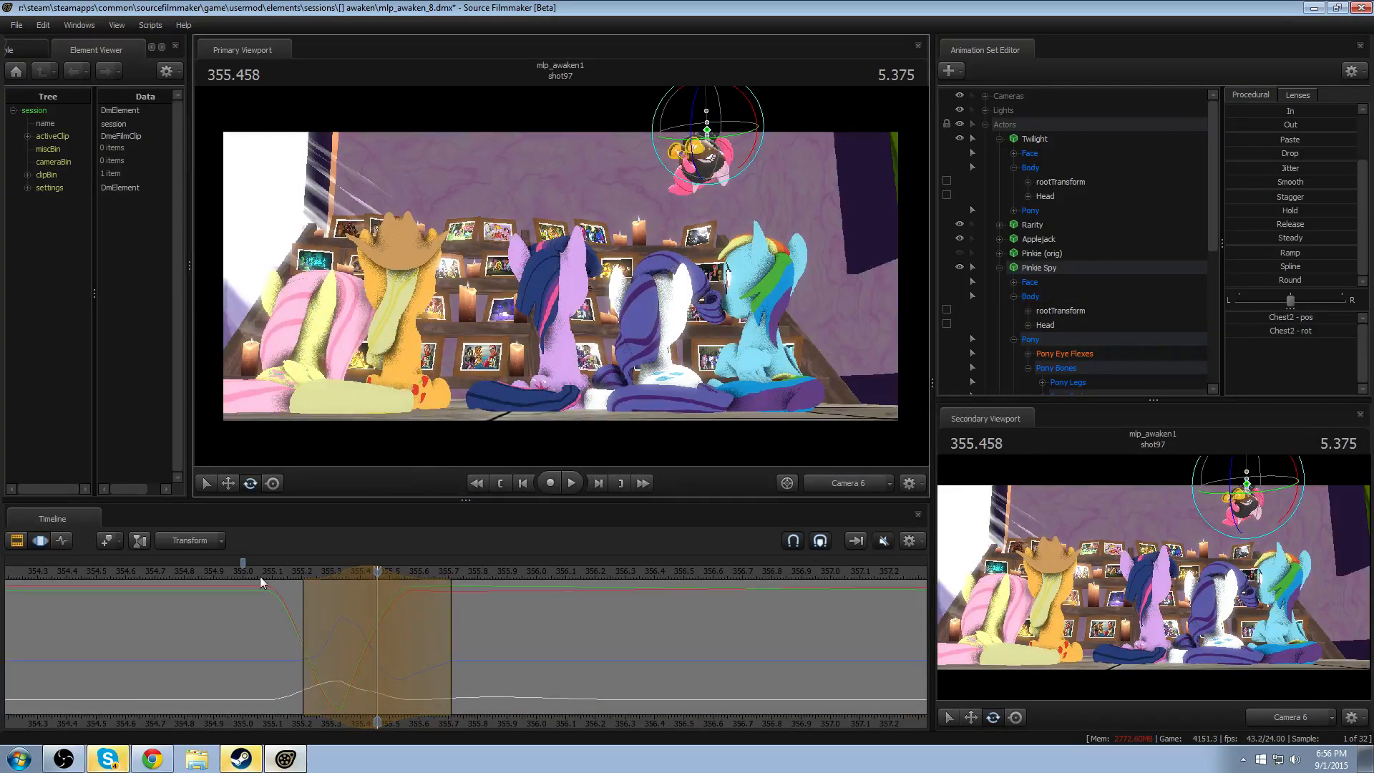
# - Play back the drop and the look-around in Camera 6 to check the chest motion
pyautogui.press('space')
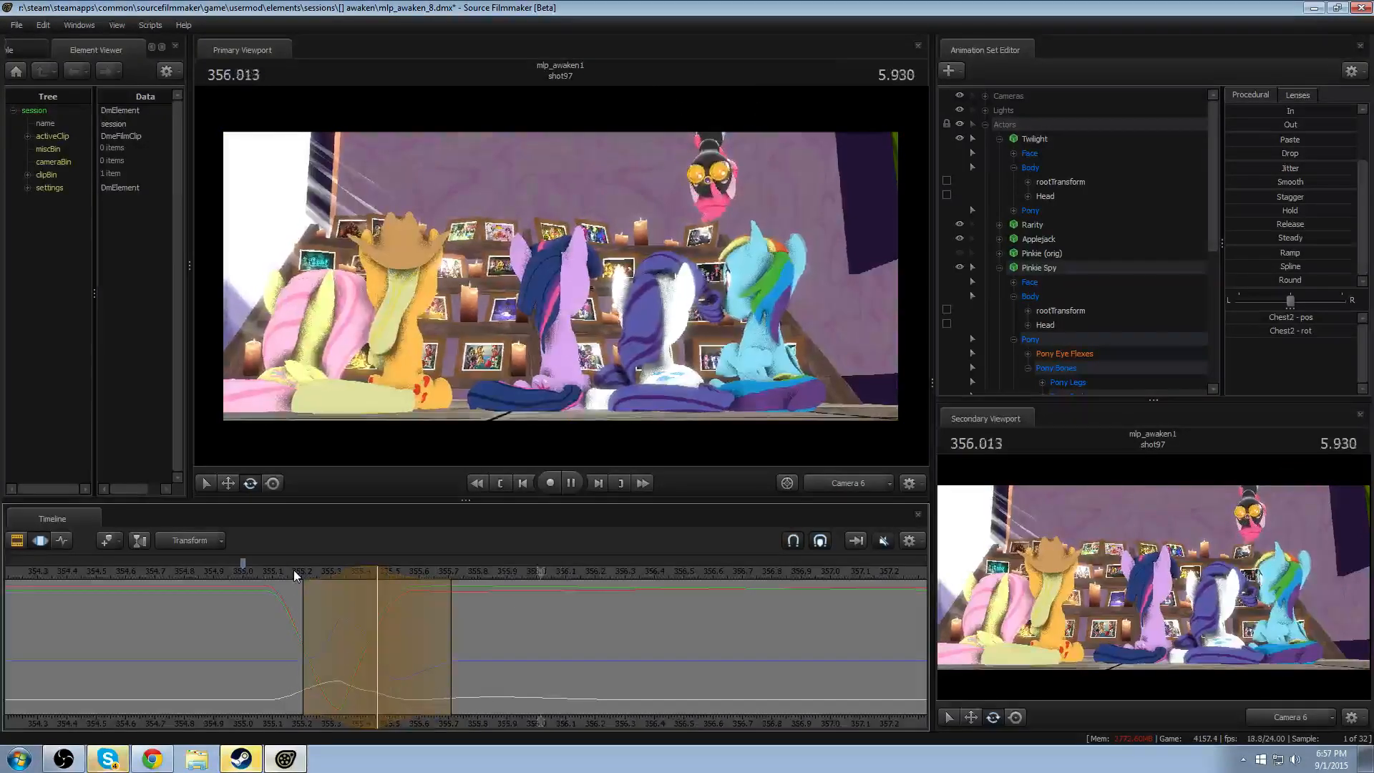
pyautogui.press('space')
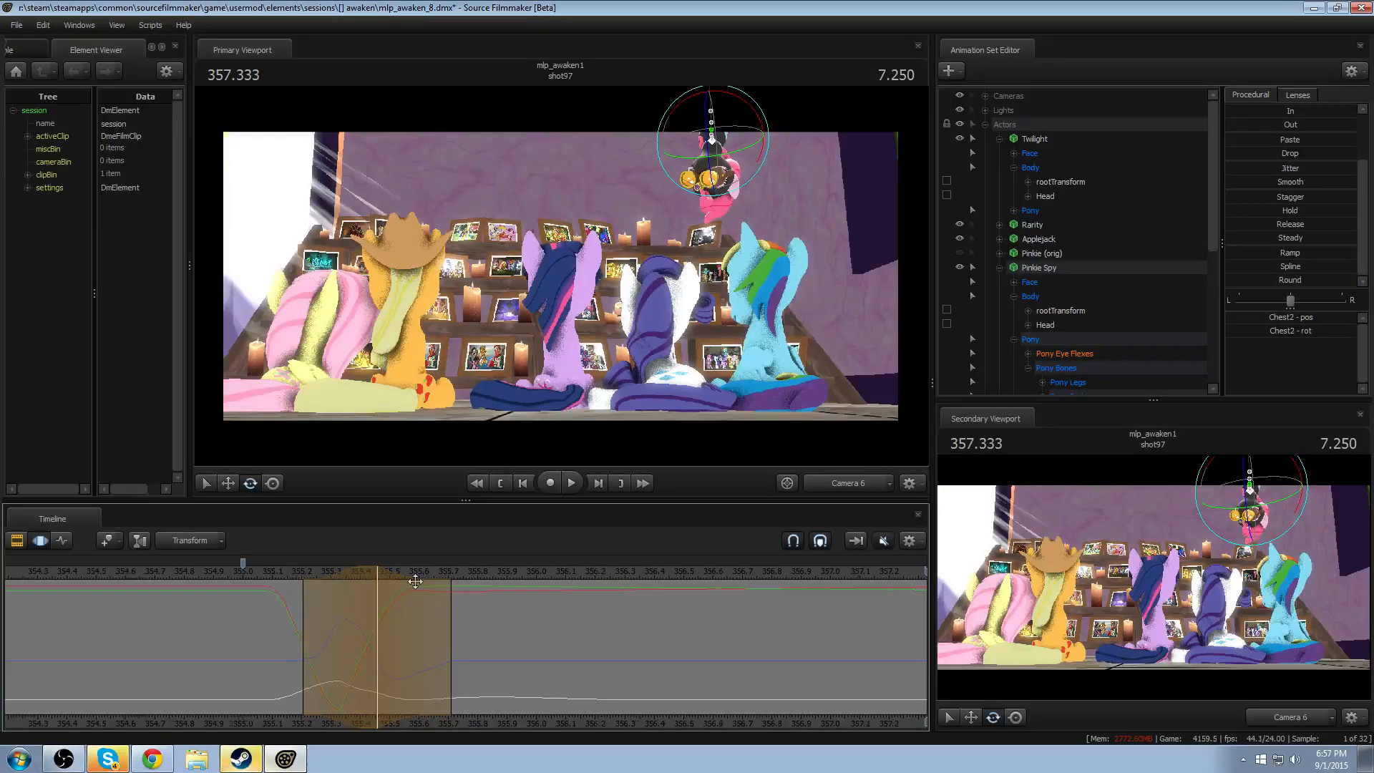
pyautogui.moveTo(746, 724); pyautogui.dragTo(341, 709, button='middle')
pyautogui.press('space')
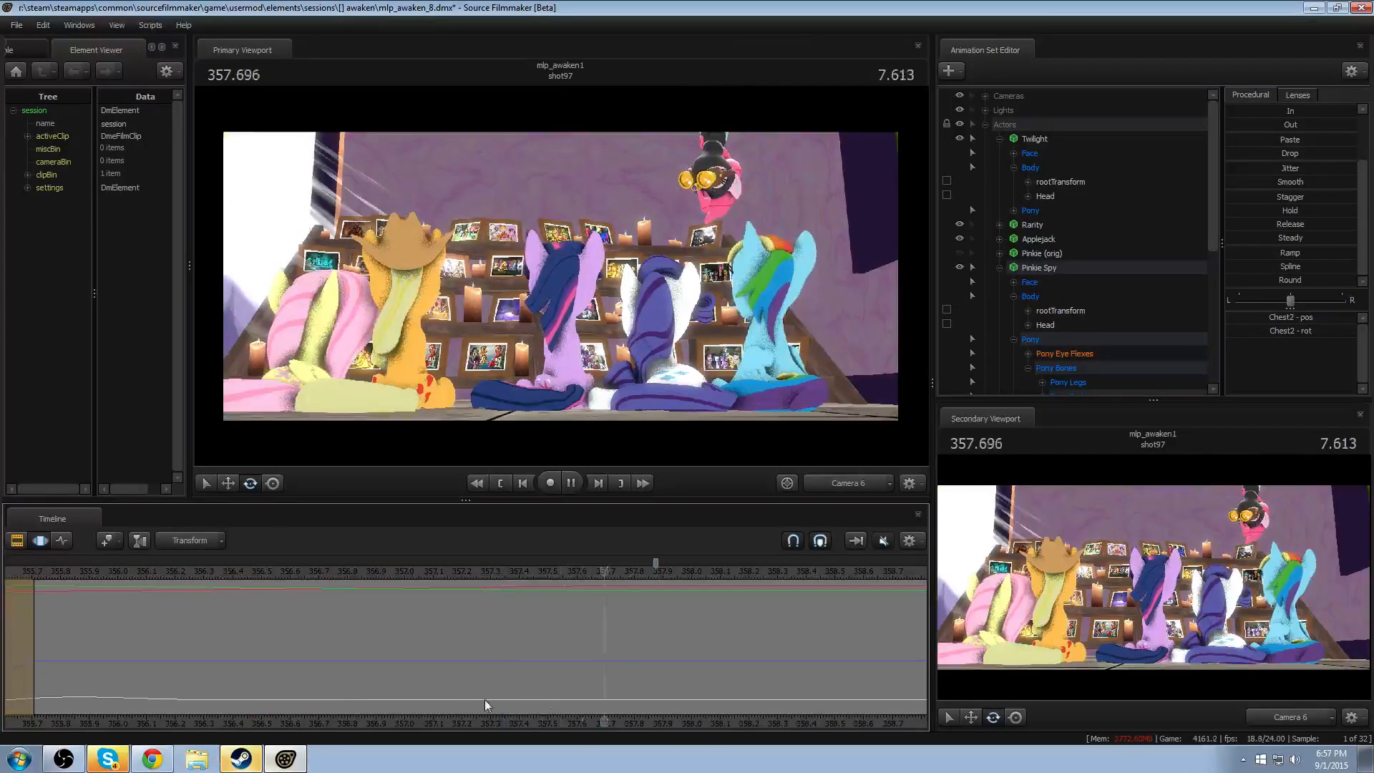
pyautogui.press('space')
pyautogui.scroll(-4, 766, 716)
pyautogui.moveTo(844, 722); pyautogui.dragTo(693, 719, button='middle')
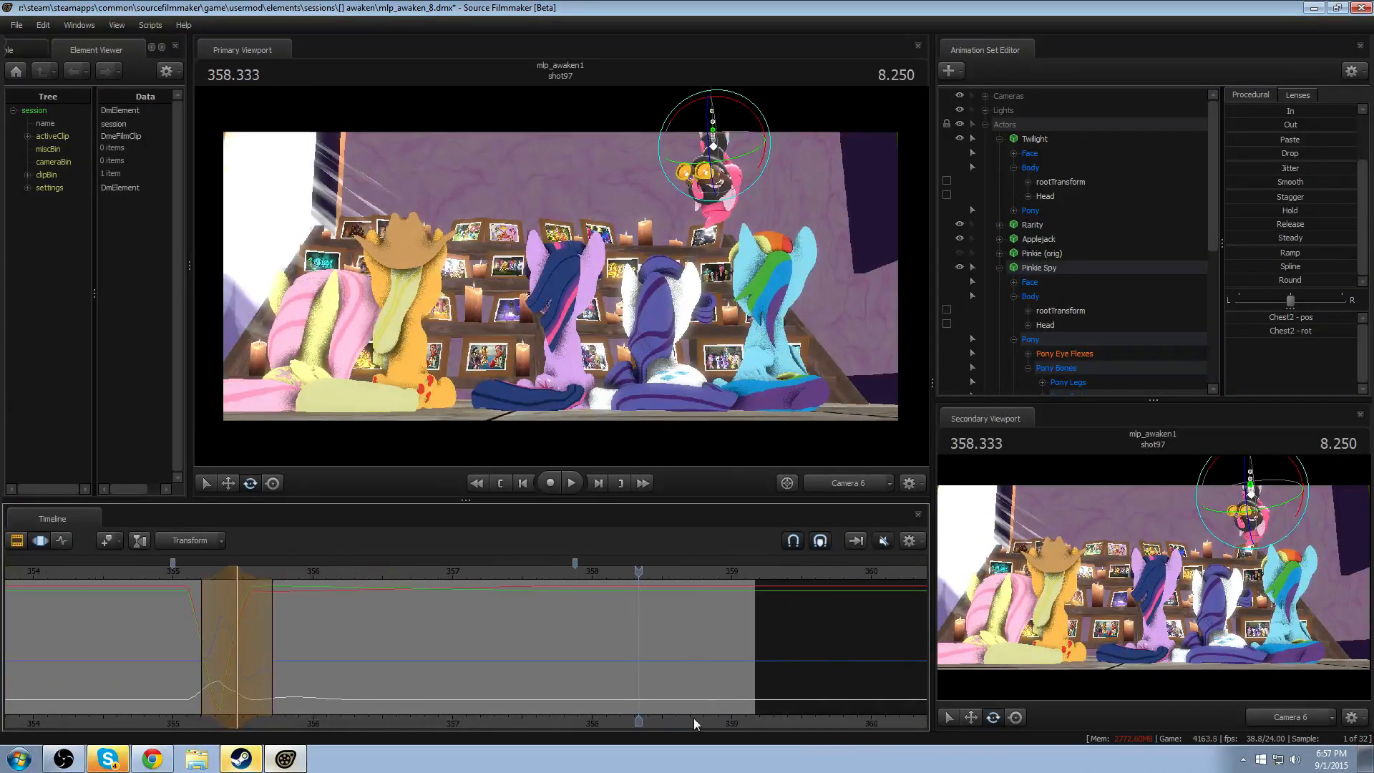
pyautogui.press('space')
pyautogui.click(372, 566)
pyautogui.click(340, 570)
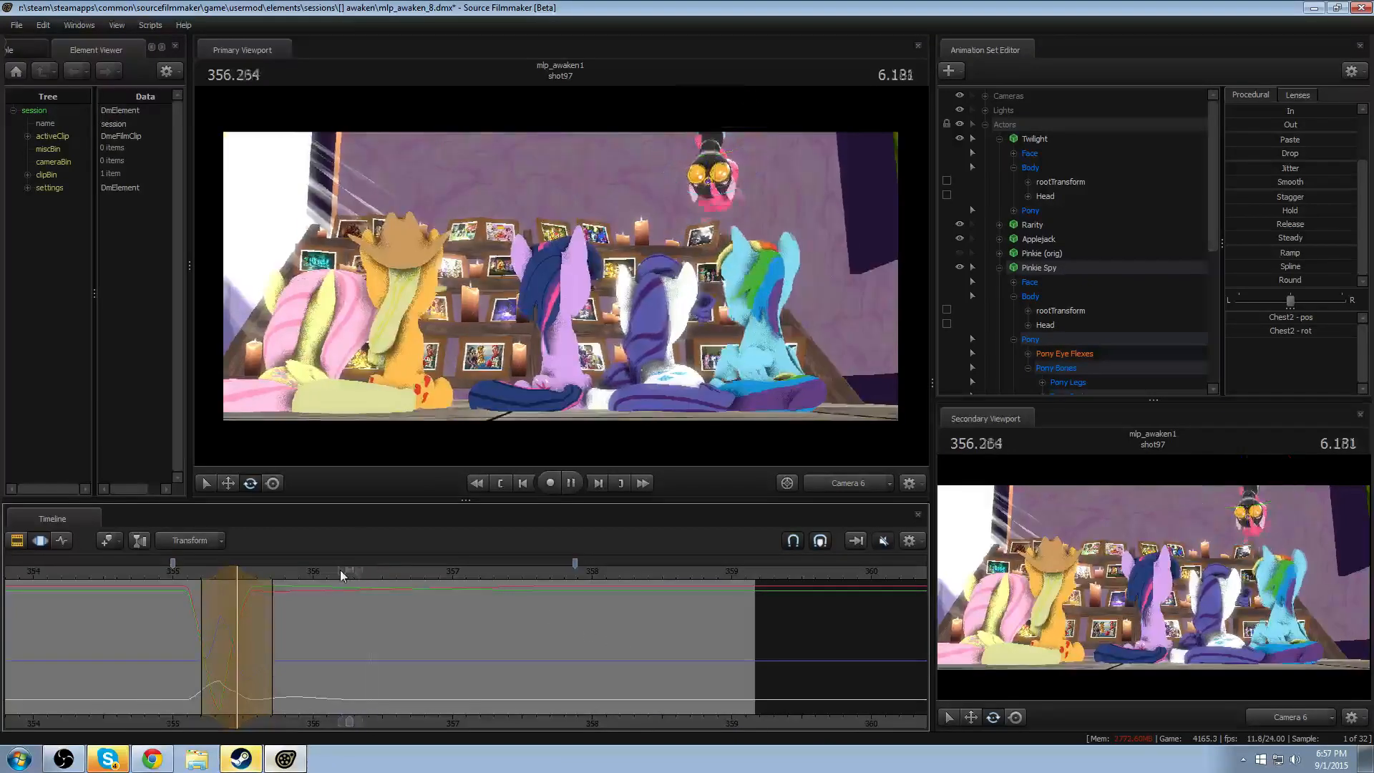
pyautogui.press('space')
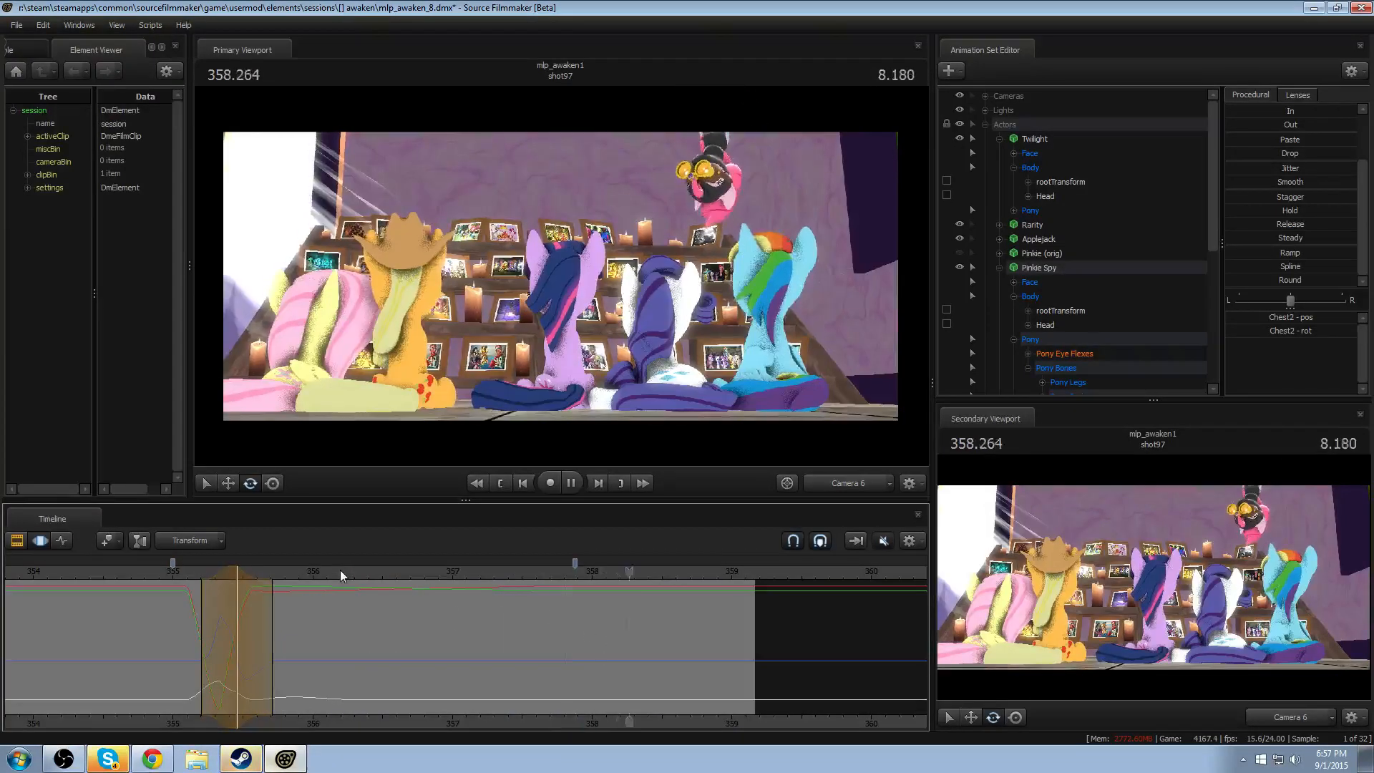
# - Replay the shot from about 354.5 through Pinkie Spy's upward exit
pyautogui.scroll(-1, 224, 577)
pyautogui.click(241, 573)
pyautogui.press('space')
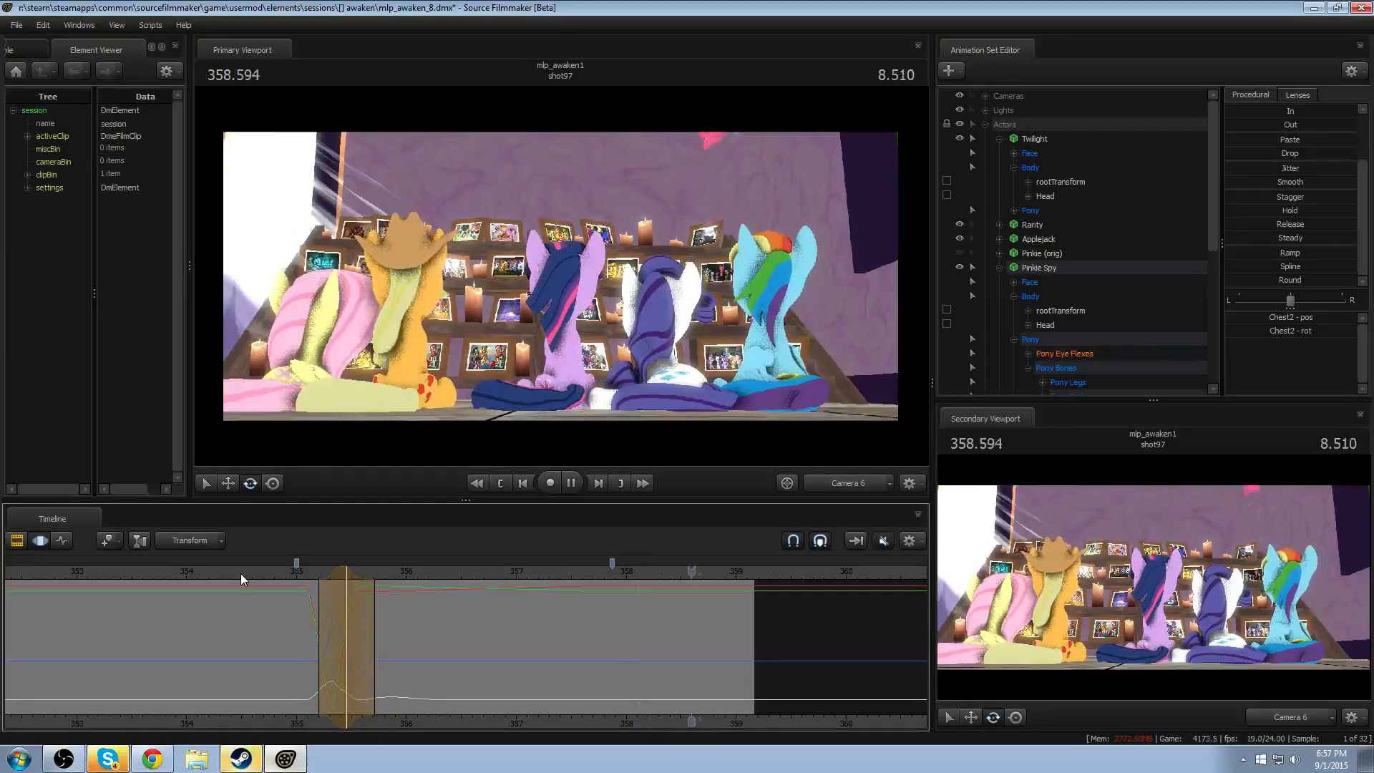
pyautogui.click(241, 573)
pyautogui.press('space')
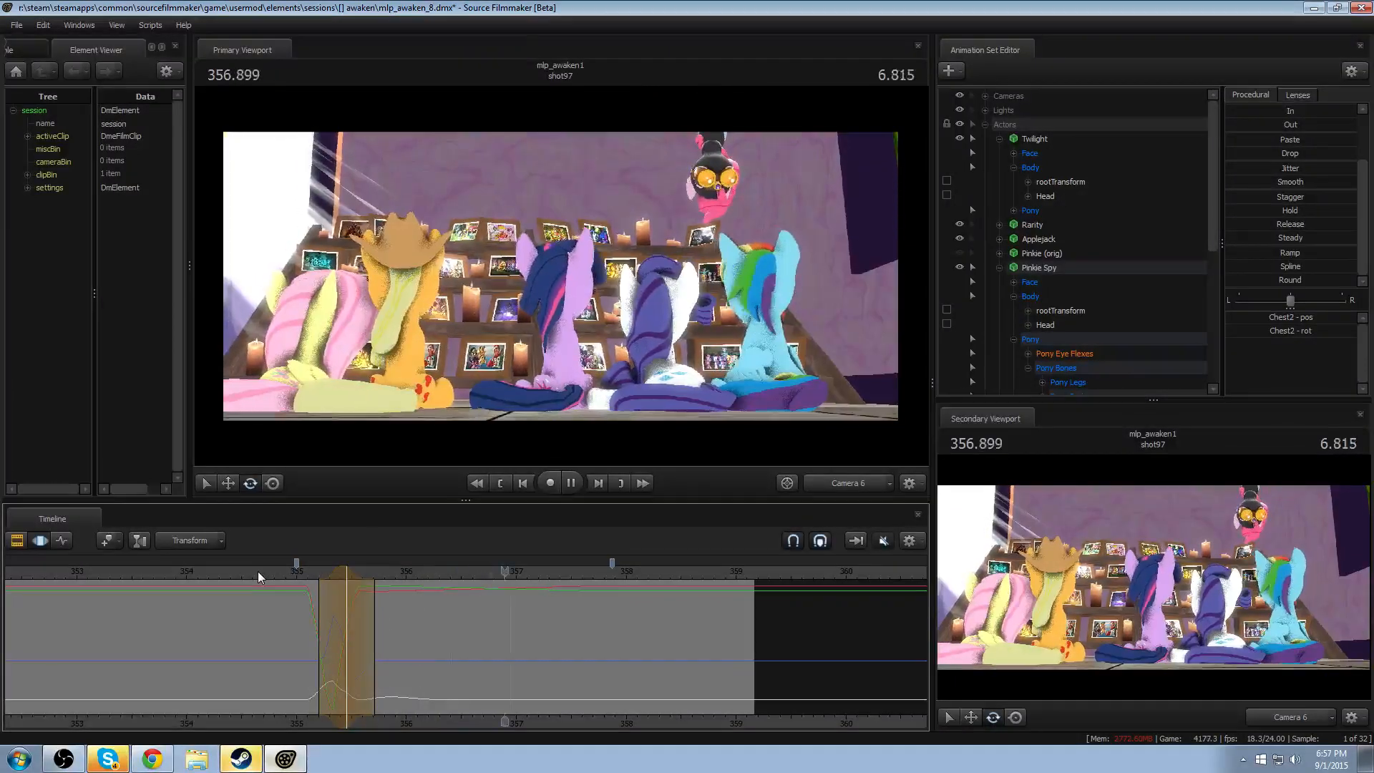
pyautogui.press('space')
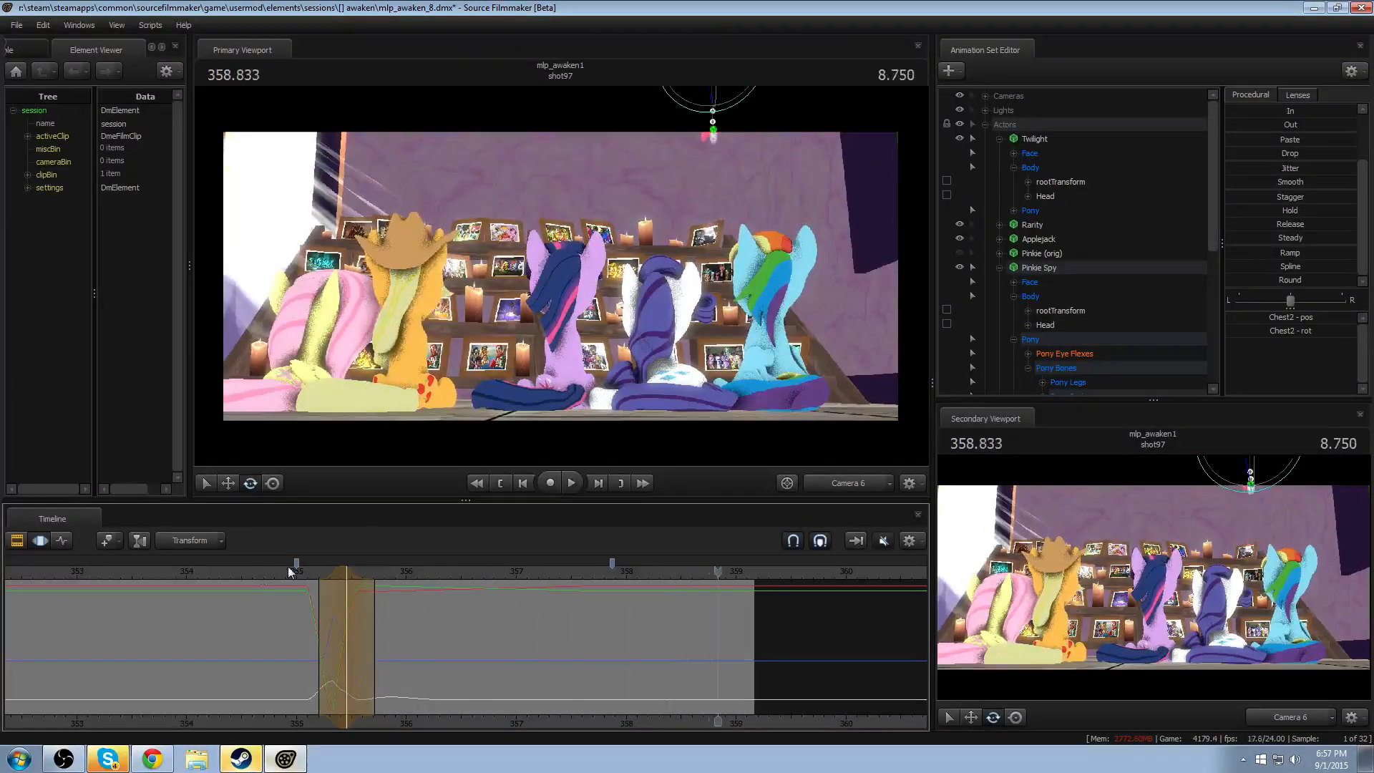
# - Switch the primary viewport to the Work Camera, frame Pinkie Spy up close and play shot97 from about 350
pyautogui.click(839, 474)
pyautogui.moveTo(621, 351); pyautogui.dragTo(607, 320)
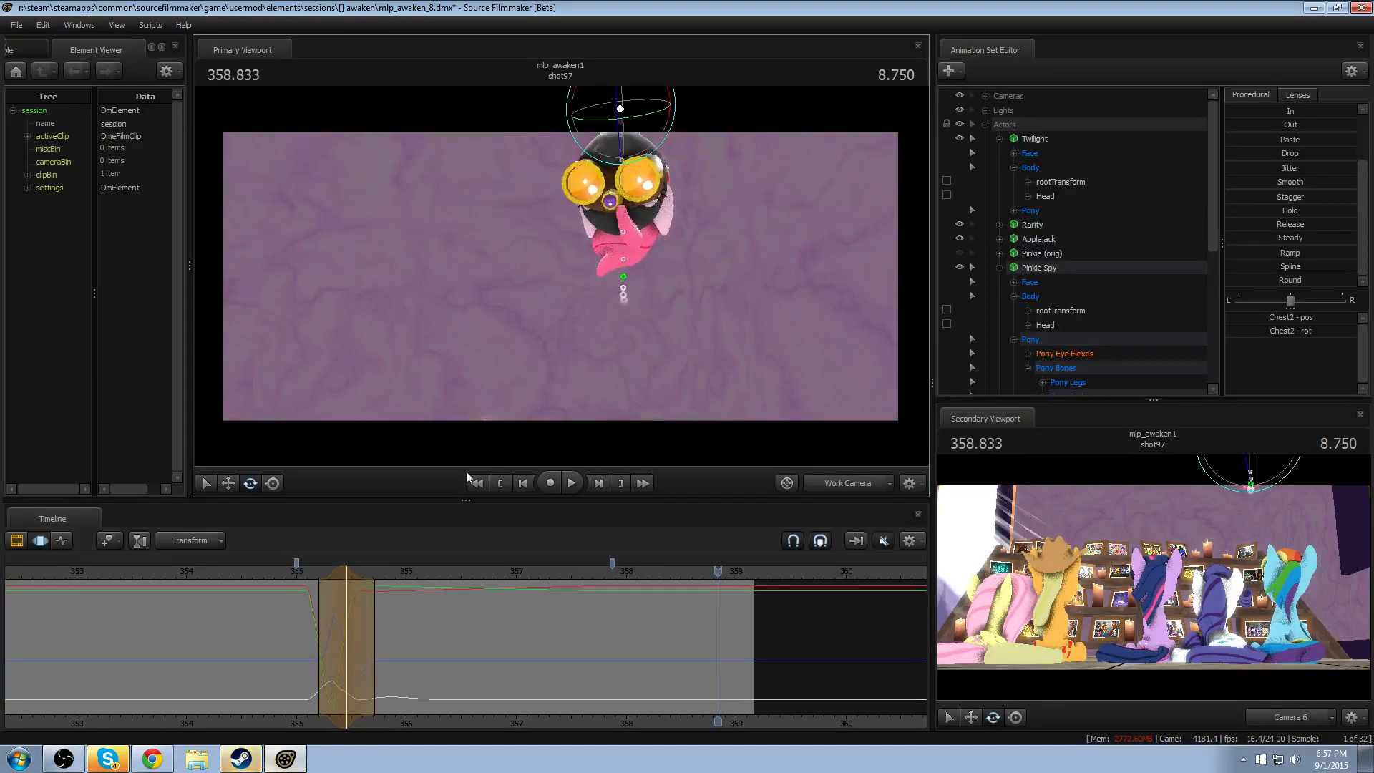
pyautogui.press('space')
pyautogui.press('space')
pyautogui.scroll(-3, 261, 717)
pyautogui.click(254, 574)
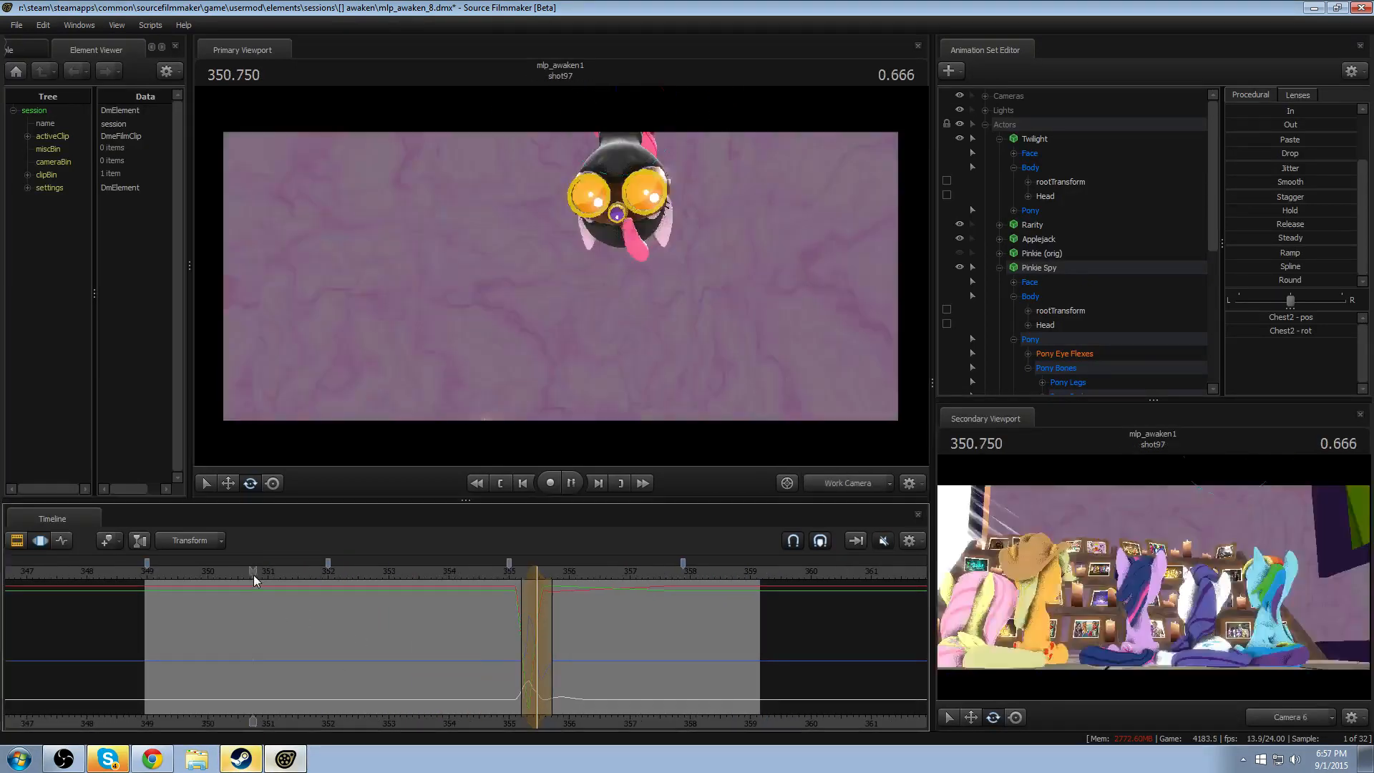
pyautogui.press('space')
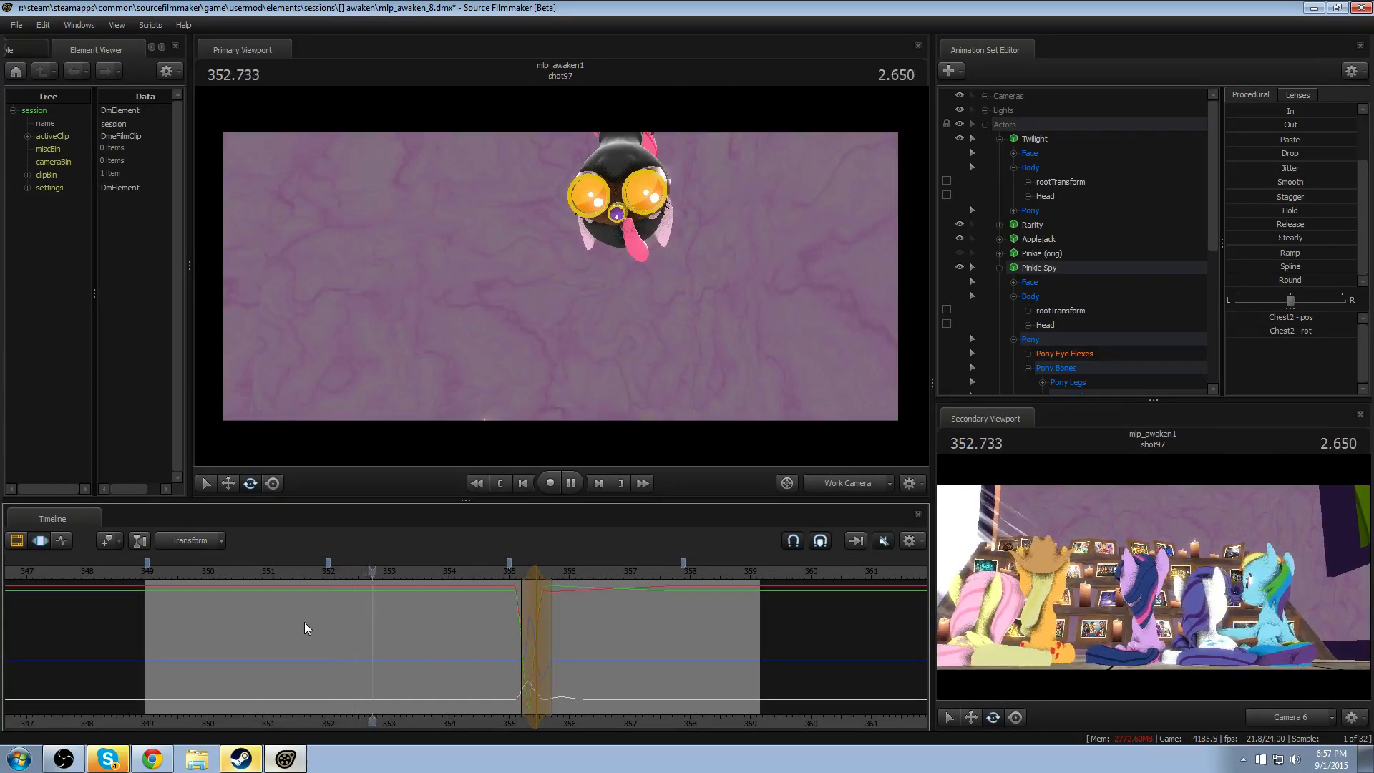
pyautogui.press('F2')
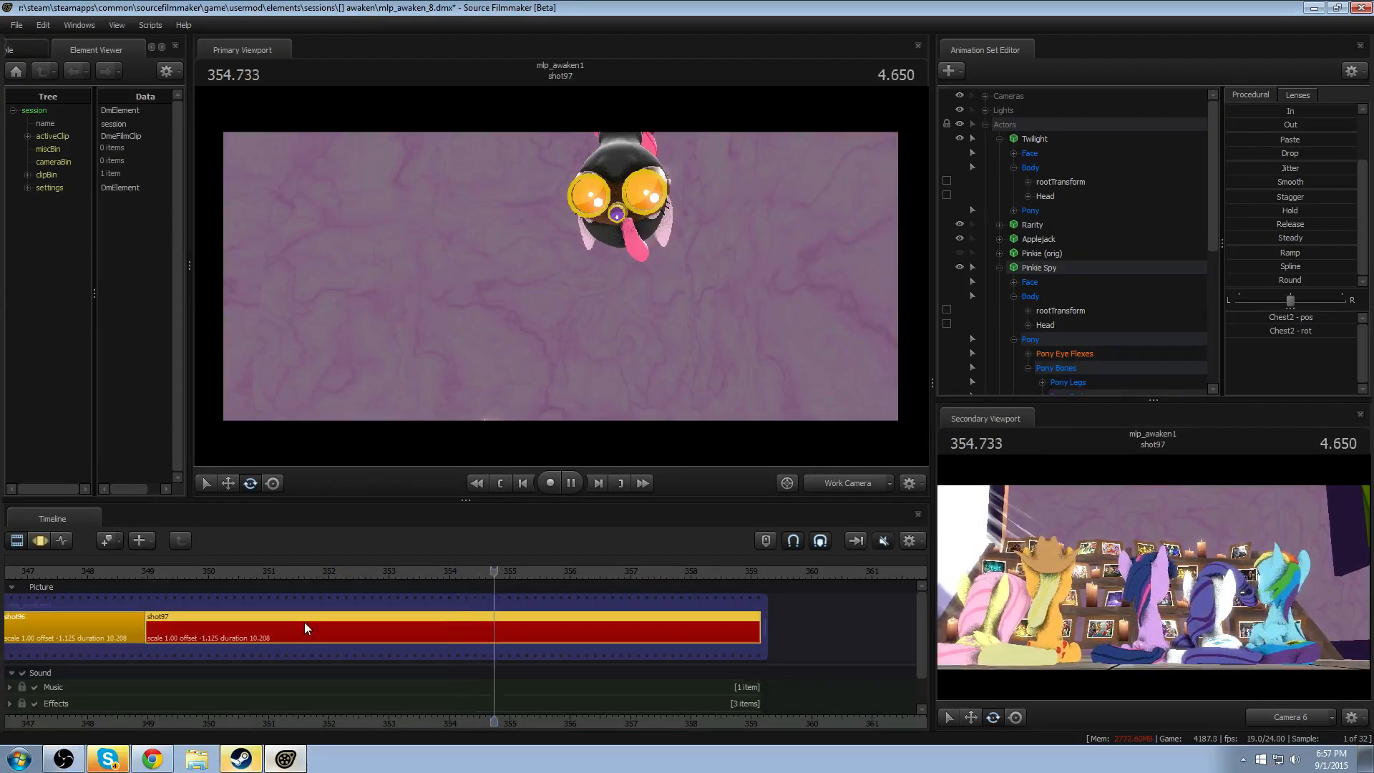
pyautogui.press('space')
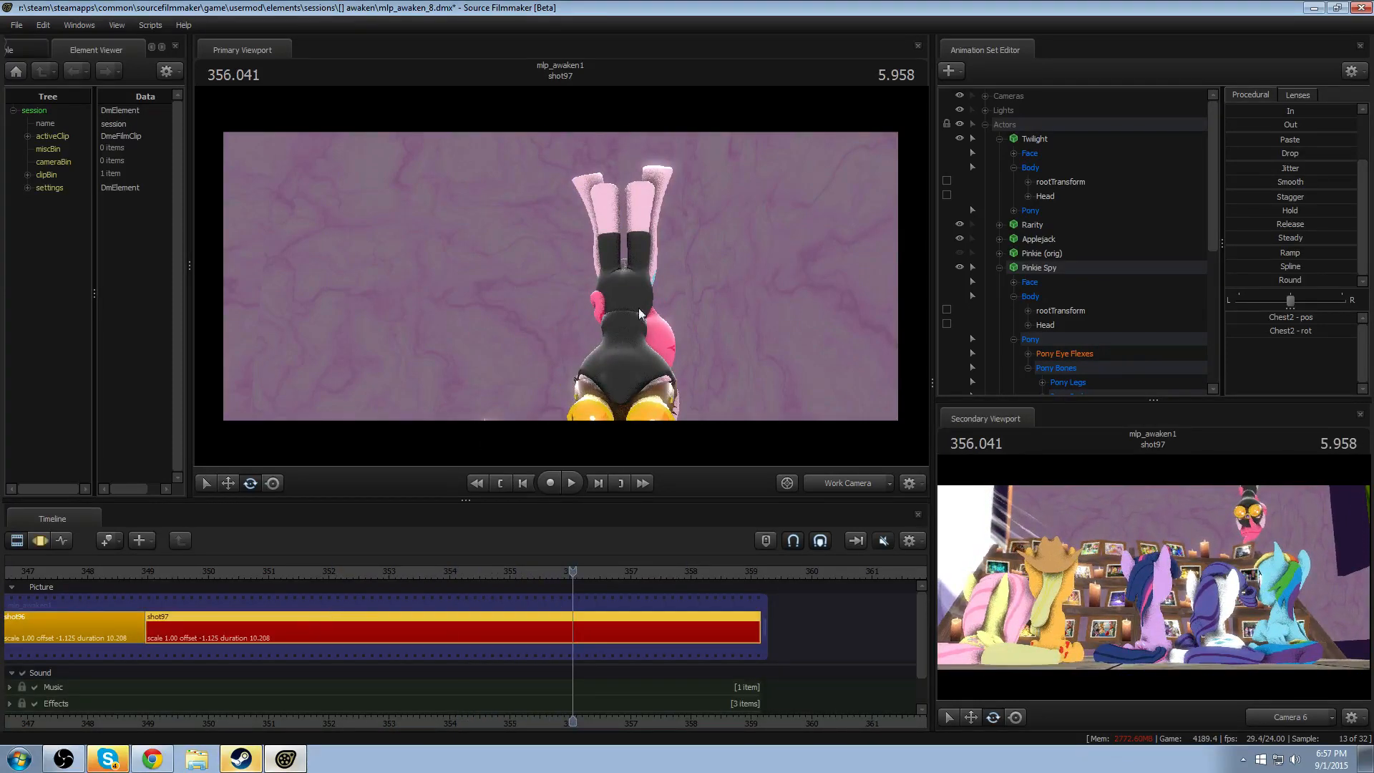
pyautogui.press('w')
pyautogui.moveTo(638, 308); pyautogui.dragTo(548, 304)
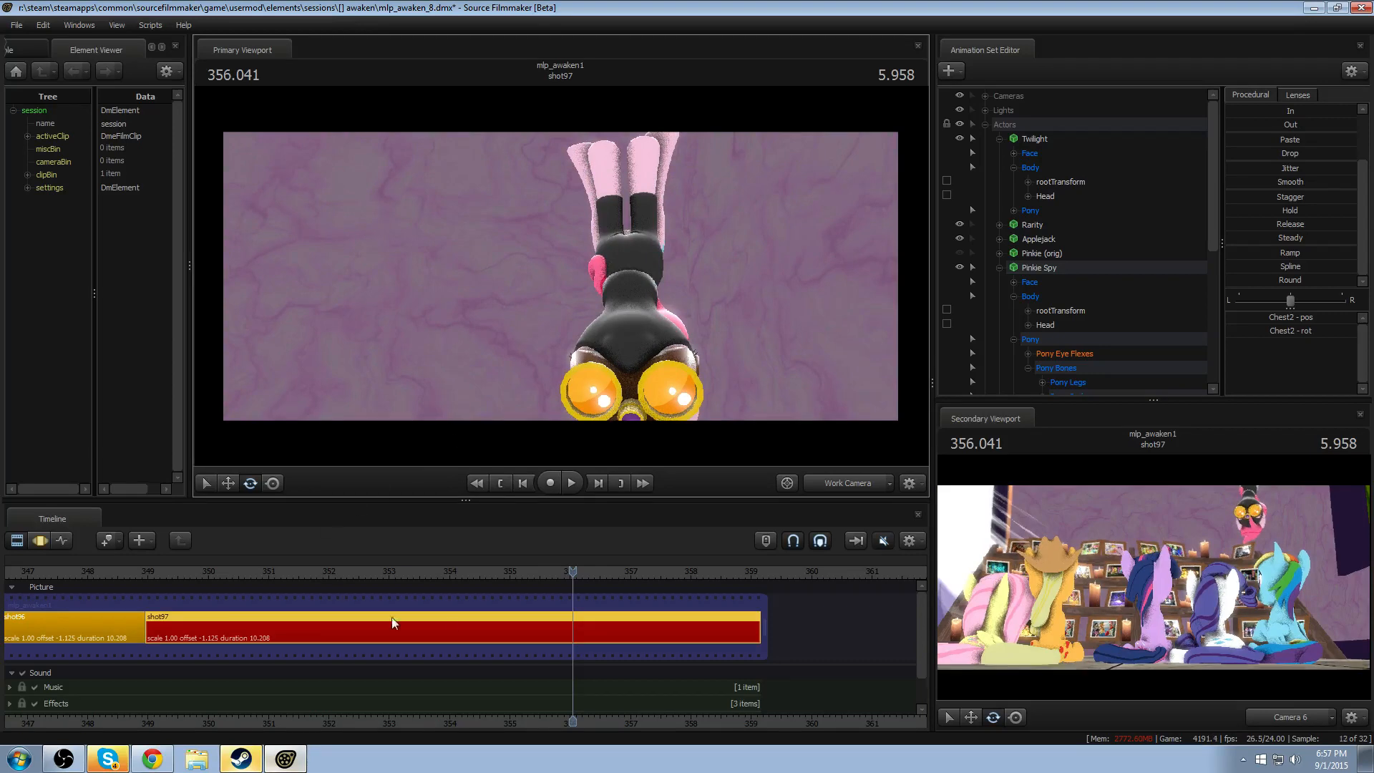
# - Replay the drop from about 355 in the Work Camera with Pinkie Spy's head and body framed
pyautogui.click(438, 576)
pyautogui.press('space')
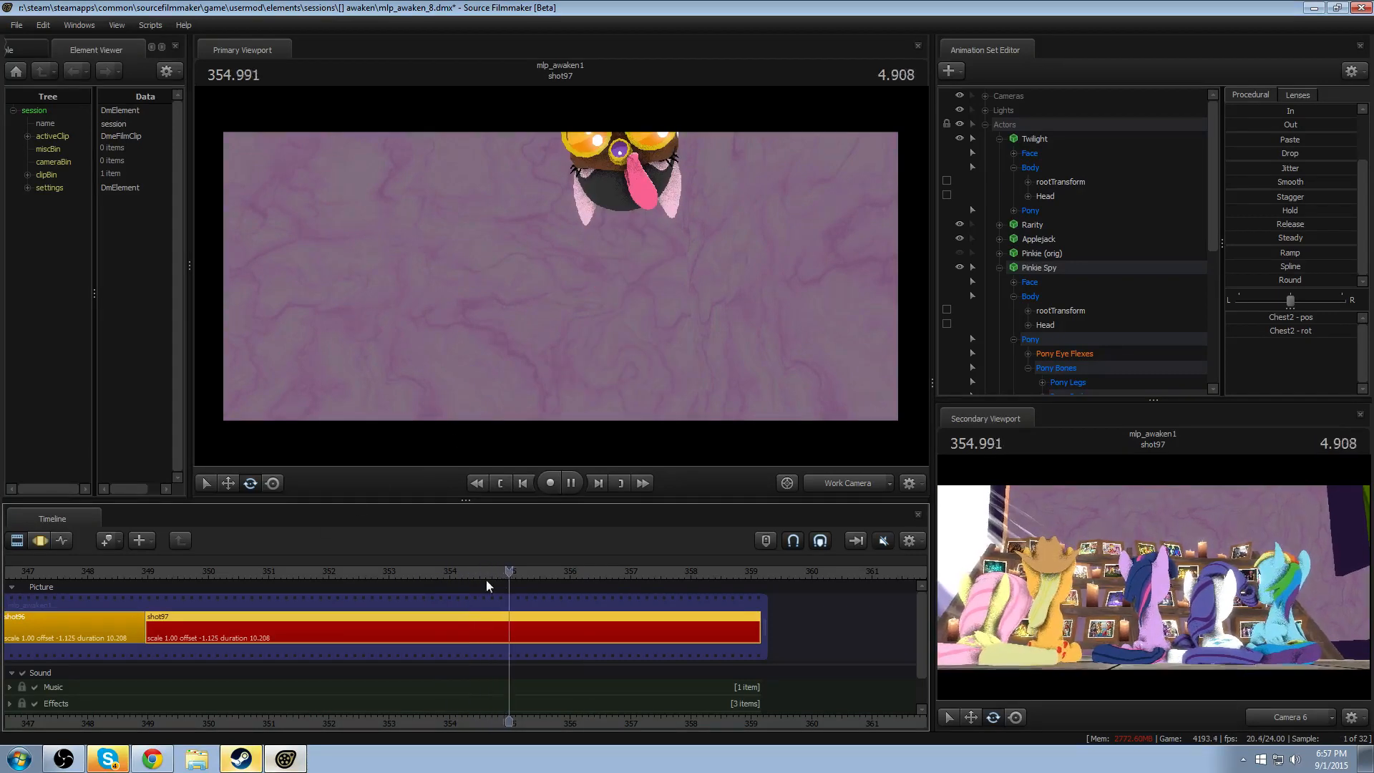
pyautogui.press('space')
pyautogui.click(509, 571)
pyautogui.press('space')
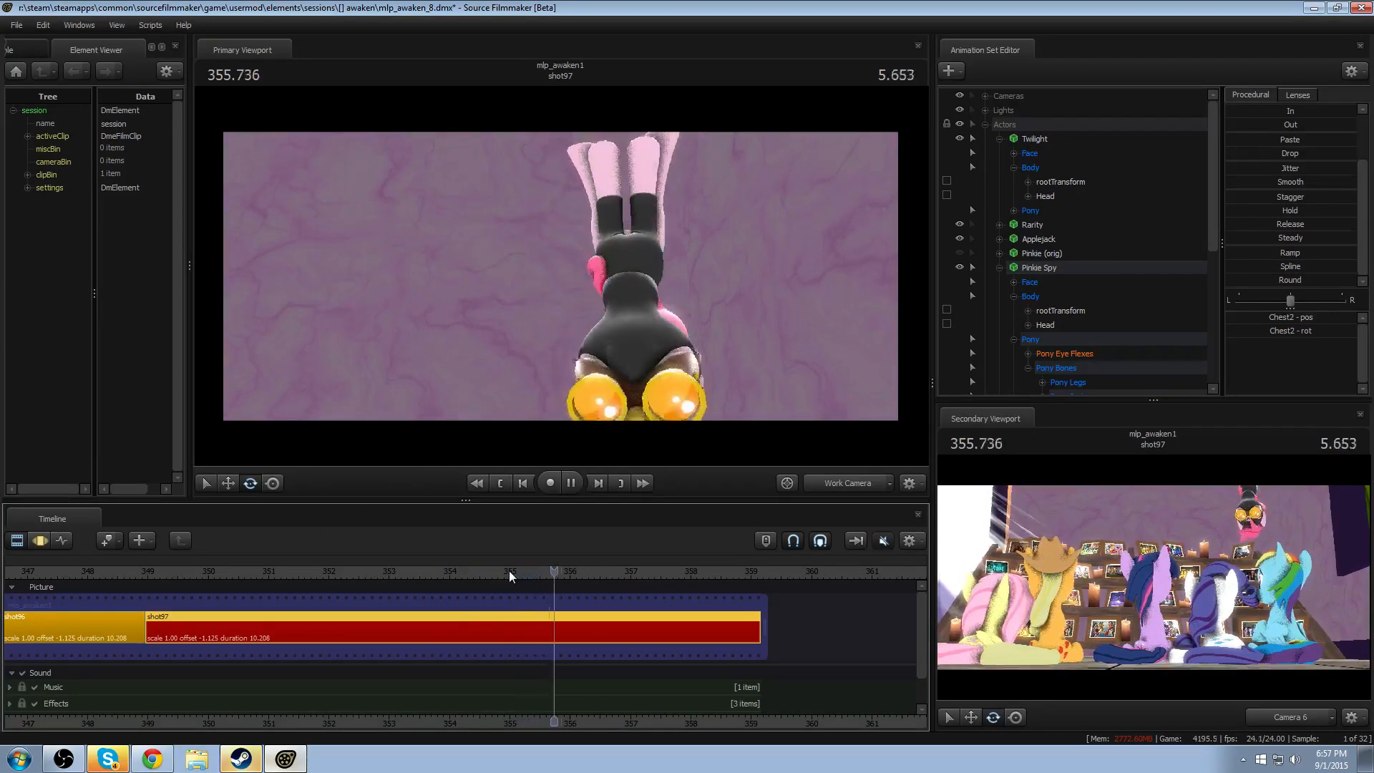
pyautogui.click(509, 572)
pyautogui.click(510, 571)
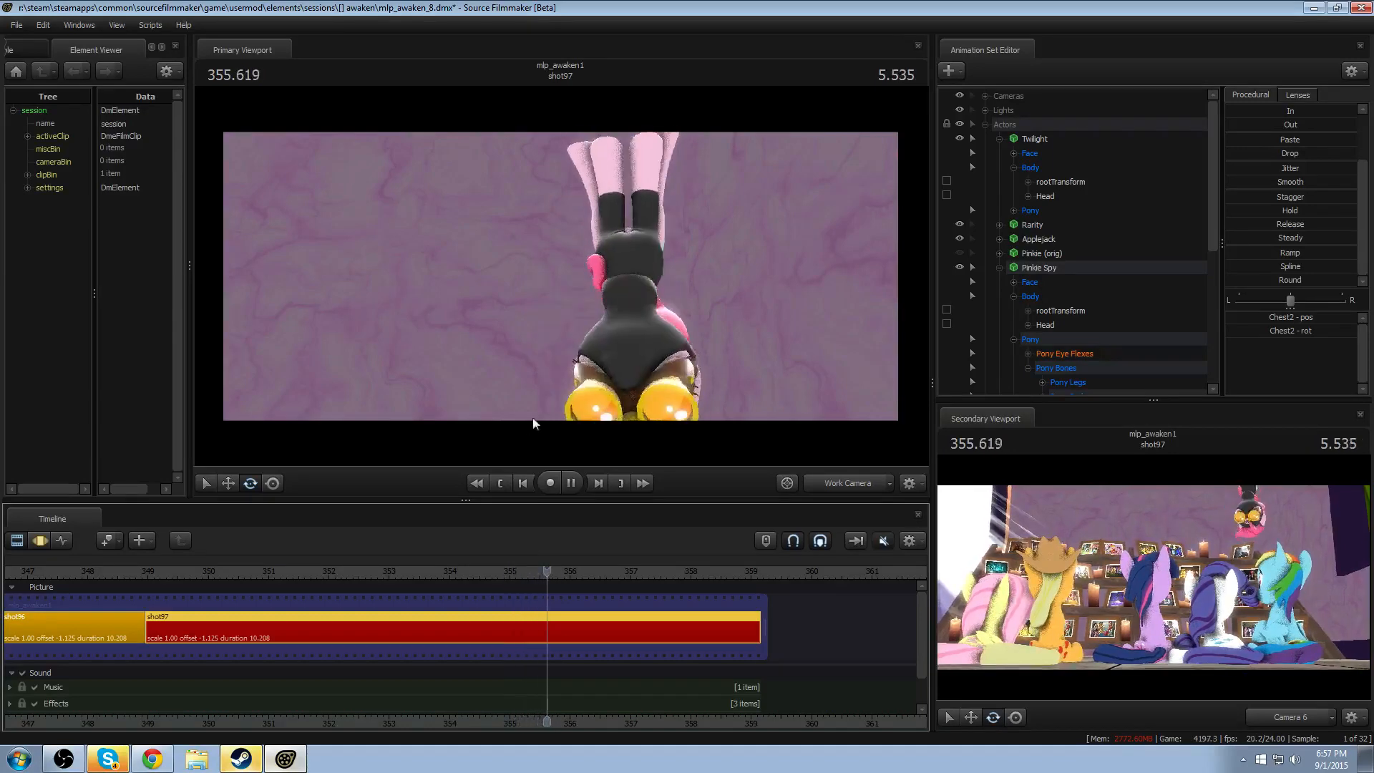
pyautogui.press('space')
pyautogui.moveTo(548, 386); pyautogui.dragTo(562, 277)
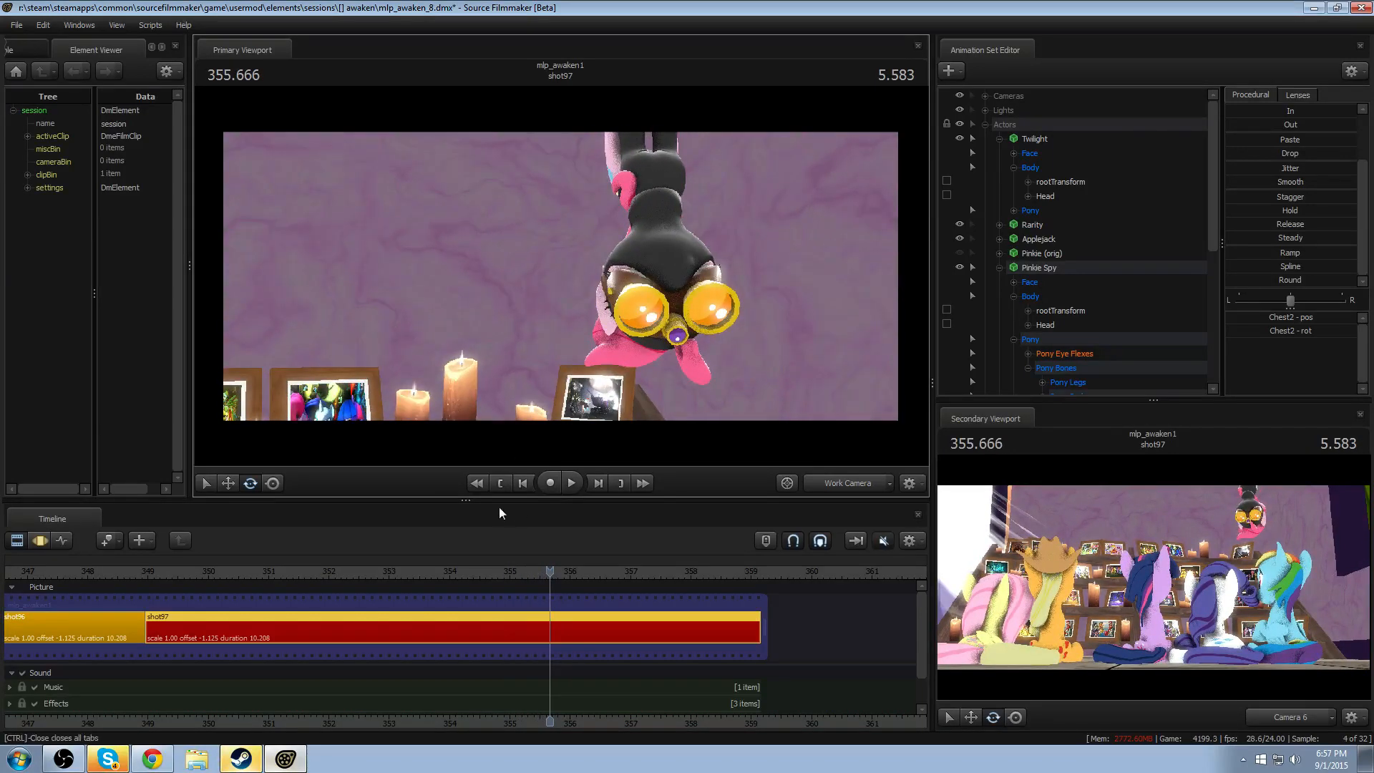
pyautogui.click(516, 572)
pyautogui.press('F3')
pyautogui.press('space')
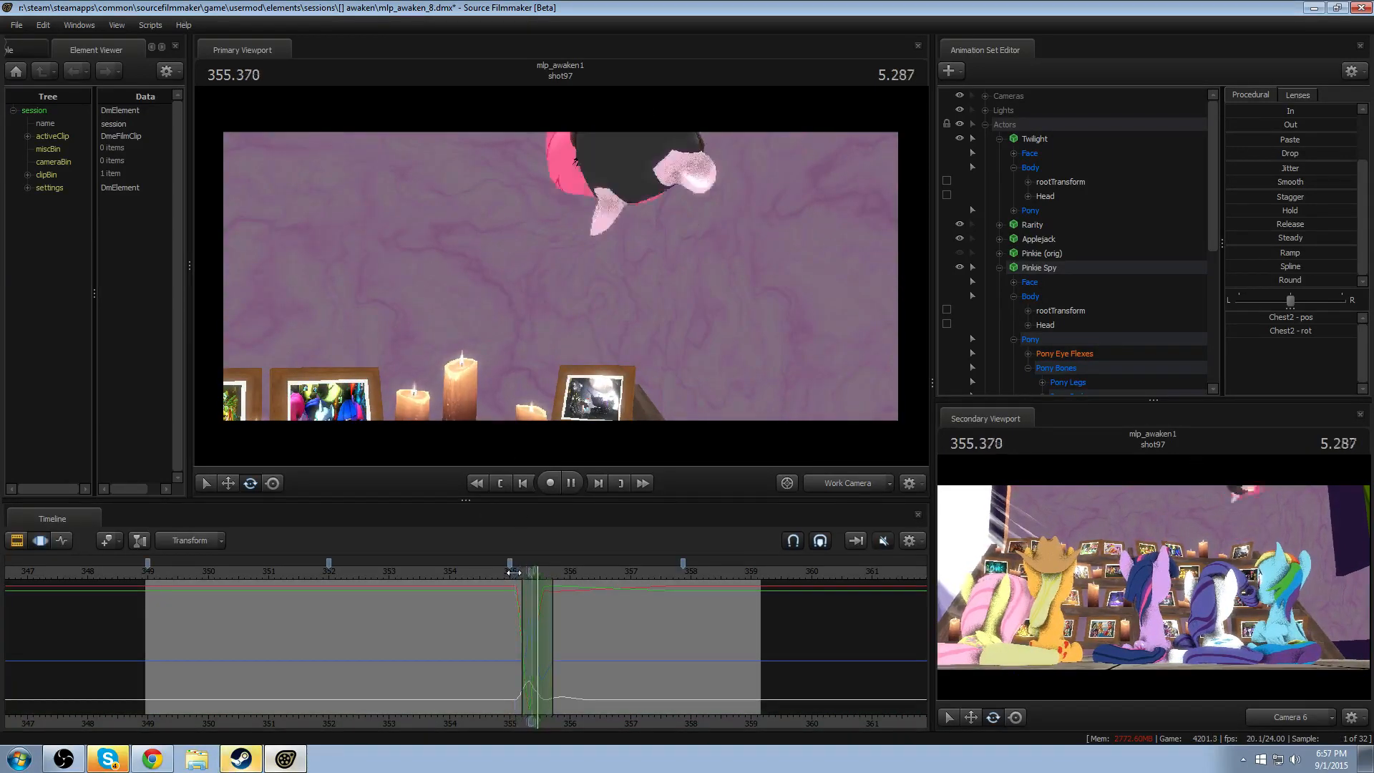
pyautogui.press('space')
# - Rotate Pinkie Spy's Tail1 at 355.583, with falloff from about 355.42 to 355.79
pyautogui.press('shift')
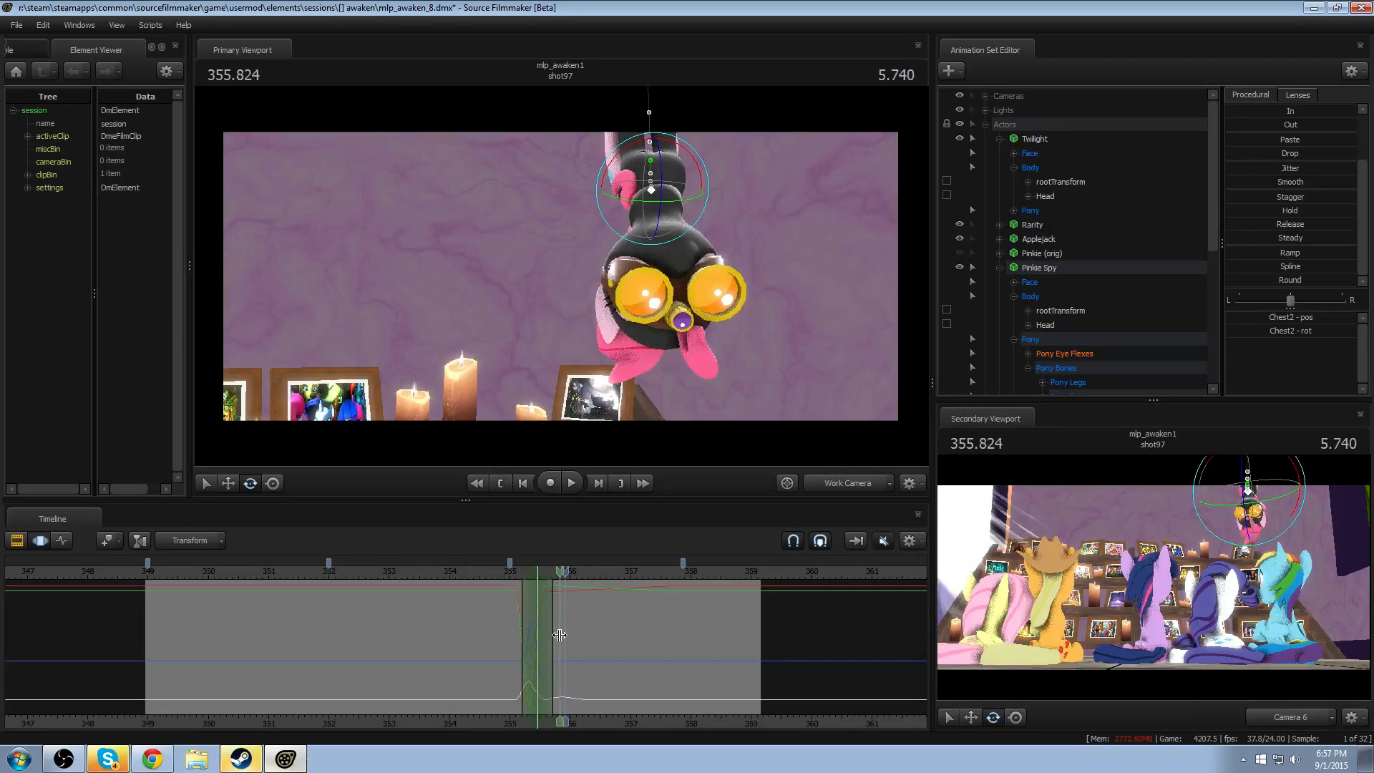
pyautogui.scroll(4, 559, 635)
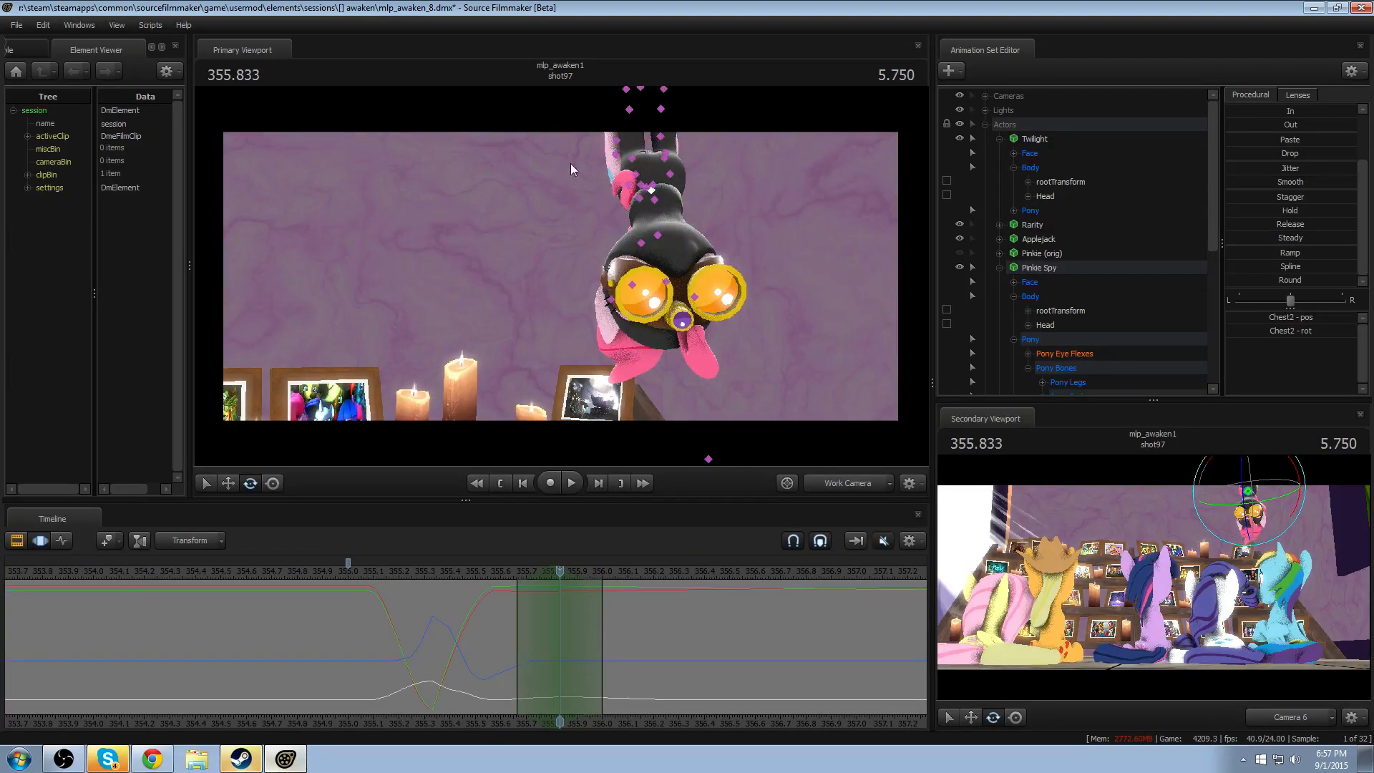
pyautogui.click(641, 245)
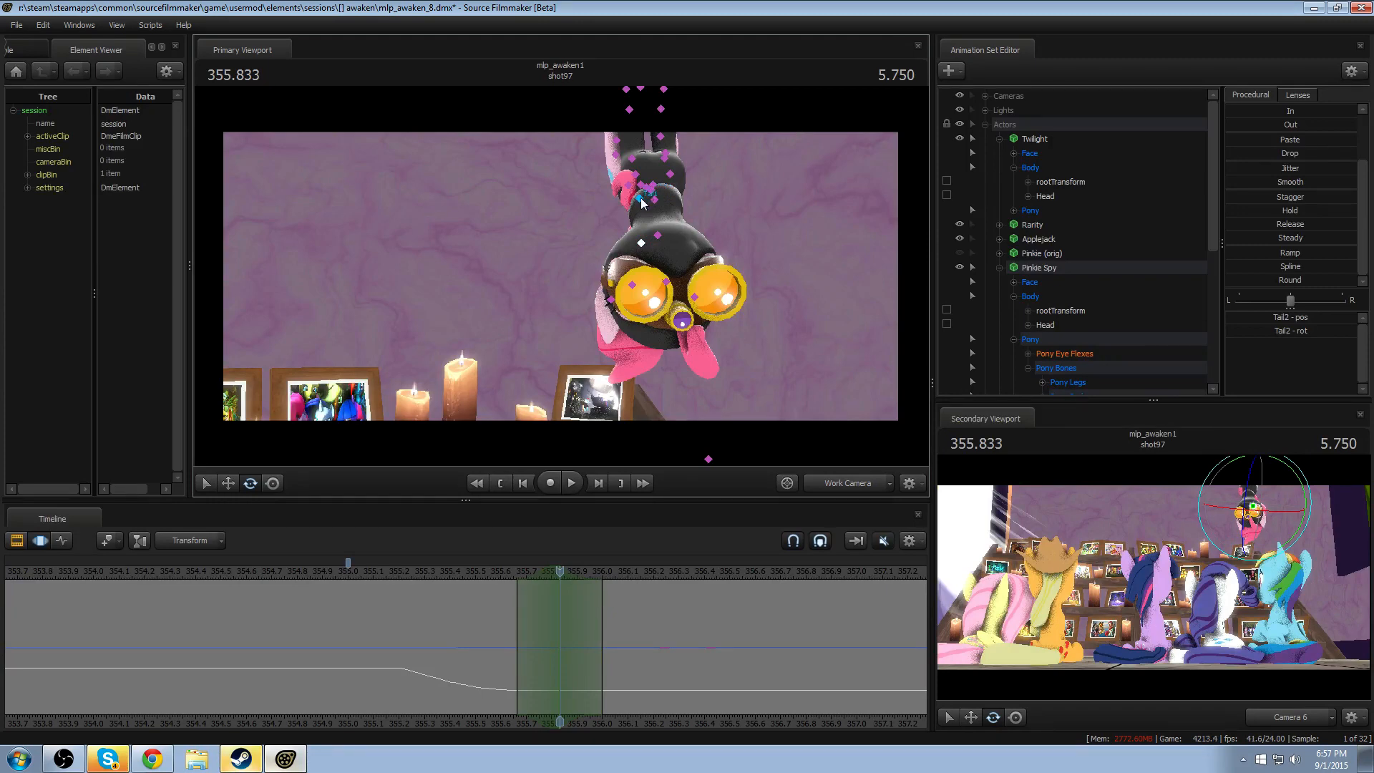
pyautogui.click(642, 203)
pyautogui.scroll(2, 528, 623)
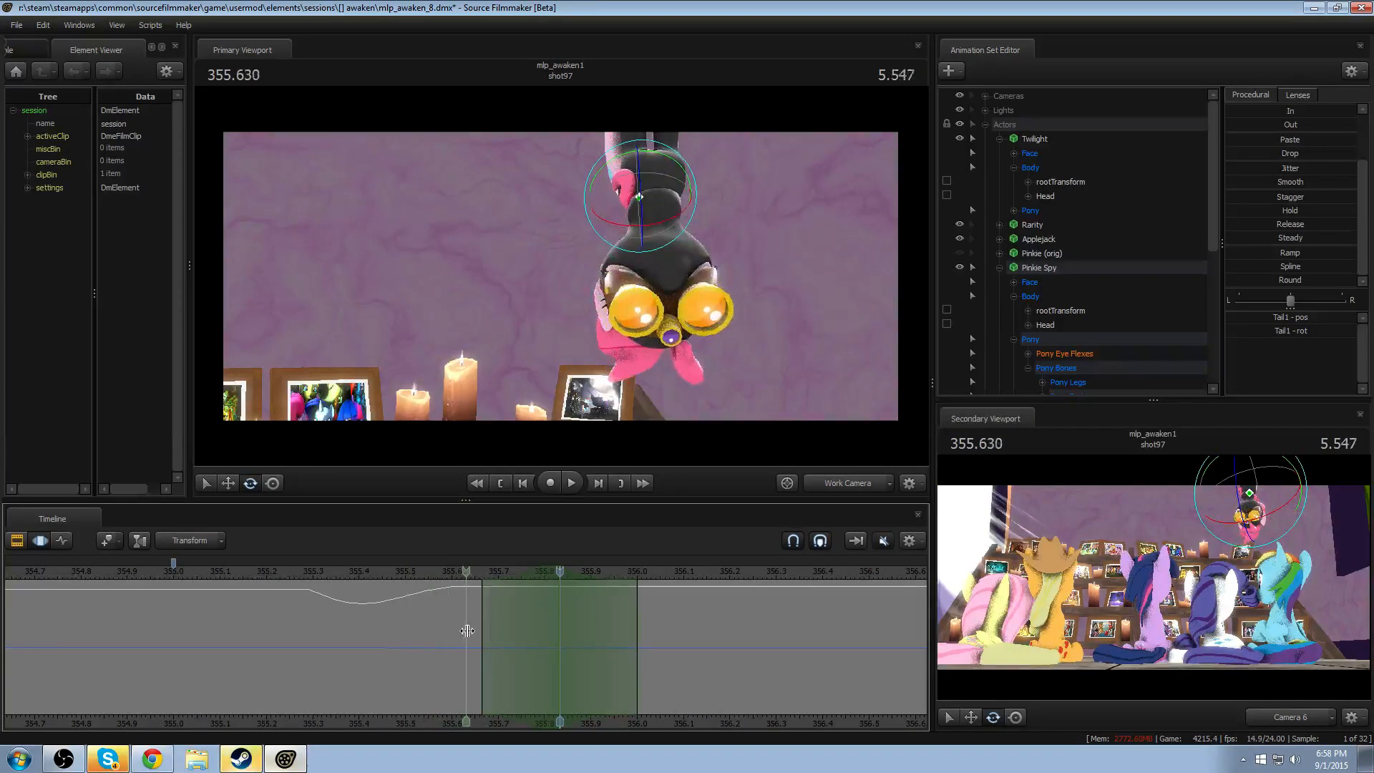
pyautogui.keyDown('shift'); pyautogui.moveTo(466, 631); pyautogui.dragTo(442, 630); pyautogui.keyUp('shift')
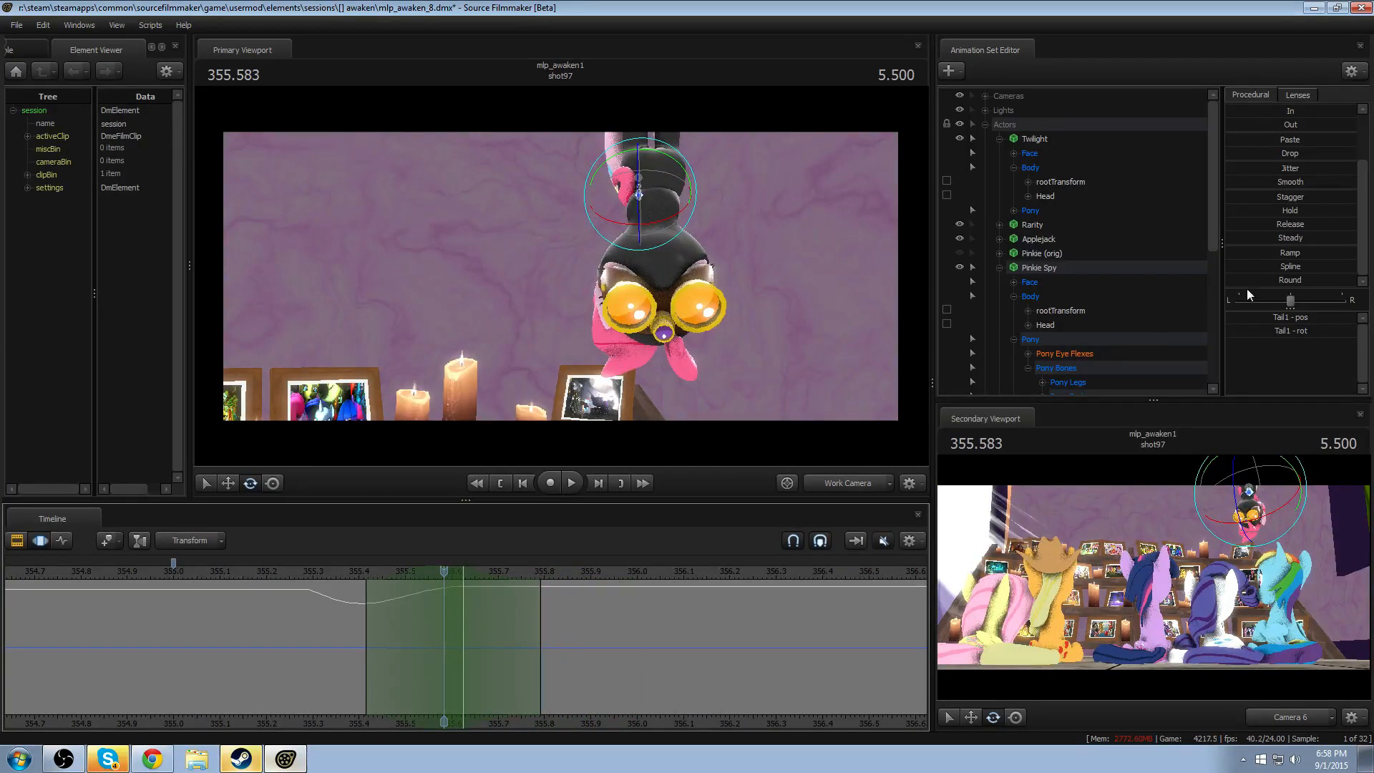
pyautogui.moveTo(1253, 183); pyautogui.dragTo(1261, 183)
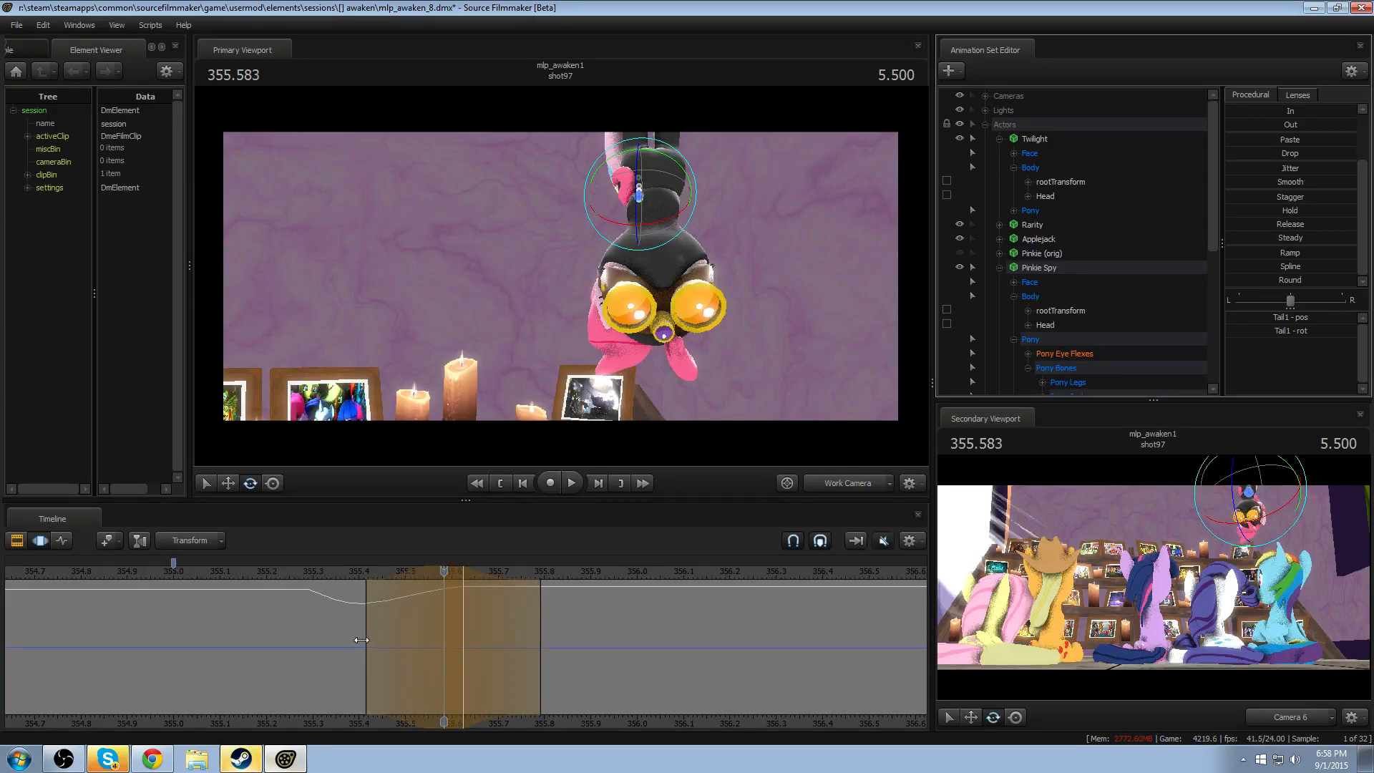
# - Shorten the Tail1 rotation's leading falloff to start at about 355.5, extend its hold to about 355.67, and replay the drop
pyautogui.moveTo(360, 639); pyautogui.dragTo(405, 636)
pyautogui.moveTo(541, 629); pyautogui.dragTo(528, 630)
pyautogui.click(371, 570)
pyautogui.press('space')
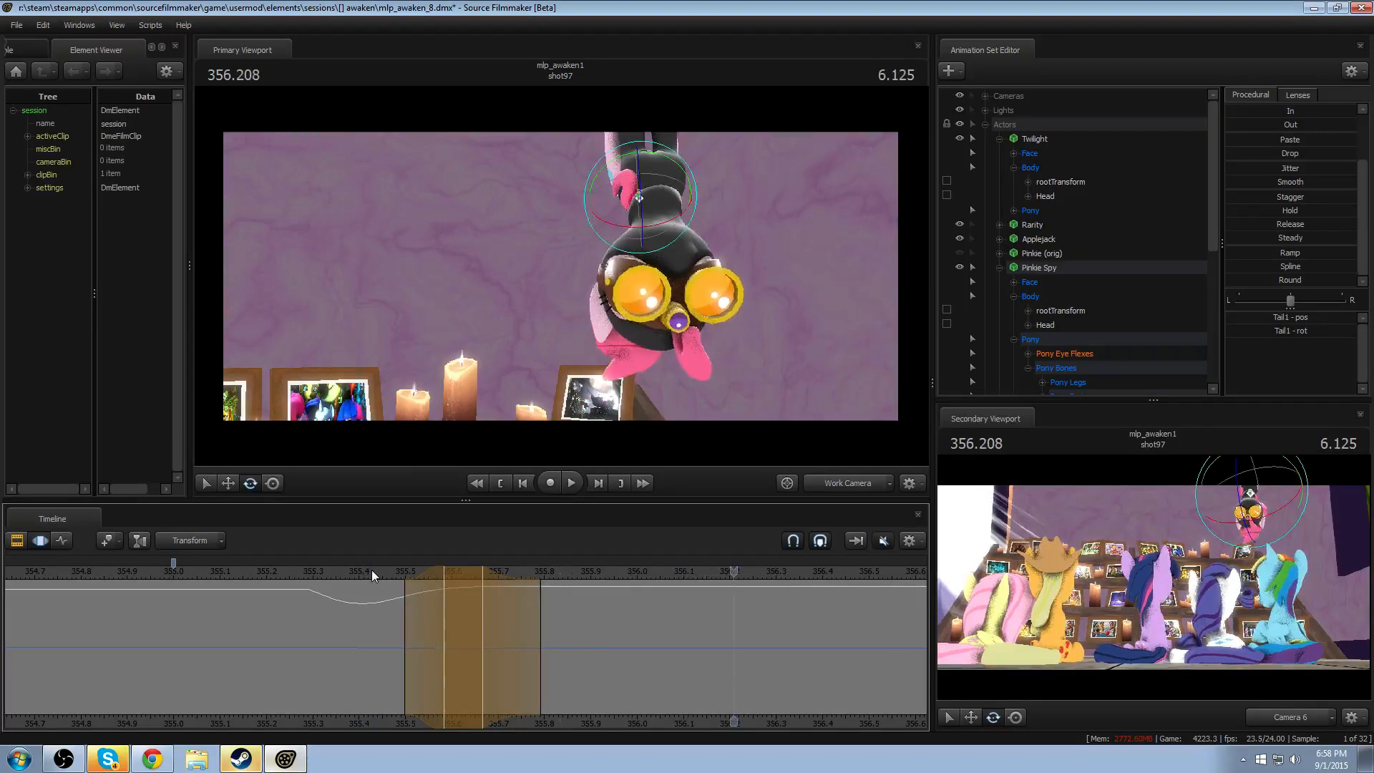
pyautogui.press('space')
# - Rotate Tail1 at 355.666 with falloff from about 355.42 to 355.92, working from an angled close-up of Pinkie Spy
pyautogui.keyDown('alt'); pyautogui.moveTo(762, 320); pyautogui.dragTo(731, 311); pyautogui.keyUp('alt')
pyautogui.click(482, 620)
pyautogui.scroll(4, 486, 614)
pyautogui.scroll(-1, 484, 616)
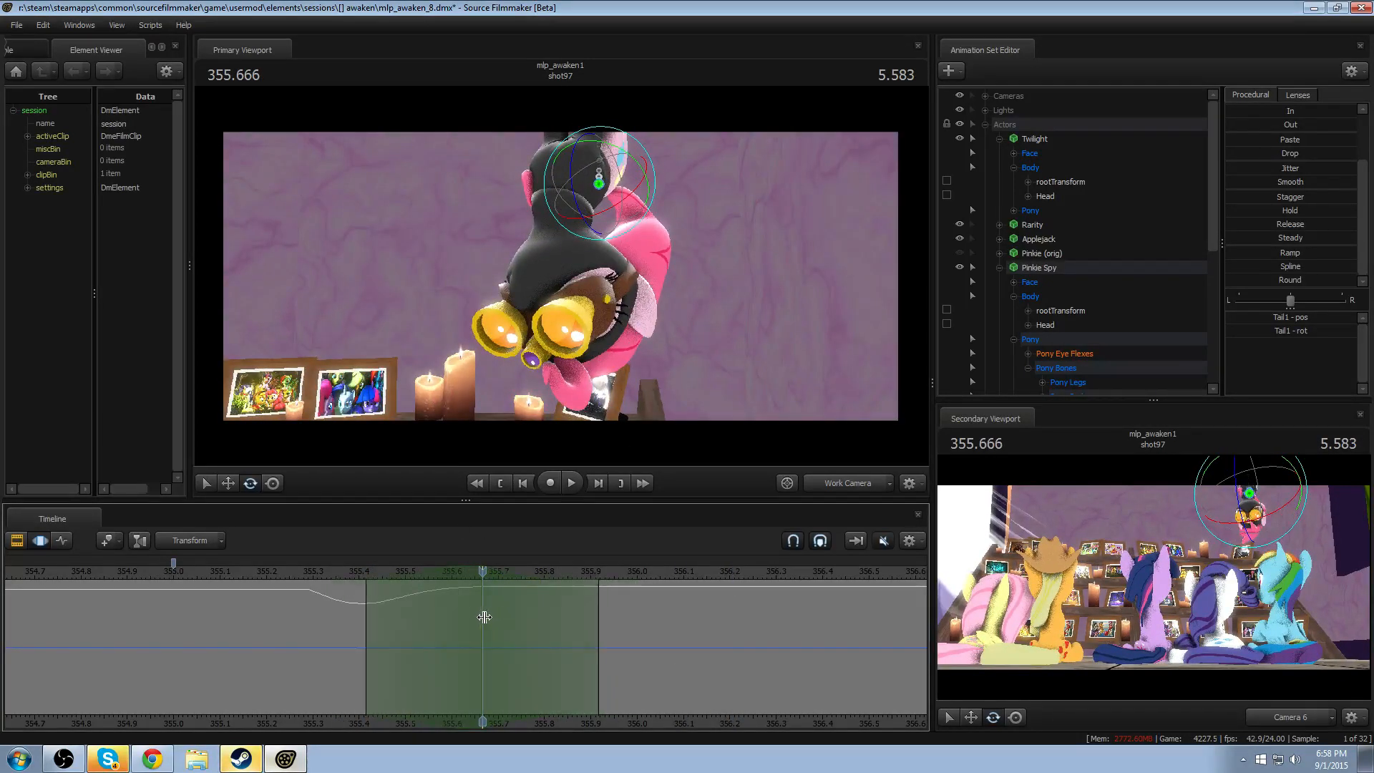
pyautogui.keyDown('alt'); pyautogui.moveTo(570, 255); pyautogui.dragTo(645, 236); pyautogui.keyUp('alt')
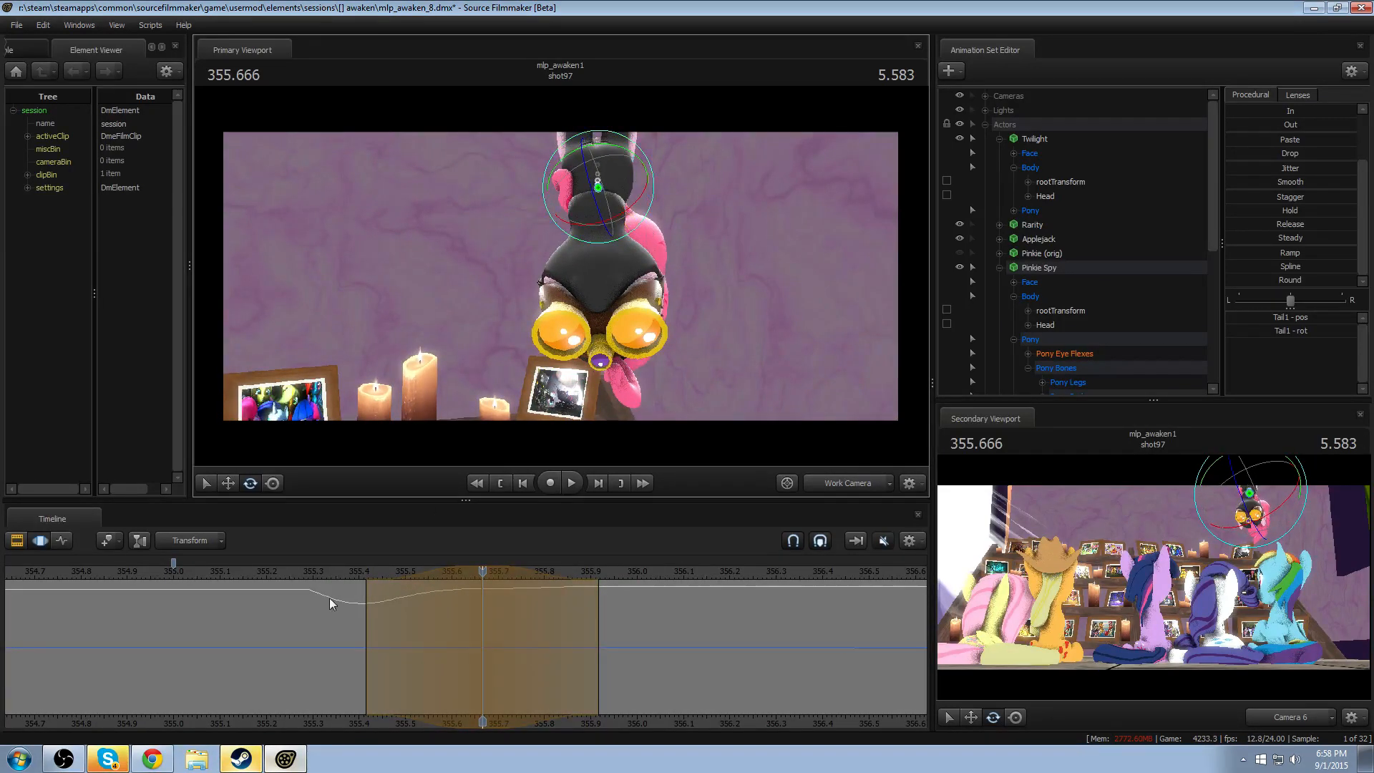
# - Replay the drop and shift the Tail1 rotation's peak to about 355.75, with trailing falloff to about 356.0
pyautogui.click(338, 573)
pyautogui.press('space')
pyautogui.press('space')
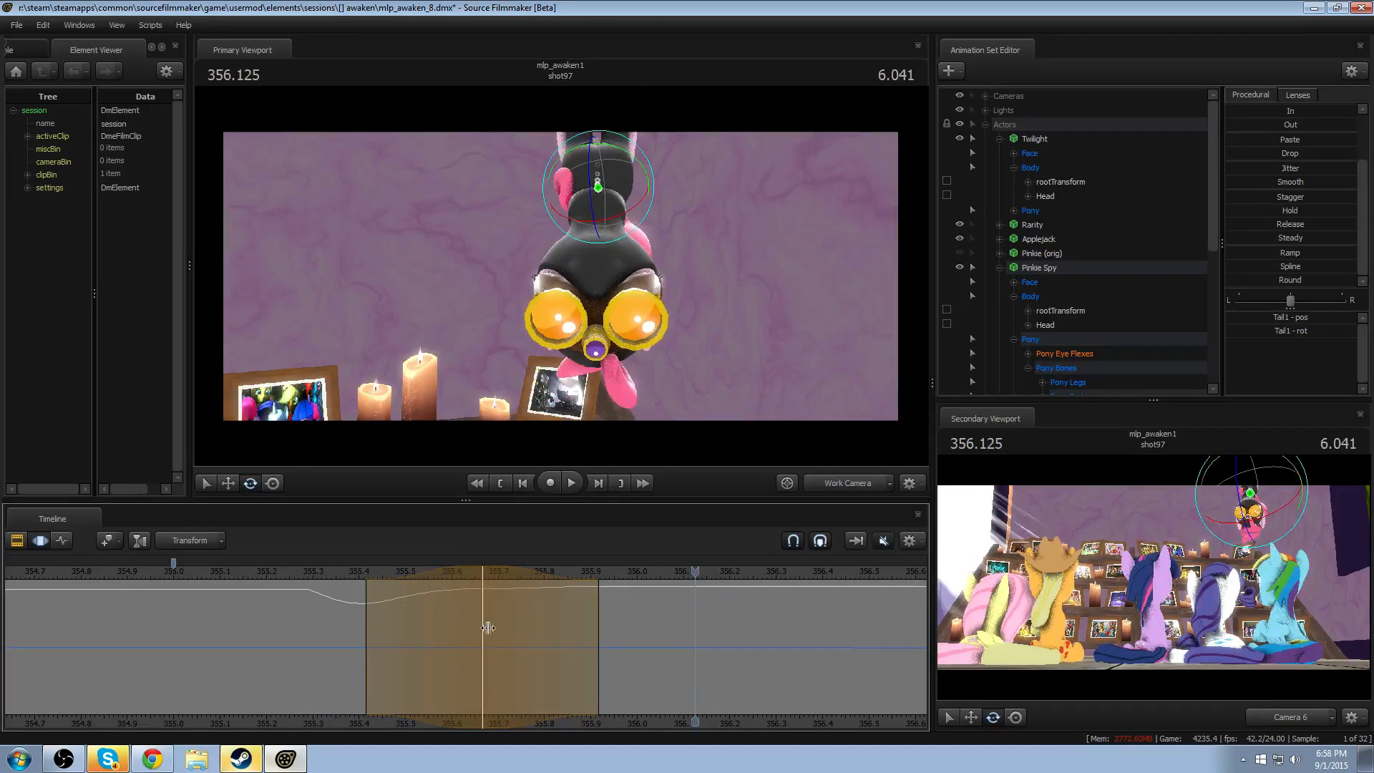
pyautogui.moveTo(528, 641); pyautogui.dragTo(567, 638)
pyautogui.scroll(-5, 612, 634)
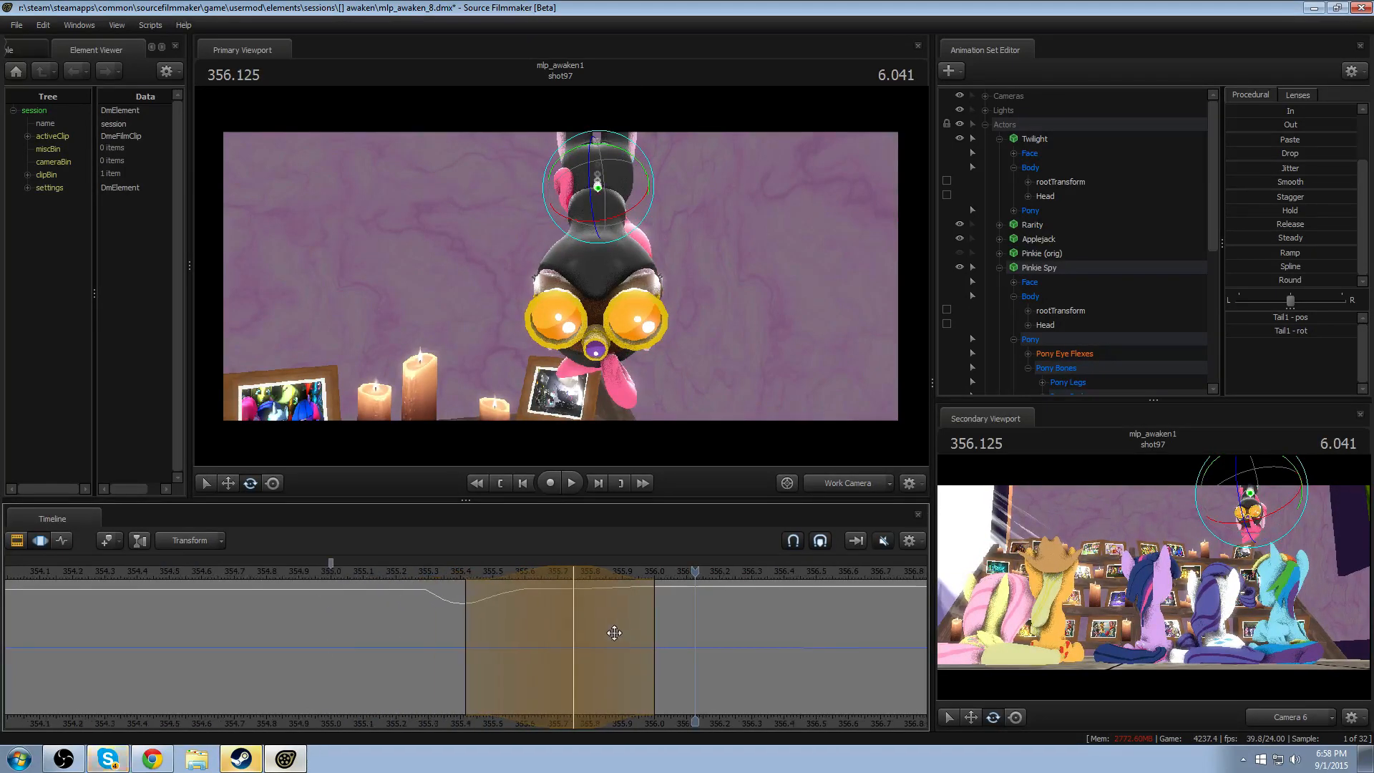
# - Extend the Tail1 rotation's trailing falloff to about 356.58 and replay the drop
pyautogui.moveTo(723, 726); pyautogui.dragTo(562, 690, button='middle')
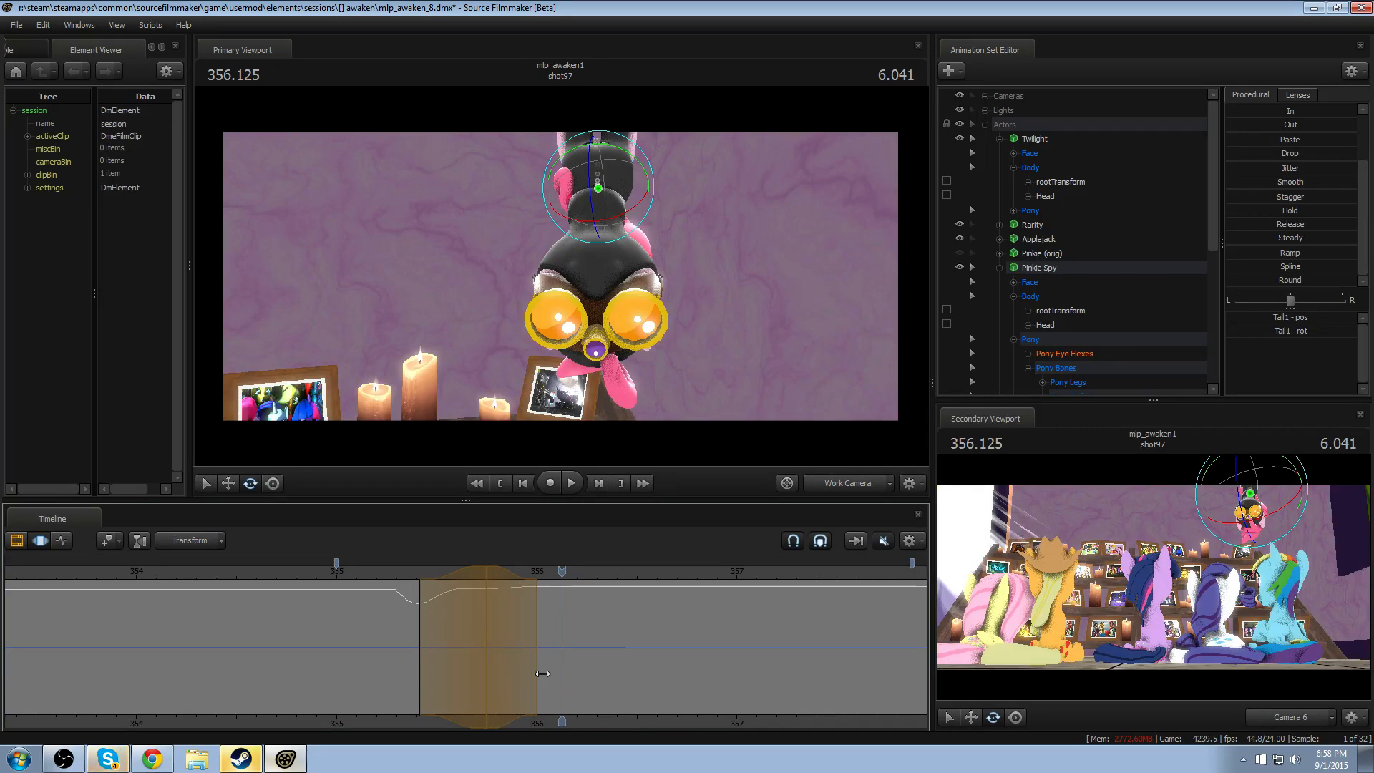
pyautogui.moveTo(542, 674); pyautogui.dragTo(653, 644)
pyautogui.click(399, 574)
pyautogui.press('space')
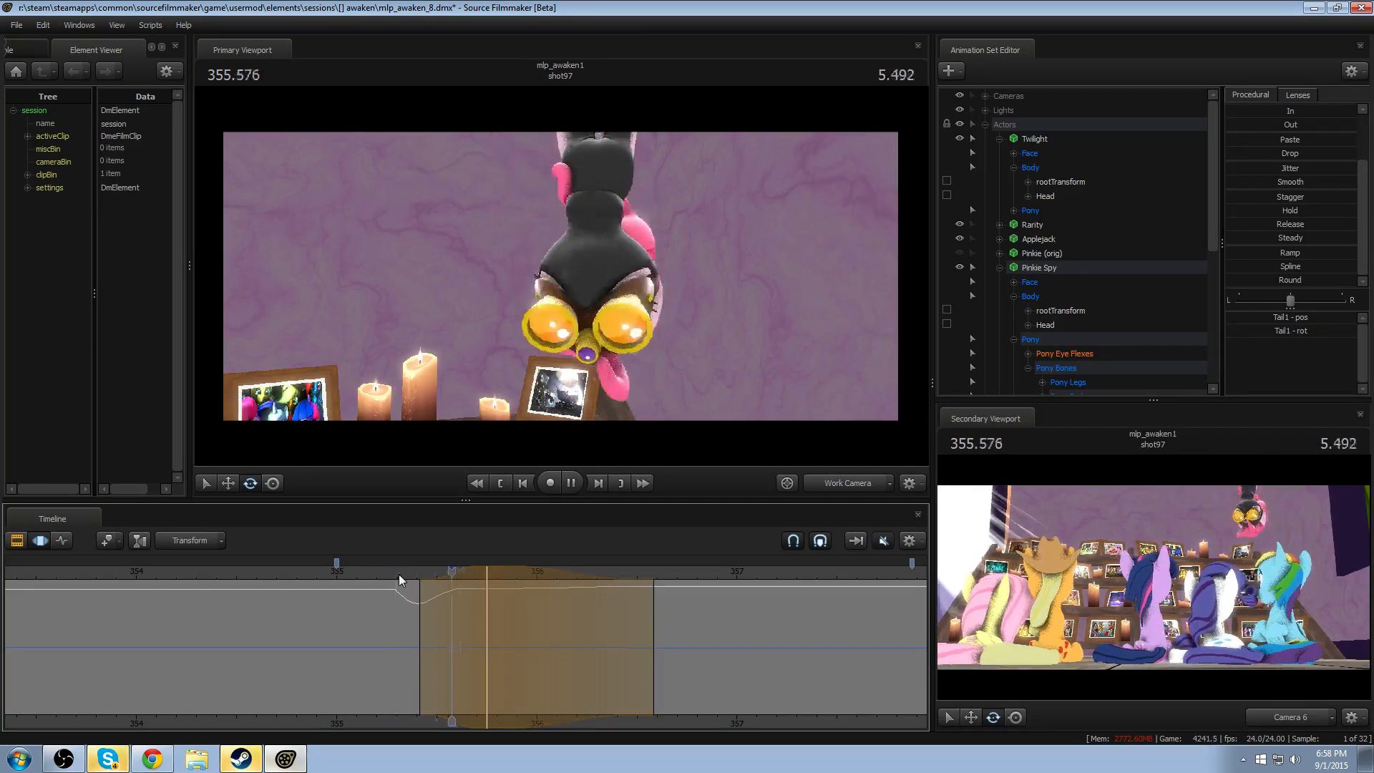
pyautogui.press('space')
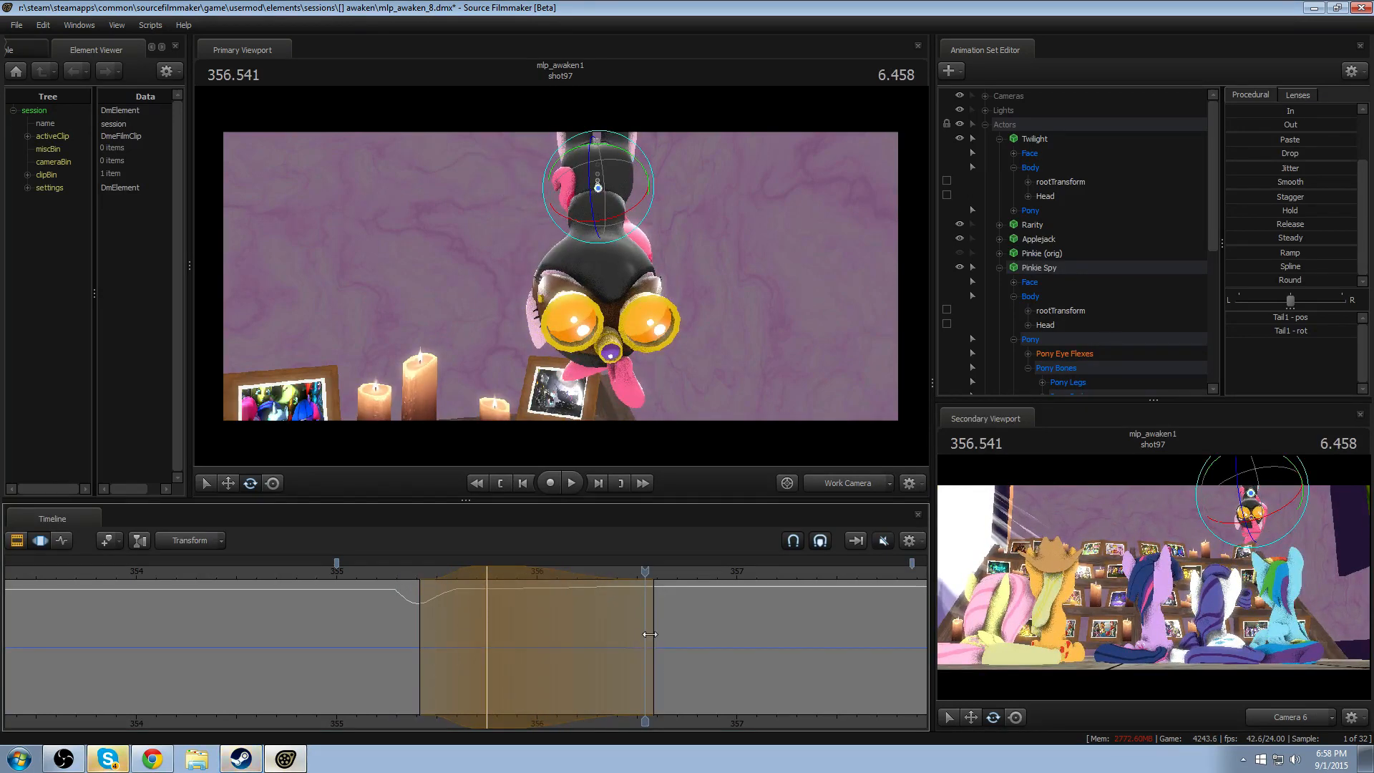
# - Rotate Tail1 further outward at 355.750 with trailing falloff to about 356.33, and replay the drop
pyautogui.moveTo(650, 633); pyautogui.dragTo(604, 641)
pyautogui.moveTo(418, 576); pyautogui.dragTo(491, 577)
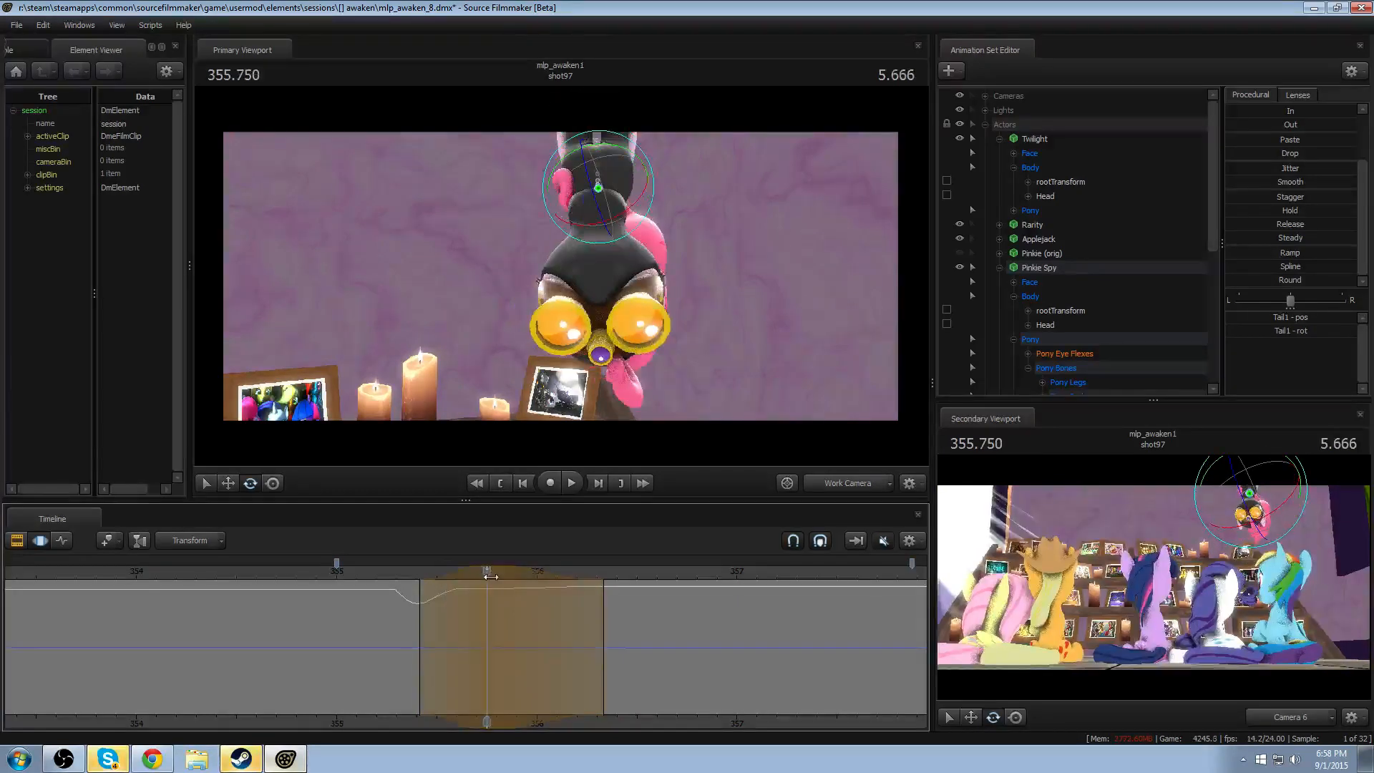
pyautogui.moveTo(562, 229); pyautogui.dragTo(580, 237)
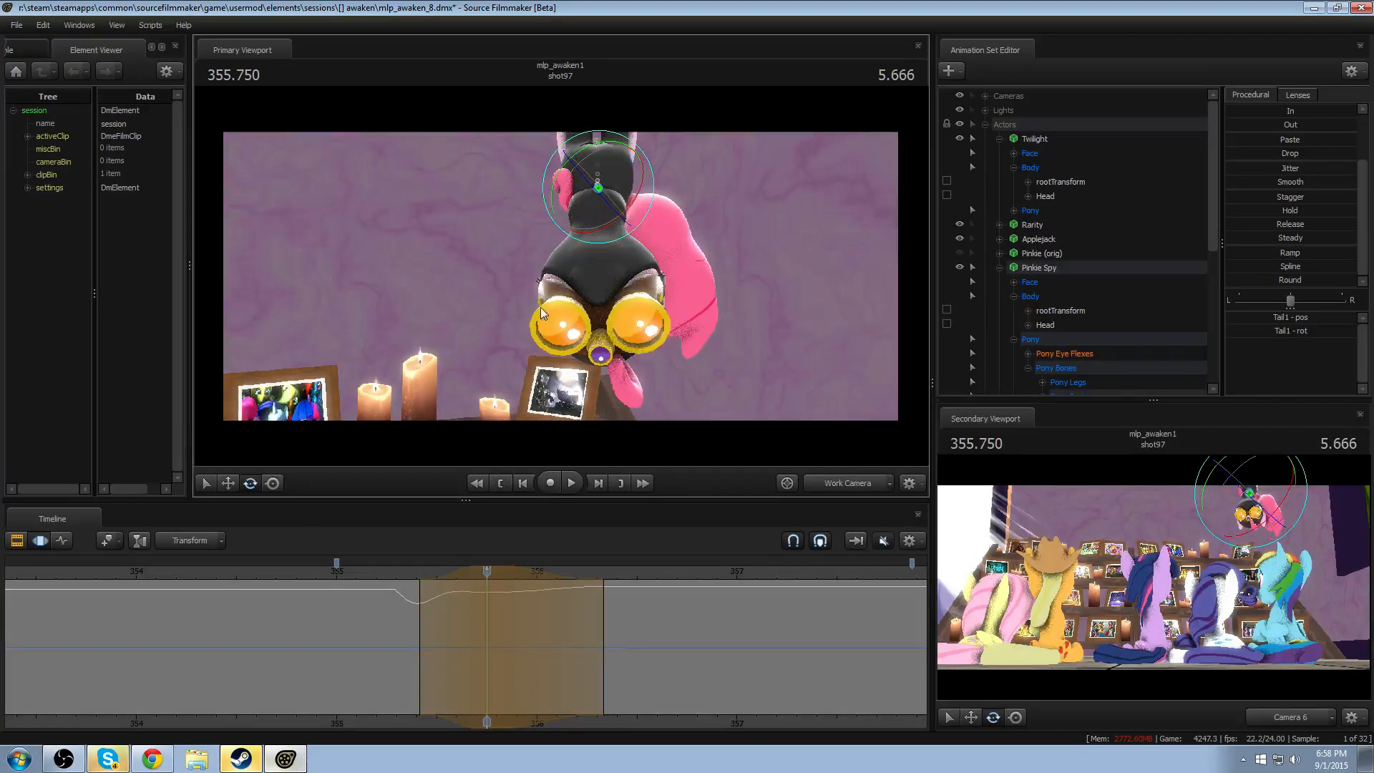
pyautogui.click(393, 570)
pyautogui.press('space')
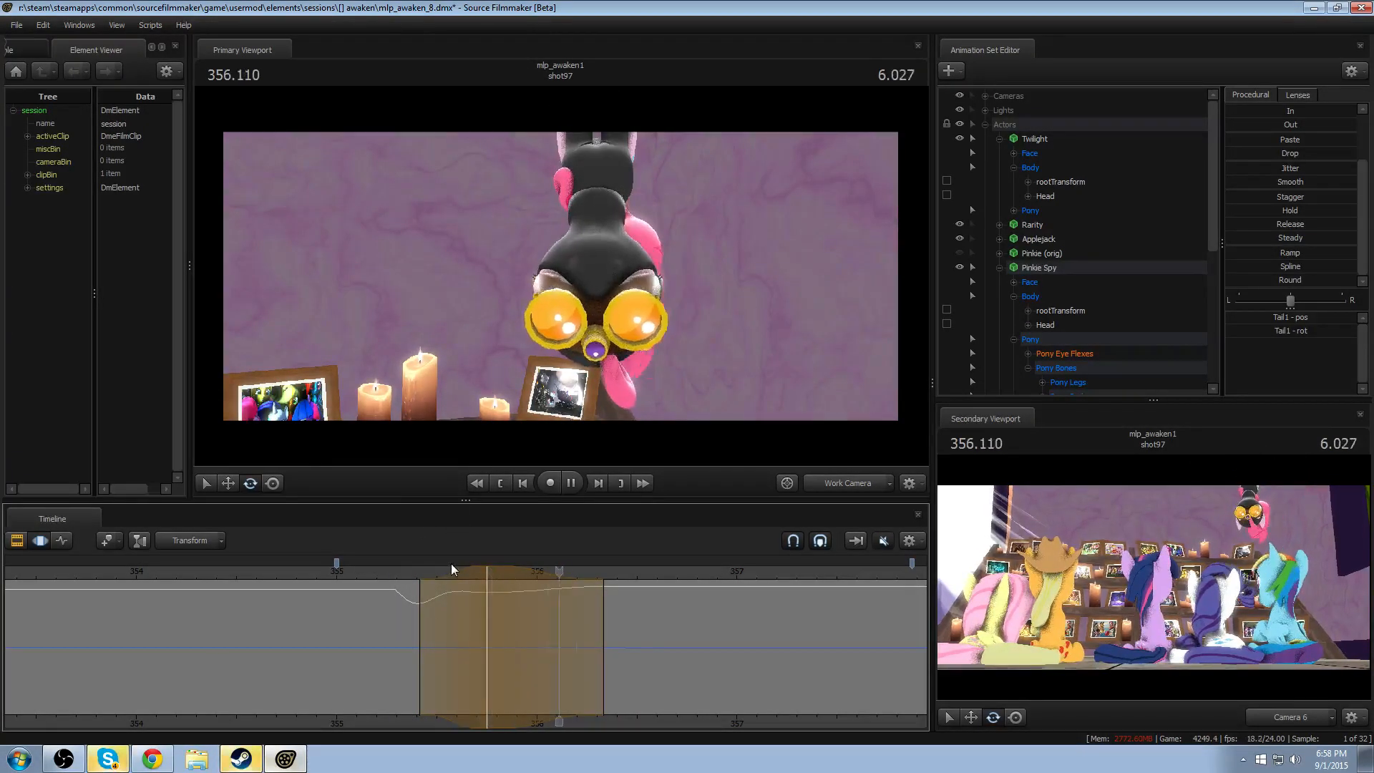
pyautogui.press('space')
# - Shift the Tail1 rotation's peak to about 355.79 with trailing falloff to about 356.38, and review the drop
pyautogui.moveTo(551, 620); pyautogui.dragTo(560, 620)
pyautogui.moveTo(368, 572); pyautogui.dragTo(394, 569)
pyautogui.press('space')
pyautogui.press('space')
pyautogui.press('shift')
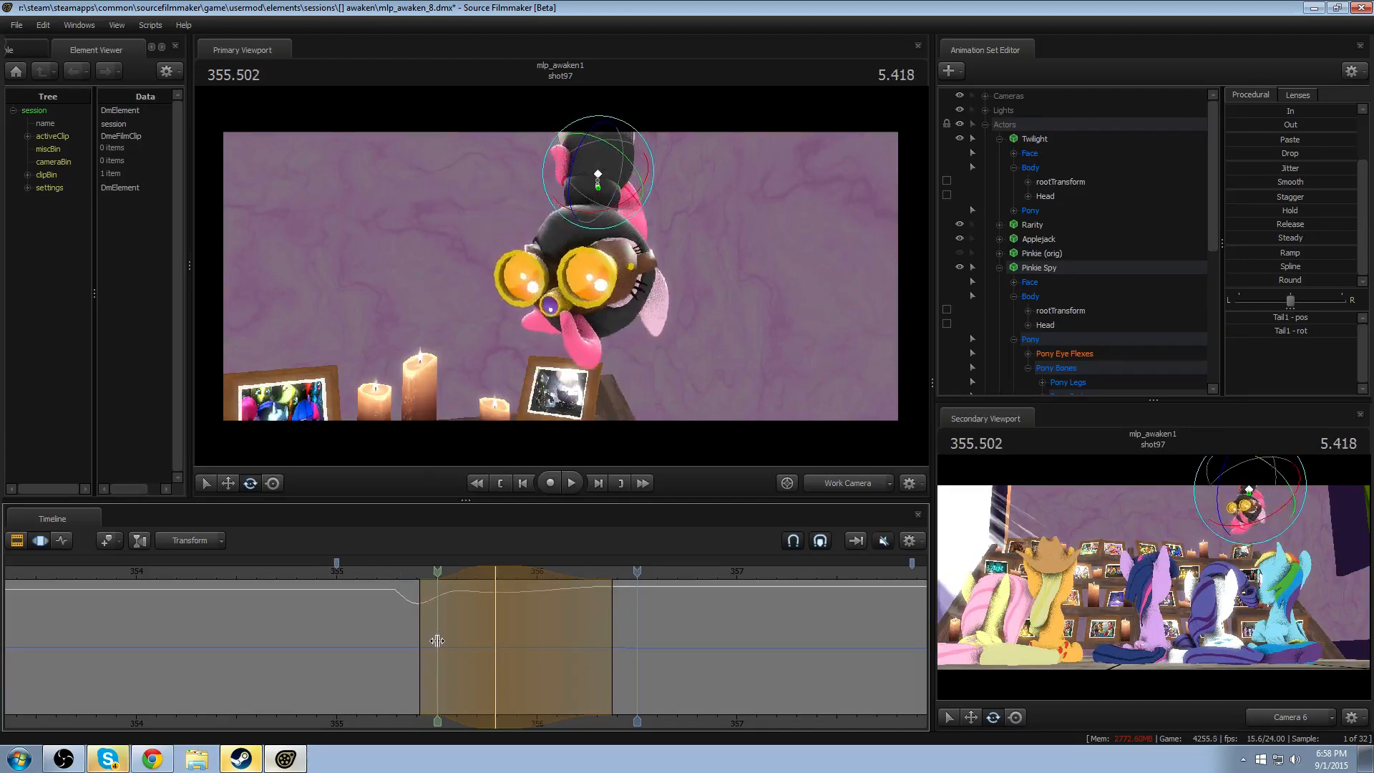
pyautogui.moveTo(420, 636); pyautogui.dragTo(418, 607)
pyautogui.click(388, 572)
pyautogui.press('space')
pyautogui.press('space')
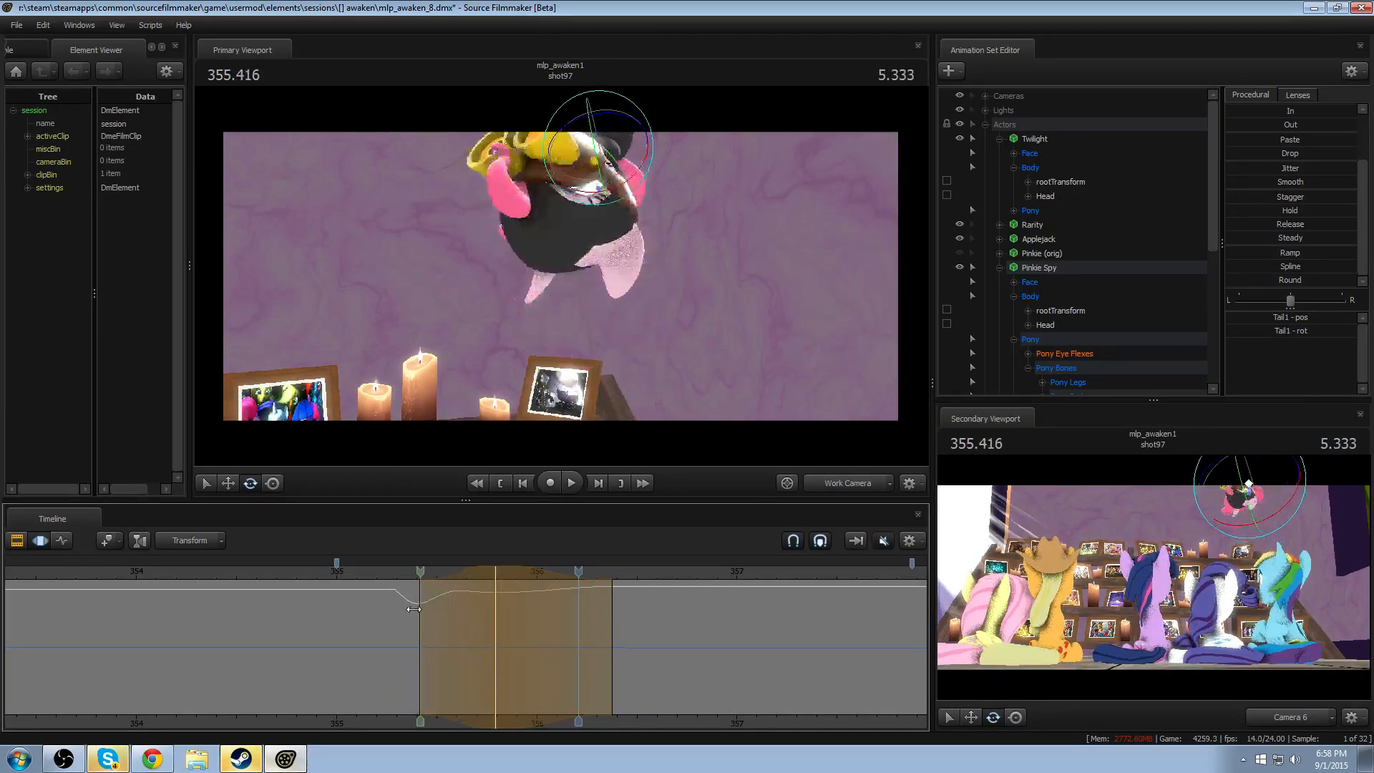
# - Rotate Tail1 to the opposite side at 355.541, with falloff from about 355.29 to 355.79, and replay the drop
pyautogui.keyDown('shift'); pyautogui.click(445, 616); pyautogui.keyUp('shift')
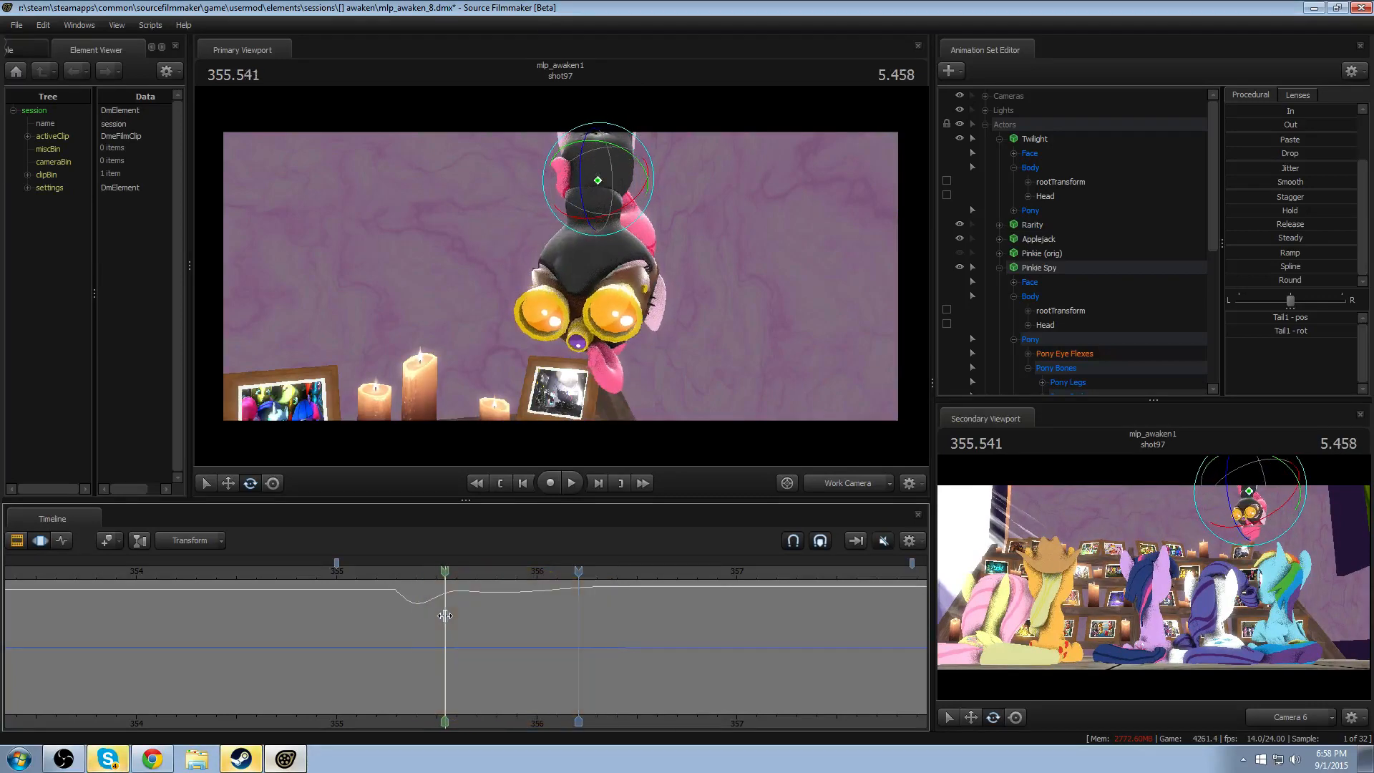
pyautogui.keyDown('shift'); pyautogui.scroll(5, 445, 616); pyautogui.keyUp('shift')
pyautogui.keyDown('alt'); pyautogui.moveTo(501, 372); pyautogui.dragTo(548, 365); pyautogui.keyUp('alt')
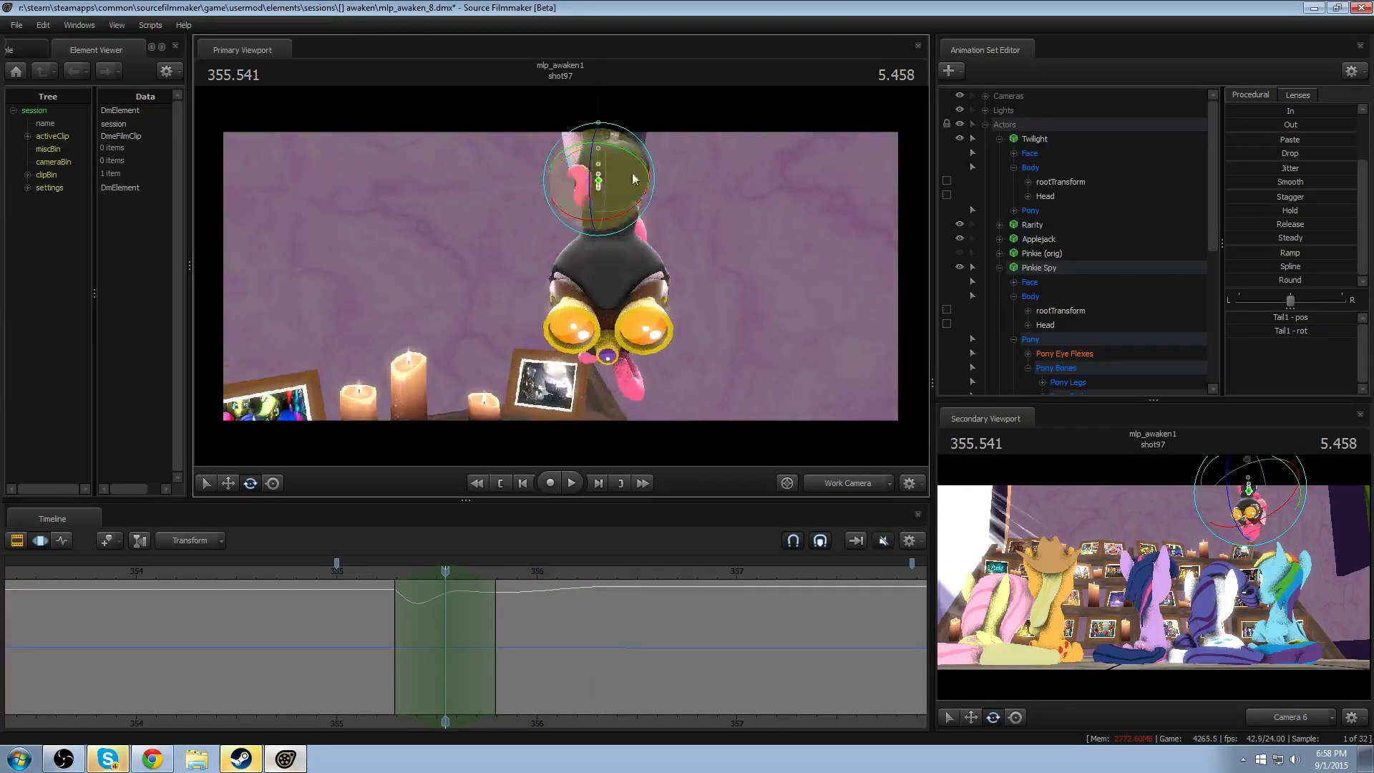
pyautogui.moveTo(649, 152); pyautogui.dragTo(554, 309)
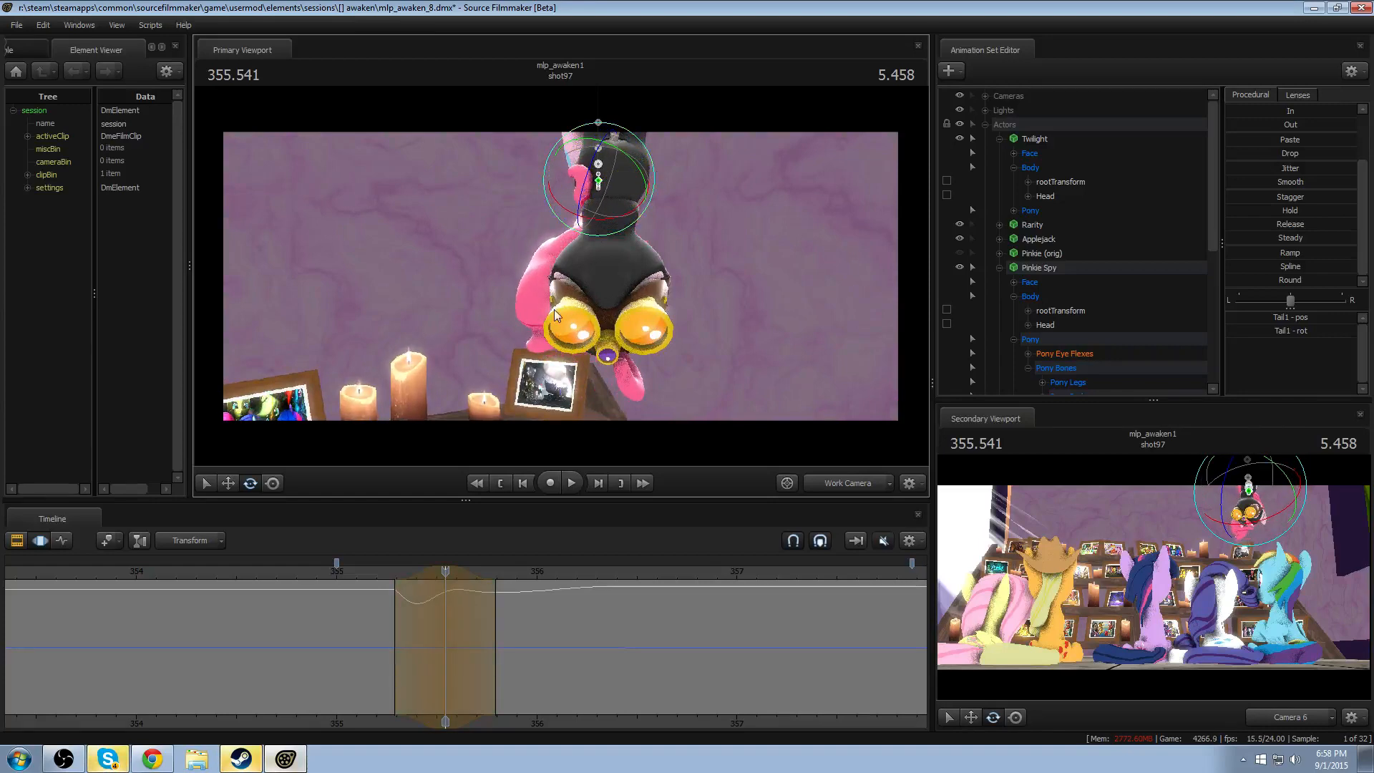
pyautogui.click(360, 572)
pyautogui.press('space')
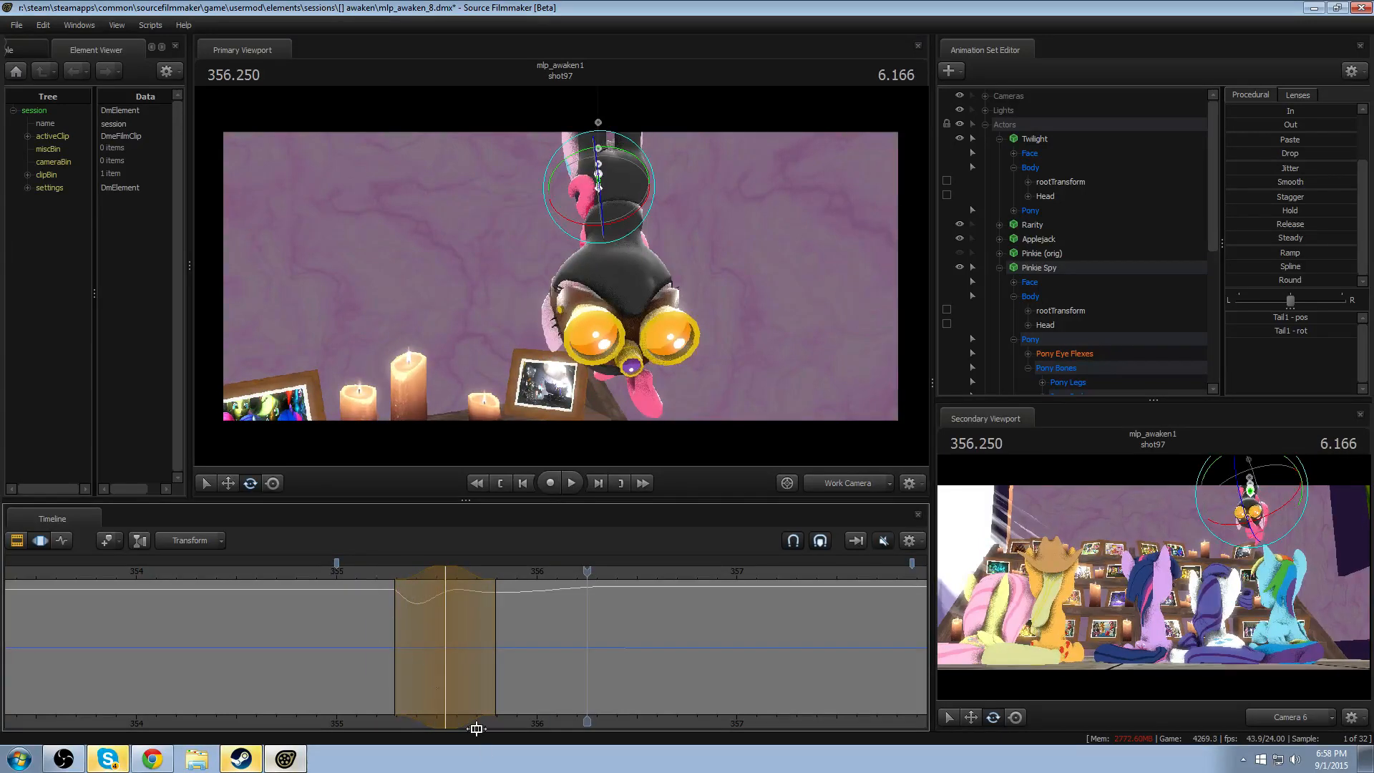
# - Rotate Tail1 across Pinkie Spy's body at 356.250, with falloff from about 355.63 to 356.88, and replay the motion
pyautogui.moveTo(501, 672); pyautogui.dragTo(479, 673, button='middle')
pyautogui.moveTo(456, 676); pyautogui.dragTo(564, 670)
pyautogui.scroll(8, 564, 670)
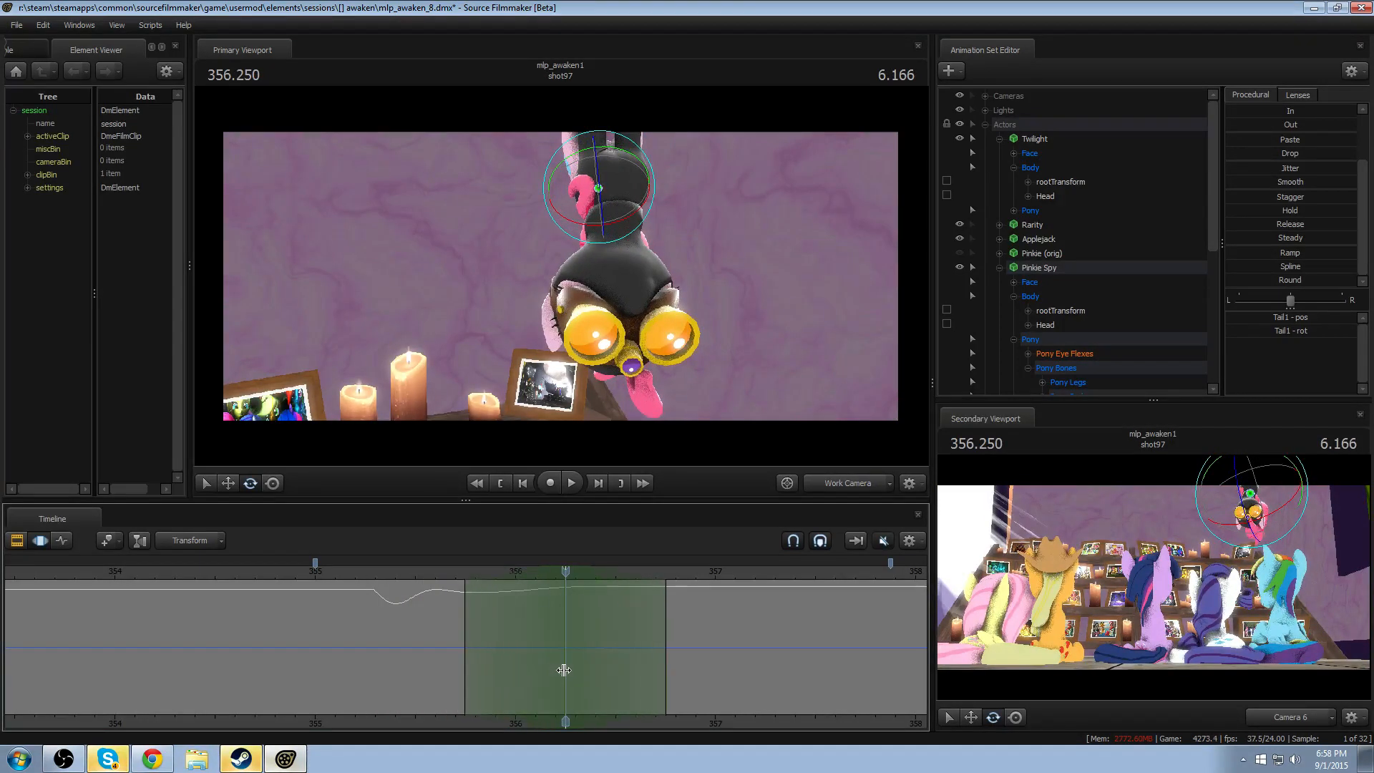
pyautogui.keyDown('alt'); pyautogui.moveTo(759, 341); pyautogui.dragTo(716, 338); pyautogui.keyUp('alt')
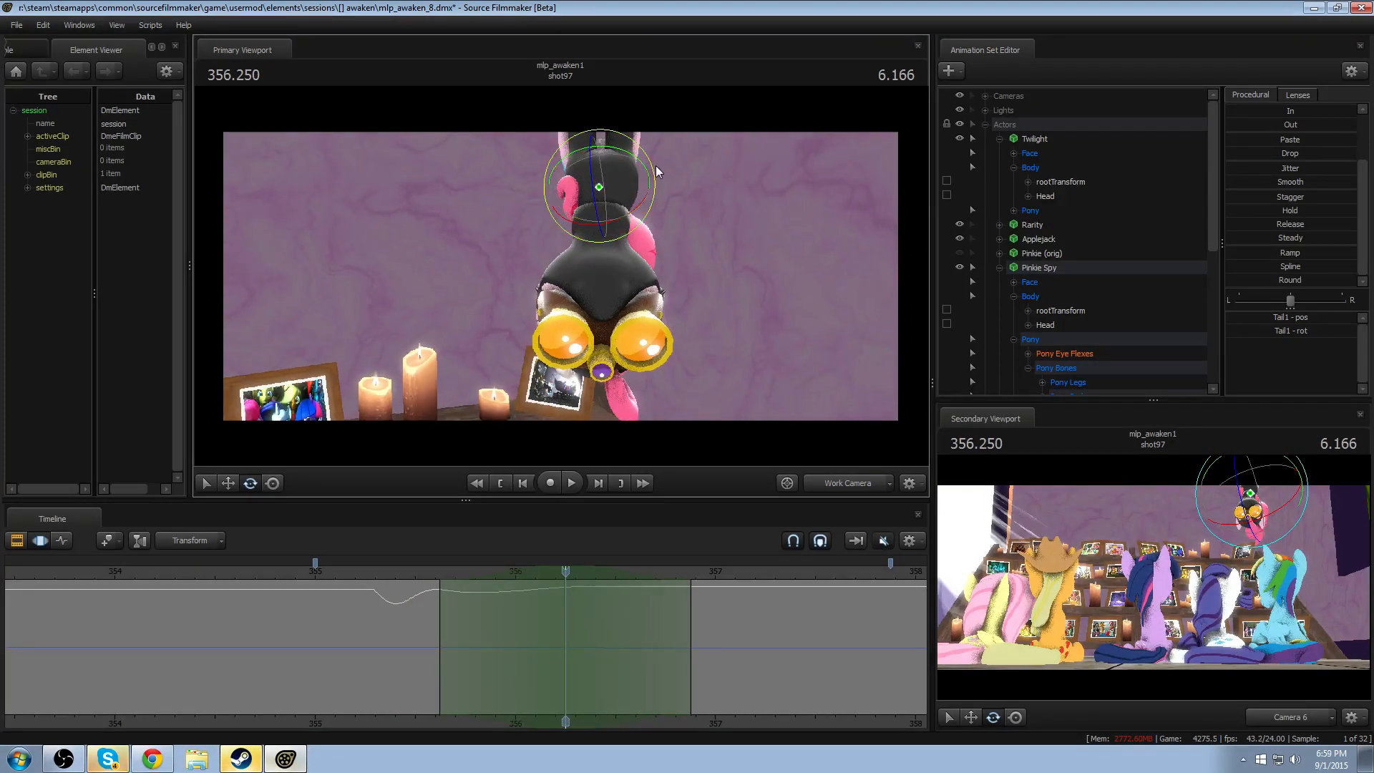
pyautogui.moveTo(656, 171); pyautogui.dragTo(461, 368)
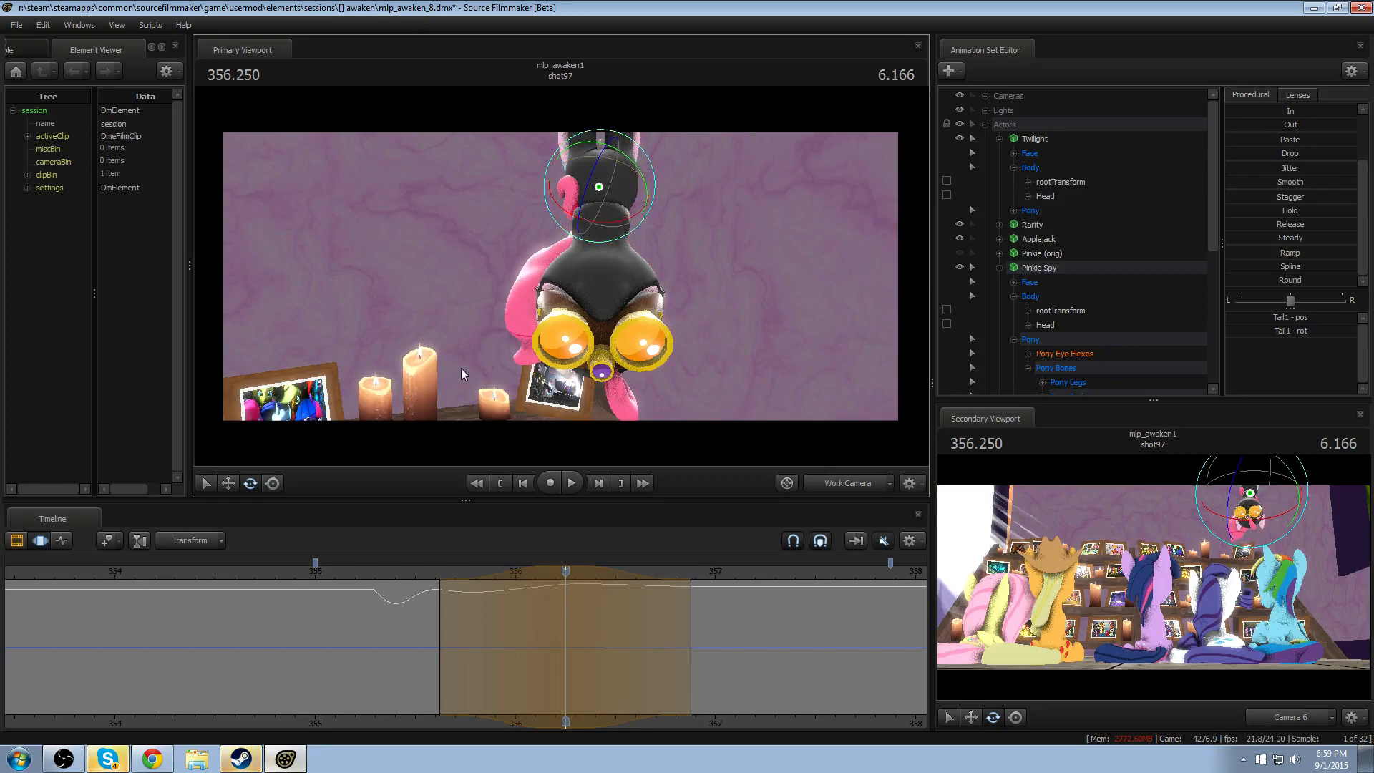
pyautogui.click(379, 567)
pyautogui.press('space')
pyautogui.press('space')
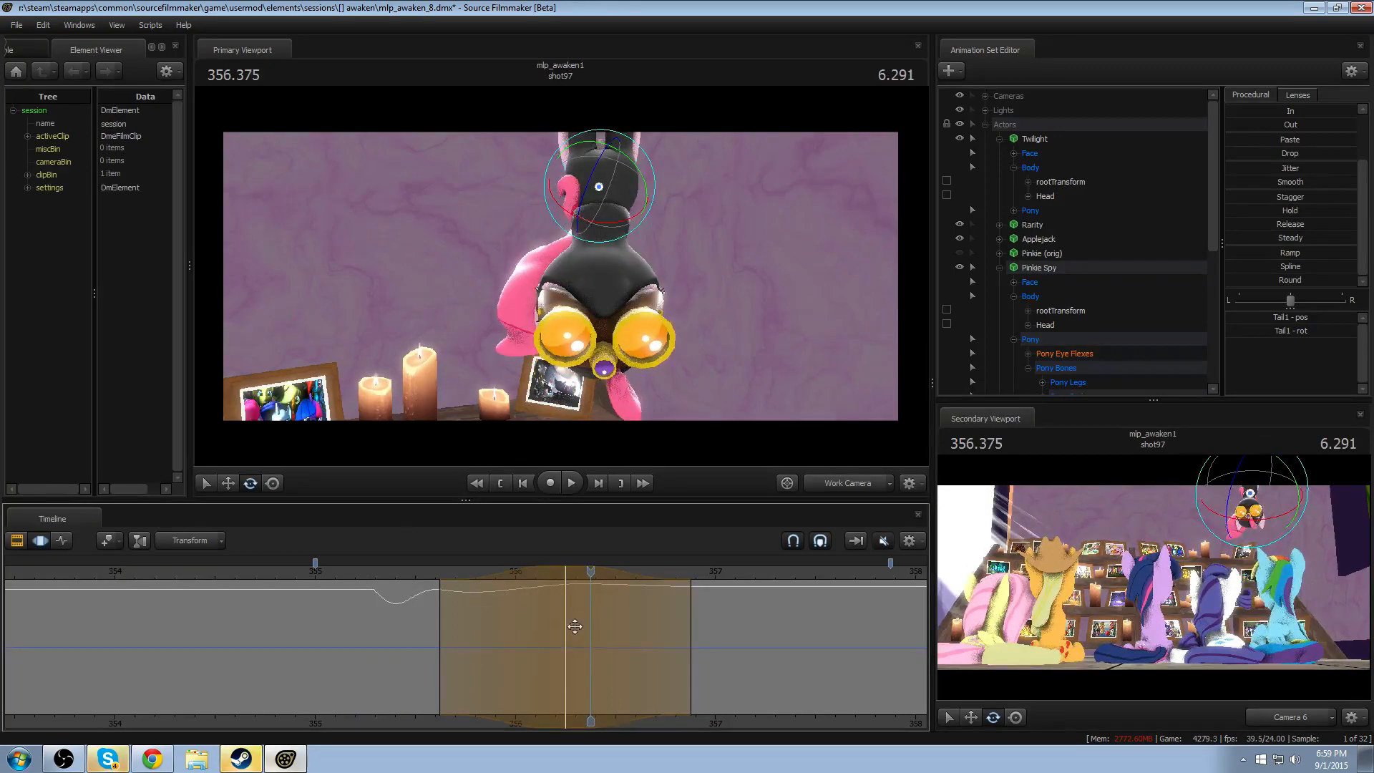
# - Shift that Tail1 swing's peak to about 356.42, with falloff from about 355.7 to 357.13, and replay it
pyautogui.moveTo(742, 730); pyautogui.dragTo(527, 726, button='middle')
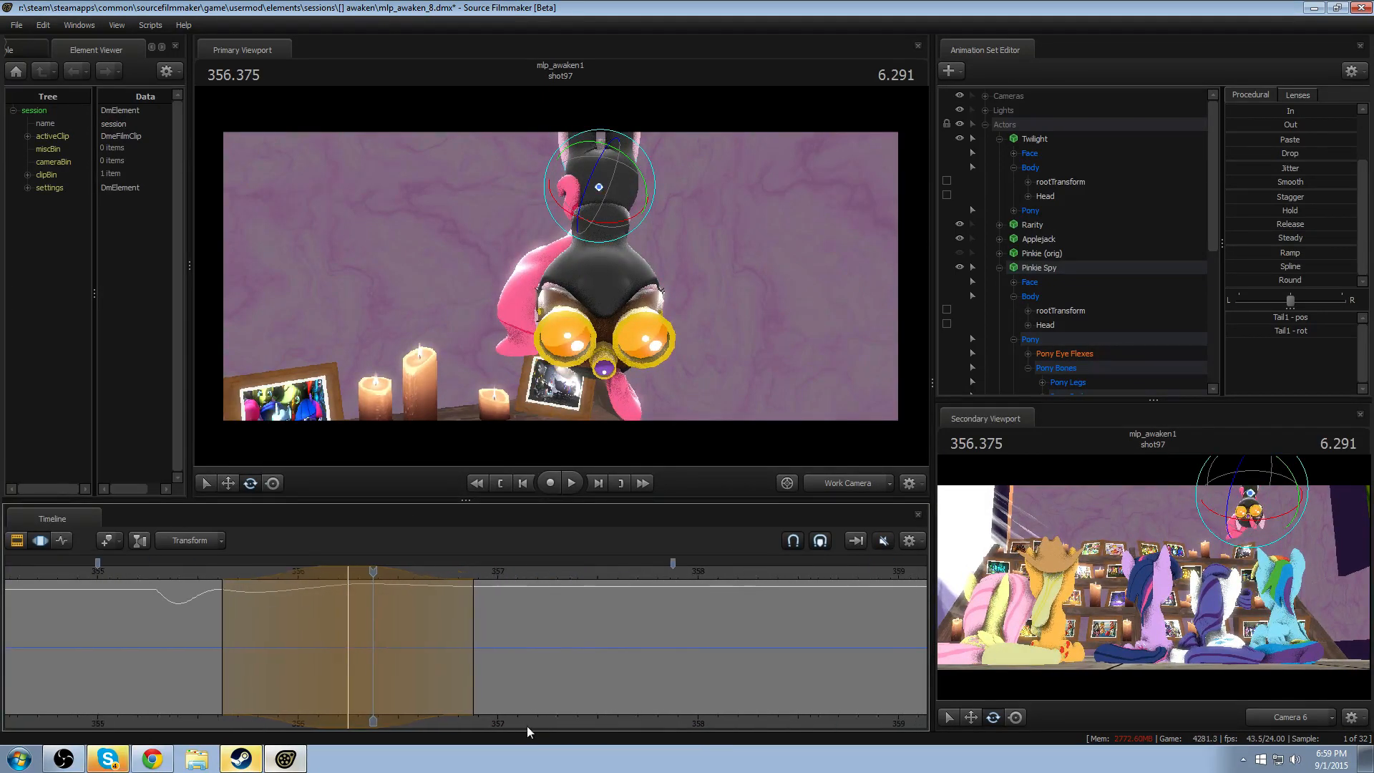
pyautogui.moveTo(307, 580)
pyautogui.mouseDown()
pyautogui.moveTo(335, 571)
pyautogui.moveTo(323, 571)
pyautogui.mouseUp()
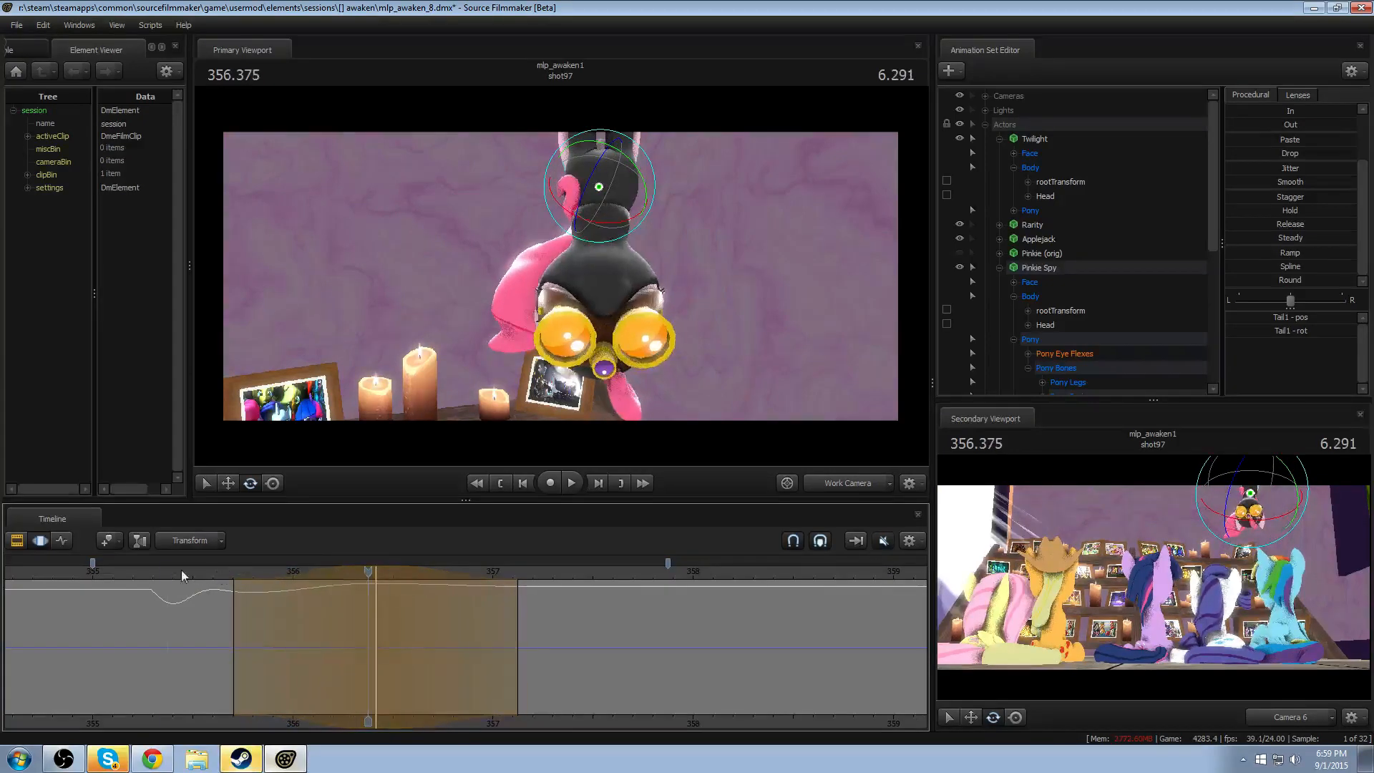
pyautogui.click(169, 569)
pyautogui.press('space')
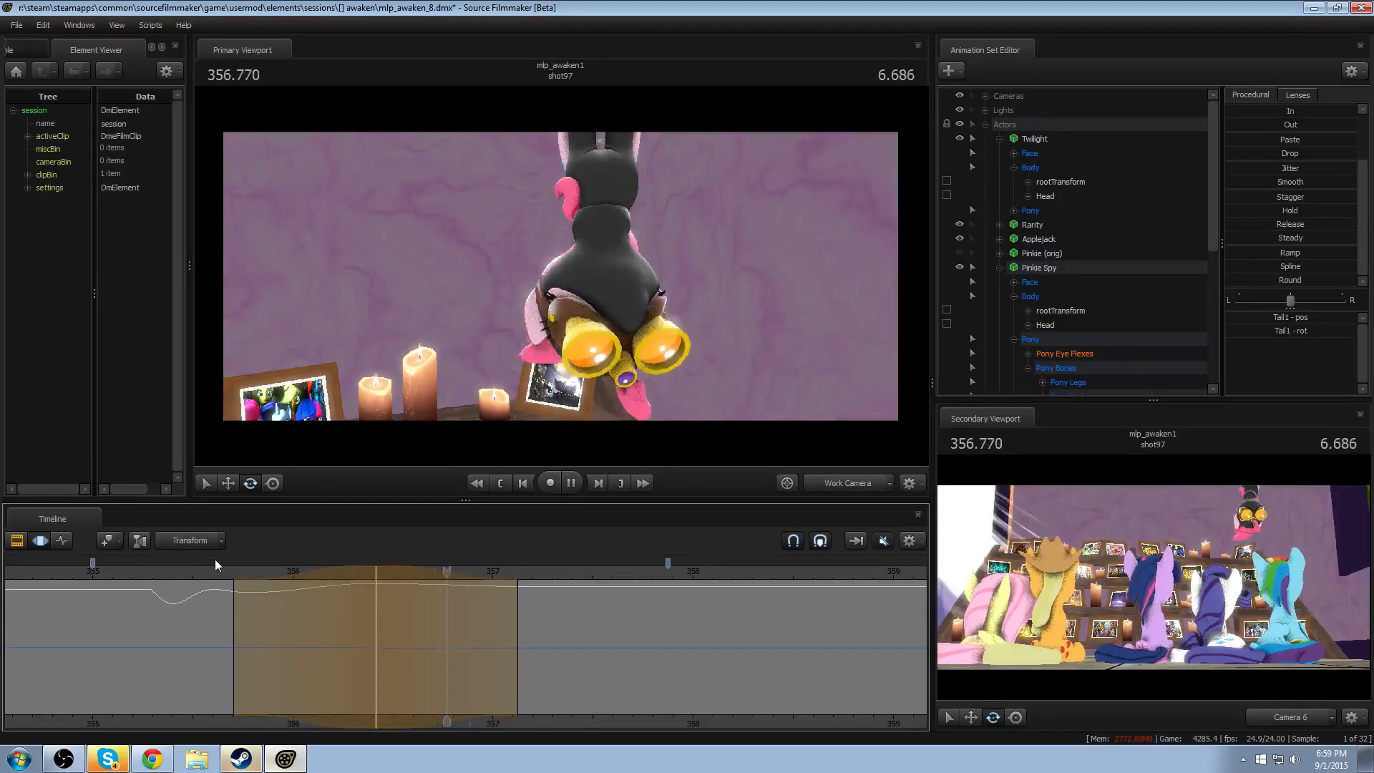
# - Extend the Tail1 swing's trailing falloff to about 357.38 with its peak at about 356.46, and replay the whole drop
pyautogui.moveTo(435, 654); pyautogui.dragTo(569, 647)
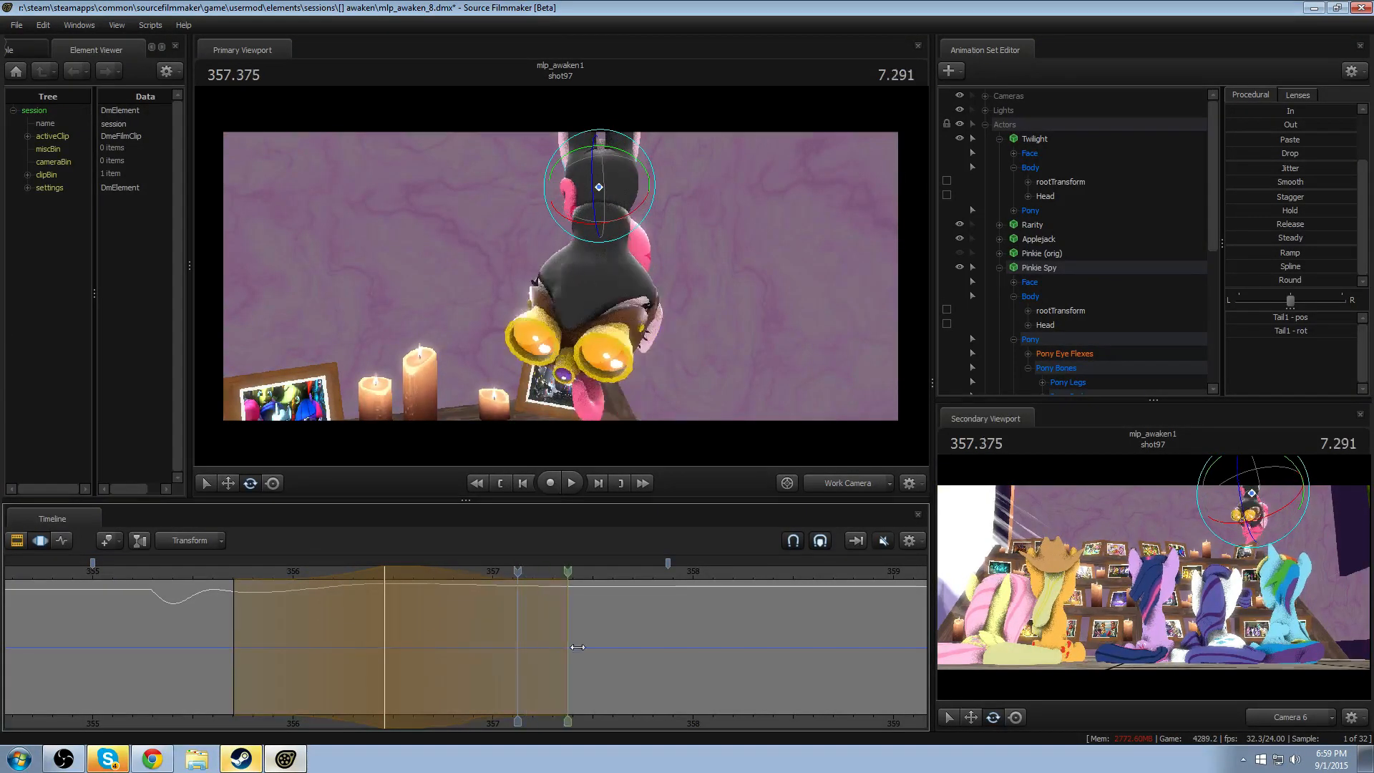
pyautogui.click(182, 573)
pyautogui.press('space')
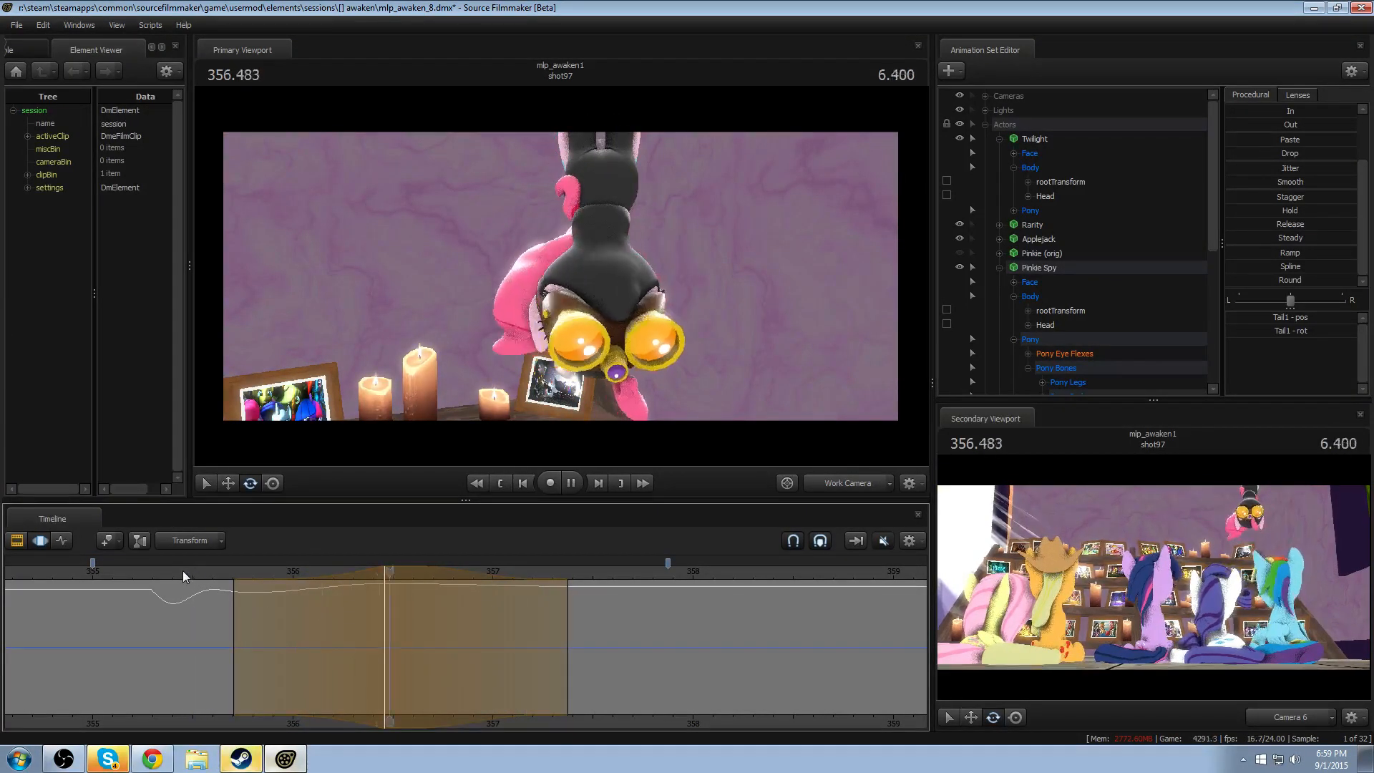
pyautogui.click(139, 573)
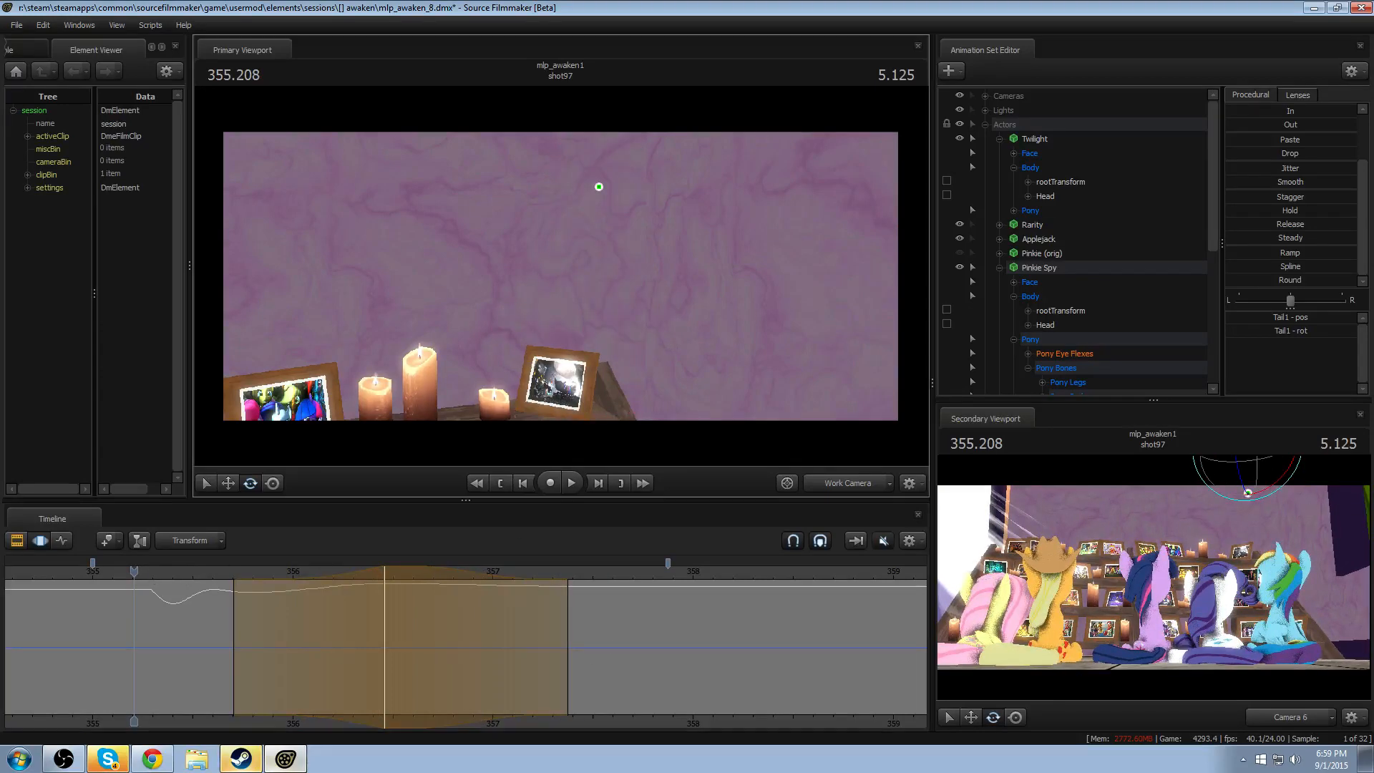
pyautogui.press('space')
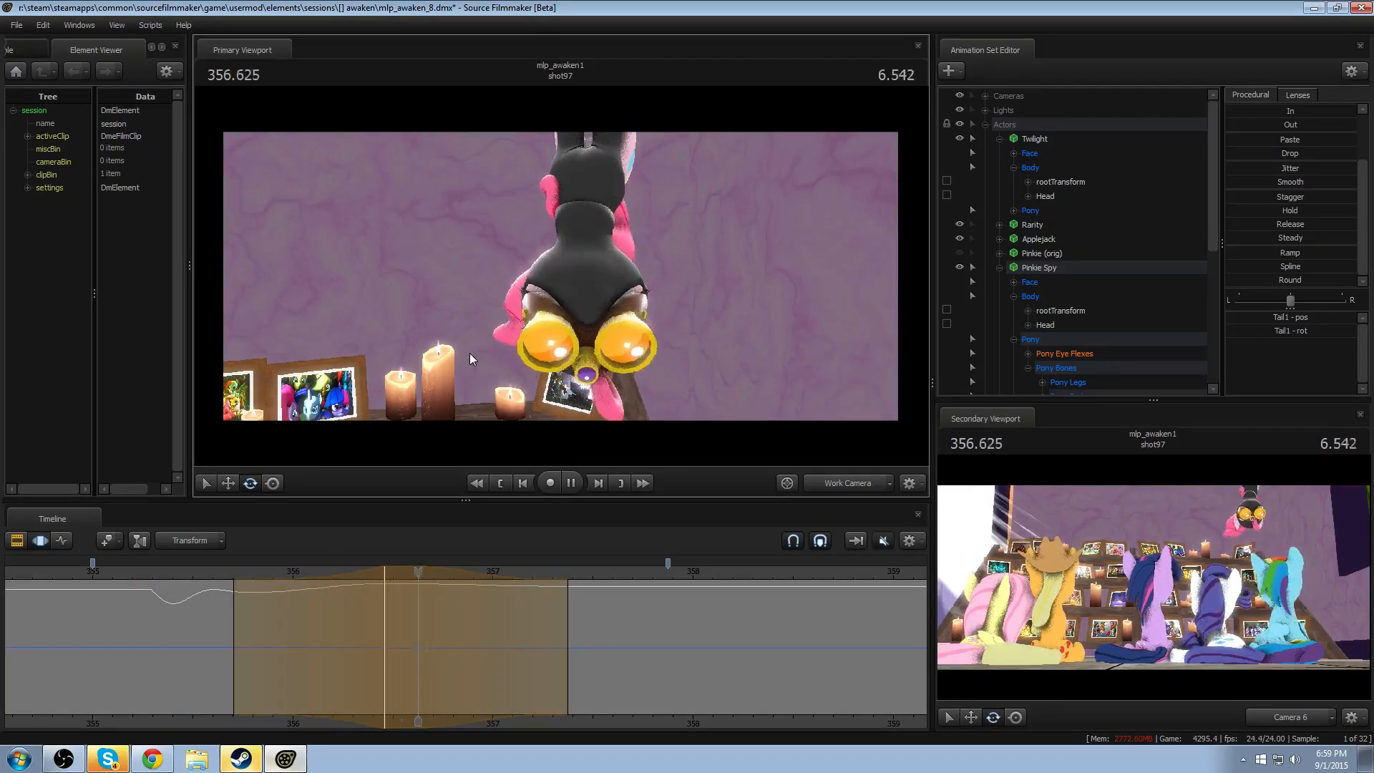
# - Rotate Tail1 slightly outward at 357.625, with falloff from about 356.46 to 358.8, and replay the look-around
pyautogui.click(617, 571)
pyautogui.keyDown('shift'); pyautogui.click(618, 638); pyautogui.keyUp('shift')
pyautogui.keyDown('shift'); pyautogui.scroll(10, 617, 642); pyautogui.keyUp('shift')
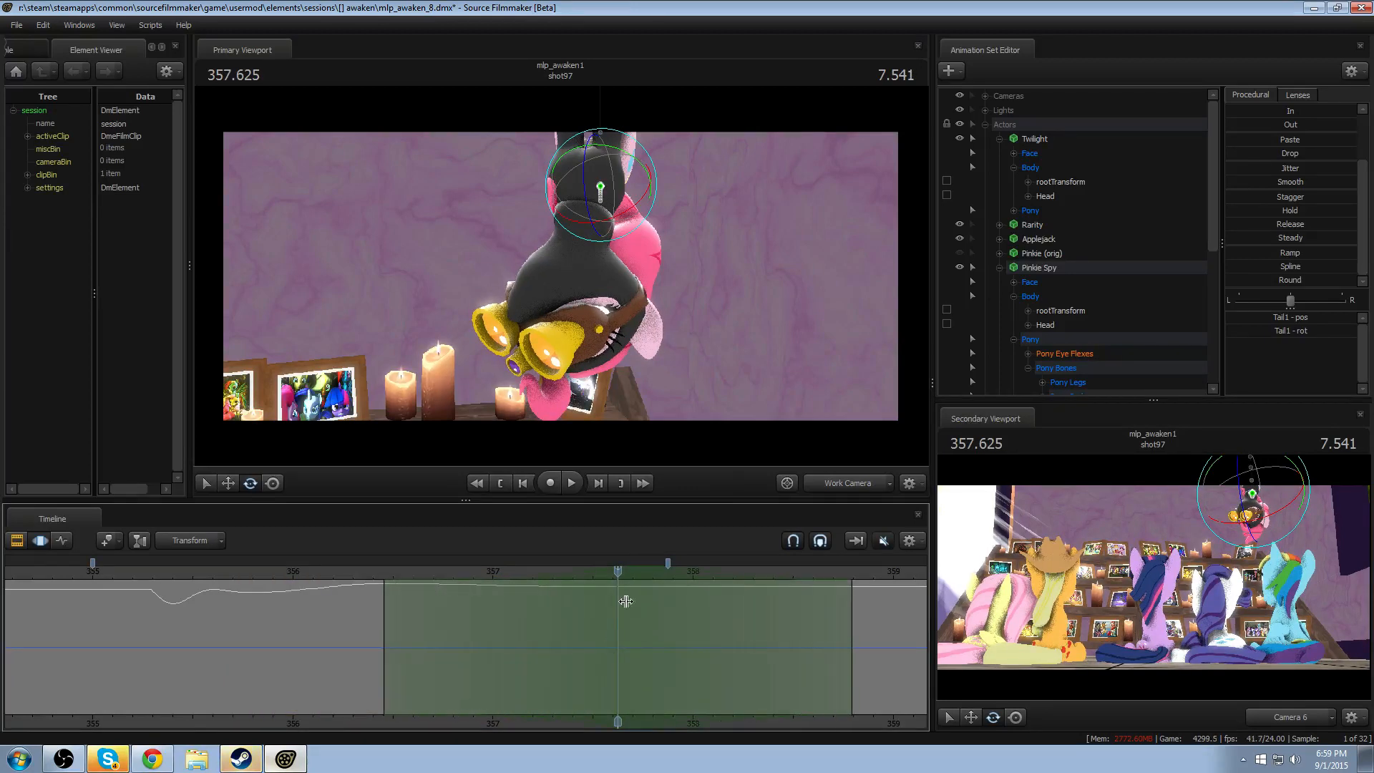
pyautogui.moveTo(645, 199); pyautogui.dragTo(658, 205)
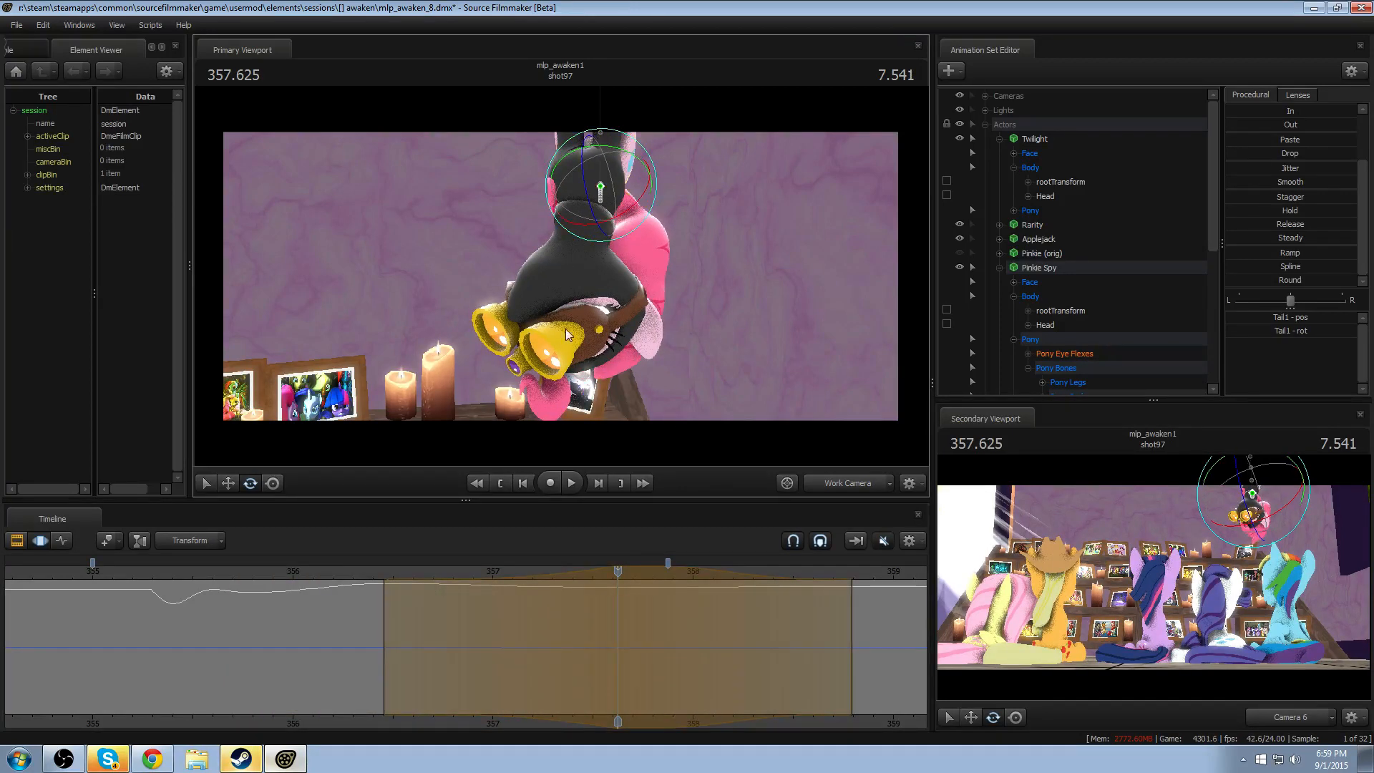
pyautogui.click(260, 569)
pyautogui.press('space')
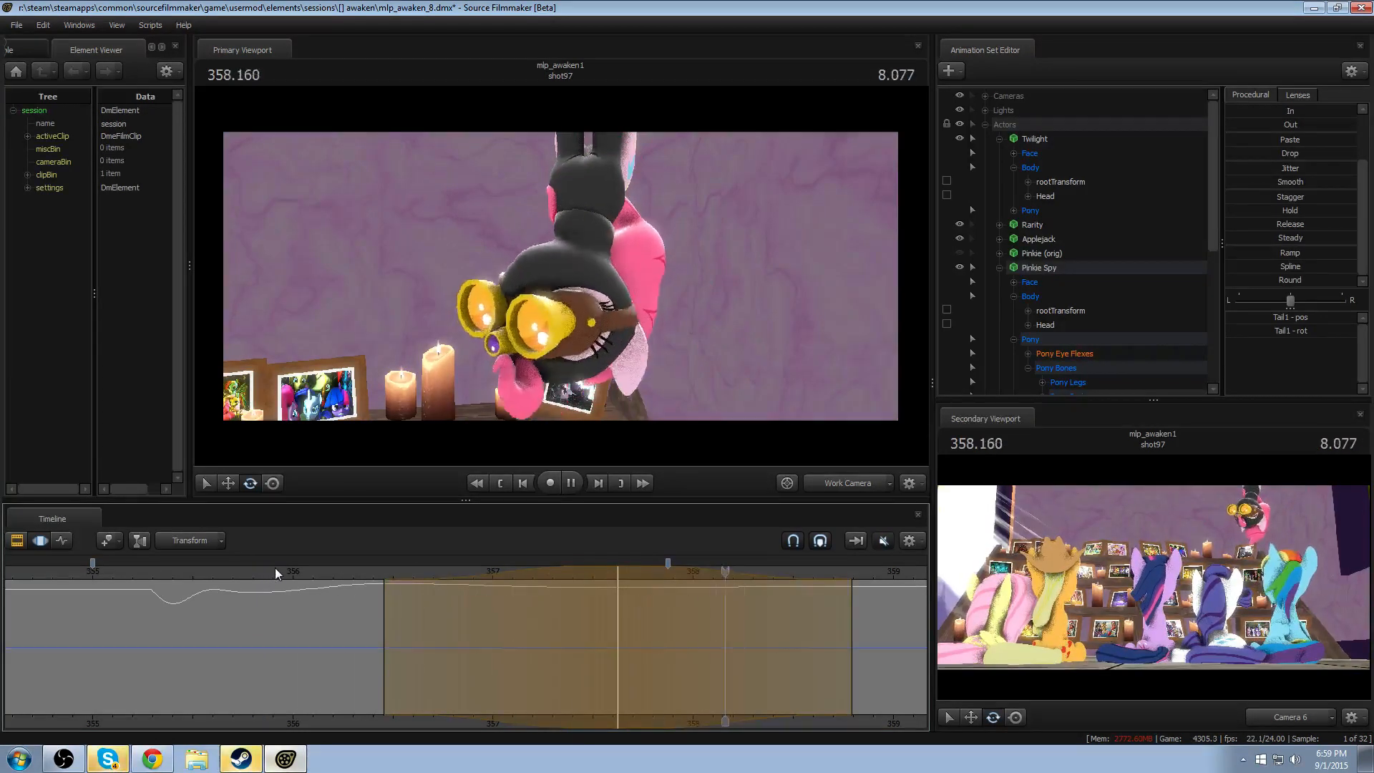
pyautogui.press('space')
# - Narrow the latest Tail1 rotation's falloff to about 356.41–358.5 with its peak at about 357.46, and replay it
pyautogui.keyDown('shift'); pyautogui.scroll(-1, 554, 624); pyautogui.keyUp('shift')
pyautogui.moveTo(578, 569); pyautogui.dragTo(545, 568)
pyautogui.click(290, 571)
pyautogui.press('space')
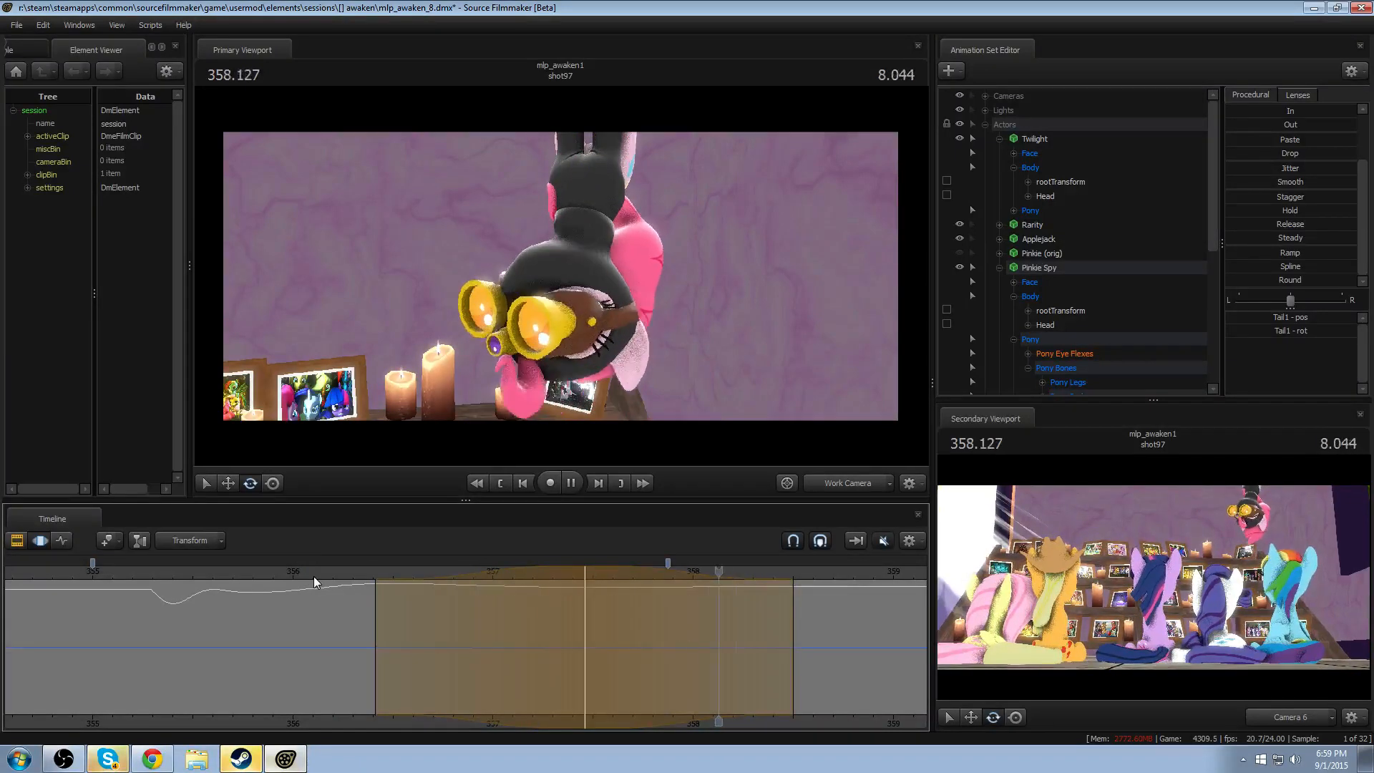
pyautogui.click(318, 570)
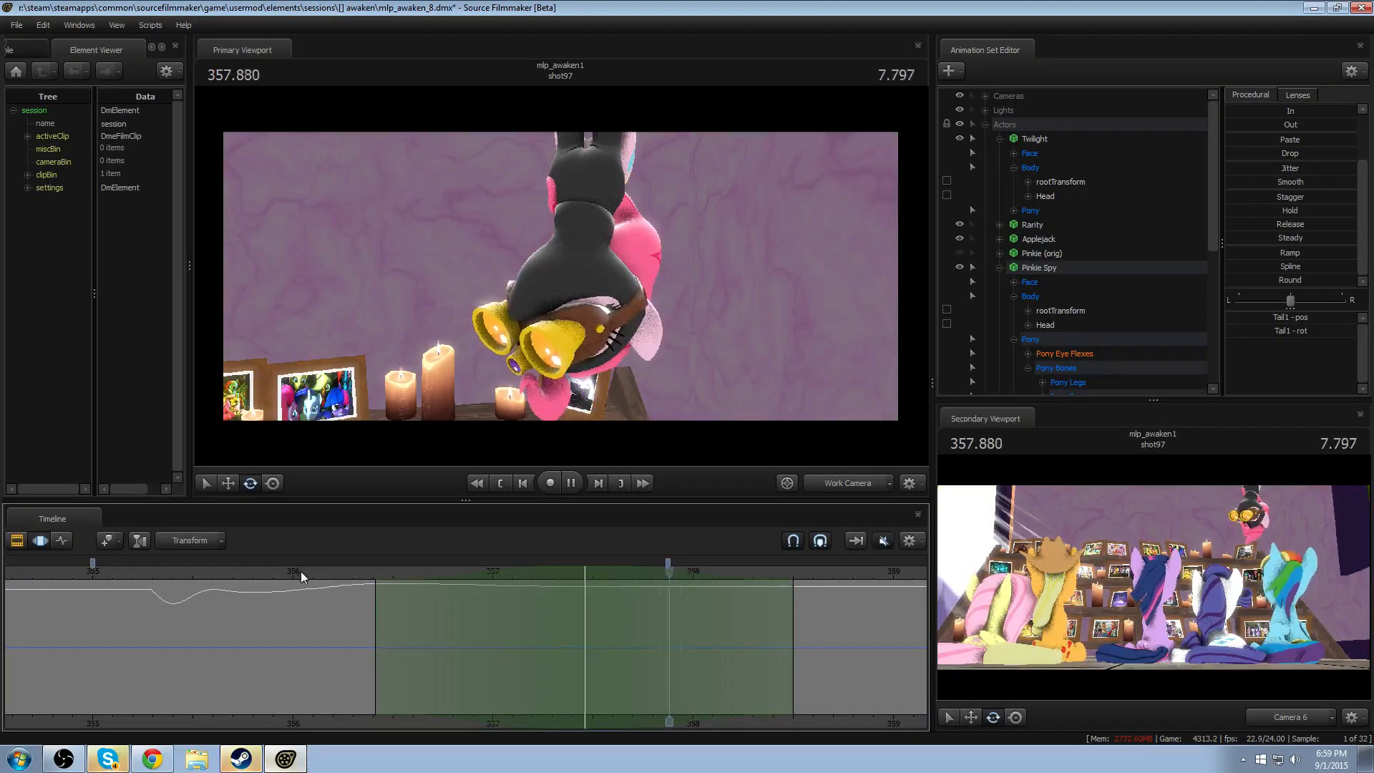
# - Apply the Spline preset to Tail1 over about 357.0–357.54, with falloff from about 356.62 to 357.92, and replay the motion
pyautogui.click(598, 631)
pyautogui.moveTo(598, 632); pyautogui.dragTo(497, 663)
pyautogui.keyDown('shift'); pyautogui.scroll(5, 592, 666); pyautogui.keyUp('shift')
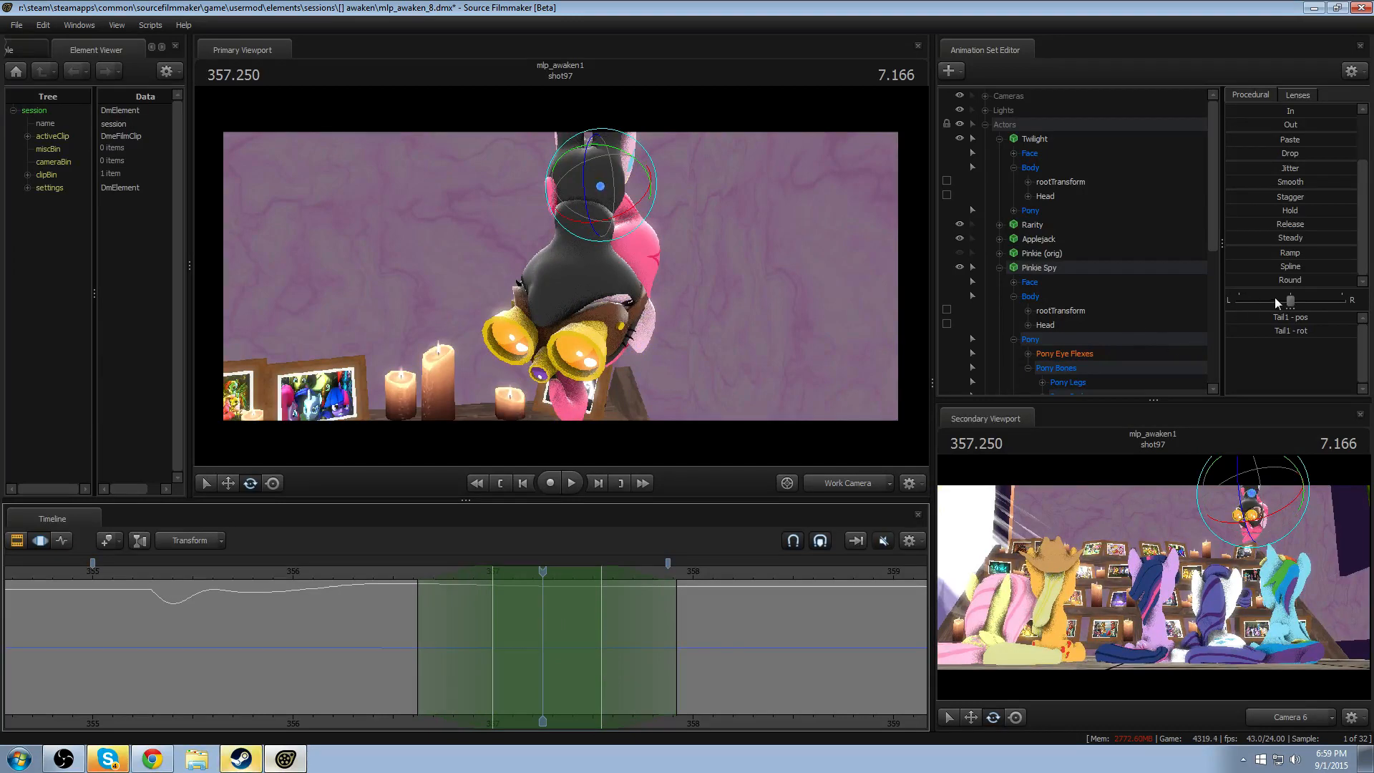
pyautogui.click(1278, 269)
pyautogui.click(361, 577)
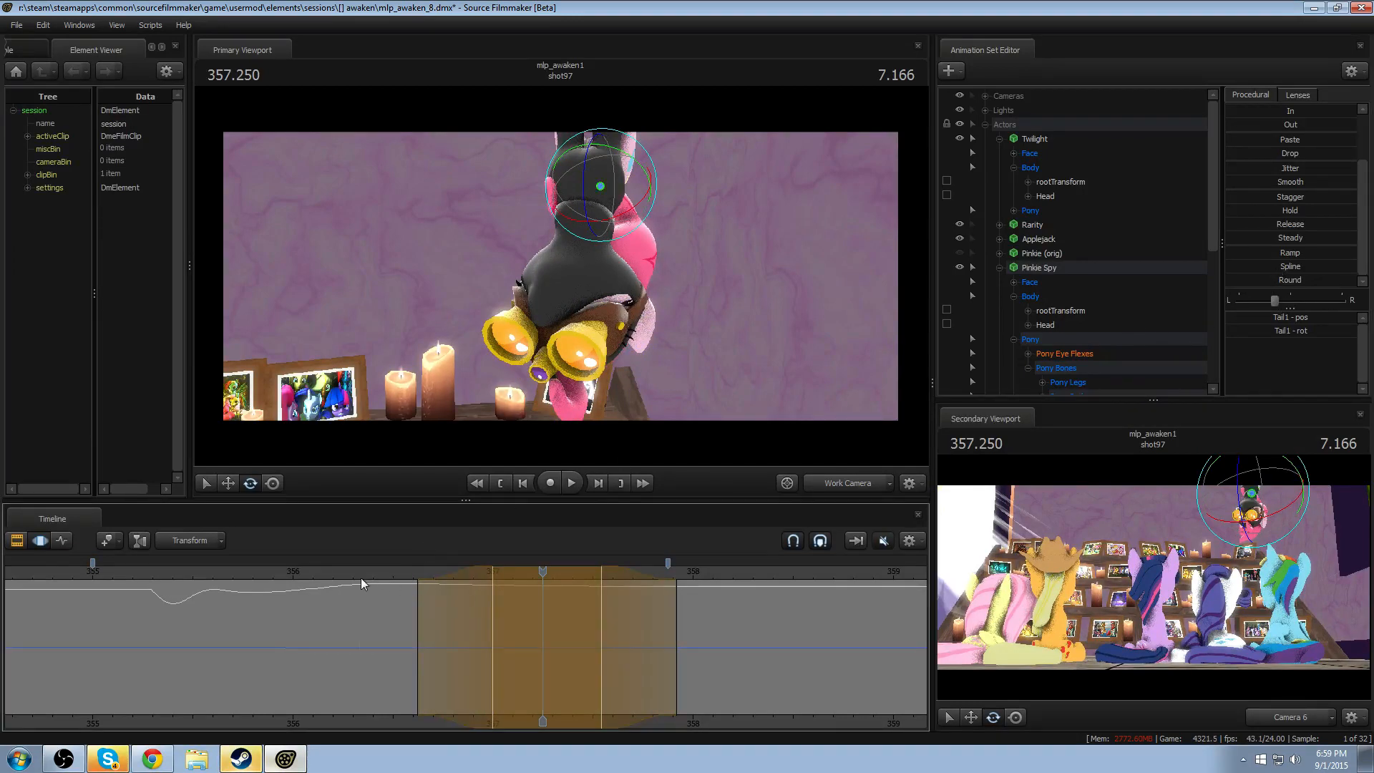
pyautogui.press('space')
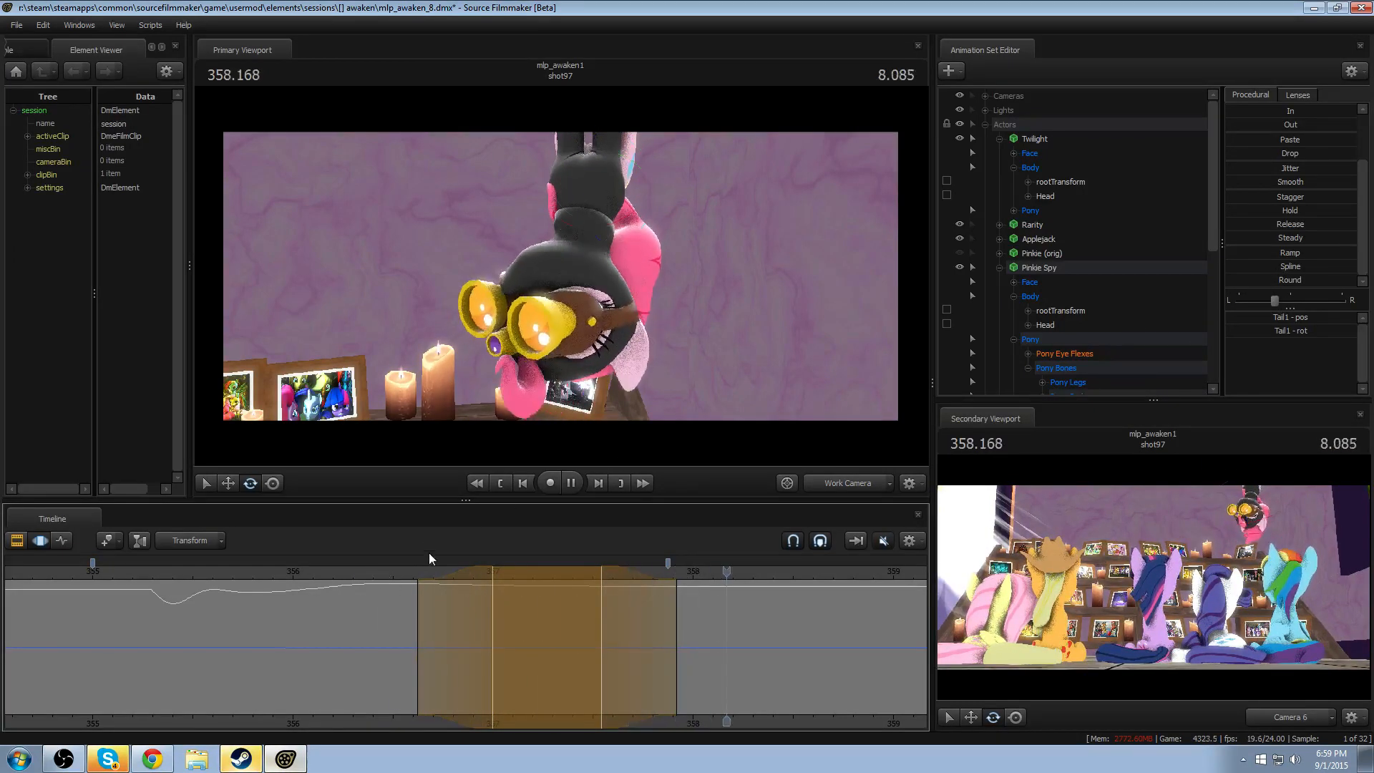
pyautogui.press('space')
# - Rotate Tail1 slightly from 358.208 through the end of the shot, with leading falloff starting at about 357.66
pyautogui.press('shift')
pyautogui.keyDown('shift'); pyautogui.click(719, 638); pyautogui.keyUp('shift')
pyautogui.click(676, 605)
pyautogui.keyDown('shift'); pyautogui.scroll(6, 670, 611); pyautogui.keyUp('shift')
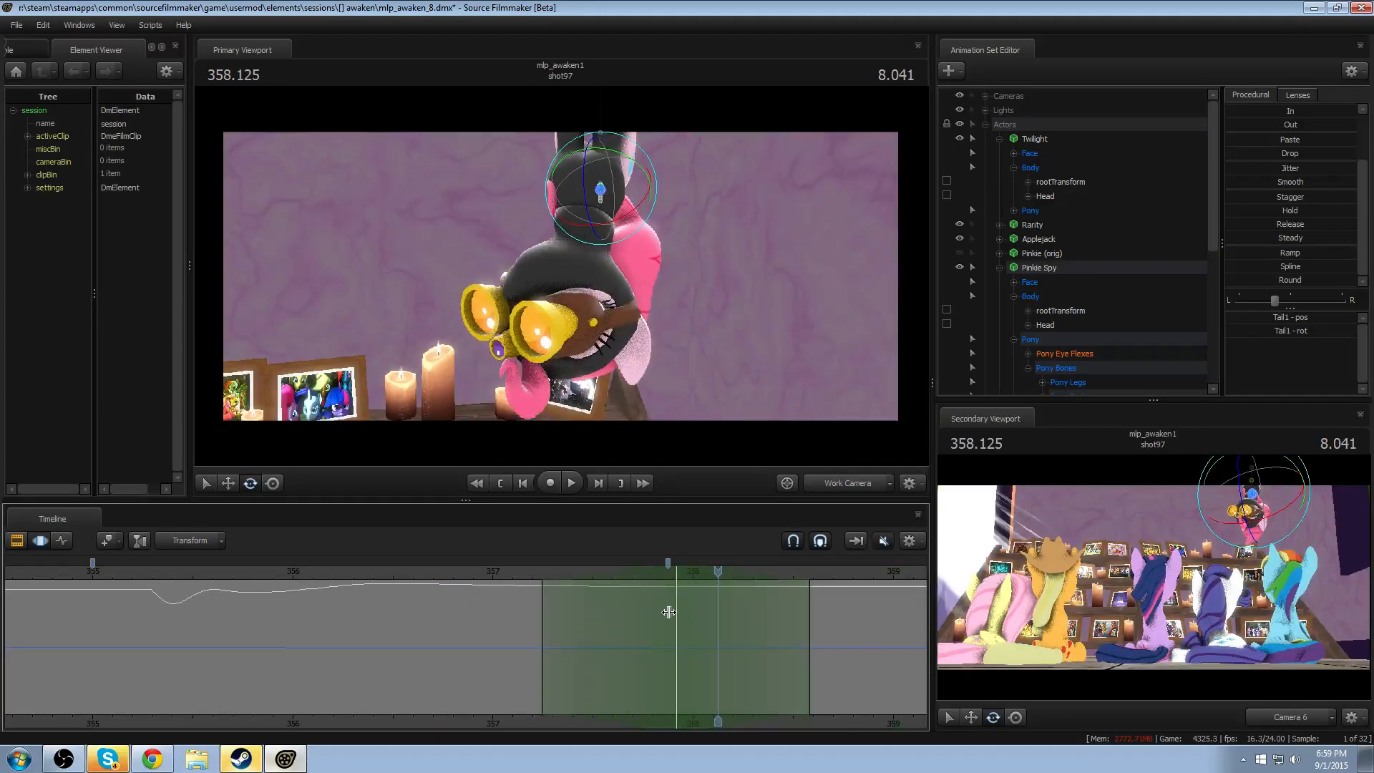
pyautogui.keyDown('shift'); pyautogui.moveTo(734, 629); pyautogui.dragTo(915, 594); pyautogui.keyUp('shift')
pyautogui.keyDown('shift'); pyautogui.scroll(4, 801, 603); pyautogui.keyUp('shift')
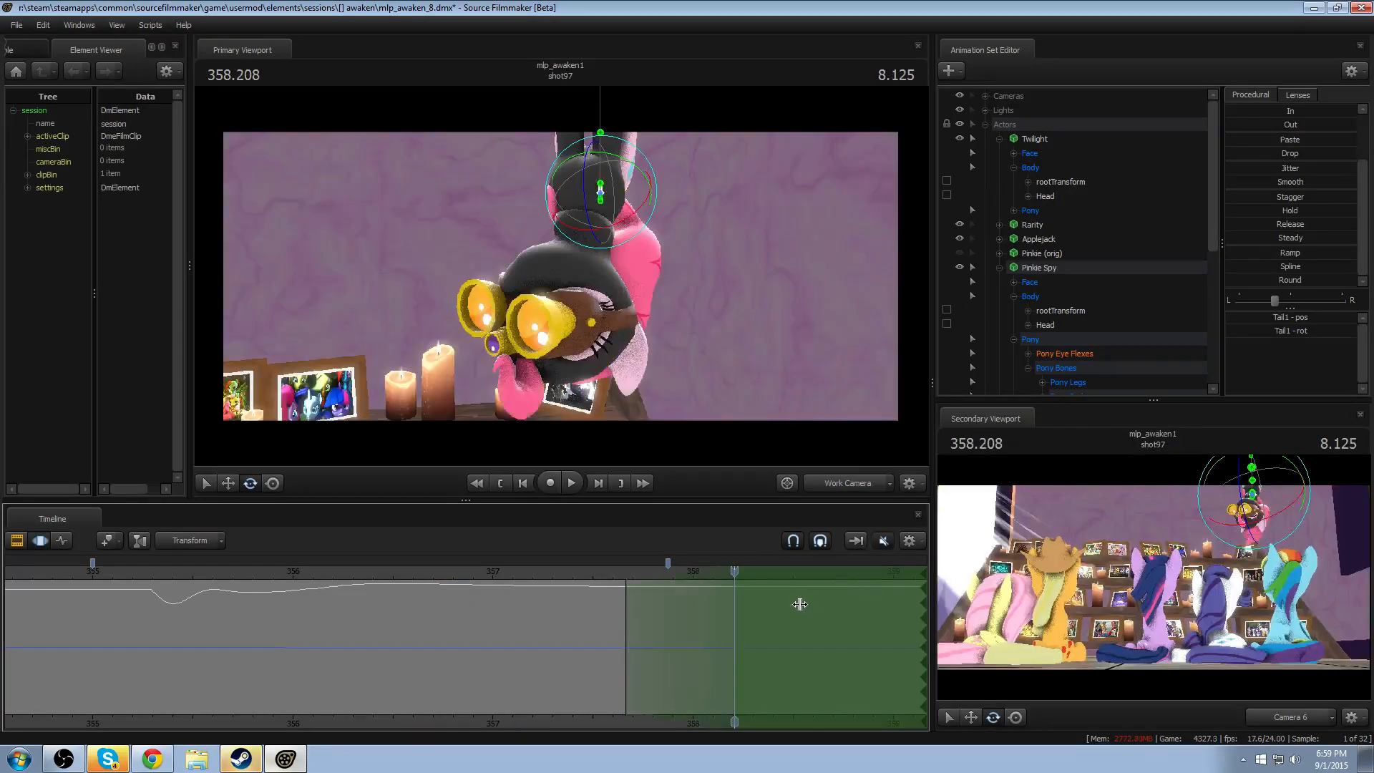
pyautogui.click(862, 488)
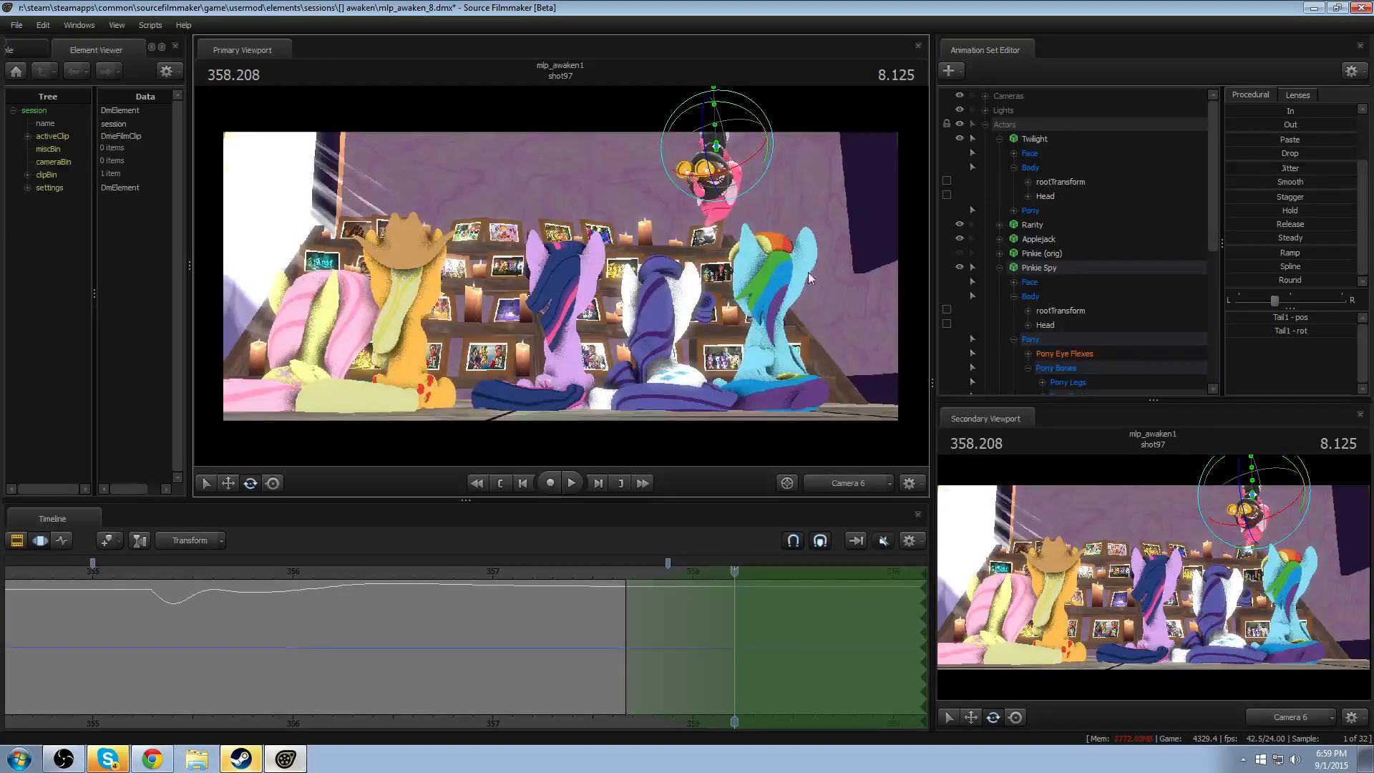
pyautogui.click(842, 484)
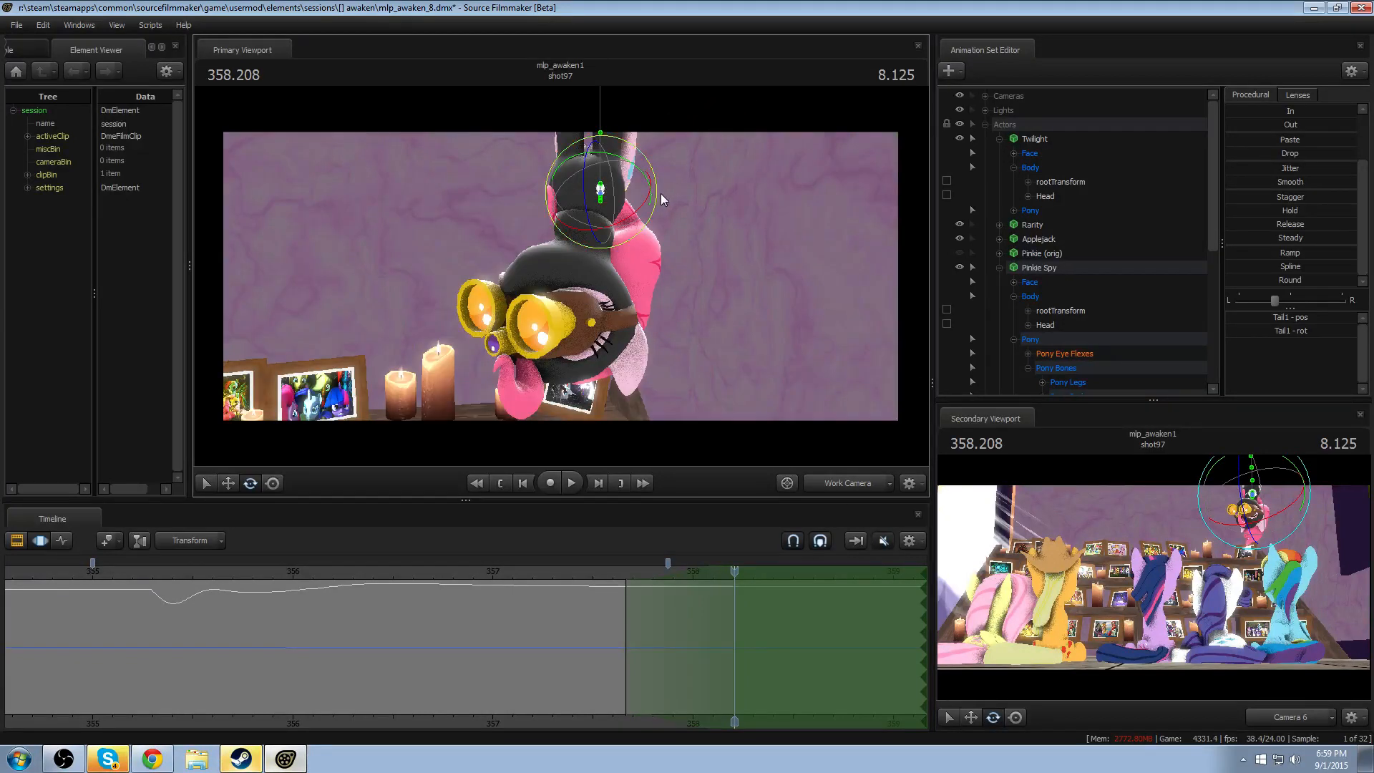
pyautogui.moveTo(660, 193); pyautogui.dragTo(657, 203)
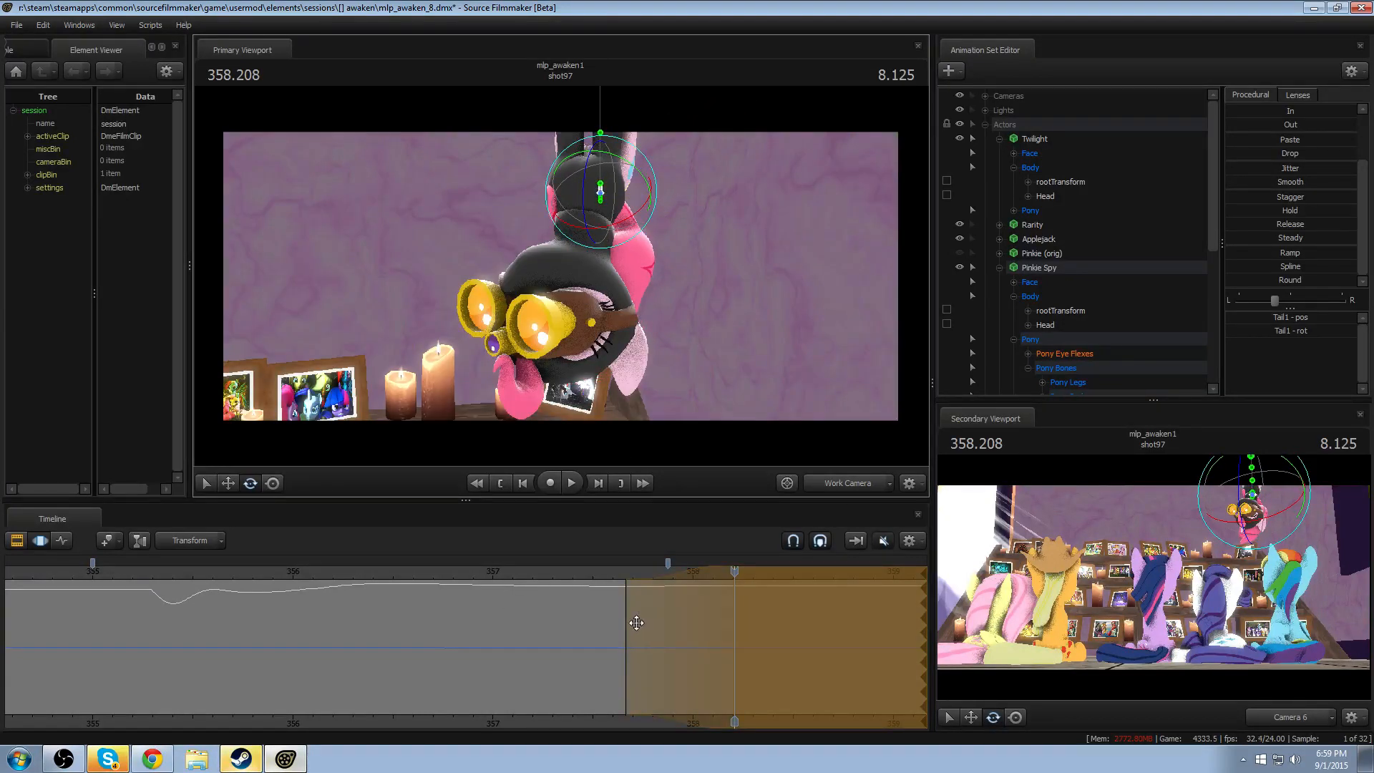
# - Extend the latest Tail1 rotation's leading falloff back to about 357.04, and replay the look-around and exit
pyautogui.moveTo(627, 621); pyautogui.dragTo(501, 624)
pyautogui.click(461, 574)
pyautogui.press('space')
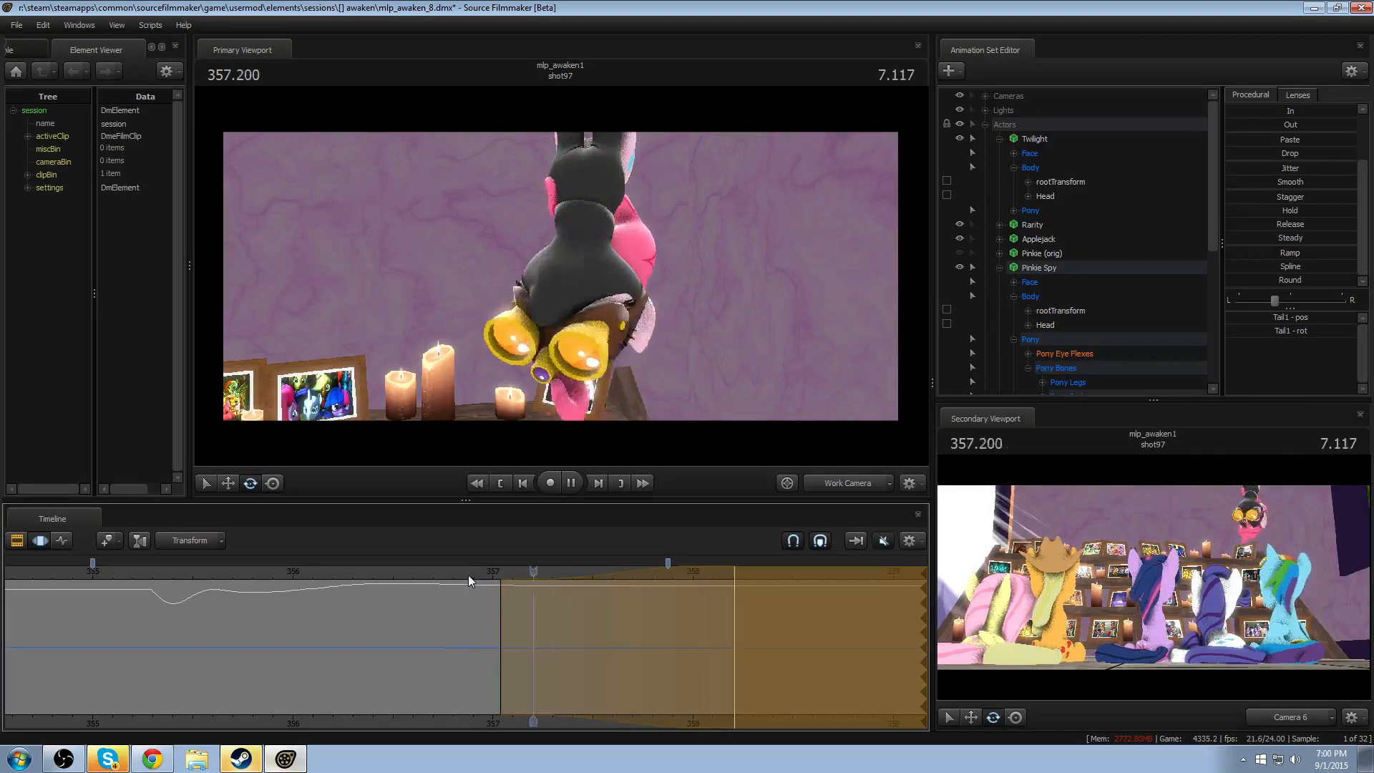
pyautogui.press('space')
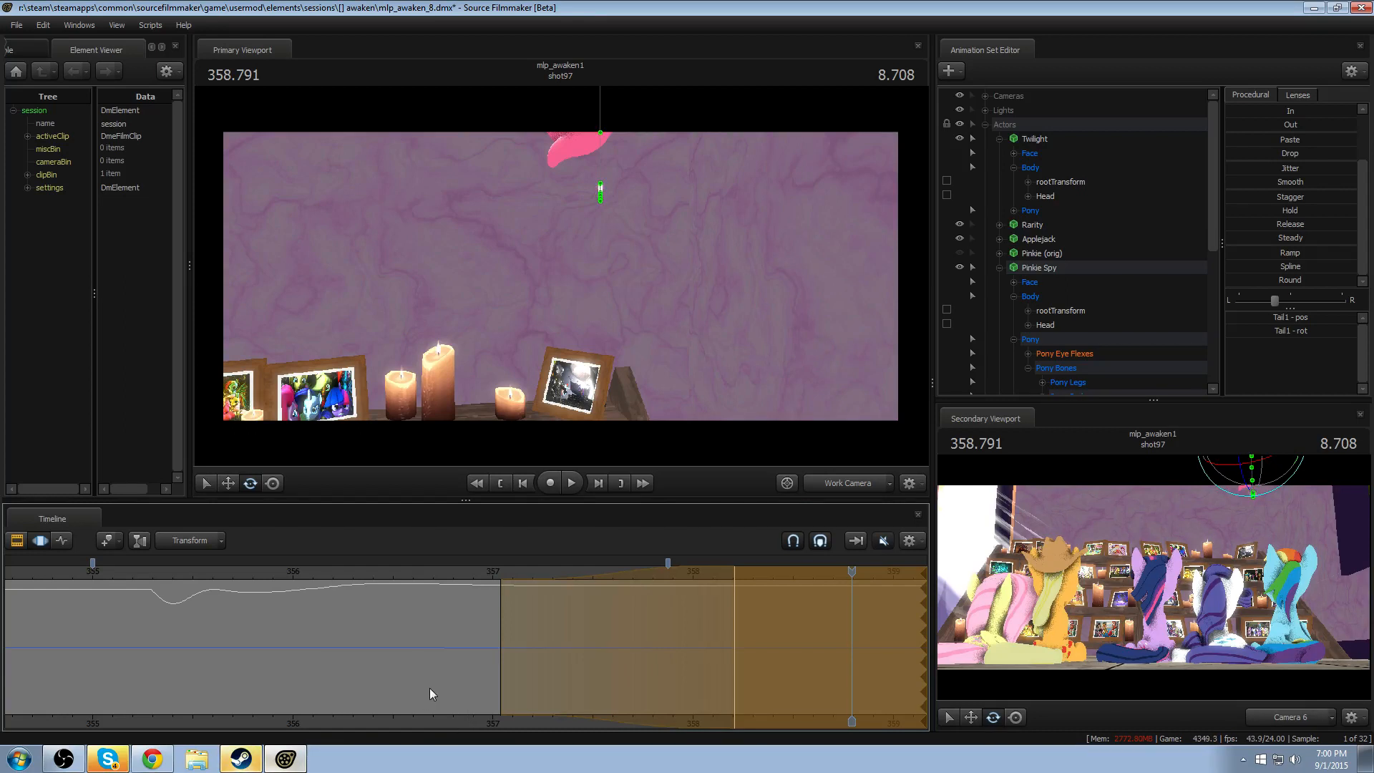
# - Replay Pinkie Spy's look-around and exit several times, examining the tail from the front and from the side
pyautogui.scroll(-2, 443, 694)
pyautogui.moveTo(438, 723); pyautogui.dragTo(256, 669, button='middle')
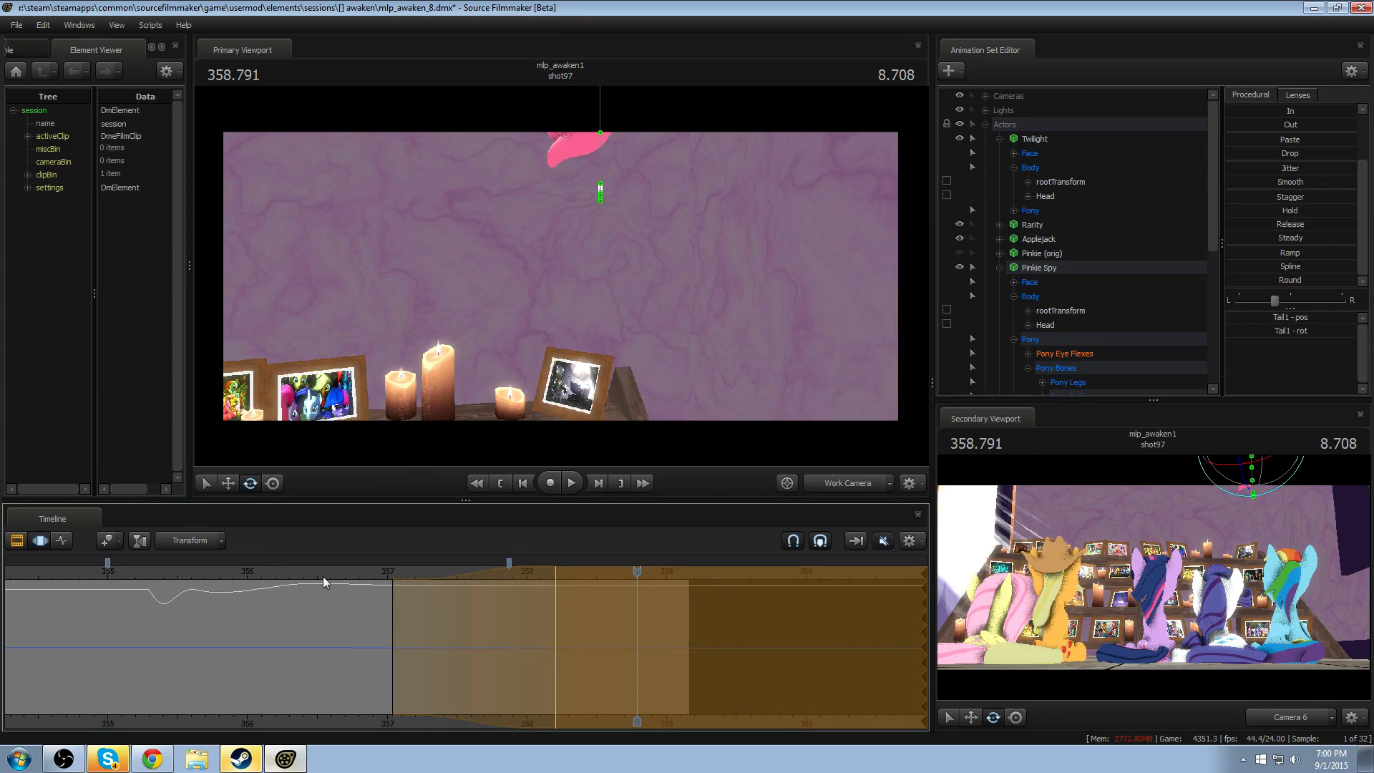
pyautogui.moveTo(323, 576); pyautogui.dragTo(401, 576)
pyautogui.scroll(-2, 292, 595)
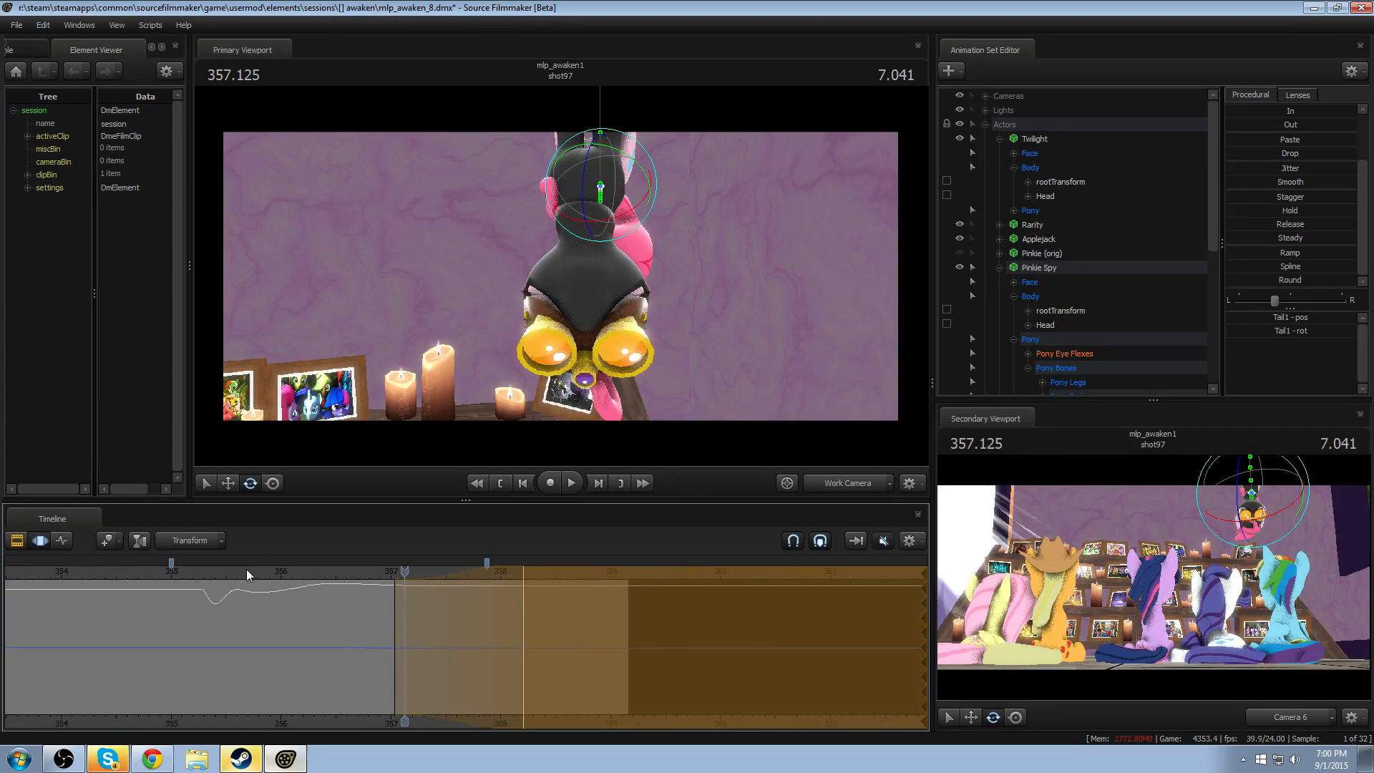
pyautogui.press('space')
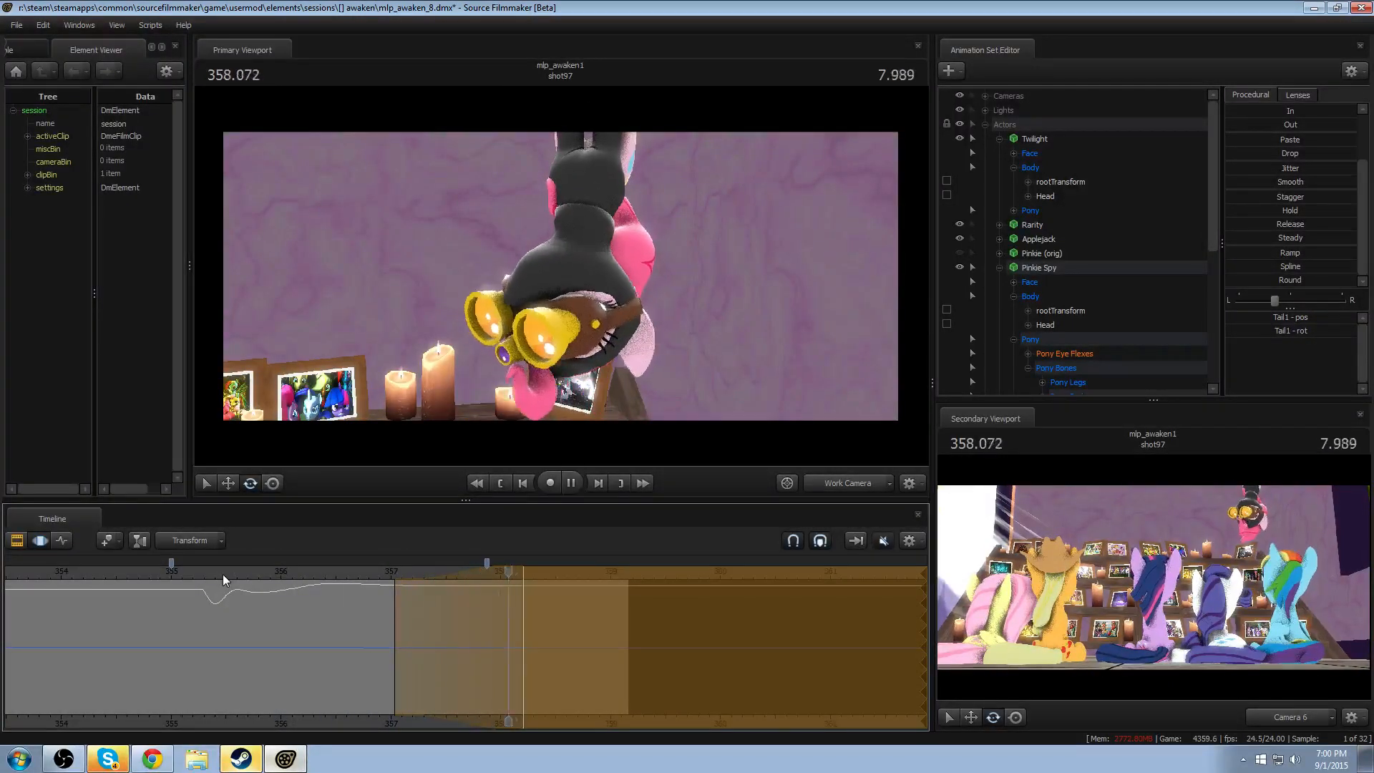
pyautogui.press('space')
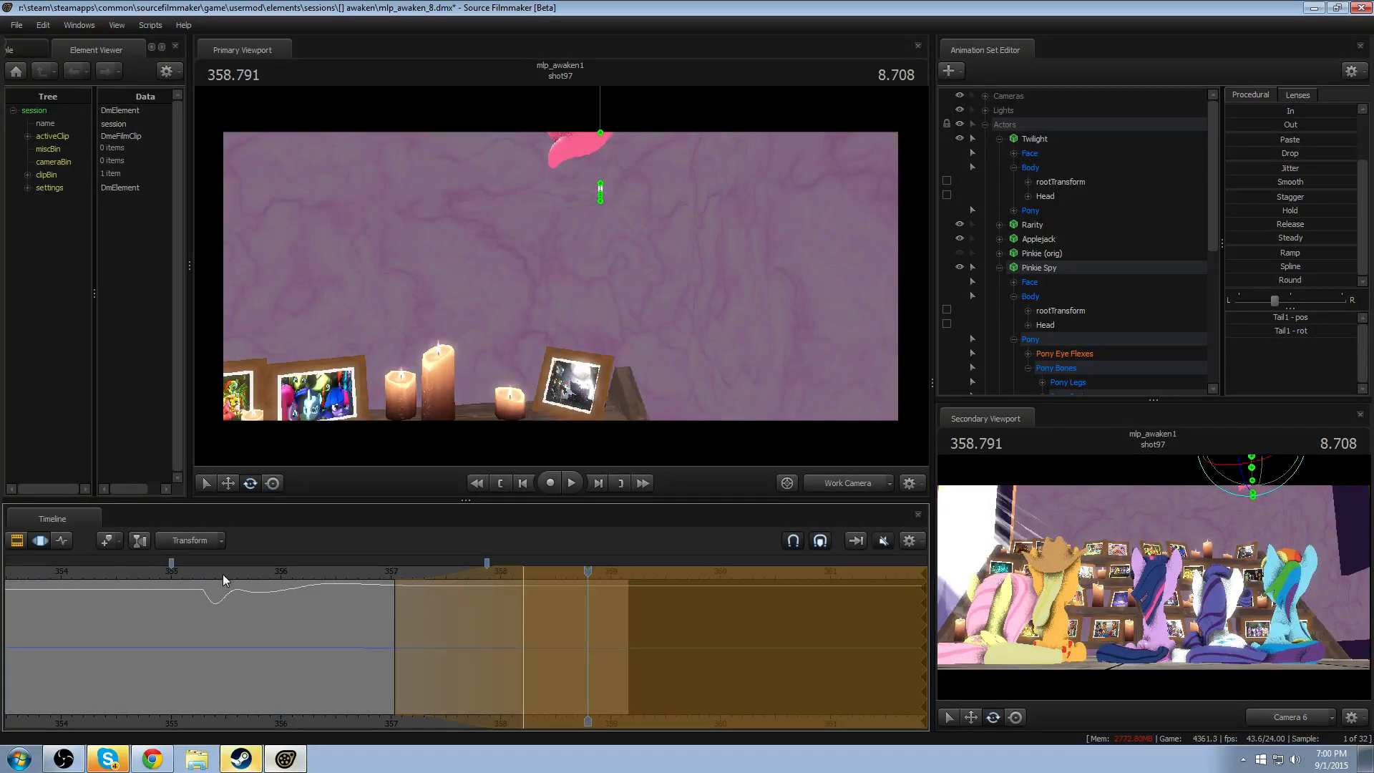
pyautogui.press('space')
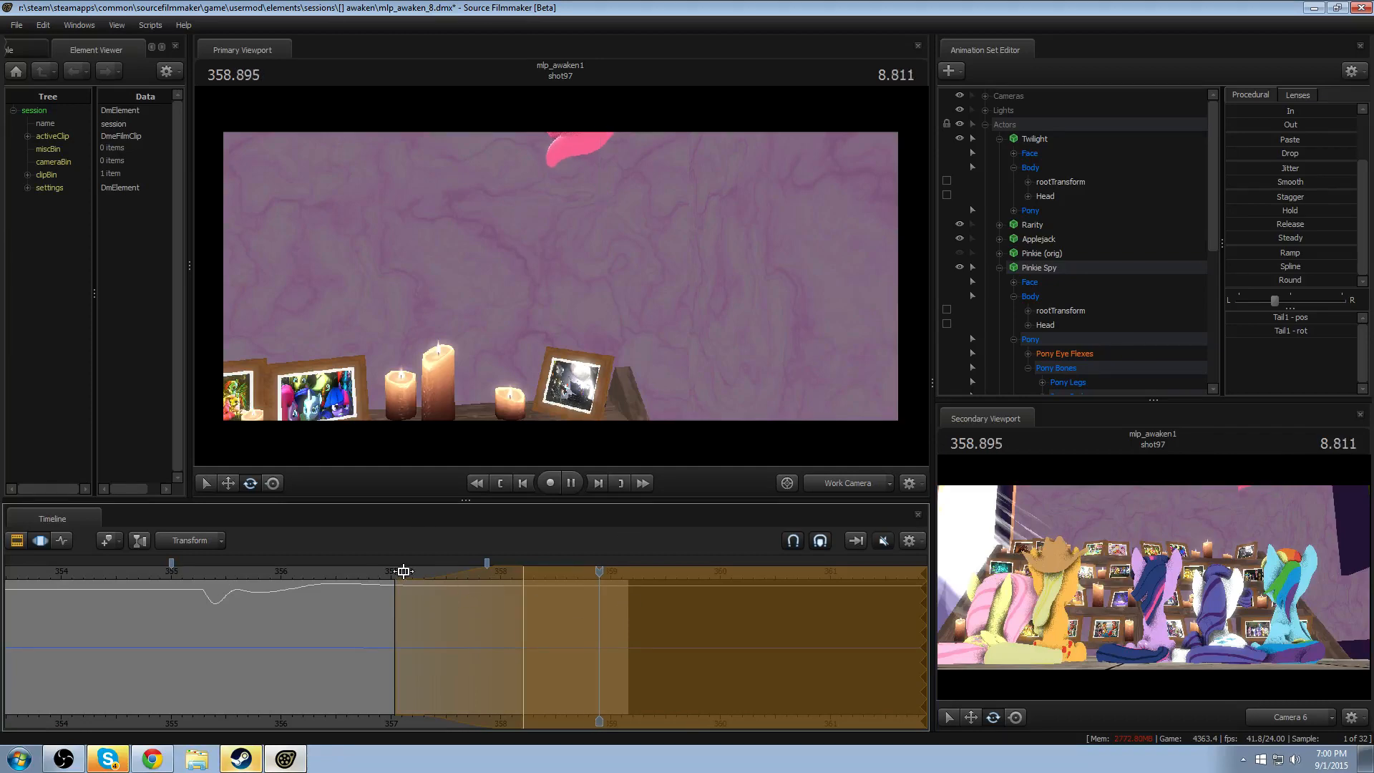
pyautogui.click(381, 570)
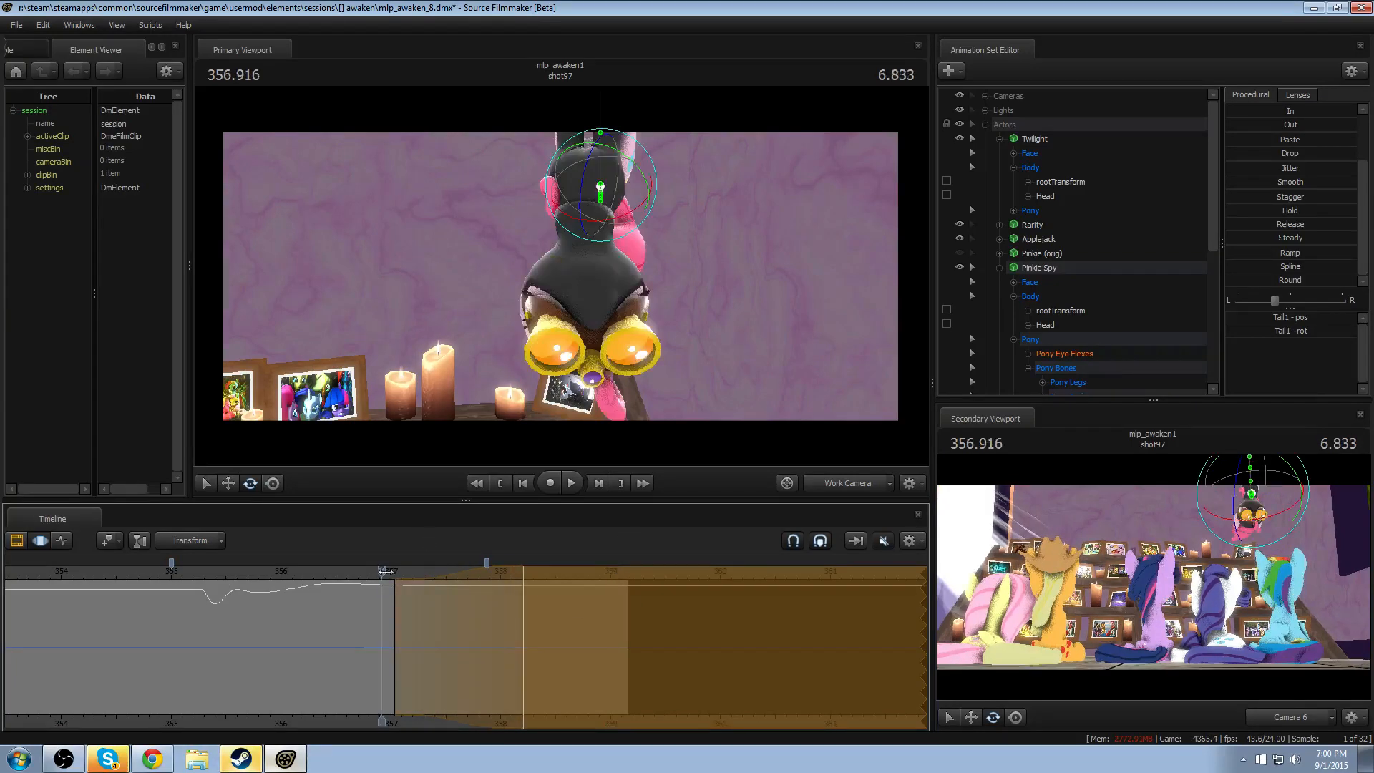
pyautogui.press('space')
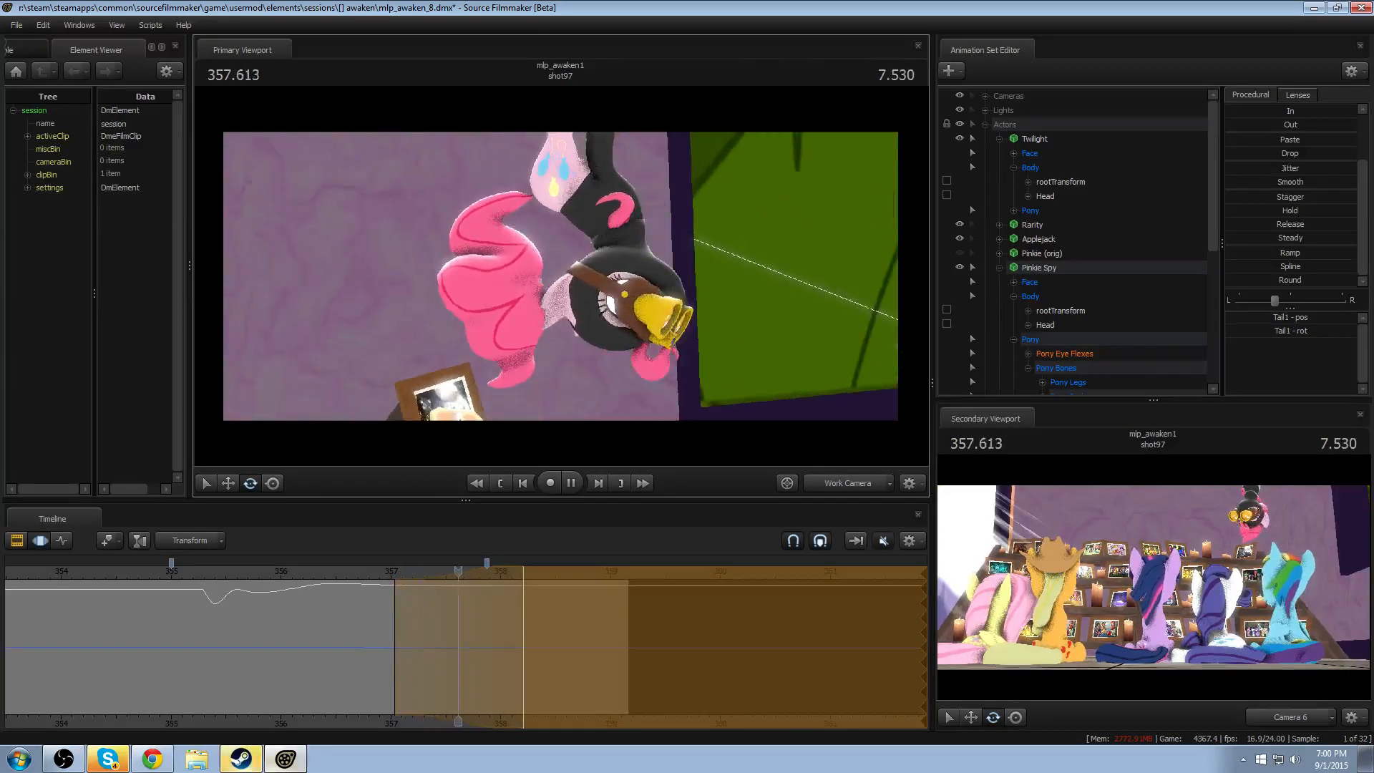
pyautogui.press('space')
# - Rotate Tail1, Tail2 and Tail3 to curl the tail at 358.291, with falloff from about 357.95 to 358.62
pyautogui.moveTo(472, 640); pyautogui.dragTo(533, 648)
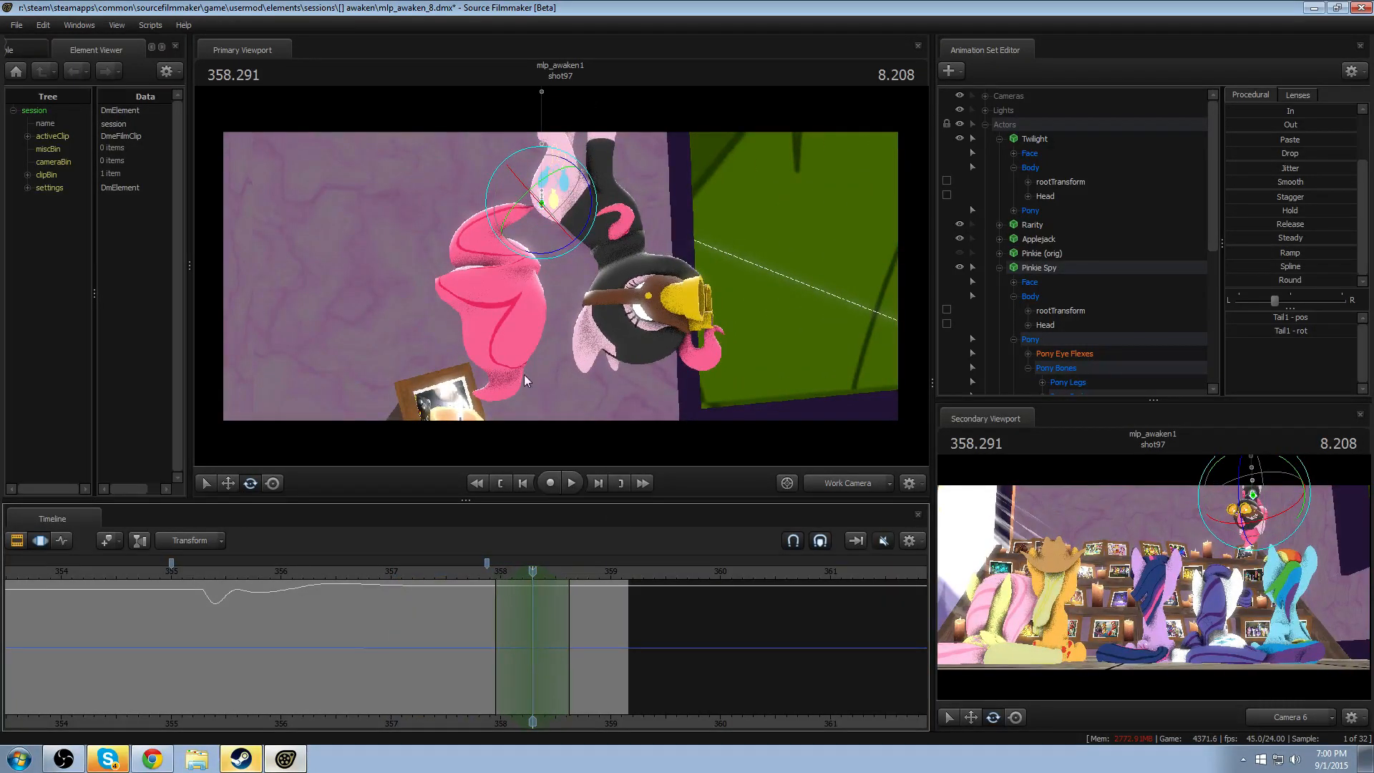
pyautogui.click(499, 243)
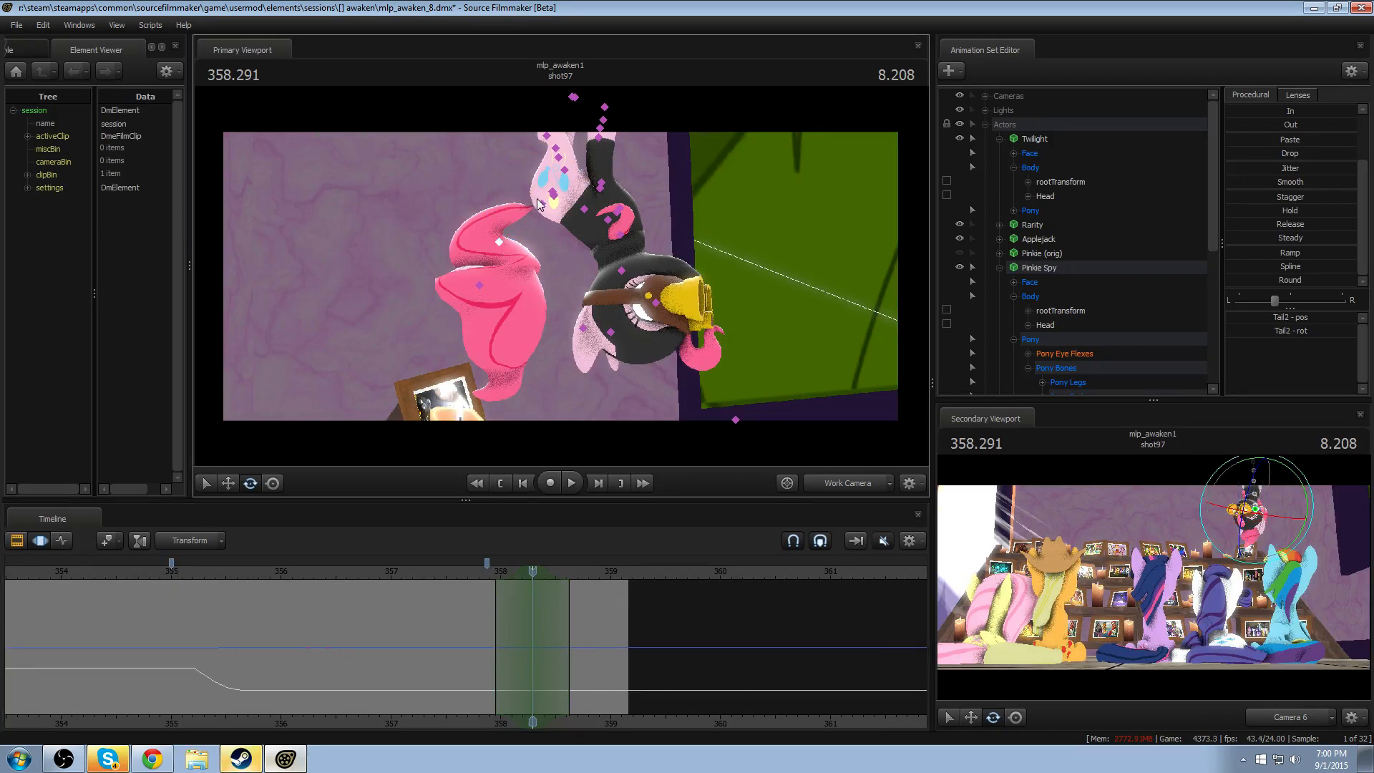
pyautogui.keyDown('ctrl'); pyautogui.click(541, 203); pyautogui.keyUp('ctrl')
pyautogui.moveTo(591, 205); pyautogui.dragTo(549, 221)
pyautogui.keyDown('ctrl'); pyautogui.click(495, 233); pyautogui.keyUp('ctrl')
pyautogui.keyDown('ctrl'); pyautogui.click(491, 281); pyautogui.keyUp('ctrl')
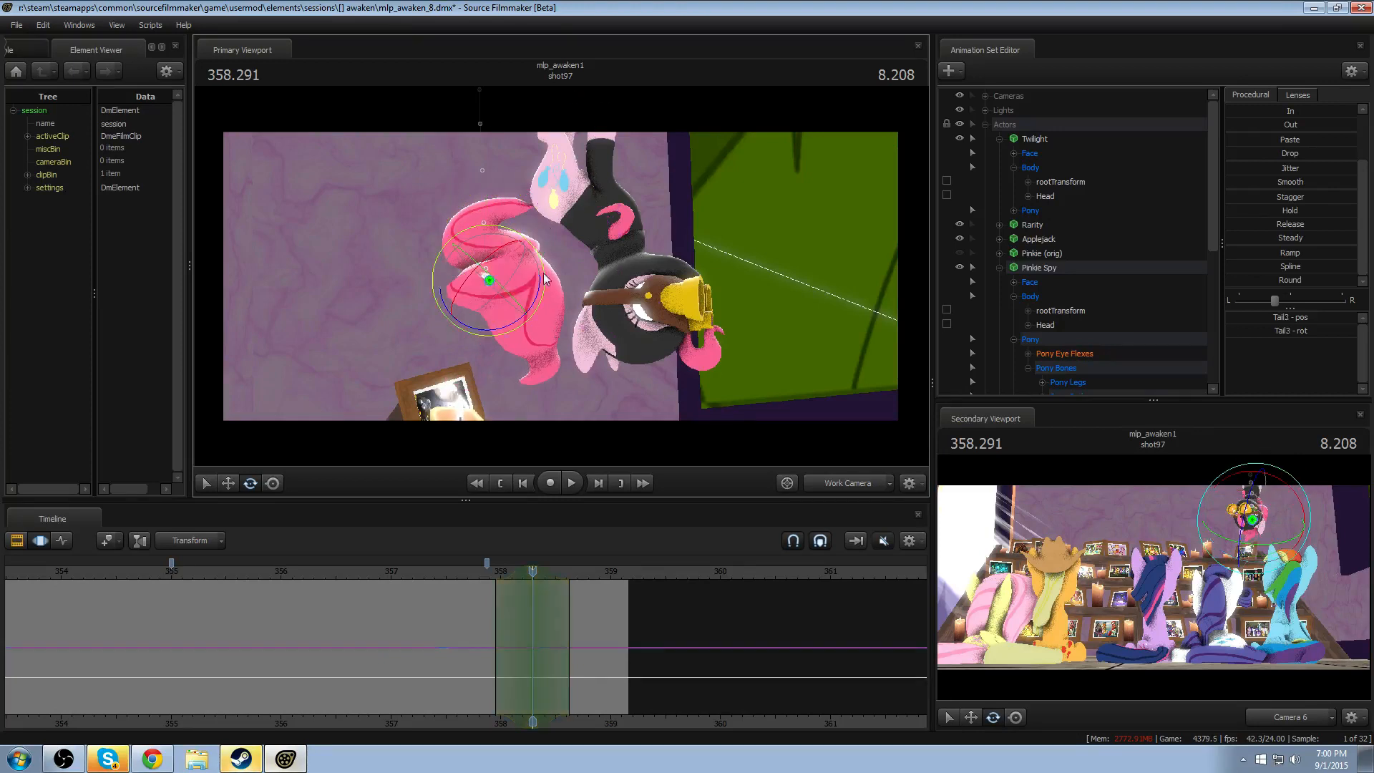
pyautogui.moveTo(544, 279); pyautogui.dragTo(533, 315)
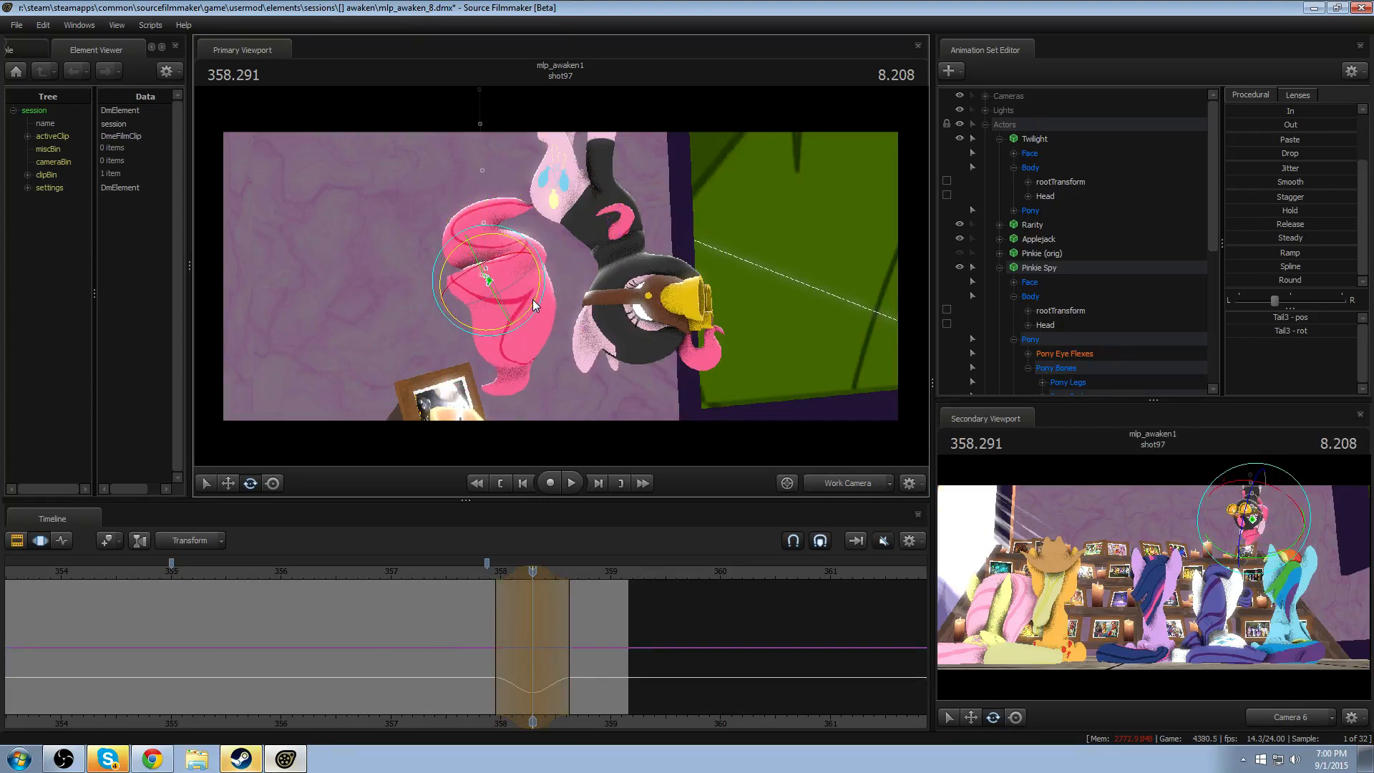
# - Replay the tail curl and upward exit from about 357.75, examining the motion from the side and front
pyautogui.click(469, 571)
pyautogui.press('space')
pyautogui.press('space')
pyautogui.click(473, 571)
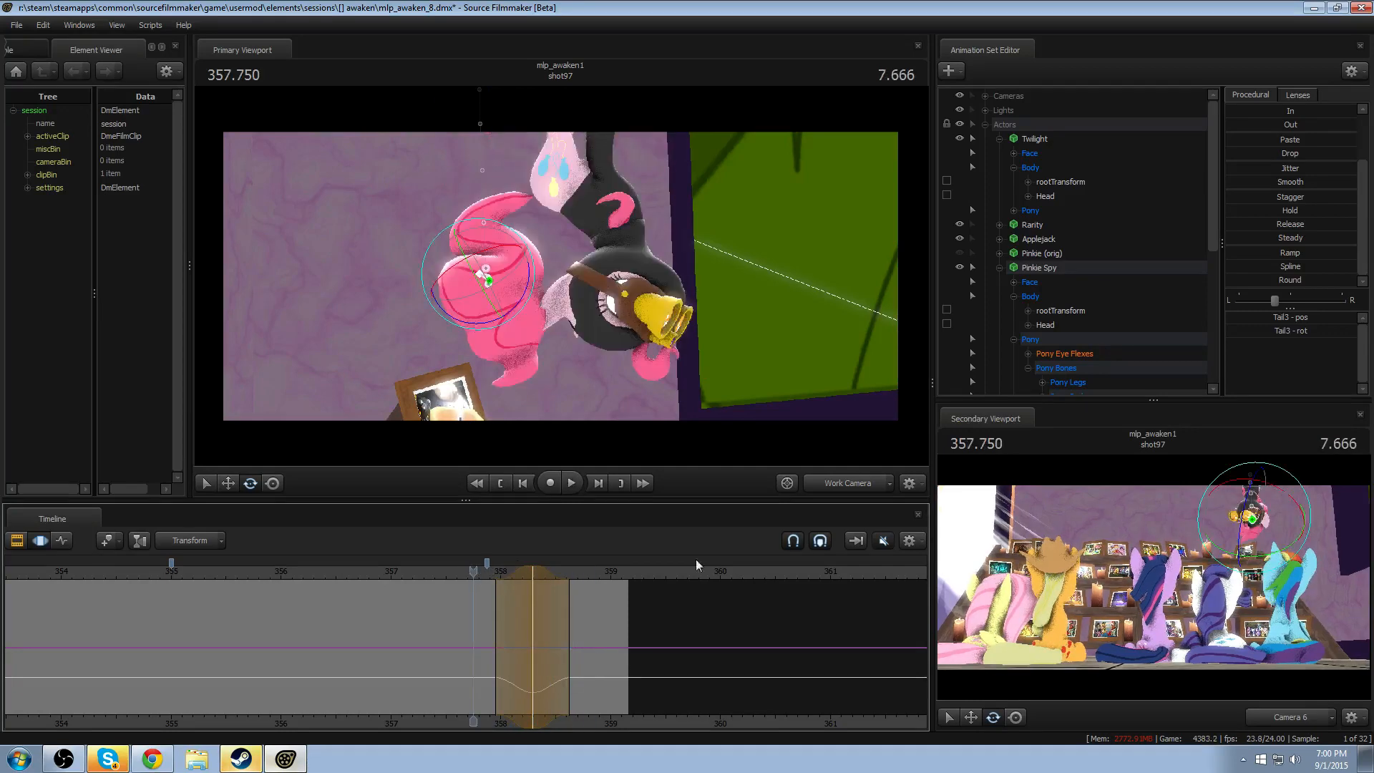
pyautogui.click(865, 487)
pyautogui.click(865, 486)
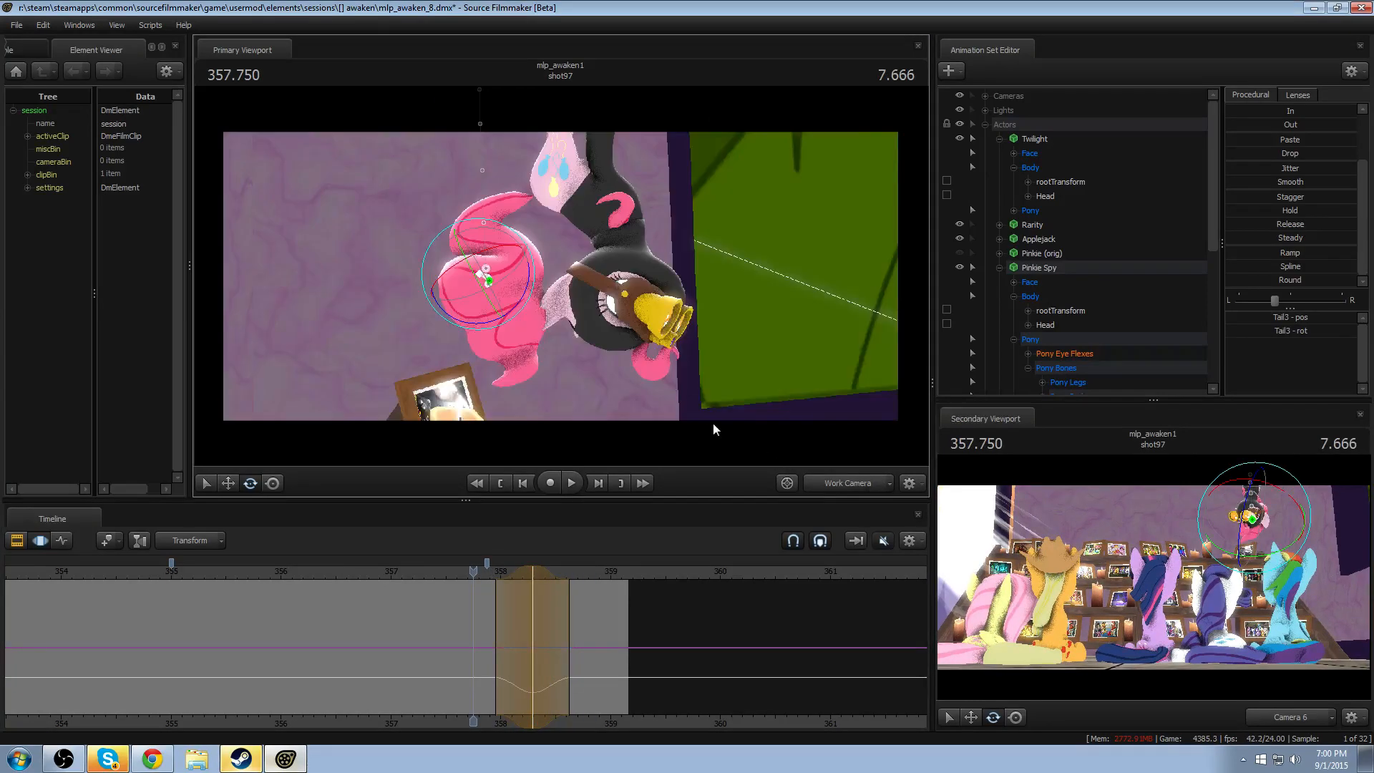
pyautogui.press('space')
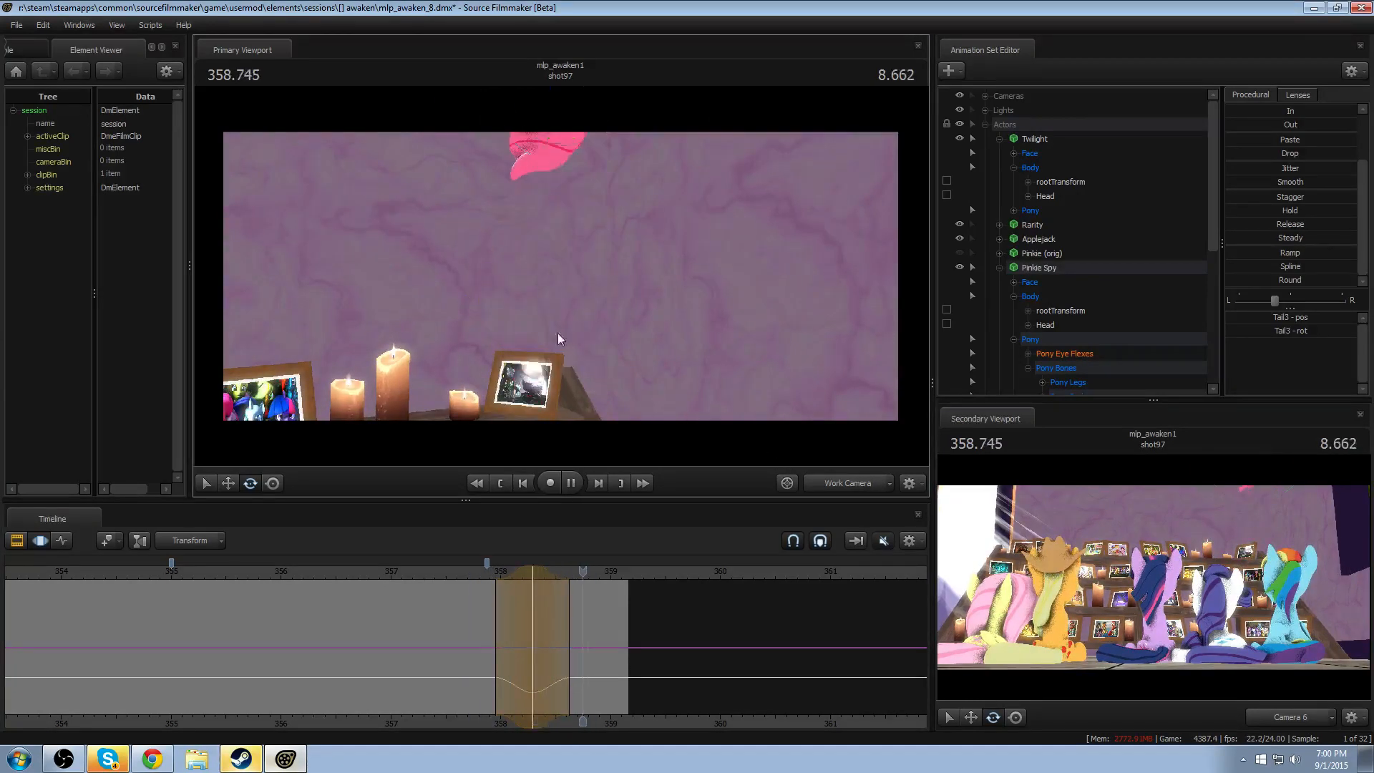
# - Rotate Tail1 further outward and counter-rotate Tail2 at 358.291 from a side view, and replay the exit
pyautogui.click(532, 571)
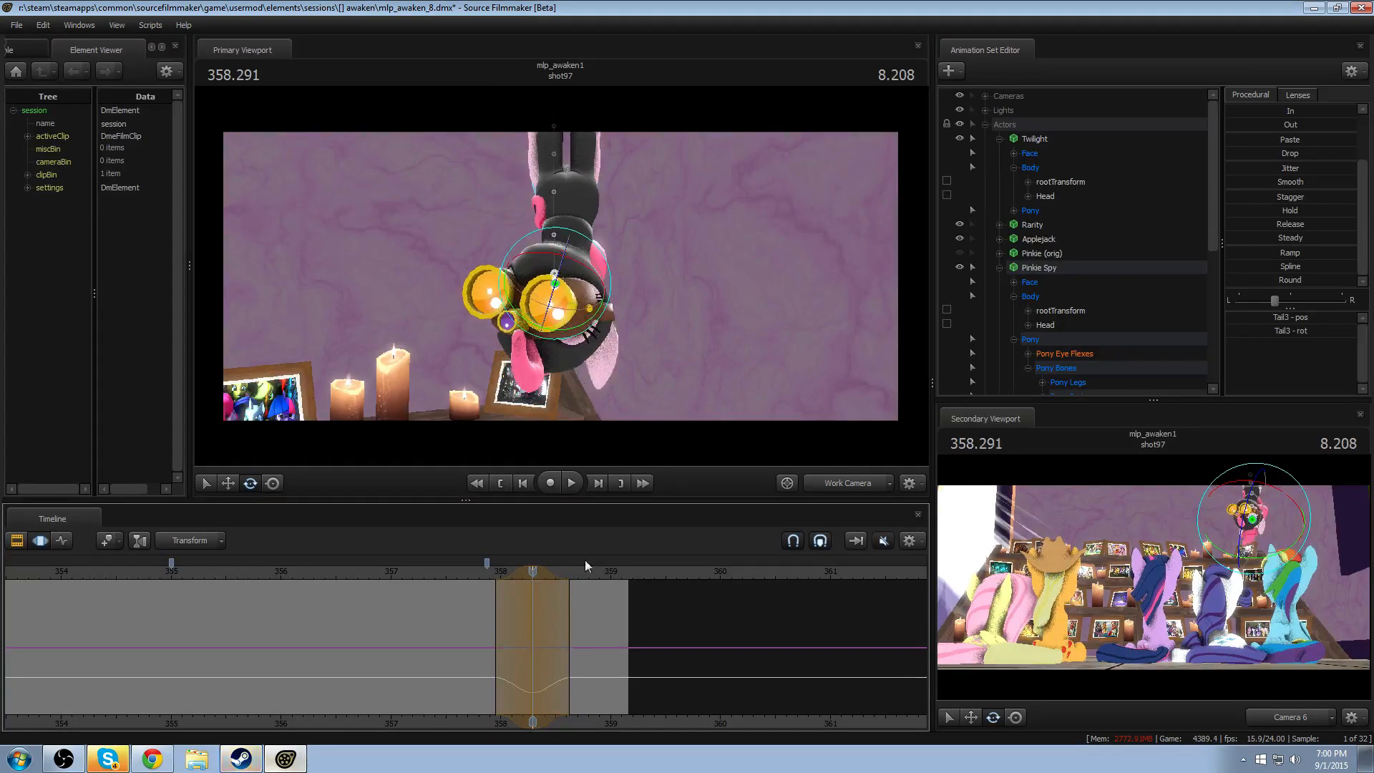
pyautogui.keyDown('alt'); pyautogui.moveTo(806, 342); pyautogui.dragTo(904, 339); pyautogui.keyUp('alt')
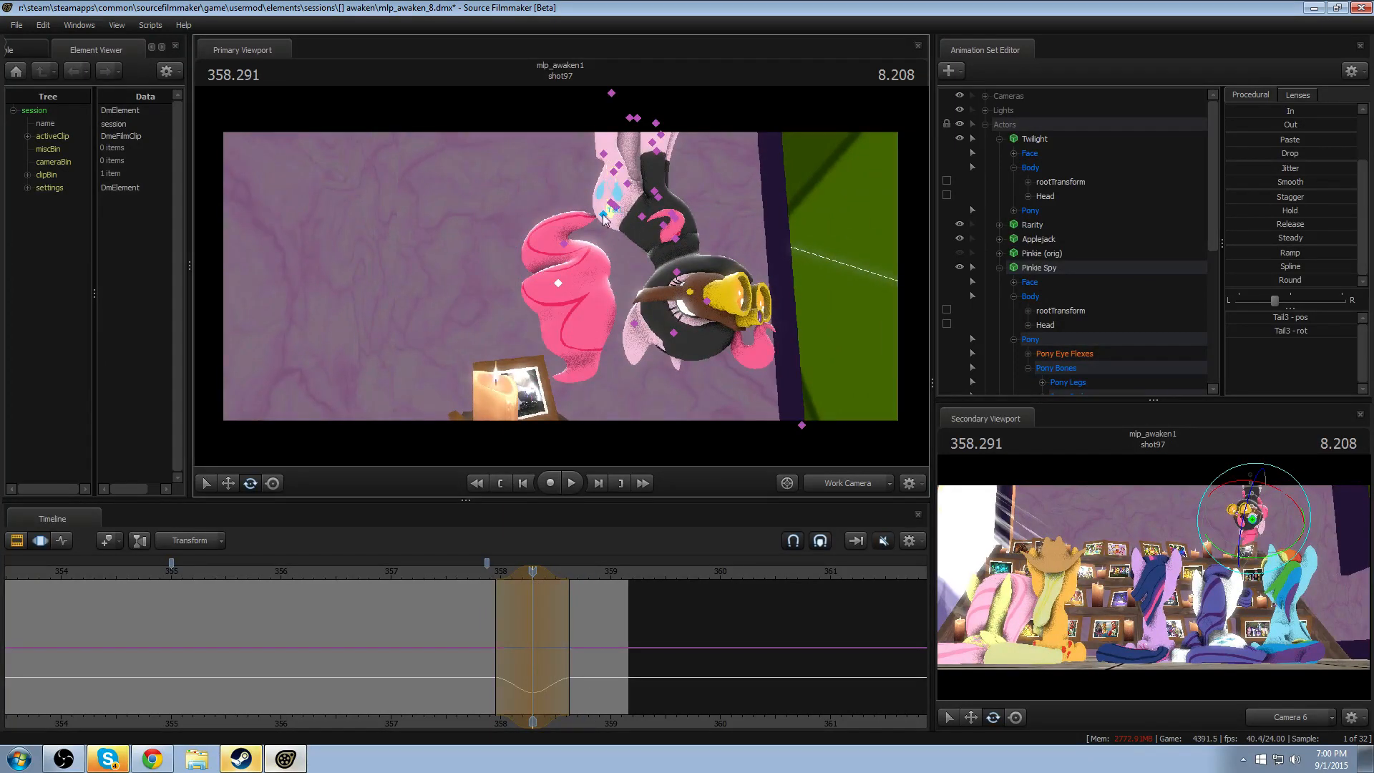
pyautogui.click(603, 214)
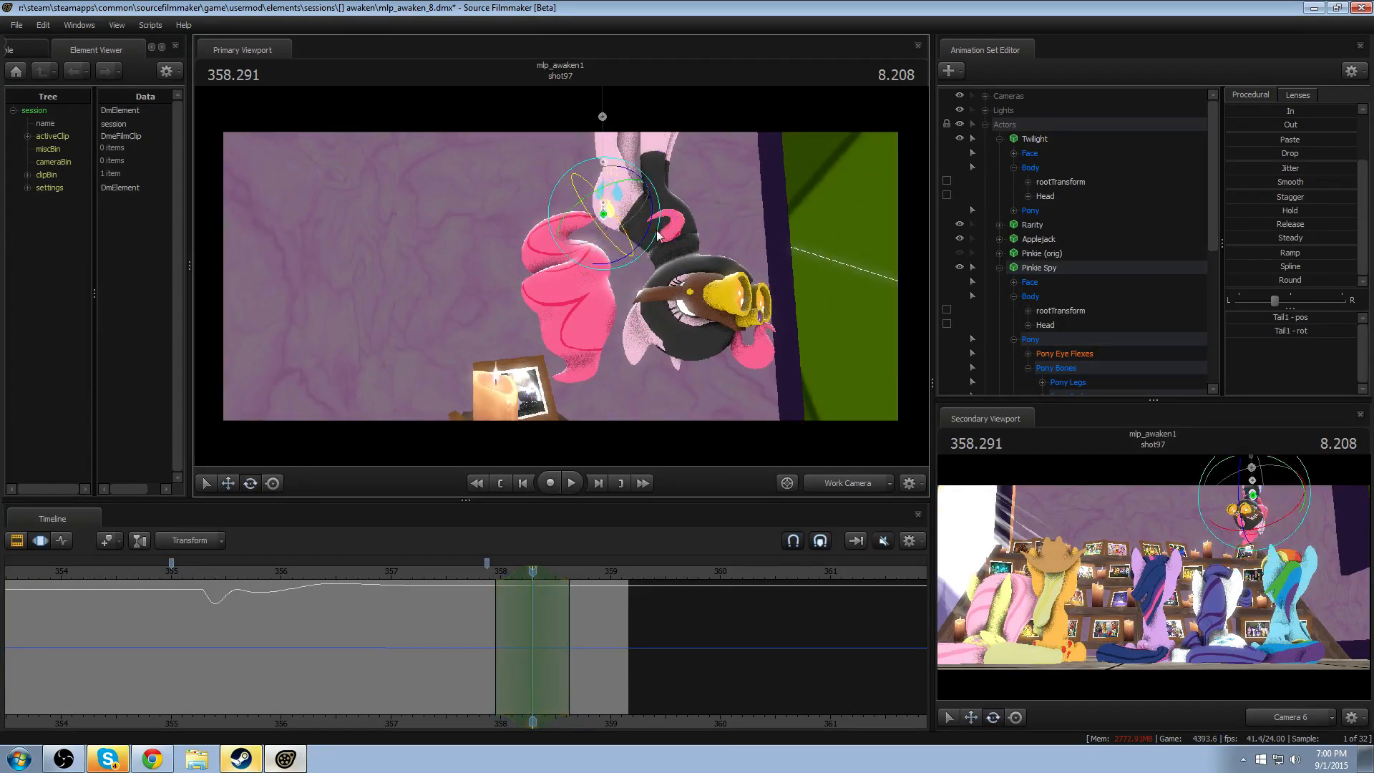
pyautogui.moveTo(657, 235); pyautogui.dragTo(594, 238)
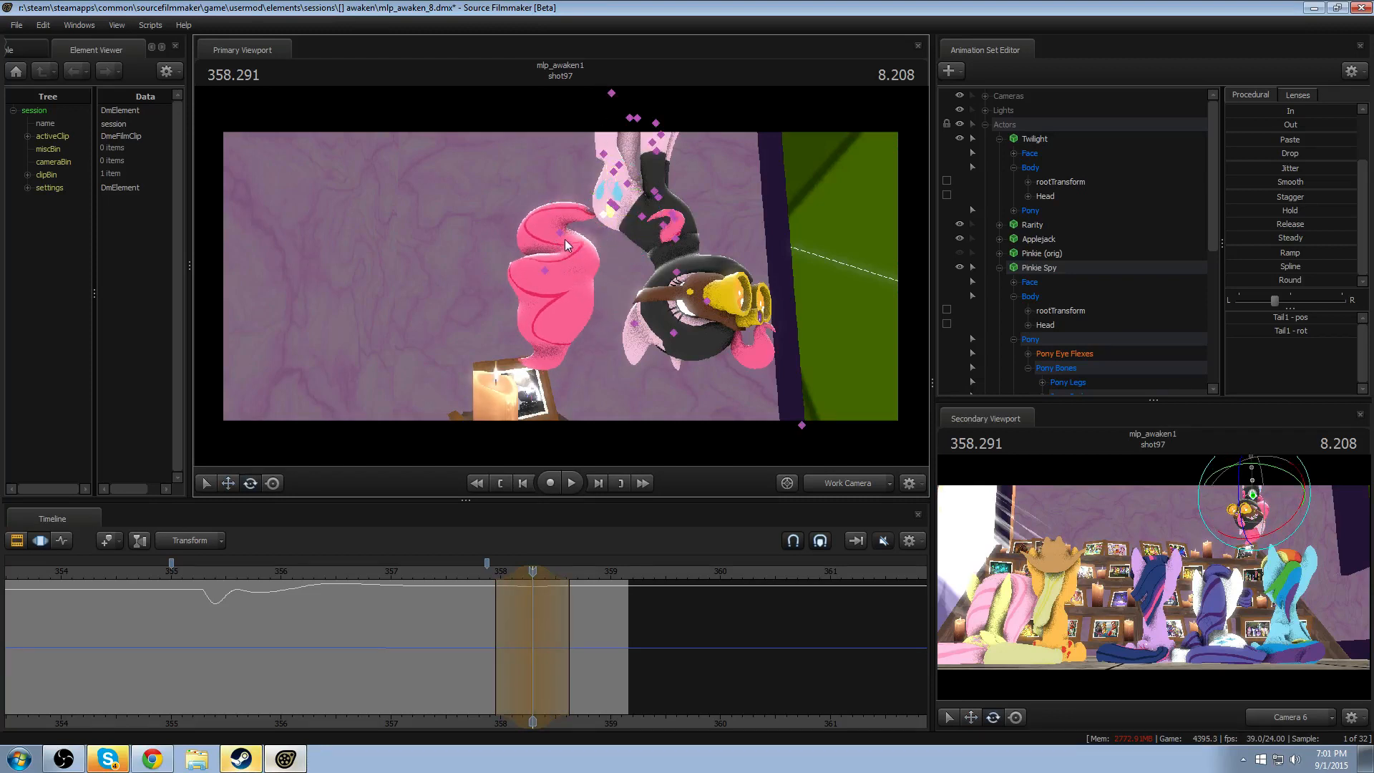
pyautogui.click(562, 234)
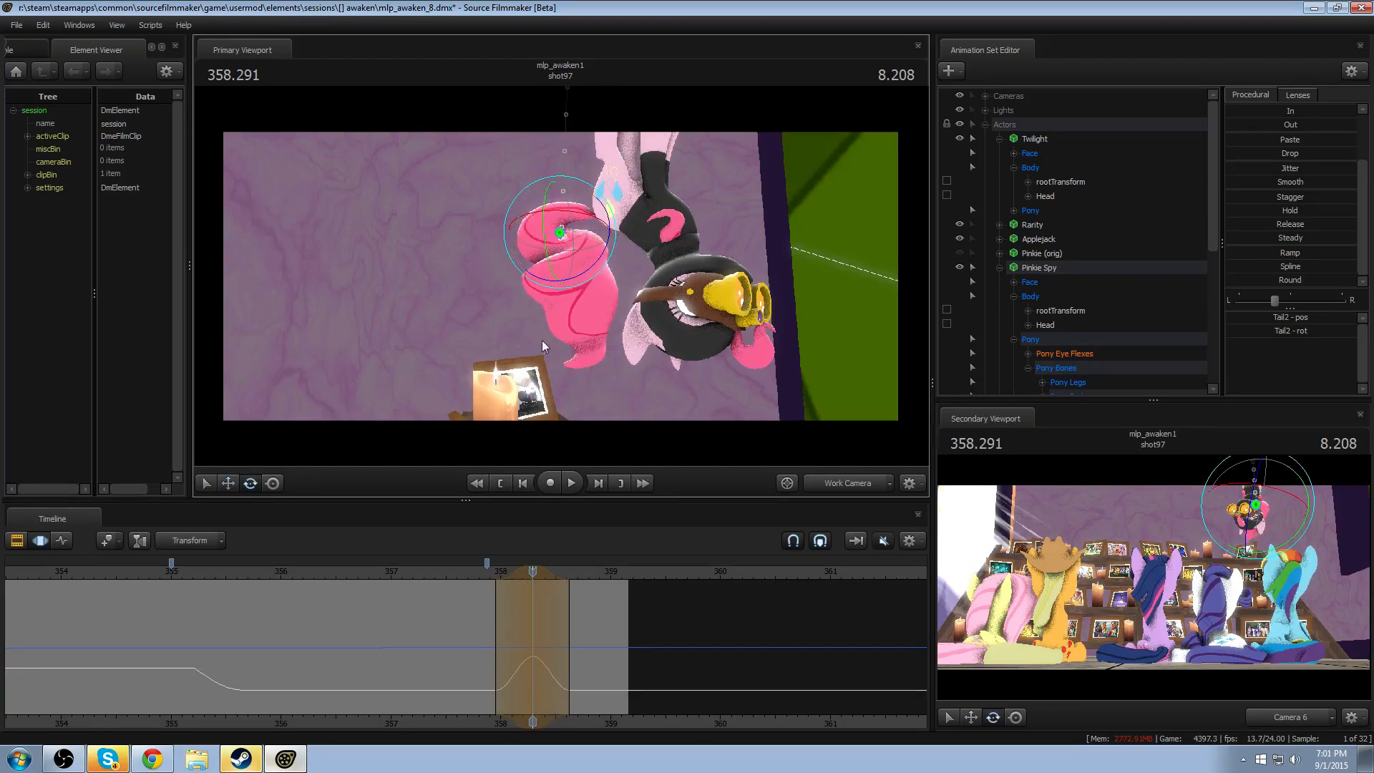
pyautogui.click(483, 573)
pyautogui.press('space')
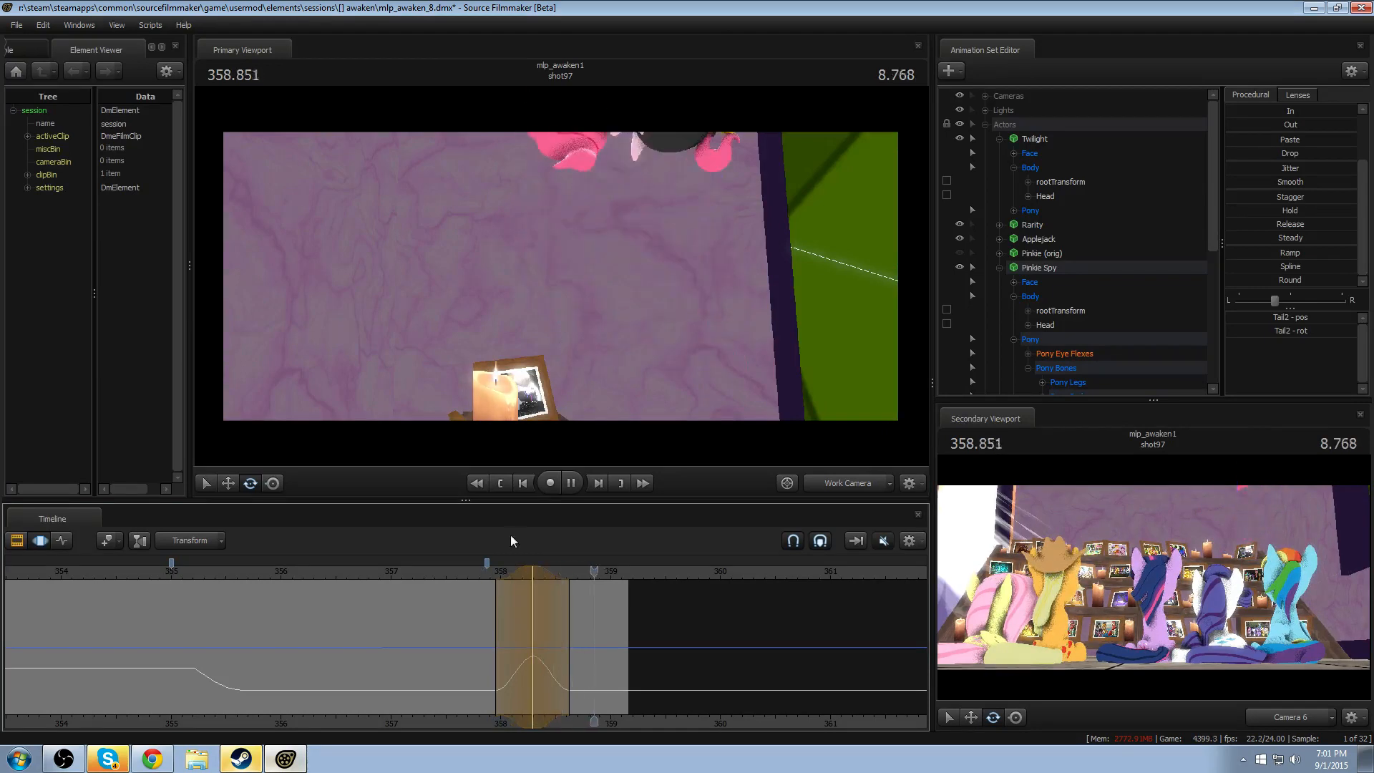
# - Move Tail2 downward at 358.583, with falloff from about 358.29 to 358.87, and replay the exit
pyautogui.moveTo(477, 606); pyautogui.dragTo(563, 632)
pyautogui.keyDown('shift'); pyautogui.click(563, 632); pyautogui.keyUp('shift')
pyautogui.keyDown('shift'); pyautogui.scroll(3, 563, 632); pyautogui.keyUp('shift')
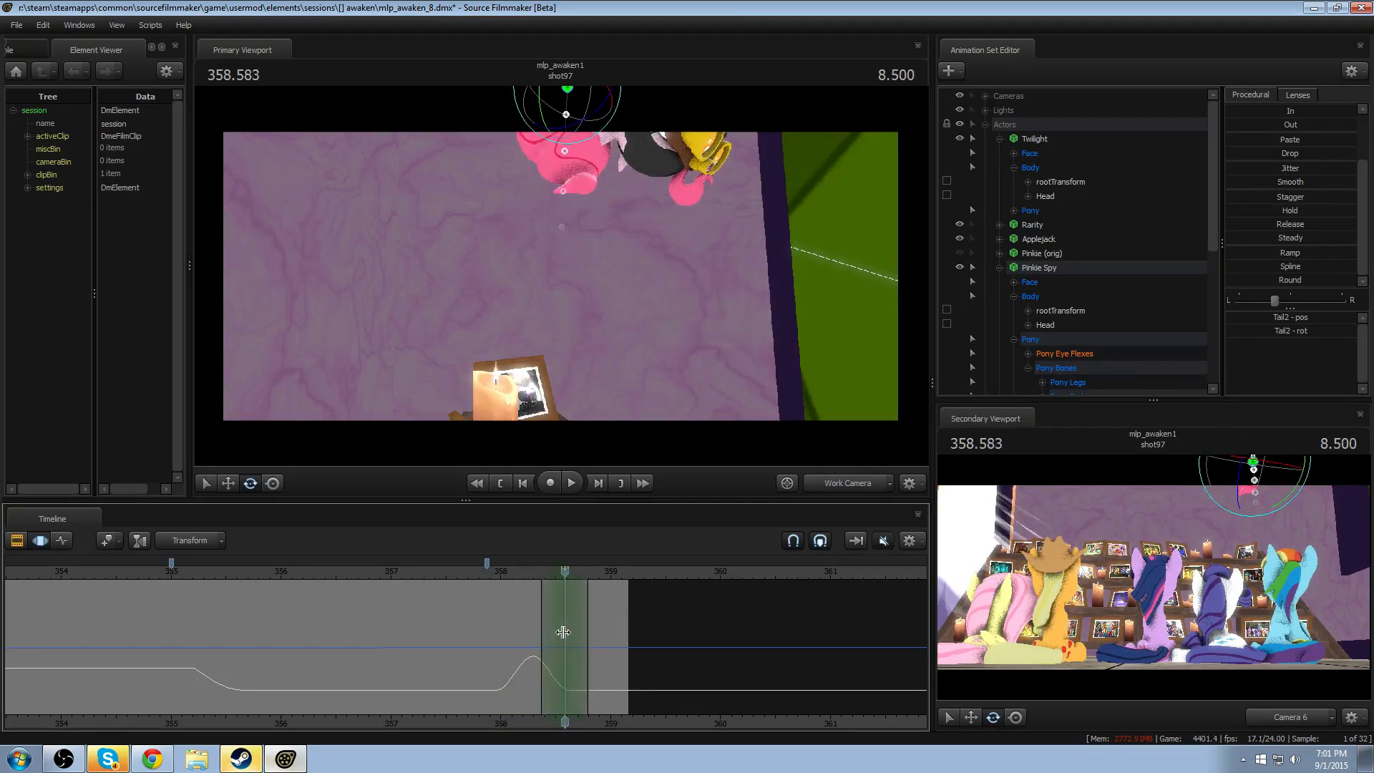
pyautogui.keyDown('shift'); pyautogui.scroll(1, 563, 632); pyautogui.keyUp('shift')
pyautogui.moveTo(559, 228); pyautogui.dragTo(561, 276)
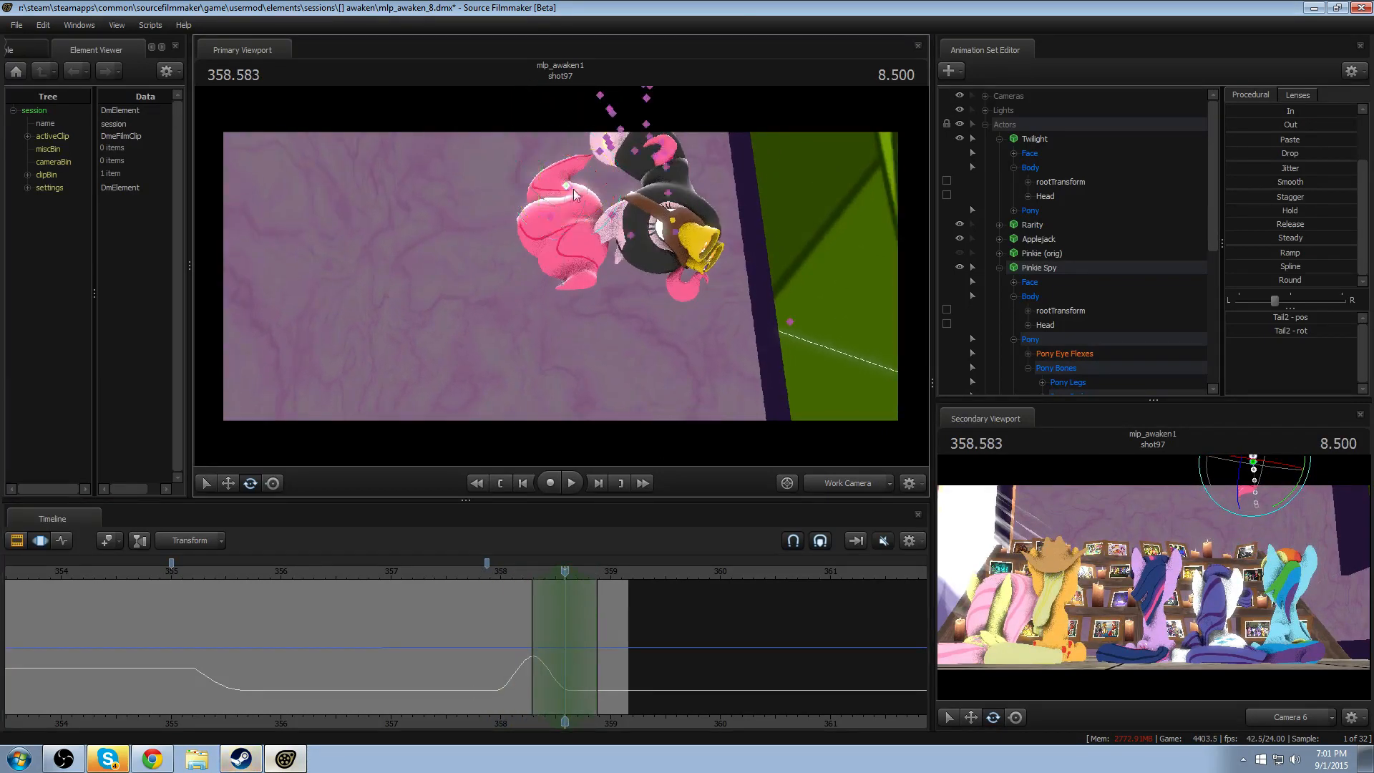
pyautogui.press('w')
pyautogui.moveTo(555, 217); pyautogui.dragTo(553, 244)
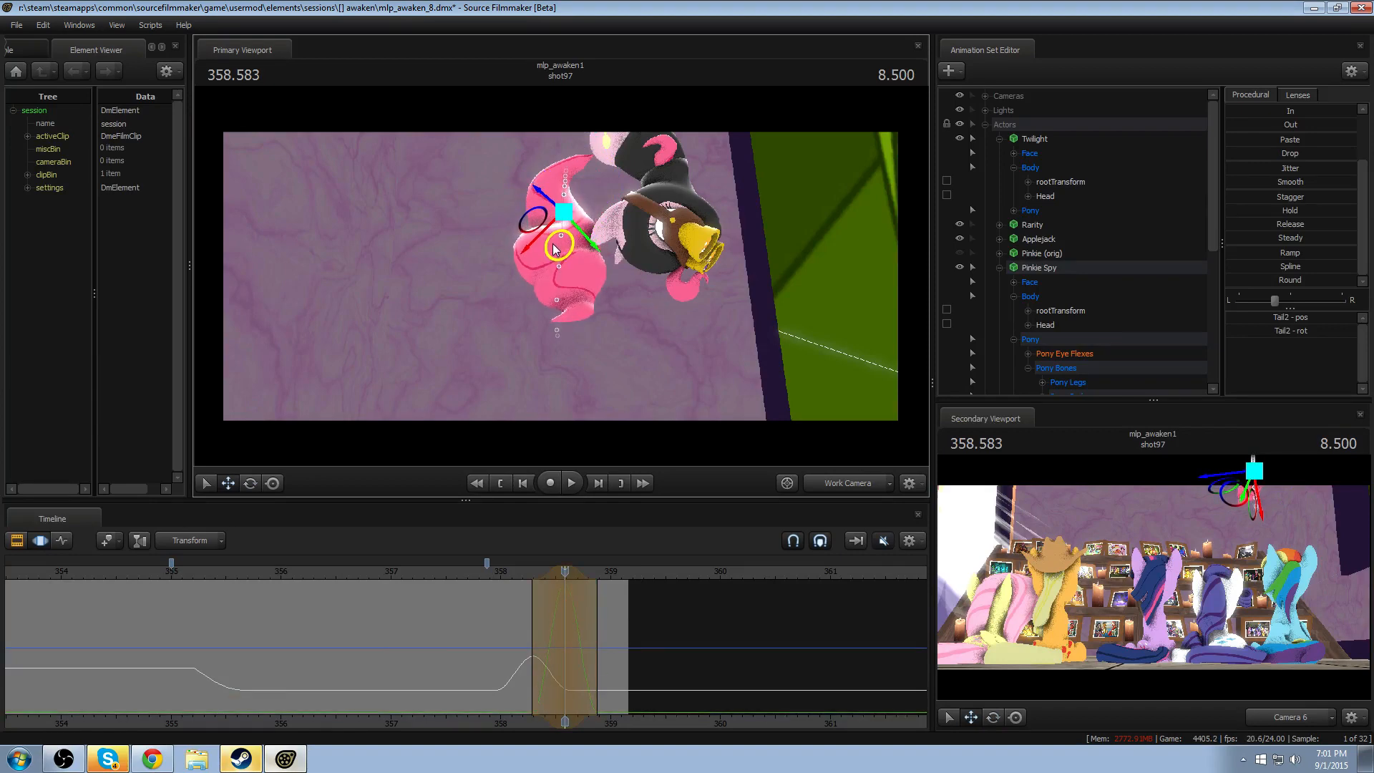
pyautogui.click(515, 571)
pyautogui.press('space')
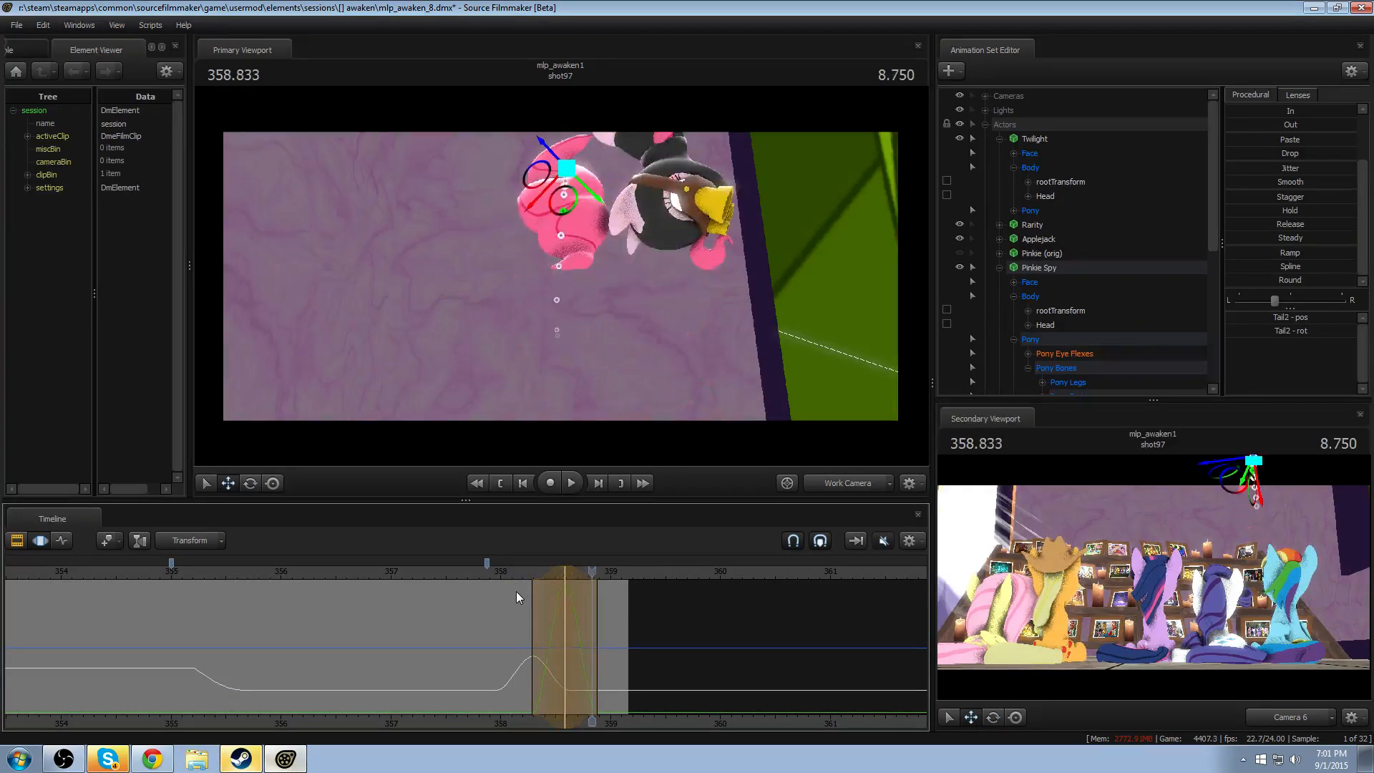
pyautogui.press('space')
# - Shift the Tail2 displacement earlier to peak at about 358.5, and replay the exit in the side view and through Camera 6
pyautogui.click(507, 571)
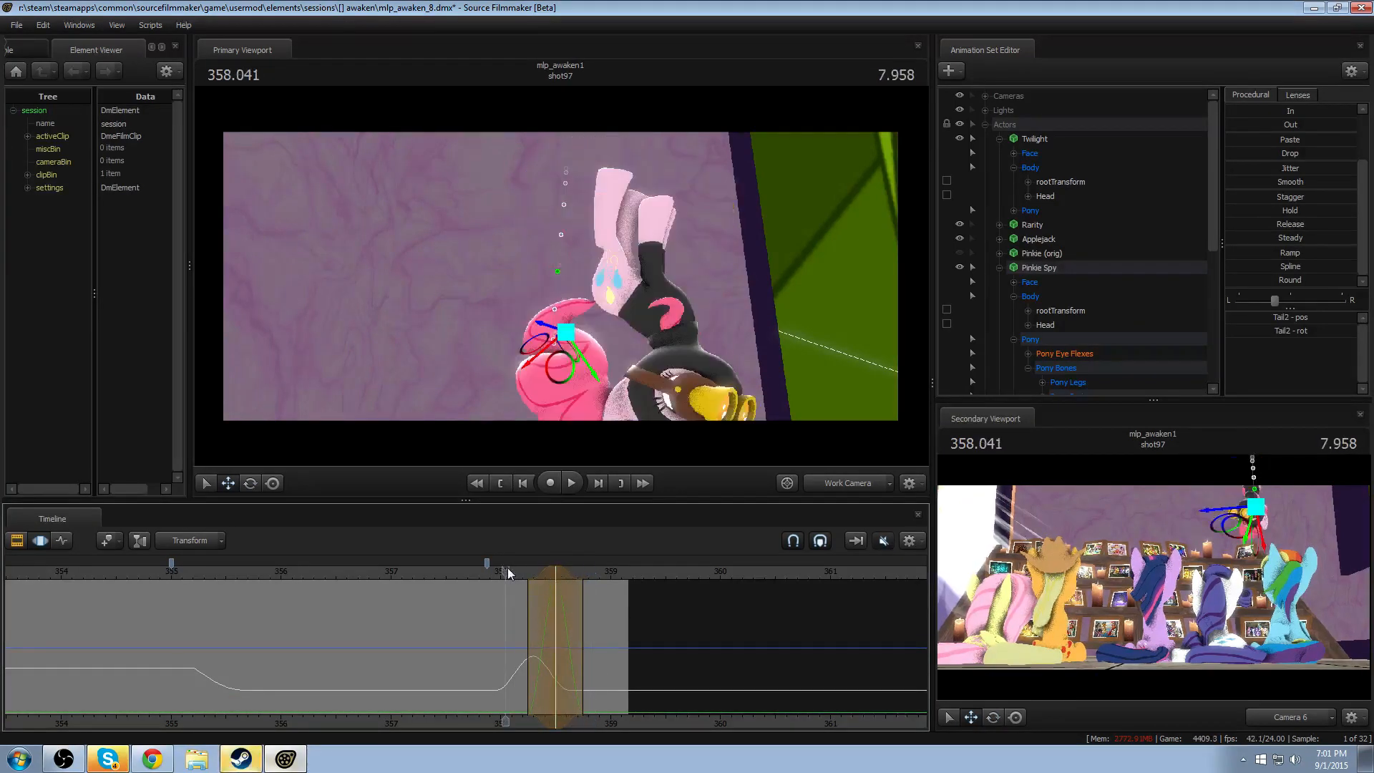
pyautogui.press('space')
pyautogui.press('space')
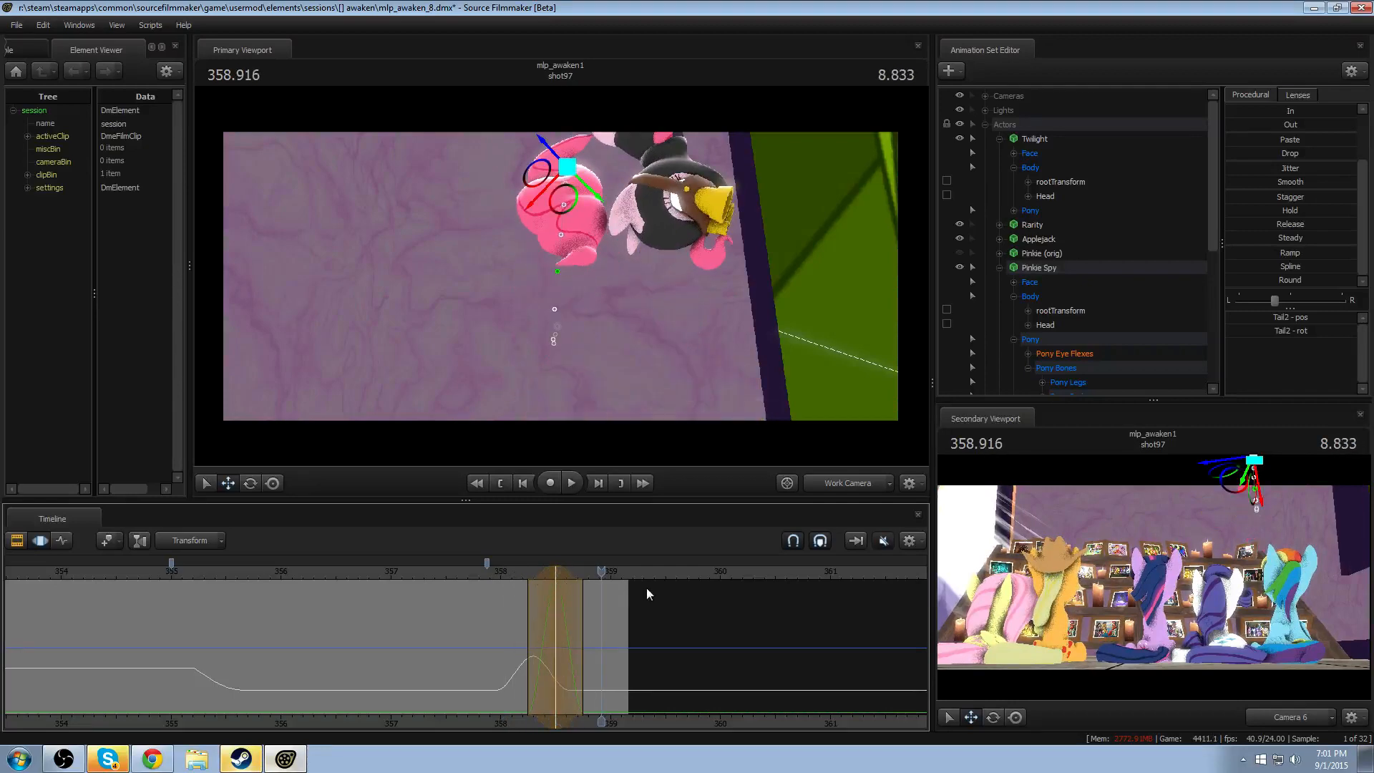
pyautogui.click(818, 487)
pyautogui.click(515, 571)
pyautogui.press('space')
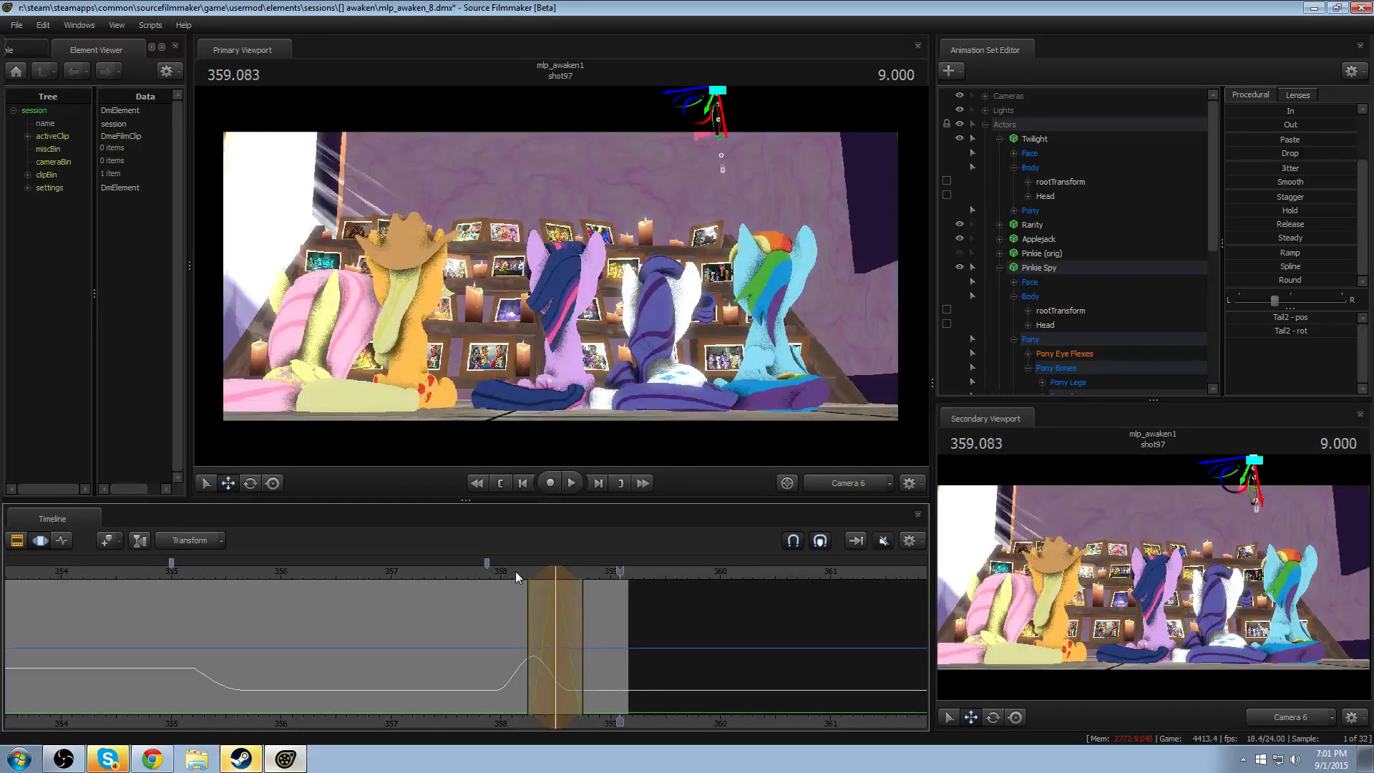
pyautogui.click(516, 572)
pyautogui.press('space')
pyautogui.press('space')
# - Move Tail2 upward from 358.791 onward, with leading falloff from about 358.49, and cue the exit at 358.208 through Camera 6
pyautogui.press('shift')
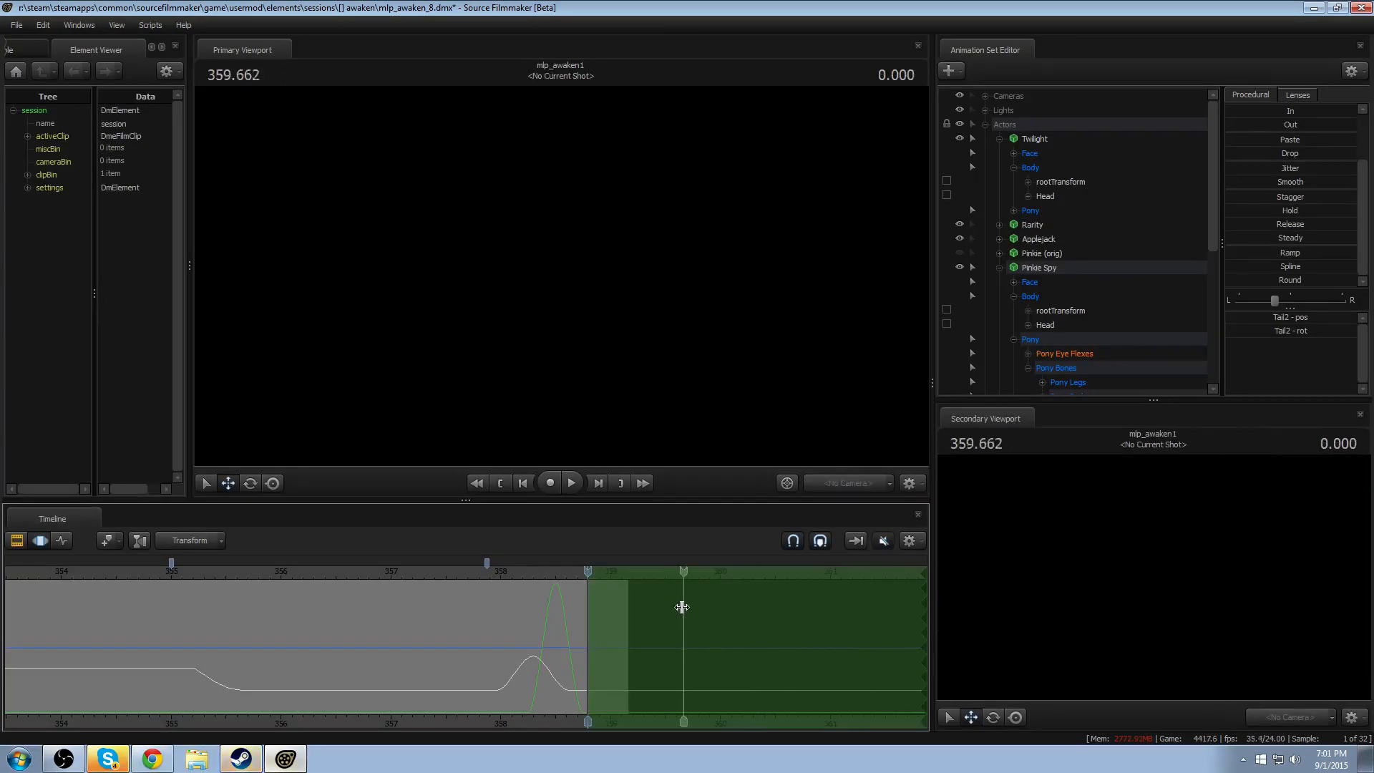
pyautogui.click(837, 481)
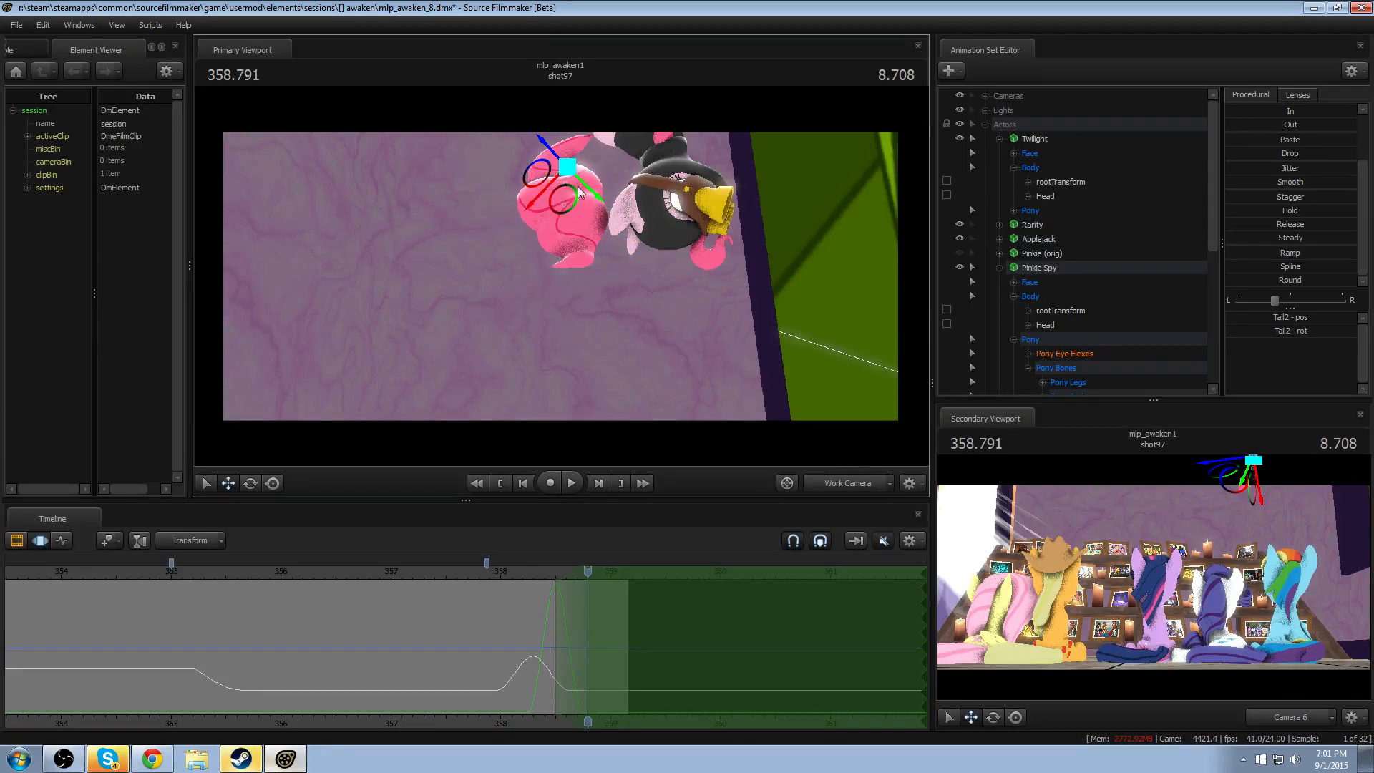
pyautogui.keyDown('alt'); pyautogui.moveTo(579, 188); pyautogui.dragTo(560, 276); pyautogui.keyUp('alt')
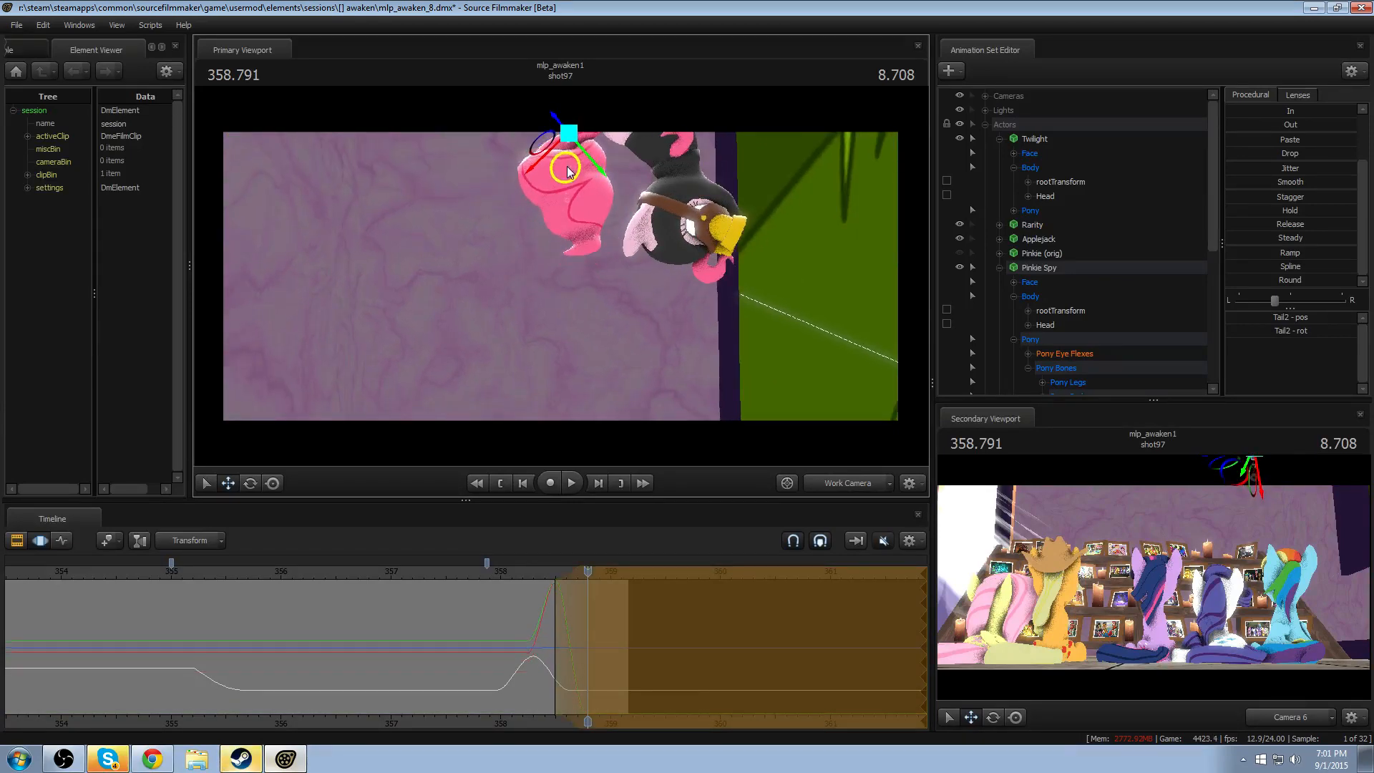
pyautogui.click(842, 484)
pyautogui.click(524, 570)
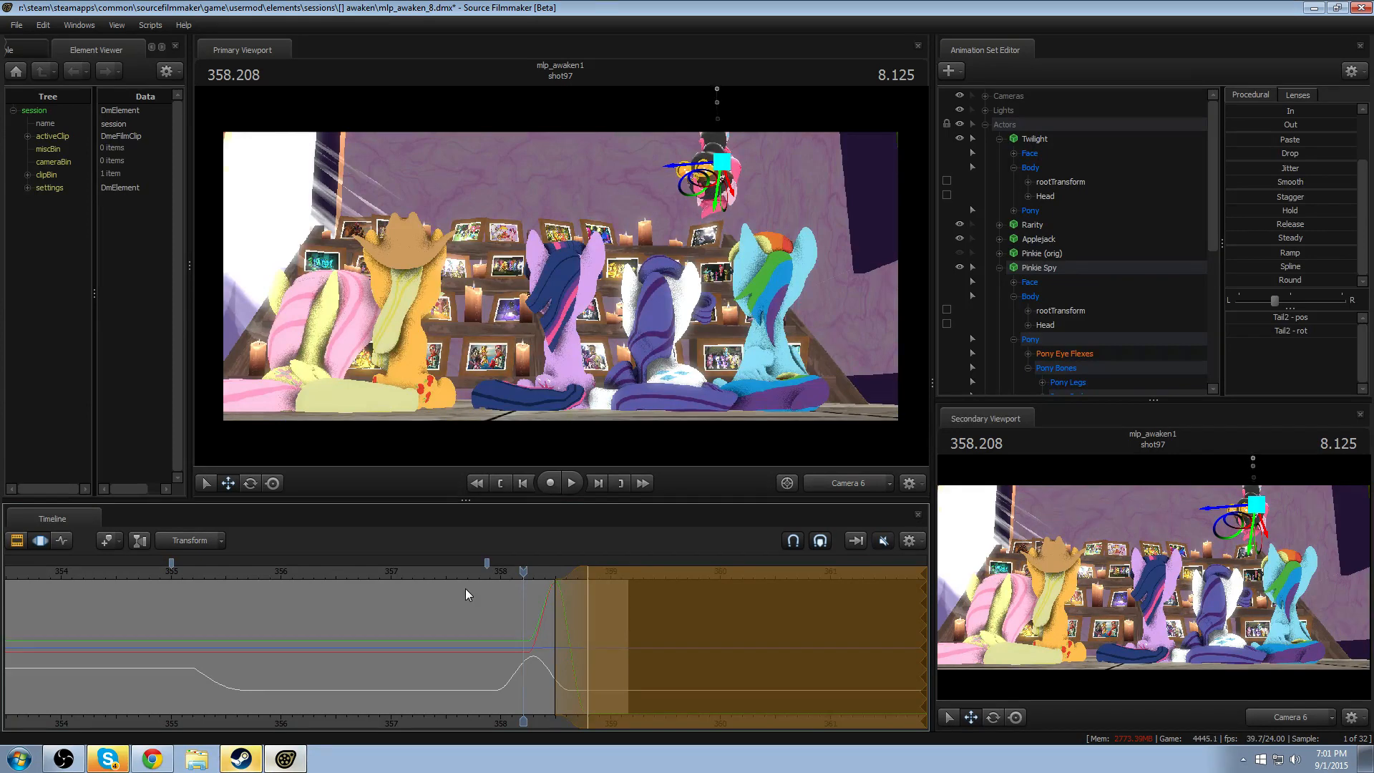
# - Replay Pinkie Spy's upward exit through Camera 6 and scrub through the tail's motion from about 358.63 to 358.88
pyautogui.click(498, 571)
pyautogui.press('space')
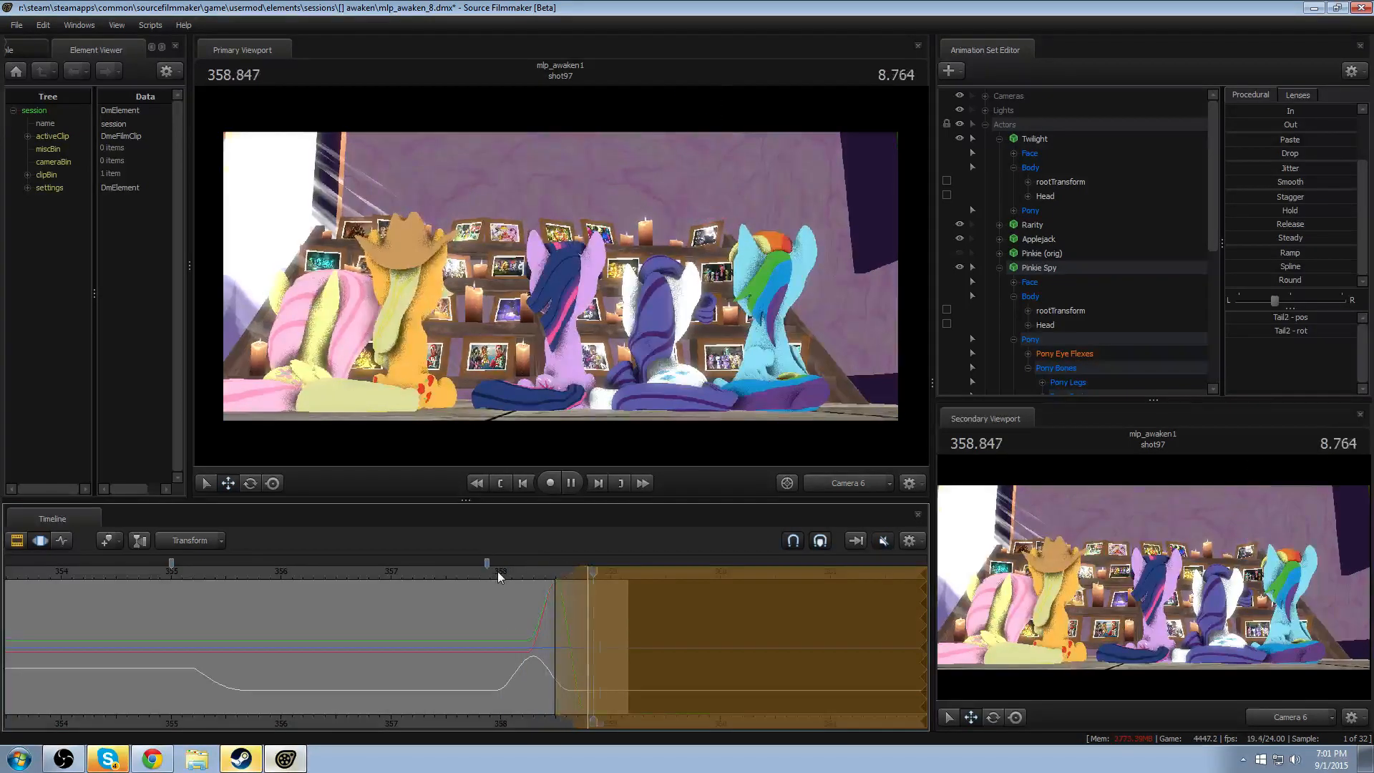
pyautogui.press('space')
pyautogui.moveTo(499, 573)
pyautogui.mouseDown()
pyautogui.moveTo(548, 601)
pyautogui.moveTo(566, 633)
pyautogui.mouseUp()
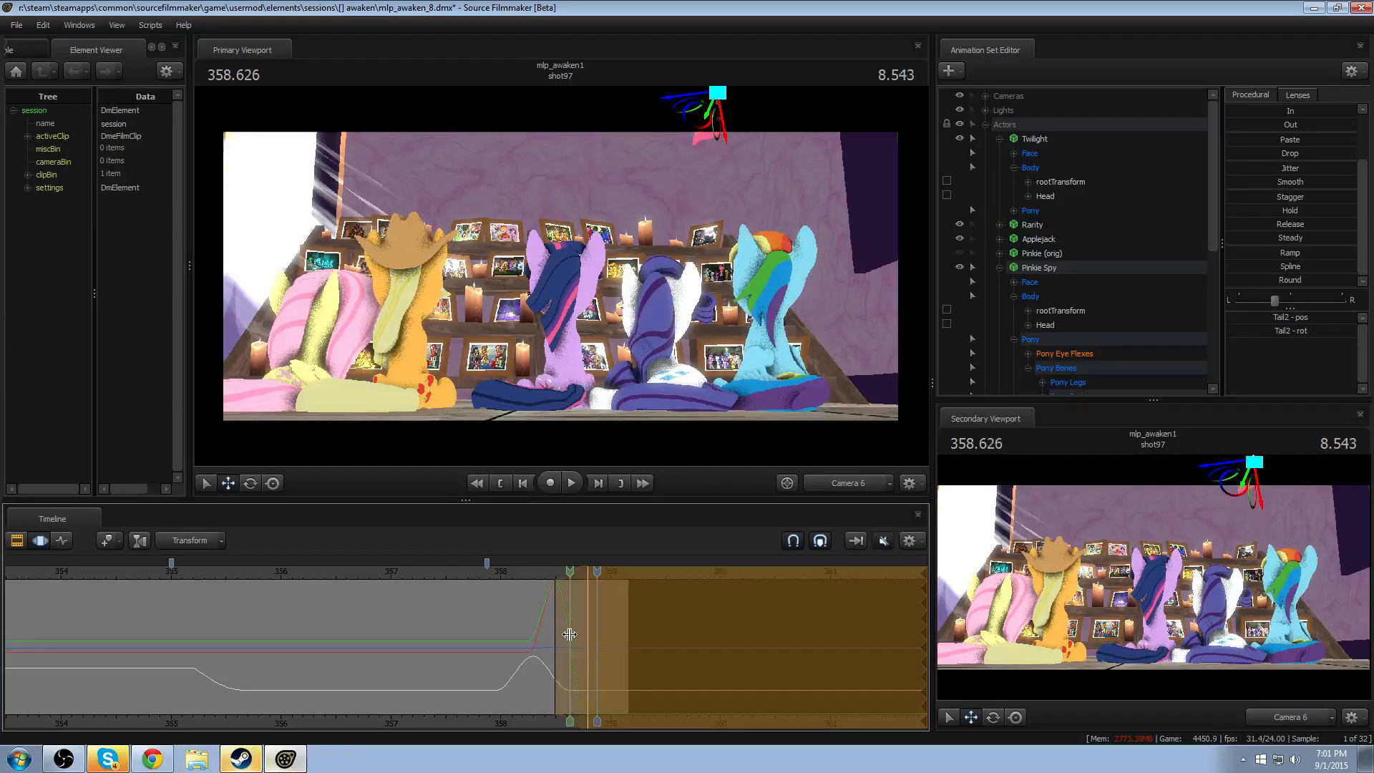
pyautogui.scroll(4, 568, 630)
pyautogui.press('shift')
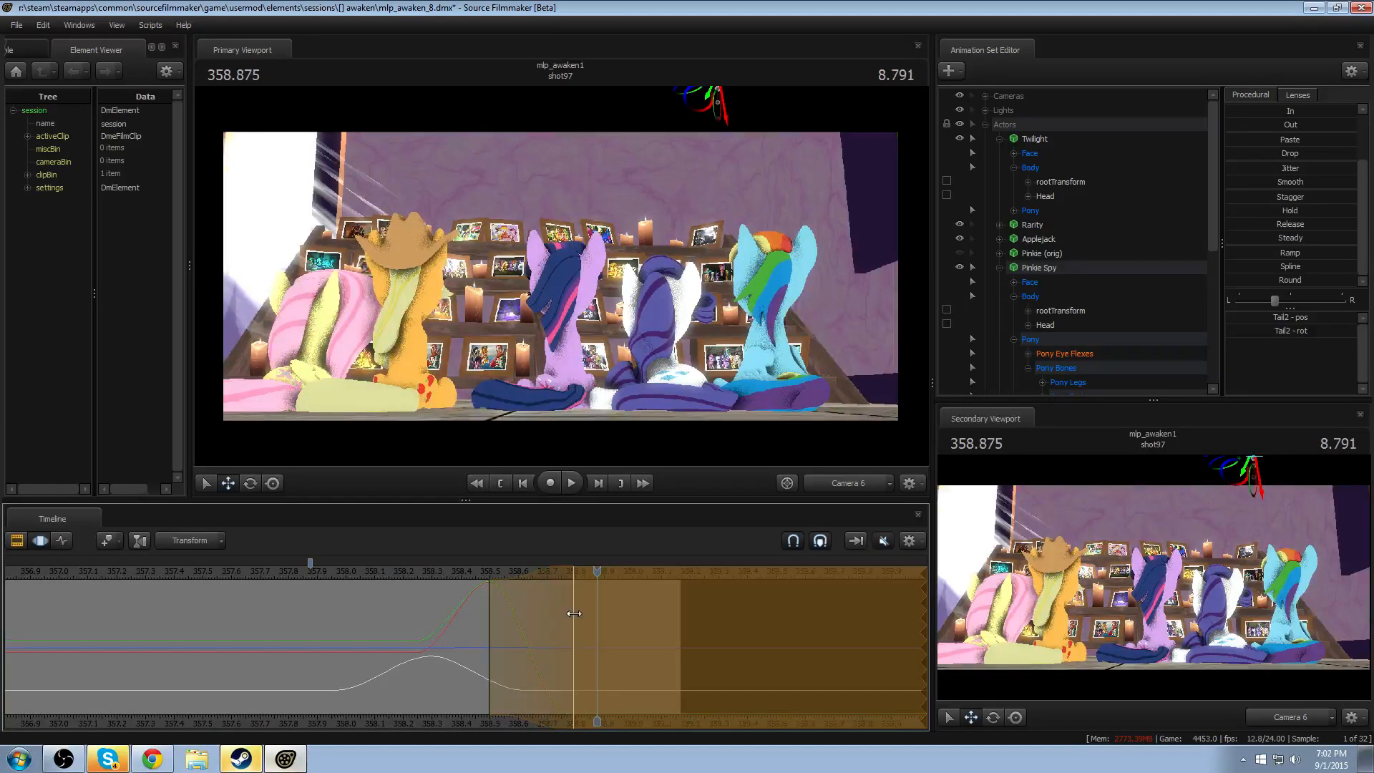
# - Replay the shot from further back through Camera 6 to check the look-around leading into the exit
pyautogui.click(415, 573)
pyautogui.press('space')
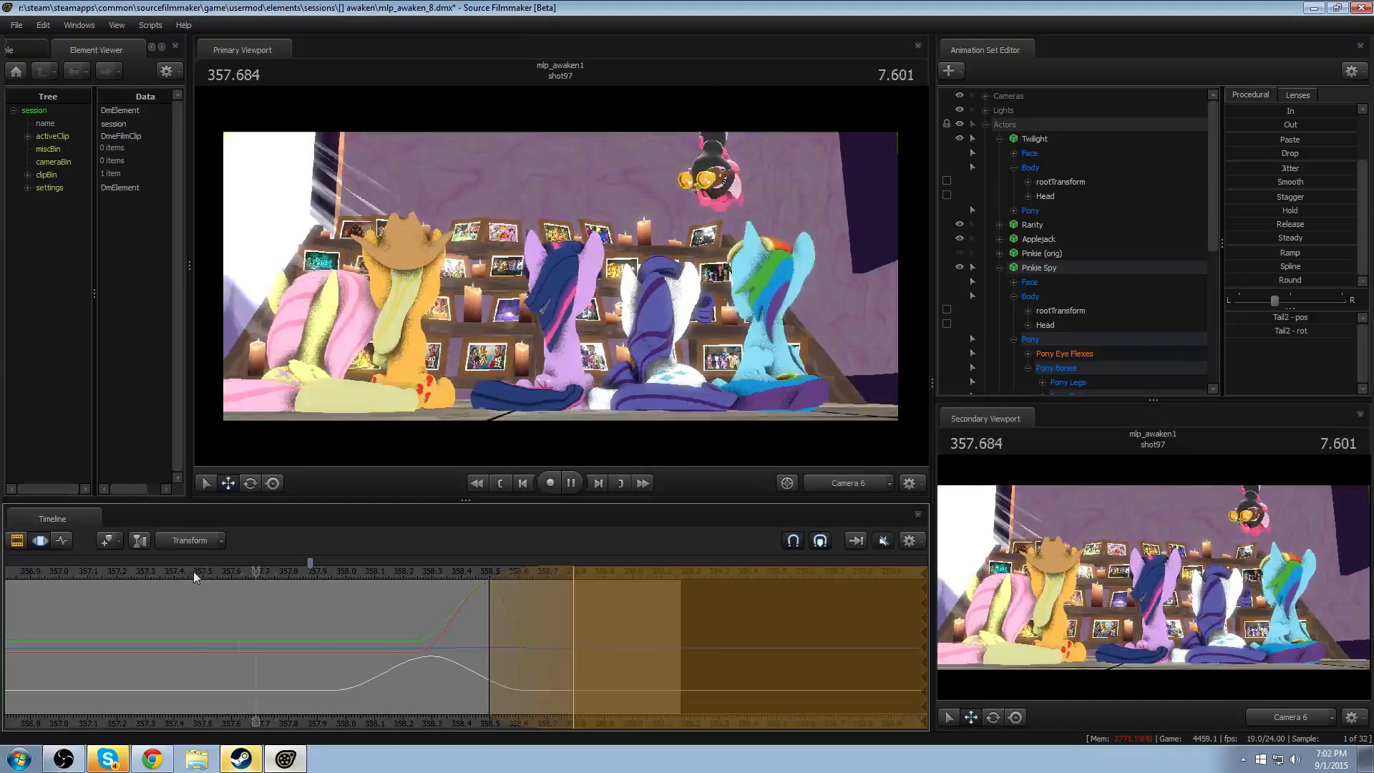
pyautogui.press('space')
pyautogui.scroll(-3, 268, 574)
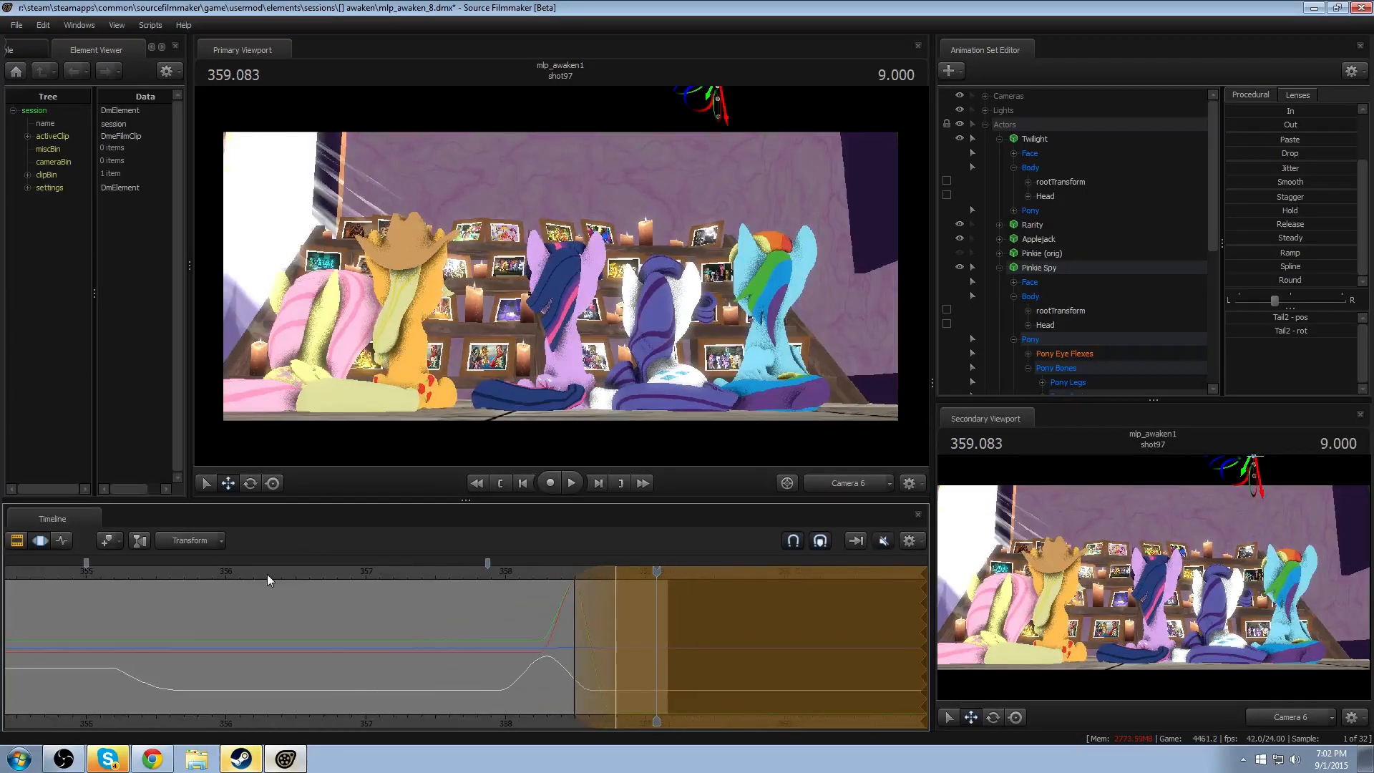
pyautogui.click(267, 574)
pyautogui.press('space')
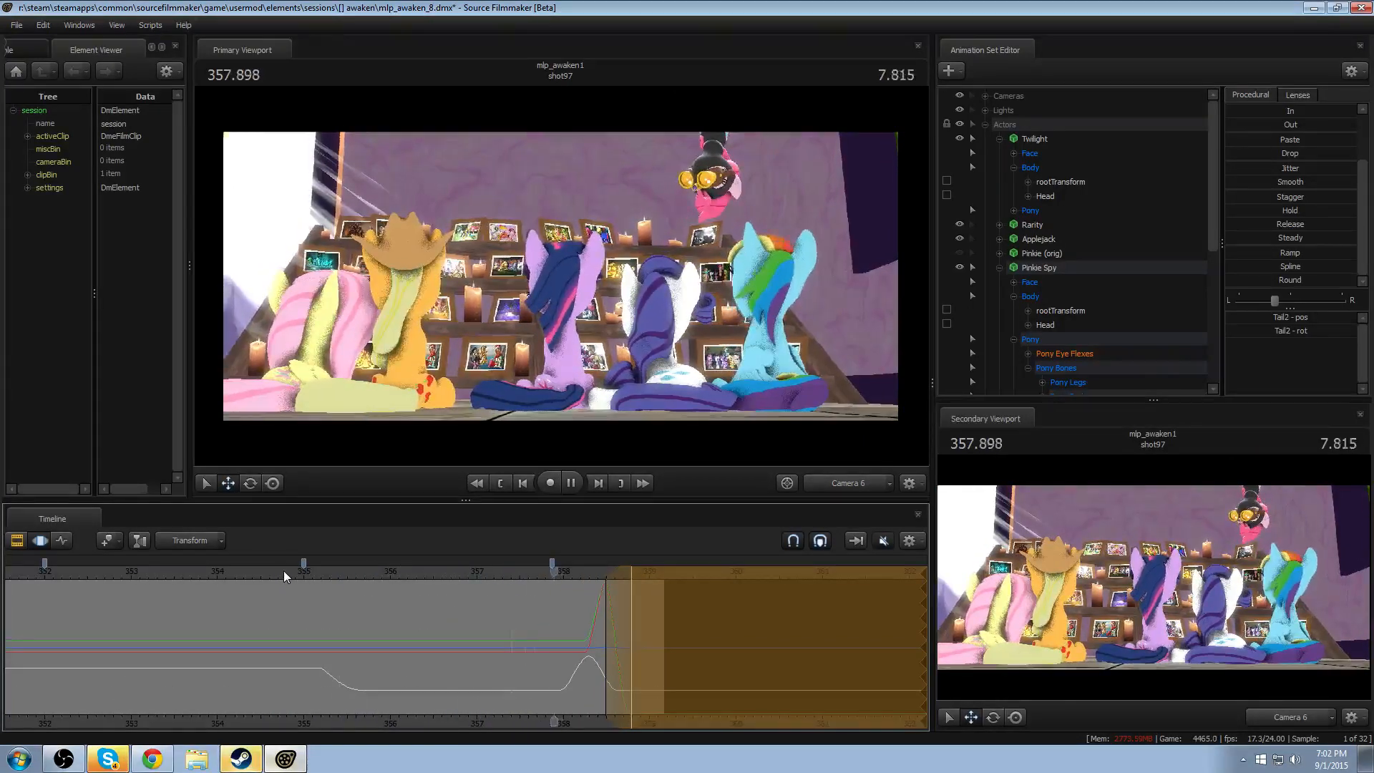
pyautogui.scroll(2, 231, 595)
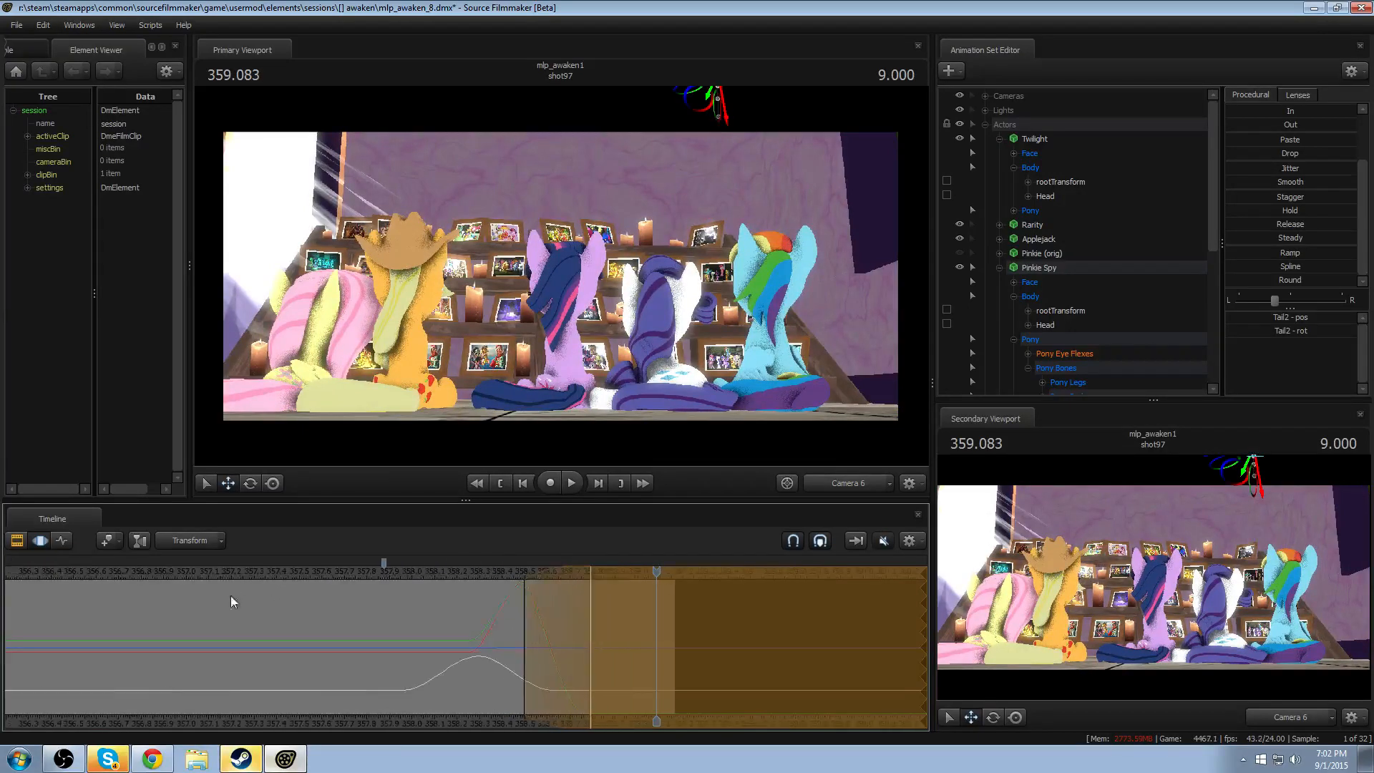
# - Clear the time selection, go to 355.541, and frame Pinkie Spy from the front through Work Camera with Tail2 selected
pyautogui.moveTo(269, 707); pyautogui.dragTo(447, 703, button='middle')
pyautogui.scroll(2, 387, 688)
pyautogui.scroll(-1, 193, 648)
pyautogui.moveTo(127, 633); pyautogui.dragTo(277, 632)
pyautogui.click(821, 482)
pyautogui.click(818, 465)
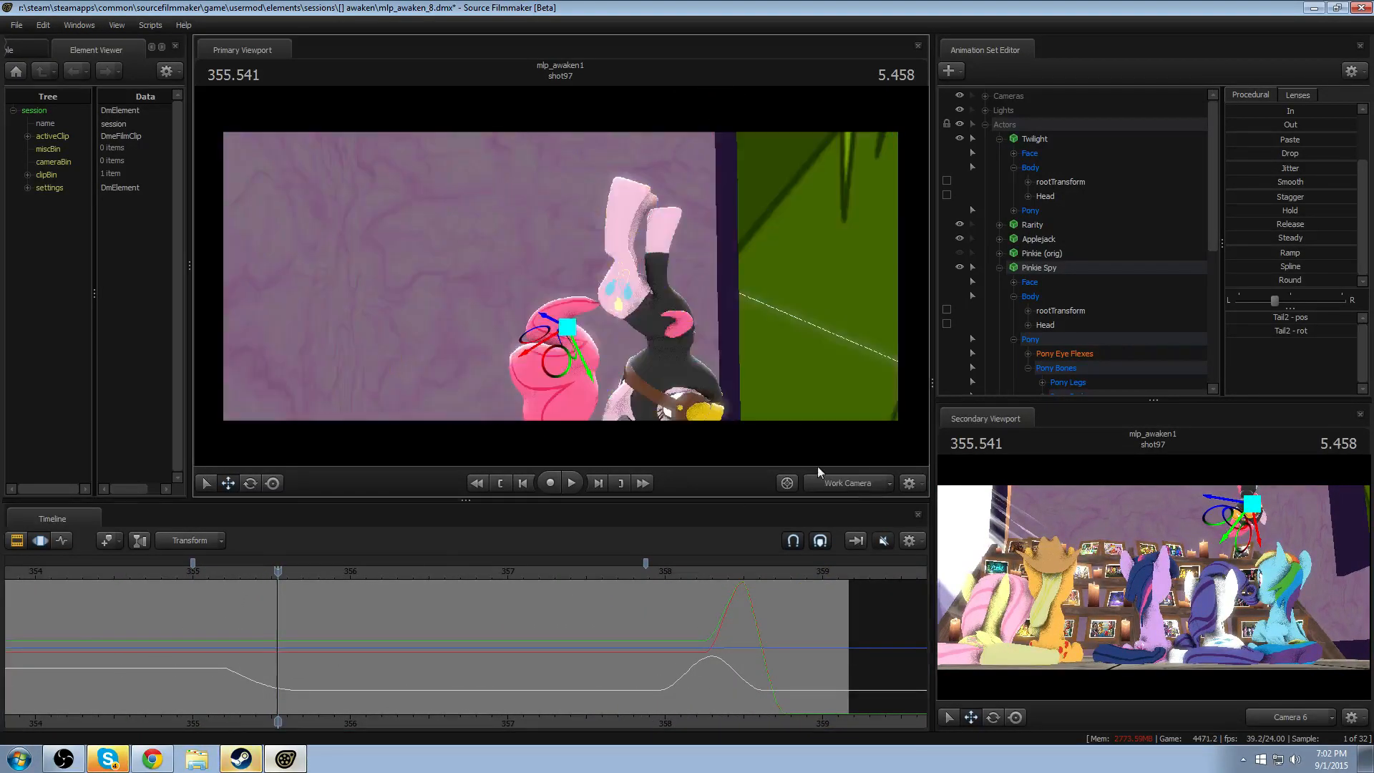
pyautogui.moveTo(574, 287); pyautogui.dragTo(576, 426)
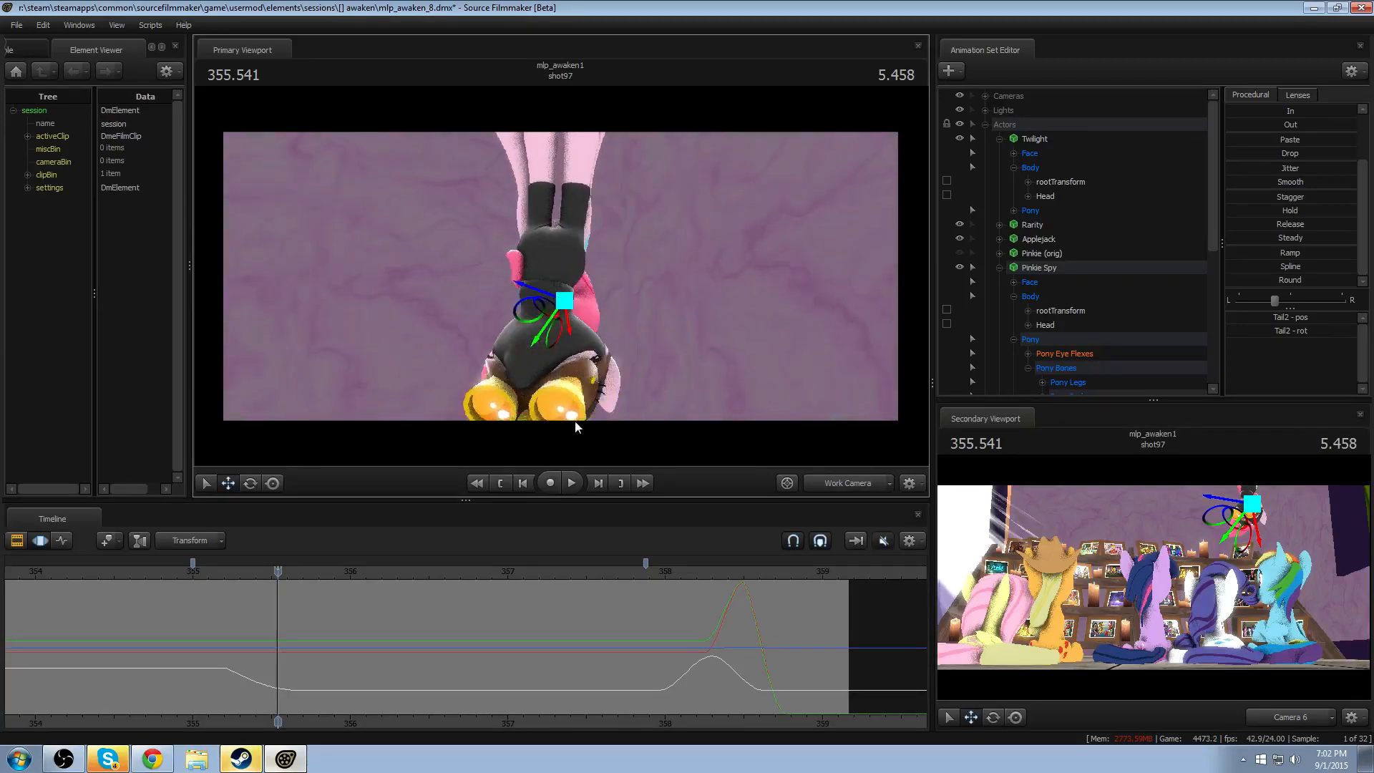
pyautogui.click(225, 681)
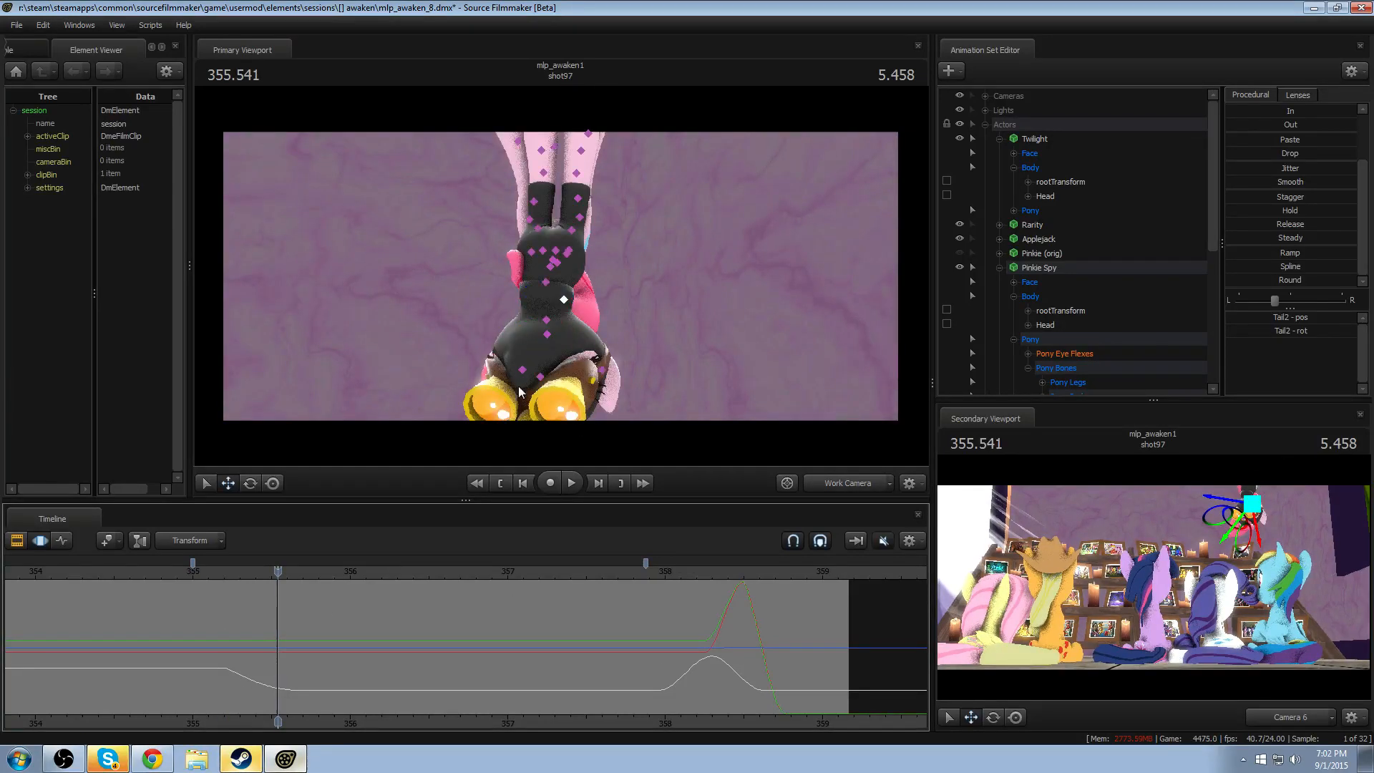
pyautogui.keyDown('ctrl'); pyautogui.click(545, 337); pyautogui.keyUp('ctrl')
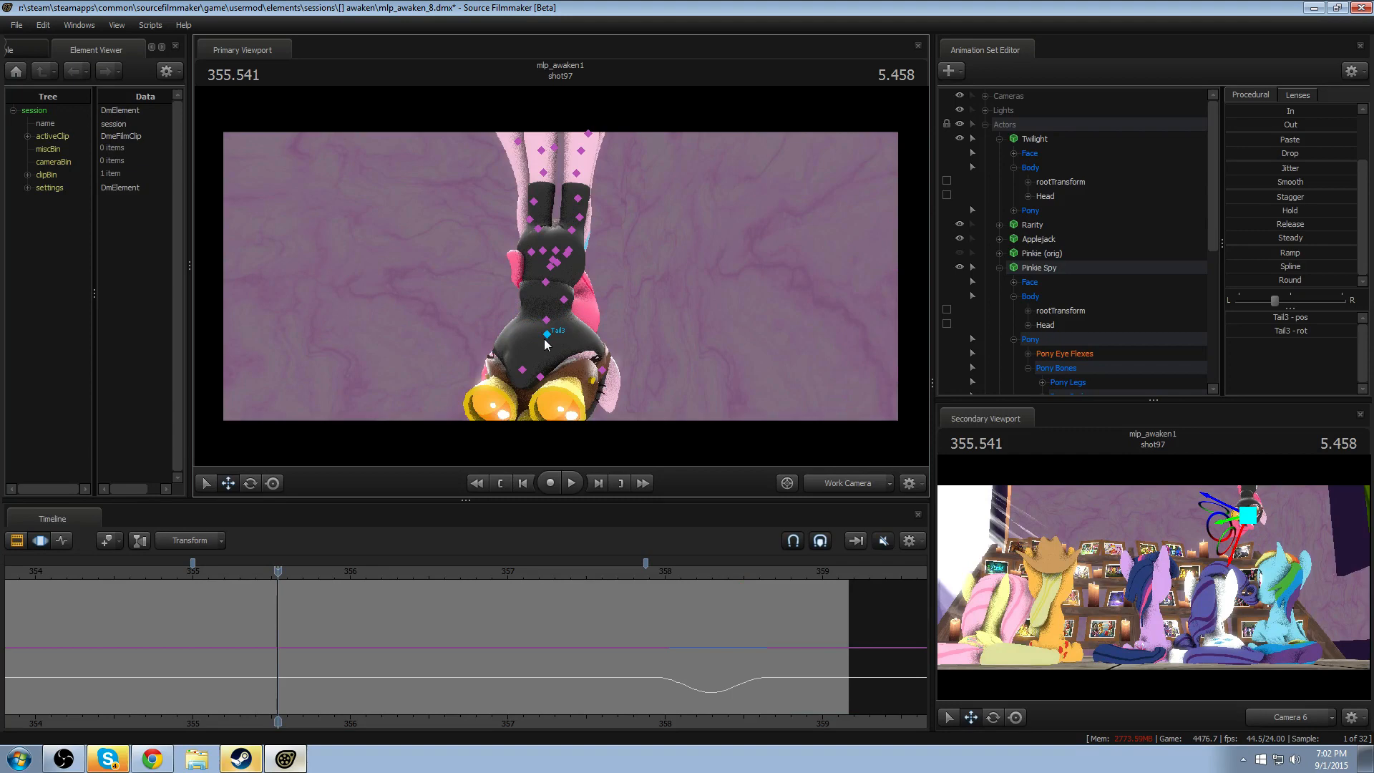
pyautogui.keyDown('ctrl'); pyautogui.click(560, 306); pyautogui.keyUp('ctrl')
pyautogui.moveTo(560, 315)
pyautogui.mouseDown()
pyautogui.moveTo(547, 358)
pyautogui.moveTo(557, 294)
pyautogui.mouseUp()
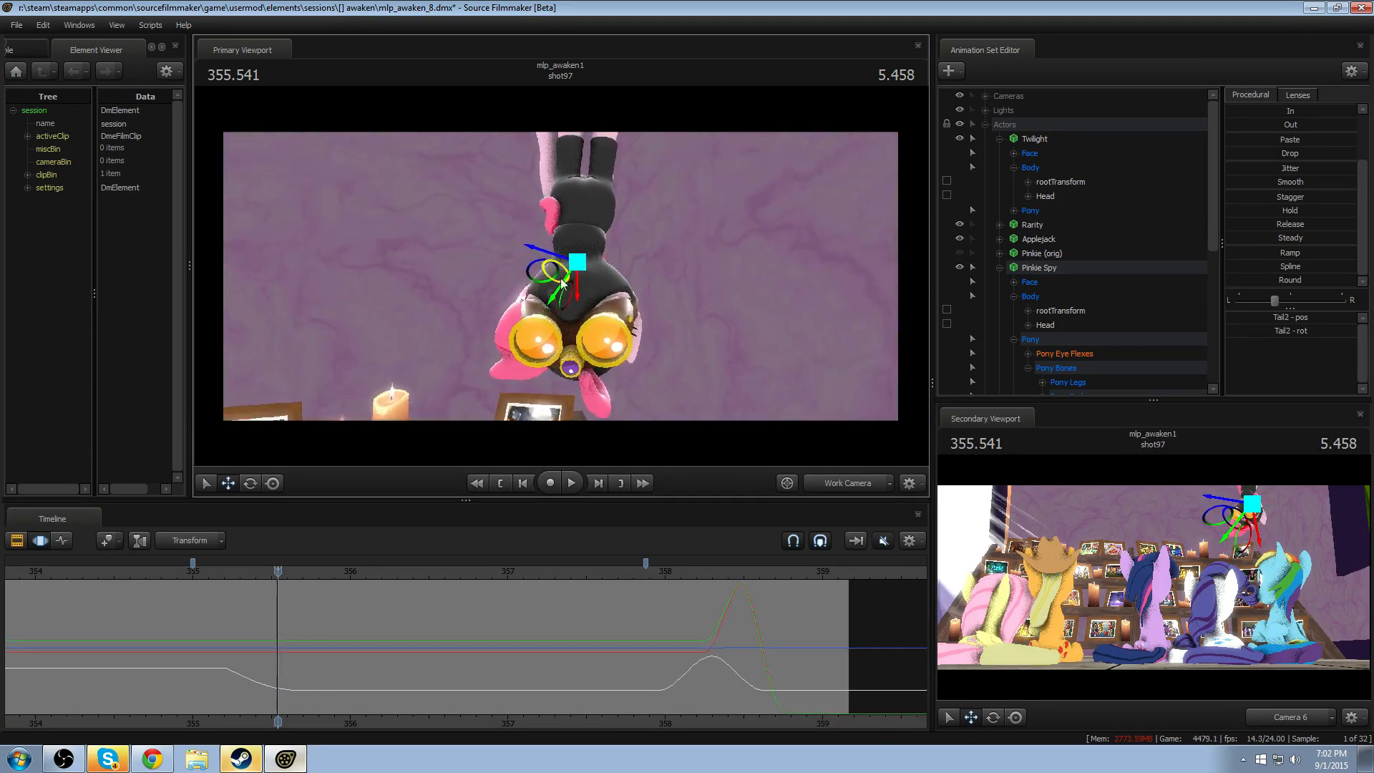
# - Disable the Overlay track to remove the letterbox bars, reframe Pinkie Spy, and return to motion editing
pyautogui.press('F2')
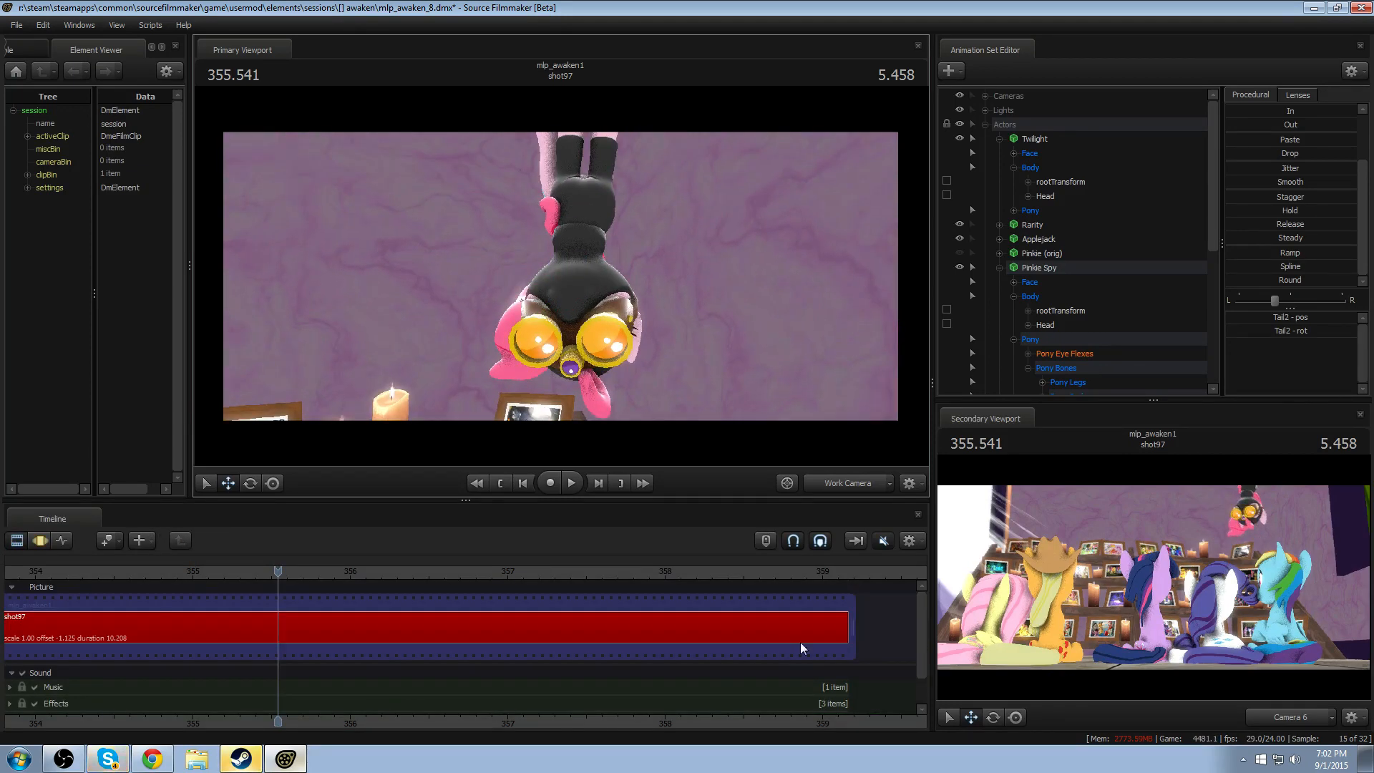
pyautogui.scroll(-2, 918, 605)
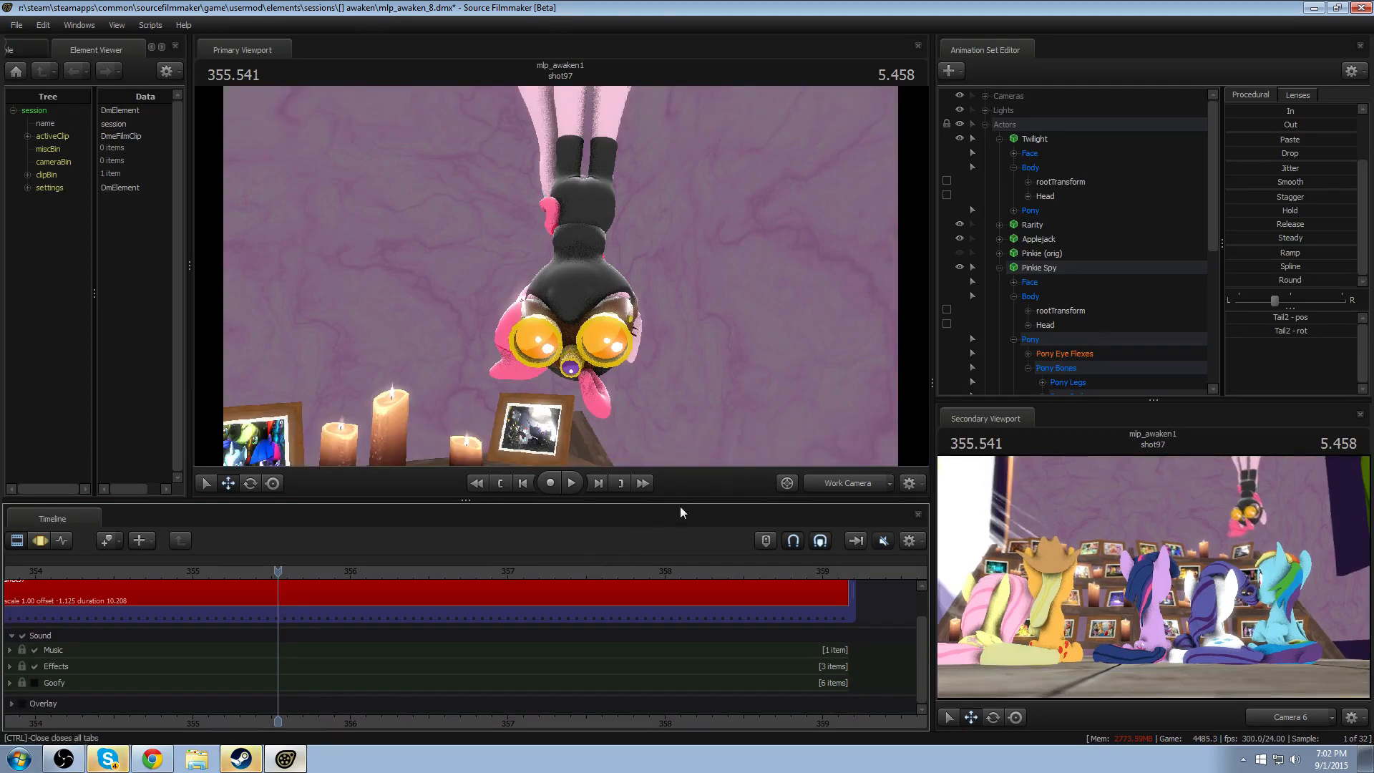
pyautogui.moveTo(465, 443); pyautogui.dragTo(560, 277)
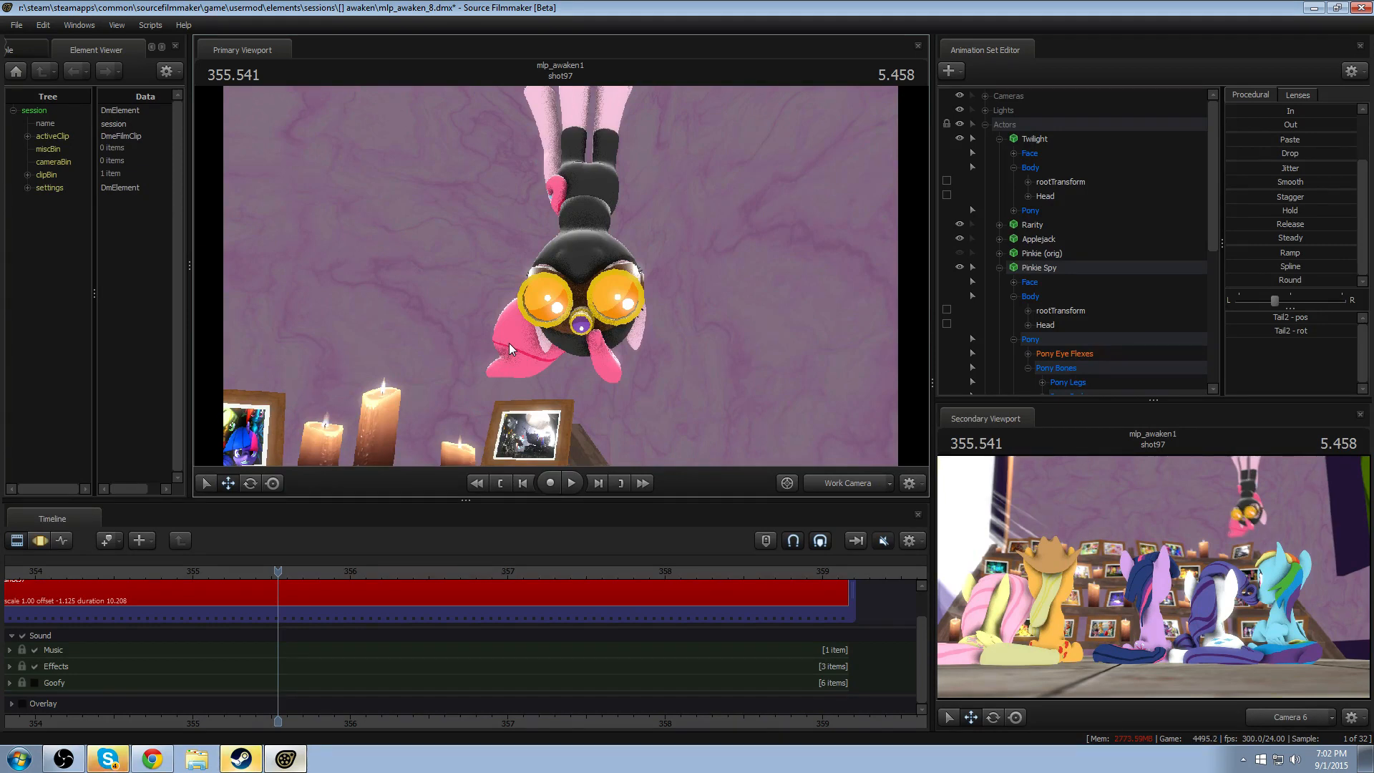
pyautogui.press('F3')
# - Rotate Tail2 at 355.458, with falloff from about 355.17 to 355.75
pyautogui.scroll(1, 295, 649)
pyautogui.press('shift')
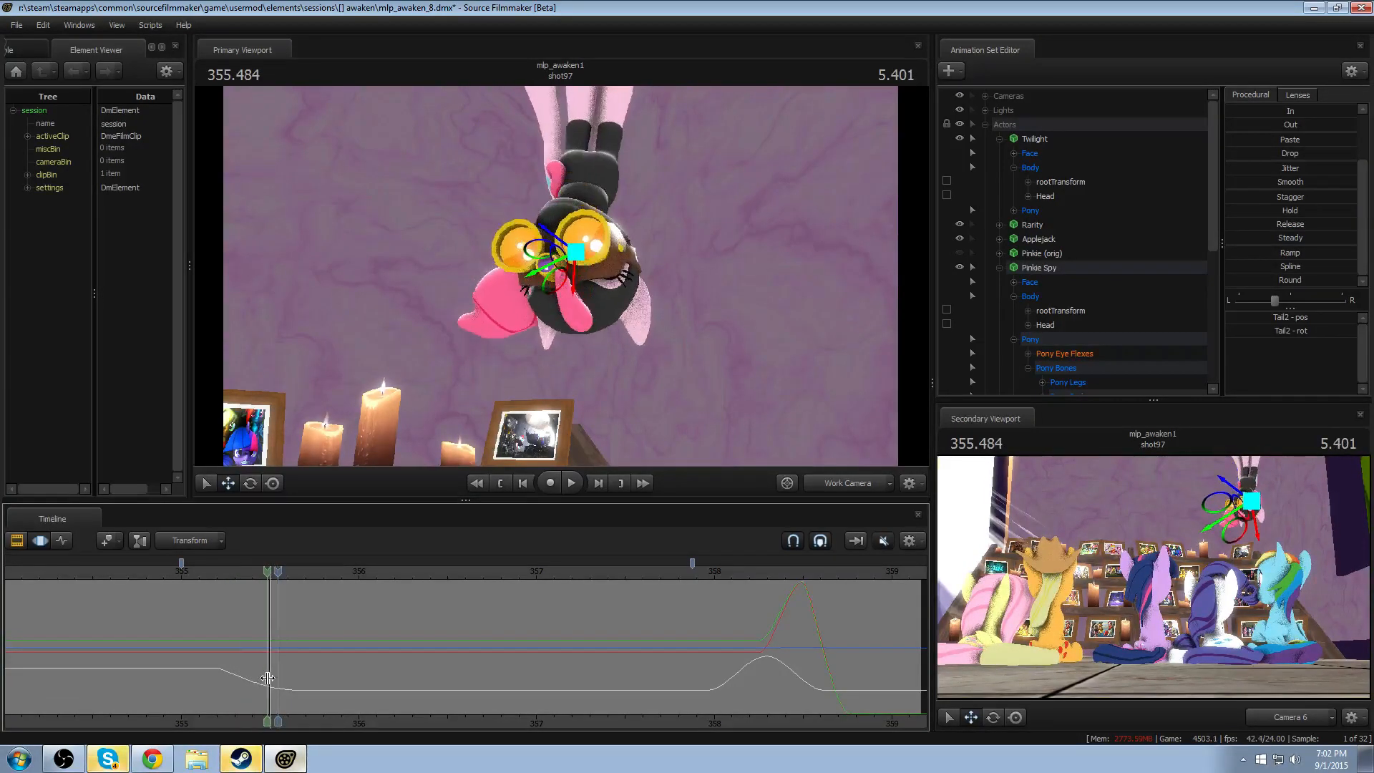
pyautogui.keyDown('shift'); pyautogui.moveTo(262, 677); pyautogui.dragTo(273, 656); pyautogui.keyUp('shift')
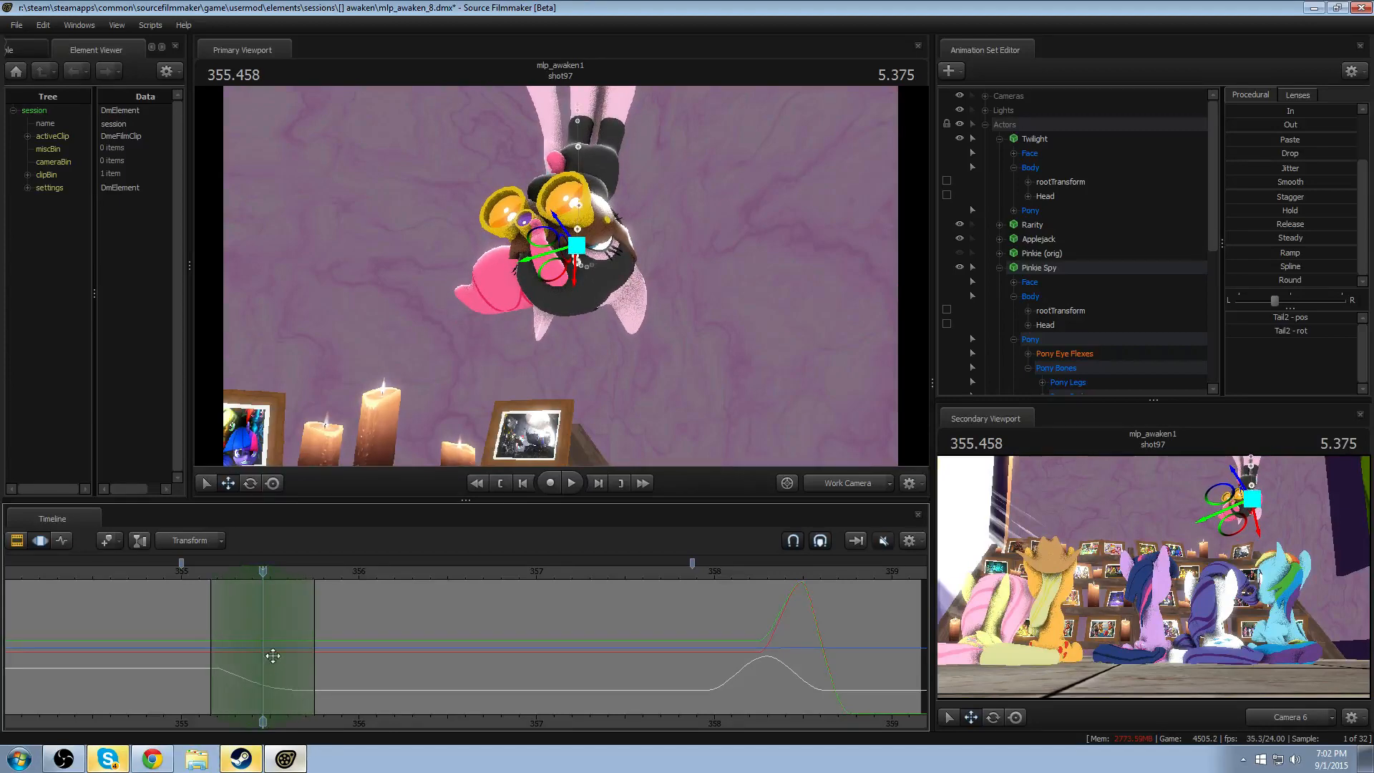
pyautogui.moveTo(552, 392); pyautogui.dragTo(653, 247)
pyautogui.press('e')
pyautogui.moveTo(560, 277); pyautogui.dragTo(644, 273)
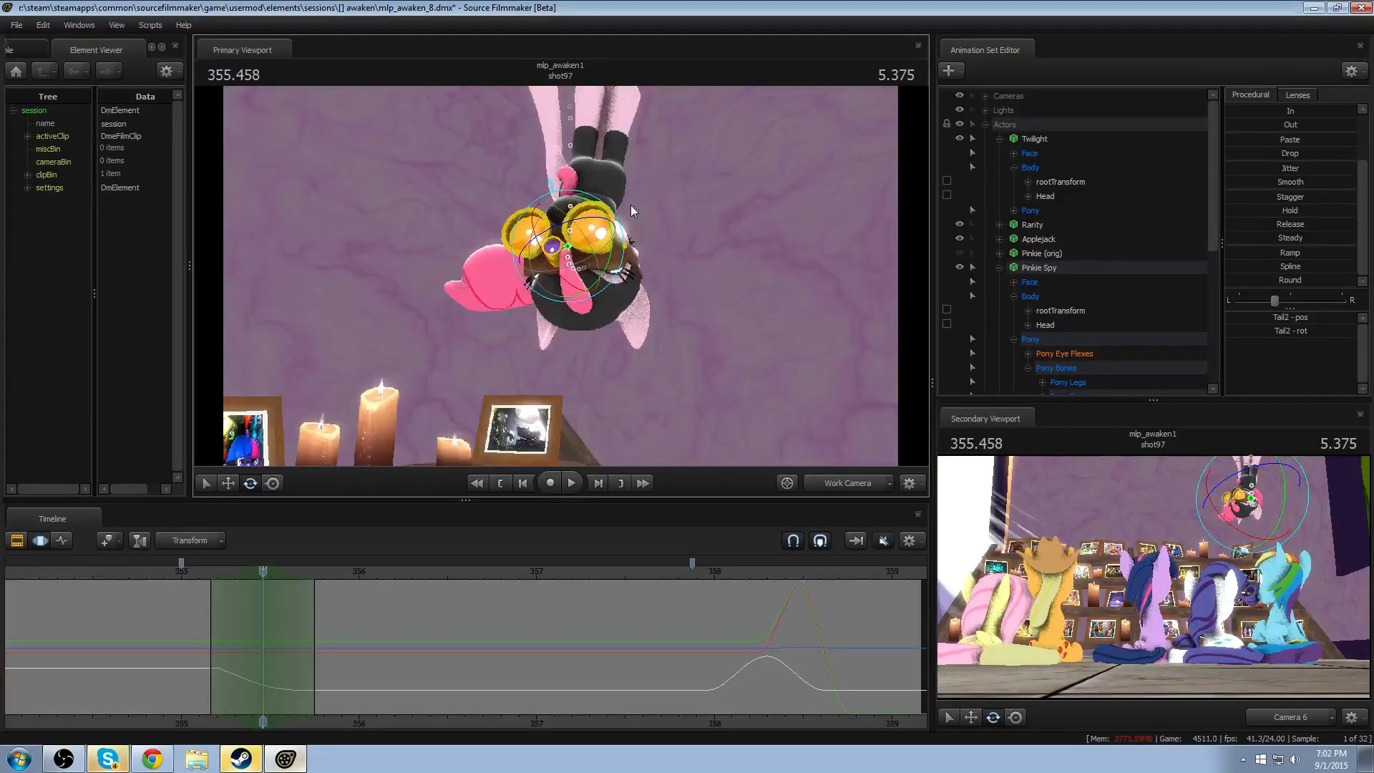
pyautogui.moveTo(619, 226); pyautogui.dragTo(566, 257)
# - Retime the Tail2 rotation to hold from about 354.92 to 355.67, with trailing falloff to about 355.97
pyautogui.moveTo(184, 578); pyautogui.dragTo(283, 638)
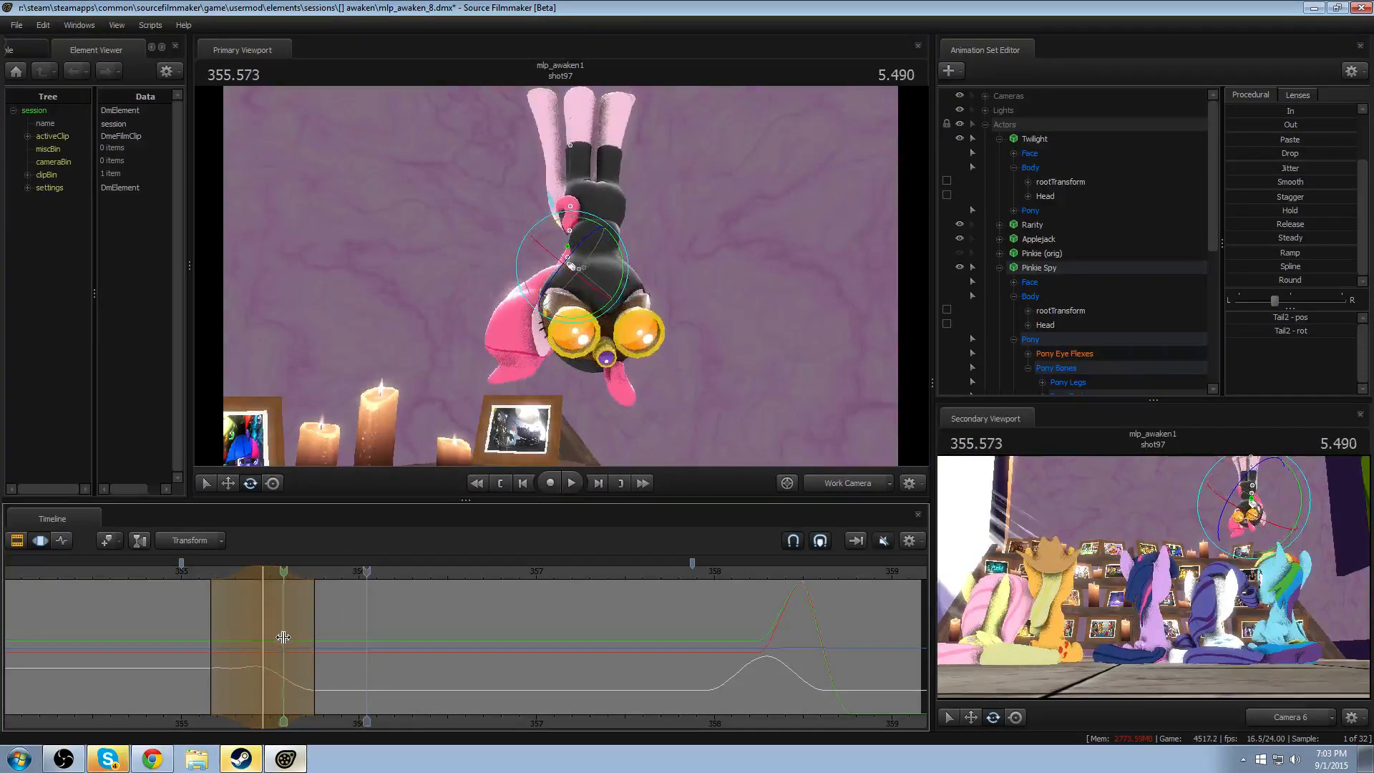
pyautogui.moveTo(242, 576); pyautogui.dragTo(257, 575)
pyautogui.press('shift')
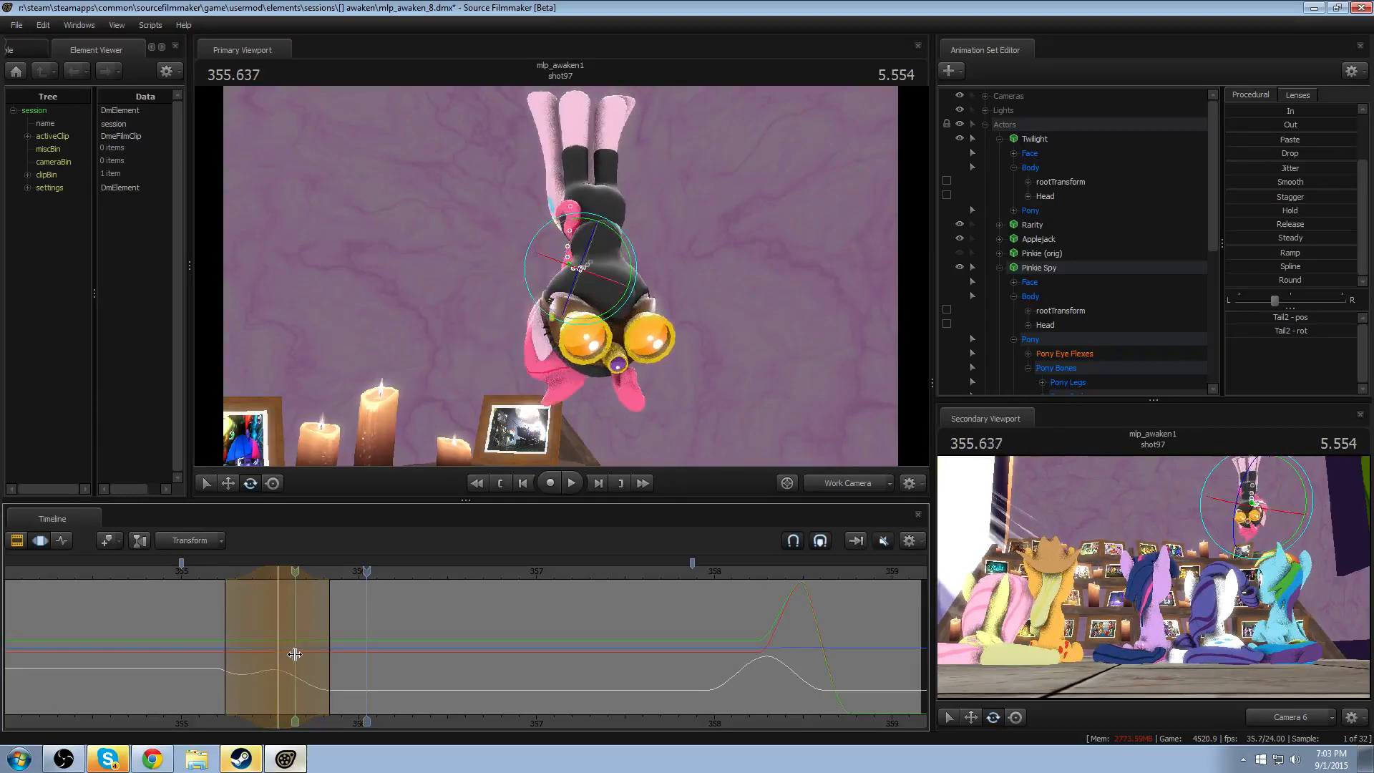
pyautogui.moveTo(272, 652); pyautogui.dragTo(165, 637)
pyautogui.press('shift')
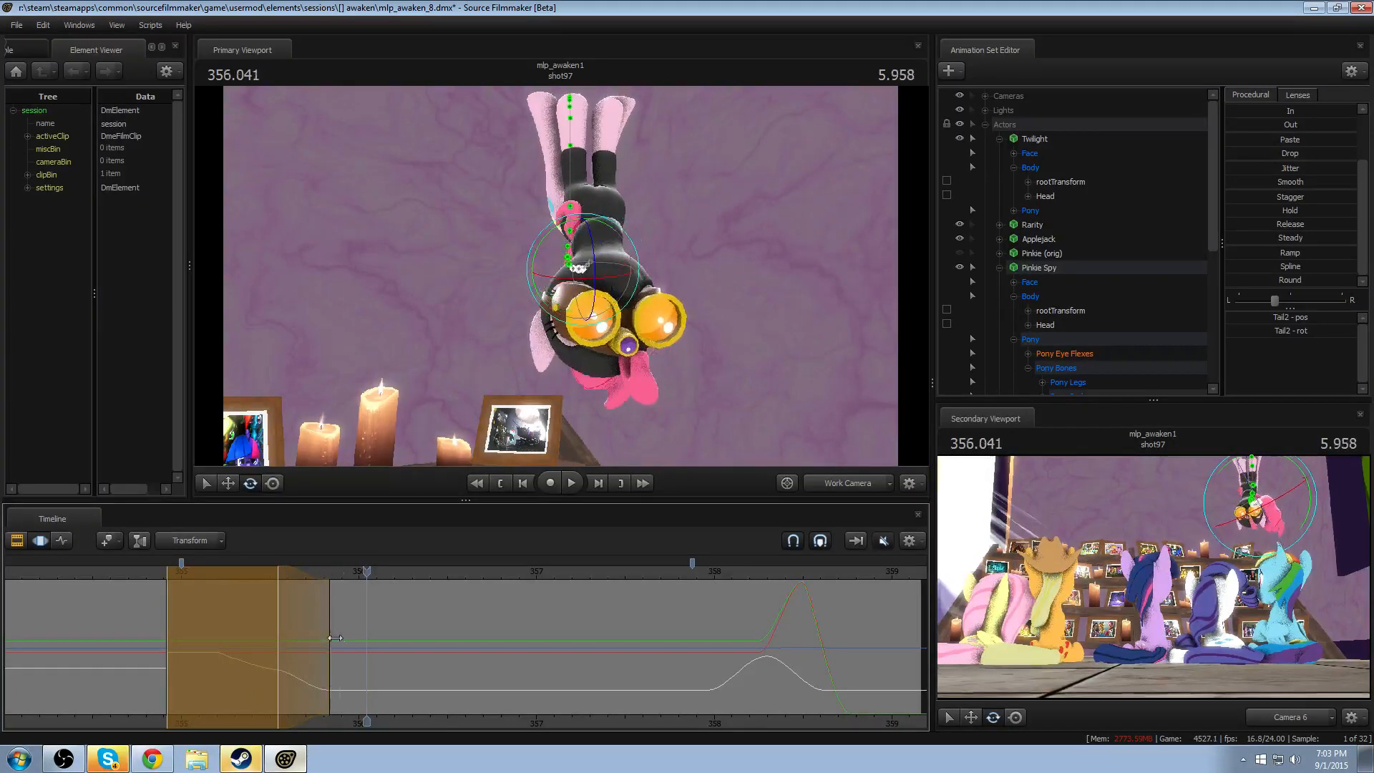
pyautogui.moveTo(321, 622); pyautogui.dragTo(343, 626)
pyautogui.press('shift')
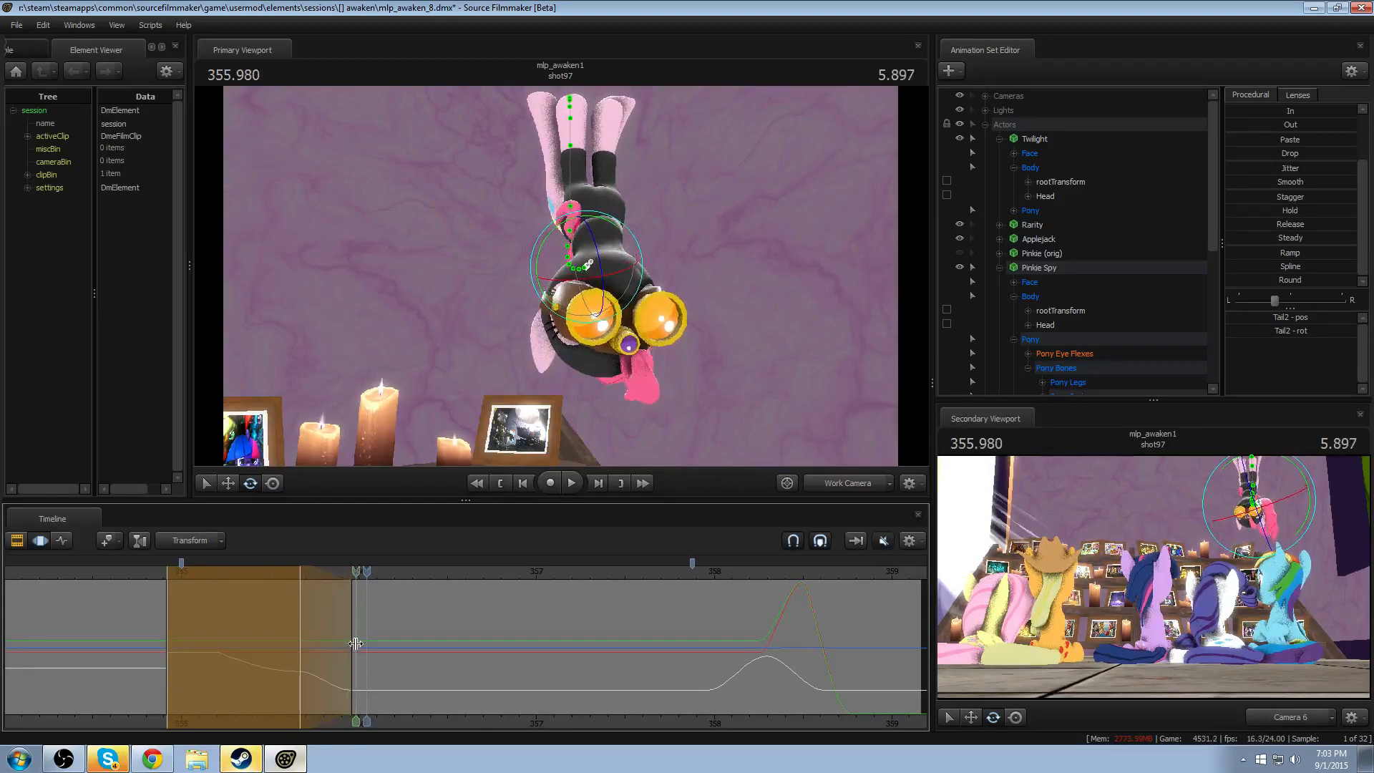
# - Try rotating Tail2 outward at 356.000, with falloff from about 355.62 to 356.38, and replay the swing
pyautogui.click(357, 642)
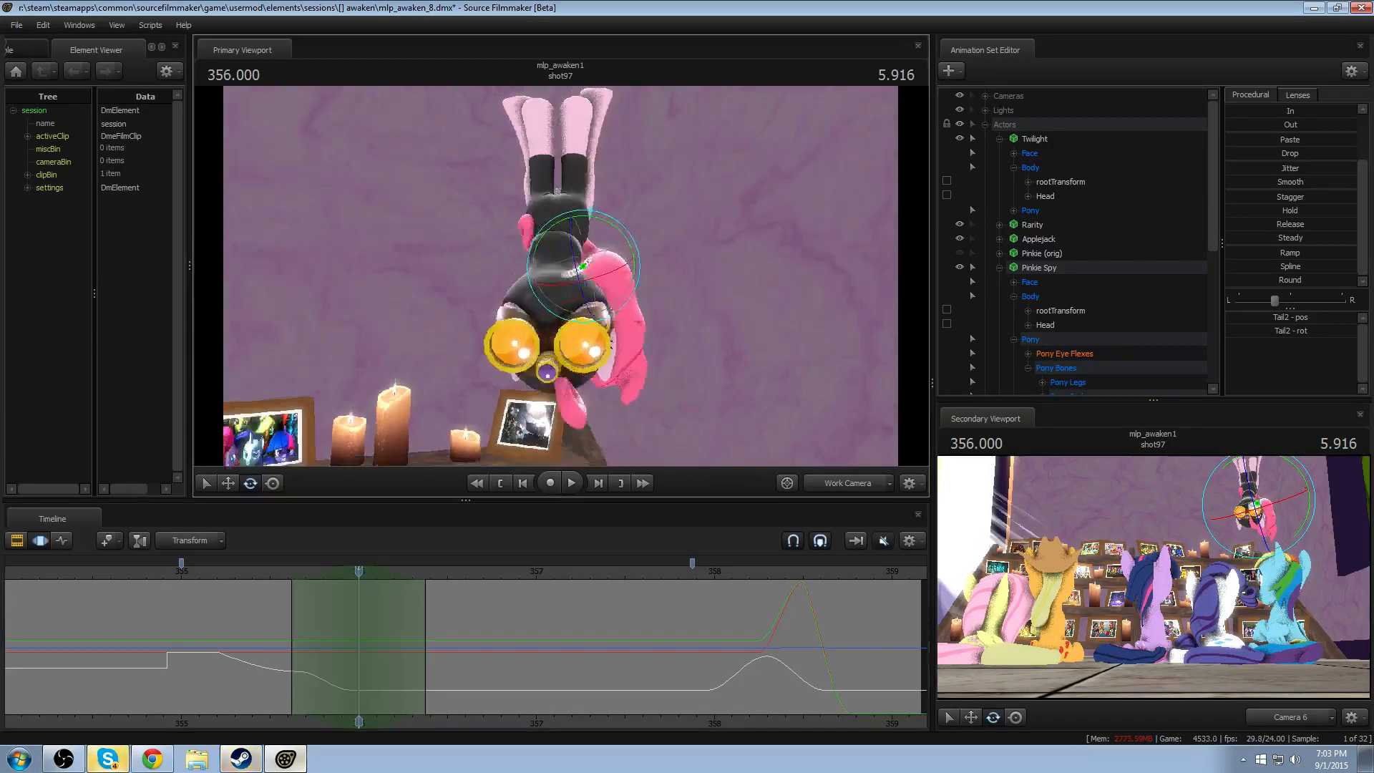
pyautogui.moveTo(581, 265)
pyautogui.keyDown('alt'); pyautogui.mouseDown()
pyautogui.moveTo(551, 265)
pyautogui.moveTo(589, 263)
pyautogui.mouseUp(); pyautogui.keyUp('alt')
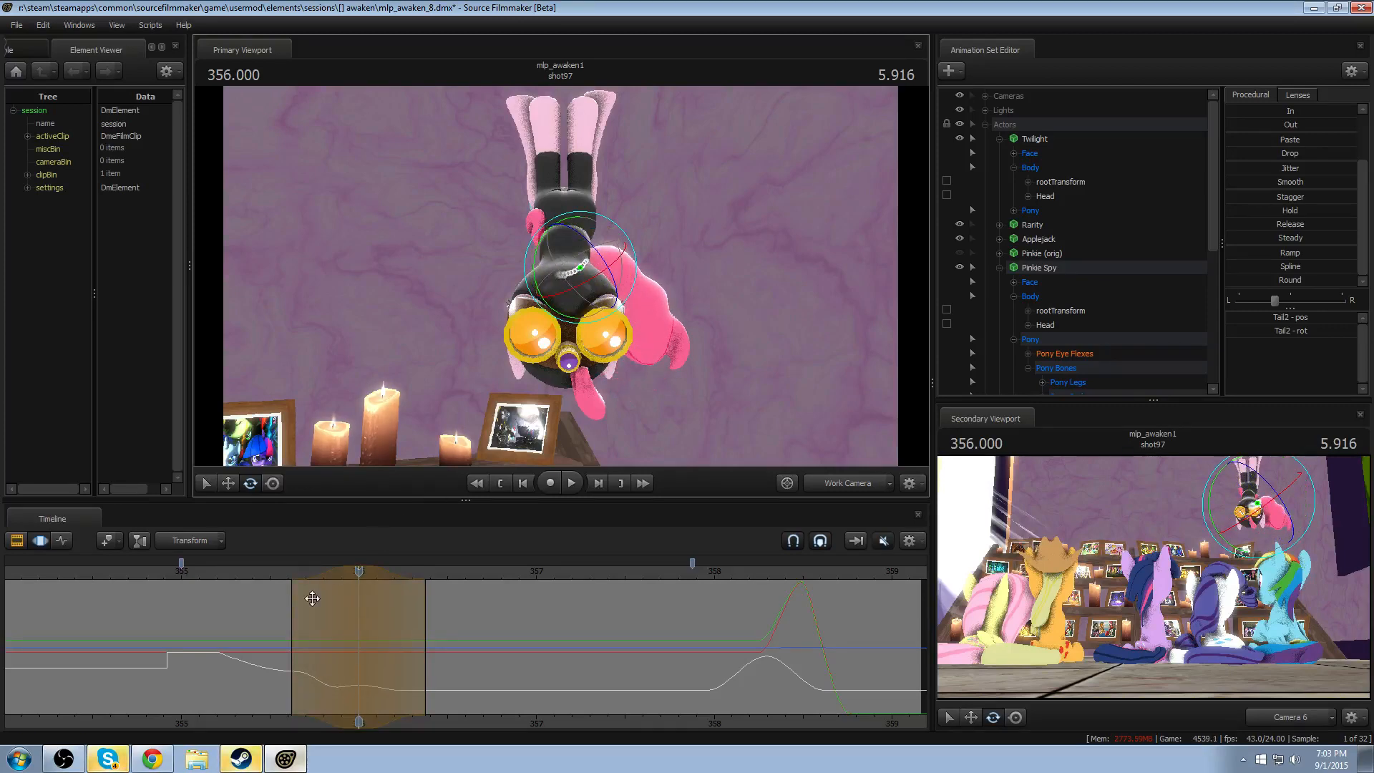
pyautogui.press('space')
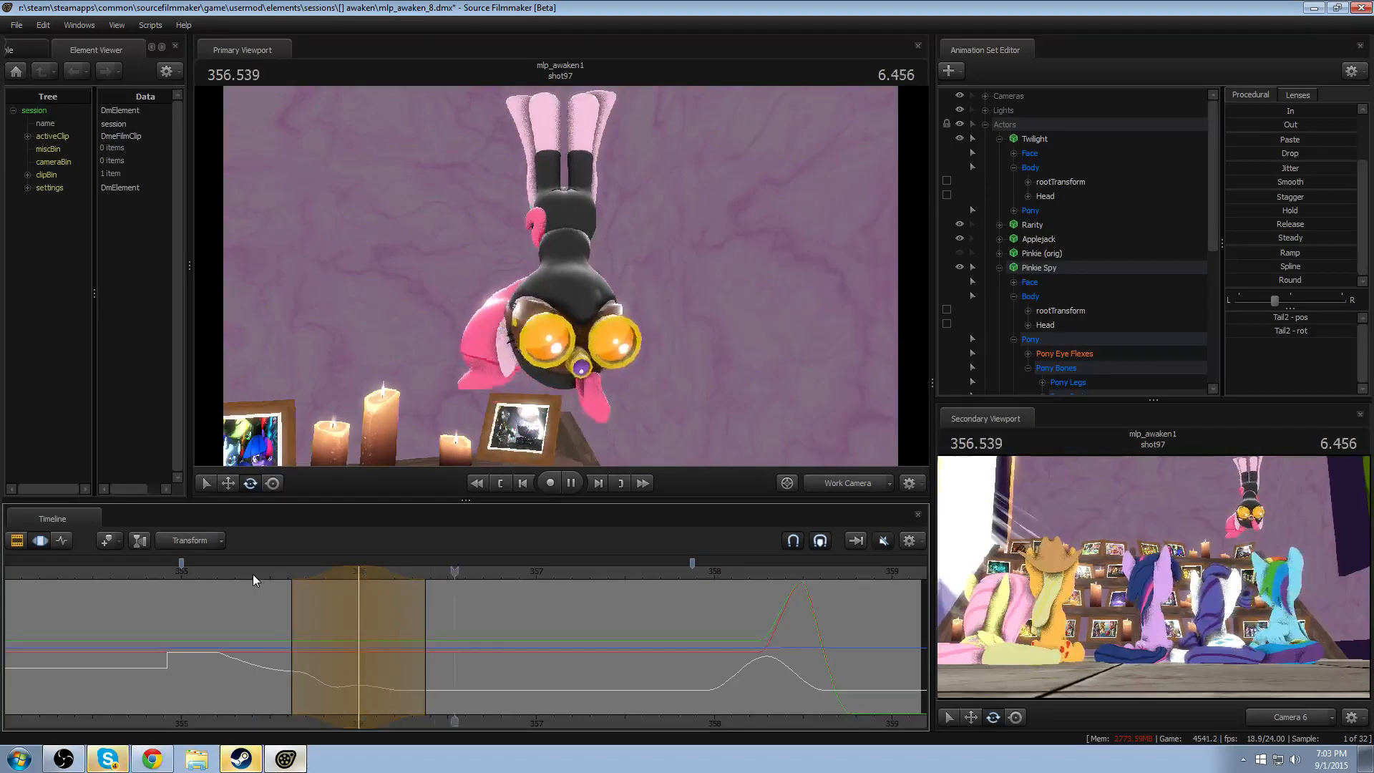
pyautogui.press('shift')
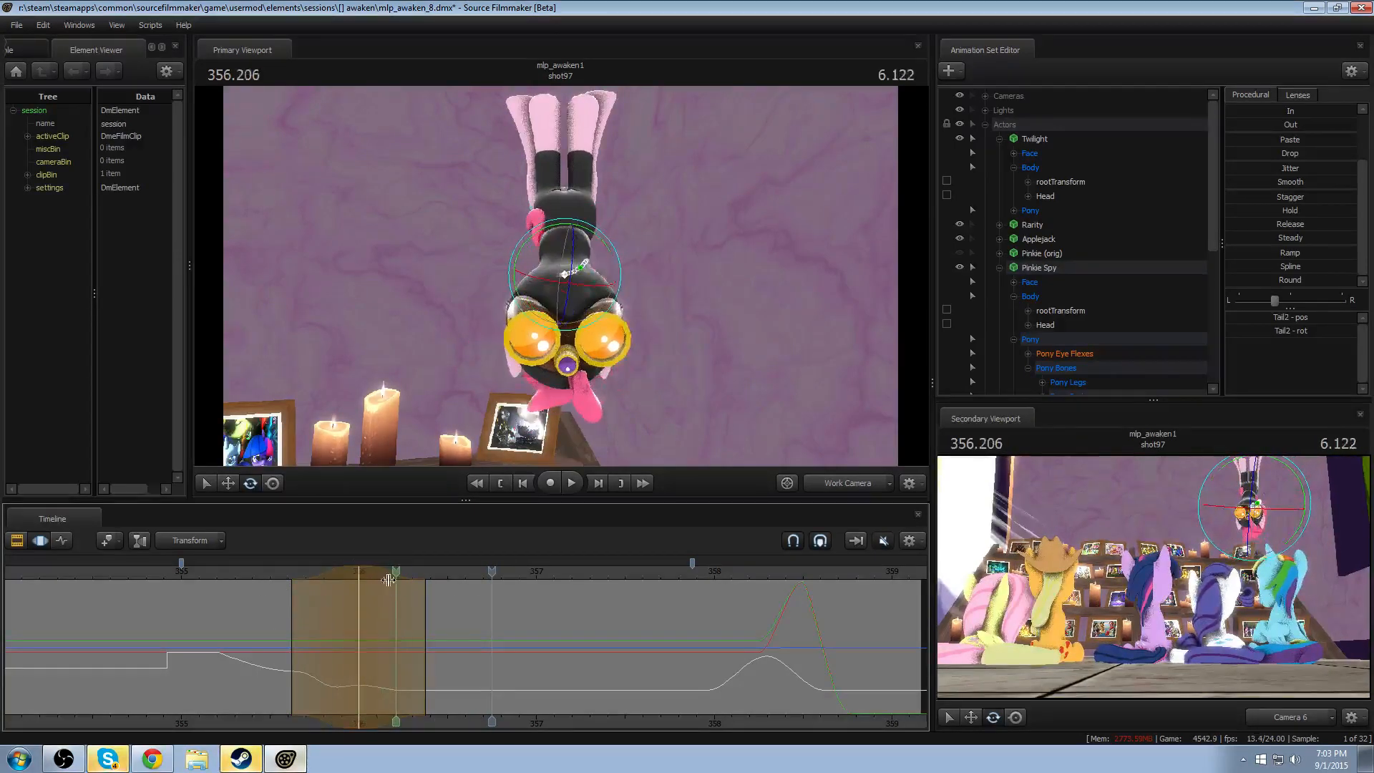
# - Try shifting the Tail2 rotation later to peak at about 356.13, and replay the swing
pyautogui.moveTo(344, 570); pyautogui.dragTo(352, 571)
pyautogui.press('shift')
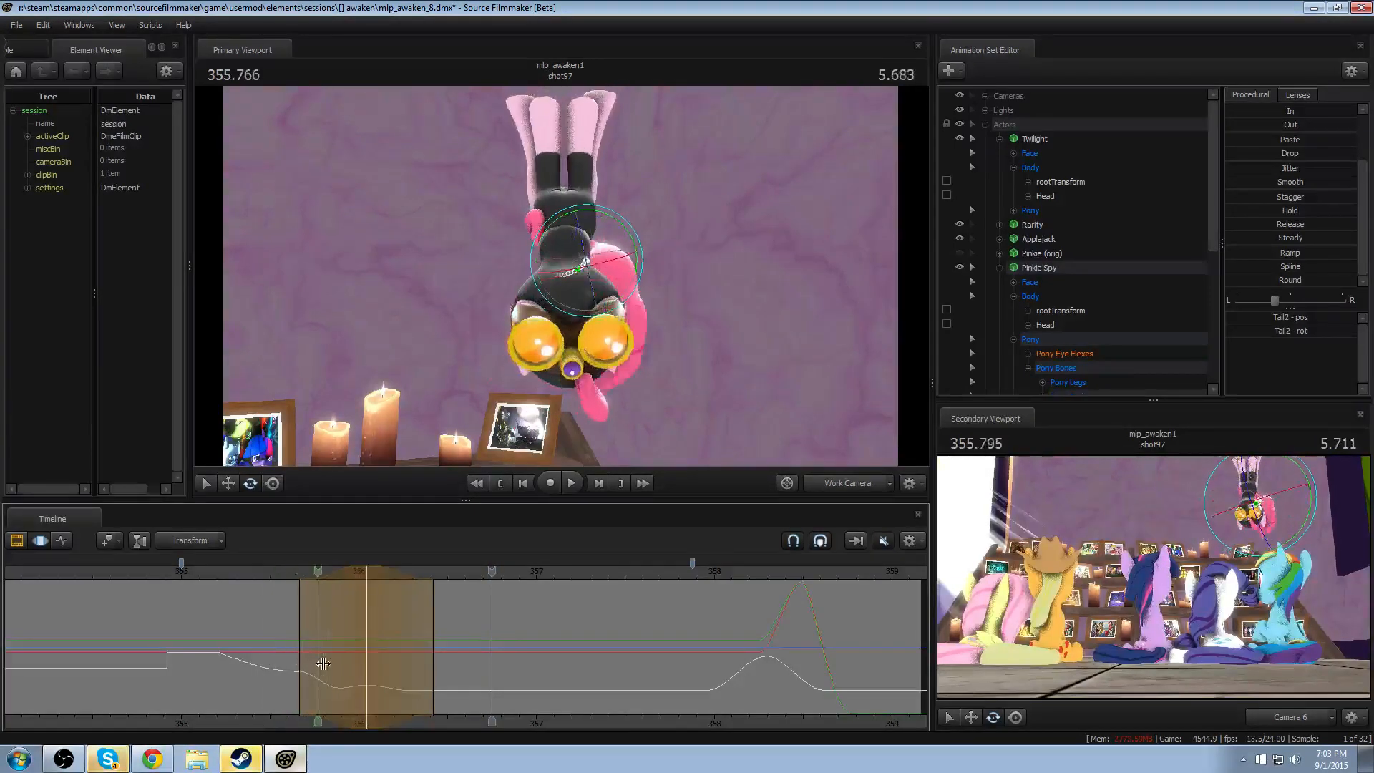
pyautogui.moveTo(346, 569); pyautogui.dragTo(361, 570)
pyautogui.click(280, 572)
pyautogui.press('space')
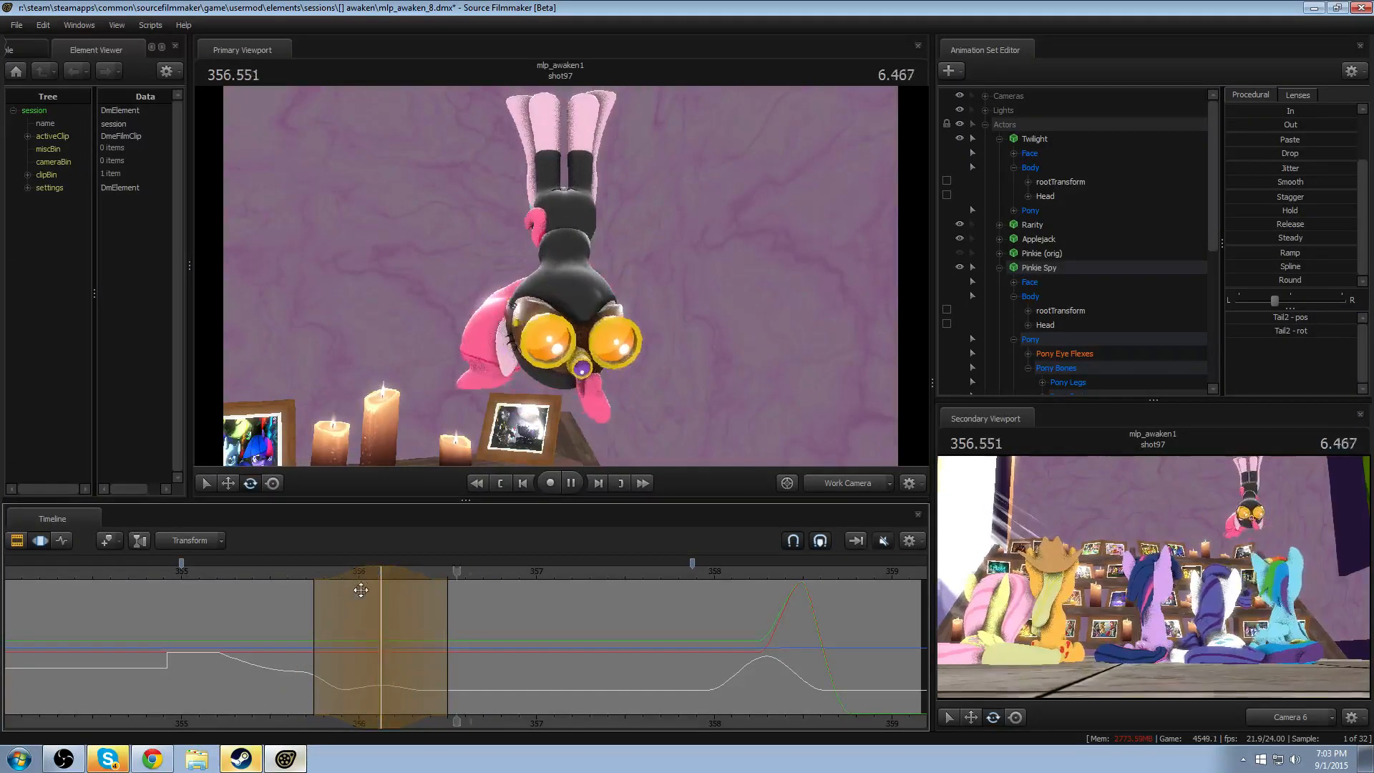
# - Try shifting the Tail2 rotation to peak at about 356.21, replay the swing, and discard the change
pyautogui.press('space')
pyautogui.press('shift')
pyautogui.moveTo(335, 572); pyautogui.dragTo(350, 573)
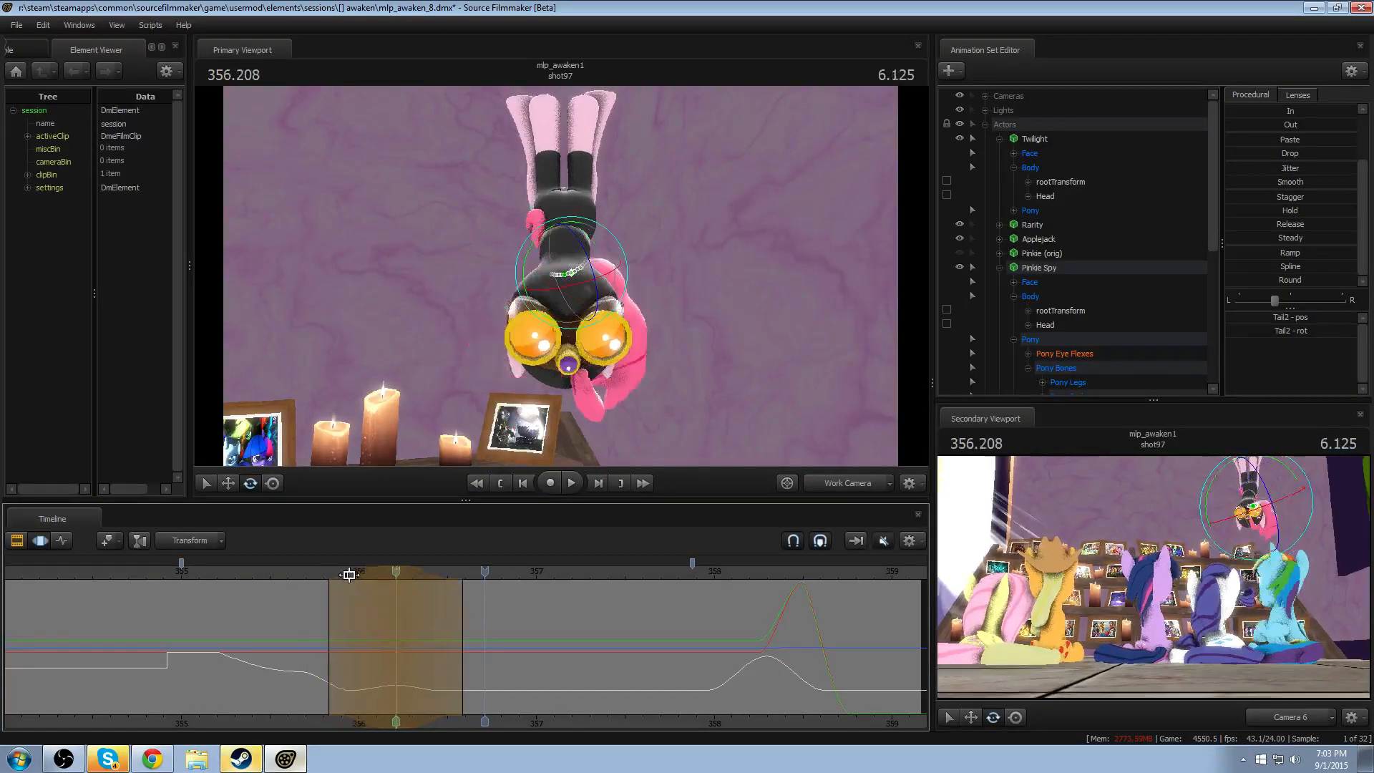
pyautogui.click(275, 574)
pyautogui.press('space')
pyautogui.click(279, 573)
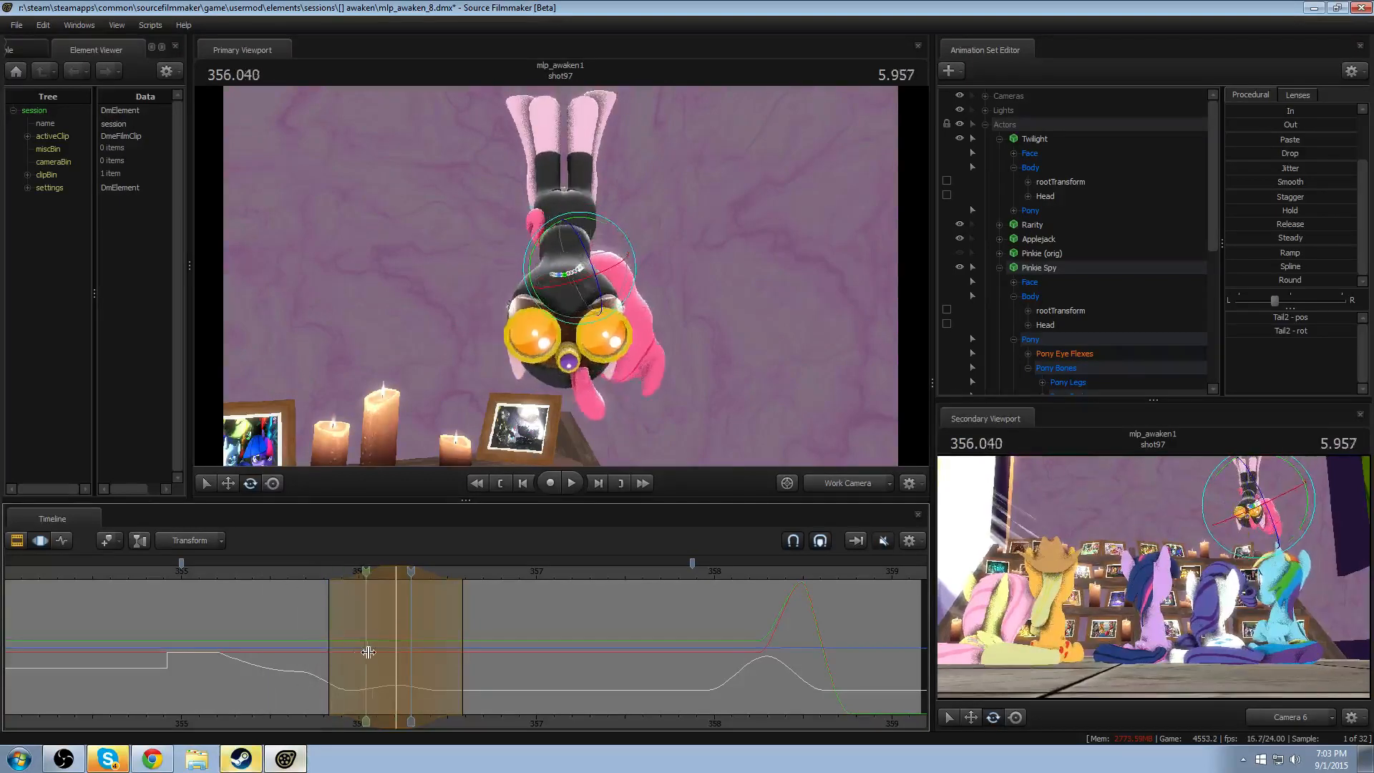
pyautogui.press('space')
# - Rotate Tail2 outward with its peak at about 356.17 and falloff from about 355.80 to 356.75, and replay the swing
pyautogui.moveTo(310, 574); pyautogui.dragTo(396, 587)
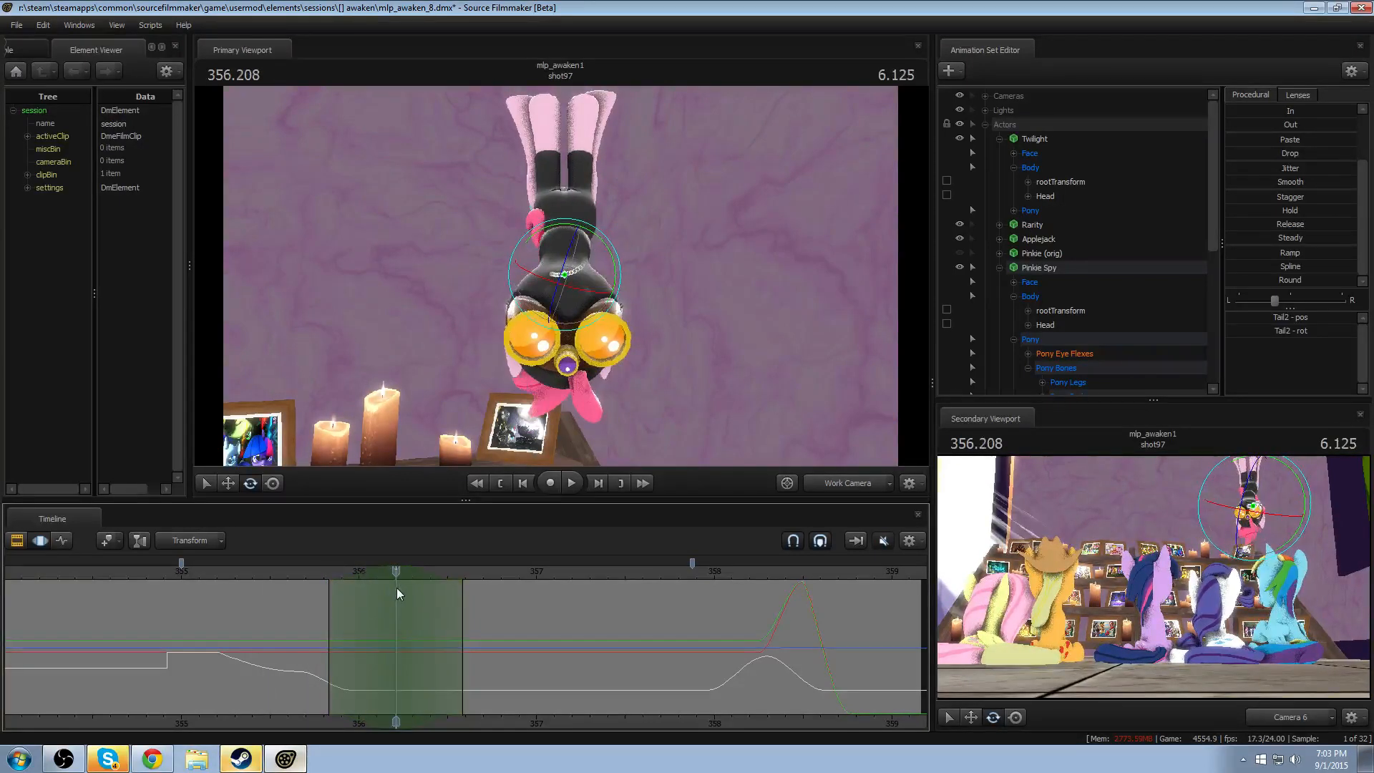
pyautogui.moveTo(610, 267); pyautogui.dragTo(527, 408)
pyautogui.moveTo(360, 573); pyautogui.dragTo(353, 577)
pyautogui.moveTo(463, 626); pyautogui.dragTo(492, 624)
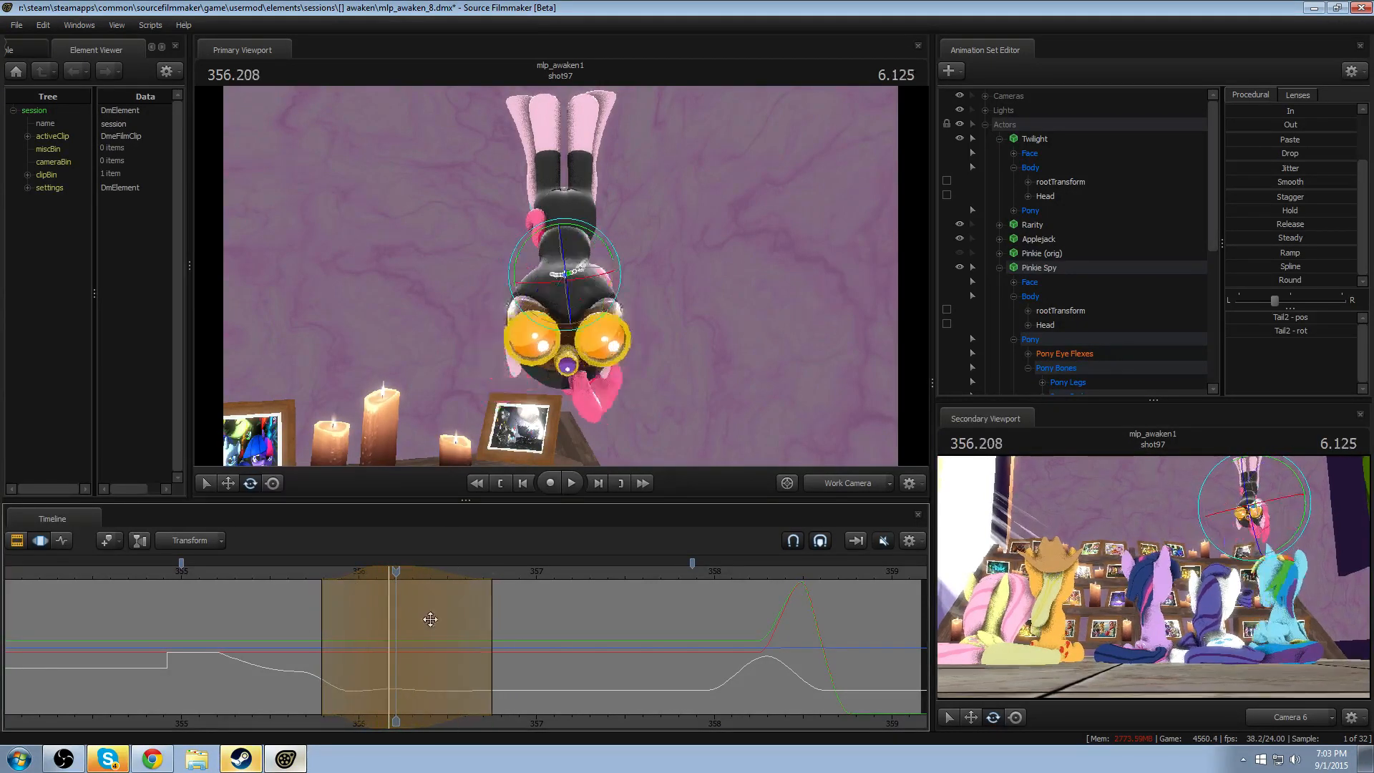
pyautogui.click(277, 574)
pyautogui.press('space')
pyautogui.press('space')
pyautogui.moveTo(368, 595); pyautogui.dragTo(385, 644)
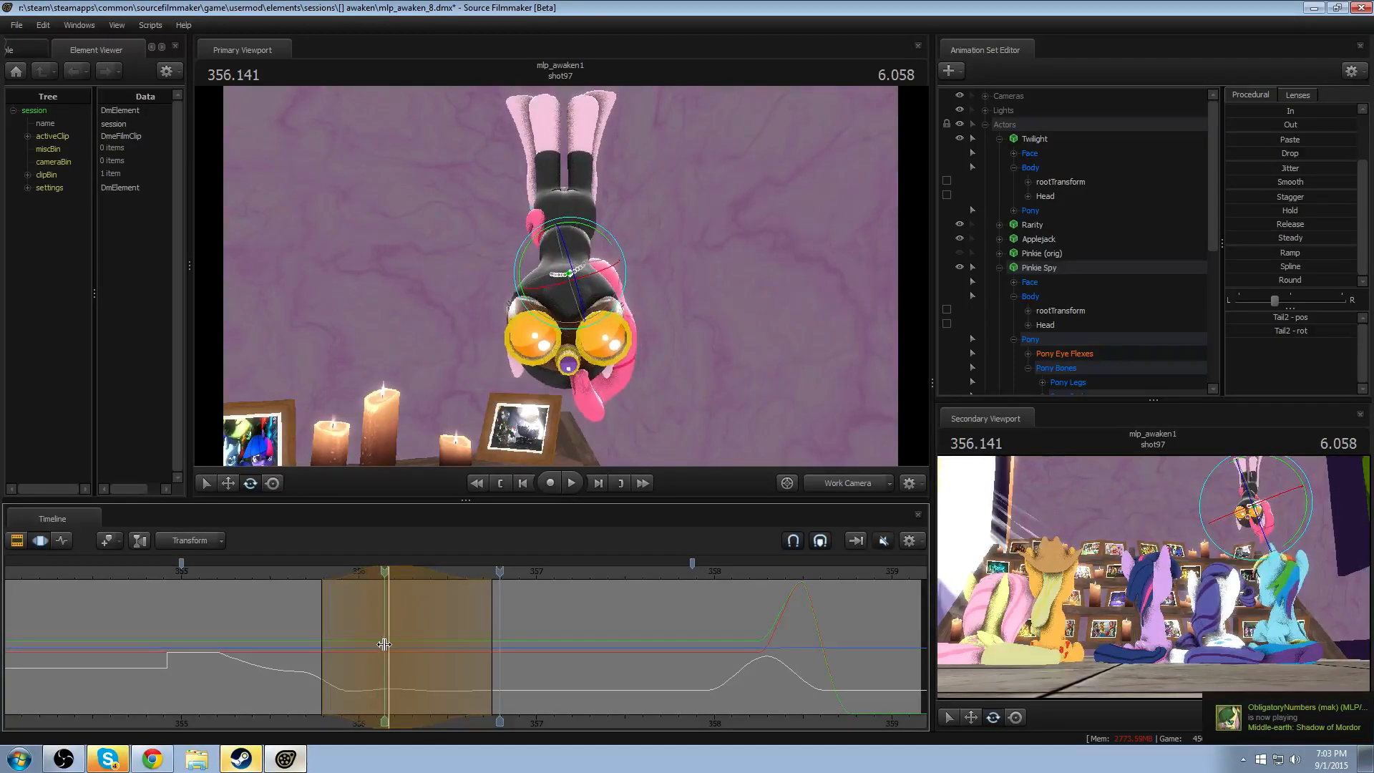
pyautogui.moveTo(298, 574); pyautogui.dragTo(389, 581)
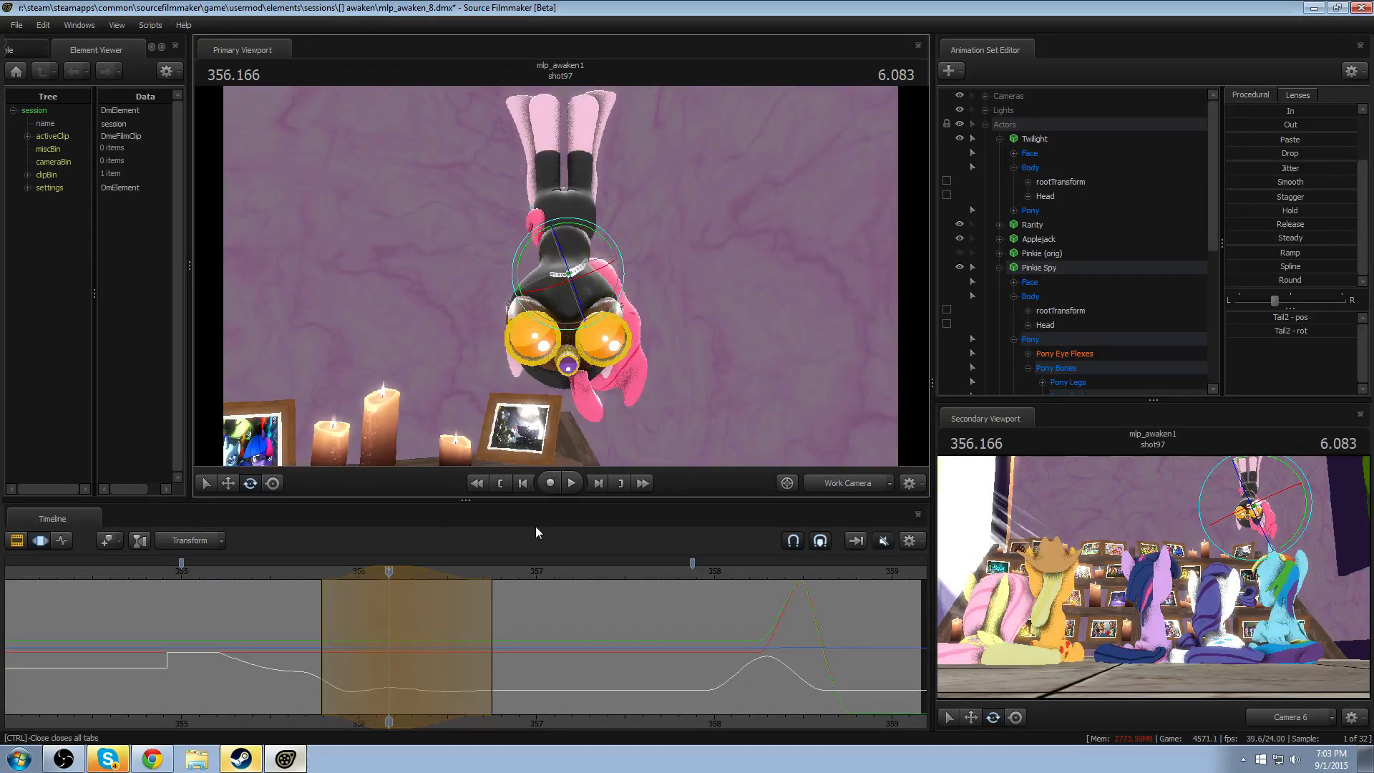
# - Rotate Tail2 outward at 356.791, with falloff from about 356.08 to 357.49, and replay the swing
pyautogui.moveTo(375, 688); pyautogui.dragTo(503, 652)
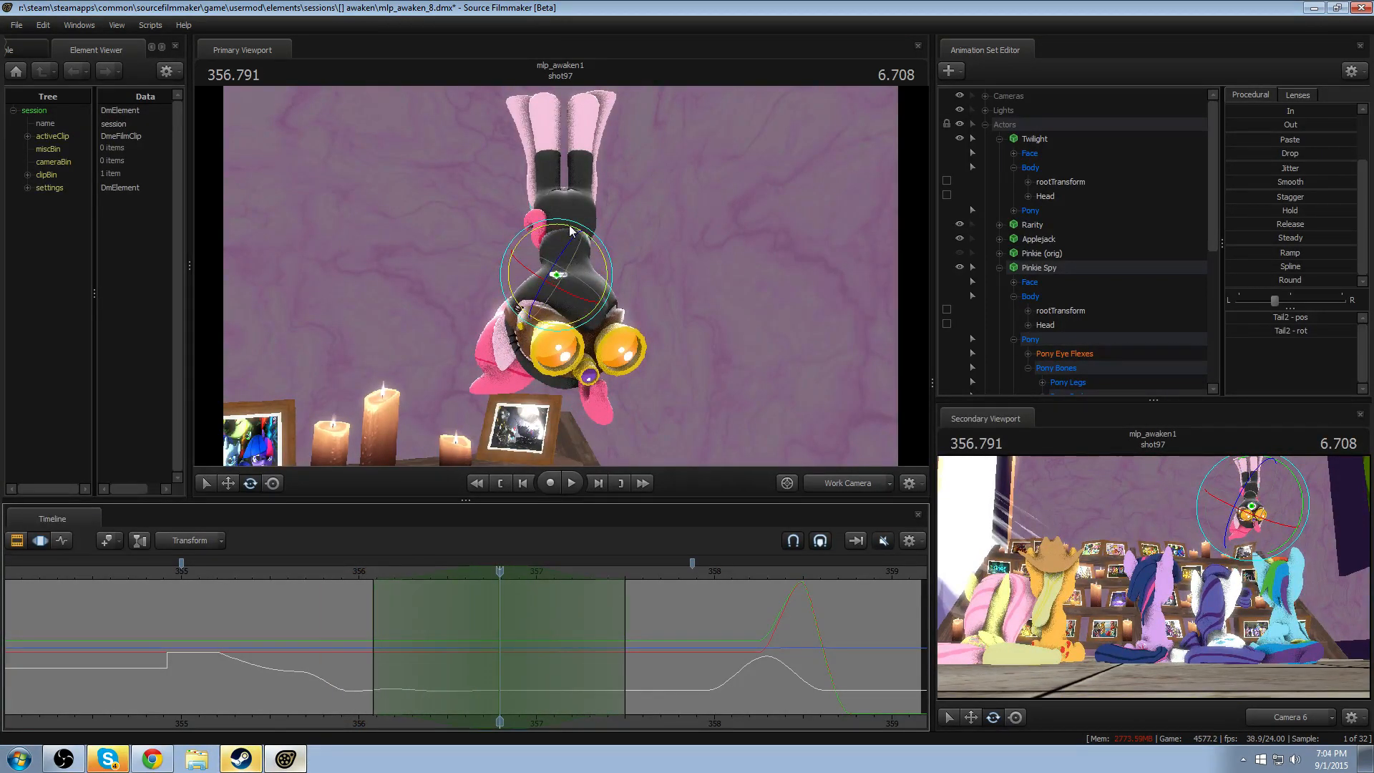
pyautogui.moveTo(571, 230); pyautogui.dragTo(578, 239)
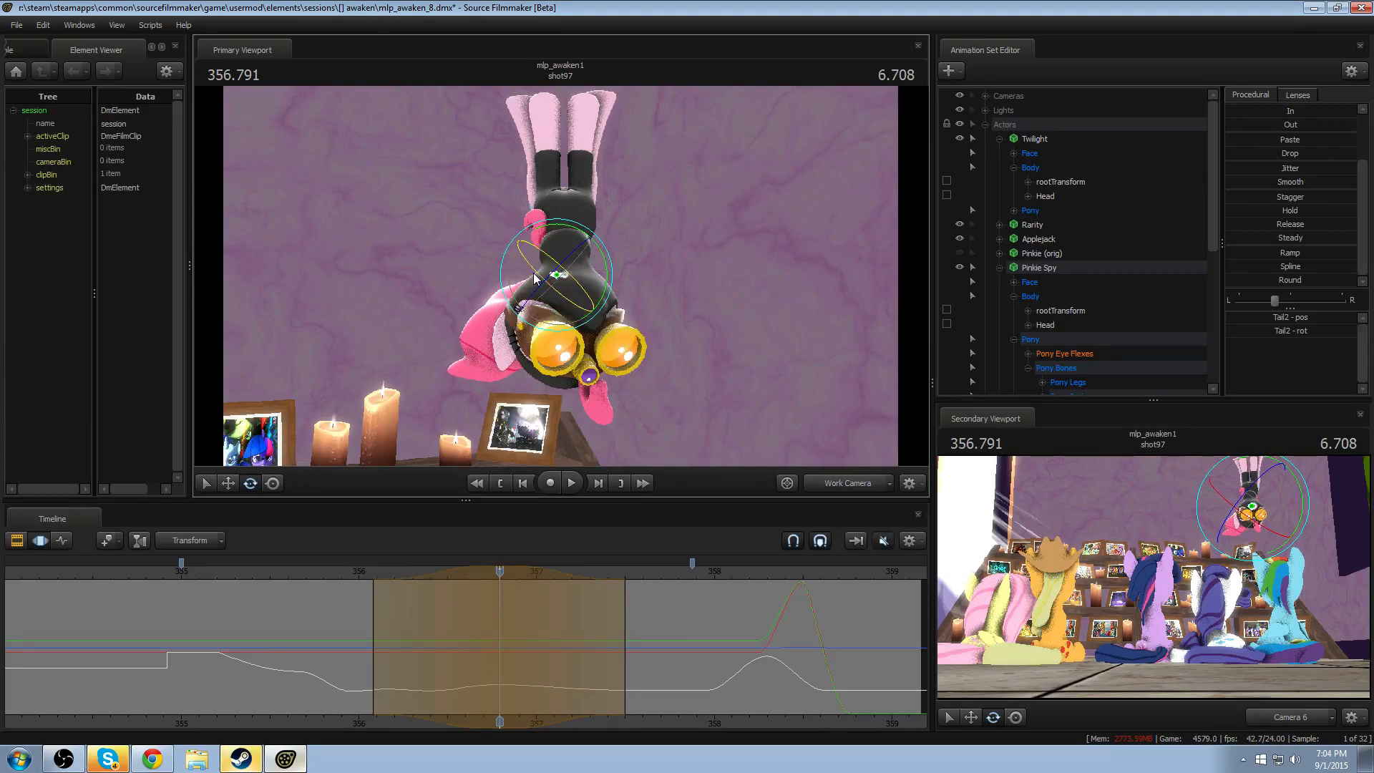
pyautogui.press('space')
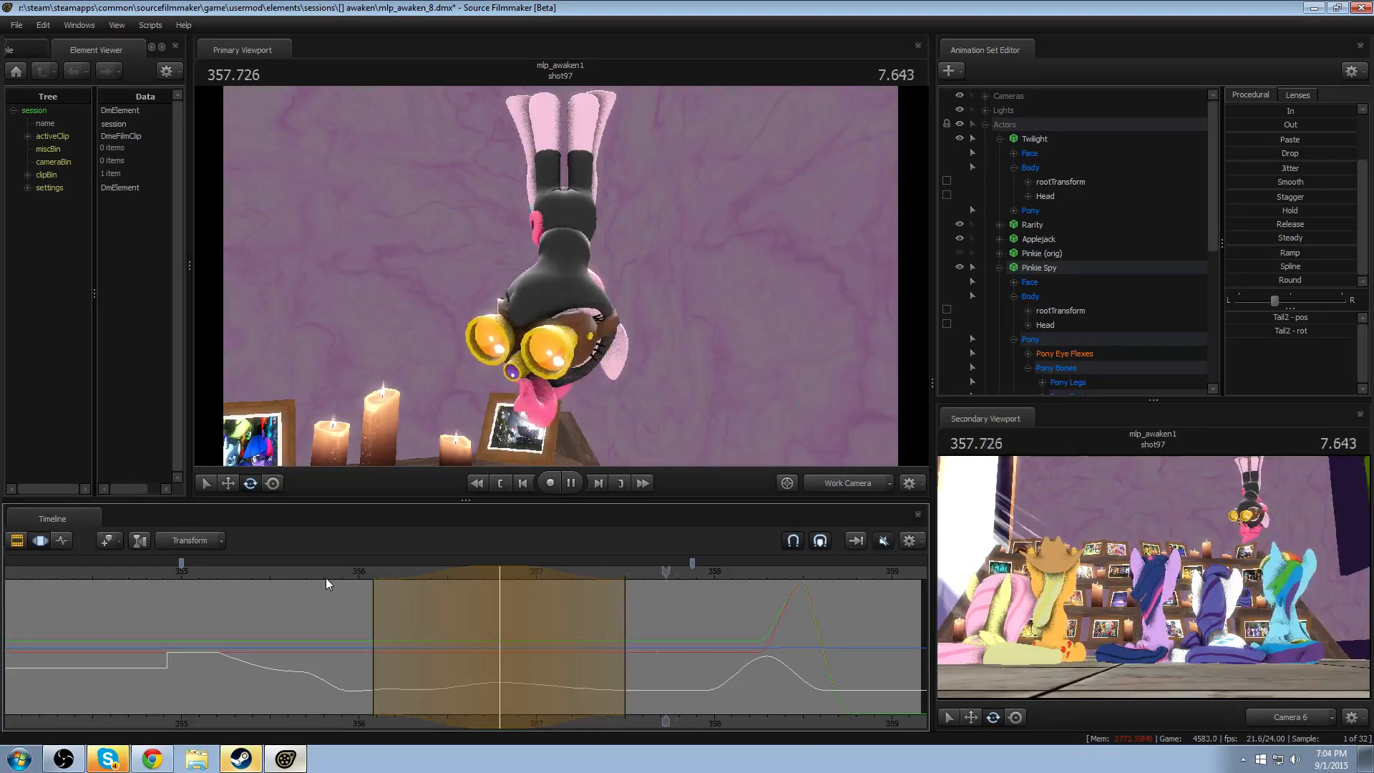
pyautogui.press('space')
# - Rotate Tail2 slightly at 357.416, with falloff from about 356.79 to 358.12, and replay the swing
pyautogui.moveTo(564, 630); pyautogui.dragTo(607, 631)
pyautogui.press('Escape')
pyautogui.scroll(6, 607, 630)
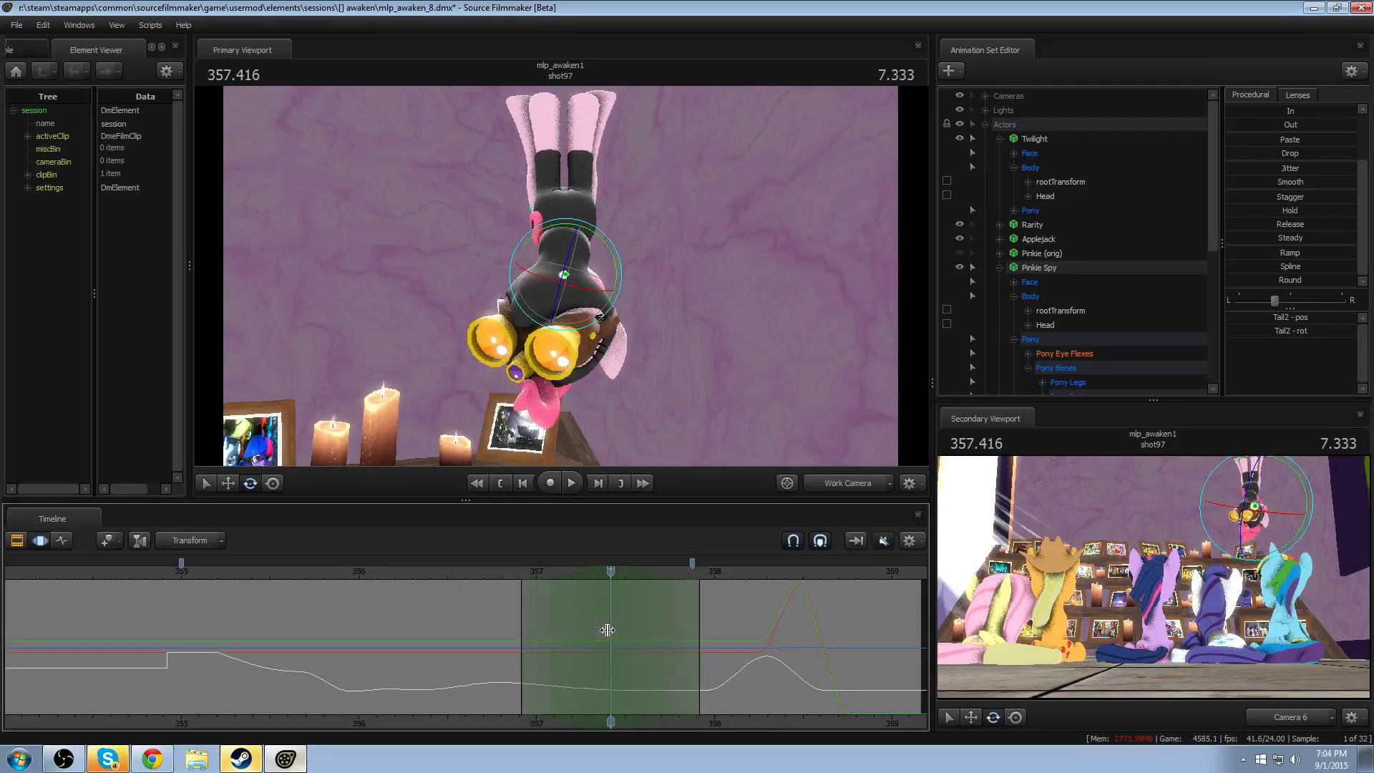
pyautogui.moveTo(510, 302); pyautogui.dragTo(519, 310)
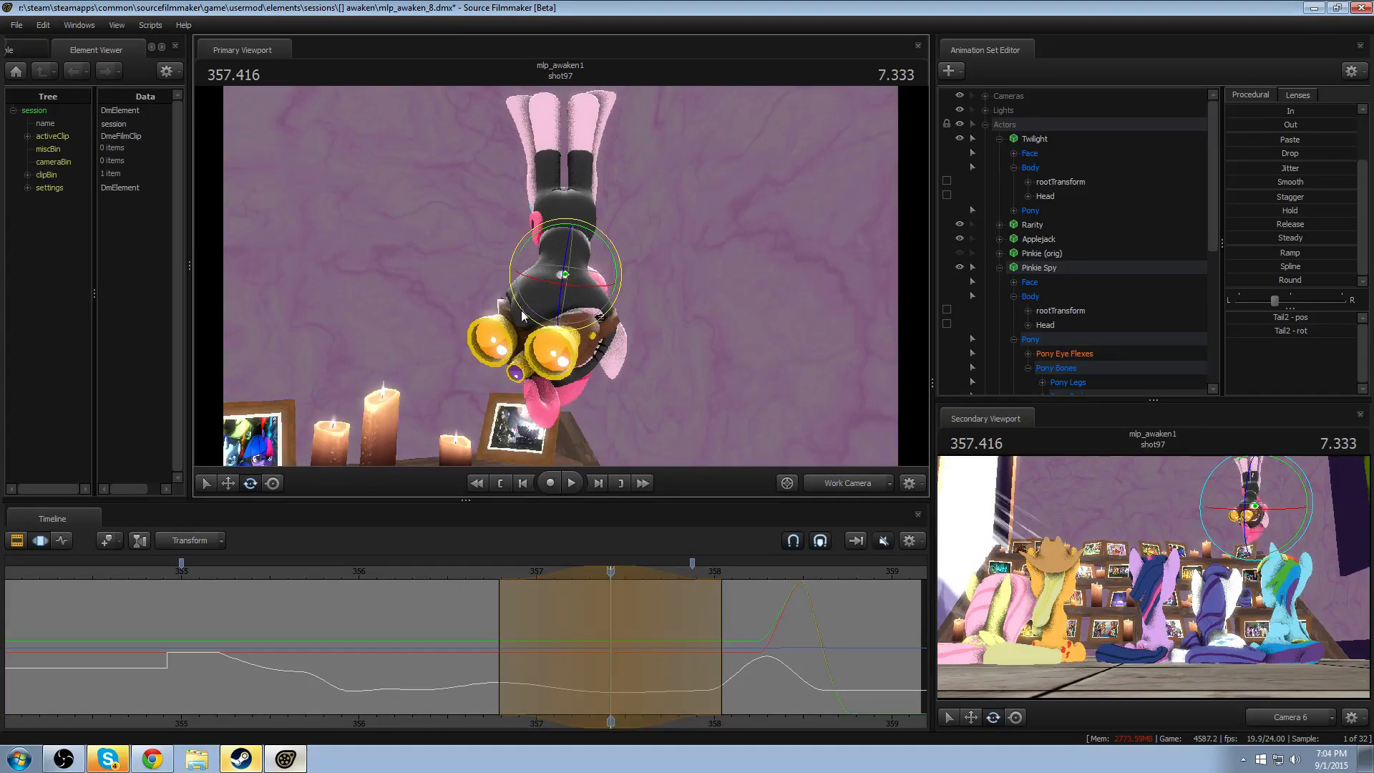
pyautogui.moveTo(370, 582); pyautogui.dragTo(403, 587)
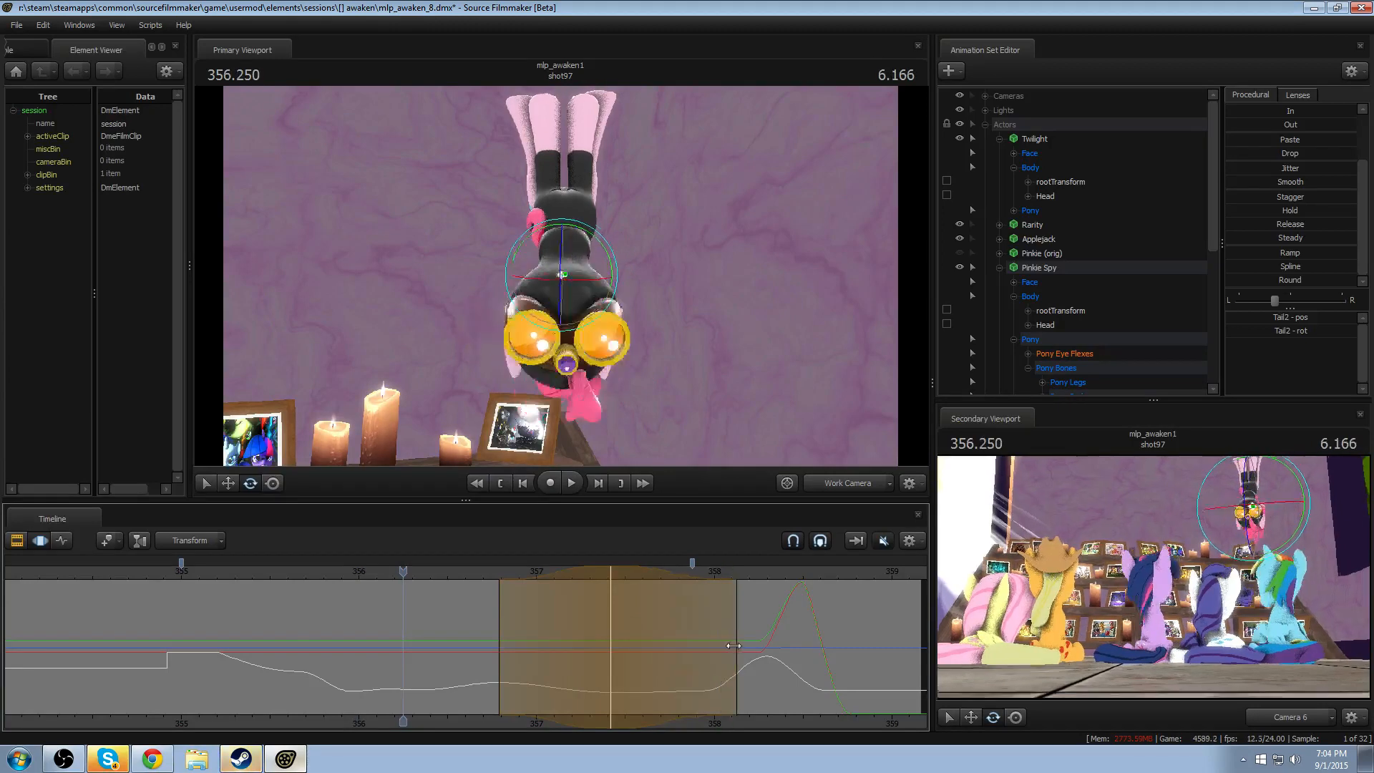
pyautogui.press('space')
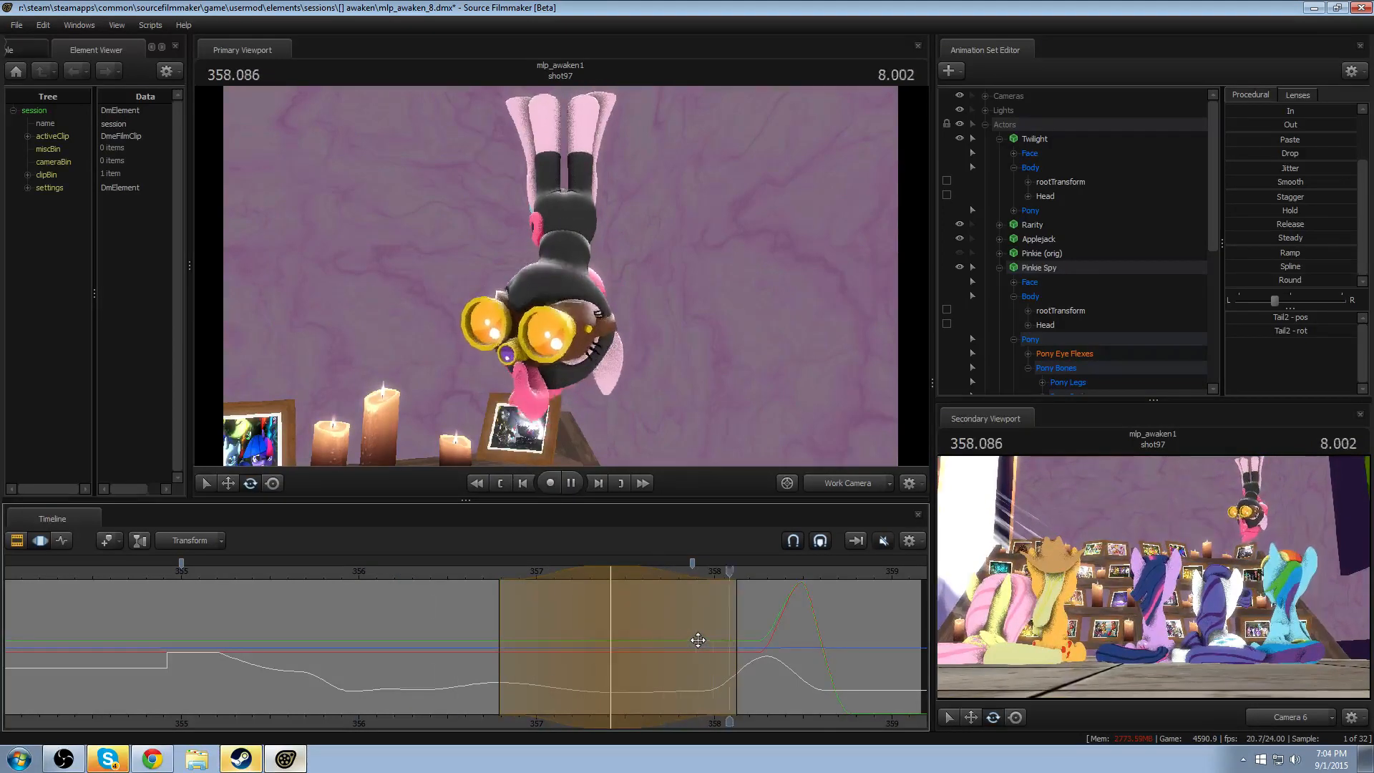
pyautogui.press('space')
# - Shift the Tail2 rotation to peak at about 357.50, extend its falloff to about 358.20, and replay the exit
pyautogui.moveTo(527, 631); pyautogui.dragTo(627, 643)
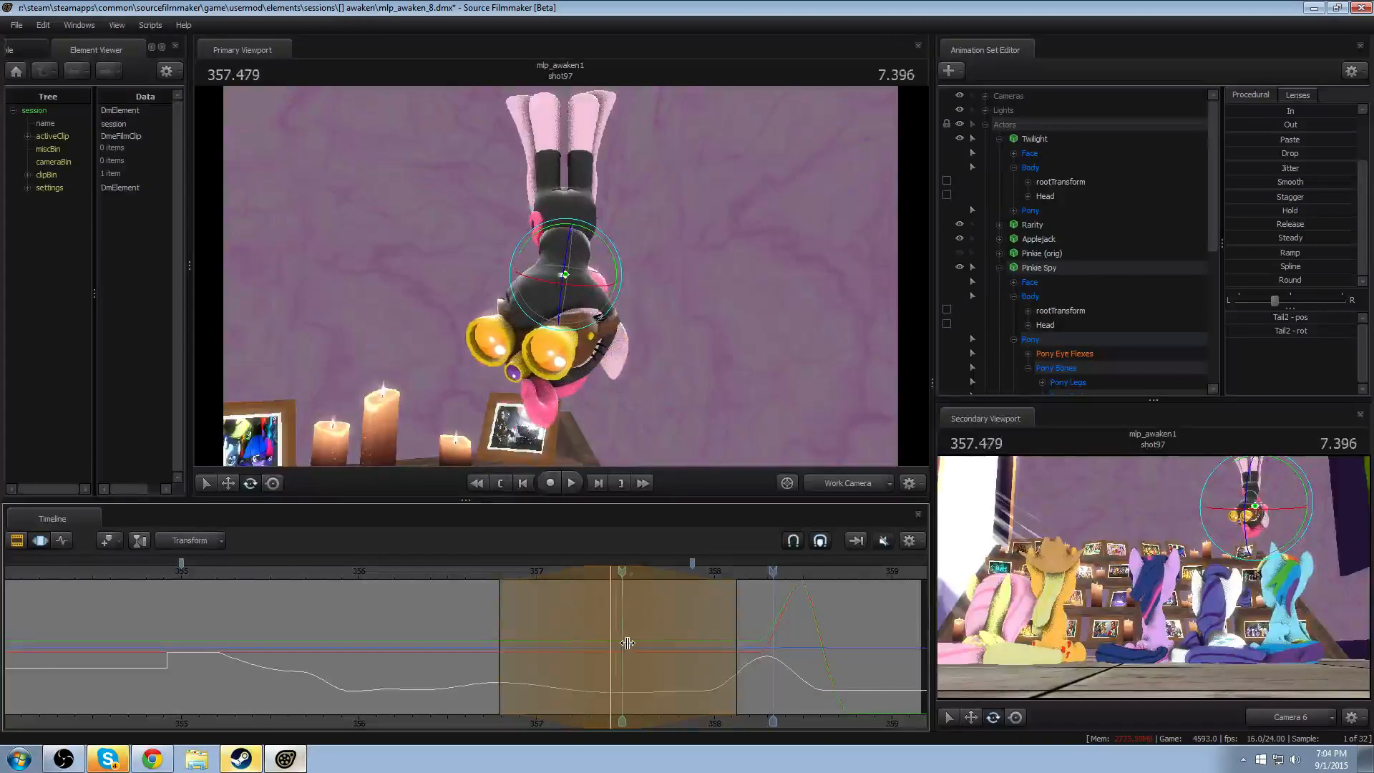
pyautogui.press('space')
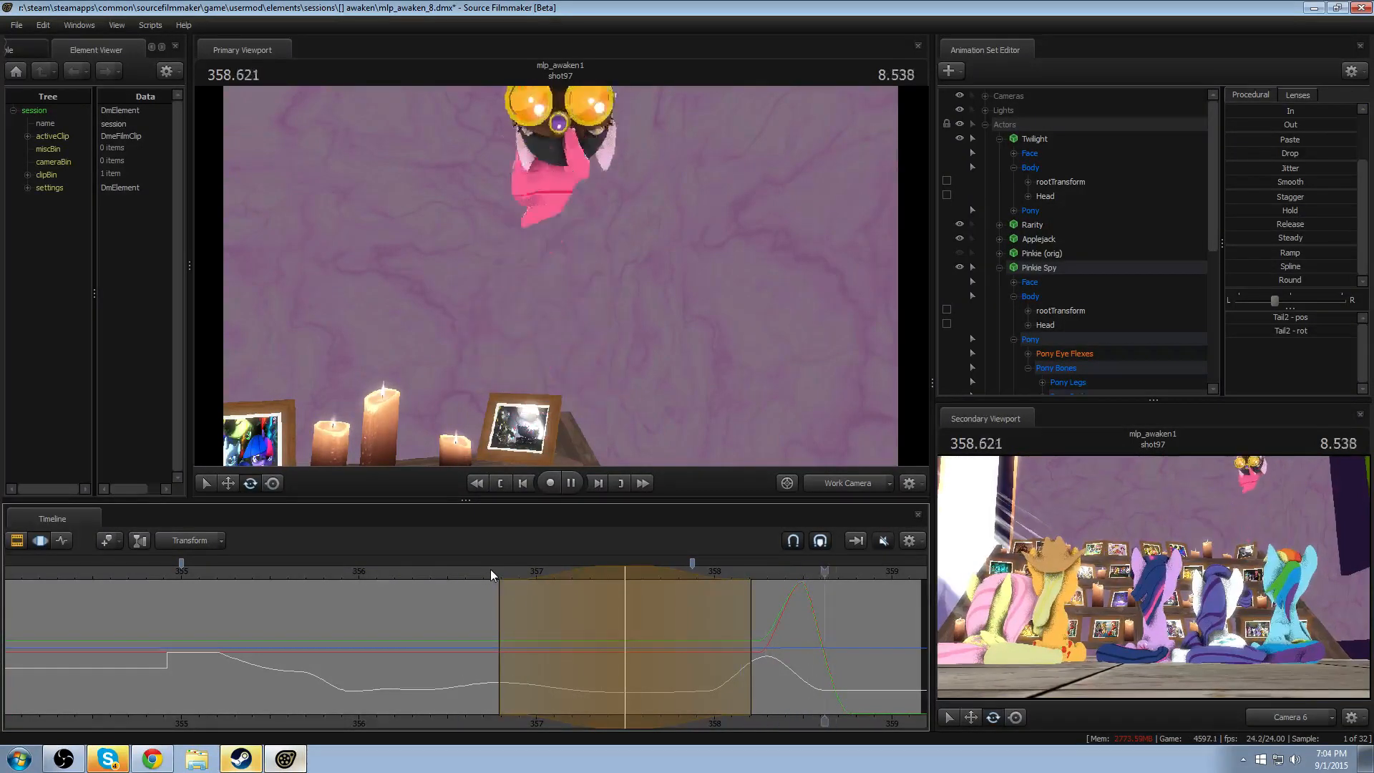
pyautogui.press('space')
# - Pose Tail3 farther outward at 355.583, then shift the adjustment to hold from about 354.96 and fade out by about 355.96
pyautogui.moveTo(183, 635)
pyautogui.mouseDown()
pyautogui.moveTo(292, 642)
pyautogui.moveTo(189, 646)
pyautogui.mouseUp()
pyautogui.keyDown('shift'); pyautogui.click(288, 644); pyautogui.keyUp('shift')
pyautogui.keyDown('shift'); pyautogui.scroll(8, 289, 644); pyautogui.keyUp('shift')
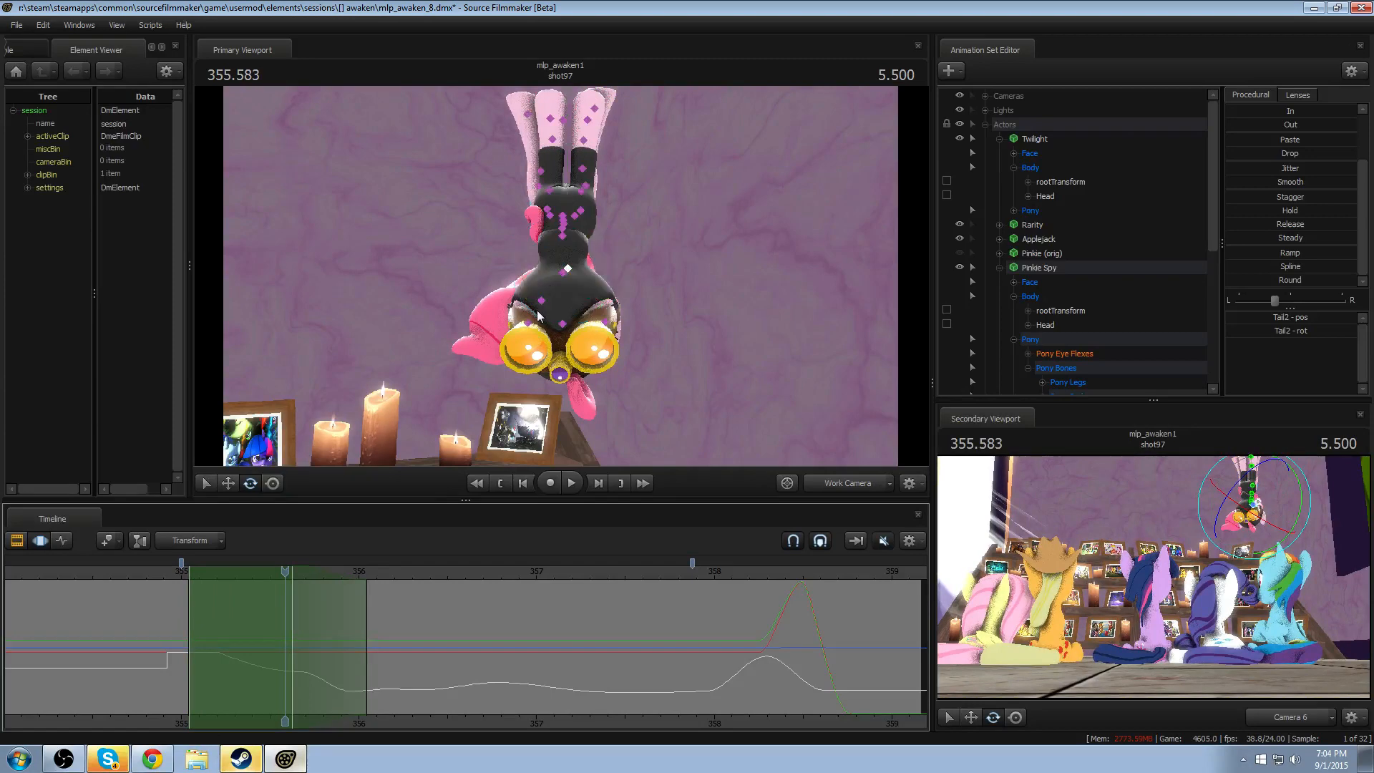
pyautogui.click(542, 303)
pyautogui.moveTo(574, 257); pyautogui.dragTo(581, 283)
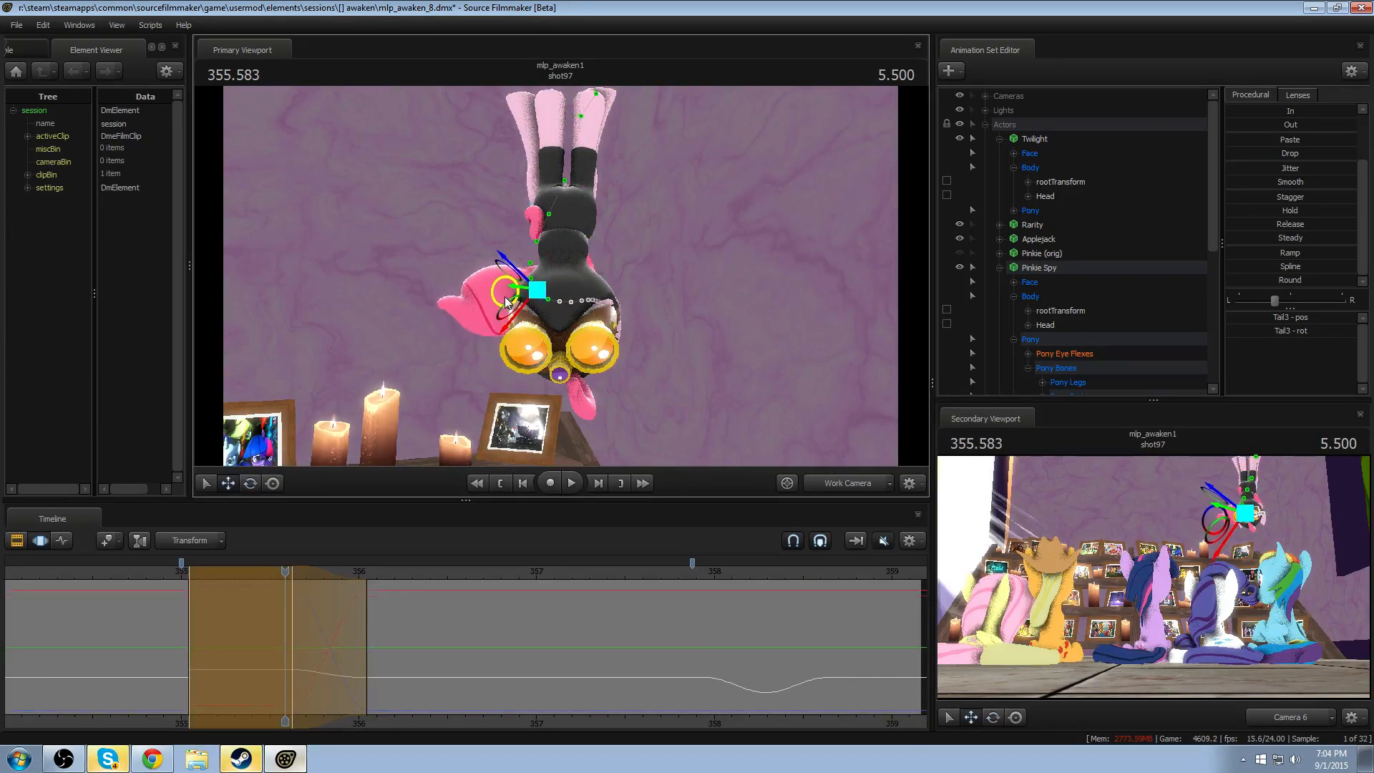
pyautogui.press('e')
pyautogui.press('w')
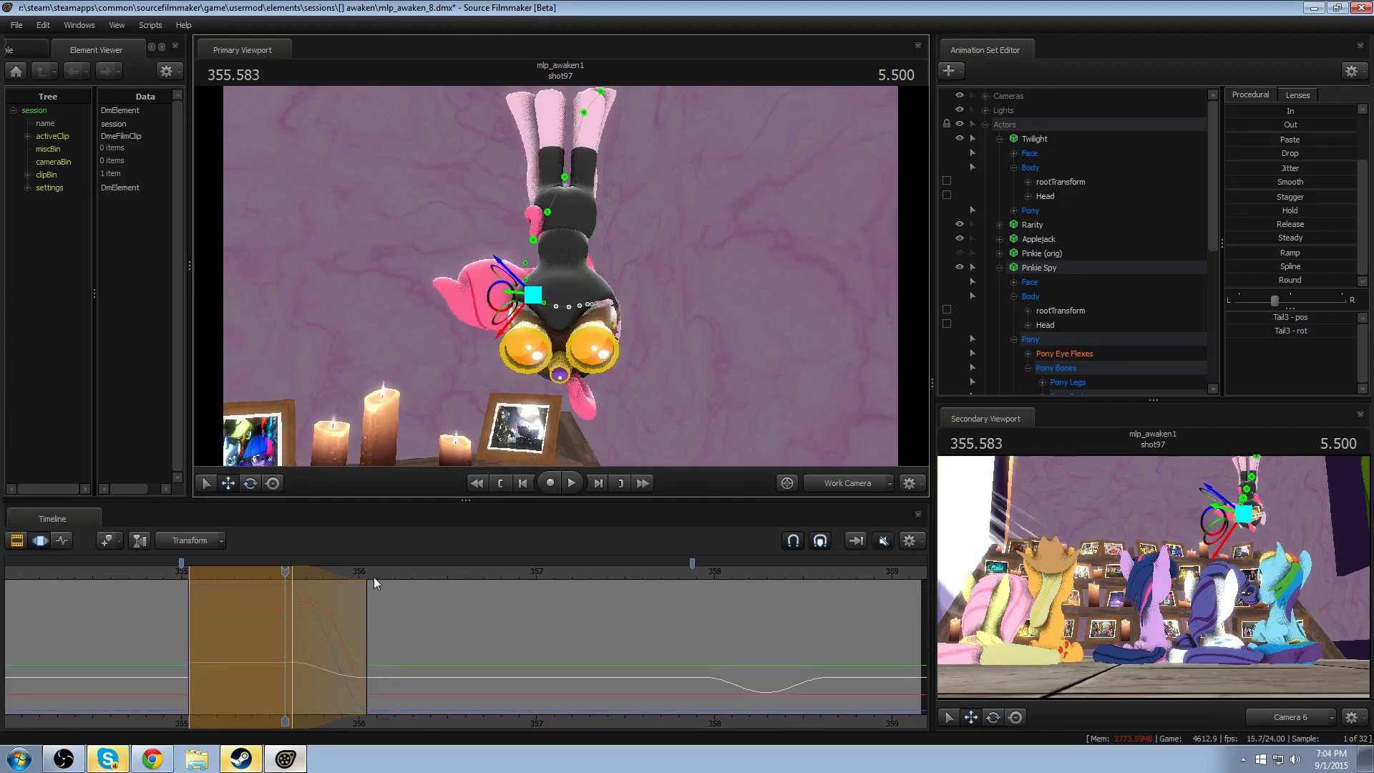
pyautogui.moveTo(178, 573); pyautogui.dragTo(252, 574)
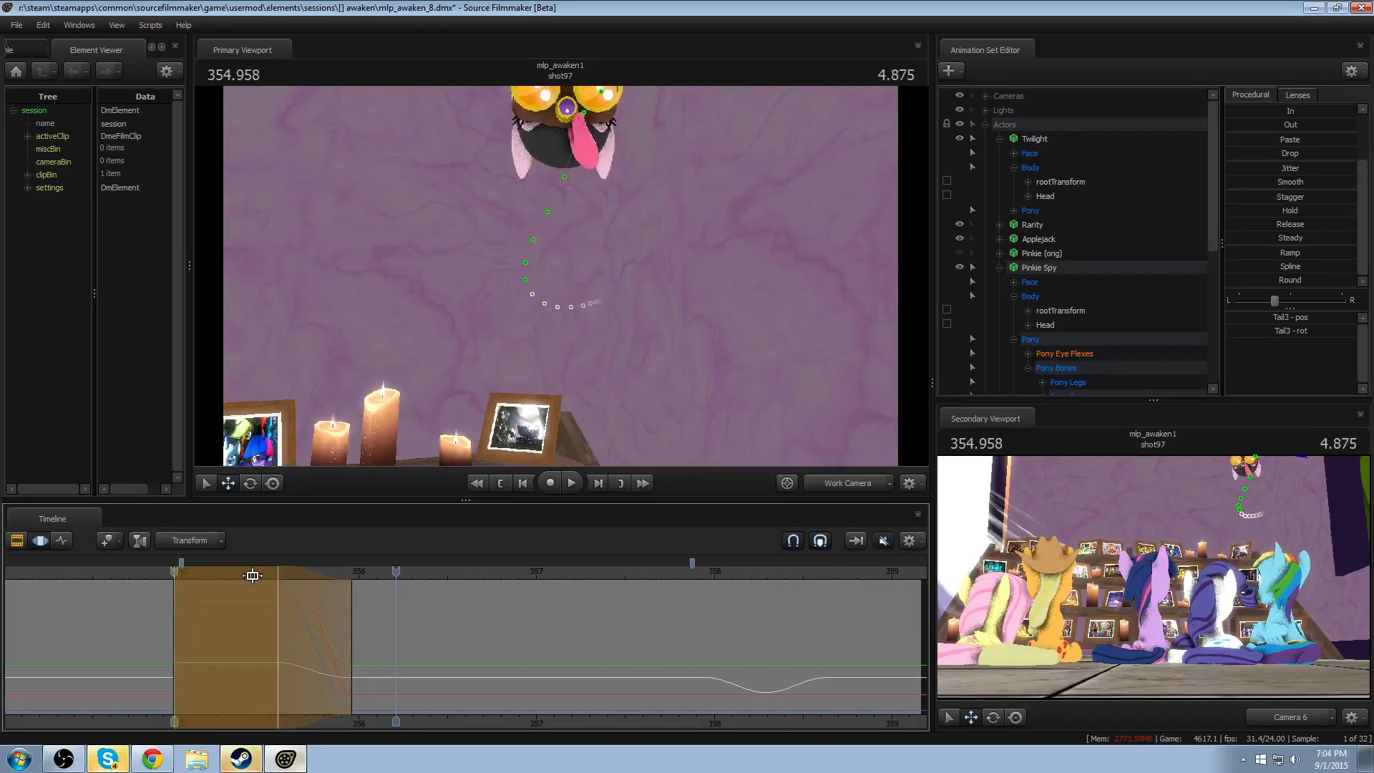
# - Rotate Tail3 outward around 356.083, reshape the peak to about 356.17 with falloff from about 355.55 to 356.87, and replay the swing
pyautogui.moveTo(142, 577)
pyautogui.mouseDown()
pyautogui.moveTo(218, 575)
pyautogui.moveTo(282, 632)
pyautogui.moveTo(323, 639)
pyautogui.moveTo(257, 638)
pyautogui.moveTo(376, 650)
pyautogui.mouseUp()
pyautogui.press('space')
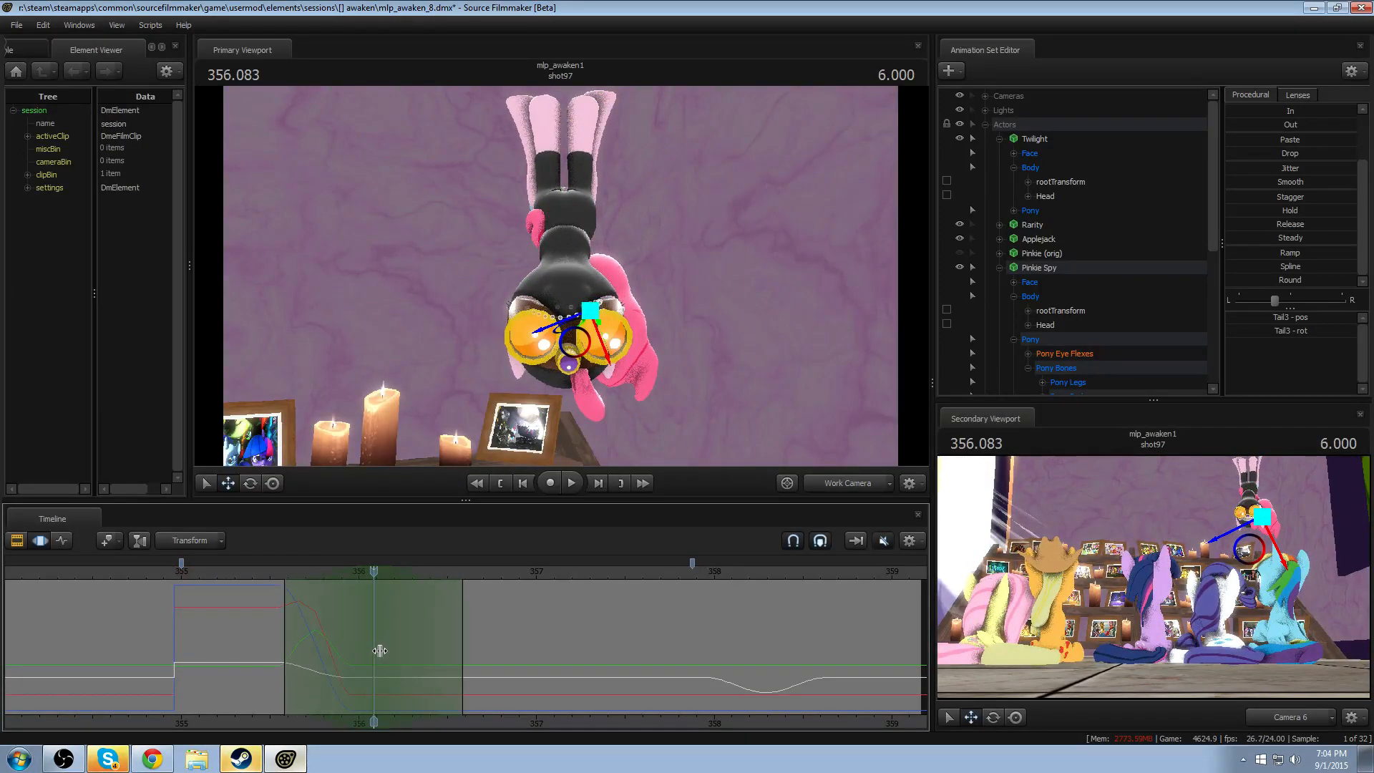
pyautogui.moveTo(645, 335); pyautogui.dragTo(600, 319)
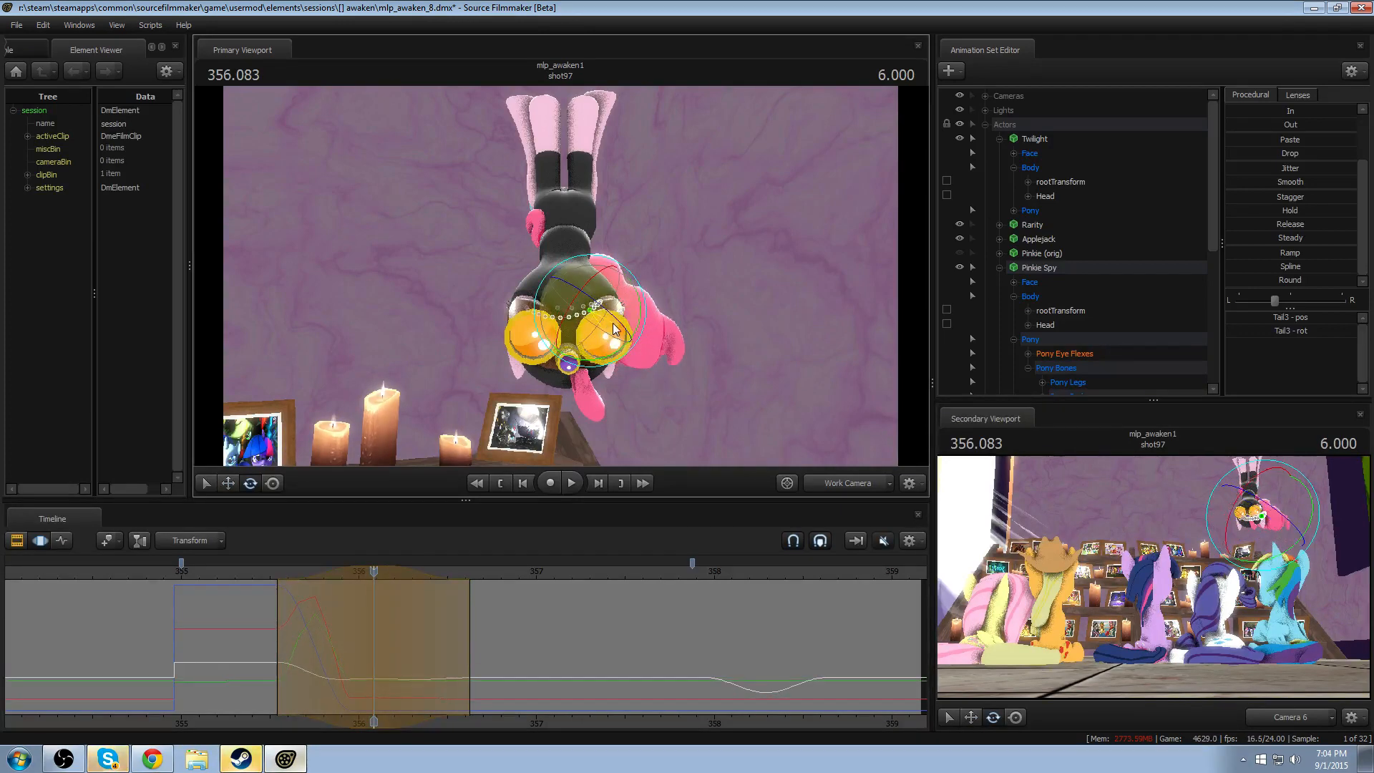
pyautogui.moveTo(422, 629); pyautogui.dragTo(548, 632)
pyautogui.moveTo(485, 627); pyautogui.dragTo(469, 626)
pyautogui.click(244, 572)
pyautogui.press('space')
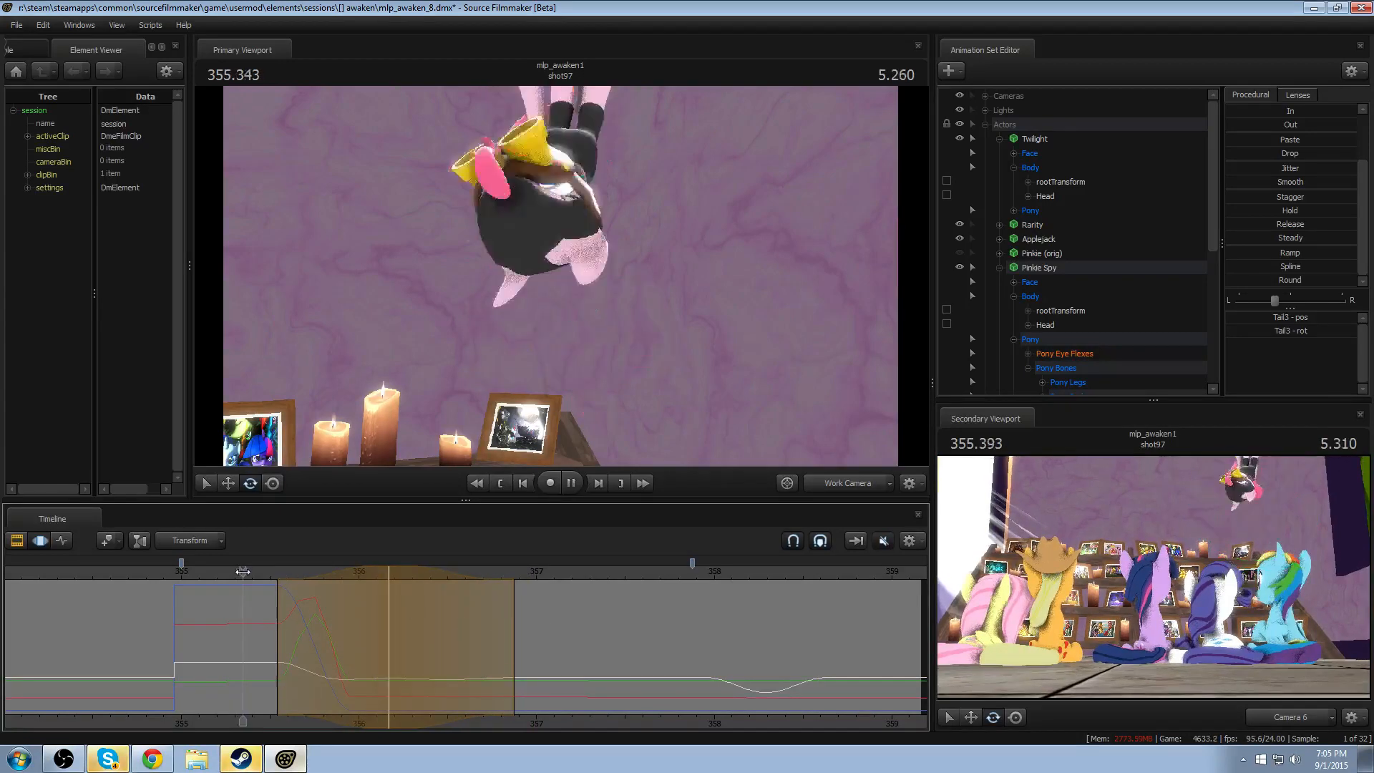
pyautogui.press('space')
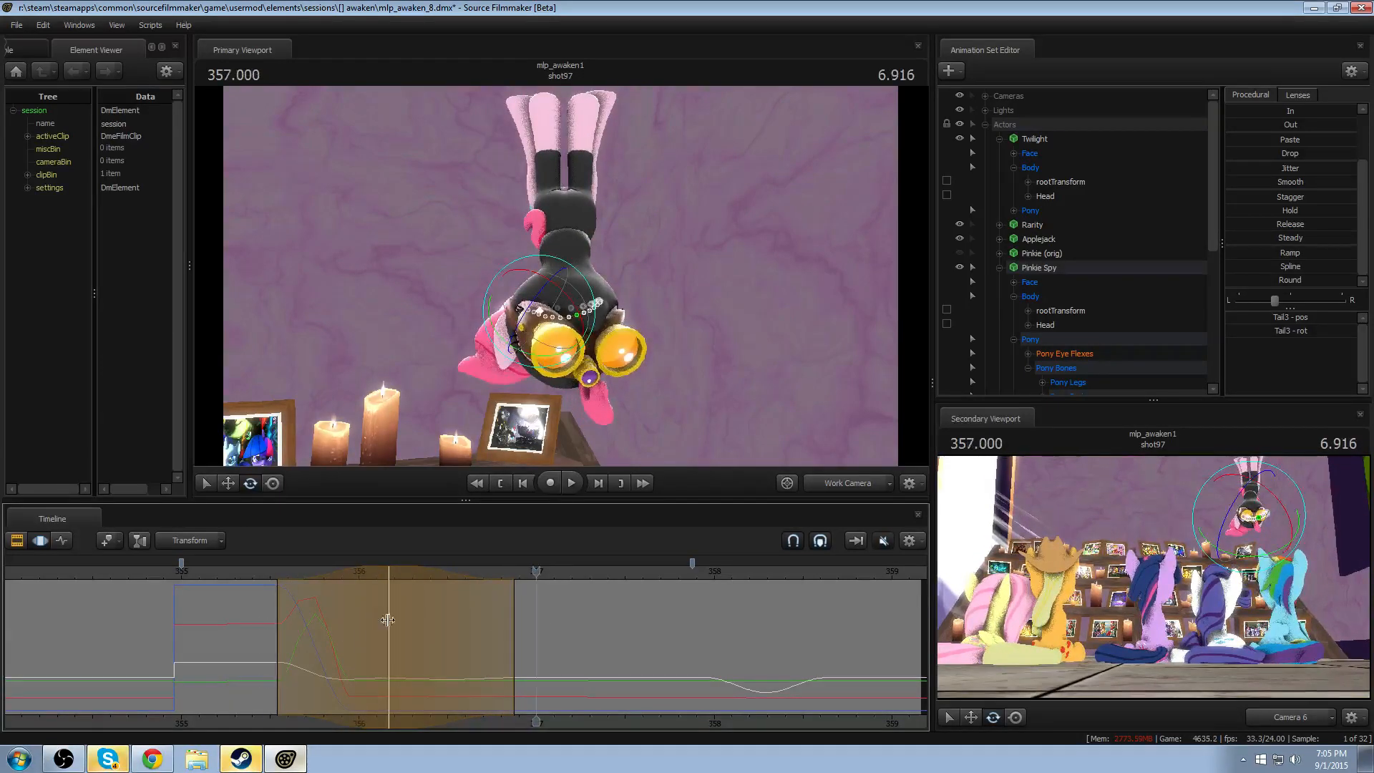
# - Rotate Tail3 at 357.083, with falloff from about 356.45 to 357.70, and replay the swing
pyautogui.keyDown('shift'); pyautogui.moveTo(552, 646); pyautogui.dragTo(554, 647); pyautogui.keyUp('shift')
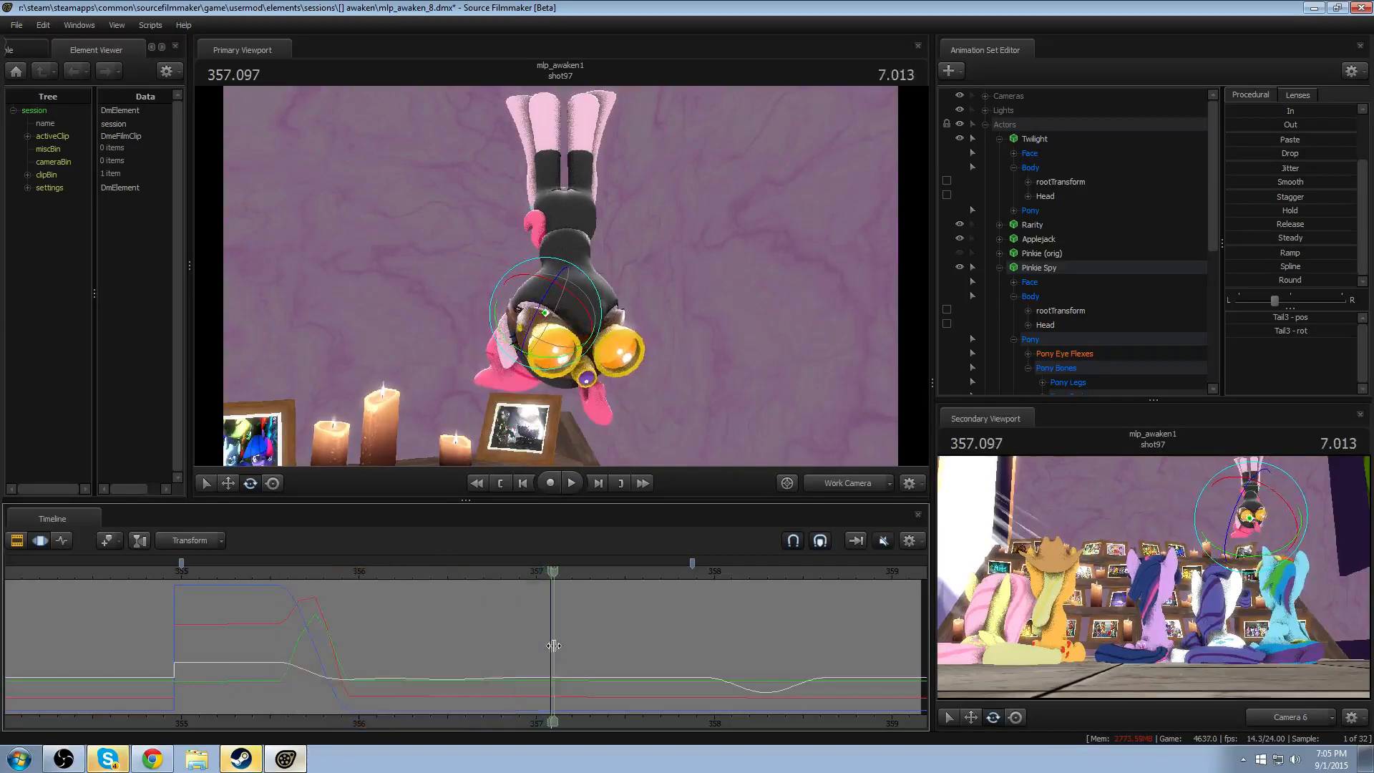
pyautogui.keyDown('shift'); pyautogui.scroll(5, 553, 647); pyautogui.keyUp('shift')
pyautogui.moveTo(583, 272); pyautogui.dragTo(486, 383)
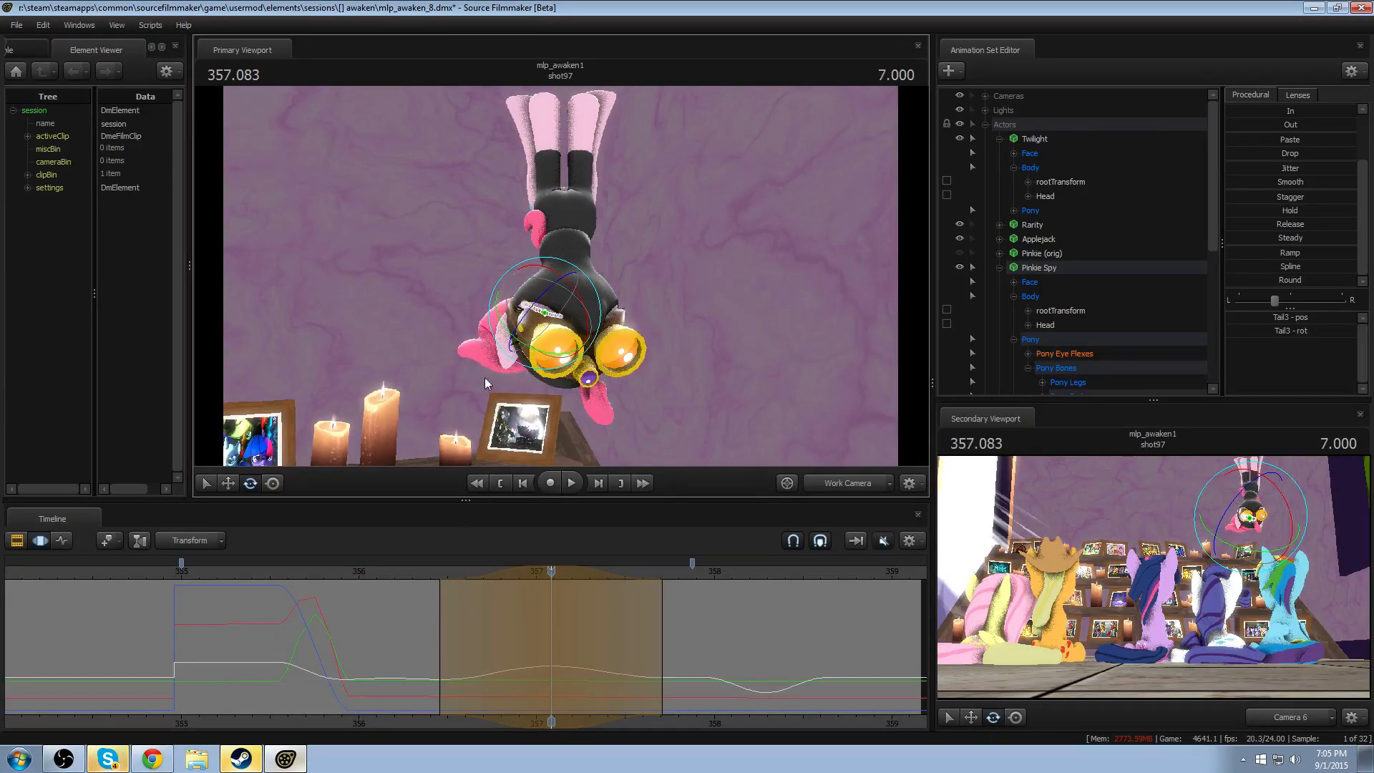
pyautogui.press('space')
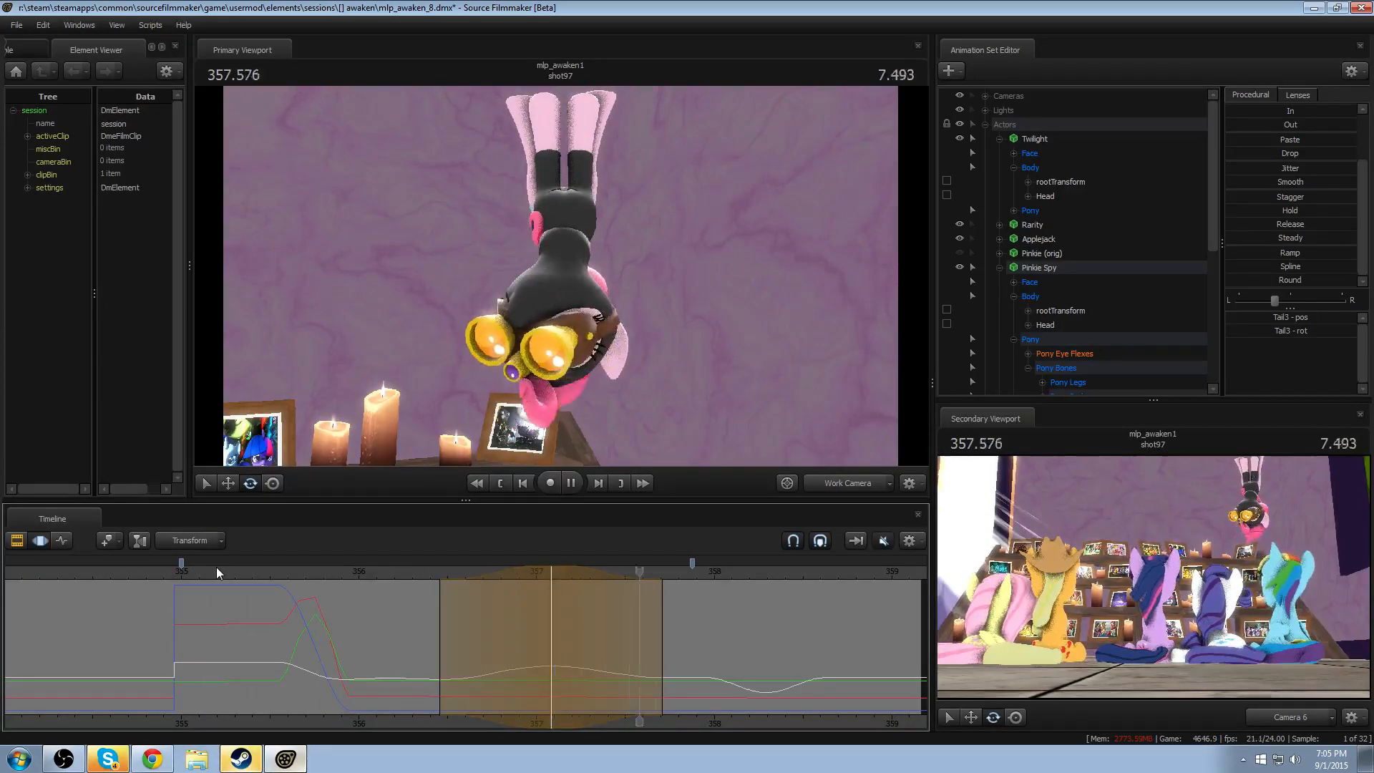
# - Rotate Tail3 slightly at 357.708, with falloff from about 357.04 to 358.37, and replay the swing
pyautogui.click(662, 646)
pyautogui.scroll(5, 662, 646)
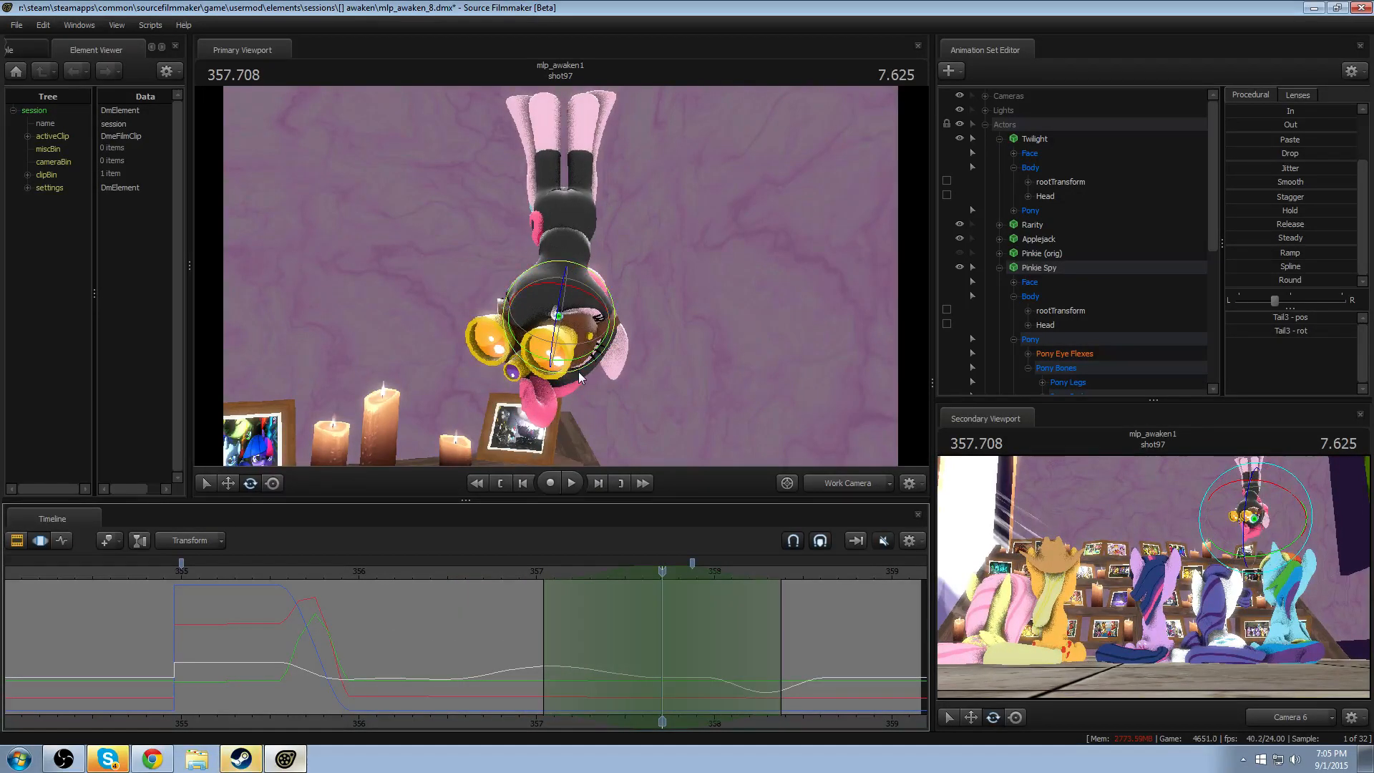
pyautogui.moveTo(580, 372); pyautogui.dragTo(586, 375)
pyautogui.click(479, 573)
pyautogui.press('space')
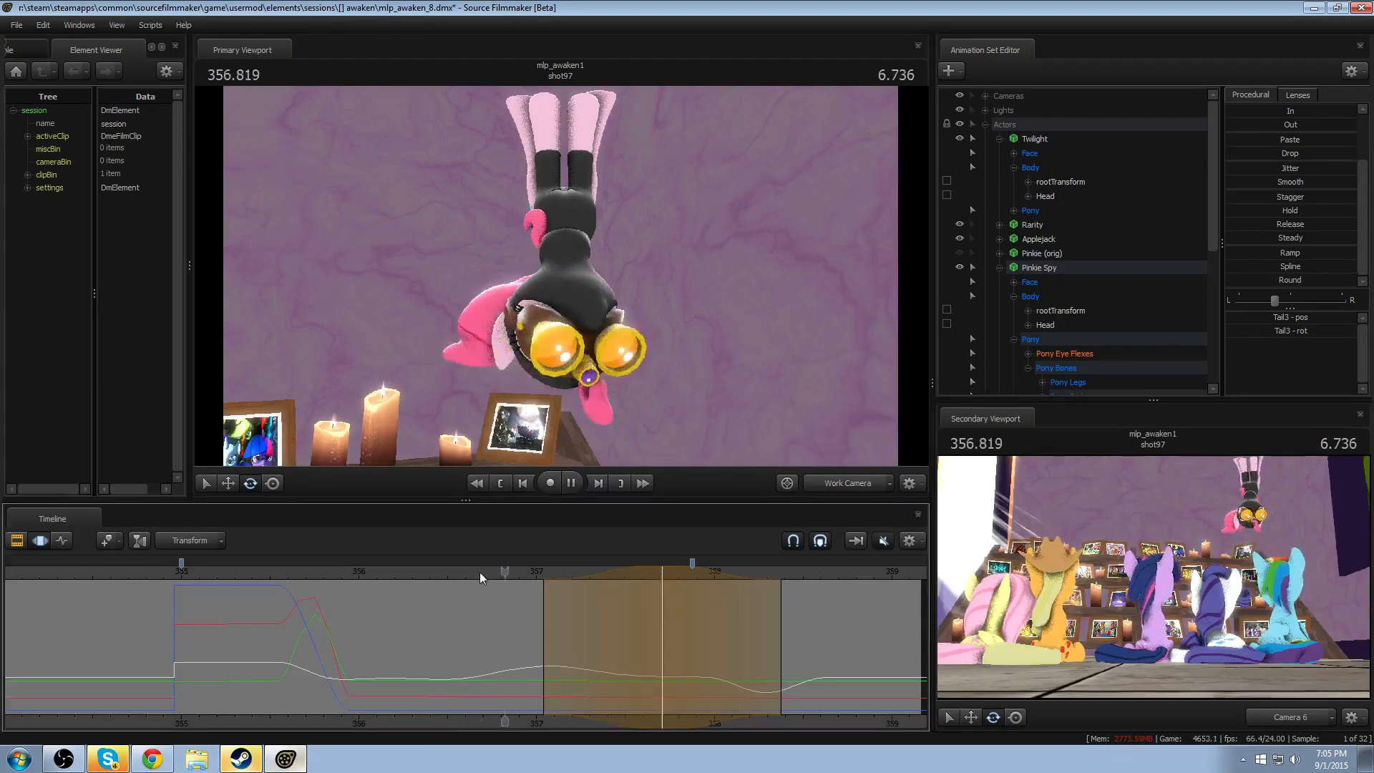
pyautogui.press('space')
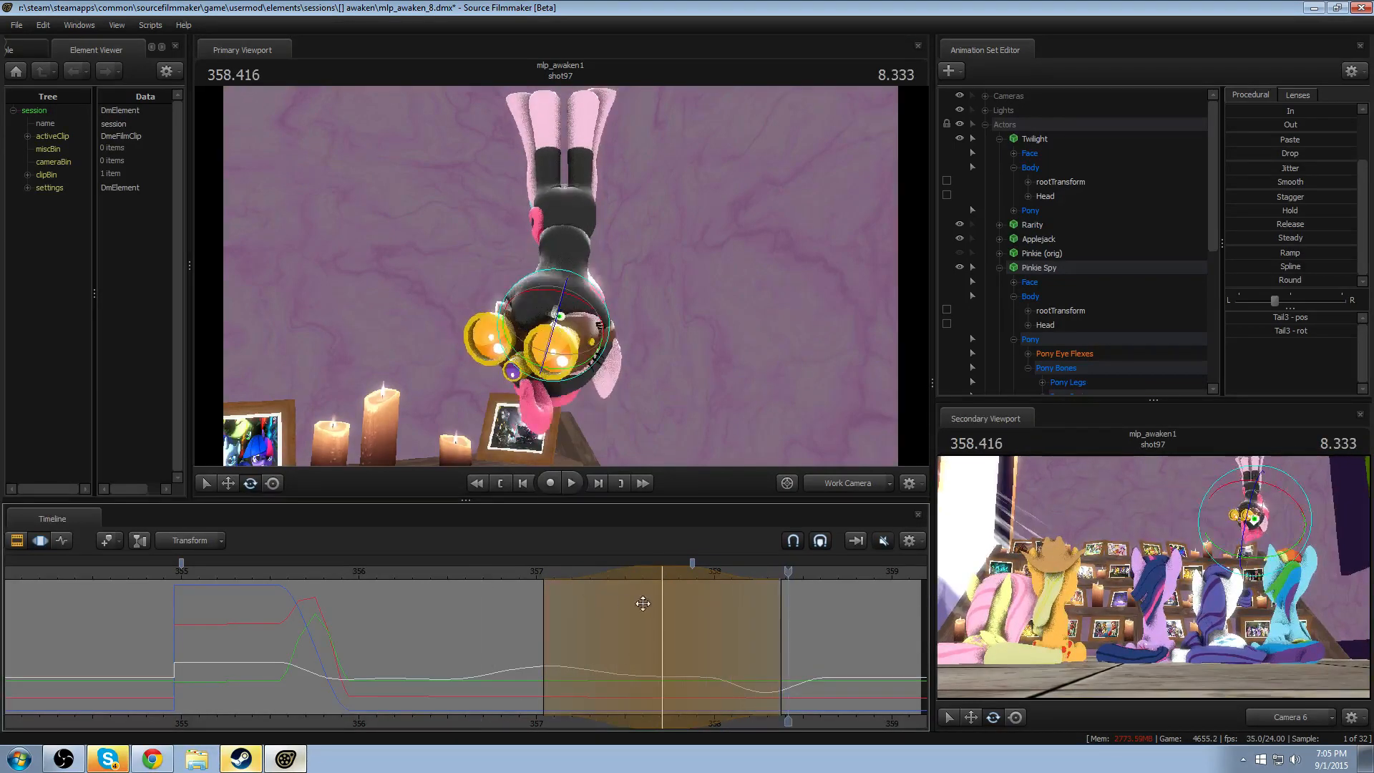
# - Shift the Tail3 rotation to peak at about 357.83, extend its falloff to about 358.57, and replay through the exit
pyautogui.moveTo(643, 604); pyautogui.dragTo(677, 609)
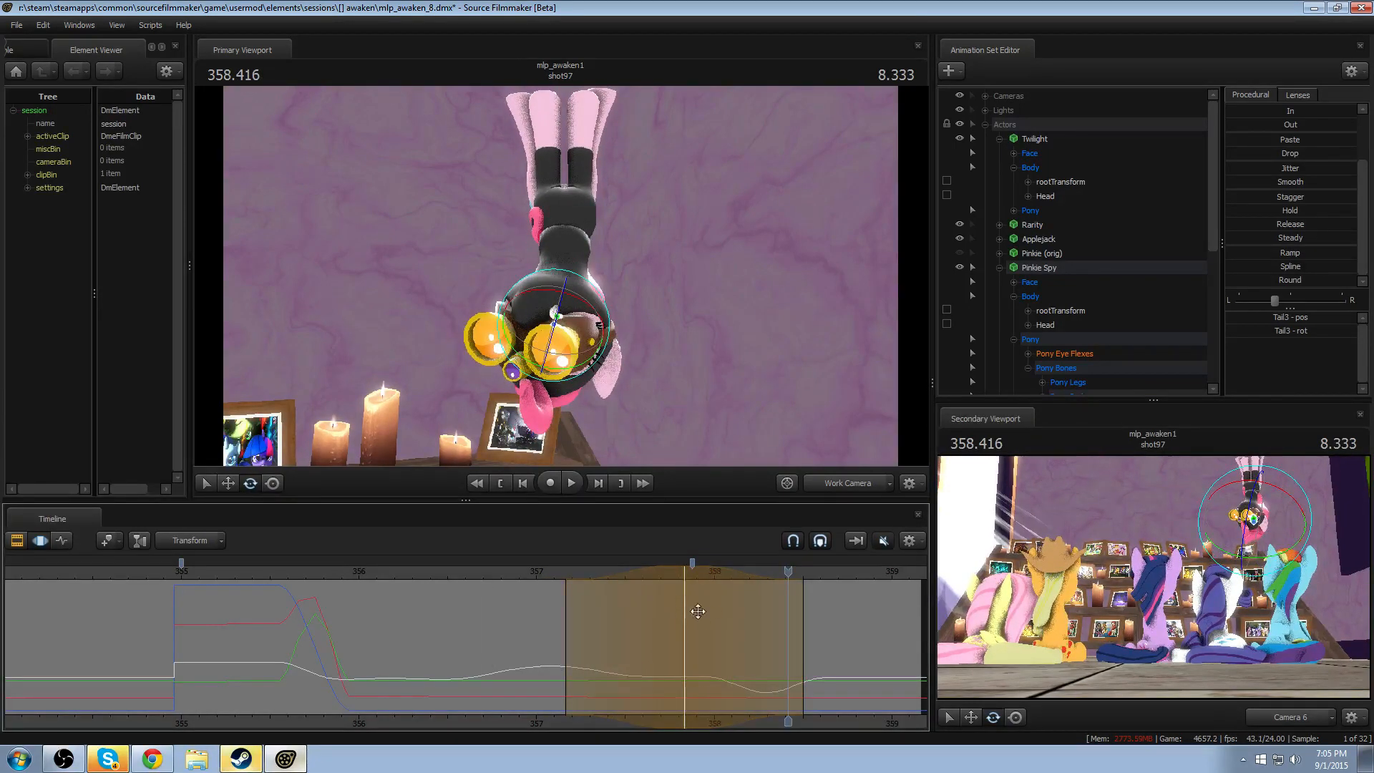
pyautogui.click(544, 573)
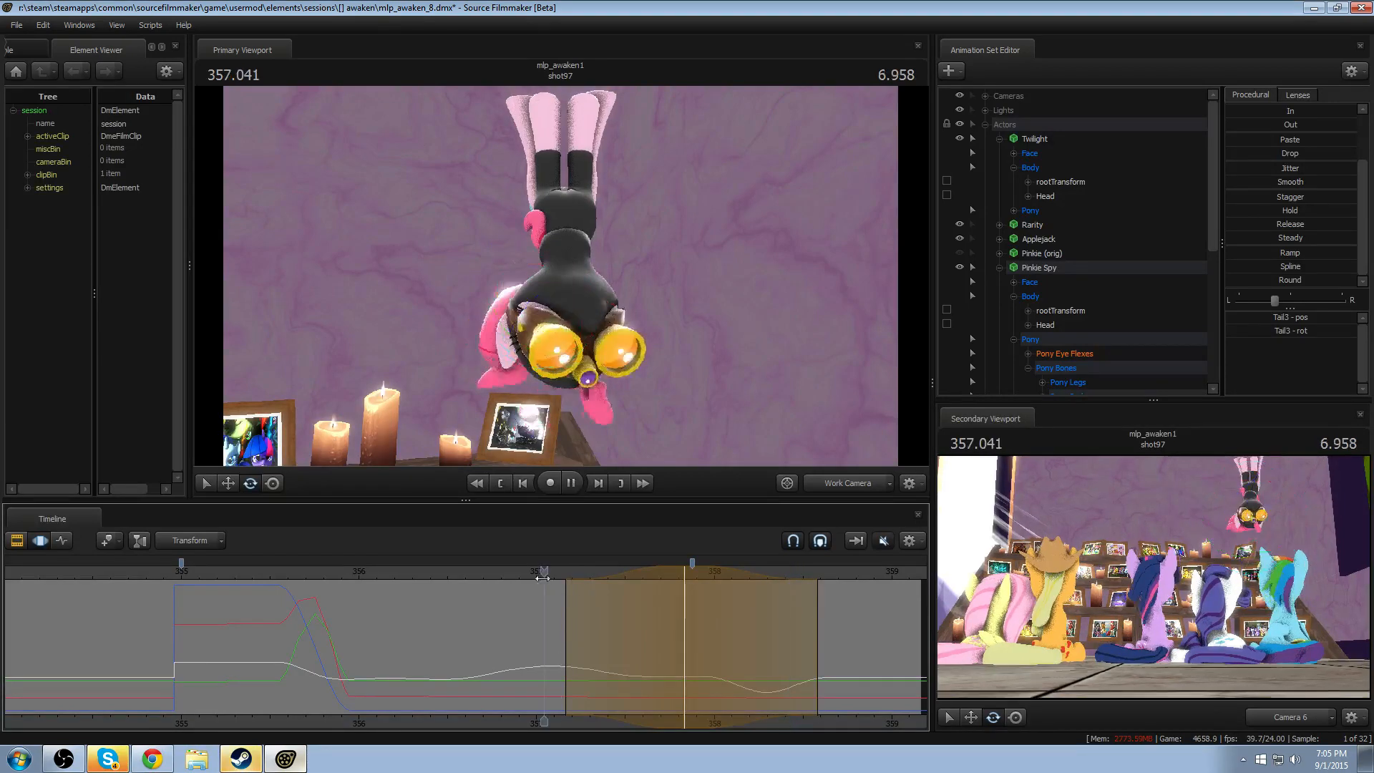
pyautogui.press('space')
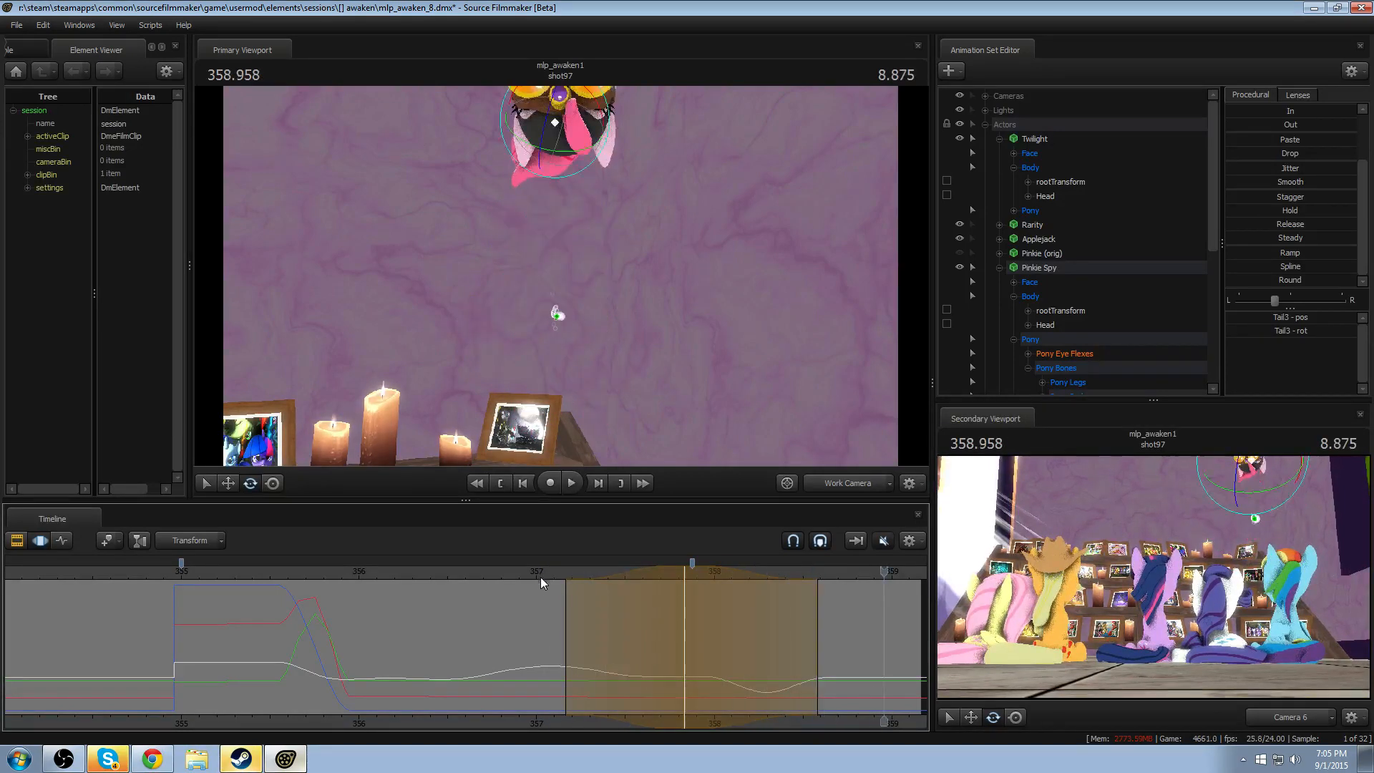
# - Replay the tail motion in the work camera from about 355.6 and again from about 355.2
pyautogui.click(294, 574)
pyautogui.press('space')
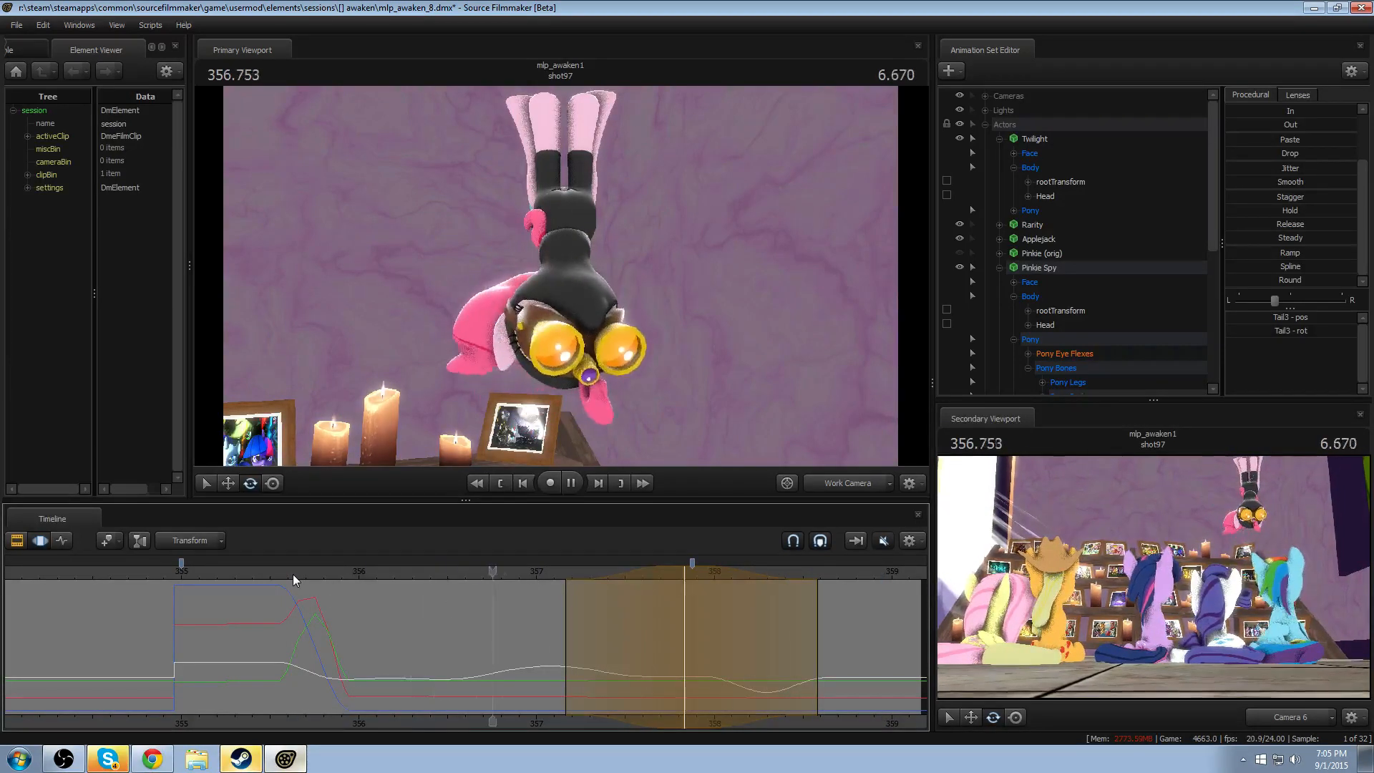
pyautogui.press('space')
pyautogui.click(212, 576)
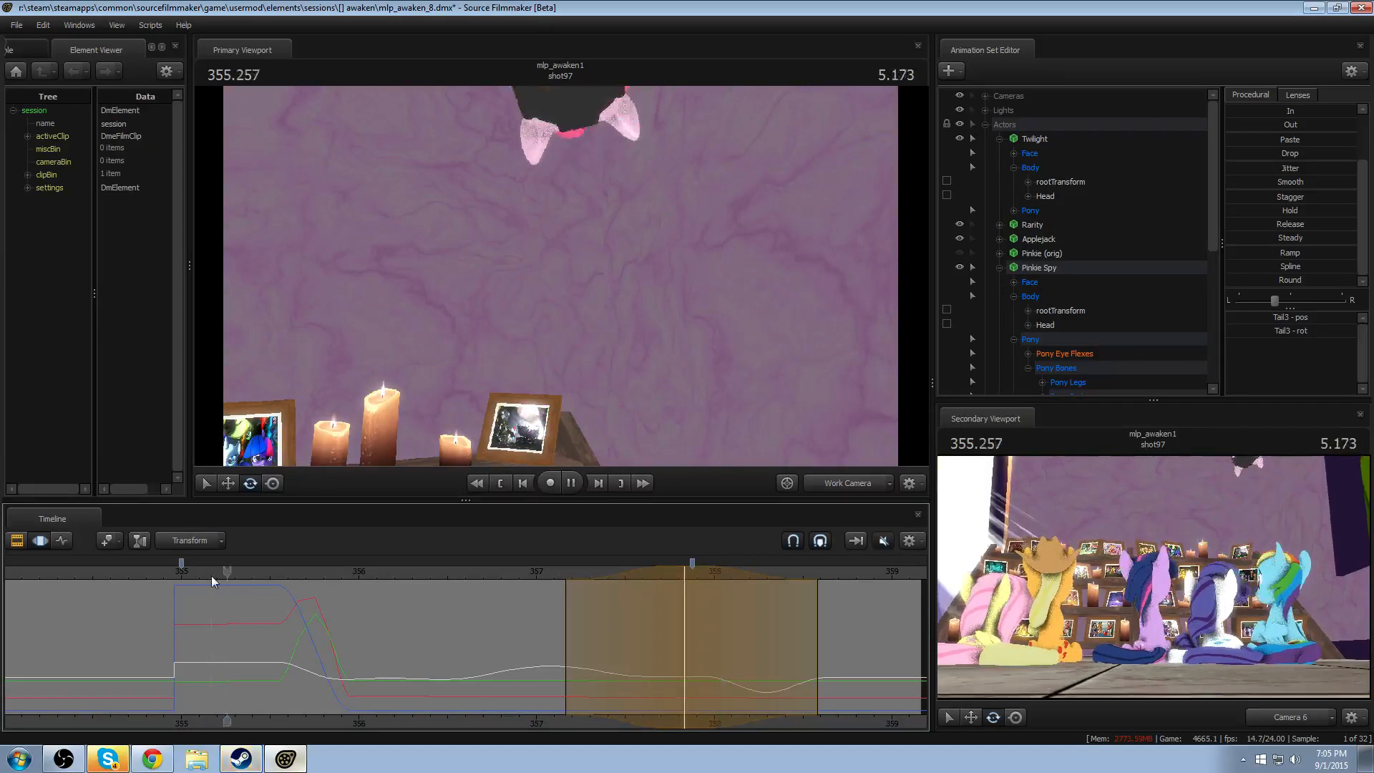
pyautogui.press('space')
pyautogui.press('space')
# - Switch the primary viewport to Camera 6 and replay the shot from about 355.15 to check the full action
pyautogui.click(815, 479)
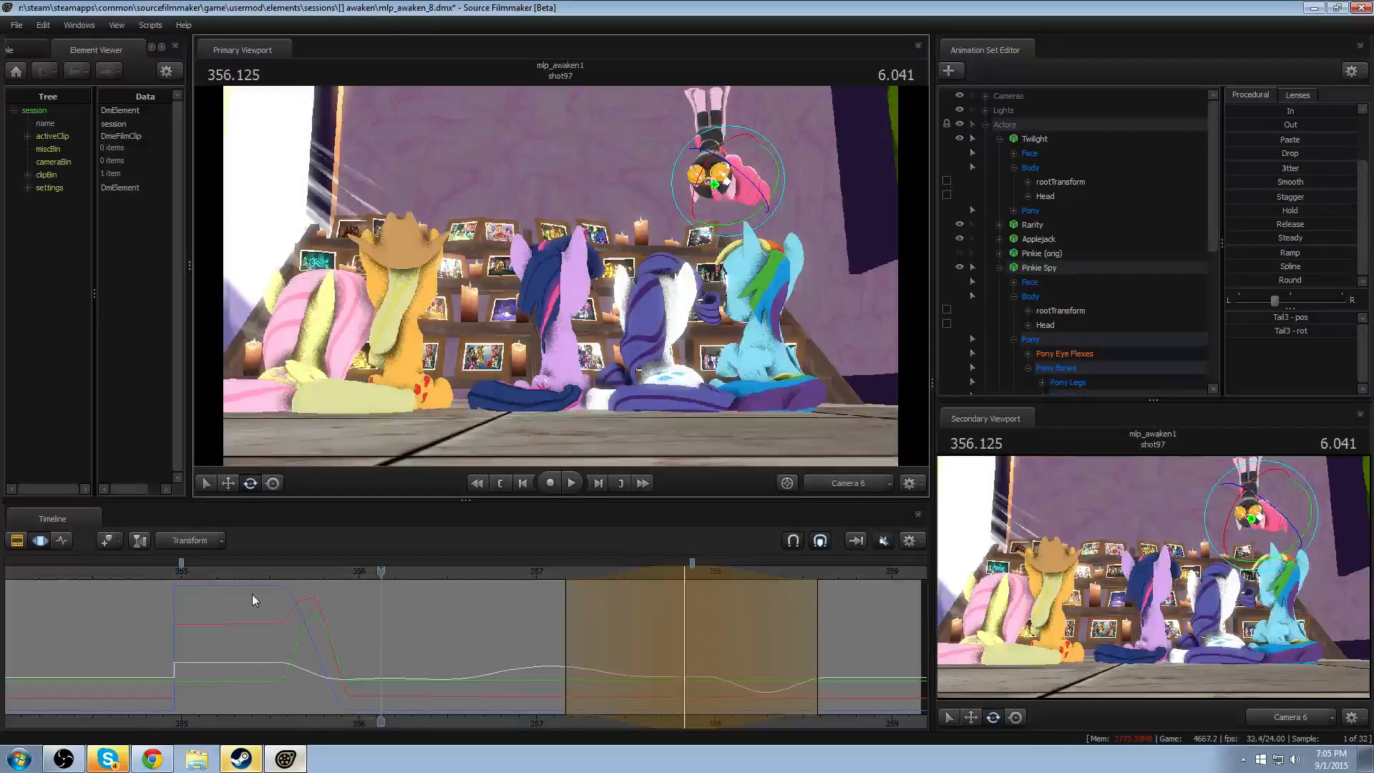
pyautogui.click(208, 567)
pyautogui.press('space')
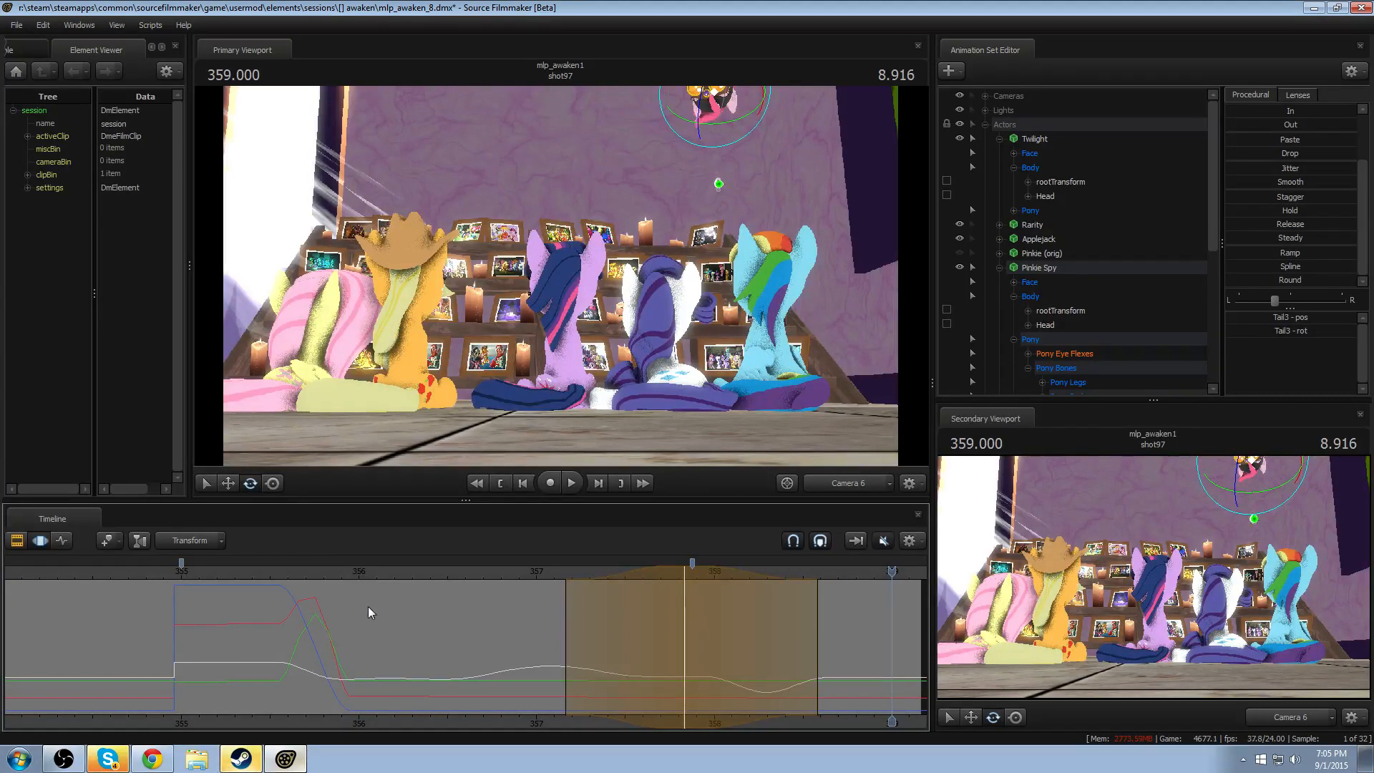
# - Return the timeline to clip editing and enable the Overlay track group
pyautogui.press('F3')
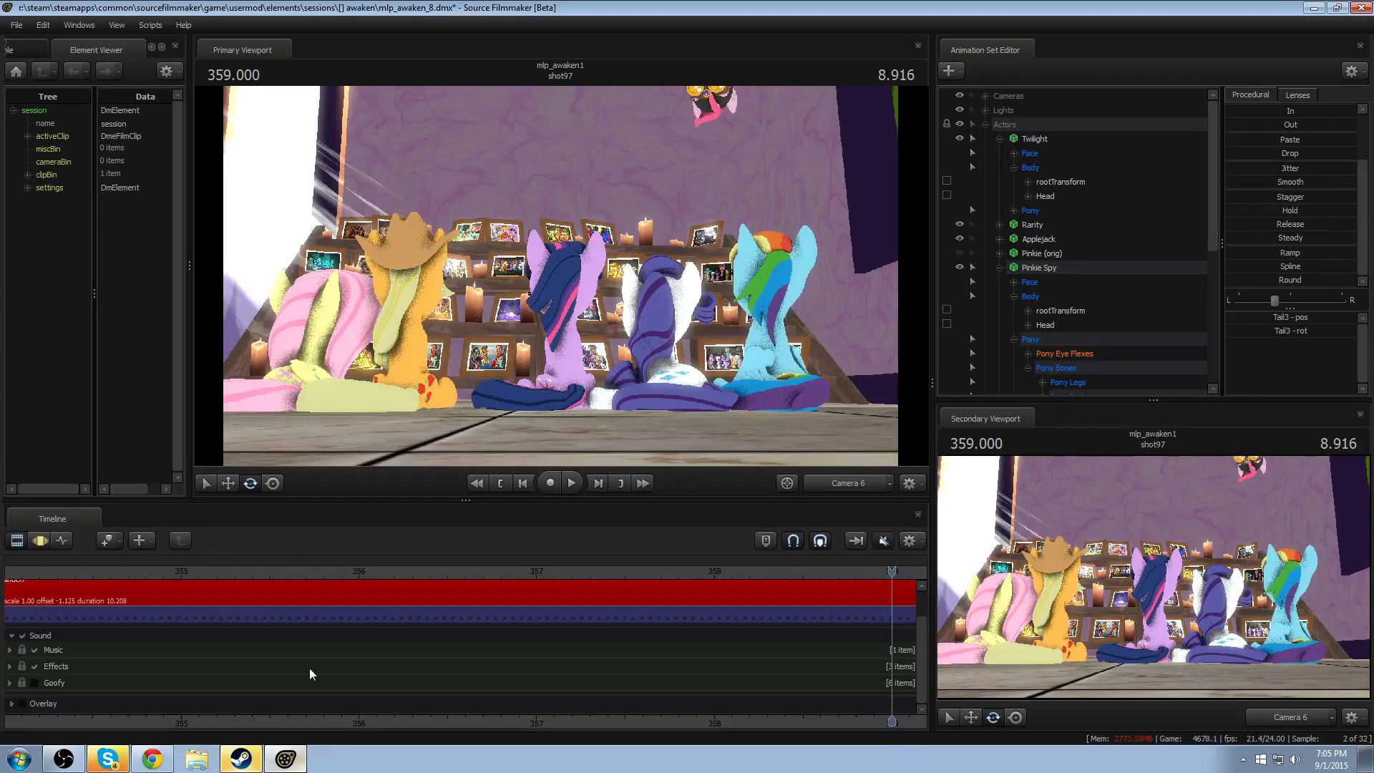
pyautogui.click(25, 701)
pyautogui.click(25, 701)
pyautogui.click(26, 701)
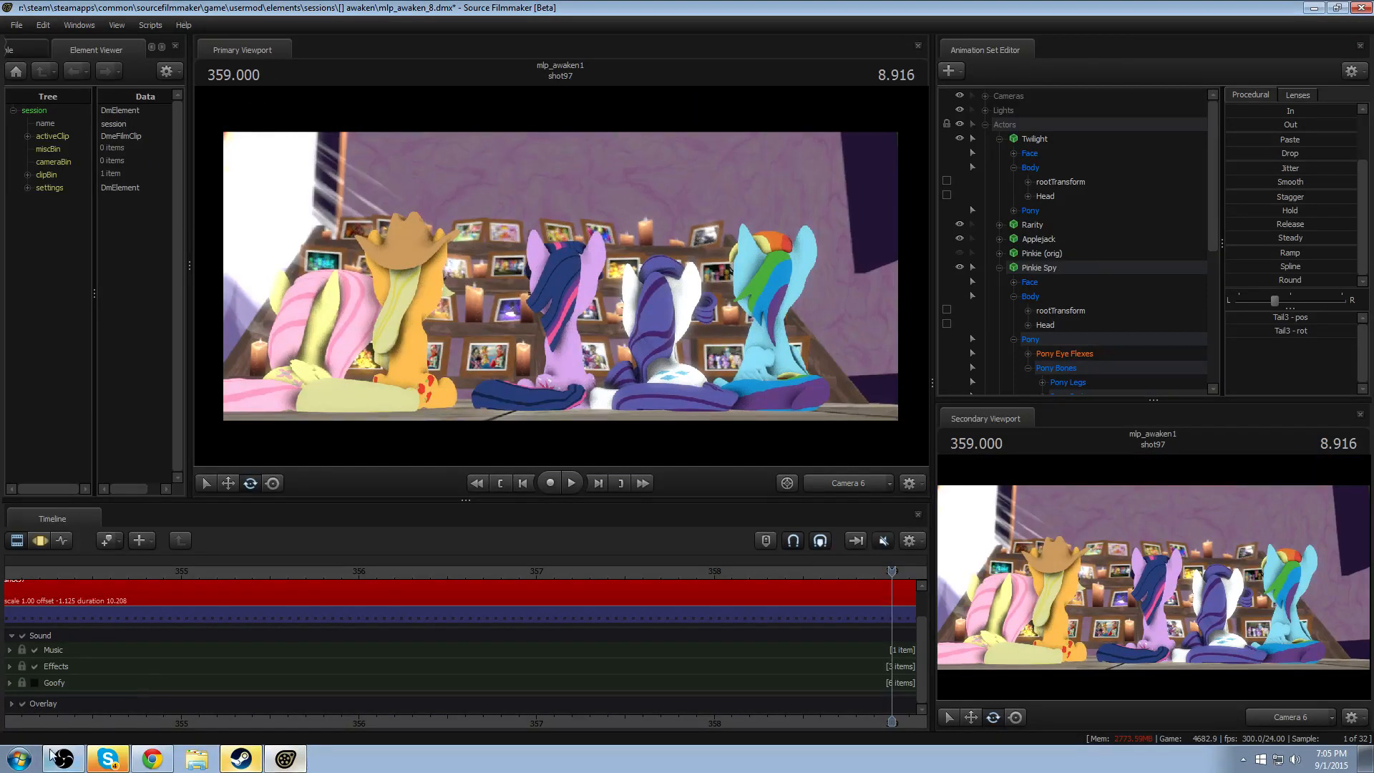
# - Expand the Overlay track group and enable its Grid track
pyautogui.click(12, 705)
pyautogui.scroll(-1, 141, 701)
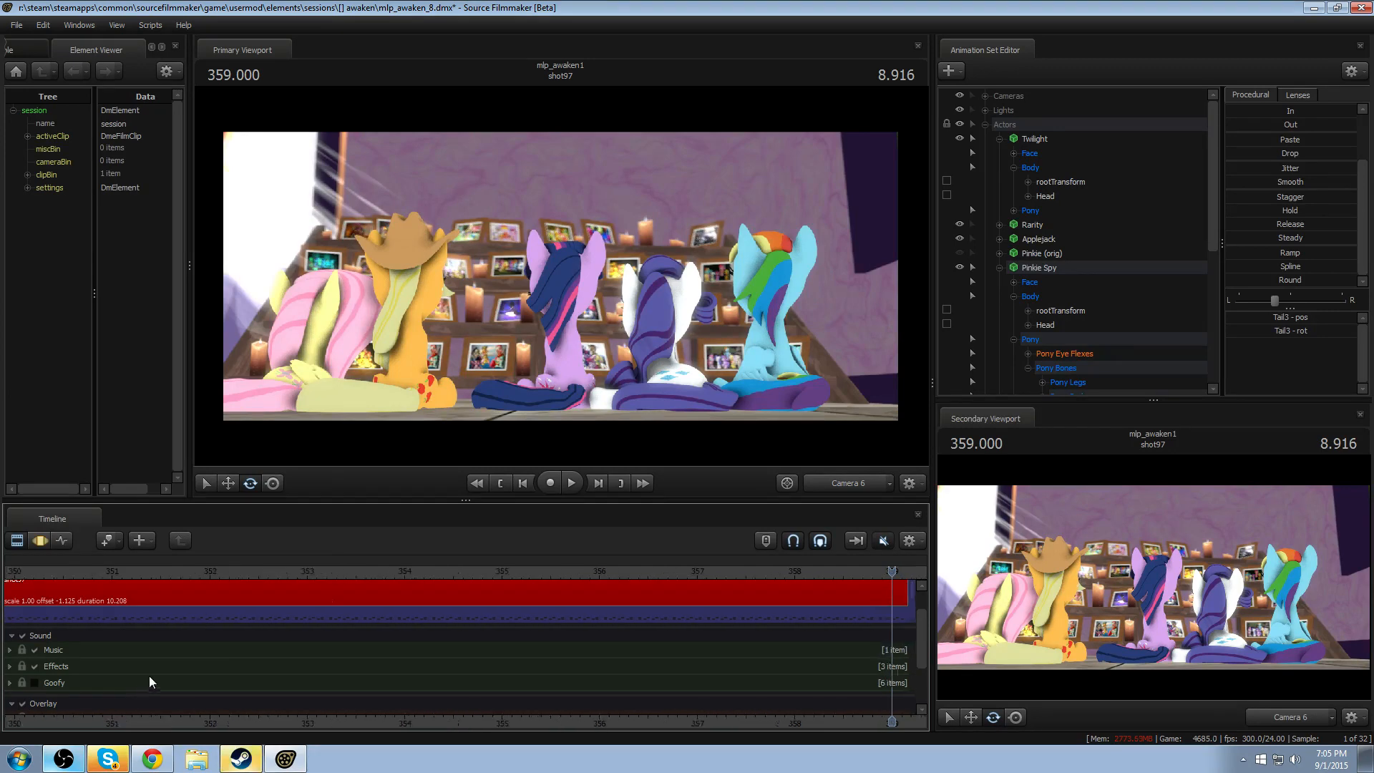
pyautogui.scroll(-2, 849, 628)
pyautogui.moveTo(922, 639); pyautogui.dragTo(913, 677)
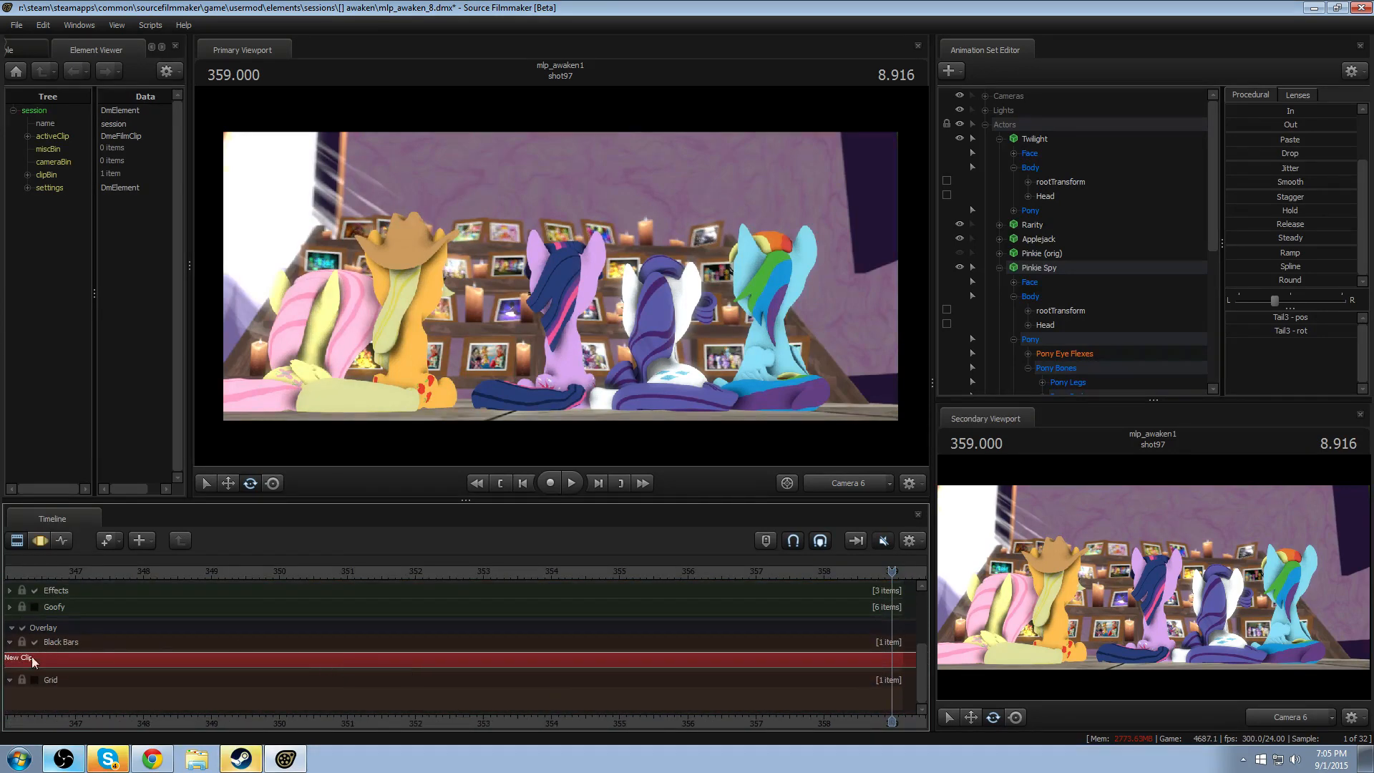
pyautogui.click(33, 681)
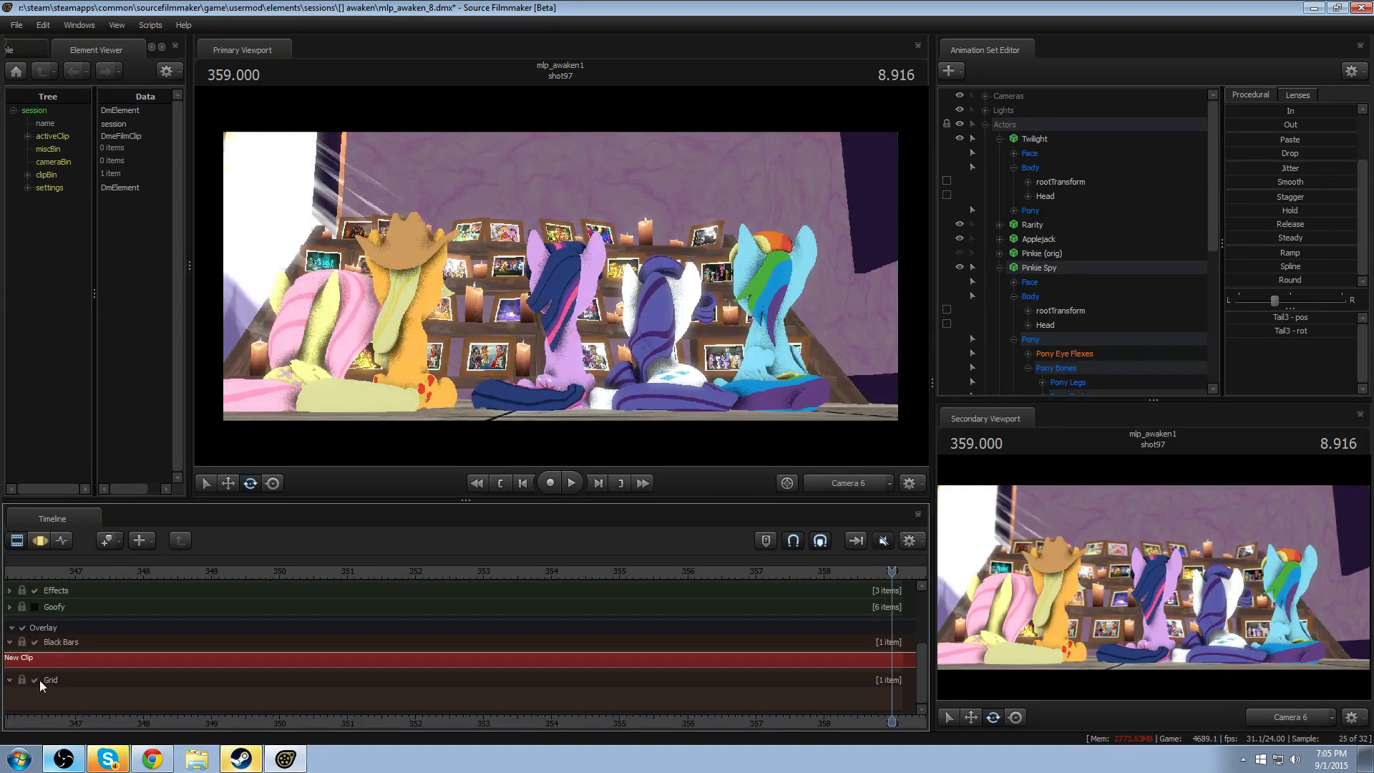
# - Extend the Grid clip to about 359, and switch off the Grid track and the Overlay track group
pyautogui.scroll(-5, 327, 630)
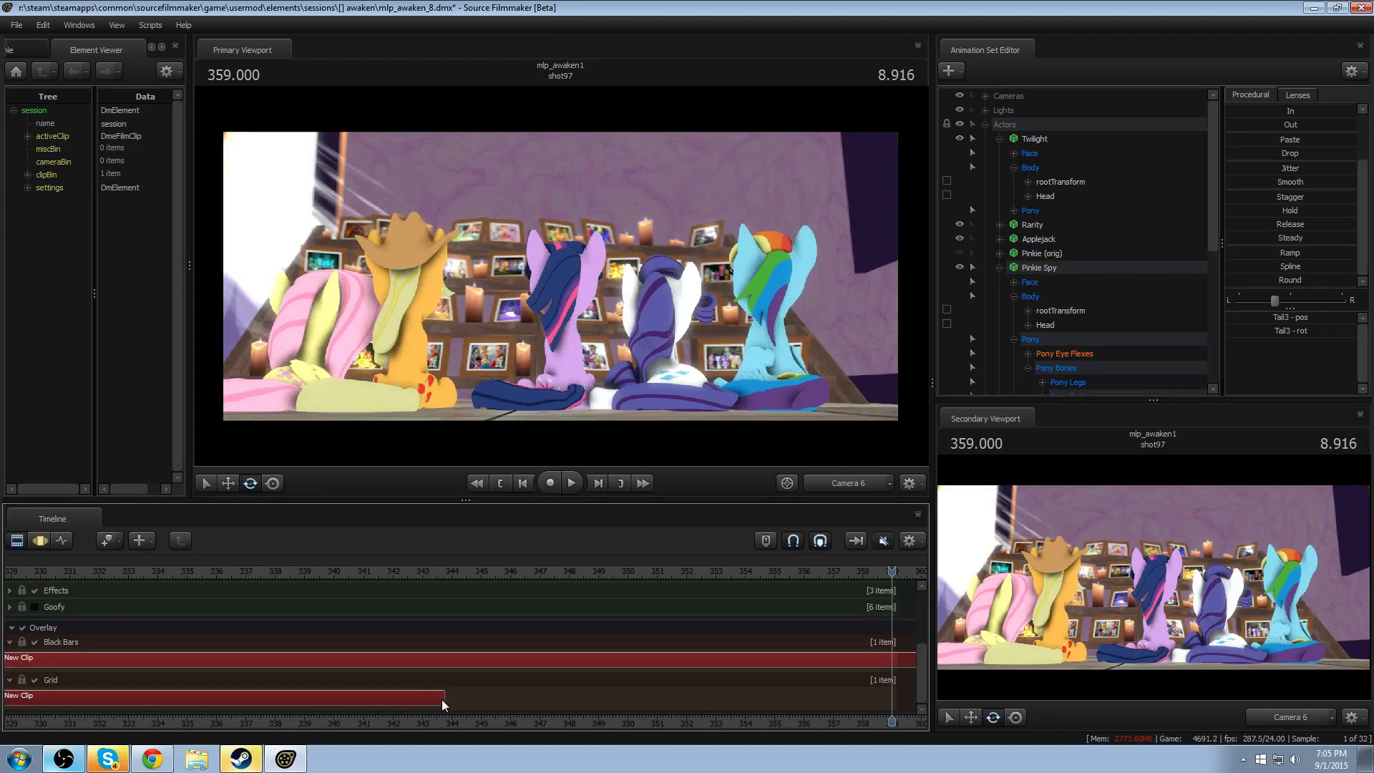
pyautogui.moveTo(440, 699); pyautogui.dragTo(895, 693)
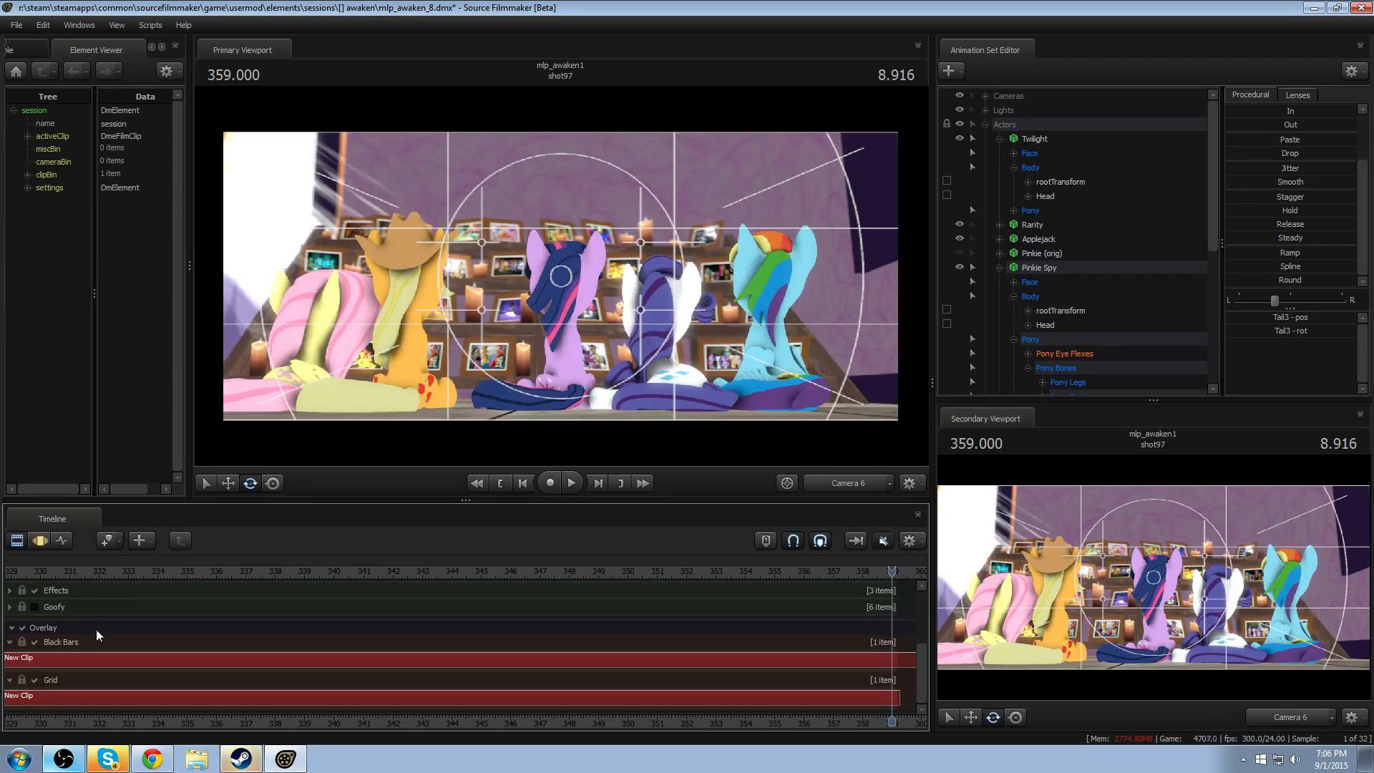
pyautogui.click(36, 681)
pyautogui.click(35, 681)
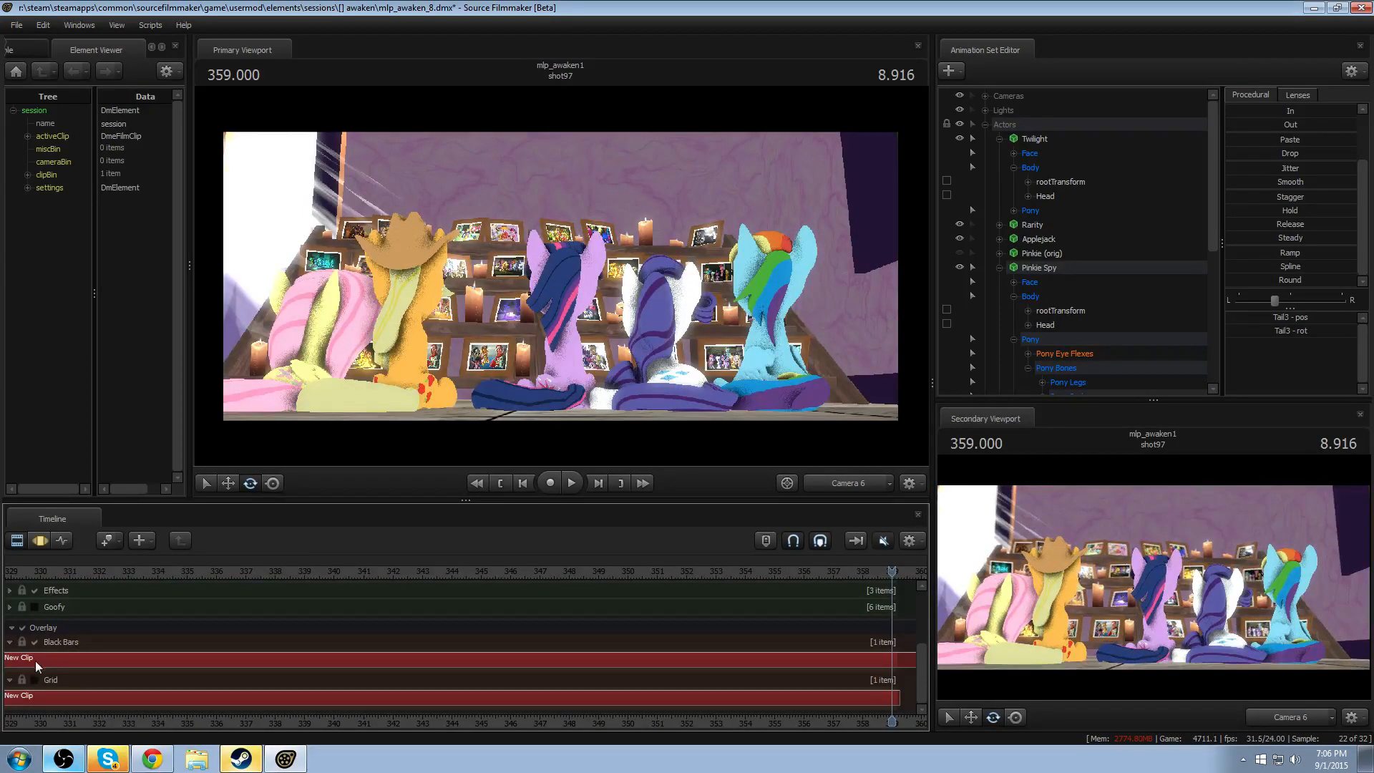
pyautogui.click(23, 628)
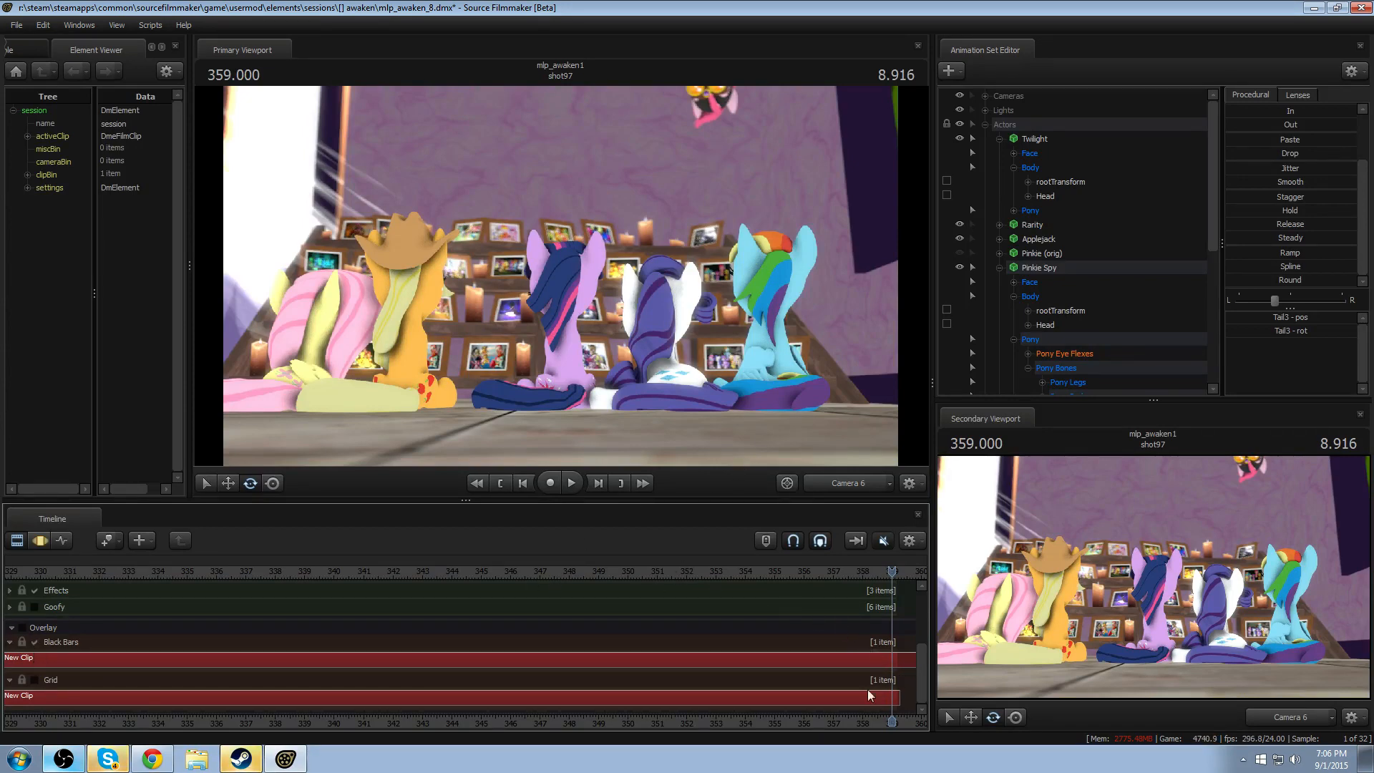
# - Replay shot97 through Camera 6 with the overlay hidden to check Pinkie Spy's action
pyautogui.moveTo(849, 723); pyautogui.dragTo(649, 700)
pyautogui.doubleClick(474, 568)
pyautogui.press('space')
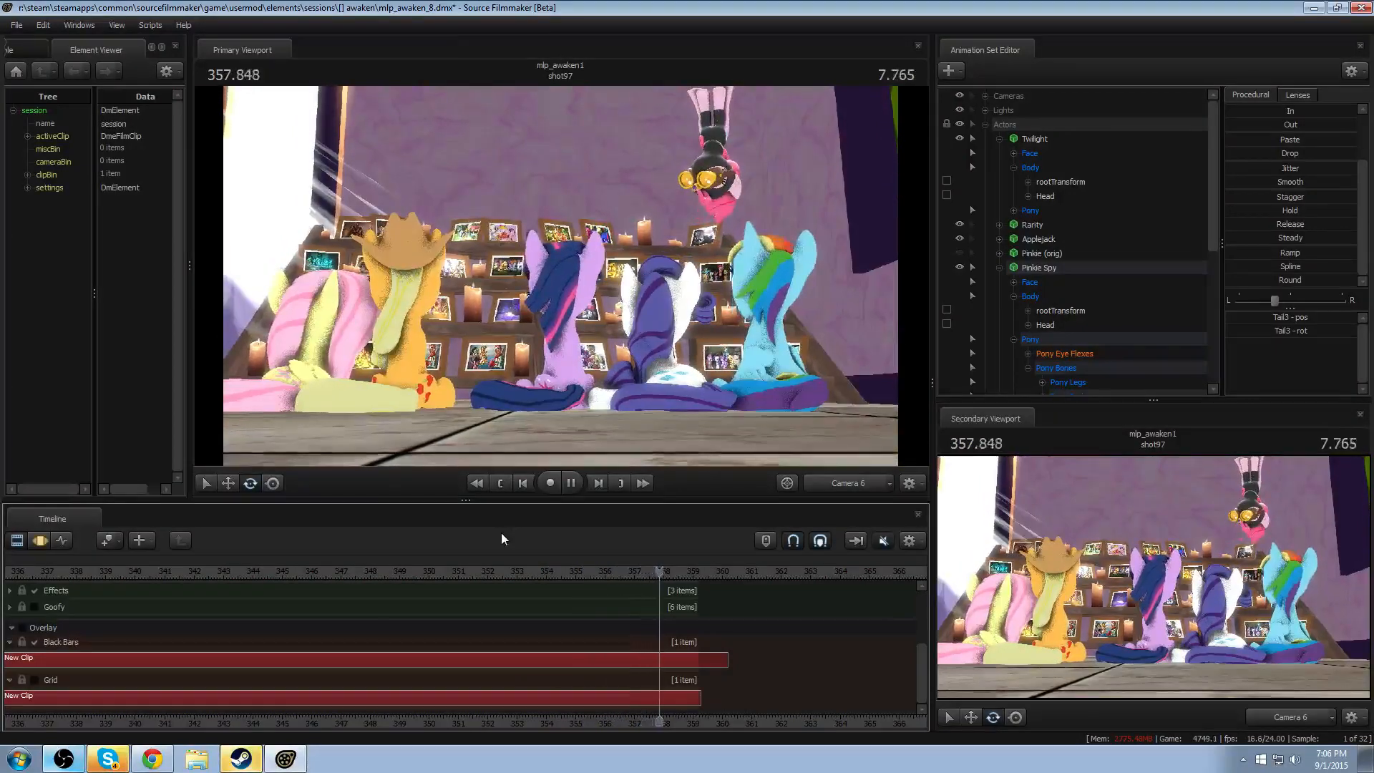
# - Switch the primary viewport to the work camera and replay Pinkie Spy's look-around up close
pyautogui.click(558, 577)
pyautogui.click(851, 484)
pyautogui.press('space')
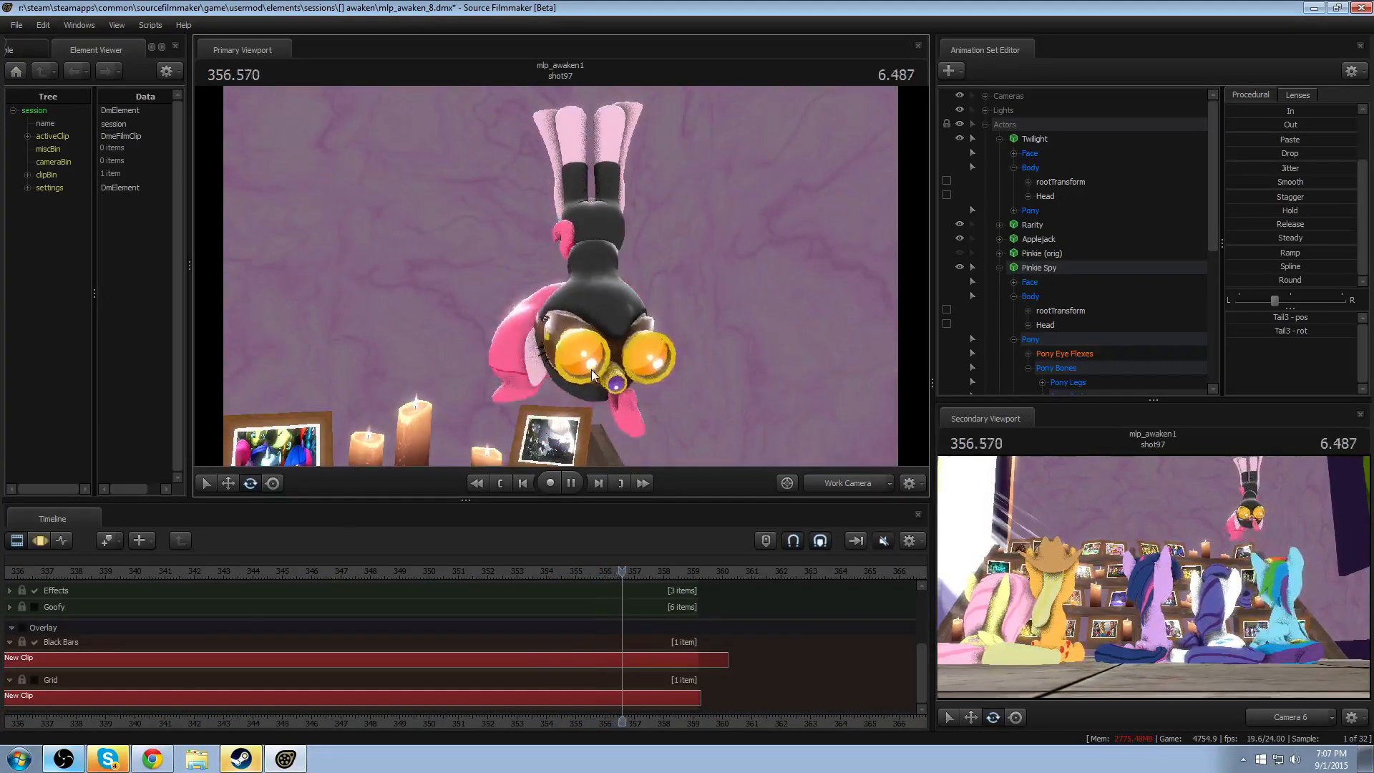
pyautogui.press('space')
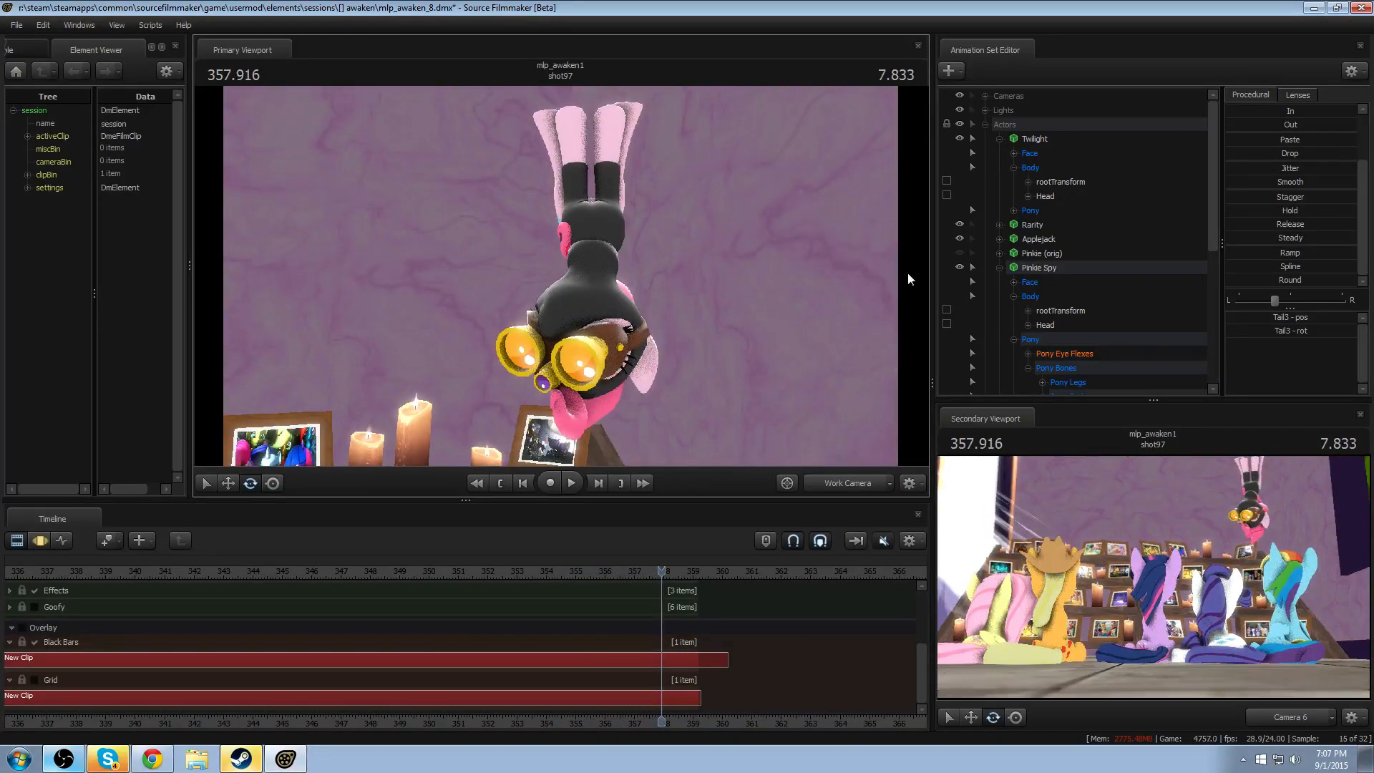
# - Bake the procedural bones of the Pinkie Spy animation set
pyautogui.rightClick(1045, 260)
pyautogui.moveTo(1085, 398)
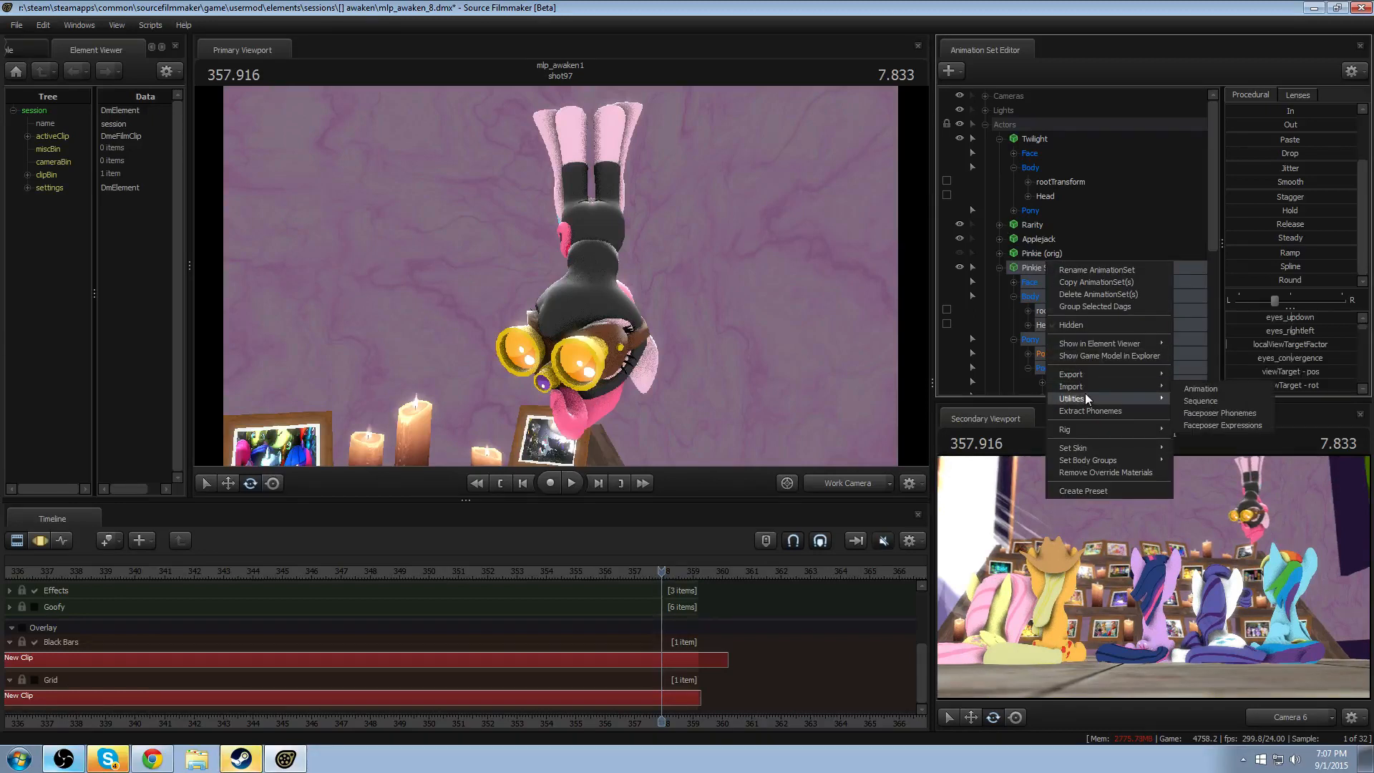
pyautogui.click(1244, 423)
pyautogui.scroll(-3, 1069, 341)
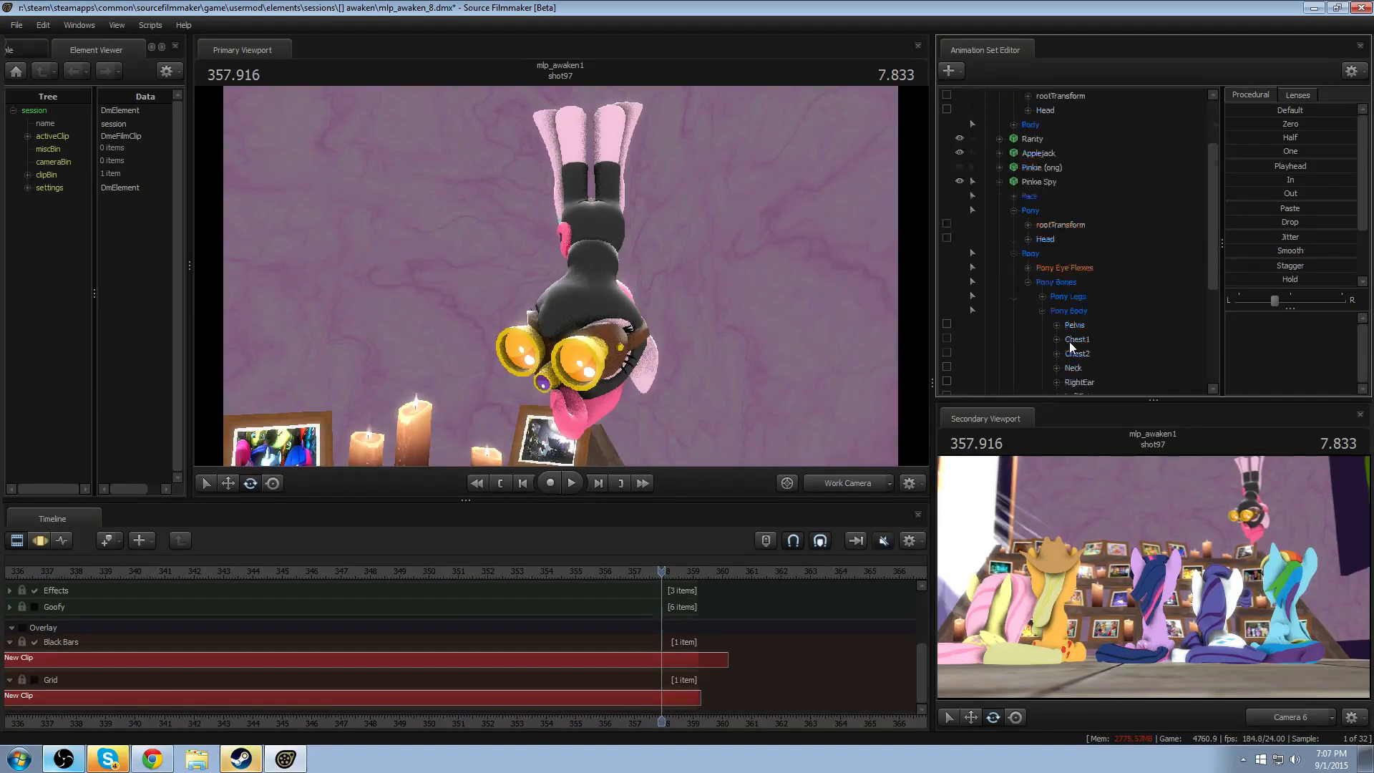
# - Examine Pinkie Spy's jiggle_tail1 and jiggle_tail2 bones, and collapse the Pinkie Spy and Twilight animation sets
pyautogui.click(1043, 267)
pyautogui.click(1042, 282)
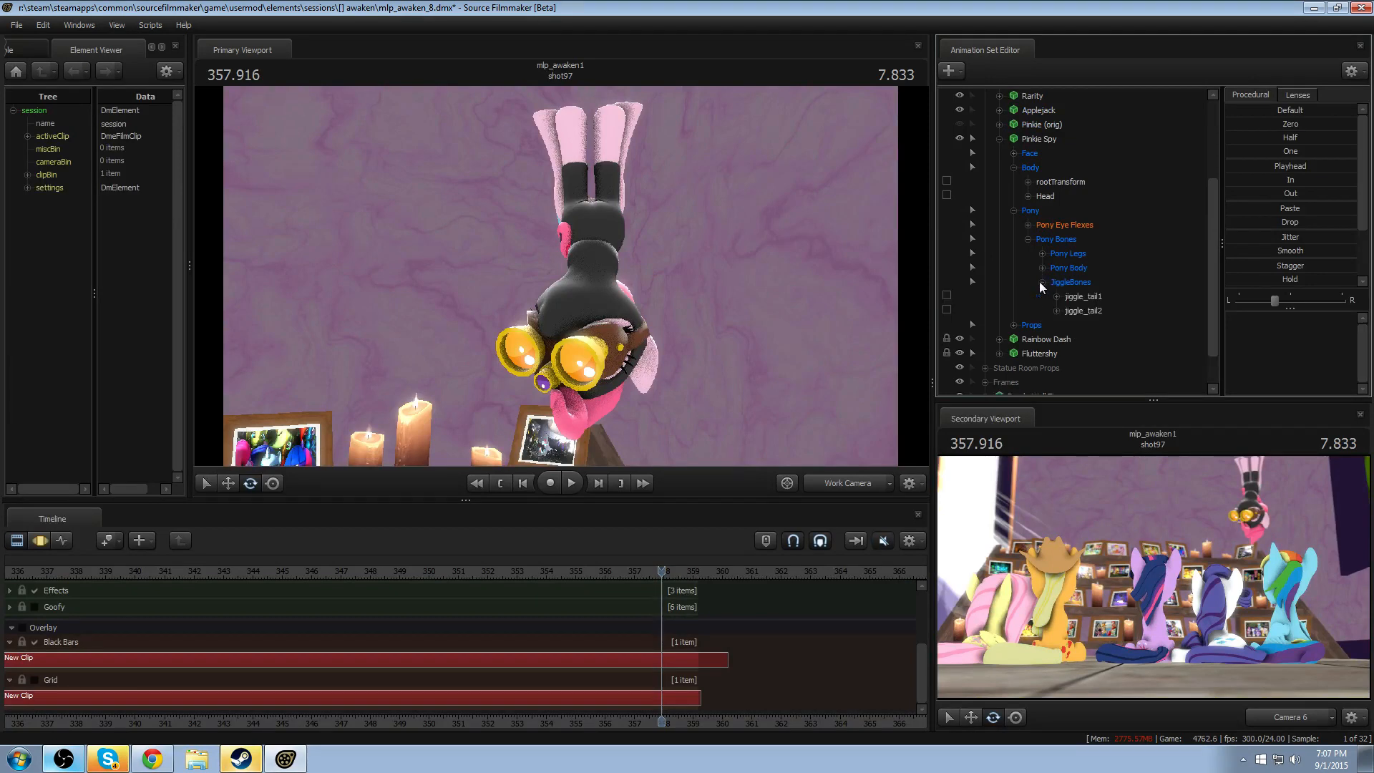
pyautogui.click(1067, 296)
pyautogui.click(1068, 309)
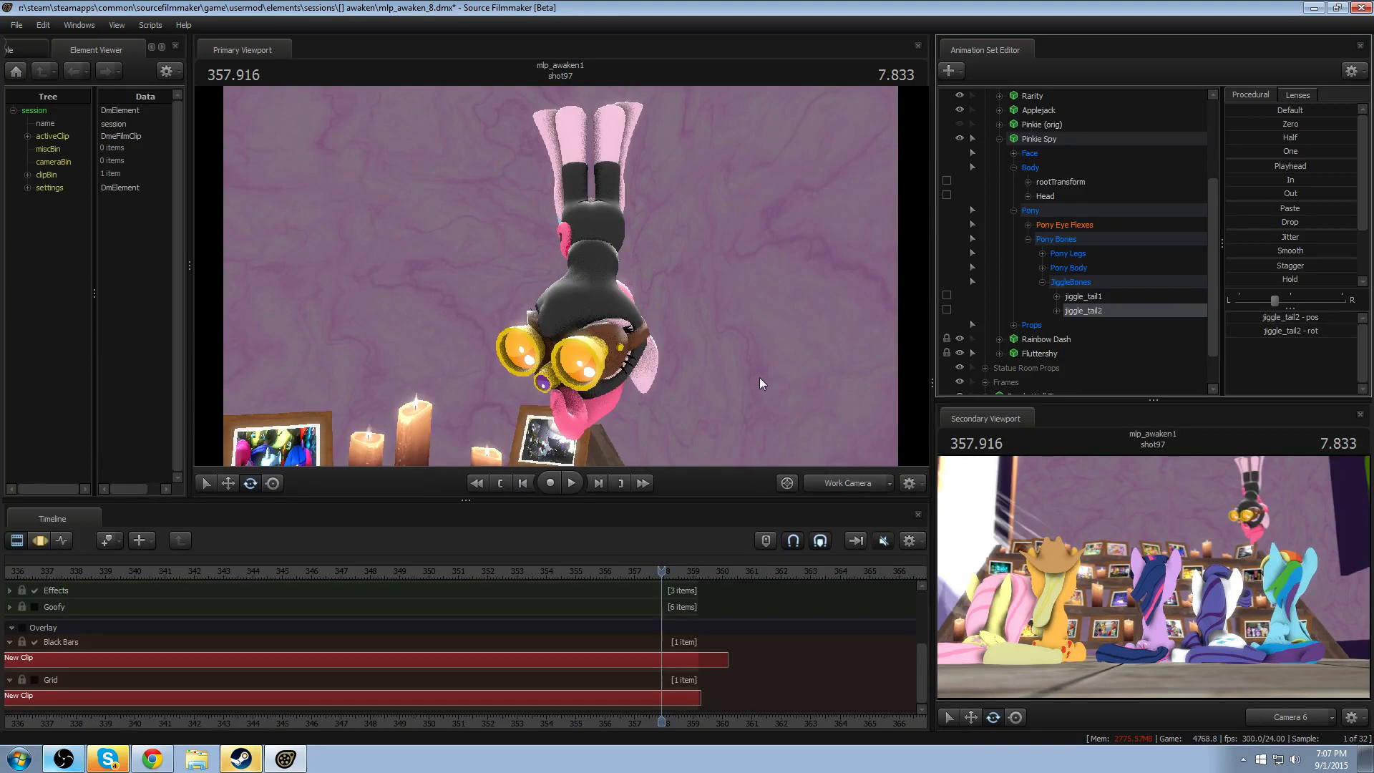
pyautogui.moveTo(760, 379); pyautogui.dragTo(561, 276)
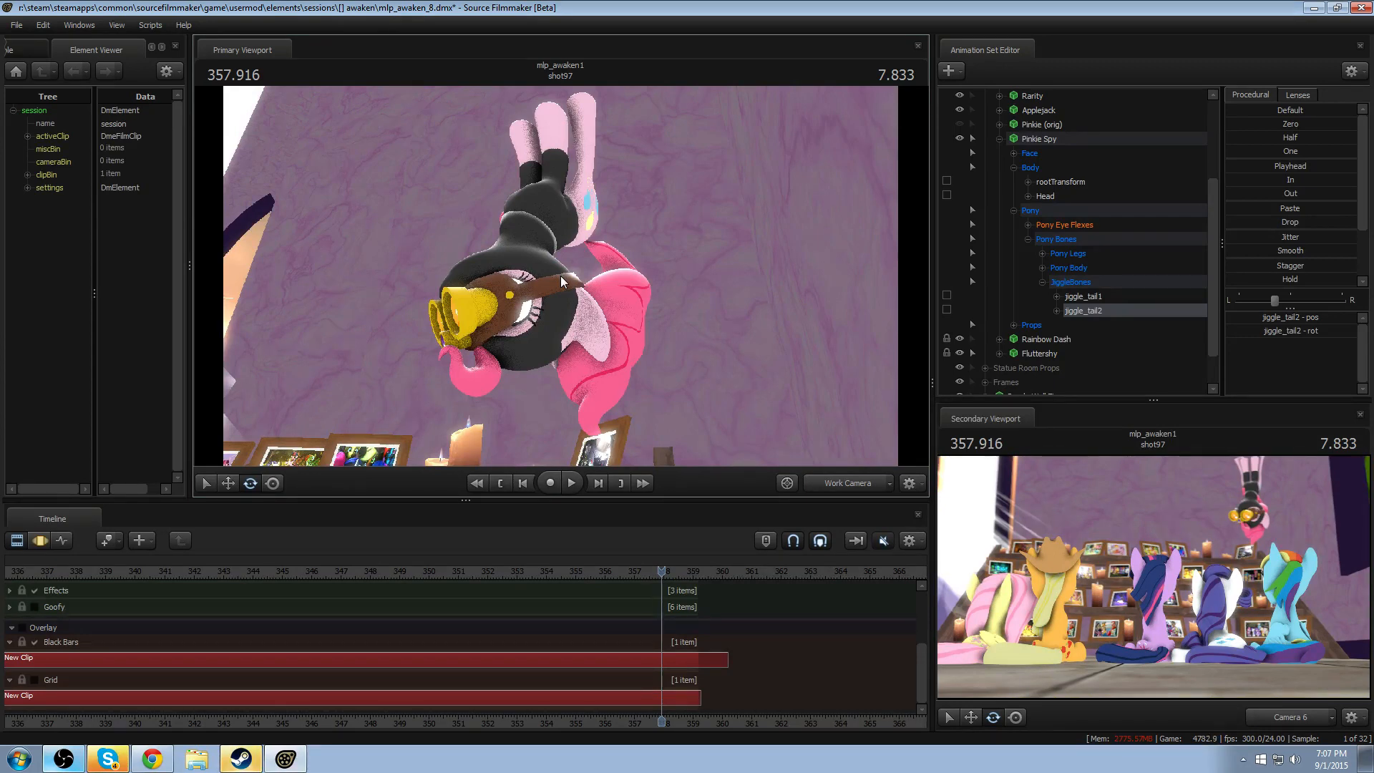
pyautogui.click(1000, 139)
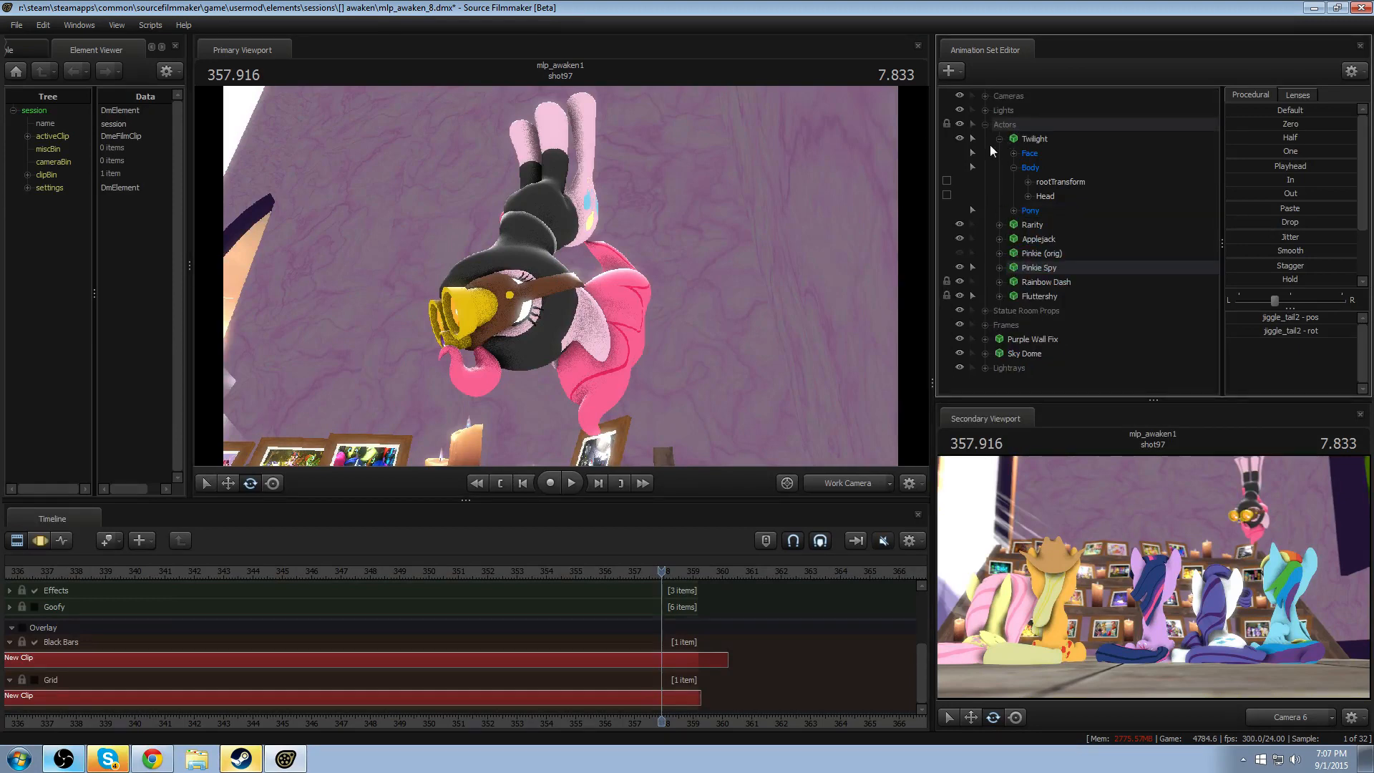
pyautogui.click(1000, 139)
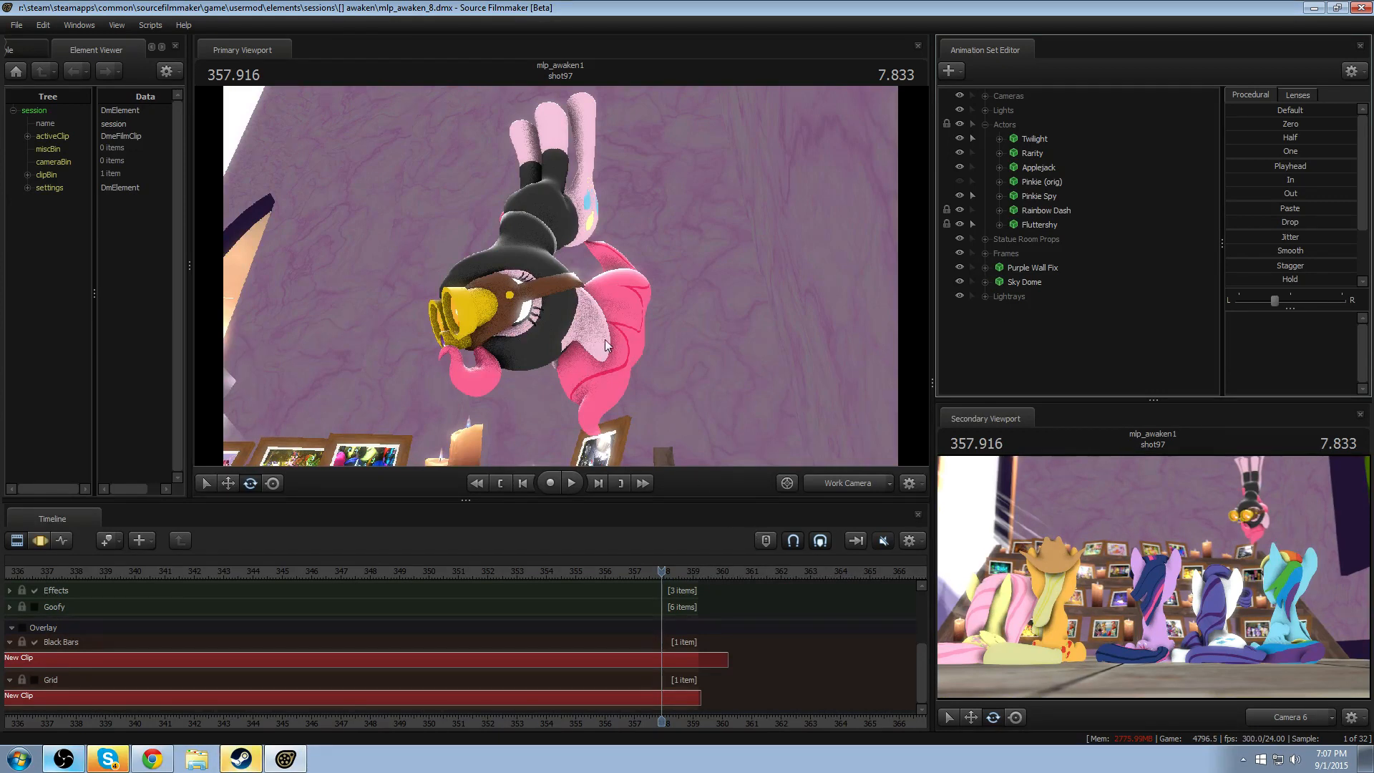
# - Create an animation set for the model vn_pinkiepie.mdl, filtering the model files by "pinkie"
pyautogui.press('a')
pyautogui.moveTo(605, 345); pyautogui.dragTo(560, 276)
pyautogui.rightClick(1009, 347)
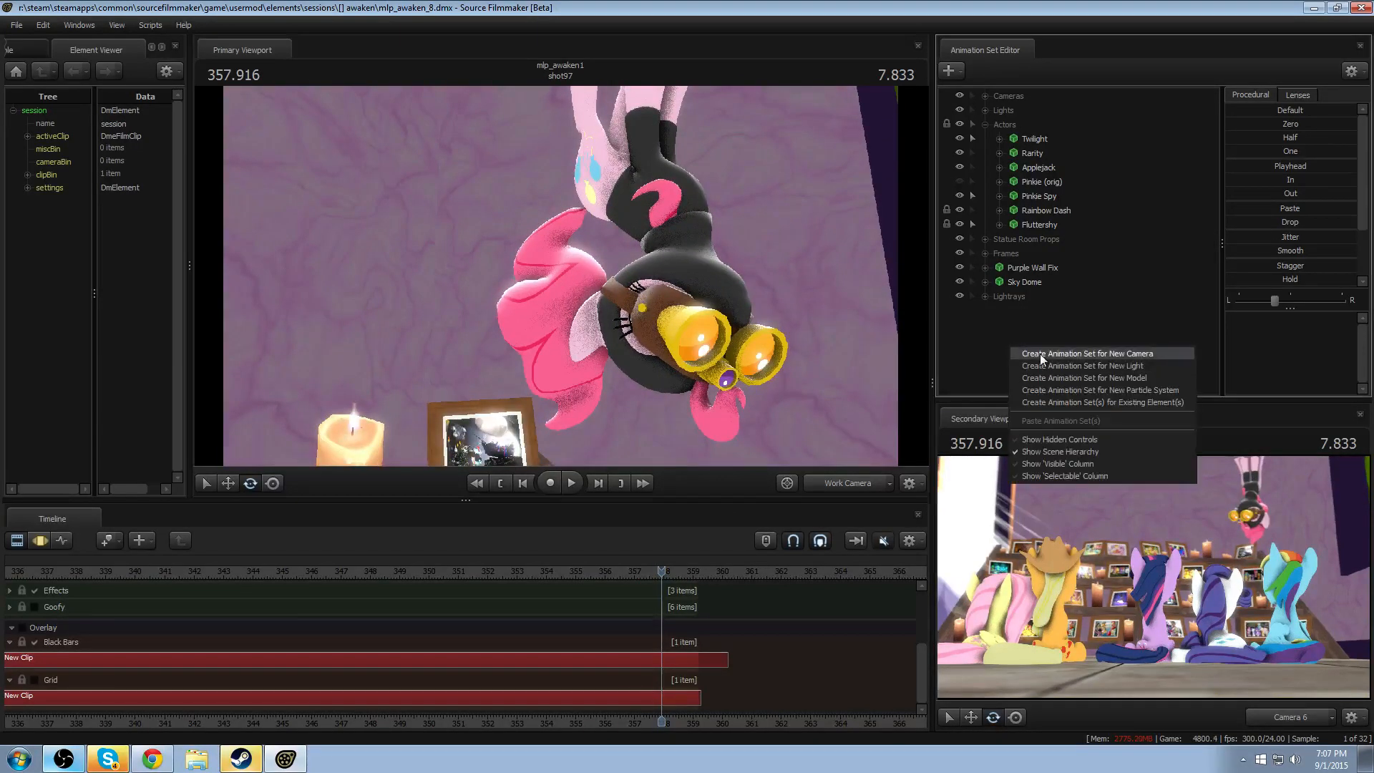
pyautogui.click(1062, 380)
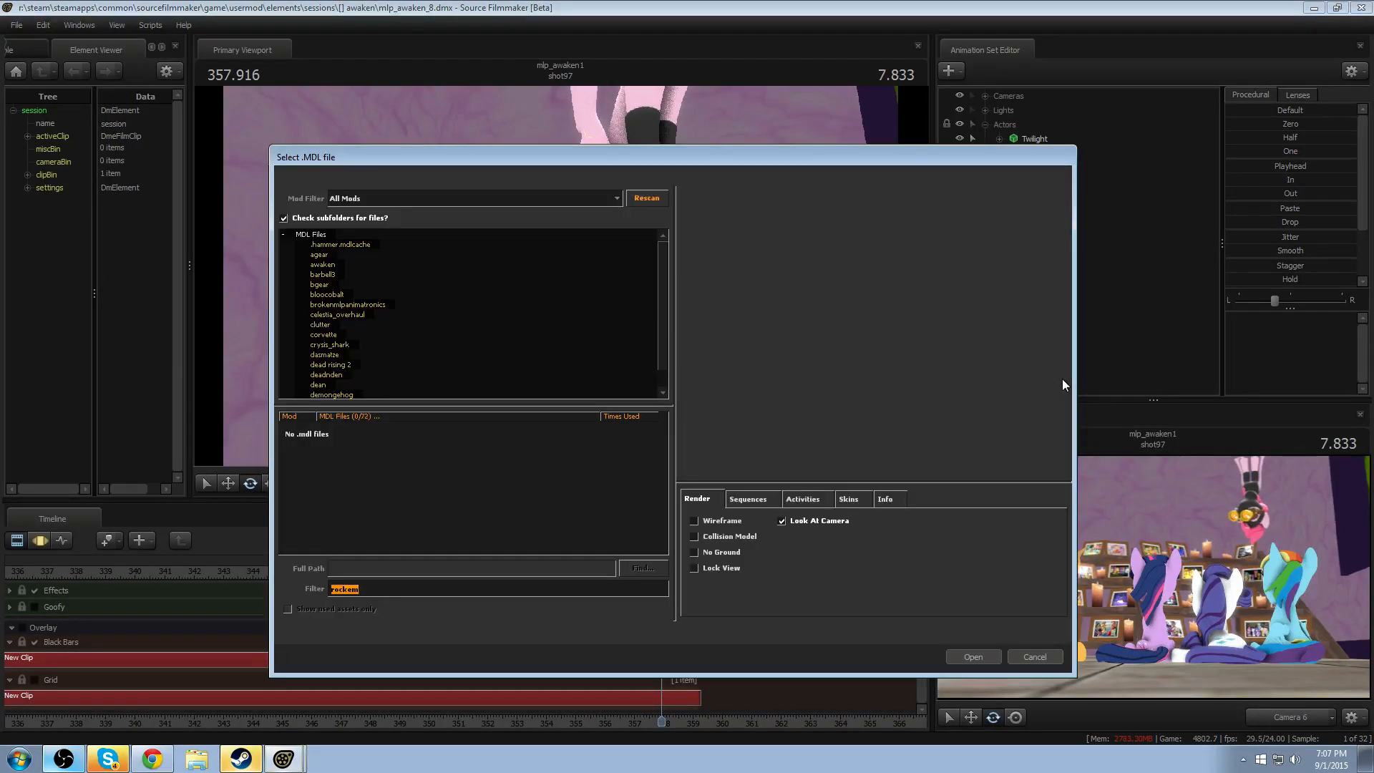
pyautogui.write('pinkie')
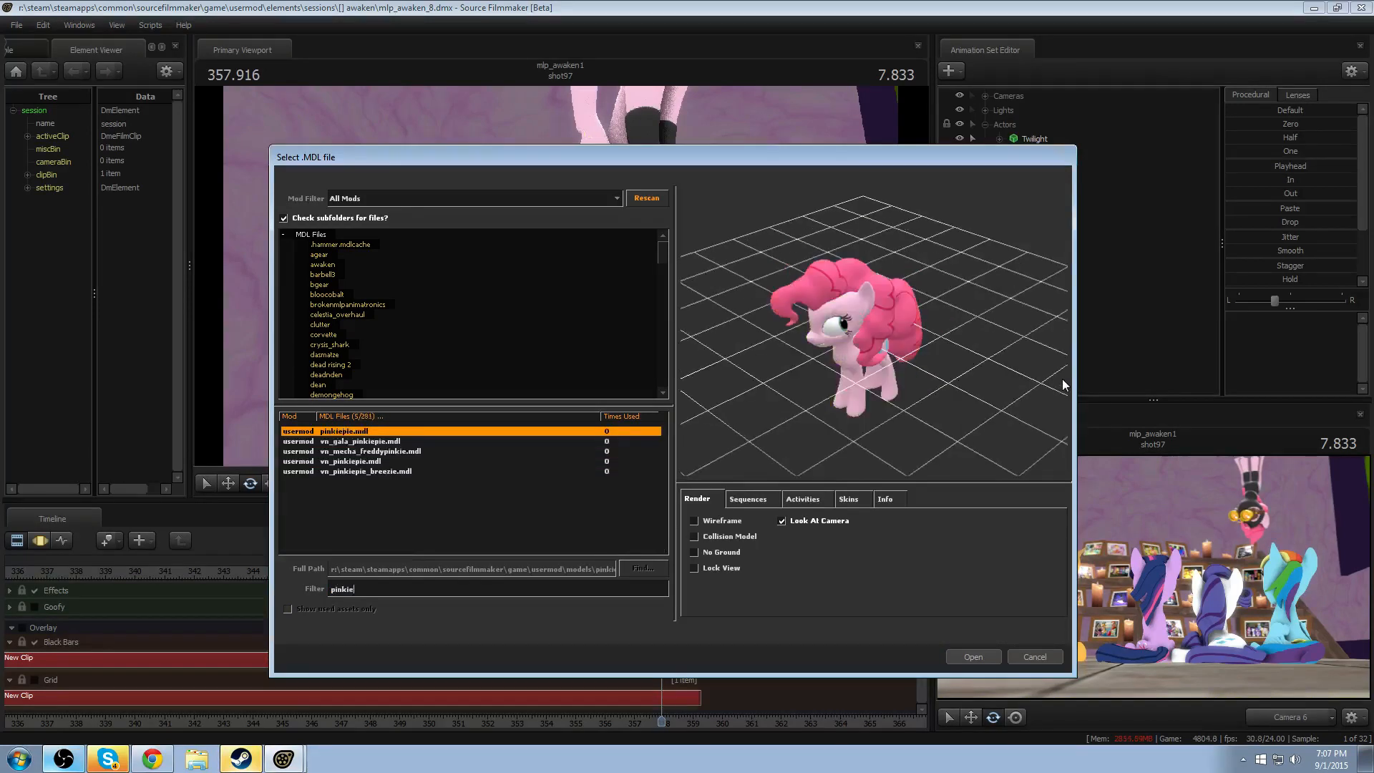
pyautogui.click(354, 462)
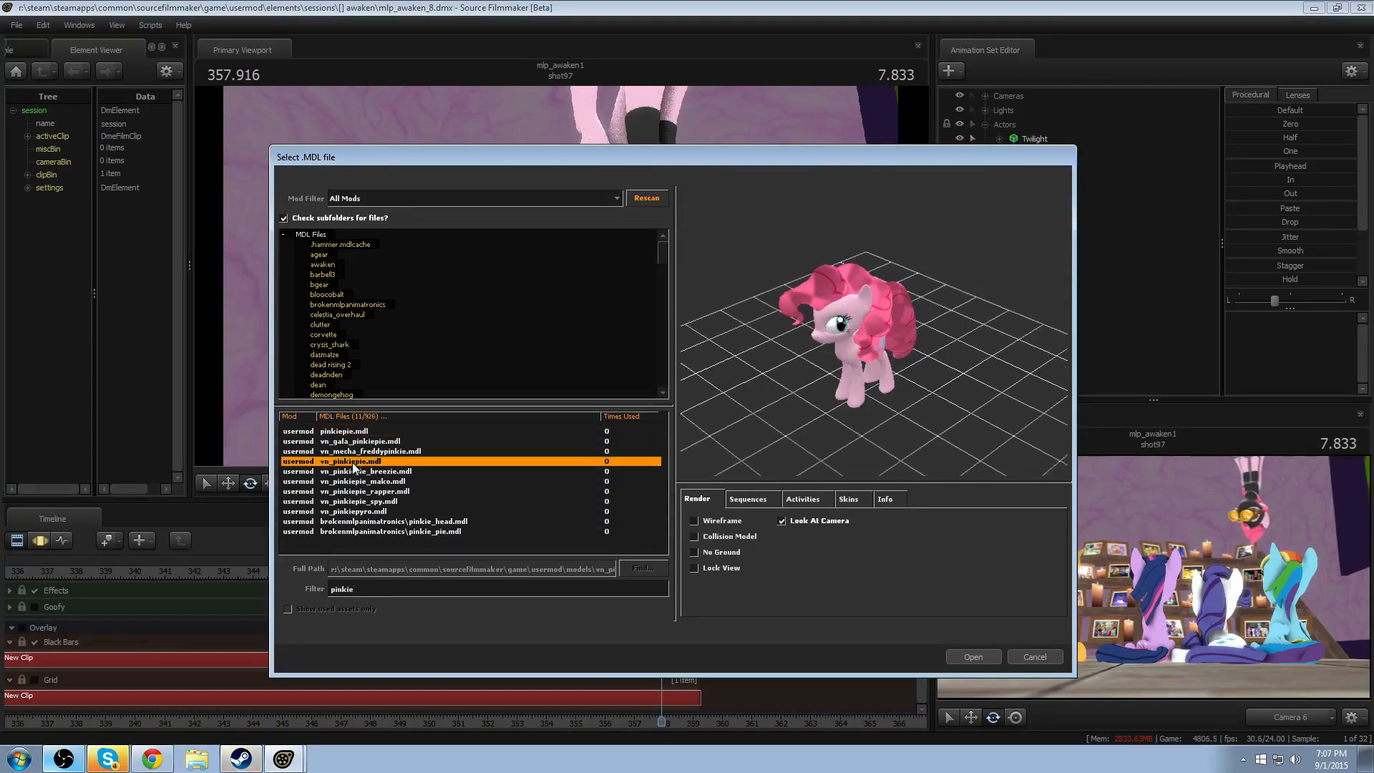
pyautogui.click(974, 658)
pyautogui.moveTo(561, 276); pyautogui.dragTo(479, 297)
pyautogui.rightClick(1047, 316)
pyautogui.click(1034, 315)
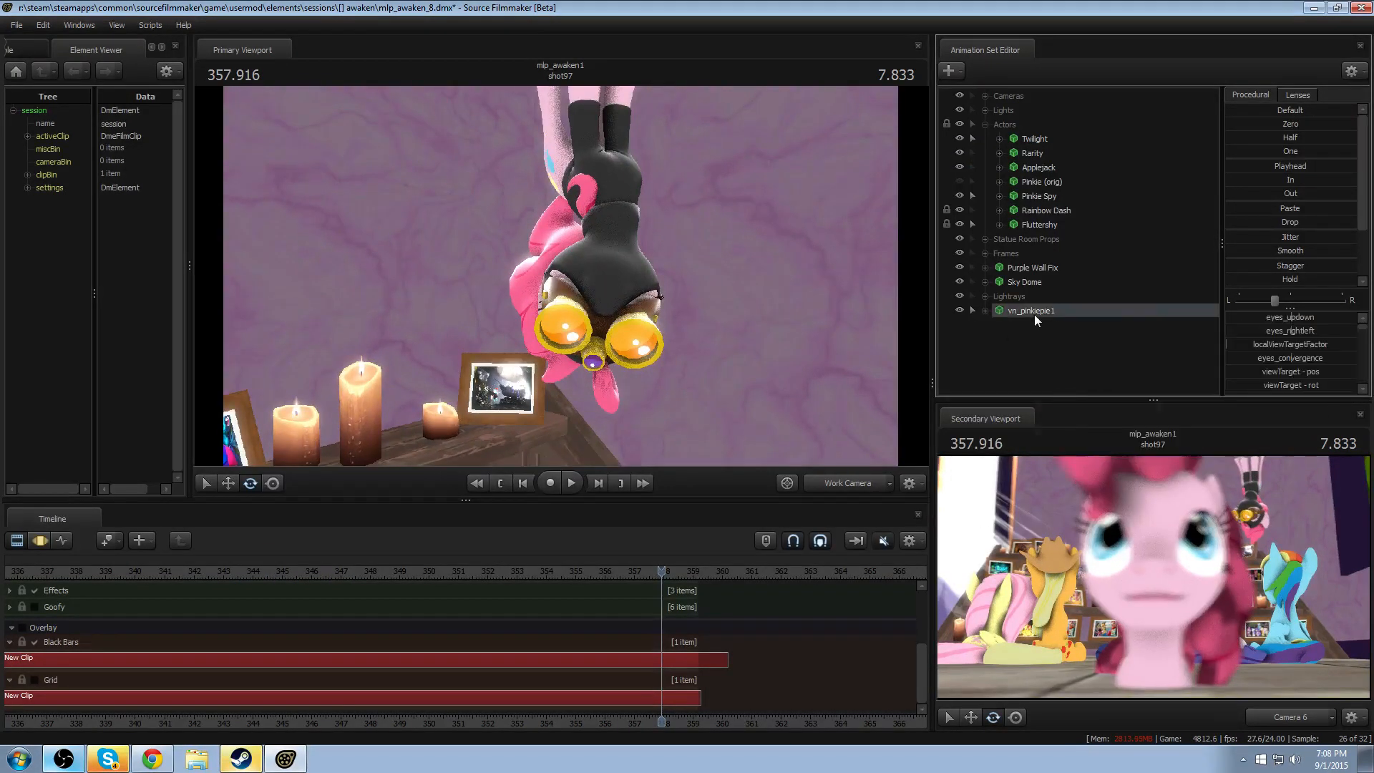
pyautogui.rightClick(1033, 315)
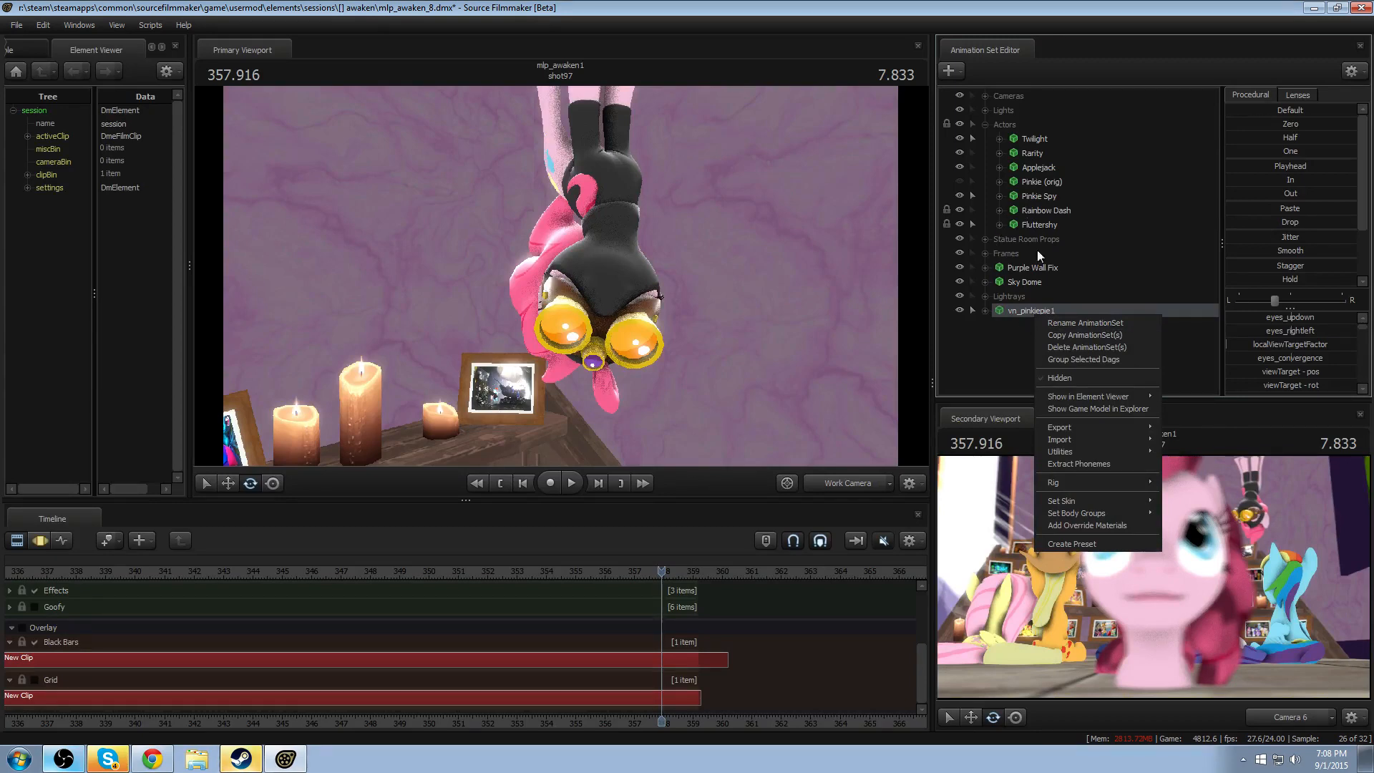
# - Copy Pinkie Spy's animation over the whole time range in the Motion Editor and paste it onto vn_pinkiepie1
pyautogui.click(1042, 198)
pyautogui.press('F3')
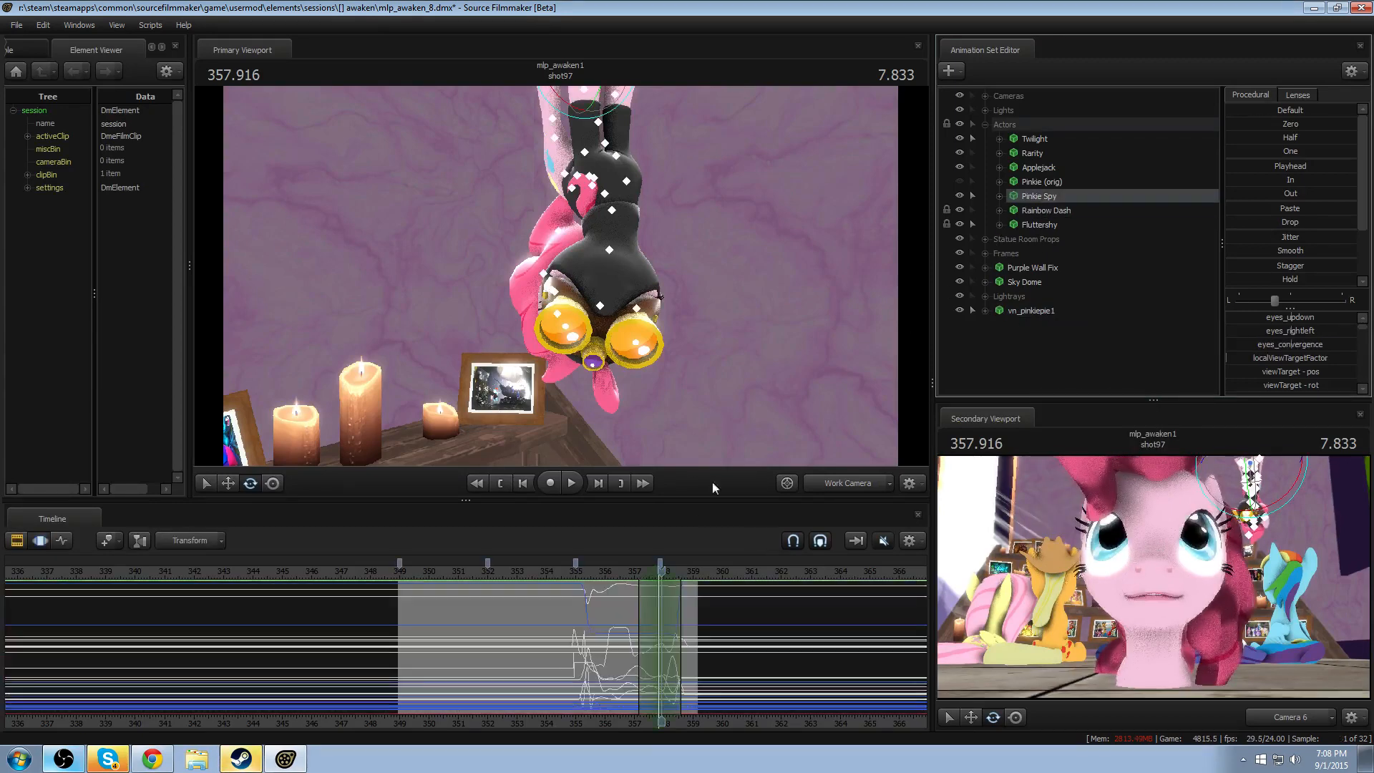
pyautogui.scroll(2, 612, 624)
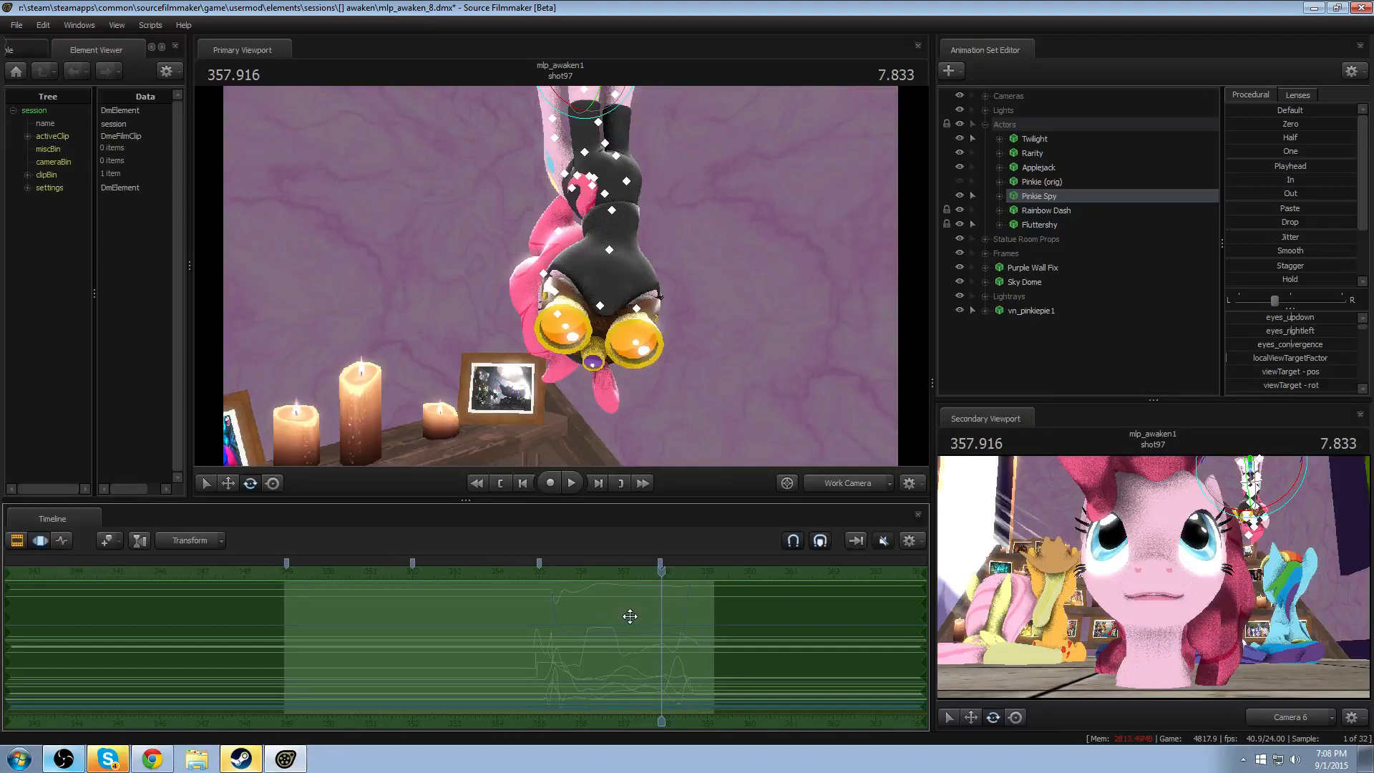
pyautogui.click(1059, 310)
pyautogui.click(600, 615)
pyautogui.hotkey('ctrl', 'v')
pyautogui.press('Return')
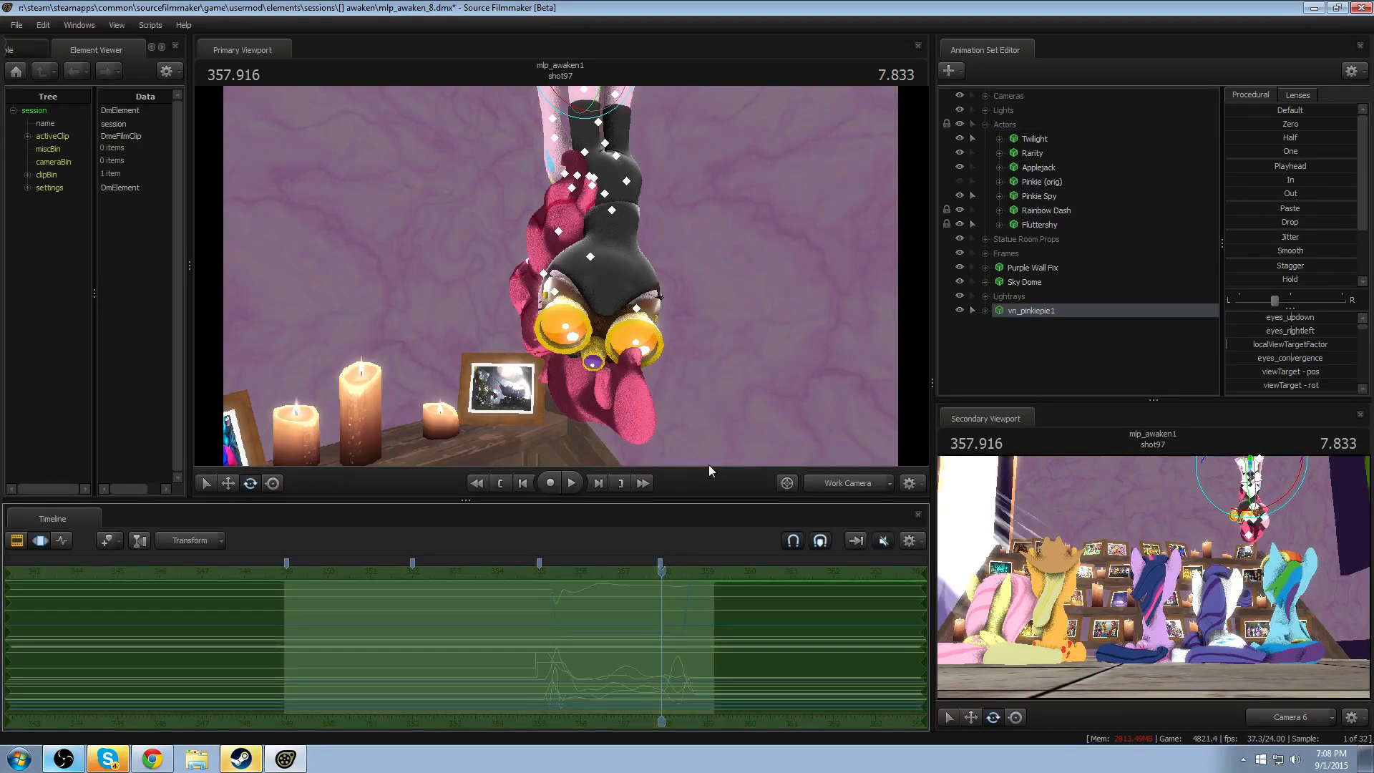
# - Bake the procedural bones of the vn_pinkiepie1 animation set
pyautogui.moveTo(763, 397); pyautogui.dragTo(587, 394)
pyautogui.press('d')
pyautogui.moveTo(685, 331); pyautogui.dragTo(564, 271)
pyautogui.press('w')
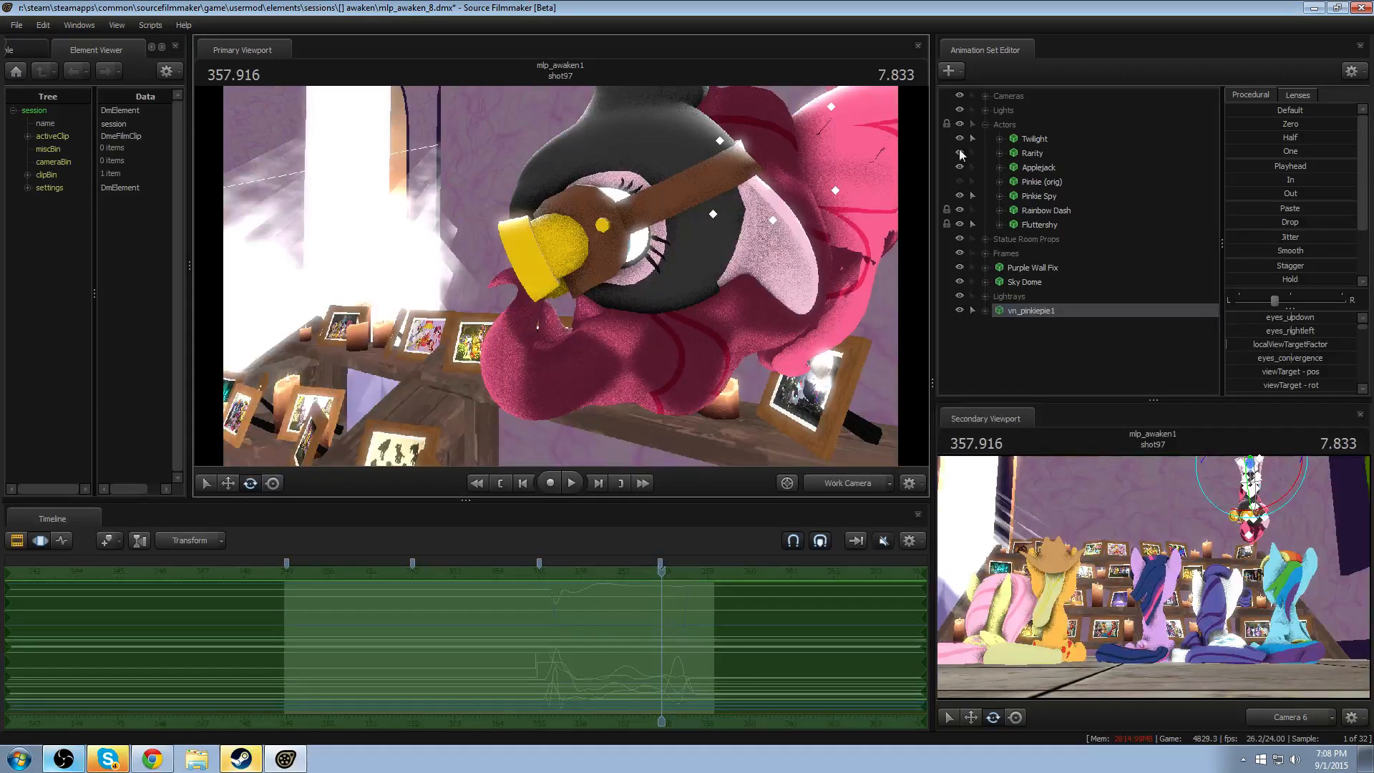
pyautogui.click(985, 311)
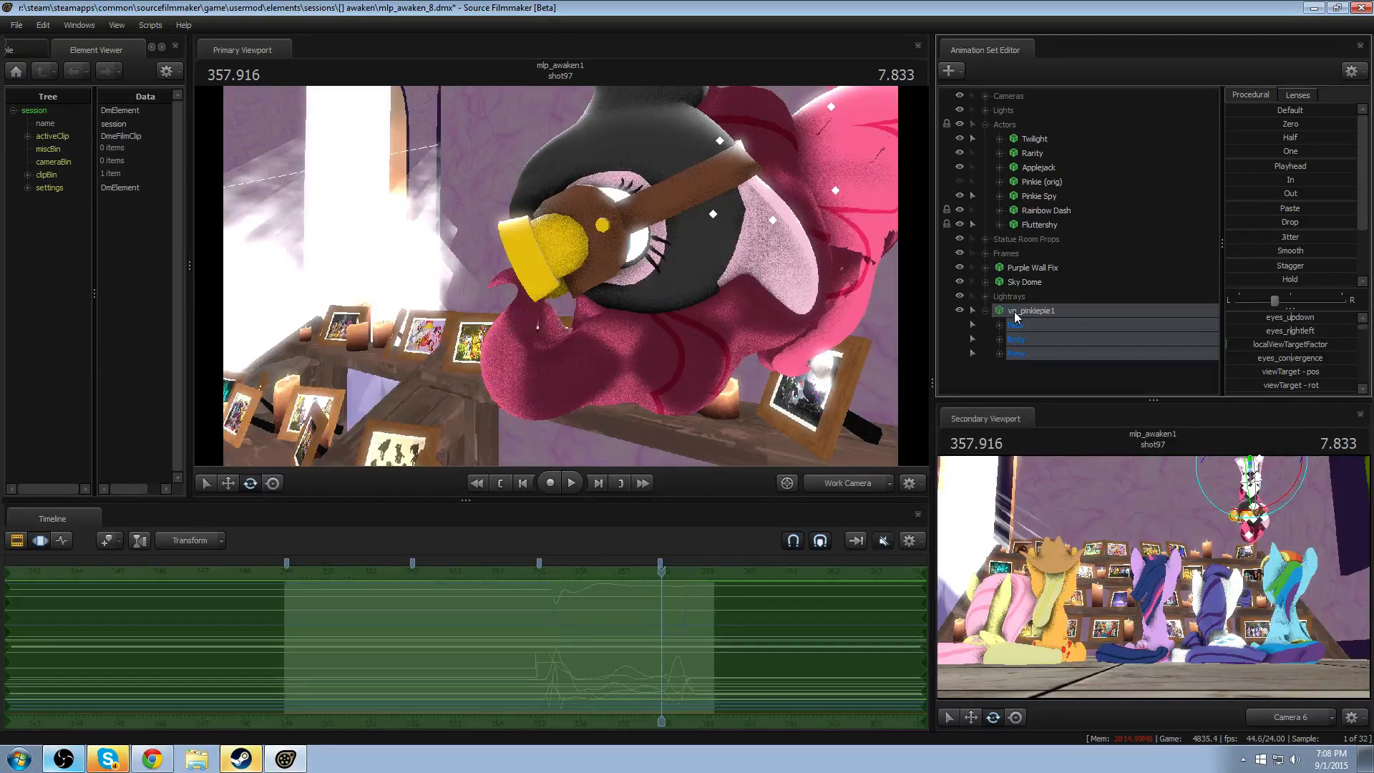
pyautogui.rightClick(1016, 316)
pyautogui.moveTo(1055, 504)
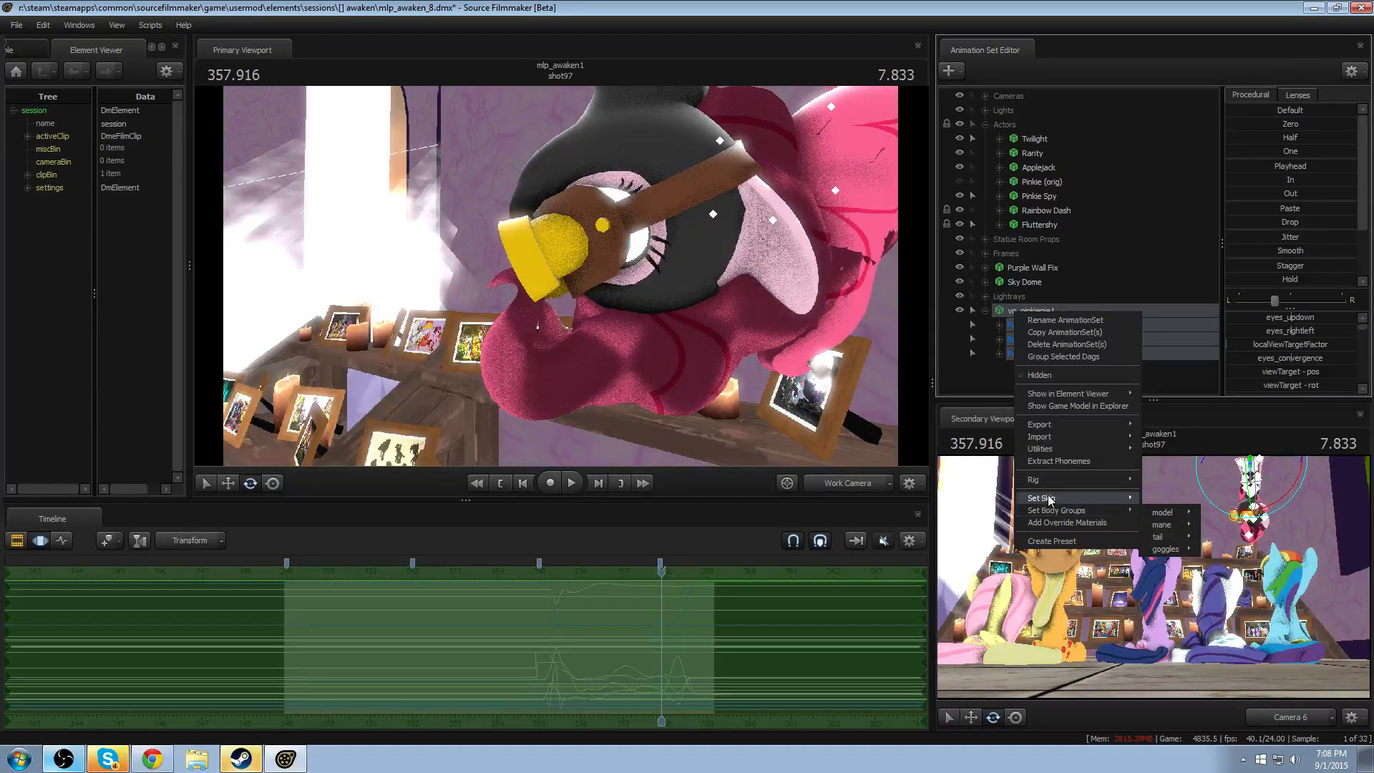
pyautogui.moveTo(1044, 448)
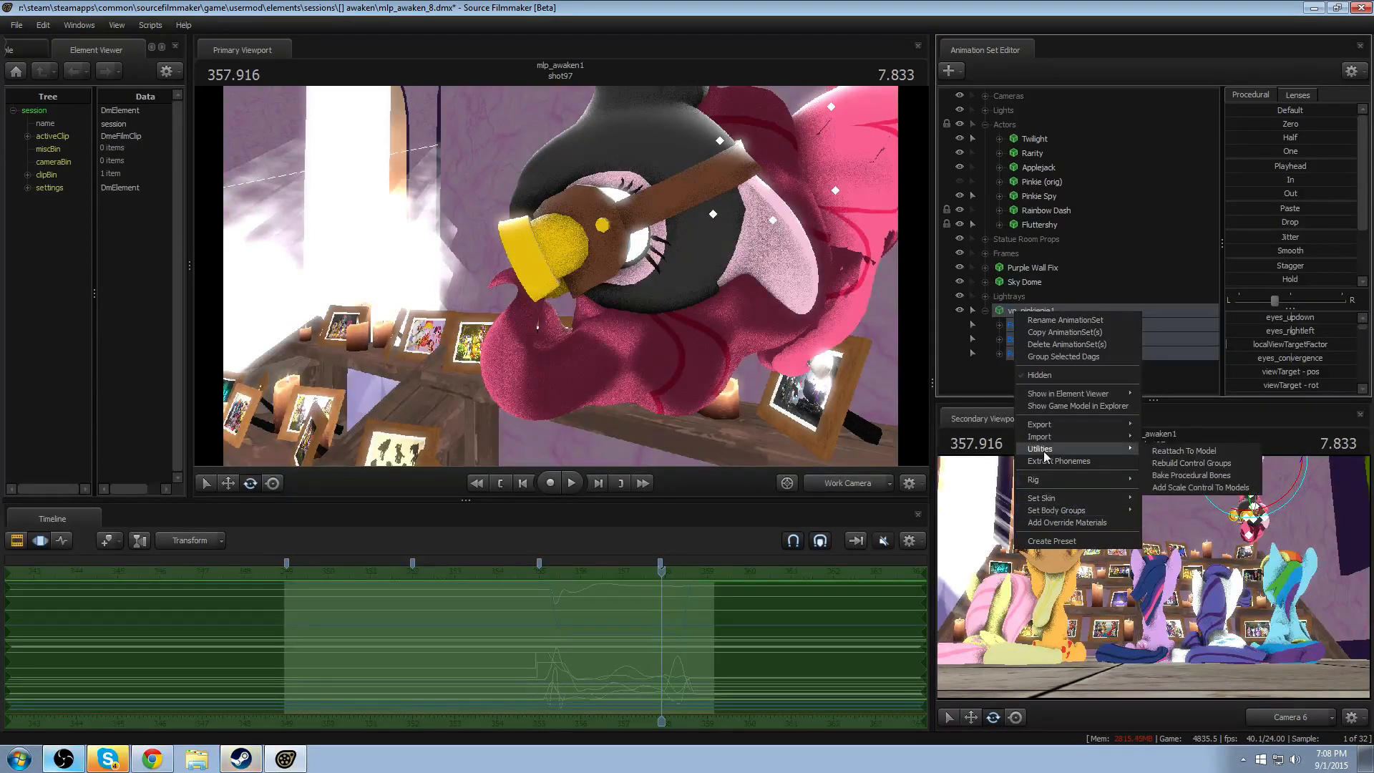
pyautogui.click(1206, 475)
# - Select the jiggle_hair3 bone in vn_pinkiepie1's JiggleBones group and lock its transform
pyautogui.click(1001, 354)
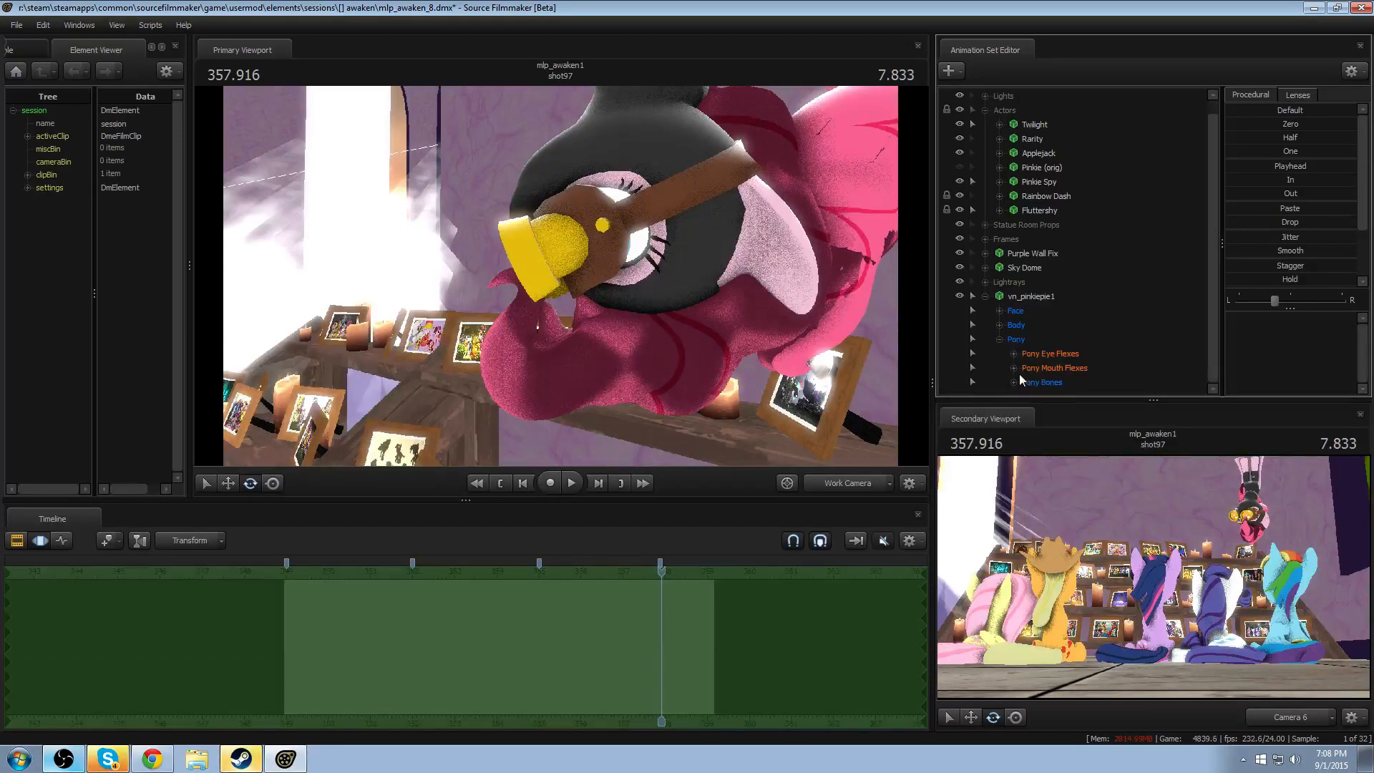
pyautogui.click(1013, 382)
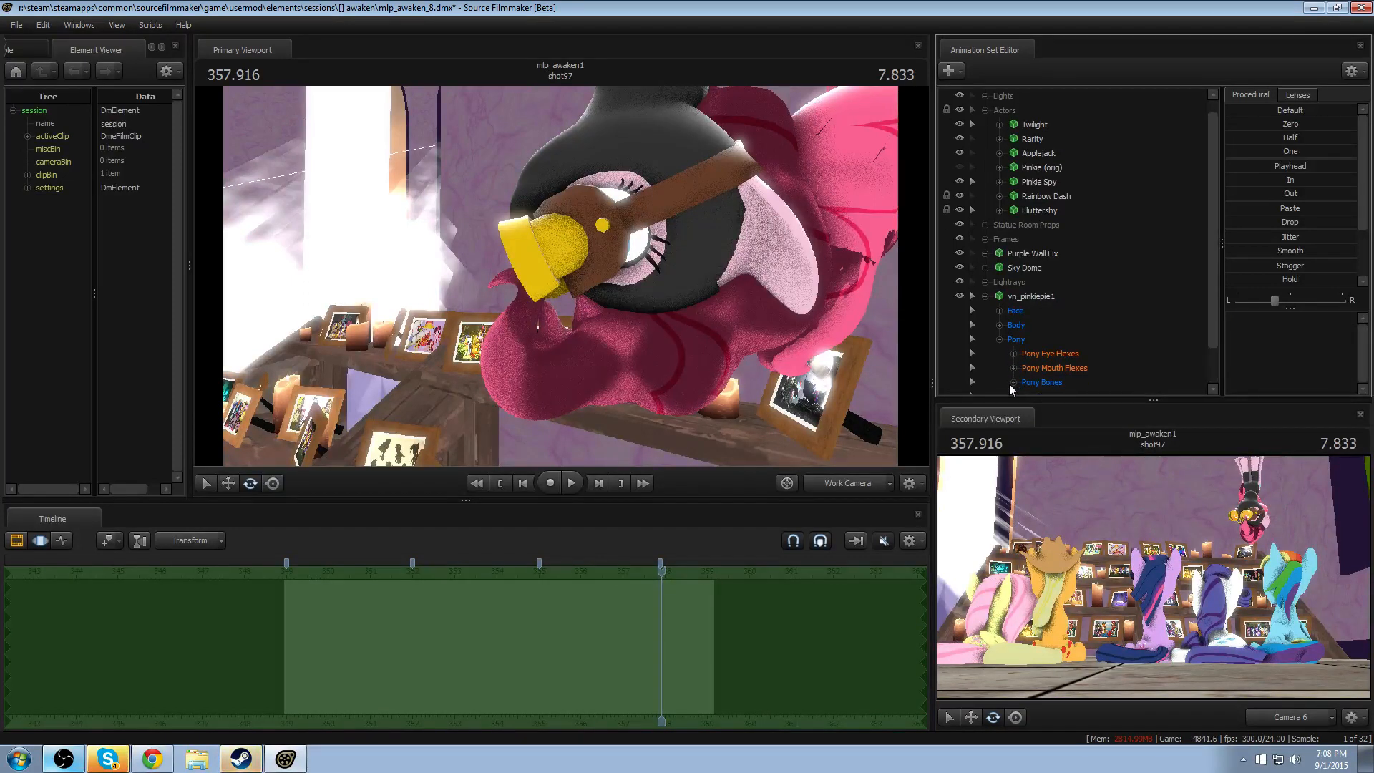
pyautogui.click(1028, 384)
pyautogui.click(1070, 338)
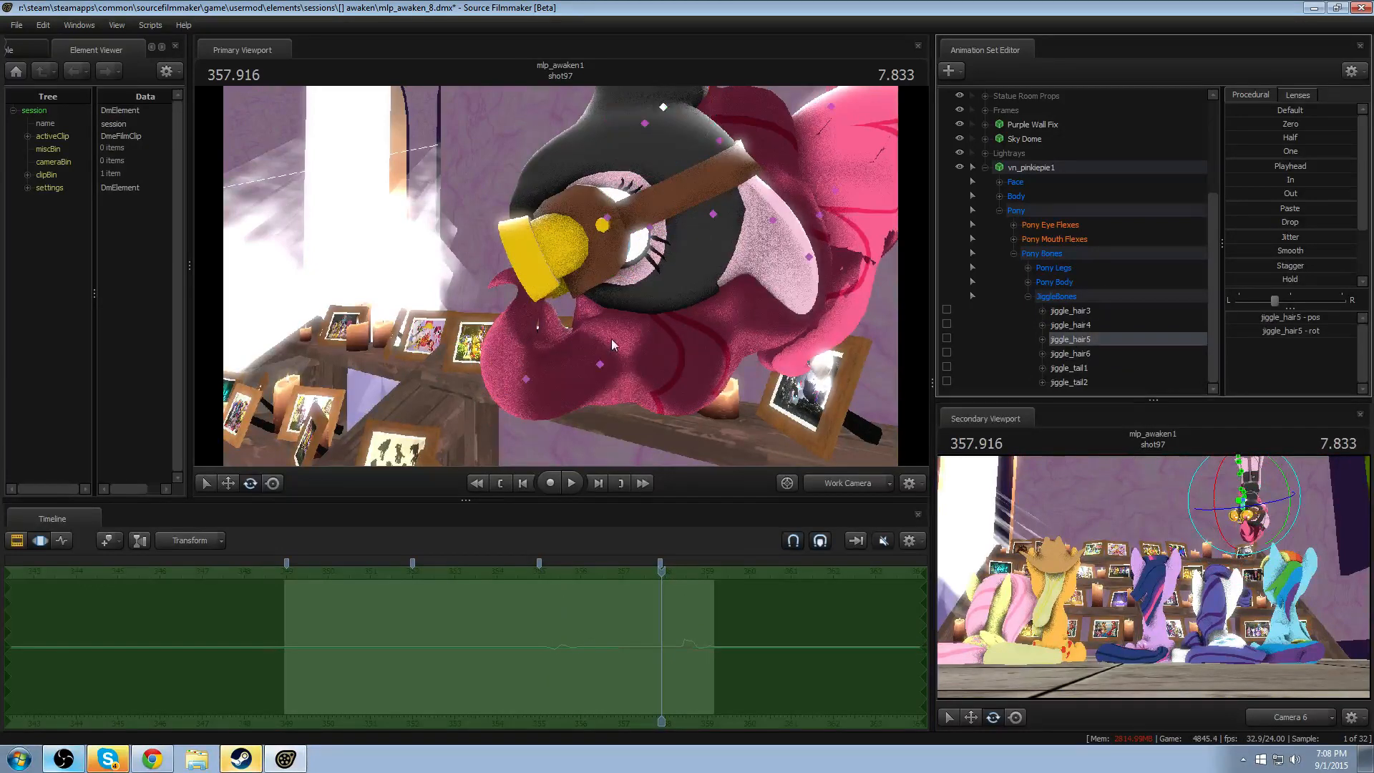
pyautogui.click(601, 365)
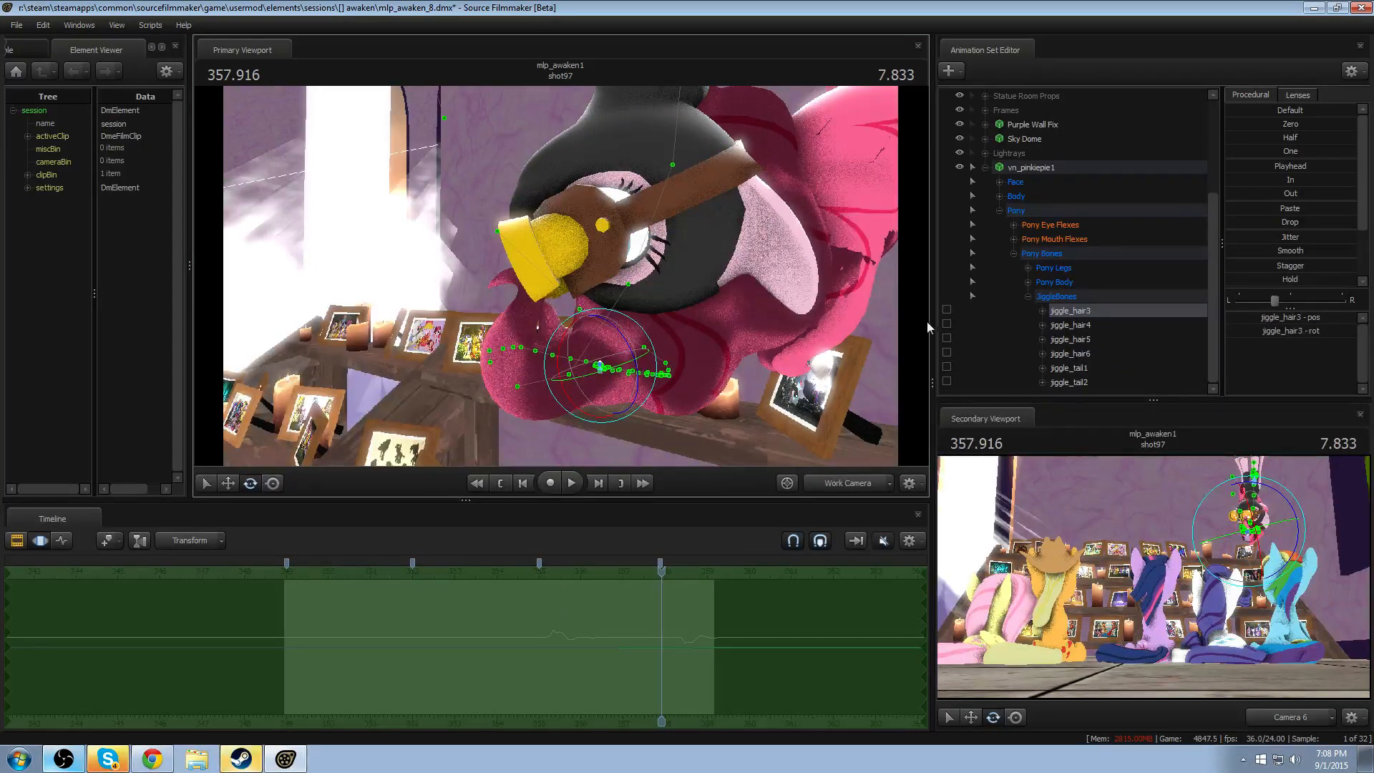
pyautogui.click(945, 313)
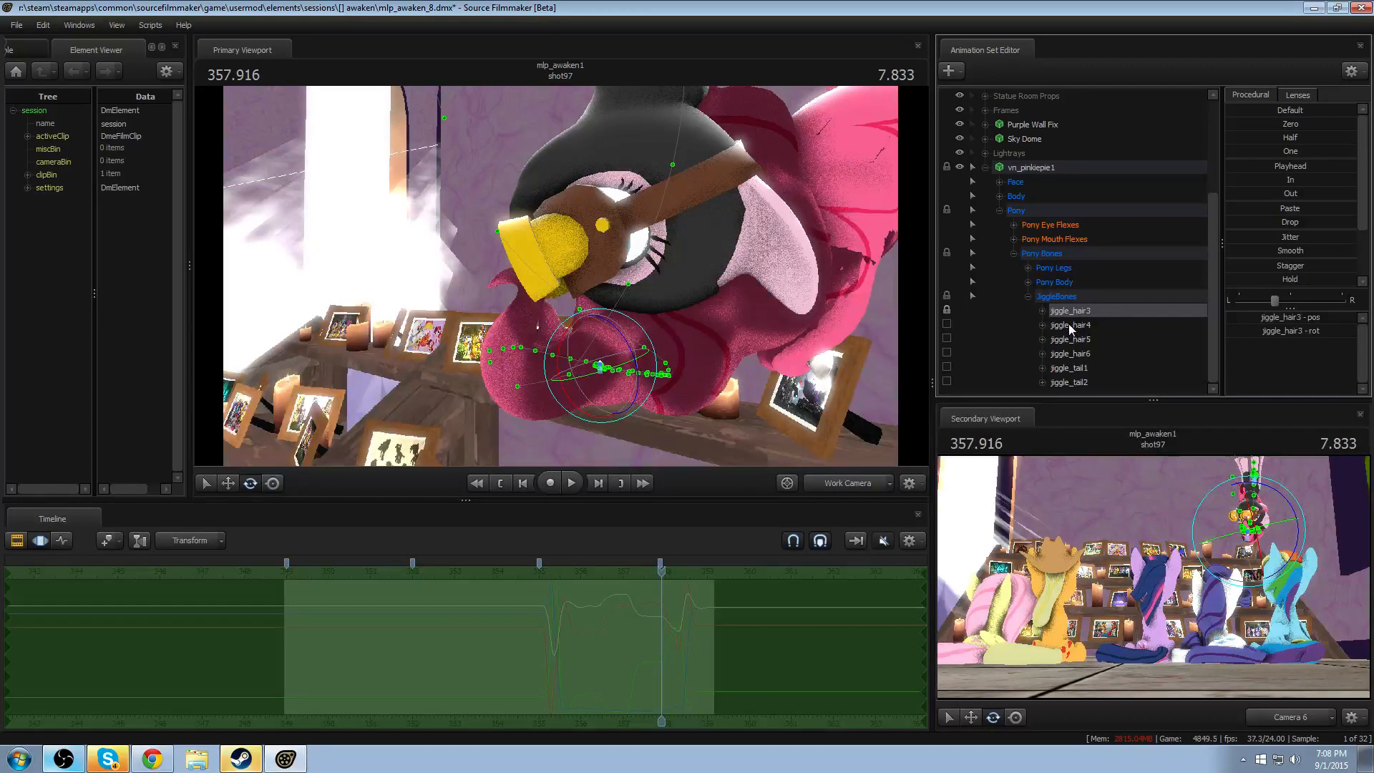
# - Add a scale control to the Pelvis bone in vn_pinkiepie1's Pony Body group
pyautogui.scroll(1, 1049, 272)
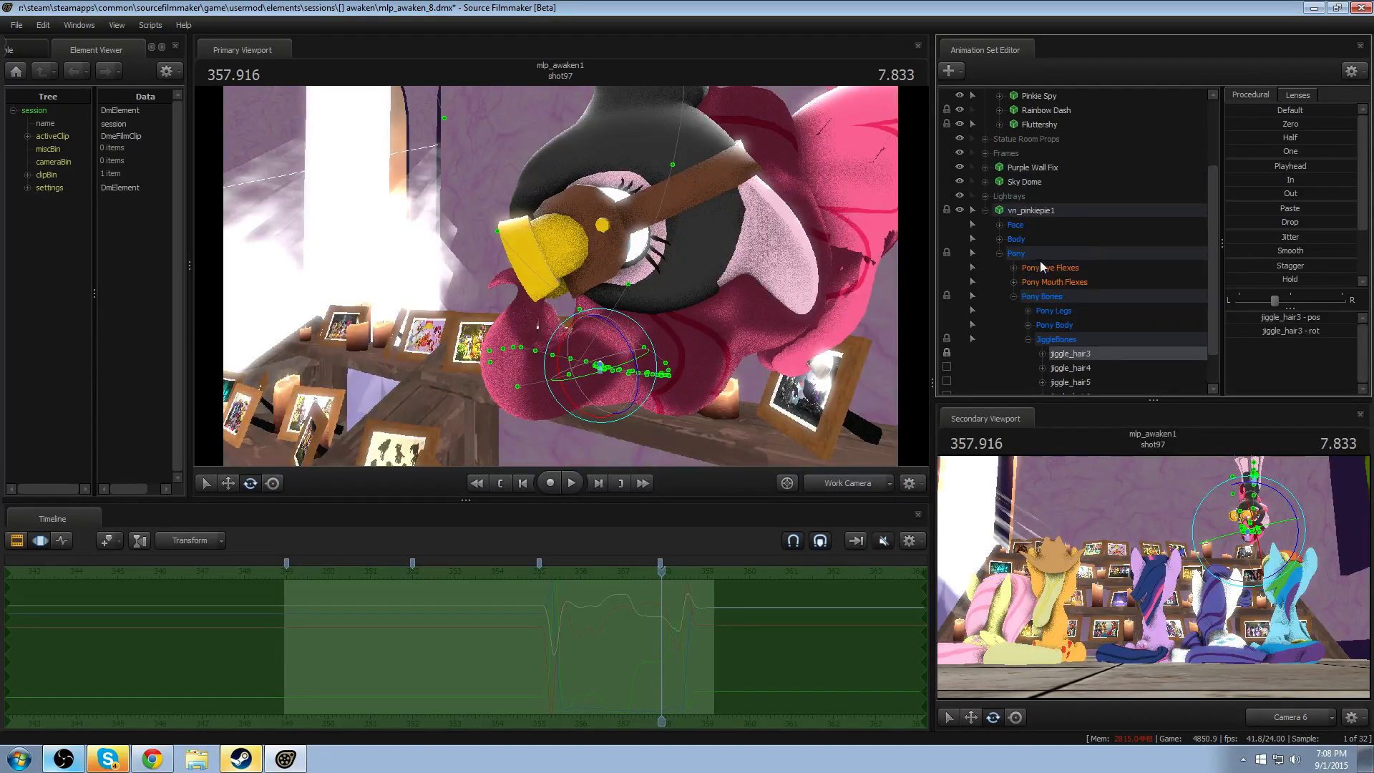
pyautogui.click(999, 239)
pyautogui.click(999, 239)
pyautogui.scroll(-1, 1041, 336)
pyautogui.click(1029, 282)
pyautogui.scroll(-1, 1039, 302)
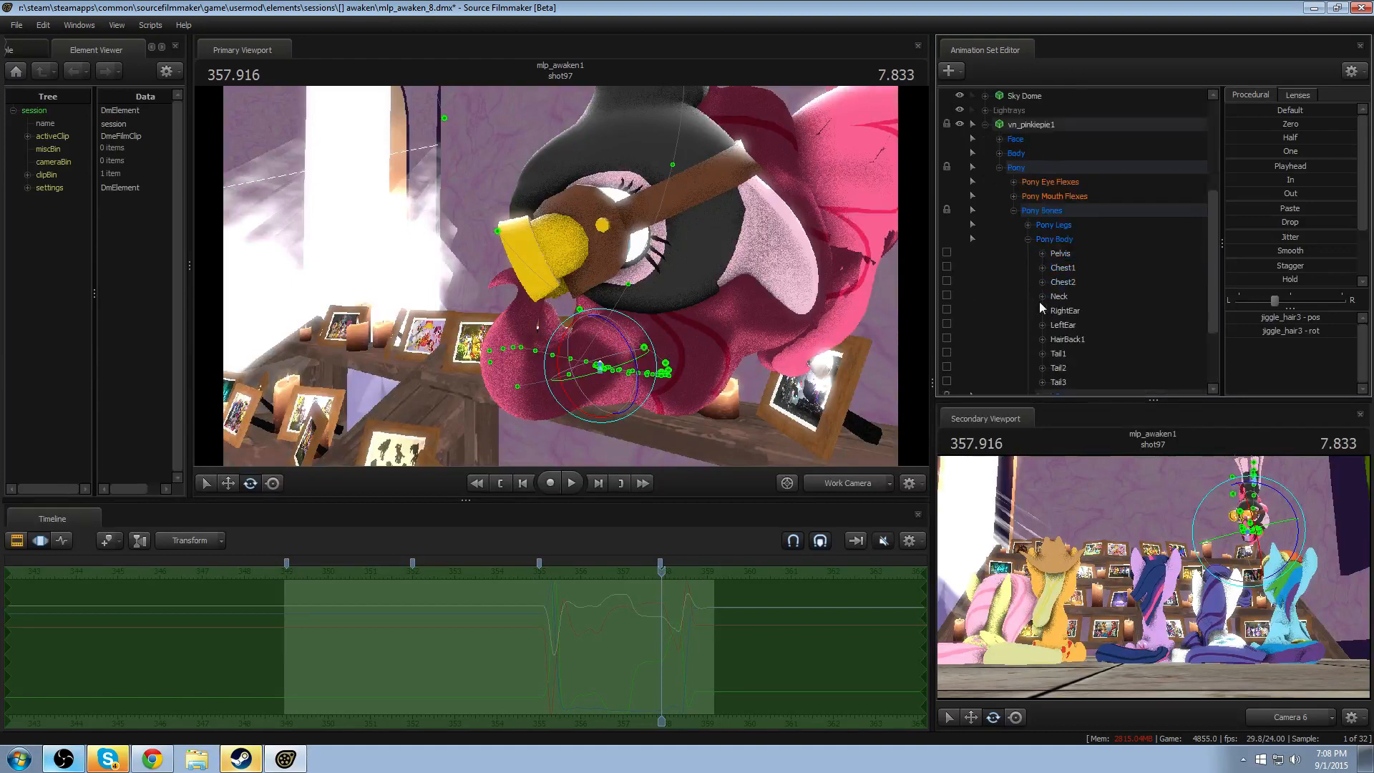
pyautogui.rightClick(1061, 254)
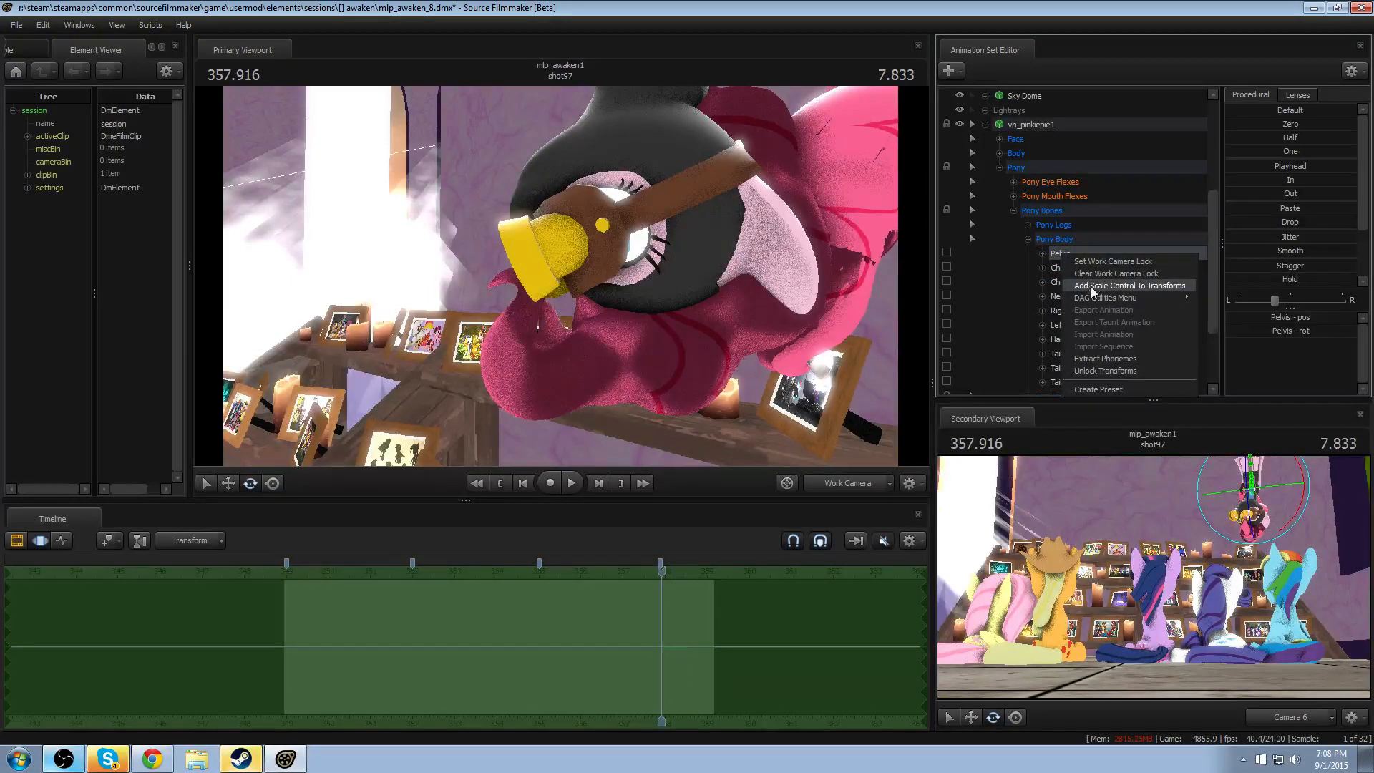
pyautogui.click(1091, 285)
# - Reduce vn_pinkiepie1's Pelvis_scale to its minimum over the selected time range
pyautogui.scroll(-2, 1080, 293)
pyautogui.click(1076, 309)
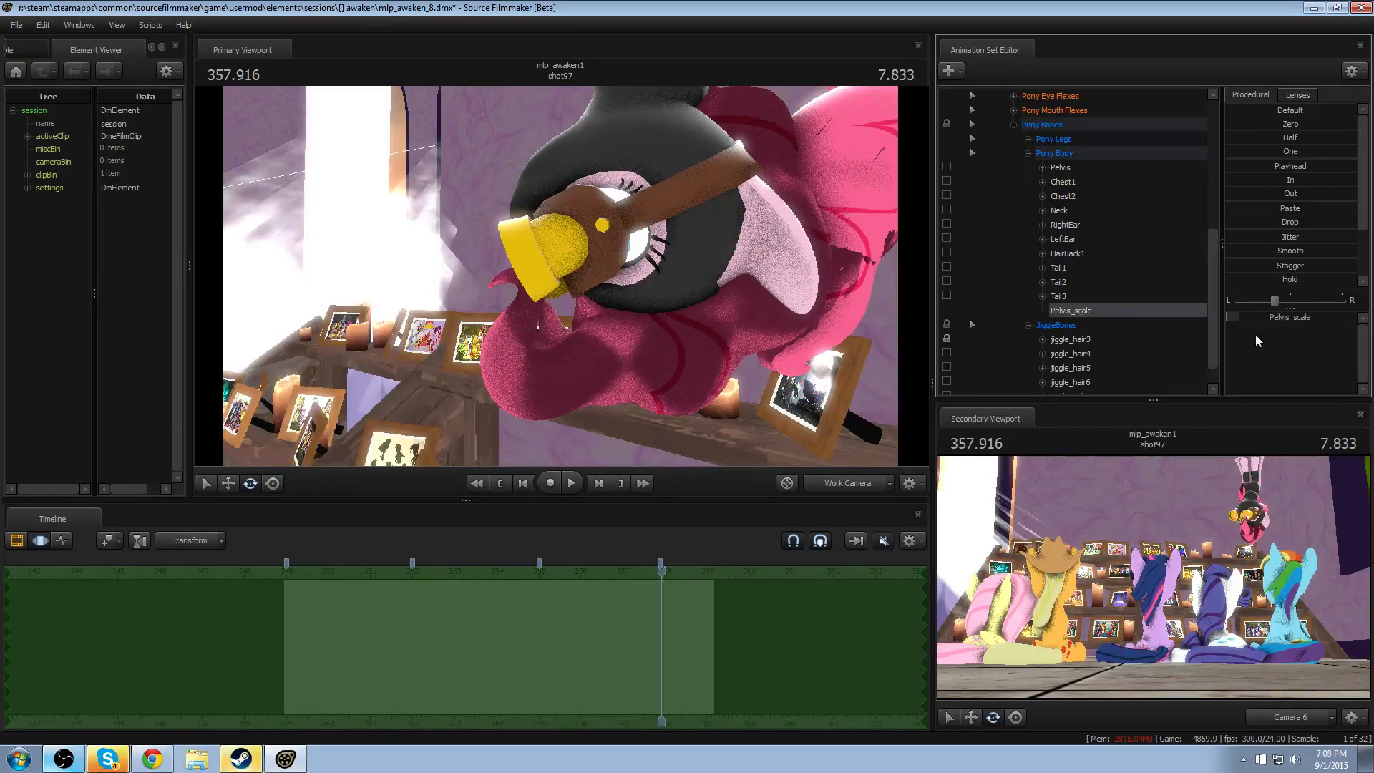
pyautogui.moveTo(1281, 317); pyautogui.dragTo(1233, 317)
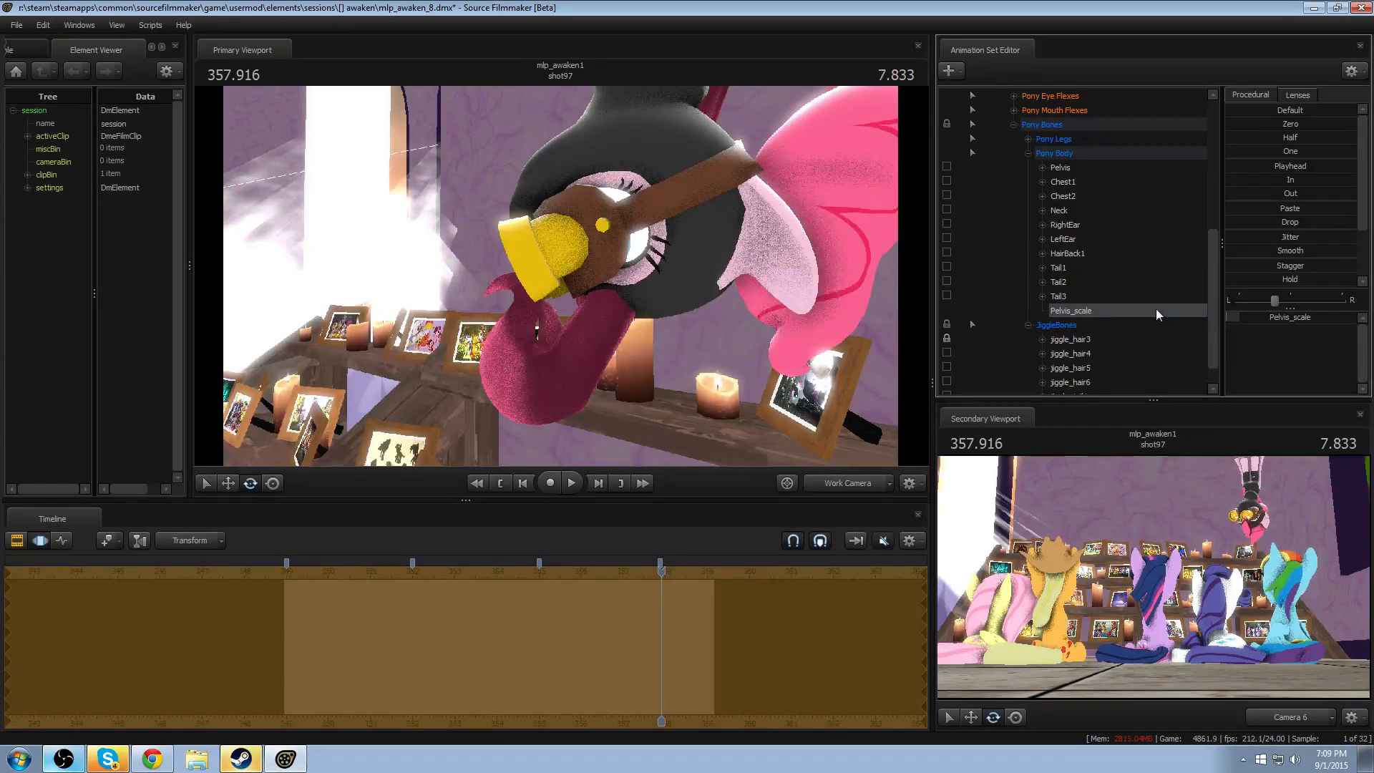
# - Move vn_pinkiepie1's Pelvis bone slightly downward, toward the centre of Pinkie Spy's head
pyautogui.moveTo(644, 277); pyautogui.dragTo(713, 209)
pyautogui.click(1055, 168)
pyautogui.press('s')
pyautogui.press('w')
pyautogui.keyDown('alt'); pyautogui.moveTo(717, 256); pyautogui.dragTo(561, 277); pyautogui.keyUp('alt')
pyautogui.moveTo(674, 208); pyautogui.dragTo(580, 376)
pyautogui.keyDown('alt'); pyautogui.moveTo(485, 395); pyautogui.dragTo(562, 226); pyautogui.keyUp('alt')
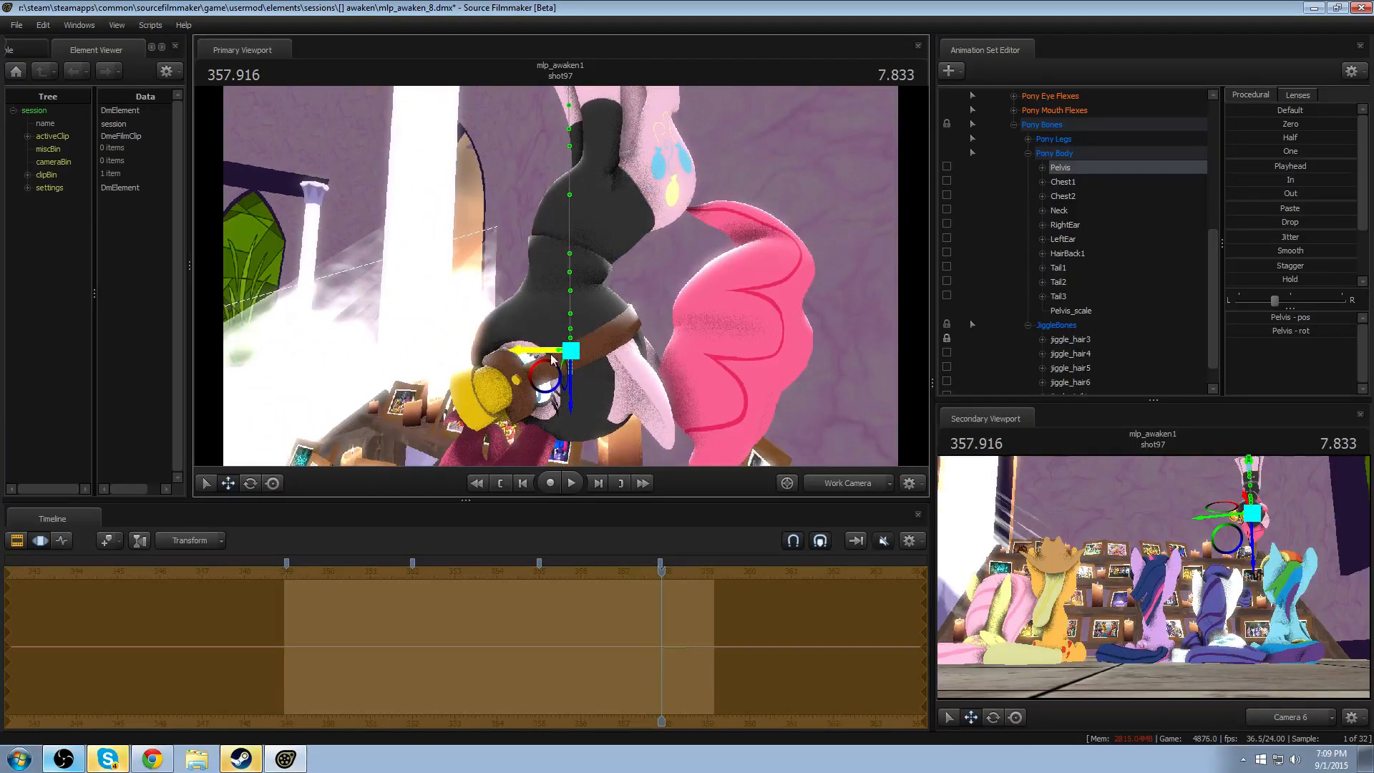
pyautogui.keyDown('ctrl'); pyautogui.moveTo(570, 350); pyautogui.dragTo(559, 369); pyautogui.keyUp('ctrl')
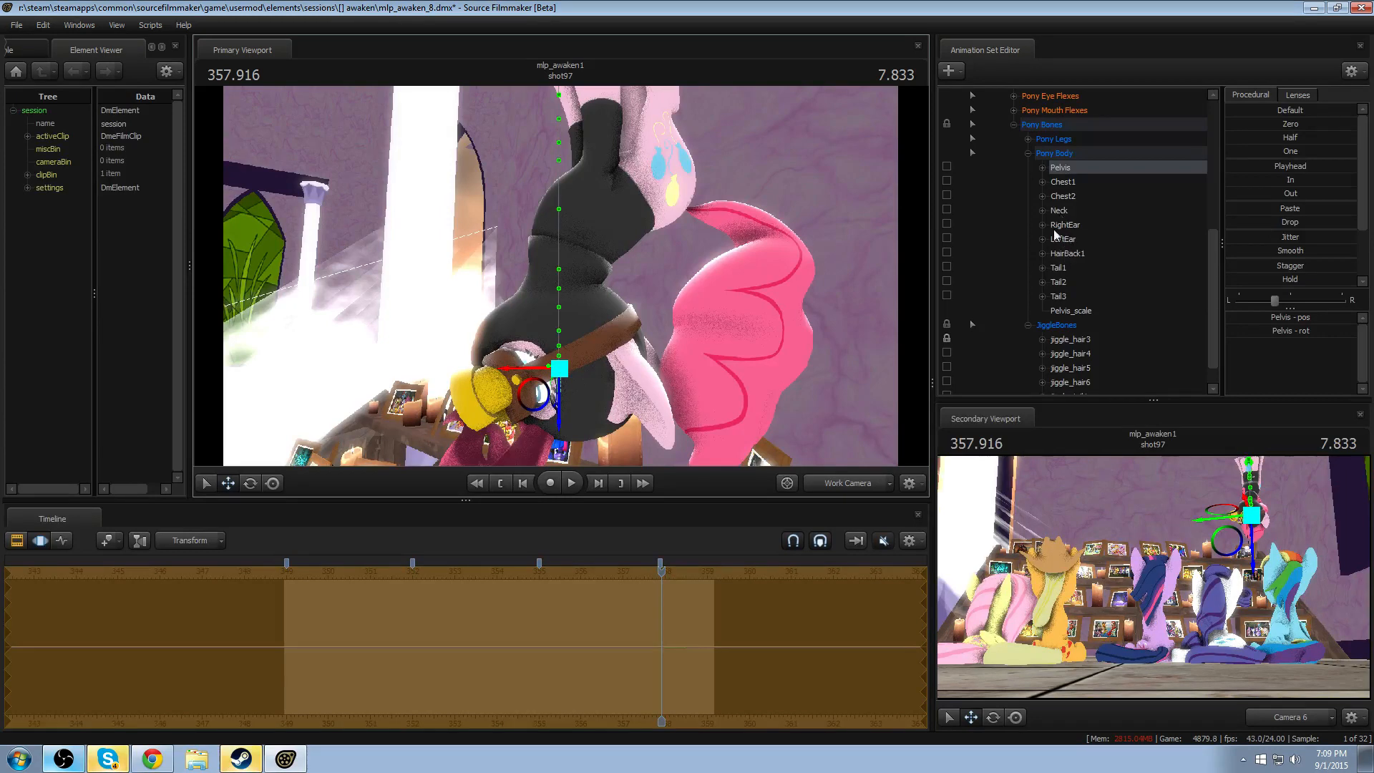
# - Try locking vn_pinkiepie1's Head bone to Pinkie Spy's Head and zeroing its transform
pyautogui.scroll(4, 1059, 266)
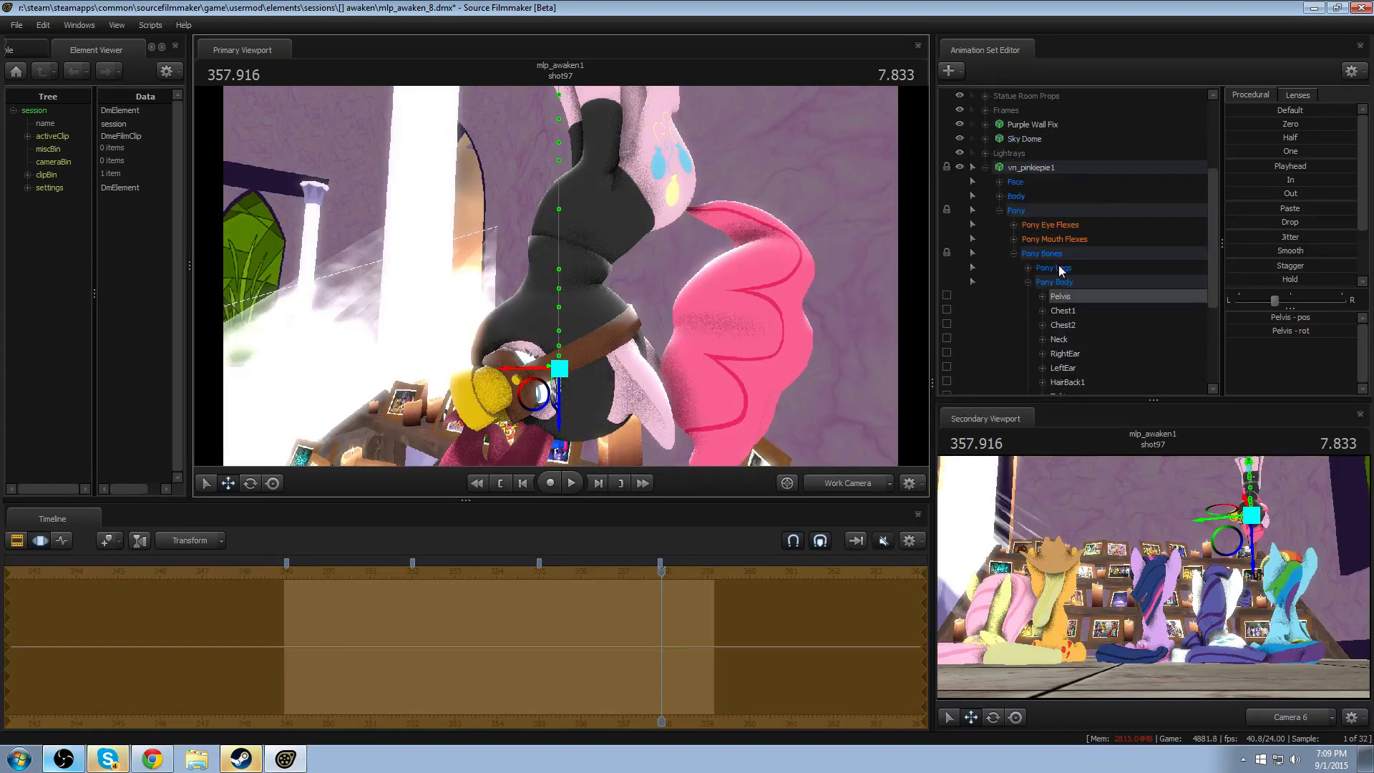
pyautogui.click(1034, 225)
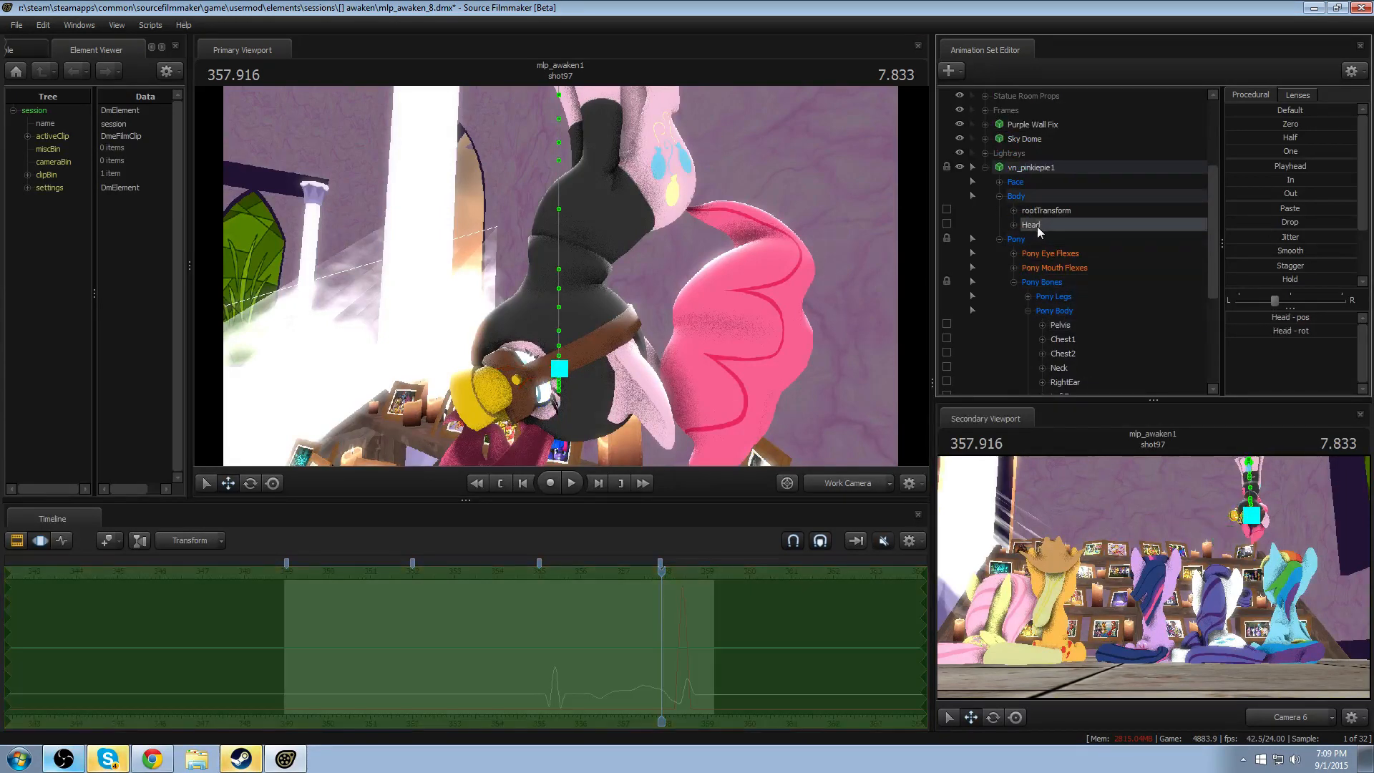
pyautogui.scroll(2, 1028, 204)
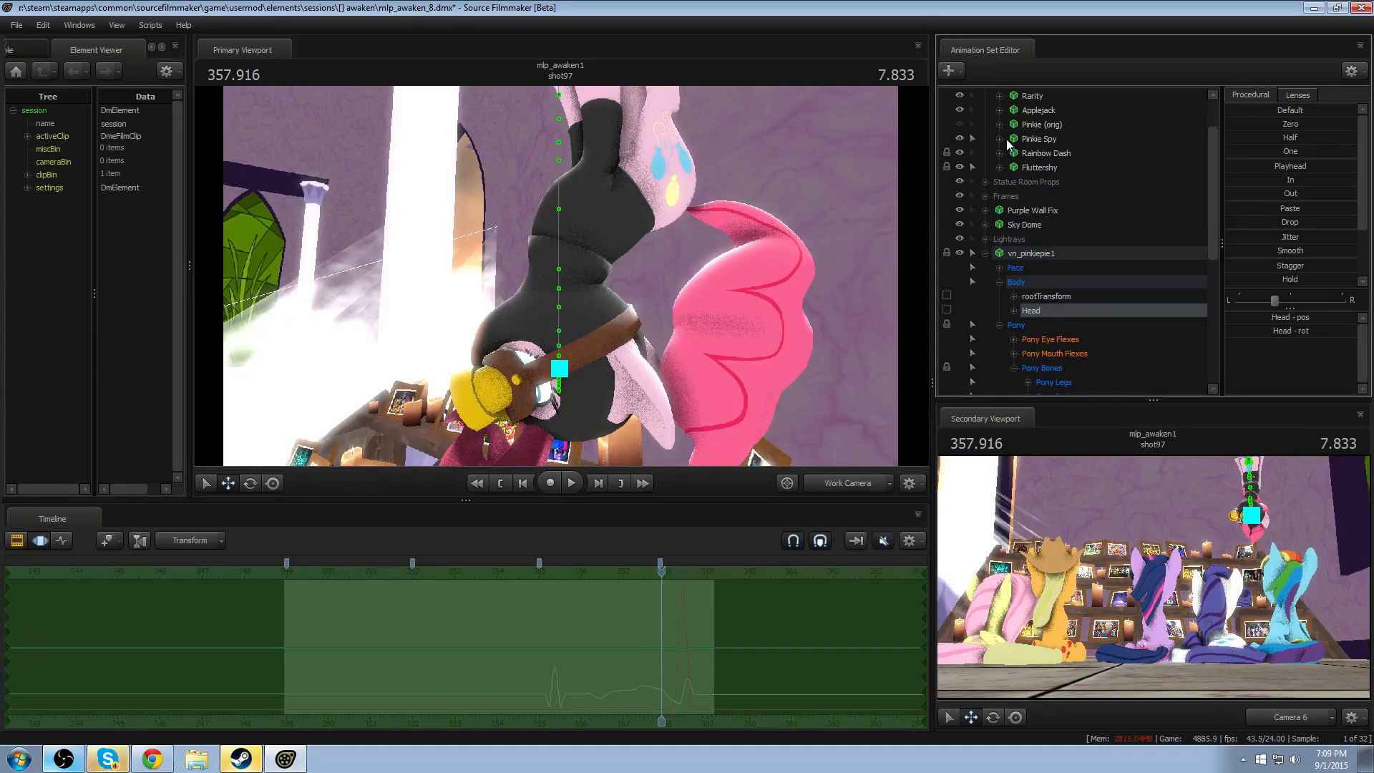
pyautogui.click(1006, 140)
pyautogui.click(1045, 196)
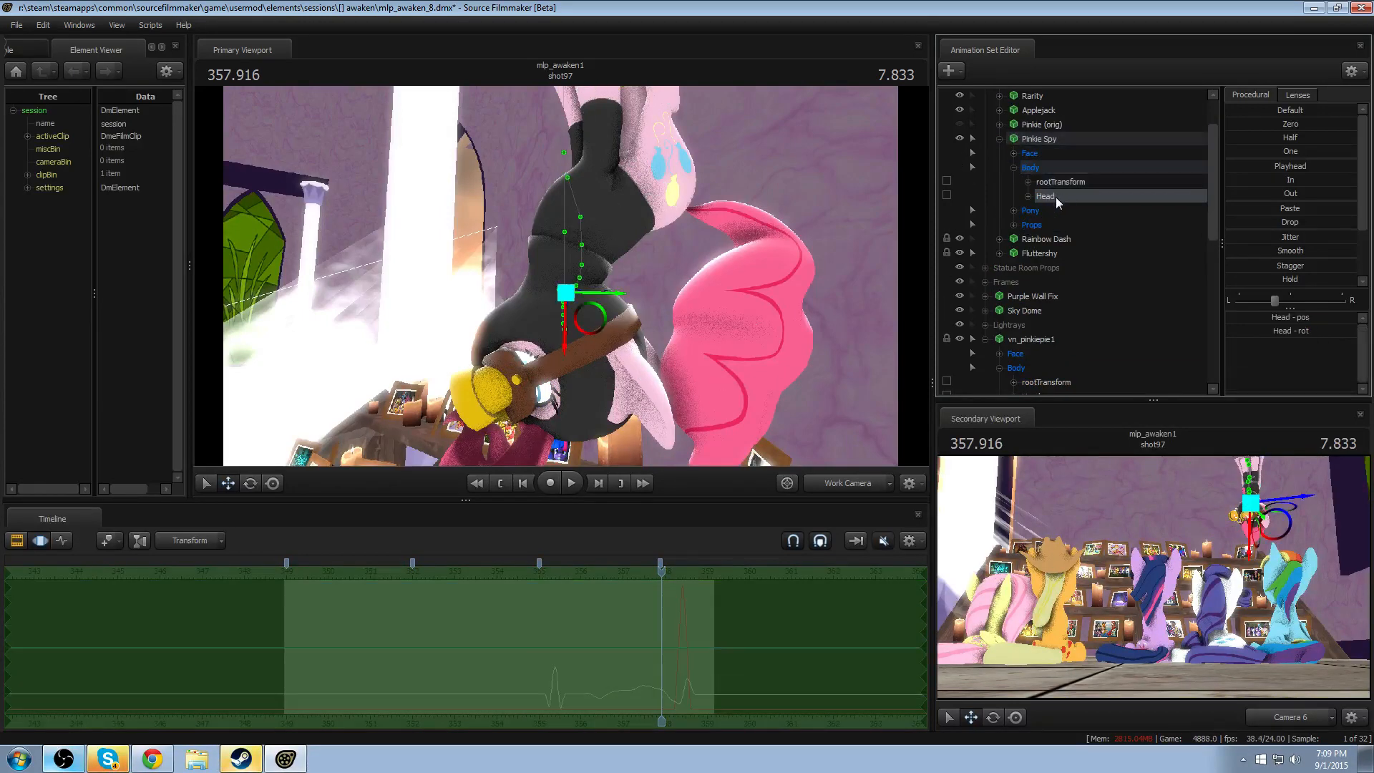
pyautogui.scroll(-1, 1052, 382)
pyautogui.scroll(-1, 1042, 372)
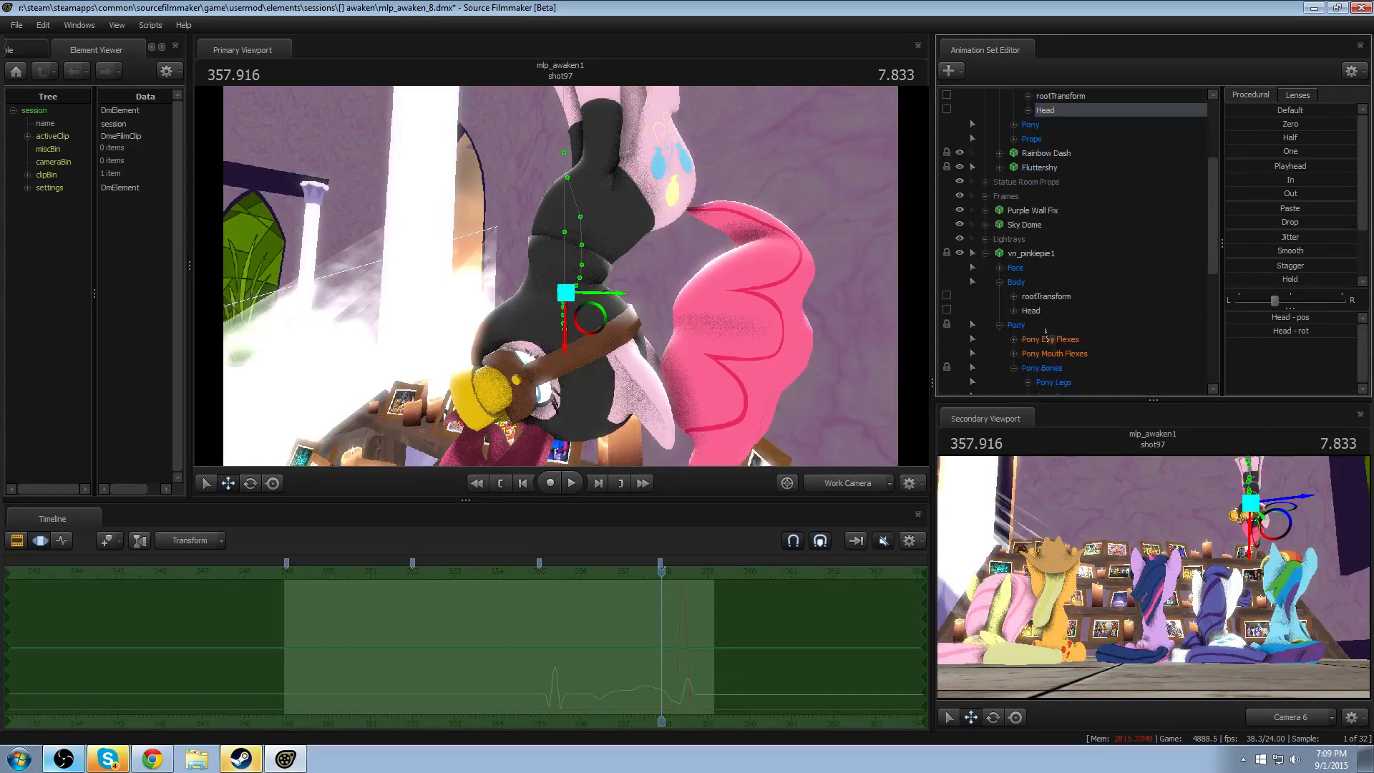
pyautogui.click(1046, 311)
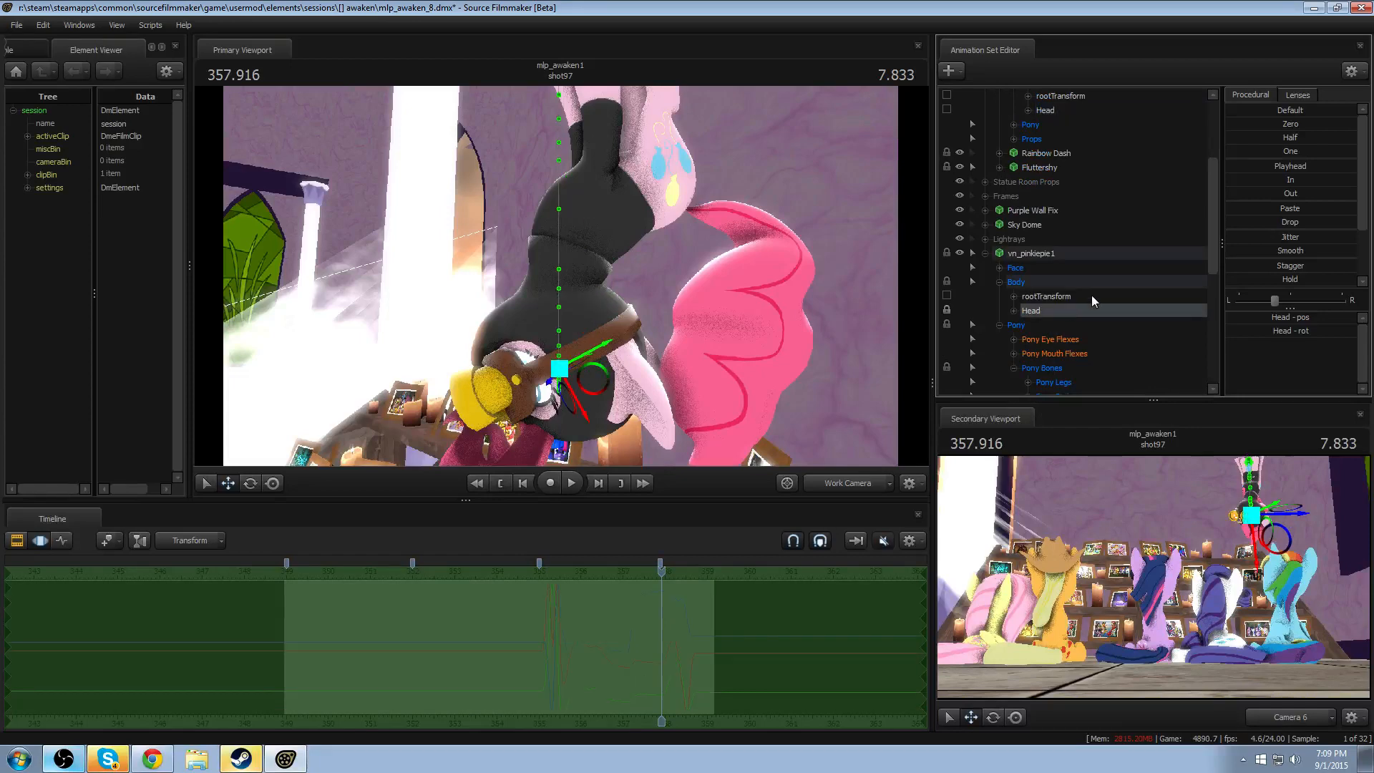
pyautogui.doubleClick(1291, 125)
pyautogui.moveTo(644, 272); pyautogui.dragTo(581, 308)
pyautogui.hotkey('ctrl', 'z')
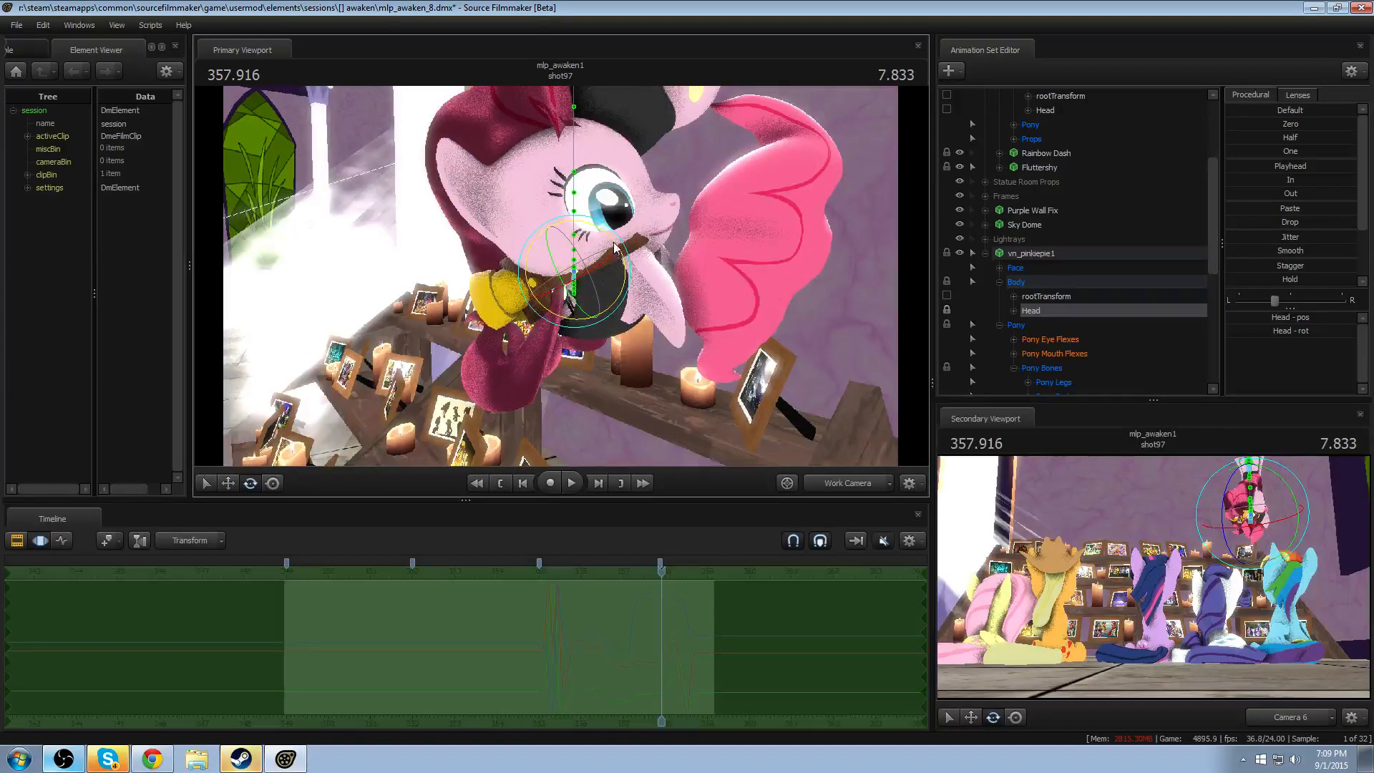
# - Try hiding vn_pinkiepie1's head by adding a scale control to Head and reducing Head_scale to its minimum
pyautogui.rightClick(1065, 311)
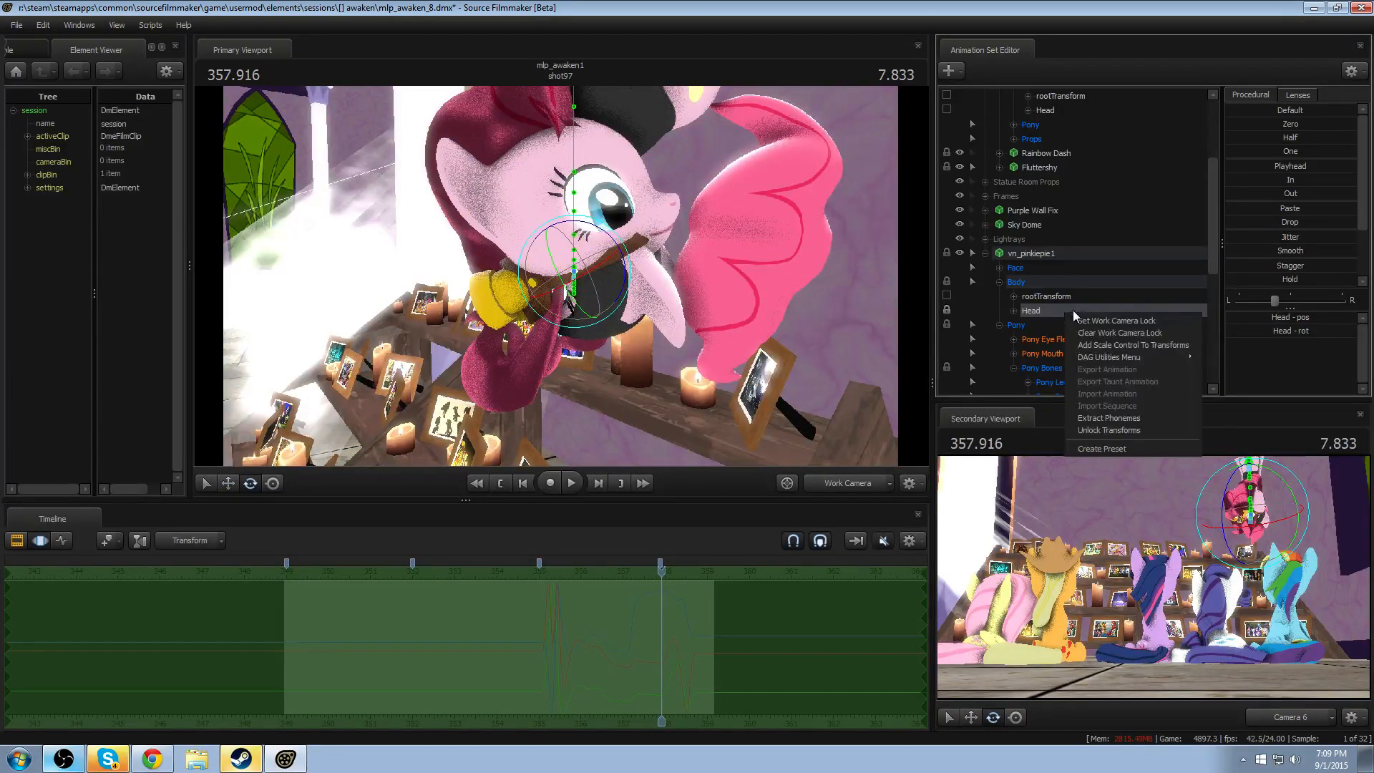
pyautogui.click(1097, 345)
pyautogui.scroll(-3, 1096, 332)
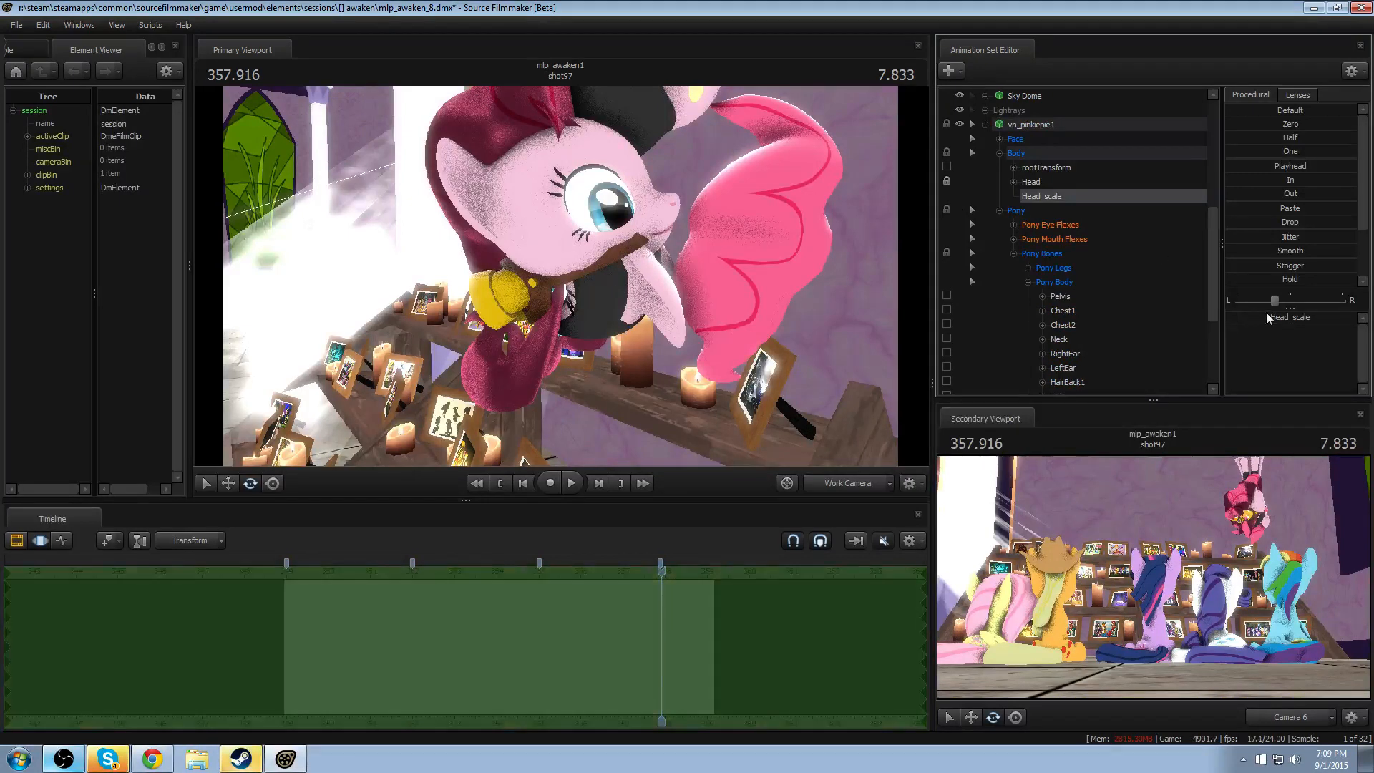
pyautogui.moveTo(1266, 317); pyautogui.dragTo(968, 286)
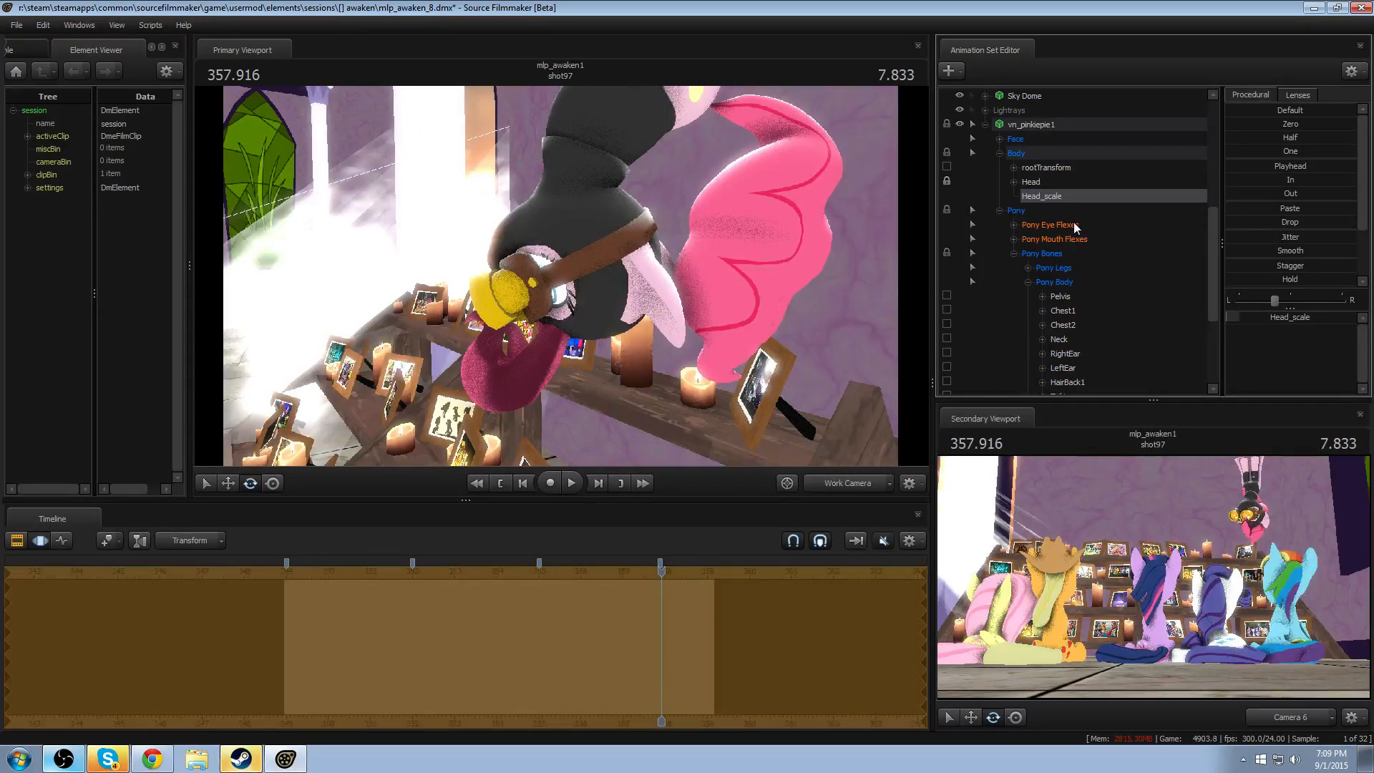
pyautogui.hotkey('ctrl', 'z')
pyautogui.hotkey('ctrl', 'z')
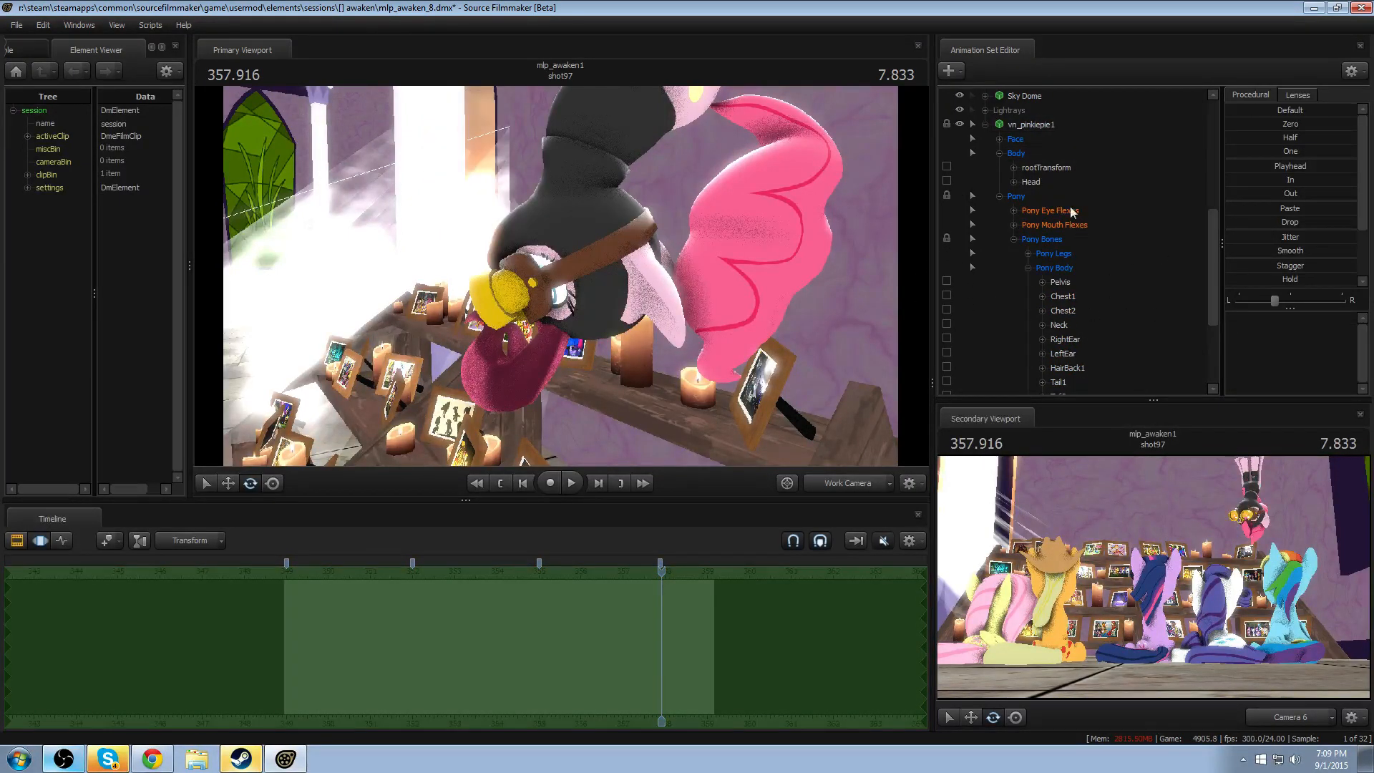
# - Try locking the jiggle_hair3 bone to vn_pinkiepie1's Head and zeroing its transform
pyautogui.click(1038, 184)
pyautogui.scroll(-3, 1074, 372)
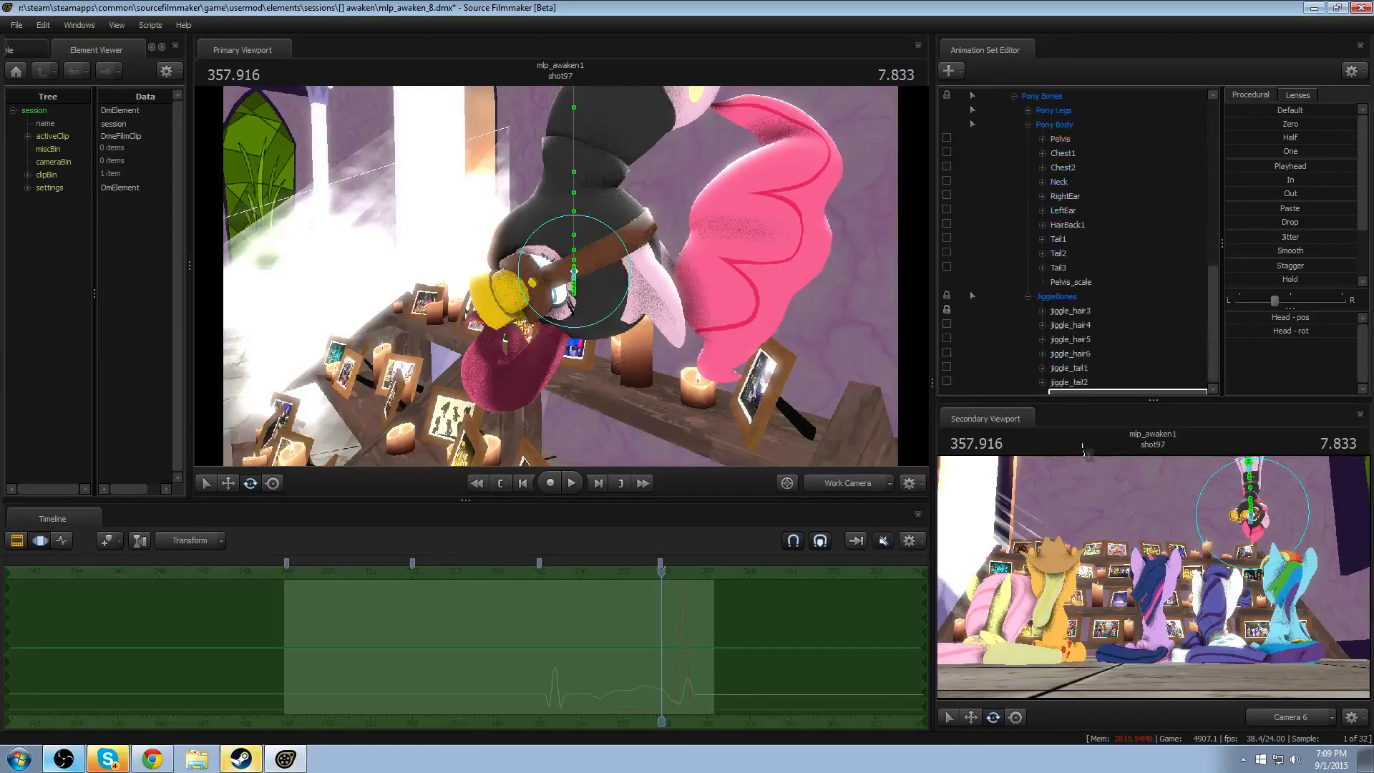
pyautogui.doubleClick(1060, 353)
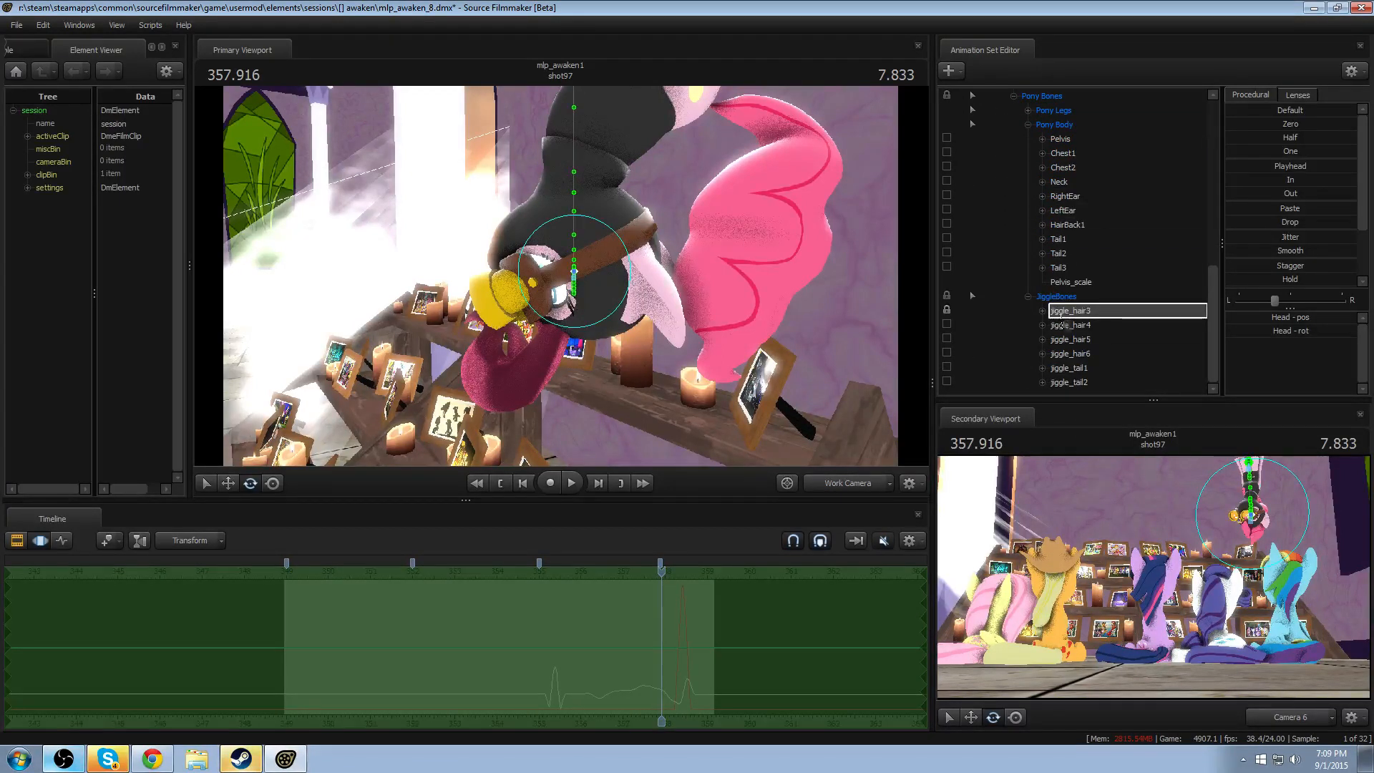
pyautogui.click(1098, 311)
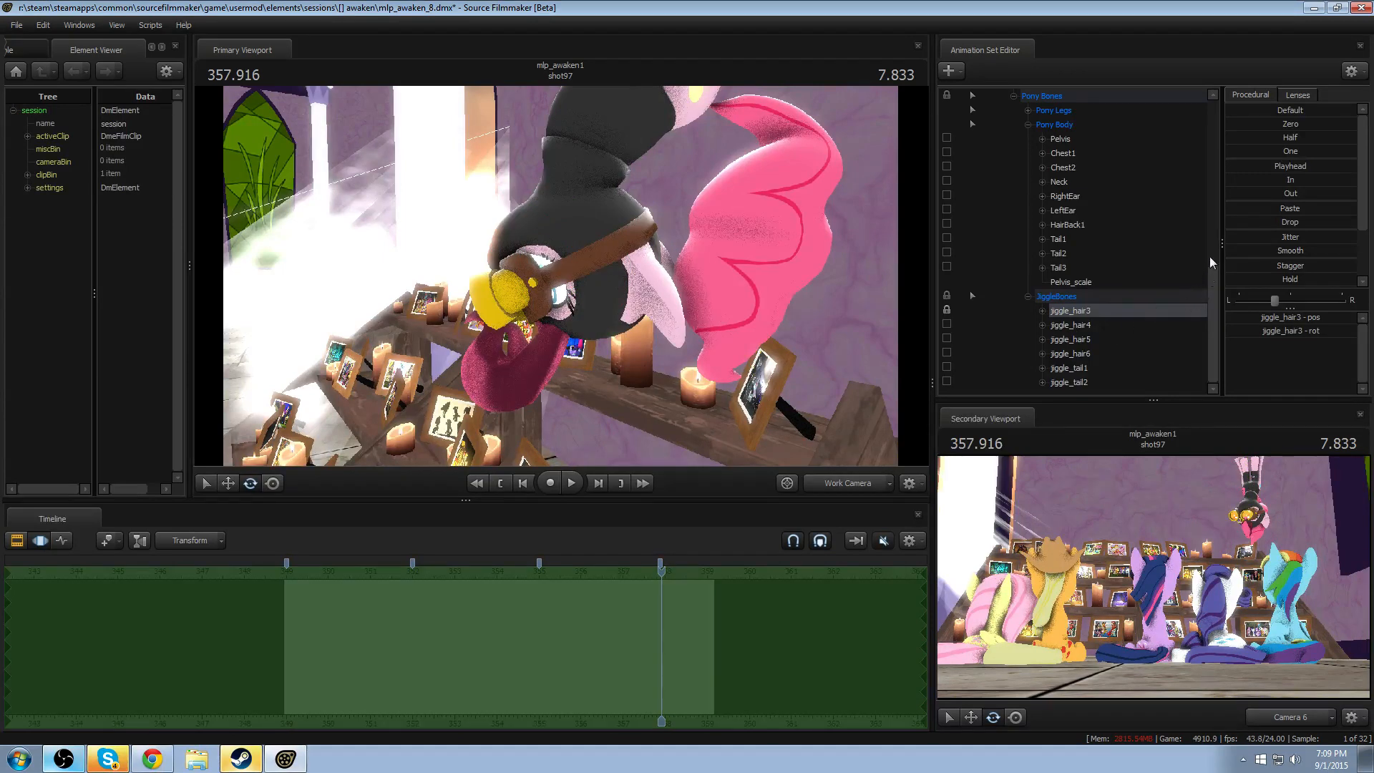
pyautogui.click(1278, 126)
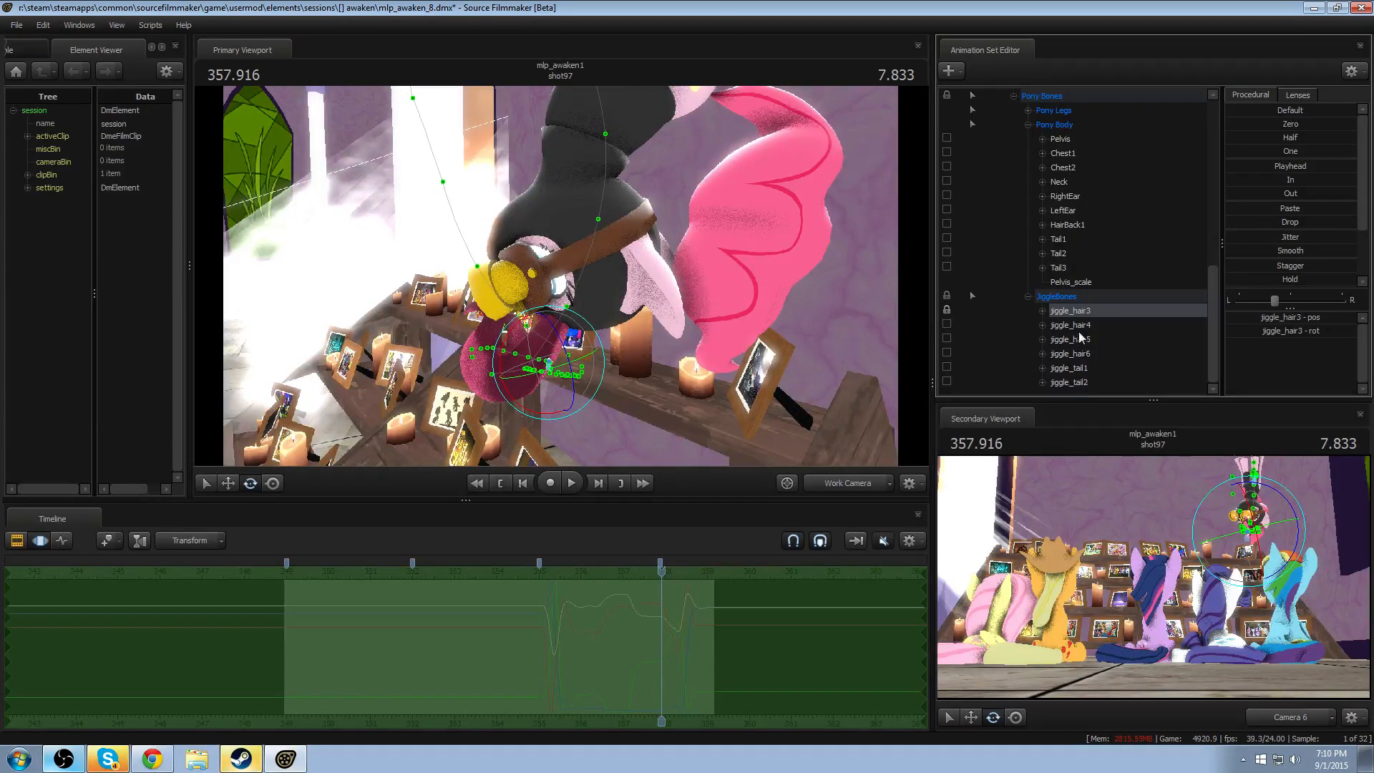
# - Set vn_pinkiepie1's Pelvis_scale to 1
pyautogui.click(1062, 141)
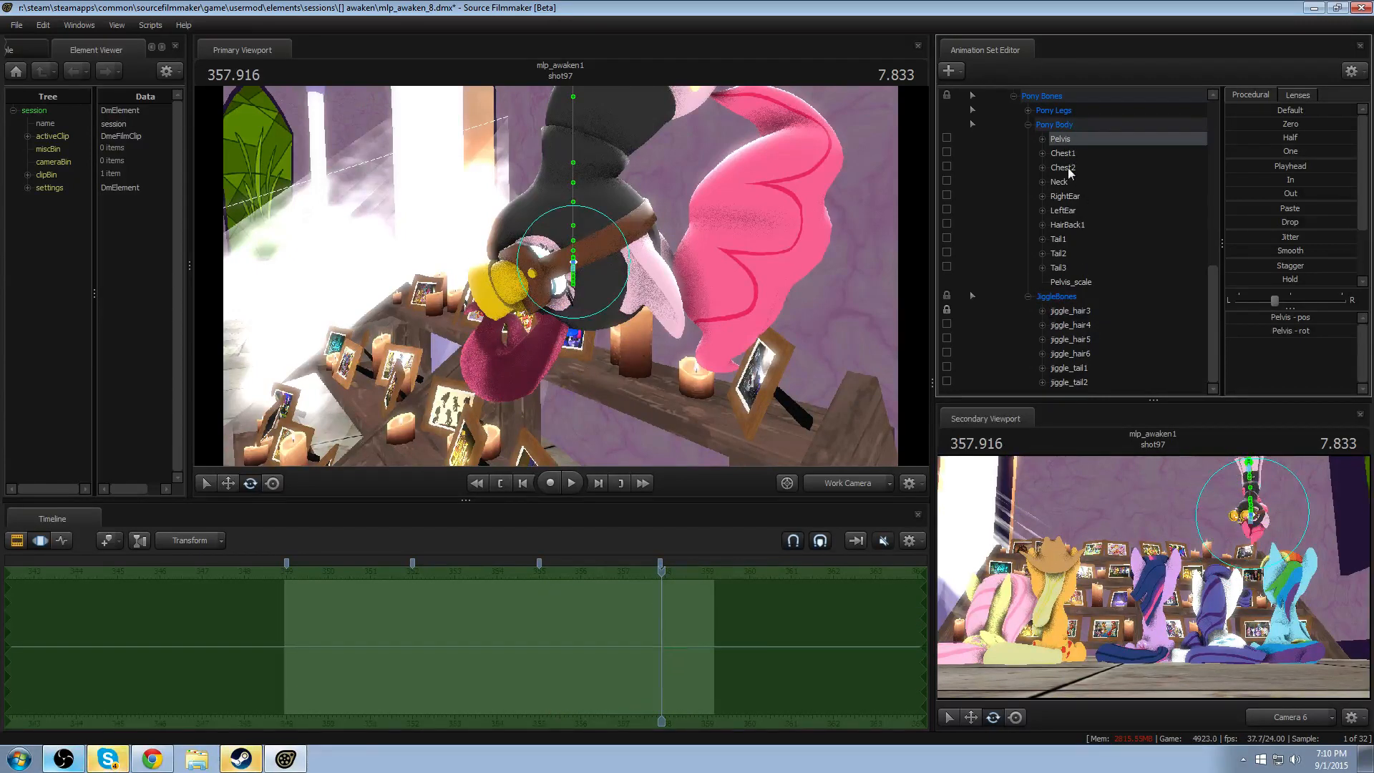
pyautogui.click(1062, 281)
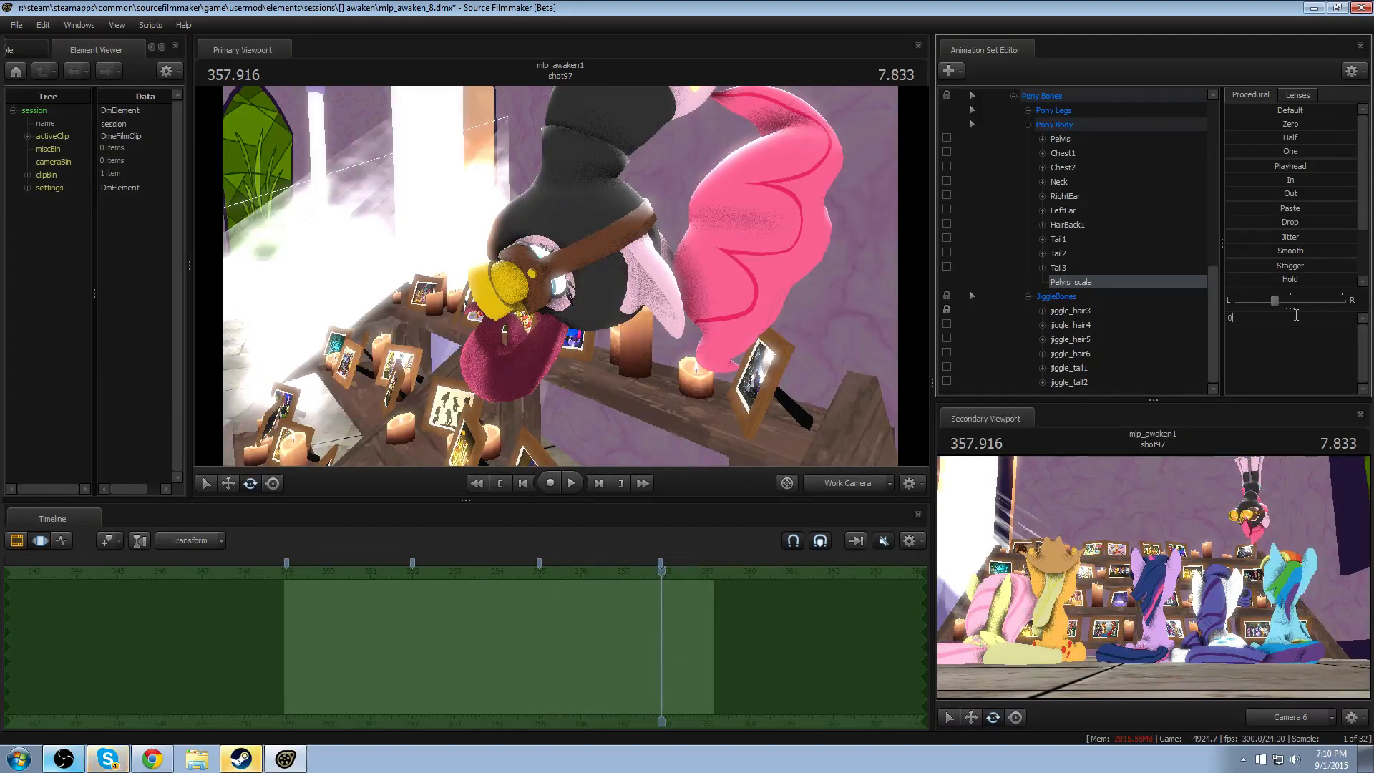
pyautogui.write('10')
pyautogui.press('BackSpace')
pyautogui.press('BackSpace')
pyautogui.write('1')
pyautogui.press('Return')
# - Set vn_pinkiepie1's Pelvis_scale to .1 after checking the hair around jiggle_hair3
pyautogui.moveTo(730, 300); pyautogui.dragTo(744, 276)
pyautogui.scroll(7, 1114, 292)
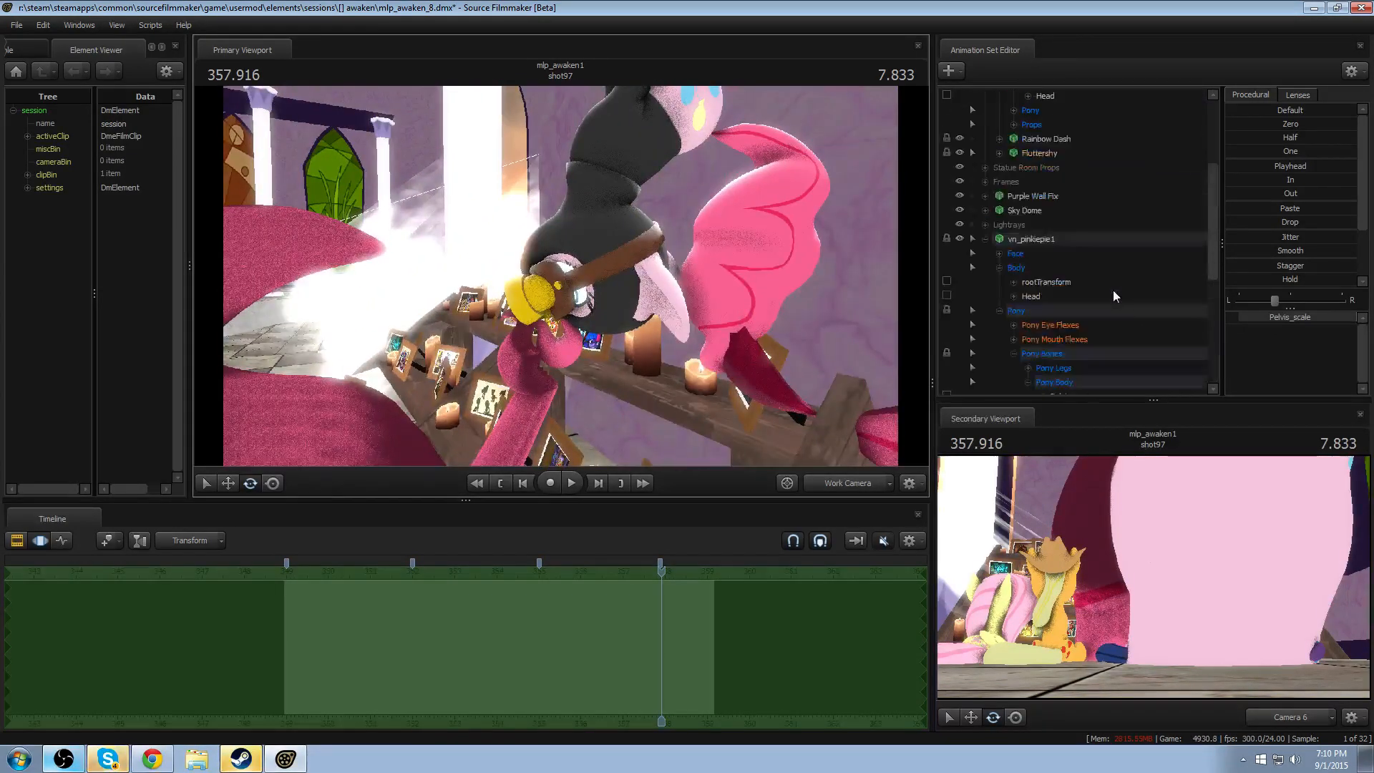
pyautogui.scroll(-7, 1104, 288)
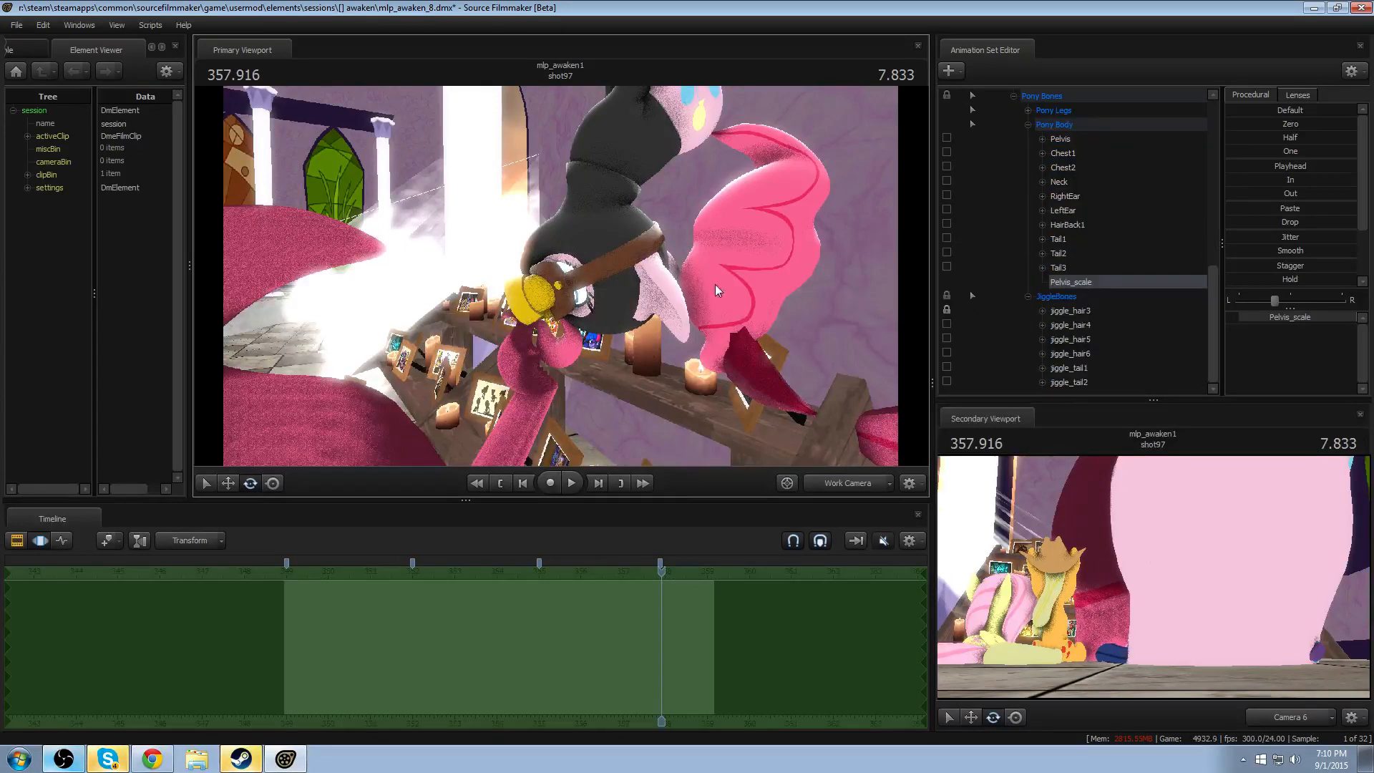
pyautogui.moveTo(717, 290); pyautogui.dragTo(562, 279)
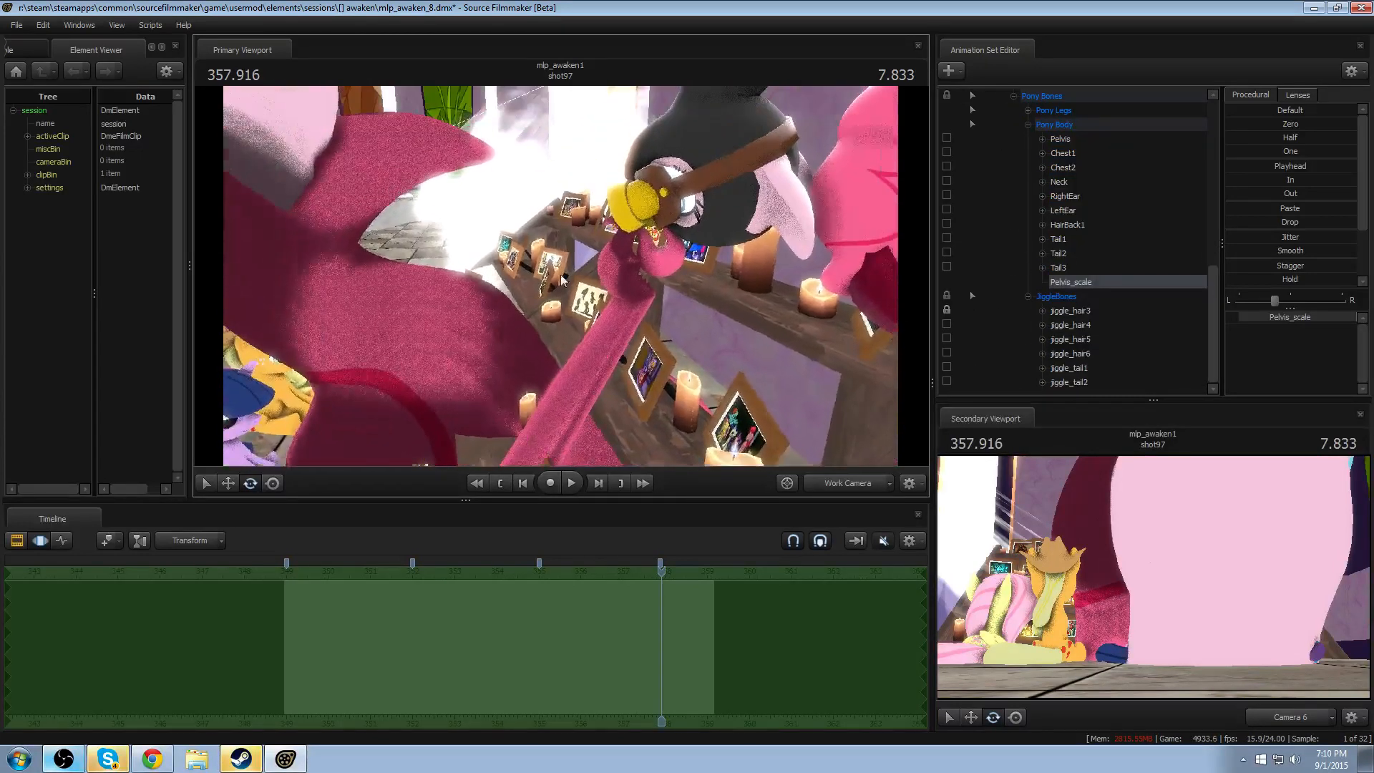
pyautogui.click(1096, 310)
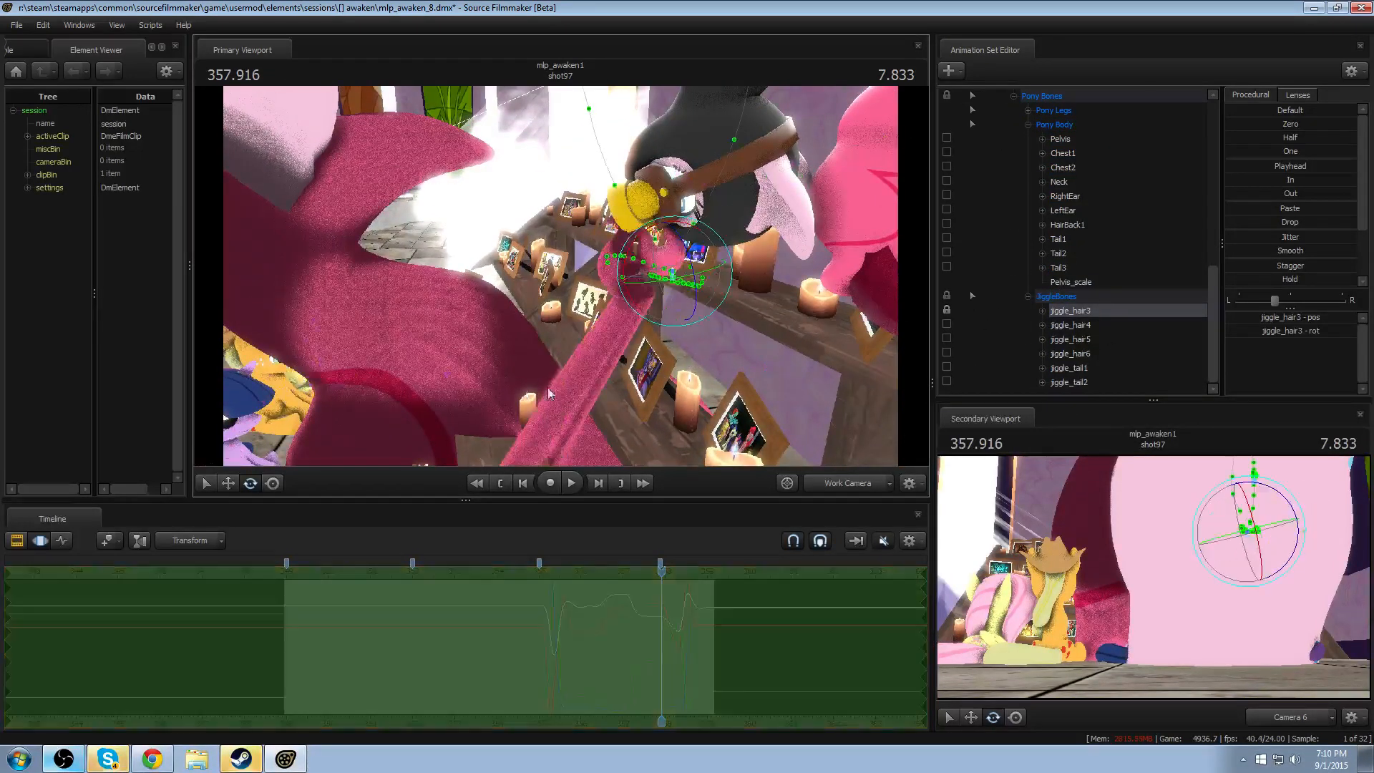
pyautogui.moveTo(548, 393); pyautogui.dragTo(621, 308)
pyautogui.click(1095, 283)
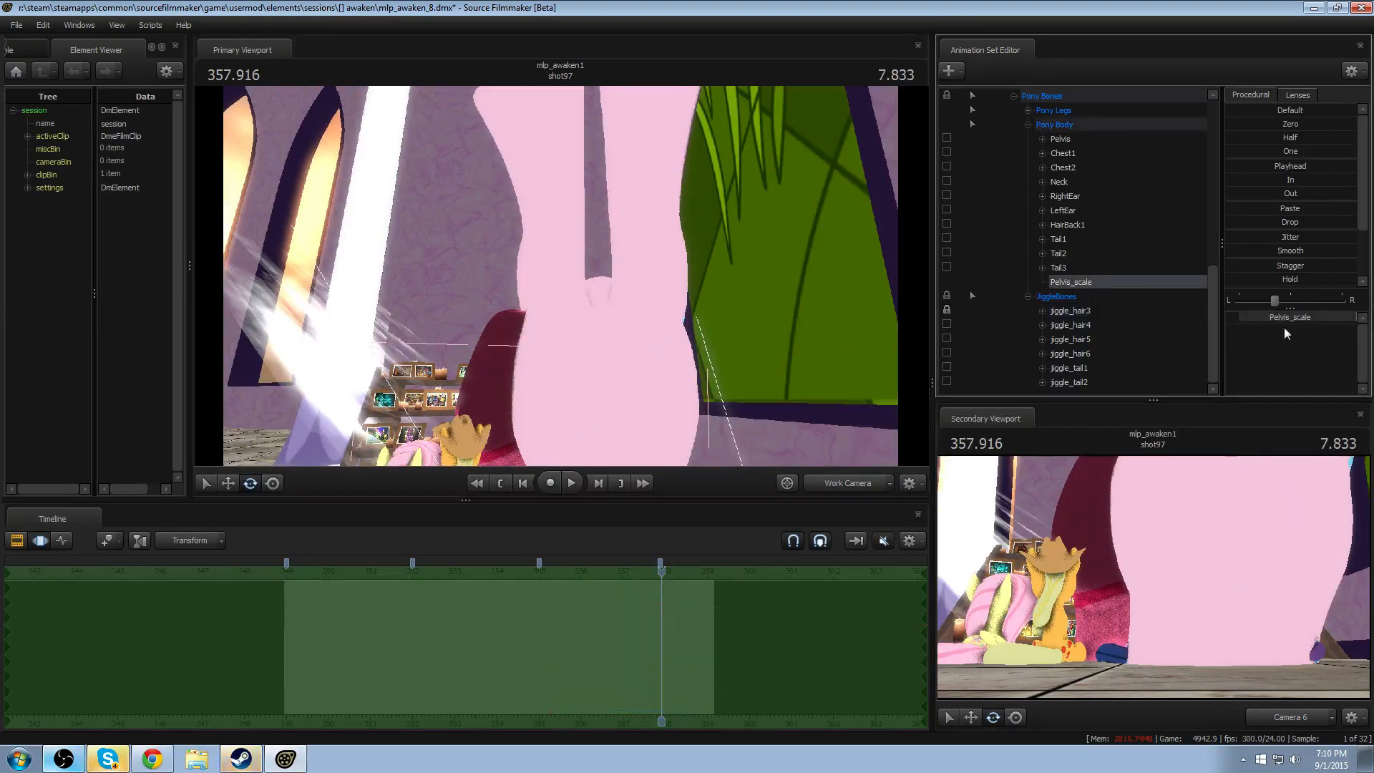
pyautogui.click(1299, 320)
pyautogui.write('.1')
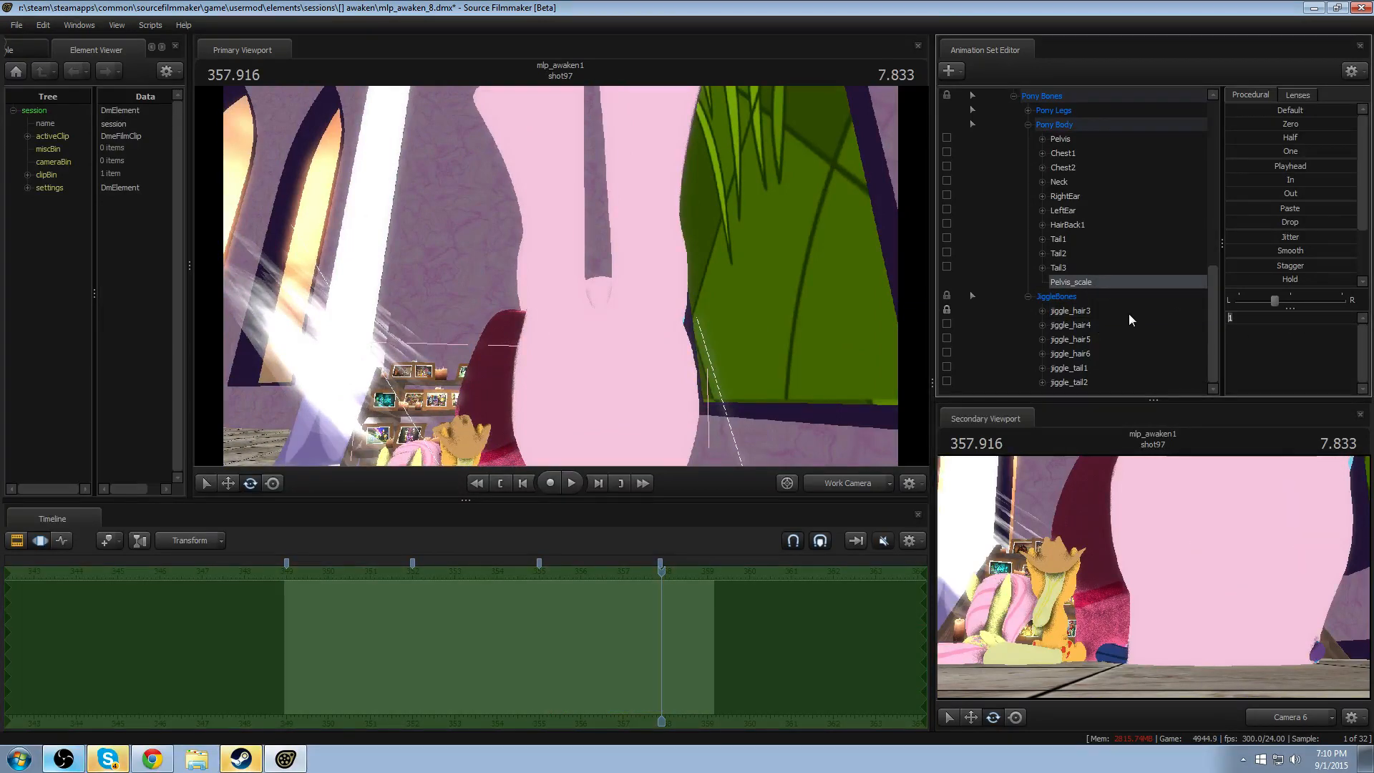
pyautogui.press('Return')
# - Copy Pinkie Spy's animation over the selected time range and paste it onto vn_pinkiepie1 again to realign the two models
pyautogui.moveTo(716, 344); pyautogui.dragTo(615, 365)
pyautogui.press('w')
pyautogui.press('w')
pyautogui.press('s')
pyautogui.scroll(3, 1058, 257)
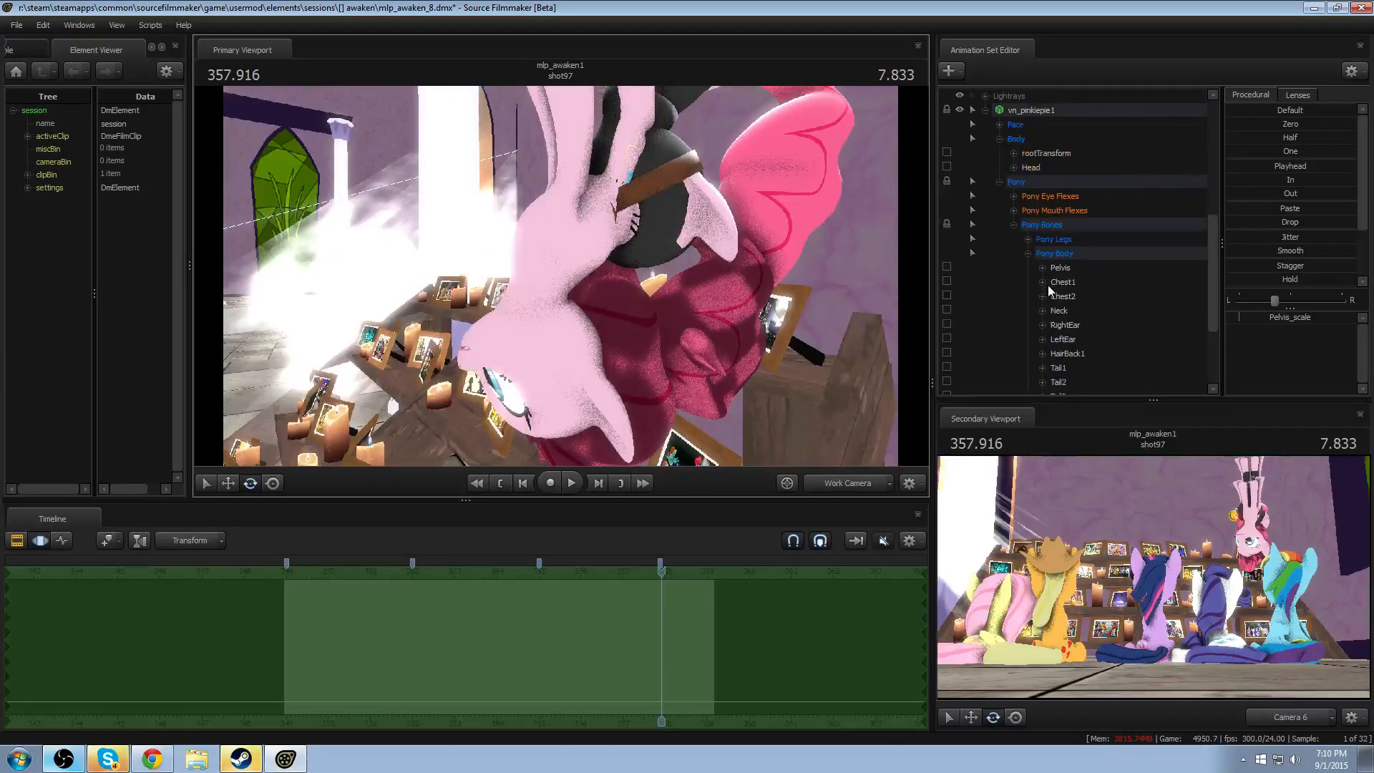
pyautogui.click(1029, 110)
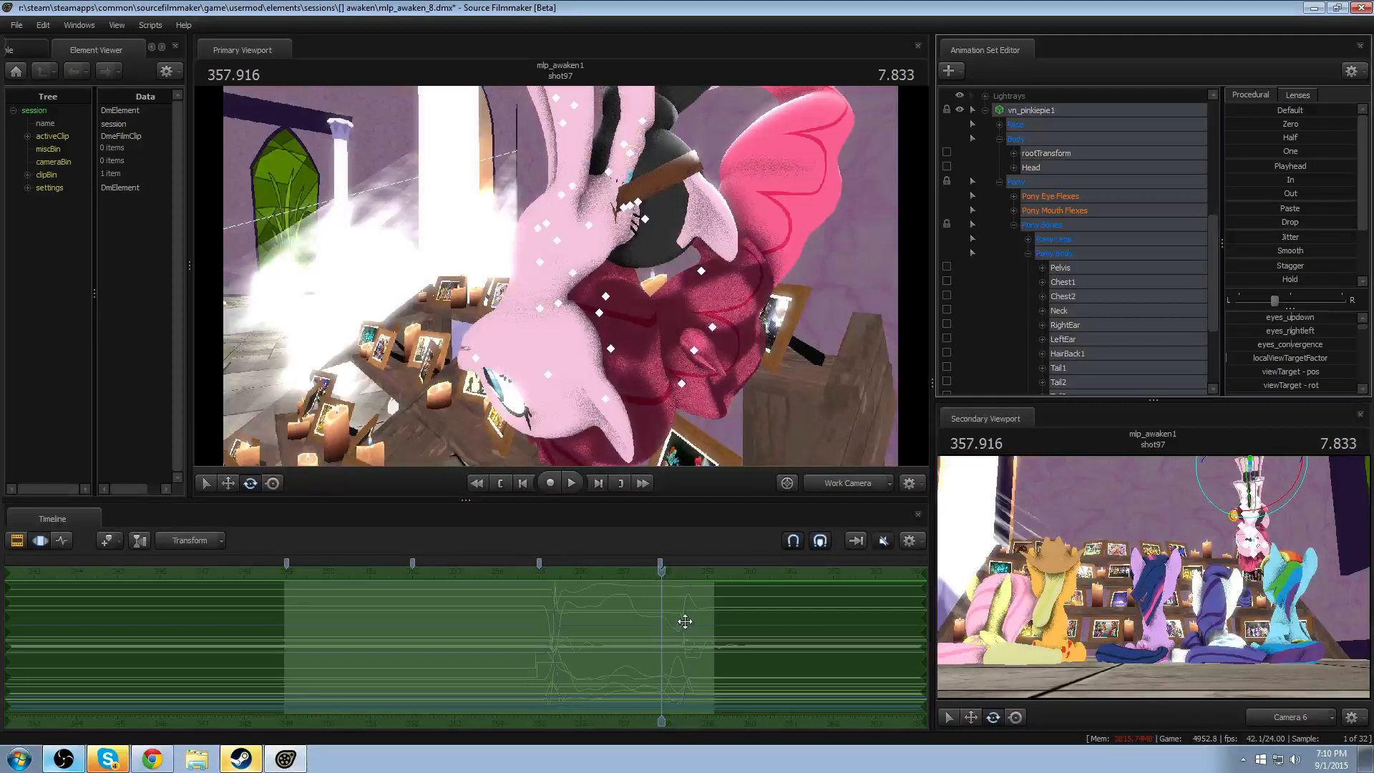
pyautogui.scroll(3, 681, 620)
pyautogui.scroll(5, 1135, 209)
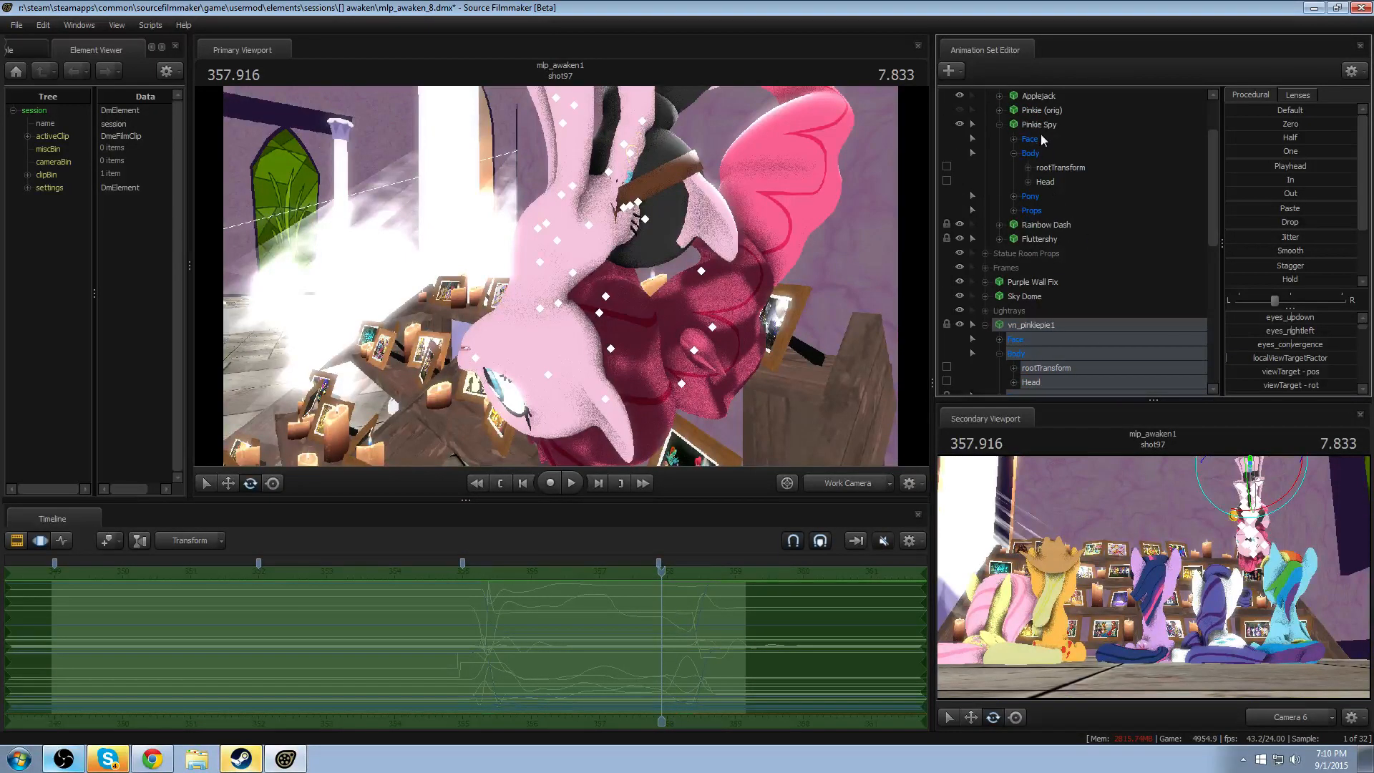
pyautogui.click(1041, 136)
pyautogui.scroll(-2, 1046, 295)
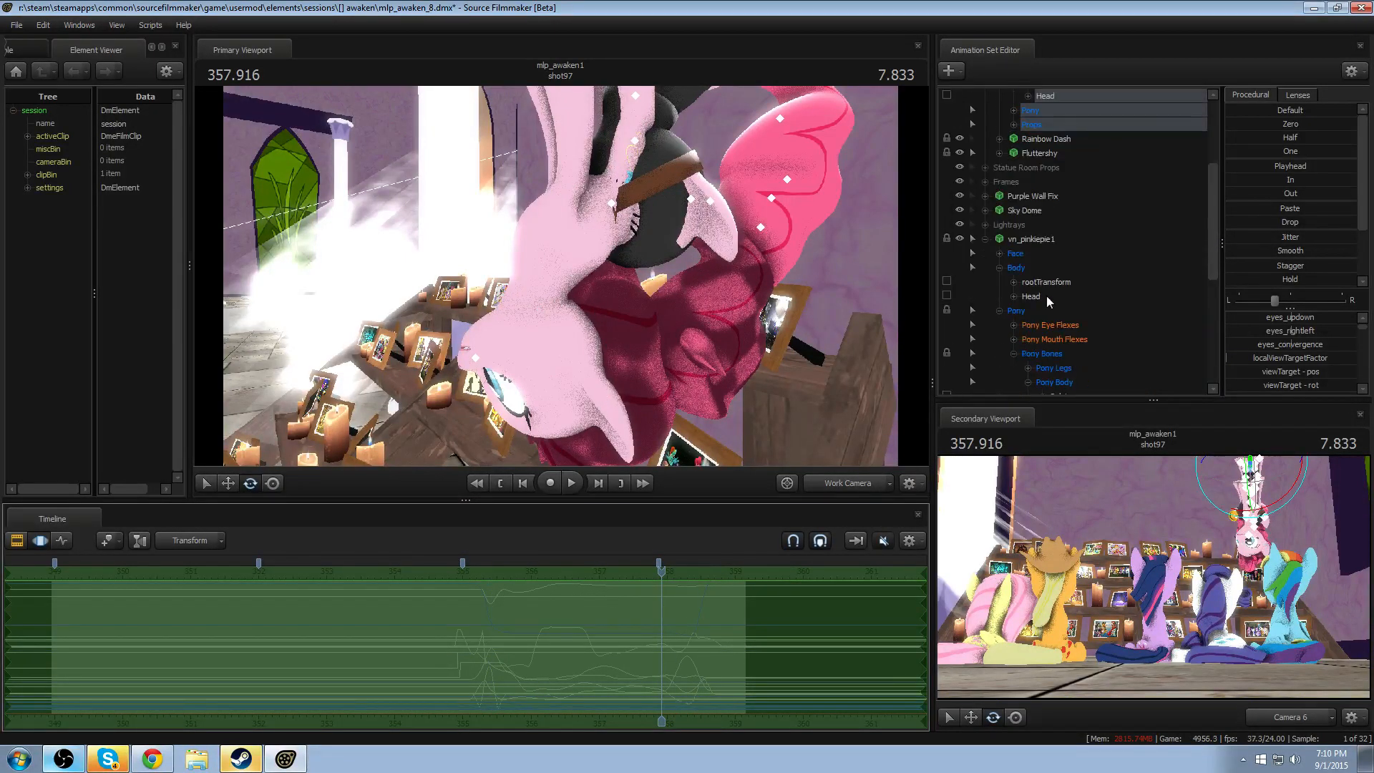
pyautogui.click(1051, 242)
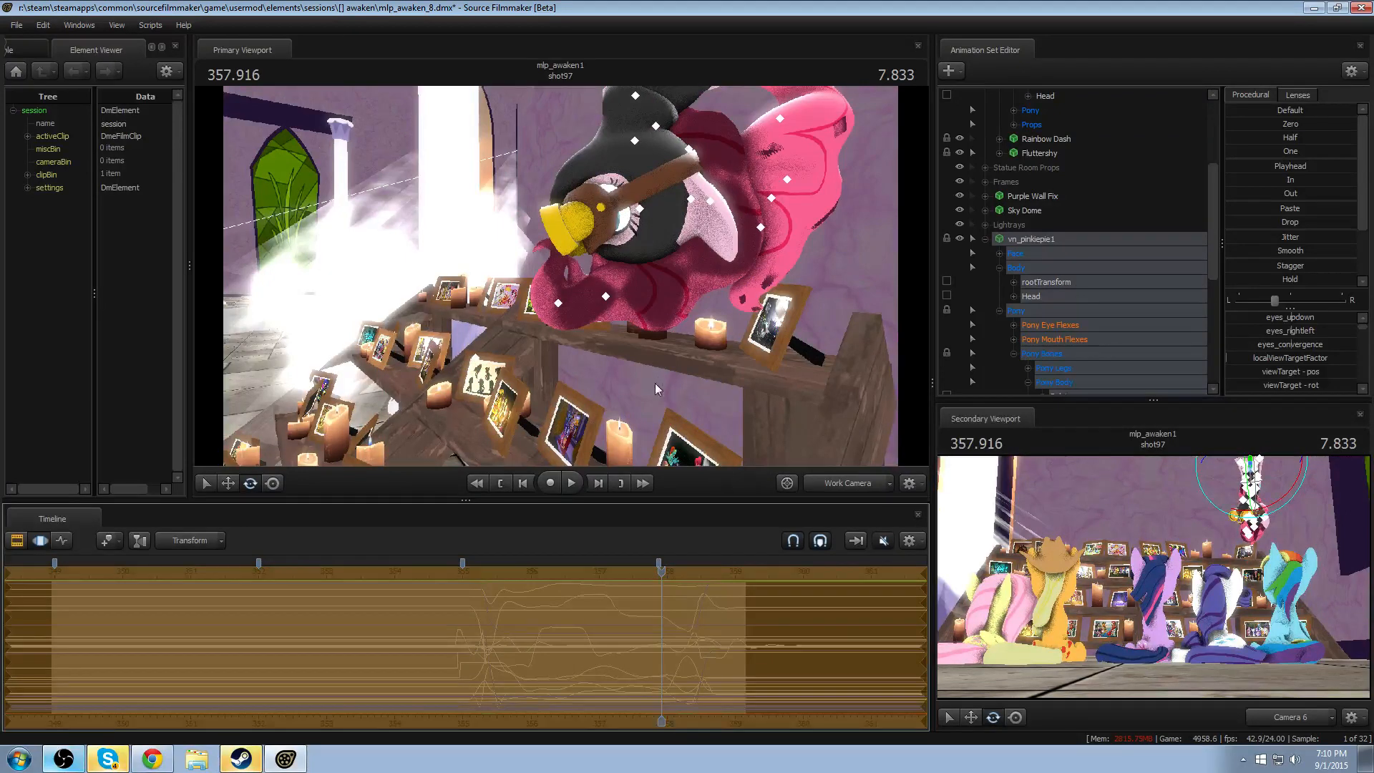
# - Lower vn_pinkiepie1's Pelvis_scale so the pasted-over body shrinks out of Pinkie Spy's model
pyautogui.moveTo(655, 383); pyautogui.dragTo(580, 302)
pyautogui.moveTo(806, 404); pyautogui.dragTo(562, 281)
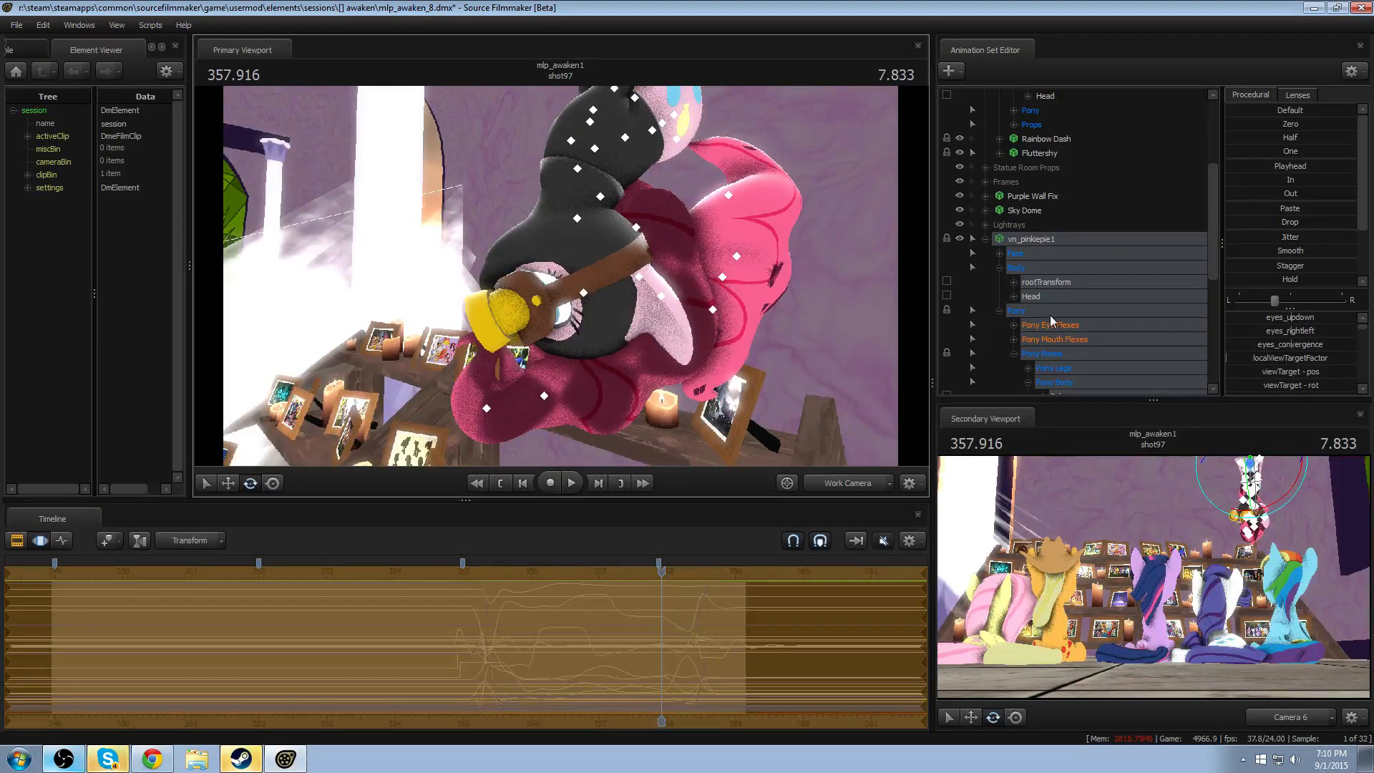
pyautogui.scroll(-6, 1050, 315)
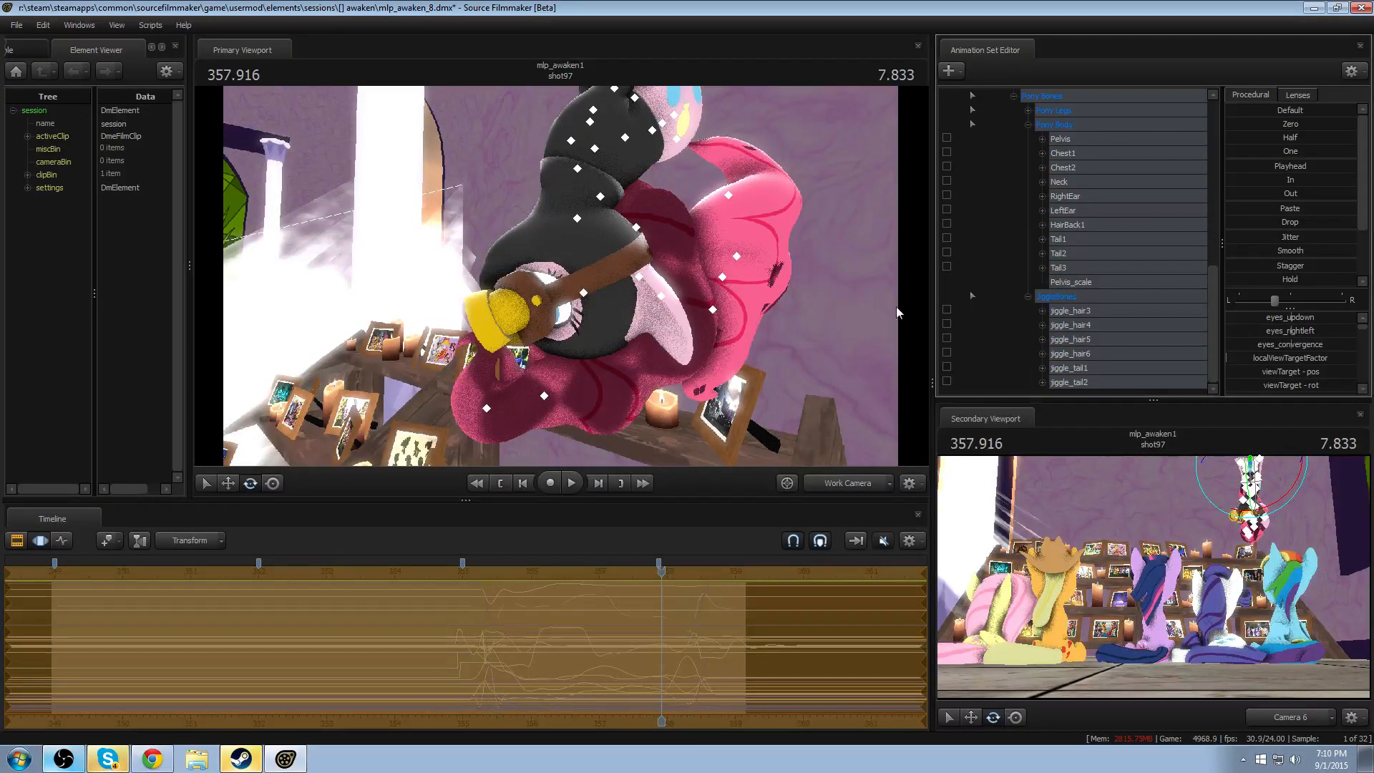
pyautogui.moveTo(896, 306); pyautogui.dragTo(1003, 320)
pyautogui.scroll(4, 1010, 324)
pyautogui.scroll(2, 1011, 323)
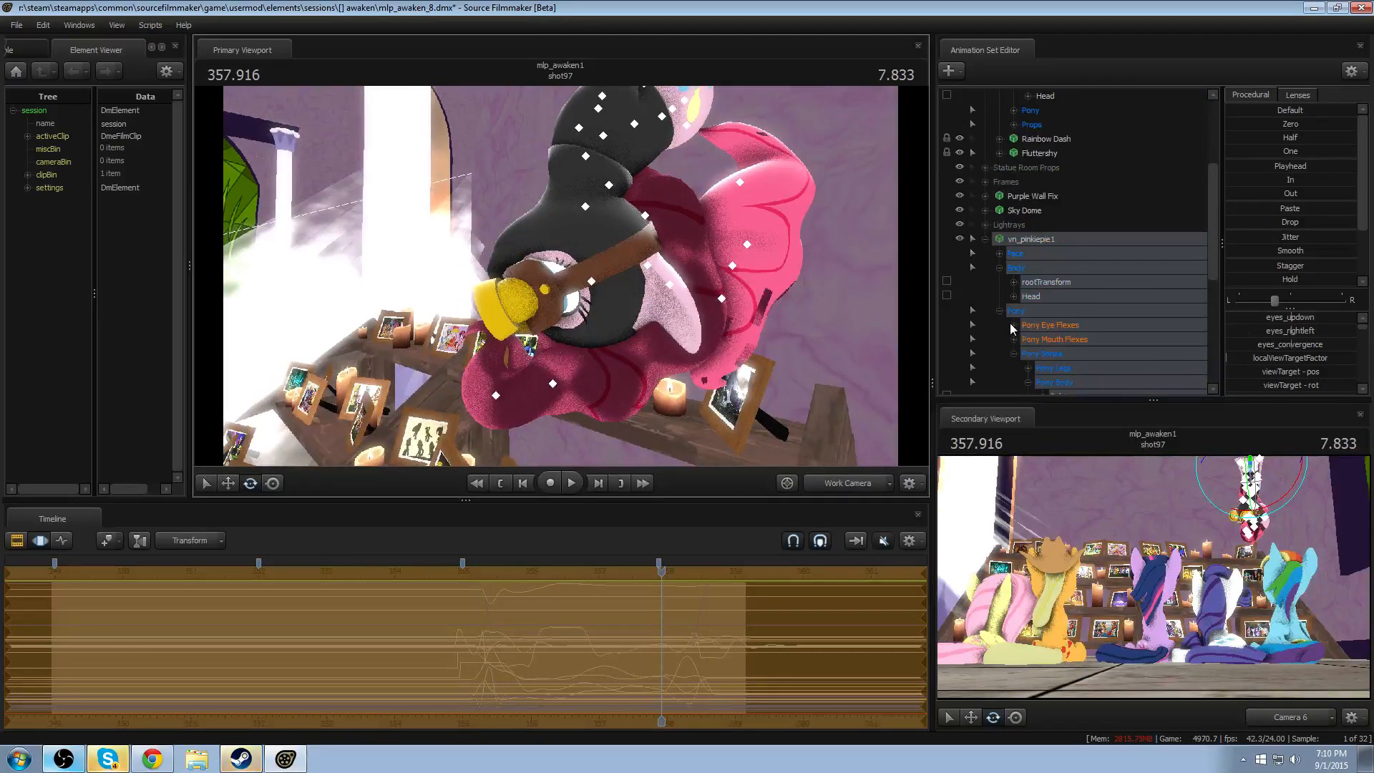
pyautogui.moveTo(1042, 99); pyautogui.dragTo(1077, 314)
pyautogui.click(1088, 284)
pyautogui.moveTo(1319, 320); pyautogui.dragTo(1320, 319)
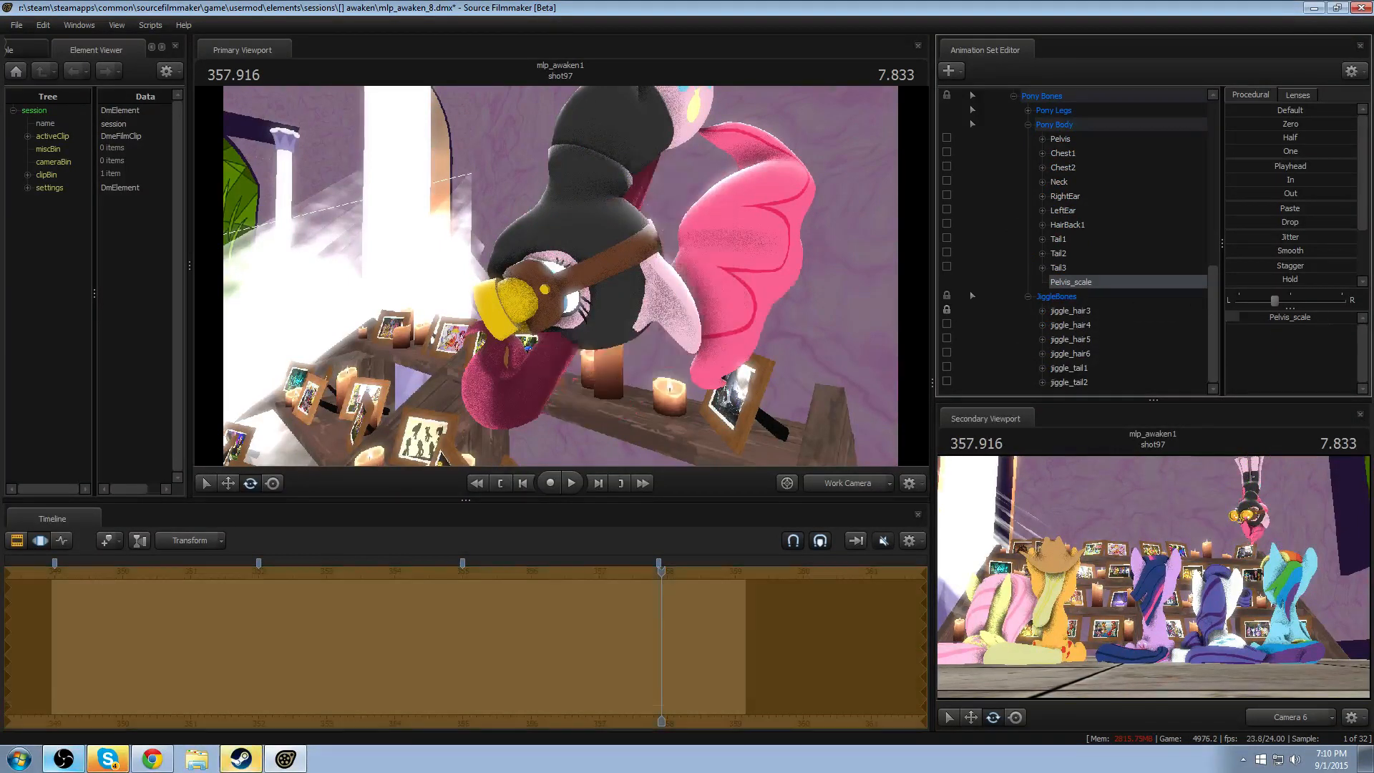
pyautogui.moveTo(665, 286); pyautogui.dragTo(677, 275)
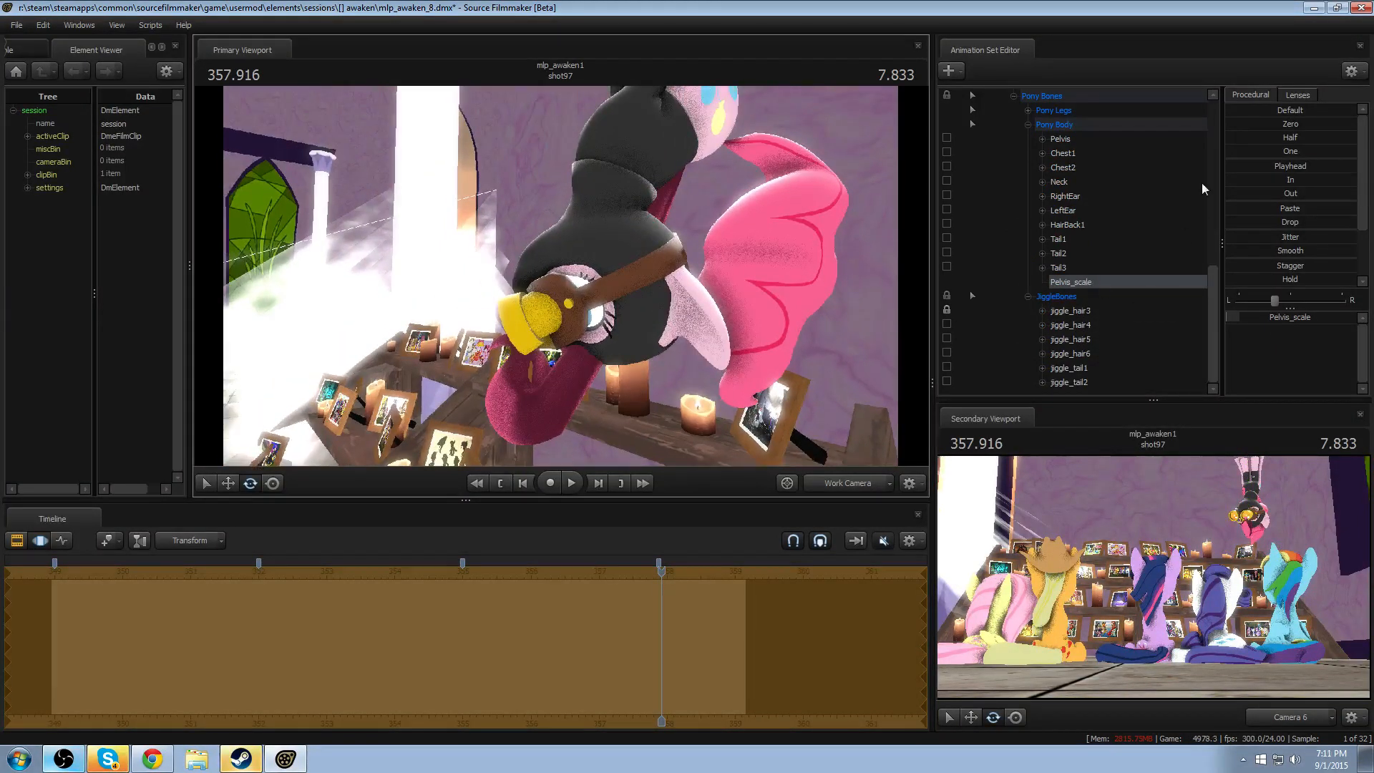
# - Move vn_pinkiepie1's Pelvis to Pinkie Spy's head to bring the front hair curls together
pyautogui.click(1060, 139)
pyautogui.moveTo(653, 193); pyautogui.dragTo(571, 324)
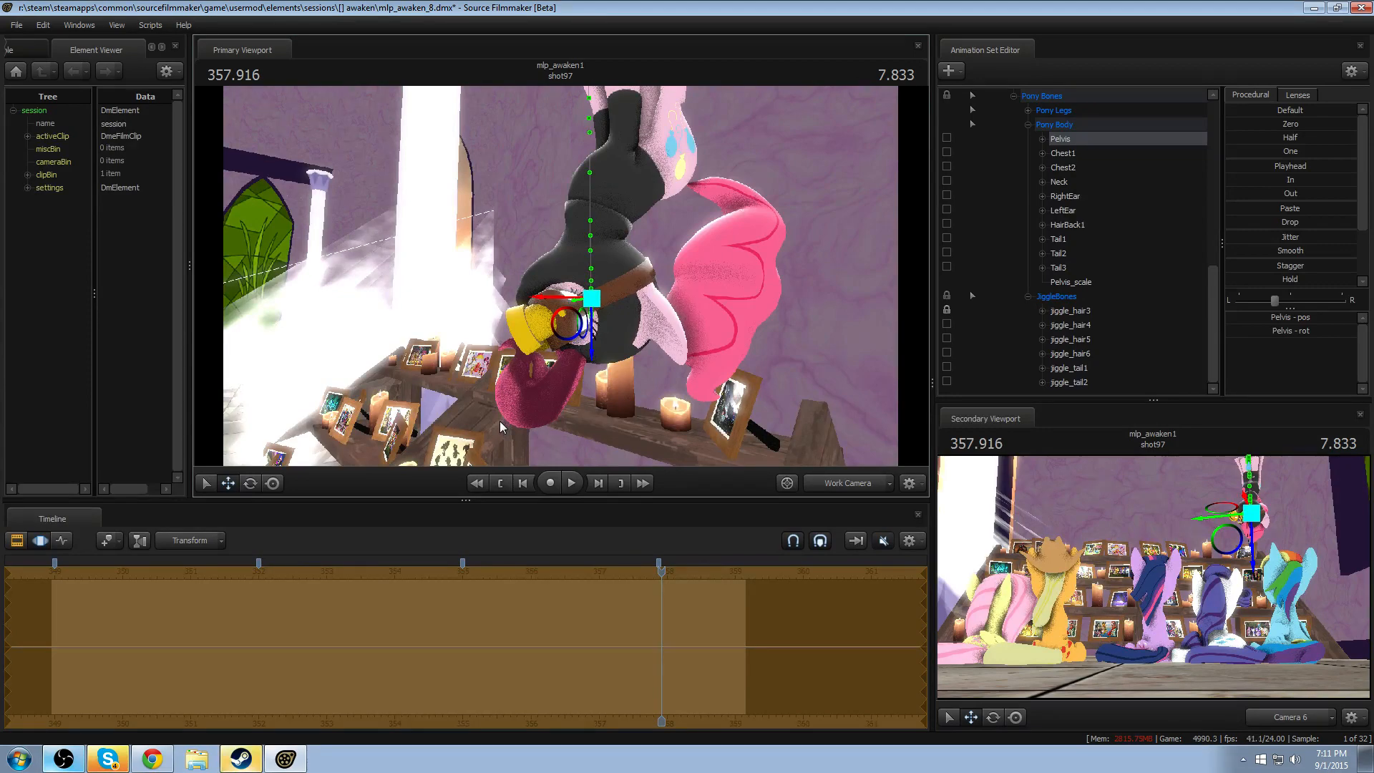
pyautogui.moveTo(500, 421)
pyautogui.mouseDown()
pyautogui.moveTo(480, 415)
pyautogui.moveTo(537, 429)
pyautogui.moveTo(644, 401)
pyautogui.moveTo(494, 415)
pyautogui.mouseUp()
pyautogui.press('w')
pyautogui.press('a')
pyautogui.press('w')
pyautogui.press('d')
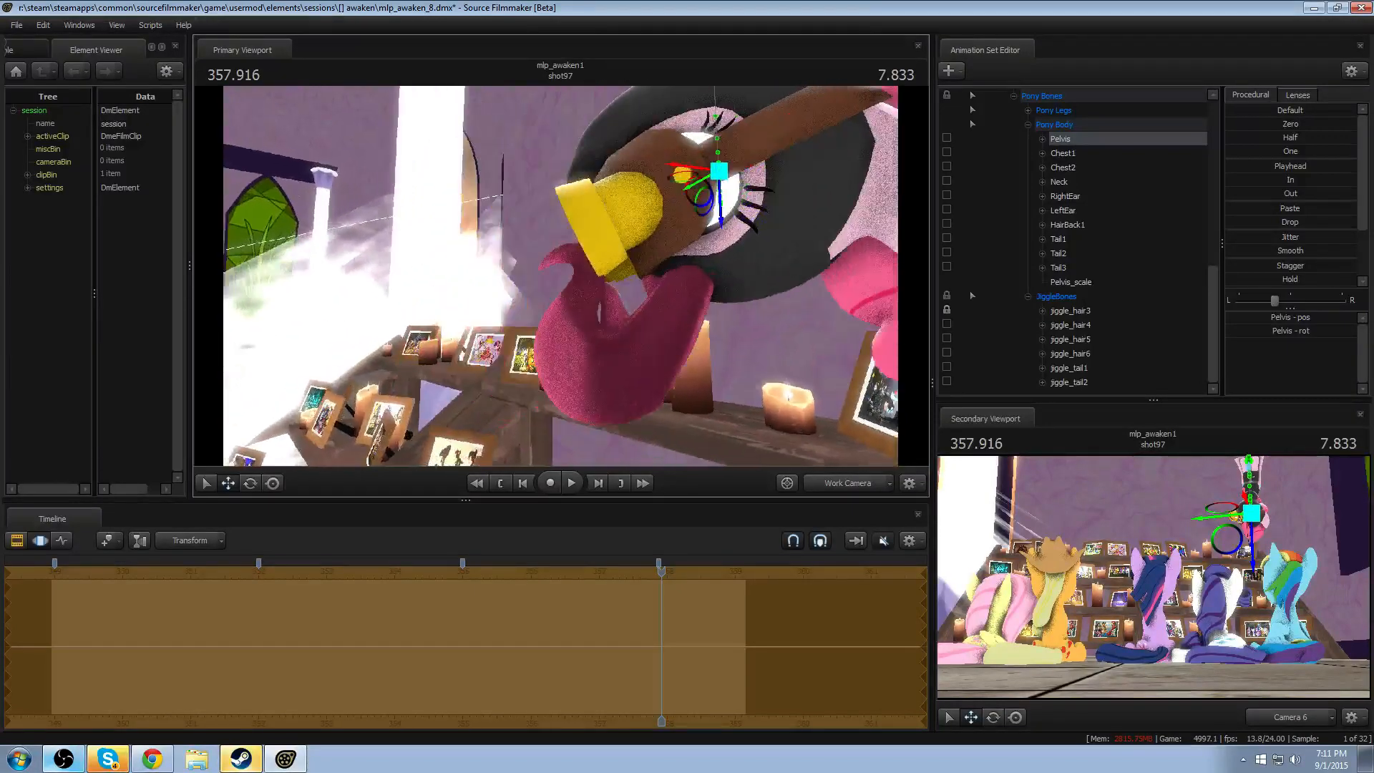
# - Move and rotate vn_pinkiepie1's jiggle_hair3 bone to line its curl up with Pinkie Spy's front hair
pyautogui.click(1058, 314)
pyautogui.moveTo(589, 313); pyautogui.dragTo(706, 281)
pyautogui.press('a')
pyautogui.moveTo(716, 307); pyautogui.dragTo(802, 312)
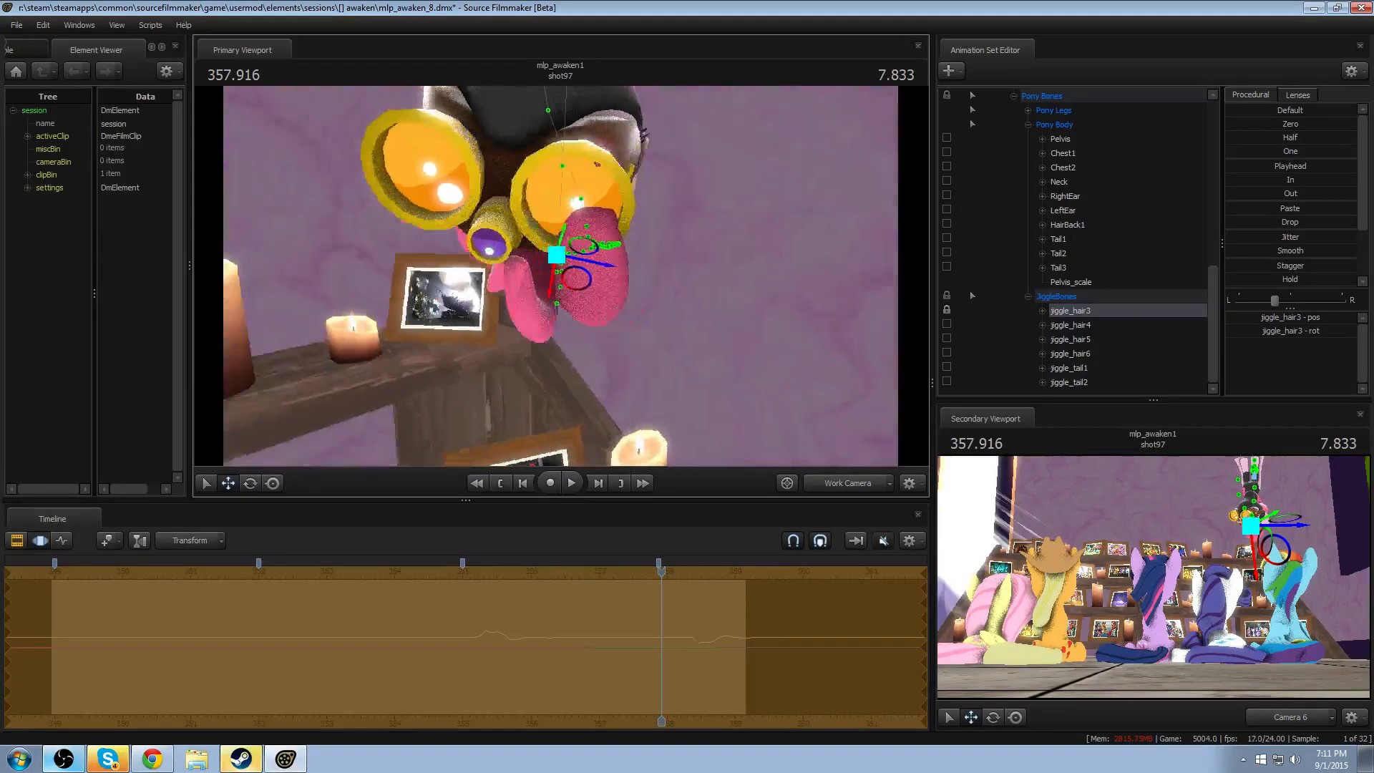
pyautogui.moveTo(574, 295); pyautogui.dragTo(557, 295)
pyautogui.press('e')
pyautogui.moveTo(582, 250); pyautogui.dragTo(499, 238)
pyautogui.press('w')
pyautogui.keyDown('alt'); pyautogui.moveTo(593, 287); pyautogui.dragTo(487, 250); pyautogui.keyUp('alt')
pyautogui.moveTo(608, 274); pyautogui.dragTo(574, 324)
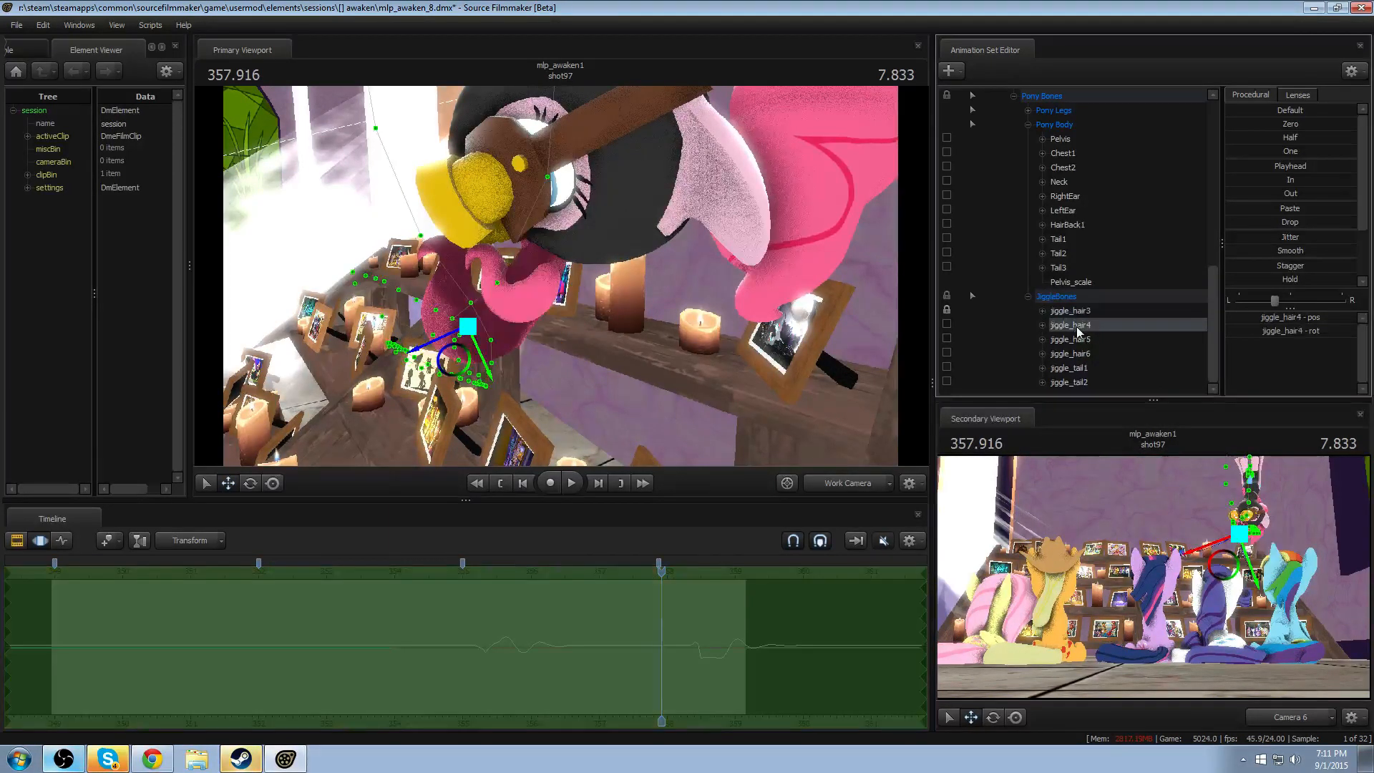
# - Add scale controls to vn_pinkiepie1's jiggle_hair4 and jiggle_hair3 bones
pyautogui.click(1079, 325)
pyautogui.rightClick(1078, 325)
pyautogui.click(1108, 358)
pyautogui.click(1083, 310)
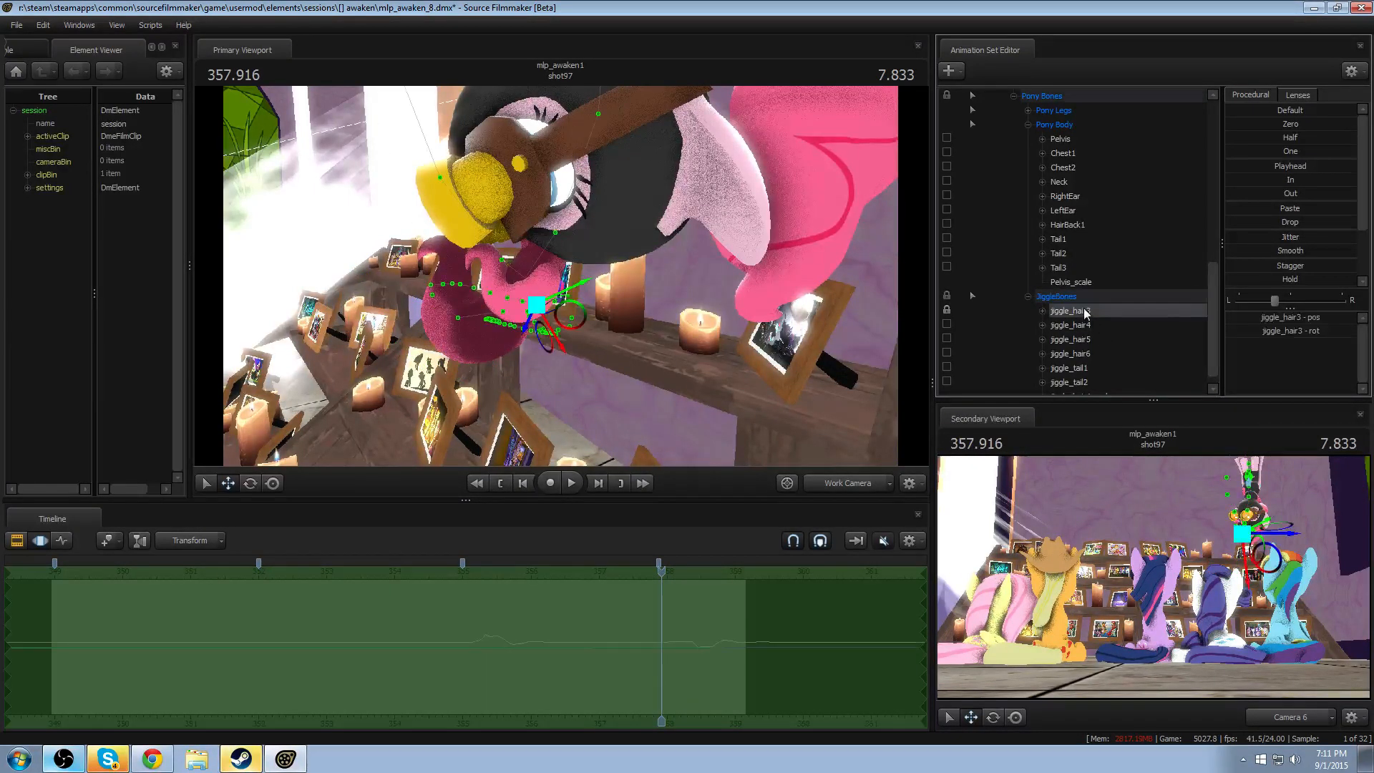
pyautogui.rightClick(1084, 308)
pyautogui.click(1127, 337)
pyautogui.click(1089, 315)
pyautogui.click(1118, 367)
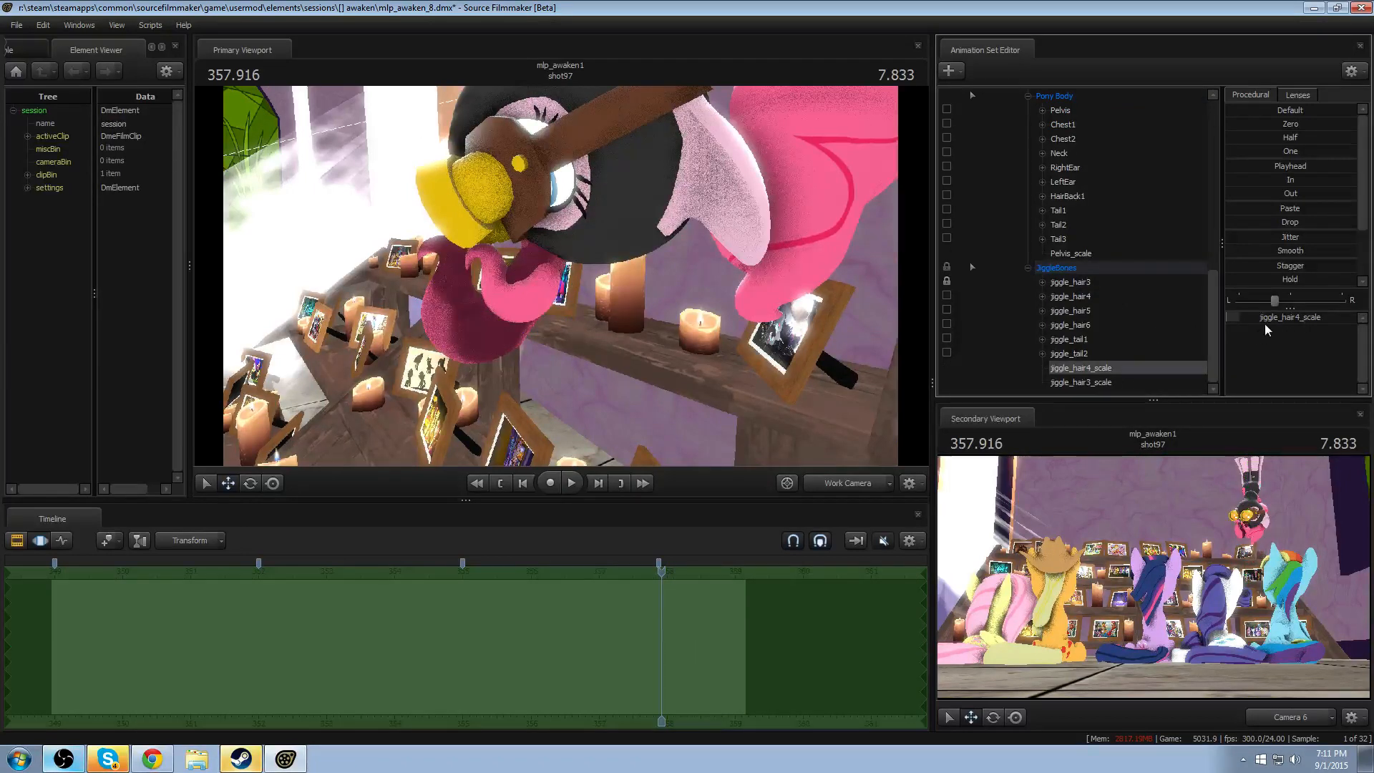
# - Reduce vn_pinkiepie1's jiggle_hair3_scale to shrink the front curl, and select jiggle_hair4_scale for comparison
pyautogui.click(1124, 383)
pyautogui.click(1294, 320)
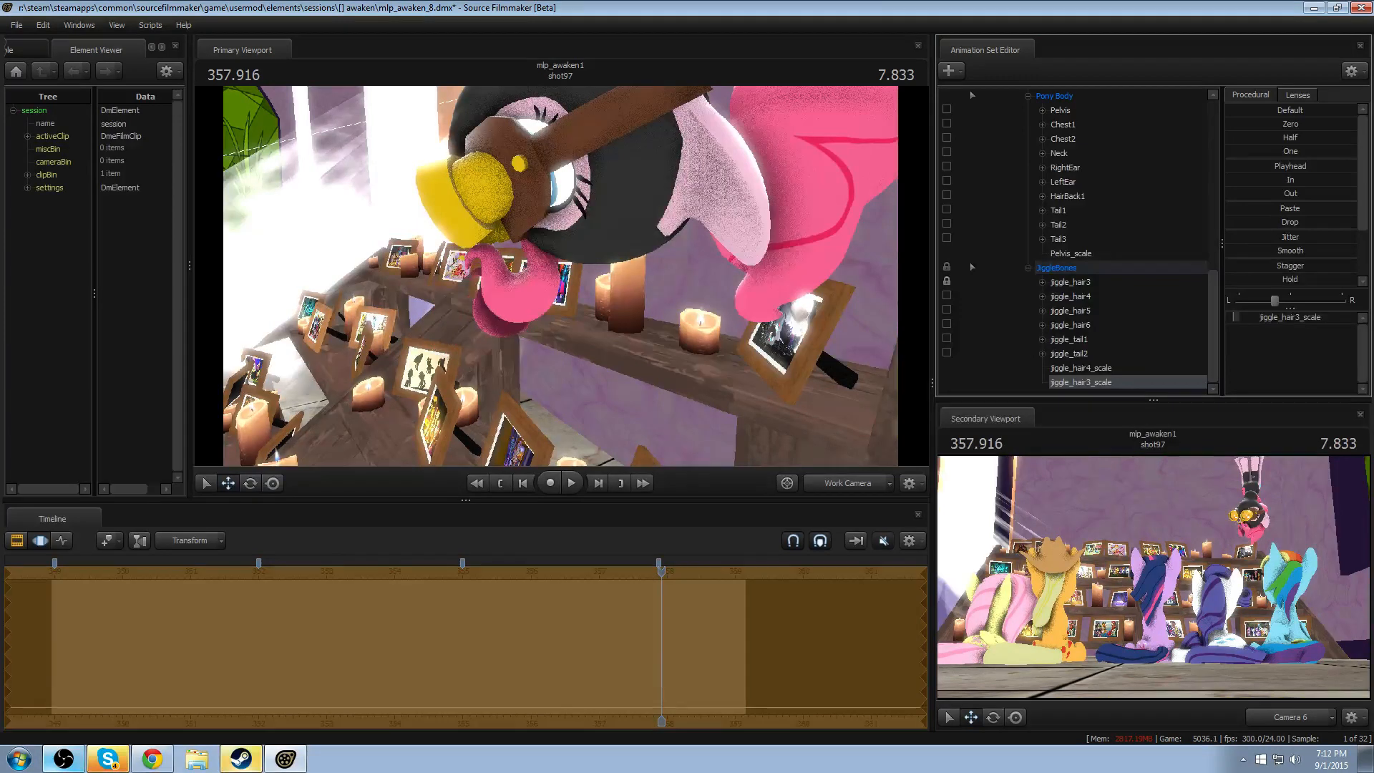
pyautogui.moveTo(689, 316); pyautogui.dragTo(689, 317)
pyautogui.press('w')
pyautogui.click(1070, 376)
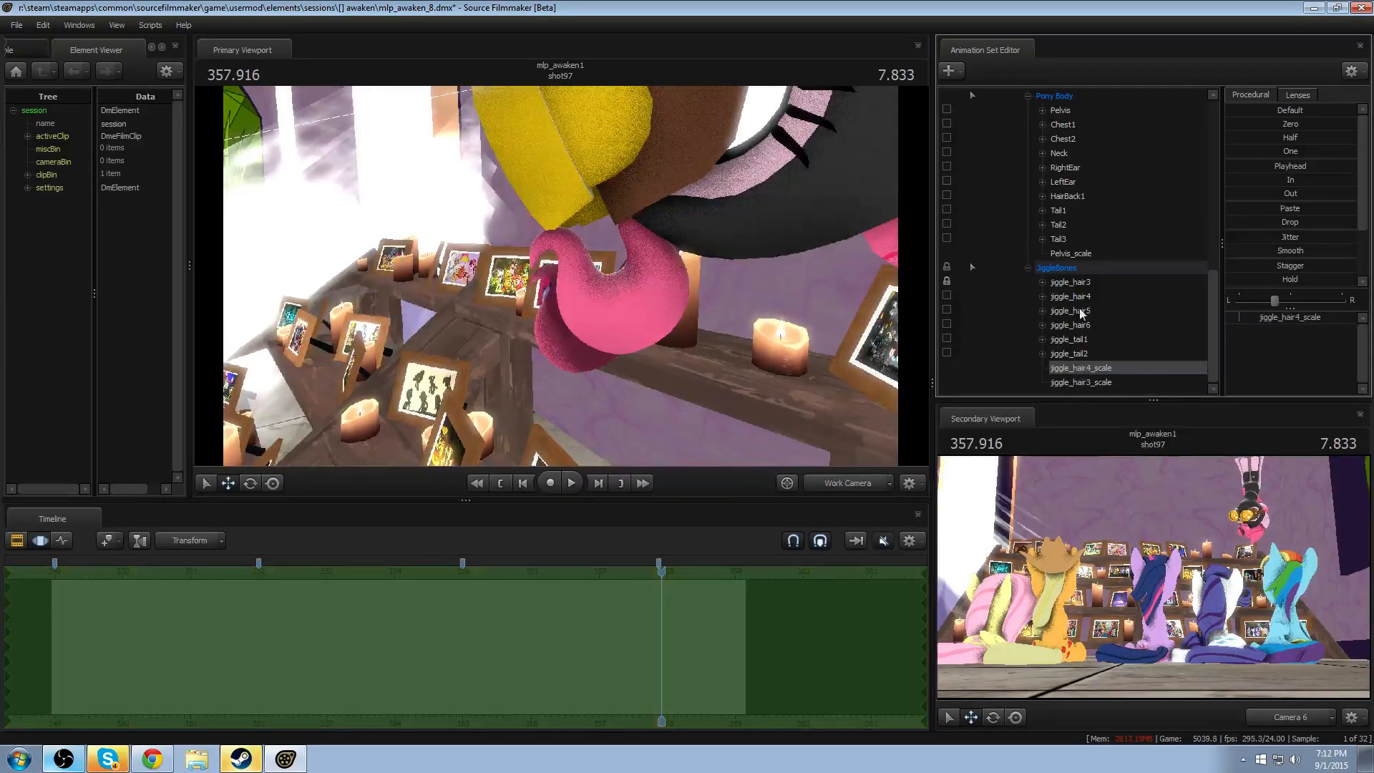
# - Reposition and rotate vn_pinkiepie1's scaled jiggle_hair3 bone so its curl overlaps Pinkie Spy's front hair
pyautogui.click(1079, 301)
pyautogui.click(1077, 283)
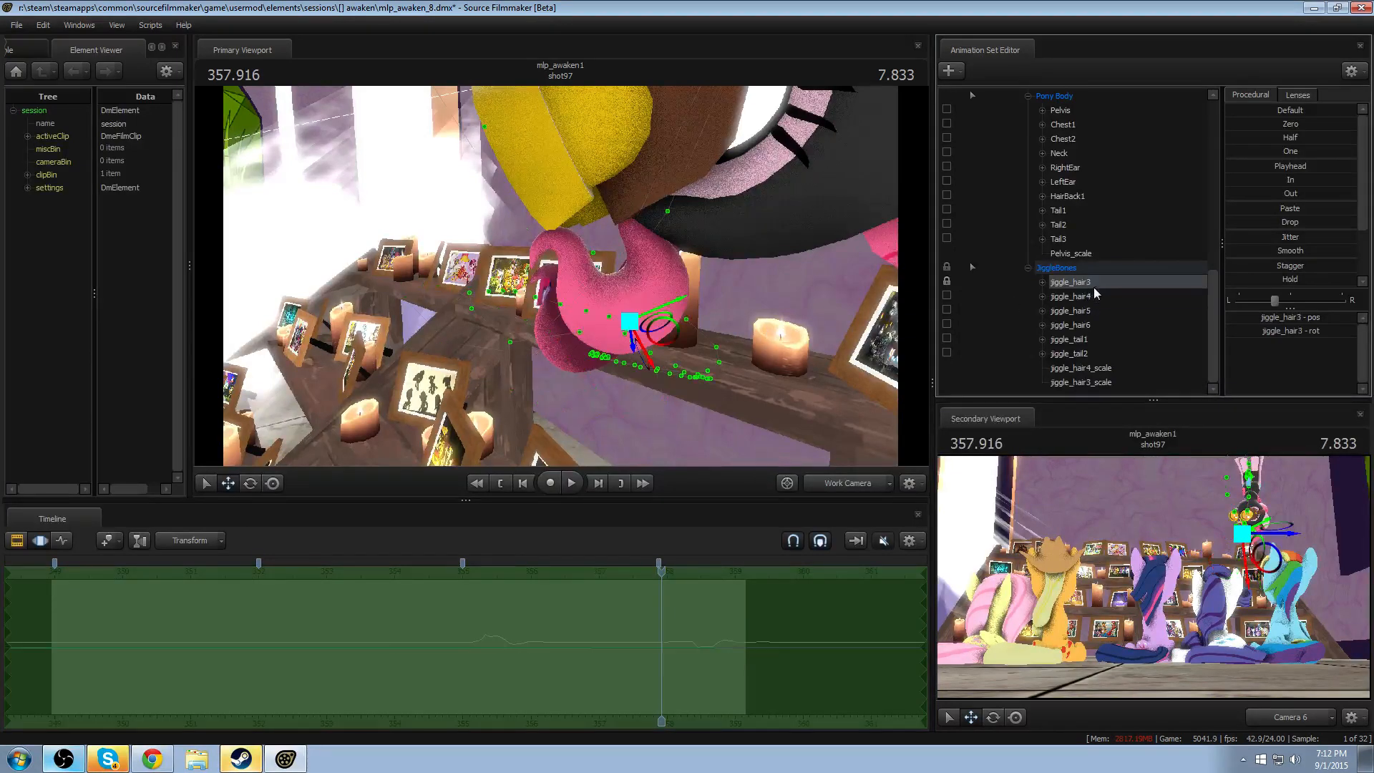
pyautogui.keyDown('alt'); pyautogui.moveTo(561, 277); pyautogui.dragTo(560, 277); pyautogui.keyUp('alt')
pyautogui.moveTo(474, 325); pyautogui.dragTo(433, 240)
pyautogui.press('e')
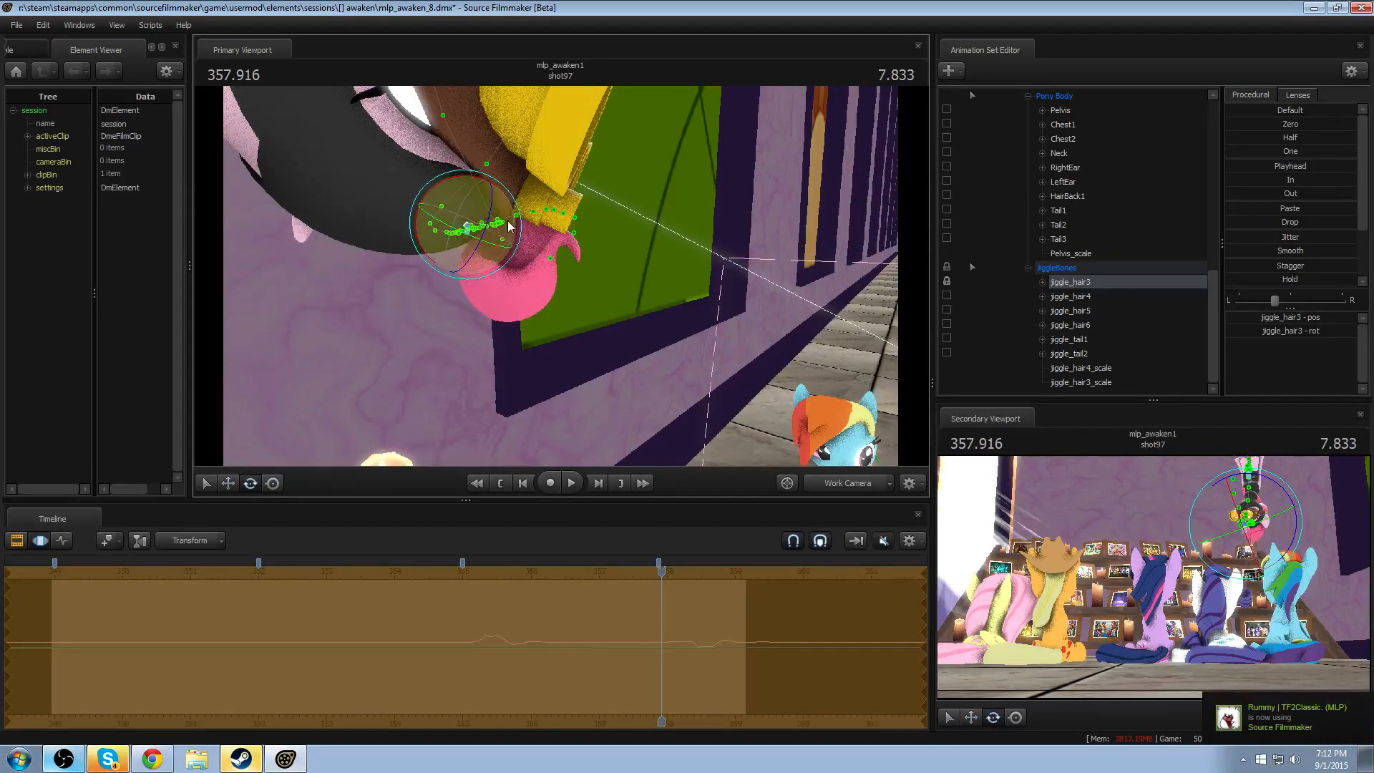
pyautogui.moveTo(497, 189); pyautogui.dragTo(441, 318)
pyautogui.moveTo(682, 230); pyautogui.dragTo(852, 218)
pyautogui.press('w')
pyautogui.keyDown('alt'); pyautogui.moveTo(516, 245); pyautogui.dragTo(430, 278); pyautogui.keyUp('alt')
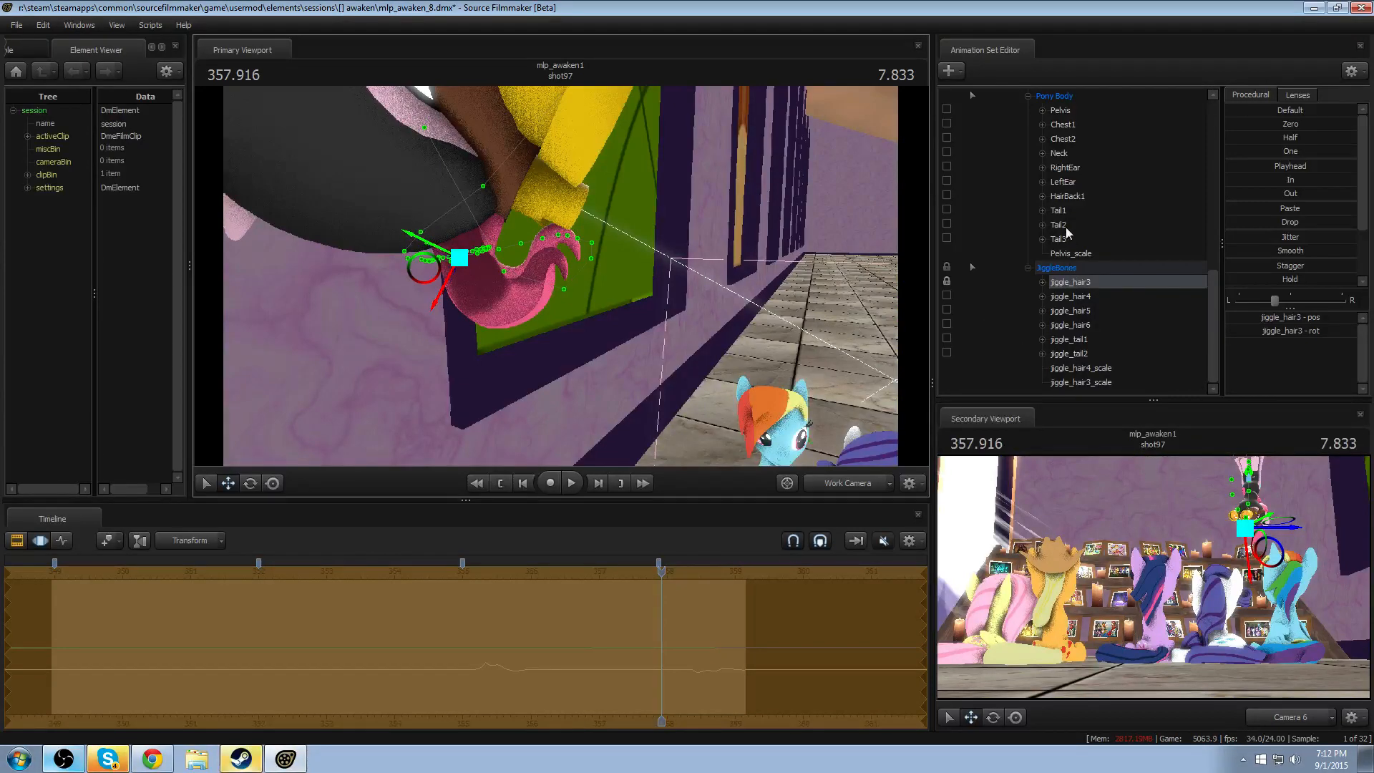
# - Shift vn_pinkiepie1's Pelvis to fit the front curl against Pinkie Spy's head, checking it up close
pyautogui.scroll(2, 1056, 164)
pyautogui.scroll(1, 1060, 216)
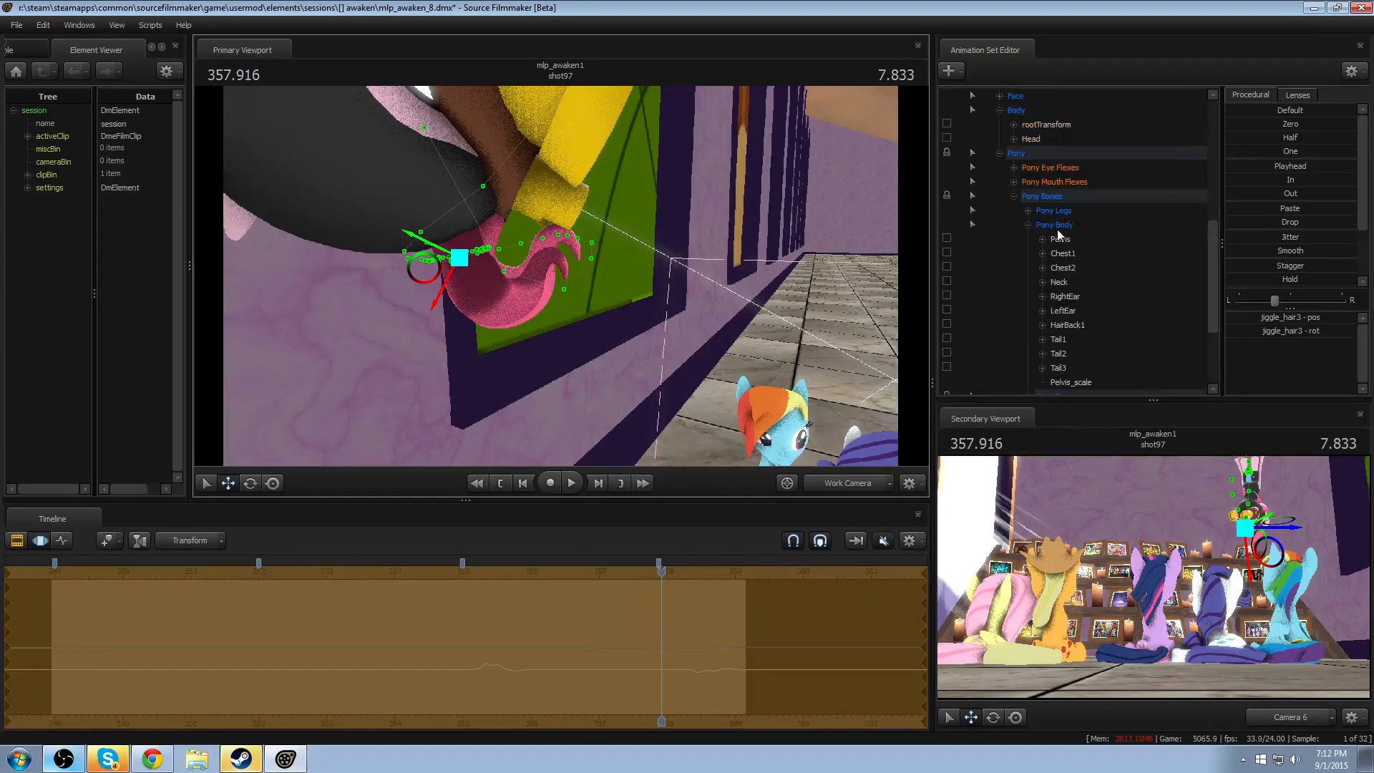
pyautogui.click(1060, 238)
pyautogui.moveTo(554, 276)
pyautogui.mouseDown()
pyautogui.moveTo(536, 264)
pyautogui.moveTo(540, 243)
pyautogui.moveTo(563, 249)
pyautogui.moveTo(564, 277)
pyautogui.mouseUp()
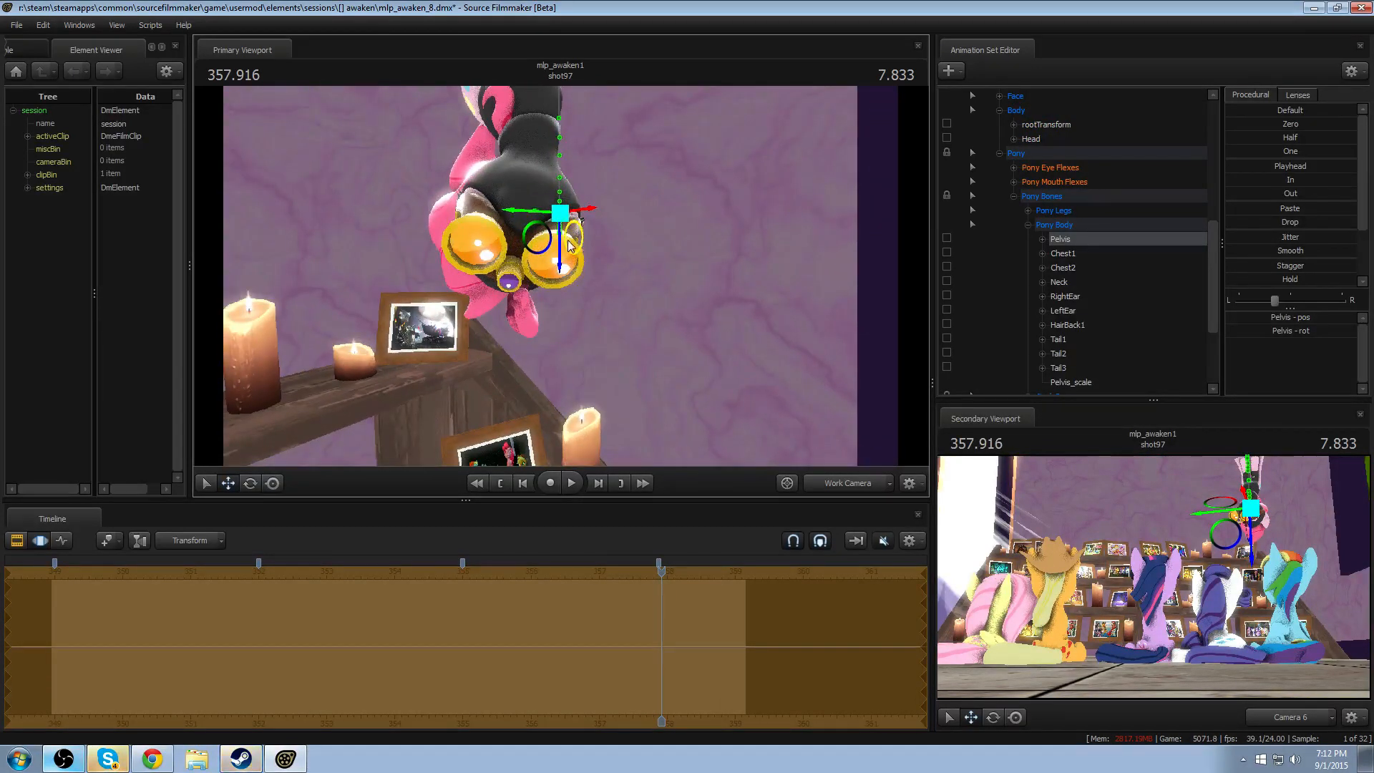
pyautogui.keyDown('ctrl'); pyautogui.moveTo(547, 230); pyautogui.dragTo(468, 228); pyautogui.keyUp('ctrl')
pyautogui.press('w')
pyautogui.press('d')
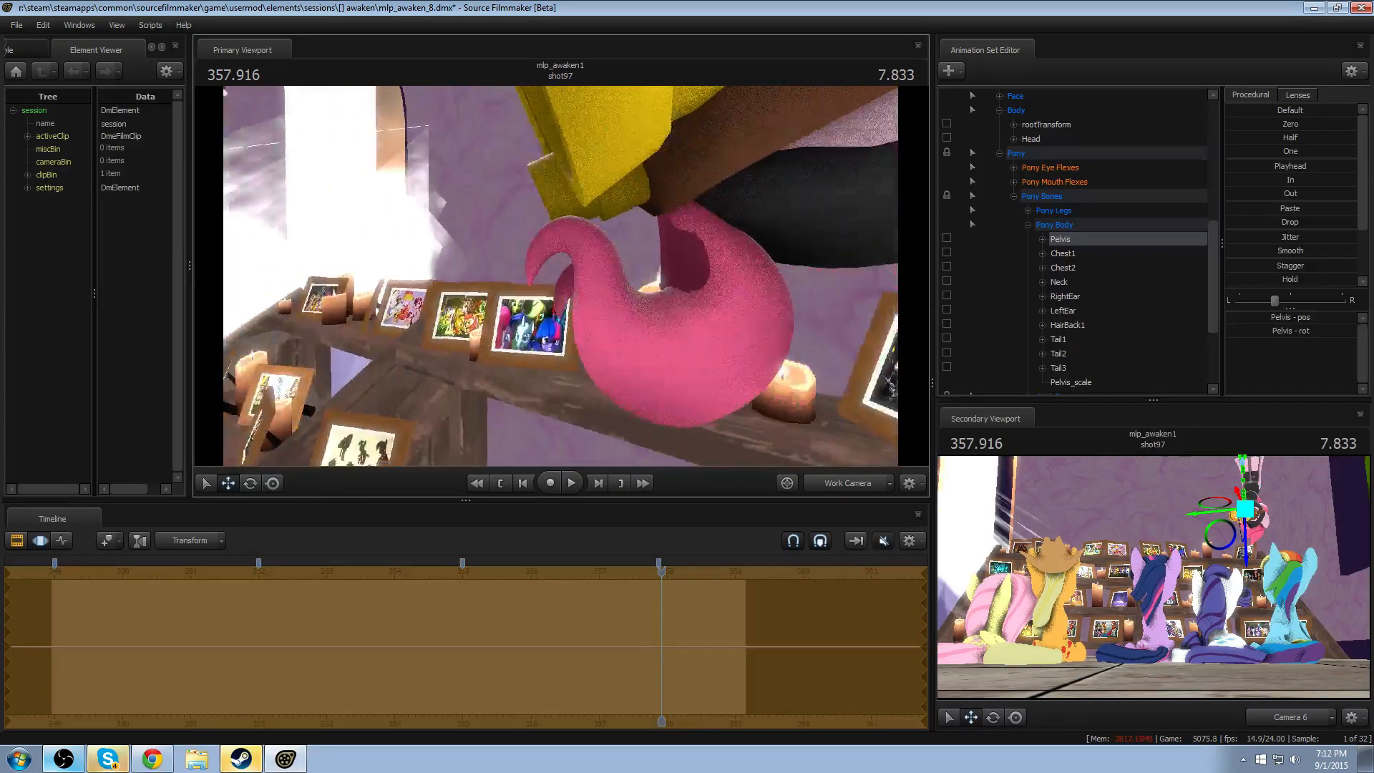
pyautogui.press('s')
pyautogui.moveTo(560, 276)
pyautogui.mouseDown()
pyautogui.moveTo(549, 273)
pyautogui.moveTo(560, 276)
pyautogui.mouseUp()
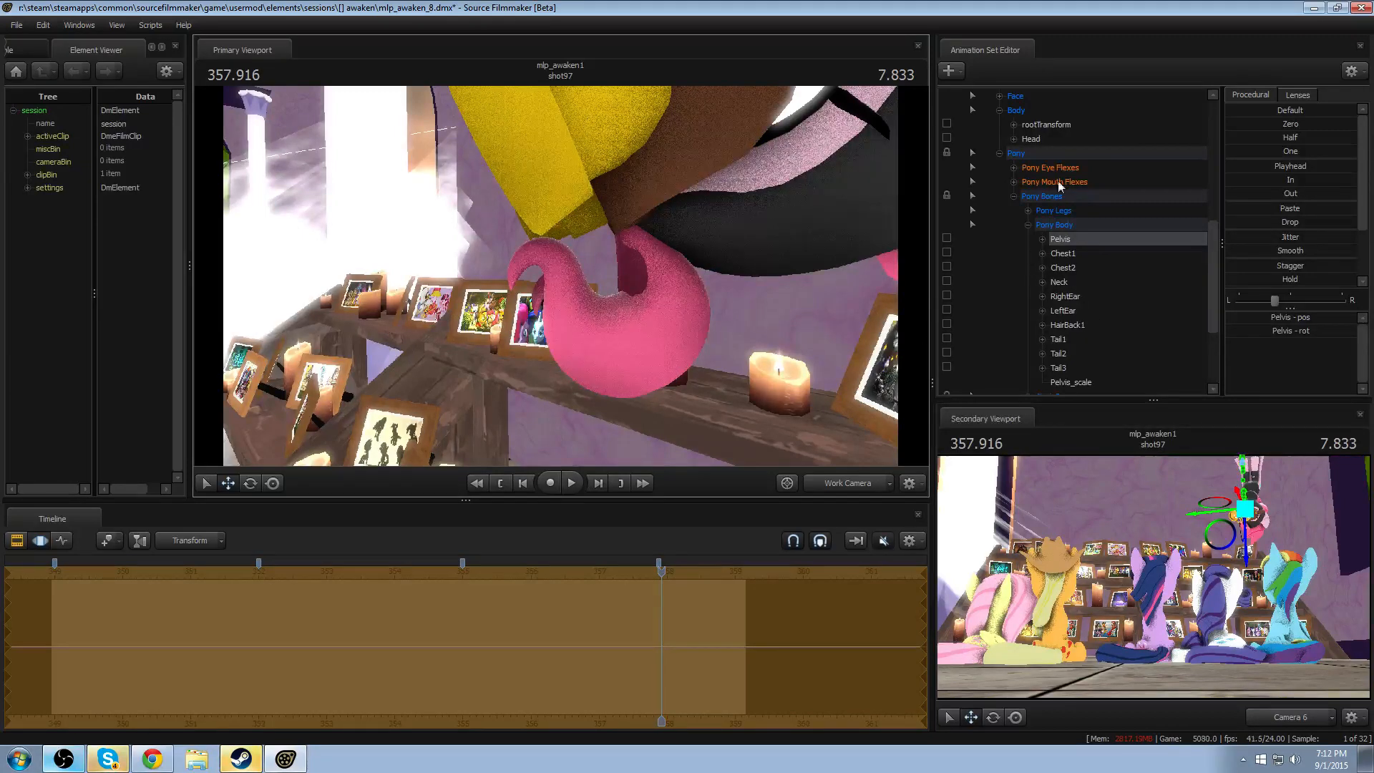
# - Show Pinkie Spy's game model in the Element Viewer and expand its materials
pyautogui.scroll(4, 1038, 229)
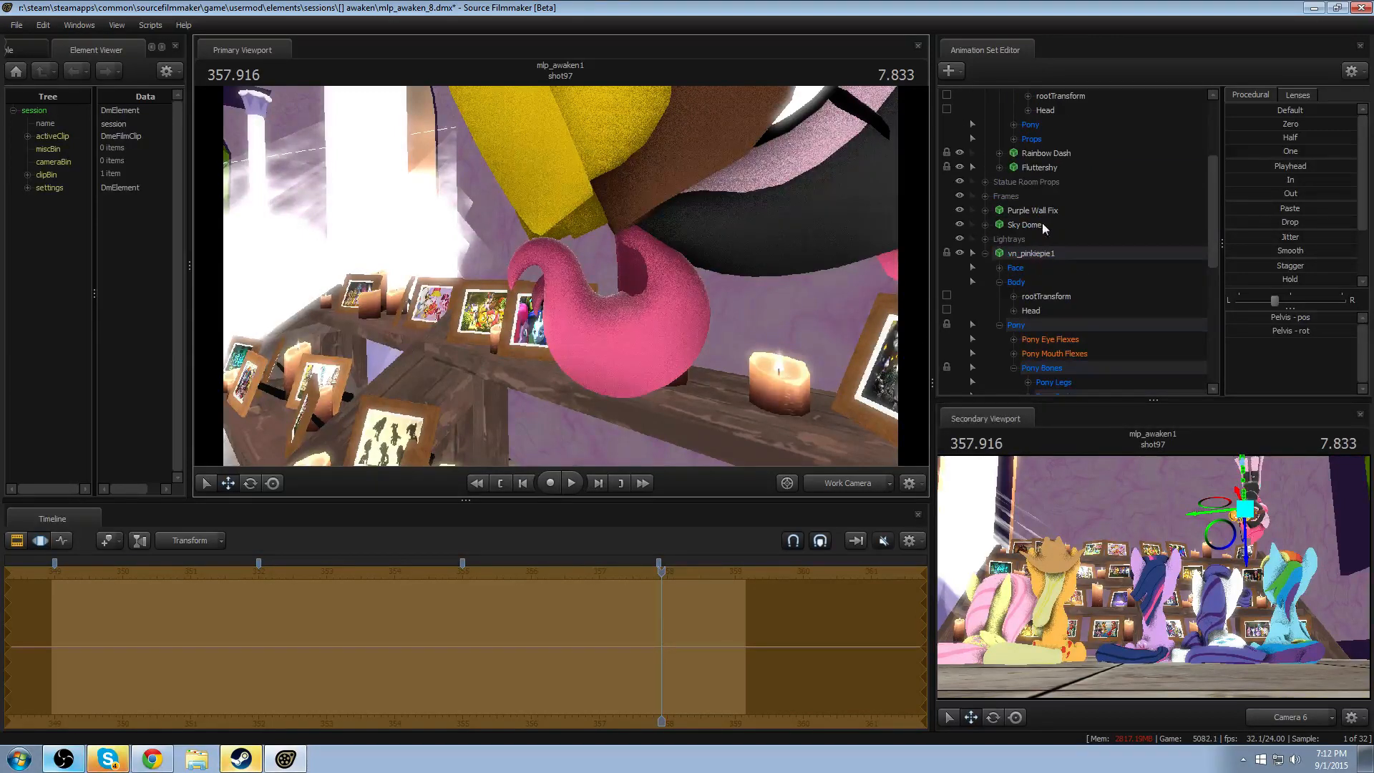
pyautogui.scroll(2, 1043, 222)
pyautogui.click(1062, 137)
pyautogui.rightClick(1063, 138)
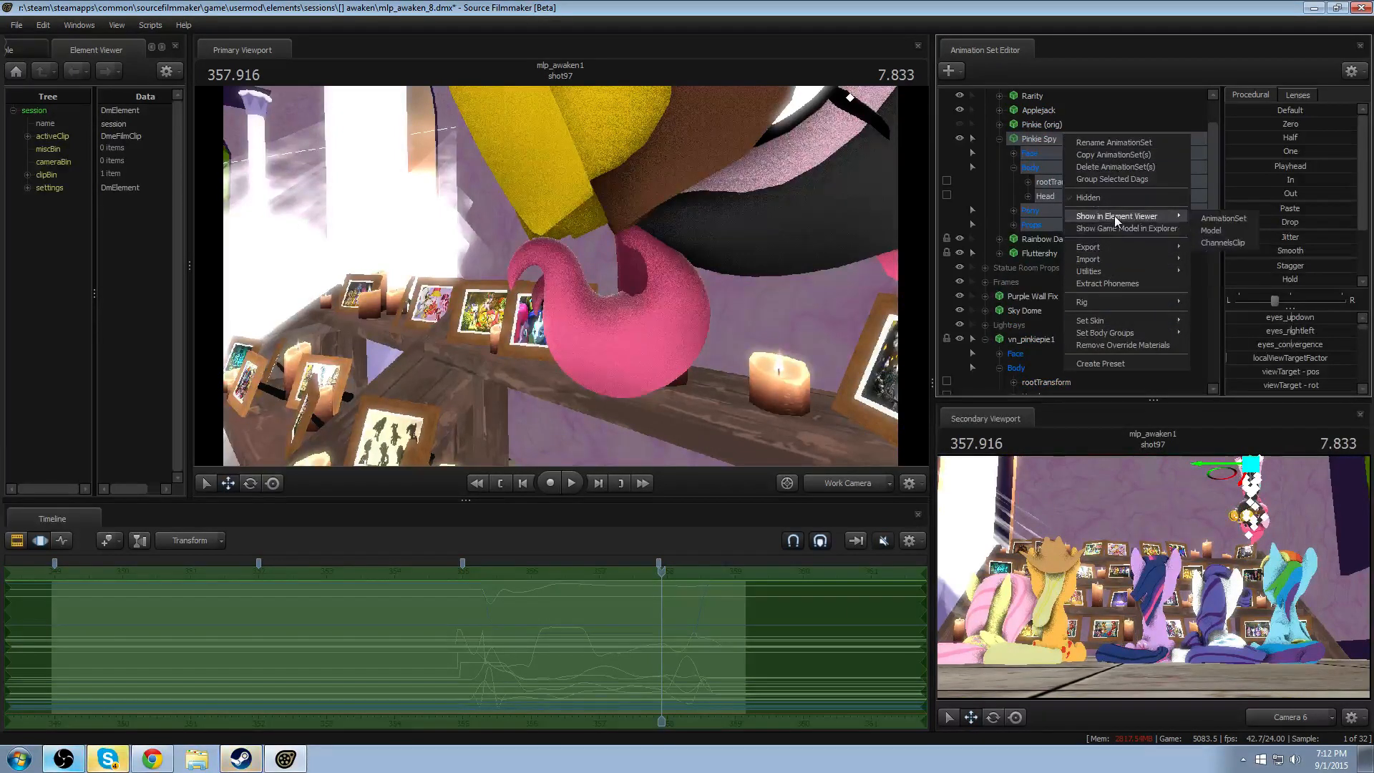
pyautogui.moveTo(1115, 216)
pyautogui.click(1244, 226)
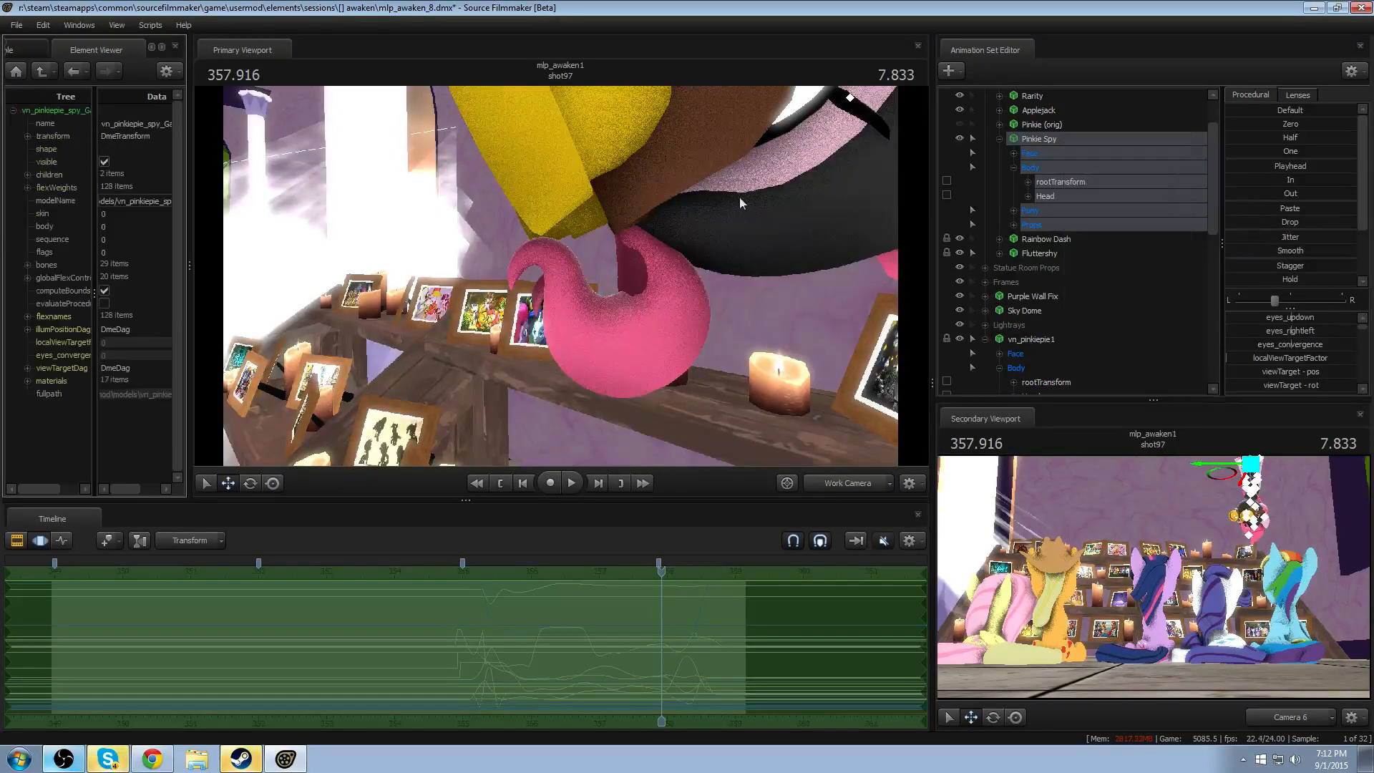
pyautogui.click(27, 381)
pyautogui.scroll(-3, 61, 403)
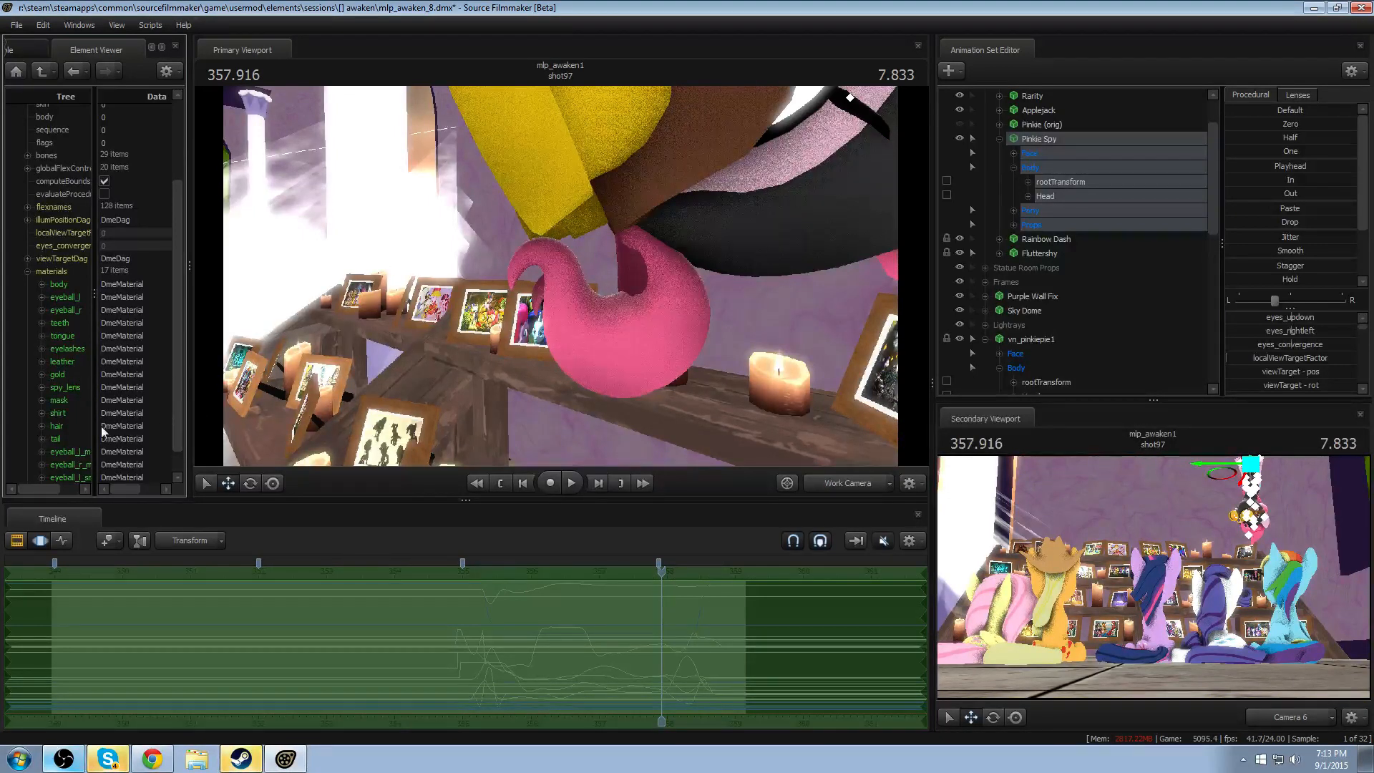
pyautogui.rightClick(67, 426)
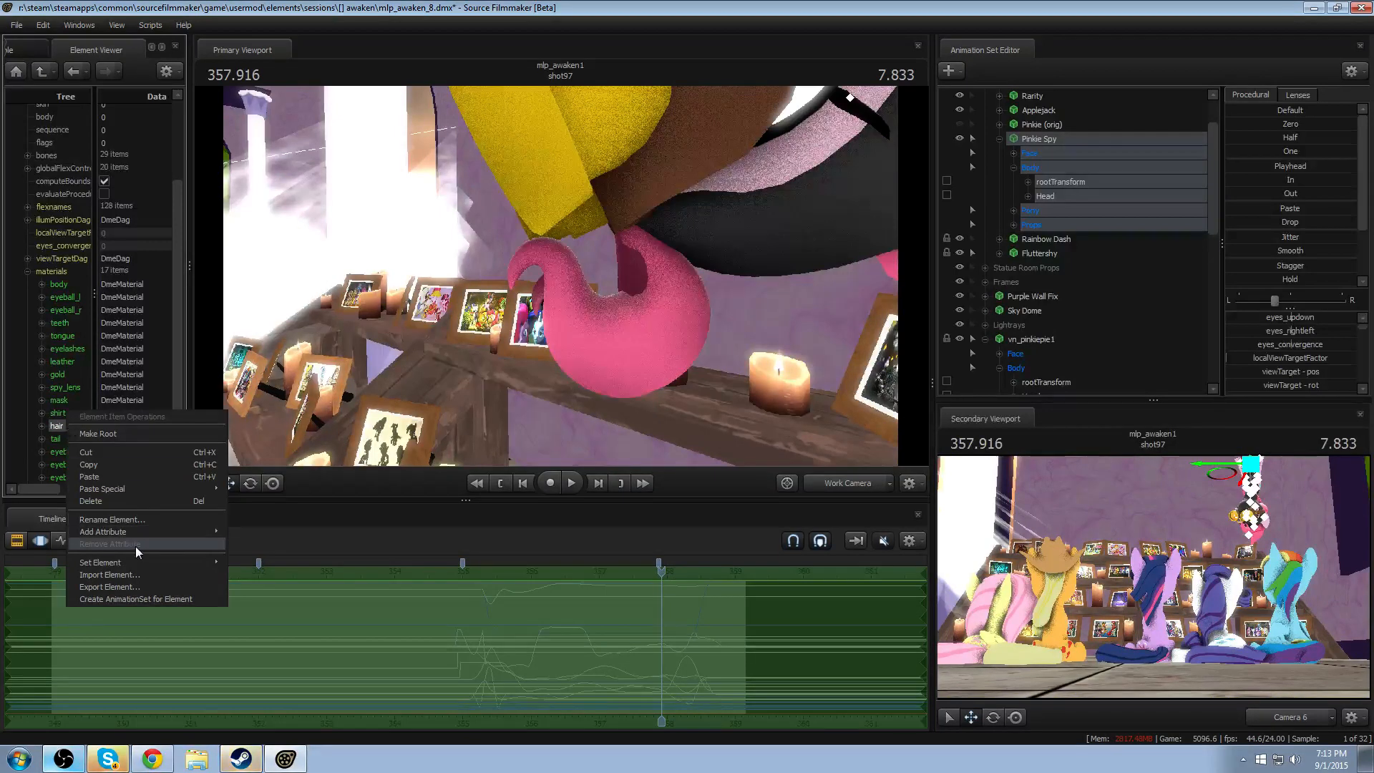
pyautogui.moveTo(133, 533)
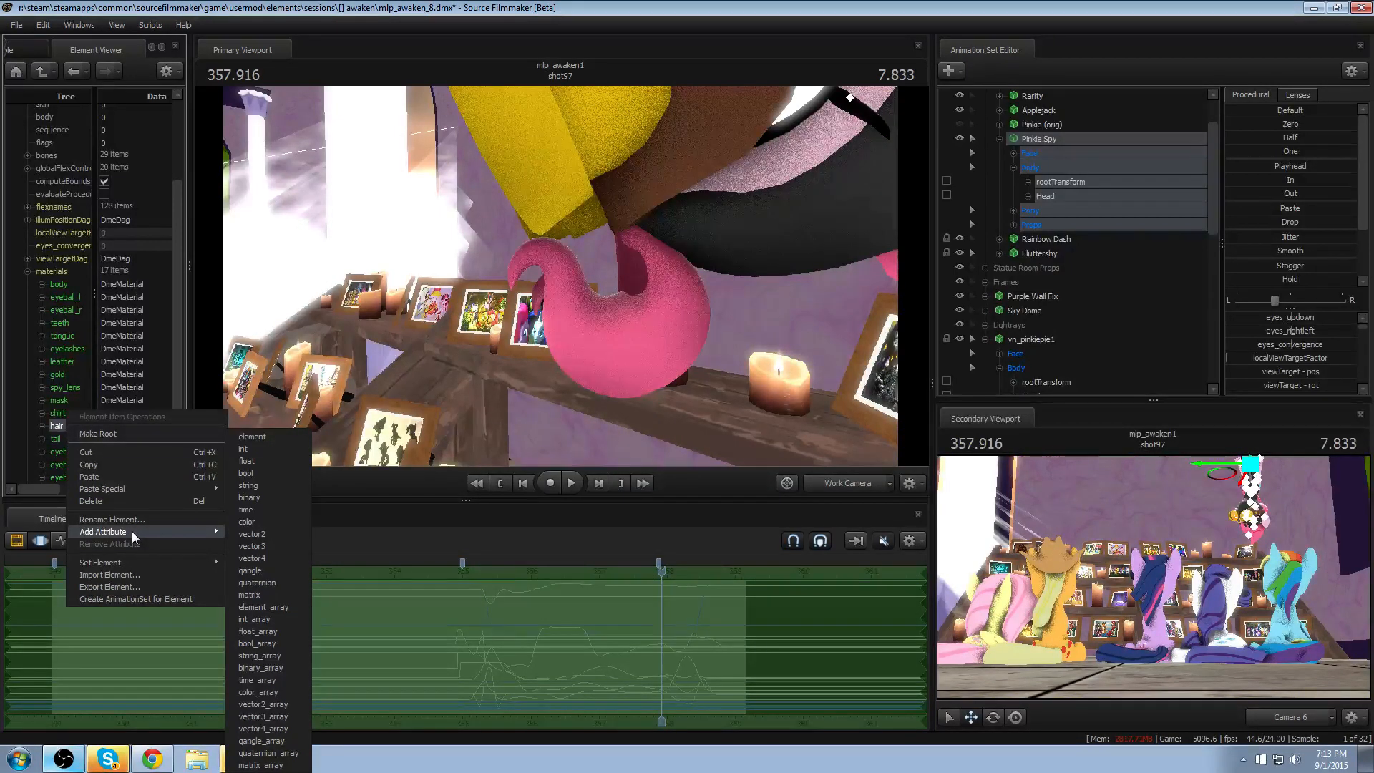
pyautogui.click(70, 376)
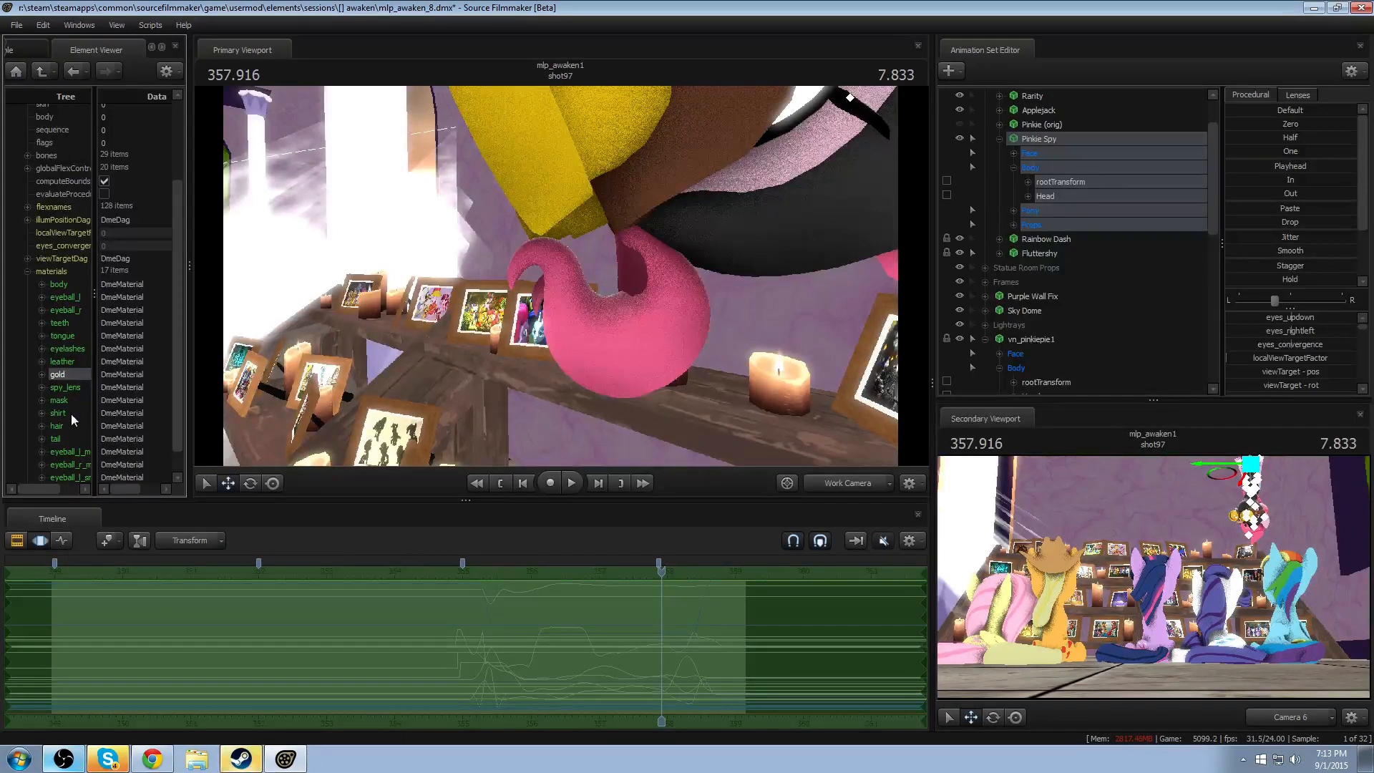
# - Add a float attribute to the hair material of Pinkie Spy's model
pyautogui.scroll(-1, 71, 415)
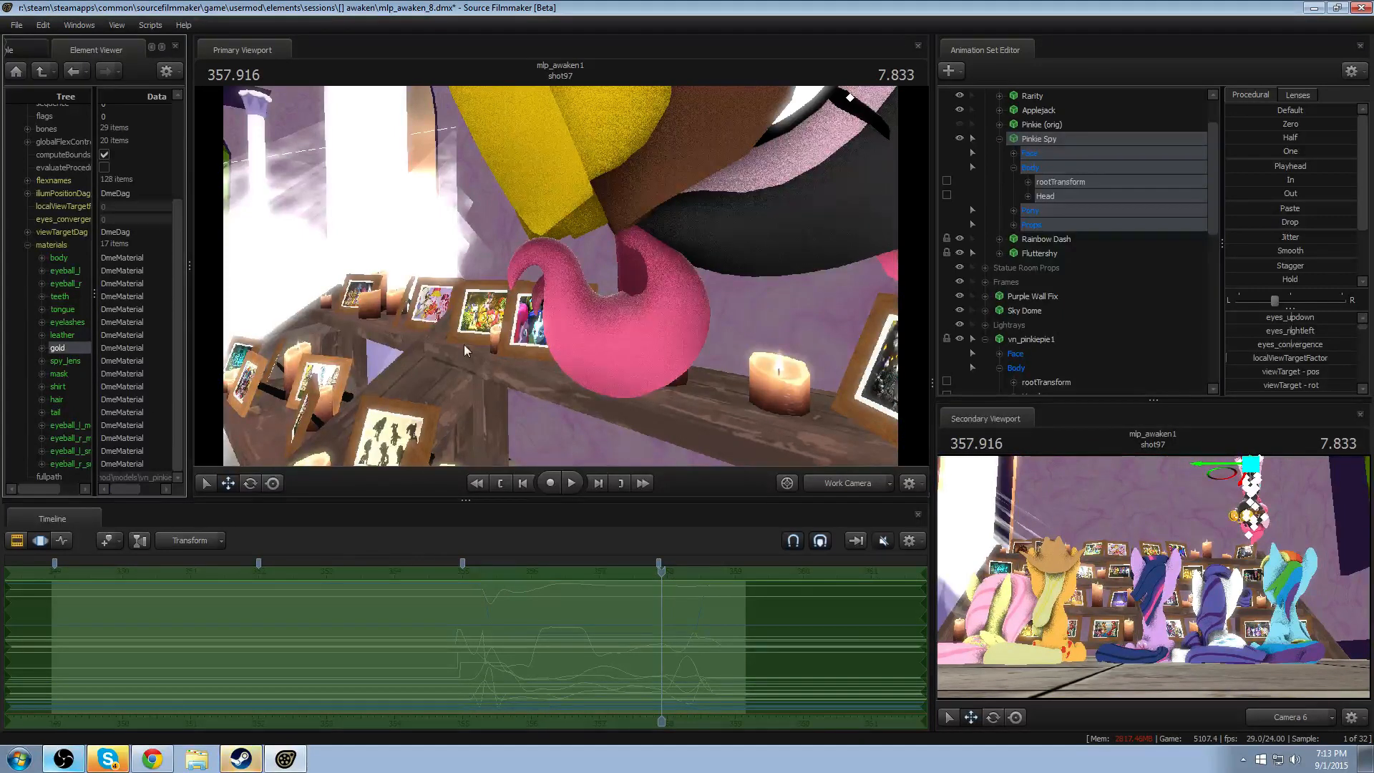
pyautogui.moveTo(464, 345); pyautogui.dragTo(579, 264)
pyautogui.press('s')
pyautogui.press('a')
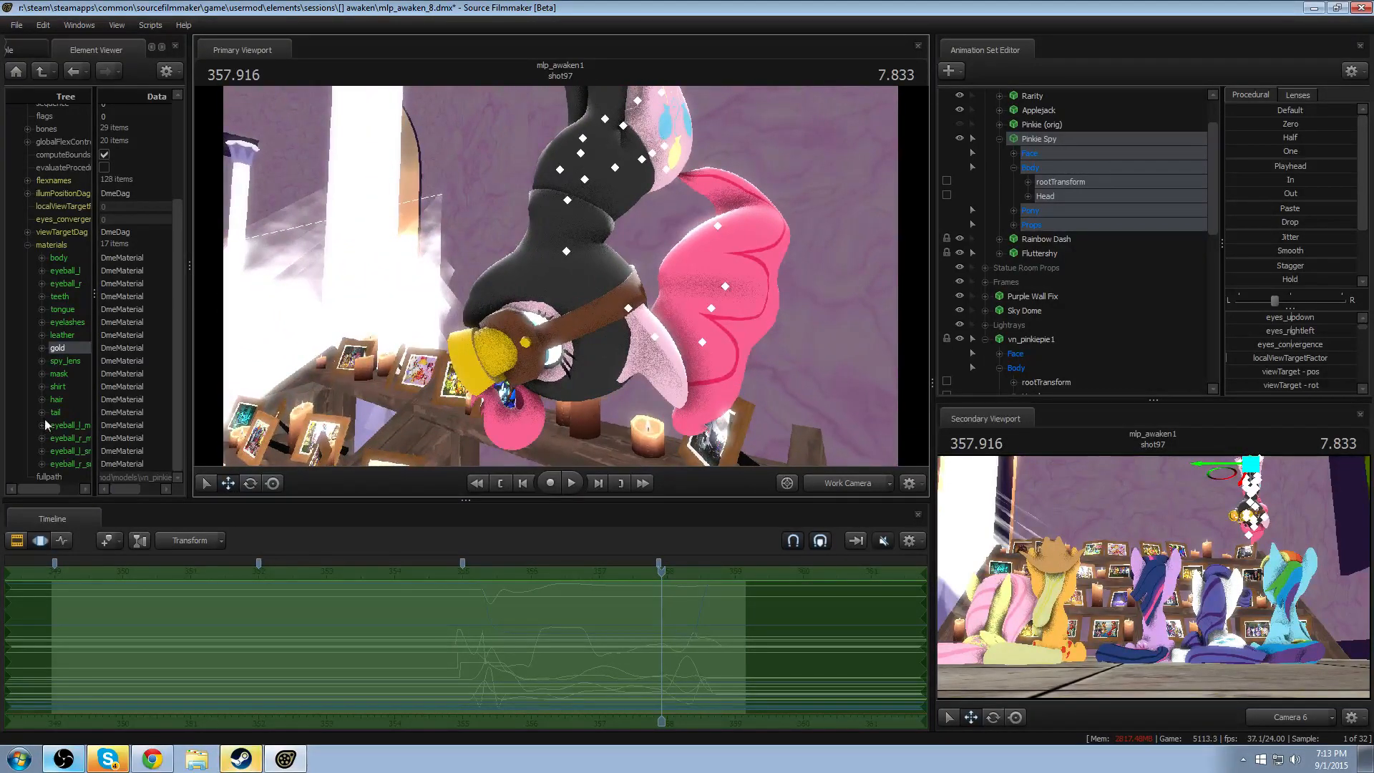
pyautogui.click(60, 400)
pyautogui.rightClick(62, 401)
pyautogui.moveTo(105, 508)
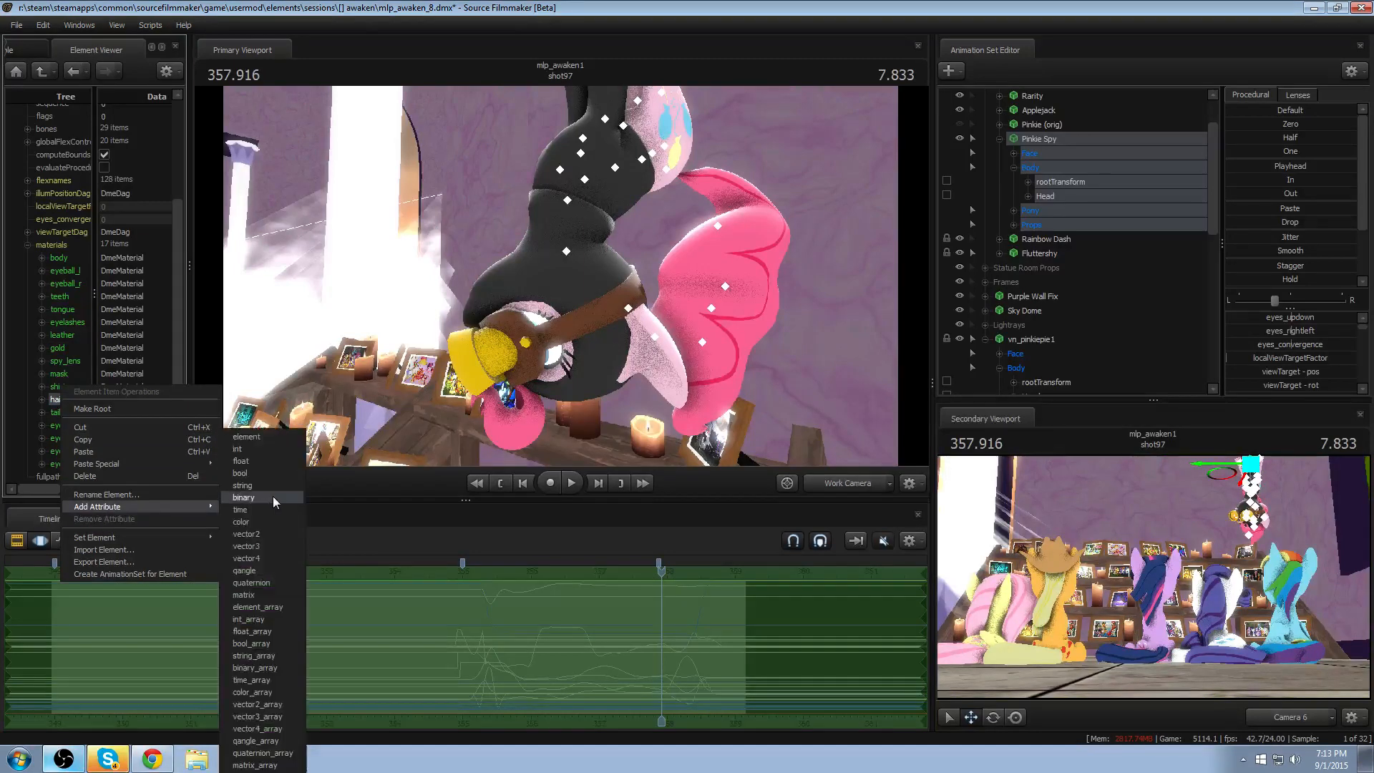
pyautogui.click(241, 461)
pyautogui.moveTo(159, 452); pyautogui.dragTo(3, 453)
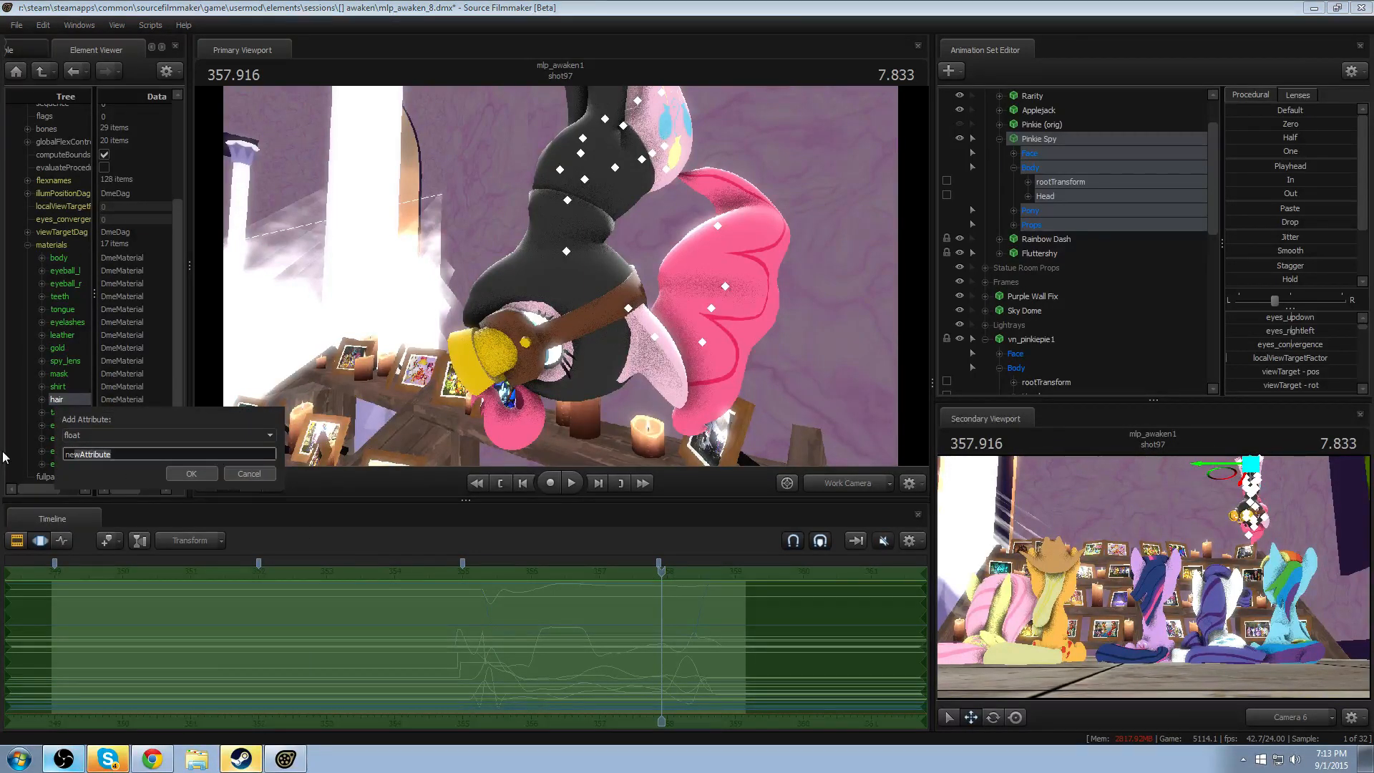
pyautogui.press('BackSpace')
pyautogui.write('s')
pyautogui.press('Return')
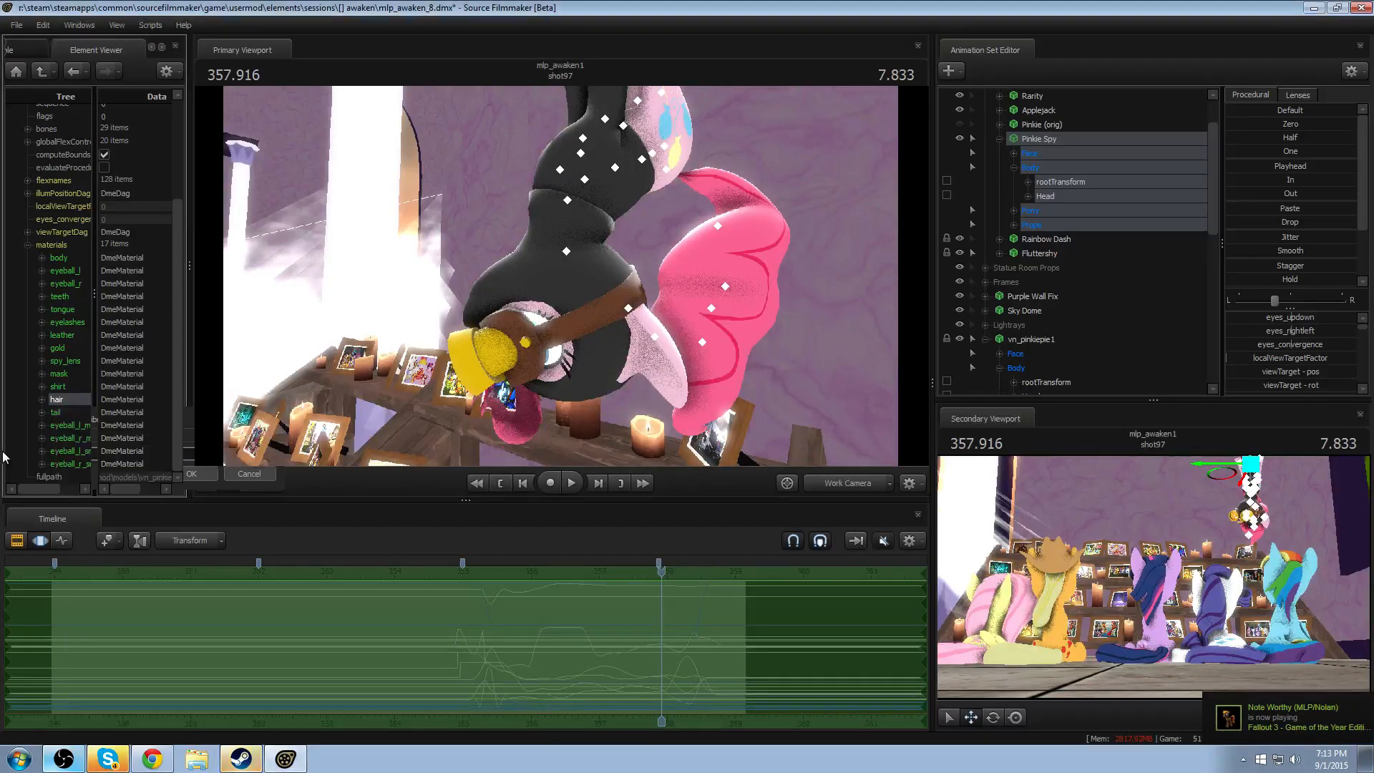
# - Reposition vn_pinkiepie1's jiggle_hair3 bone to fit its front curl beneath Pinkie Spy's goggles
pyautogui.press('w')
pyautogui.moveTo(315, 218); pyautogui.dragTo(304, 239)
pyautogui.moveTo(560, 276); pyautogui.dragTo(560, 277)
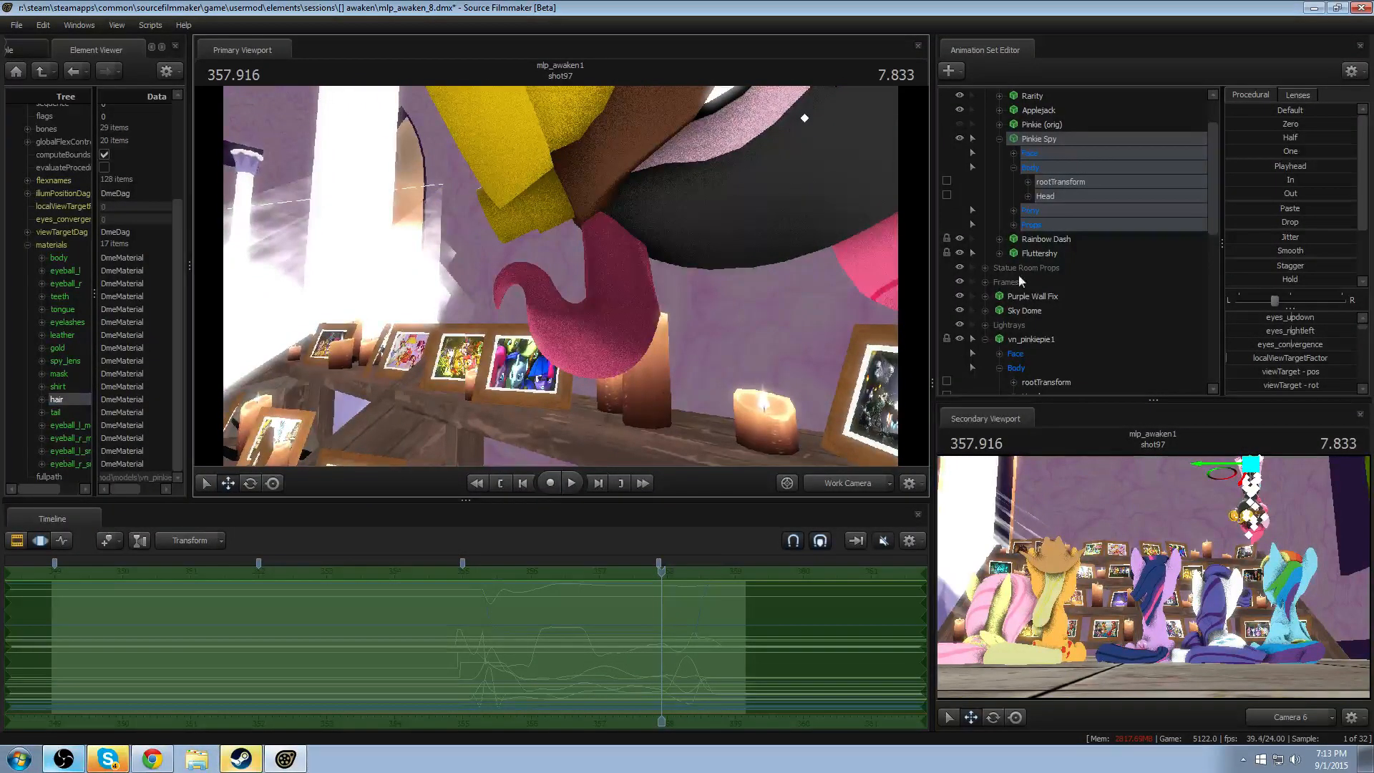
pyautogui.scroll(-8, 1050, 268)
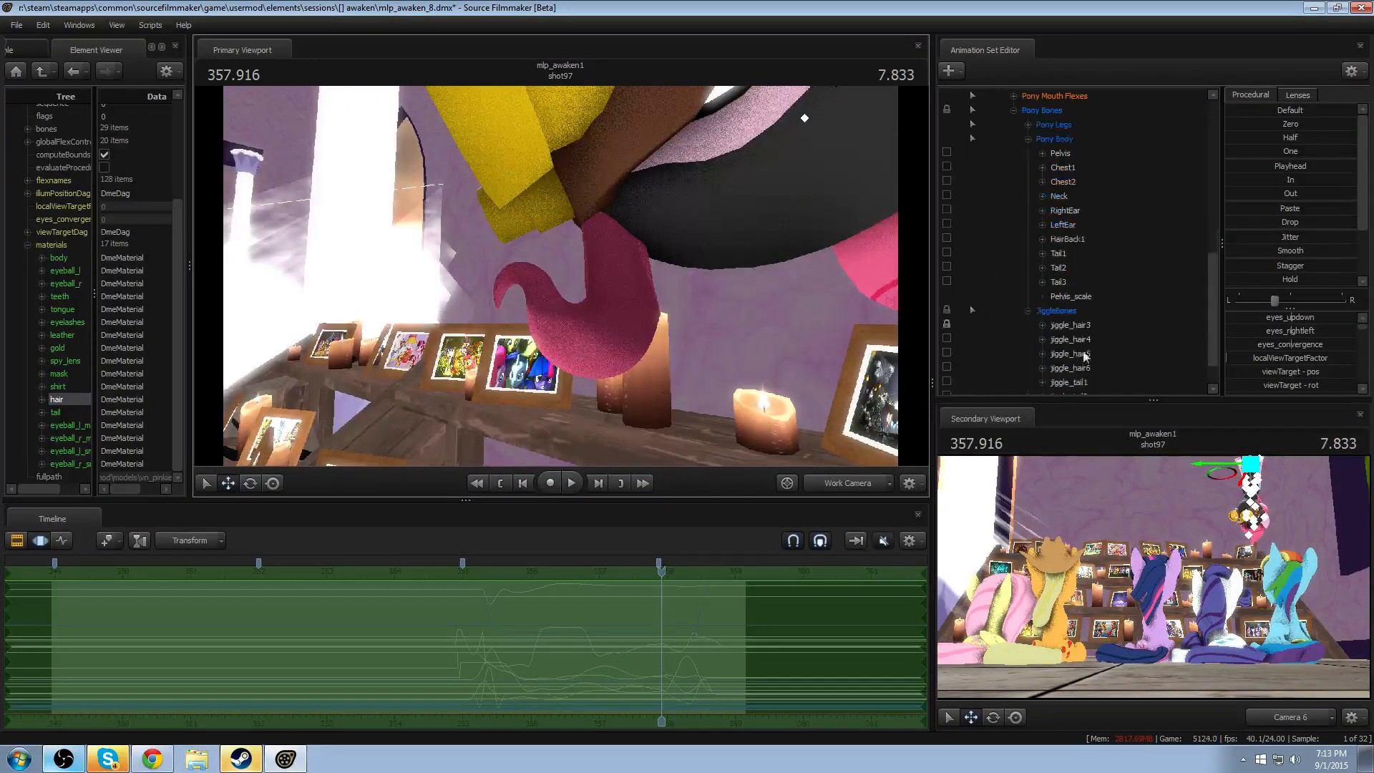
pyautogui.click(1073, 326)
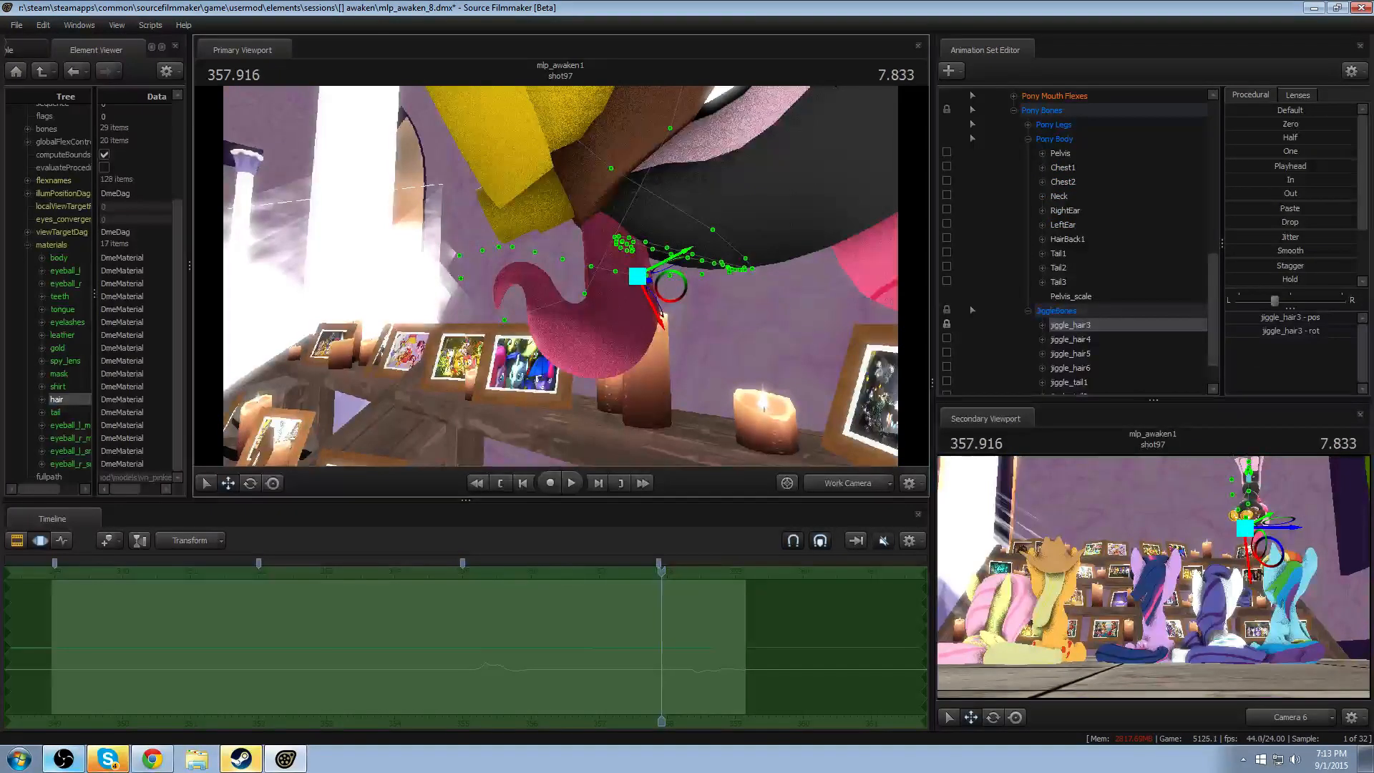
pyautogui.moveTo(664, 285); pyautogui.dragTo(659, 263)
pyautogui.keyDown('alt'); pyautogui.moveTo(662, 287); pyautogui.dragTo(853, 343); pyautogui.keyUp('alt')
# - Adjust vn_pinkiepie1's jiggle_hair4 bone to refine the lower part of the front curl
pyautogui.click(1072, 339)
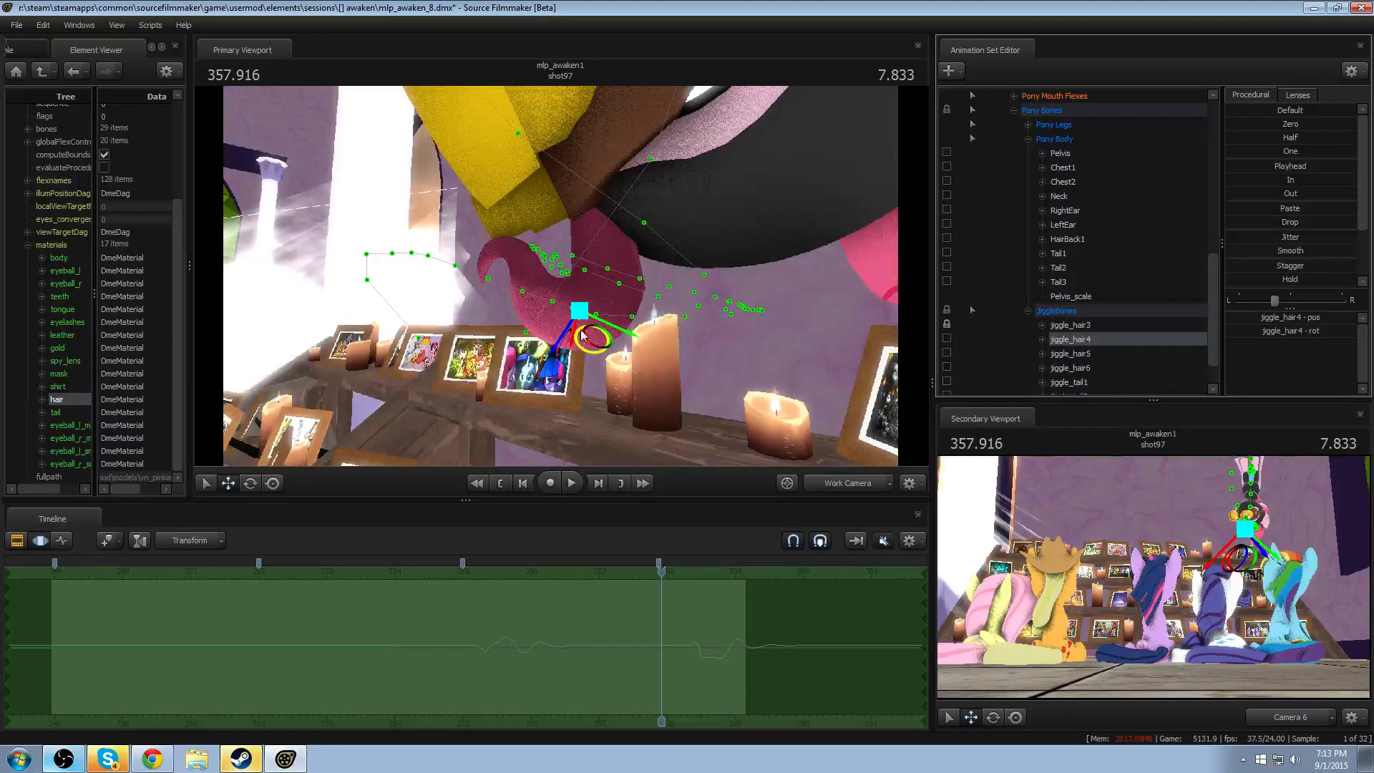
pyautogui.press('f')
pyautogui.keyDown('alt'); pyautogui.moveTo(577, 304); pyautogui.dragTo(473, 304); pyautogui.keyUp('alt')
pyautogui.moveTo(578, 304); pyautogui.dragTo(559, 279)
pyautogui.moveTo(470, 280)
pyautogui.keyDown('alt'); pyautogui.mouseDown()
pyautogui.moveTo(580, 276)
pyautogui.moveTo(454, 282)
pyautogui.mouseUp(); pyautogui.keyUp('alt')
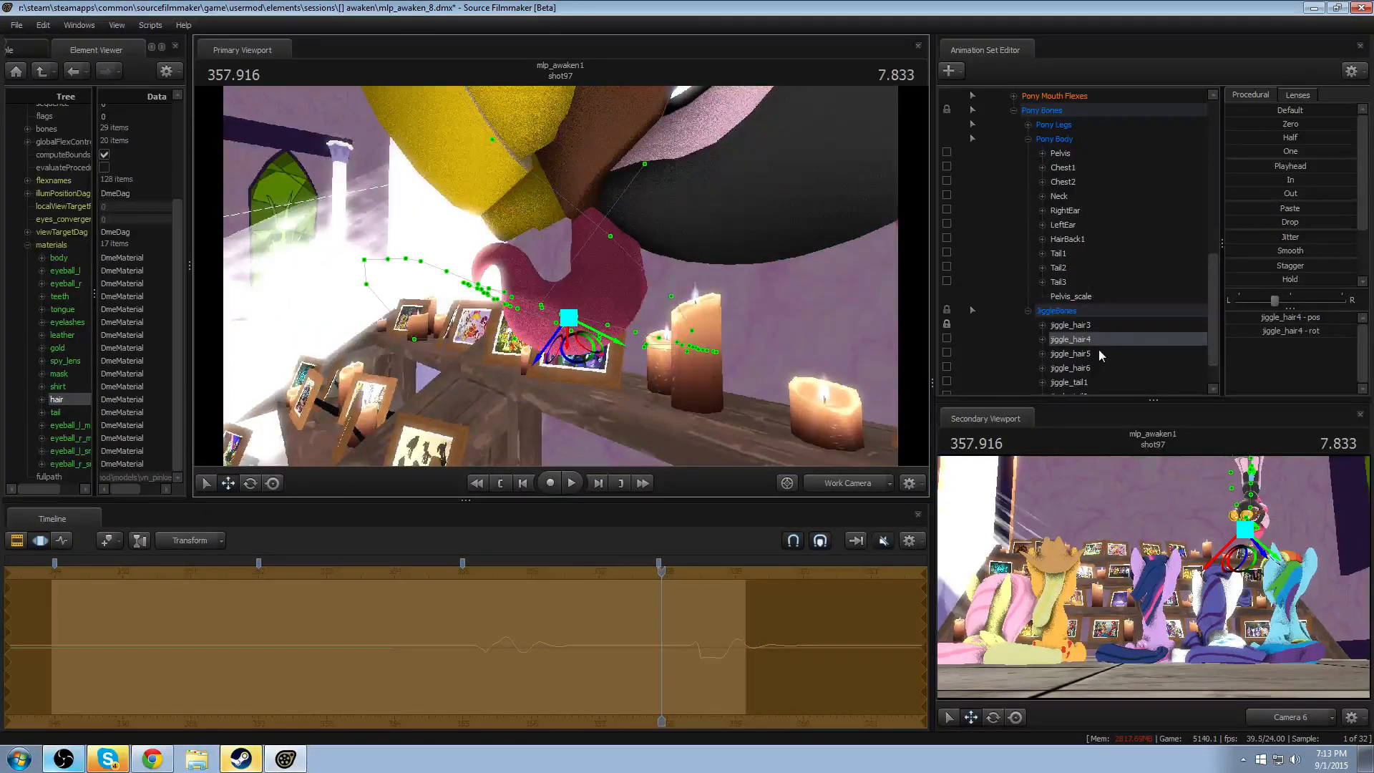
# - Adjust the jiggle_hair3_scale and jiggle_hair4_scale controls of vn_pinkiepie1 to resize the front curl
pyautogui.click(1093, 326)
pyautogui.scroll(-1, 1098, 358)
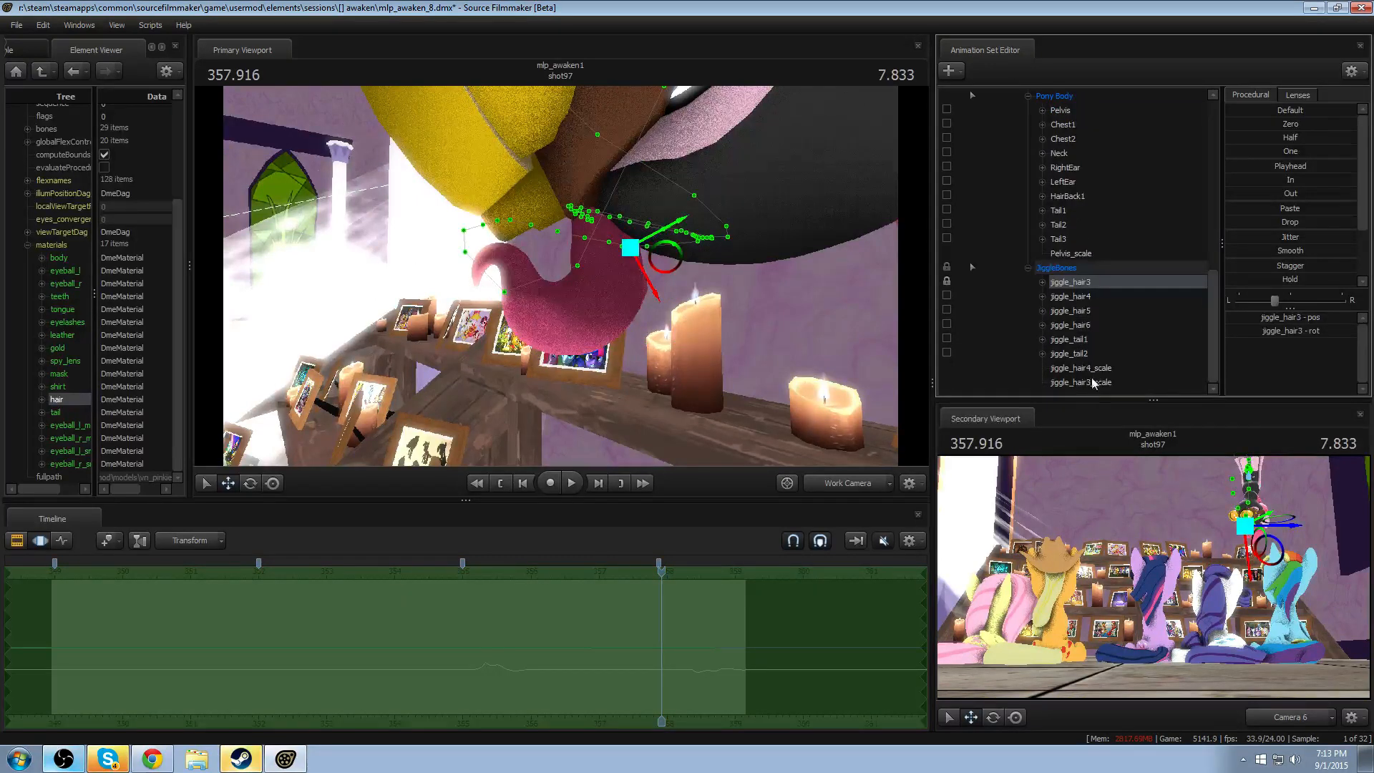
pyautogui.click(1260, 345)
pyautogui.click(1102, 384)
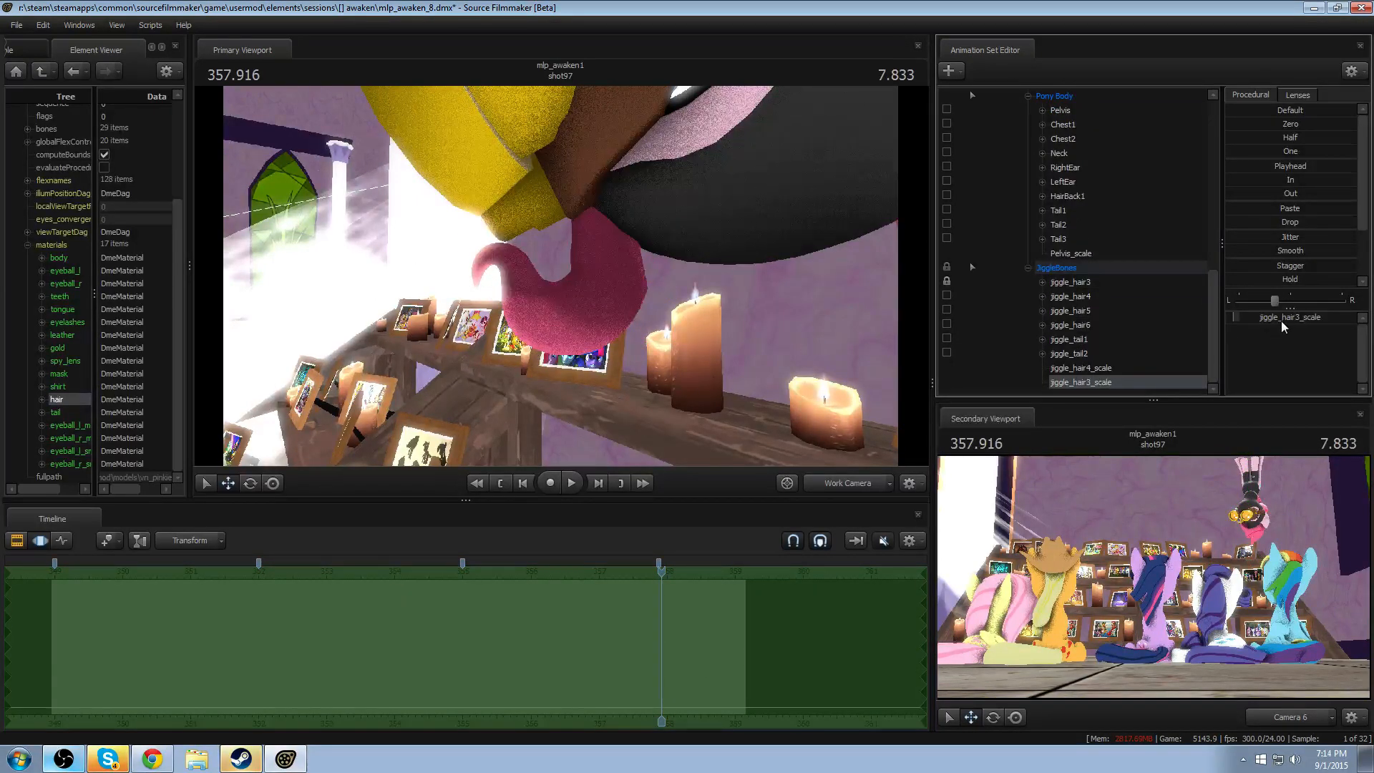
pyautogui.moveTo(1281, 321); pyautogui.dragTo(1279, 321)
pyautogui.click(1098, 368)
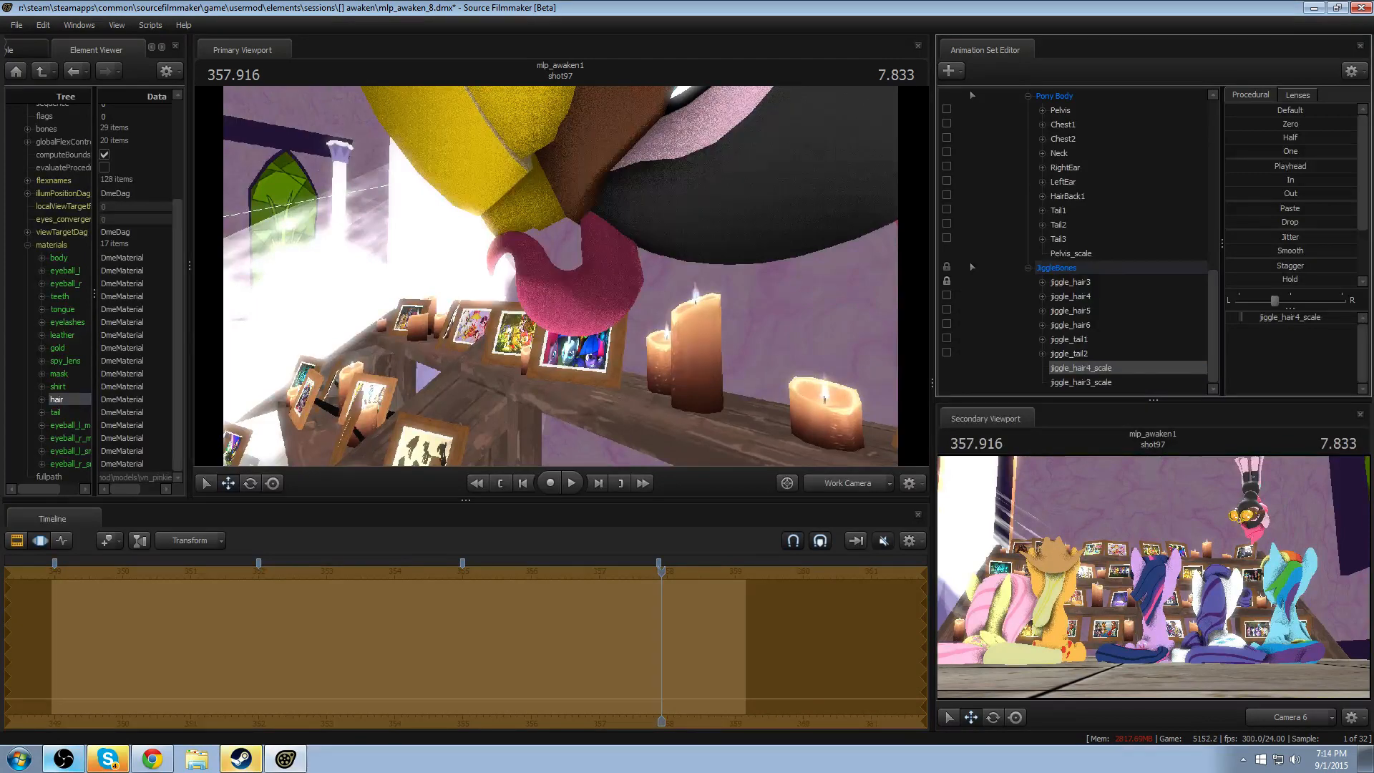
pyautogui.moveTo(1277, 318); pyautogui.dragTo(1282, 318)
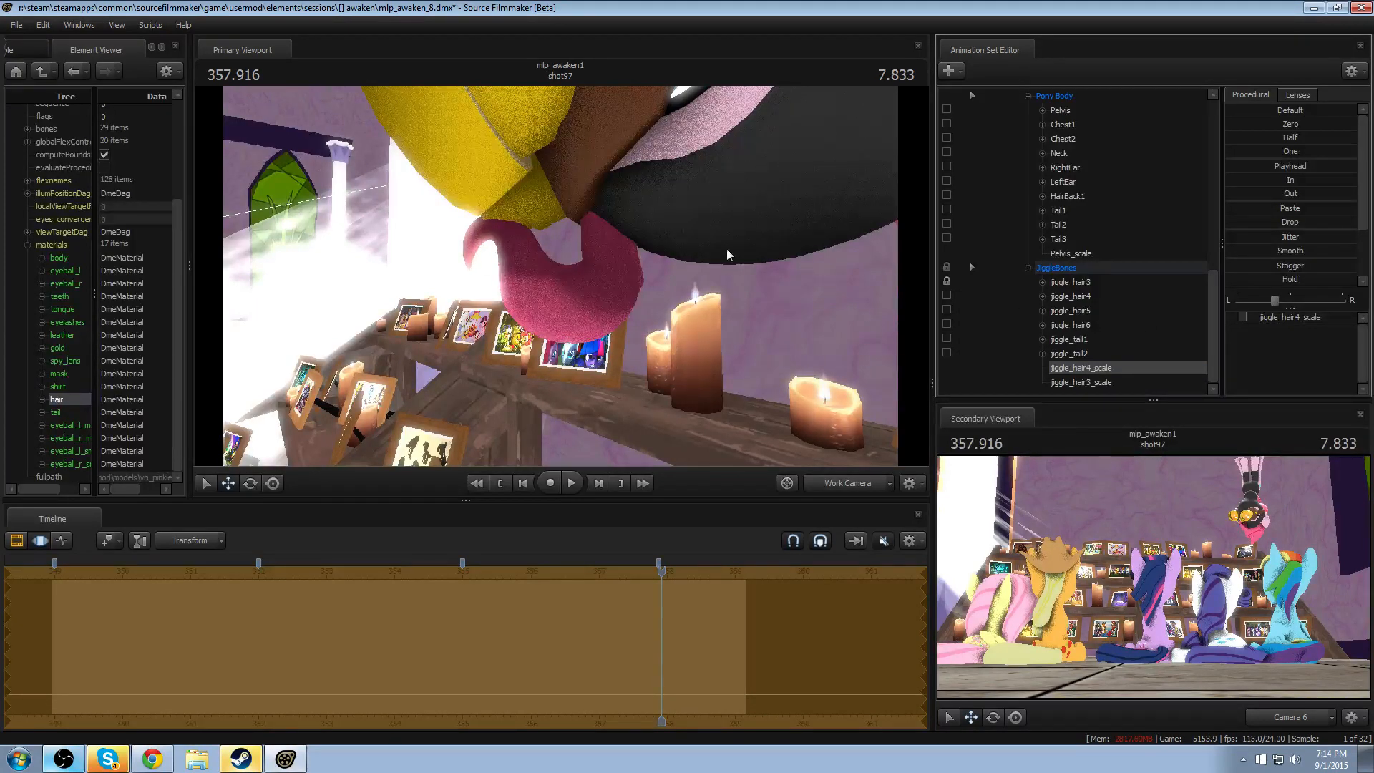
# - Examine the fit of the rescaled front curl against Pinkie Spy's head from several angles
pyautogui.moveTo(728, 255); pyautogui.dragTo(562, 282)
pyautogui.press('w')
pyautogui.press('s')
pyautogui.press('d')
pyautogui.press('w')
pyautogui.press('w')
pyautogui.press('s')
pyautogui.press('d')
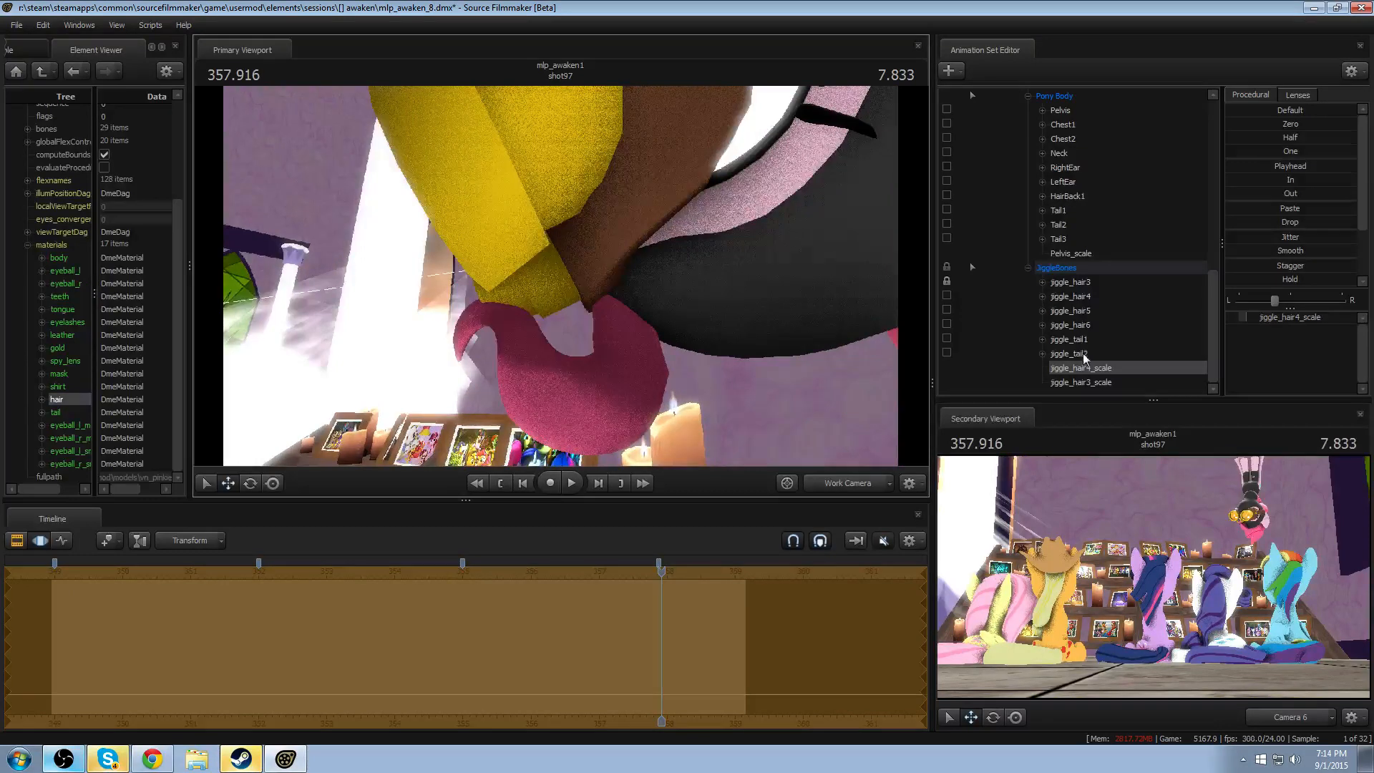
# - Move and rotate the jiggle_hair3 bone to align the curl with Pinkie Spy's head, checking it from the front
pyautogui.click(1093, 284)
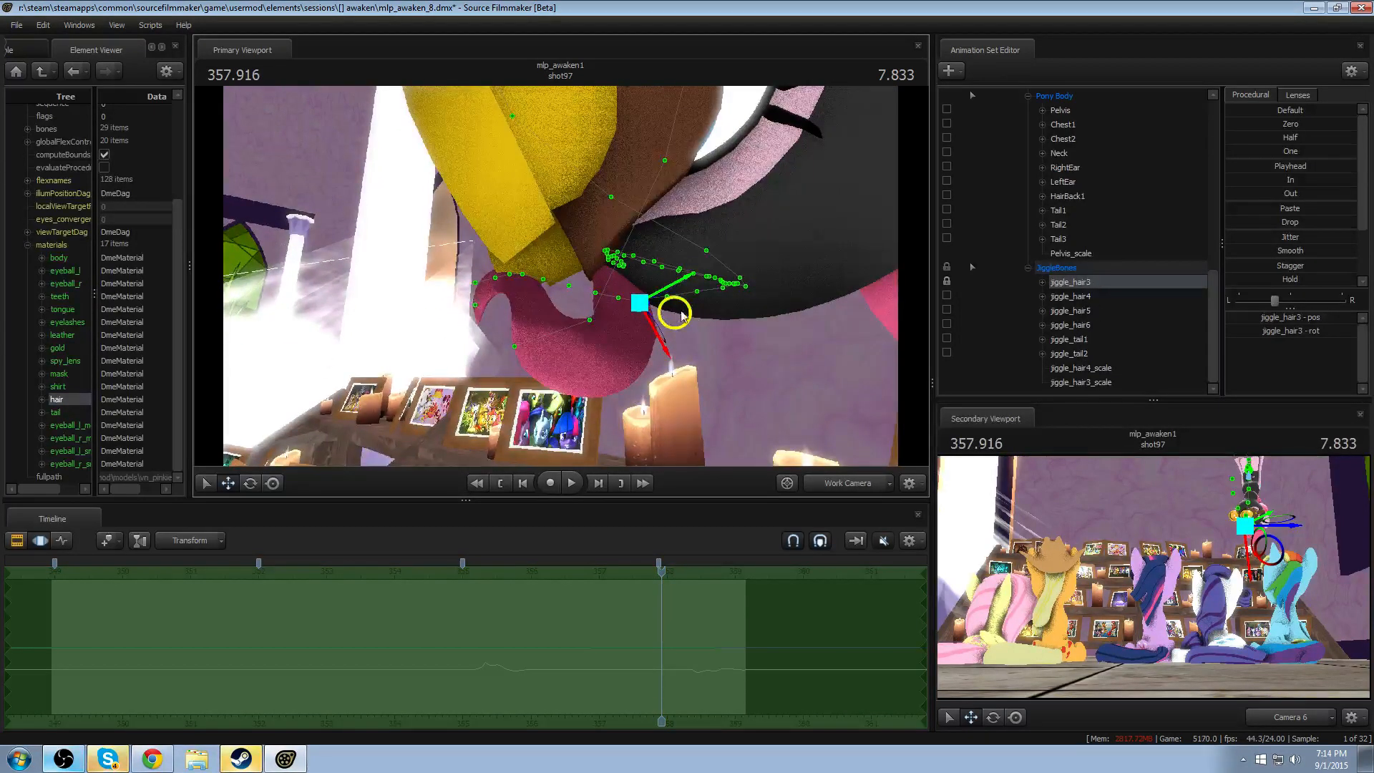
pyautogui.press('a')
pyautogui.moveTo(609, 285); pyautogui.dragTo(571, 282)
pyautogui.press('e')
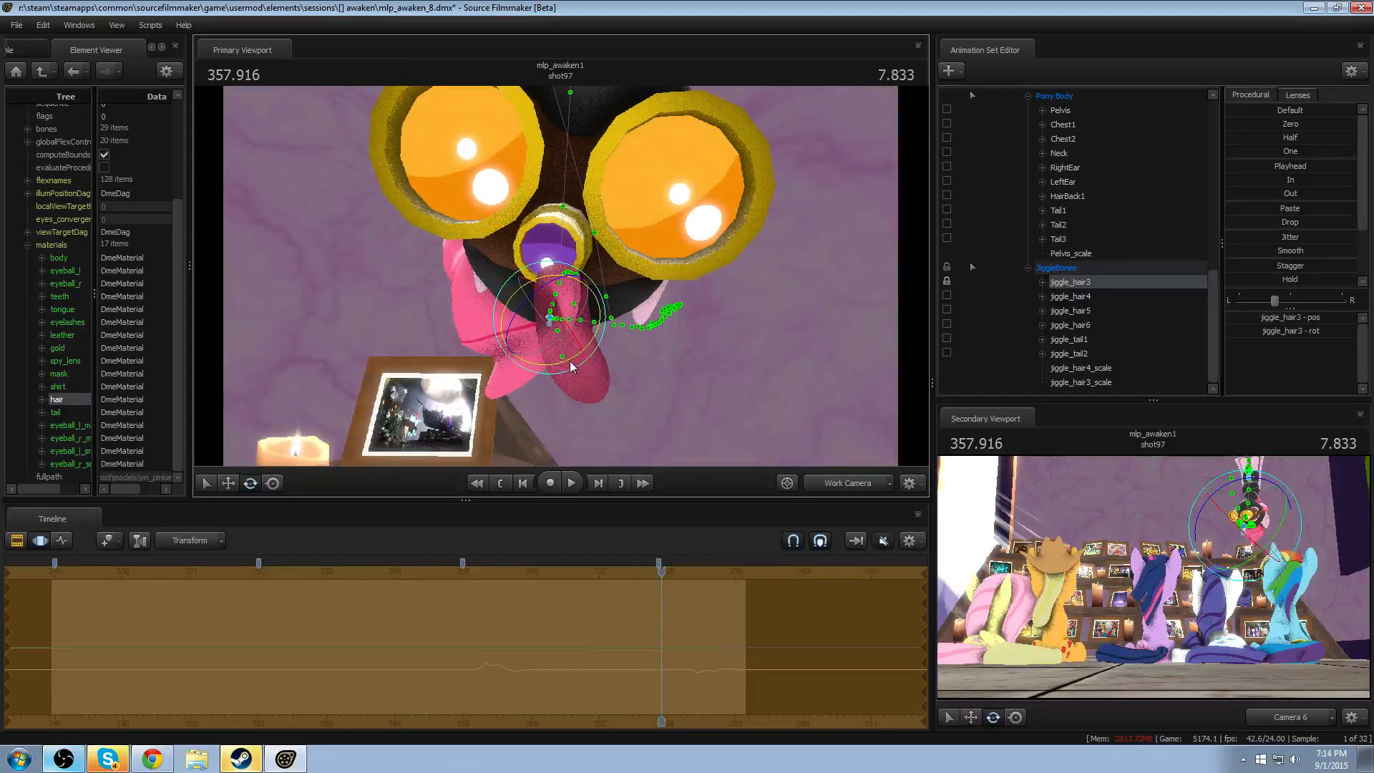
pyautogui.moveTo(562, 366); pyautogui.dragTo(562, 281)
pyautogui.keyDown('alt'); pyautogui.moveTo(636, 348); pyautogui.dragTo(566, 279); pyautogui.keyUp('alt')
# - Set the playhead to 357.791 and refine the position and rotation of jiggle_hair3 from the side and front
pyautogui.moveTo(662, 572)
pyautogui.mouseDown()
pyautogui.moveTo(569, 570)
pyautogui.moveTo(653, 571)
pyautogui.mouseUp()
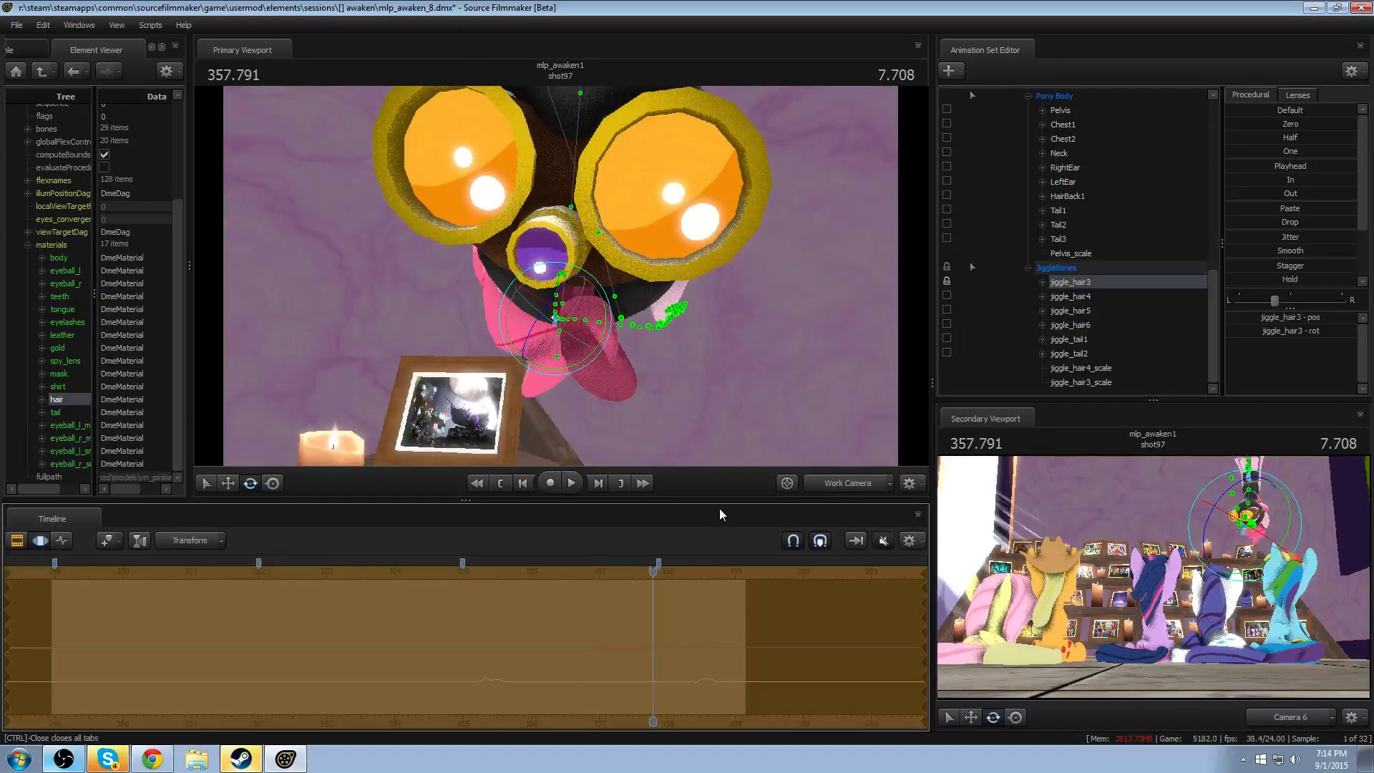
pyautogui.keyDown('alt'); pyautogui.moveTo(644, 344); pyautogui.dragTo(553, 269); pyautogui.keyUp('alt')
pyautogui.press('w')
pyautogui.moveTo(596, 328); pyautogui.dragTo(599, 308)
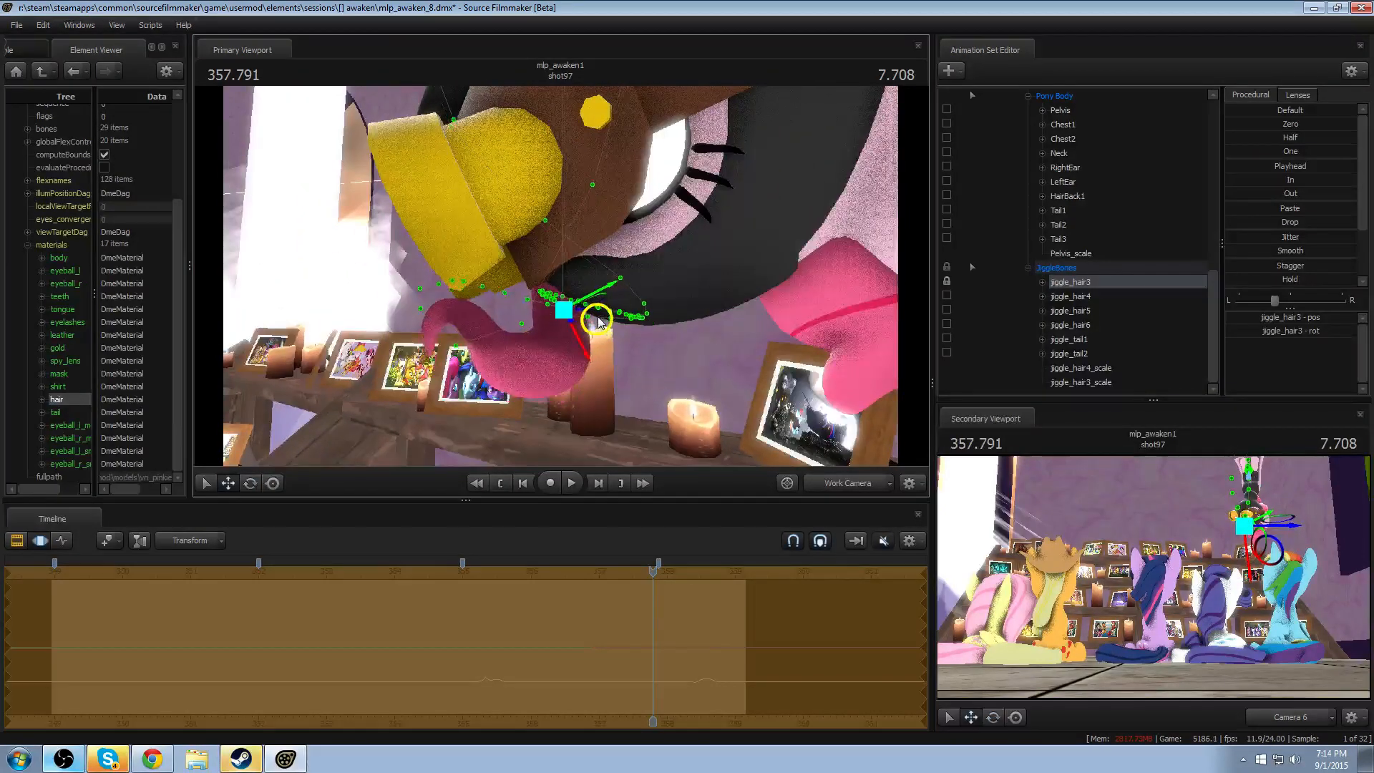
pyautogui.press('e')
pyautogui.moveTo(523, 359); pyautogui.dragTo(616, 358)
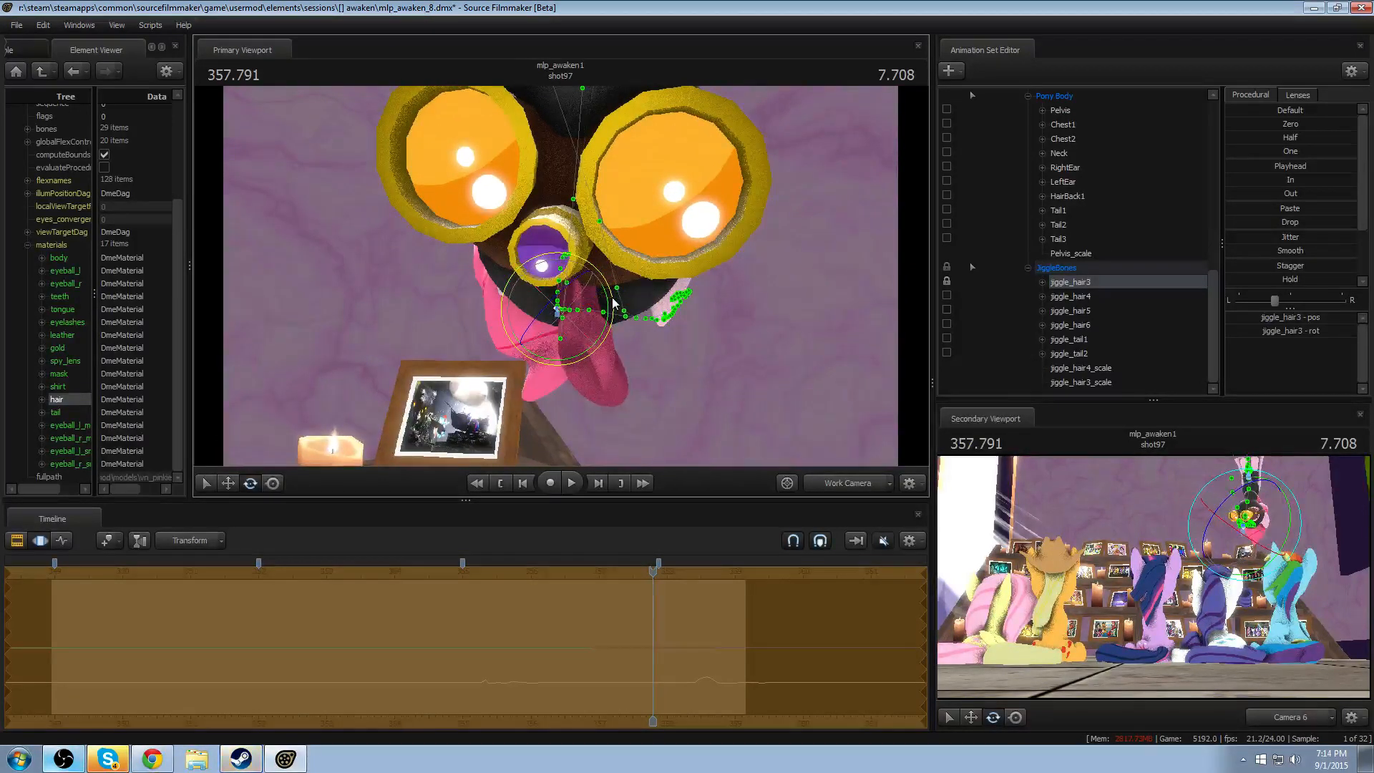
pyautogui.press('w')
pyautogui.moveTo(587, 315); pyautogui.dragTo(576, 312)
# - Rotate jiggle_hair4 to angle the curl's end, then switch to the Clip Editor to check the hair
pyautogui.click(1056, 297)
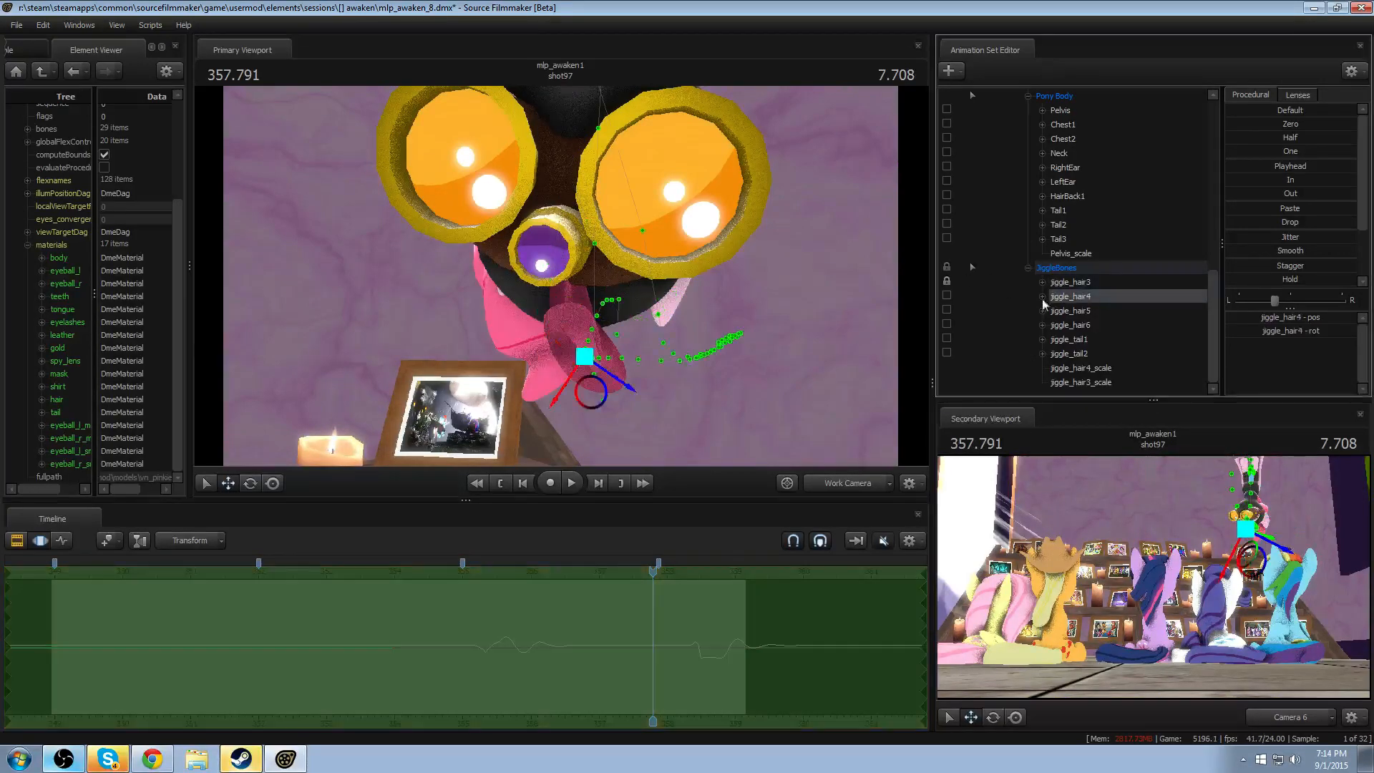
pyautogui.press('e')
pyautogui.moveTo(578, 350); pyautogui.dragTo(589, 346)
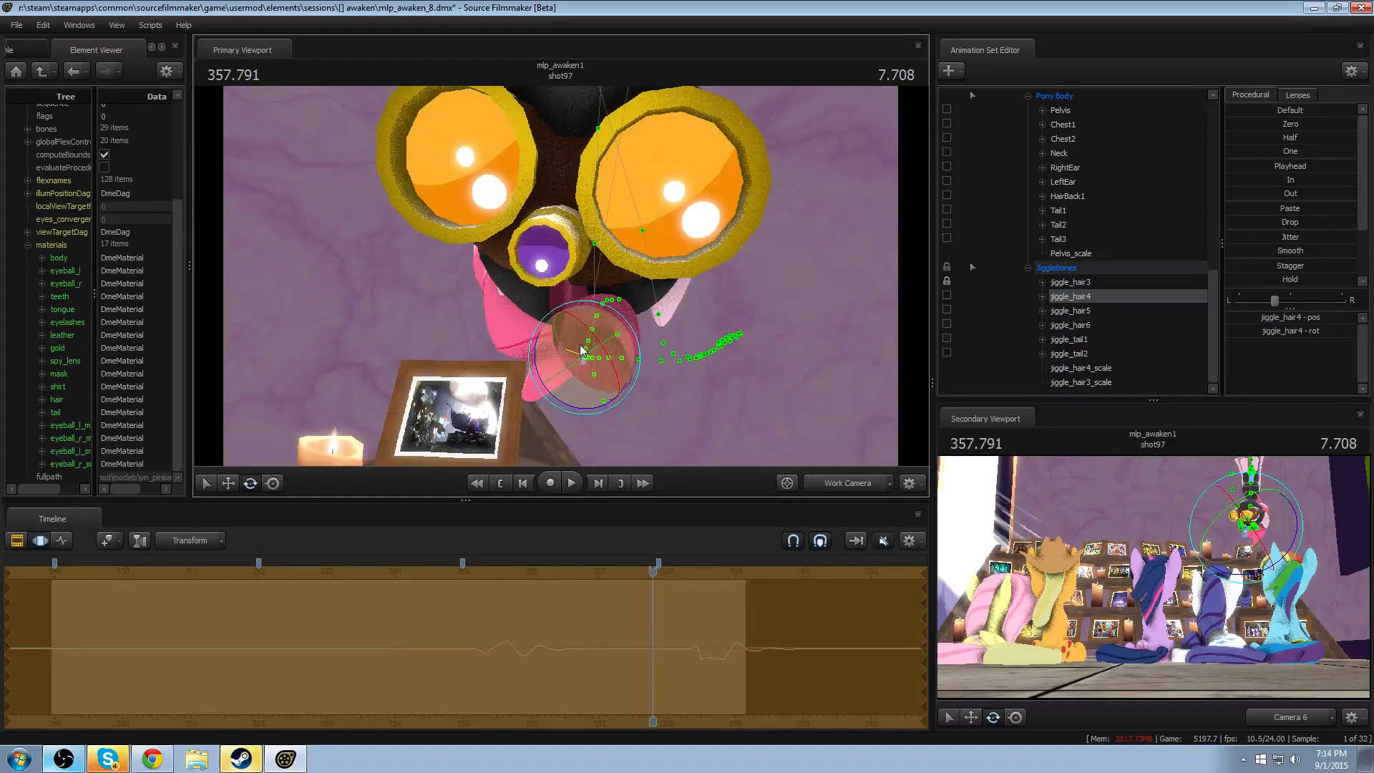
pyautogui.press('F2')
pyautogui.moveTo(852, 336)
pyautogui.keyDown('alt'); pyautogui.mouseDown()
pyautogui.moveTo(913, 331)
pyautogui.moveTo(809, 328)
pyautogui.moveTo(830, 326)
pyautogui.mouseUp(); pyautogui.keyUp('alt')
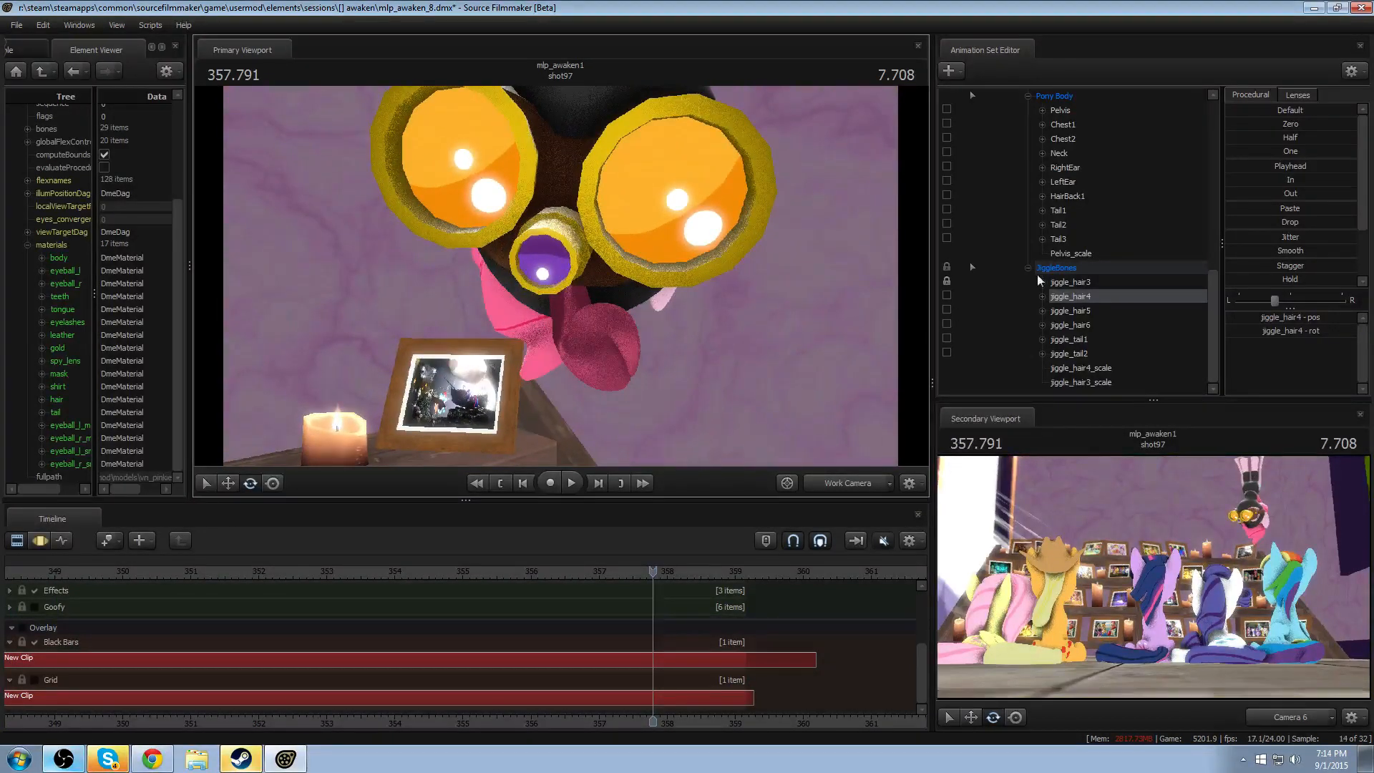
pyautogui.scroll(8, 1116, 243)
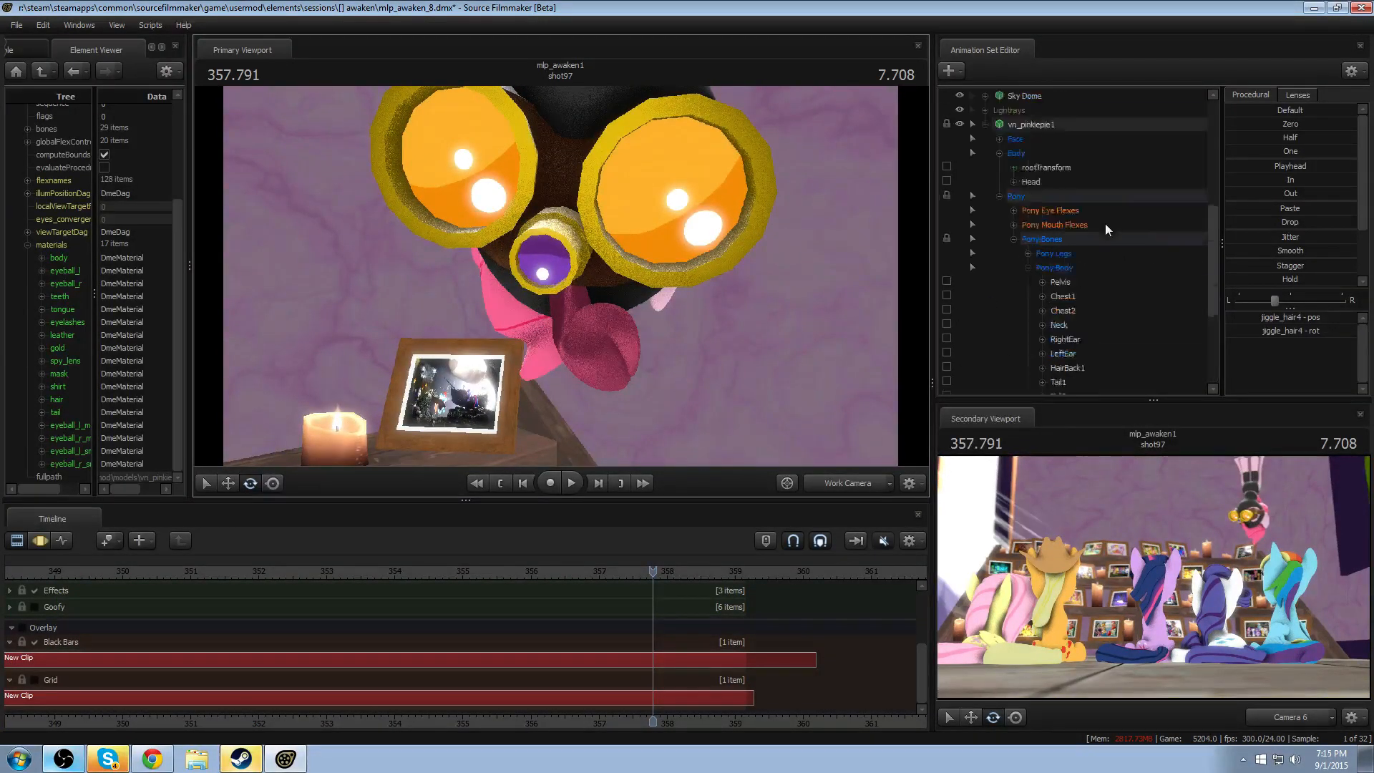
pyautogui.scroll(2, 1080, 249)
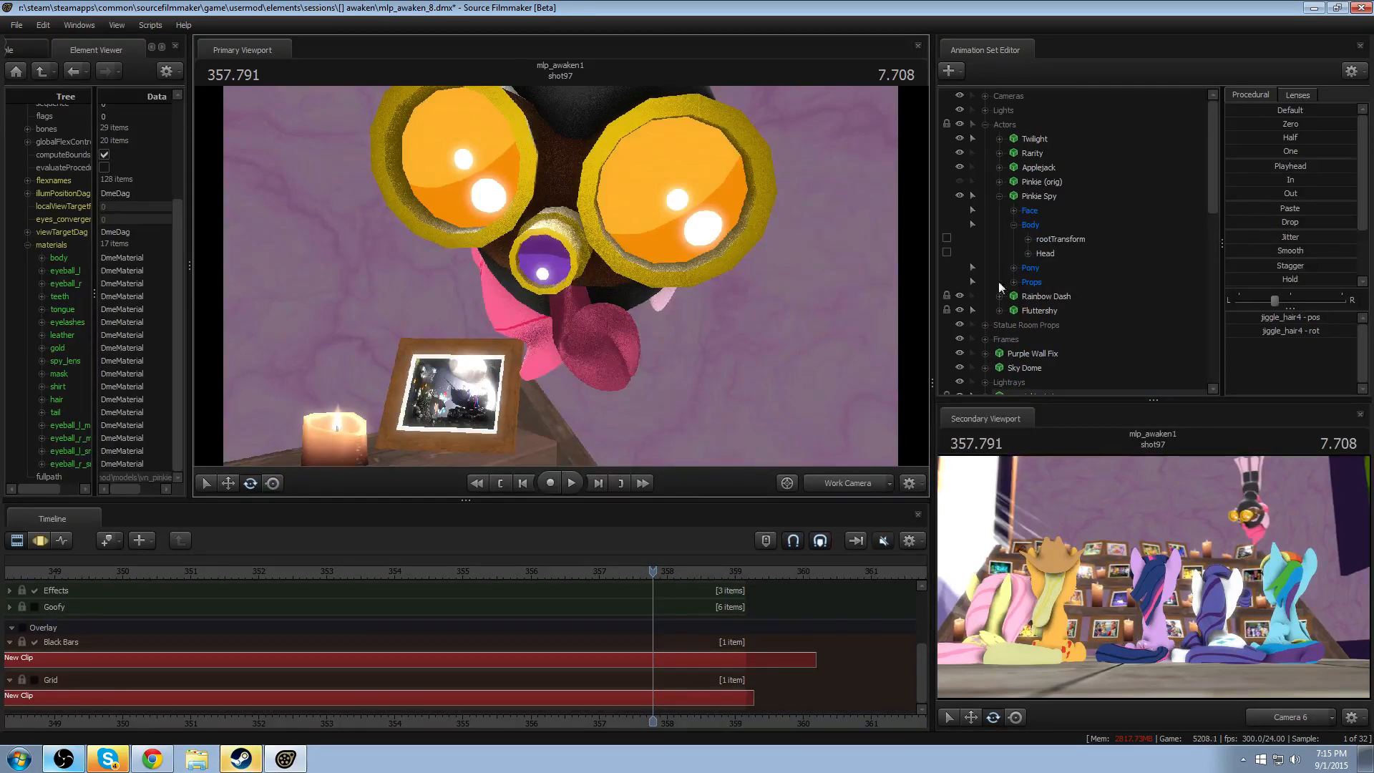
pyautogui.click(1033, 310)
pyautogui.rightClick(1035, 309)
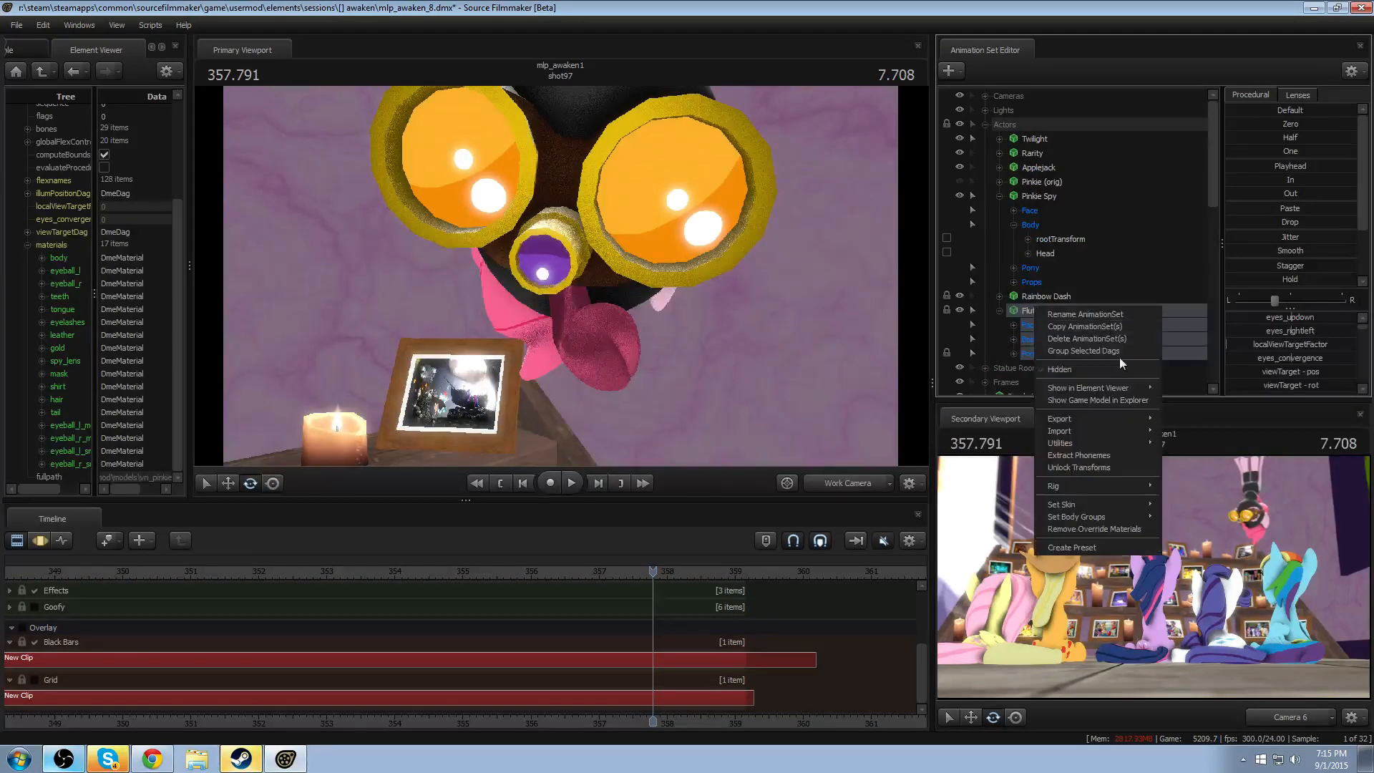
pyautogui.click(1109, 395)
pyautogui.click(1108, 393)
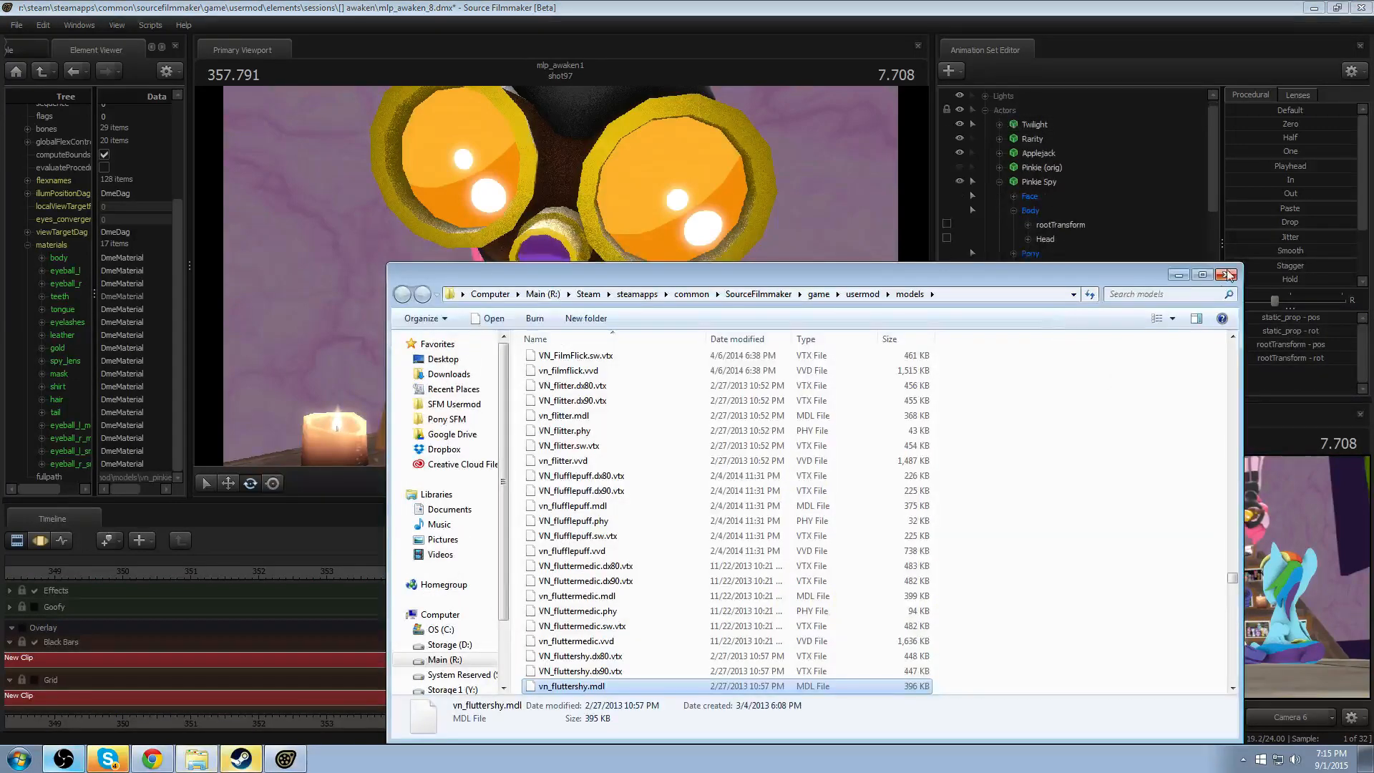
pyautogui.click(1228, 270)
# - Show Fluttershy's game model in the Element Viewer and open the $bumpmap value of its hairback material
pyautogui.click(1038, 296)
pyautogui.rightClick(1053, 293)
pyautogui.moveTo(1105, 373)
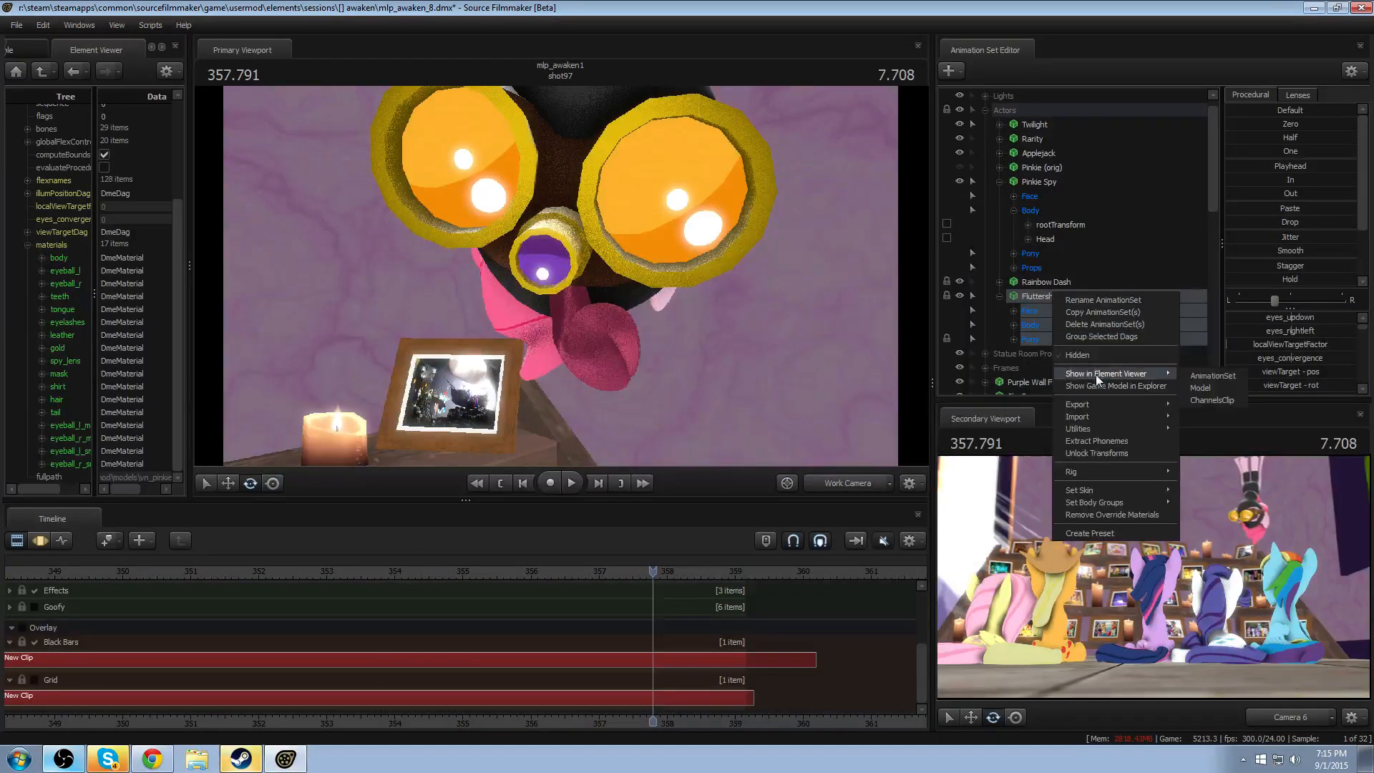
pyautogui.click(1202, 388)
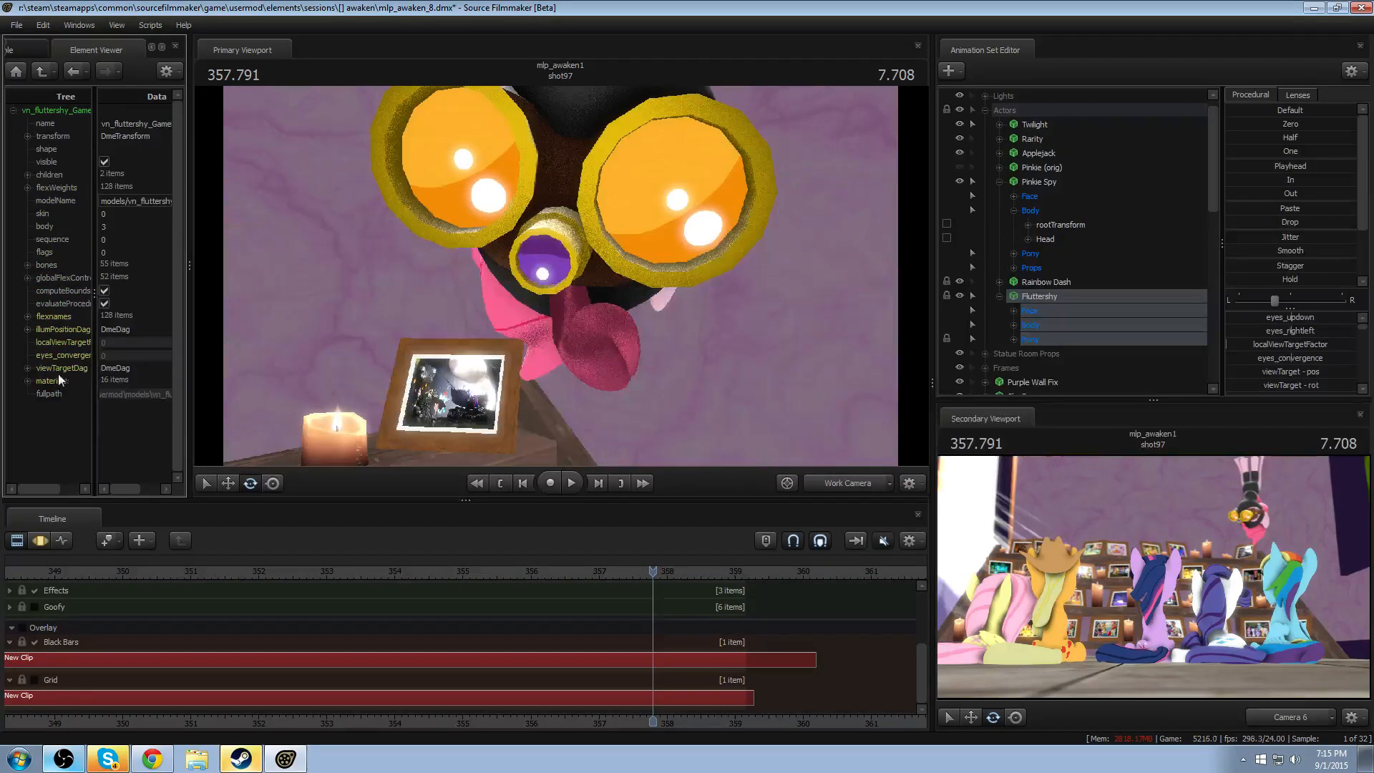
pyautogui.click(28, 380)
pyautogui.scroll(-3, 75, 427)
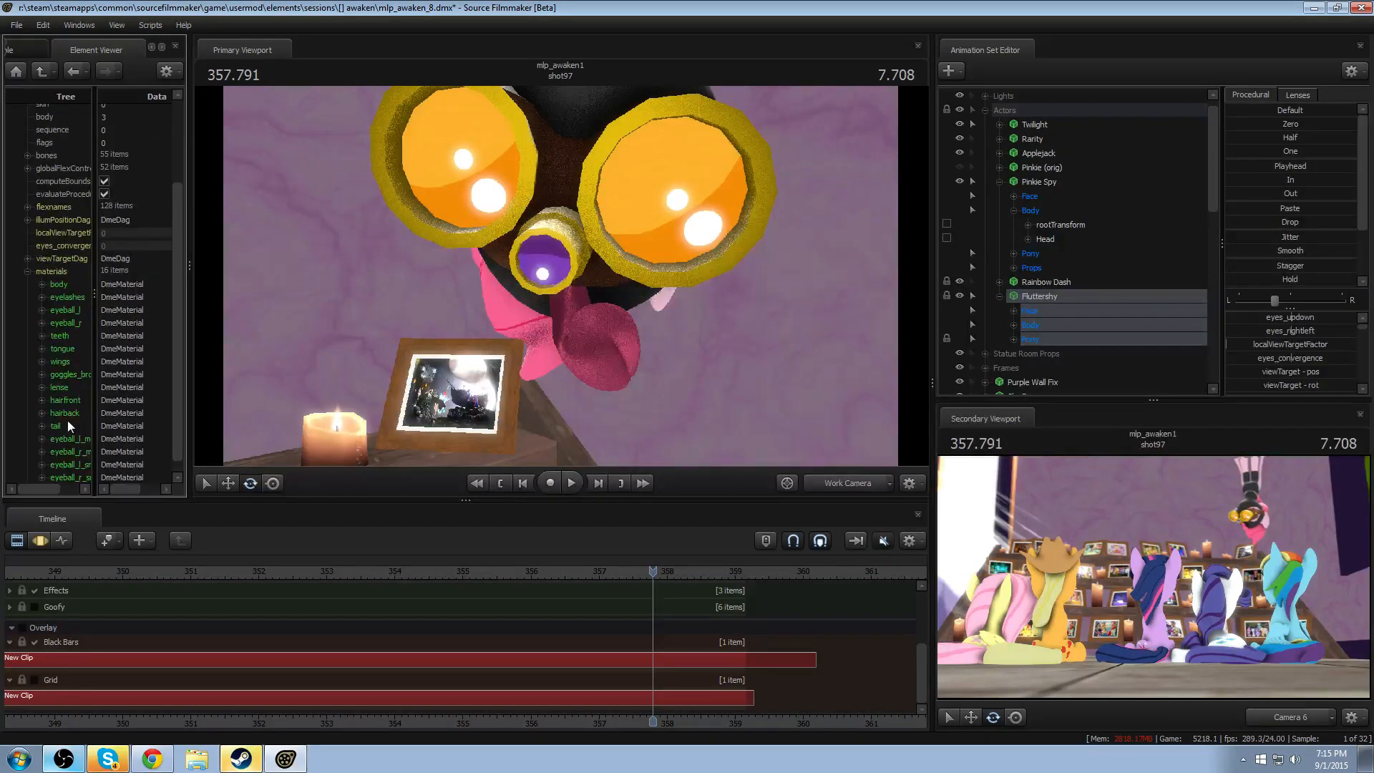
pyautogui.click(41, 413)
pyautogui.scroll(-1, 132, 458)
pyautogui.click(131, 440)
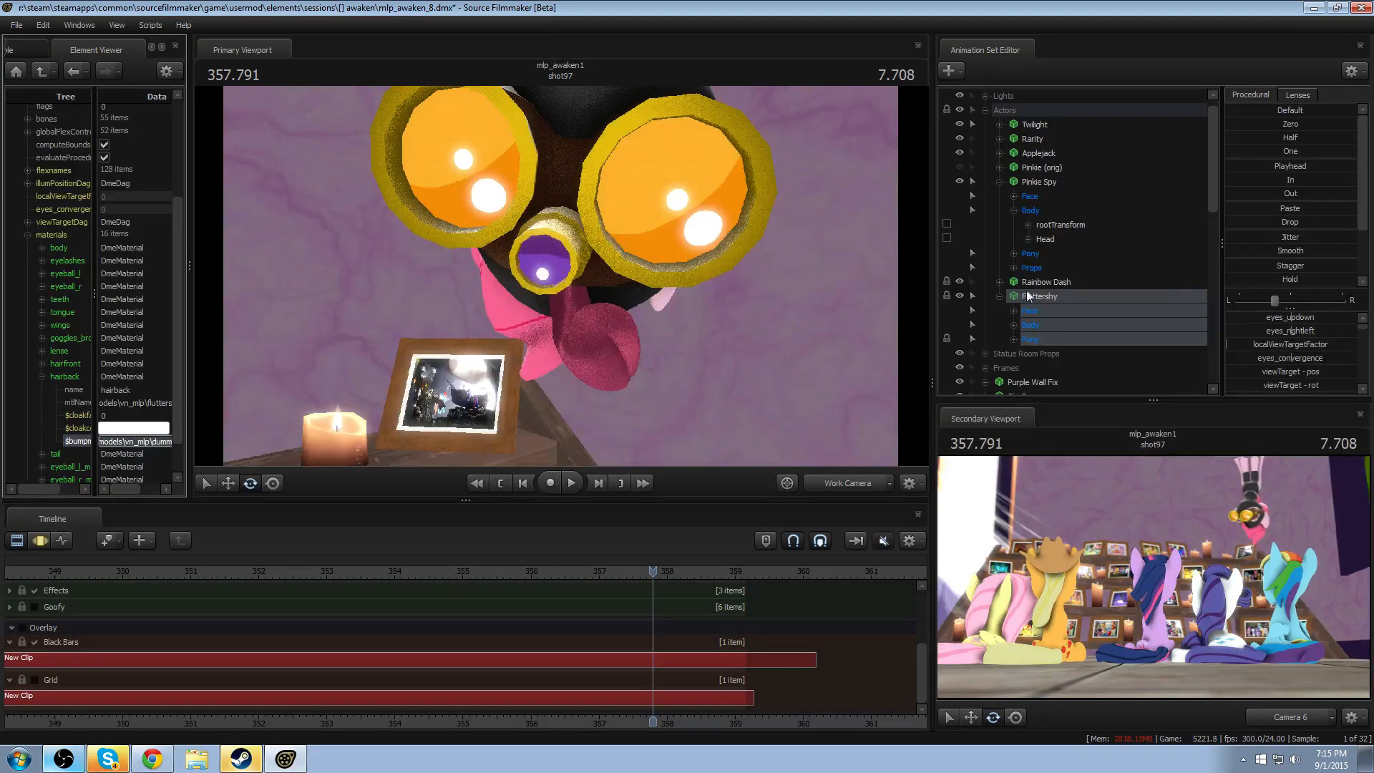
# - Collapse Fluttershy and Pinkie Spy, show vn_pinkiepie1's model in the Element Viewer, and add override materials to it
pyautogui.click(998, 295)
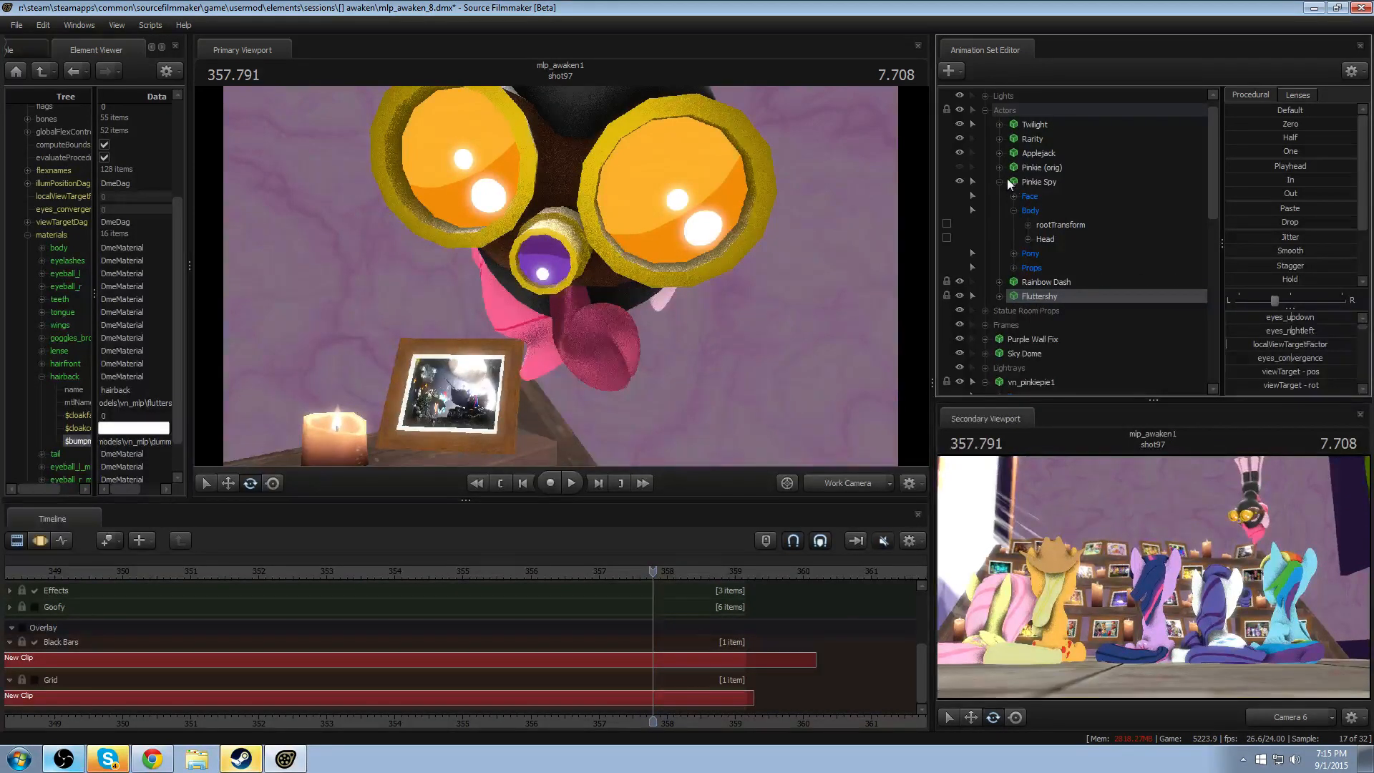
pyautogui.click(1000, 181)
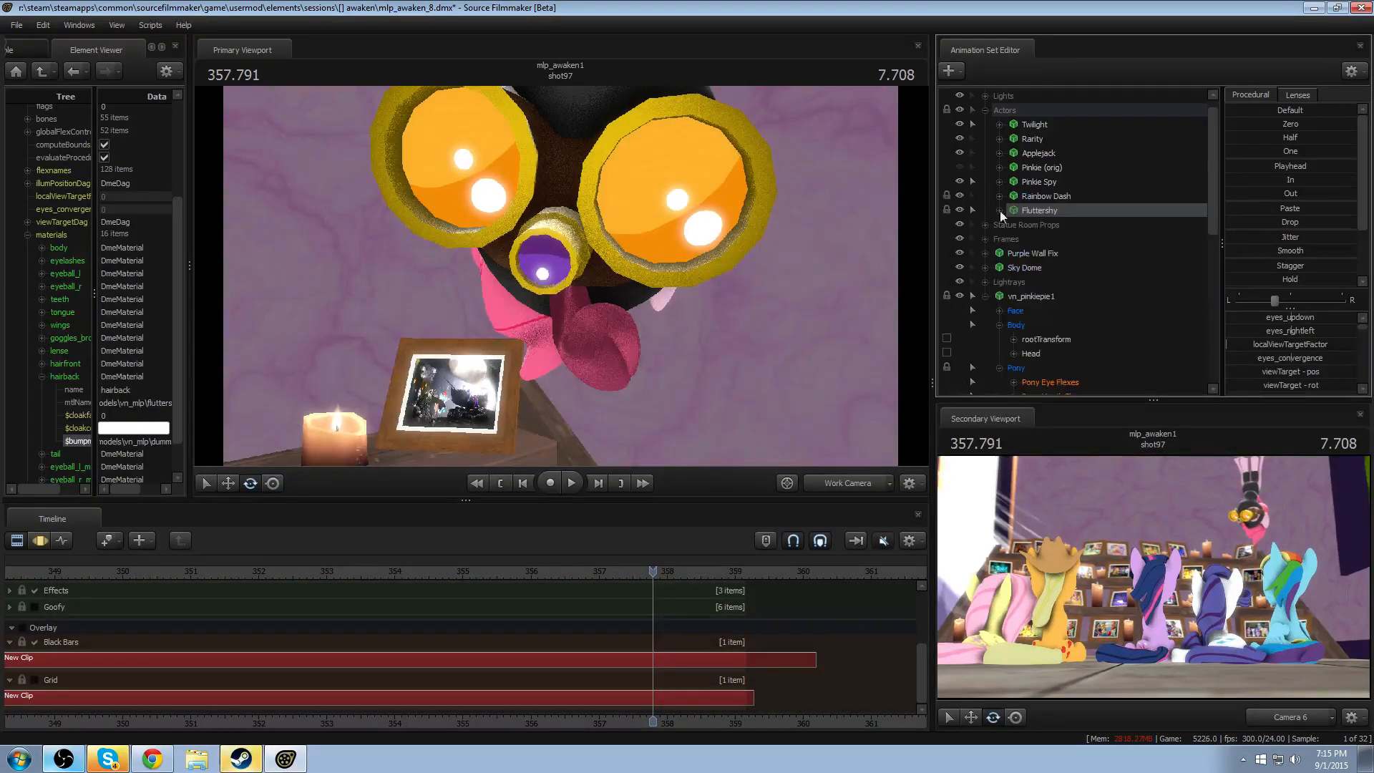
pyautogui.scroll(-4, 1002, 237)
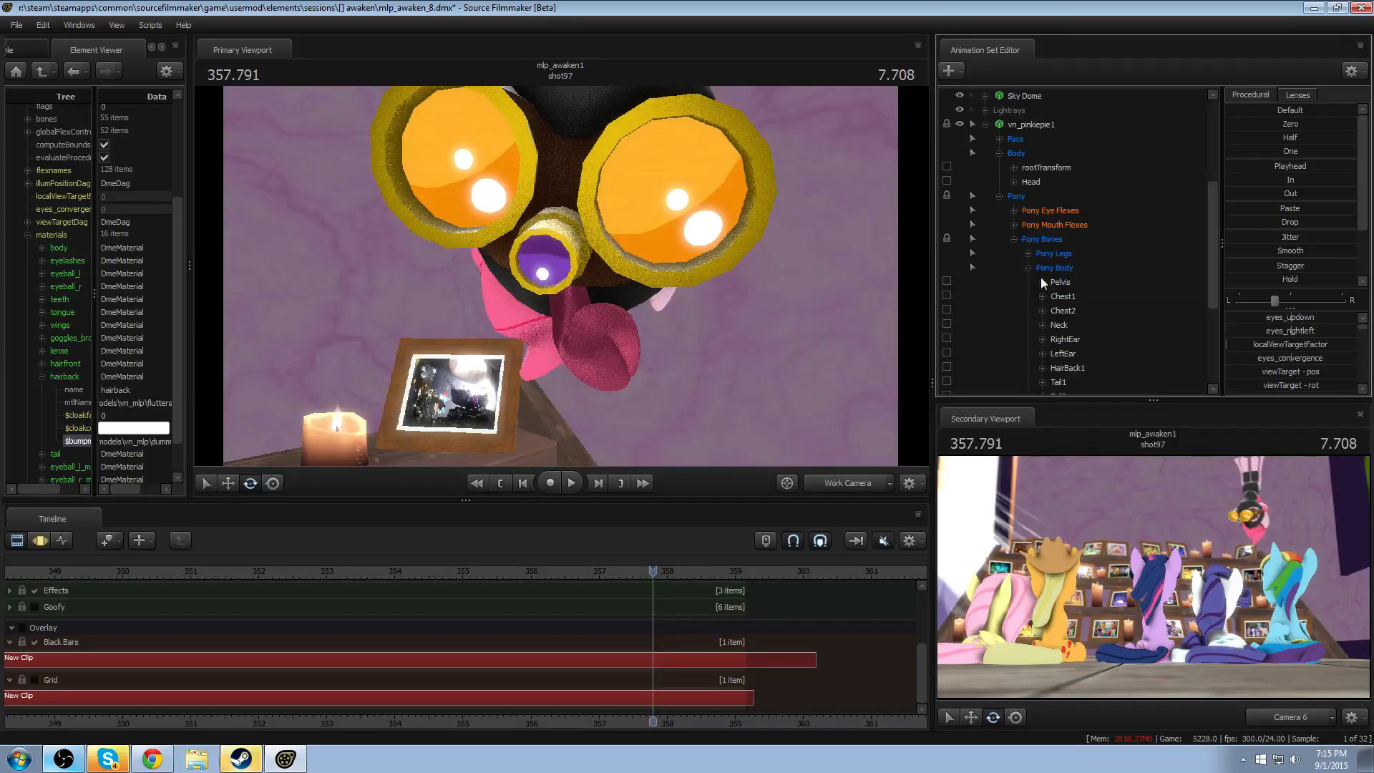
pyautogui.rightClick(1028, 126)
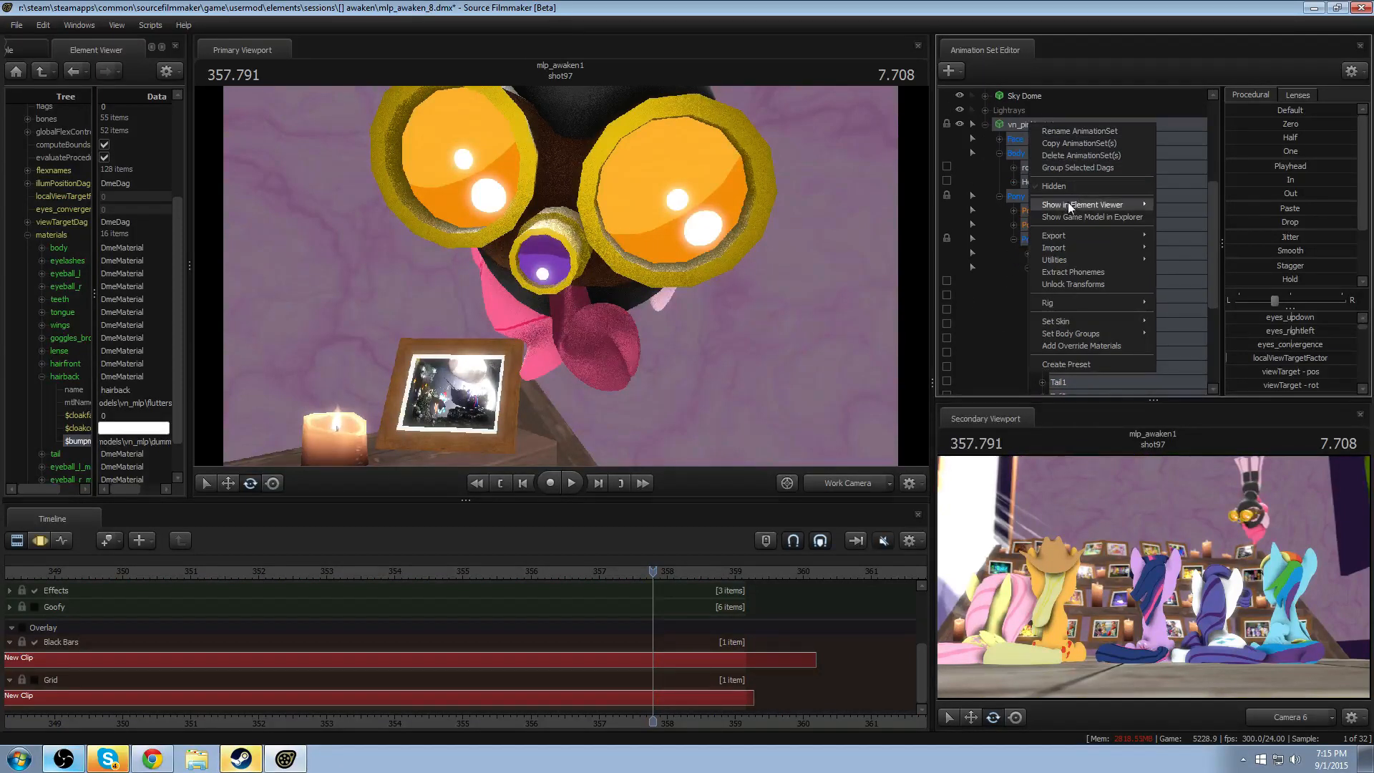
pyautogui.moveTo(1068, 202)
pyautogui.click(1169, 217)
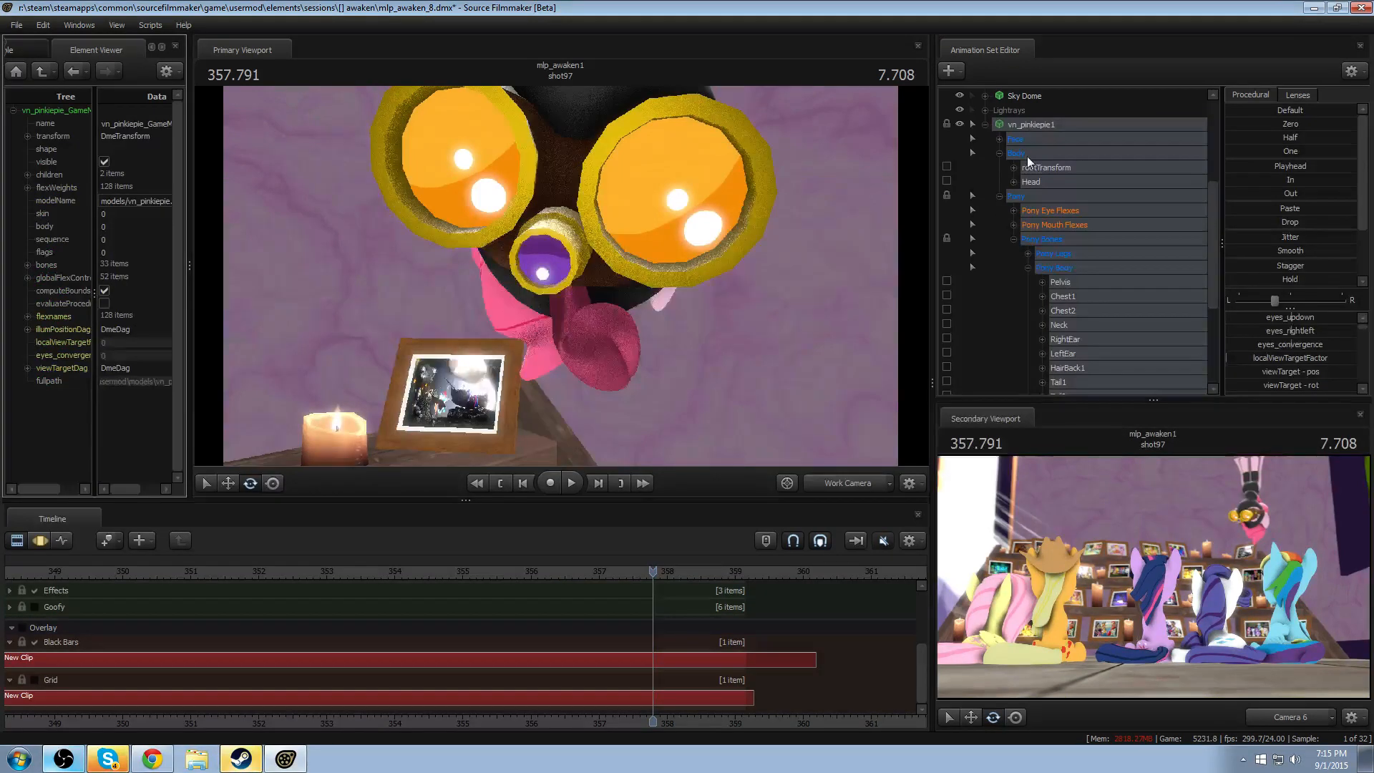
pyautogui.rightClick(1035, 126)
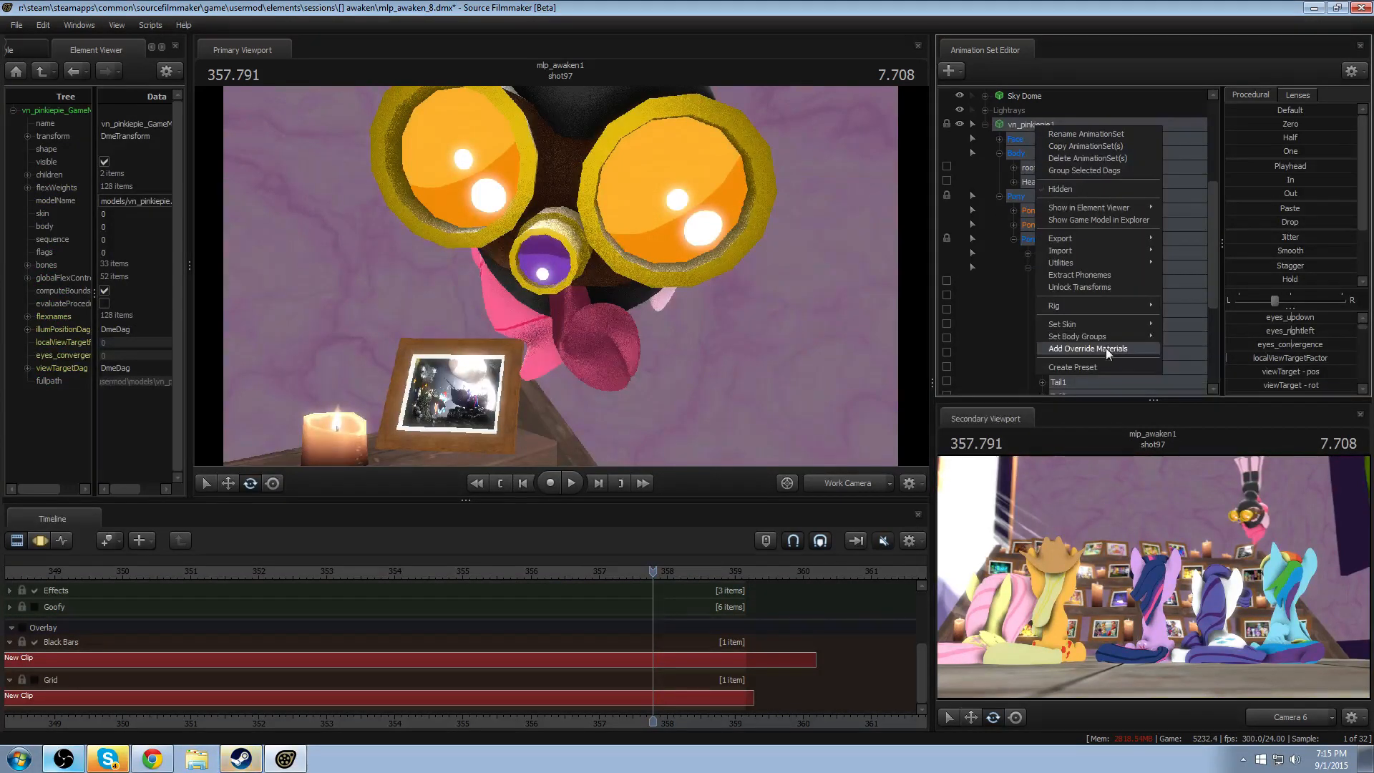
pyautogui.click(1105, 348)
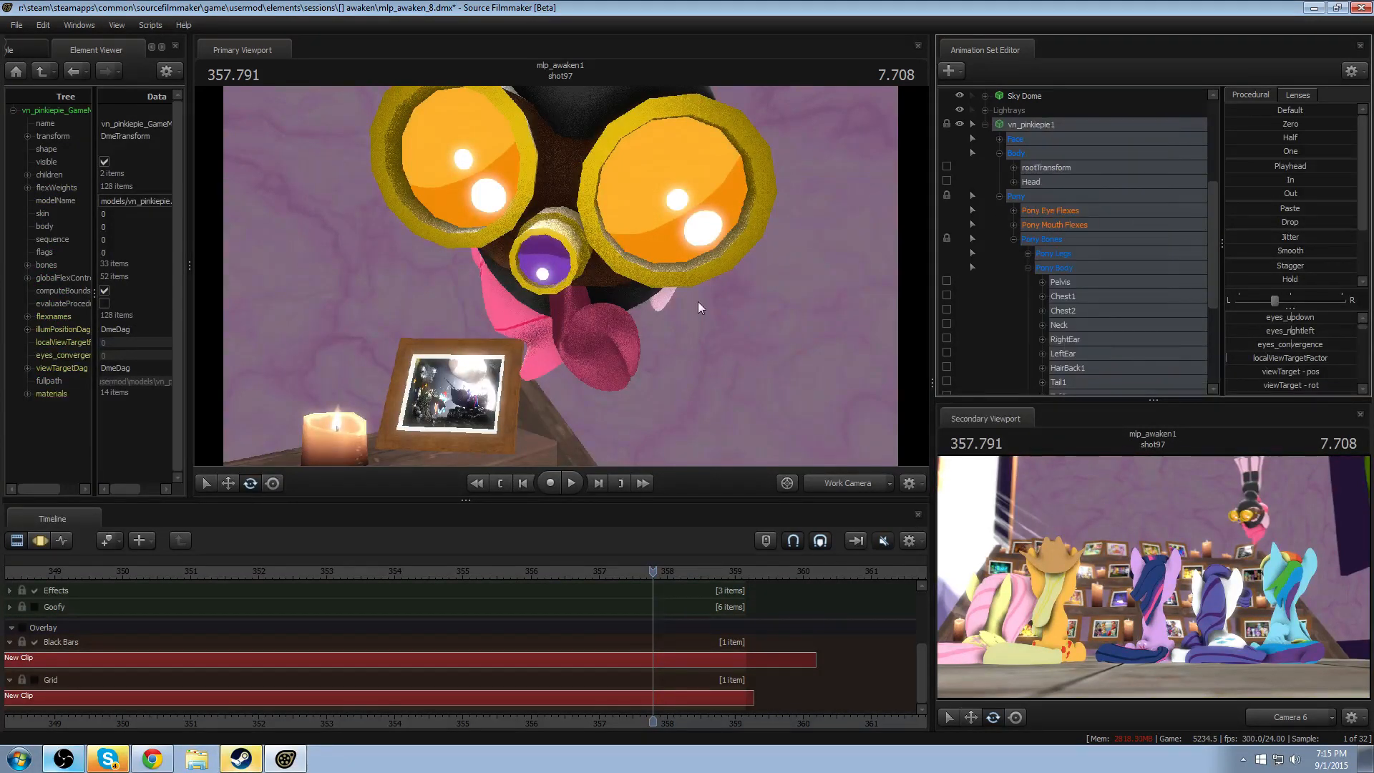
# - Add a string attribute named $bumpmap to the hair material in vn_pinkiepie1's override materials
pyautogui.click(30, 393)
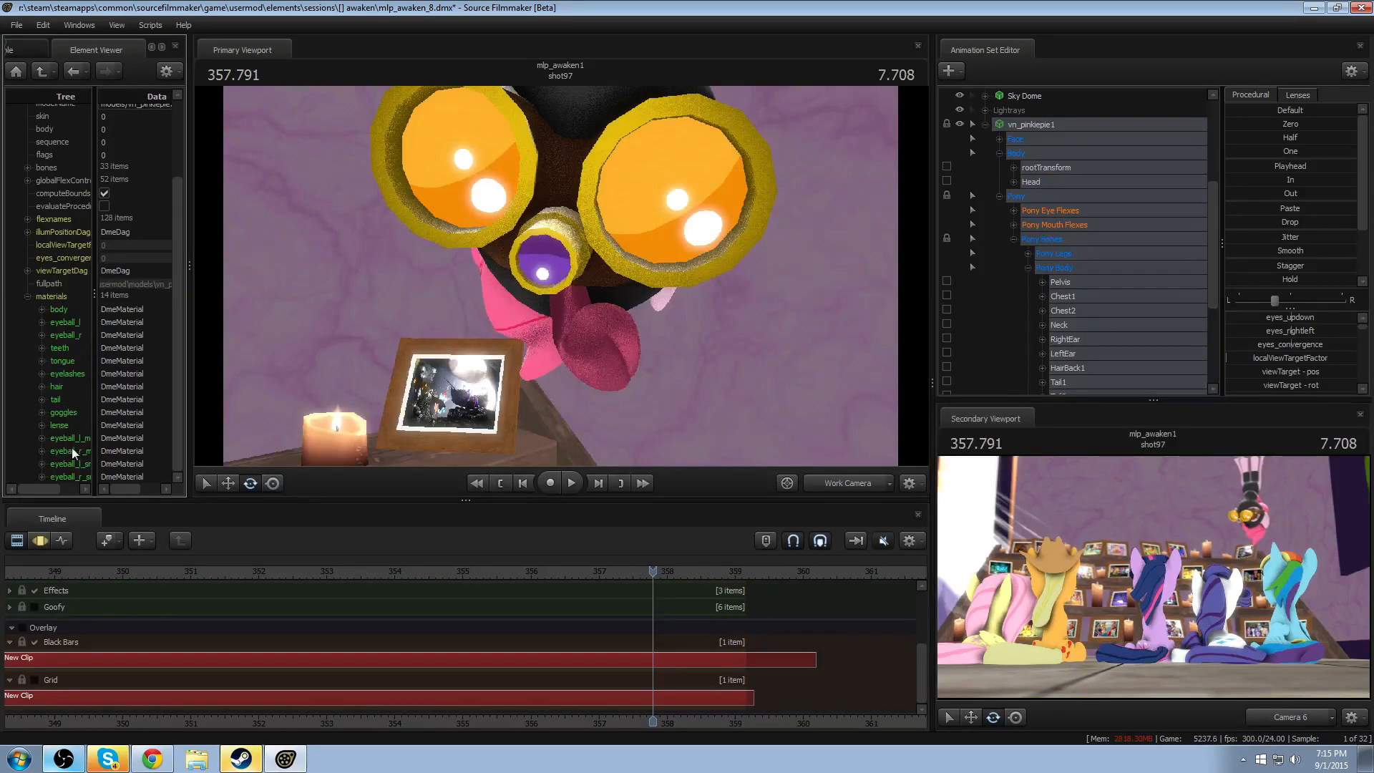
pyautogui.rightClick(62, 391)
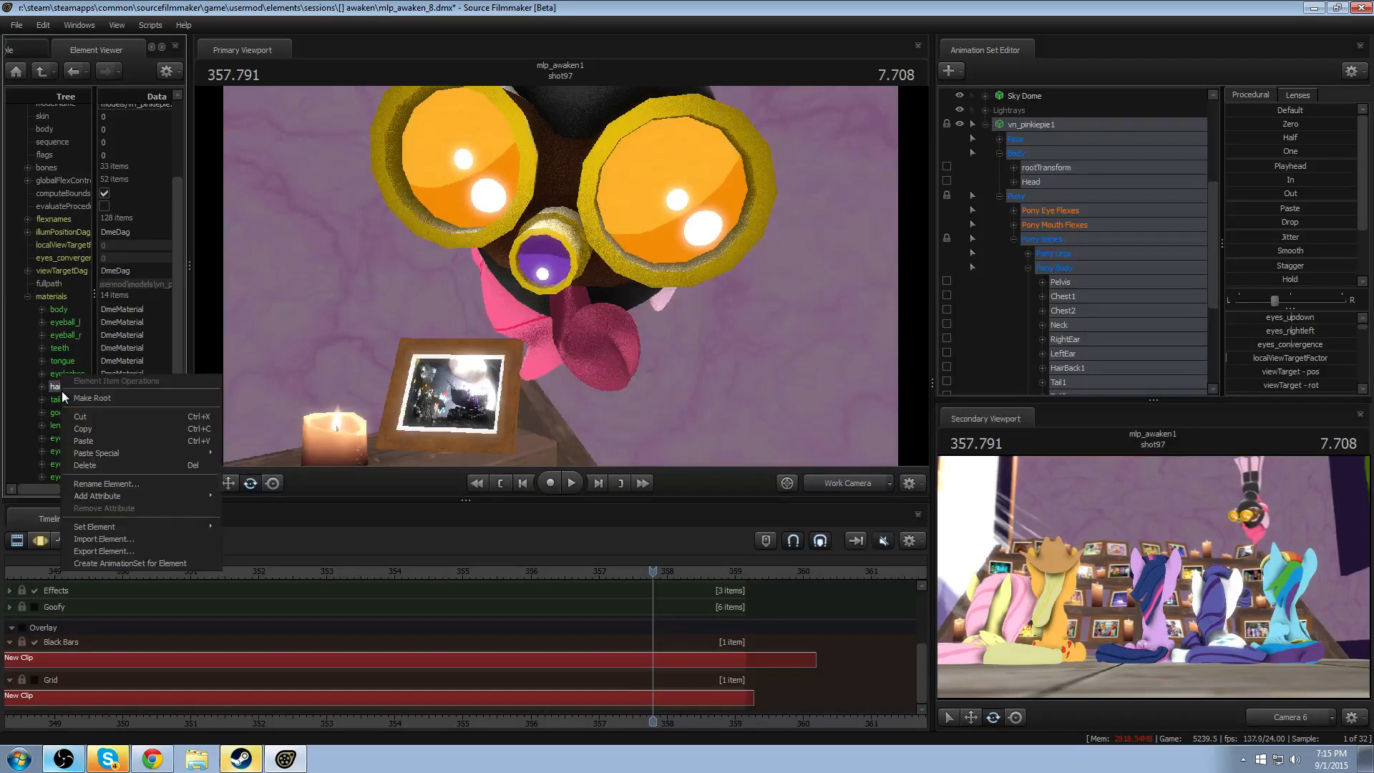
pyautogui.moveTo(169, 494)
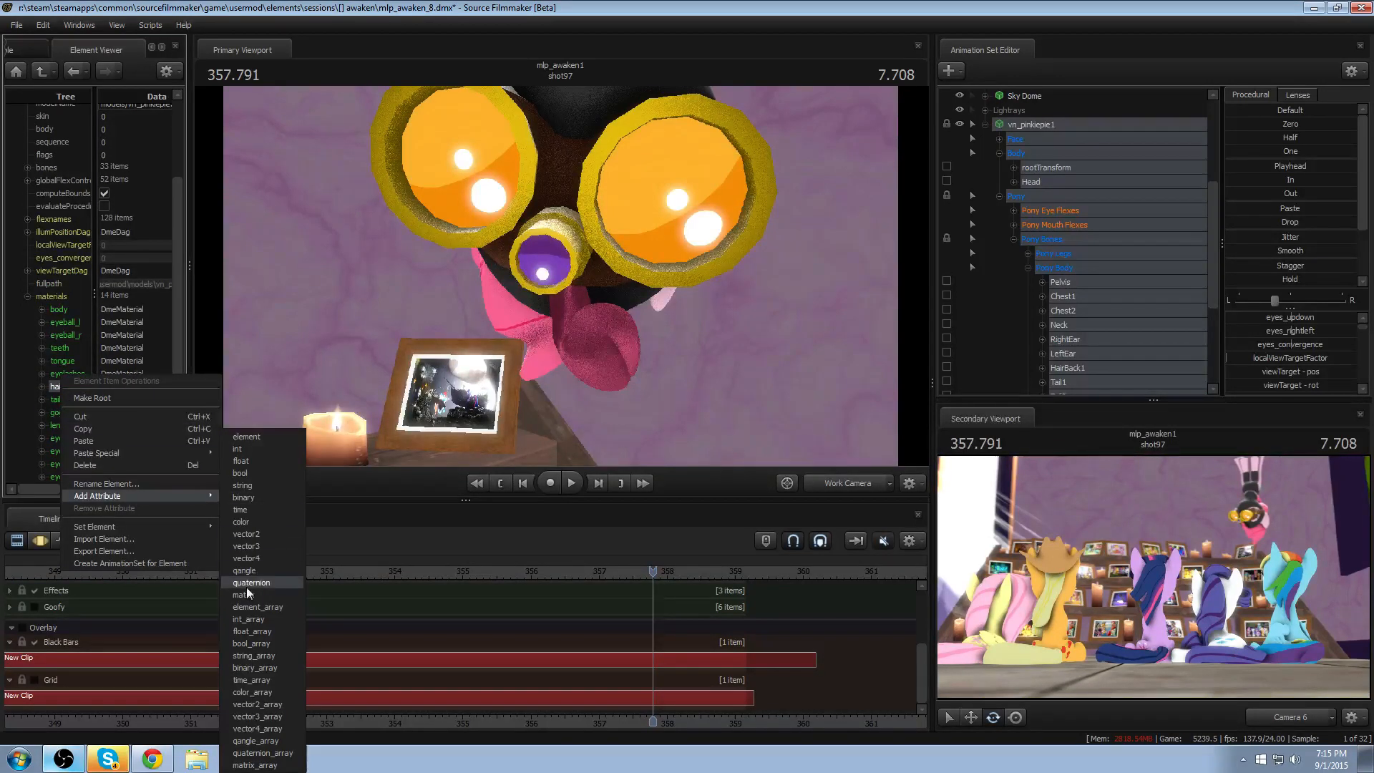
pyautogui.click(242, 486)
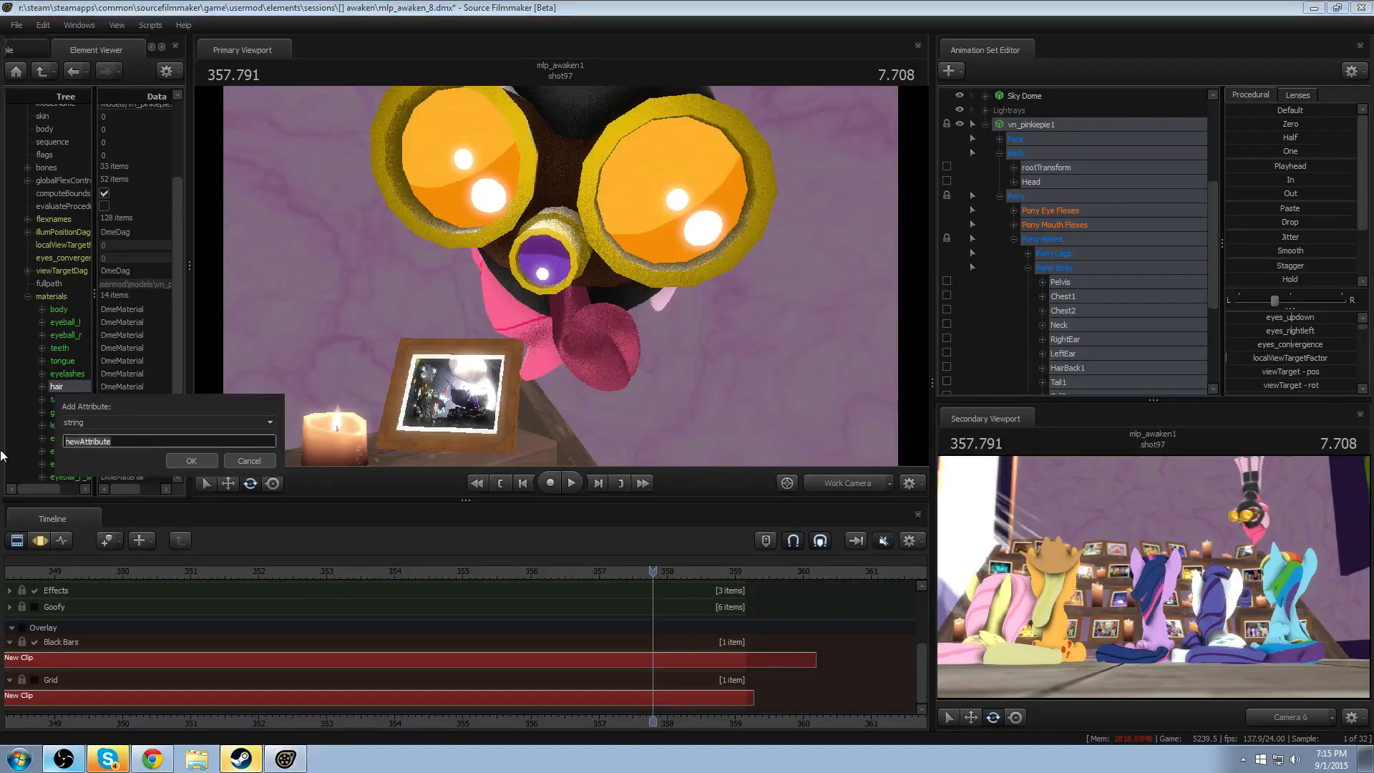
pyautogui.write('$bumpmap')
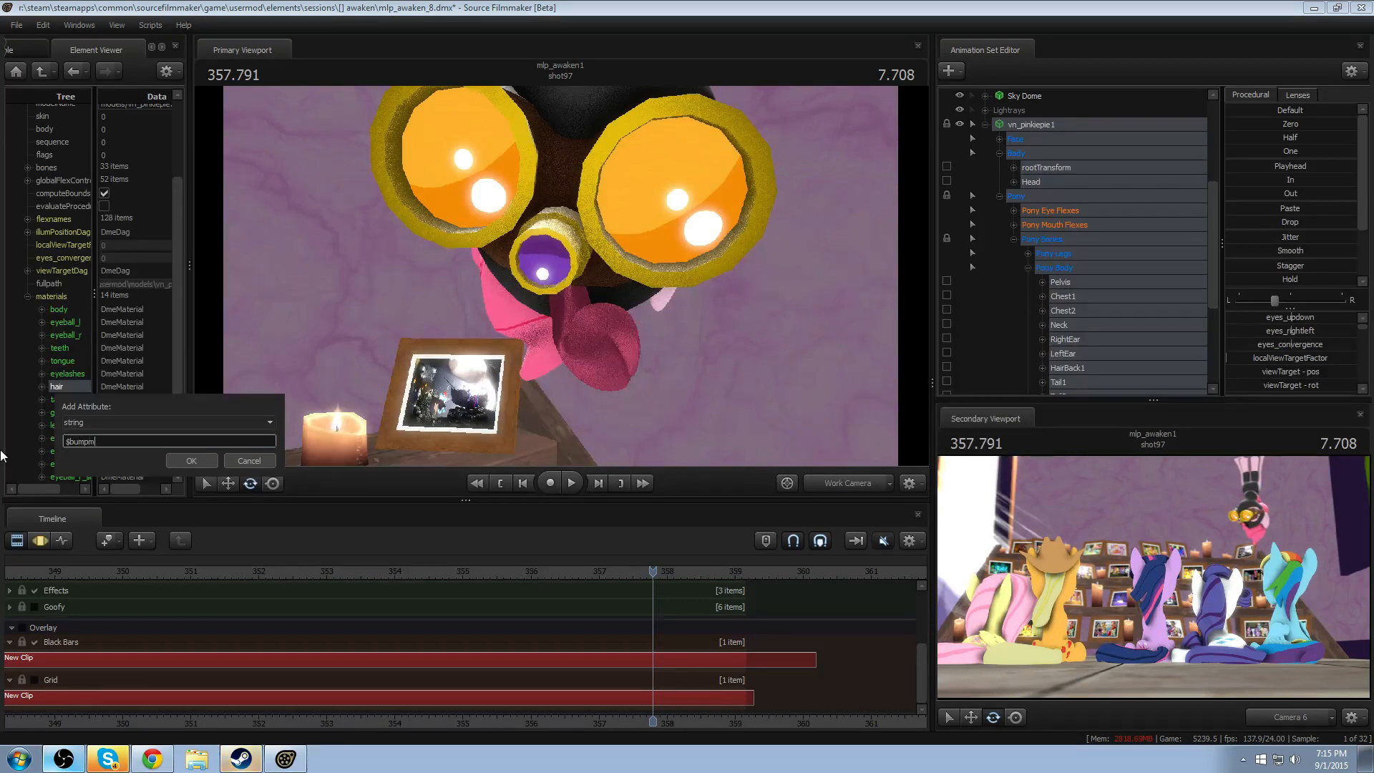
pyautogui.press('Return')
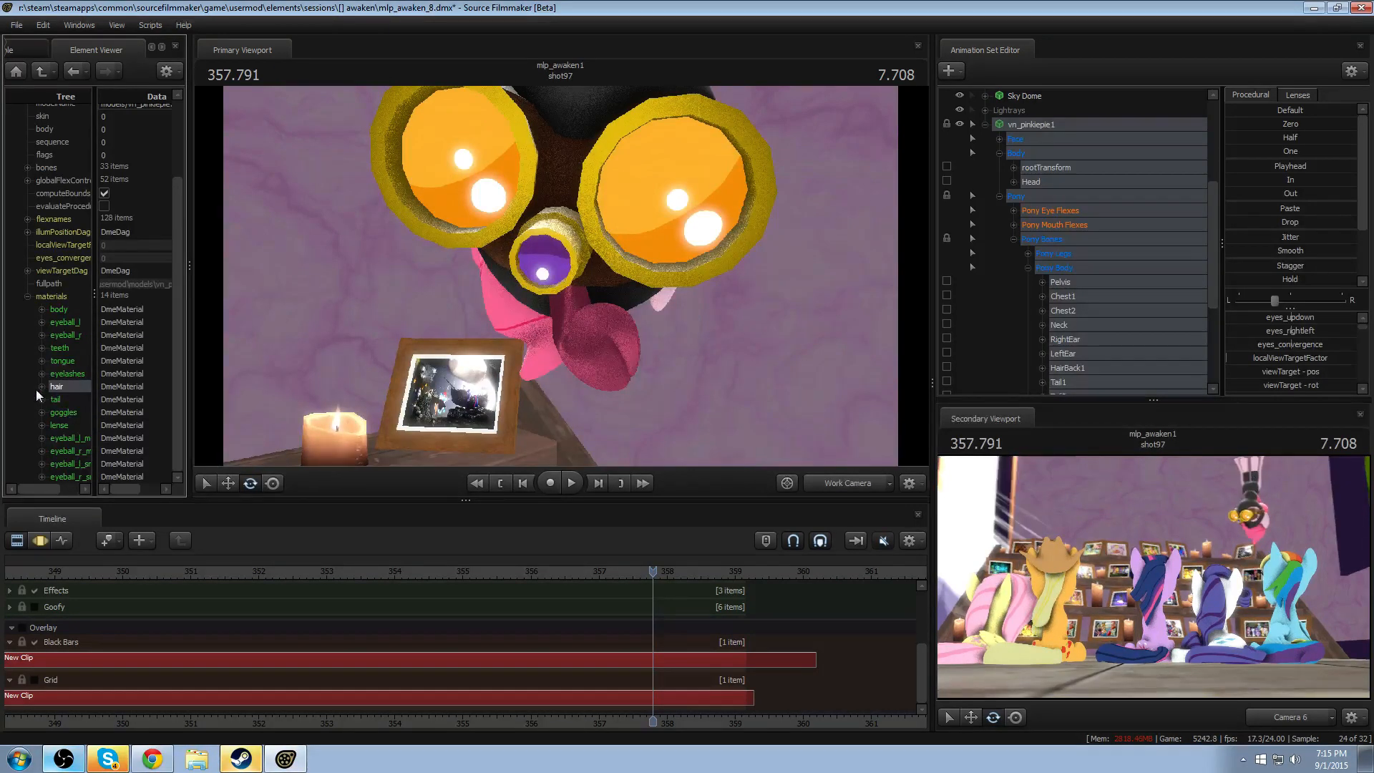
# - Set the hair material's $bumpmap to the bump map path from Fluttershy's hairback material, and inspect the hair's shading from the side
pyautogui.click(41, 386)
pyautogui.click(136, 451)
pyautogui.click(134, 412)
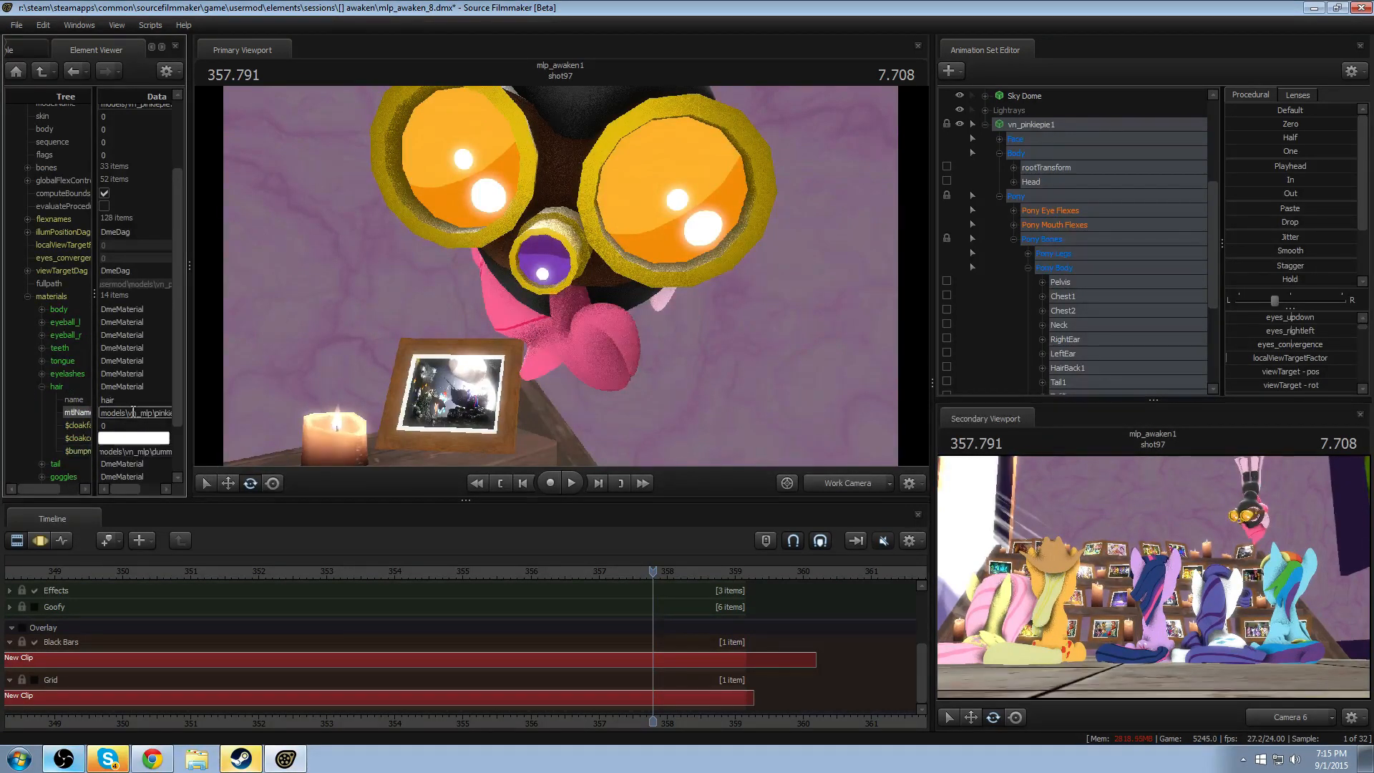
pyautogui.moveTo(735, 367); pyautogui.dragTo(608, 354)
pyautogui.moveTo(587, 277); pyautogui.dragTo(560, 276)
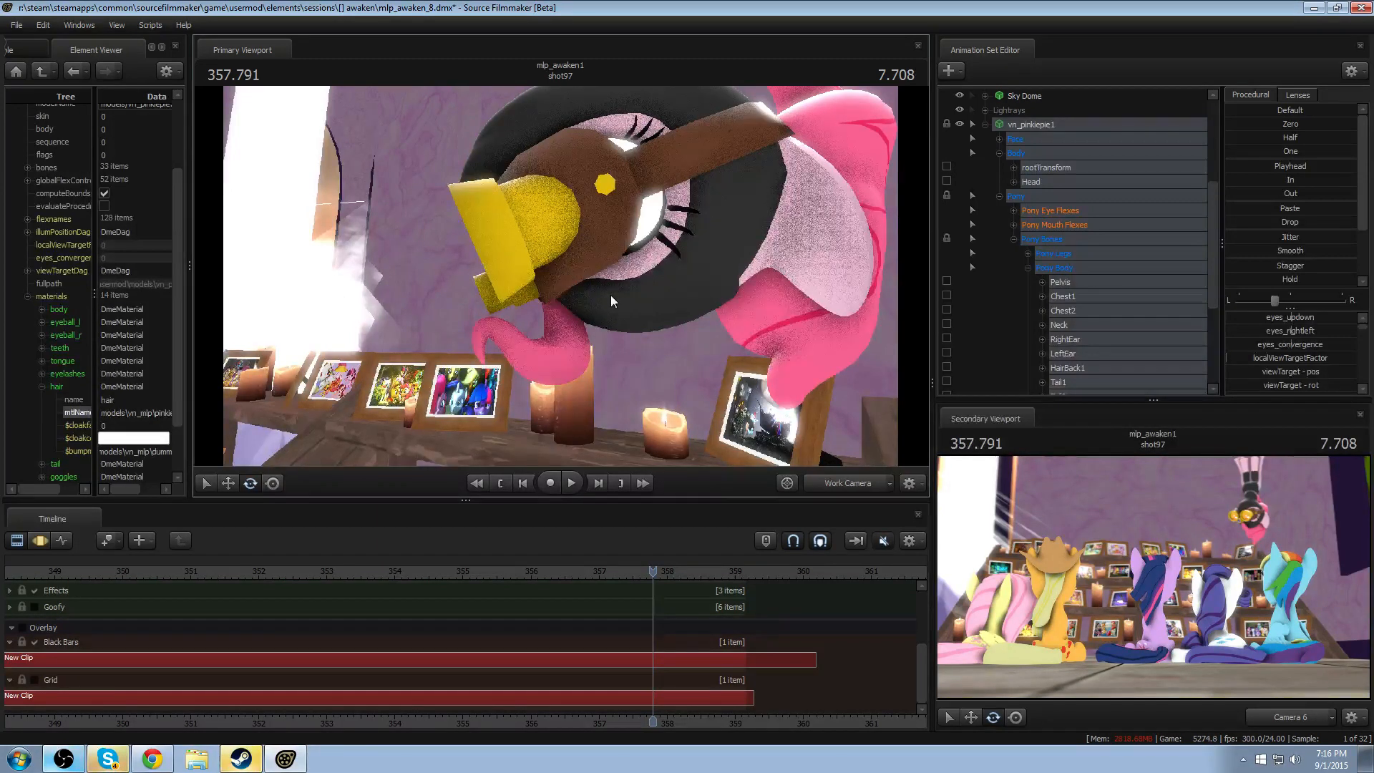
# - Switch to Chrome, open the YouTube home page in a new tab, and move and enlarge the browser window
pyautogui.click(152, 759)
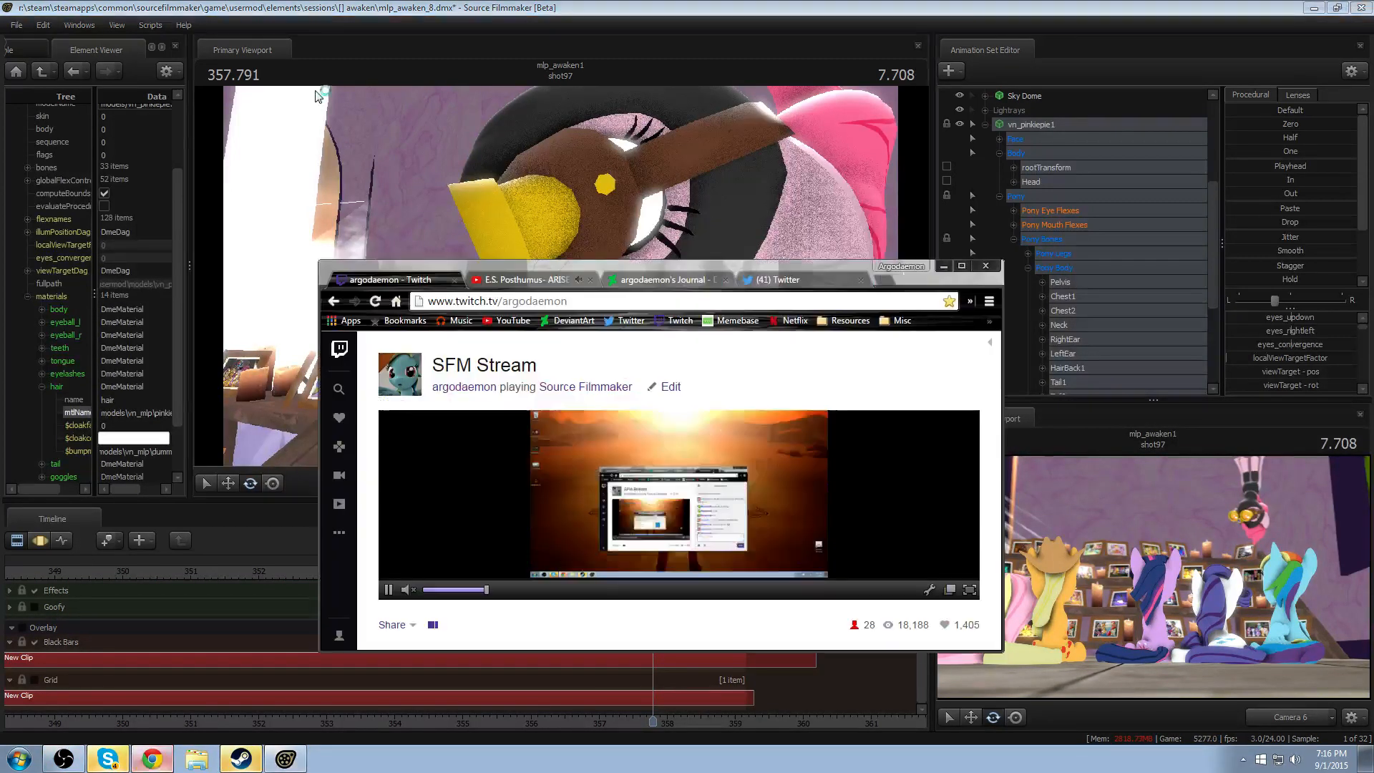
pyautogui.click(523, 276)
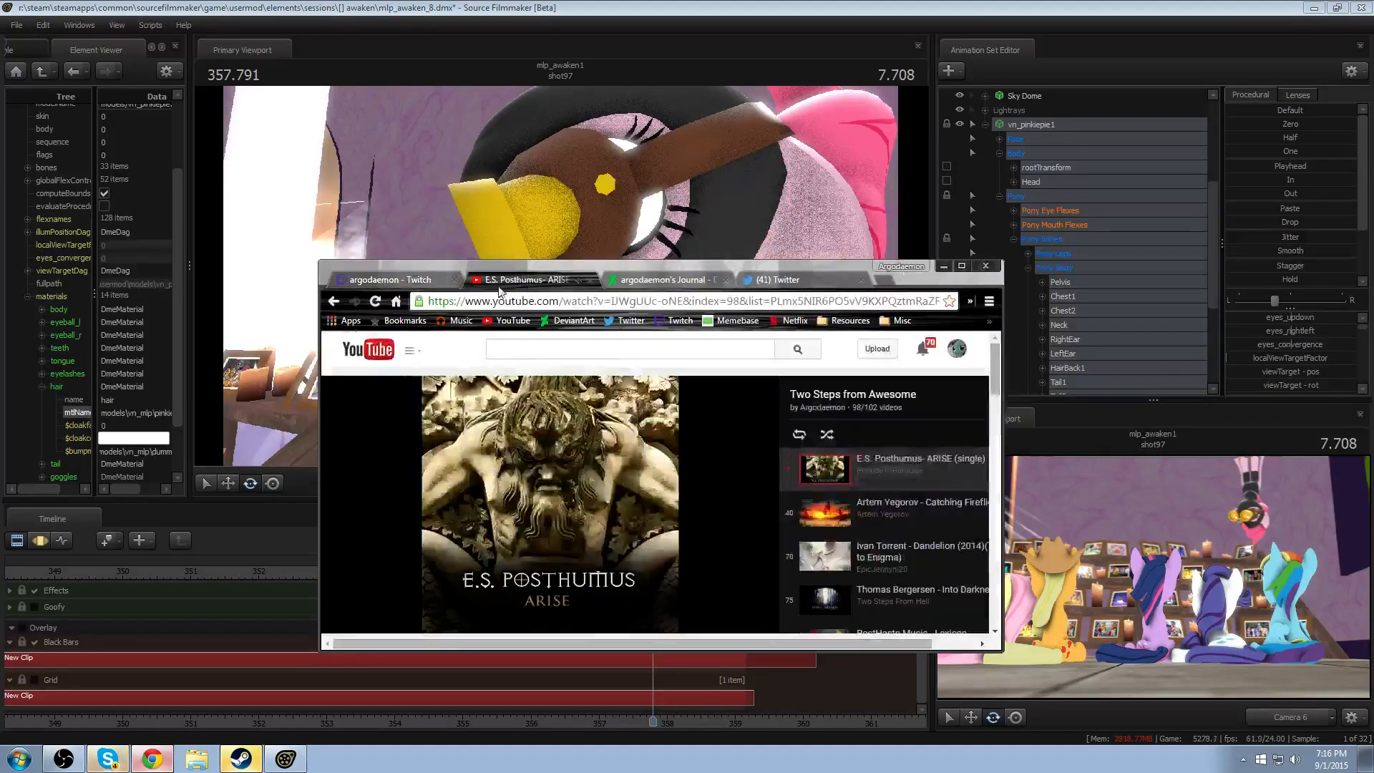
pyautogui.middleClick(501, 328)
pyautogui.click(620, 276)
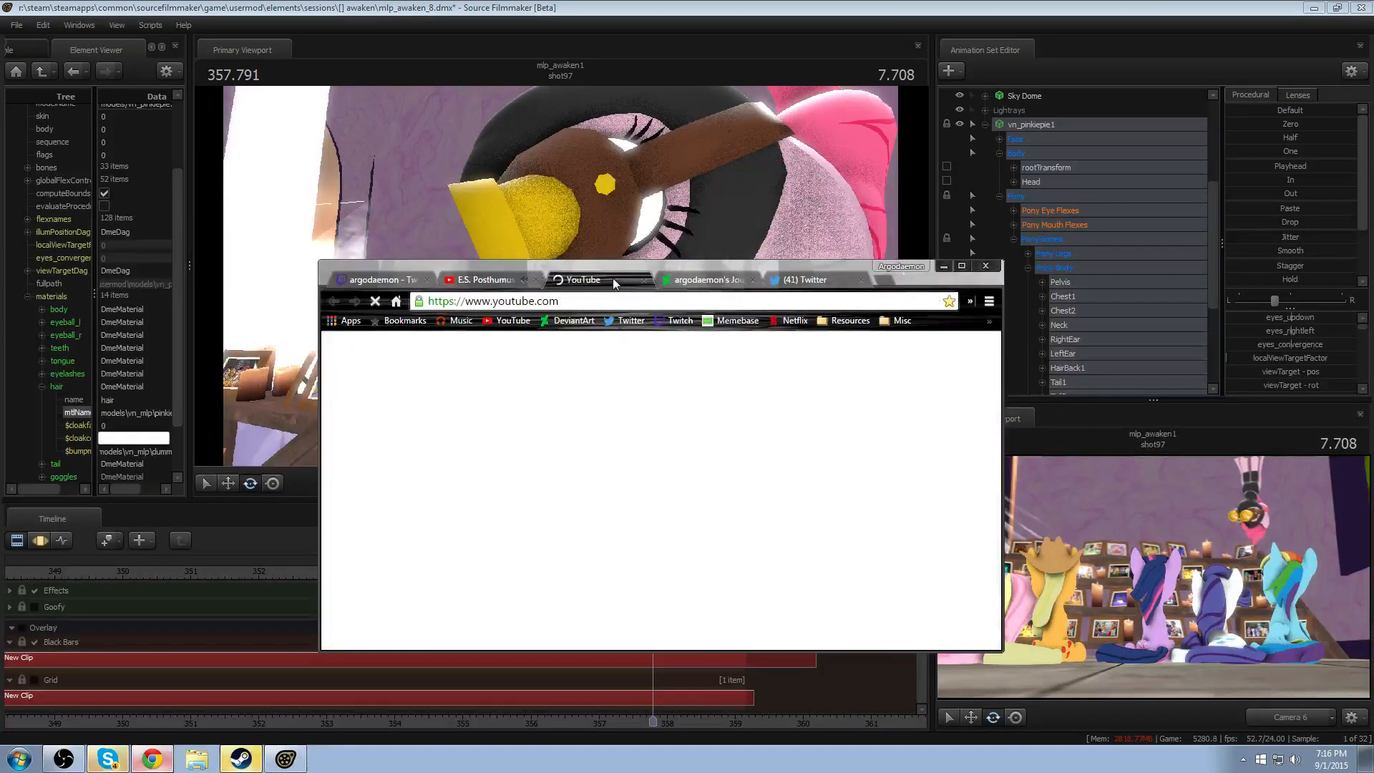
pyautogui.moveTo(783, 264); pyautogui.dragTo(707, 80)
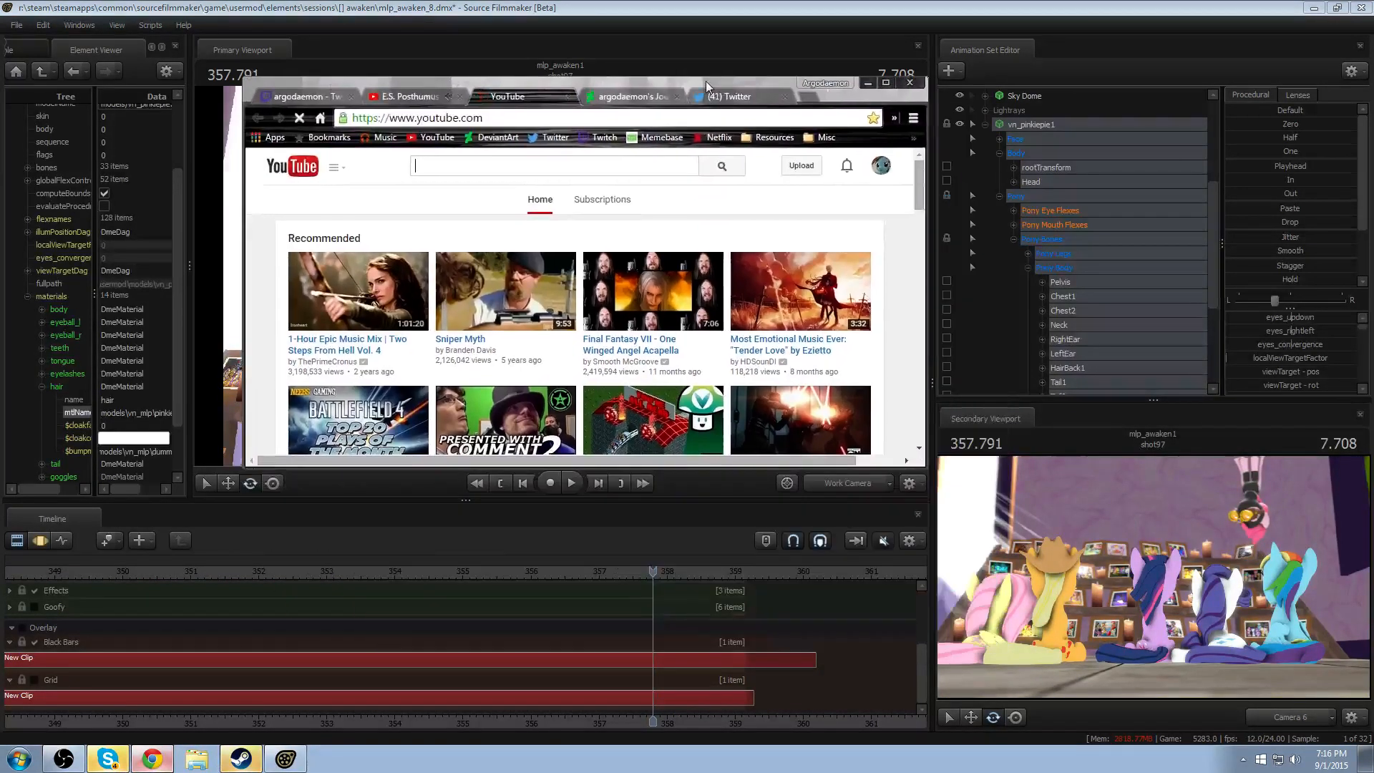
pyautogui.moveTo(924, 465); pyautogui.dragTo(1133, 648)
# - Search YouTube for "source filmmaker"
pyautogui.write('solumn')
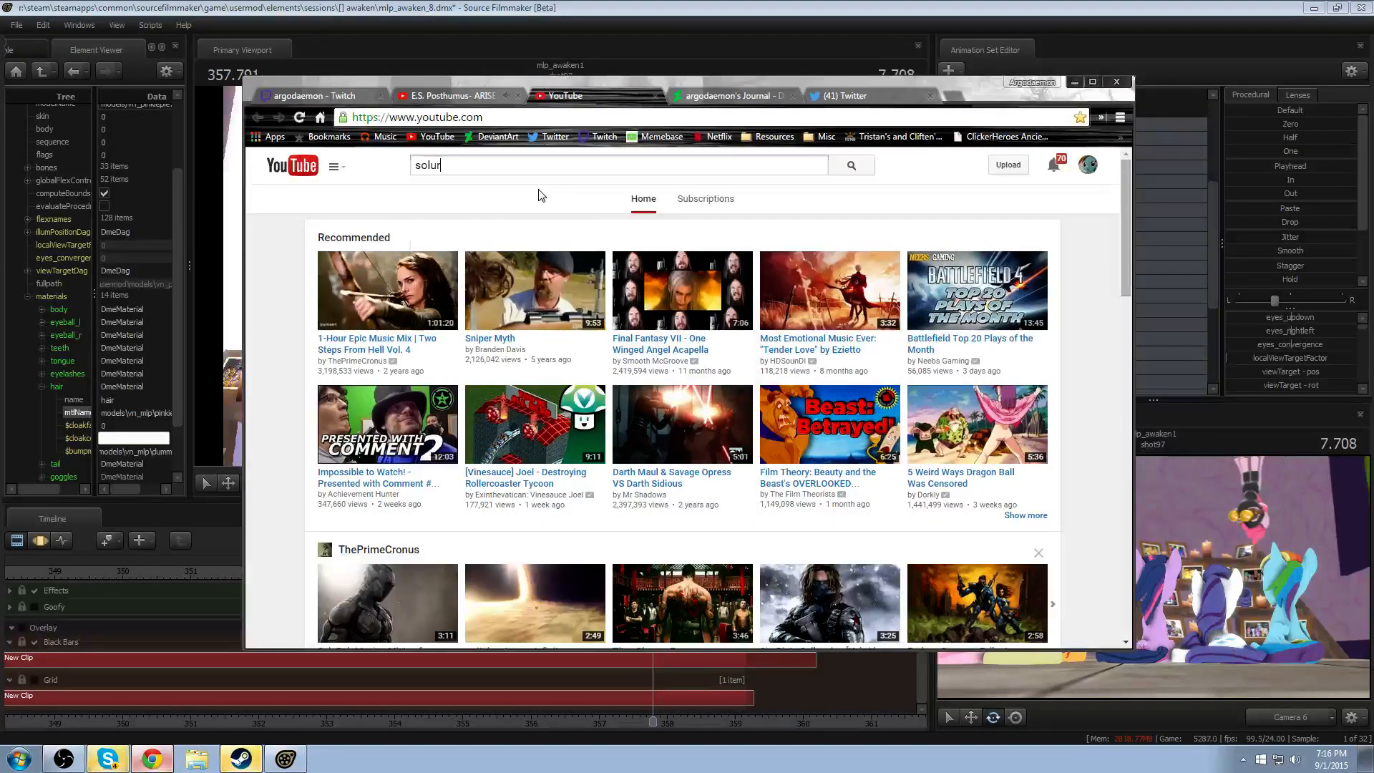
pyautogui.press('BackSpace')
pyautogui.press('BackSpace')
pyautogui.press('BackSpace')
pyautogui.press('BackSpace')
pyautogui.write('oth')
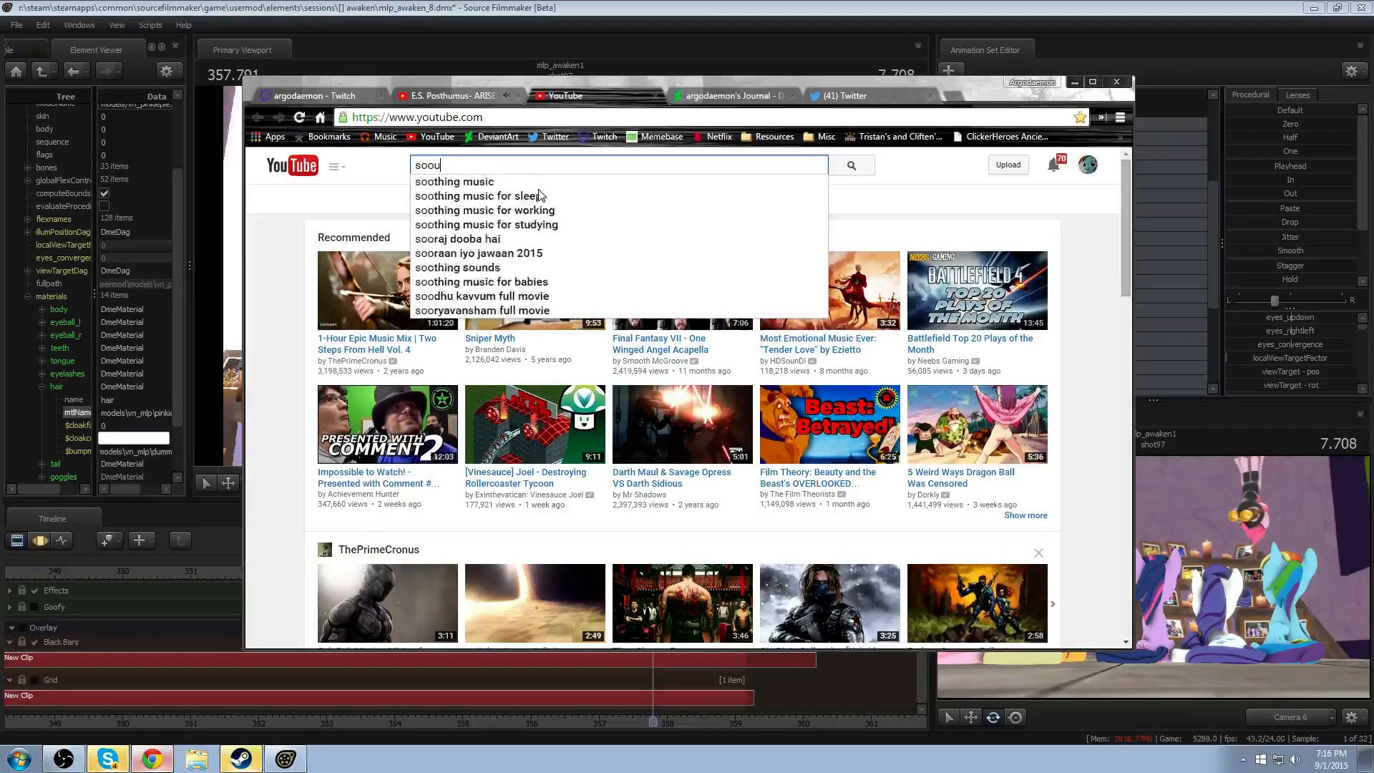
pyautogui.press('BackSpace')
pyautogui.press('BackSpace')
pyautogui.press('BackSpace')
pyautogui.write('urce filmmaker')
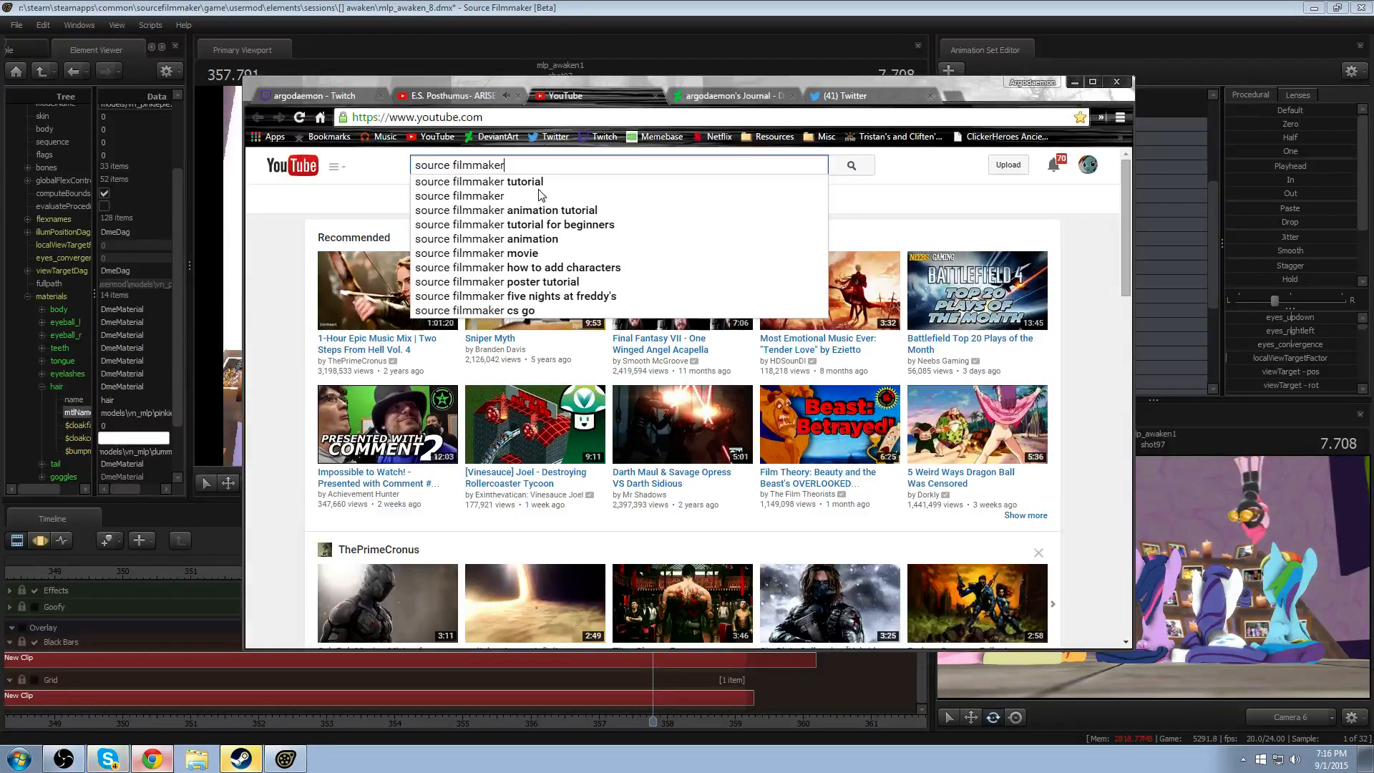
pyautogui.press('Return')
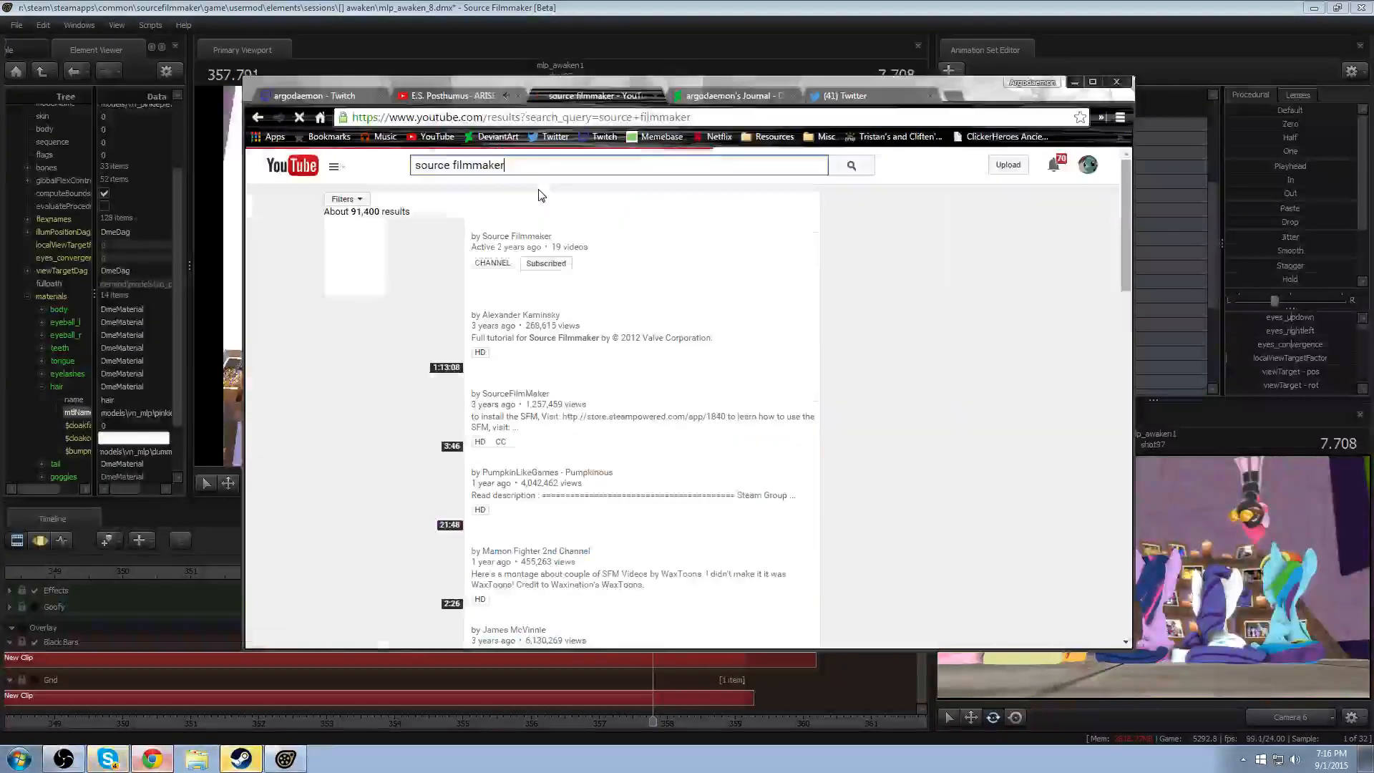
# - Open the Source Filmmaker channel and look over its Pose to Pose Animation tutorials
pyautogui.click(520, 233)
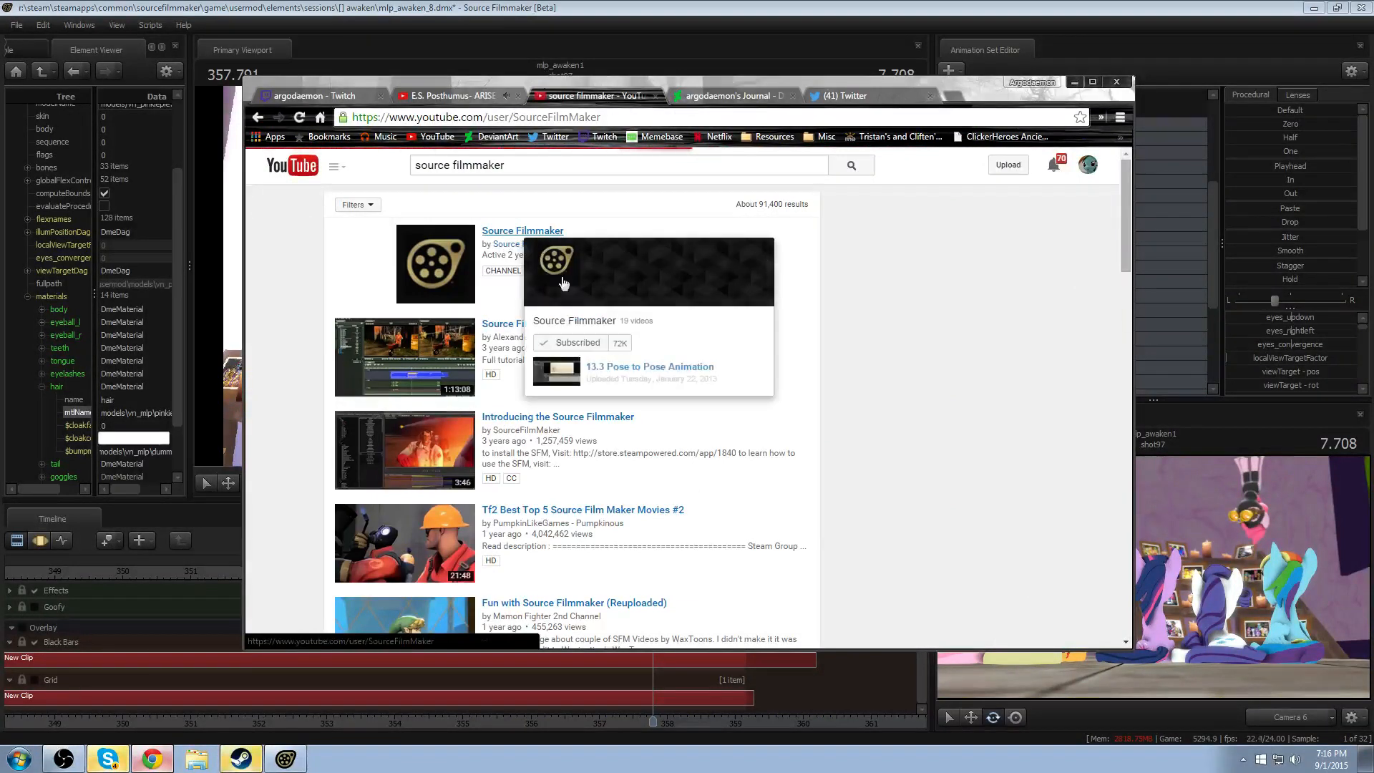
pyautogui.scroll(-3, 664, 493)
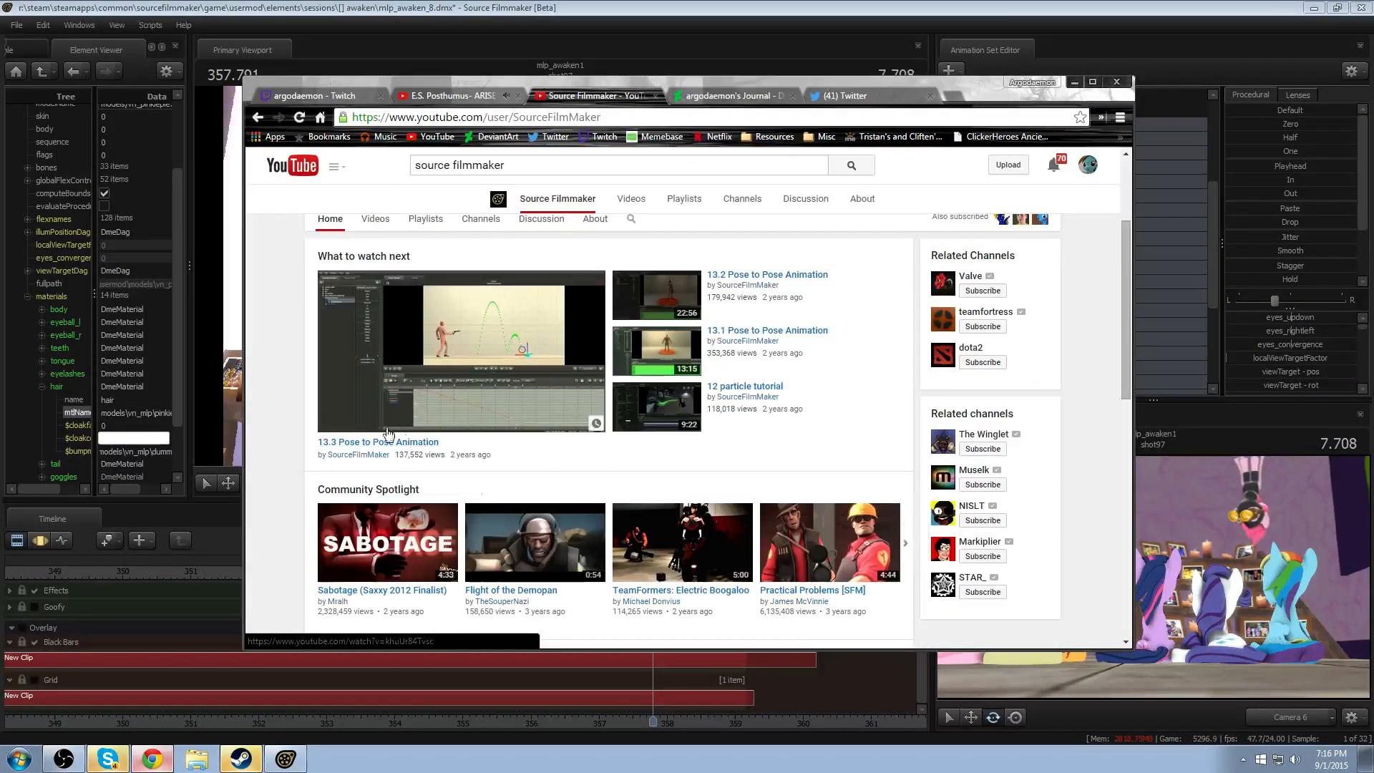
pyautogui.click(733, 279)
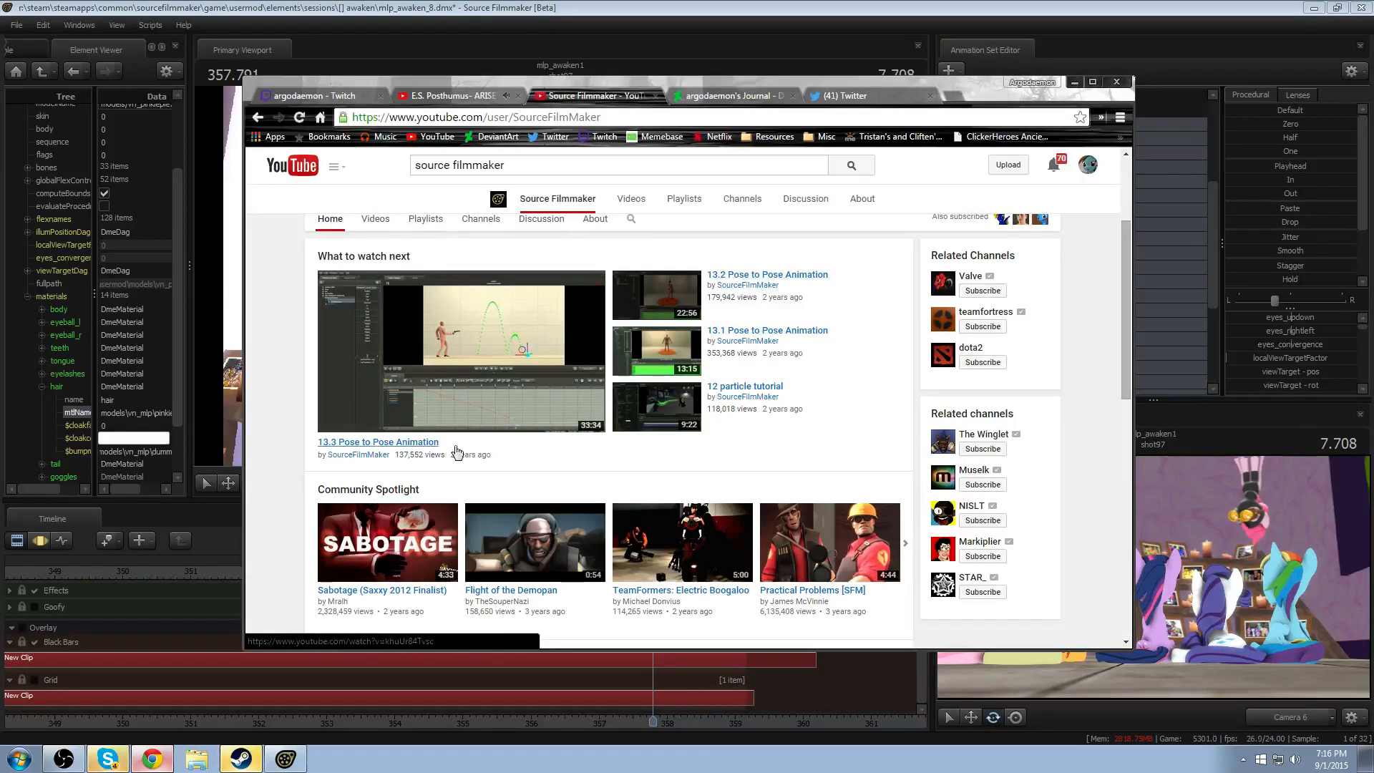
pyautogui.moveTo(377, 457)
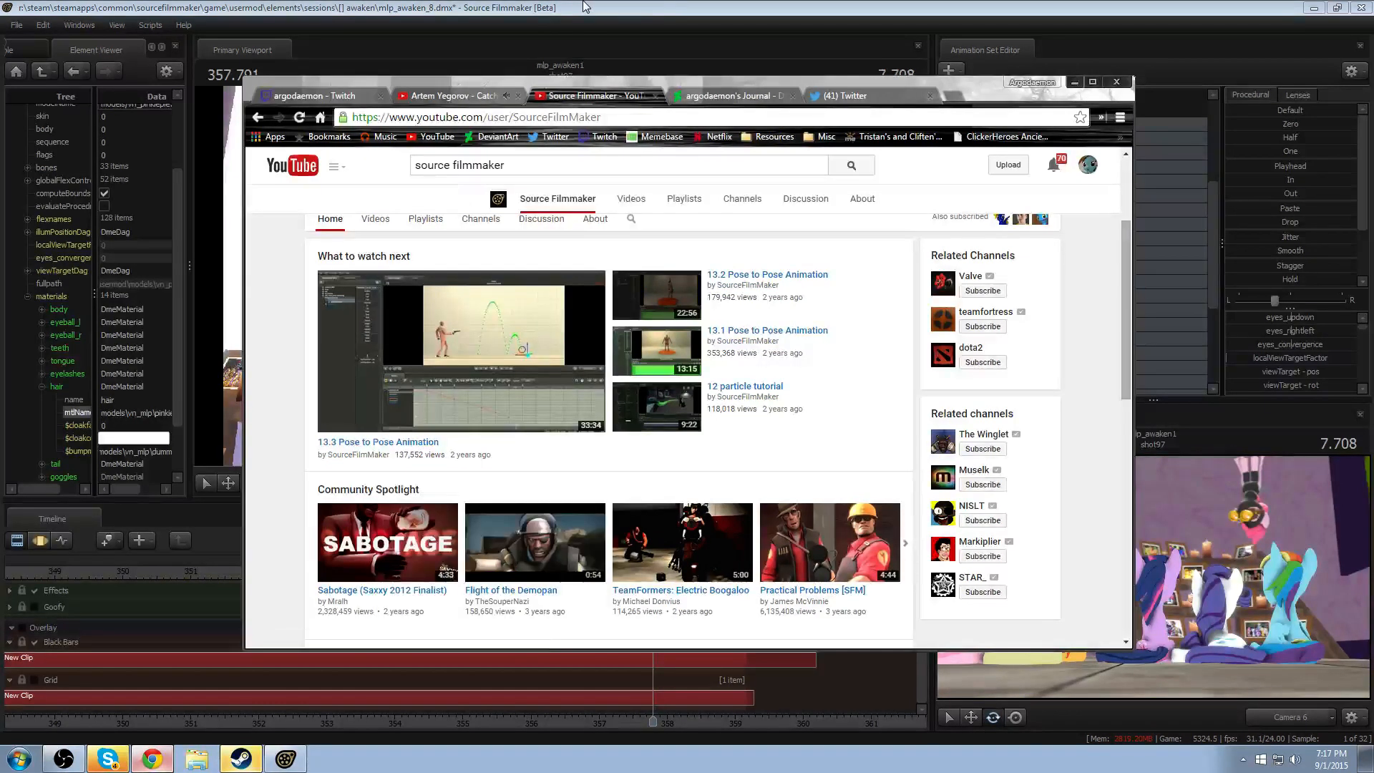
# - Return to Source Filmmaker, frame the hanging Pinkie Spy, play the shot to check the hair motion, and stop at 355.333
pyautogui.click(672, 7)
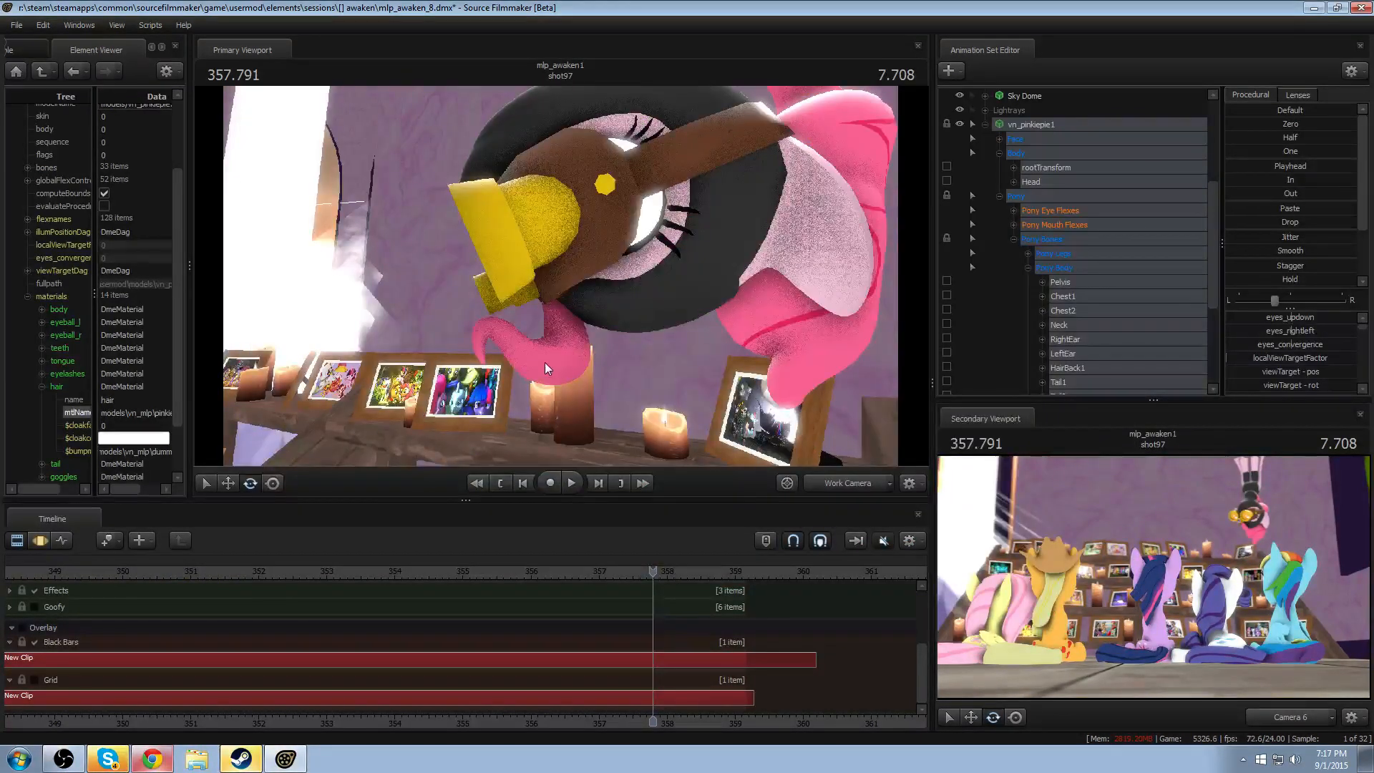
pyautogui.moveTo(546, 363); pyautogui.dragTo(471, 453)
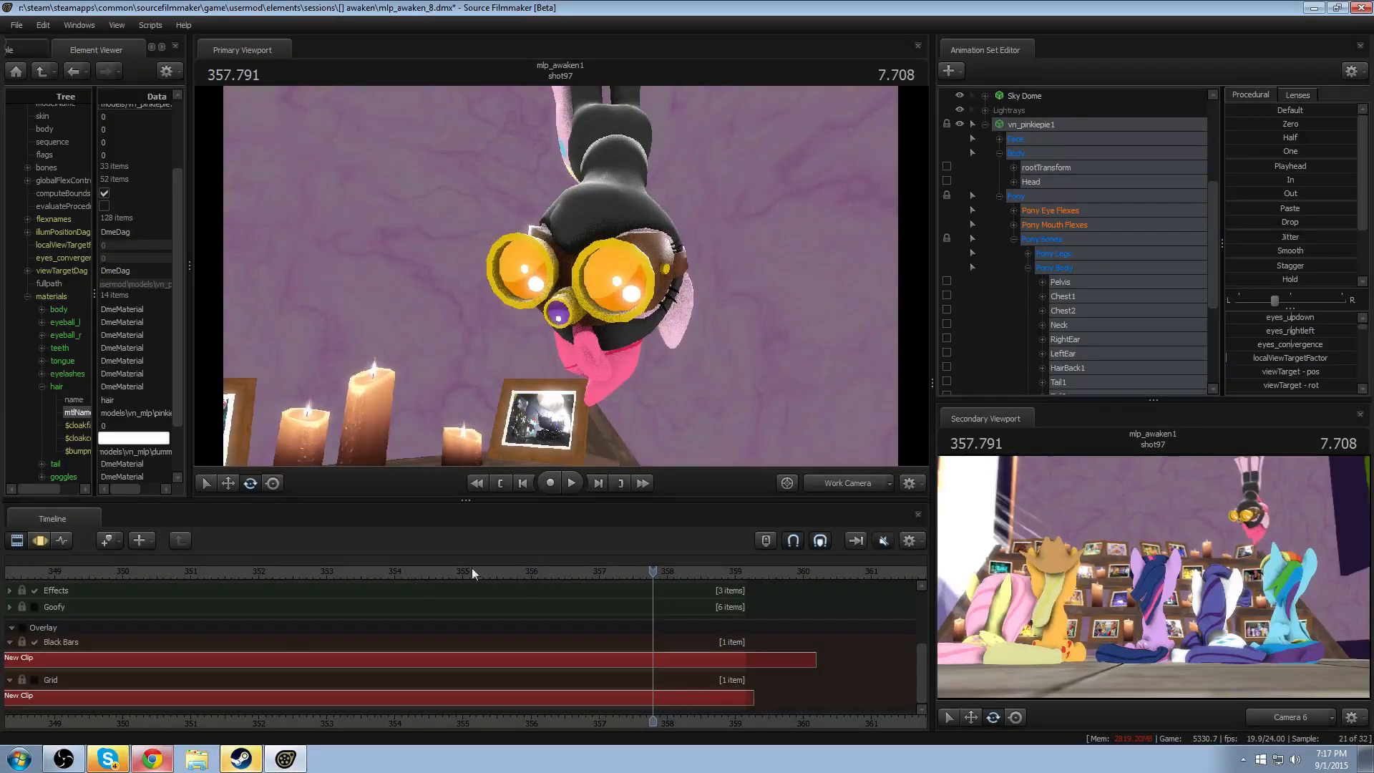
pyautogui.moveTo(572, 574); pyautogui.dragTo(455, 576)
pyautogui.press('space')
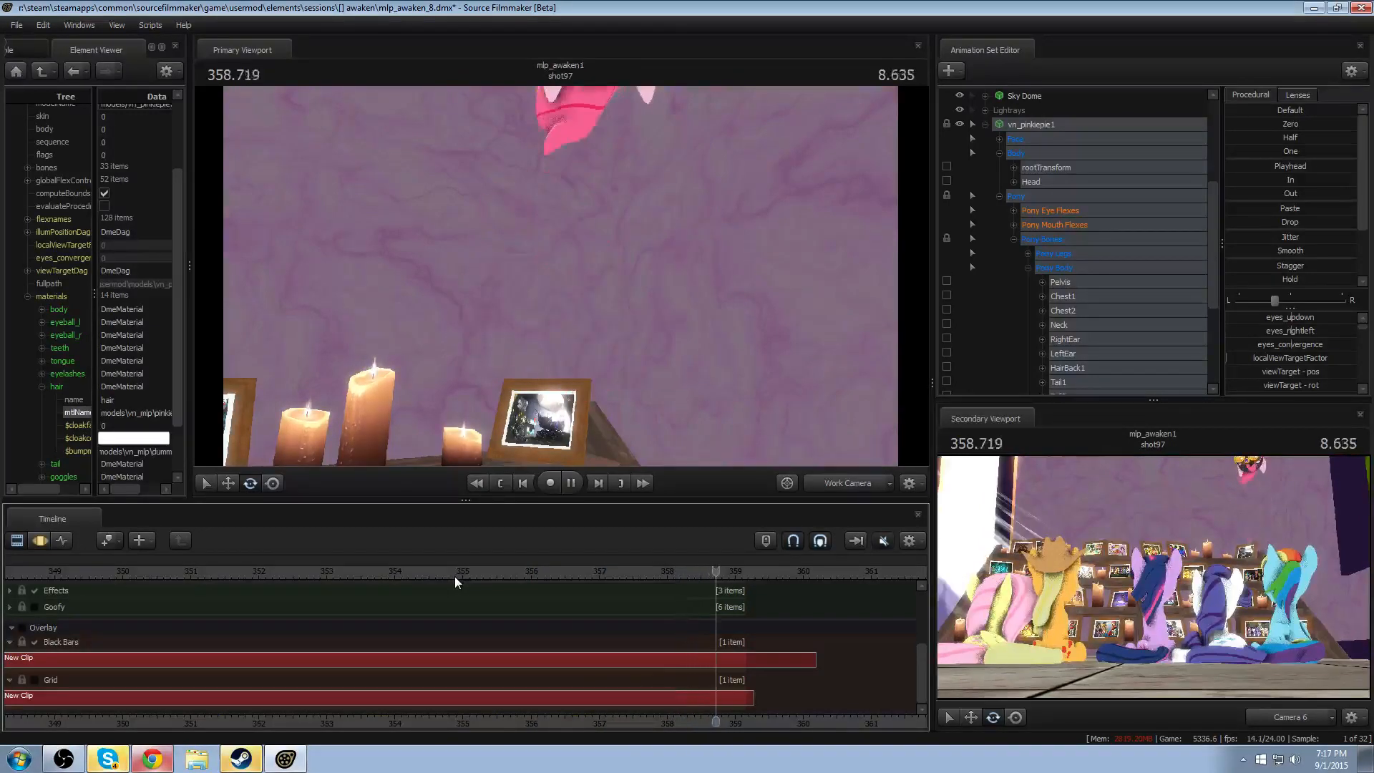
pyautogui.click(476, 572)
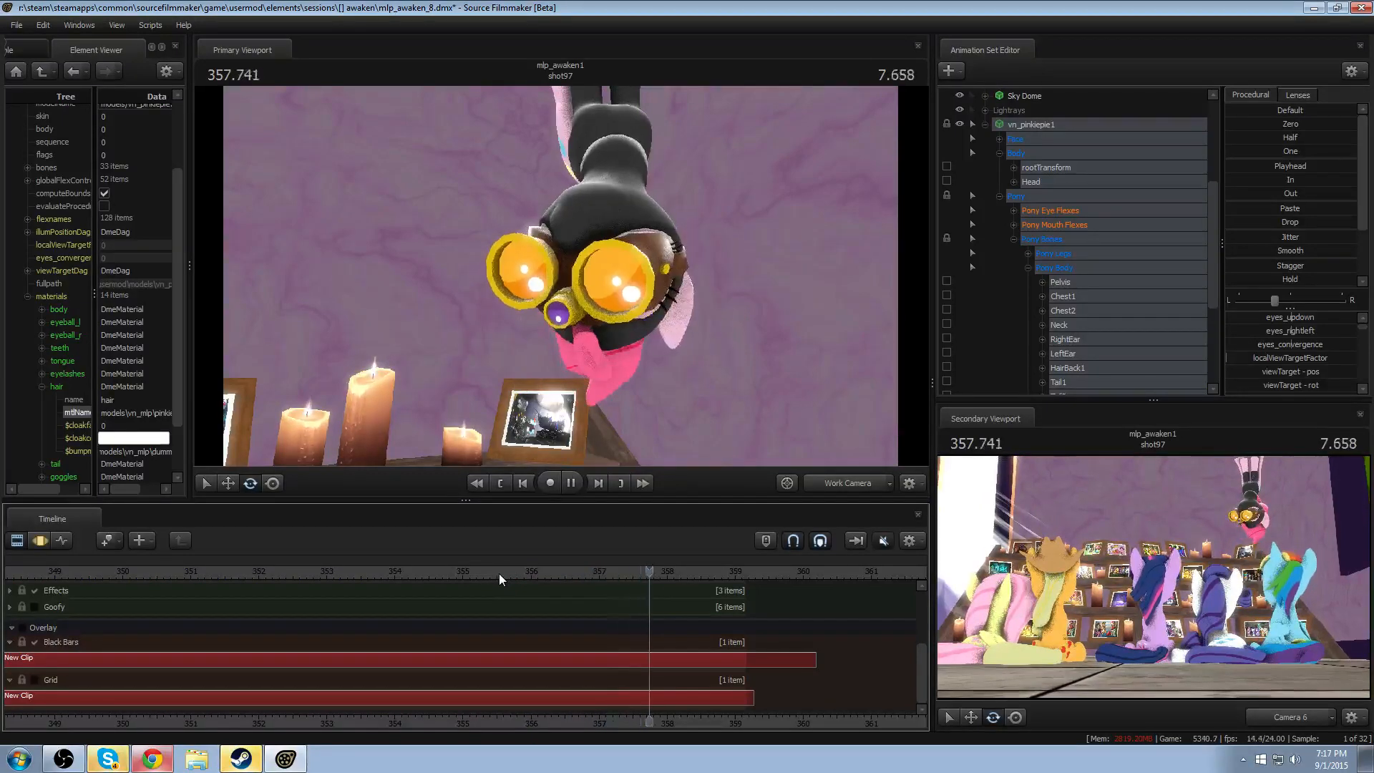
pyautogui.click(428, 572)
pyautogui.press('space')
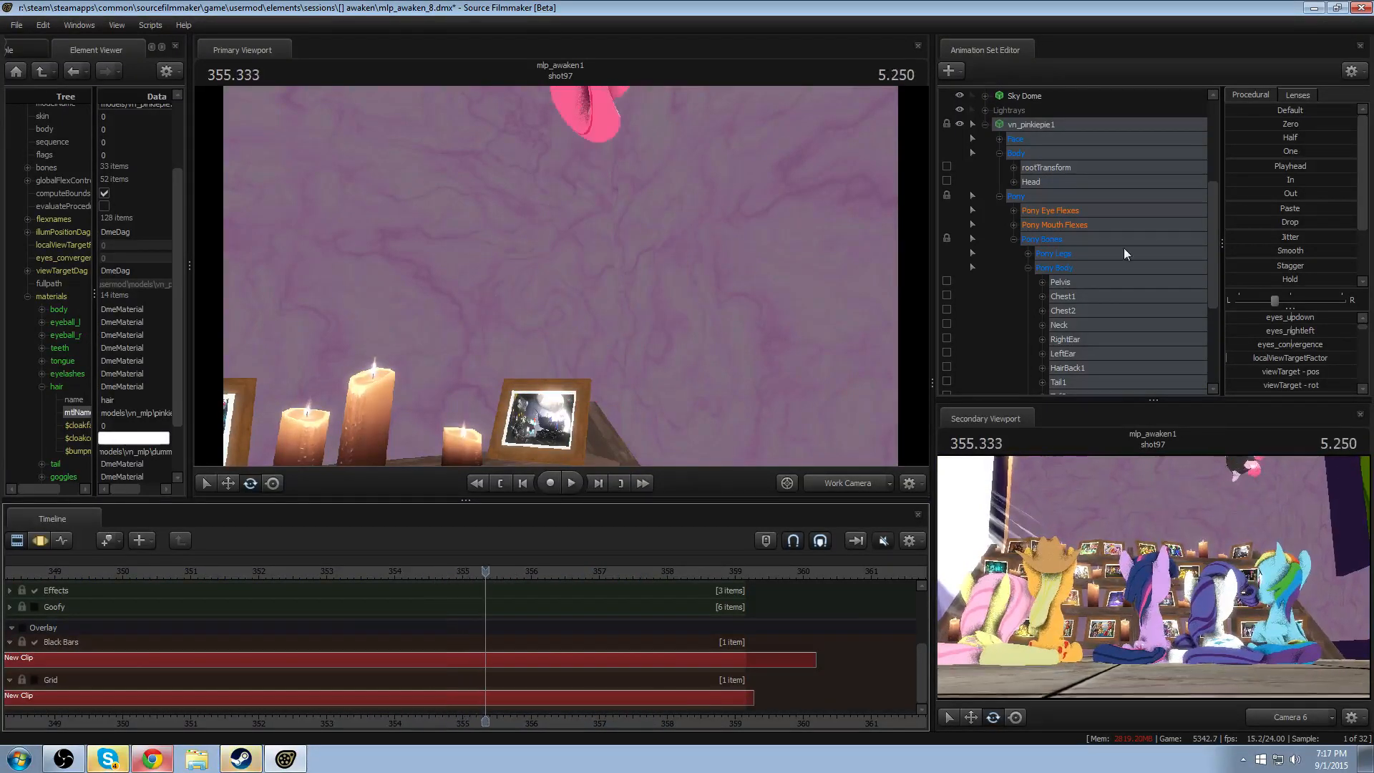
# - Collapse vn_pinkiepie1's control groups in the Animation Set Editor, and play the shot from 355.333 to 357.916 to review the hair
pyautogui.rightClick(1020, 126)
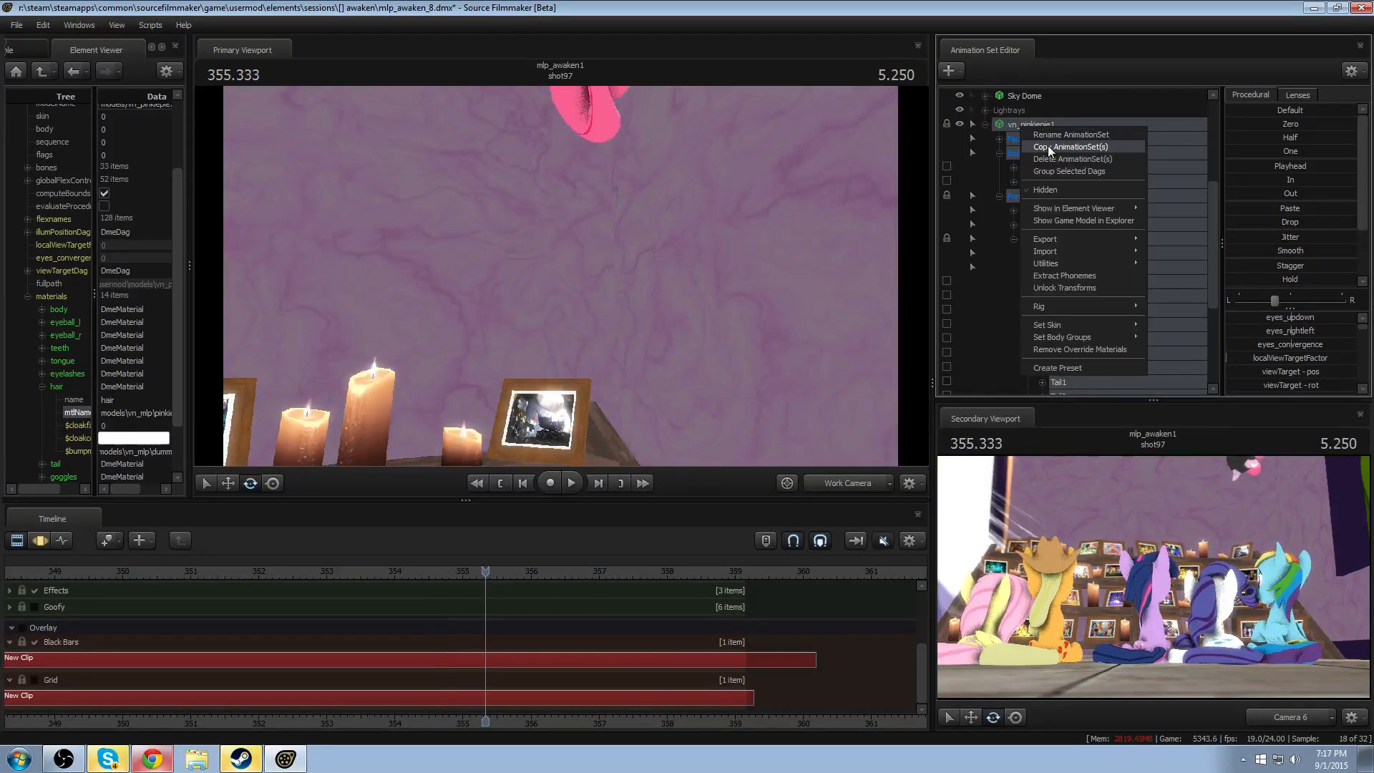
pyautogui.click(1008, 131)
pyautogui.click(999, 196)
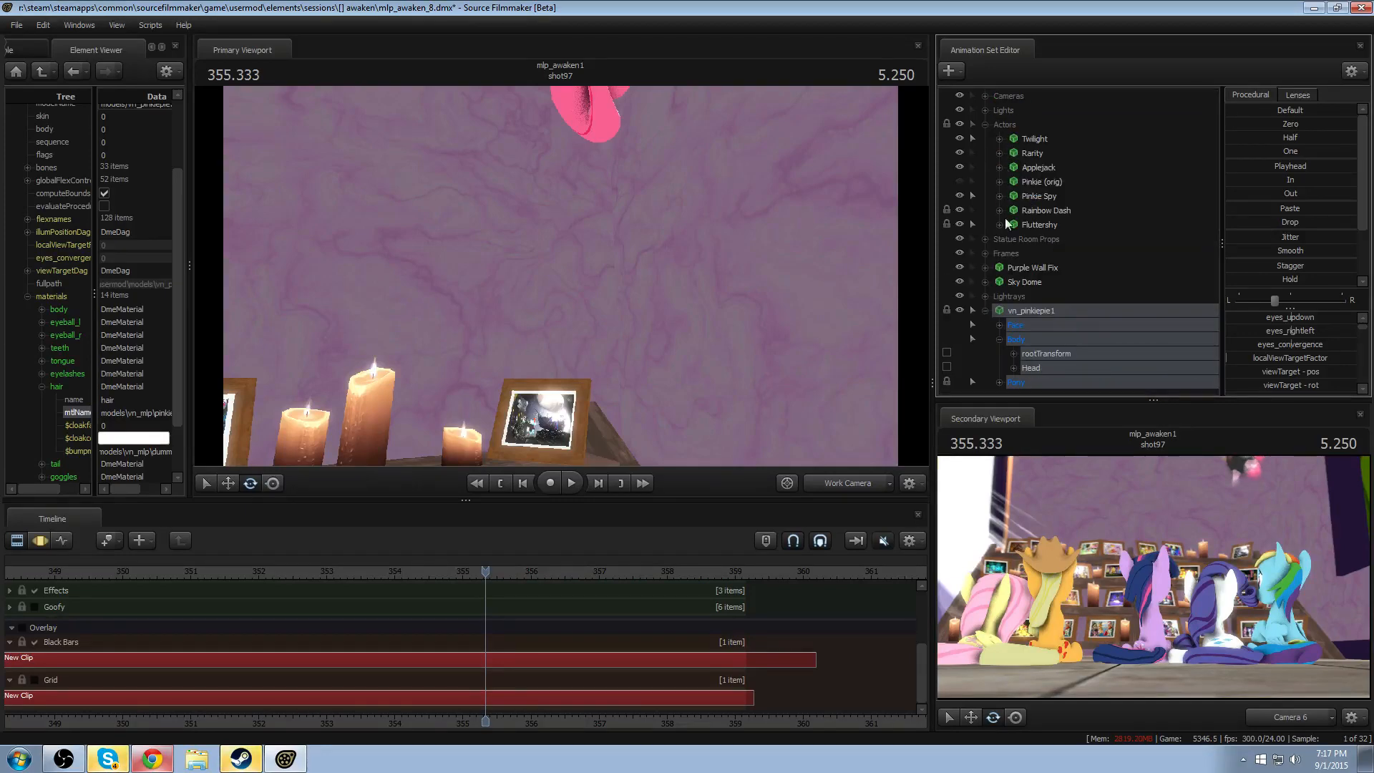
pyautogui.click(999, 339)
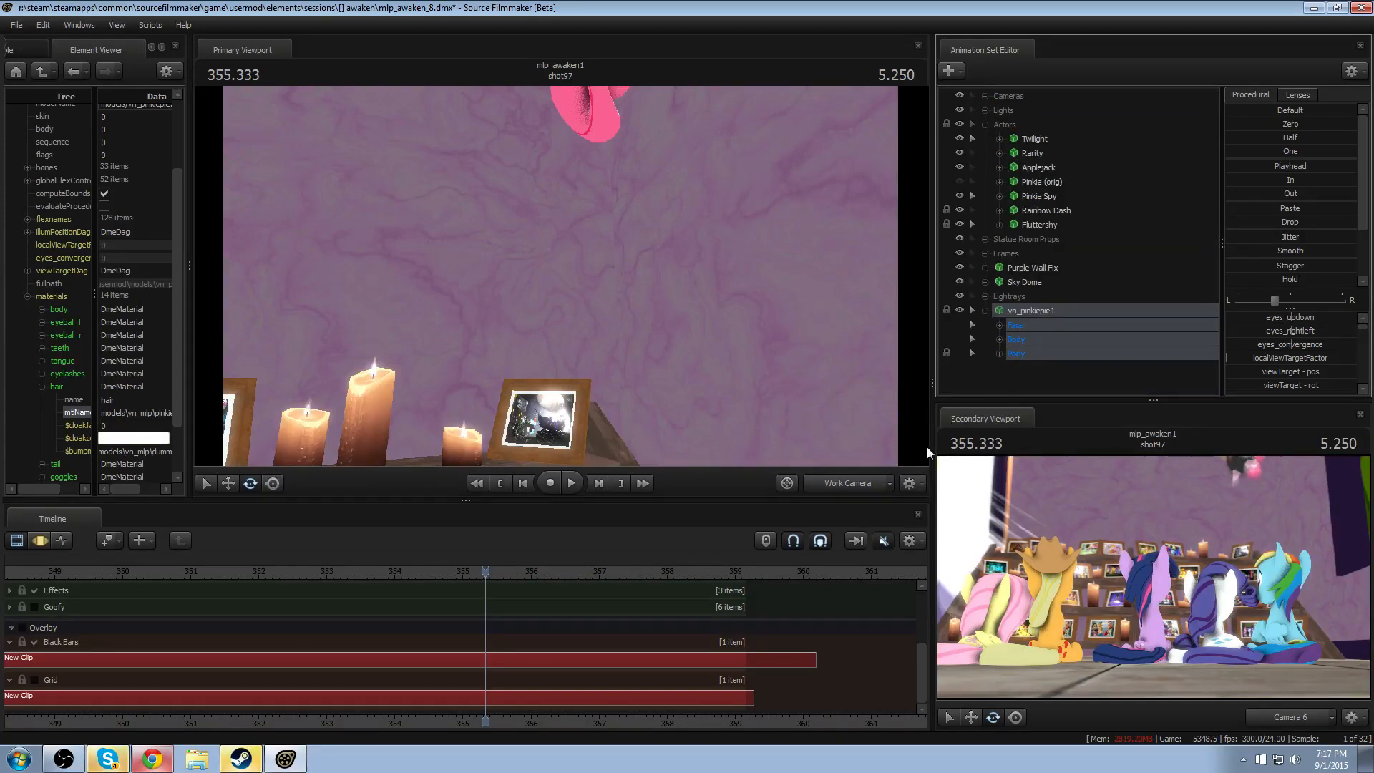
pyautogui.press('space')
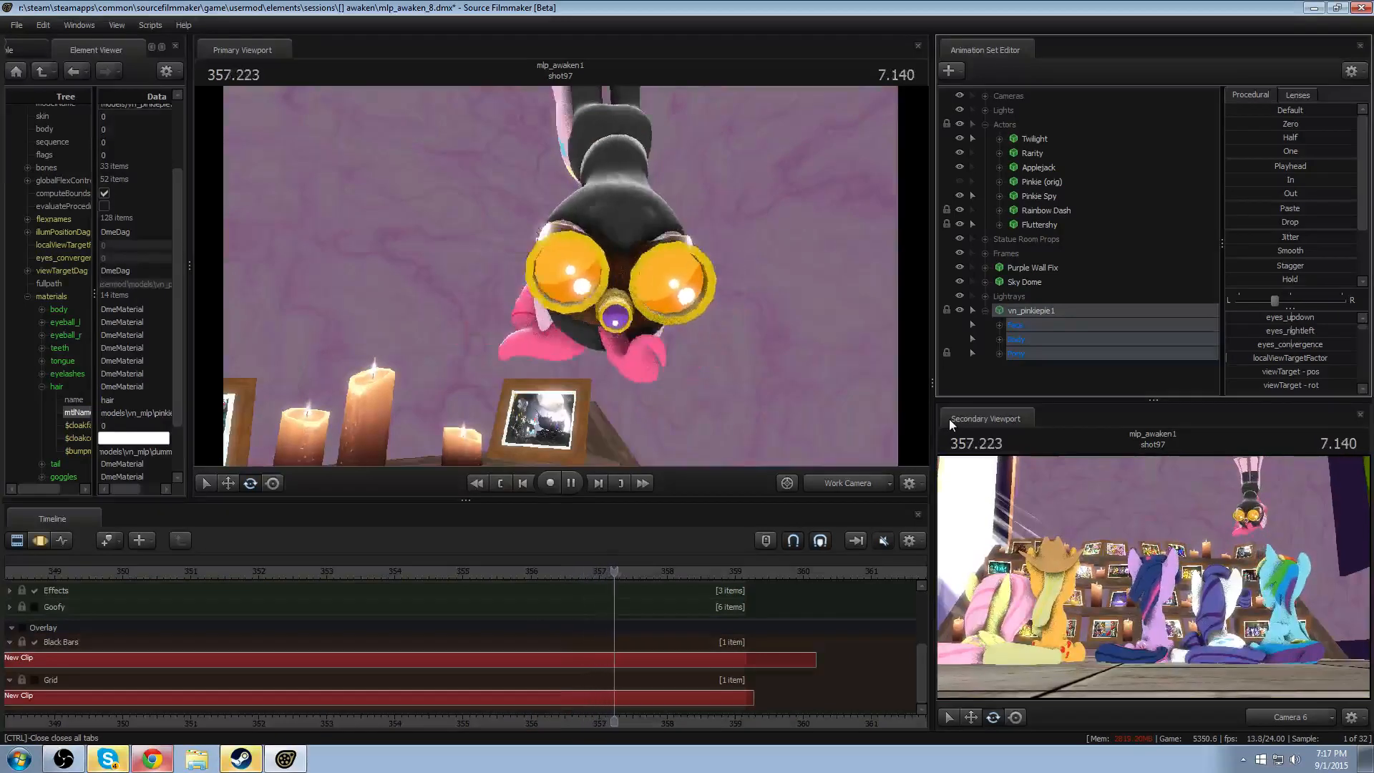
pyautogui.press('space')
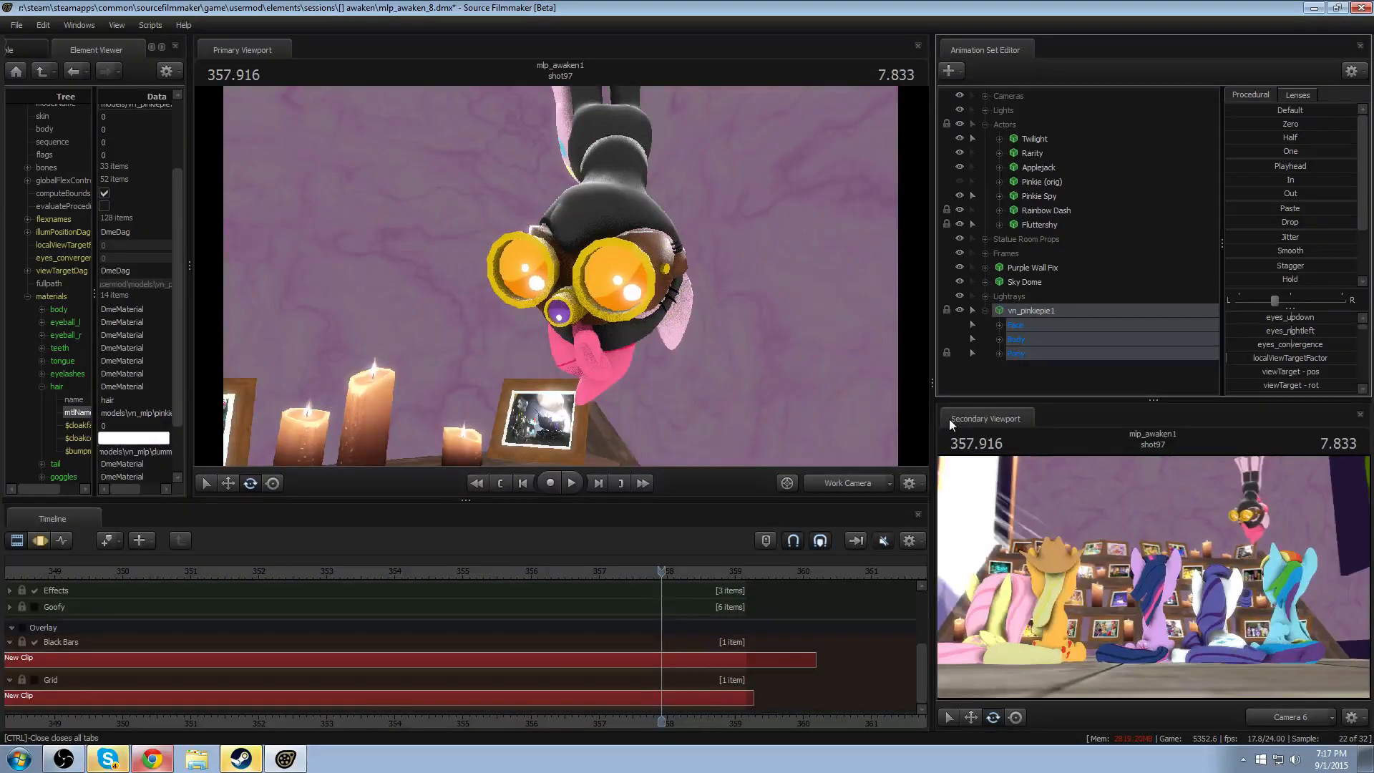
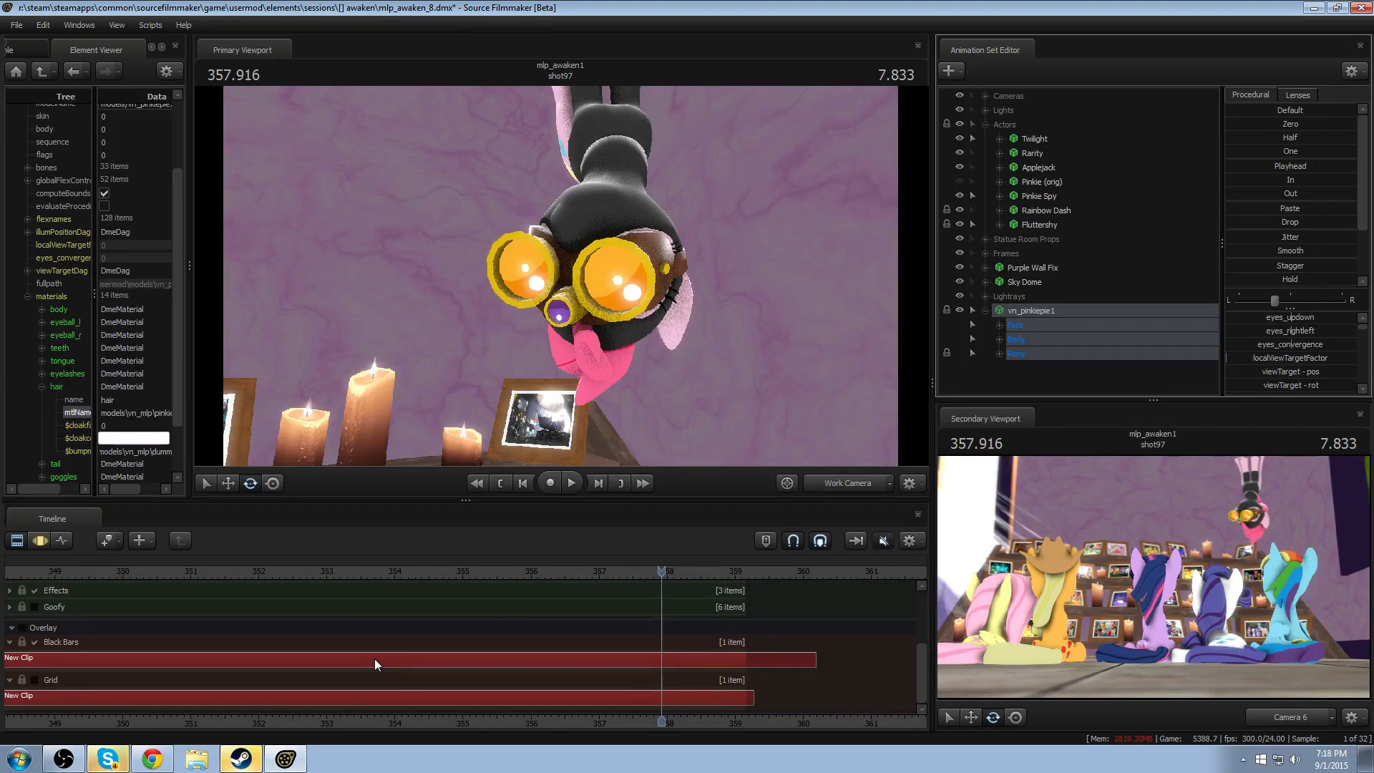
pyautogui.click(151, 759)
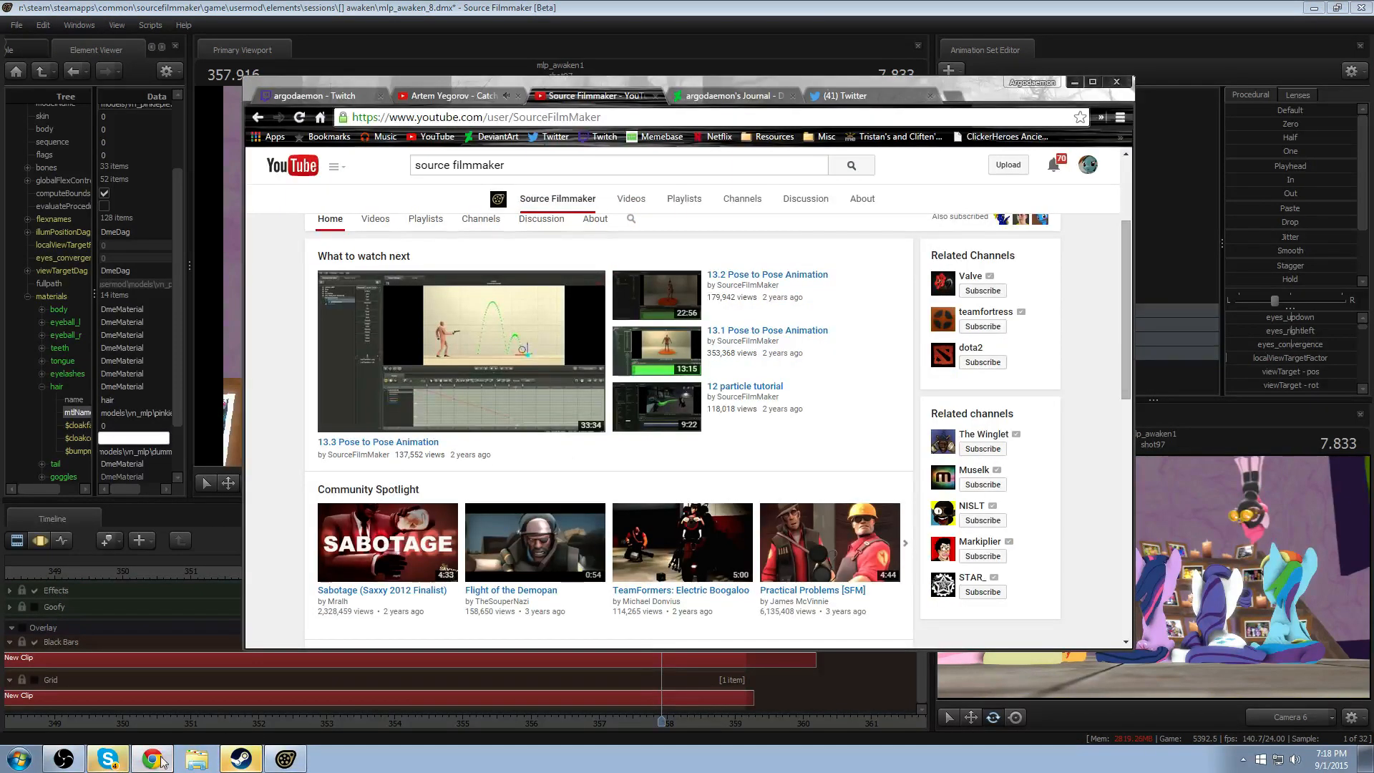
pyautogui.click(157, 761)
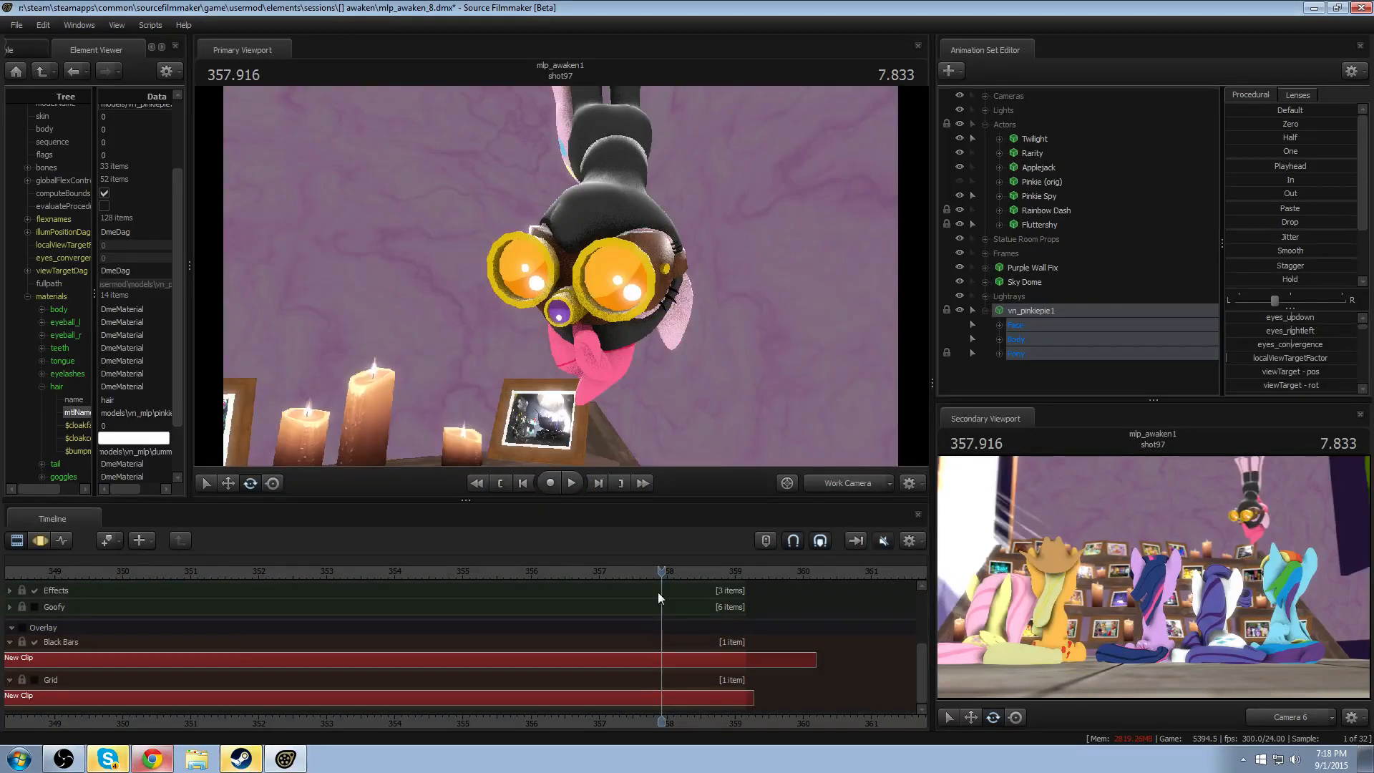
# - Play back the shot from about 356.2 seconds to review Pinkie's hair motion
pyautogui.click(542, 572)
pyautogui.press('space')
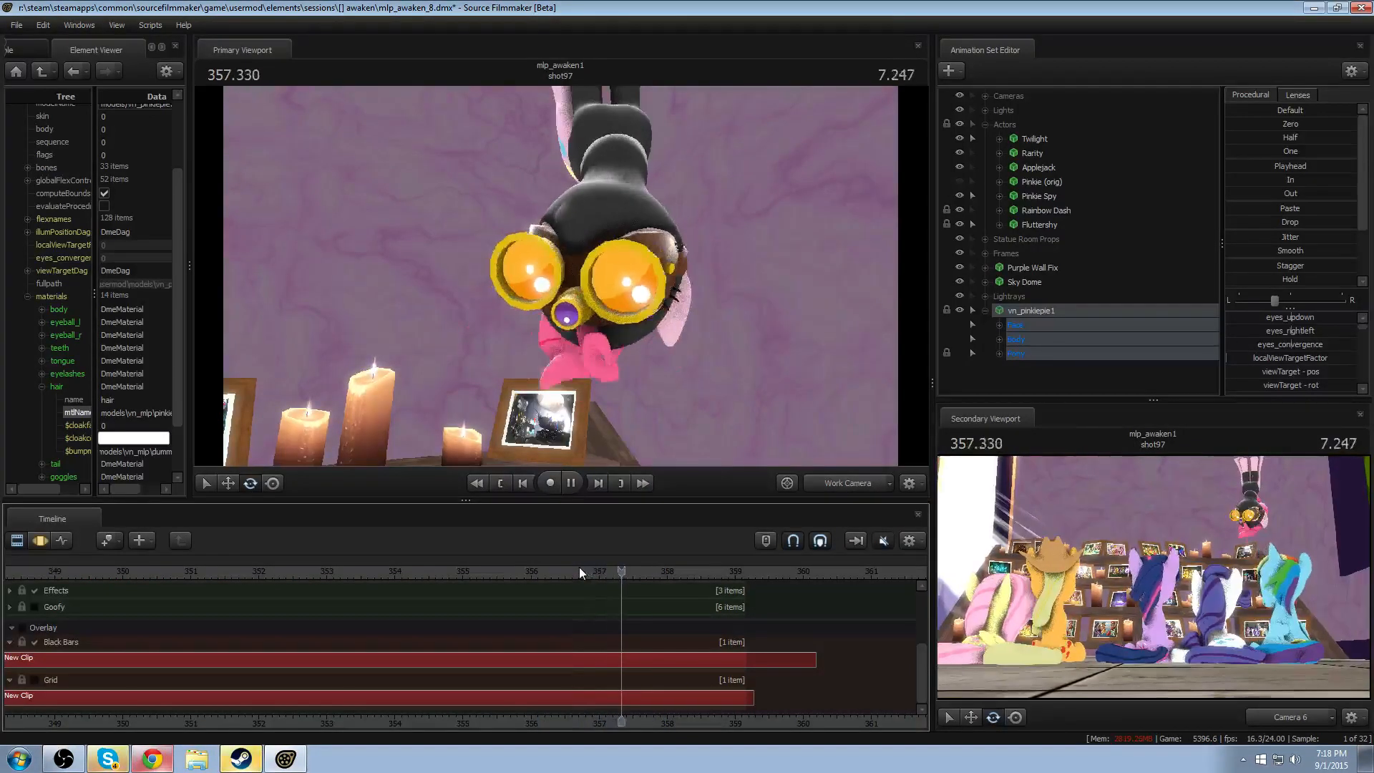
pyautogui.press('space')
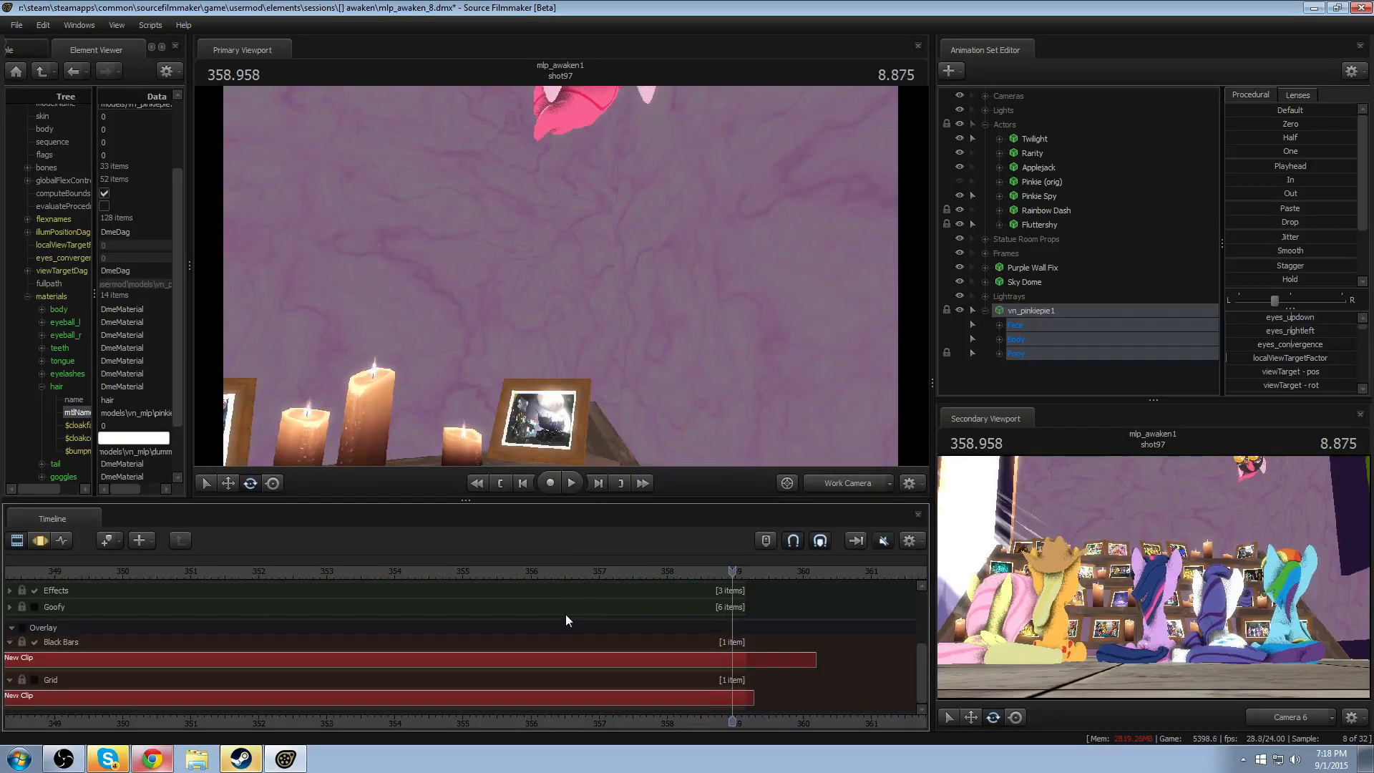
# - Rotate the jiggle_hair4 bone of vn_pinkiepie1 at 356.500 in the Motion Editor and play back the result
pyautogui.press('F3')
pyautogui.scroll(3, 569, 661)
pyautogui.moveTo(569, 660); pyautogui.dragTo(462, 701)
pyautogui.scroll(5, 462, 701)
pyautogui.press('d')
pyautogui.moveTo(733, 458); pyautogui.dragTo(691, 458)
pyautogui.press('w')
pyautogui.moveTo(572, 276); pyautogui.dragTo(555, 302)
pyautogui.click(601, 318)
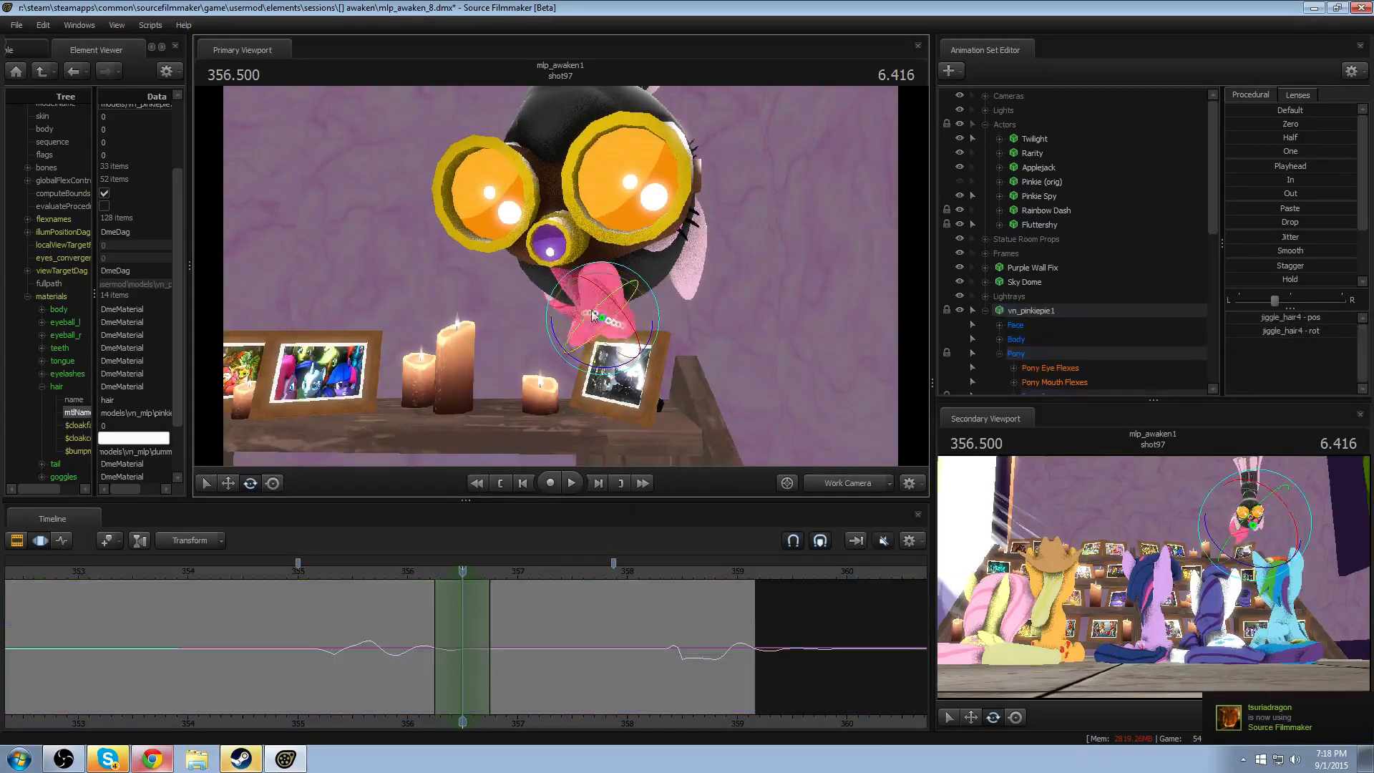
pyautogui.click(421, 571)
pyautogui.press('space')
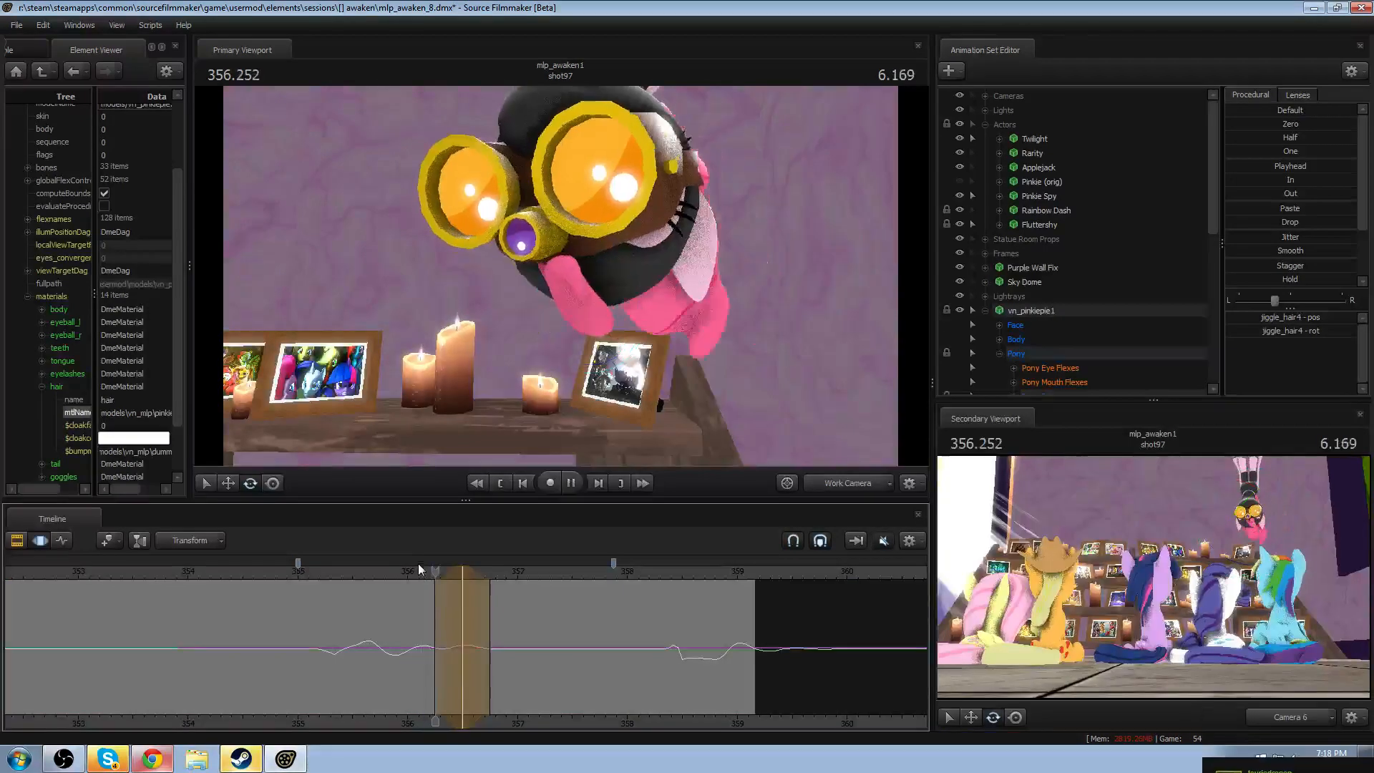
pyautogui.press('space')
# - Try shifting the jiggle_hair4 edit's time selection slightly later and replay the hair swing
pyautogui.press('shift')
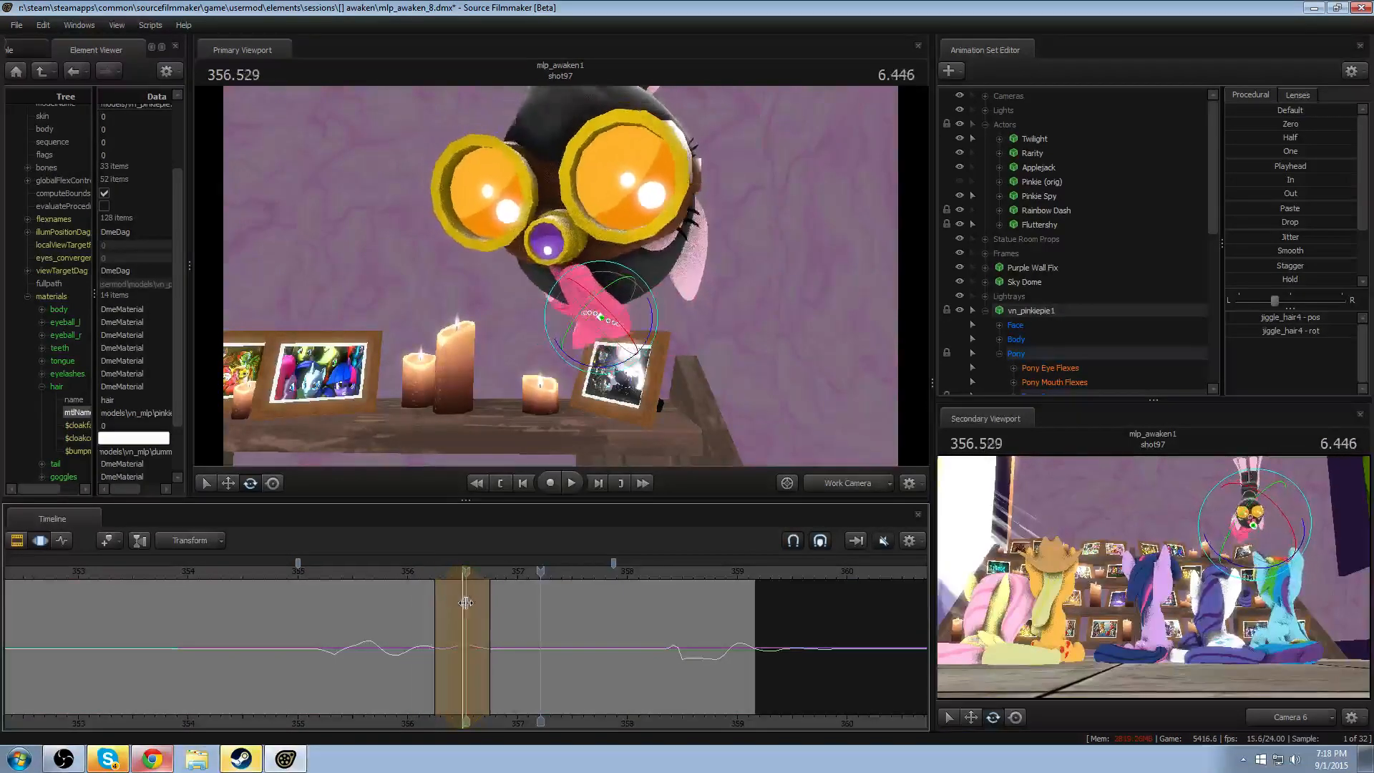
pyautogui.moveTo(480, 605); pyautogui.dragTo(460, 570)
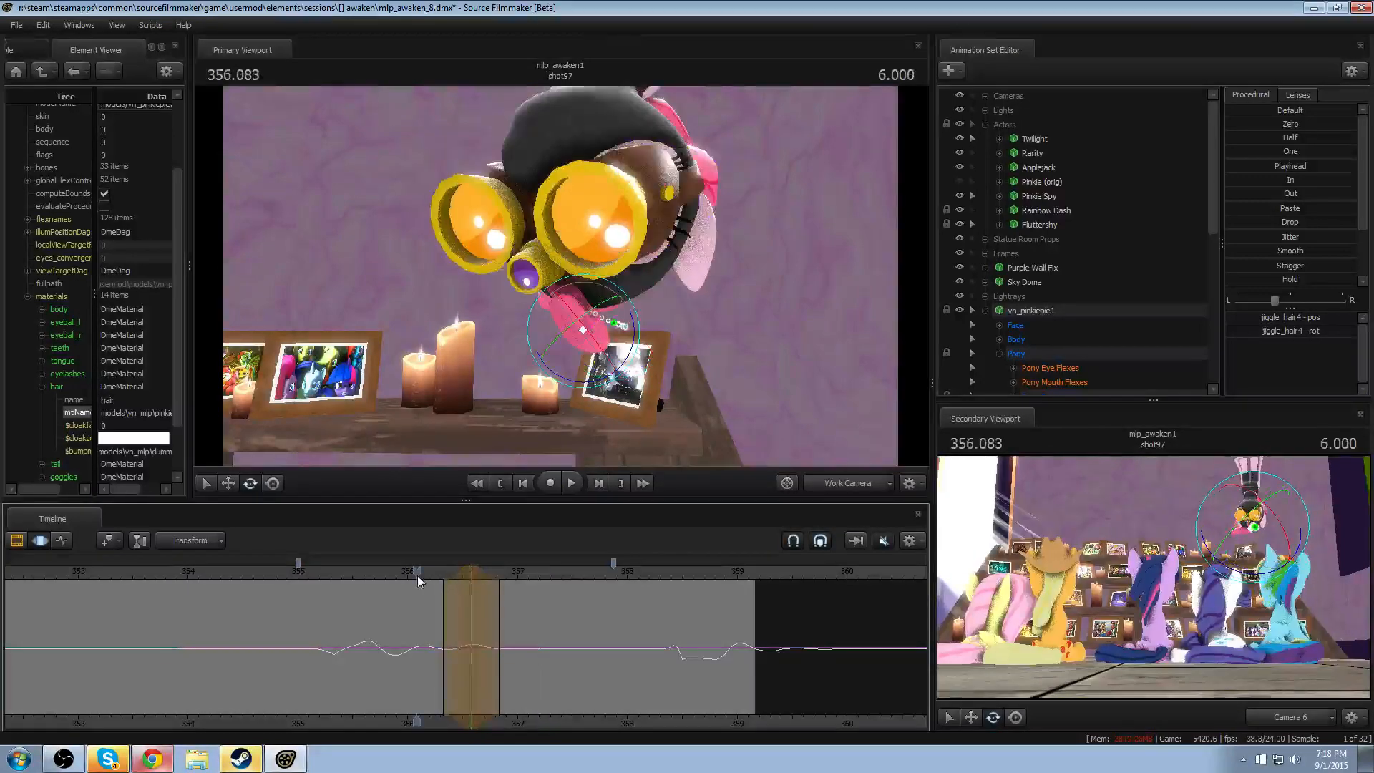
pyautogui.press('space')
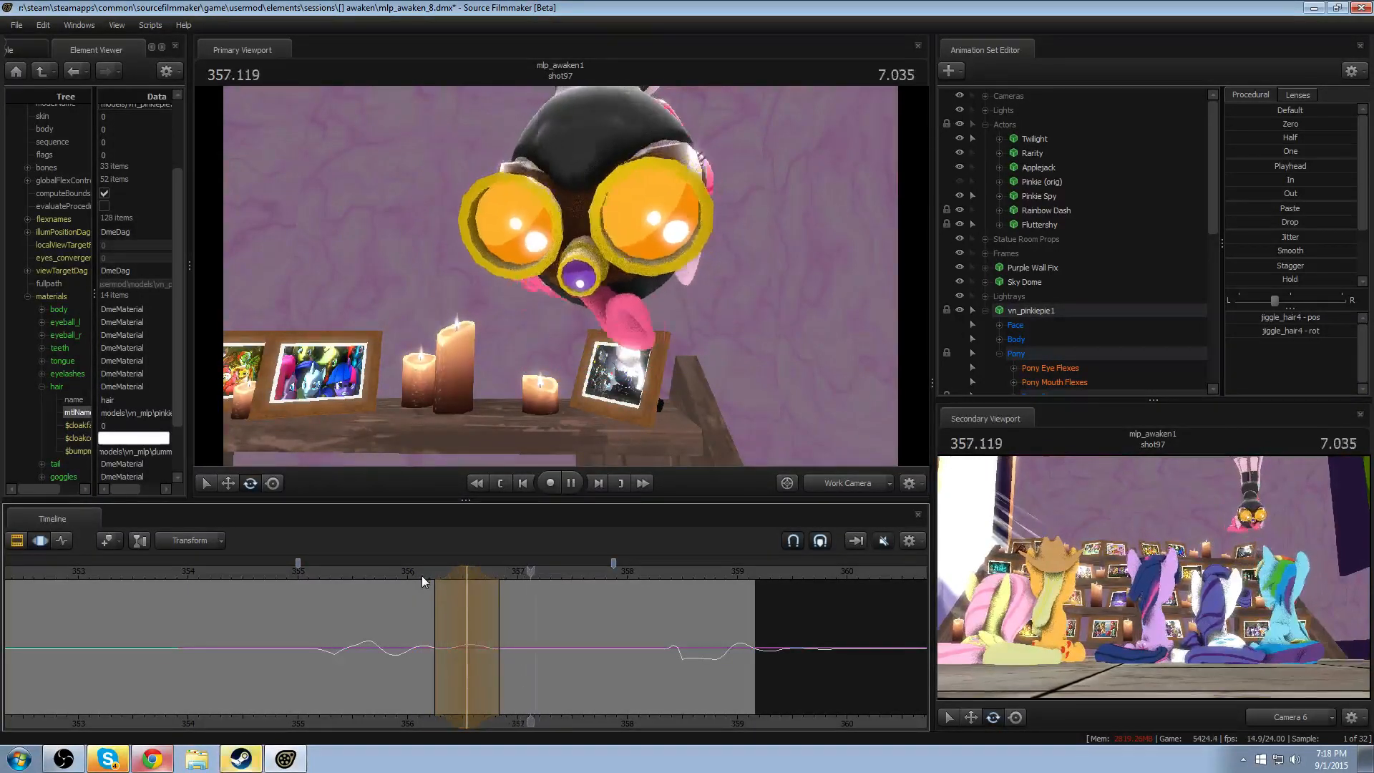
pyautogui.press('space')
pyautogui.press('space')
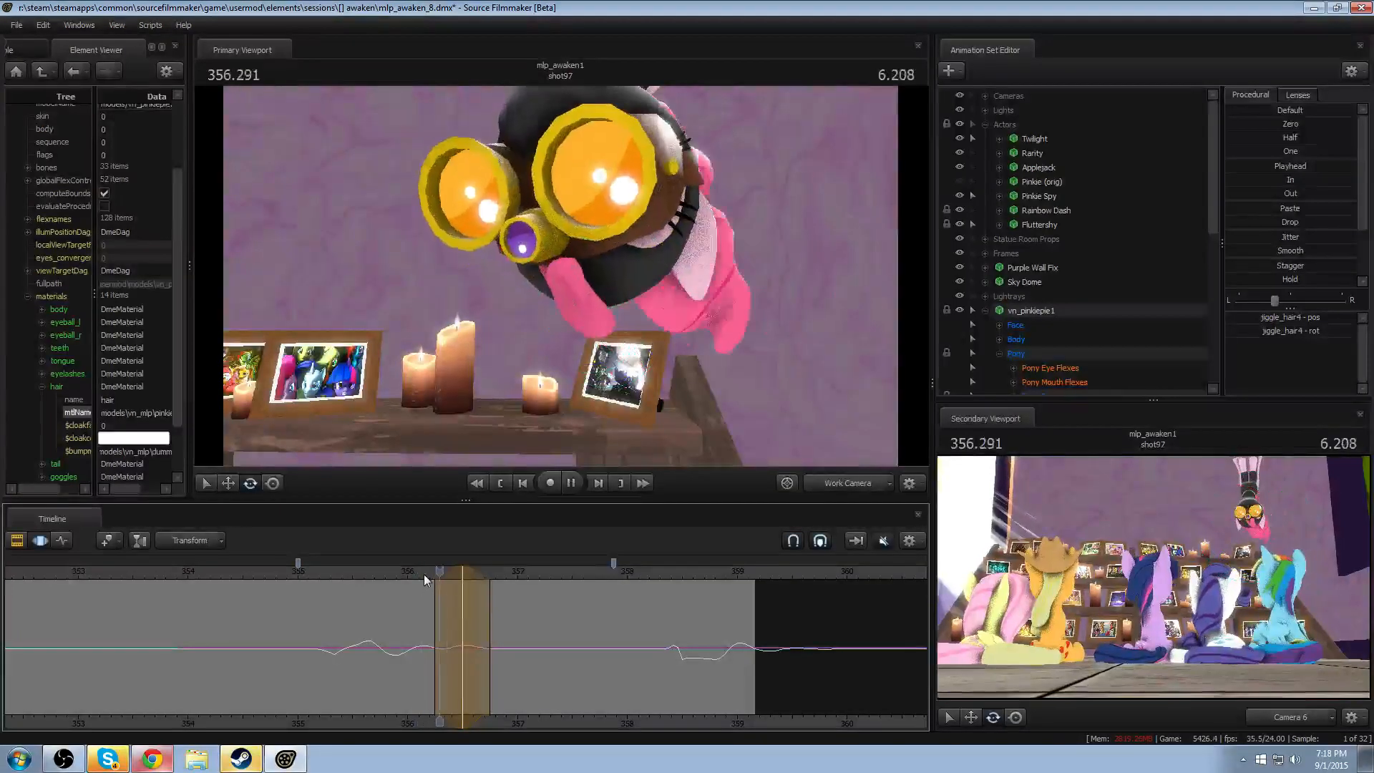
pyautogui.press('space')
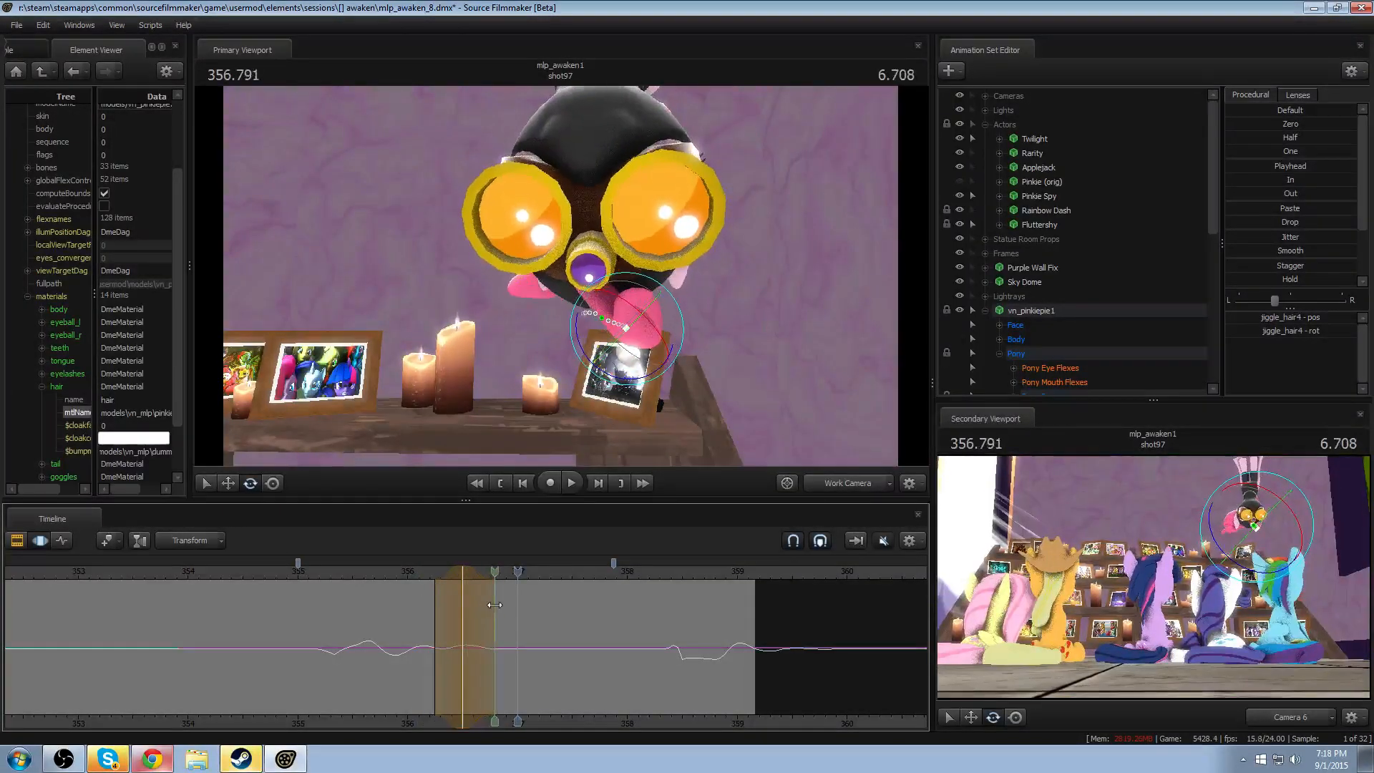
# - Try rotating the jiggle_hair4 bone at 356.791 and play back the motion
pyautogui.keyDown('shift'); pyautogui.click(494, 605); pyautogui.keyUp('shift')
pyautogui.keyDown('shift'); pyautogui.scroll(4, 494, 604); pyautogui.keyUp('shift')
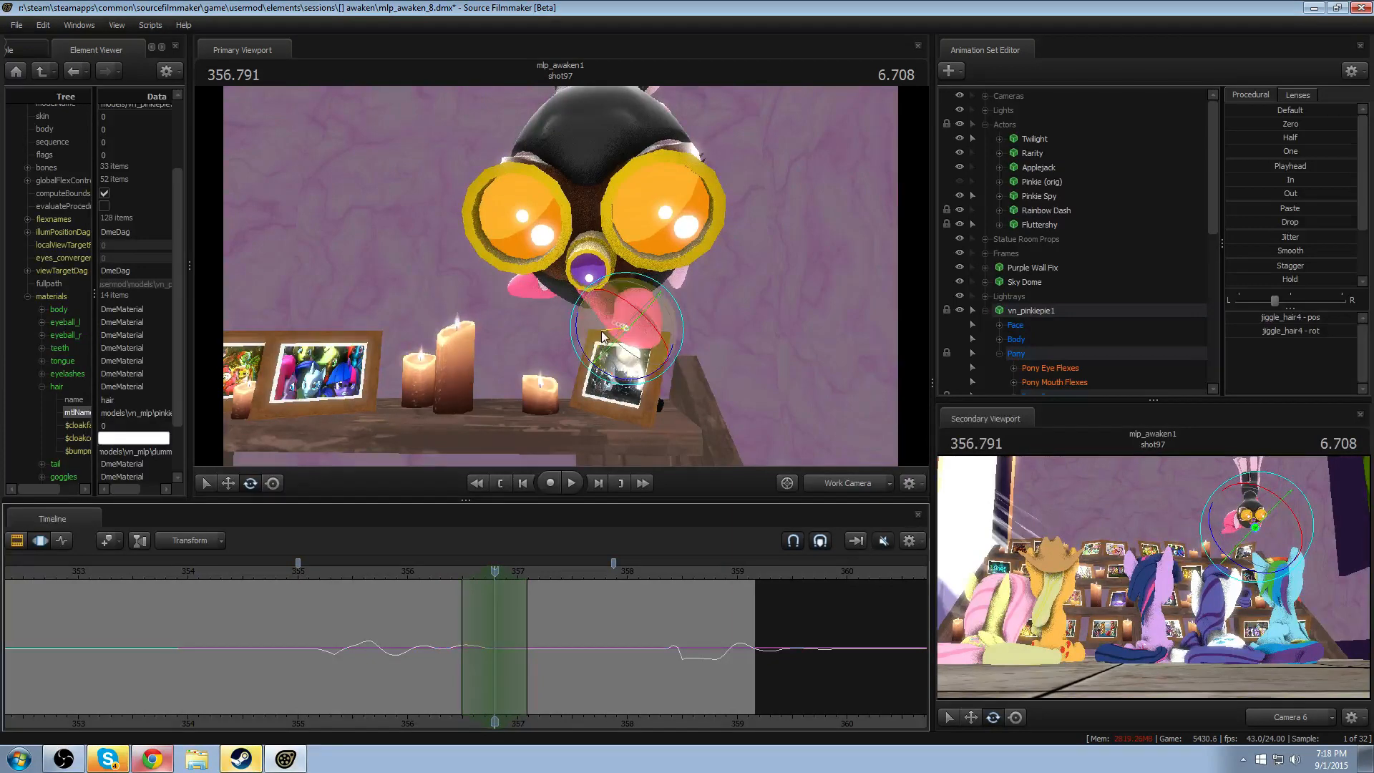
pyautogui.click(419, 571)
pyautogui.press('space')
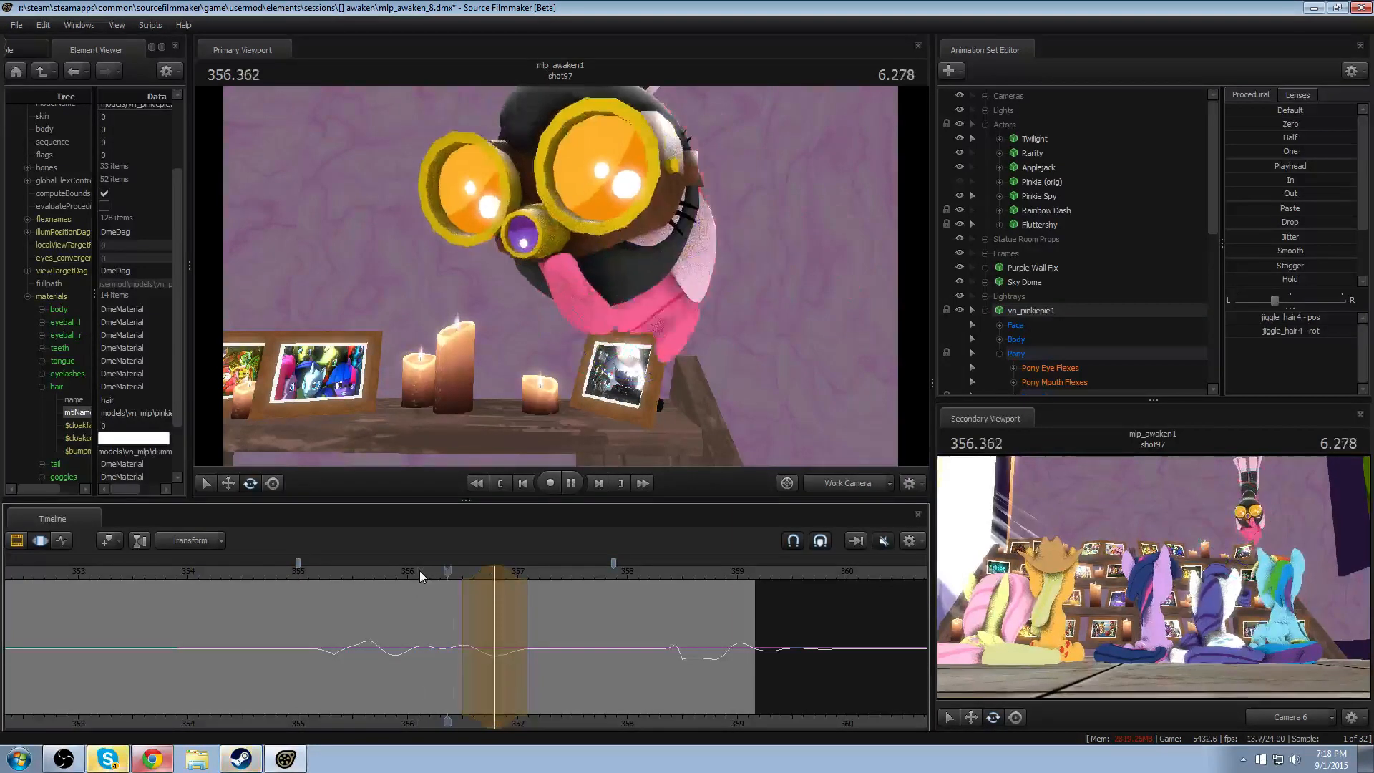
pyautogui.press('space')
# - Try moving the second jiggle_hair4 edit's time selection slightly earlier, replaying the head turn to check it
pyautogui.moveTo(484, 575); pyautogui.dragTo(540, 610)
pyautogui.click(420, 575)
pyautogui.press('space')
pyautogui.press('space')
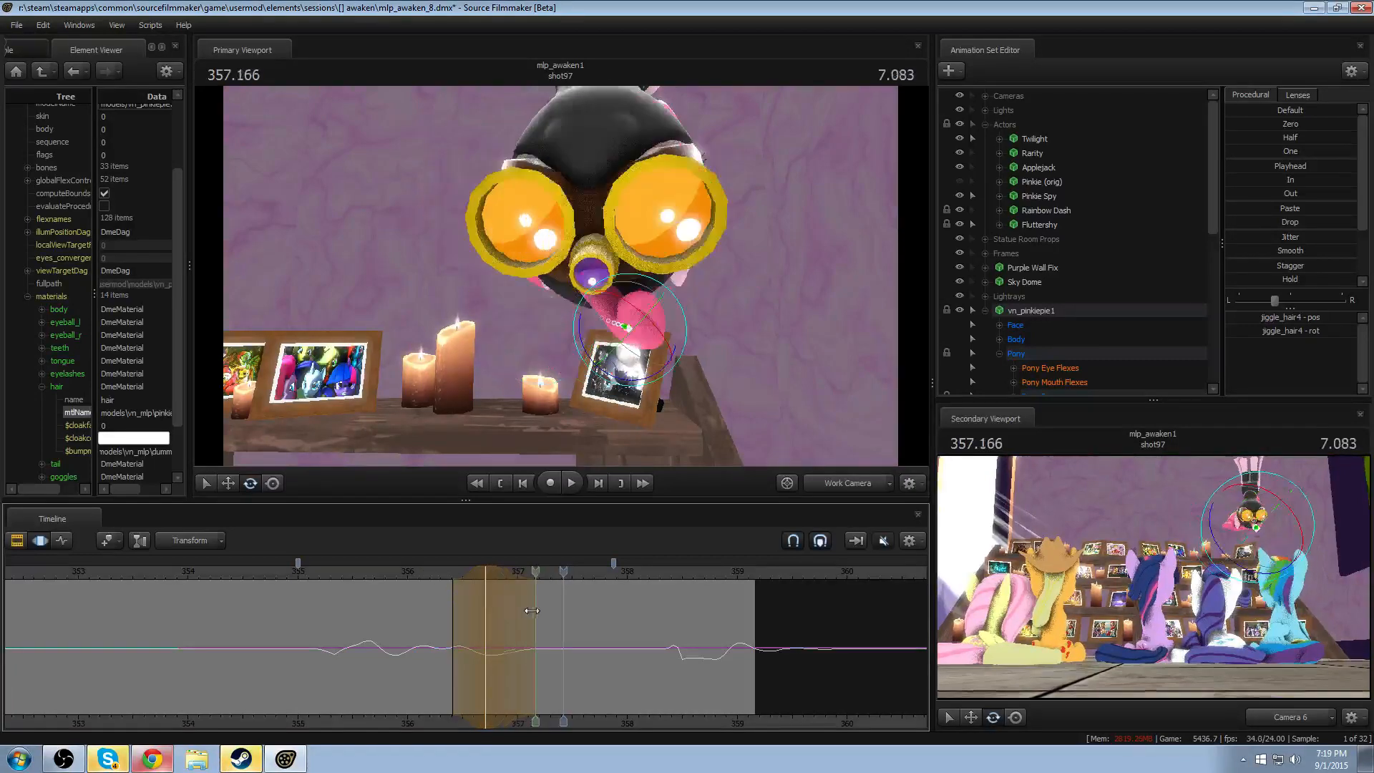
pyautogui.click(441, 571)
pyautogui.press('space')
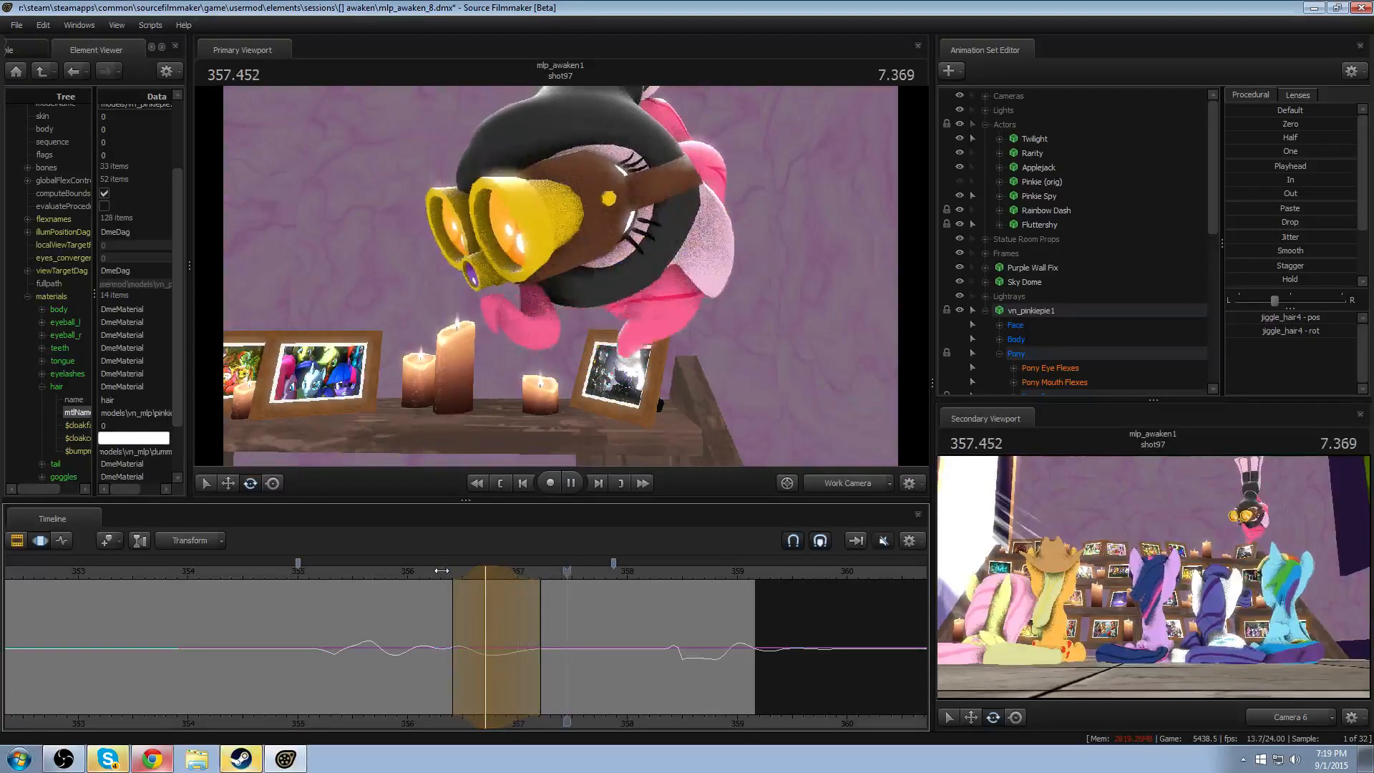
pyautogui.press('space')
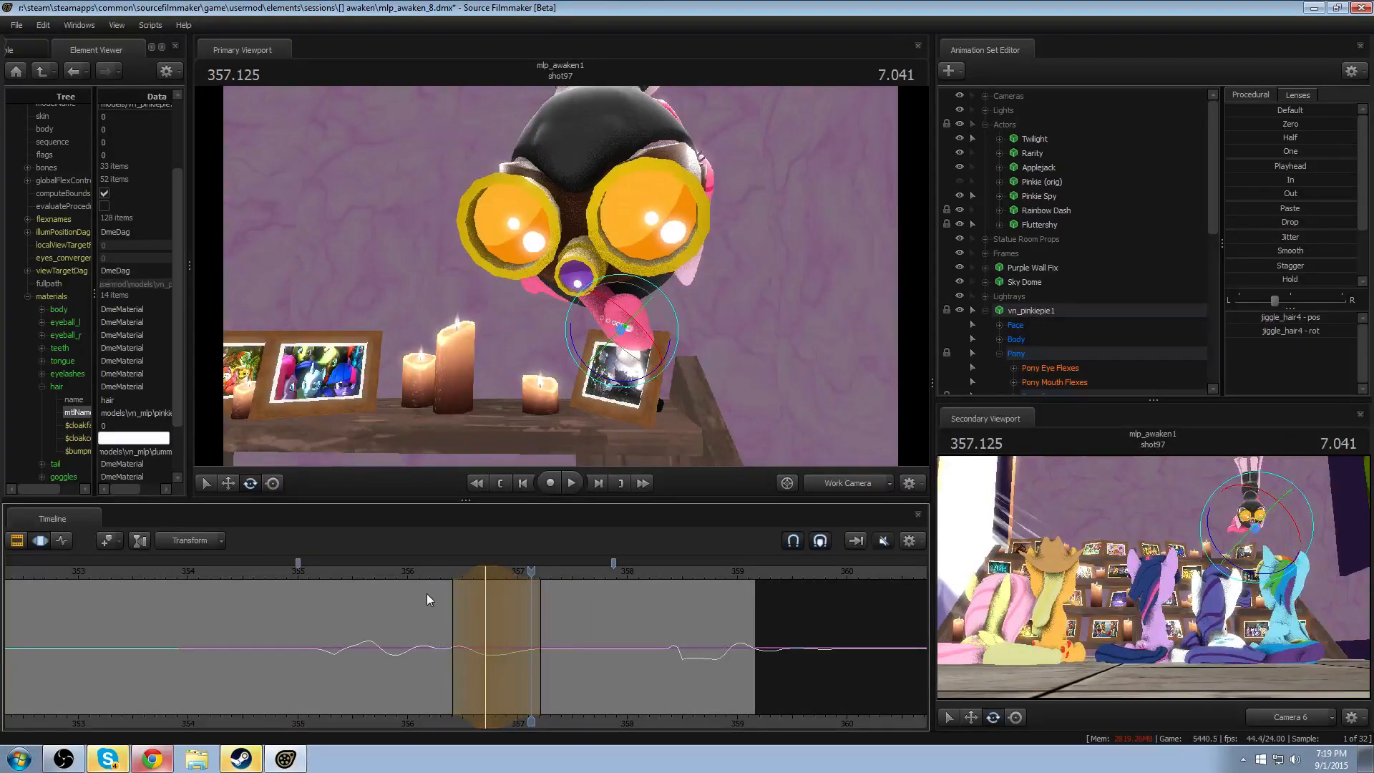
# - Discard the last hair edit and rotate the jiggle_hair4 bone around 356.625, checking it in playback
pyautogui.moveTo(426, 594); pyautogui.dragTo(475, 622)
pyautogui.press('8')
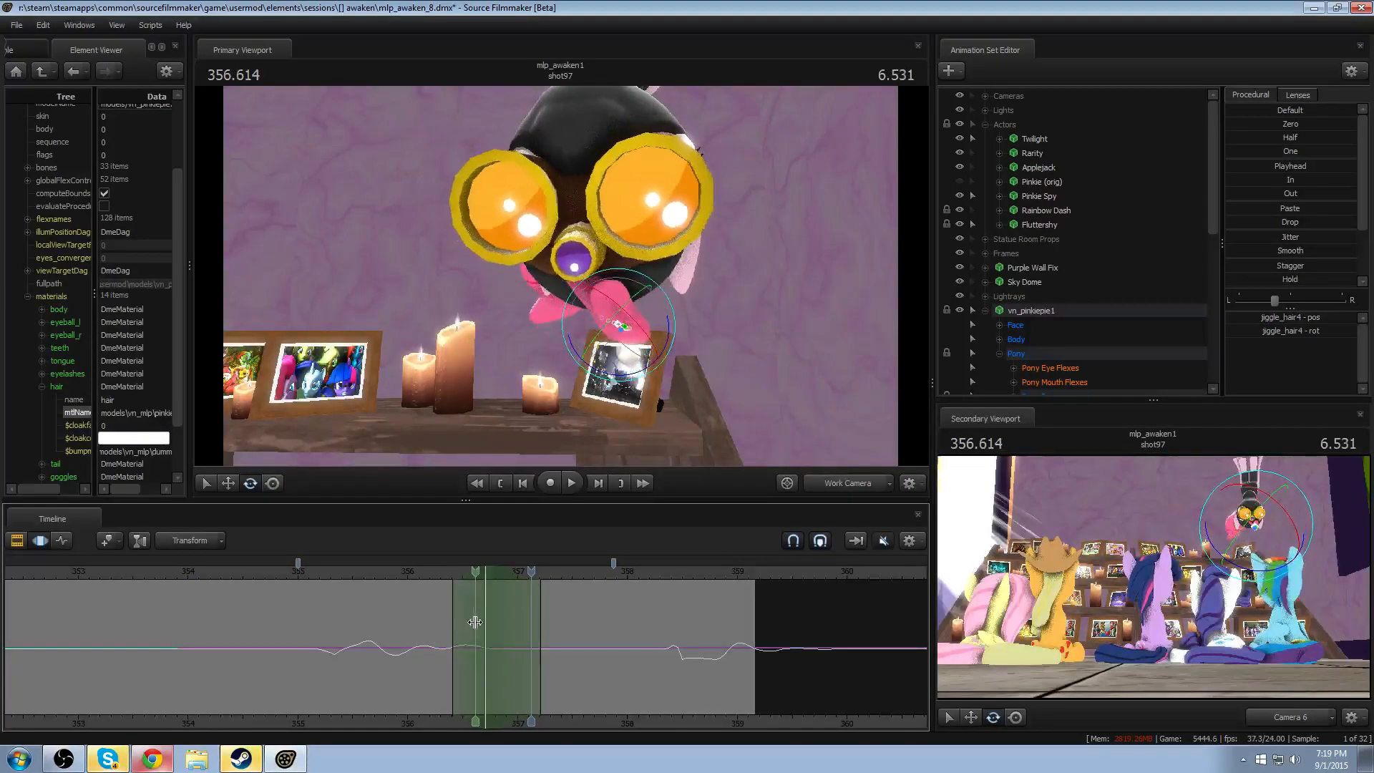
pyautogui.keyDown('shift'); pyautogui.click(476, 622); pyautogui.keyUp('shift')
pyautogui.keyDown('shift'); pyautogui.scroll(5, 475, 622); pyautogui.keyUp('shift')
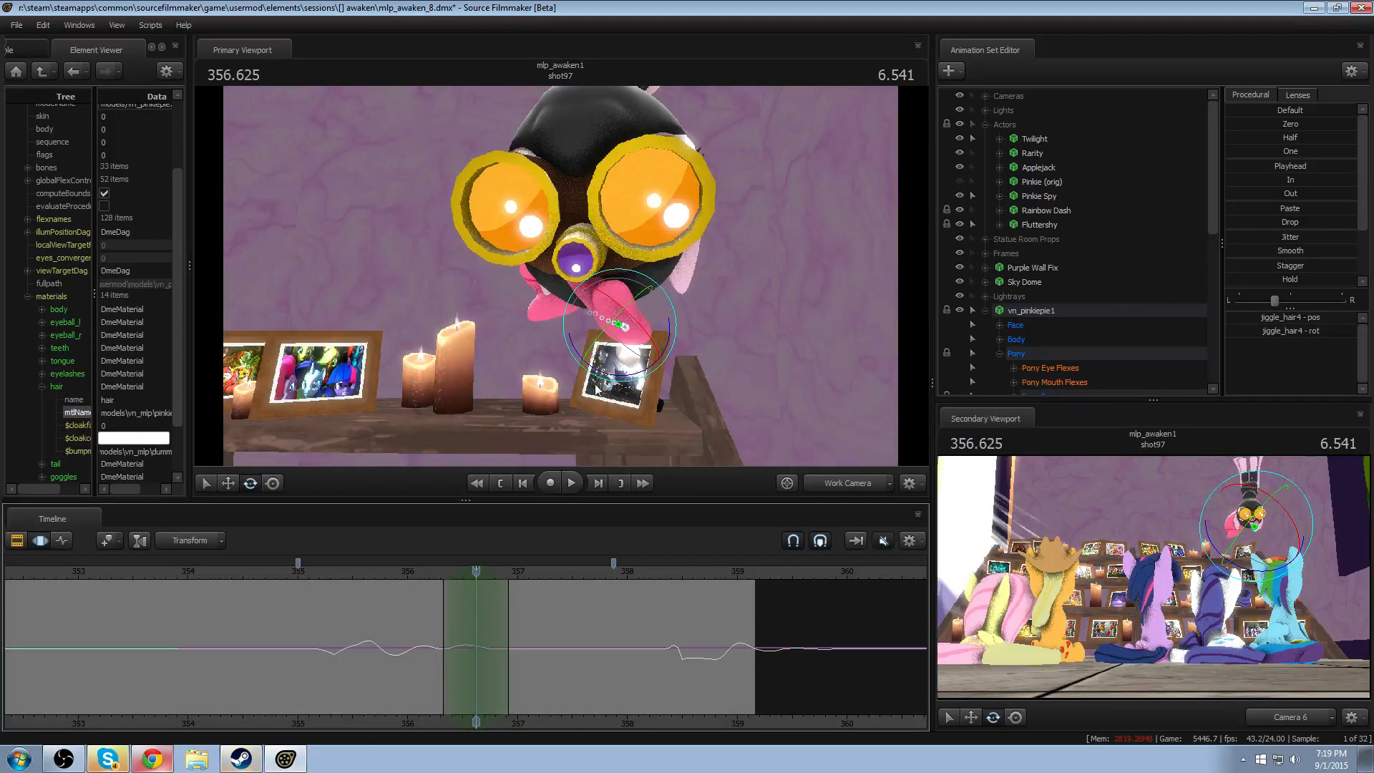
pyautogui.moveTo(597, 371); pyautogui.dragTo(613, 358)
pyautogui.click(430, 573)
pyautogui.press('space')
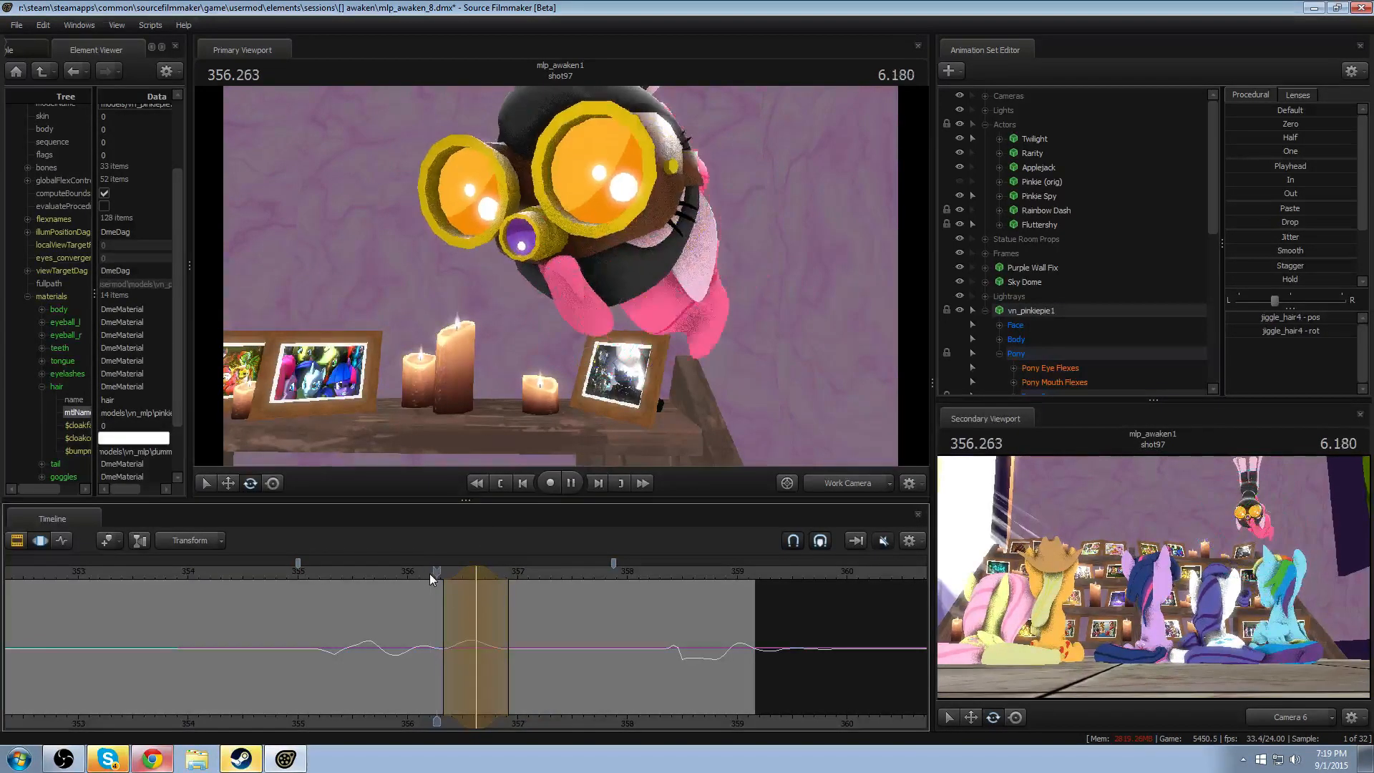
pyautogui.press('space')
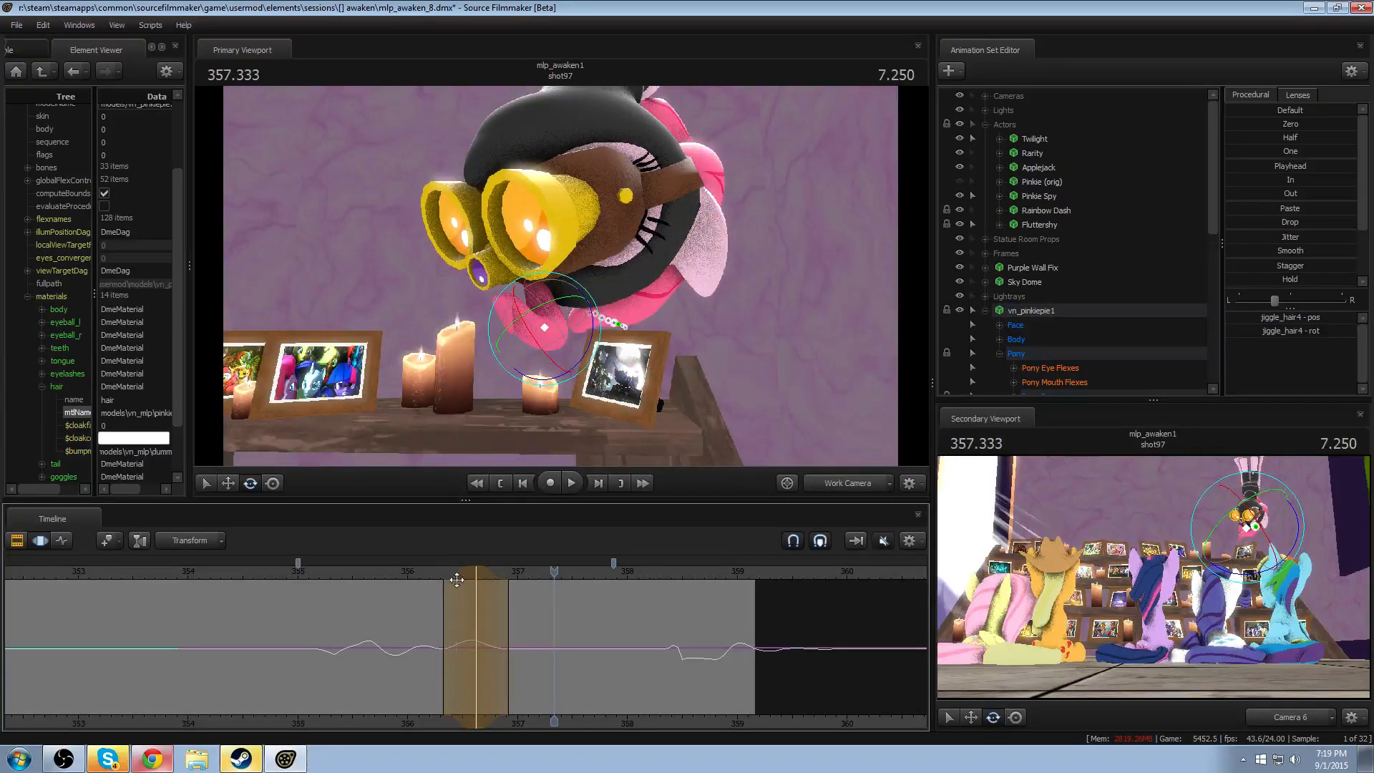
# - Narrow the jiggle_hair4 edit's time selection, shift it slightly earlier, and play back the hair swing
pyautogui.moveTo(452, 576); pyautogui.dragTo(458, 580)
pyautogui.click(447, 573)
pyautogui.press('space')
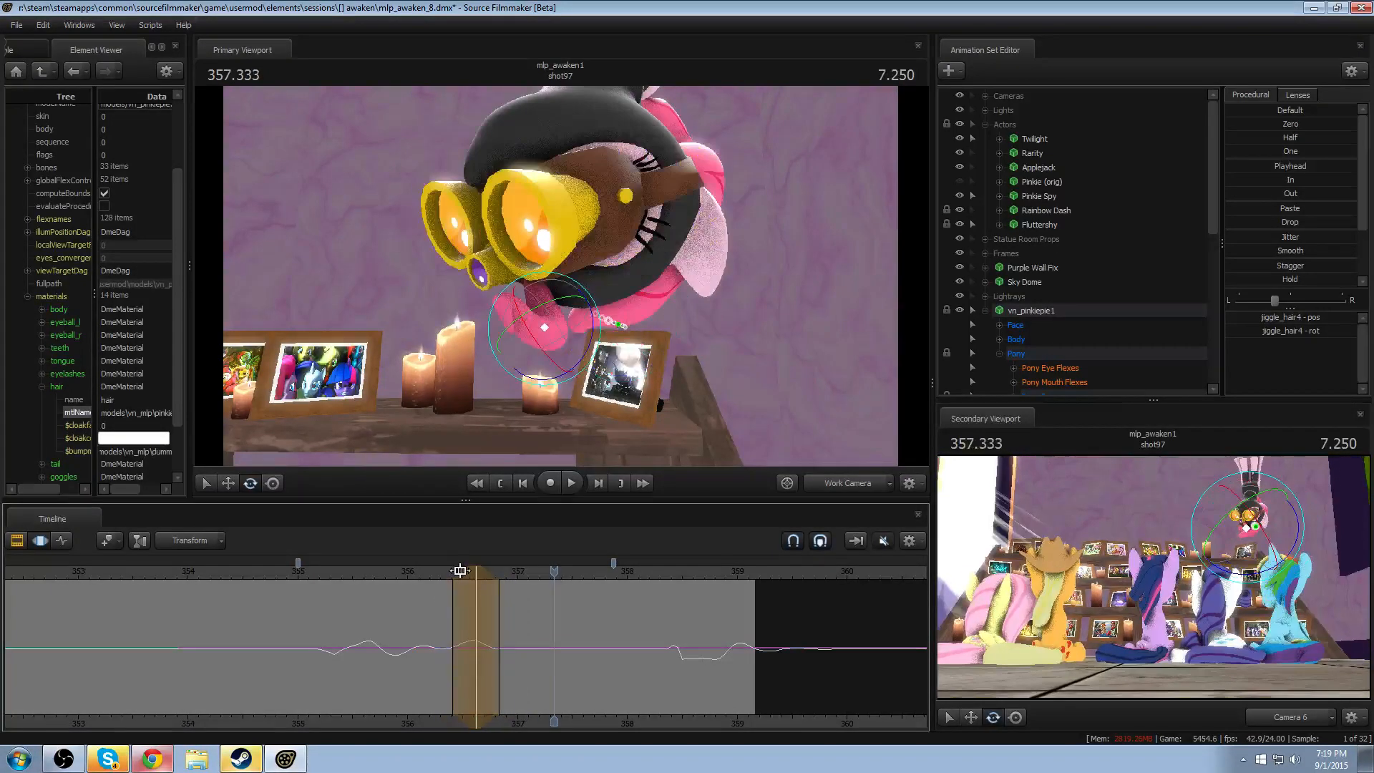
pyautogui.click(414, 571)
pyautogui.press('space')
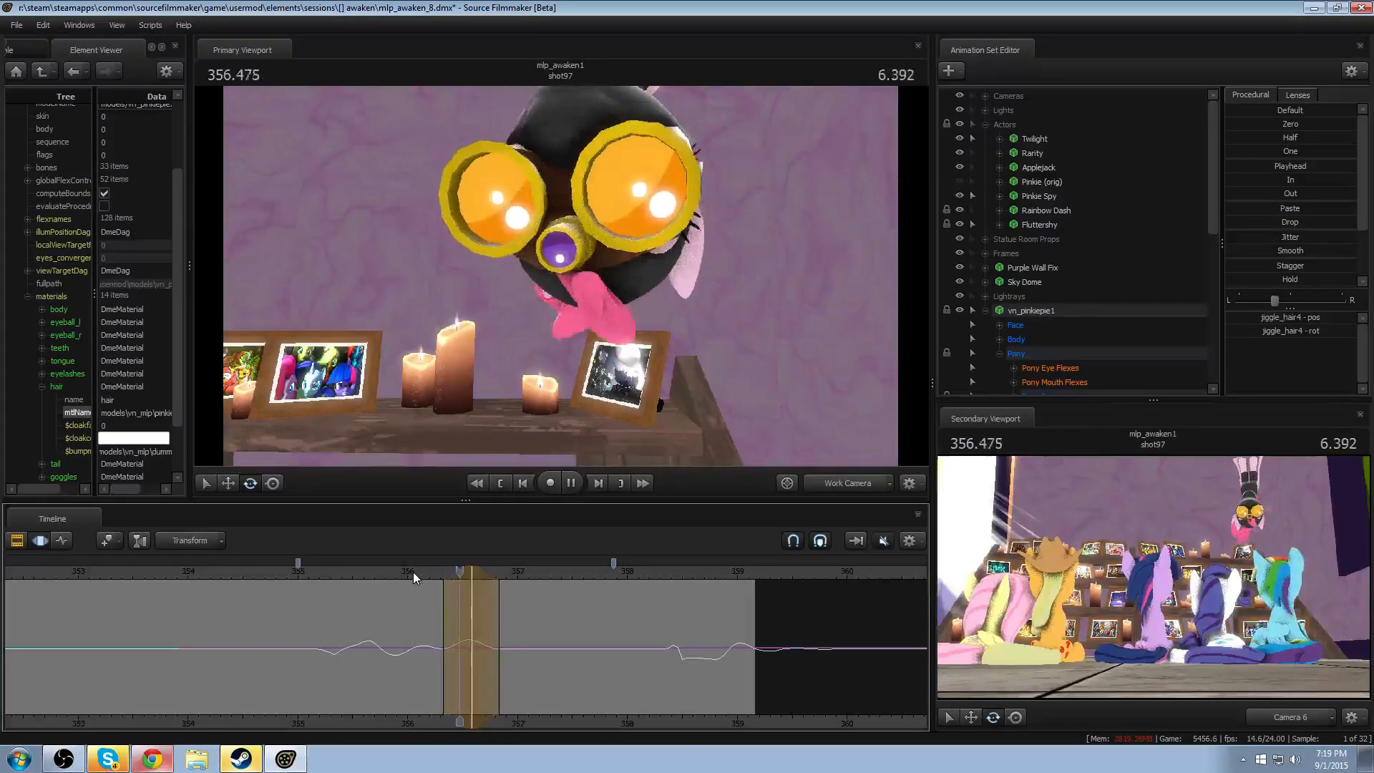
pyautogui.press('space')
pyautogui.click(412, 572)
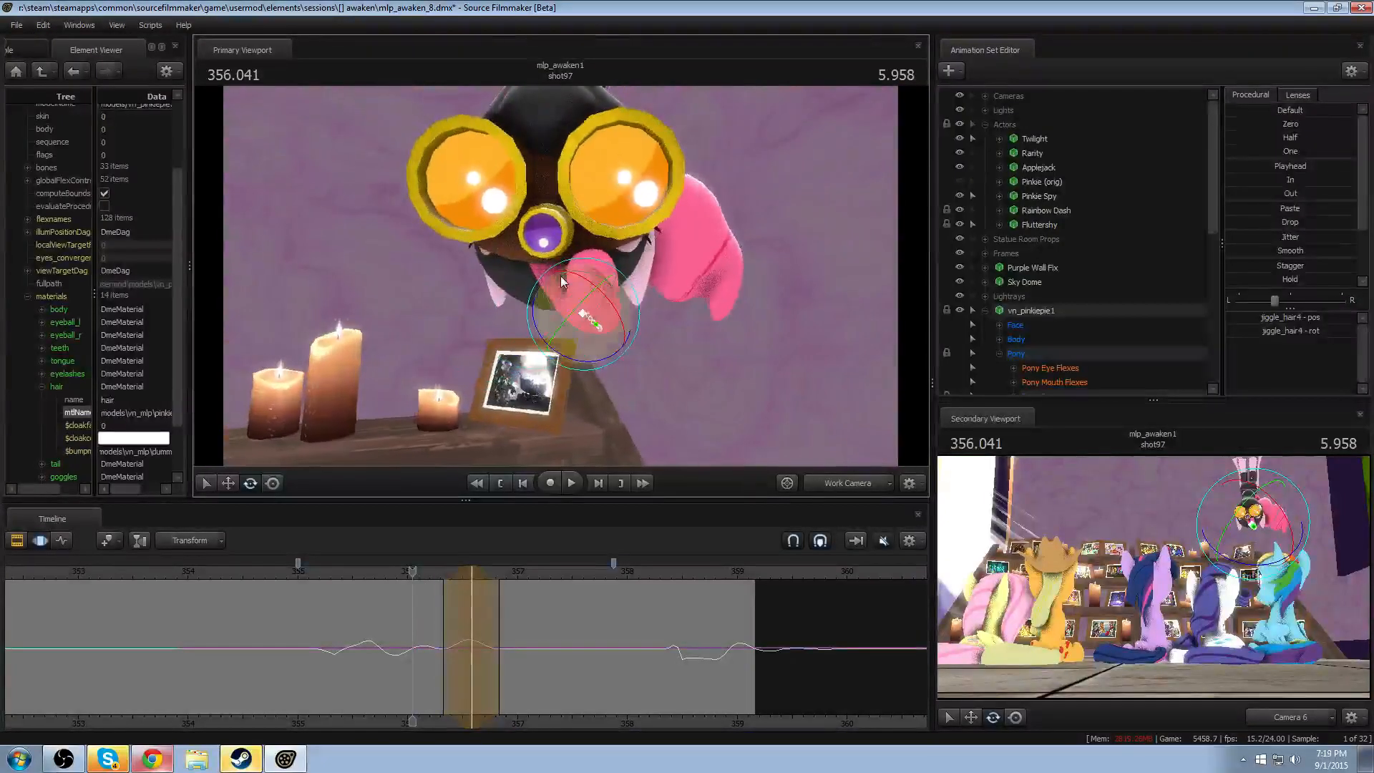
pyautogui.press('space')
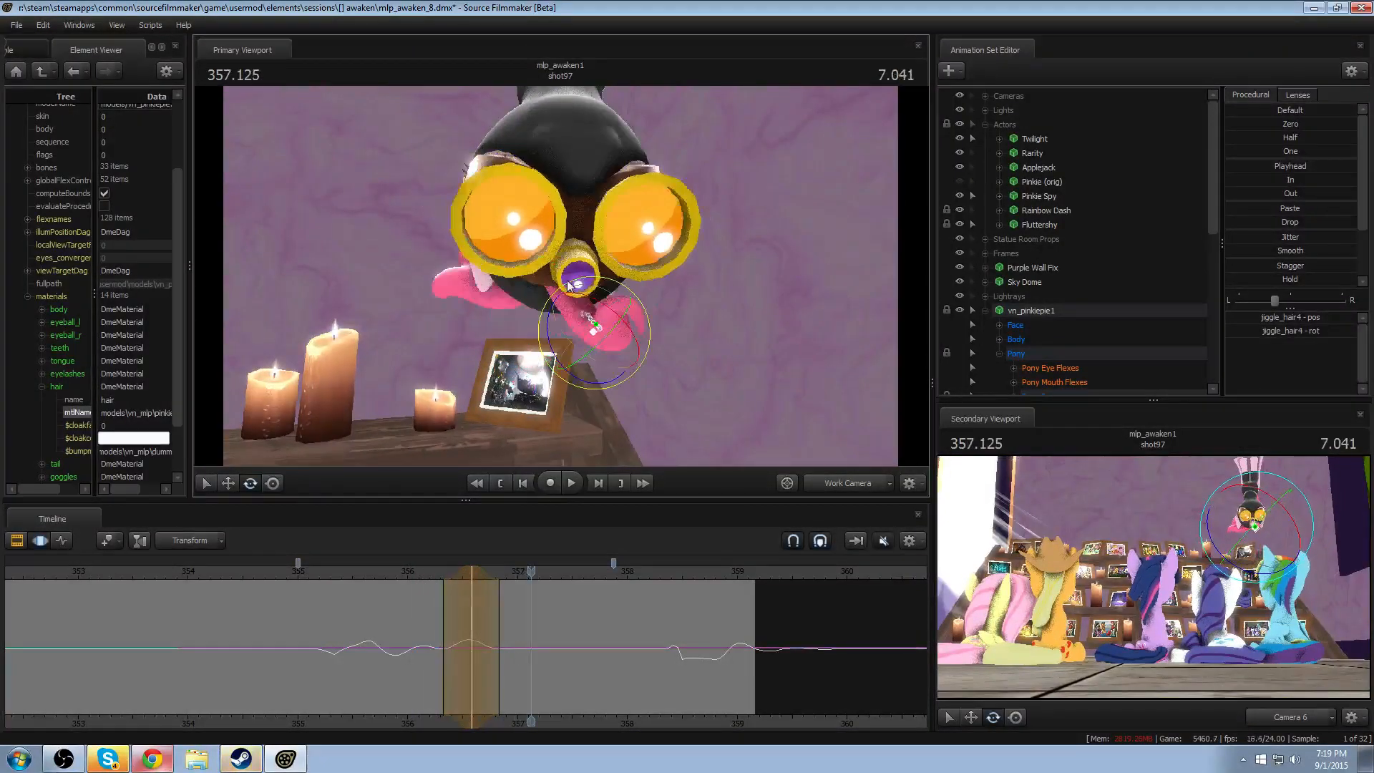
# - Rotate the jiggle_hair4 bone at 356.791 as a counter-swing and play back the result
pyautogui.moveTo(473, 620); pyautogui.dragTo(494, 620)
pyautogui.moveTo(582, 340); pyautogui.dragTo(589, 341)
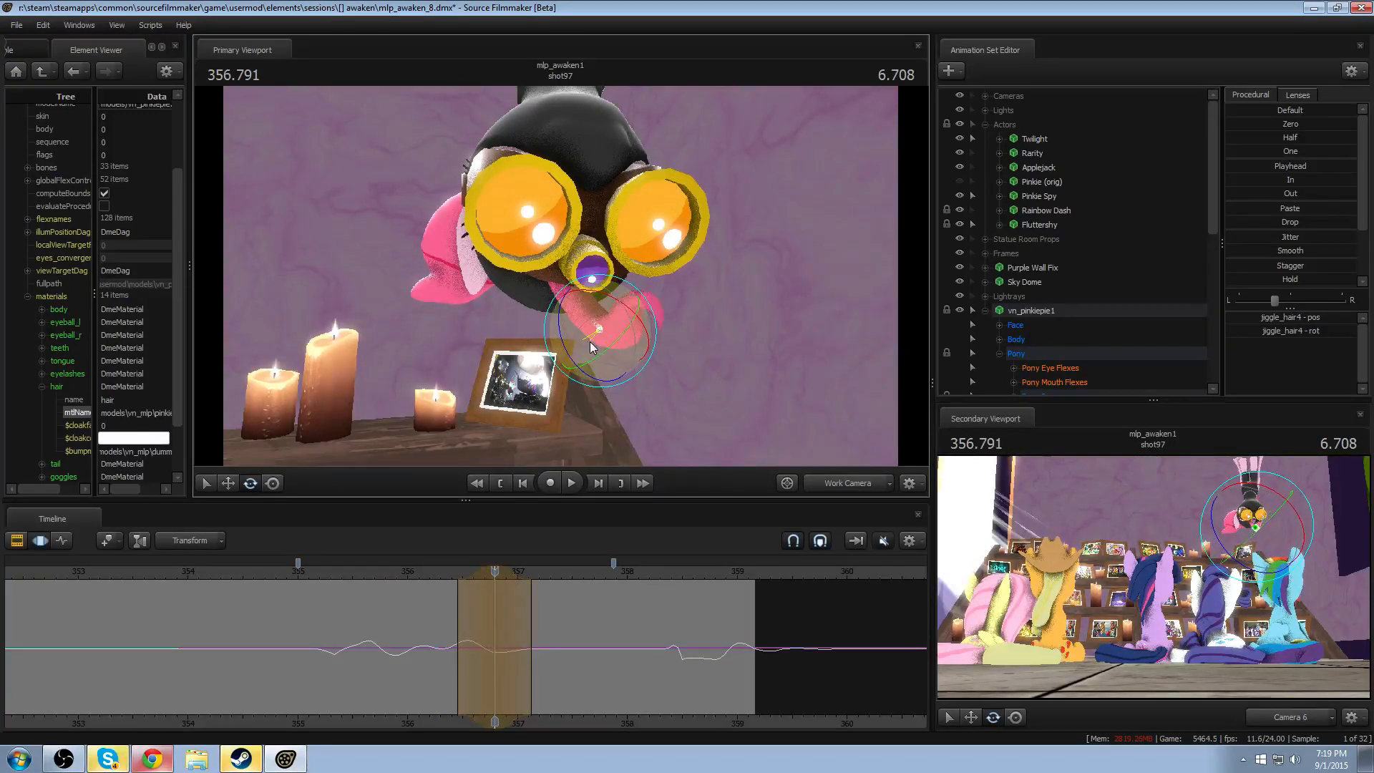
pyautogui.click(416, 572)
pyautogui.press('space')
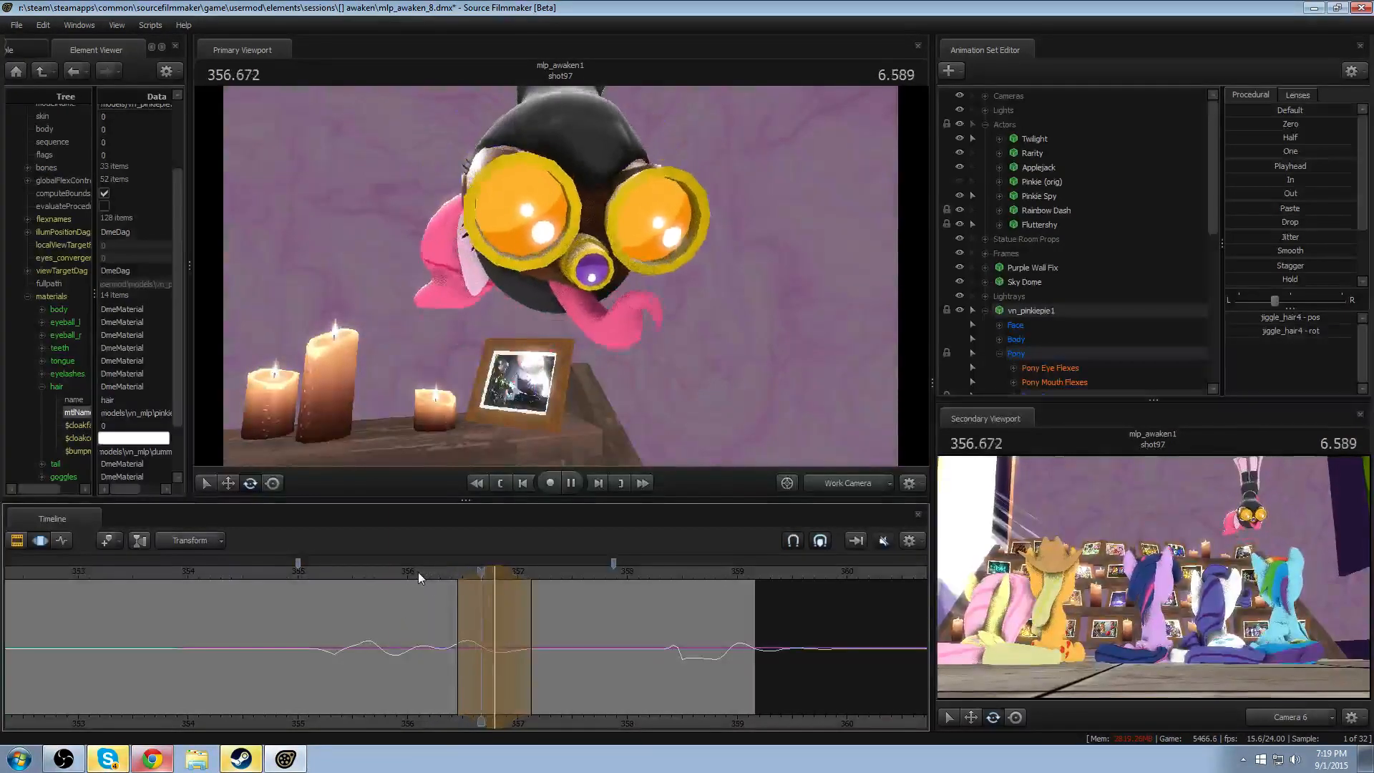
pyautogui.press('space')
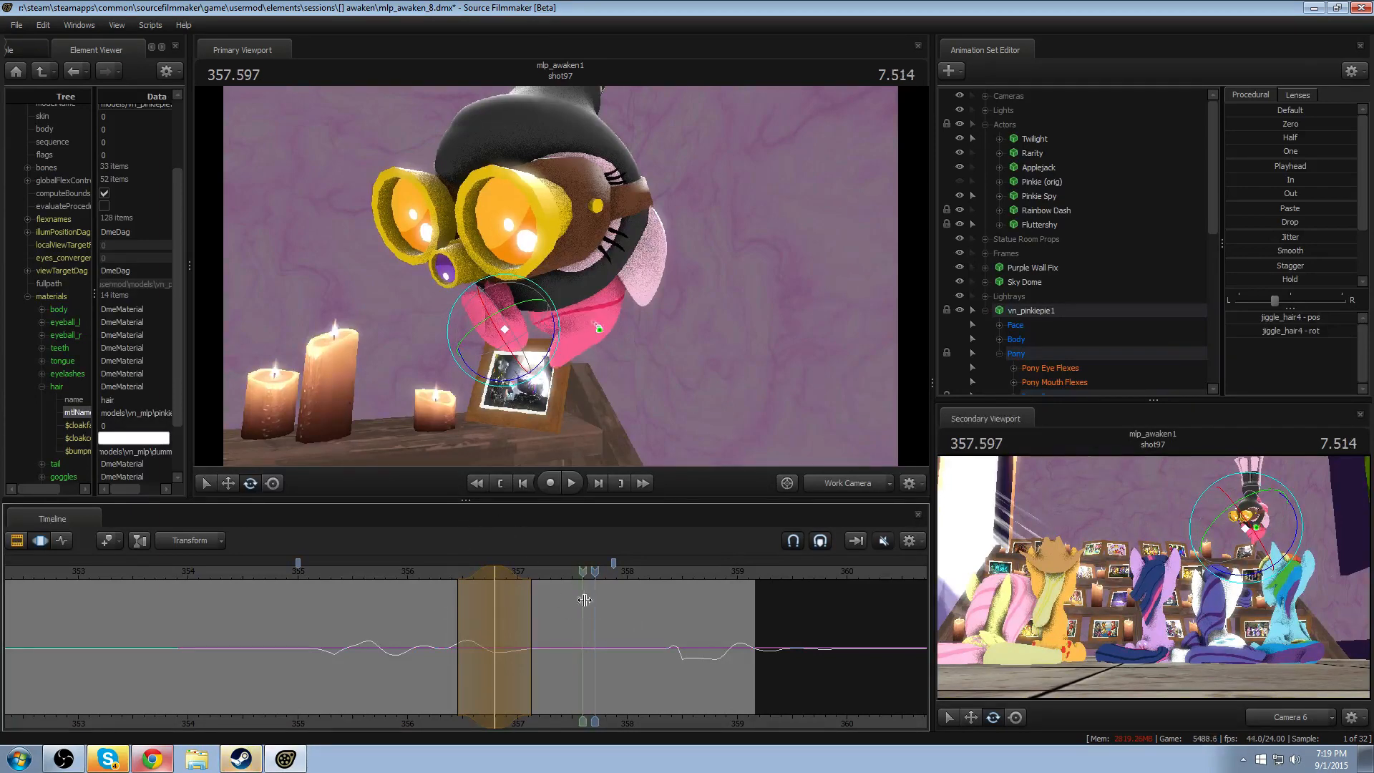
# - Try rotating the jiggle_hair3 bone at 357.208, review it in playback, and undo the edit
pyautogui.moveTo(585, 600); pyautogui.dragTo(542, 633, button='middle')
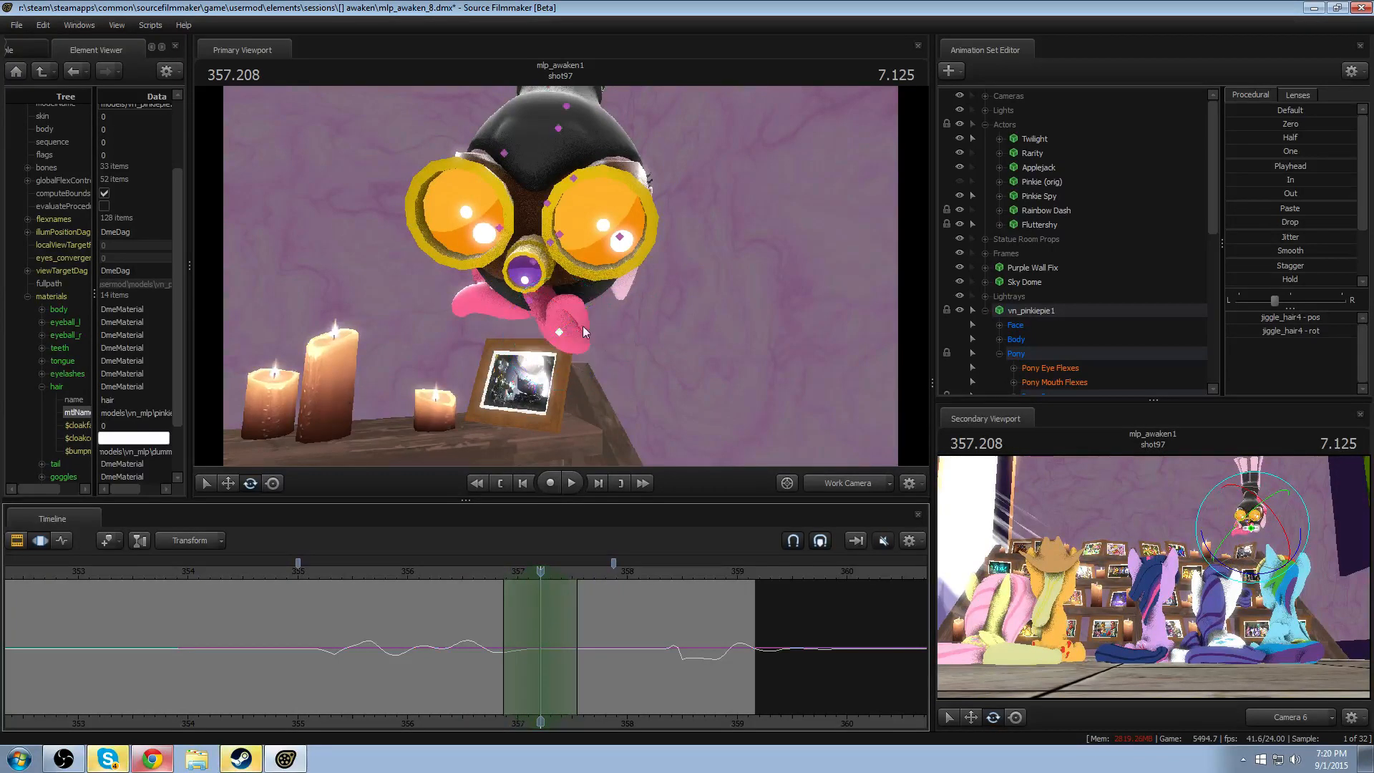
pyautogui.click(533, 328)
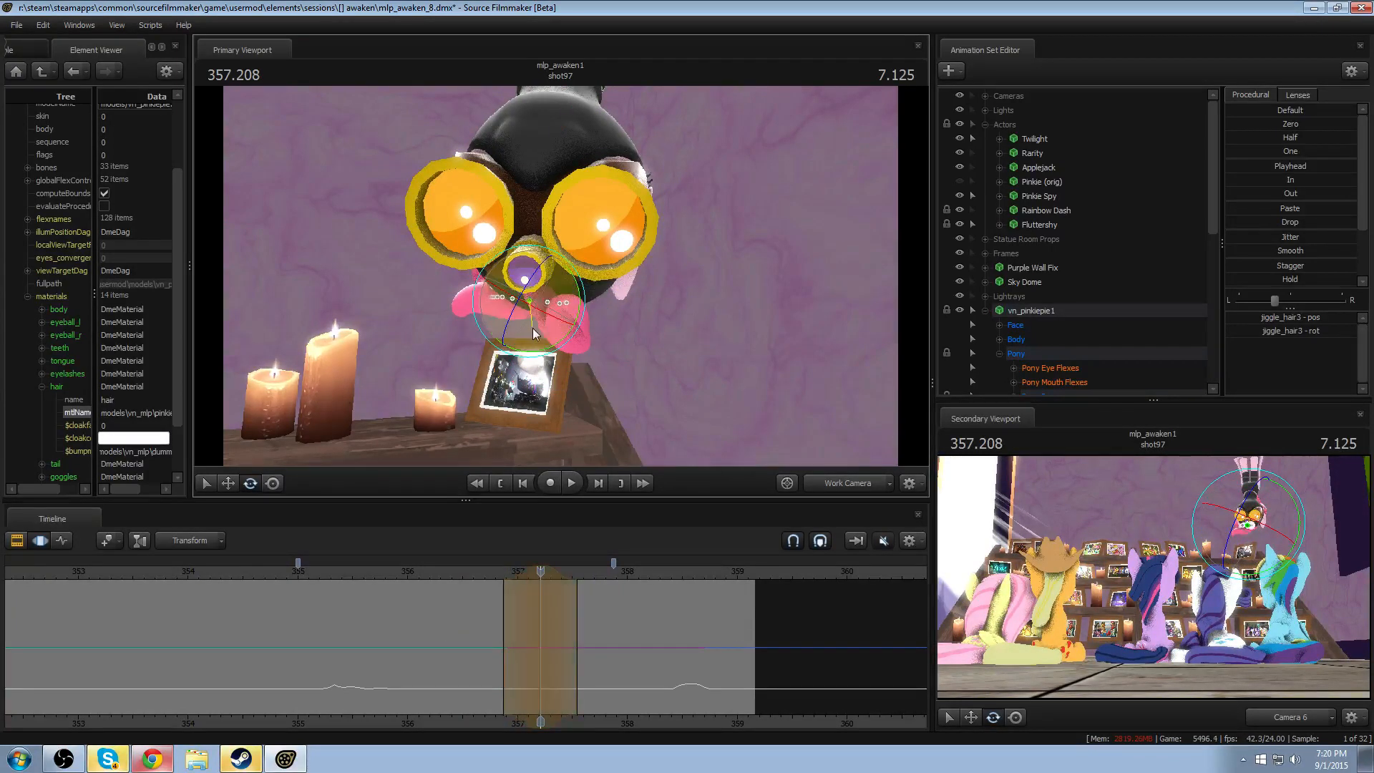
pyautogui.click(490, 574)
pyautogui.press('space')
pyautogui.press('space')
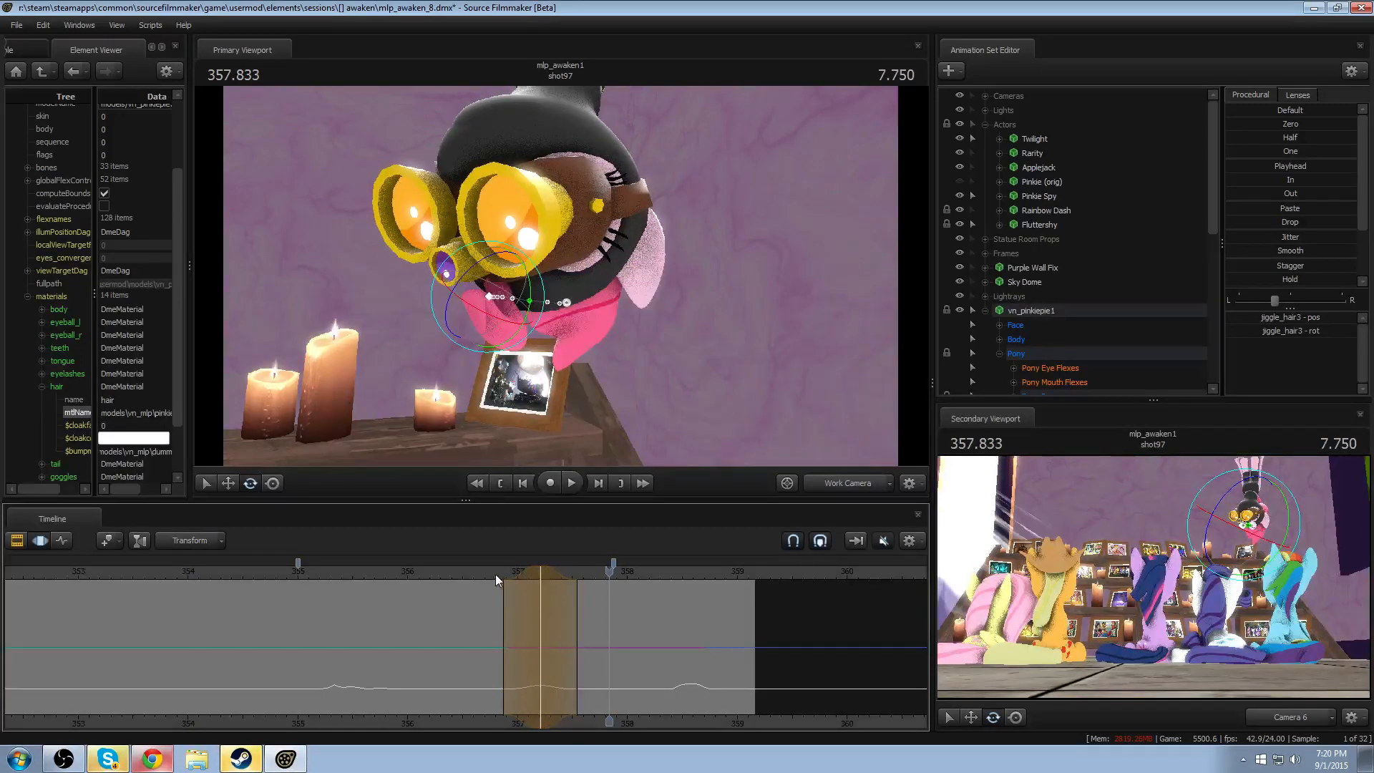
pyautogui.moveTo(496, 574); pyautogui.dragTo(542, 582)
pyautogui.hotkey('ctrl', 'z')
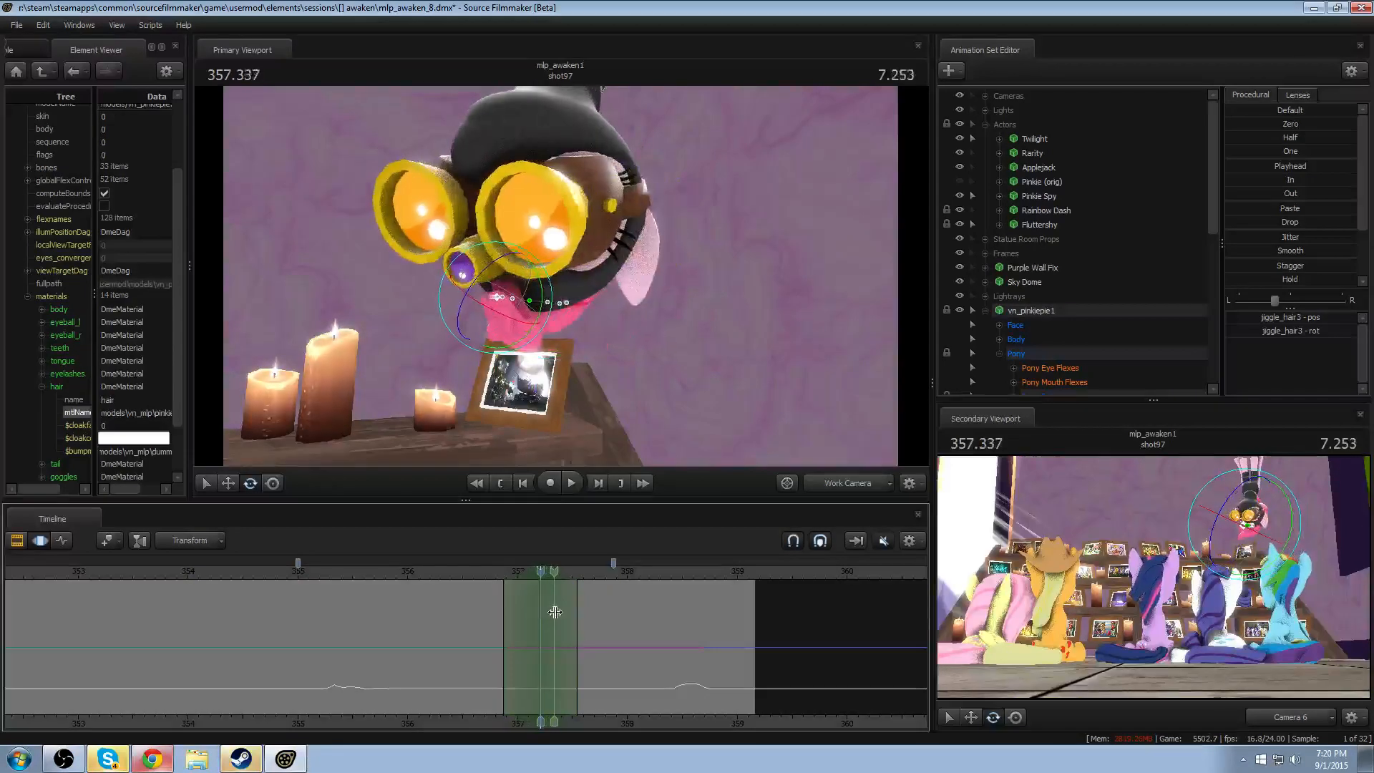
# - Rotate the jiggle_hair3 bone around 357.291 and play back the head turn
pyautogui.click(552, 612)
pyautogui.scroll(3, 550, 612)
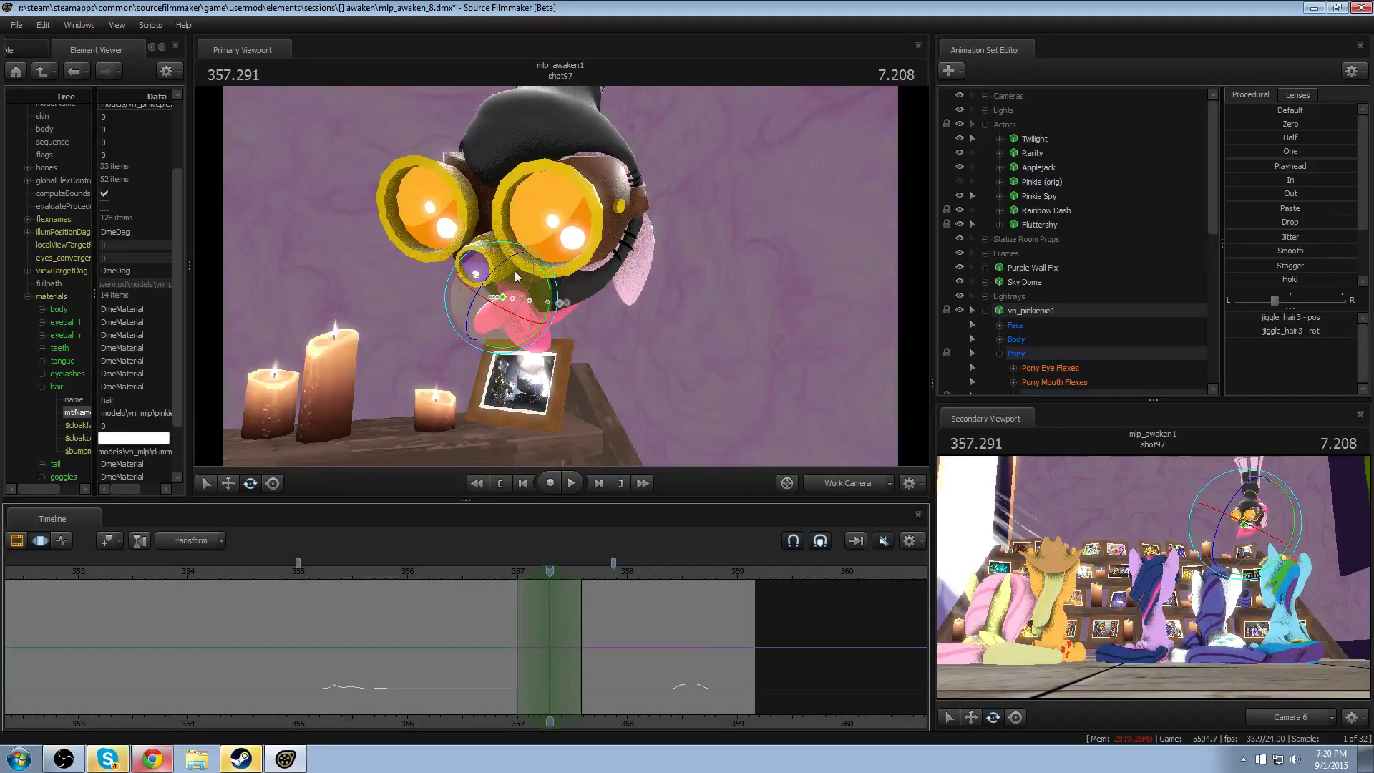
pyautogui.moveTo(515, 275); pyautogui.dragTo(563, 286)
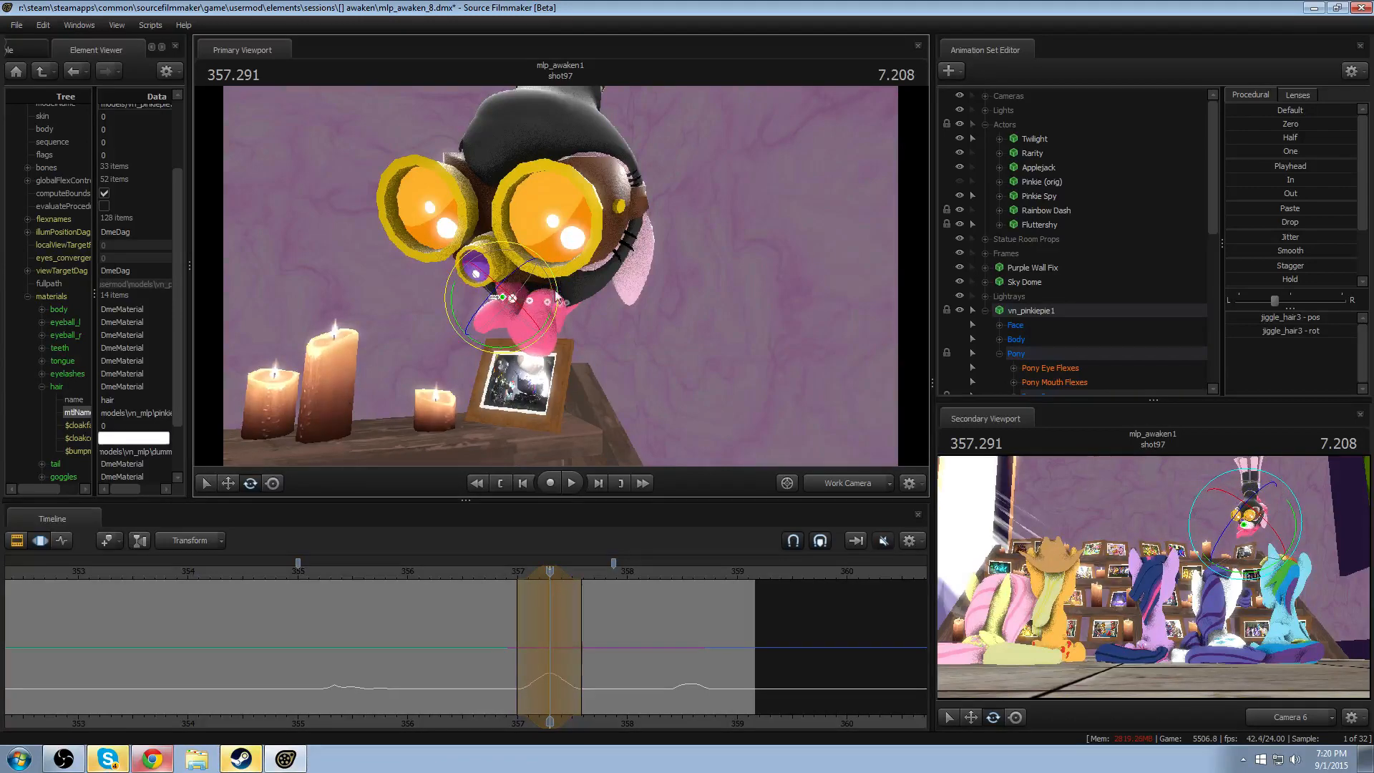
pyautogui.click(504, 570)
pyautogui.press('space')
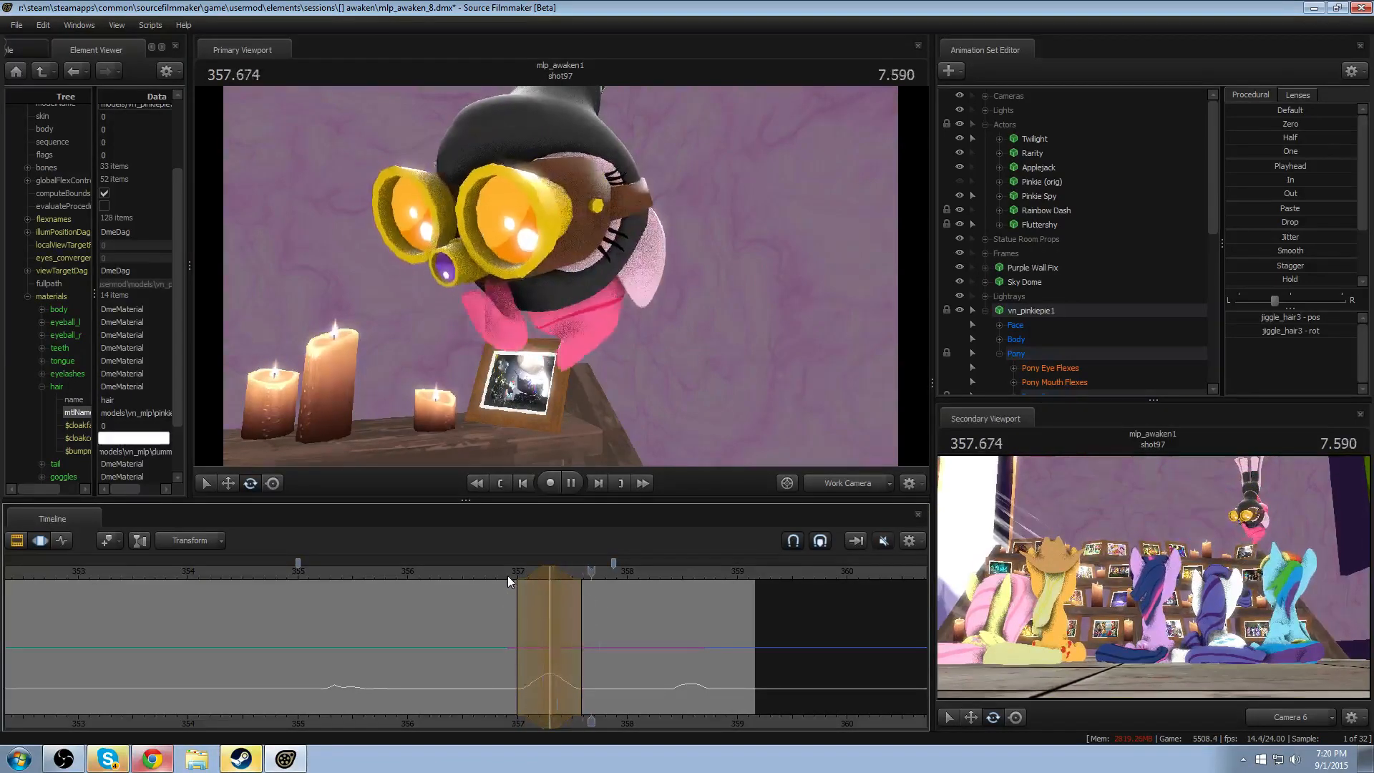
pyautogui.press('space')
# - Narrow the jiggle_hair3 edit's time selection, shift it slightly earlier, and replay the motion
pyautogui.moveTo(537, 574); pyautogui.dragTo(532, 573)
pyautogui.click(494, 572)
pyautogui.press('space')
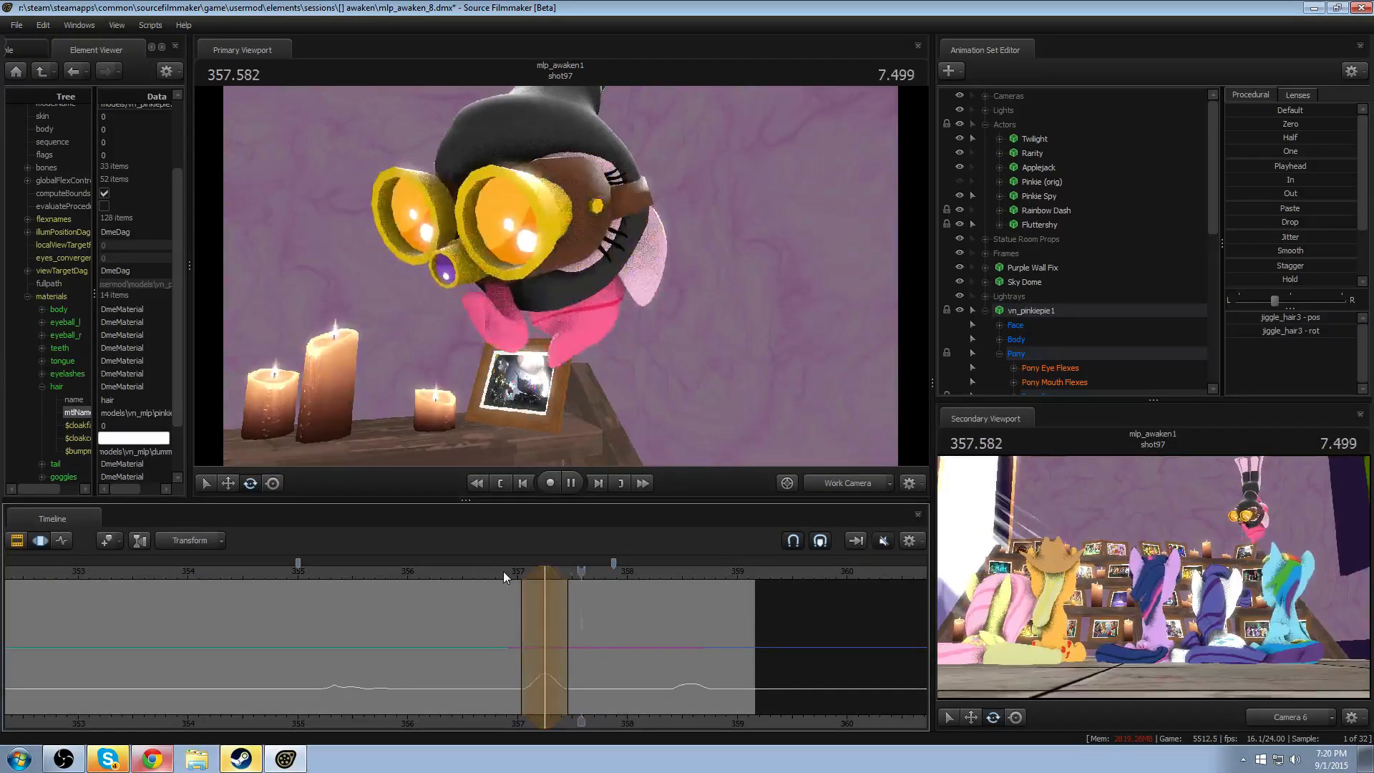
# - Shift the jiggle_hair3 edit slightly earlier in time and replay the head turn
pyautogui.press('space')
pyautogui.keyDown('alt'); pyautogui.moveTo(627, 397); pyautogui.dragTo(673, 398); pyautogui.keyUp('alt')
pyautogui.click(465, 565)
pyautogui.press('space')
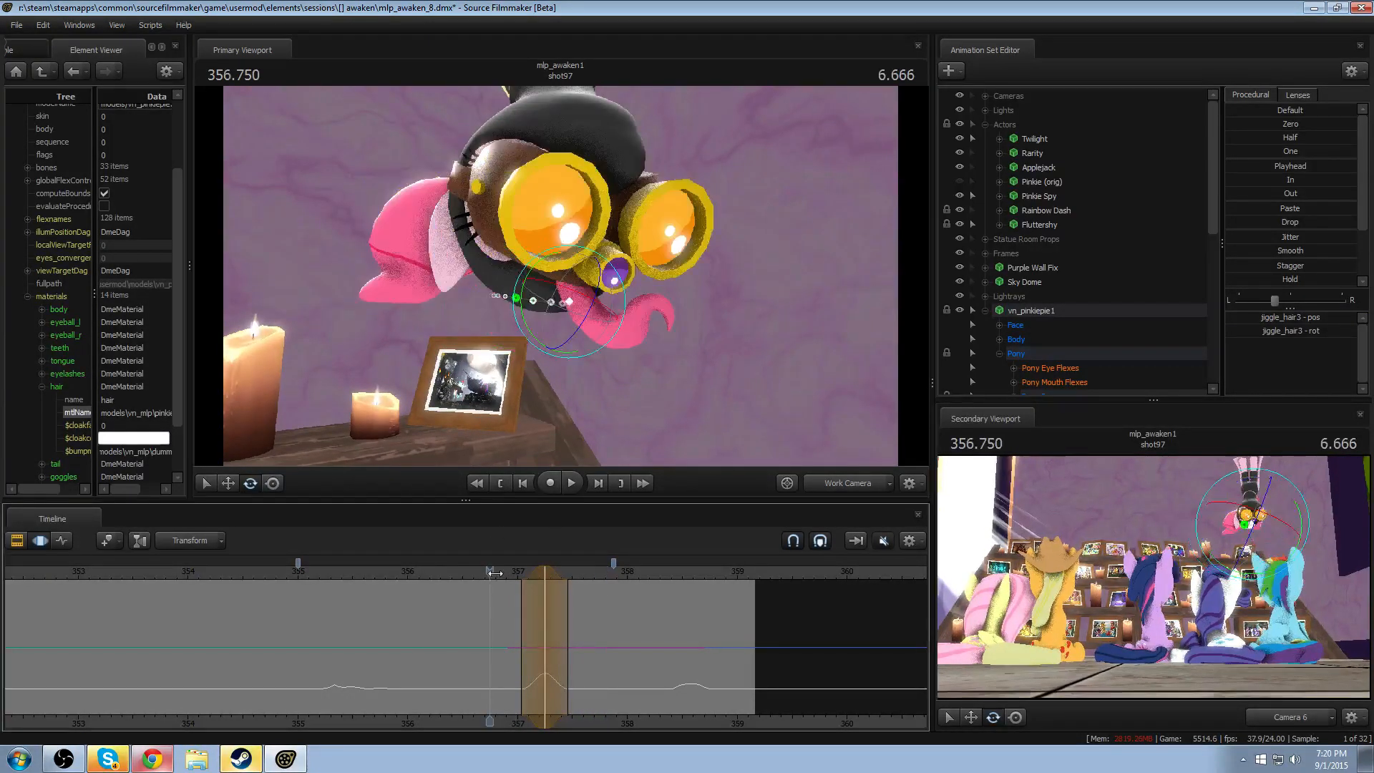
pyautogui.click(495, 573)
pyautogui.press('space')
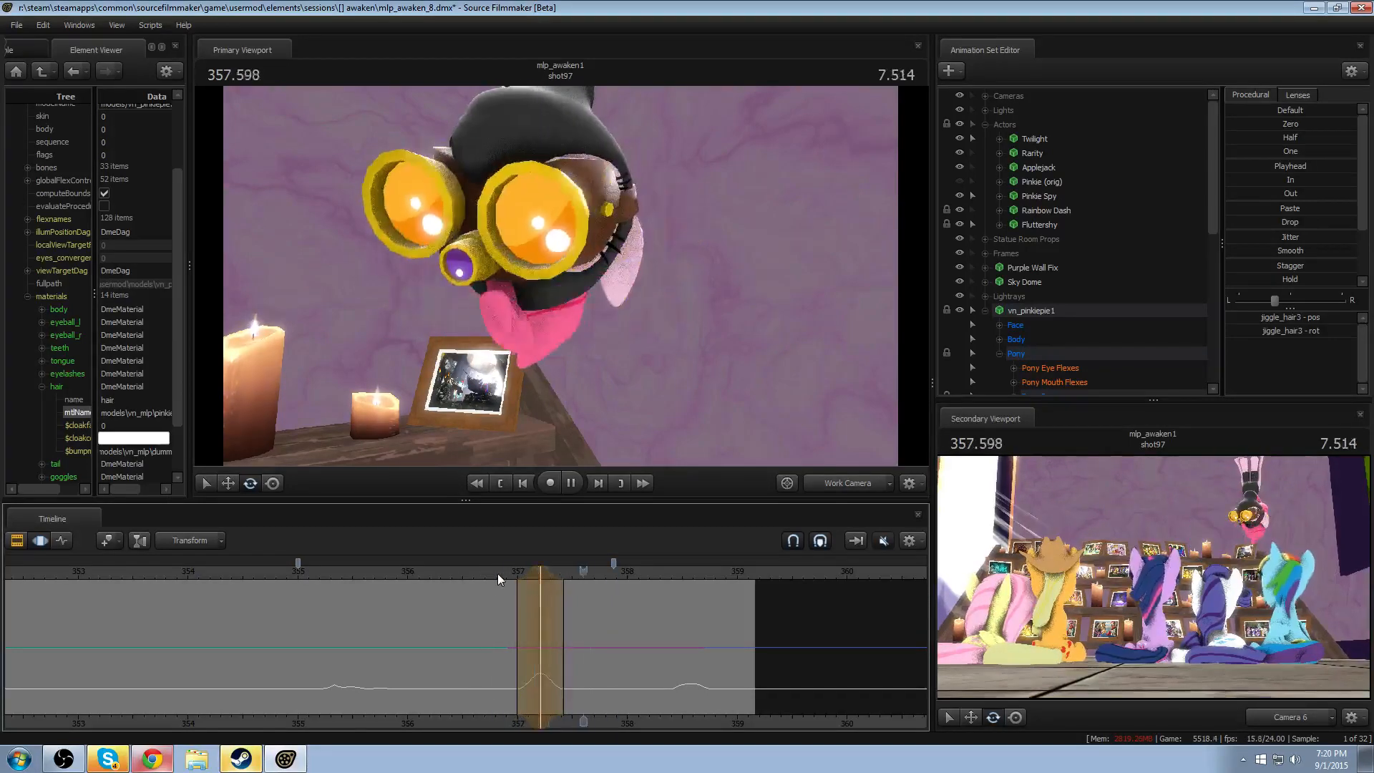
pyautogui.press('space')
# - Set a new time selection around 357.458 and rotate the jiggle_hair3 bone there as a counter-swing
pyautogui.moveTo(571, 624); pyautogui.dragTo(568, 628)
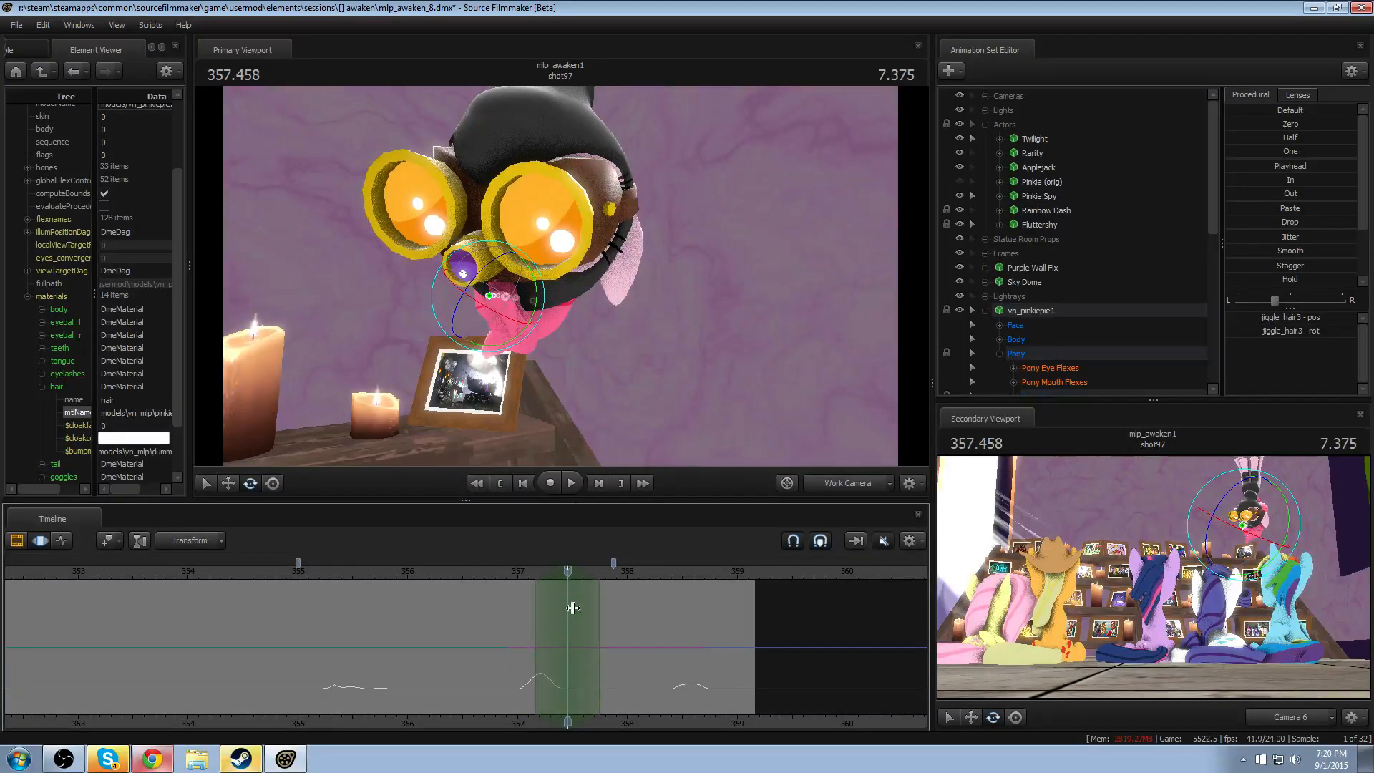
pyautogui.moveTo(519, 365); pyautogui.dragTo(514, 354)
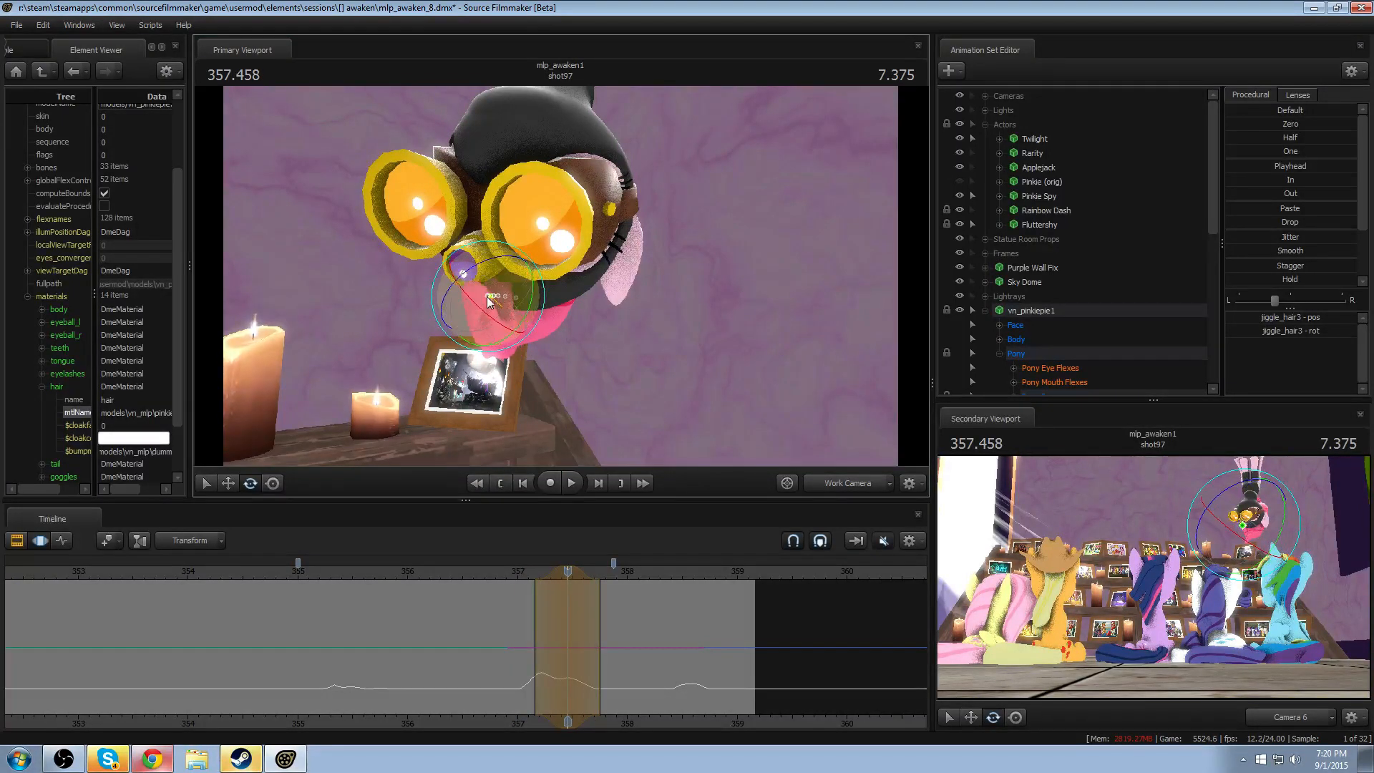
pyautogui.moveTo(461, 270); pyautogui.dragTo(526, 286)
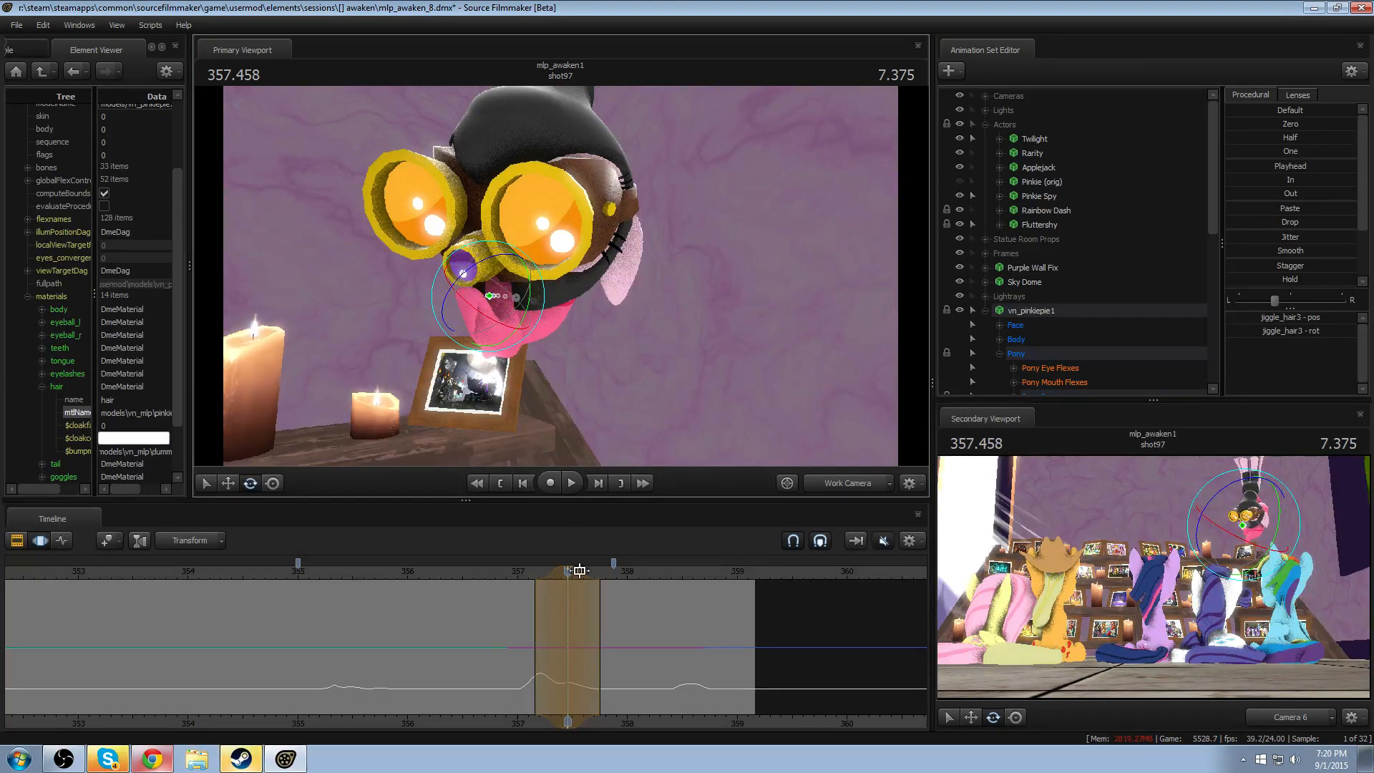
# - Extend the end of the jiggle_hair3 edit's time selection to just before 358 and replay the swing
pyautogui.moveTo(599, 609); pyautogui.dragTo(626, 615)
pyautogui.click(473, 576)
pyautogui.press('space')
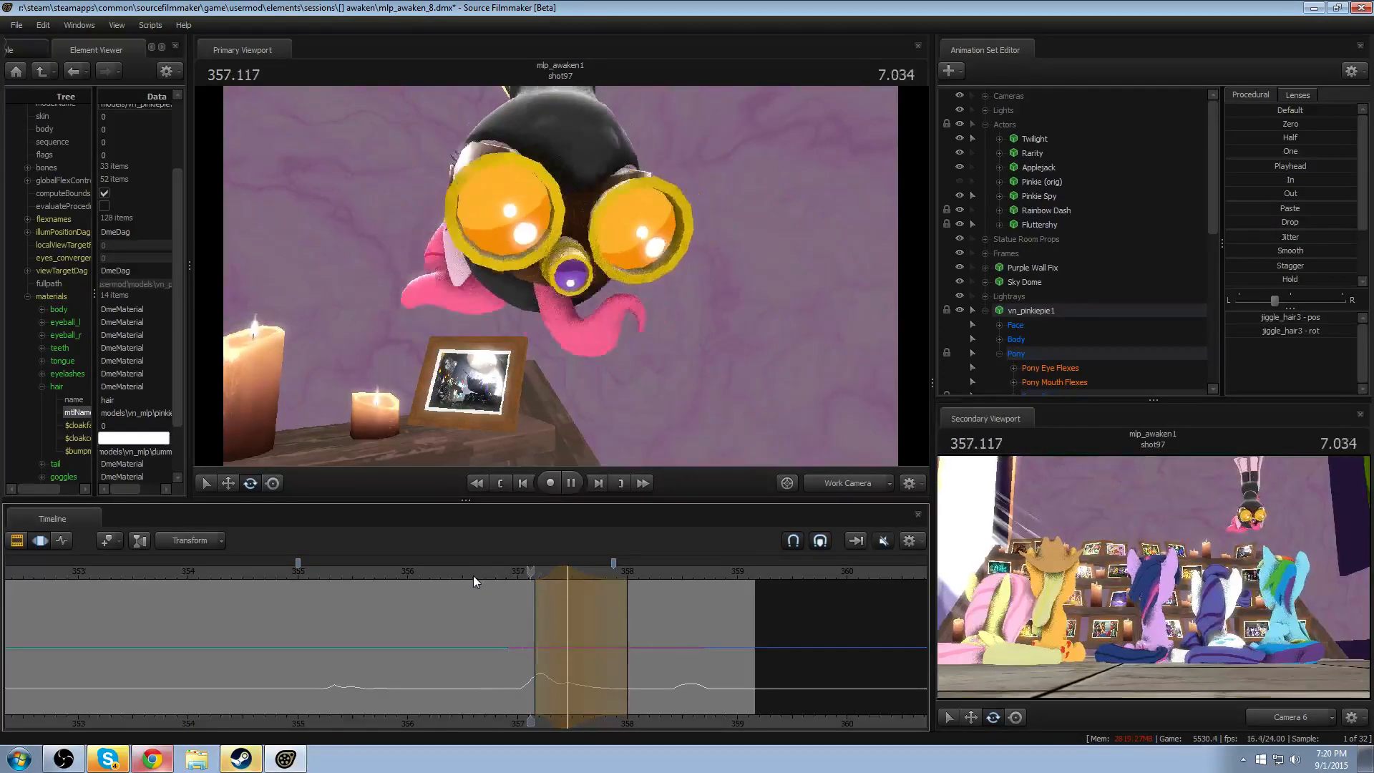
pyautogui.moveTo(630, 588); pyautogui.dragTo(618, 586)
pyautogui.moveTo(521, 569); pyautogui.dragTo(500, 577)
pyautogui.press('space')
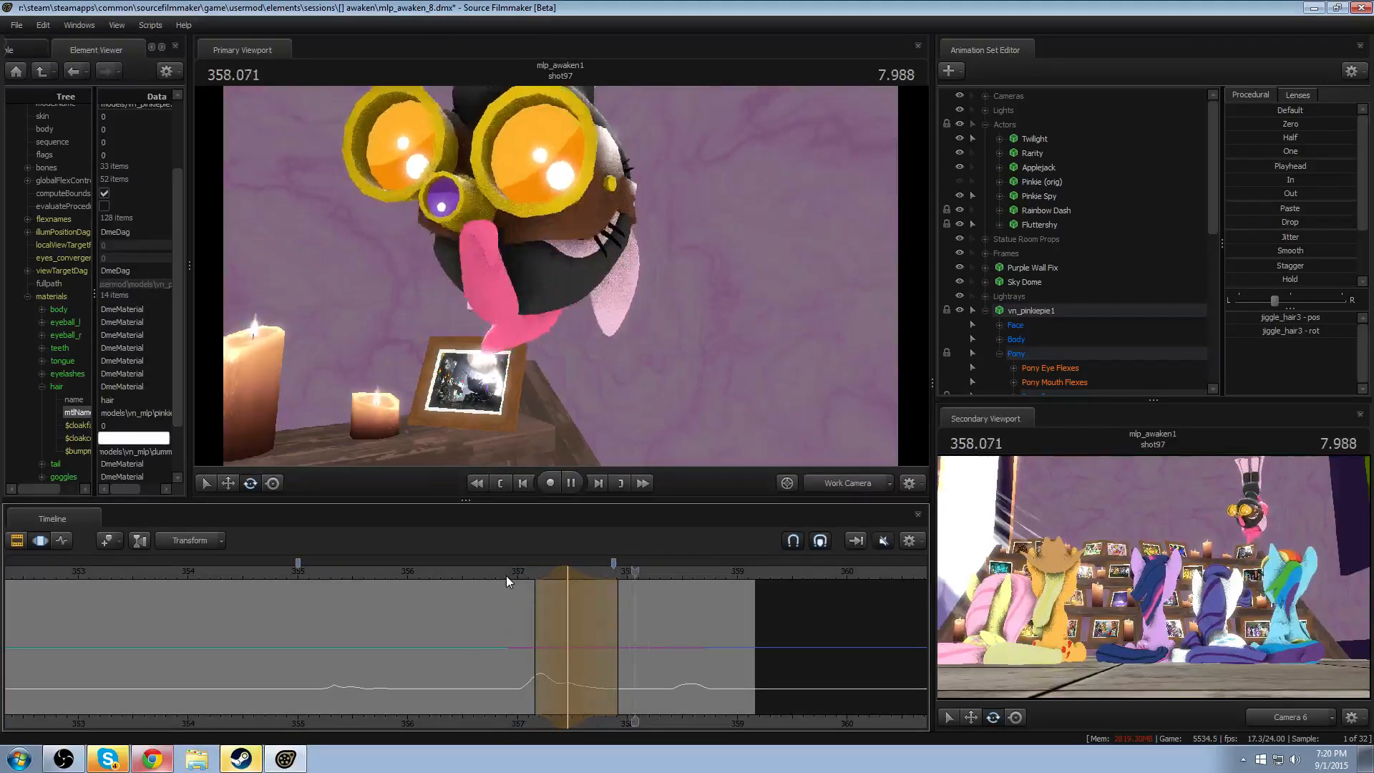
pyautogui.press('space')
pyautogui.moveTo(622, 607); pyautogui.dragTo(616, 607)
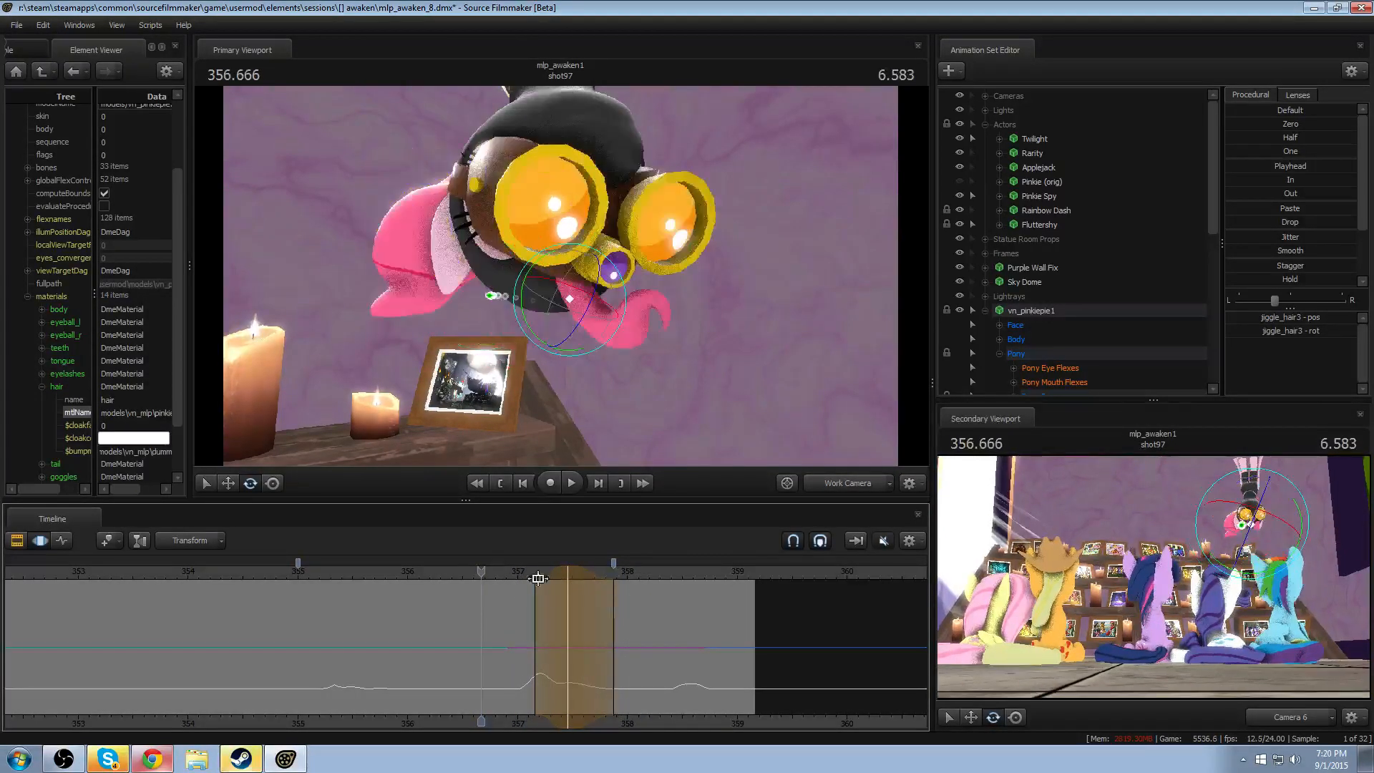
pyautogui.press('space')
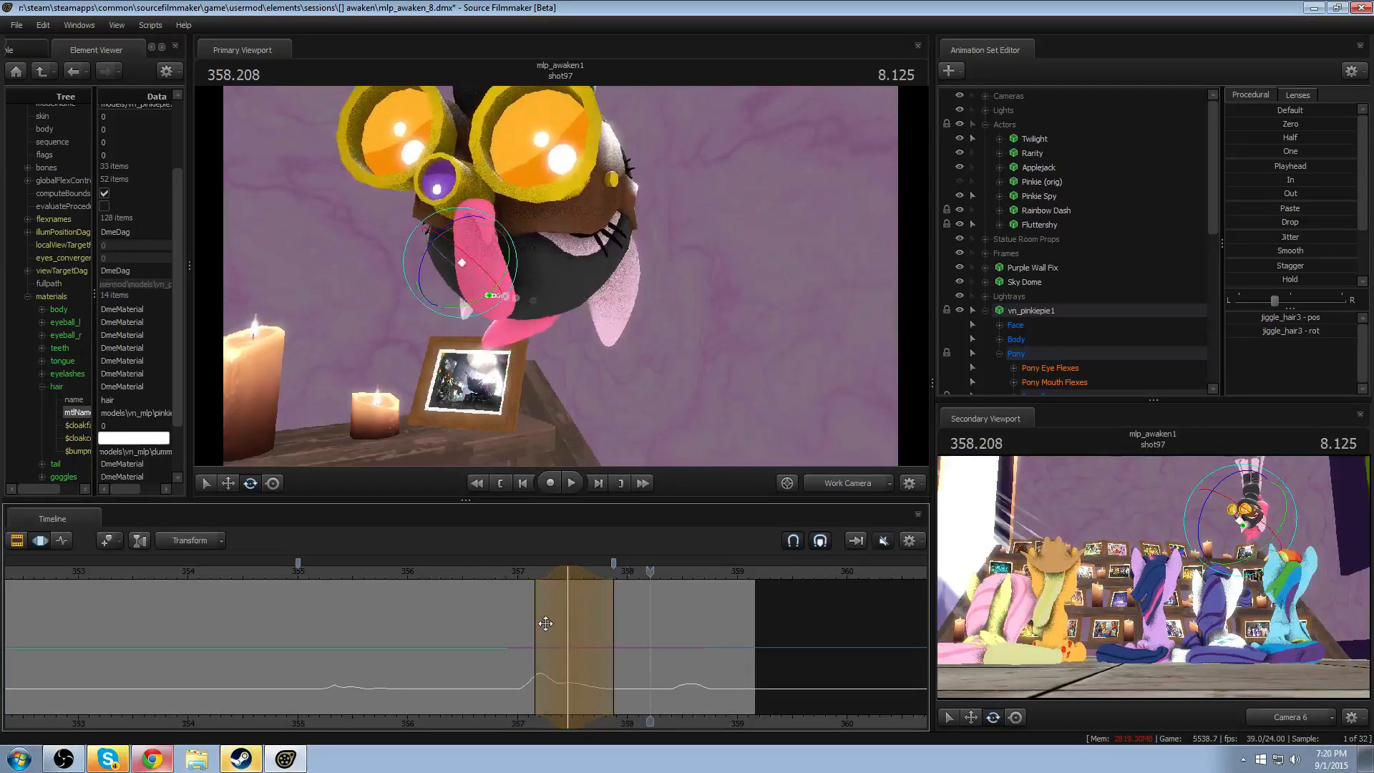
# - Examine the hair swing around 357.5 from the side and front, replaying the head turn
pyautogui.moveTo(558, 621)
pyautogui.mouseDown()
pyautogui.moveTo(581, 625)
pyautogui.moveTo(554, 630)
pyautogui.mouseUp()
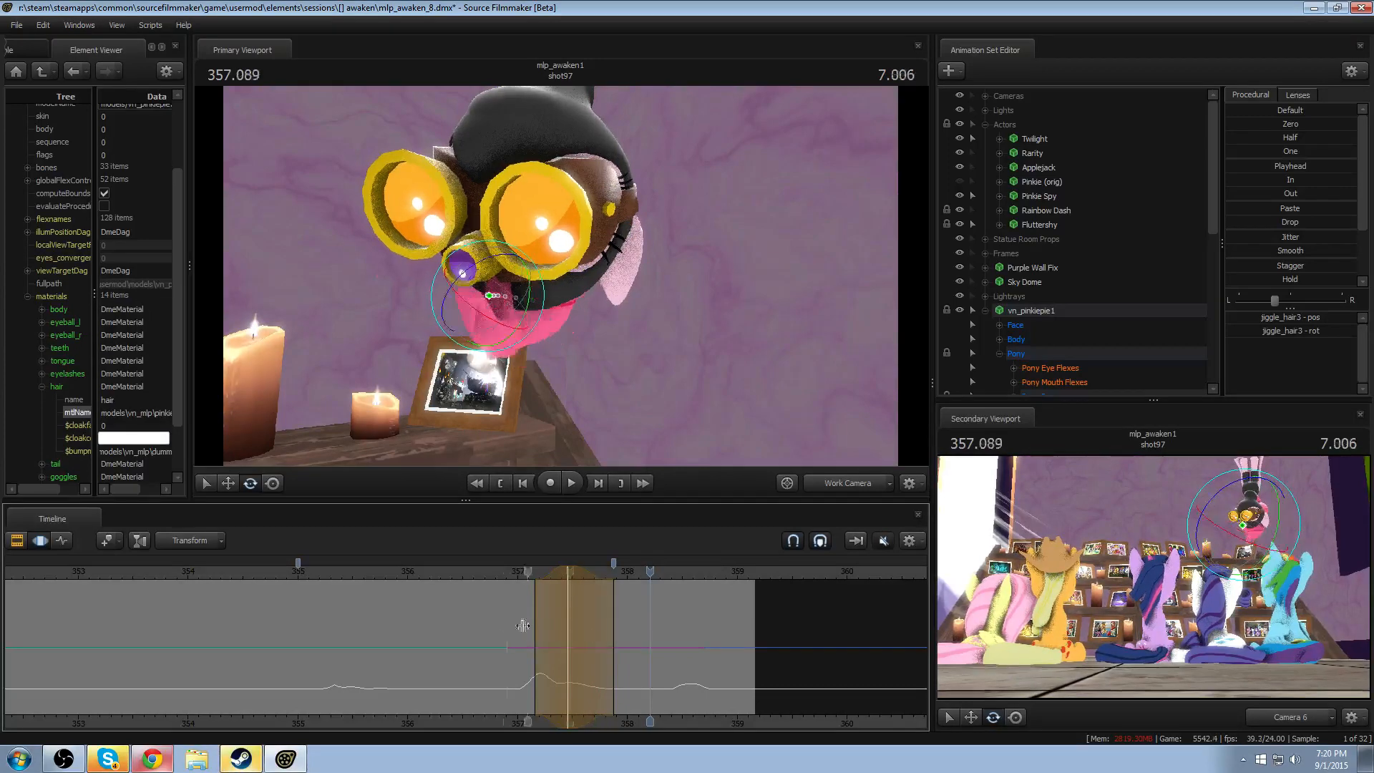
pyautogui.press('space')
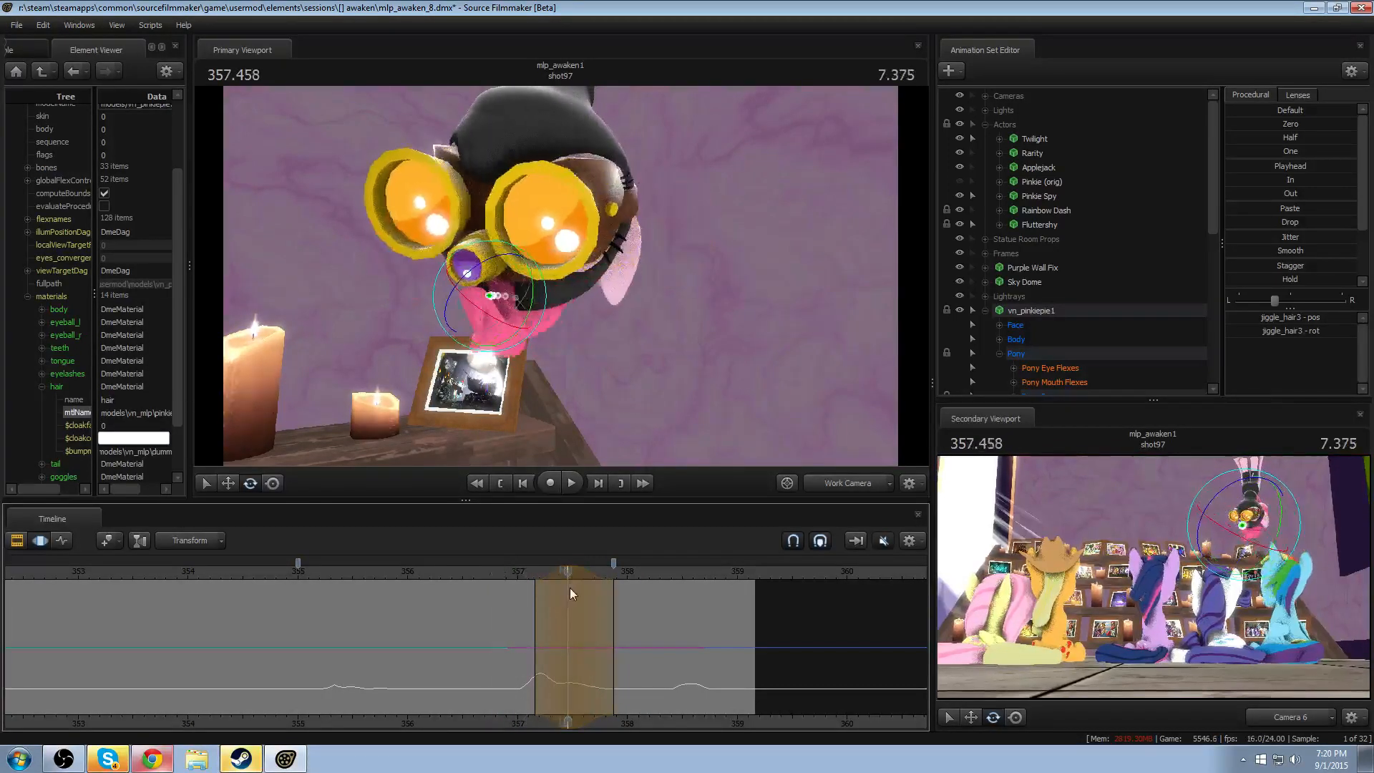
pyautogui.press('space')
pyautogui.keyDown('alt'); pyautogui.moveTo(604, 421); pyautogui.dragTo(553, 411); pyautogui.keyUp('alt')
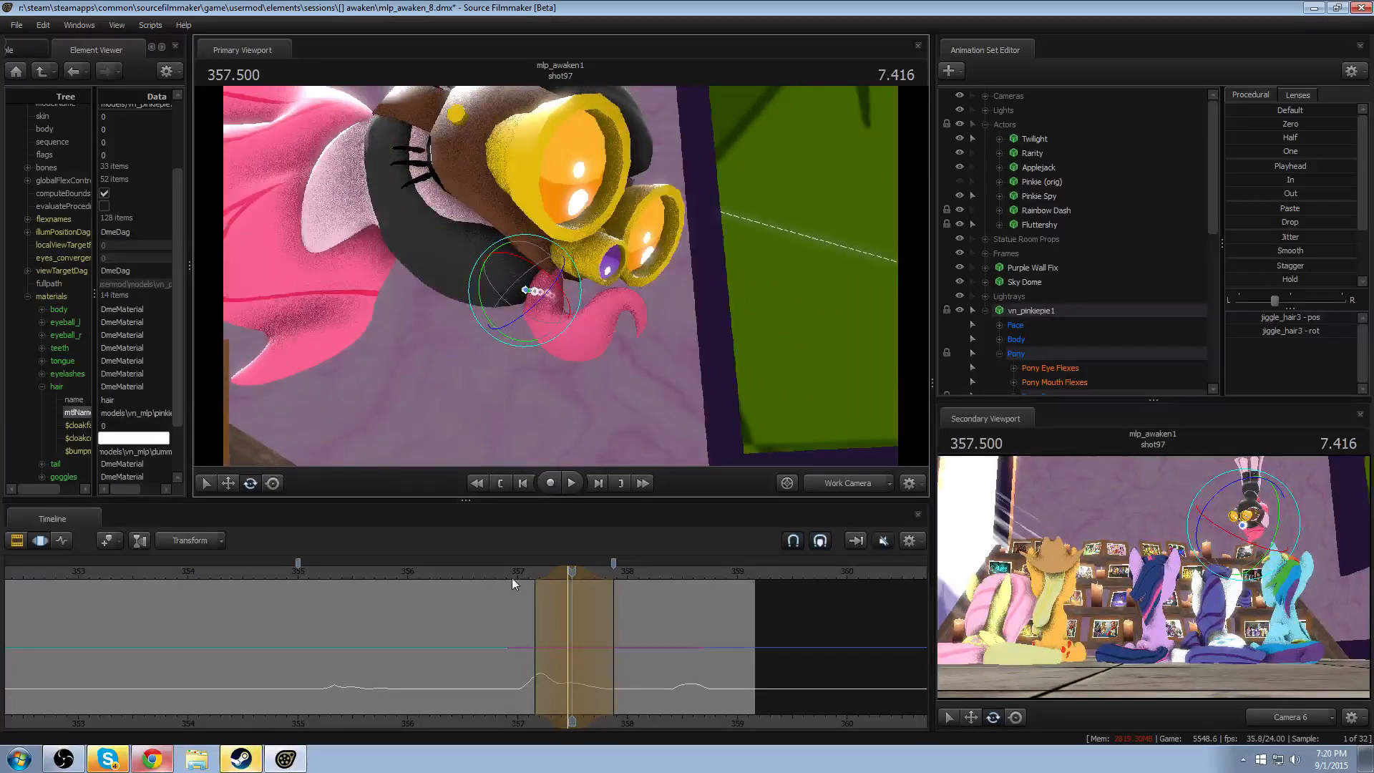
pyautogui.moveTo(561, 622)
pyautogui.mouseDown()
pyautogui.moveTo(549, 624)
pyautogui.moveTo(602, 626)
pyautogui.moveTo(527, 627)
pyautogui.moveTo(564, 624)
pyautogui.mouseUp()
pyautogui.keyDown('alt'); pyautogui.moveTo(685, 399); pyautogui.dragTo(493, 429); pyautogui.keyUp('alt')
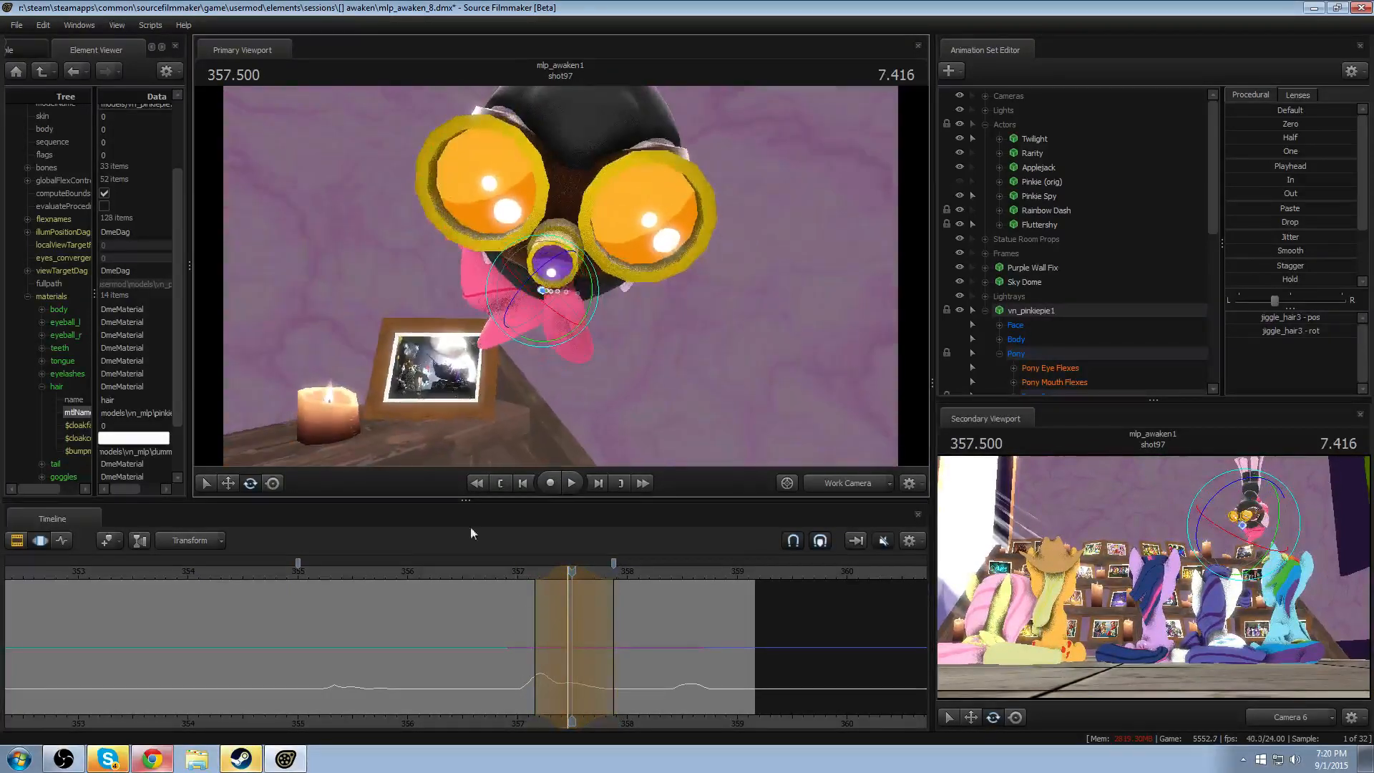
pyautogui.click(514, 567)
pyautogui.press('space')
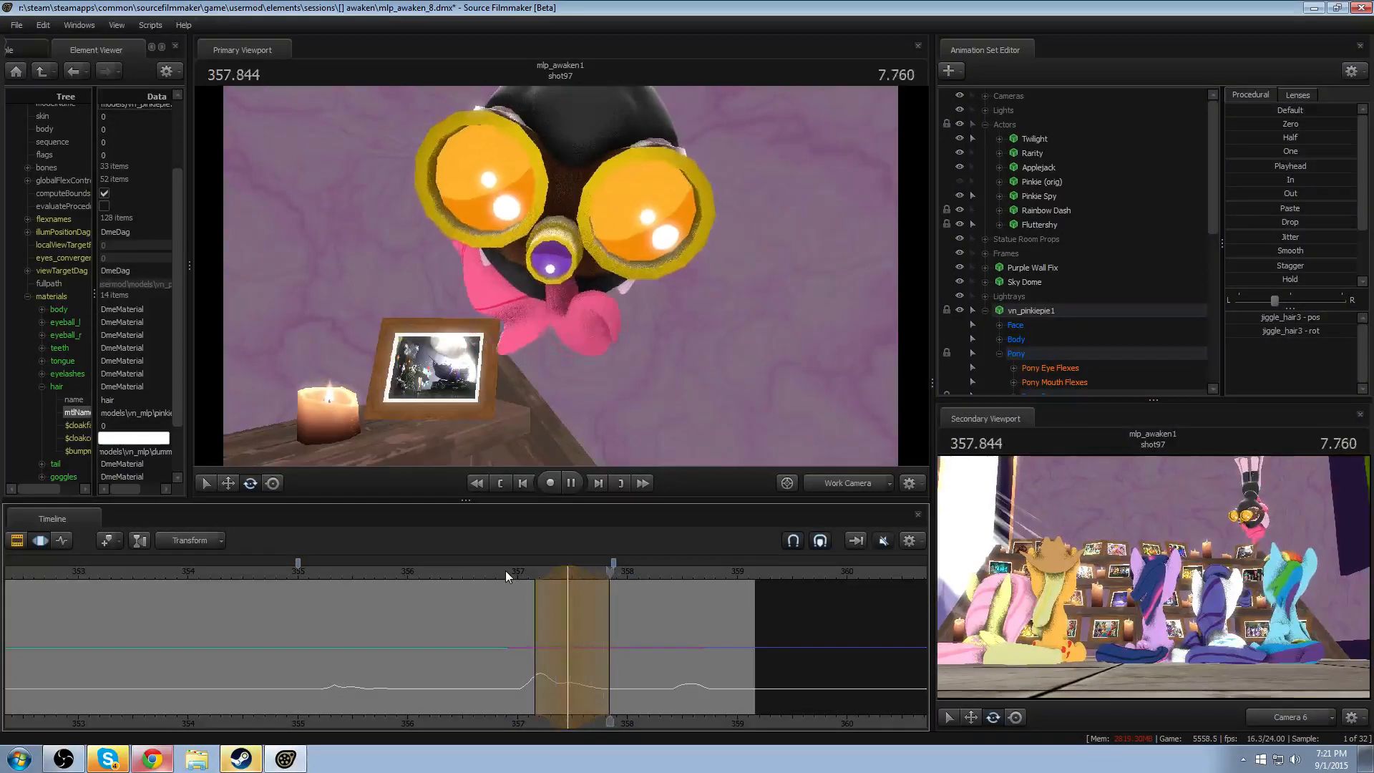
# - Rotate the jiggle_hair3 bone around 357.833 and play back the head turn
pyautogui.keyDown('shift'); pyautogui.click(609, 636); pyautogui.keyUp('shift')
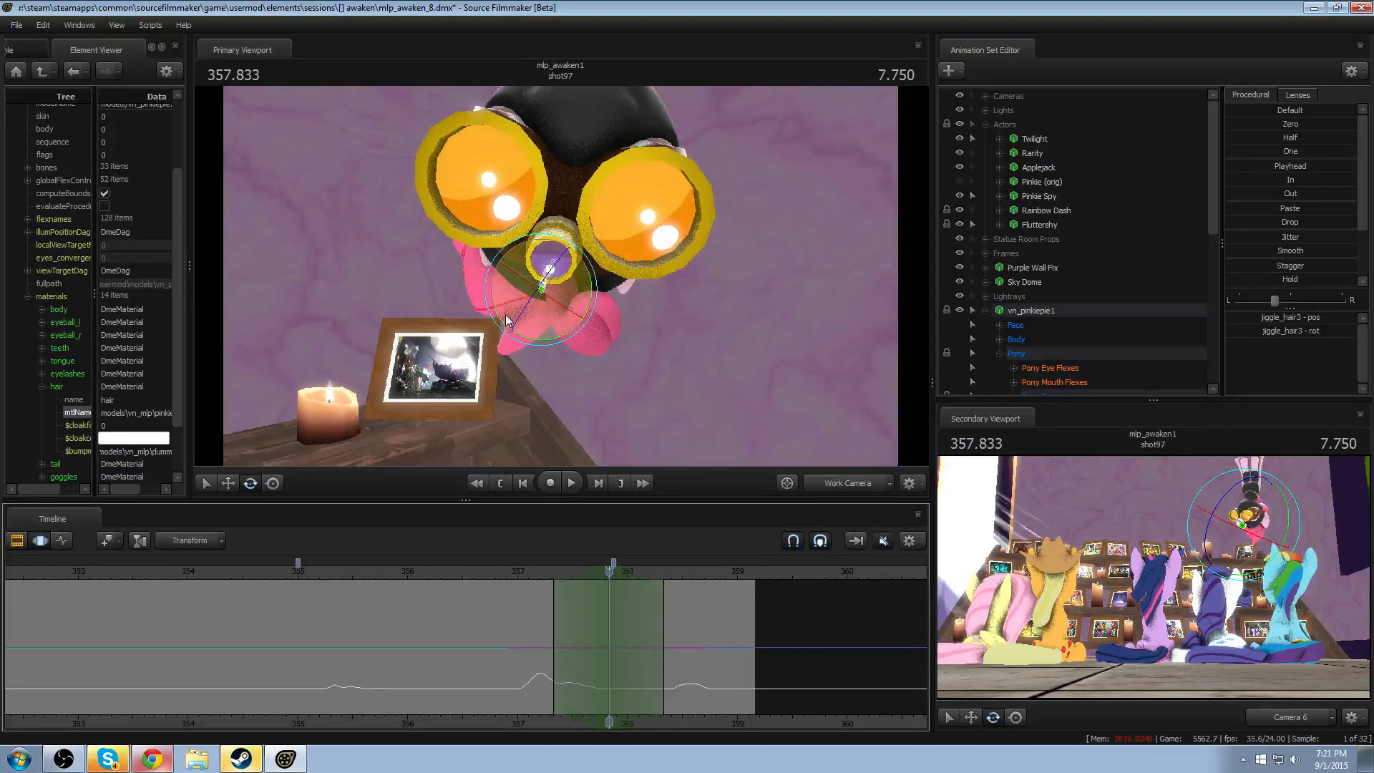
pyautogui.click(512, 573)
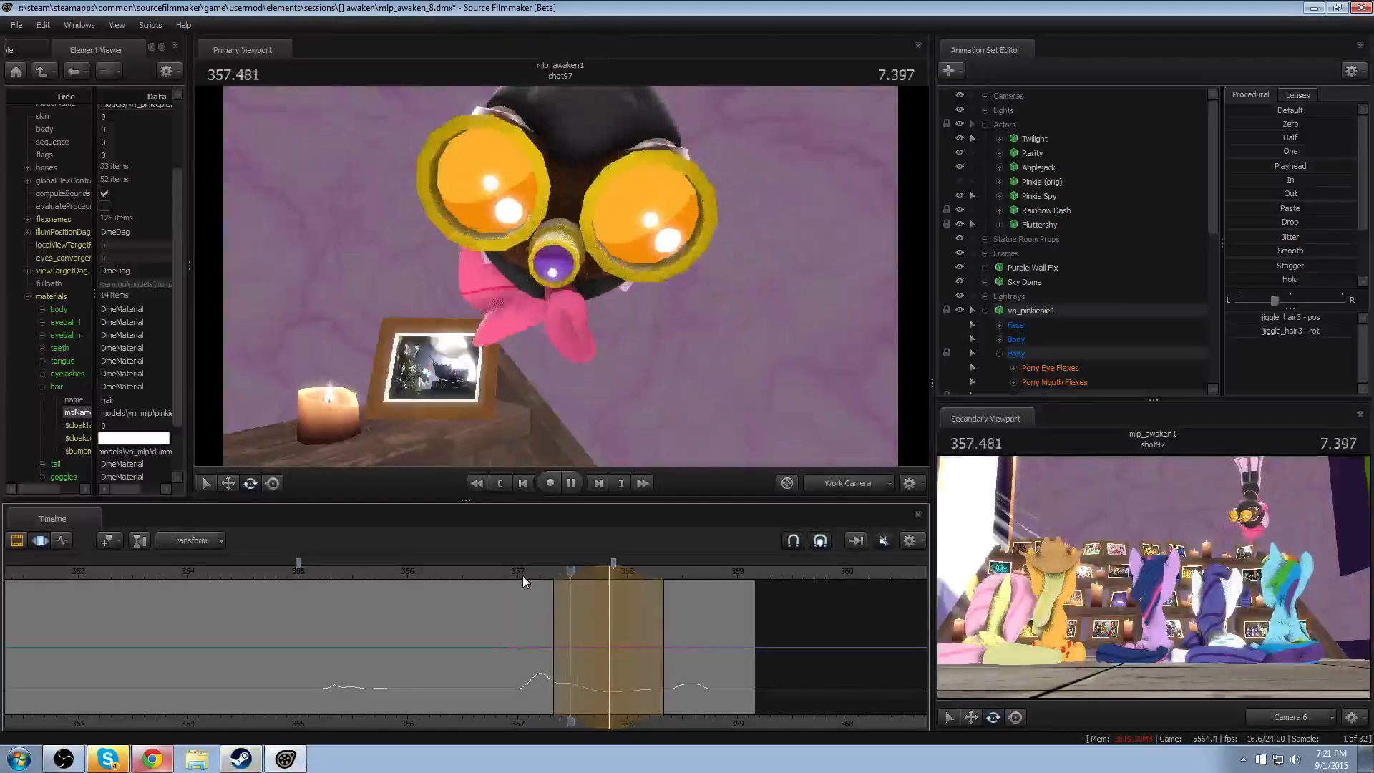
pyautogui.press('space')
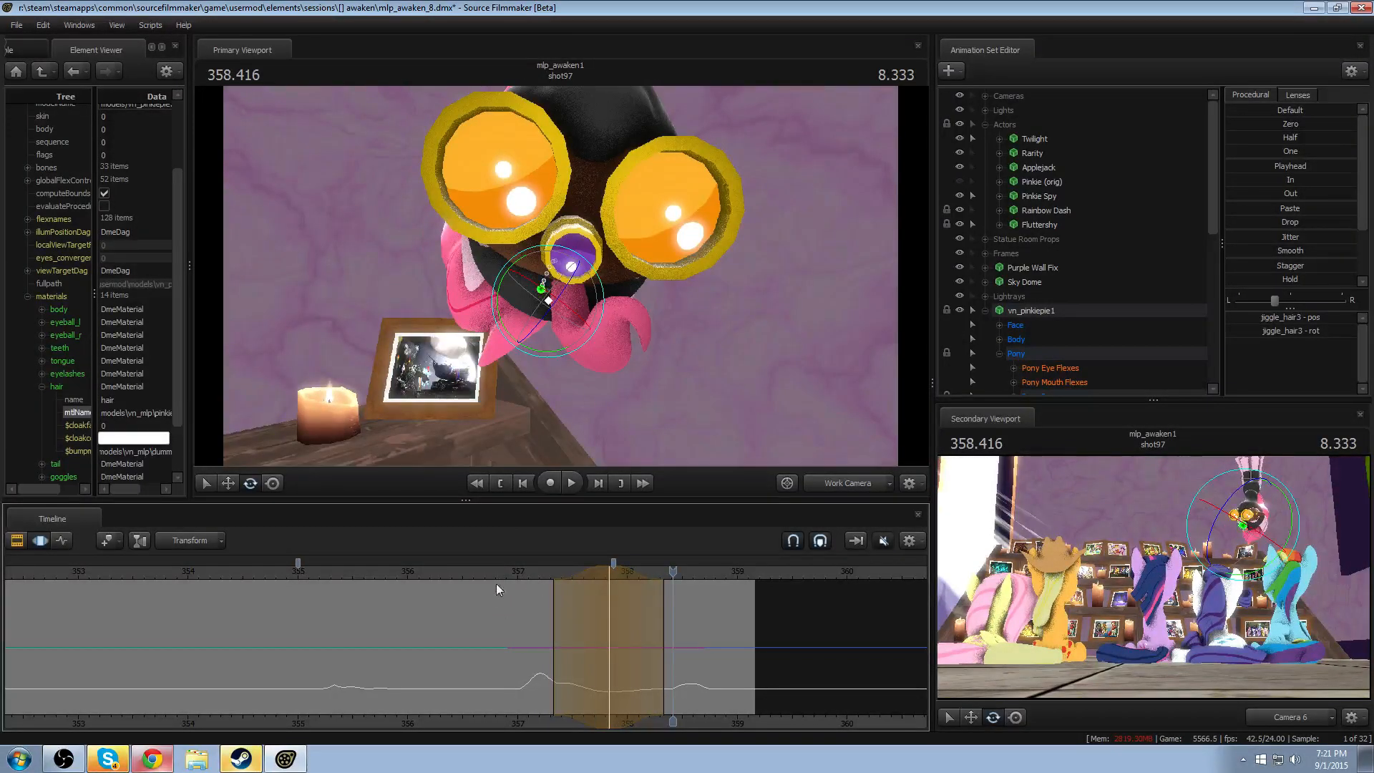
# - Set a time selection around 357.291 and rotate the jiggle_hair4 bone there
pyautogui.keyDown('shift'); pyautogui.click(536, 634); pyautogui.keyUp('shift')
pyautogui.keyDown('alt'); pyautogui.moveTo(573, 349); pyautogui.dragTo(517, 346); pyautogui.keyUp('alt')
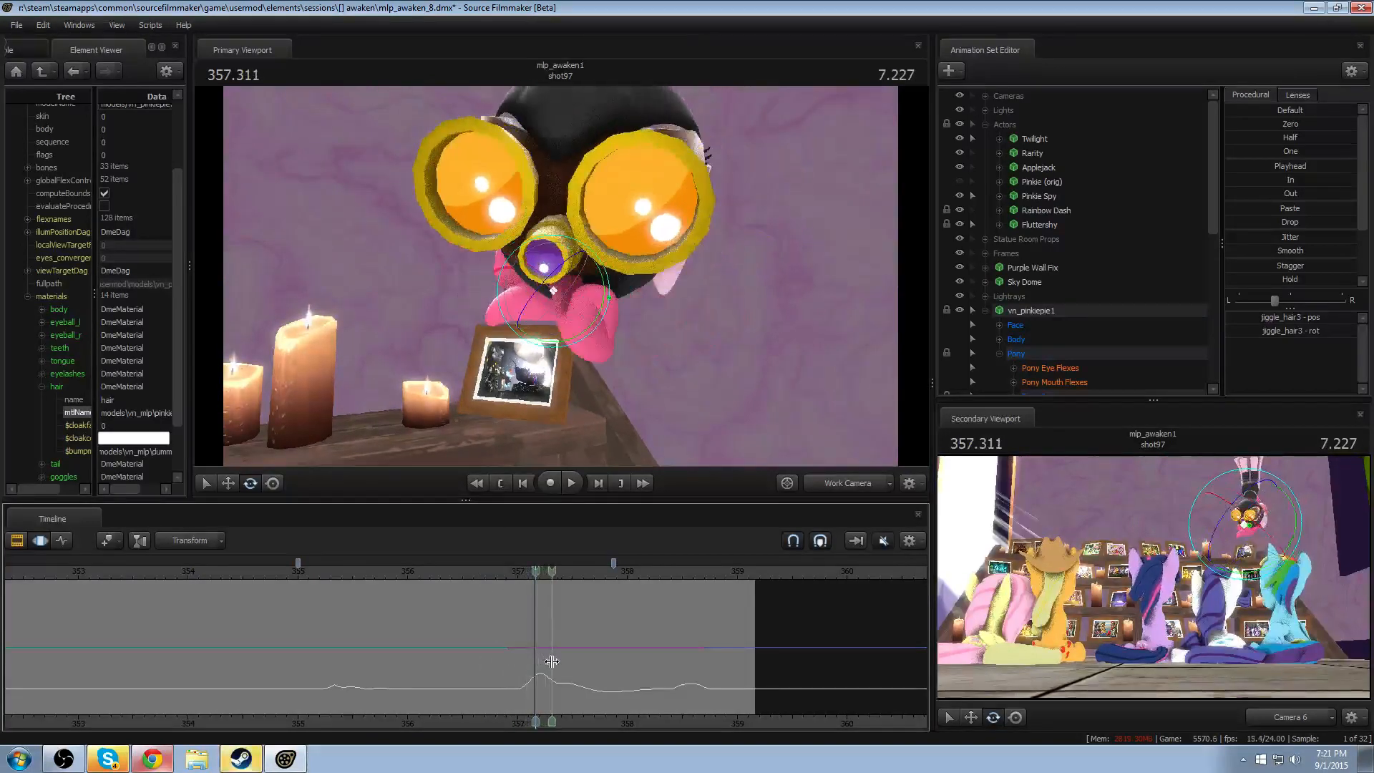
pyautogui.keyDown('shift'); pyautogui.click(548, 662); pyautogui.keyUp('shift')
pyautogui.keyDown('alt'); pyautogui.moveTo(559, 450); pyautogui.dragTo(517, 450); pyautogui.keyUp('alt')
pyautogui.click(582, 332)
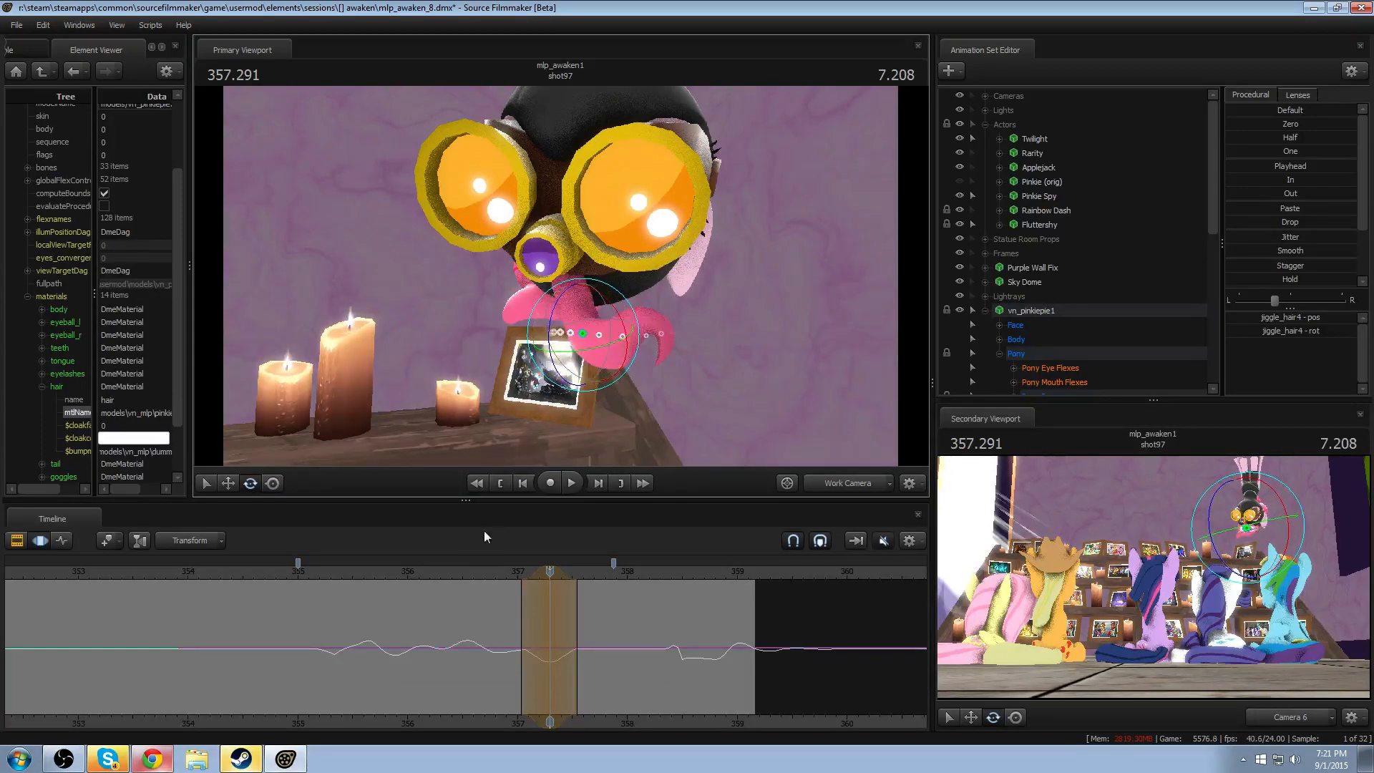
# - Narrow the jiggle_hair4 edit's time selection, shift it slightly earlier, and replay the motion
pyautogui.press('space')
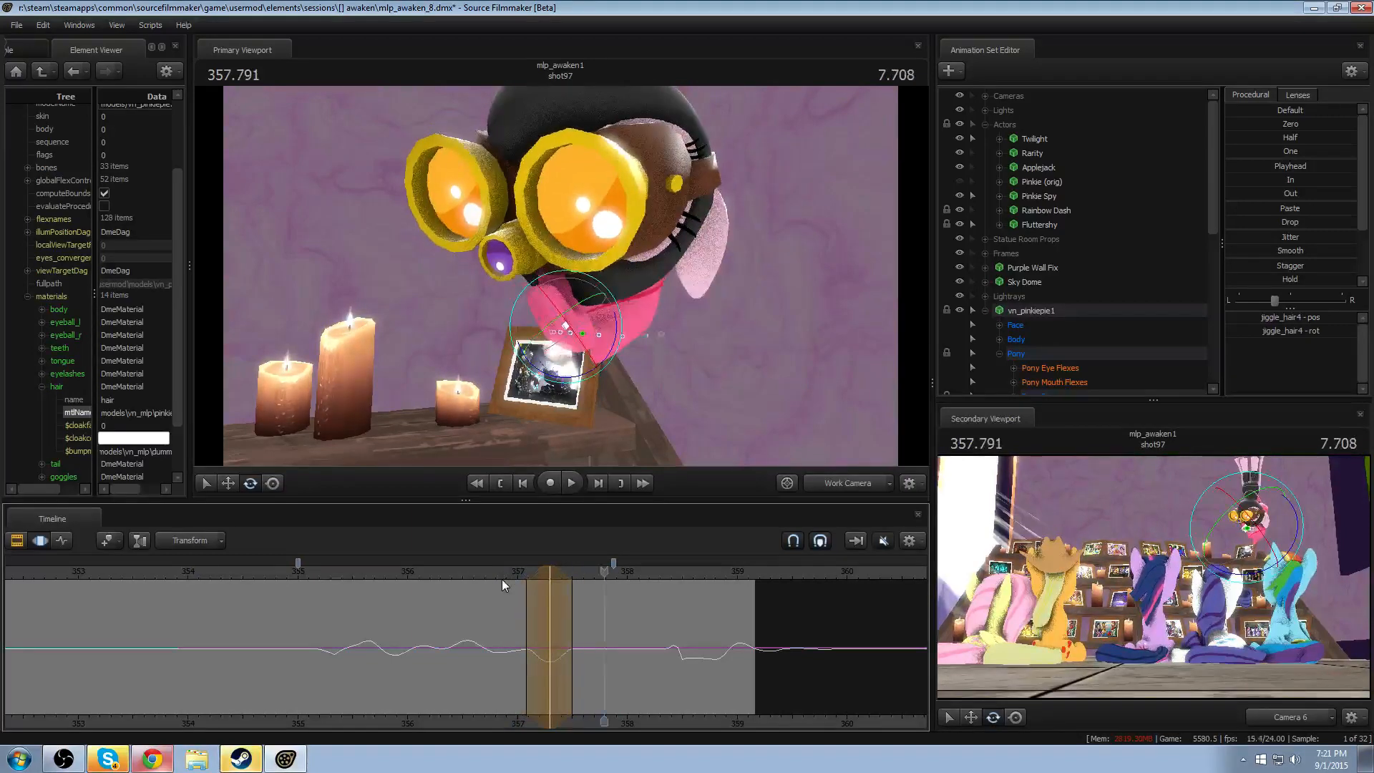
pyautogui.moveTo(543, 570); pyautogui.dragTo(537, 570)
pyautogui.click(520, 572)
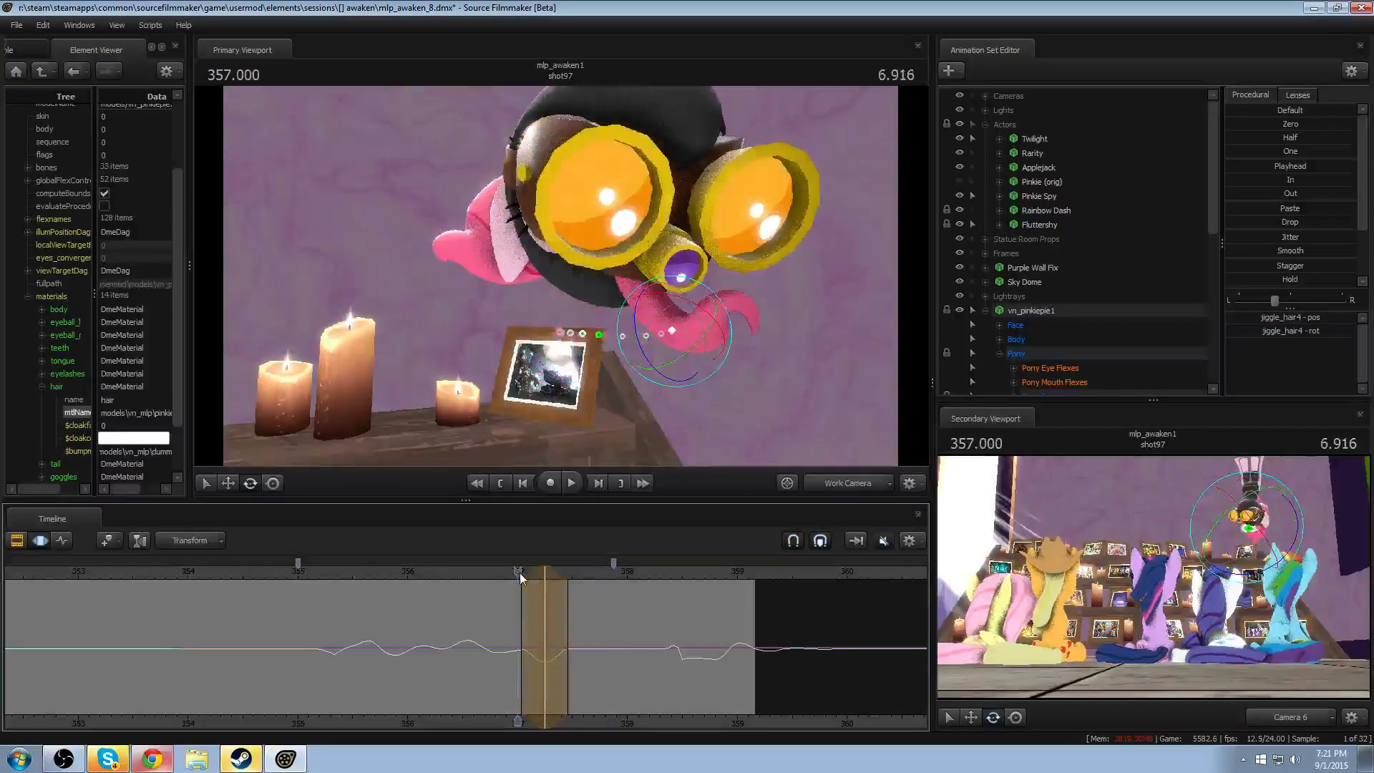
pyautogui.press('space')
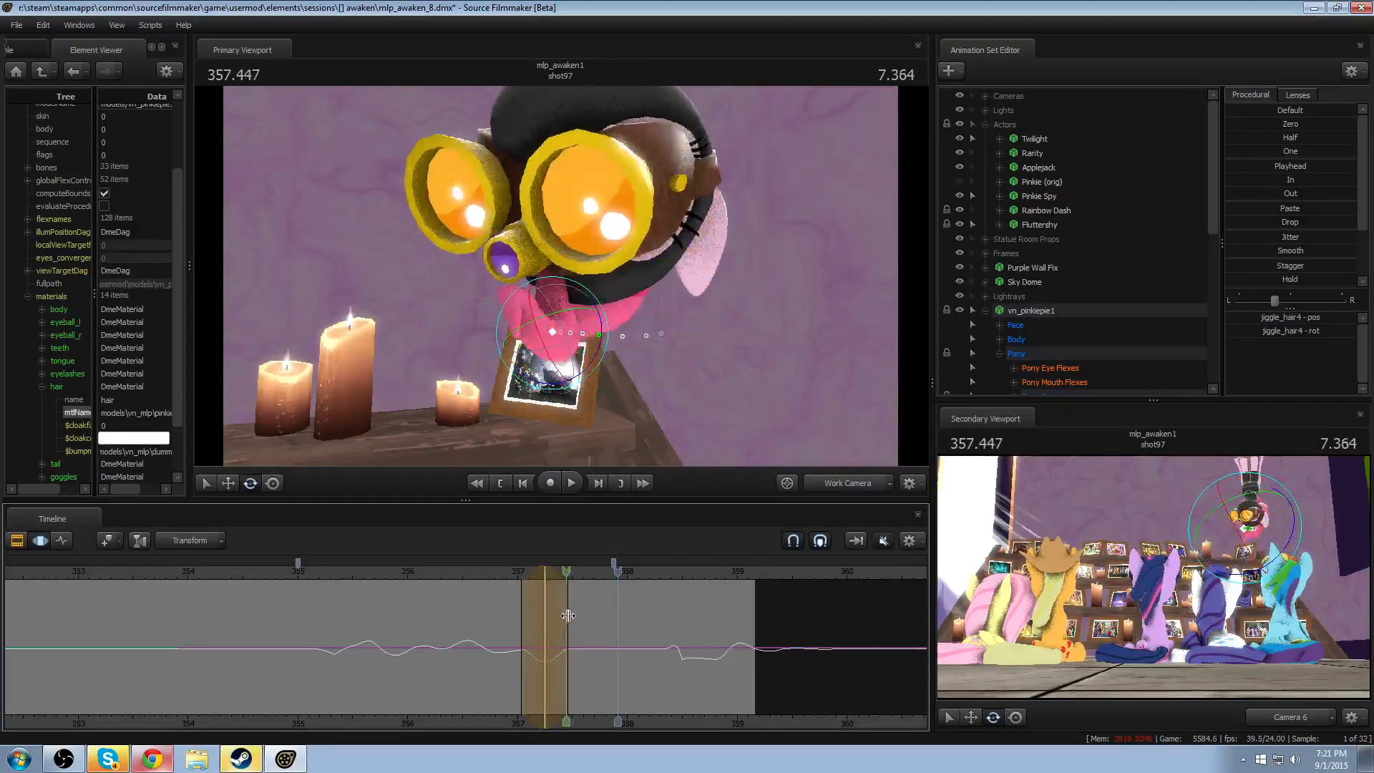
# - Rotate the jiggle_hair4 bone around 357.500, shift the edit slightly later, and play back the swing
pyautogui.click(571, 615)
pyautogui.keyDown('alt'); pyautogui.moveTo(544, 317); pyautogui.dragTo(528, 347); pyautogui.keyUp('alt')
pyautogui.press('space')
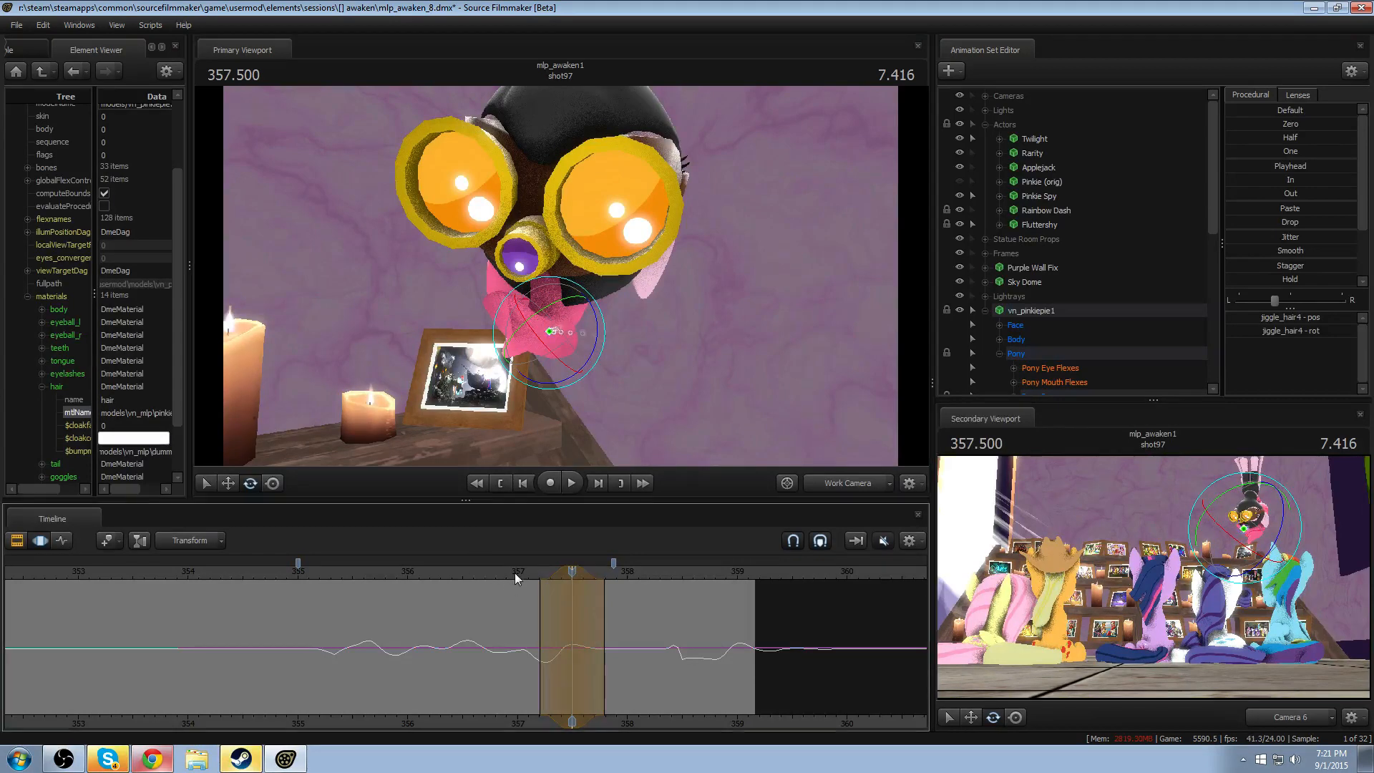
pyautogui.press('space')
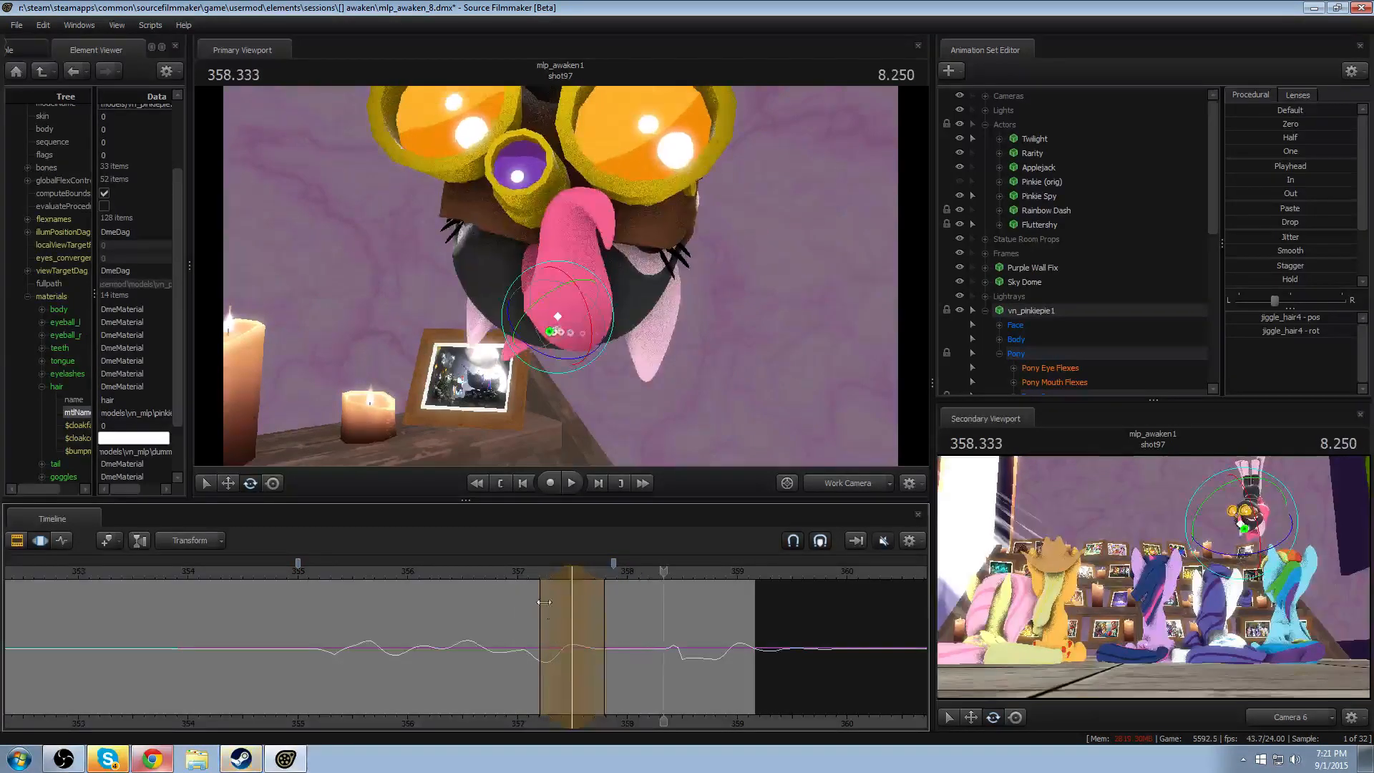
pyautogui.press('space')
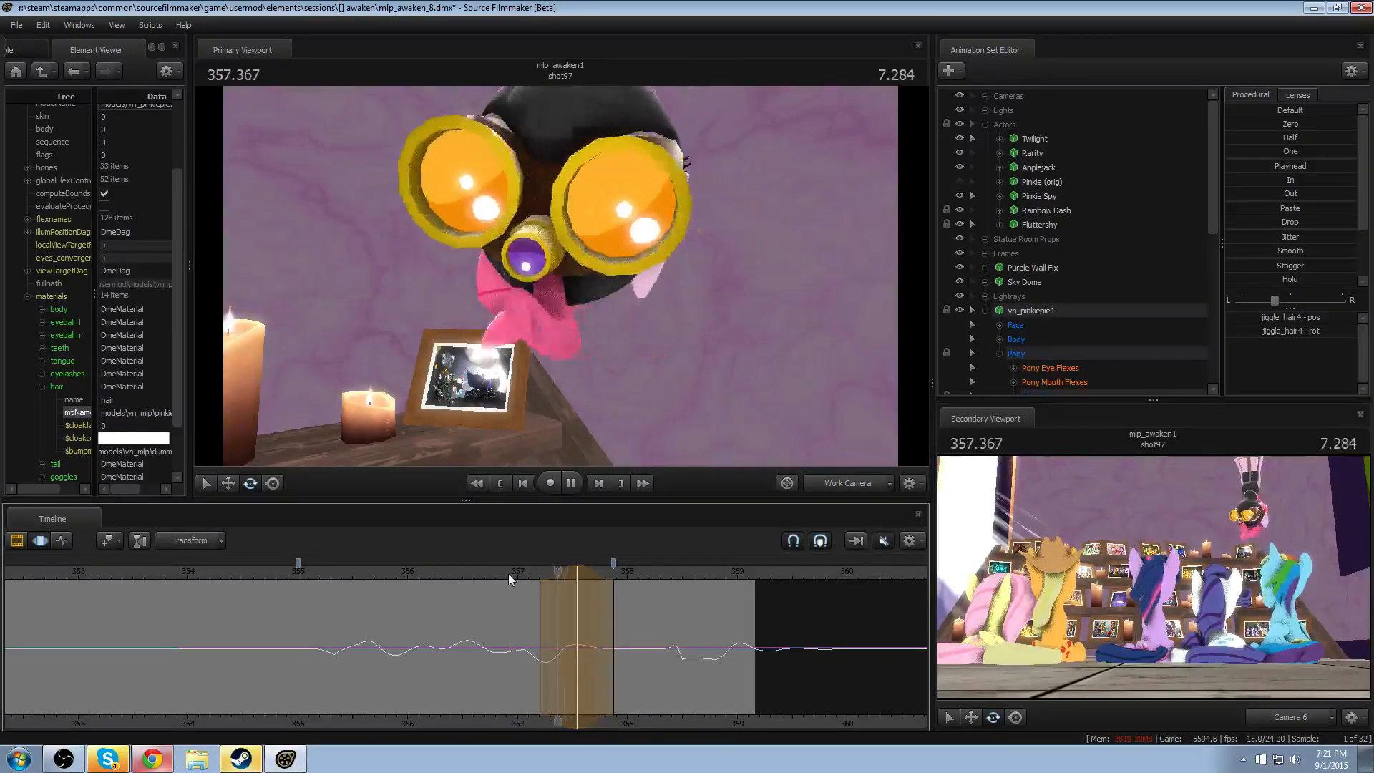
pyautogui.press('space')
# - Rotate the jiggle_hair4 bone around 357.833 and play back the head turn
pyautogui.moveTo(531, 615); pyautogui.dragTo(611, 636)
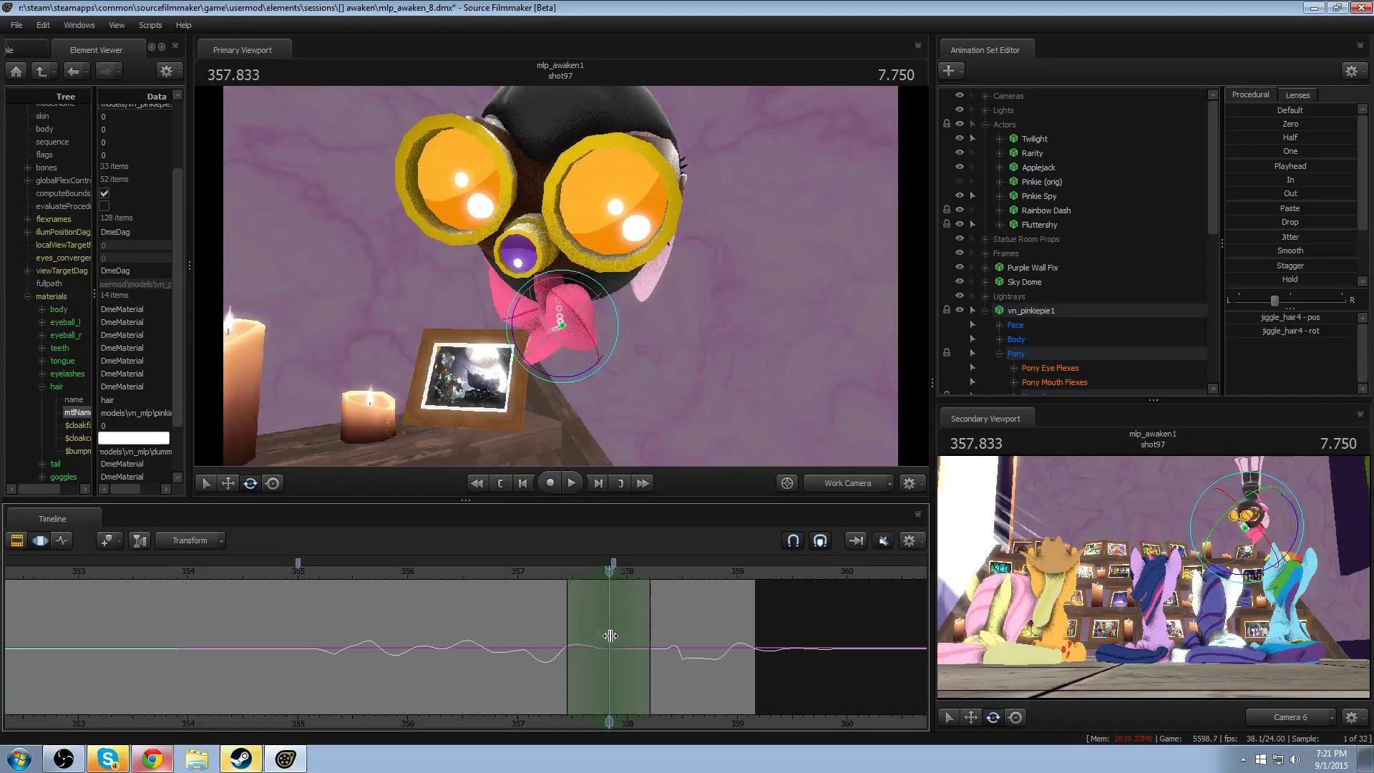
pyautogui.moveTo(561, 312); pyautogui.dragTo(561, 312)
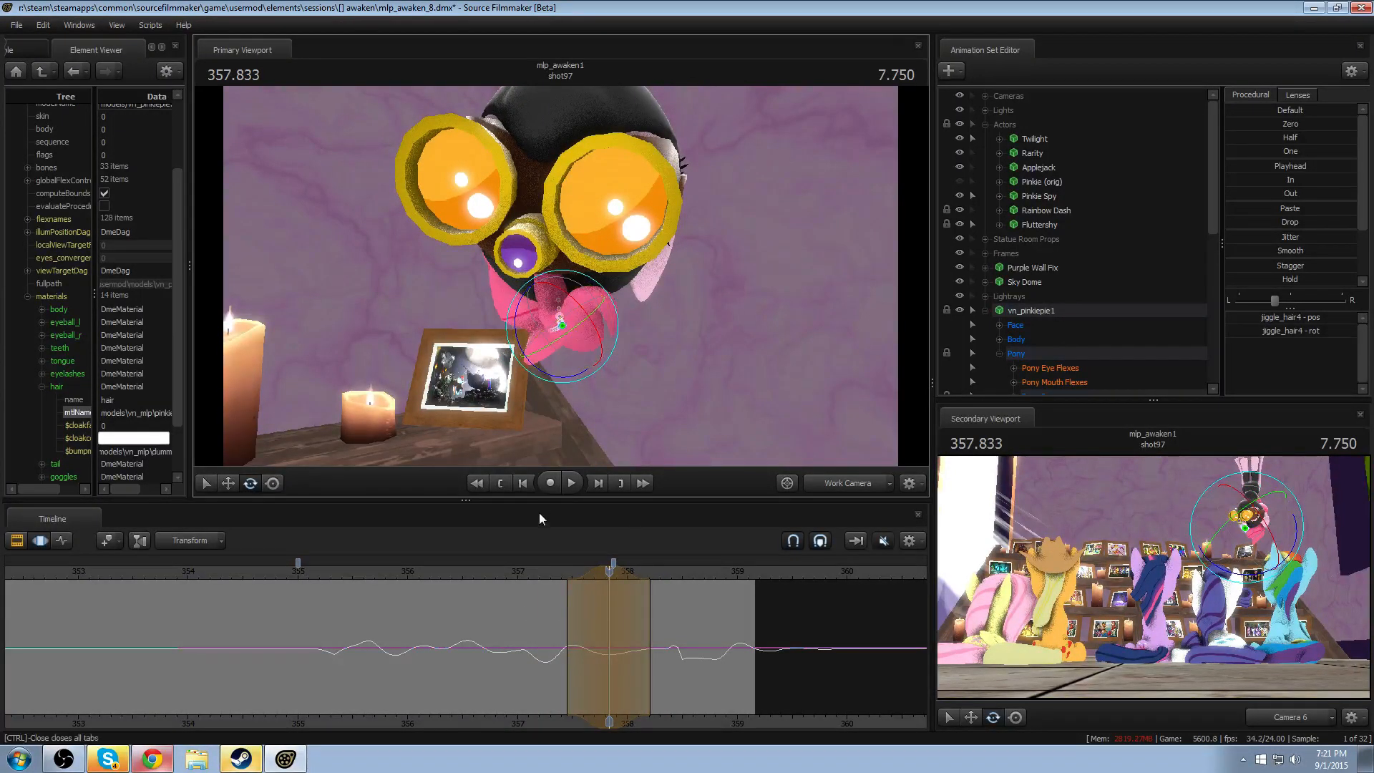
pyautogui.click(522, 567)
pyautogui.press('space')
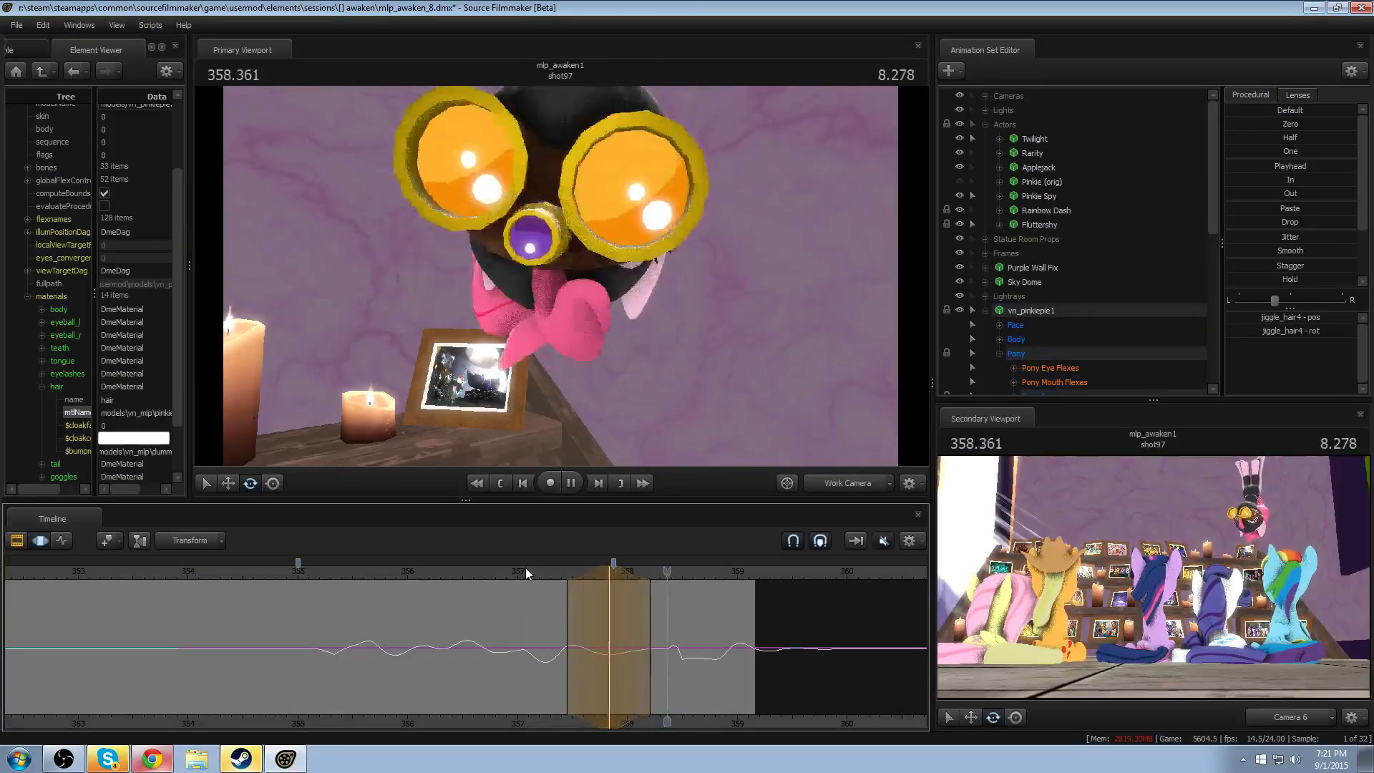
pyautogui.press('space')
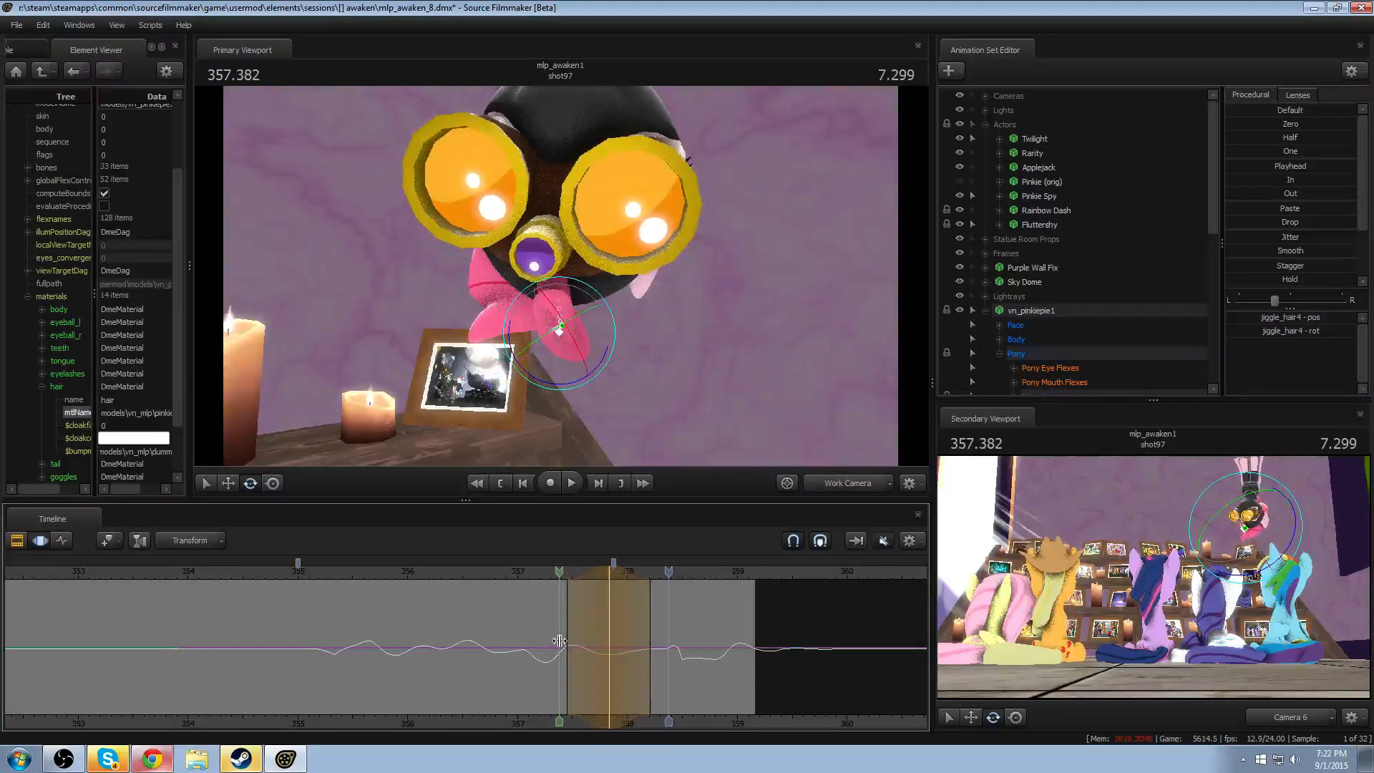
# - Move the jiggle_hair4 bone's position around 357.375 and replay the motion
pyautogui.click(560, 641)
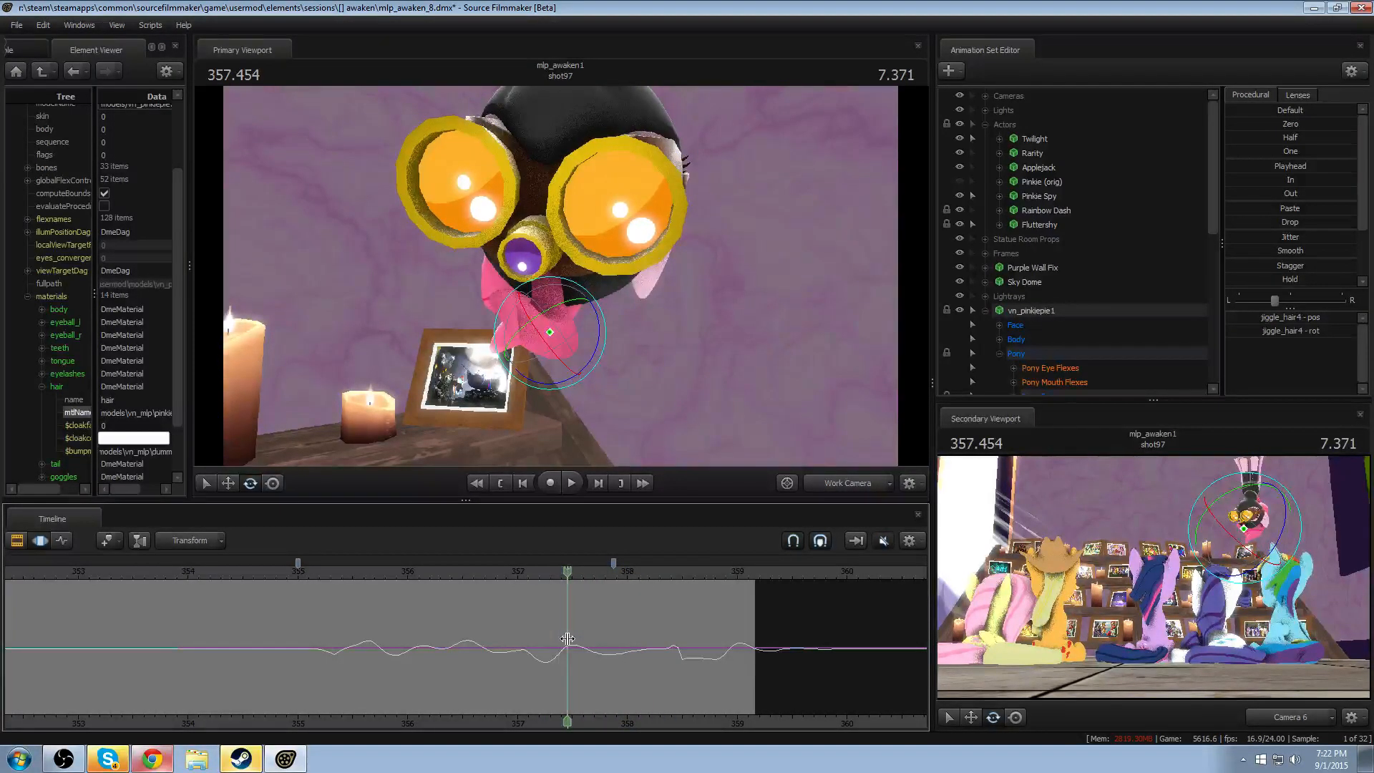
pyautogui.click(560, 639)
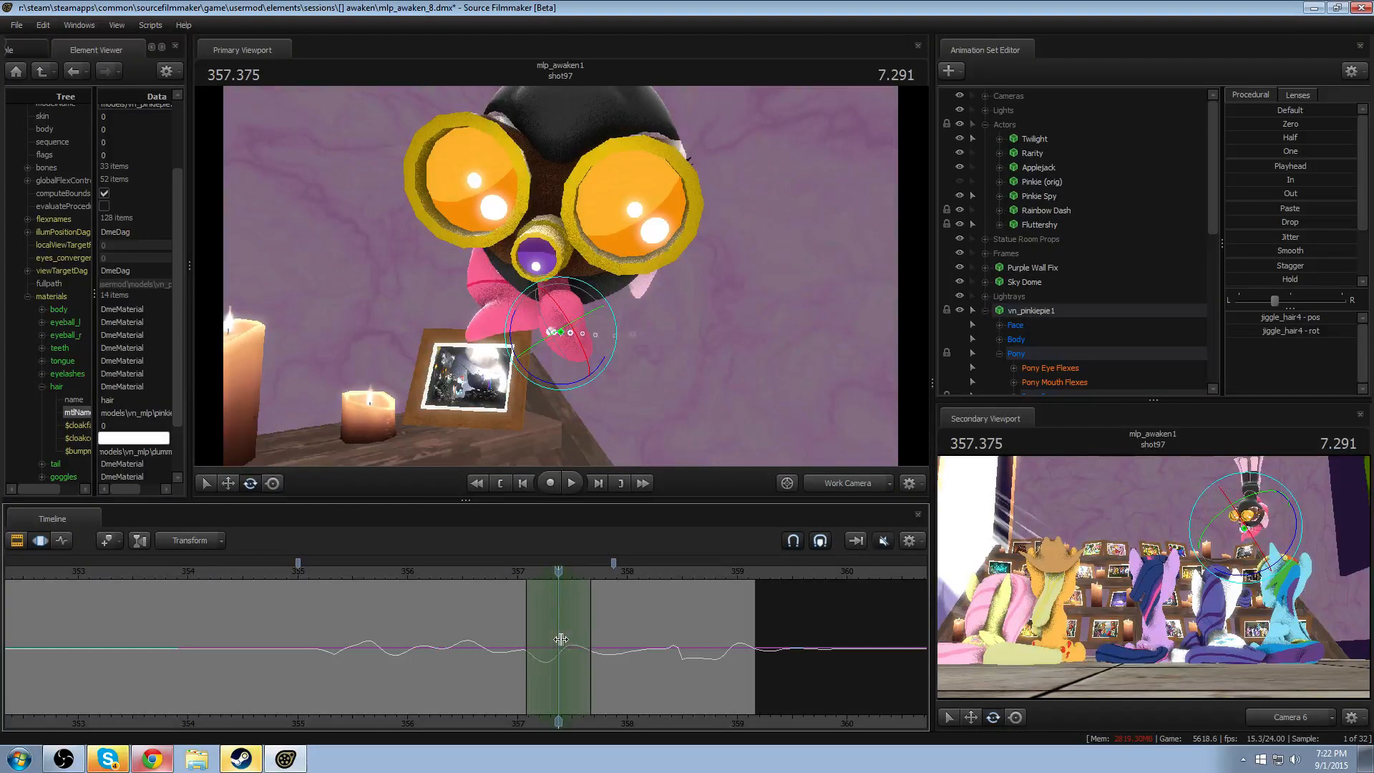
pyautogui.moveTo(588, 375); pyautogui.dragTo(542, 373)
pyautogui.press('w')
pyautogui.click(513, 568)
pyautogui.press('space')
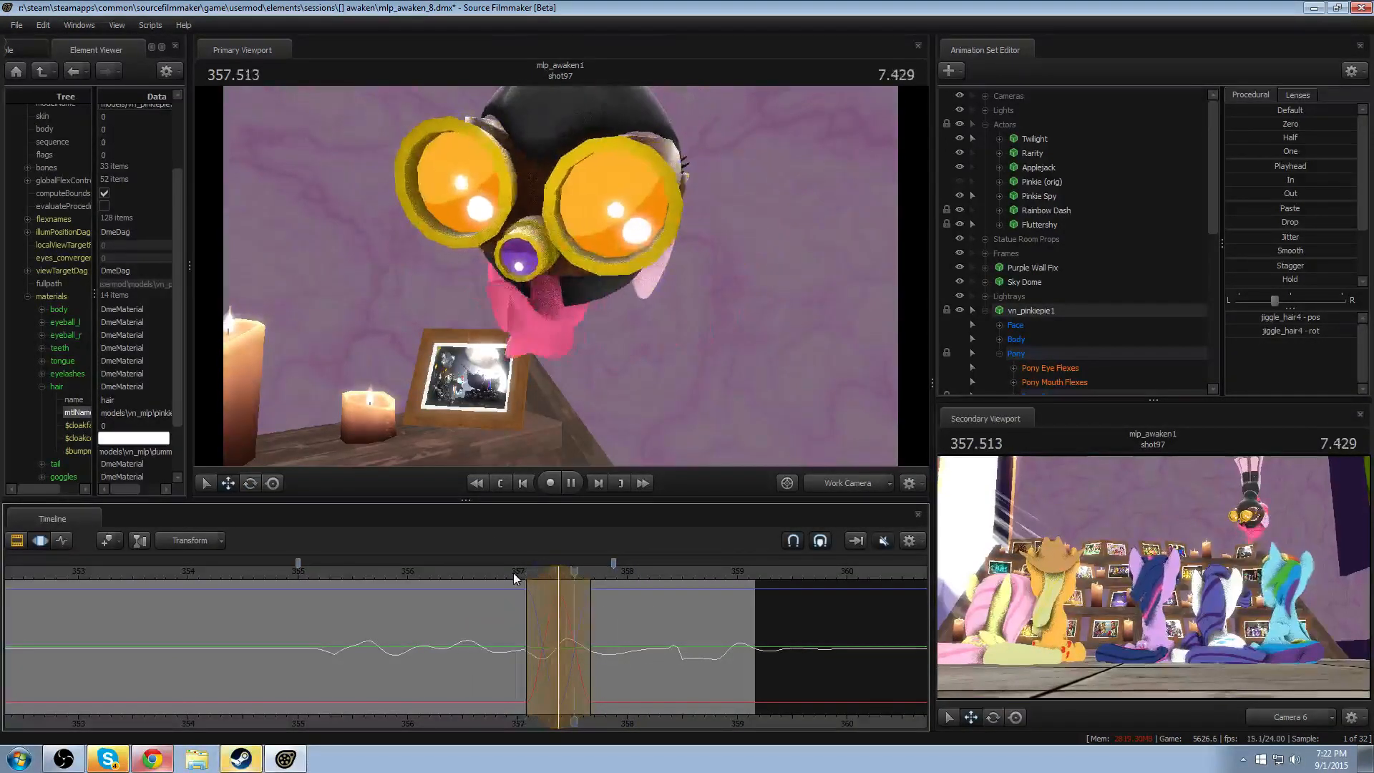
pyautogui.press('space')
pyautogui.press('space')
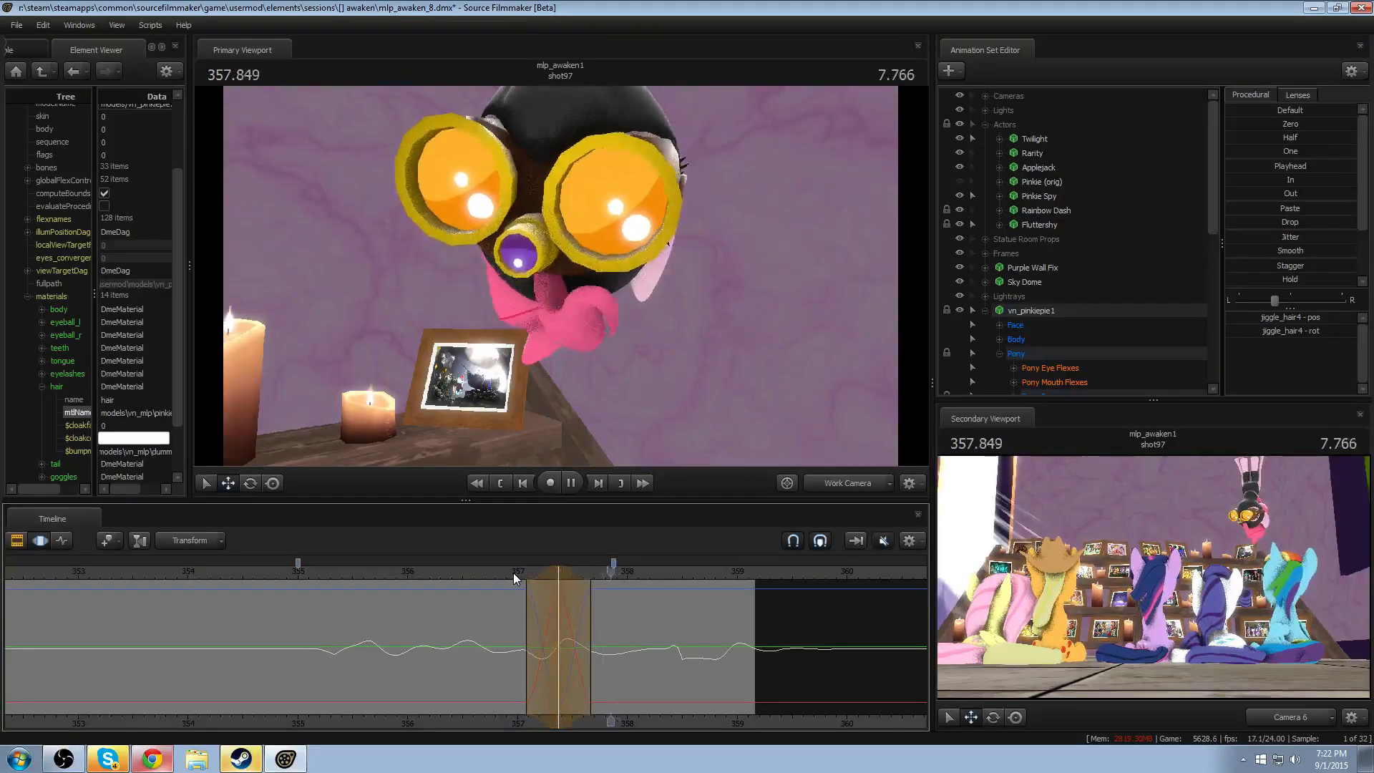
pyautogui.press('space')
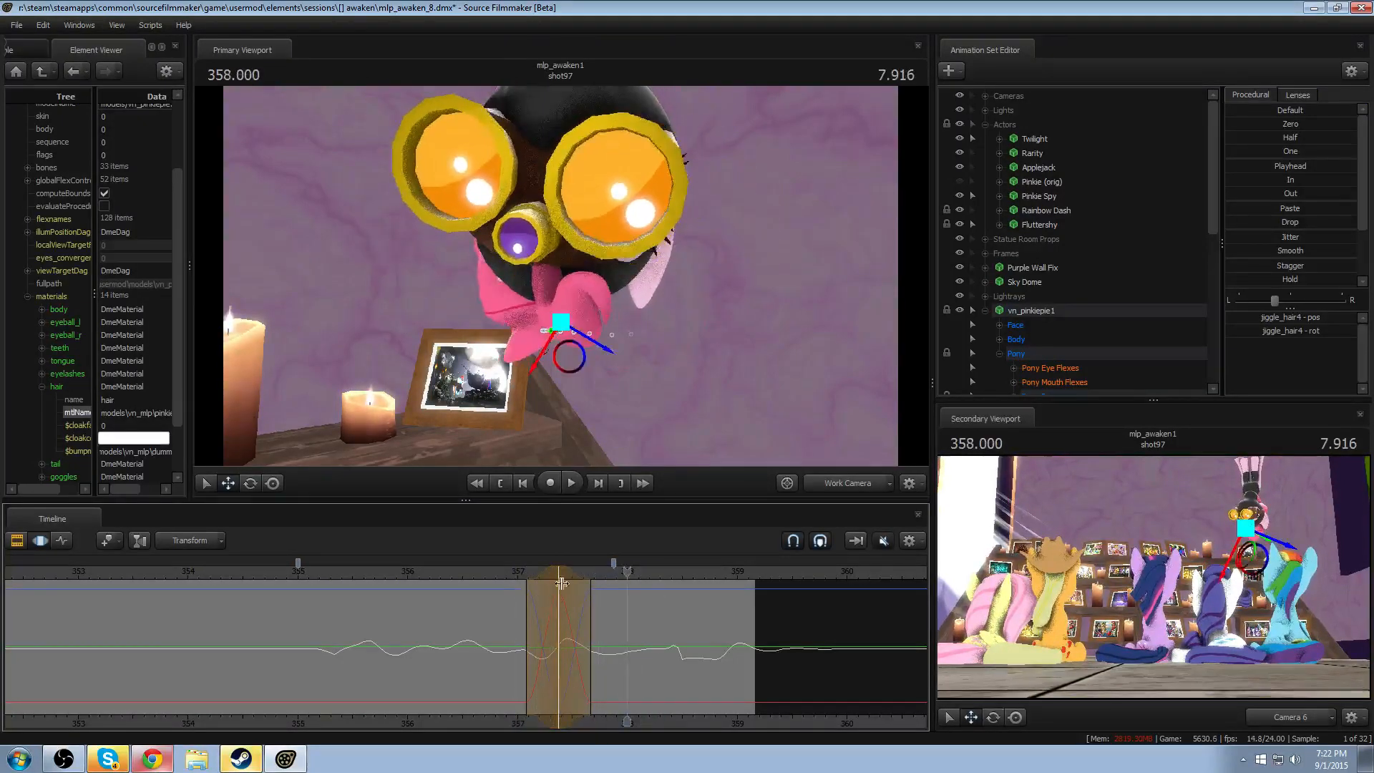
# - Rotate the jiggle_hair4 bone around 357.958, widen the edit's time selection, and play back the swing several times
pyautogui.moveTo(561, 584); pyautogui.dragTo(624, 609)
pyautogui.press('e')
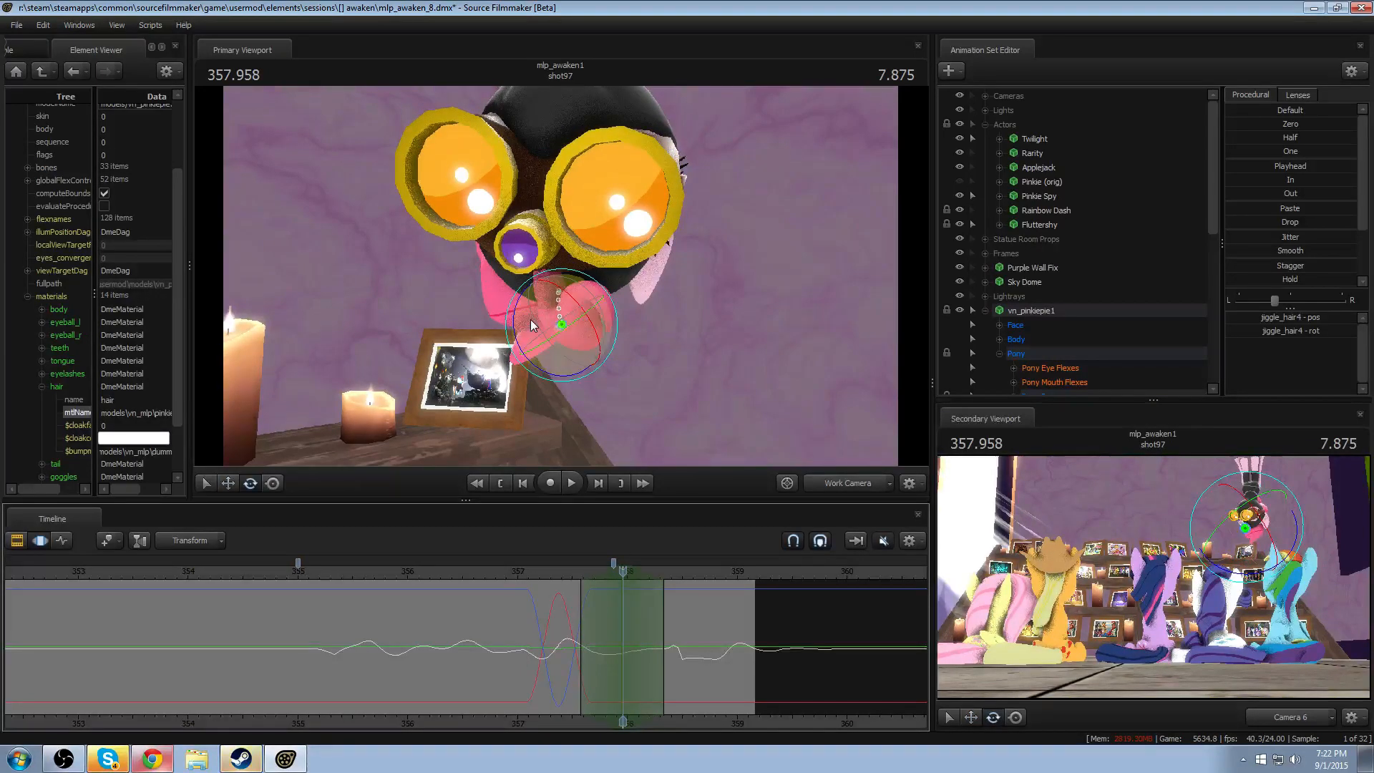
pyautogui.press('space')
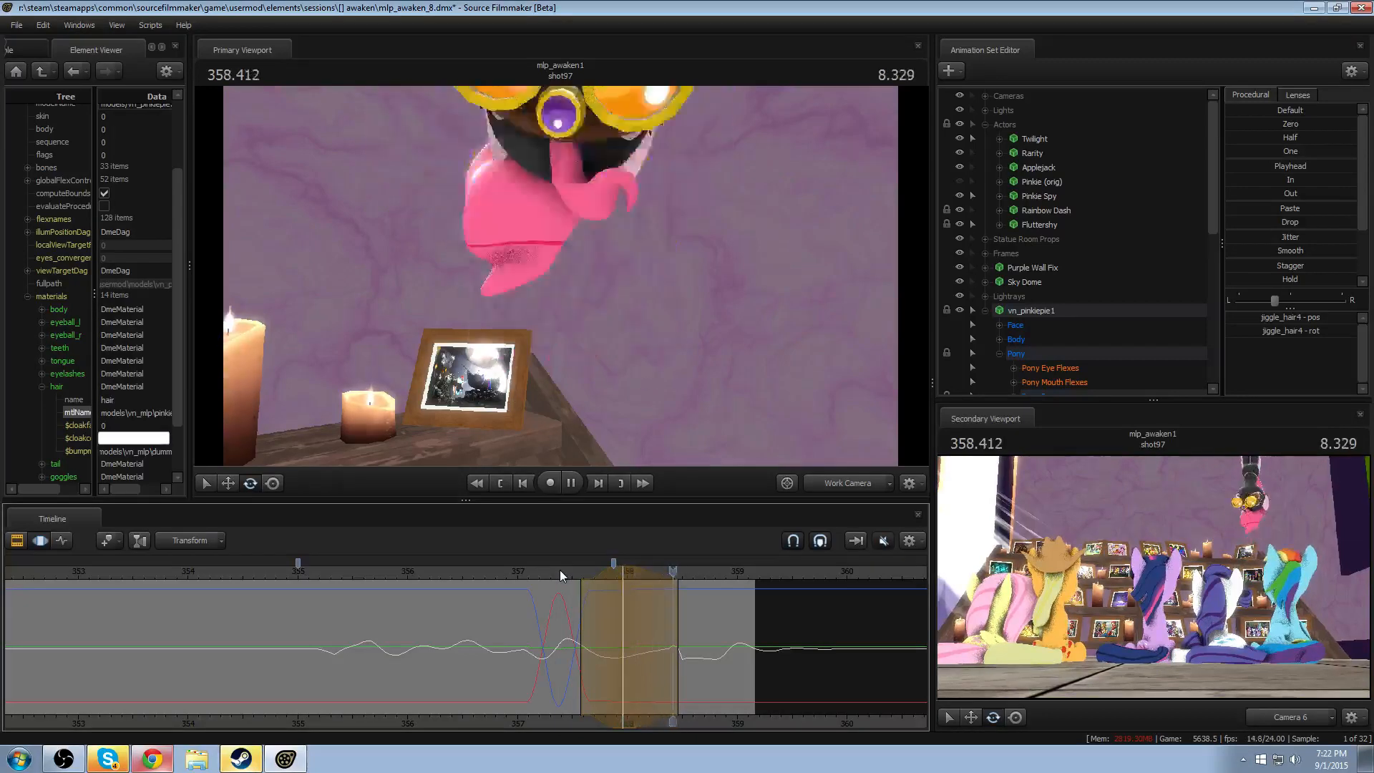
pyautogui.click(466, 572)
pyautogui.press('space')
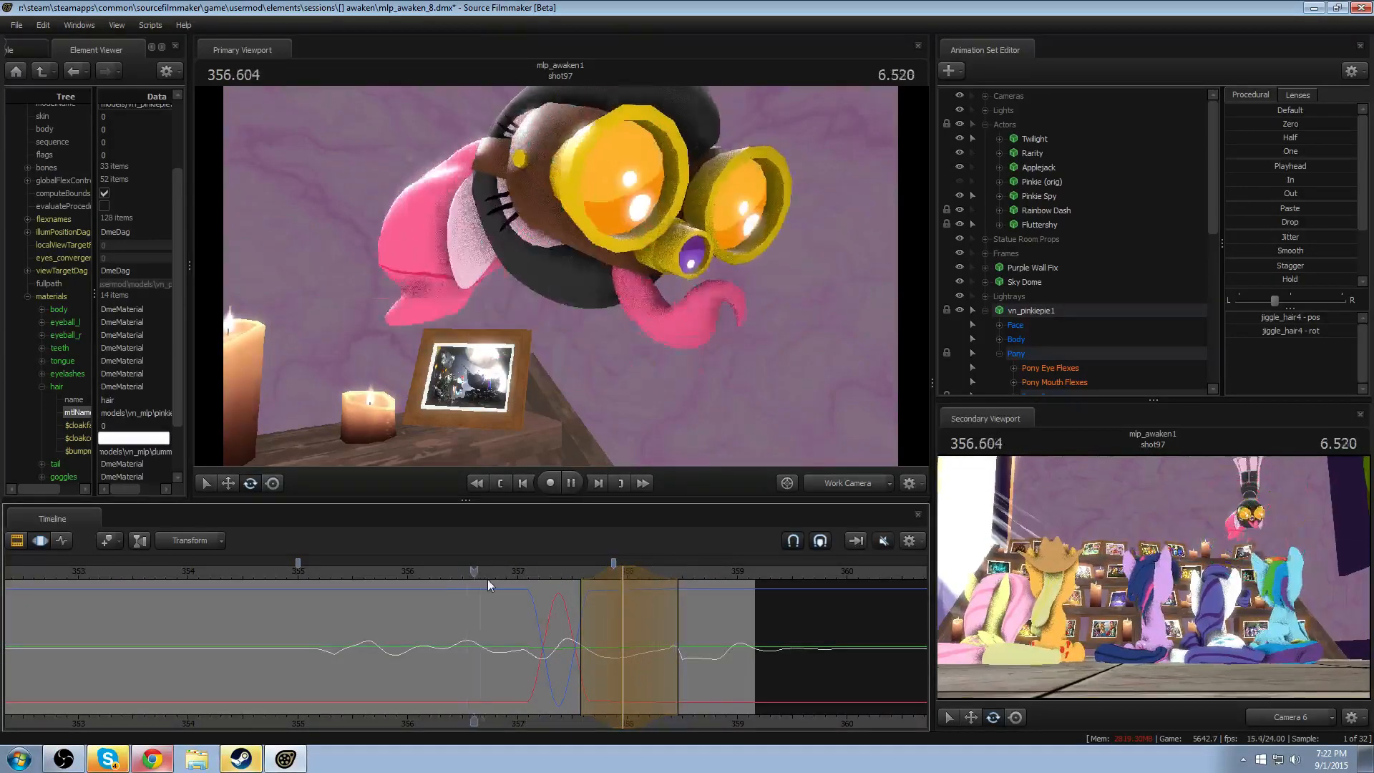
pyautogui.press('space')
pyautogui.click(494, 578)
pyautogui.press('space')
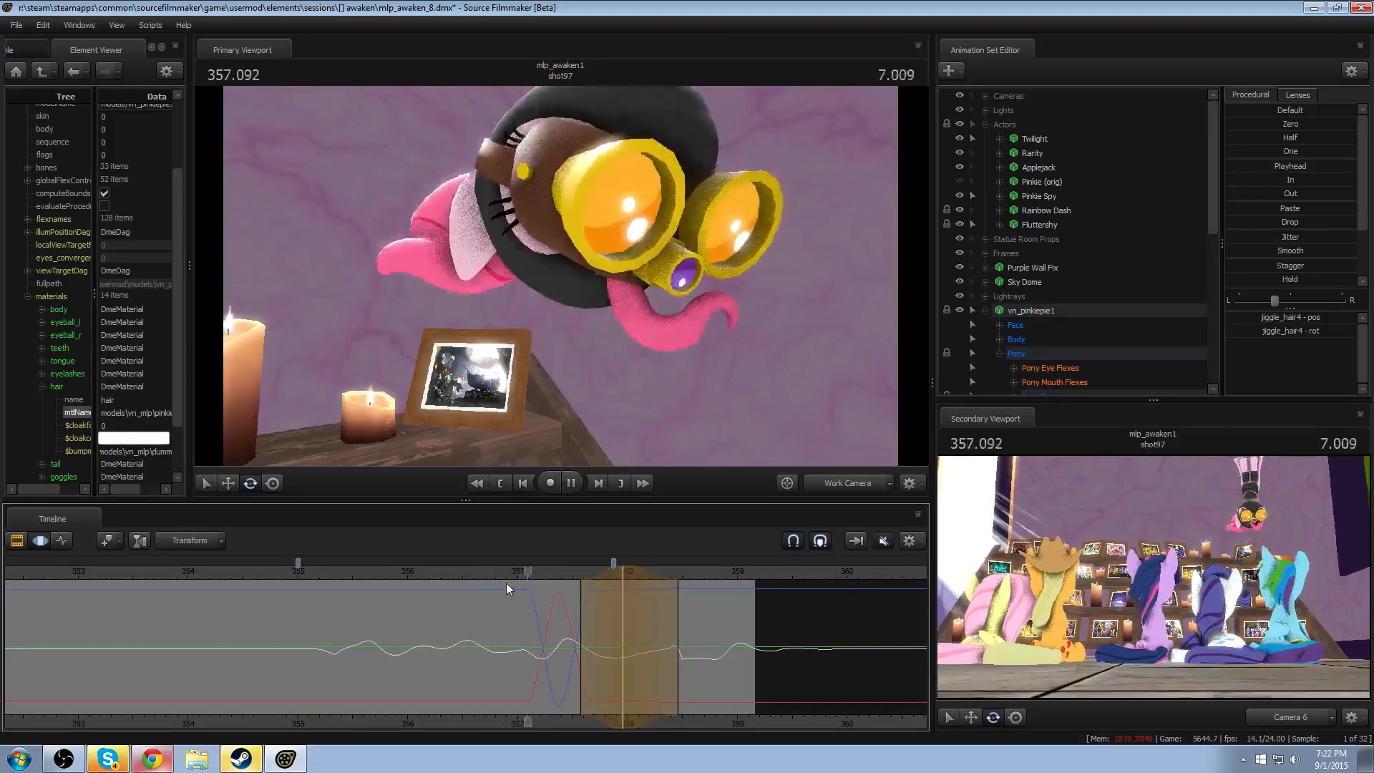
pyautogui.press('space')
# - Recentre the time selection on 358.000, rotate the jiggle_hair4 bone there, and replay the head turn
pyautogui.press('shift')
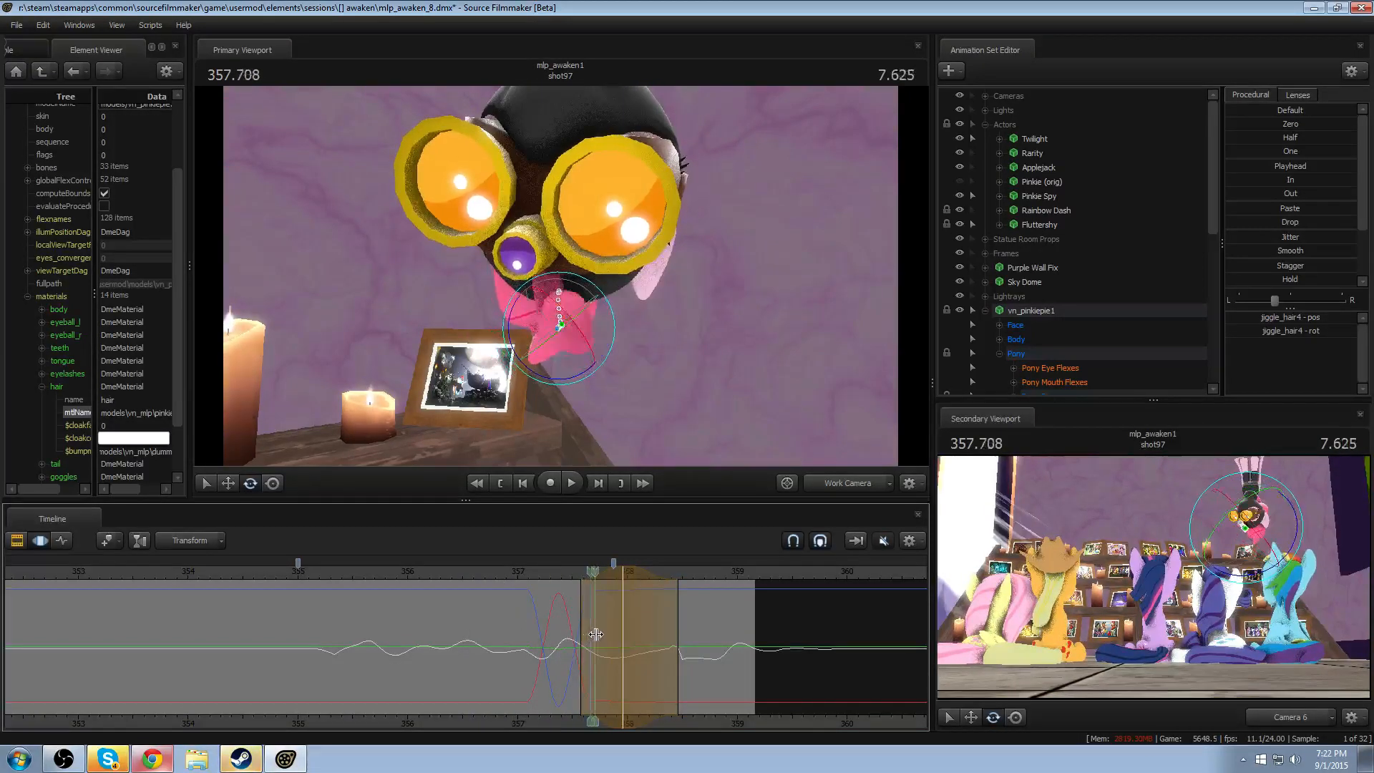
pyautogui.click(628, 639)
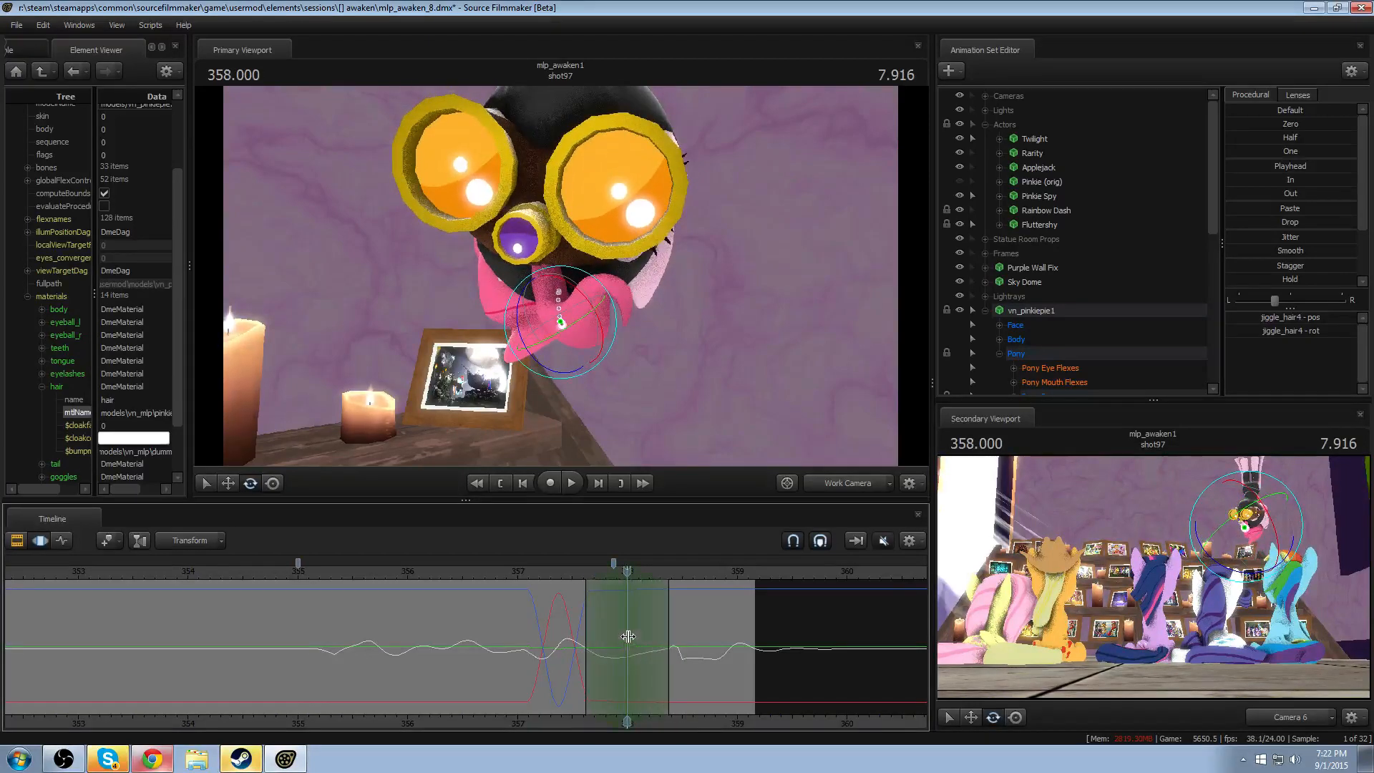
pyautogui.moveTo(525, 315); pyautogui.dragTo(560, 299)
pyautogui.click(554, 574)
pyautogui.press('space')
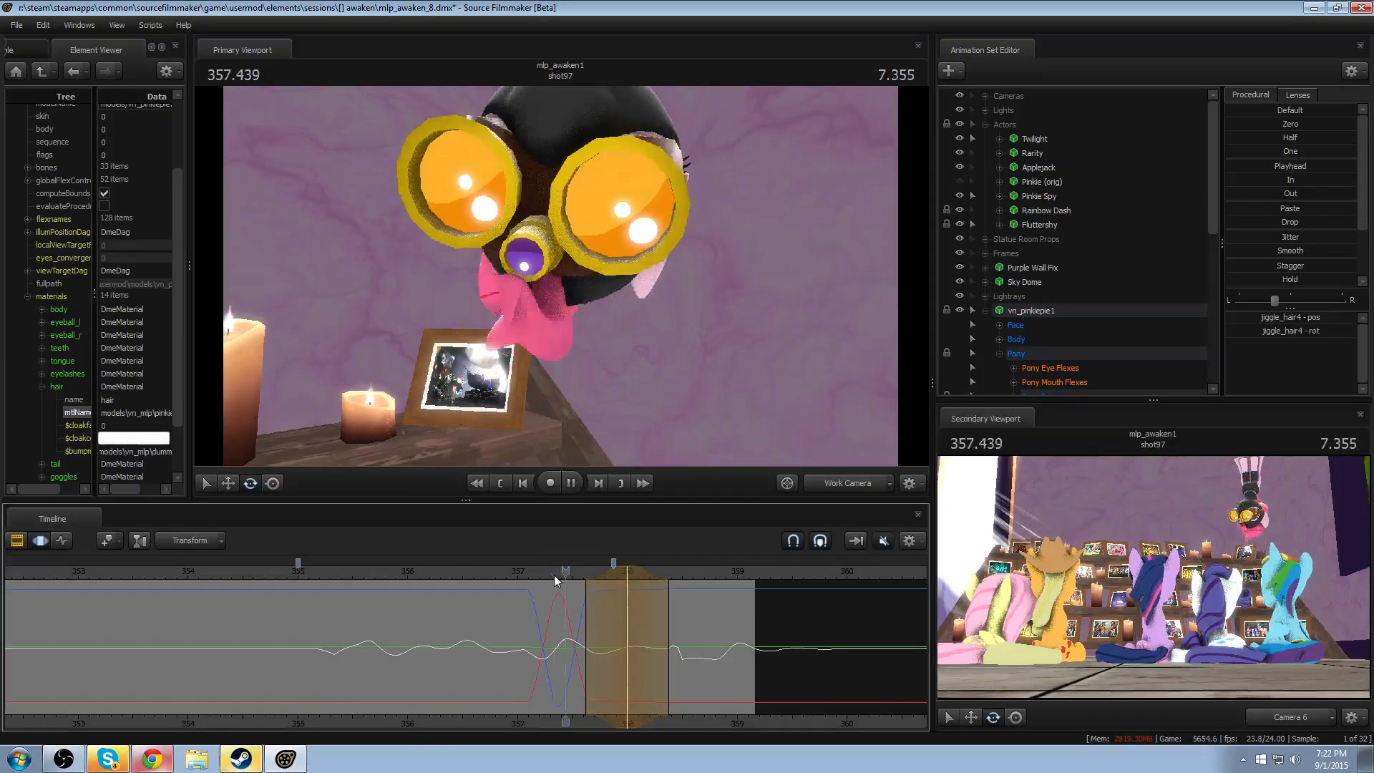
pyautogui.click(467, 579)
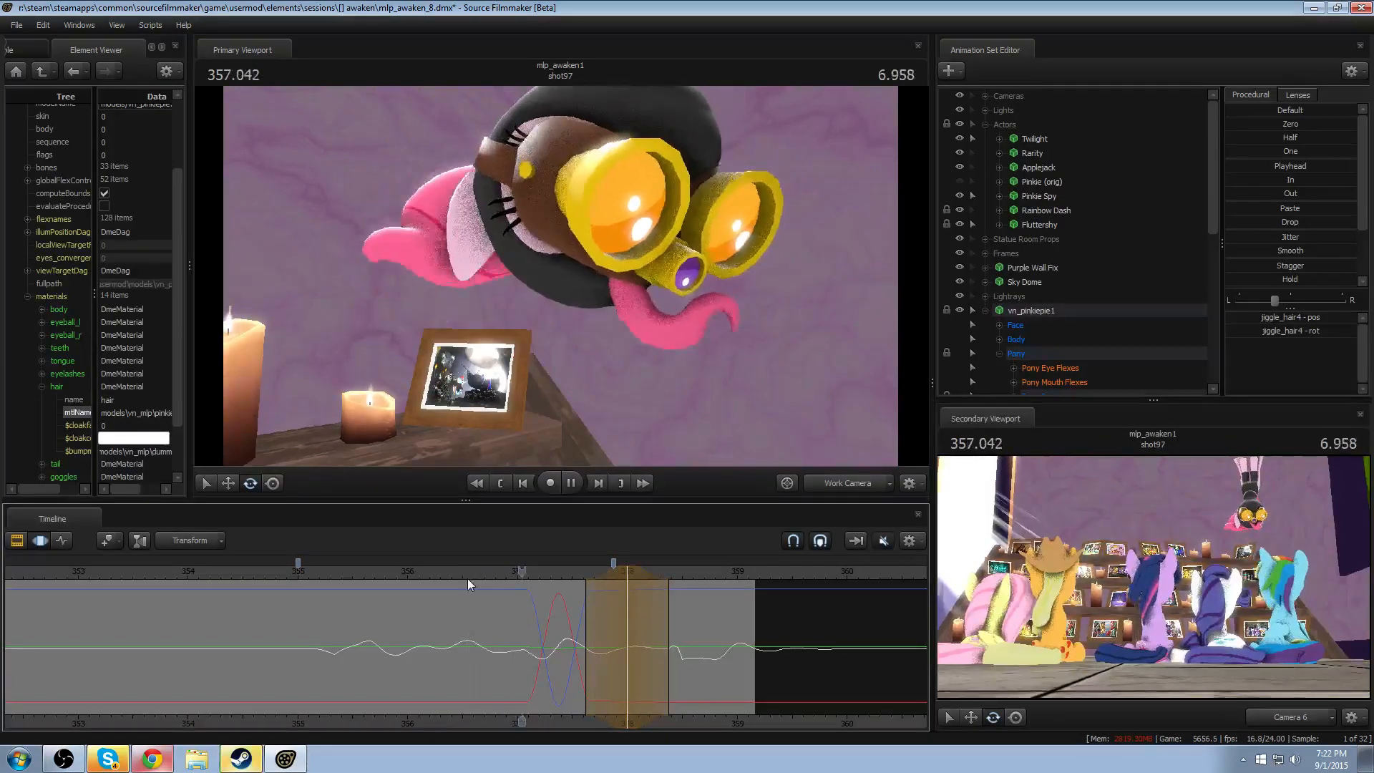
pyautogui.press('space')
# - Try moving the jiggle_hair4 bone's position around 357.208 and play back the motion
pyautogui.moveTo(475, 612)
pyautogui.mouseDown()
pyautogui.moveTo(575, 637)
pyautogui.moveTo(527, 637)
pyautogui.moveTo(542, 640)
pyautogui.mouseUp()
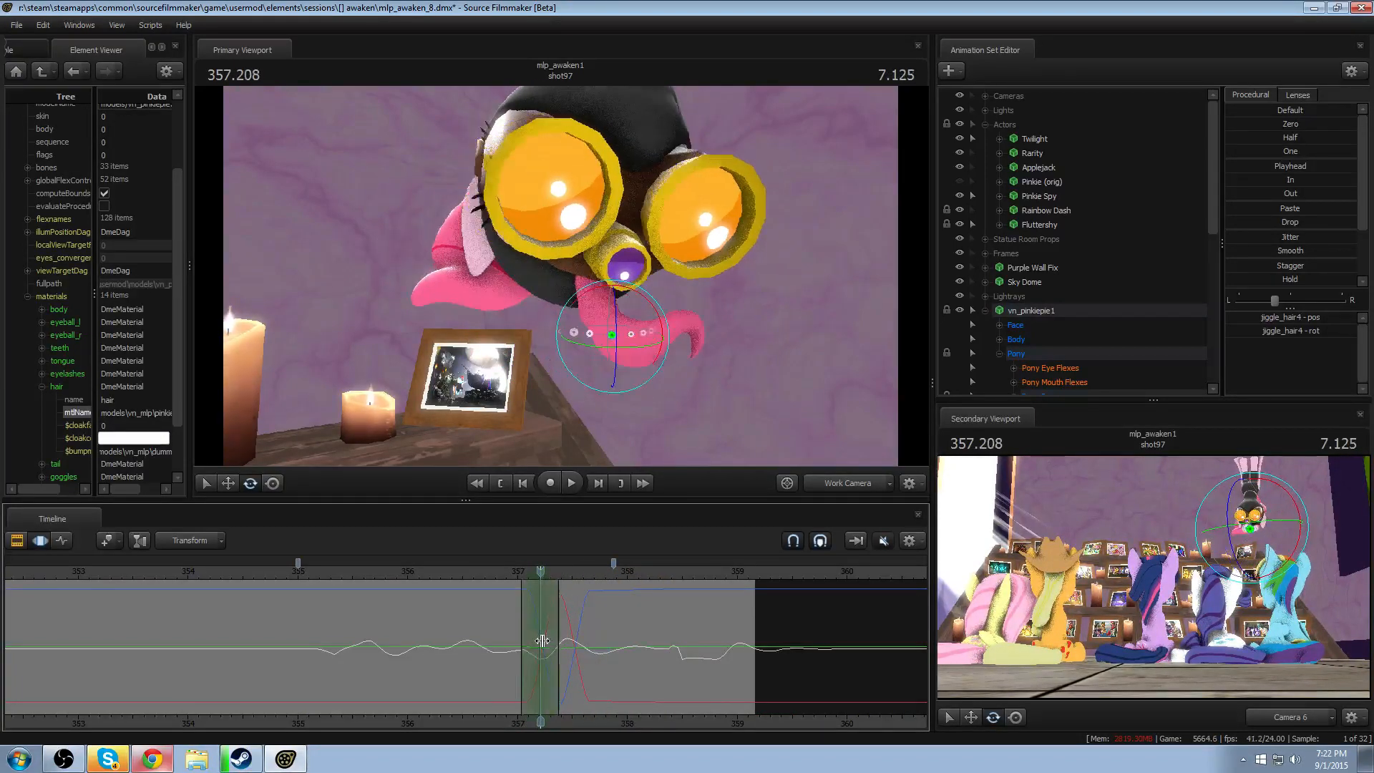
pyautogui.press('w')
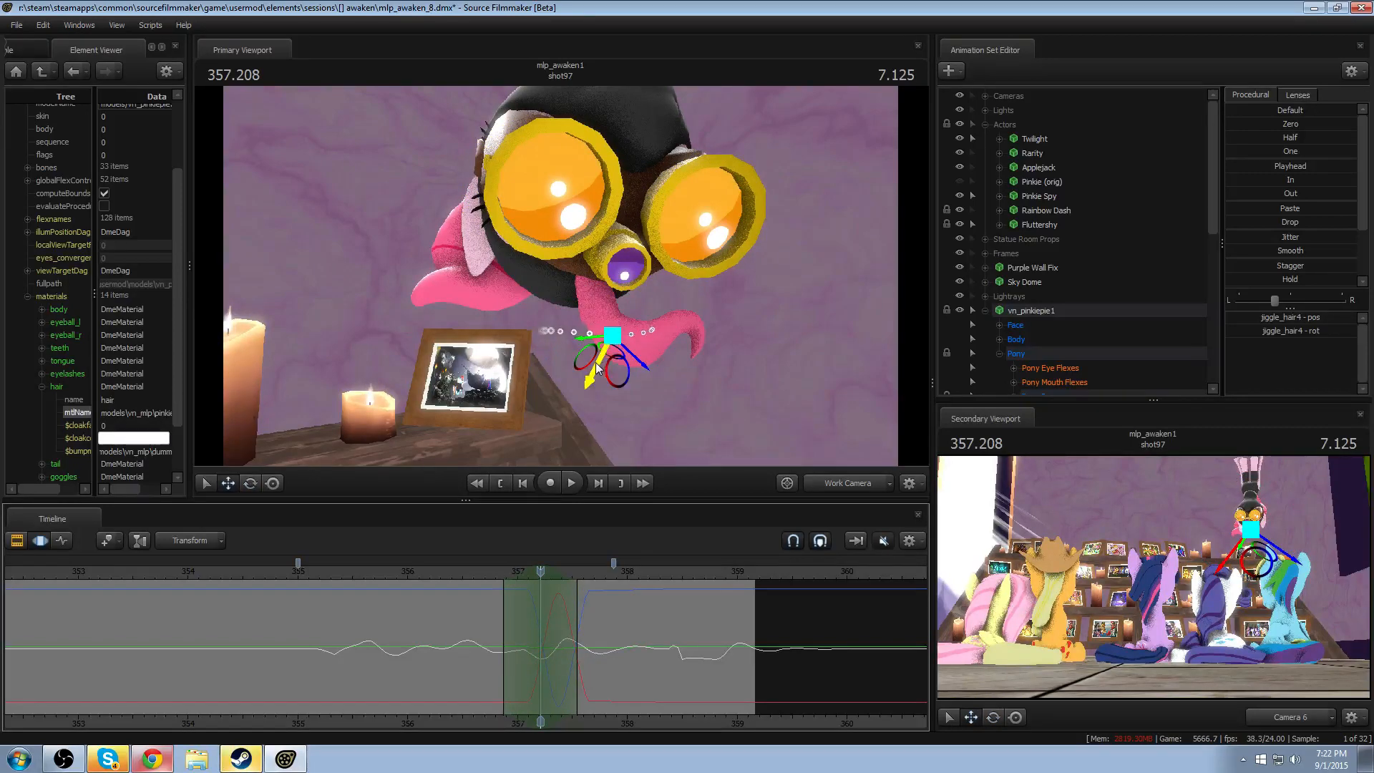
pyautogui.moveTo(608, 333); pyautogui.dragTo(625, 330)
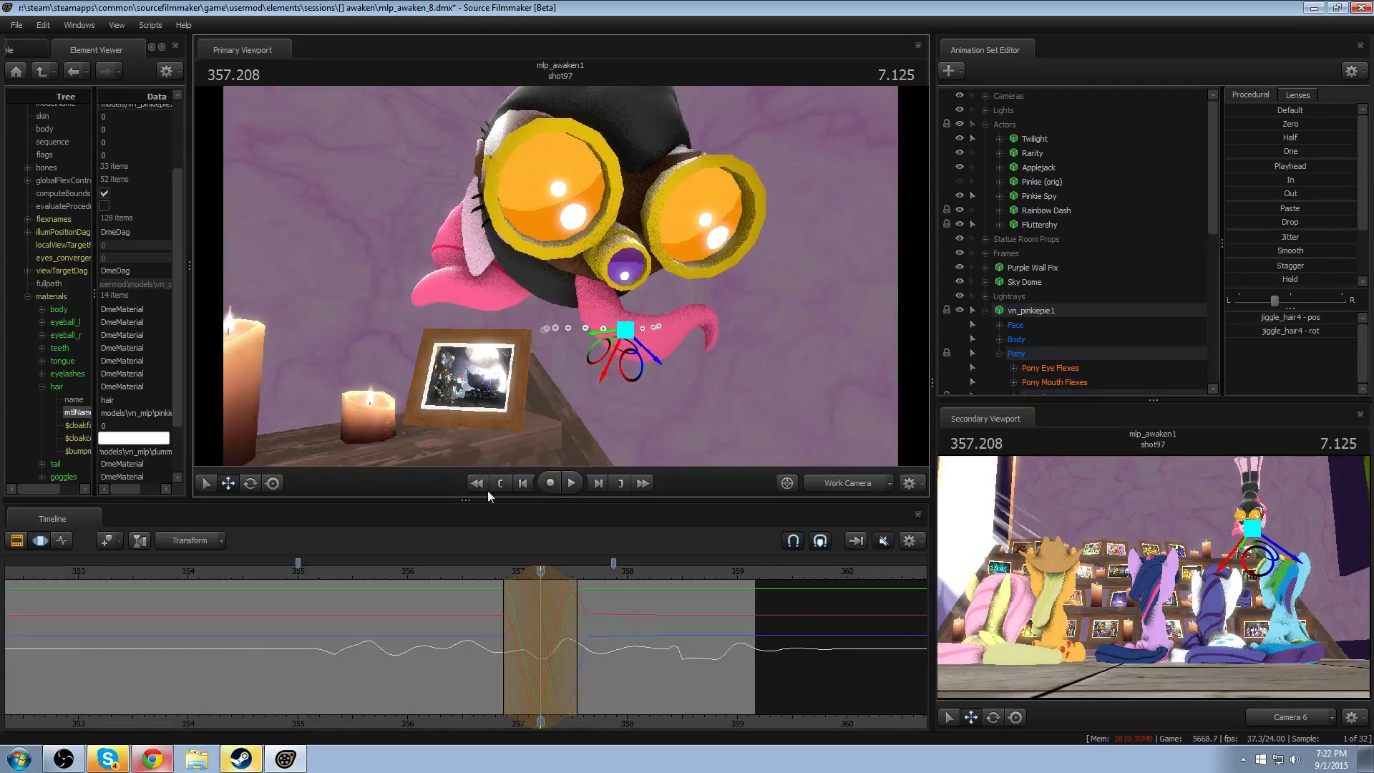
pyautogui.press('space')
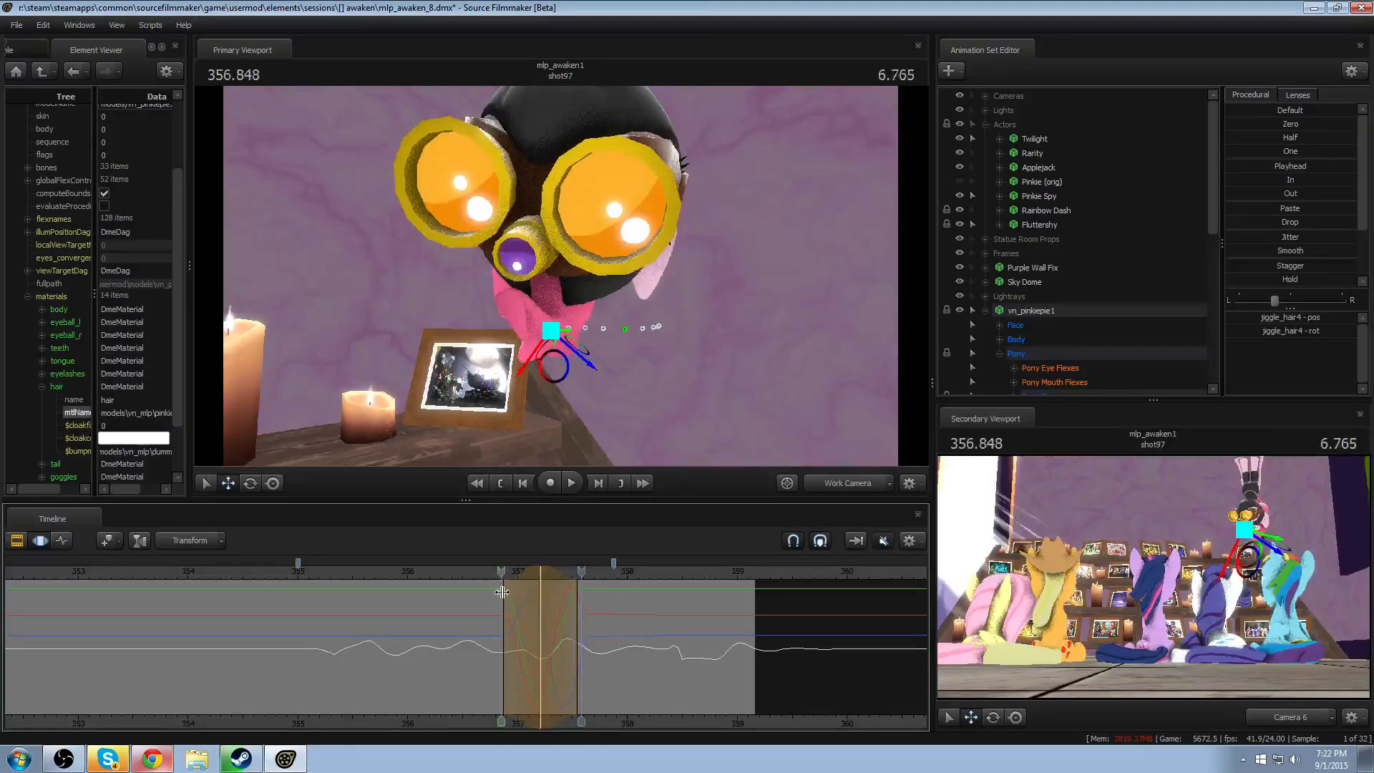
pyautogui.press('space')
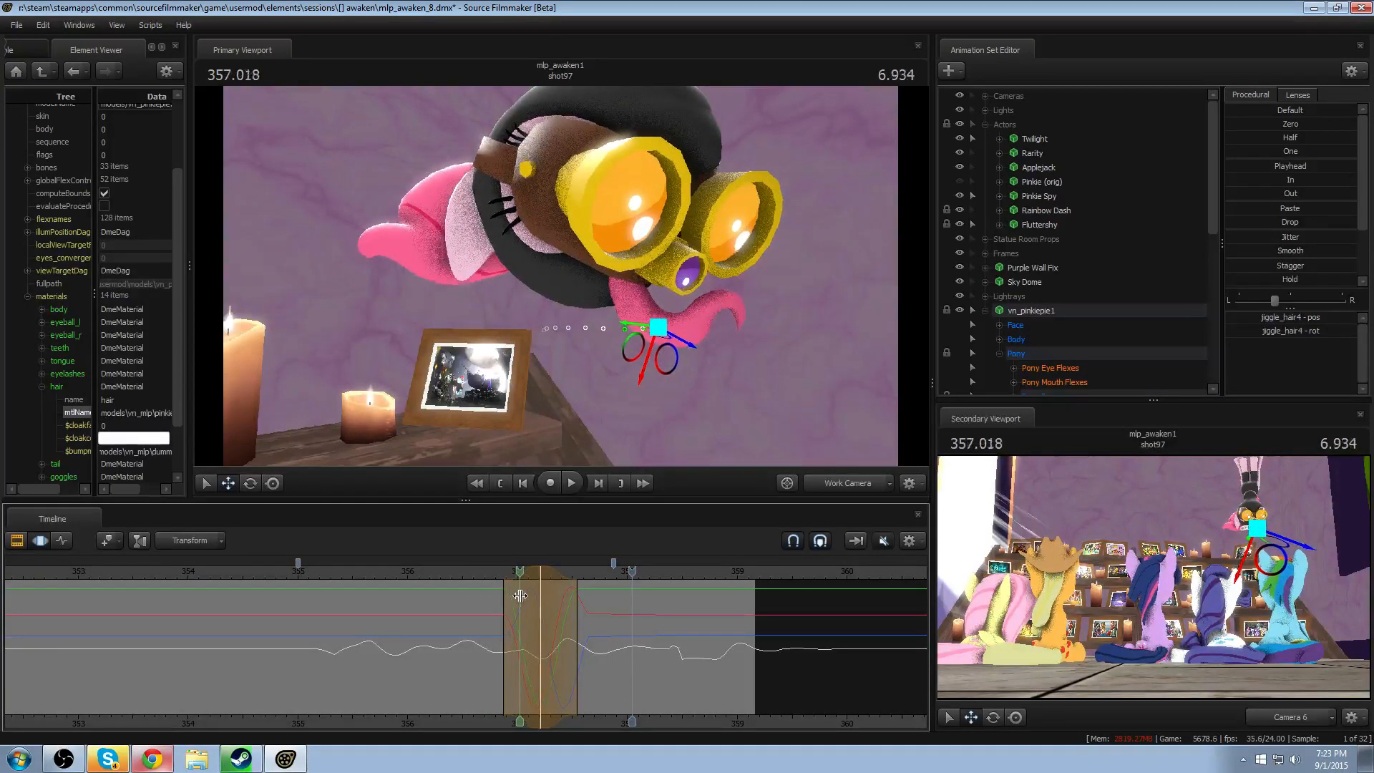
# - Try rotating the jiggle_hair4 bone around 357.208, shift the edit to 357.291, and play back the swing
pyautogui.click(528, 576)
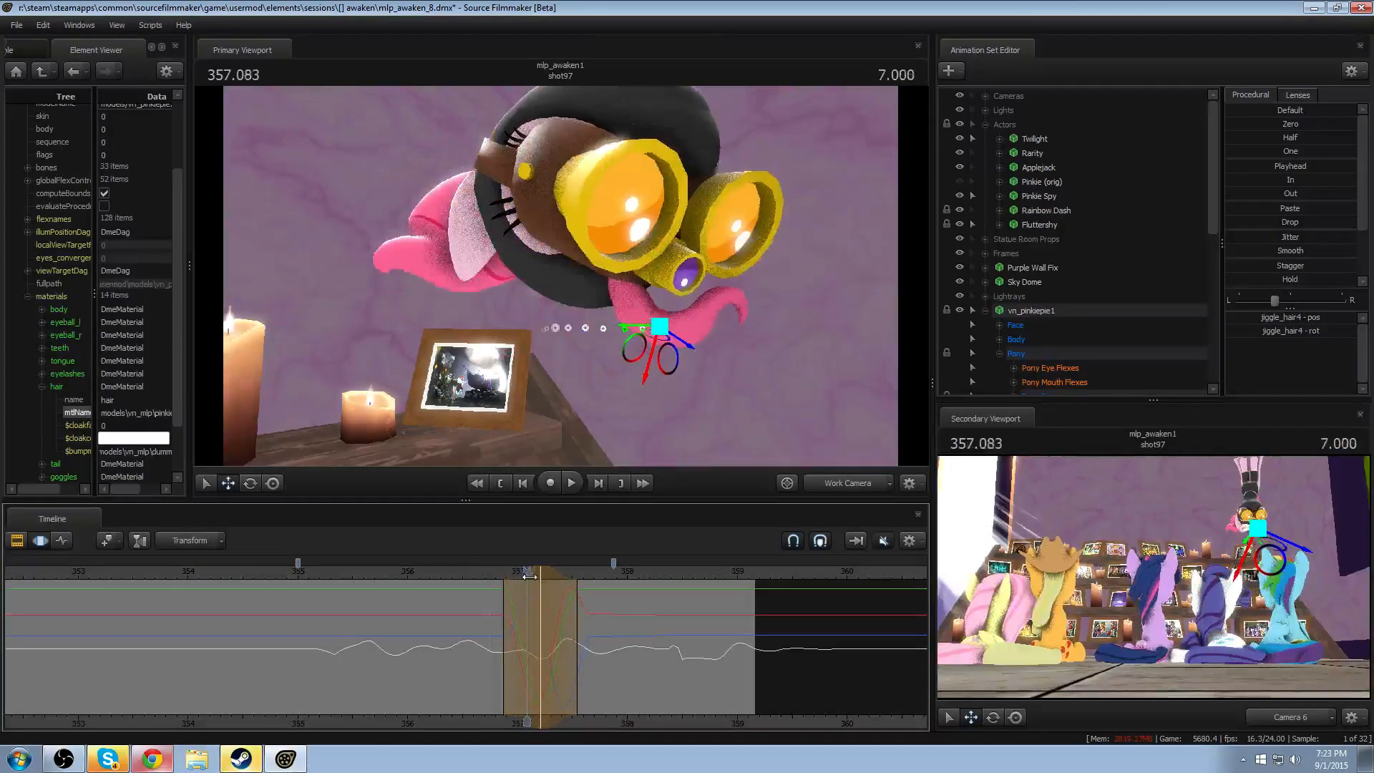
pyautogui.moveTo(529, 576); pyautogui.dragTo(539, 575)
pyautogui.press('e')
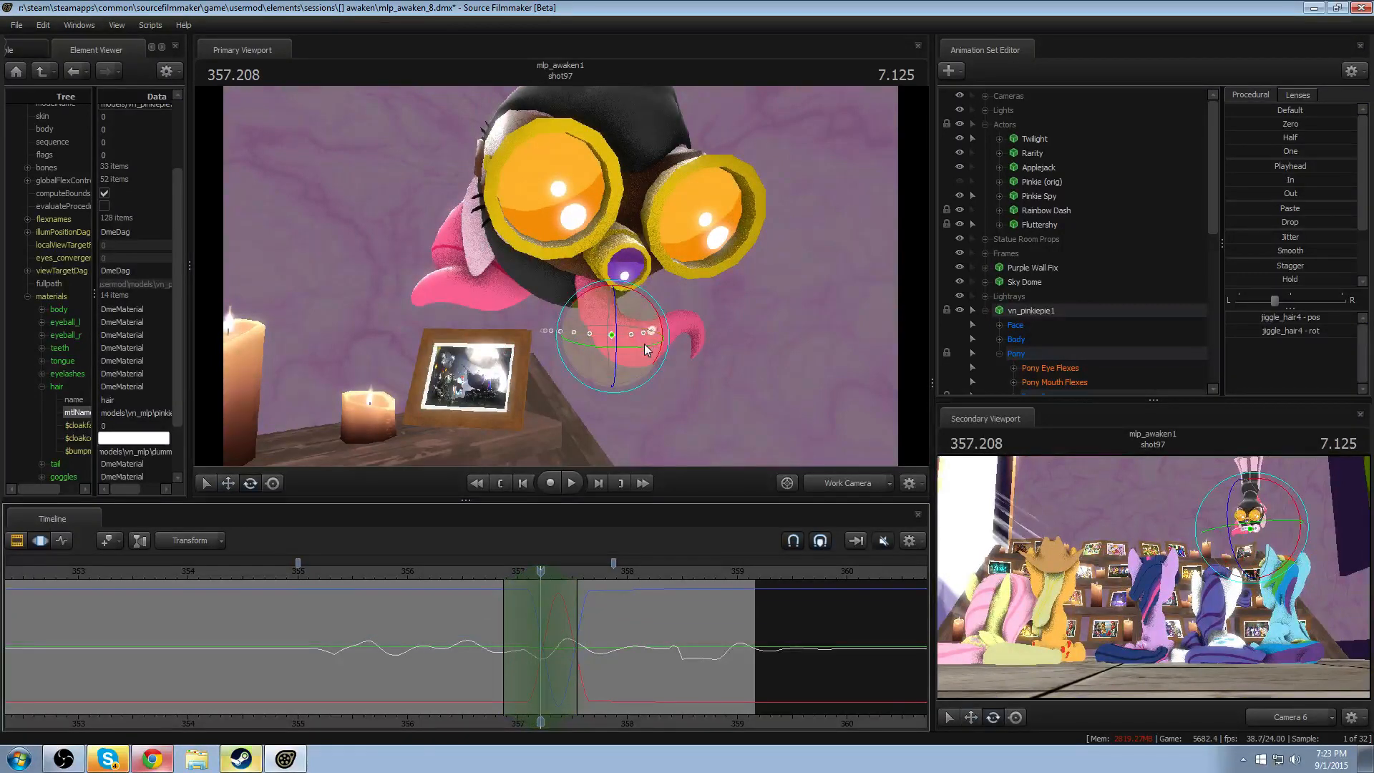
pyautogui.moveTo(651, 293); pyautogui.dragTo(641, 286)
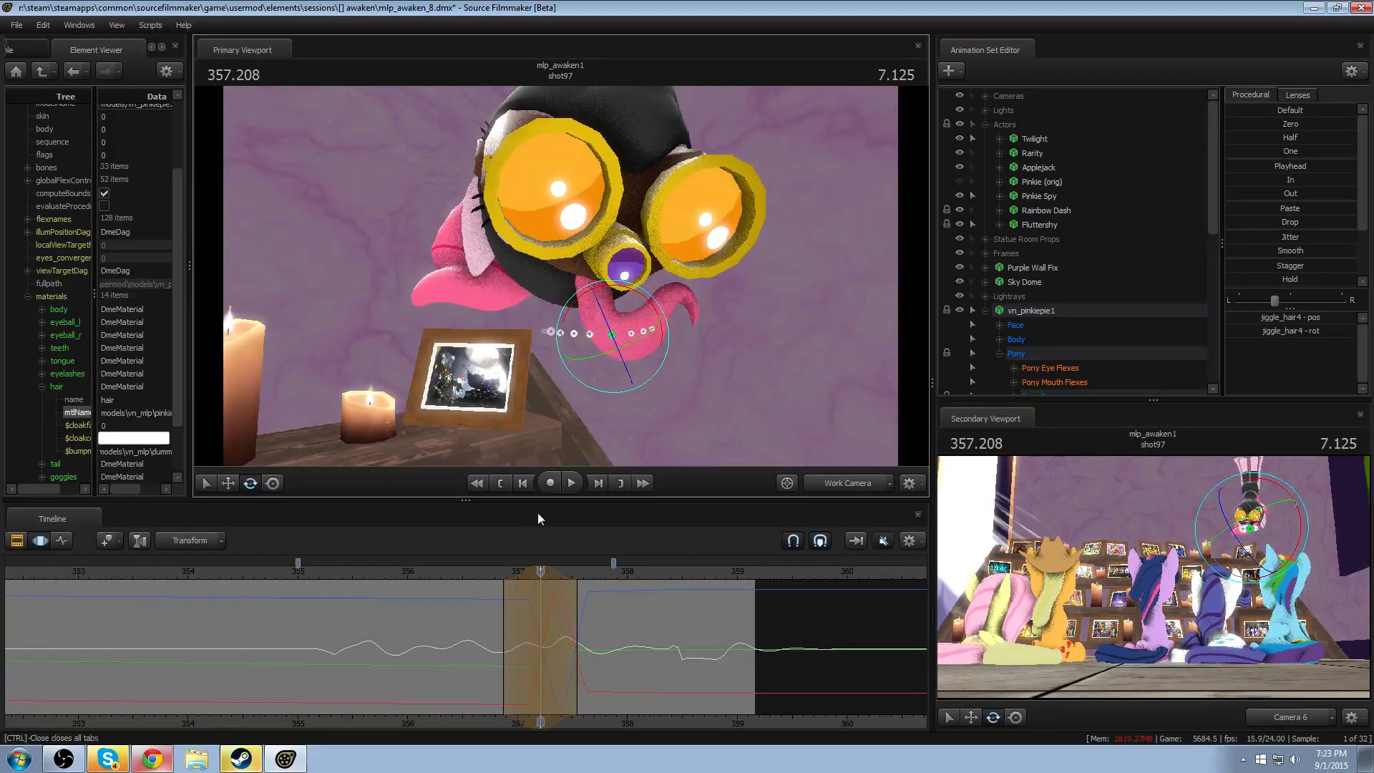
pyautogui.moveTo(498, 575)
pyautogui.mouseDown()
pyautogui.moveTo(562, 572)
pyautogui.moveTo(511, 588)
pyautogui.mouseUp()
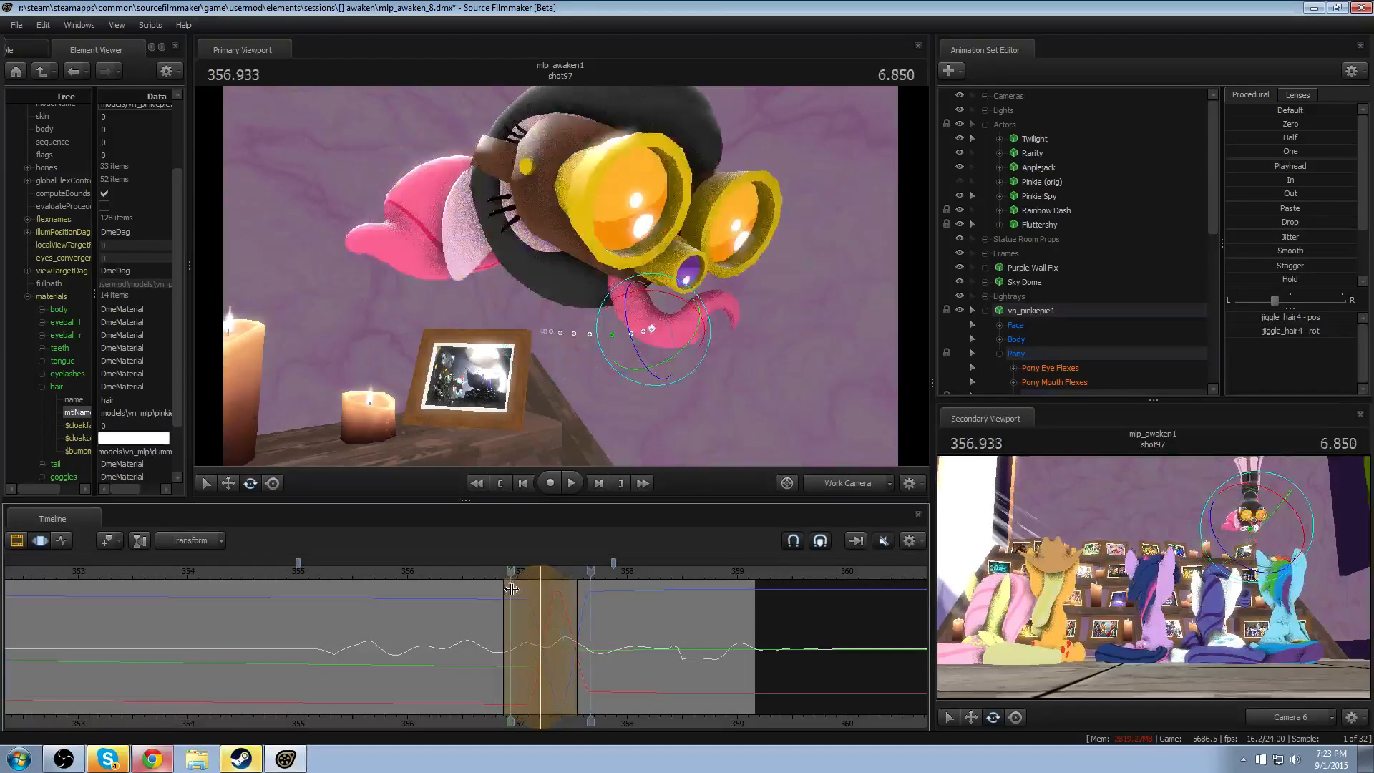
pyautogui.press('space')
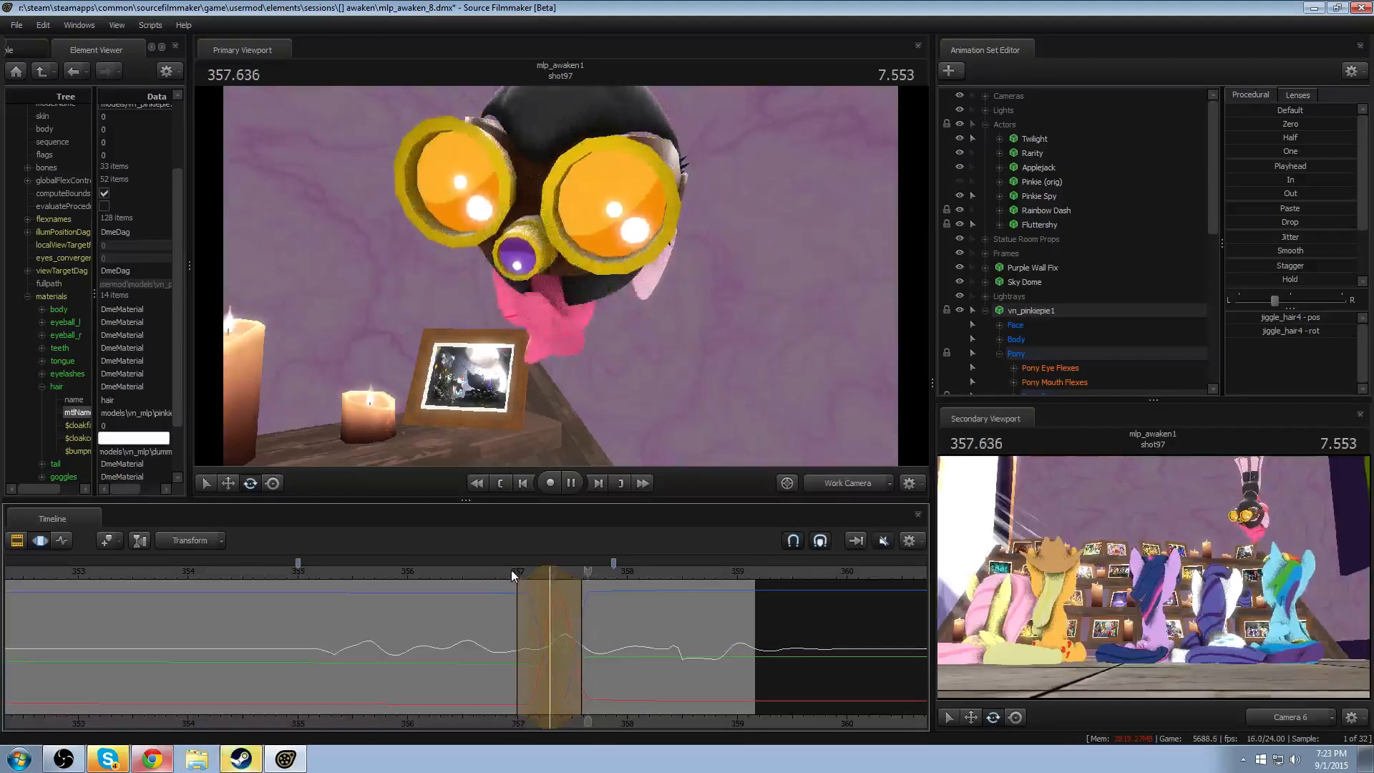
pyautogui.click(598, 485)
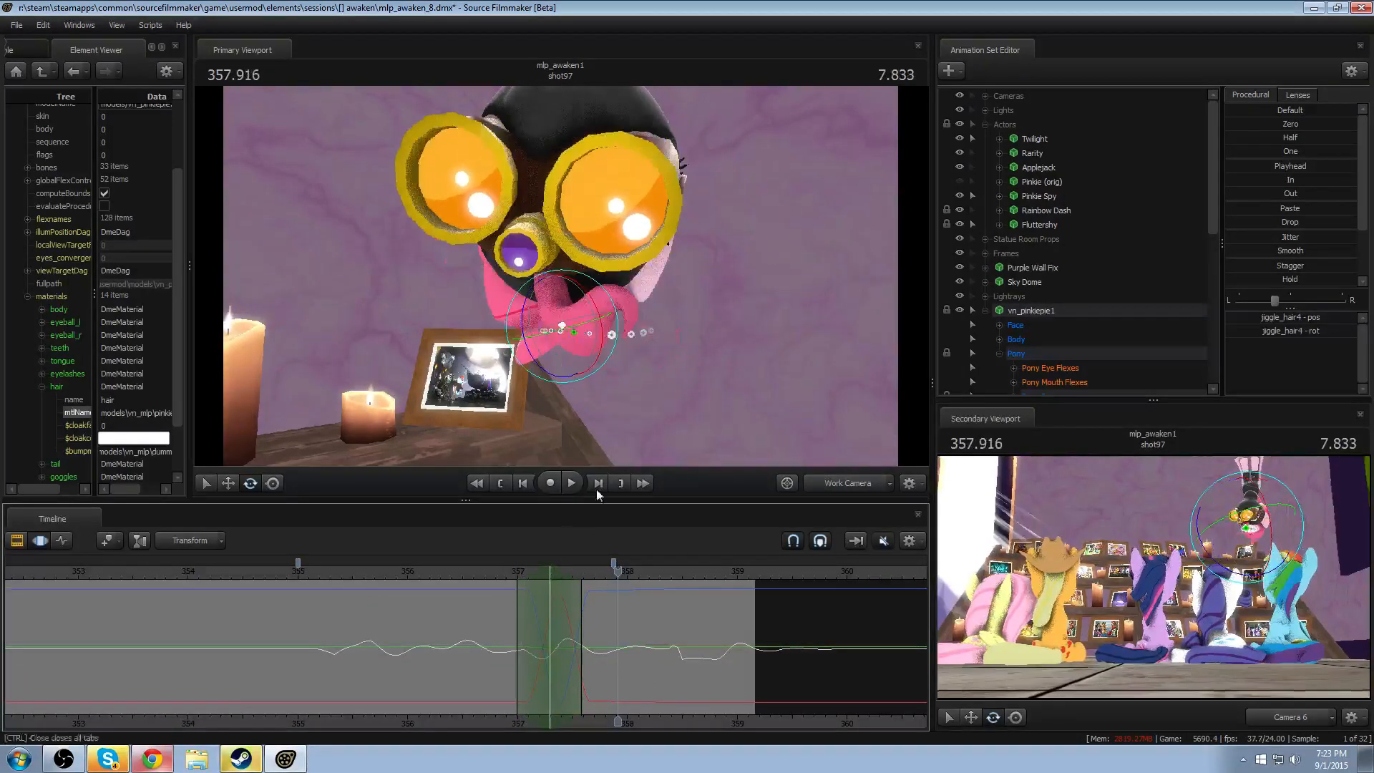
# - Try rotating the jiggle_hair3 bone around 357.291, shift the edit slightly earlier, and replay the head turn
pyautogui.moveTo(508, 567); pyautogui.dragTo(549, 566)
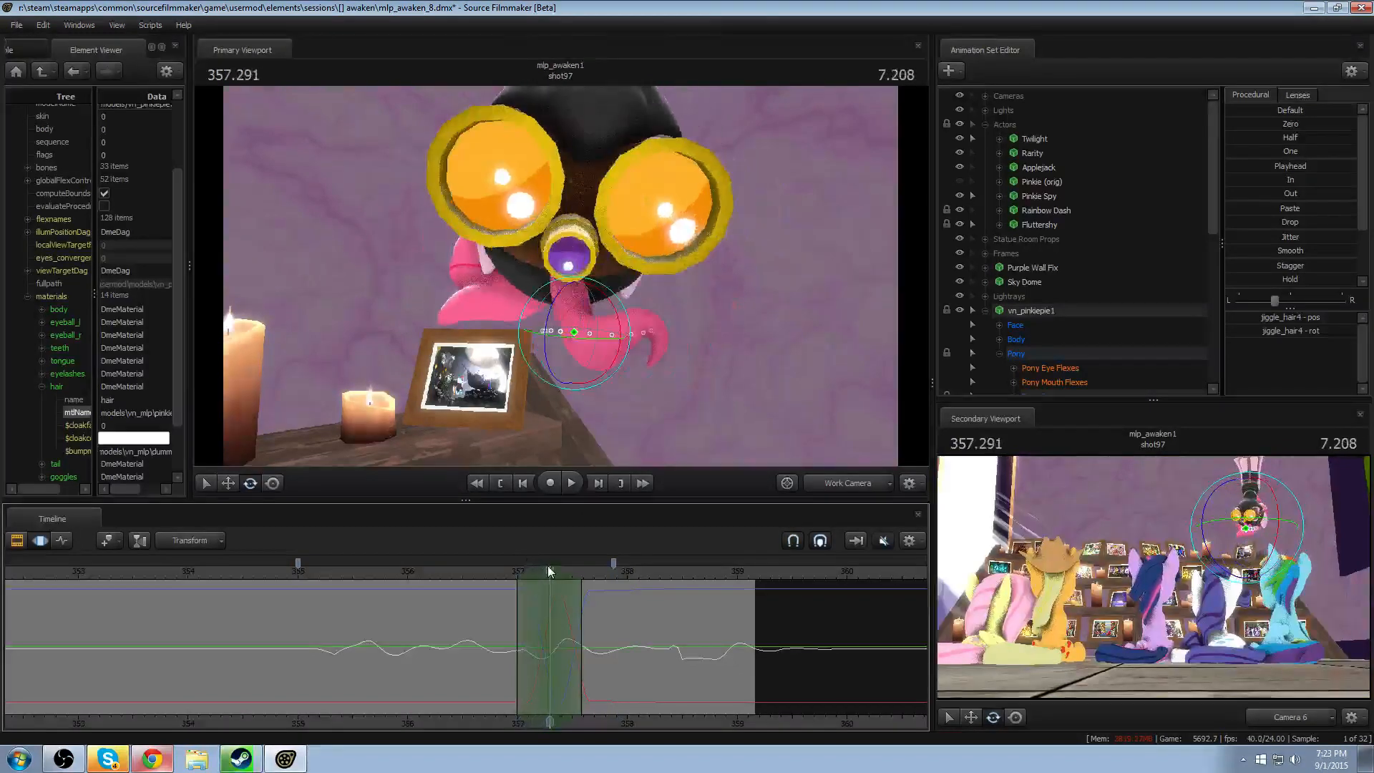
pyautogui.click(556, 293)
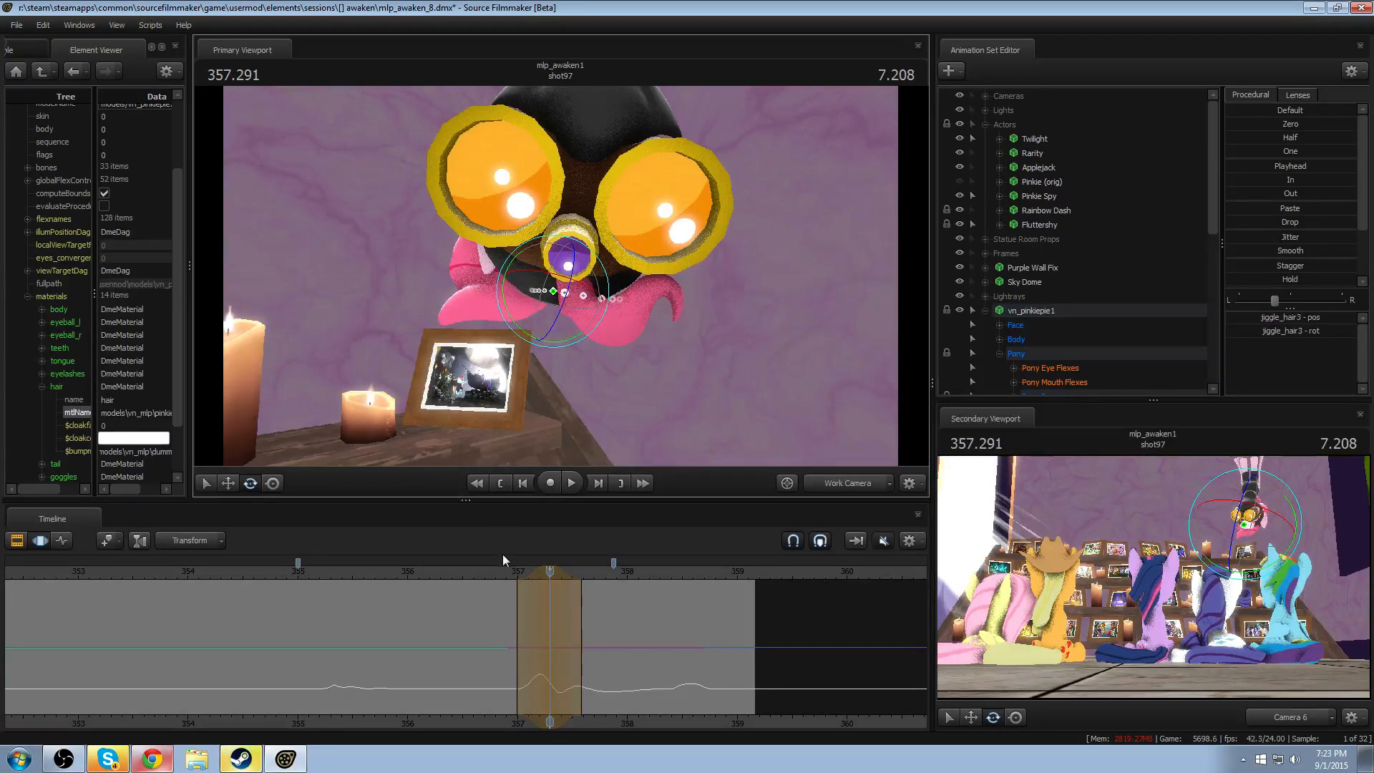
pyautogui.click(500, 575)
pyautogui.press('space')
pyautogui.press('space')
pyautogui.scroll(-1, 541, 594)
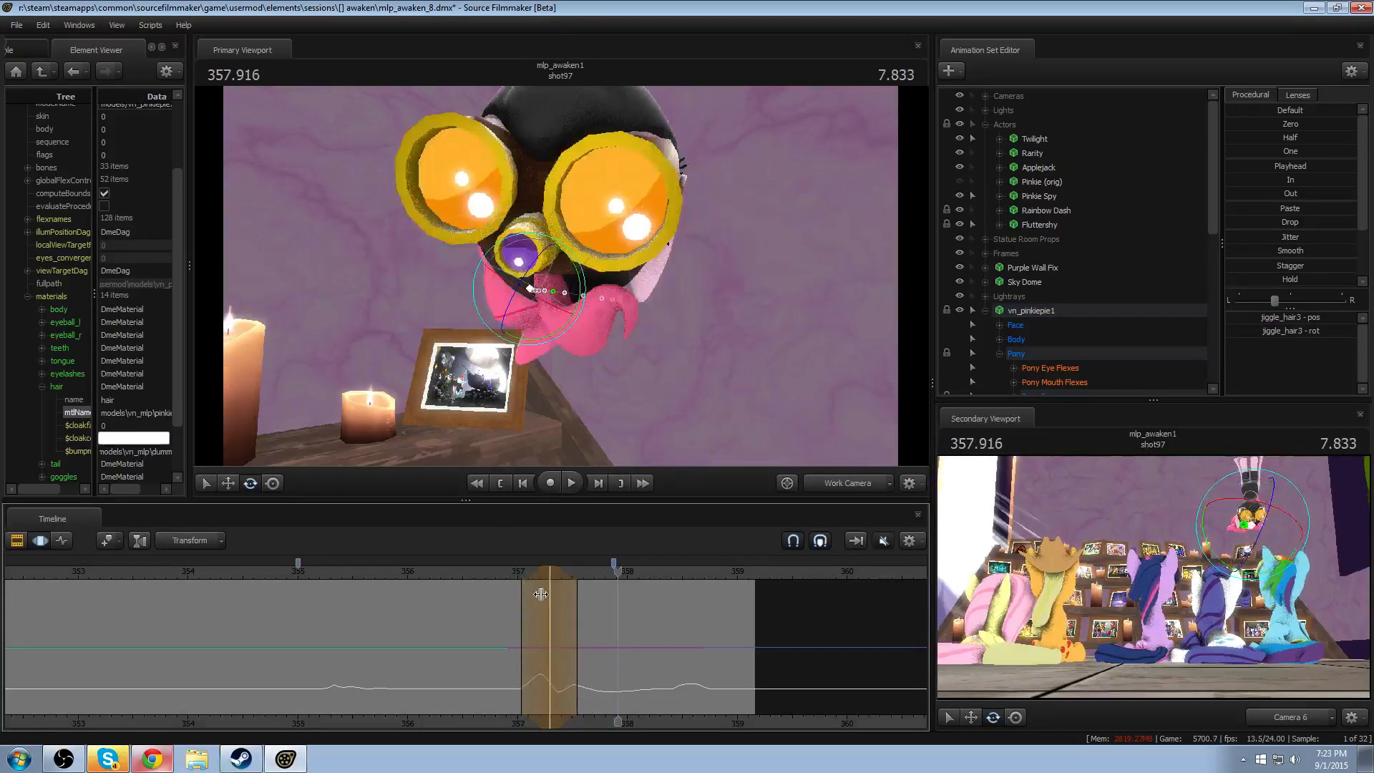
pyautogui.scroll(1, 541, 594)
pyautogui.click(504, 571)
pyautogui.press('space')
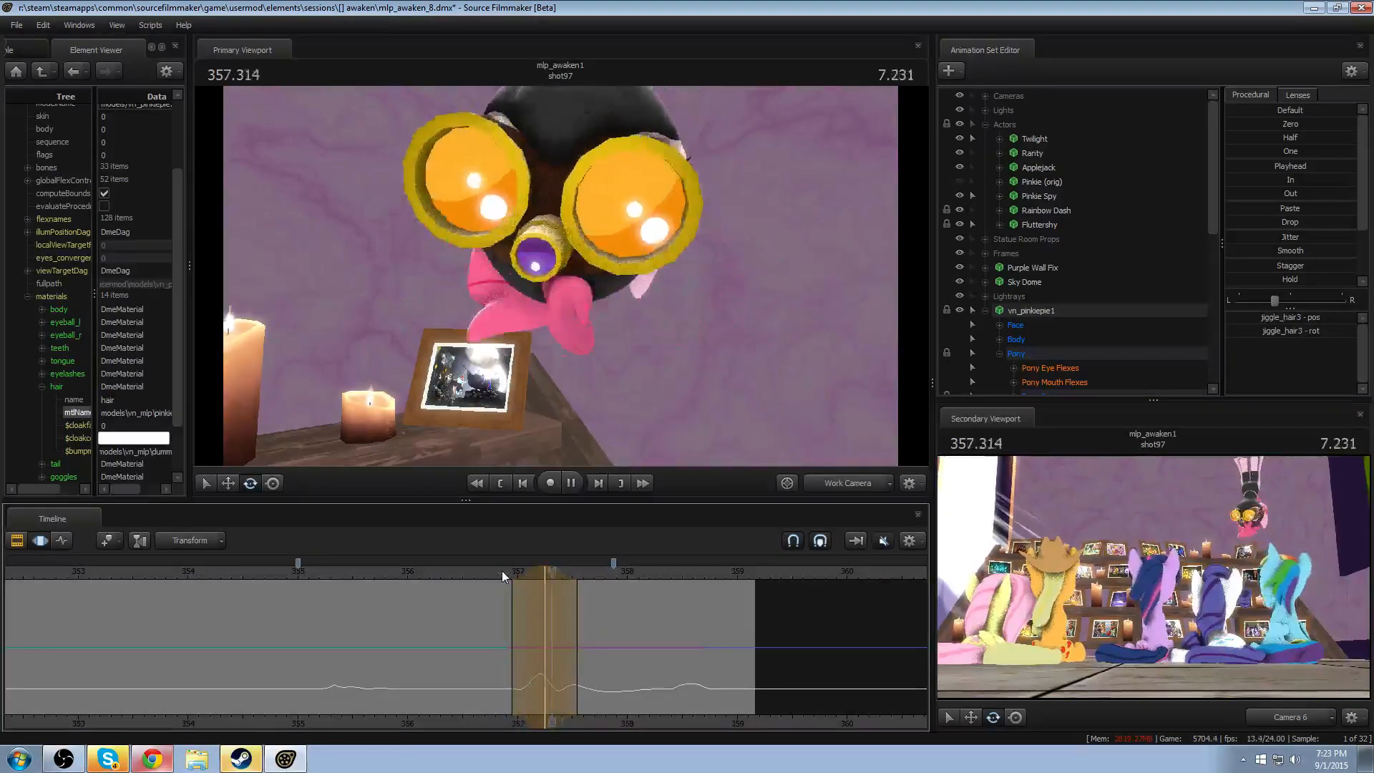
pyautogui.press('space')
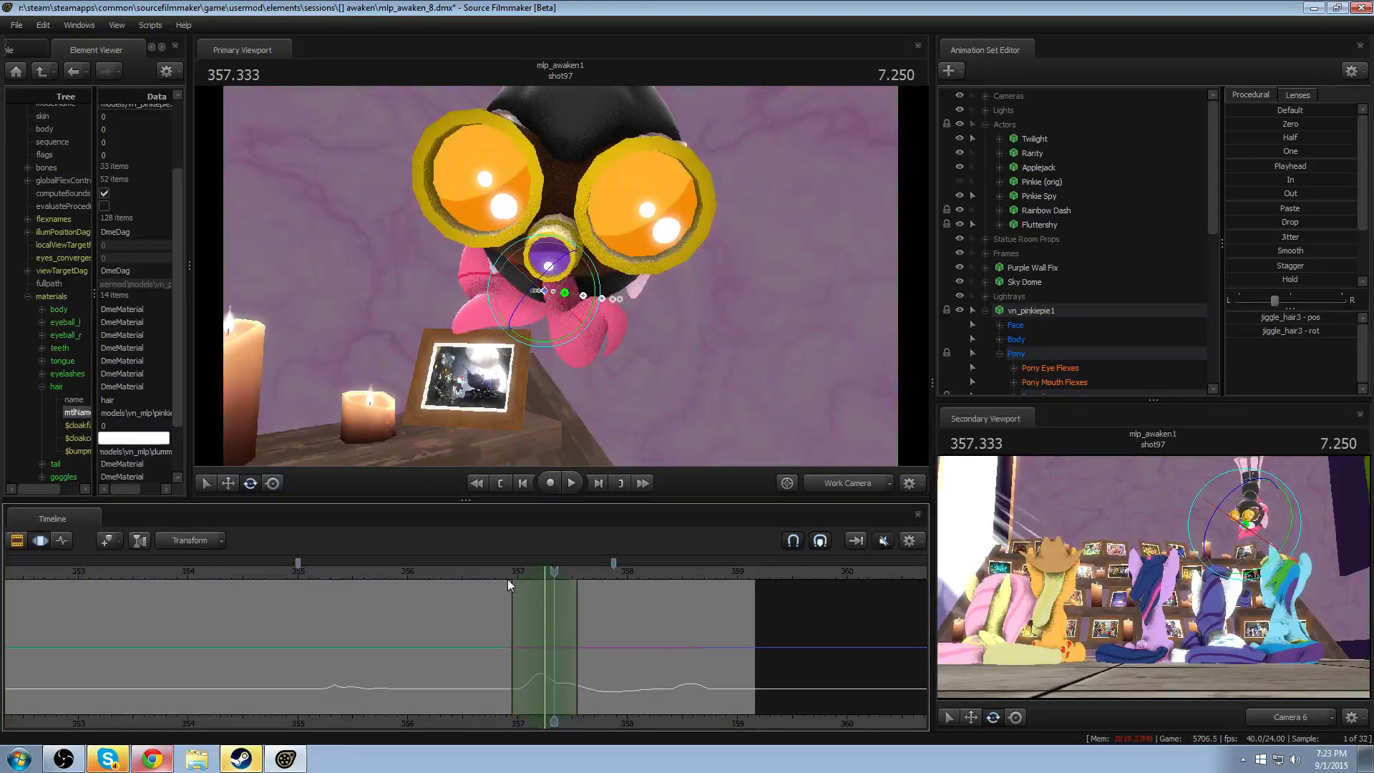
# - Try moving the jiggle_hair4 bone around 357.250, undo the move after previewing it, and replay the shot
pyautogui.moveTo(521, 572); pyautogui.dragTo(544, 572)
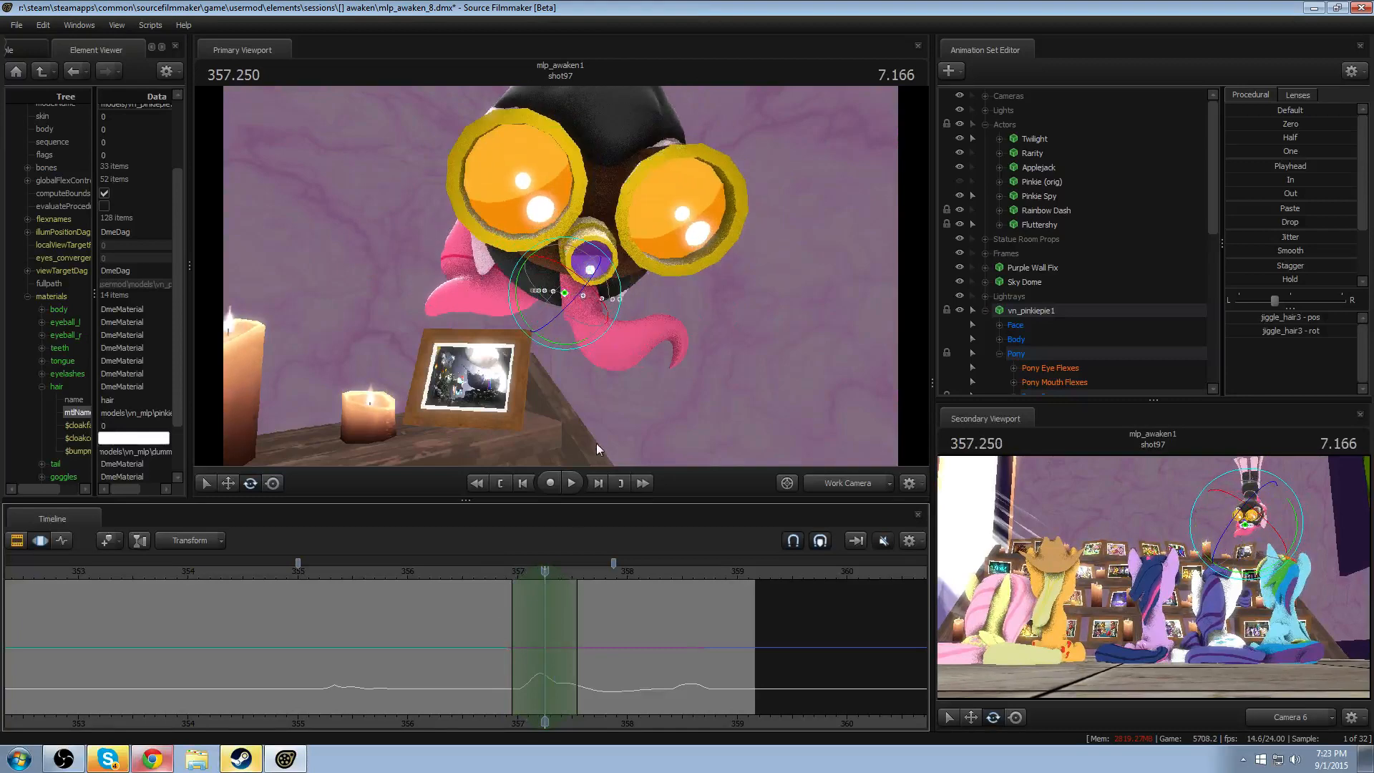
pyautogui.click(589, 334)
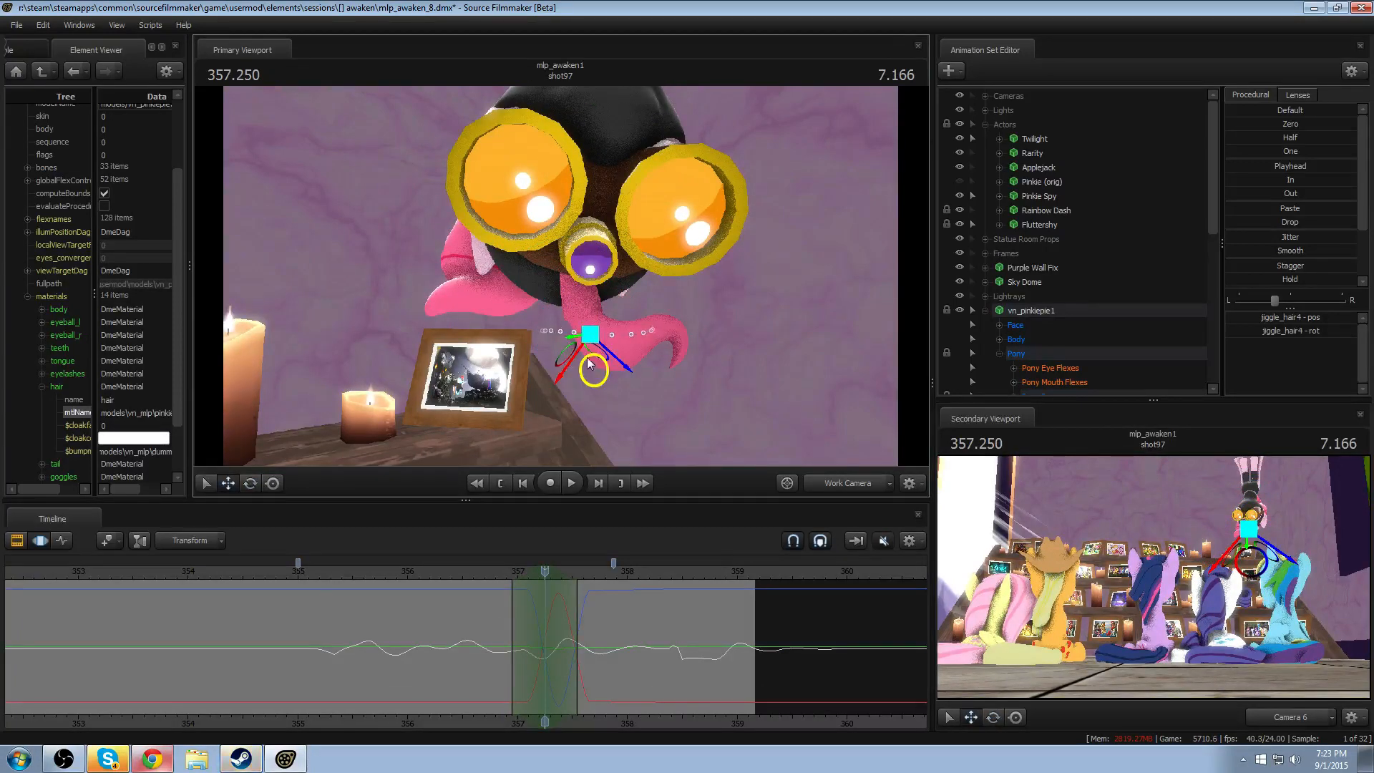
pyautogui.moveTo(589, 363); pyautogui.dragTo(605, 342)
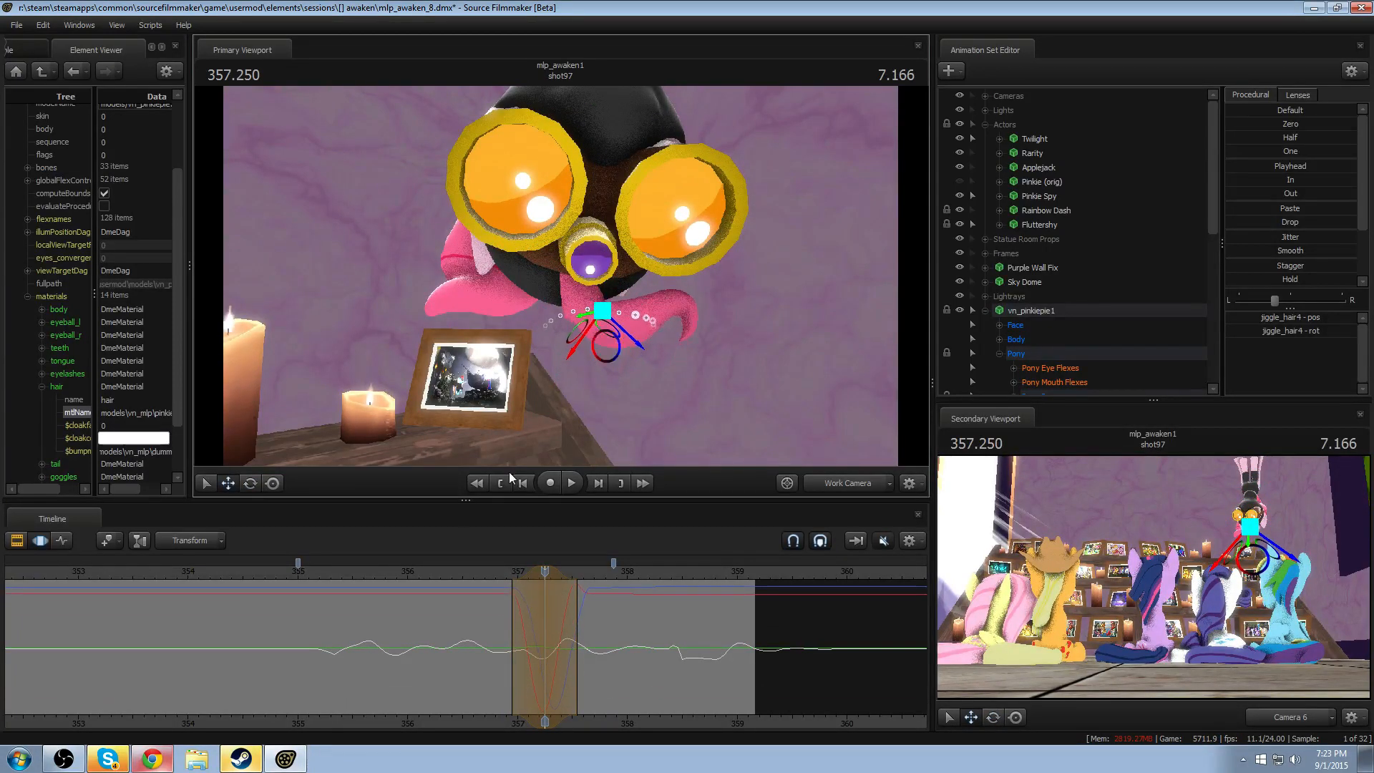
pyautogui.click(501, 571)
pyautogui.press('space')
pyautogui.press('space')
pyautogui.hotkey('ctrl', 'z')
pyautogui.click(496, 573)
pyautogui.press('space')
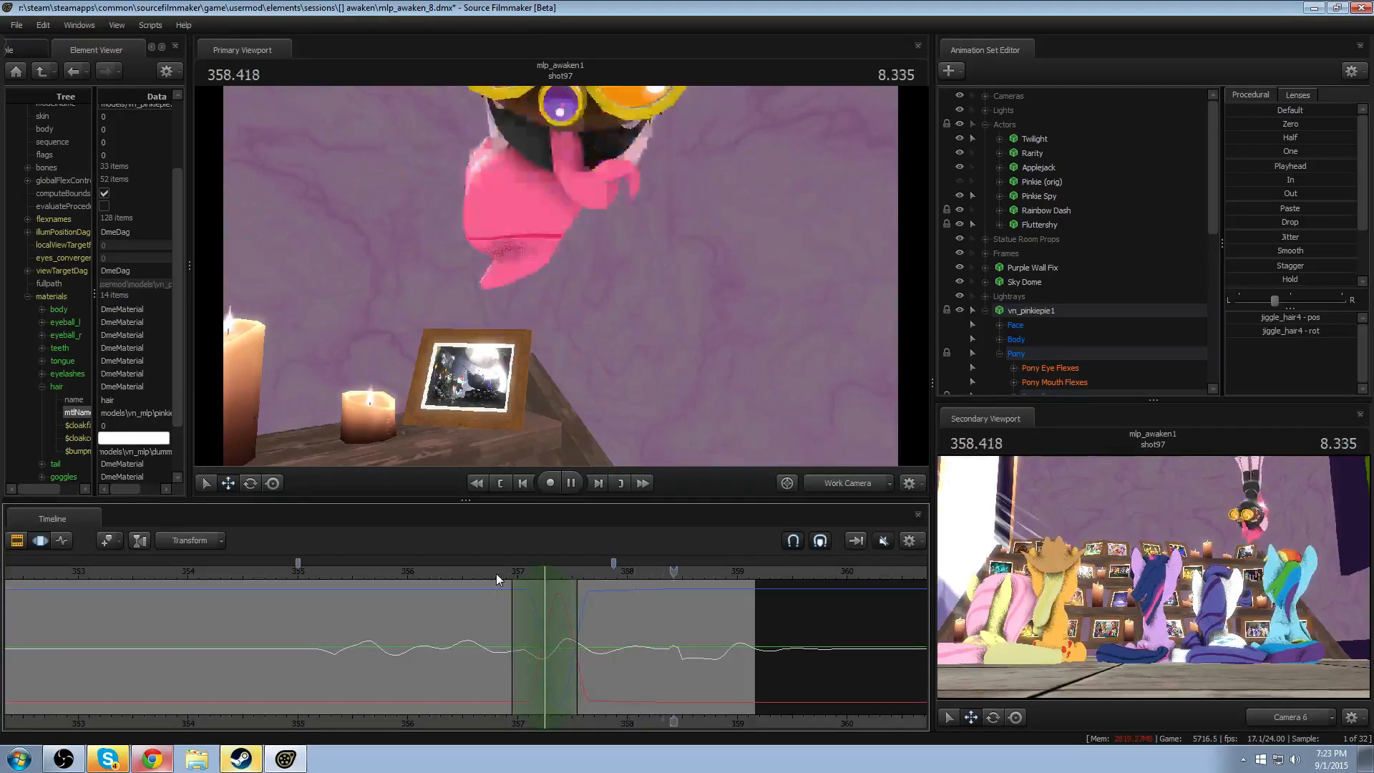
# - Rotate the jiggle_hair4 bone within a narrow time selection around 358.041 and play back the result
pyautogui.moveTo(594, 676); pyautogui.dragTo(632, 660)
pyautogui.moveTo(594, 310); pyautogui.dragTo(596, 326)
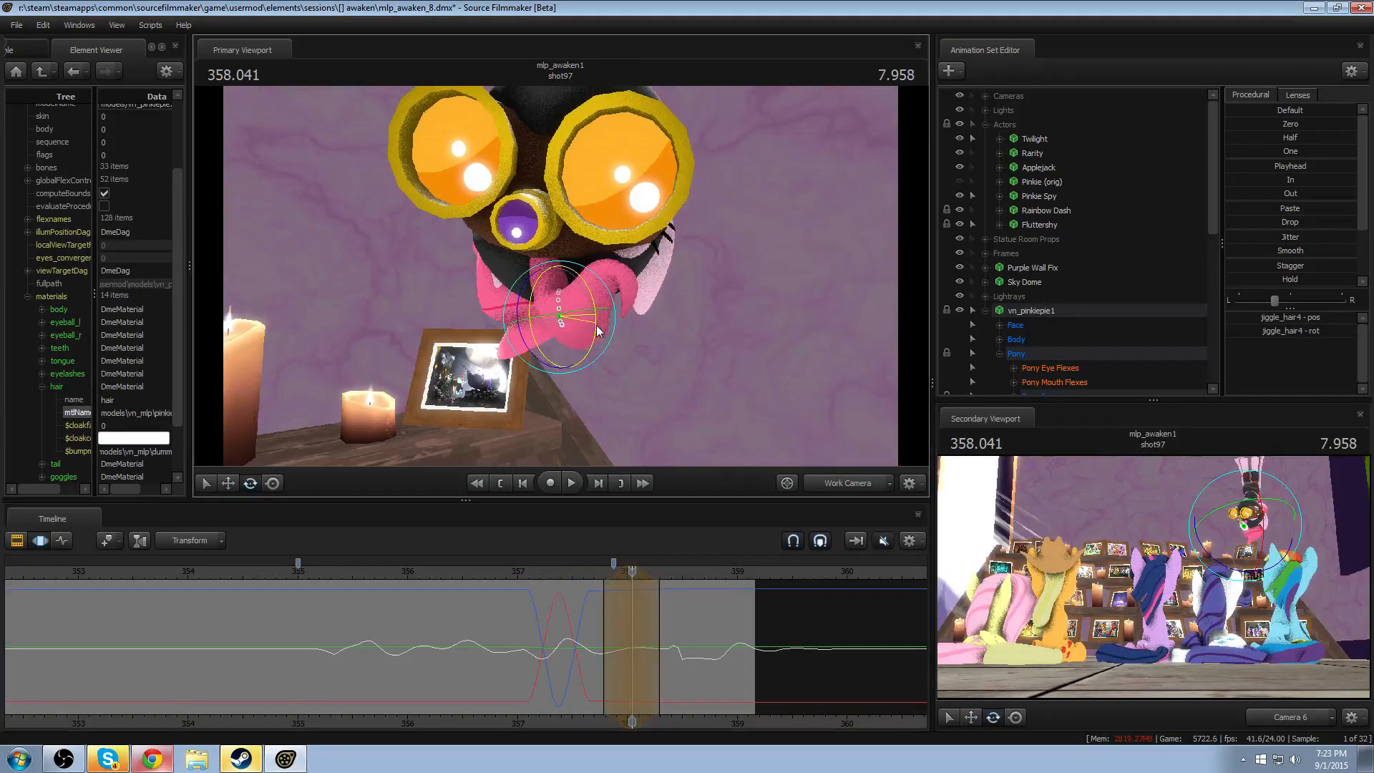
pyautogui.click(589, 571)
pyautogui.press('space')
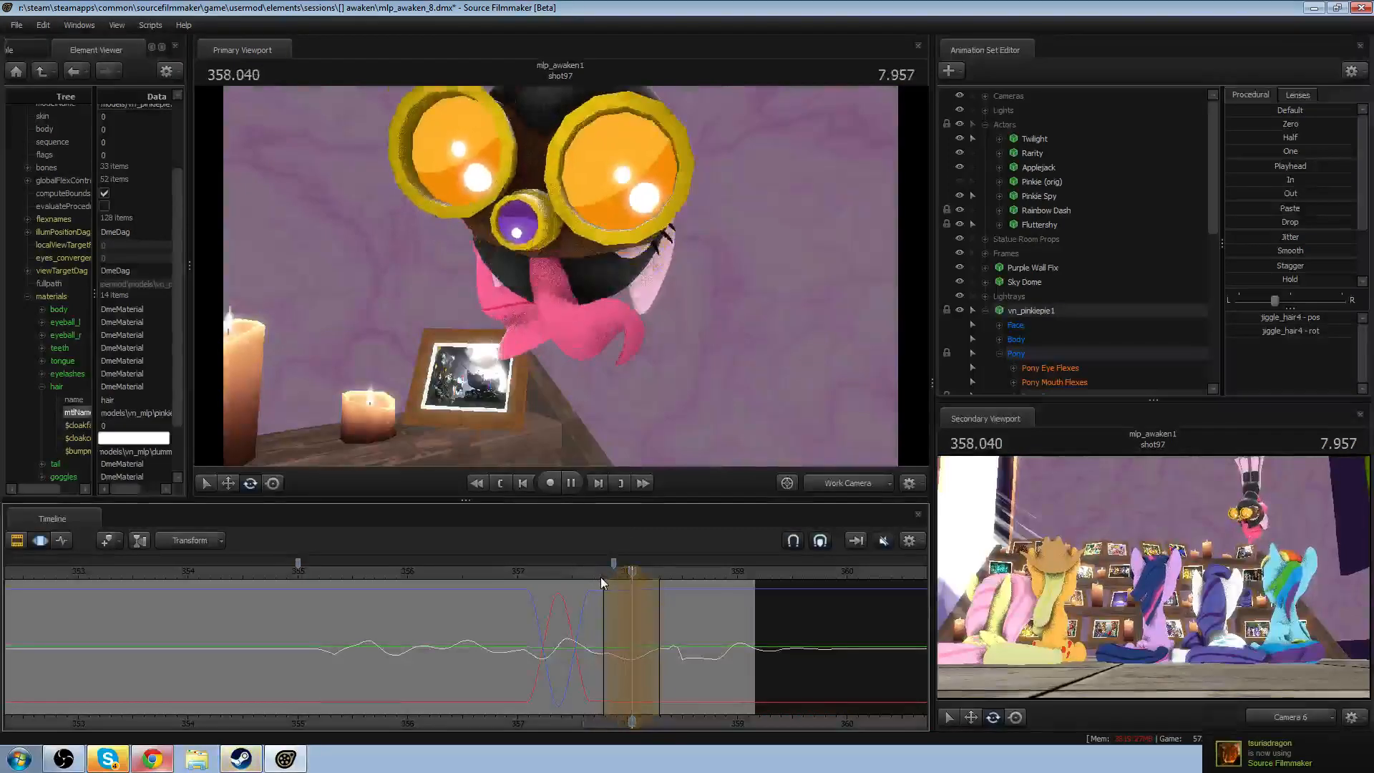
pyautogui.press('space')
# - Review the hair motion through Camera 6 by playing the shot from about 355
pyautogui.moveTo(664, 616)
pyautogui.mouseDown()
pyautogui.moveTo(691, 622)
pyautogui.moveTo(682, 631)
pyautogui.mouseUp()
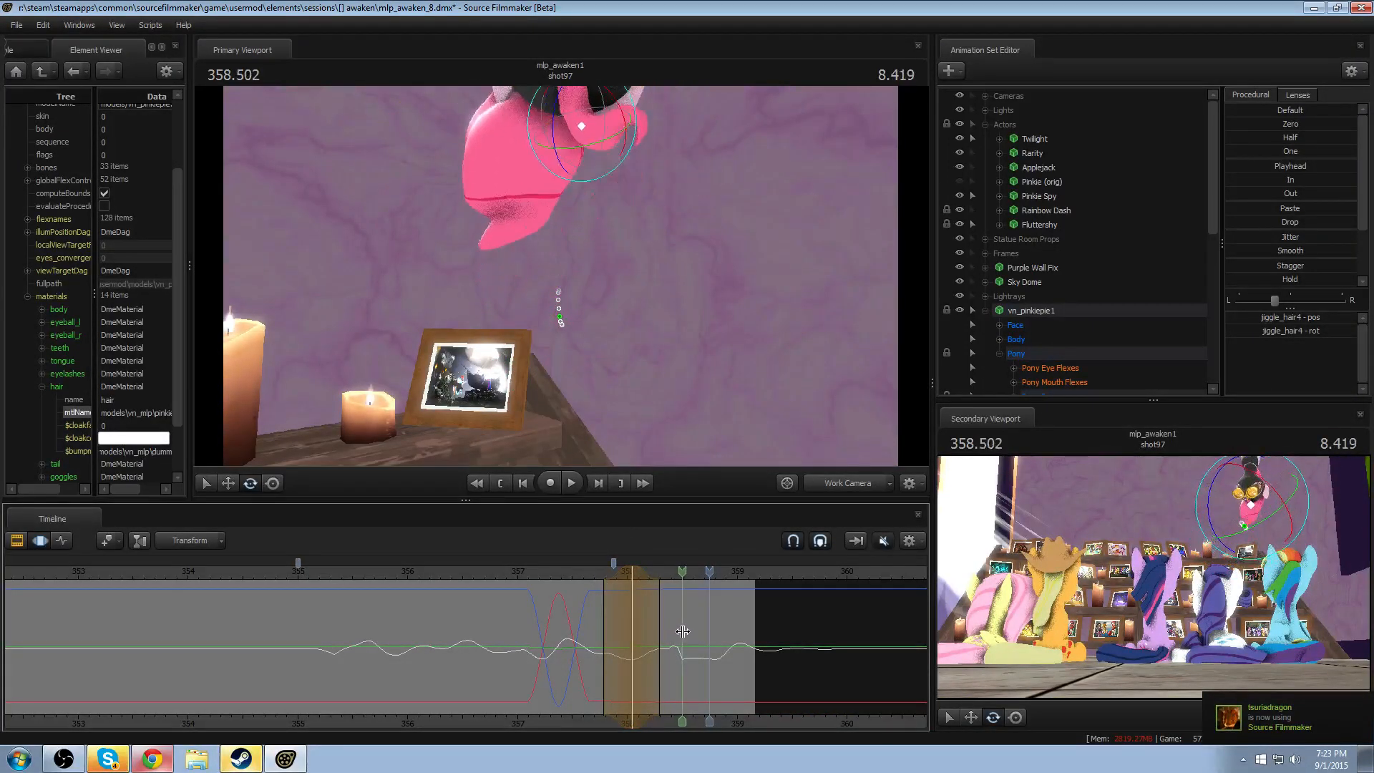
pyautogui.click(827, 485)
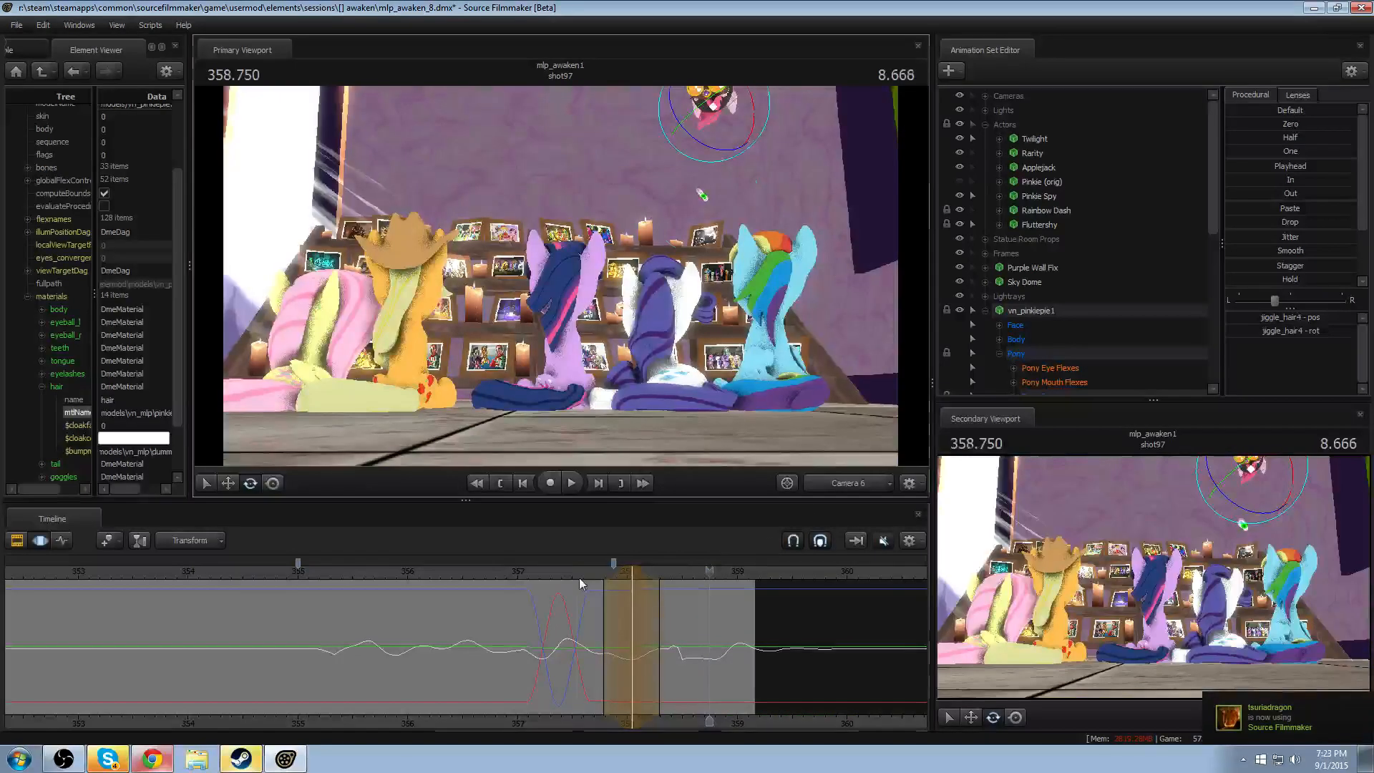
pyautogui.moveTo(578, 578); pyautogui.dragTo(326, 583)
pyautogui.press('space')
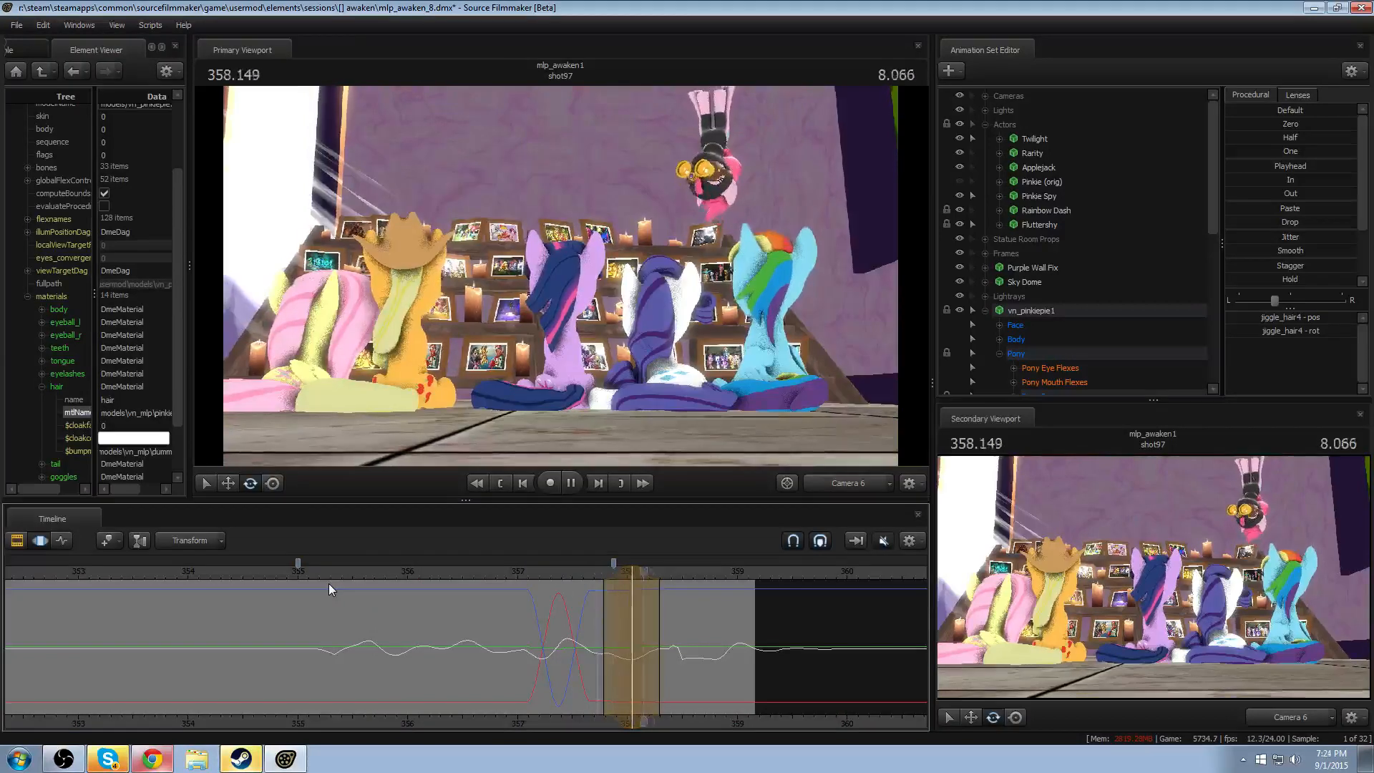
pyautogui.click(460, 570)
# - Add jiggle_hair3 to the jiggle_hair4 selection and return the primary viewport to the Work Camera
pyautogui.scroll(-8, 1028, 336)
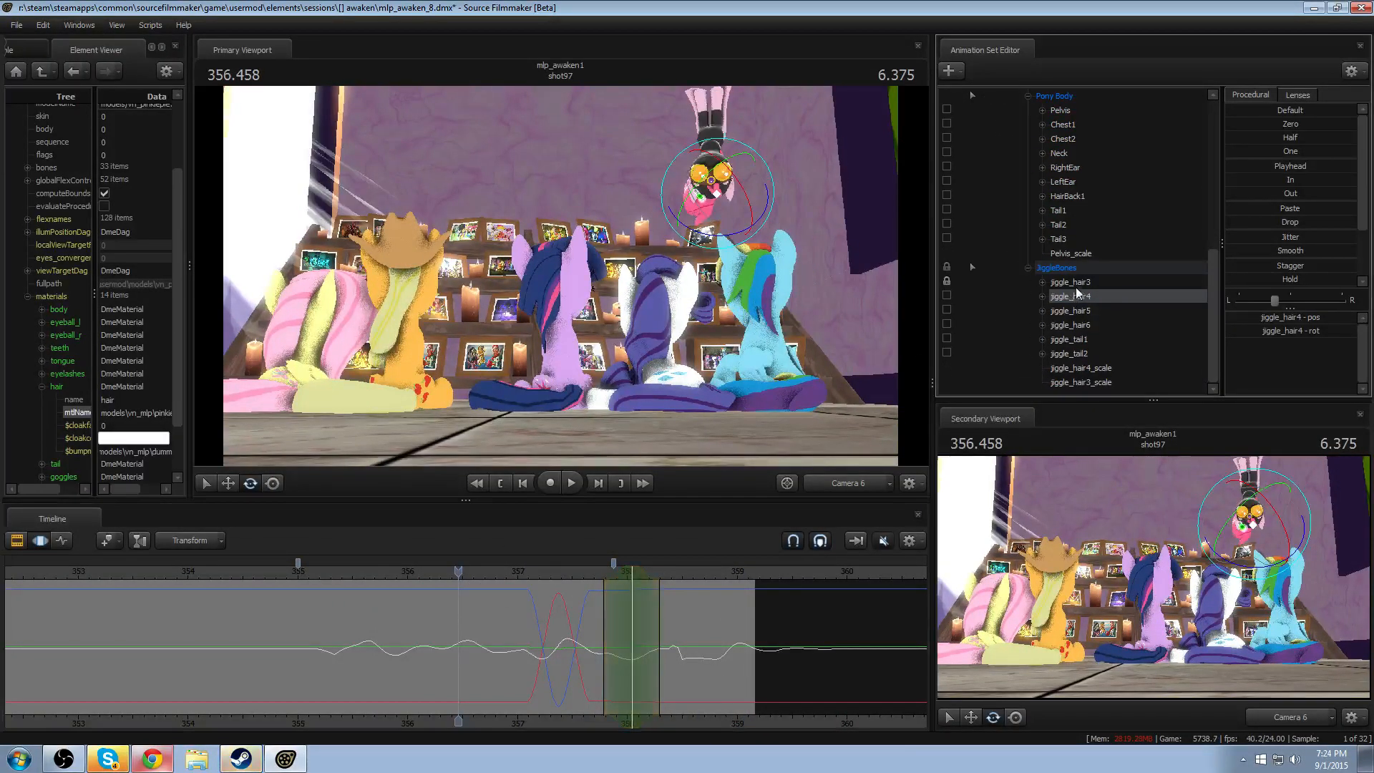
pyautogui.keyDown('ctrl'); pyautogui.click(1073, 283); pyautogui.keyUp('ctrl')
pyautogui.click(846, 484)
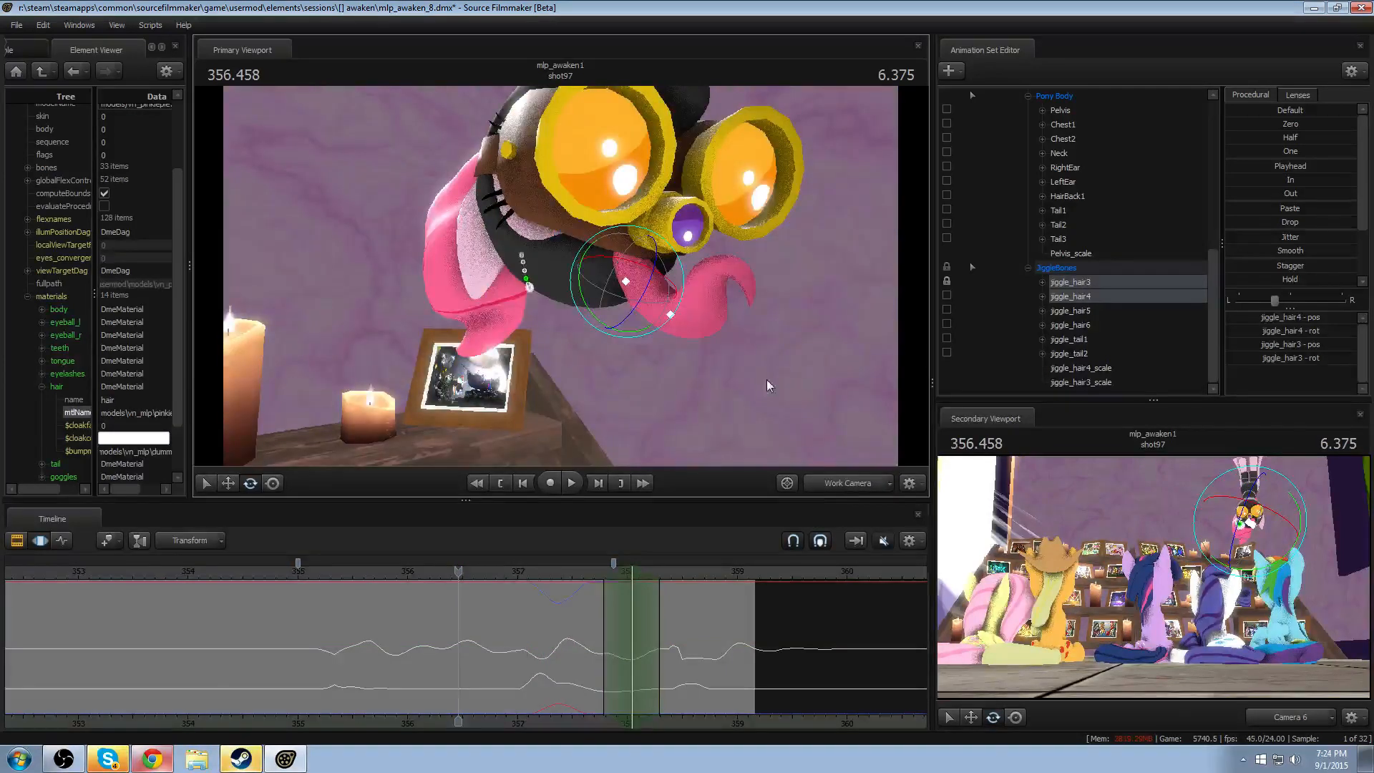
# - Apply a procedural preset to jiggle_hair3 and jiggle_hair4 over a time selection from about 357 to 358.3
pyautogui.keyDown('alt'); pyautogui.moveTo(769, 386); pyautogui.dragTo(655, 395); pyautogui.keyUp('alt')
pyautogui.press('shift')
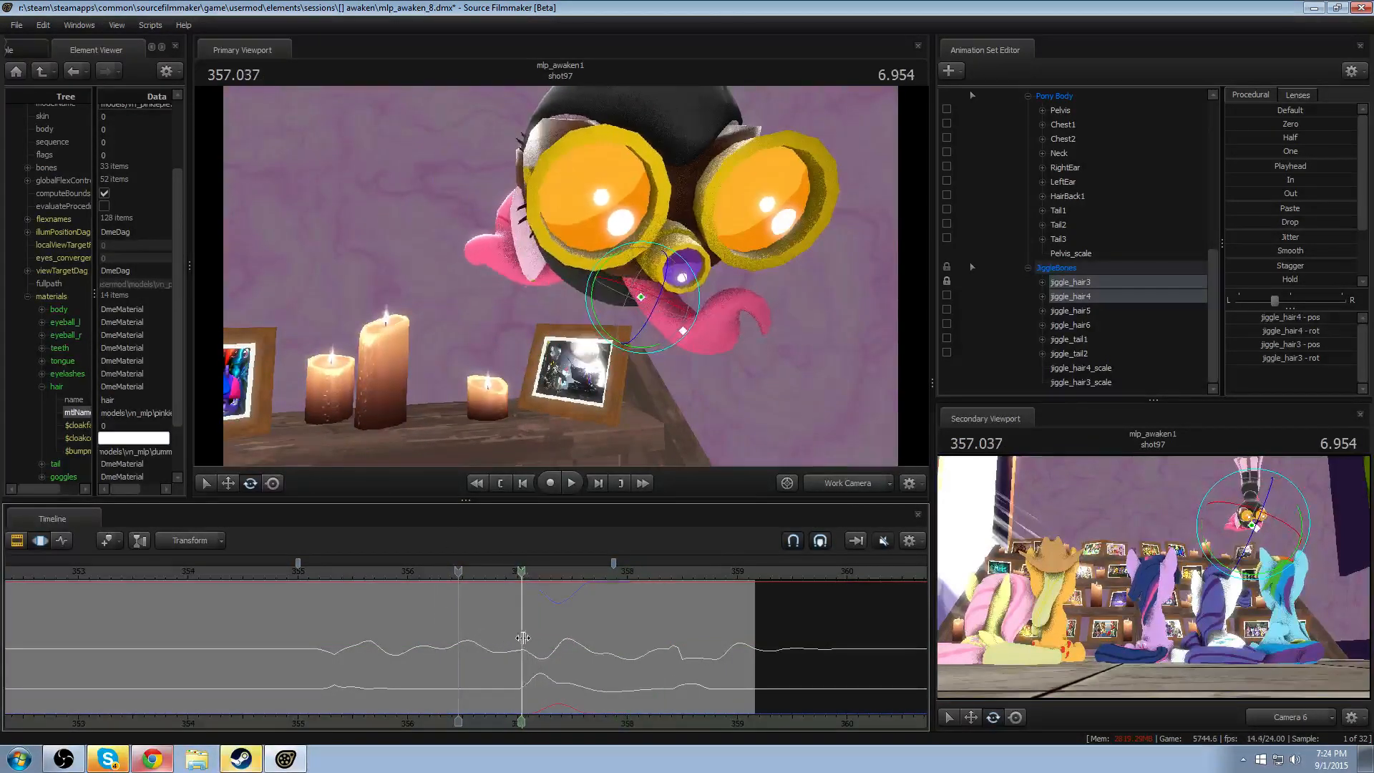
pyautogui.moveTo(522, 638)
pyautogui.mouseDown()
pyautogui.moveTo(622, 644)
pyautogui.moveTo(545, 652)
pyautogui.mouseUp()
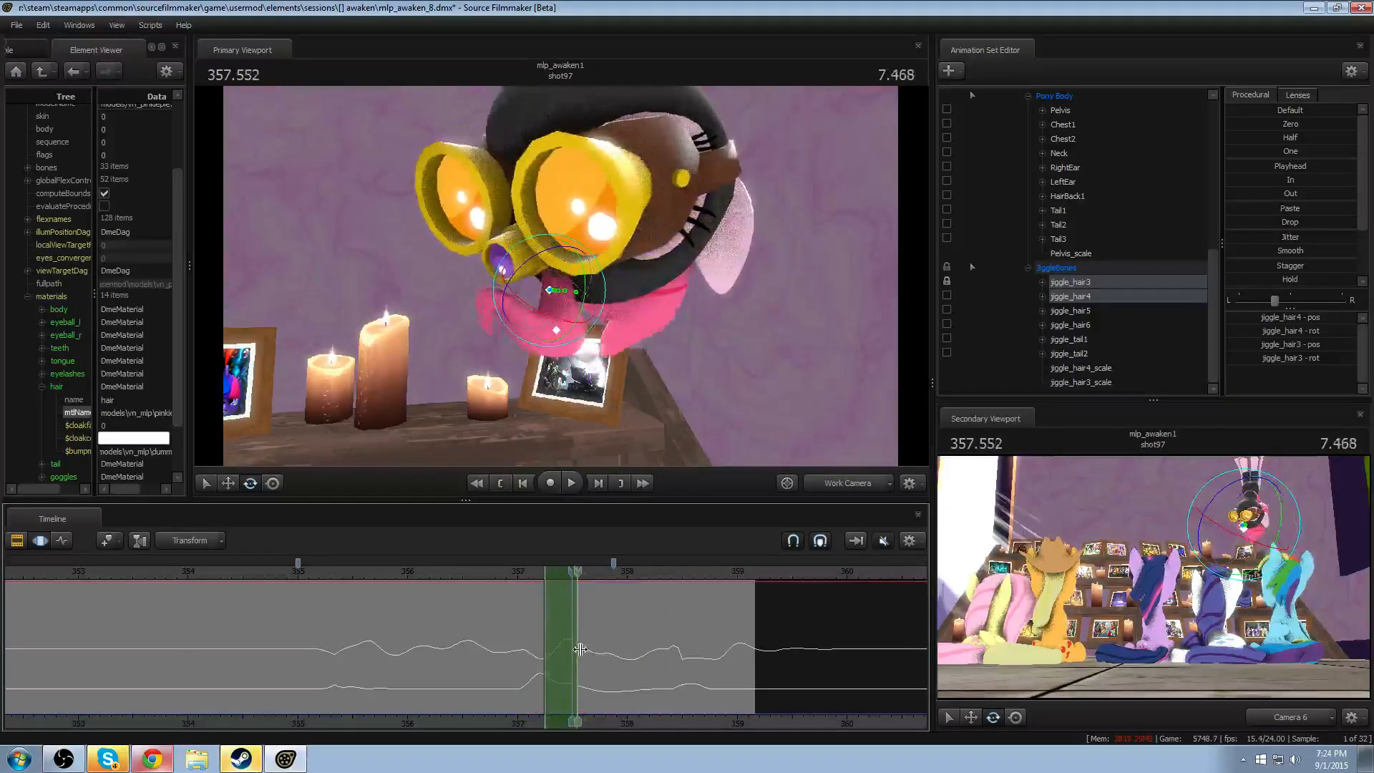
pyautogui.moveTo(629, 650); pyautogui.dragTo(642, 652)
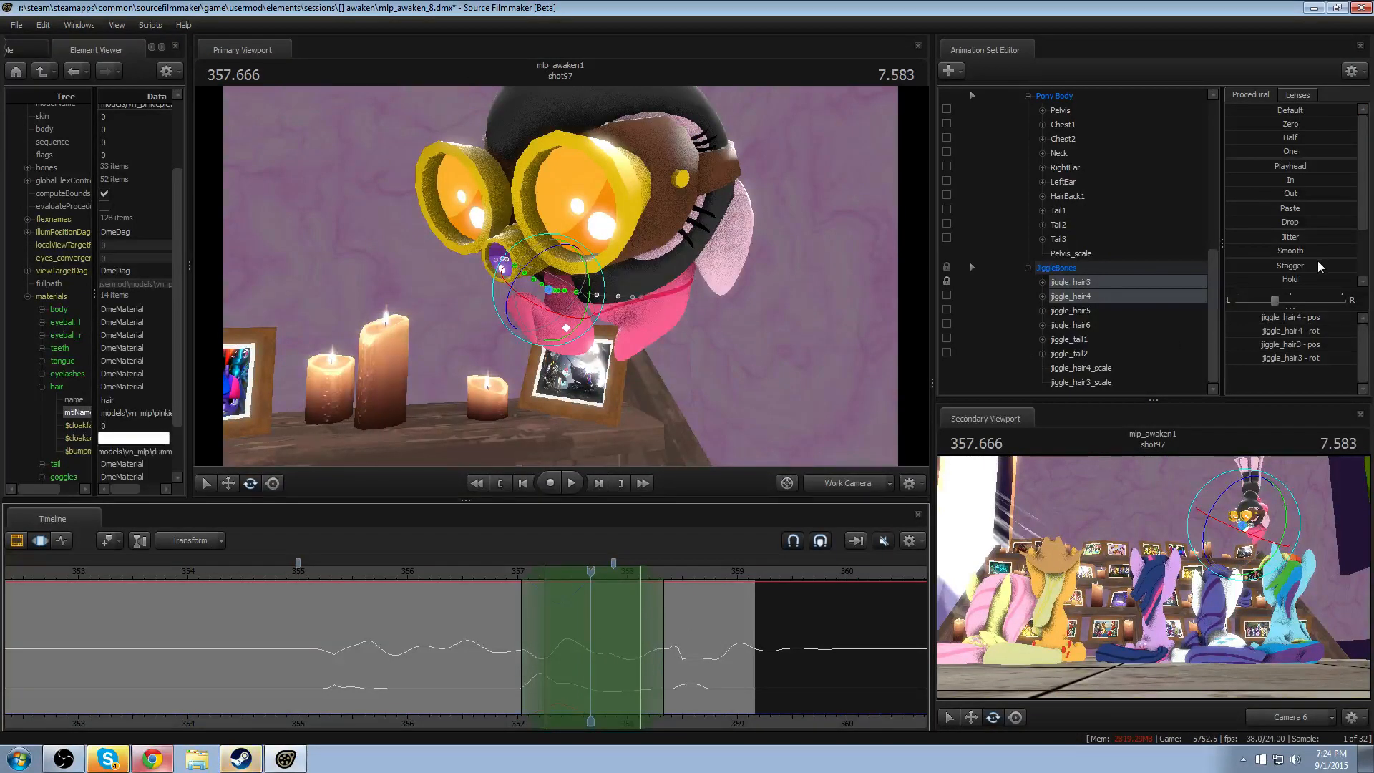
pyautogui.scroll(-2, 1317, 265)
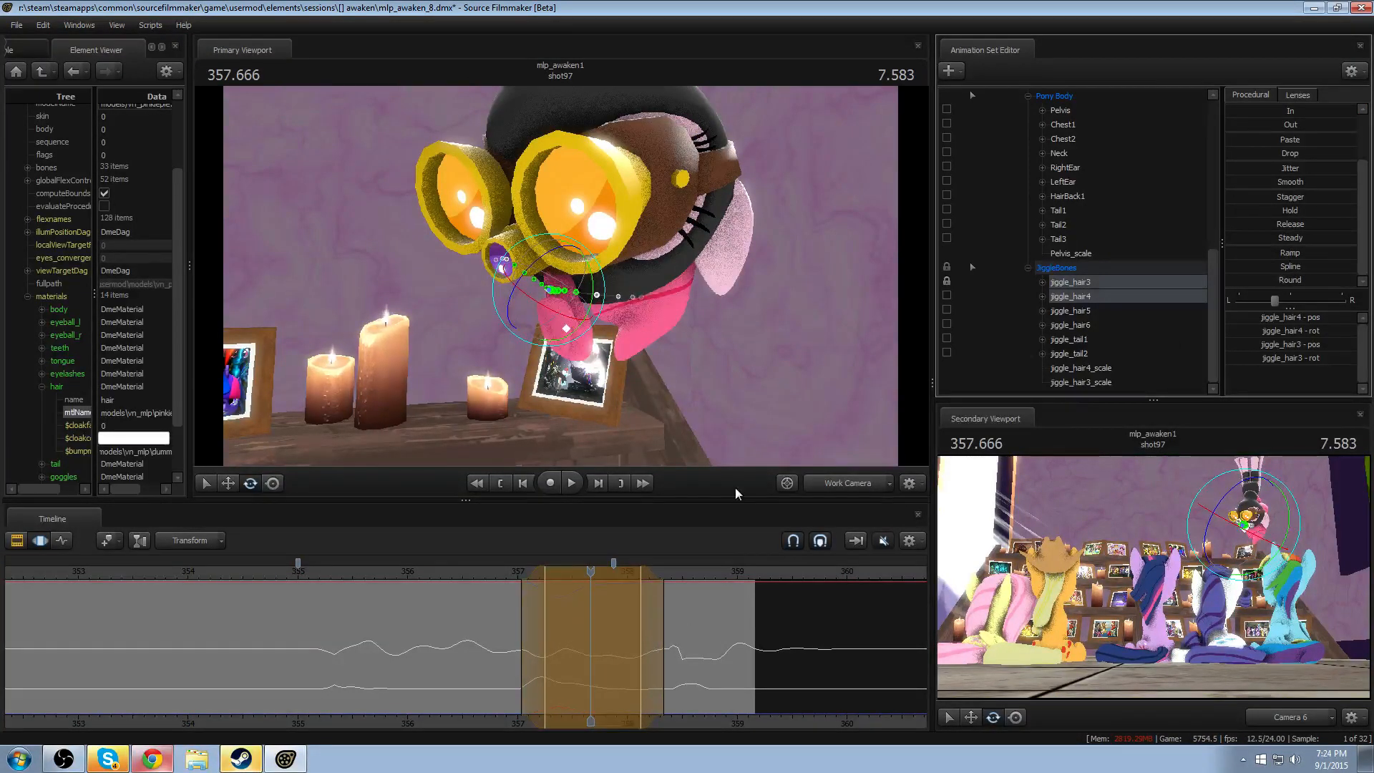
# - Preview the adjusted hair motion and shift the start of the selection's hold region to about 357.45
pyautogui.press('space')
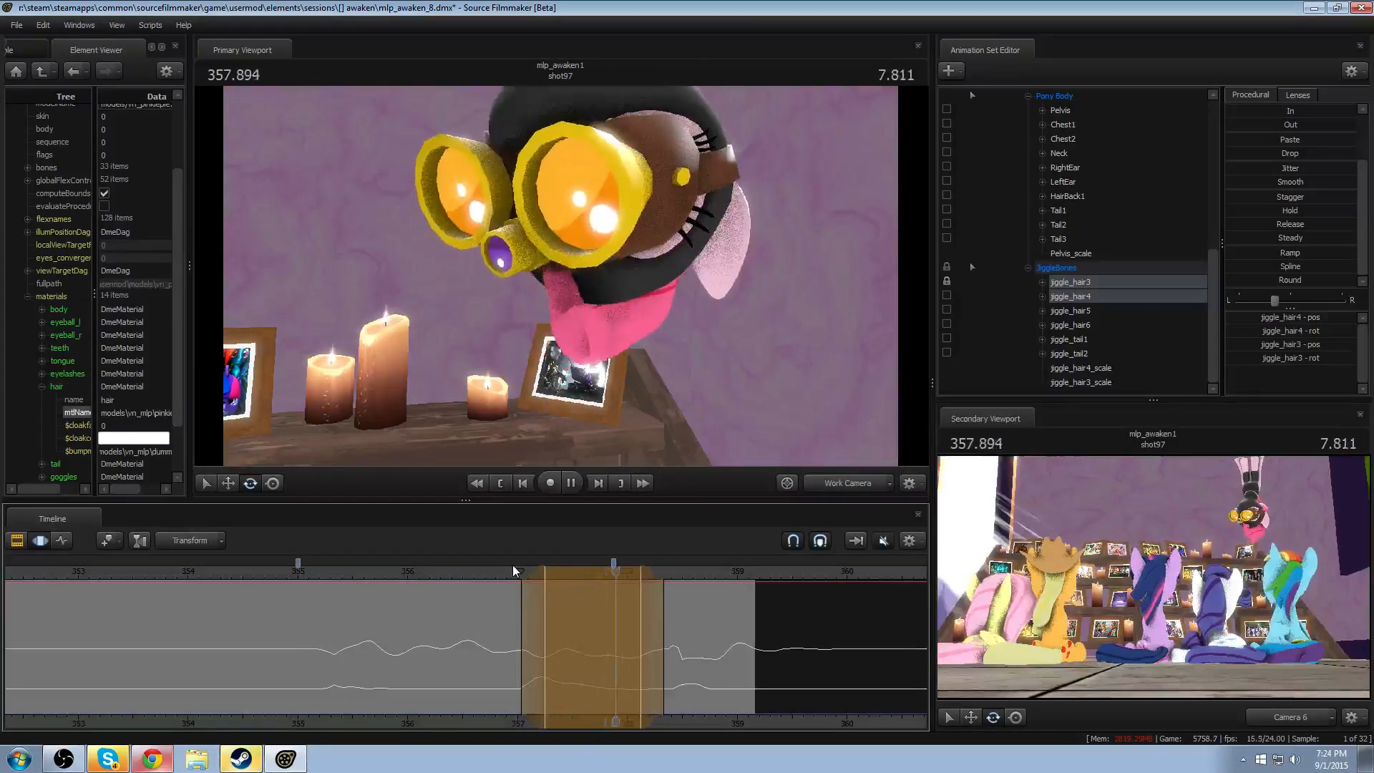
pyautogui.press('space')
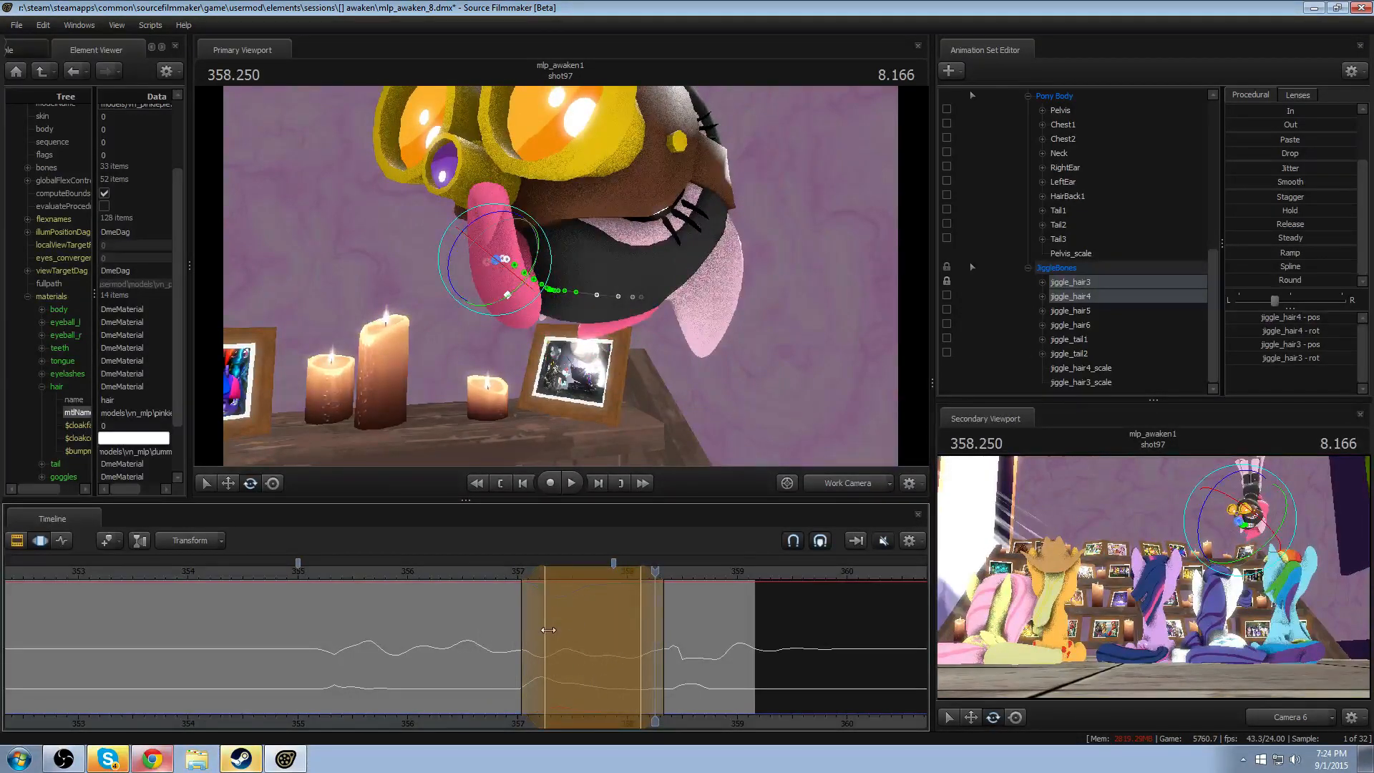
pyautogui.moveTo(549, 630); pyautogui.dragTo(572, 631)
pyautogui.press('space')
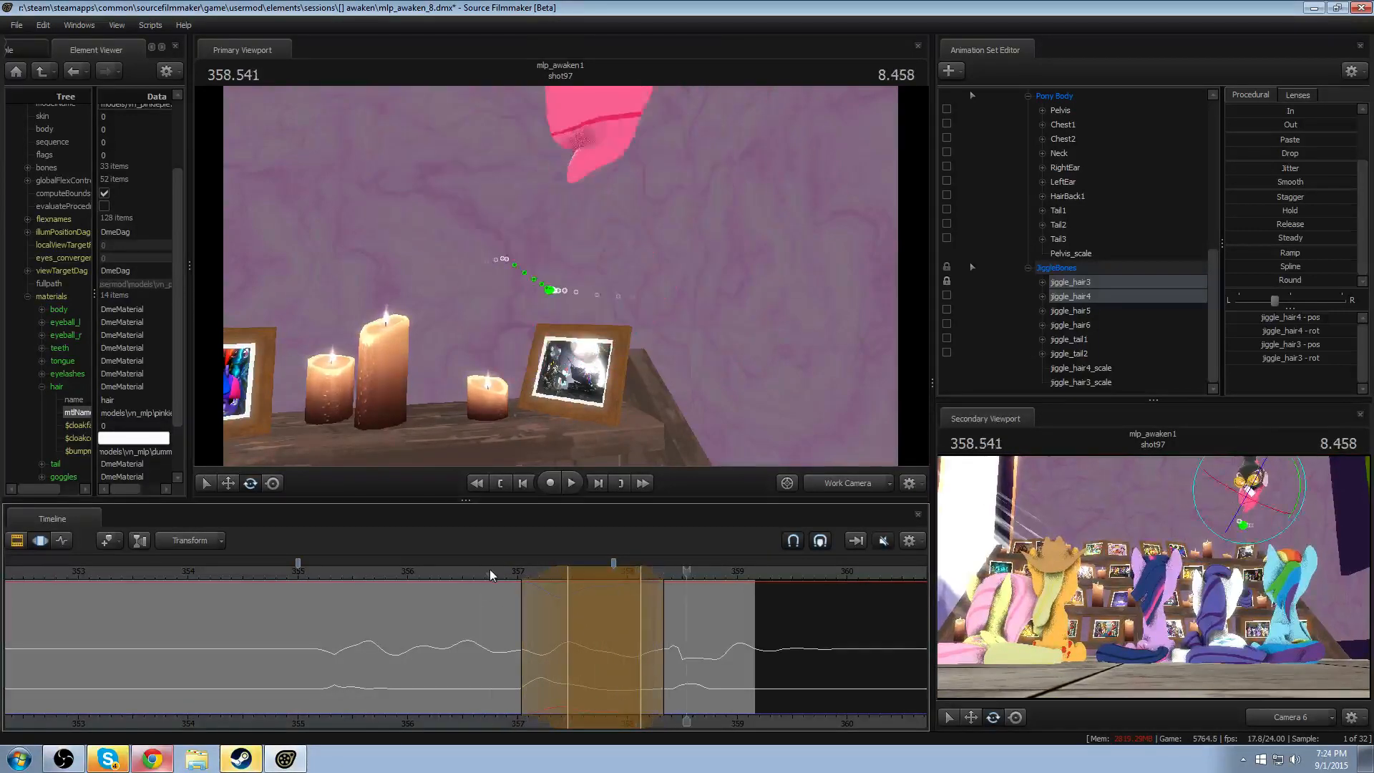
pyautogui.press('space')
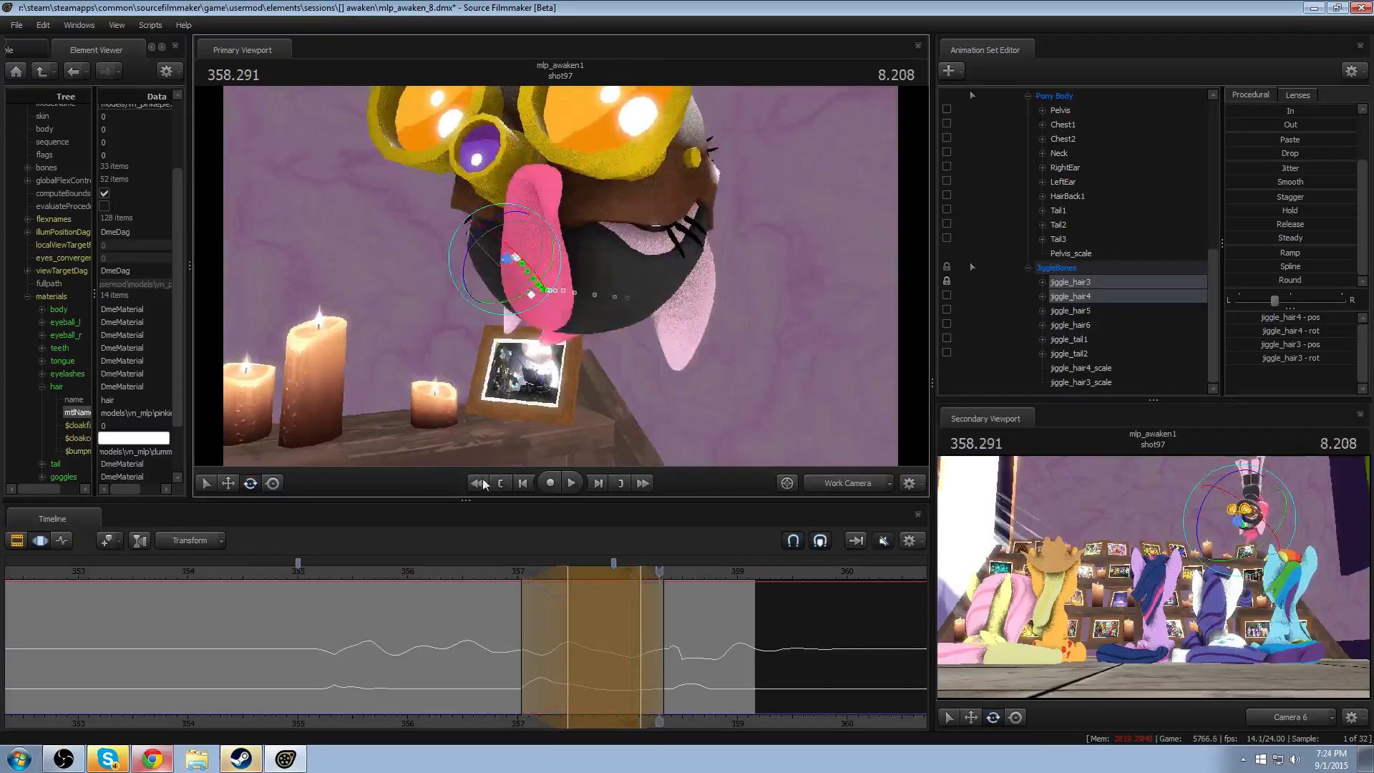
# - Replay the shot from about 354.8 in the Work Camera to check the swing of both hair bones
pyautogui.press('space')
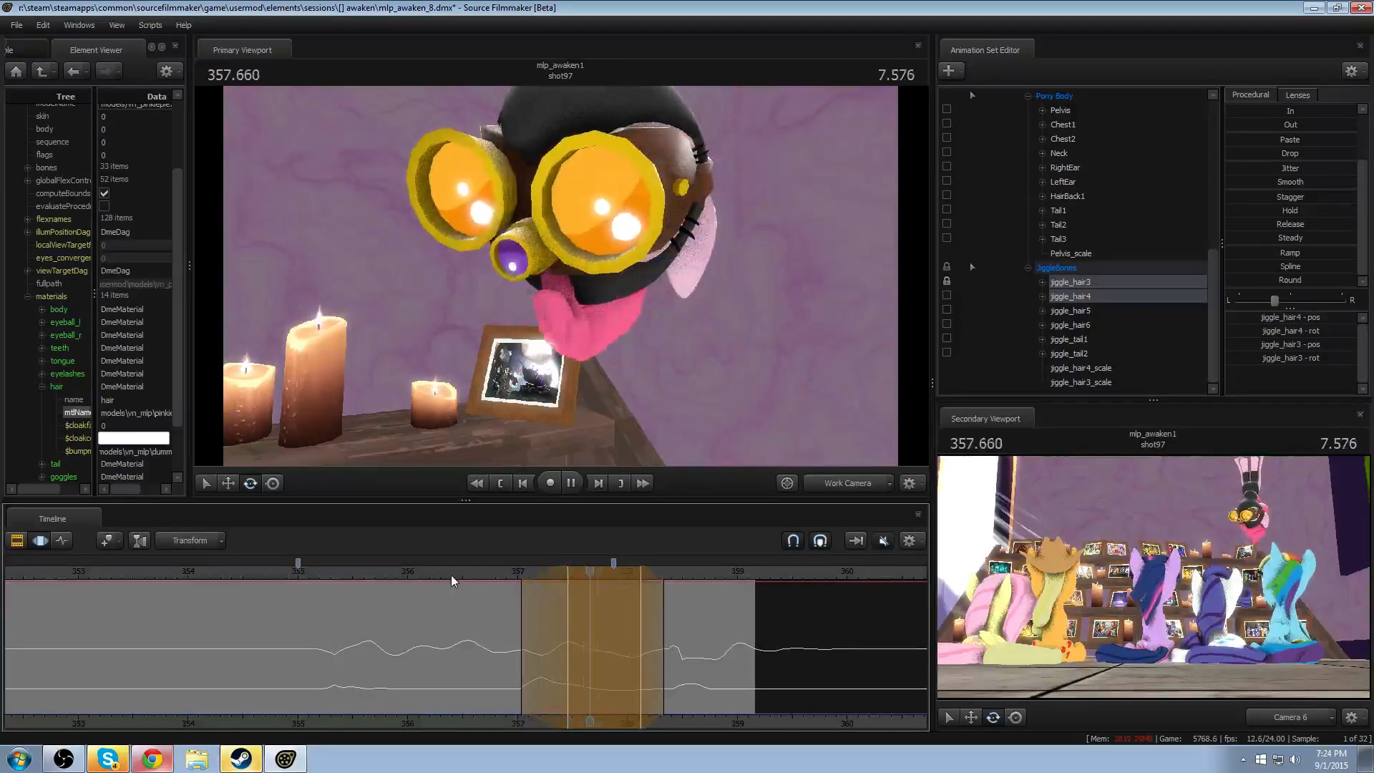
pyautogui.press('space')
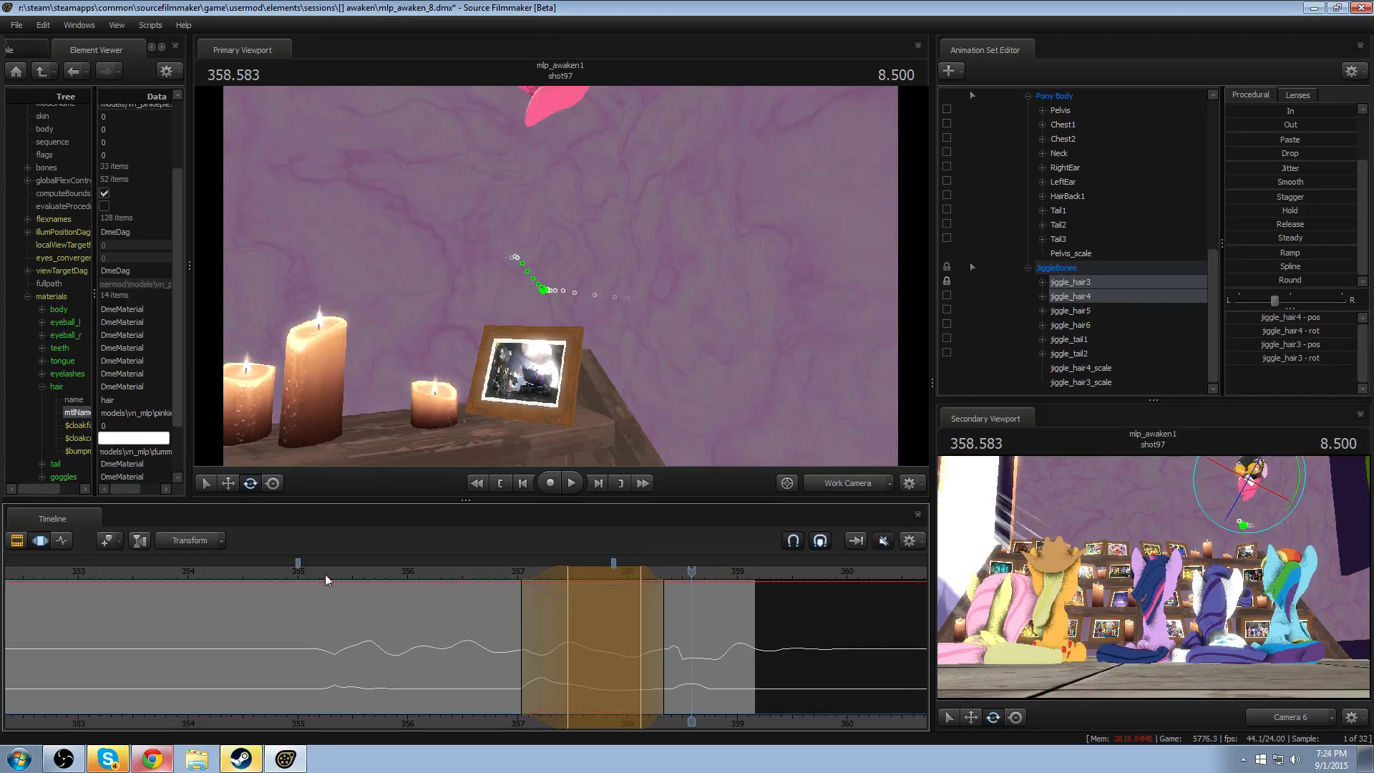
pyautogui.click(278, 572)
pyautogui.press('space')
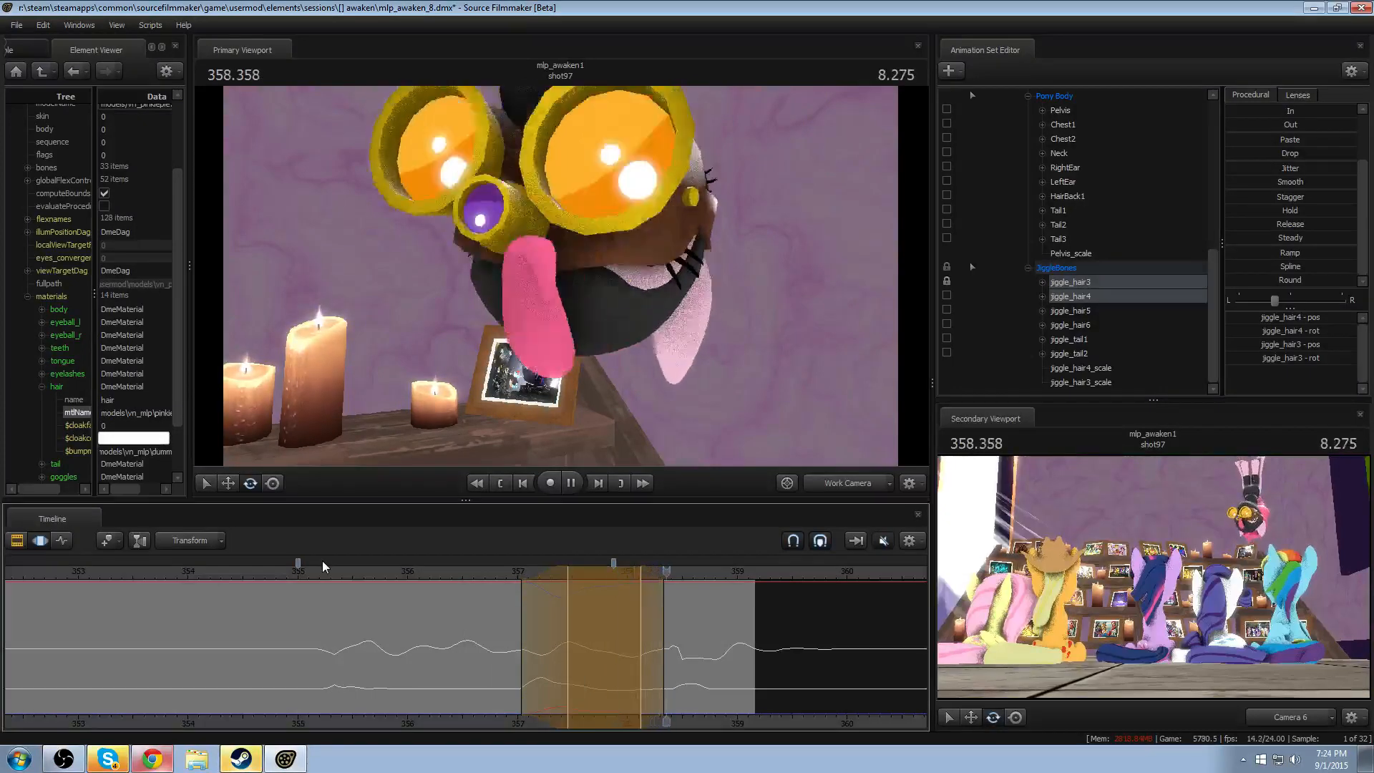
pyautogui.press('space')
# - Rotate jiggle_hair3 alone within a narrow time selection around 358.125 and play back the result
pyautogui.moveTo(590, 637); pyautogui.dragTo(642, 641)
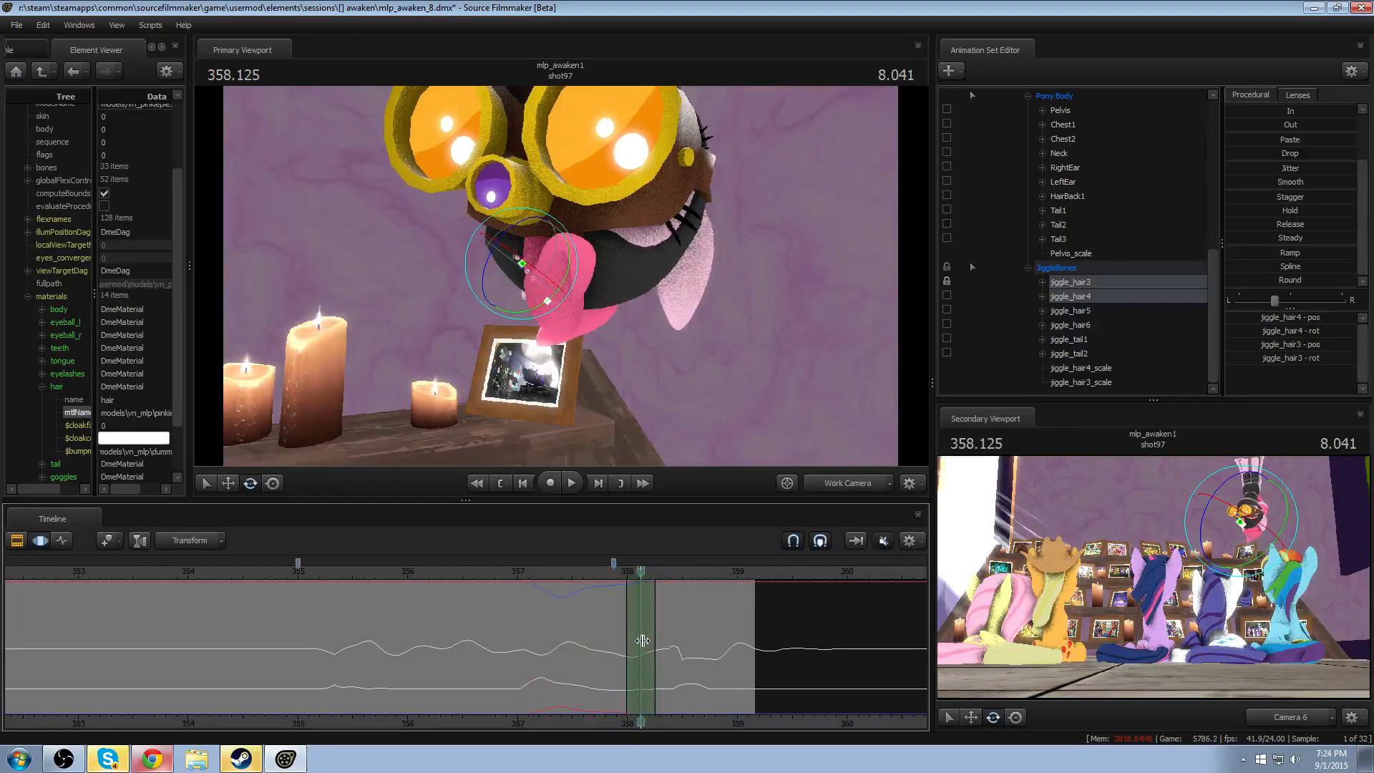
pyautogui.click(525, 276)
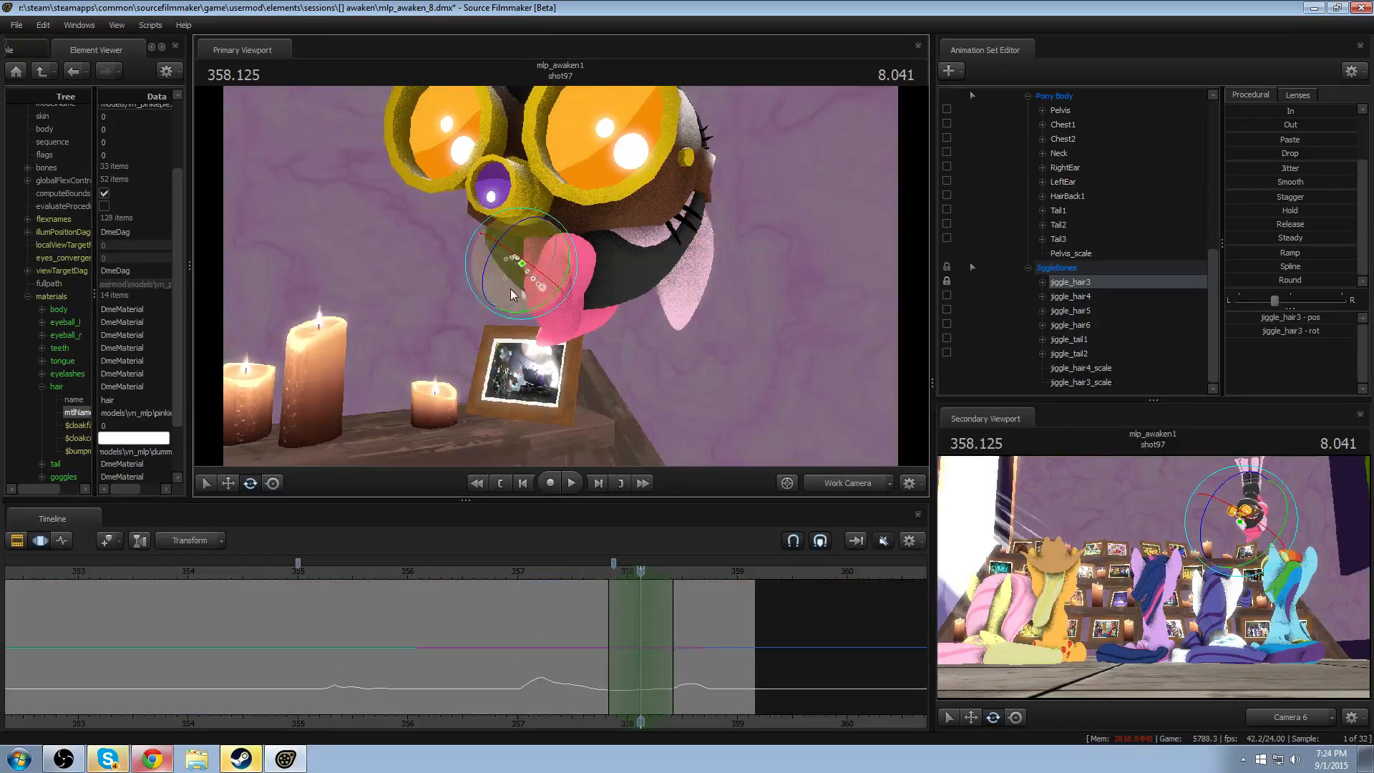
pyautogui.press('space')
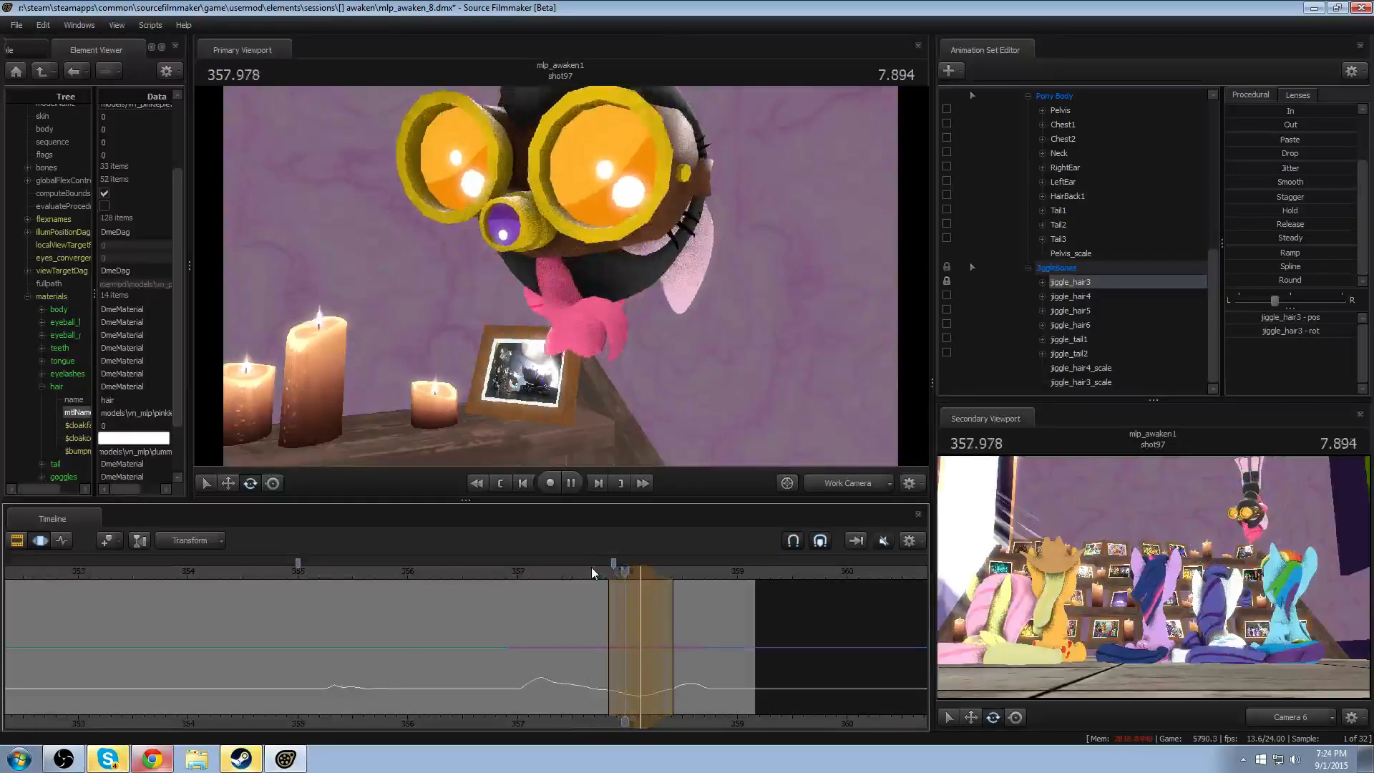
pyautogui.press('space')
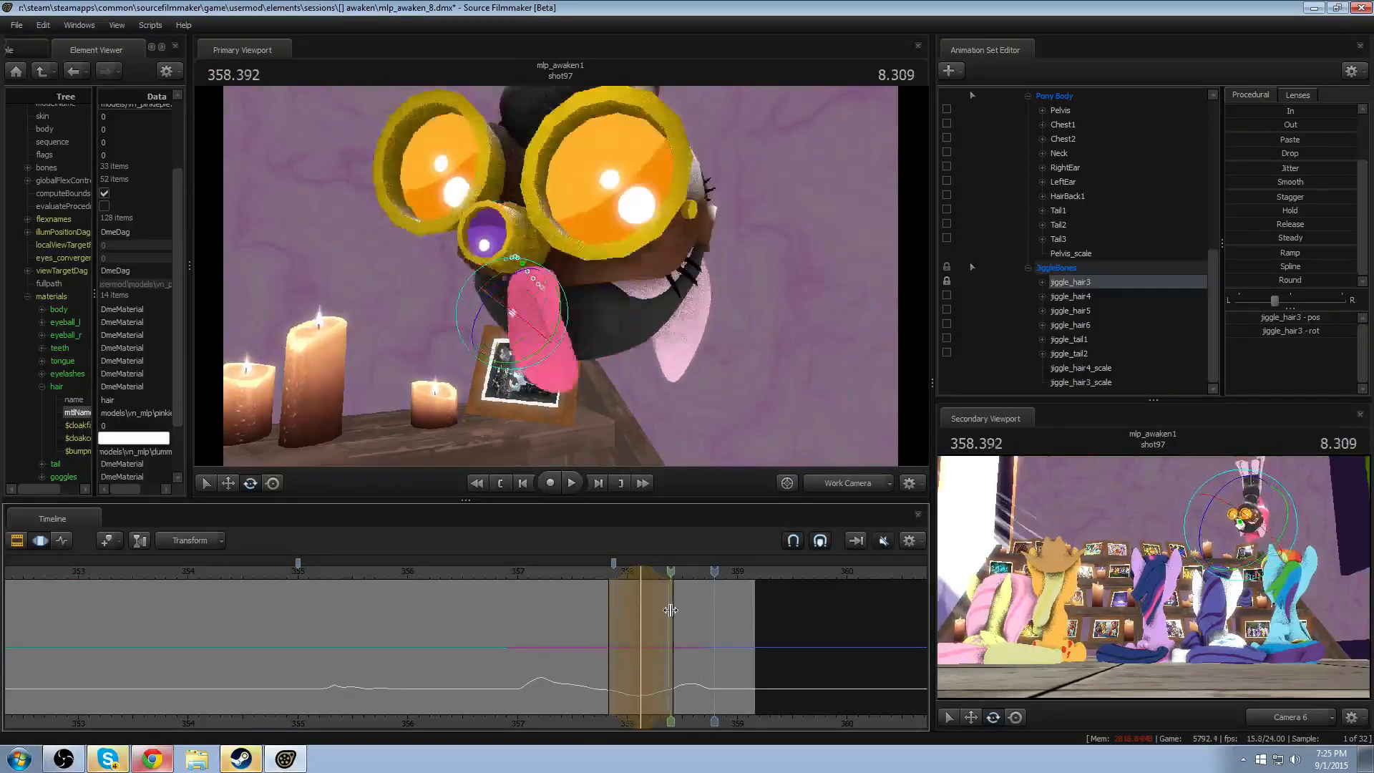
# - Rotate jiggle_hair3 within a narrow time selection around 358.416 and preview the motion
pyautogui.click(673, 611)
pyautogui.moveTo(534, 314)
pyautogui.mouseDown()
pyautogui.moveTo(522, 300)
pyautogui.moveTo(521, 320)
pyautogui.mouseUp()
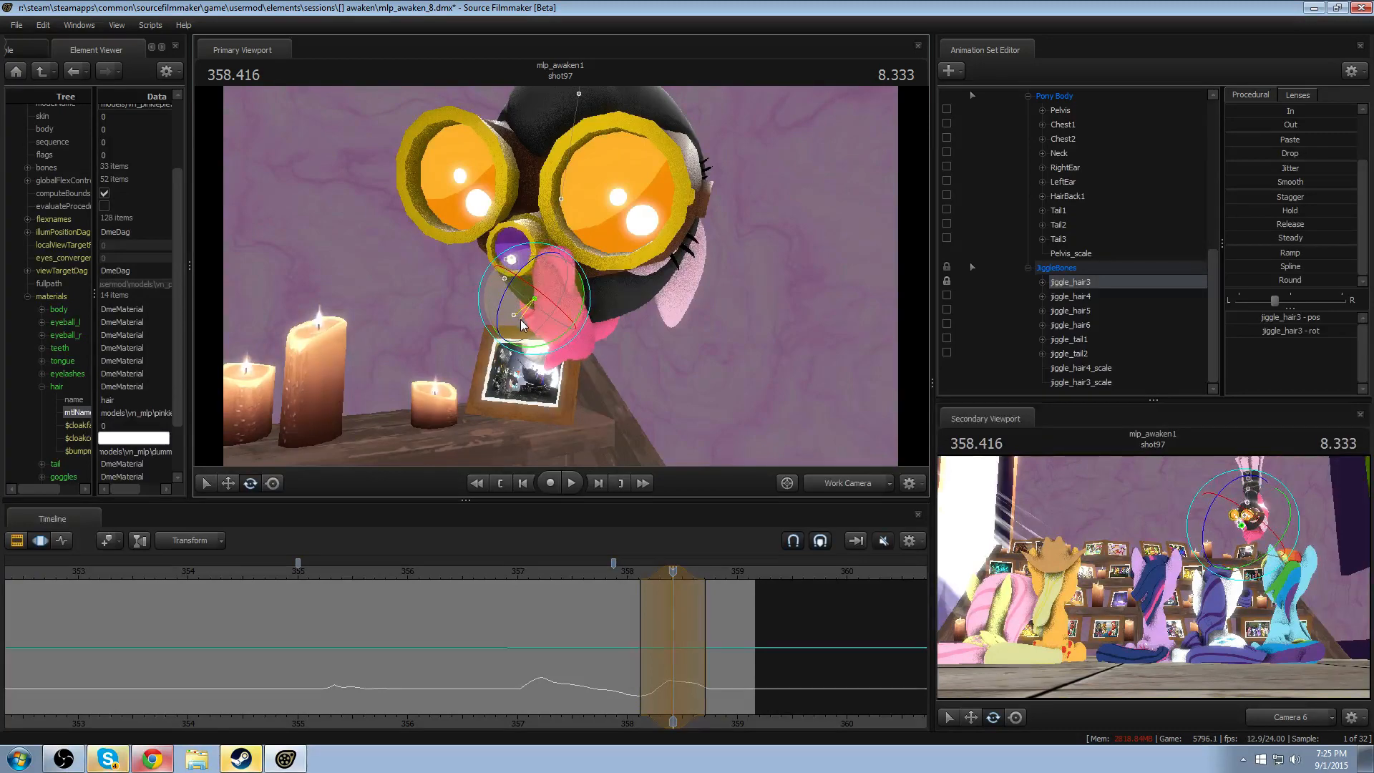
pyautogui.click(621, 572)
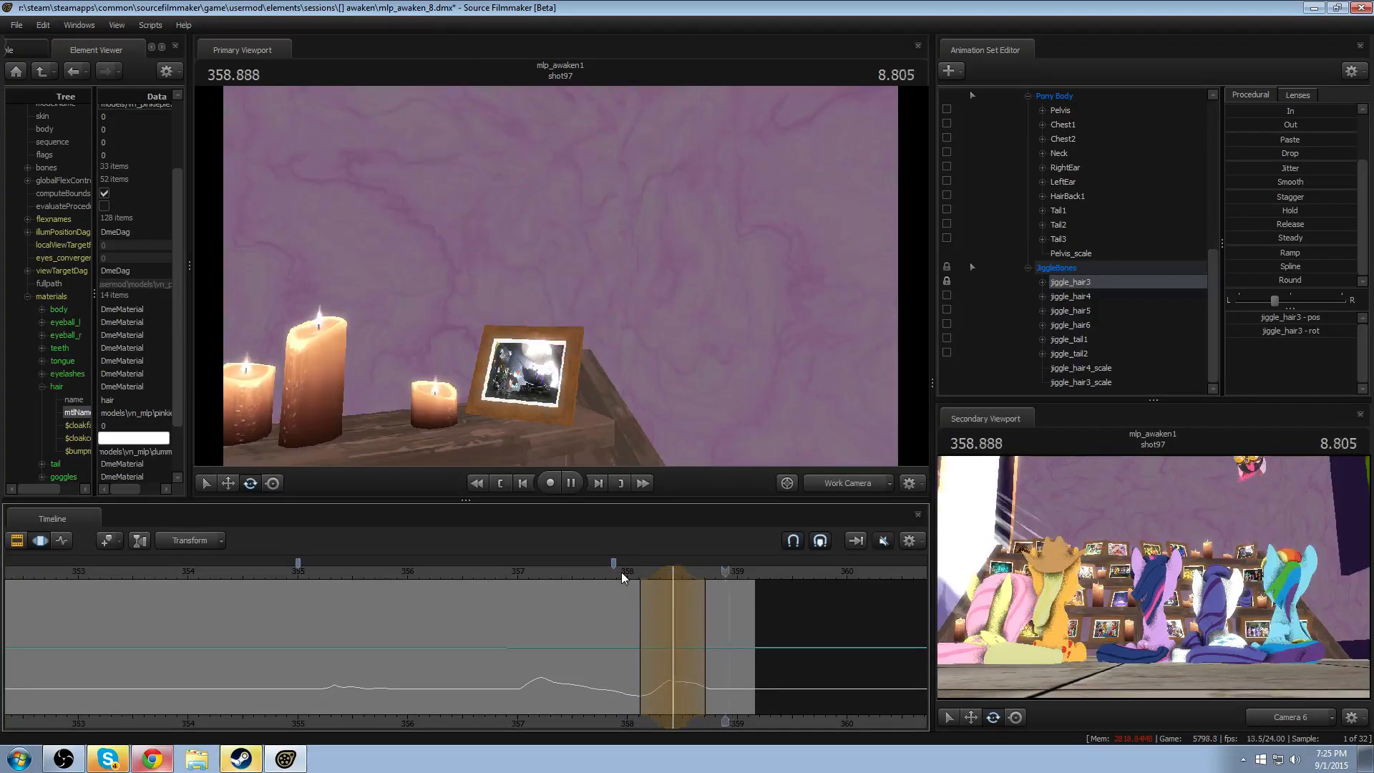
# - Reframe the Work Camera around the head and replay the hair motion from about 355
pyautogui.keyDown('ctrl'); pyautogui.click(830, 476); pyautogui.keyUp('ctrl')
pyautogui.moveTo(791, 432); pyautogui.dragTo(823, 401)
pyautogui.press('w')
pyautogui.moveTo(561, 276)
pyautogui.mouseDown()
pyautogui.moveTo(590, 275)
pyautogui.moveTo(560, 278)
pyautogui.mouseUp()
pyautogui.moveTo(322, 578); pyautogui.dragTo(285, 577)
pyautogui.press('space')
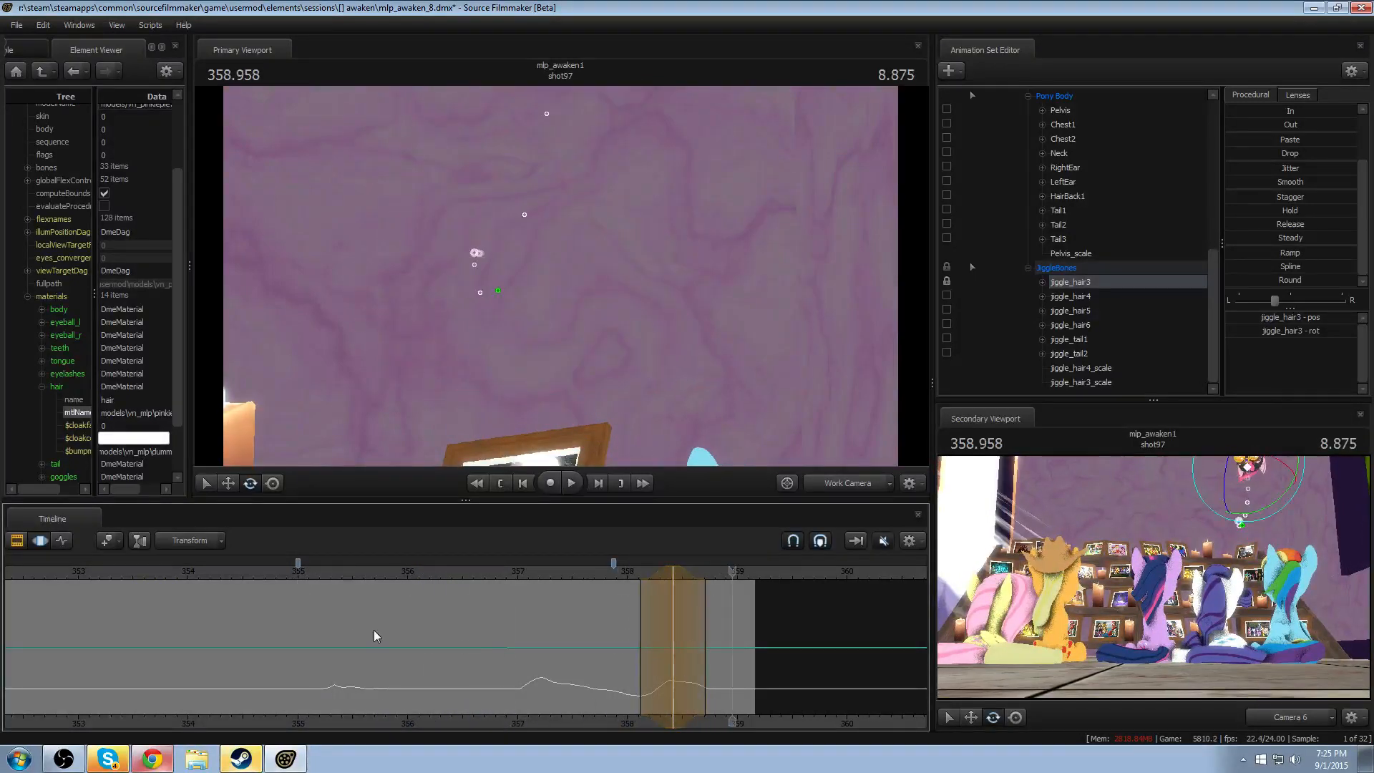
# - Rotate jiggle_hair3 within a widened time selection around 355.541 and play it back from 355
pyautogui.moveTo(374, 636); pyautogui.dragTo(357, 662)
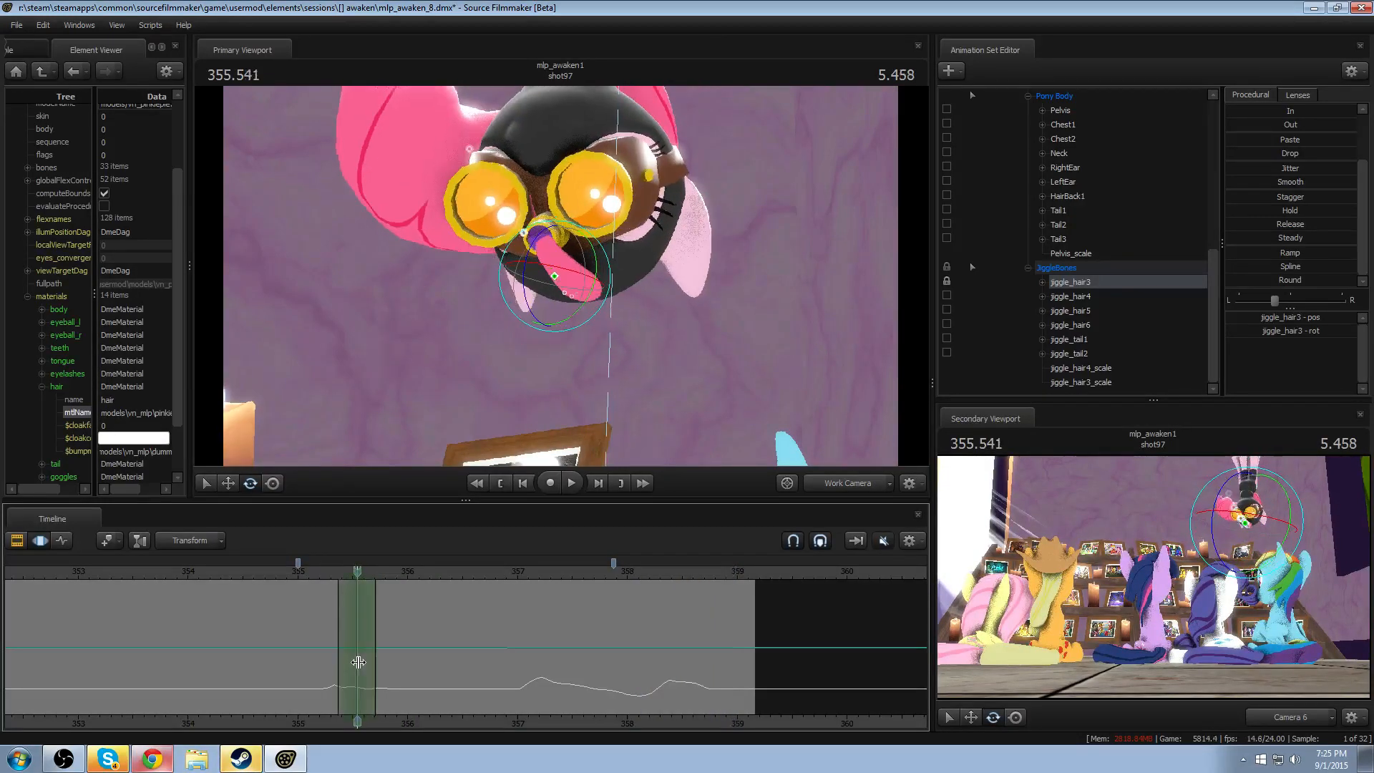
pyautogui.scroll(4, 359, 662)
pyautogui.moveTo(569, 288); pyautogui.dragTo(491, 381)
pyautogui.click(299, 570)
pyautogui.press('space')
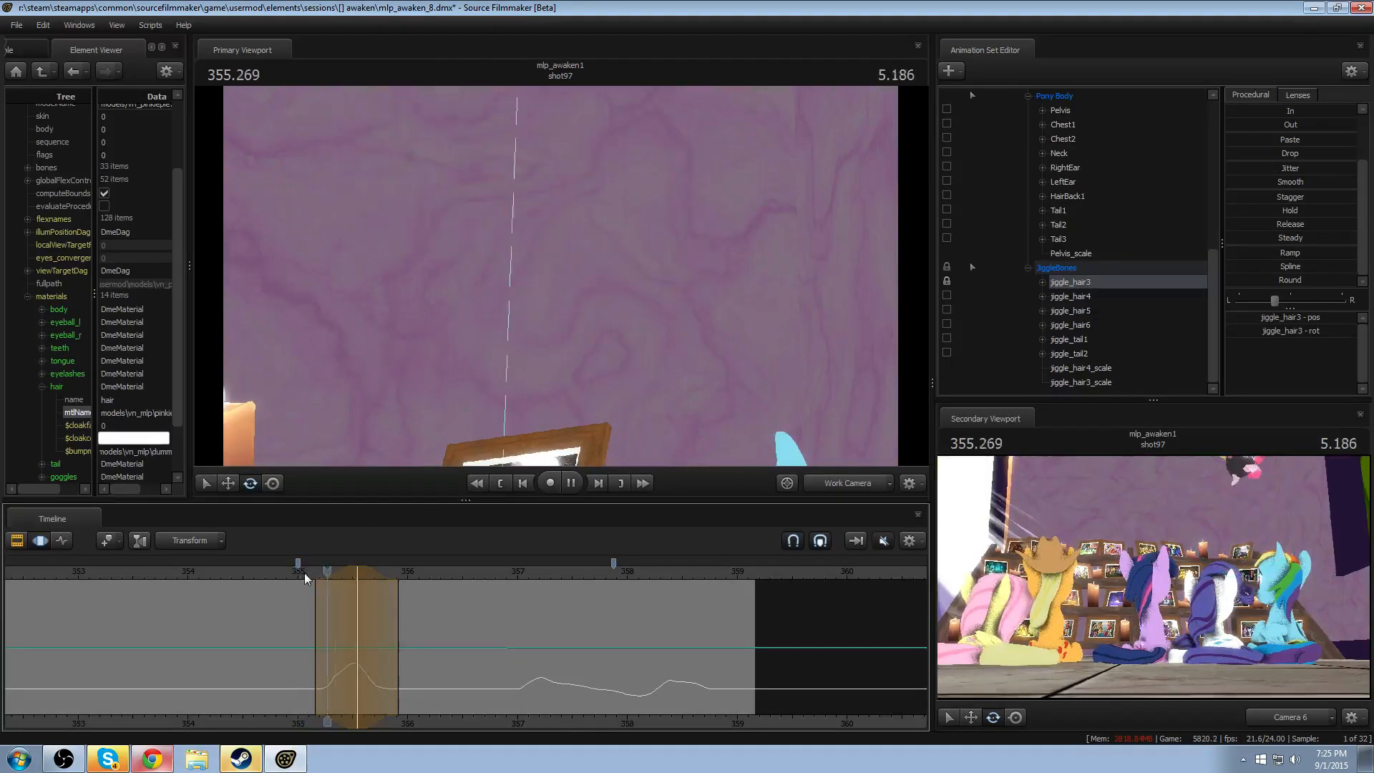
pyautogui.press('space')
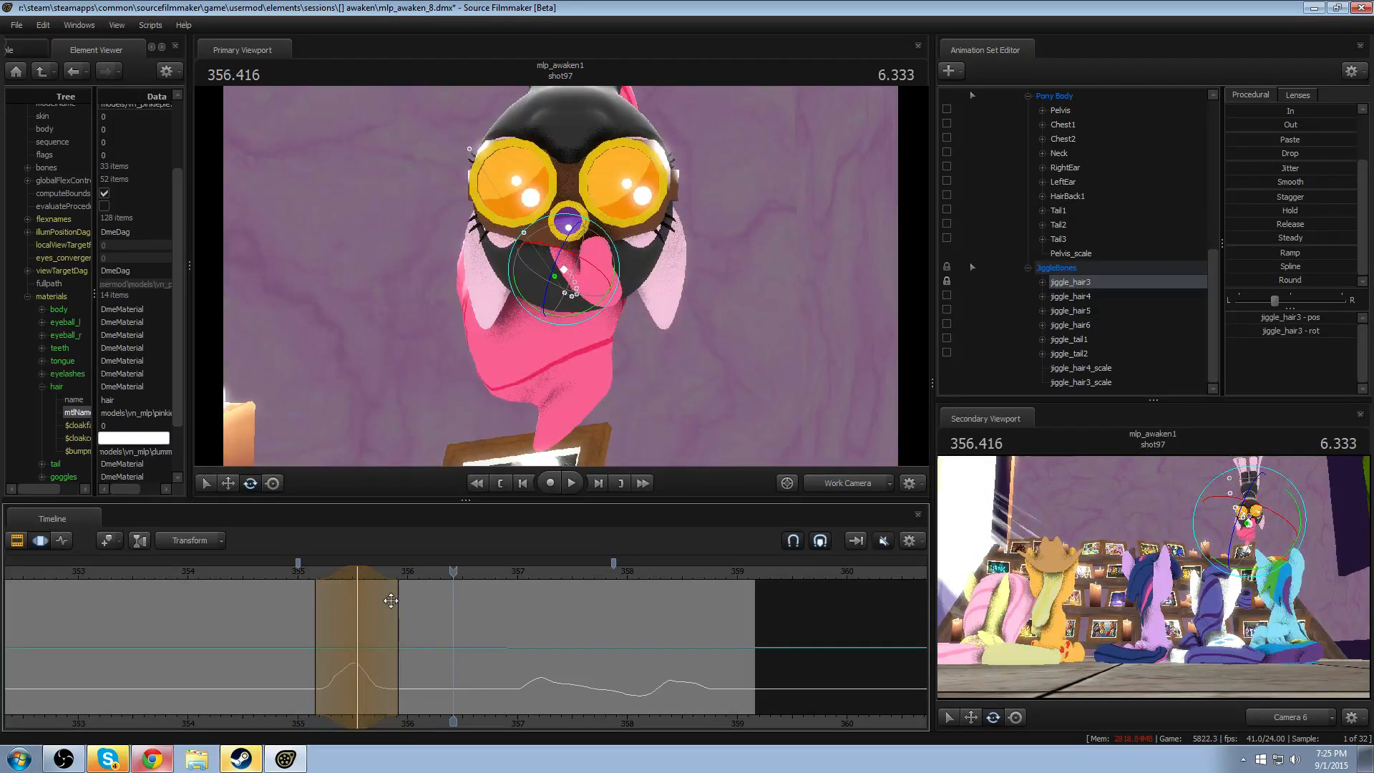
# - Rotate jiggle_hair4 within a time selection around 355.916, narrow its trailing falloff, and replay the motion
pyautogui.moveTo(391, 601)
pyautogui.mouseDown()
pyautogui.moveTo(377, 610)
pyautogui.moveTo(401, 625)
pyautogui.mouseUp()
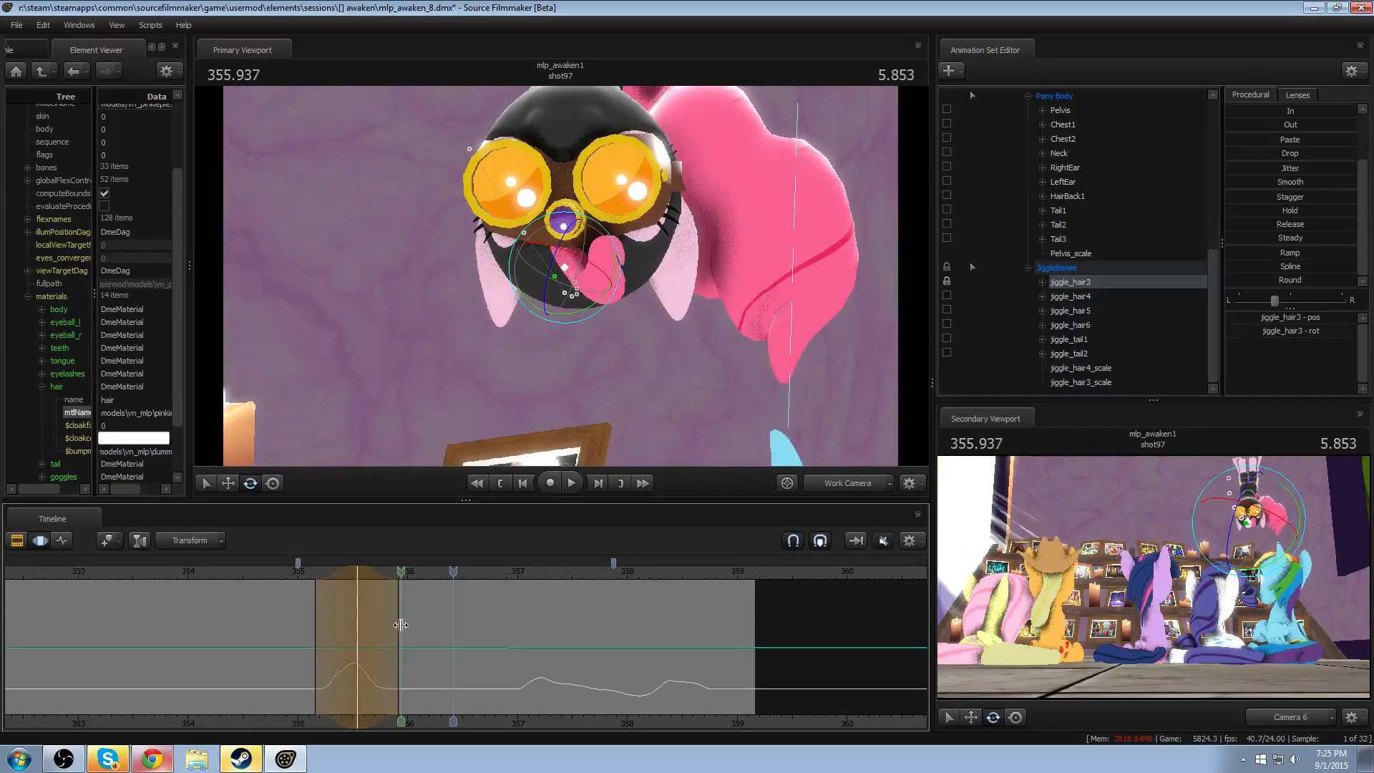
pyautogui.keyDown('shift'); pyautogui.click(401, 625); pyautogui.keyUp('shift')
pyautogui.click(586, 280)
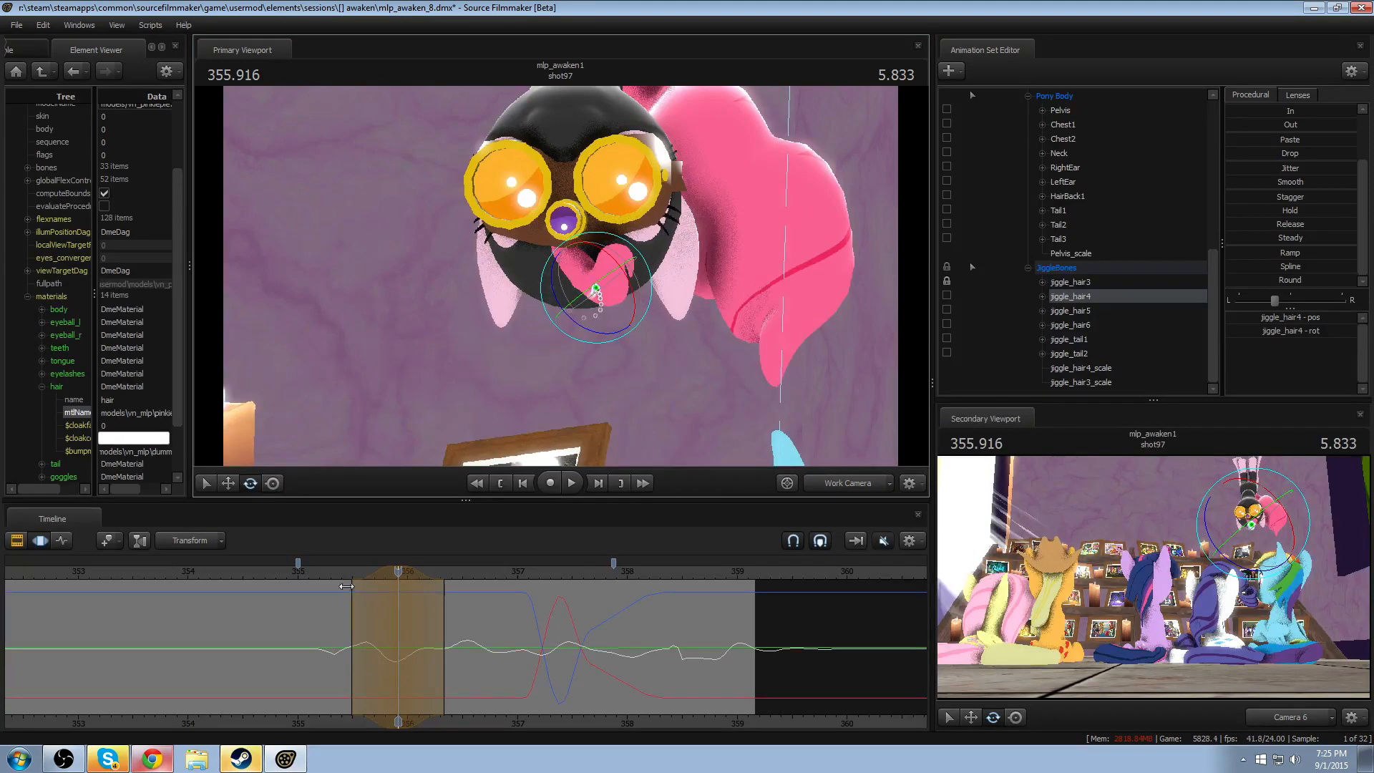
pyautogui.click(325, 574)
pyautogui.press('space')
pyautogui.press('space')
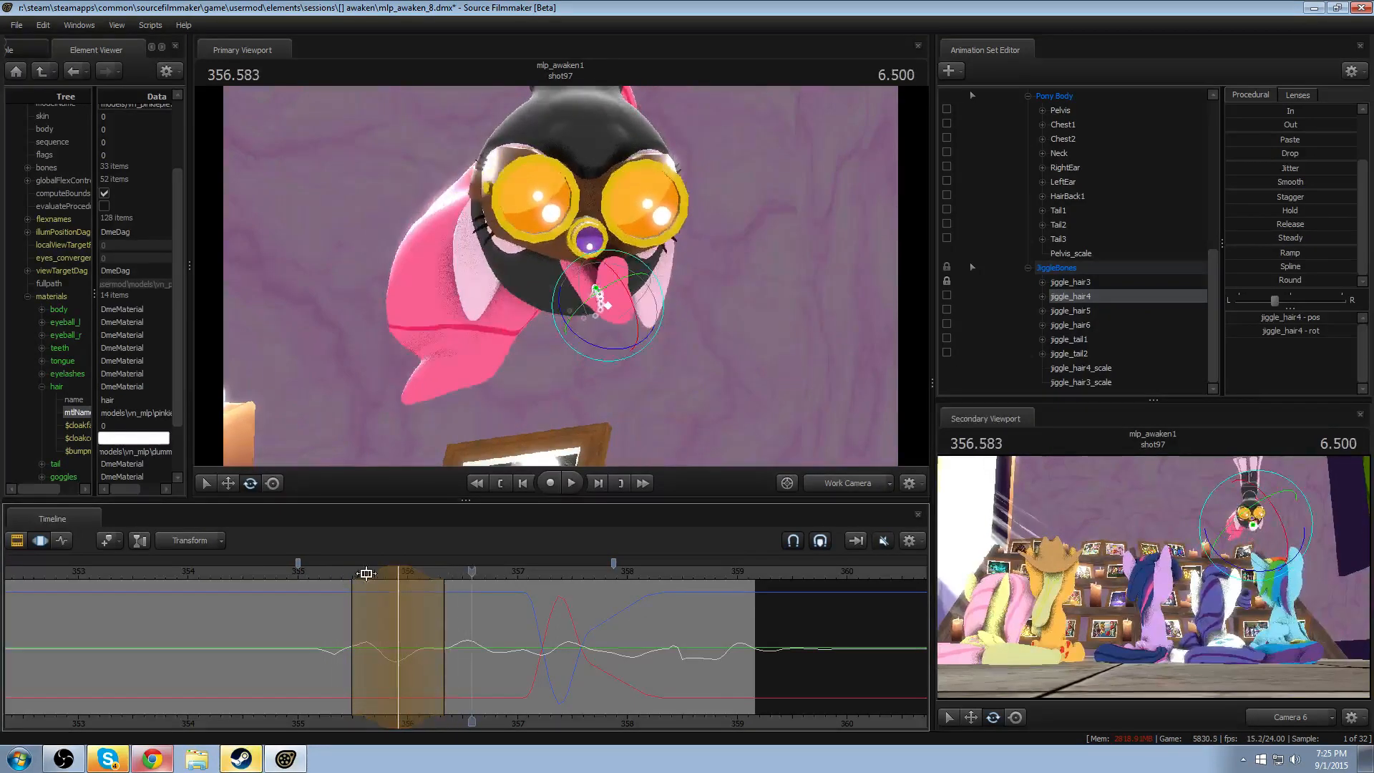
pyautogui.keyDown('shift'); pyautogui.scroll(-1, 367, 574); pyautogui.keyUp('shift')
pyautogui.click(323, 573)
pyautogui.press('space')
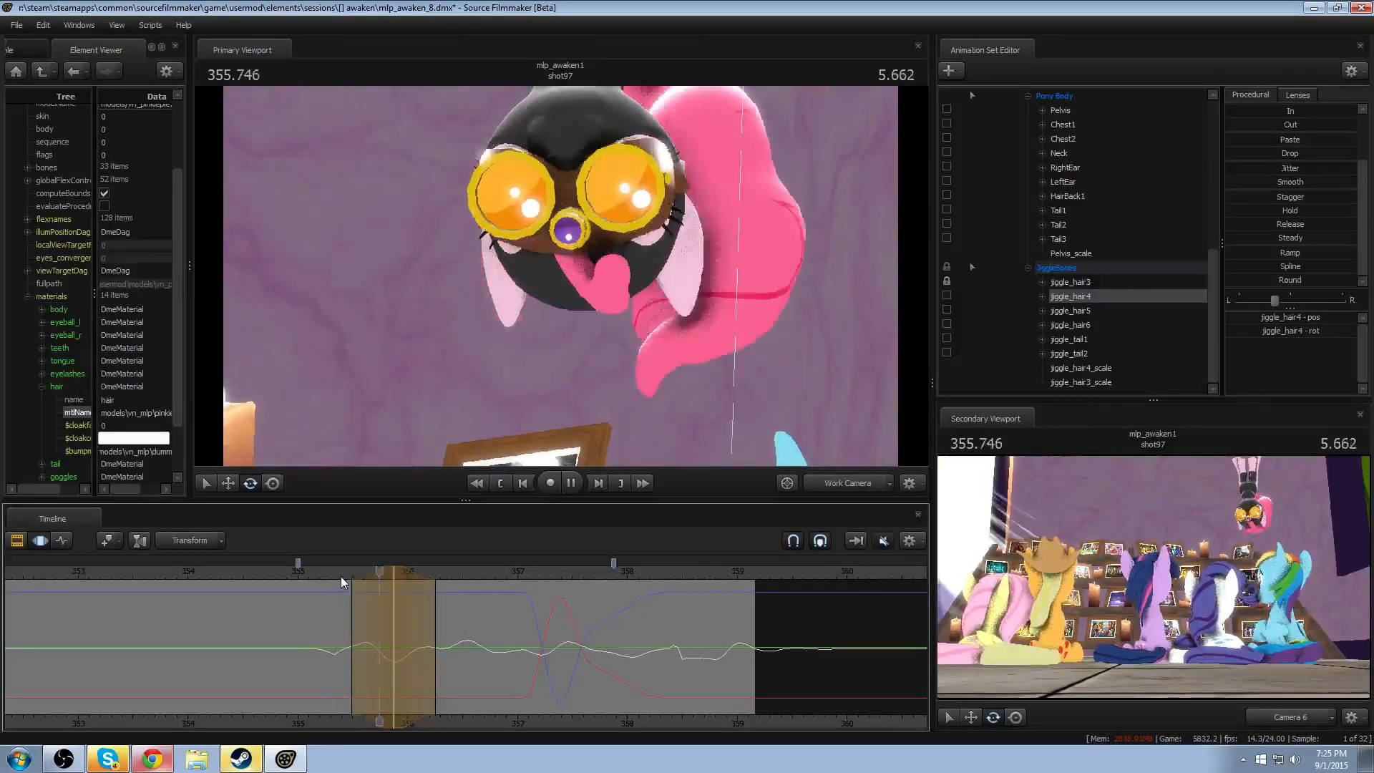
pyautogui.press('space')
# - Rotate jiggle_hair4 within a time selection around 356.125, extend its trailing falloff to about 356.7, and replay from 355
pyautogui.moveTo(395, 598); pyautogui.dragTo(419, 655)
pyautogui.keyDown('shift'); pyautogui.scroll(8, 420, 656); pyautogui.keyUp('shift')
pyautogui.moveTo(627, 264); pyautogui.dragTo(628, 263)
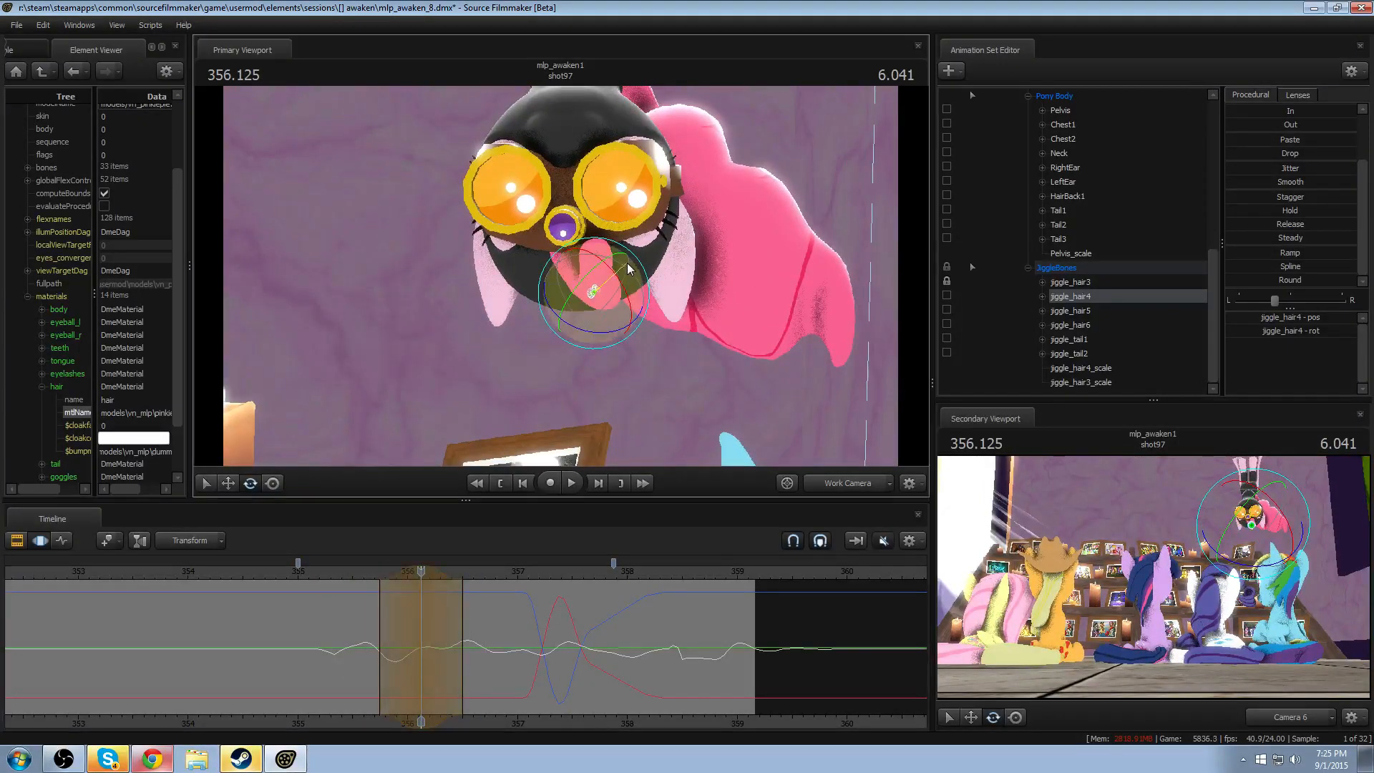
pyautogui.press('space')
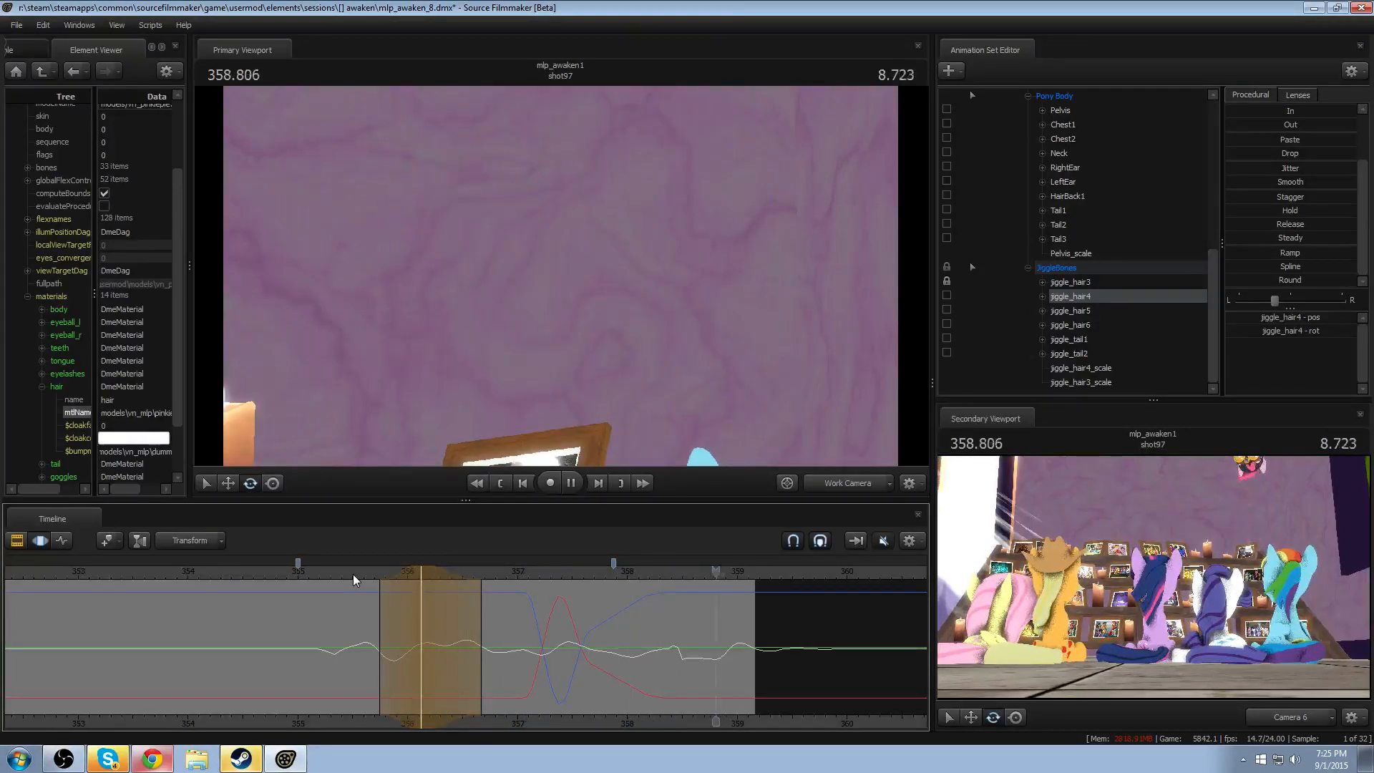
pyautogui.click(296, 571)
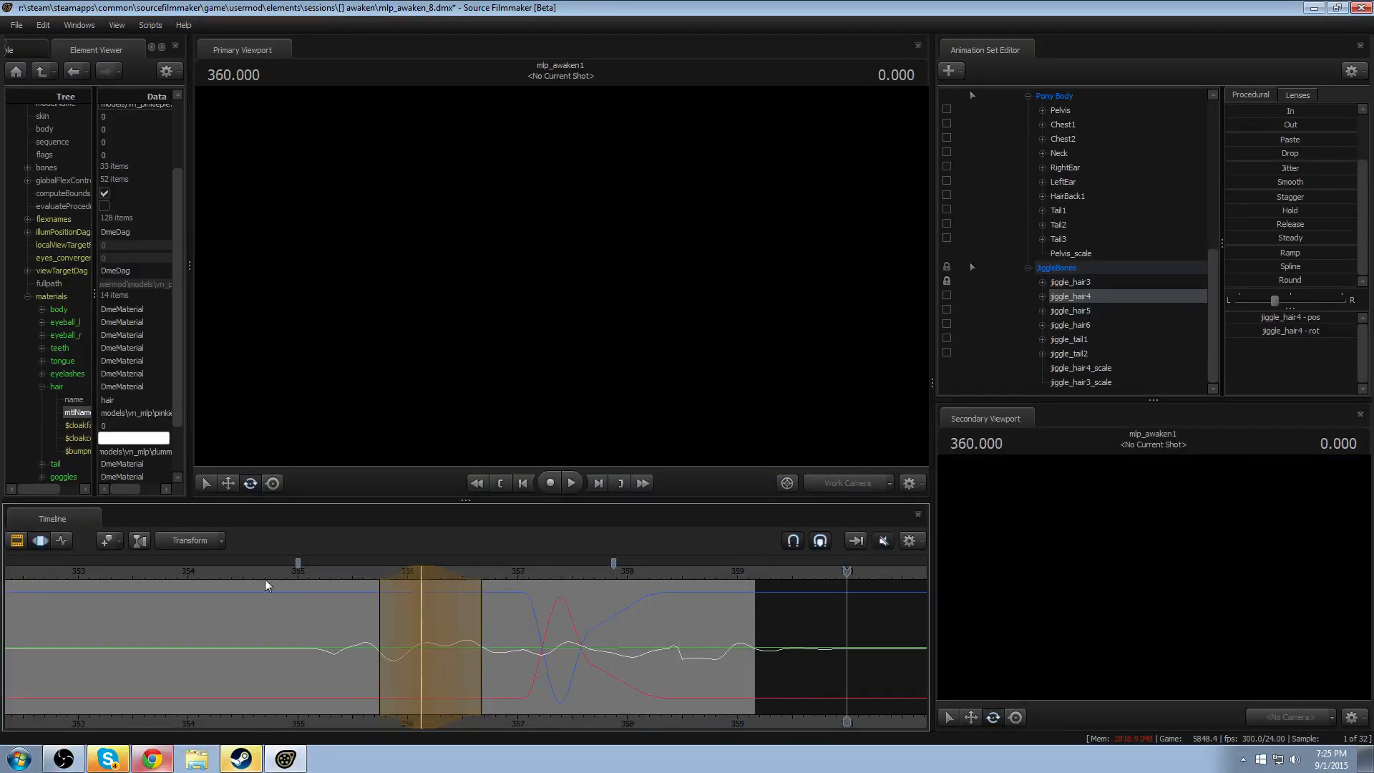
pyautogui.click(272, 573)
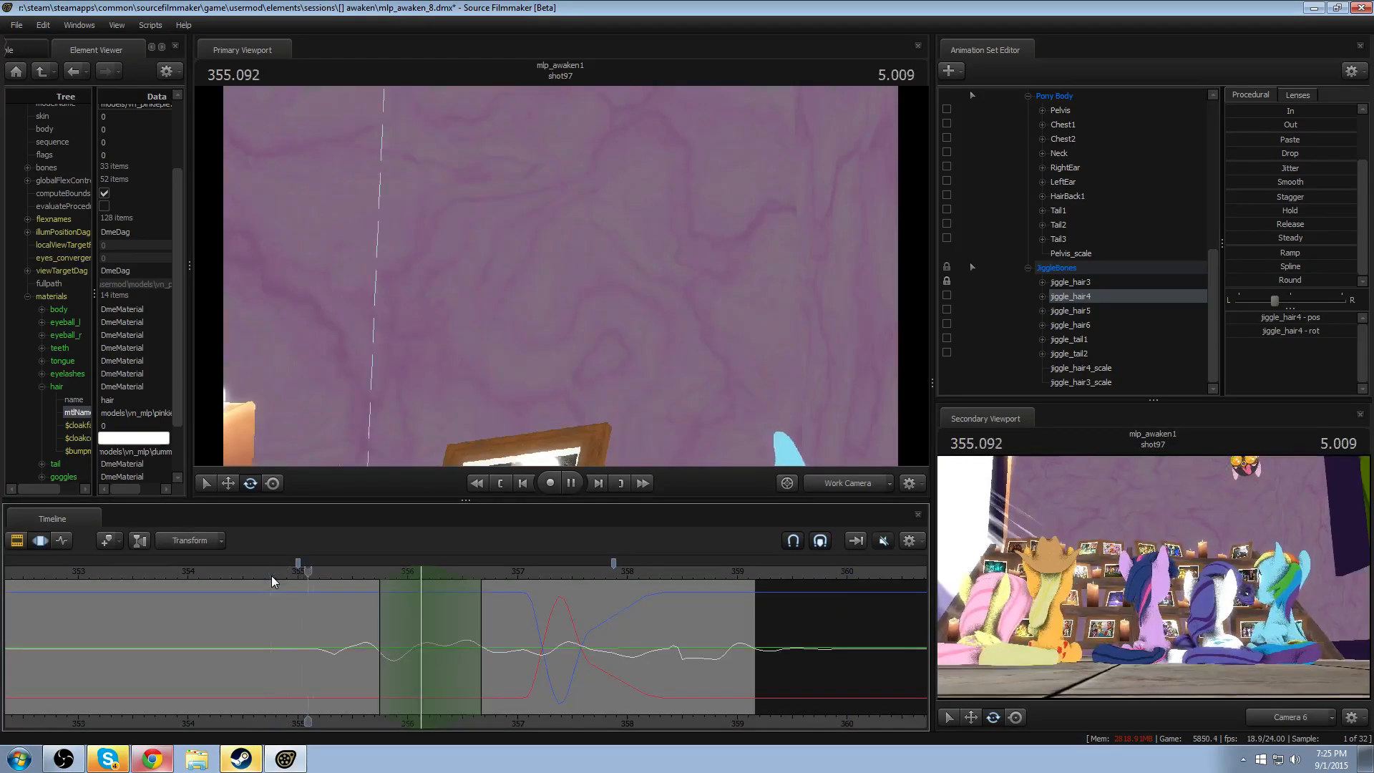
pyautogui.press('space')
# - Reframe the Work Camera on the head at 355.500 and make a time selection of about 355 to 356 around it
pyautogui.moveTo(325, 637); pyautogui.dragTo(353, 642)
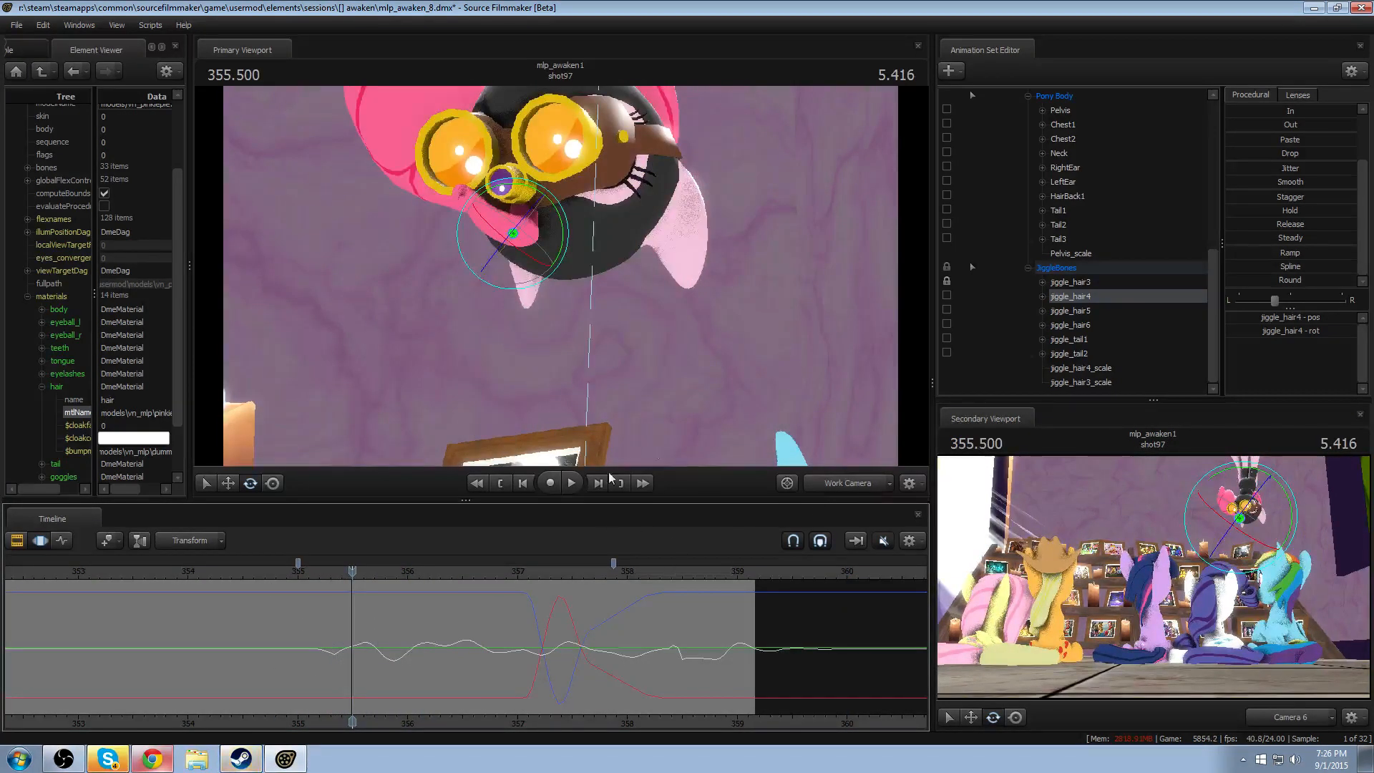
pyautogui.moveTo(603, 373); pyautogui.dragTo(594, 339)
pyautogui.press('s')
pyautogui.press('w')
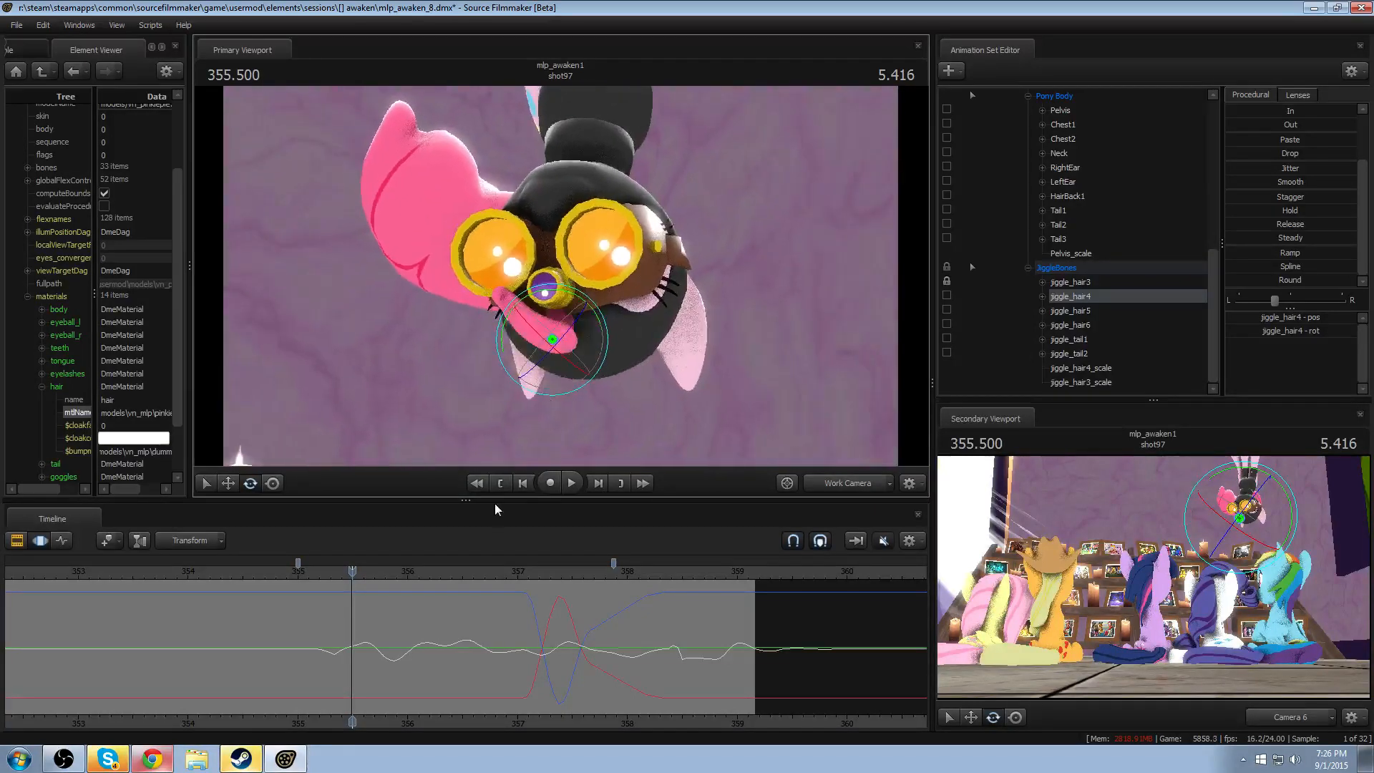
pyautogui.moveTo(323, 669); pyautogui.dragTo(350, 657)
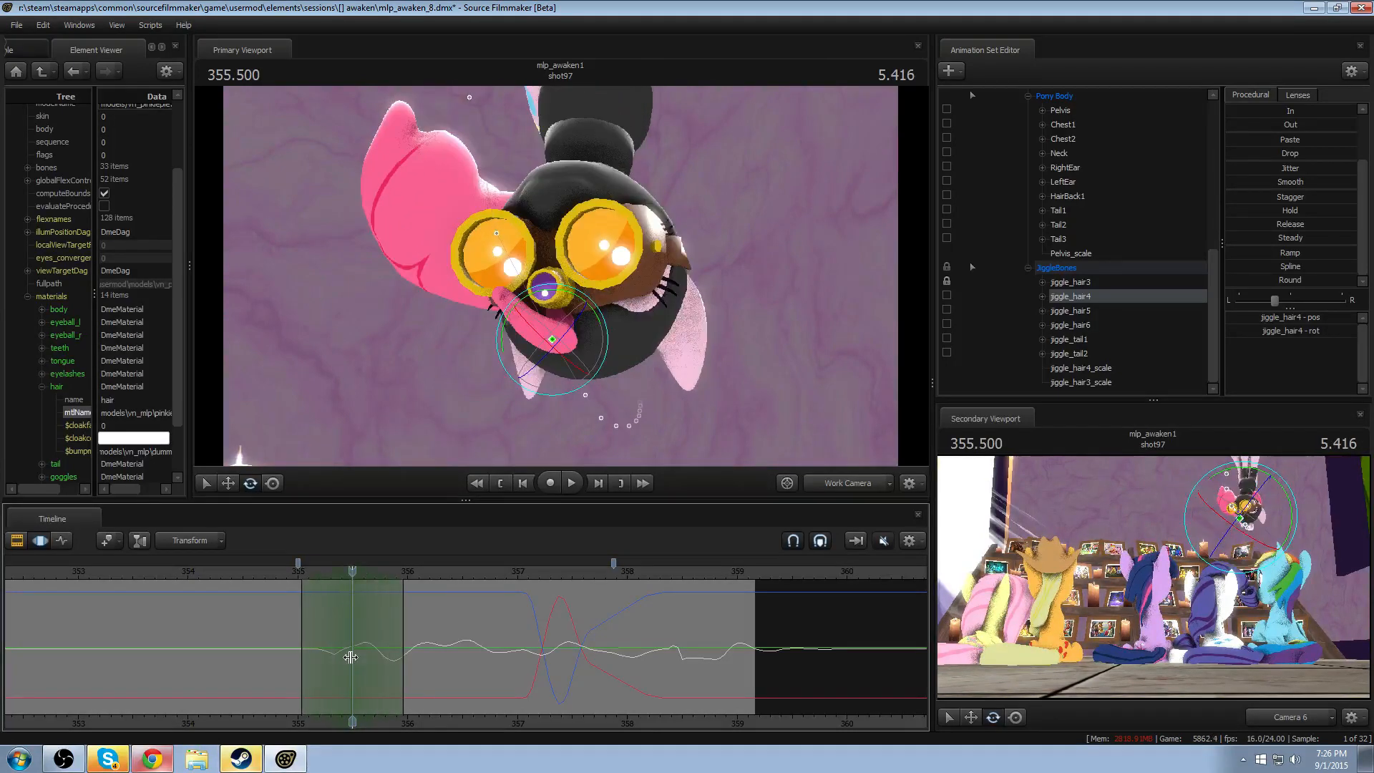
# - Rotate LeftEar and RightEar together within the time selection around 355.500 and play the motion from about 355
pyautogui.click(530, 321)
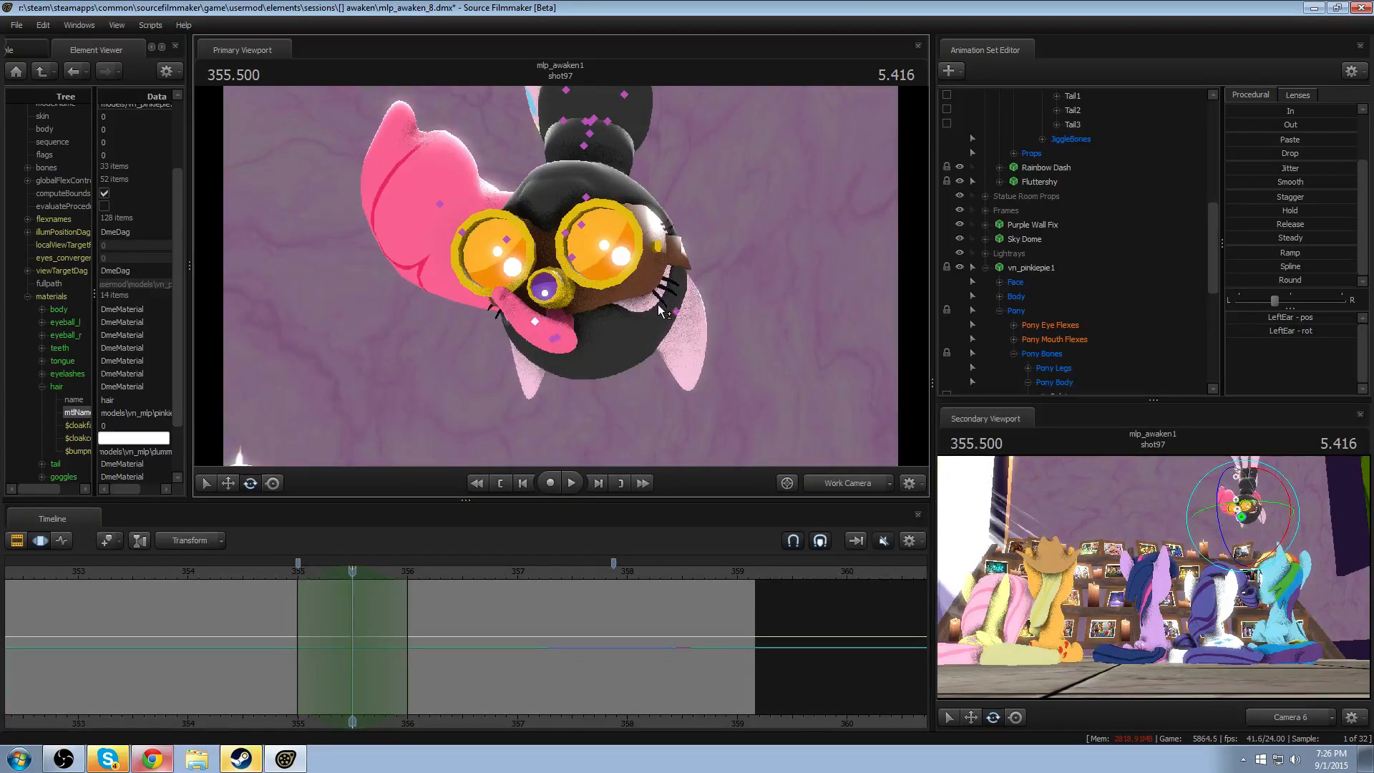
pyautogui.click(674, 313)
pyautogui.rightClick(676, 316)
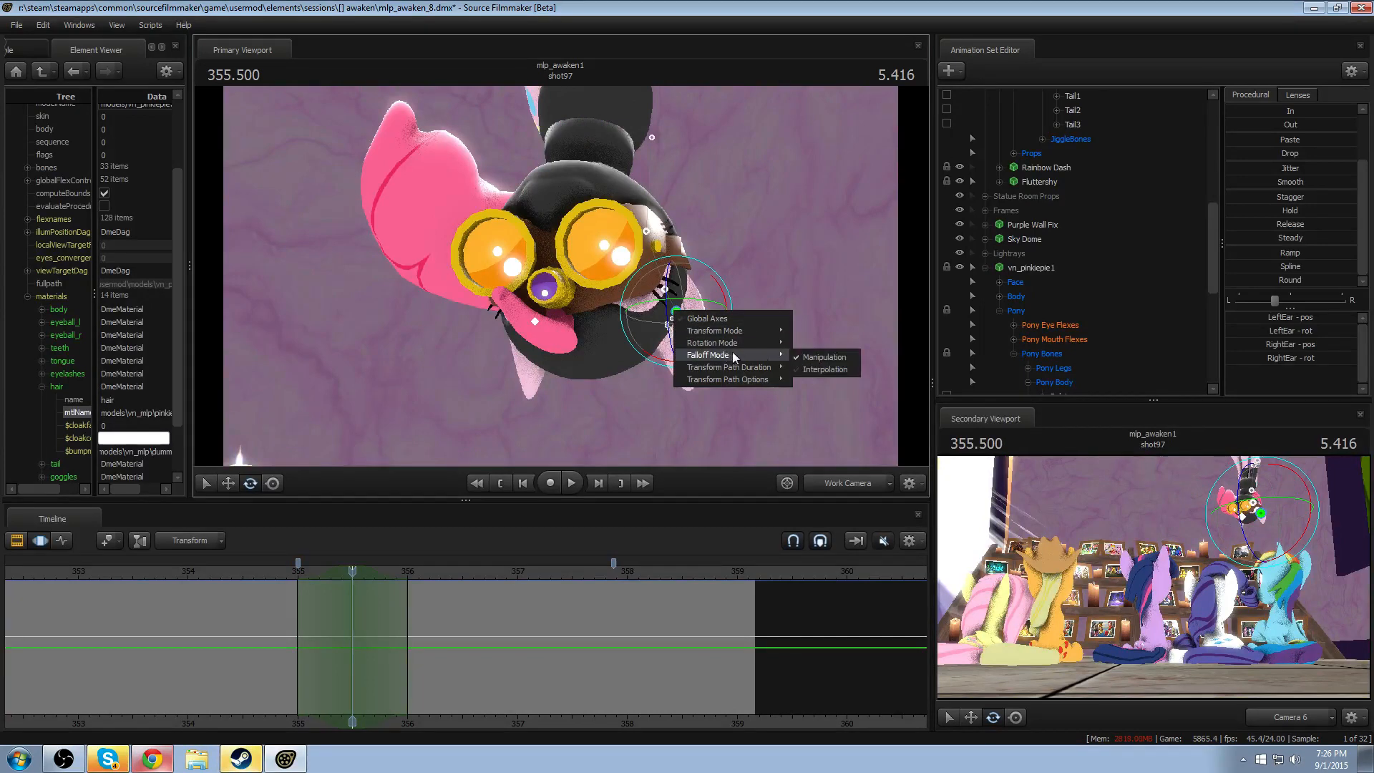
pyautogui.moveTo(740, 345)
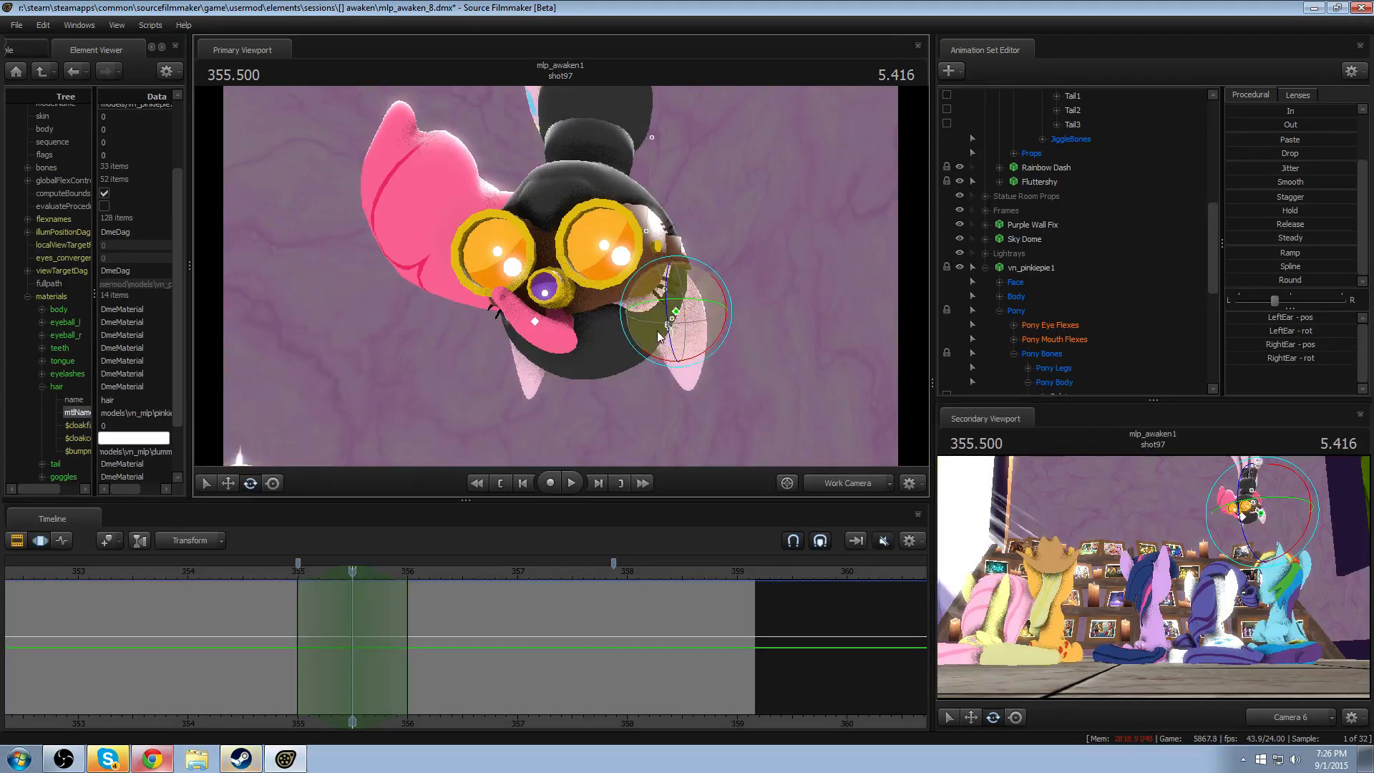
pyautogui.moveTo(659, 336); pyautogui.dragTo(642, 313)
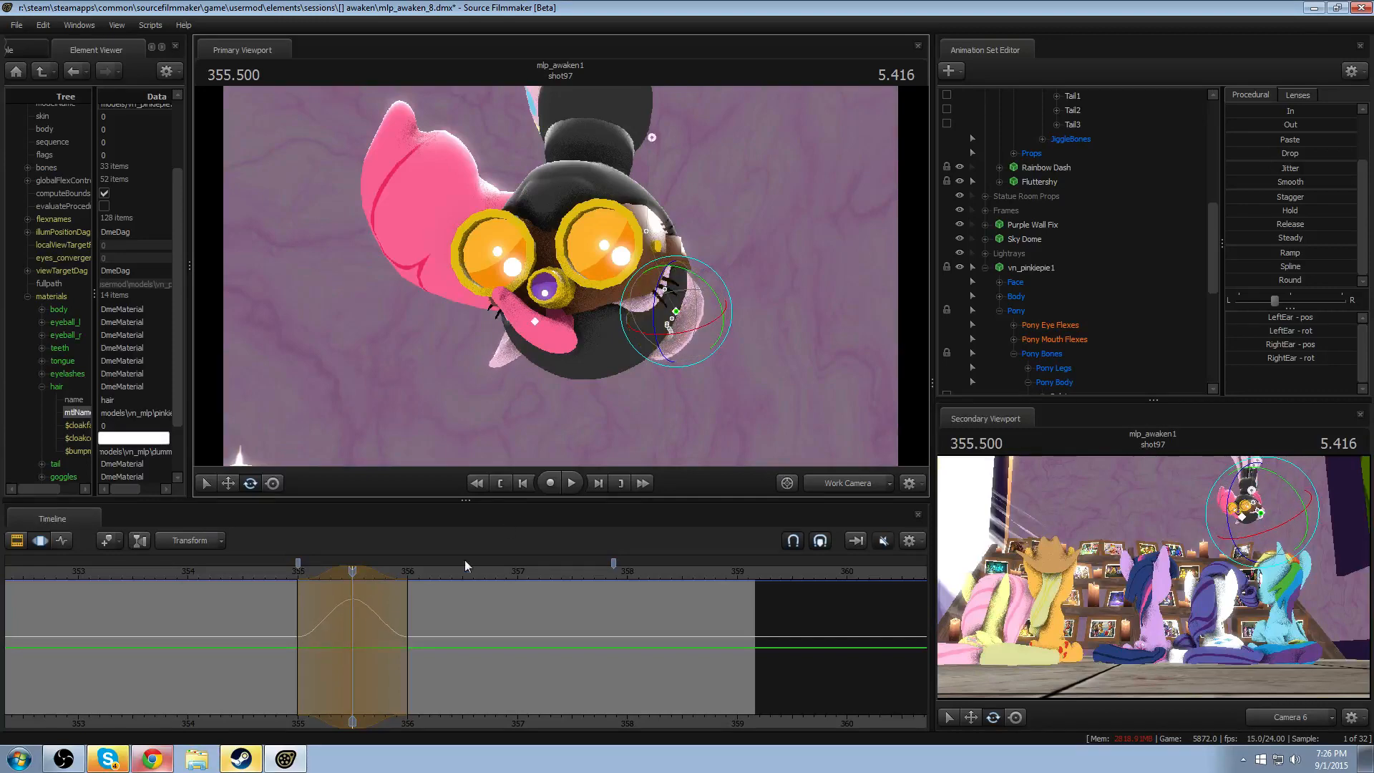
pyautogui.click(289, 571)
pyautogui.press('space')
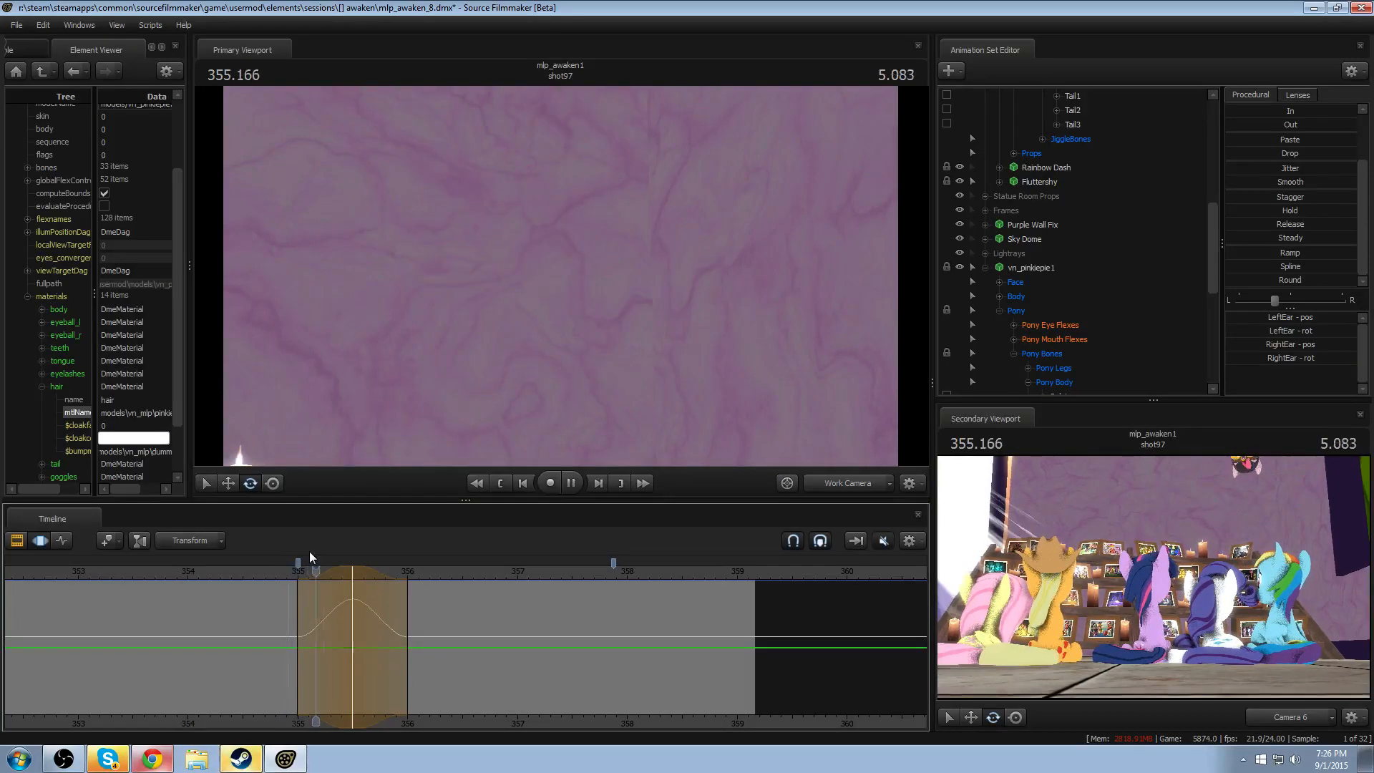
pyautogui.press('space')
# - Shift the ear rotation's peak to about 355.3, then rotate both ears again within a narrower time selection around 355.500
pyautogui.moveTo(289, 612); pyautogui.dragTo(362, 623)
pyautogui.scroll(-1, 355, 613)
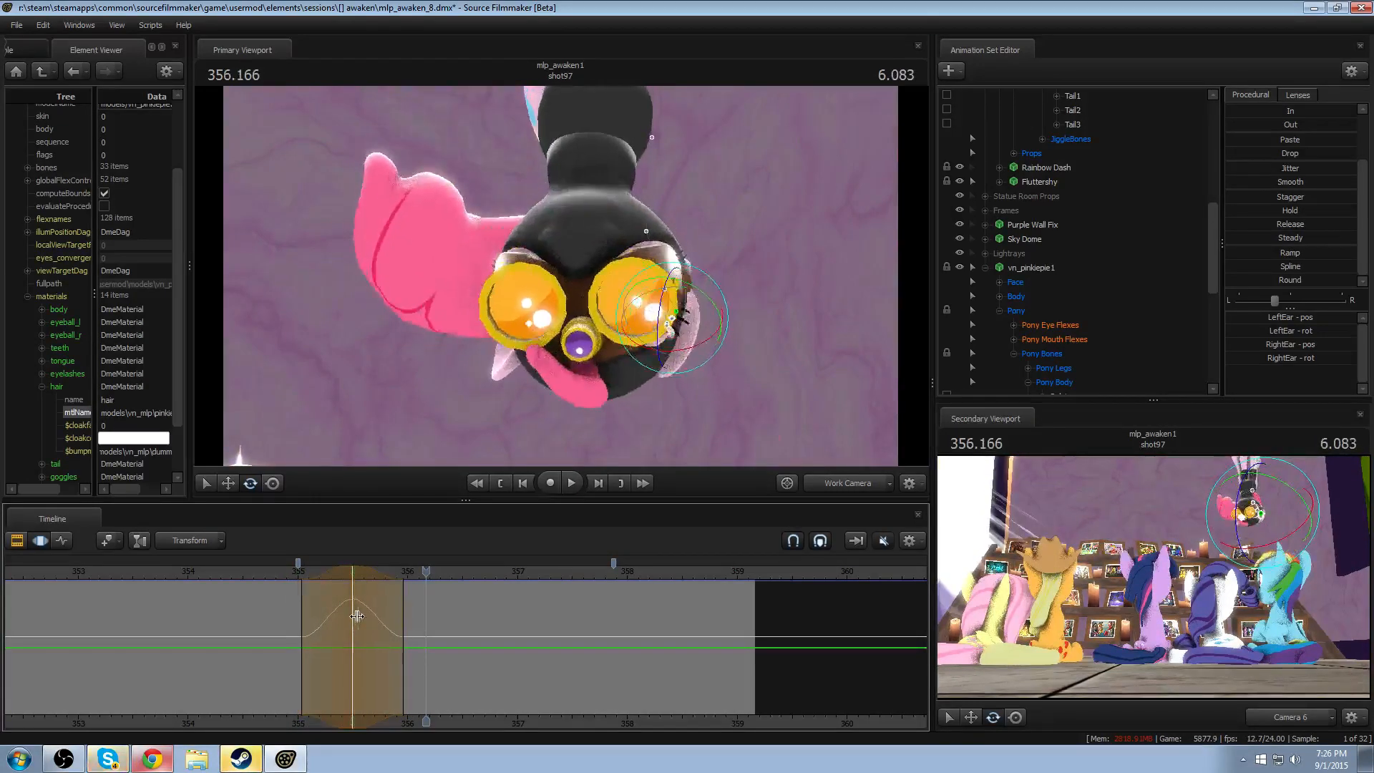
pyautogui.moveTo(307, 613); pyautogui.dragTo(353, 615)
pyautogui.keyDown('shift'); pyautogui.click(353, 615); pyautogui.keyUp('shift')
pyautogui.scroll(5, 353, 615)
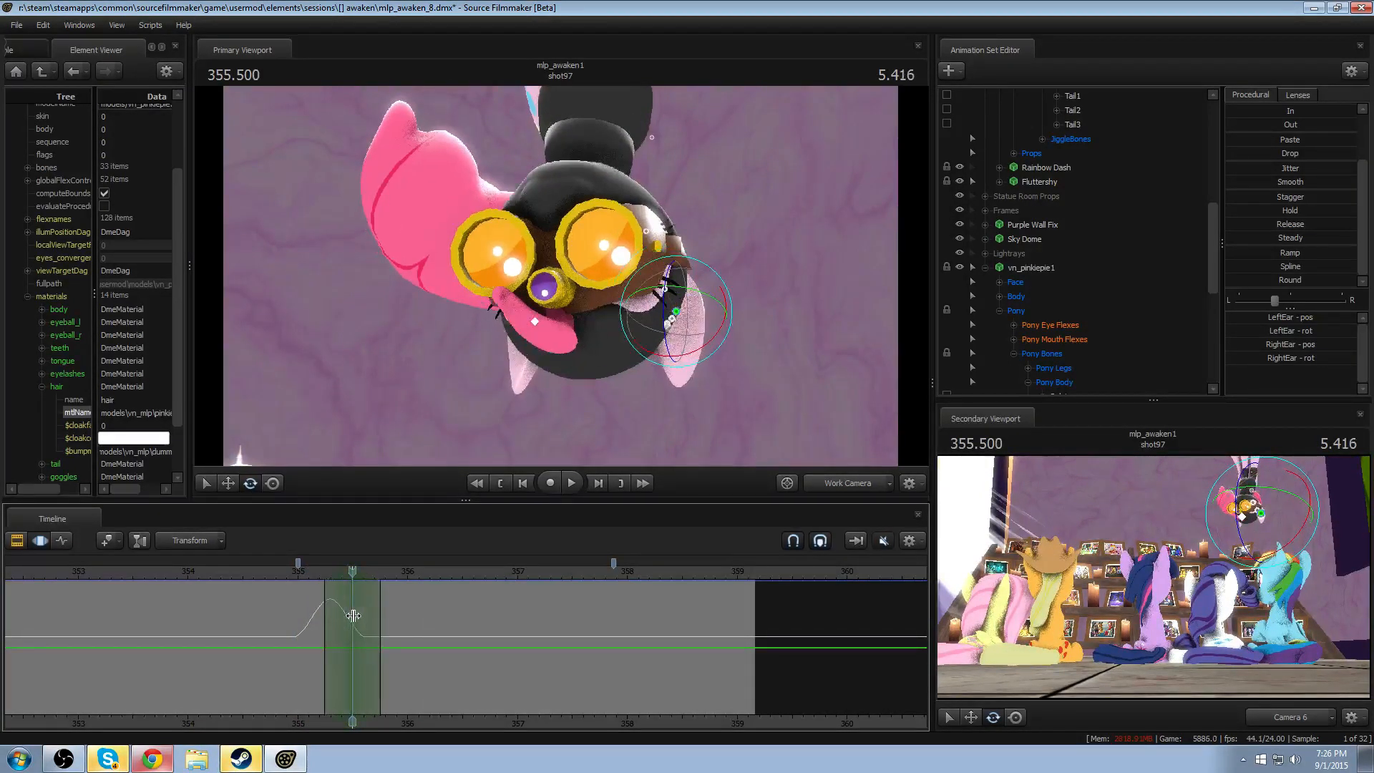
pyautogui.moveTo(646, 353); pyautogui.dragTo(669, 361)
pyautogui.moveTo(332, 613)
pyautogui.mouseDown()
pyautogui.moveTo(381, 613)
pyautogui.moveTo(358, 611)
pyautogui.mouseUp()
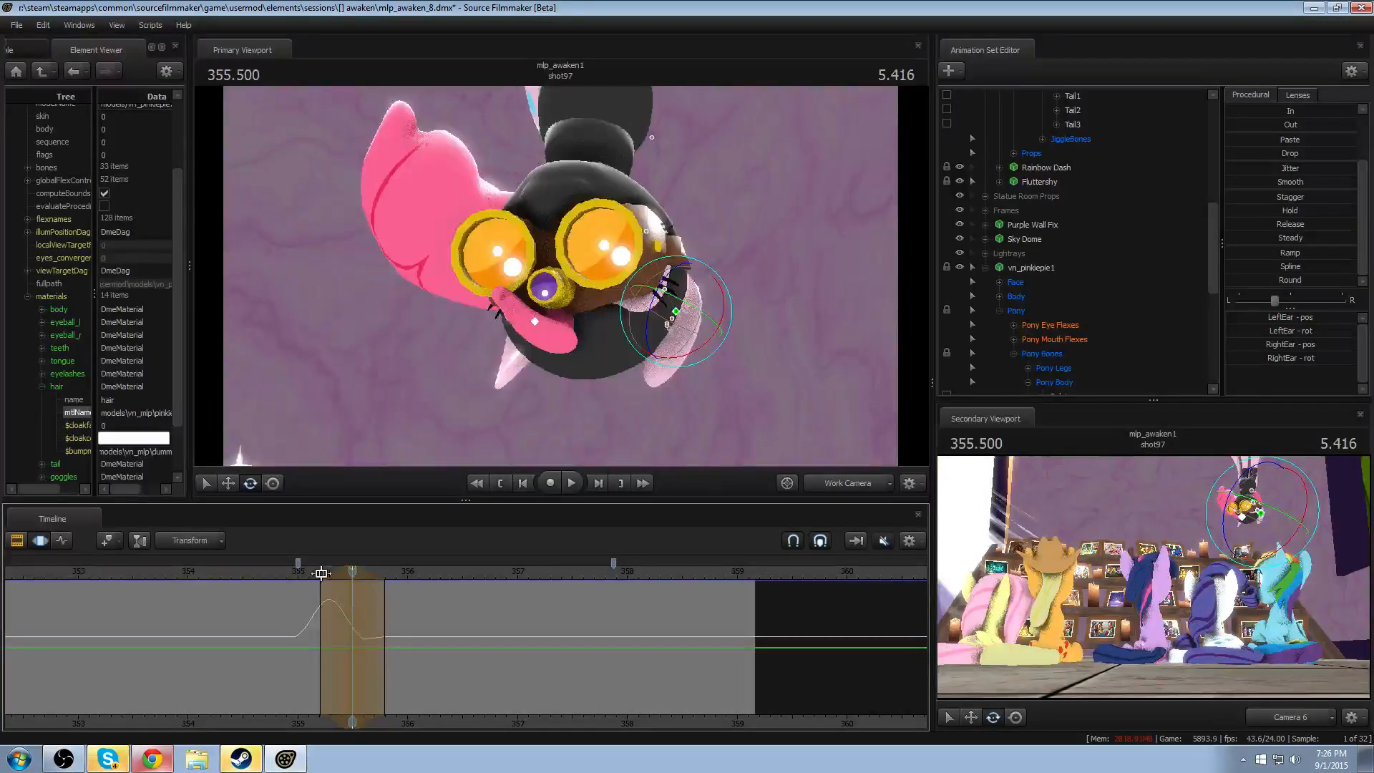
pyautogui.moveTo(684, 356); pyautogui.dragTo(673, 328)
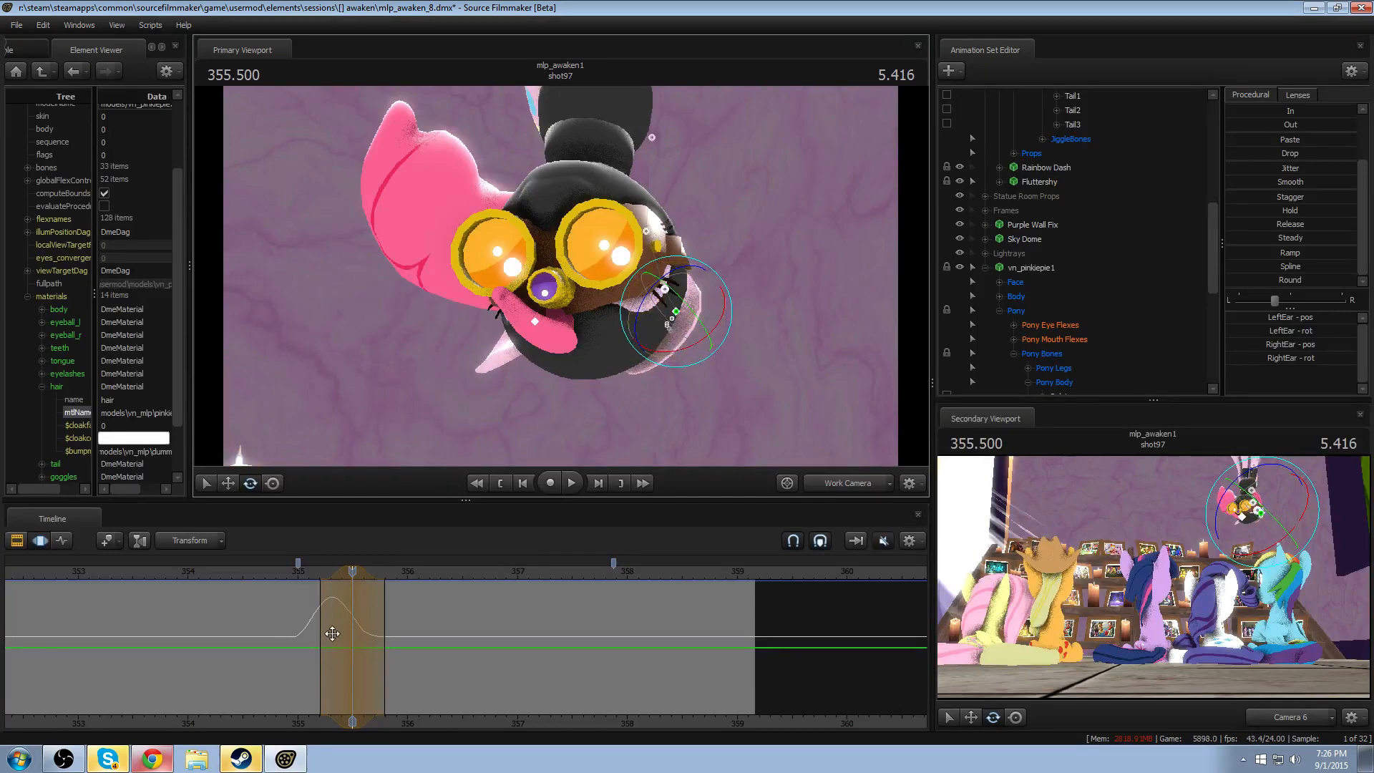
# - Rotate LeftEar on its own within a short time selection around 355.458
pyautogui.moveTo(347, 639)
pyautogui.mouseDown()
pyautogui.moveTo(382, 641)
pyautogui.moveTo(349, 594)
pyautogui.moveTo(327, 594)
pyautogui.moveTo(345, 632)
pyautogui.moveTo(378, 632)
pyautogui.moveTo(350, 628)
pyautogui.mouseUp()
pyautogui.moveTo(351, 571); pyautogui.dragTo(349, 571)
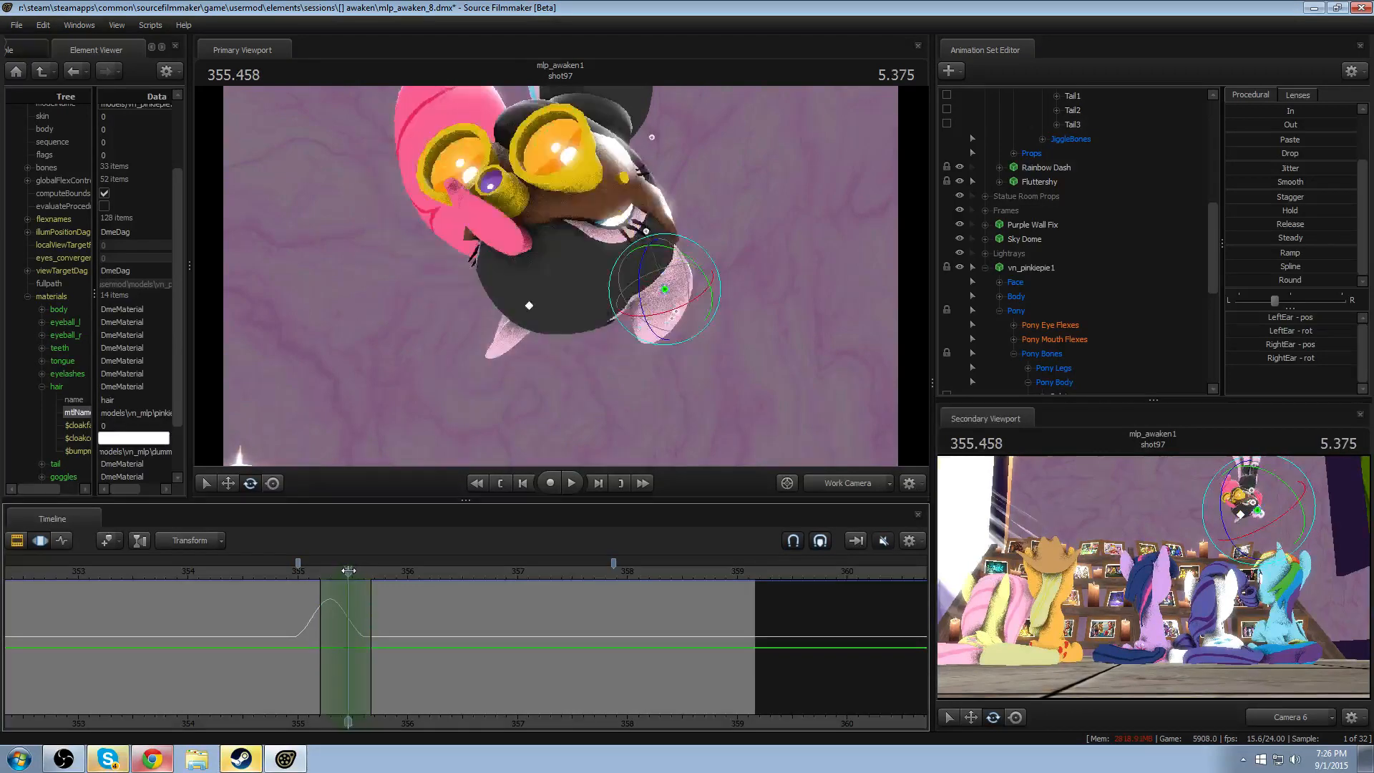
pyautogui.click(529, 305)
pyautogui.moveTo(536, 294); pyautogui.dragTo(524, 281)
pyautogui.moveTo(533, 289)
pyautogui.mouseDown()
pyautogui.moveTo(531, 304)
pyautogui.moveTo(556, 306)
pyautogui.moveTo(542, 313)
pyautogui.mouseUp()
pyautogui.moveTo(508, 271); pyautogui.dragTo(525, 289)
pyautogui.moveTo(527, 292); pyautogui.dragTo(524, 316)
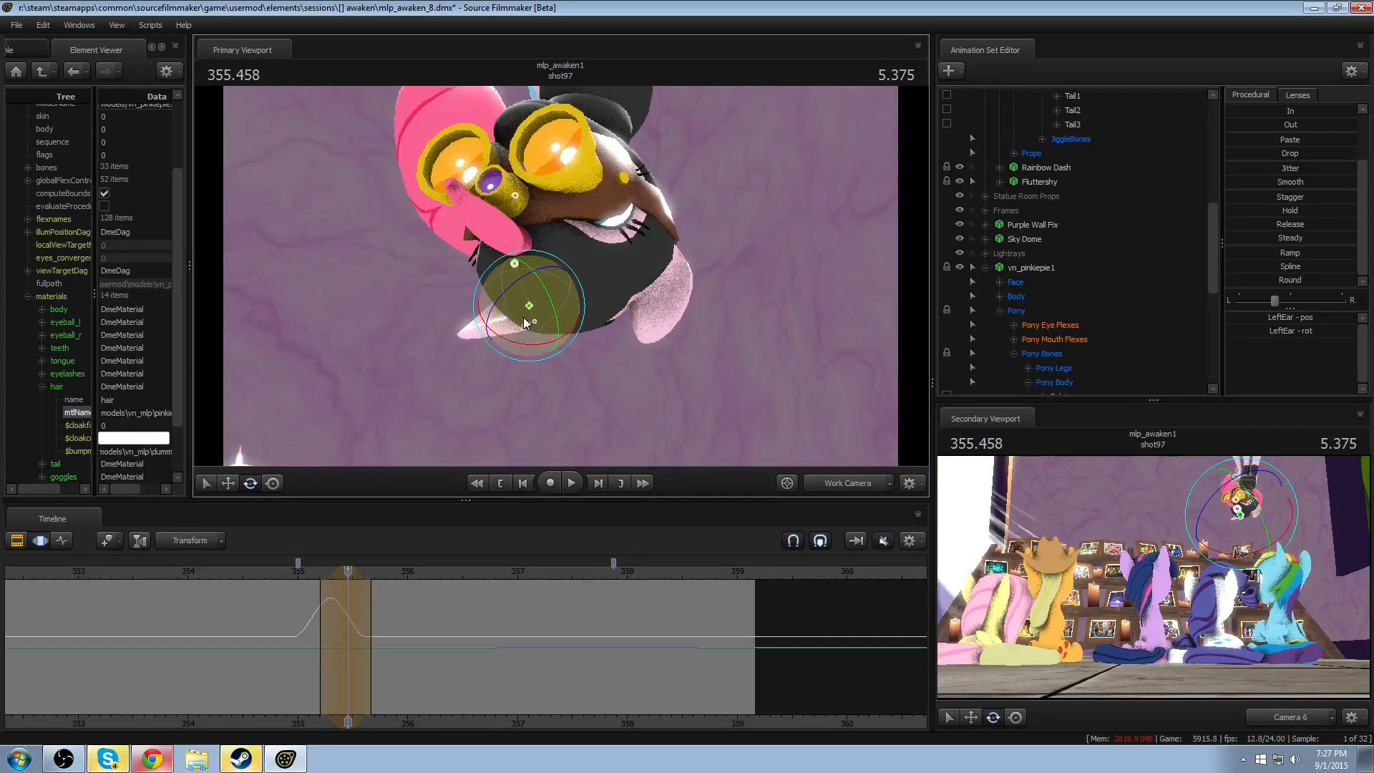
# - Rotate RightEar within time selections around 355.458 and 355.583, replaying the motion after each adjustment
pyautogui.click(666, 313)
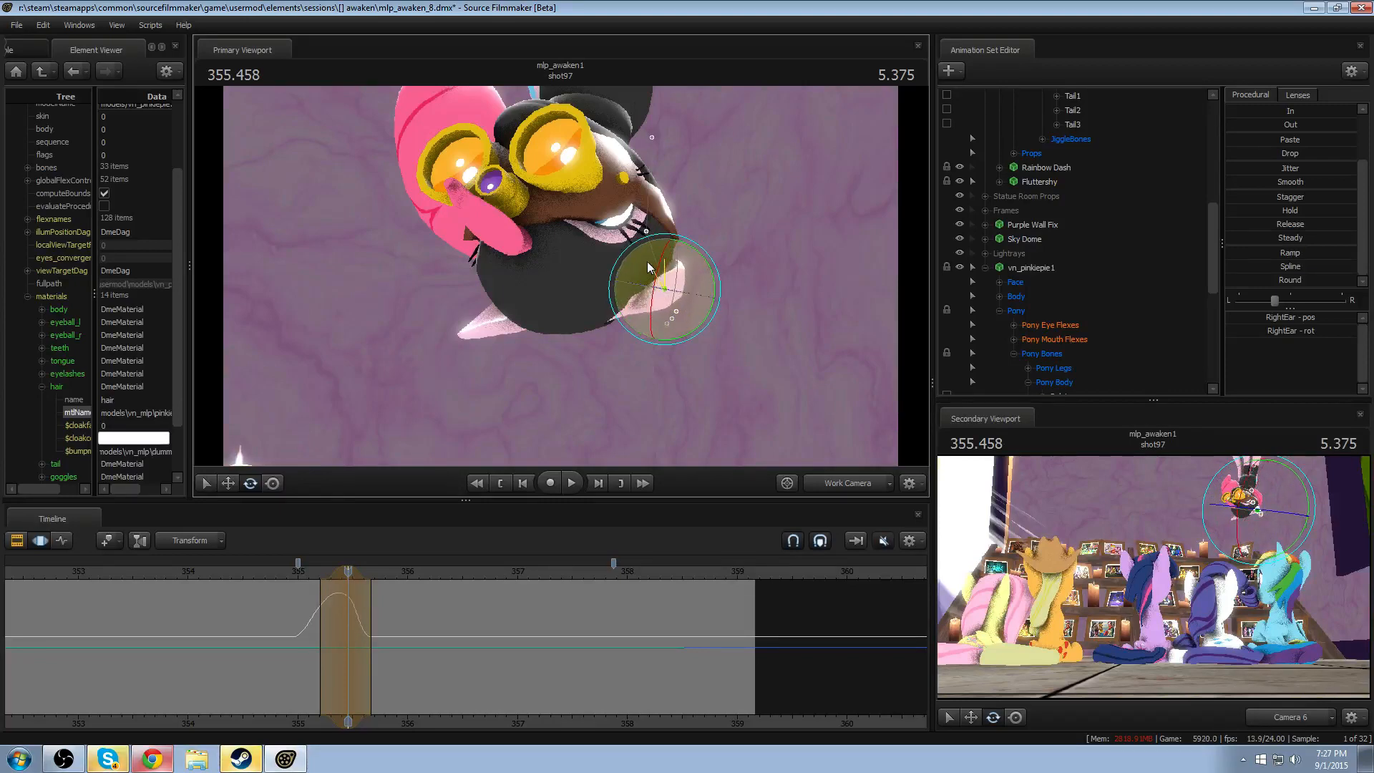
pyautogui.moveTo(348, 648); pyautogui.dragTo(382, 653)
pyautogui.press('space')
pyautogui.click(298, 582)
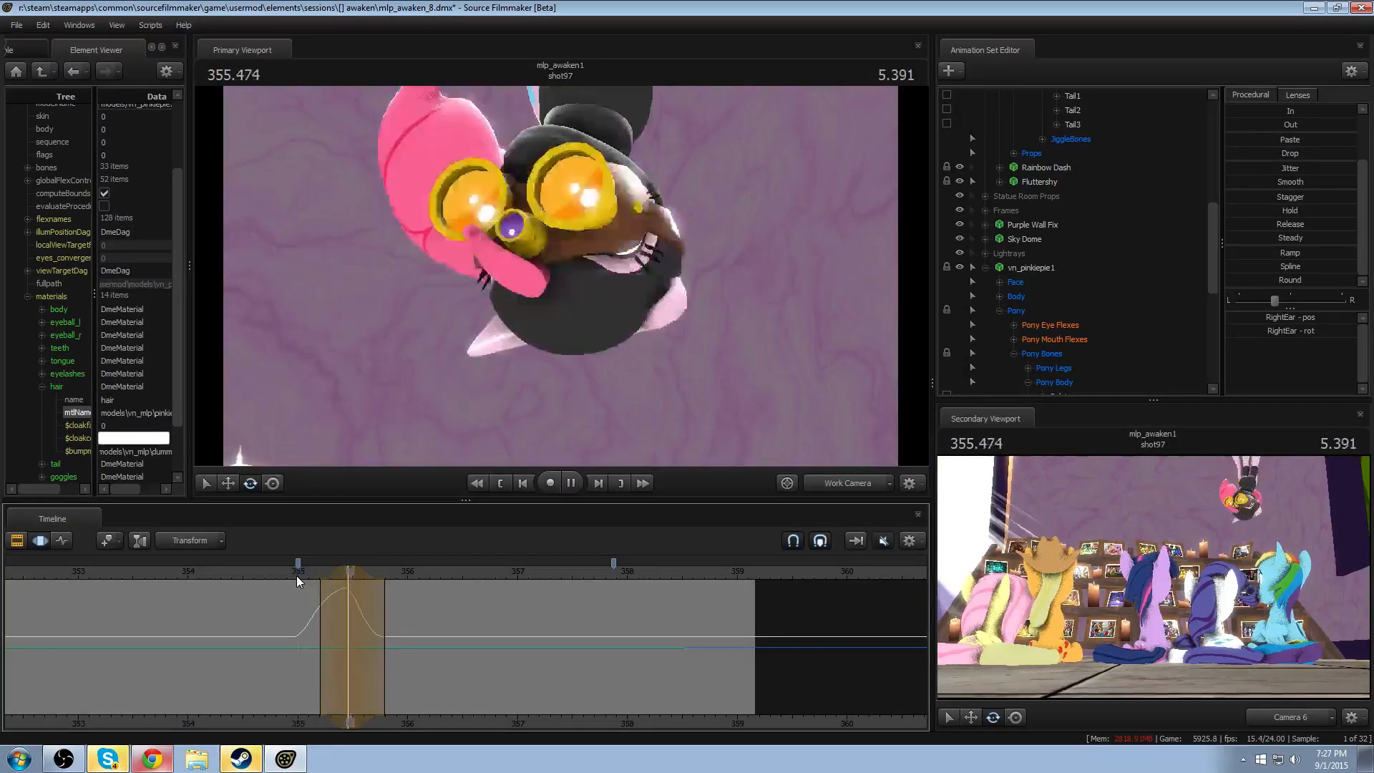
pyautogui.moveTo(301, 622); pyautogui.dragTo(362, 629)
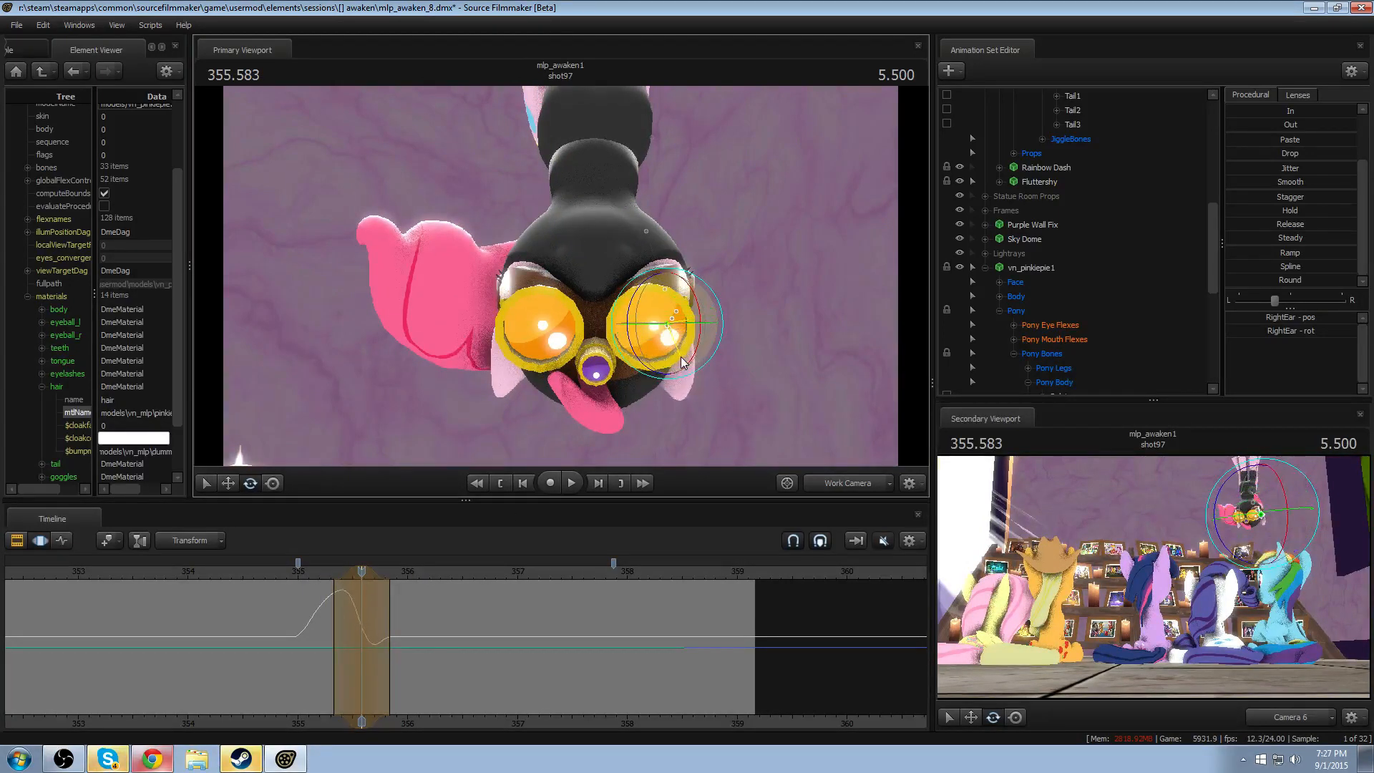
pyautogui.press('space')
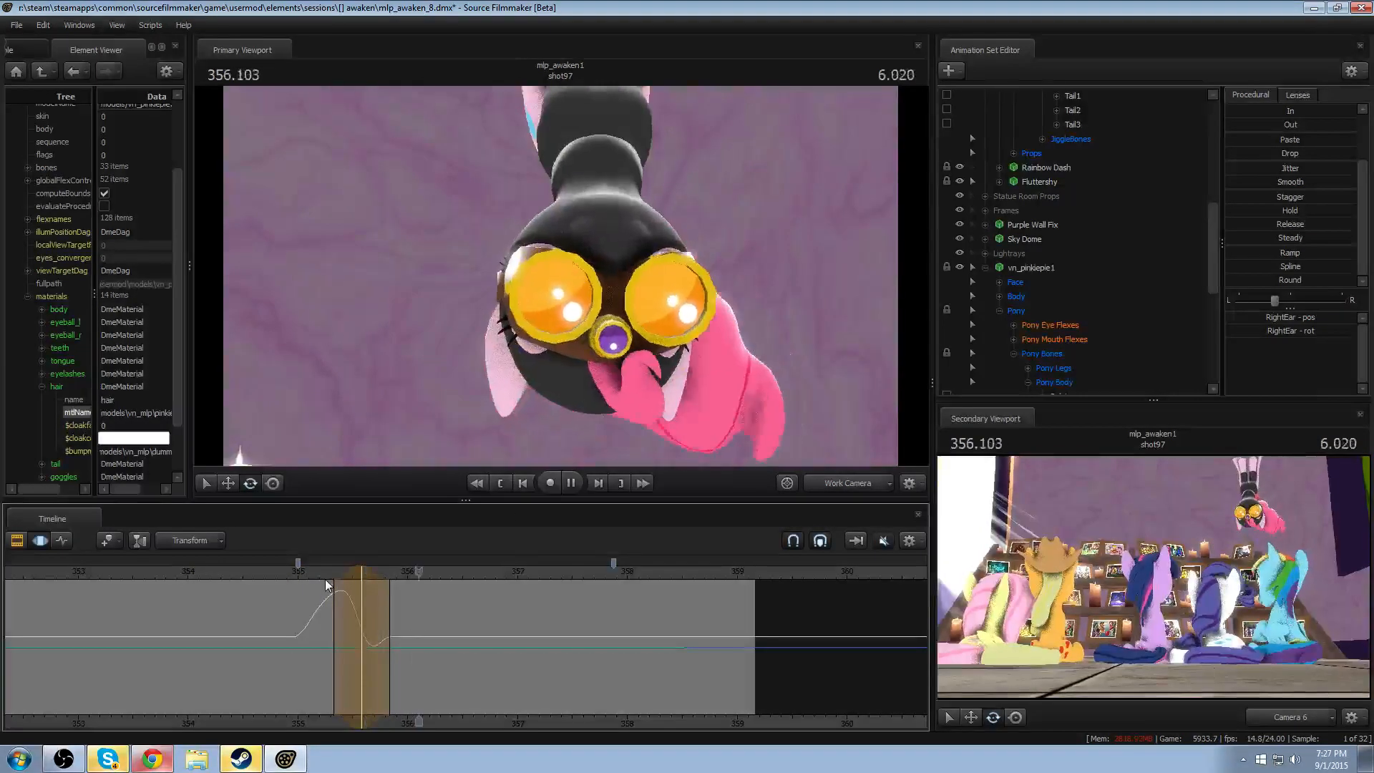
# - Rotate LeftEar within a time selection around 355.708, extend its trailing falloff to about 356.2, shift it slightly earlier, and replay
pyautogui.moveTo(312, 621); pyautogui.dragTo(377, 638)
pyautogui.press('Escape')
pyautogui.keyDown('shift'); pyautogui.scroll(5, 377, 639); pyautogui.keyUp('shift')
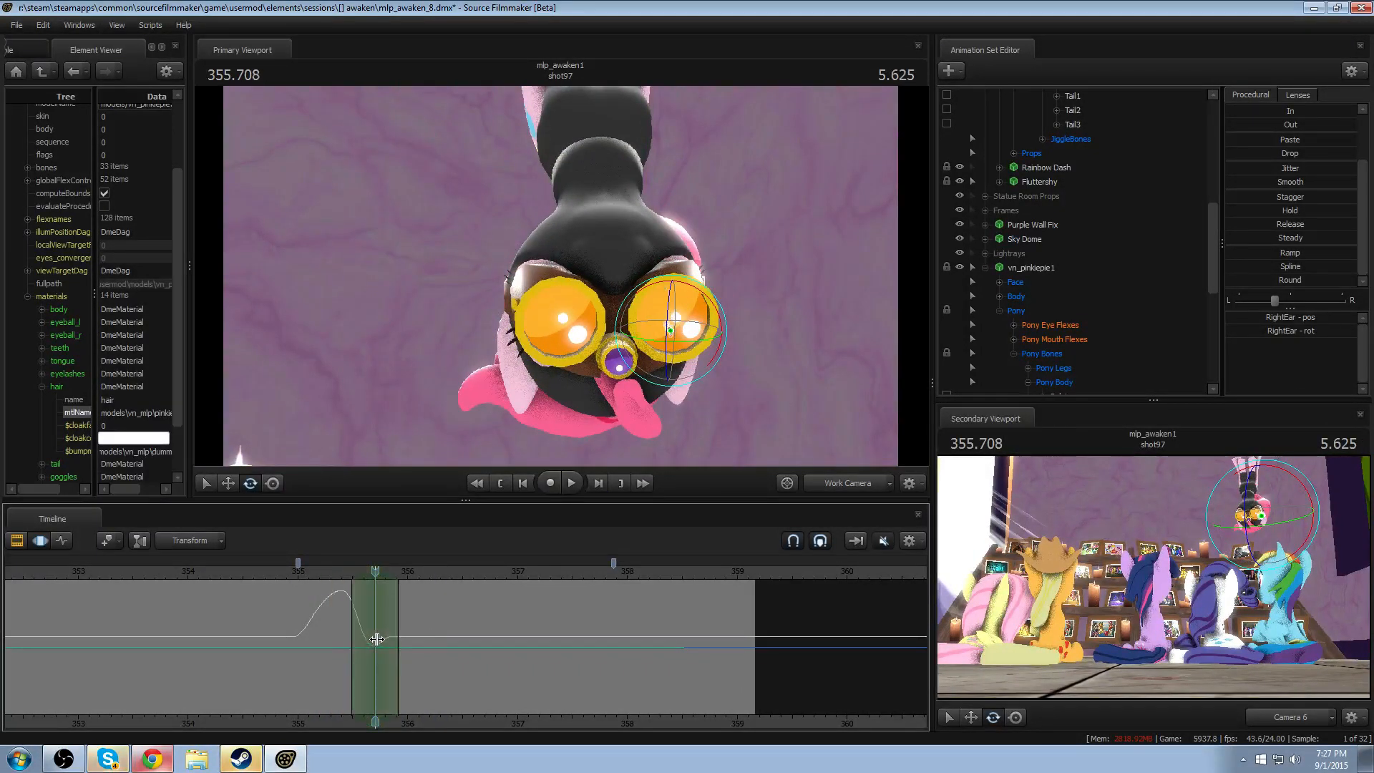
pyautogui.click(525, 335)
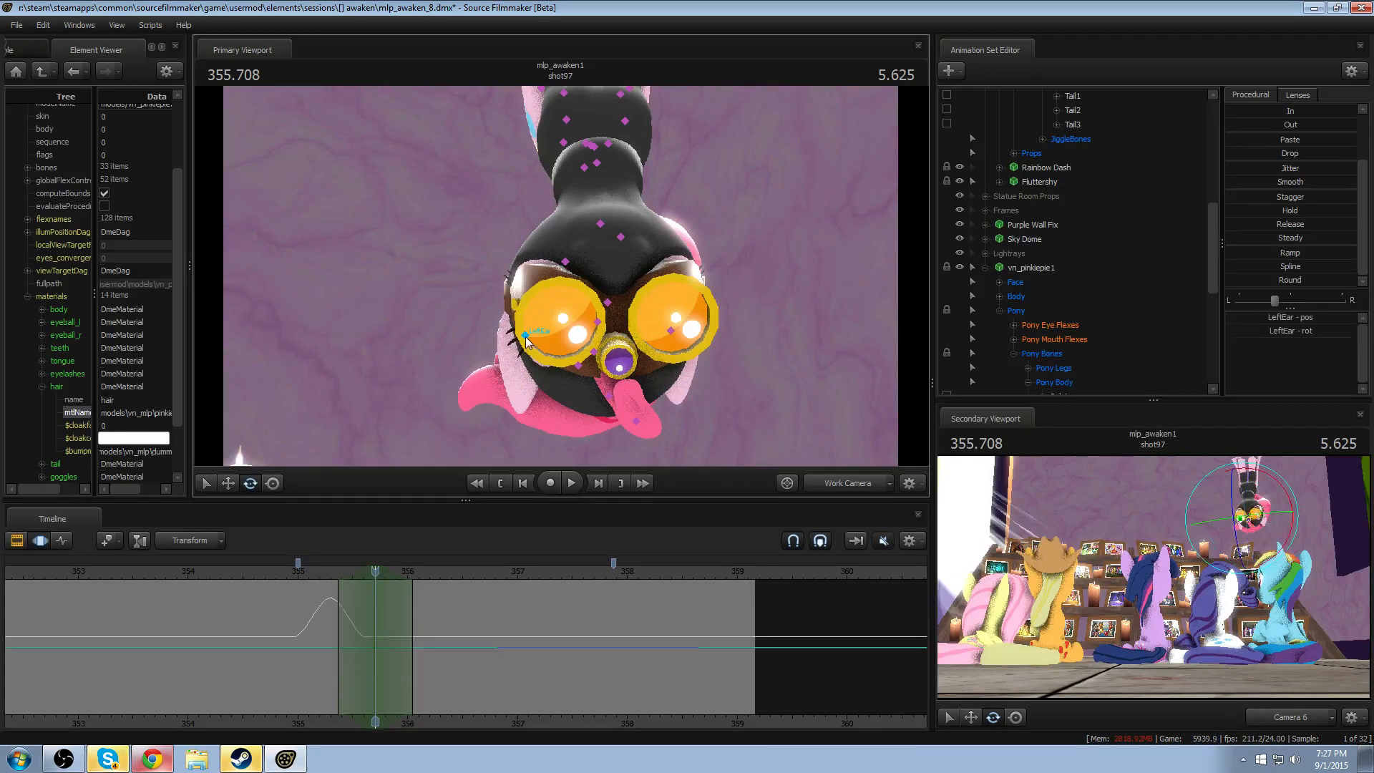
pyautogui.moveTo(501, 374); pyautogui.dragTo(470, 499)
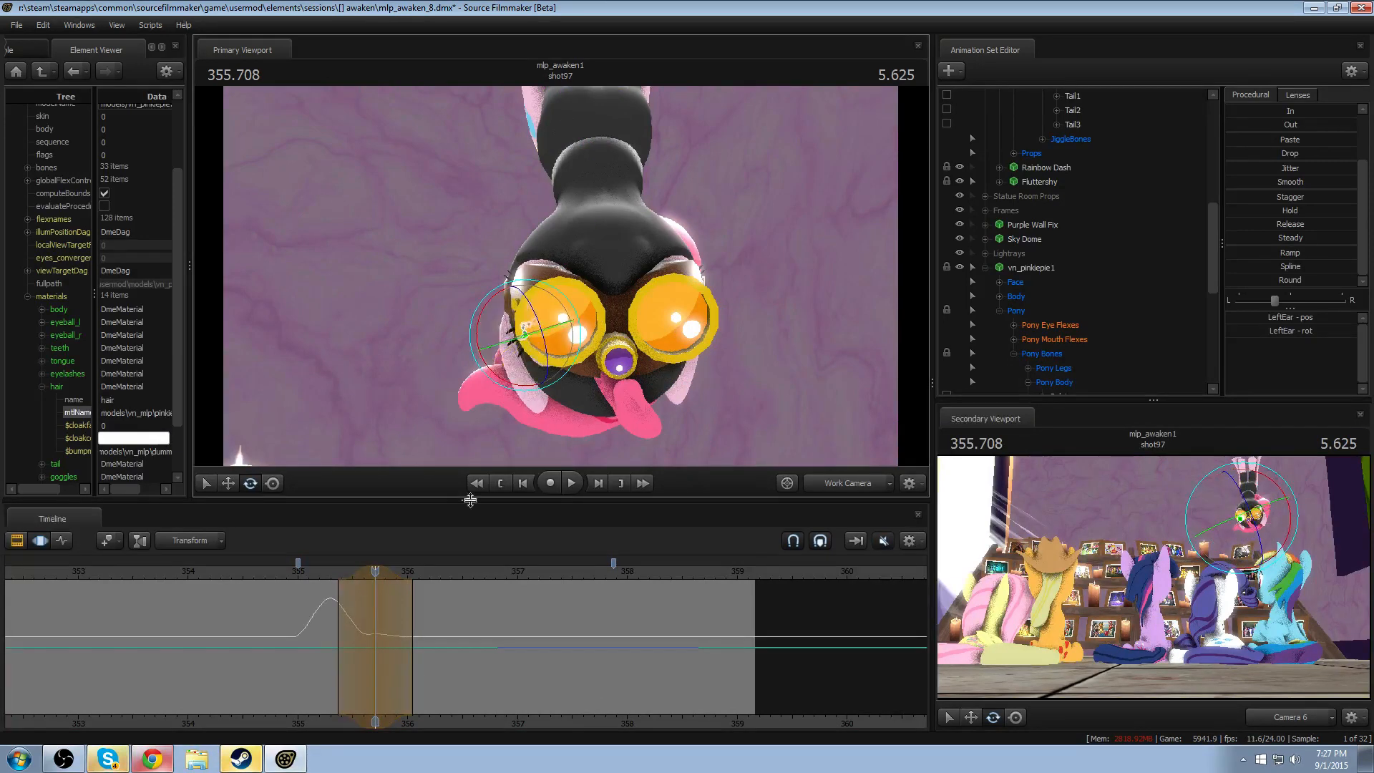
pyautogui.press('space')
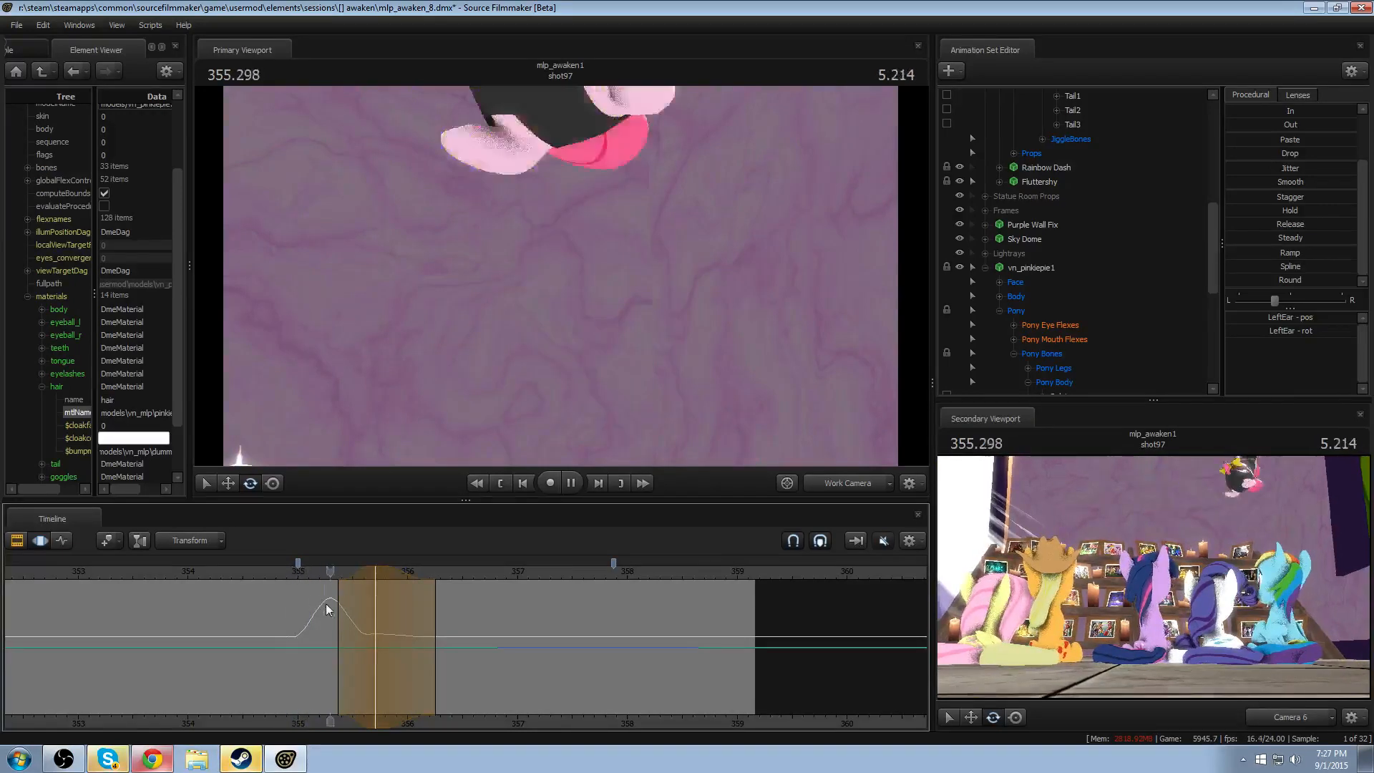
pyautogui.press('space')
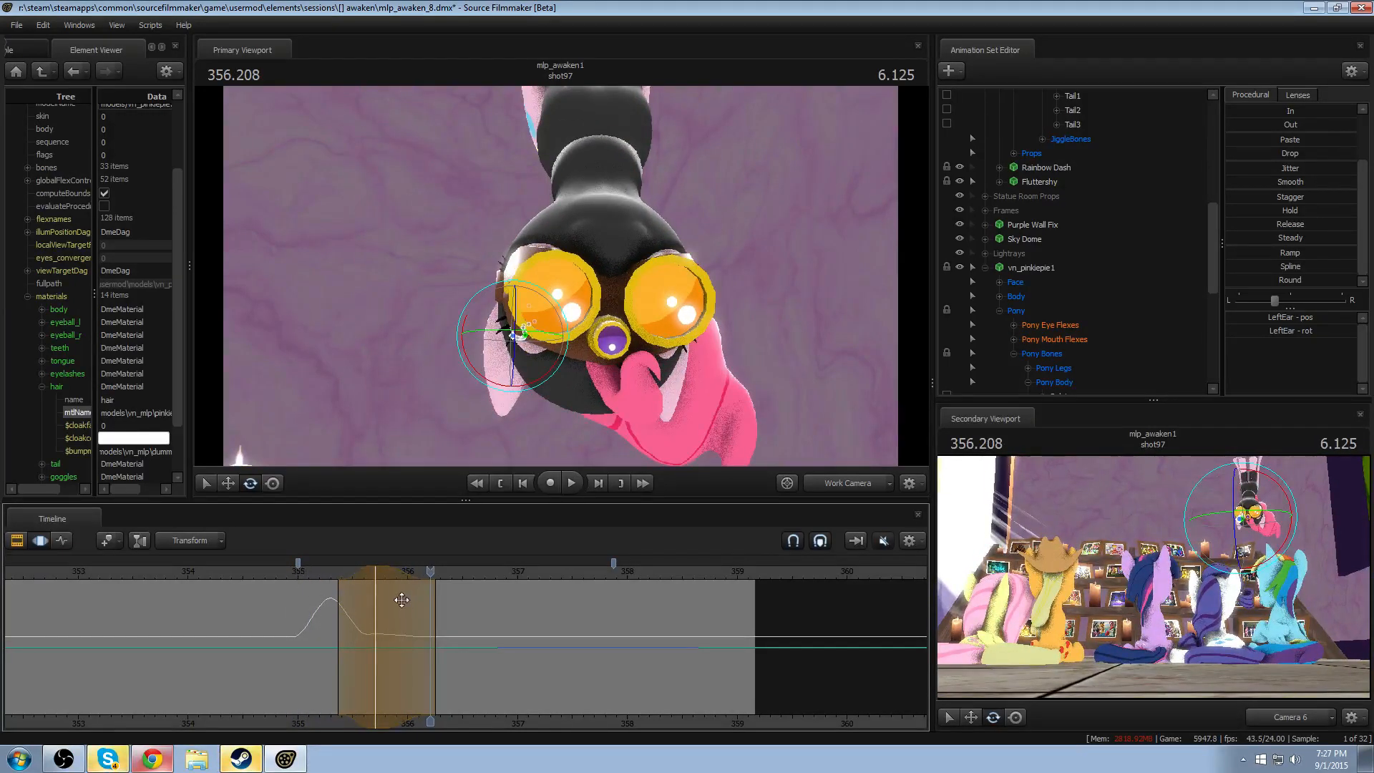
pyautogui.press('space')
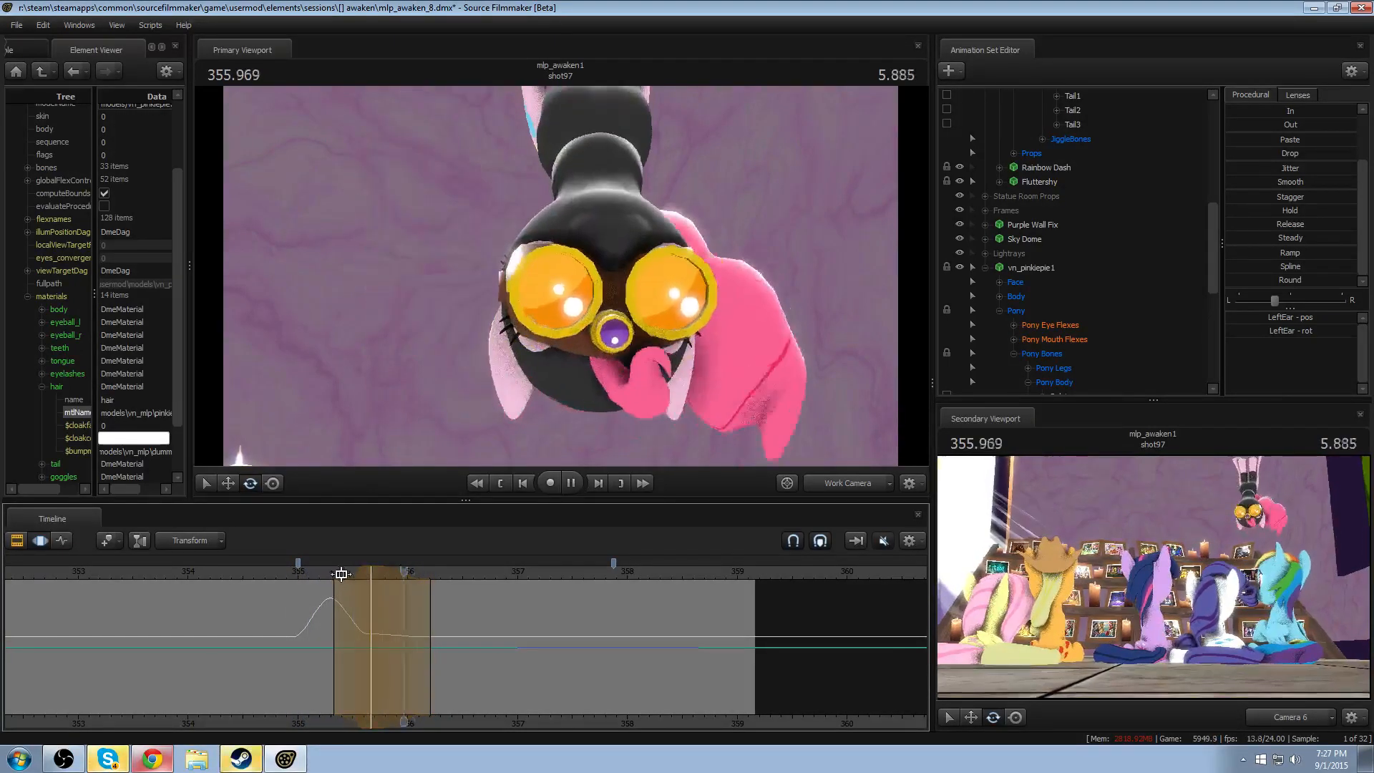
pyautogui.press('space')
# - Rotate RightEar within the time selection around 355.666 and play the motion from before 355
pyautogui.click(370, 576)
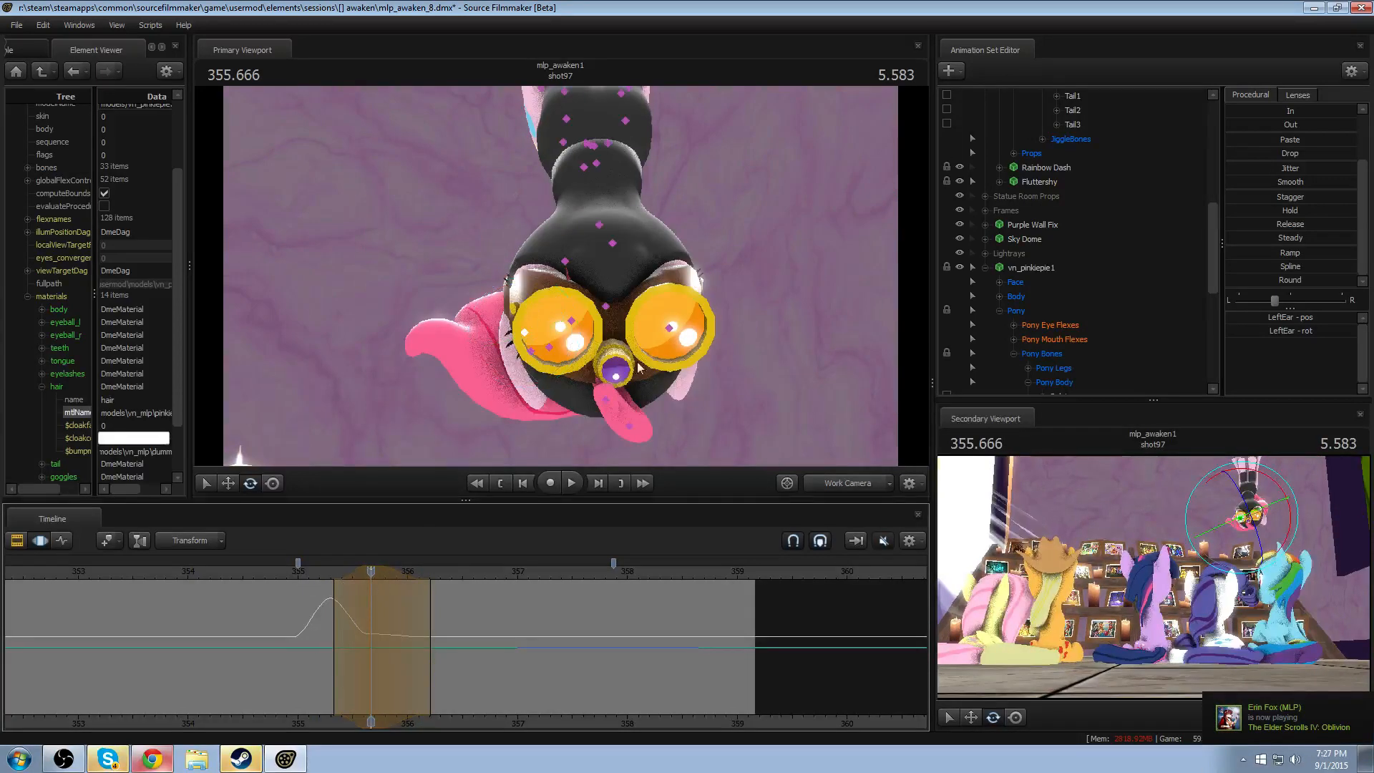
pyautogui.click(666, 327)
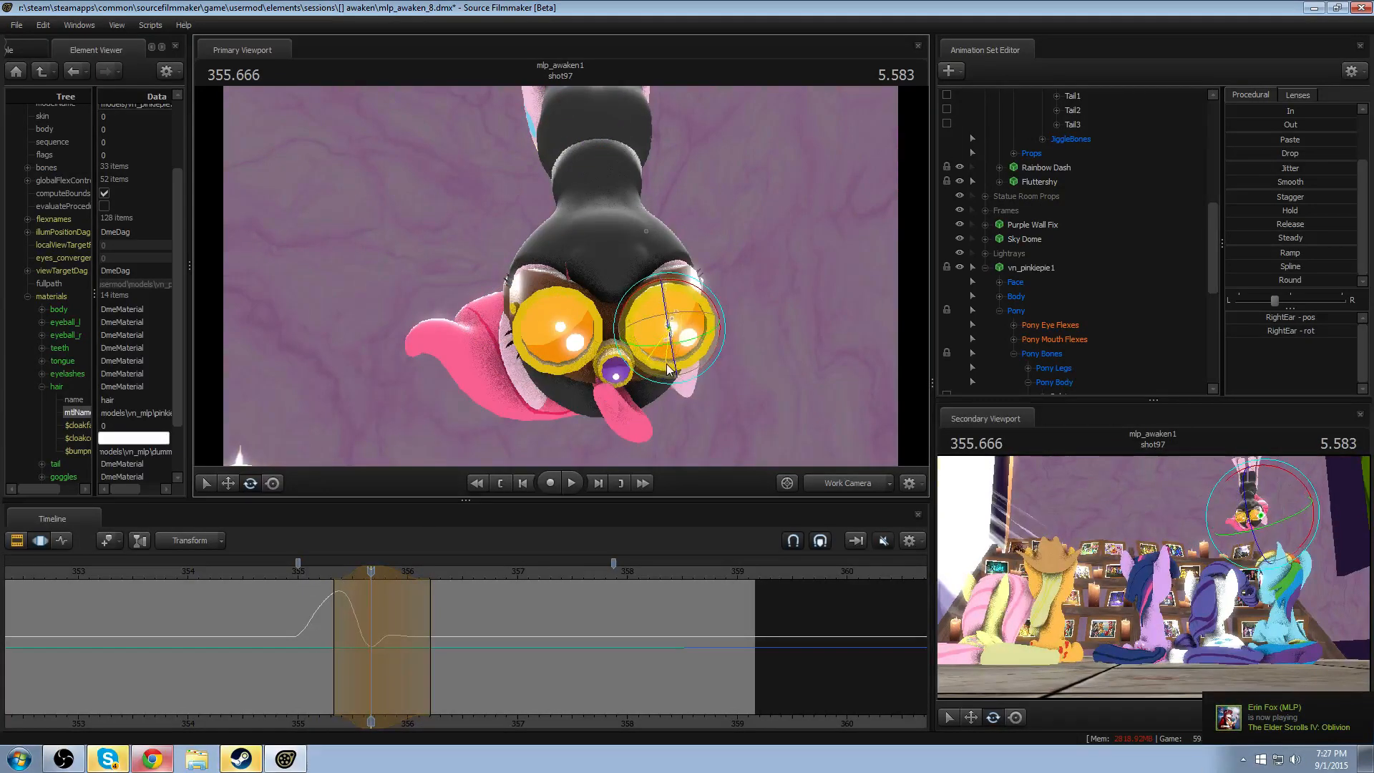
pyautogui.moveTo(666, 370)
pyautogui.mouseDown()
pyautogui.moveTo(671, 319)
pyautogui.moveTo(687, 357)
pyautogui.moveTo(665, 343)
pyautogui.mouseUp()
pyautogui.moveTo(692, 299); pyautogui.dragTo(687, 299)
pyautogui.click(275, 571)
pyautogui.press('space')
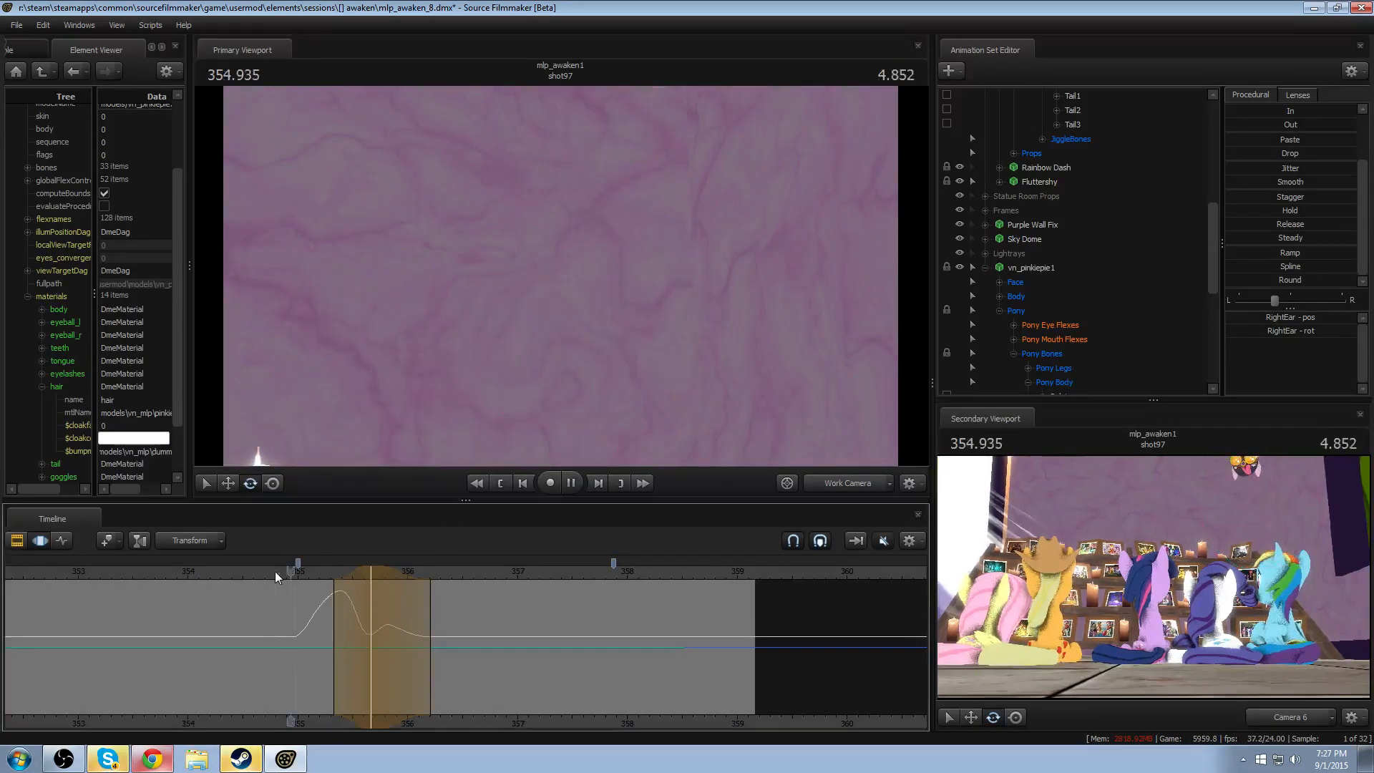
pyautogui.press('space')
# - Shift the RightEar adjustment later to peak at about 355.8 and replay the swing
pyautogui.moveTo(347, 587); pyautogui.dragTo(370, 567)
pyautogui.click(306, 577)
pyautogui.press('space')
pyautogui.press('space')
pyautogui.click(340, 574)
pyautogui.press('space')
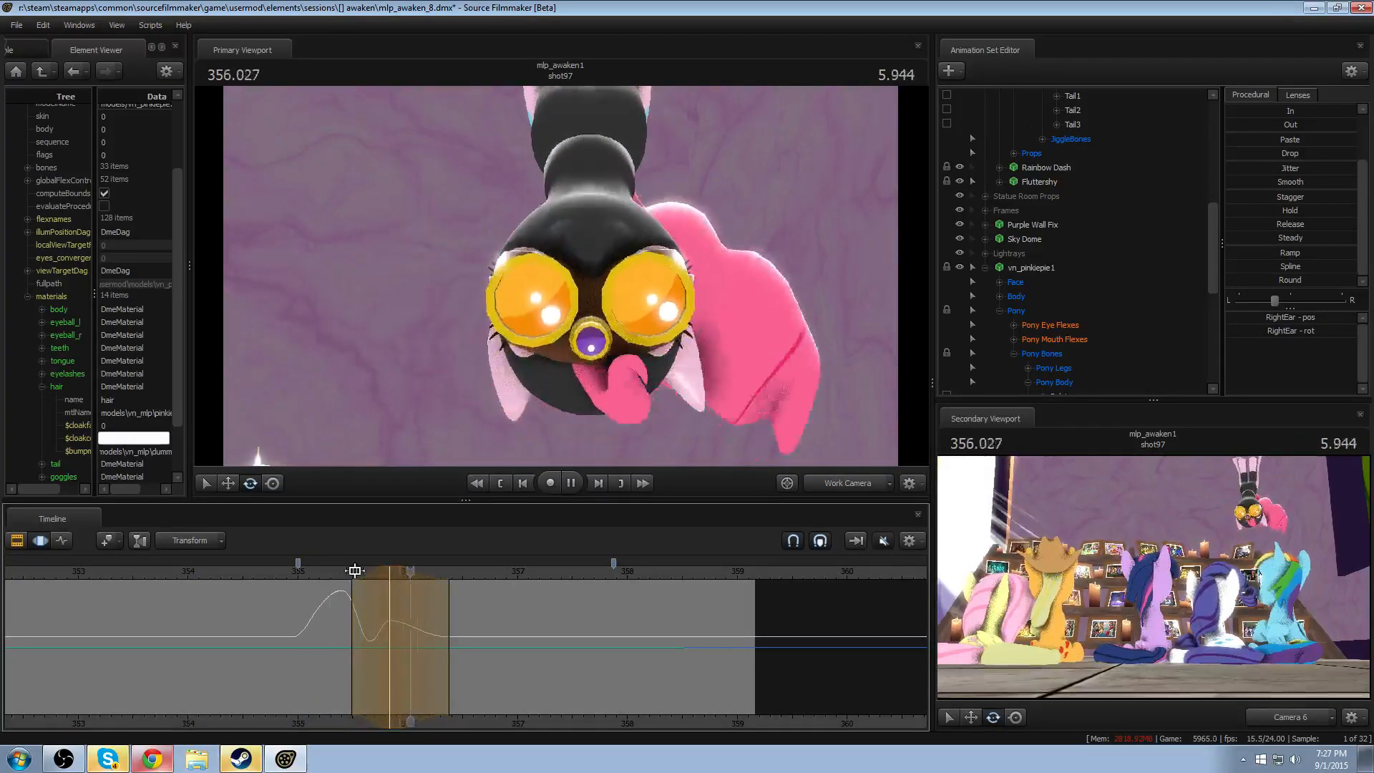
pyautogui.press('space')
# - Nudge the RightEar adjustment slightly earlier while viewing through Camera 6, and replay from 355.333 in the Work Camera
pyautogui.click(820, 486)
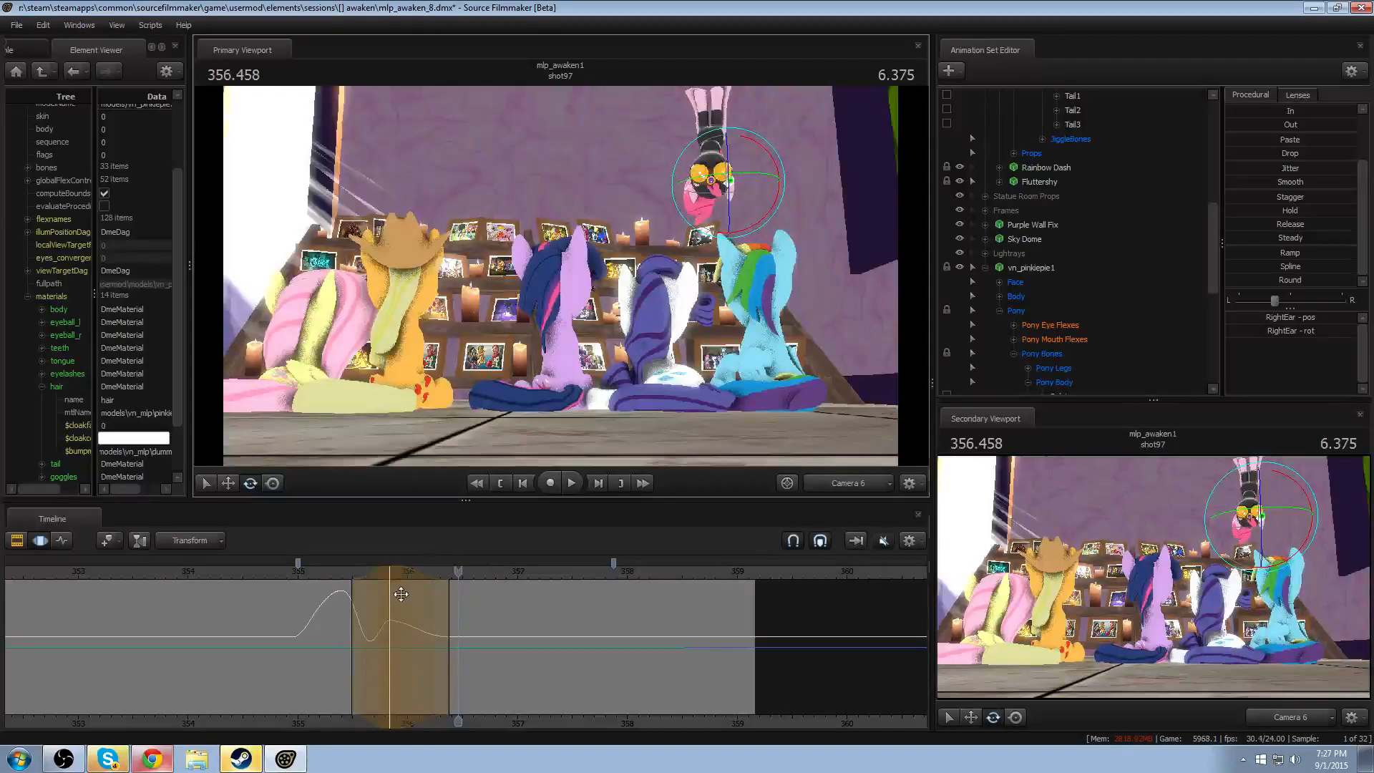
pyautogui.moveTo(433, 601); pyautogui.dragTo(428, 602)
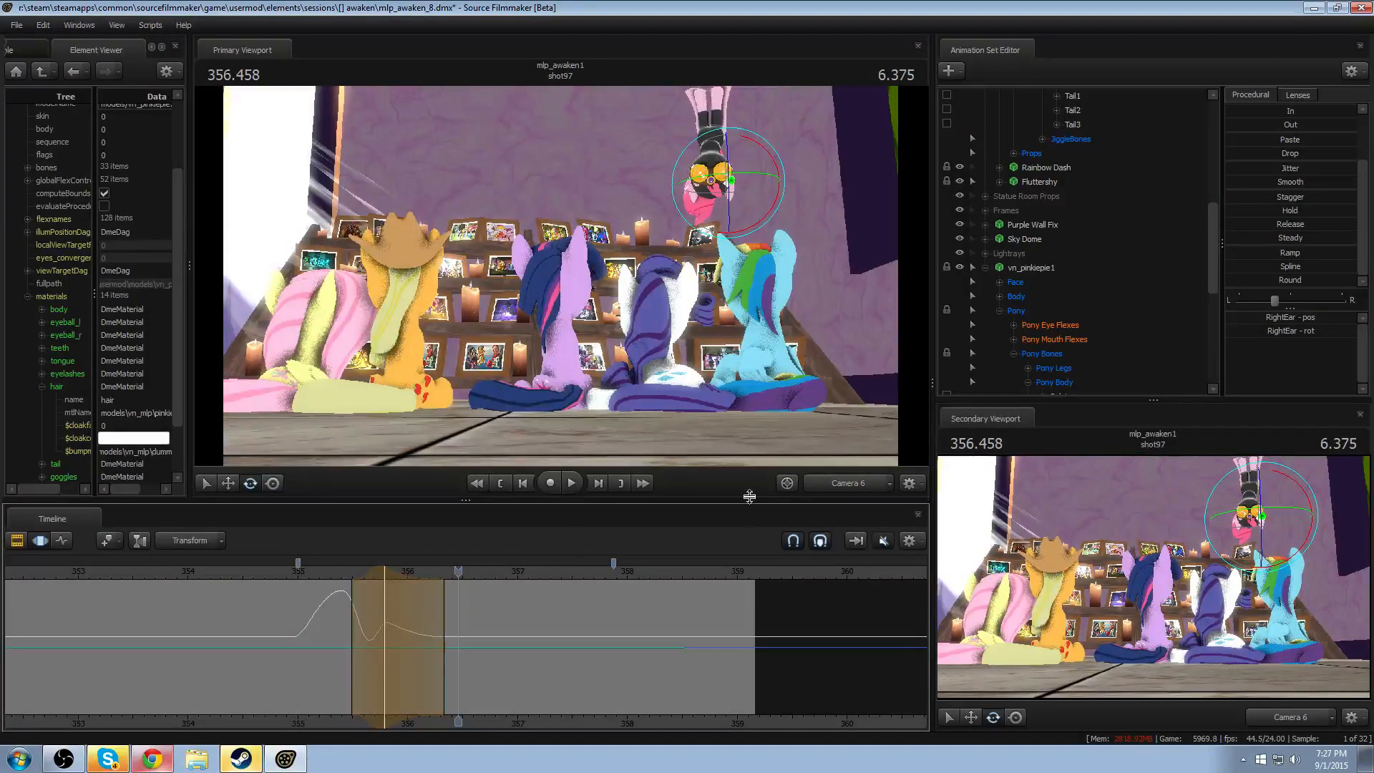
pyautogui.click(859, 481)
pyautogui.click(335, 574)
pyautogui.moveTo(444, 344); pyautogui.dragTo(445, 345)
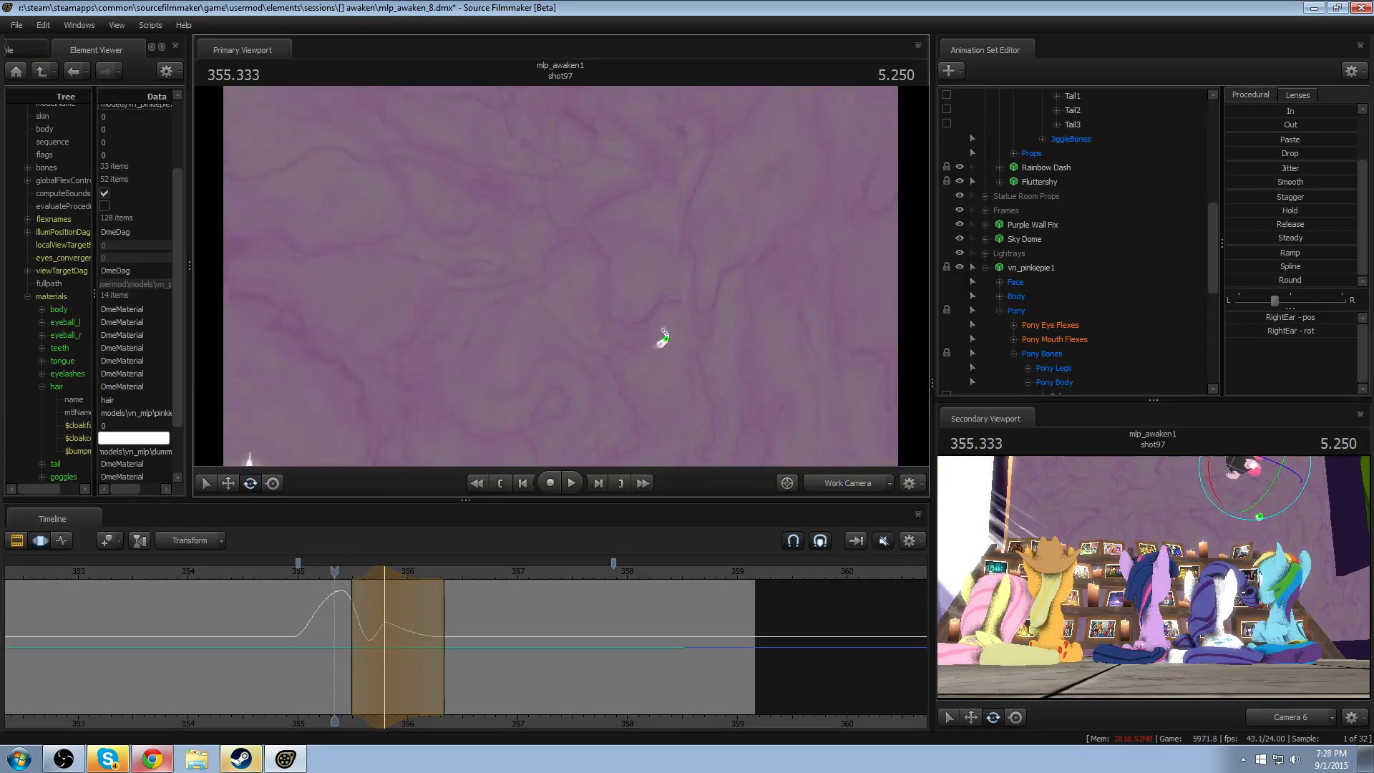
pyautogui.press('space')
pyautogui.press('space')
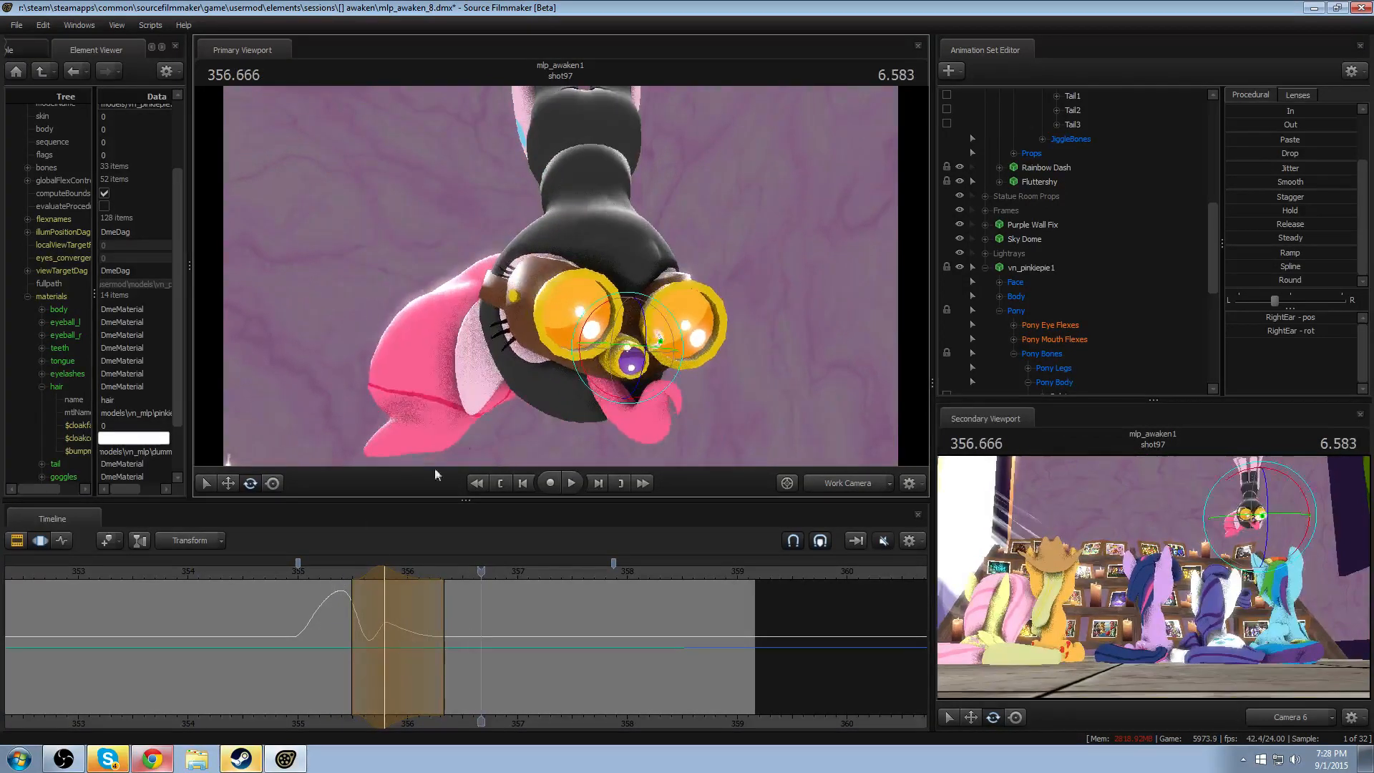
# - Create a time selection peaking at about 356.125, with falloffs from about 355.7 to 356.65
pyautogui.moveTo(344, 646); pyautogui.dragTo(410, 658)
pyautogui.keyDown('shift'); pyautogui.click(410, 659); pyautogui.keyUp('shift')
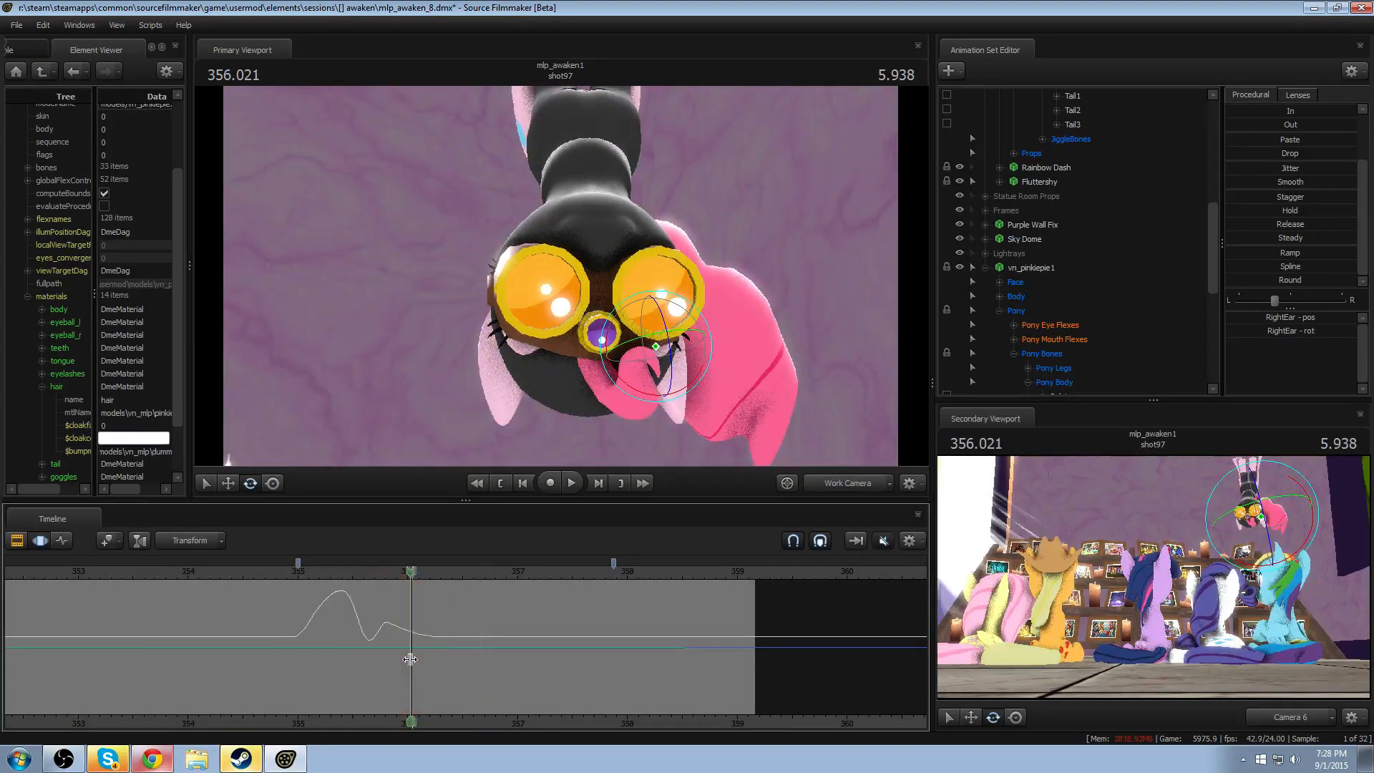
pyautogui.click(410, 659)
pyautogui.keyDown('shift'); pyautogui.scroll(3, 415, 646); pyautogui.keyUp('shift')
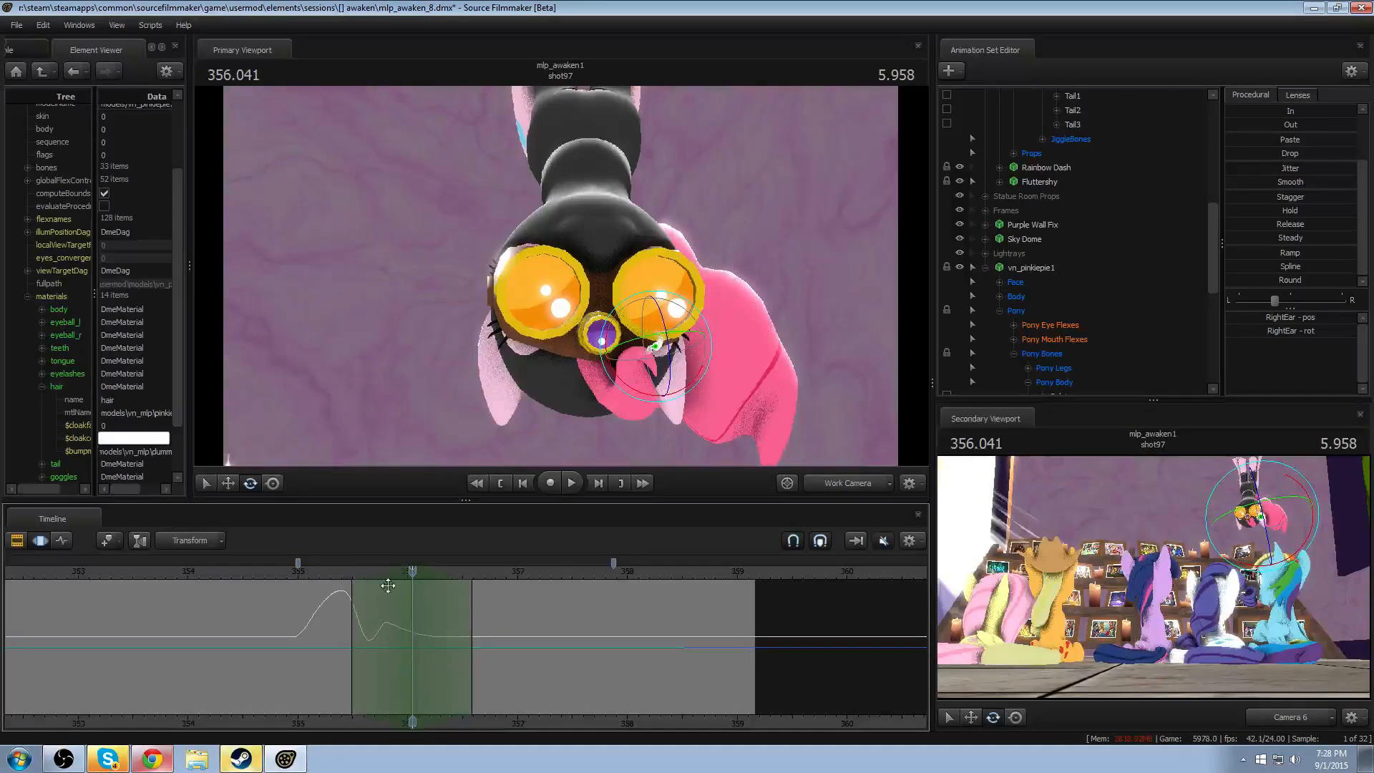
pyautogui.keyDown('shift'); pyautogui.moveTo(387, 585); pyautogui.dragTo(421, 581); pyautogui.keyUp('shift')
pyautogui.scroll(-1, 412, 601)
pyautogui.keyDown('shift'); pyautogui.scroll(2, 412, 600); pyautogui.keyUp('shift')
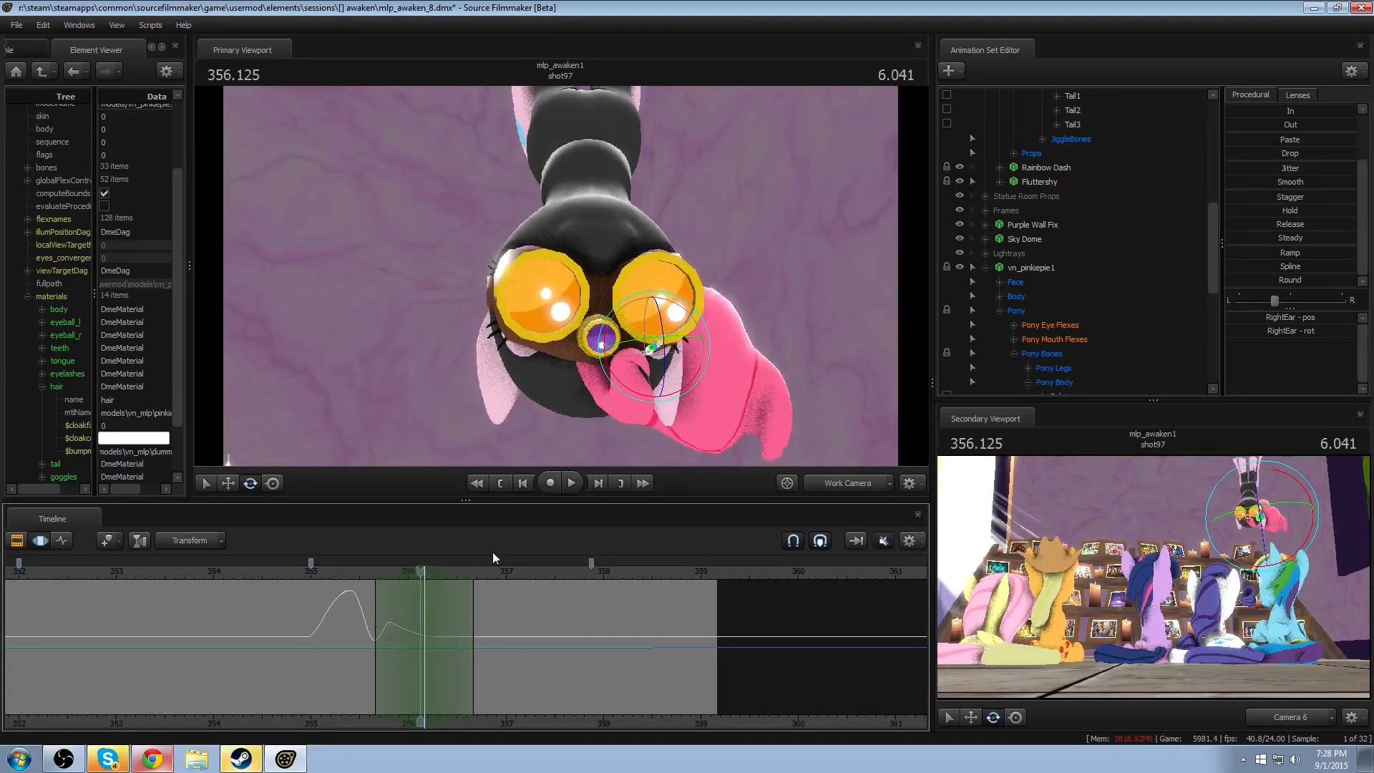
# - Select both LeftEar and RightEar, rotate them together within the time selection around 356.125, and replay from about 355.2
pyautogui.click(503, 346)
pyautogui.keyDown('ctrl'); pyautogui.click(657, 348); pyautogui.keyUp('ctrl')
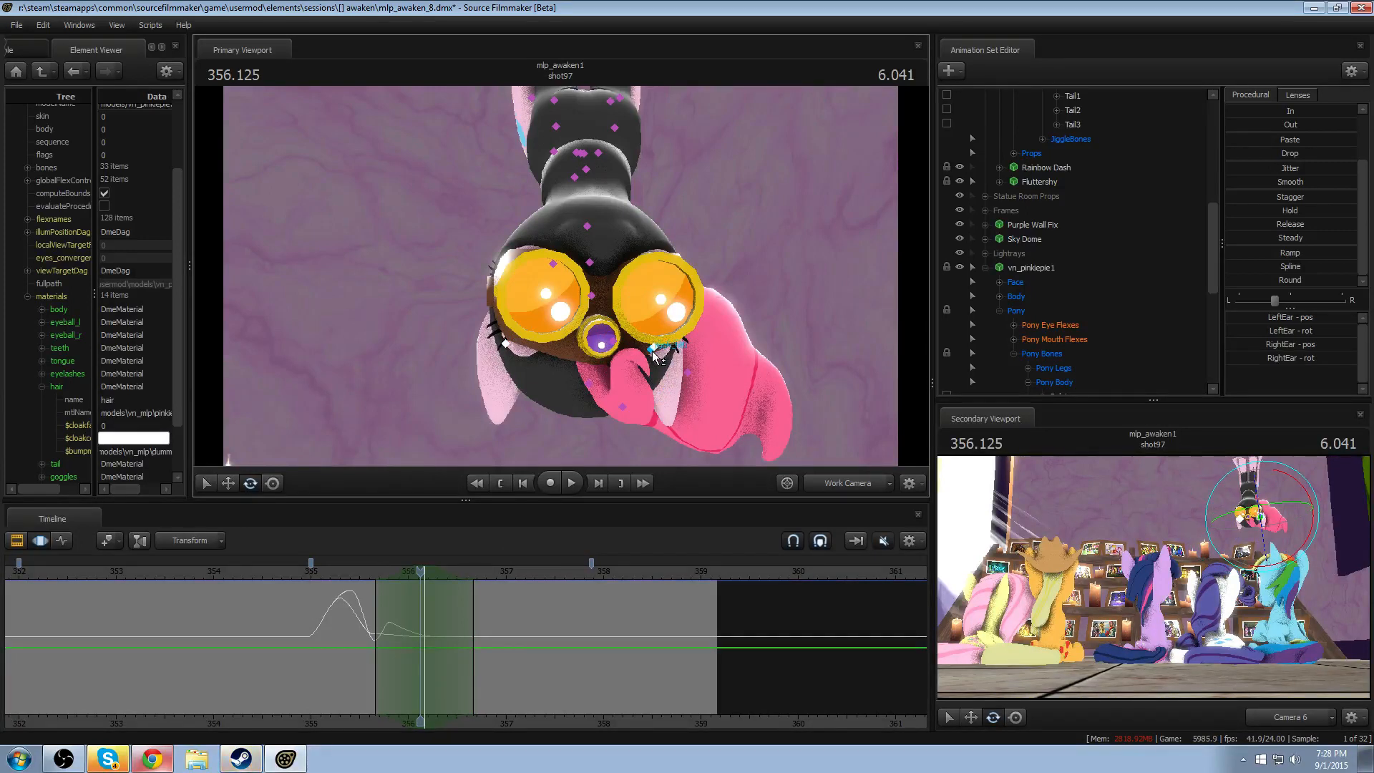
pyautogui.click(656, 355)
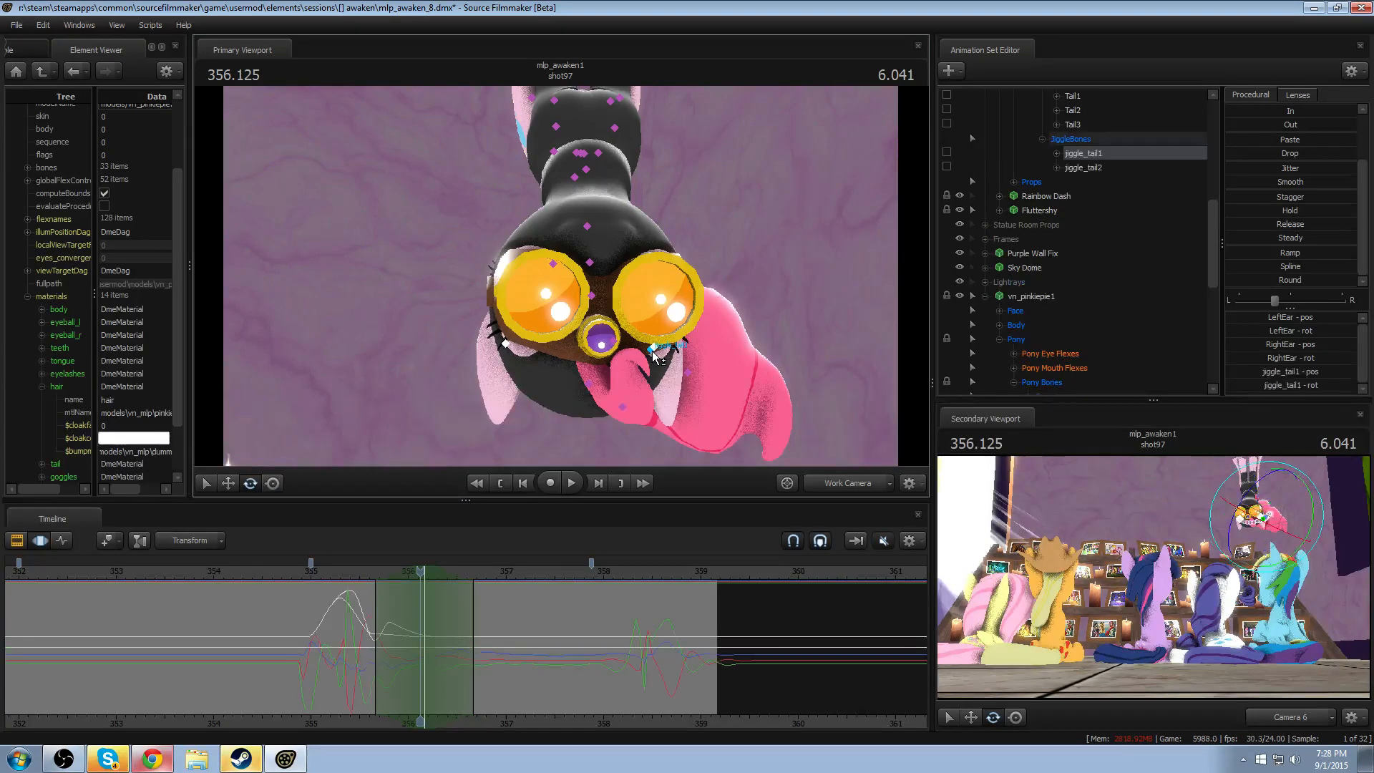
pyautogui.keyDown('ctrl'); pyautogui.click(1088, 155); pyautogui.keyUp('ctrl')
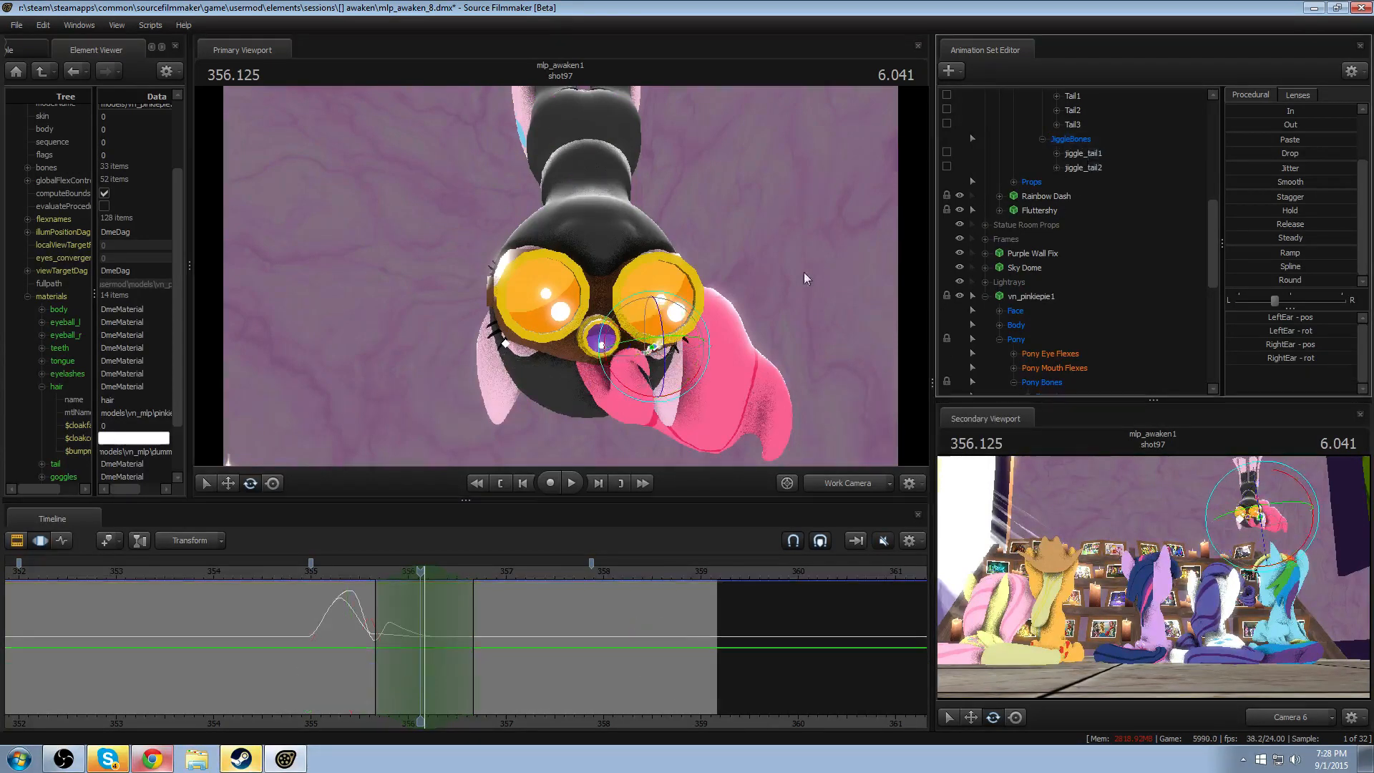
pyautogui.moveTo(613, 378); pyautogui.dragTo(606, 361)
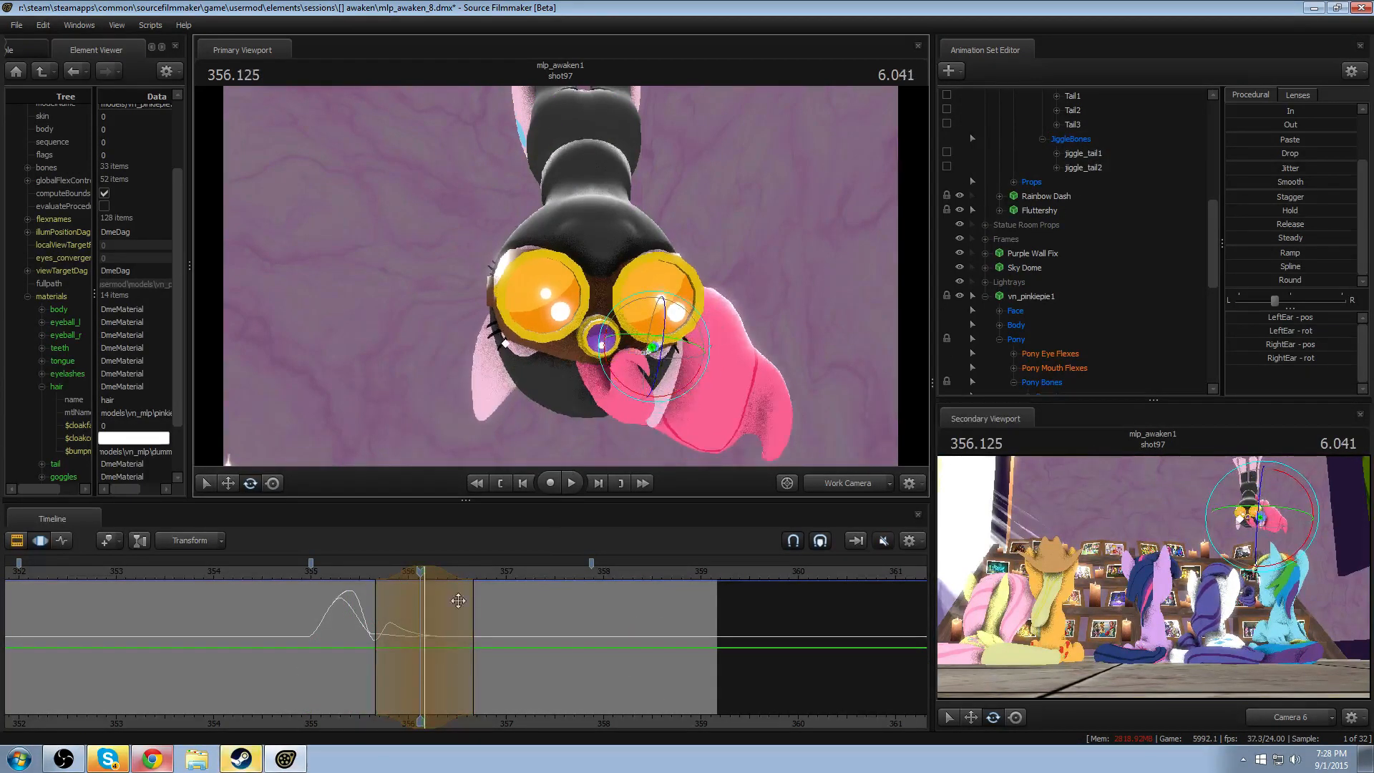
pyautogui.click(329, 571)
pyautogui.press('space')
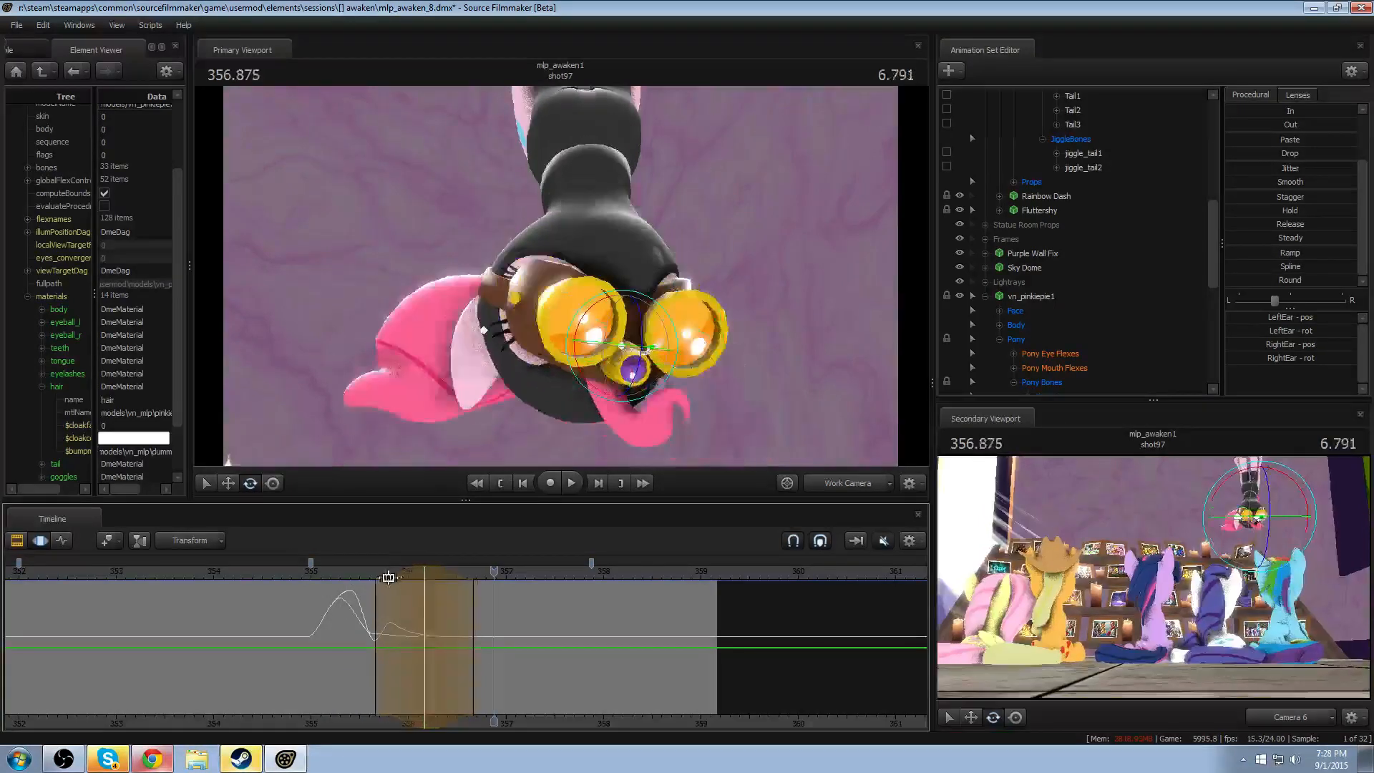
pyautogui.click(340, 571)
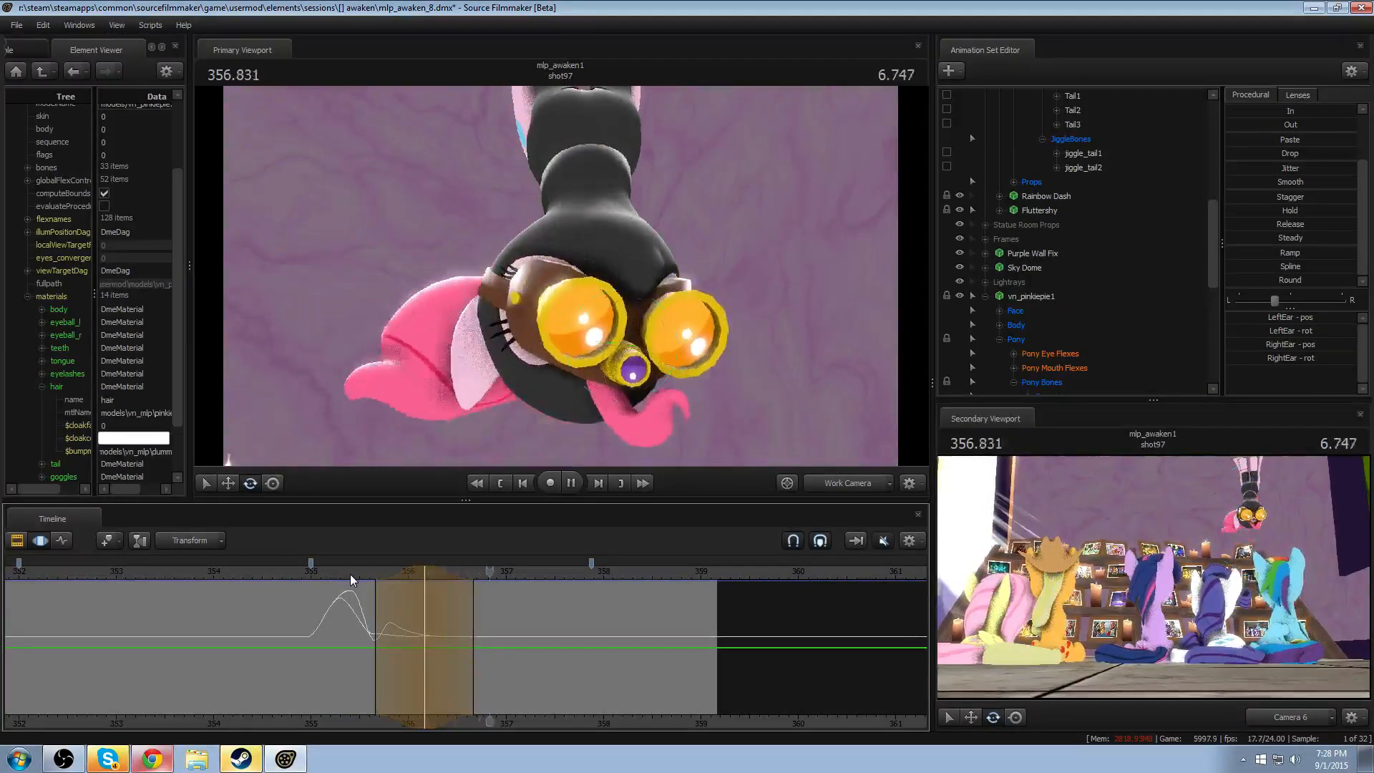
pyautogui.press('space')
# - Rotate both ears within a time selection around 356.583 and replay the motion
pyautogui.moveTo(416, 605); pyautogui.dragTo(465, 623)
pyautogui.click(464, 623)
pyautogui.scroll(7, 465, 623)
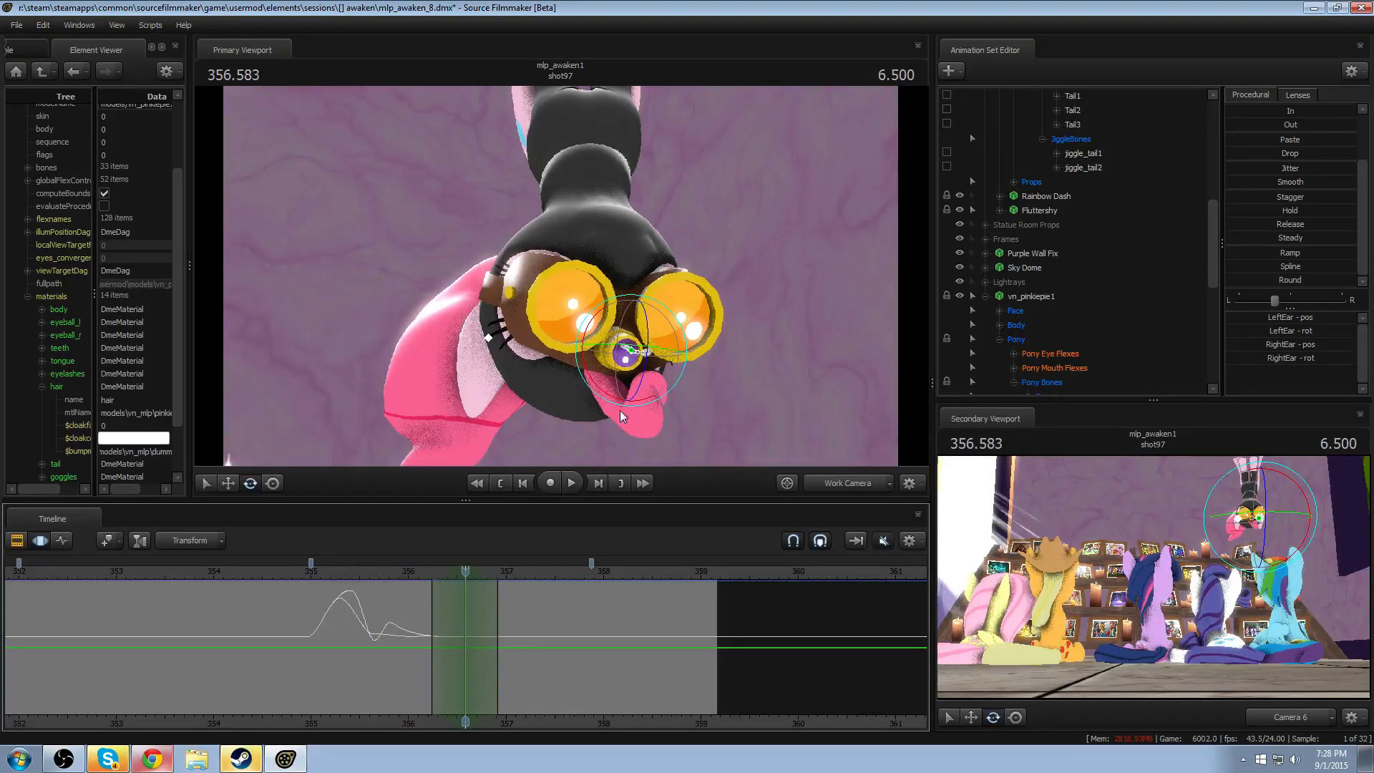
pyautogui.moveTo(660, 387); pyautogui.dragTo(665, 381)
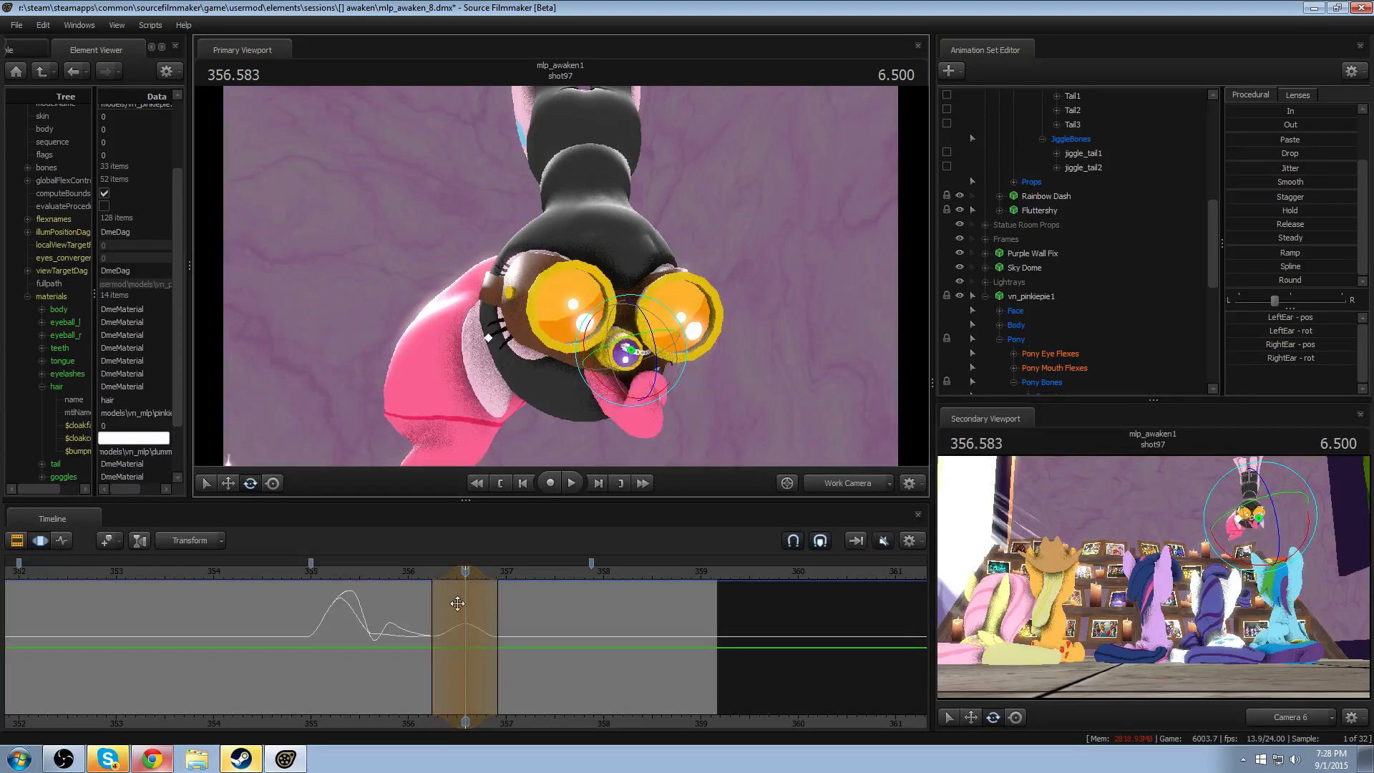
pyautogui.press('space')
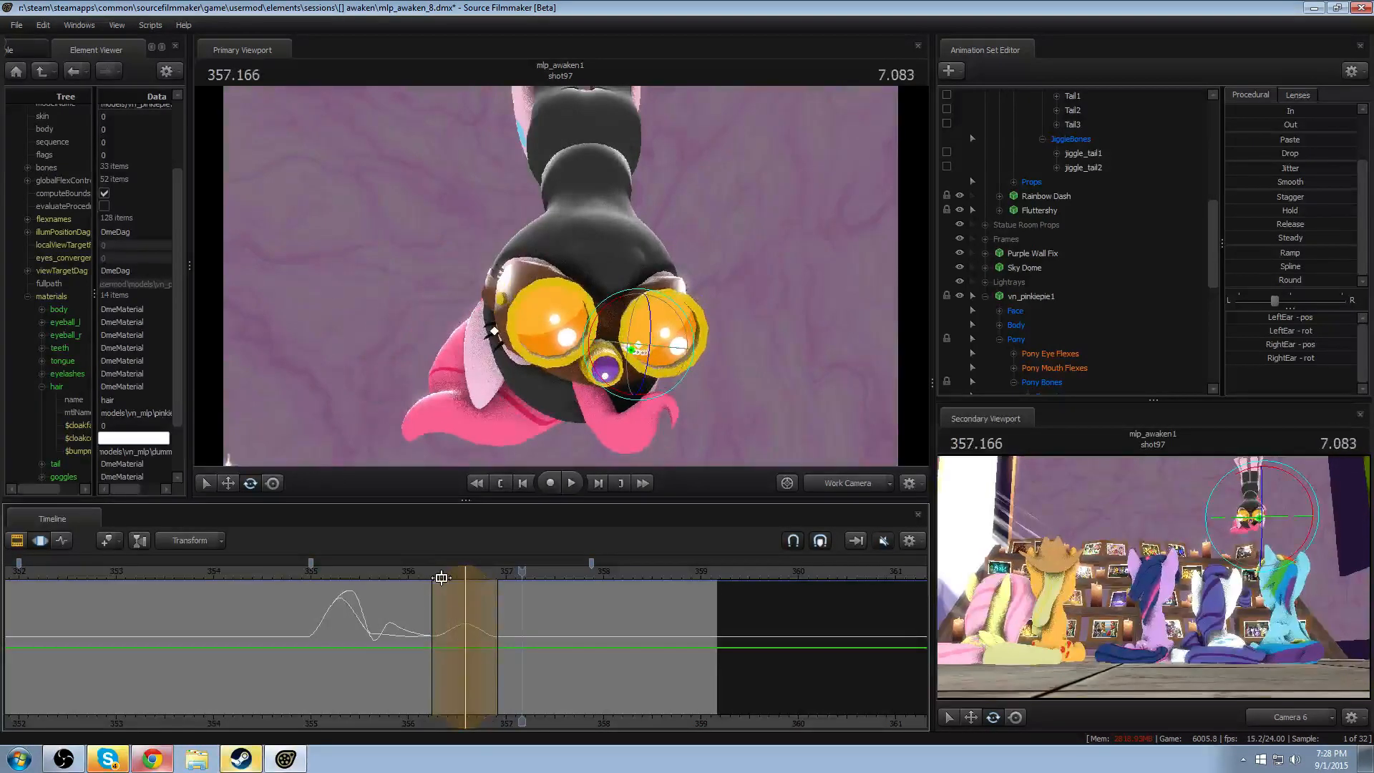
# - Shift the ear adjustment earlier to peak at about 356.45 with a shorter trailing falloff, and replay
pyautogui.moveTo(450, 571); pyautogui.dragTo(441, 572)
pyautogui.press('shift')
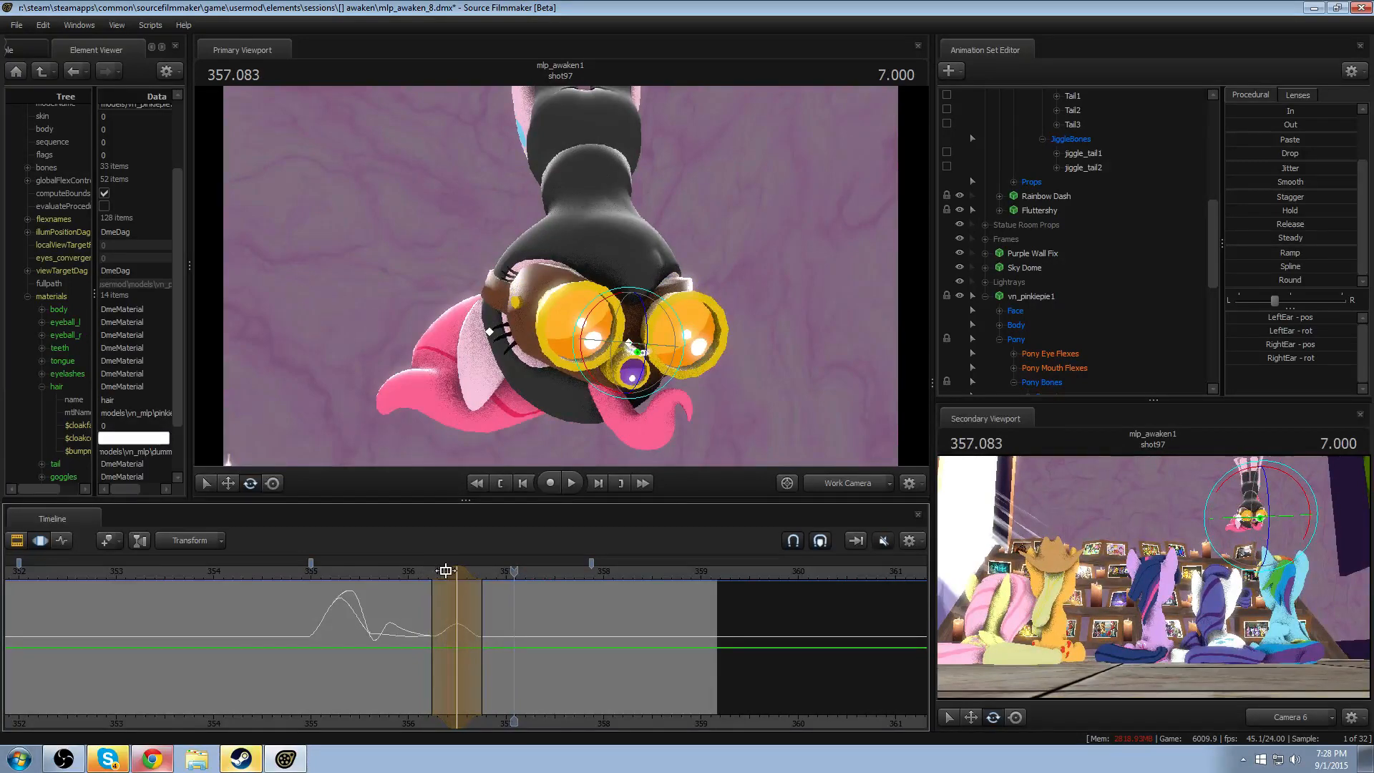
pyautogui.moveTo(445, 571); pyautogui.dragTo(442, 572)
pyautogui.press('shift')
pyautogui.press('space')
# - Nudge the ear adjustment earlier again to peak at about 356.375, and replay the swing
pyautogui.press('space')
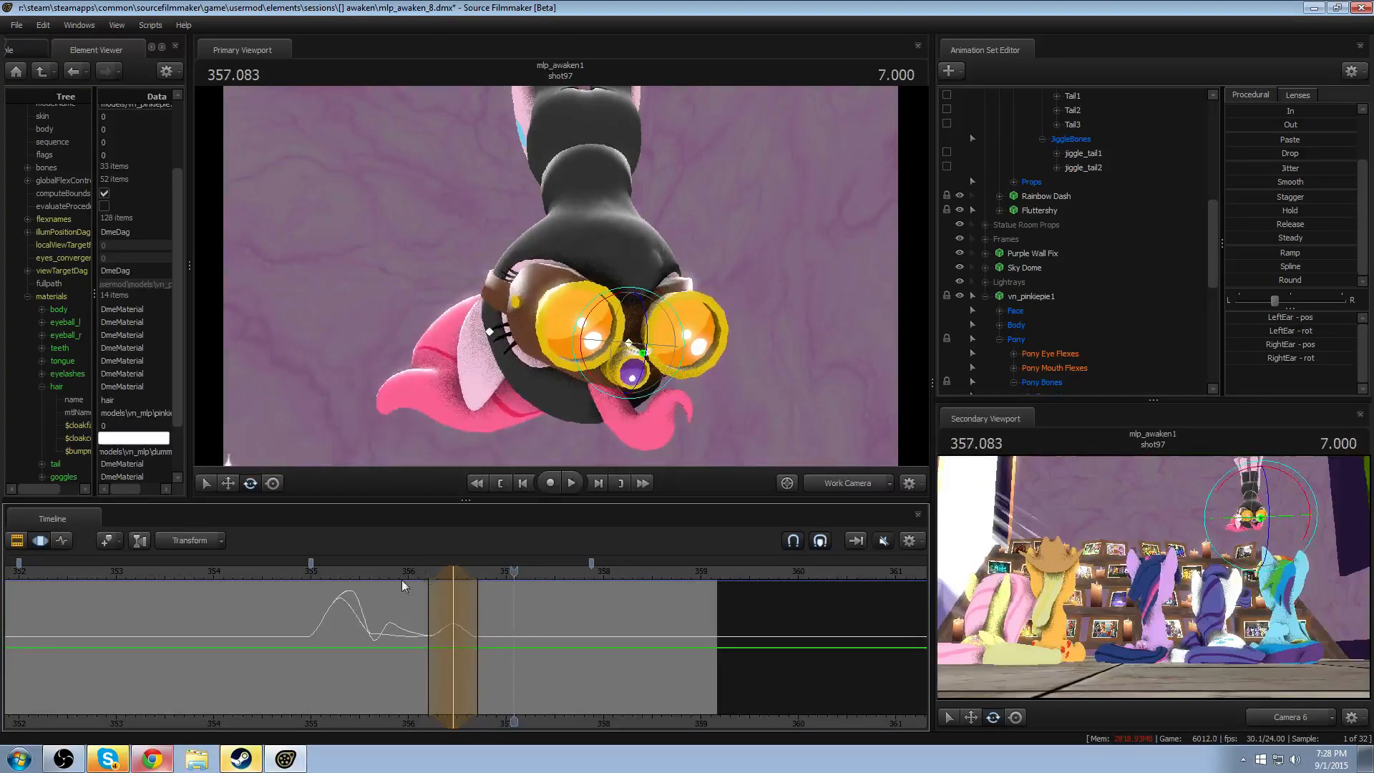
pyautogui.moveTo(443, 577); pyautogui.dragTo(434, 571)
pyautogui.press('shift')
pyautogui.press('space')
pyautogui.press('space')
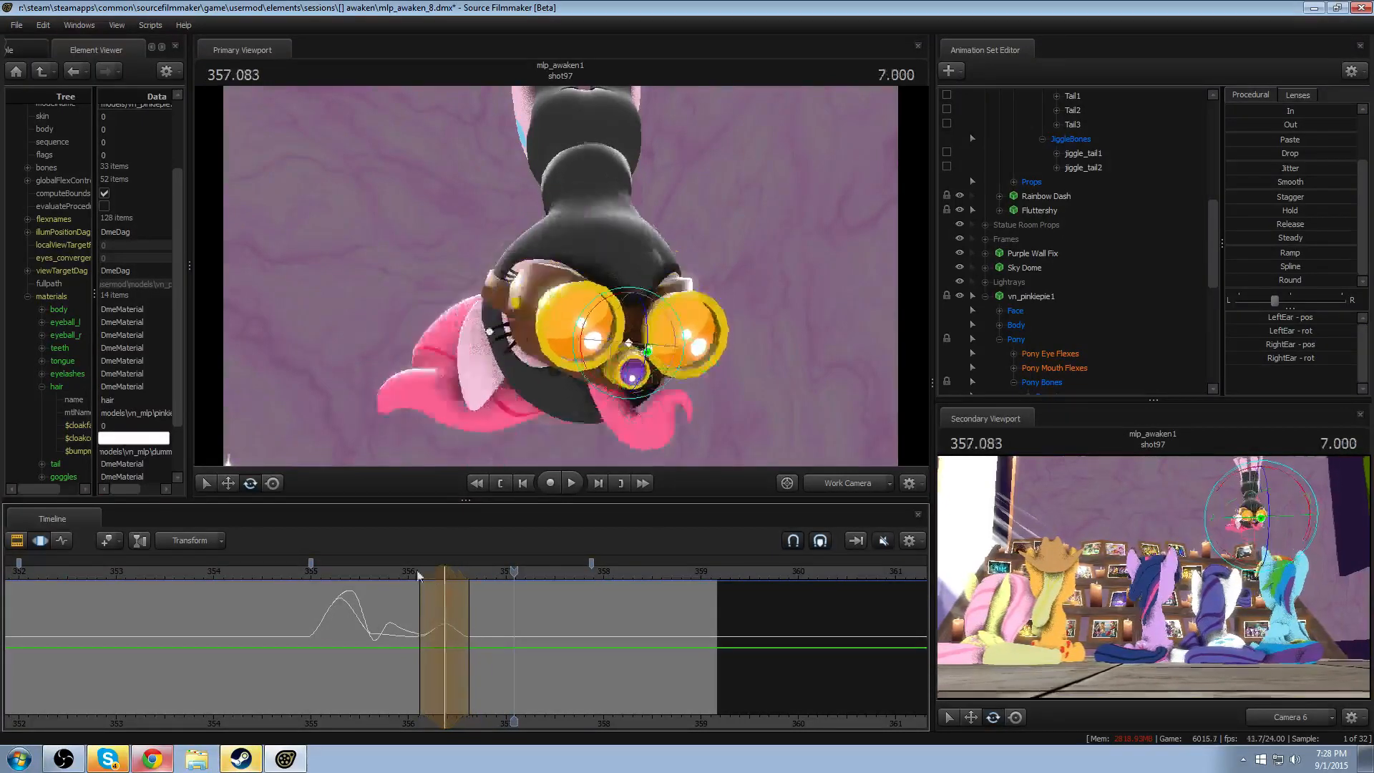
pyautogui.press('space')
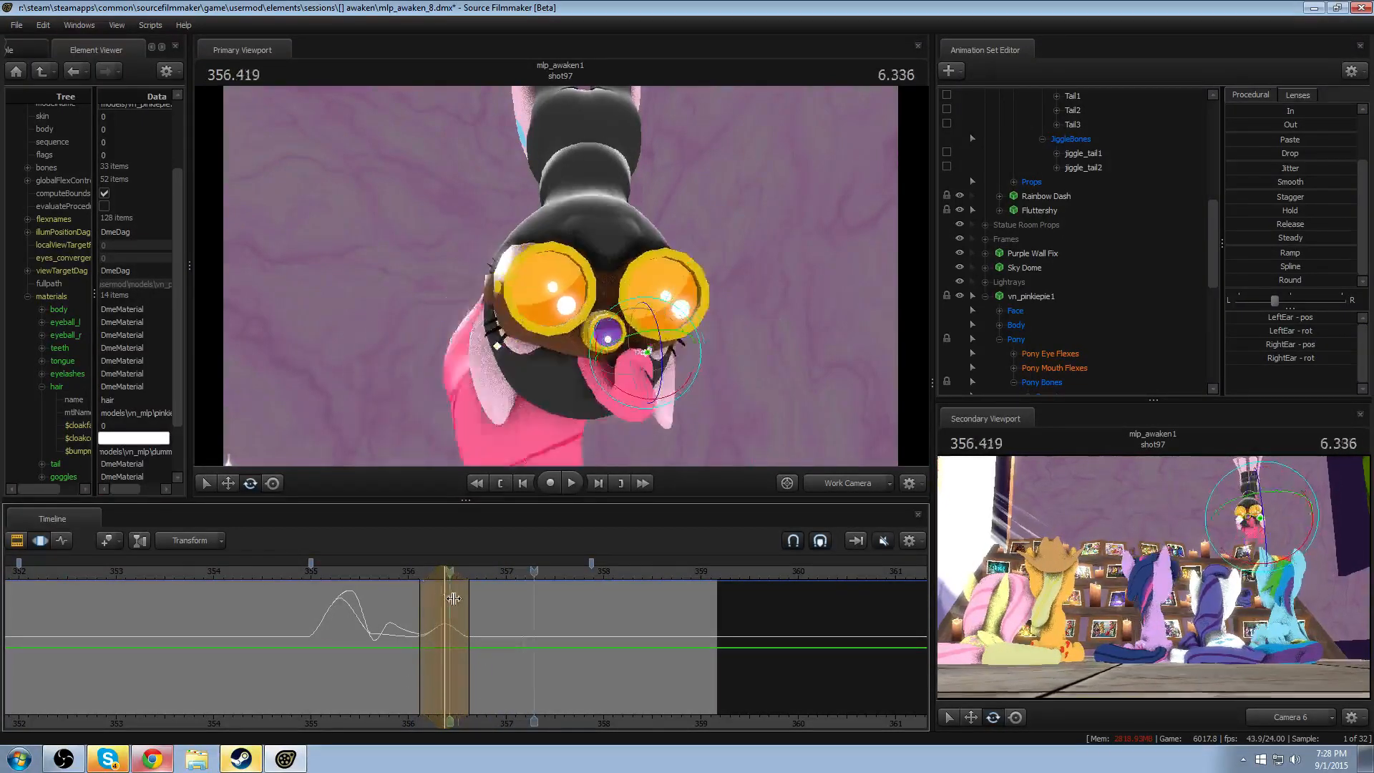
pyautogui.press('space')
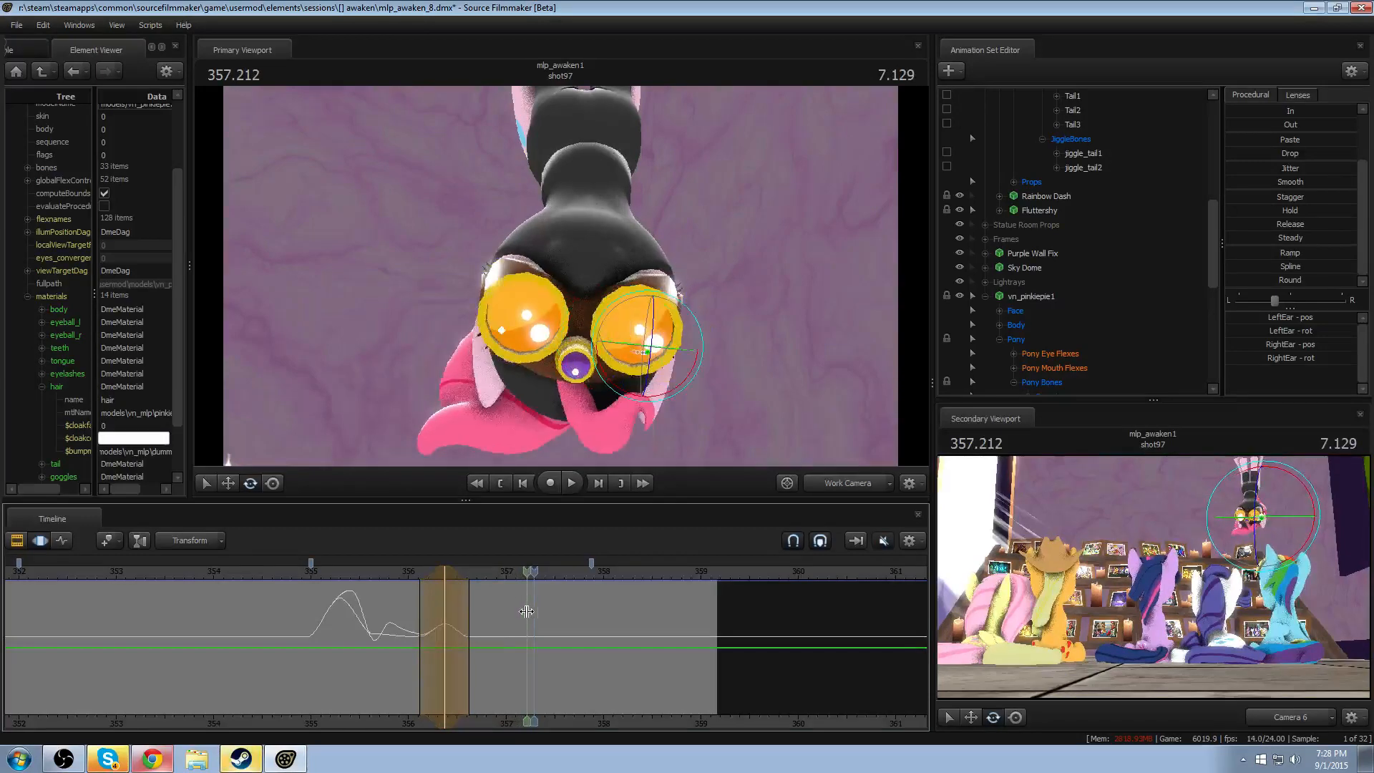
# - Rotate both ears slightly within a time selection around 357.208 and replay from about 356.7
pyautogui.click(526, 611)
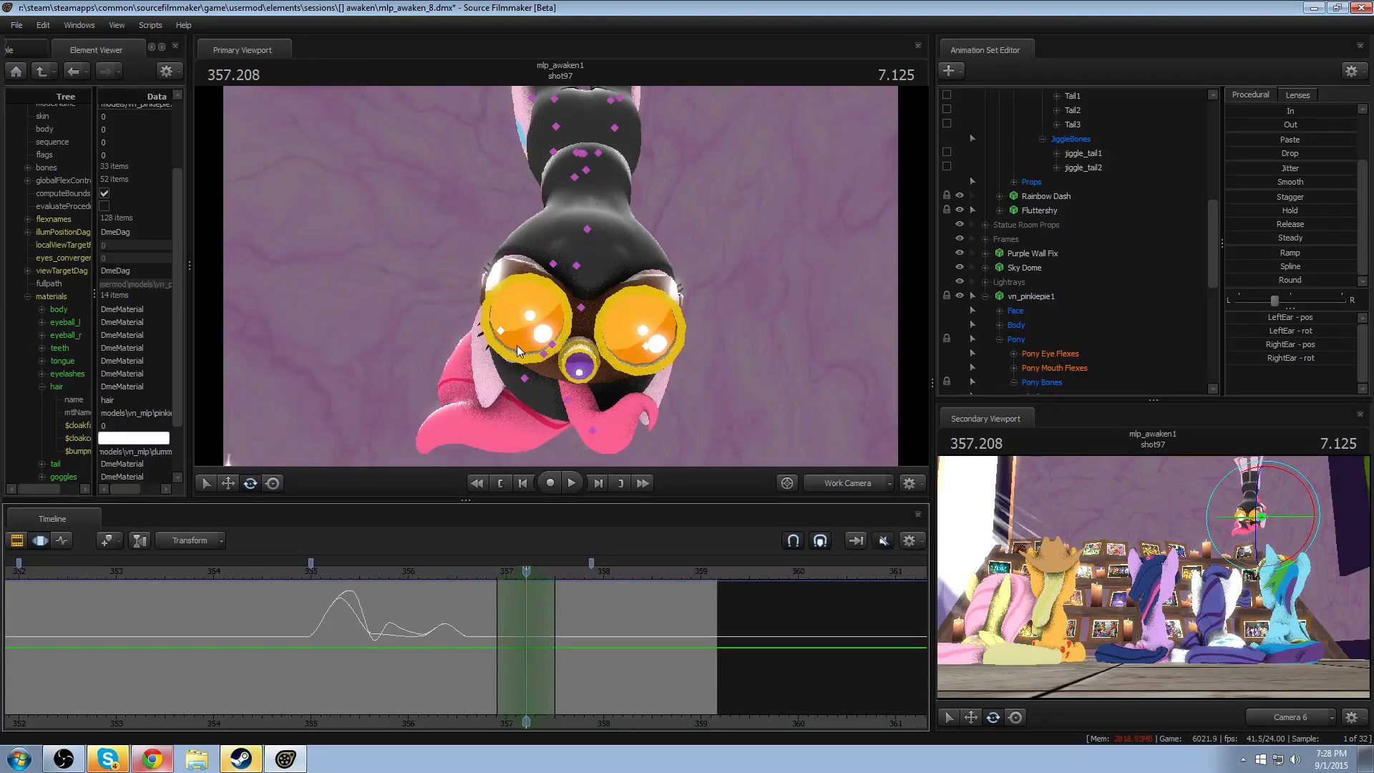
pyautogui.moveTo(611, 375); pyautogui.dragTo(620, 364)
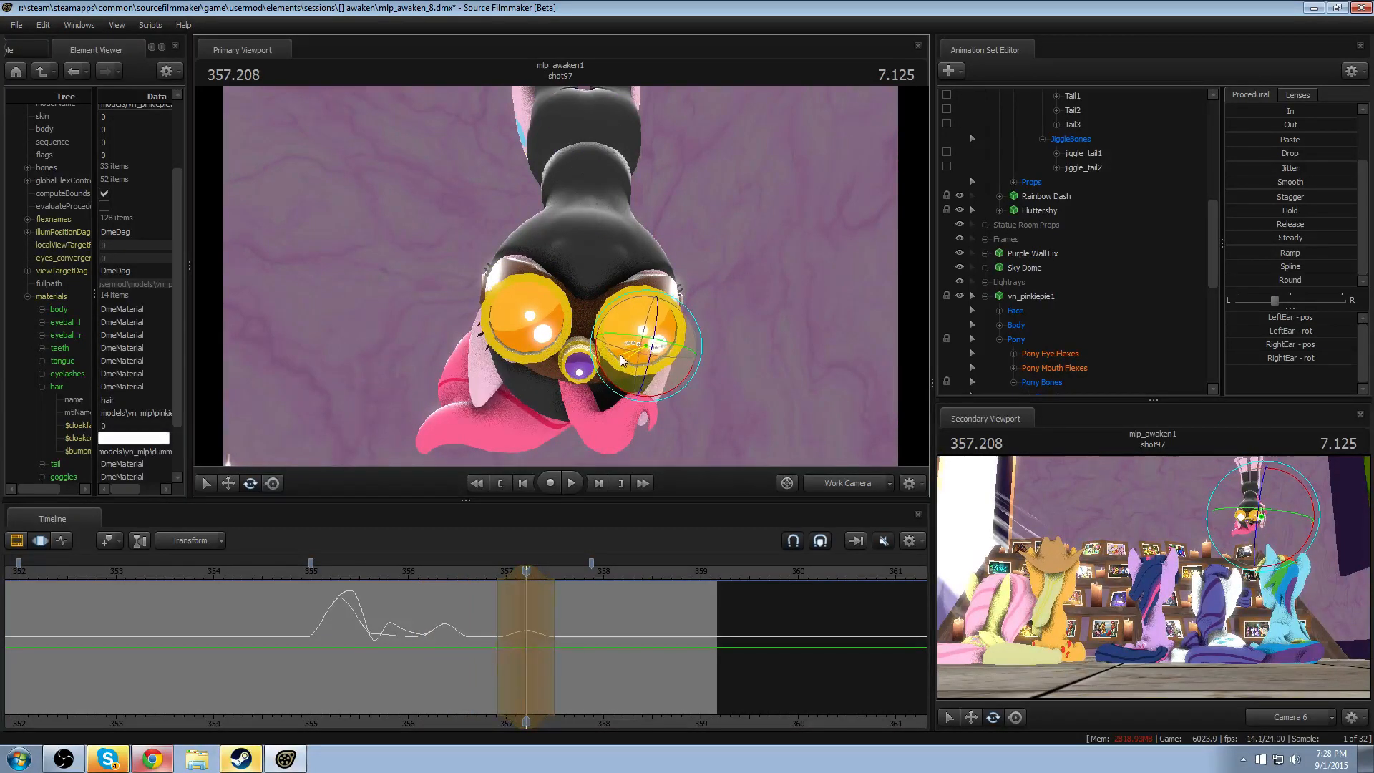
pyautogui.click(473, 572)
pyautogui.press('space')
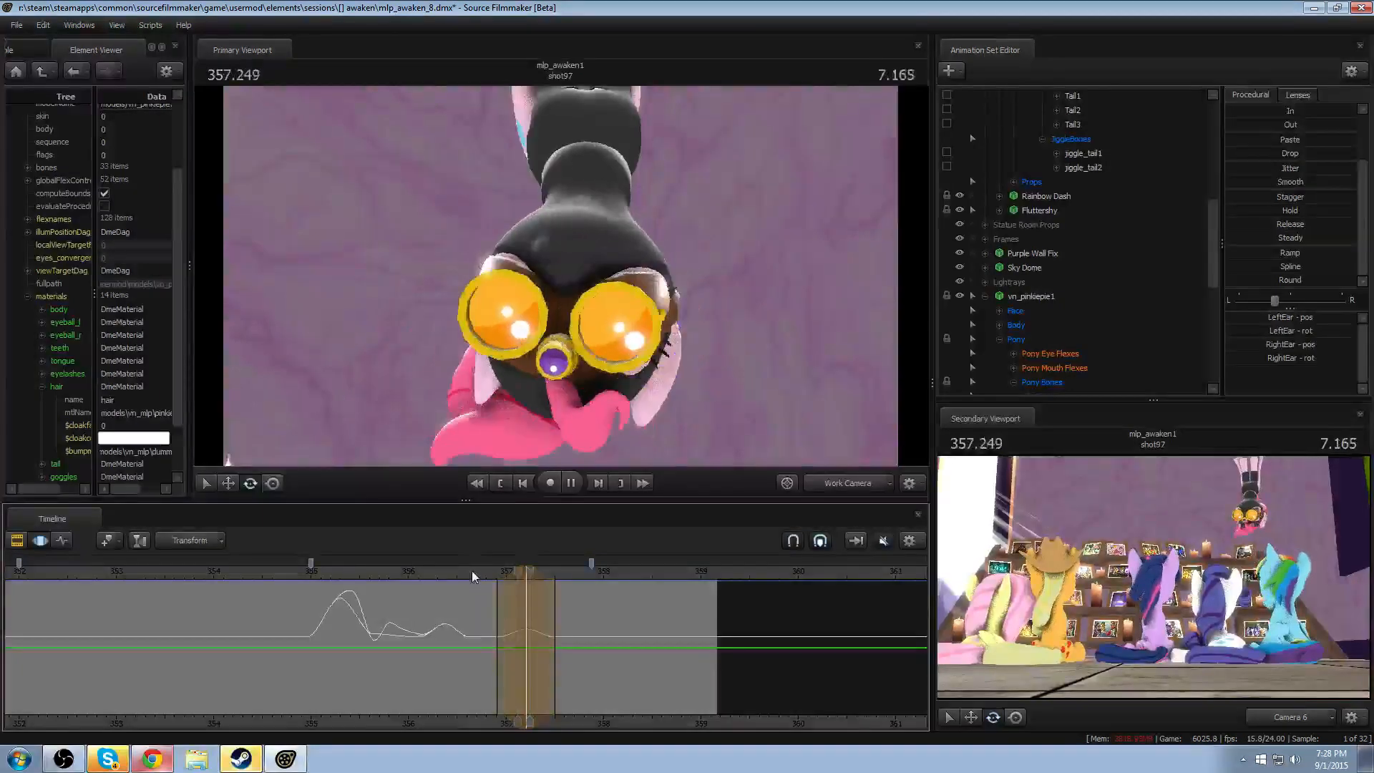
pyautogui.press('space')
# - Rotate both ears within a time selection around 357.708, shift the adjustment earlier to about 357.54, and replay
pyautogui.click(574, 604)
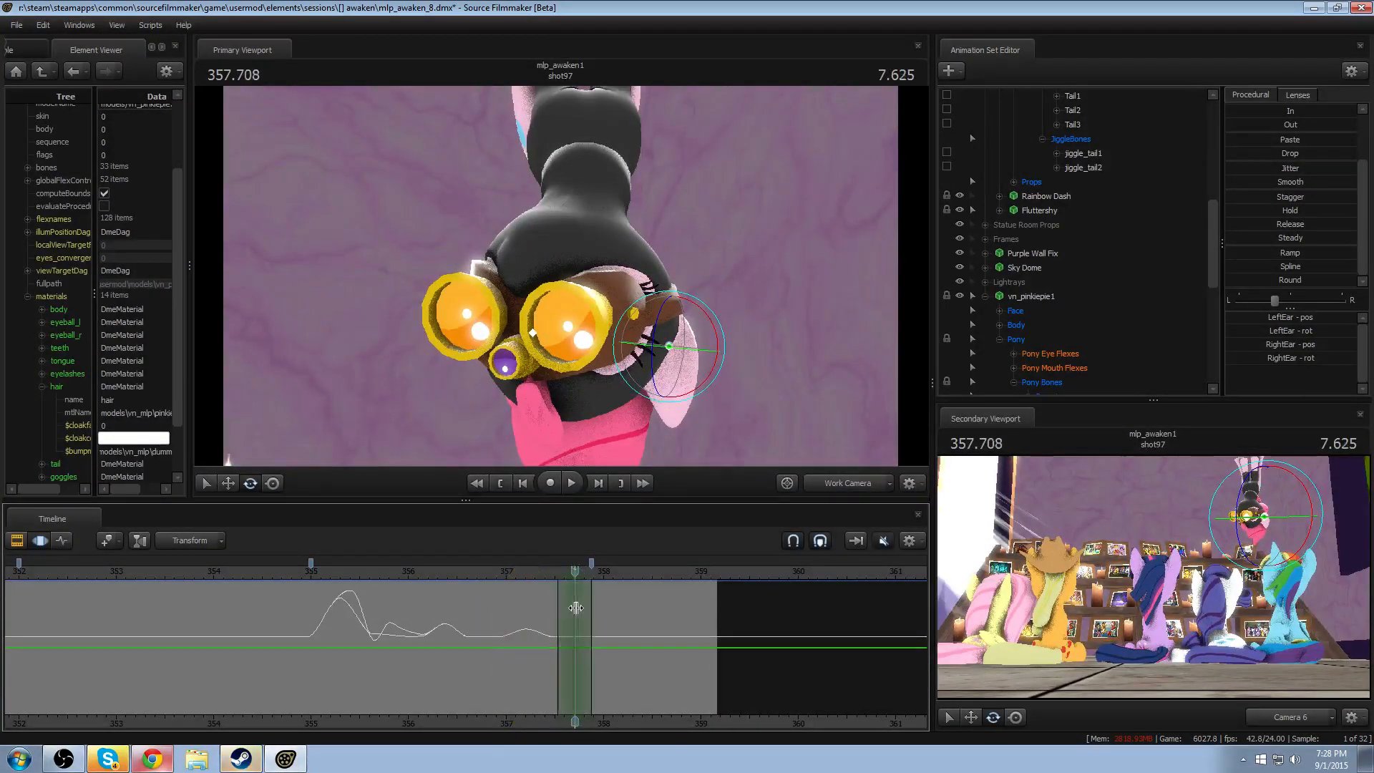
pyautogui.moveTo(707, 387); pyautogui.dragTo(719, 365)
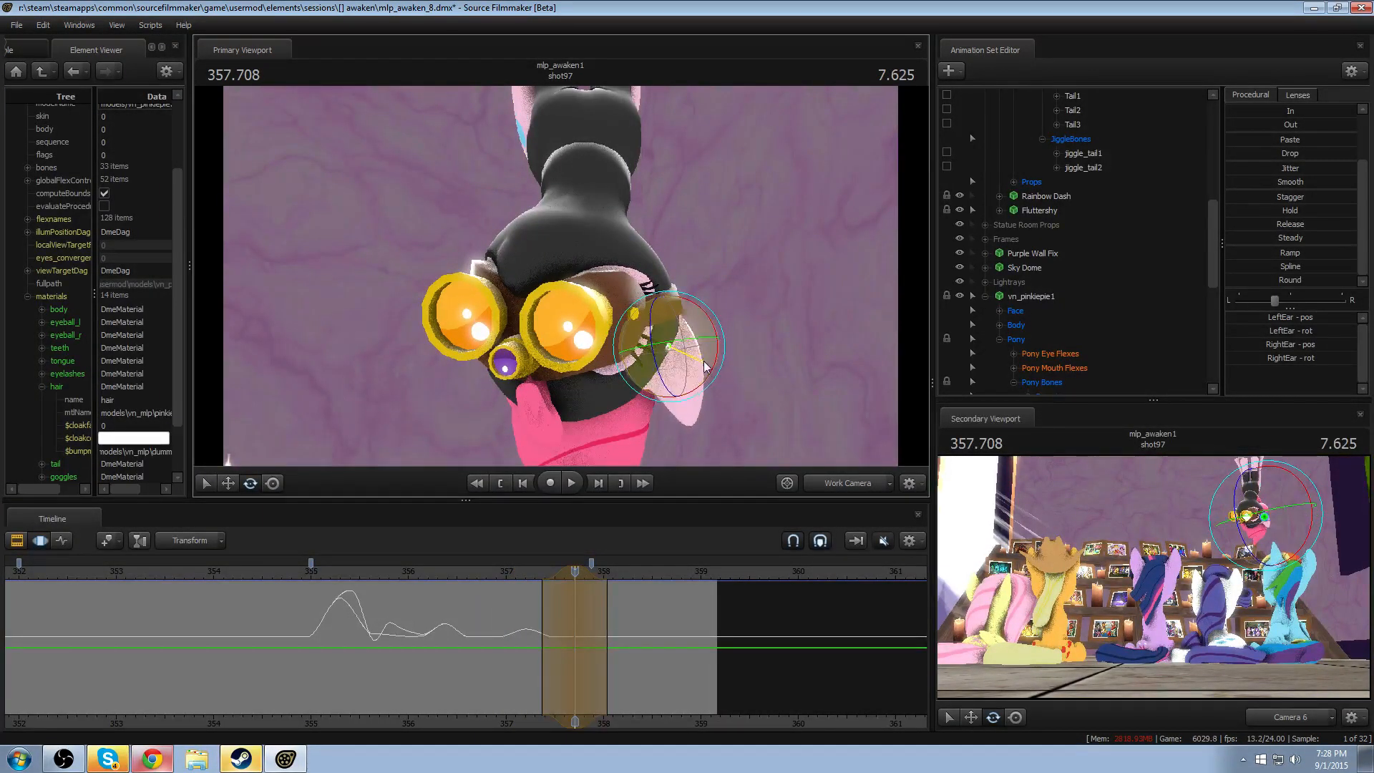
pyautogui.click(525, 570)
pyautogui.press('space')
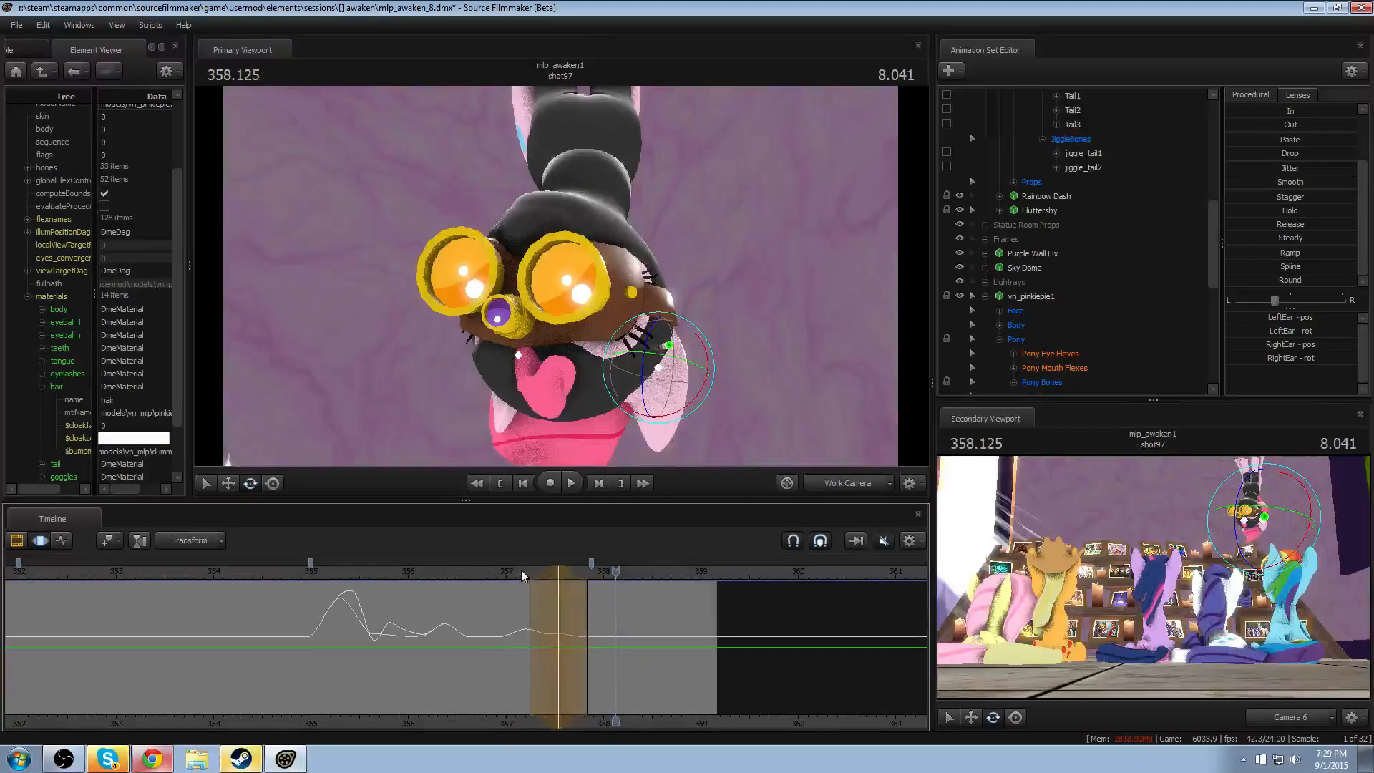
# - Extend the trailing falloff of the 357.54 ear adjustment to about 358, and replay the motion from about 356
pyautogui.click(522, 573)
pyautogui.press('space')
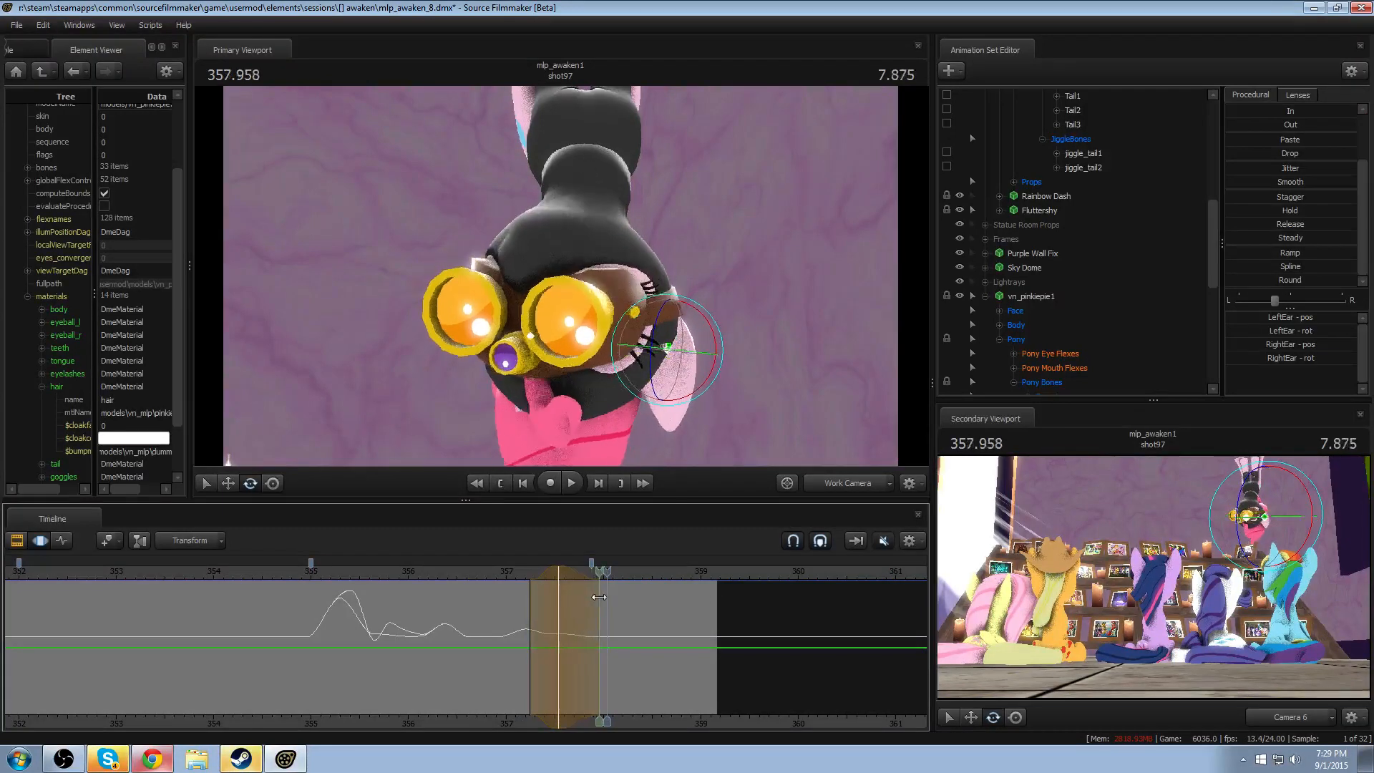
pyautogui.click(509, 571)
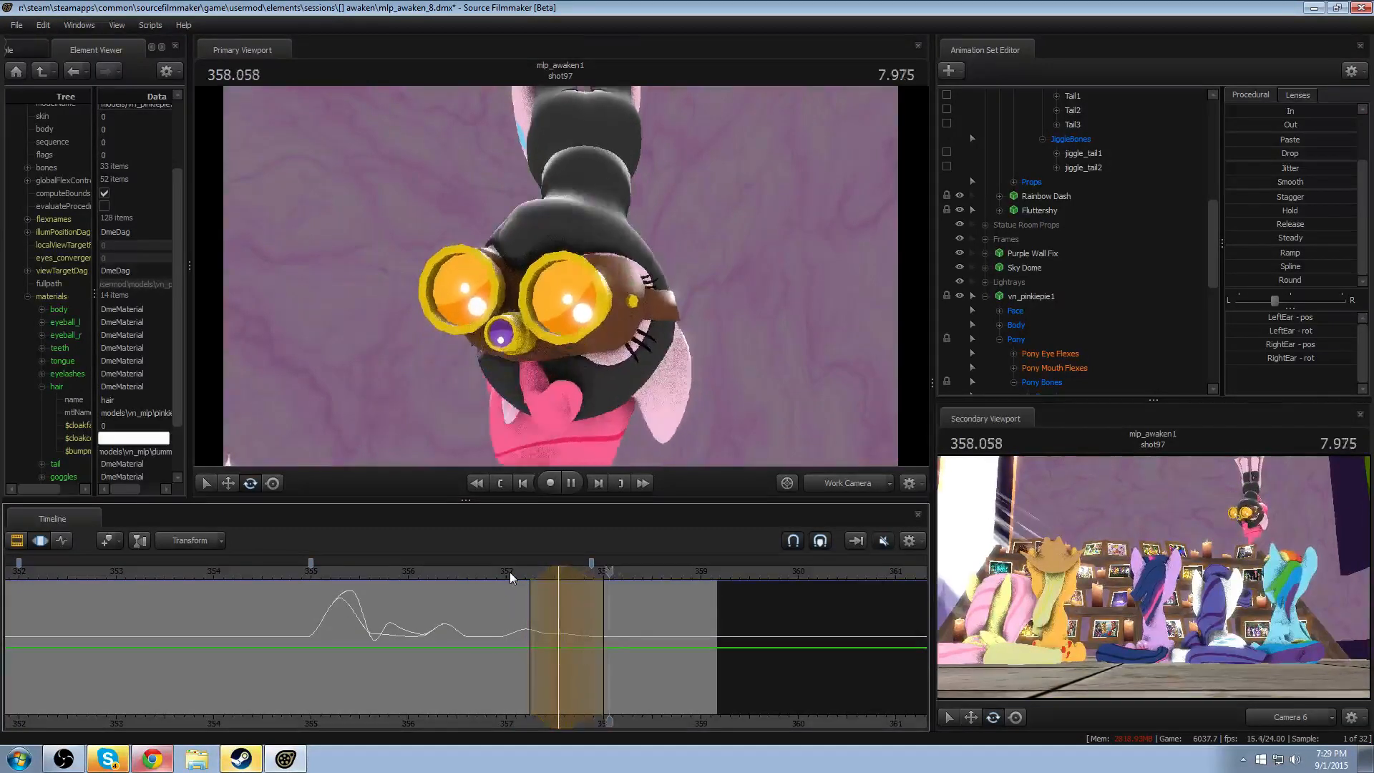
pyautogui.press('space')
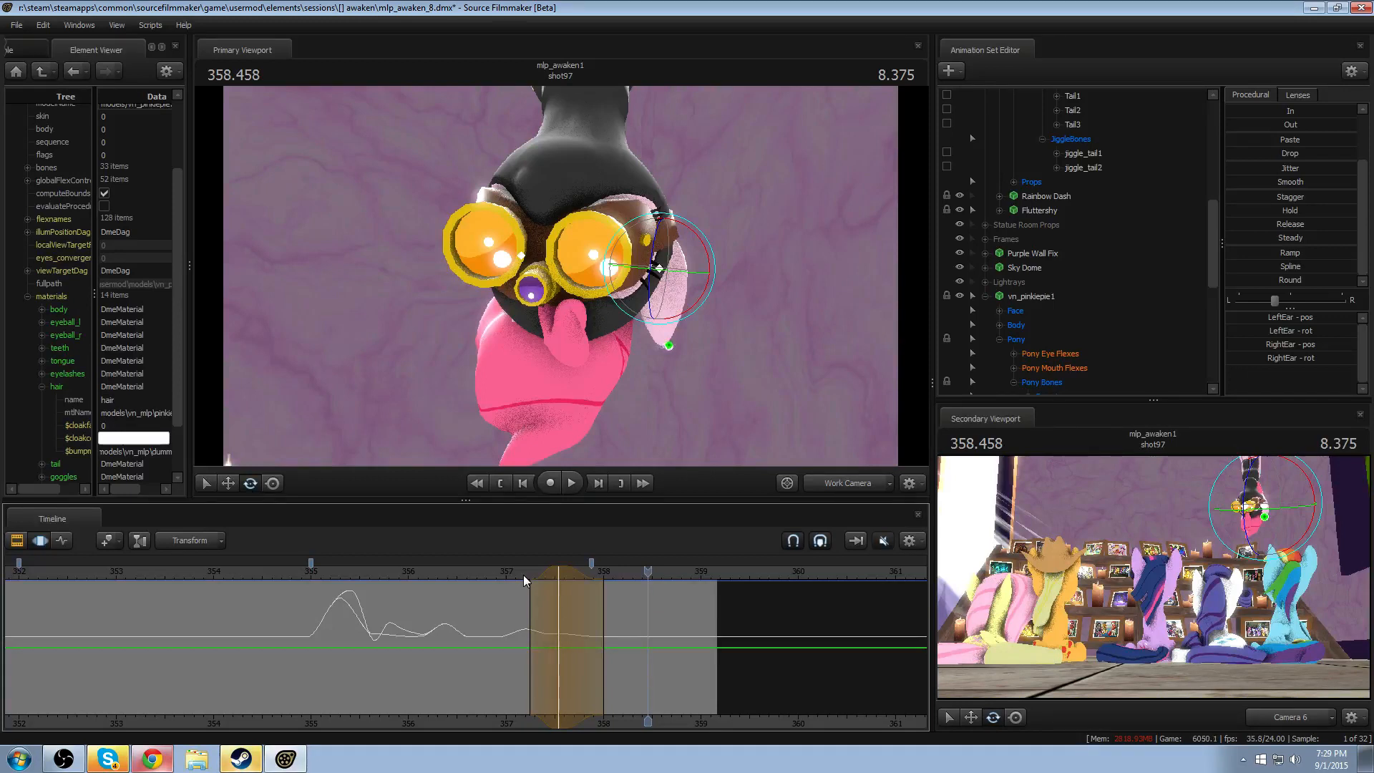
pyautogui.moveTo(489, 574); pyautogui.dragTo(482, 577)
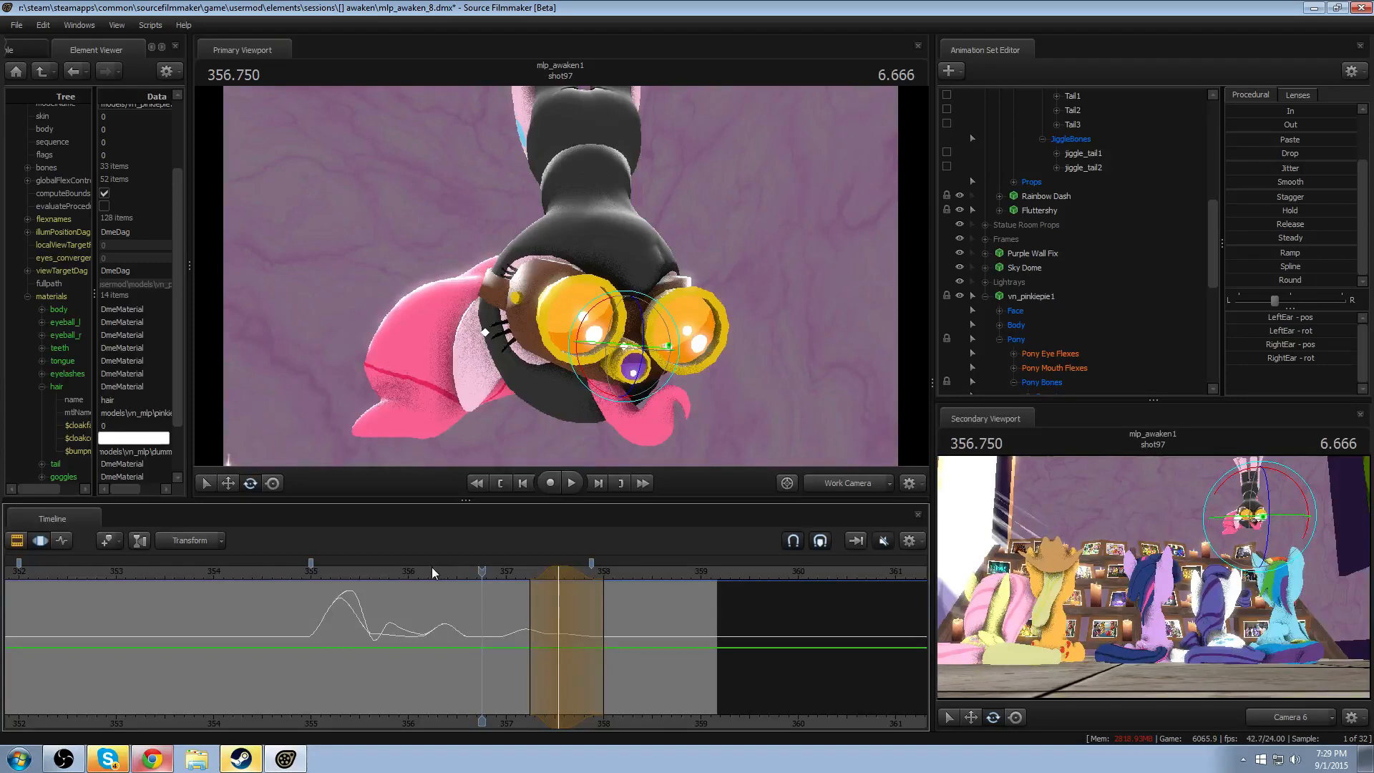
pyautogui.click(409, 573)
pyautogui.press('space')
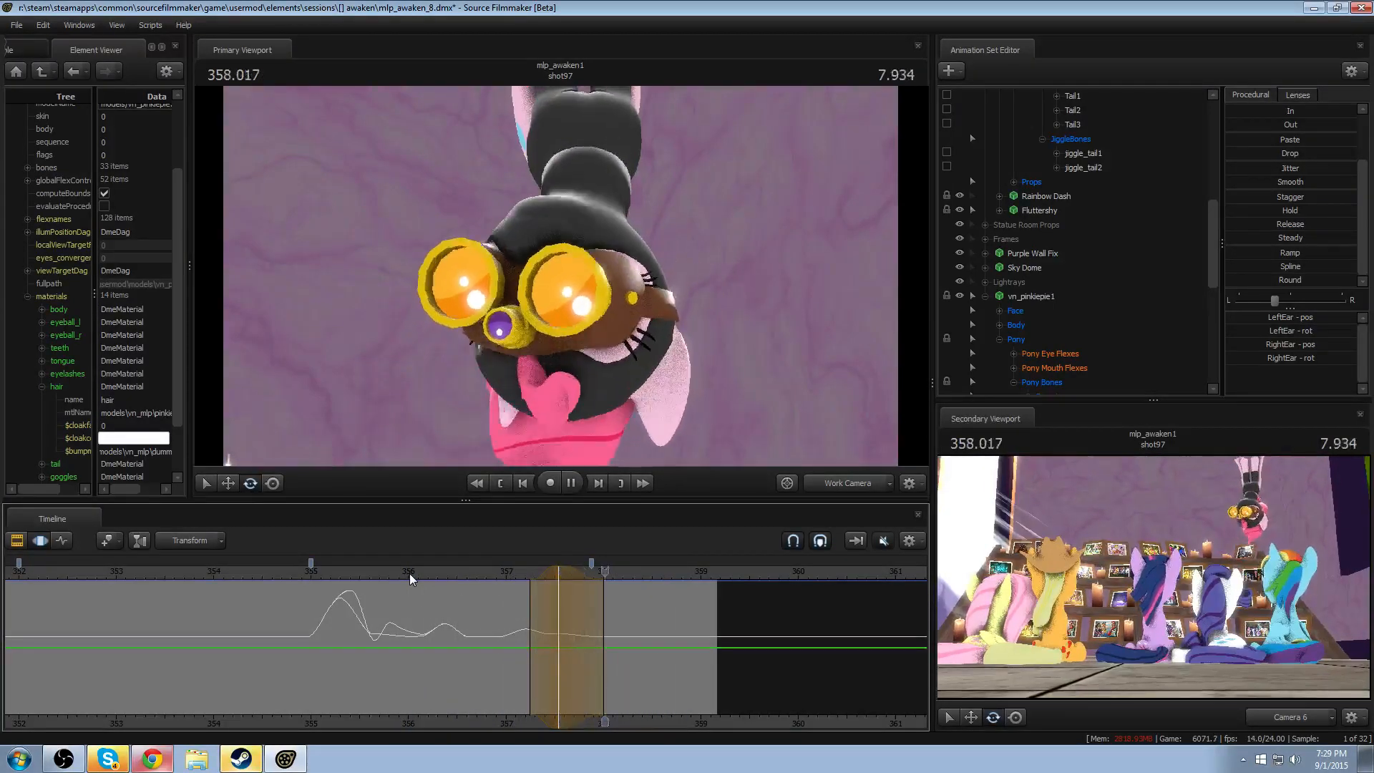
# - Rotate RightEar and LeftEar individually within a time selection around 358.333, and replay from about 357.8
pyautogui.click(586, 638)
pyautogui.moveTo(585, 638); pyautogui.dragTo(635, 639)
pyautogui.moveTo(550, 325); pyautogui.dragTo(549, 329)
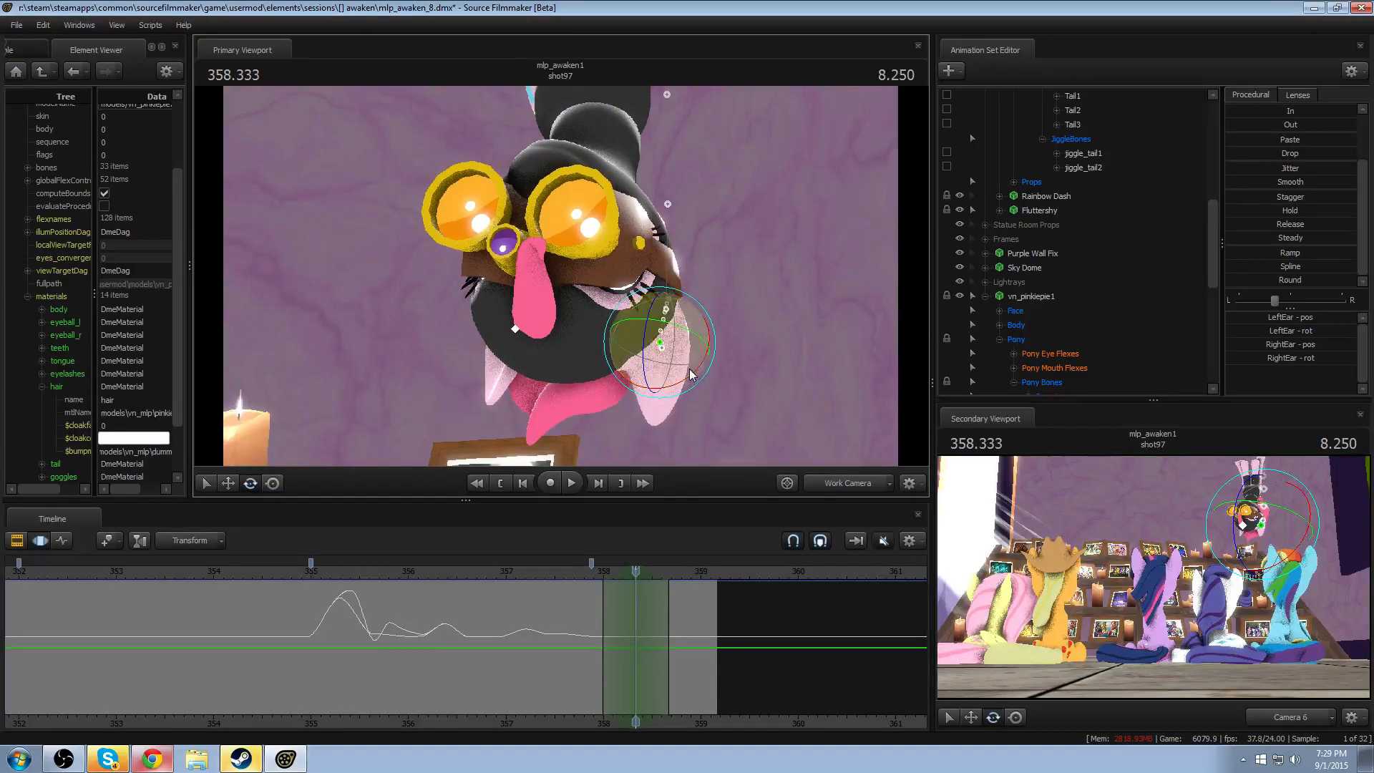
pyautogui.moveTo(681, 368); pyautogui.dragTo(673, 365)
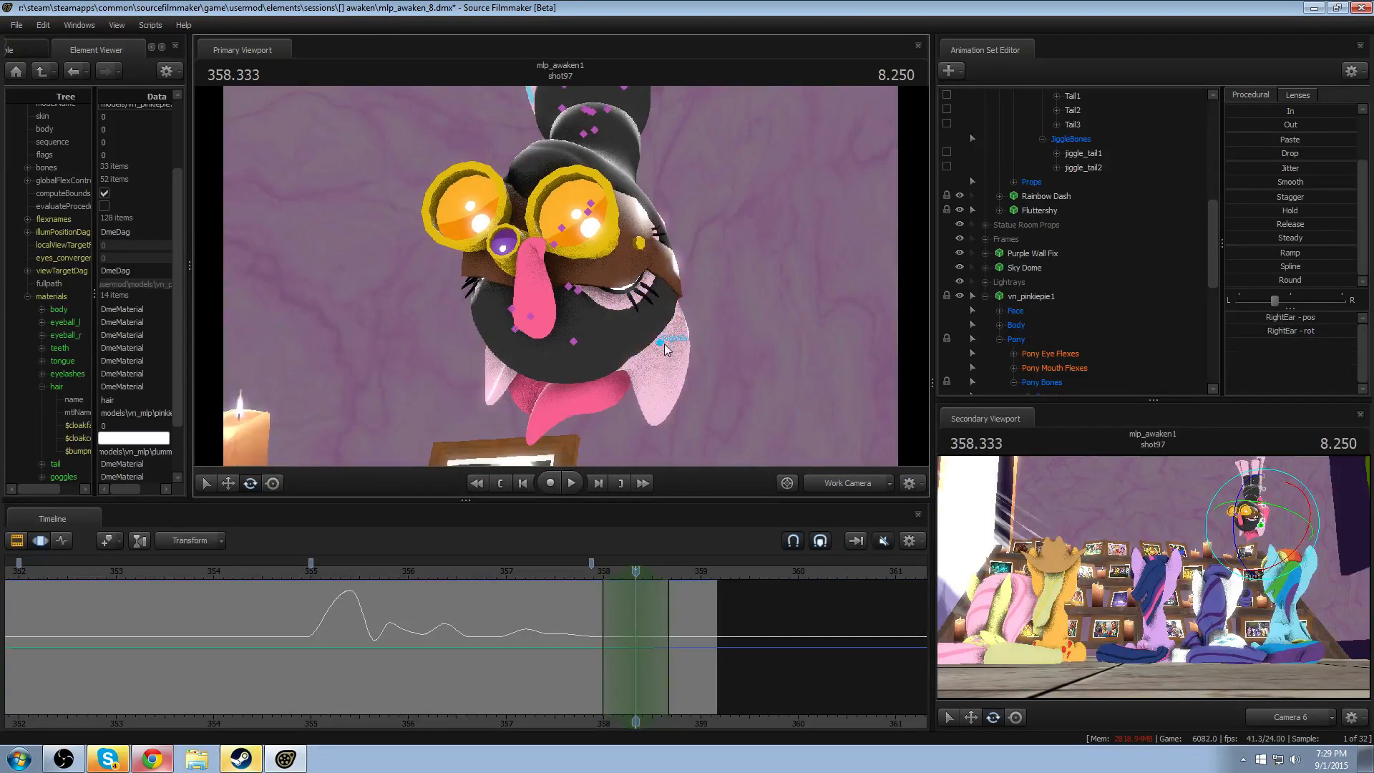
pyautogui.click(664, 343)
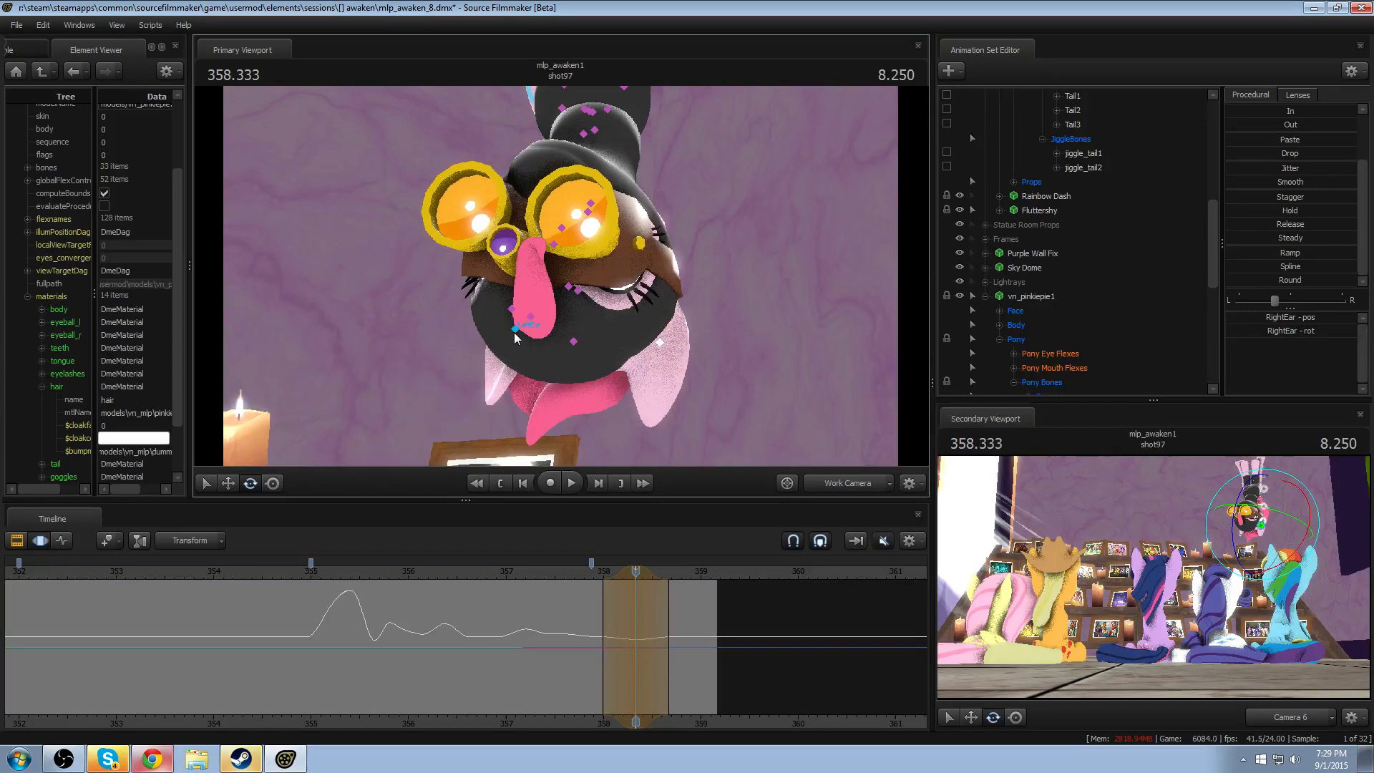
pyautogui.click(514, 332)
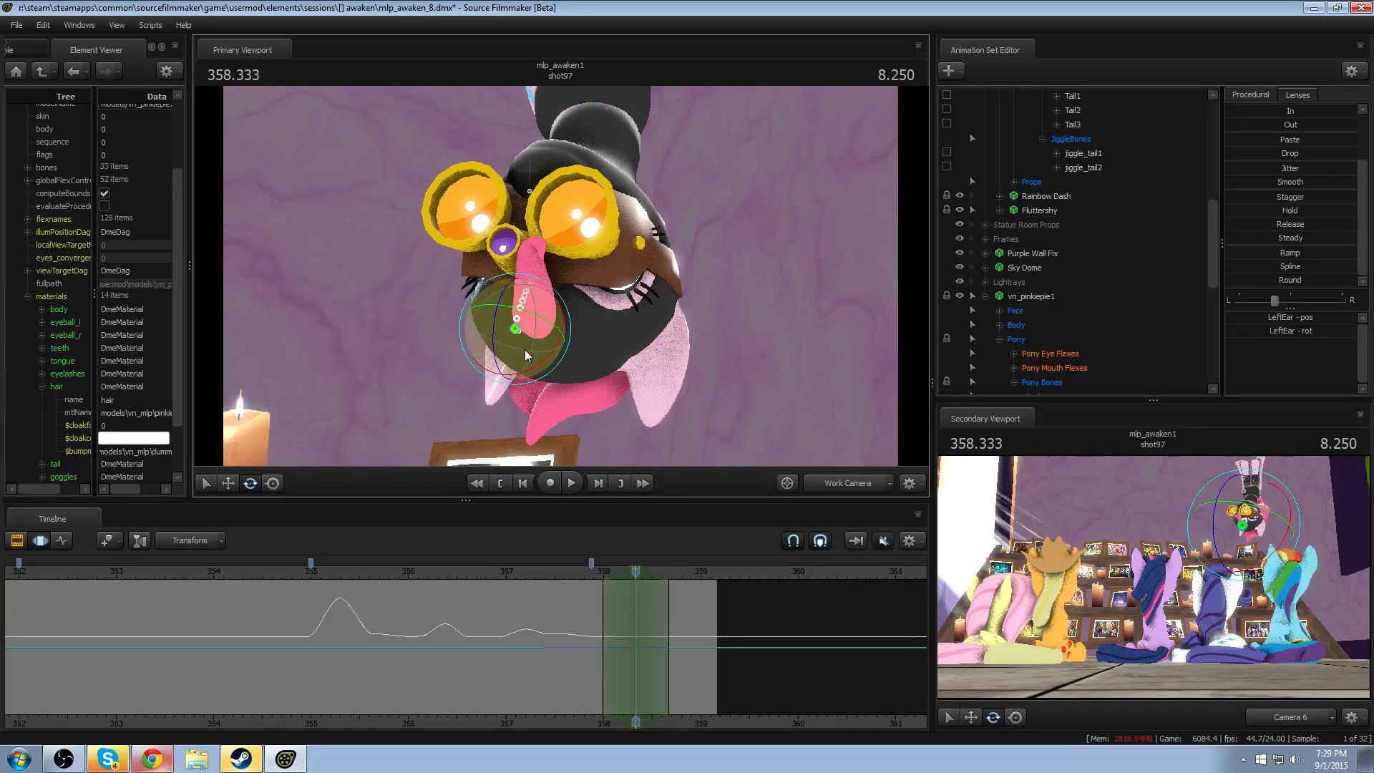
pyautogui.click(587, 574)
pyautogui.press('space')
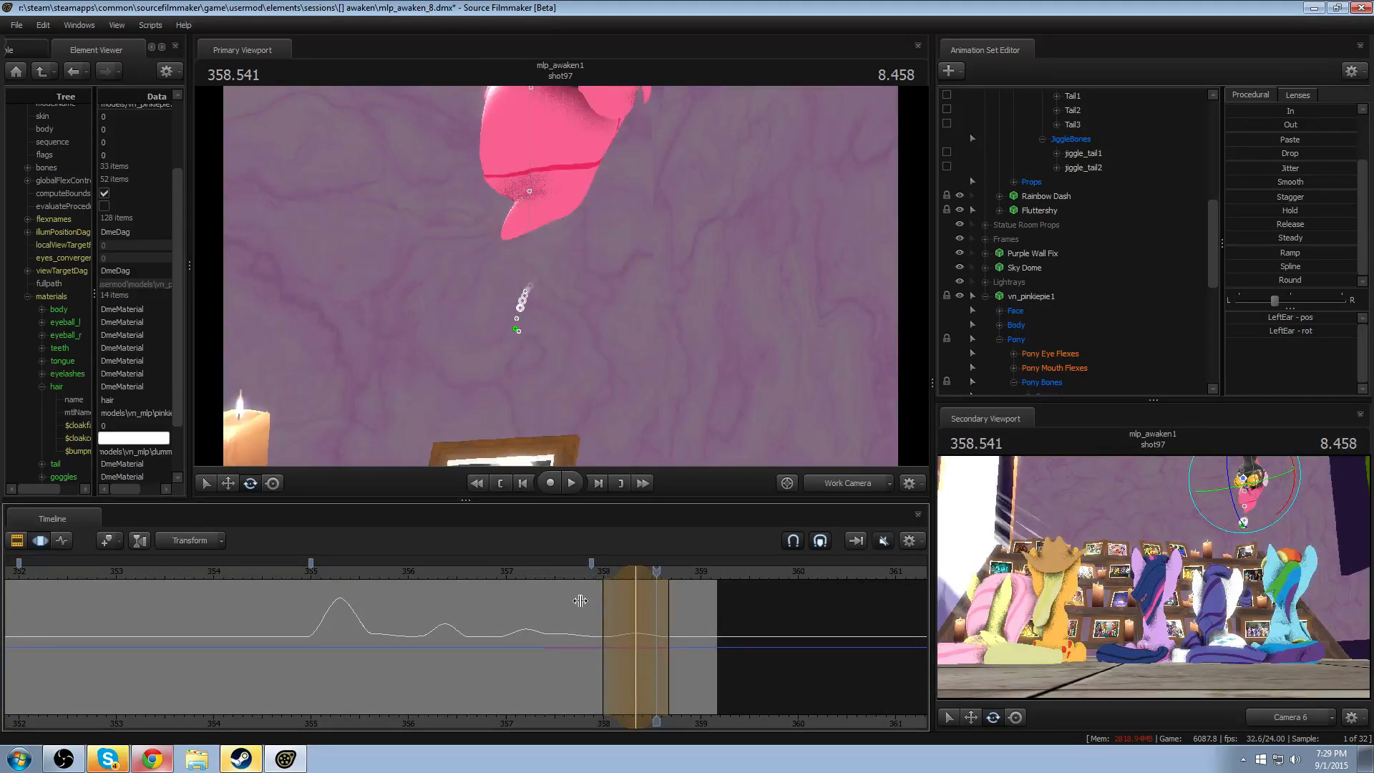
# - Rotate RightEar slightly within a time selection around 358.083, and replay from about 357.6
pyautogui.moveTo(580, 601); pyautogui.dragTo(610, 608)
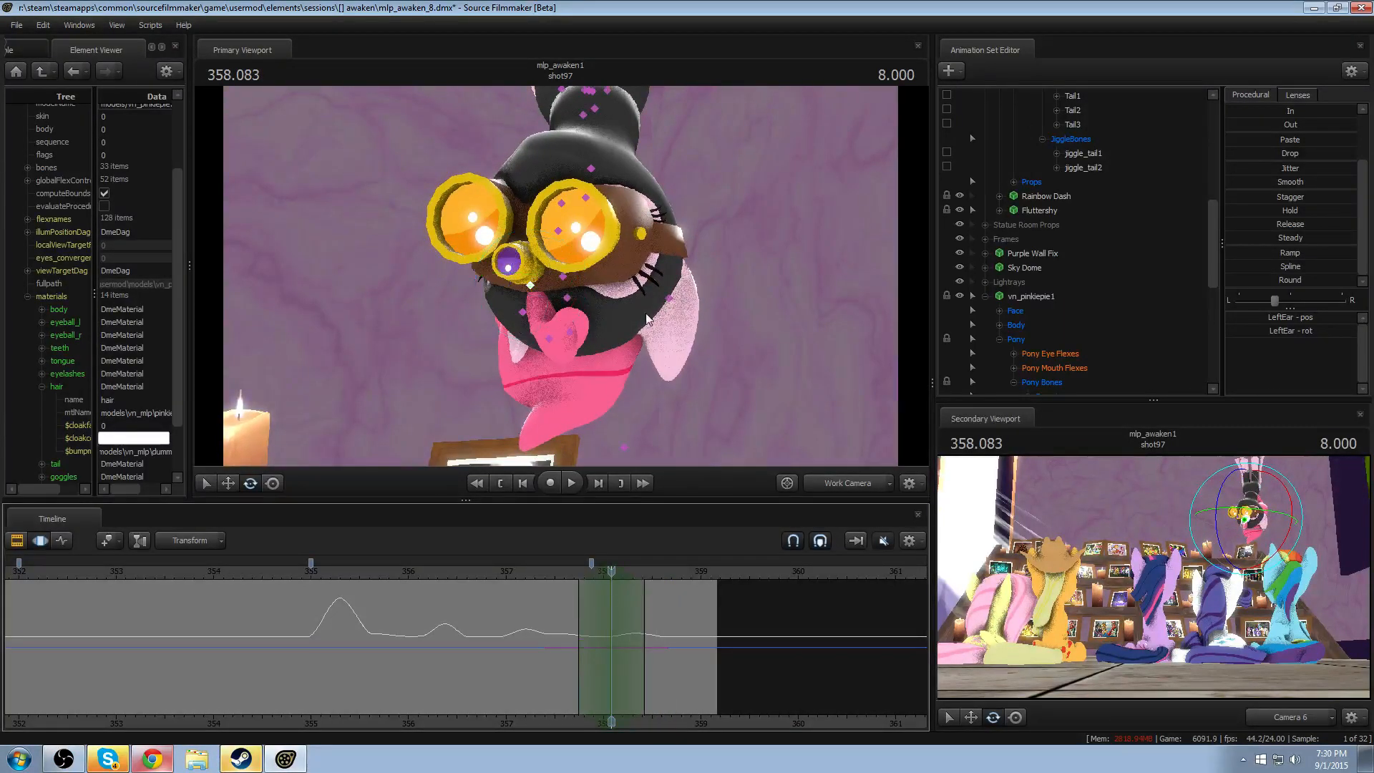
pyautogui.click(667, 297)
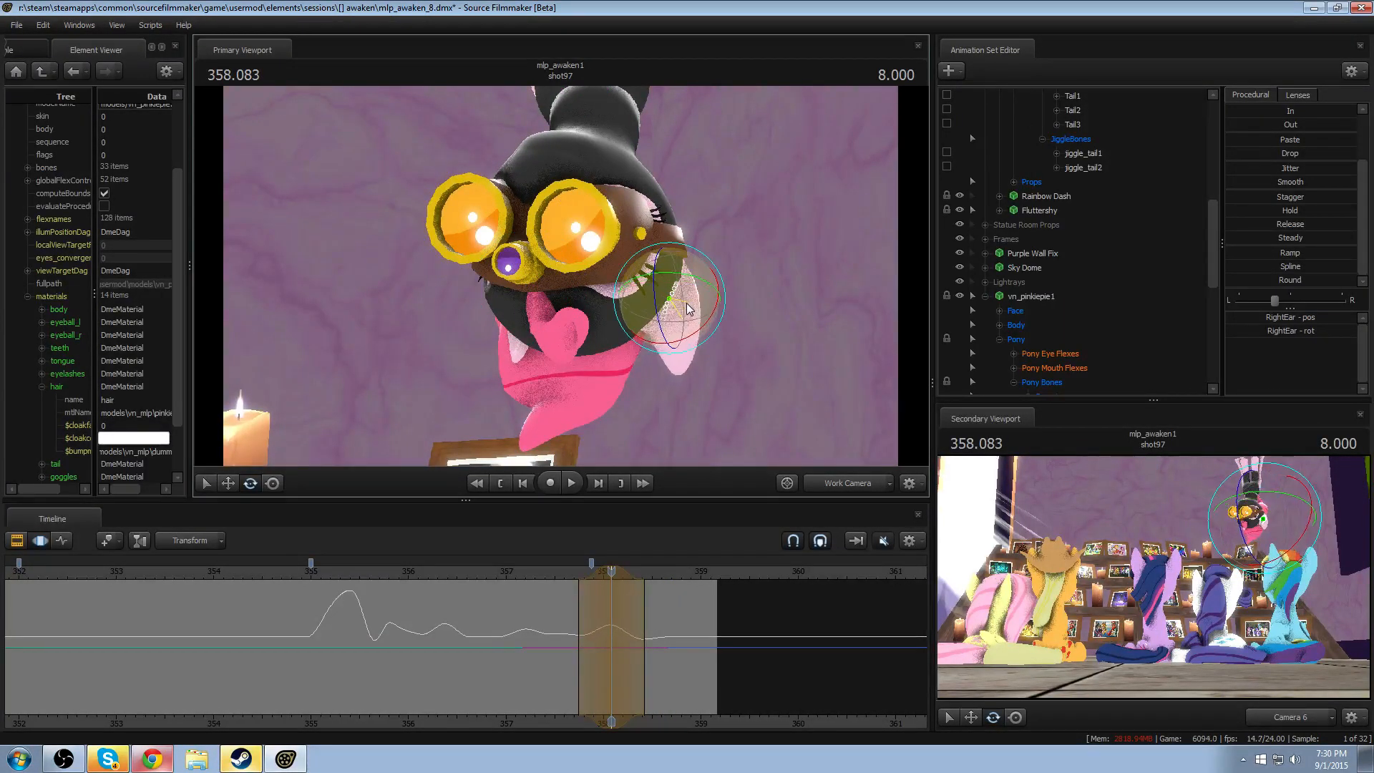
pyautogui.moveTo(686, 304); pyautogui.dragTo(689, 294)
pyautogui.click(562, 571)
pyautogui.press('space')
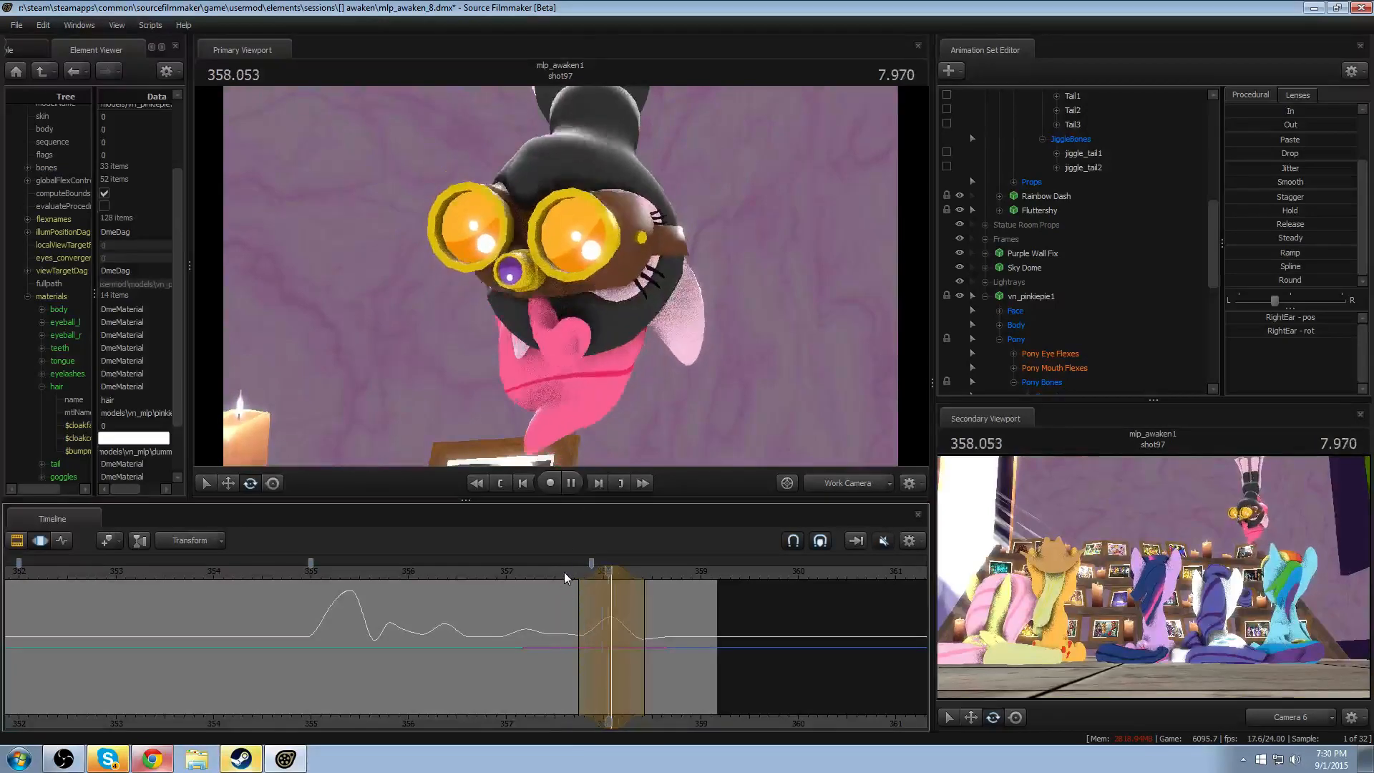
pyautogui.press('space')
# - Rotate LeftEar within the time selection around 358.083, and replay from 357.541
pyautogui.moveTo(596, 570); pyautogui.dragTo(612, 568)
pyautogui.click(522, 313)
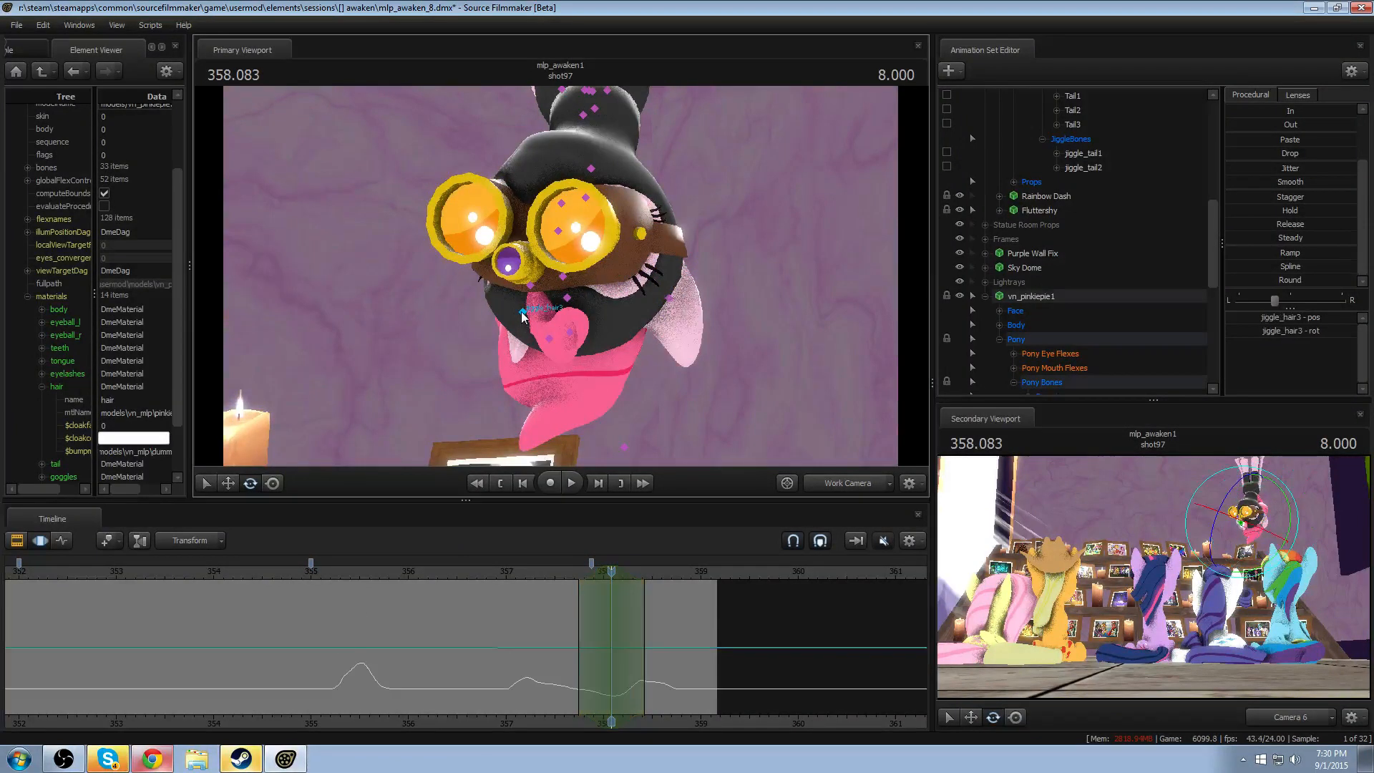
pyautogui.keyDown('ctrl'); pyautogui.click(531, 286); pyautogui.keyUp('ctrl')
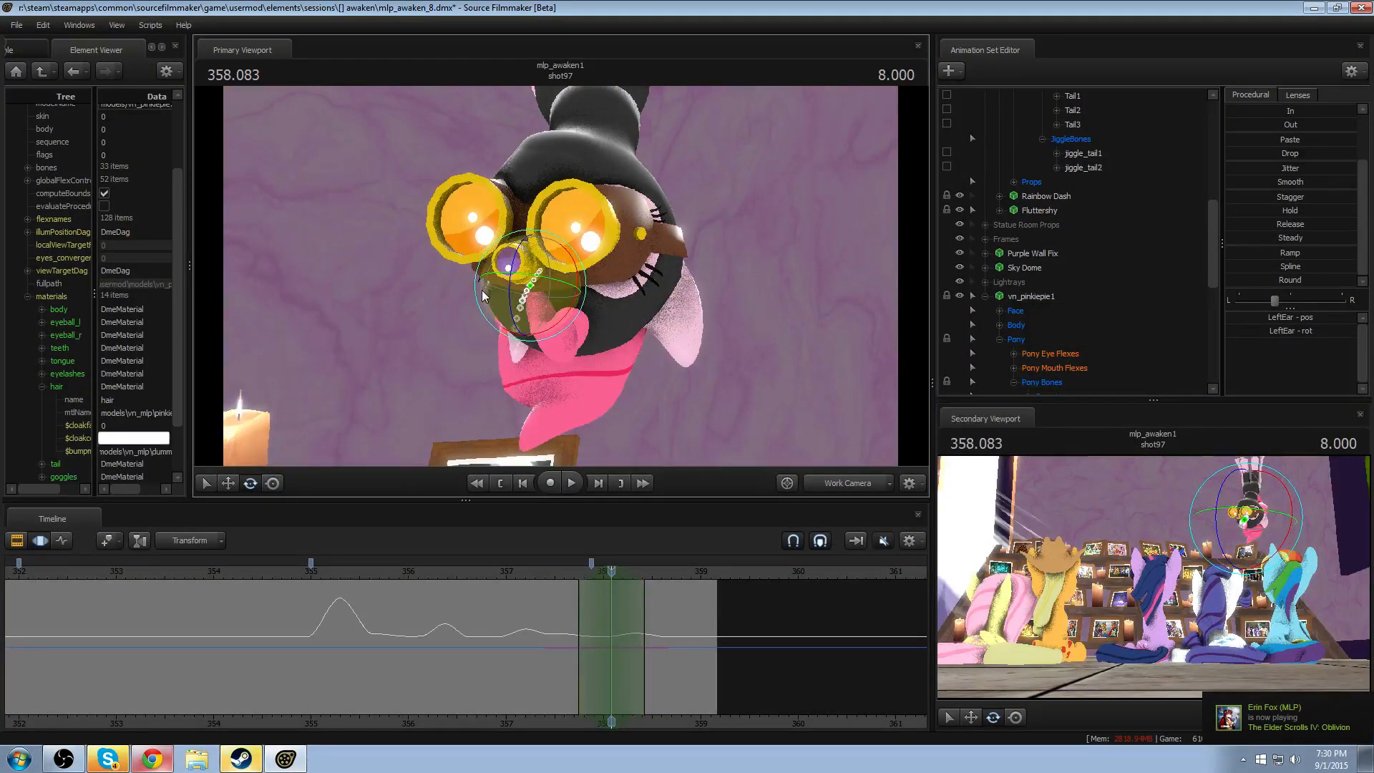
pyautogui.click(560, 571)
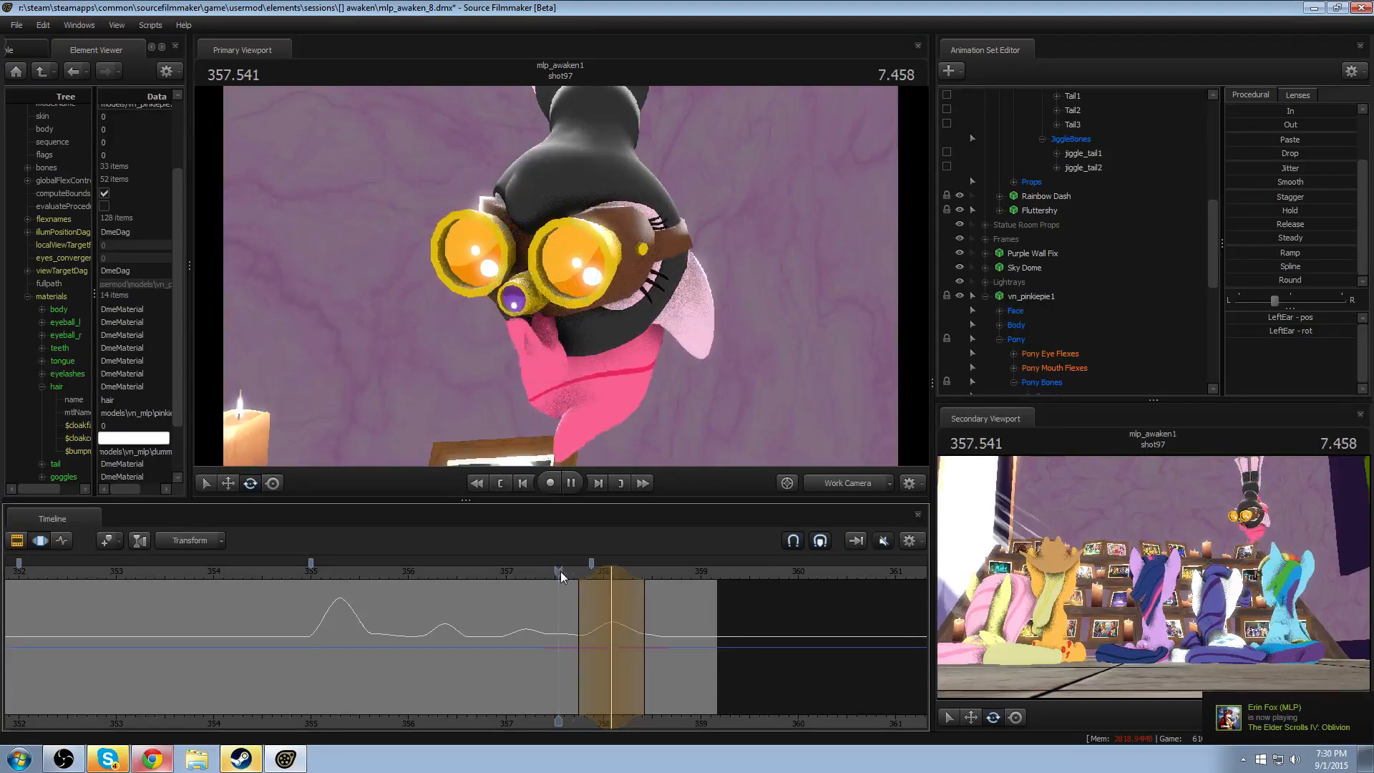
pyautogui.press('space')
# - Set a time selection around 358.125 and replay the ear motion from about 355
pyautogui.moveTo(642, 619); pyautogui.dragTo(617, 633)
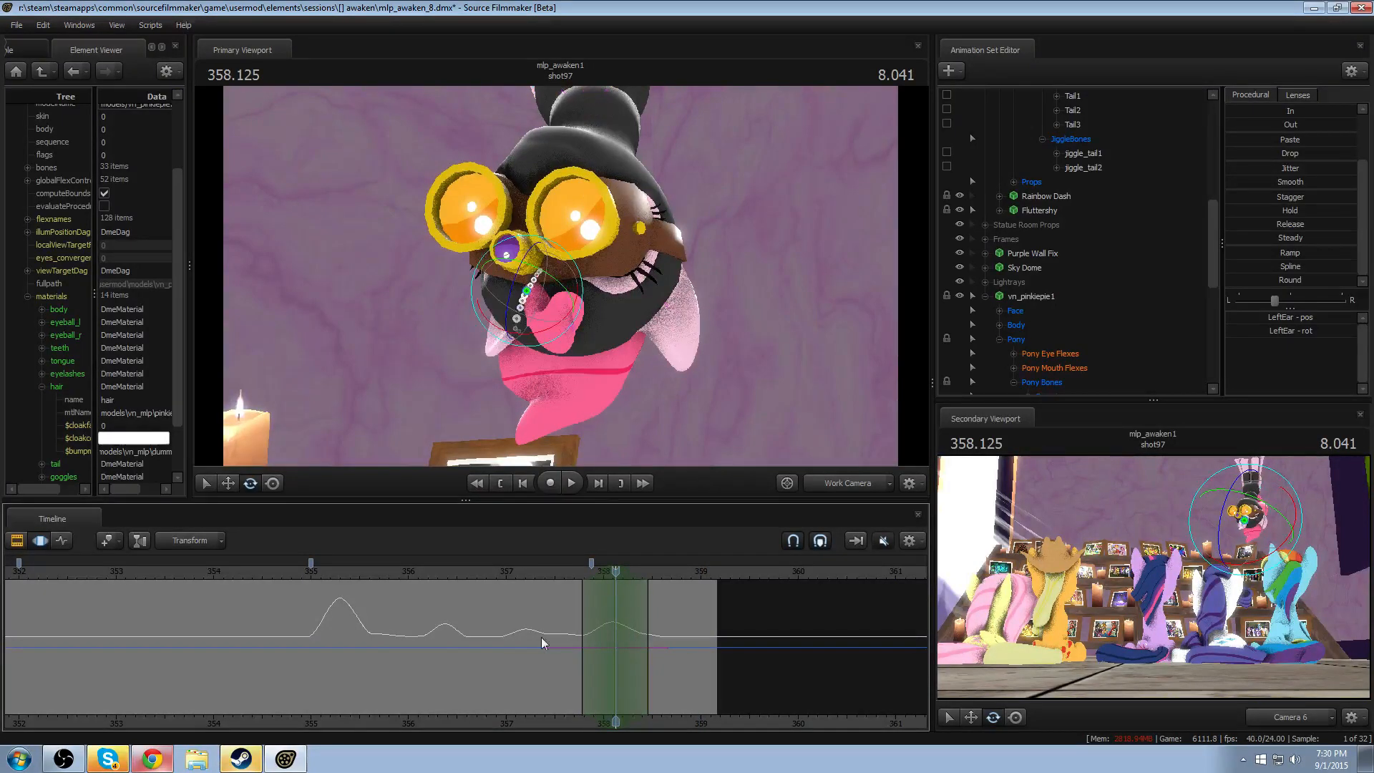
pyautogui.moveTo(461, 579); pyautogui.dragTo(280, 571)
pyautogui.press('space')
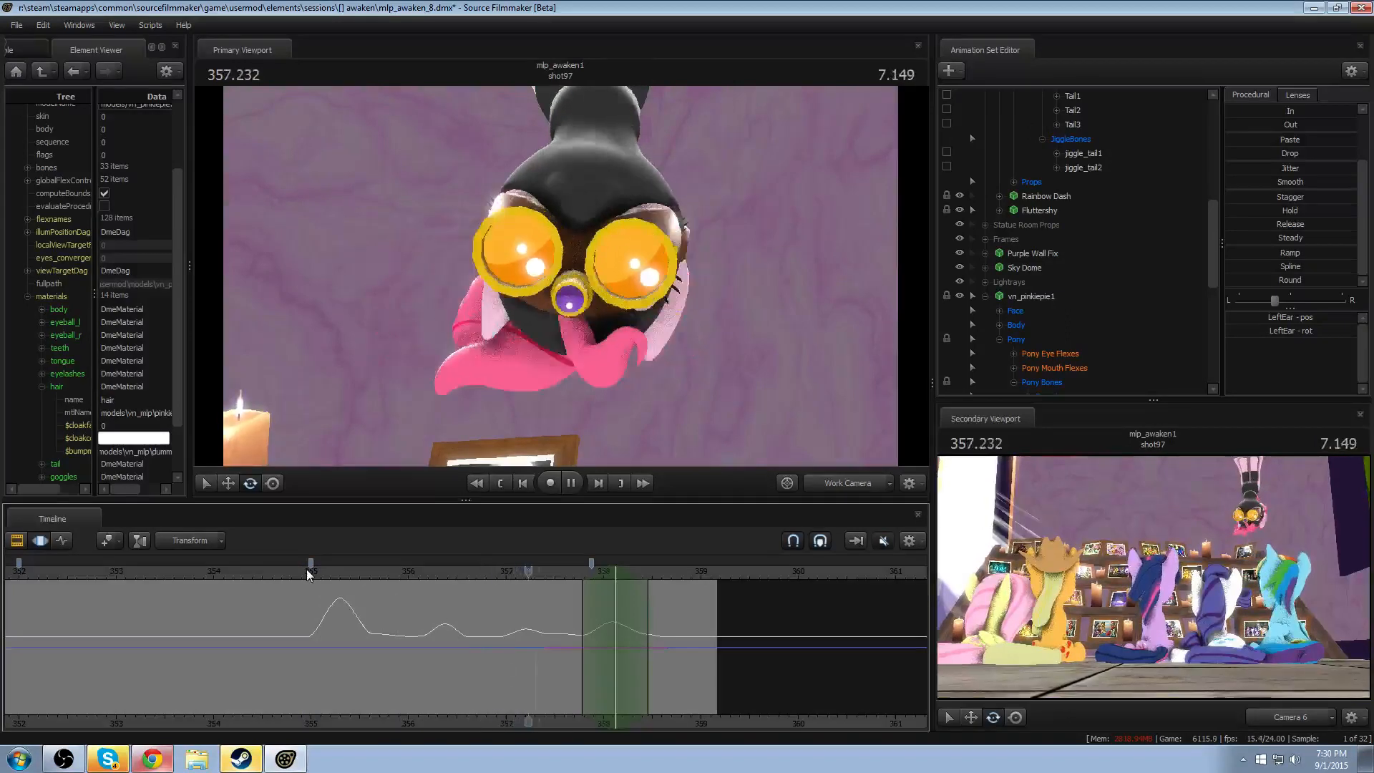
pyautogui.press('space')
# - Rotate LeftEar and RightEar within a wider time selection around 356.791, held from about 356.5 to 357.1
pyautogui.moveTo(334, 647); pyautogui.dragTo(541, 626)
pyautogui.click(442, 636)
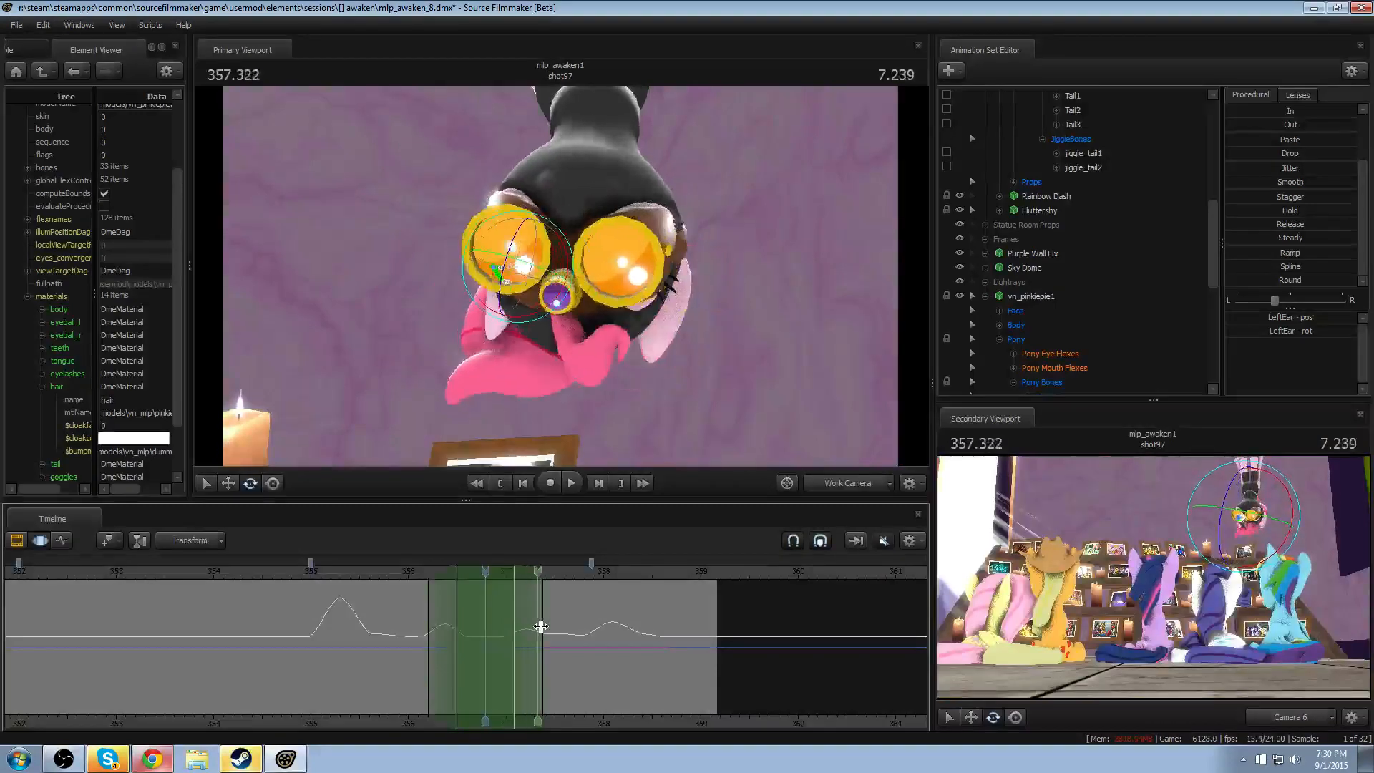
pyautogui.click(469, 290)
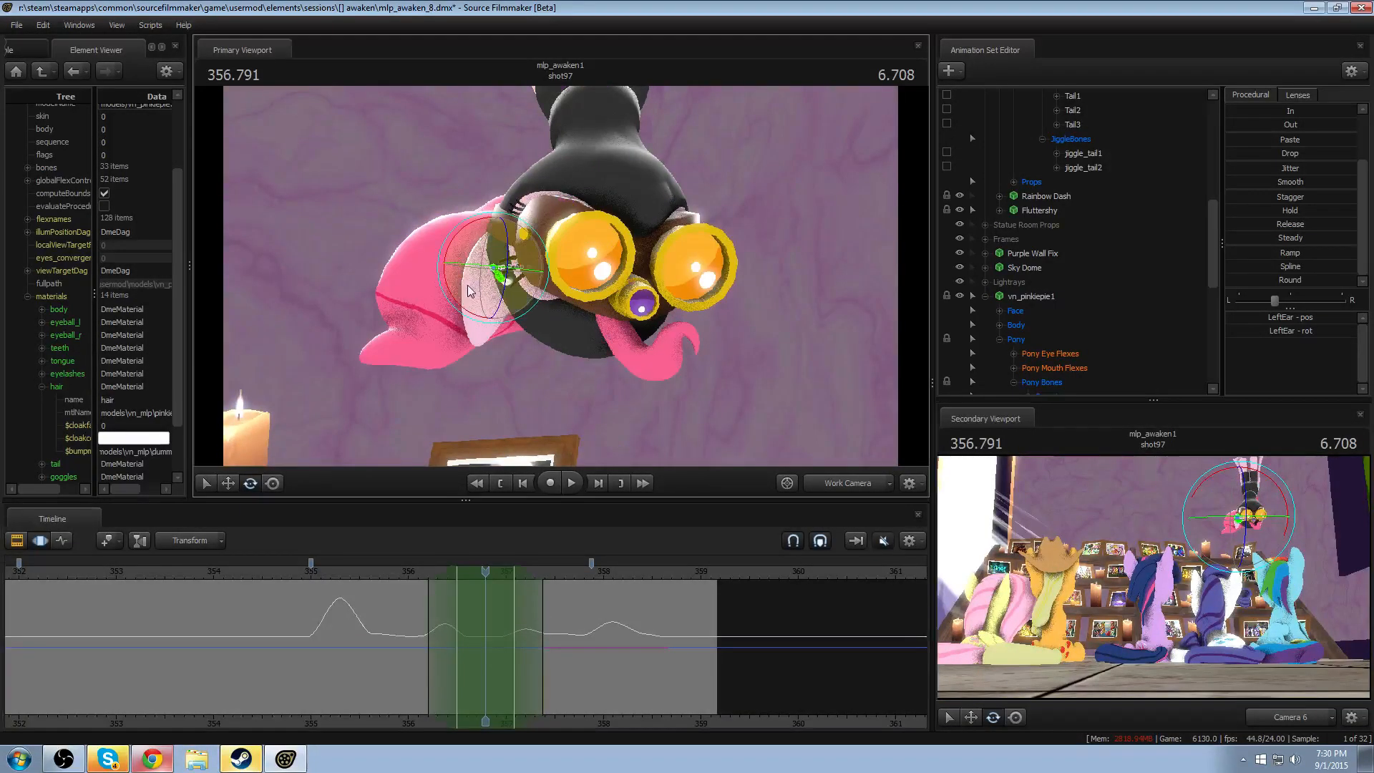
pyautogui.moveTo(466, 266); pyautogui.dragTo(473, 255)
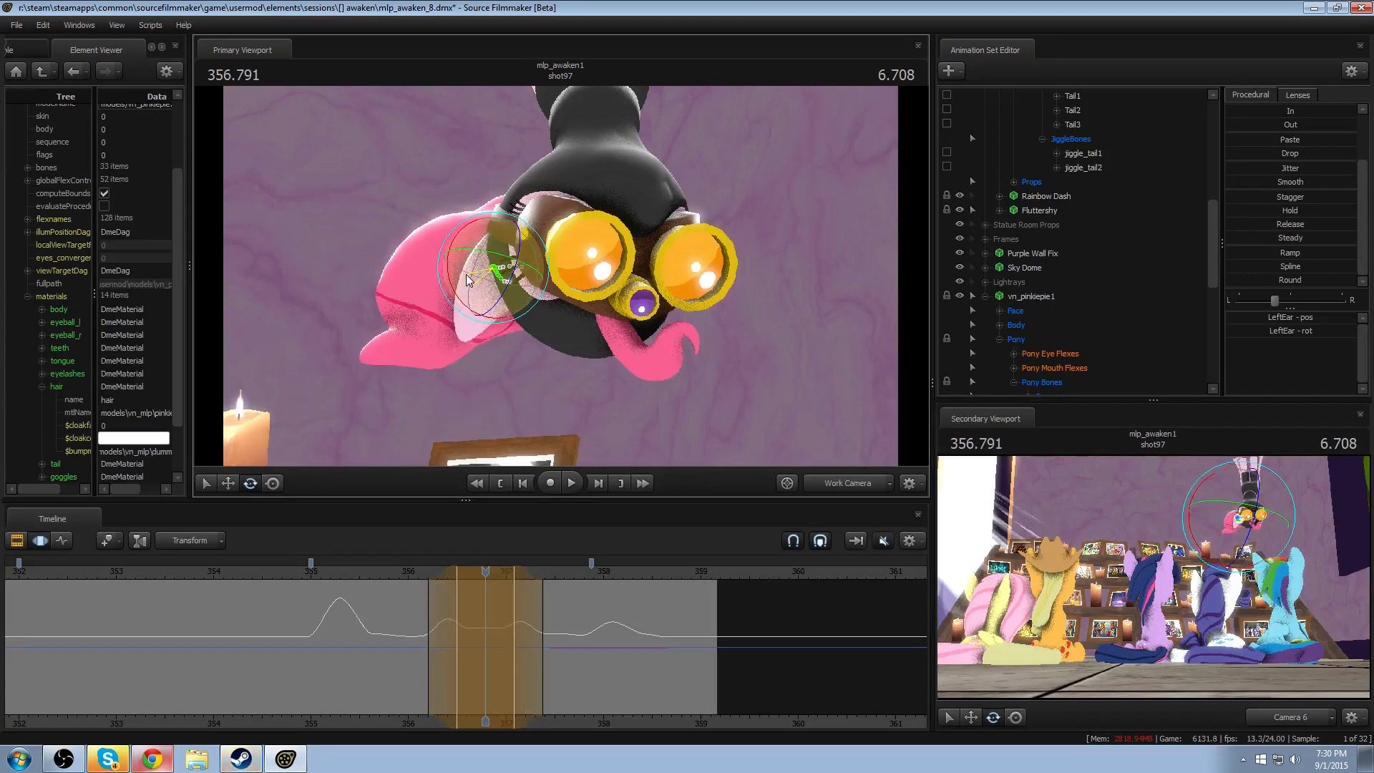
pyautogui.click(632, 293)
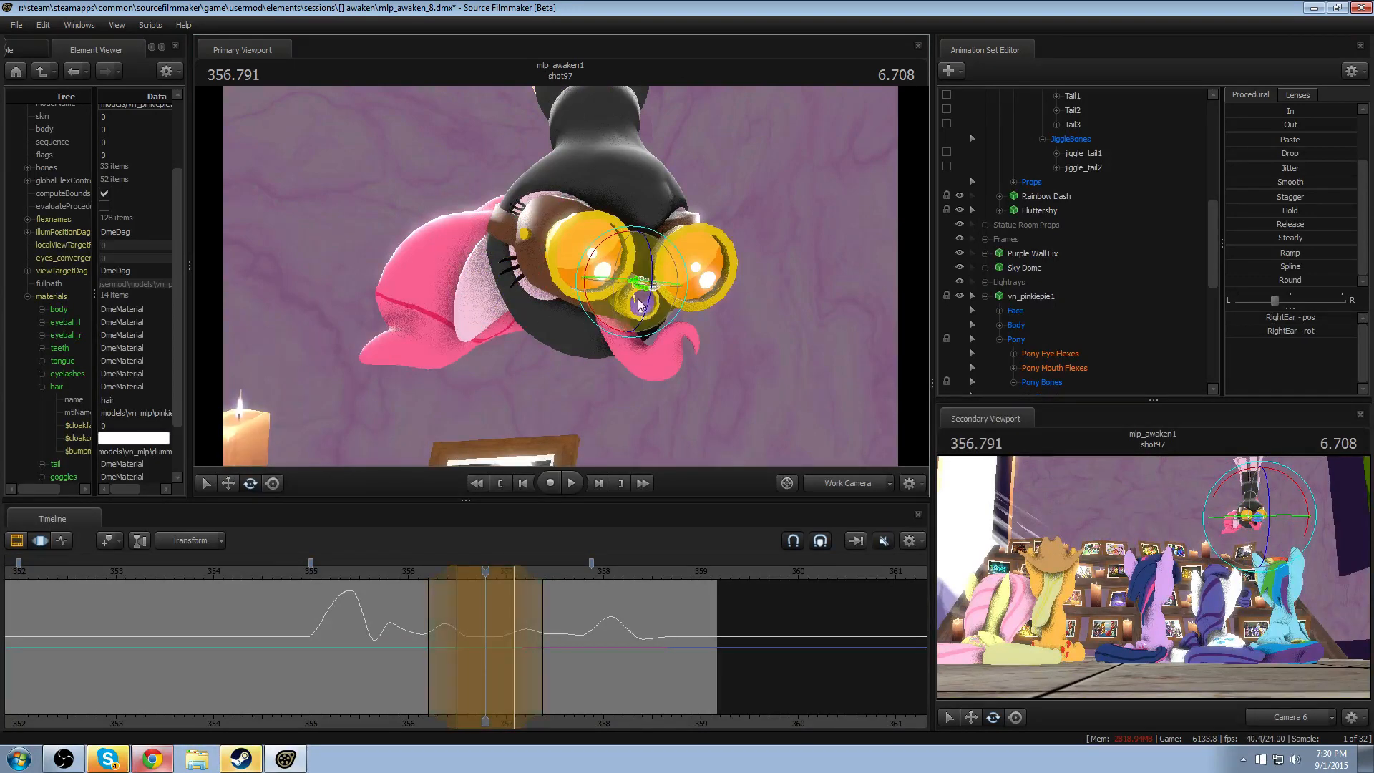
# - Rotate RightEar and LeftEar individually at 357.916 within a wide time selection from about 357.2 to 358.7
pyautogui.moveTo(410, 582); pyautogui.dragTo(634, 623)
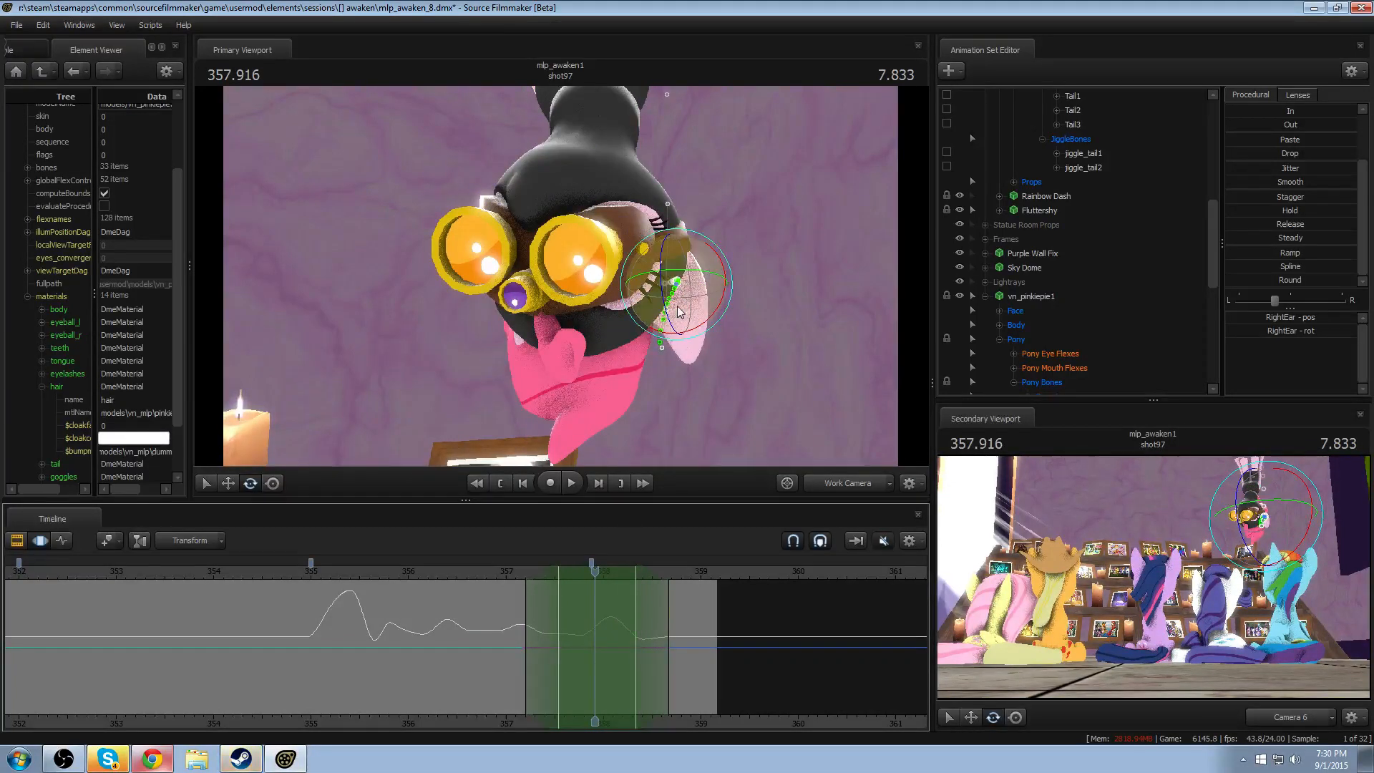
pyautogui.moveTo(679, 311); pyautogui.dragTo(698, 297)
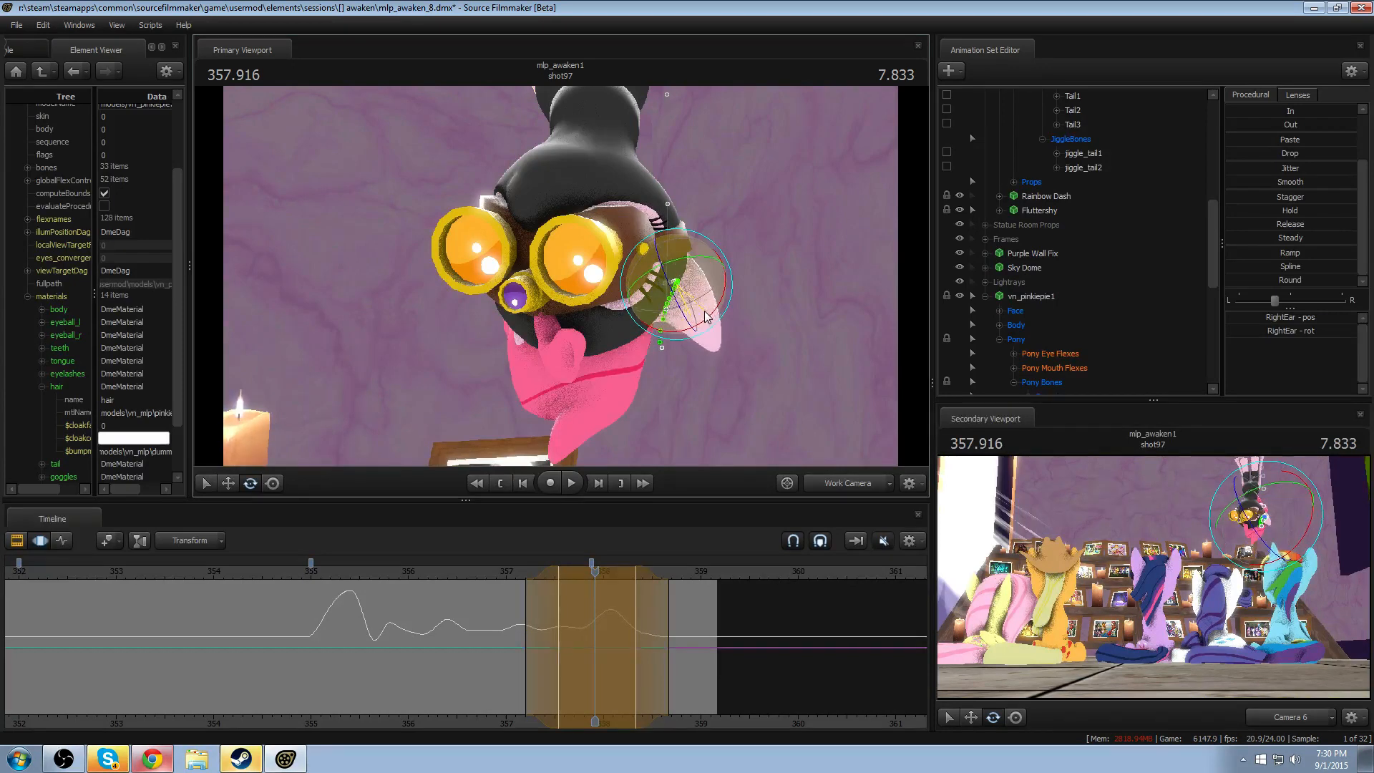
pyautogui.moveTo(573, 287); pyautogui.dragTo(555, 329)
pyautogui.moveTo(668, 272); pyautogui.dragTo(558, 315)
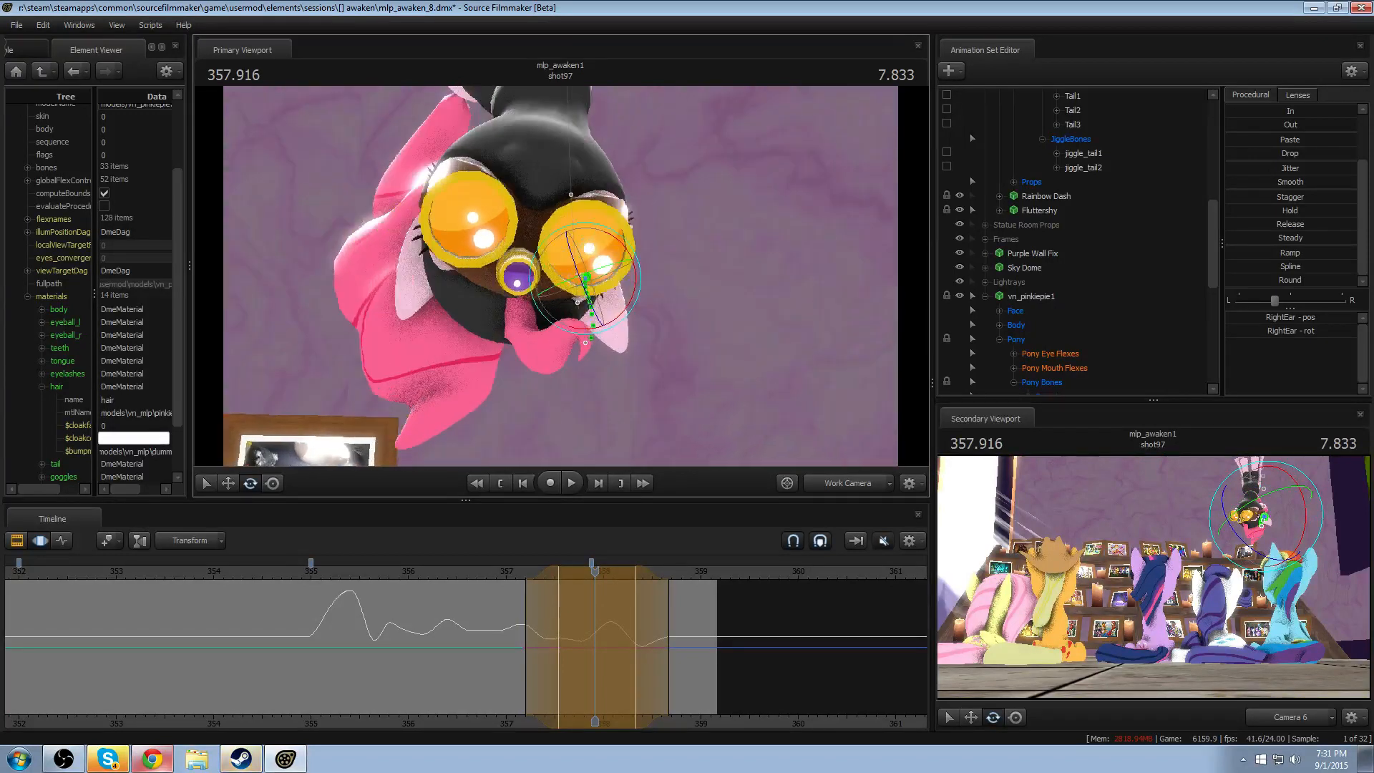
pyautogui.click(436, 246)
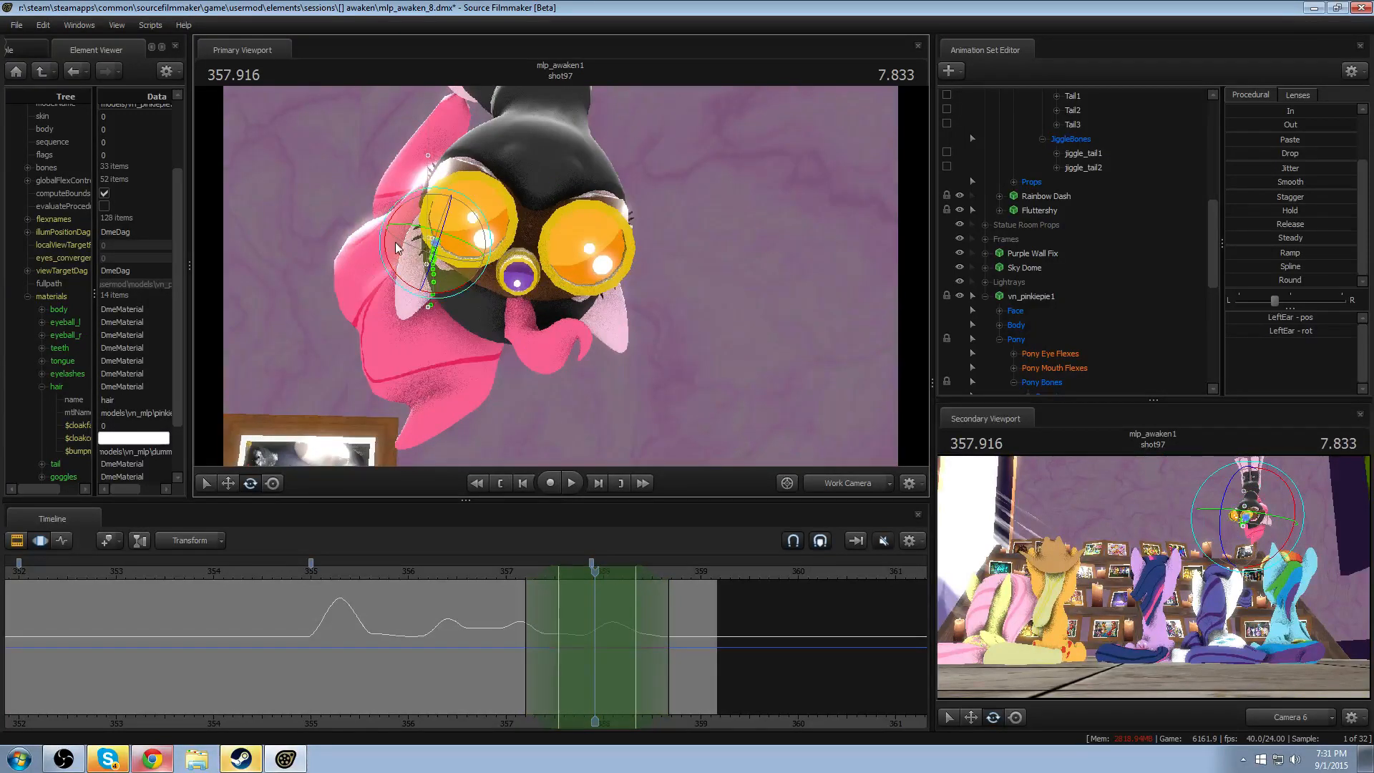
pyautogui.moveTo(397, 247); pyautogui.dragTo(394, 237)
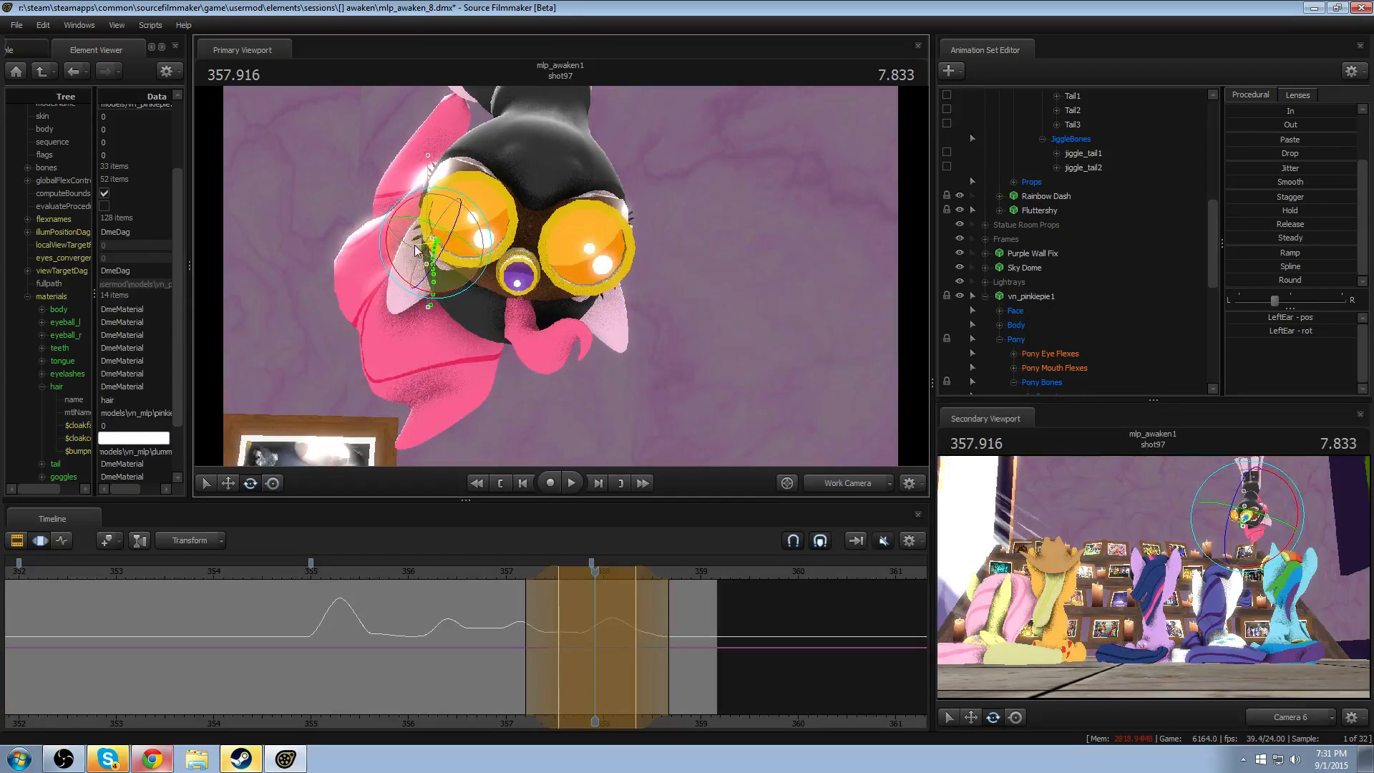
# - Check the ears at 356.833 through Camera 6, return to the work camera, and replay from there and from about 357.1
pyautogui.click(818, 490)
pyautogui.click(491, 571)
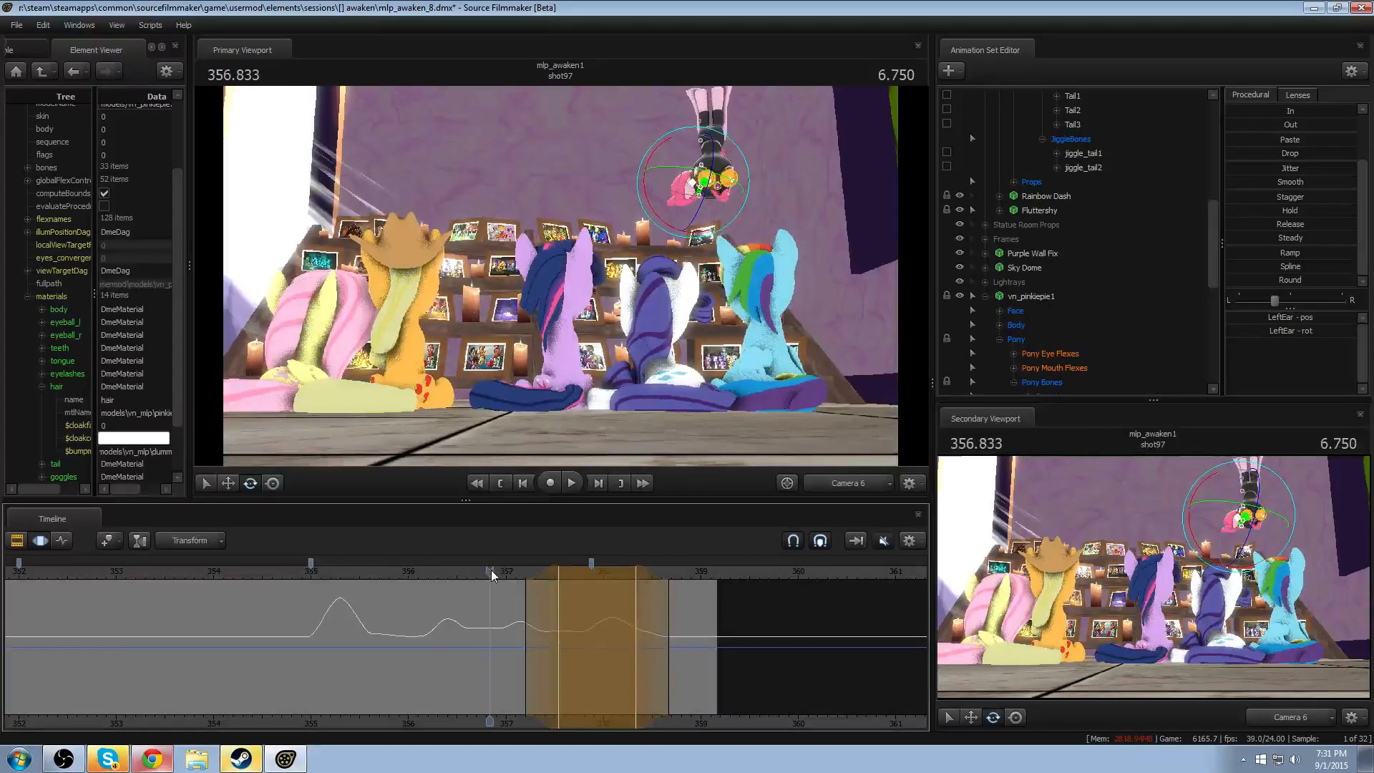
pyautogui.click(852, 491)
pyautogui.keyDown('alt'); pyautogui.moveTo(559, 310); pyautogui.dragTo(530, 294); pyautogui.keyUp('alt')
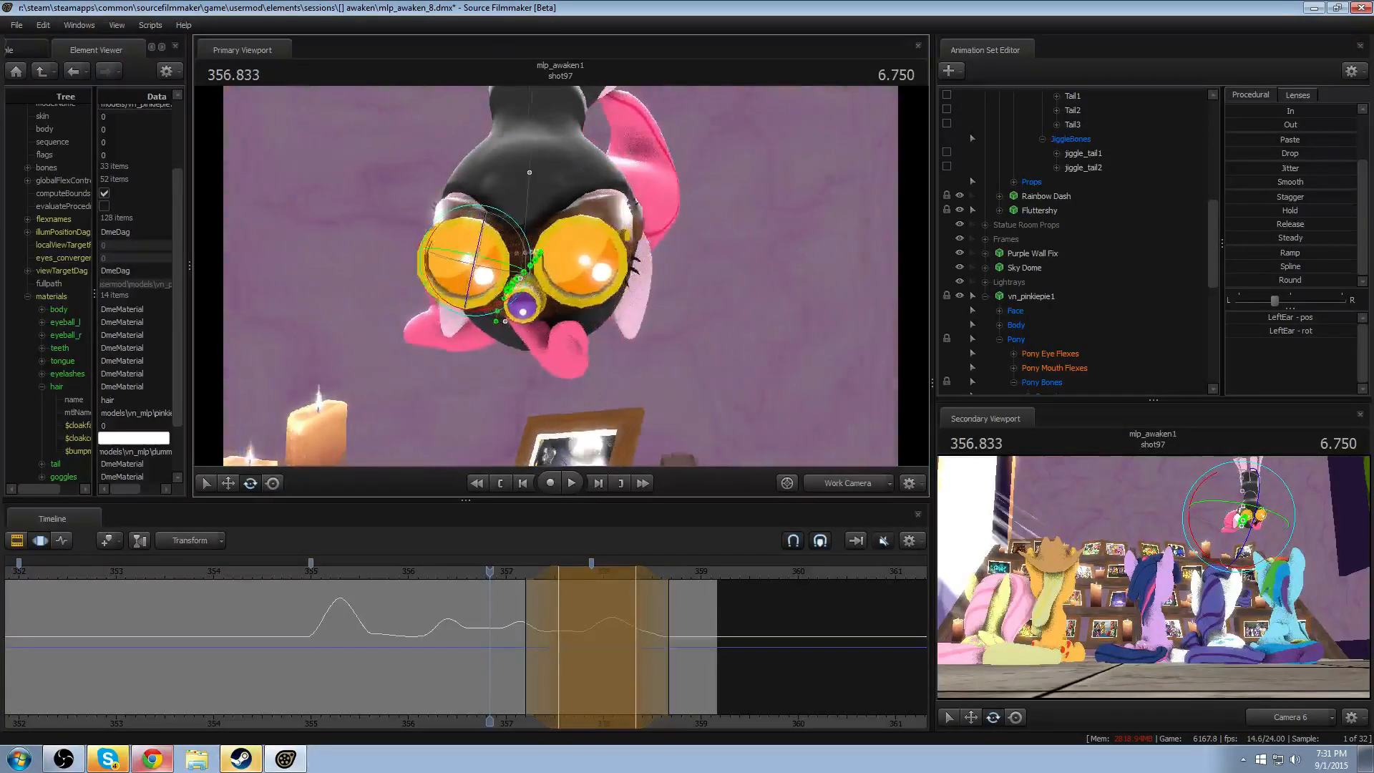
pyautogui.press('space')
pyautogui.press('space')
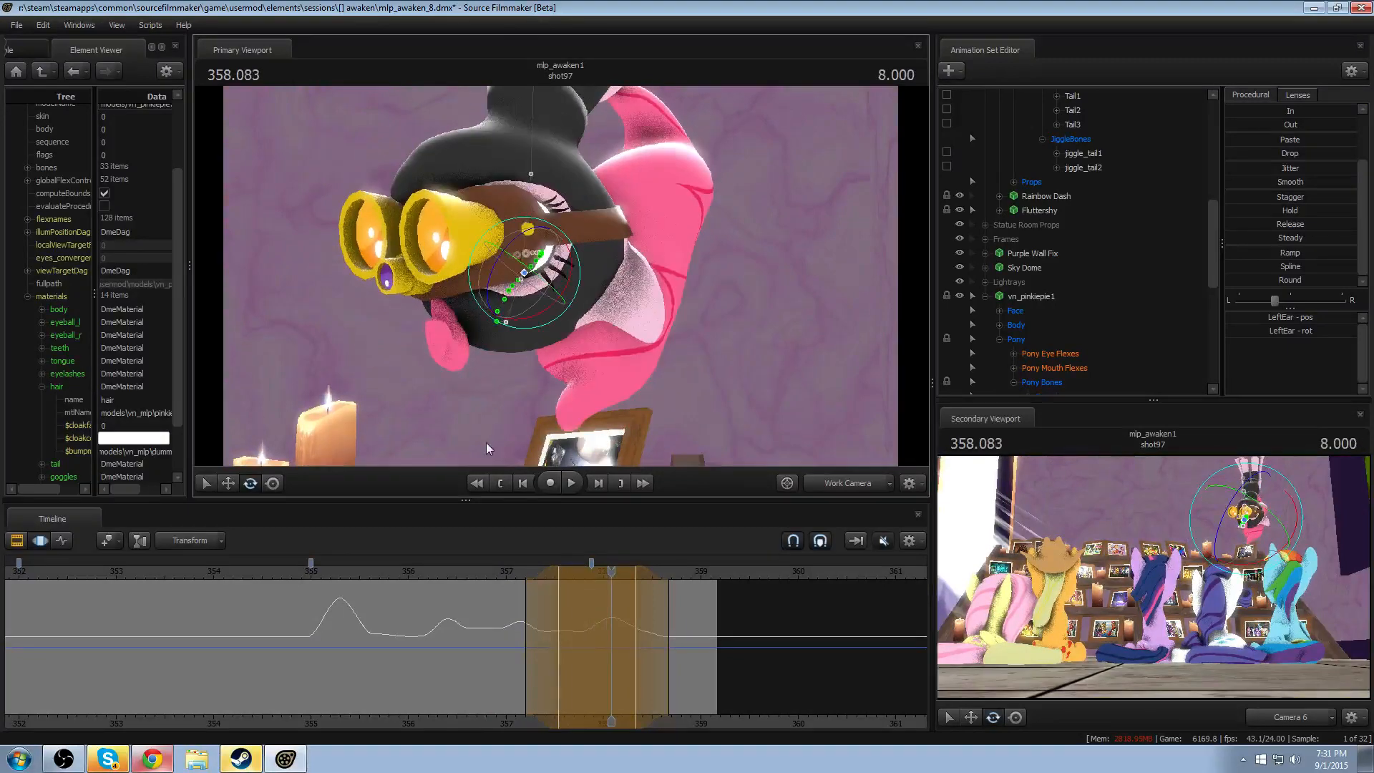
pyautogui.click(518, 571)
pyautogui.press('space')
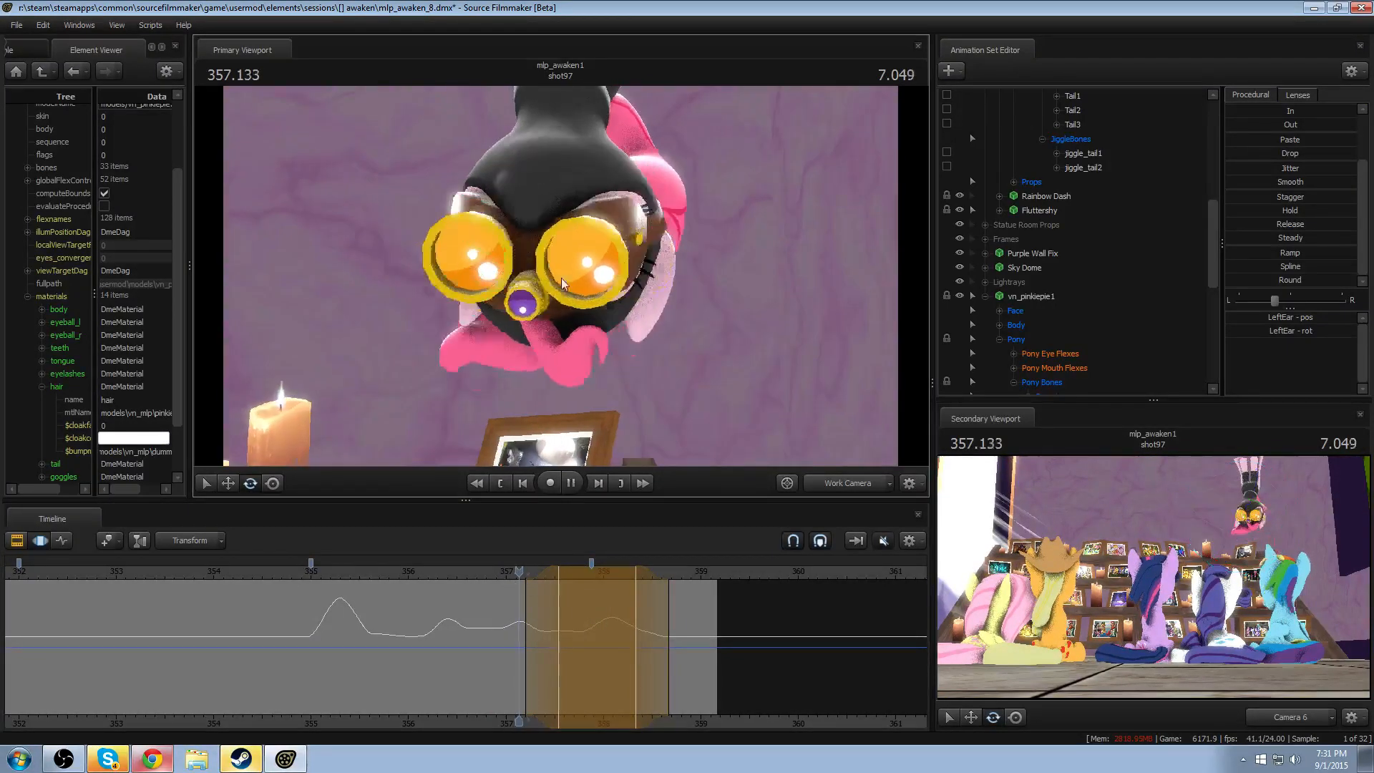
pyautogui.press('space')
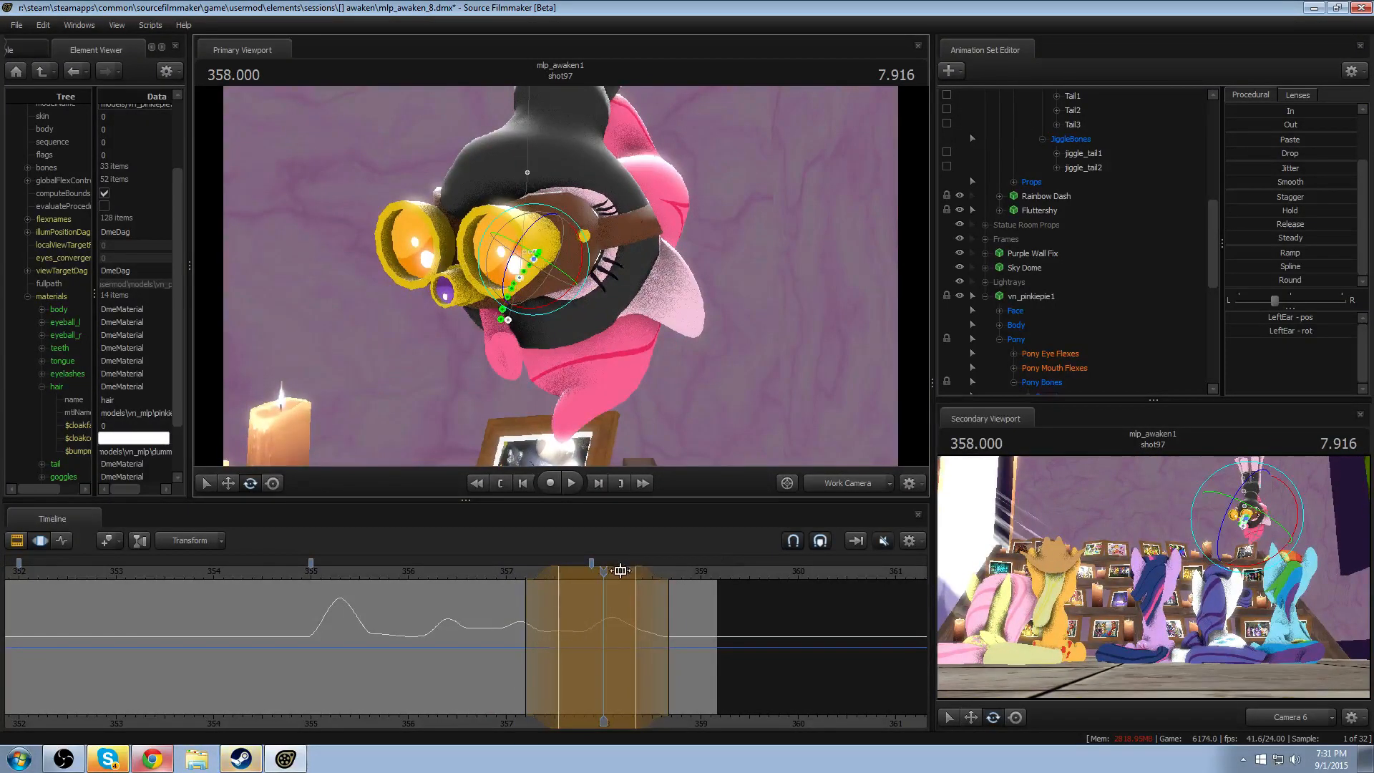
# - Rotate RightEar at 358.000 within the existing wide time selection, and replay from about 357.1
pyautogui.moveTo(659, 438); pyautogui.dragTo(567, 276)
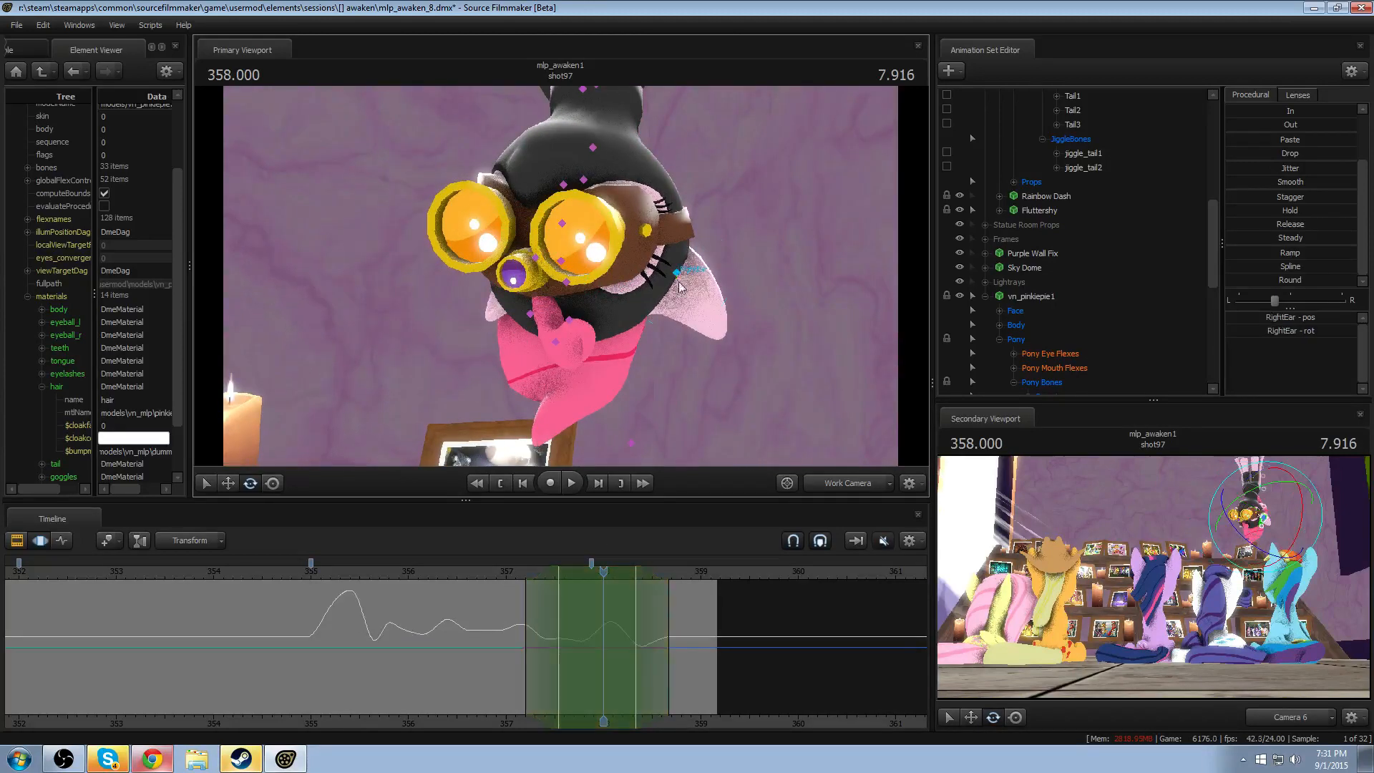
pyautogui.click(683, 312)
pyautogui.moveTo(675, 315); pyautogui.dragTo(663, 331)
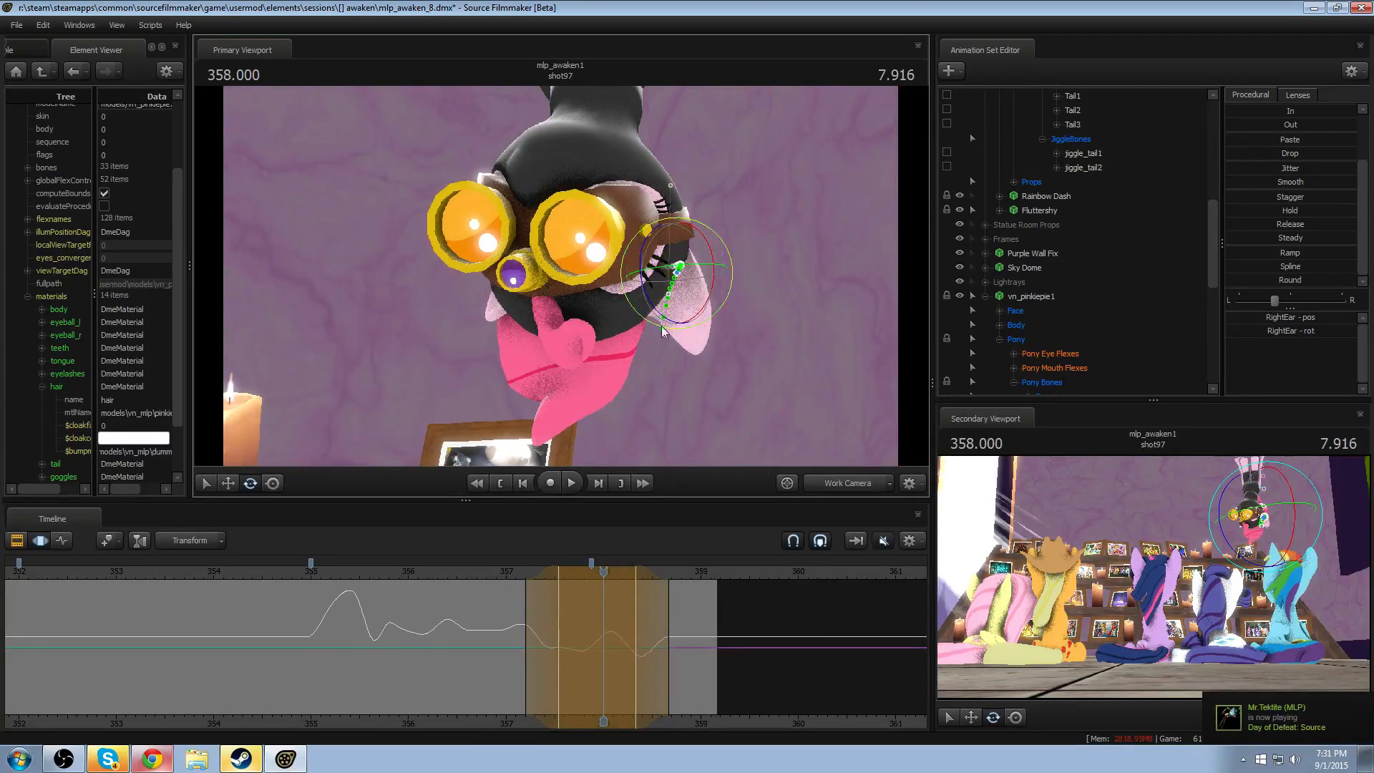
pyautogui.click(518, 577)
pyautogui.press('space')
# - Replay the RightEar motion from about 357.1, including from a side view of the head
pyautogui.press('space')
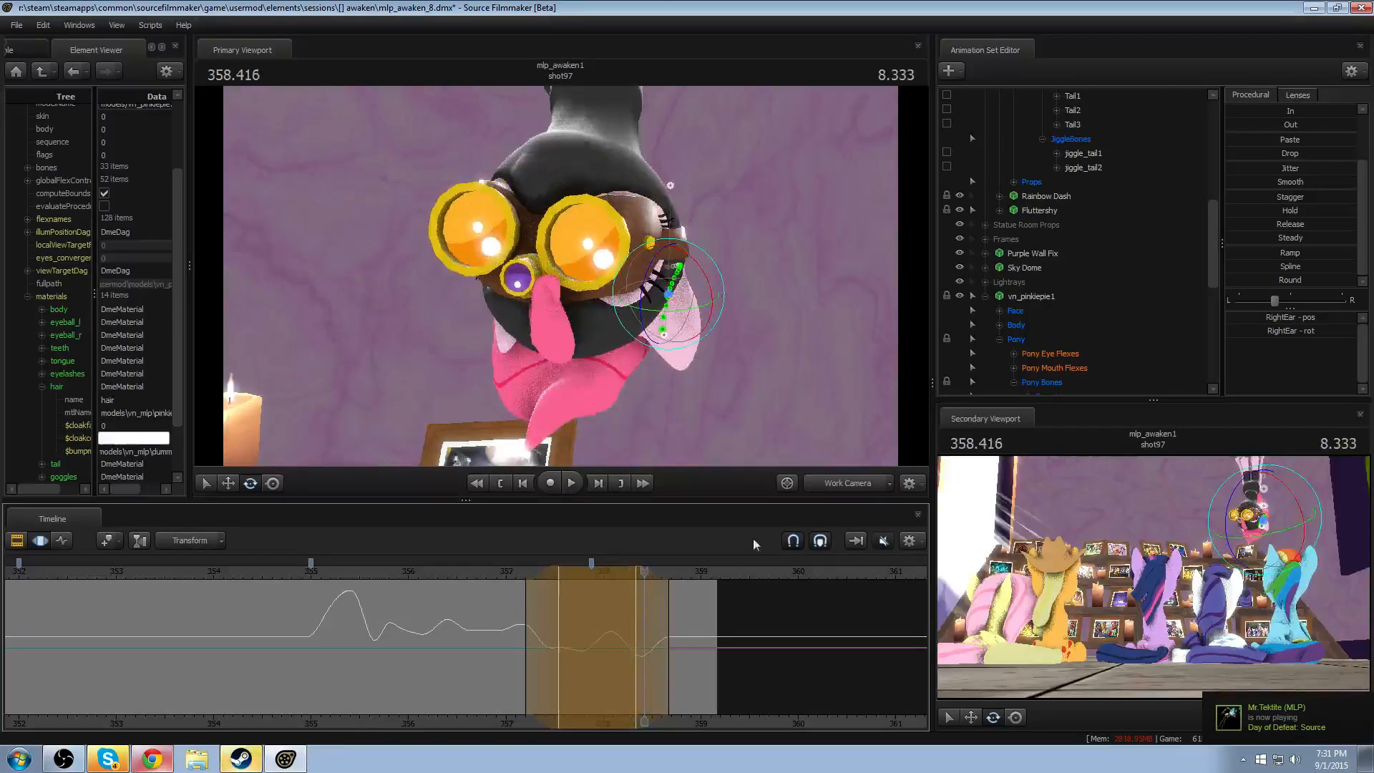
pyautogui.click(512, 577)
pyautogui.press('space')
pyautogui.press('space')
pyautogui.moveTo(622, 372); pyautogui.dragTo(557, 281)
pyautogui.click(515, 574)
pyautogui.press('space')
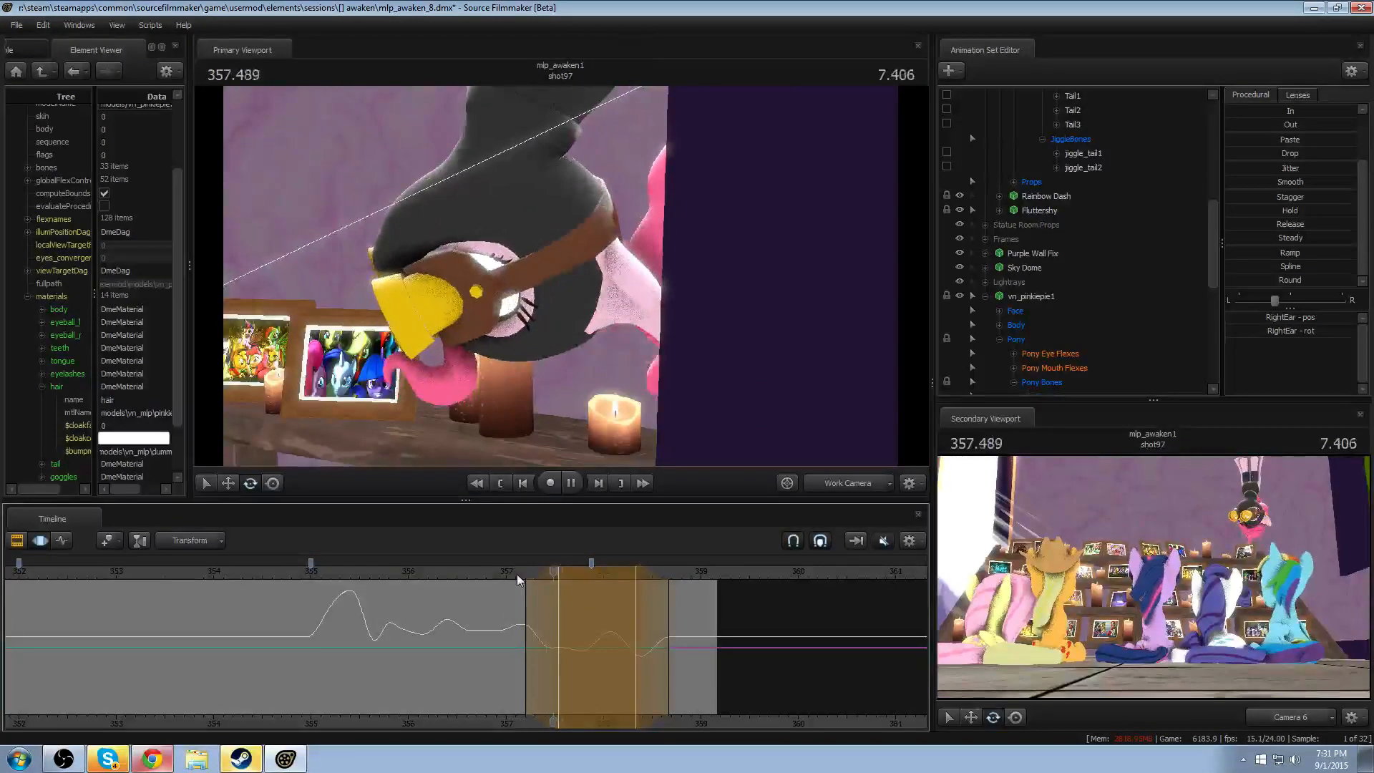
pyautogui.press('space')
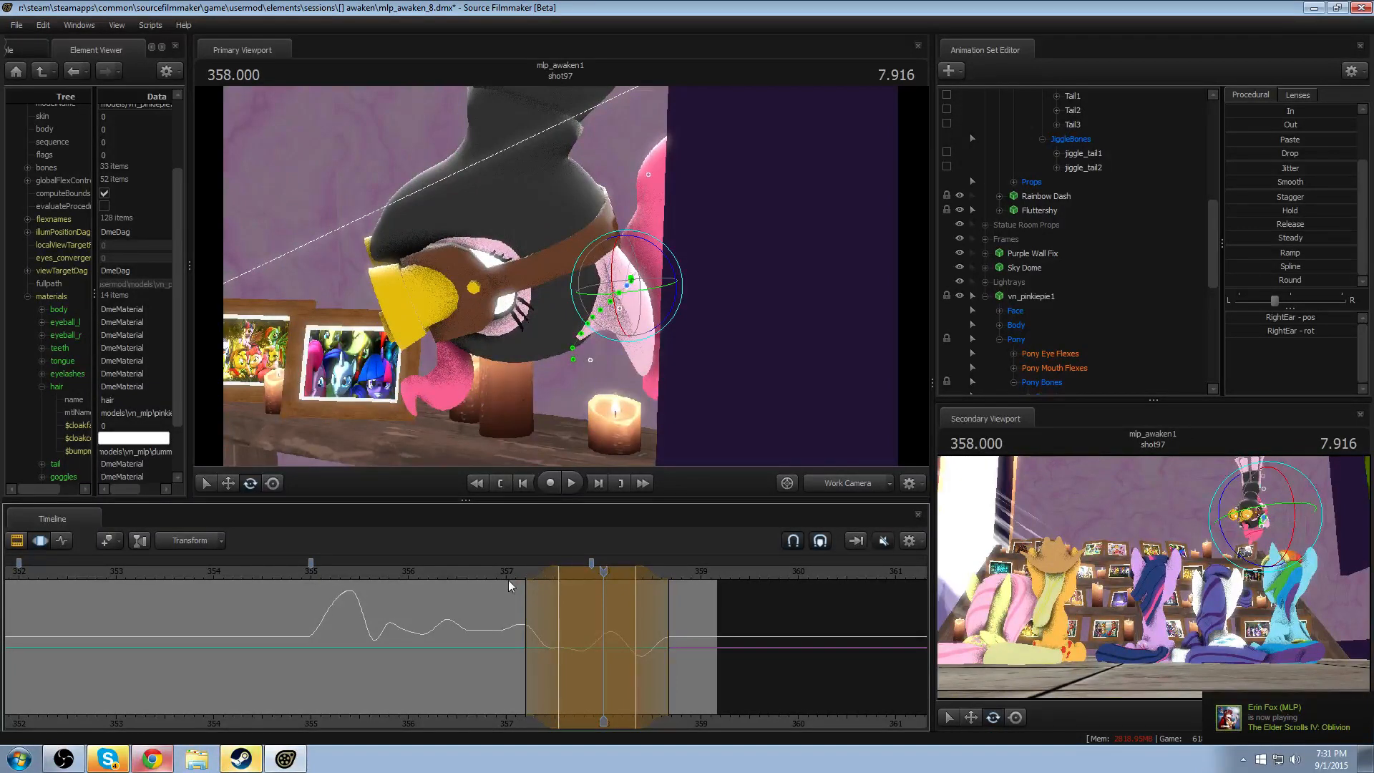
# - Readjust RightEar's rotation at 357.750 within the wide time selection, and replay from about 357
pyautogui.moveTo(506, 578); pyautogui.dragTo(579, 599)
pyautogui.keyDown('alt'); pyautogui.moveTo(564, 209); pyautogui.dragTo(642, 236); pyautogui.keyUp('alt')
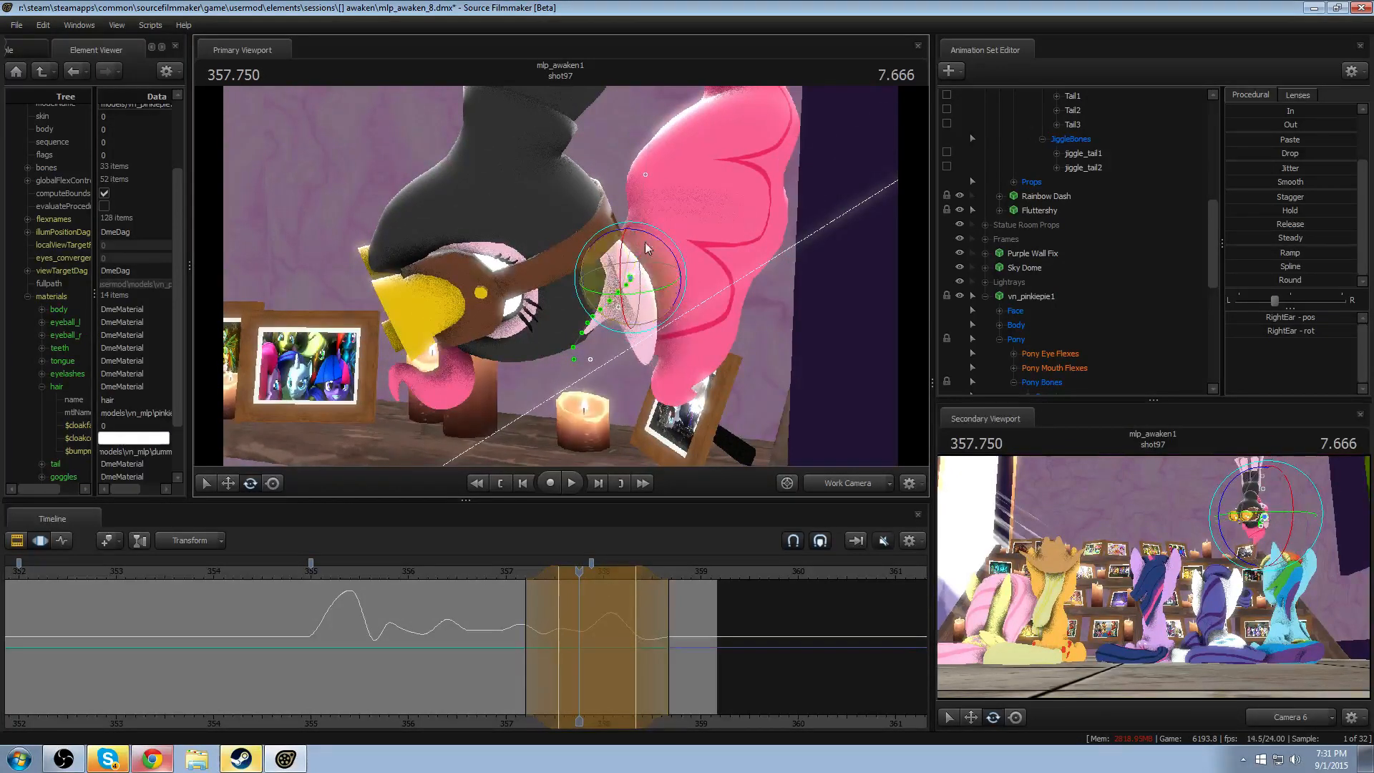
pyautogui.click(506, 565)
pyautogui.press('space')
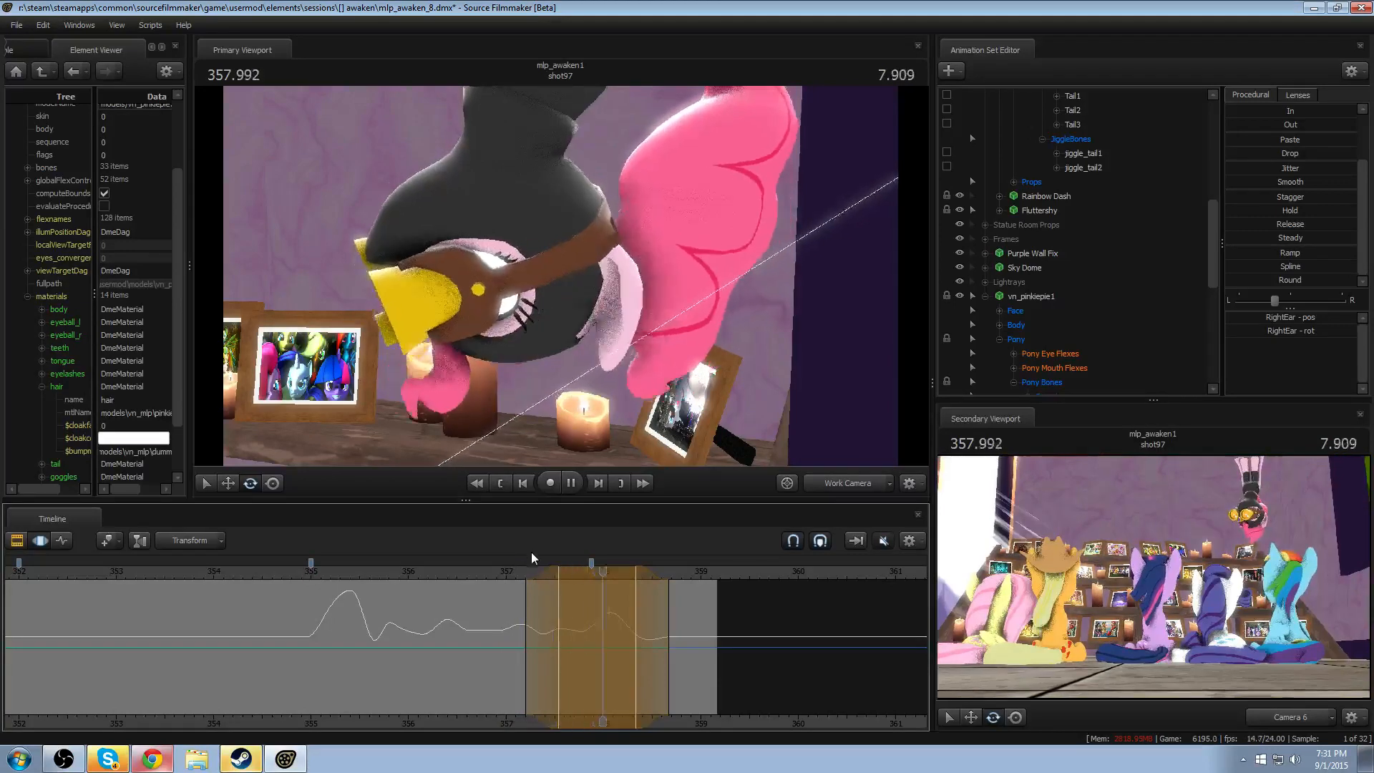
pyautogui.press('space')
# - Rotate RightEar within a narrow time selection around 357.416, and replay from about 356.9
pyautogui.moveTo(541, 629)
pyautogui.keyDown('shift'); pyautogui.mouseDown()
pyautogui.moveTo(562, 629)
pyautogui.moveTo(547, 633)
pyautogui.mouseUp(); pyautogui.keyUp('shift')
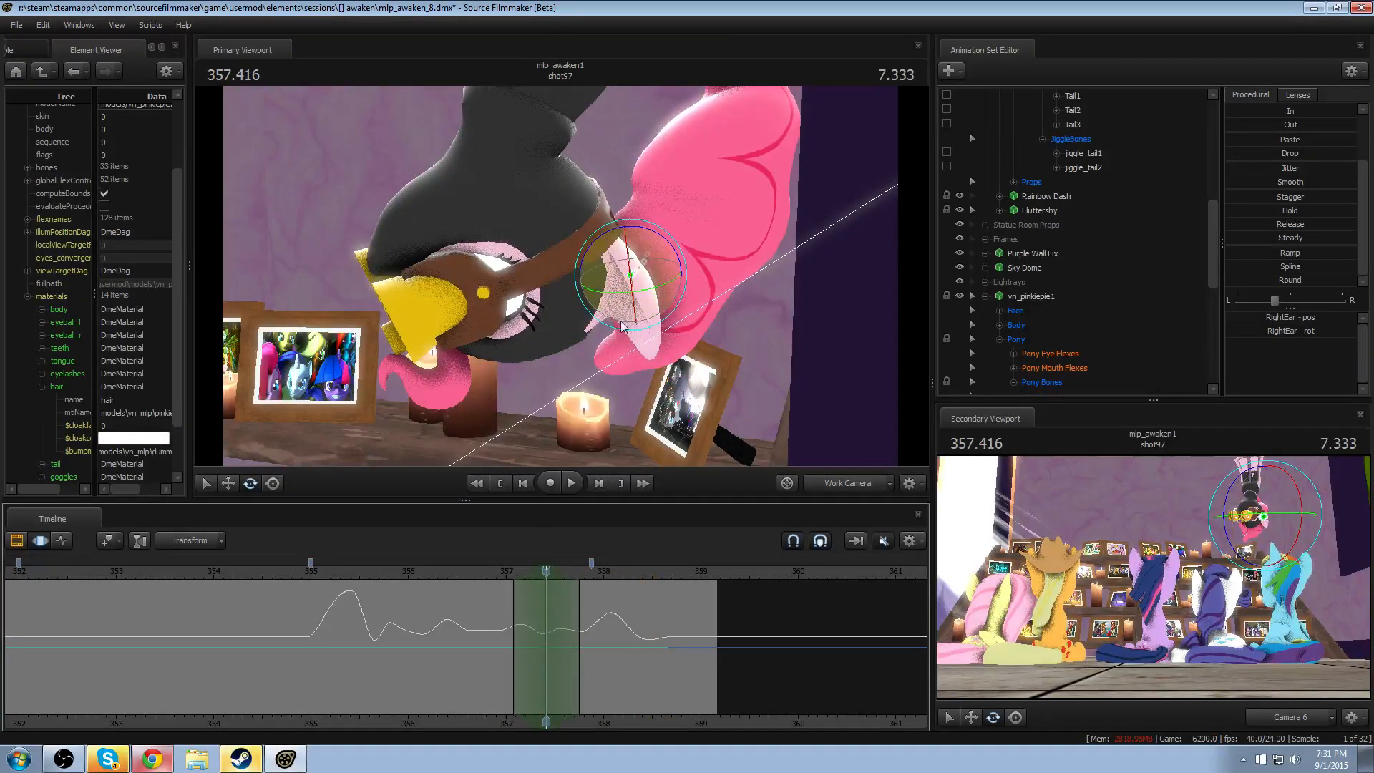
pyautogui.moveTo(621, 326); pyautogui.dragTo(635, 320)
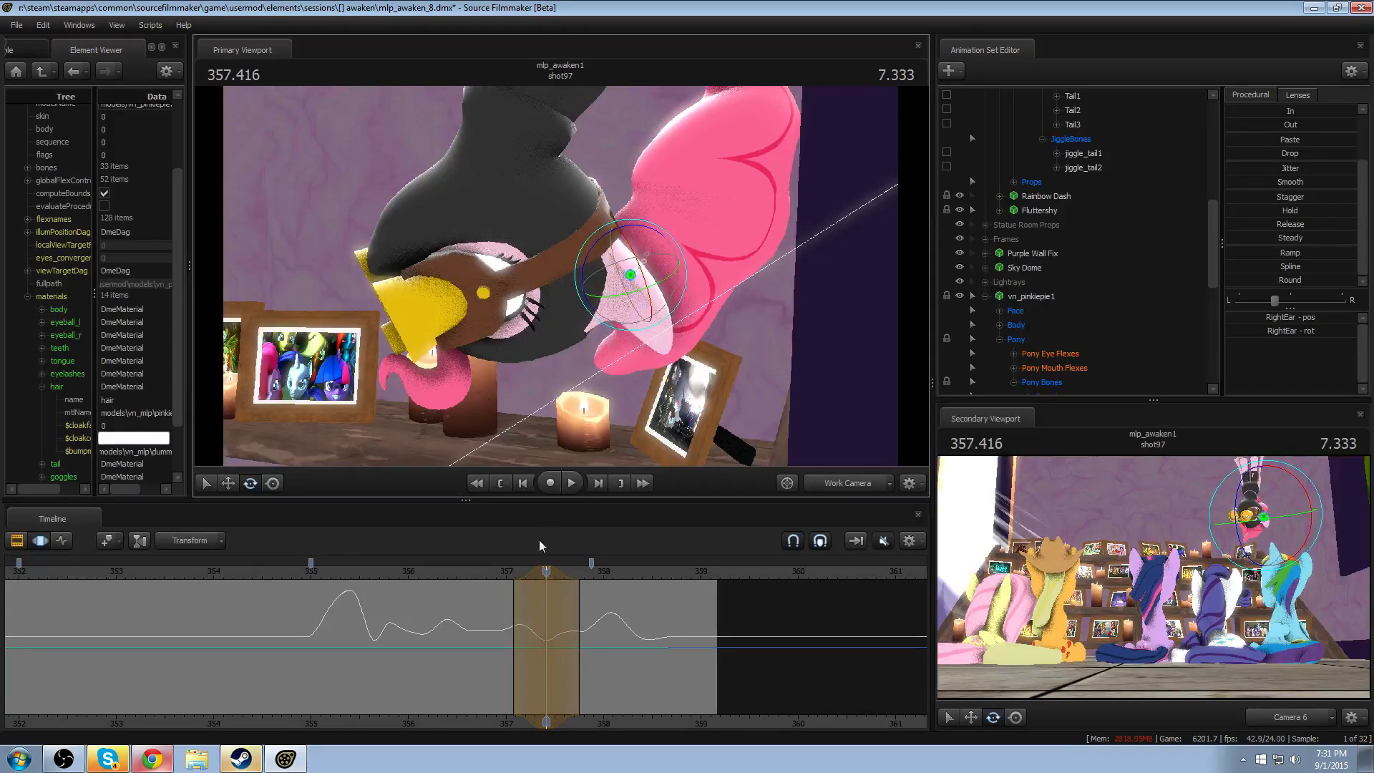
pyautogui.click(501, 570)
pyautogui.press('space')
# - Shift the RightEar adjustment's peak slightly earlier, with its leading falloff starting at about 357, and replay repeatedly from about 356.9
pyautogui.press('space')
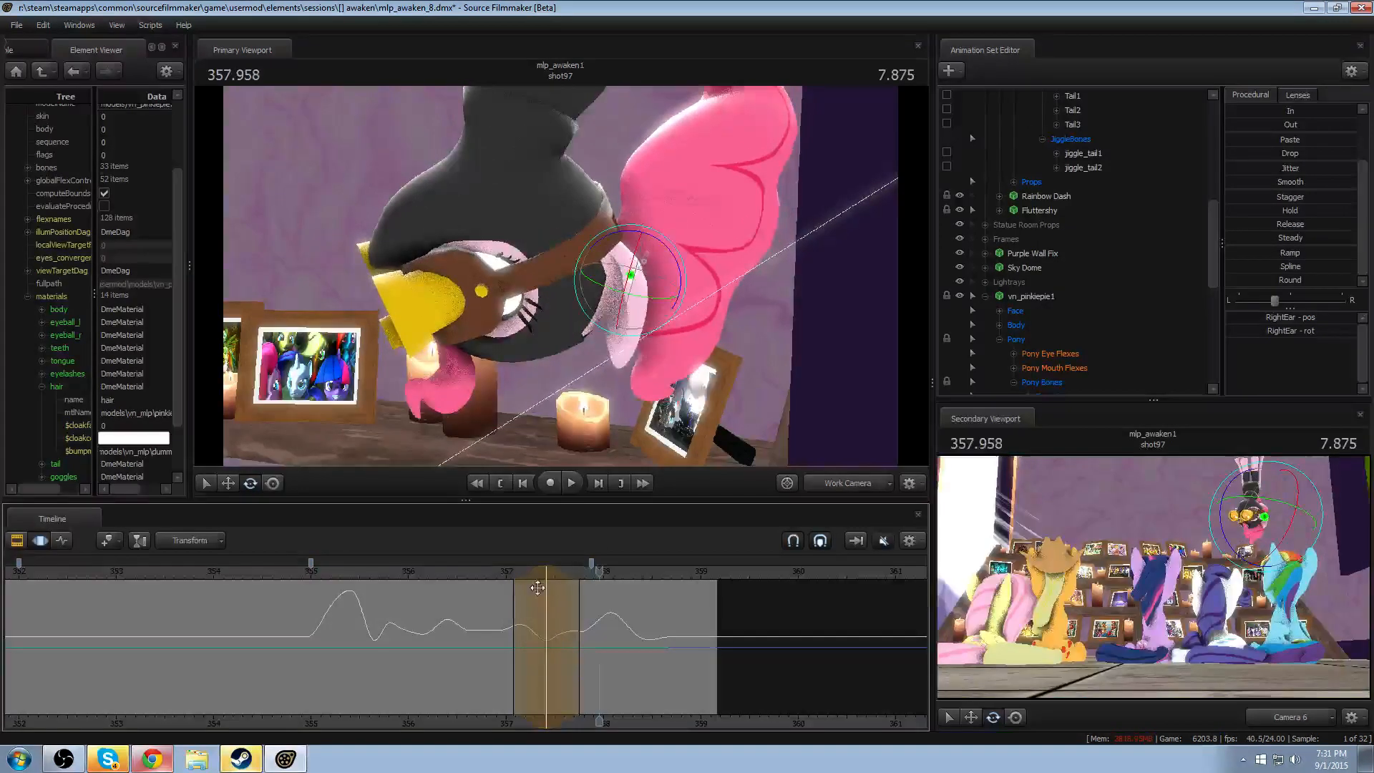
pyautogui.moveTo(535, 574)
pyautogui.mouseDown()
pyautogui.moveTo(522, 574)
pyautogui.moveTo(539, 570)
pyautogui.mouseUp()
pyautogui.click(494, 574)
pyautogui.press('space')
pyautogui.press('space')
pyautogui.click(498, 571)
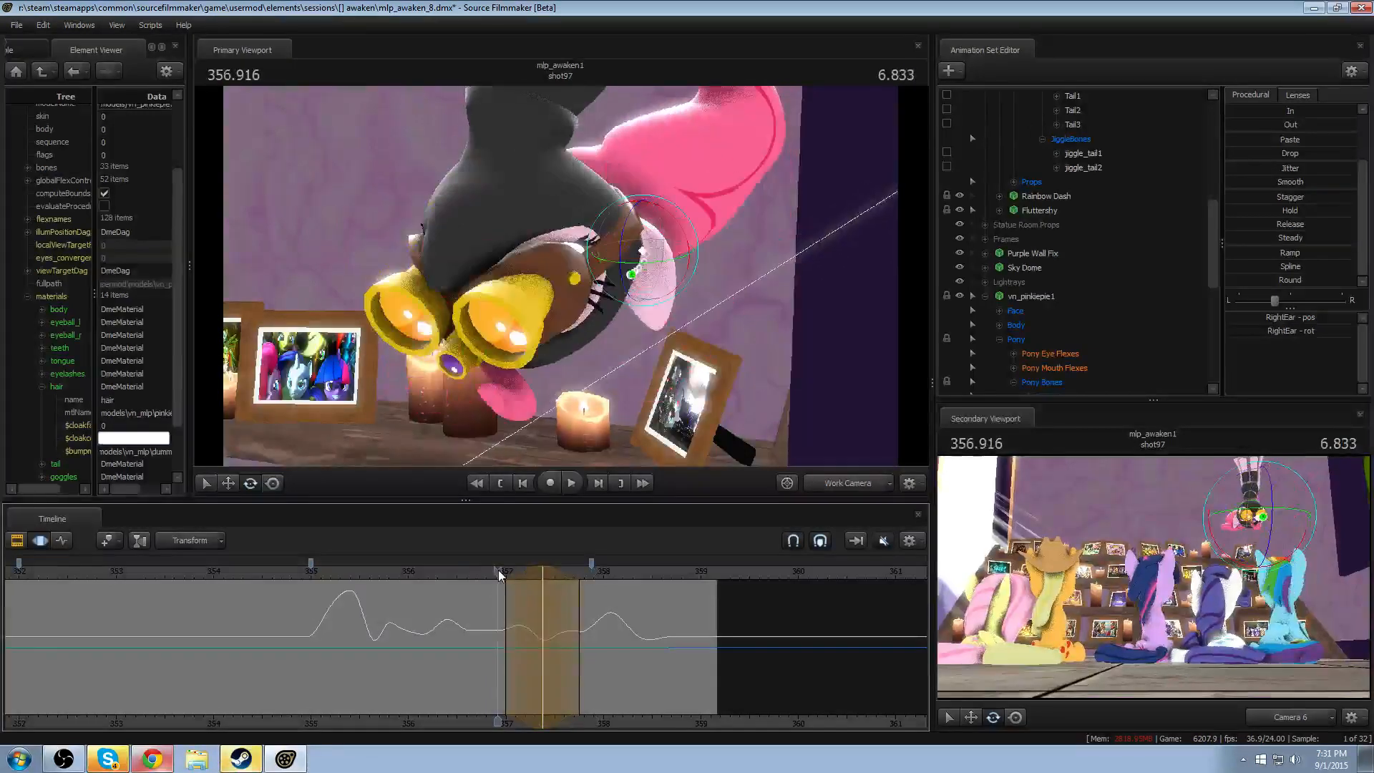
pyautogui.press('space')
pyautogui.press('space')
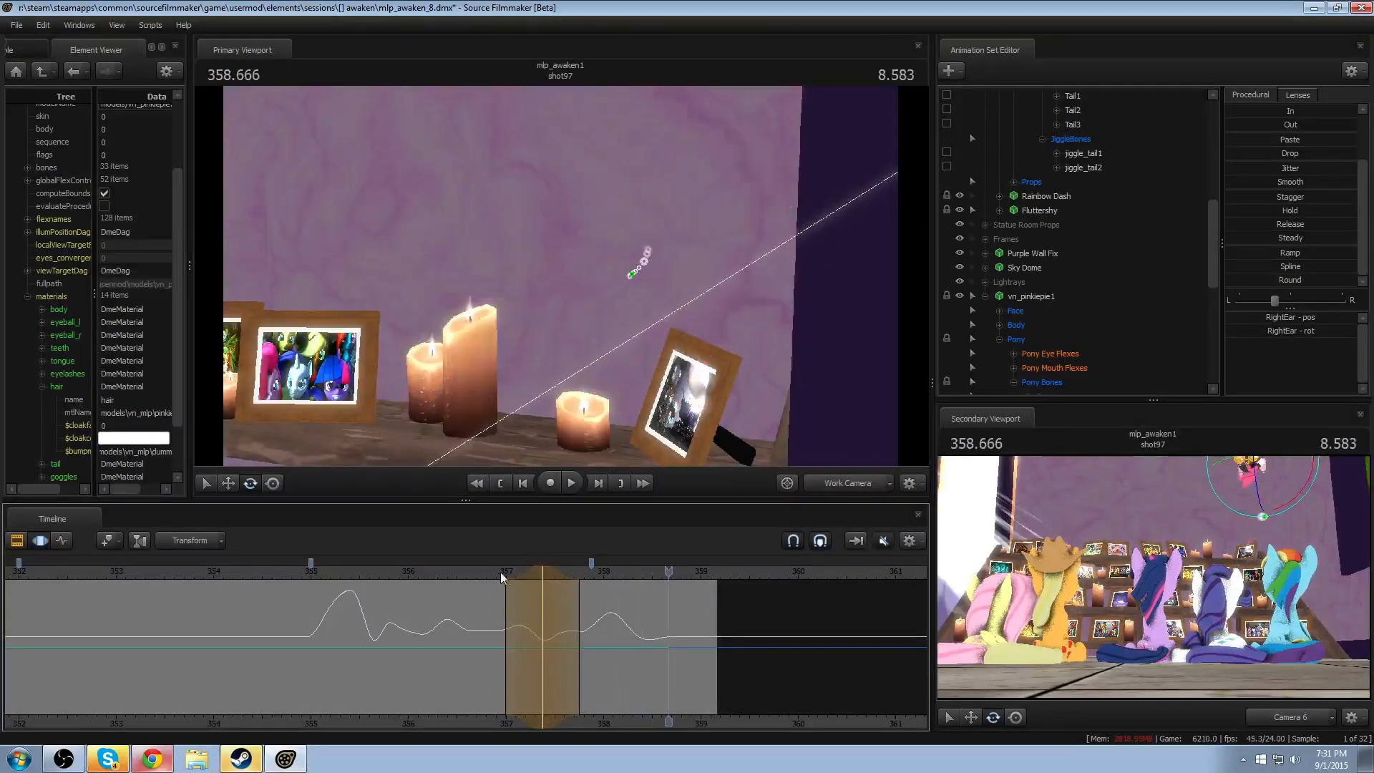
pyautogui.click(501, 572)
pyautogui.press('space')
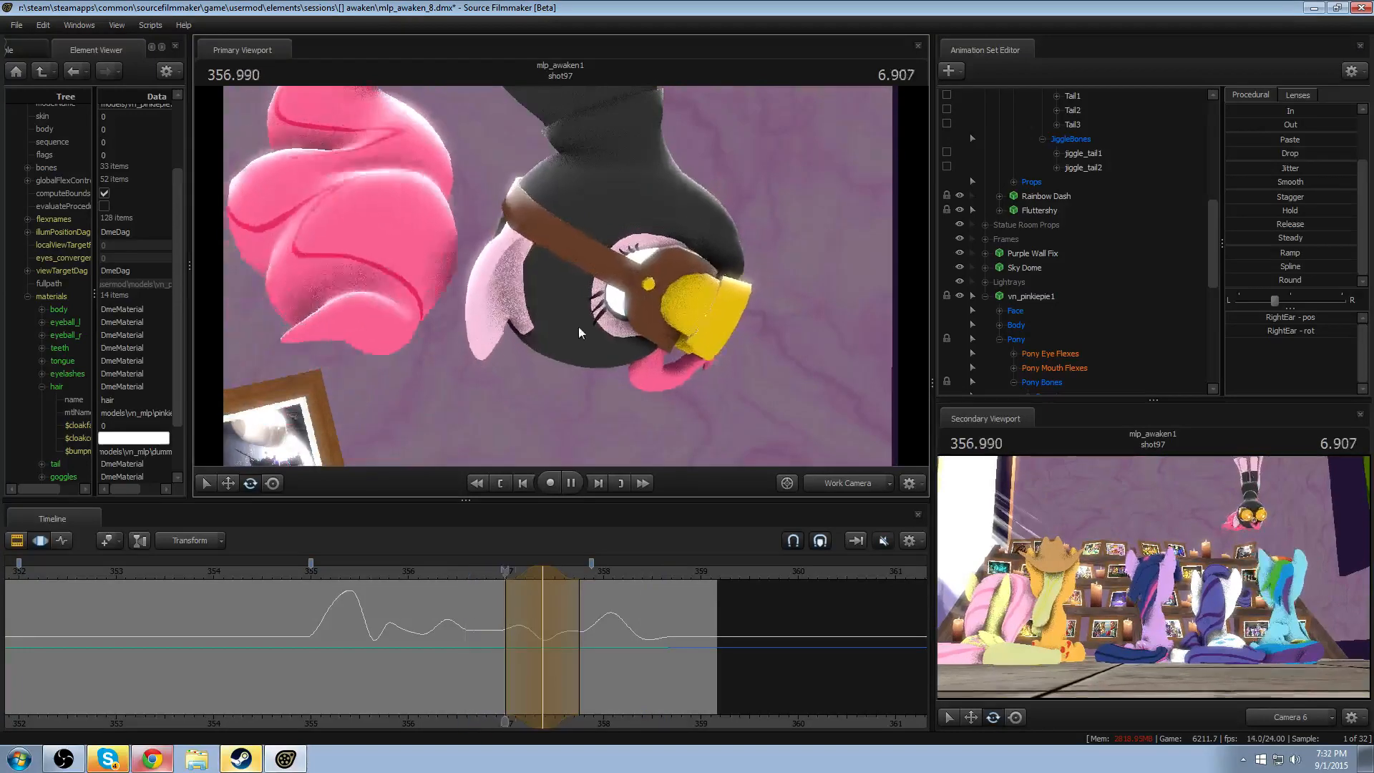
# - Rotate LeftEar within a narrow time selection around 358.083, and scrub through the result
pyautogui.press('space')
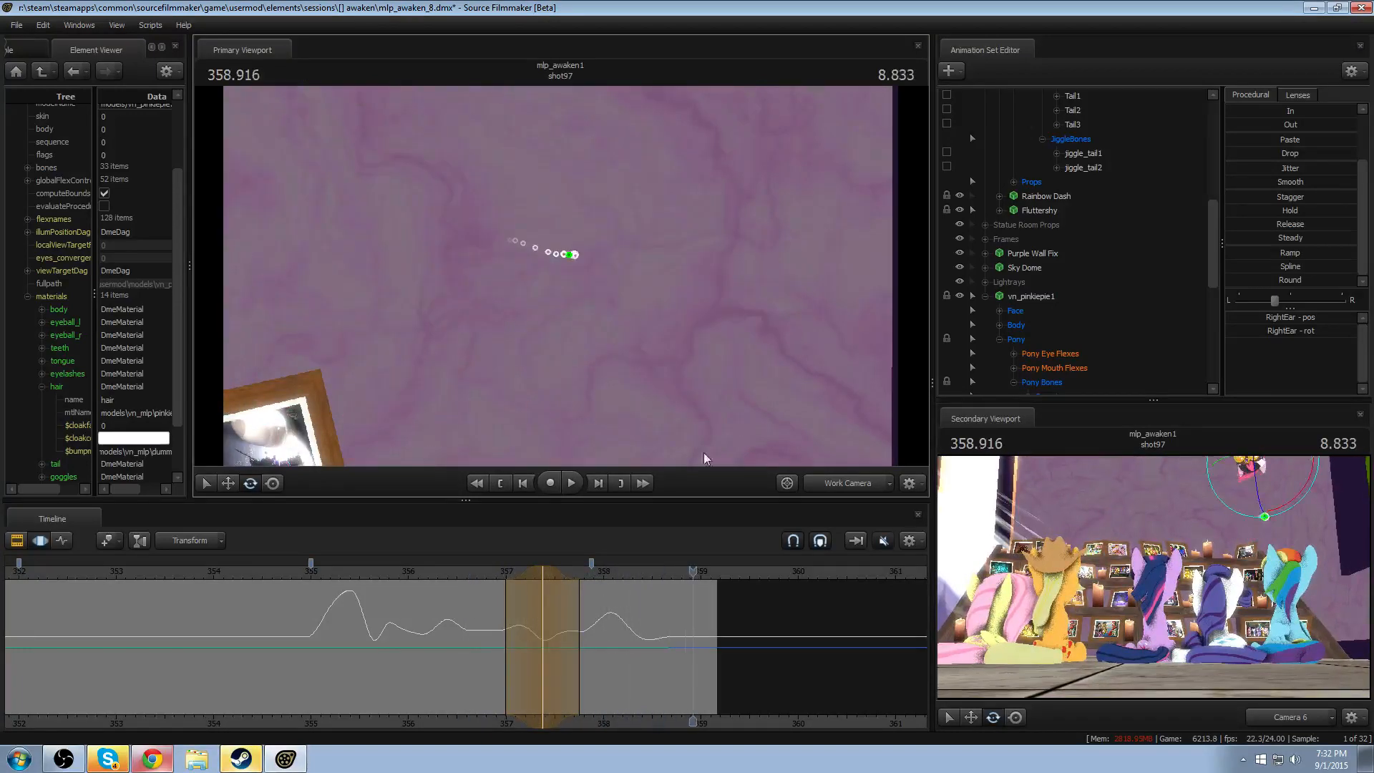
pyautogui.moveTo(547, 643); pyautogui.dragTo(611, 652)
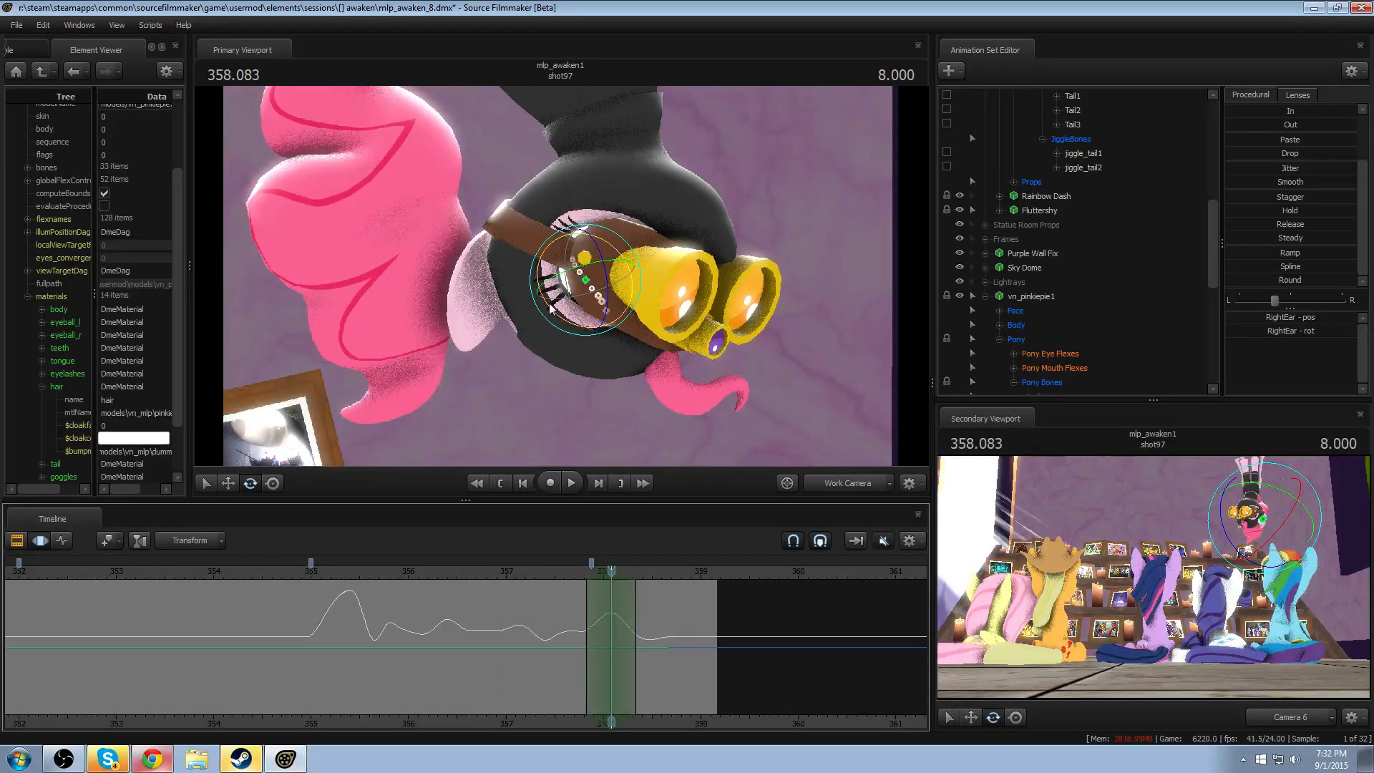
pyautogui.click(476, 277)
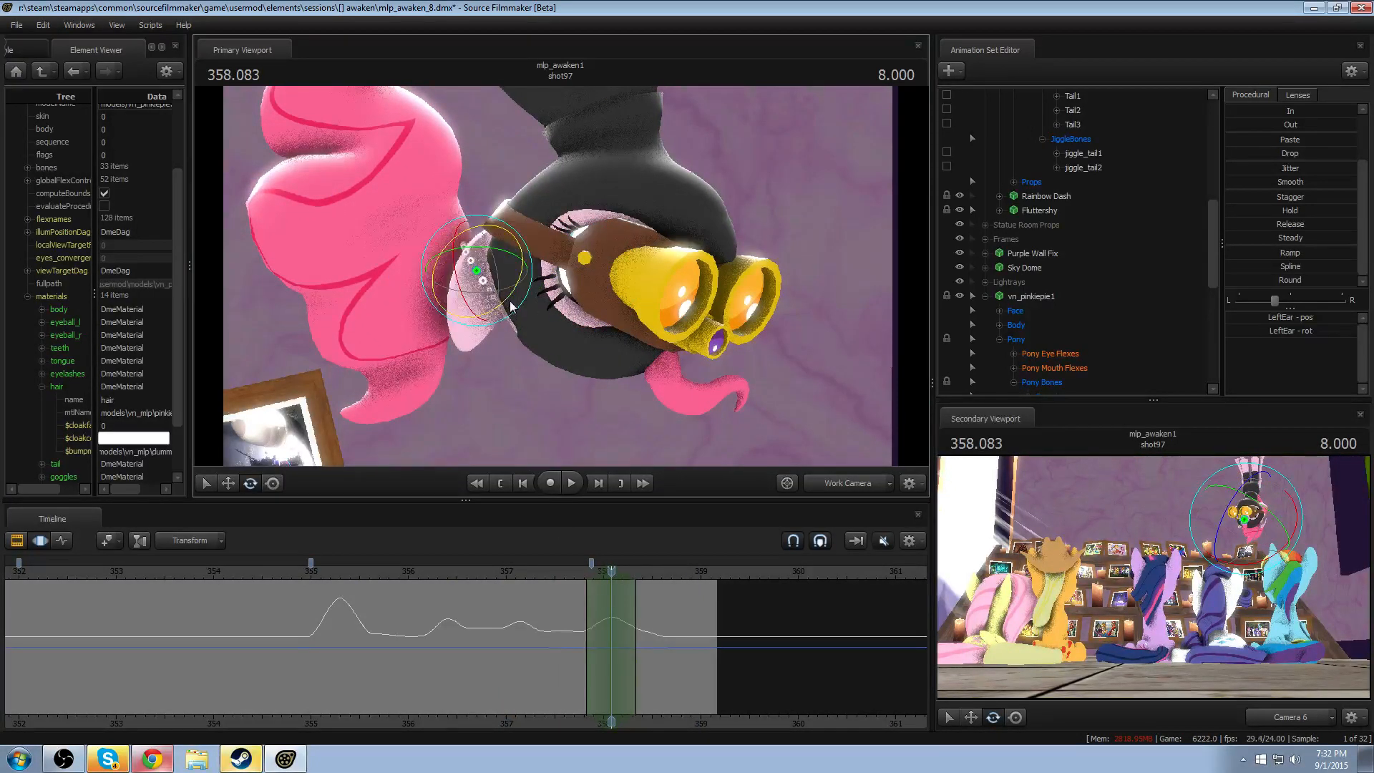
pyautogui.moveTo(513, 308); pyautogui.dragTo(506, 317)
pyautogui.moveTo(571, 569); pyautogui.dragTo(622, 559)
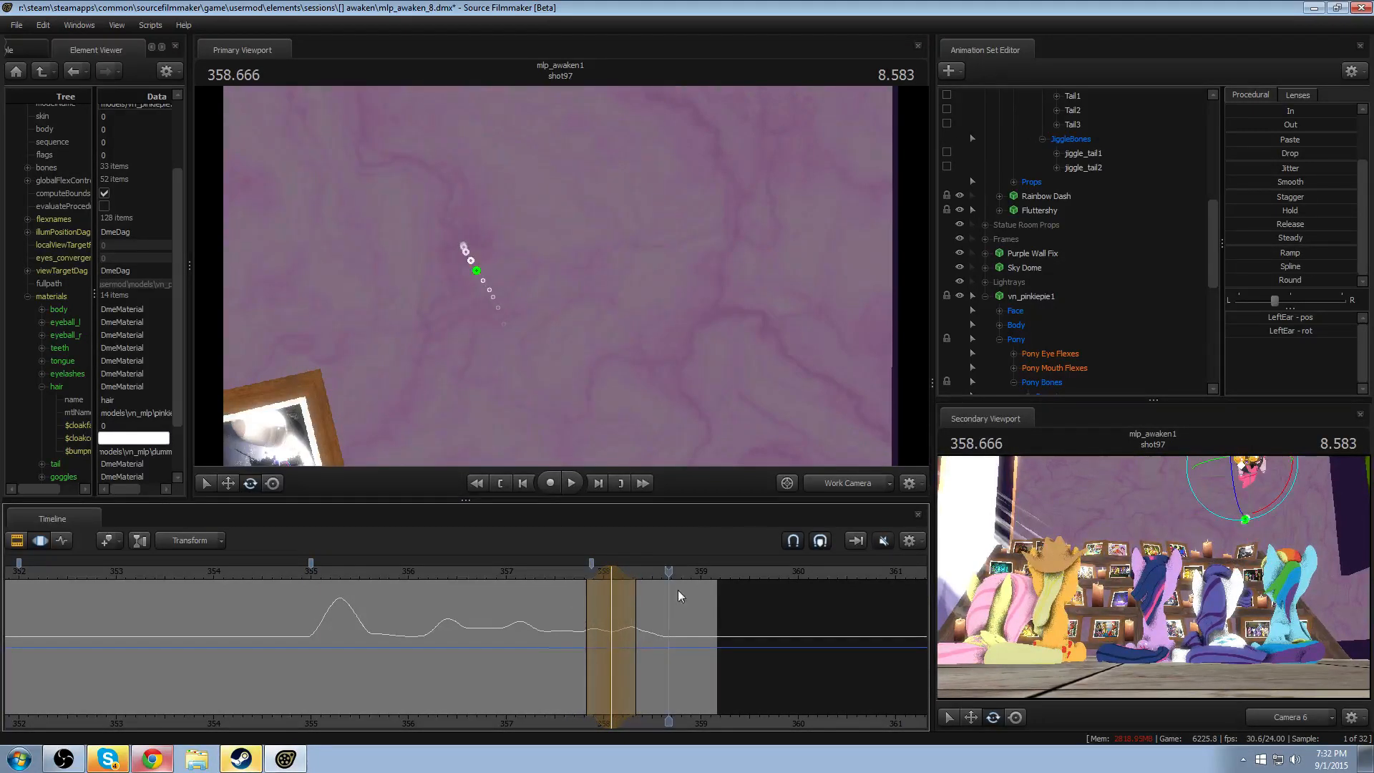
# - Rotate LeftEar within a narrow time selection around 358.458, and scrub through the adjusted motion
pyautogui.moveTo(602, 641); pyautogui.dragTo(648, 645)
pyautogui.keyDown('shift'); pyautogui.click(647, 645); pyautogui.keyUp('shift')
pyautogui.keyDown('shift'); pyautogui.scroll(3, 648, 646); pyautogui.keyUp('shift')
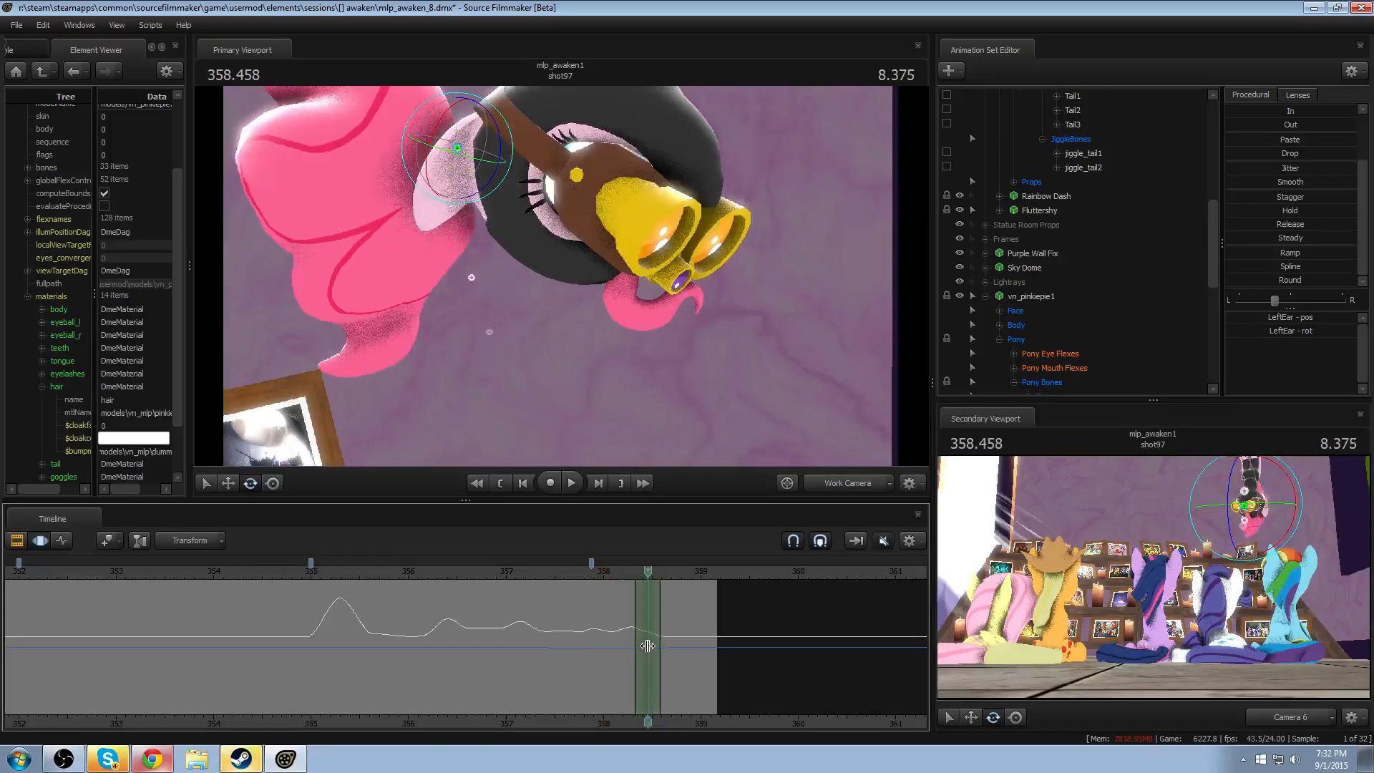
pyautogui.moveTo(496, 166); pyautogui.dragTo(483, 200)
pyautogui.moveTo(608, 564); pyautogui.dragTo(648, 573)
# - Rotate RightEar at 358.458 within the same time selection from the other side of the head, and replay it
pyautogui.keyDown('alt'); pyautogui.moveTo(564, 179); pyautogui.dragTo(350, 187); pyautogui.keyUp('alt')
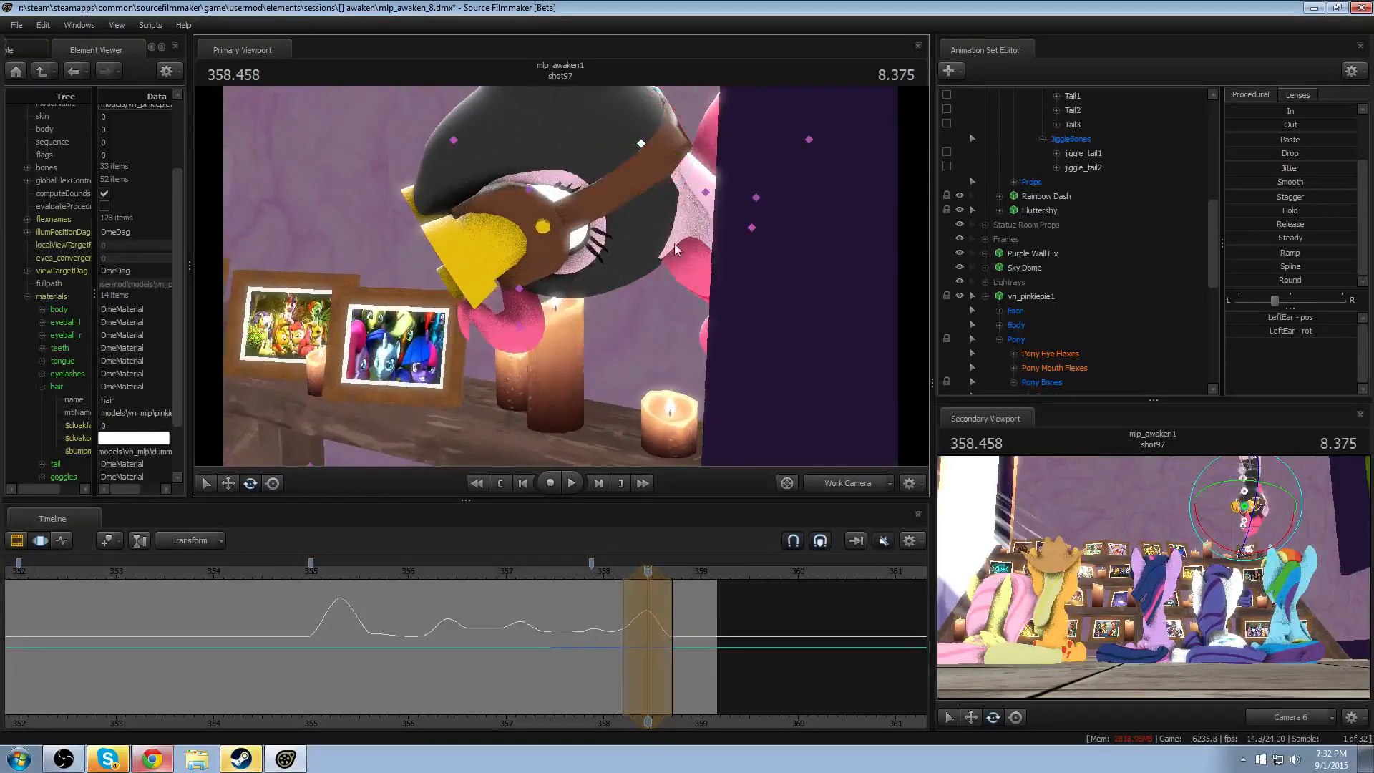
pyautogui.click(705, 190)
pyautogui.keyDown('alt'); pyautogui.moveTo(706, 190); pyautogui.dragTo(625, 199); pyautogui.keyUp('alt')
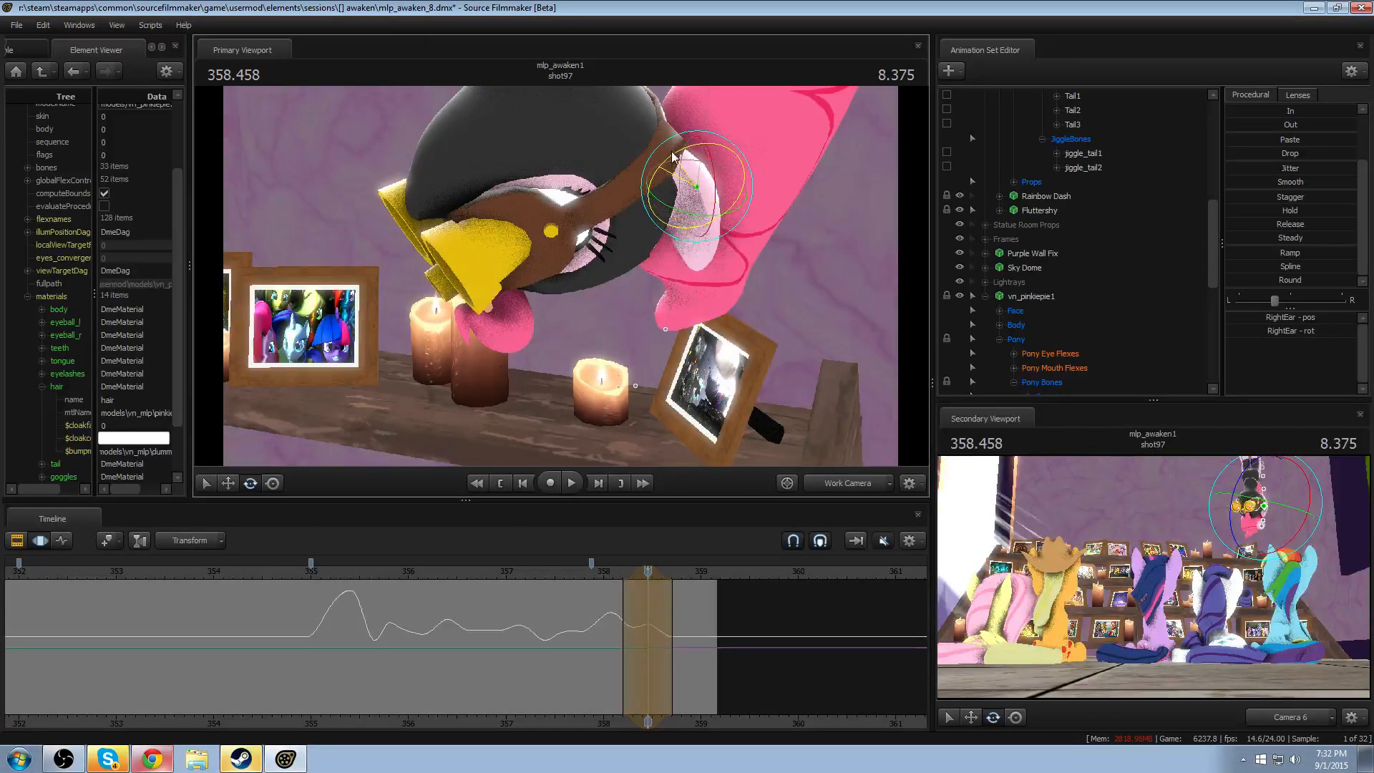
pyautogui.click(616, 570)
pyautogui.press('space')
# - Rotate RightEar within a narrow time selection around 358.166, and replay from about 357.9
pyautogui.press('shift')
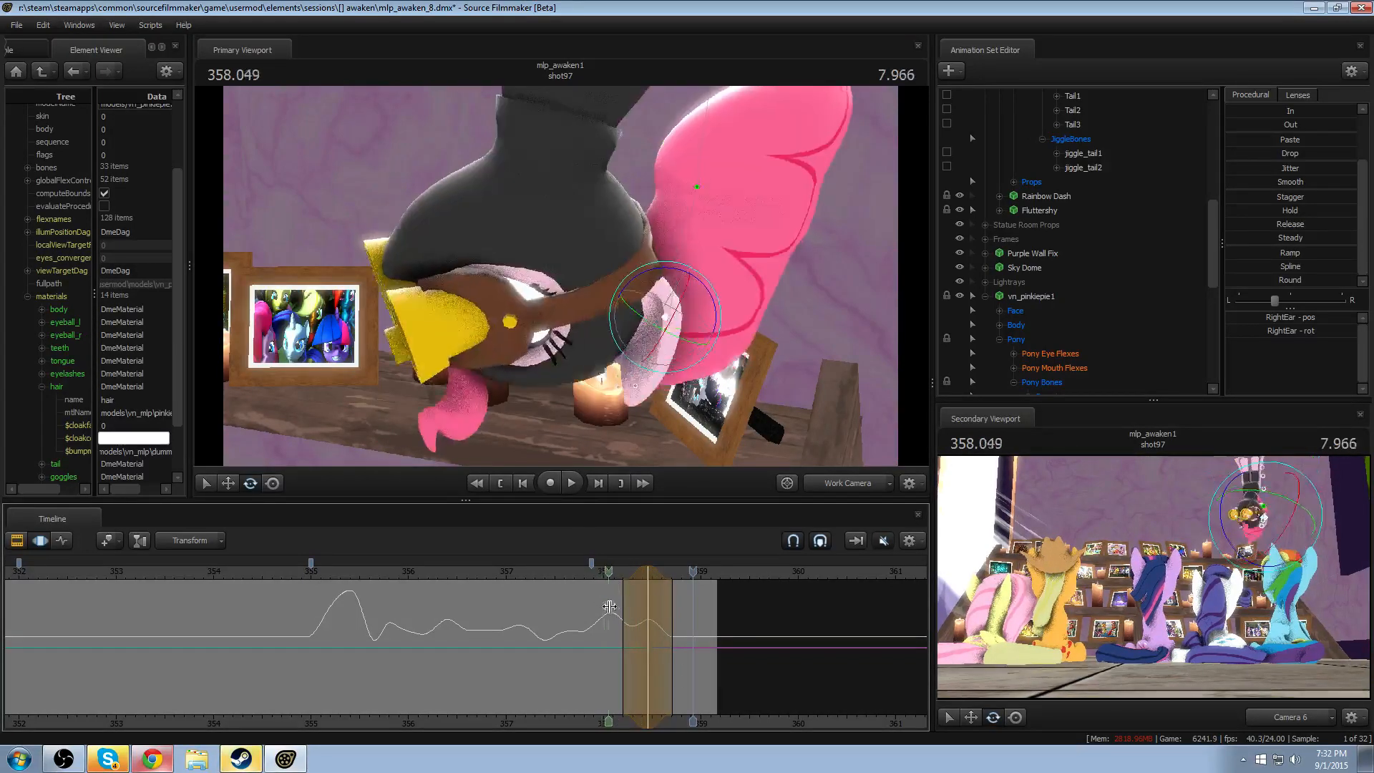
pyautogui.click(621, 621)
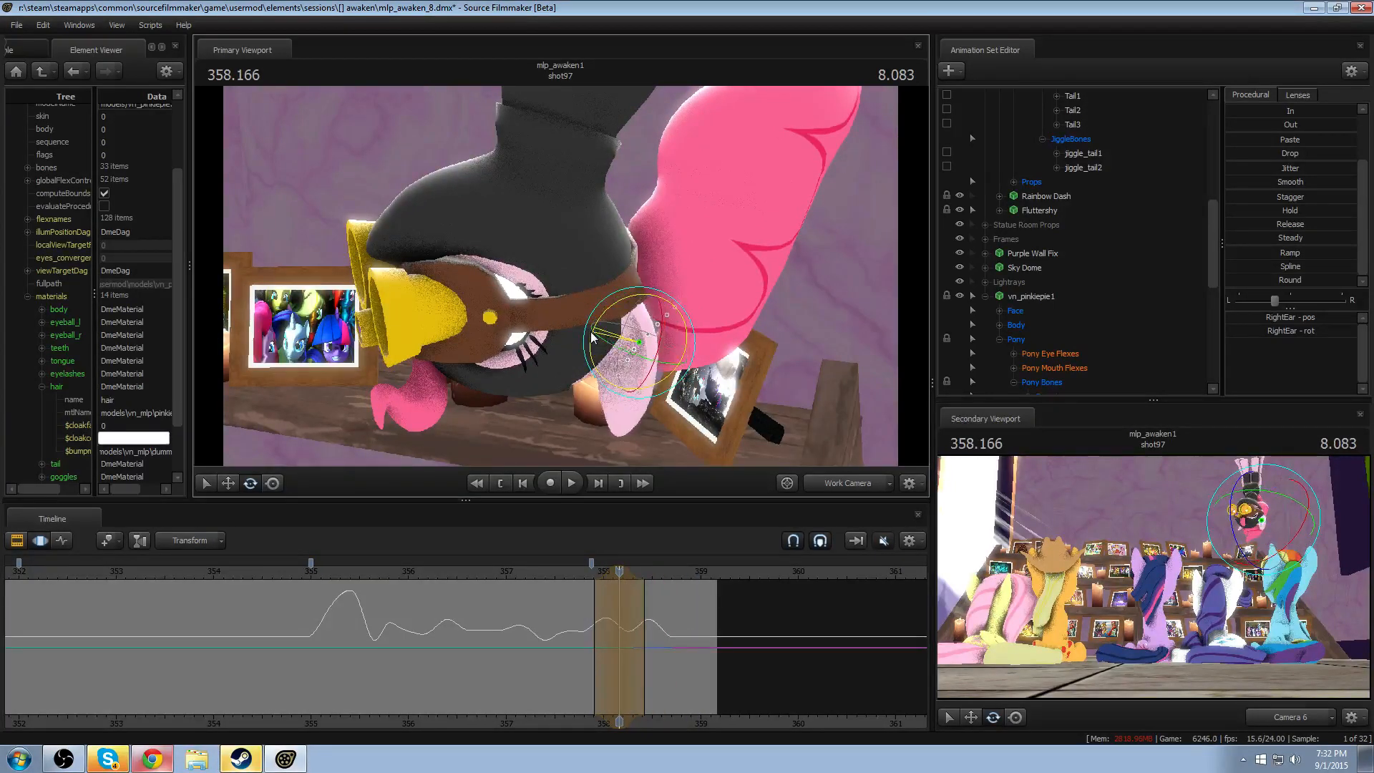
pyautogui.press('space')
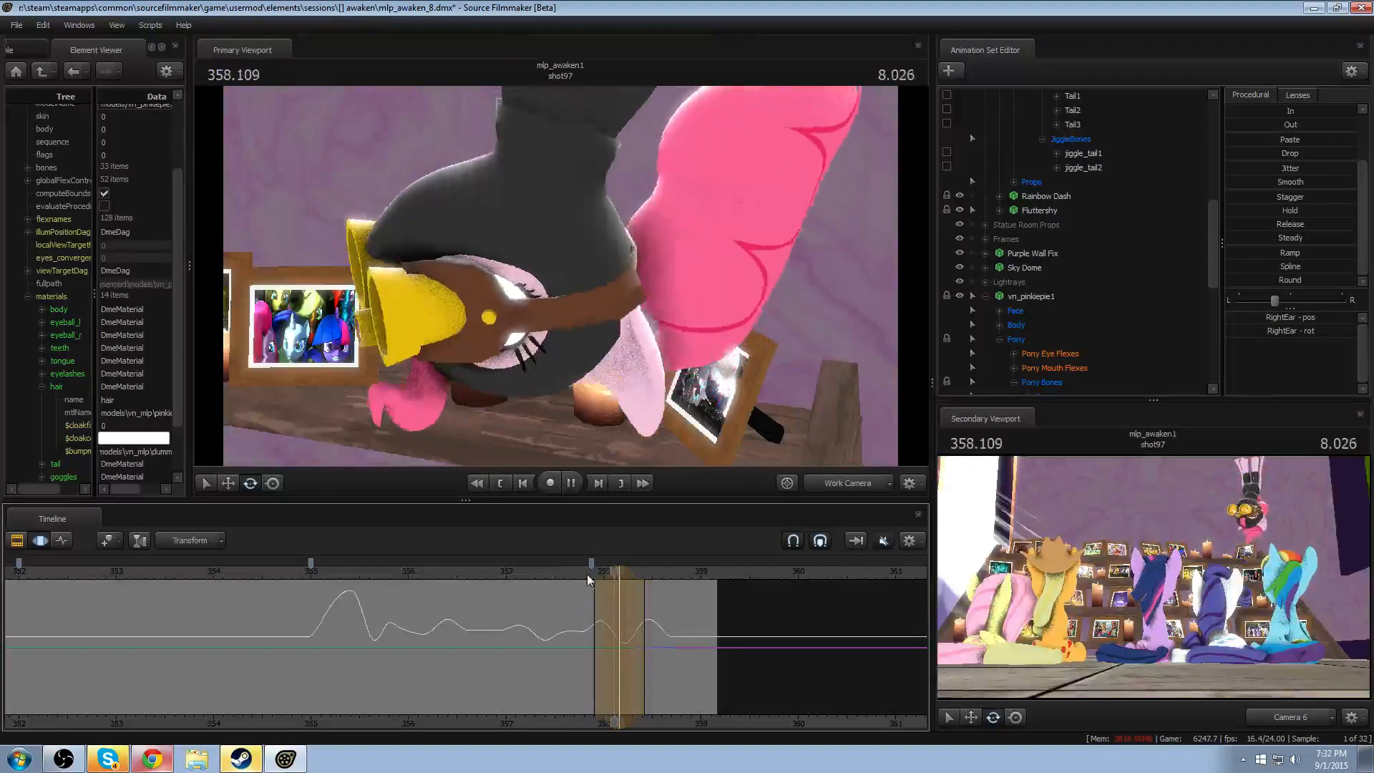
pyautogui.click(591, 574)
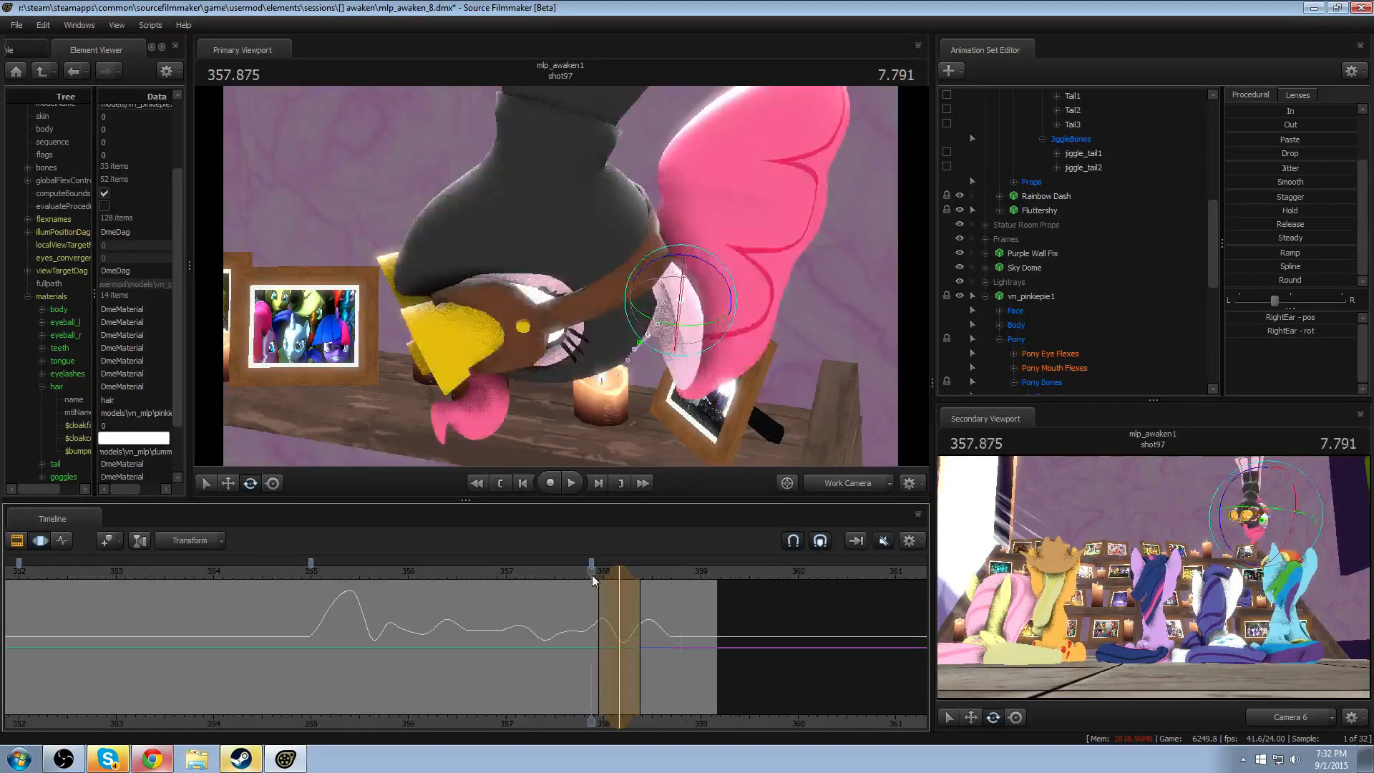
pyautogui.press('space')
pyautogui.press('space')
# - Review the ear motion through Camera 6 and a closer Work Camera view of the whole character, replaying from about 354.9
pyautogui.click(811, 486)
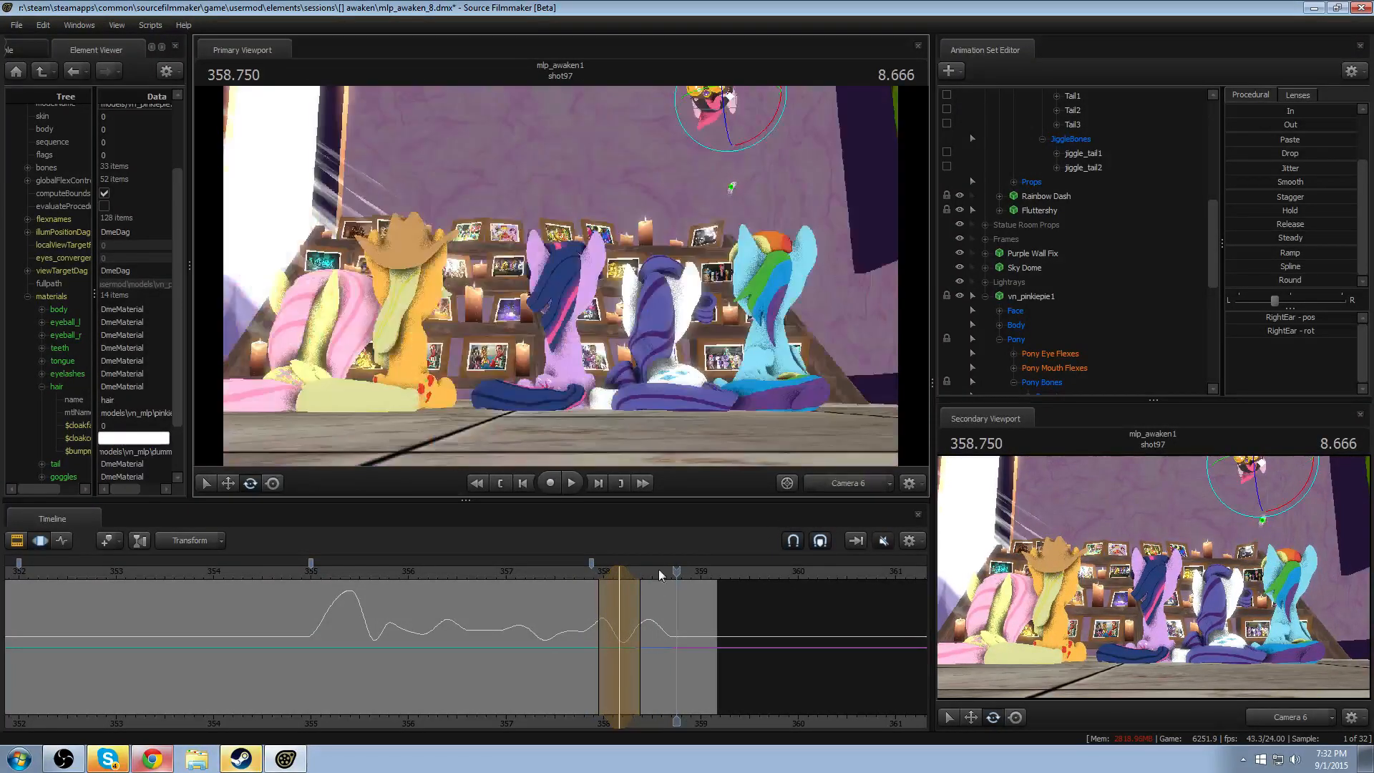
pyautogui.moveTo(571, 570); pyautogui.dragTo(304, 576)
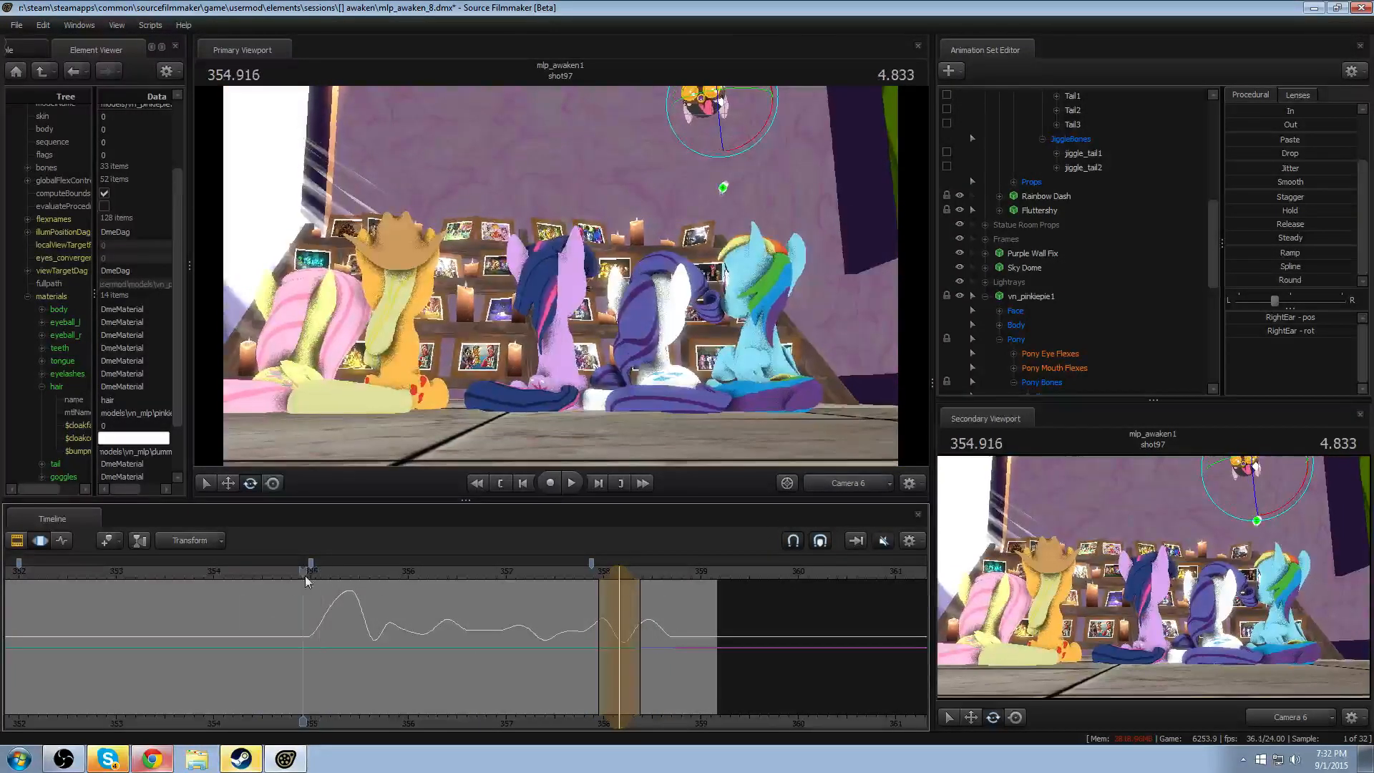
pyautogui.click(844, 484)
pyautogui.press('w')
pyautogui.moveTo(787, 387); pyautogui.dragTo(805, 379)
pyautogui.press('w')
pyautogui.moveTo(562, 276); pyautogui.dragTo(552, 292)
pyautogui.press('space')
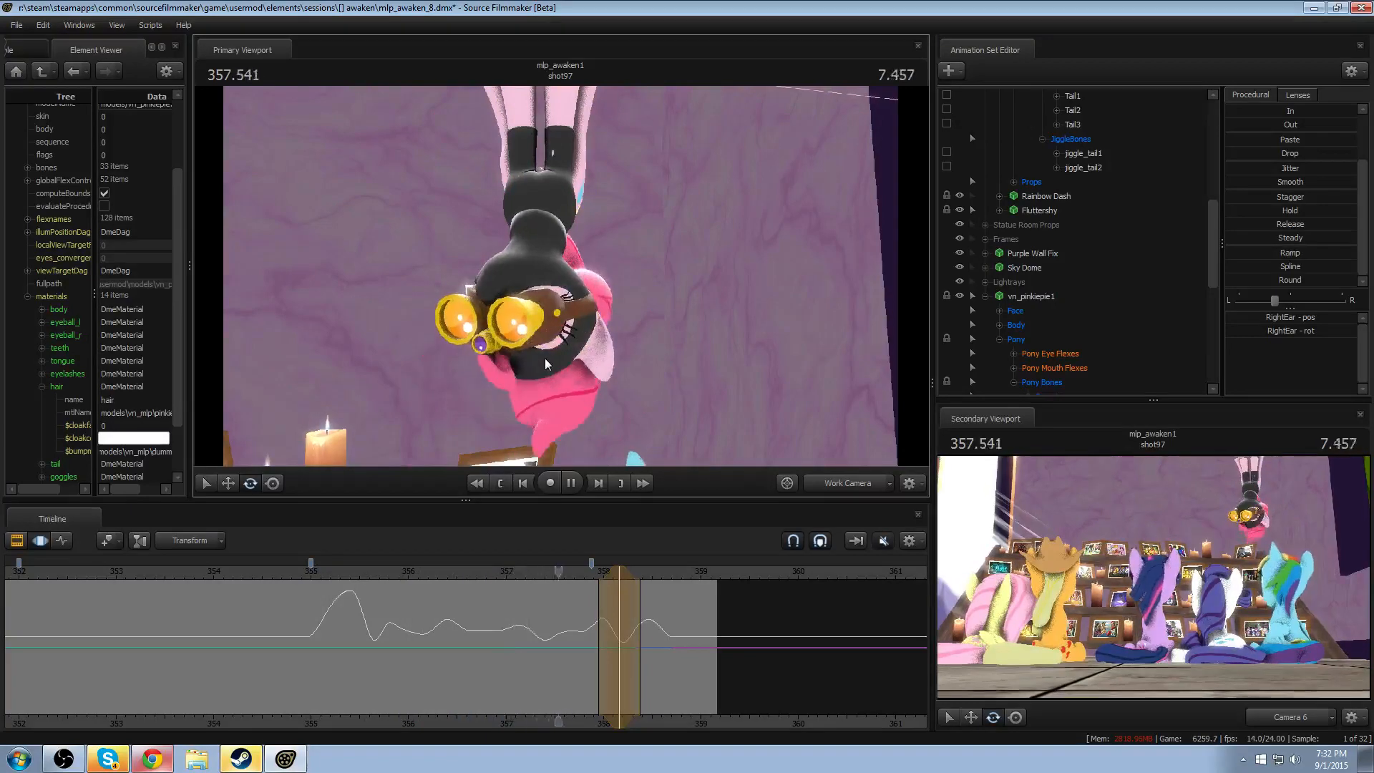
pyautogui.press('space')
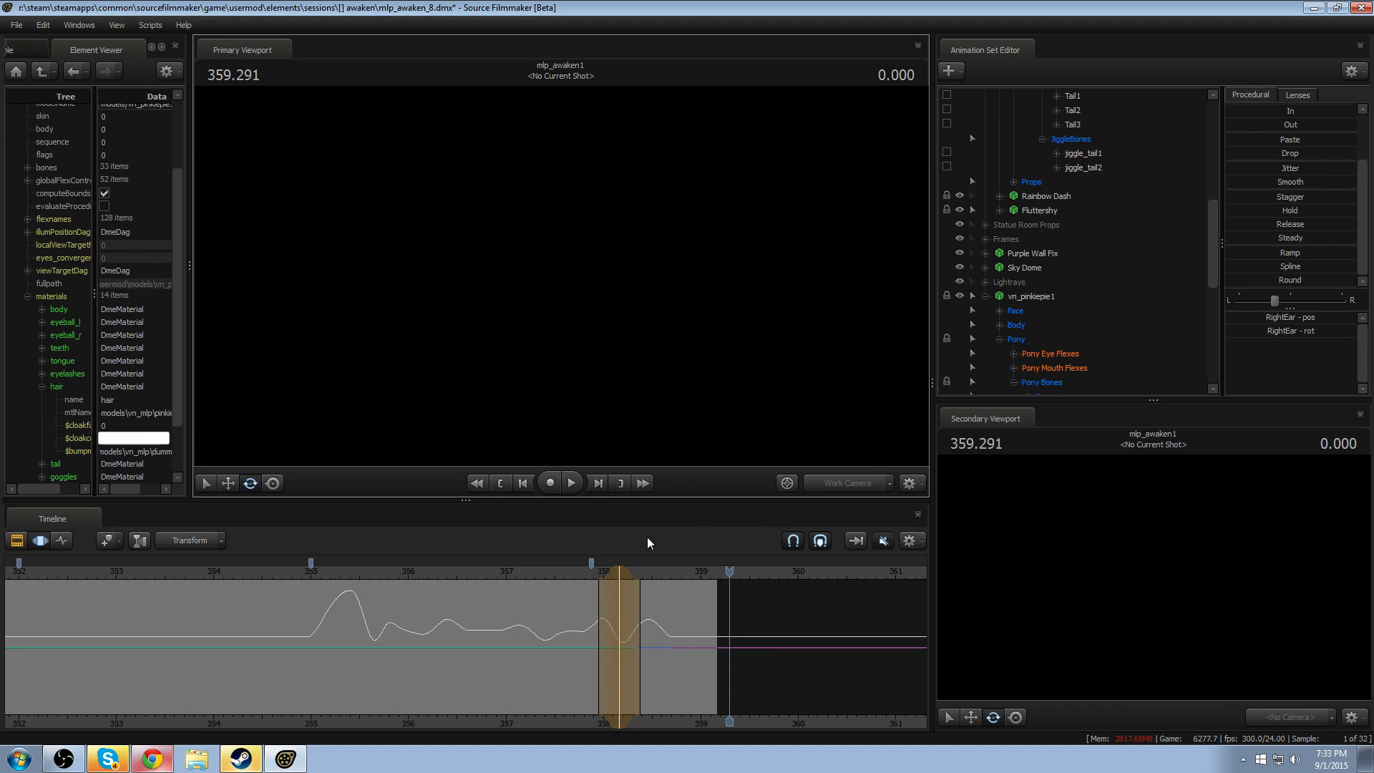
# - Move the playhead to 355.083 and enable the Overlay track group to show the black bars over the shot
pyautogui.moveTo(422, 575); pyautogui.dragTo(319, 576)
pyautogui.press('F2')
pyautogui.press('F3')
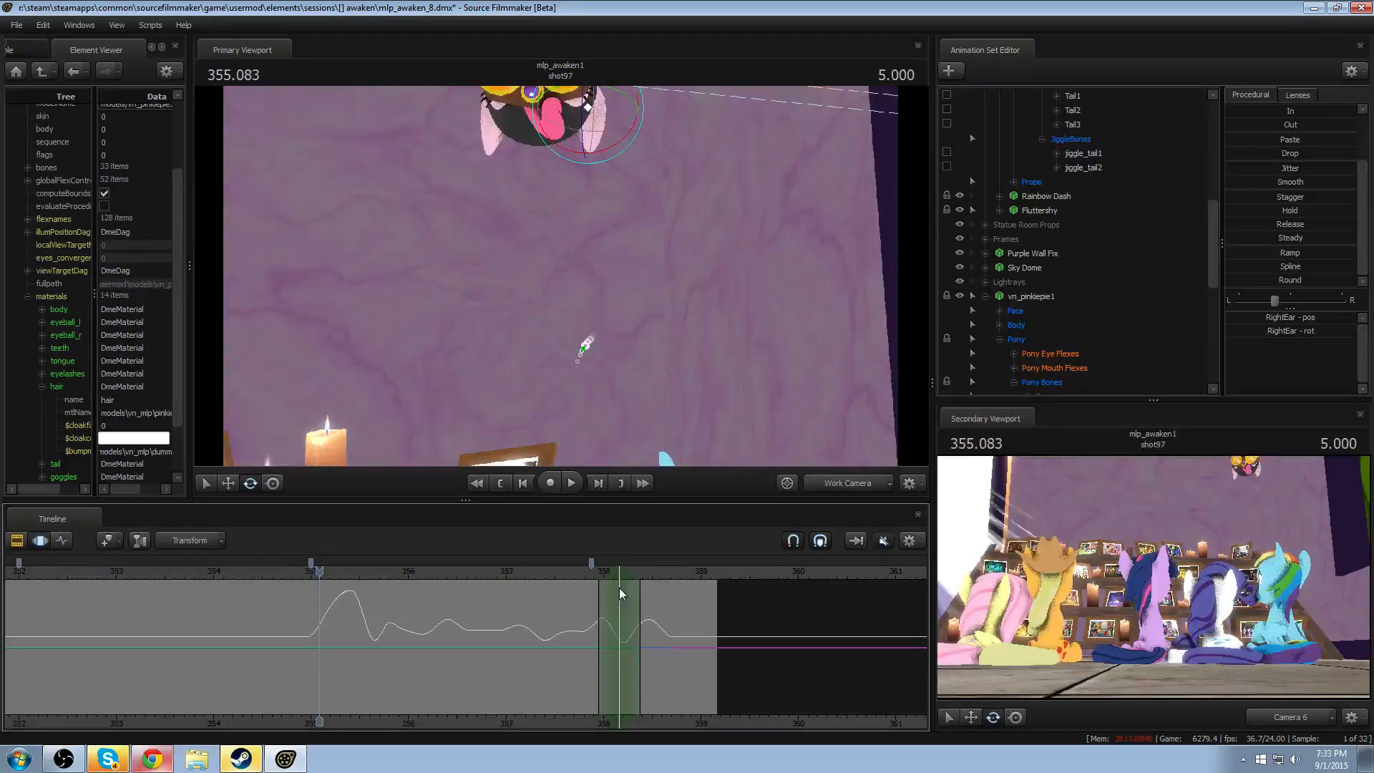
pyautogui.press('F2')
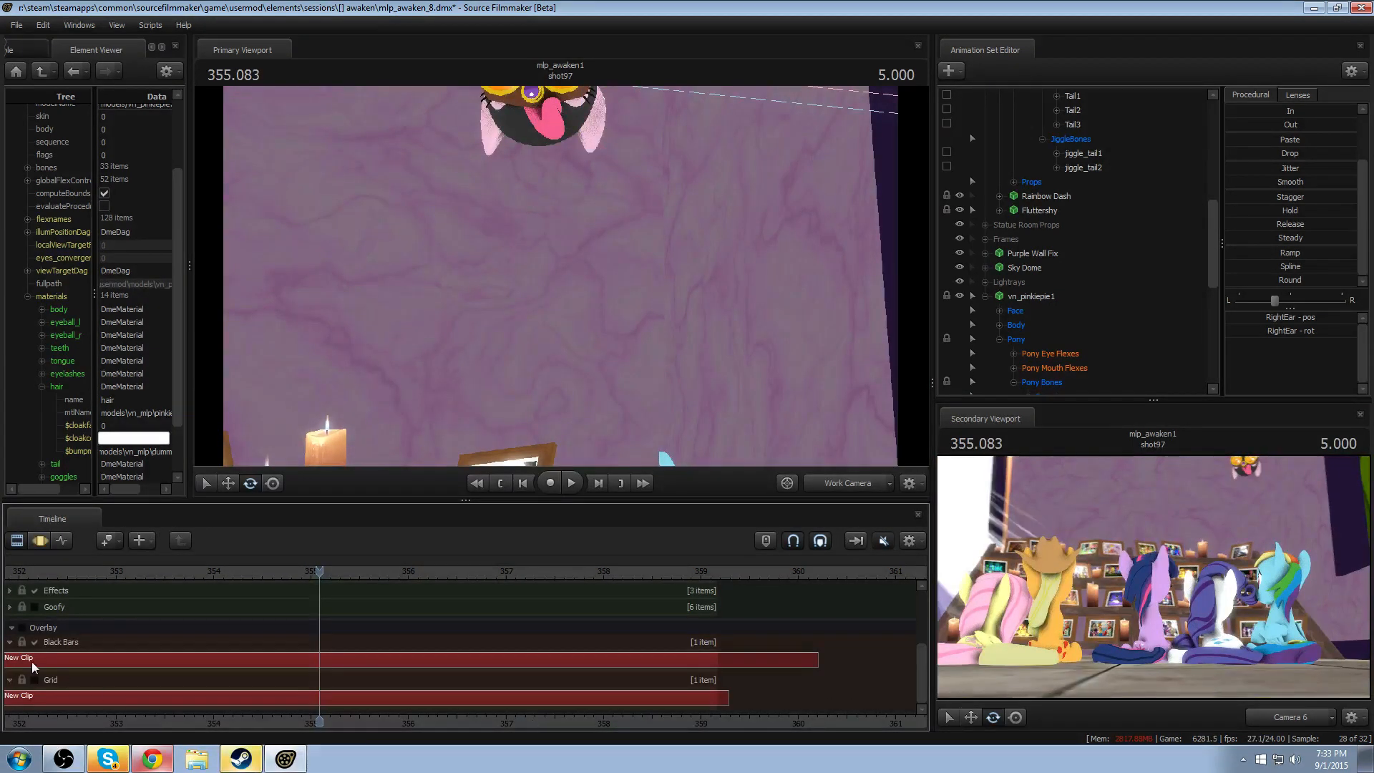
pyautogui.click(17, 628)
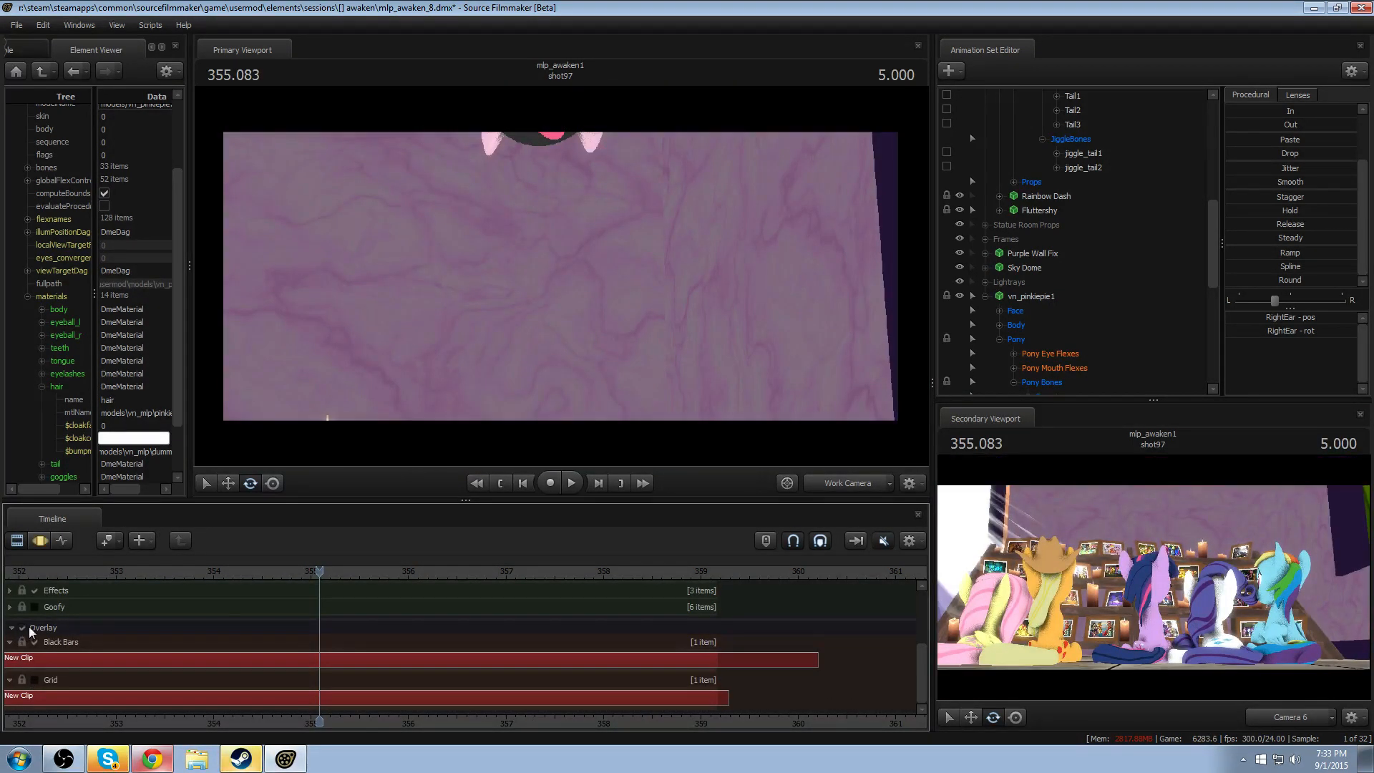
# - Show Camera 6 in the primary viewport, close the secondary viewport, and enable lighting
pyautogui.click(848, 483)
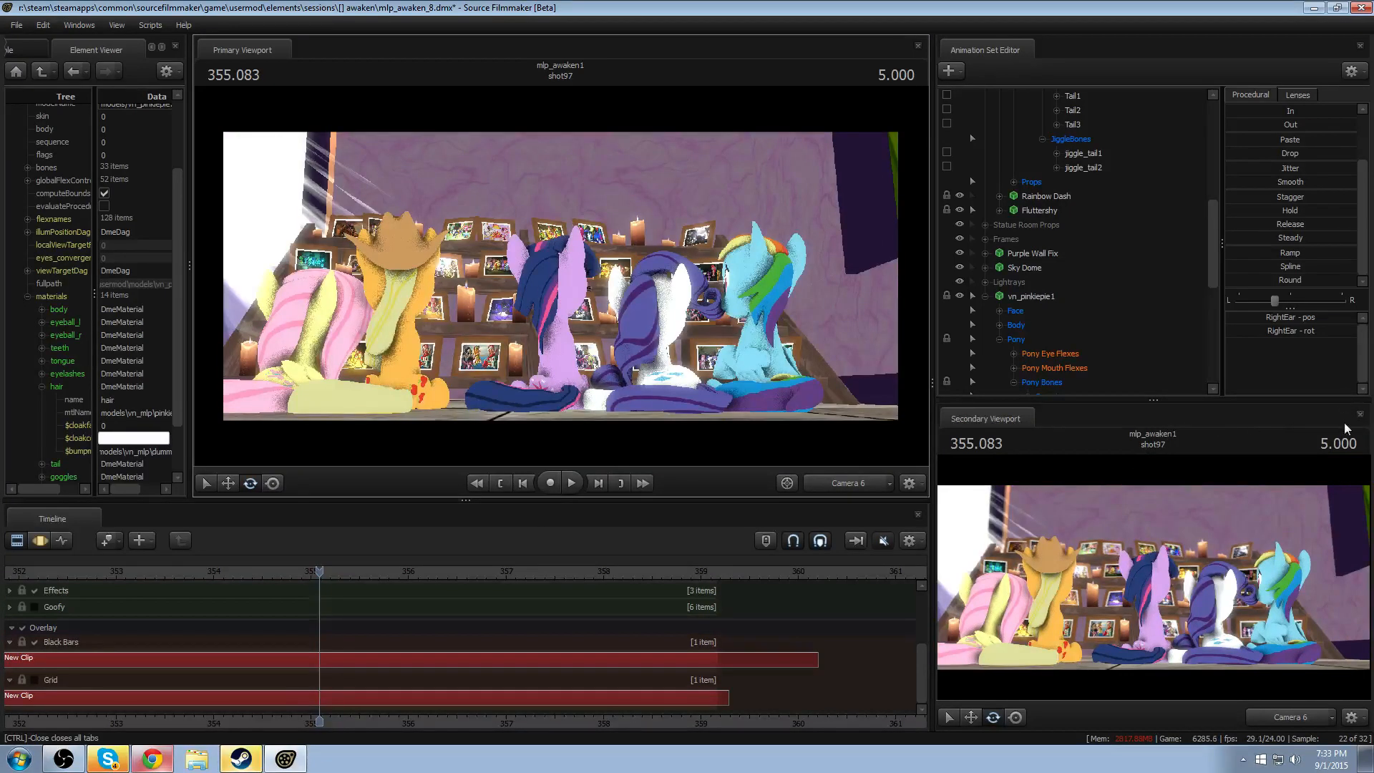
pyautogui.click(1360, 415)
pyautogui.rightClick(488, 307)
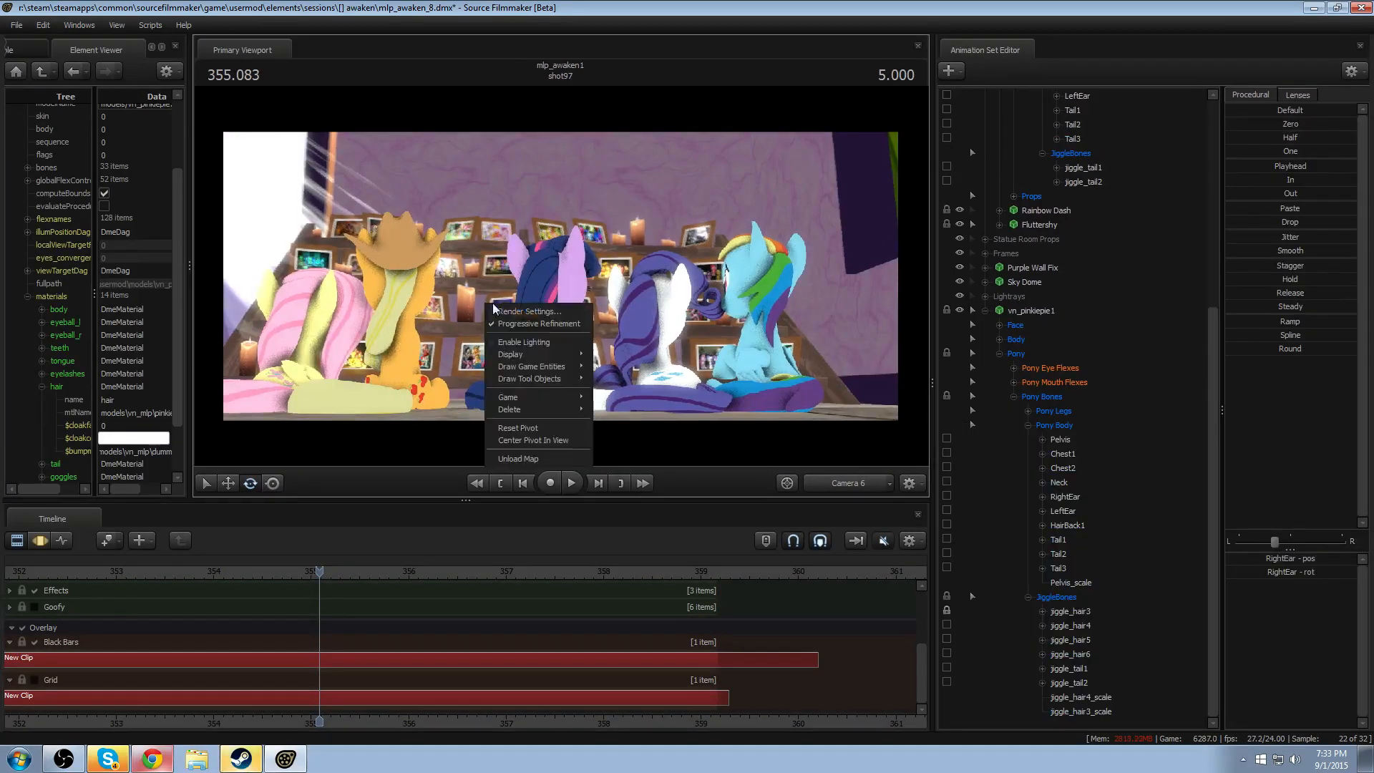
pyautogui.click(547, 342)
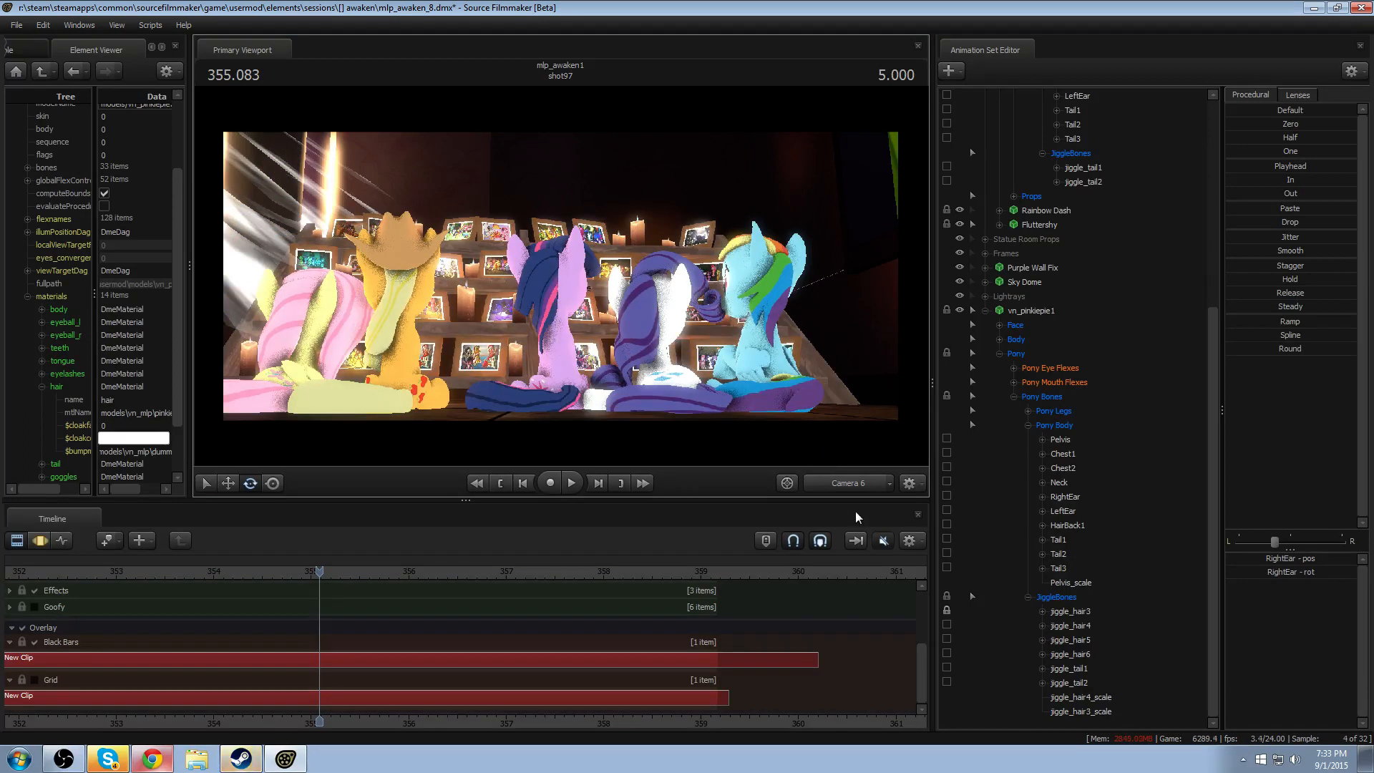
pyautogui.click(866, 486)
pyautogui.click(864, 484)
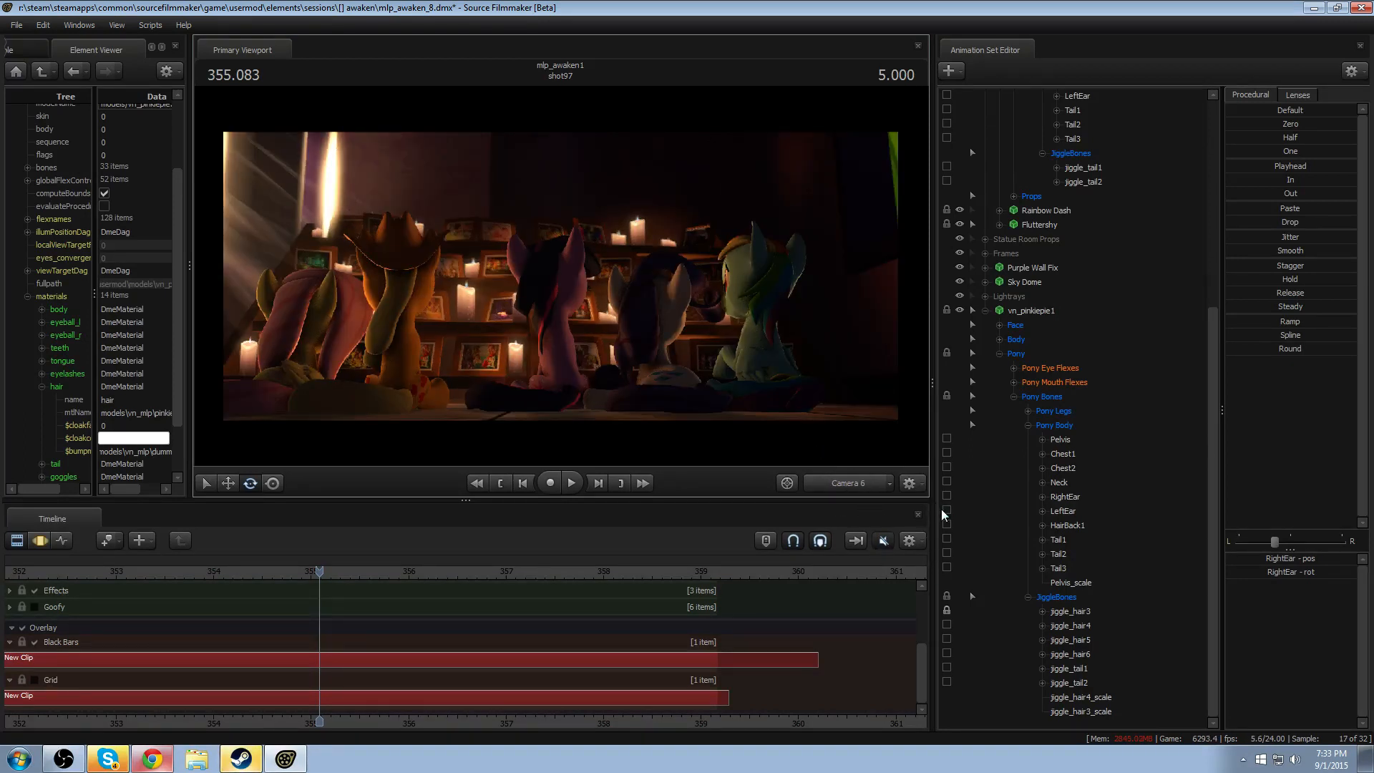
# - Enlarge the primary viewport by narrowing the Animation Set Editor and Element Viewer and shrinking the Timeline
pyautogui.moveTo(930, 499); pyautogui.dragTo(1024, 498)
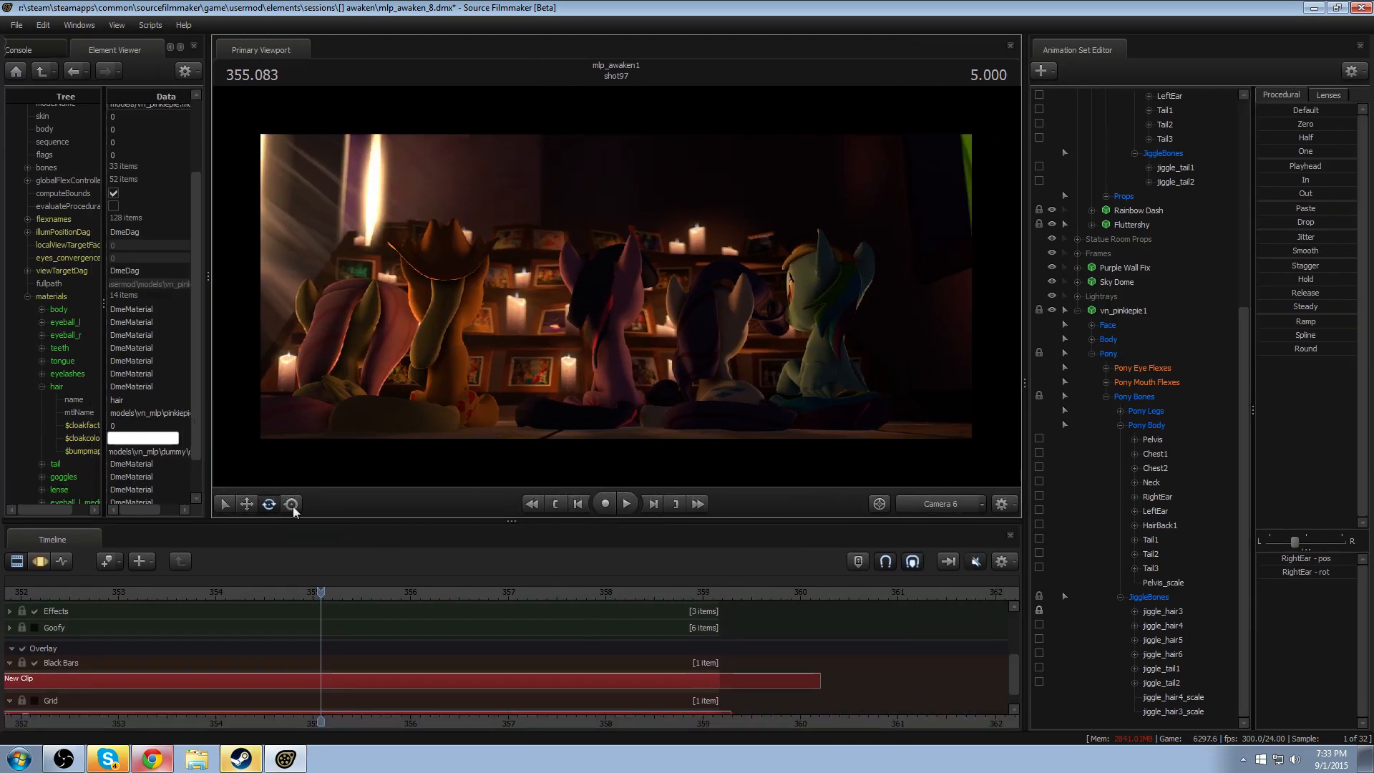
pyautogui.moveTo(206, 423); pyautogui.dragTo(186, 422)
pyautogui.moveTo(323, 522); pyautogui.dragTo(320, 580)
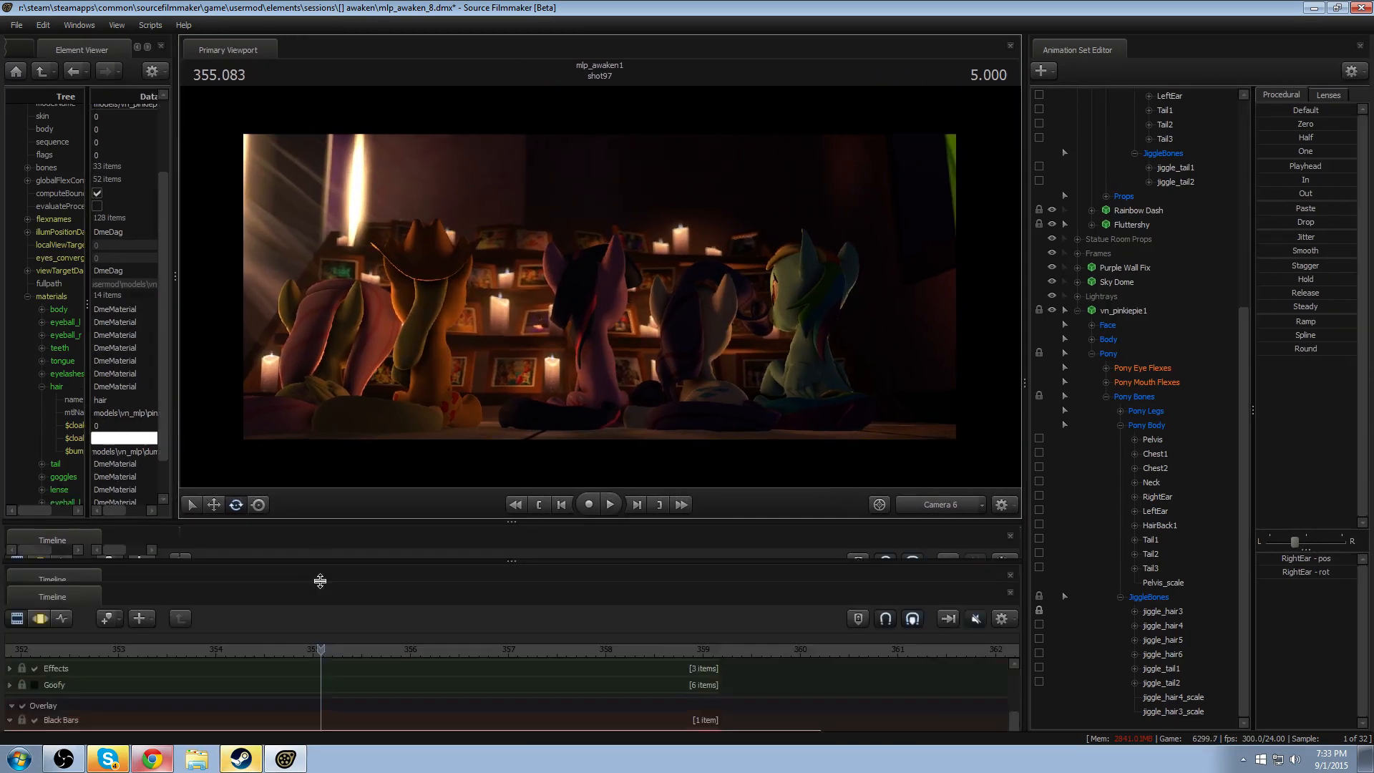
# - Play the lit shot from about 354 through Camera 6, and park the playhead at 356.416
pyautogui.click(216, 651)
pyautogui.press('space')
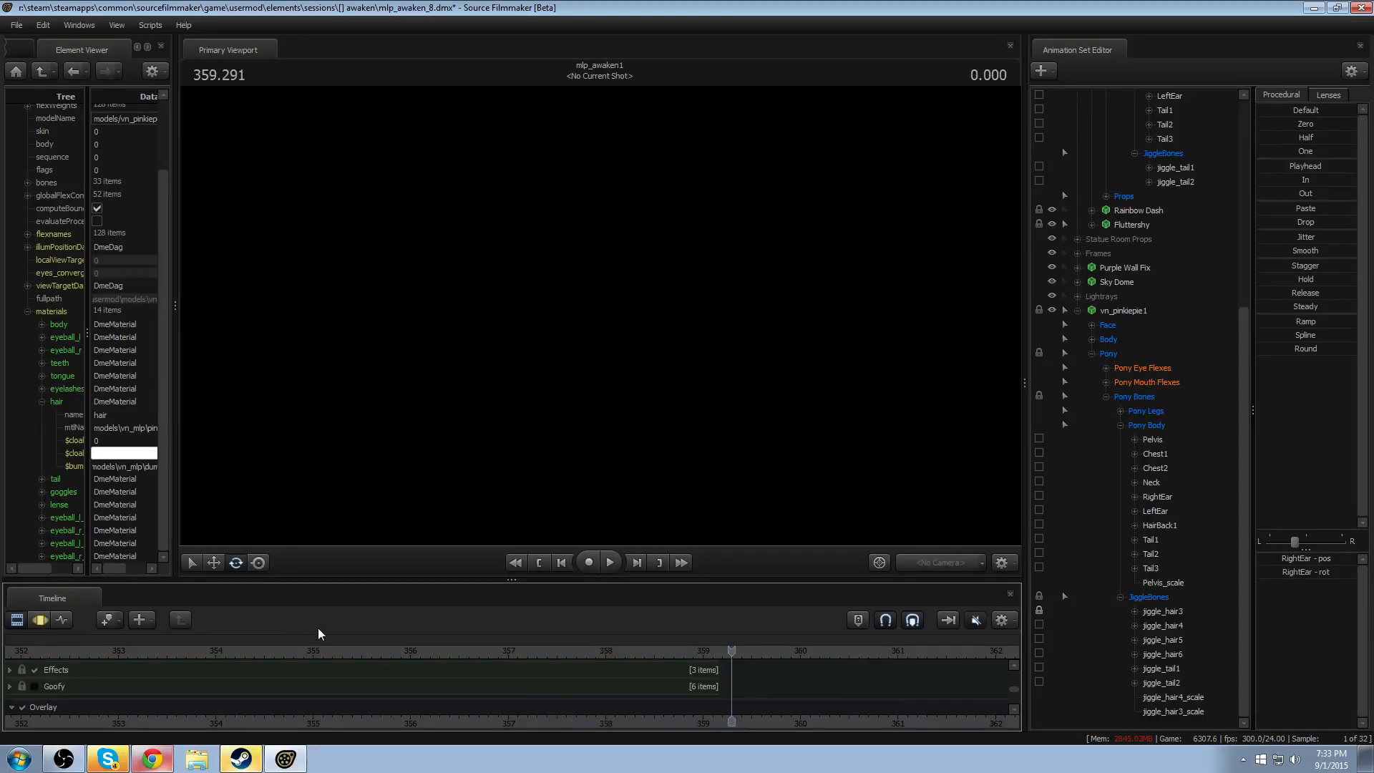
pyautogui.moveTo(392, 652); pyautogui.dragTo(451, 647)
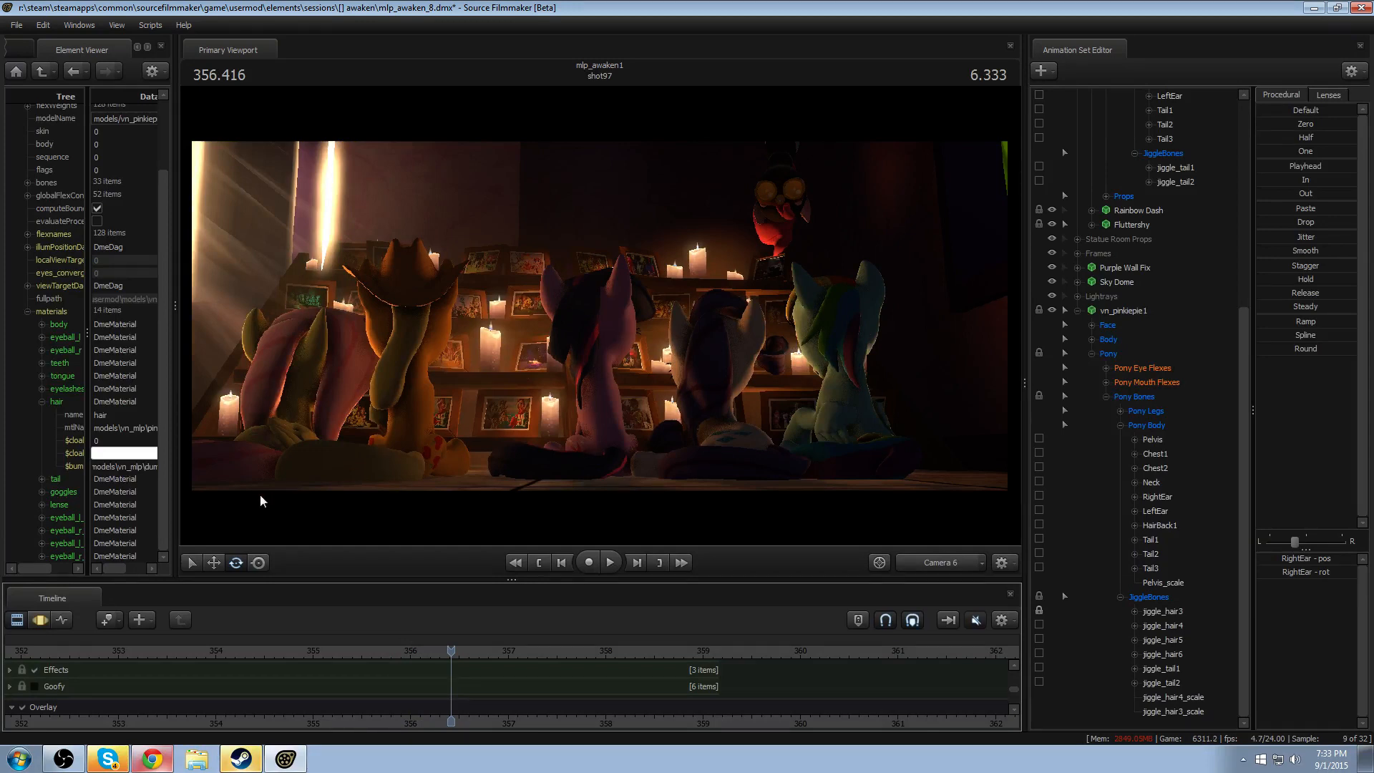
# - Rename the vn_pinkiepie1 animation set as Pinkie Front Mane and move it into the Actors group directly below Pinkie Spy
pyautogui.rightClick(1139, 310)
pyautogui.click(1190, 319)
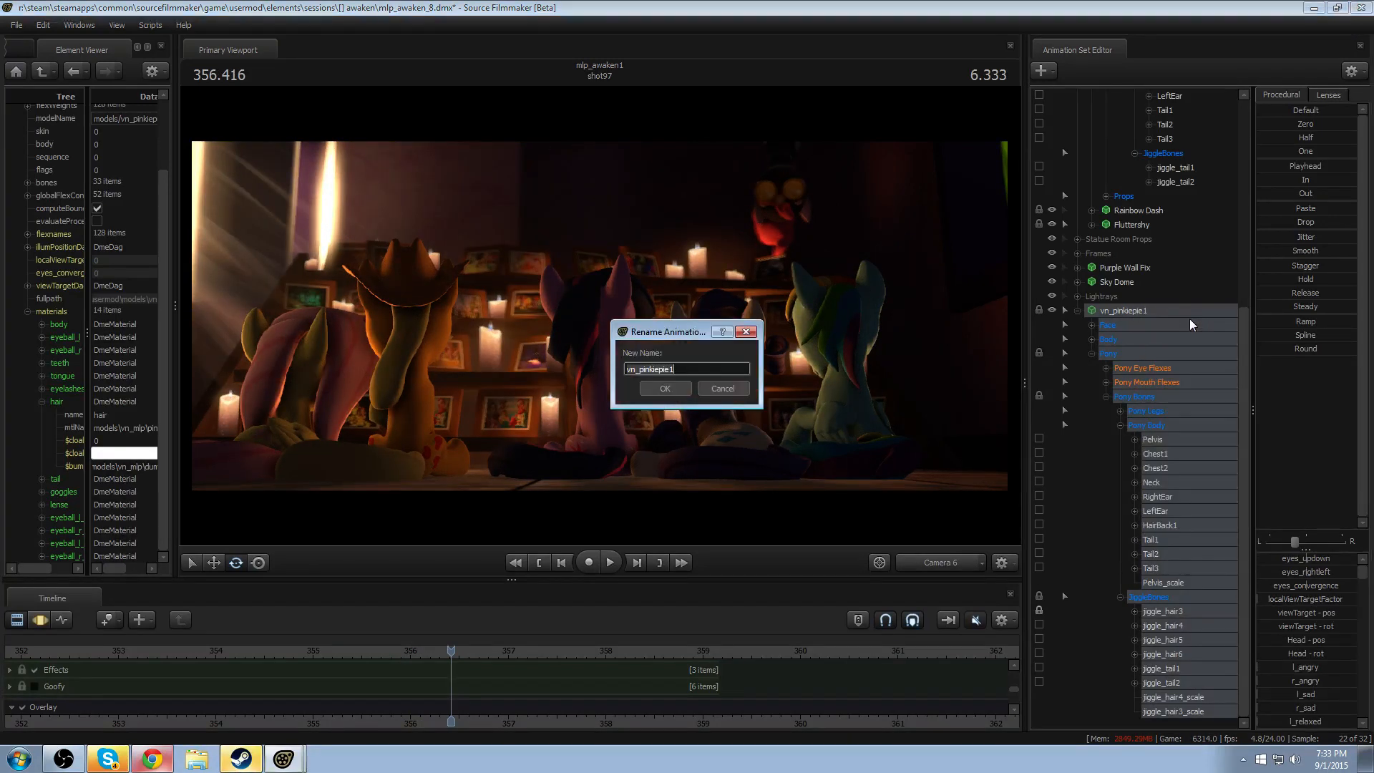
pyautogui.write('Pinkie ')
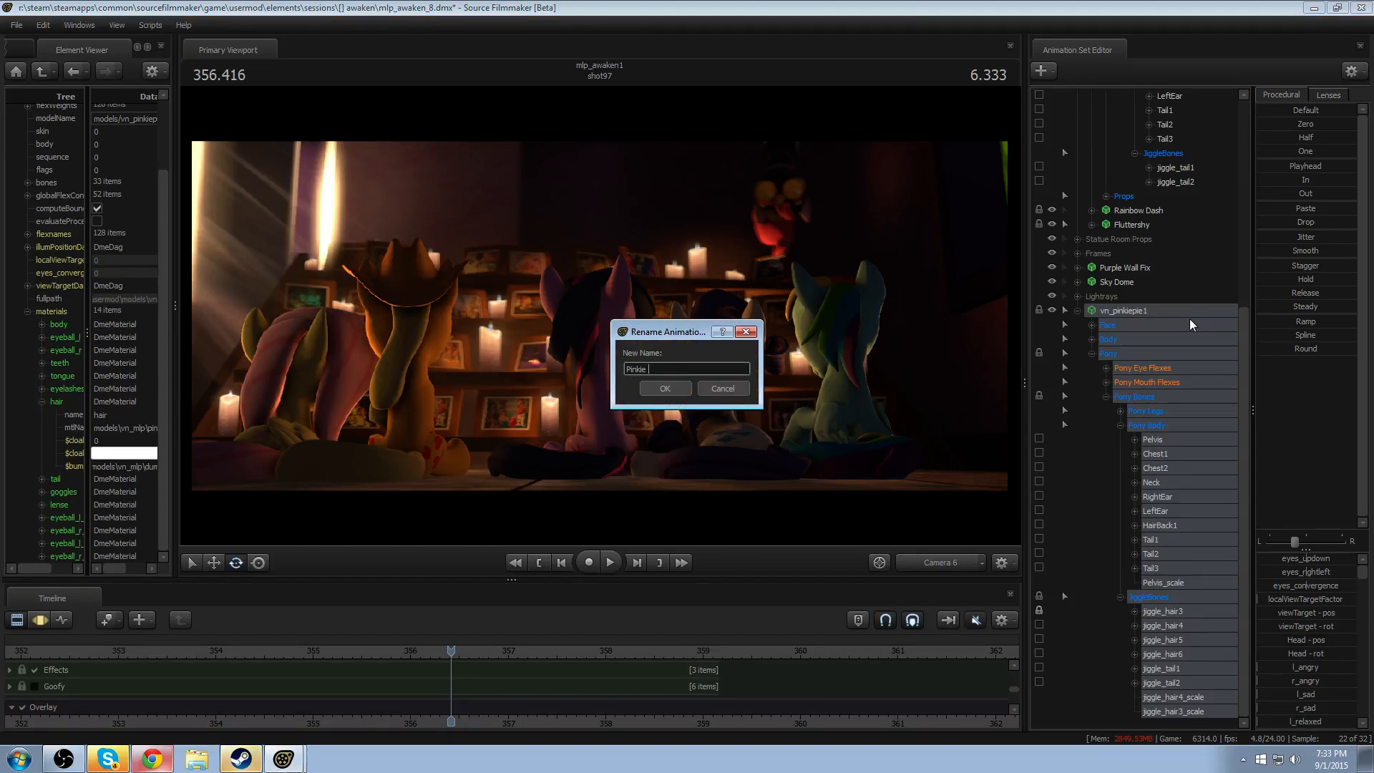
pyautogui.write('Front Mane')
pyautogui.press('Return')
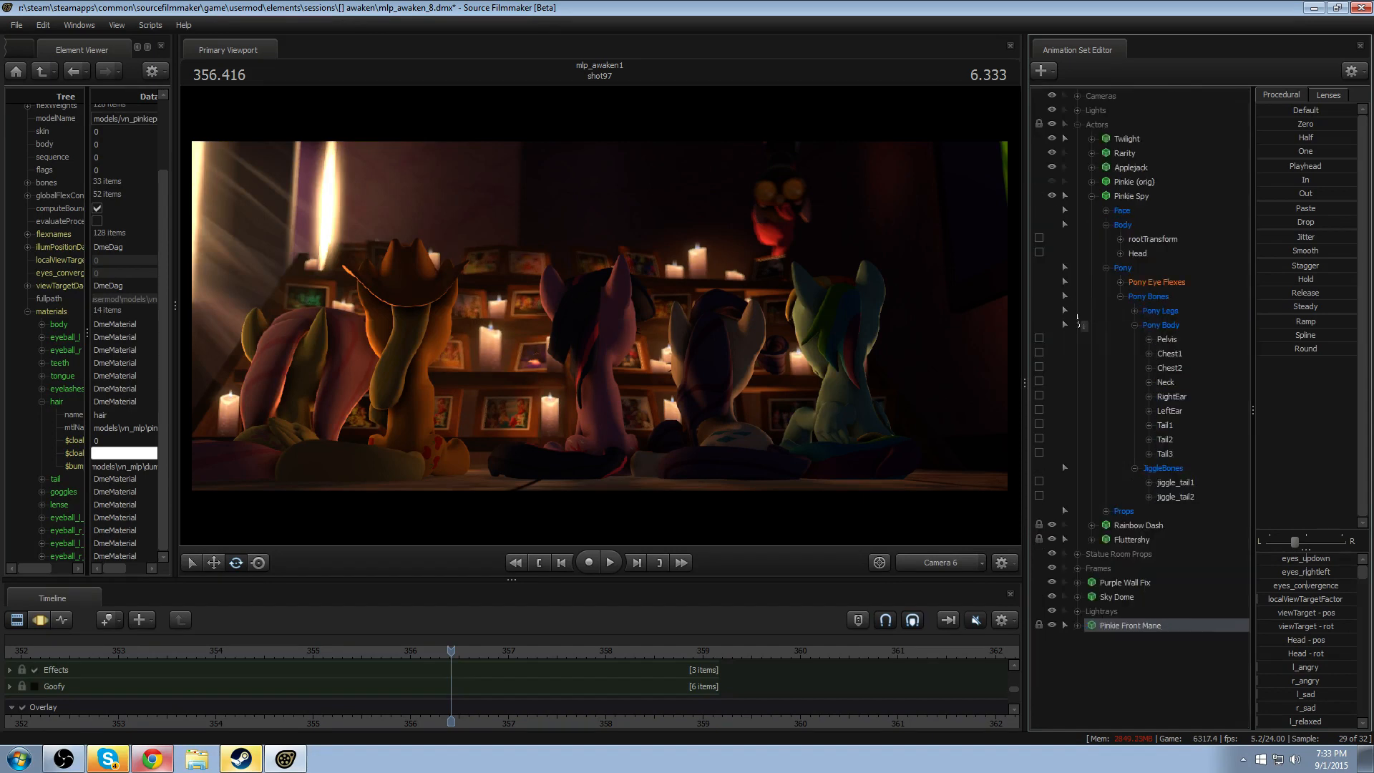
pyautogui.moveTo(1151, 621); pyautogui.dragTo(1127, 193)
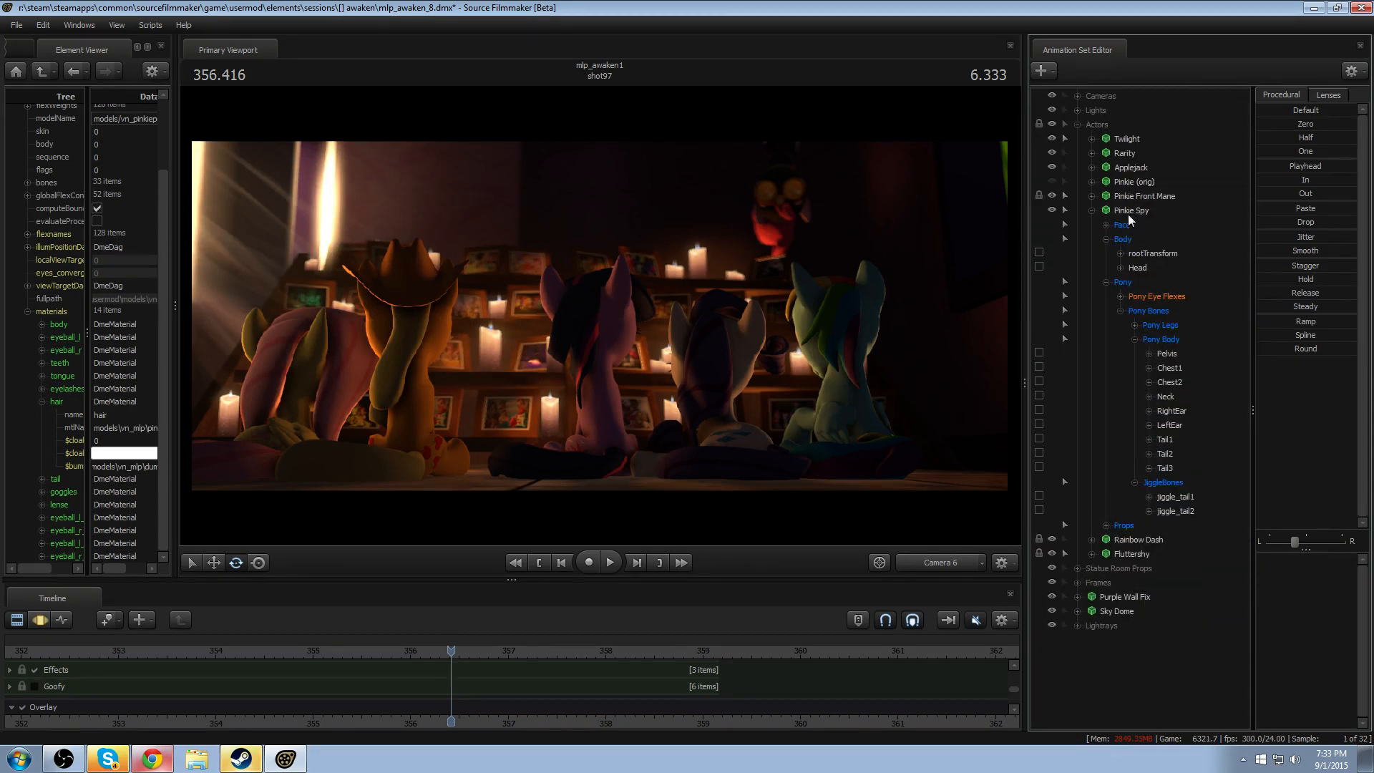
pyautogui.click(1092, 211)
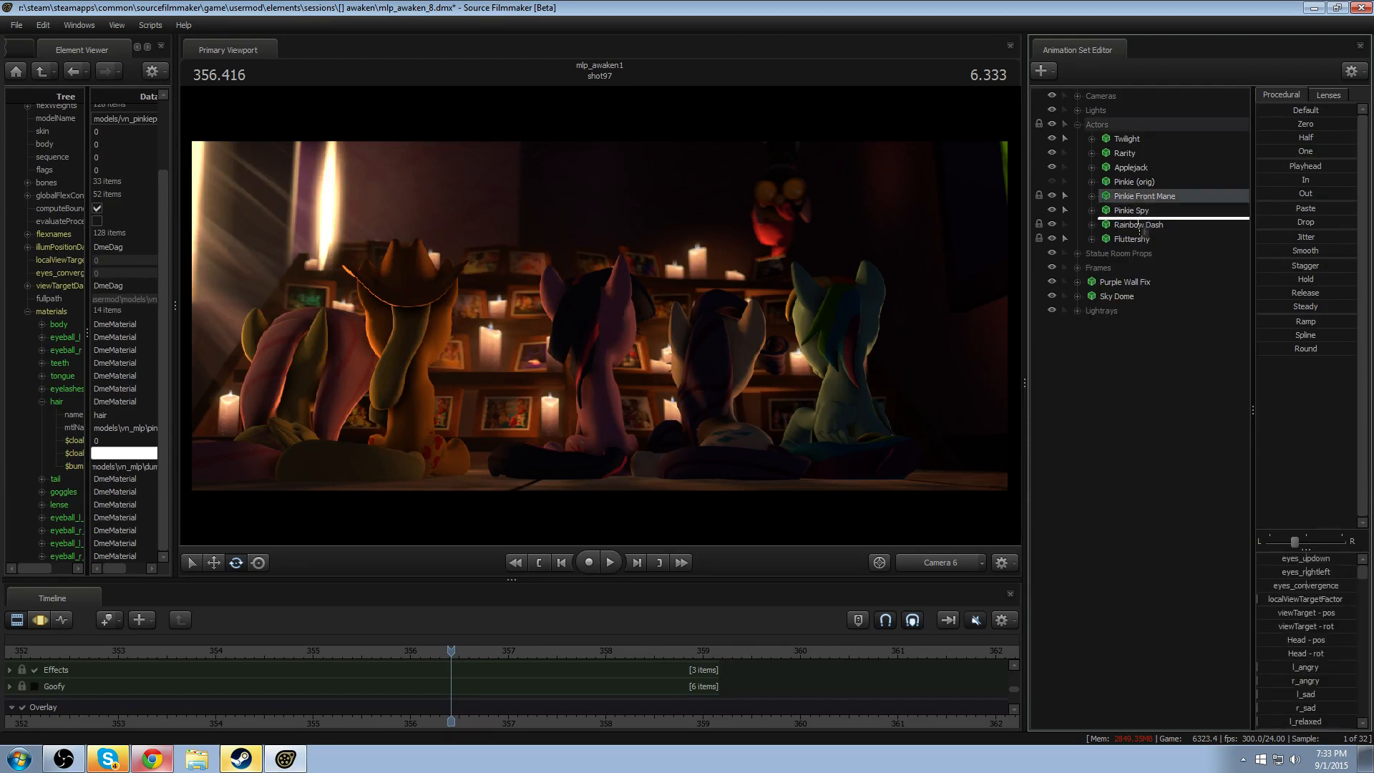
# - Show the Pinkie Spy model in the Element Viewer, expand its spy_lens material, and widen the viewer to read the attributes
pyautogui.rightClick(1129, 196)
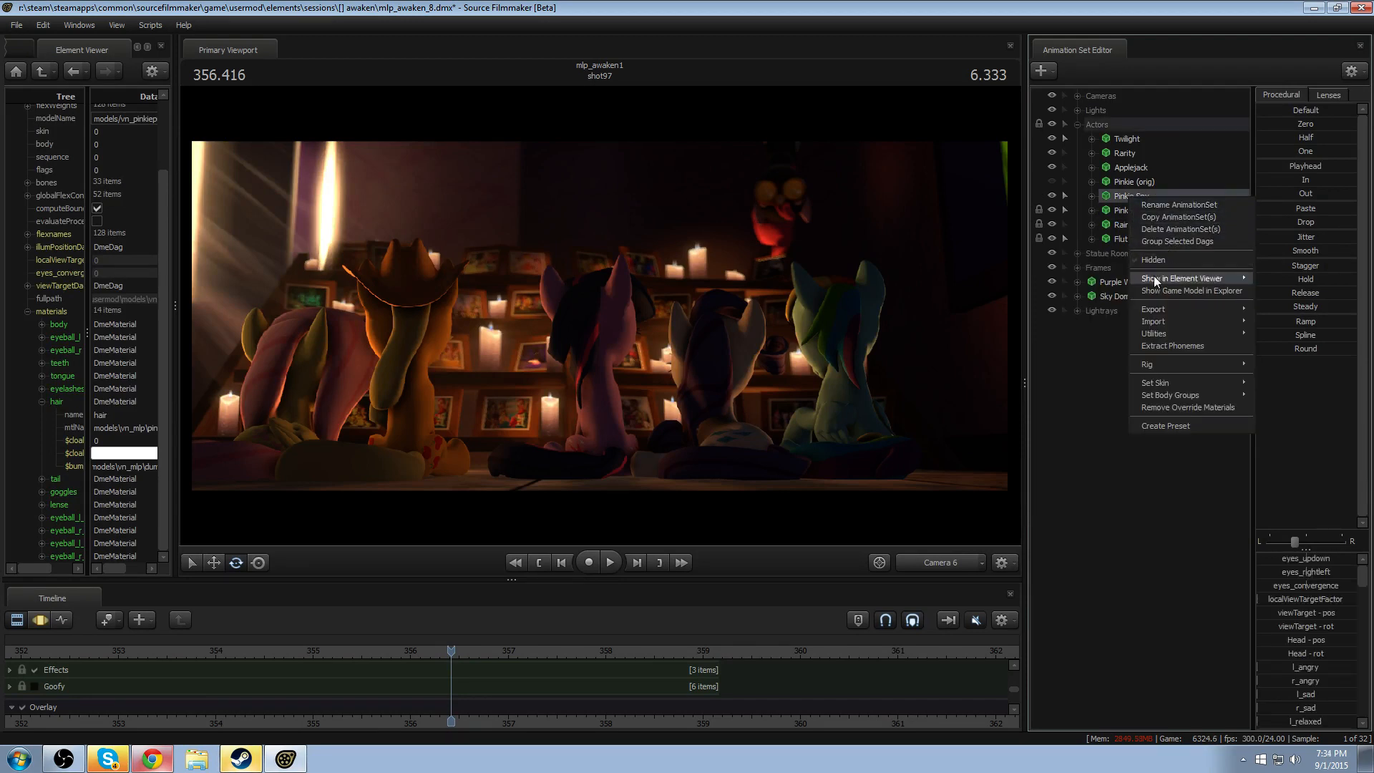
pyautogui.moveTo(1183, 278)
pyautogui.click(1276, 293)
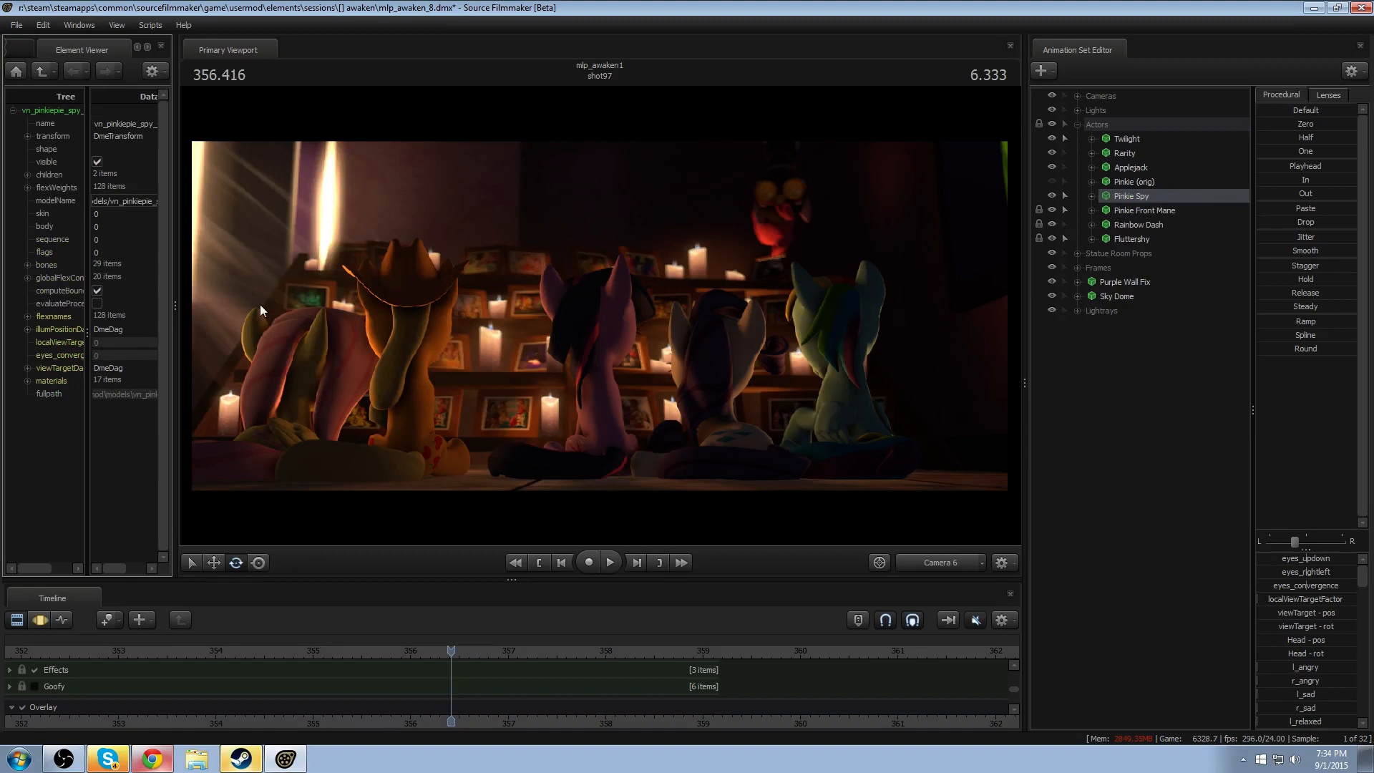
pyautogui.click(27, 380)
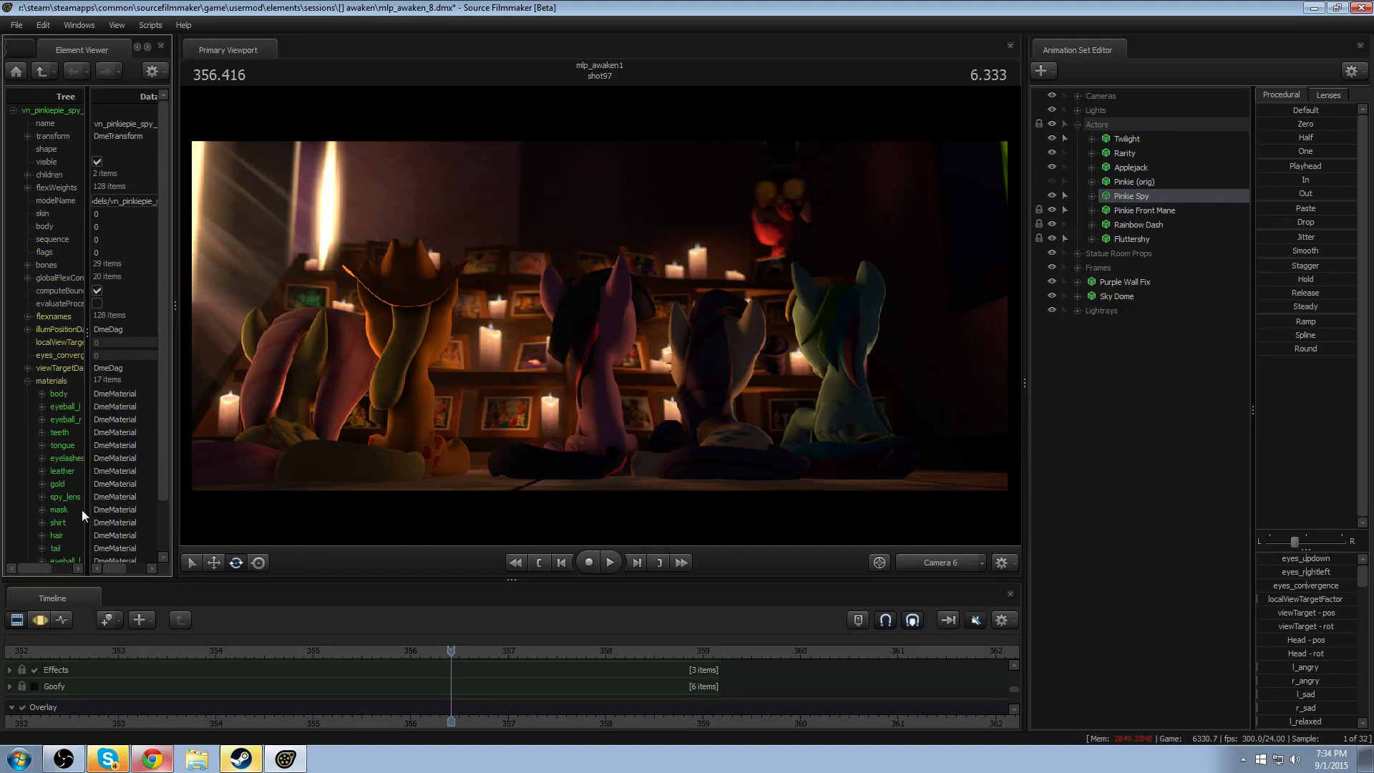
pyautogui.rightClick(69, 495)
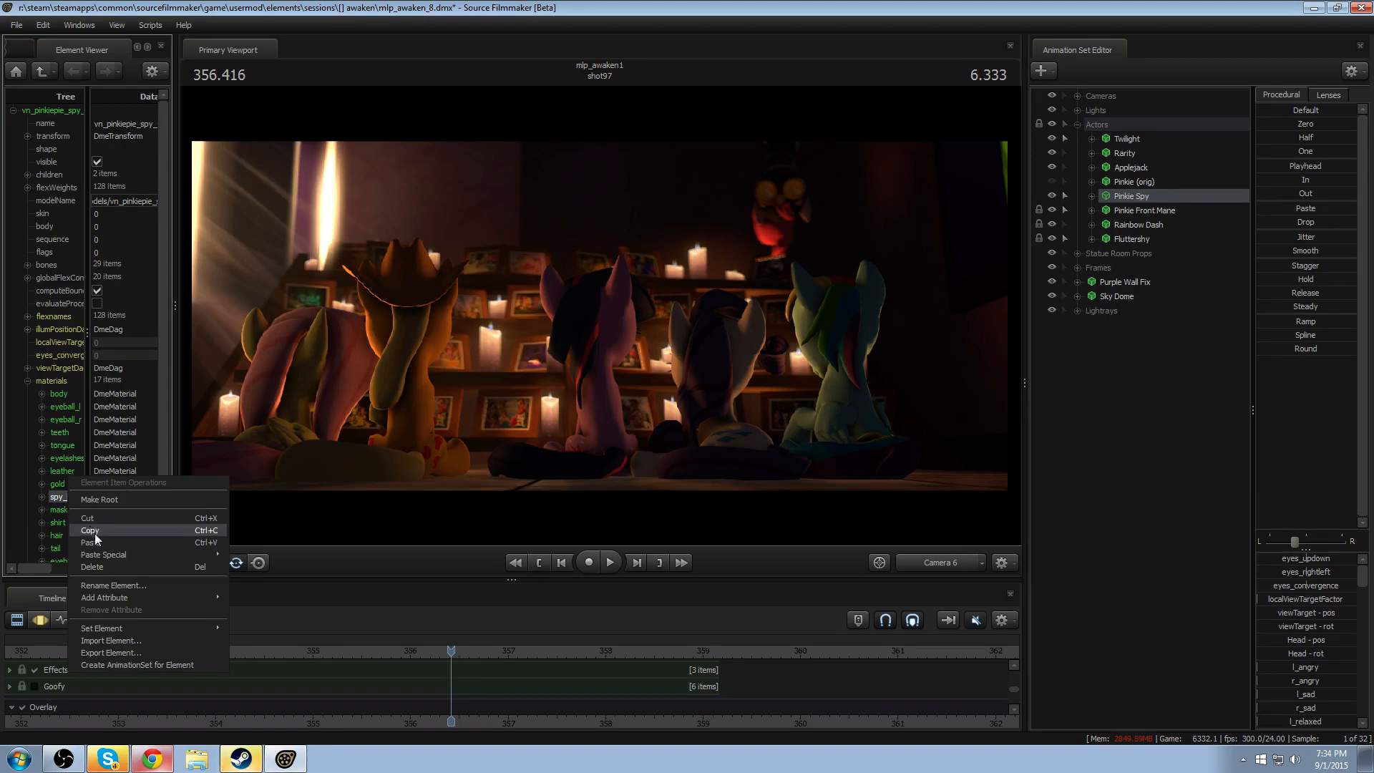
pyautogui.moveTo(119, 598)
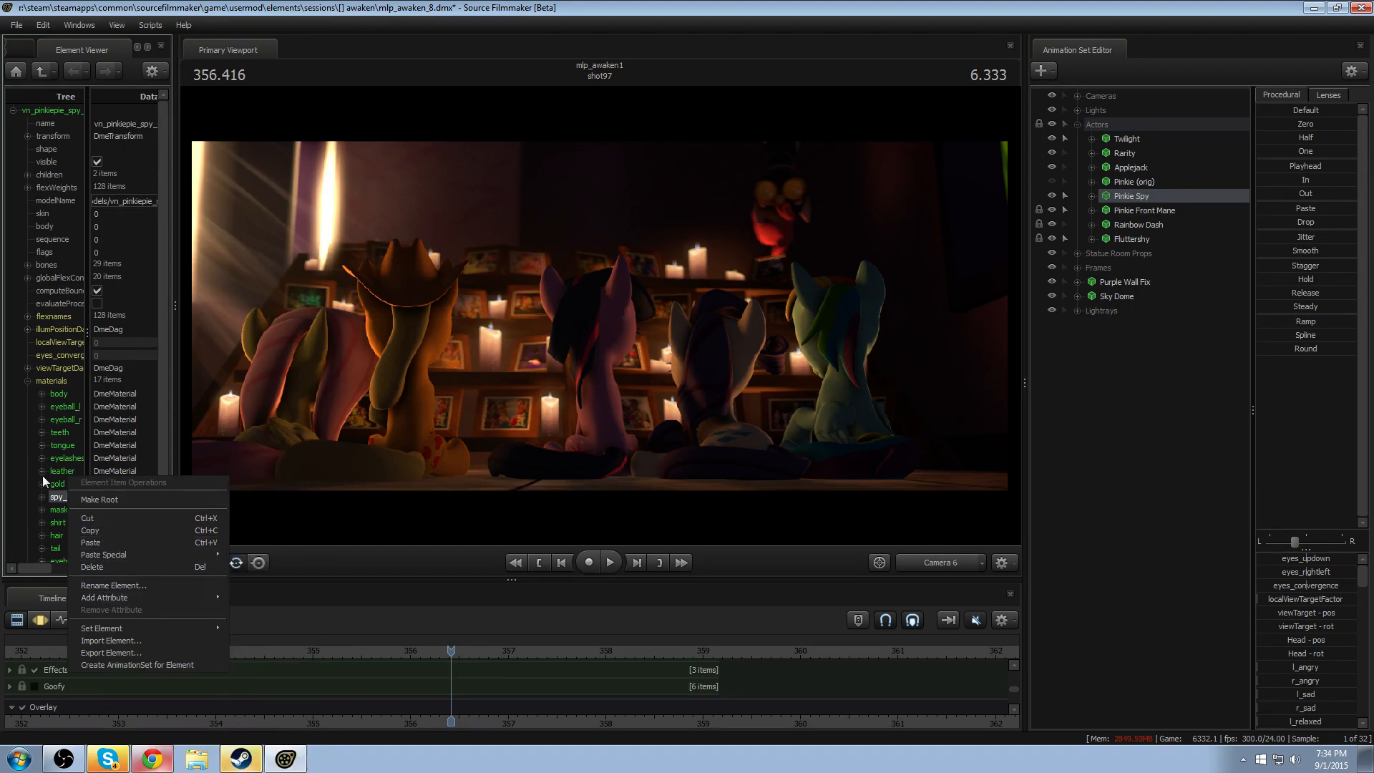
pyautogui.click(43, 496)
pyautogui.click(43, 495)
pyautogui.moveTo(85, 525); pyautogui.dragTo(242, 514)
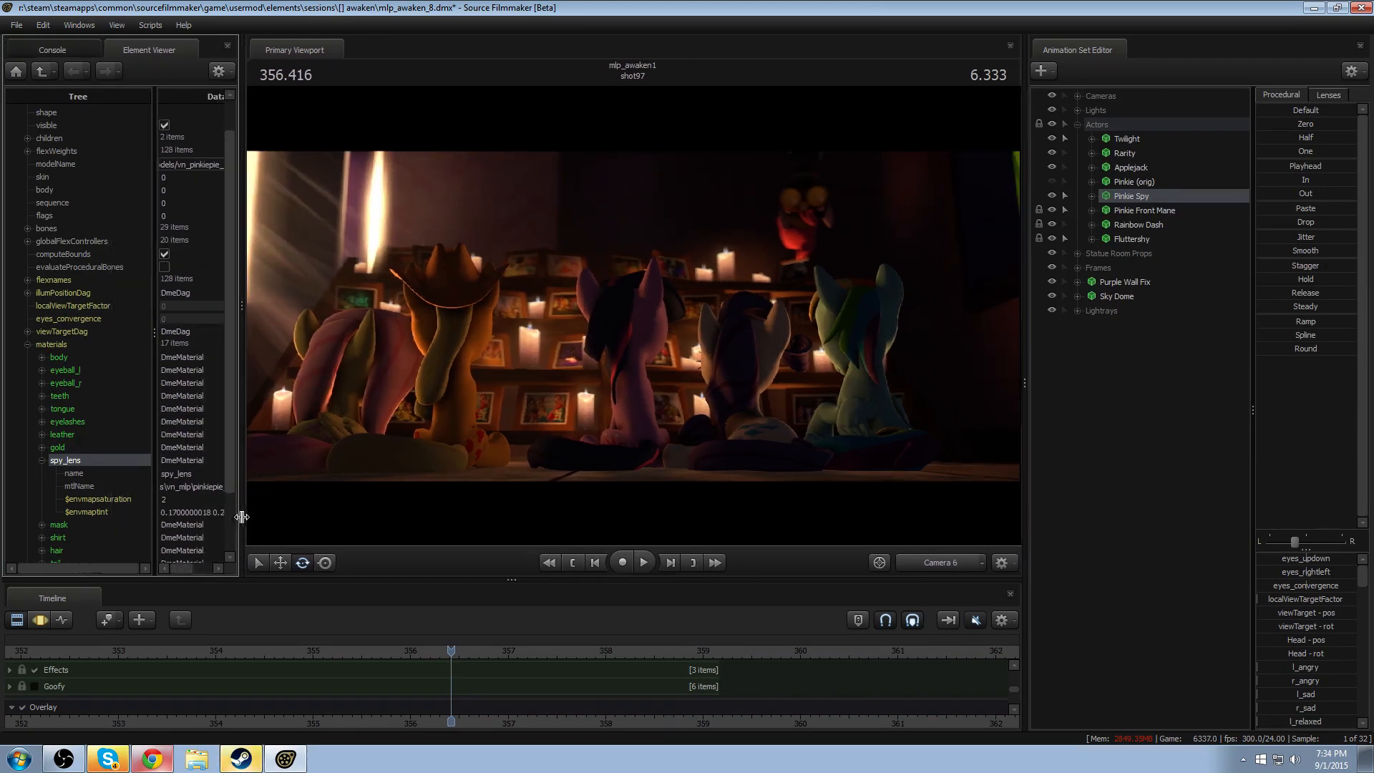
# - Try the values 1, 0 and 2 for $envmapsaturation on the spy_lens material
pyautogui.click(166, 501)
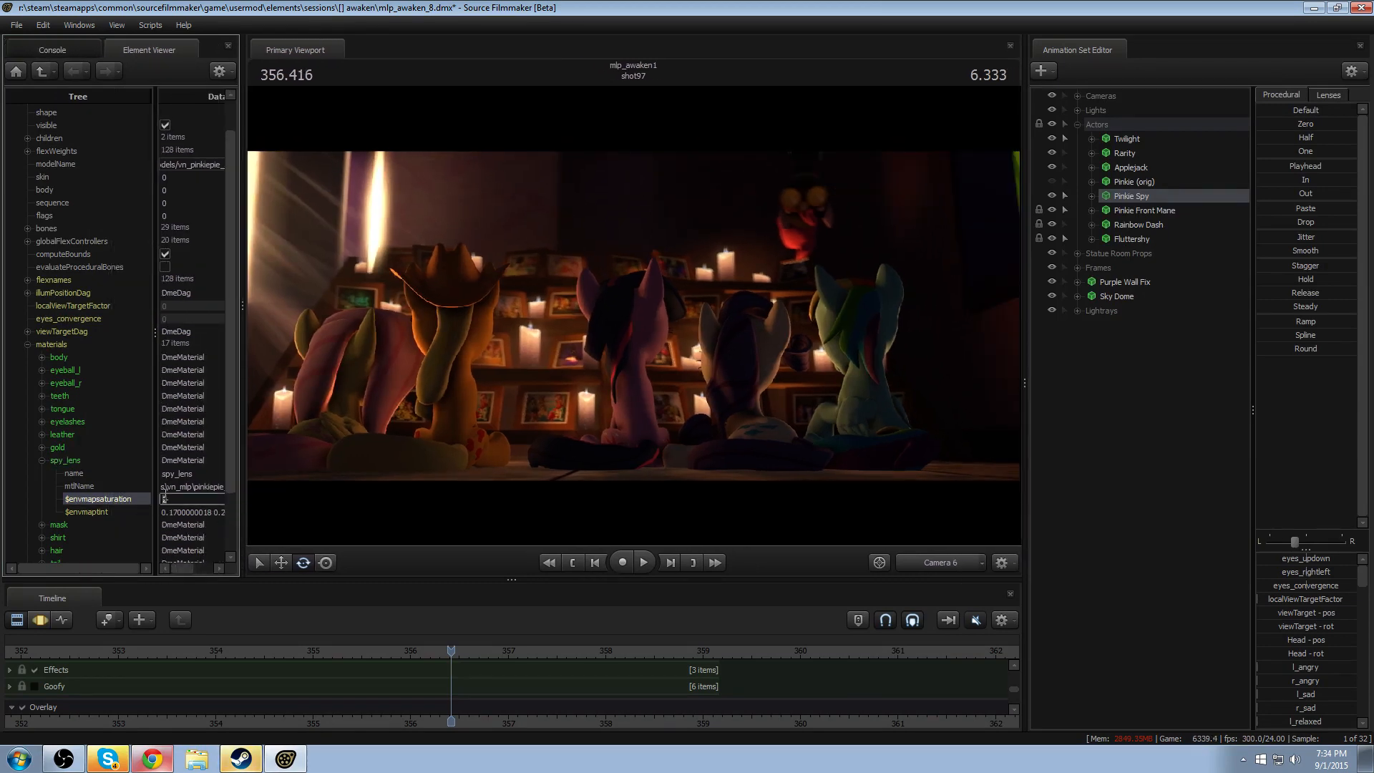
pyautogui.write('3')
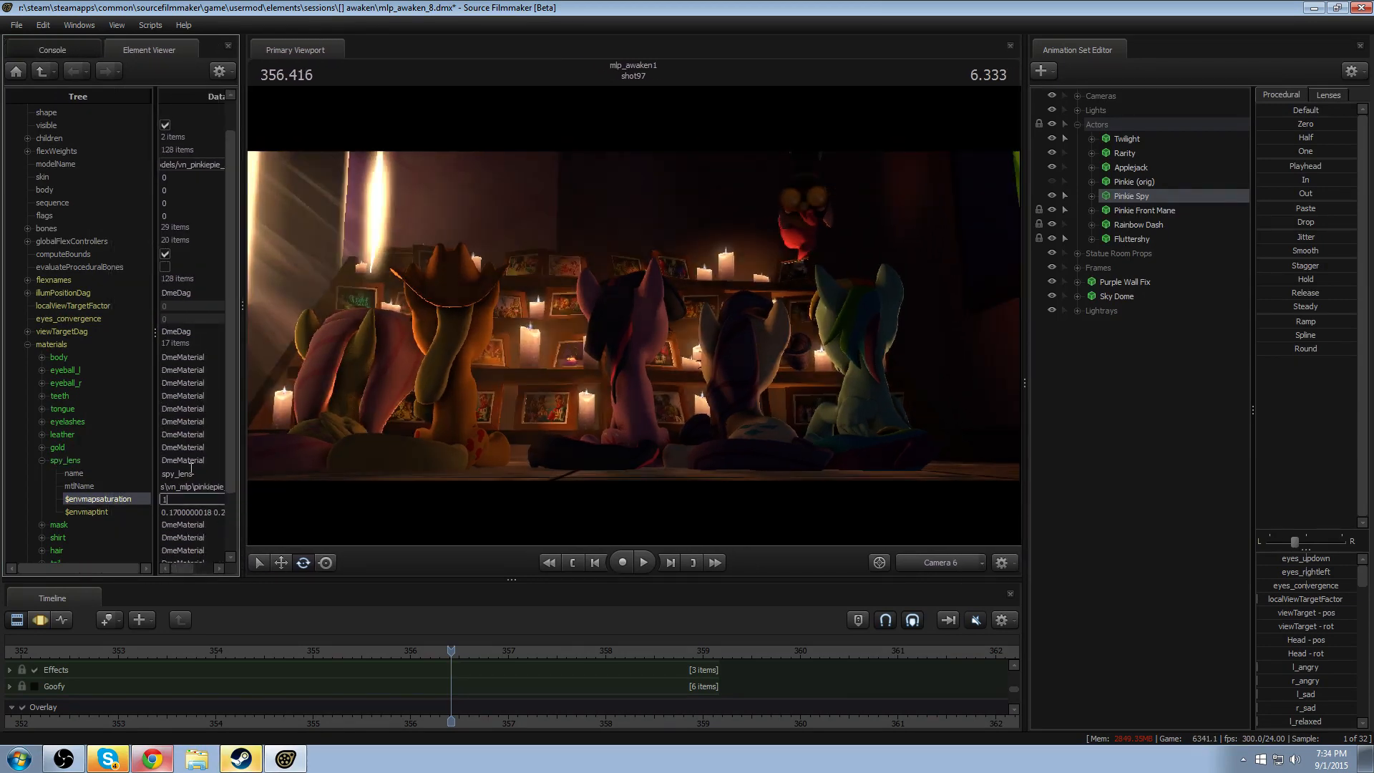
pyautogui.click(190, 473)
pyautogui.click(187, 512)
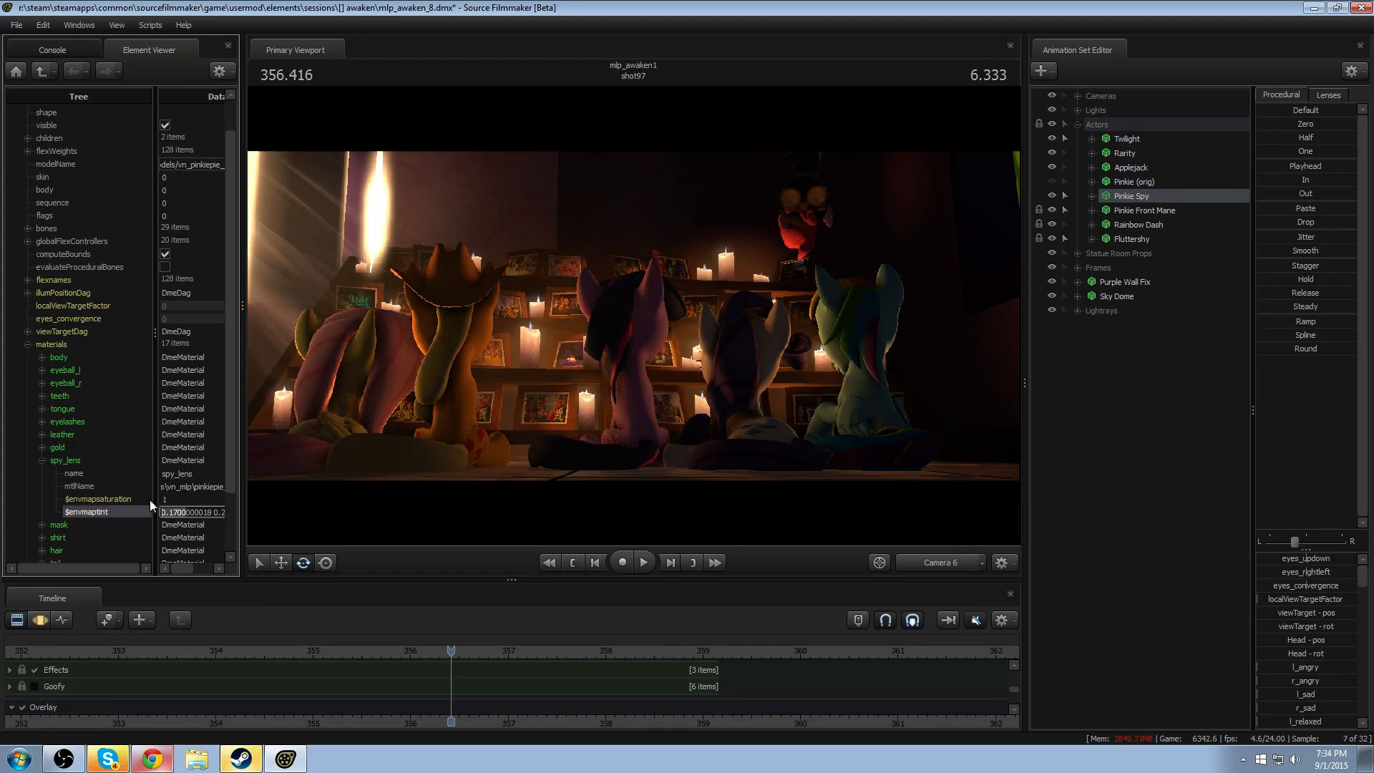
pyautogui.click(163, 499)
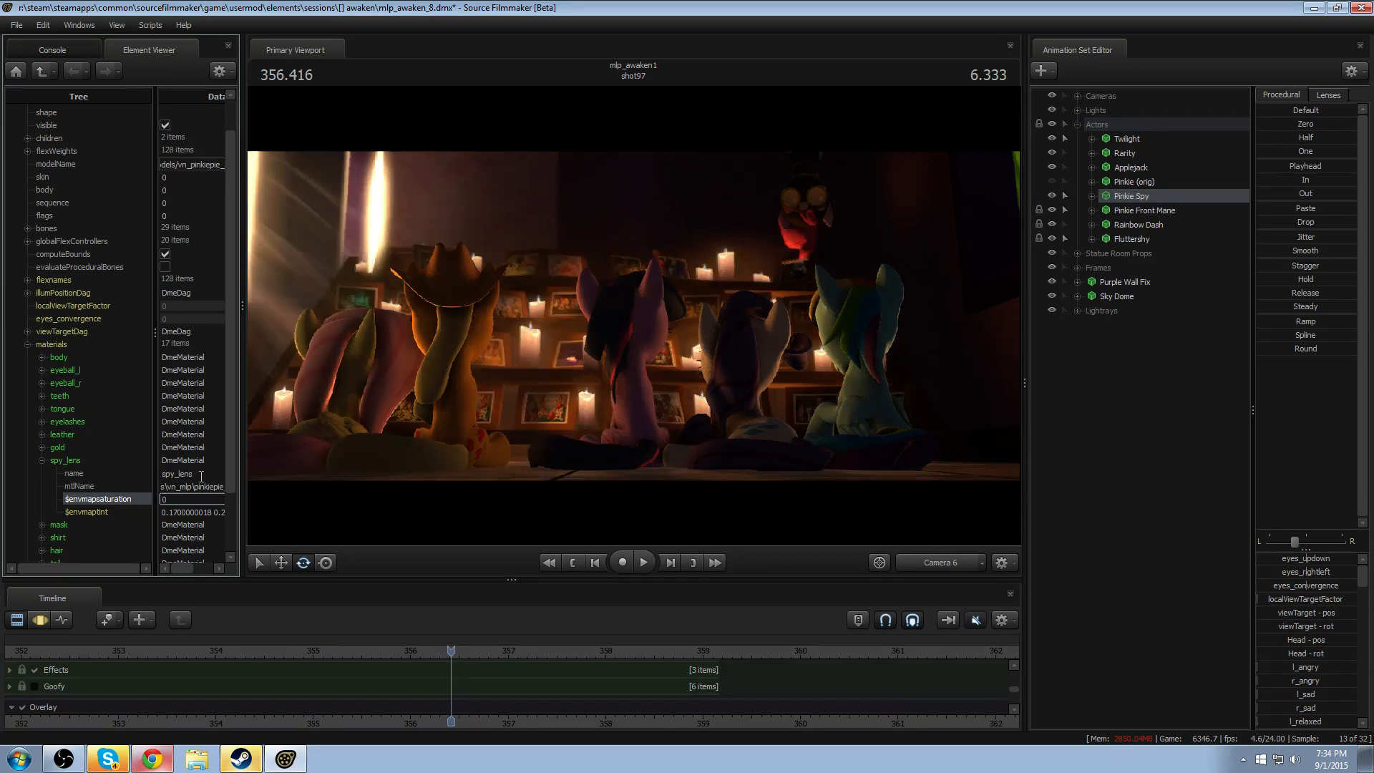
pyautogui.click(201, 475)
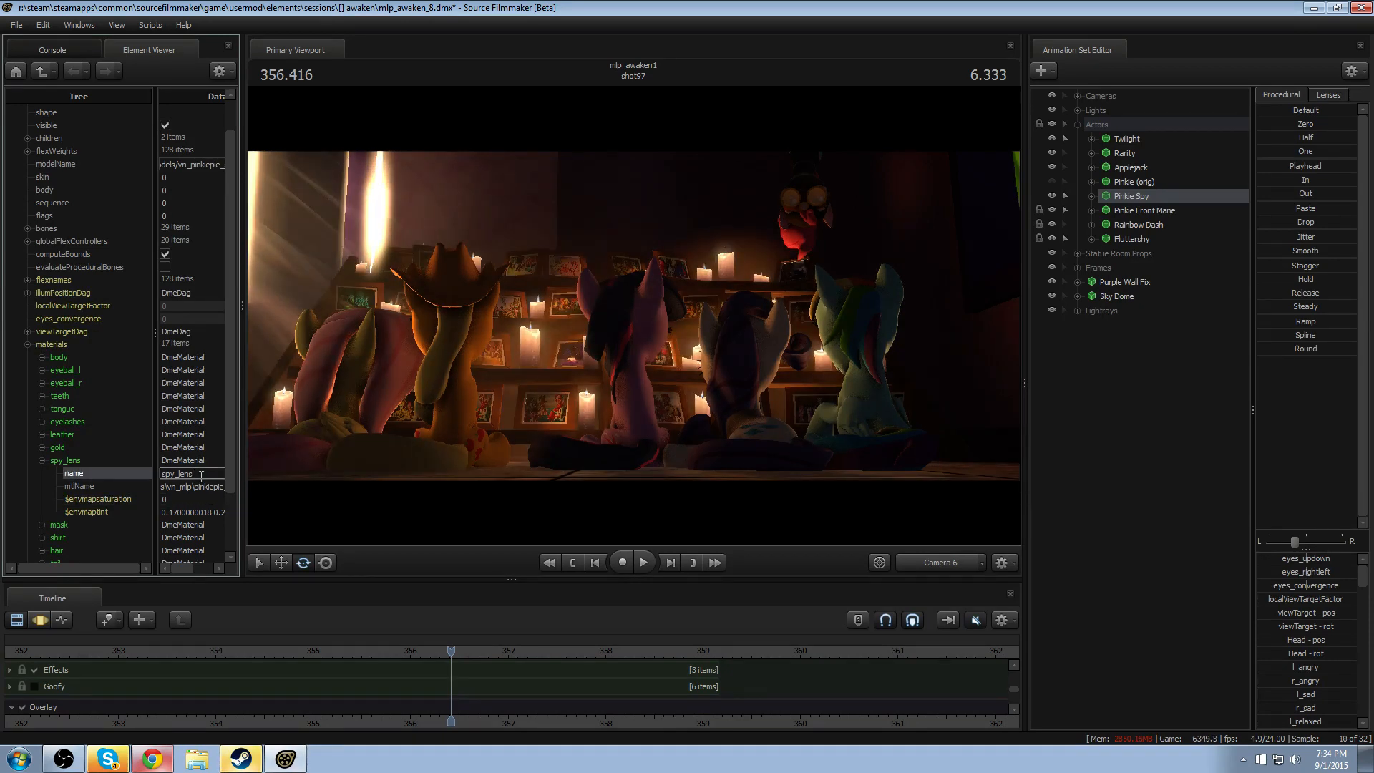
pyautogui.click(182, 498)
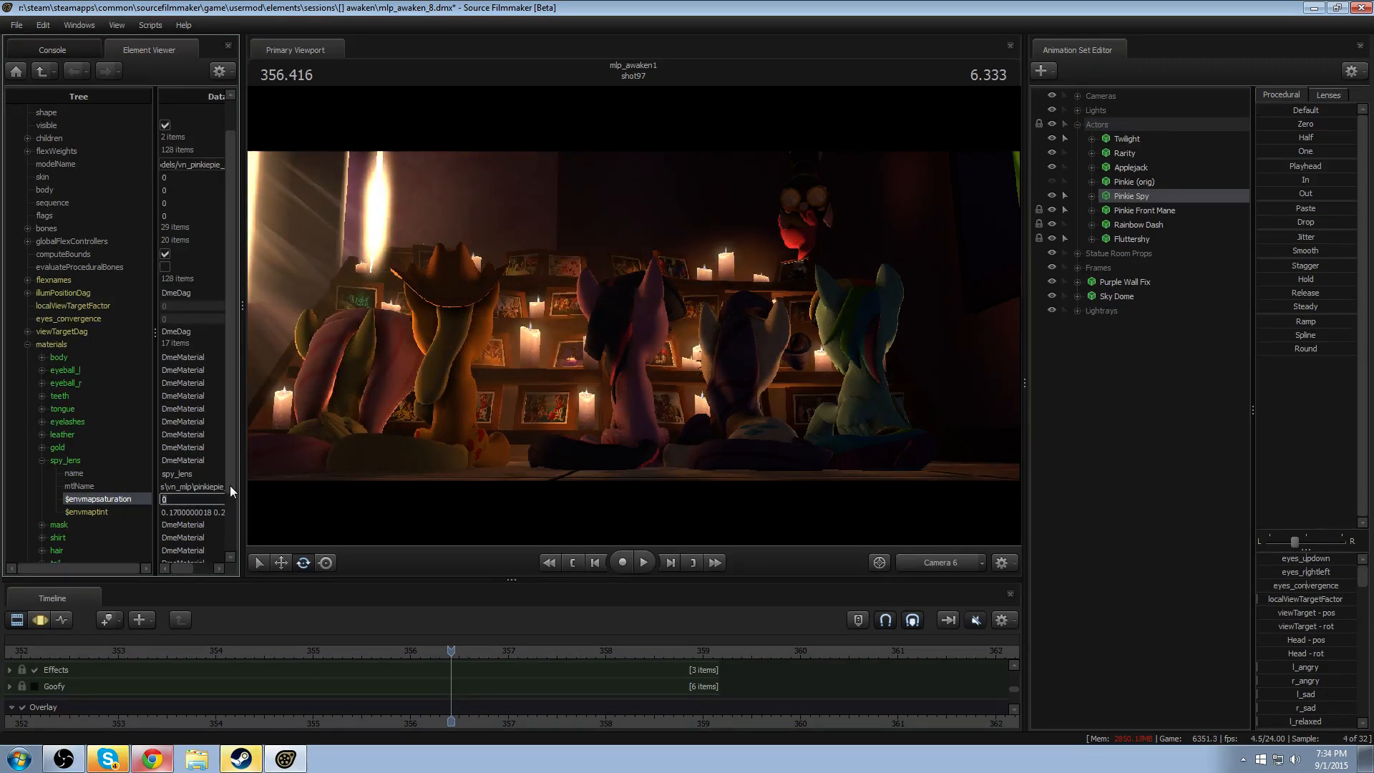
pyautogui.write('2')
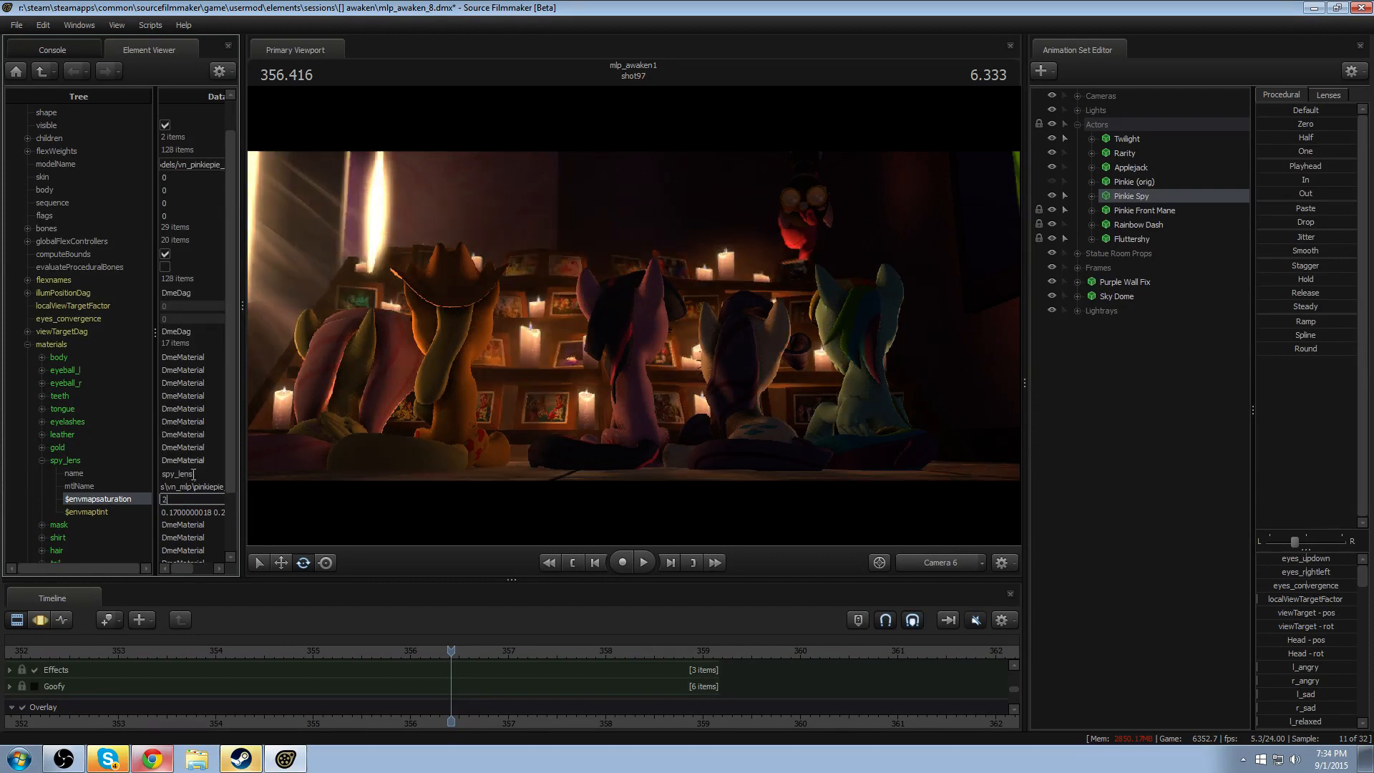
pyautogui.click(208, 475)
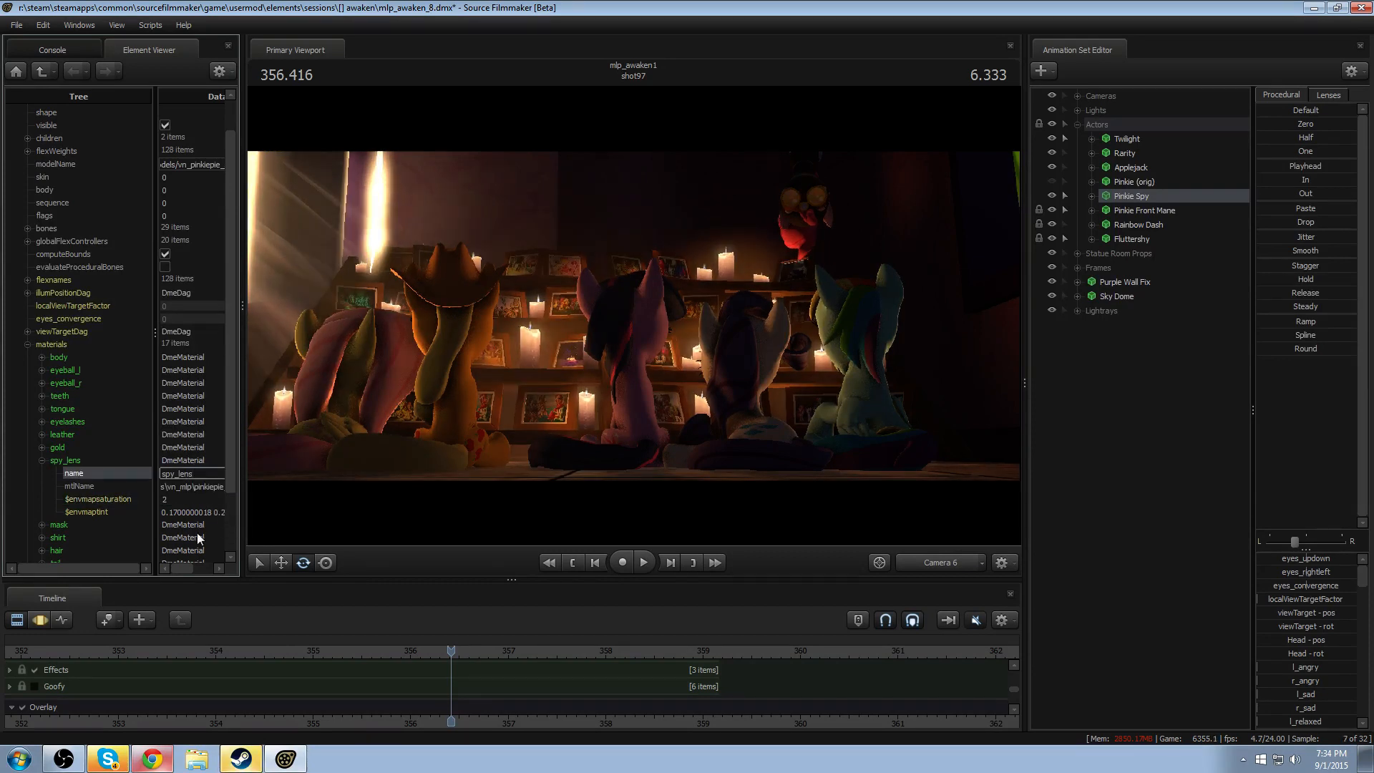
# - Set $envmapsaturation of the spy_lens material to 1
pyautogui.click(208, 499)
pyautogui.write('1')
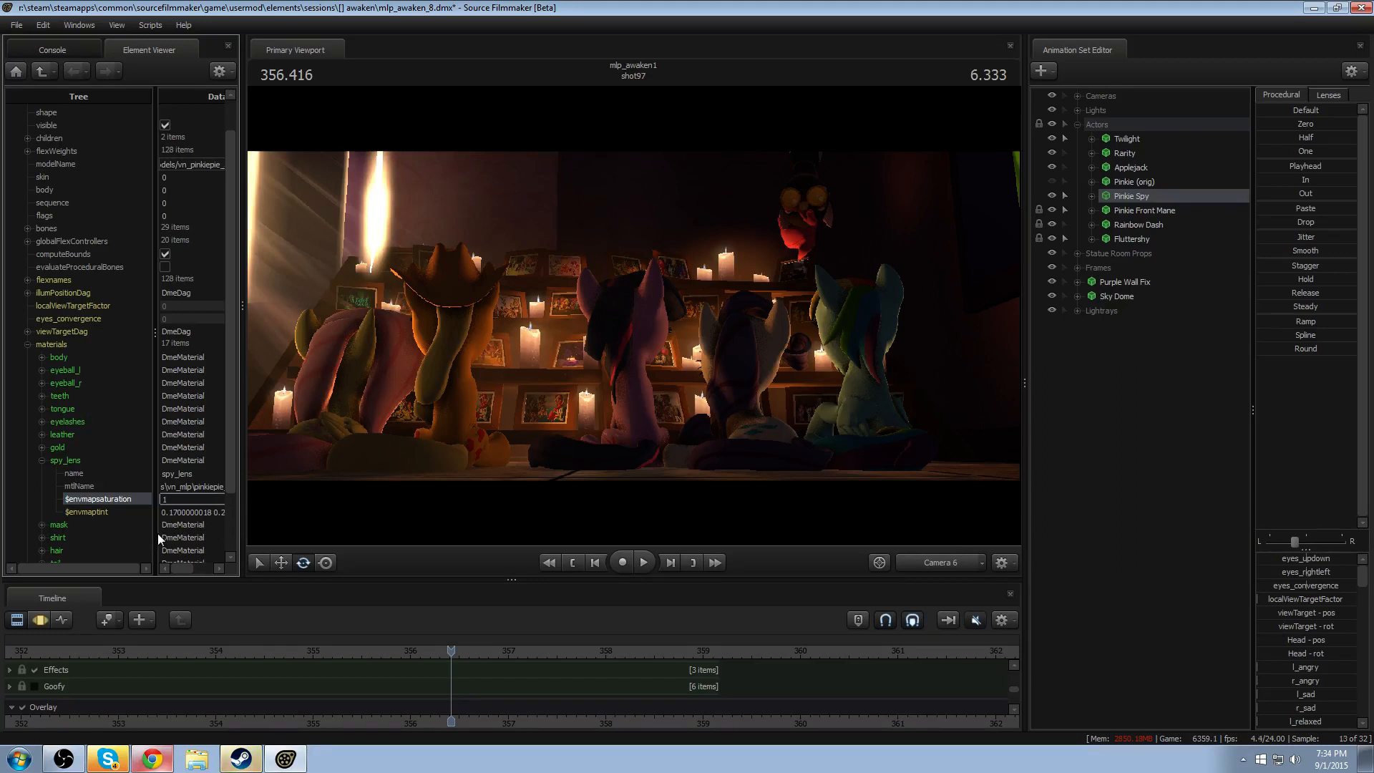
# - Widen the Element Viewer's Data column and try 0.08 0.1 0.08 for $envmaptint on the spy_lens material
pyautogui.moveTo(156, 534); pyautogui.dragTo(75, 542)
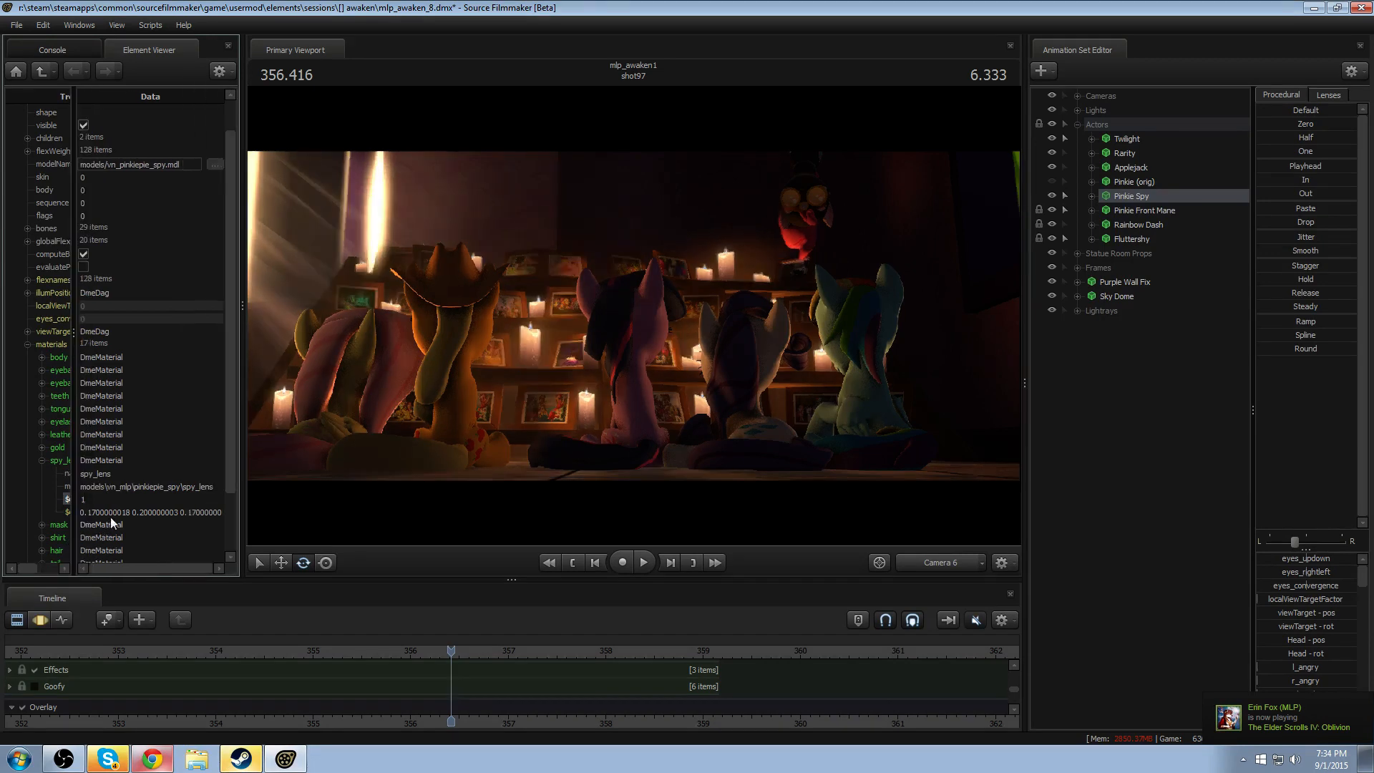
pyautogui.click(113, 512)
pyautogui.doubleClick(108, 512)
pyautogui.click(164, 525)
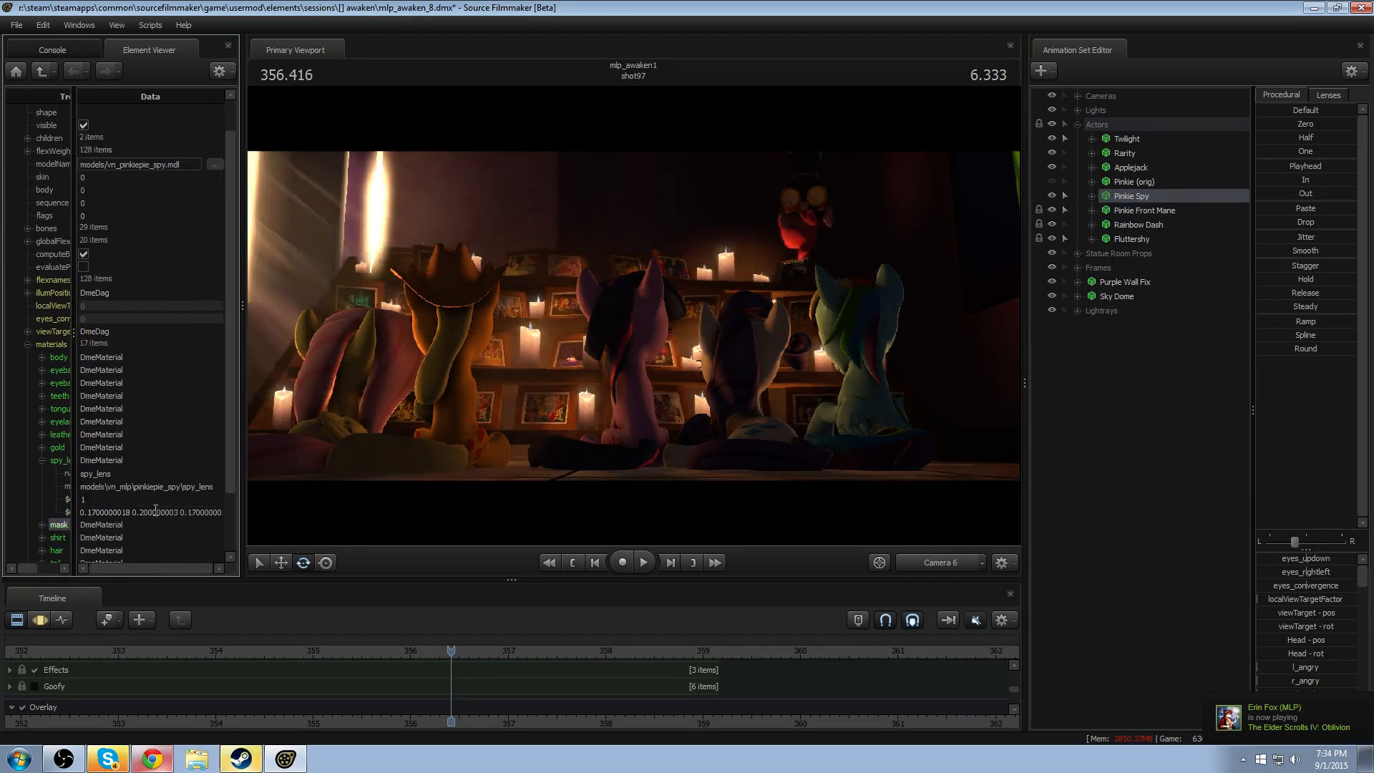
pyautogui.click(153, 512)
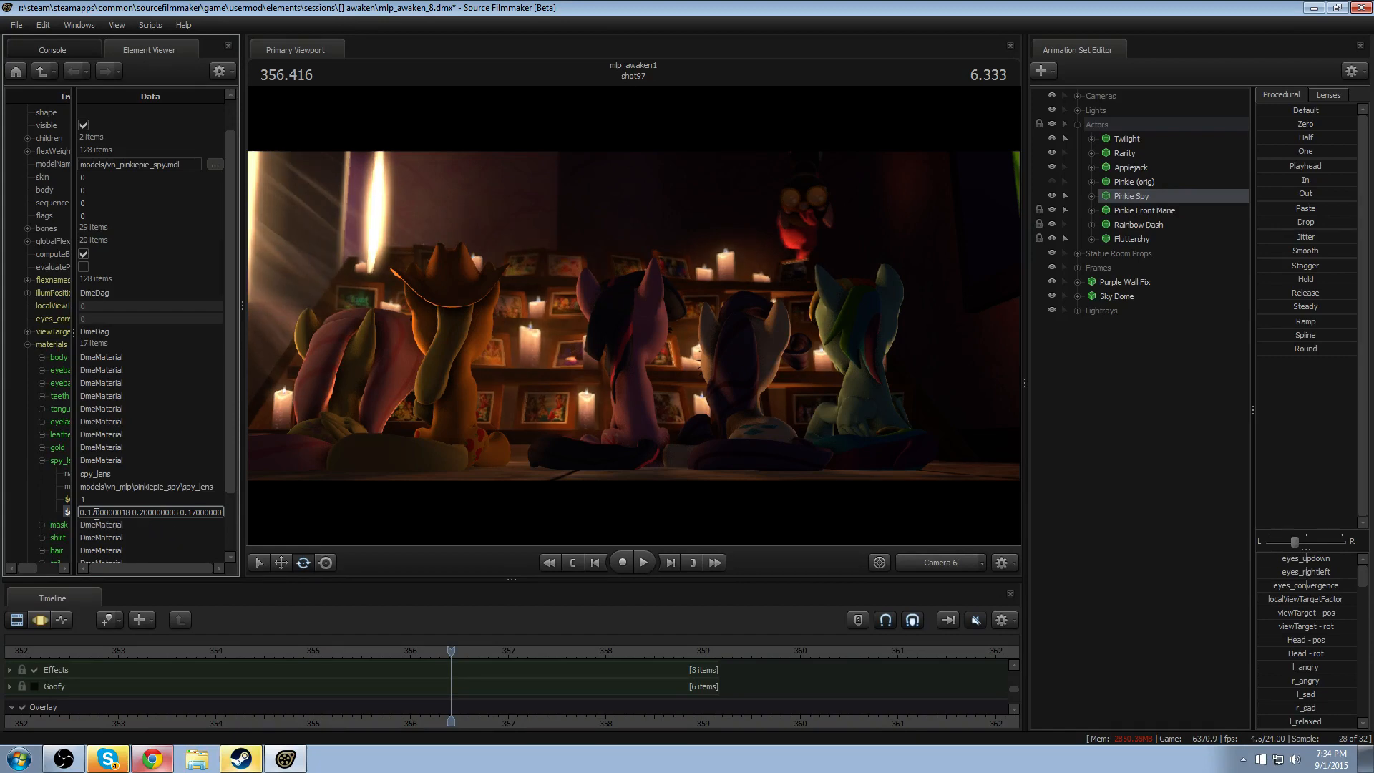
pyautogui.hotkey('ctrl', 'a')
pyautogui.write('0.08')
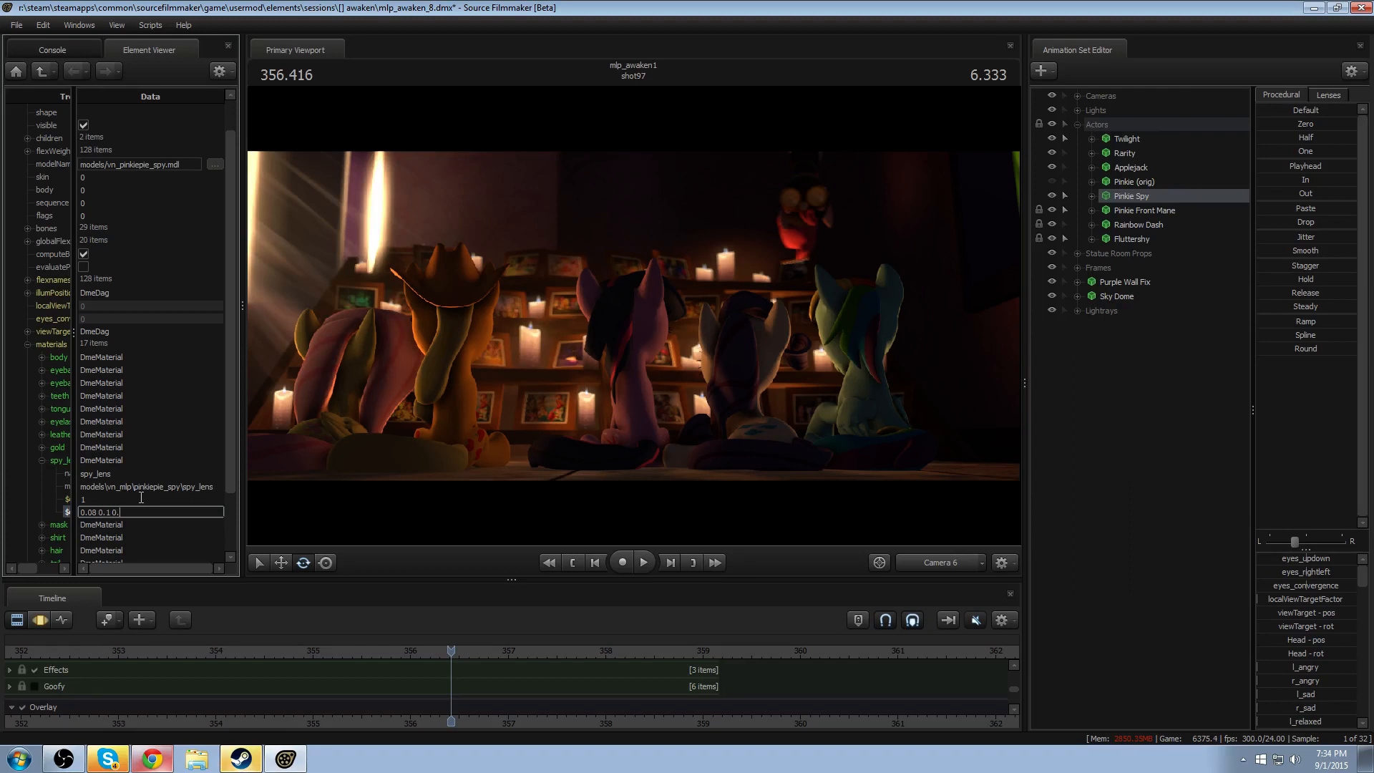
pyautogui.click(141, 499)
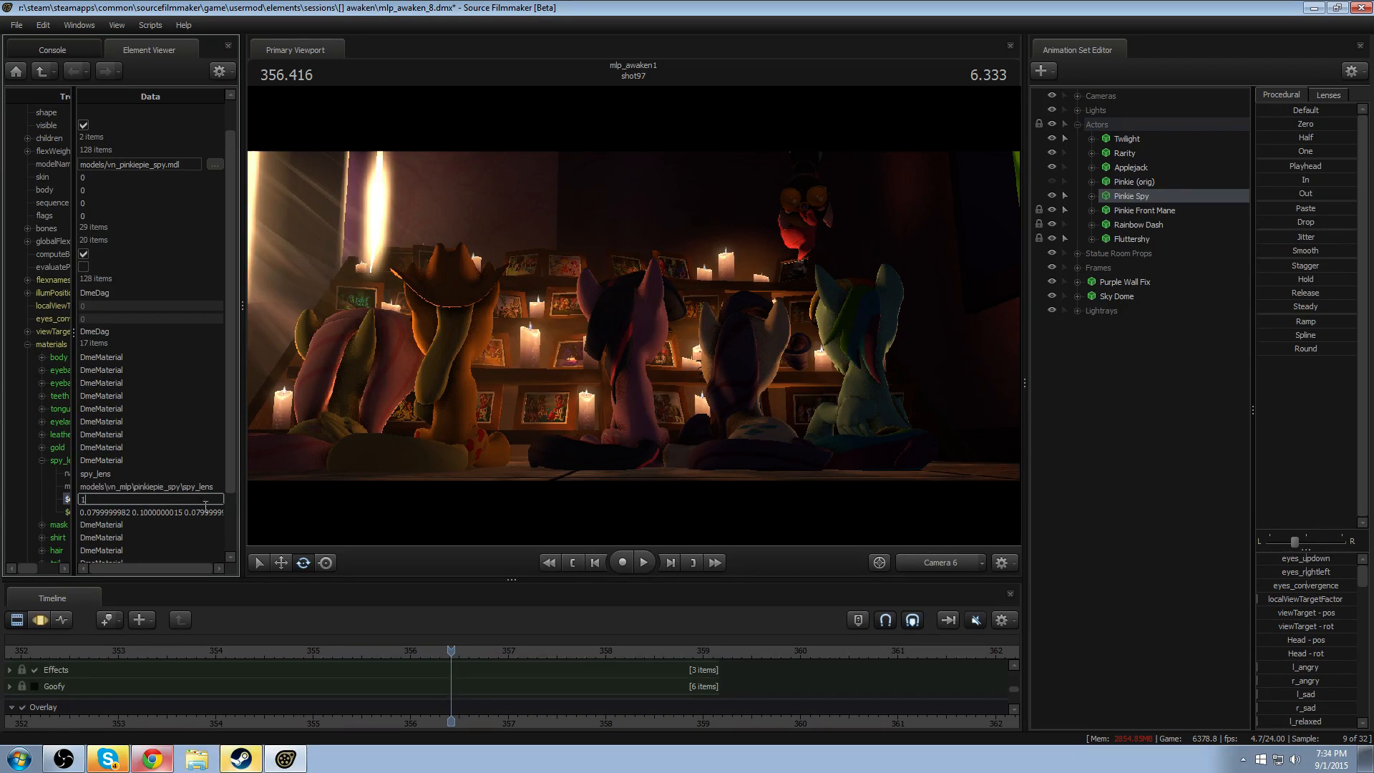
pyautogui.click(179, 512)
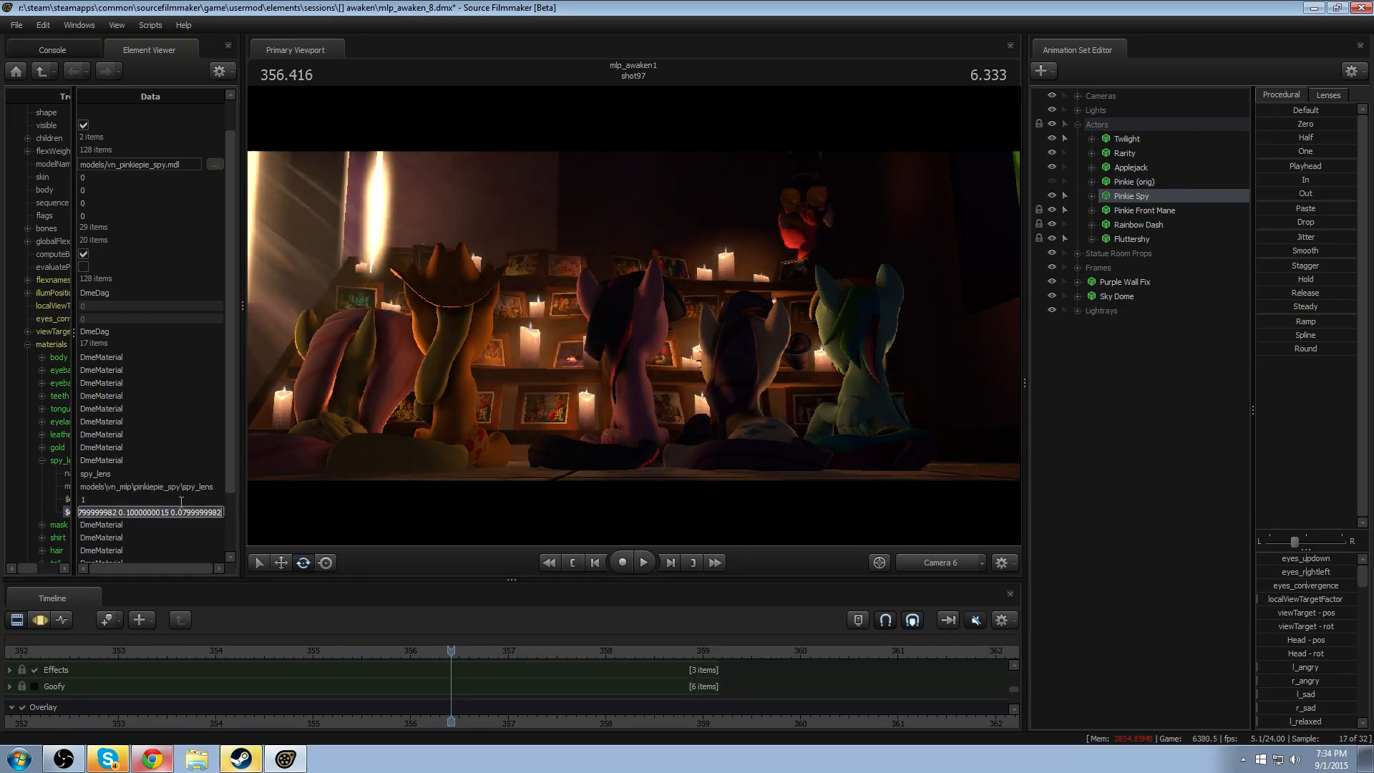
pyautogui.click(141, 475)
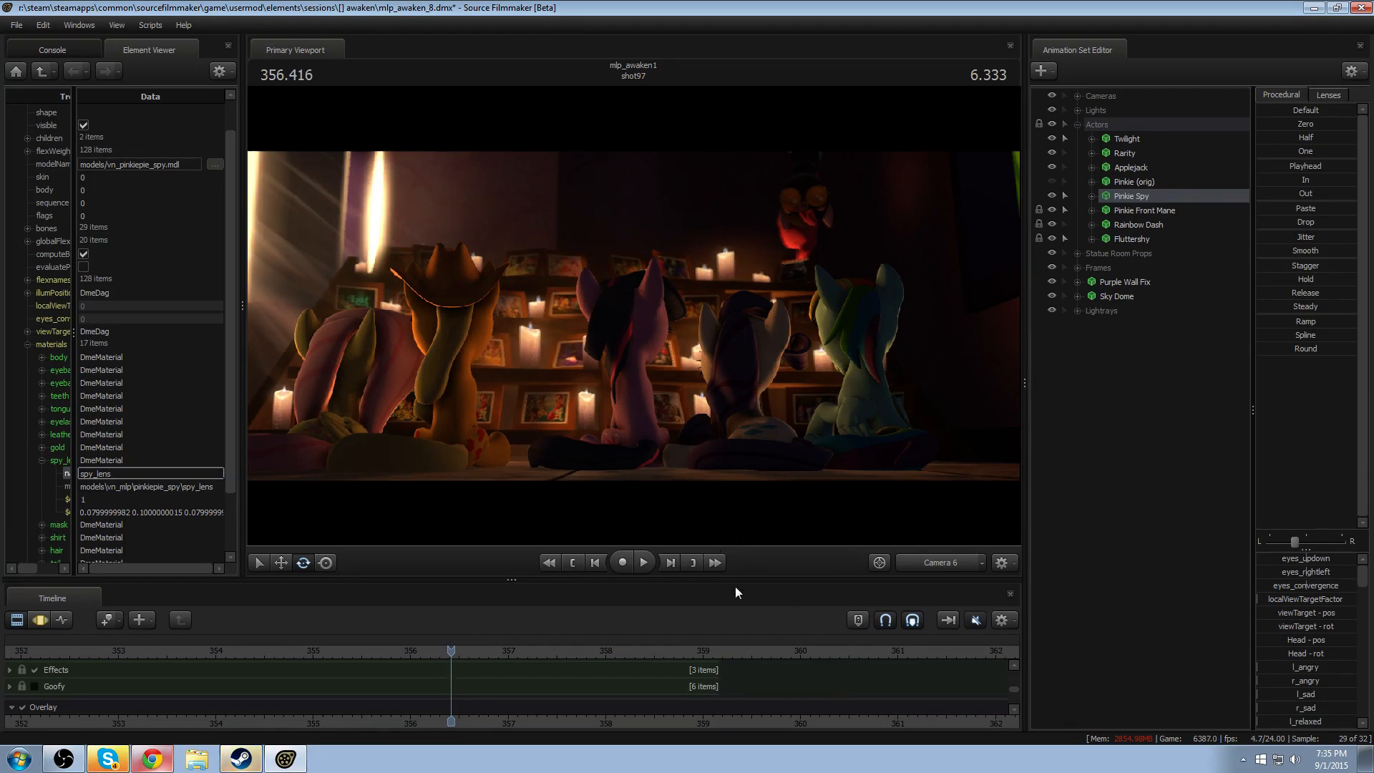
# - Set $envmaptint of the spy_lens material to 0.04 0.05 0.04
pyautogui.click(124, 511)
pyautogui.hotkey('ctrl', 'a')
pyautogui.write('0')
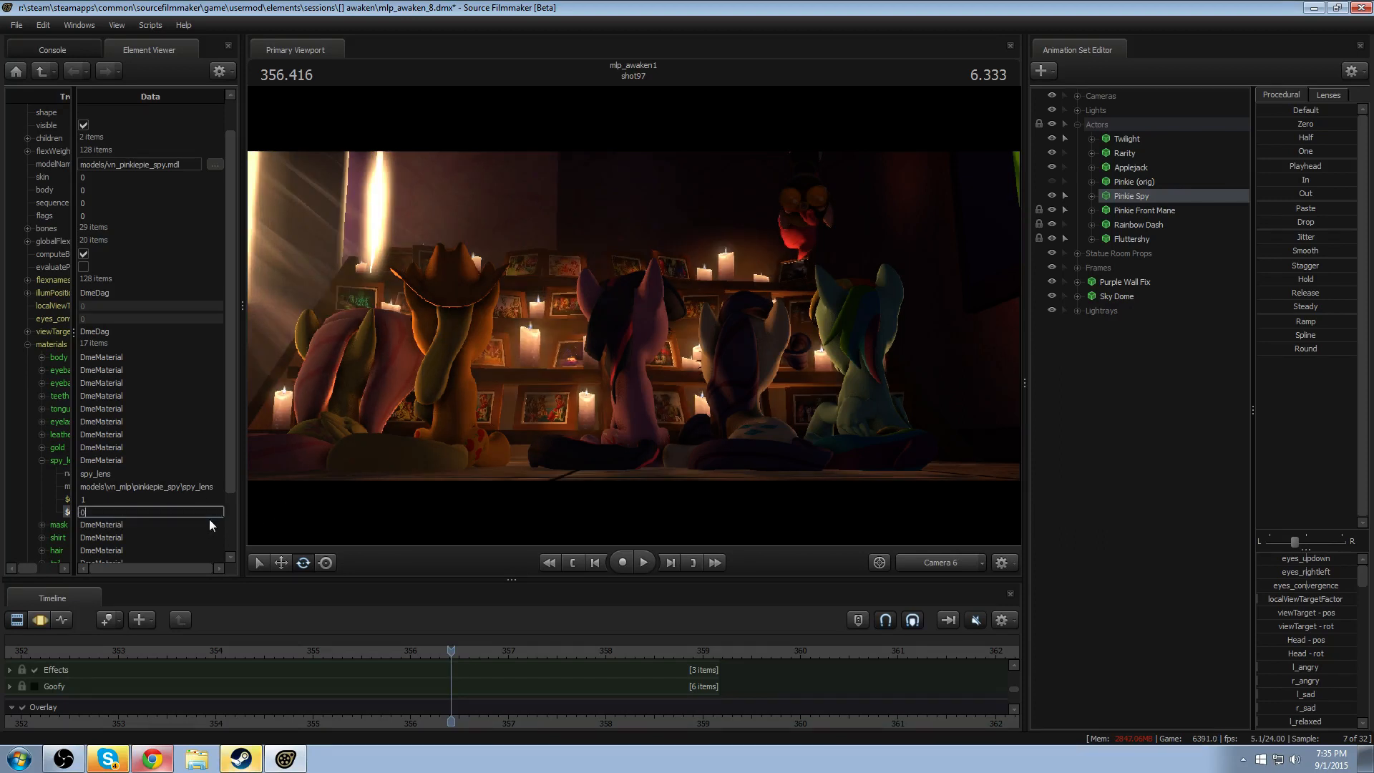
pyautogui.write('.04 0.')
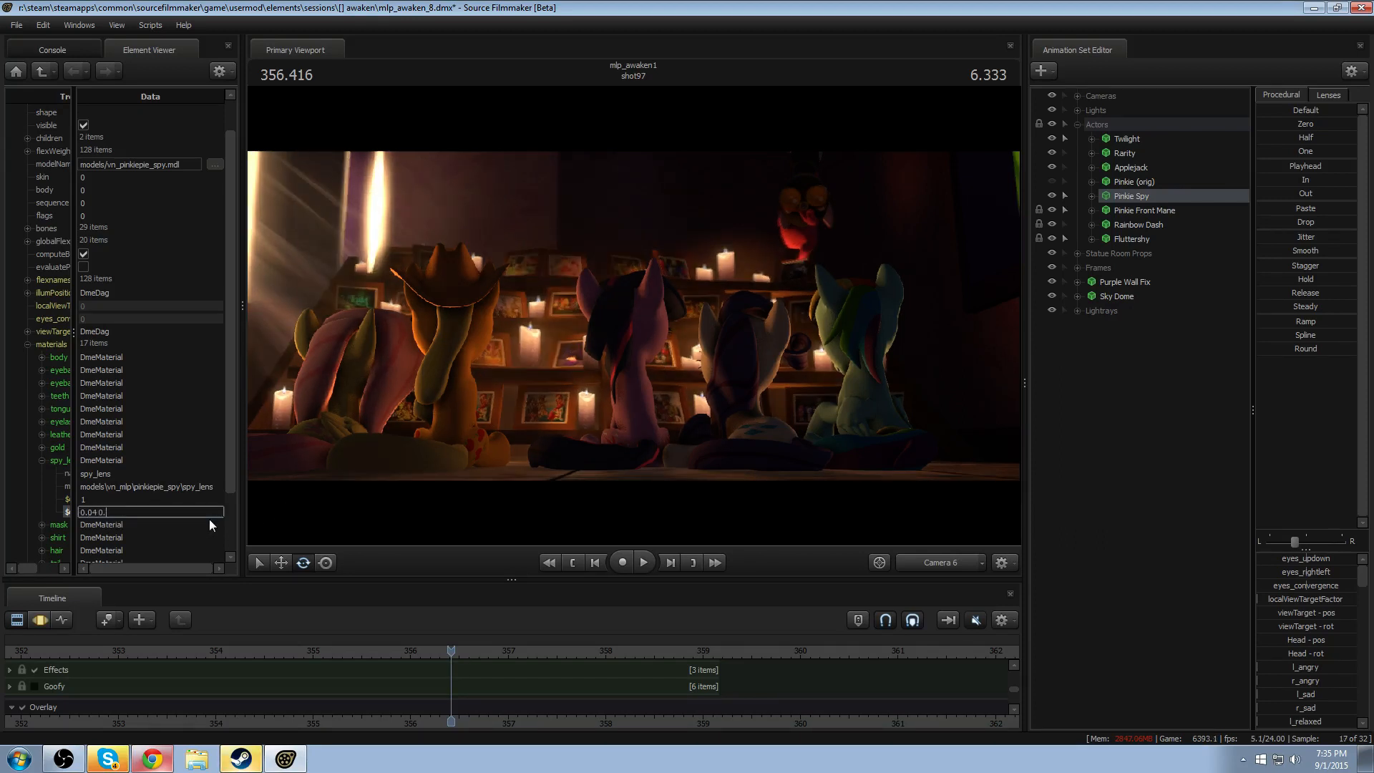
pyautogui.write('05 0.04')
pyautogui.press('Return')
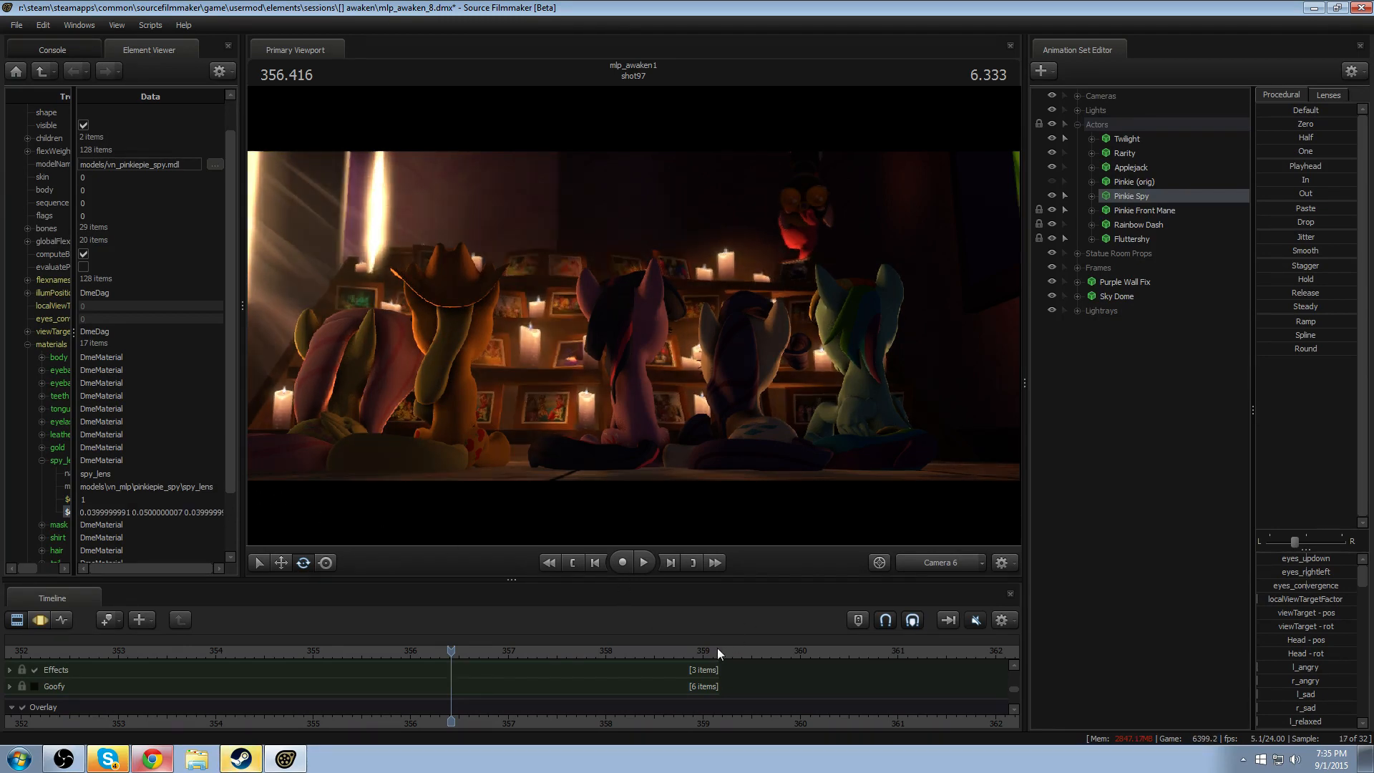
# - Play shot97 from about 355.5 through Camera 6 to check the reflections on Pinkie's spy lenses
pyautogui.click(366, 651)
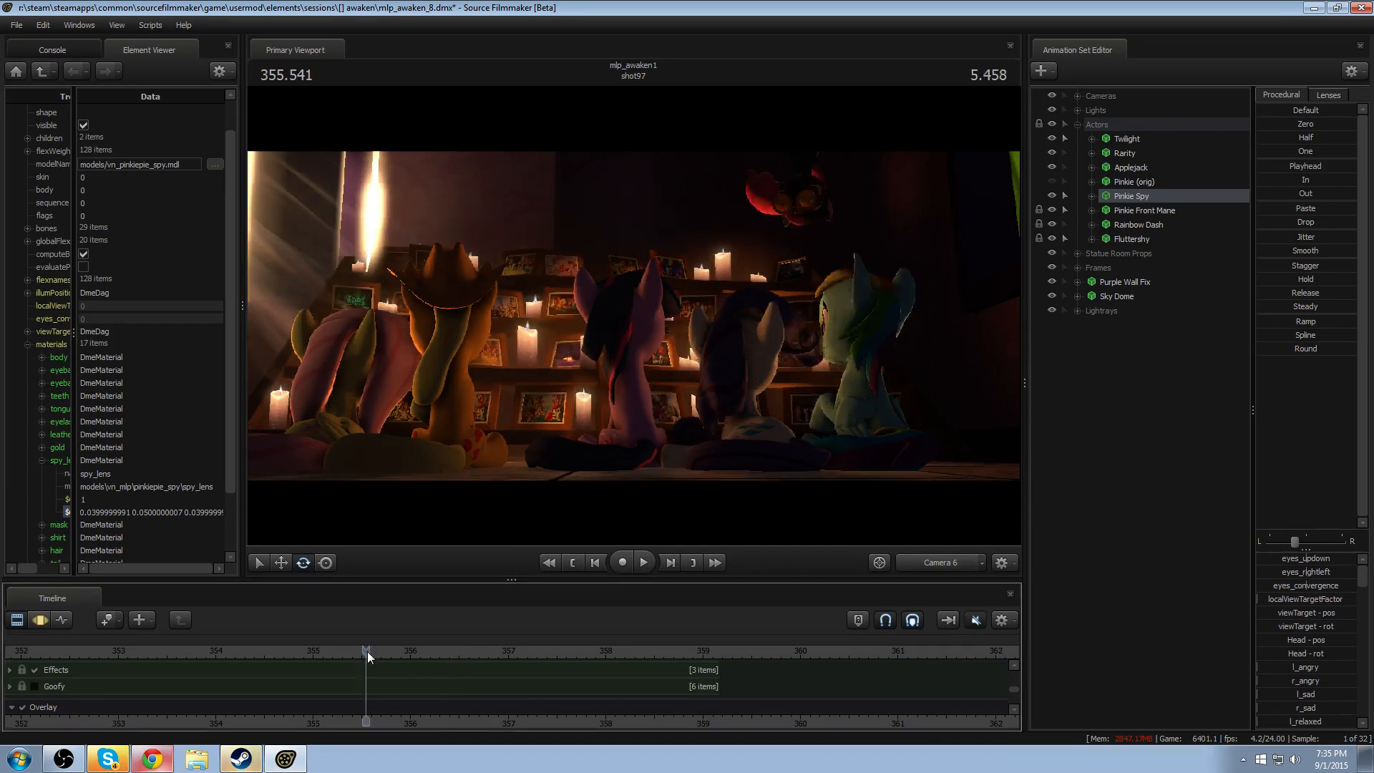
pyautogui.press('space')
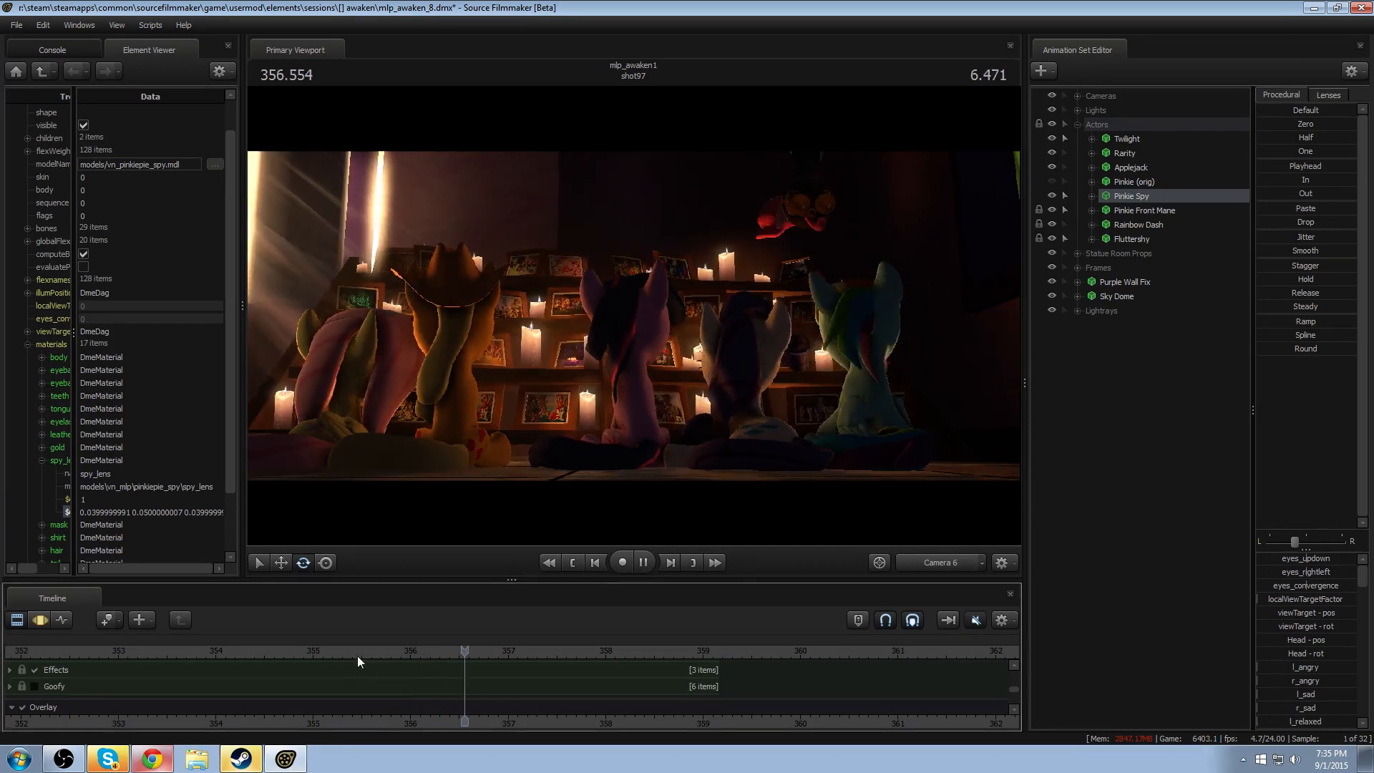
pyautogui.click(238, 651)
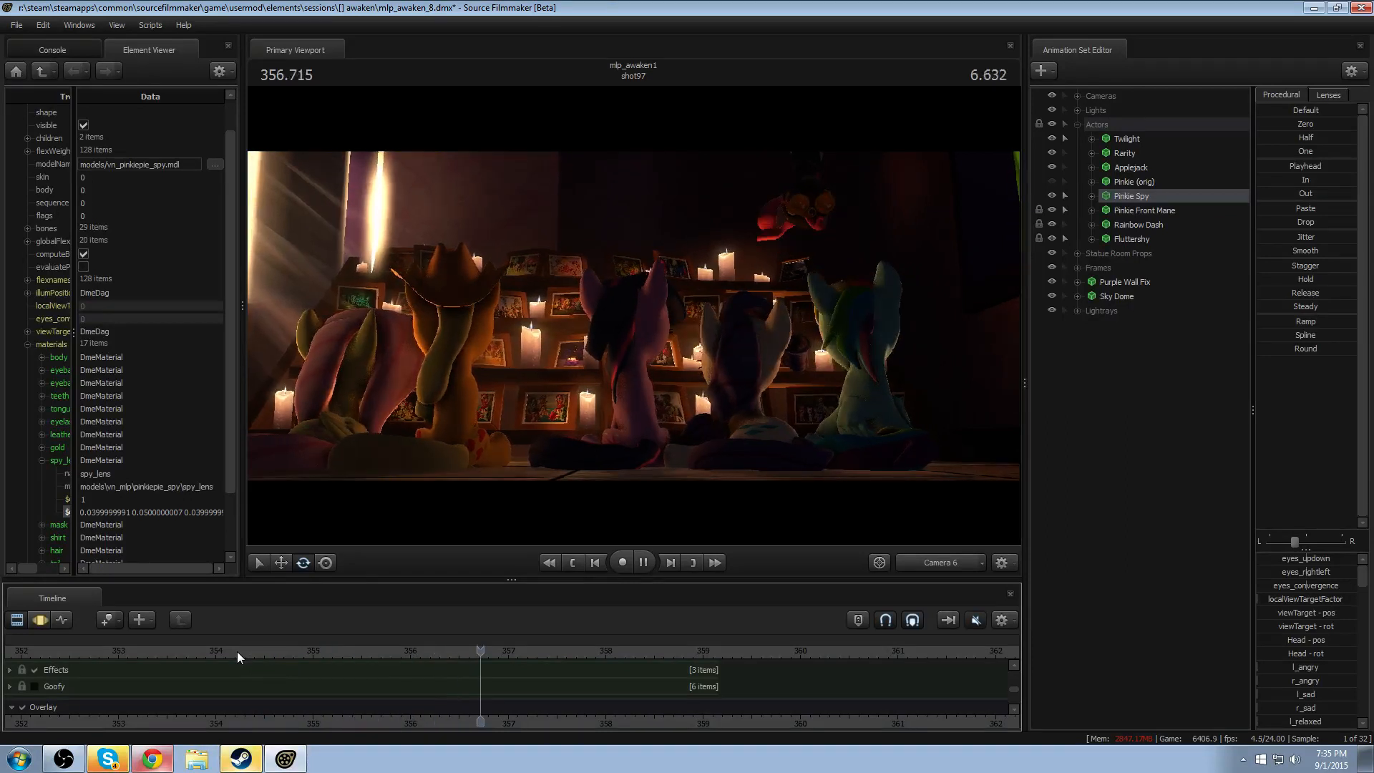
pyautogui.press('space')
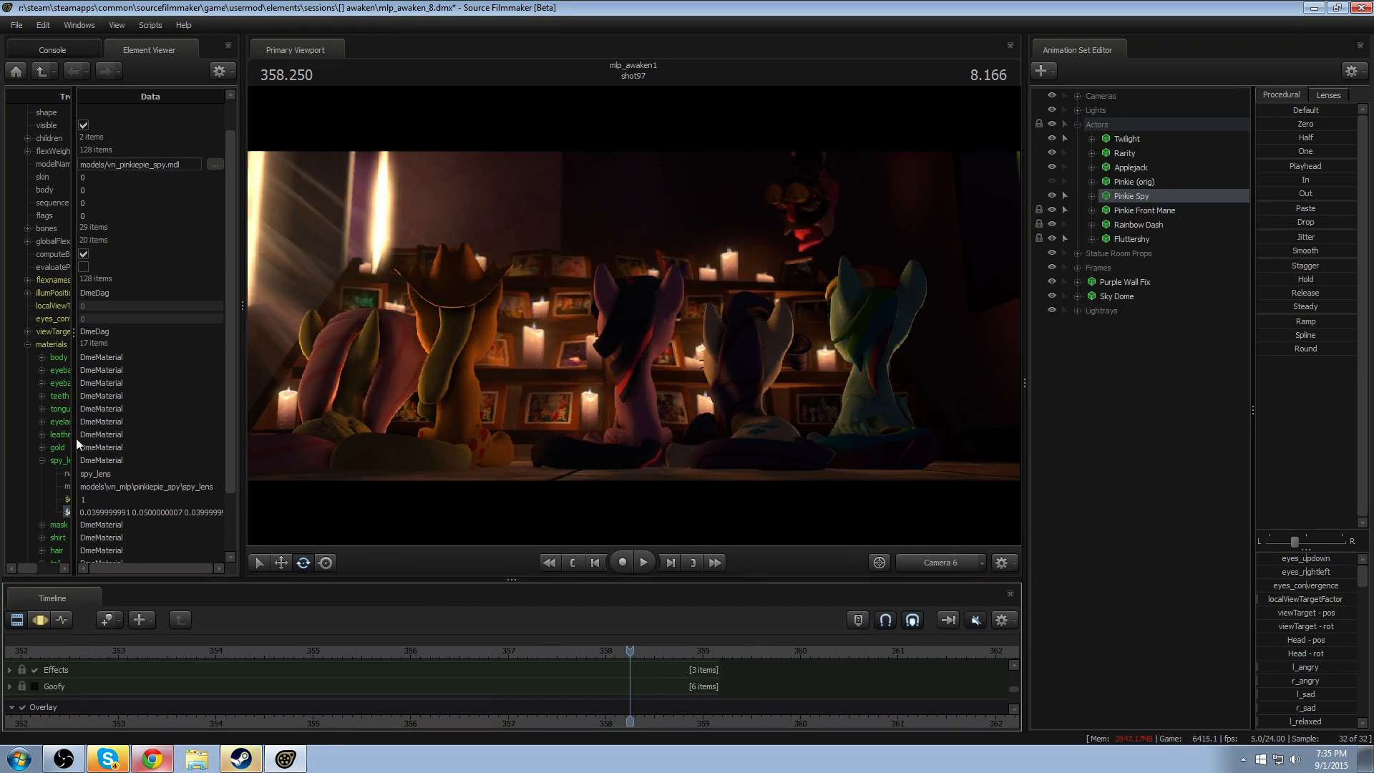
# - Widen the Tree column and add a vector3 attribute named $color to Pinkie Spy's tail material
pyautogui.moveTo(76, 438); pyautogui.dragTo(140, 438)
pyautogui.scroll(-2, 65, 531)
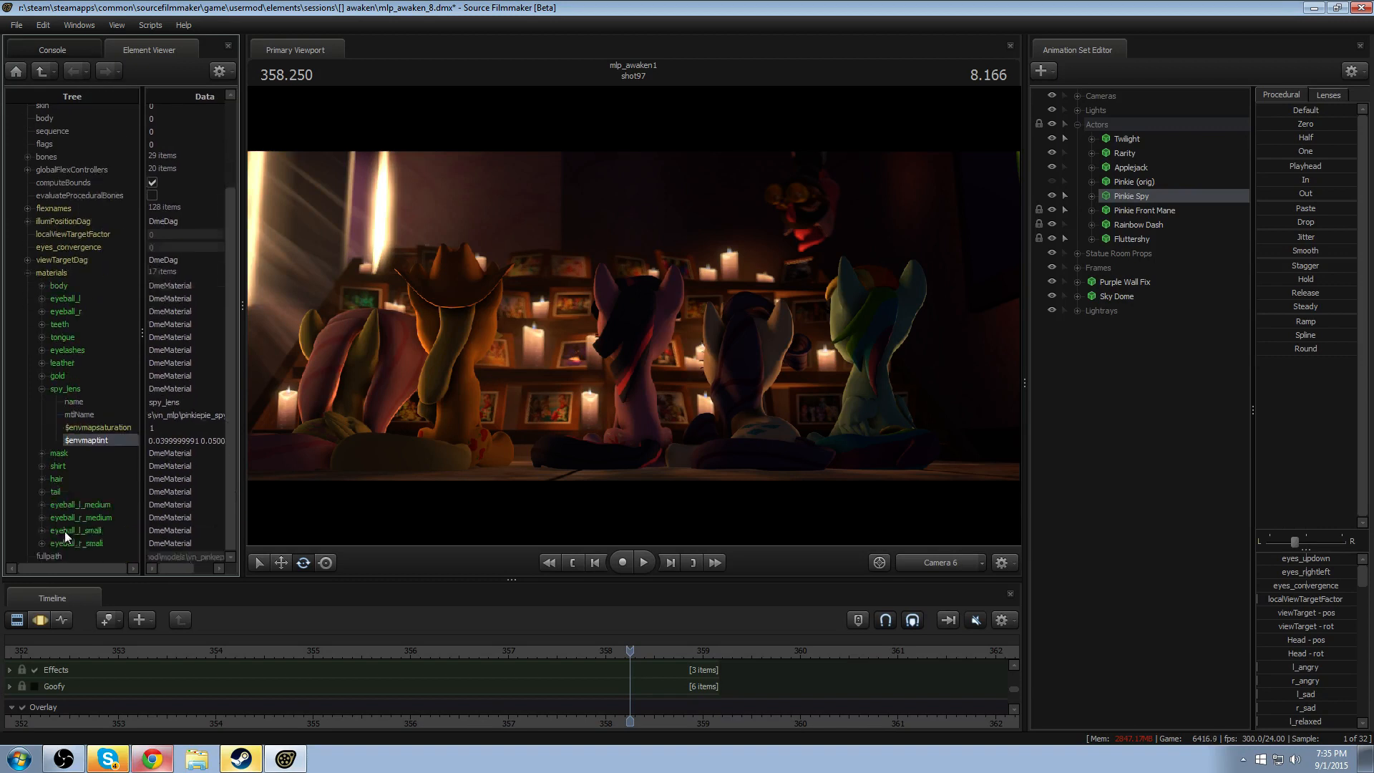
pyautogui.rightClick(68, 492)
pyautogui.moveTo(151, 599)
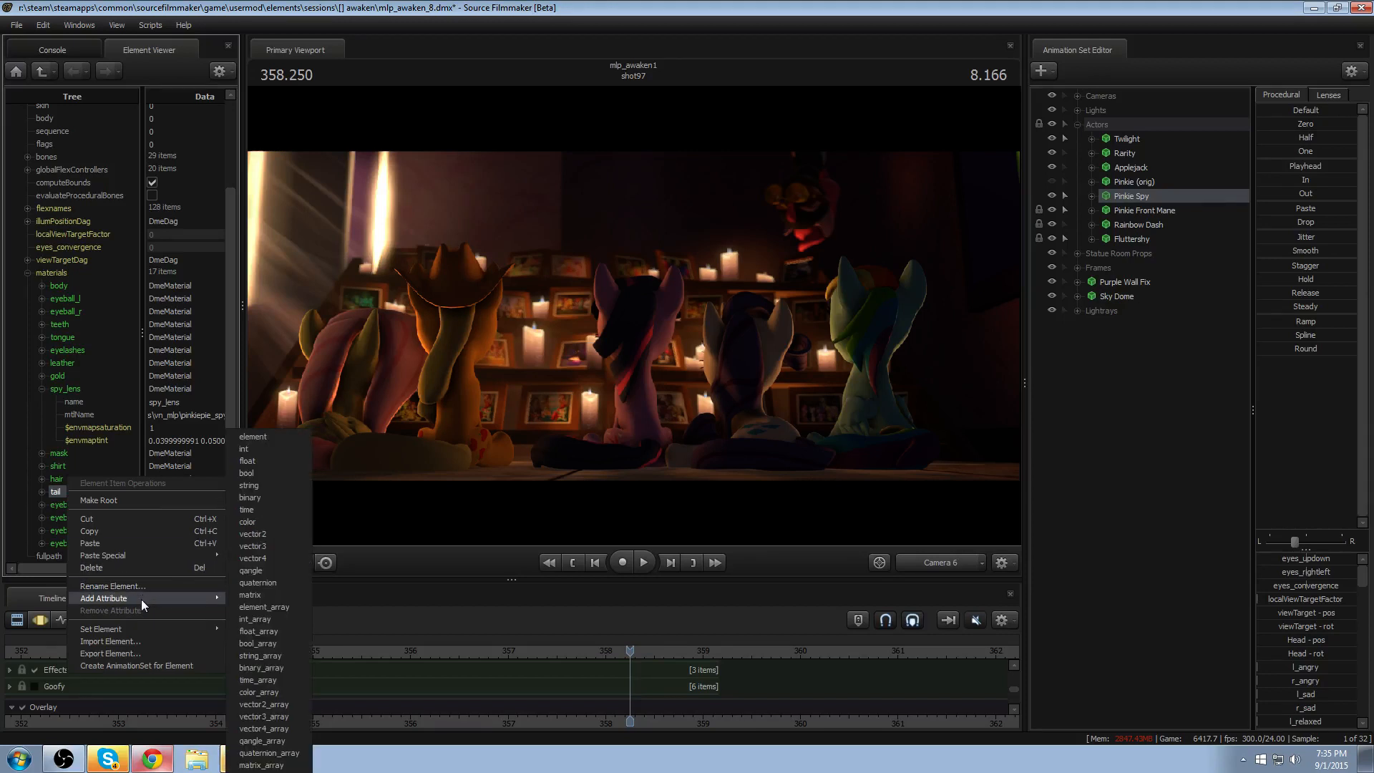
pyautogui.click(276, 547)
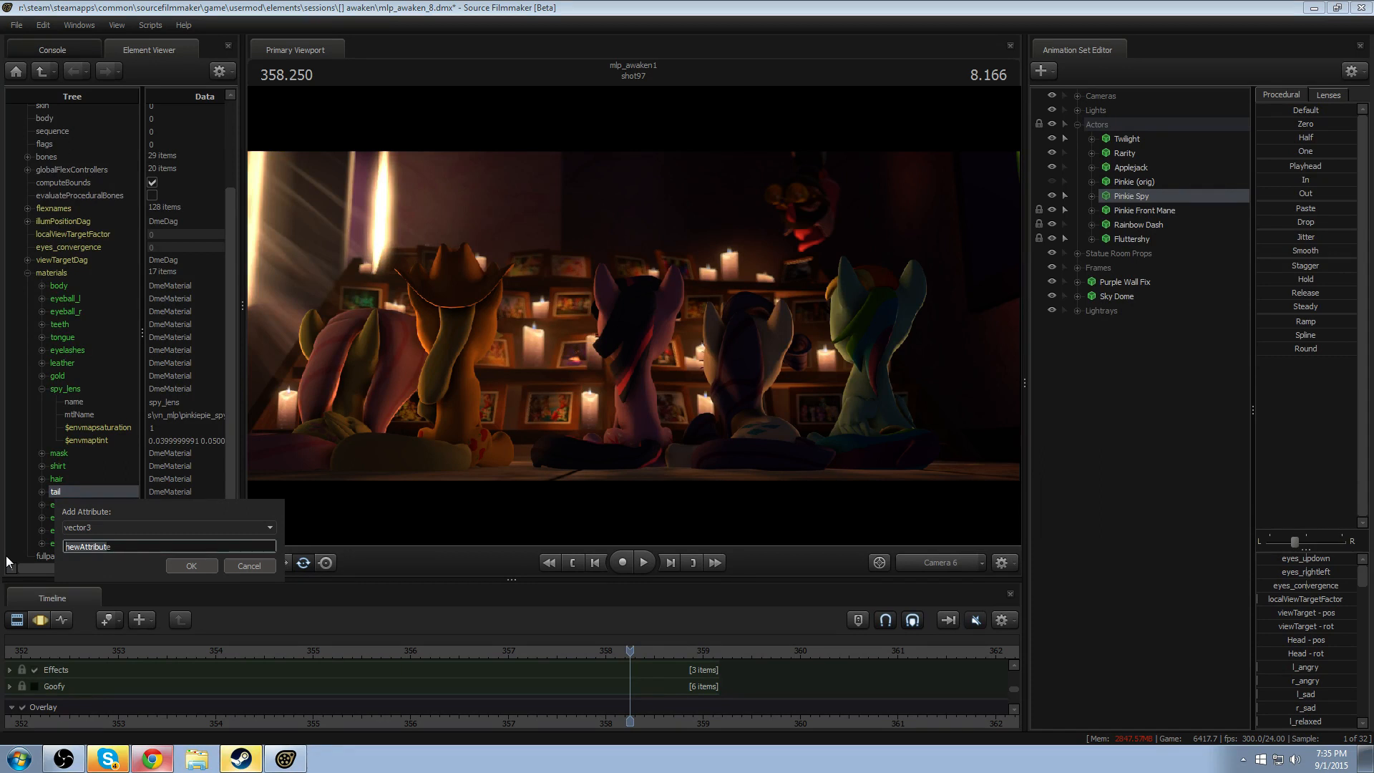
pyautogui.press('BackSpace')
pyautogui.write('$color2')
pyautogui.press('Return')
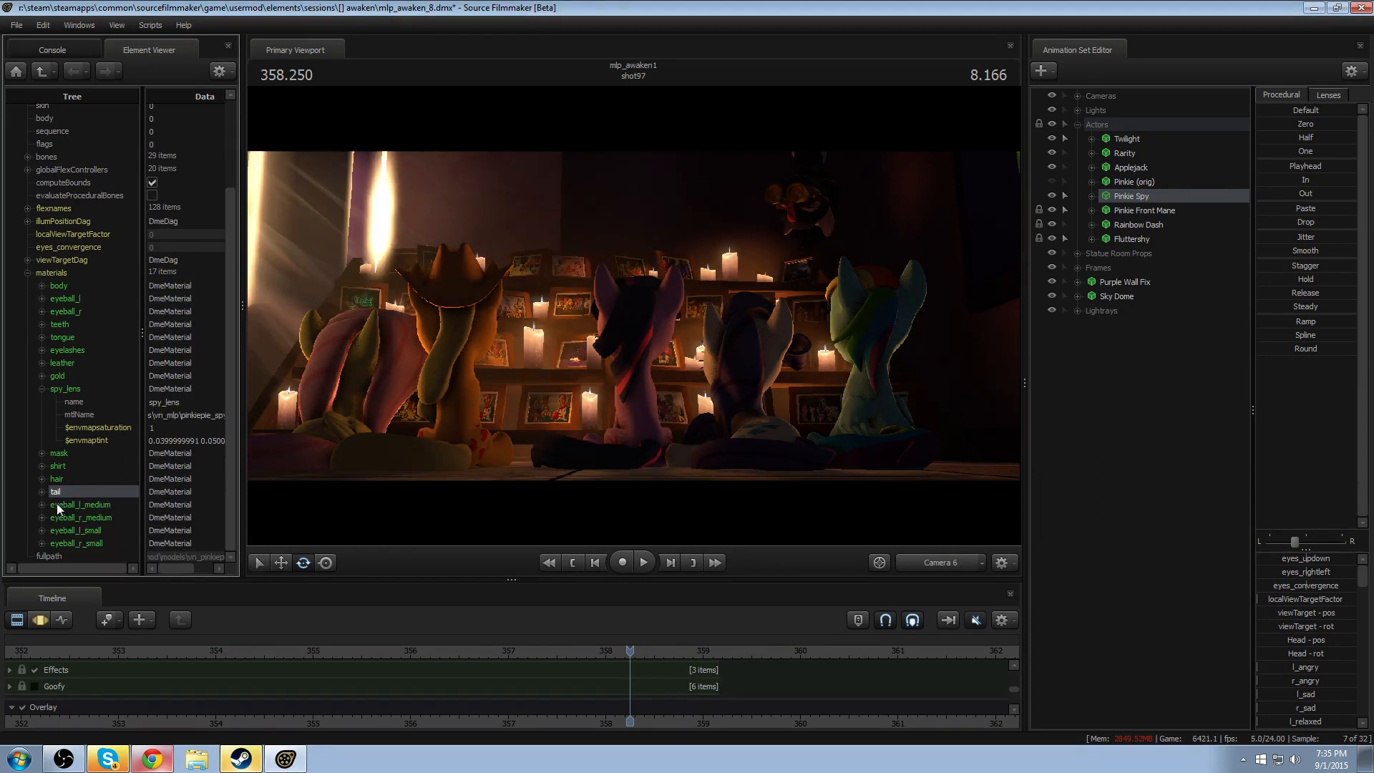
# - Expand the tail material and set the components of its $color attribute to 0.8
pyautogui.click(41, 492)
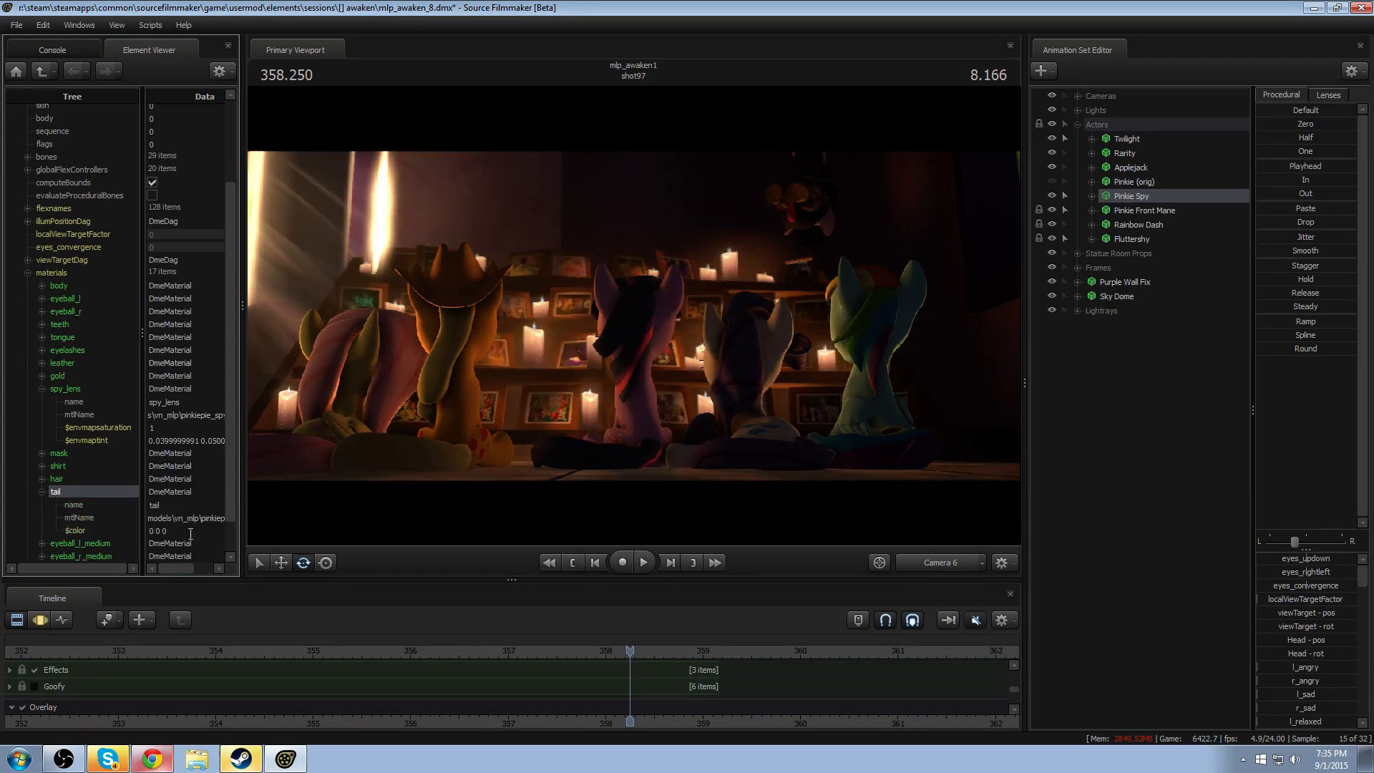
pyautogui.doubleClick(167, 532)
pyautogui.write('0')
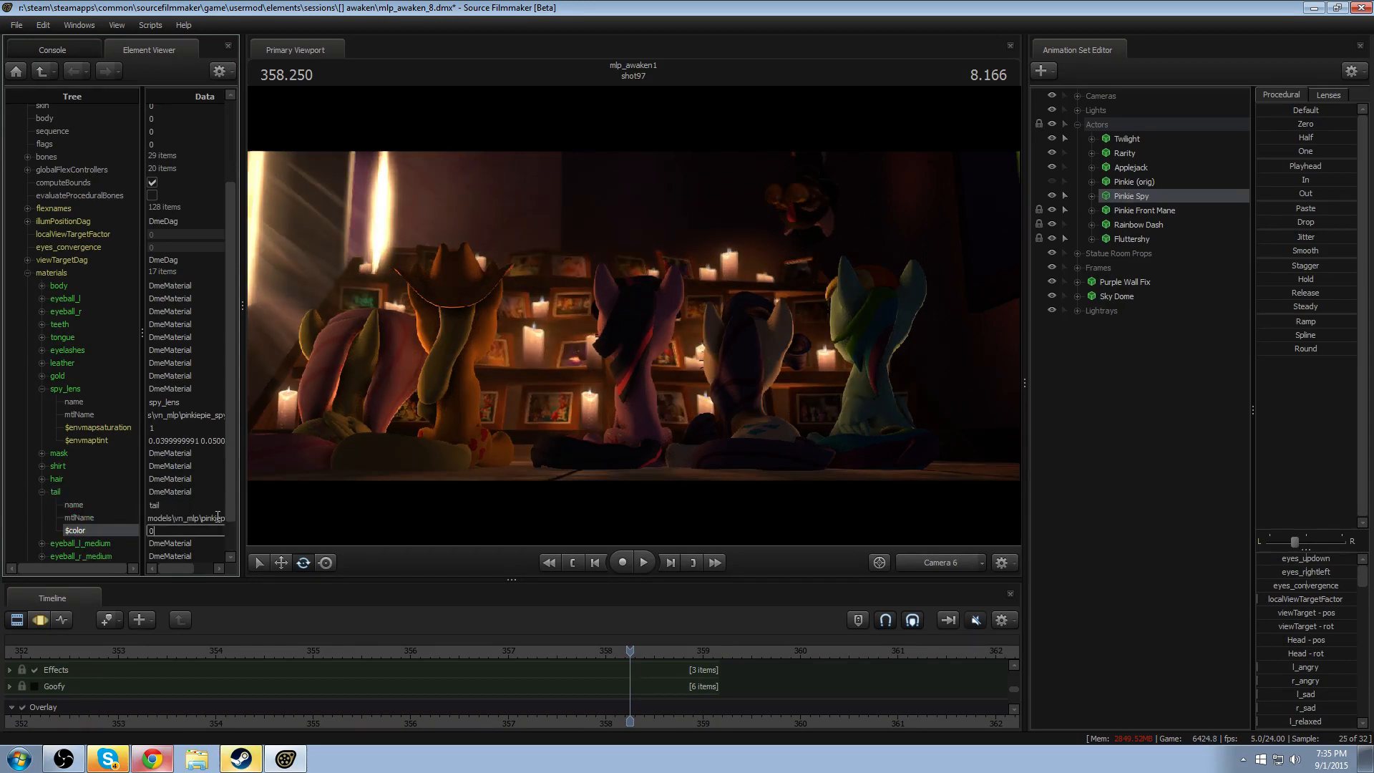
pyautogui.press('Return')
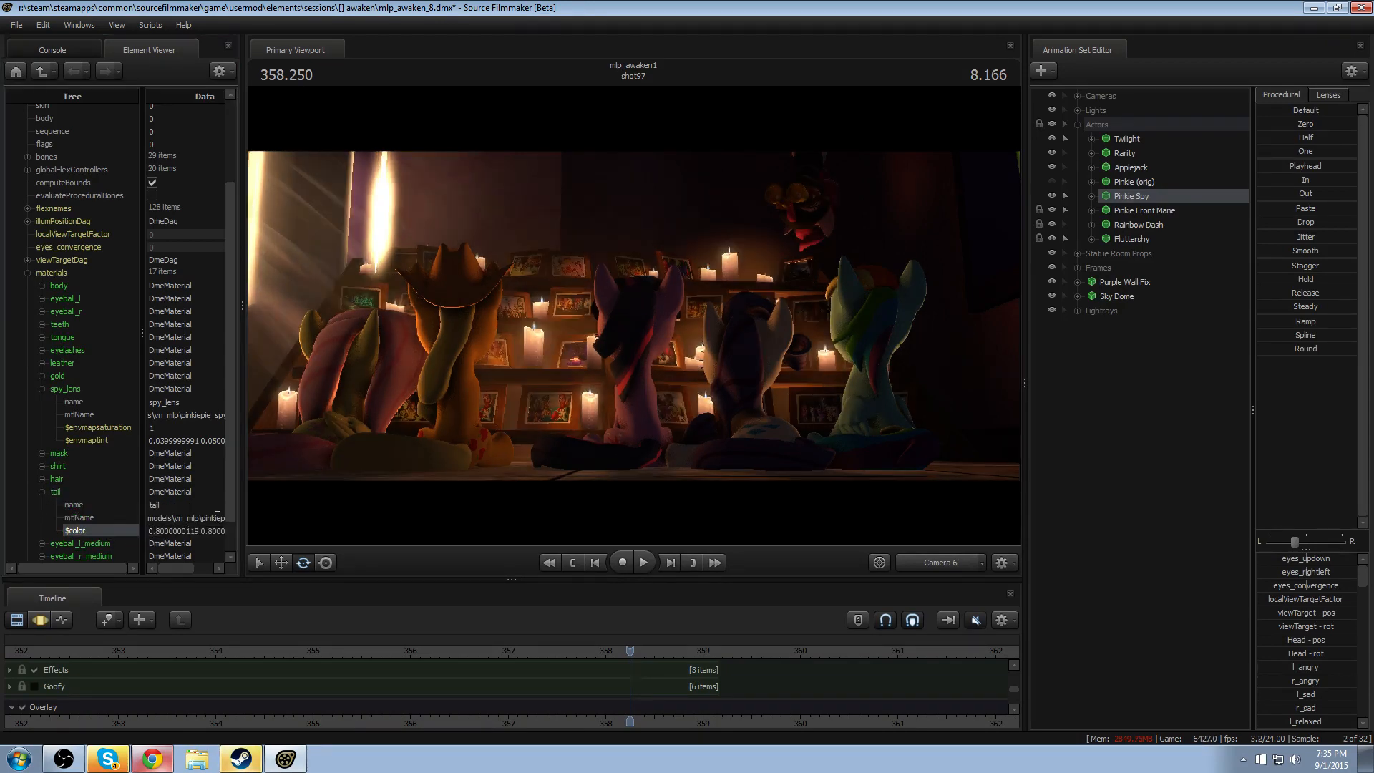
# - Move the playhead back to about 355 and play shot97 repeatedly to check Pinkie's tail color and lens reflections
pyautogui.click(577, 650)
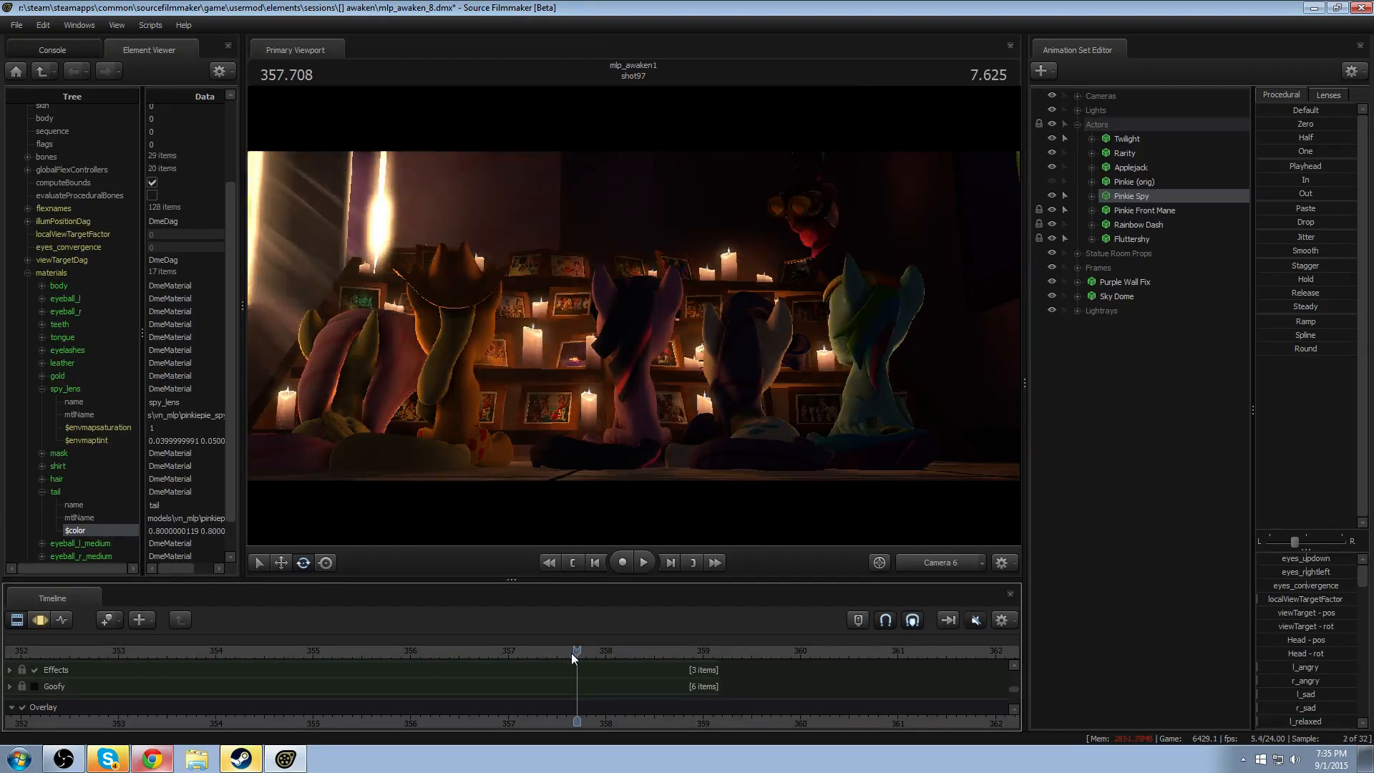
pyautogui.moveTo(571, 652); pyautogui.dragTo(317, 665)
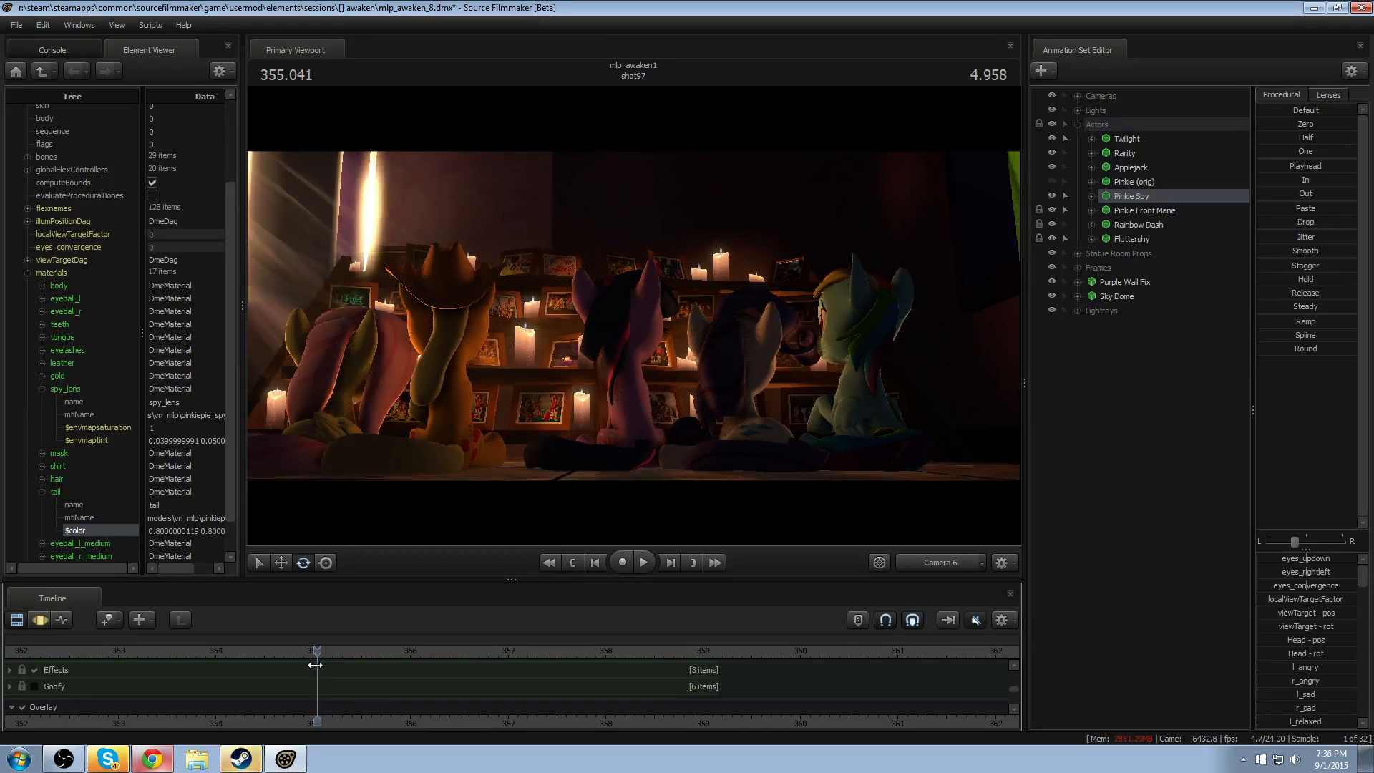
pyautogui.press('space')
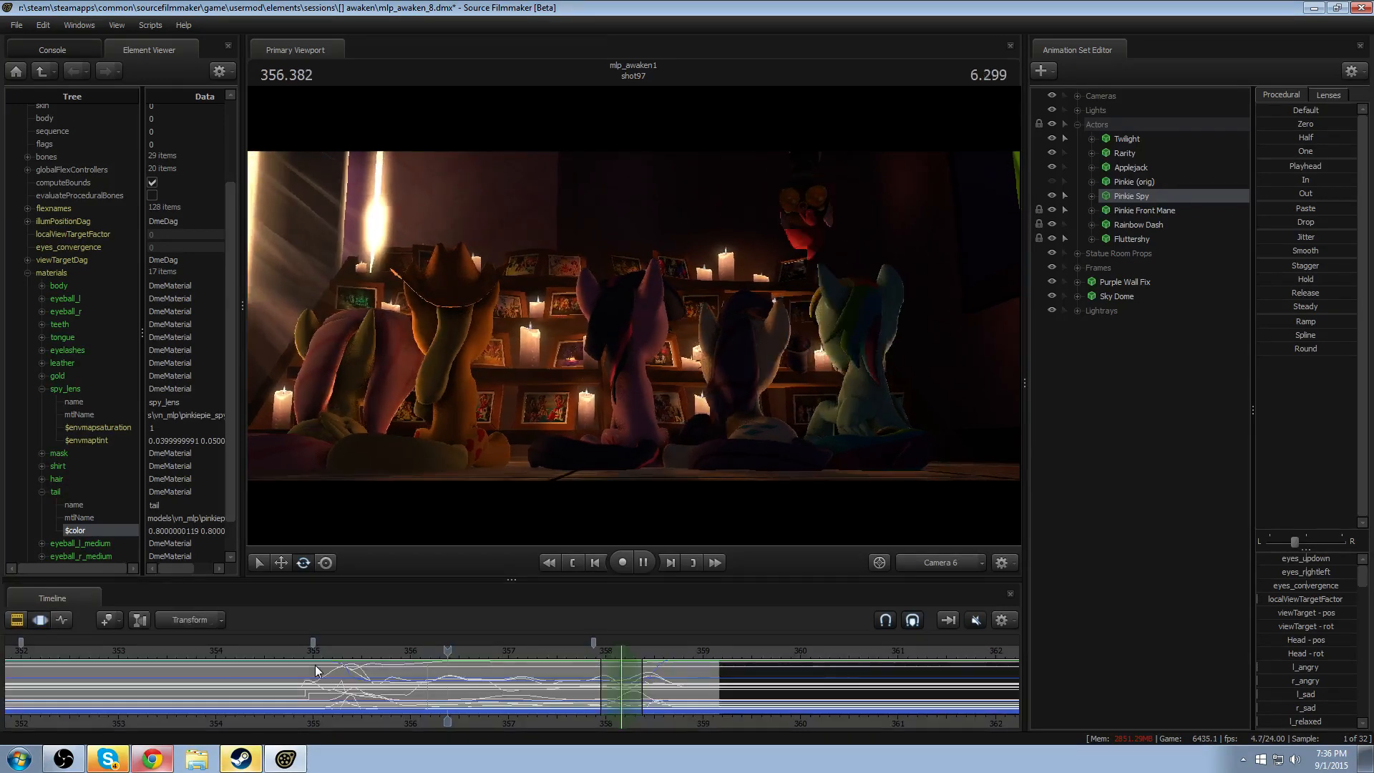
pyautogui.press('space')
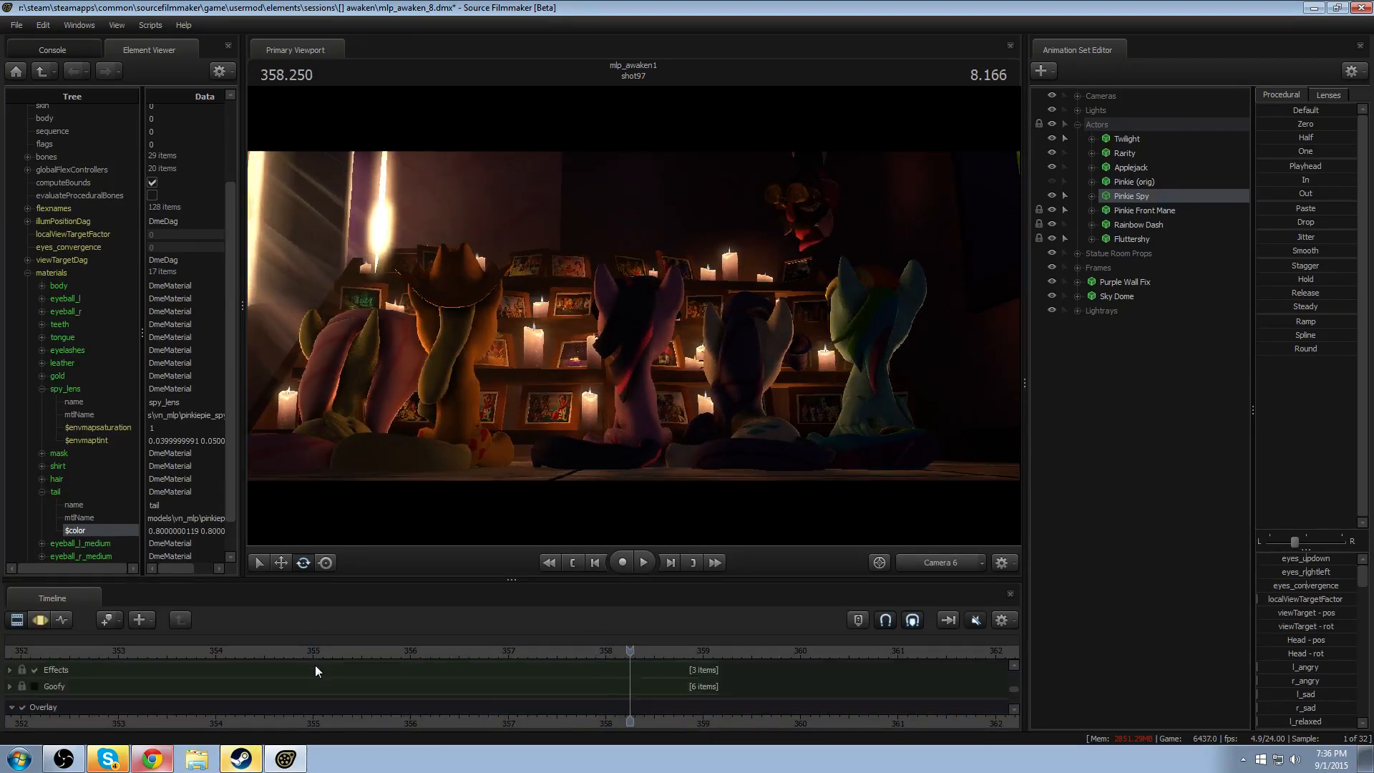
pyautogui.click(333, 653)
pyautogui.press('space')
pyautogui.press('space')
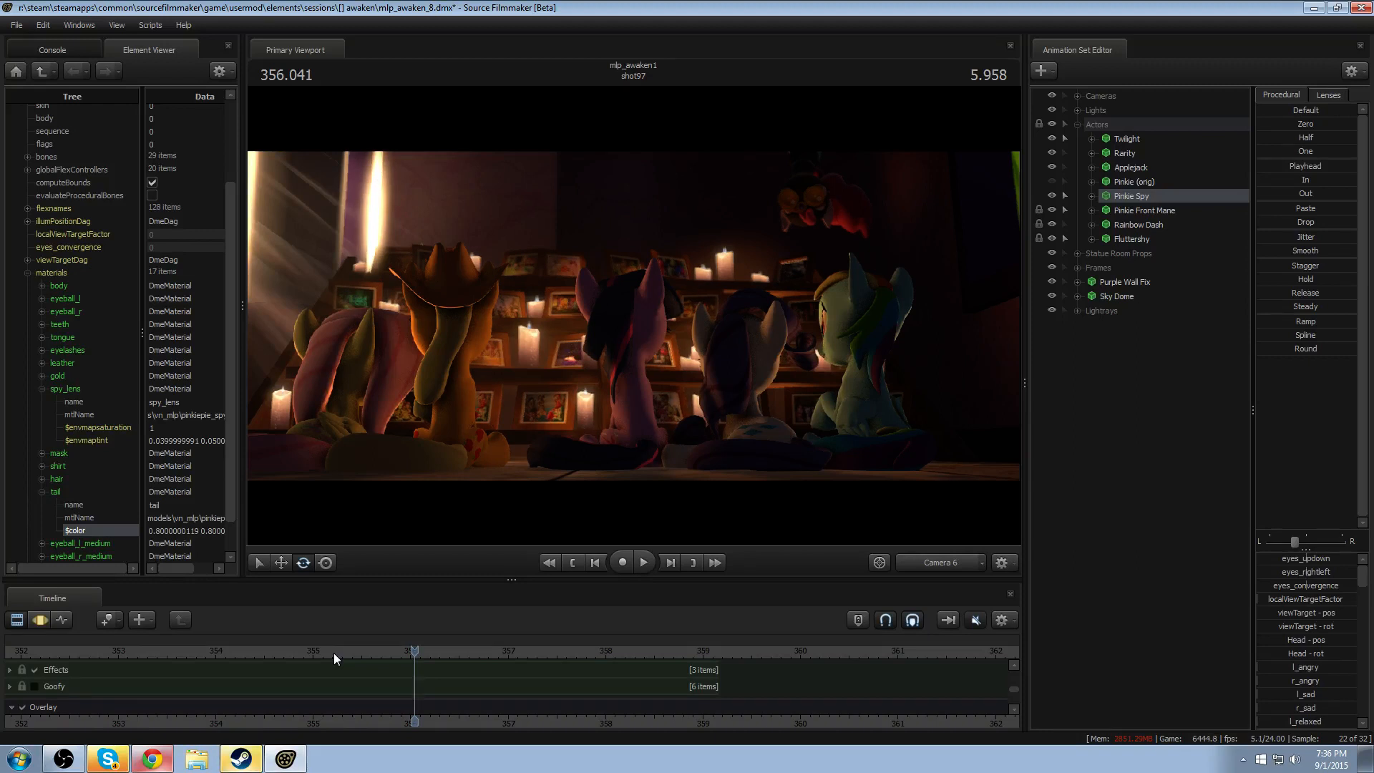
pyautogui.press('space')
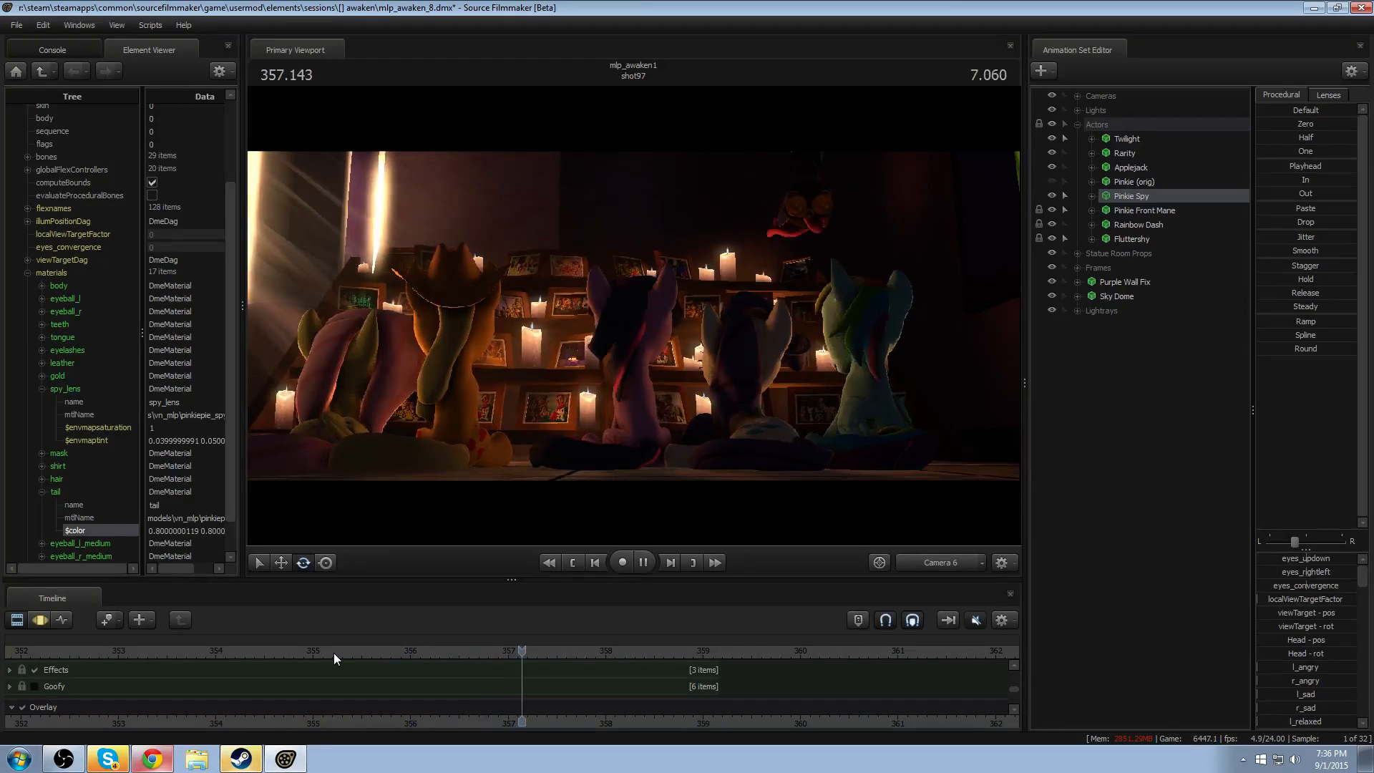
pyautogui.press('space')
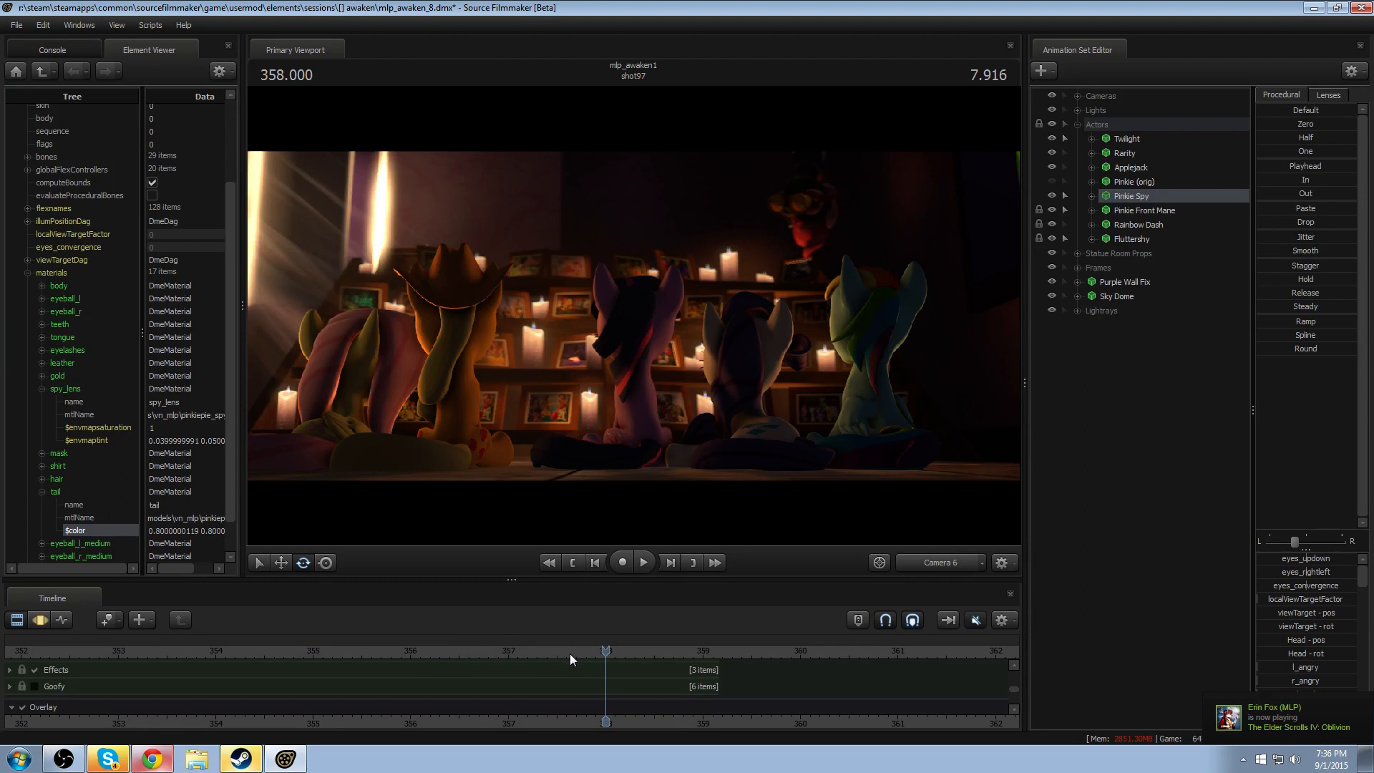
# - Play the last moments of shot97 to its end while switching between the Clip Editor and the Motion Editor
pyautogui.press('space')
pyautogui.press('F3')
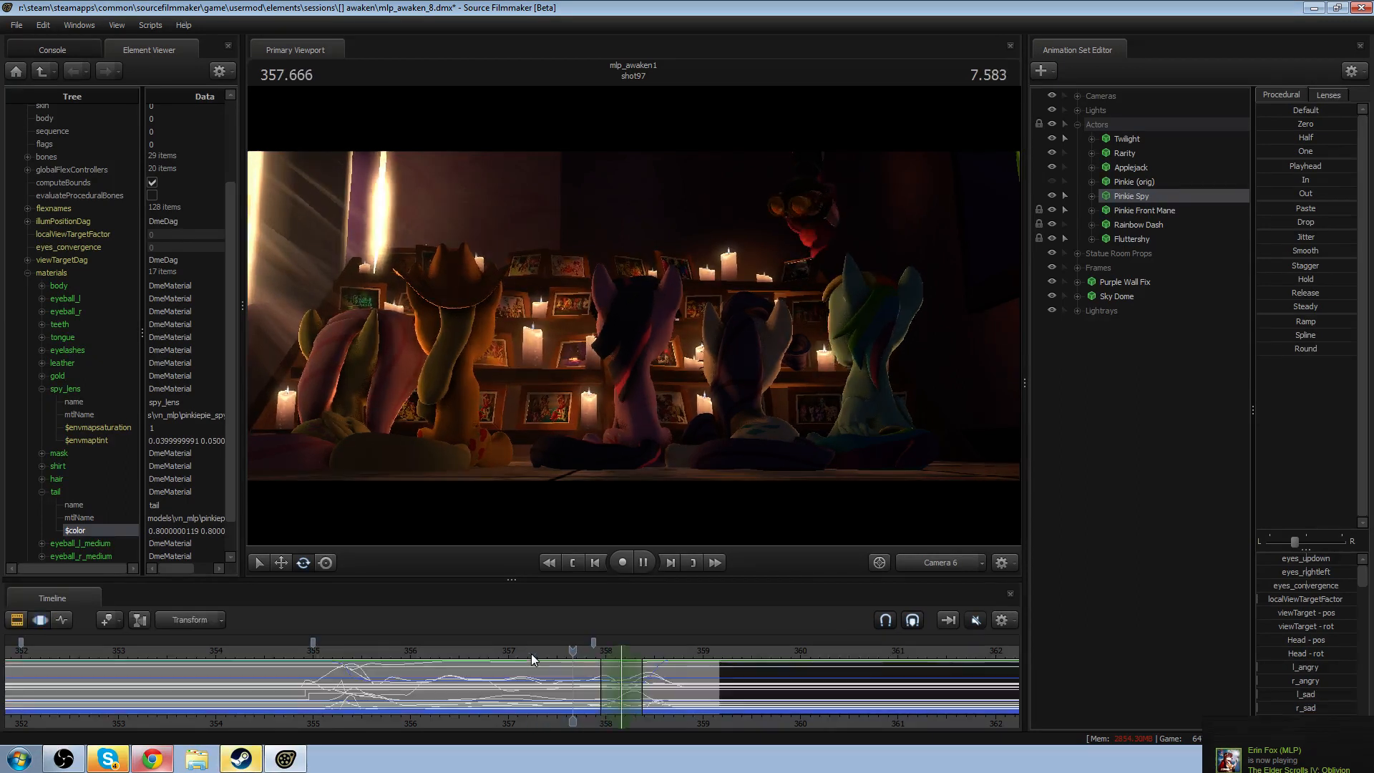
pyautogui.press('space')
pyautogui.press('F2')
pyautogui.press('F3')
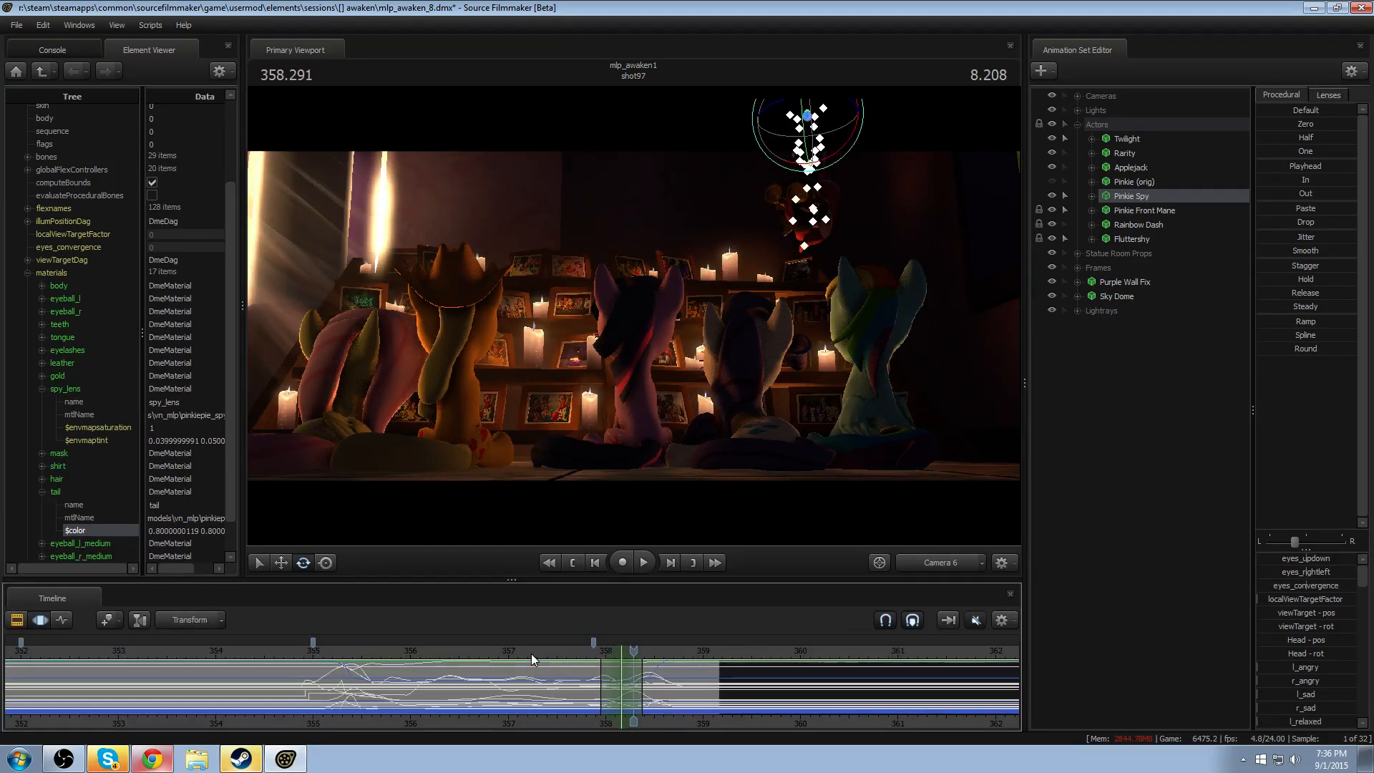
pyautogui.press('F2')
pyautogui.press('space')
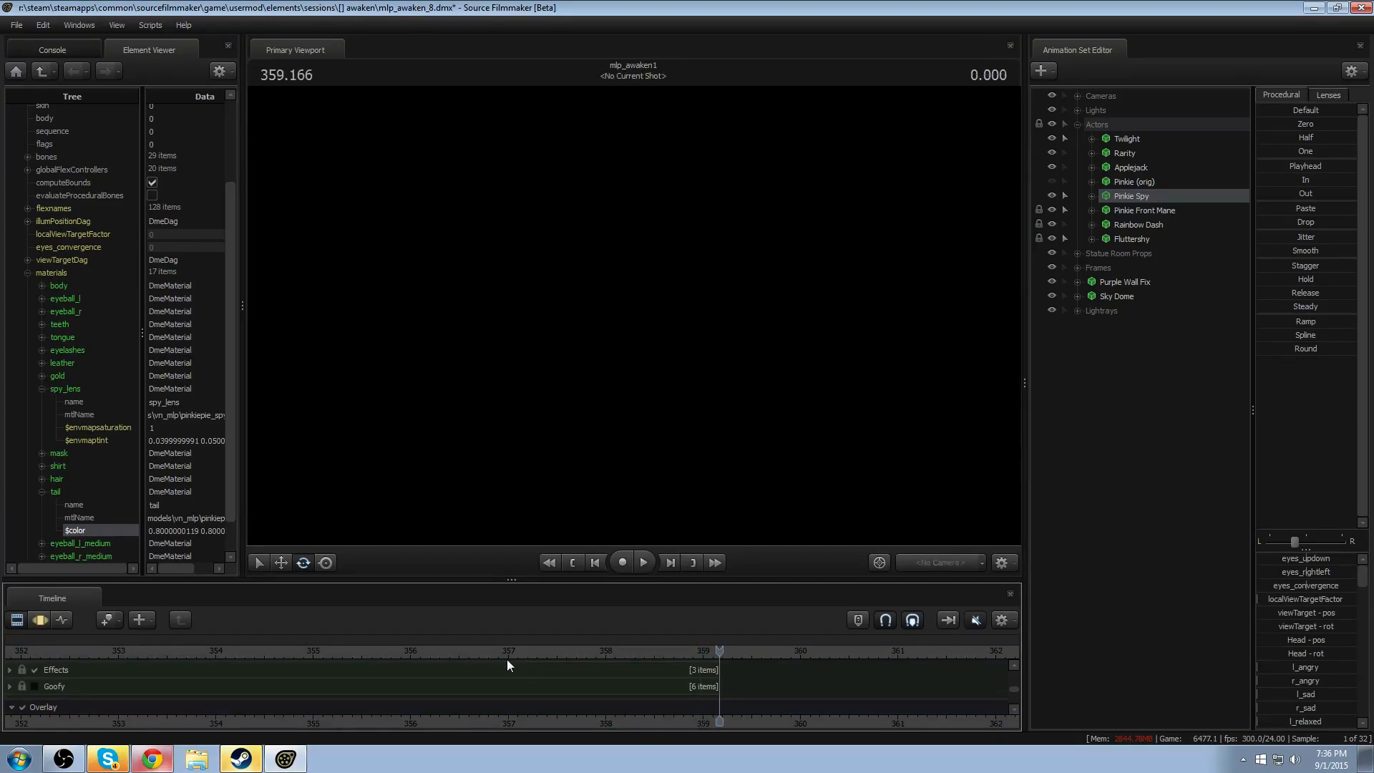
# - Return the playhead to about 355.1 and replay Pinkie's motion in the Clip Editor, restarting once from about 355.5
pyautogui.press('F3')
pyautogui.moveTo(508, 659); pyautogui.dragTo(327, 664)
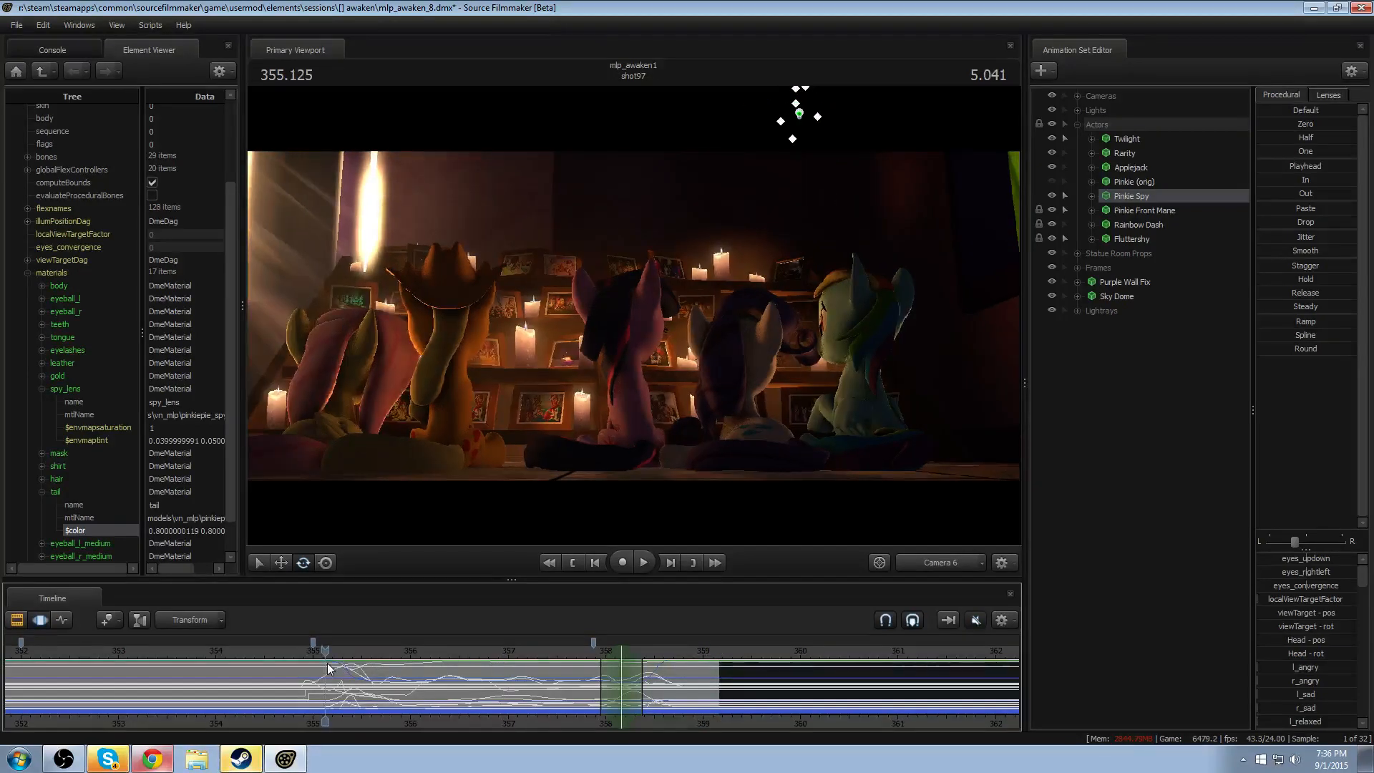
pyautogui.press('space')
pyautogui.press('F2')
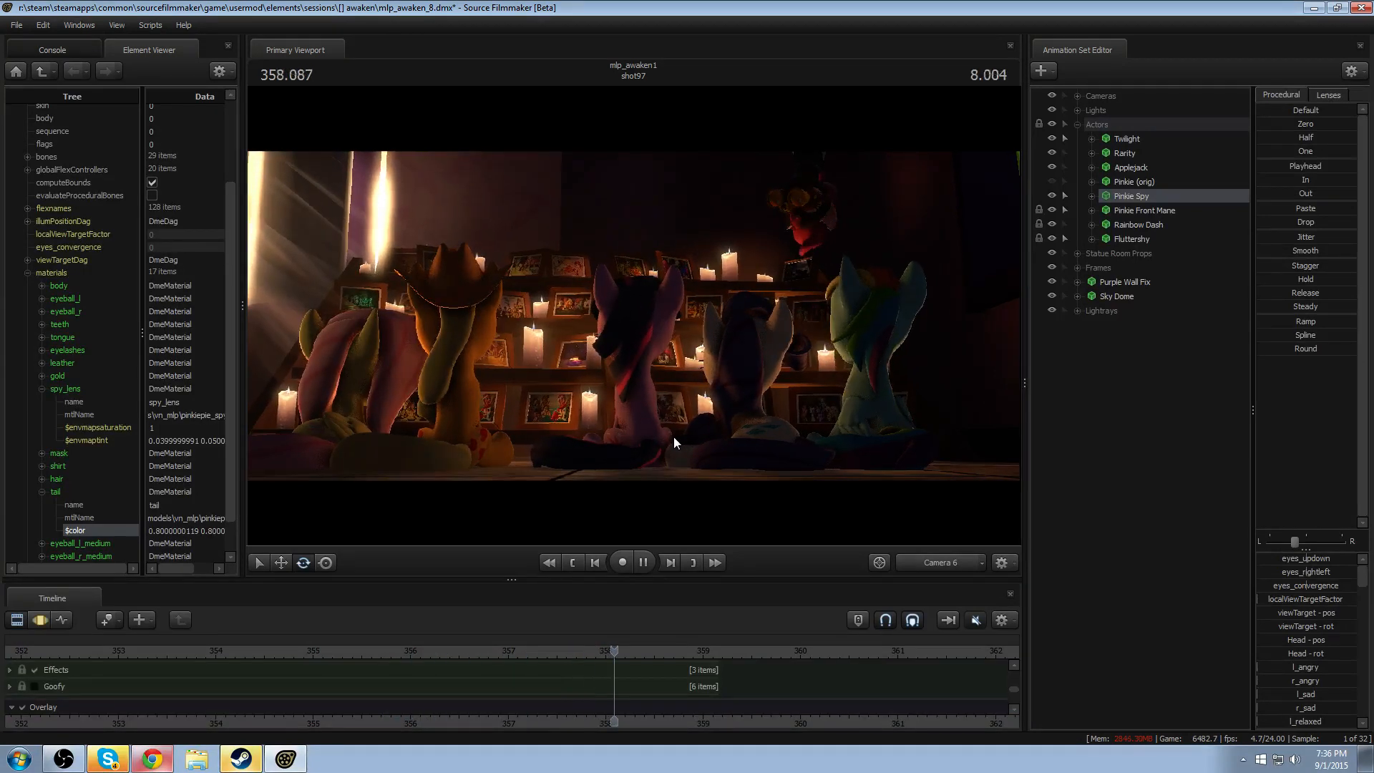
pyautogui.press('space')
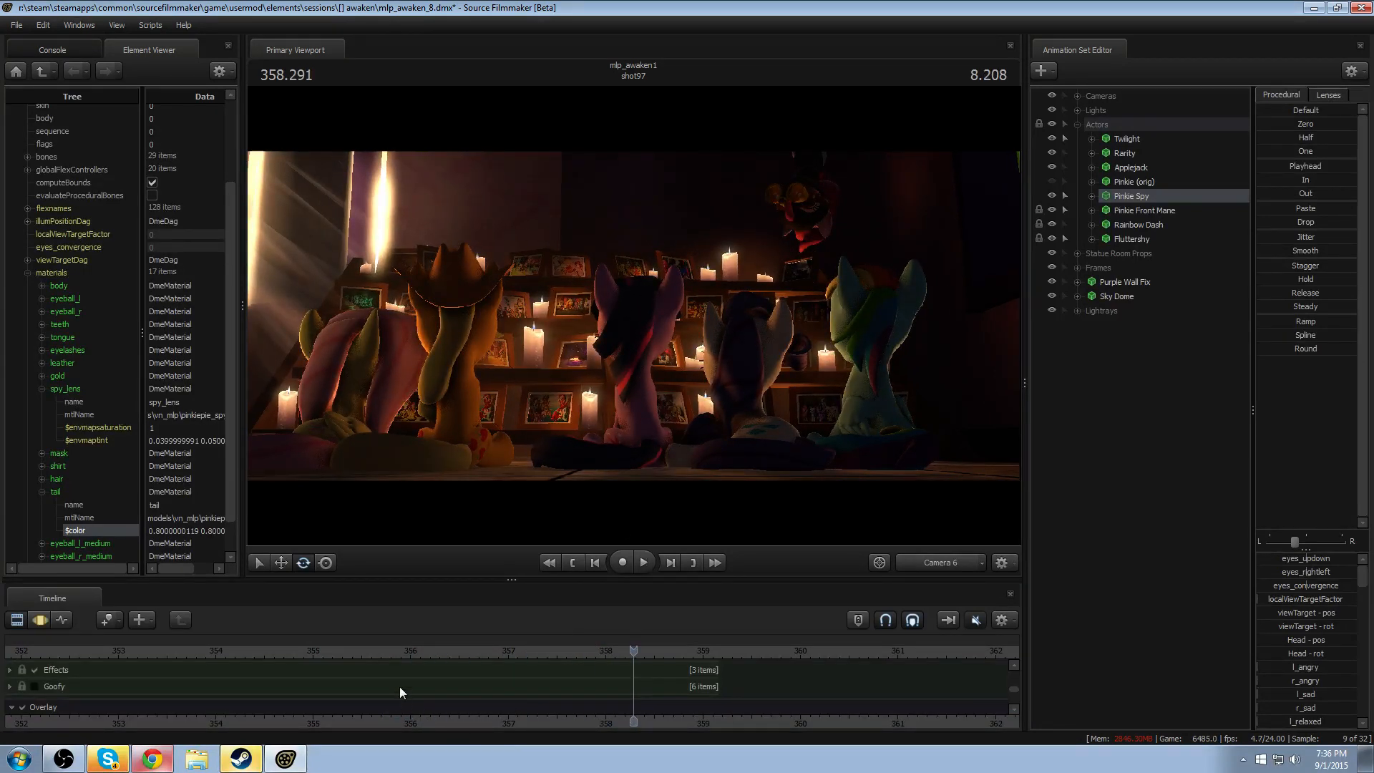
pyautogui.click(358, 652)
pyautogui.press('space')
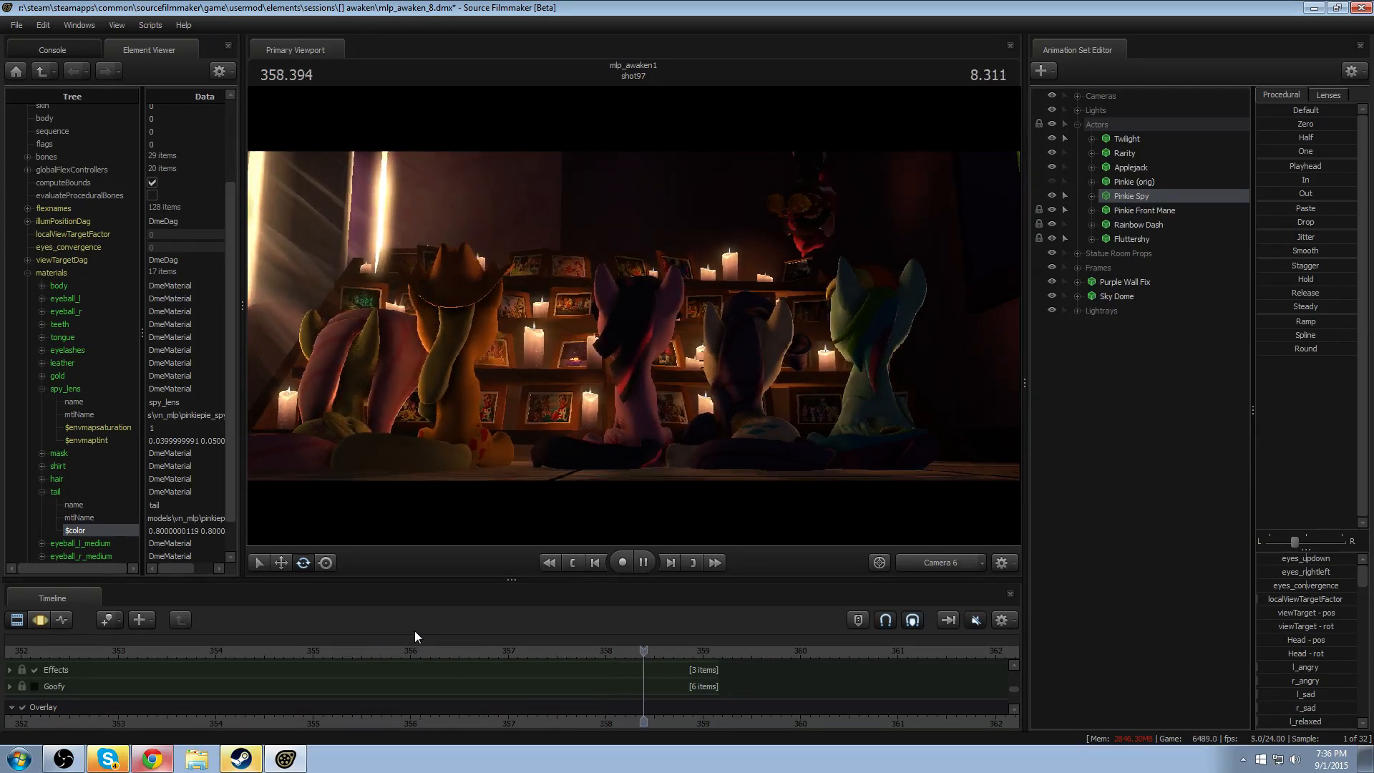
# - Return the playhead to about 354.2 and play shot97 through to its end in the Clip Editor
pyautogui.press('space')
pyautogui.moveTo(288, 649); pyautogui.dragTo(232, 653)
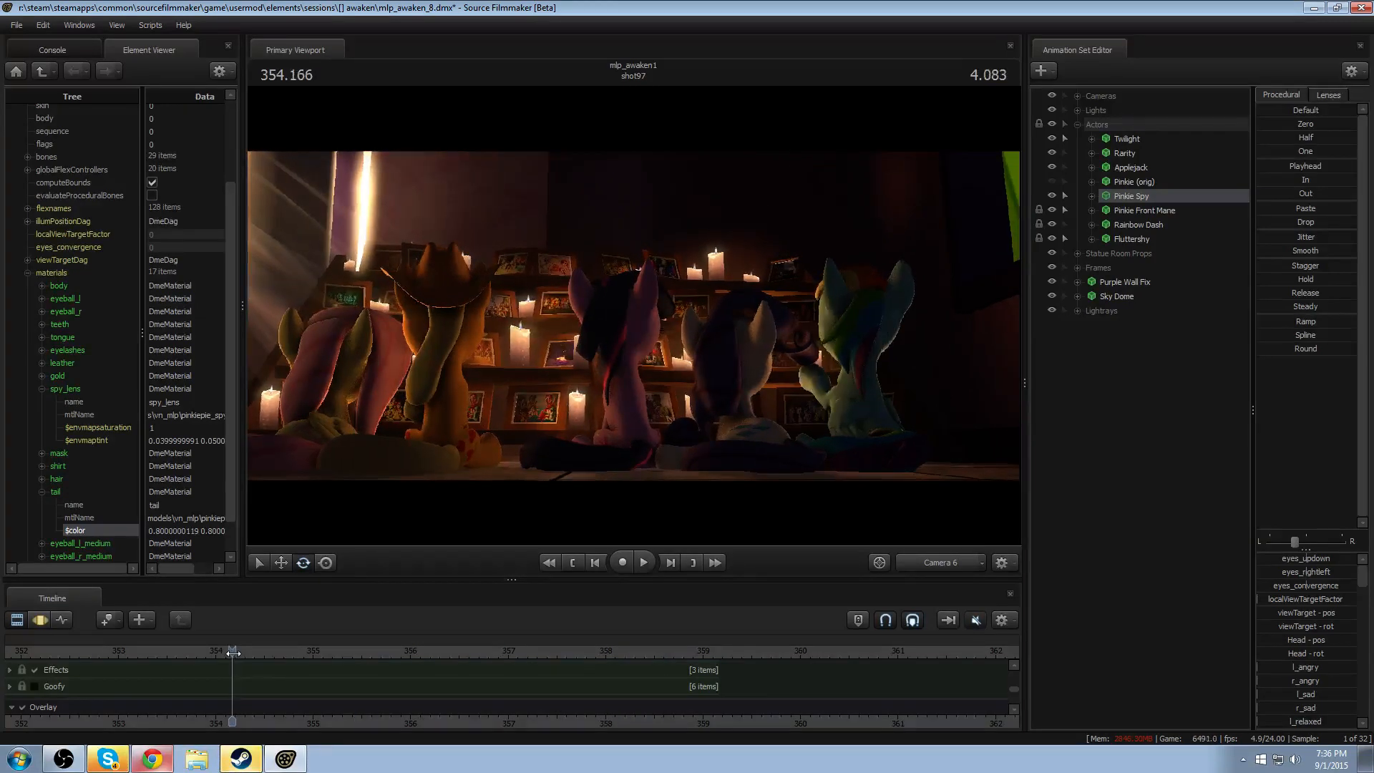
pyautogui.press('space')
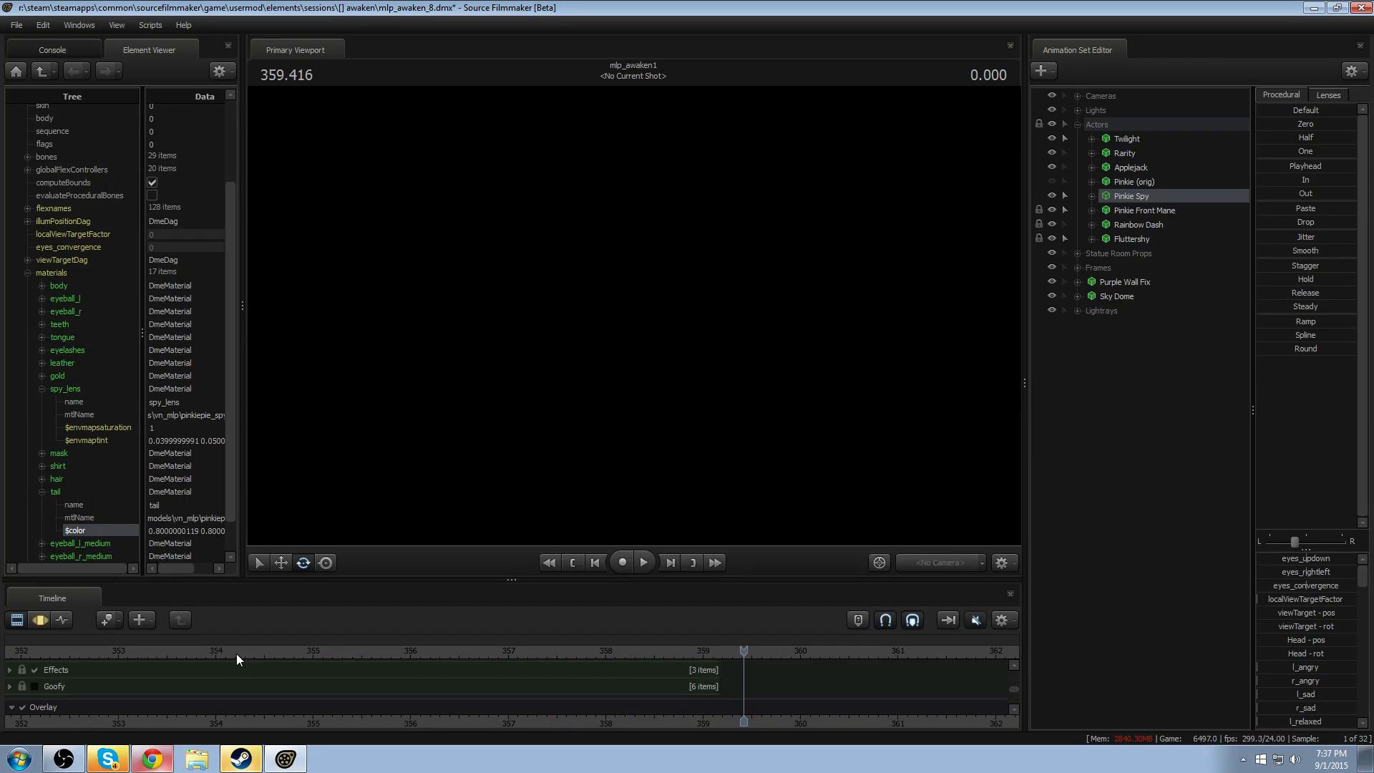
# - Switch to the Motion Editor and replay Pinkie's motion from about 357, 355.6 and 354.4
pyautogui.press('F2')
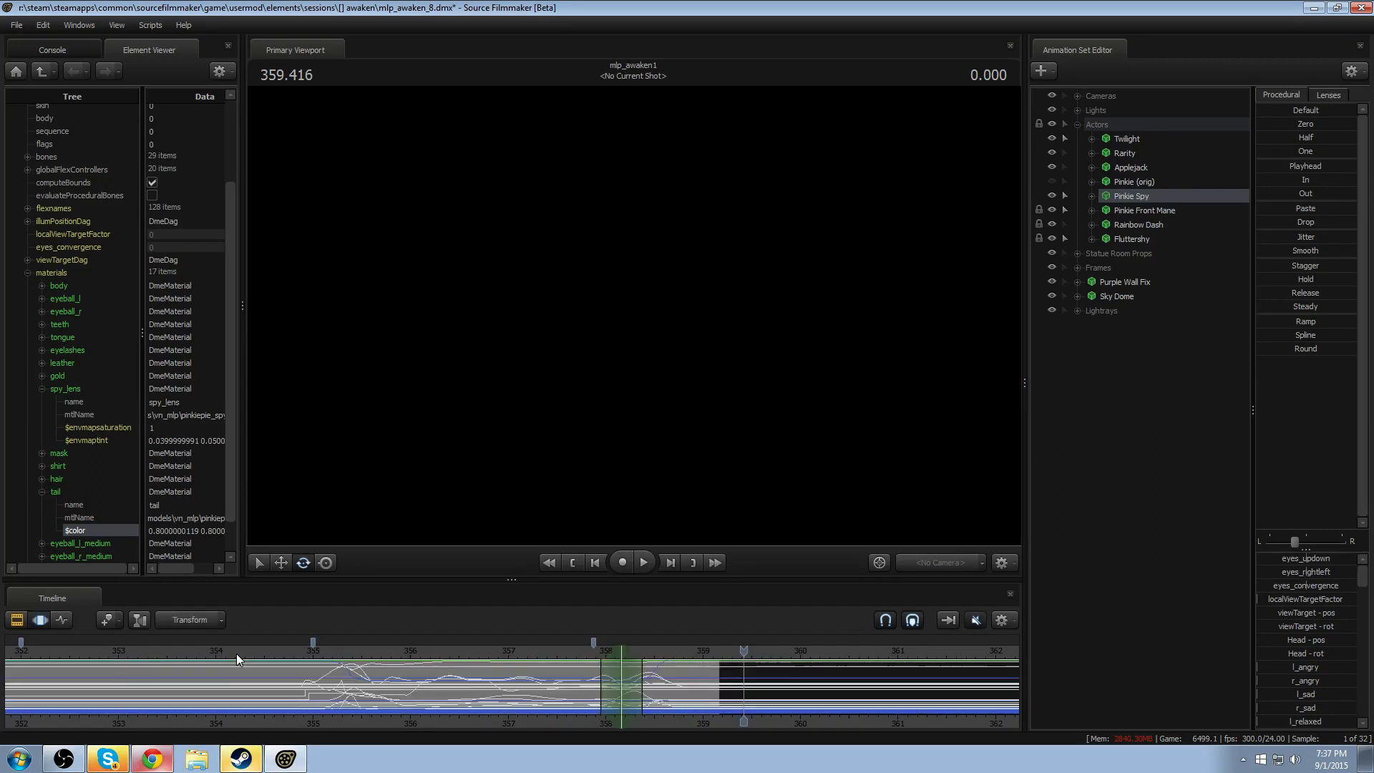
pyautogui.click(511, 651)
pyautogui.press('space')
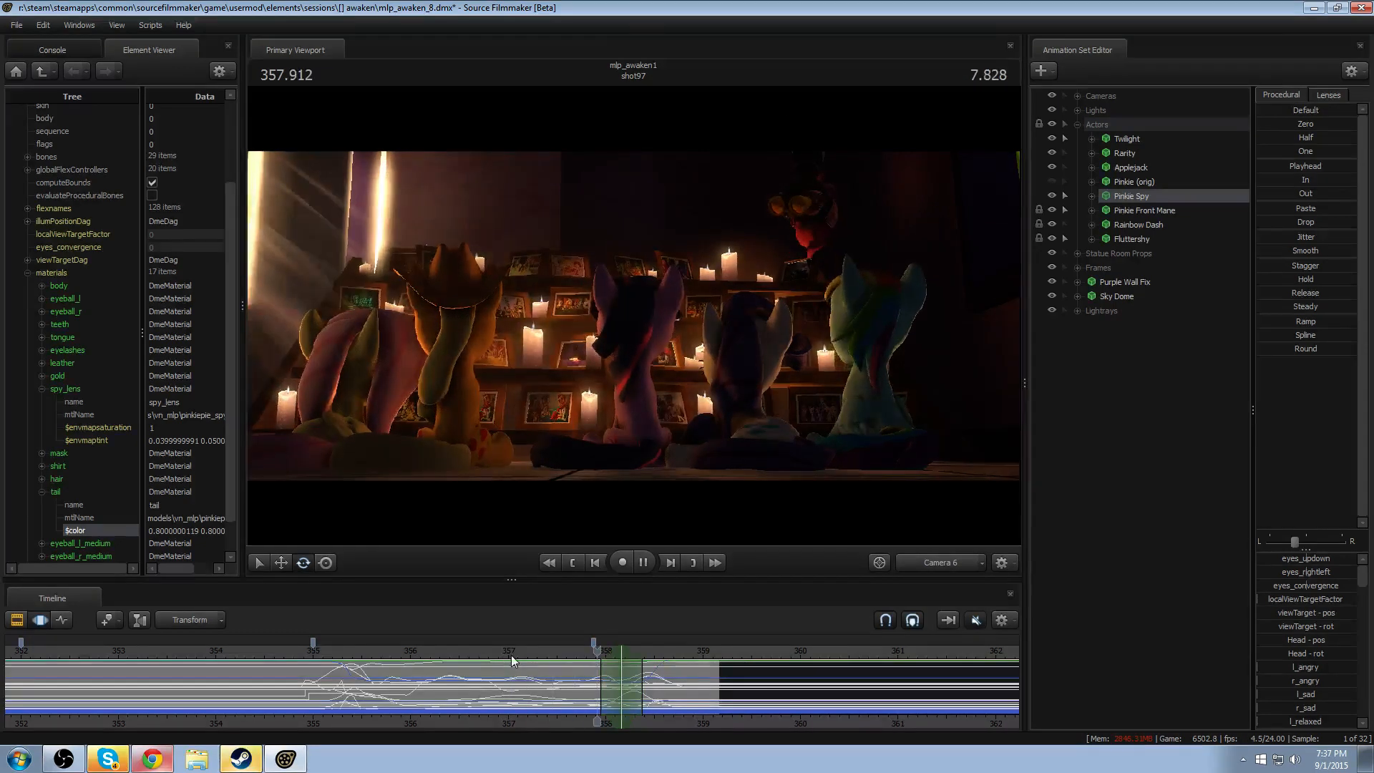
pyautogui.click(375, 652)
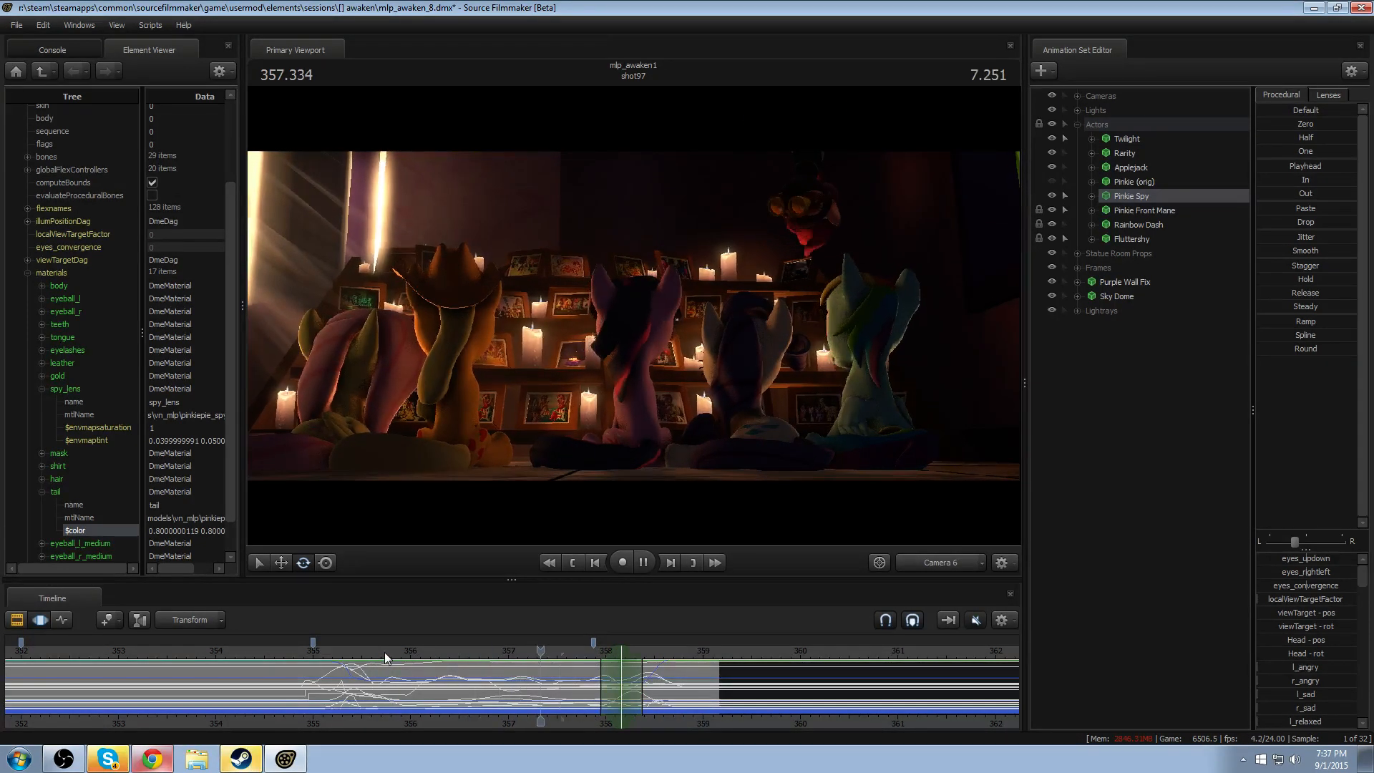
pyautogui.press('space')
pyautogui.moveTo(384, 652); pyautogui.dragTo(251, 649)
pyautogui.press('space')
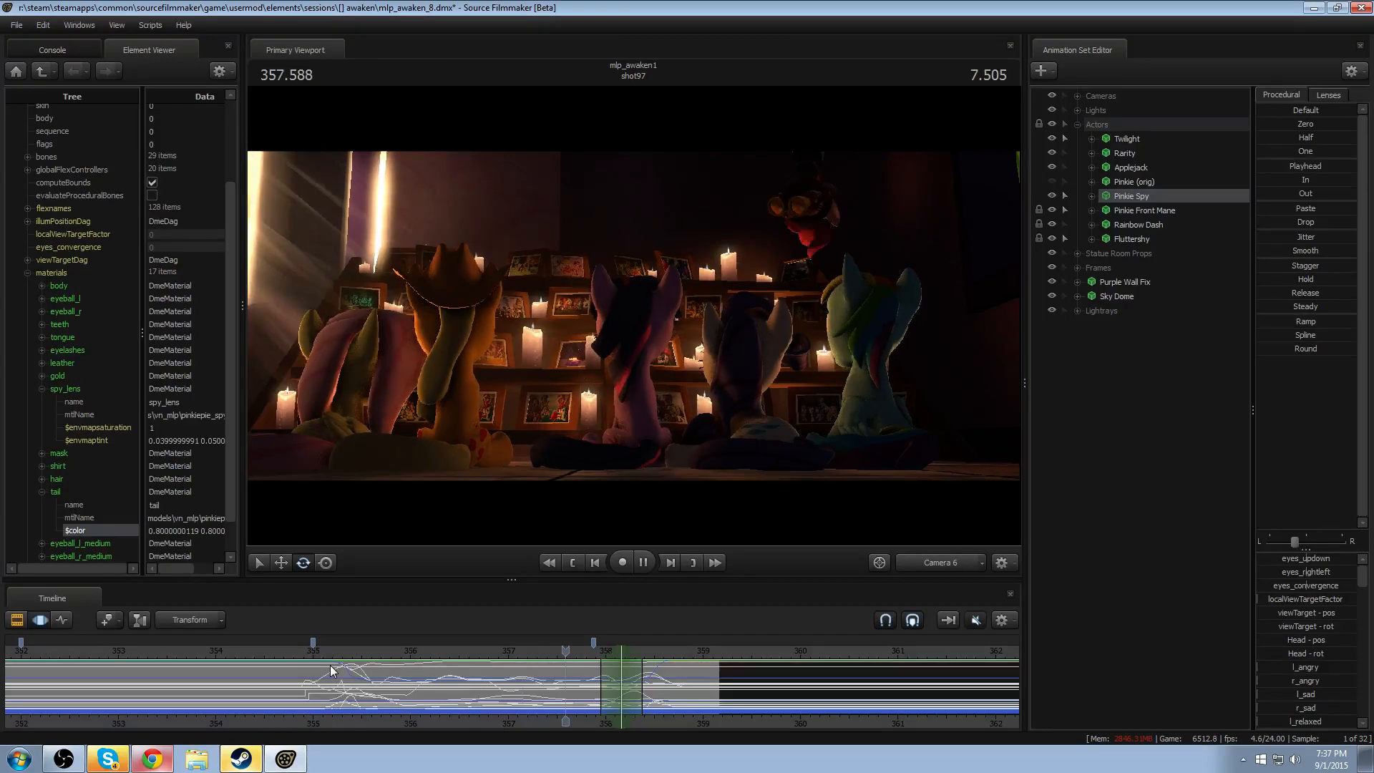
pyautogui.press('space')
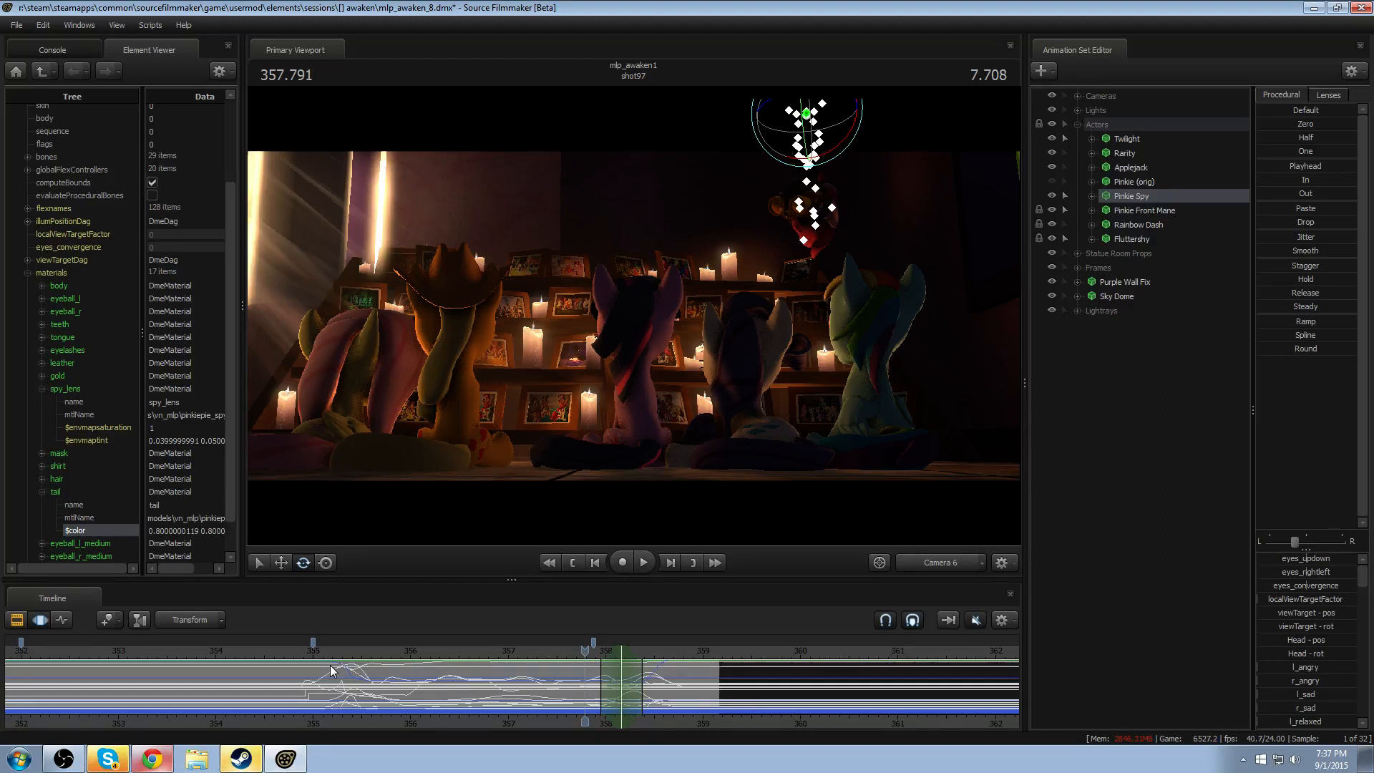
# - Disable lighting in the viewport and play the end of shot97 unlit
pyautogui.rightClick(722, 294)
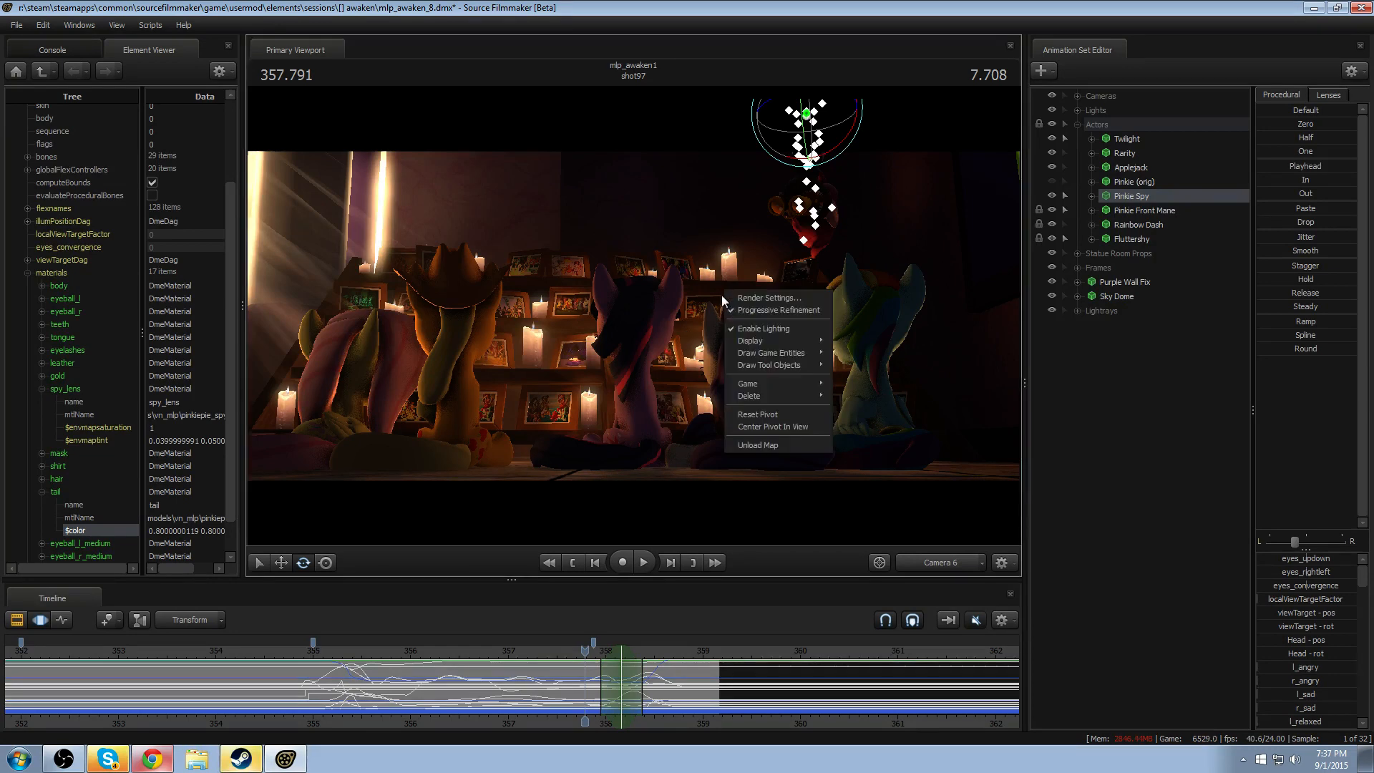
pyautogui.click(749, 330)
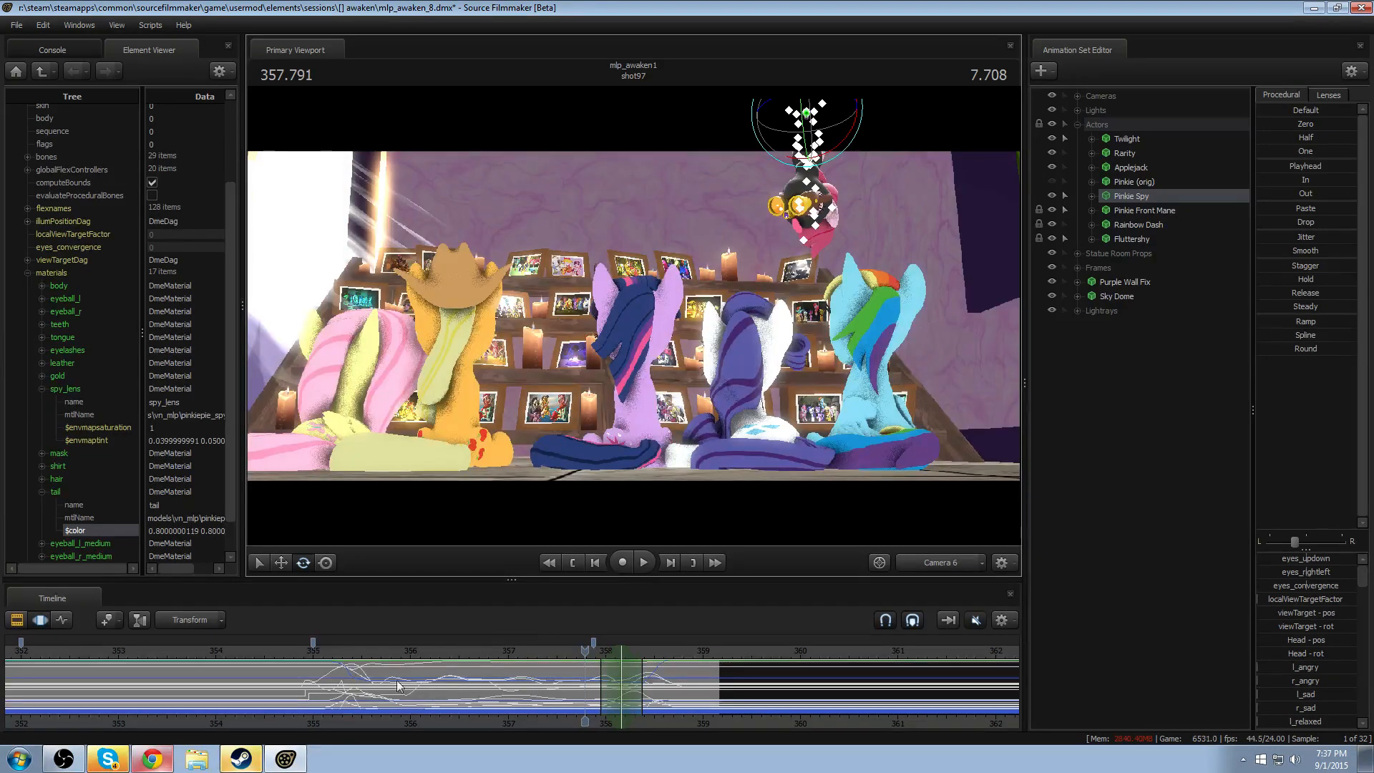
pyautogui.press('space')
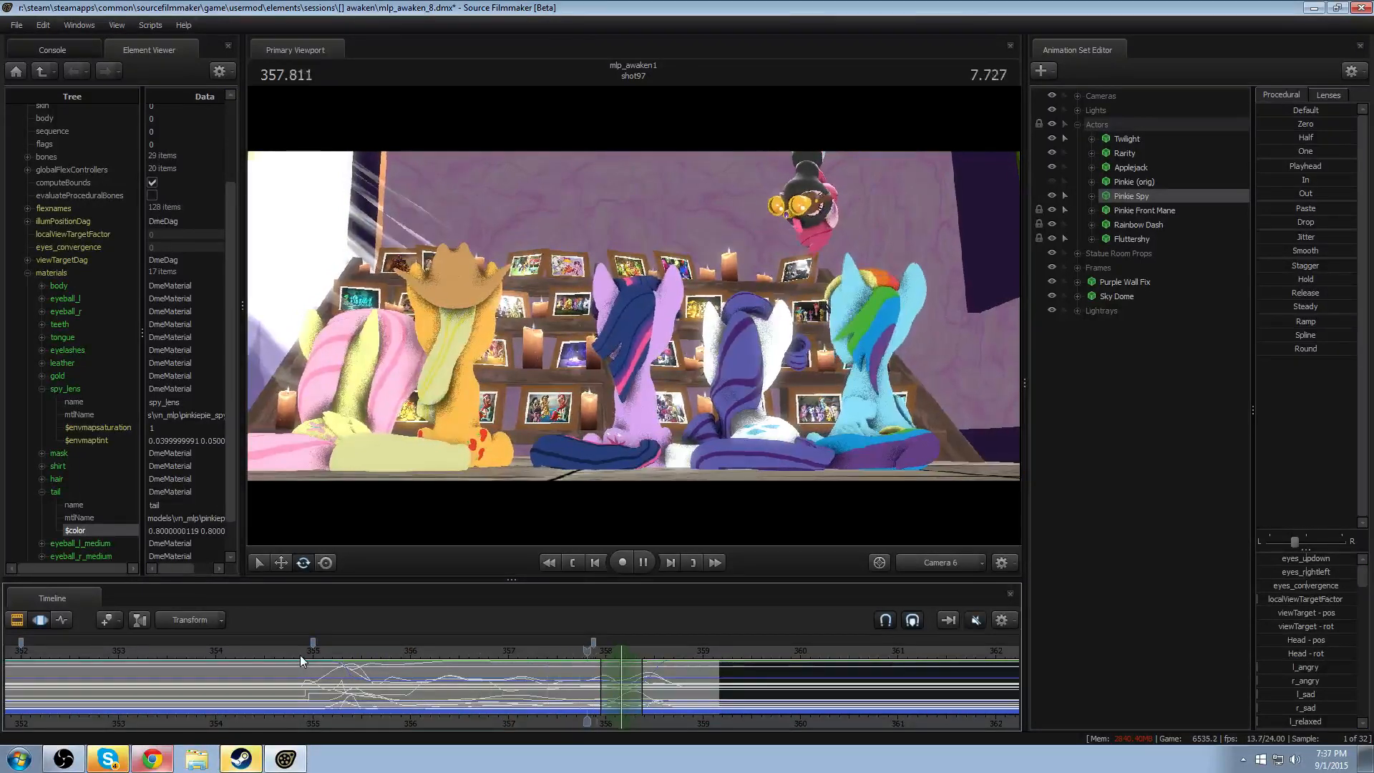
pyautogui.press('space')
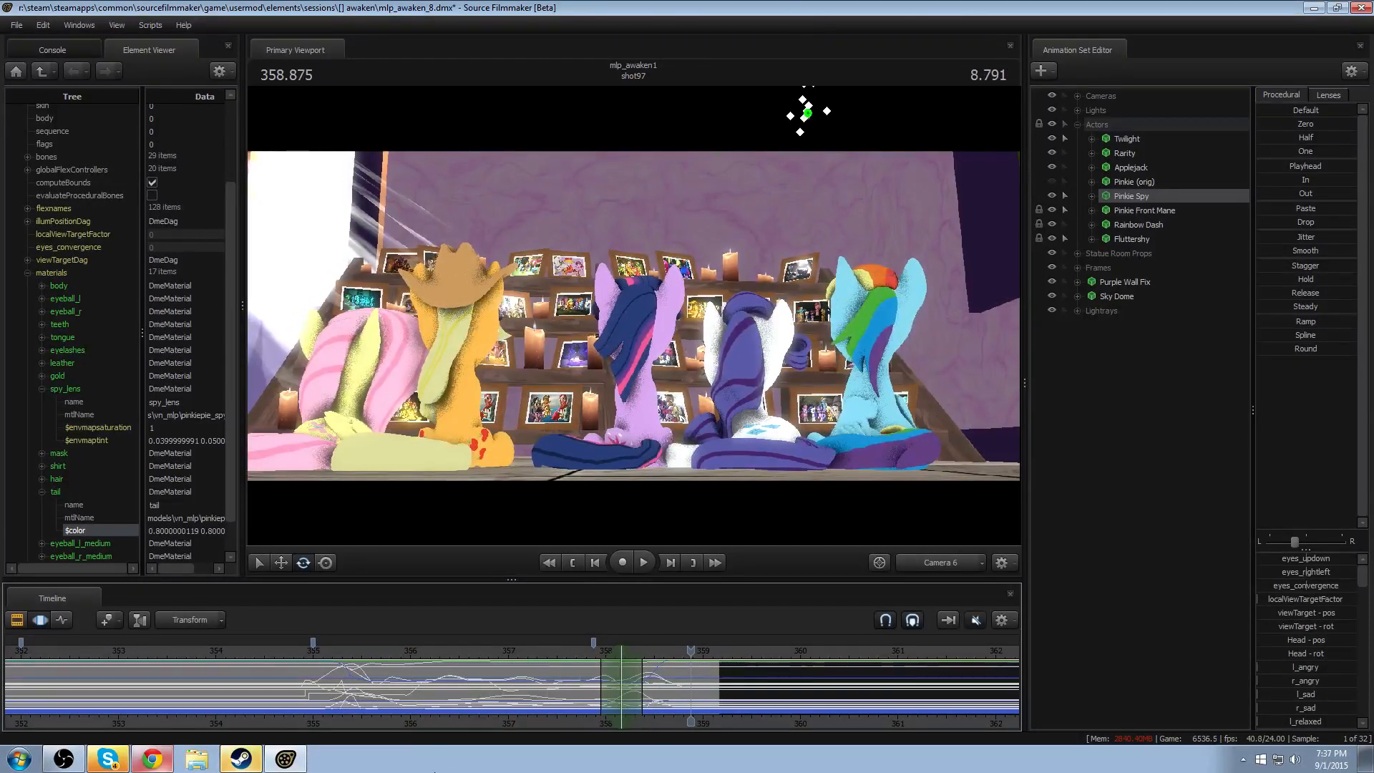
# - Bring the start of shot97 into play at about 349.0 and review the unlit shot, restarting once from about 352.8
pyautogui.click(289, 655)
pyautogui.moveTo(289, 654); pyautogui.dragTo(314, 663)
pyautogui.moveTo(410, 724); pyautogui.dragTo(622, 709, button='middle')
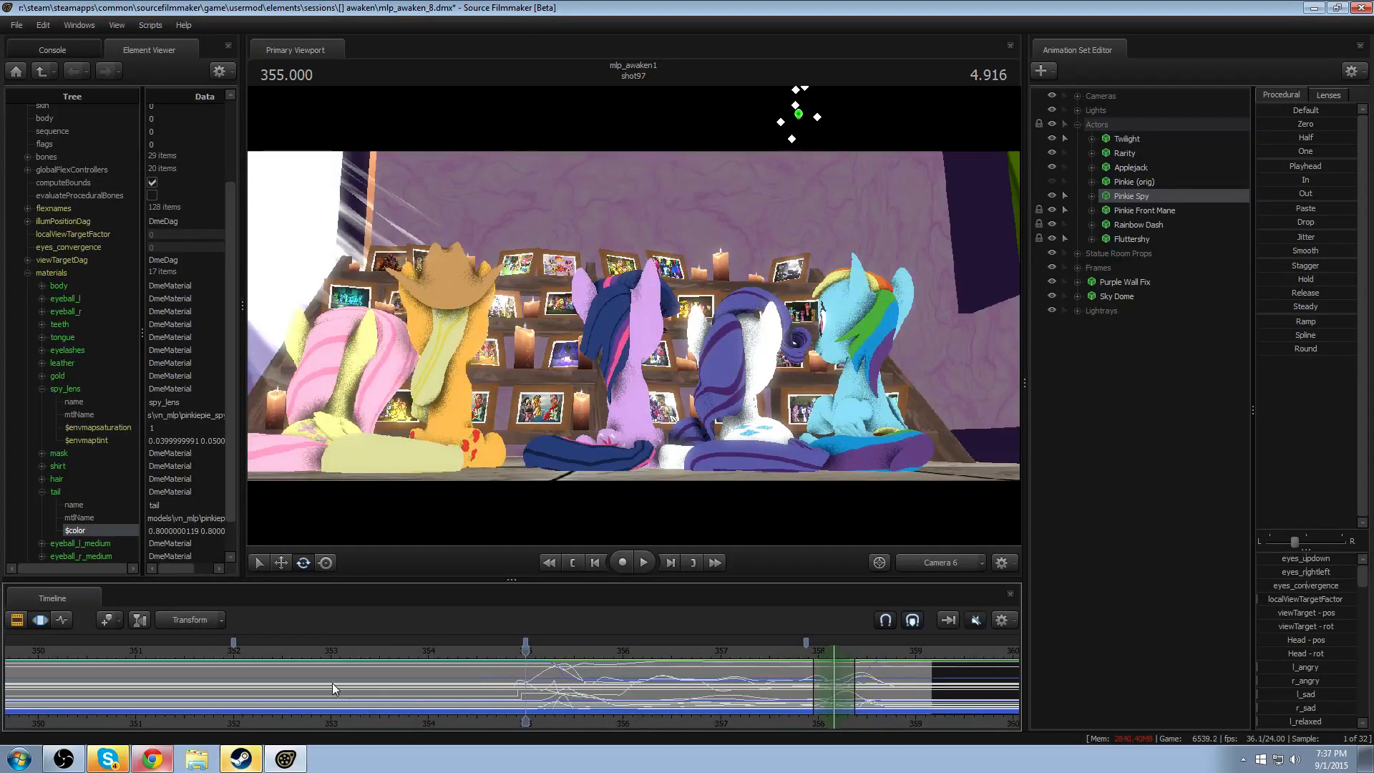
pyautogui.scroll(-3, 332, 683)
pyautogui.moveTo(169, 650); pyautogui.dragTo(122, 694)
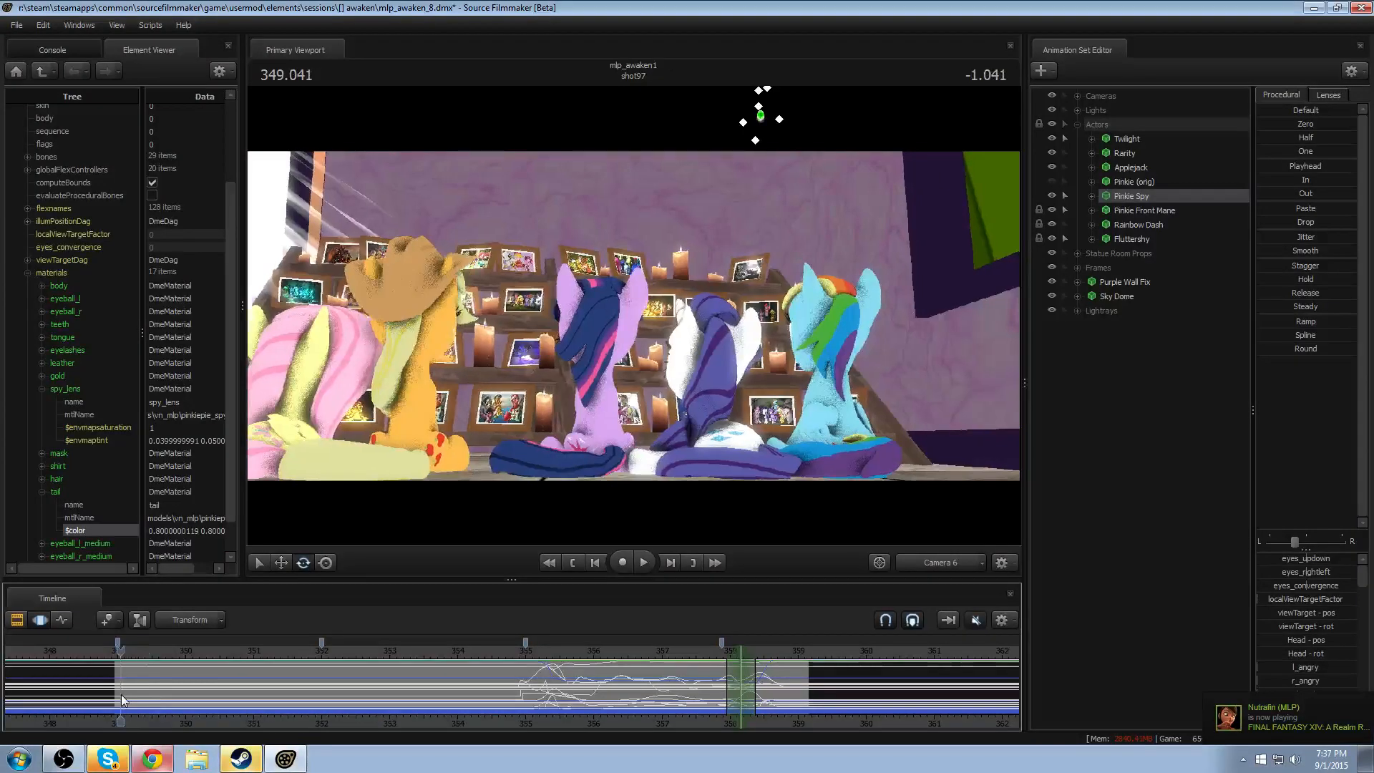
pyautogui.press('space')
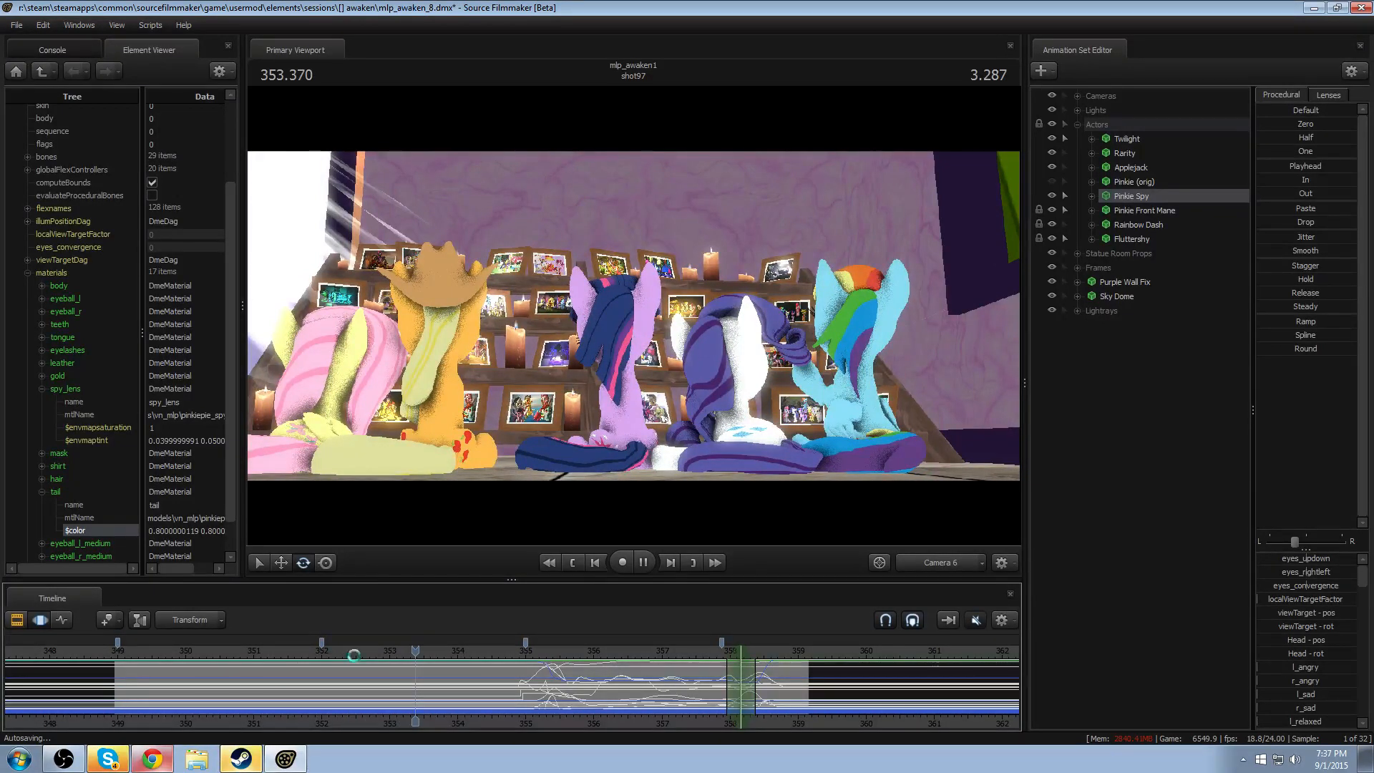
pyautogui.click(376, 653)
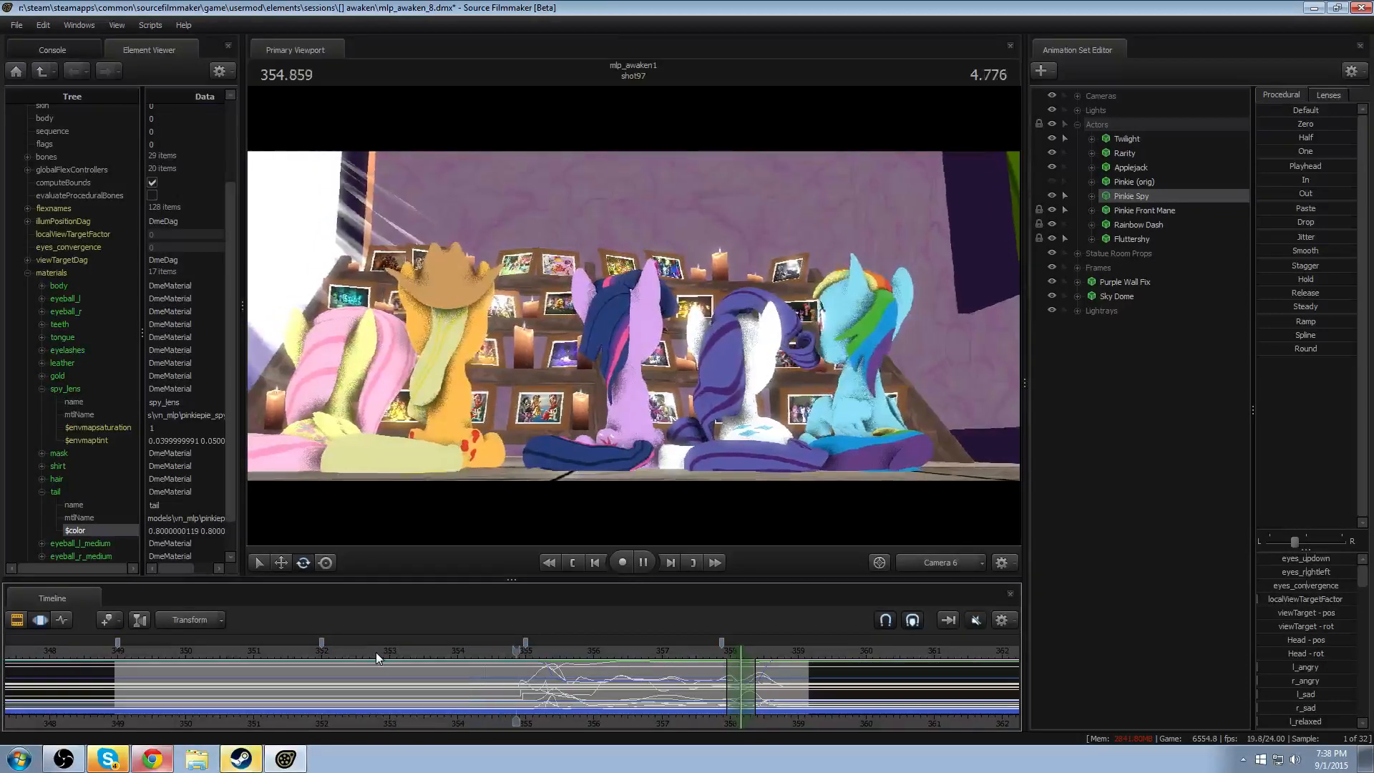
pyautogui.press('space')
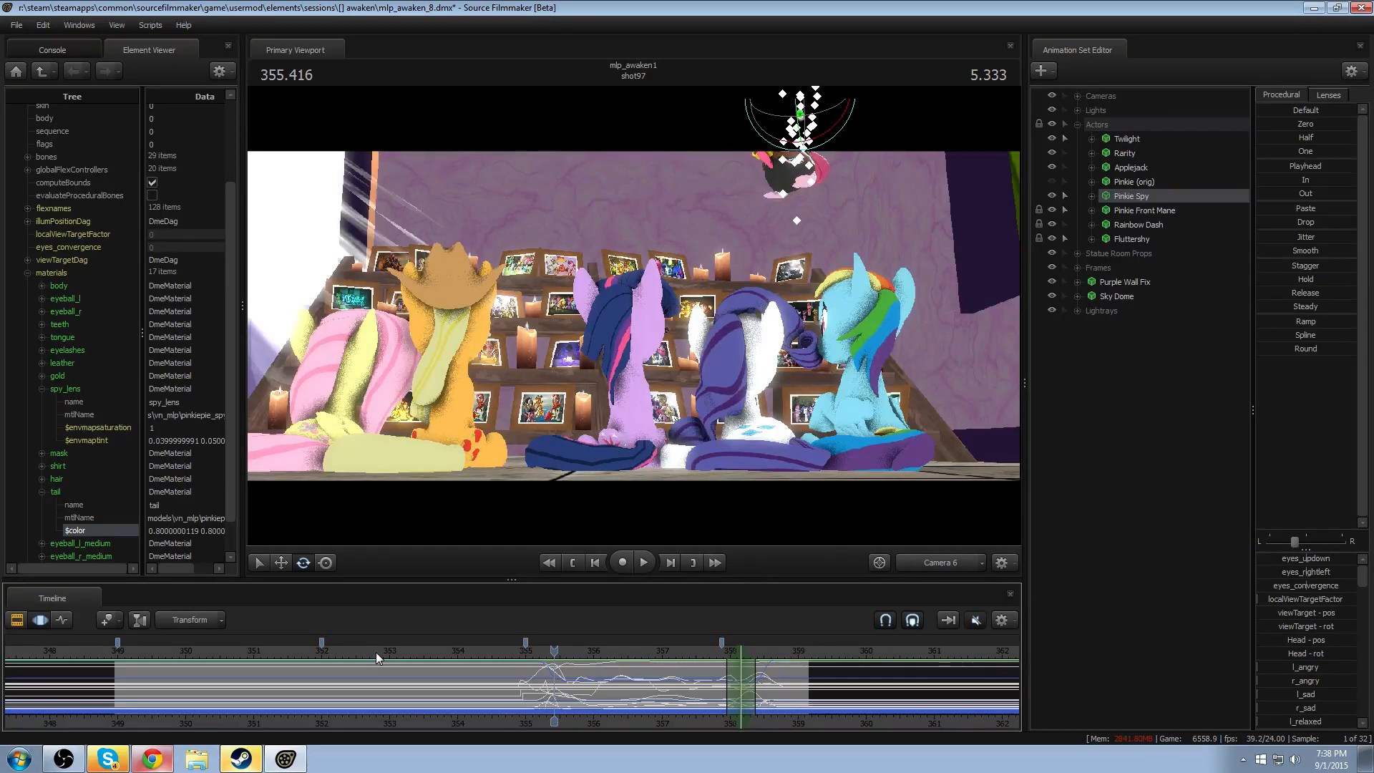
pyautogui.press('space')
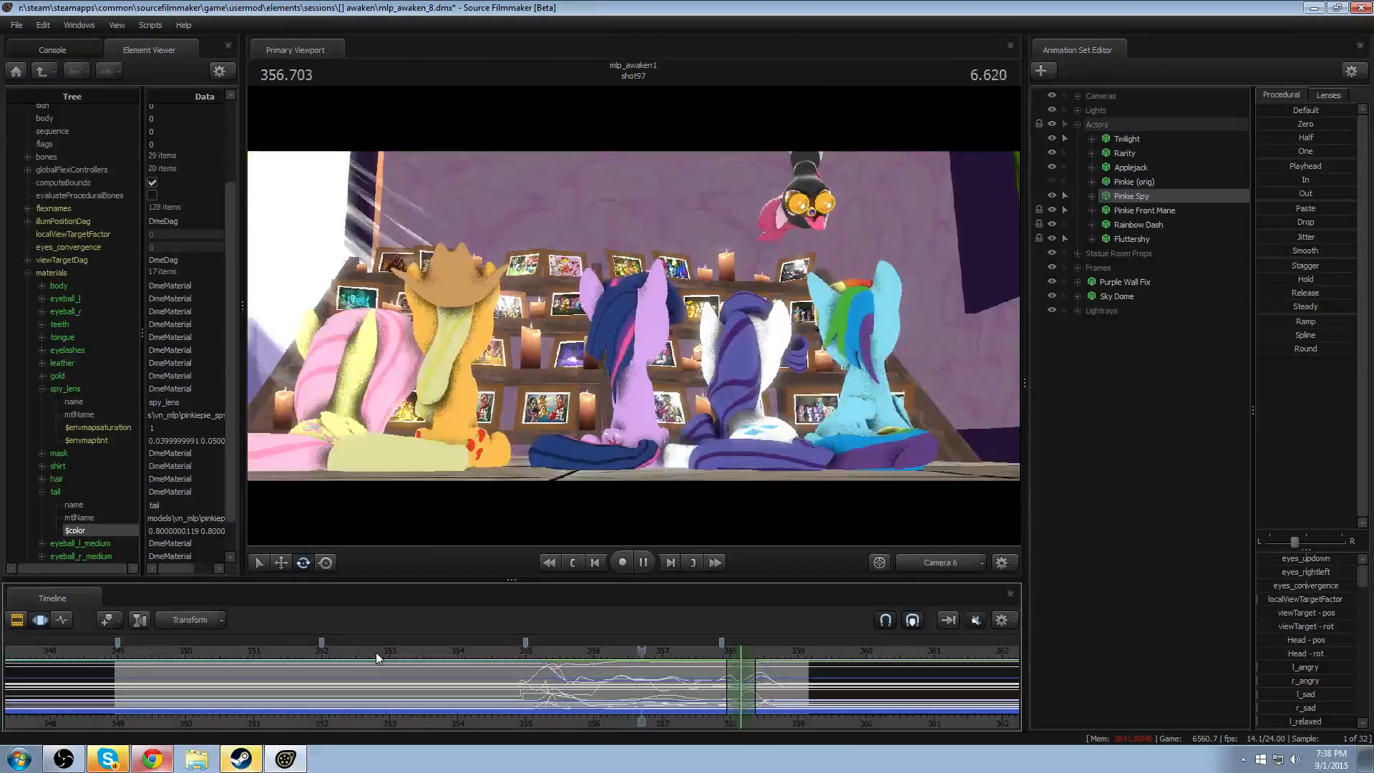
pyautogui.press('space')
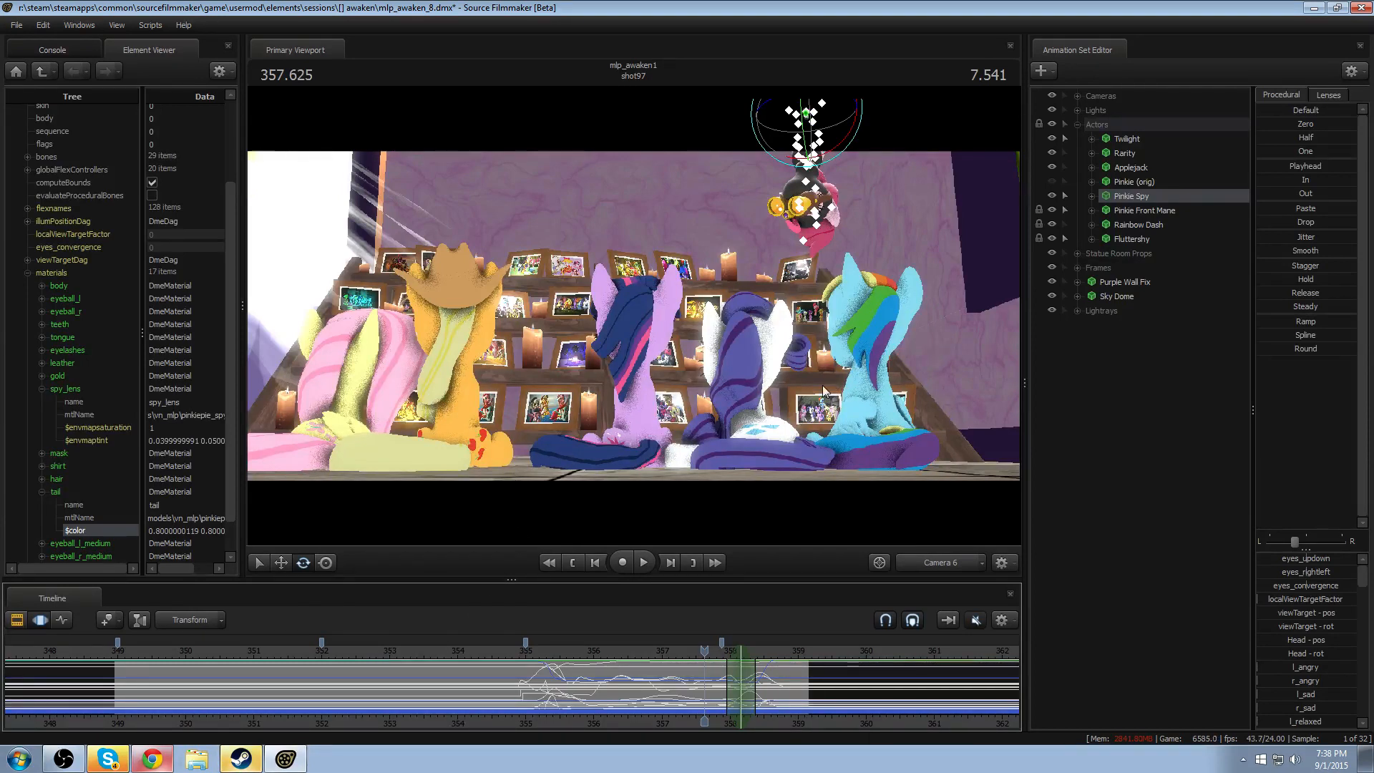
# - Replay the unlit shot from about 353.0, 350.4 and 351.6 to examine Pinkie's descent
pyautogui.moveTo(363, 647)
pyautogui.mouseDown()
pyautogui.moveTo(206, 647)
pyautogui.moveTo(427, 643)
pyautogui.moveTo(331, 641)
pyautogui.moveTo(384, 638)
pyautogui.mouseUp()
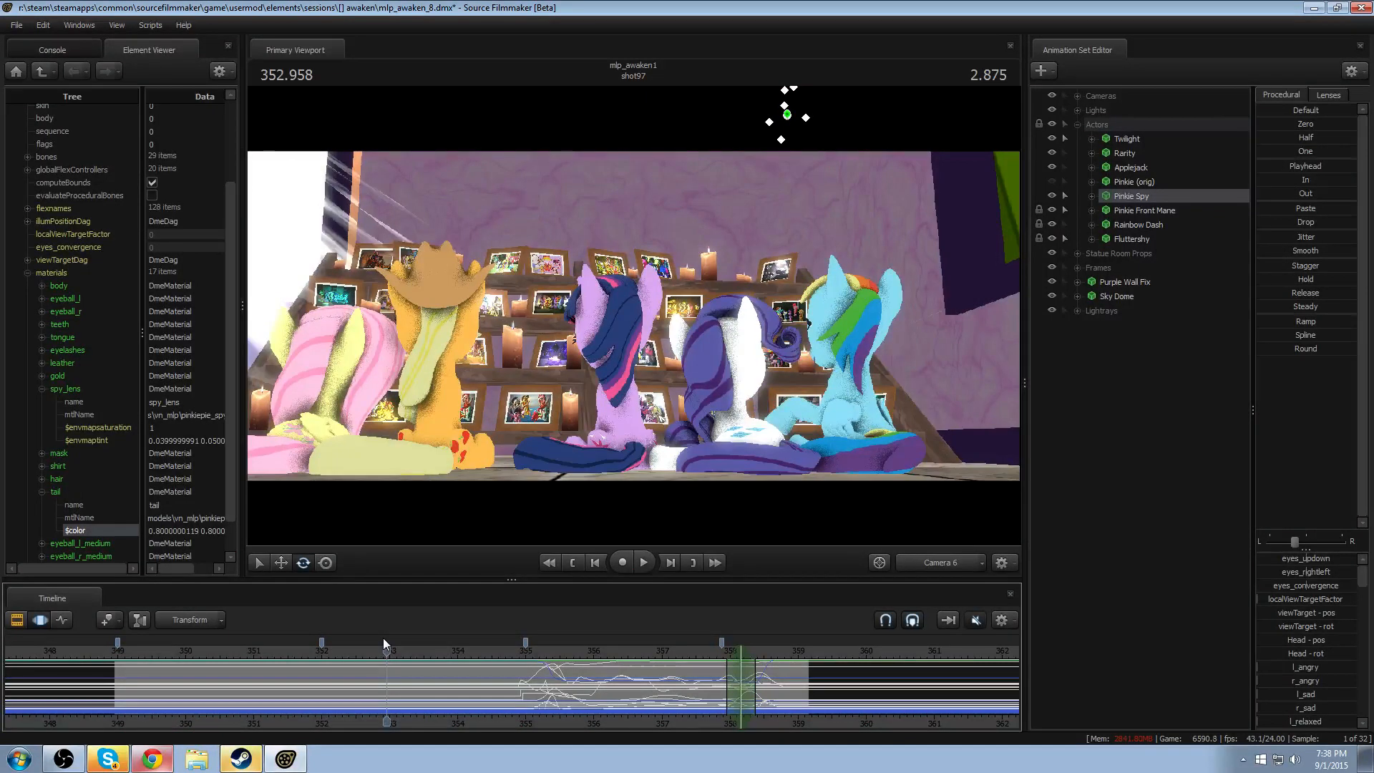
pyautogui.press('space')
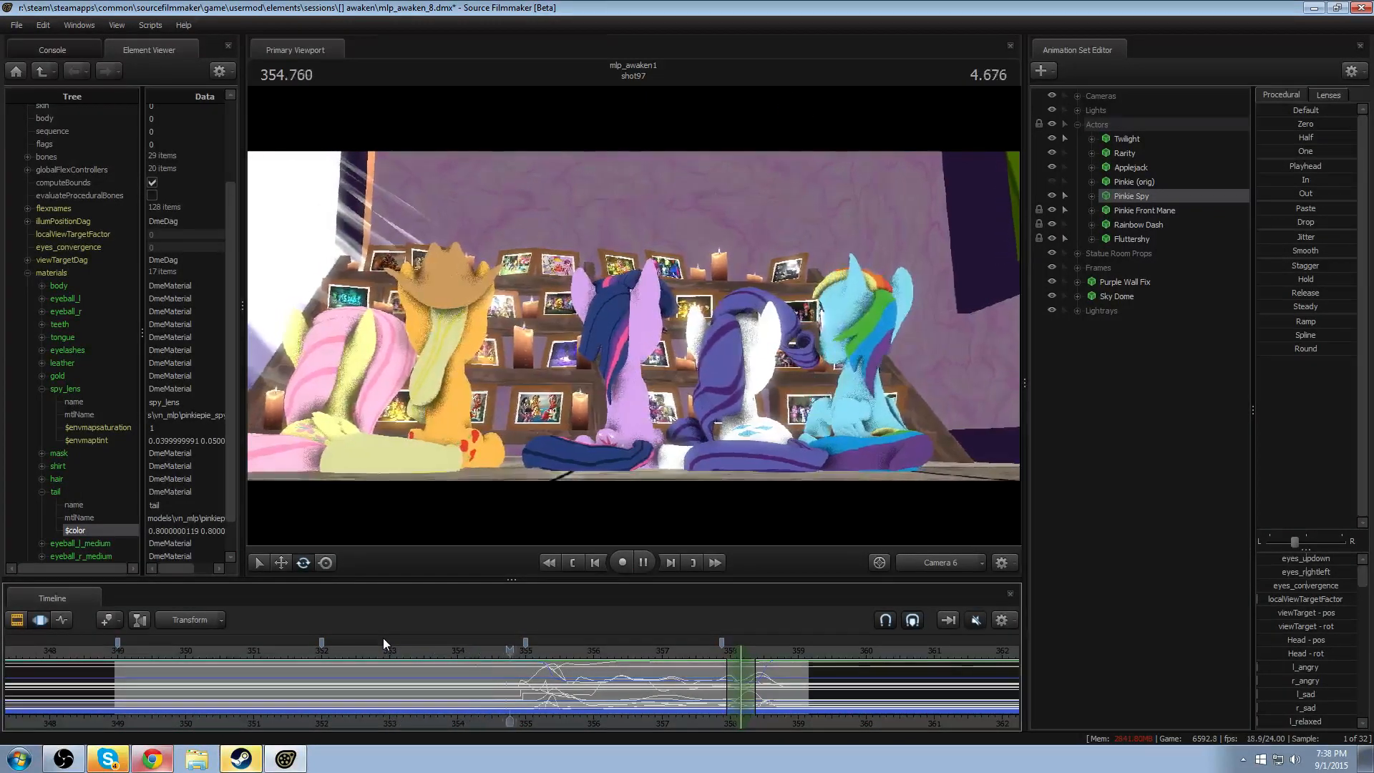
pyautogui.press('space')
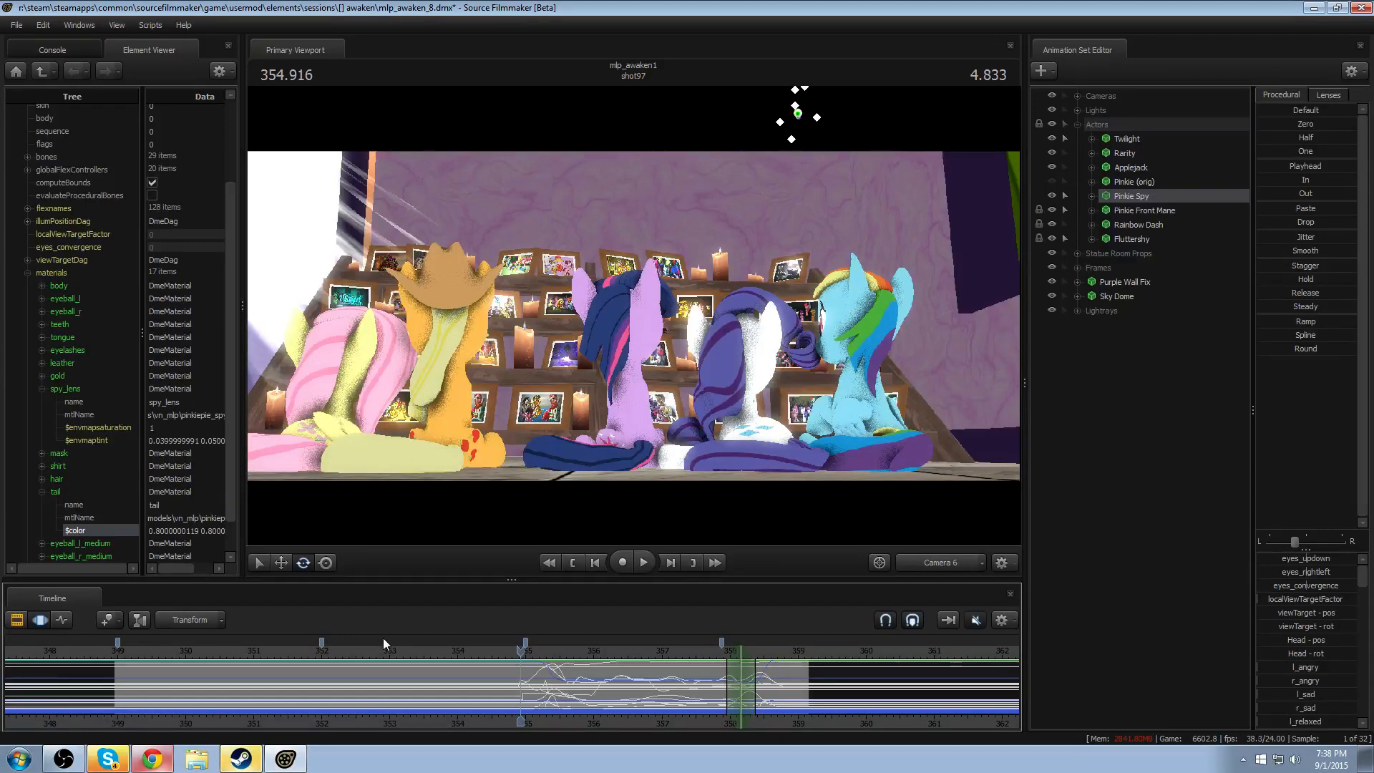
pyautogui.click(217, 650)
pyautogui.press('space')
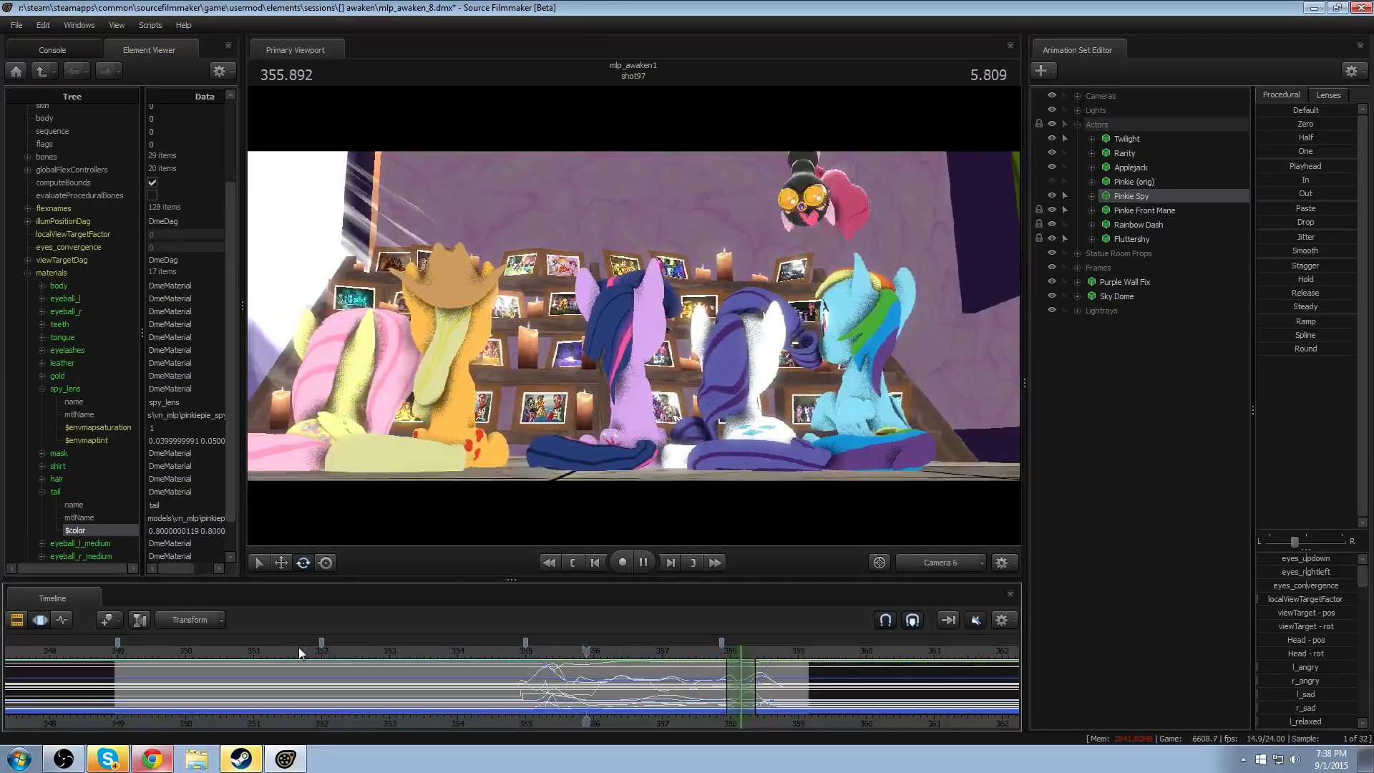
pyautogui.press('space')
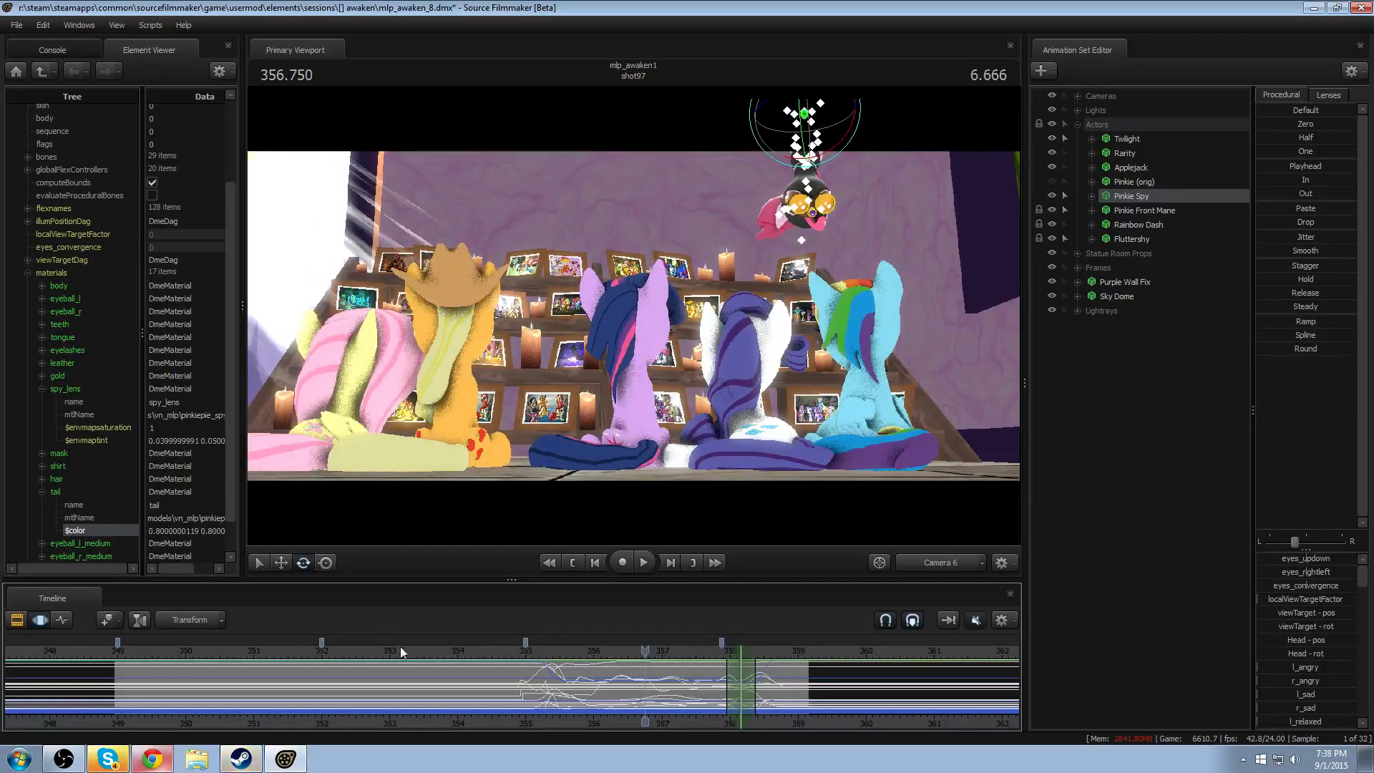
pyautogui.click(295, 651)
pyautogui.press('space')
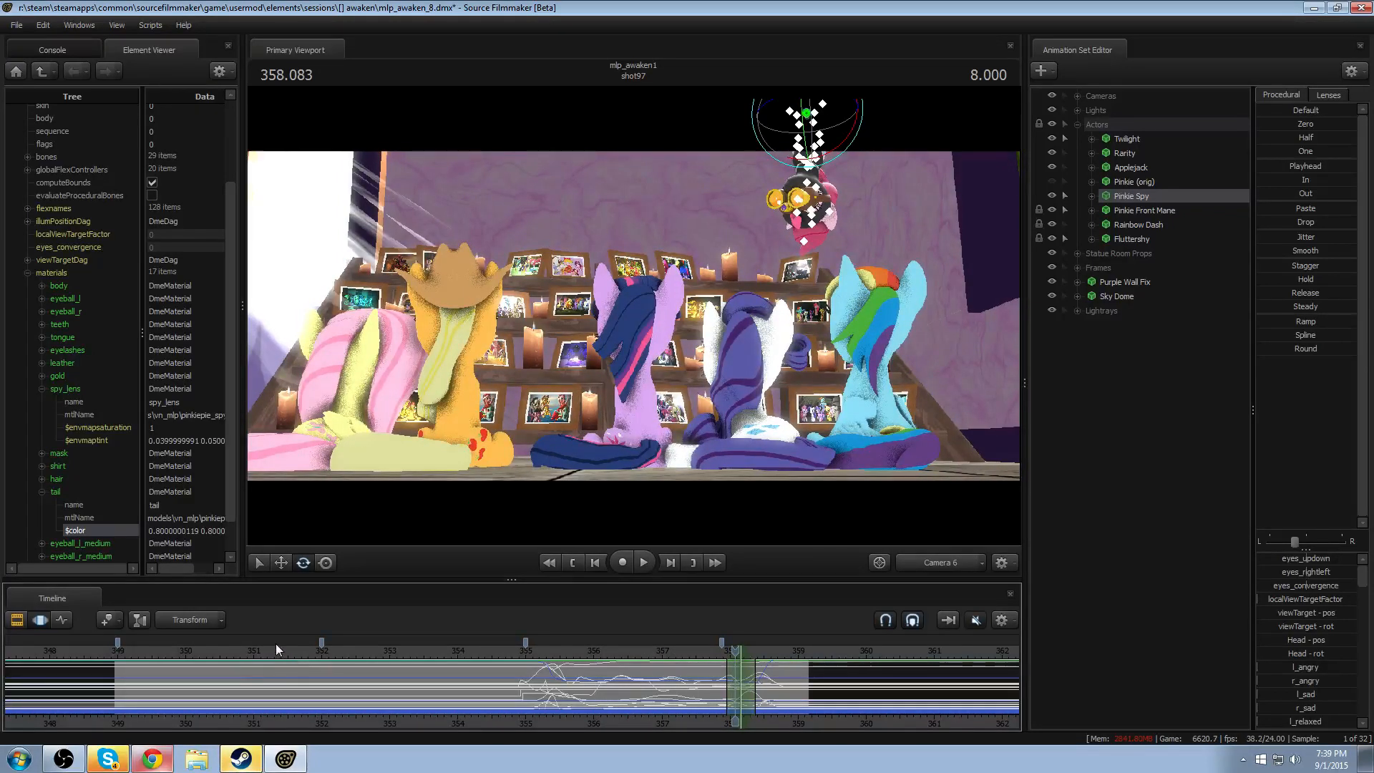
# - Replay unlit shot97 from about 351.4, 353.2 and 349.9, pausing while Pinkie Spy is in view
pyautogui.click(281, 645)
pyautogui.press('space')
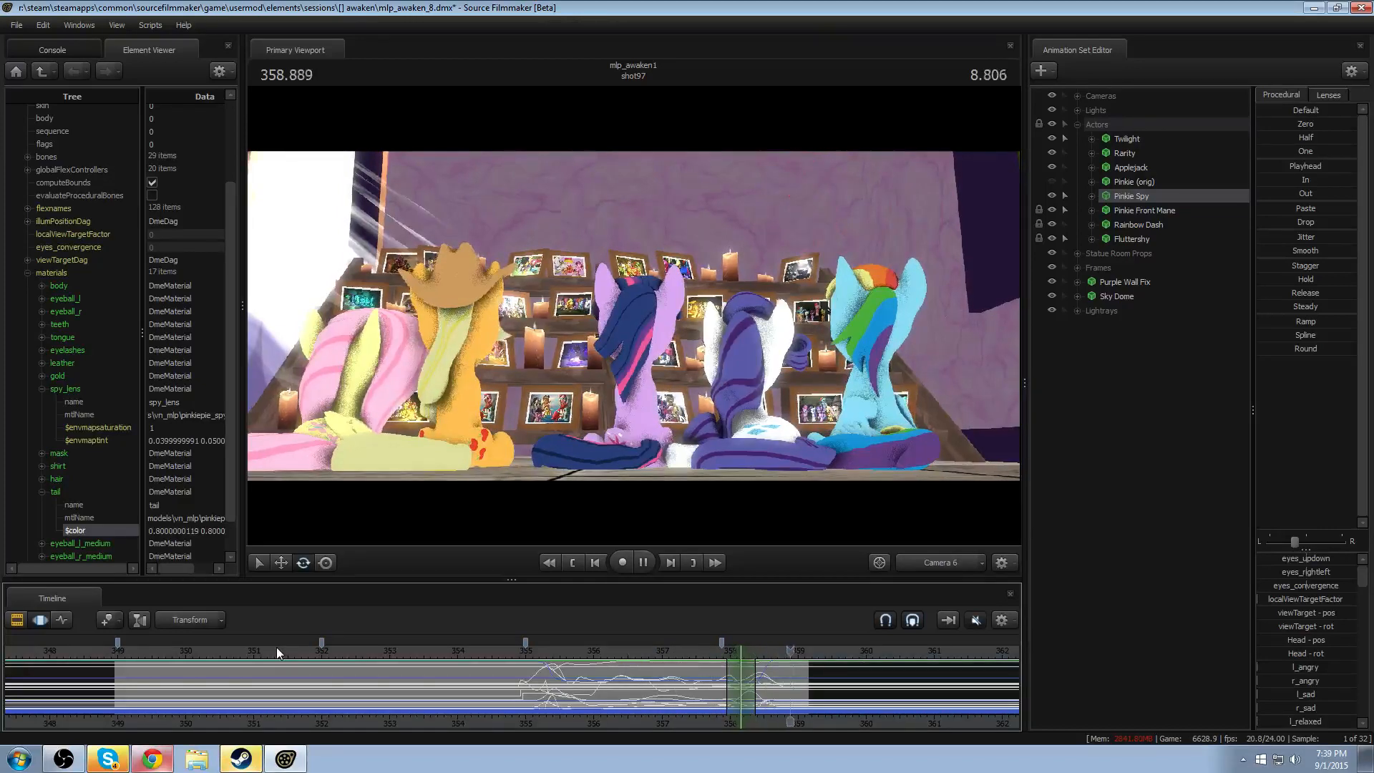
pyautogui.click(402, 649)
pyautogui.press('space')
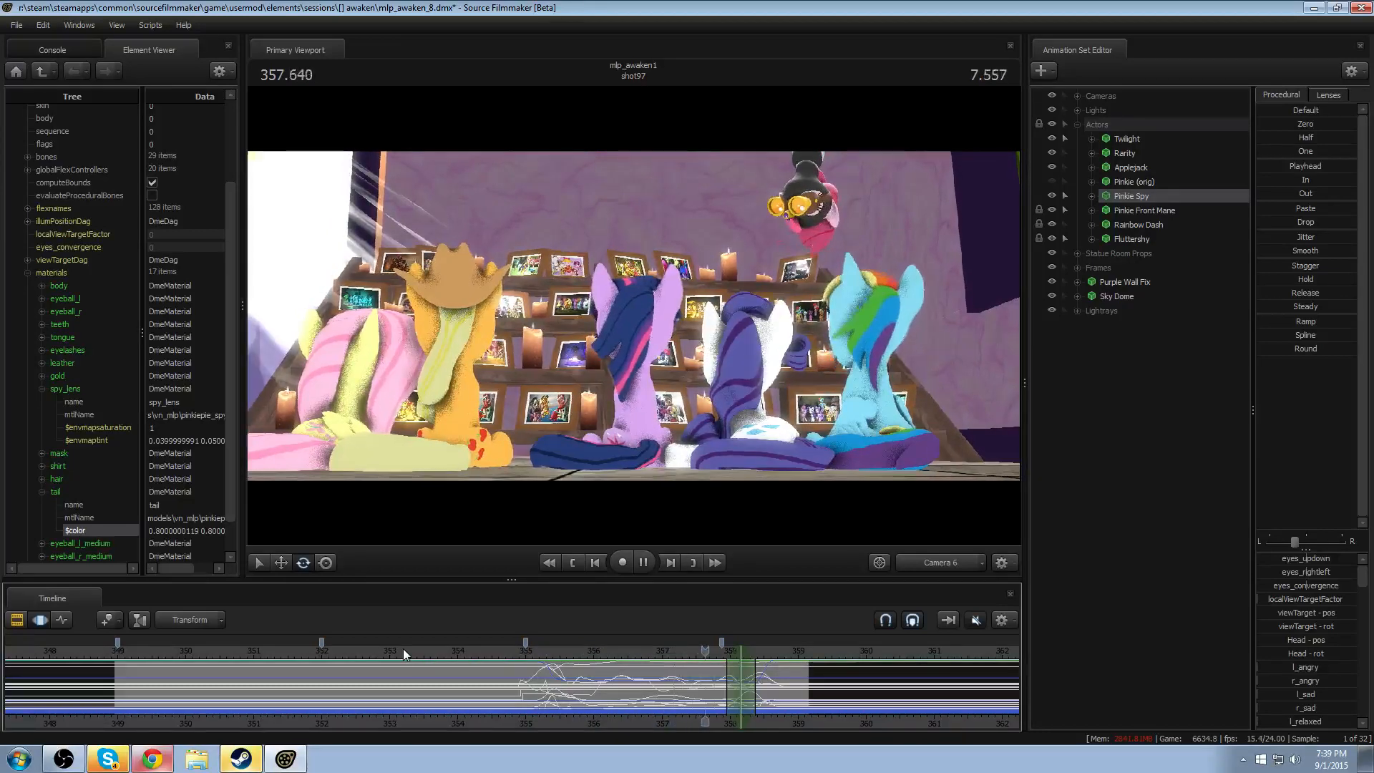
pyautogui.press('space')
pyautogui.press('space')
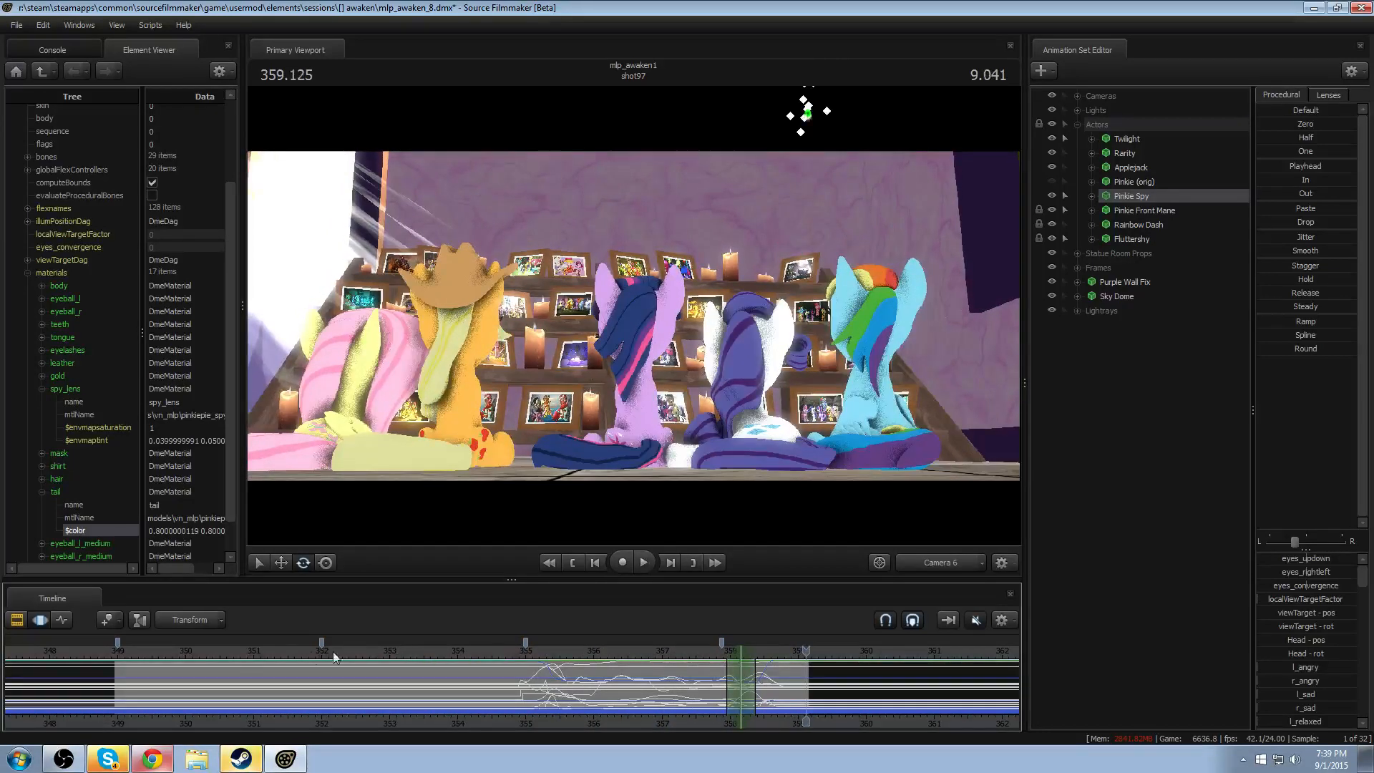
pyautogui.click(179, 650)
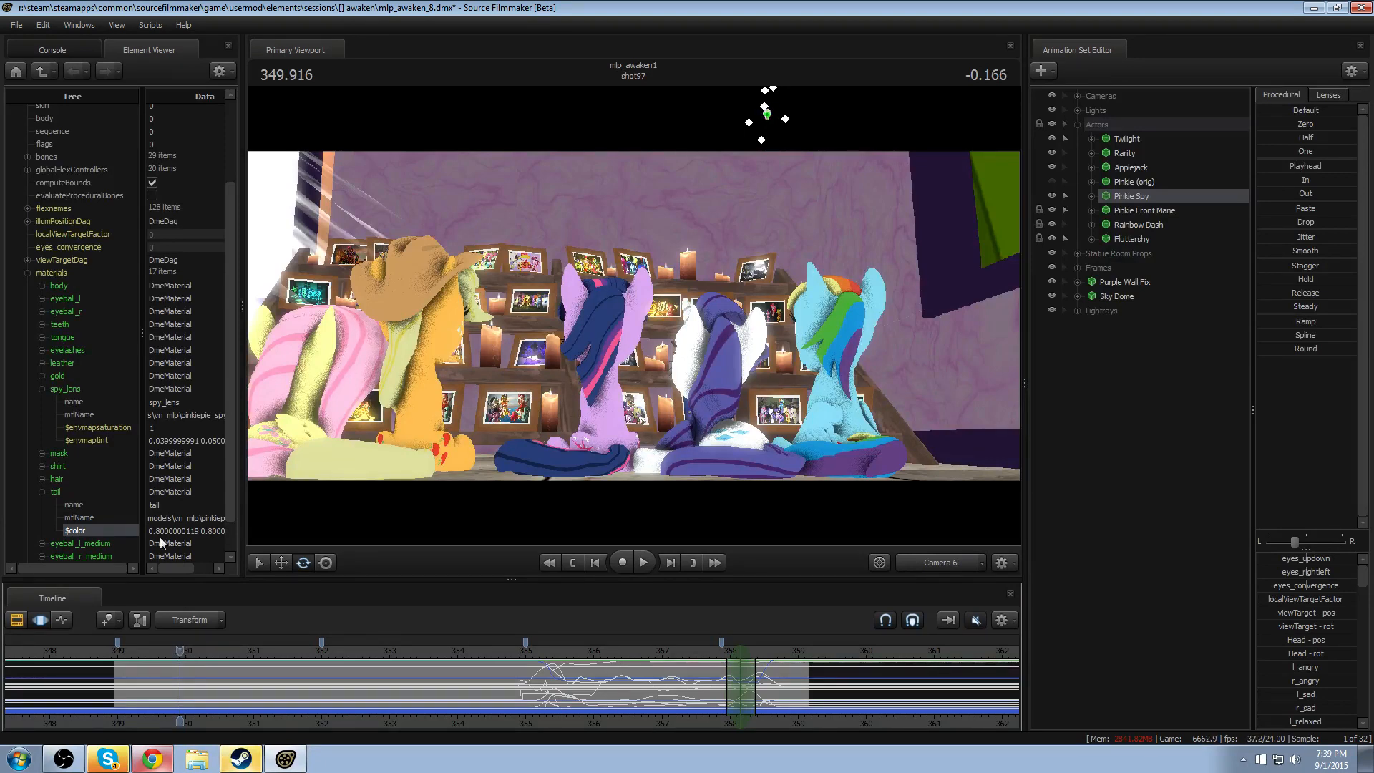
pyautogui.press('space')
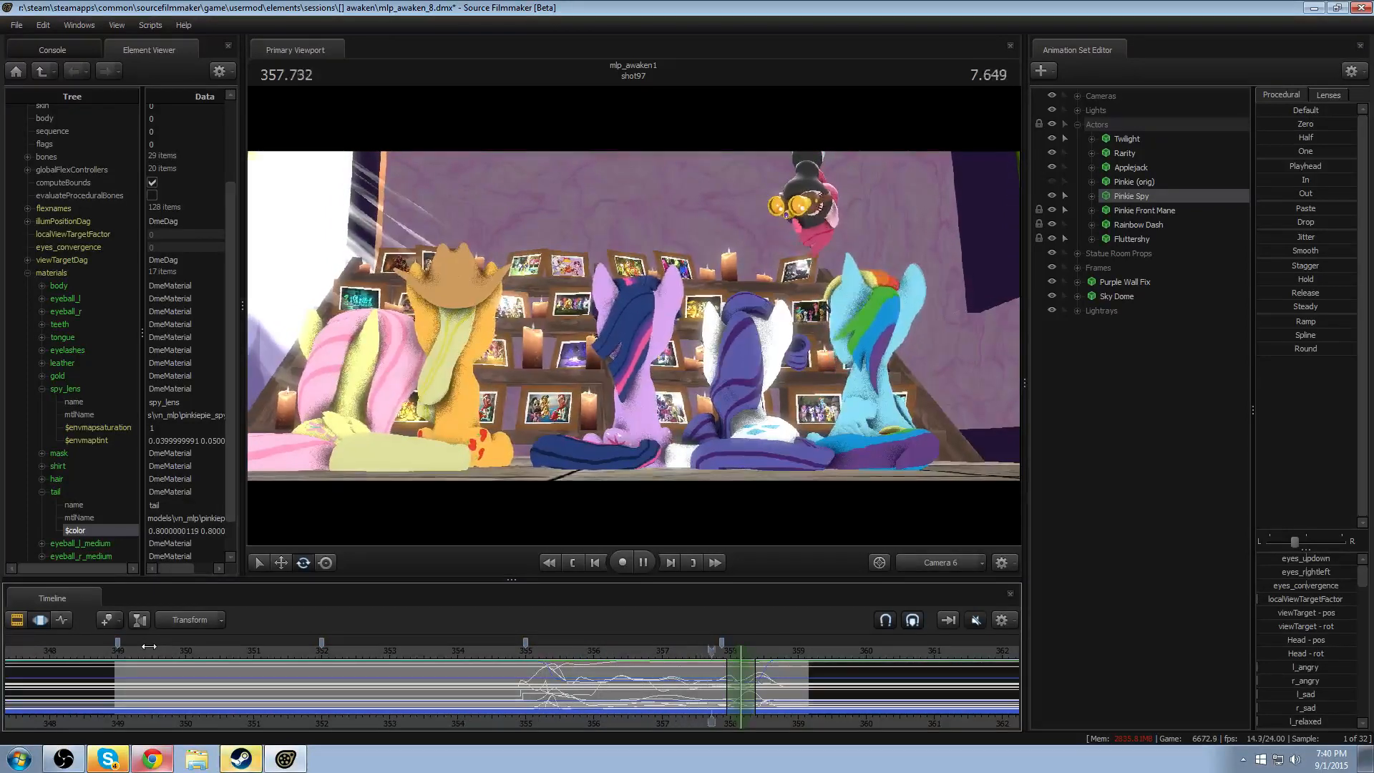
pyautogui.press('space')
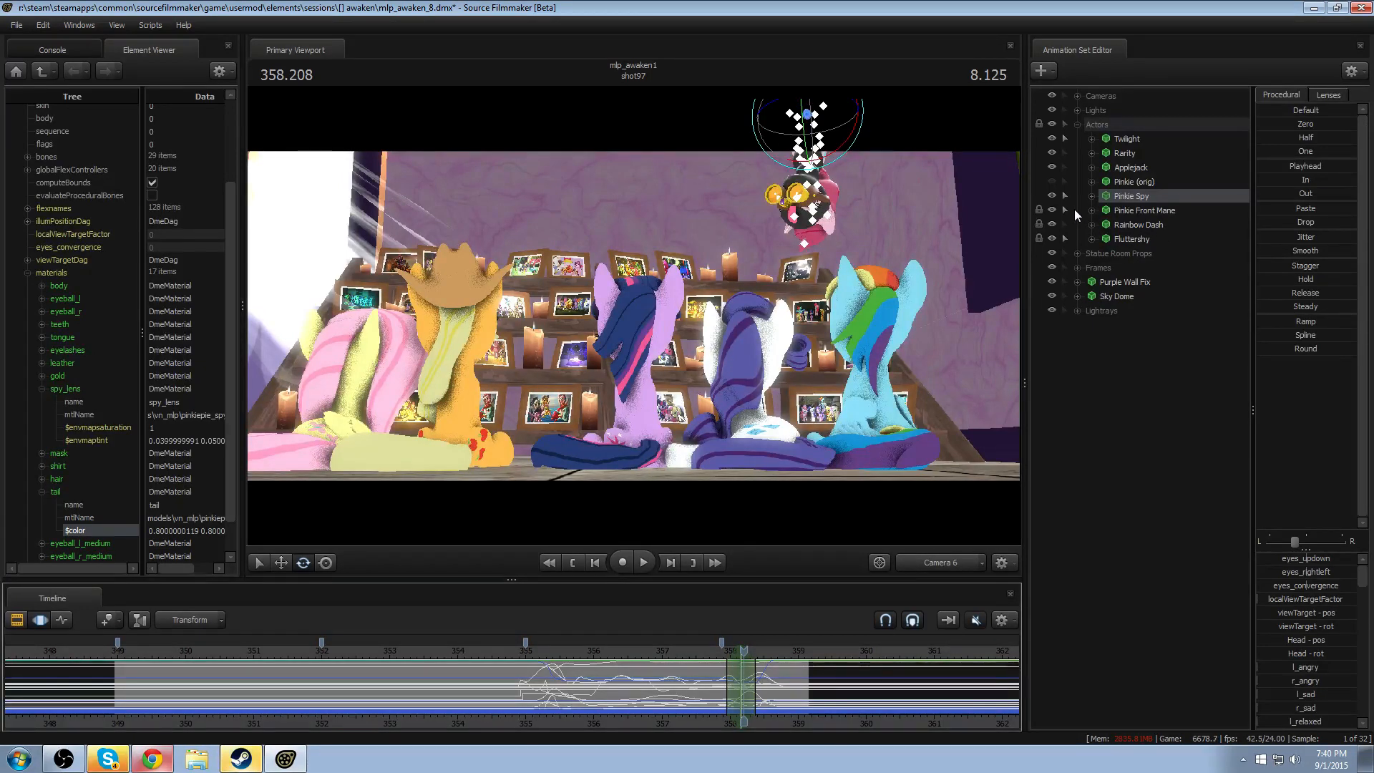
# - Hide the Pinkie Spy animation set and make it non-selectable in the viewport
pyautogui.click(1051, 195)
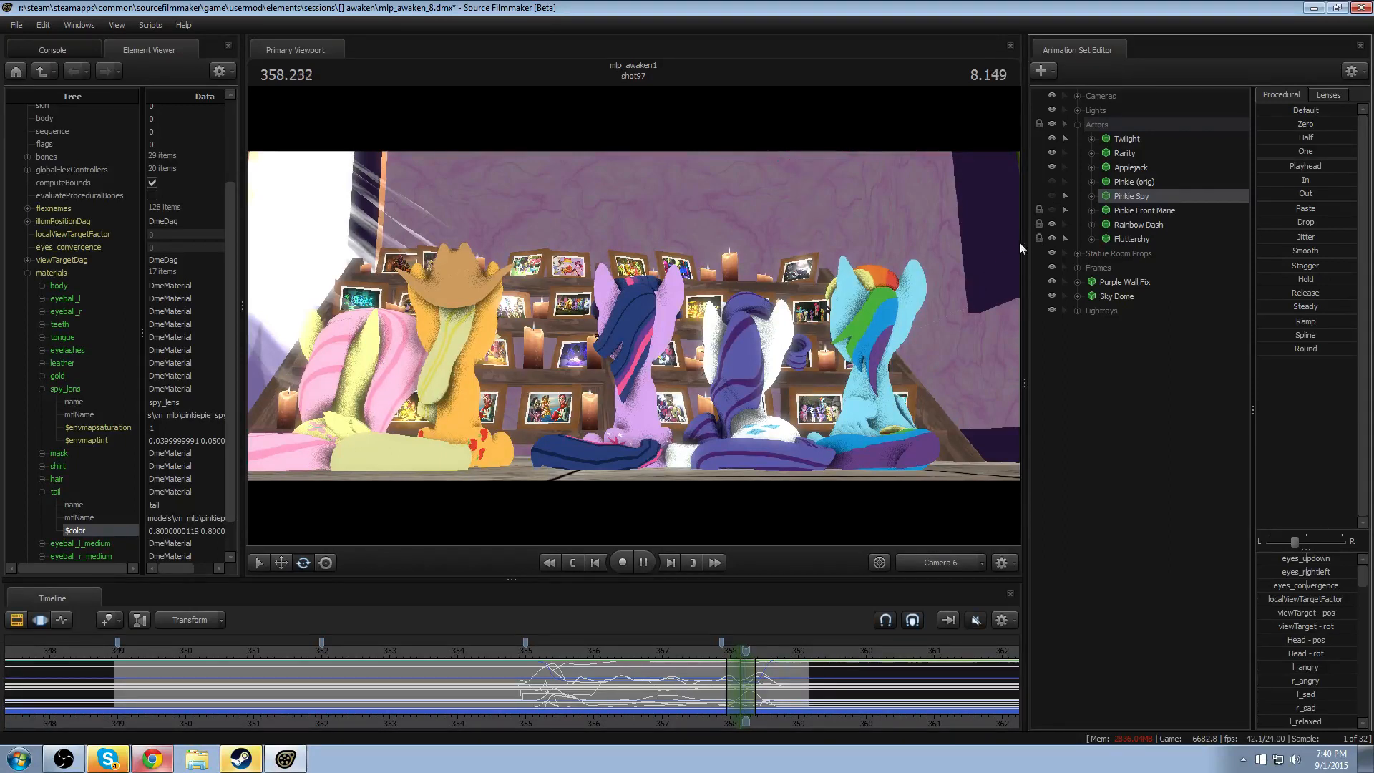
pyautogui.click(1066, 195)
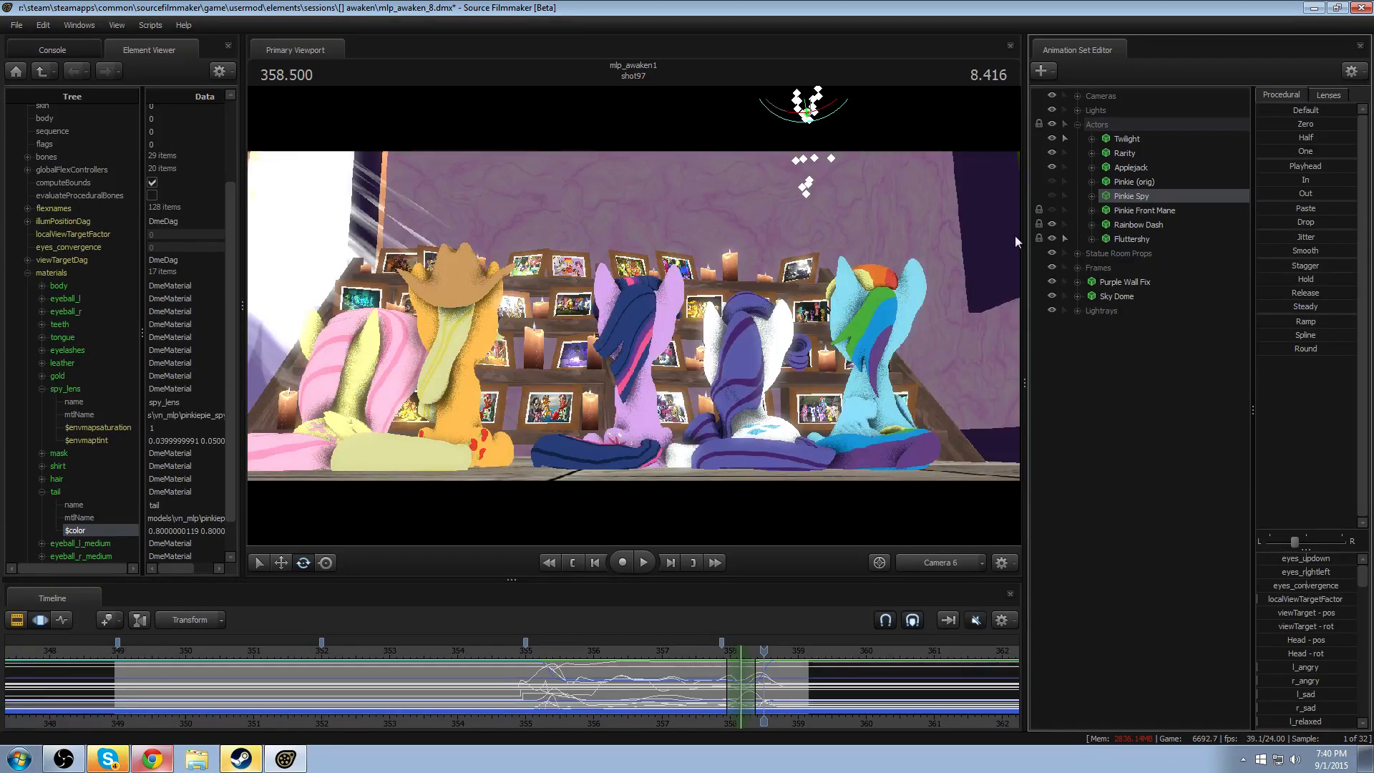
# - Switch to the Work Camera, fly it around to face Fluttershy and the other ponies, and set the playhead to about 352.1
pyautogui.click(951, 564)
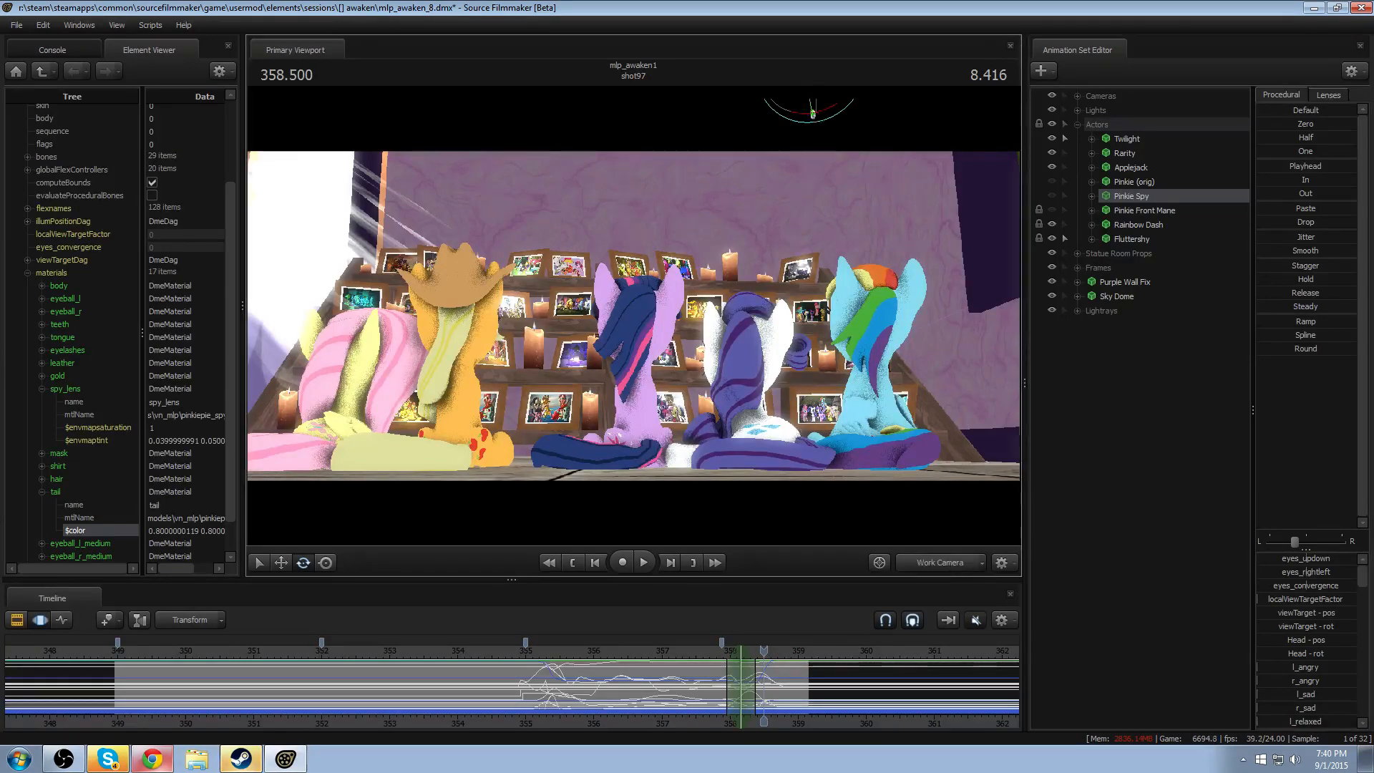
pyautogui.moveTo(845, 422); pyautogui.dragTo(687, 437)
pyautogui.press('w')
pyautogui.moveTo(544, 314)
pyautogui.mouseDown()
pyautogui.moveTo(625, 319)
pyautogui.moveTo(552, 316)
pyautogui.mouseUp()
pyautogui.press('d')
pyautogui.press('space')
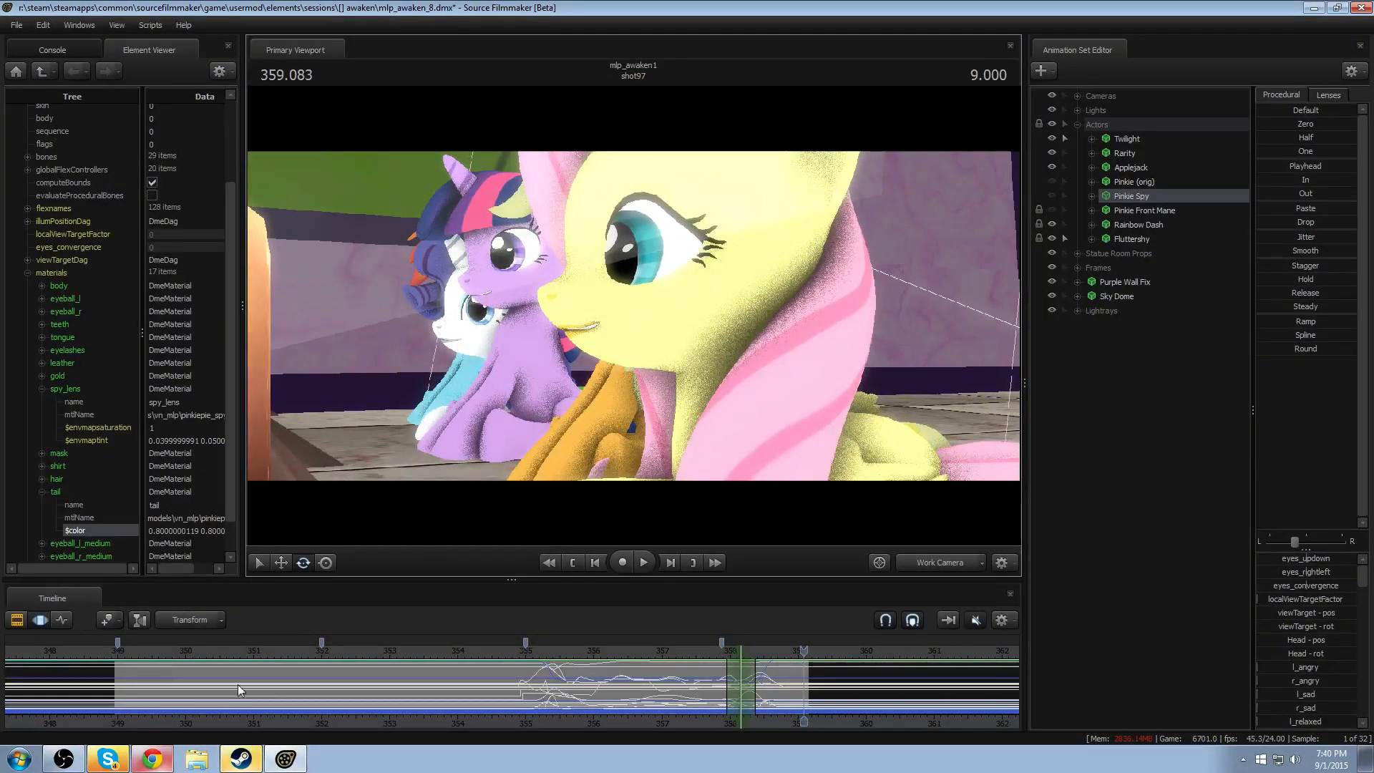
pyautogui.moveTo(212, 647); pyautogui.dragTo(327, 648)
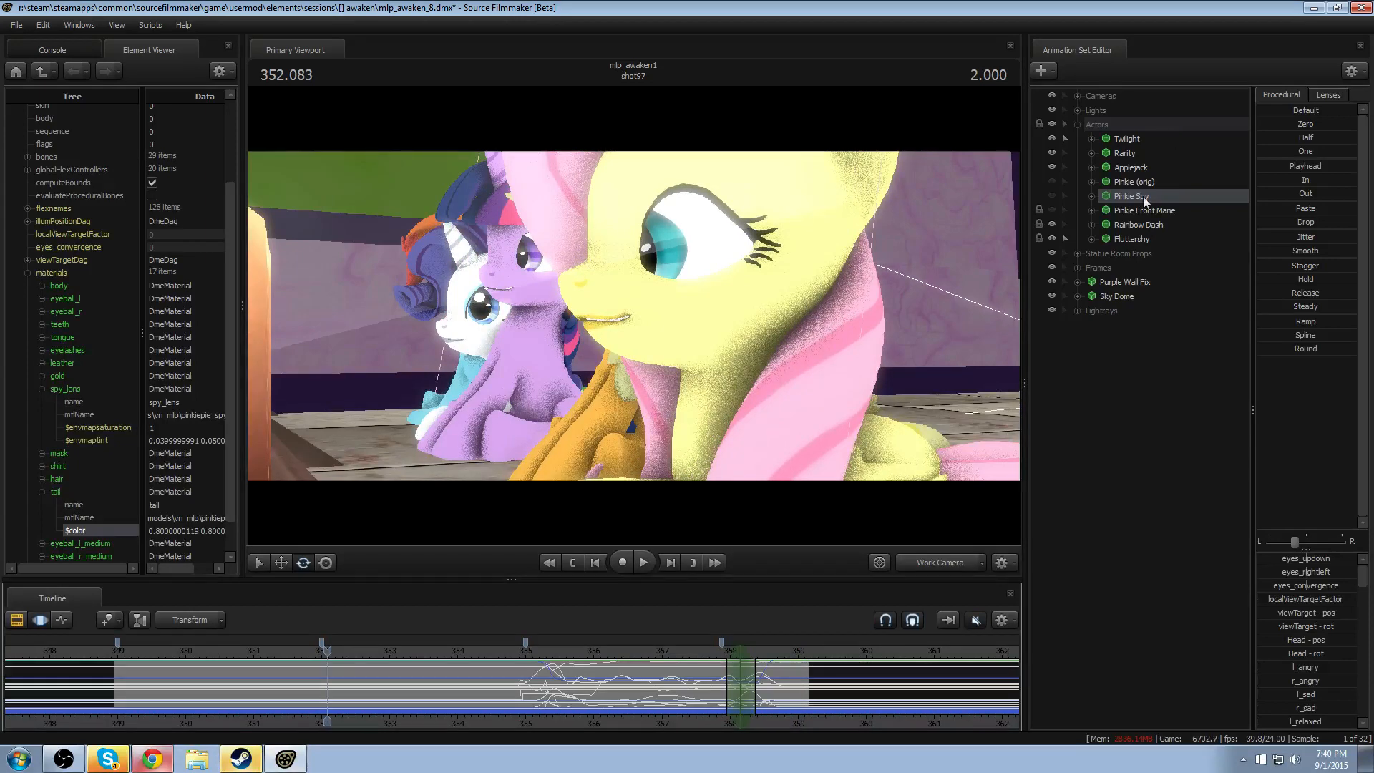
# - Bake the procedural bones of the Fluttershy animation set
pyautogui.rightClick(1126, 236)
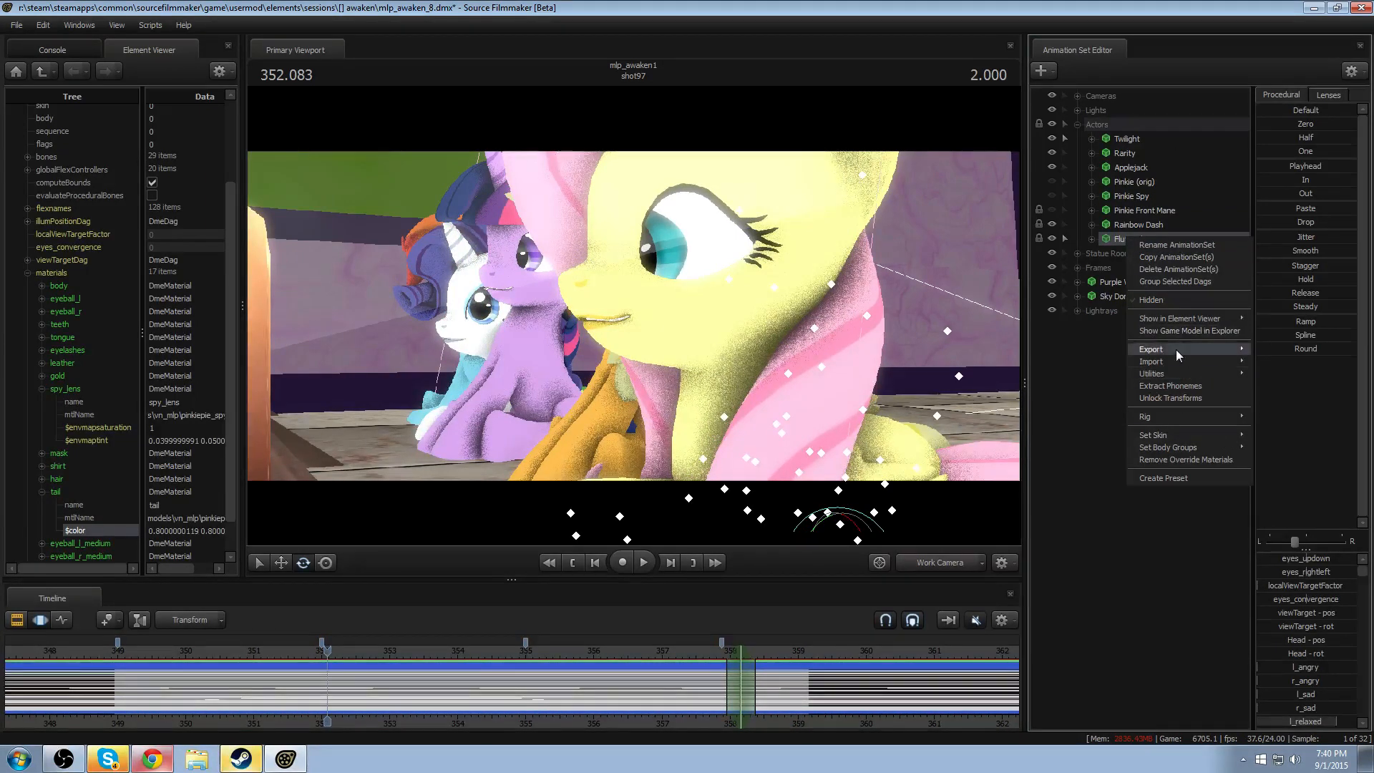
pyautogui.moveTo(1174, 372)
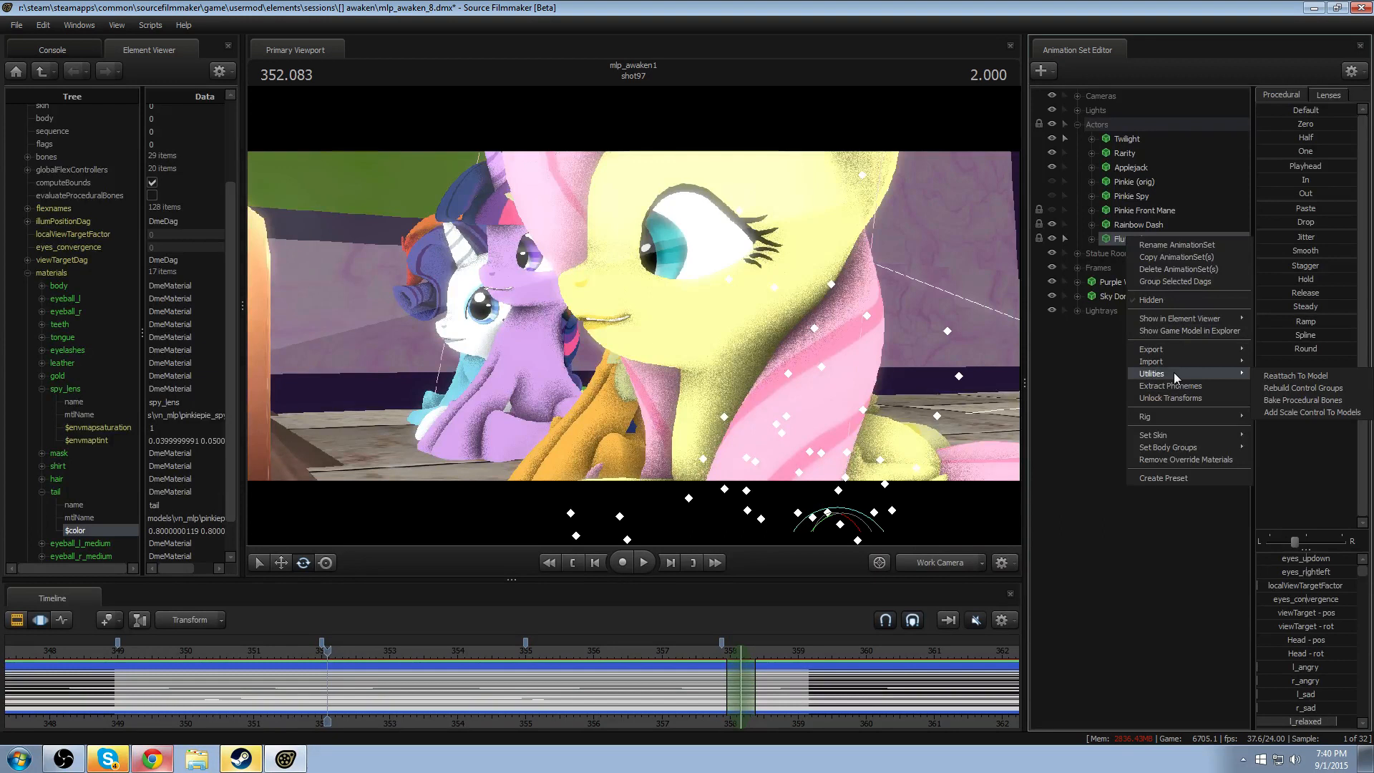
pyautogui.click(1295, 398)
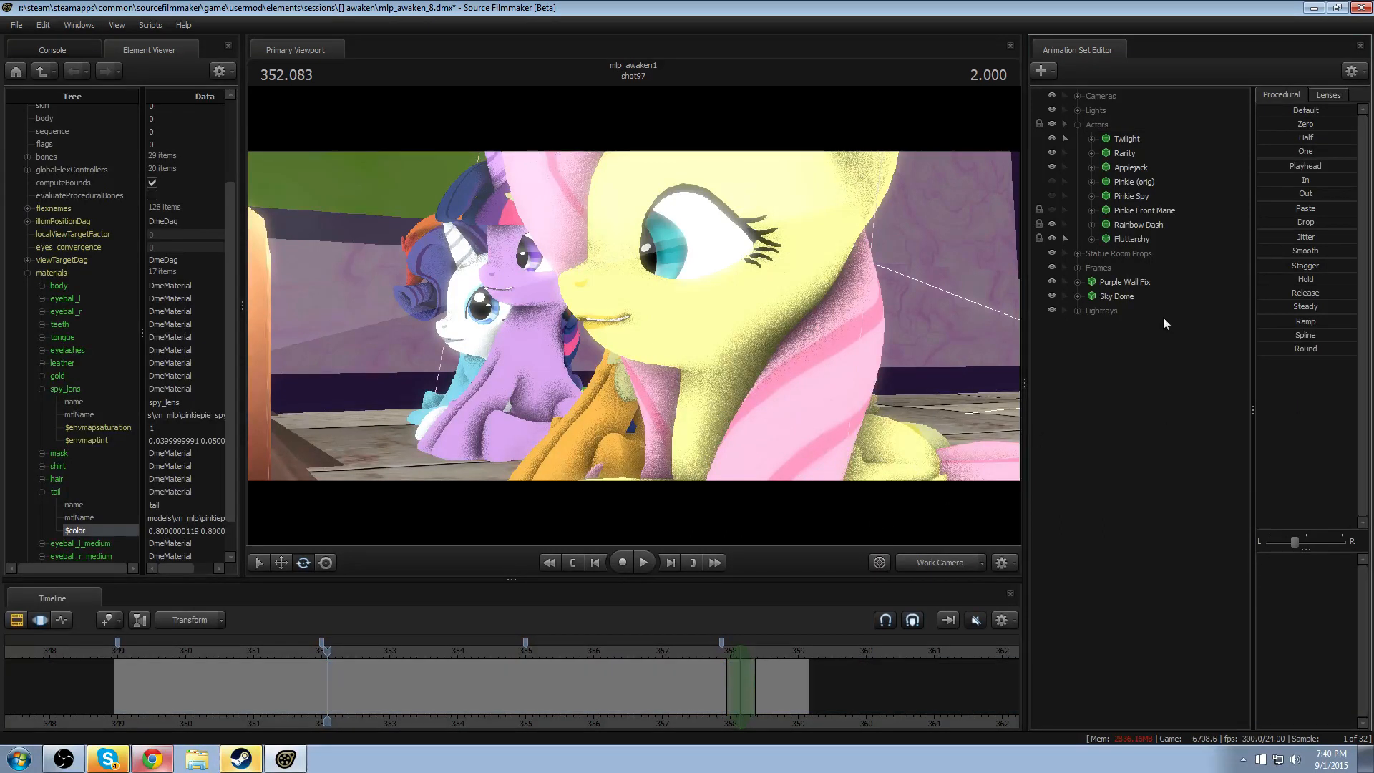
# - Expand Fluttershy's Pony and Pony Bones groups and select the JiggleBones group
pyautogui.click(1092, 239)
pyautogui.click(1106, 281)
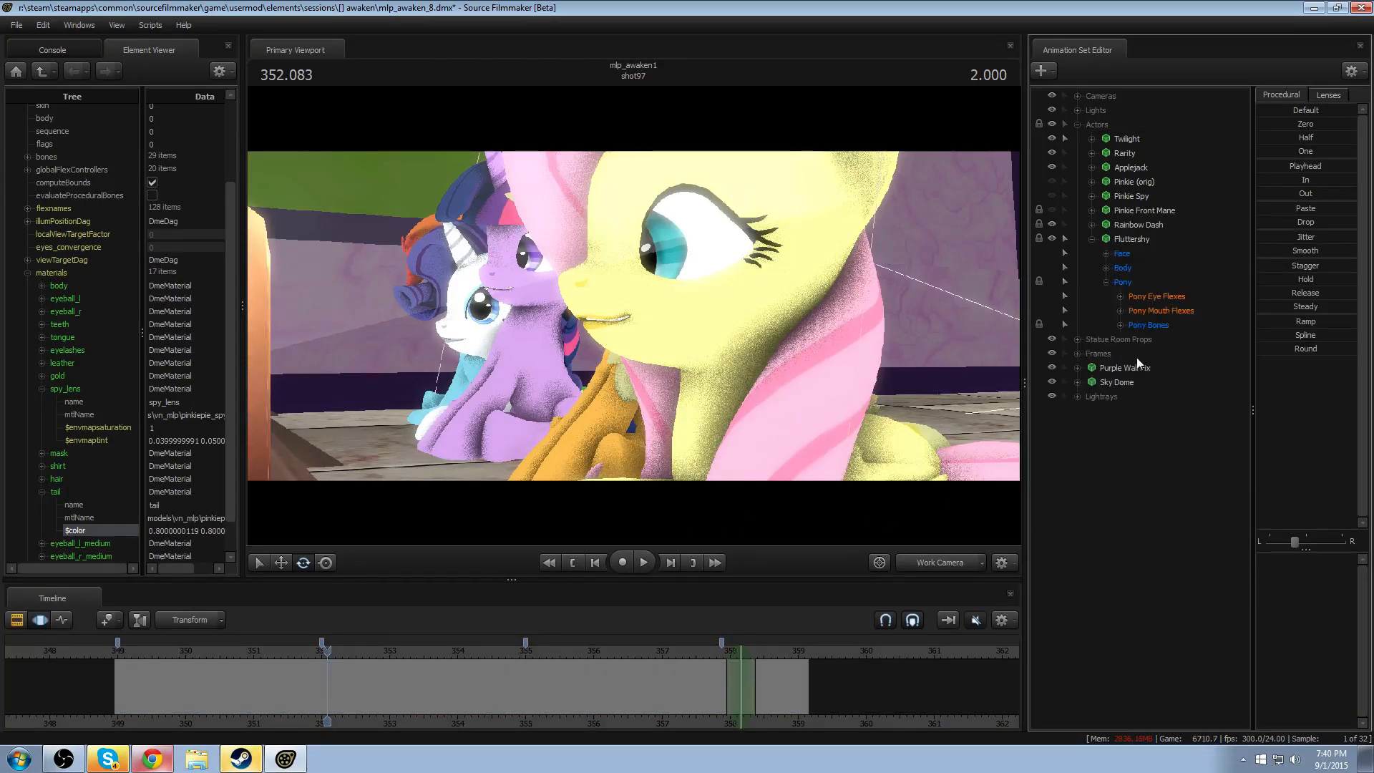
pyautogui.click(1121, 326)
pyautogui.click(1157, 393)
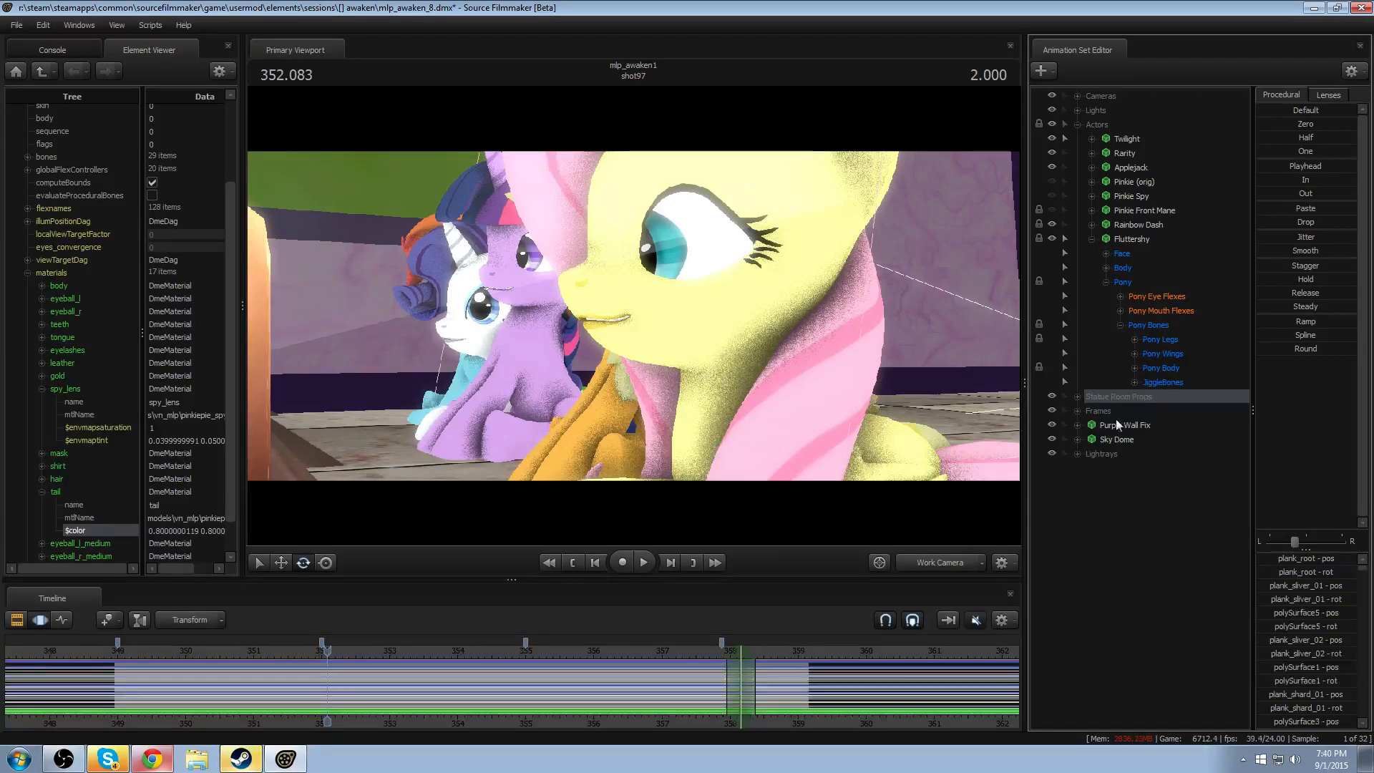
pyautogui.click(1163, 384)
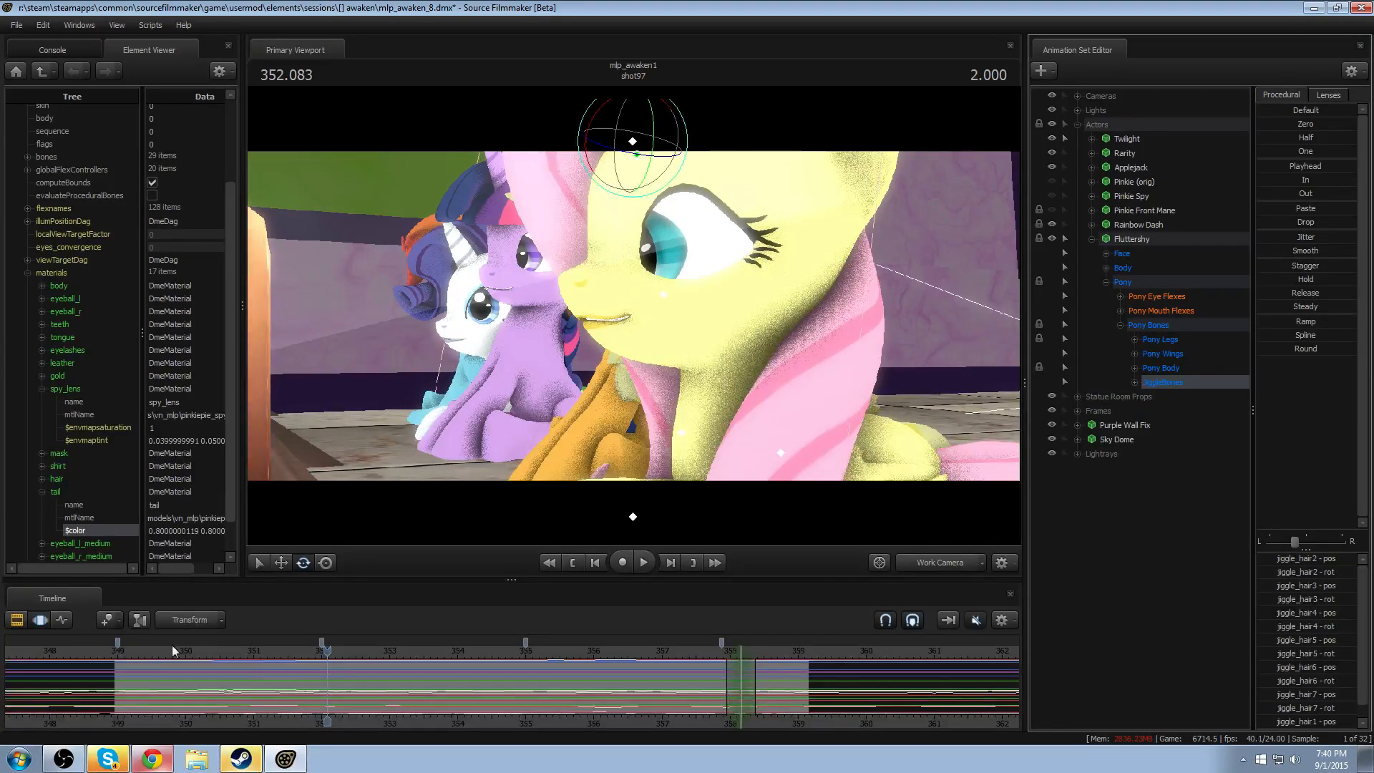
# - Play shot97 from about 349.1 to its end, moving the view behind Fluttershy to examine her mane's jiggle motion
pyautogui.moveTo(171, 647); pyautogui.dragTo(139, 650)
pyautogui.press('space')
pyautogui.press('space')
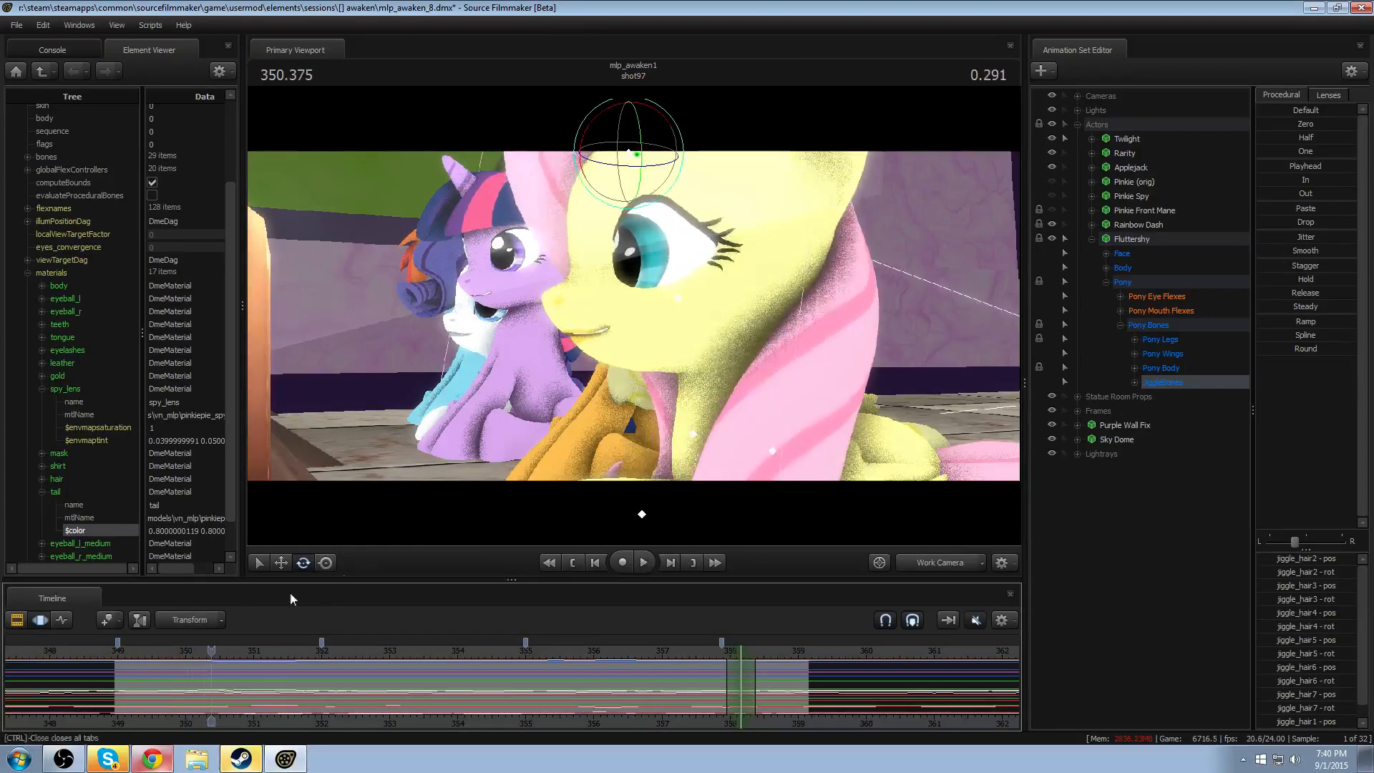
pyautogui.click(123, 651)
pyautogui.press('space')
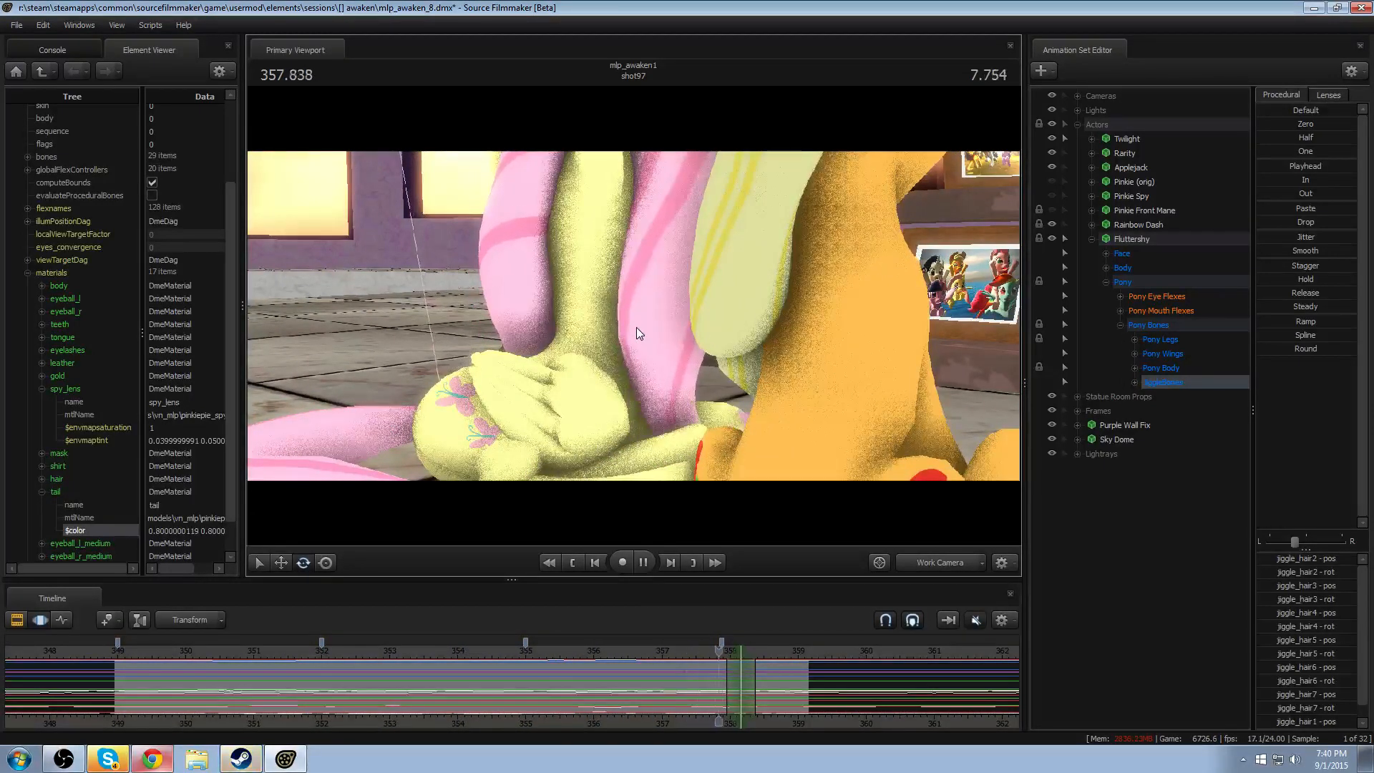
pyautogui.press('space')
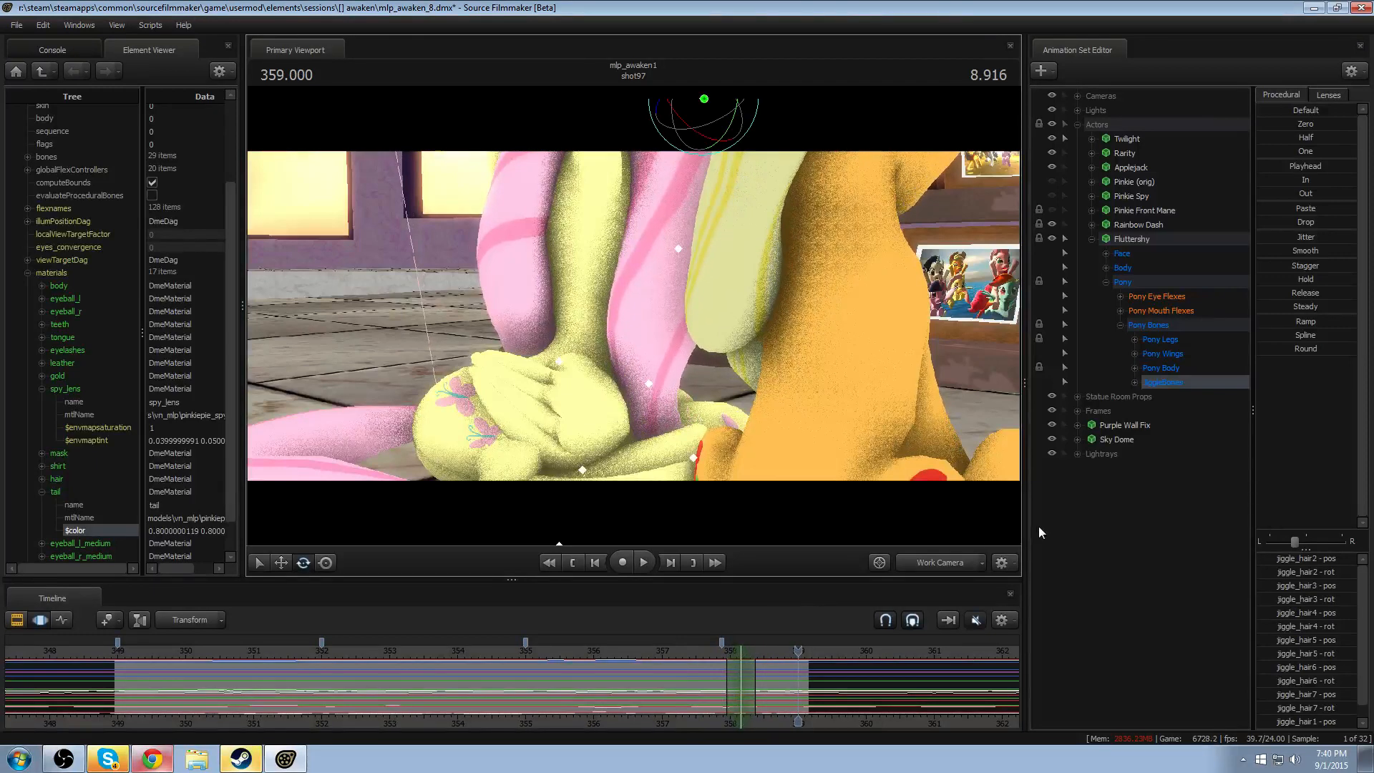
# - Expand JiggleBones, check its individual hair bones, and select jiggle_hair1 and jiggle_hair2
pyautogui.click(1138, 383)
pyautogui.click(1172, 398)
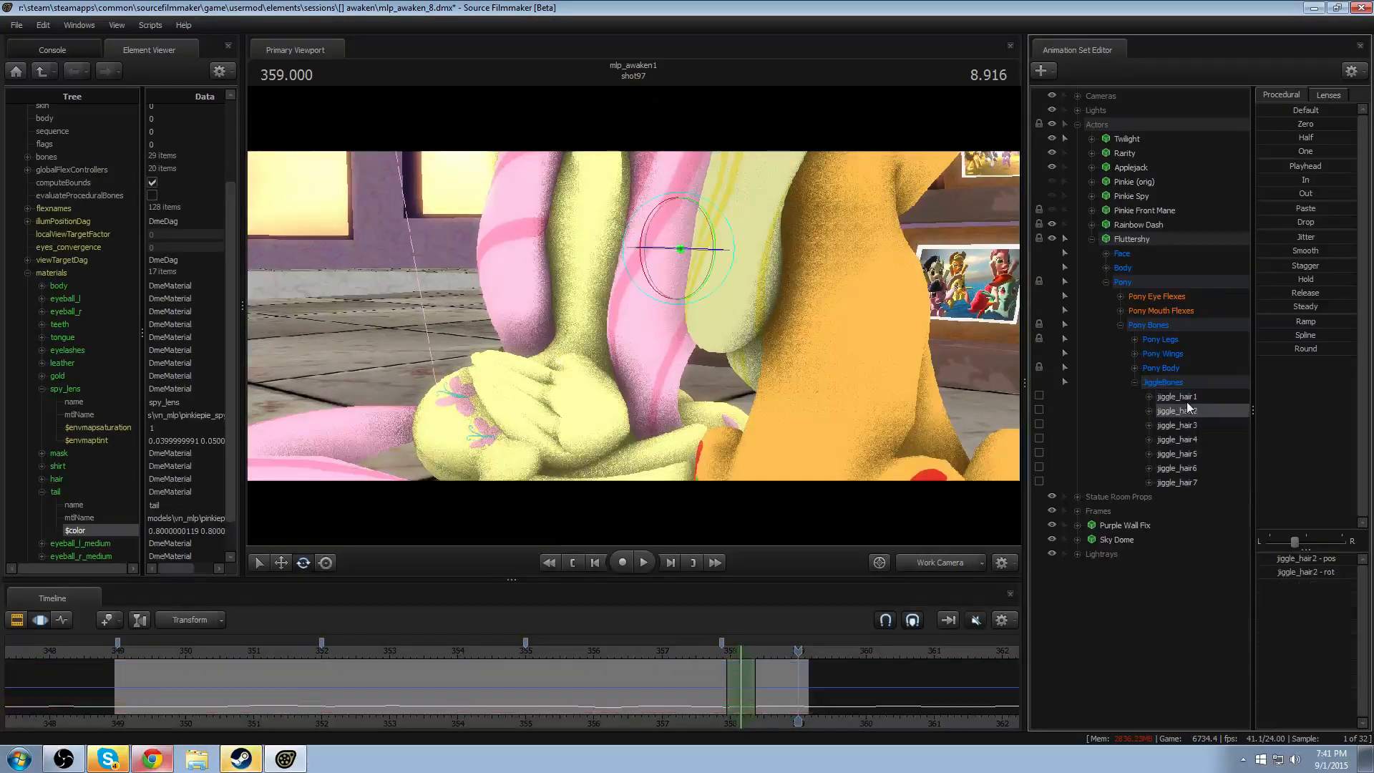
pyautogui.keyDown('shift'); pyautogui.click(1198, 469); pyautogui.keyUp('shift')
pyautogui.click(1200, 471)
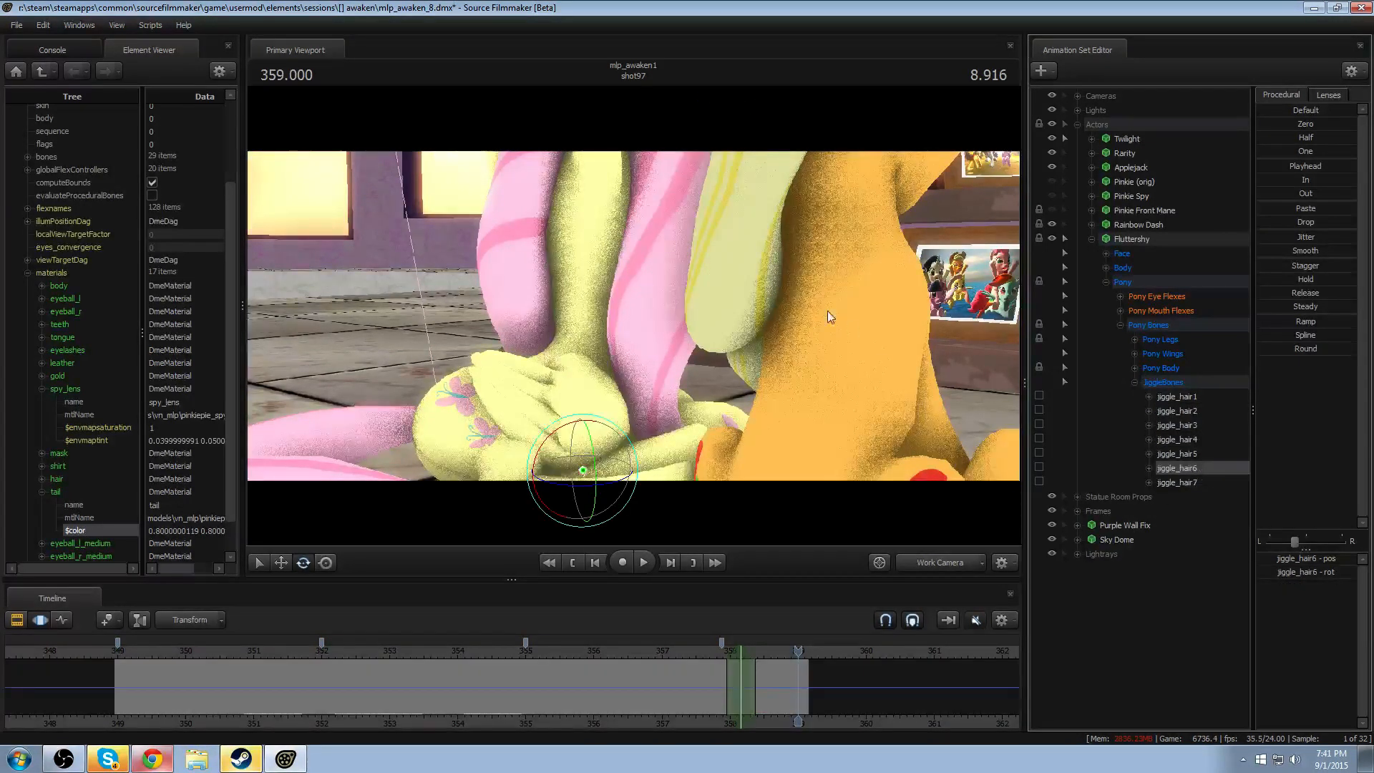
pyautogui.moveTo(827, 311)
pyautogui.mouseDown()
pyautogui.moveTo(809, 265)
pyautogui.moveTo(671, 314)
pyautogui.moveTo(687, 358)
pyautogui.mouseUp()
pyautogui.click(673, 343)
pyautogui.keyDown('ctrl'); pyautogui.click(693, 213); pyautogui.keyUp('ctrl')
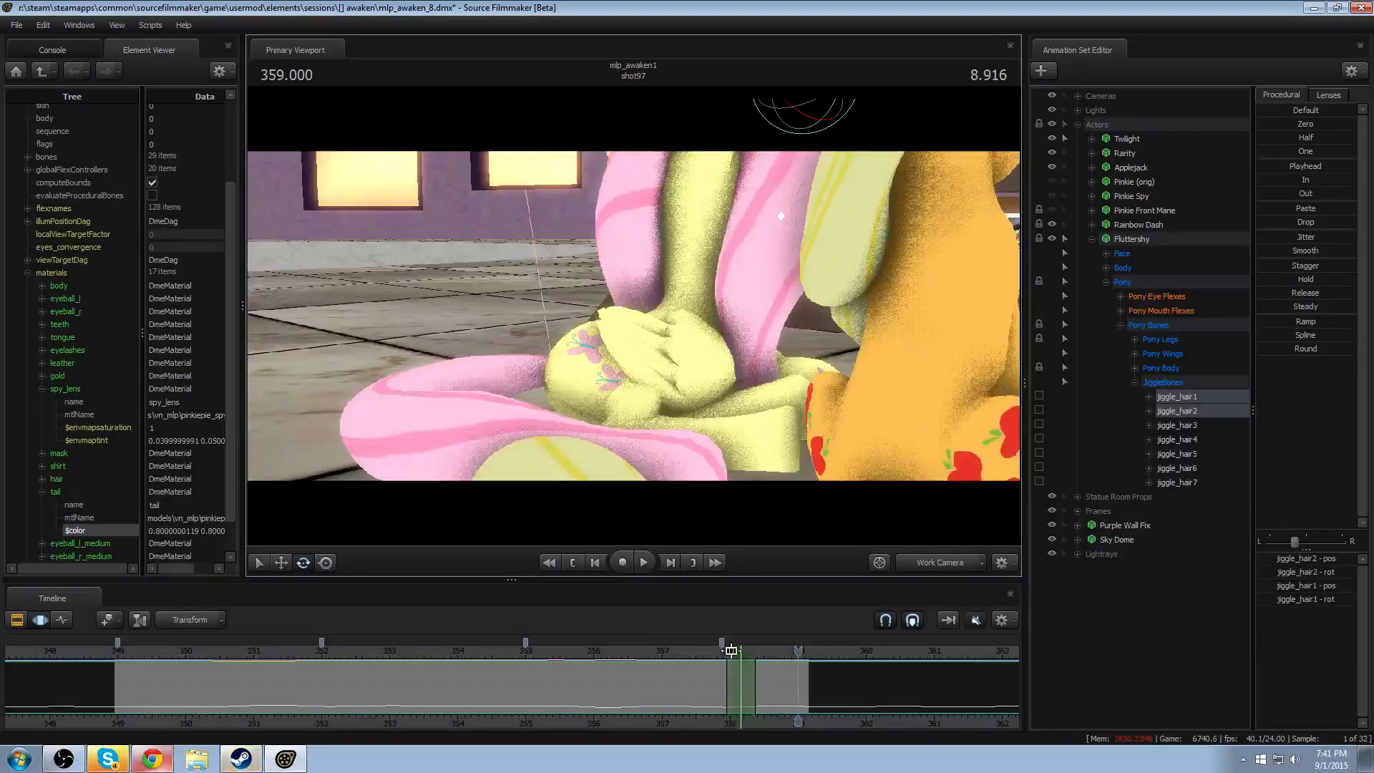
# - Enlarge the timeline and apply the Playhead preset at 358.416 to both hair bones, with a falloff starting at about 356.4 and running past the shot's end
pyautogui.moveTo(693, 580); pyautogui.dragTo(692, 457)
pyautogui.moveTo(634, 345); pyautogui.dragTo(634, 255)
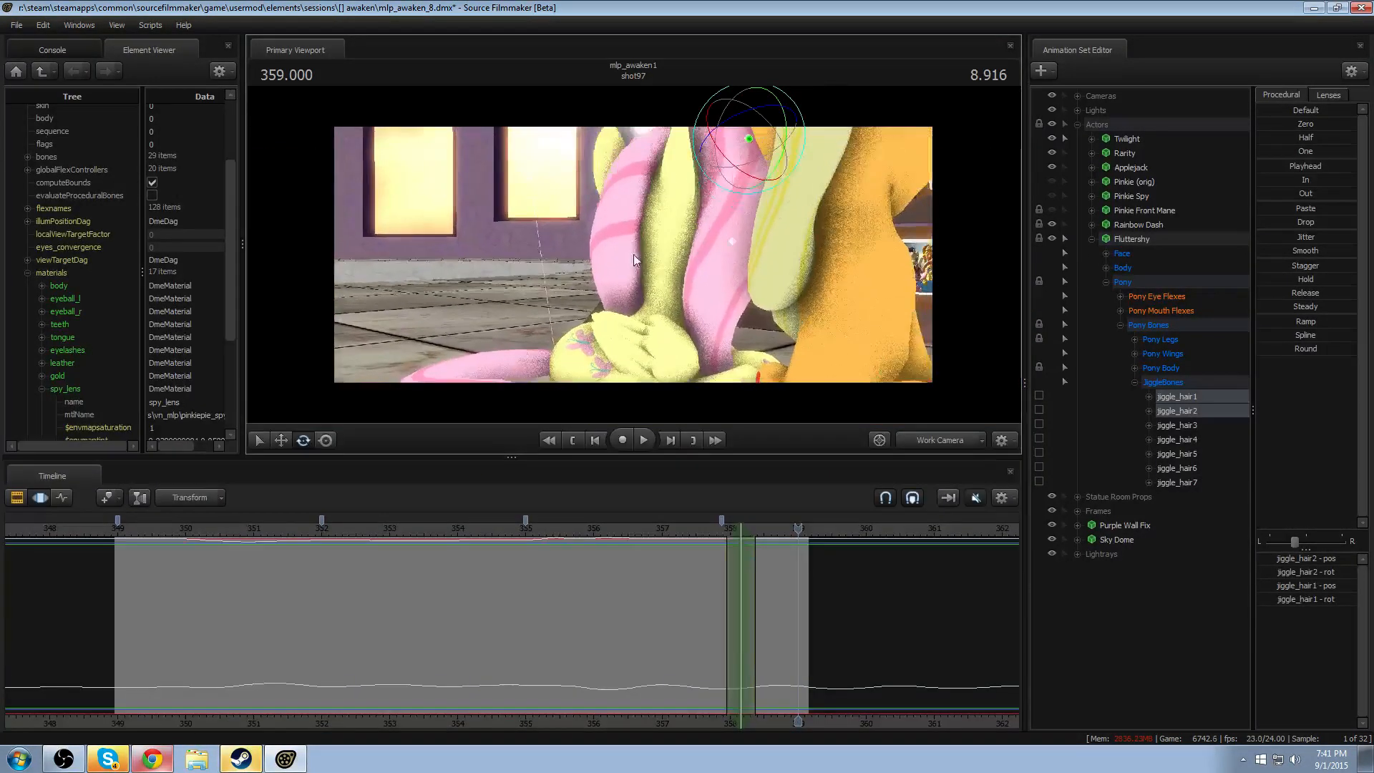
pyautogui.scroll(2, 668, 566)
pyautogui.scroll(-2, 535, 603)
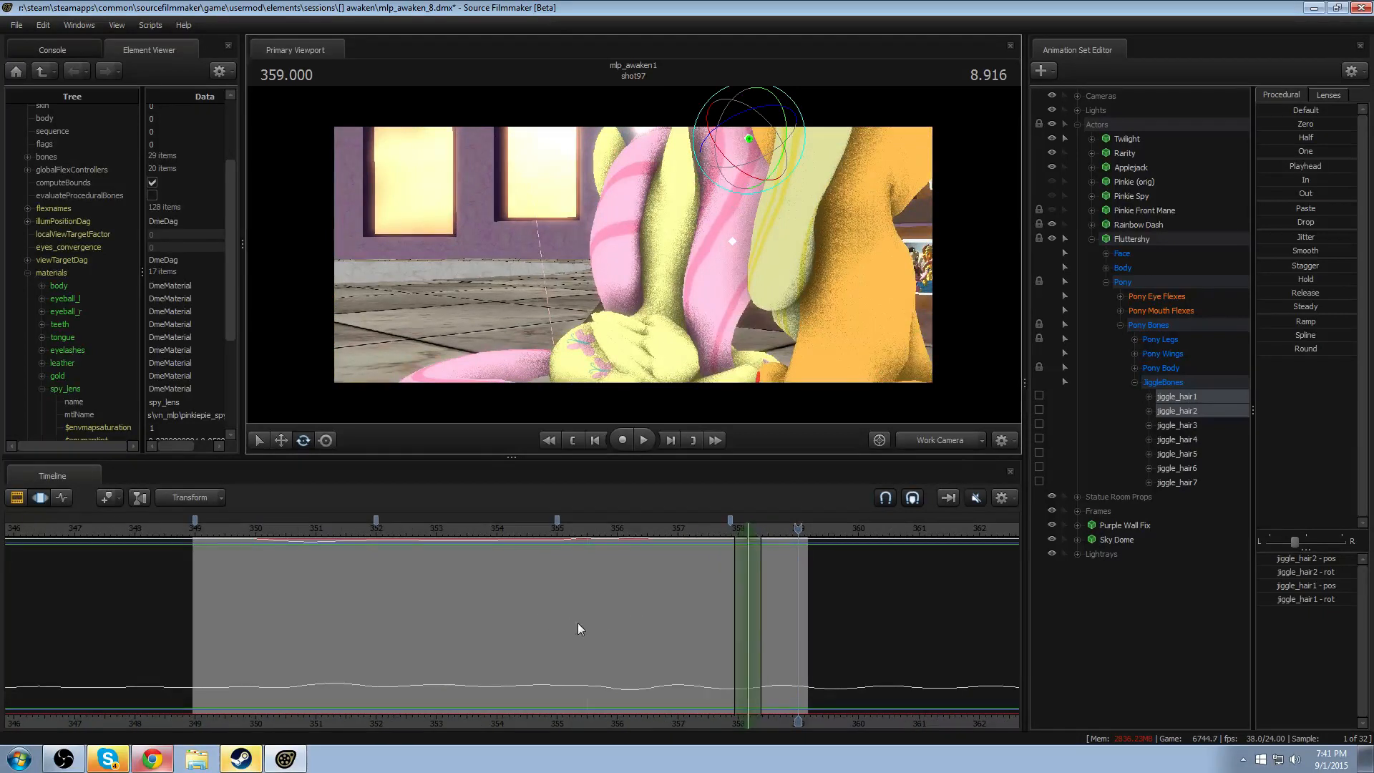
pyautogui.press('shift')
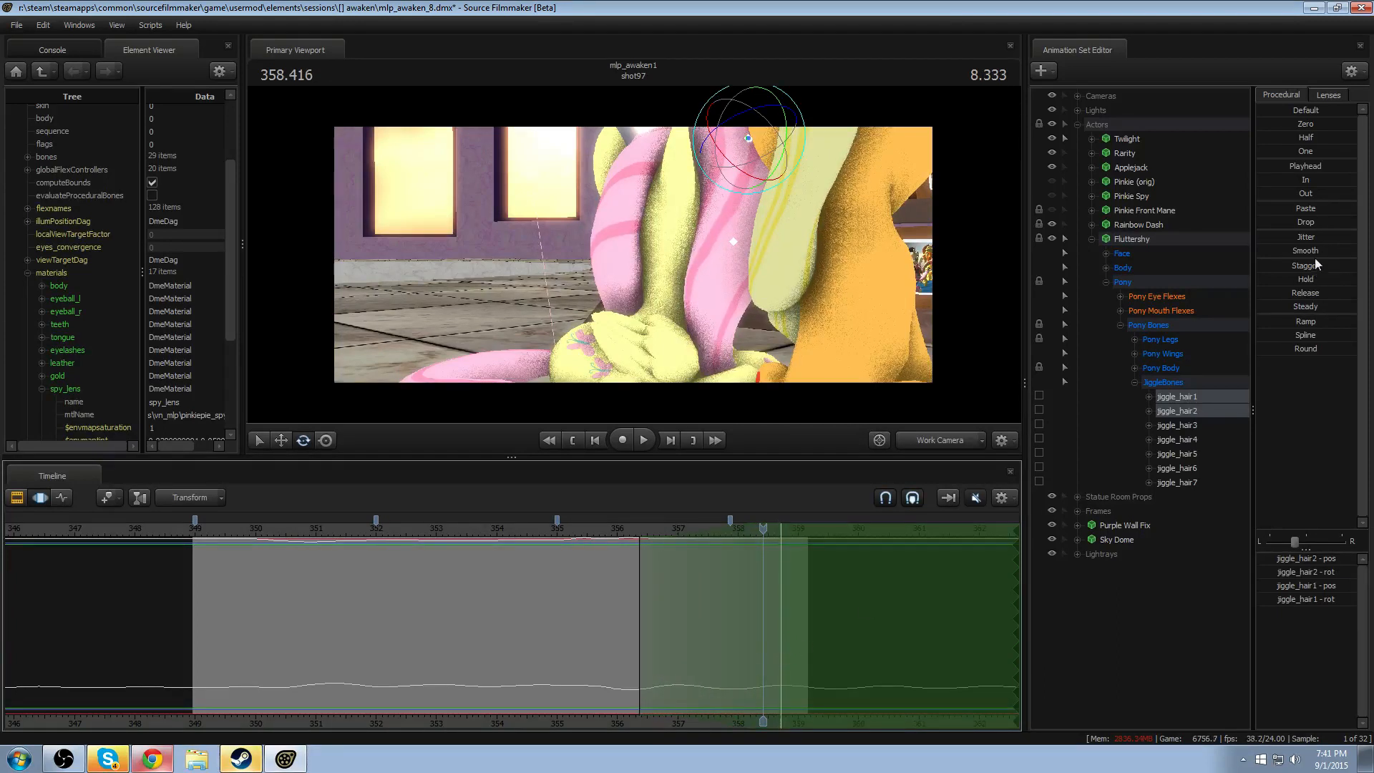
pyautogui.click(1305, 166)
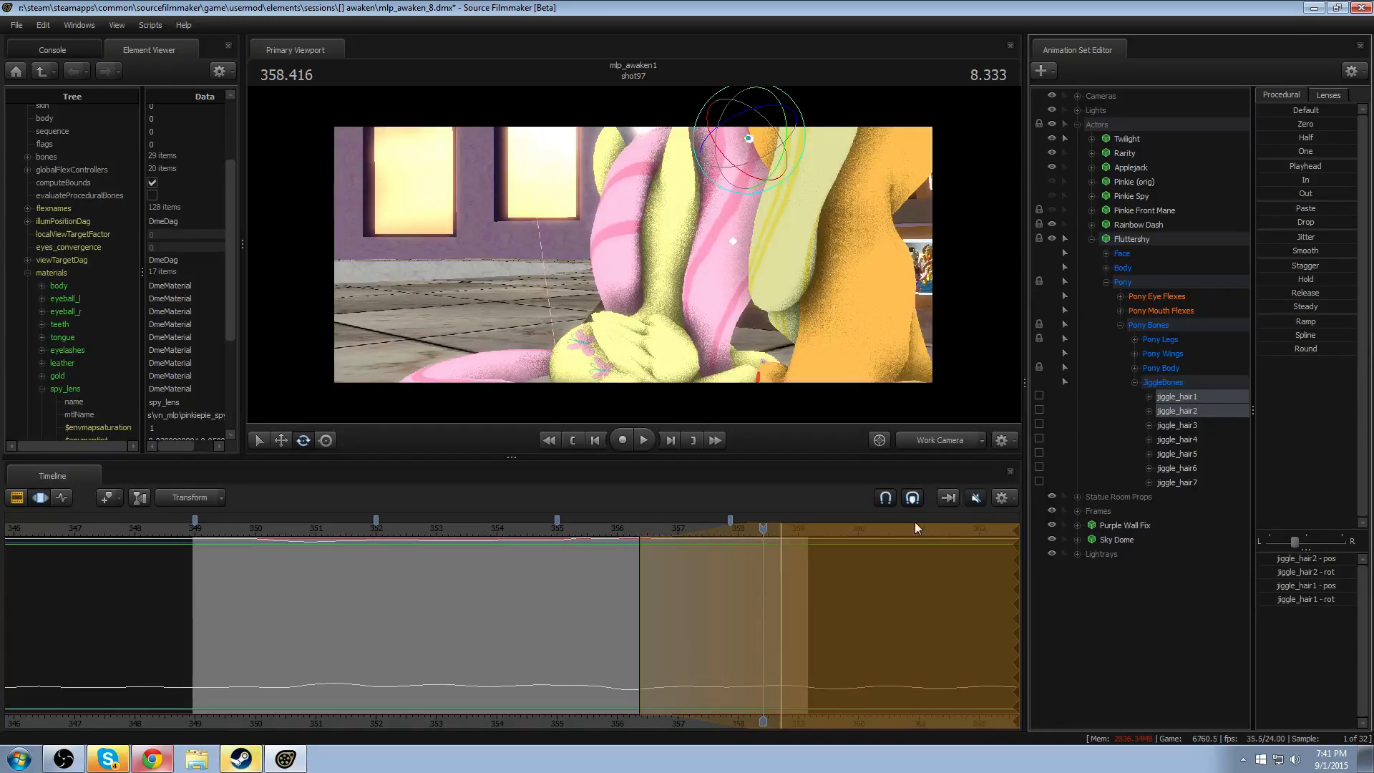
# - Adjust the time selection's falloff to begin at about 356.5, replaying from about 355.8 to check the hair motion
pyautogui.click(607, 526)
pyautogui.press('space')
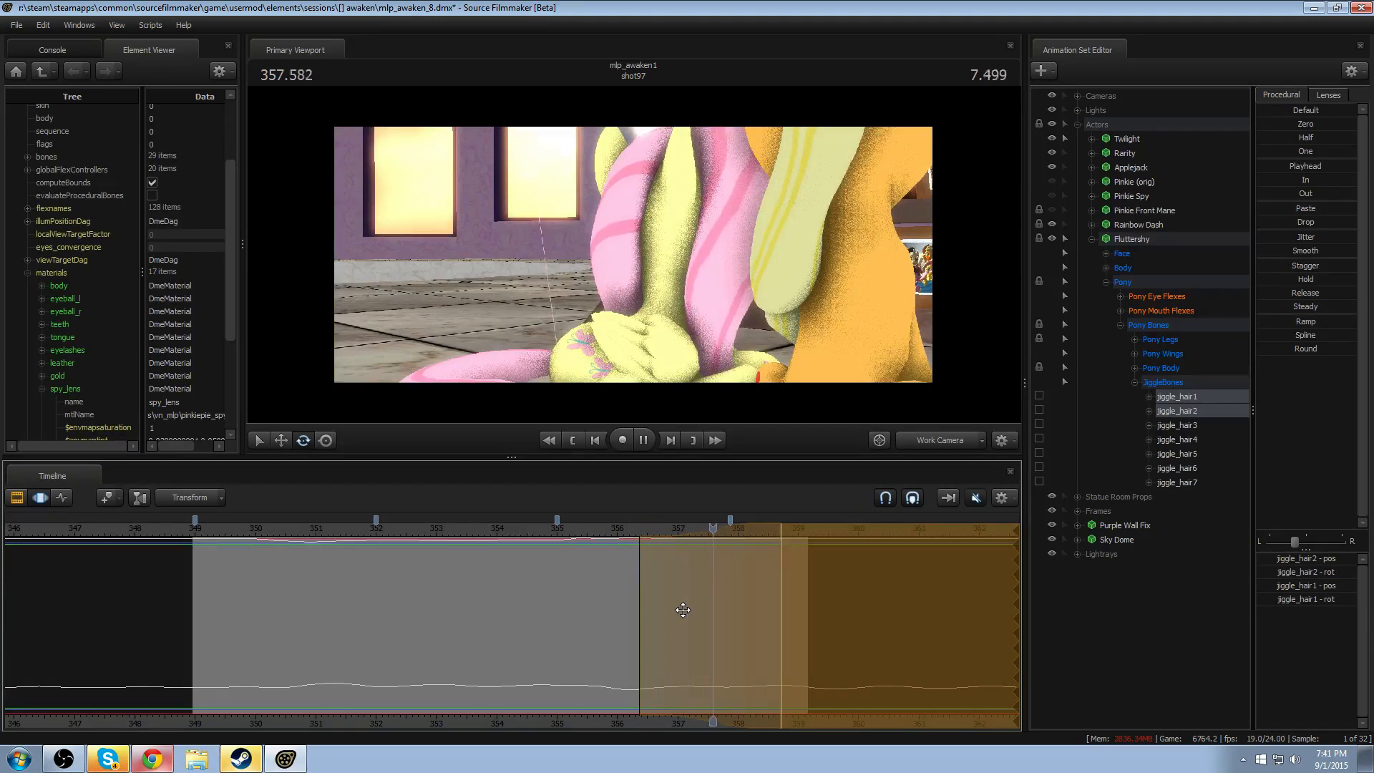
pyautogui.press('space')
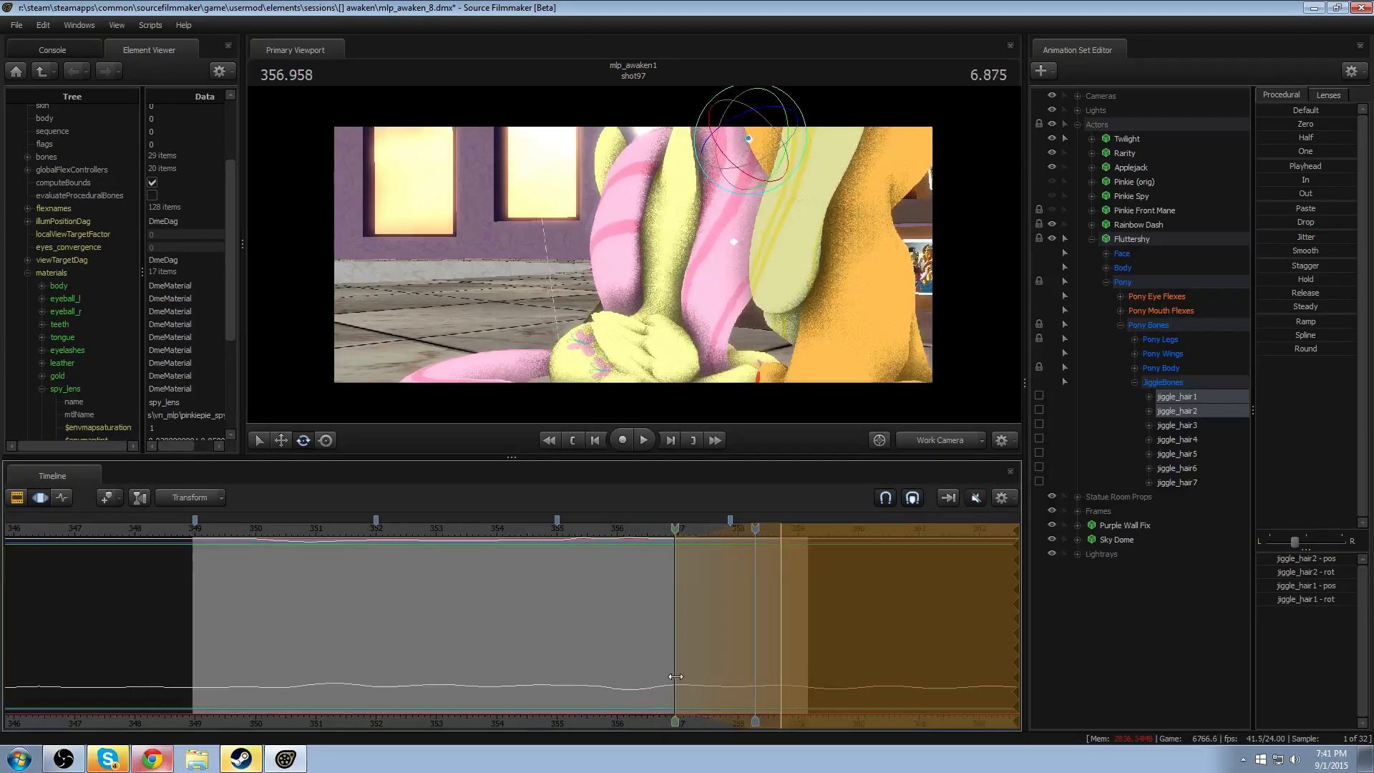
pyautogui.moveTo(760, 644); pyautogui.dragTo(650, 626)
pyautogui.click(607, 530)
pyautogui.press('space')
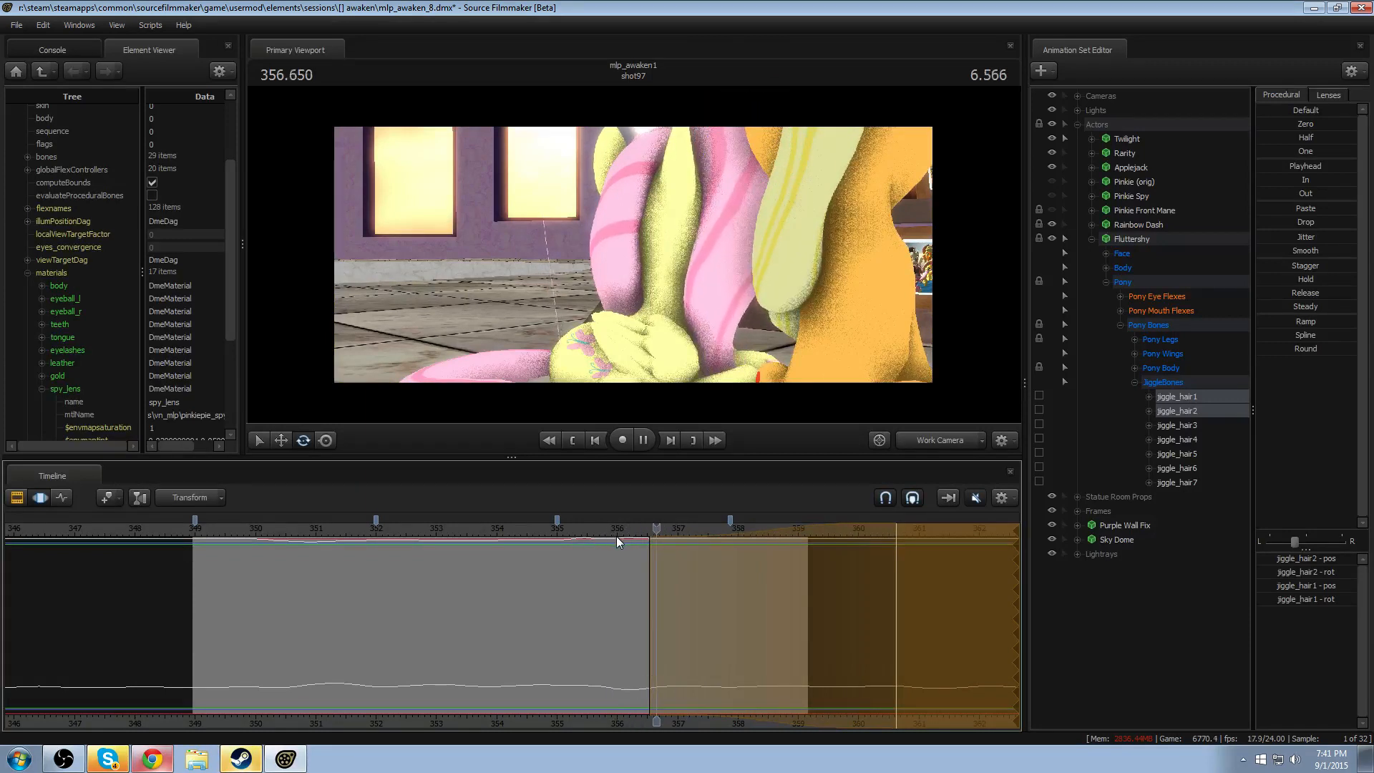
pyautogui.press('space')
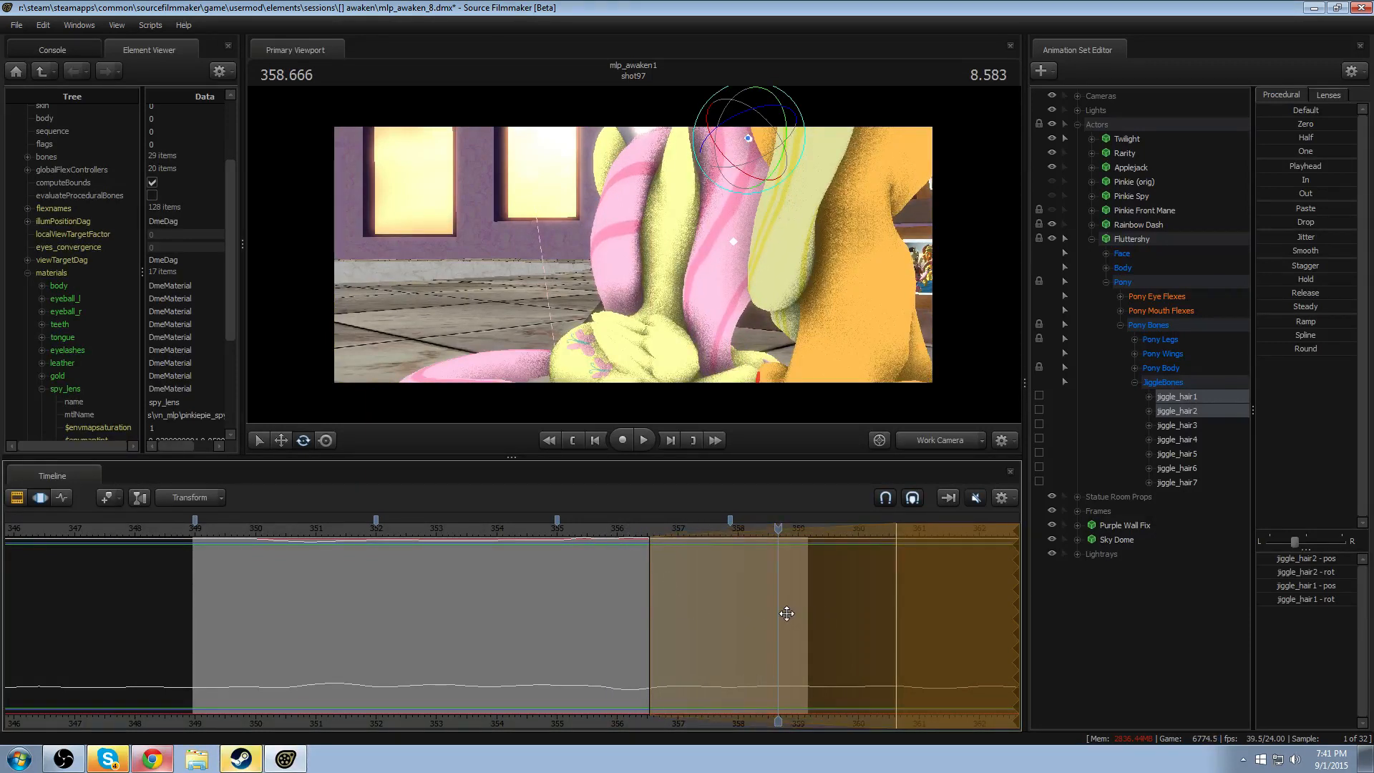
# - Move the falloff's start to about 357, replay from about 355, and commit the hair bone edit
pyautogui.click(623, 570)
pyautogui.moveTo(588, 529); pyautogui.dragTo(676, 617)
pyautogui.click(557, 531)
pyautogui.press('space')
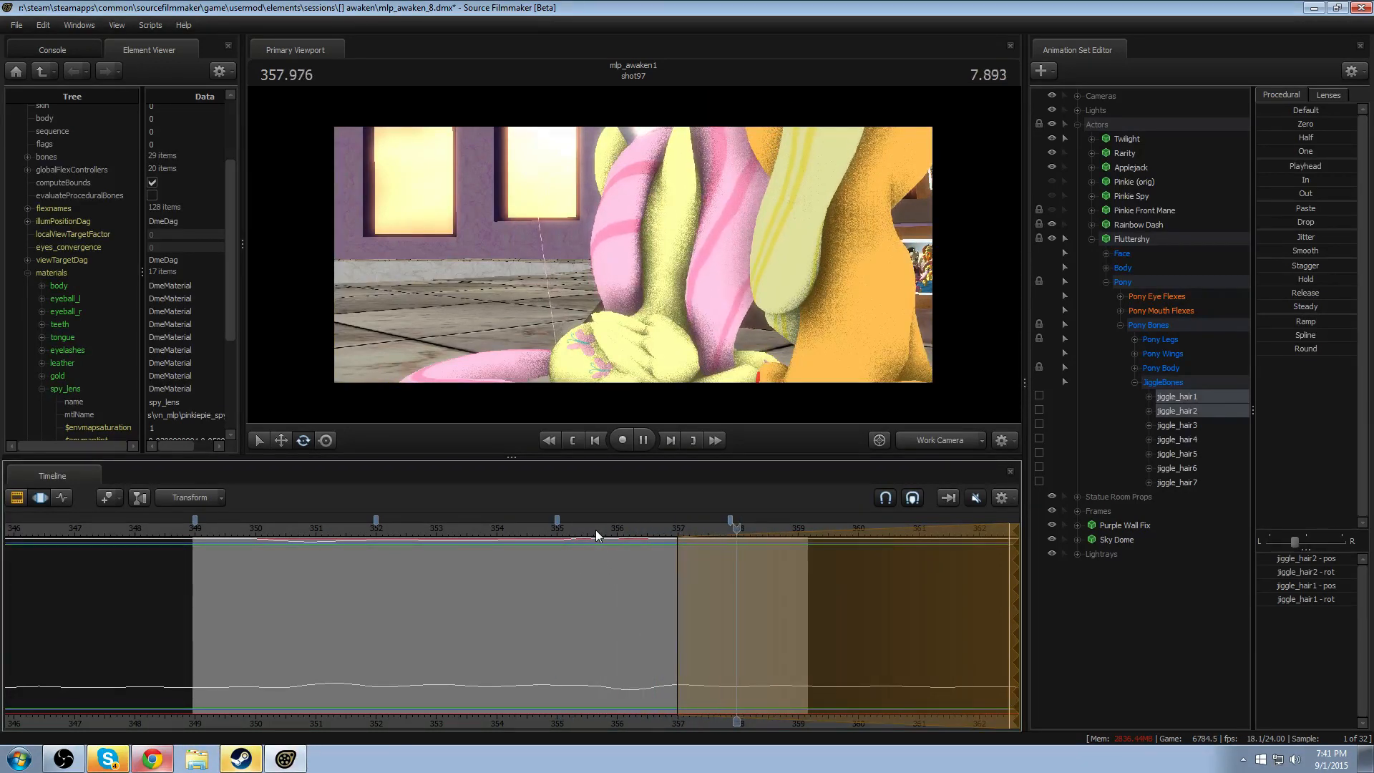
pyautogui.press('space')
pyautogui.press('F2')
pyautogui.press('F3')
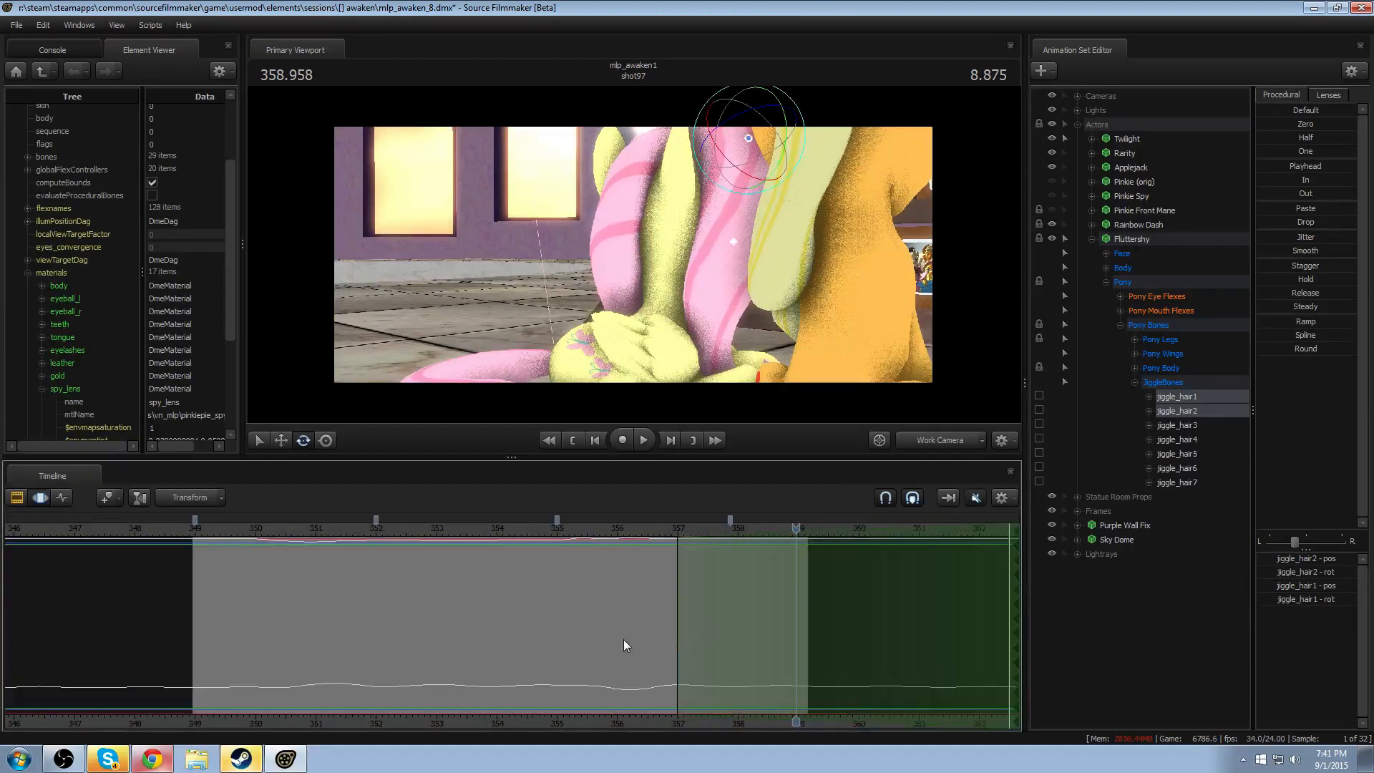
# - Replay shot97 from about 351.7 and 349.1 to review Fluttershy's hair motion
pyautogui.click(356, 537)
pyautogui.press('space')
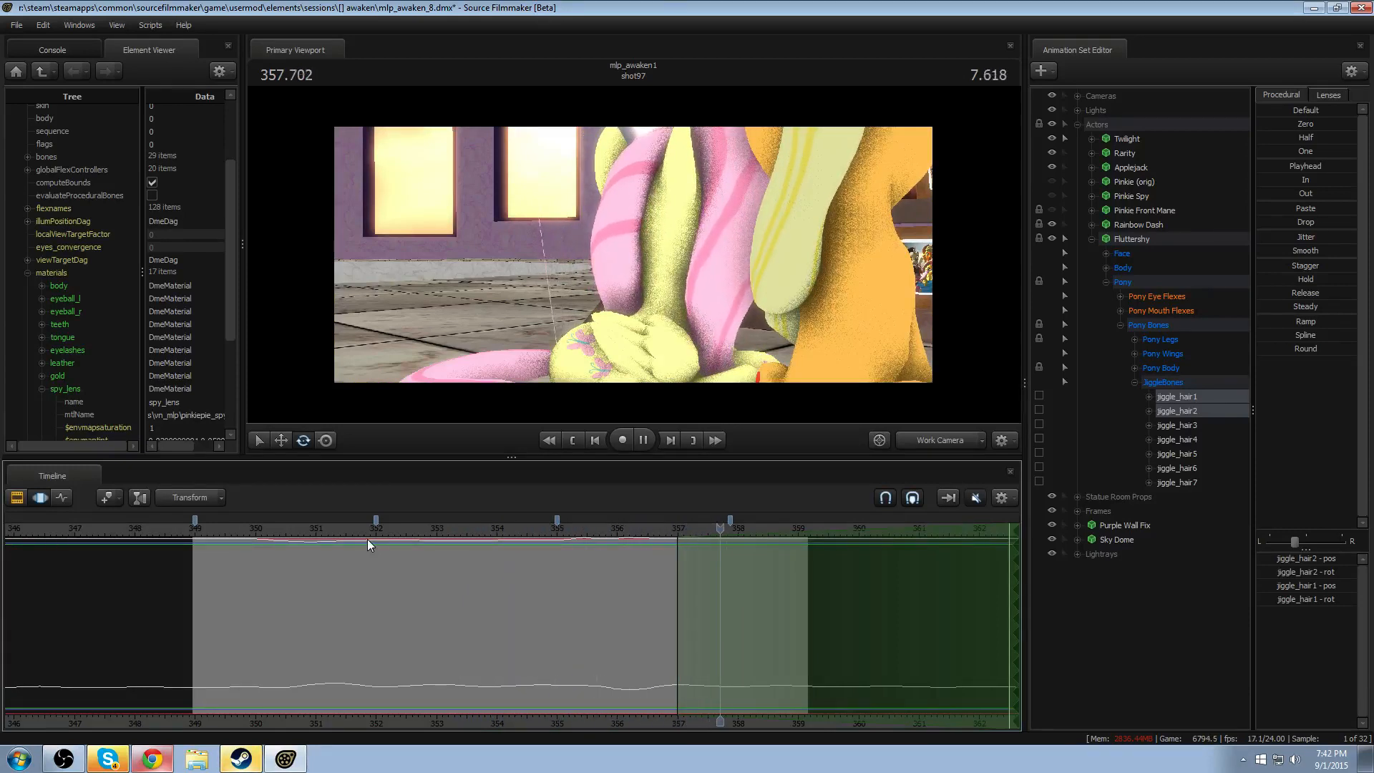
pyautogui.press('space')
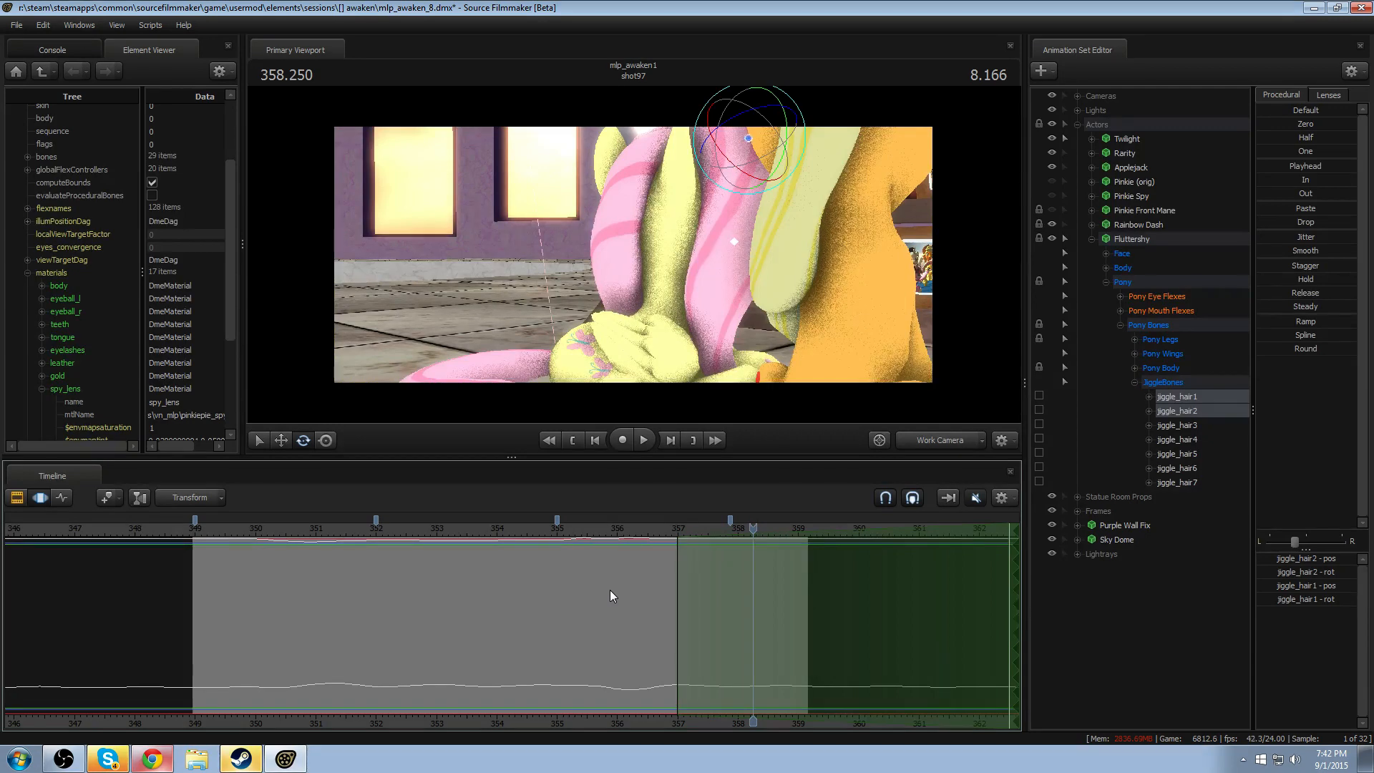
pyautogui.click(204, 539)
pyautogui.press('space')
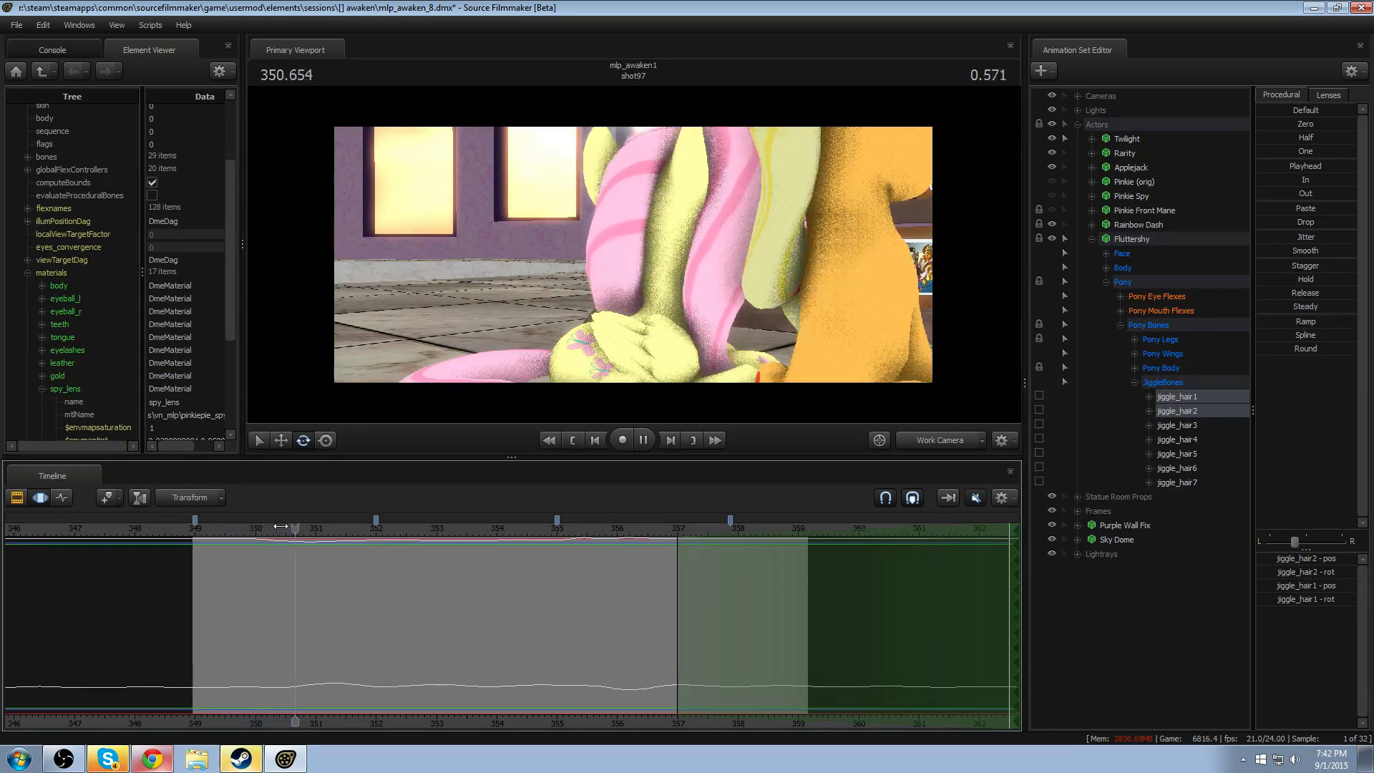
pyautogui.press('space')
# - Rotate Fluttershy's LeftEar and RightEar at 350.041, using a time selection open to the start with falloff ending at about 351, and play it back
pyautogui.keyDown('alt'); pyautogui.moveTo(643, 320); pyautogui.dragTo(465, 551); pyautogui.keyUp('alt')
pyautogui.click(258, 537)
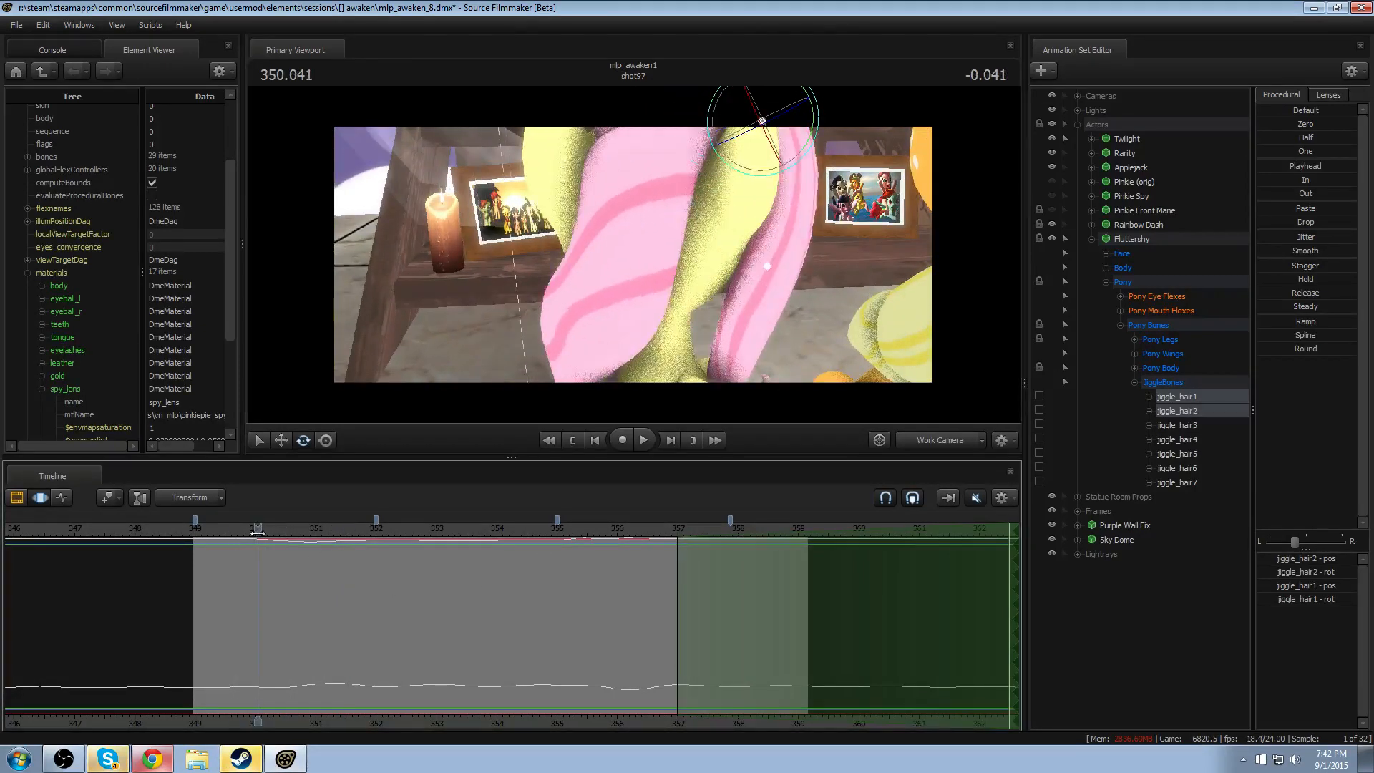
pyautogui.moveTo(259, 595); pyautogui.dragTo(318, 614)
pyautogui.press('[')
pyautogui.scroll(6, 390, 626)
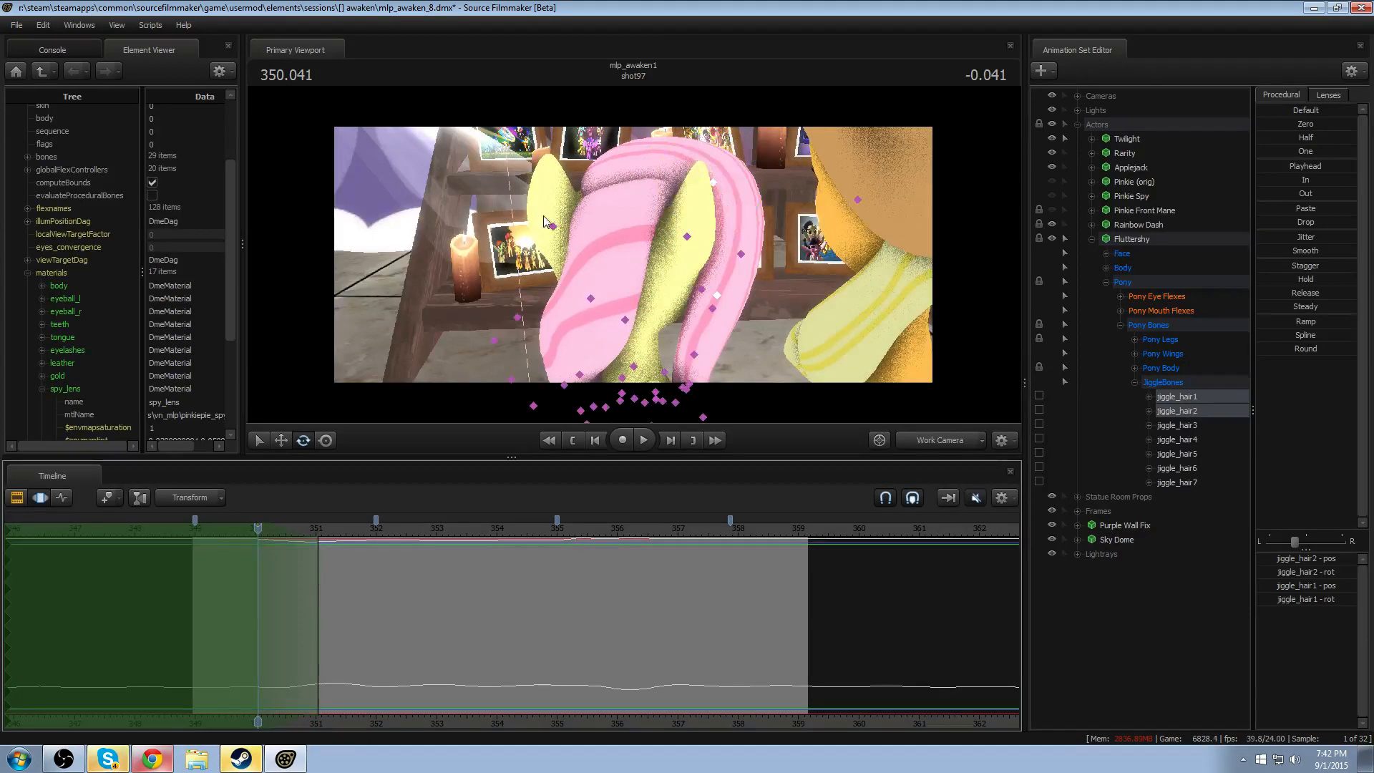
pyautogui.click(554, 226)
pyautogui.keyDown('ctrl'); pyautogui.keyDown('shift'); pyautogui.click(692, 241); pyautogui.keyUp('shift'); pyautogui.keyUp('ctrl')
pyautogui.keyDown('alt'); pyautogui.moveTo(691, 240); pyautogui.dragTo(664, 256); pyautogui.keyUp('alt')
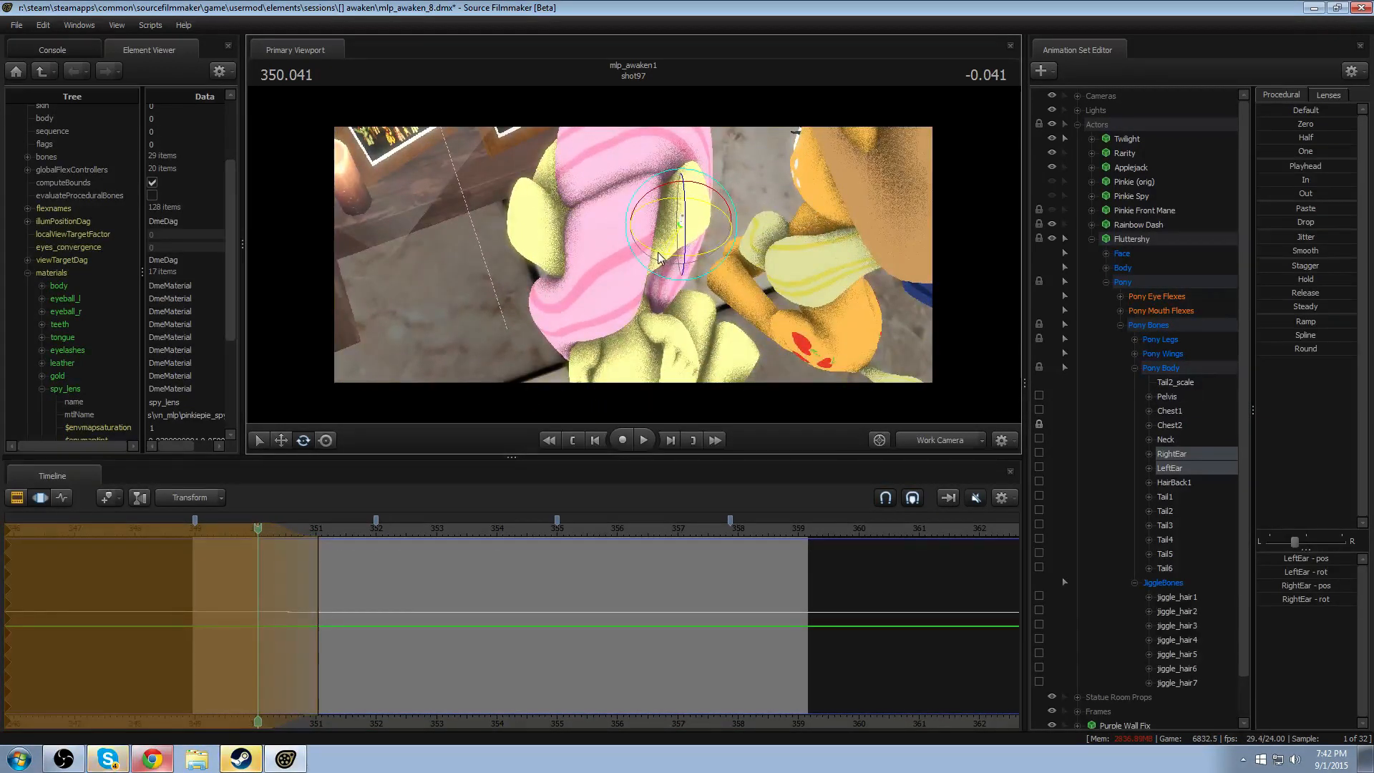
pyautogui.press('space')
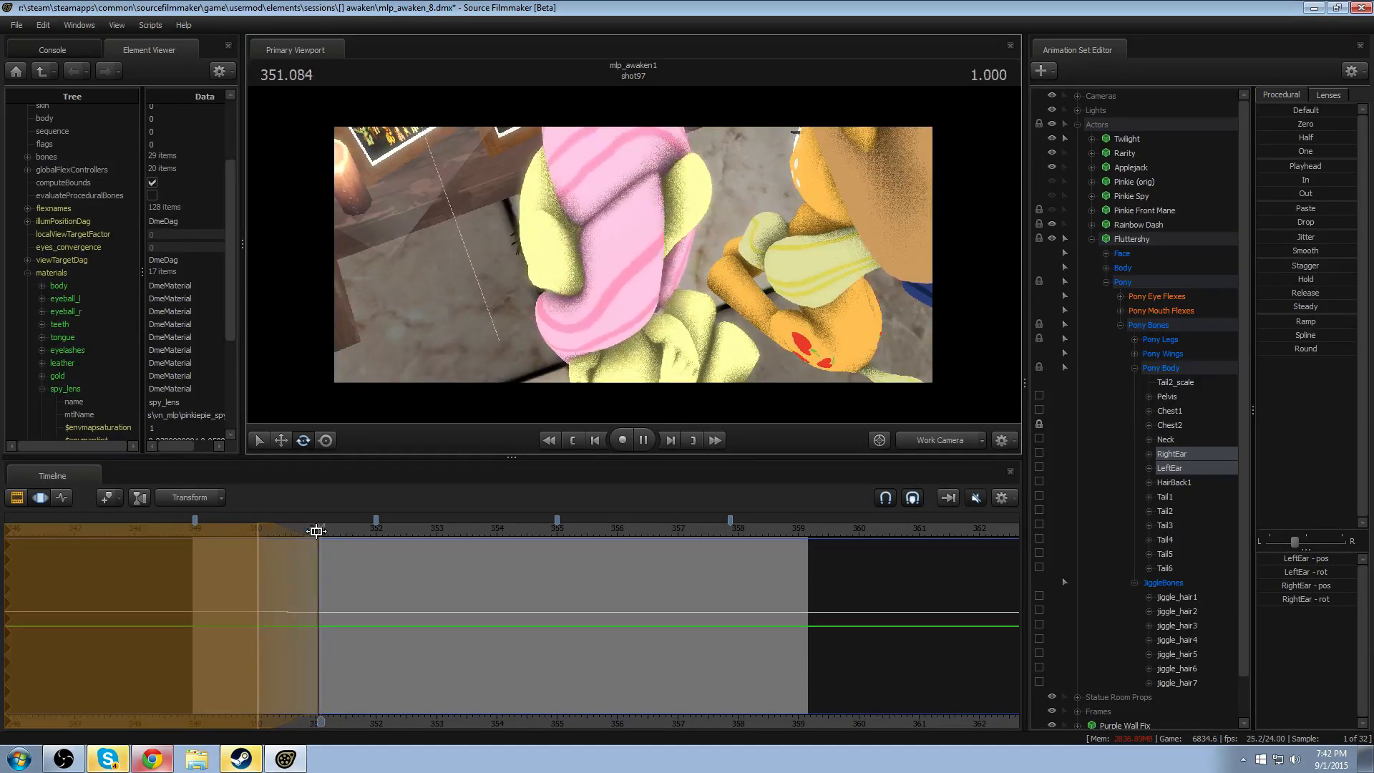
pyautogui.press('space')
# - Rotate RightEar and LeftEar at 350.583 within a new time selection from about 350 to 351.2
pyautogui.moveTo(261, 615); pyautogui.dragTo(287, 611)
pyautogui.keyDown('shift'); pyautogui.click(289, 612); pyautogui.keyUp('shift')
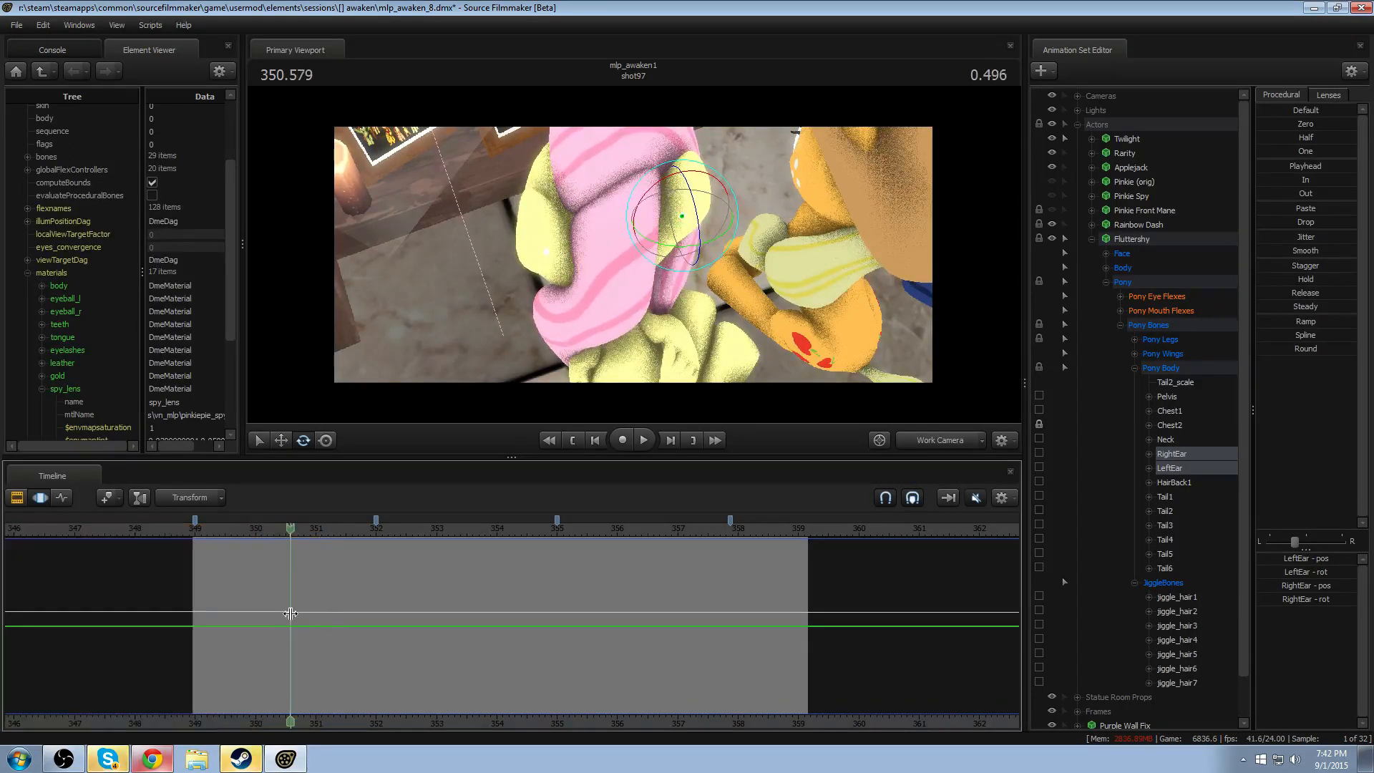
pyautogui.keyDown('shift'); pyautogui.scroll(5, 289, 614); pyautogui.keyUp('shift')
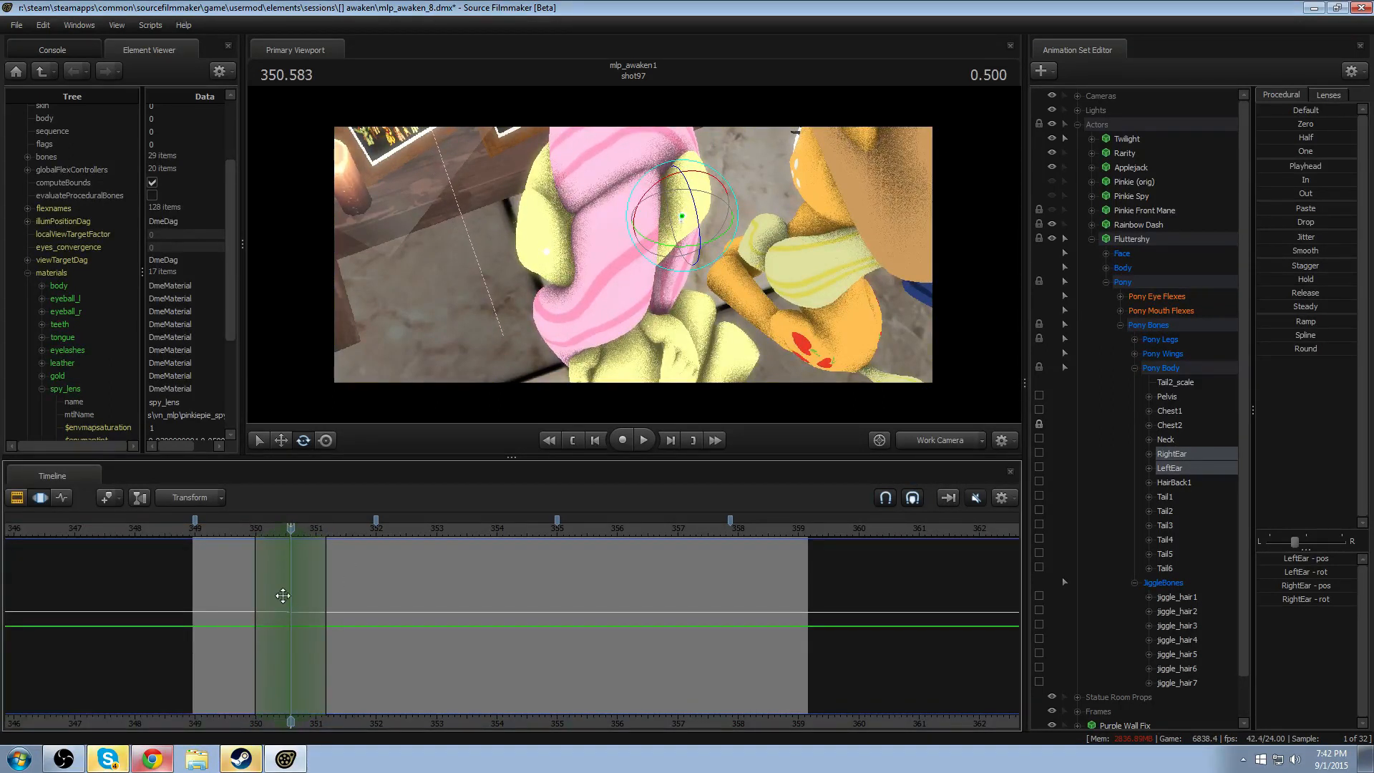
pyautogui.moveTo(677, 212)
pyautogui.keyDown('alt'); pyautogui.mouseDown()
pyautogui.moveTo(680, 276)
pyautogui.moveTo(643, 250)
pyautogui.moveTo(682, 209)
pyautogui.mouseUp(); pyautogui.keyUp('alt')
pyautogui.keyDown('ctrl'); pyautogui.click(686, 224); pyautogui.keyUp('ctrl')
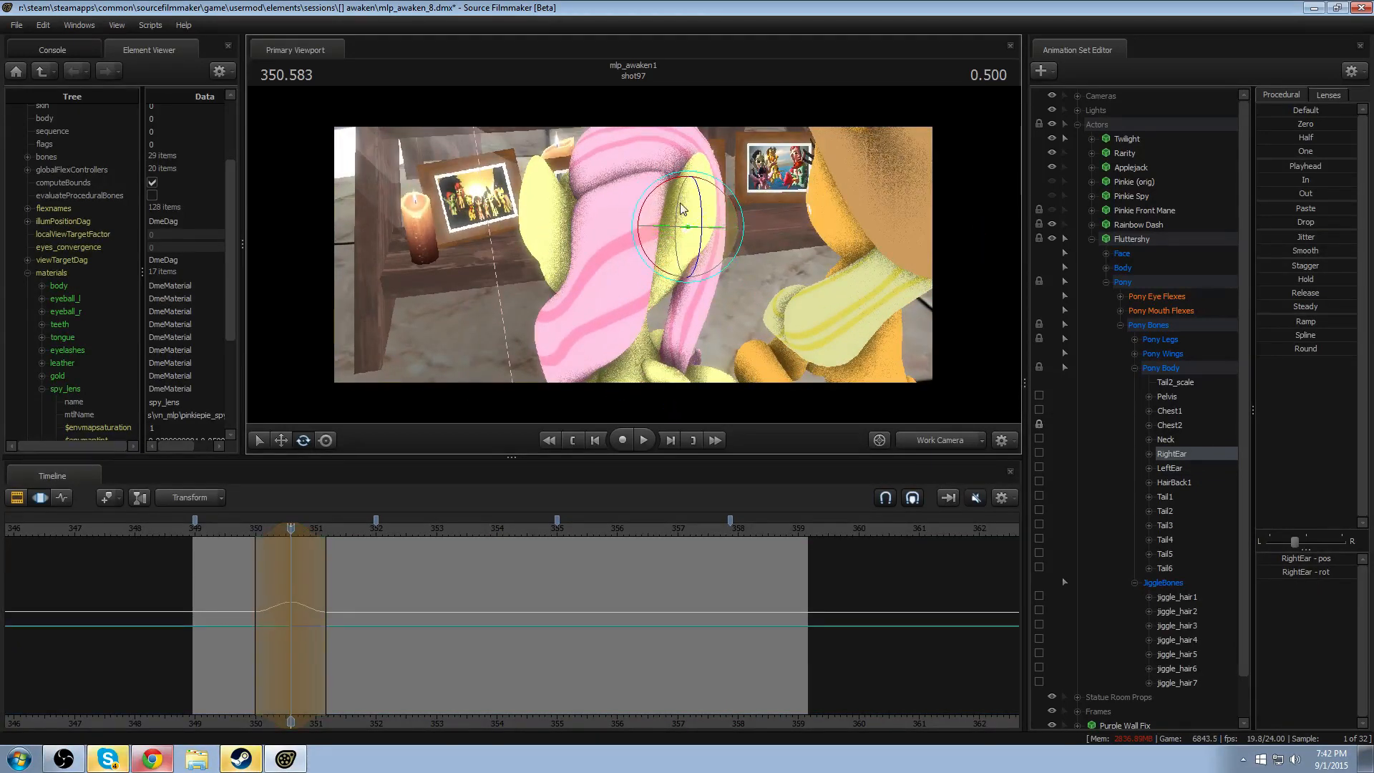
pyautogui.click(548, 230)
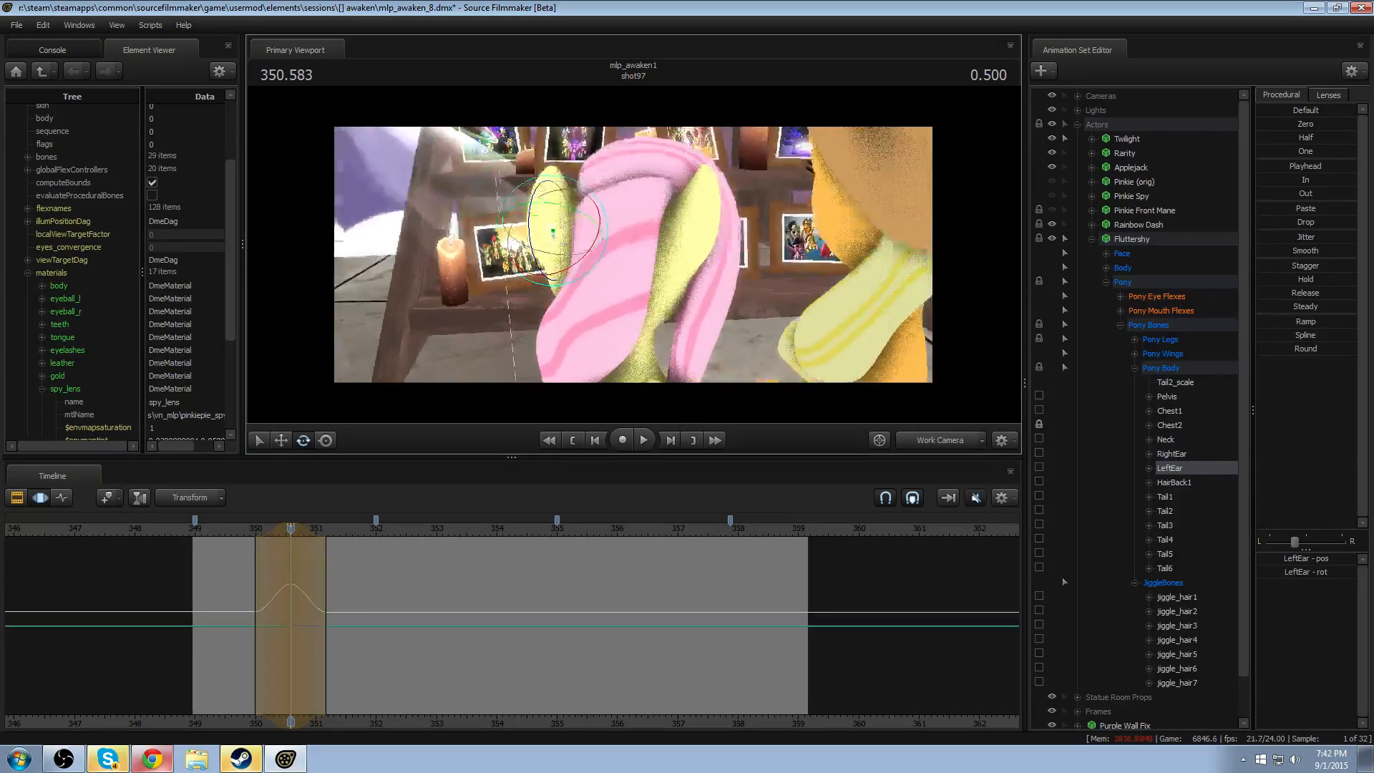
# - Replay the shot from about 349.8 to 351.5 to check Fluttershy's ear movement
pyautogui.click(242, 531)
pyautogui.press('space')
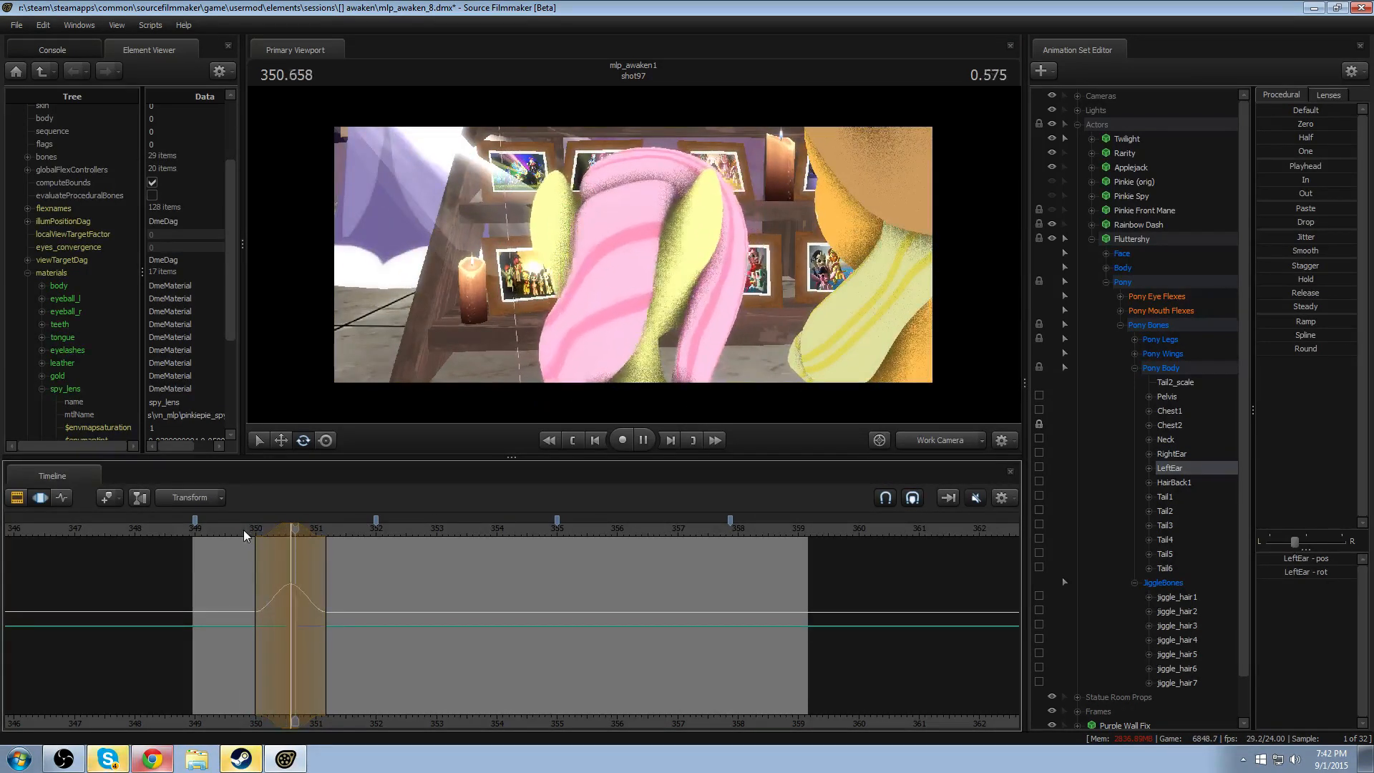
pyautogui.press('space')
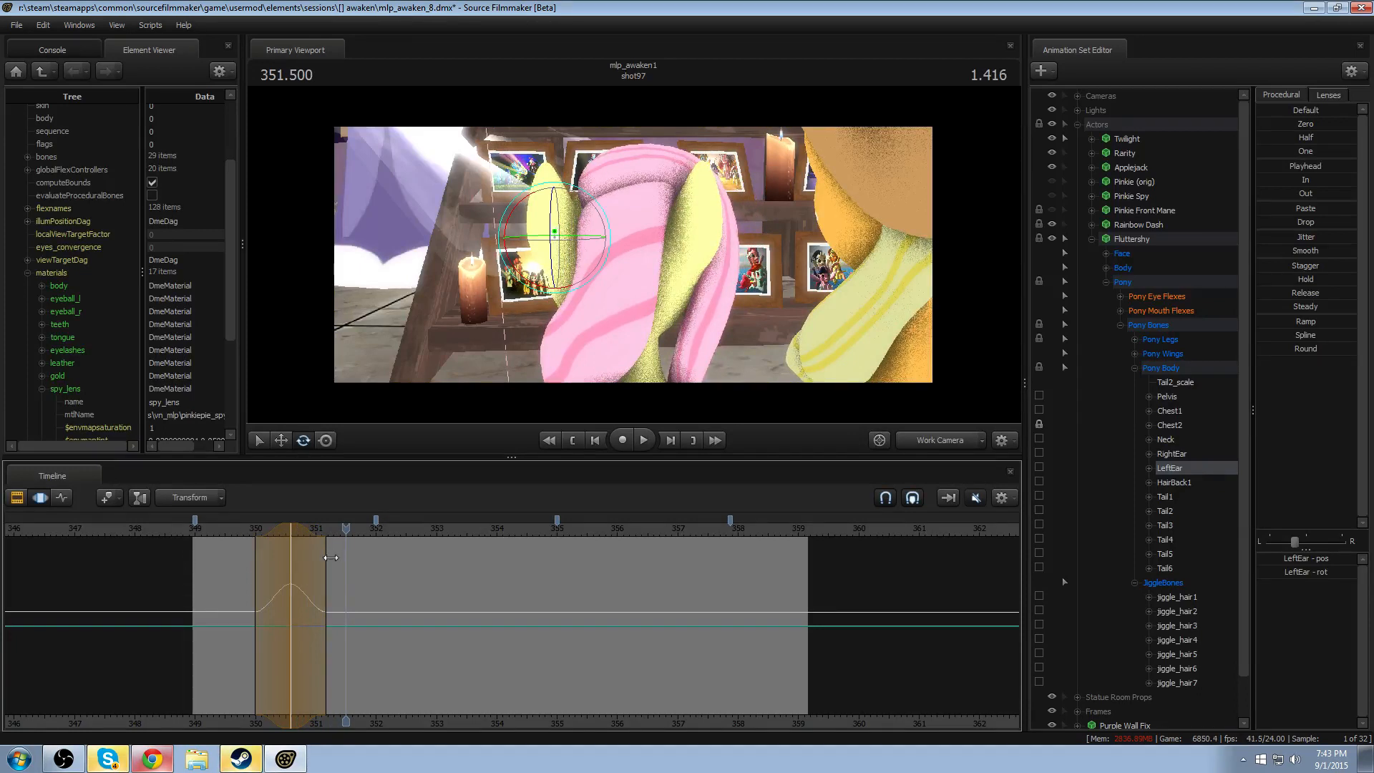
# - Extend the end of the LeftEar rotation's falloff to about 351.6 and play it back
pyautogui.moveTo(331, 558); pyautogui.dragTo(350, 556)
pyautogui.press('space')
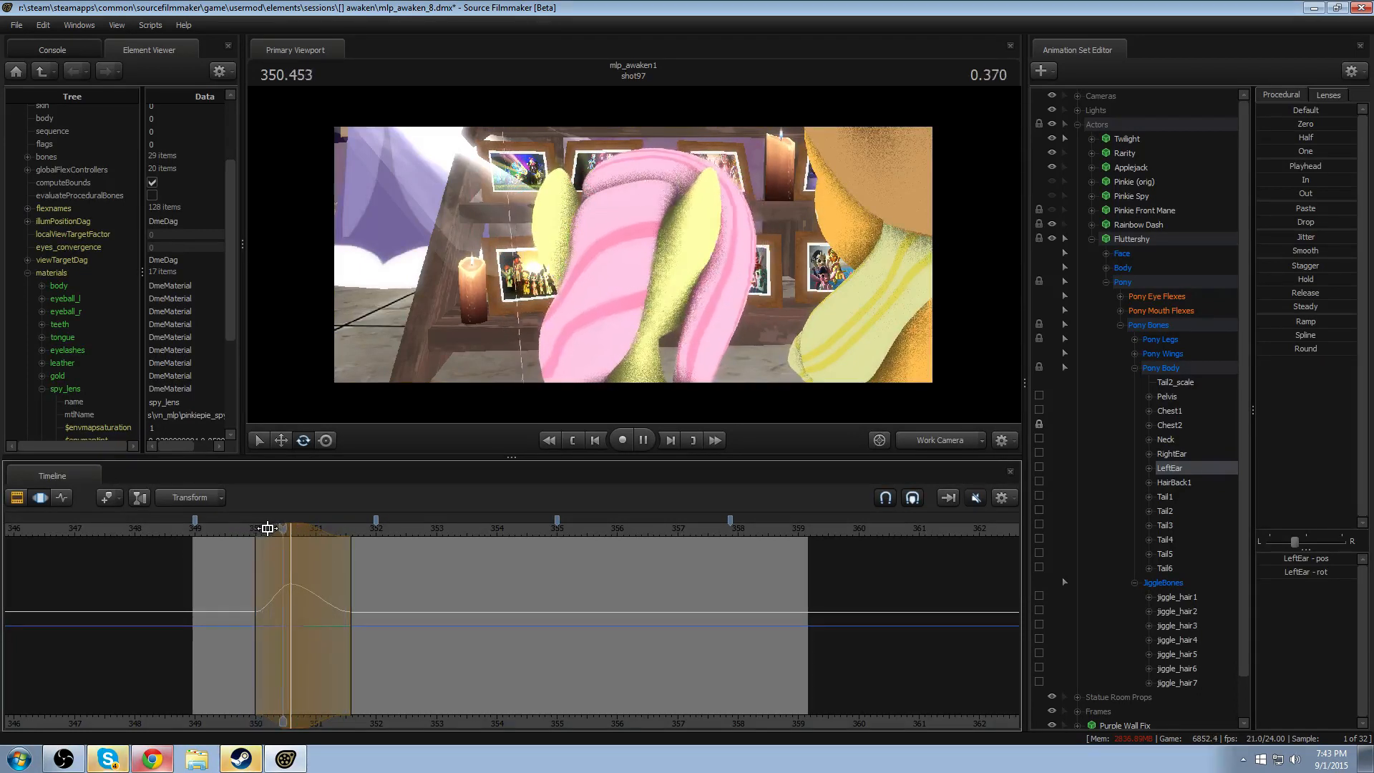
pyautogui.press('space')
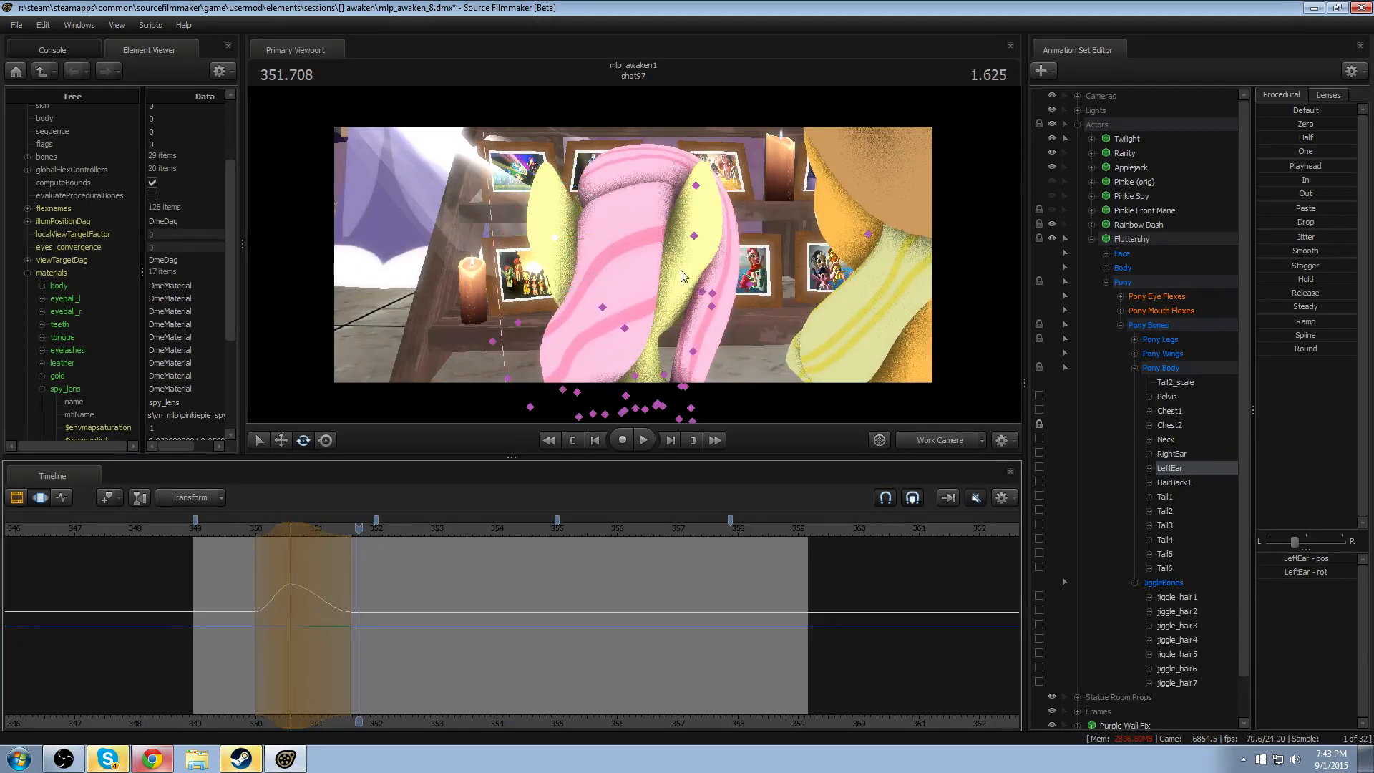
# - Apply the Round procedural preset to RightEar over a time selection around 351.208, from about 350.9 to 351.6
pyautogui.keyDown('ctrl'); pyautogui.click(696, 237); pyautogui.keyUp('ctrl')
pyautogui.moveTo(342, 598)
pyautogui.keyDown('shift'); pyautogui.mouseDown()
pyautogui.moveTo(312, 598)
pyautogui.moveTo(359, 599)
pyautogui.mouseUp(); pyautogui.keyUp('shift')
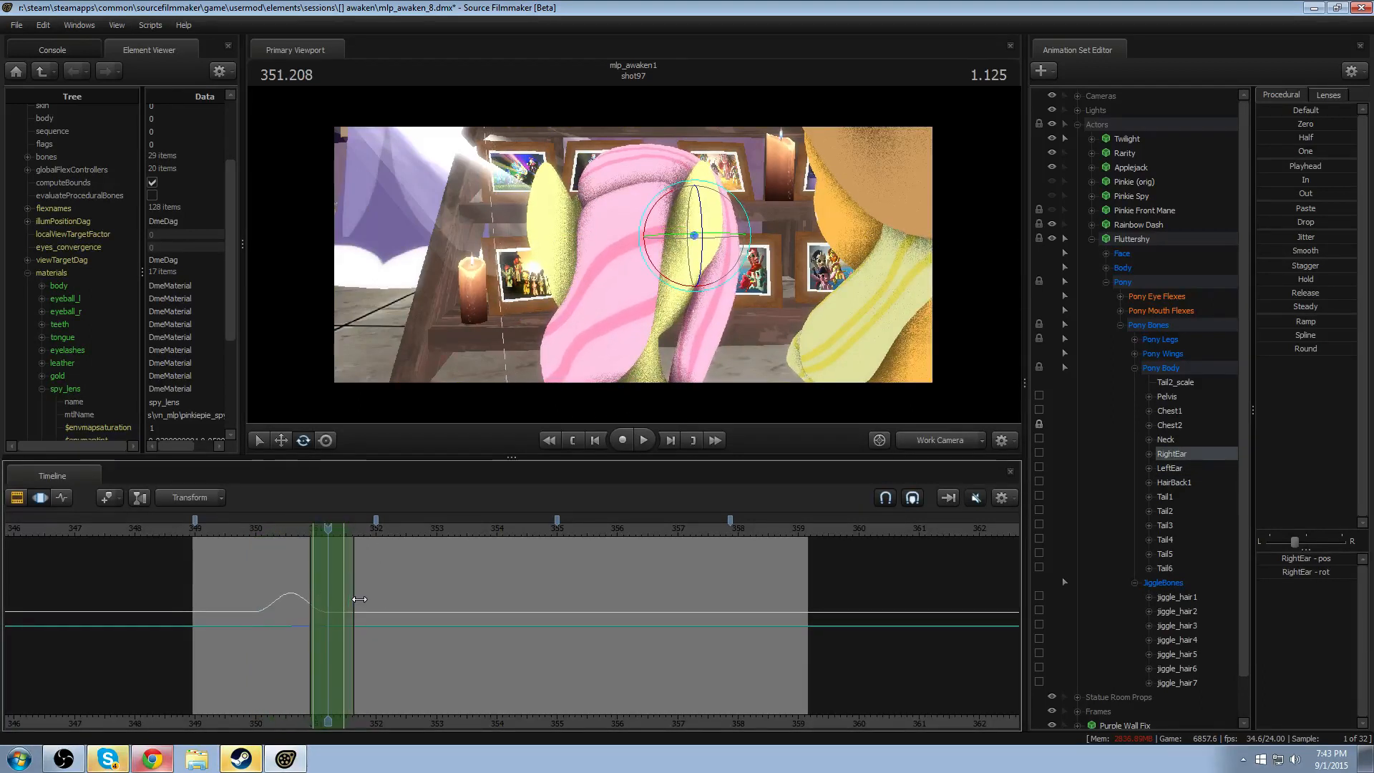
pyautogui.click(1276, 349)
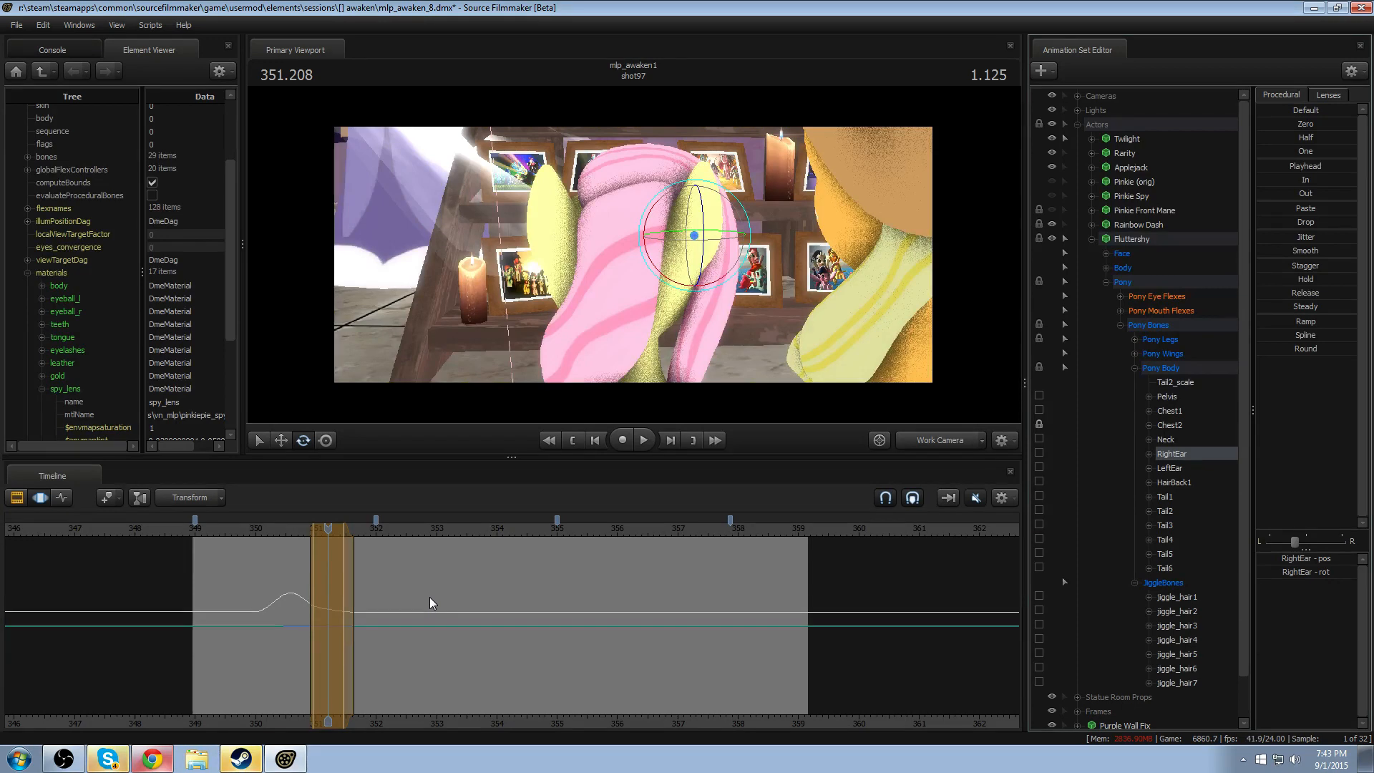
# - Replay shot97 from about 350 several times to check Fluttershy's ear movement from a different camera angle
pyautogui.click(254, 534)
pyautogui.press('space')
pyautogui.keyDown('alt'); pyautogui.moveTo(711, 315); pyautogui.dragTo(640, 300); pyautogui.keyUp('alt')
pyautogui.press('space')
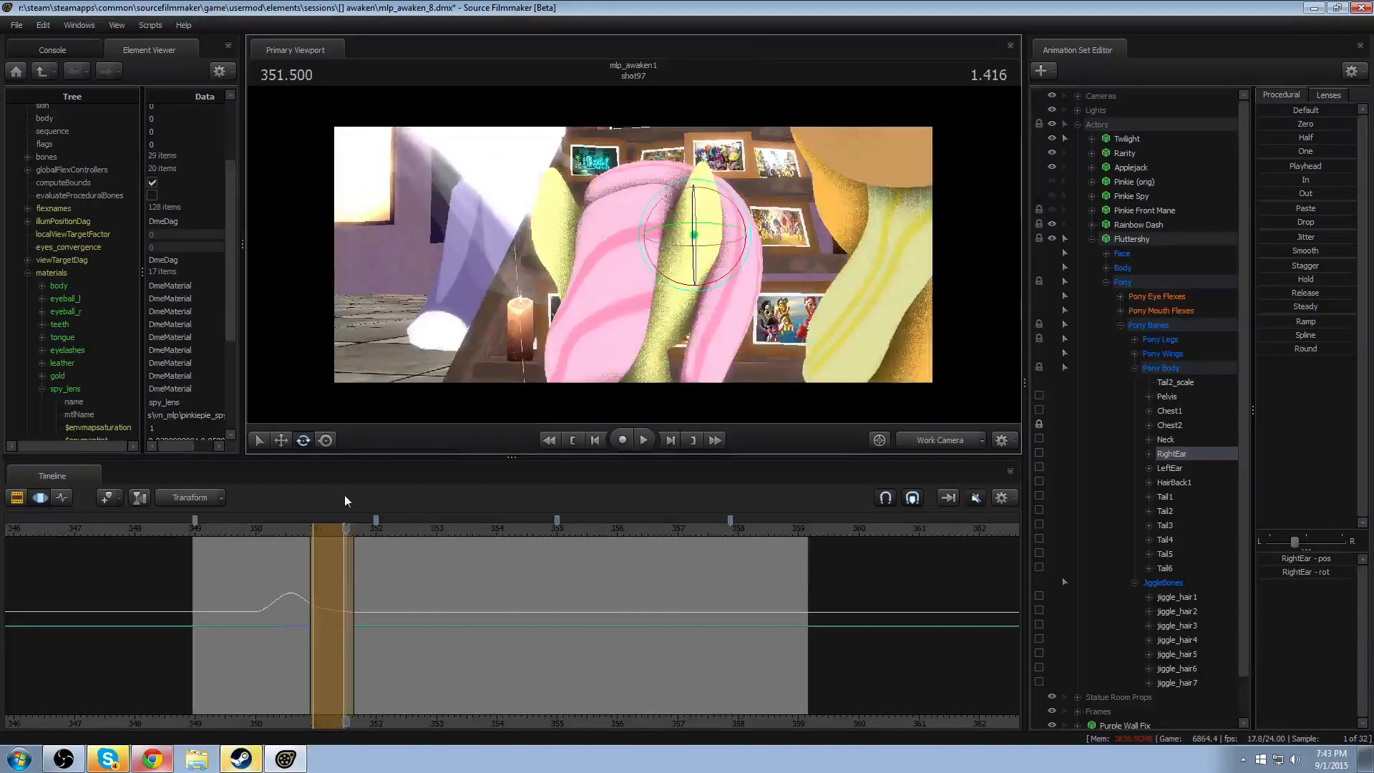
pyautogui.click(262, 536)
pyautogui.press('space')
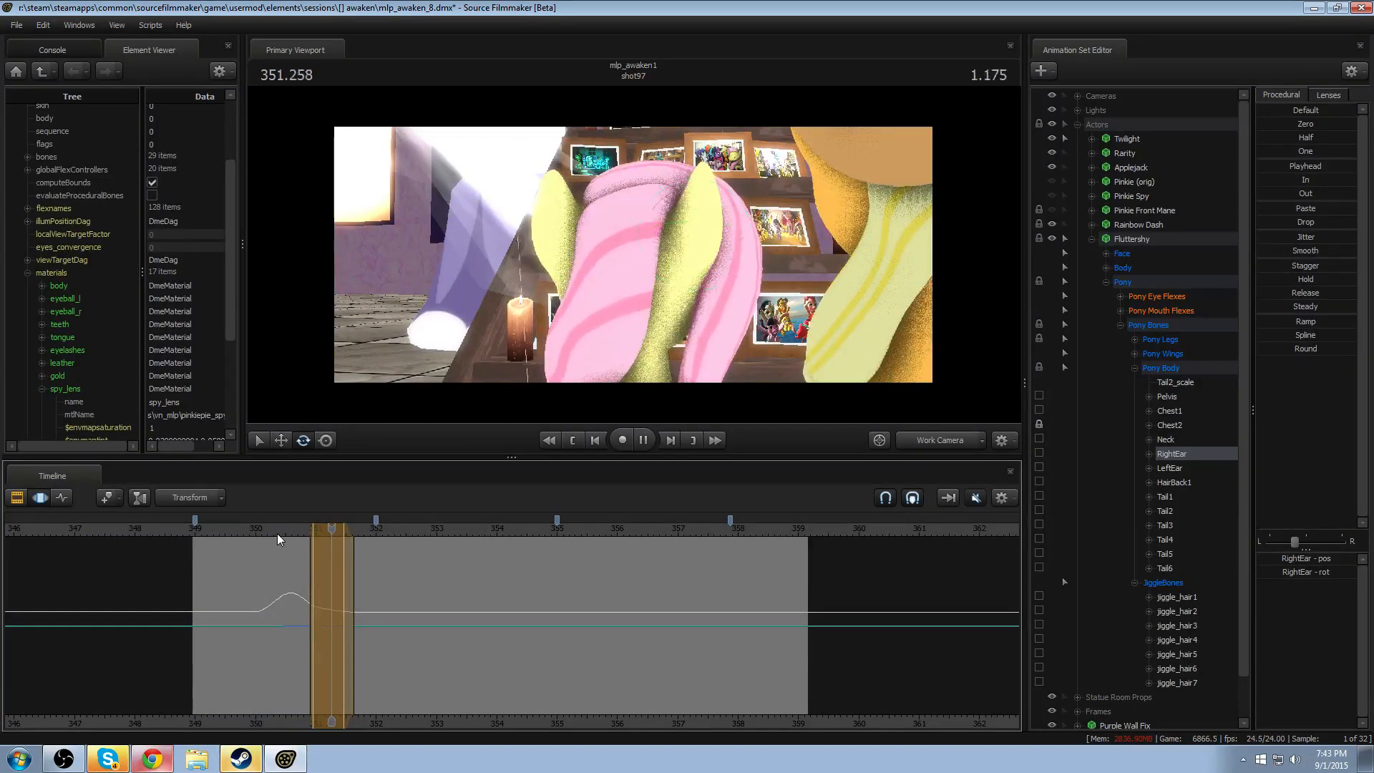
pyautogui.press('space')
pyautogui.click(244, 528)
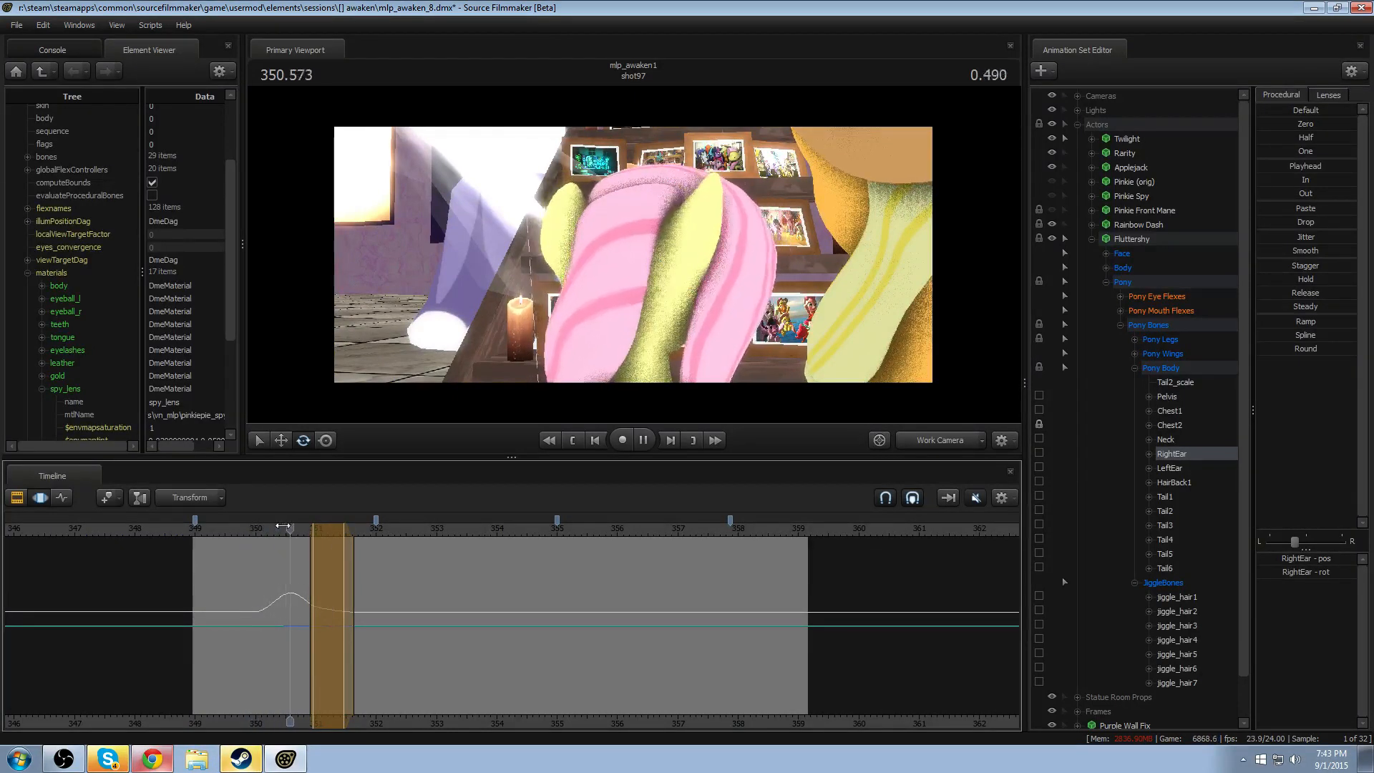
pyautogui.press('space')
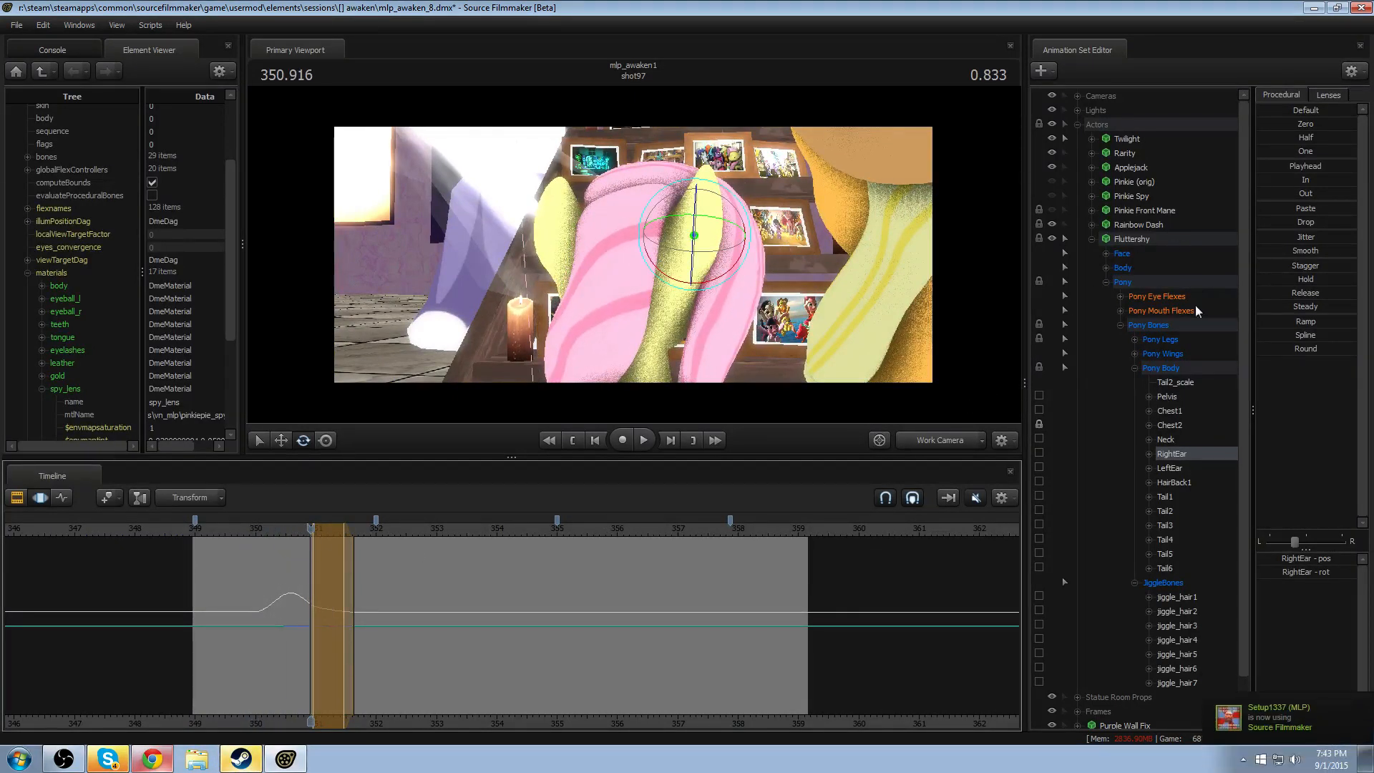
# - Retime the LeftEar and RightEar motion together within a time selection from about 349.9 to 352.1 and play it back
pyautogui.click(1178, 469)
pyautogui.keyDown('ctrl'); pyautogui.click(1183, 454); pyautogui.keyUp('ctrl')
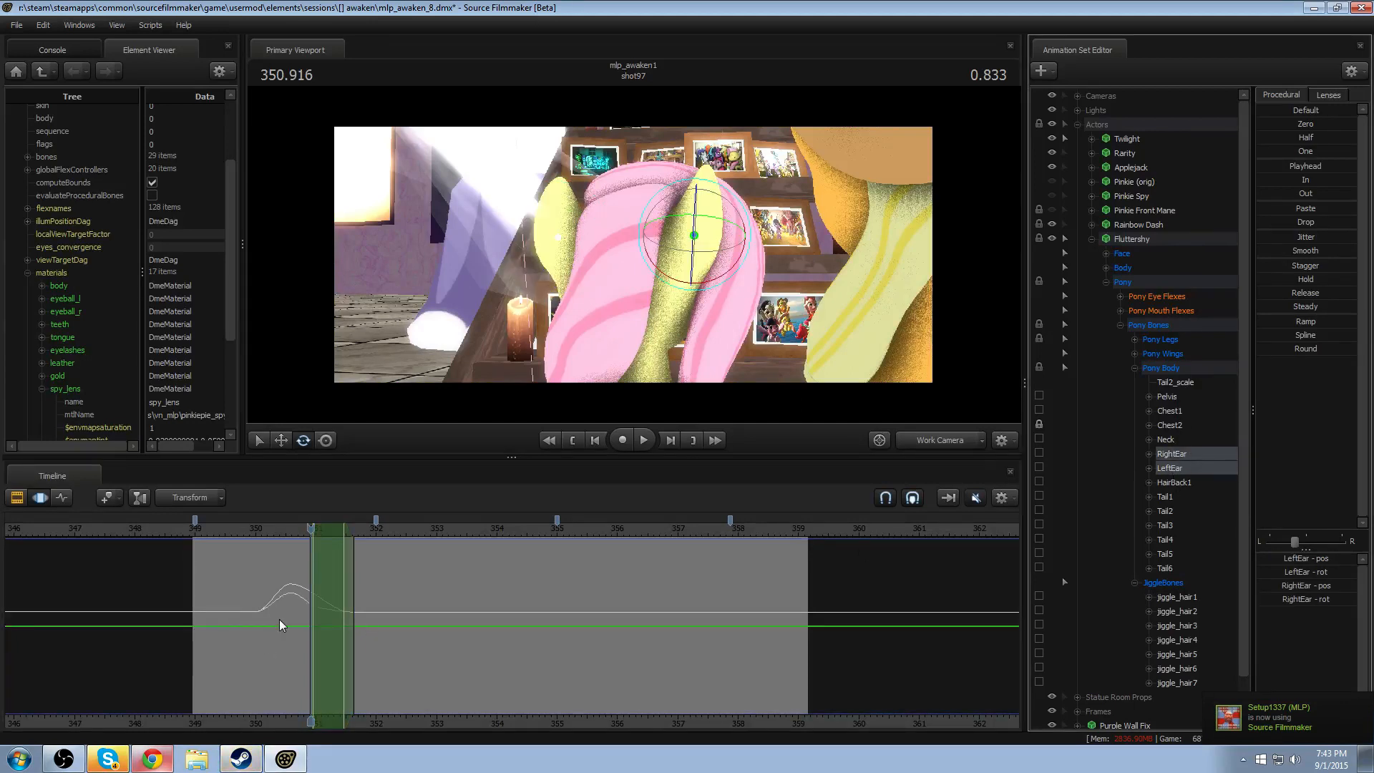
pyautogui.keyDown('shift'); pyautogui.moveTo(309, 606); pyautogui.dragTo(359, 604); pyautogui.keyUp('shift')
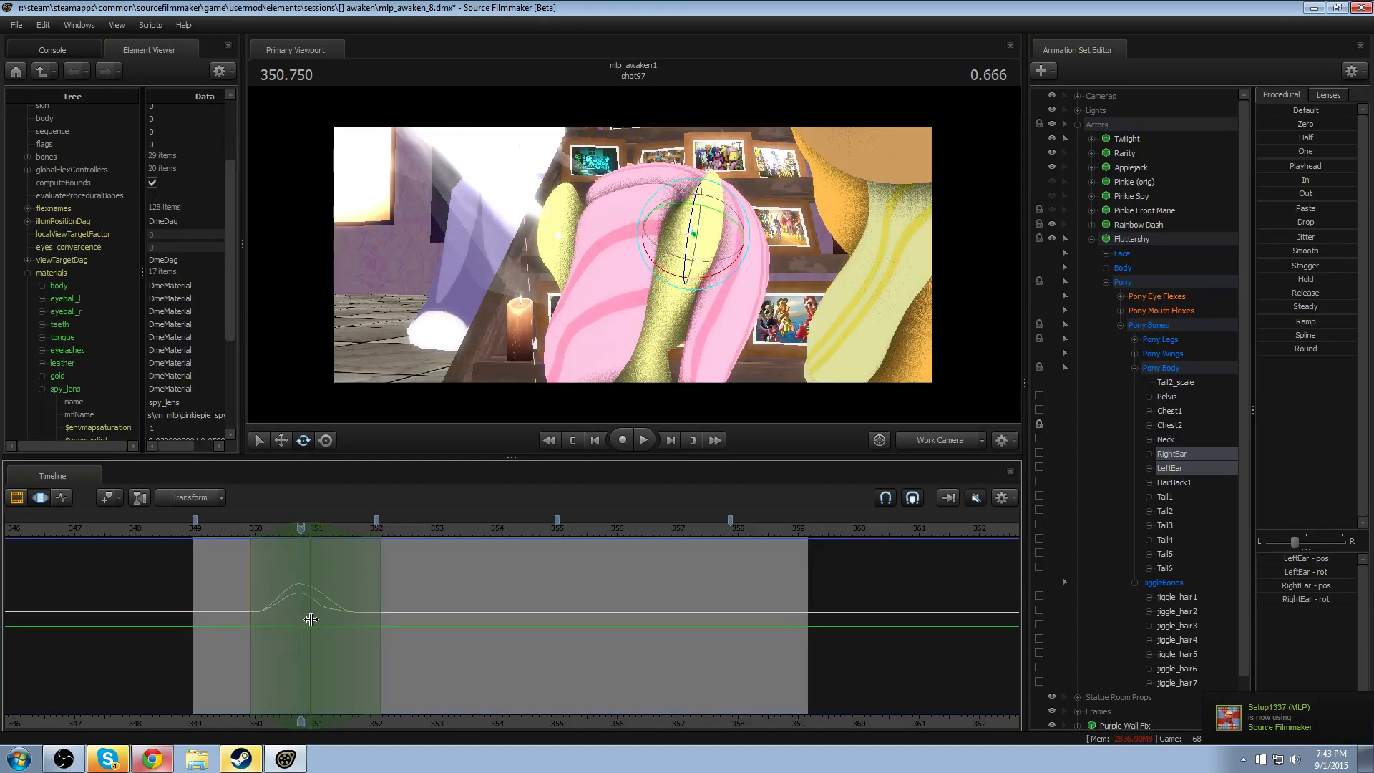
pyautogui.press('space')
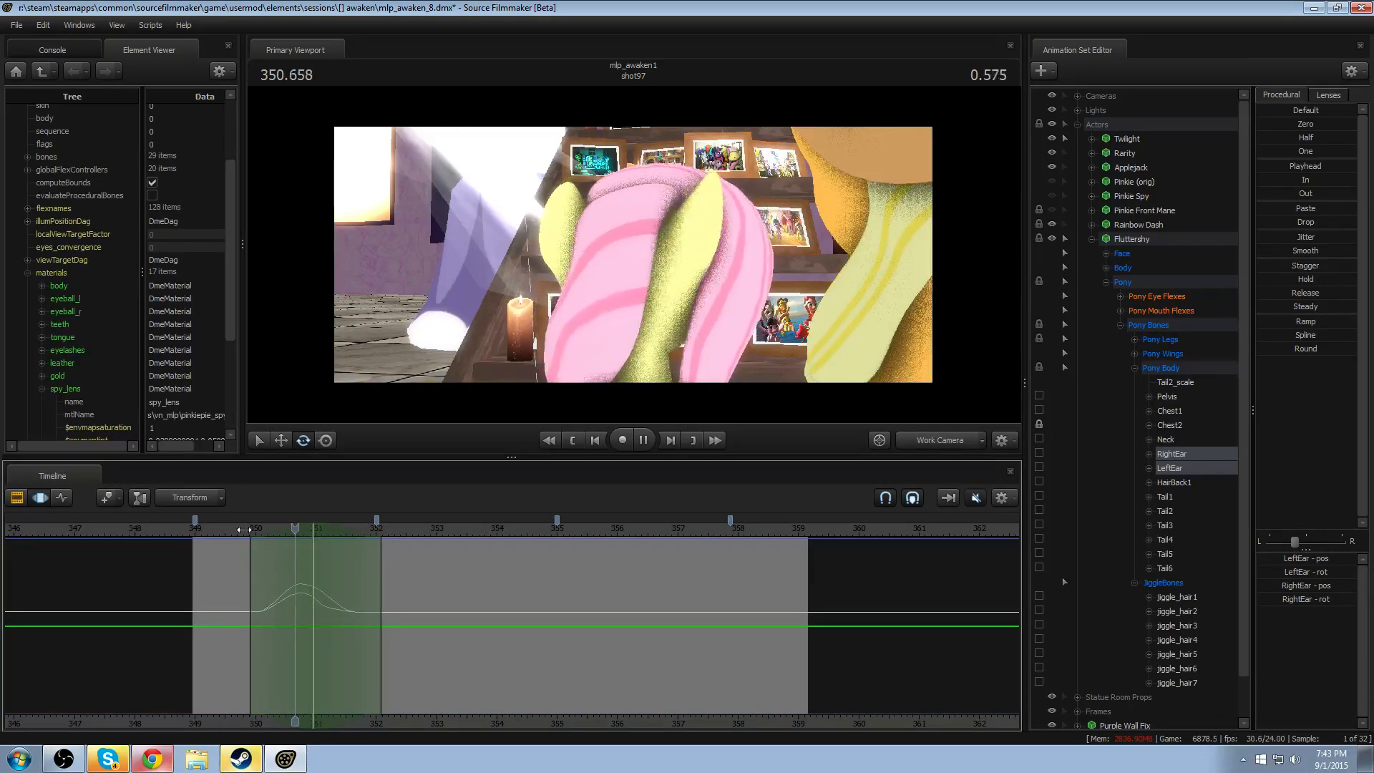
pyautogui.press('space')
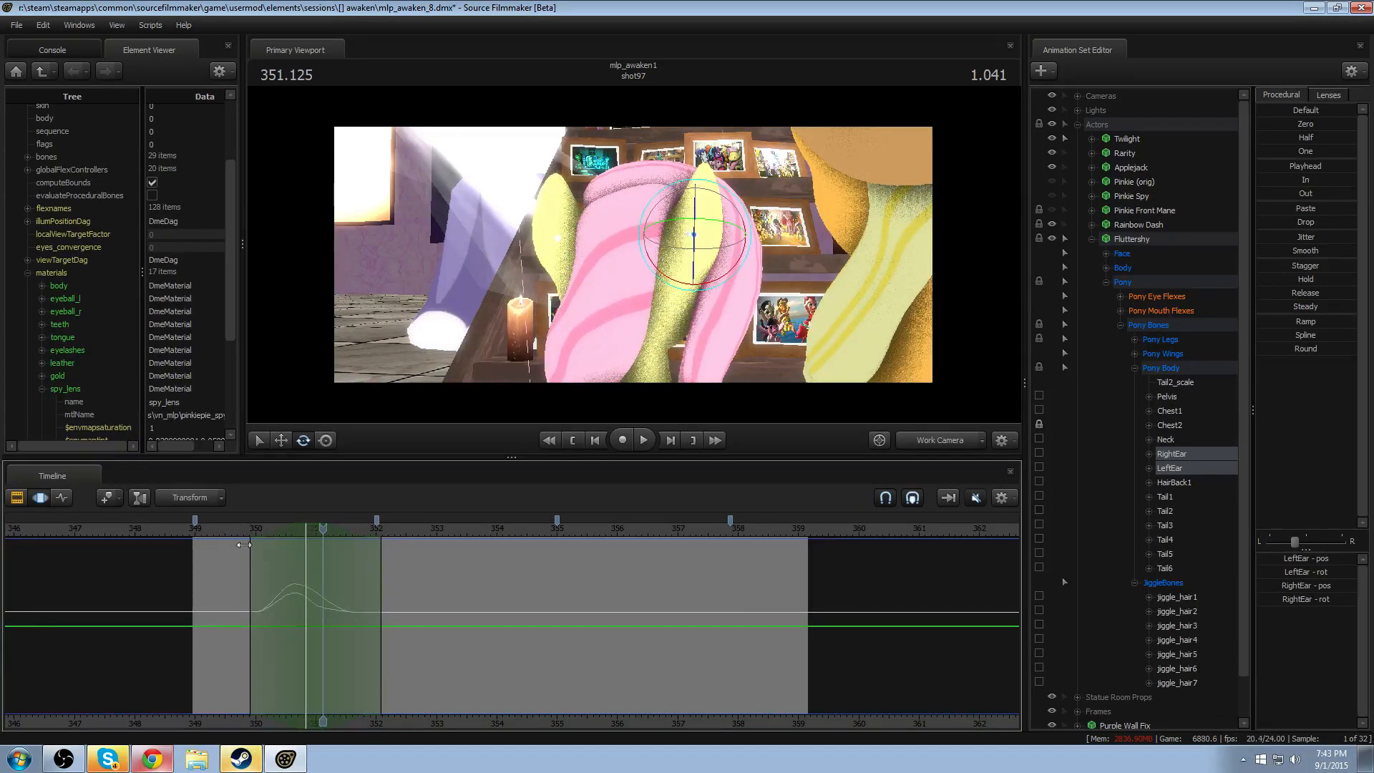
pyautogui.click(234, 528)
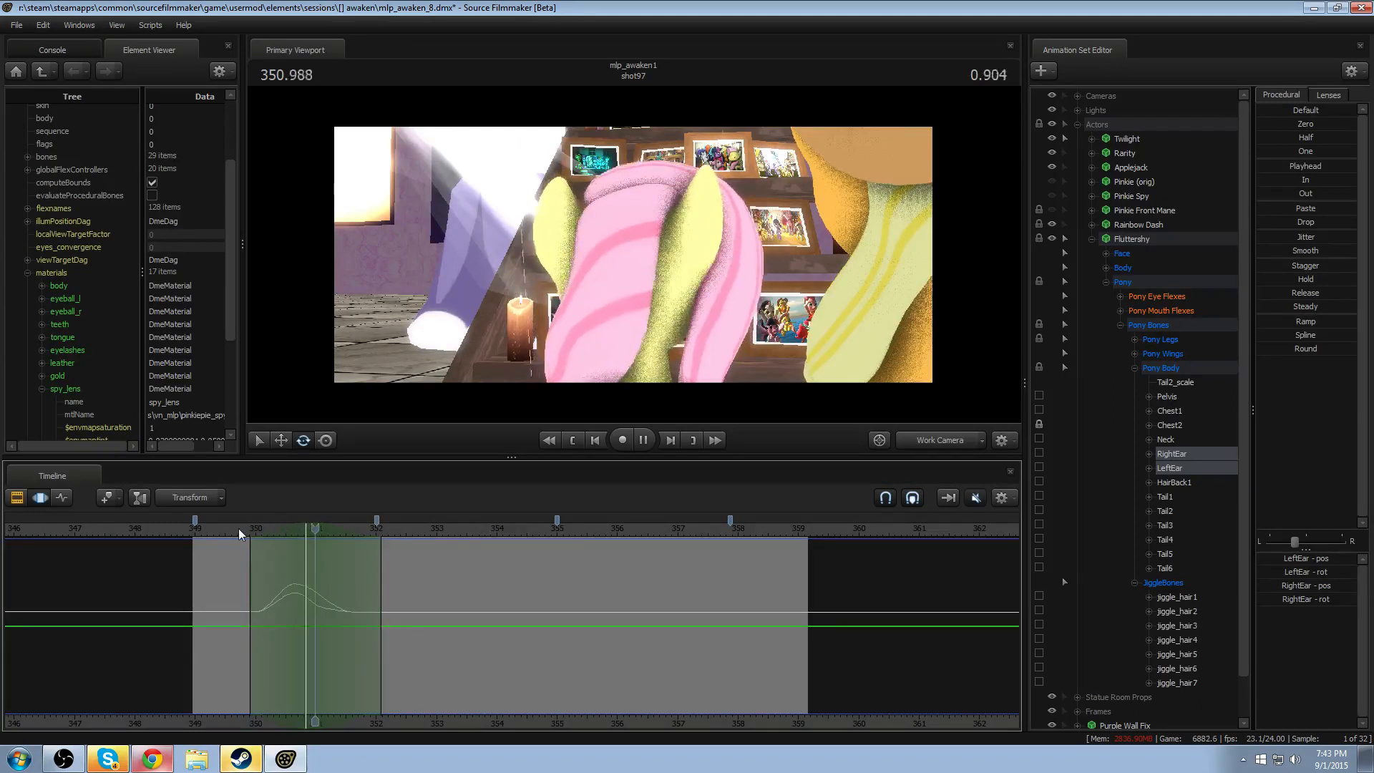
# - Apply the Round preset to both ears over a time selection around 350.958, from about 350.7 to 351.2, and replay it
pyautogui.keyDown('shift'); pyautogui.moveTo(344, 586); pyautogui.dragTo(303, 584); pyautogui.keyUp('shift')
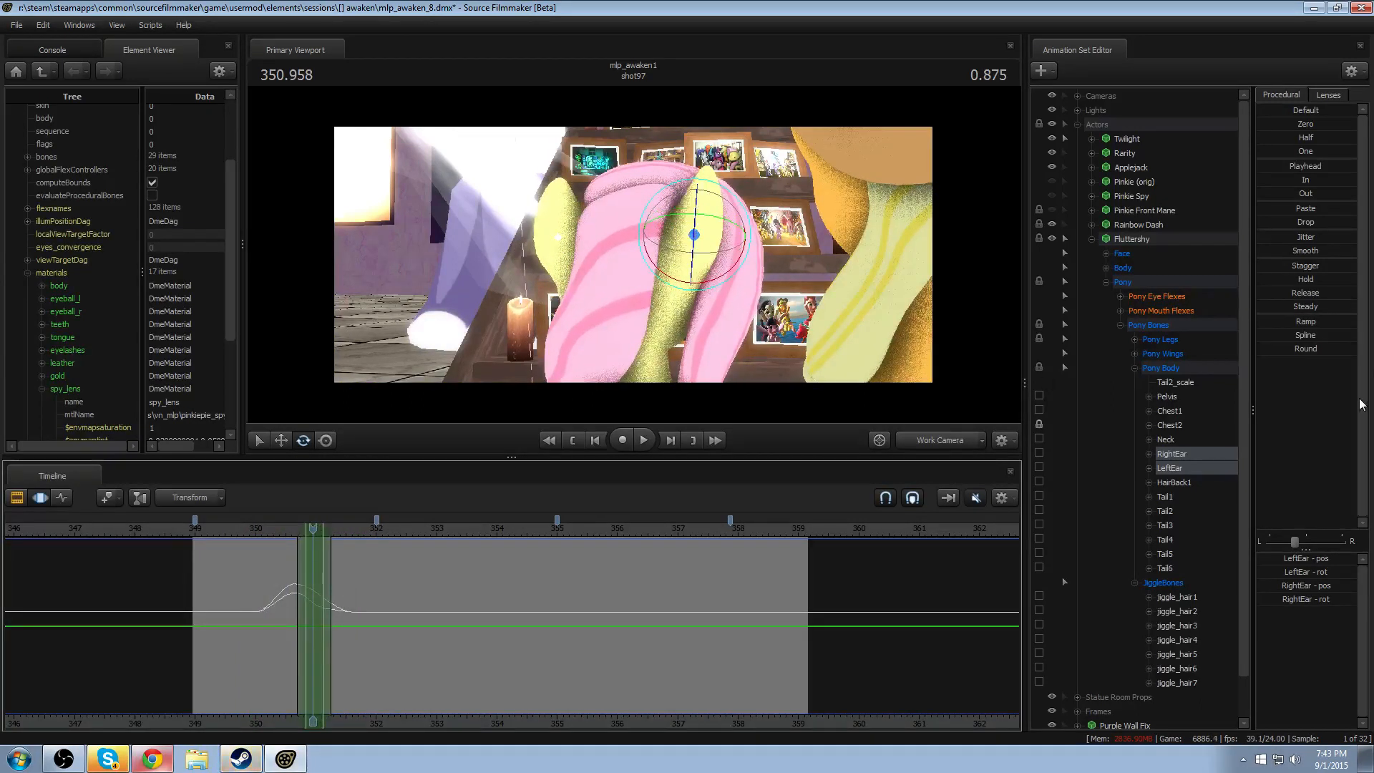
pyautogui.click(1270, 347)
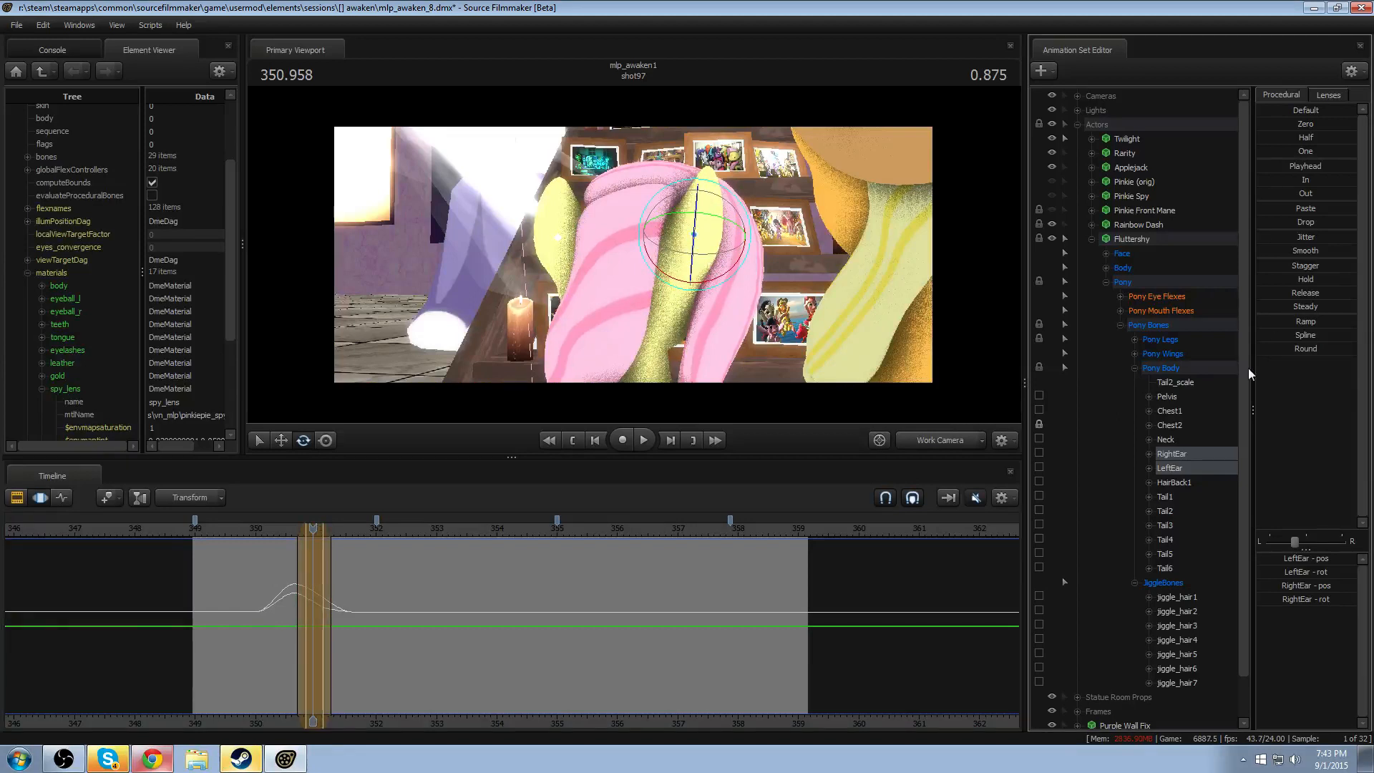
pyautogui.click(264, 528)
pyautogui.press('space')
pyautogui.press('space')
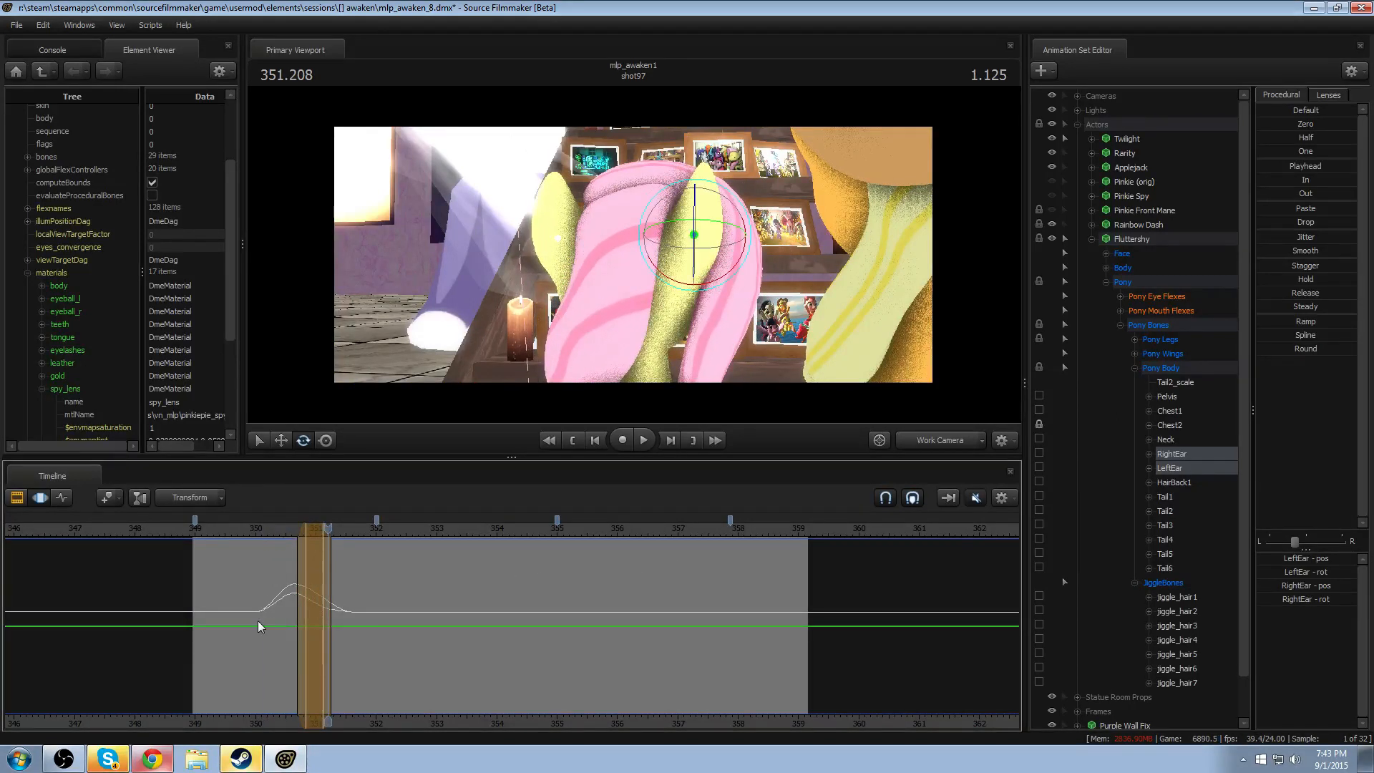
# - Shift the ears' settling motion slightly within a time selection from about 350.5 to 351.6 and play it back
pyautogui.moveTo(316, 611); pyautogui.dragTo(322, 608)
pyautogui.keyDown('shift'); pyautogui.click(322, 608); pyautogui.keyUp('shift')
pyautogui.keyDown('shift'); pyautogui.scroll(6, 322, 610); pyautogui.keyUp('shift')
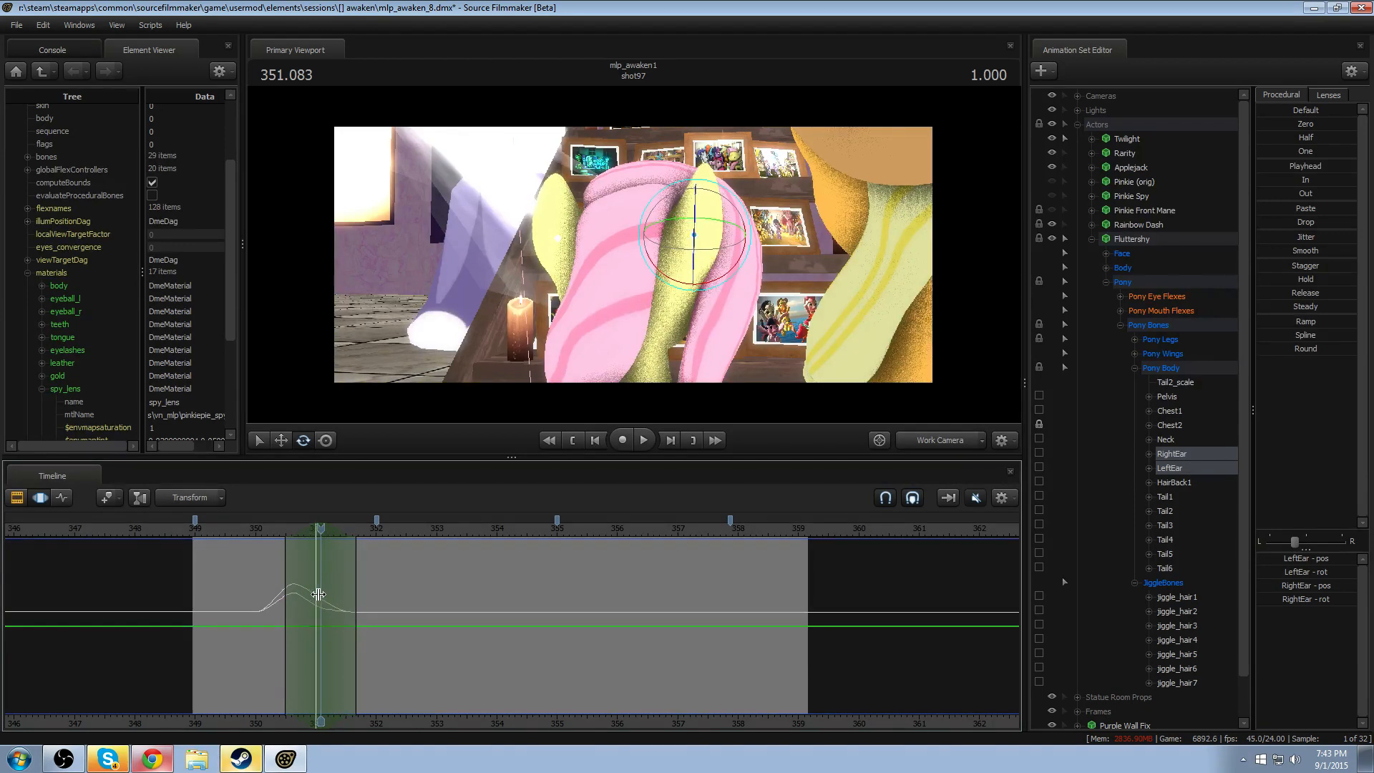
pyautogui.click(248, 524)
pyautogui.press('space')
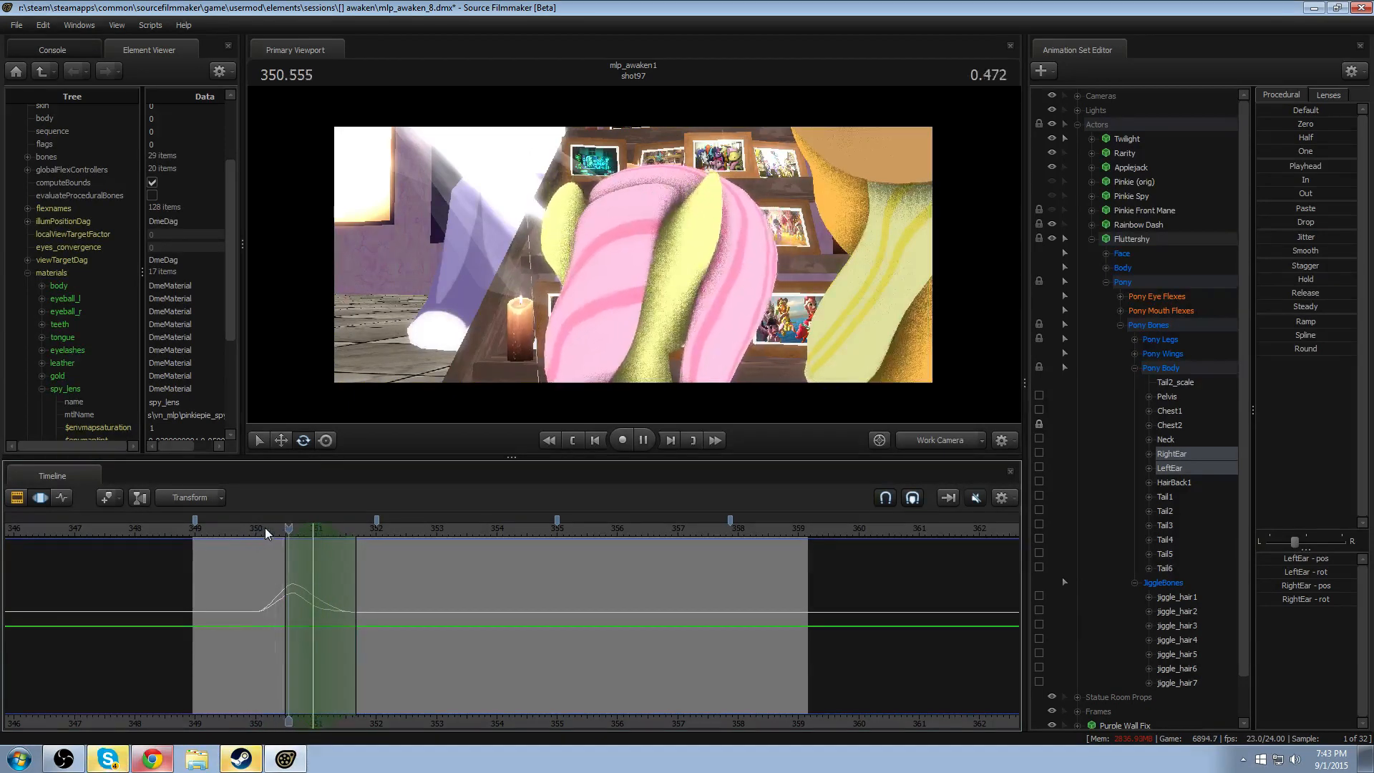
pyautogui.press('space')
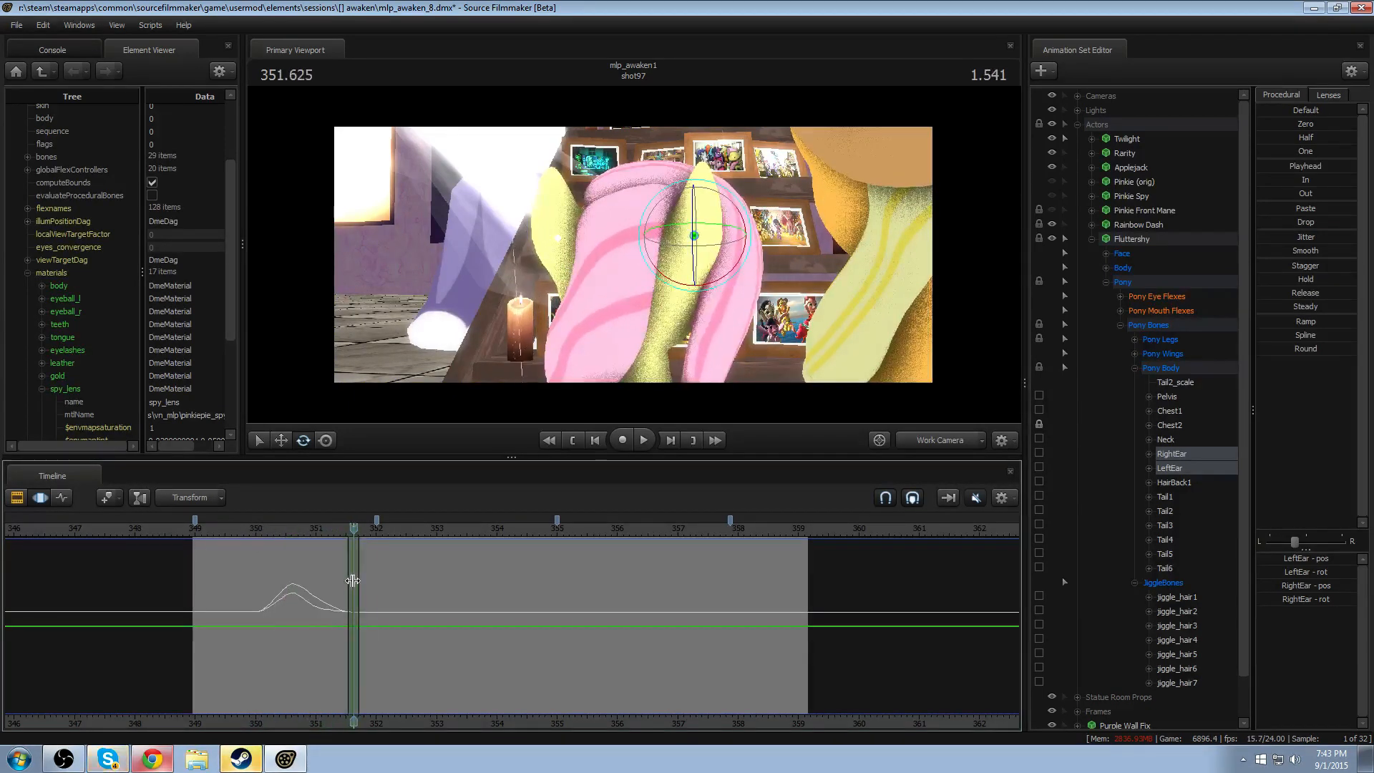
# - Set a time selection peaking at 351.375 with falloff from about 350.5 to 352.2, and try rotating both ears
pyautogui.keyDown('shift'); pyautogui.scroll(2, 347, 580); pyautogui.keyUp('shift')
pyautogui.moveTo(344, 579); pyautogui.dragTo(337, 578)
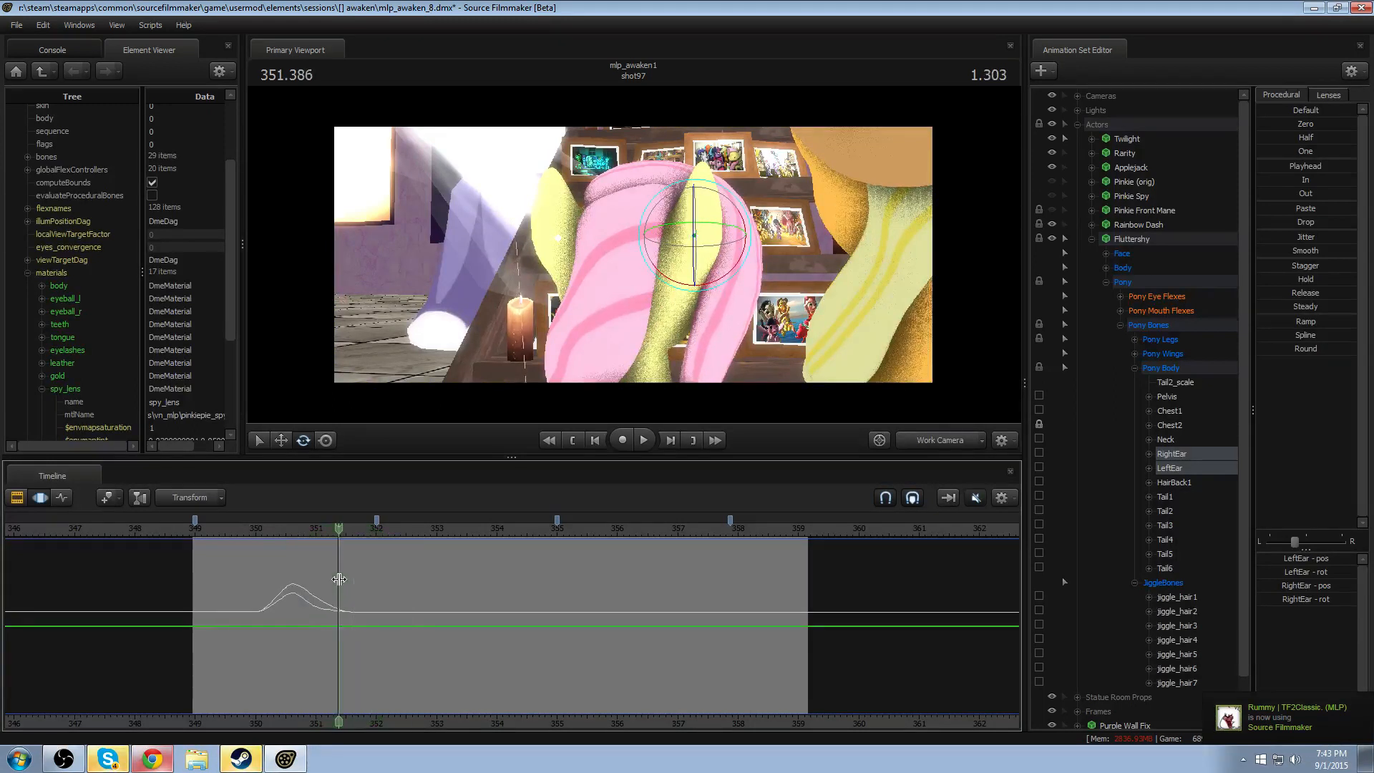
pyautogui.keyDown('shift'); pyautogui.scroll(7, 337, 579); pyautogui.keyUp('shift')
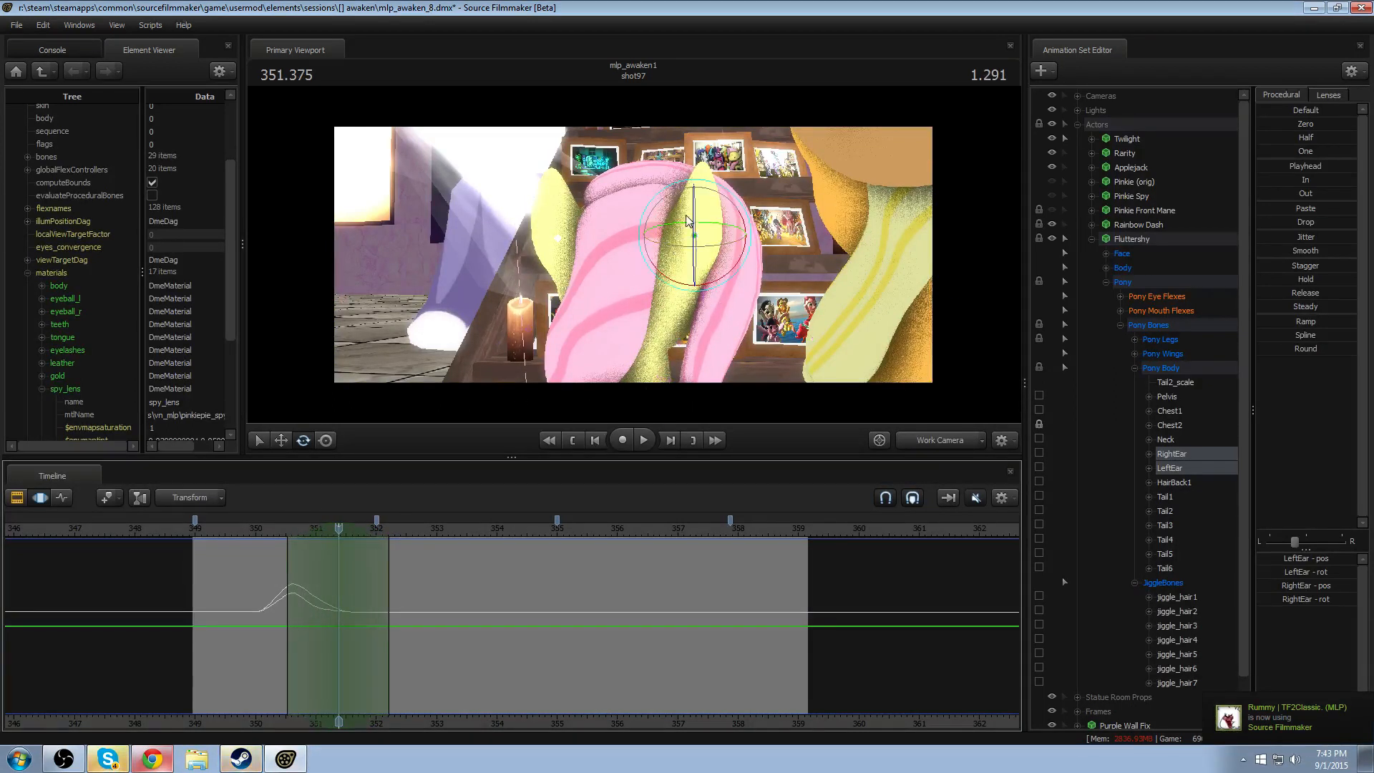
pyautogui.moveTo(685, 217); pyautogui.dragTo(673, 229)
pyautogui.hotkey('ctrl', 'z')
# - Rotate RightEar and LeftEar slightly, one at a time, at 351.375
pyautogui.keyDown('ctrl'); pyautogui.click(696, 236); pyautogui.keyUp('ctrl')
pyautogui.hotkey('ctrl', 'z')
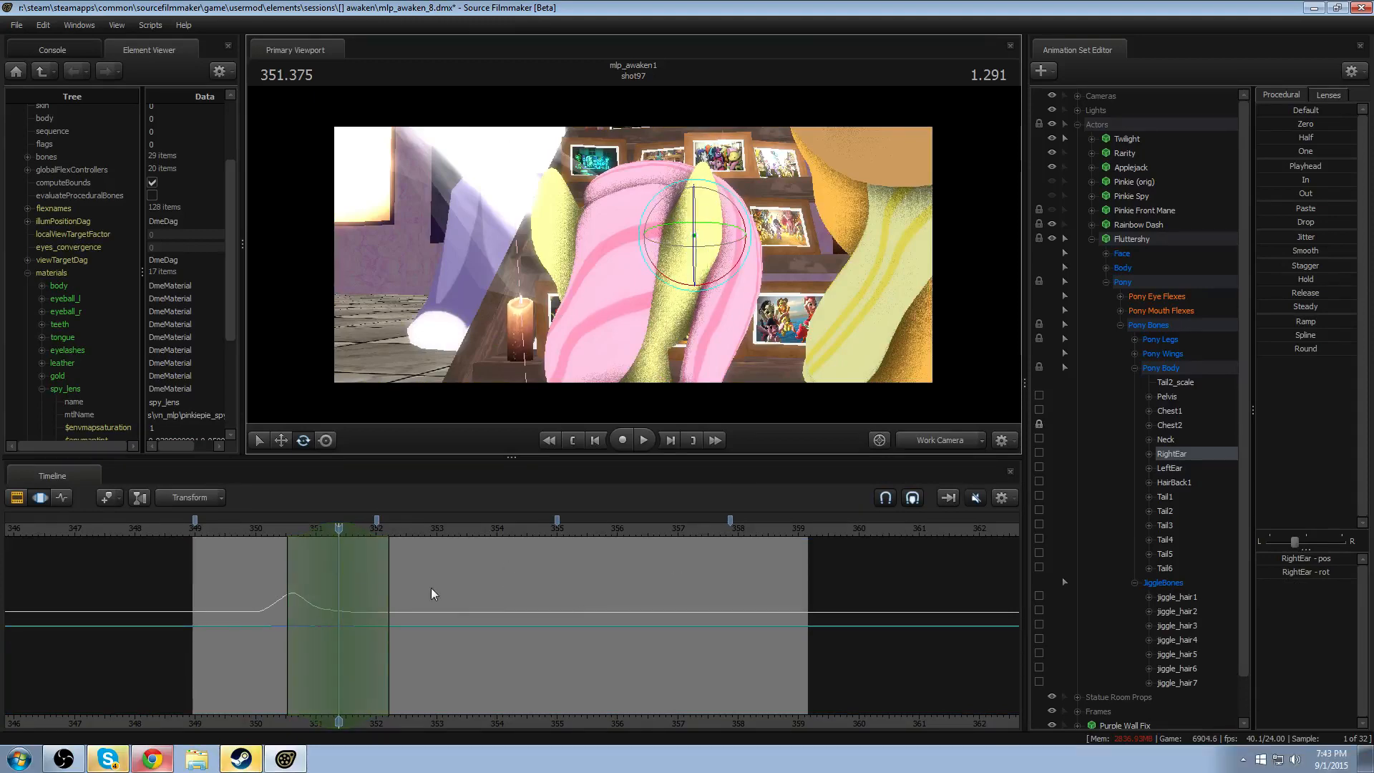
pyautogui.moveTo(313, 595)
pyautogui.mouseDown()
pyautogui.moveTo(298, 598)
pyautogui.moveTo(339, 601)
pyautogui.mouseUp()
pyautogui.keyDown('alt'); pyautogui.moveTo(697, 239); pyautogui.dragTo(633, 256); pyautogui.keyUp('alt')
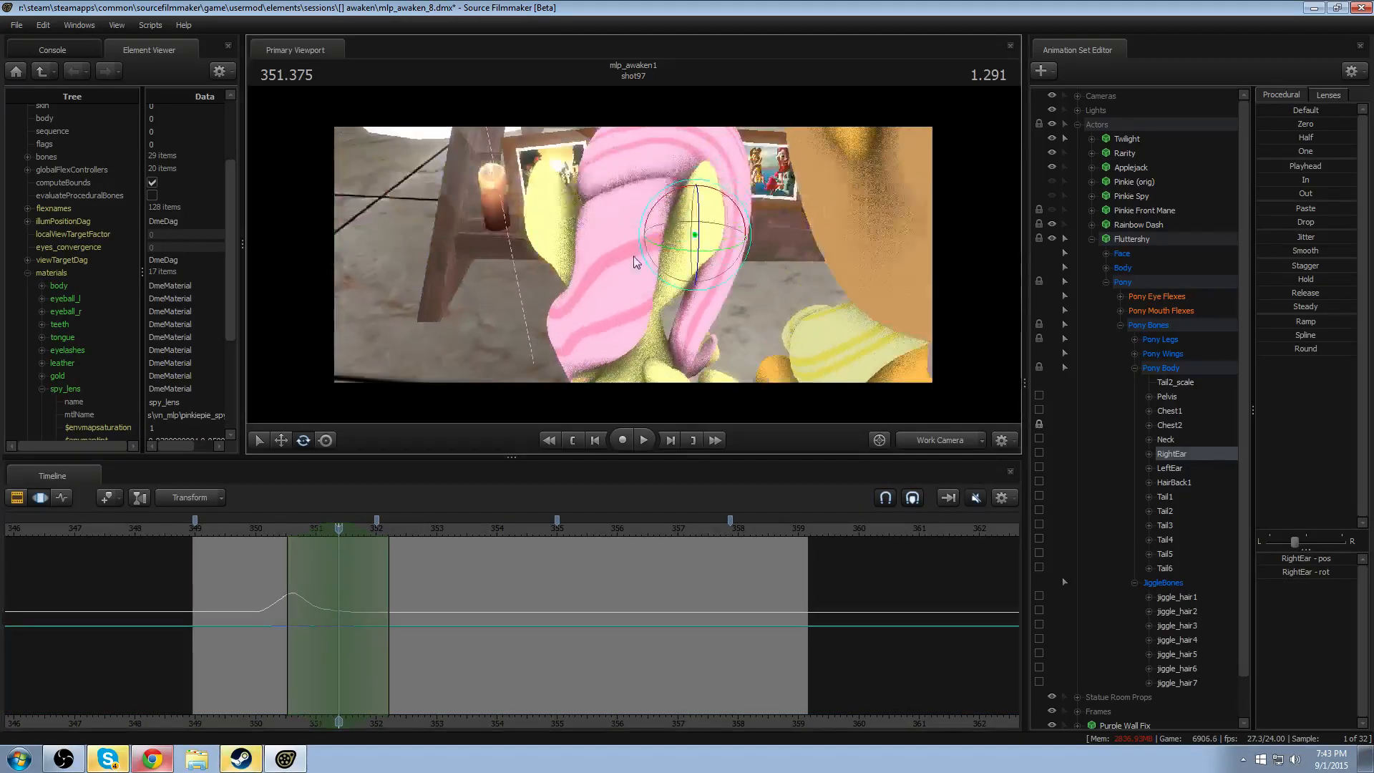
pyautogui.moveTo(664, 208); pyautogui.dragTo(667, 207)
pyautogui.keyDown('ctrl'); pyautogui.click(555, 233); pyautogui.keyUp('ctrl')
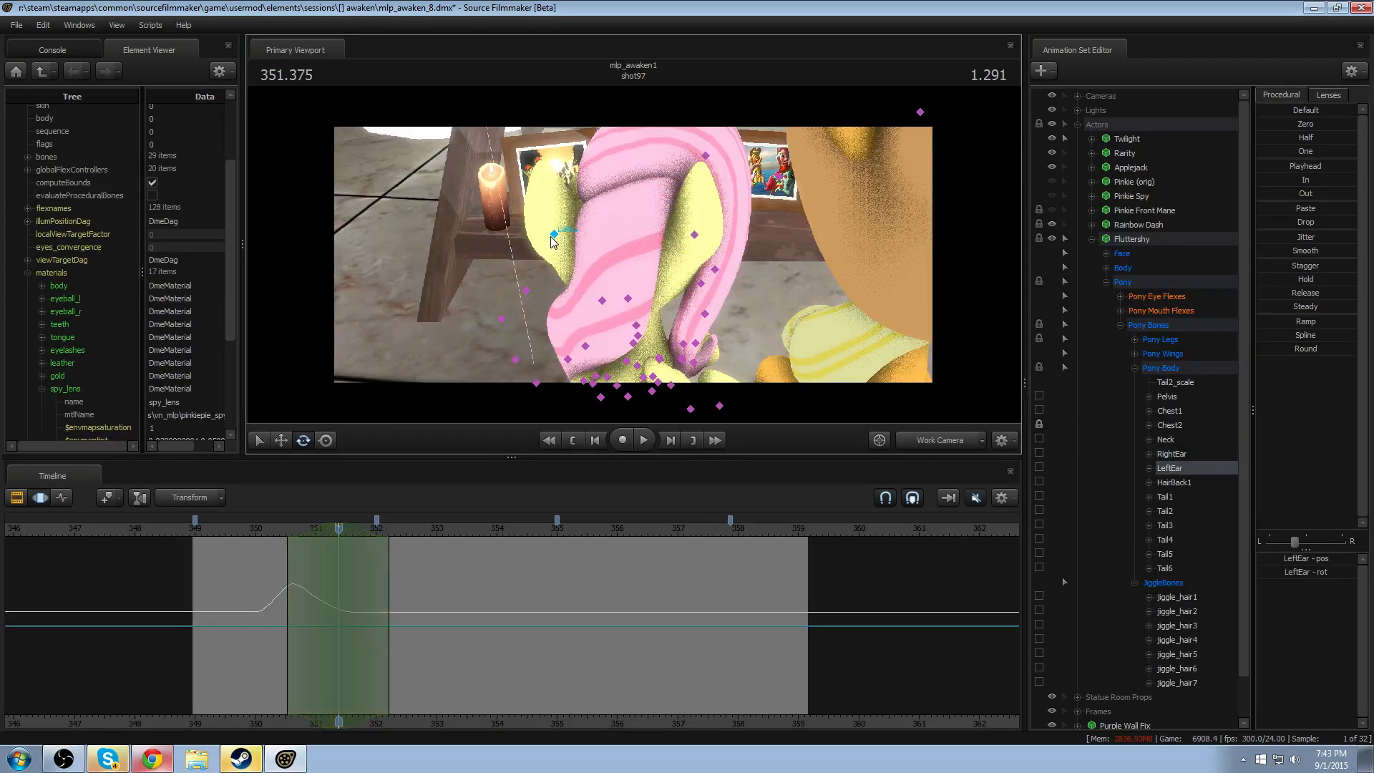
pyautogui.moveTo(508, 225); pyautogui.dragTo(513, 216)
# - Play shot97 from 349.958 to about 355.9 to review Fluttershy's ears through the following head movement
pyautogui.moveTo(339, 528); pyautogui.dragTo(253, 530)
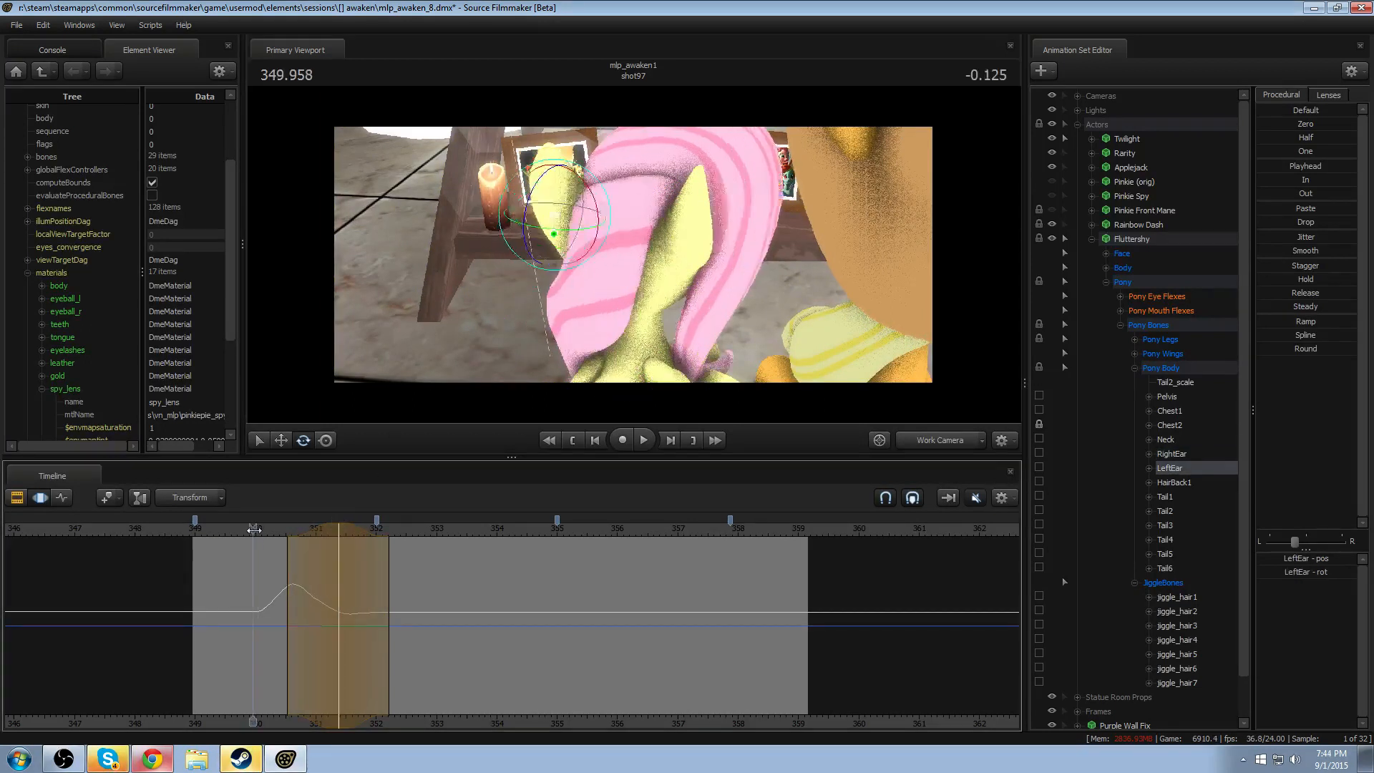
pyautogui.press('space')
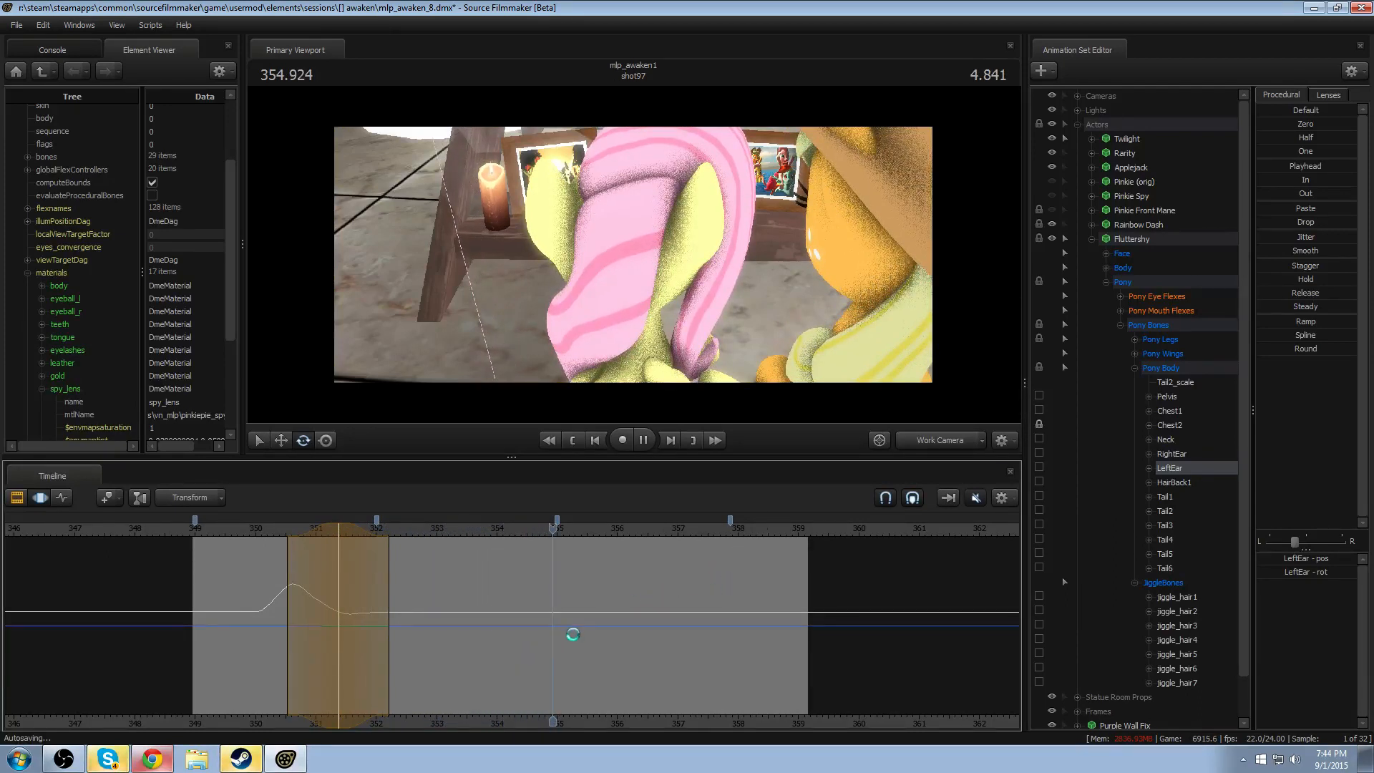
pyautogui.press('space')
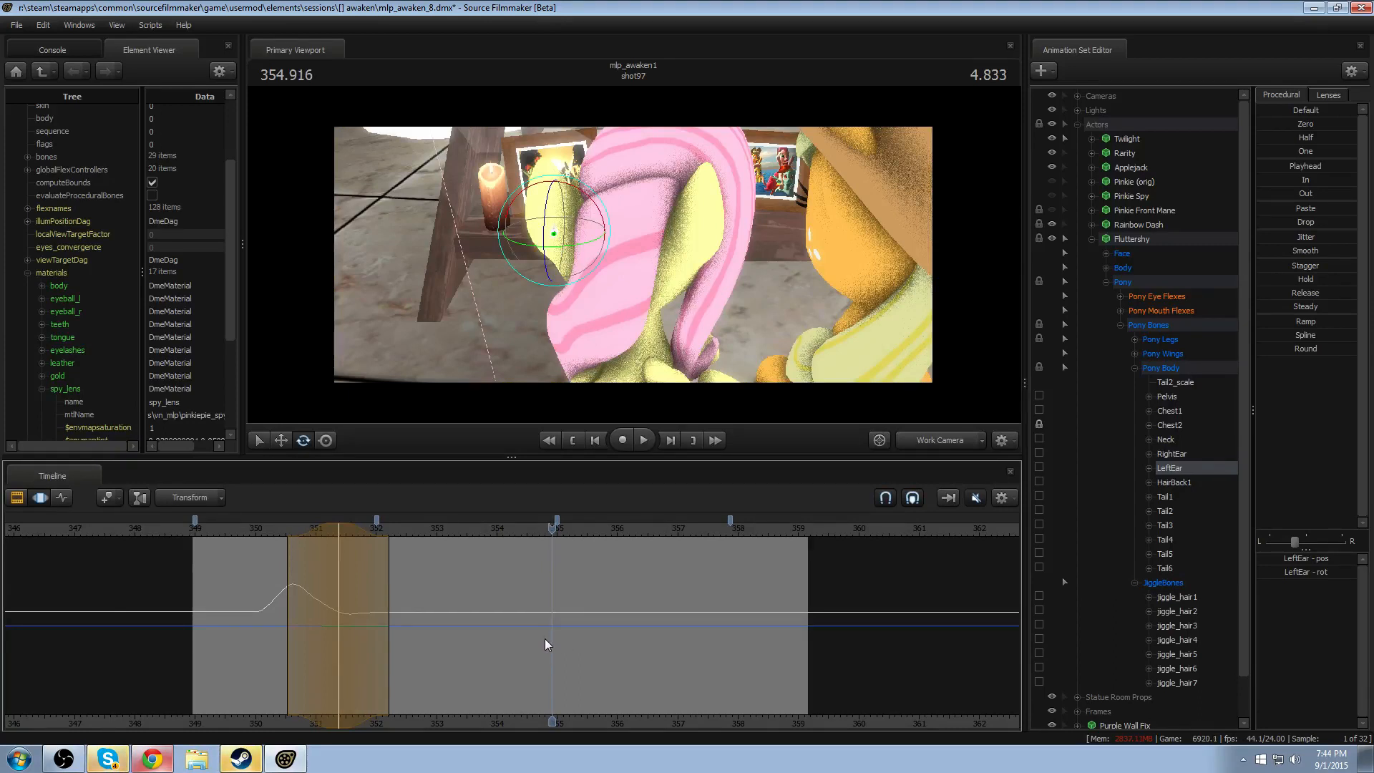
pyautogui.moveTo(611, 716); pyautogui.dragTo(369, 608, button='middle')
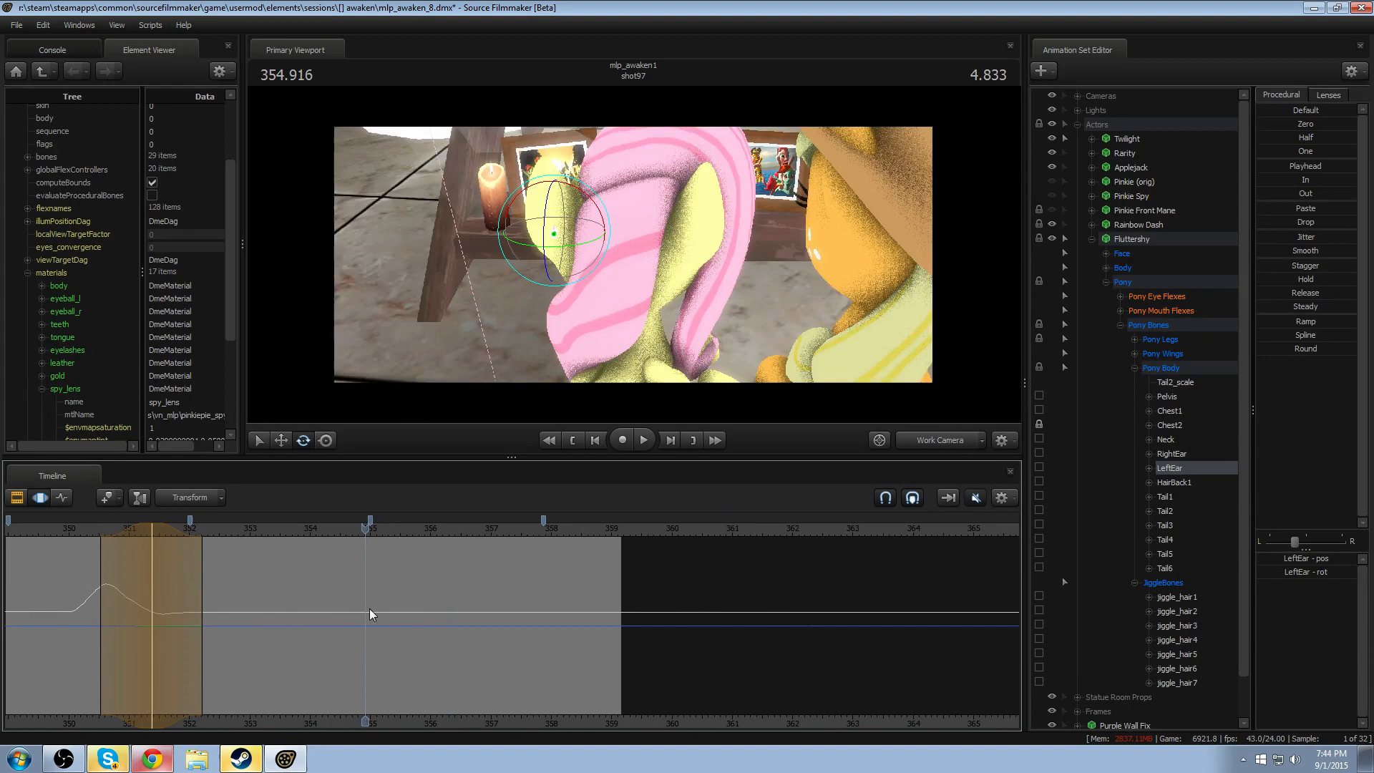
pyautogui.click(349, 531)
pyautogui.press('space')
pyautogui.press('space')
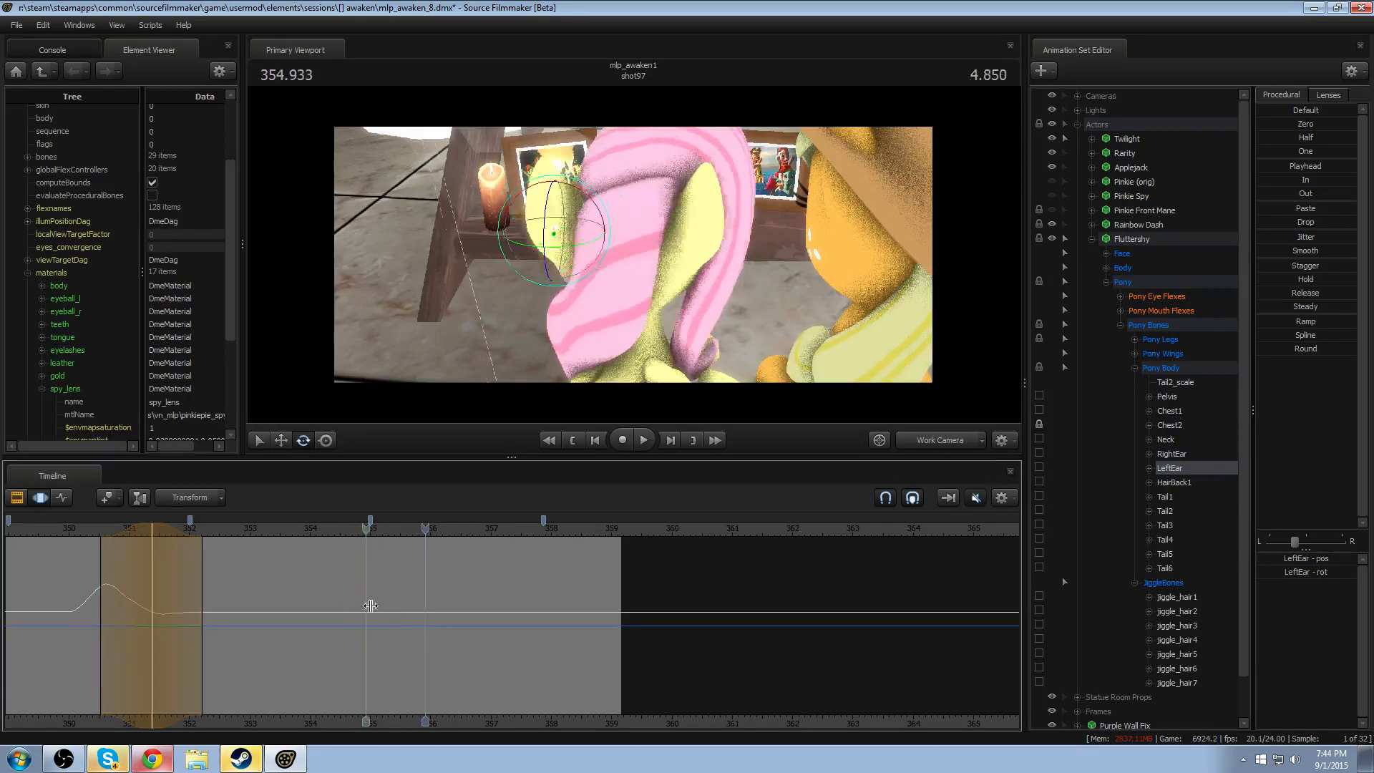
# - Rotate both ears at 356.125, using a time selection open to the end with falloff starting at about 355.1
pyautogui.keyDown('shift'); pyautogui.moveTo(438, 619); pyautogui.dragTo(1123, 575); pyautogui.keyUp('shift')
pyautogui.scroll(5, 393, 611)
pyautogui.moveTo(396, 612); pyautogui.dragTo(380, 603)
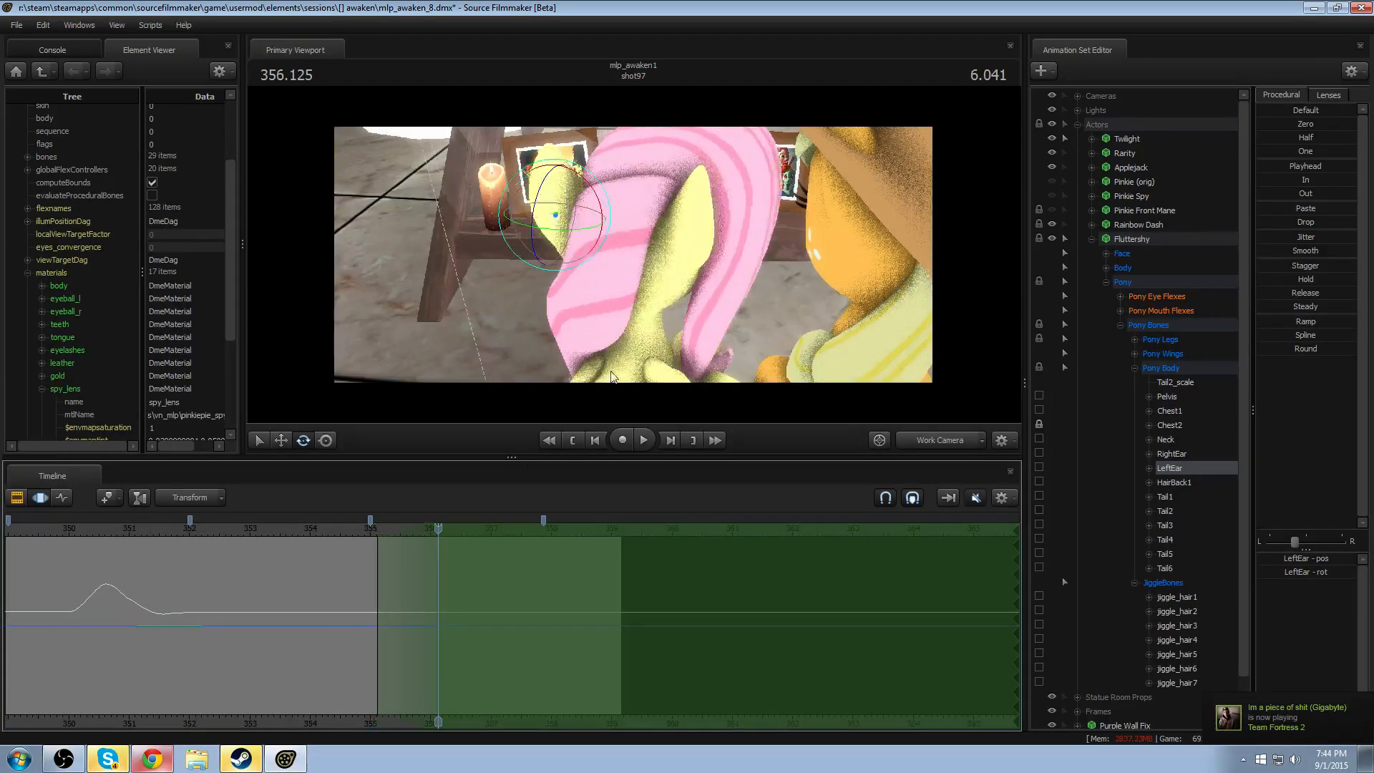
pyautogui.keyDown('alt'); pyautogui.moveTo(599, 275); pyautogui.dragTo(589, 258); pyautogui.keyUp('alt')
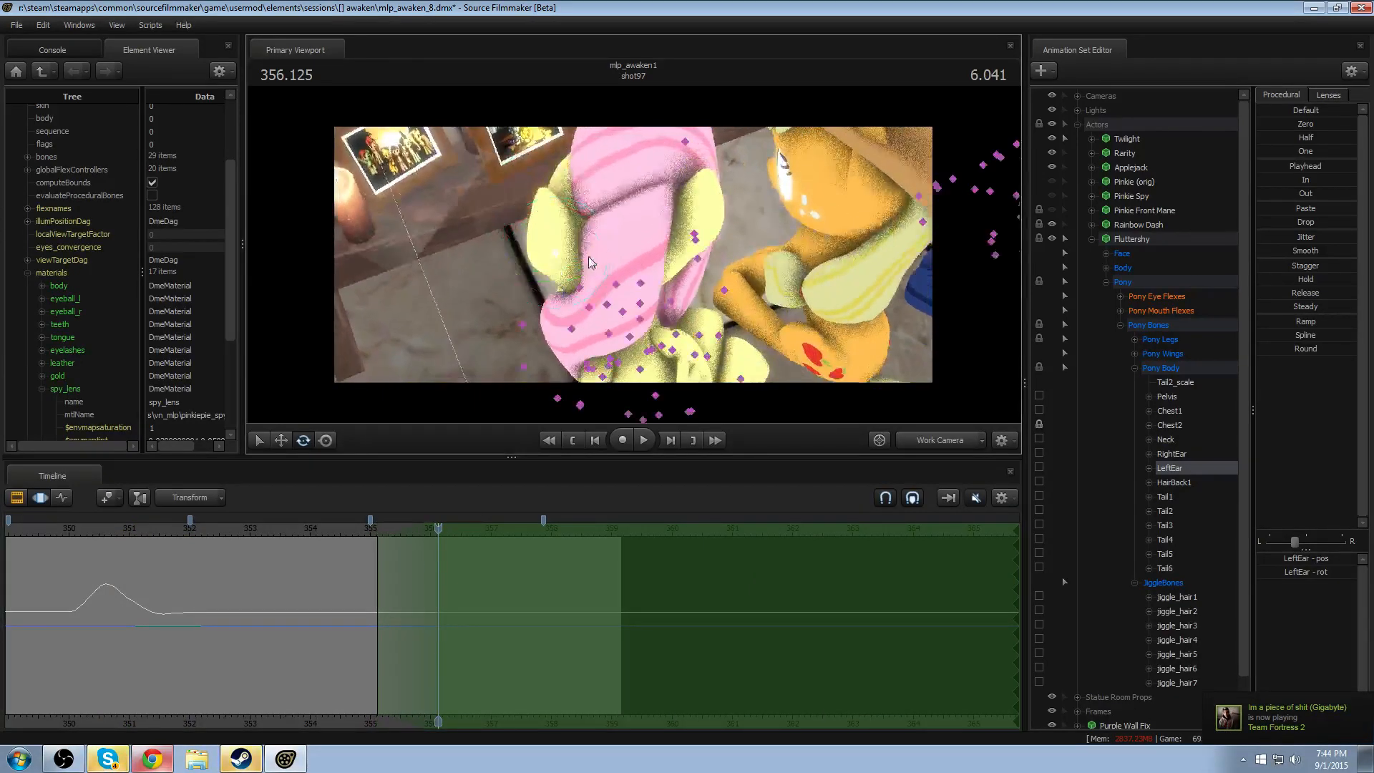
pyautogui.keyDown('shift'); pyautogui.click(694, 234); pyautogui.keyUp('shift')
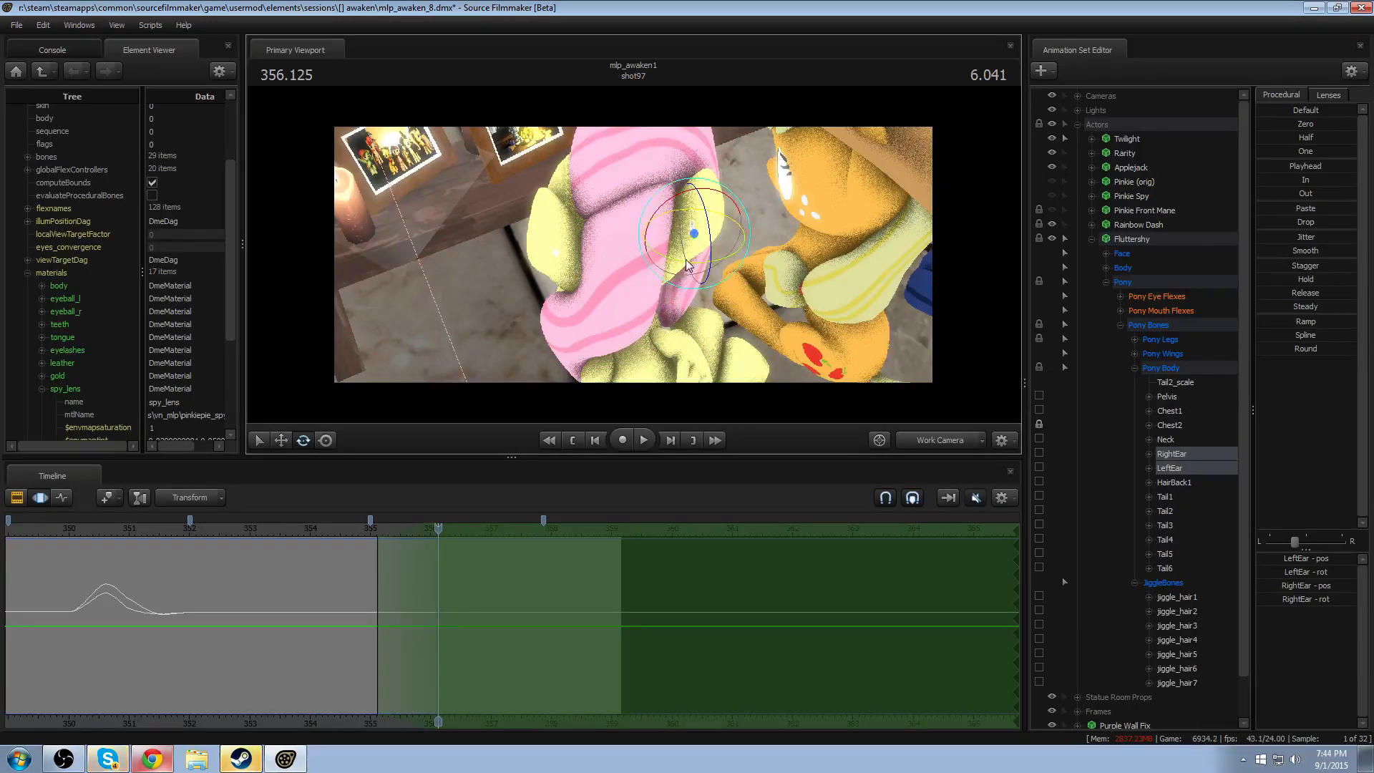
pyautogui.moveTo(672, 289); pyautogui.dragTo(676, 213)
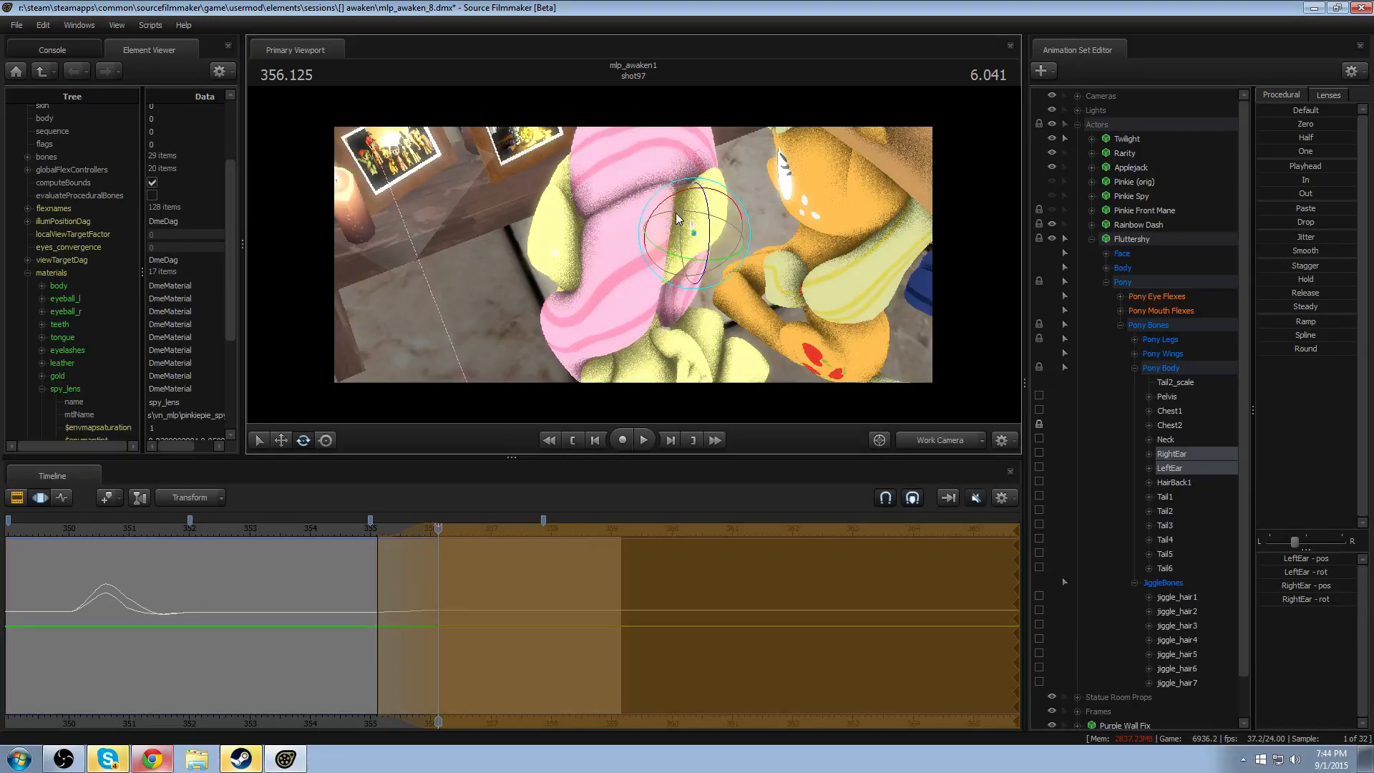
# - Rotate LeftEar further at 356.125, keeping the time selection open to the end, and play back the head movement to check it
pyautogui.keyDown('alt'); pyautogui.moveTo(635, 277); pyautogui.dragTo(656, 239); pyautogui.keyUp('alt')
pyautogui.keyDown('ctrl'); pyautogui.click(695, 237); pyautogui.keyUp('ctrl')
pyautogui.click(555, 244)
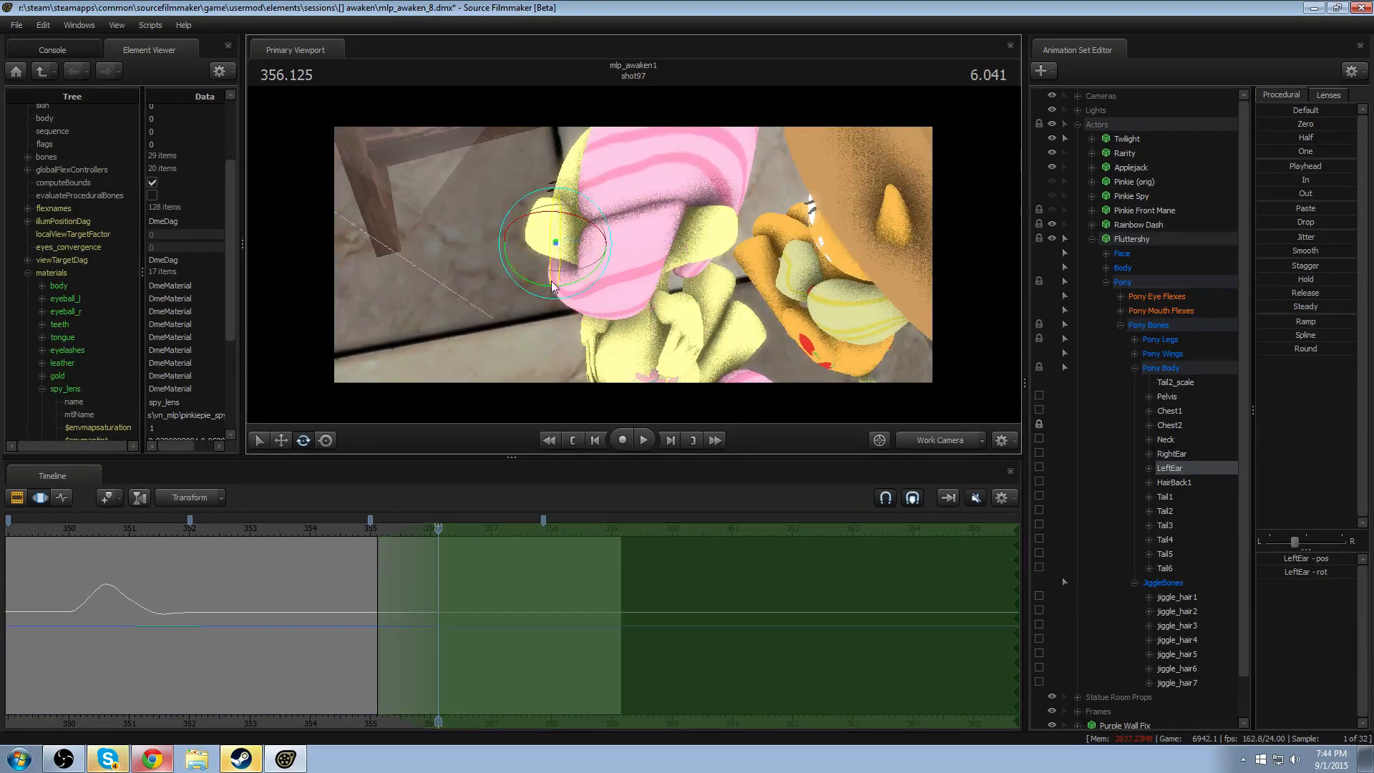
pyautogui.keyDown('alt'); pyautogui.moveTo(553, 266); pyautogui.dragTo(632, 278); pyautogui.keyUp('alt')
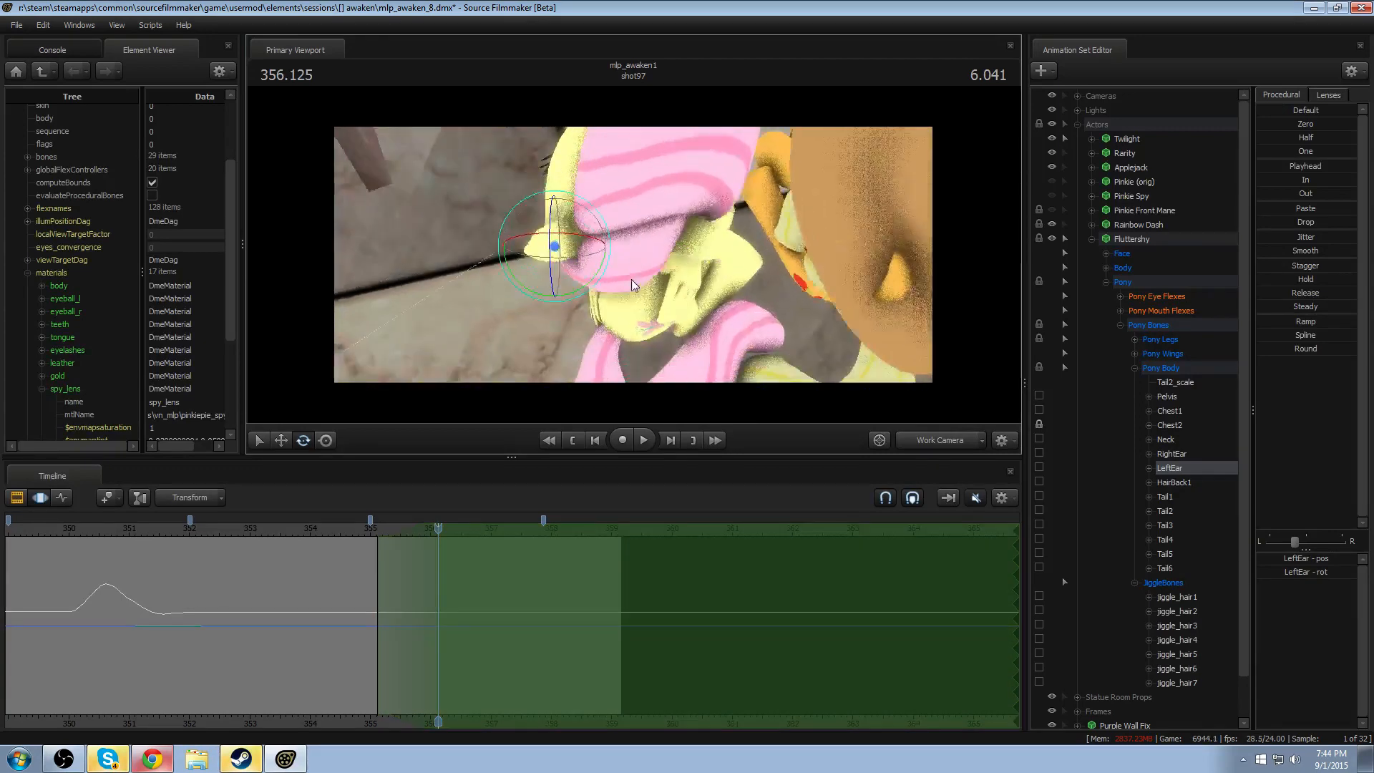
pyautogui.moveTo(544, 231); pyautogui.dragTo(630, 309)
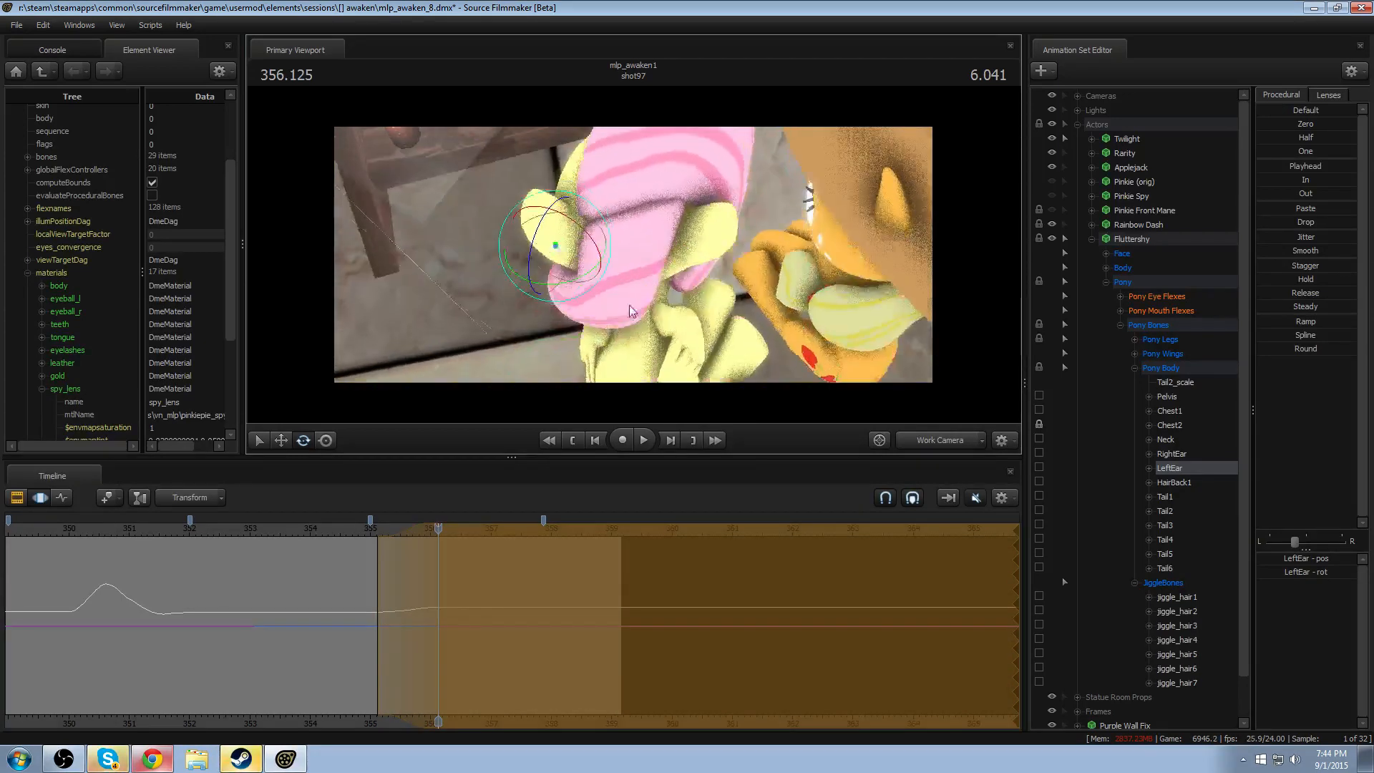
pyautogui.click(336, 529)
pyautogui.press('space')
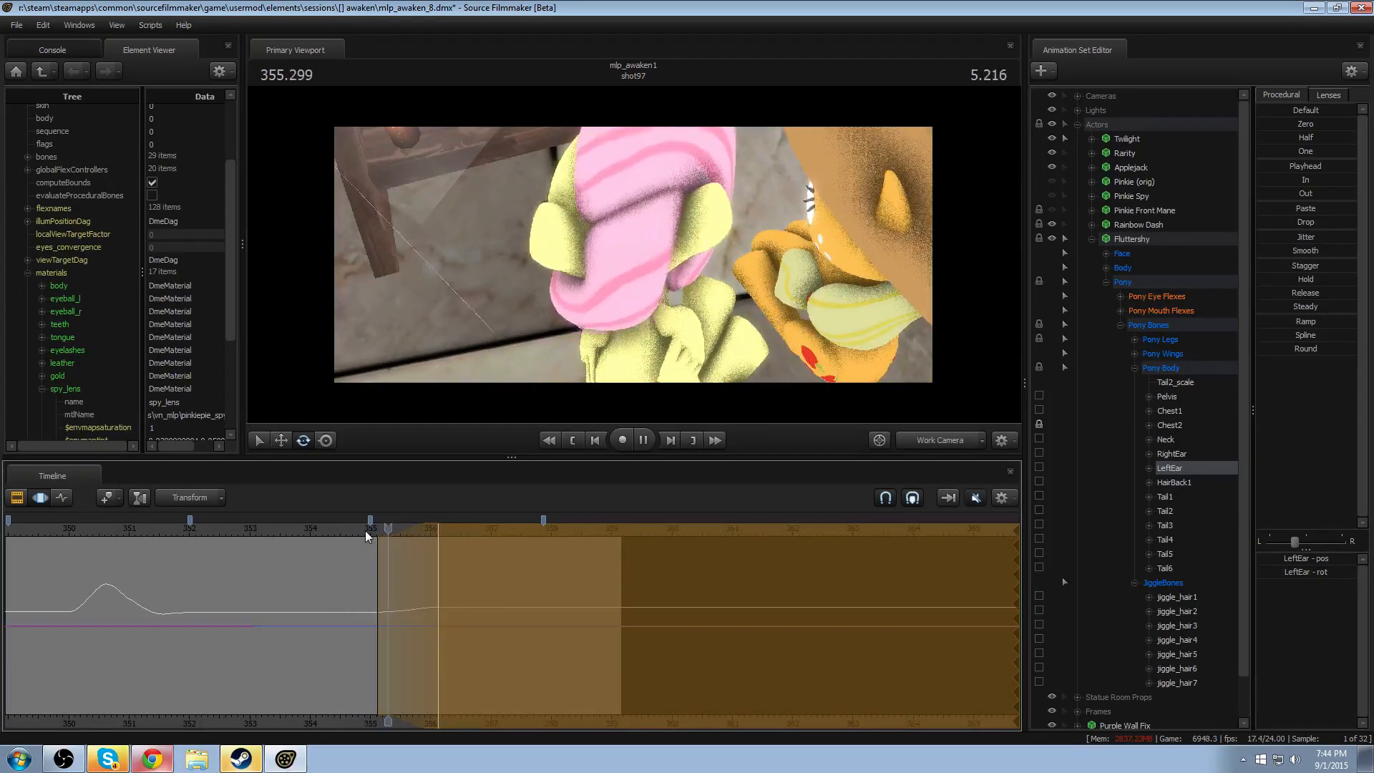
pyautogui.press('space')
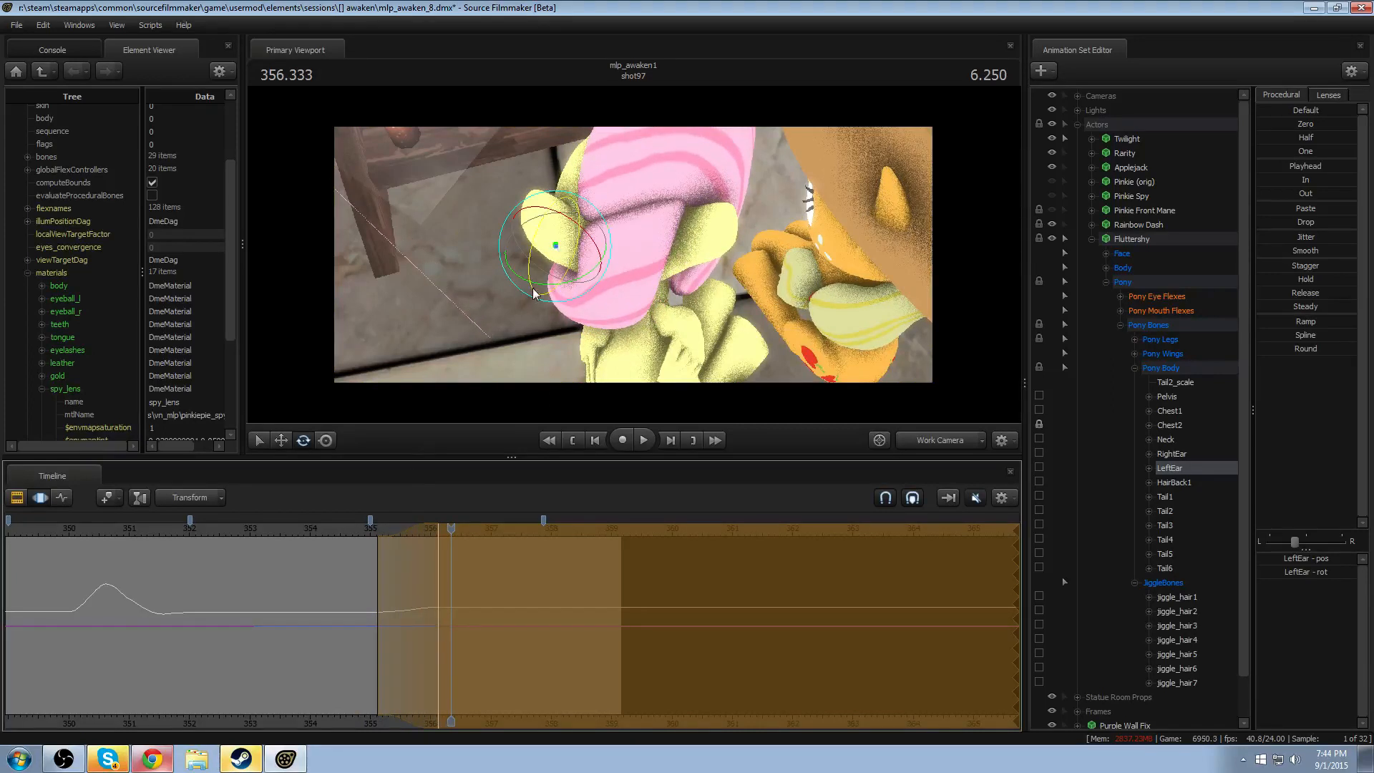
pyautogui.moveTo(534, 294); pyautogui.dragTo(539, 257)
pyautogui.press('space')
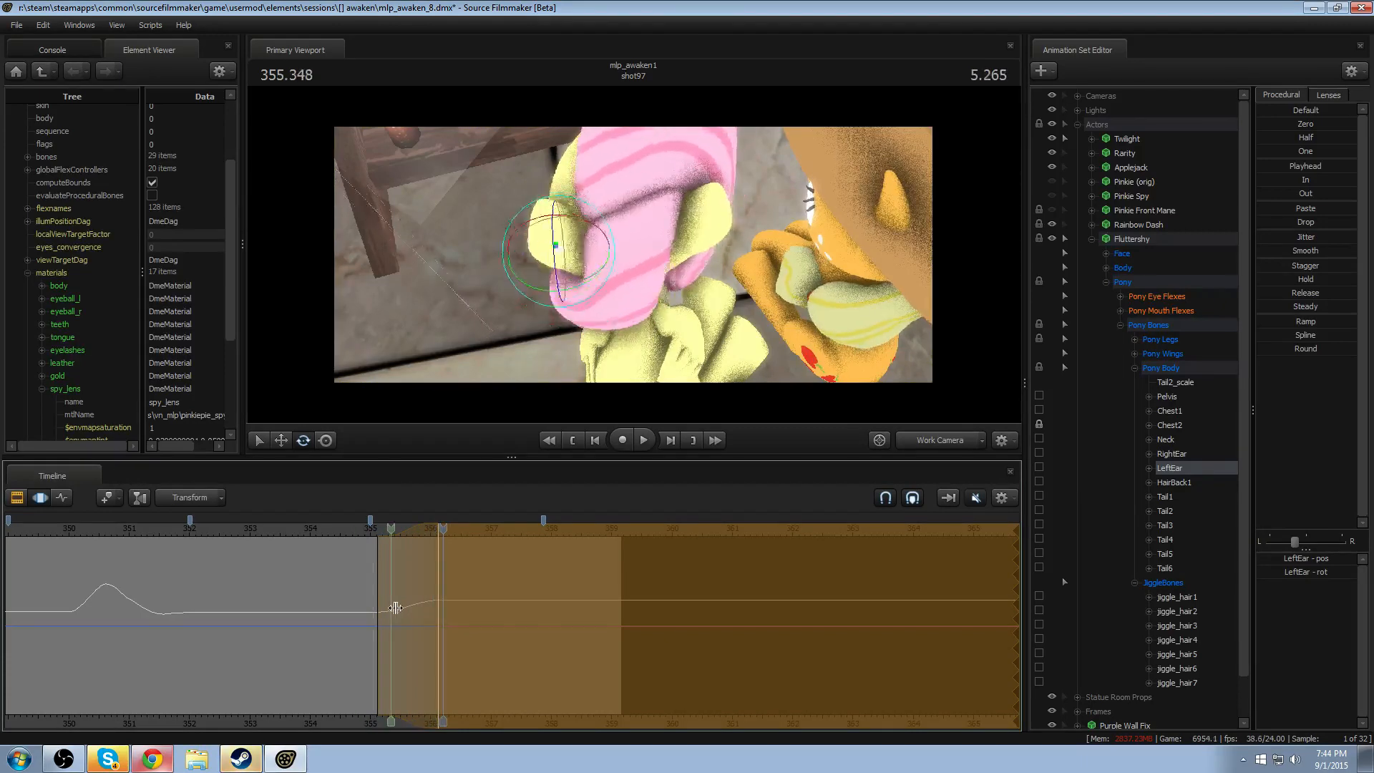
pyautogui.press('space')
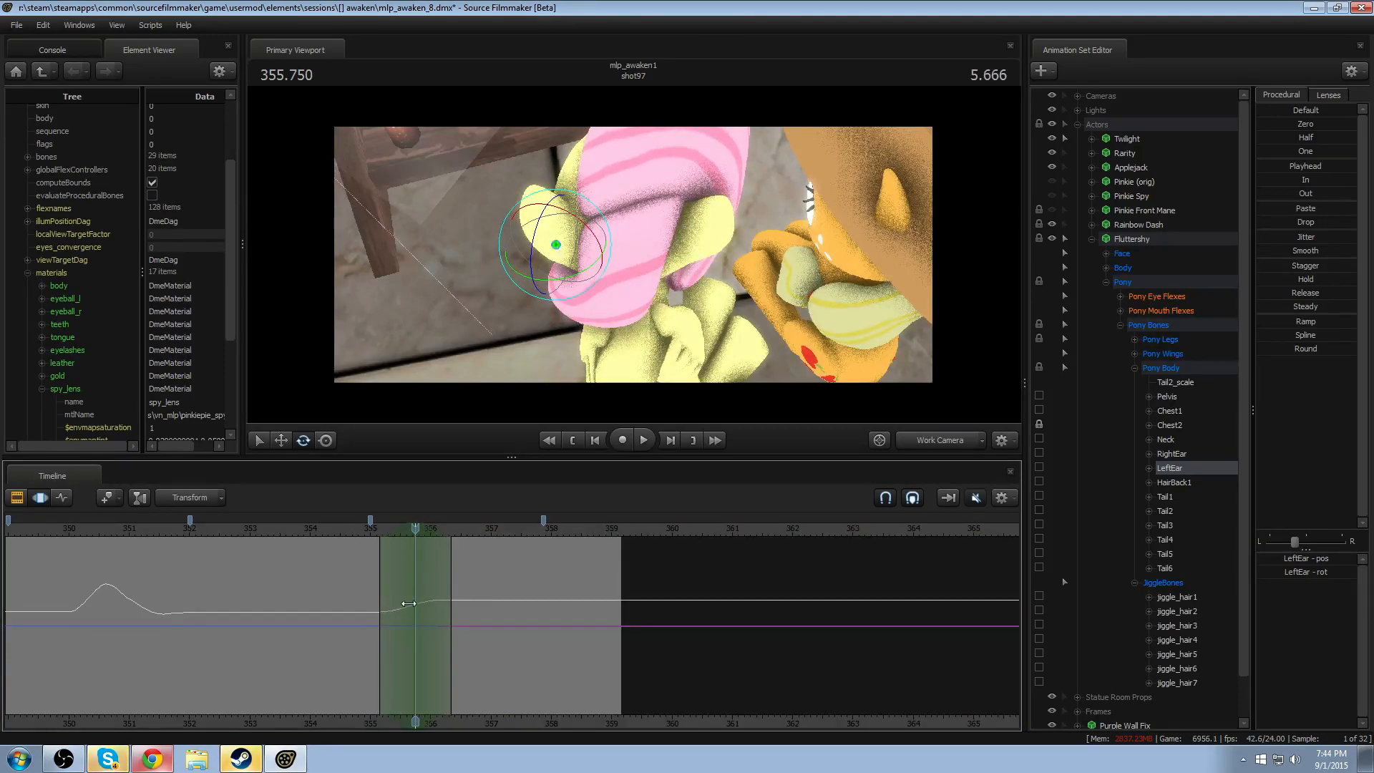
# - Set a time selection peaking at 355.625 with falloff from about 355.1 to 356.2 for Fluttershy's ears
pyautogui.keyDown('shift'); pyautogui.click(408, 603); pyautogui.keyUp('shift')
pyautogui.keyDown('shift'); pyautogui.scroll(6, 409, 604); pyautogui.keyUp('shift')
pyautogui.keyDown('alt'); pyautogui.moveTo(634, 308); pyautogui.dragTo(638, 248); pyautogui.keyUp('alt')
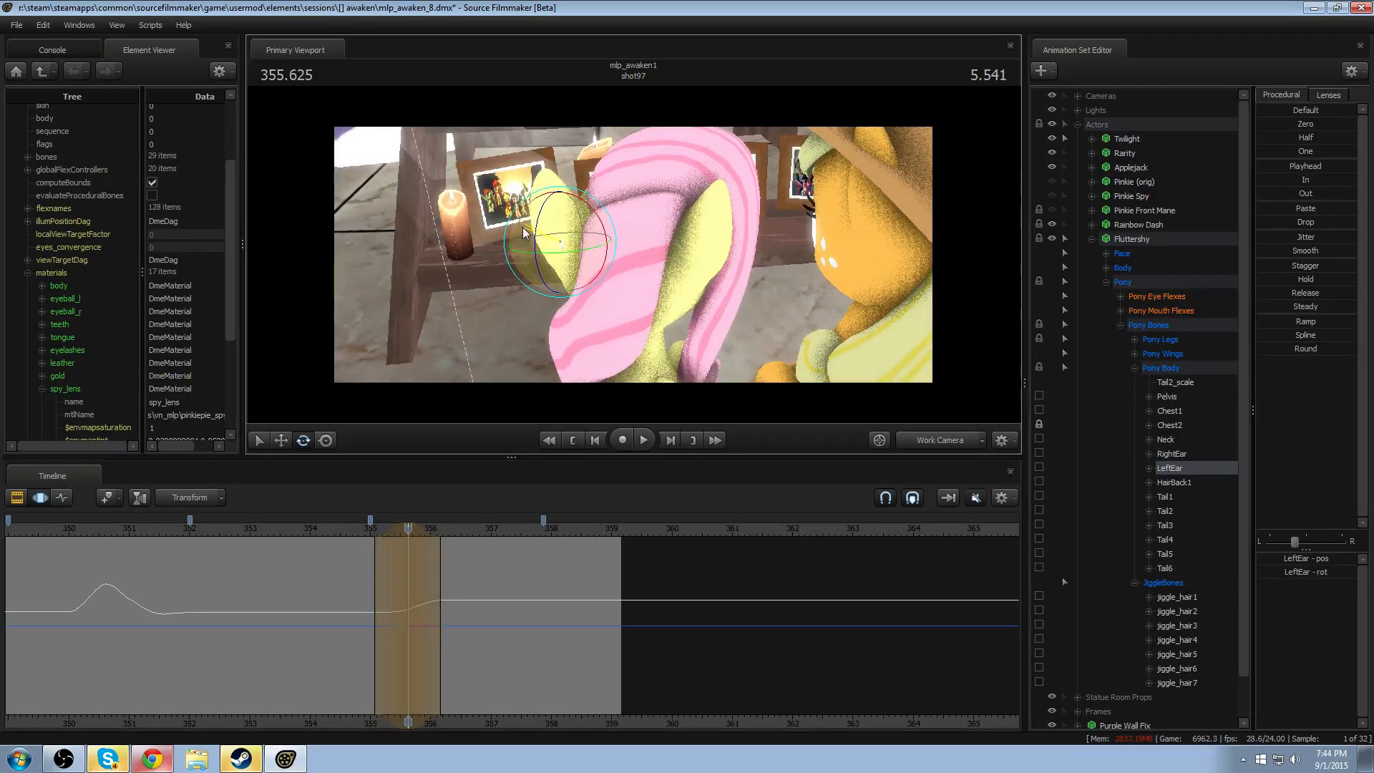
# - Try rotating RightEar at 355.625, play the result, and undo the latest ear rotations
pyautogui.click(680, 244)
pyautogui.moveTo(680, 244); pyautogui.dragTo(672, 239)
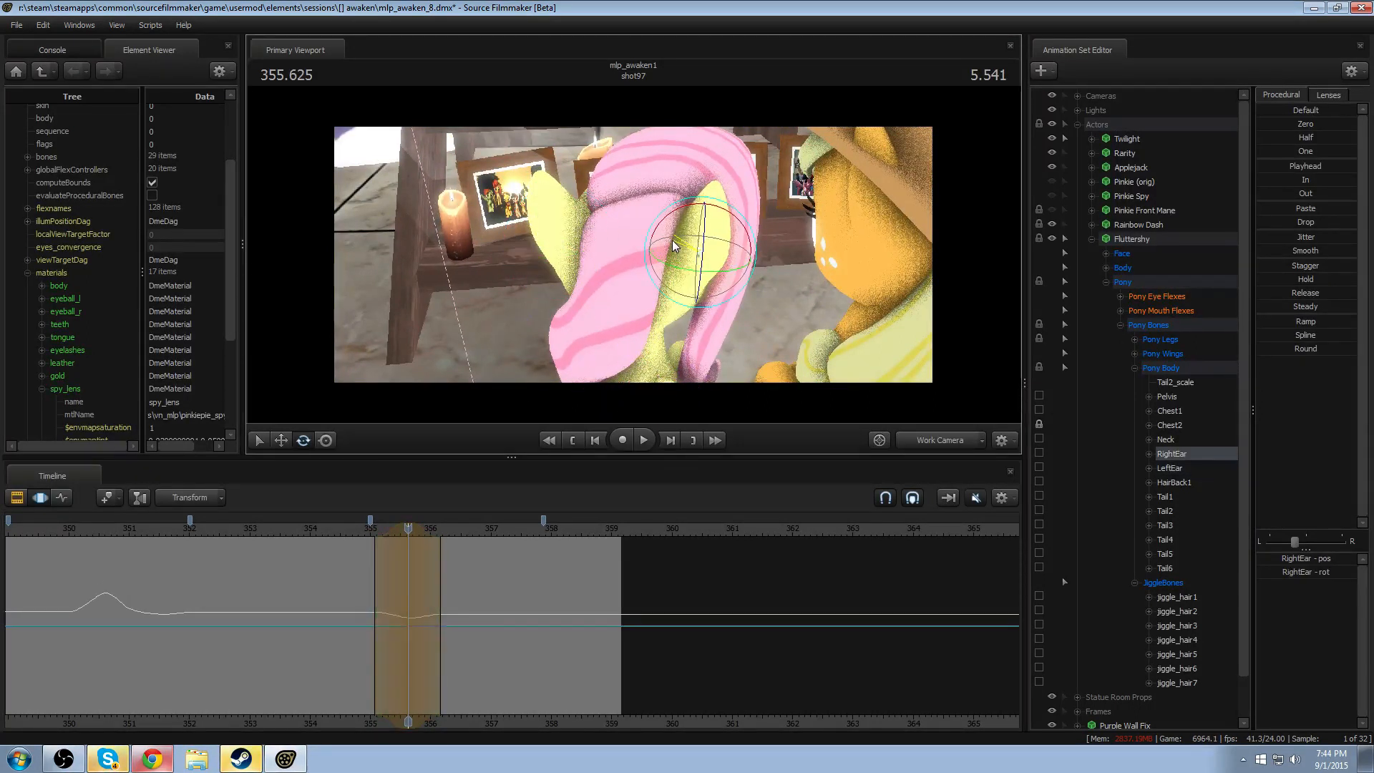
pyautogui.press('space')
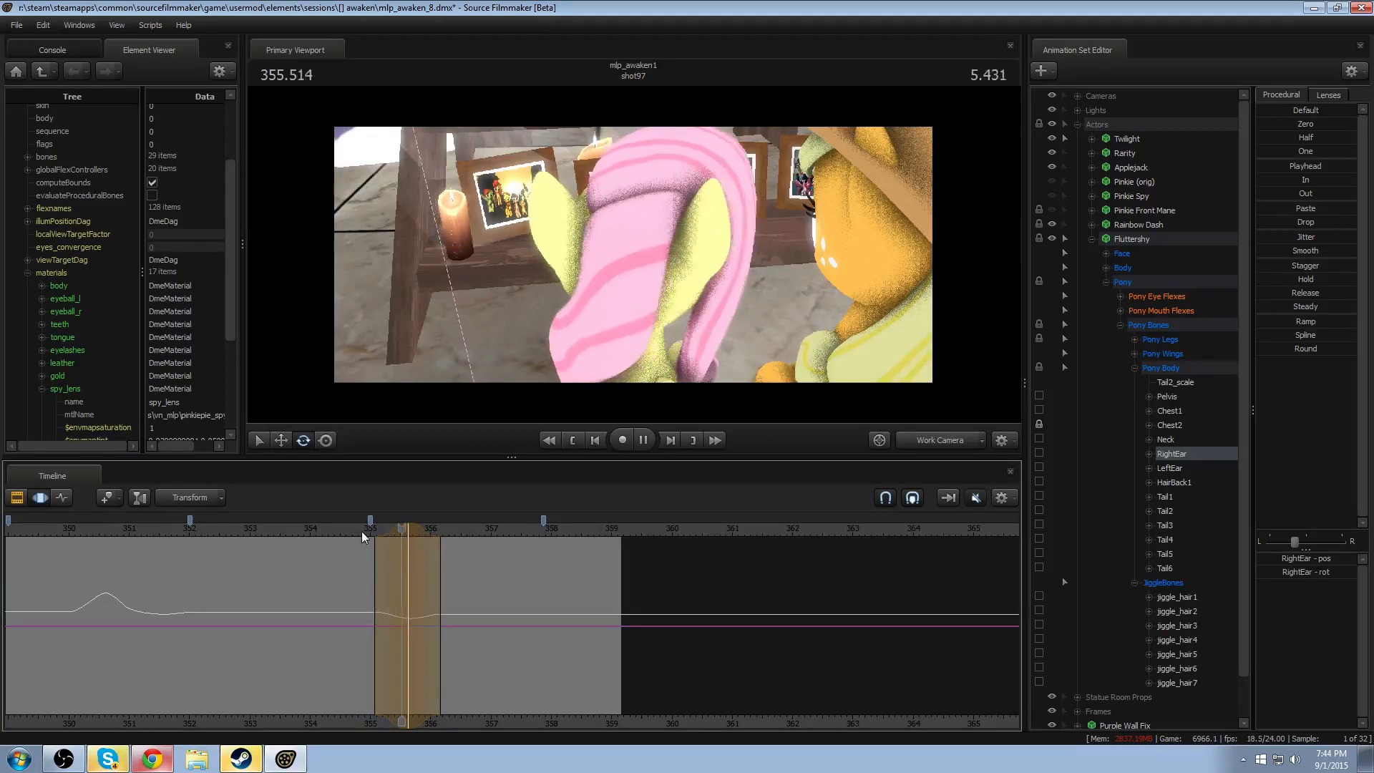
pyautogui.press('space')
pyautogui.hotkey('ctrl', 'z')
pyautogui.hotkey('ctrl', 'z')
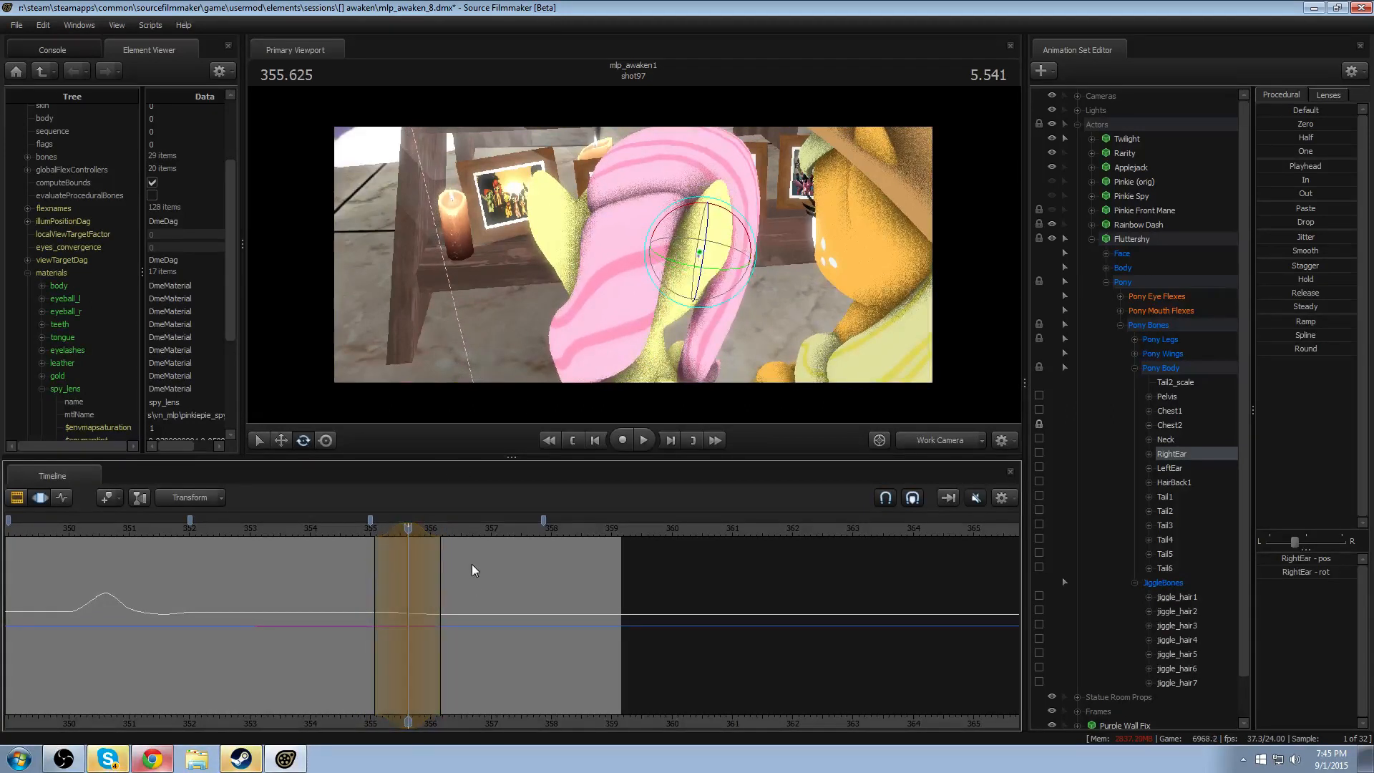
# - Rotate RightEar and LeftEar slightly, one at a time, at 355.625 and play through the head movement
pyautogui.moveTo(722, 249); pyautogui.dragTo(728, 240)
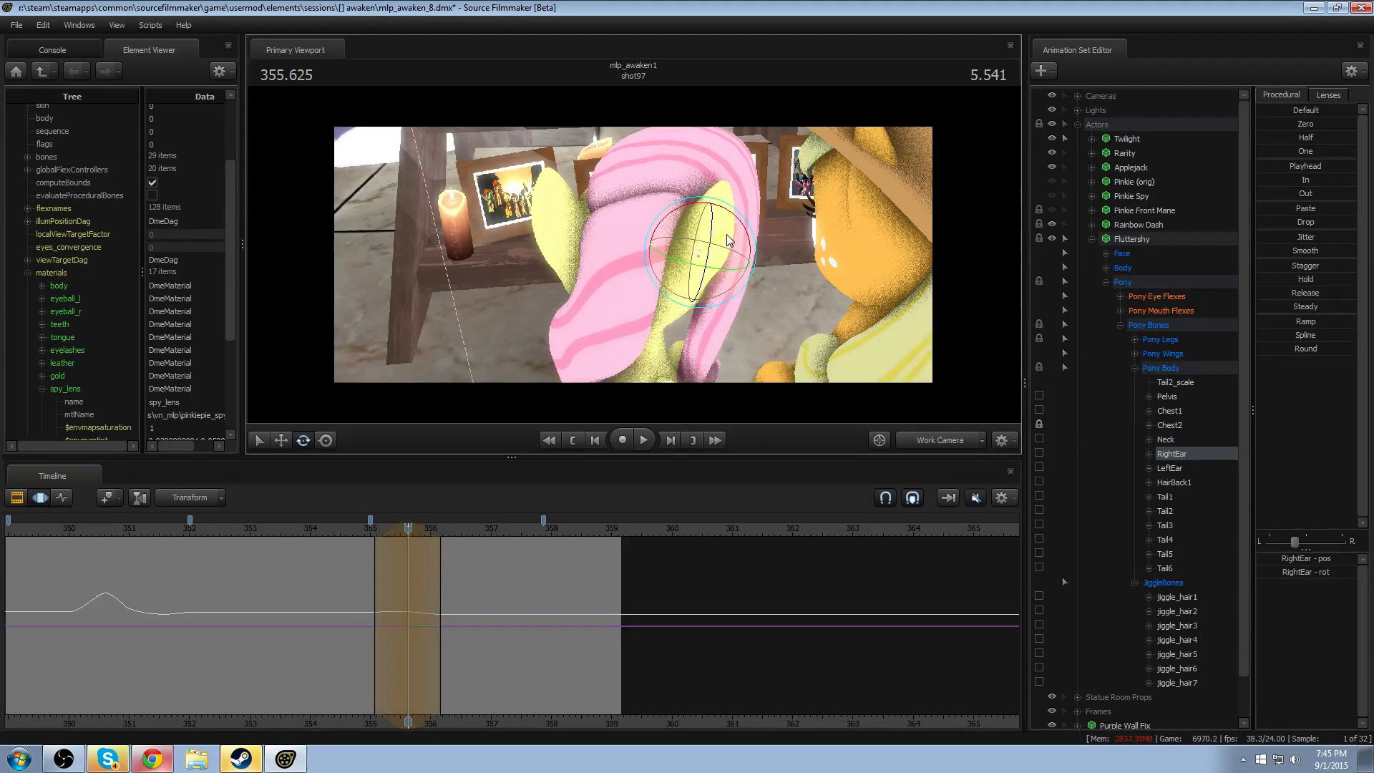
pyautogui.keyDown('ctrl'); pyautogui.click(561, 239); pyautogui.keyUp('ctrl')
pyautogui.moveTo(577, 222); pyautogui.dragTo(584, 217)
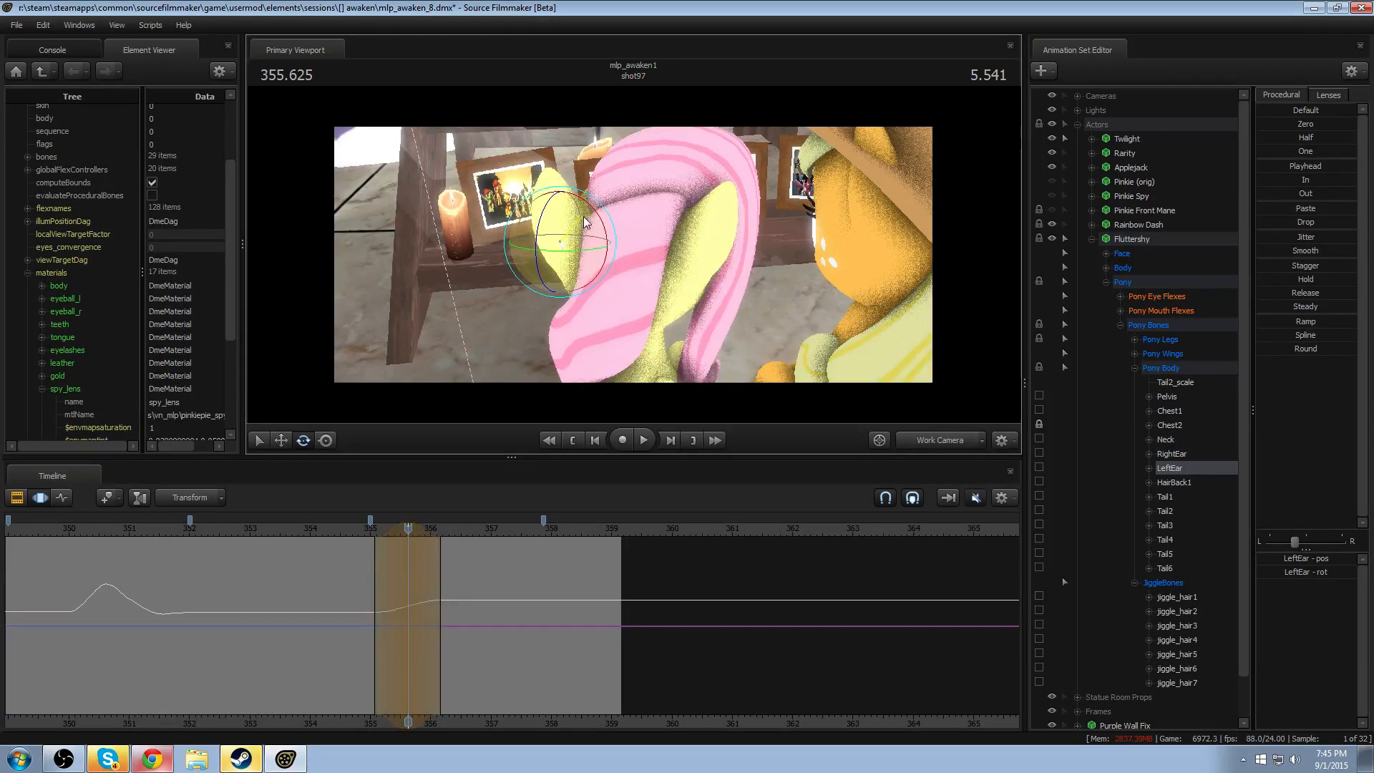
pyautogui.press('space')
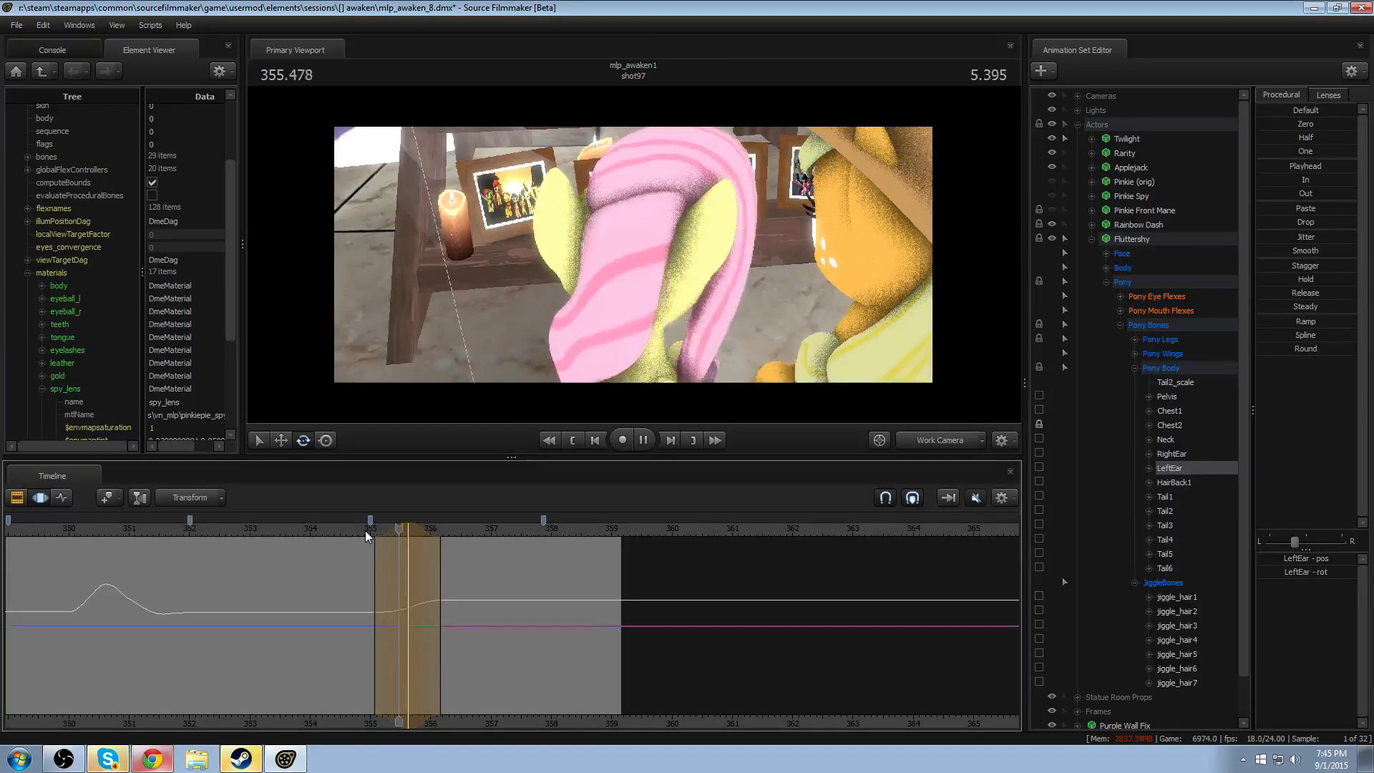
pyautogui.press('space')
pyautogui.press('shift')
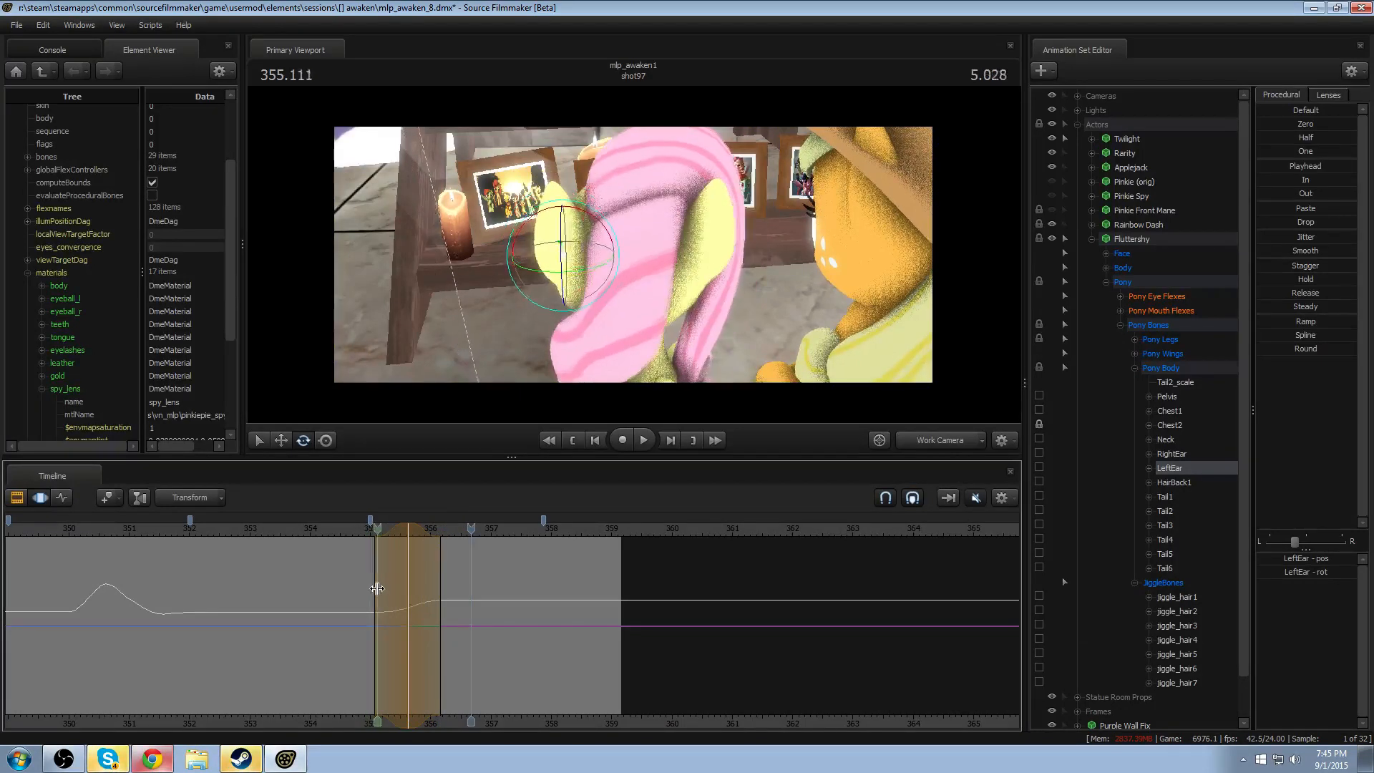
# - Rotate LeftEar again at 355.625 so it dips before its rise, and play back from about 355
pyautogui.moveTo(358, 532); pyautogui.dragTo(407, 536)
pyautogui.keyDown('alt'); pyautogui.moveTo(628, 209); pyautogui.dragTo(547, 210); pyautogui.keyUp('alt')
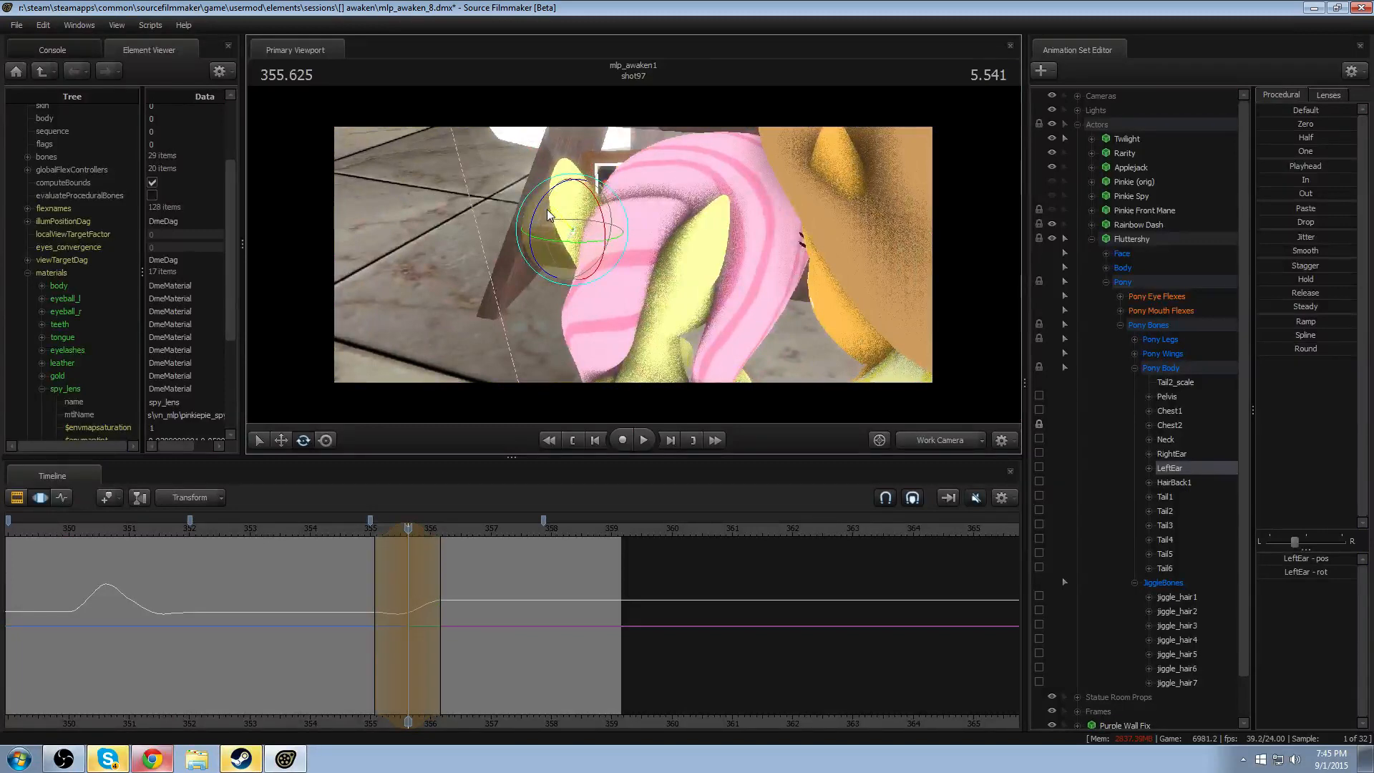
pyautogui.click(368, 533)
pyautogui.press('space')
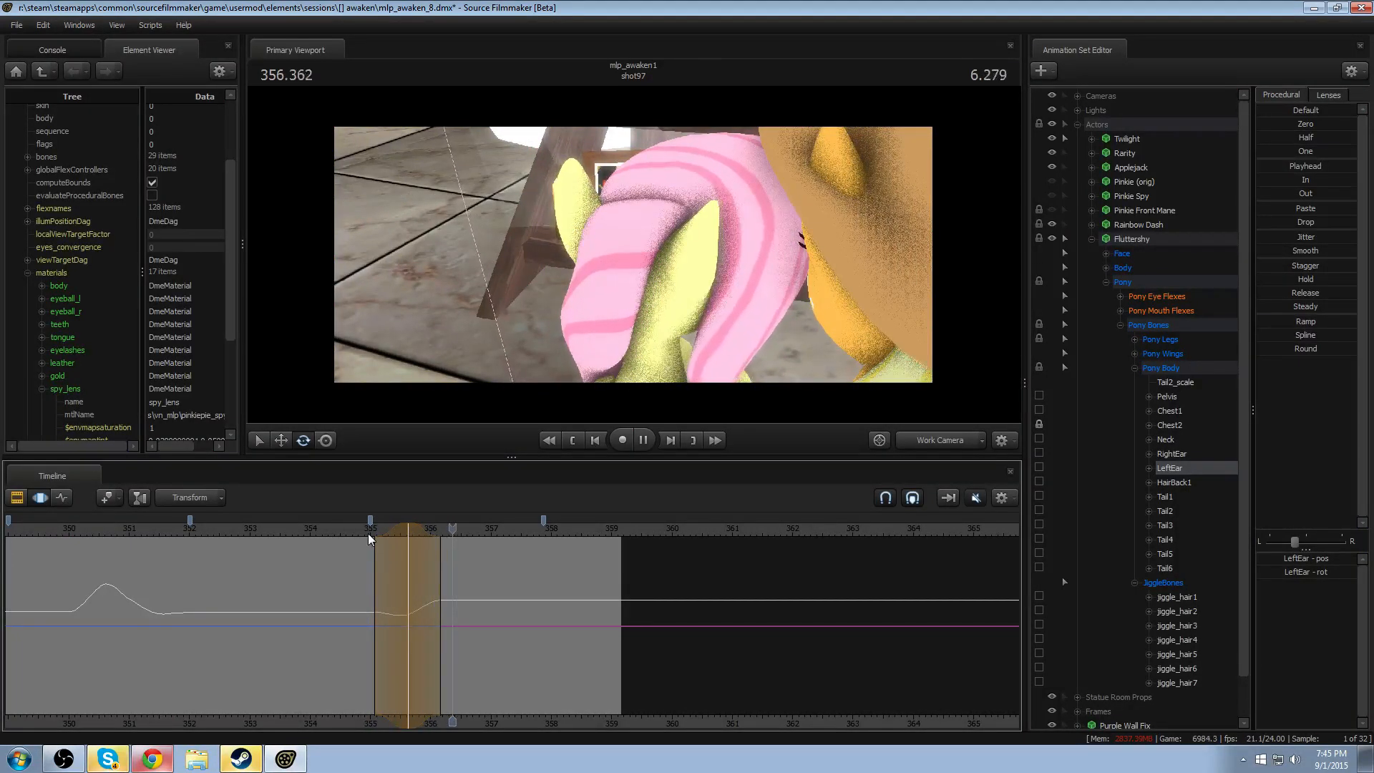
pyautogui.click(356, 531)
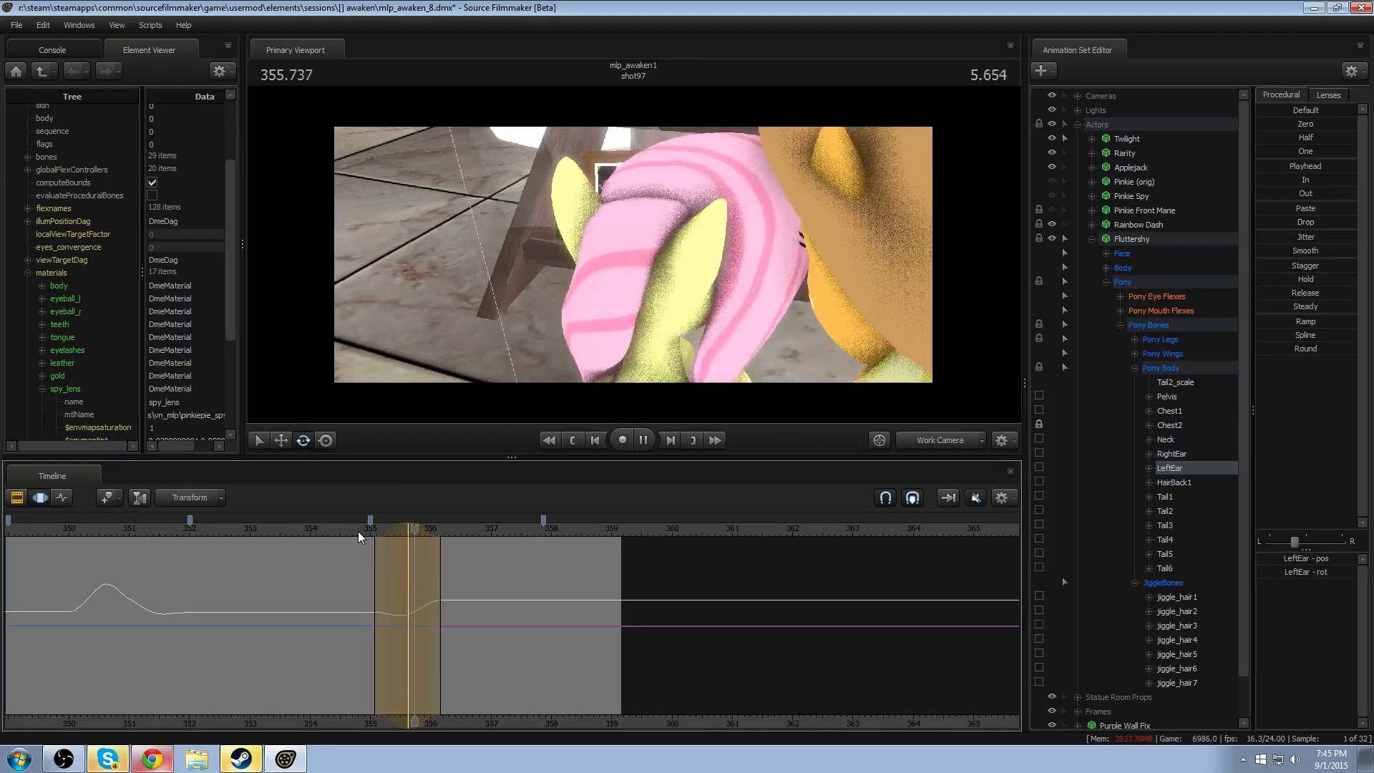
pyautogui.press('space')
# - Shift the time selection's peak to 355.708, rotate RightEar slightly, and play the result
pyautogui.moveTo(420, 577); pyautogui.dragTo(414, 577)
pyautogui.click(679, 243)
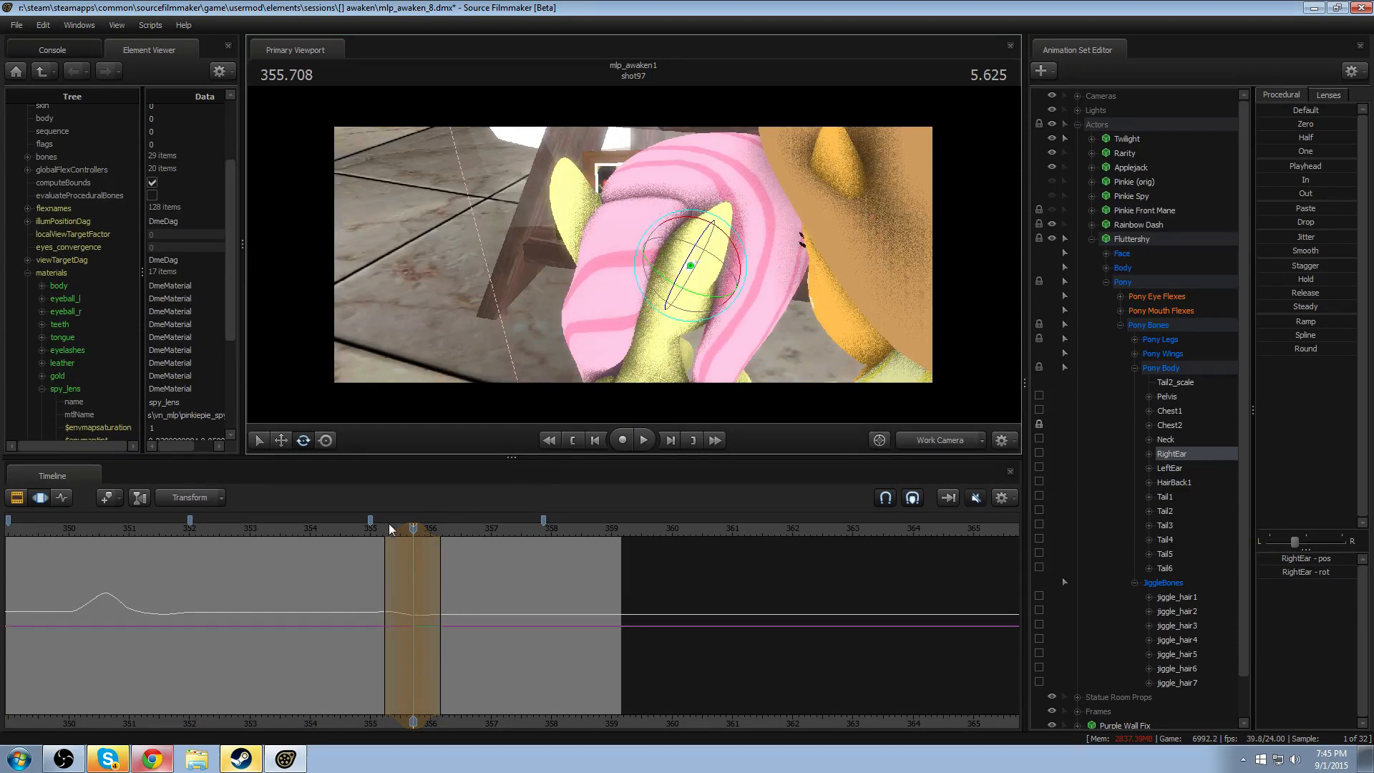
pyautogui.press('space')
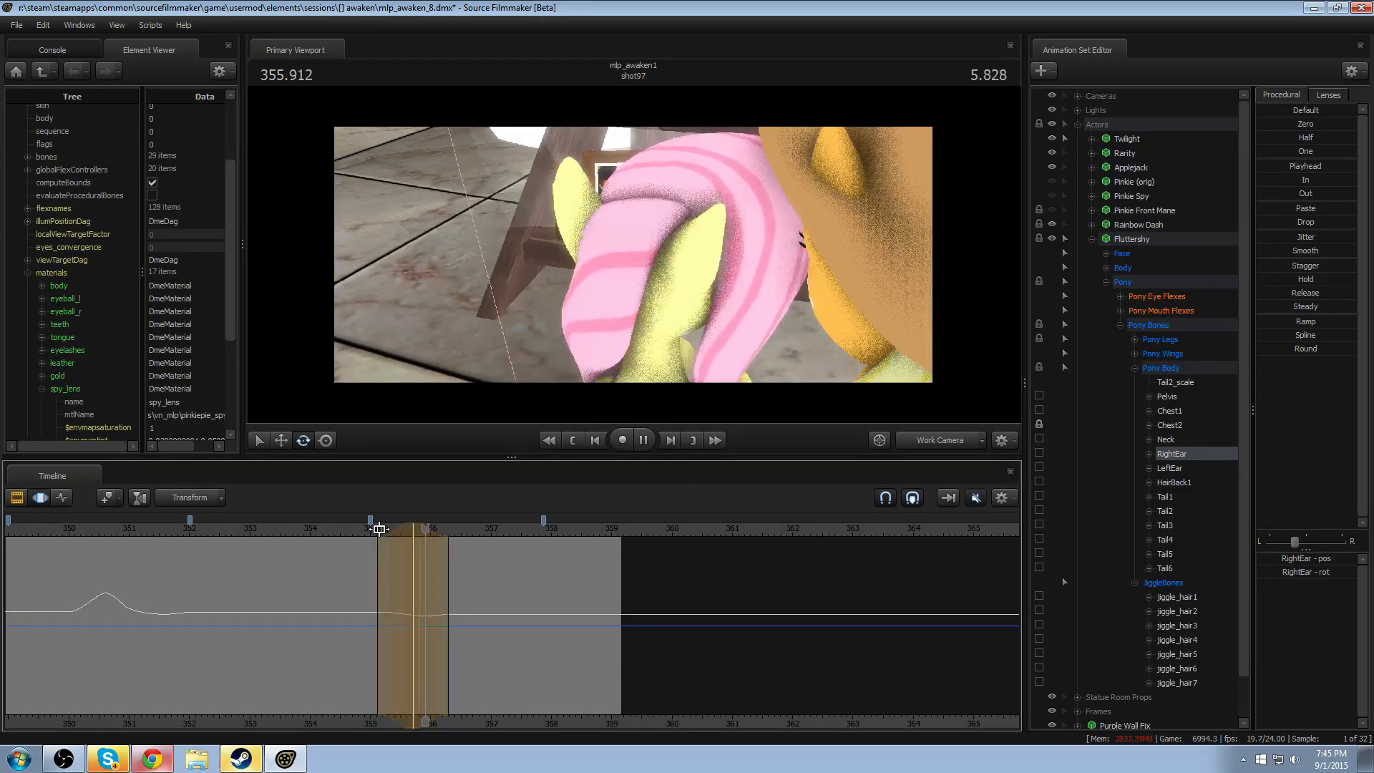
pyautogui.press('space')
# - Set a time selection peaking at 356.375 with falloff from about 355.7 to 357.0, and rotate RightEar and LeftEar slightly
pyautogui.keyDown('shift'); pyautogui.click(456, 596); pyautogui.keyUp('shift')
pyautogui.keyDown('shift'); pyautogui.scroll(5, 456, 597); pyautogui.keyUp('shift')
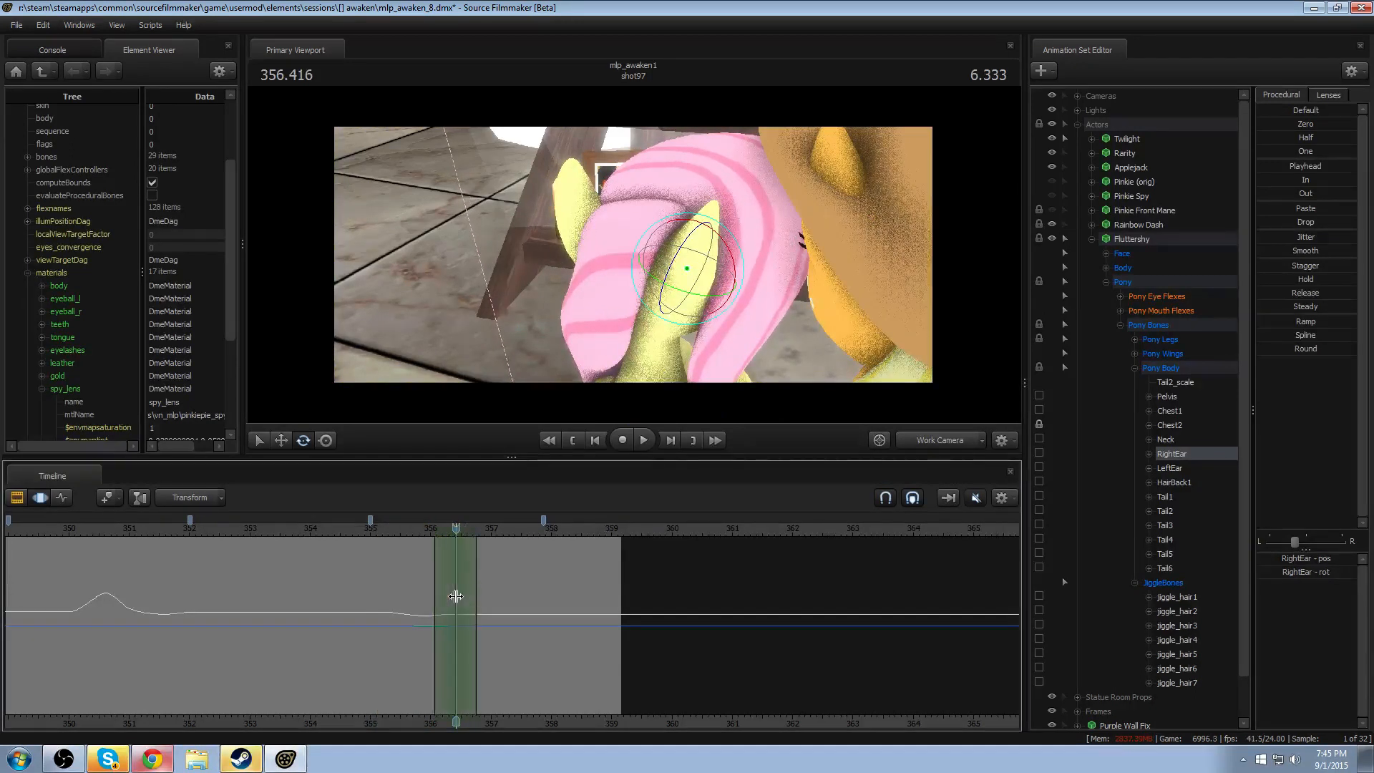
pyautogui.keyDown('shift'); pyautogui.scroll(3, 456, 597); pyautogui.keyUp('shift')
pyautogui.keyDown('shift'); pyautogui.click(453, 580); pyautogui.keyUp('shift')
pyautogui.keyDown('shift'); pyautogui.scroll(7, 453, 580); pyautogui.keyUp('shift')
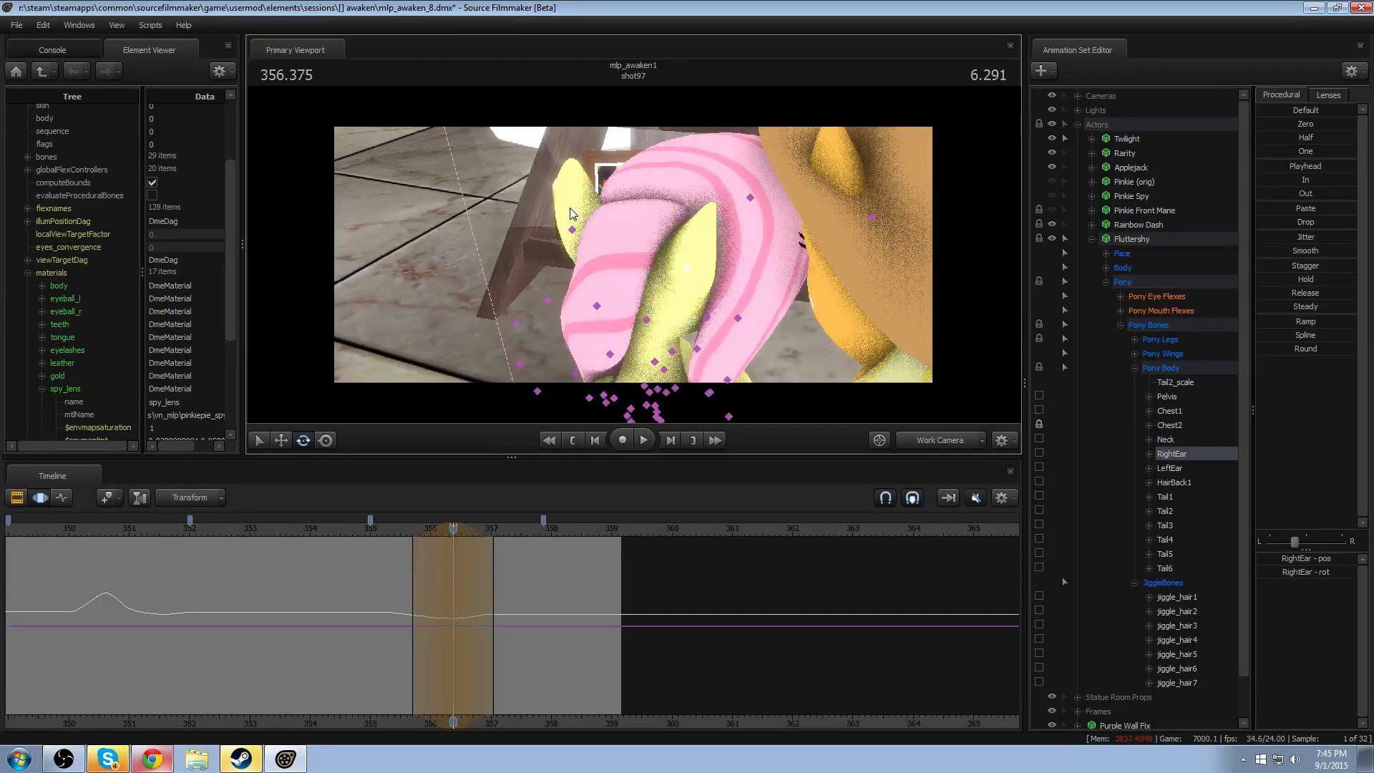
pyautogui.click(577, 231)
pyautogui.moveTo(576, 230); pyautogui.dragTo(540, 200)
# - Play Fluttershy's ear motion from about 355 in the Work Camera, and review it again through Camera 6
pyautogui.press('space')
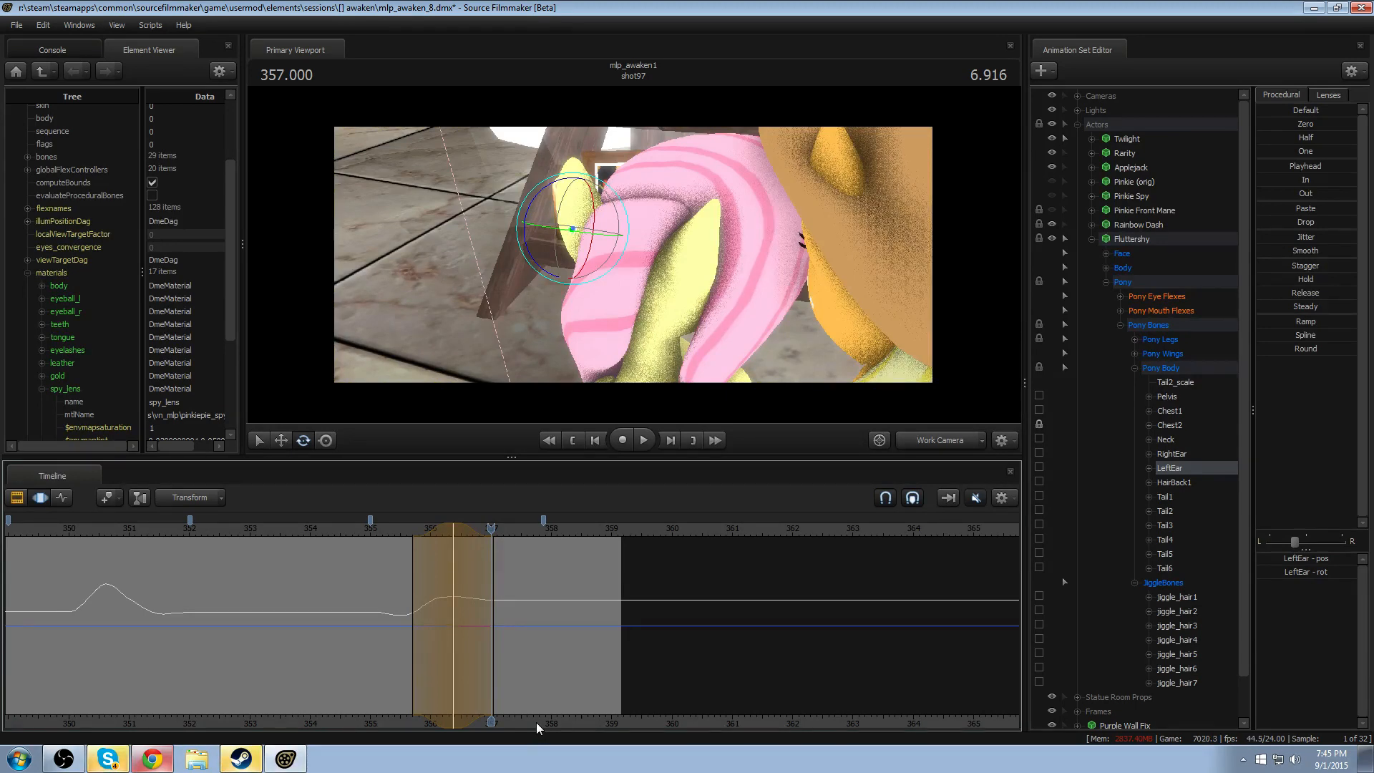
pyautogui.click(379, 531)
pyautogui.press('space')
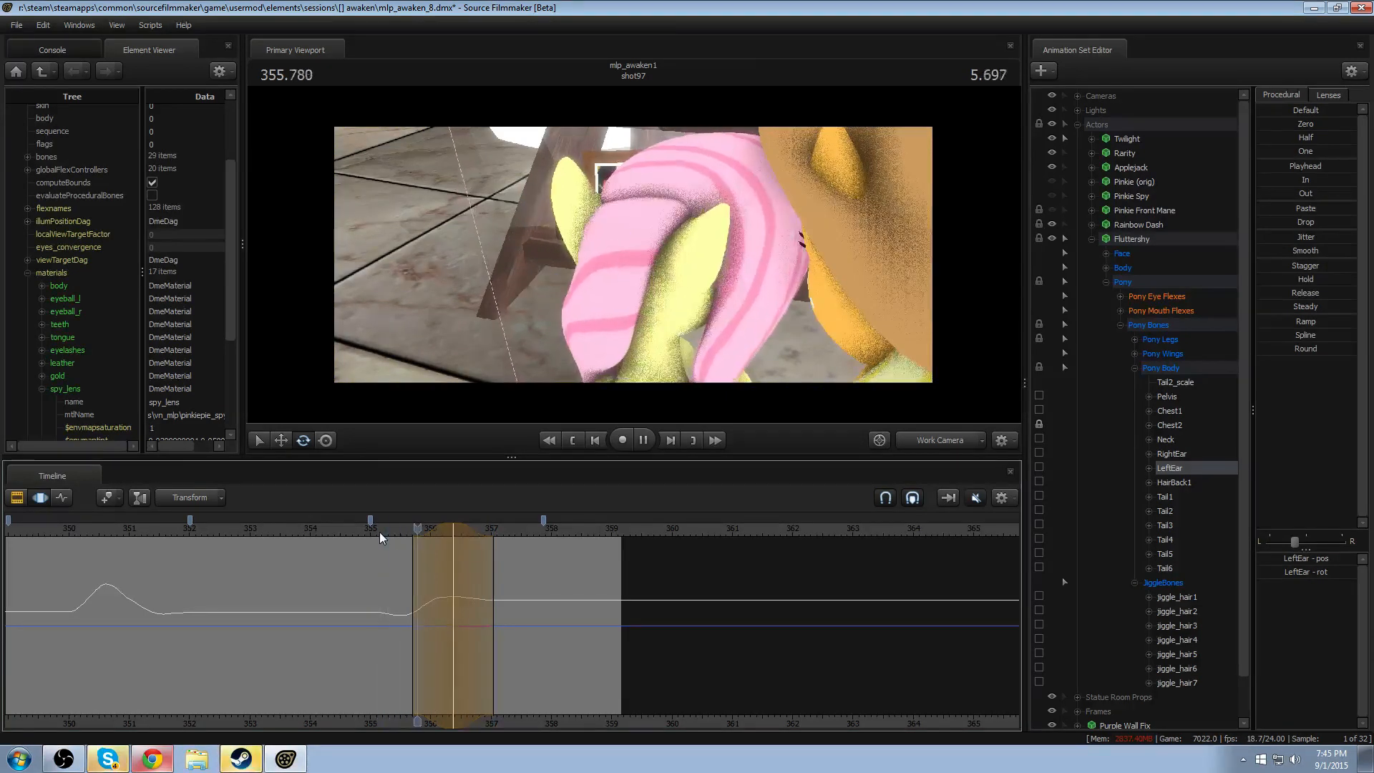
pyautogui.press('space')
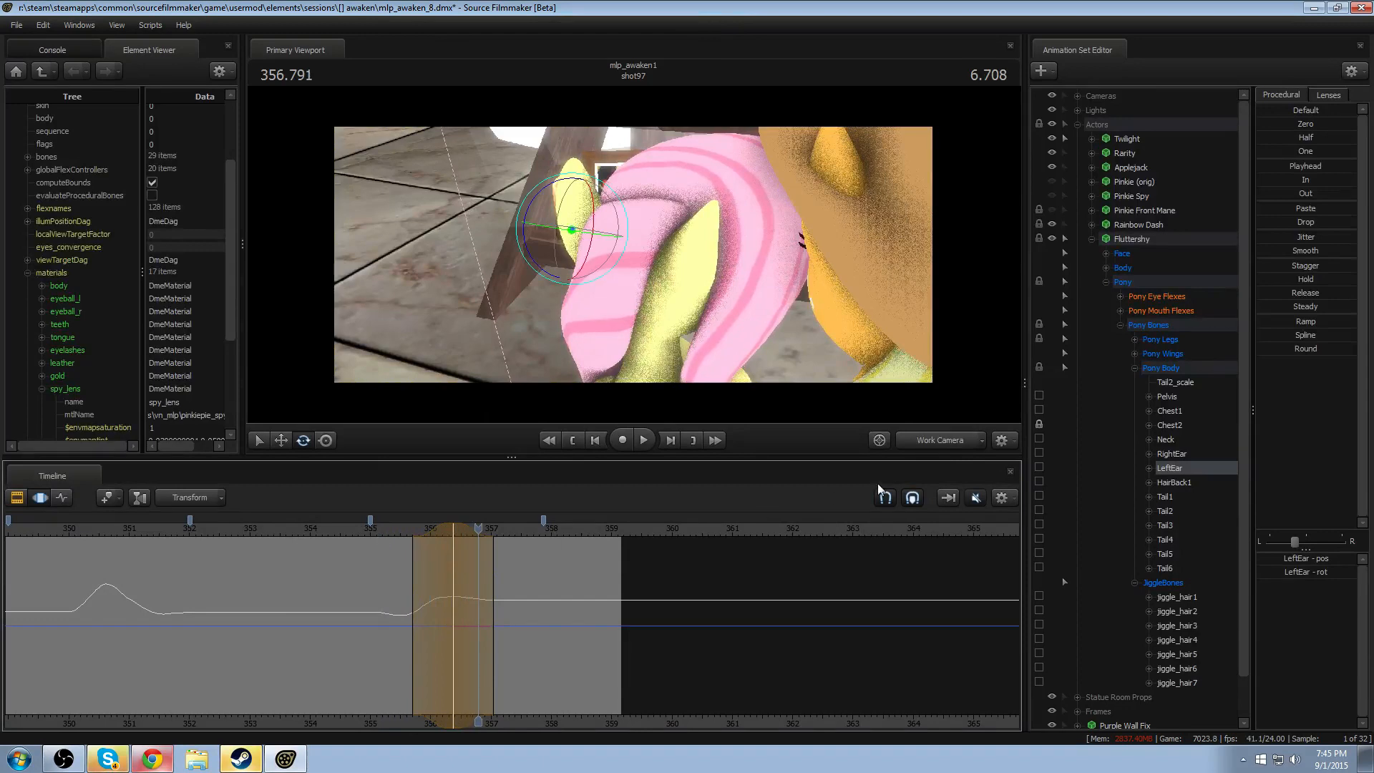
pyautogui.click(951, 440)
pyautogui.click(354, 531)
pyautogui.press('space')
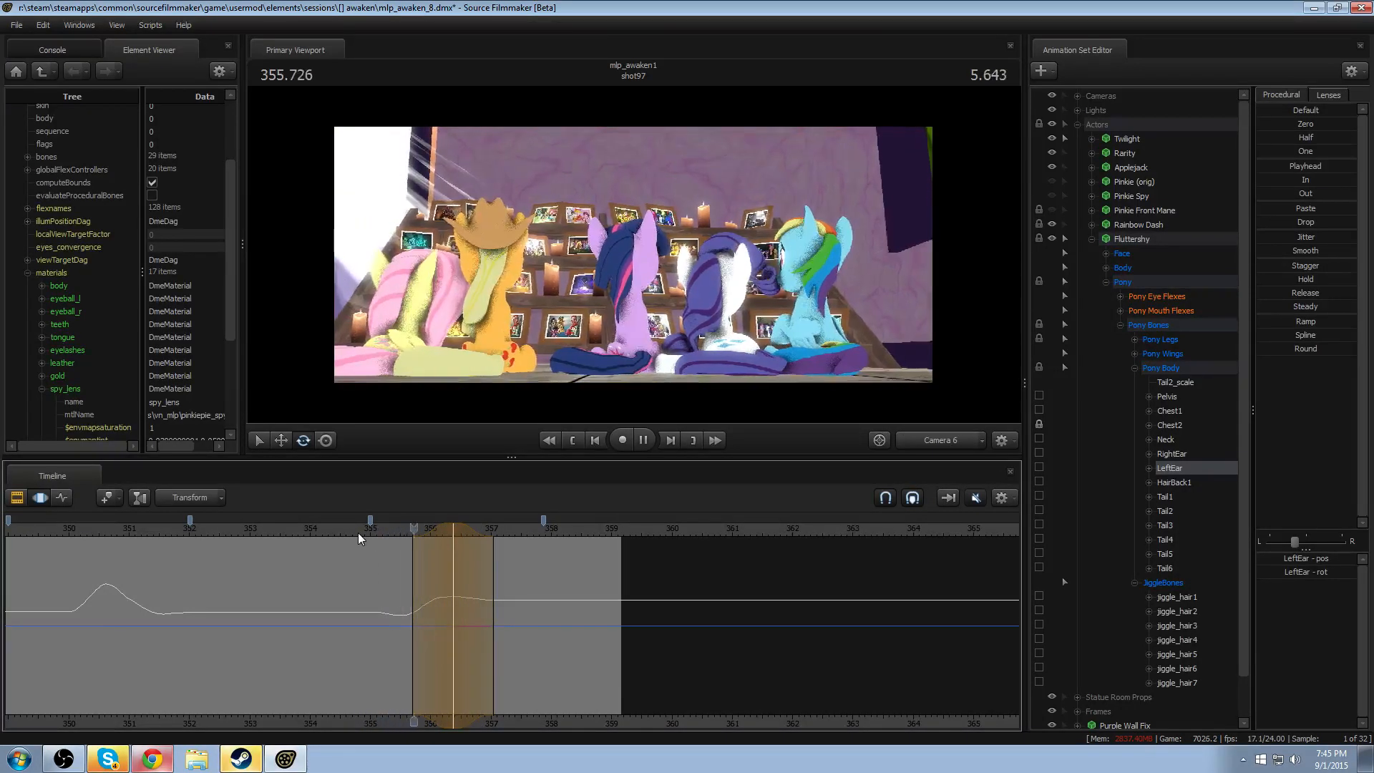
pyautogui.press('space')
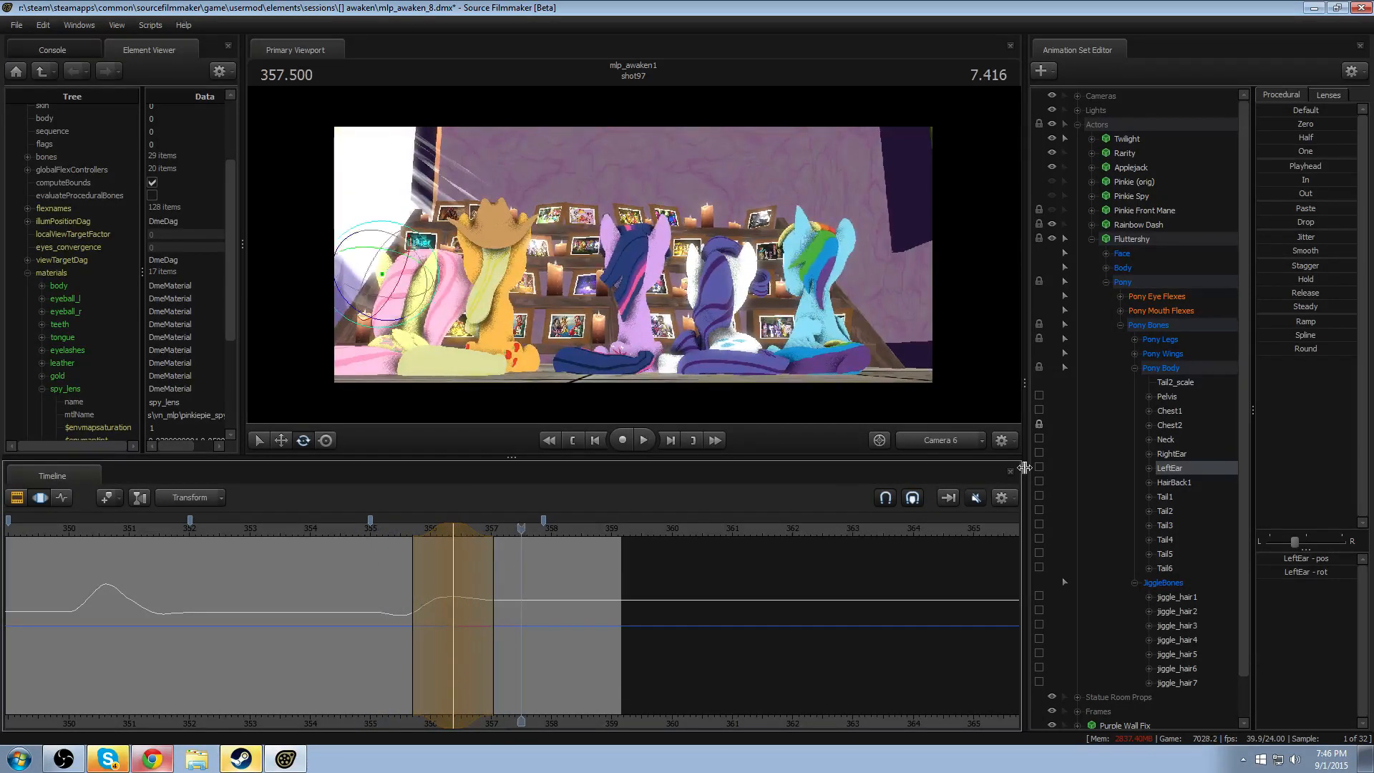
# - Hide Fluttershy and collapse her controls, and scrub shot97 through Camera 6 up to 355.083
pyautogui.click(1051, 238)
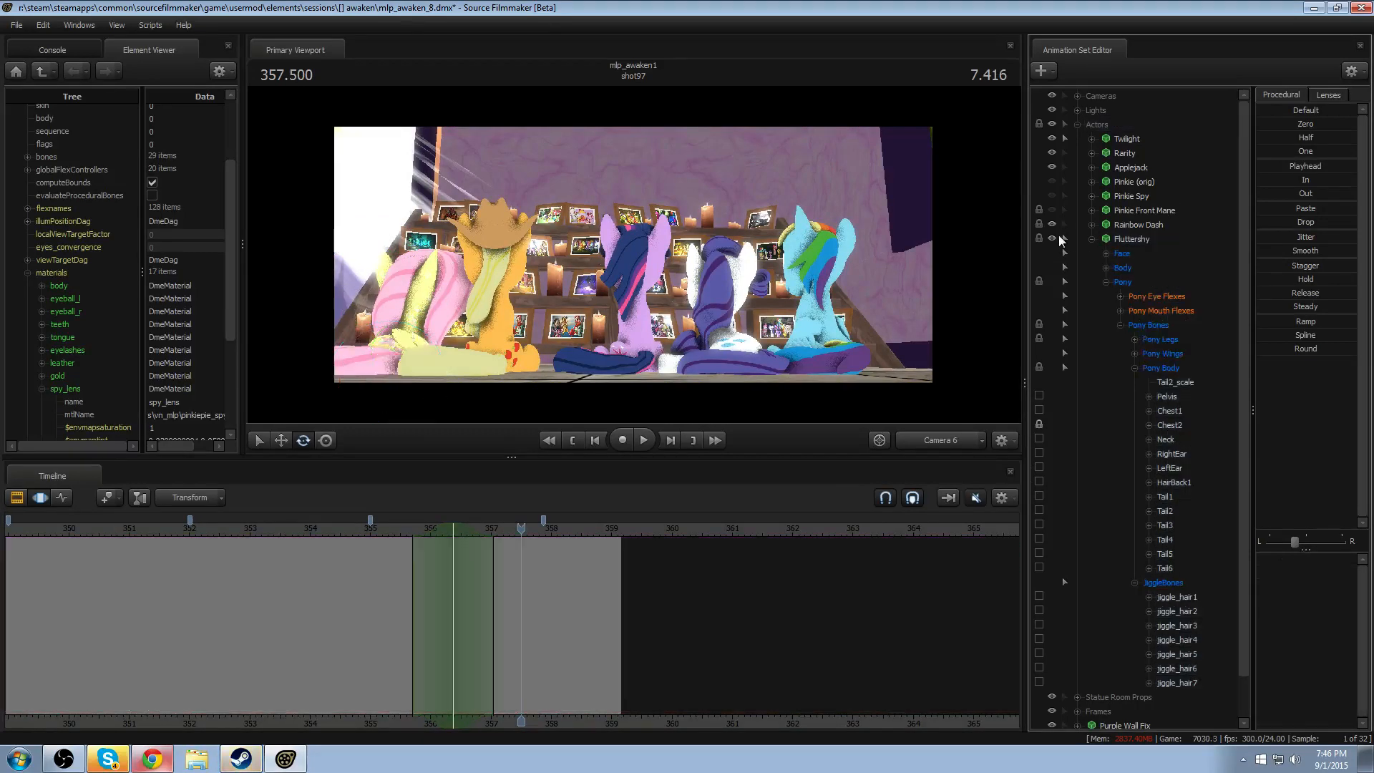
pyautogui.click(1092, 238)
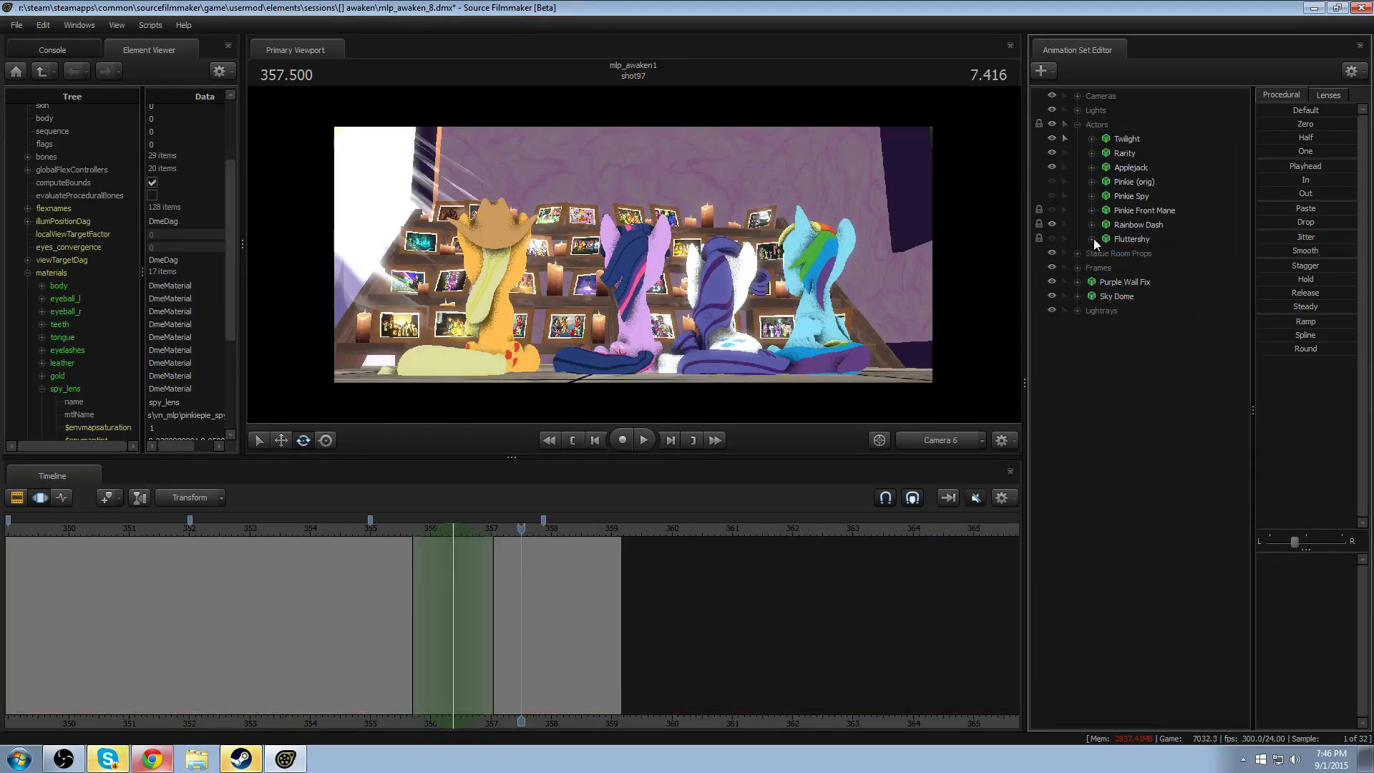
pyautogui.click(264, 625)
pyautogui.scroll(4, 371, 668)
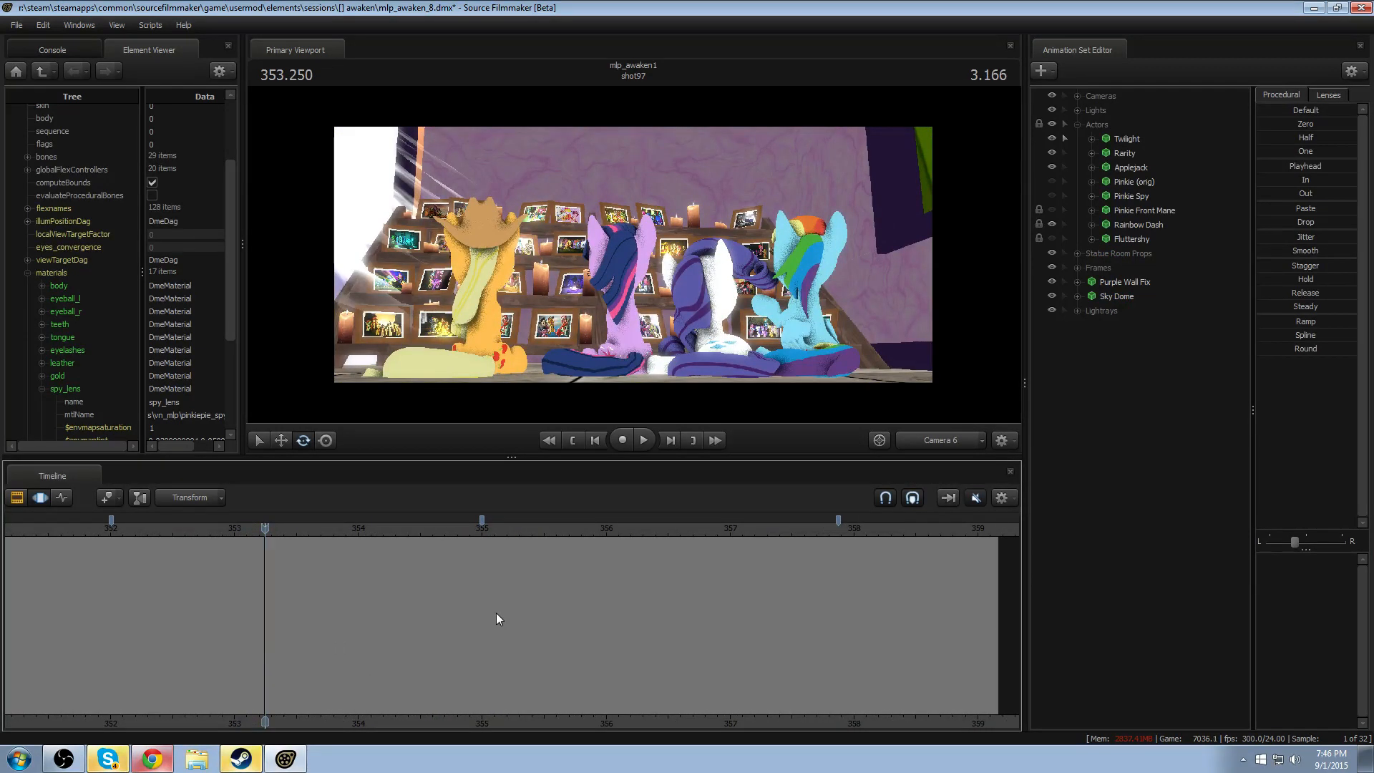
pyautogui.scroll(-3, 496, 613)
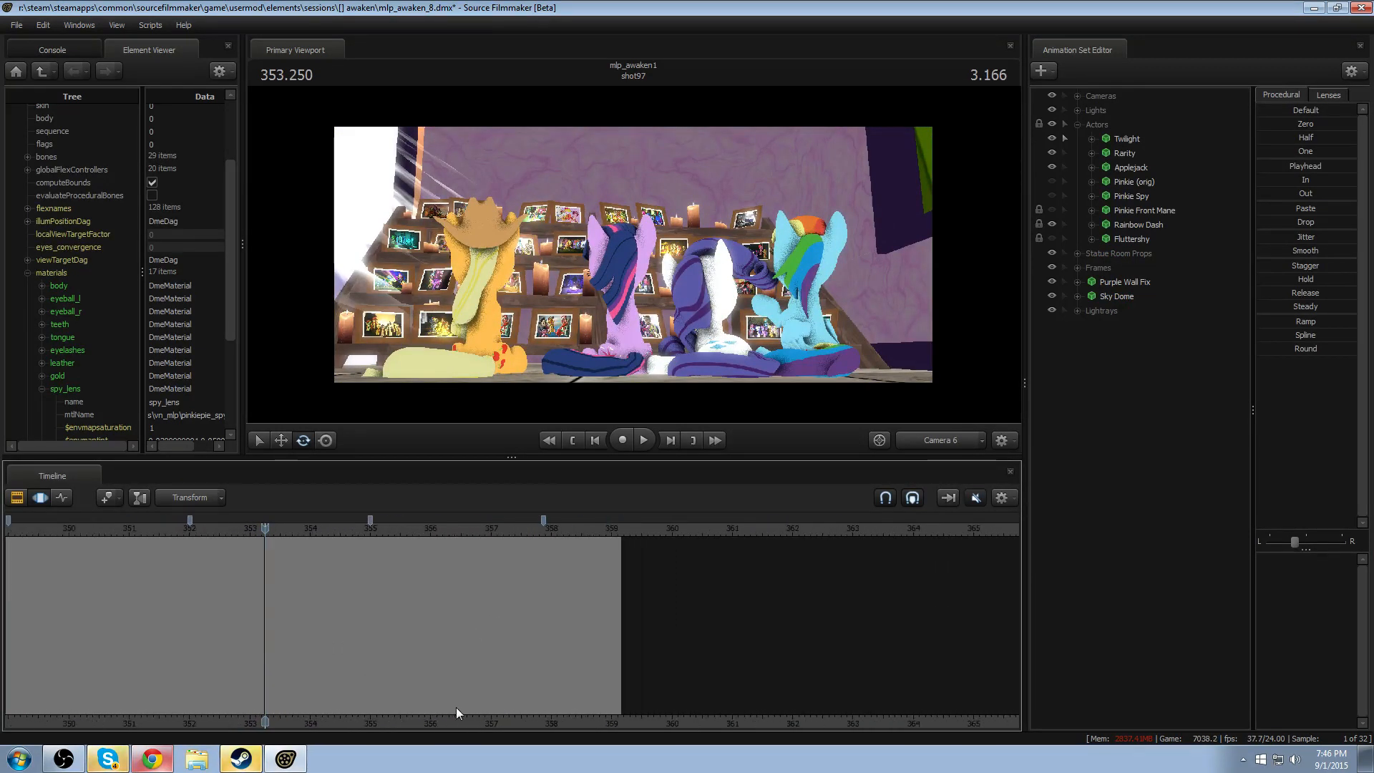
pyautogui.moveTo(471, 717); pyautogui.dragTo(581, 684, button='middle')
pyautogui.moveTo(216, 531); pyautogui.dragTo(433, 531)
pyautogui.moveTo(474, 530); pyautogui.dragTo(562, 558)
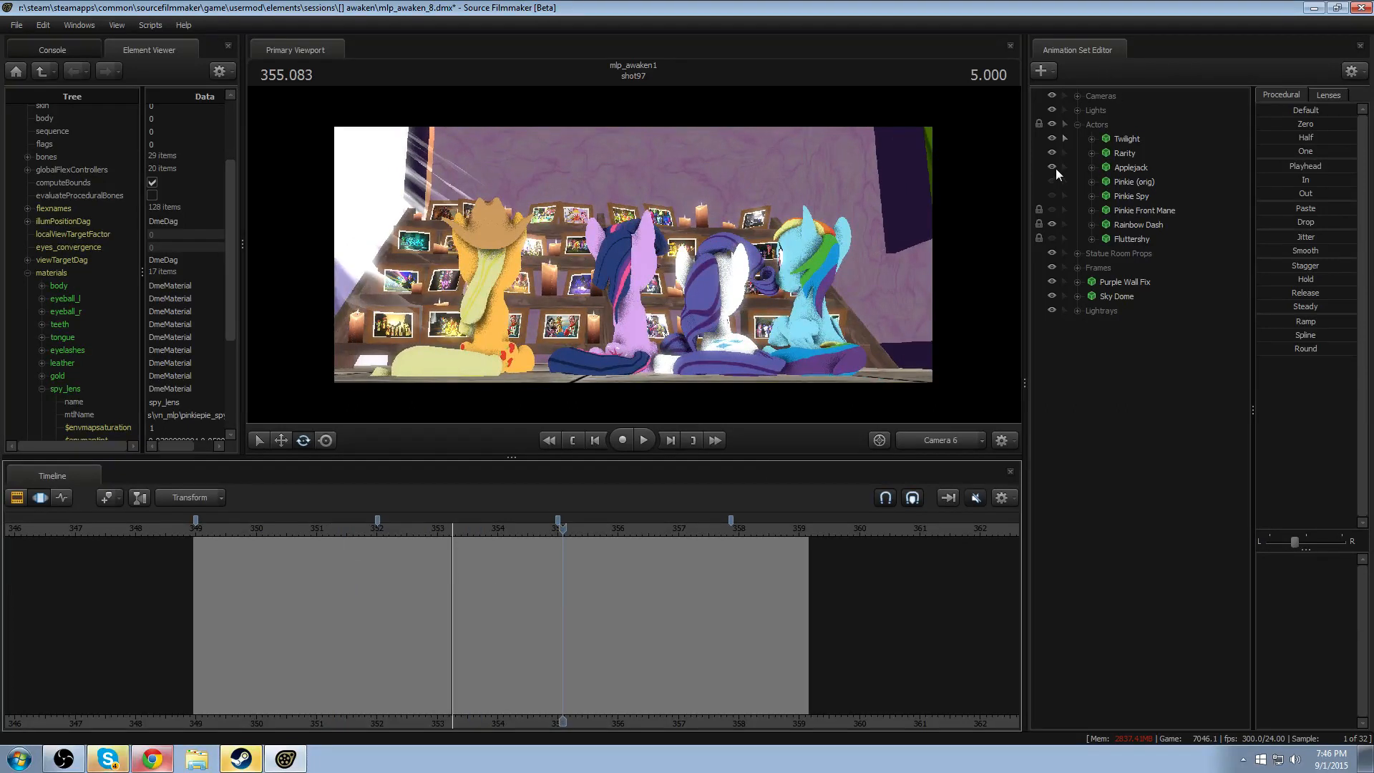
# - Scrub shot97 back to 355.000 and select Applejack's animation set
pyautogui.click(1090, 168)
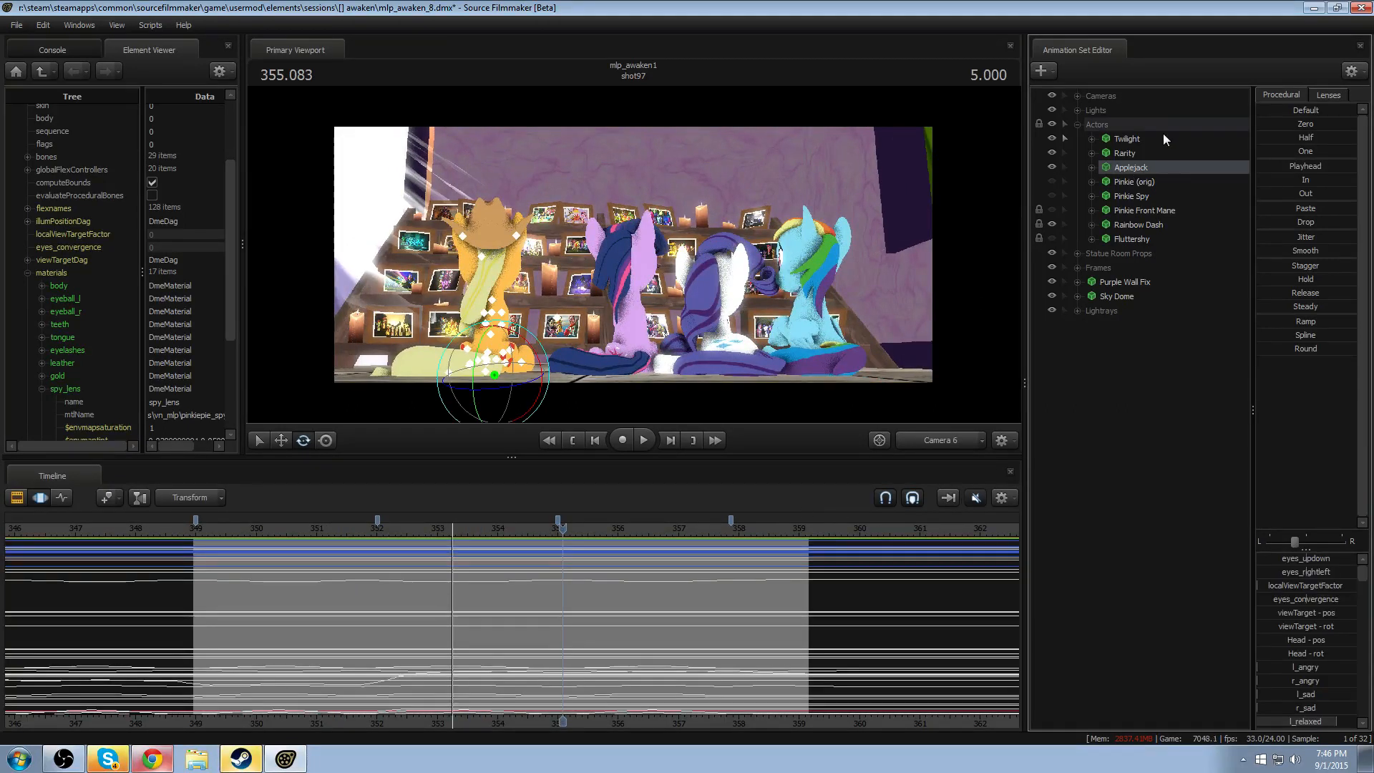
pyautogui.moveTo(238, 533); pyautogui.dragTo(557, 531)
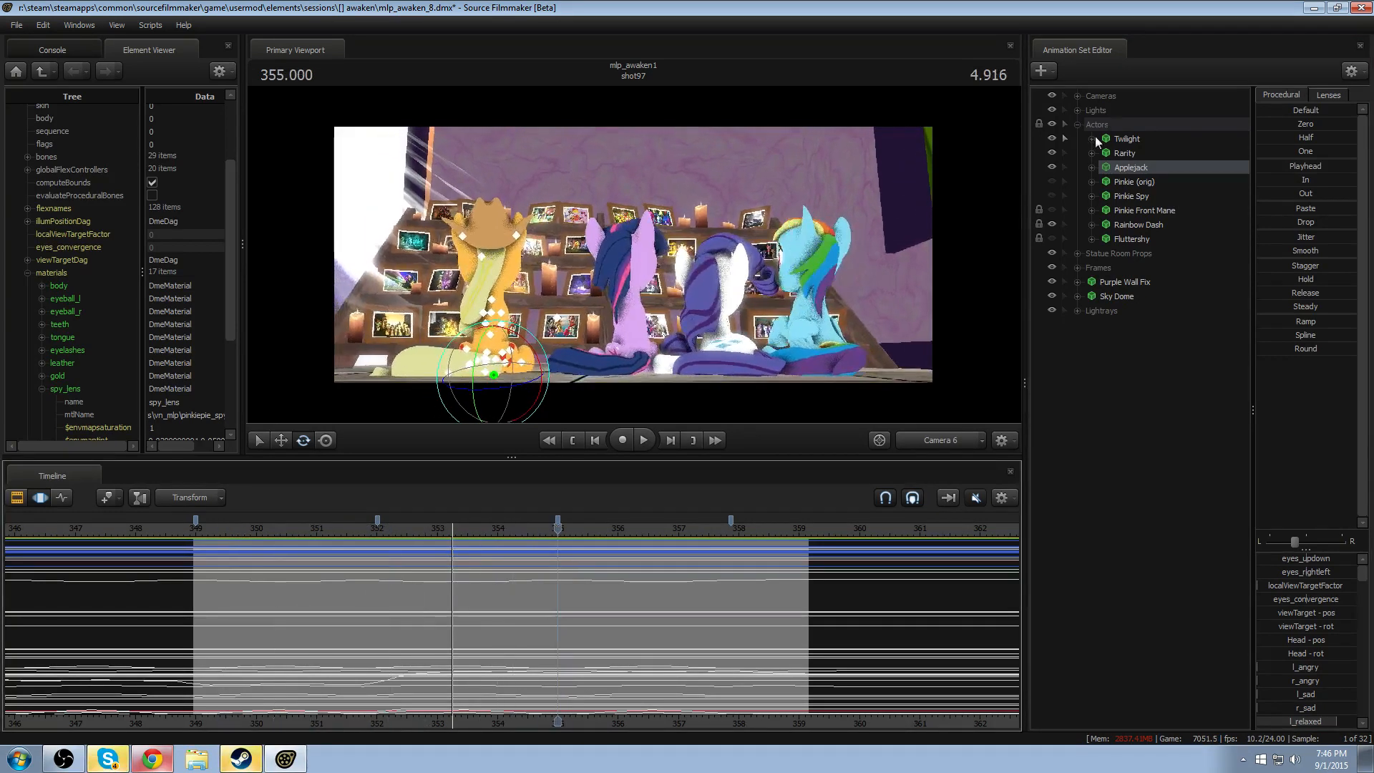
pyautogui.rightClick(1166, 170)
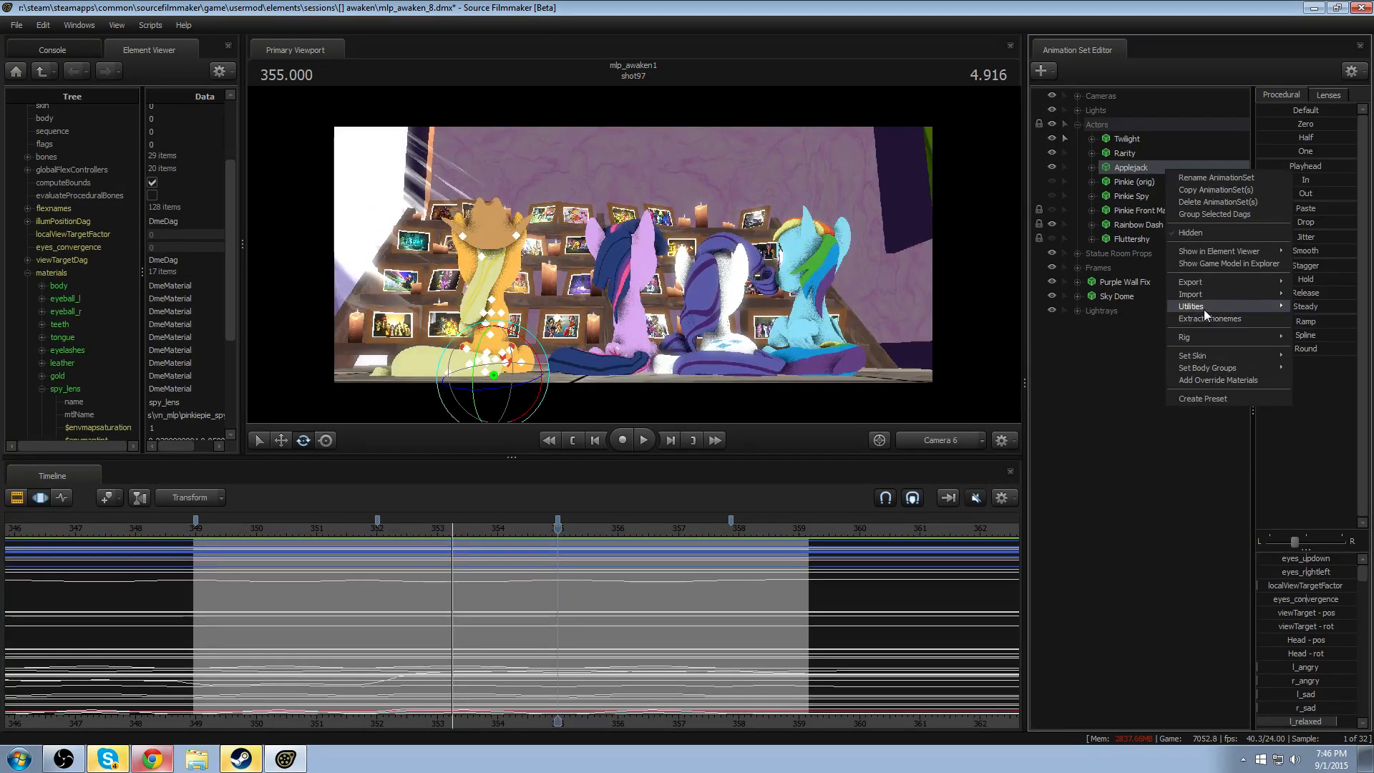
pyautogui.moveTo(1204, 309)
pyautogui.click(1114, 335)
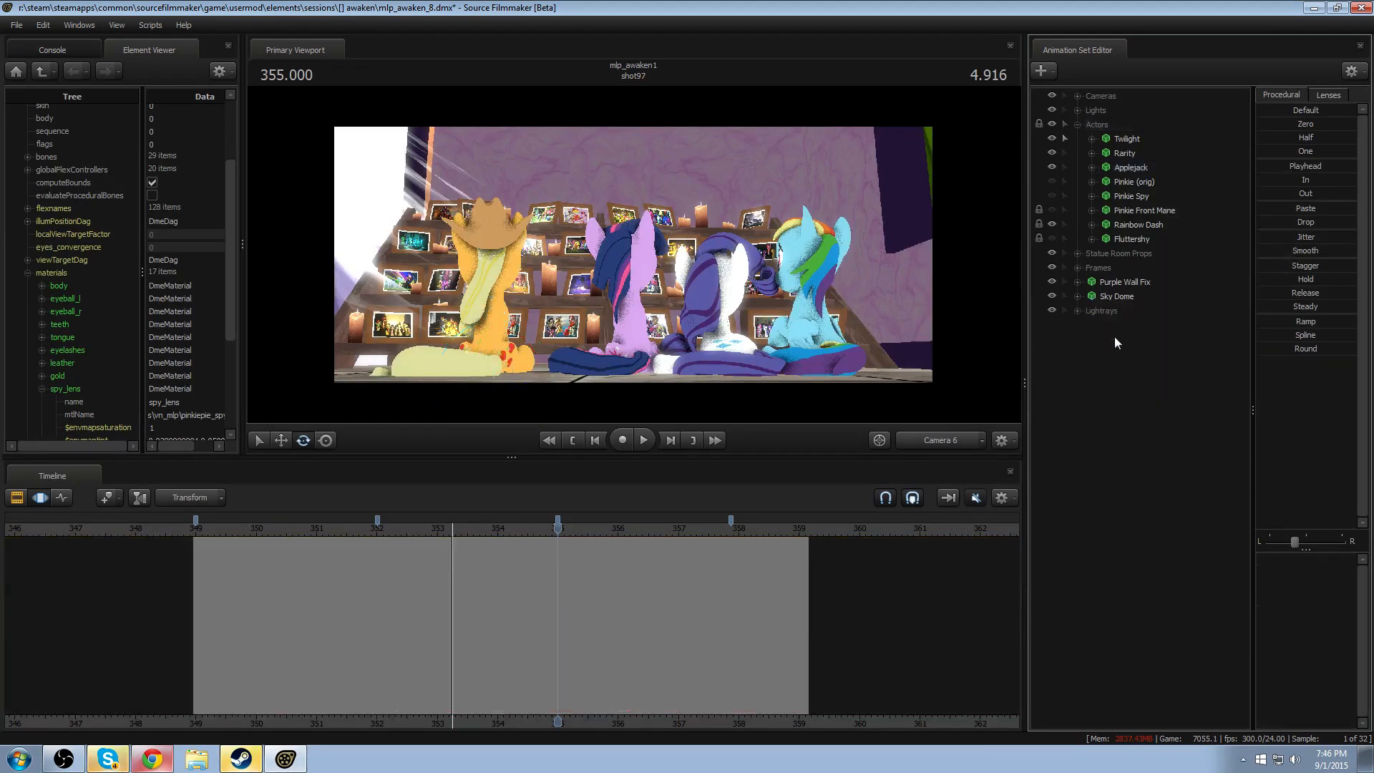
pyautogui.click(1138, 168)
pyautogui.rightClick(1138, 168)
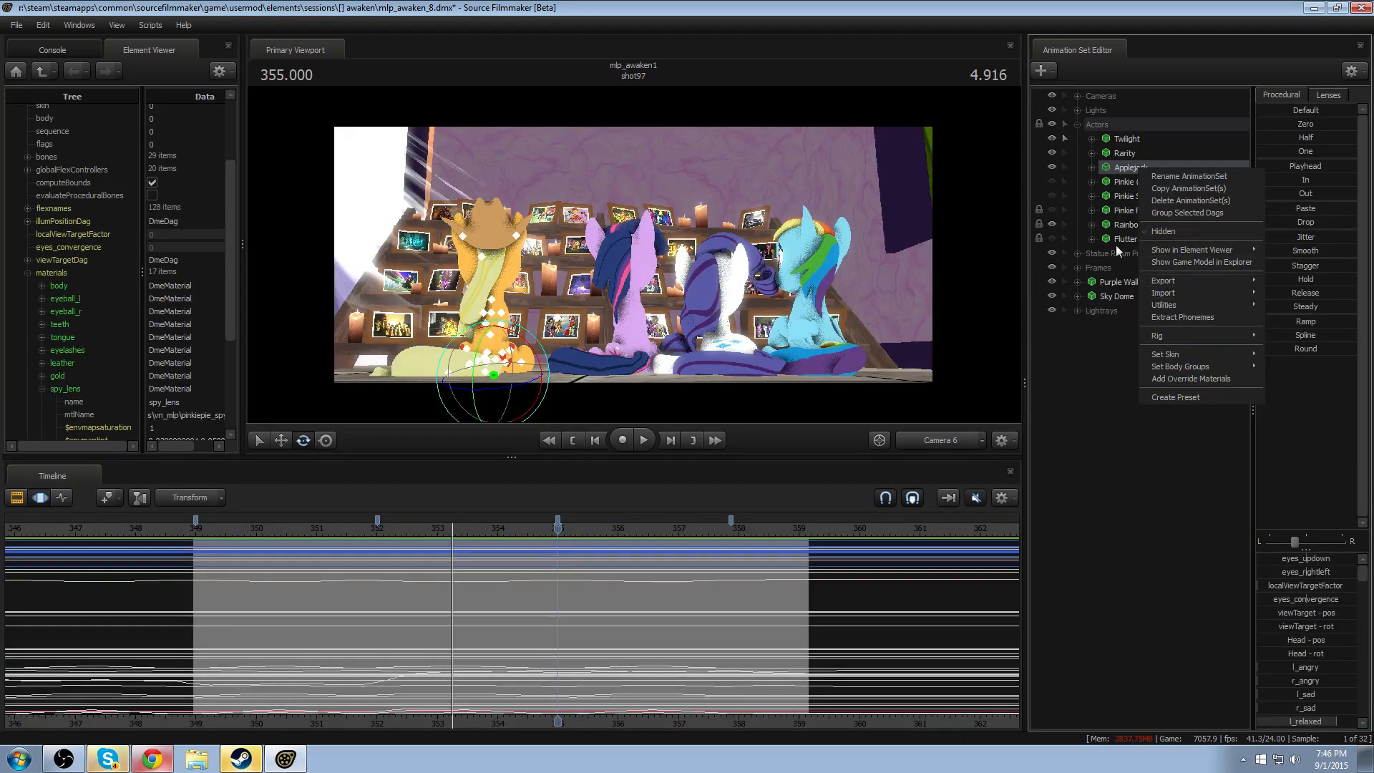
# - Examine Applejack's Body and Pony Bones control groups for jiggle bone controls
pyautogui.click(1092, 168)
pyautogui.click(1106, 210)
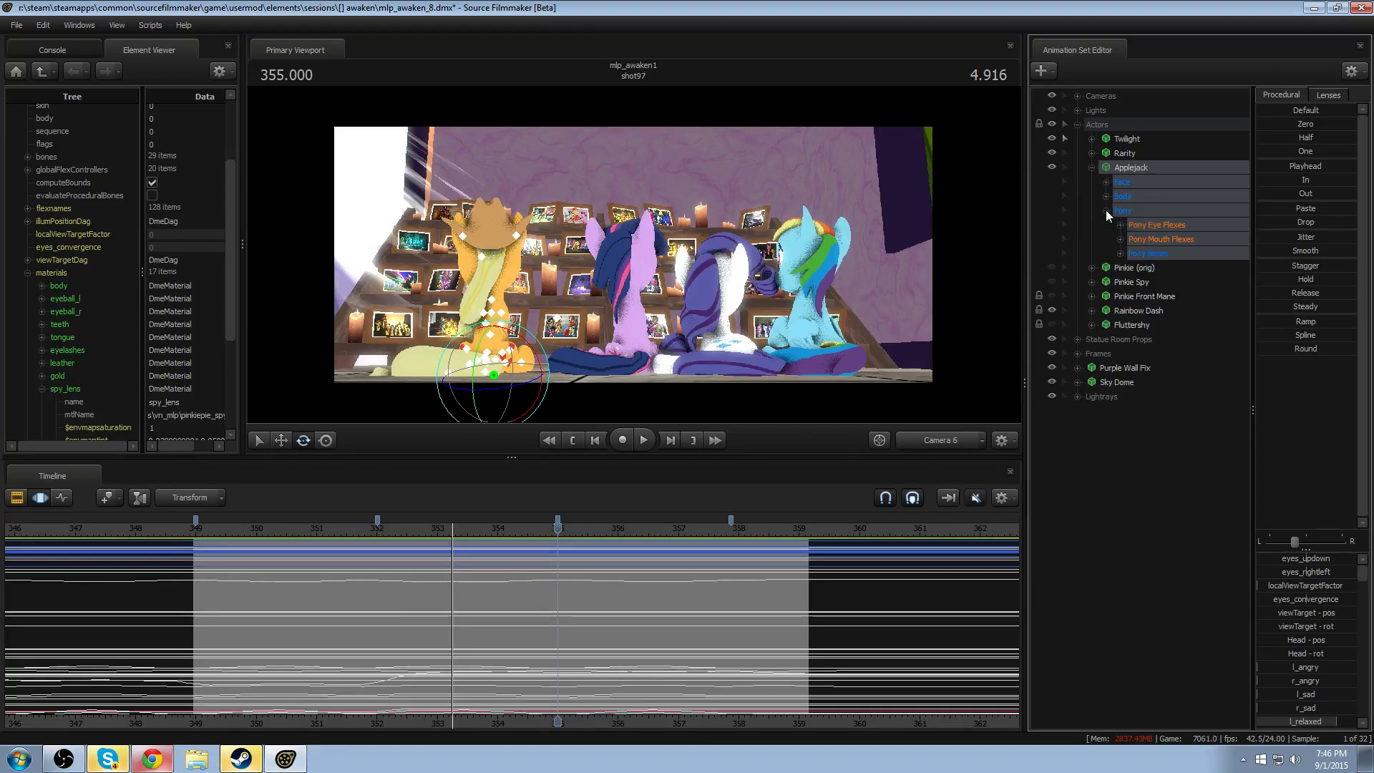
pyautogui.click(1120, 253)
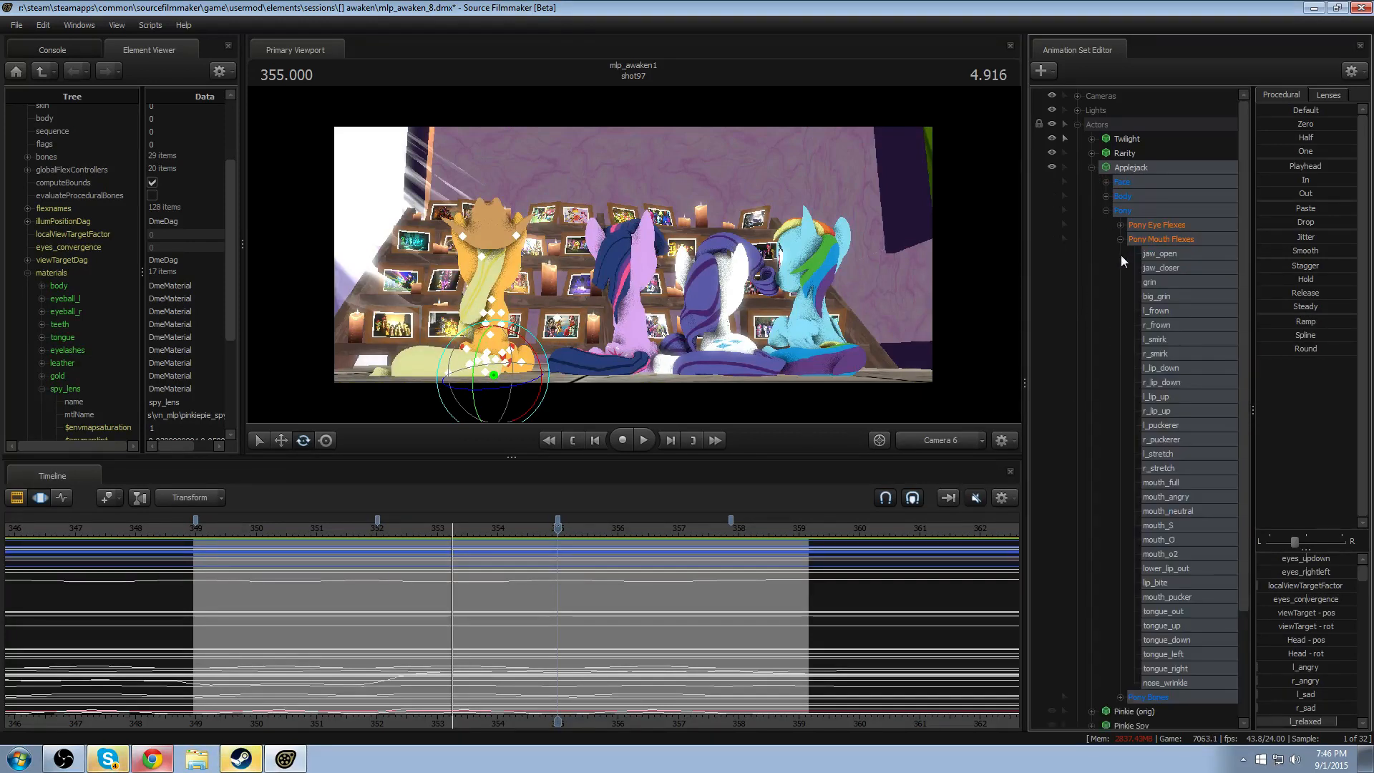
pyautogui.click(1135, 282)
pyautogui.click(1134, 282)
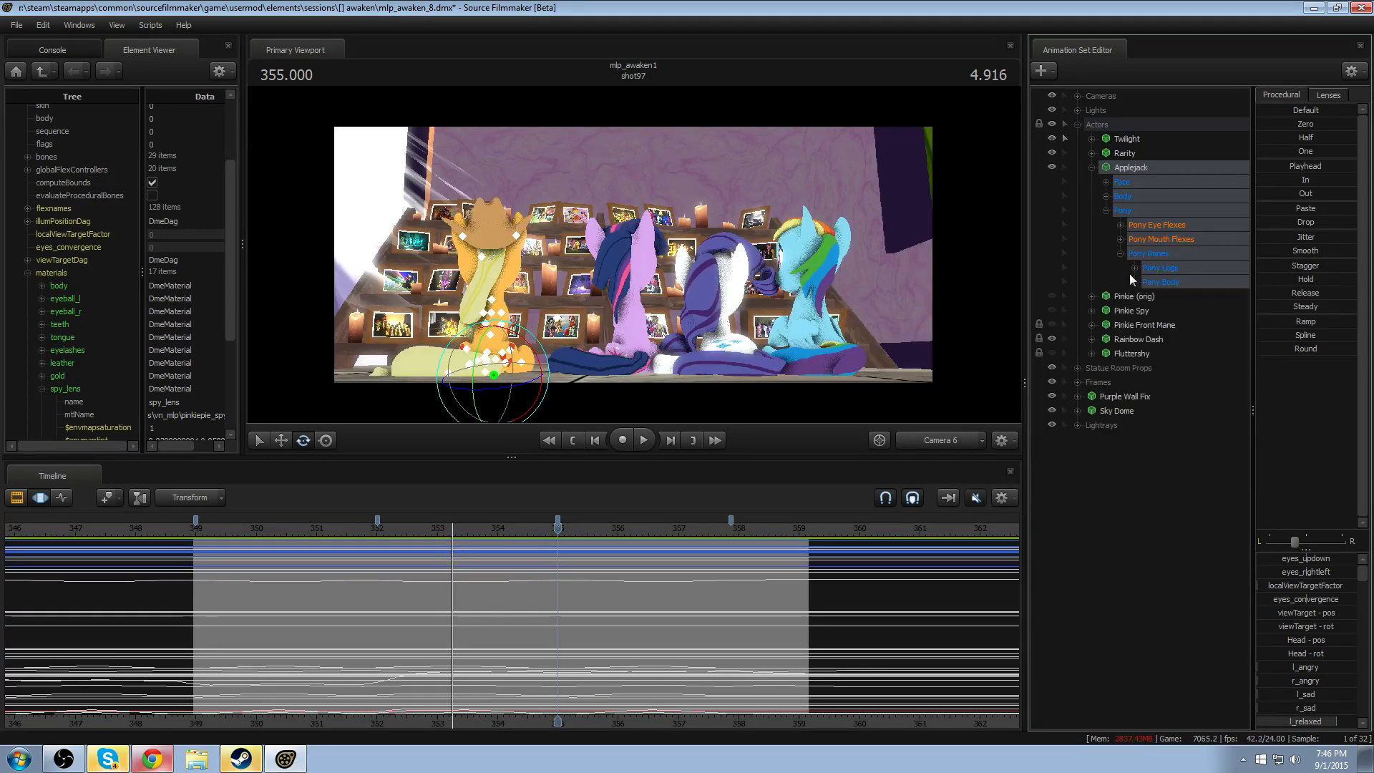
pyautogui.click(1107, 196)
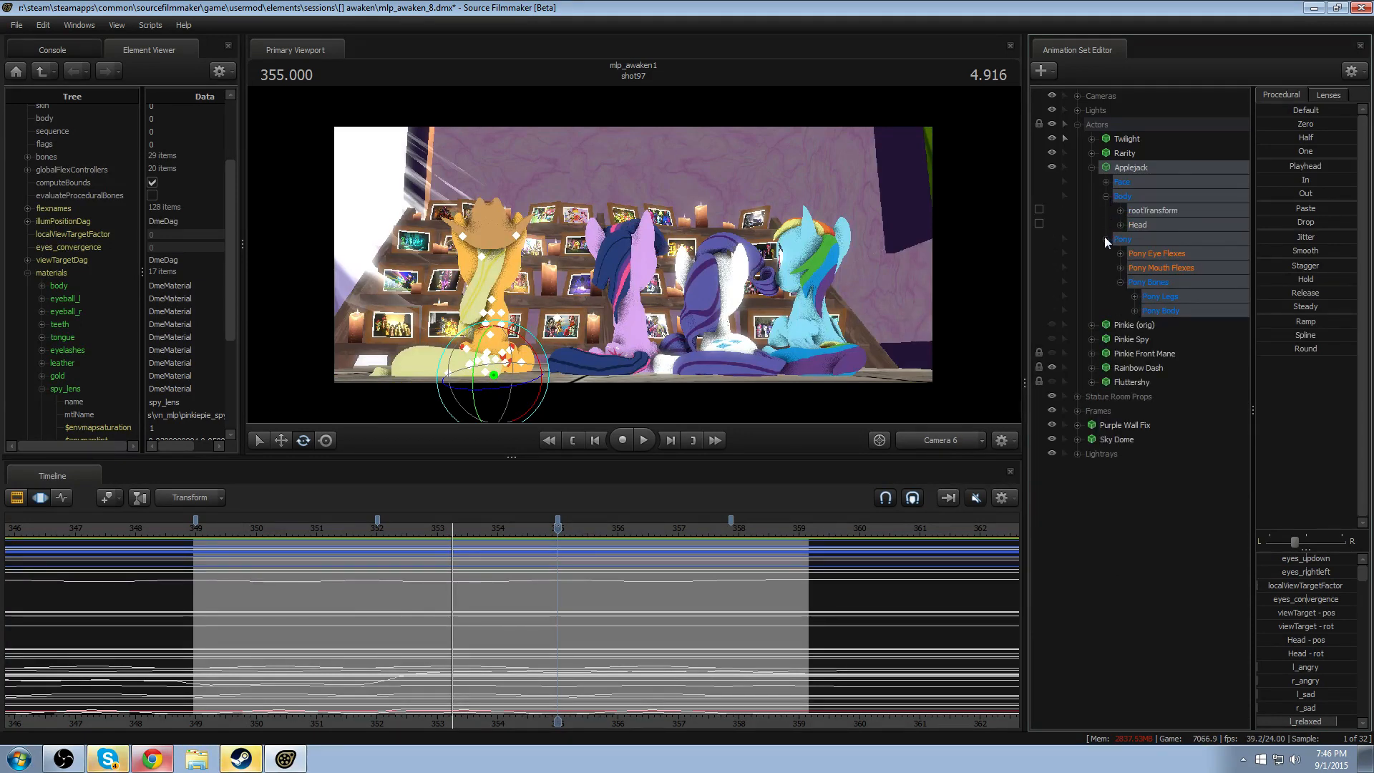
pyautogui.click(1105, 238)
# - Bake Applejack's procedural bones and collapse the Actors group
pyautogui.rightClick(1115, 171)
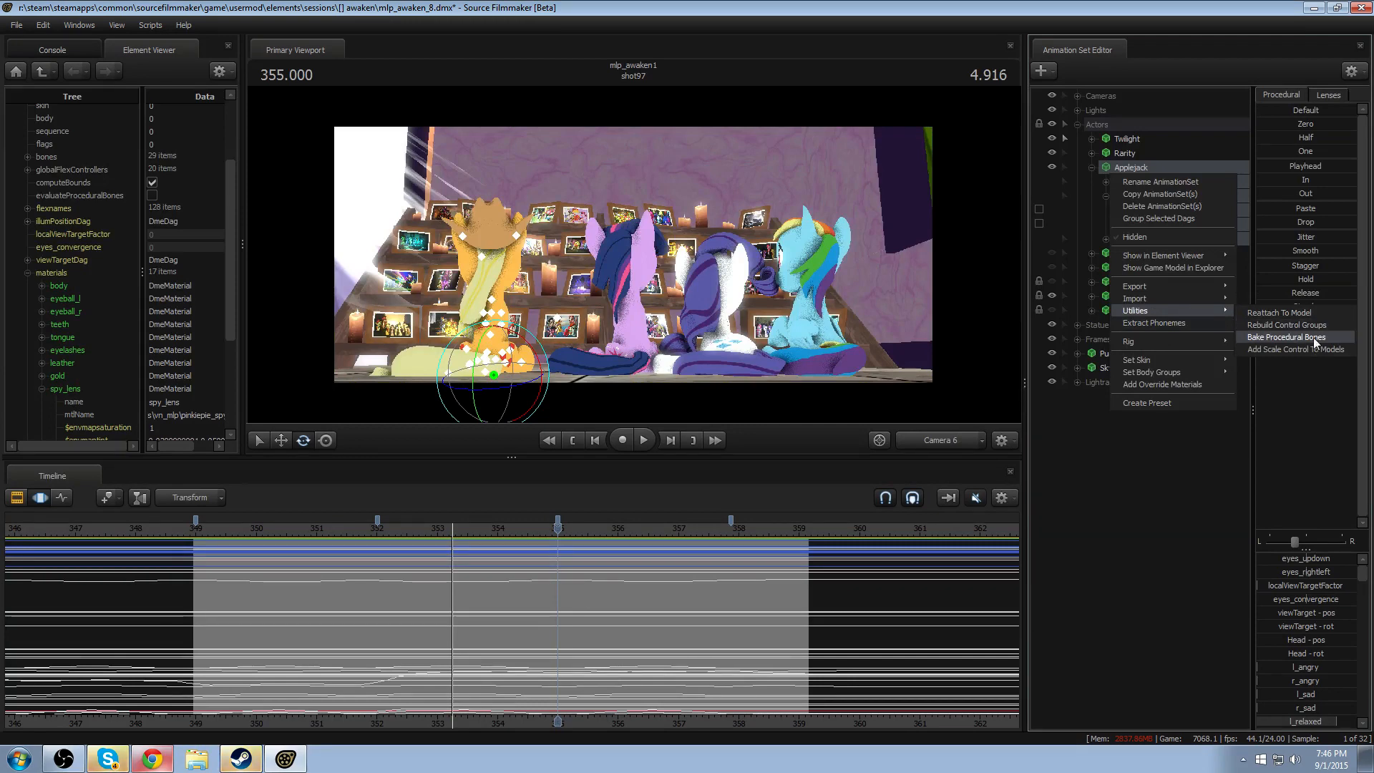
pyautogui.click(1286, 338)
pyautogui.click(1092, 167)
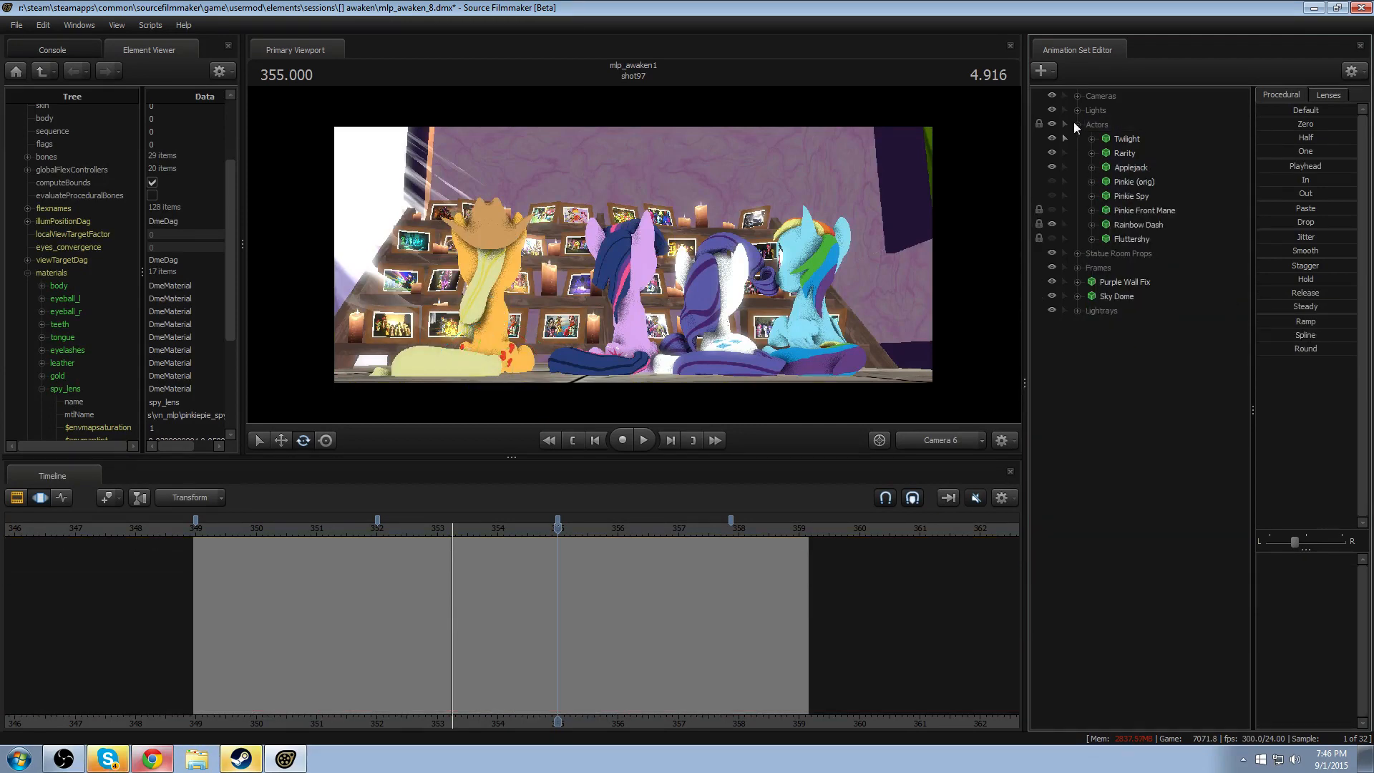
pyautogui.click(1077, 123)
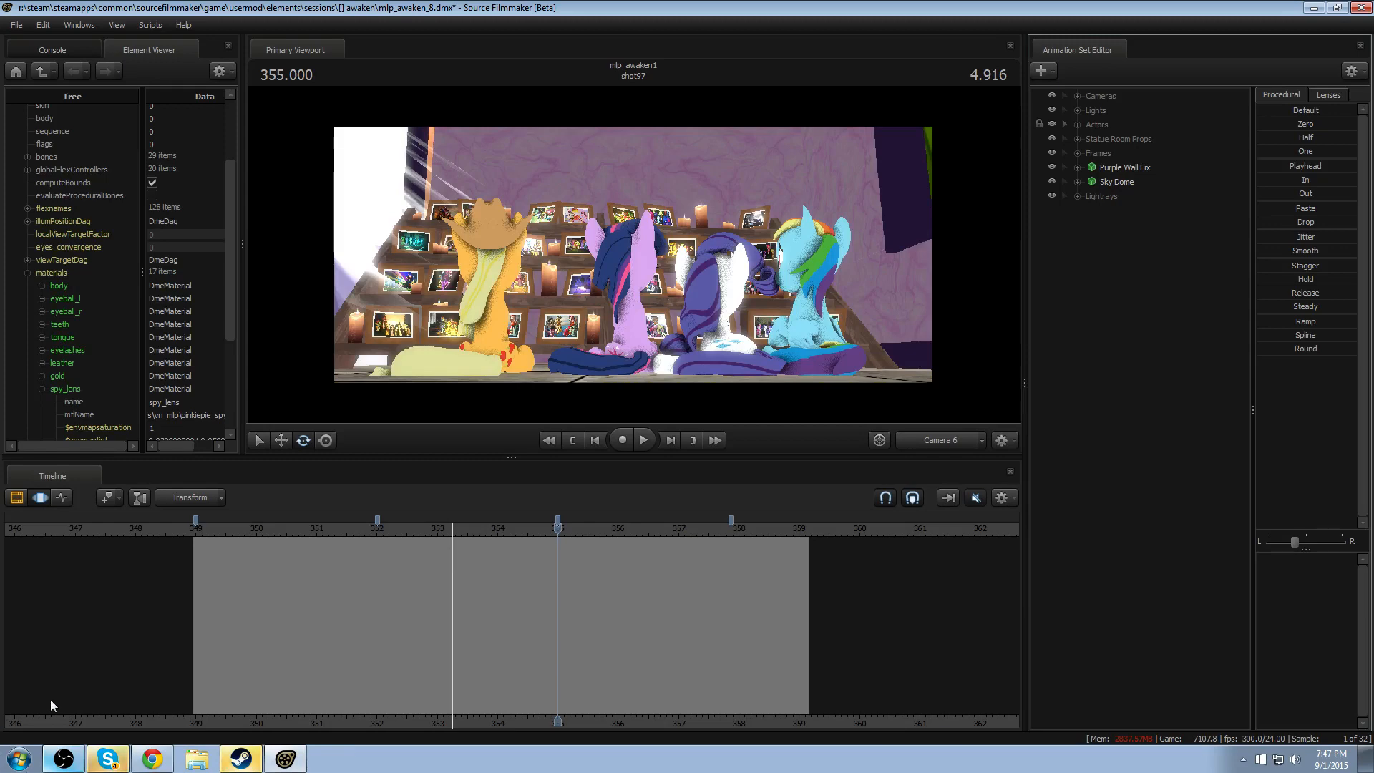
# - Bring the Work Camera in close behind Applejack and play her hair motion up to about 352.8
pyautogui.moveTo(449, 533); pyautogui.dragTo(512, 530)
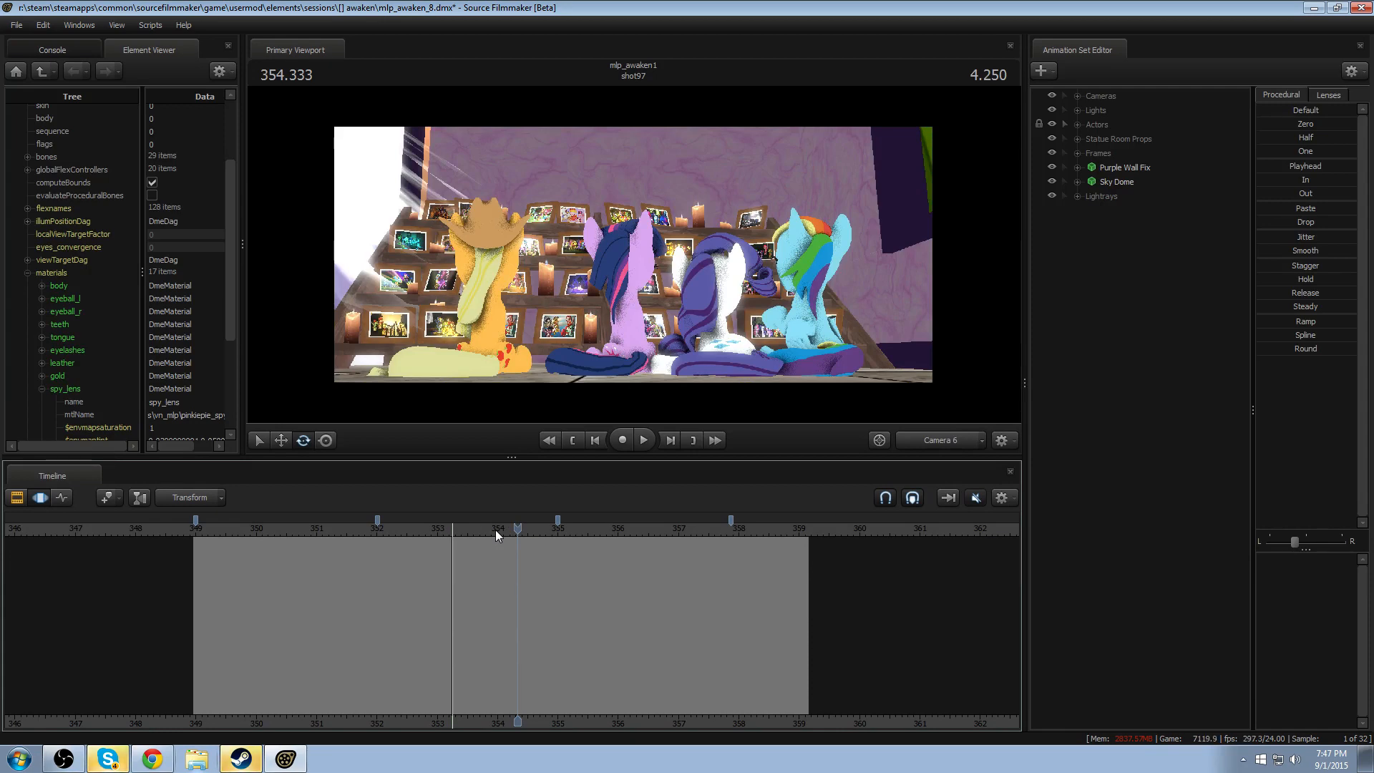
pyautogui.click(942, 444)
pyautogui.click(929, 423)
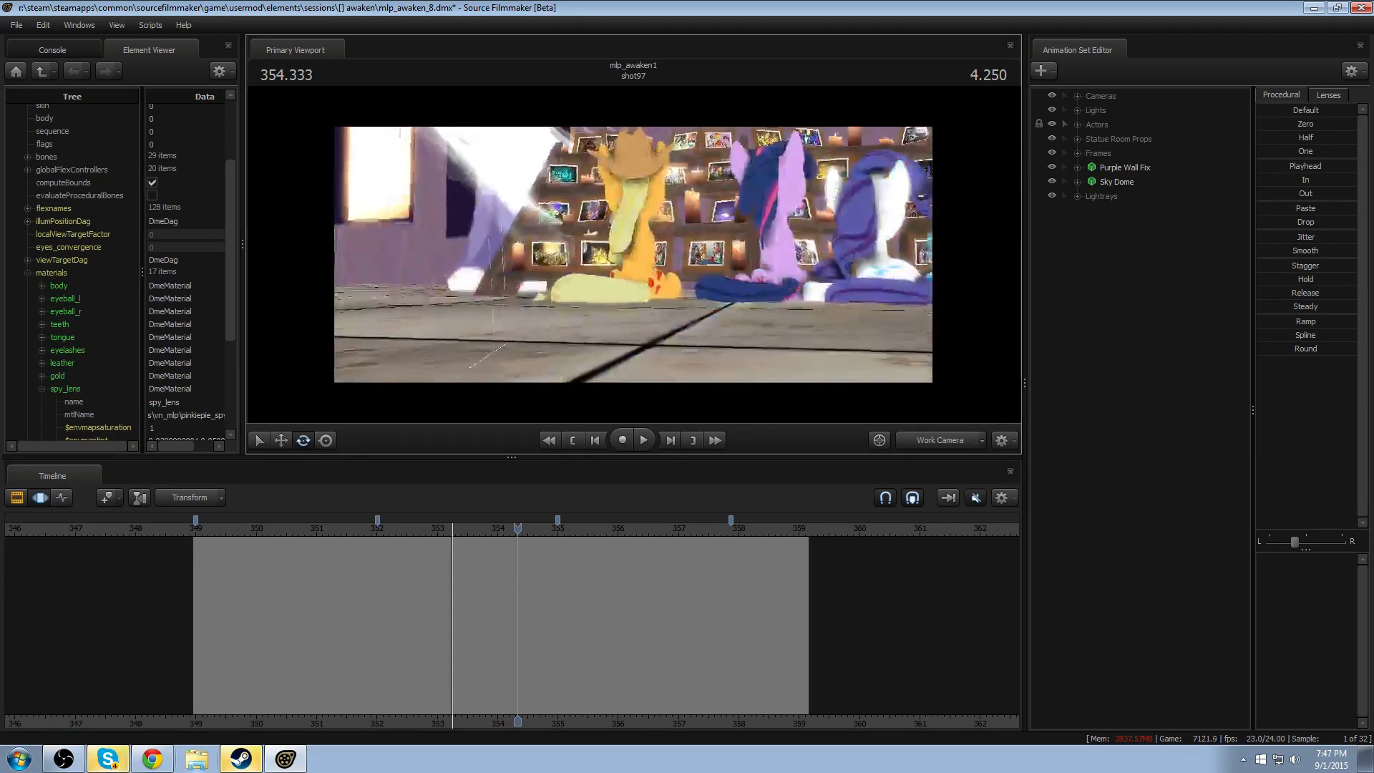
pyautogui.press('w')
pyautogui.moveTo(634, 255)
pyautogui.mouseDown()
pyautogui.moveTo(623, 261)
pyautogui.moveTo(637, 275)
pyautogui.moveTo(787, 265)
pyautogui.moveTo(631, 255)
pyautogui.mouseUp()
pyautogui.moveTo(326, 531); pyautogui.dragTo(297, 540)
pyautogui.press('space')
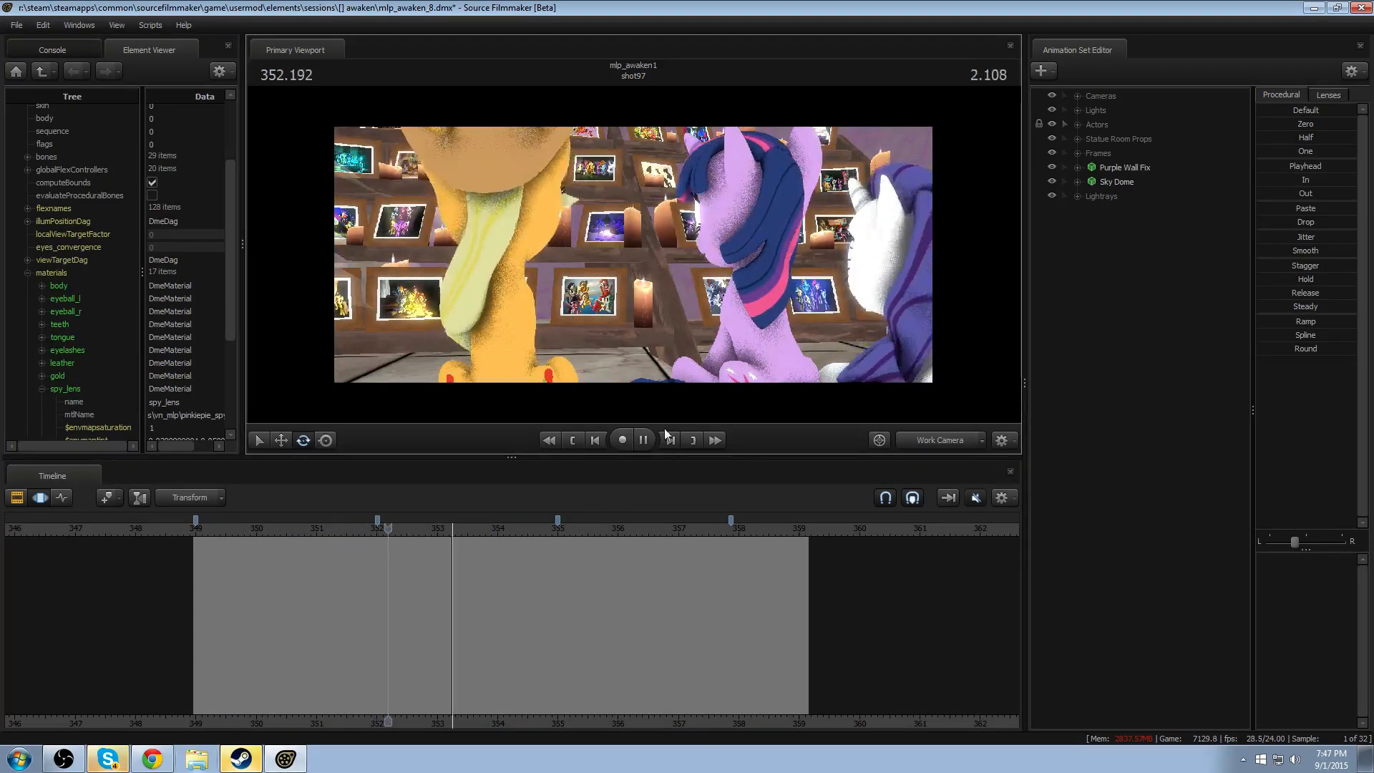
pyautogui.press('space')
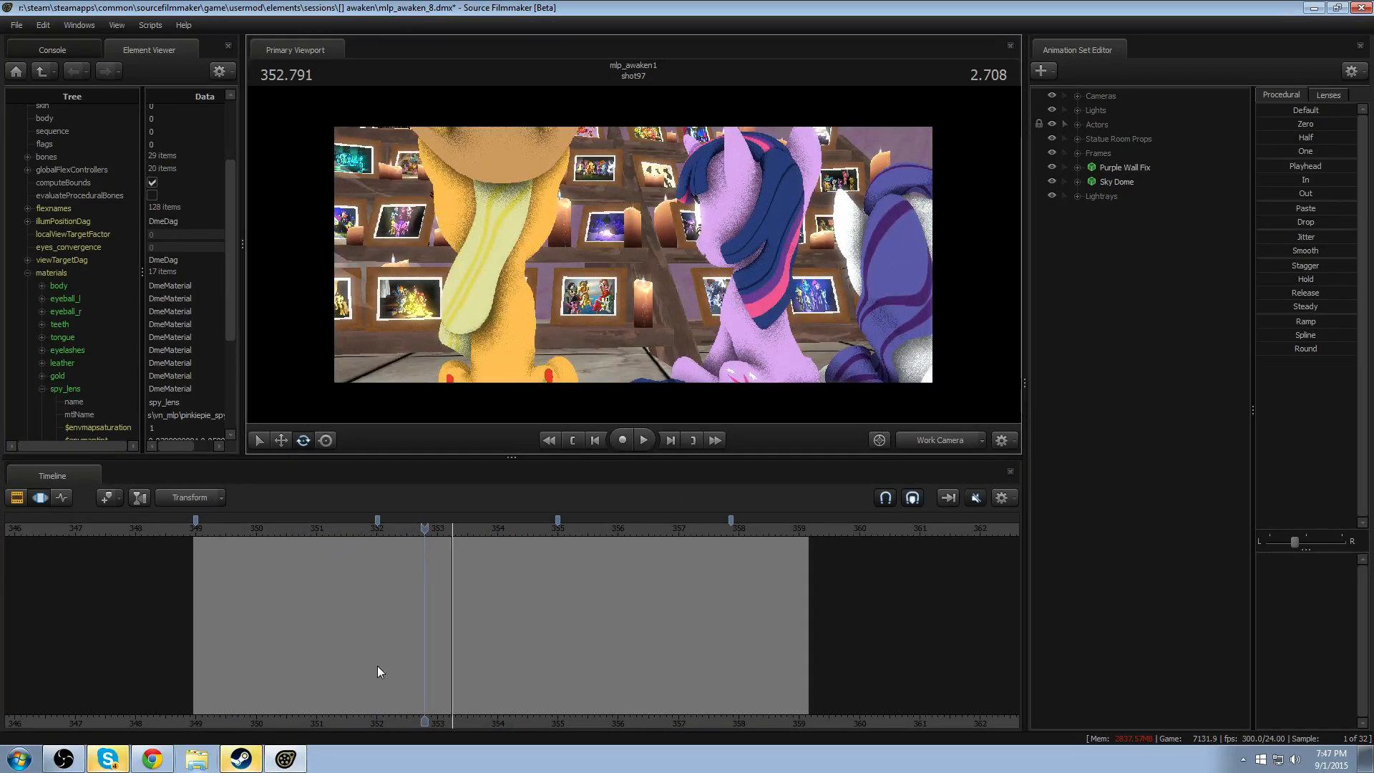
# - Set a time selection holding from about 349.8 to 351.6 with falloff out to 348.2 and 352.7, and make Applejack's bones selectable in the viewport
pyautogui.moveTo(328, 663)
pyautogui.mouseDown()
pyautogui.moveTo(377, 655)
pyautogui.moveTo(184, 665)
pyautogui.moveTo(230, 687)
pyautogui.moveTo(353, 687)
pyautogui.moveTo(213, 673)
pyautogui.moveTo(224, 656)
pyautogui.moveTo(306, 637)
pyautogui.moveTo(425, 662)
pyautogui.mouseUp()
pyautogui.moveTo(228, 664); pyautogui.dragTo(148, 664)
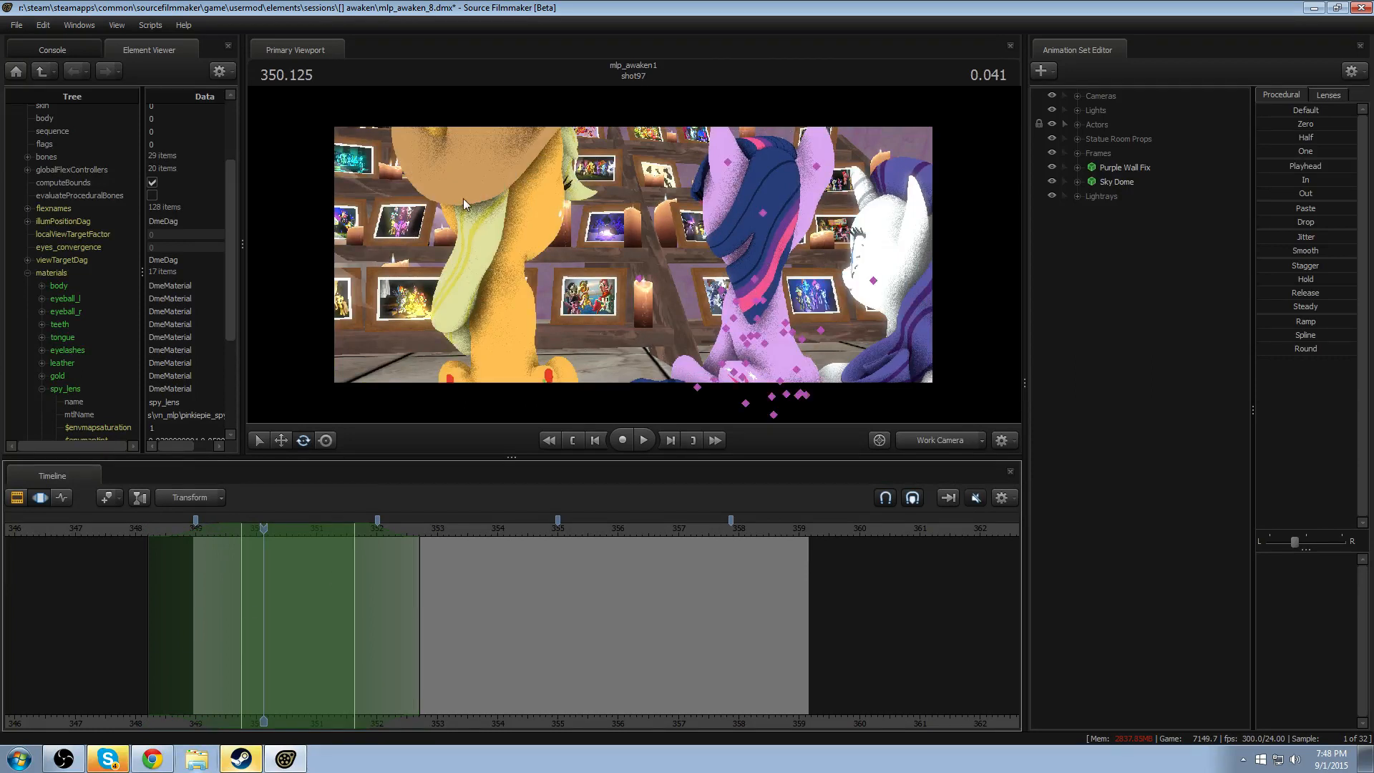
pyautogui.moveTo(264, 534); pyautogui.dragTo(303, 532)
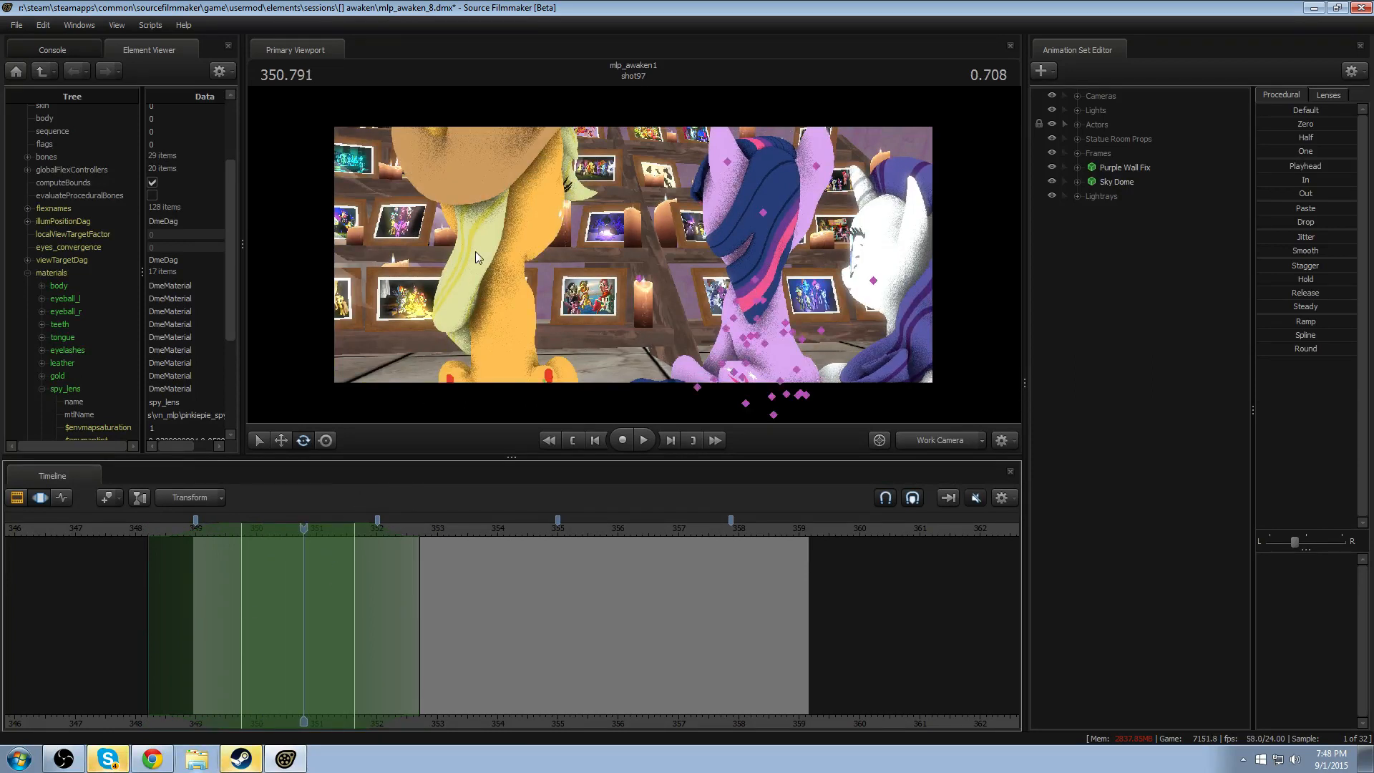
pyautogui.click(1076, 125)
pyautogui.click(1064, 167)
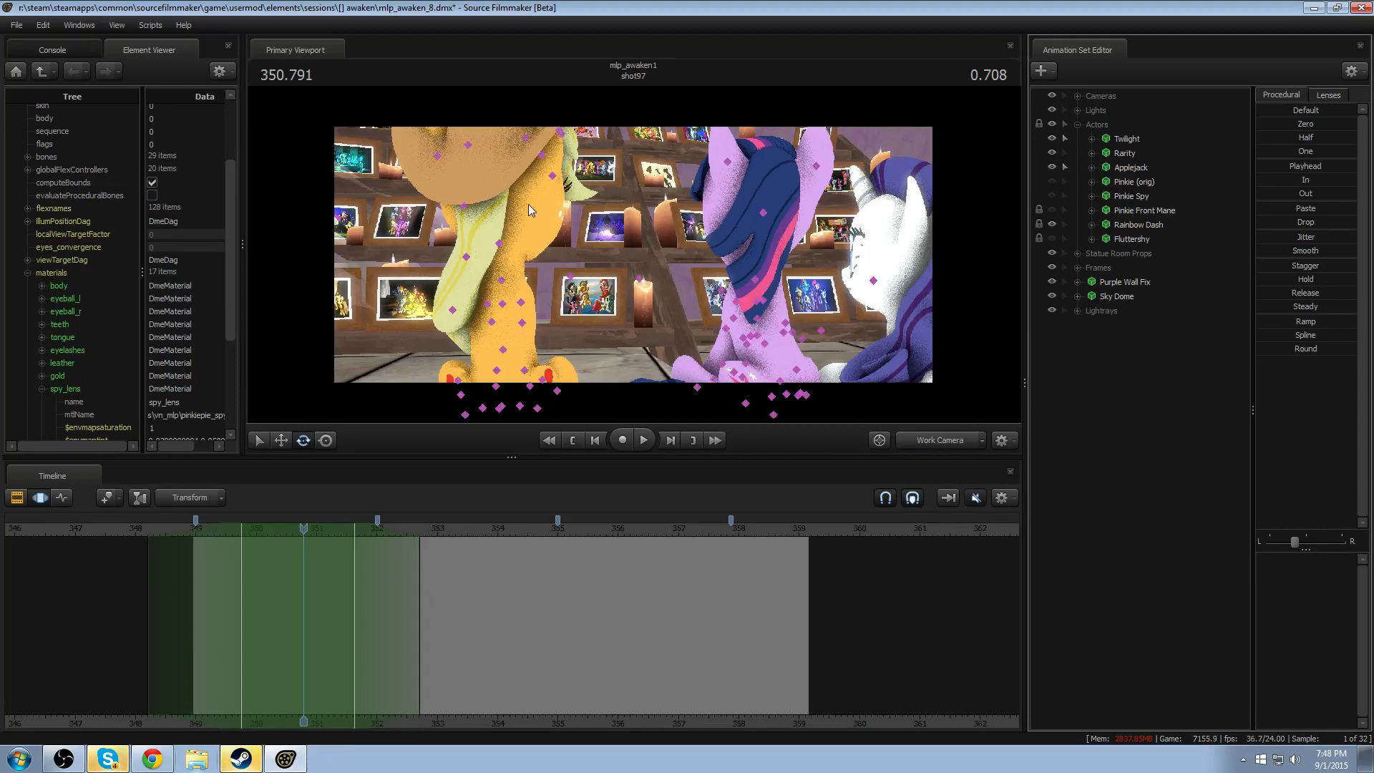
# - Rotate Applejack's HairBack1 over the time selection at 350.791 and play the result
pyautogui.moveTo(617, 276)
pyautogui.mouseDown()
pyautogui.moveTo(641, 264)
pyautogui.moveTo(616, 275)
pyautogui.moveTo(597, 262)
pyautogui.moveTo(637, 277)
pyautogui.mouseUp()
pyautogui.keyDown('ctrl'); pyautogui.click(570, 252); pyautogui.keyUp('ctrl')
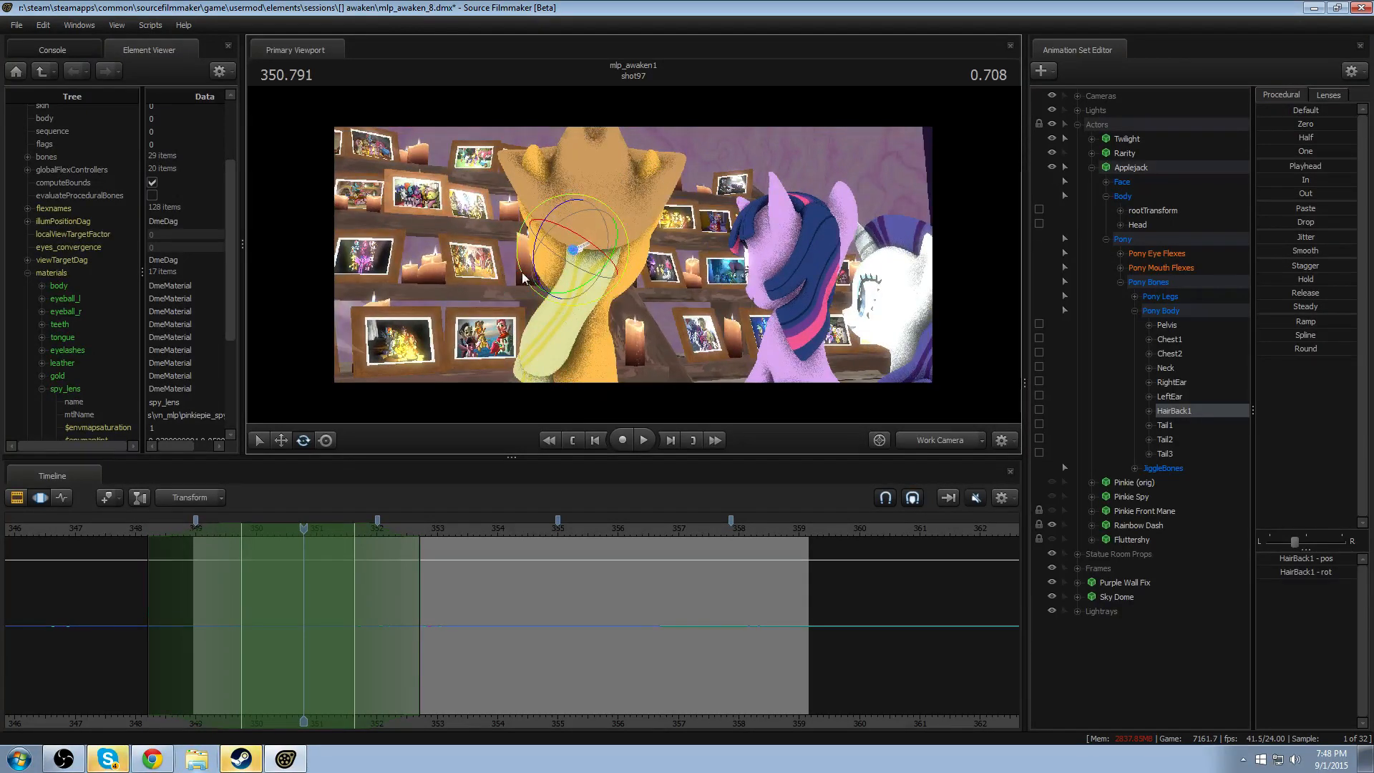
pyautogui.moveTo(522, 272); pyautogui.dragTo(683, 287)
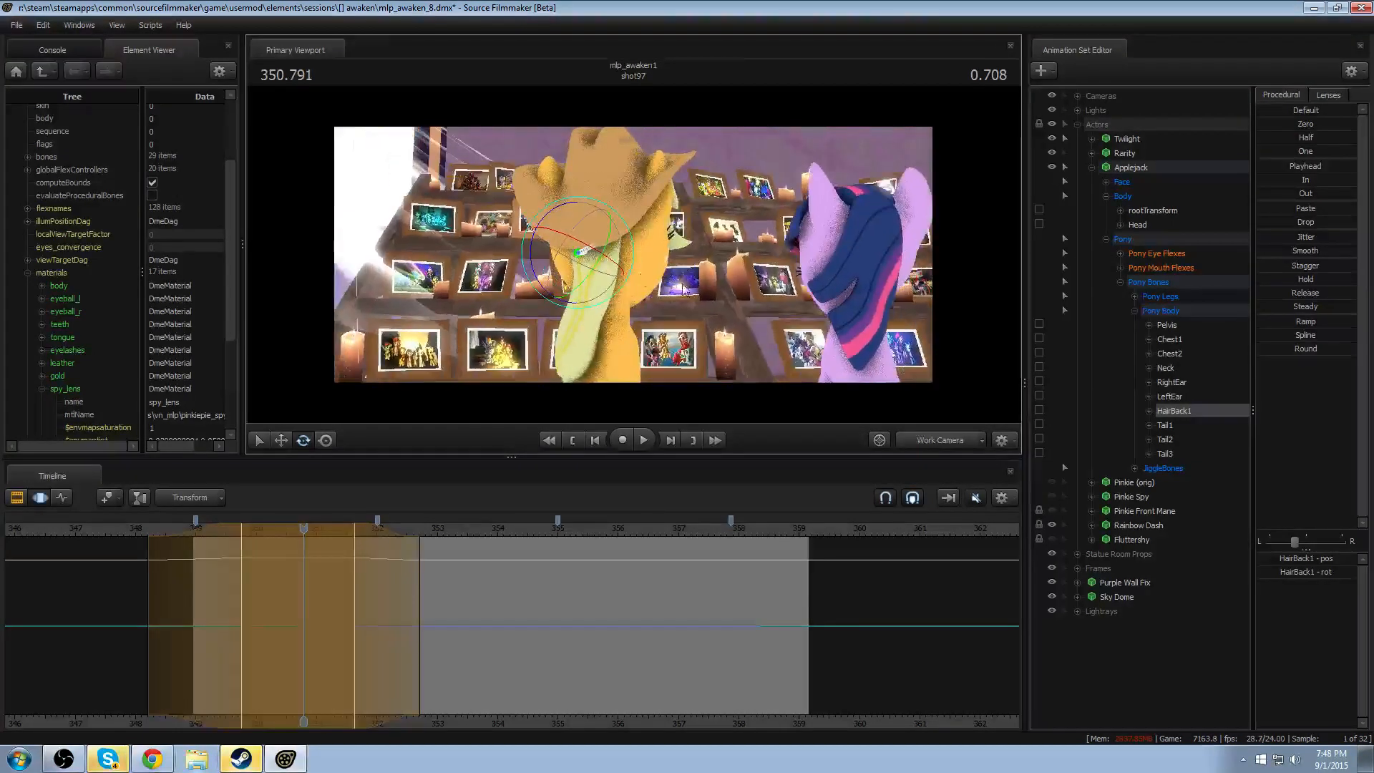
pyautogui.press('space')
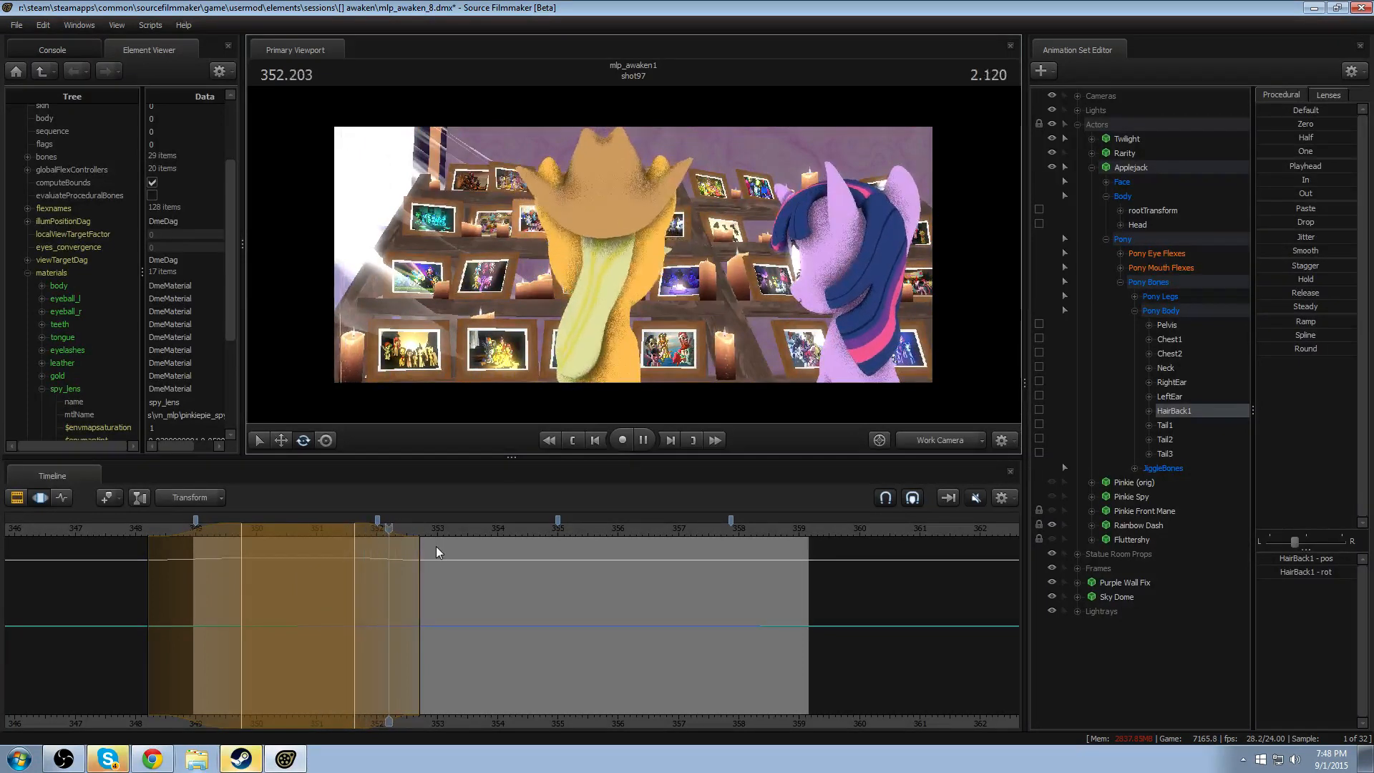
pyautogui.moveTo(628, 308); pyautogui.dragTo(633, 255)
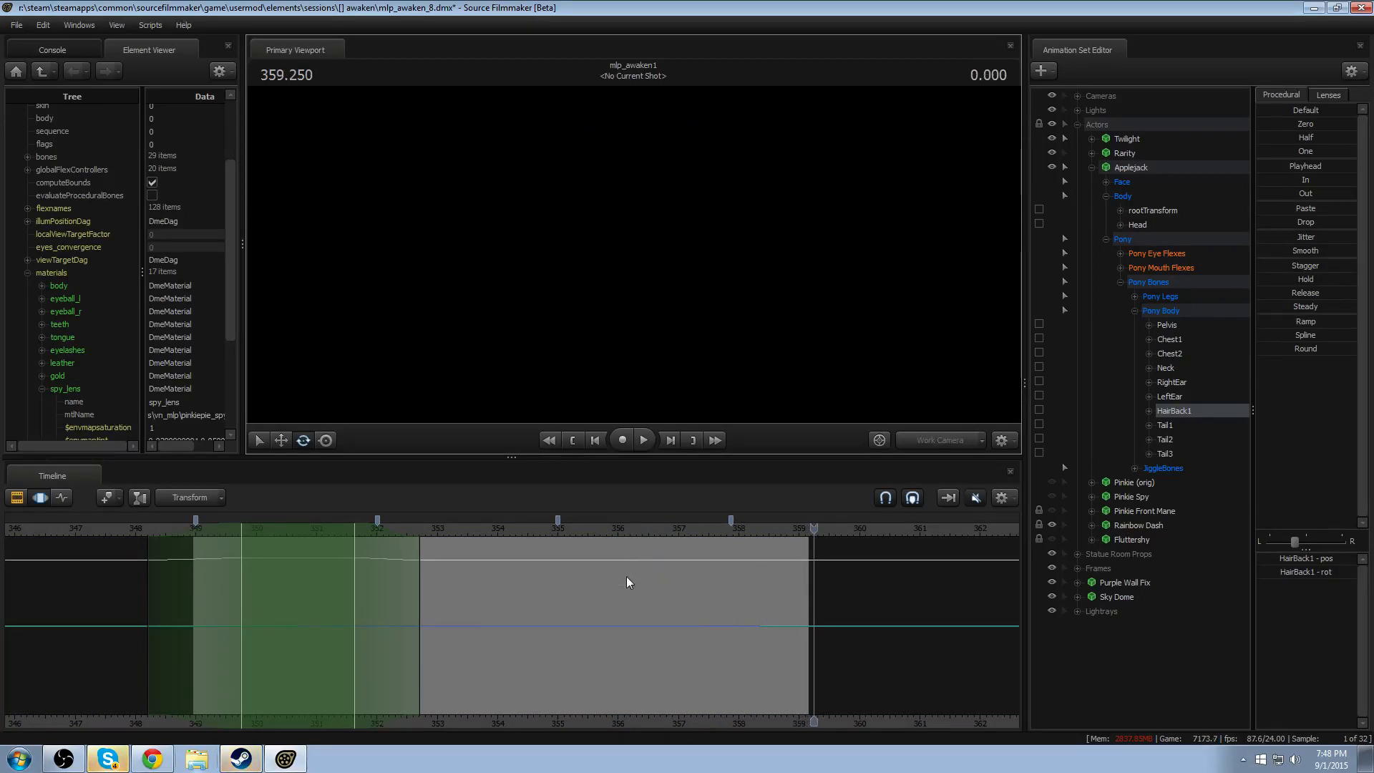
# - Set a time selection peaking at 352.166 with falloff from about 351.5 to 352.8, rotate jiggle_hair2, and play the result
pyautogui.moveTo(627, 582); pyautogui.dragTo(388, 637)
pyautogui.keyDown('shift'); pyautogui.click(387, 637); pyautogui.keyUp('shift')
pyautogui.keyDown('shift'); pyautogui.scroll(10, 387, 637); pyautogui.keyUp('shift')
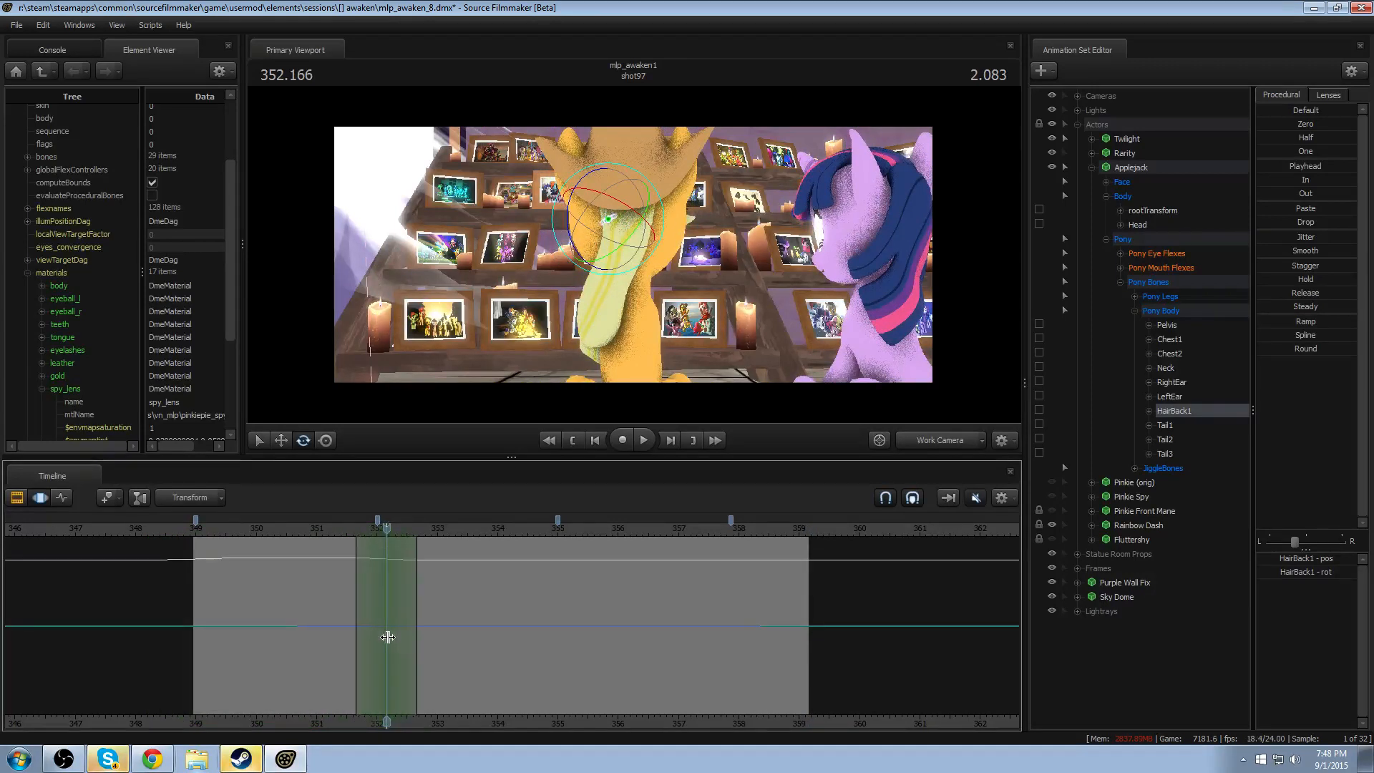
pyautogui.keyDown('shift'); pyautogui.scroll(1, 387, 637); pyautogui.keyUp('shift')
pyautogui.keyDown('ctrl'); pyautogui.click(608, 270); pyautogui.keyUp('ctrl')
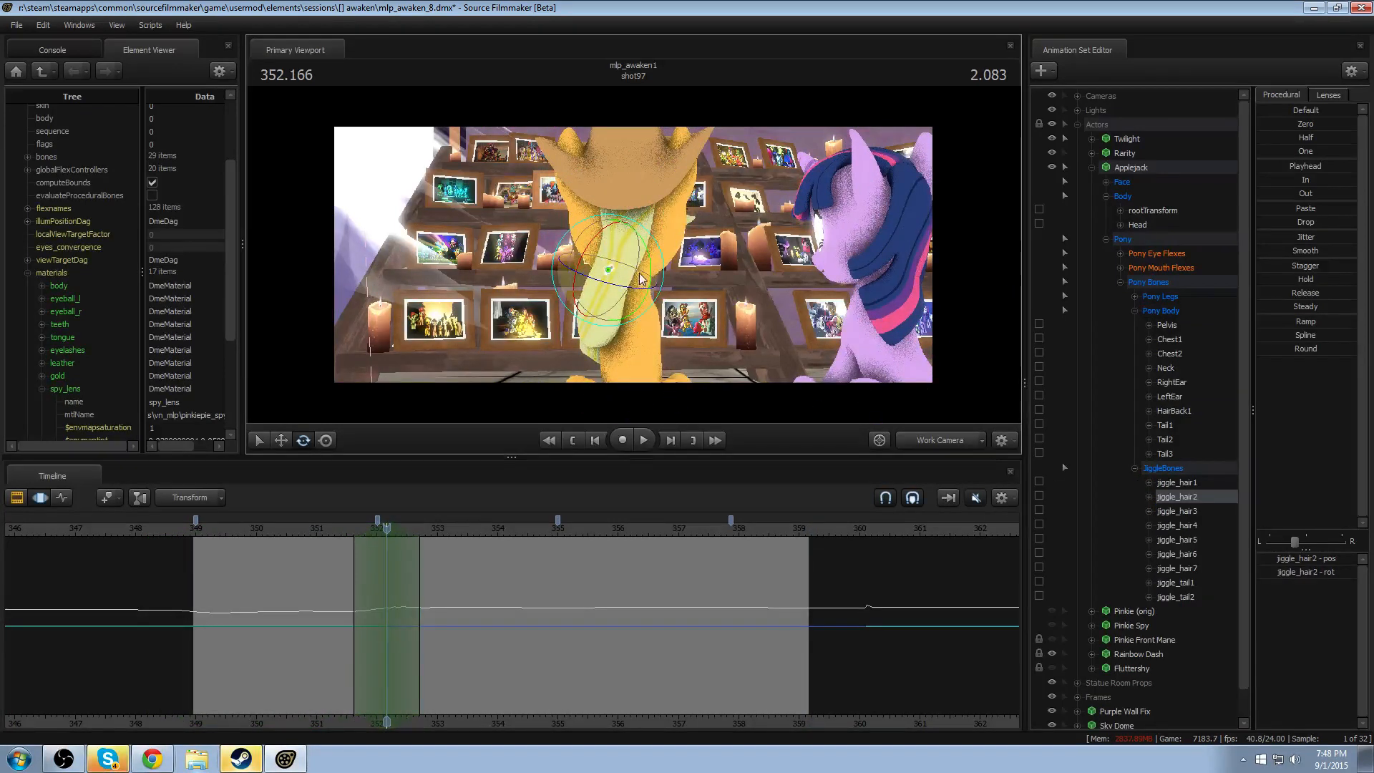
pyautogui.moveTo(639, 259); pyautogui.dragTo(553, 418)
pyautogui.press('space')
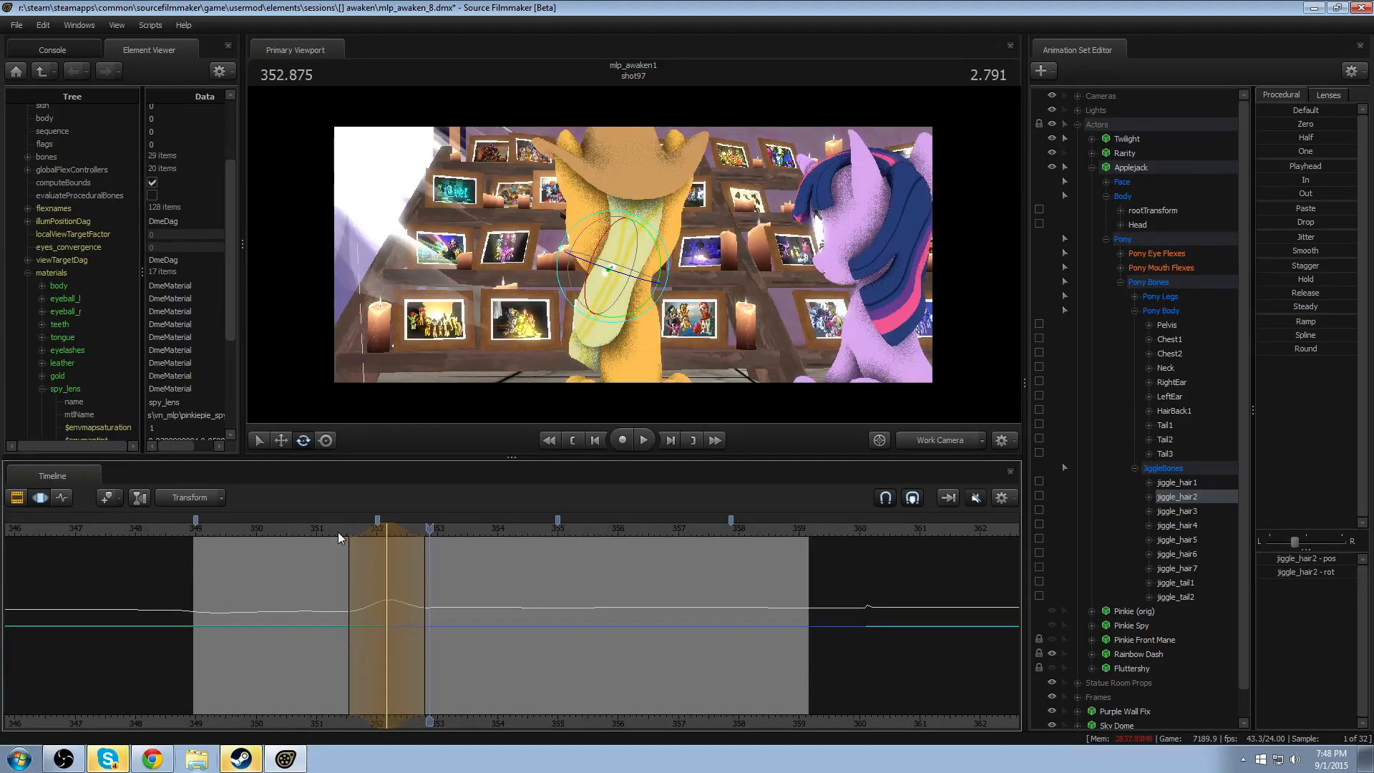
pyautogui.press('space')
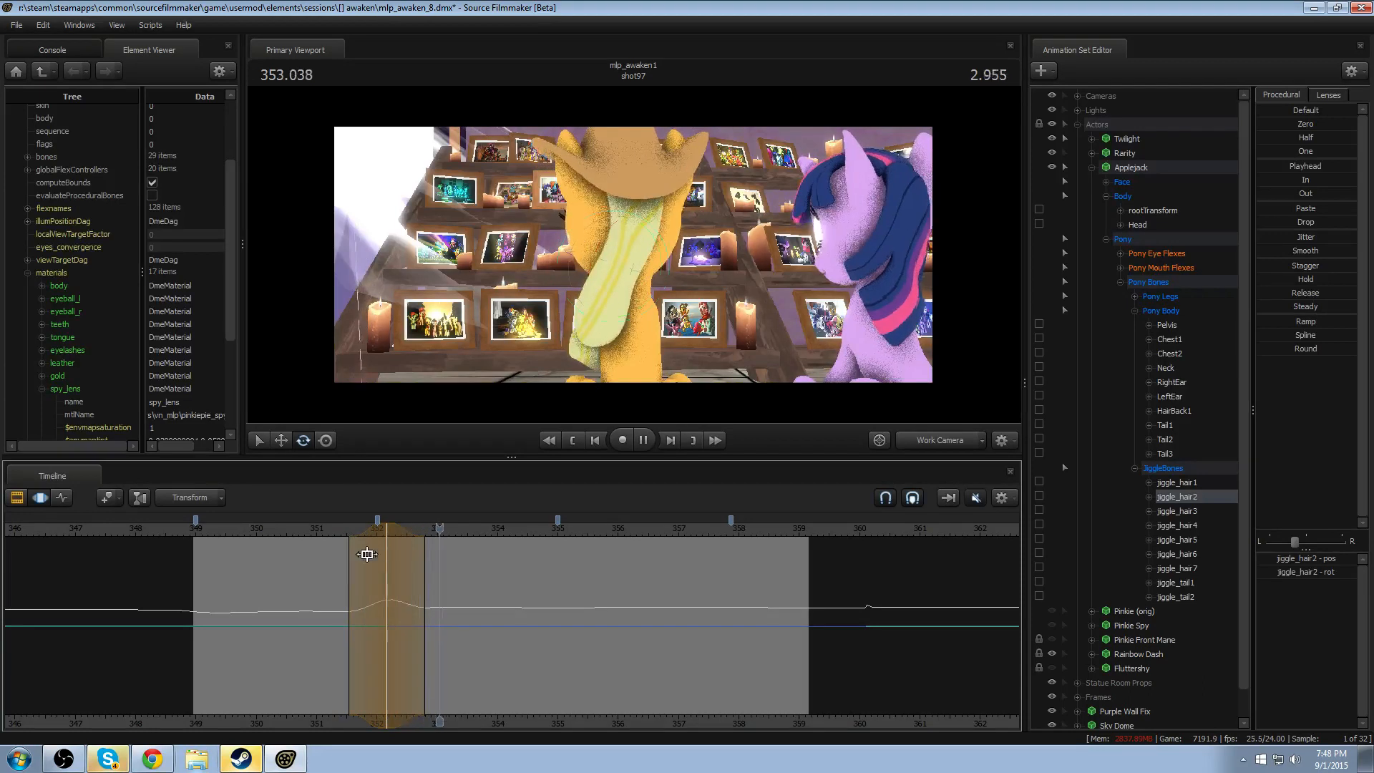
# - Set a time selection peaking at 352.833 with falloff from about 352.0 to 353.6, rotate jiggle_hair2 slightly, and review the motion
pyautogui.click(426, 564)
pyautogui.scroll(6, 427, 563)
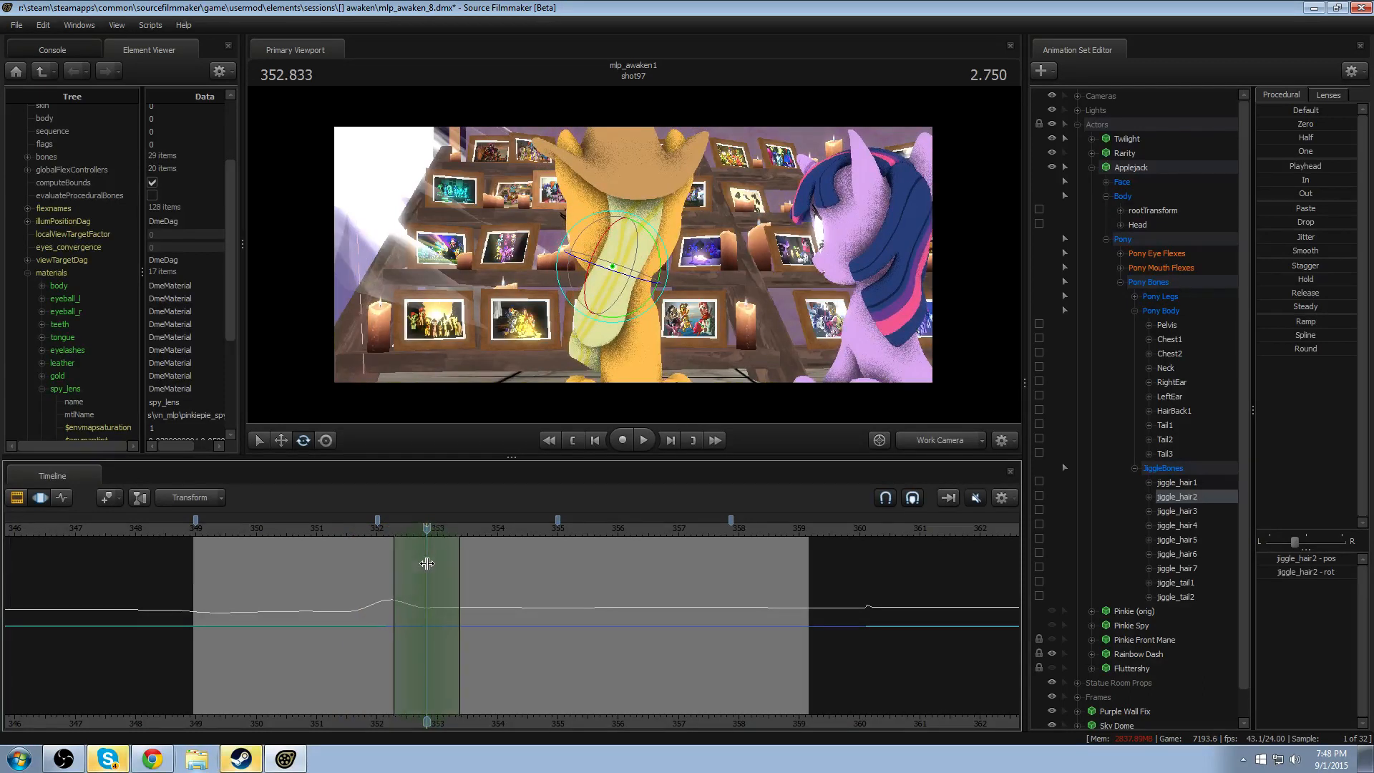
pyautogui.moveTo(641, 315); pyautogui.dragTo(661, 290)
pyautogui.hotkey('ctrl', 'z')
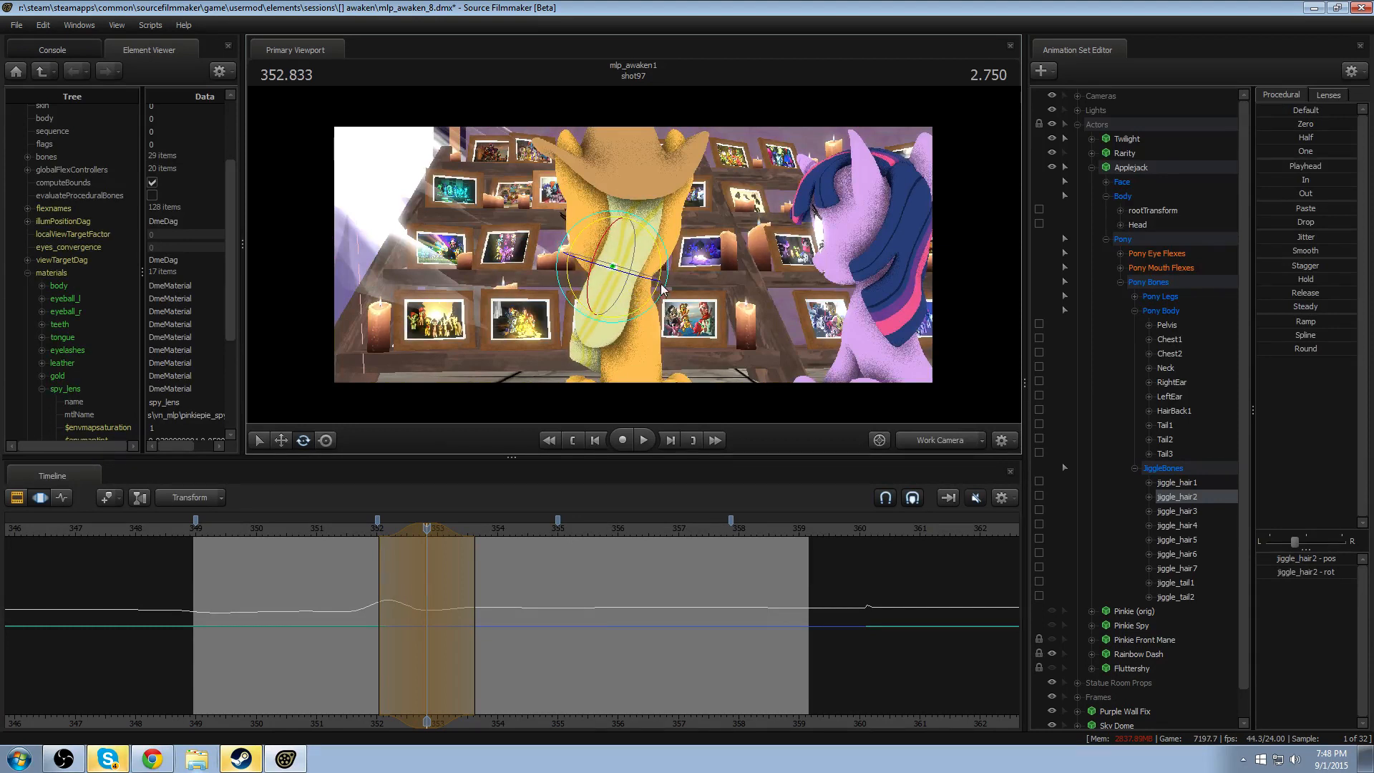
pyautogui.moveTo(427, 528); pyautogui.dragTo(365, 529)
pyautogui.press('space')
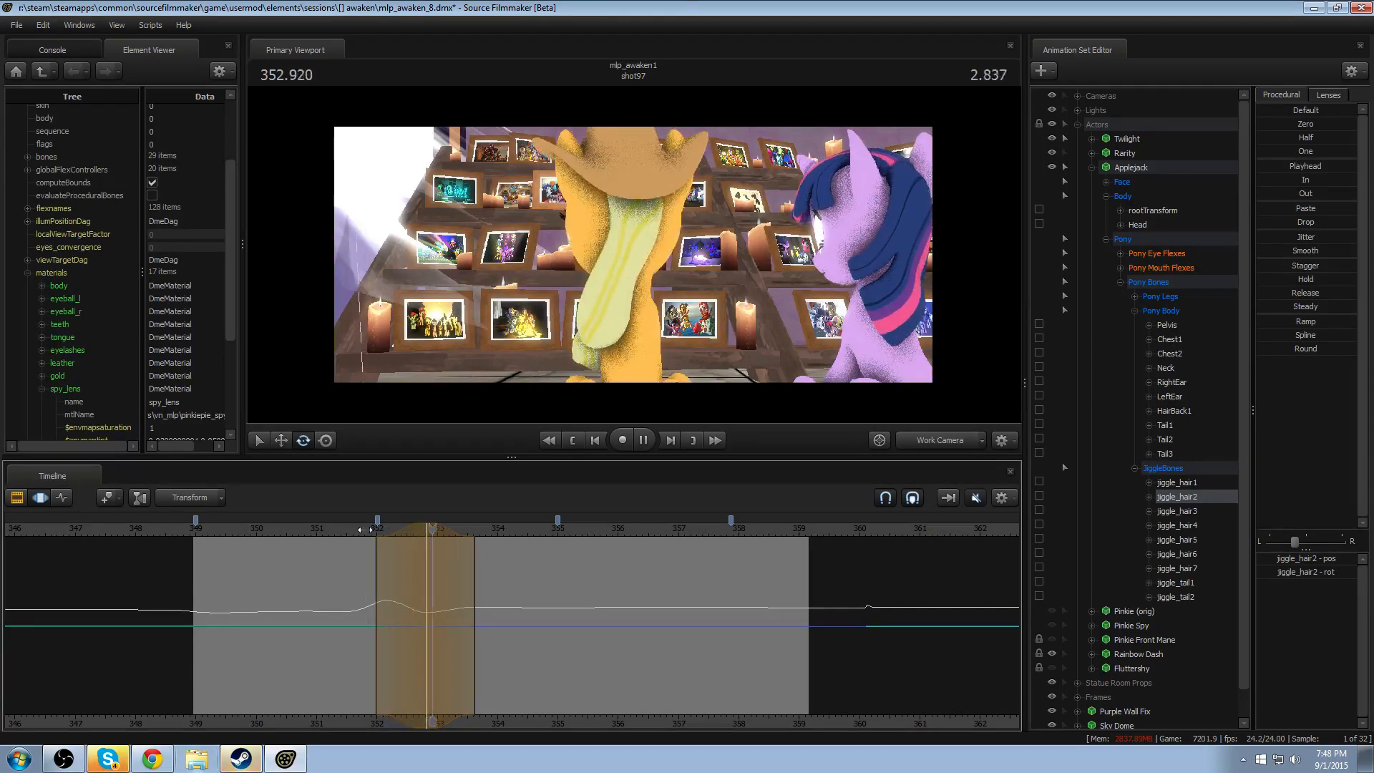
pyautogui.press('space')
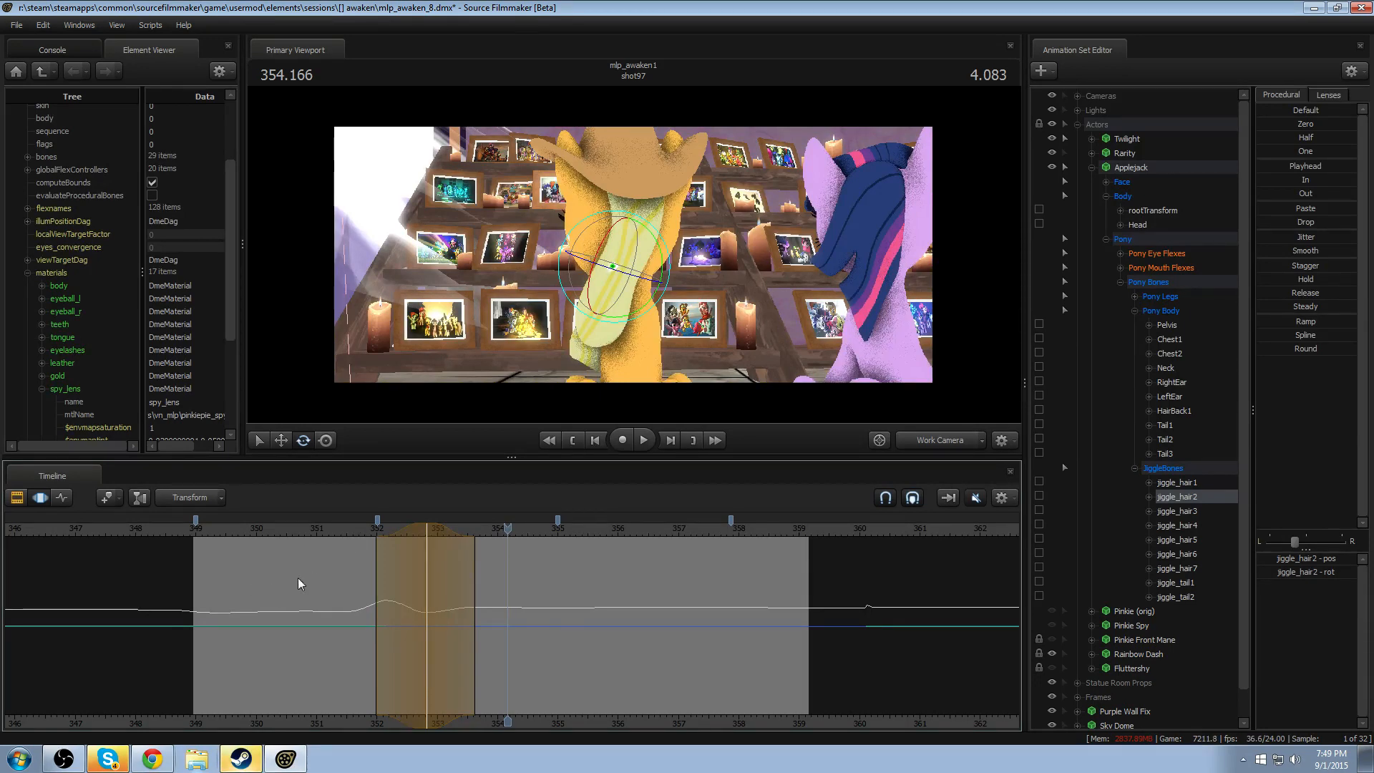
# - Play Applejack's hair motion from about 351, and replay it from about 349.7
pyautogui.click(314, 530)
pyautogui.press('space')
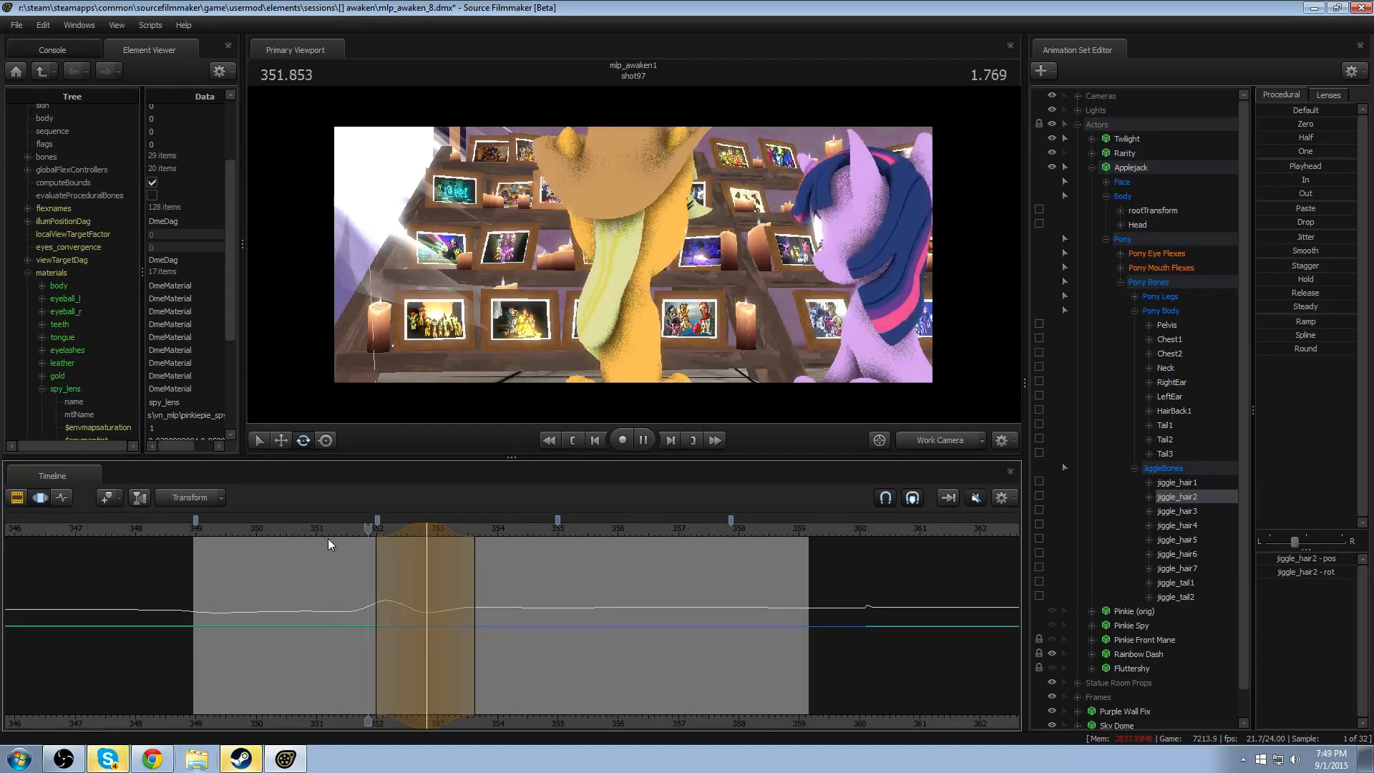
pyautogui.press('space')
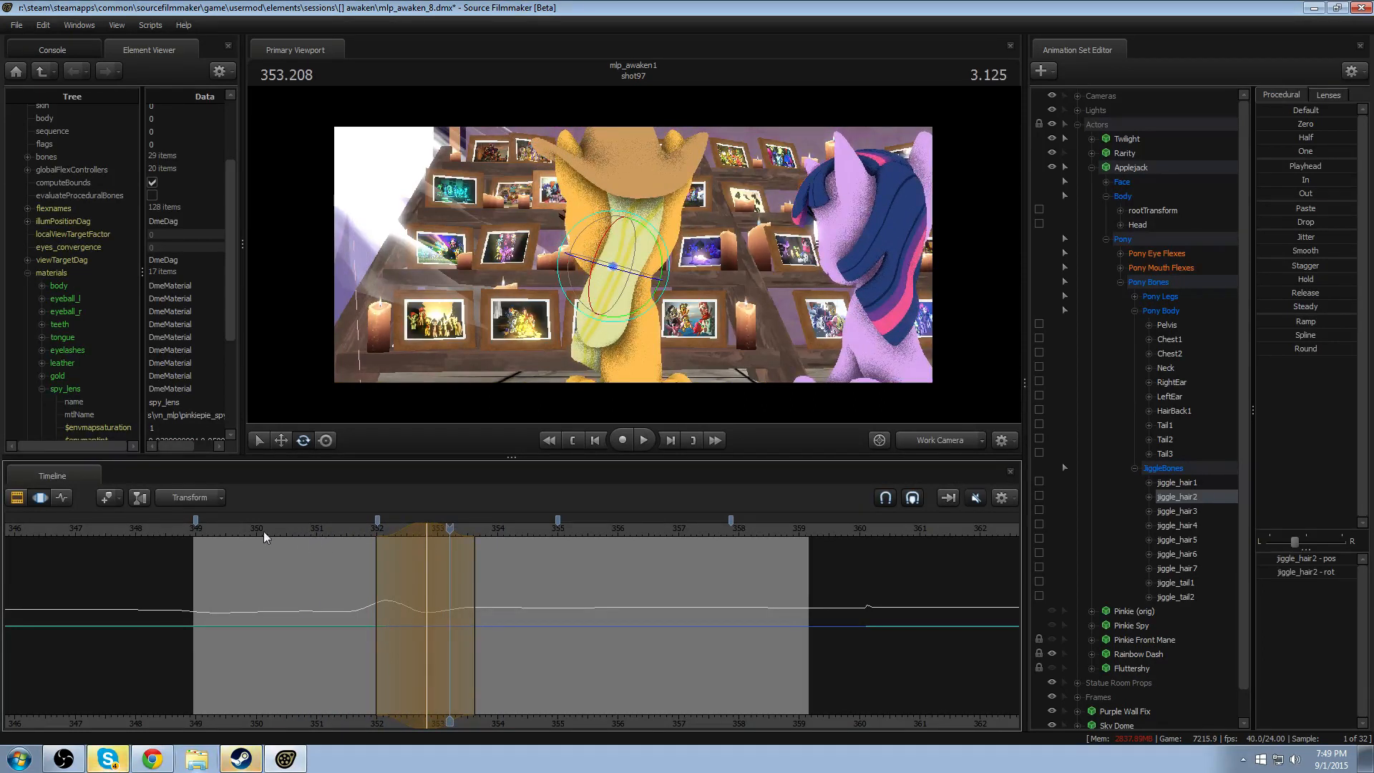
pyautogui.click(239, 527)
pyautogui.press('space')
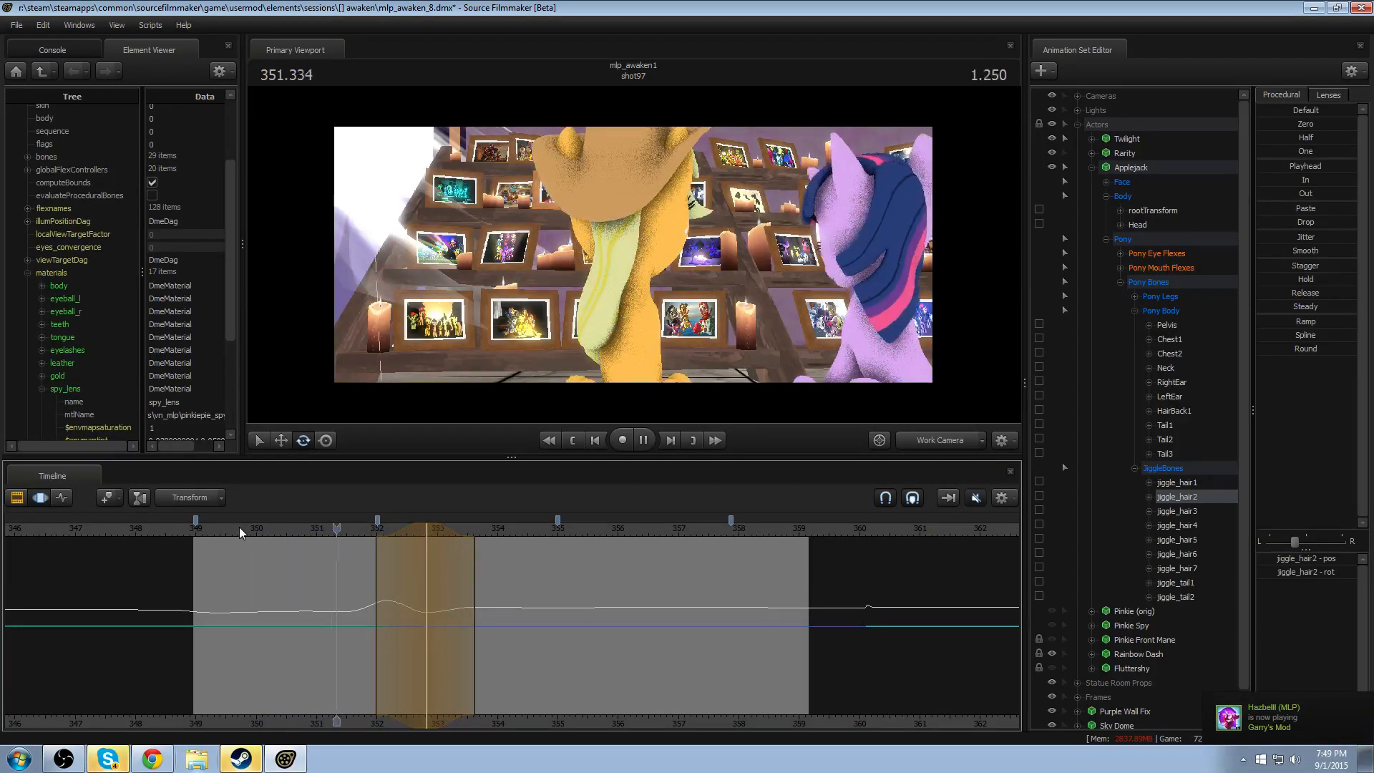
pyautogui.press('space')
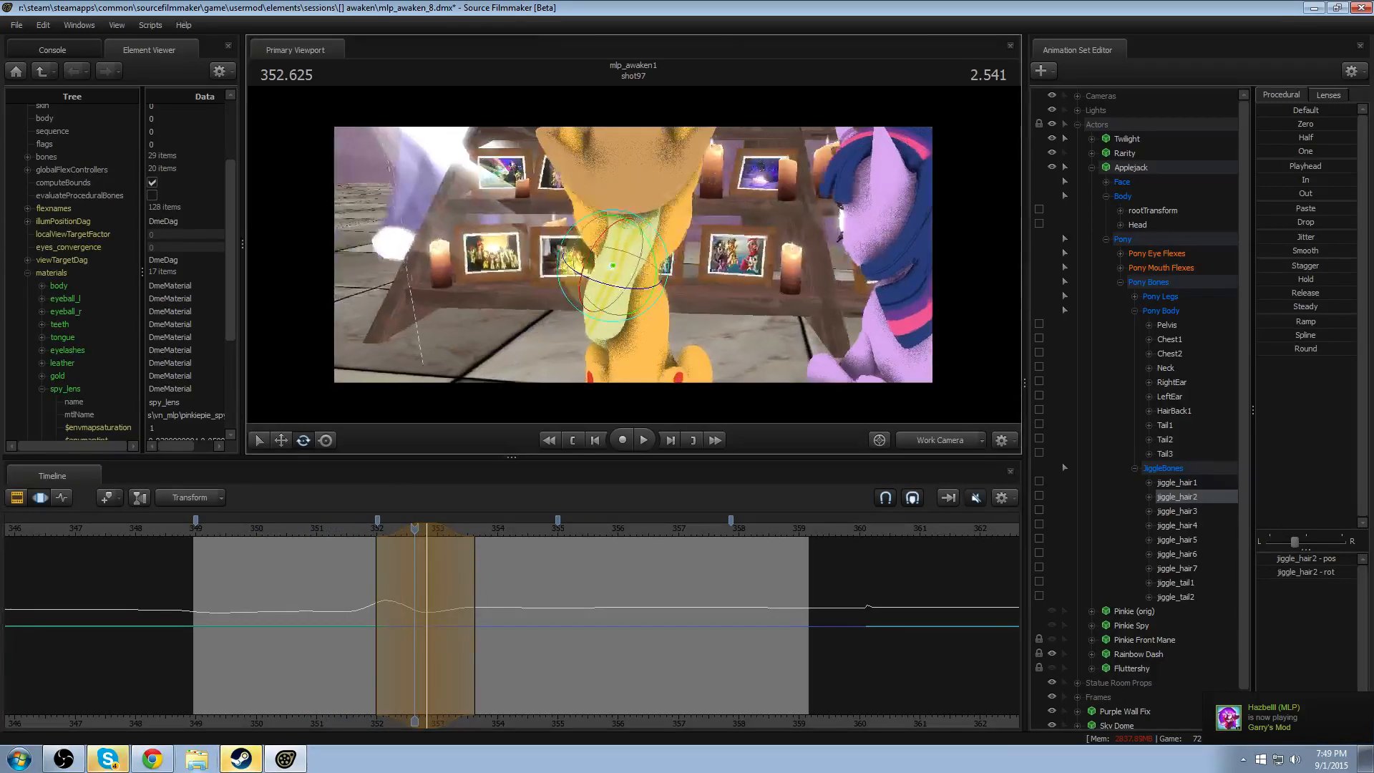
# - Bring the Work Camera in close behind Applejack's head and play her hair motion from about 349
pyautogui.keyDown('alt'); pyautogui.moveTo(893, 387); pyautogui.dragTo(811, 350); pyautogui.keyUp('alt')
pyautogui.keyDown('ctrl'); pyautogui.click(942, 438); pyautogui.keyUp('ctrl')
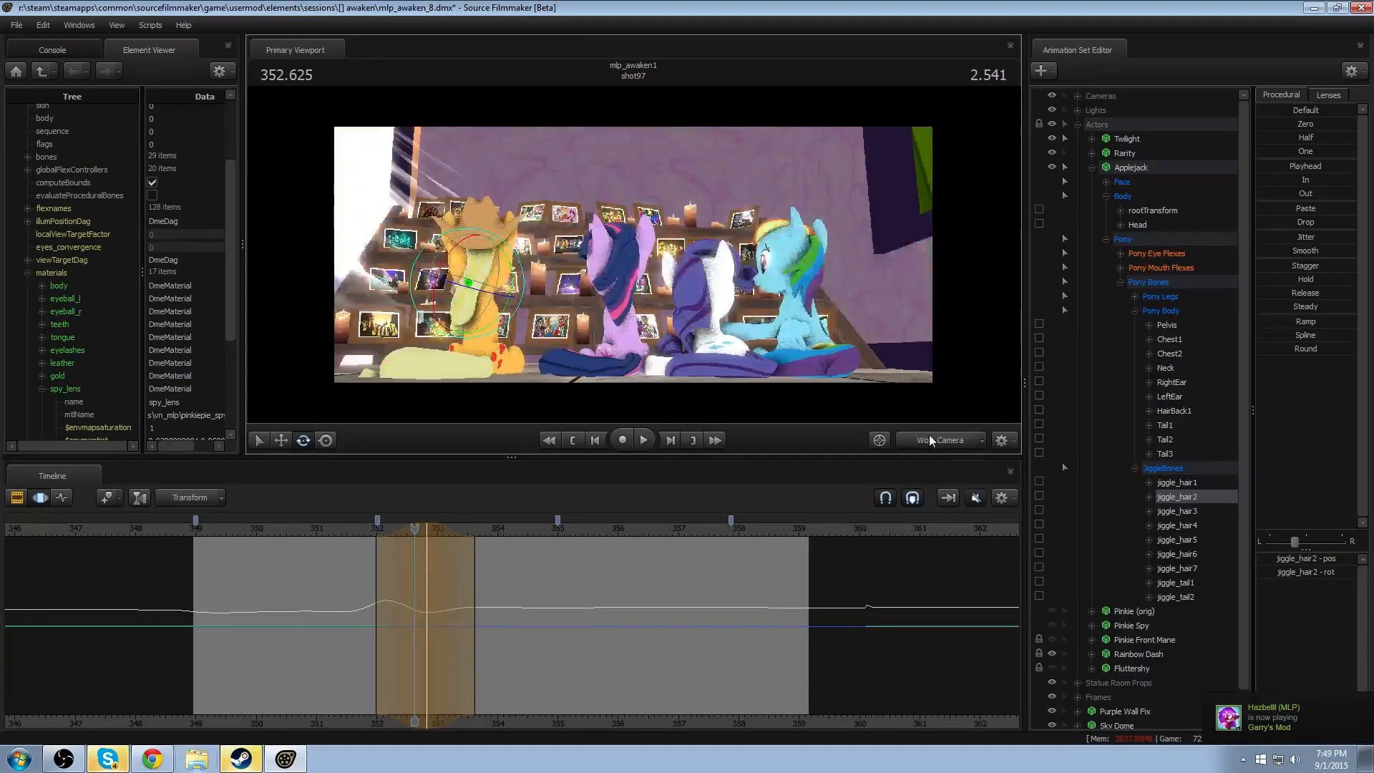
pyautogui.moveTo(714, 305); pyautogui.dragTo(637, 319)
pyautogui.press('w')
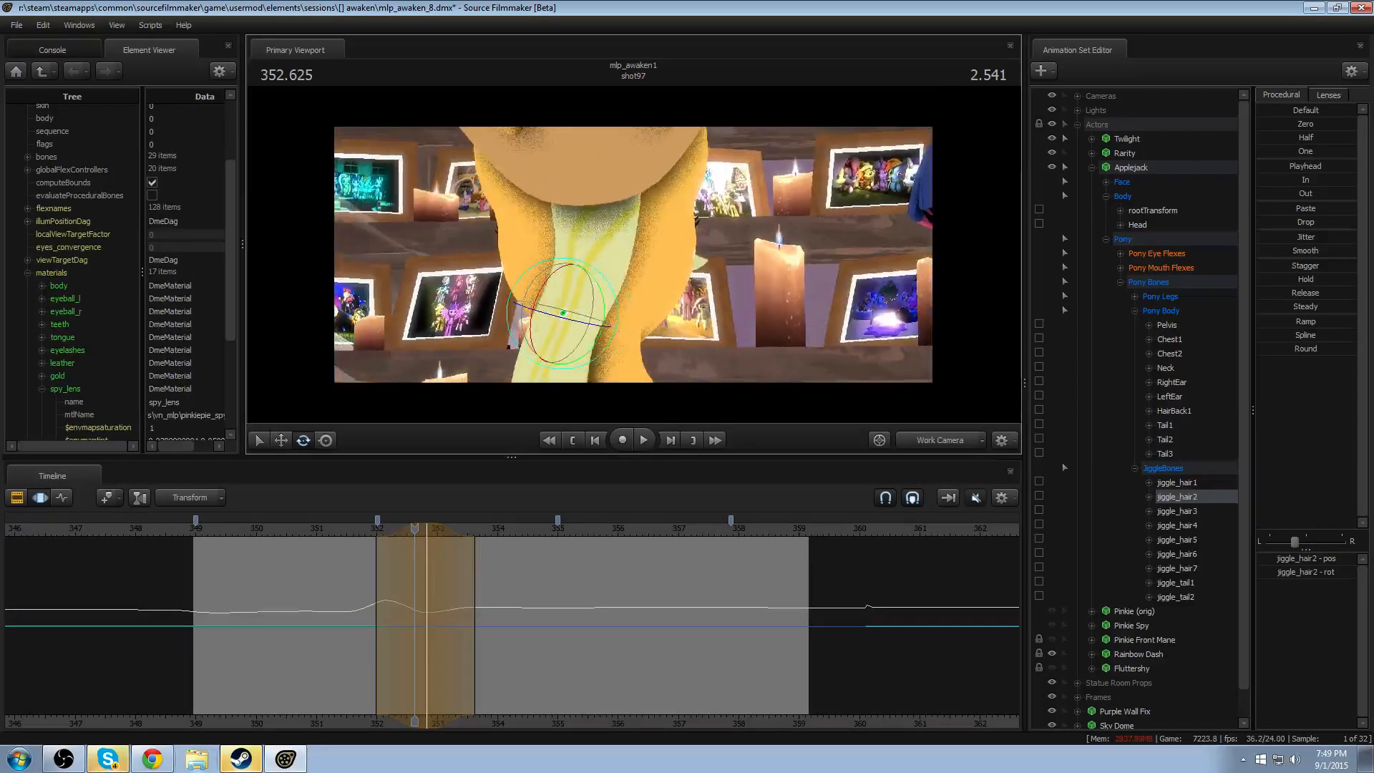
pyautogui.click(200, 528)
pyautogui.press('space')
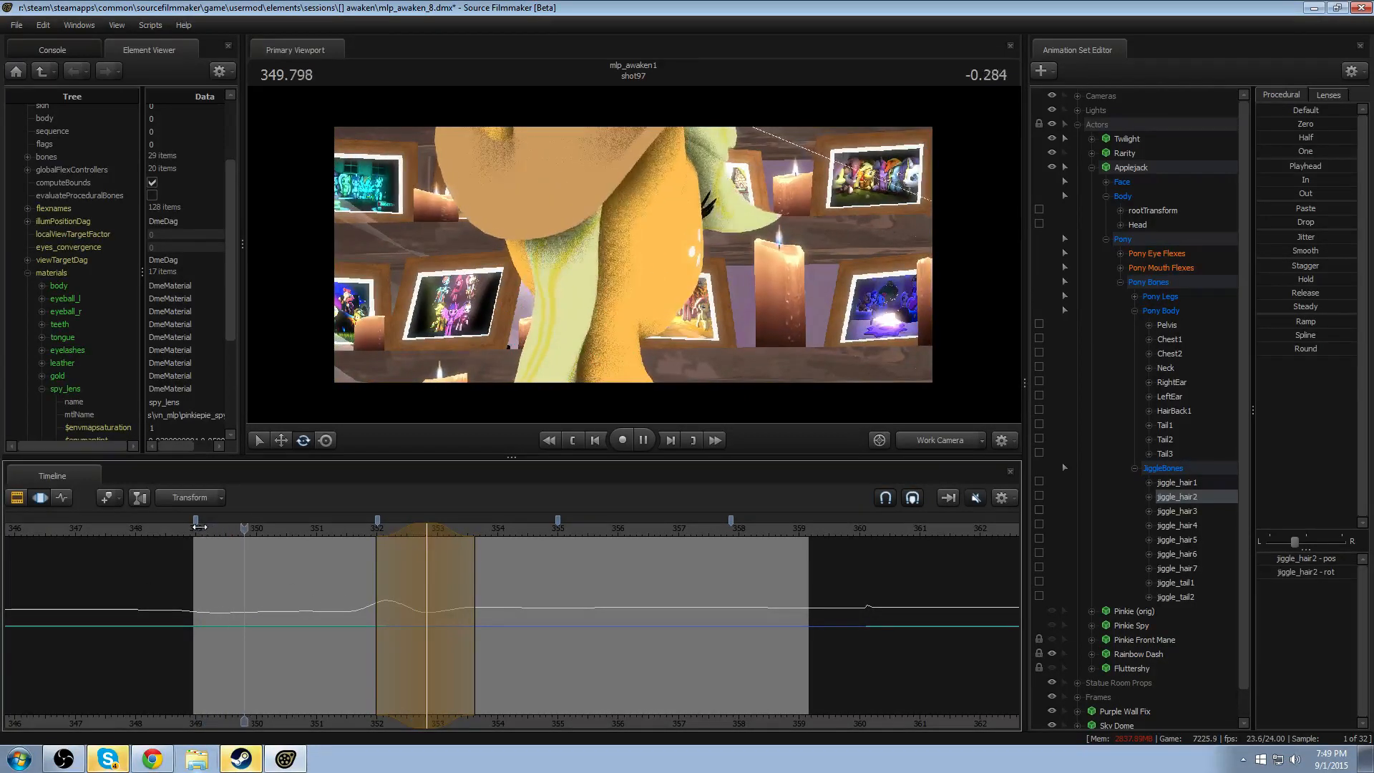
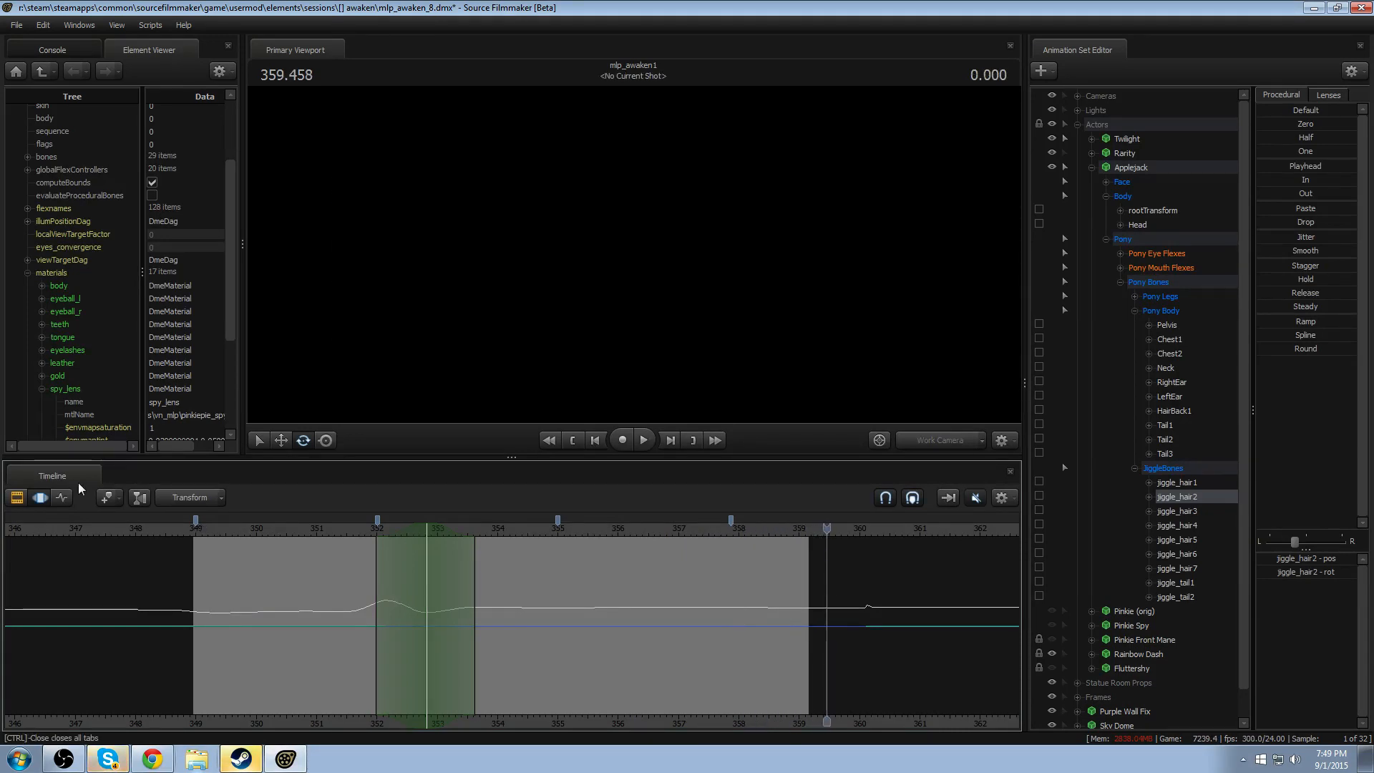
# - Select jiggle_hair6 and jiggle_hair1, smooth them over a time selection from about 351.7 to 352.9, and play the result
pyautogui.click(318, 530)
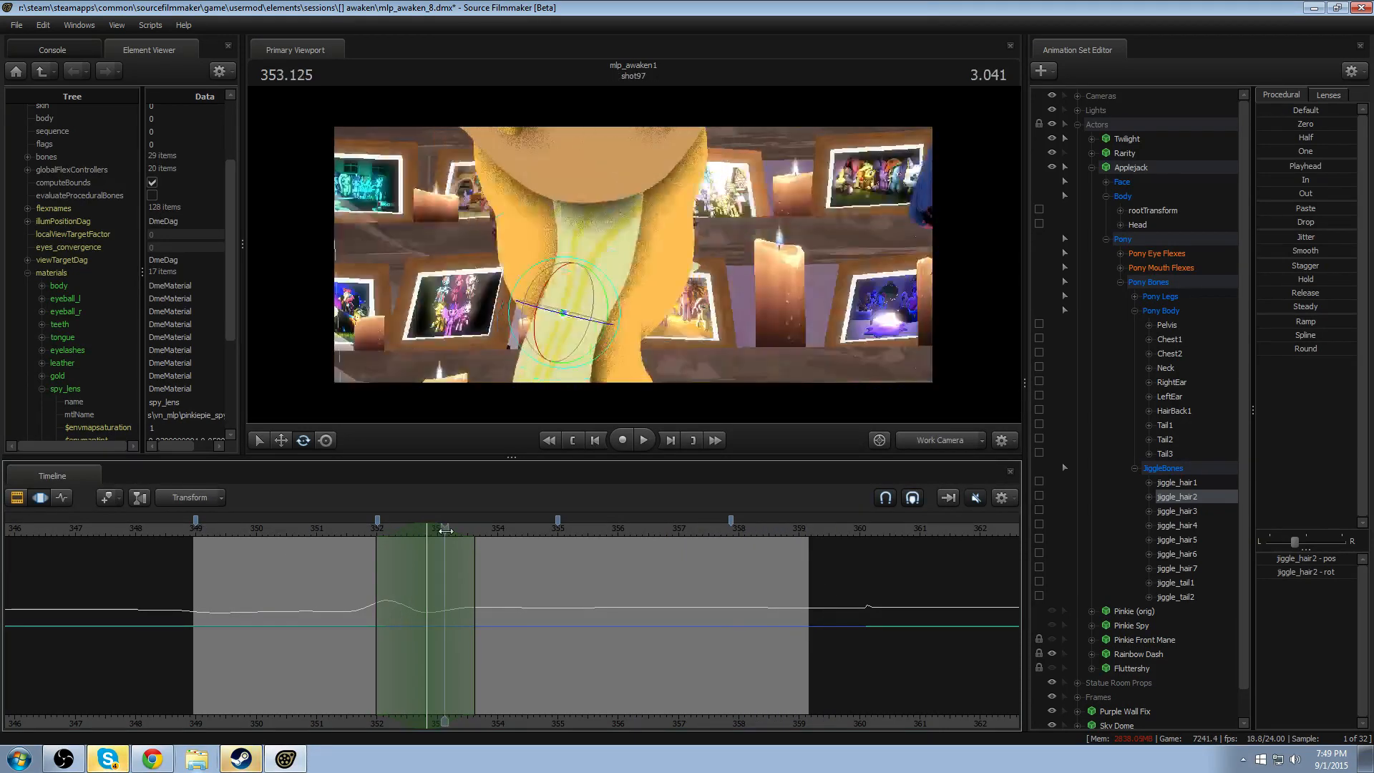
pyautogui.press('ctrl')
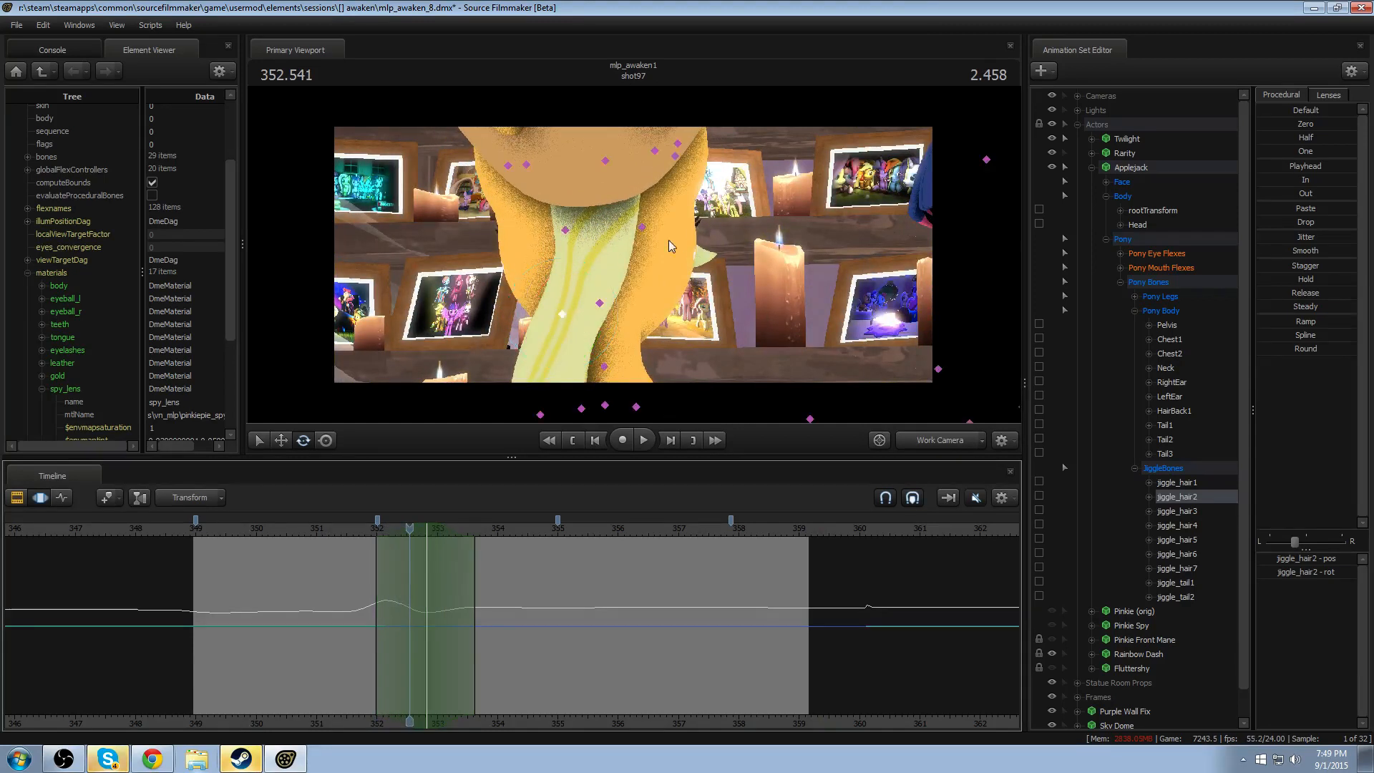
pyautogui.keyDown('ctrl'); pyautogui.click(638, 227); pyautogui.keyUp('ctrl')
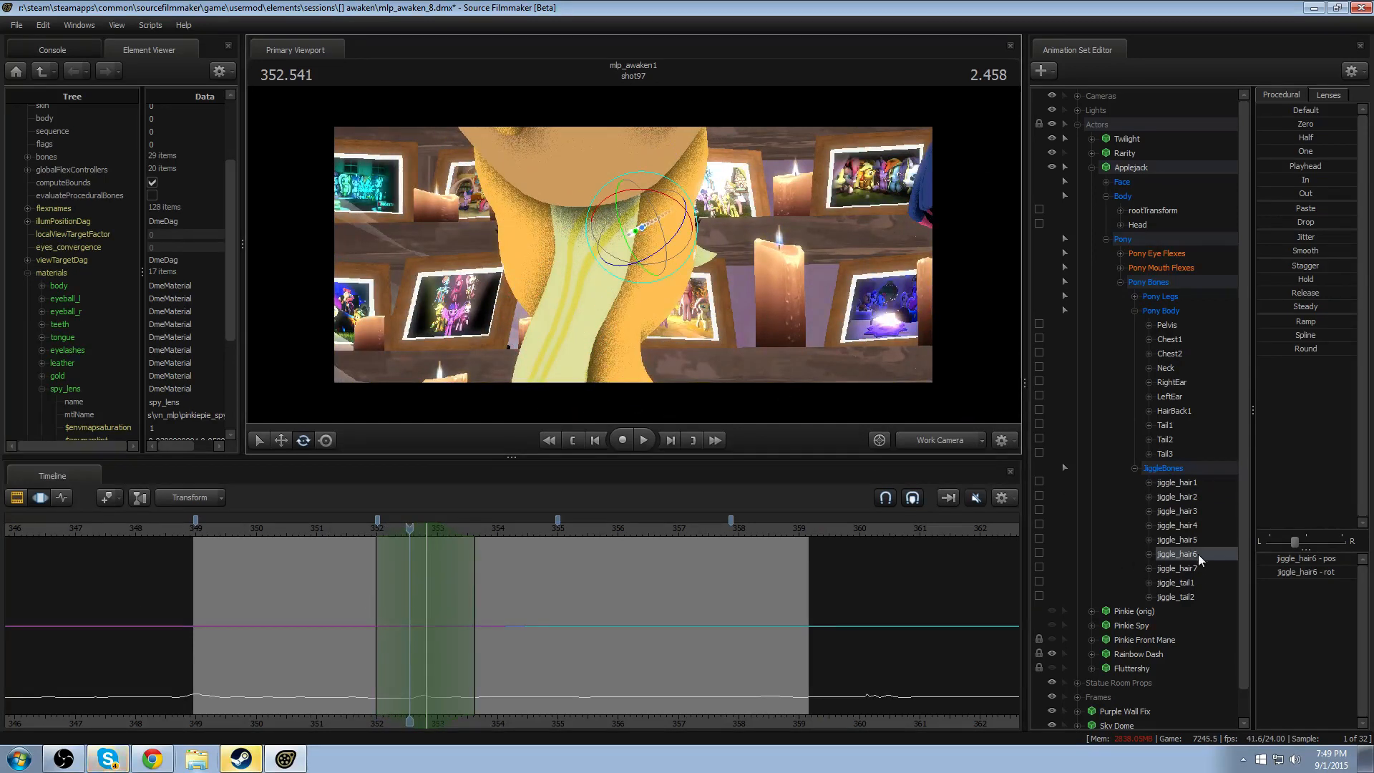
pyautogui.press('ctrl')
pyautogui.keyDown('ctrl'); pyautogui.click(610, 169); pyautogui.keyUp('ctrl')
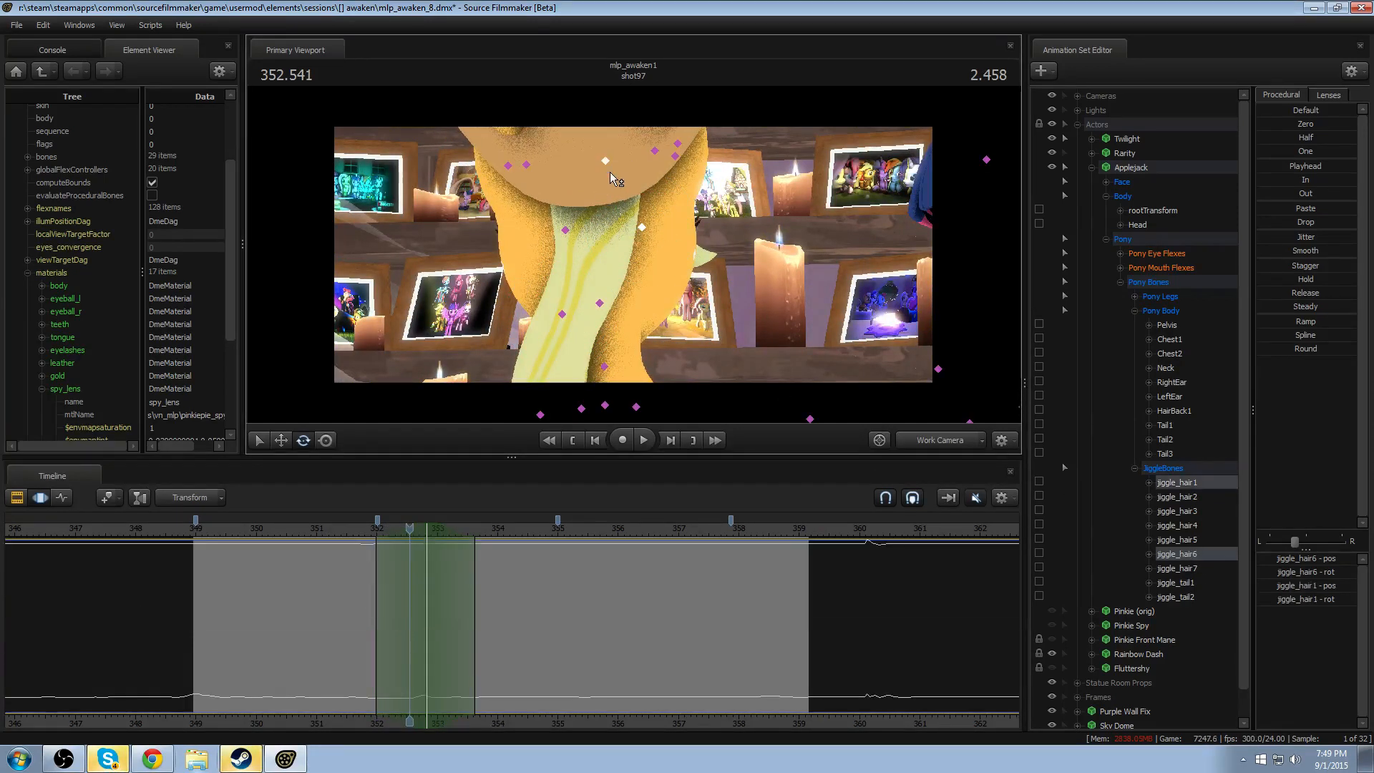
pyautogui.scroll(2, 430, 622)
pyautogui.moveTo(415, 670); pyautogui.dragTo(439, 693)
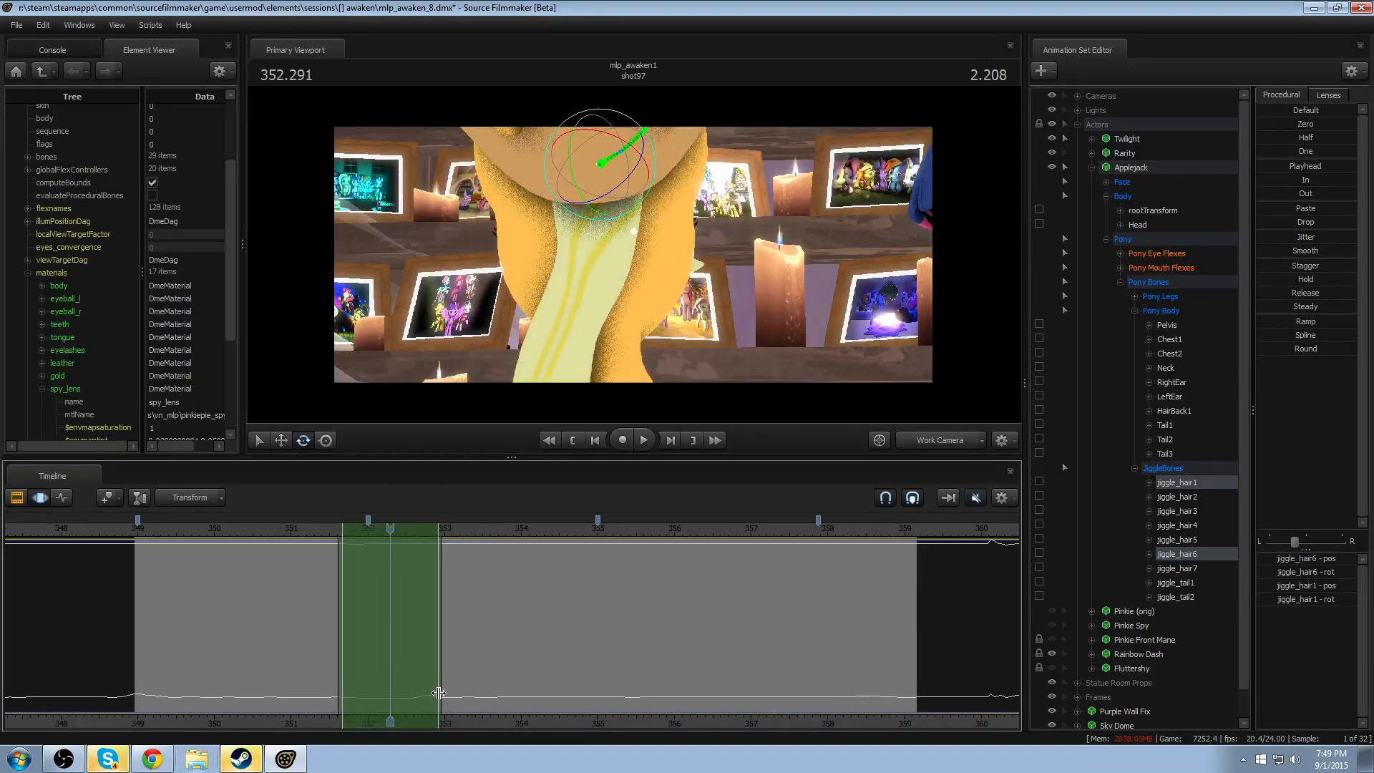
pyautogui.click(1305, 278)
pyautogui.scroll(2, 407, 564)
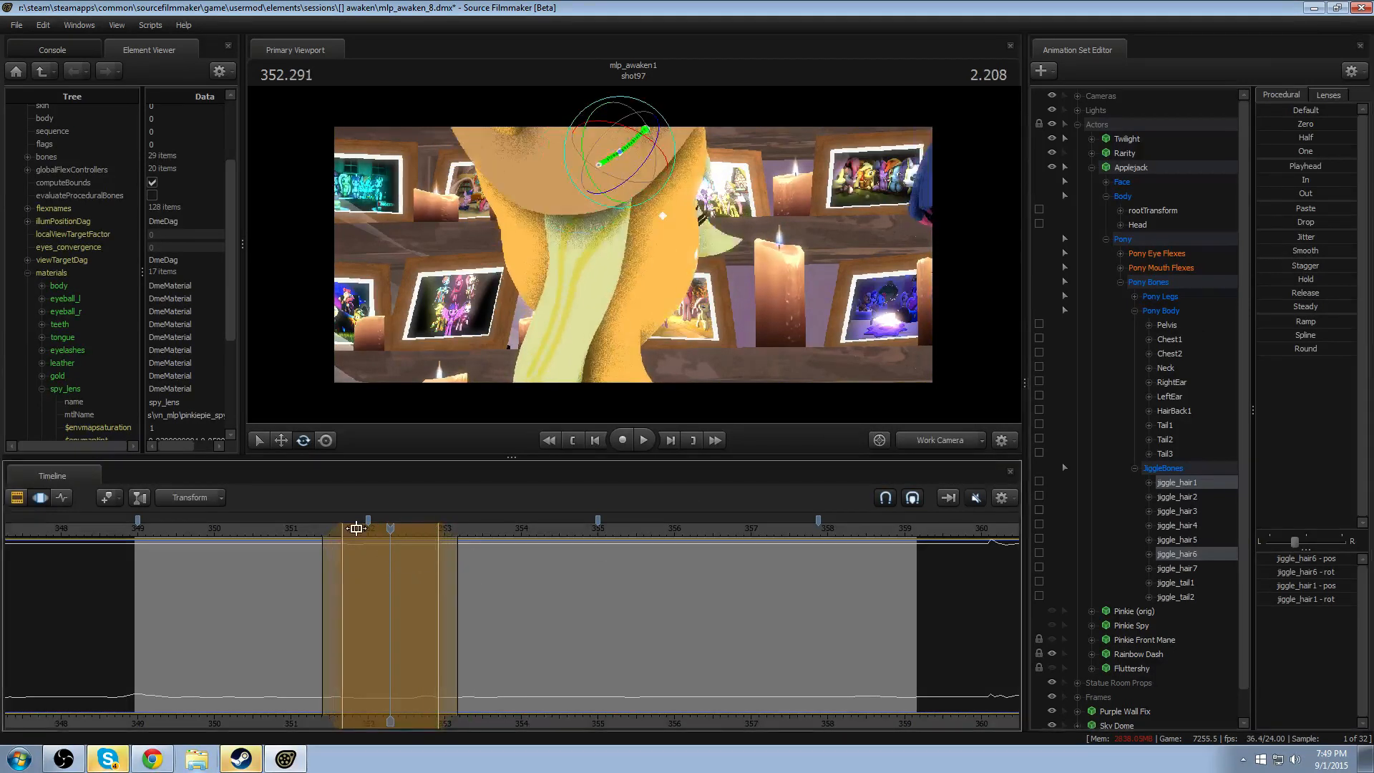
pyautogui.click(307, 530)
pyautogui.press('space')
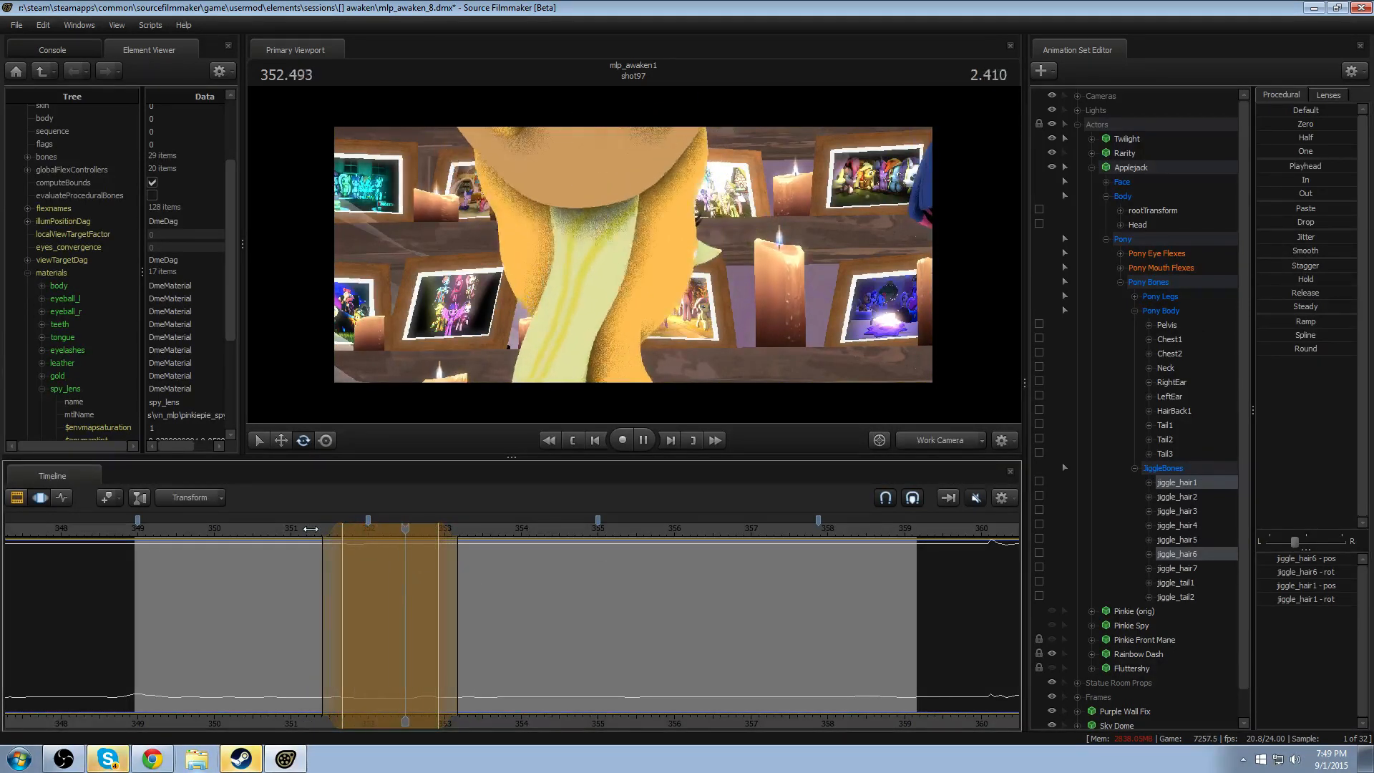
pyautogui.press('space')
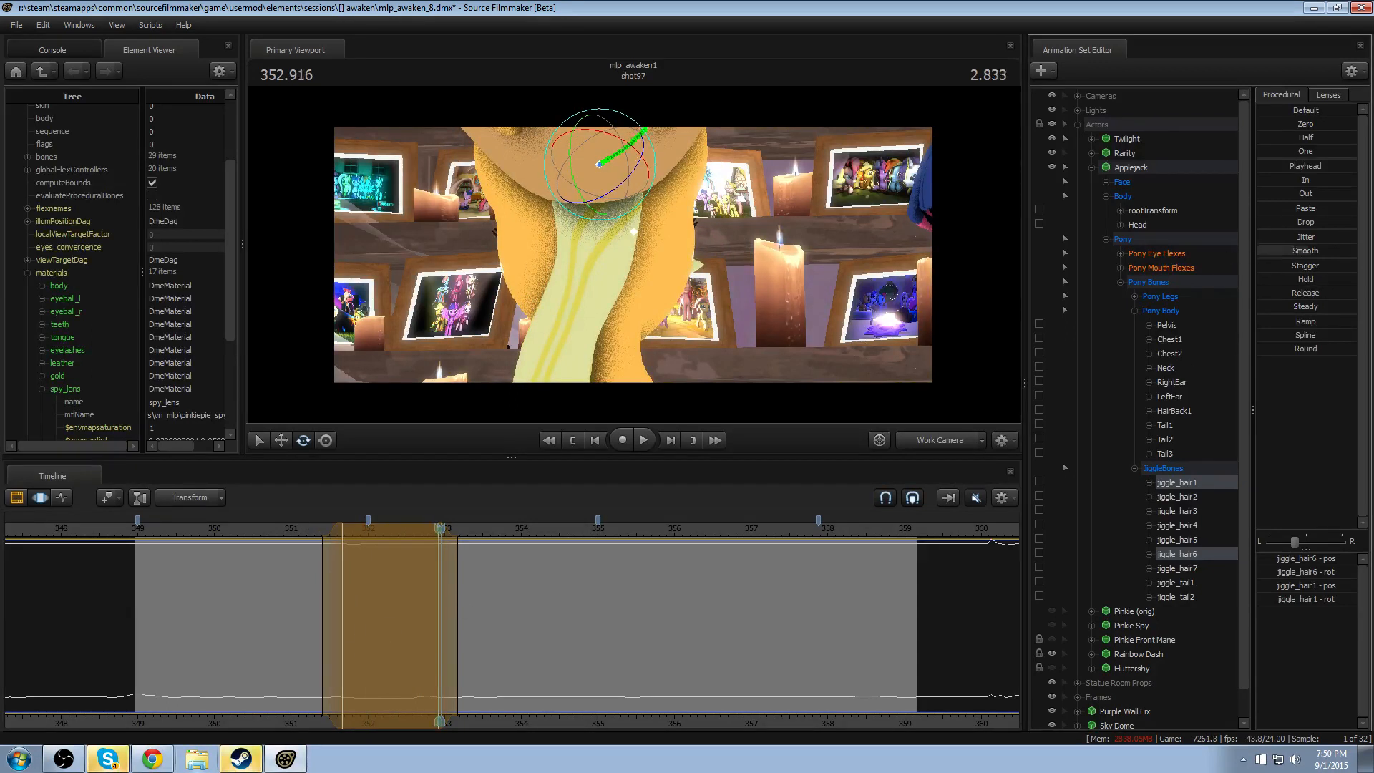
# - Tighten the time selection's hold to about 351.8–352.7 and play the hair motion from about 351
pyautogui.press('Right')
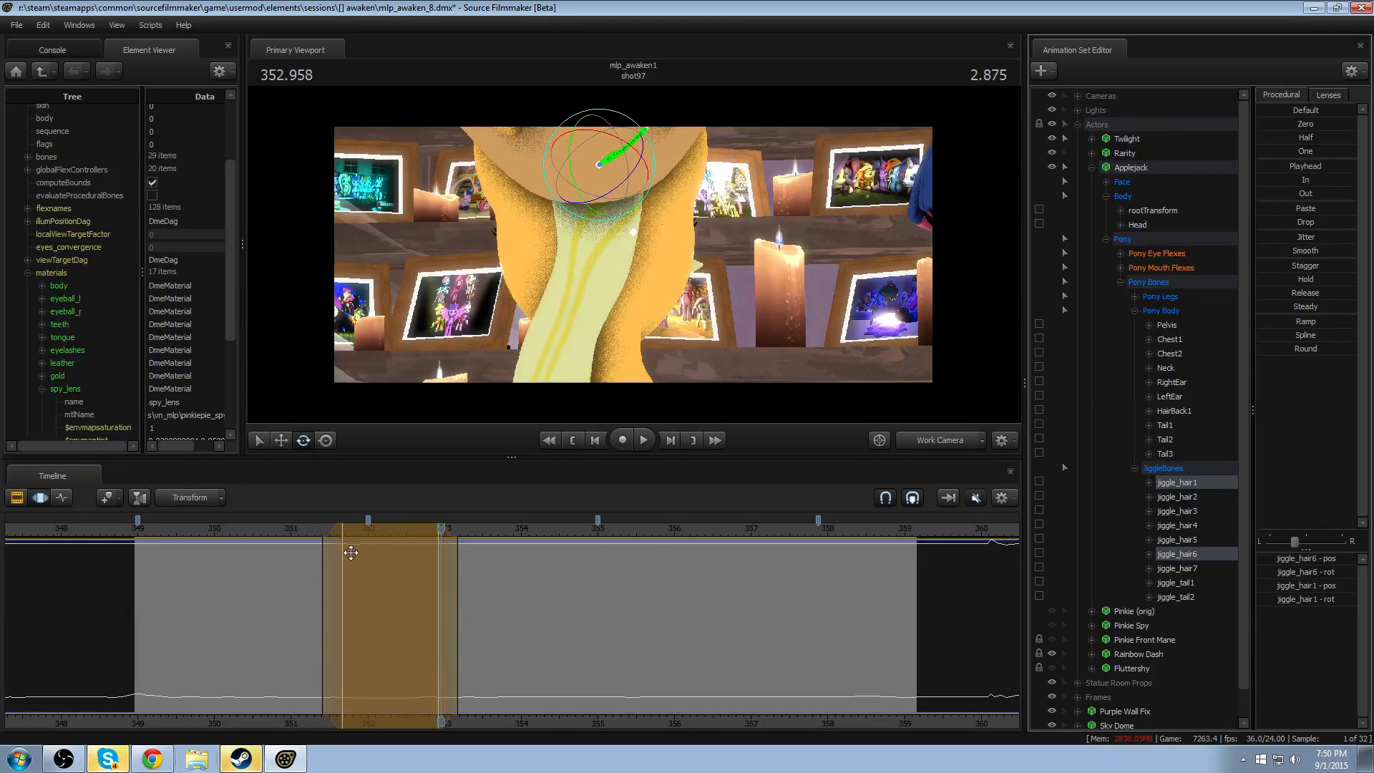
pyautogui.moveTo(347, 561); pyautogui.dragTo(360, 567)
pyautogui.moveTo(442, 565); pyautogui.dragTo(425, 565)
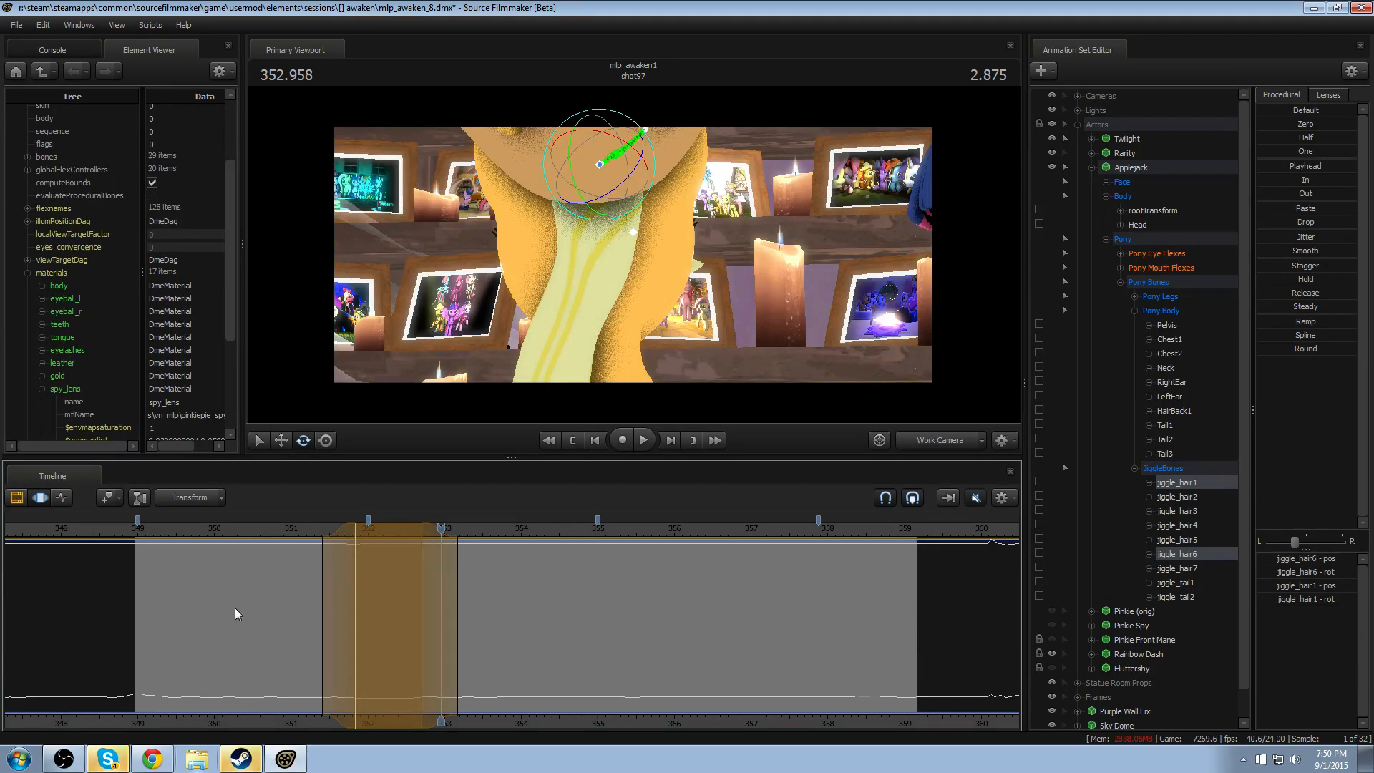
pyautogui.click(294, 529)
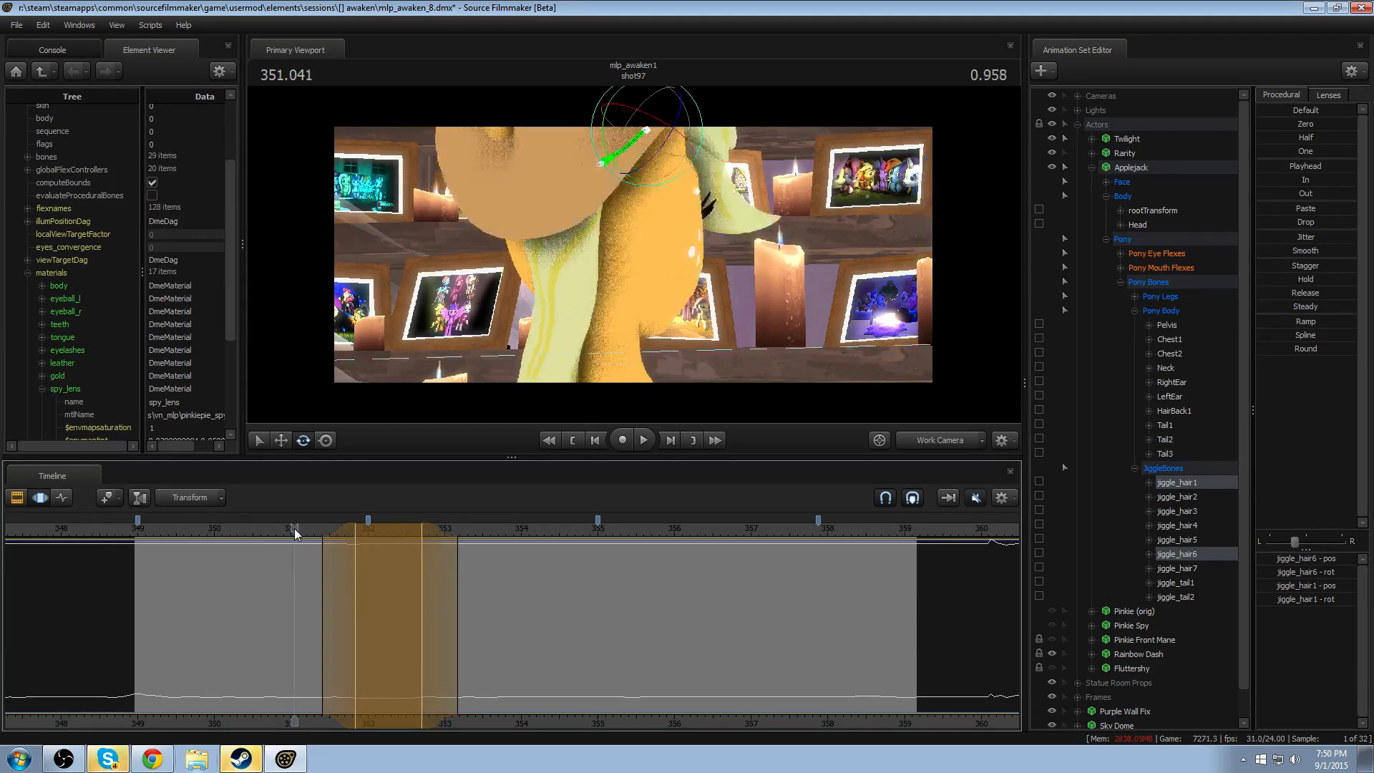
pyautogui.press('space')
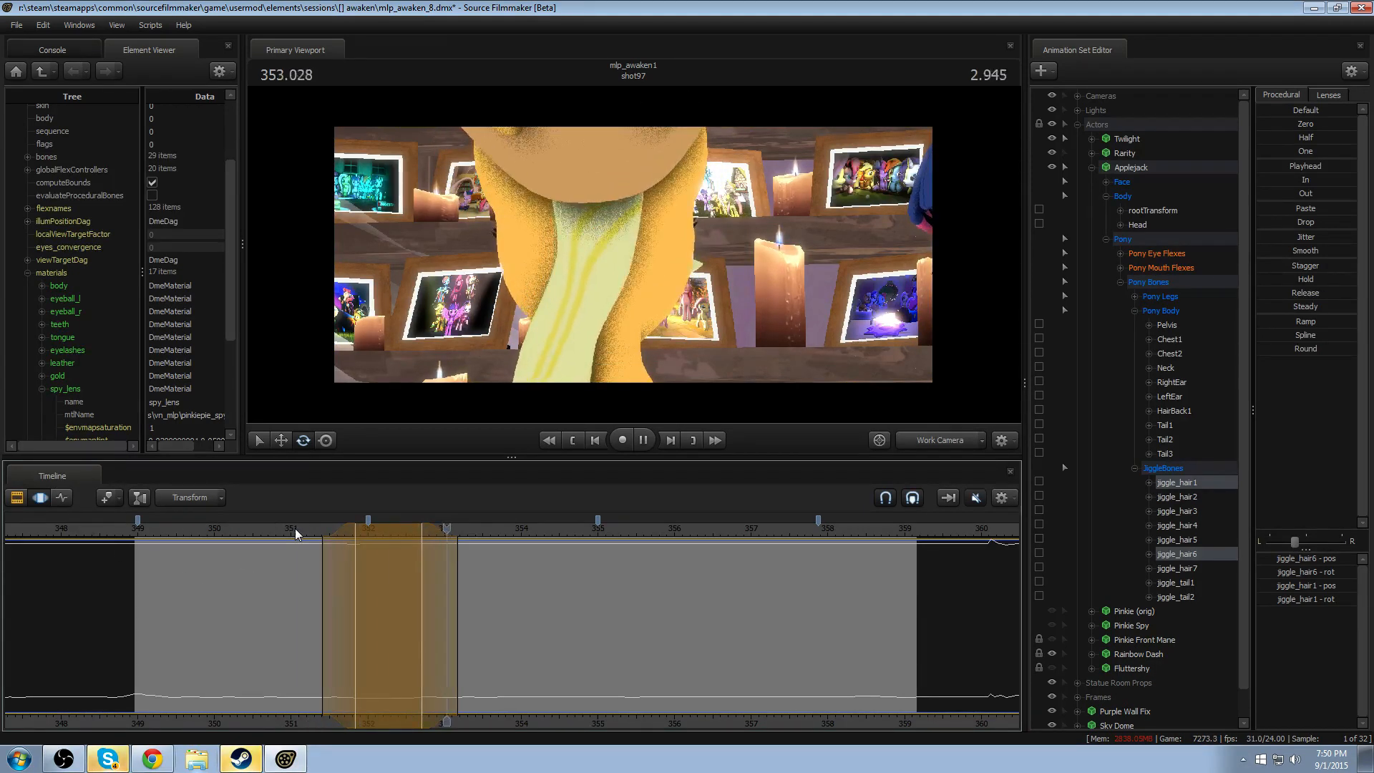
pyautogui.press('space')
# - Rotate jiggle_hair6 with a time selection peaking at 352.458, shift that peak to about 352.1, and play the motion
pyautogui.keyDown('shift'); pyautogui.moveTo(341, 660); pyautogui.dragTo(401, 659); pyautogui.keyUp('shift')
pyautogui.keyDown('shift'); pyautogui.scroll(5, 401, 660); pyautogui.keyUp('shift')
pyautogui.press('ctrl')
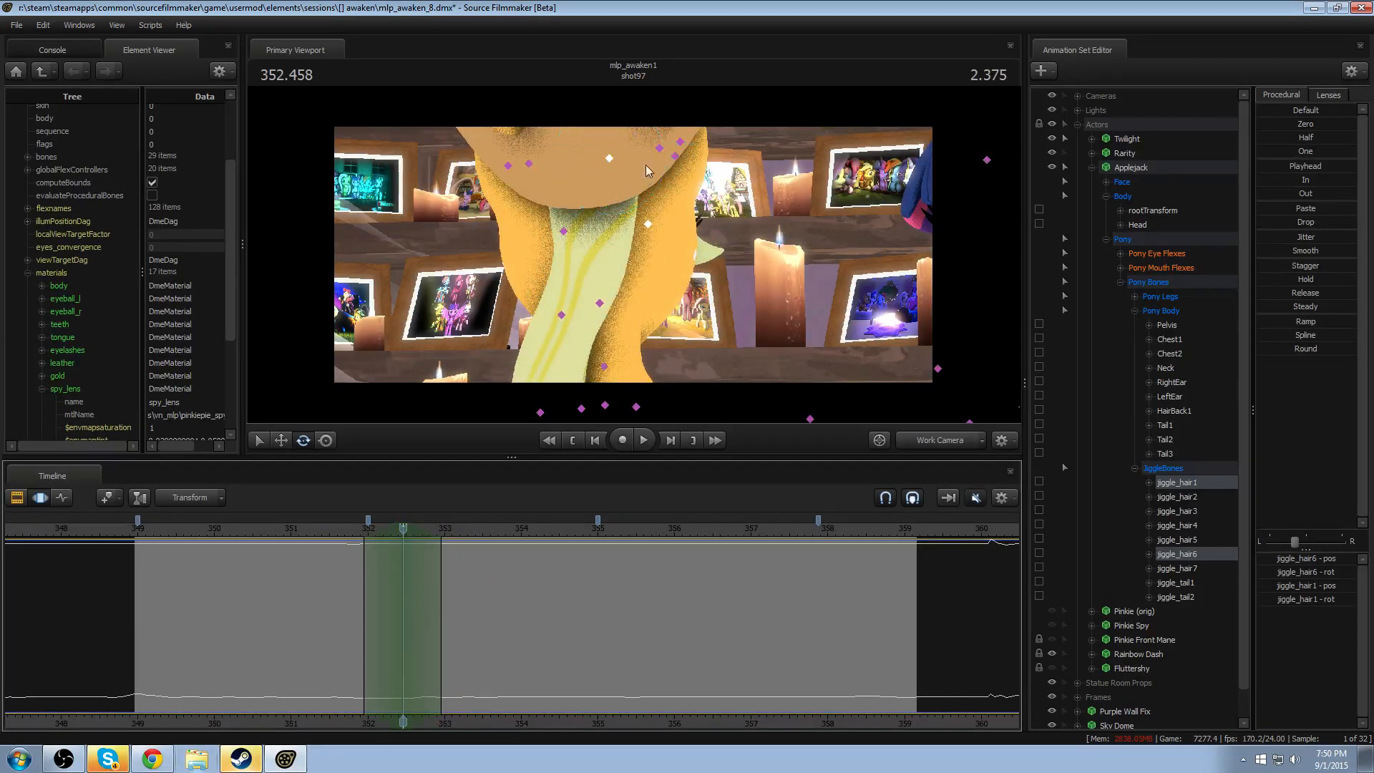
pyautogui.keyDown('ctrl'); pyautogui.click(649, 223); pyautogui.keyUp('ctrl')
pyautogui.moveTo(685, 221); pyautogui.dragTo(689, 205)
pyautogui.moveTo(402, 520); pyautogui.dragTo(324, 543)
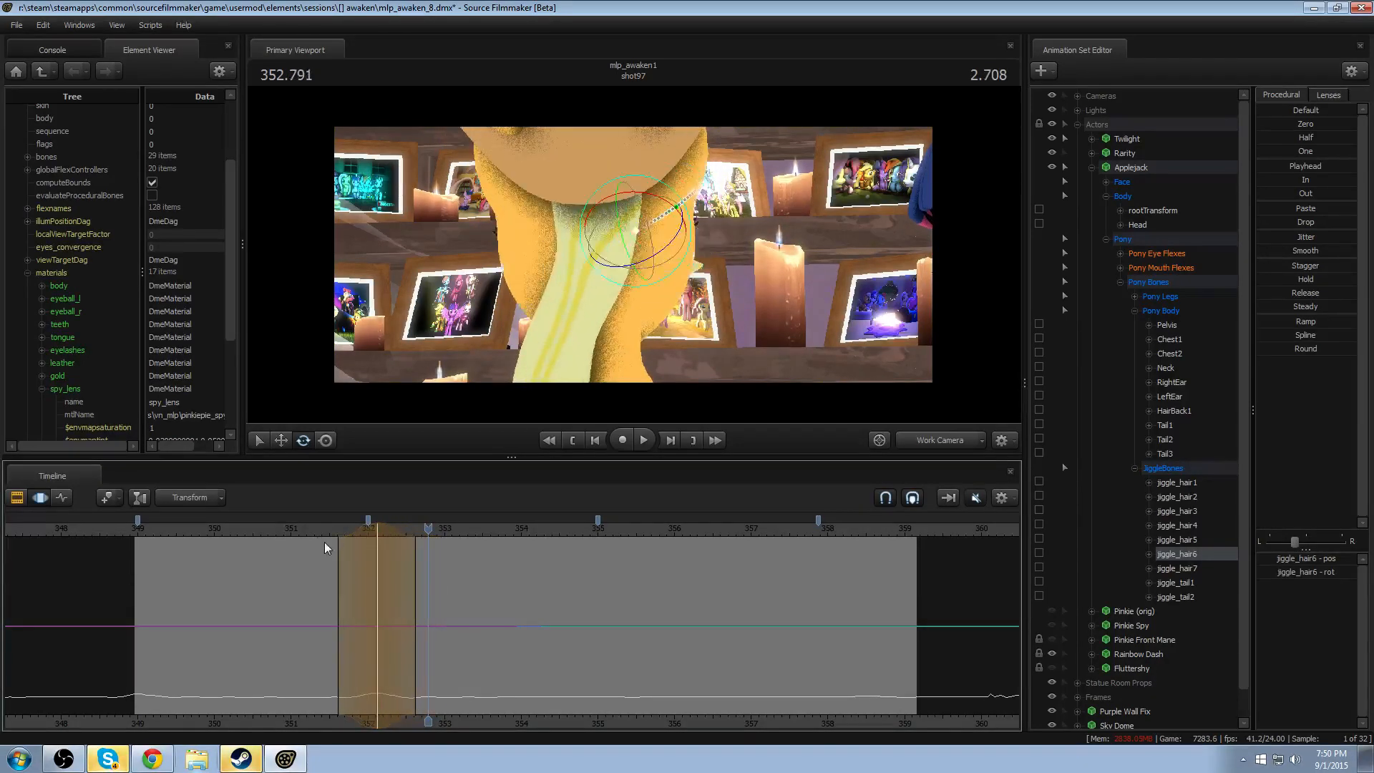
pyautogui.press('space')
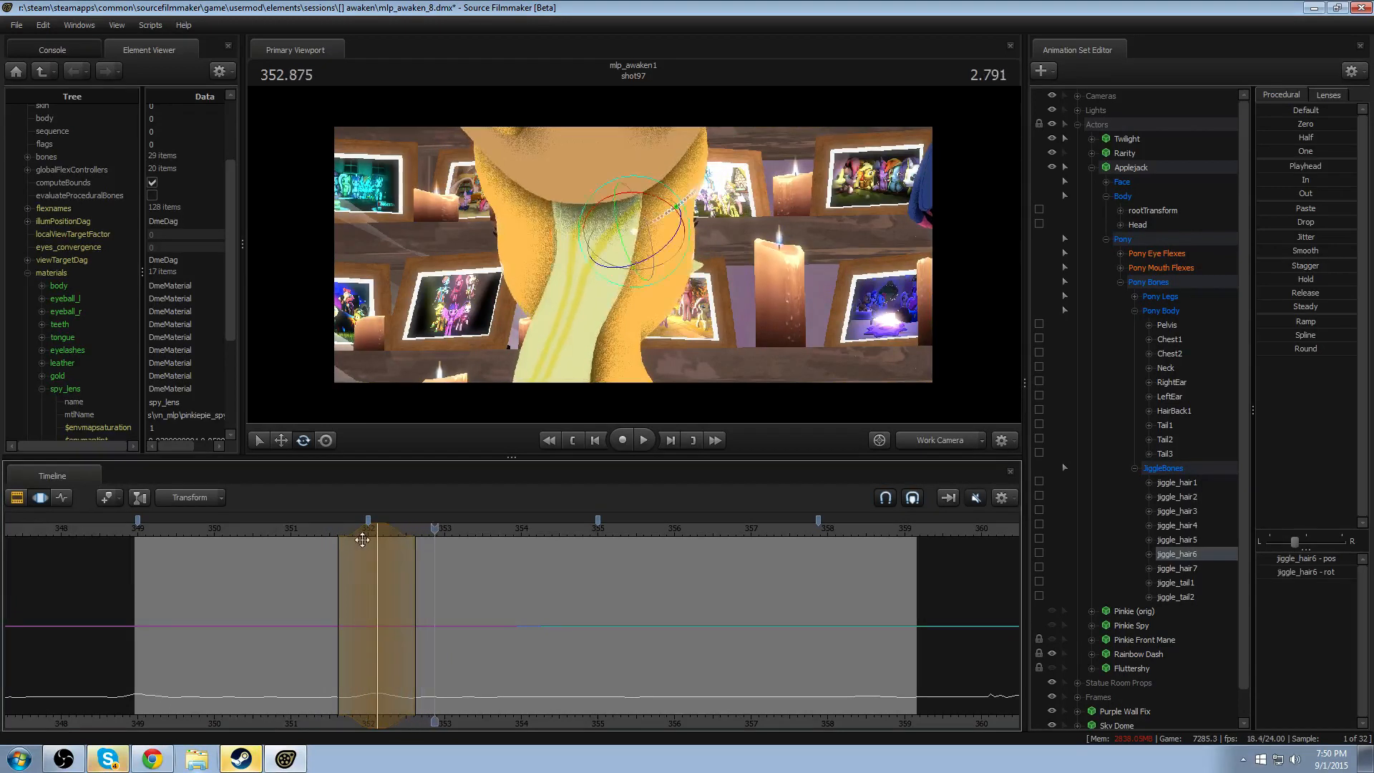
# - Rotate jiggle_hair6 slightly with a time selection peaking at 352.666, shift the peak to about 352.6, and review the motion
pyautogui.click(420, 565)
pyautogui.scroll(11, 420, 565)
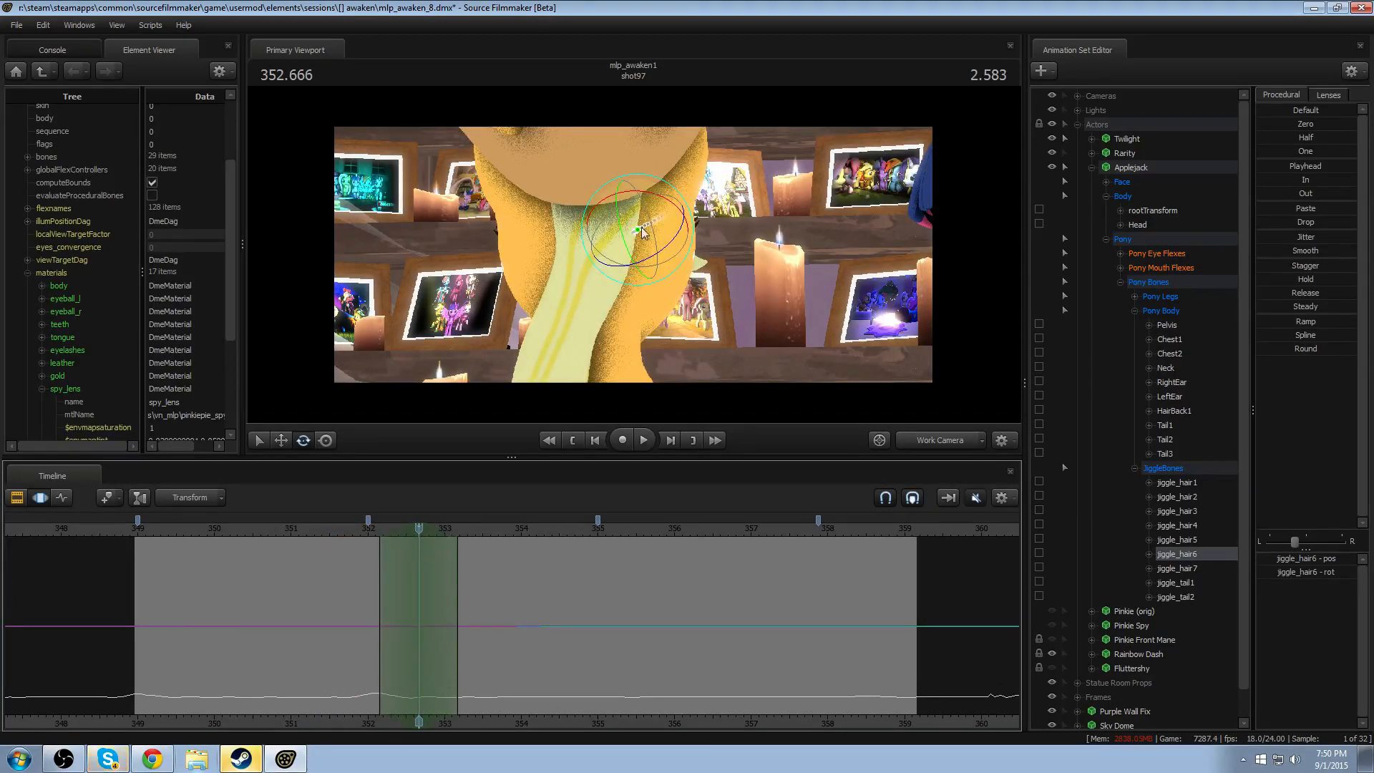
pyautogui.moveTo(671, 186); pyautogui.dragTo(672, 191)
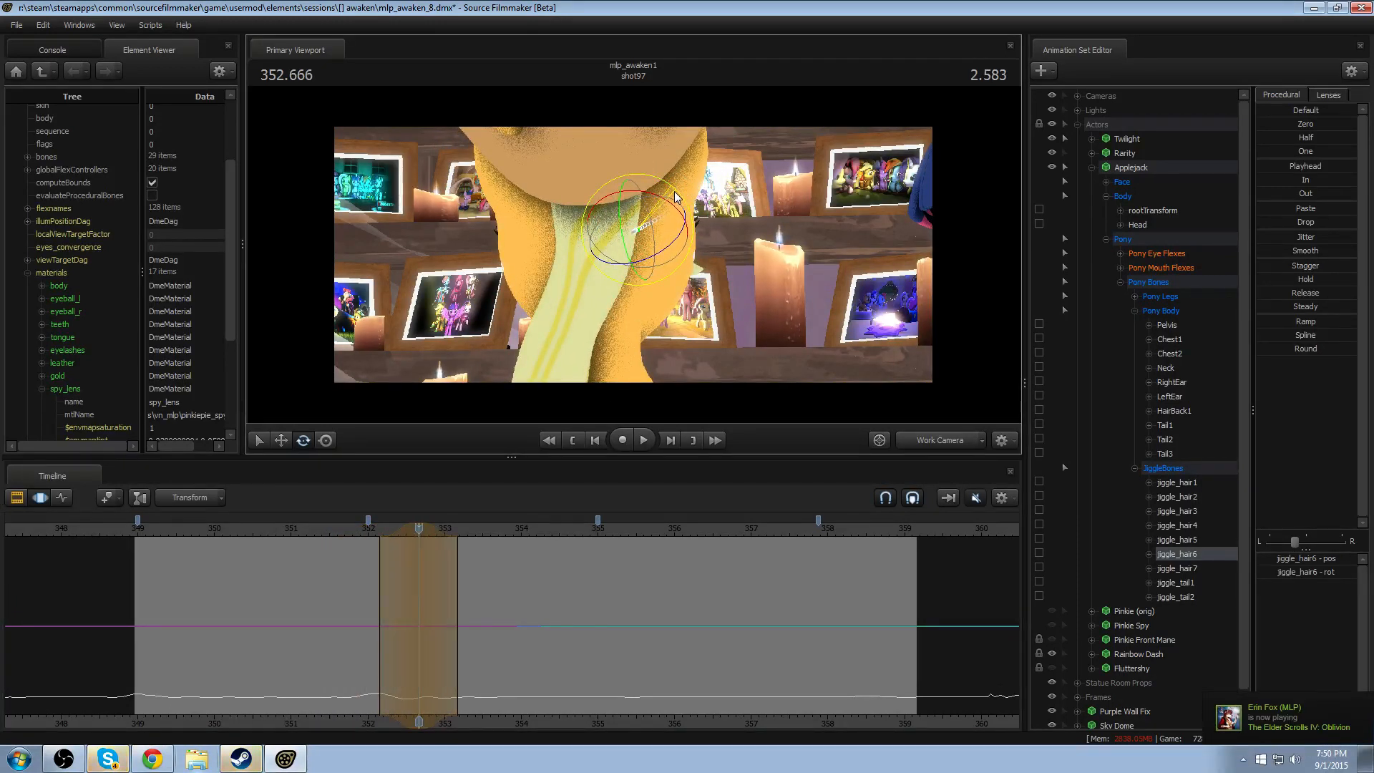
pyautogui.click(416, 574)
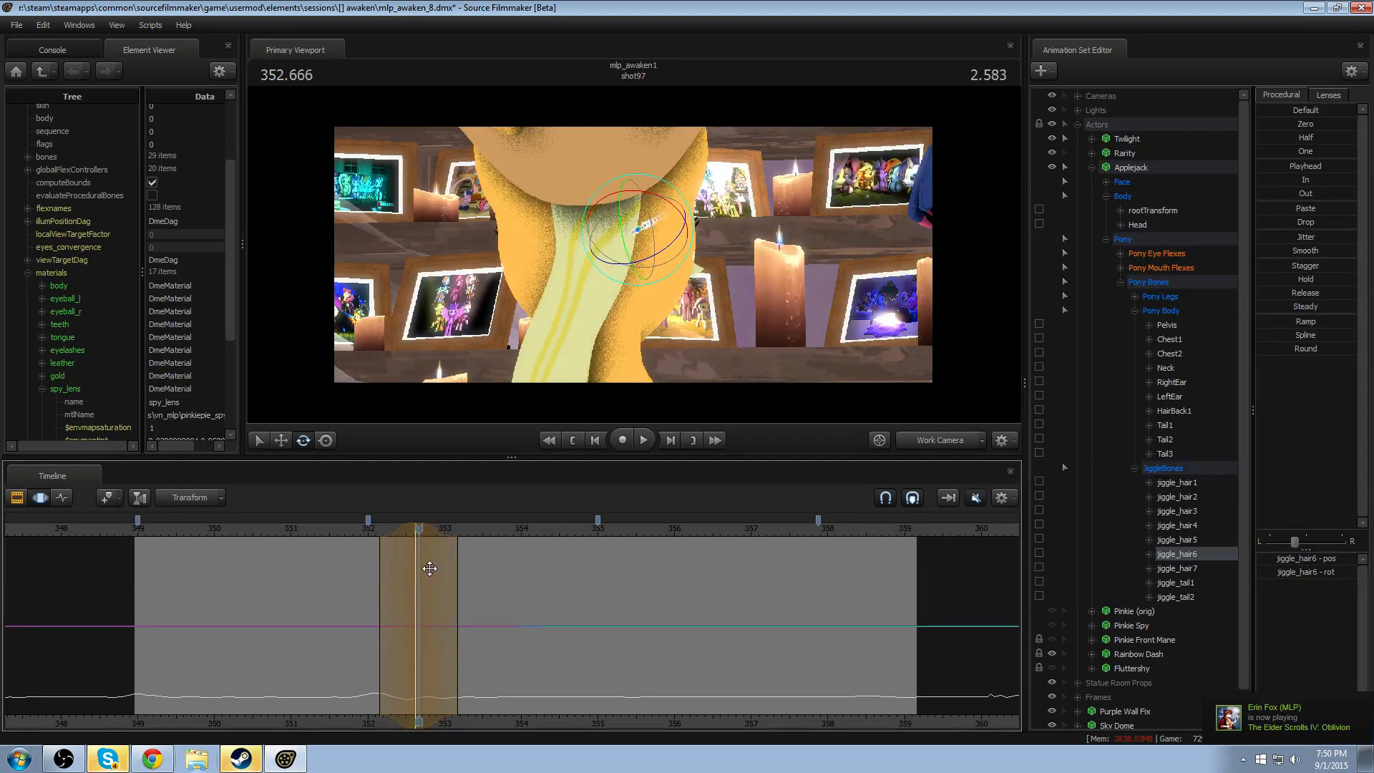
pyautogui.moveTo(415, 565); pyautogui.dragTo(413, 560)
pyautogui.click(348, 531)
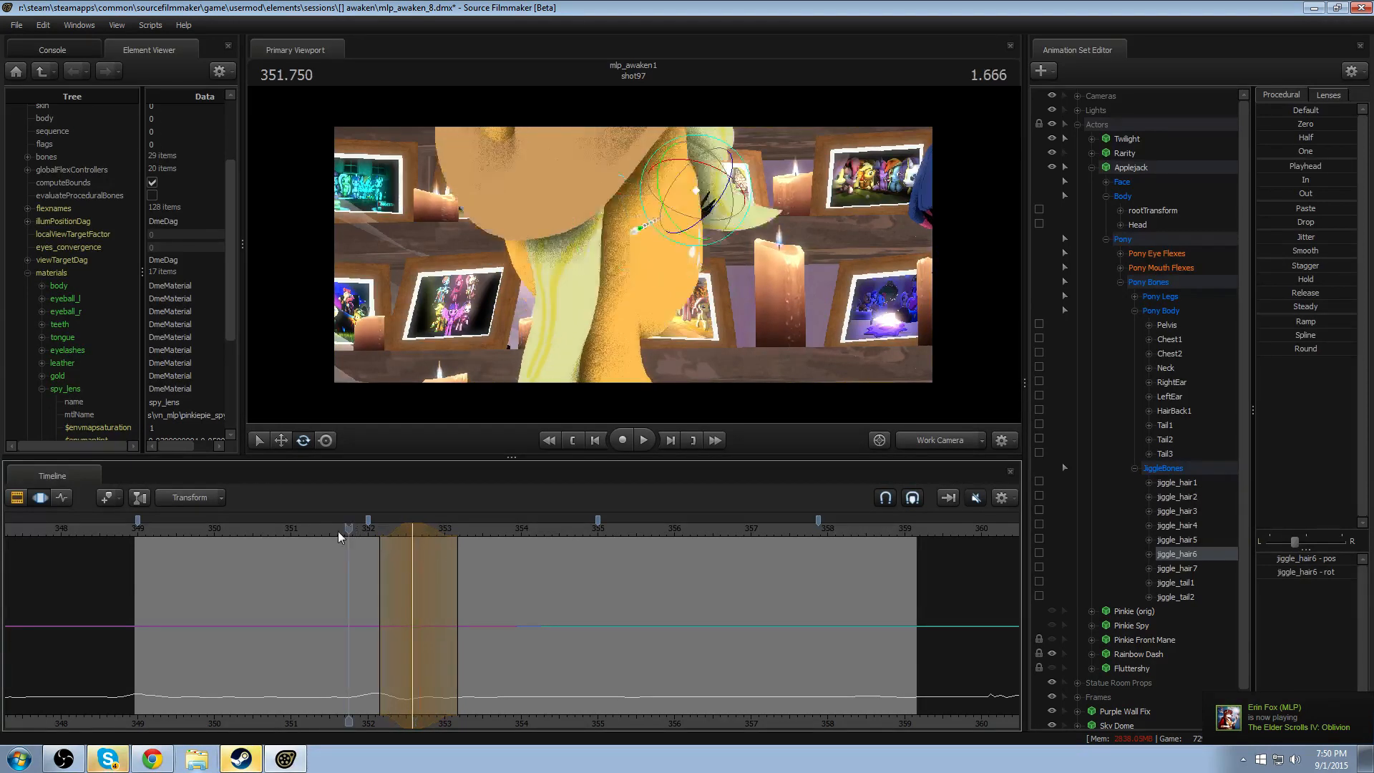
pyautogui.press('space')
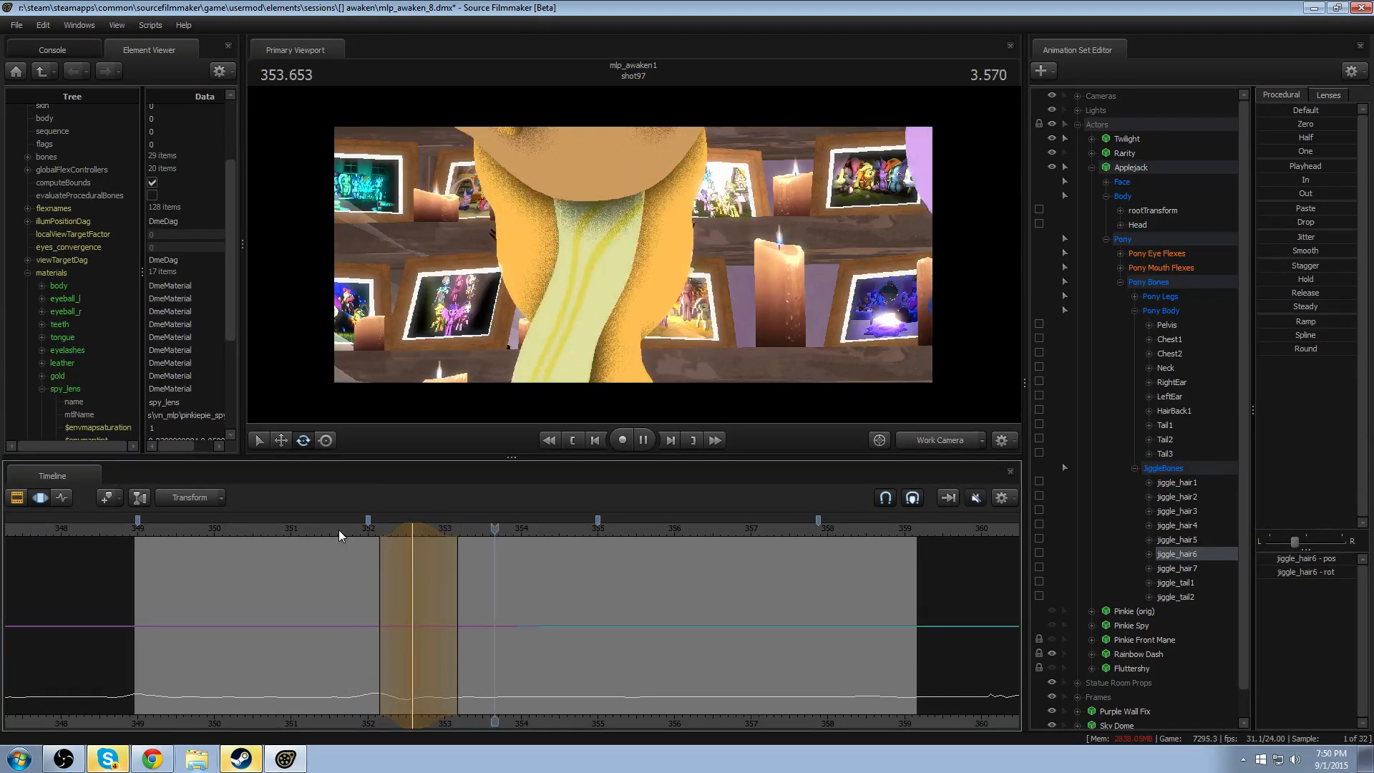
pyautogui.press('space')
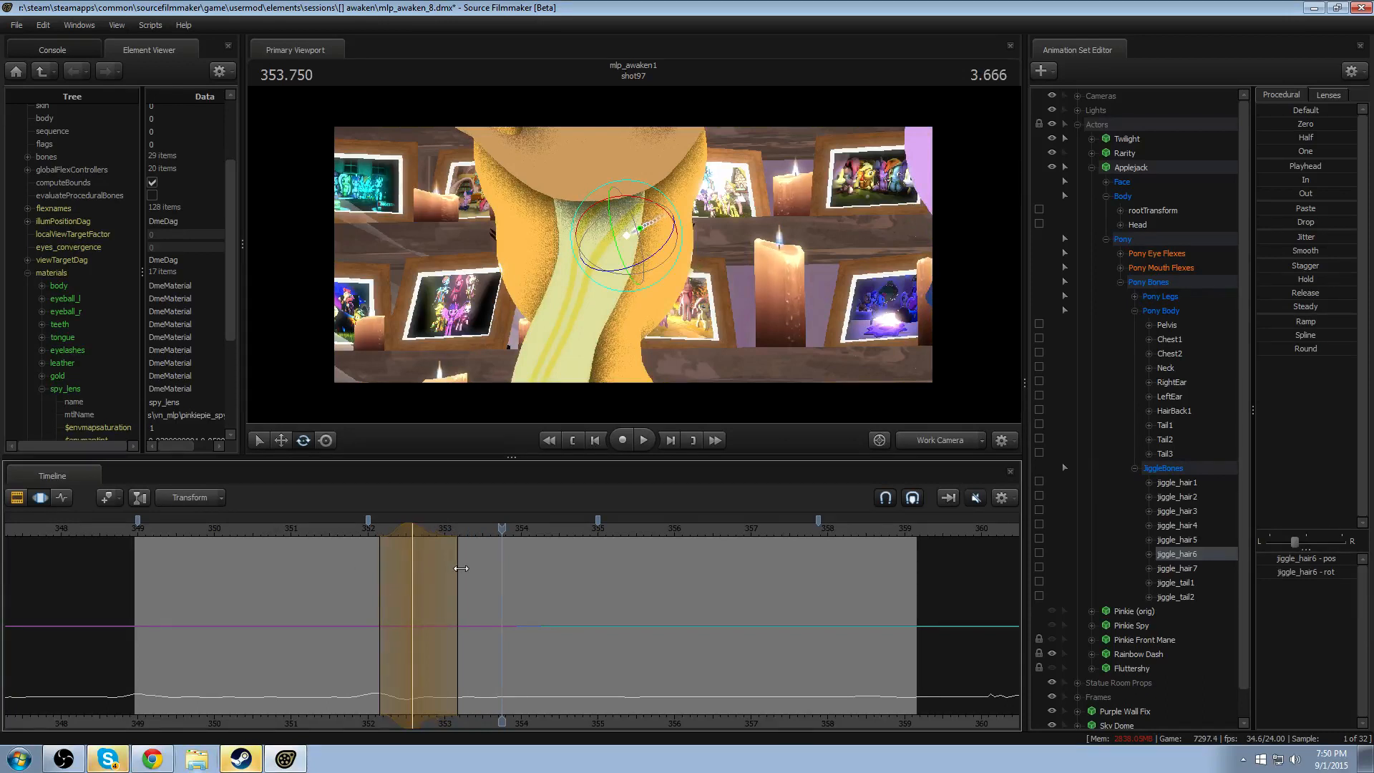
pyautogui.click(359, 530)
pyautogui.press('space')
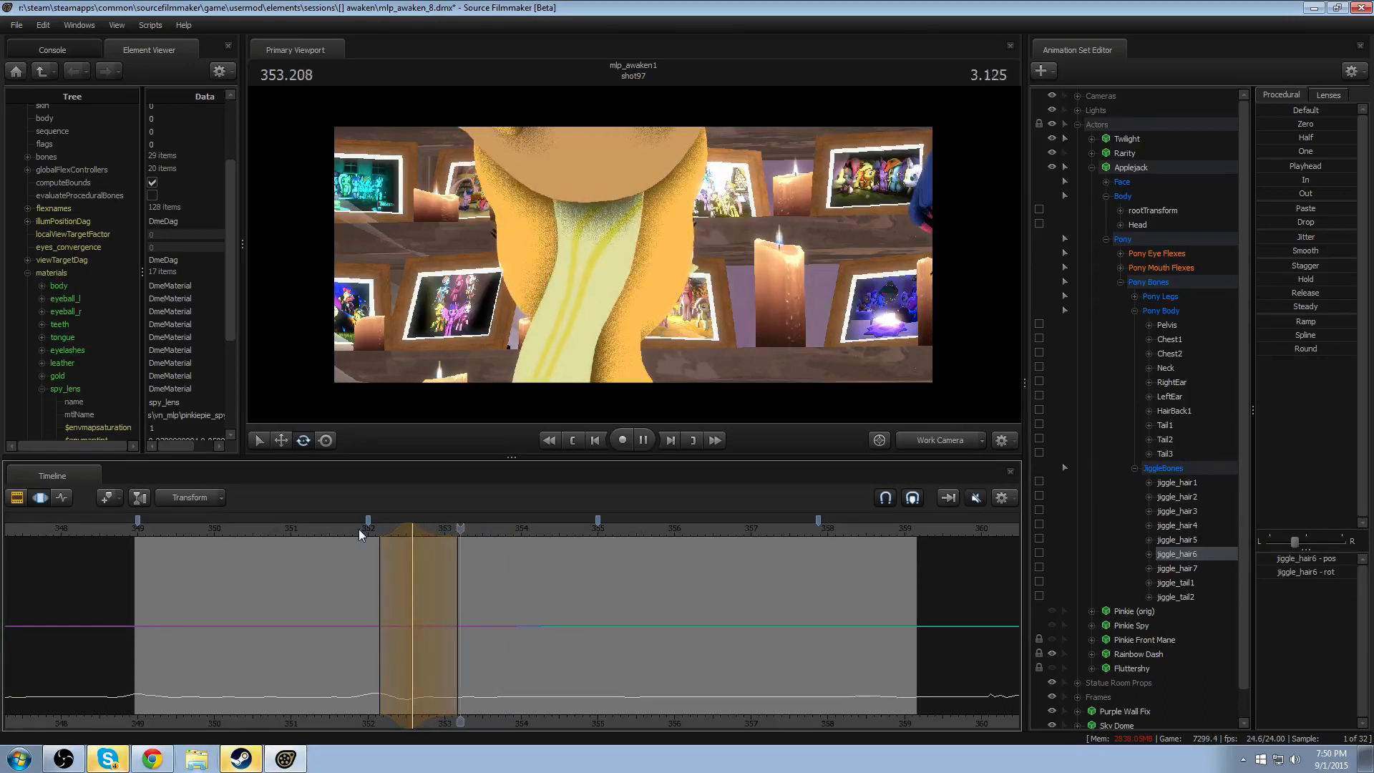
pyautogui.press('space')
pyautogui.click(356, 530)
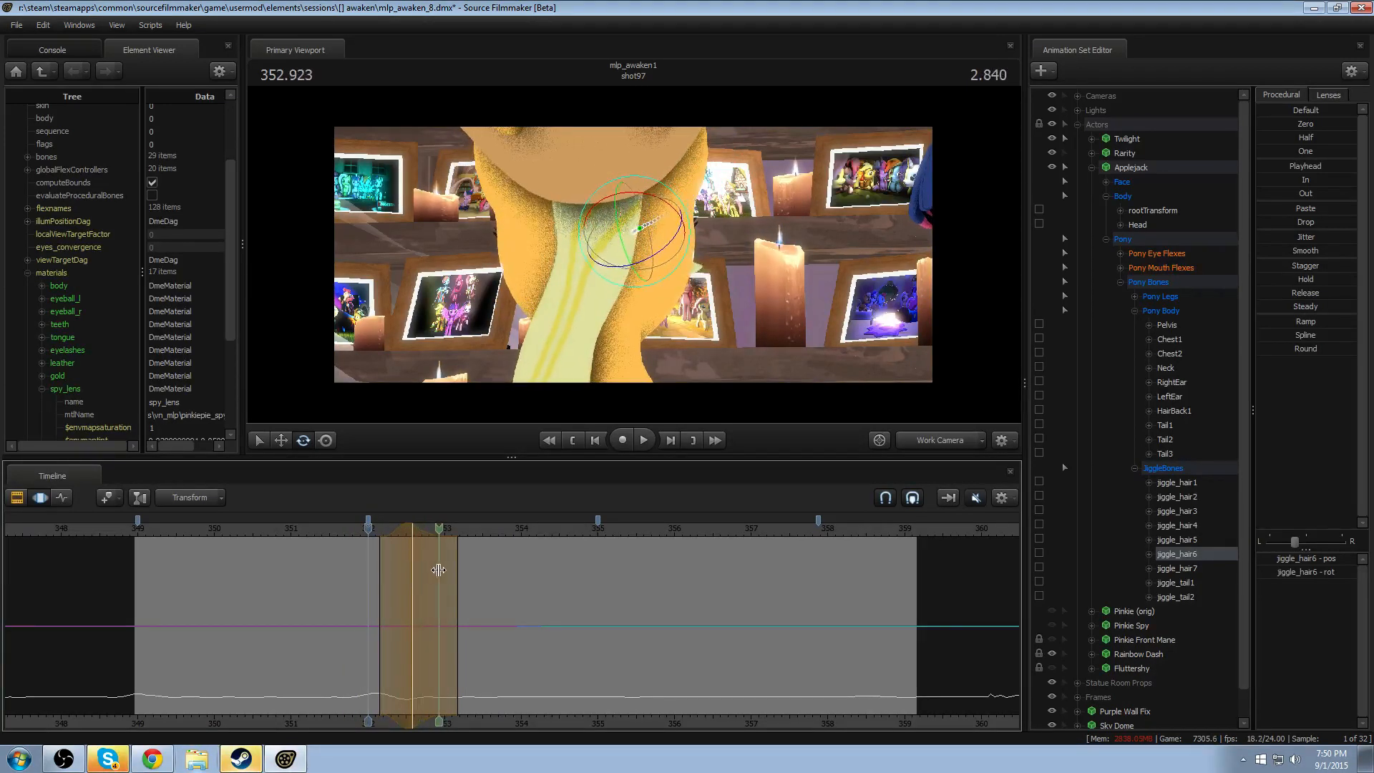
# - Rotate jiggle_hair6 with a selection peaking at 353.000 and falloff from about 352.4 to 353.6, shift it slightly later, and play
pyautogui.click(445, 569)
pyautogui.scroll(6, 444, 569)
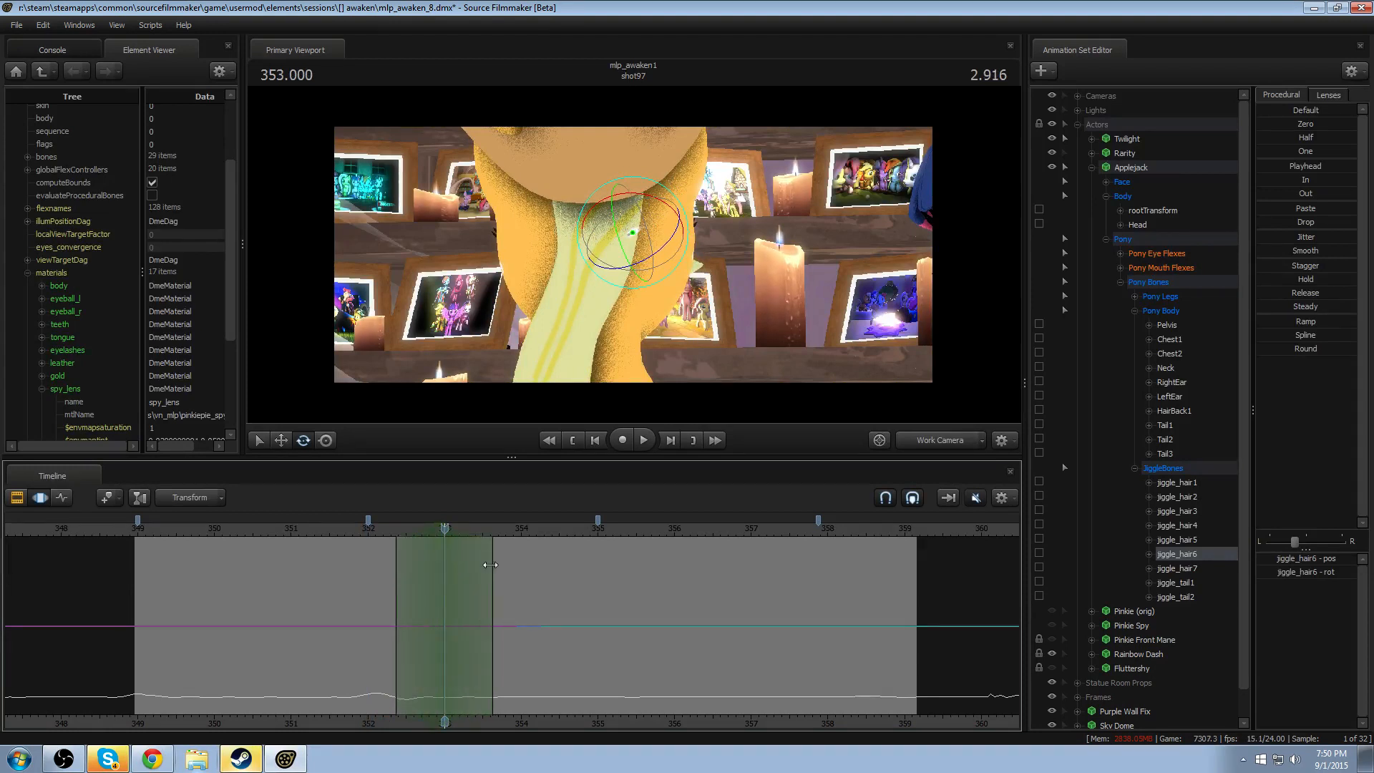
pyautogui.click(676, 190)
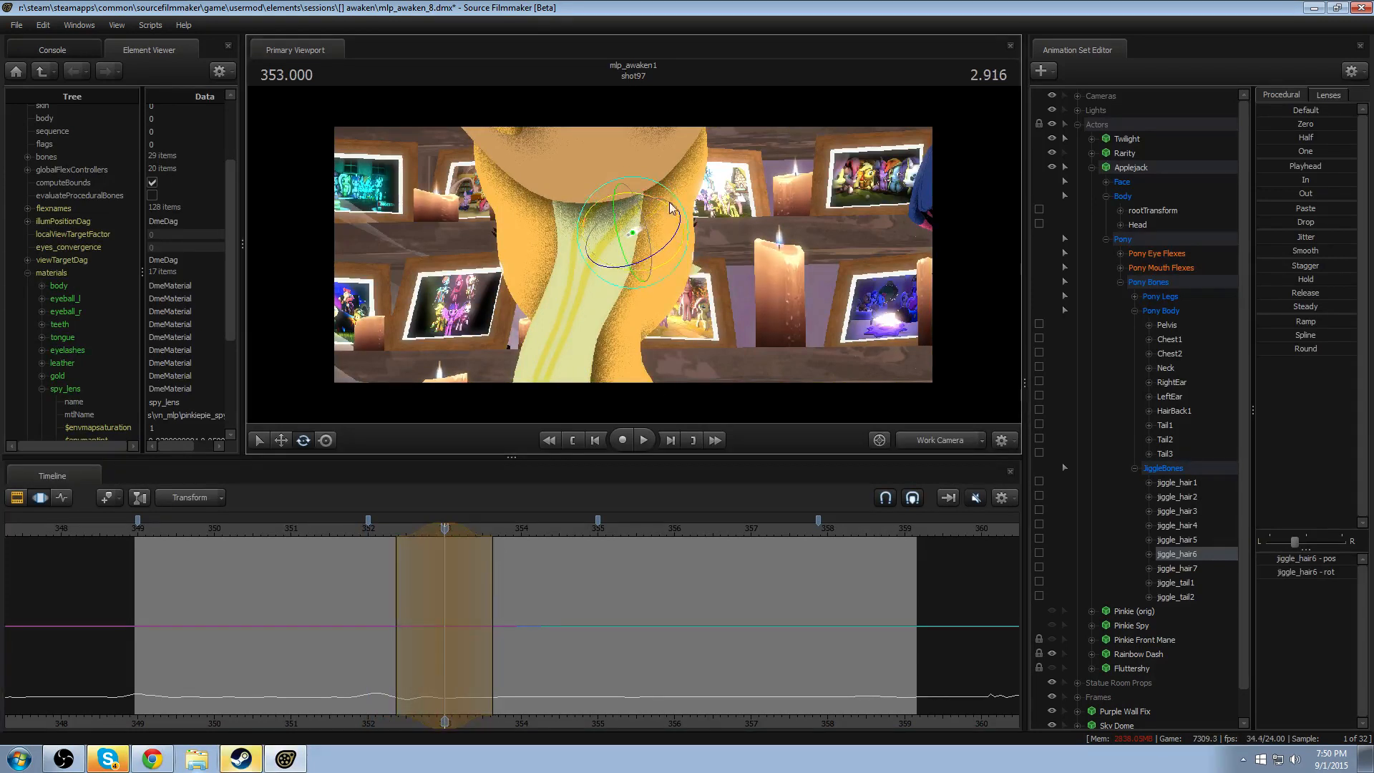
pyautogui.click(359, 534)
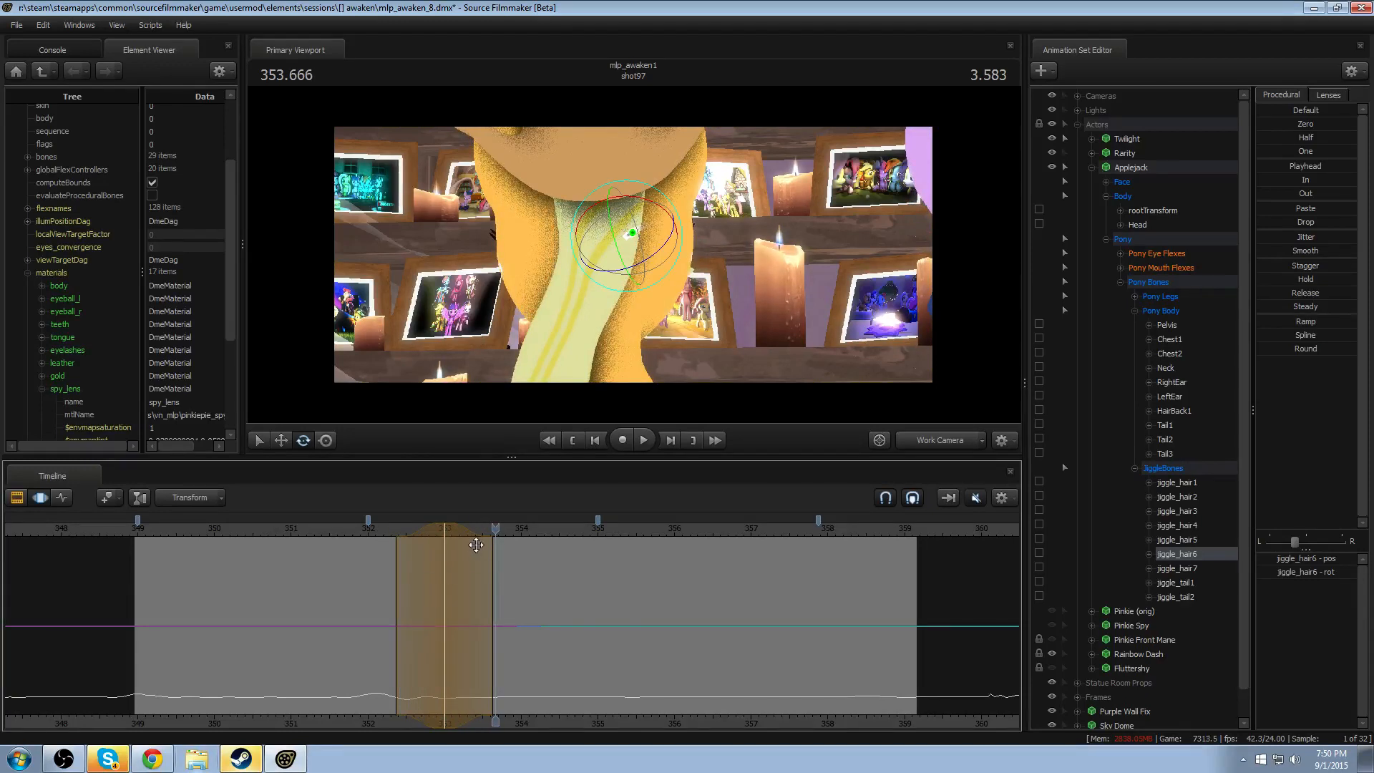
pyautogui.moveTo(424, 528); pyautogui.dragTo(428, 529)
pyautogui.click(351, 529)
pyautogui.press('space')
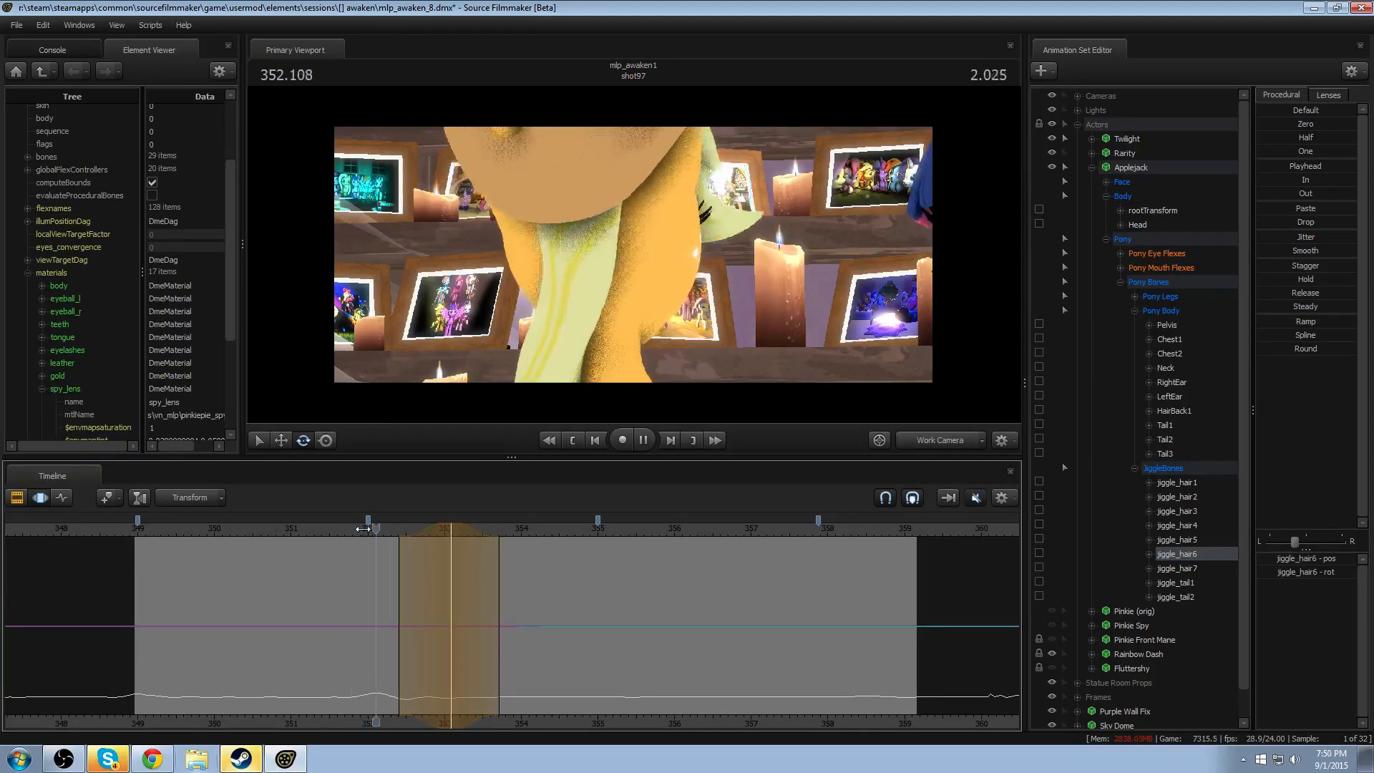
pyautogui.press('space')
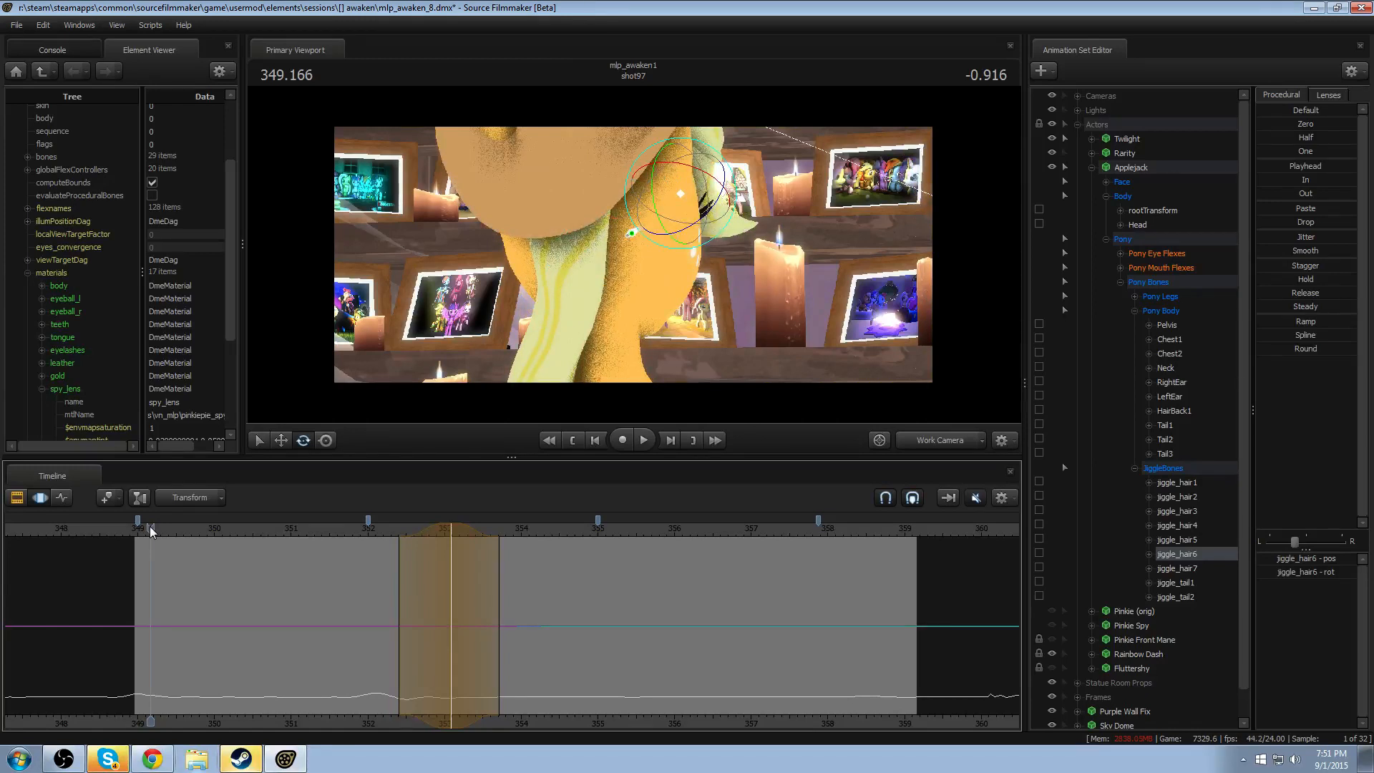
# - Play Applejack's hair motion from about 349.2, then pull the Work Camera back to frame her hat and ears and replay it
pyautogui.press('space')
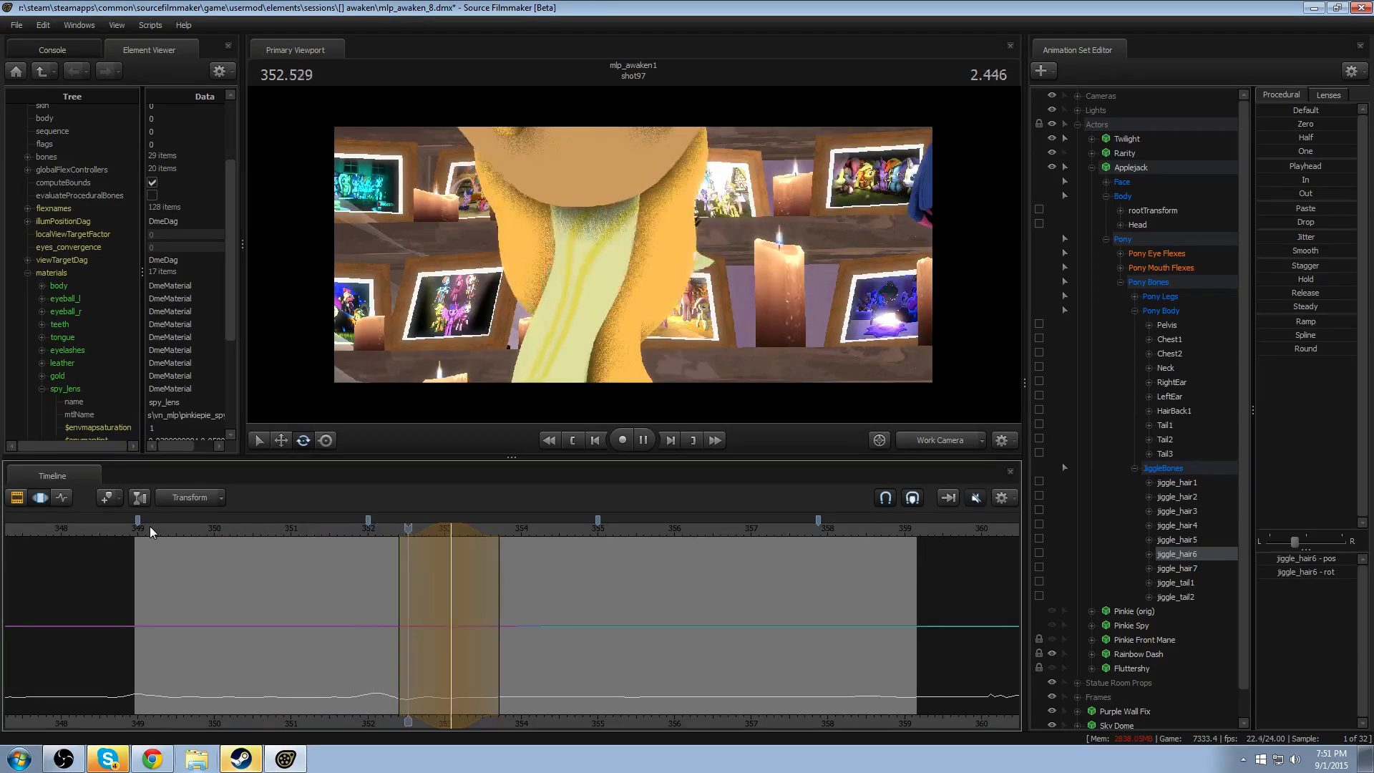
pyautogui.press('space')
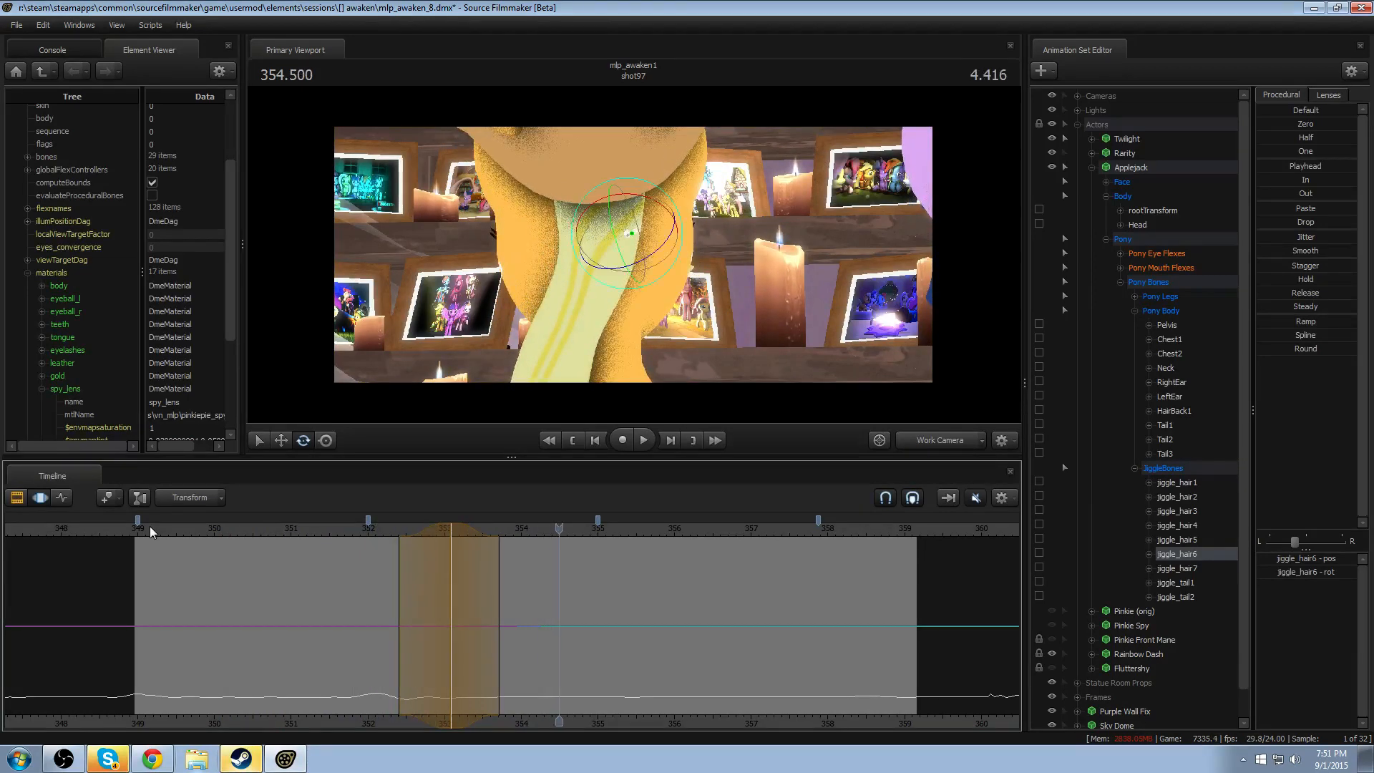
pyautogui.moveTo(432, 281); pyautogui.dragTo(432, 280)
pyautogui.press('z')
pyautogui.press('s')
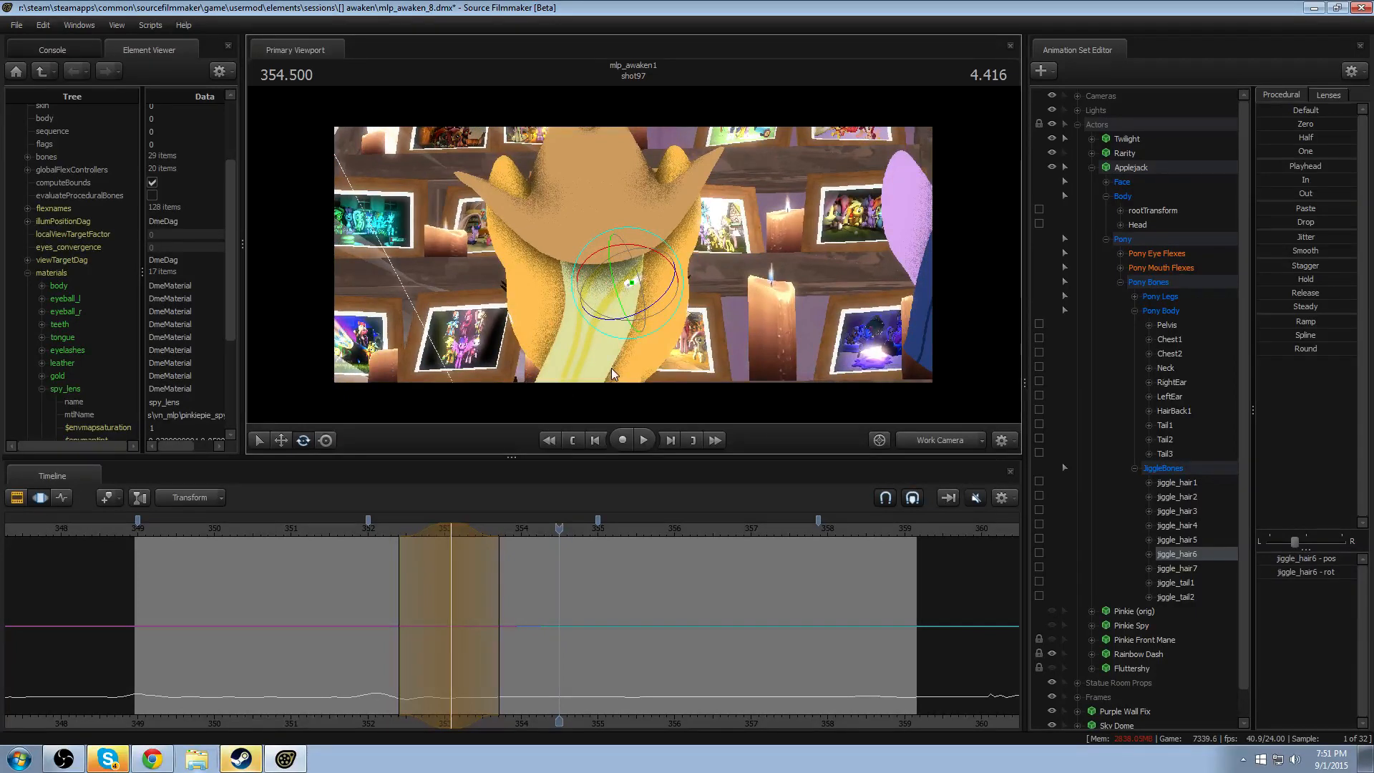
pyautogui.click(158, 528)
pyautogui.press('space')
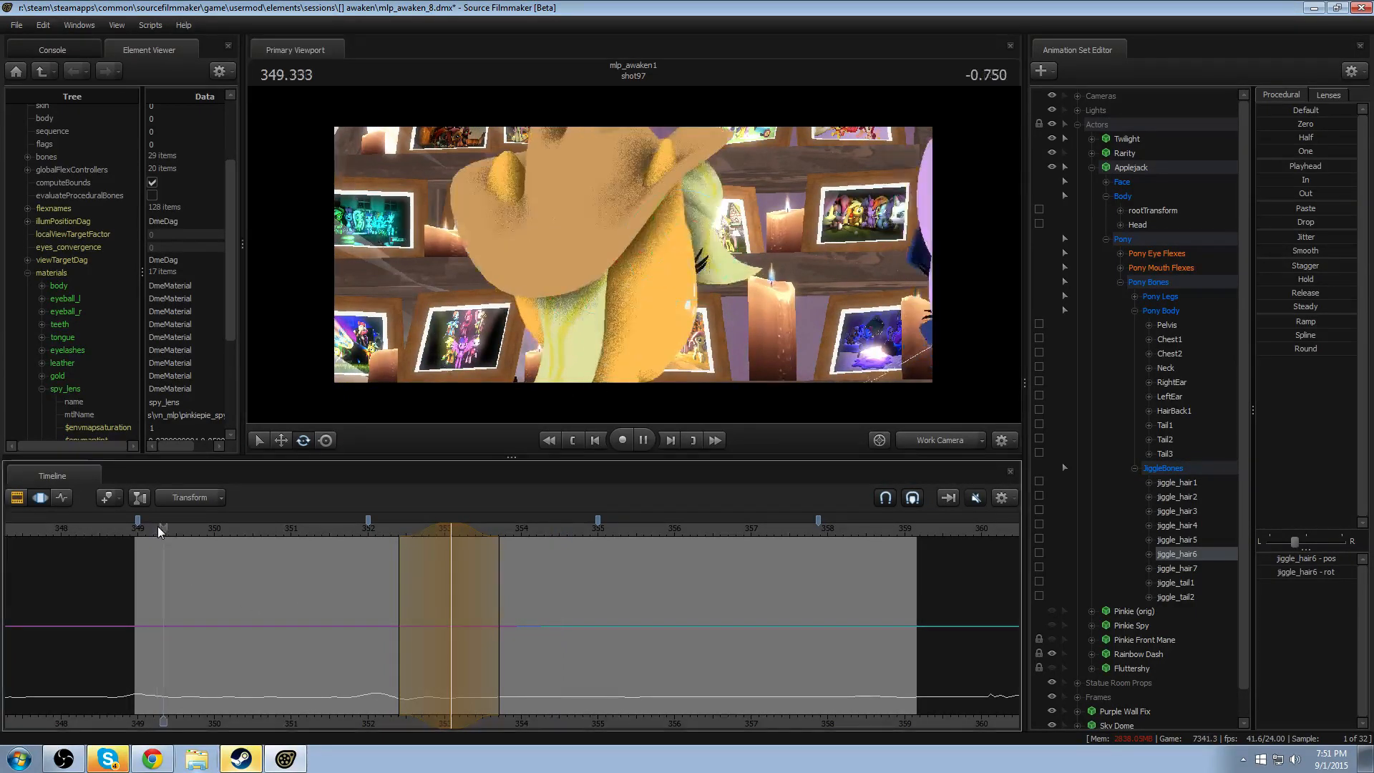
pyautogui.press('F2')
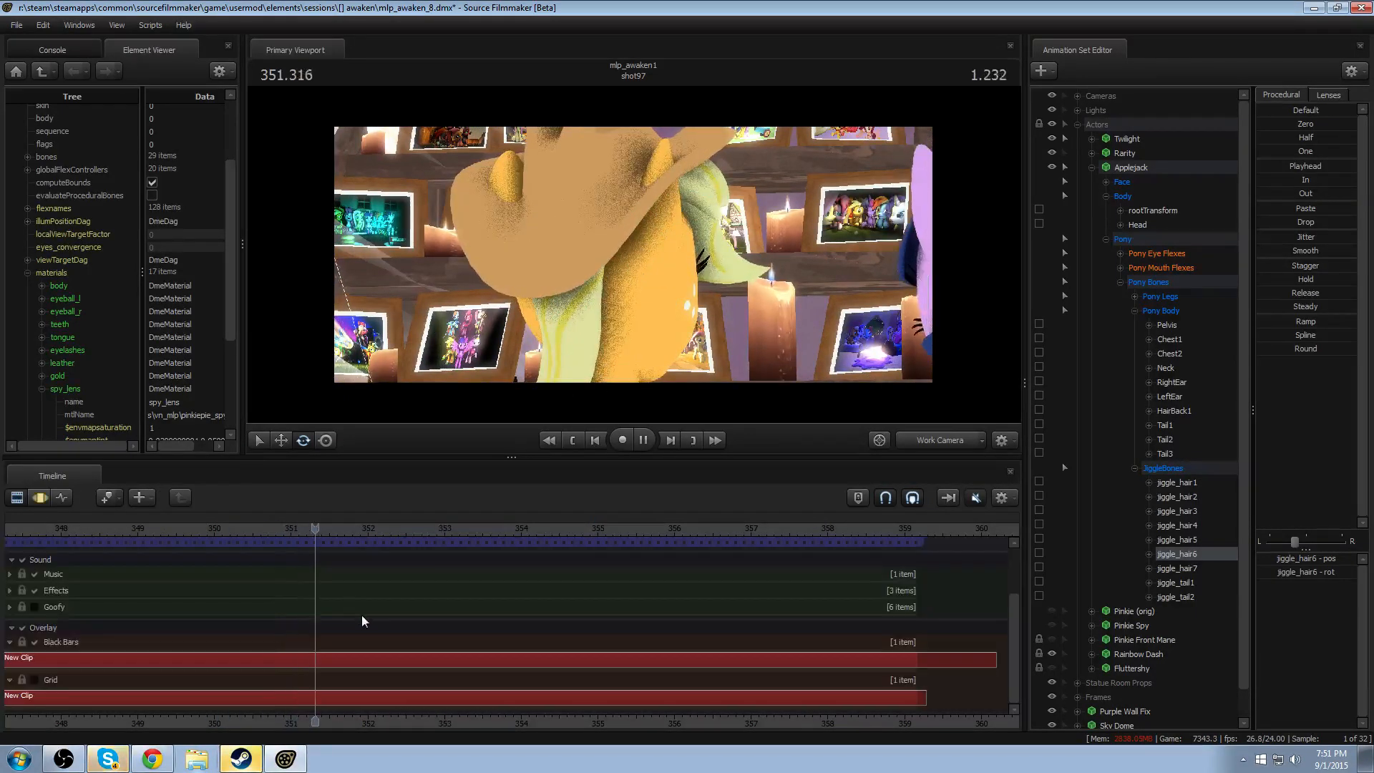
pyautogui.press('F3')
pyautogui.press('space')
# - Set a time selection in shot97 peaking at 352.208, with falloff from about 351.6 to 352.8
pyautogui.moveTo(385, 641)
pyautogui.mouseDown()
pyautogui.moveTo(326, 641)
pyautogui.moveTo(423, 641)
pyautogui.moveTo(384, 637)
pyautogui.mouseUp()
pyautogui.keyDown('shift'); pyautogui.click(384, 637); pyautogui.keyUp('shift')
pyautogui.keyDown('shift'); pyautogui.scroll(3, 384, 637); pyautogui.keyUp('shift')
pyautogui.keyDown('shift'); pyautogui.scroll(2, 385, 637); pyautogui.keyUp('shift')
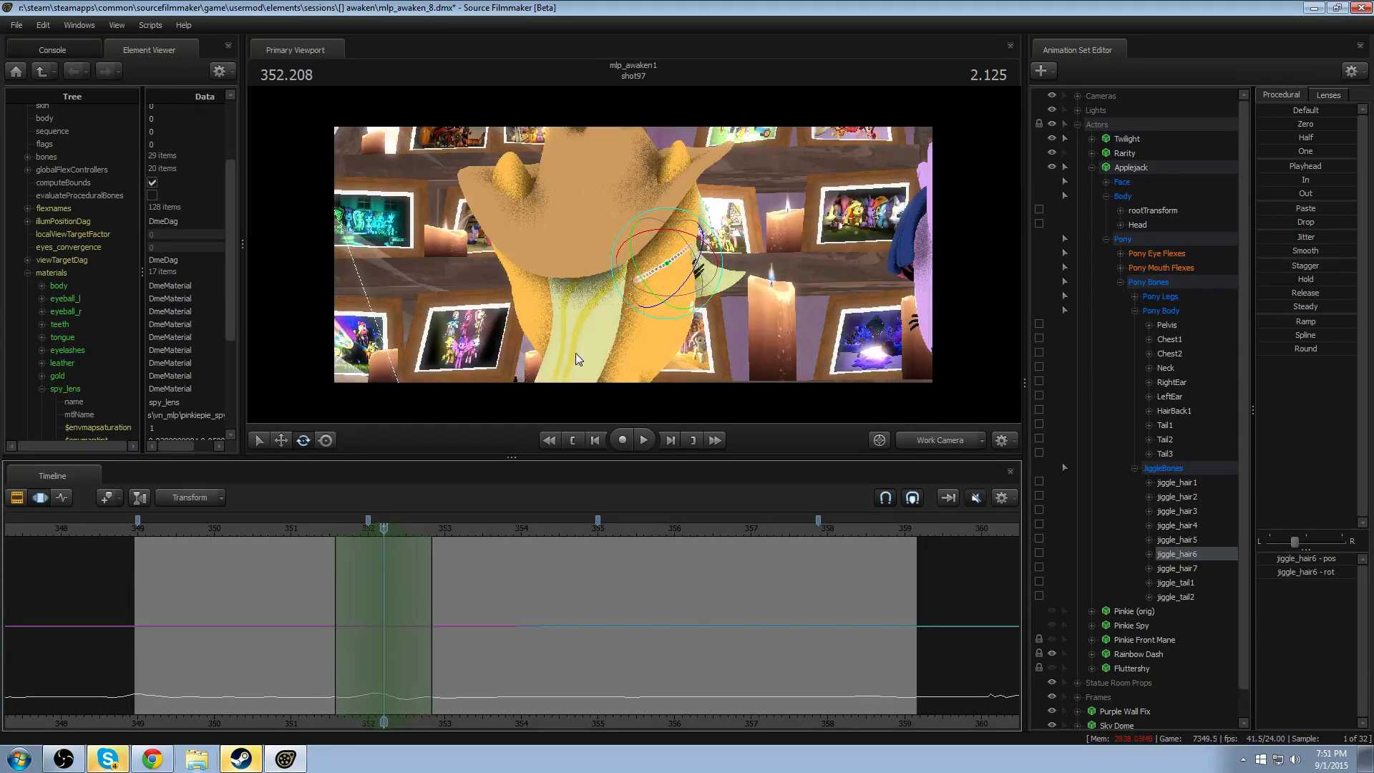
# - Try rotating Applejack's RightEar over the selection peaking at 352.208, and play the motion from about 351.3
pyautogui.click(669, 218)
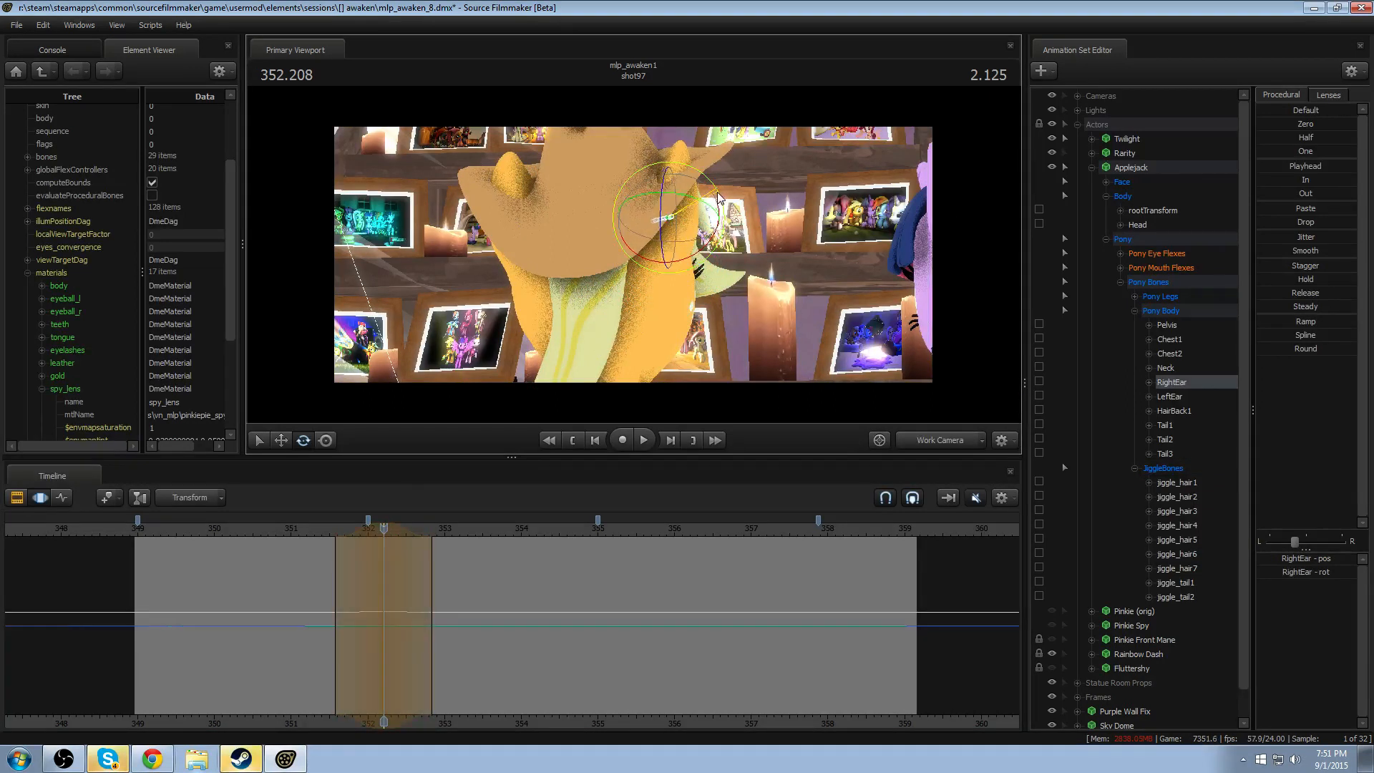
pyautogui.click(317, 531)
pyautogui.press('space')
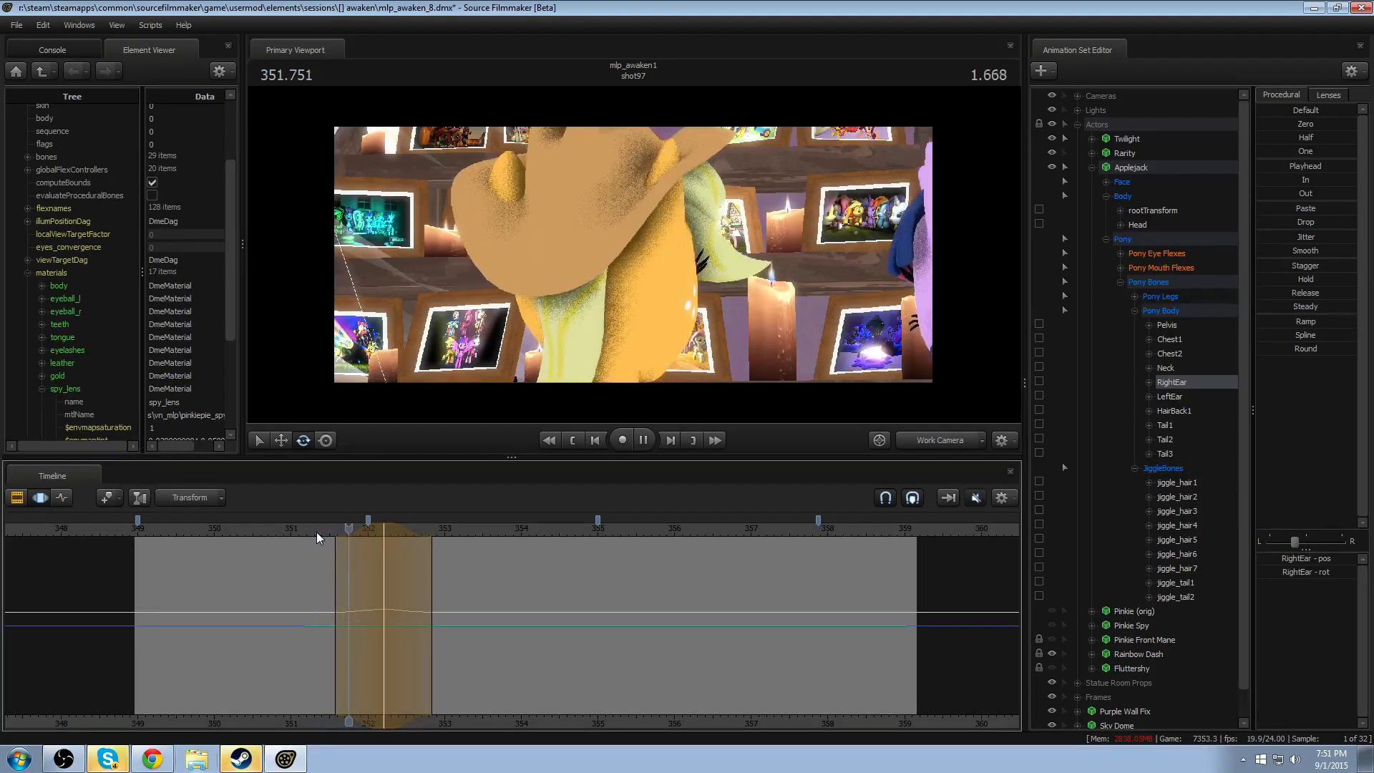
pyautogui.press('space')
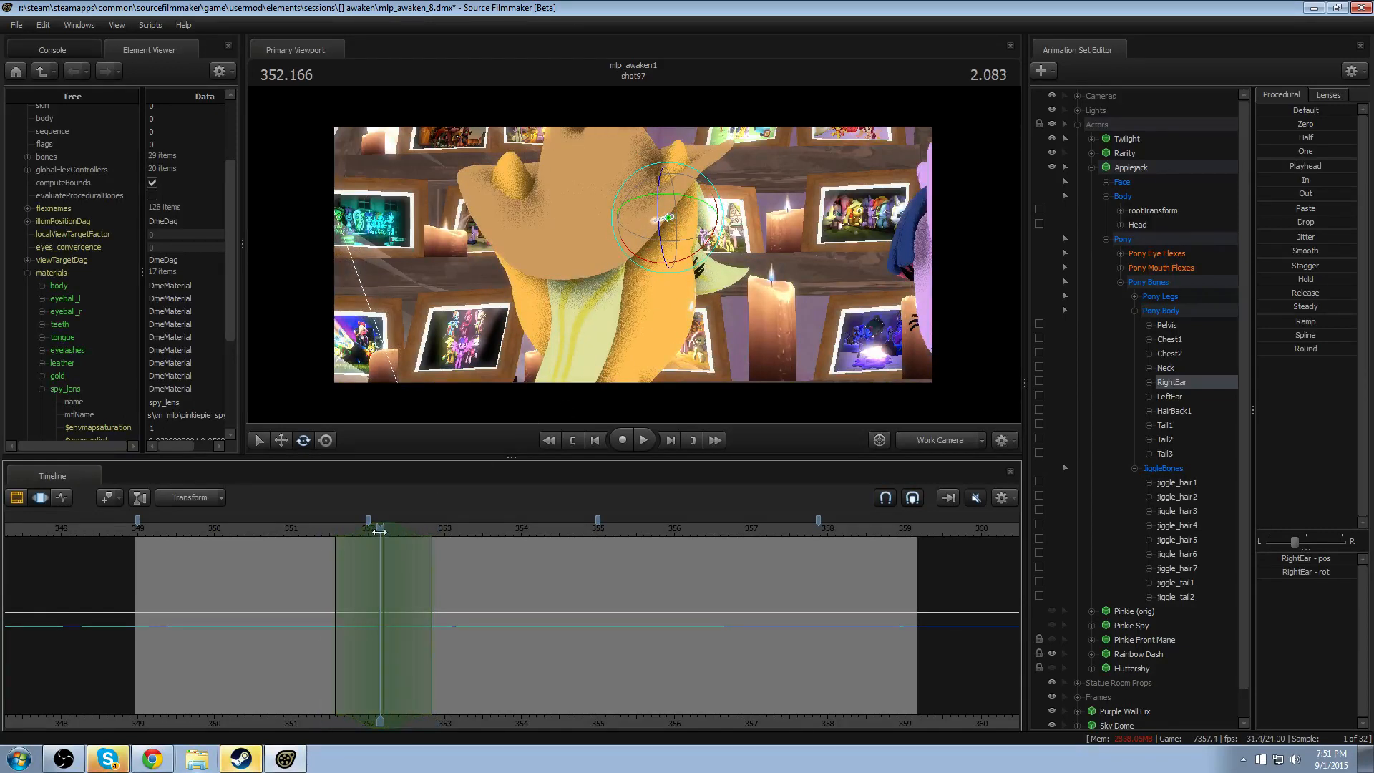
# - Rotate RightEar the opposite way at 352.208, refining the pose between playbacks from about 351.4
pyautogui.moveTo(379, 532); pyautogui.dragTo(384, 532)
pyautogui.moveTo(666, 221); pyautogui.dragTo(680, 233)
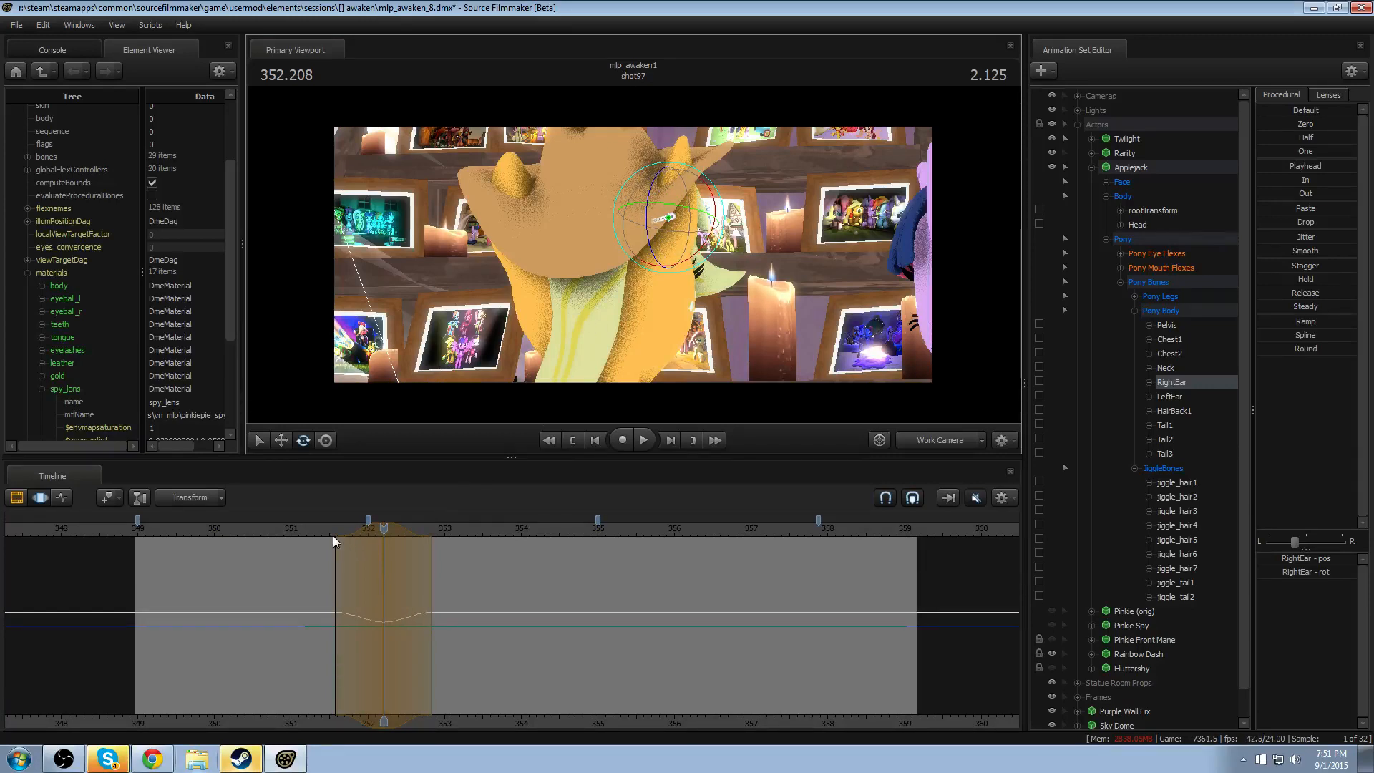
pyautogui.press('space')
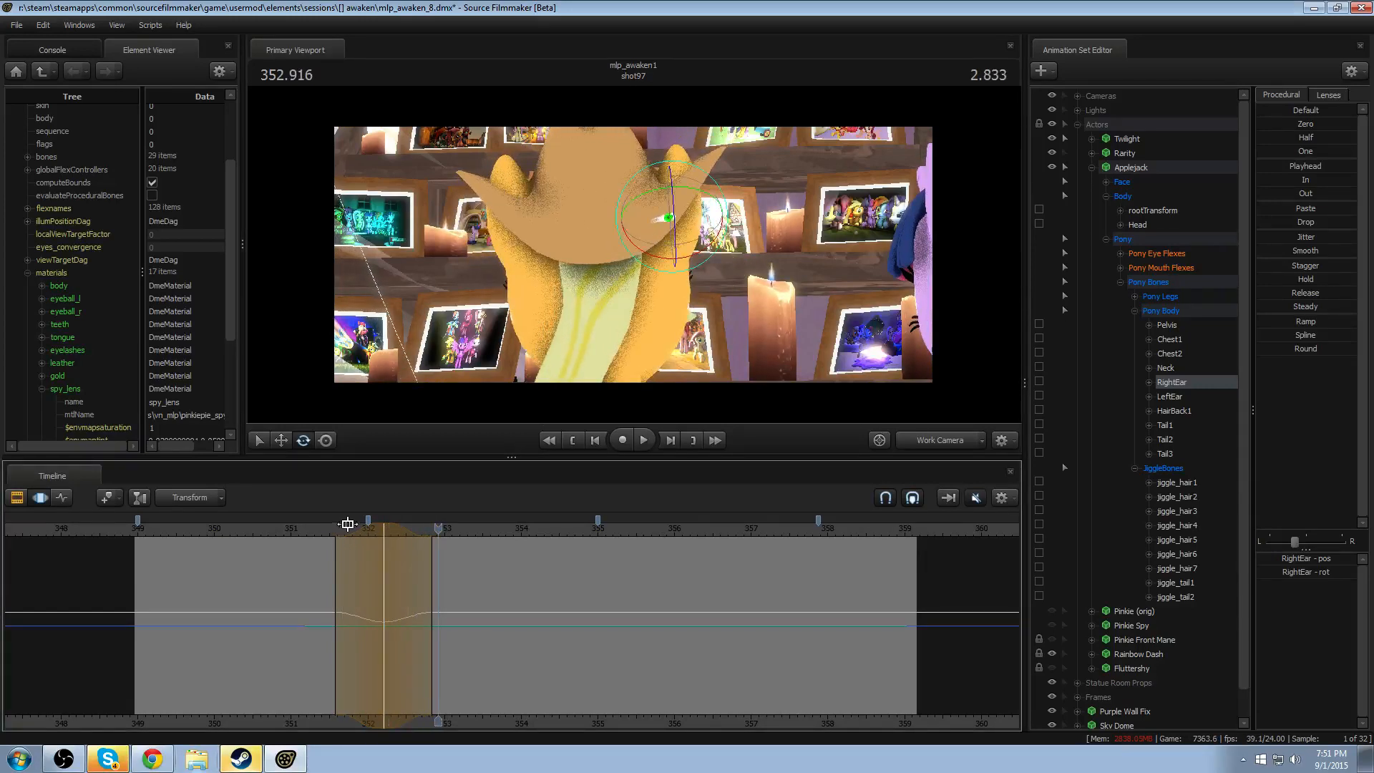
pyautogui.moveTo(319, 534); pyautogui.dragTo(384, 539)
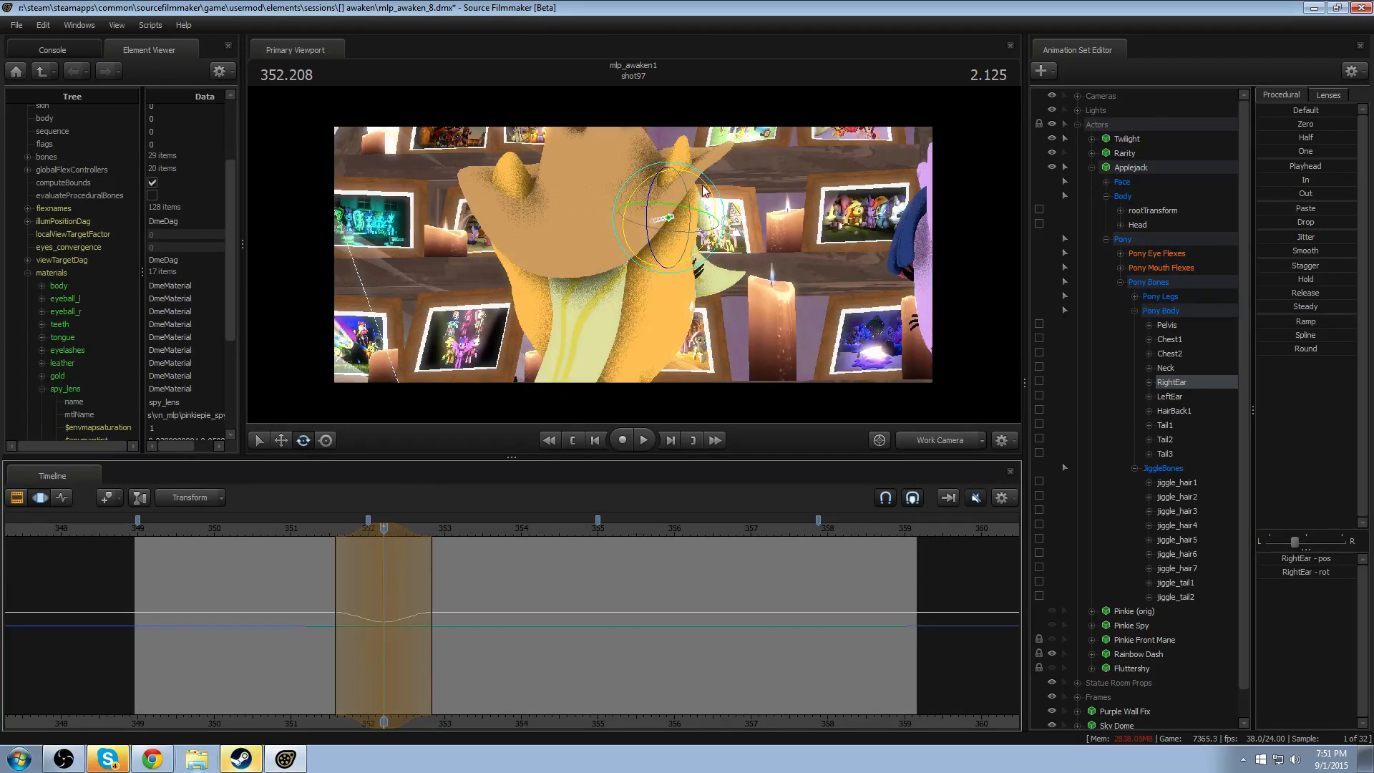
pyautogui.press('space')
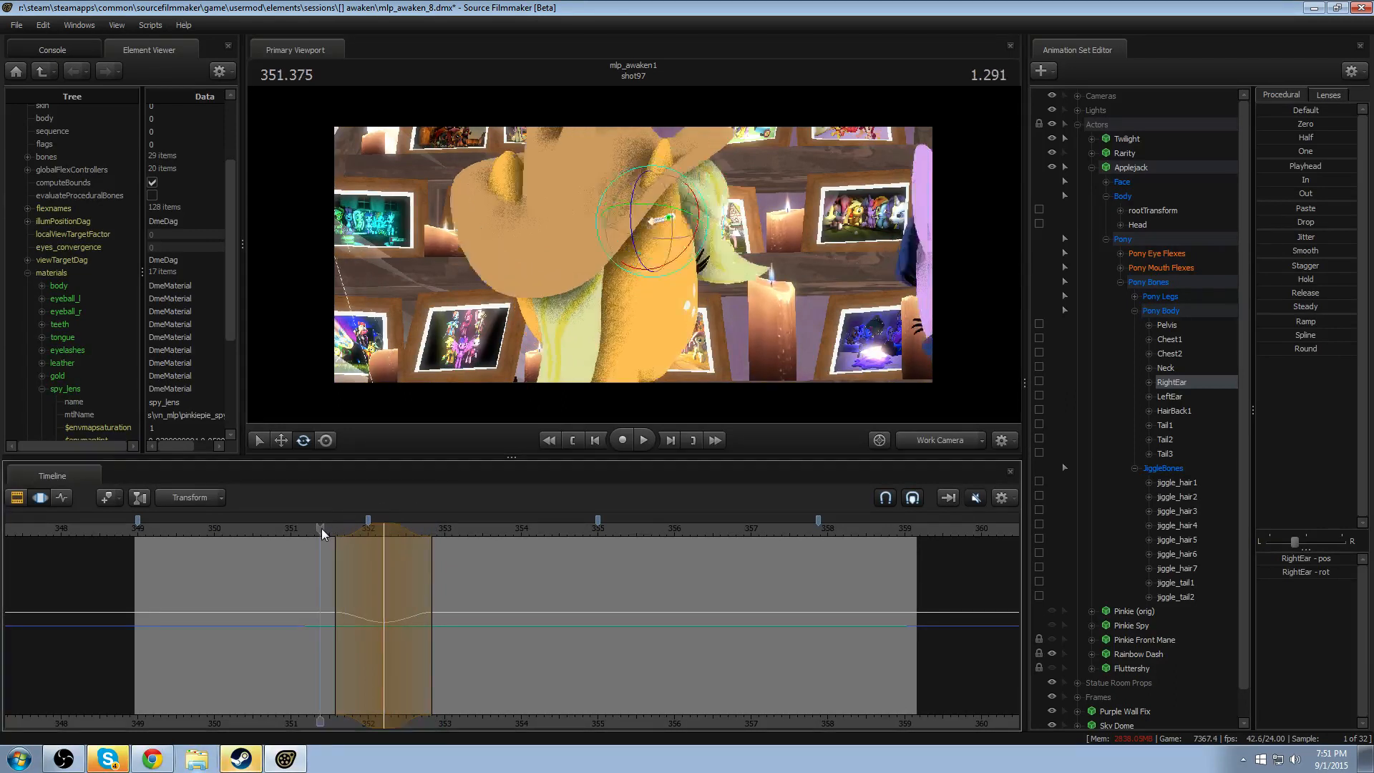
pyautogui.press('space')
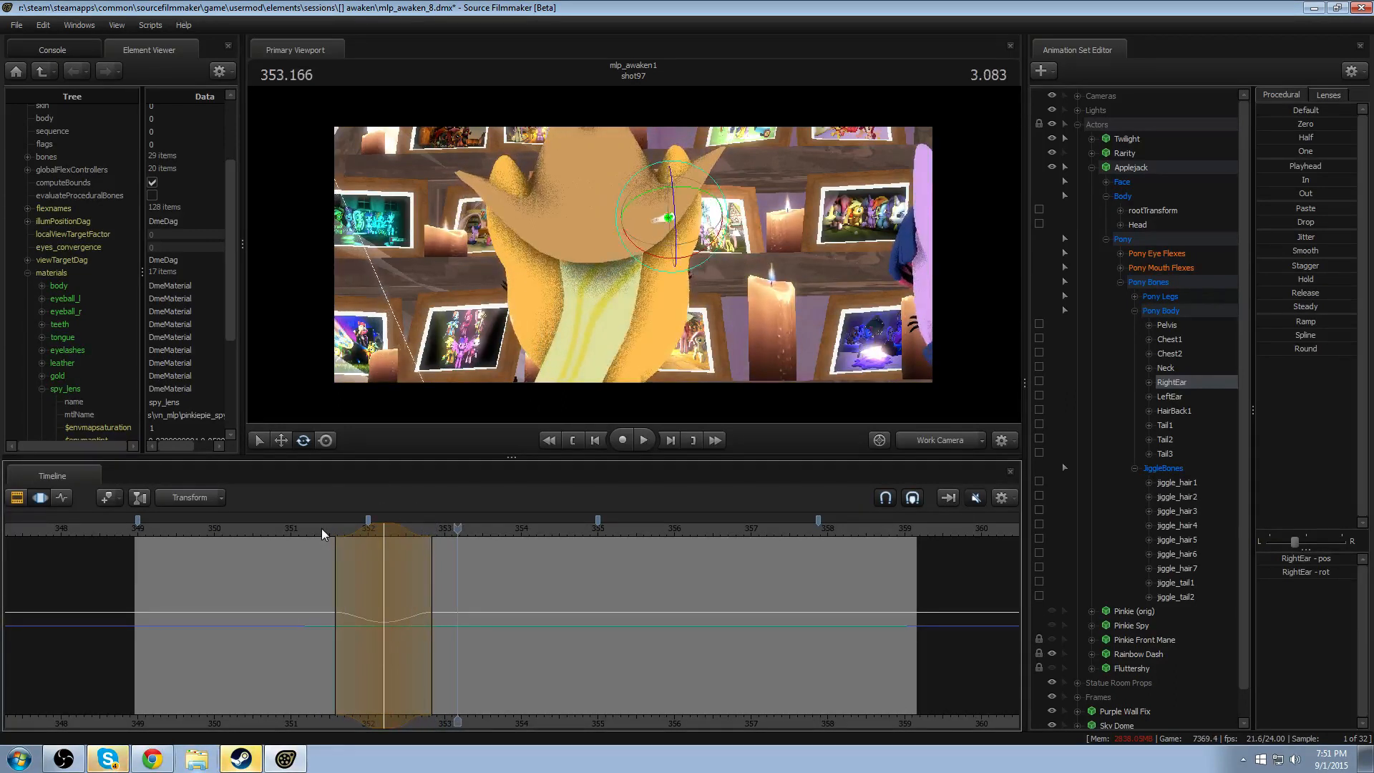
pyautogui.click(387, 530)
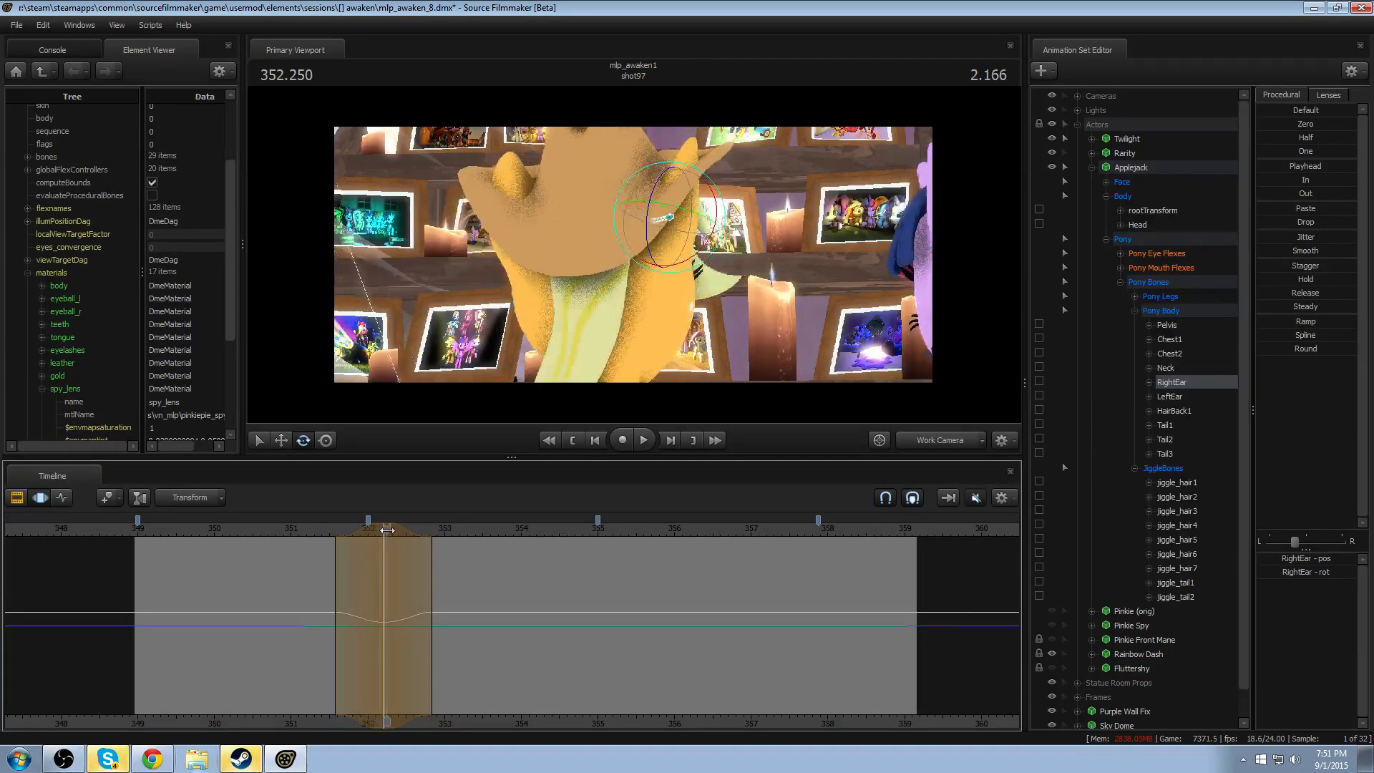
pyautogui.click(383, 530)
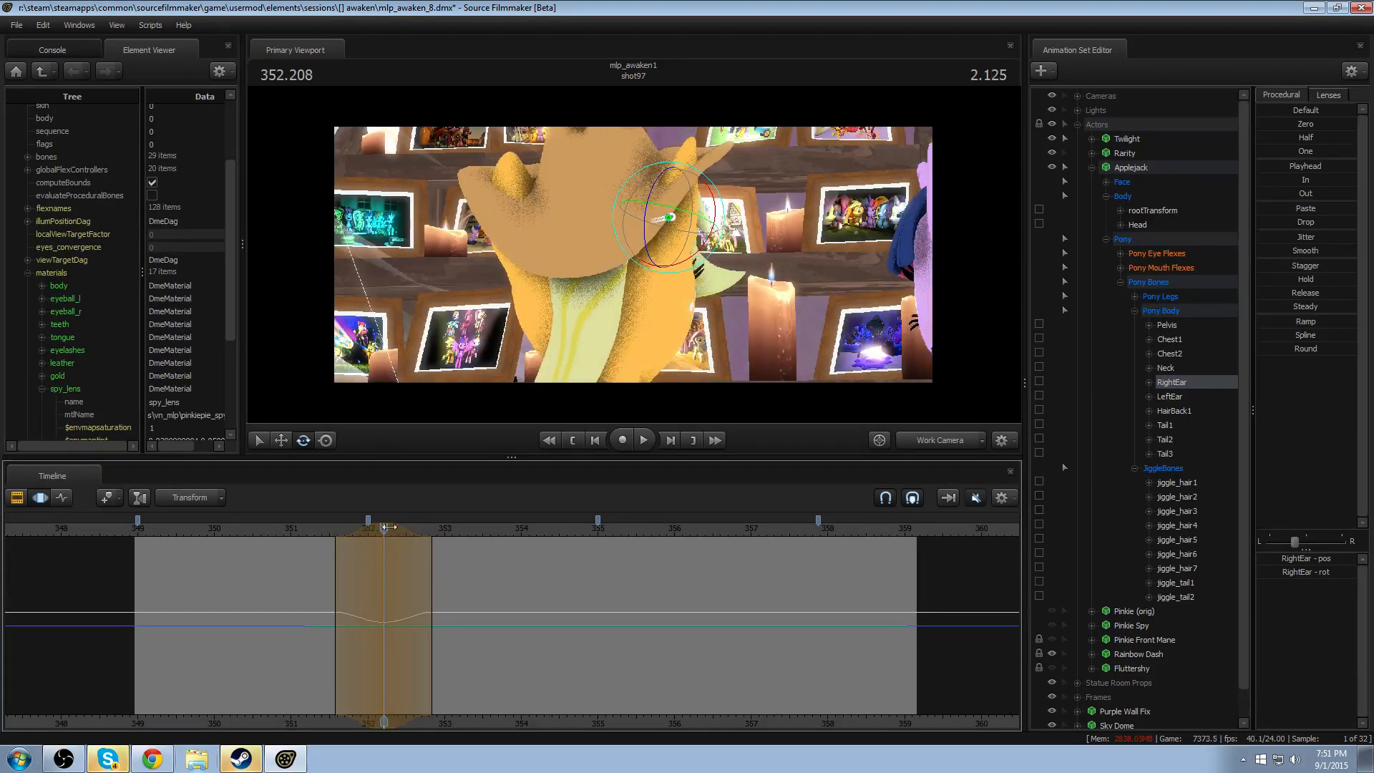
# - Rotate LeftEar over the same selection peaking at 352.208, and play both ears' motion from about 351.3
pyautogui.click(527, 243)
pyautogui.moveTo(527, 243); pyautogui.dragTo(518, 224)
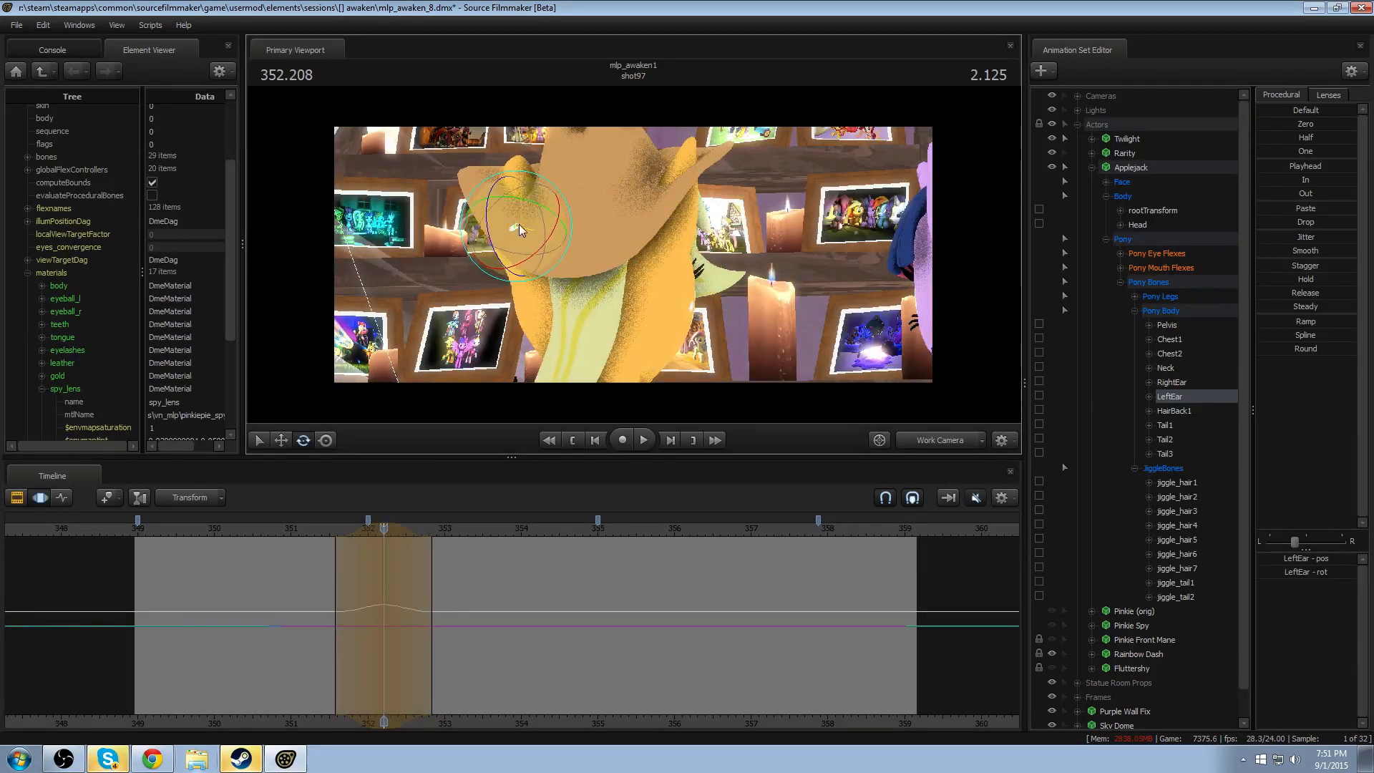
pyautogui.click(308, 531)
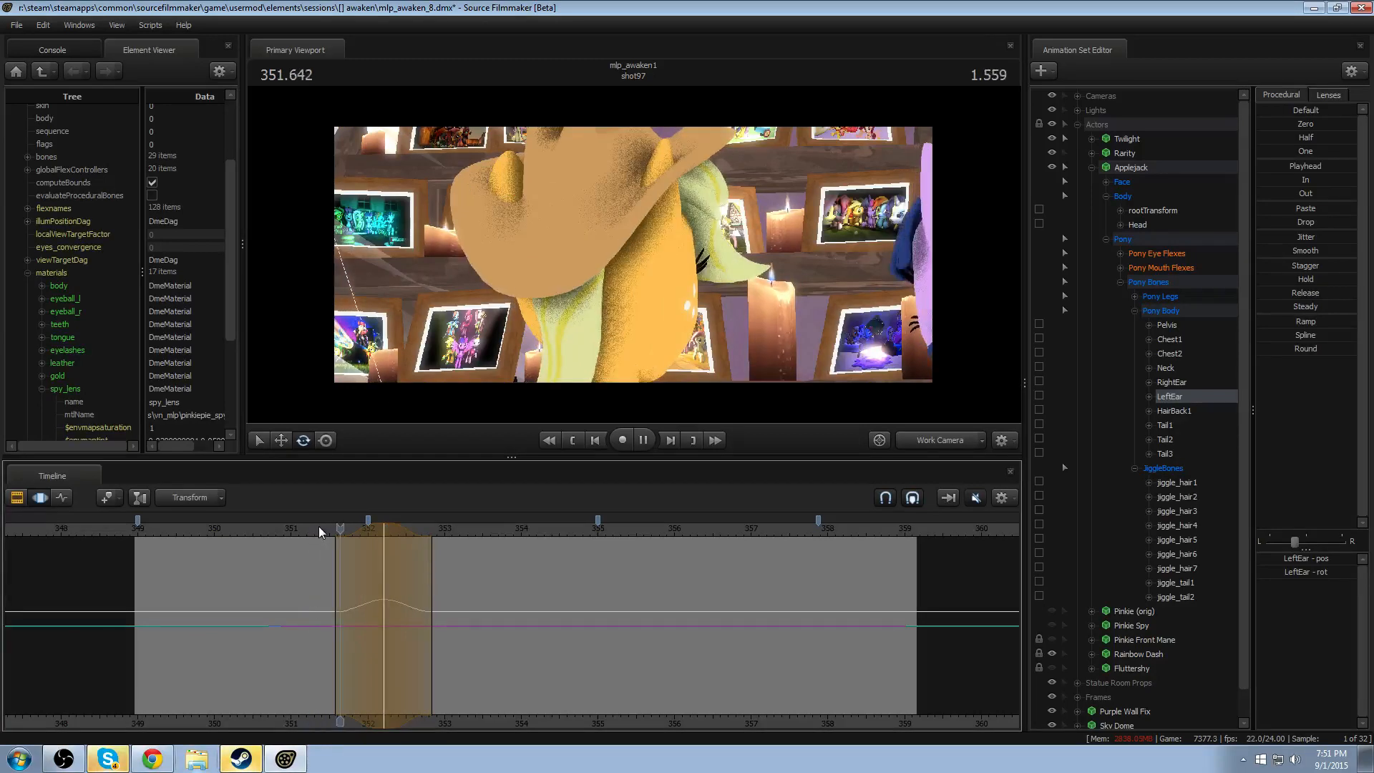
pyautogui.press('space')
pyautogui.press('space')
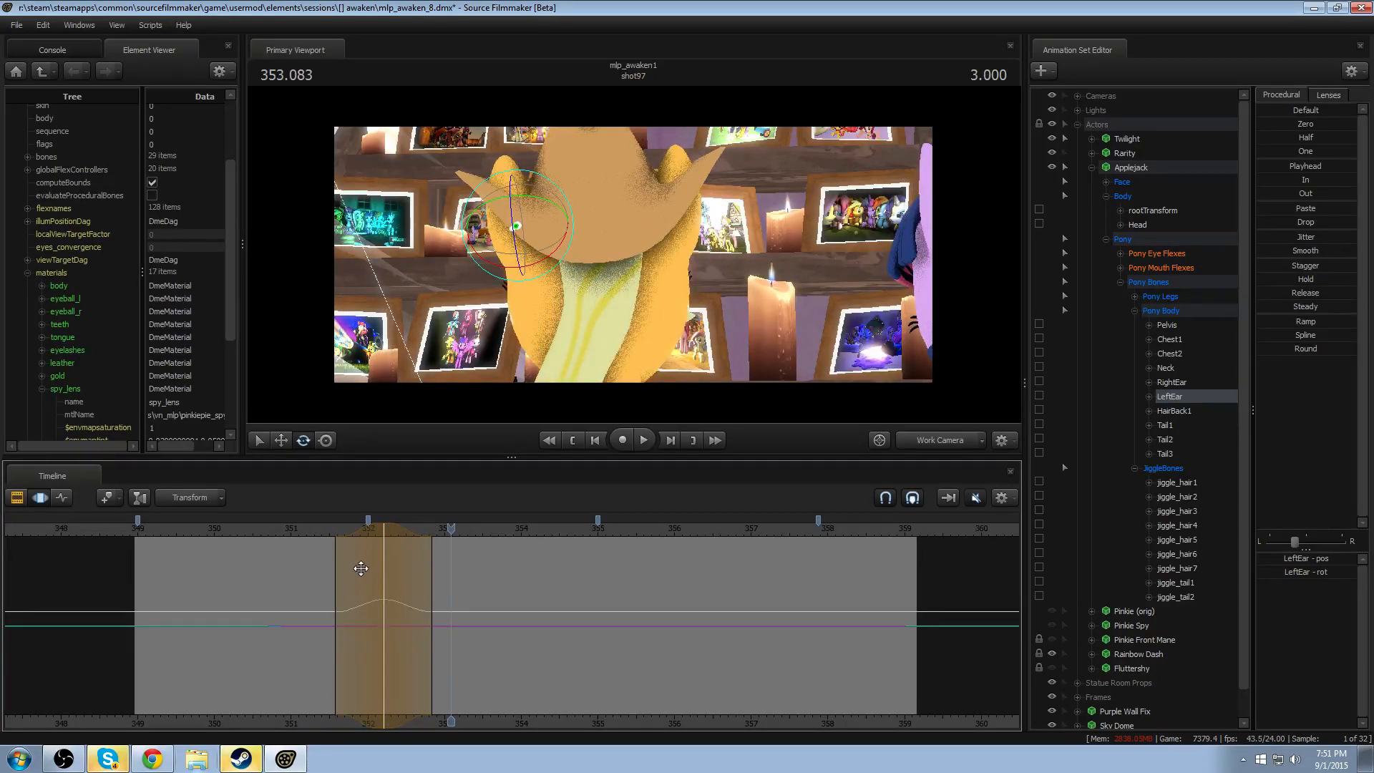
# - Rotate RightEar slightly with a time selection peaking at 352.833 and falloff from about 352.2 to 353.6, then play the shot through
pyautogui.moveTo(356, 594); pyautogui.dragTo(478, 603)
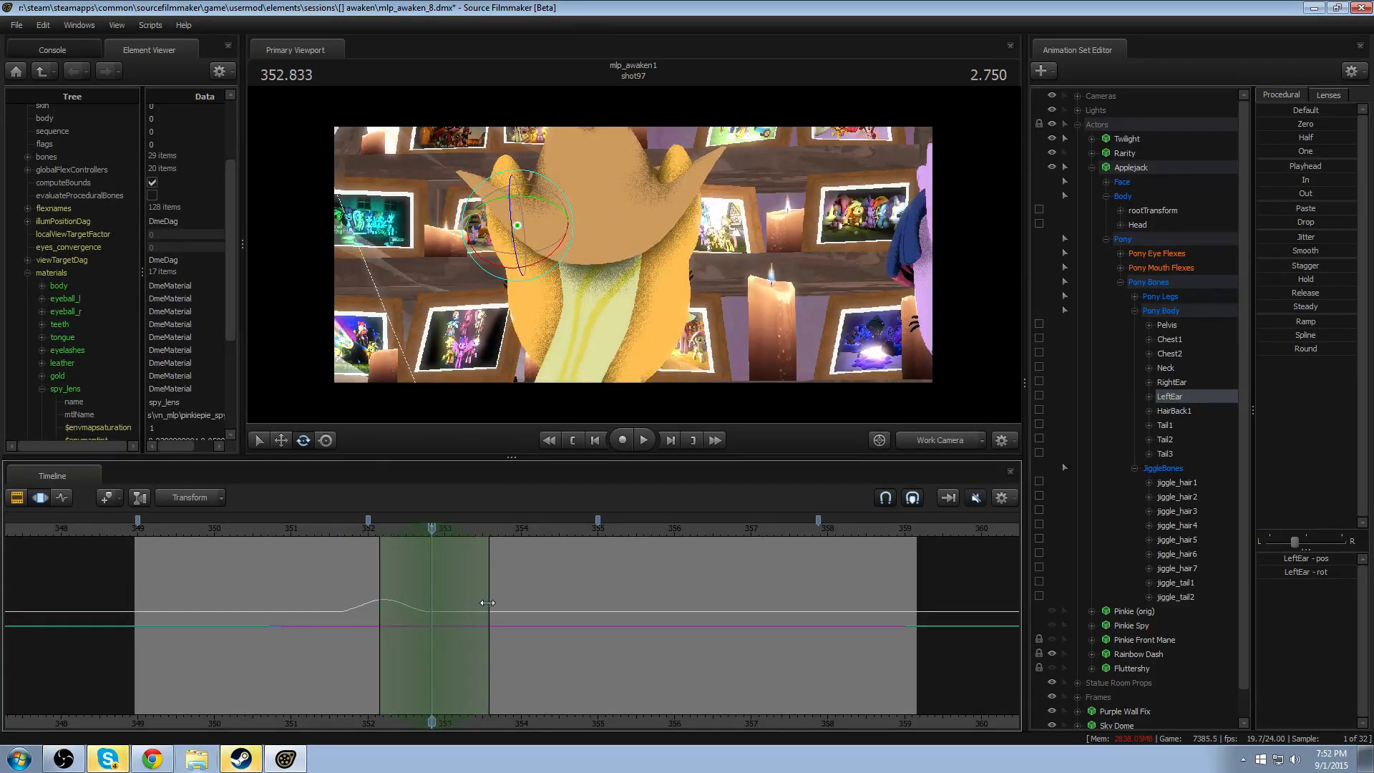
pyautogui.keyDown('ctrl'); pyautogui.click(673, 204); pyautogui.keyUp('ctrl')
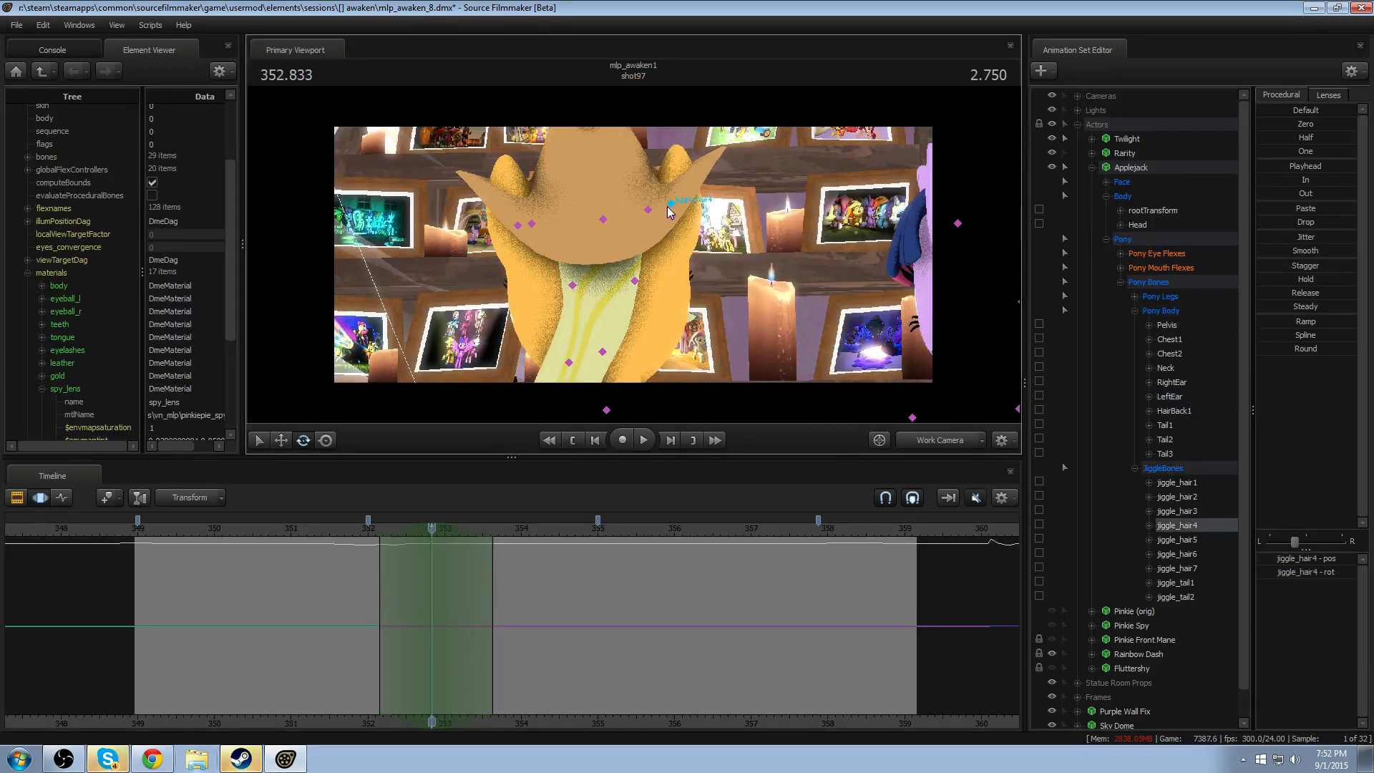
pyautogui.keyDown('ctrl'); pyautogui.click(672, 216); pyautogui.keyUp('ctrl')
pyautogui.moveTo(640, 201); pyautogui.dragTo(641, 221)
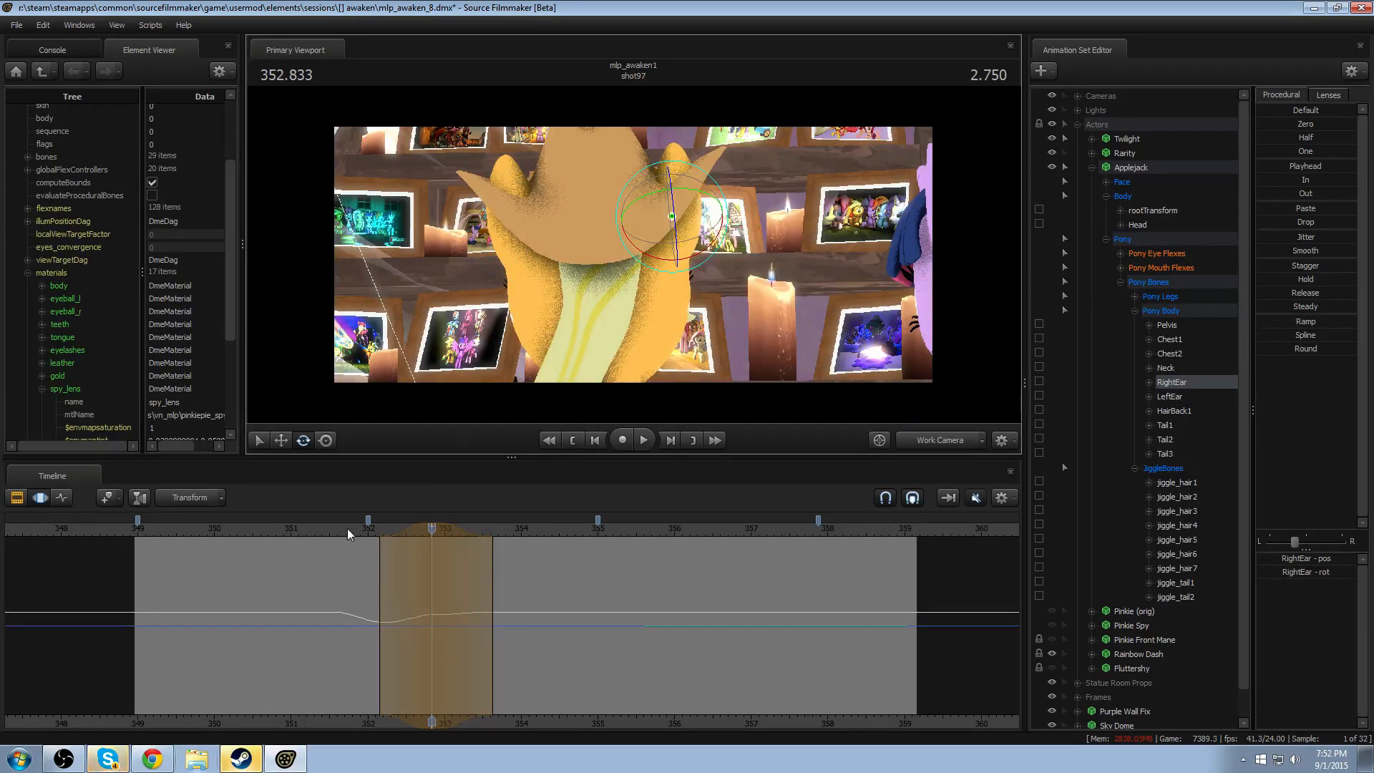
pyautogui.press('space')
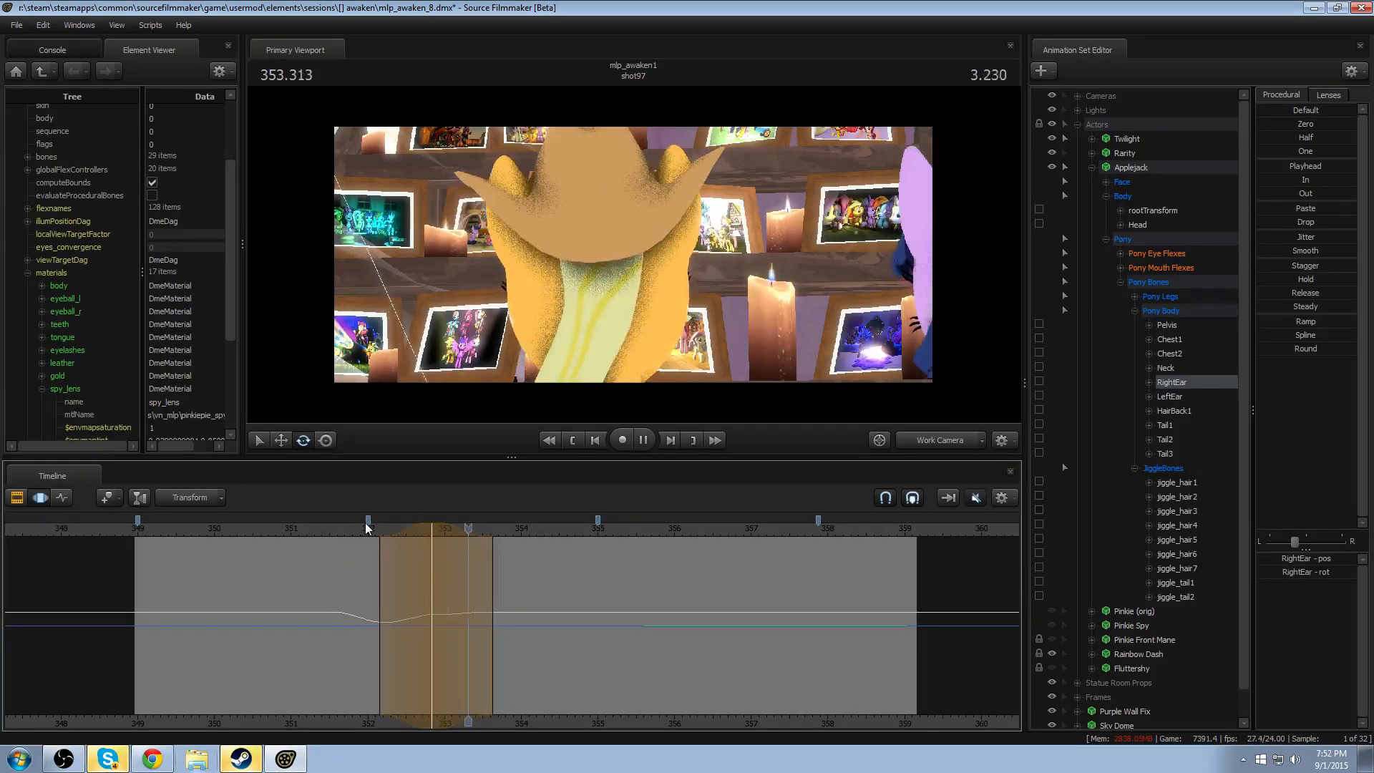
pyautogui.click(368, 530)
pyautogui.press('space')
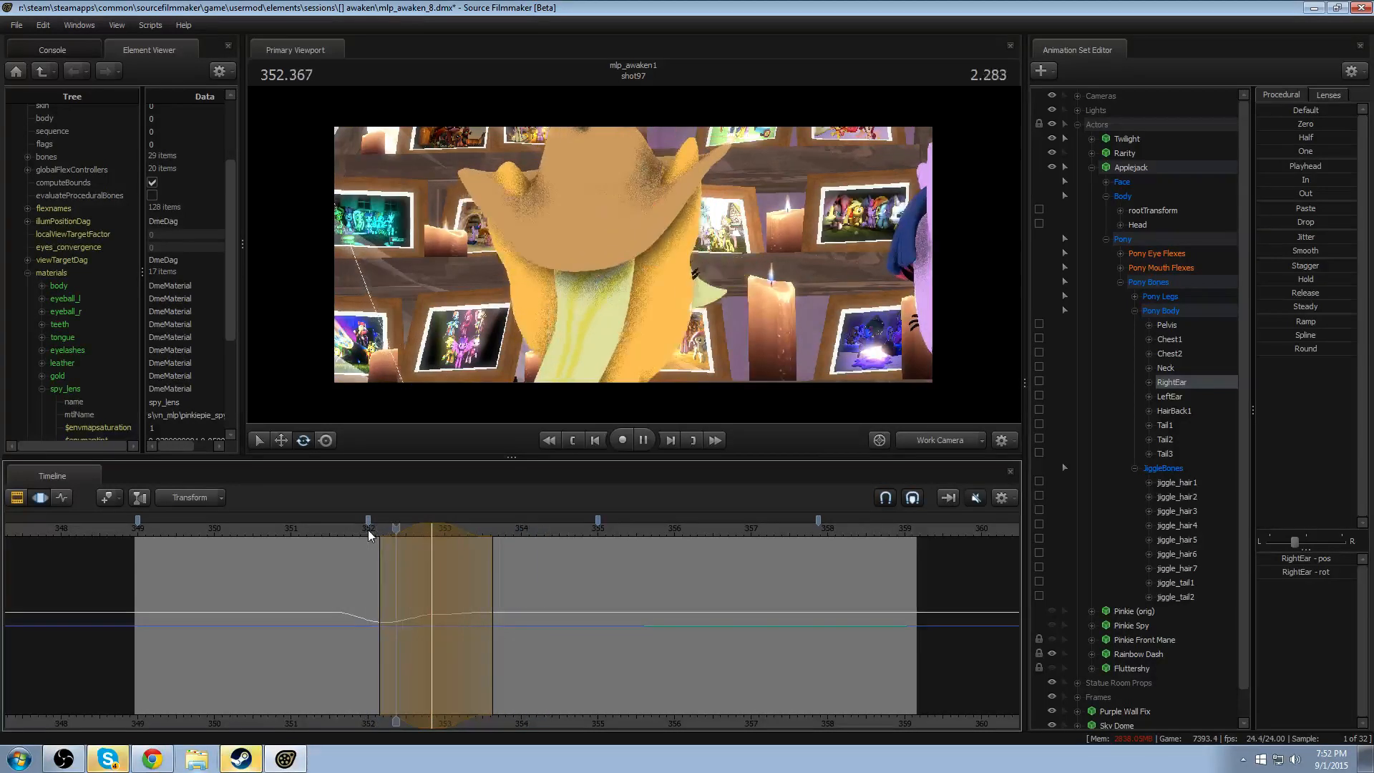
pyautogui.press('space')
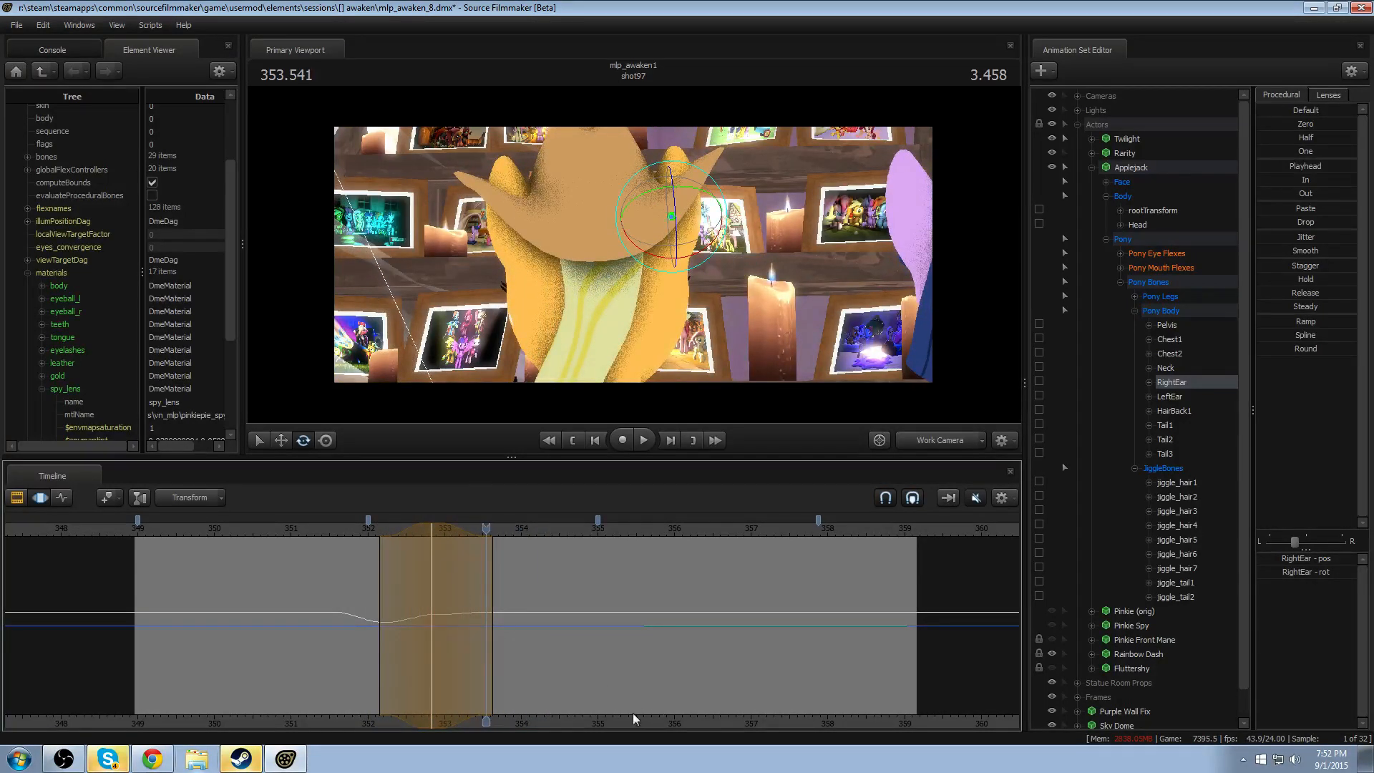
pyautogui.press('space')
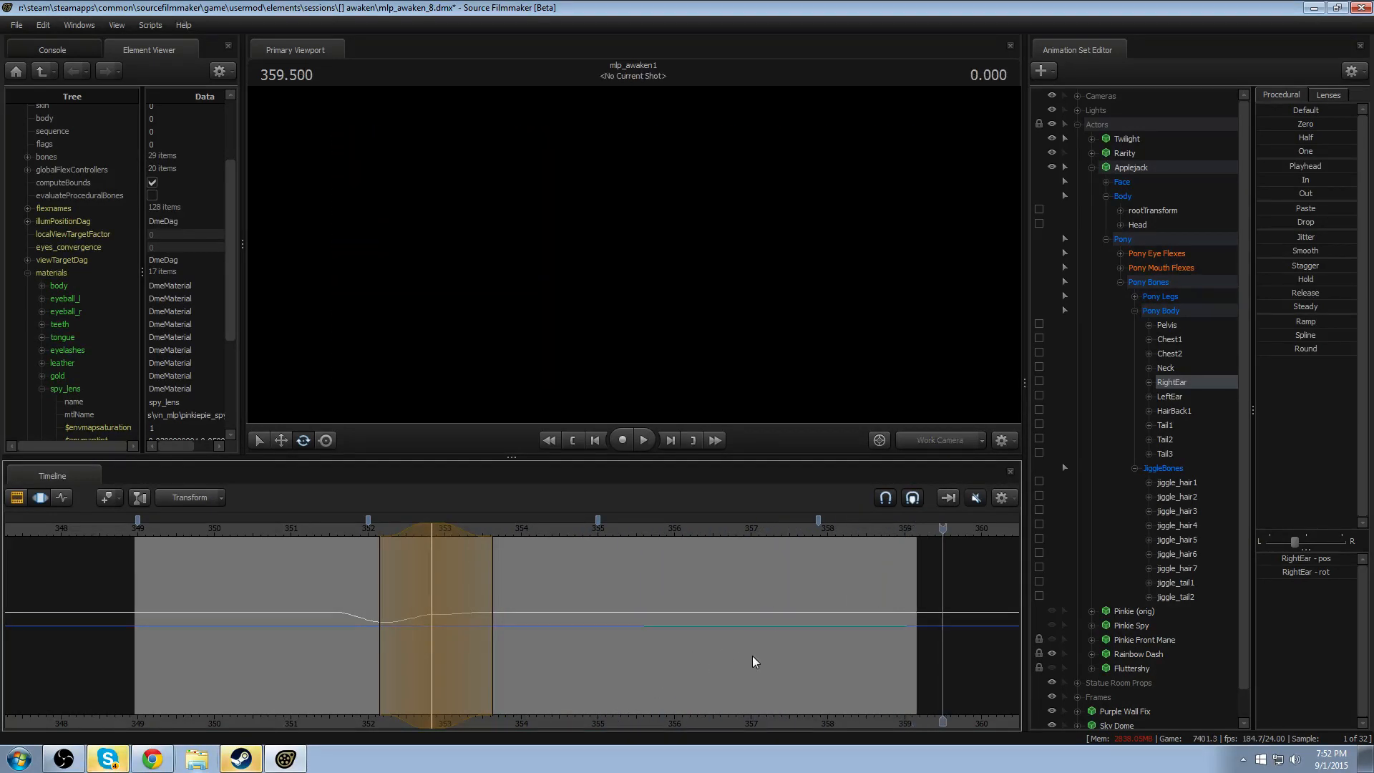
# - Rotate RightEar at 358.958 with a time selection fading in from about 358.2 and extending past the shot's end
pyautogui.moveTo(825, 613); pyautogui.dragTo(894, 603)
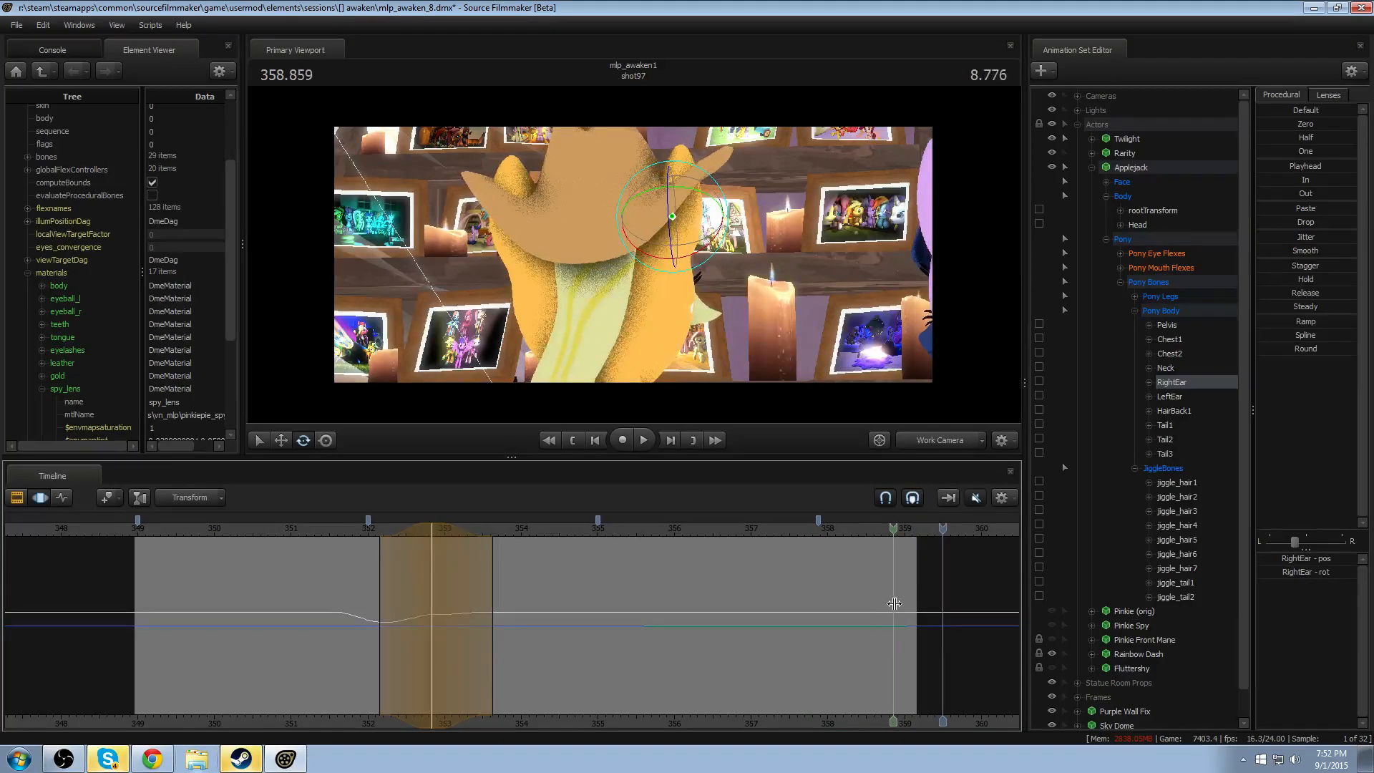
pyautogui.keyDown('shift'); pyautogui.click(900, 599); pyautogui.keyUp('shift')
pyautogui.press(']')
pyautogui.scroll(5, 828, 596)
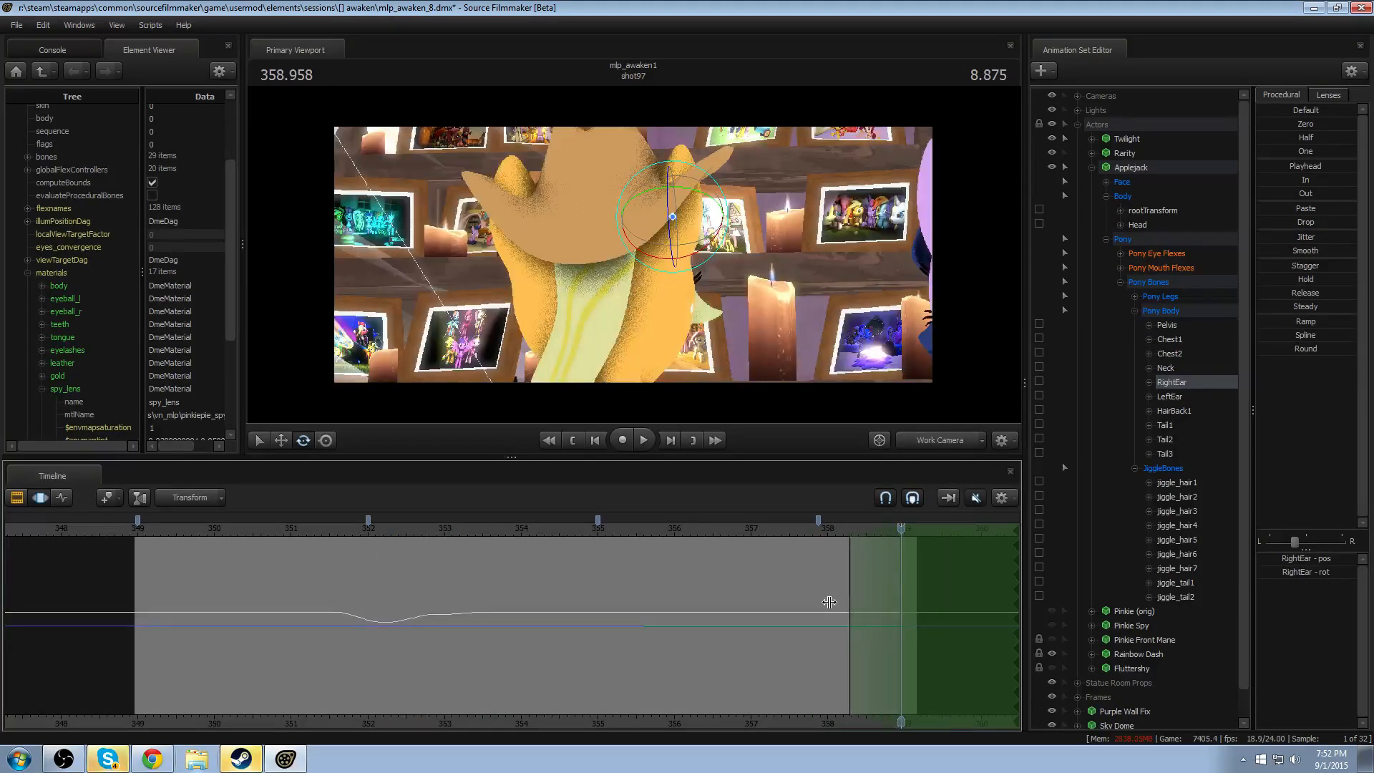
pyautogui.keyDown('ctrl'); pyautogui.click(672, 223); pyautogui.keyUp('ctrl')
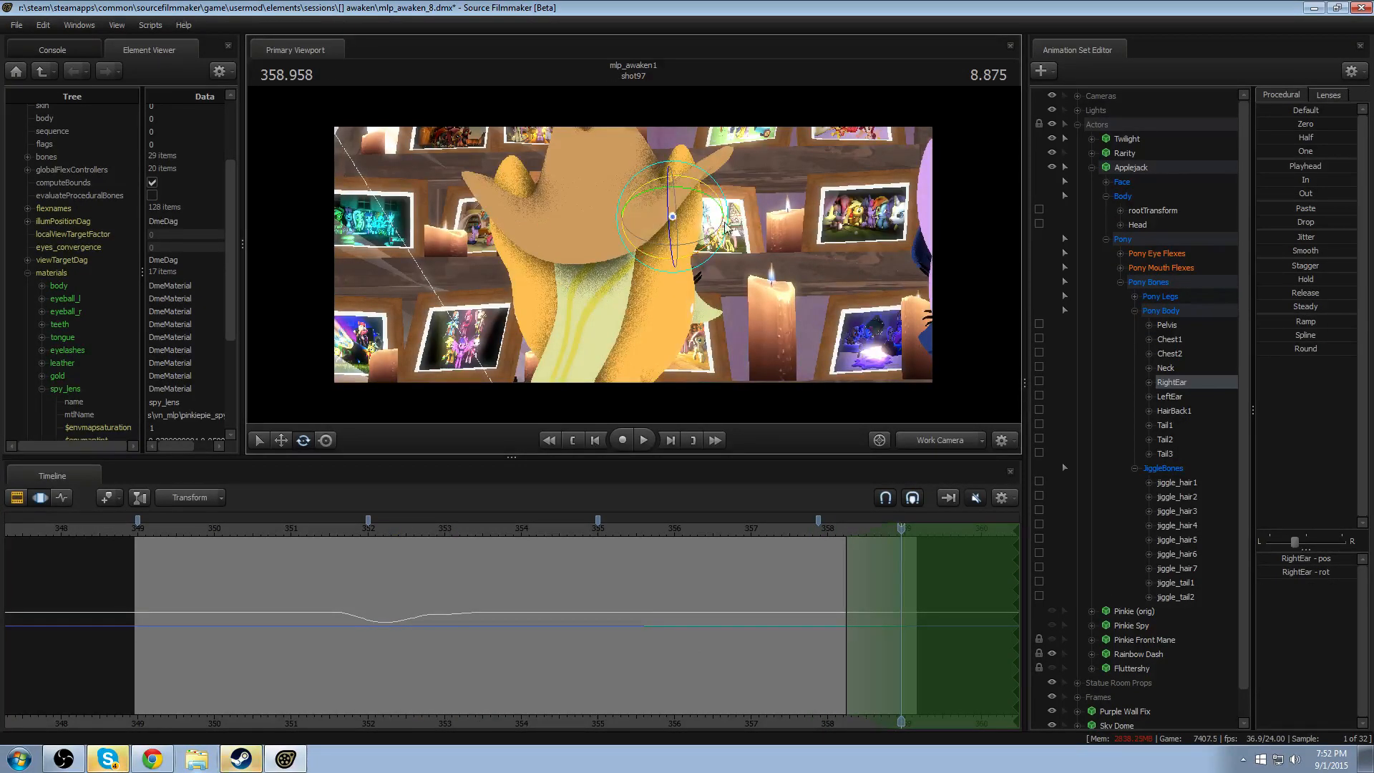
pyautogui.moveTo(720, 229); pyautogui.dragTo(699, 218)
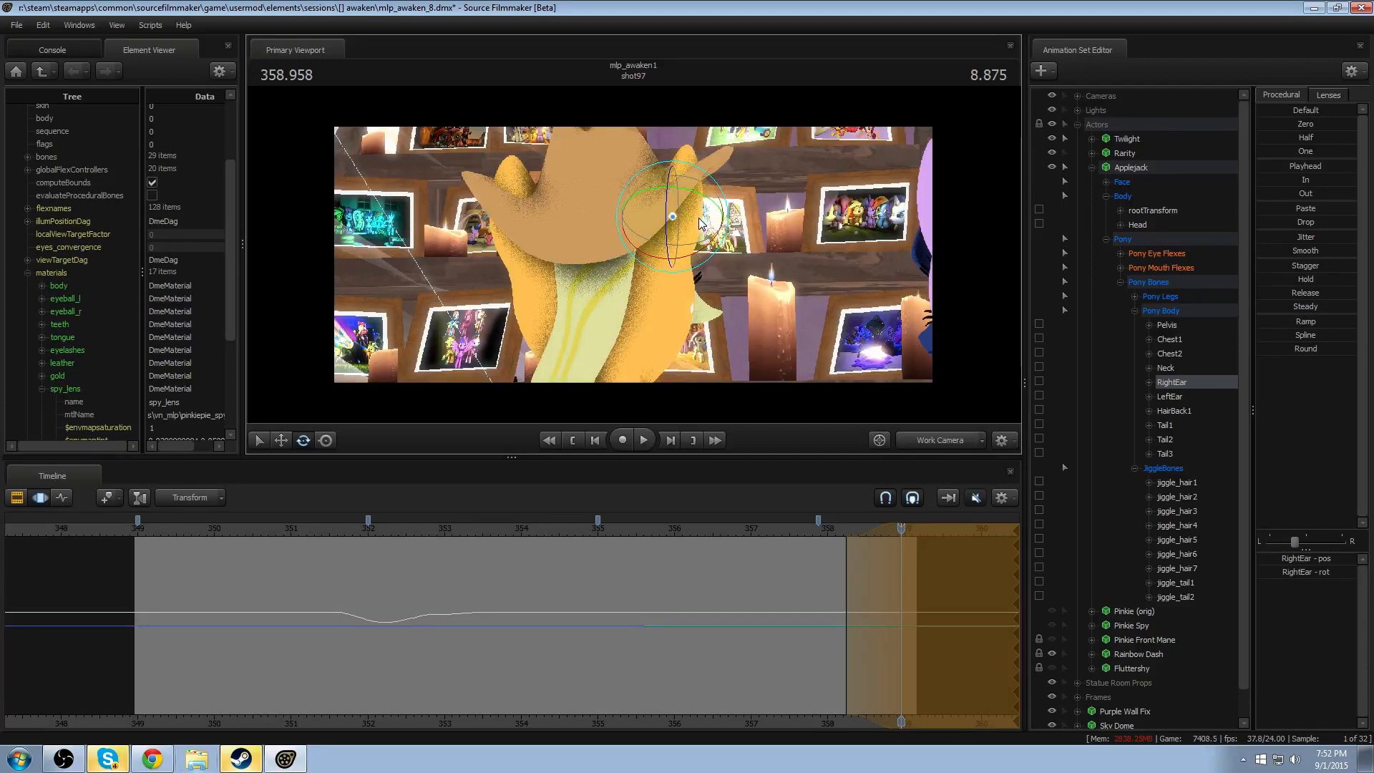
# - Try rotating LeftEar over the selection at the shot's end, play it, and undo the rotation
pyautogui.keyDown('ctrl'); pyautogui.click(520, 226); pyautogui.keyUp('ctrl')
pyautogui.moveTo(548, 234); pyautogui.dragTo(535, 231)
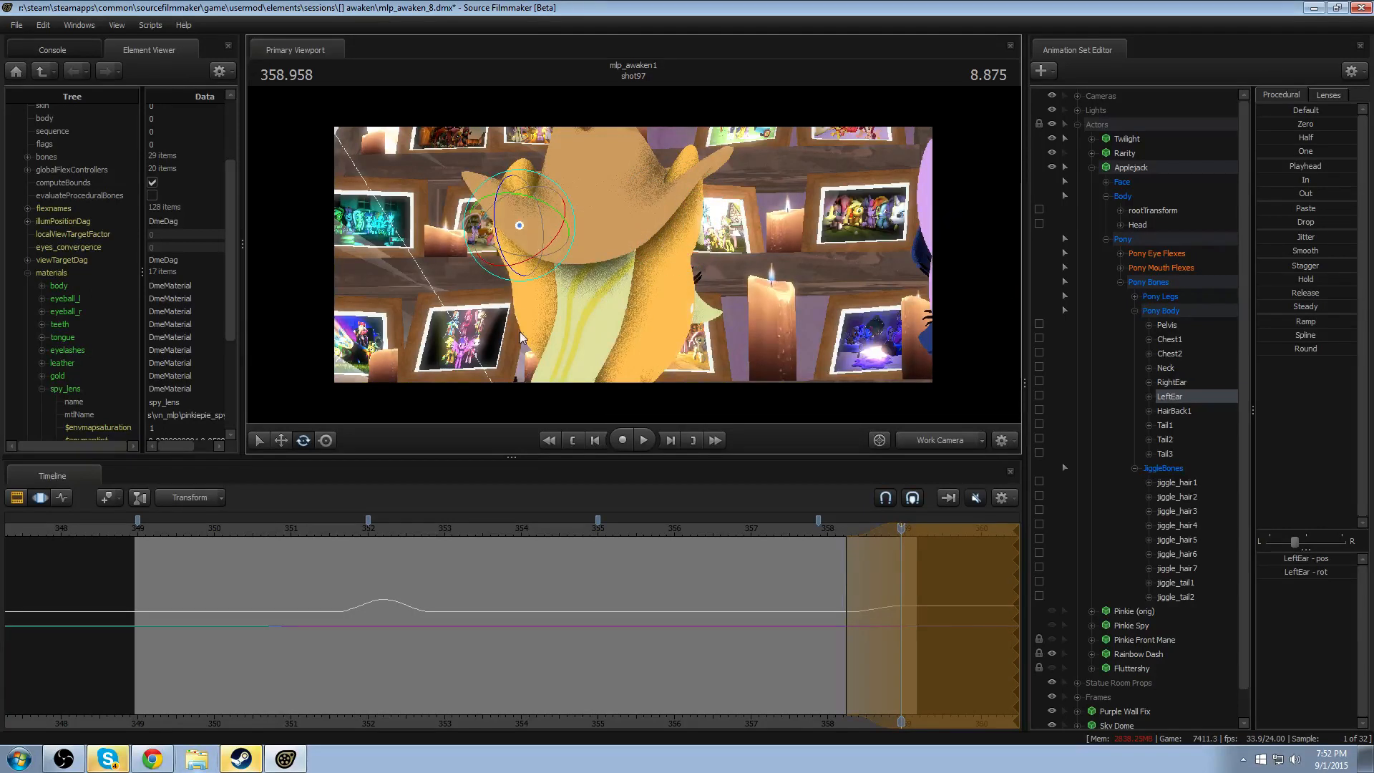
pyautogui.click(777, 530)
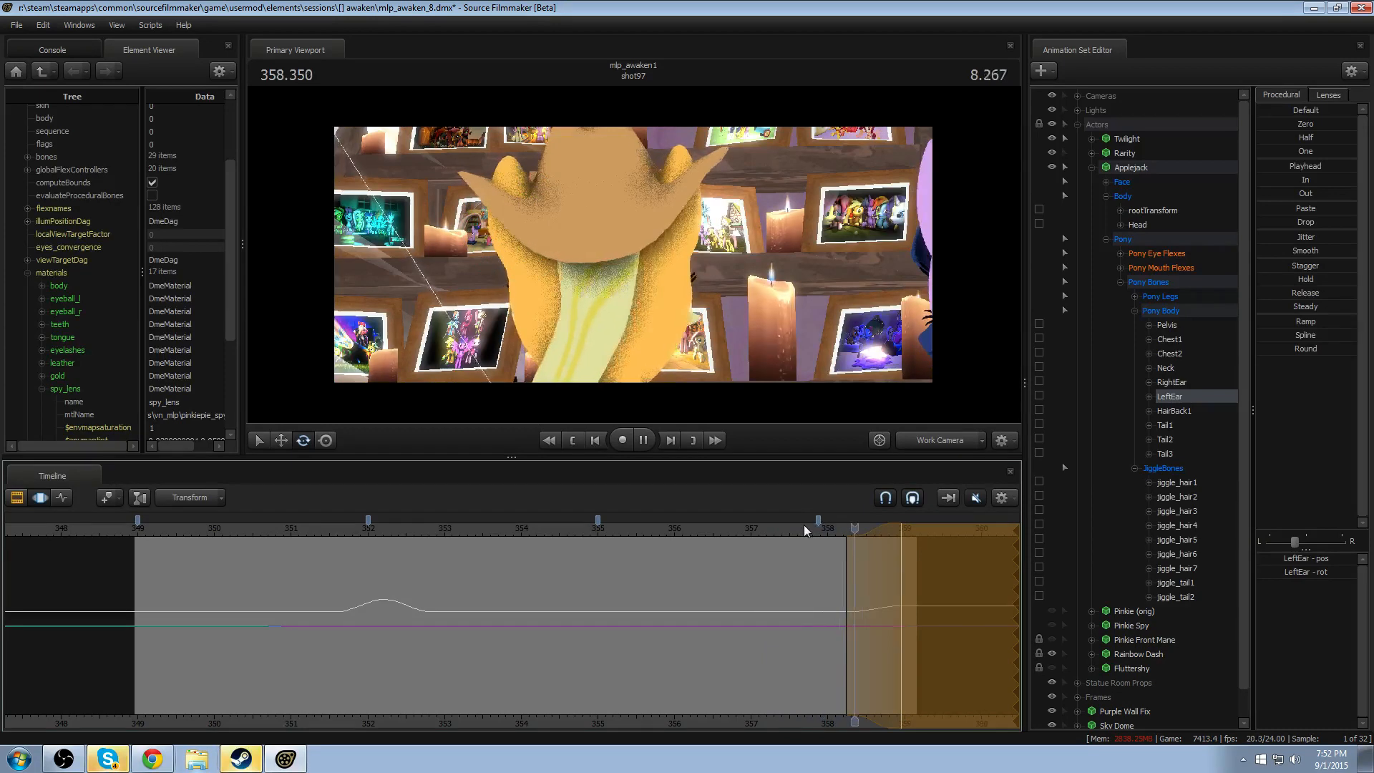
pyautogui.moveTo(859, 530); pyautogui.dragTo(900, 533)
pyautogui.hotkey('ctrl', 'z')
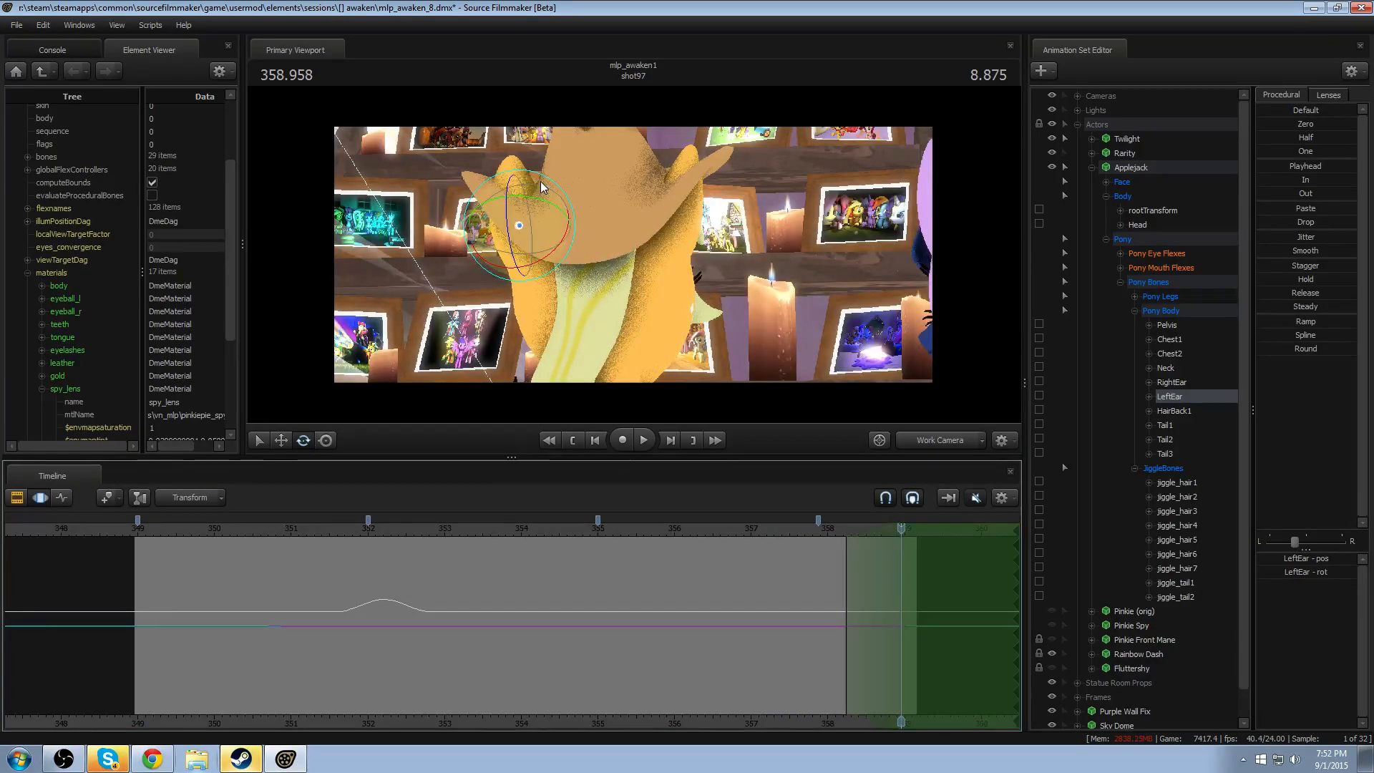
# - Rotate LeftEar at 358.958 over the open-ended selection, and replay the shot's ending from about 358
pyautogui.moveTo(541, 182)
pyautogui.mouseDown()
pyautogui.moveTo(549, 215)
pyautogui.moveTo(535, 199)
pyautogui.mouseUp()
pyautogui.press('space')
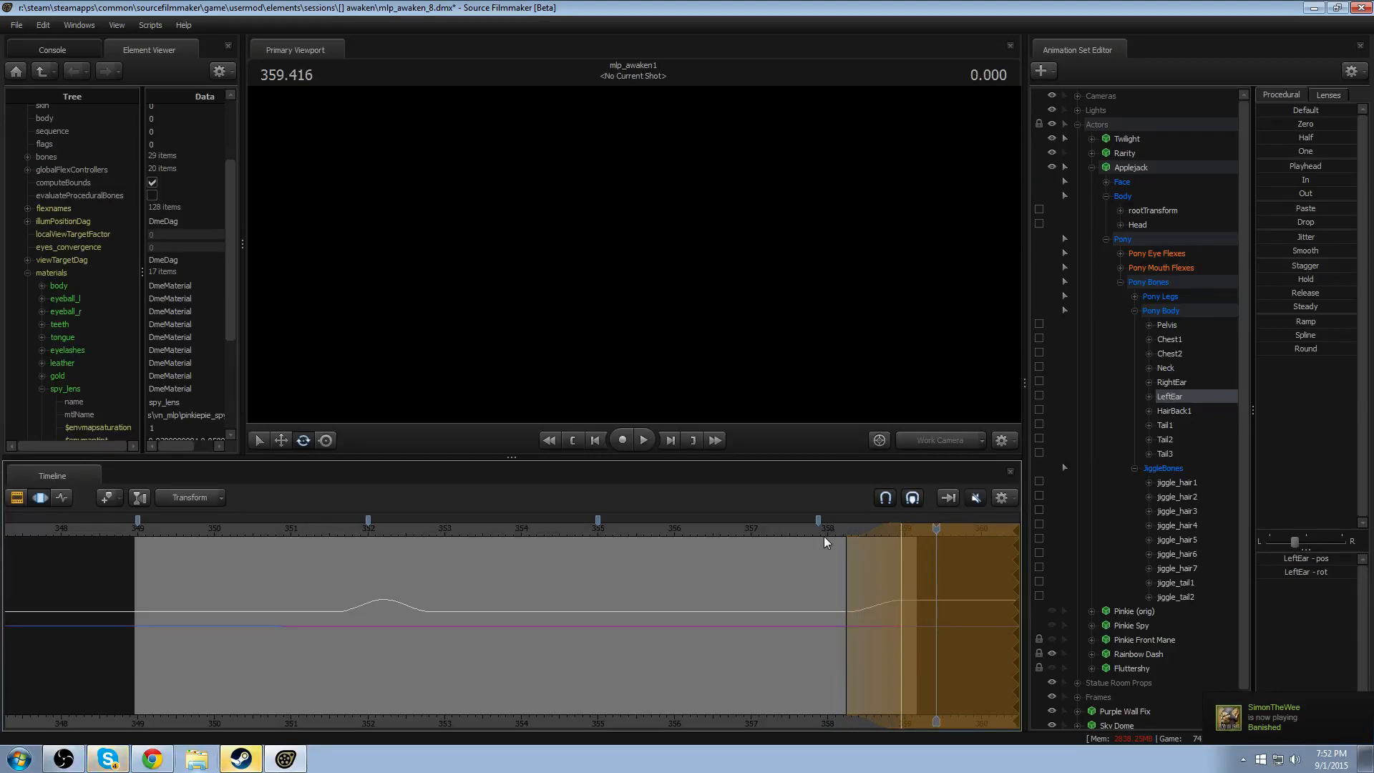
pyautogui.click(832, 528)
pyautogui.press('space')
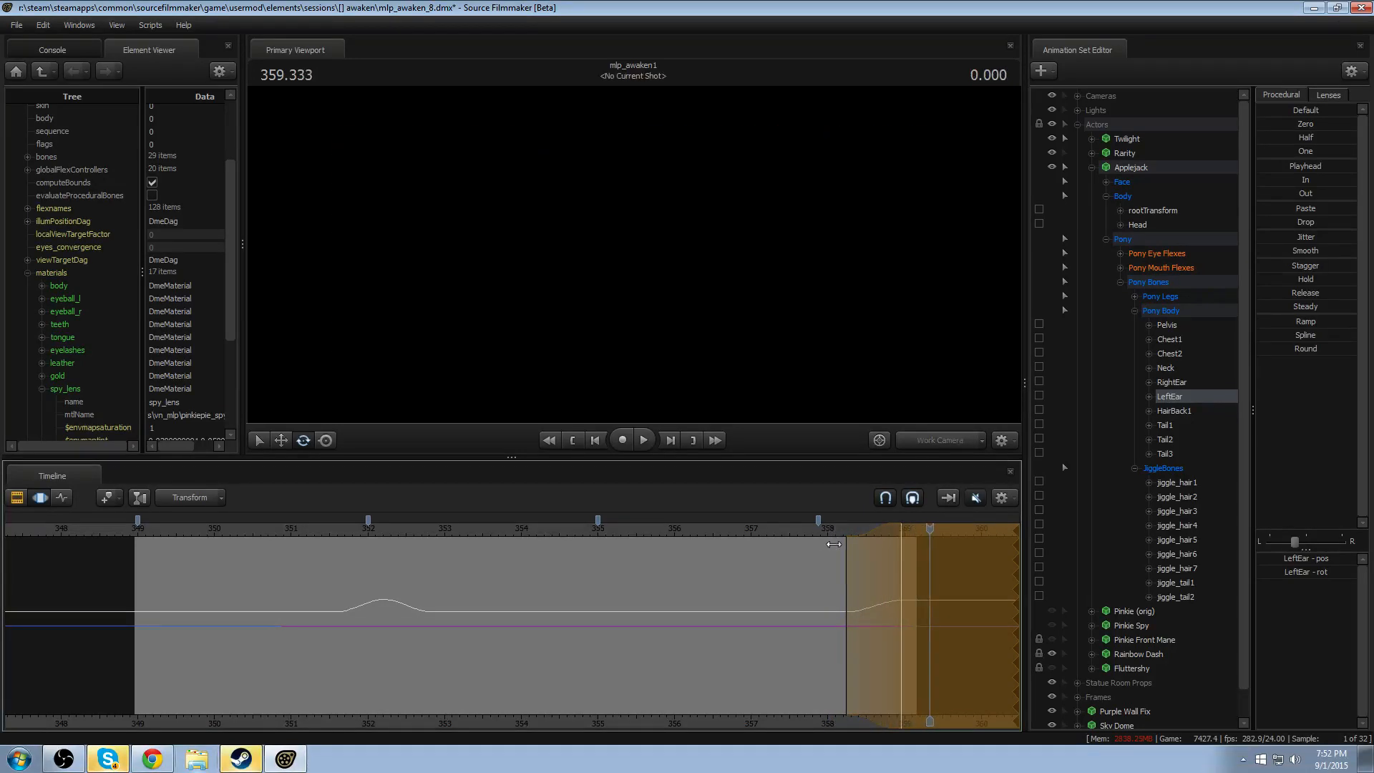
pyautogui.click(832, 528)
pyautogui.press('space')
# - Rotate LeftEar slightly more with a selection peaking at 358.958, extend its falloff to about 359.9, and replay the shot's ending
pyautogui.scroll(4, 900, 545)
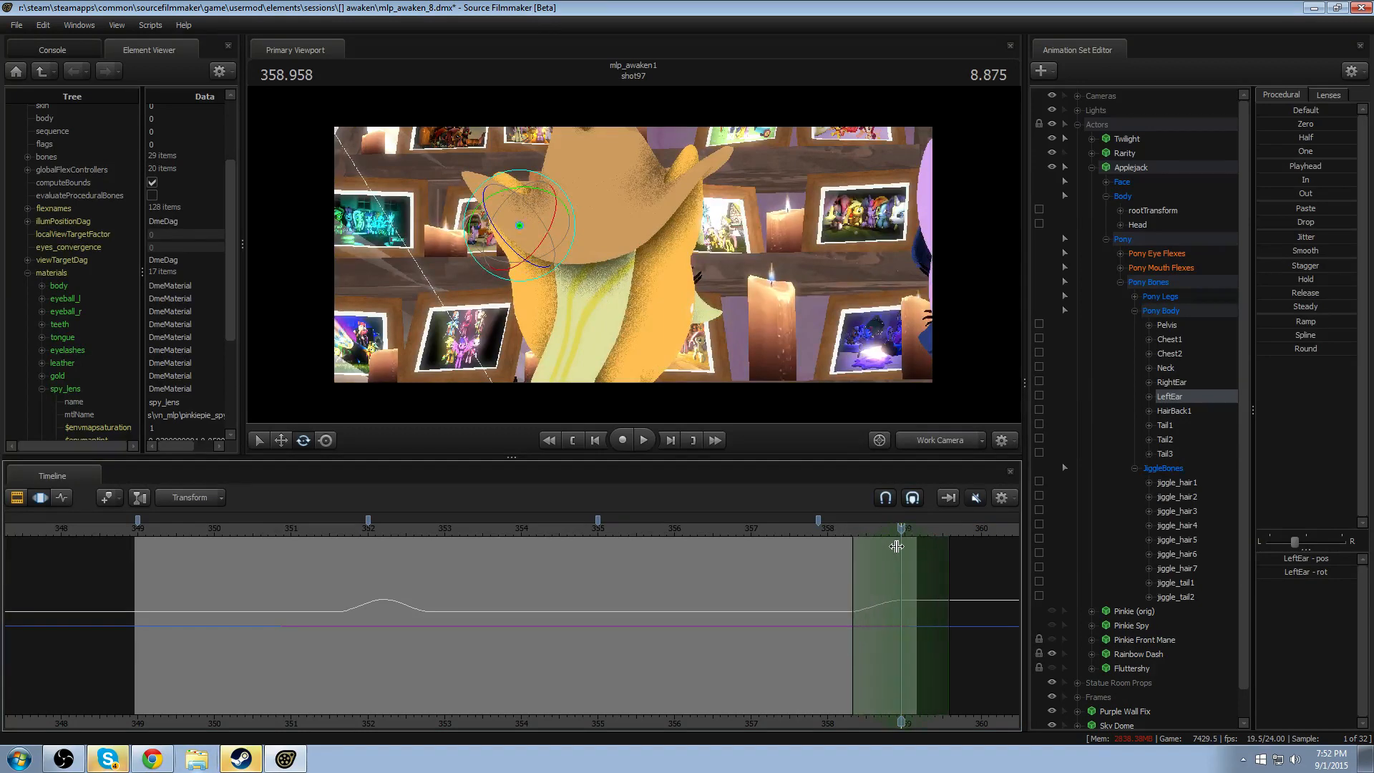
pyautogui.moveTo(512, 211); pyautogui.dragTo(521, 199)
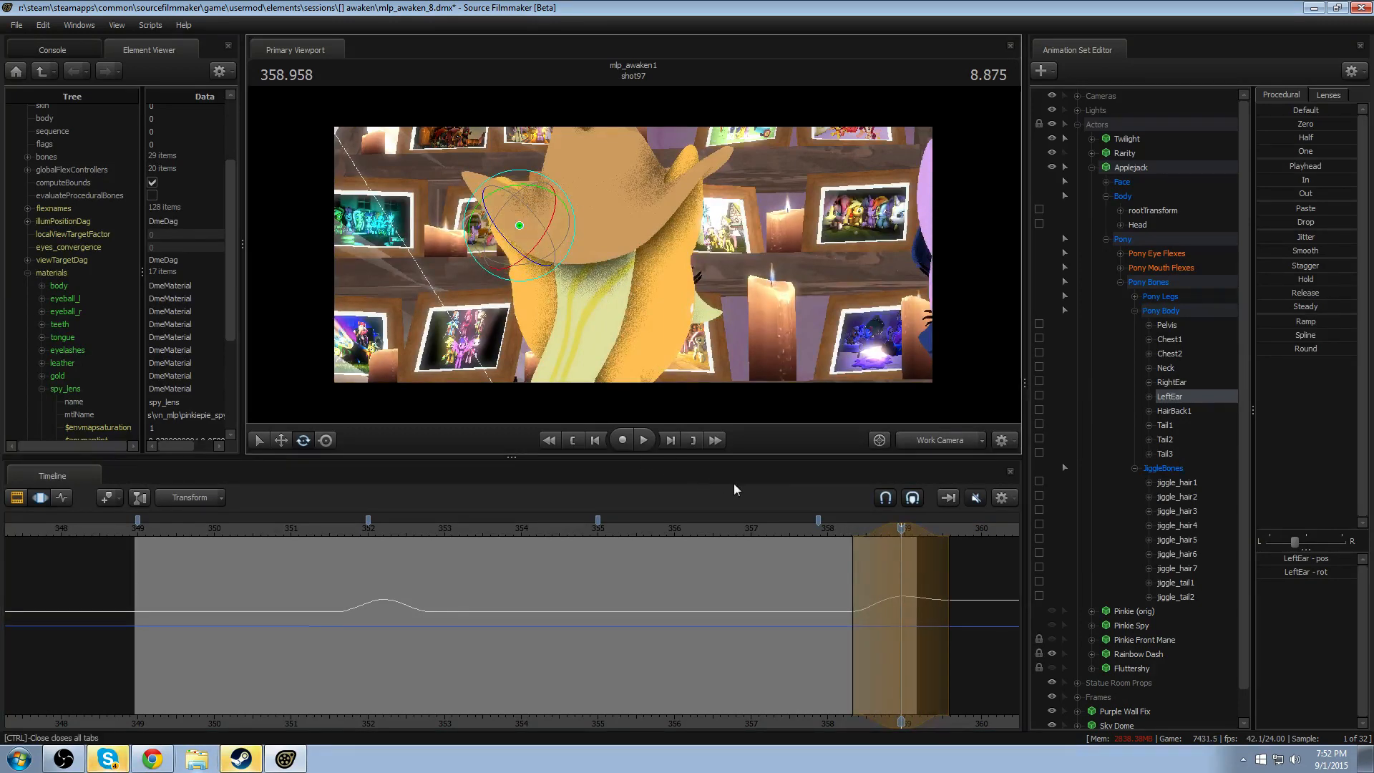
pyautogui.moveTo(945, 567); pyautogui.dragTo(974, 567)
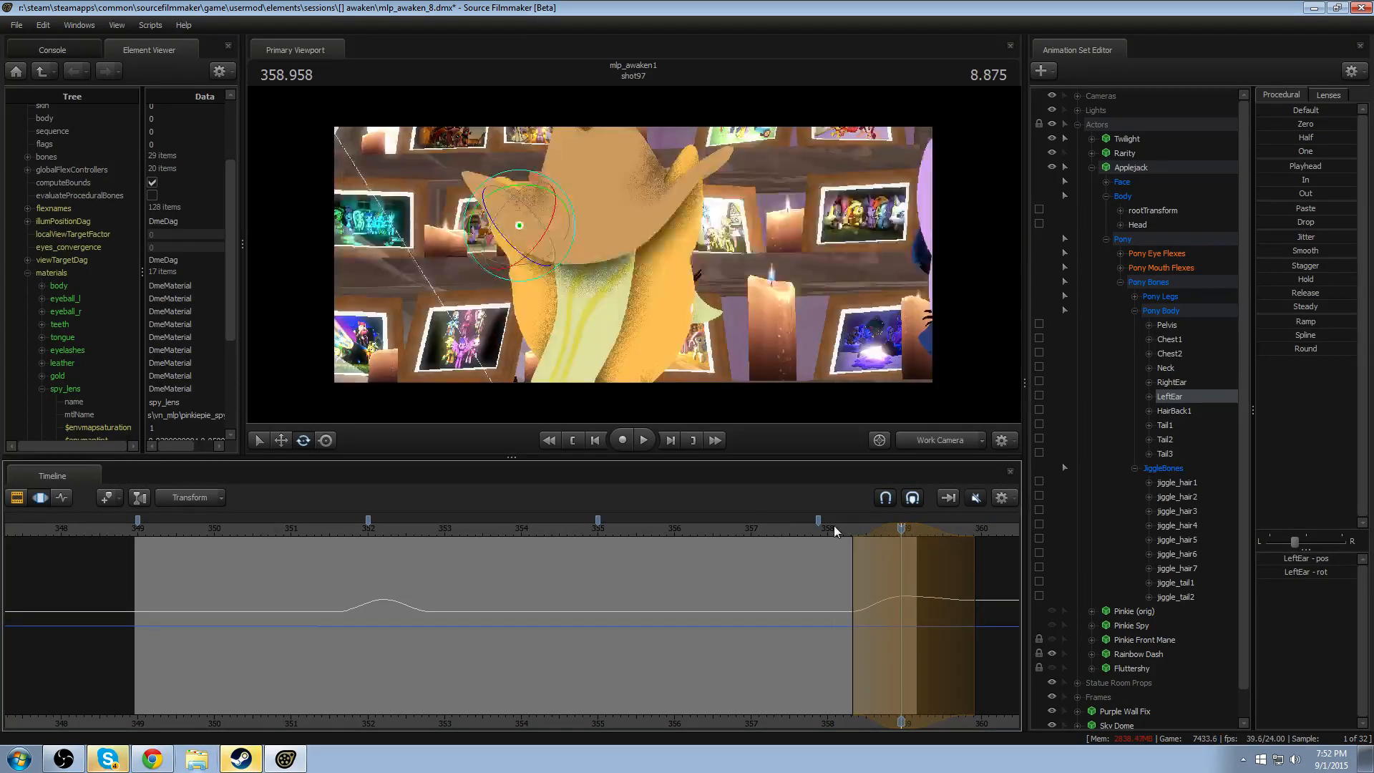
pyautogui.click(835, 527)
pyautogui.press('space')
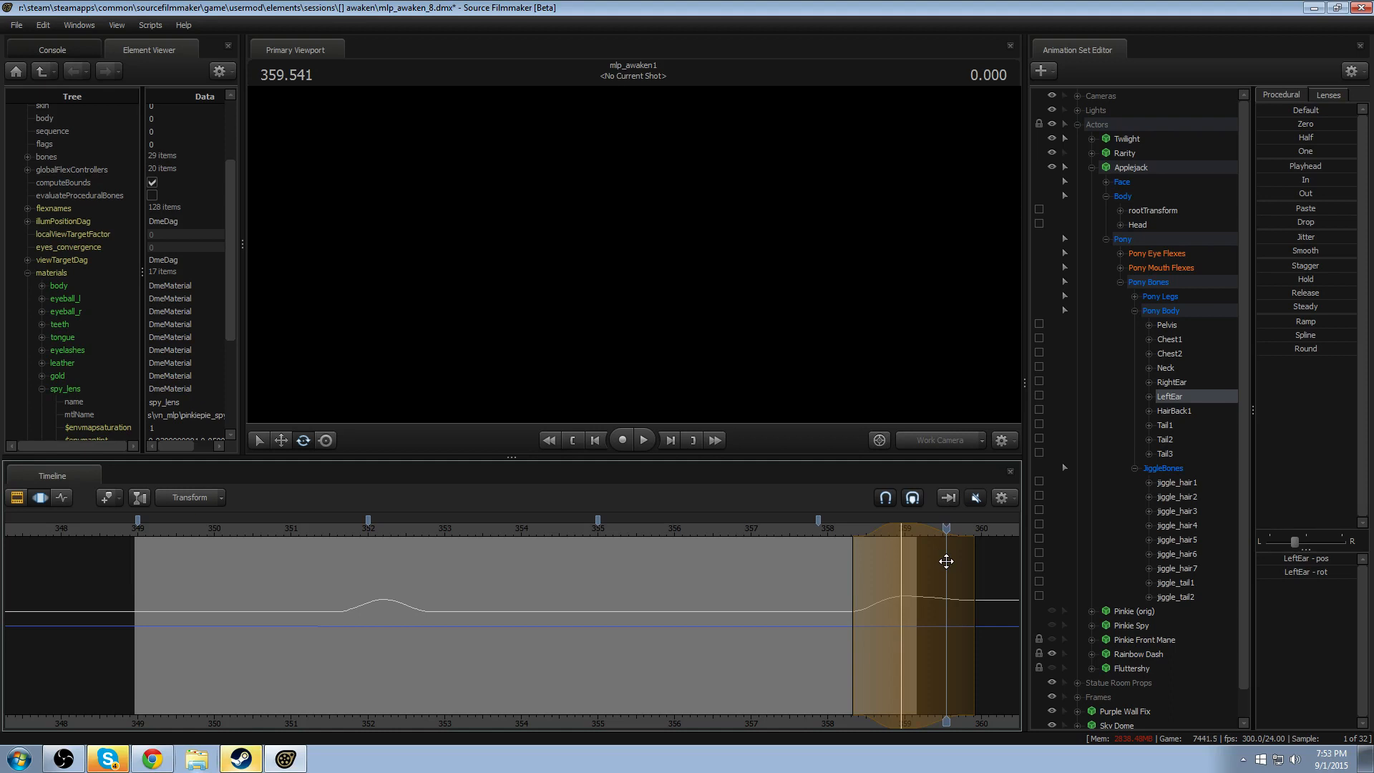
pyautogui.press('space')
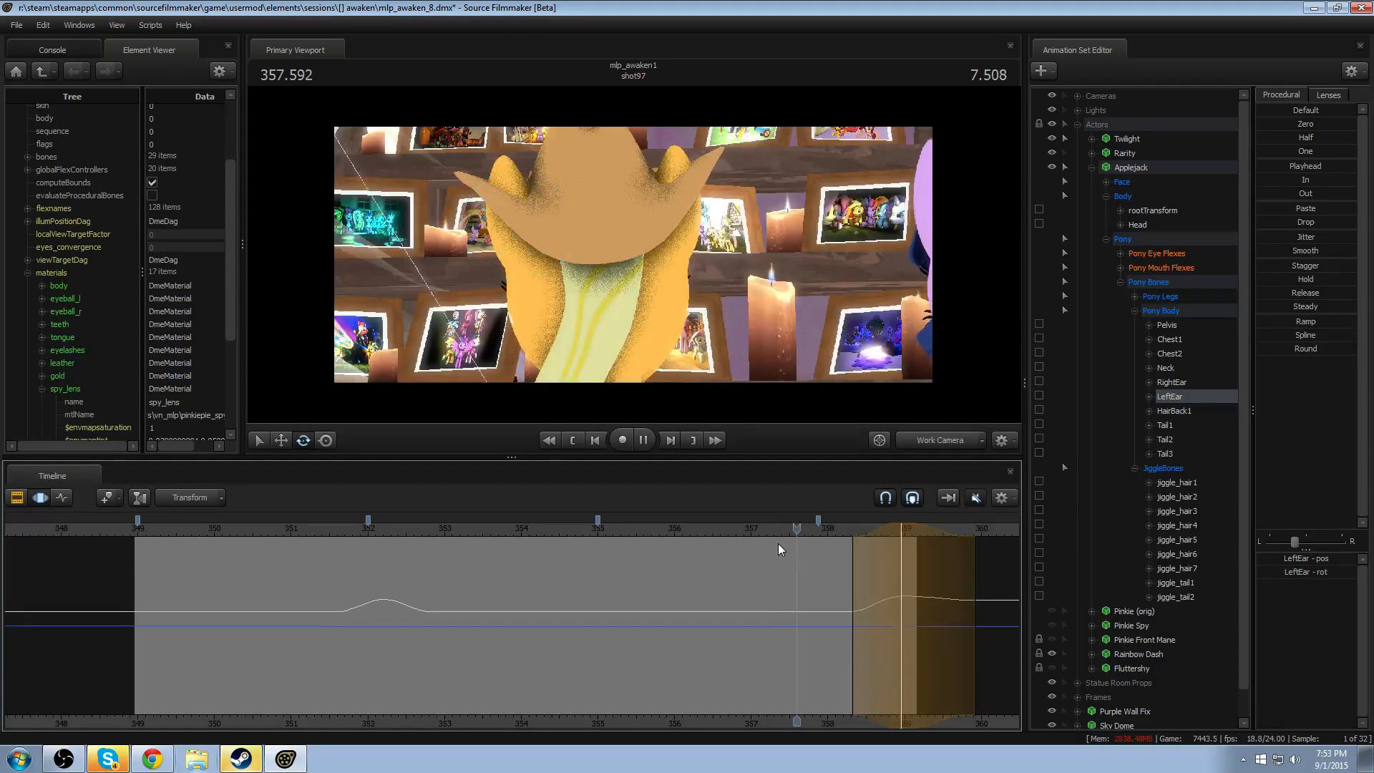
# - Shift LeftEar's rotation earlier to peak at about 358.7, with its falloff ending near 359.5, and replay the shot's ending
pyautogui.press('space')
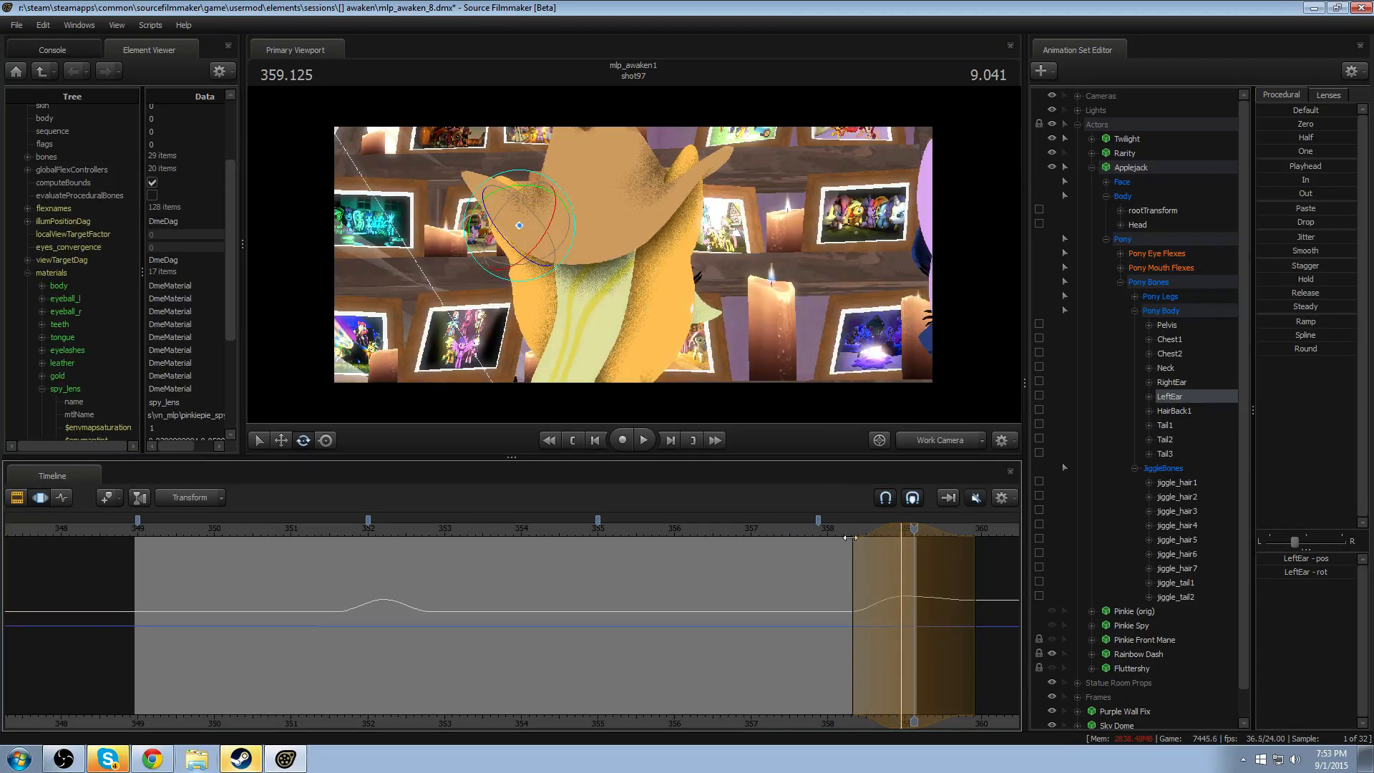
pyautogui.moveTo(872, 529); pyautogui.dragTo(853, 534)
pyautogui.click(816, 537)
pyautogui.press('space')
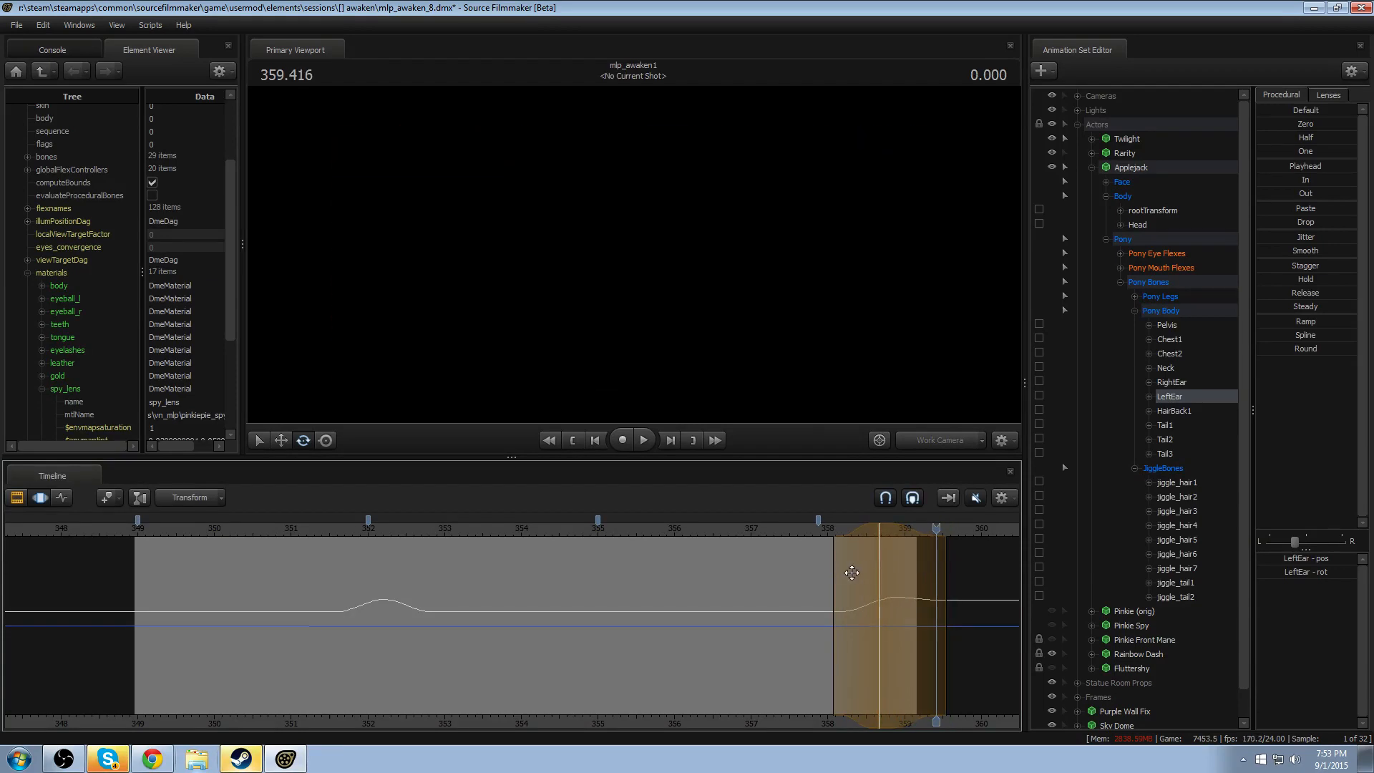
pyautogui.click(827, 528)
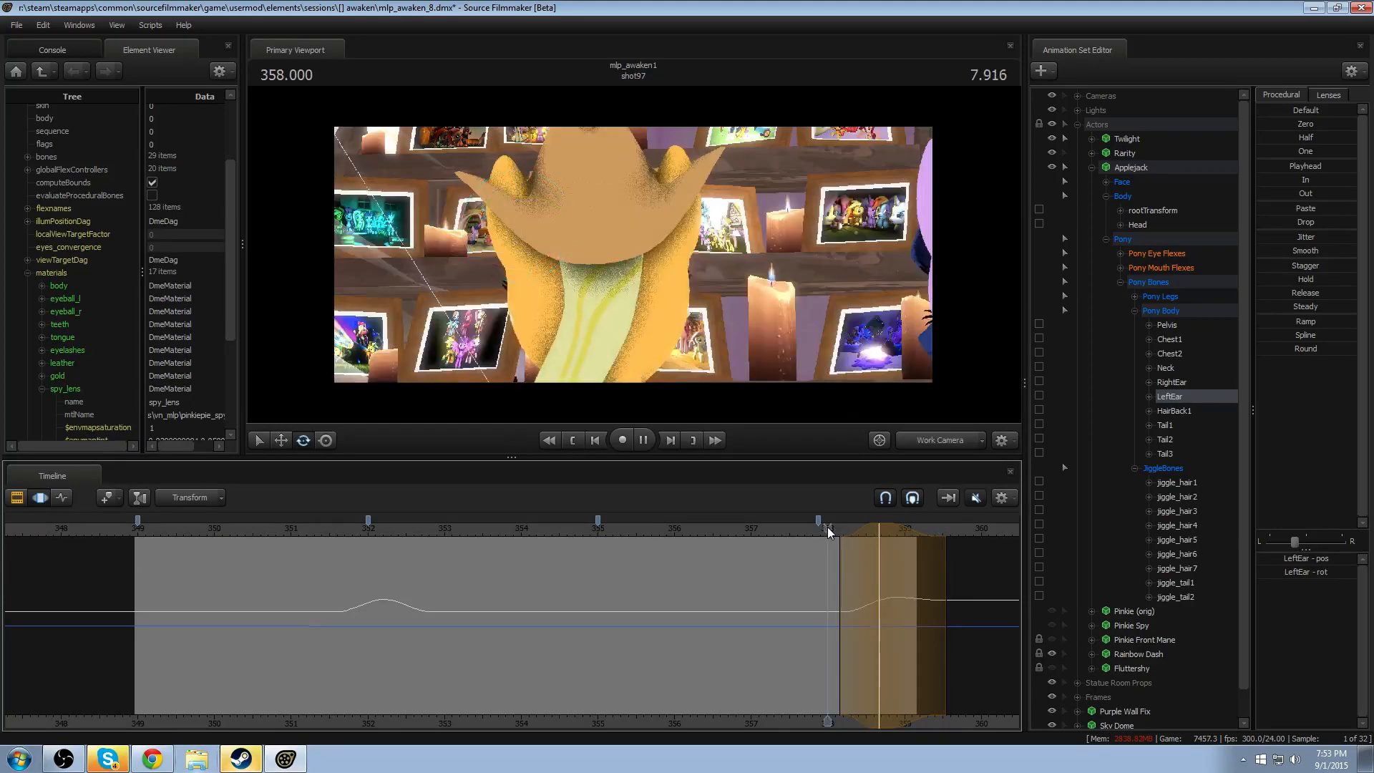
pyautogui.press('space')
pyautogui.press('F2')
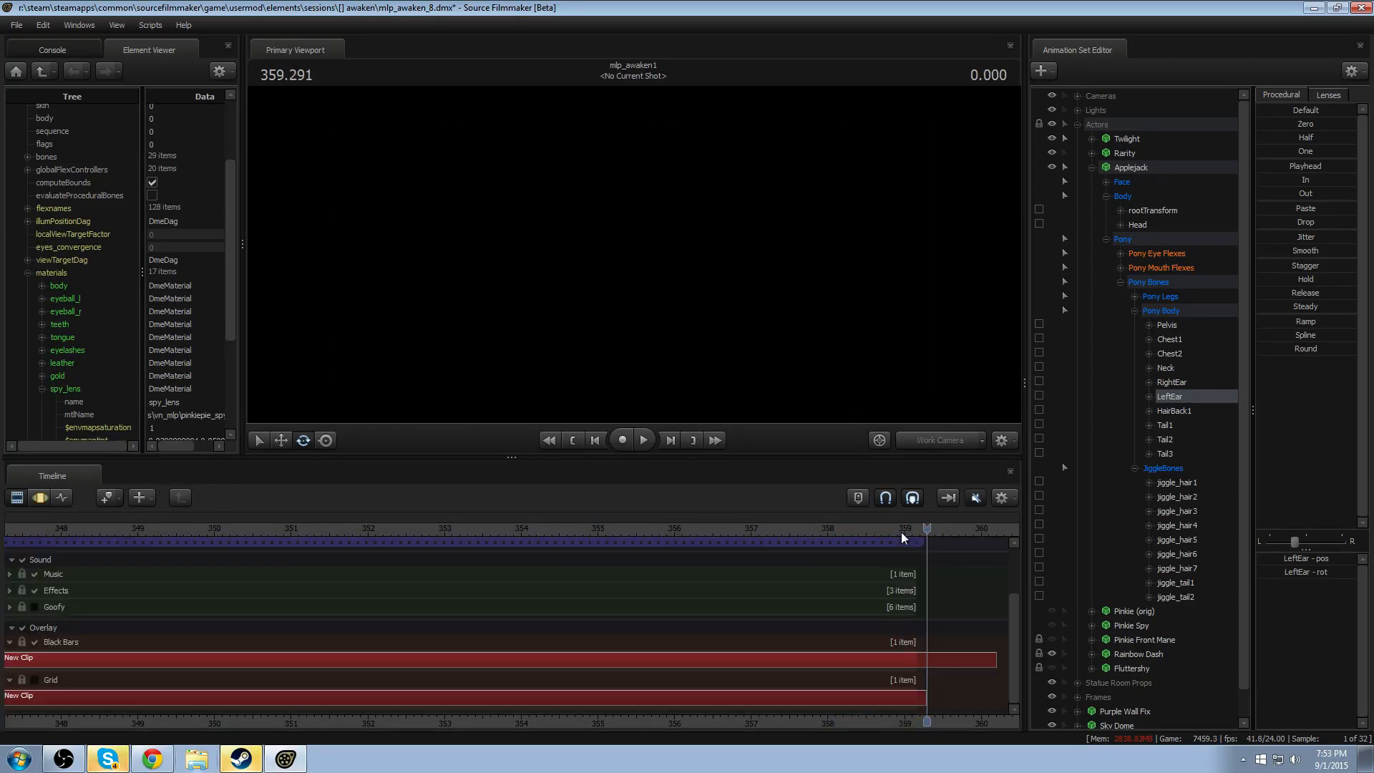
# - Collapse Applejack's controls, hide Applejack, and replay the shot from 357.666 to check the remaining ponies
pyautogui.press('F3')
pyautogui.click(1090, 167)
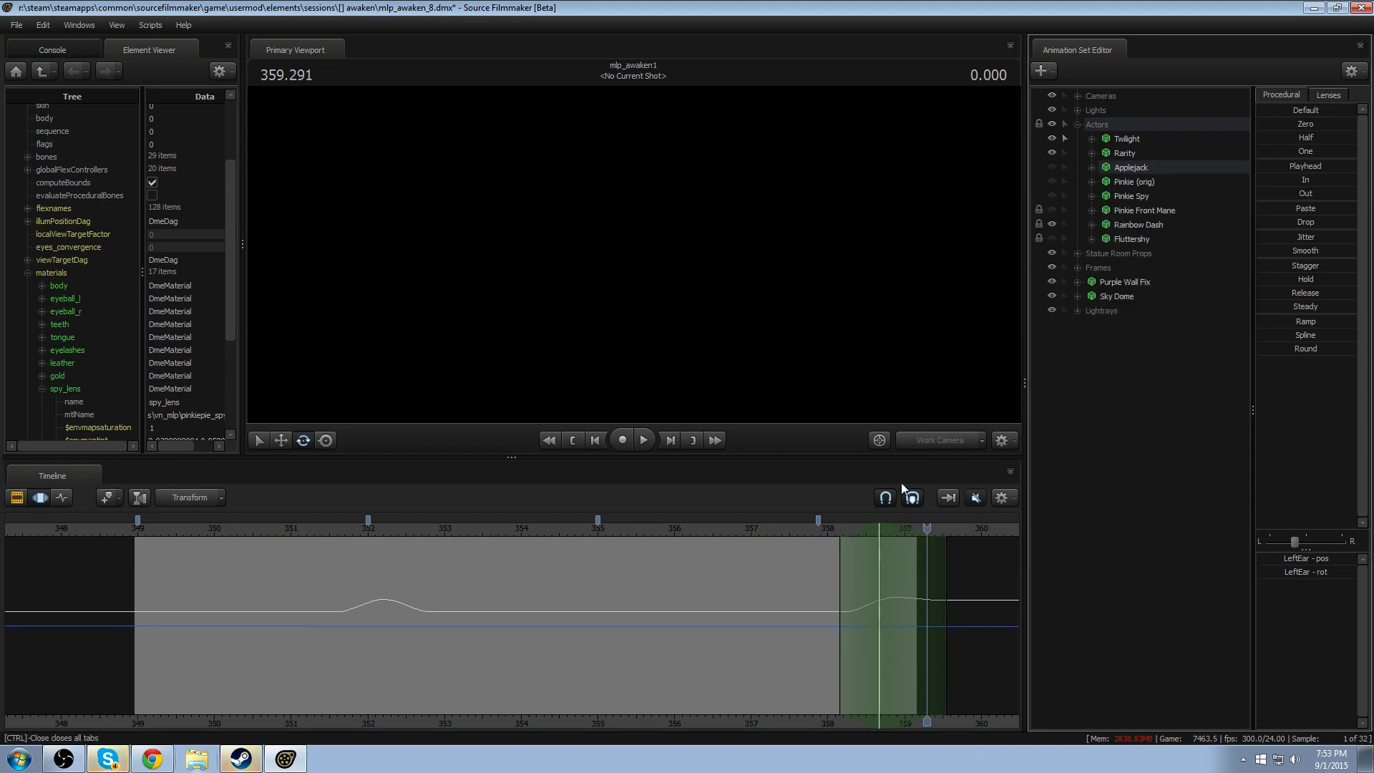
pyautogui.click(801, 534)
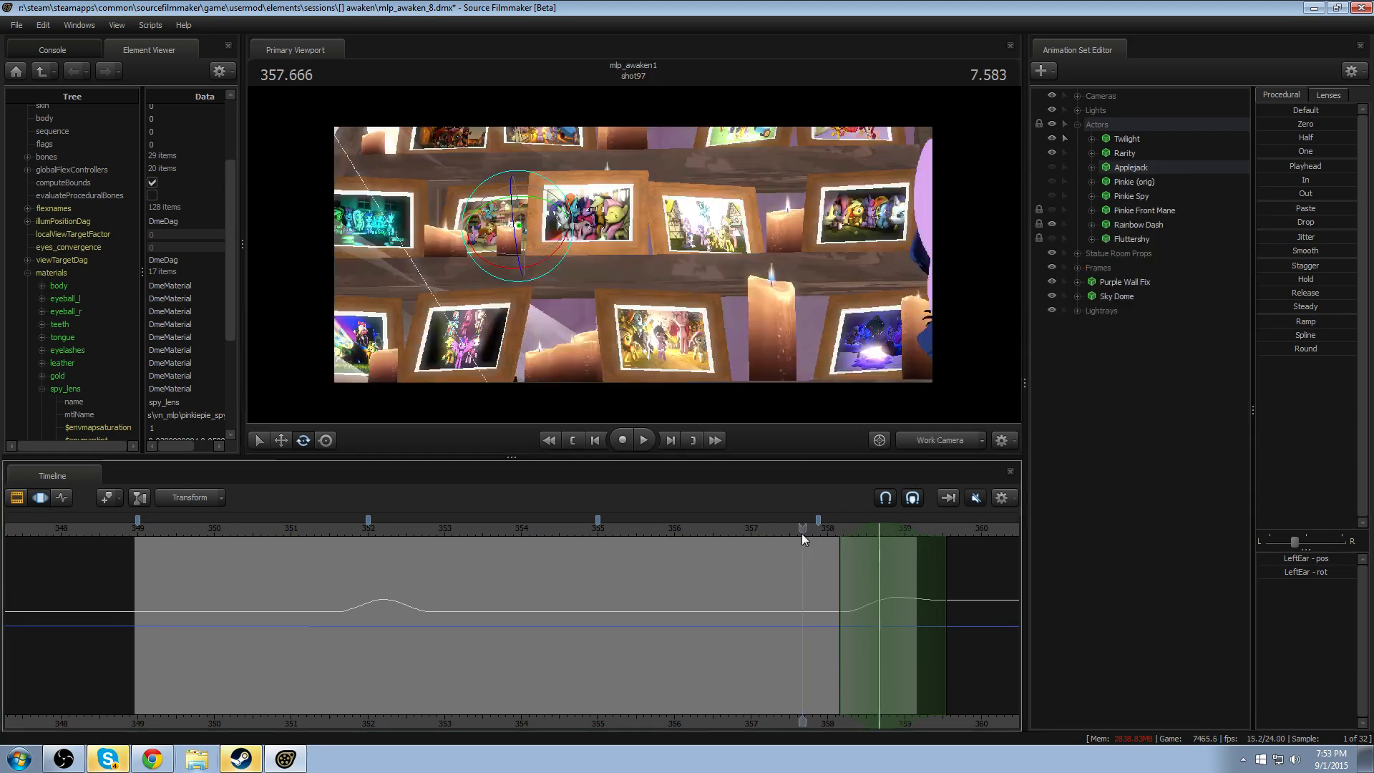
pyautogui.press('space')
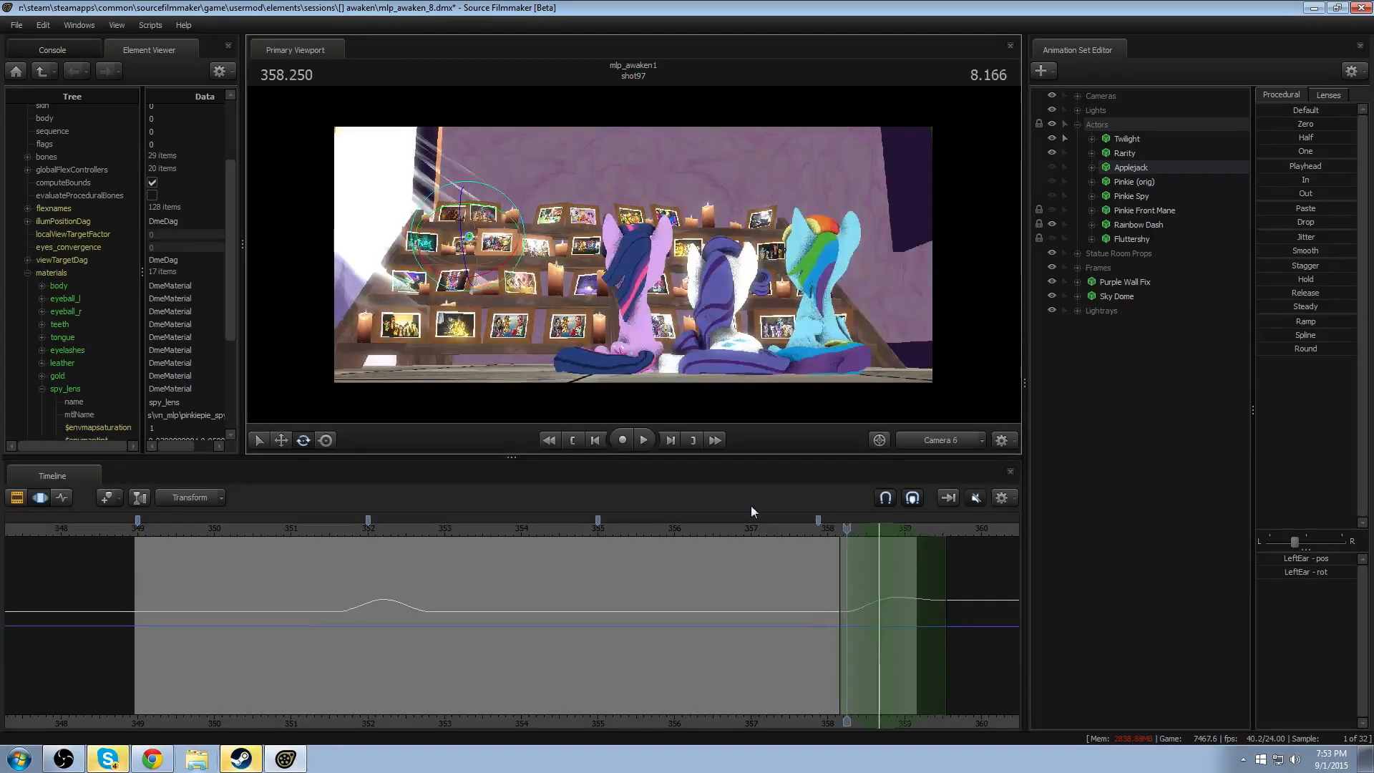
# - Select Twilight, play the shot through Camera 6, and switch to the Work Camera with Twilight's hair framed close up
pyautogui.click(637, 530)
pyautogui.rightClick(1007, 395)
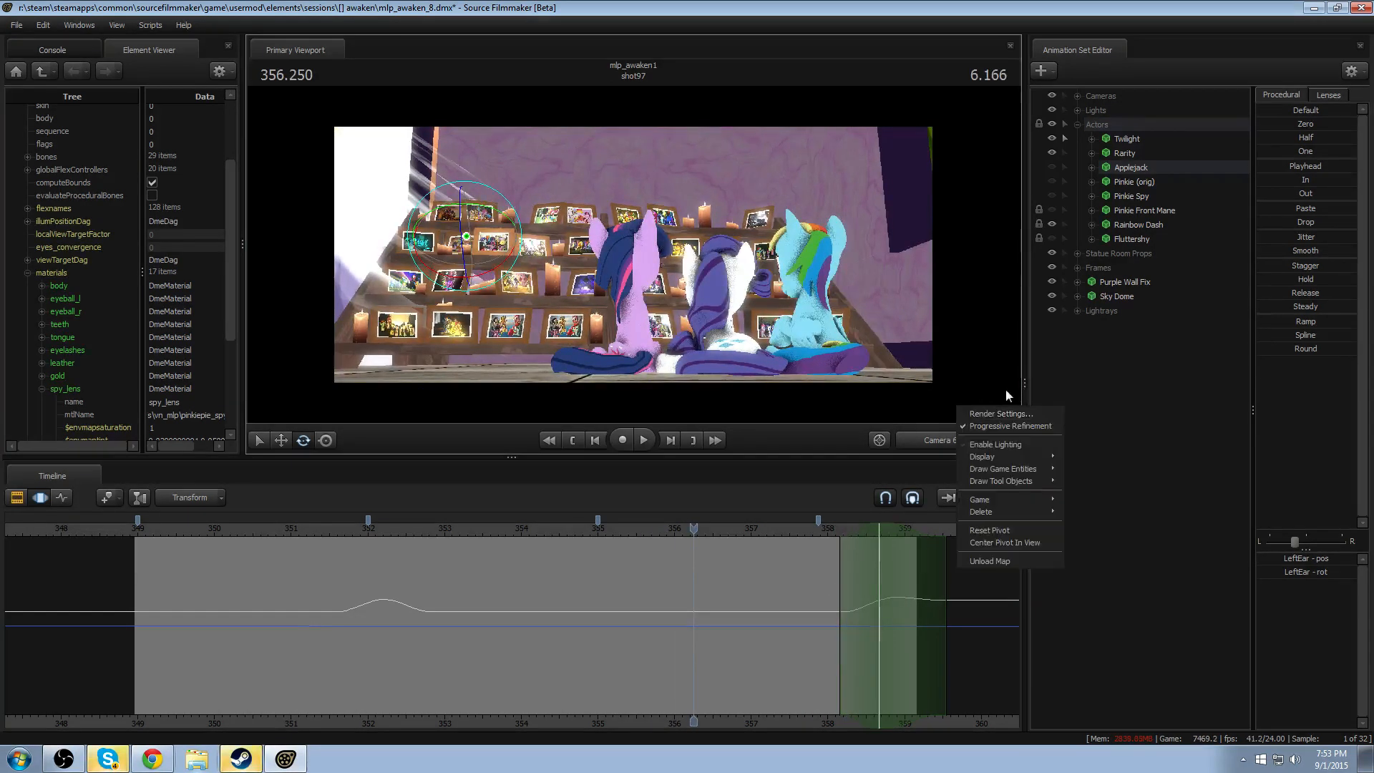
pyautogui.click(1120, 140)
pyautogui.press('space')
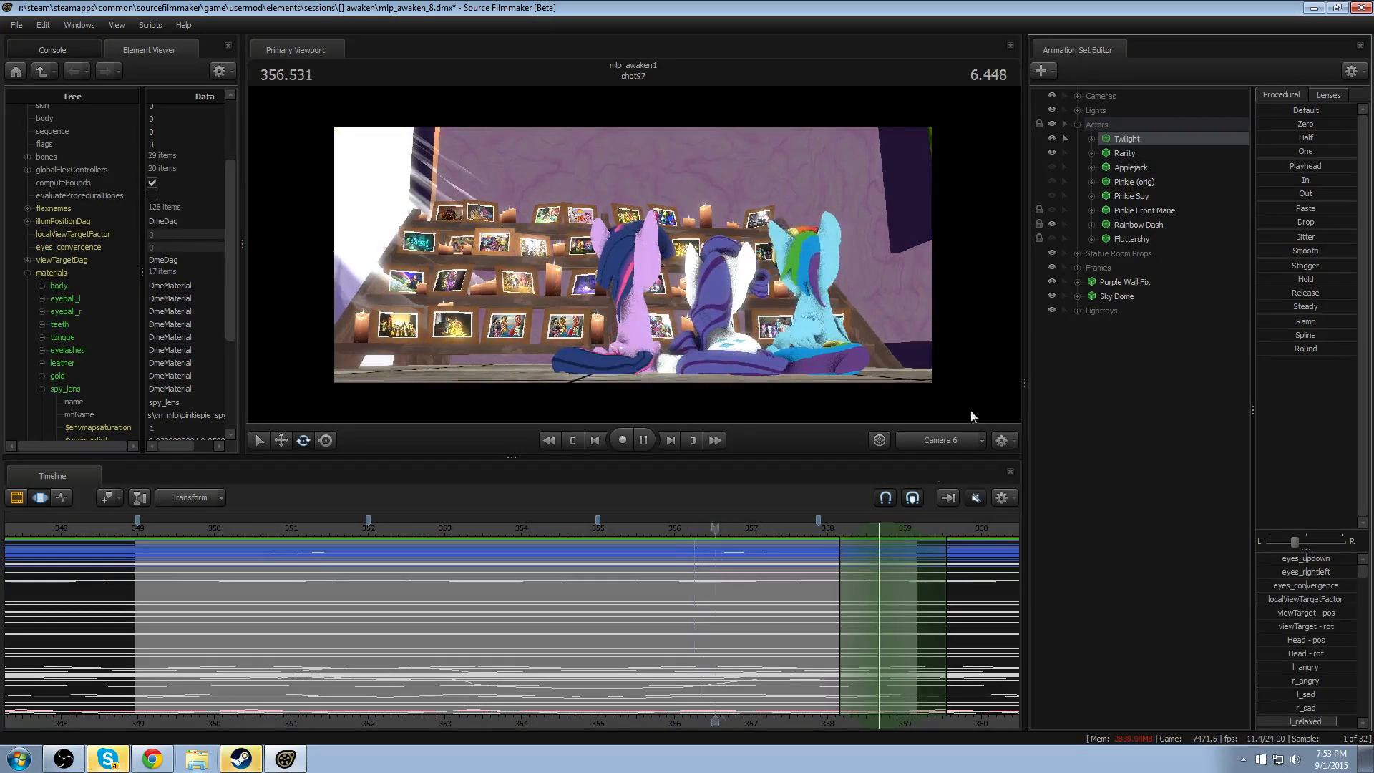
pyautogui.click(198, 530)
pyautogui.press('F2')
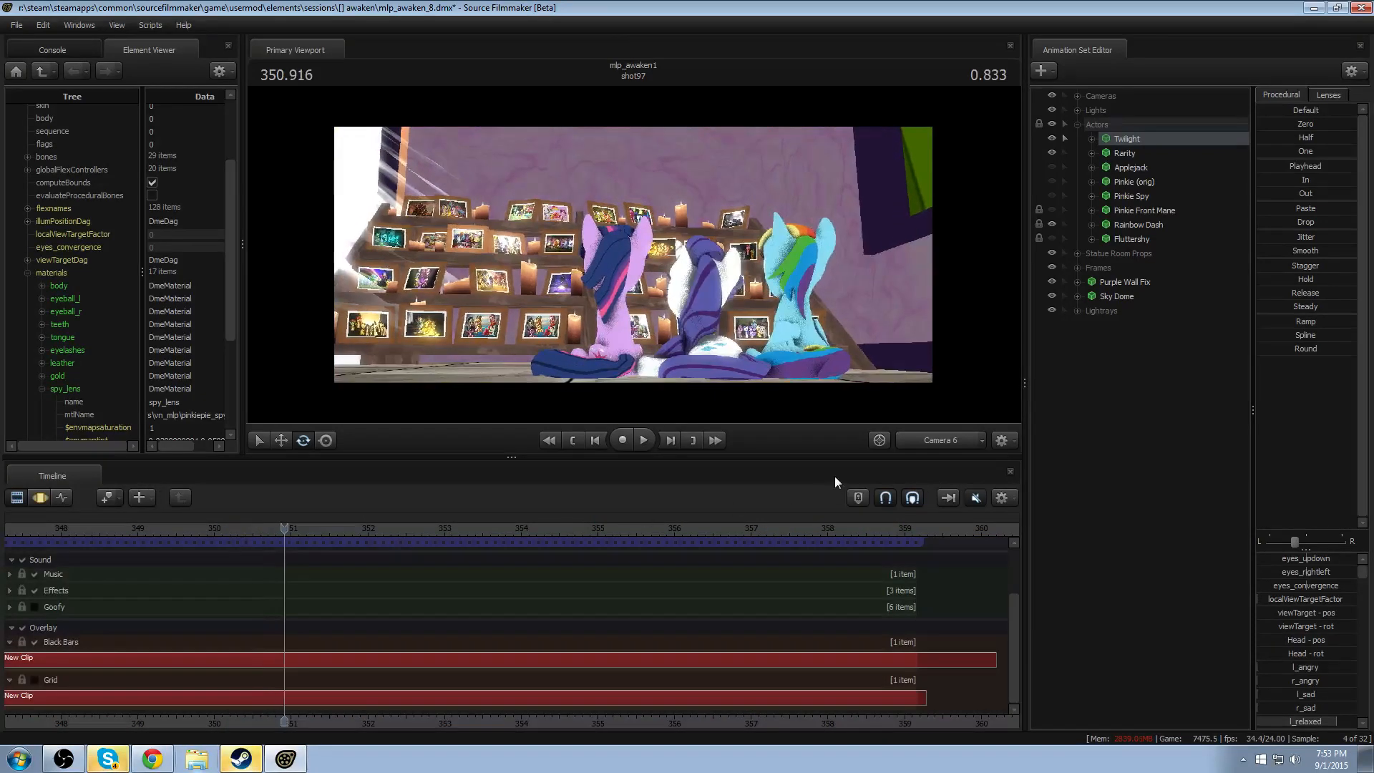
pyautogui.click(939, 439)
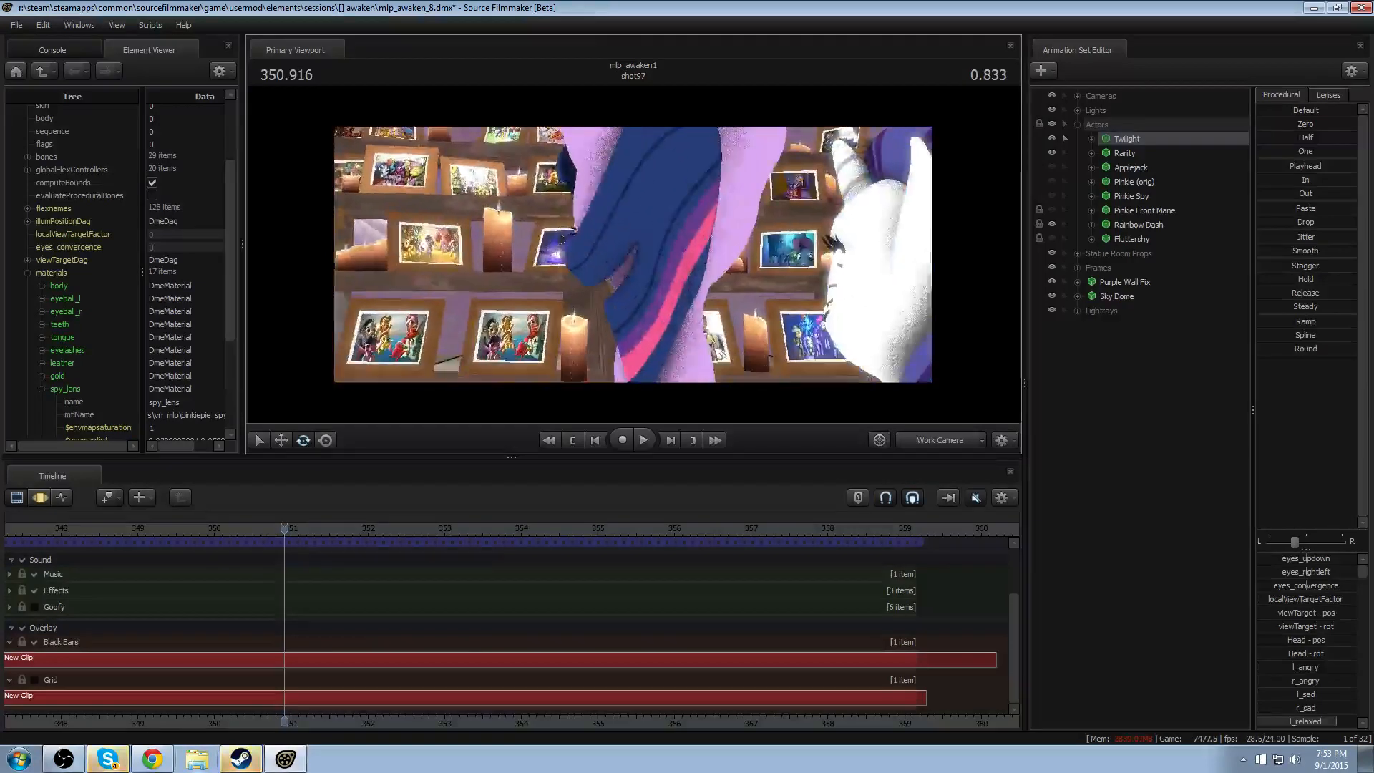
pyautogui.press('F3')
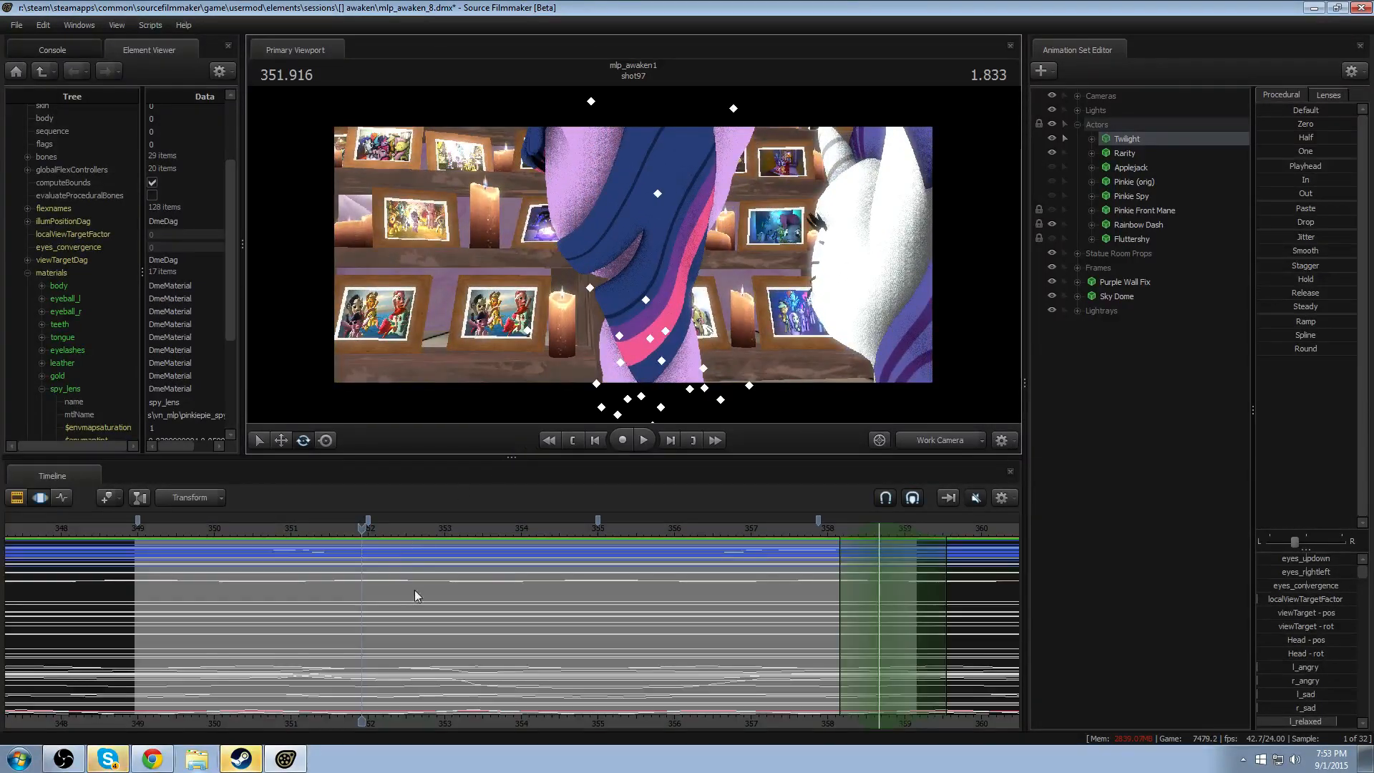
# - Expand Twilight's bone groups down to Pony Body and select the HairBack1 bone
pyautogui.click(1090, 139)
pyautogui.click(1104, 180)
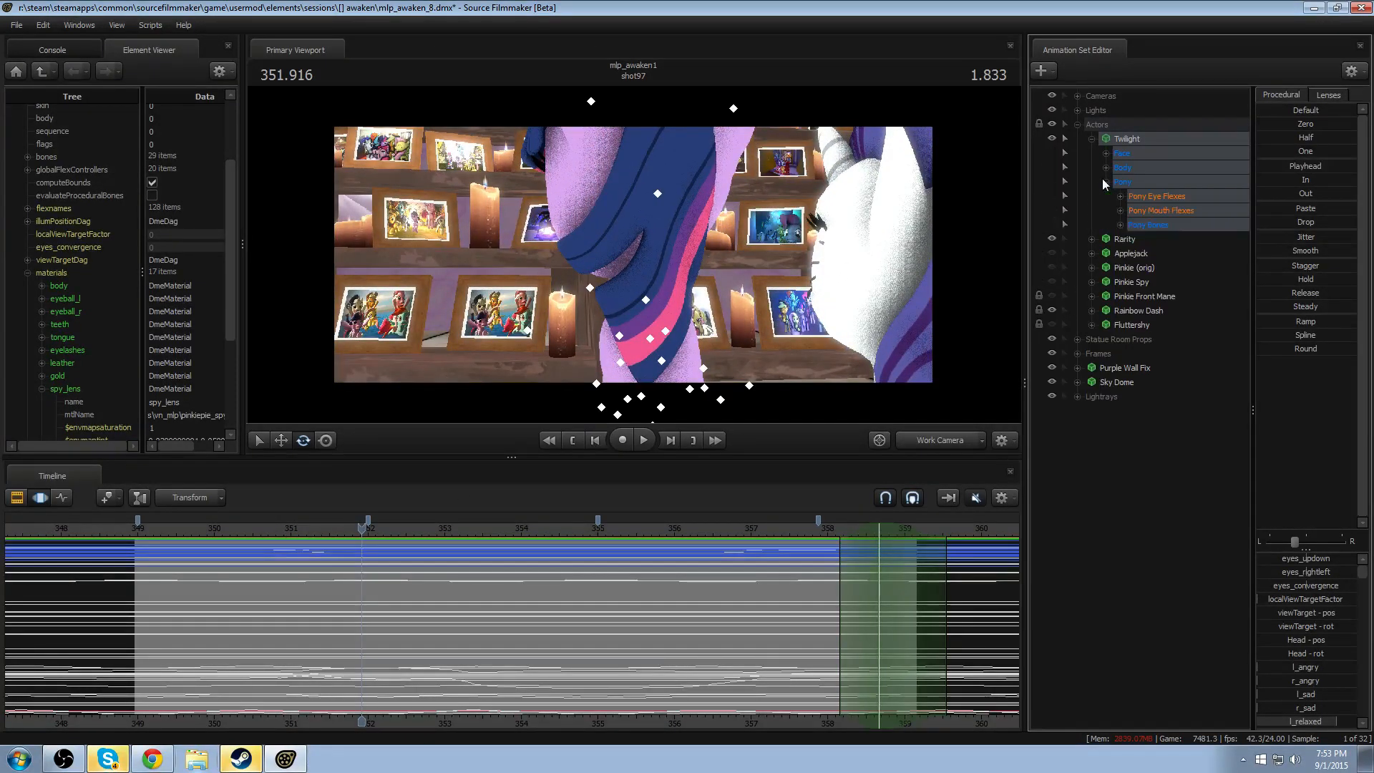
pyautogui.click(1120, 224)
pyautogui.click(1136, 268)
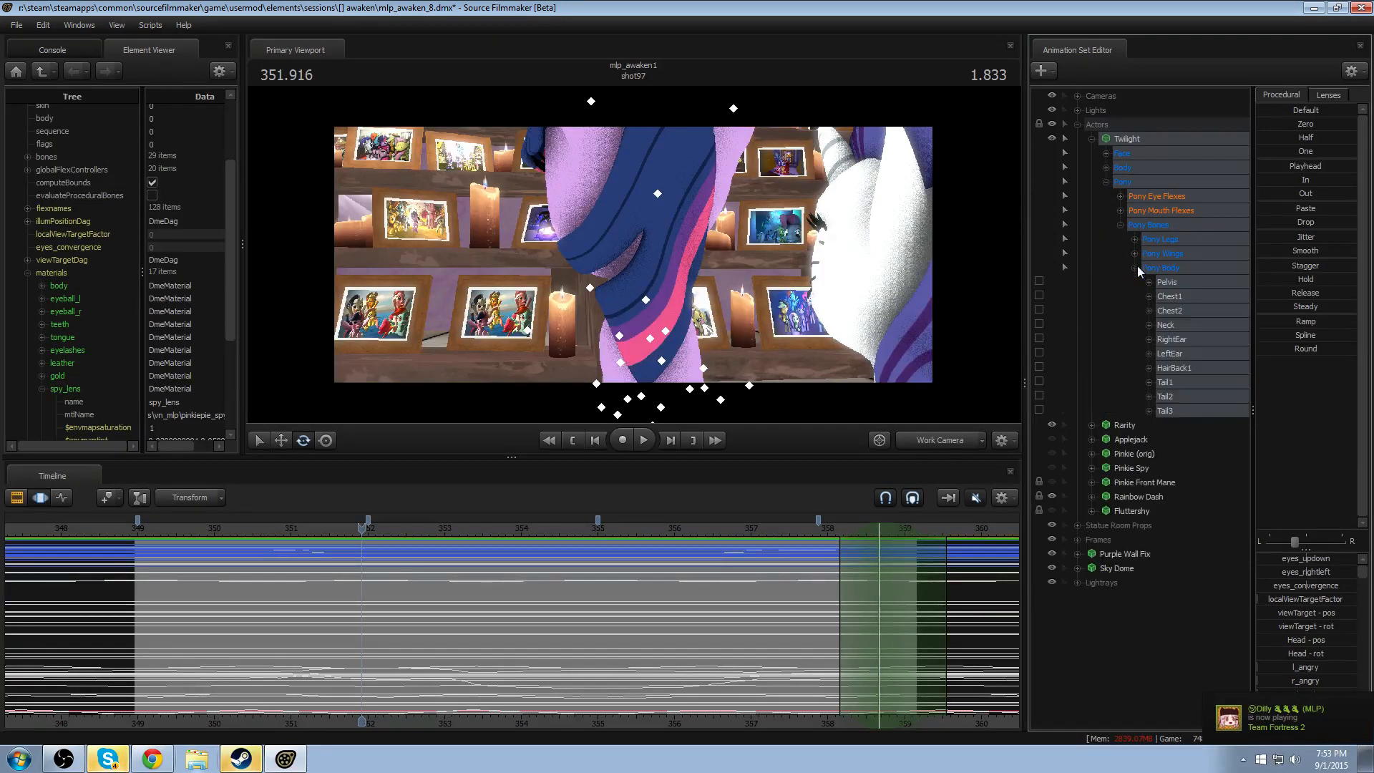
pyautogui.click(1165, 368)
# - Rotate Twilight's HairBack1 at 351.708 with a time selection fading from about 351.2 to 352.2
pyautogui.moveTo(361, 610)
pyautogui.mouseDown()
pyautogui.moveTo(299, 634)
pyautogui.moveTo(382, 640)
pyautogui.moveTo(339, 638)
pyautogui.mouseUp()
pyautogui.press('Escape')
pyautogui.keyDown('shift'); pyautogui.moveTo(339, 638); pyautogui.dragTo(345, 638); pyautogui.keyUp('shift')
pyautogui.keyDown('shift'); pyautogui.scroll(8, 344, 637); pyautogui.keyUp('shift')
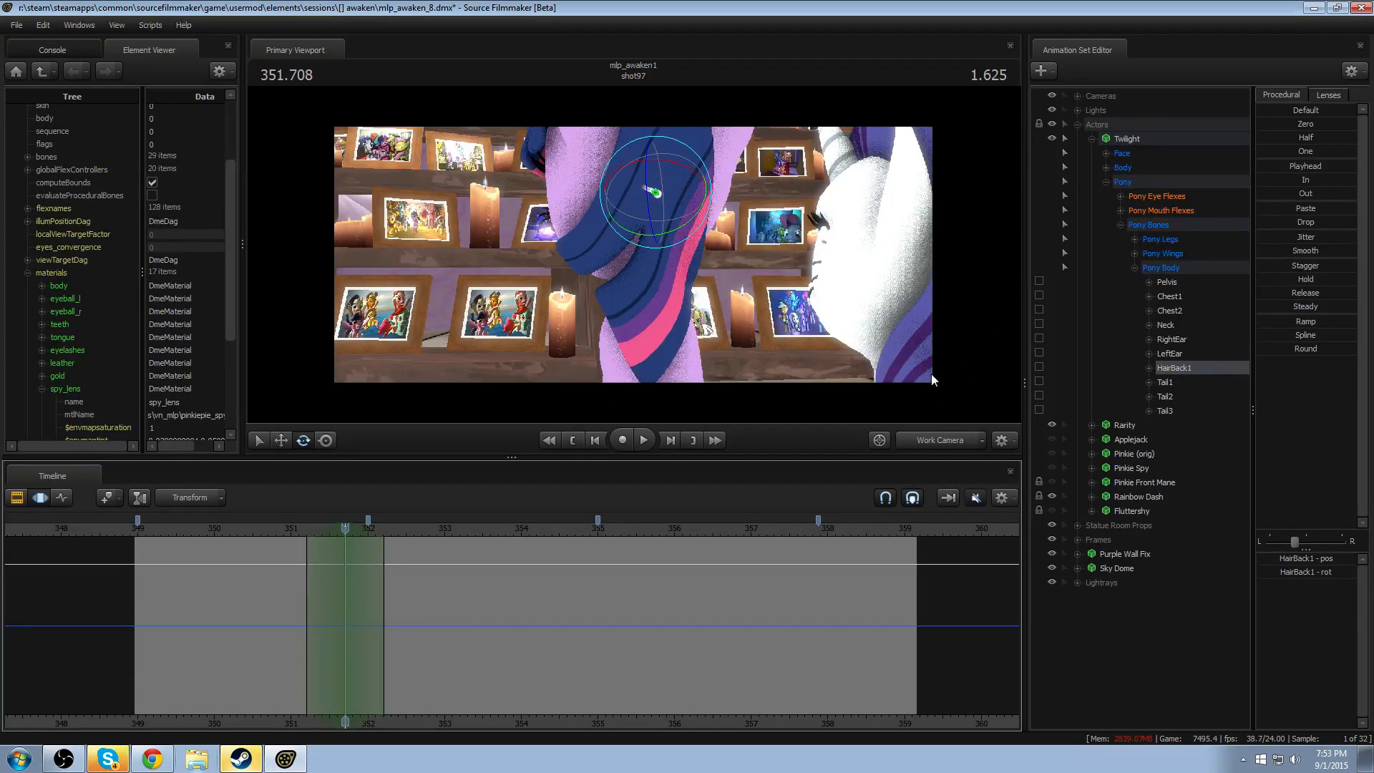
pyautogui.moveTo(247, 617); pyautogui.dragTo(344, 654)
pyautogui.keyDown('shift'); pyautogui.scroll(1, 343, 654); pyautogui.keyUp('shift')
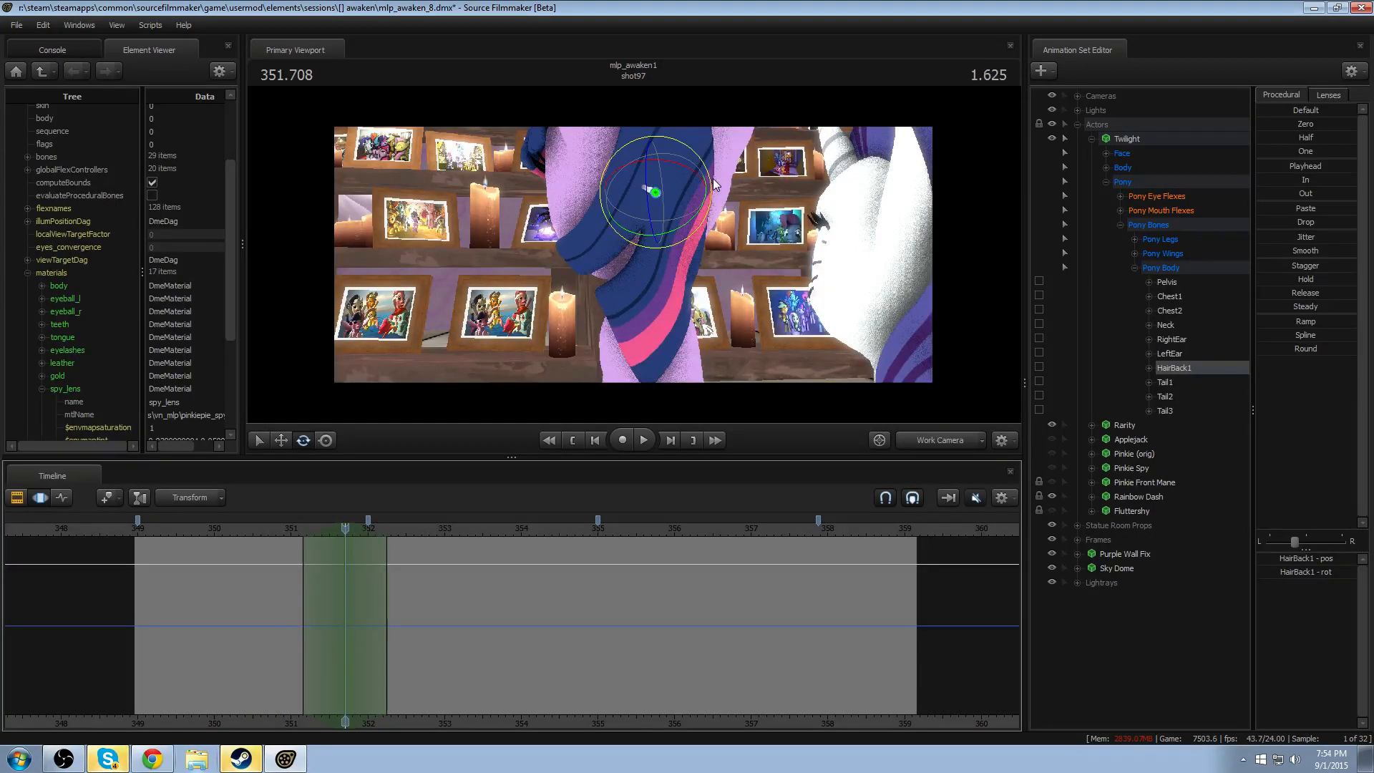
pyautogui.moveTo(716, 185); pyautogui.dragTo(676, 204)
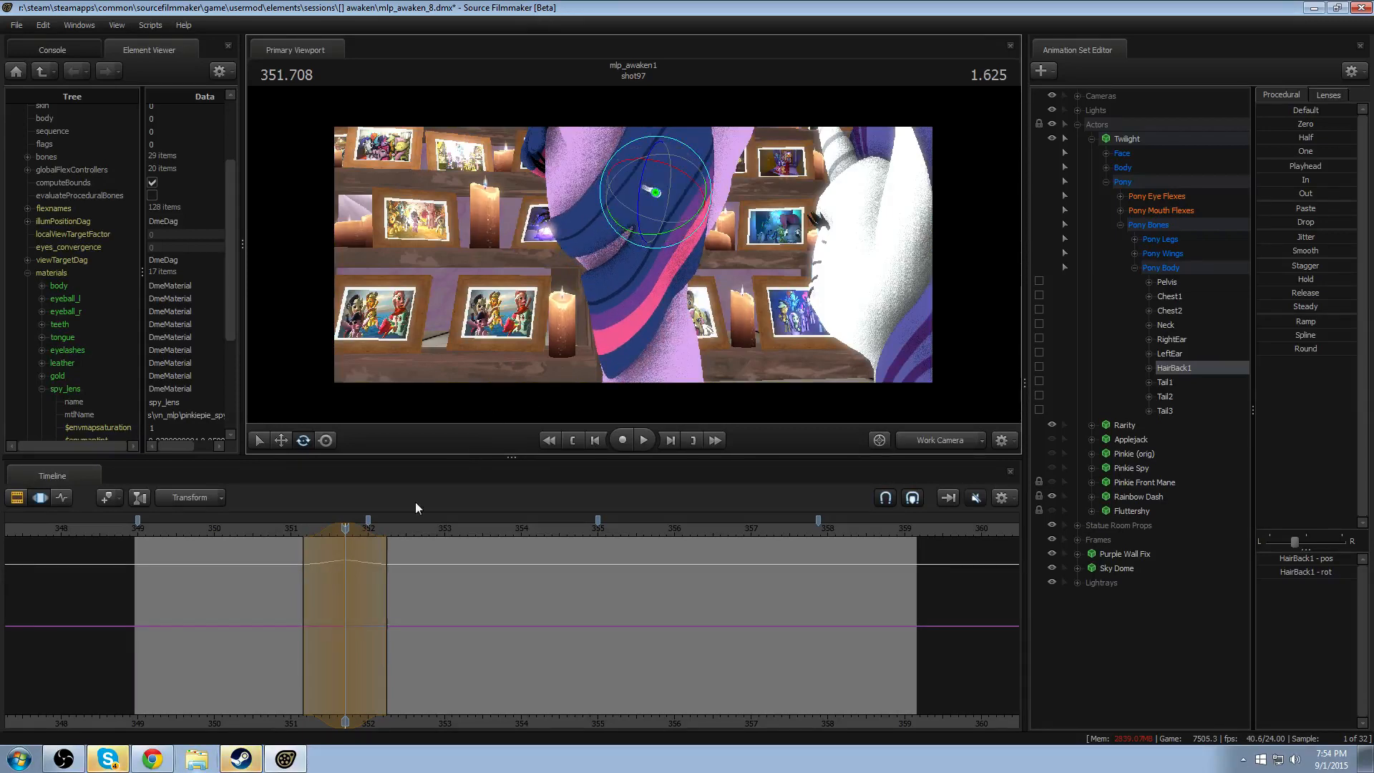
# - Shift HairBack1's rotation earlier to peak at about 351.6, shorten its falloff to about 351.2–352.0, and replay it
pyautogui.click(291, 529)
pyautogui.press('space')
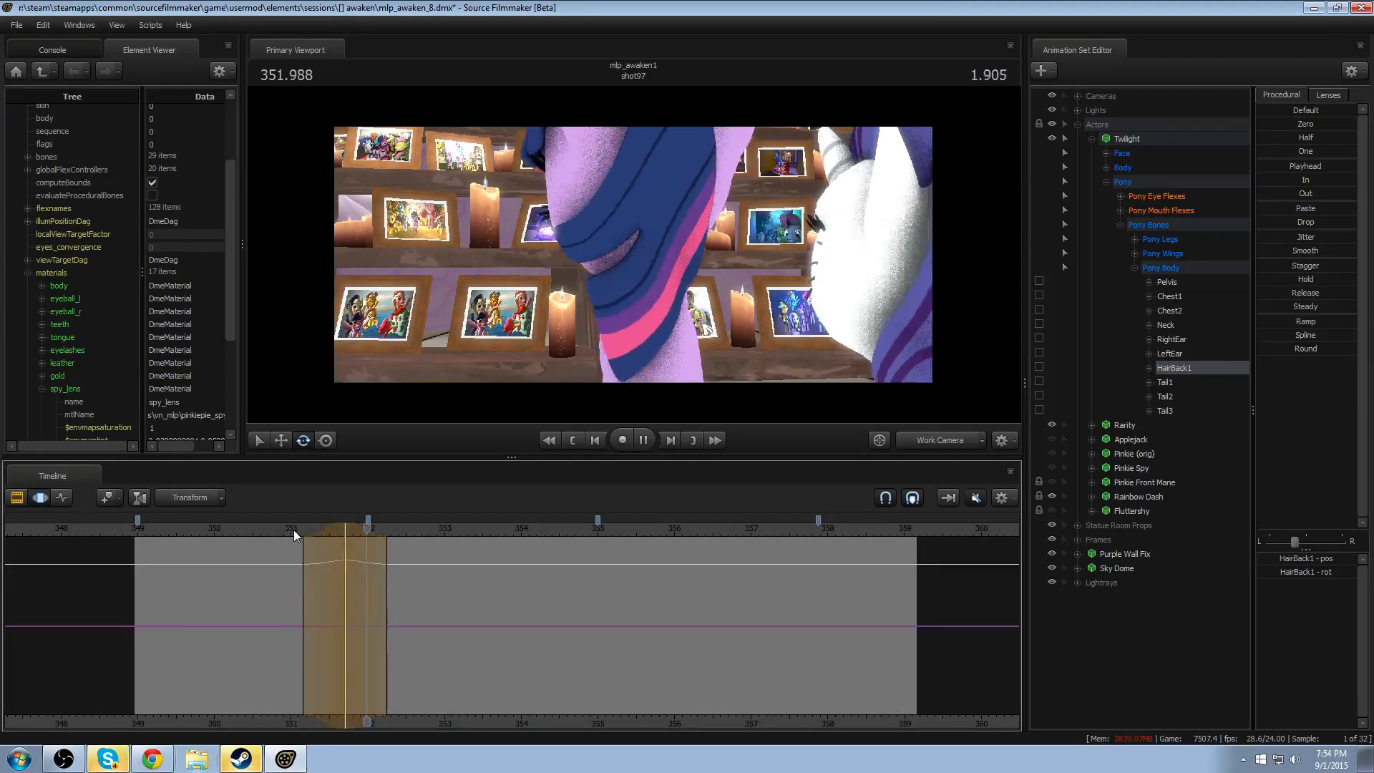
pyautogui.press('space')
pyautogui.moveTo(321, 530)
pyautogui.mouseDown()
pyautogui.moveTo(300, 530)
pyautogui.moveTo(332, 533)
pyautogui.mouseUp()
pyautogui.click(275, 529)
pyautogui.press('space')
pyautogui.press('space')
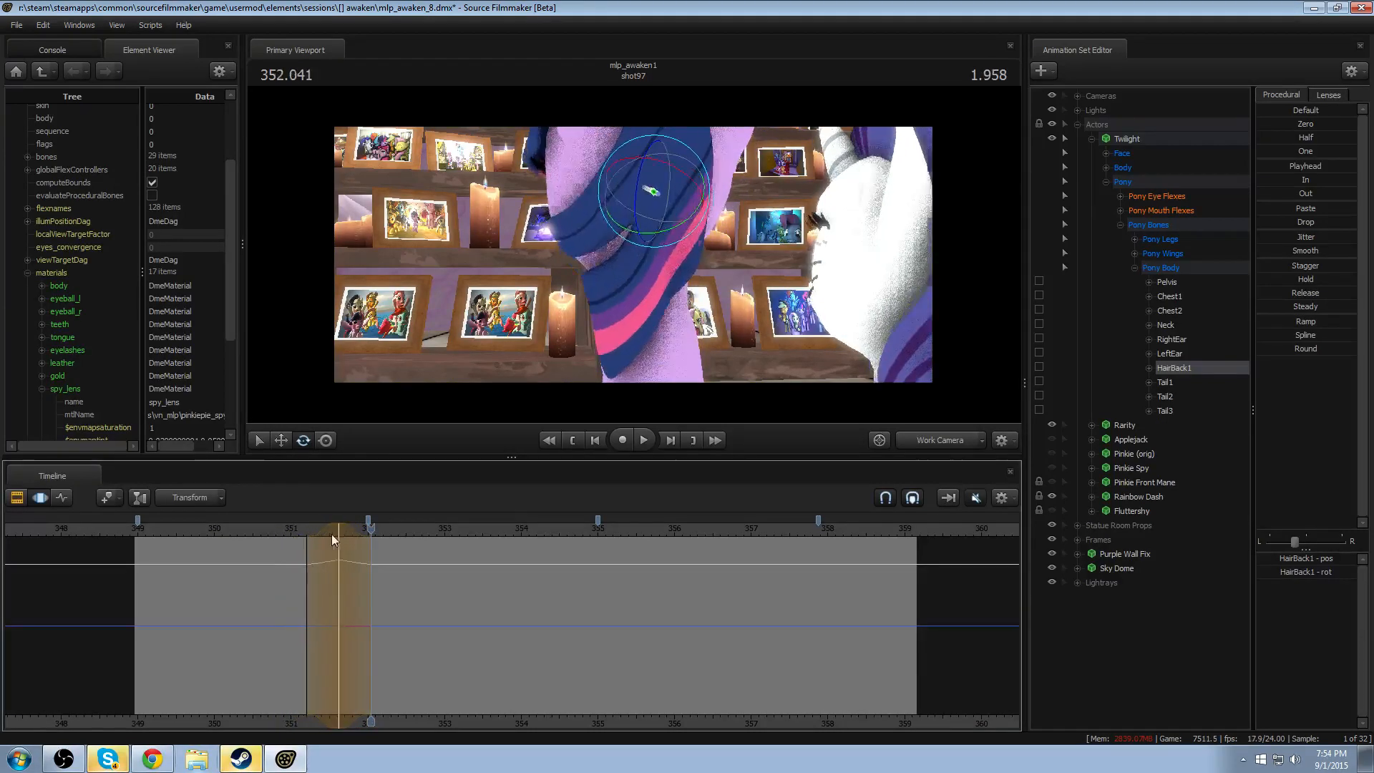
# - Widen the falloff of HairBack1's rotation to about 351.0–352.2, and replay the head turn with Twilight's whole head in view
pyautogui.click(306, 528)
pyautogui.press('space')
pyautogui.click(195, 531)
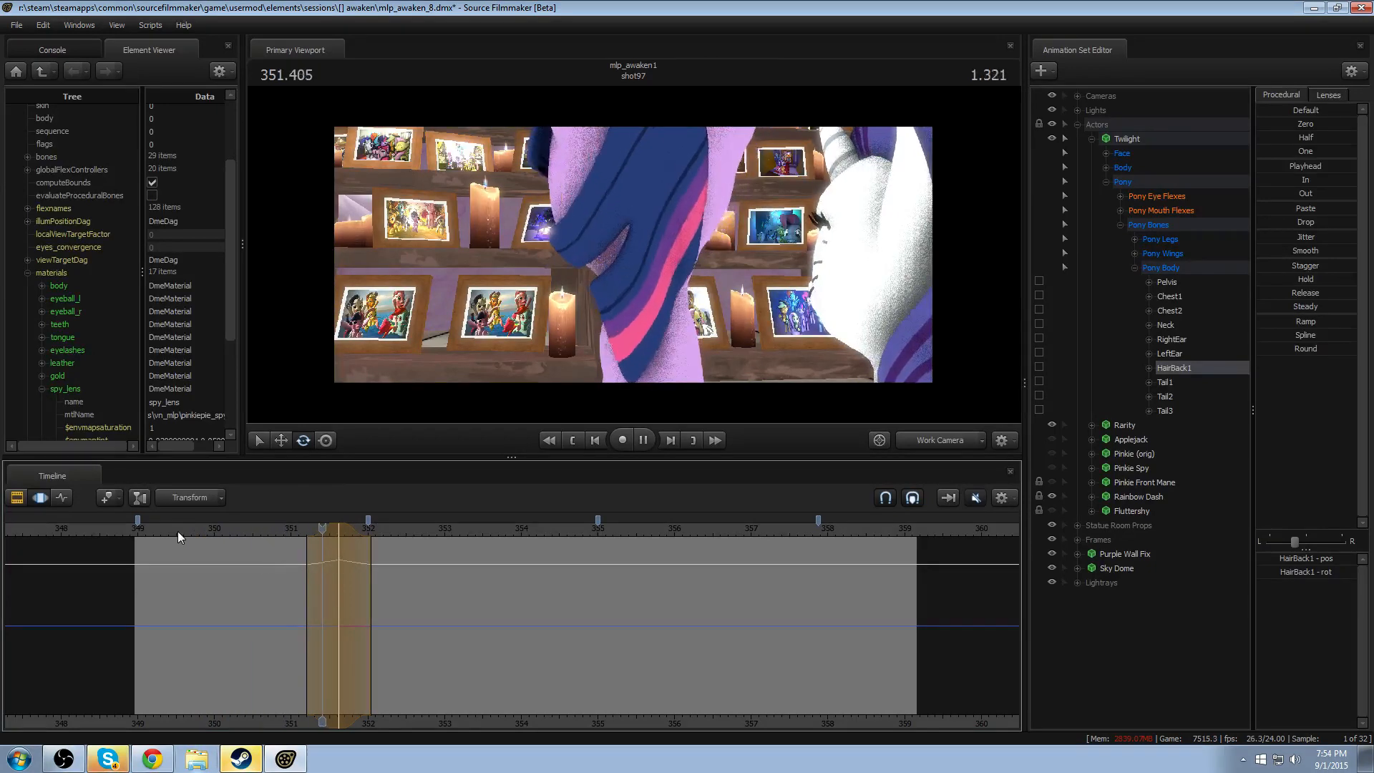
pyautogui.press('space')
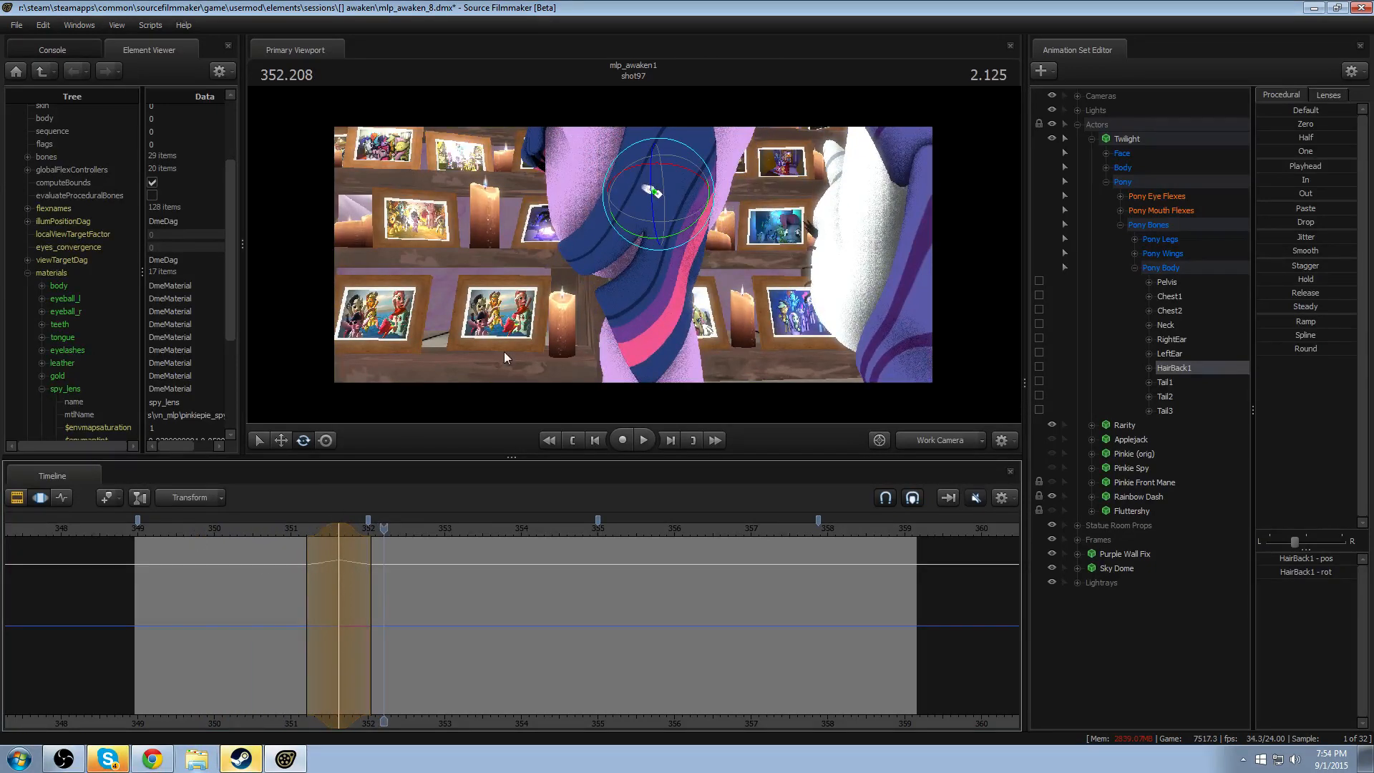
pyautogui.click(274, 528)
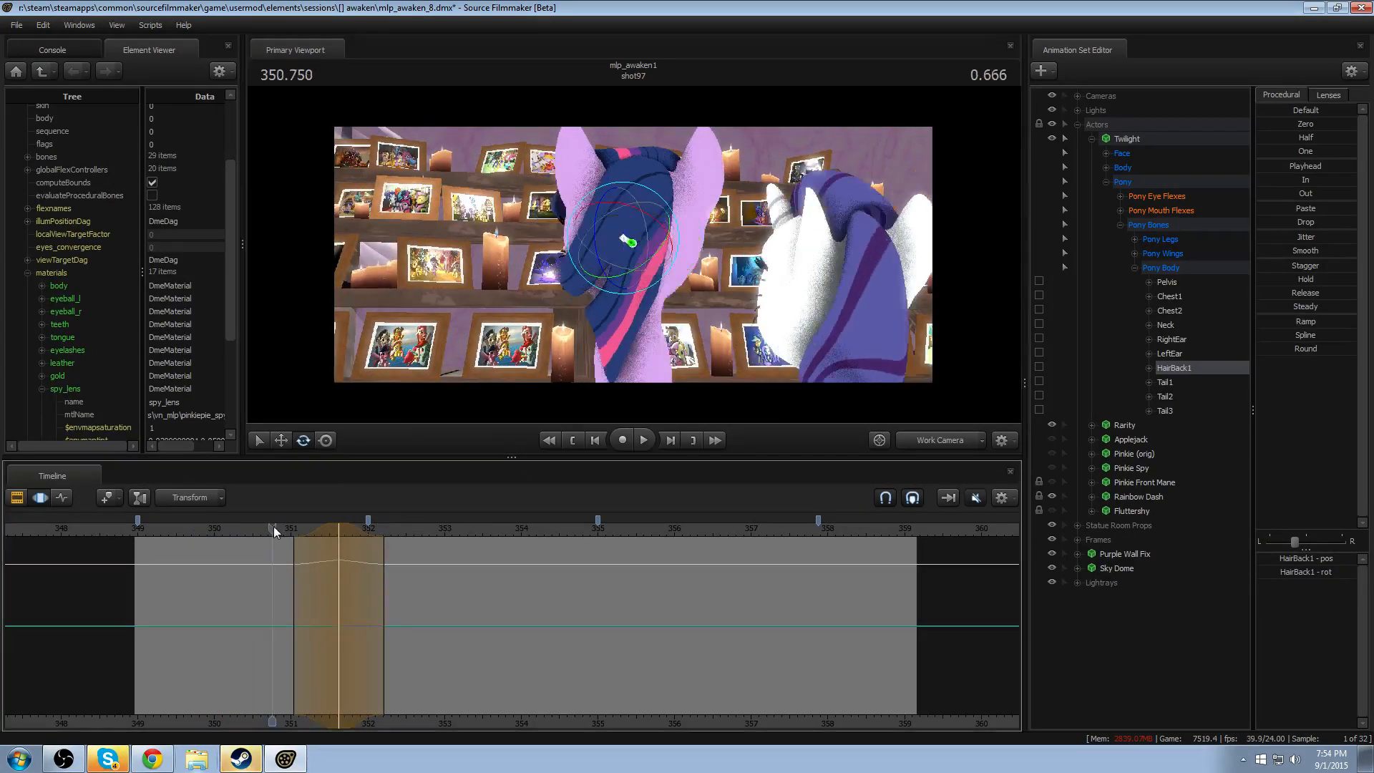
pyautogui.click(203, 528)
pyautogui.press('space')
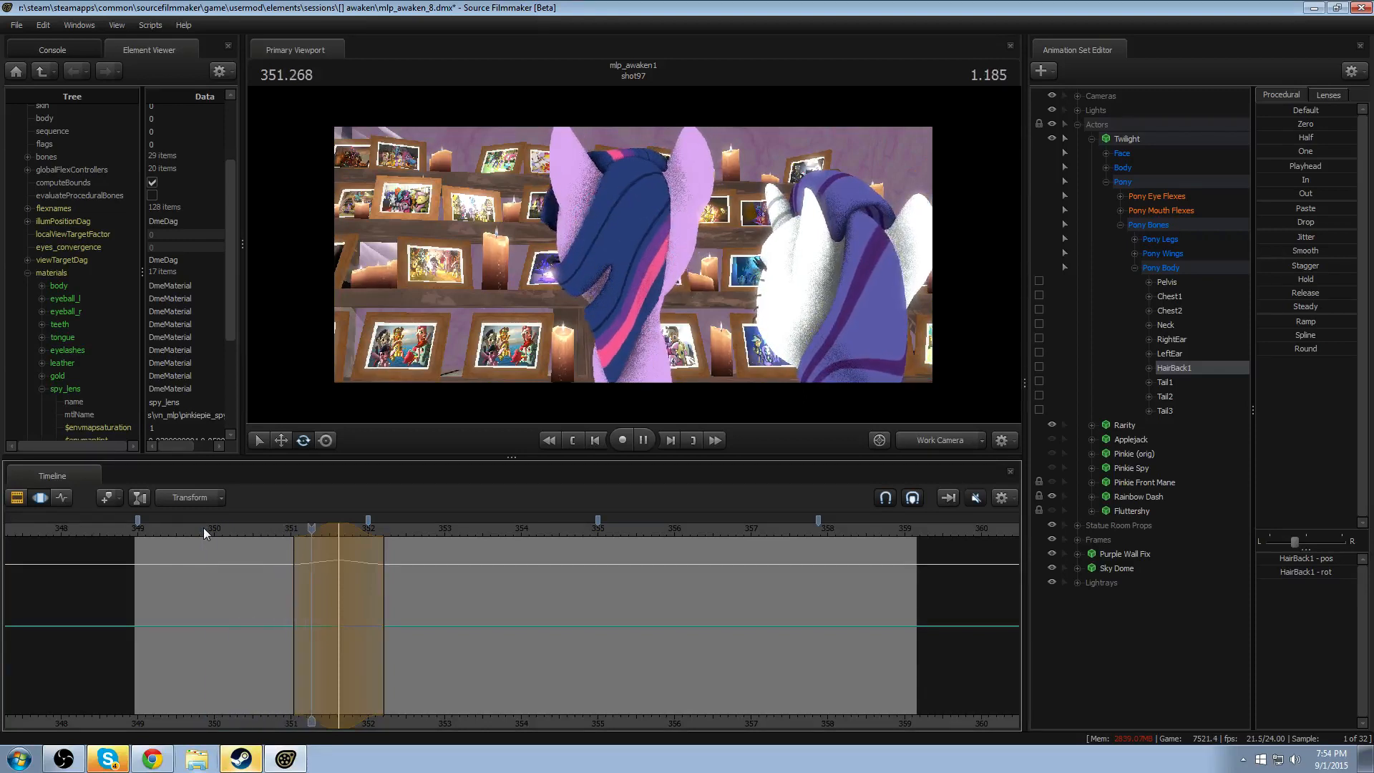
pyautogui.press('space')
# - Shift HairBack1's rotation earlier to peak at about 351.45, tighten its falloff slightly, and replay the head turn
pyautogui.moveTo(322, 530); pyautogui.dragTo(307, 530)
pyautogui.click(259, 528)
pyautogui.press('space')
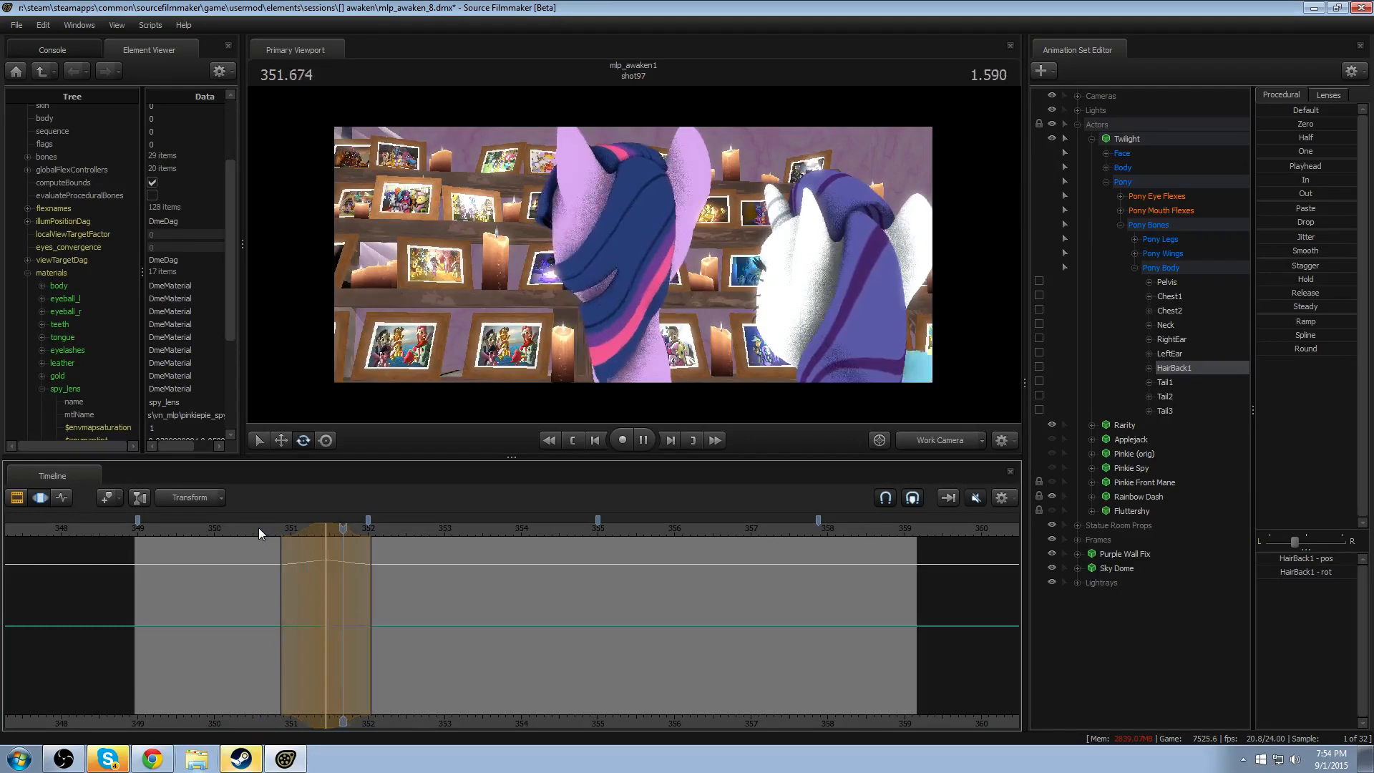
pyautogui.press('space')
pyautogui.click(221, 528)
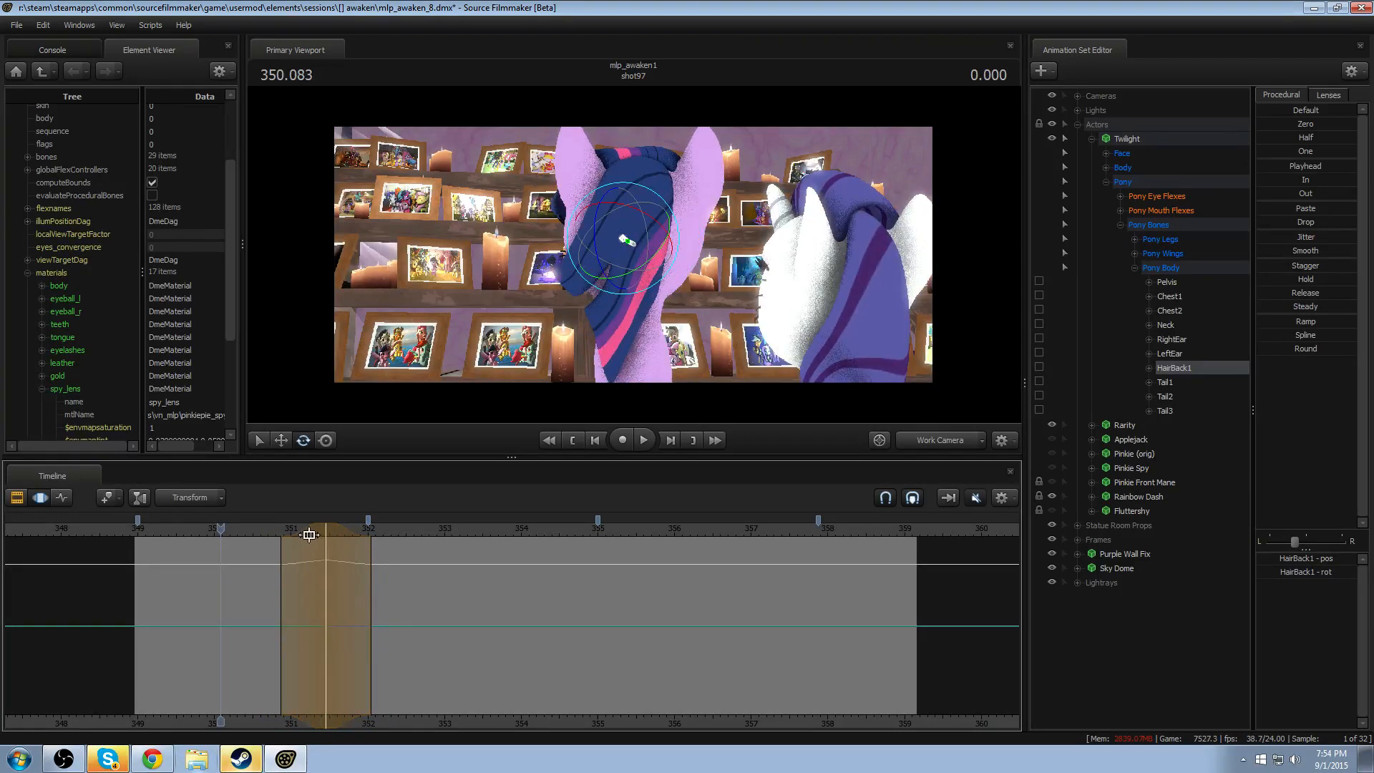
pyautogui.press('space')
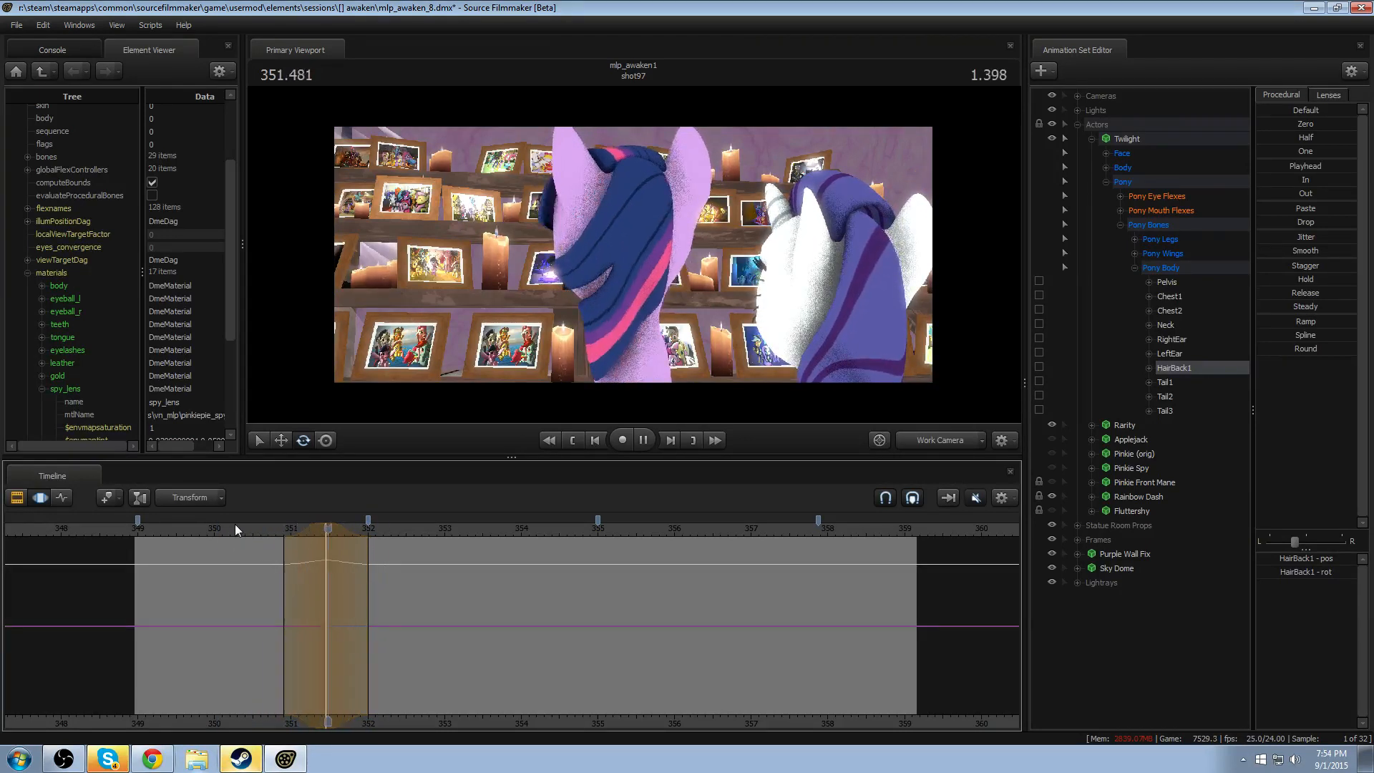
pyautogui.press('space')
# - Try shifting HairBack1's rotation later to peak at about 351.6, replaying the head turn to judge the timing
pyautogui.press('shift')
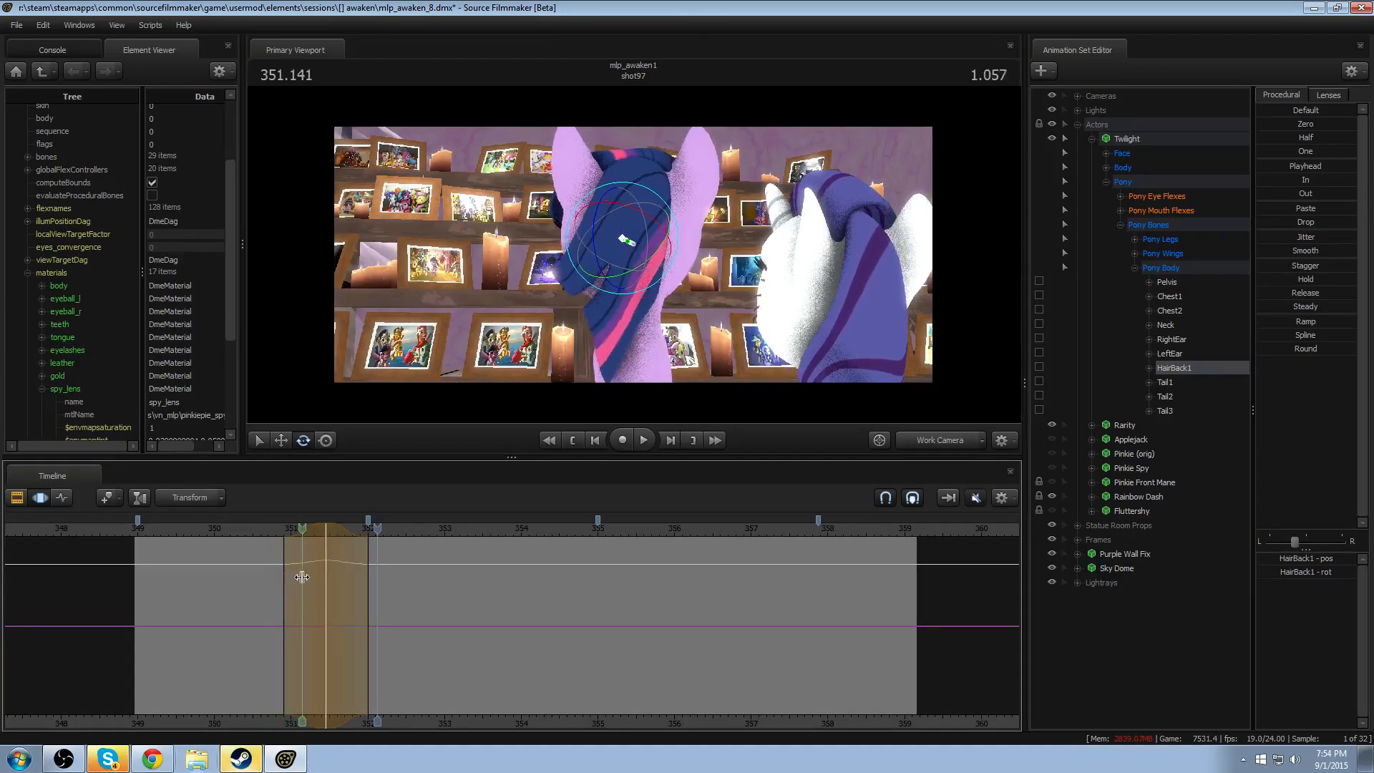
pyautogui.moveTo(317, 527); pyautogui.dragTo(328, 529)
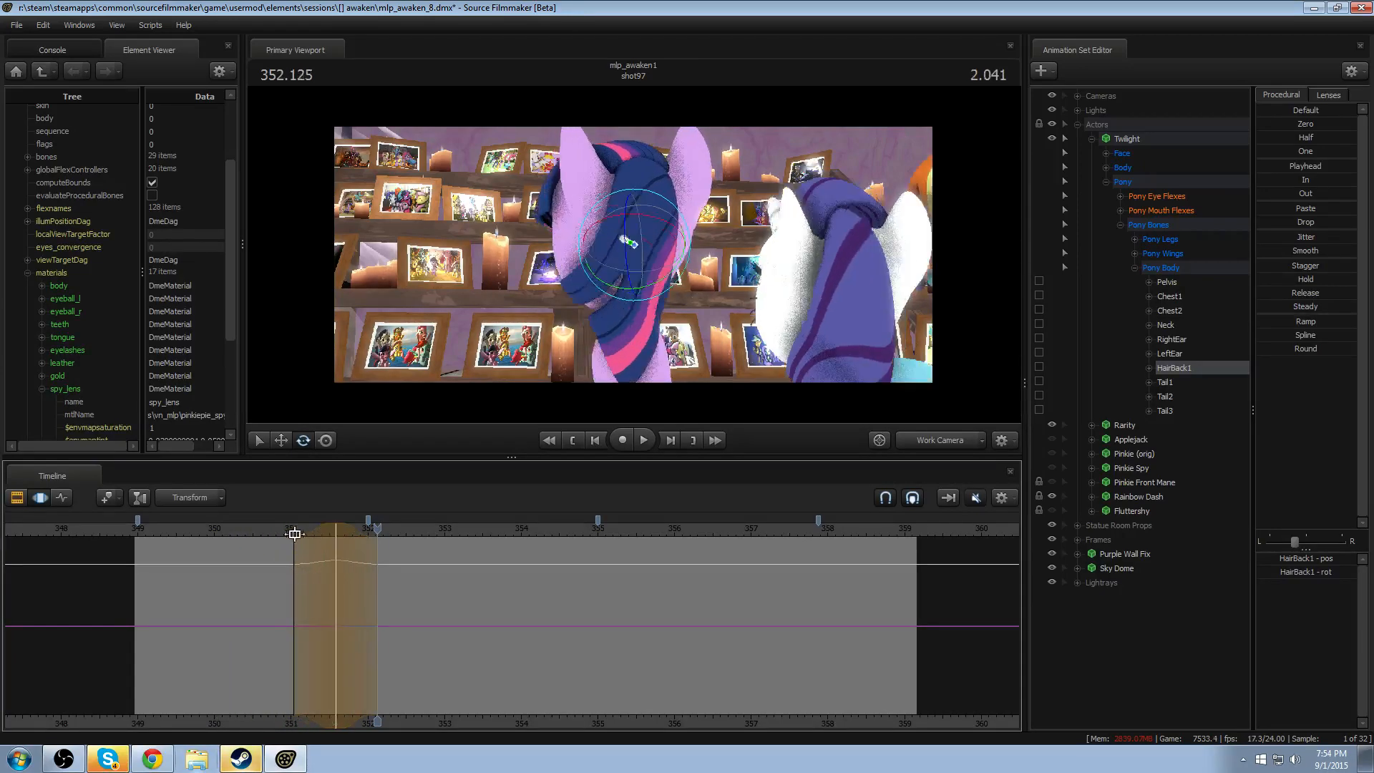
pyautogui.click(276, 531)
pyautogui.press('space')
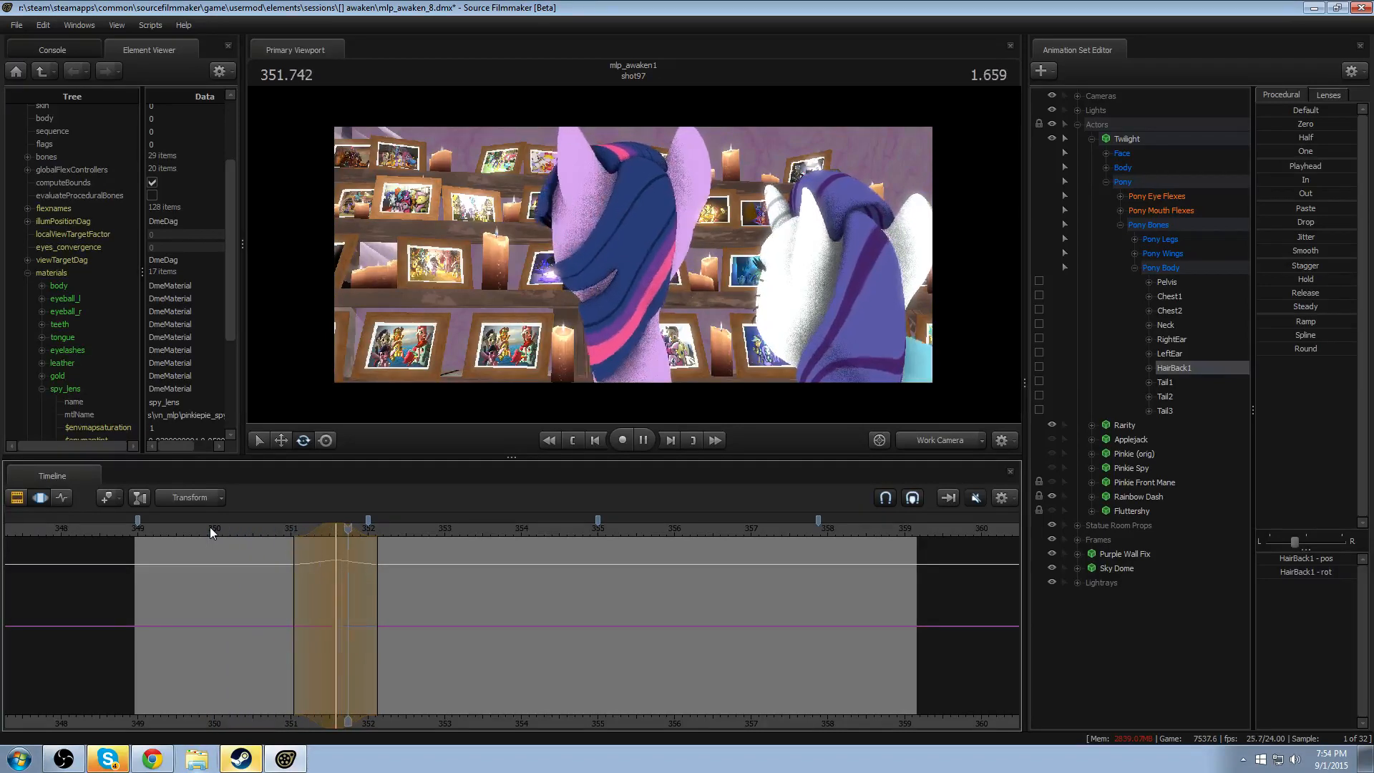
pyautogui.press('space')
pyautogui.moveTo(301, 532); pyautogui.dragTo(303, 533)
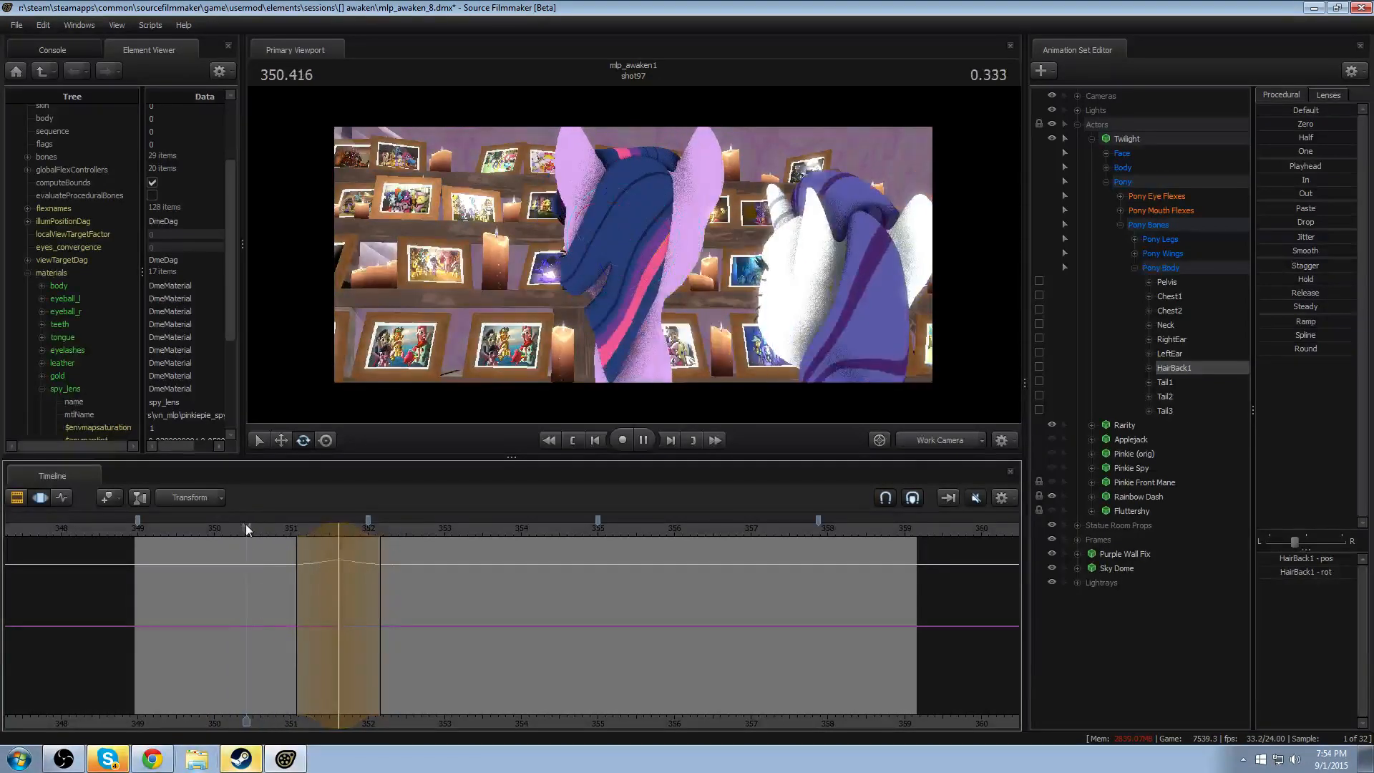
pyautogui.press('space')
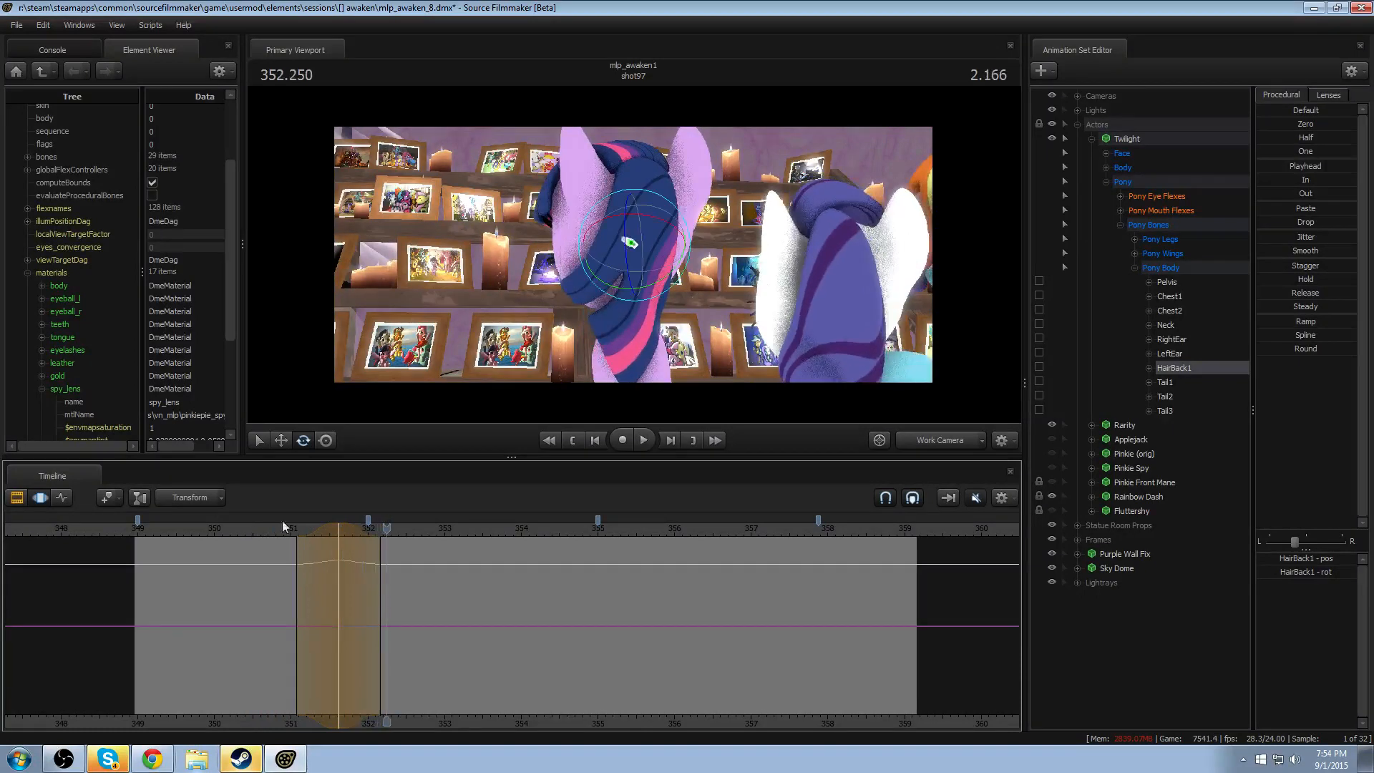
# - Move HairBack1's rotation back to peak at about 351.45, narrow its falloff to about 351–352, and replay the head turn
pyautogui.moveTo(332, 531); pyautogui.dragTo(322, 531)
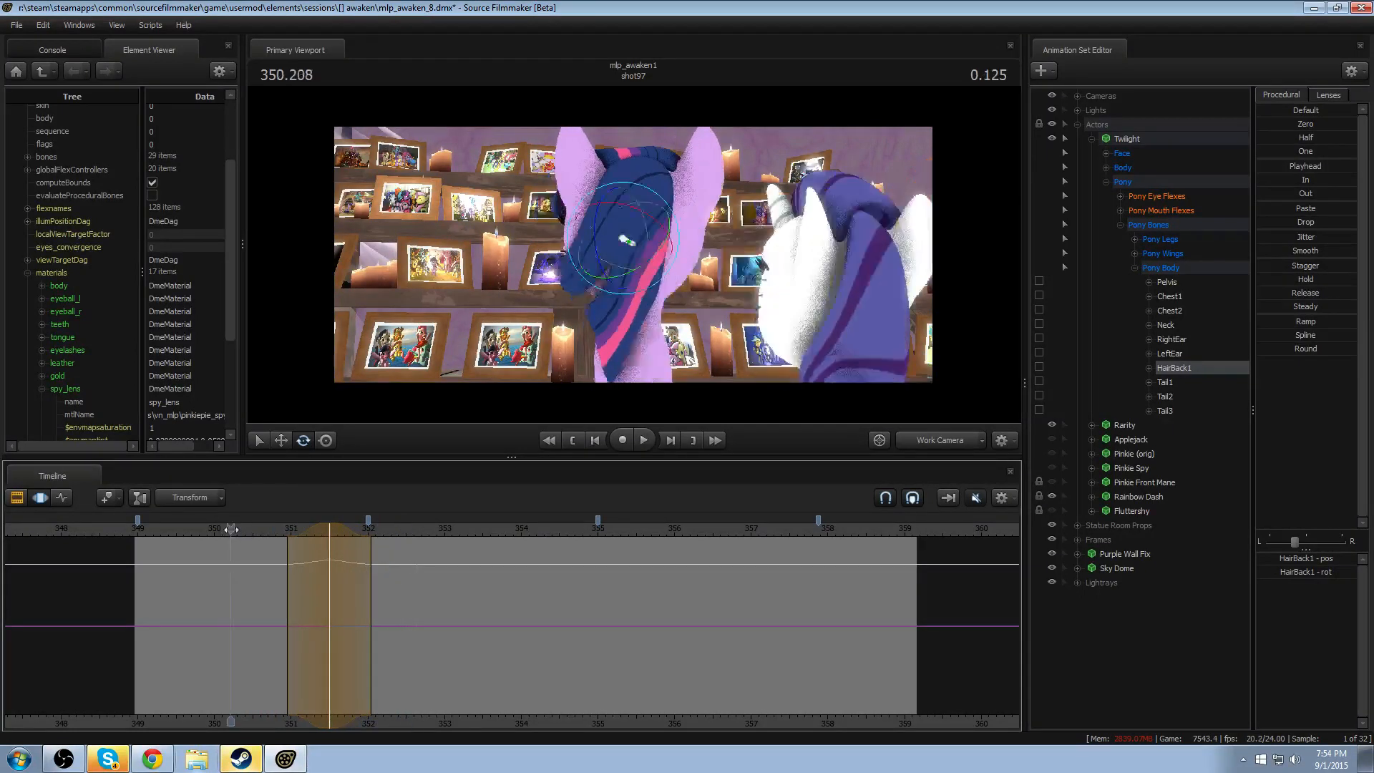
pyautogui.press('space')
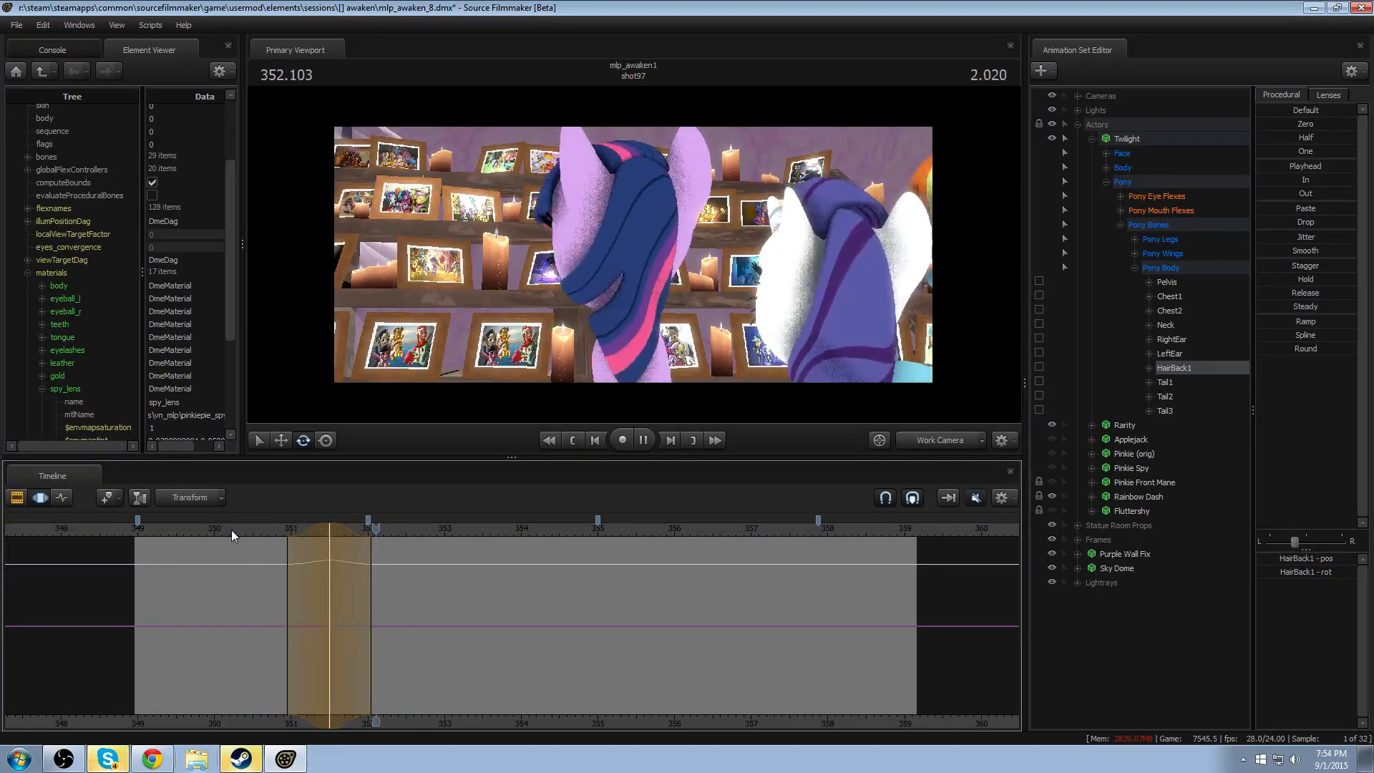
pyautogui.press('space')
pyautogui.keyDown('shift'); pyautogui.click(330, 524); pyautogui.keyUp('shift')
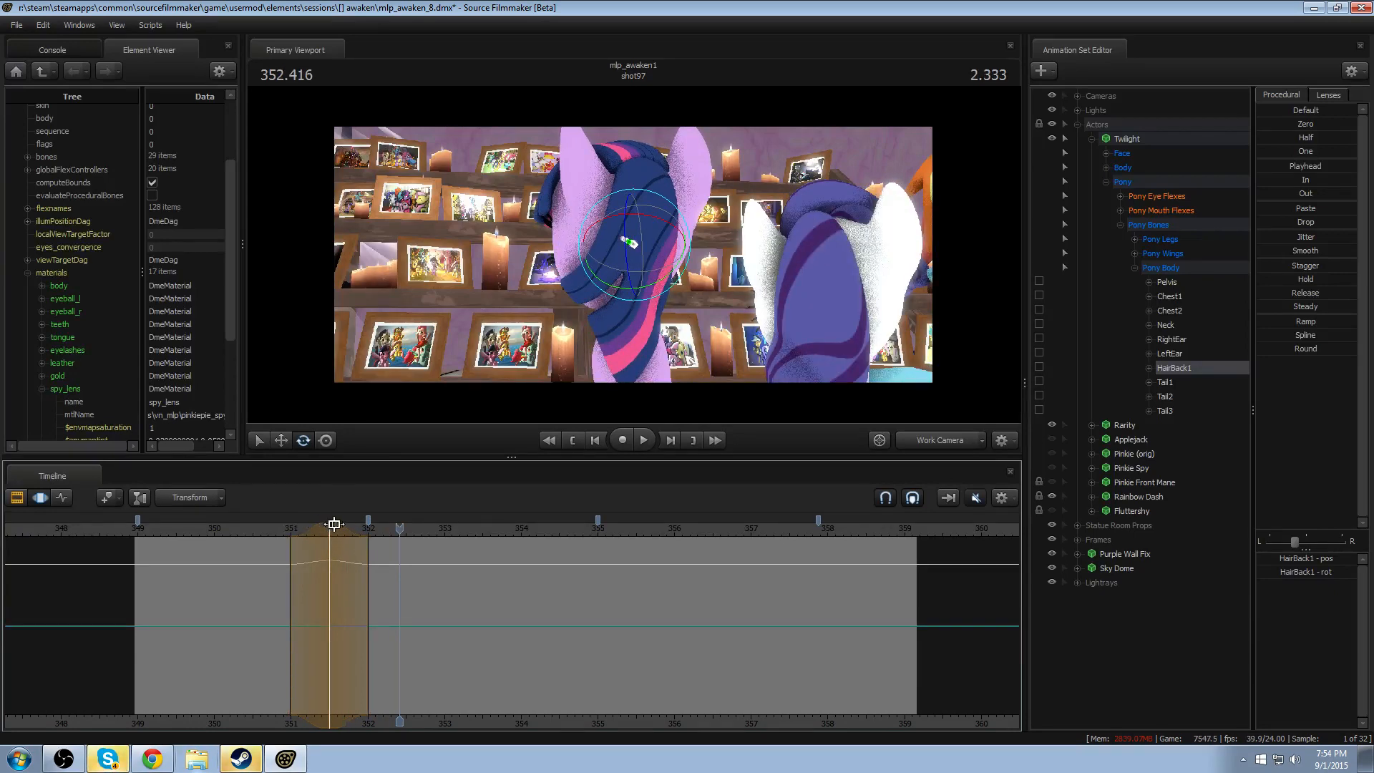
pyautogui.moveTo(330, 524); pyautogui.dragTo(325, 524)
pyautogui.click(268, 531)
pyautogui.press('space')
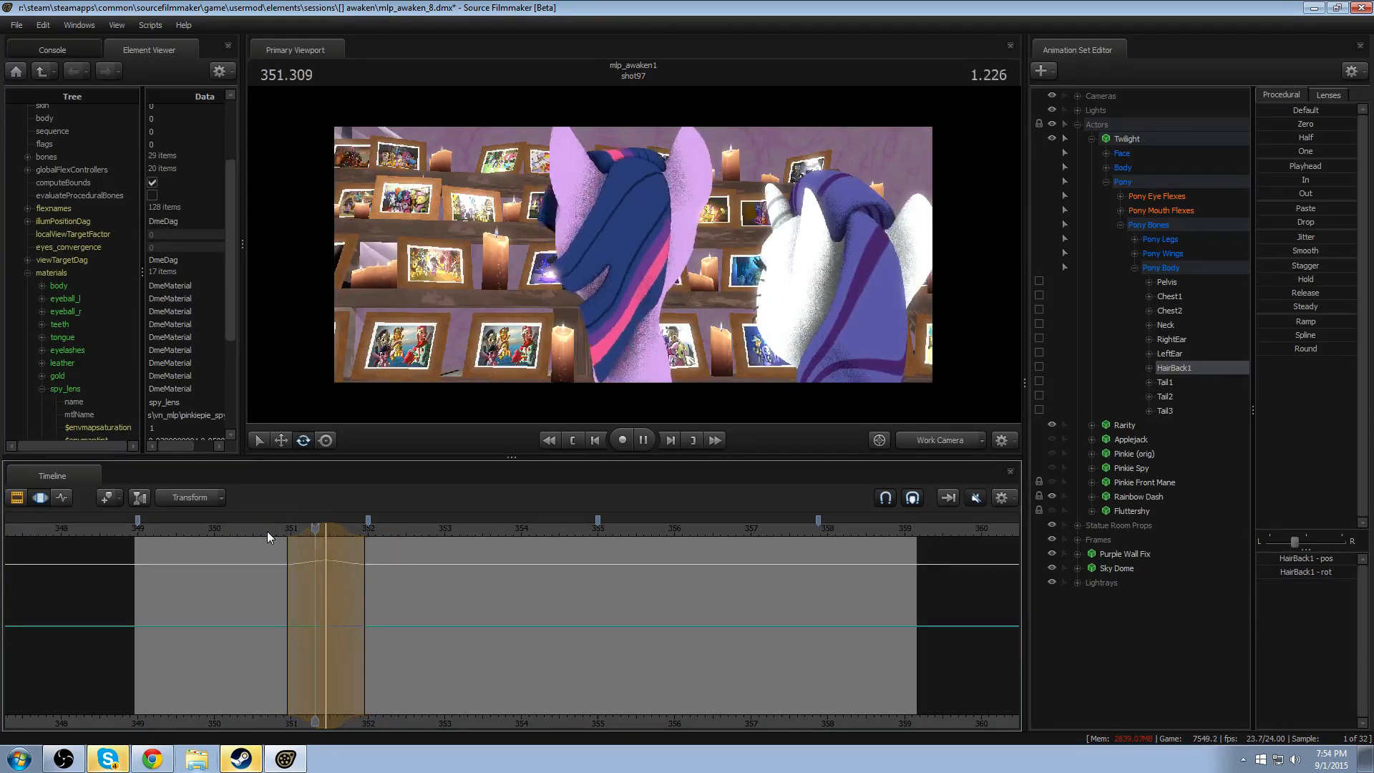
# - Try shifting HairBack1's rotation later to peak at about 351.6, replaying and scrubbing through the head turn
pyautogui.press('space')
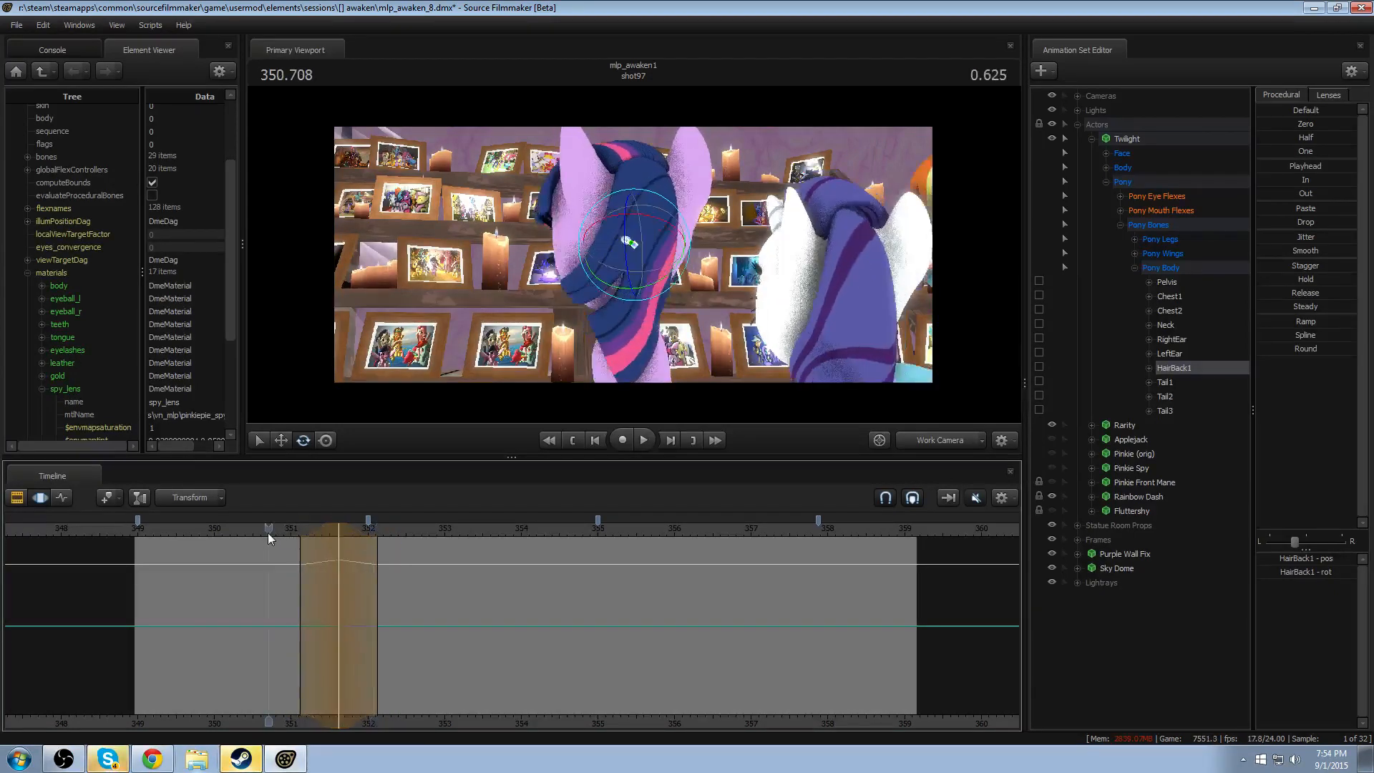
pyautogui.press('space')
pyautogui.click(243, 528)
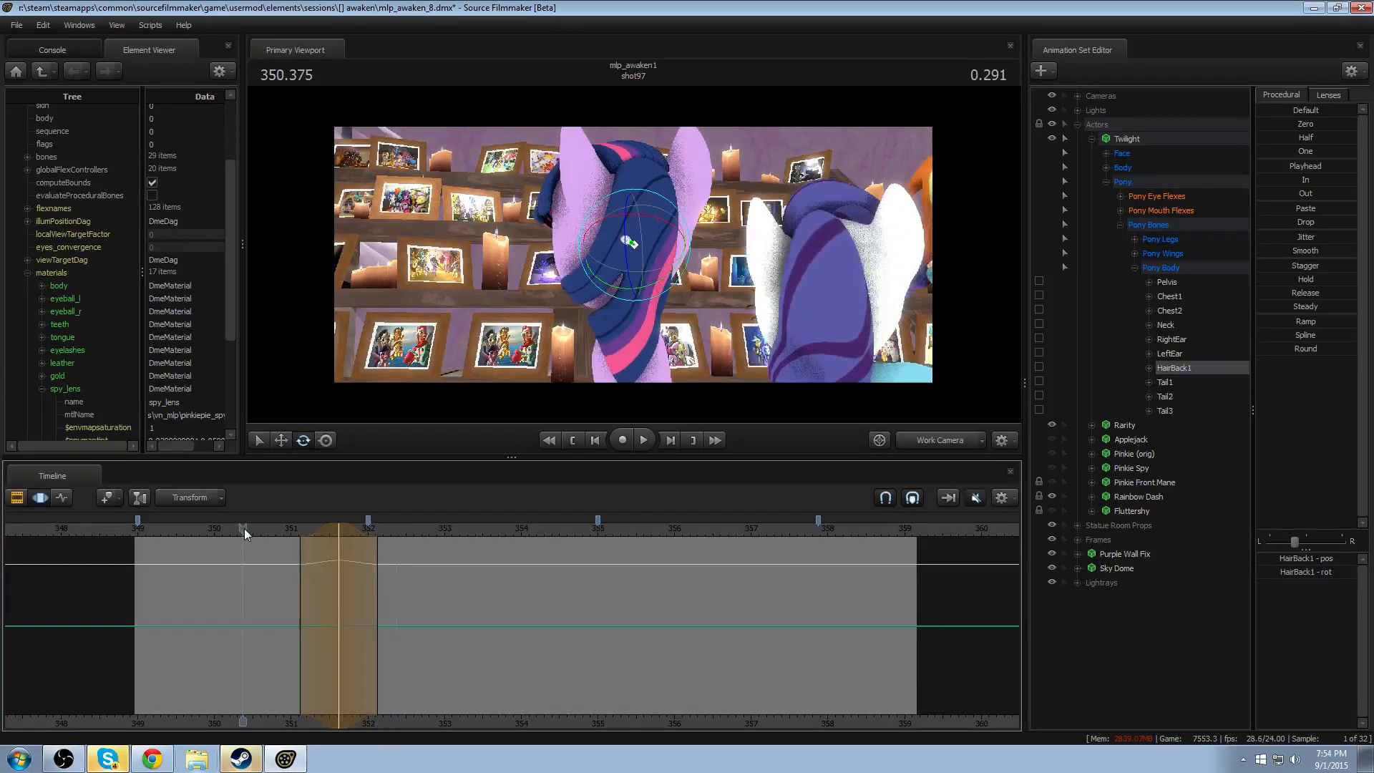
pyautogui.moveTo(244, 529); pyautogui.dragTo(339, 530)
# - Cancel HairBack1's current rotation edit, try a partial Drop preset around 351.625 instead, and replay the head turn
pyautogui.scroll(-1, 338, 539)
pyautogui.press('Escape')
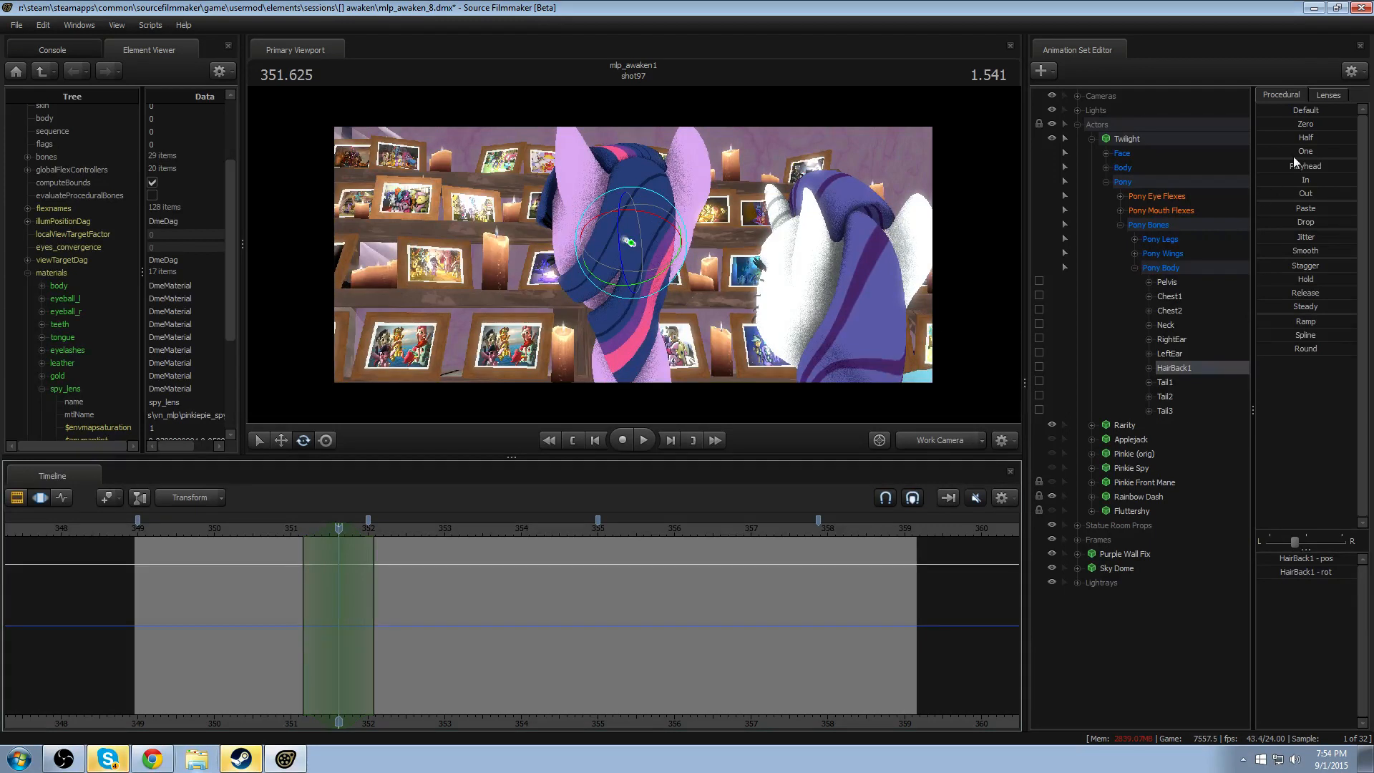
pyautogui.click(1297, 166)
pyautogui.moveTo(1293, 224); pyautogui.dragTo(1321, 223)
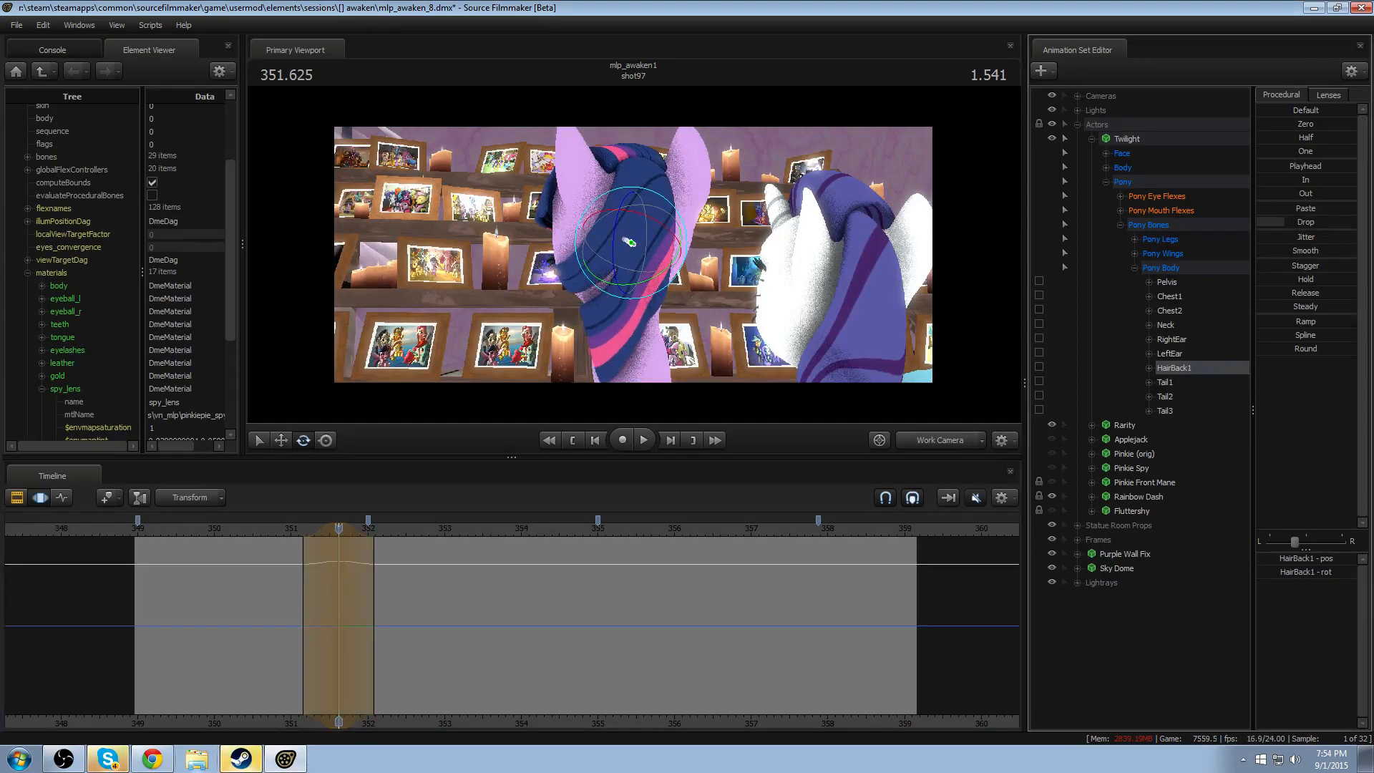
pyautogui.click(288, 529)
pyautogui.press('space')
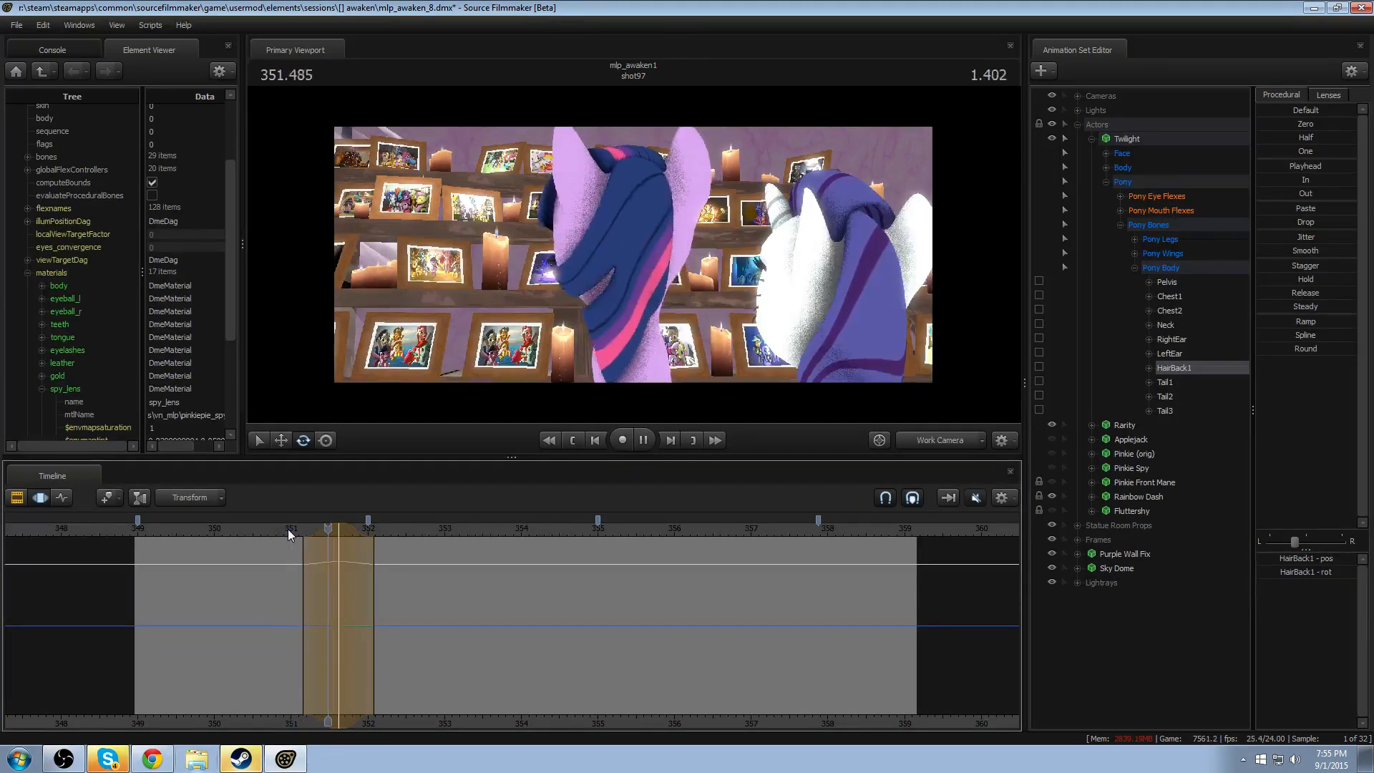
pyautogui.press('space')
# - Shift the Drop edit on HairBack1 earlier to peak at about 351.5, and replay the head turn
pyautogui.moveTo(326, 529); pyautogui.dragTo(351, 523)
pyautogui.click(282, 530)
pyautogui.press('space')
pyautogui.press('space')
# - Discard the Drop edit, try a slight manual rotation of HairBack1 at about 351.5, and review the head turn
pyautogui.press('Escape')
pyautogui.moveTo(633, 263); pyautogui.dragTo(625, 265)
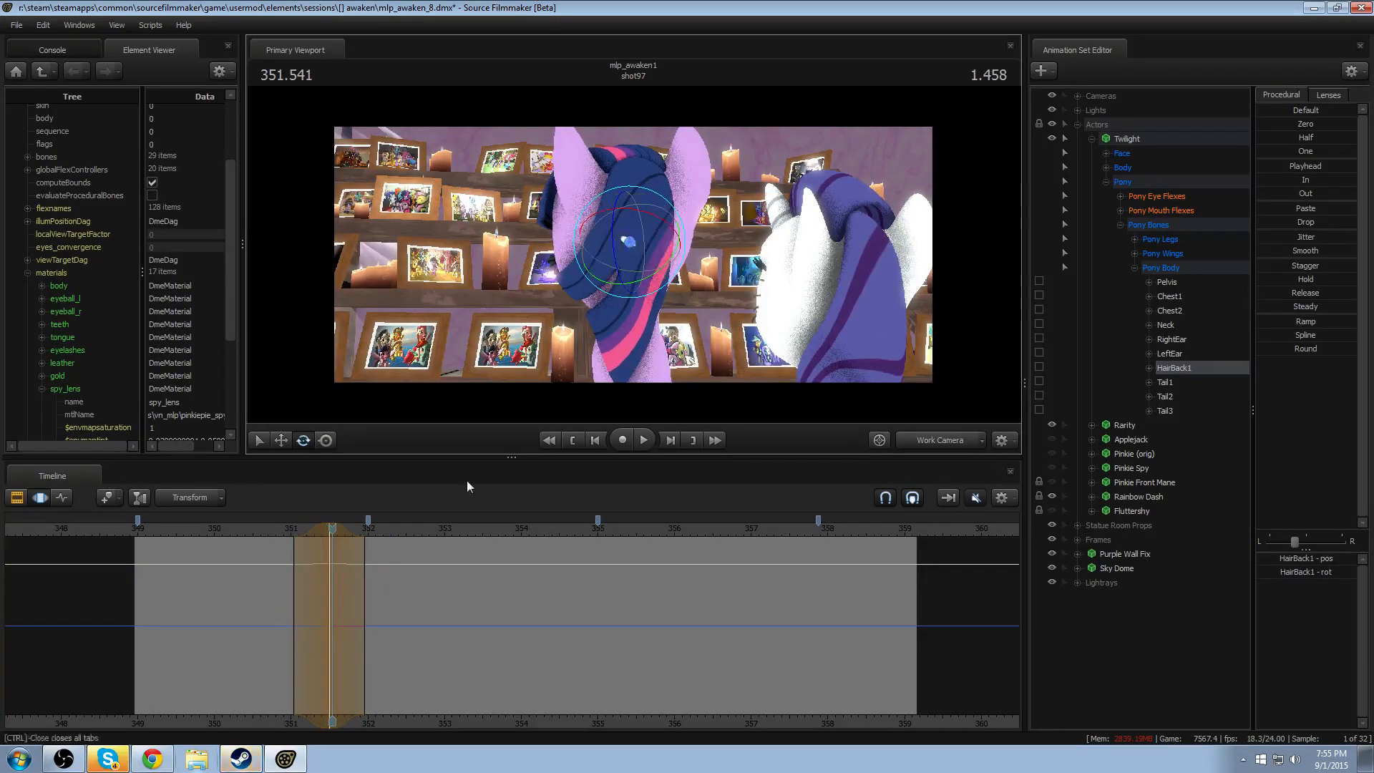
pyautogui.click(258, 530)
pyautogui.press('space')
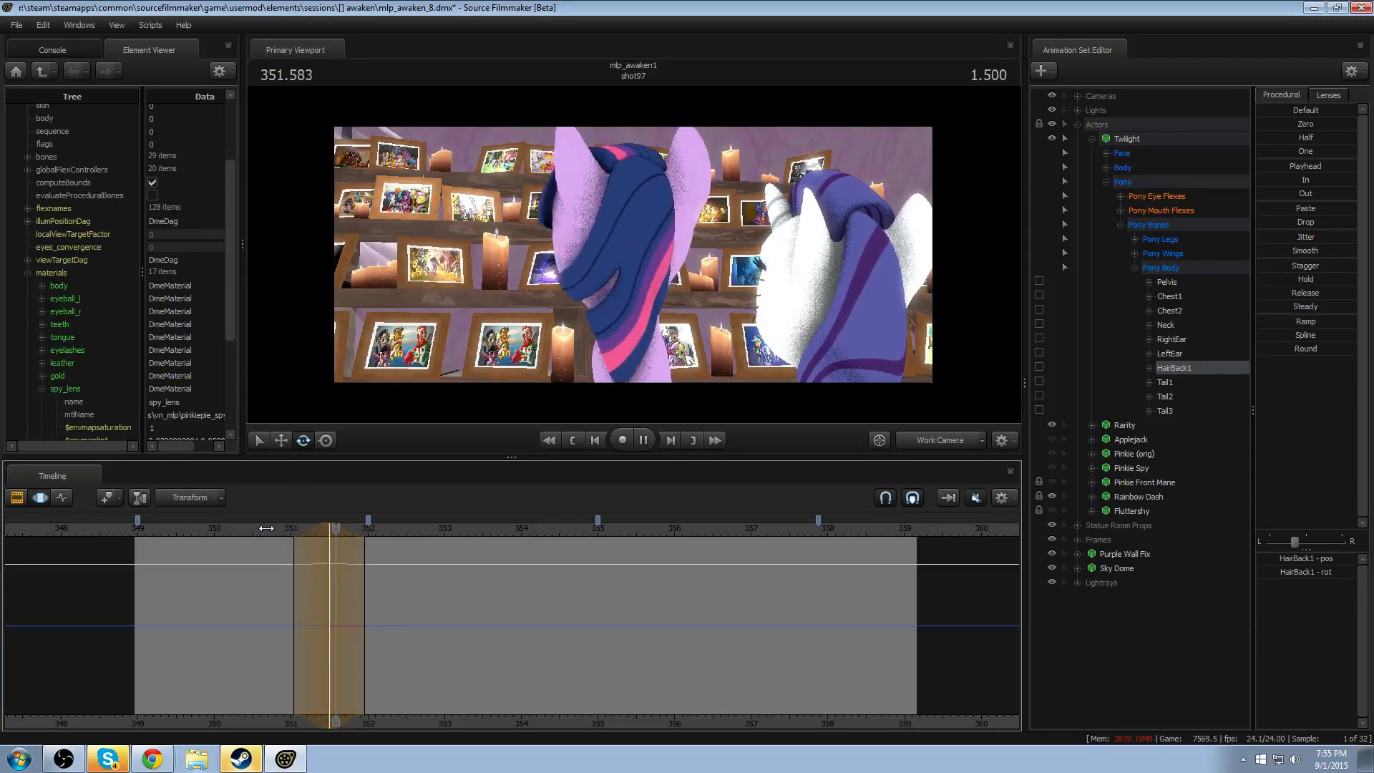
pyautogui.press('space')
pyautogui.click(254, 530)
pyautogui.moveTo(255, 532); pyautogui.dragTo(330, 530)
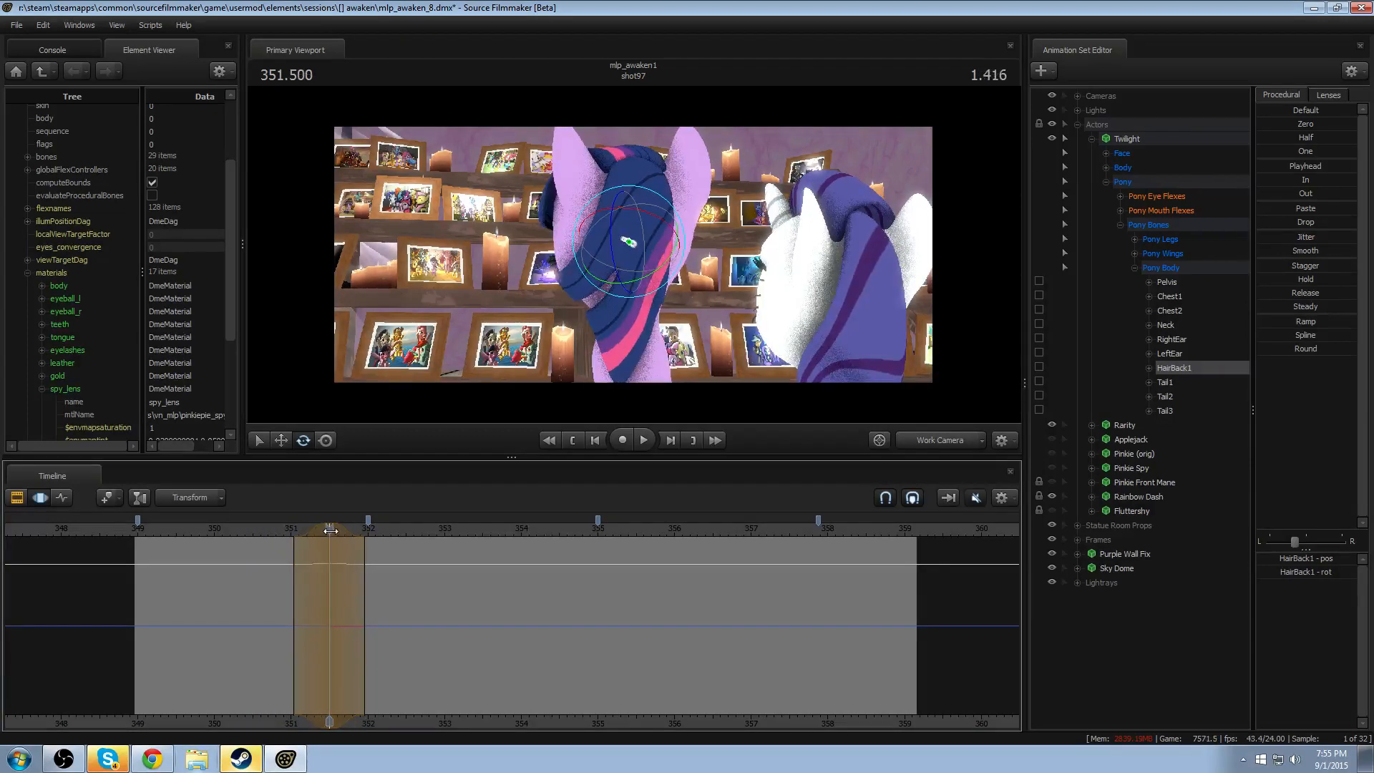
# - Undo the last HairBack1 rotation, rotate the bone again at 351.5 with a falloff of about 351–352, and replay the shot
pyautogui.hotkey('ctrl', 'z')
pyautogui.moveTo(642, 189); pyautogui.dragTo(641, 195)
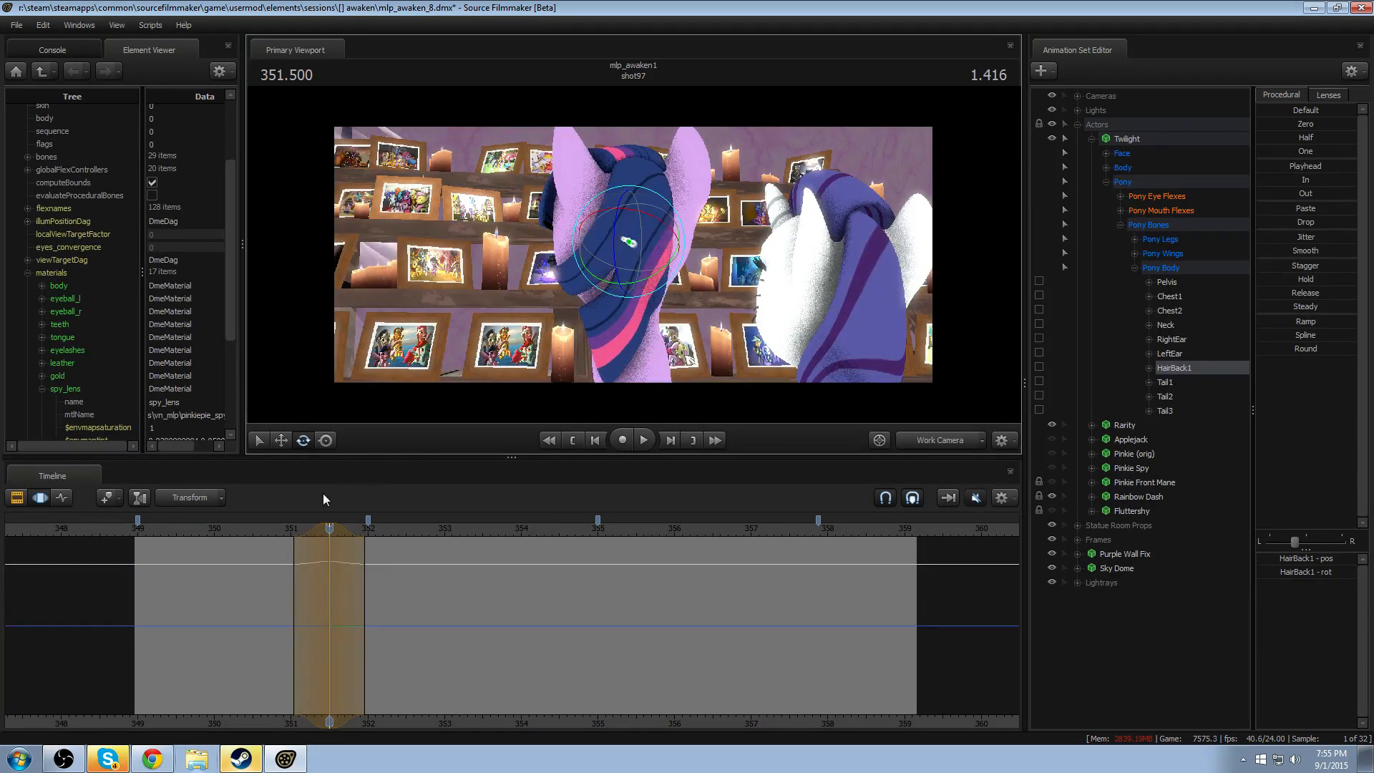
pyautogui.click(176, 530)
pyautogui.press('space')
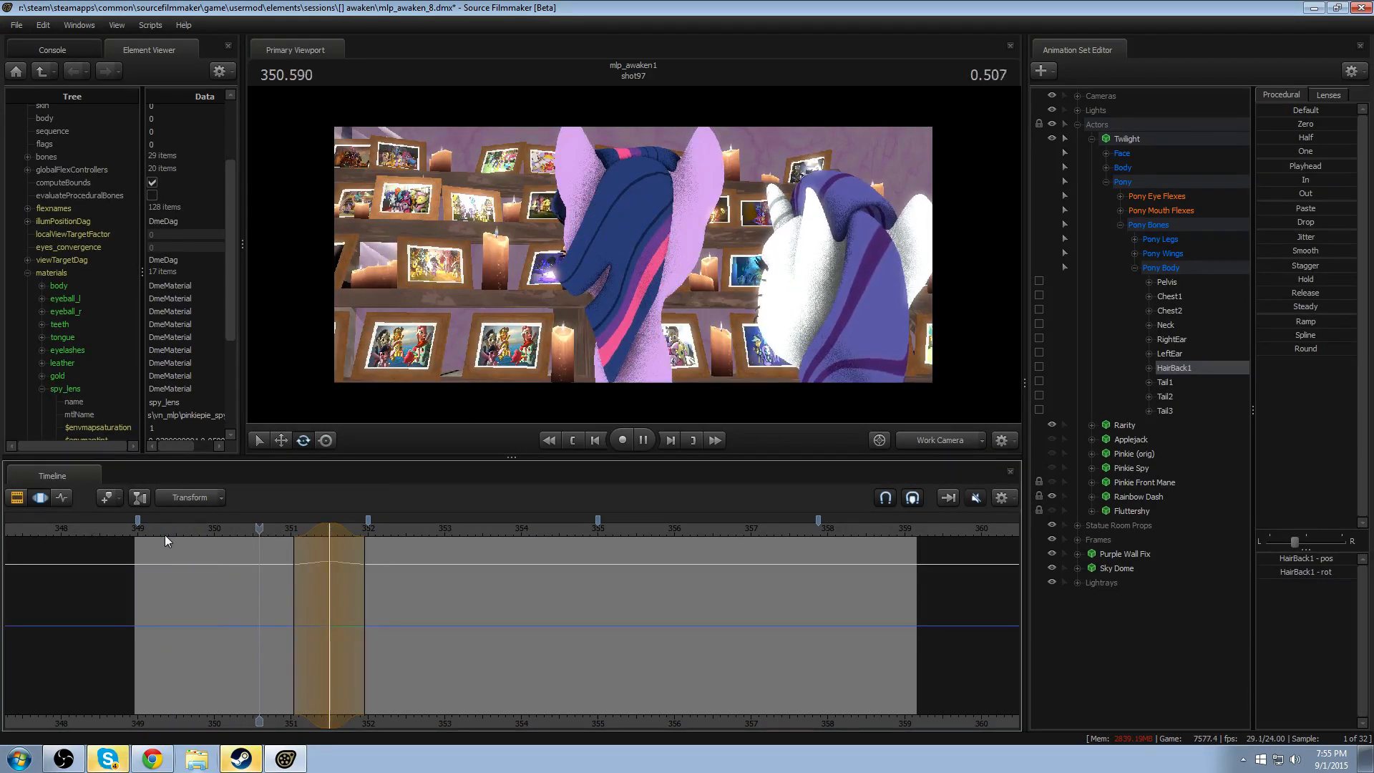
pyautogui.press('space')
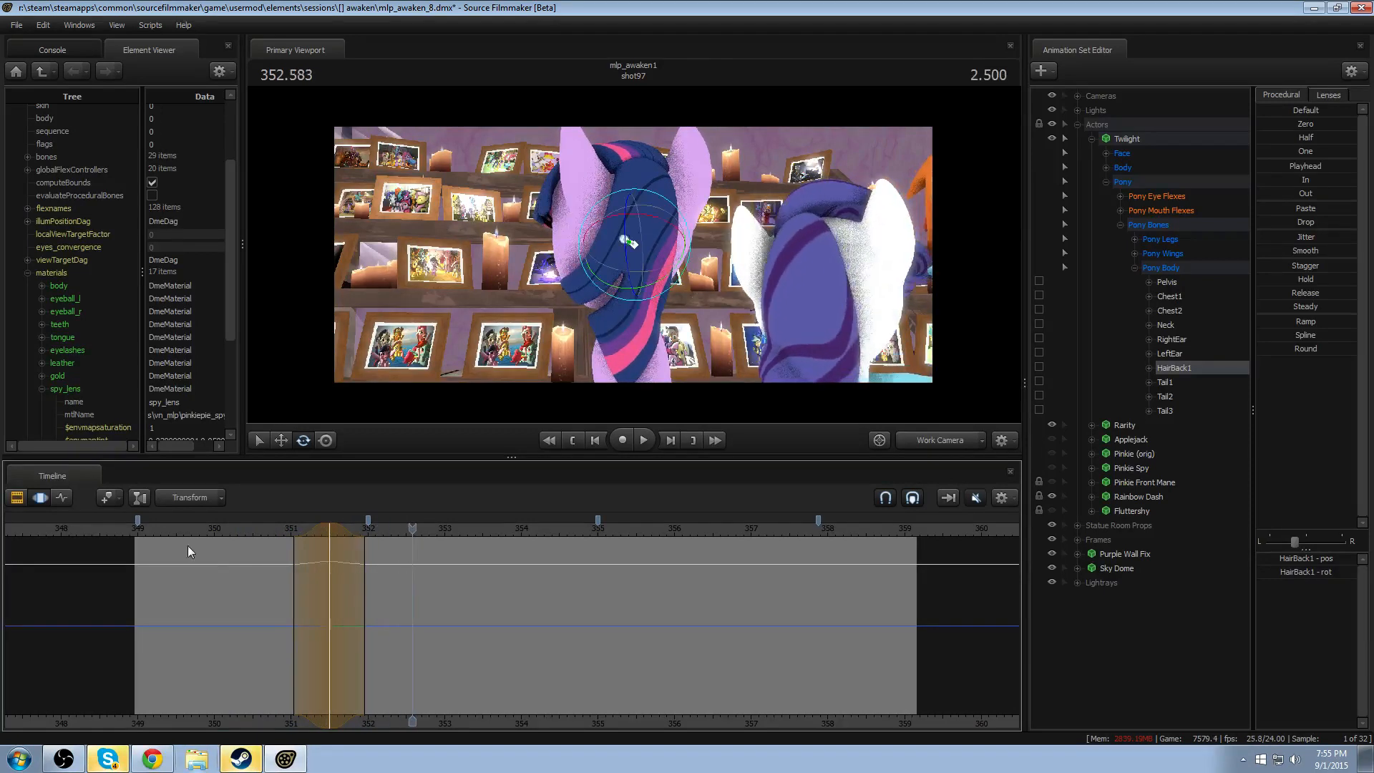
# - Rotate HairBack1 at 352.083 with a falloff of about 351.5–352.65 as follow-through, and replay the head turn
pyautogui.press('shift')
pyautogui.keyDown('shift'); pyautogui.click(373, 570); pyautogui.keyUp('shift')
pyautogui.keyDown('shift'); pyautogui.scroll(14, 373, 570); pyautogui.keyUp('shift')
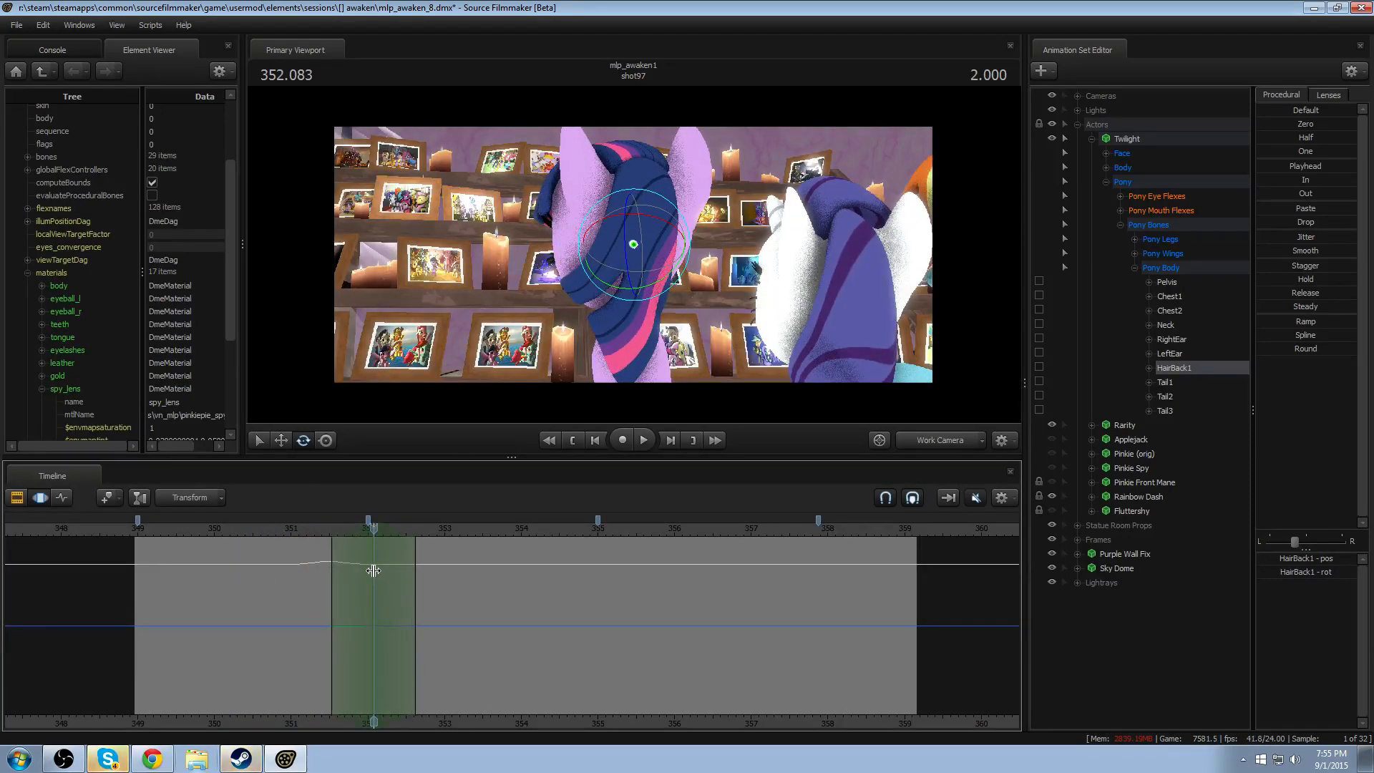
pyautogui.moveTo(633, 295); pyautogui.dragTo(607, 269)
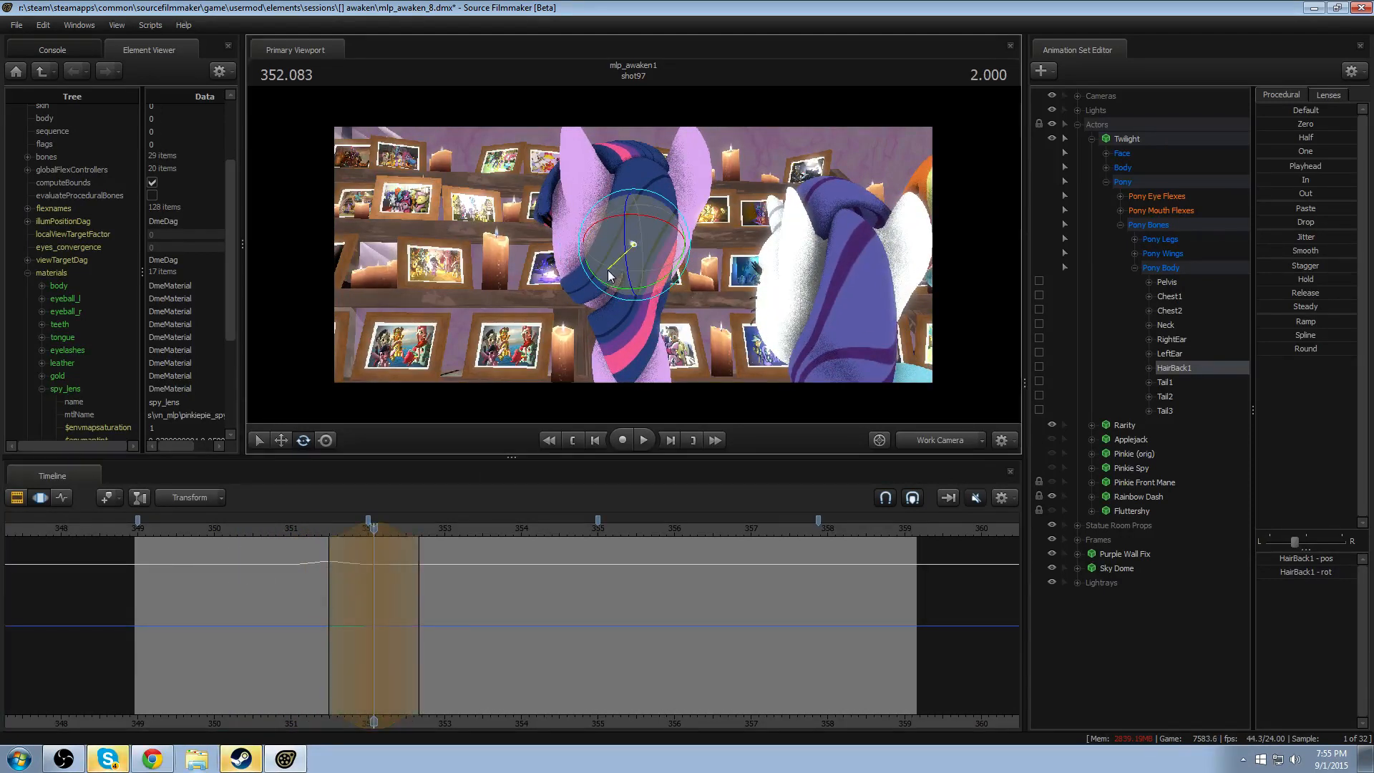
pyautogui.click(306, 531)
pyautogui.press('space')
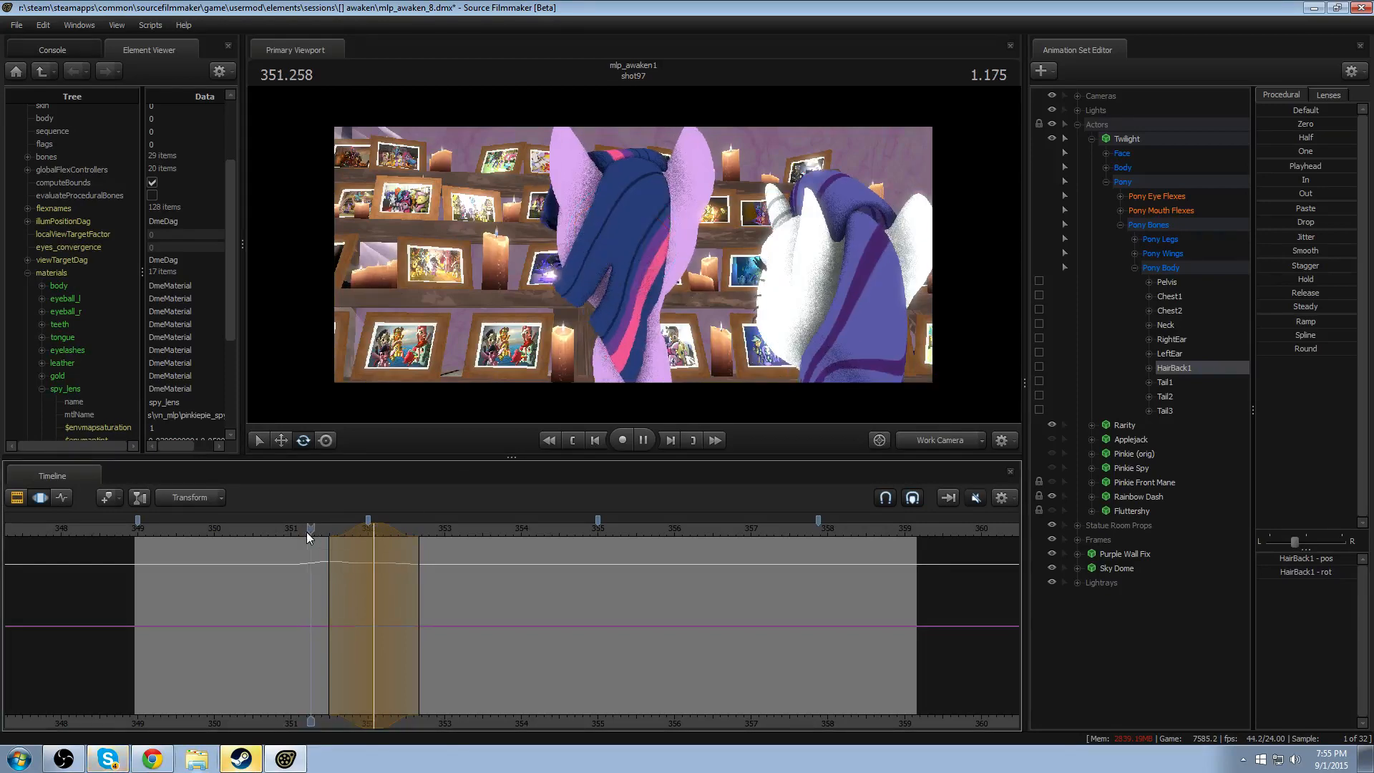
pyautogui.press('space')
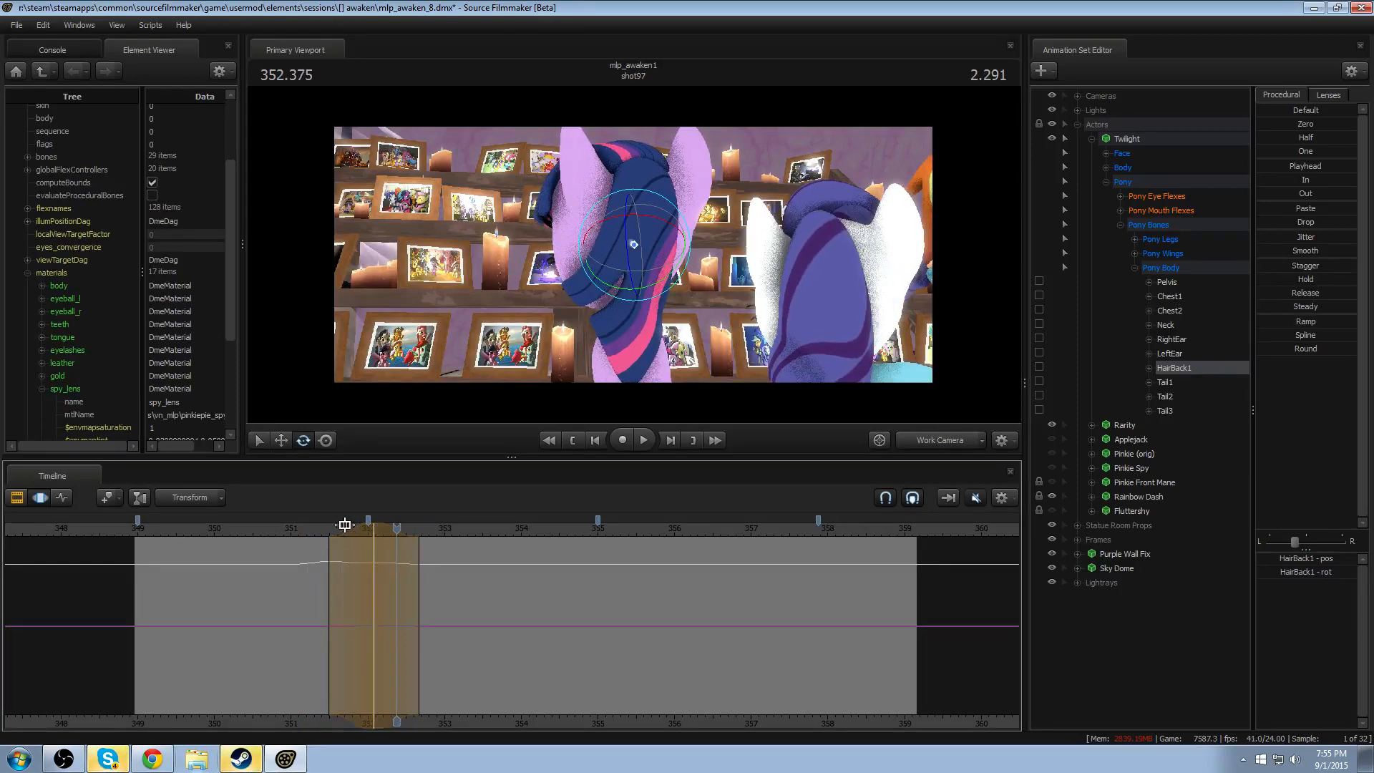
# - Shift the follow-through rotation earlier to peak at about 351.95, and replay the head turn twice
pyautogui.moveTo(345, 524); pyautogui.dragTo(336, 524)
pyautogui.click(289, 533)
pyautogui.press('space')
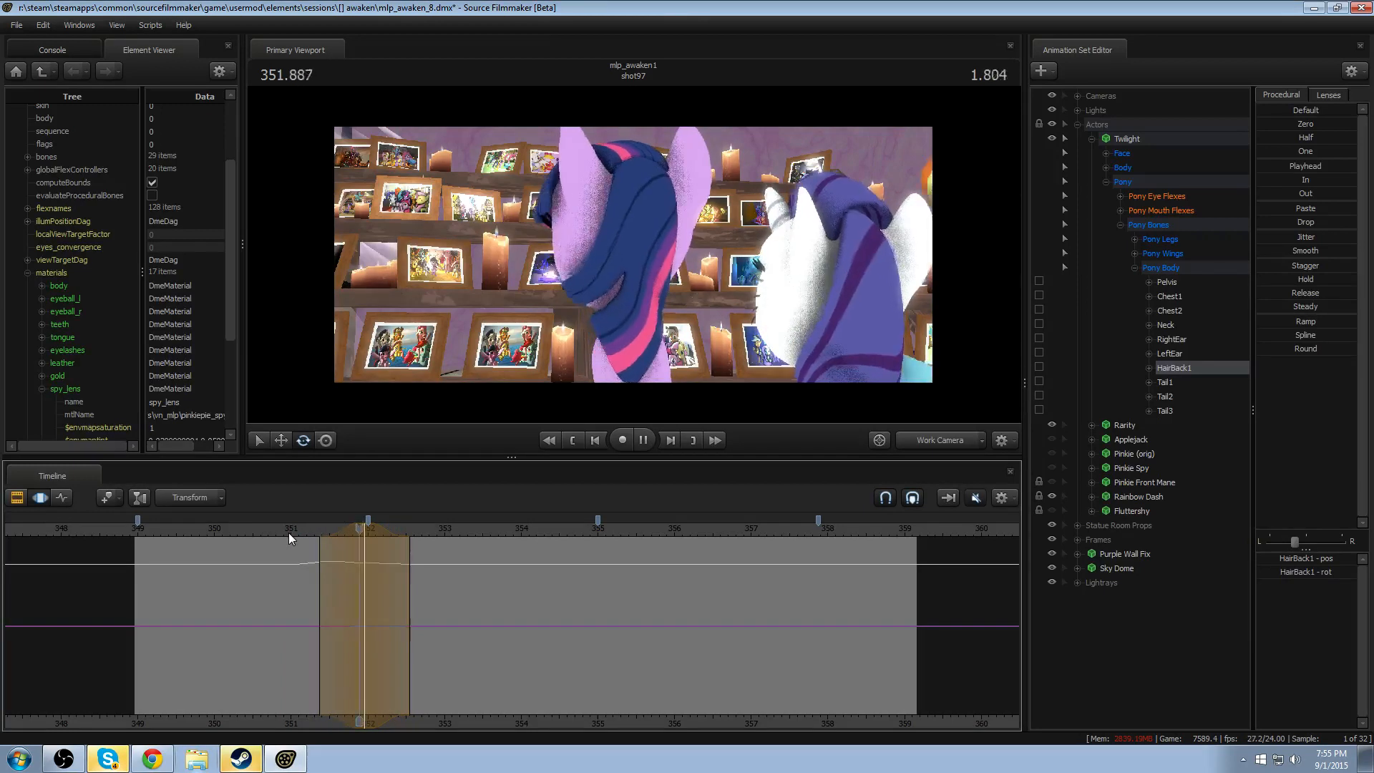
pyautogui.press('space')
pyautogui.click(232, 533)
pyautogui.press('space')
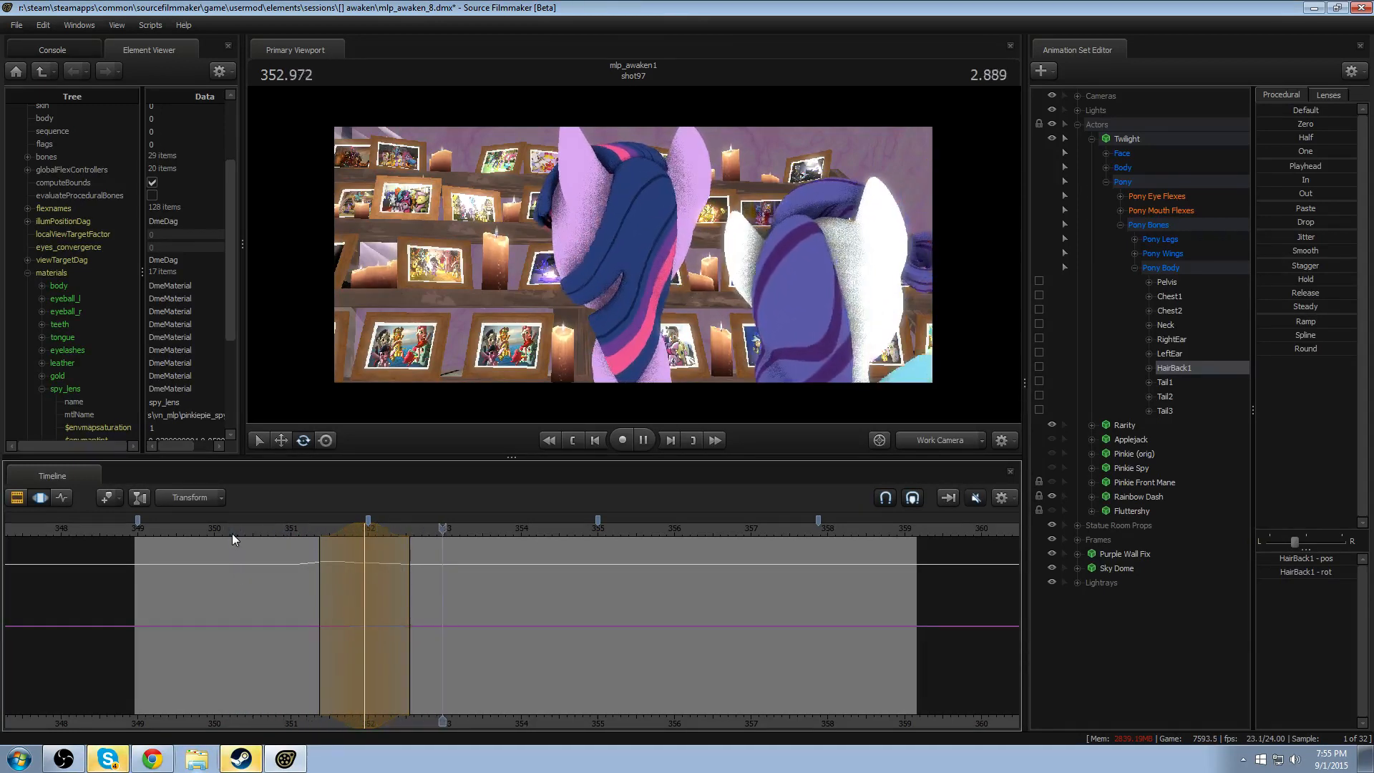
pyautogui.press('space')
# - Rotate HairBack1 at 353.416 with a falloff of about 352.8–354.0 for Twilight's second head movement
pyautogui.moveTo(380, 578); pyautogui.dragTo(475, 583)
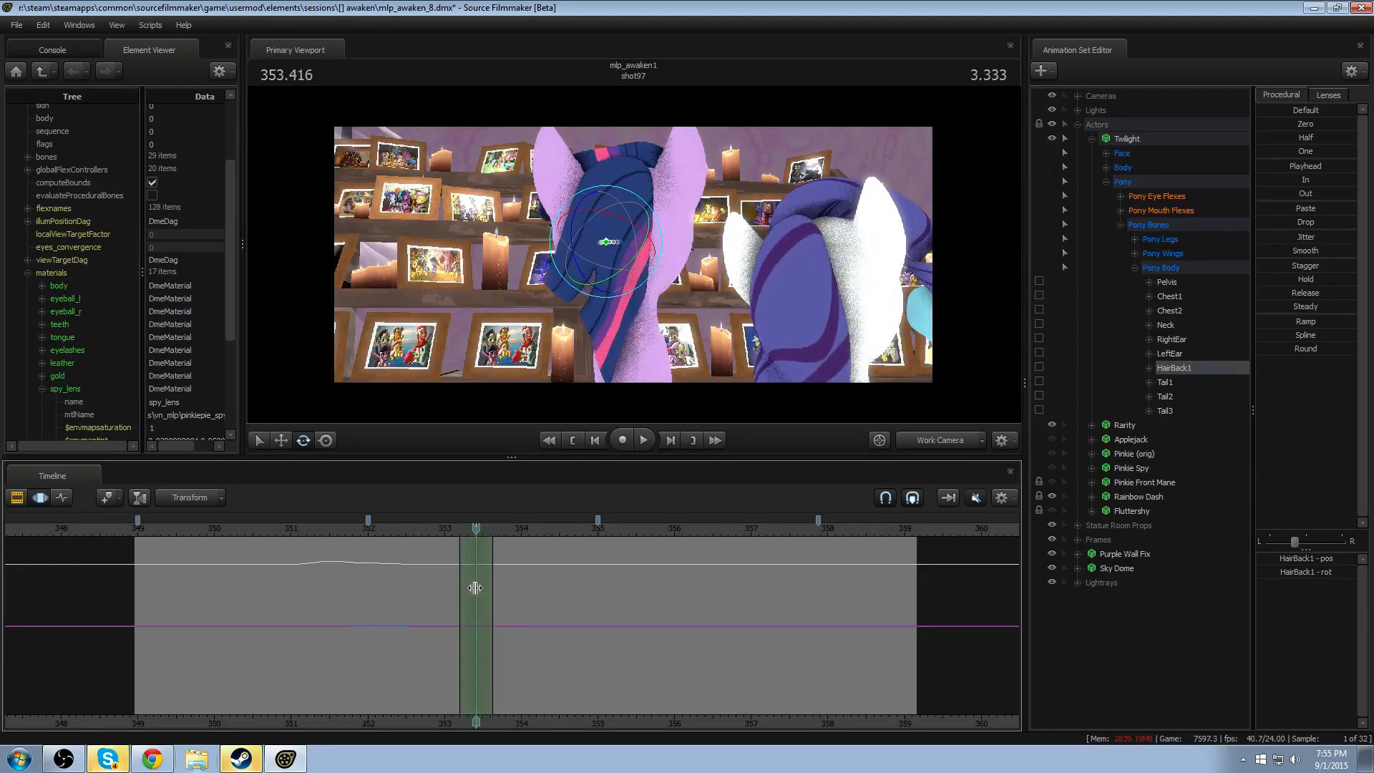
pyautogui.moveTo(595, 264)
pyautogui.mouseDown()
pyautogui.moveTo(654, 256)
pyautogui.moveTo(609, 261)
pyautogui.moveTo(620, 259)
pyautogui.mouseUp()
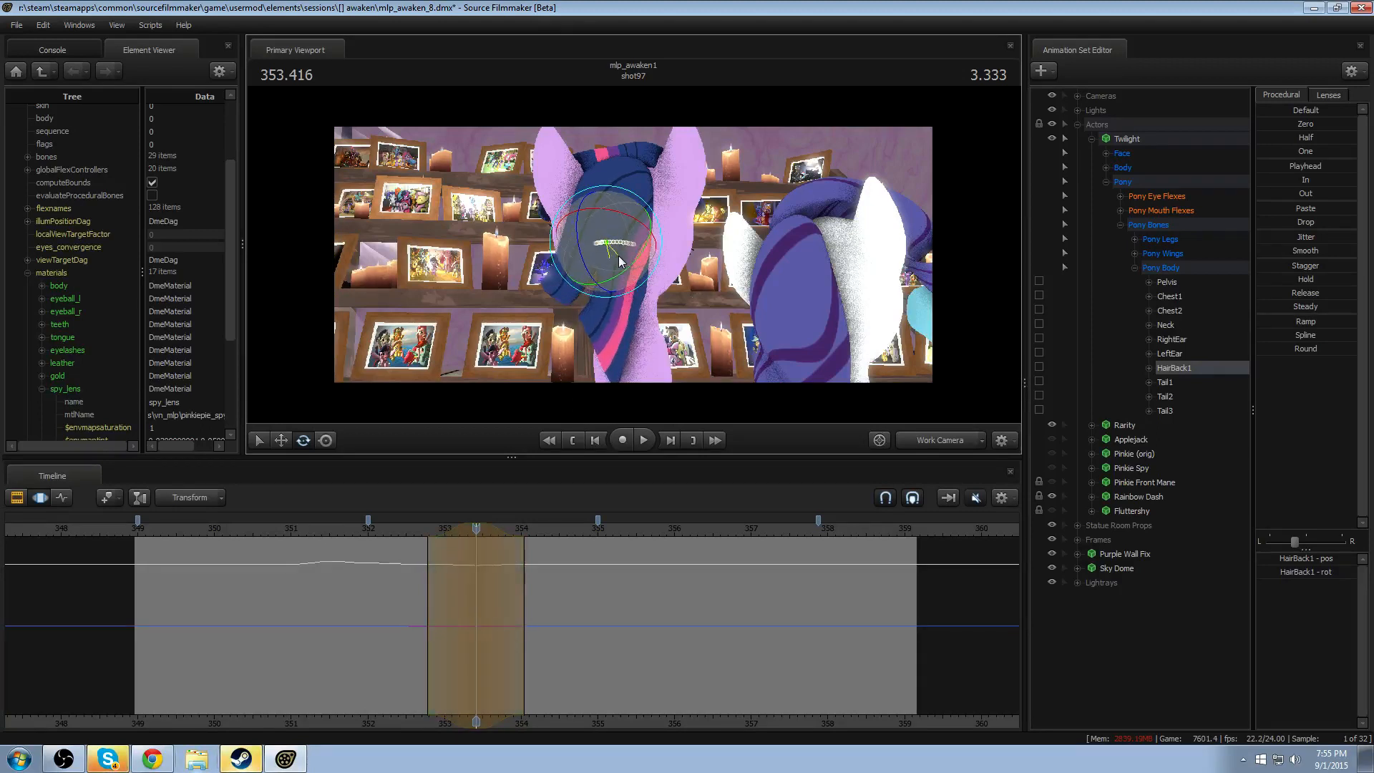
# - Try moving HairBack1 slightly sideways at 353.416, and undo the move
pyautogui.press('w')
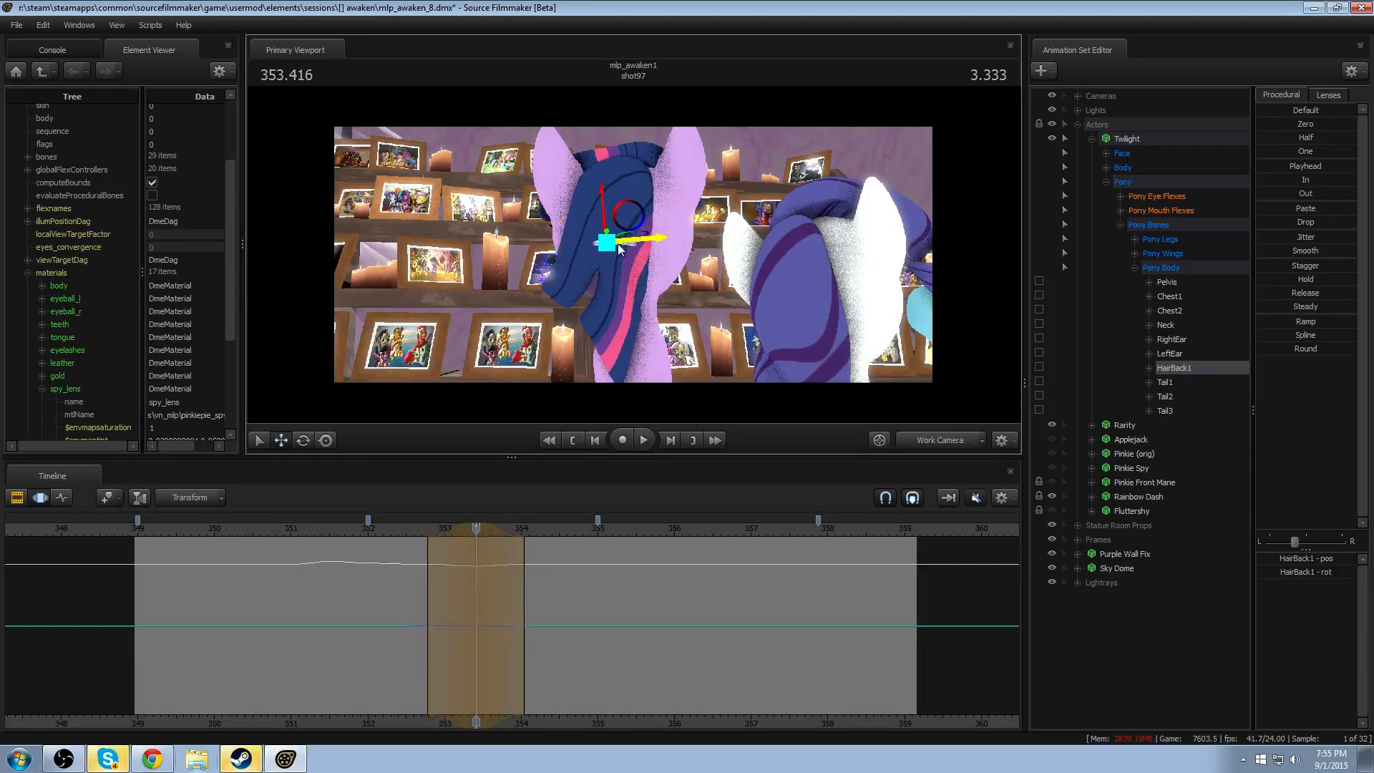
pyautogui.moveTo(647, 246); pyautogui.dragTo(652, 246)
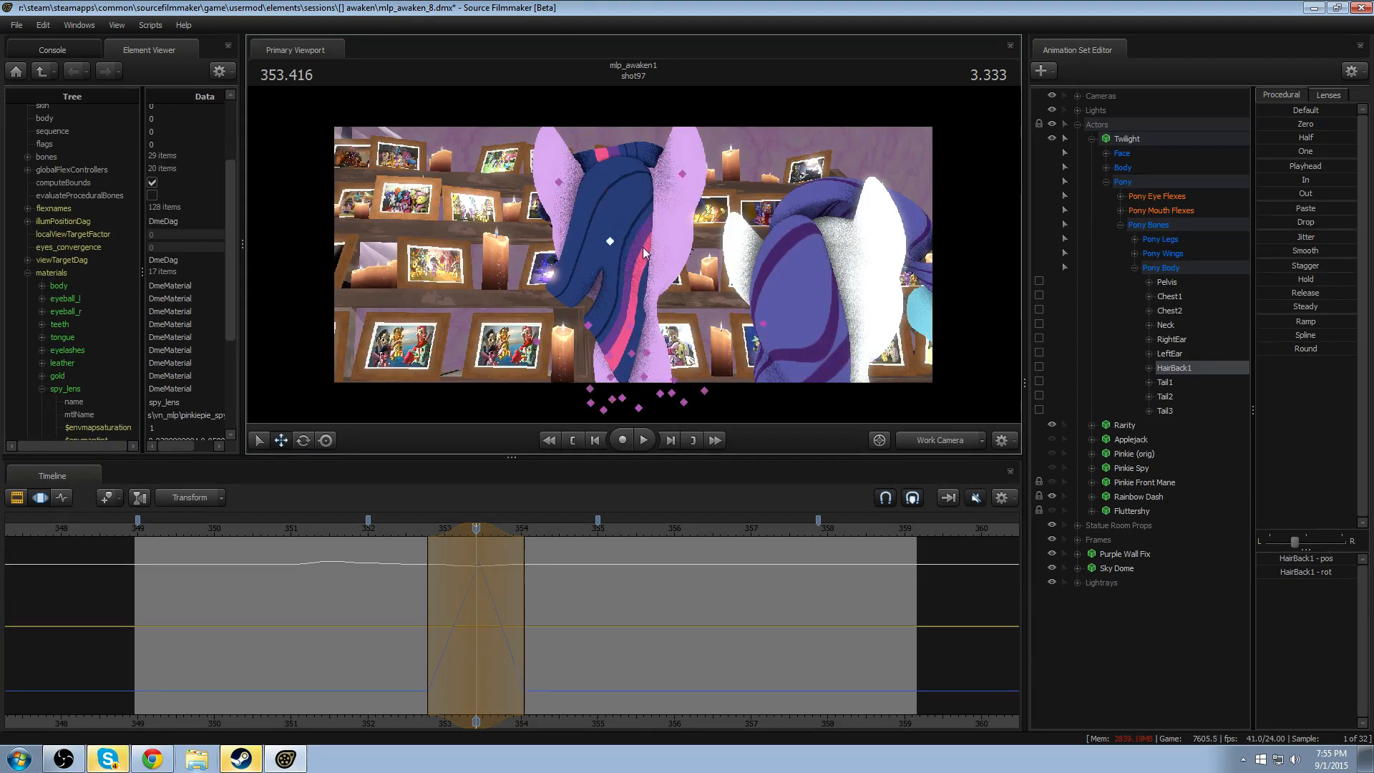
pyautogui.hotkey('ctrl', 'z')
# - Shift HairBack1's second rotation earlier to peak at about 353.25, narrow its falloff to about 352.8–353.7, and replay the movement
pyautogui.press('space')
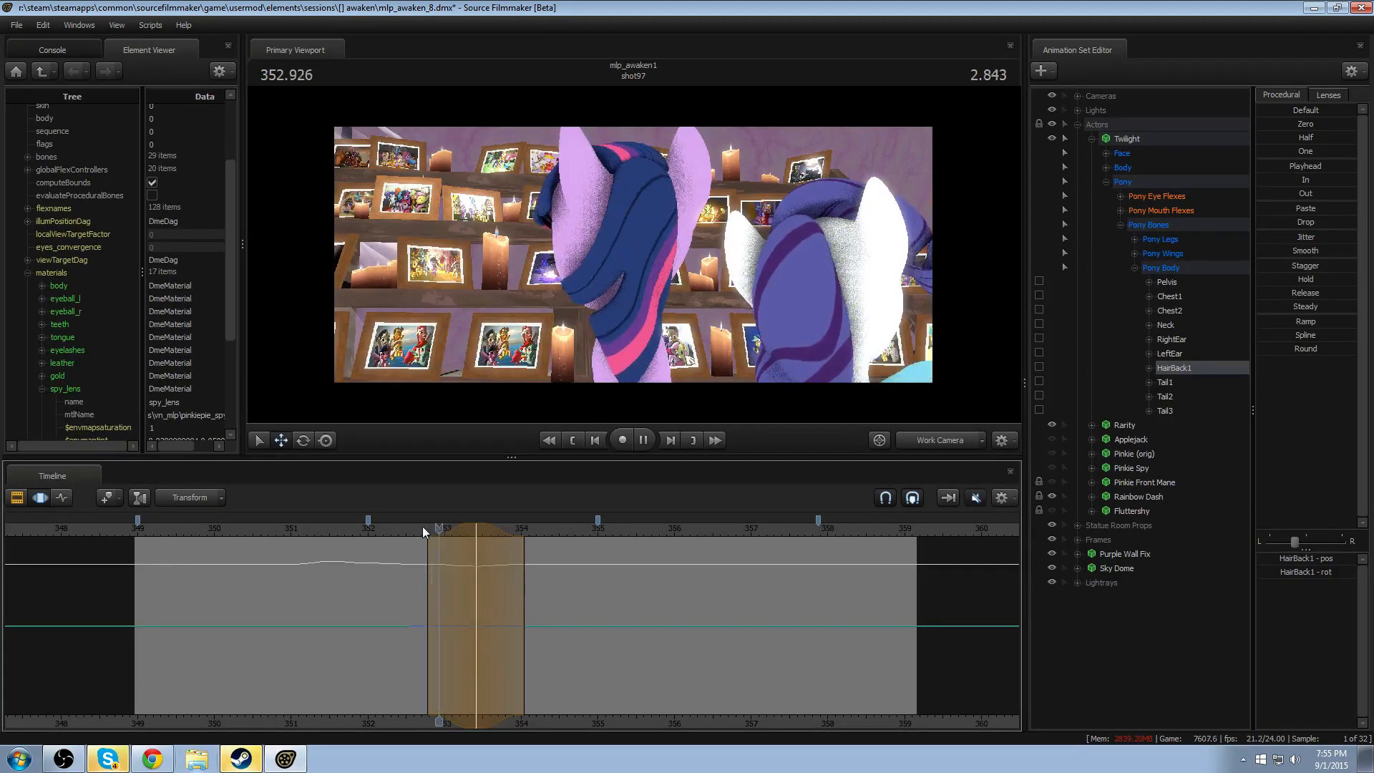
pyautogui.press('space')
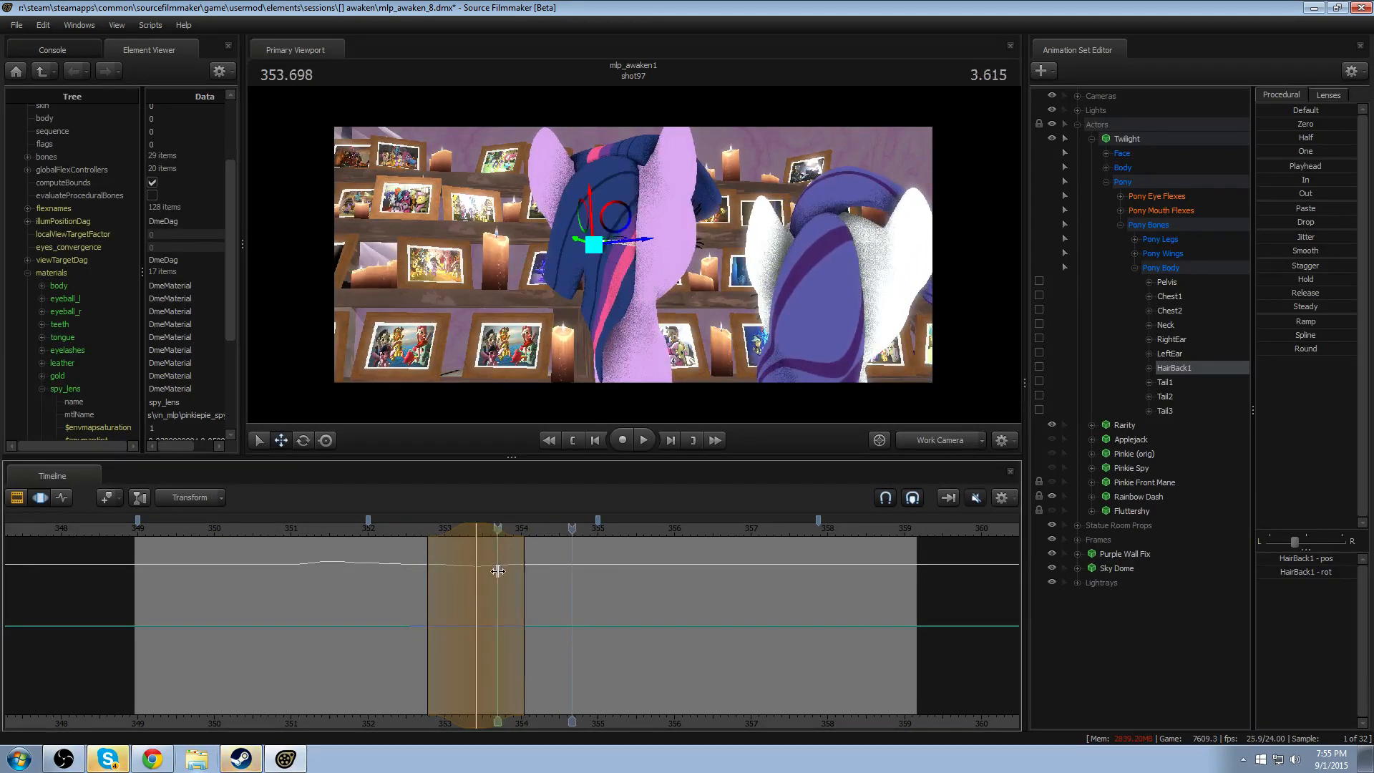
pyautogui.hotkey('ctrl', 'z')
pyautogui.hotkey('ctrl', 'z')
pyautogui.press('space')
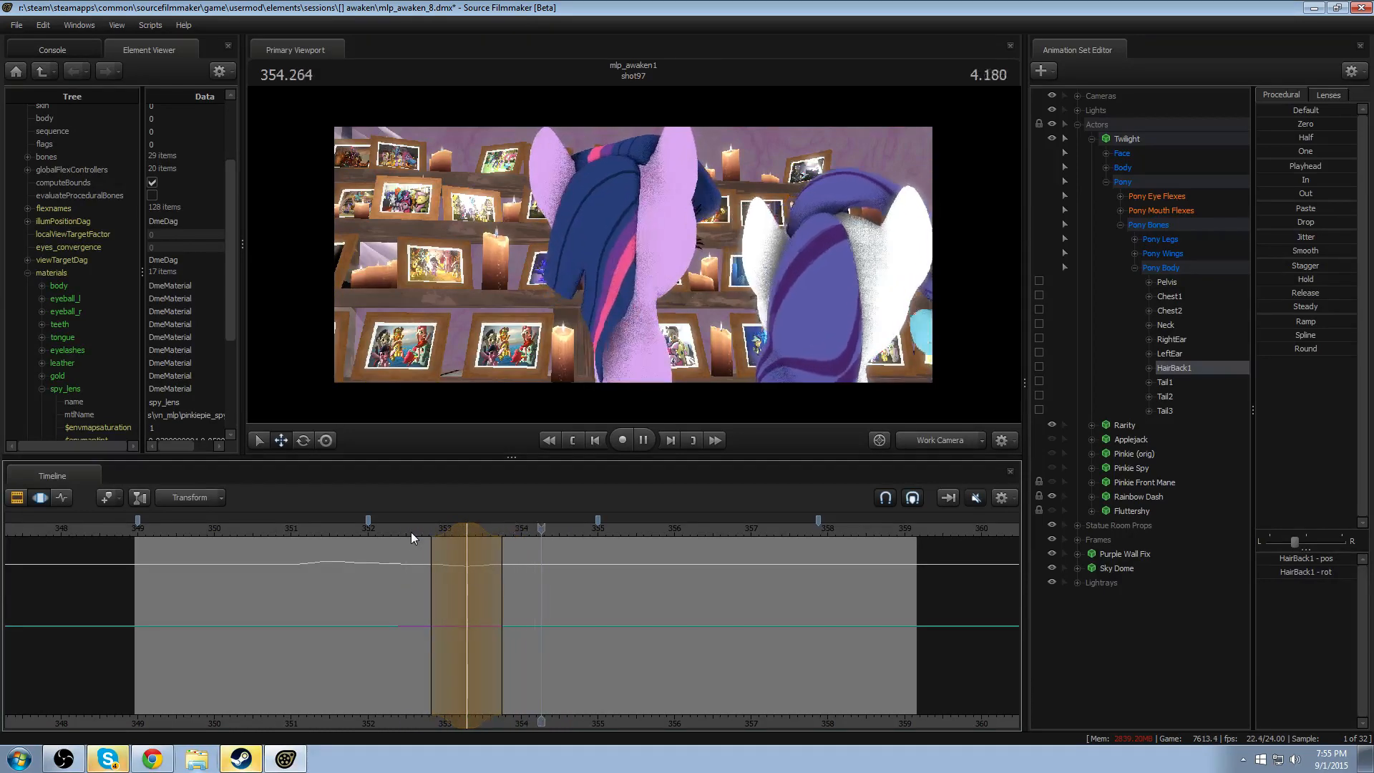
pyautogui.press('space')
pyautogui.press('space')
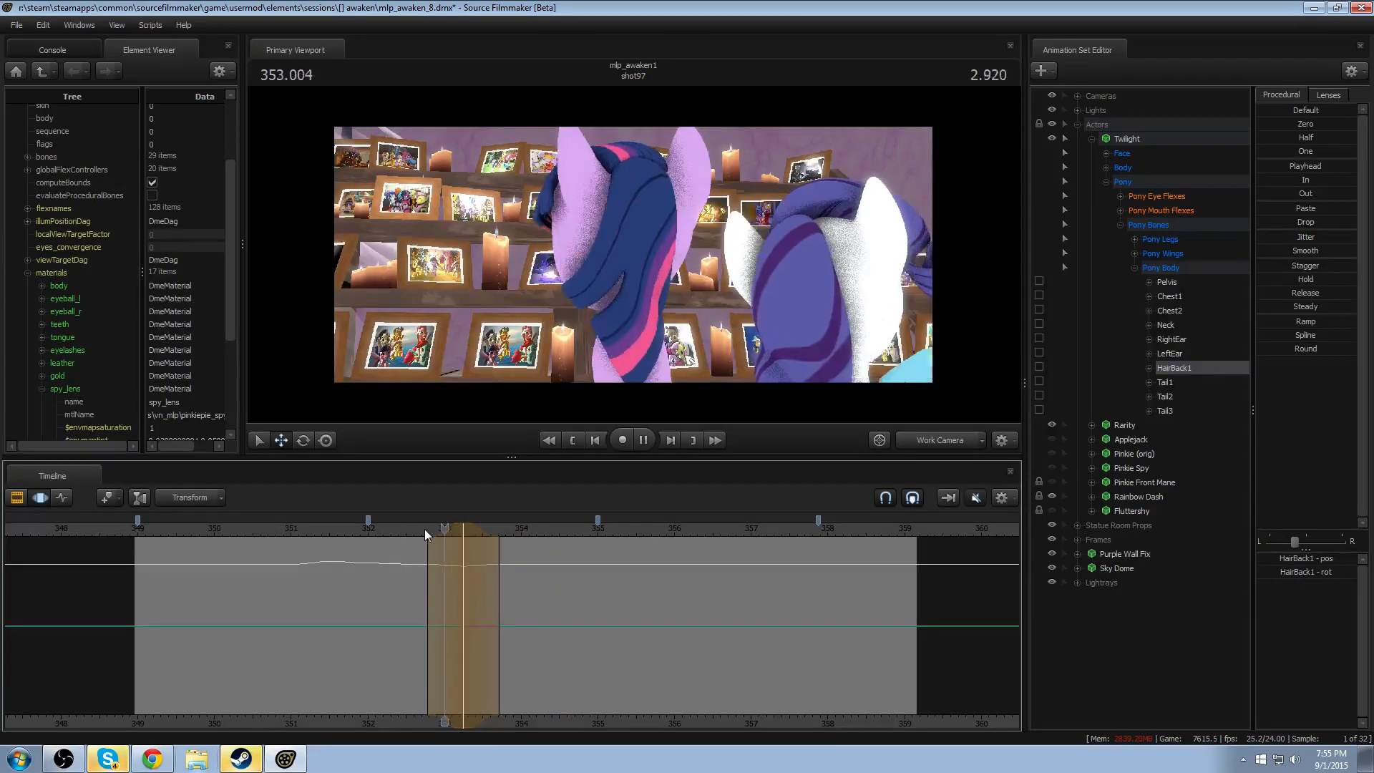
pyautogui.press('space')
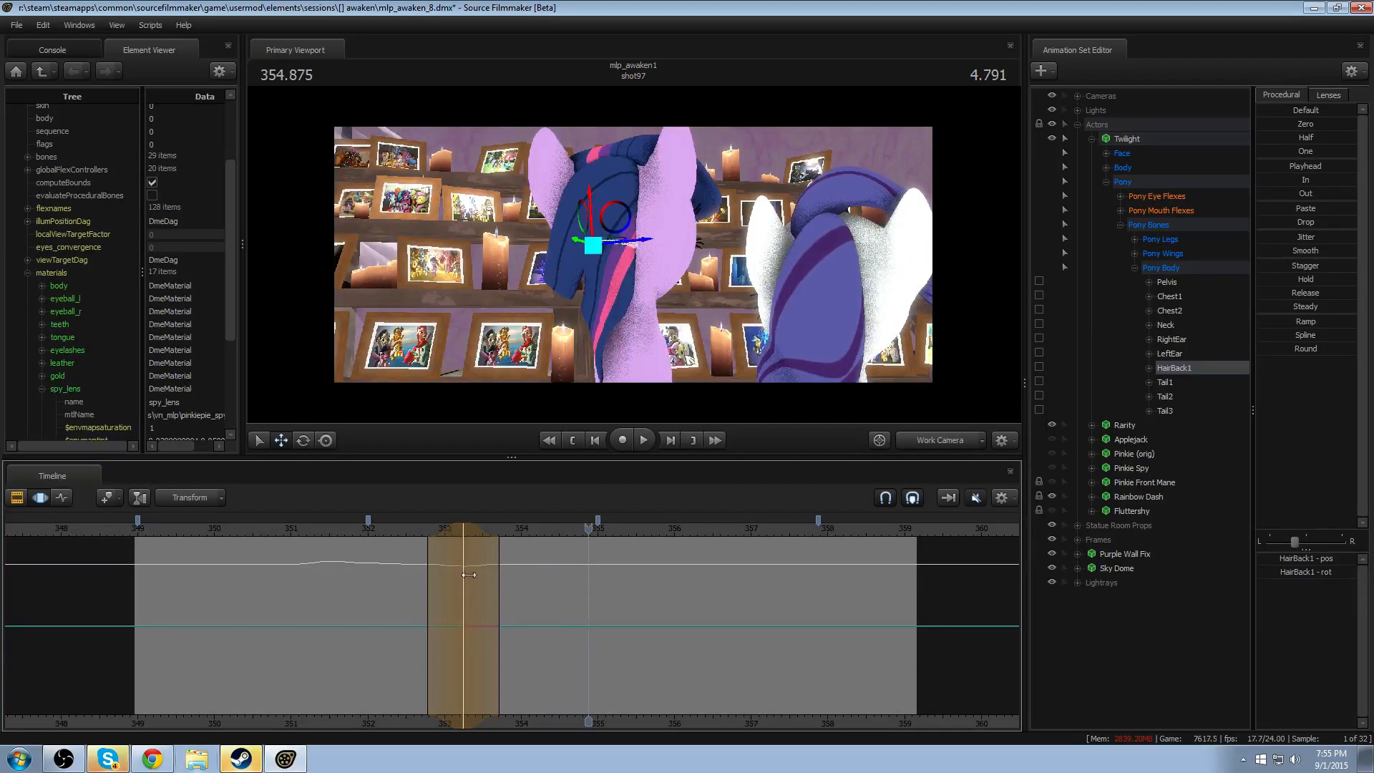
# - Rotate HairBack1 at 353.833 with a falloff of about 353.2–354.4 as follow-through, and replay the second head movement
pyautogui.moveTo(511, 597)
pyautogui.mouseDown()
pyautogui.moveTo(475, 607)
pyautogui.moveTo(509, 607)
pyautogui.mouseUp()
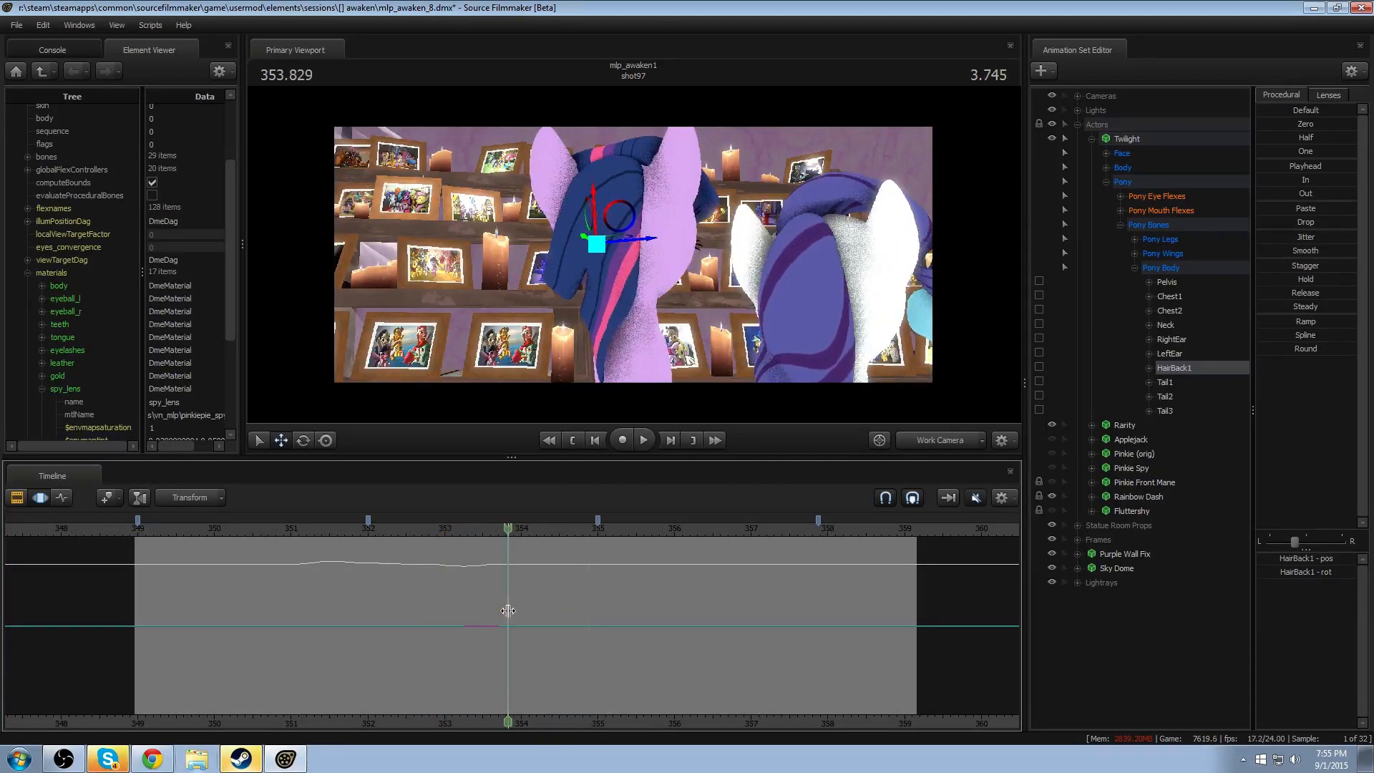
pyautogui.press('e')
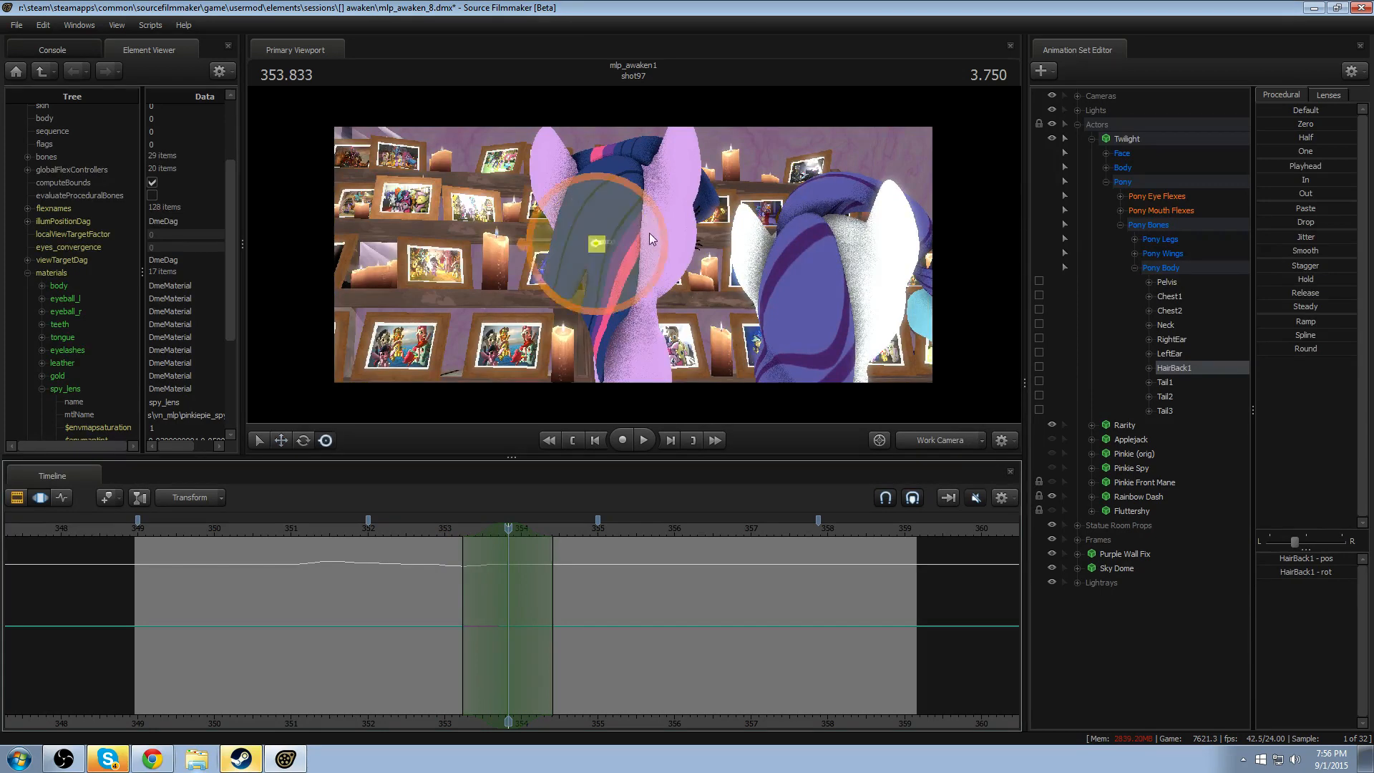
pyautogui.press('space')
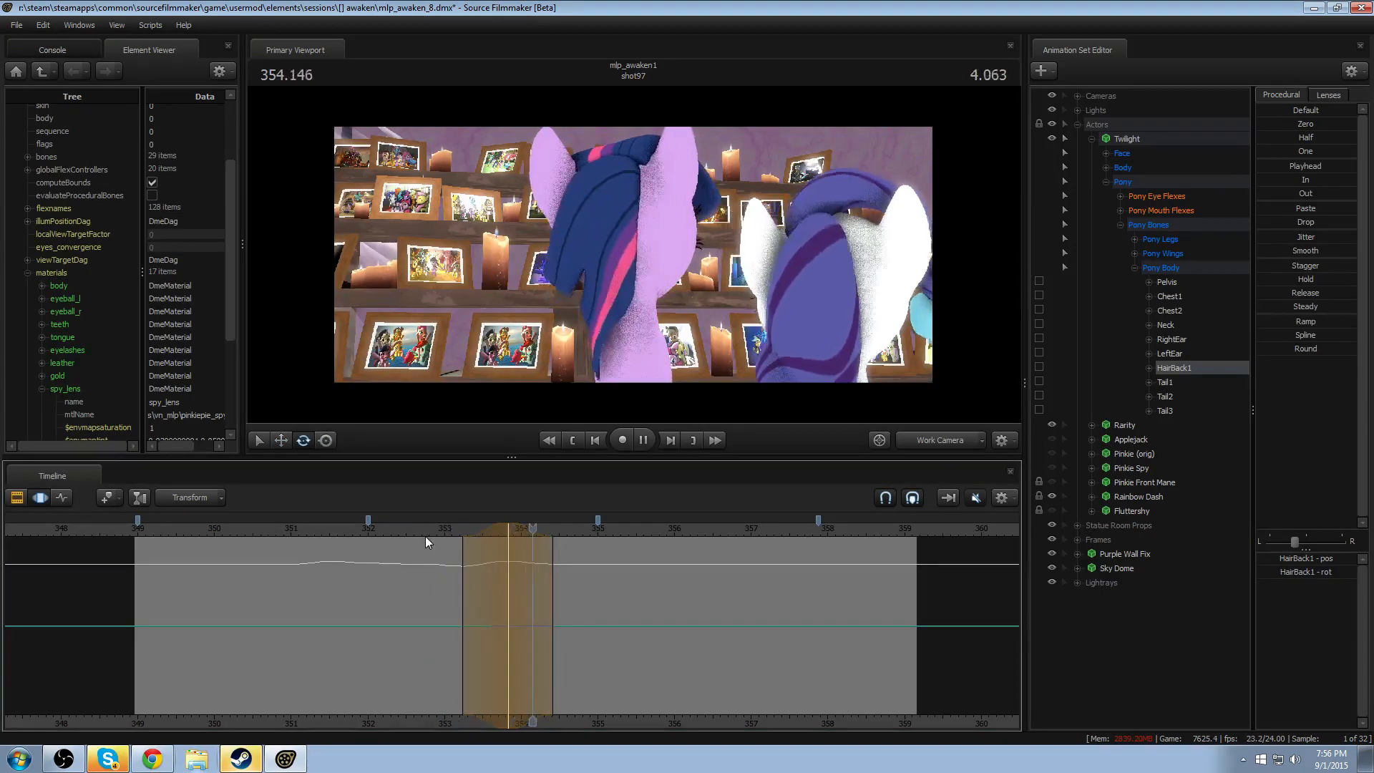
pyautogui.press('space')
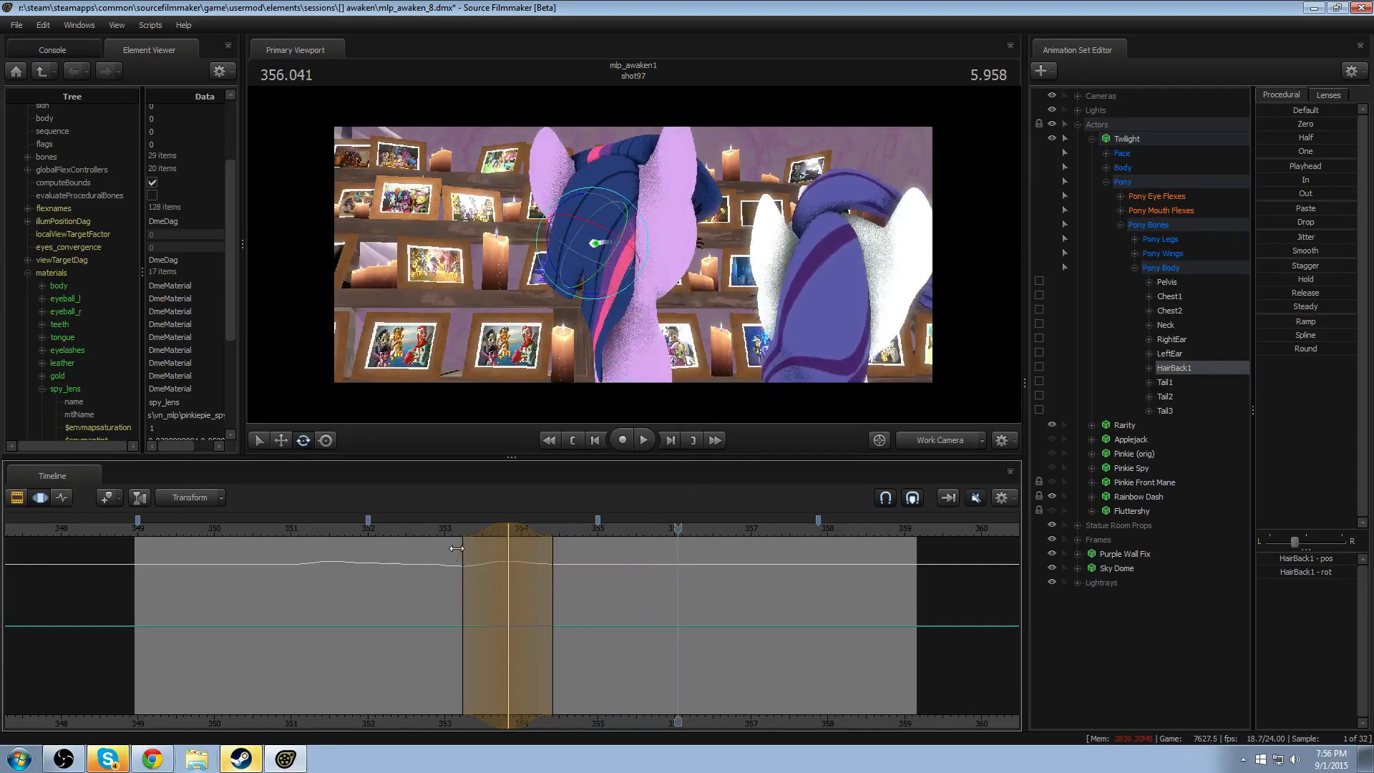
# - Extend the end of this follow-through's falloff to about 354.7, and replay the second head movement
pyautogui.moveTo(553, 572); pyautogui.dragTo(576, 573)
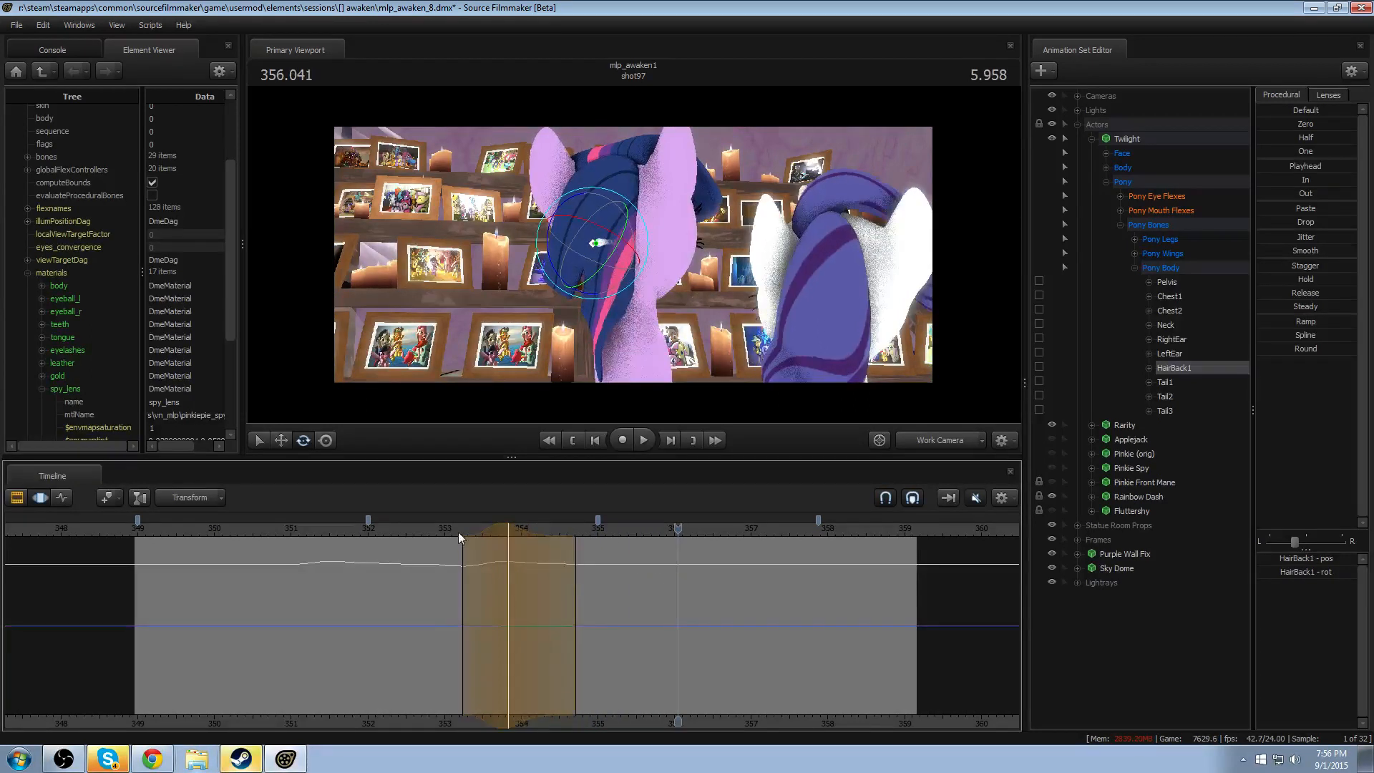
pyautogui.click(436, 528)
pyautogui.press('space')
# - Shift the second follow-through rotation earlier to peak at about 353.65, and replay the head movement
pyautogui.press('space')
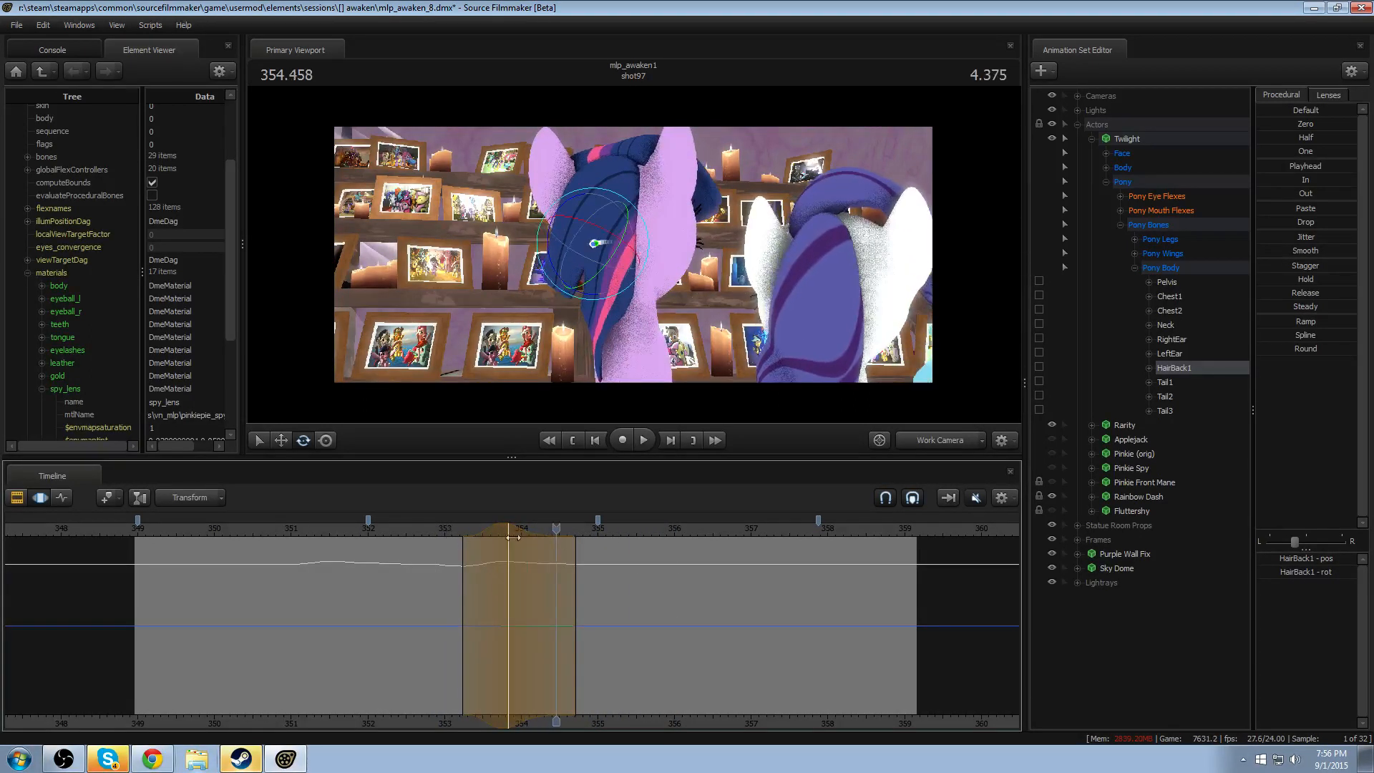
pyautogui.moveTo(508, 530); pyautogui.dragTo(496, 530)
pyautogui.click(429, 527)
pyautogui.press('space')
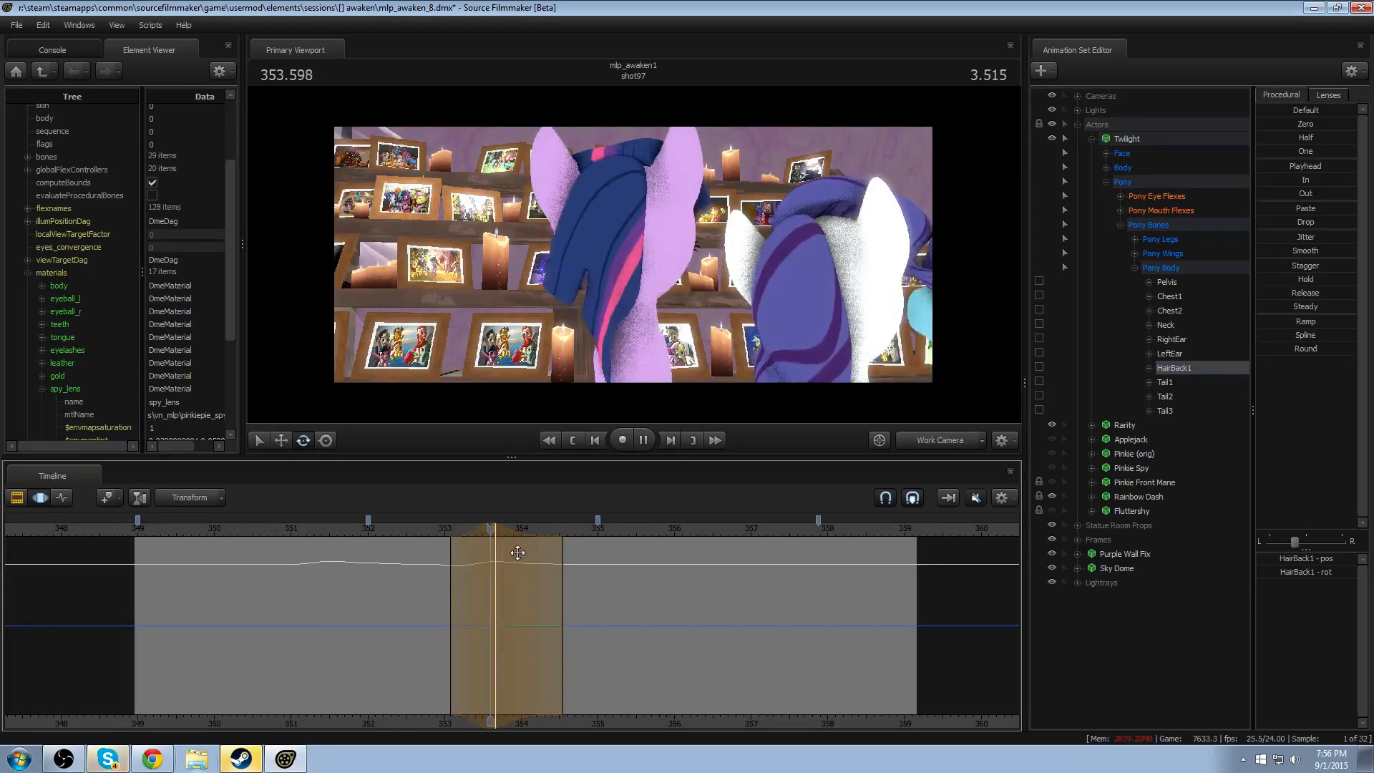
pyautogui.press('space')
# - Shift the follow-through rotation earlier to peak at about 353.6, end its falloff at about 354.35, and replay both head movements
pyautogui.moveTo(562, 583); pyautogui.dragTo(490, 564)
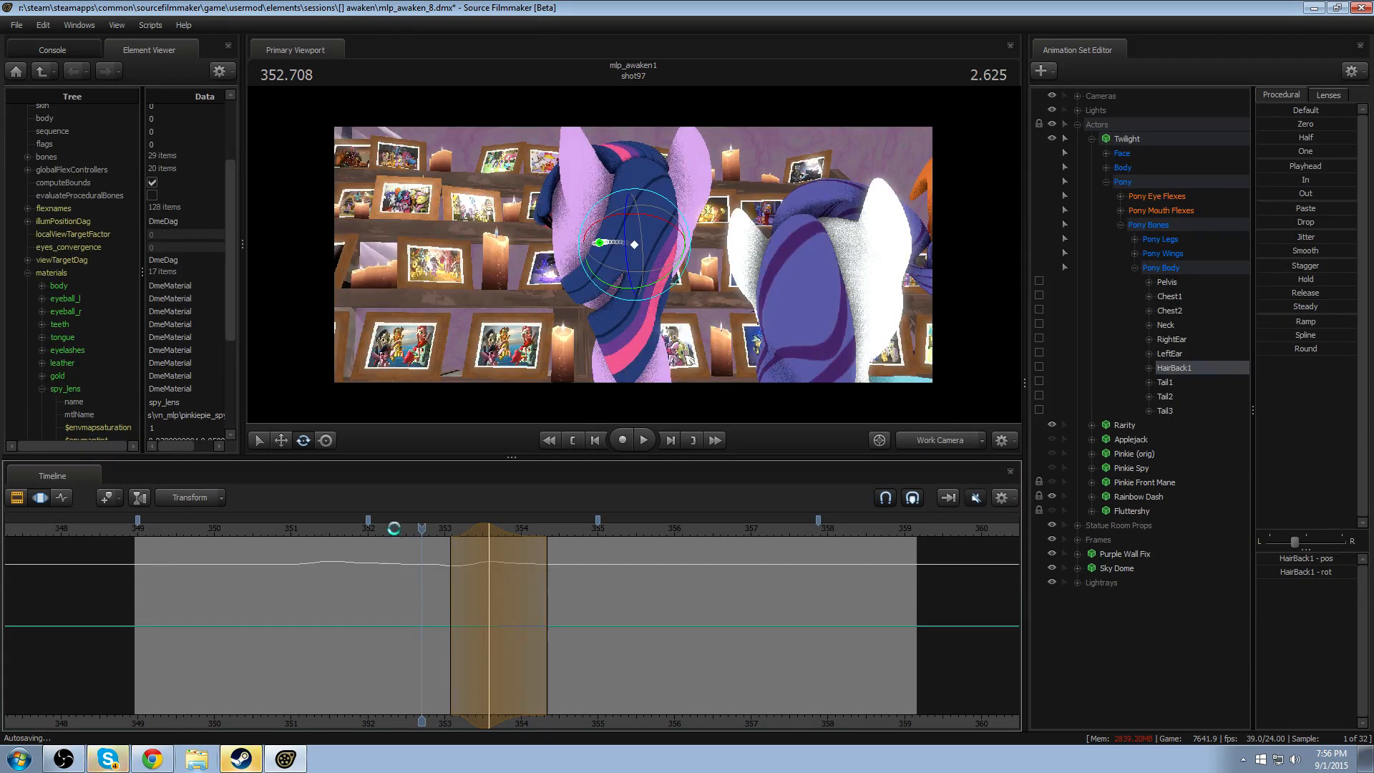
pyautogui.click(394, 528)
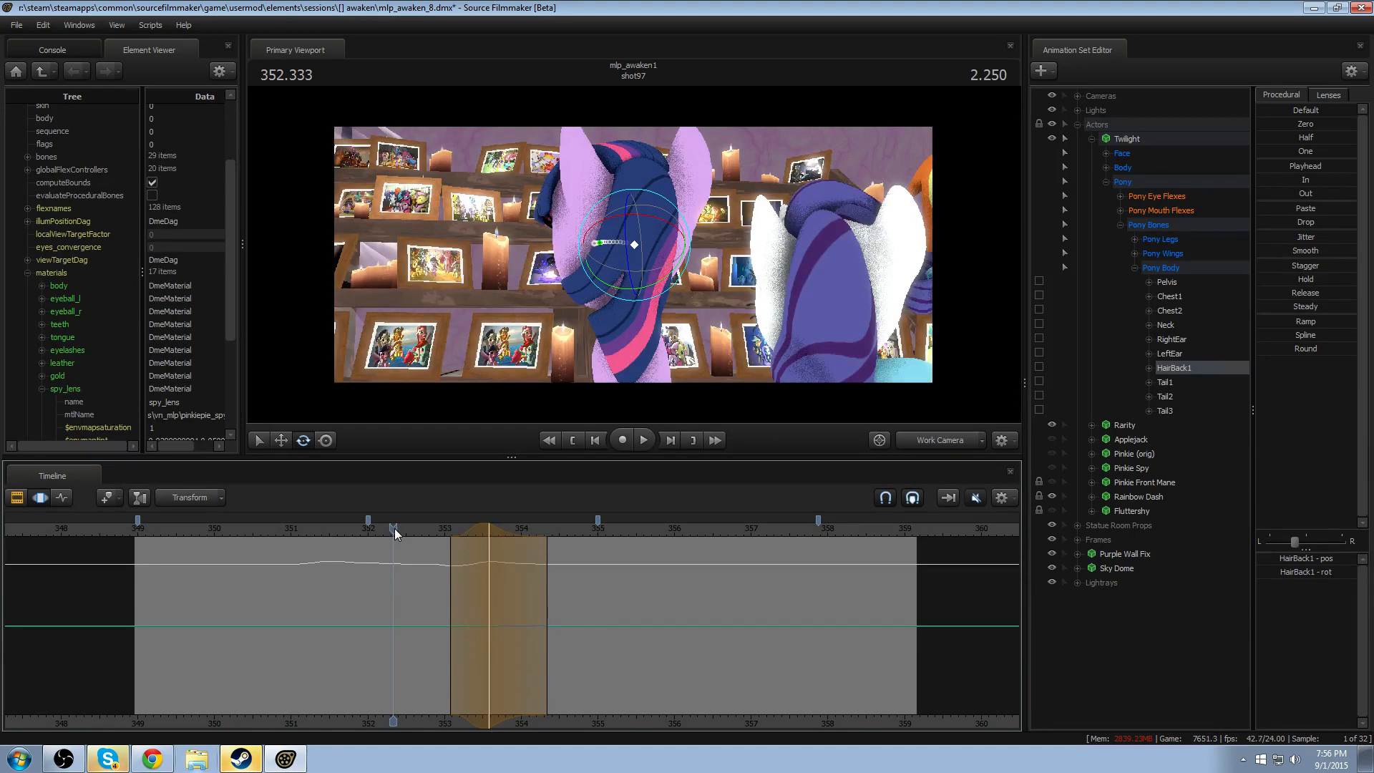
pyautogui.moveTo(393, 528); pyautogui.dragTo(342, 542)
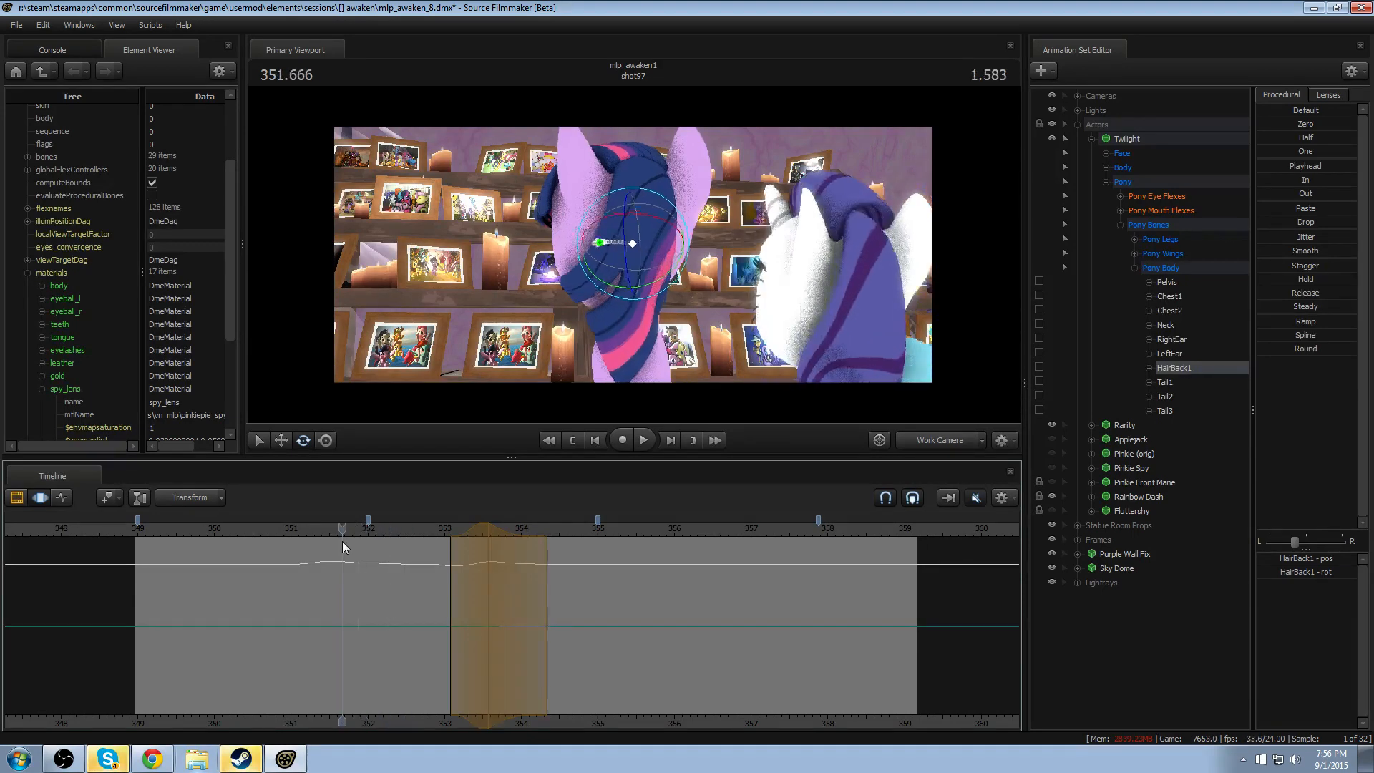
pyautogui.press('space')
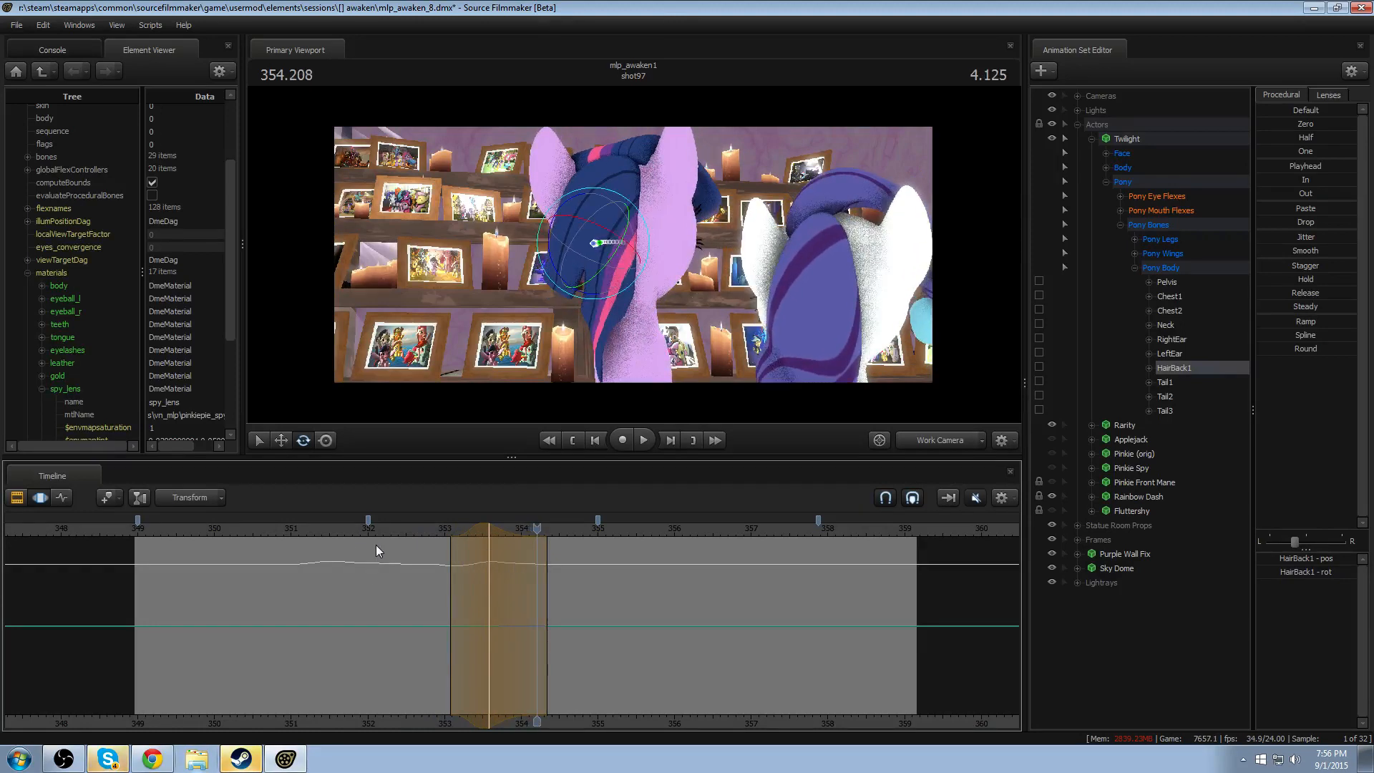
pyautogui.click(388, 531)
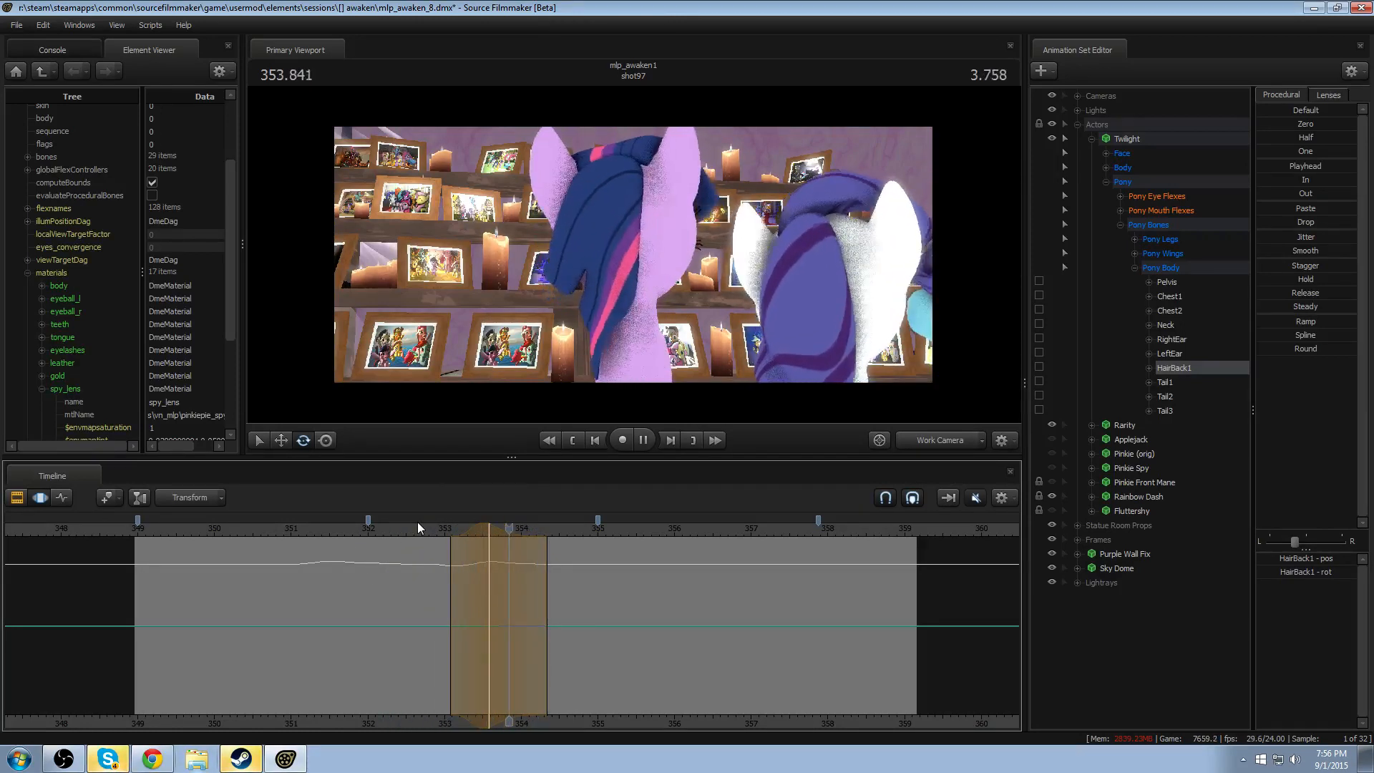
pyautogui.press('space')
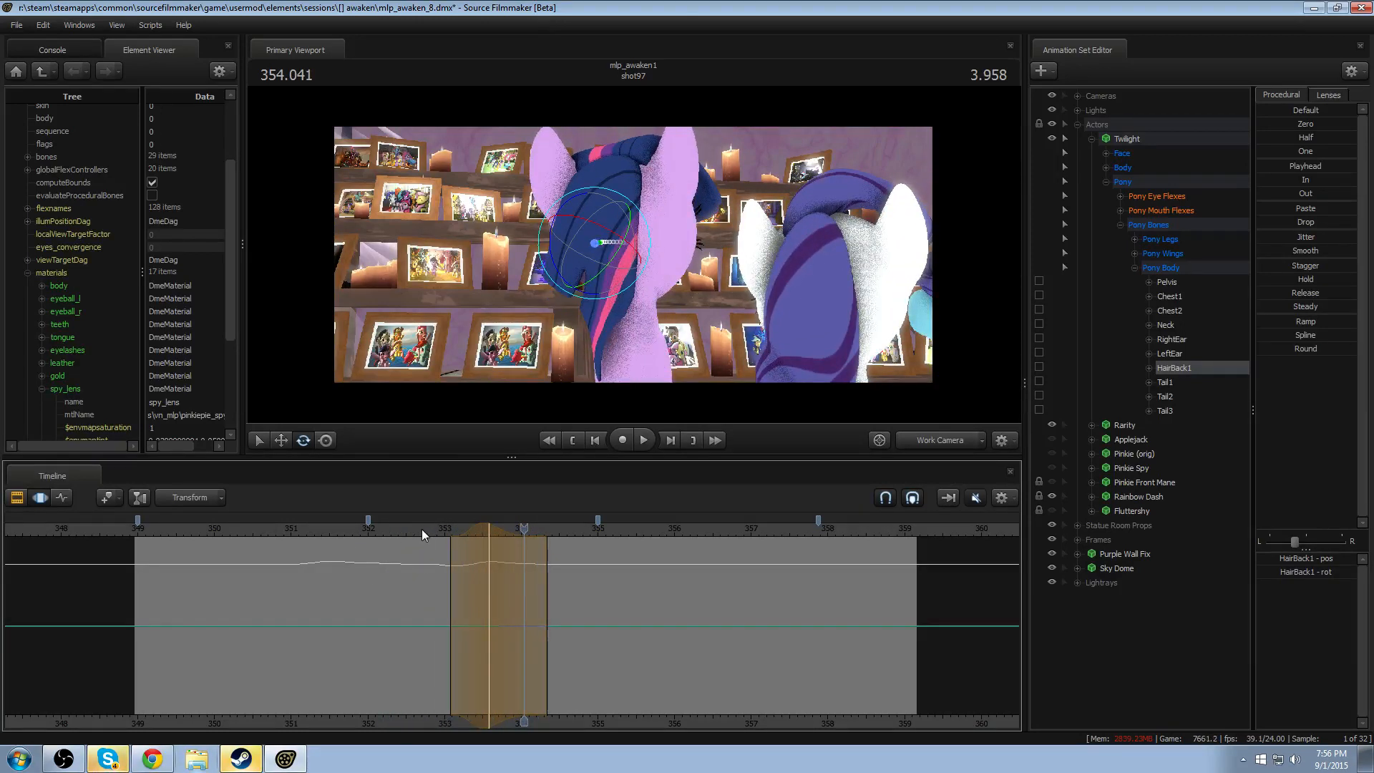
pyautogui.click(426, 531)
pyautogui.press('space')
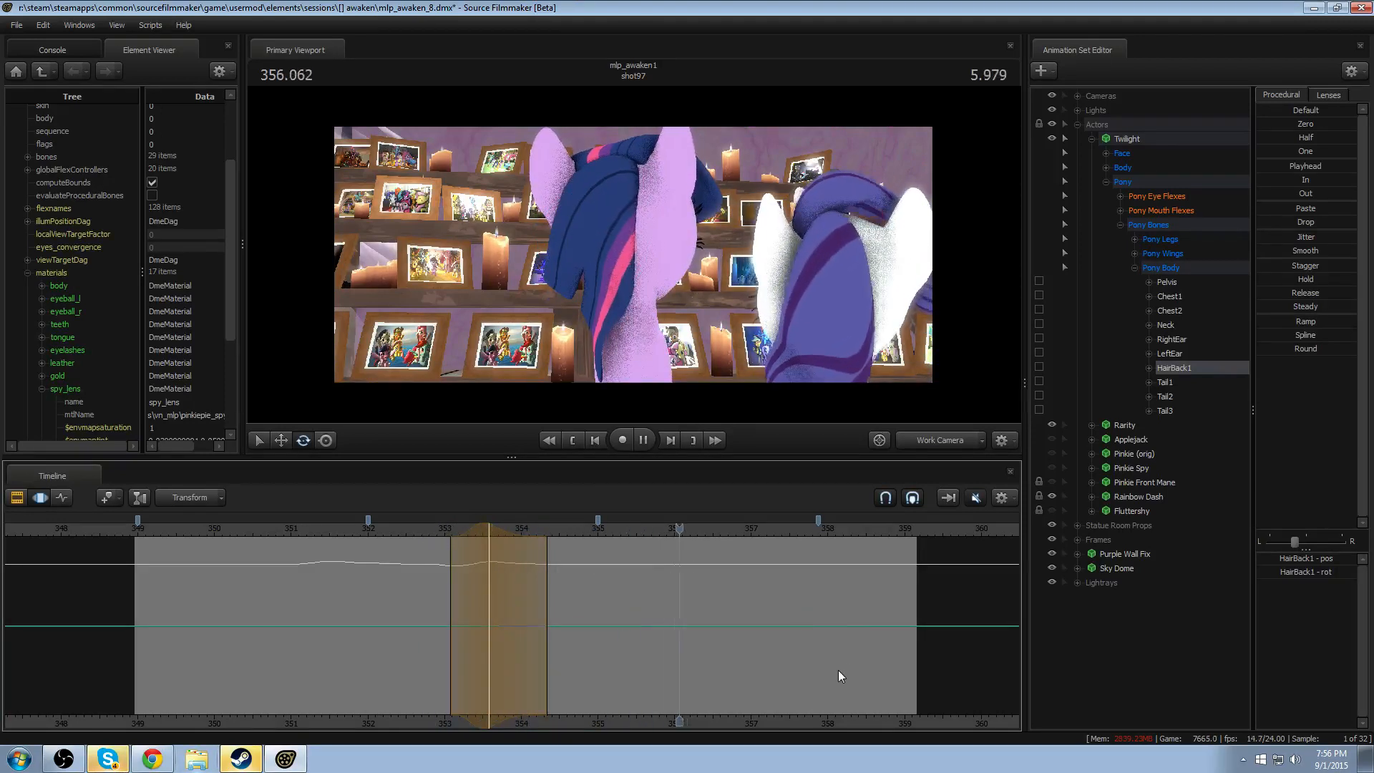
# - Try a HairBack1 rotation at 357.416, shift its peak earlier to about 357.1, and replay the last head movement
pyautogui.click(794, 652)
pyautogui.keyDown('shift'); pyautogui.click(783, 650); pyautogui.keyUp('shift')
pyautogui.keyDown('shift'); pyautogui.scroll(6, 782, 650); pyautogui.keyUp('shift')
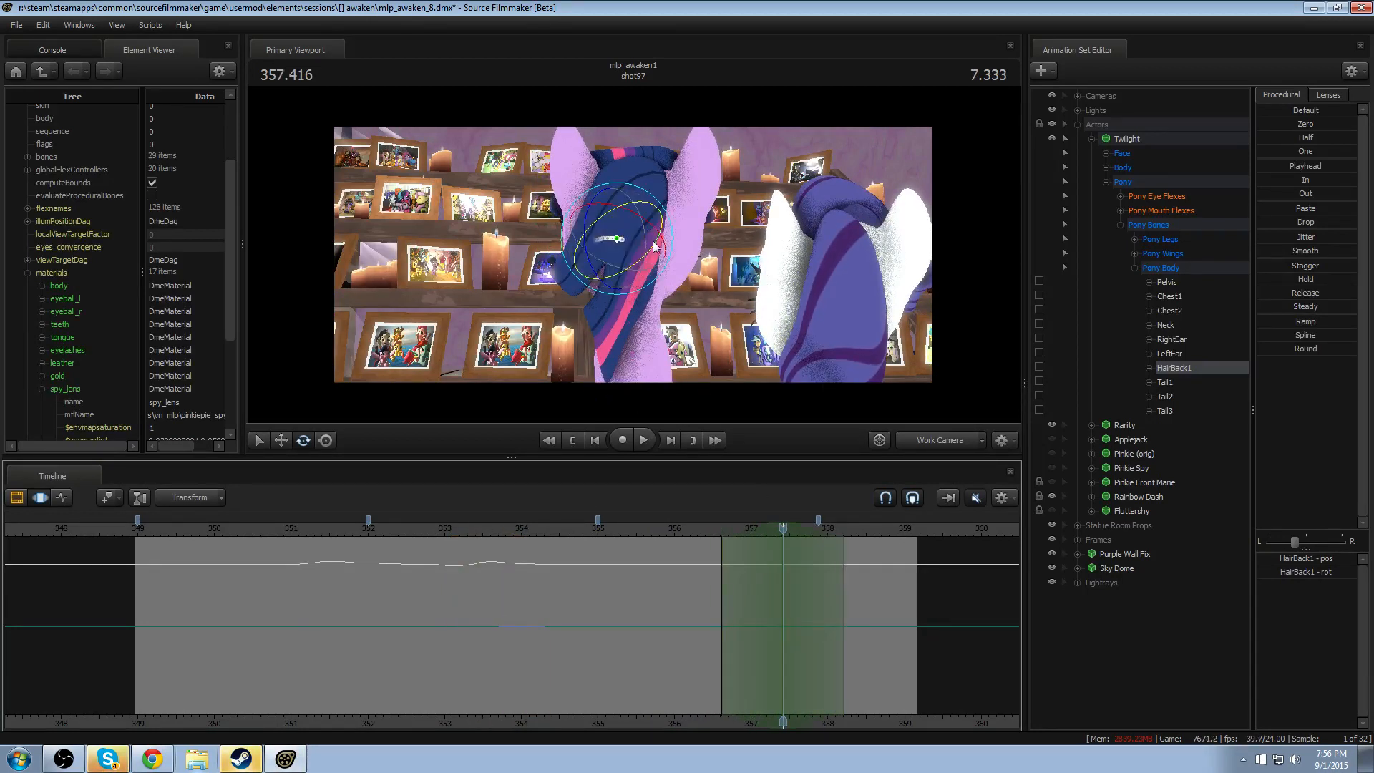
pyautogui.moveTo(653, 227)
pyautogui.mouseDown()
pyautogui.moveTo(616, 227)
pyautogui.moveTo(650, 238)
pyautogui.mouseUp()
pyautogui.hotkey('ctrl', 'z')
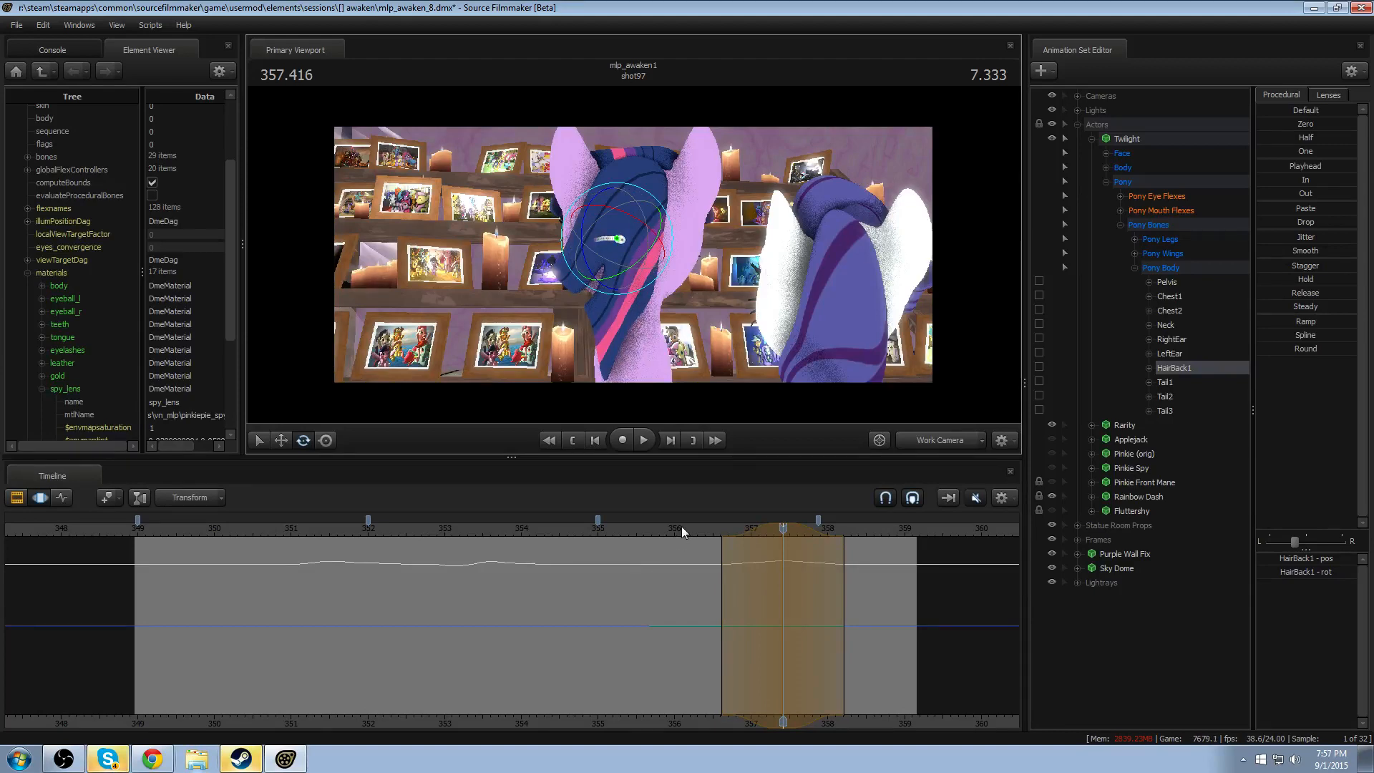
pyautogui.press('space')
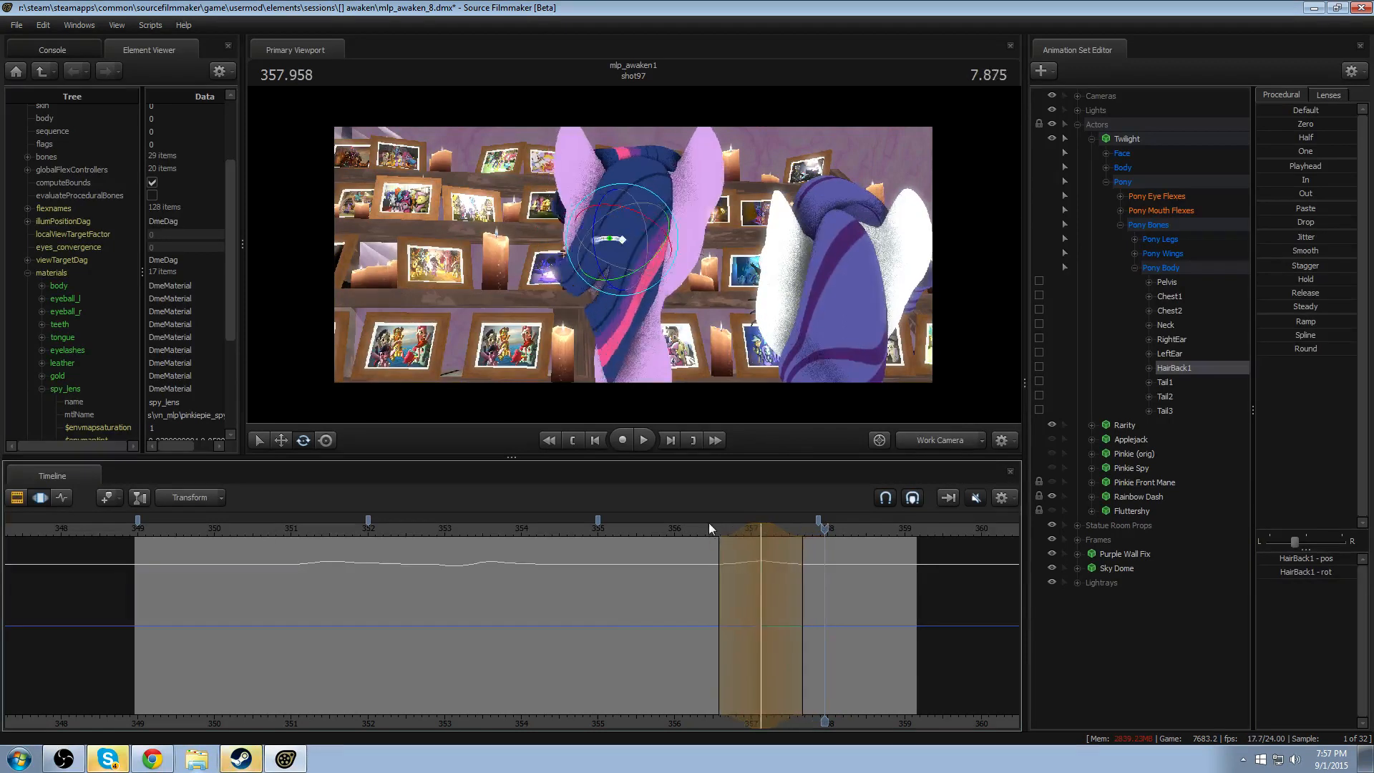
pyautogui.press('space')
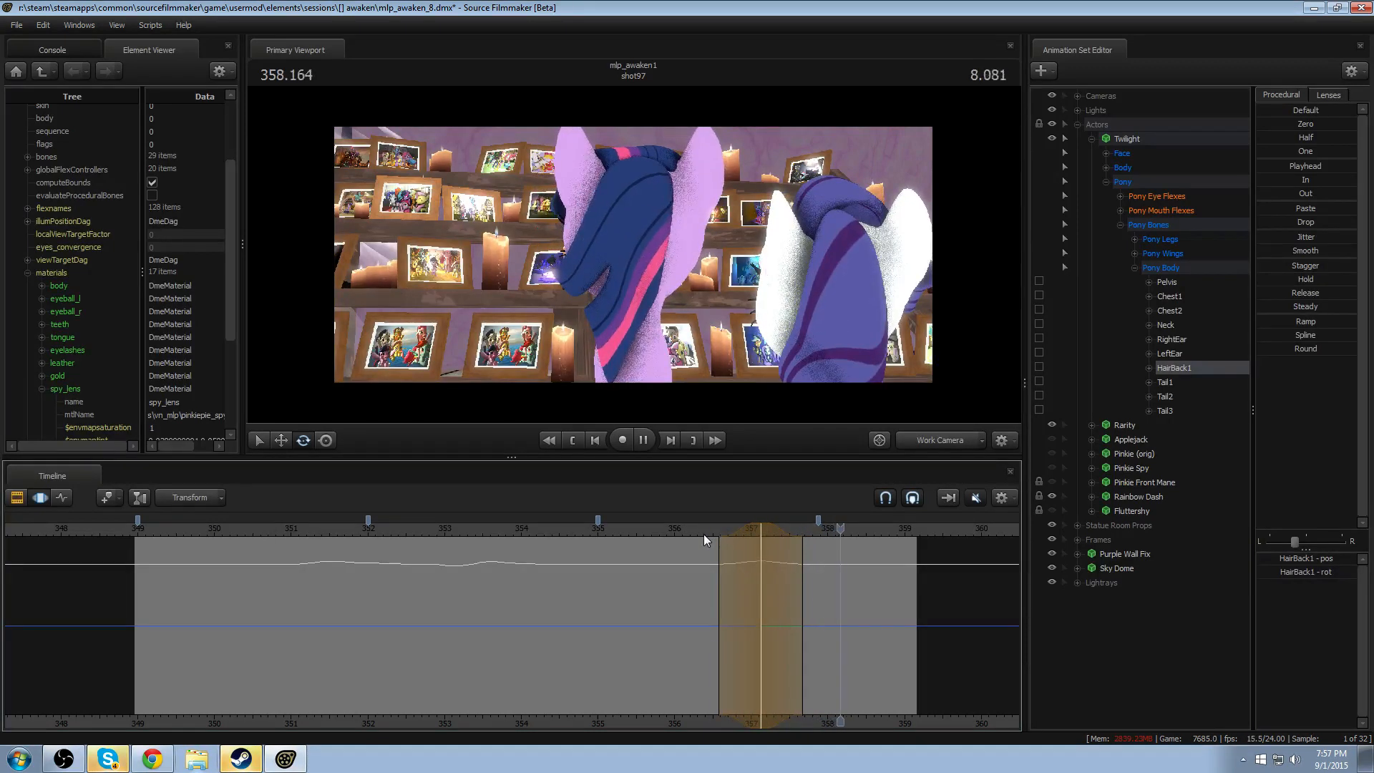
pyautogui.press('space')
pyautogui.moveTo(739, 527); pyautogui.dragTo(770, 535)
pyautogui.click(714, 535)
pyautogui.press('Escape')
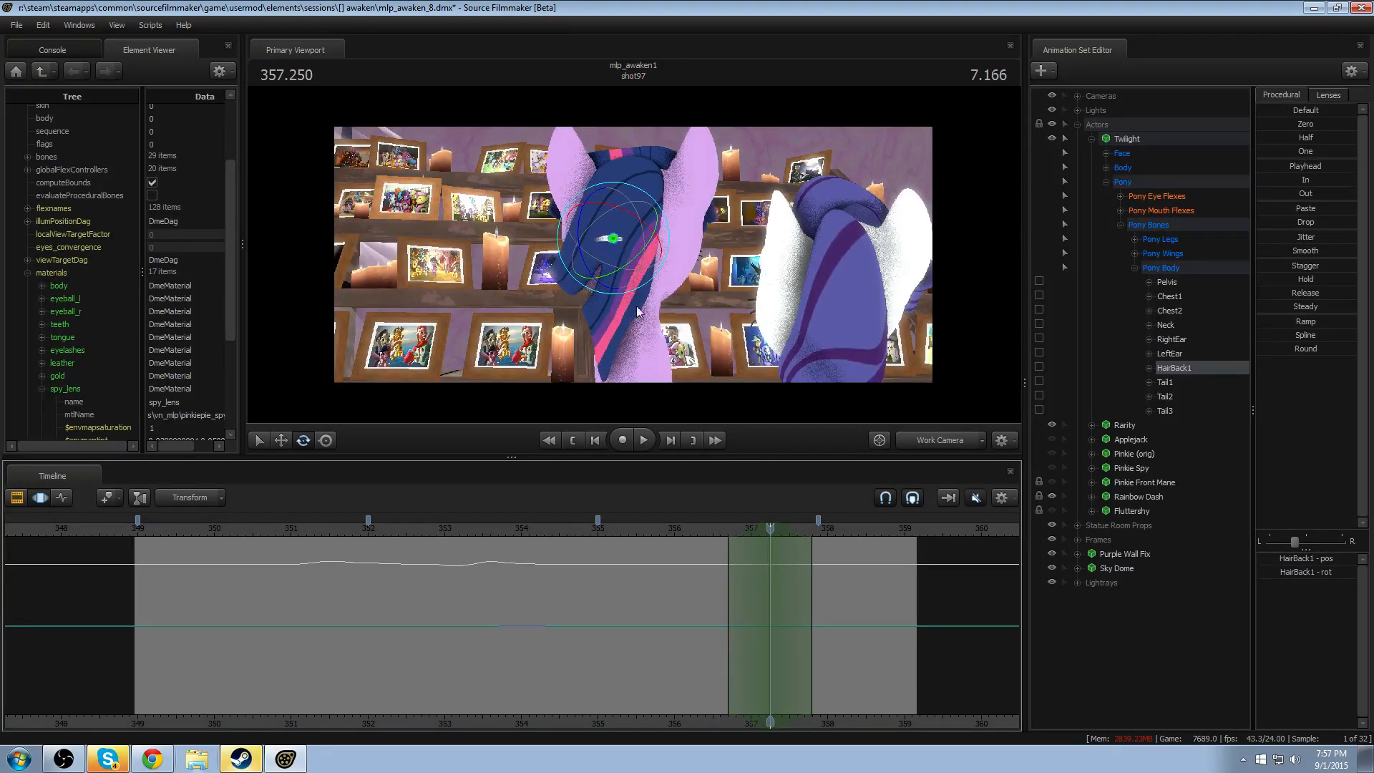
# - Rotate HairBack1 at 357.25 with a falloff of about 356.7–357.8, and replay the last head movement
pyautogui.moveTo(638, 251); pyautogui.dragTo(616, 239)
pyautogui.click(694, 529)
pyautogui.press('space')
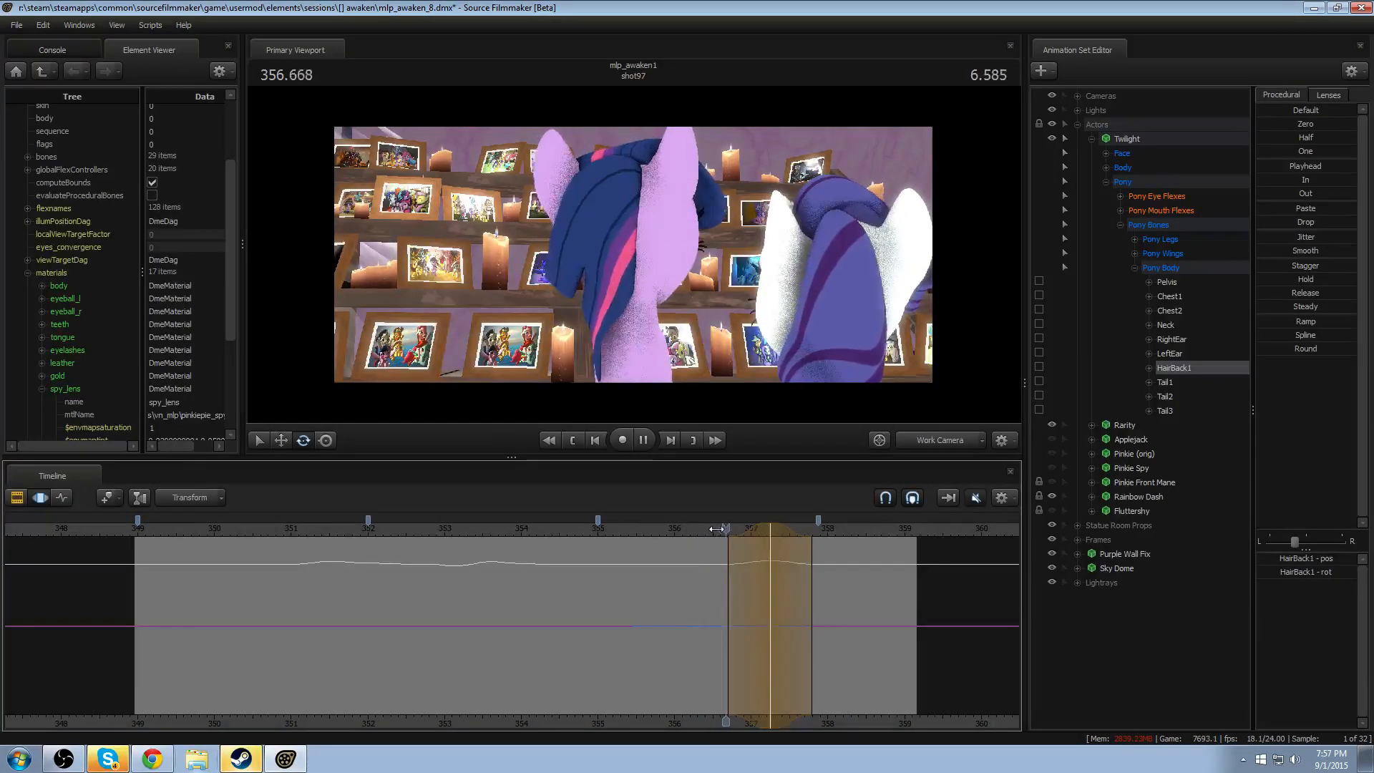
# - Shift this rotation's peak to about 357.3, widen its falloff to about 356.6–358.0, and replay the movement
pyautogui.press('space')
pyautogui.moveTo(741, 527)
pyautogui.mouseDown()
pyautogui.moveTo(729, 527)
pyautogui.moveTo(746, 528)
pyautogui.mouseUp()
pyautogui.click(723, 532)
pyautogui.press('space')
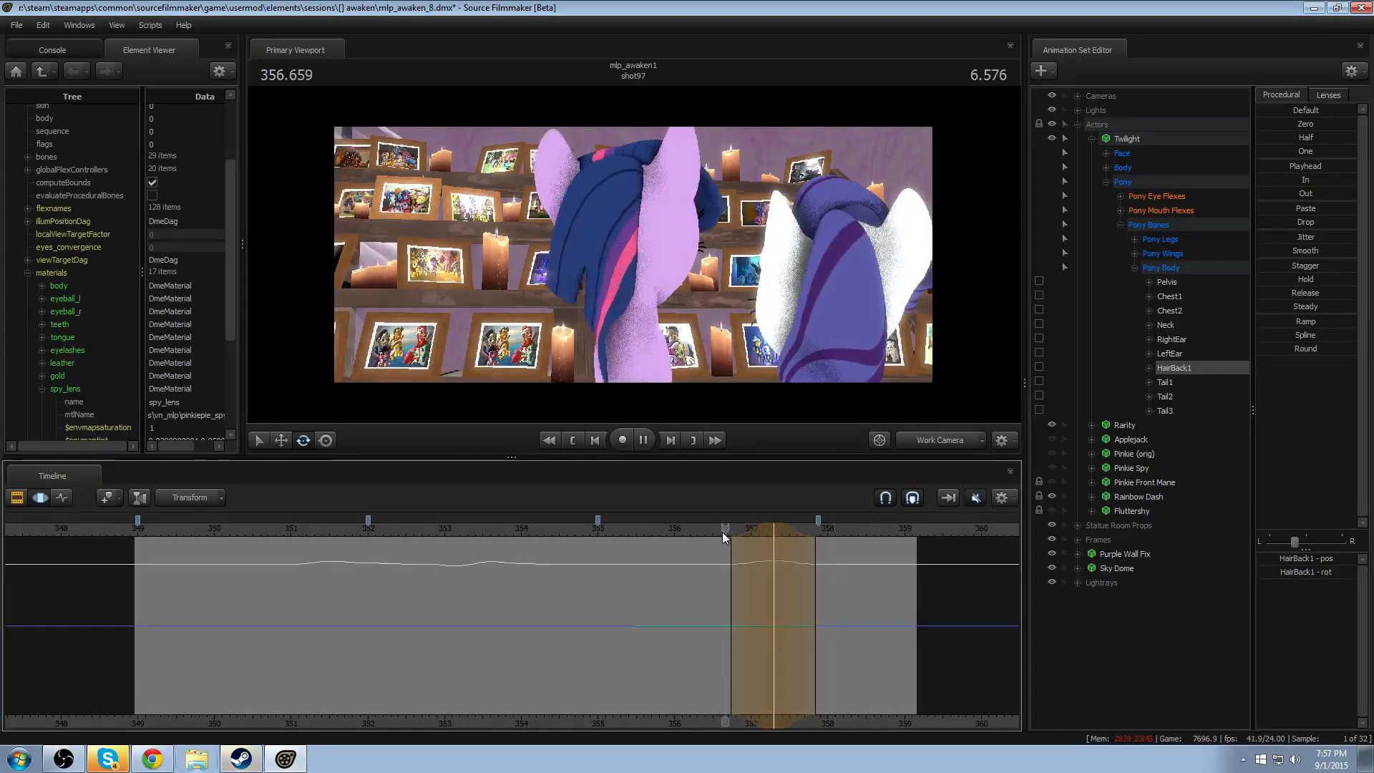
pyautogui.click(673, 530)
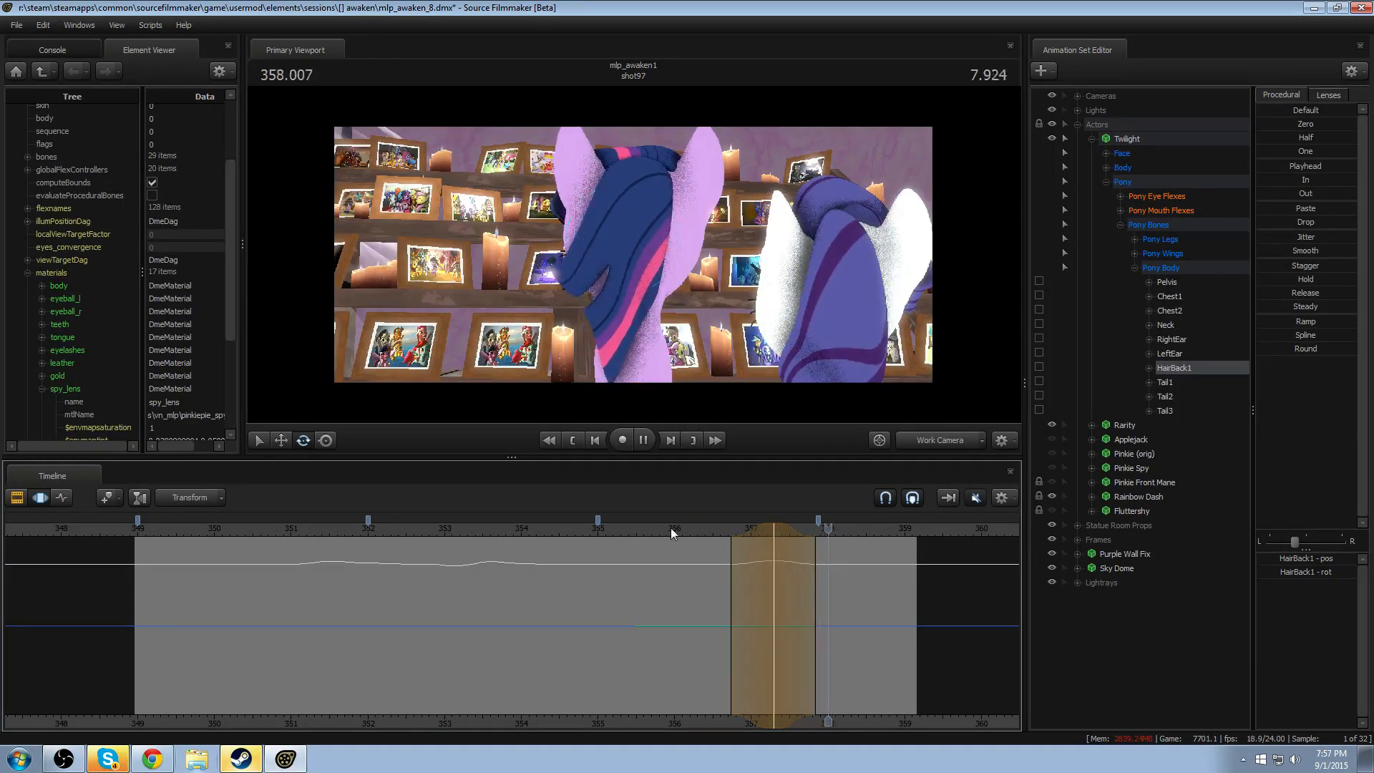
pyautogui.click(674, 526)
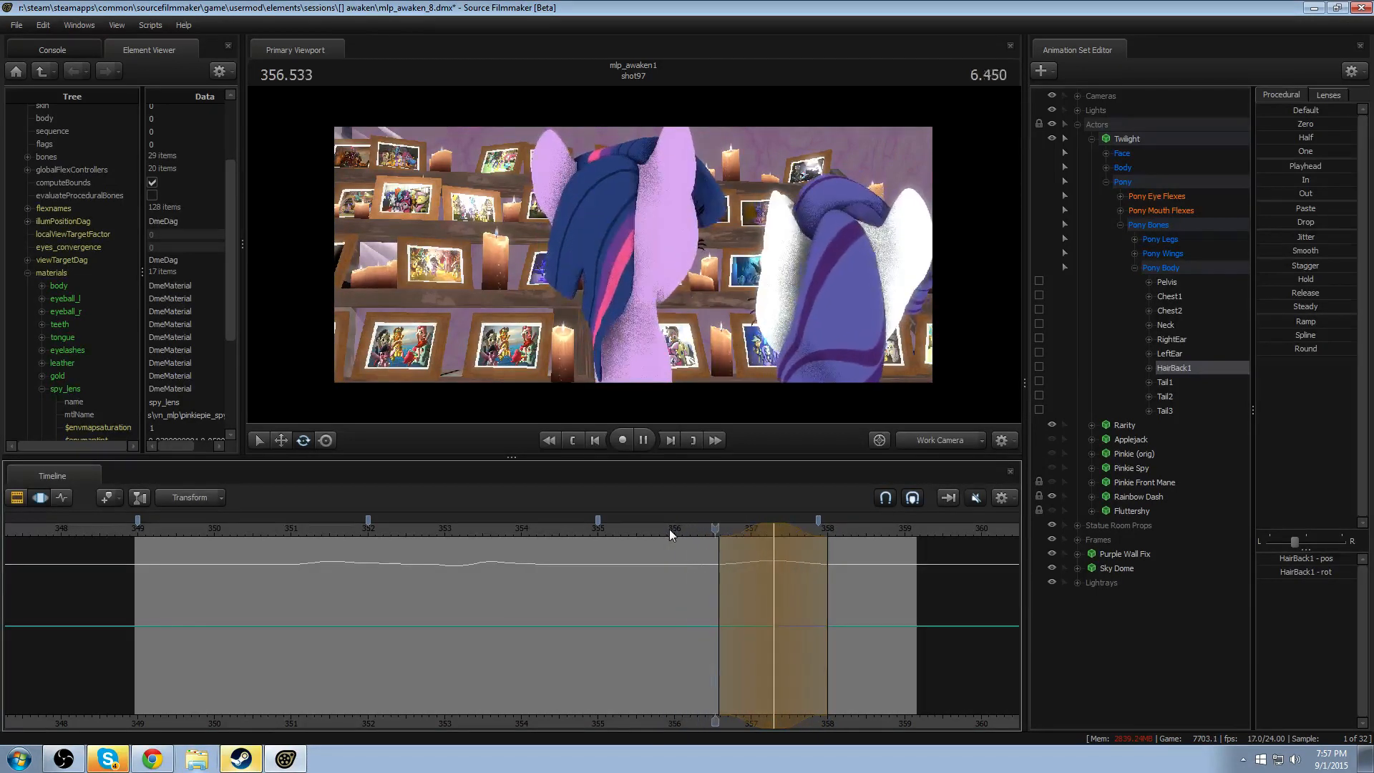
pyautogui.press('space')
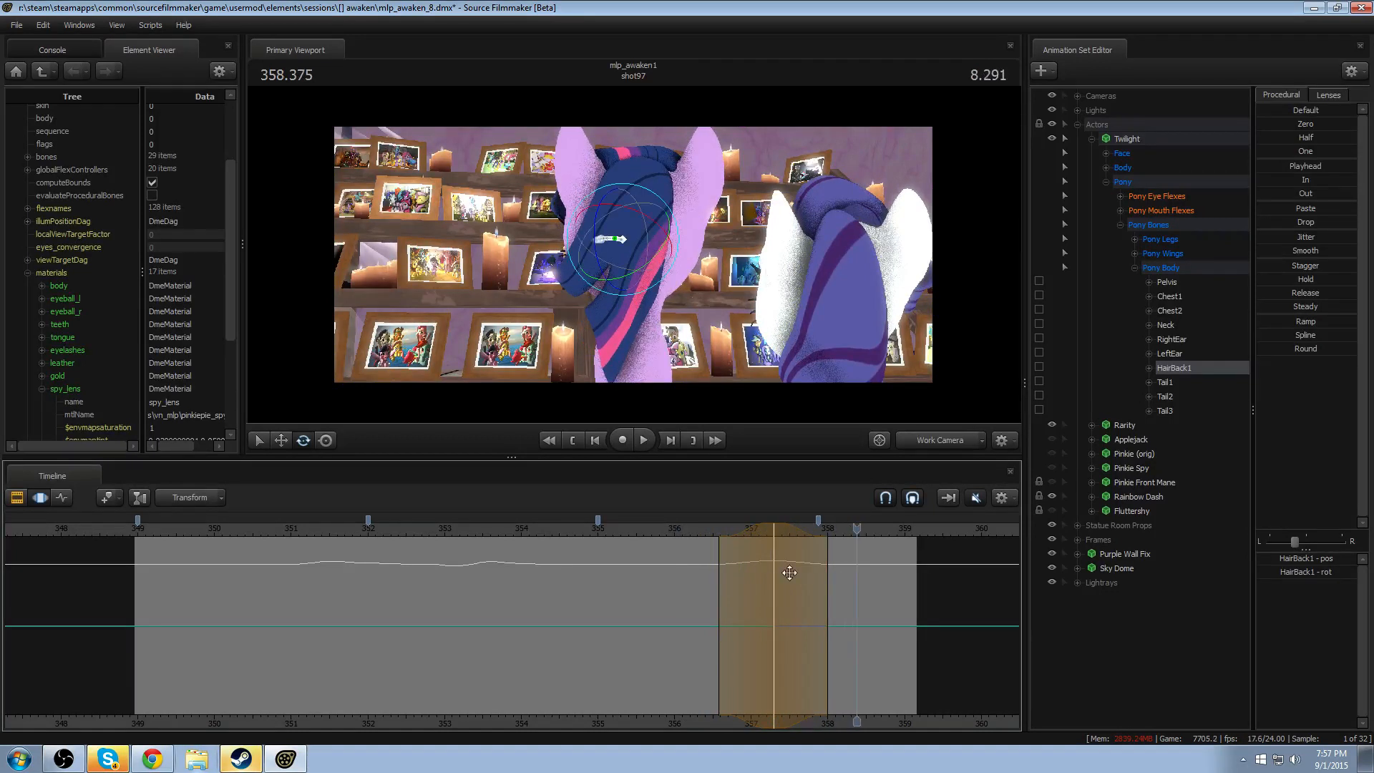
# - Rotate HairBack1 at 357.916 as follow-through with a falloff of about 357.3–358.85, and replay the movement
pyautogui.click(819, 529)
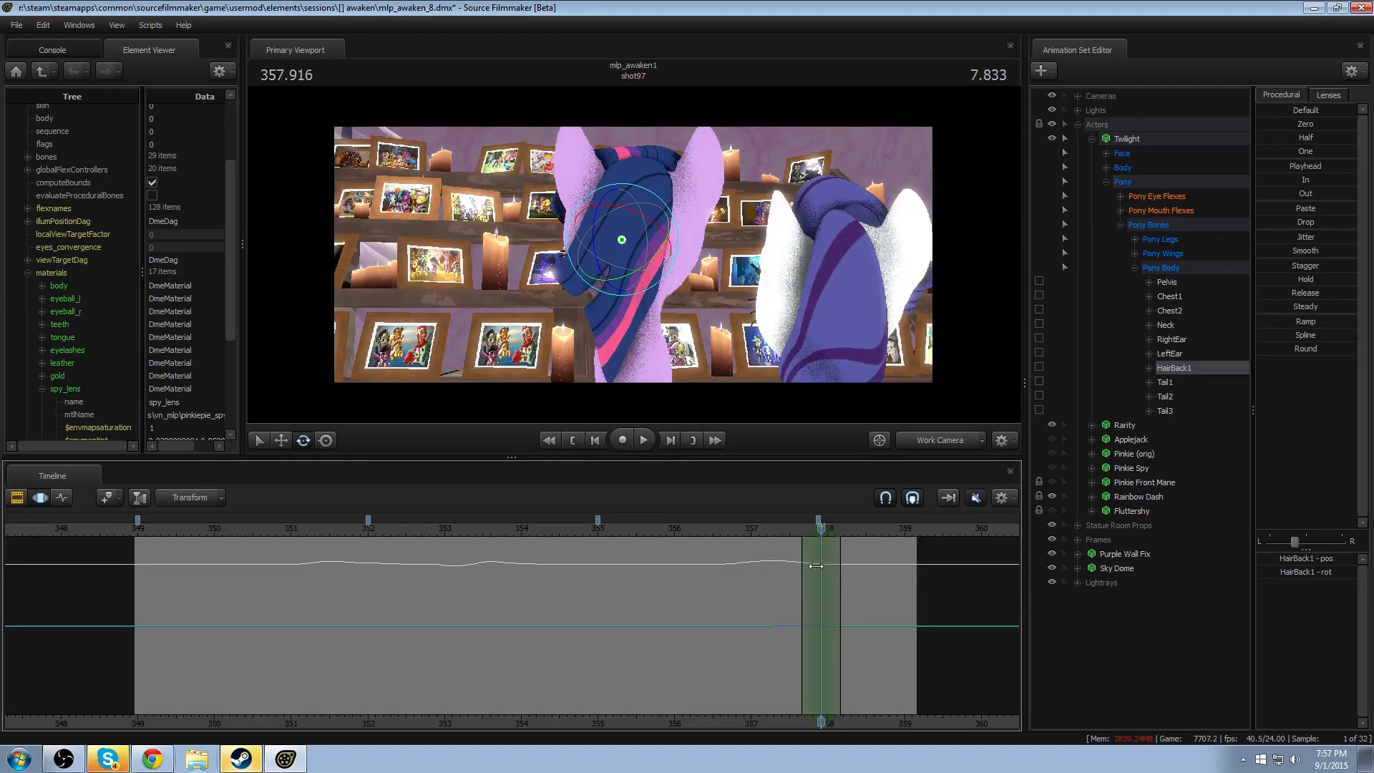
pyautogui.keyDown('shift'); pyautogui.scroll(8, 816, 566); pyautogui.keyUp('shift')
pyautogui.moveTo(639, 293); pyautogui.dragTo(648, 322)
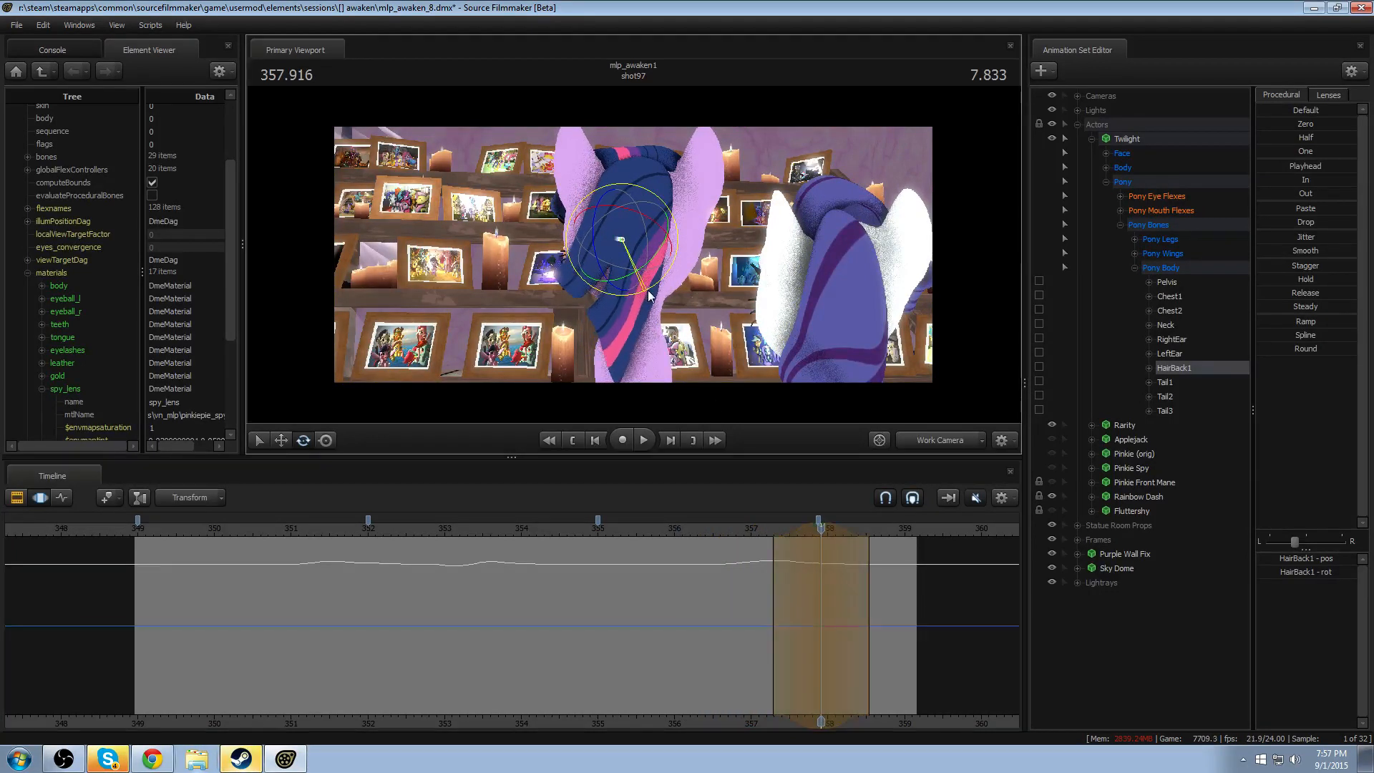
pyautogui.moveTo(867, 564); pyautogui.dragTo(891, 564)
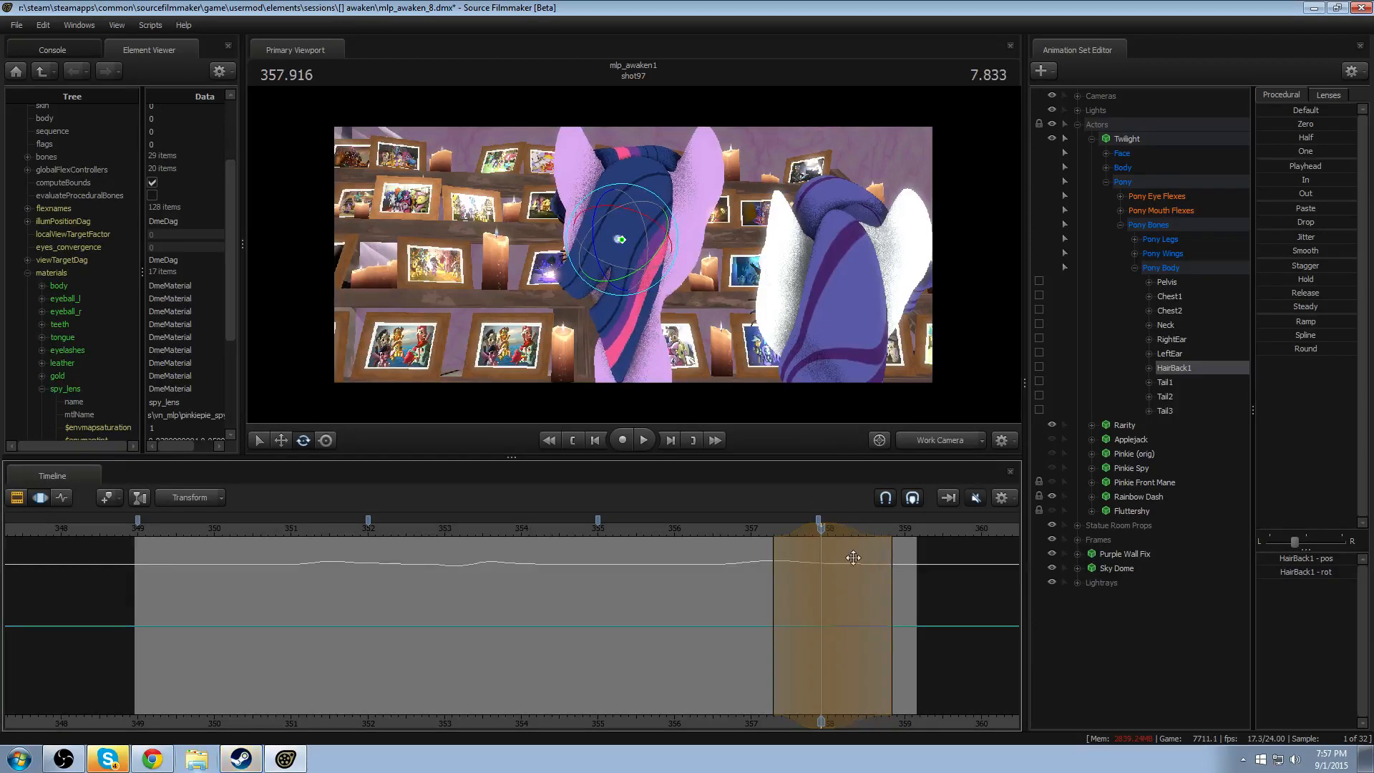
pyautogui.click(729, 529)
pyautogui.press('space')
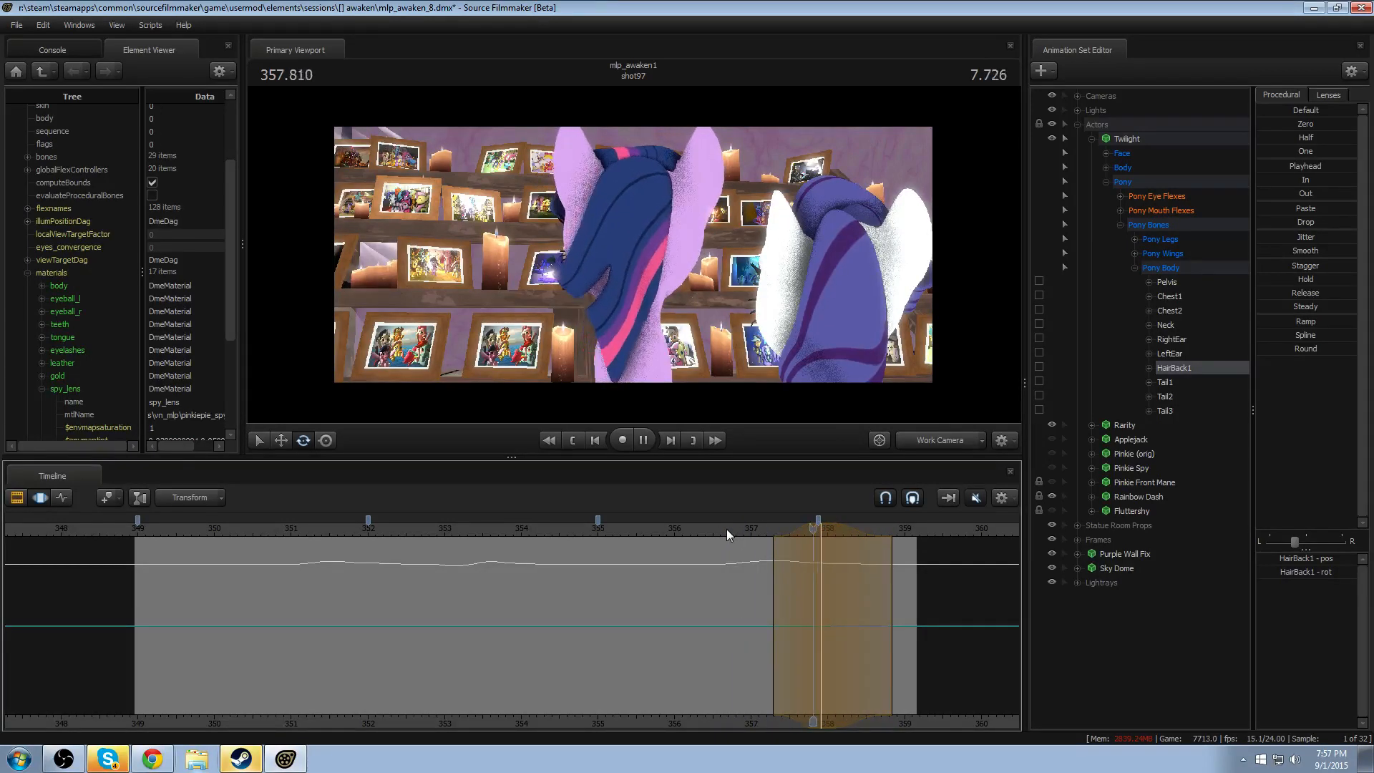
# - Shift the last follow-through rotation earlier to peak at about 357.75, and replay the head movement
pyautogui.press('space')
pyautogui.moveTo(775, 527); pyautogui.dragTo(762, 526)
pyautogui.click(733, 532)
pyautogui.press('space')
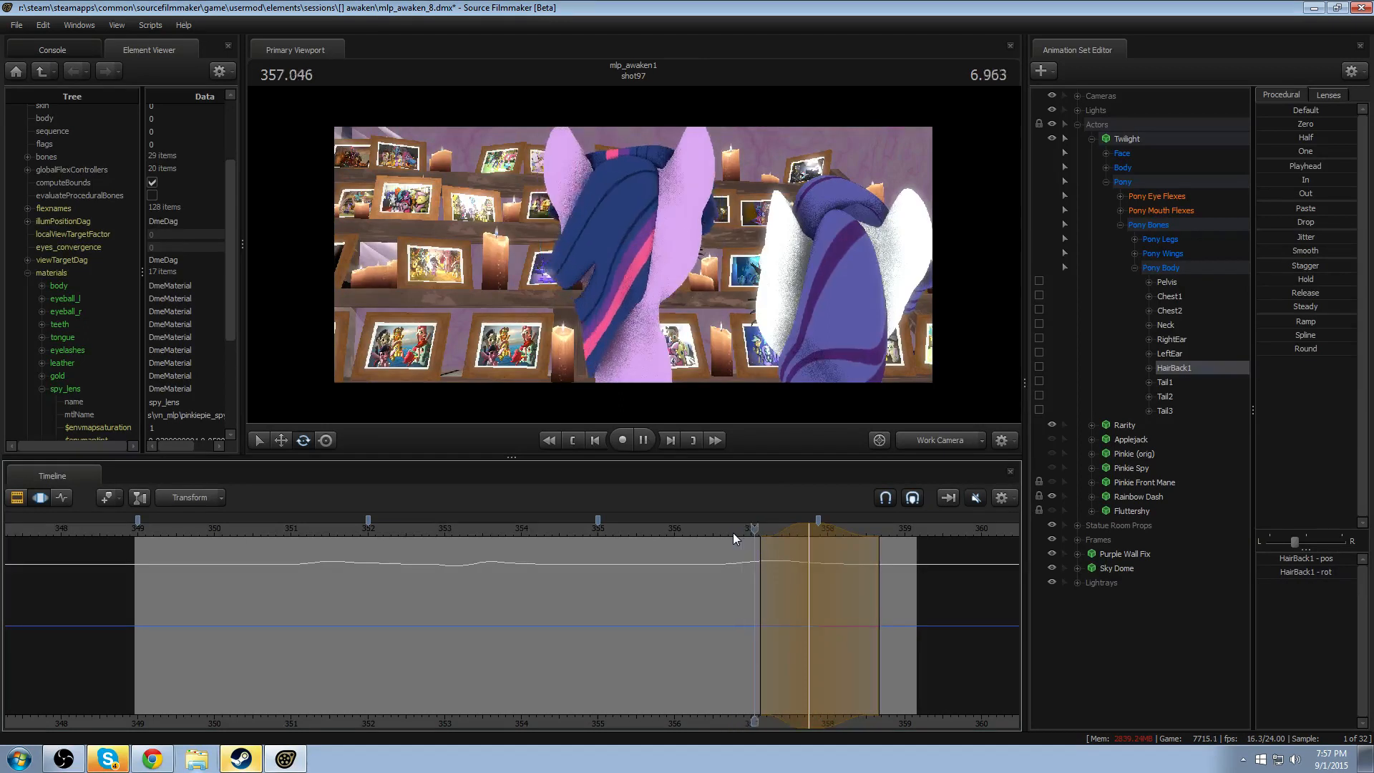
pyautogui.press('space')
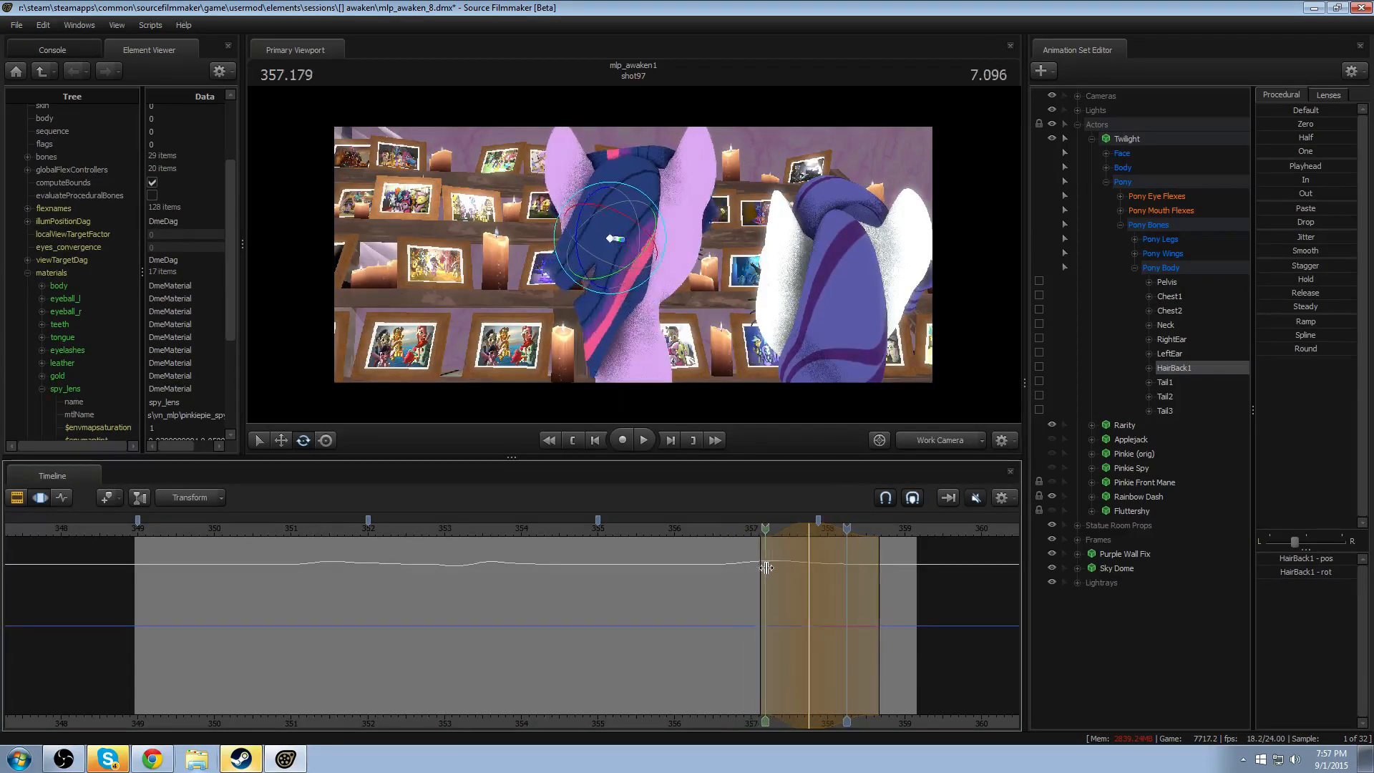
# - Apply the Round preset to HairBack1 over about 357.25–357.55 with a falloff of about 357.0–357.8, and replay the movement
pyautogui.keyDown('shift'); pyautogui.moveTo(793, 567); pyautogui.dragTo(770, 565); pyautogui.keyUp('shift')
pyautogui.keyDown('shift'); pyautogui.scroll(1, 771, 565); pyautogui.keyUp('shift')
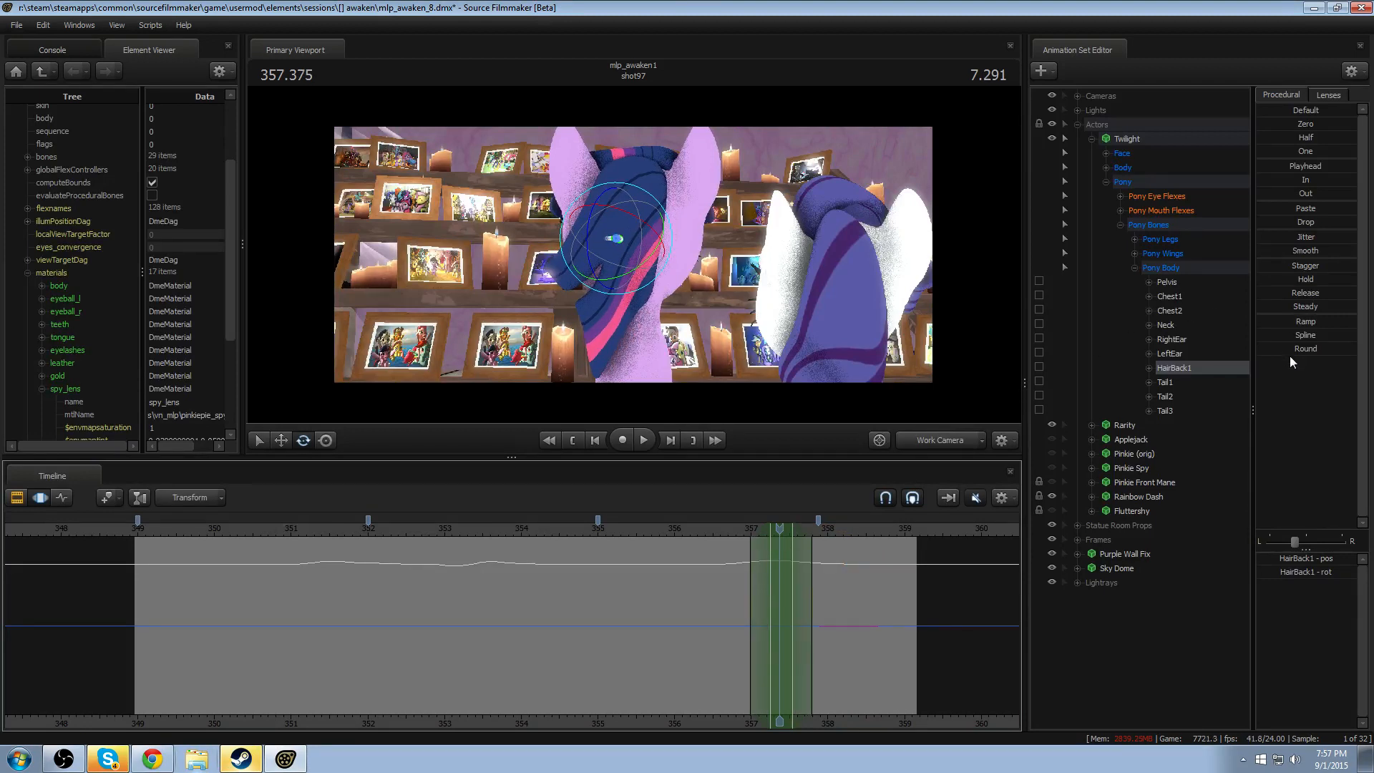
pyautogui.click(1269, 352)
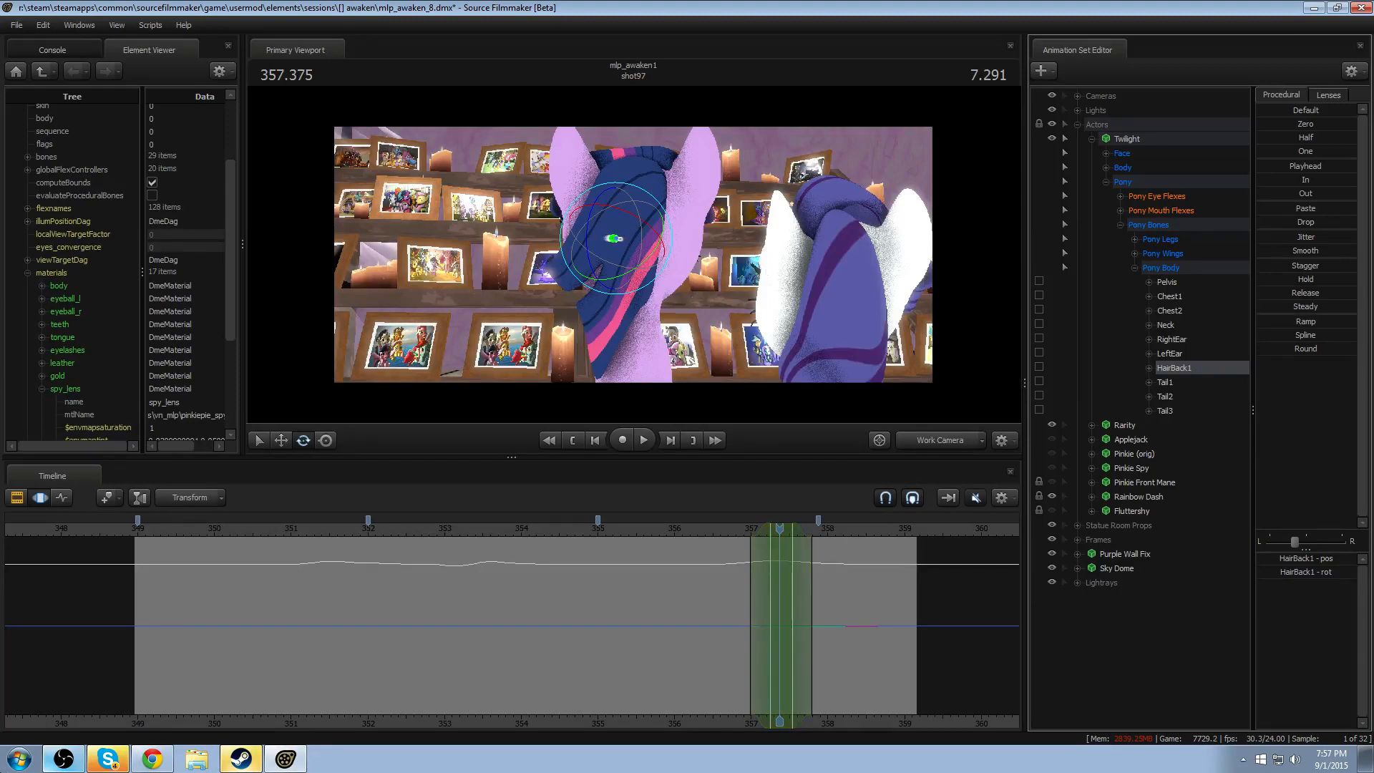
pyautogui.click(693, 529)
pyautogui.press('space')
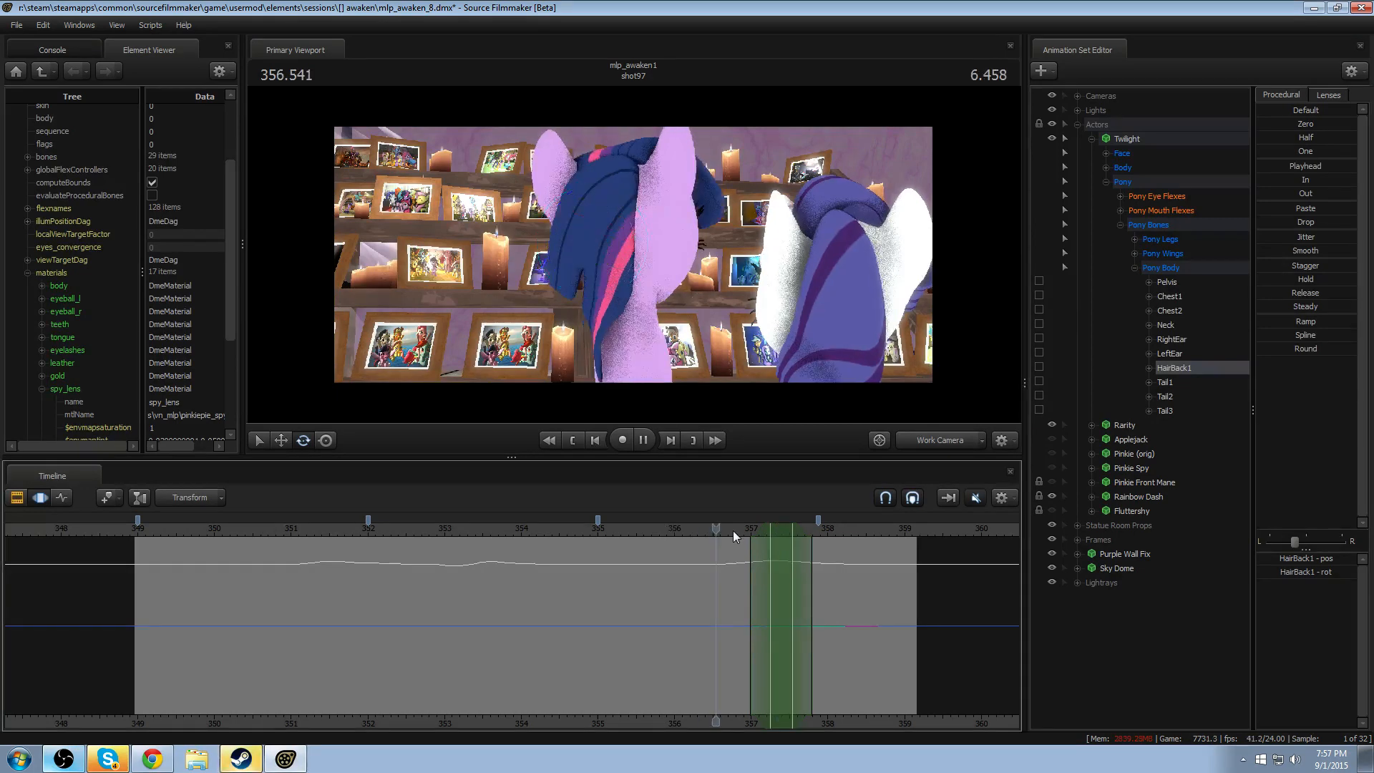
pyautogui.press('space')
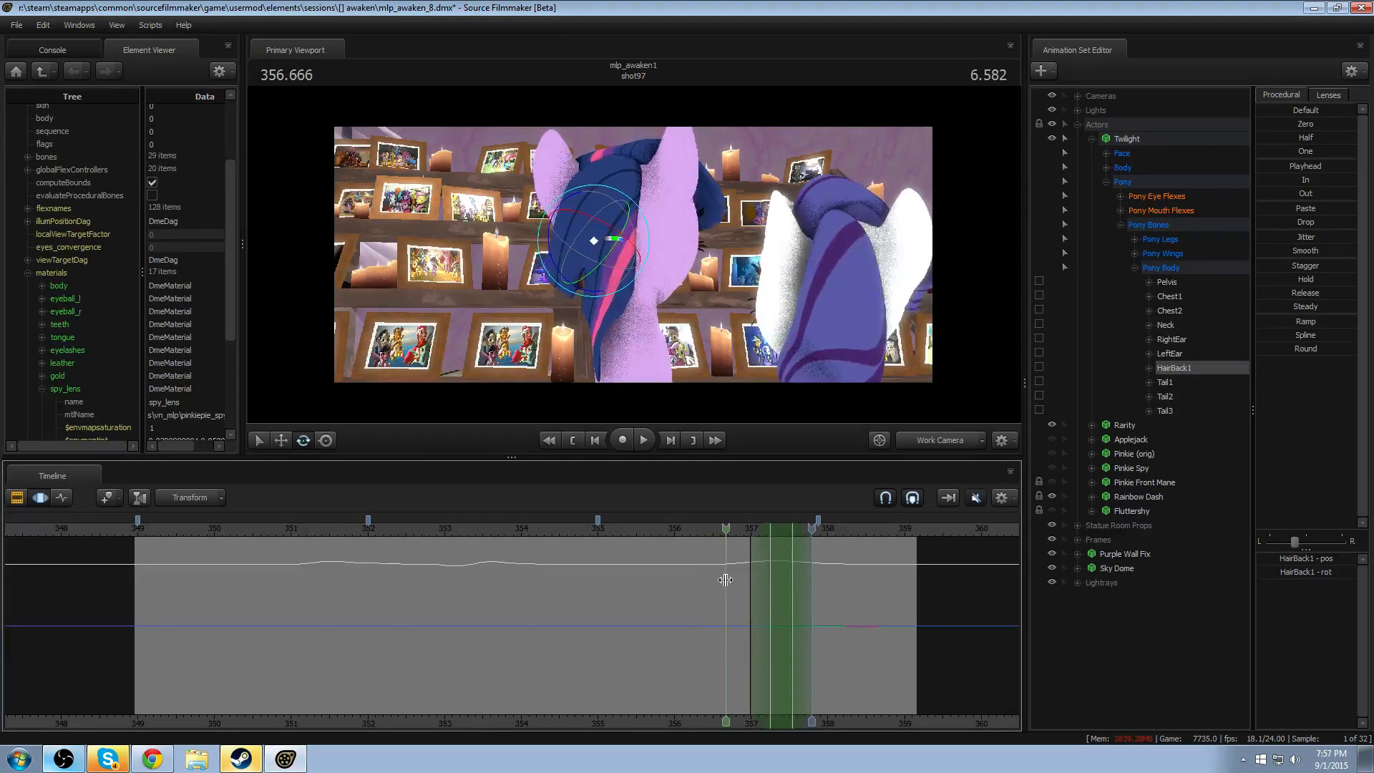
# - Rotate HairBack1 at 356.666 with a falloff of about 356.0–357.35, and replay the lead-in to the last head movement
pyautogui.click(726, 576)
pyautogui.moveTo(620, 280); pyautogui.dragTo(626, 261)
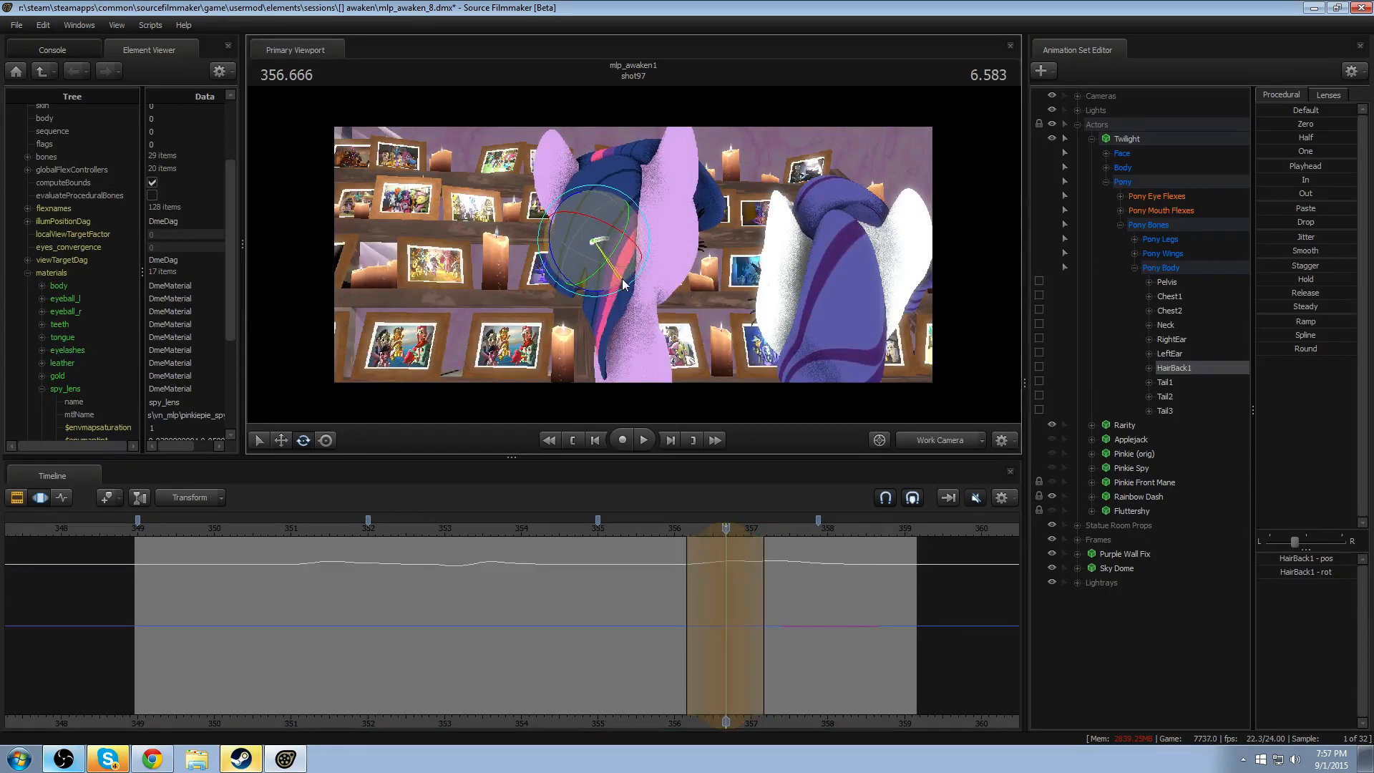
pyautogui.press('space')
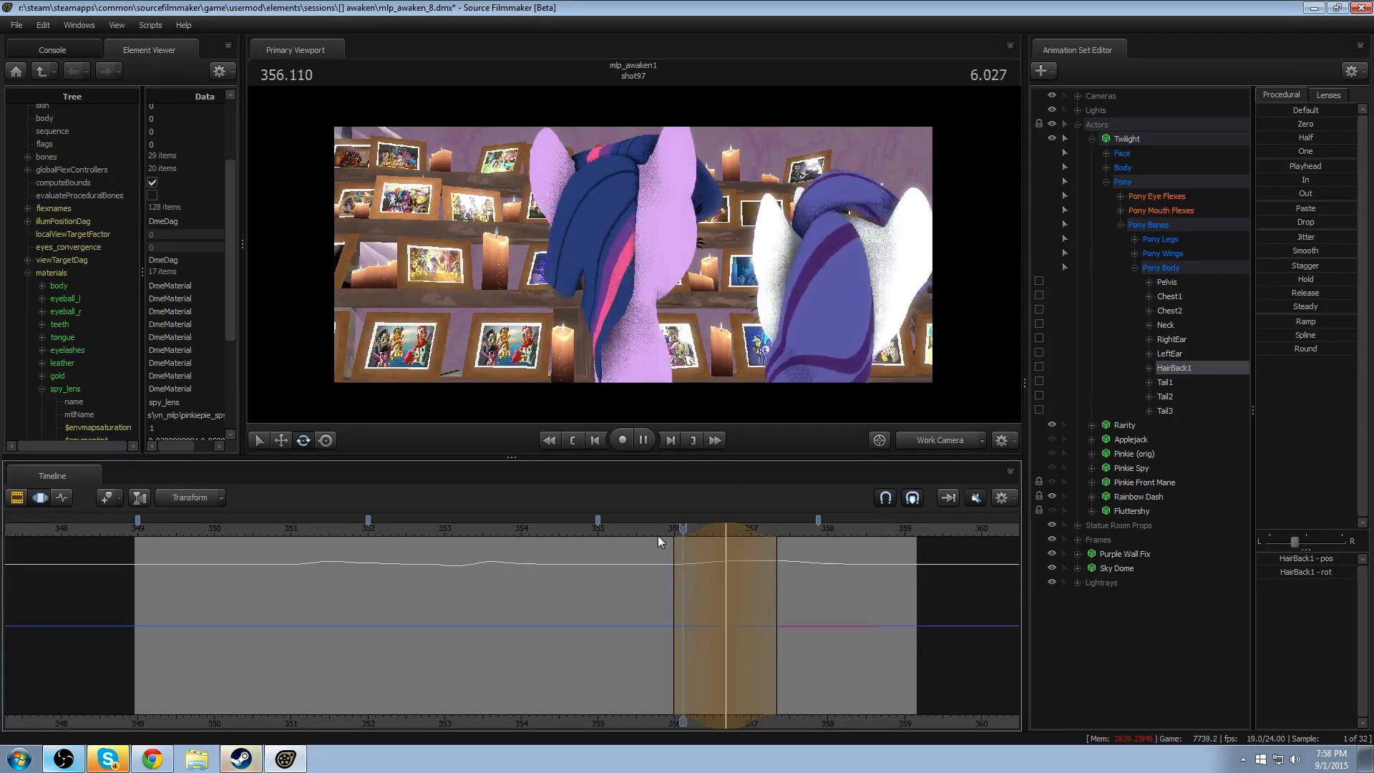
pyautogui.press('space')
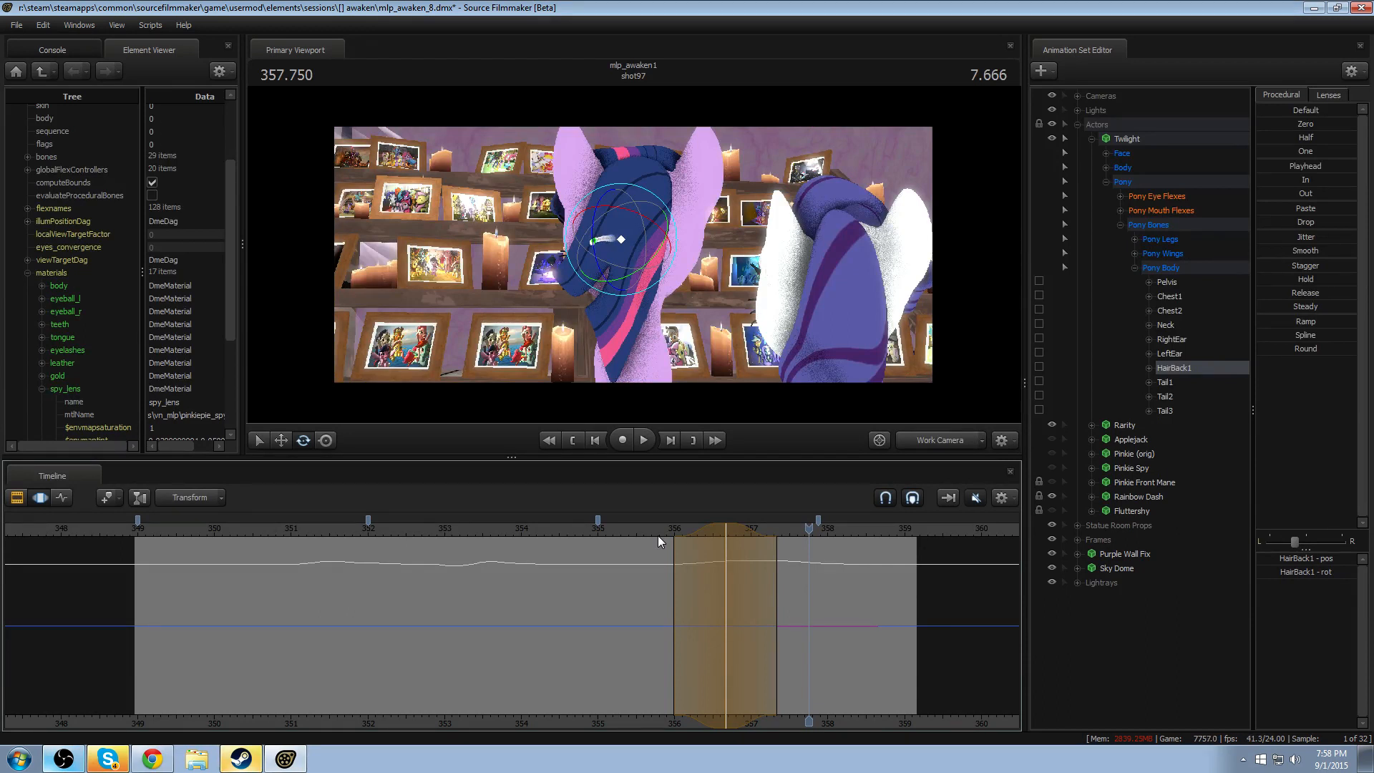
pyautogui.press('space')
pyautogui.click(564, 529)
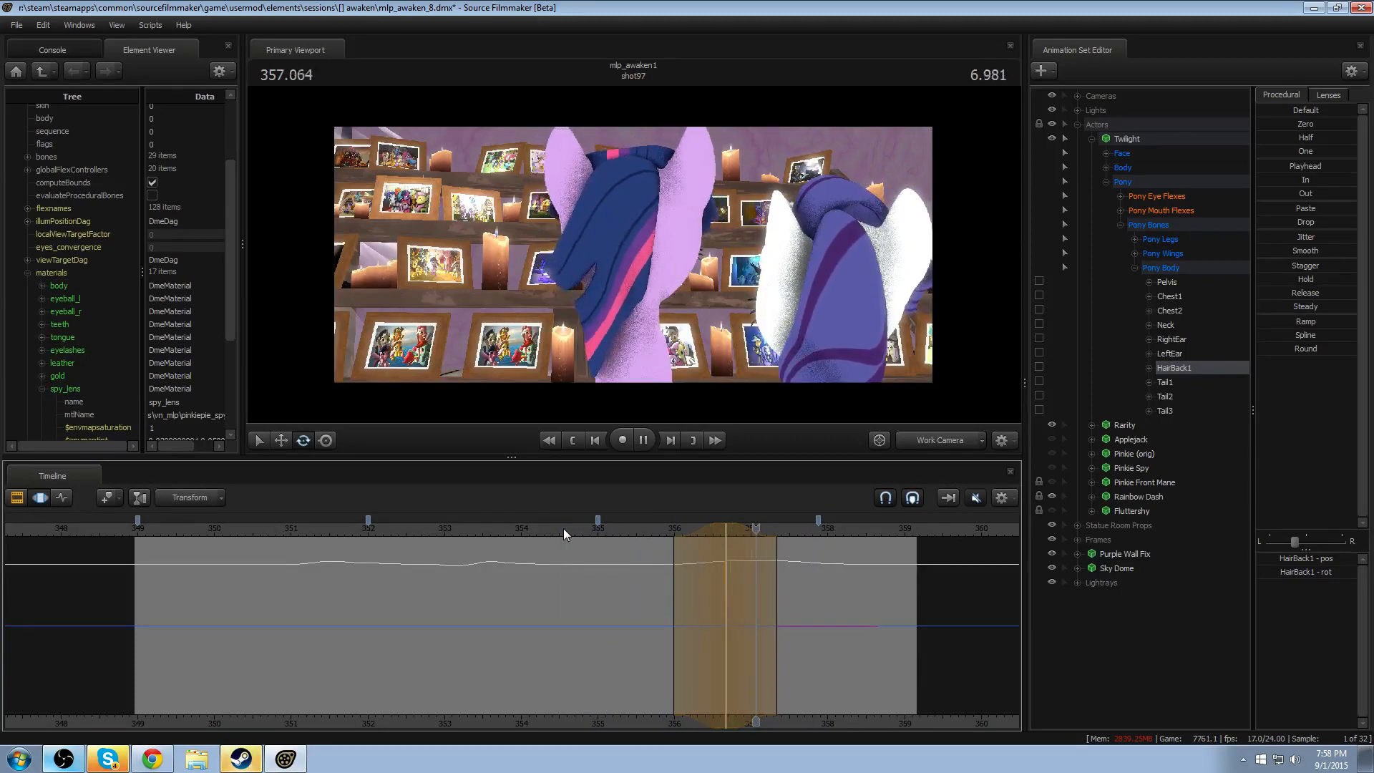
pyautogui.click(634, 529)
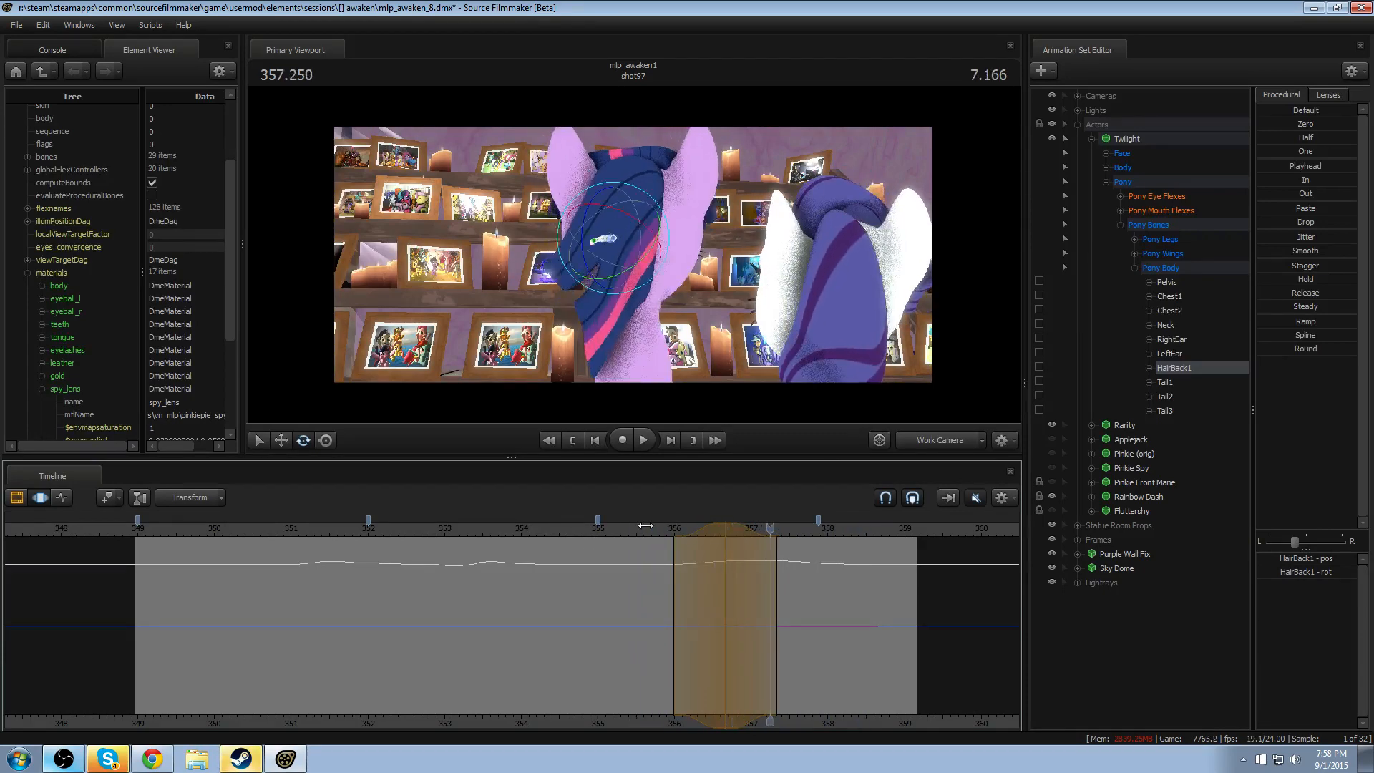
# - Rotate HairBack1 further at 356.666 over the same time range, and replay through the end of the shot
pyautogui.press('space')
pyautogui.click(661, 528)
pyautogui.moveTo(662, 528); pyautogui.dragTo(725, 528)
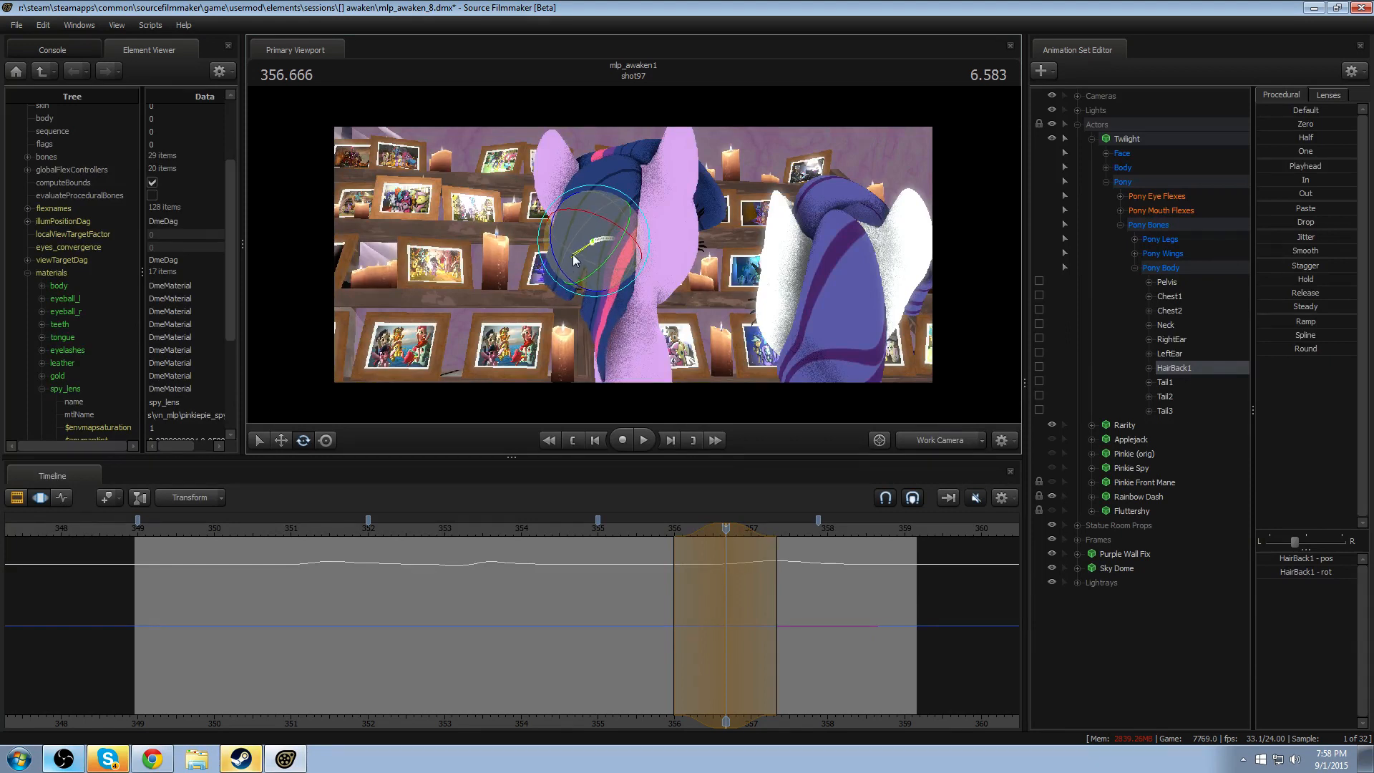
pyautogui.click(656, 529)
pyautogui.press('space')
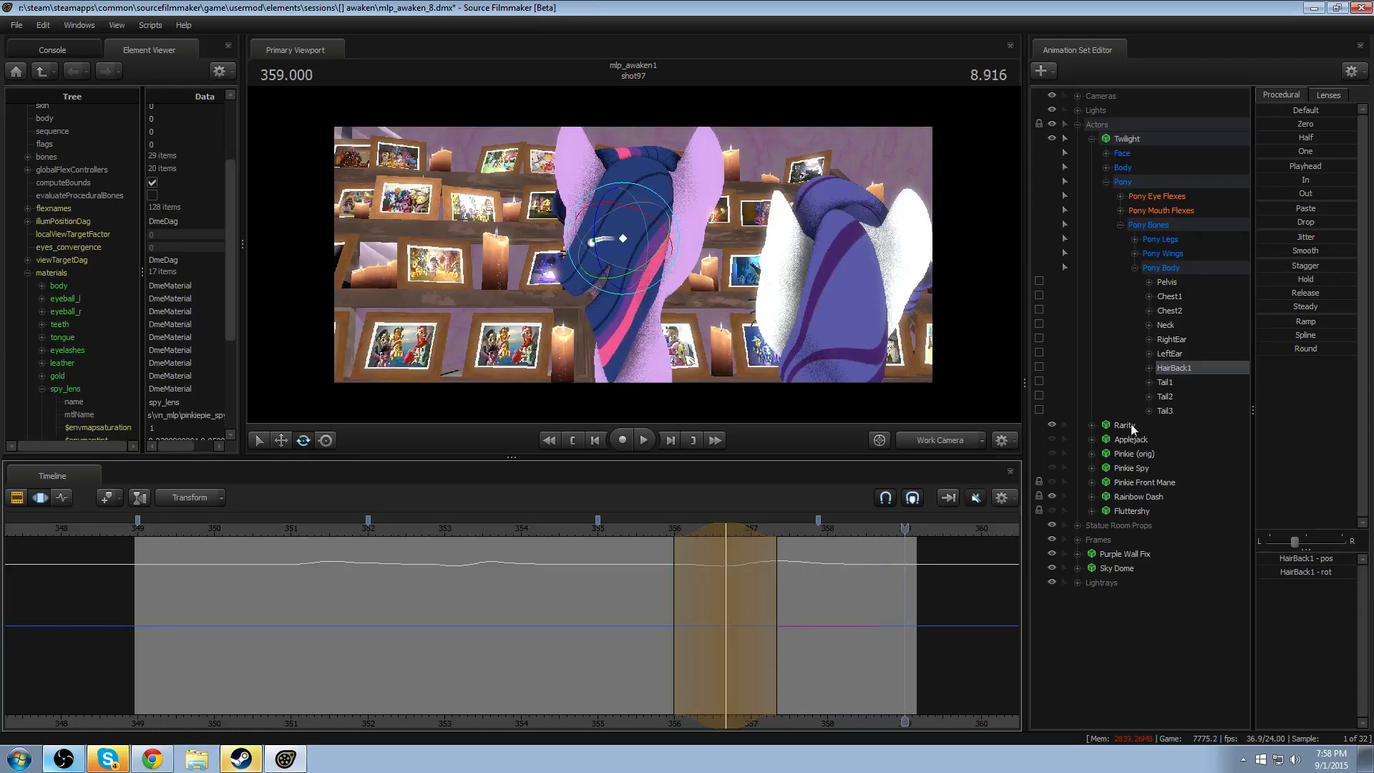
# - Apply the Round preset to HairBack1 over about 357.8–358.9, with a falloff of about 357.35–359.85
pyautogui.moveTo(877, 614); pyautogui.dragTo(811, 620)
pyautogui.keyDown('shift'); pyautogui.scroll(5, 831, 618); pyautogui.keyUp('shift')
pyautogui.moveTo(881, 590); pyautogui.dragTo(967, 589)
pyautogui.moveTo(1289, 347); pyautogui.dragTo(1319, 348)
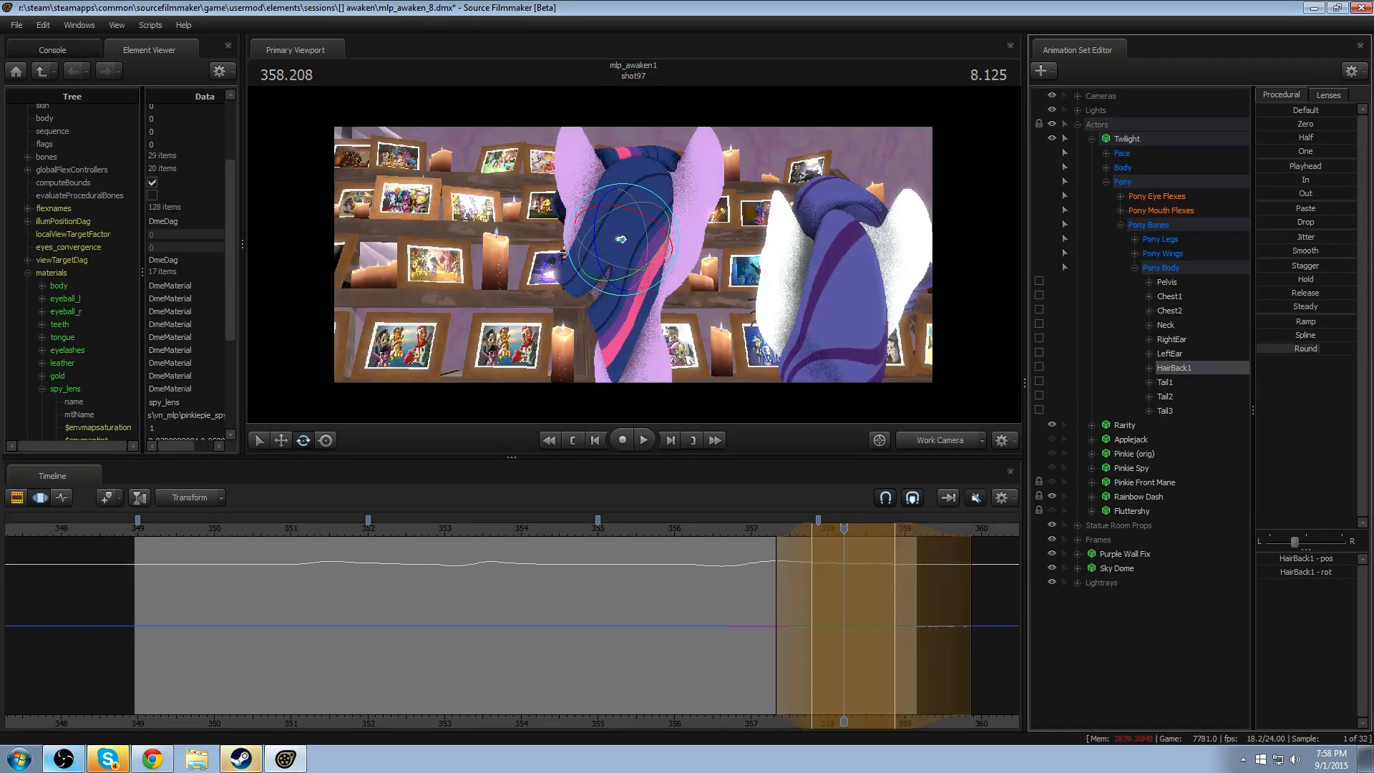
# - Adjust HairBack1's Round range to start at about 358.3, with the falloff starting at about 357.35, and replay the last head movement
pyautogui.moveTo(776, 526); pyautogui.dragTo(725, 525)
pyautogui.press('space')
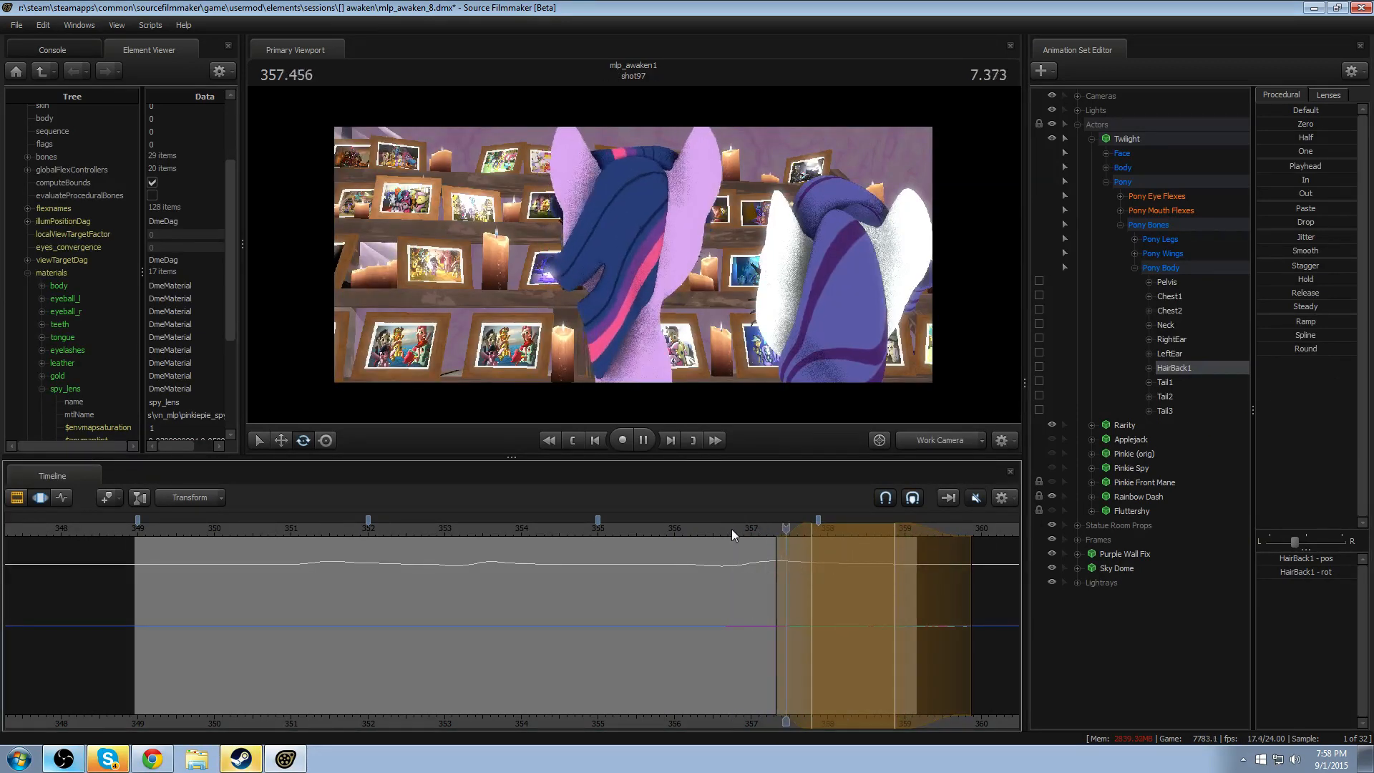
pyautogui.press('space')
pyautogui.moveTo(785, 574); pyautogui.dragTo(788, 573)
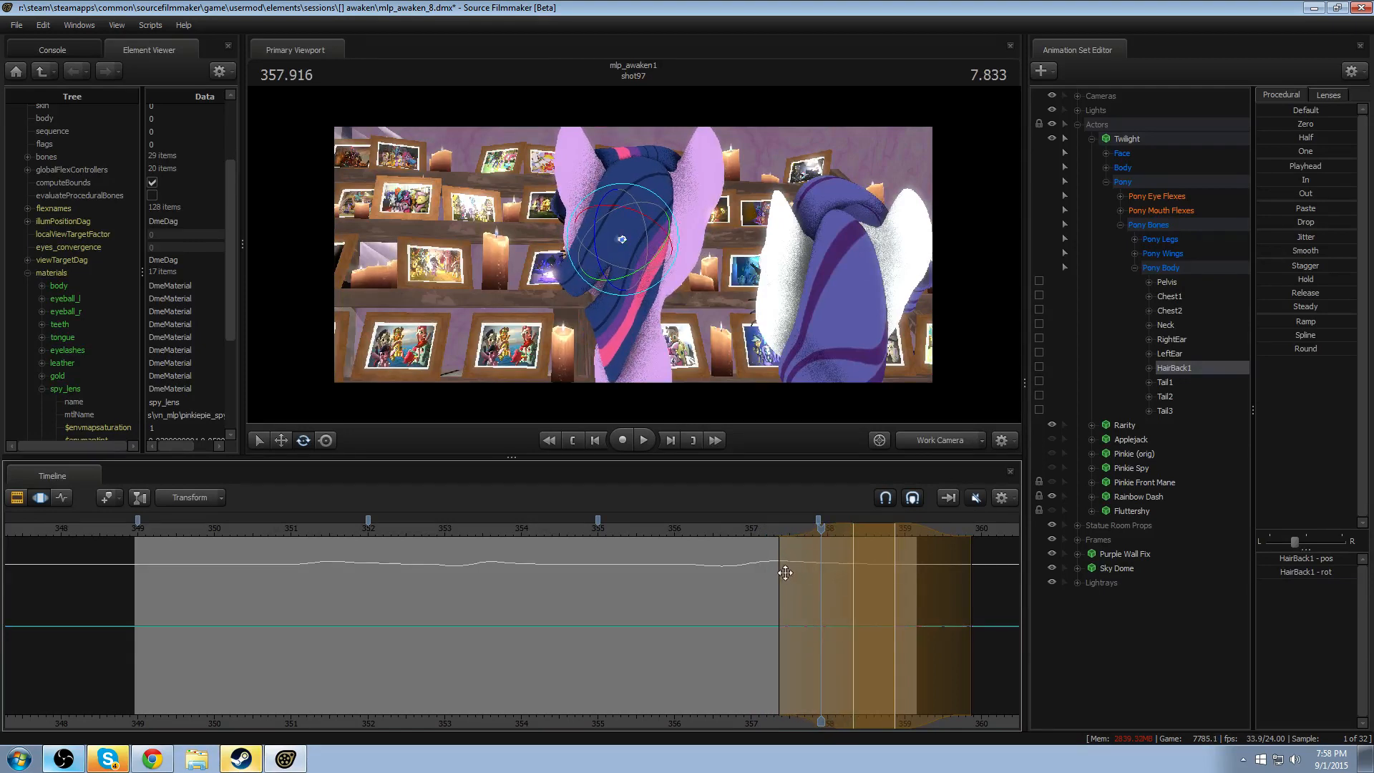
pyautogui.click(743, 529)
pyautogui.press('space')
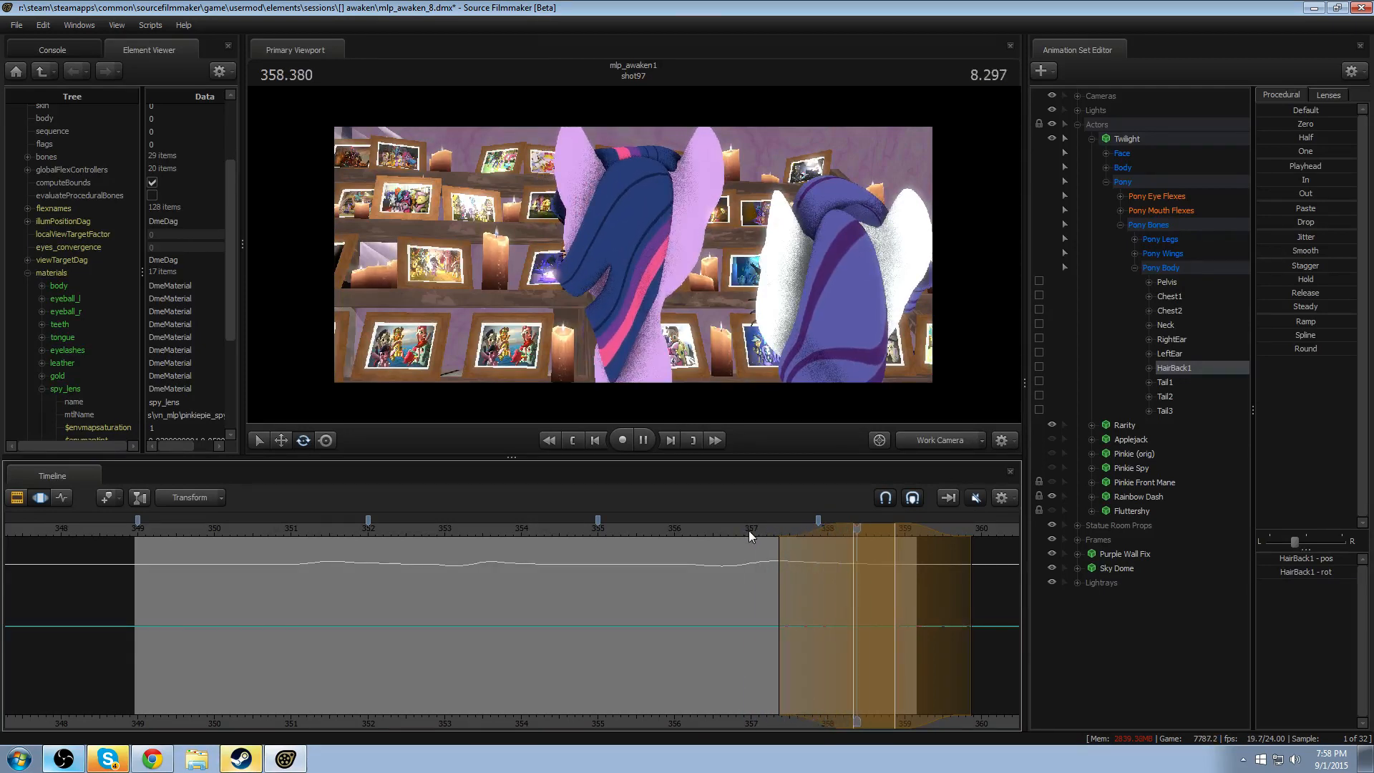
pyautogui.press('space')
# - Extend HairBack1's Round range to about 358.4–359.9, with the falloff starting at about 357.5, and replay the end of the shot
pyautogui.moveTo(864, 584)
pyautogui.mouseDown()
pyautogui.moveTo(817, 586)
pyautogui.moveTo(922, 590)
pyautogui.mouseUp()
pyautogui.click(755, 530)
pyautogui.press('space')
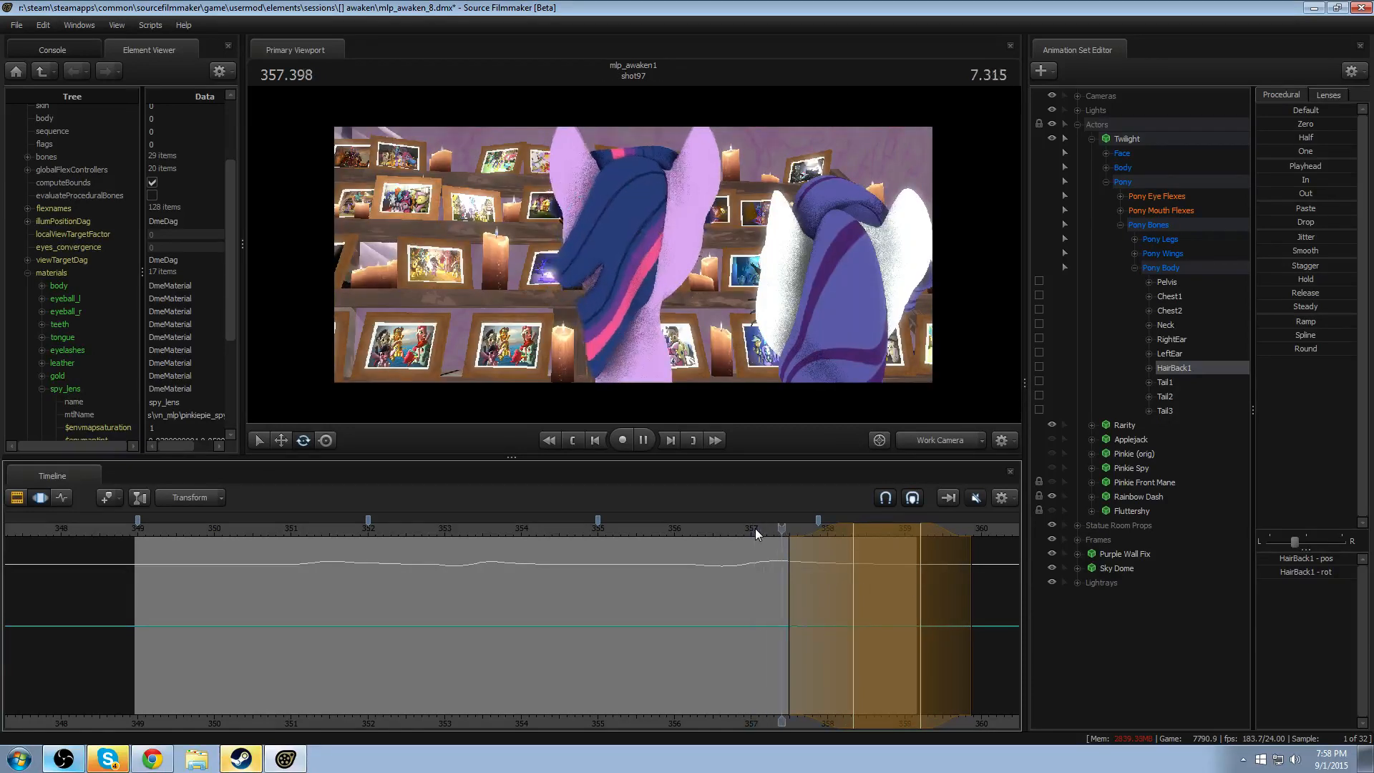
pyautogui.moveTo(951, 594); pyautogui.dragTo(1000, 592)
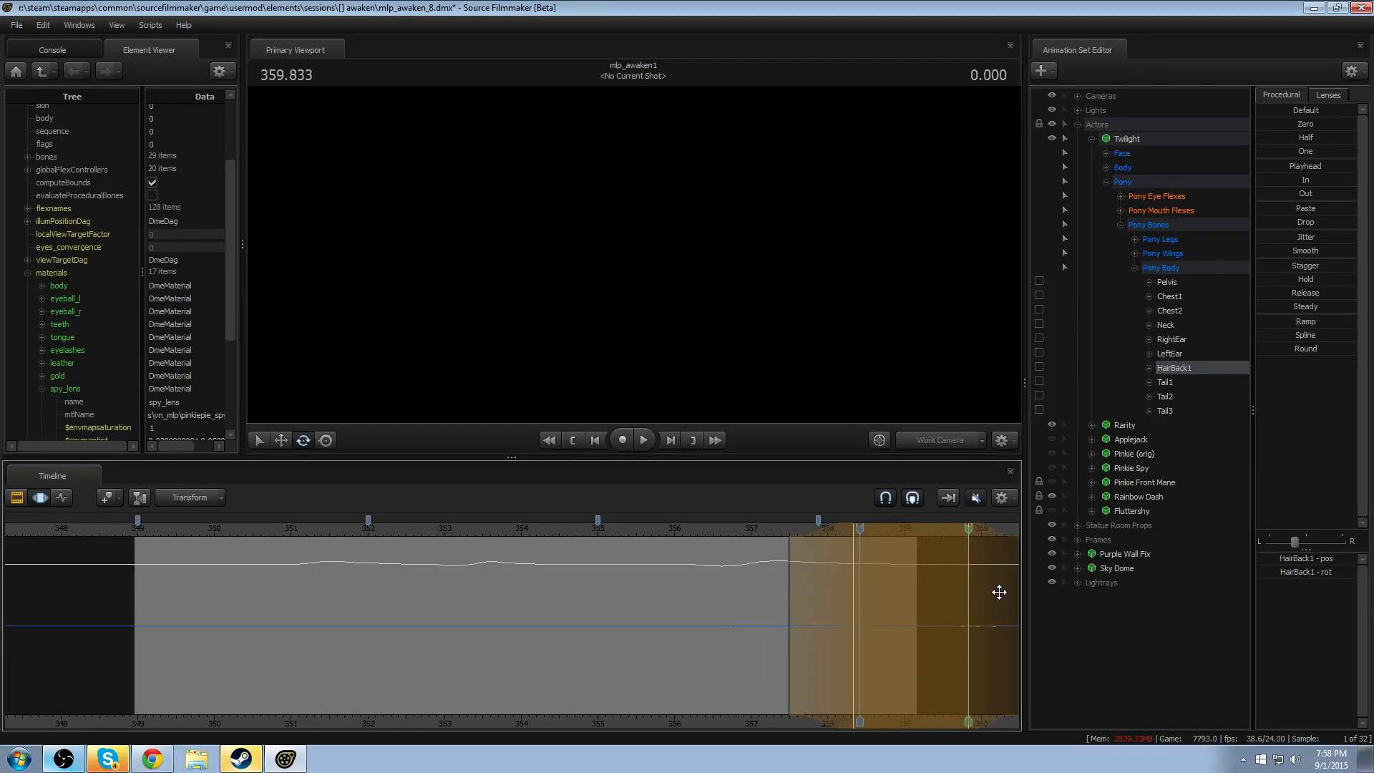
pyautogui.moveTo(902, 580); pyautogui.dragTo(908, 579)
pyautogui.click(737, 527)
pyautogui.press('space')
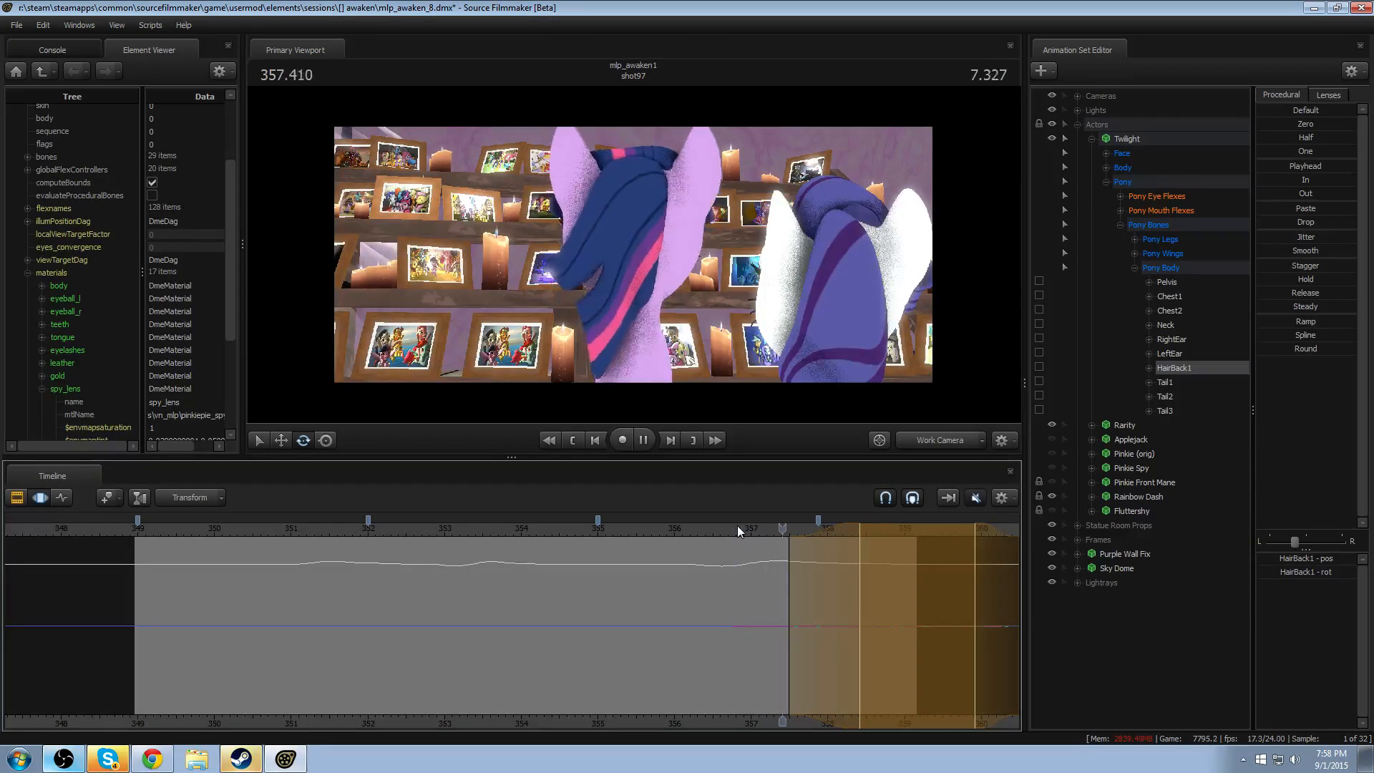
pyautogui.press('space')
pyautogui.press('space')
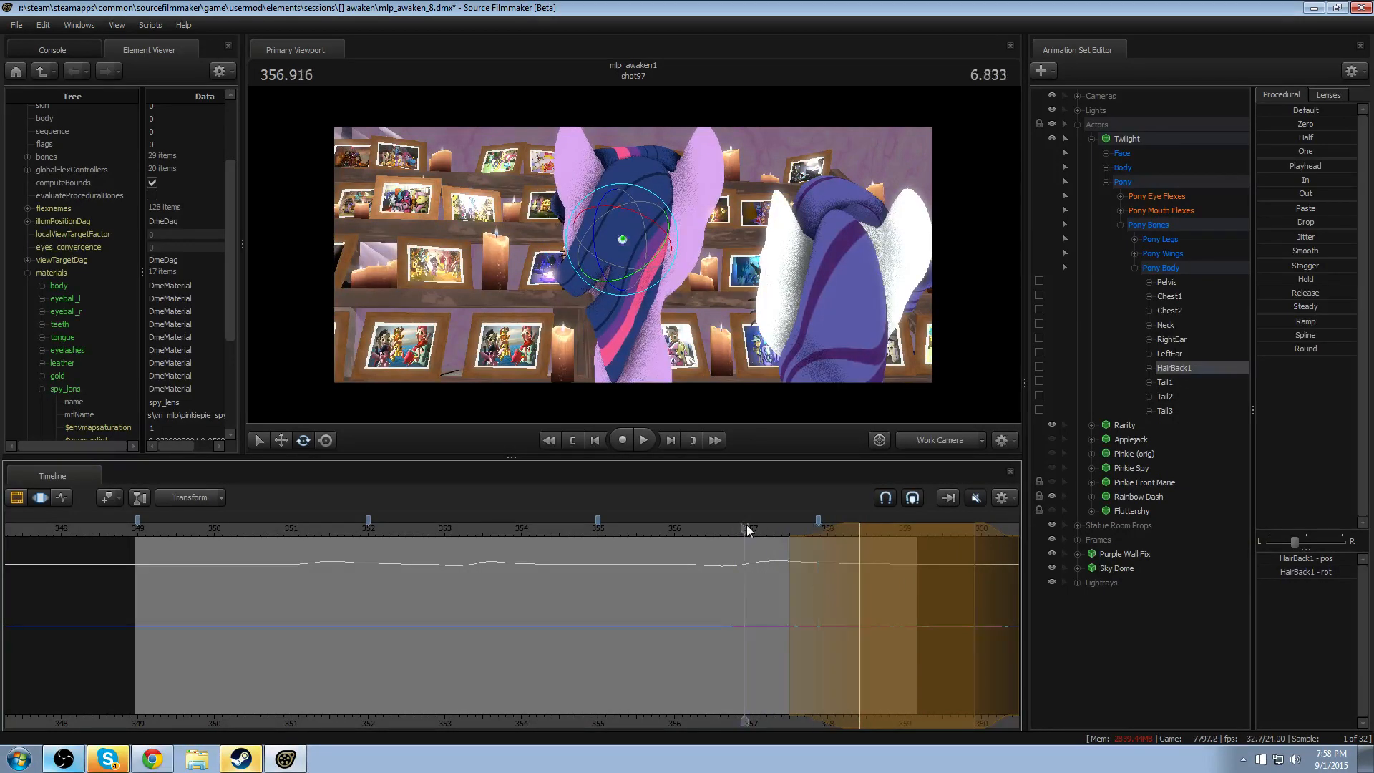
pyautogui.press('space')
# - Collapse the time selection to a single point at about 357.45 and replay the last head movement
pyautogui.press('shift')
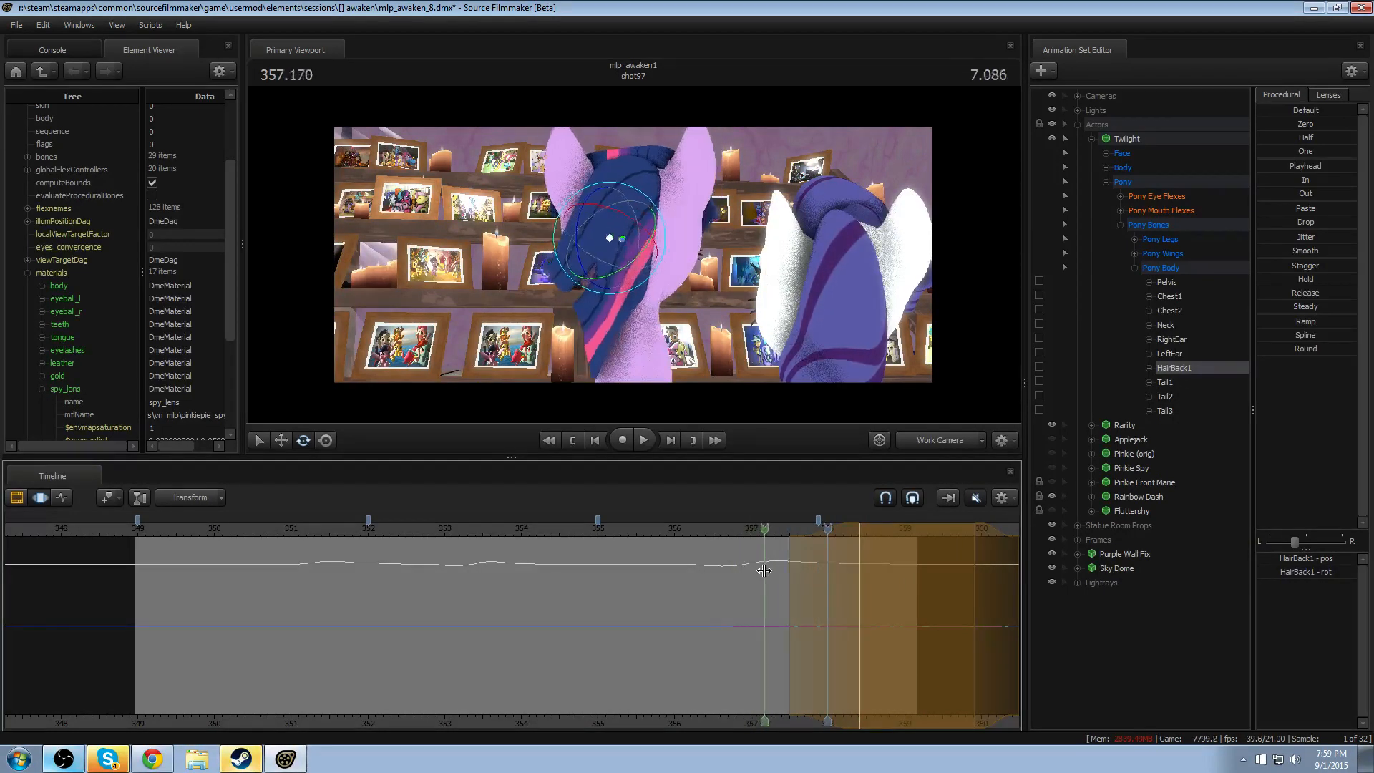
pyautogui.keyDown('shift'); pyautogui.click(791, 580); pyautogui.keyUp('shift')
pyautogui.keyDown('shift'); pyautogui.click(800, 581); pyautogui.keyUp('shift')
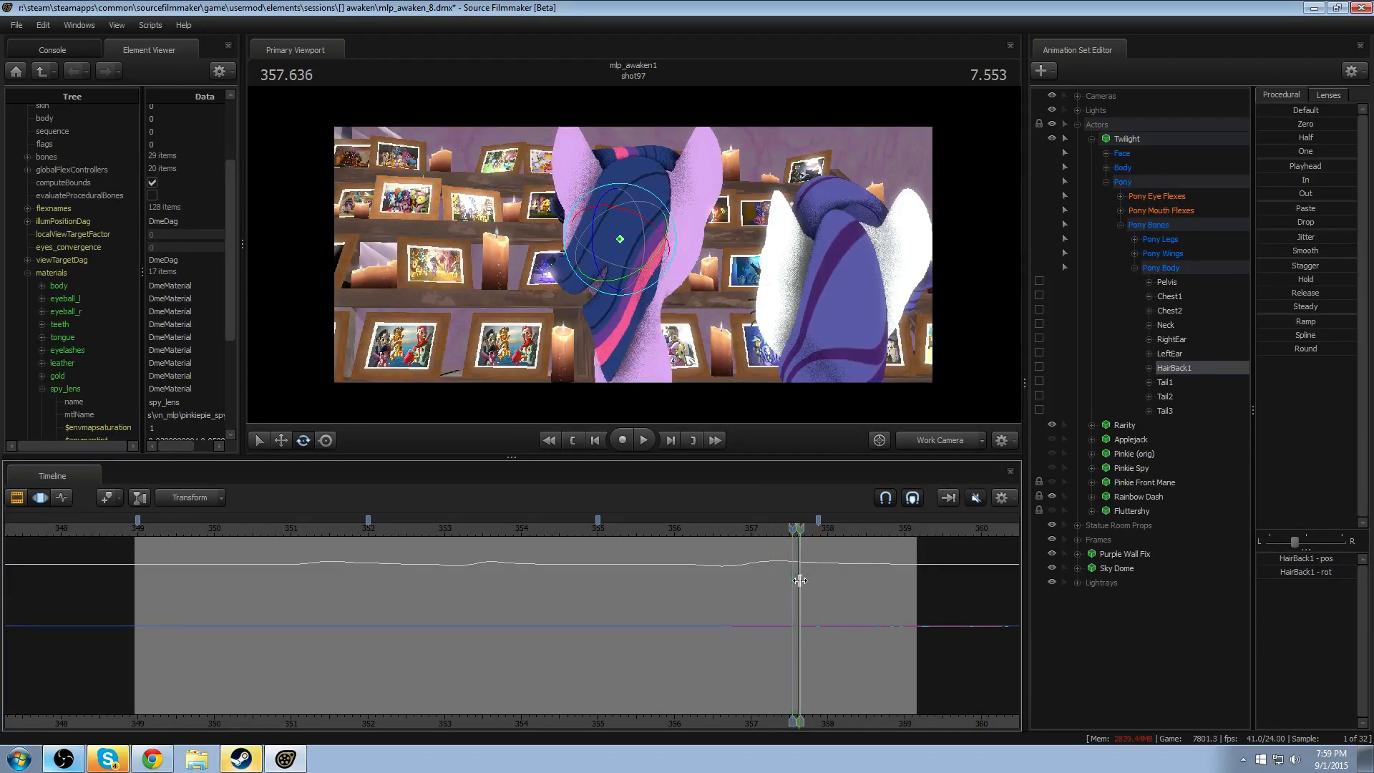
pyautogui.keyDown('shift'); pyautogui.click(785, 572); pyautogui.keyUp('shift')
pyautogui.press('space')
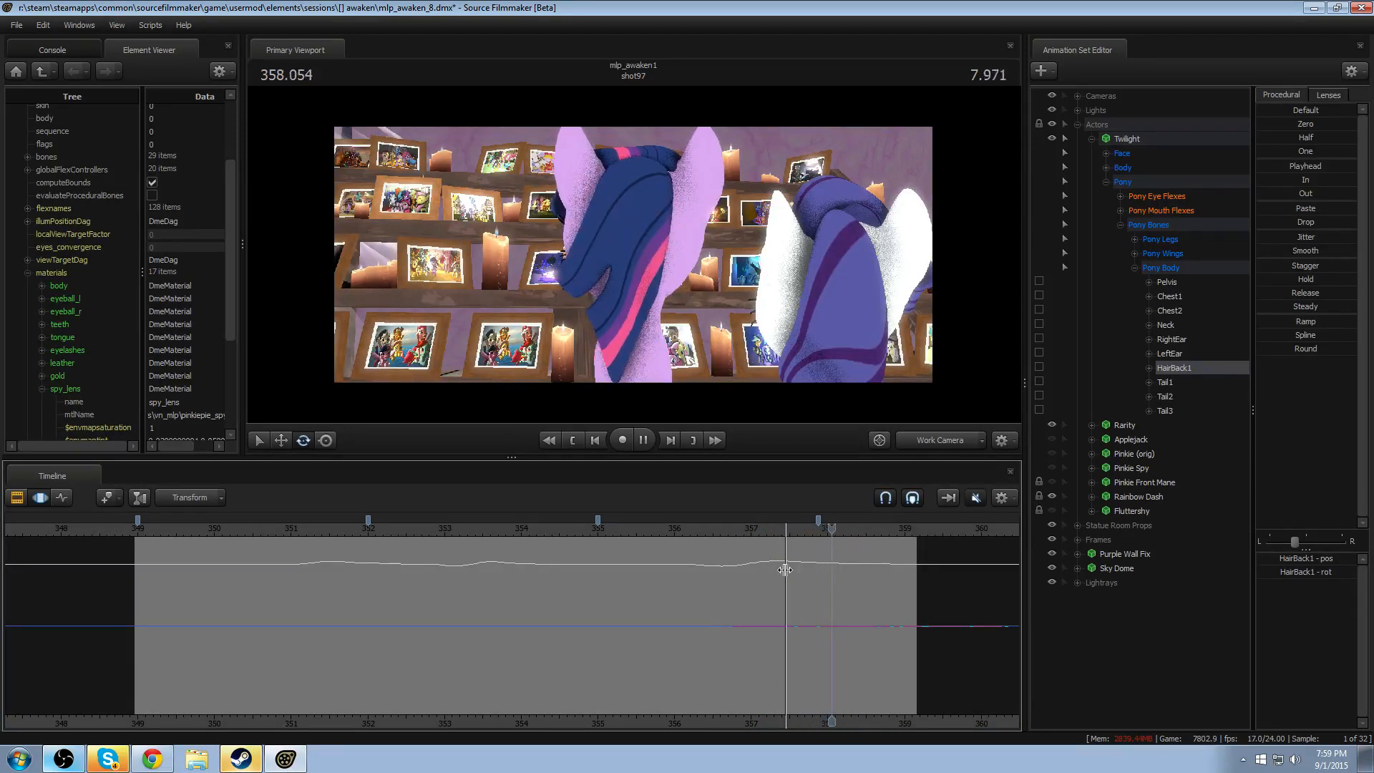
pyautogui.press('space')
pyautogui.click(720, 526)
pyautogui.press('space')
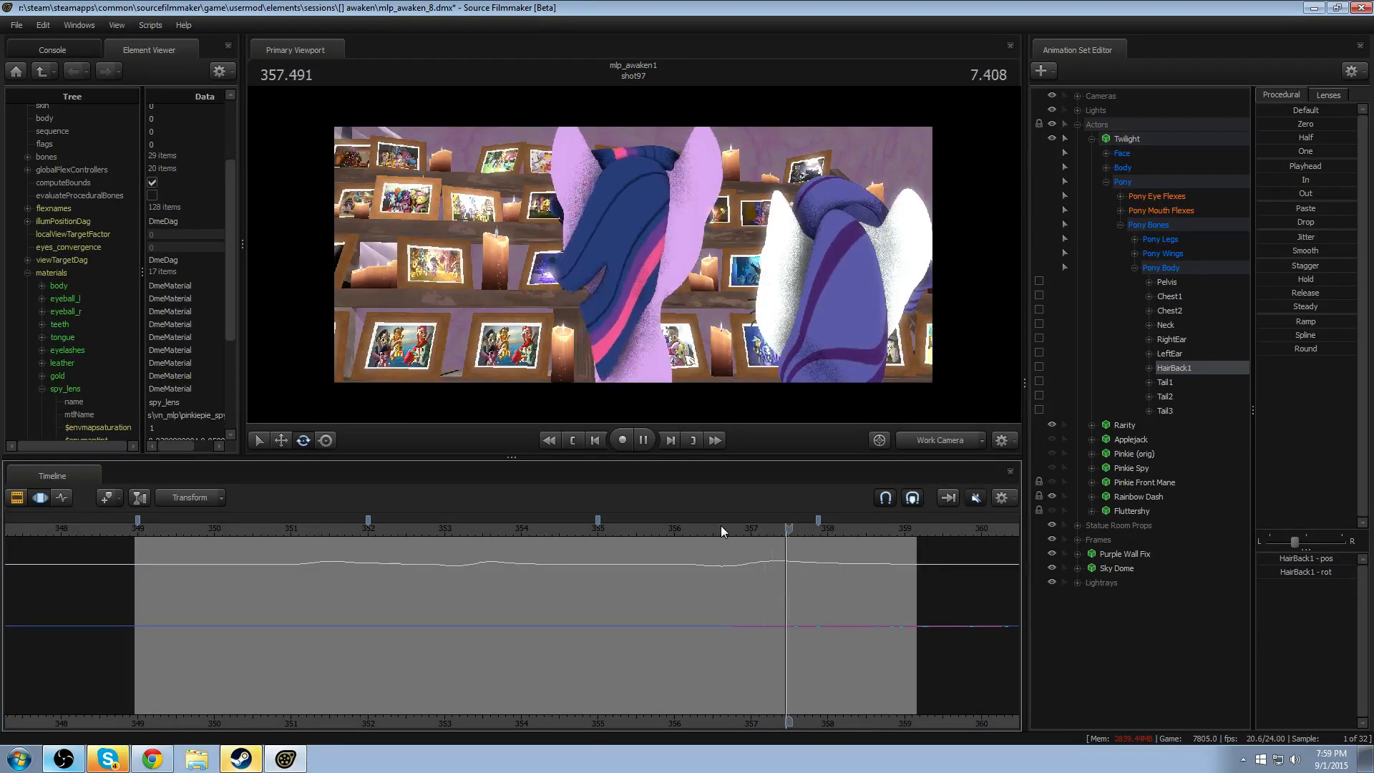
# - Rotate HairBack1 slightly at 358.125 with a falloff of about 357.3–359.3, and replay the settling motion
pyautogui.moveTo(800, 573); pyautogui.dragTo(905, 507)
pyautogui.keyDown('shift'); pyautogui.scroll(6, 836, 578); pyautogui.keyUp('shift')
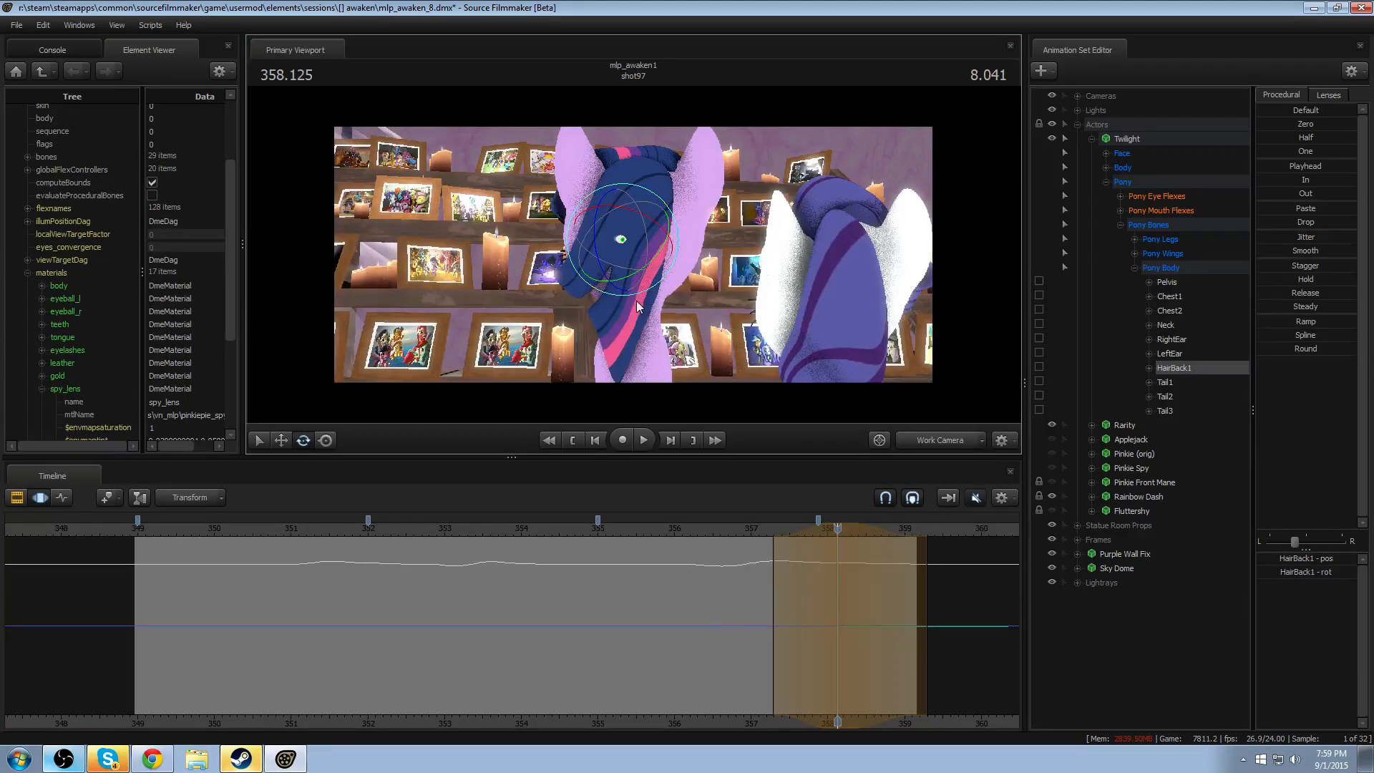
pyautogui.click(725, 528)
pyautogui.press('space')
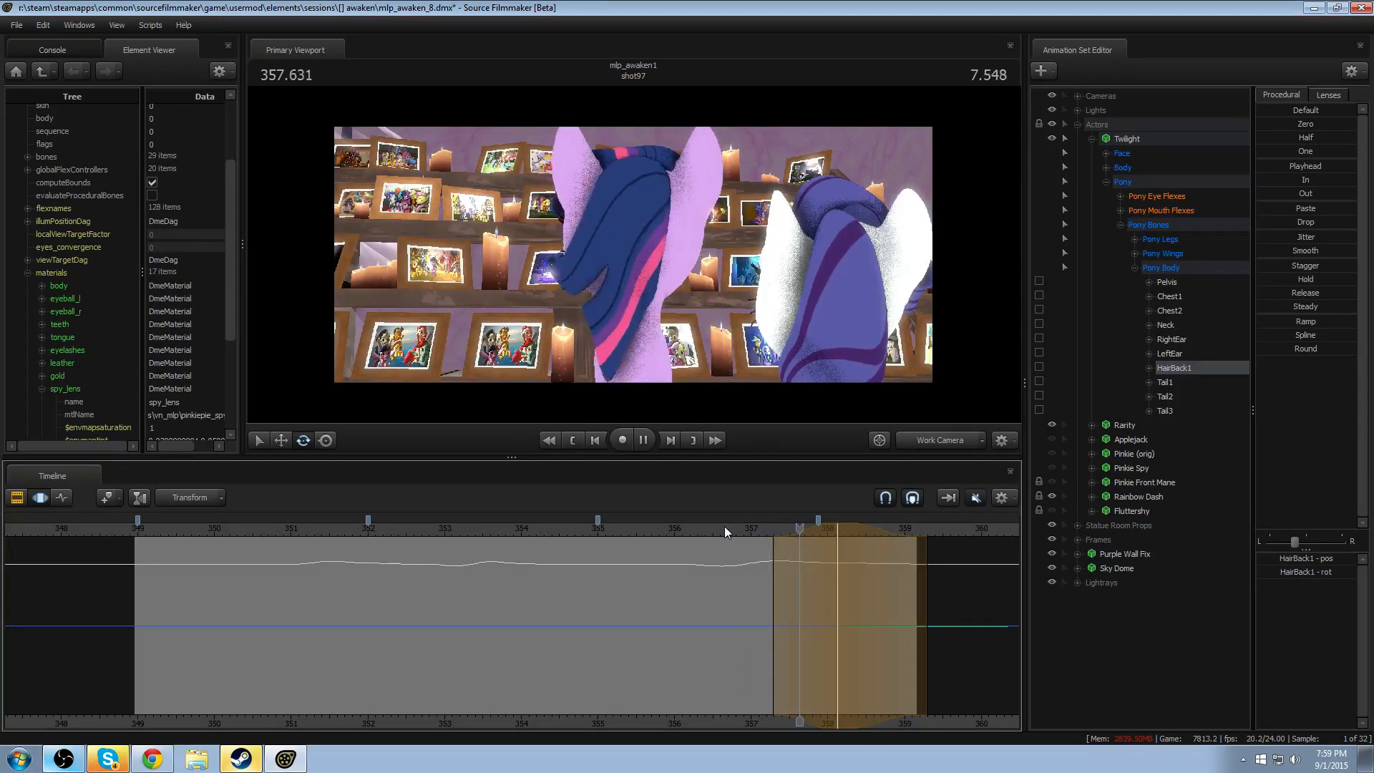
pyautogui.press('space')
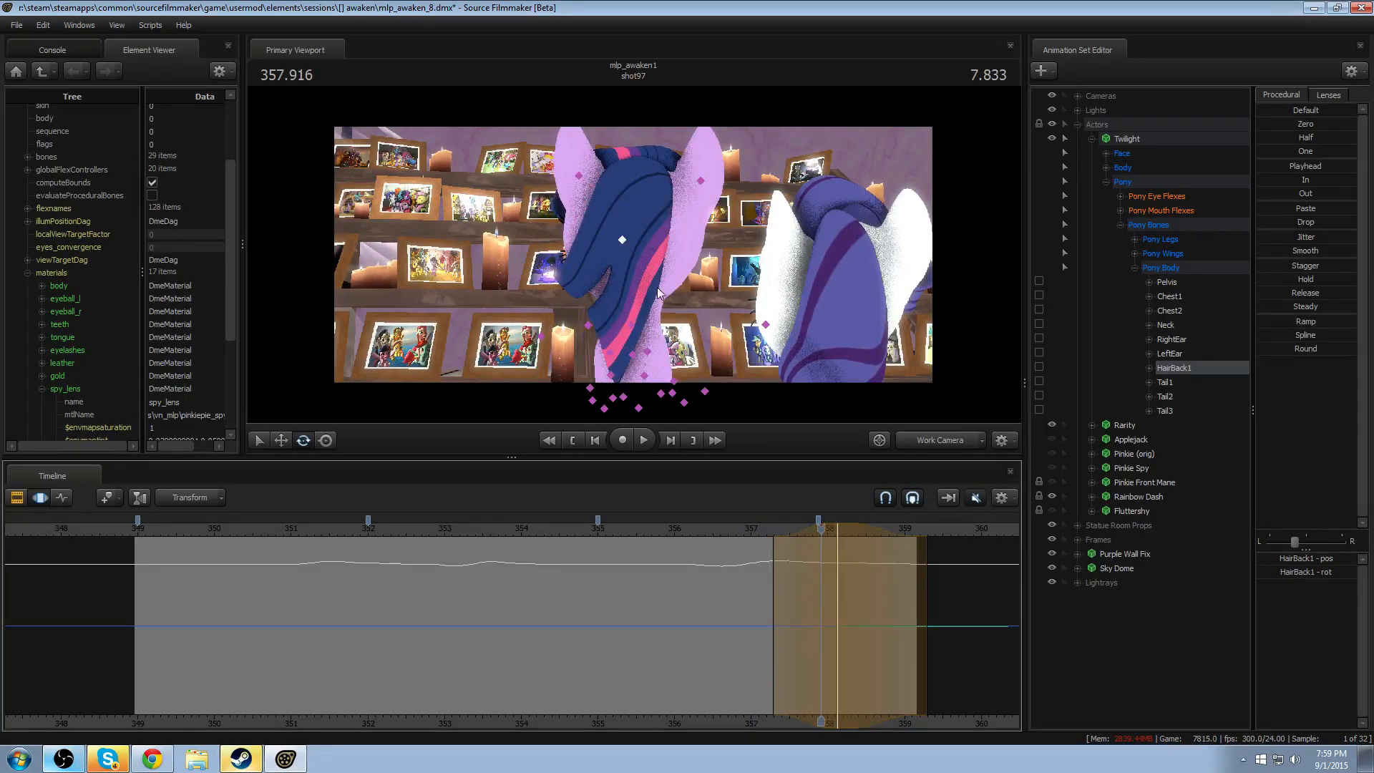
pyautogui.press('e')
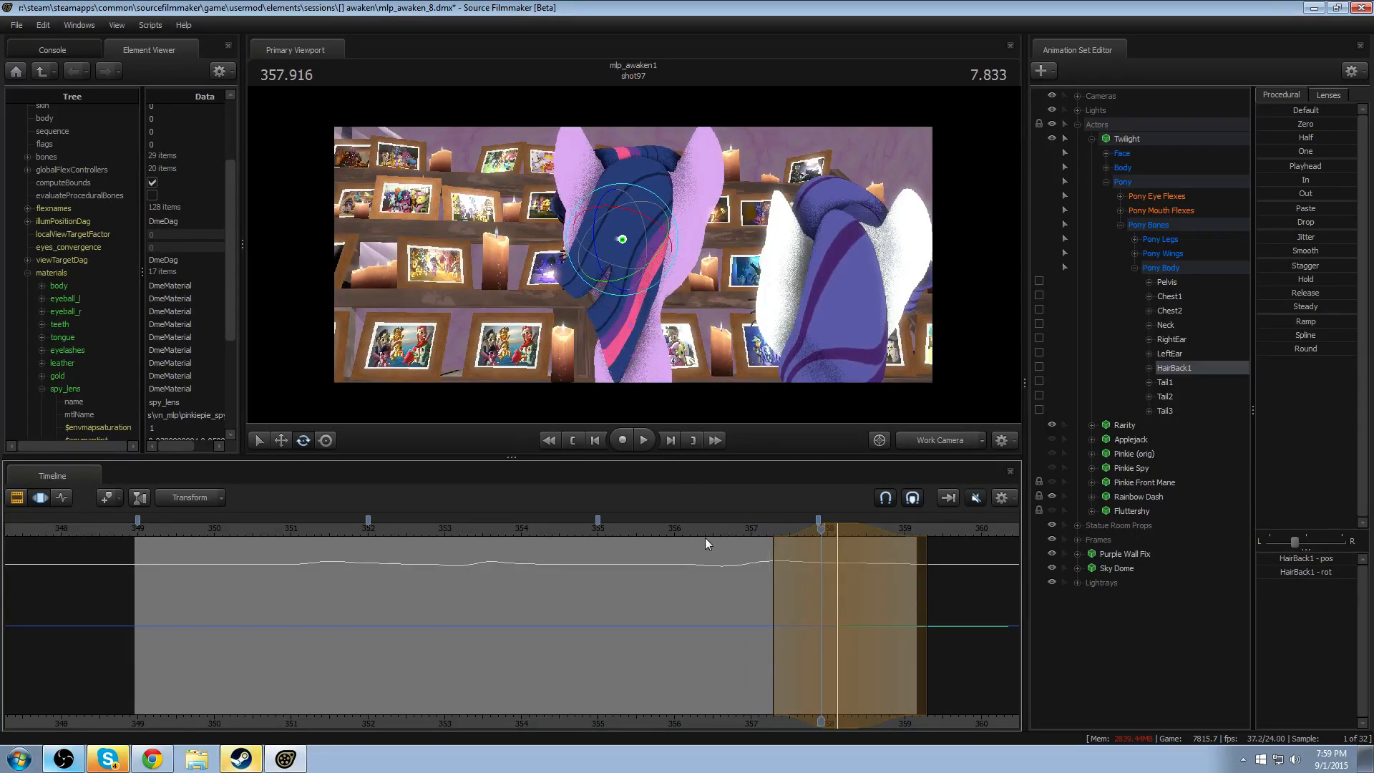
# - Play shot97 from its beginning to review Twilight's hair follow-through across all head movements
pyautogui.click(179, 529)
pyautogui.press('F2')
pyautogui.press('F3')
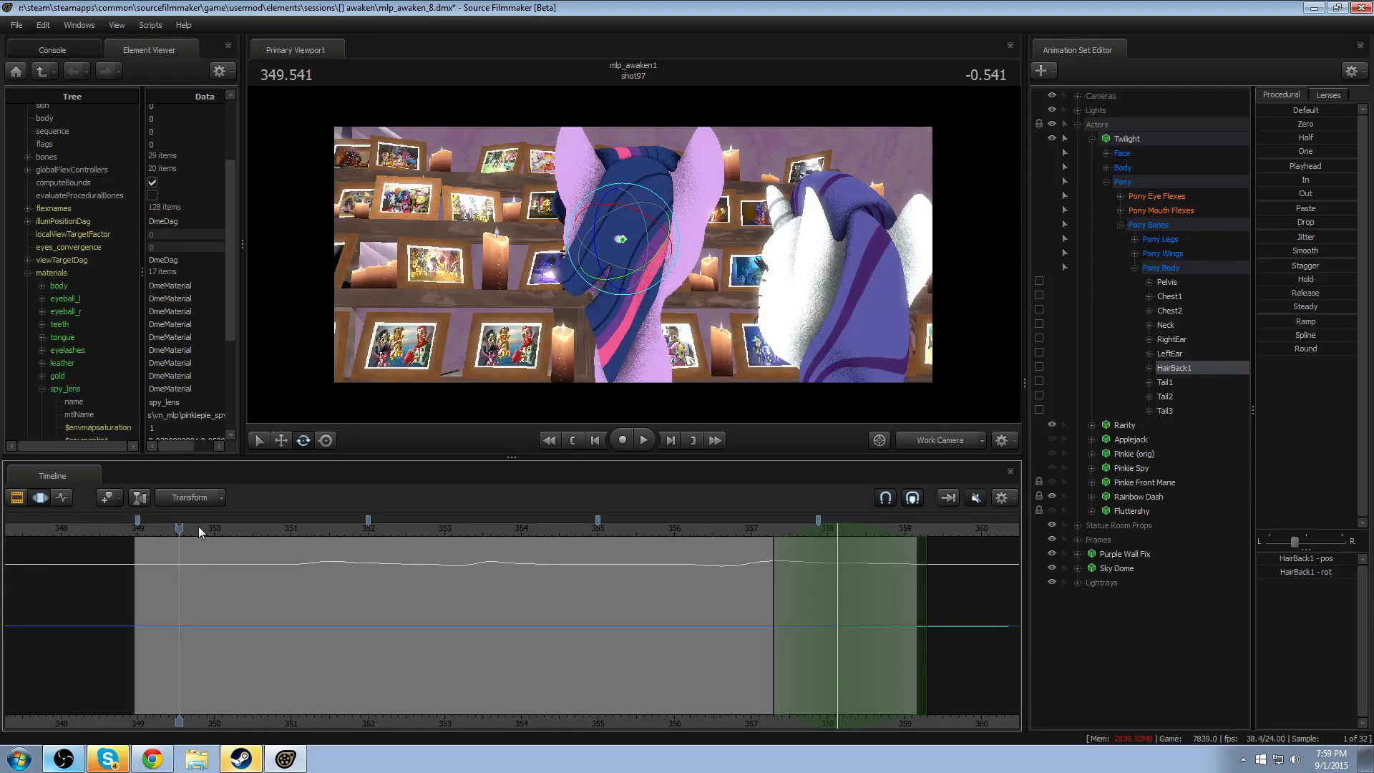
pyautogui.moveTo(179, 528); pyautogui.dragTo(212, 528)
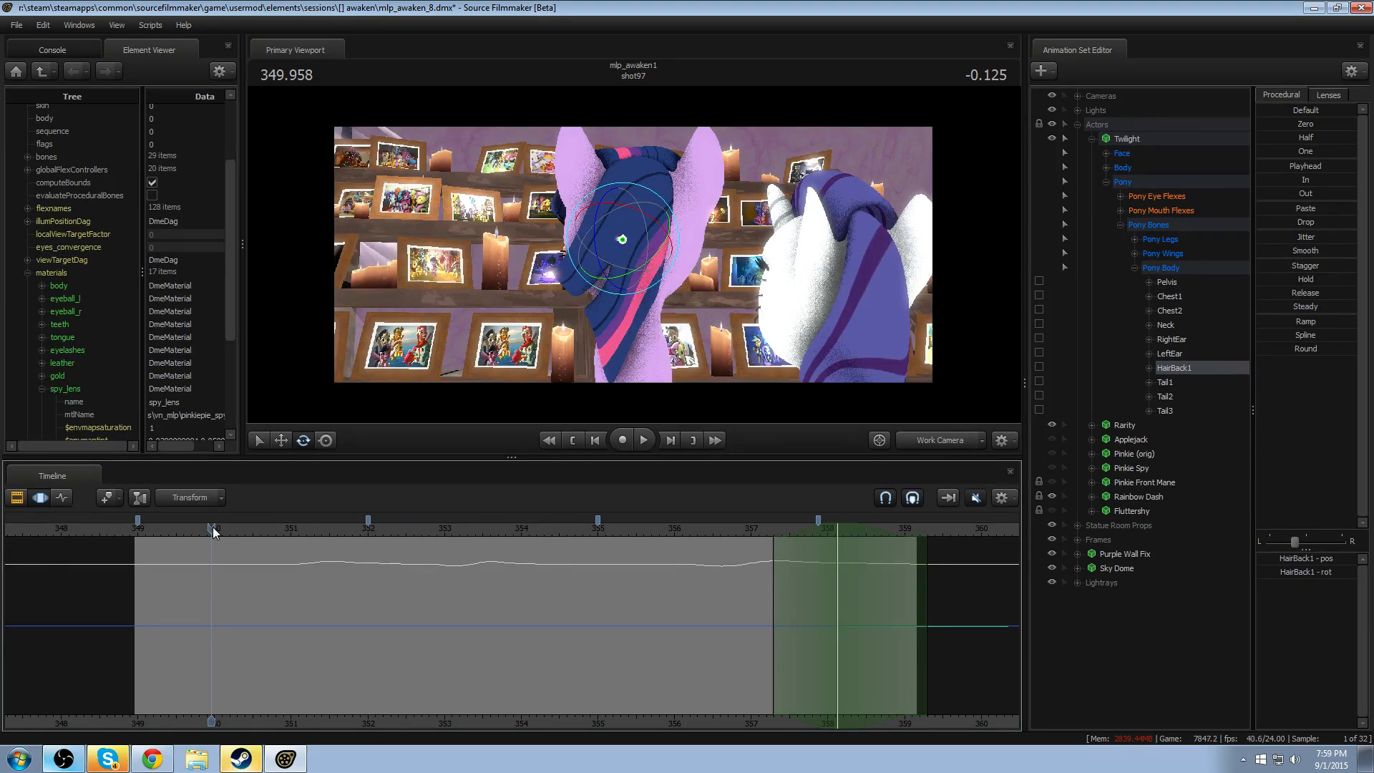
pyautogui.moveTo(212, 527)
pyautogui.mouseDown()
pyautogui.moveTo(172, 535)
pyautogui.moveTo(232, 531)
pyautogui.mouseUp()
pyautogui.press('space')
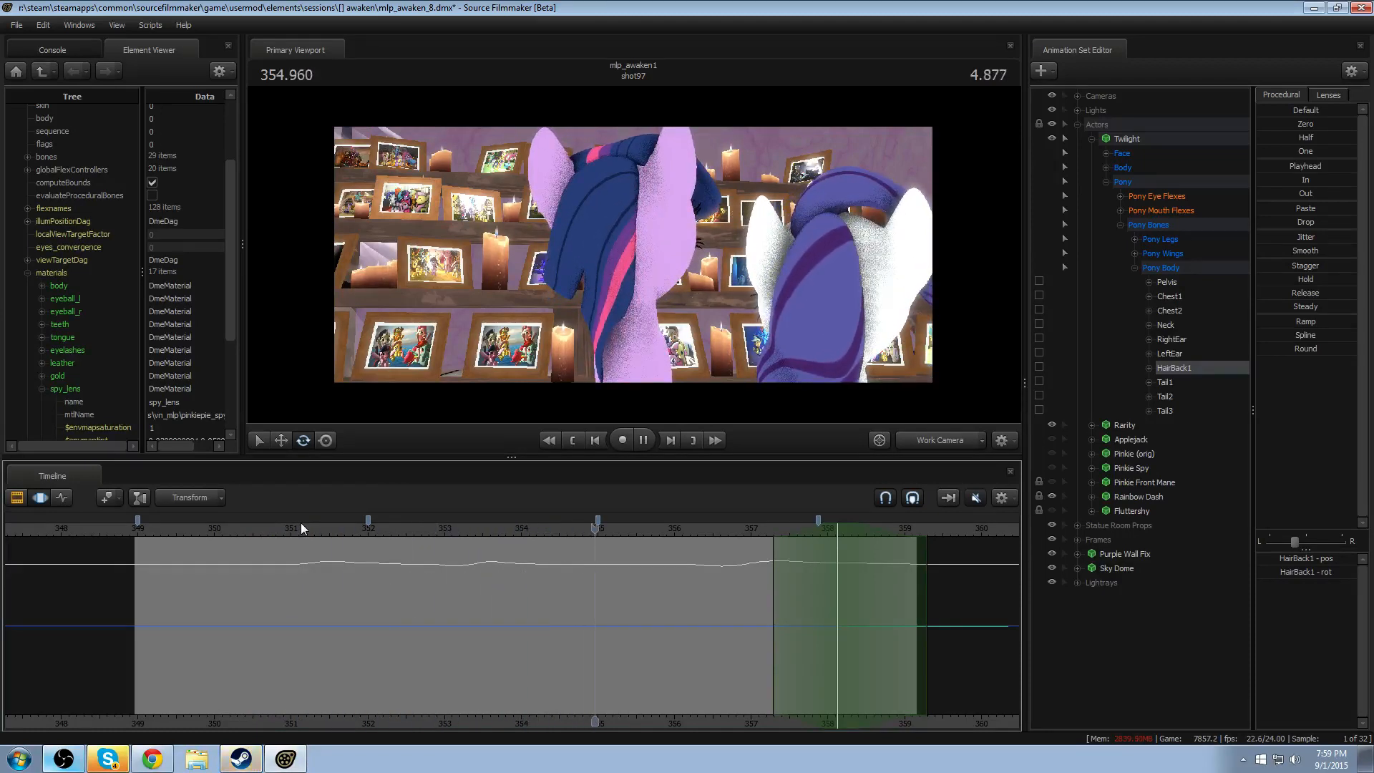
pyautogui.press('space')
pyautogui.moveTo(552, 524); pyautogui.dragTo(520, 531)
pyautogui.press('space')
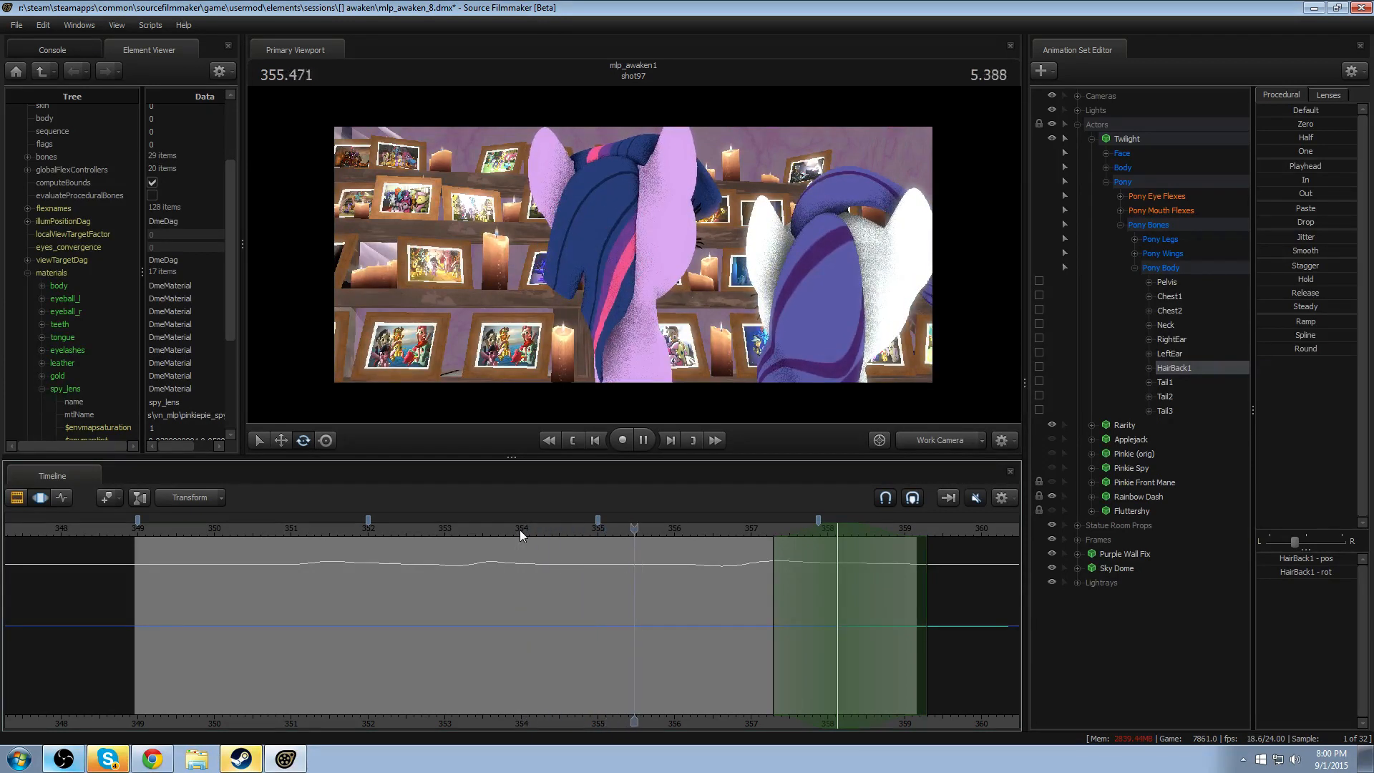
pyautogui.press('space')
# - Rotate Twilight's RightEar slightly at 352.416 over about 351.9–352.95, with a falloff of about 351.4–353.75
pyautogui.moveTo(176, 529); pyautogui.dragTo(192, 530)
pyautogui.moveTo(158, 577); pyautogui.dragTo(319, 594)
pyautogui.scroll(8, 440, 612)
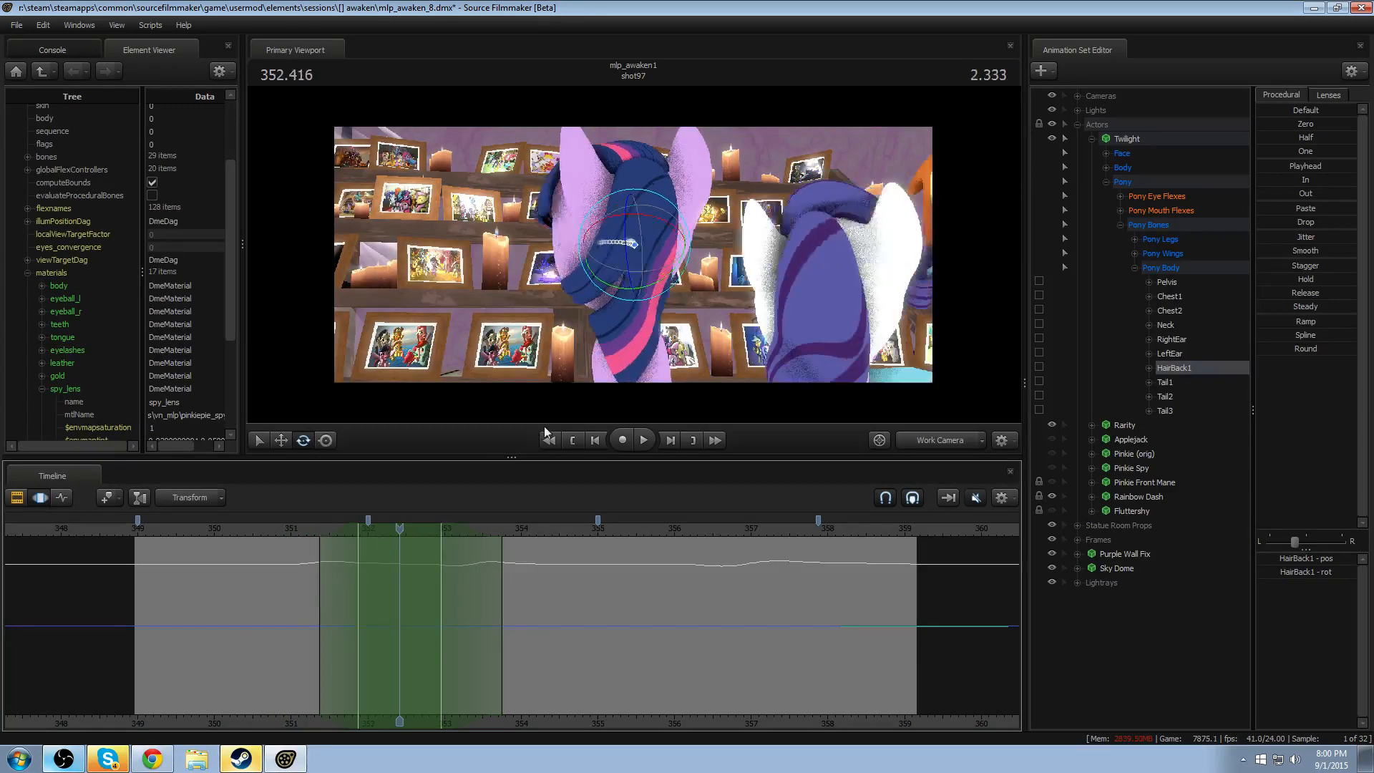
pyautogui.moveTo(637, 243)
pyautogui.mouseDown()
pyautogui.moveTo(638, 287)
pyautogui.moveTo(637, 243)
pyautogui.mouseUp()
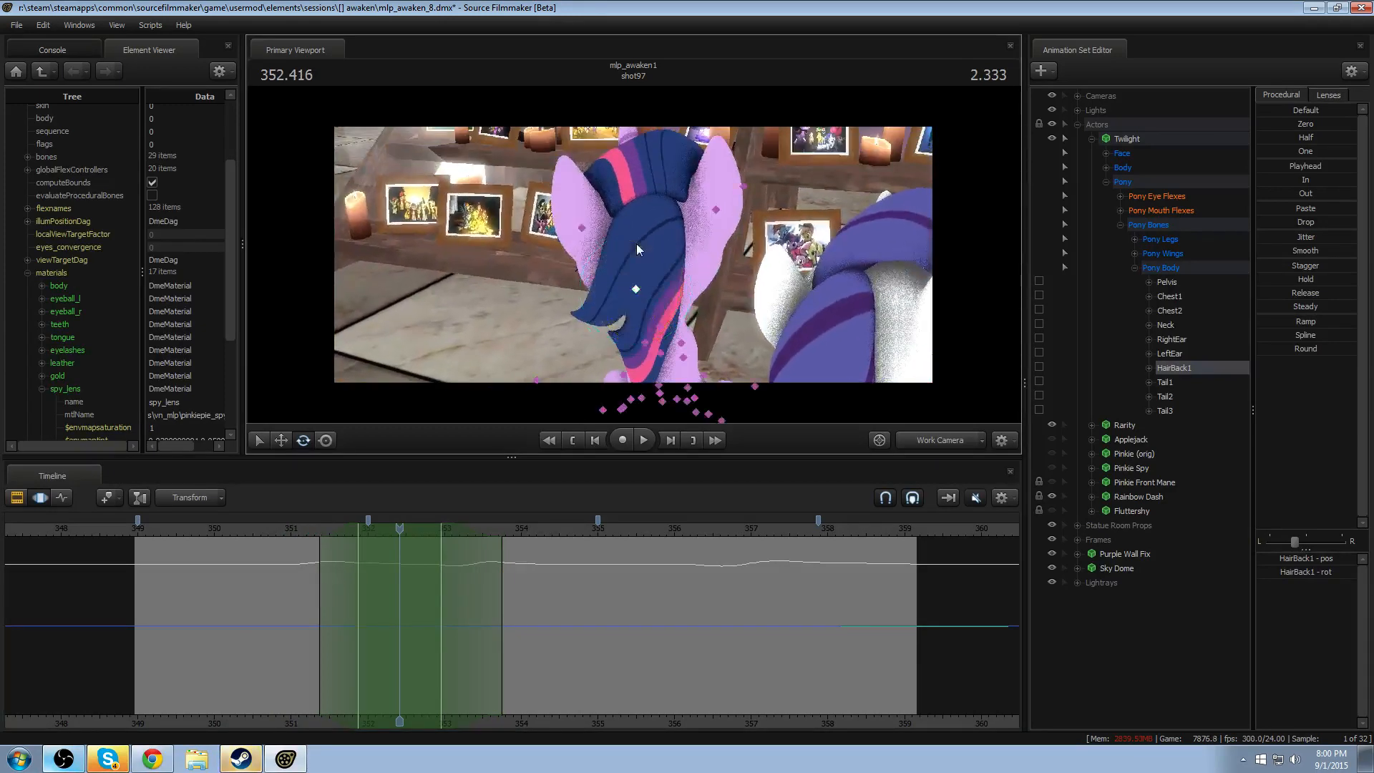
pyautogui.click(715, 208)
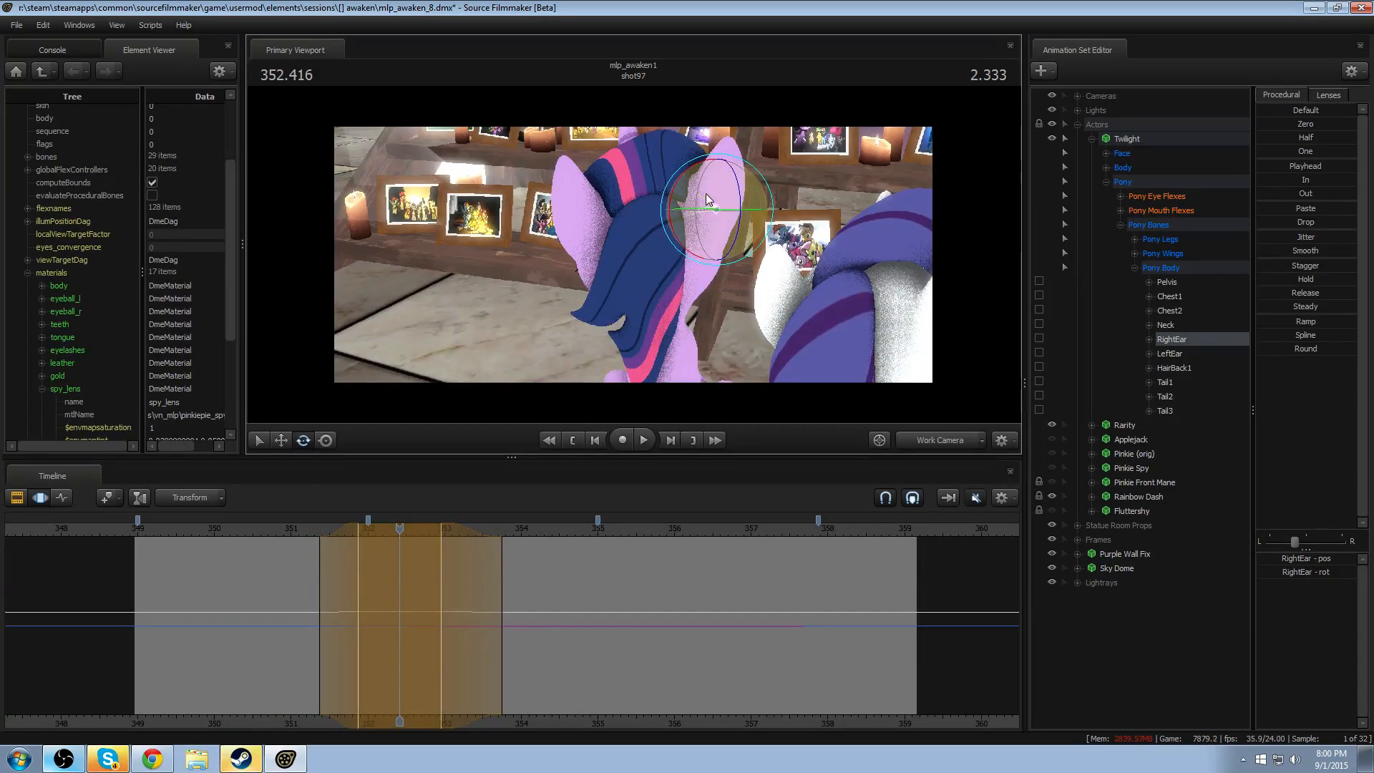
# - Rotate Twilight's LeftEar at 352.416 over the same time range, undo the last adjustment, and shift the ear's position slightly
pyautogui.click(586, 233)
pyautogui.moveTo(587, 233); pyautogui.dragTo(701, 239)
pyautogui.press('ctrl')
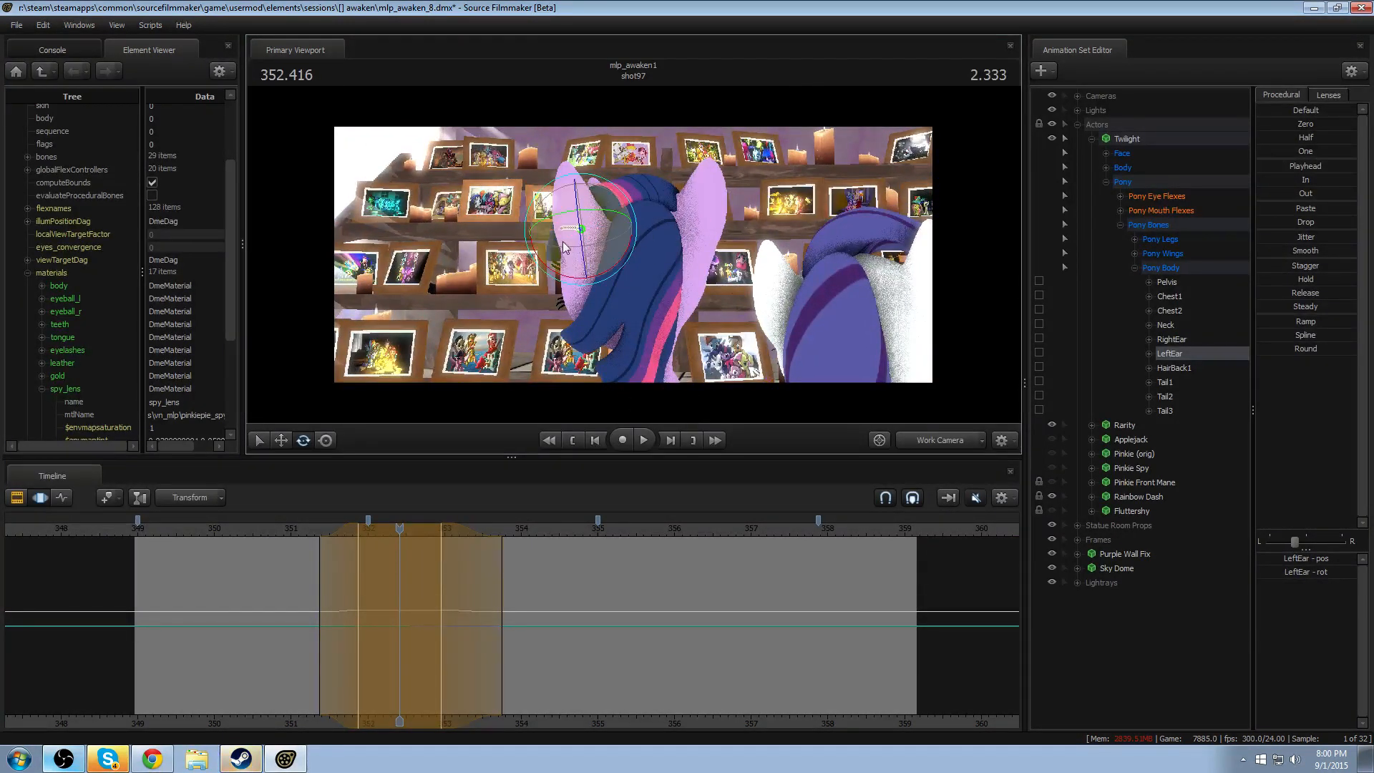
pyautogui.keyDown('alt'); pyautogui.moveTo(542, 214); pyautogui.dragTo(633, 255); pyautogui.keyUp('alt')
pyautogui.moveTo(558, 203)
pyautogui.mouseDown()
pyautogui.moveTo(580, 250)
pyautogui.moveTo(553, 206)
pyautogui.moveTo(548, 220)
pyautogui.mouseUp()
pyautogui.hotkey('ctrl', 'z')
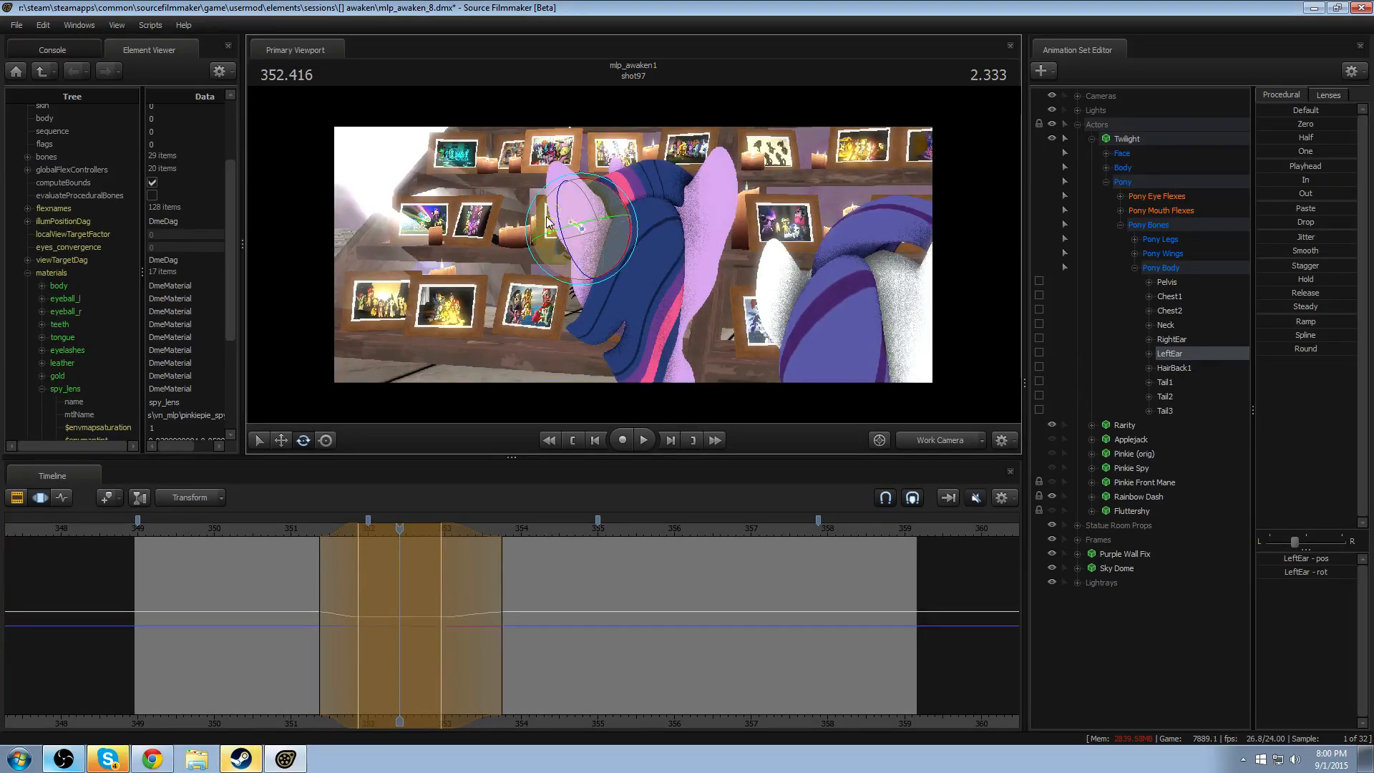
pyautogui.press('w')
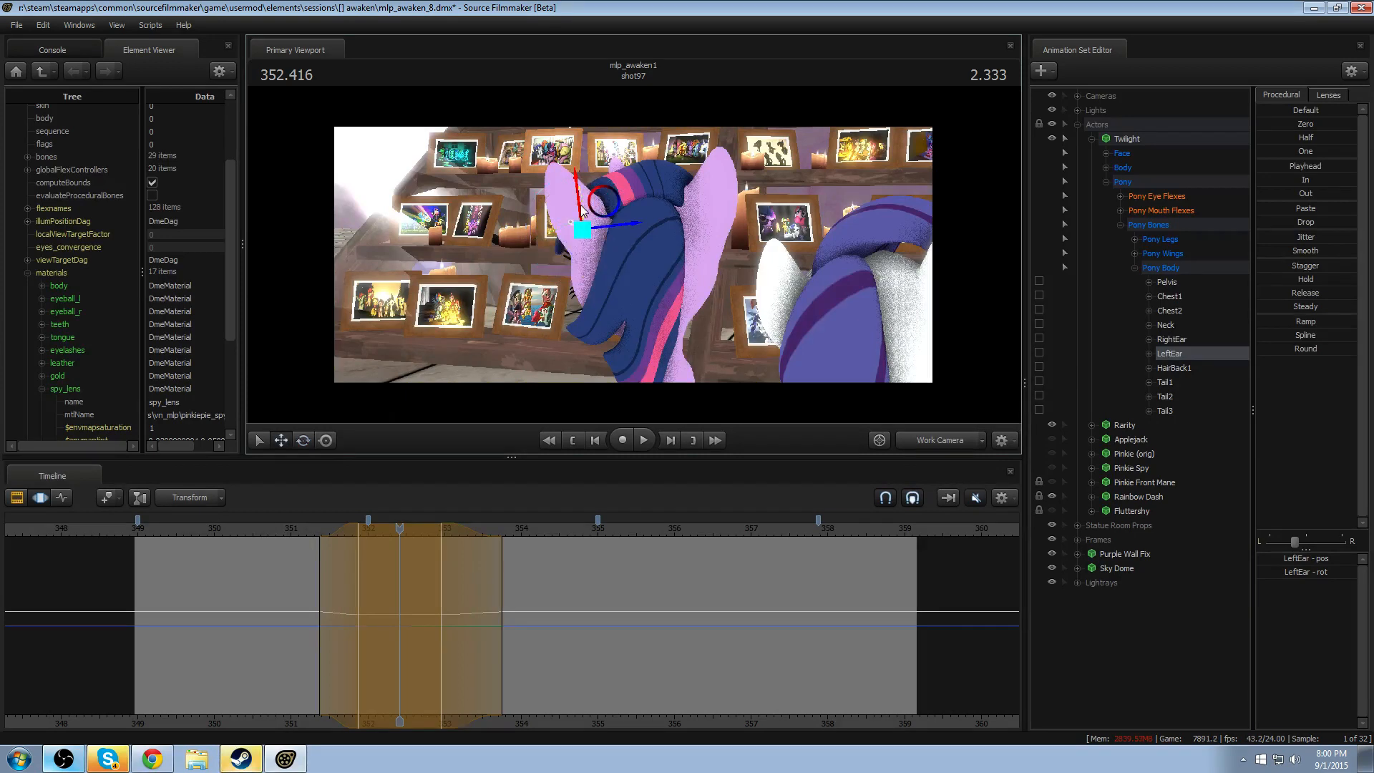
pyautogui.moveTo(592, 212); pyautogui.dragTo(591, 213)
# - Adjust RightEar's rotation at 352.416 over the same time range, and replay the first head movement
pyautogui.keyDown('ctrl'); pyautogui.click(715, 206); pyautogui.keyUp('ctrl')
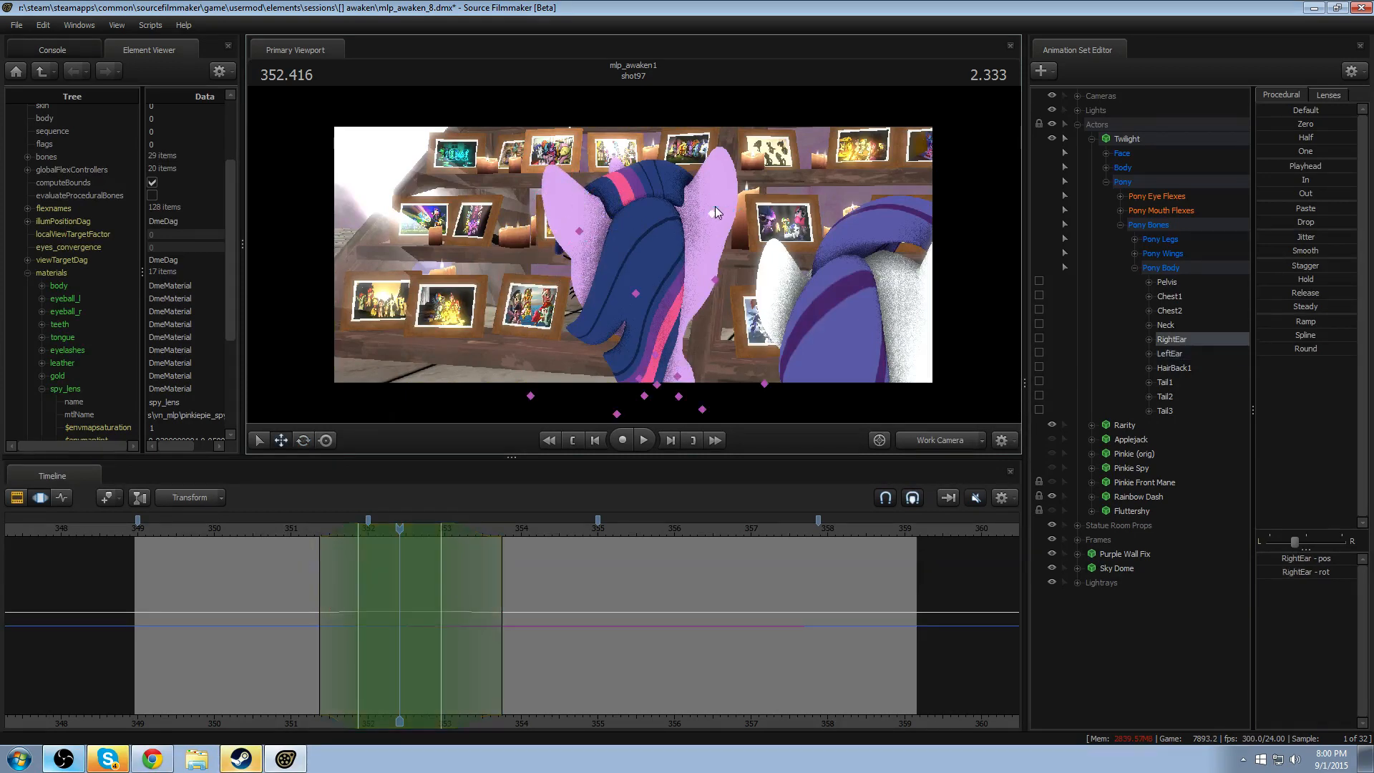
pyautogui.press('e')
pyautogui.moveTo(710, 201); pyautogui.dragTo(716, 203)
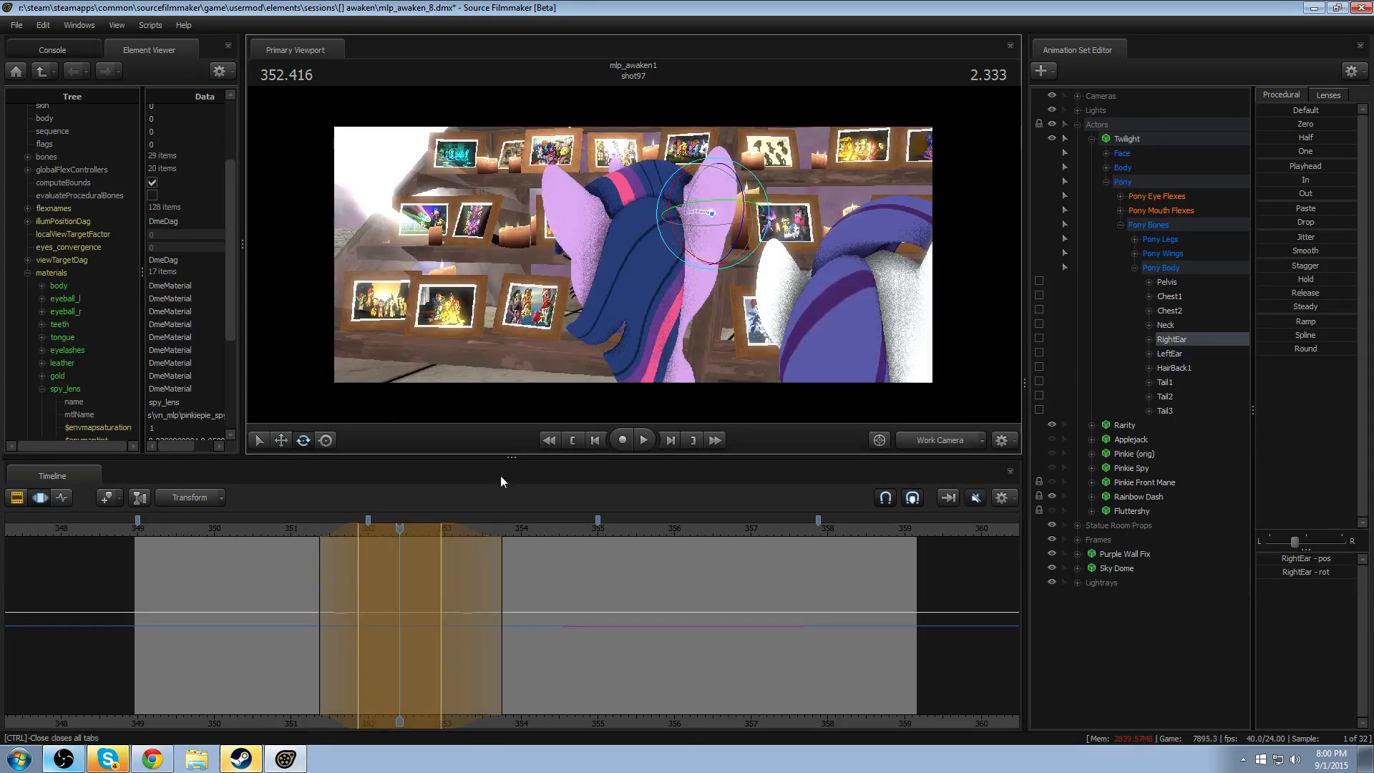
pyautogui.click(294, 530)
pyautogui.press('space')
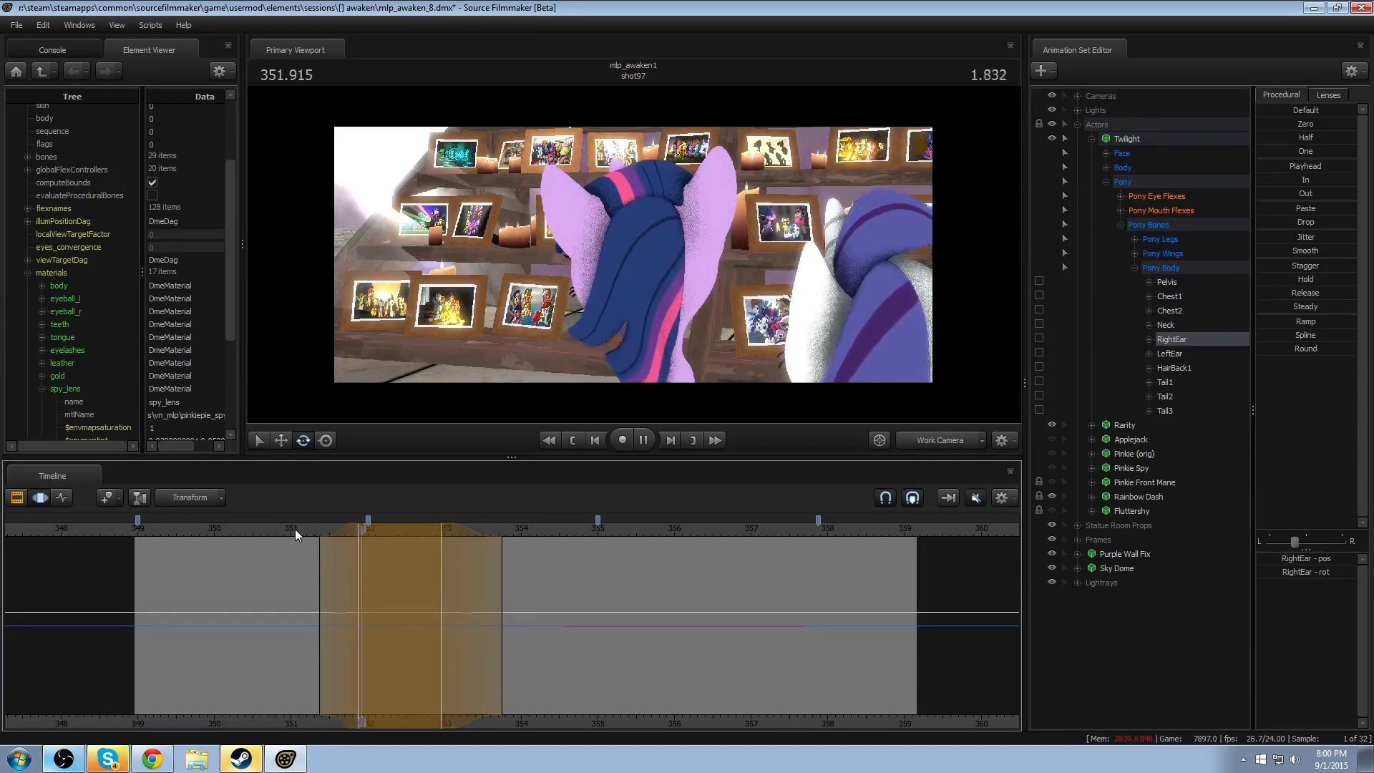
pyautogui.click(295, 529)
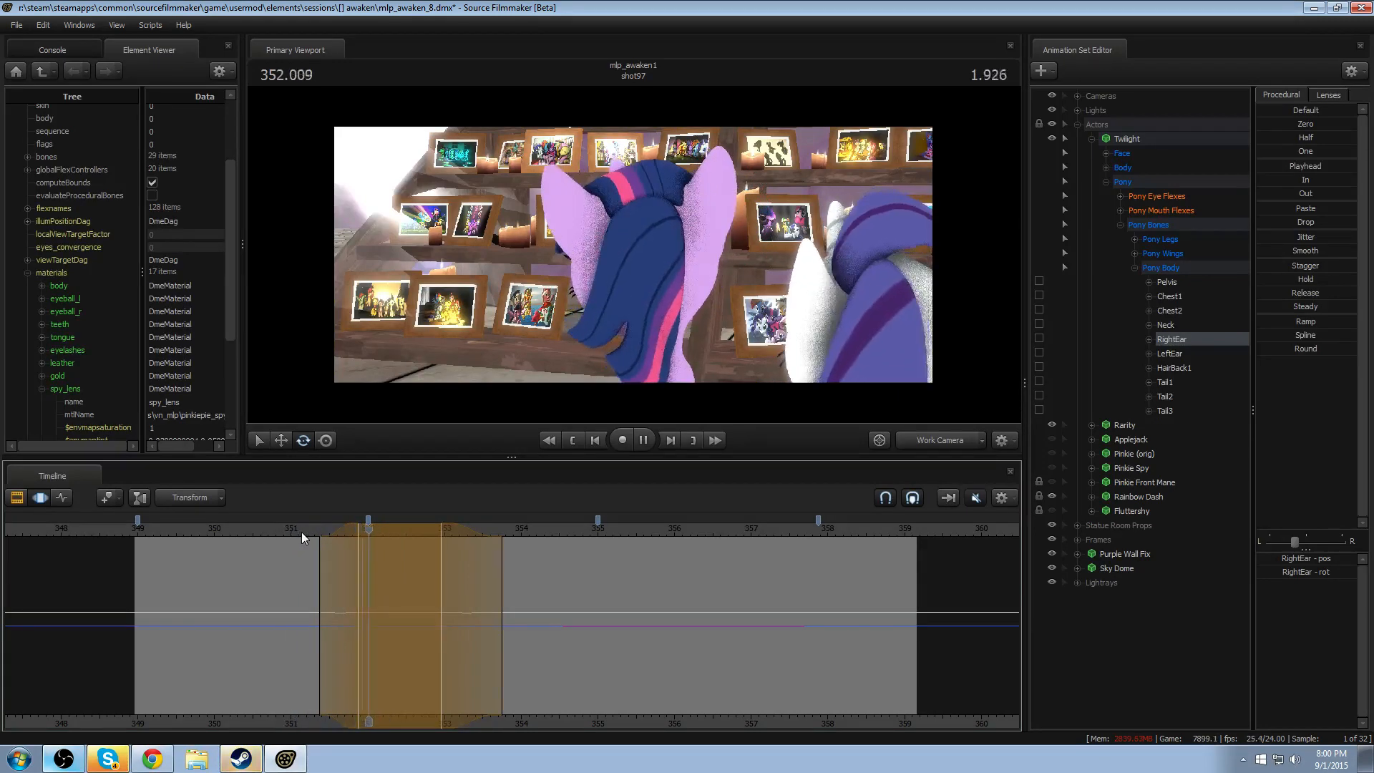
pyautogui.press('space')
# - Rotate RightEar further over about 351.9–352.95, and replay the ear motion from about 351
pyautogui.keyDown('alt'); pyautogui.moveTo(534, 282); pyautogui.dragTo(773, 418); pyautogui.keyUp('alt')
pyautogui.moveTo(741, 237); pyautogui.dragTo(748, 197)
pyautogui.click(302, 529)
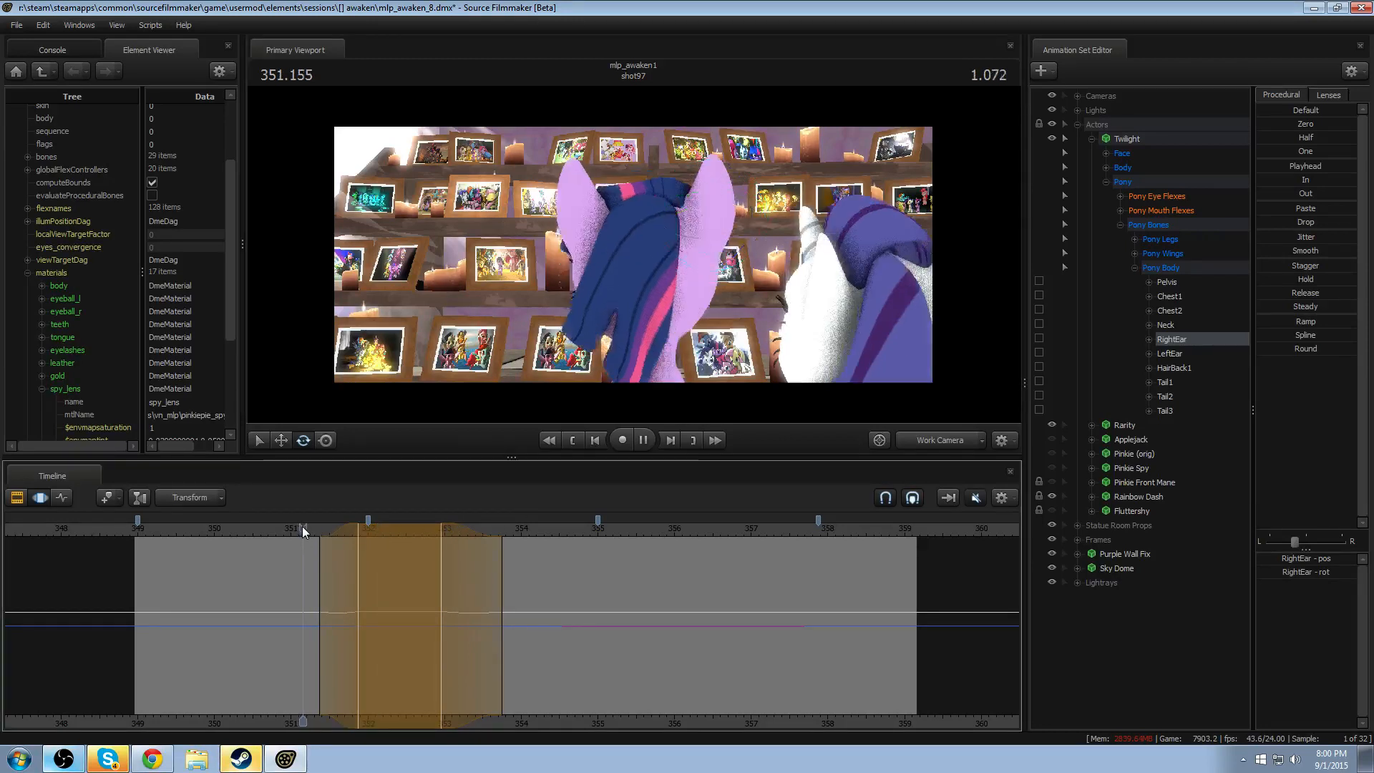
pyautogui.press('space')
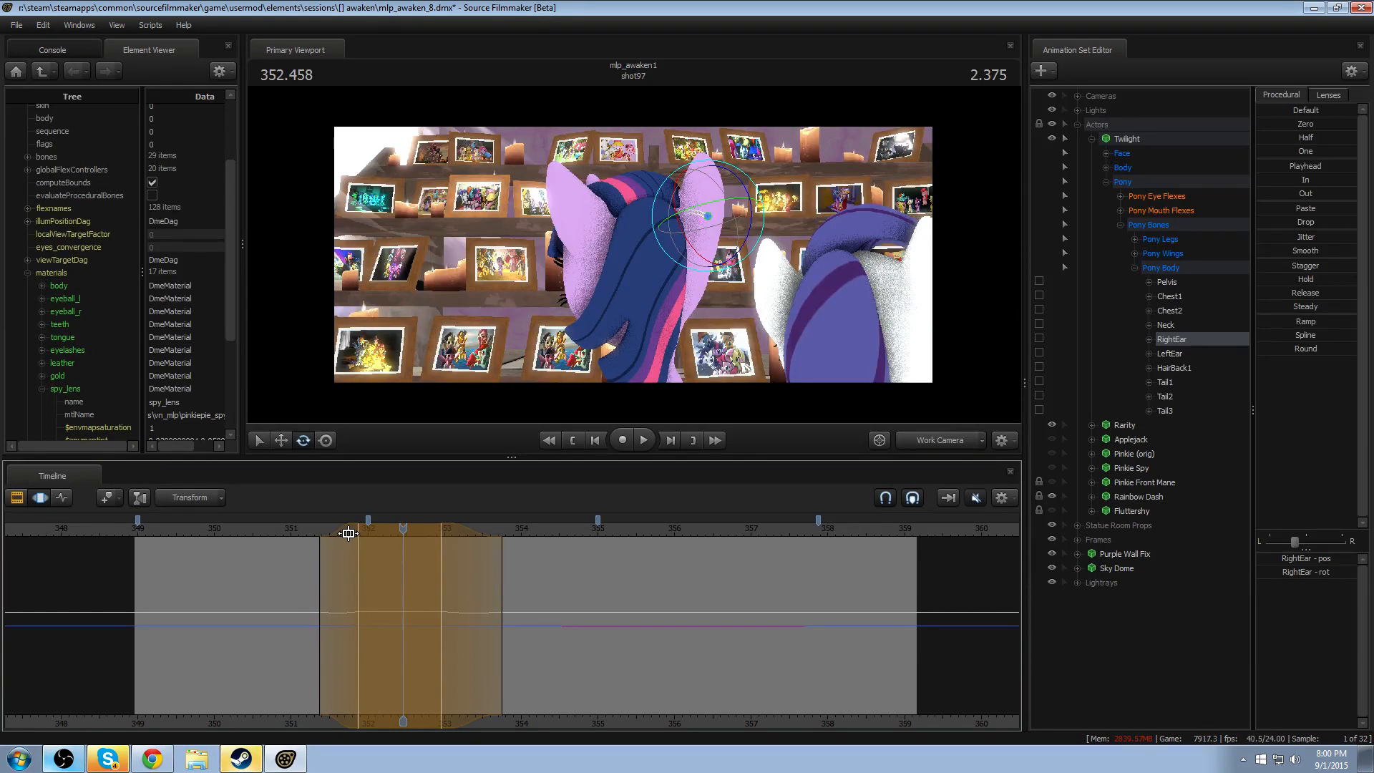
pyautogui.click(295, 529)
pyautogui.press('space')
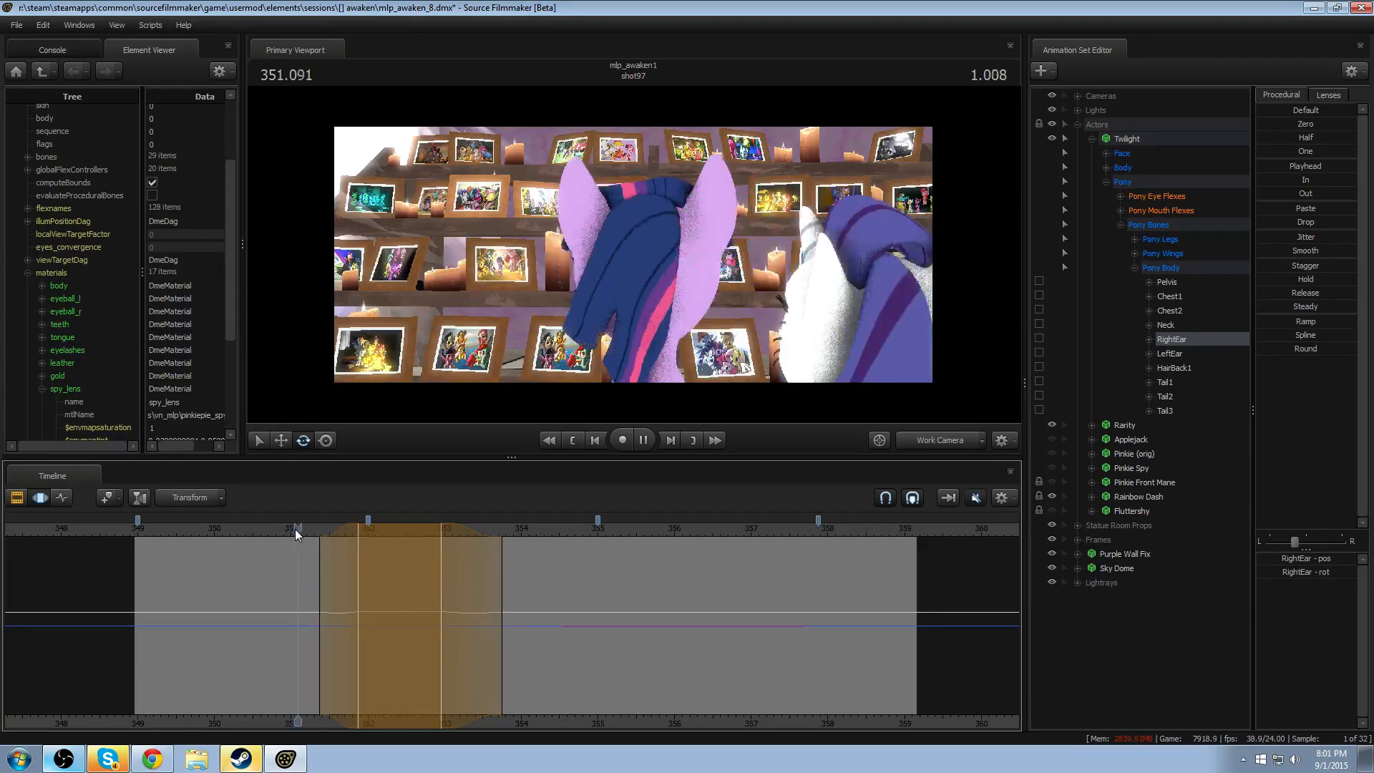
pyautogui.press('space')
pyautogui.click(295, 530)
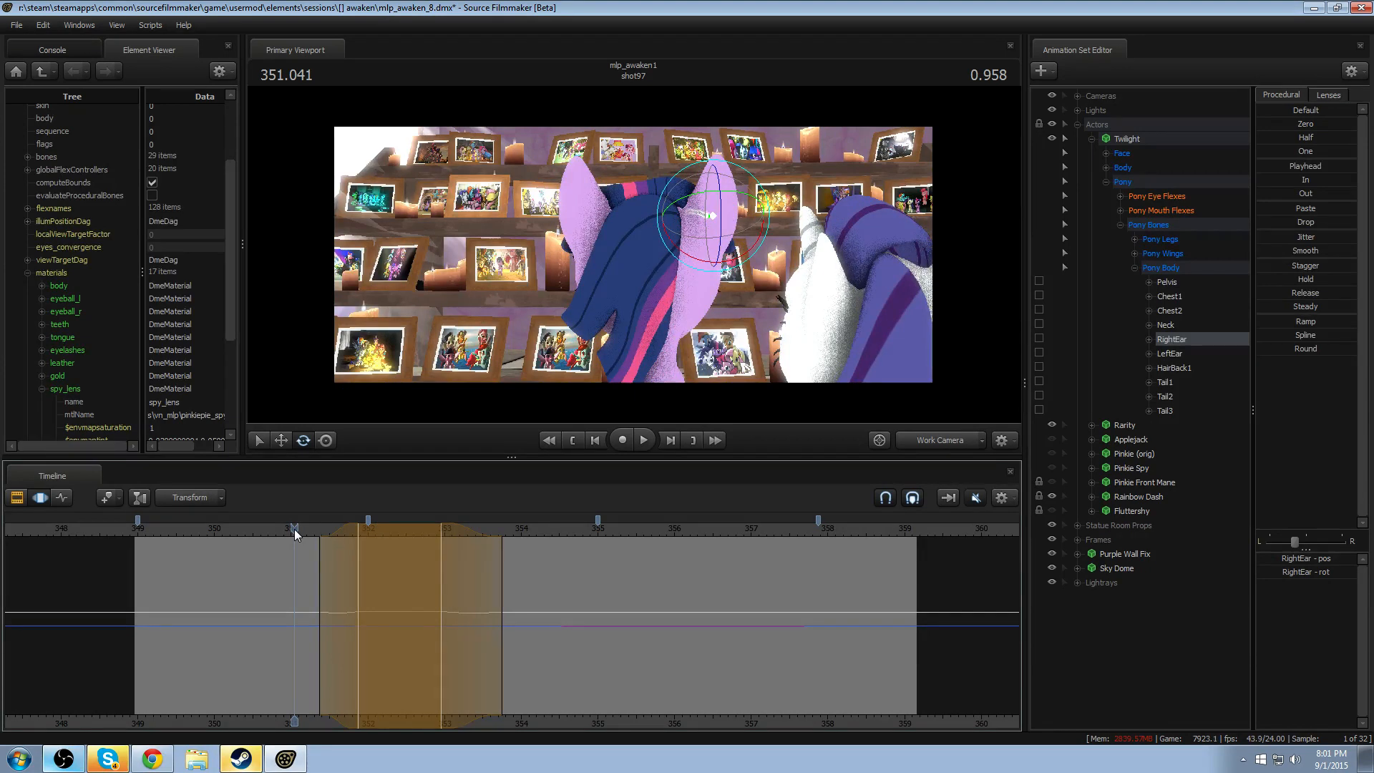
pyautogui.moveTo(295, 533); pyautogui.dragTo(216, 540)
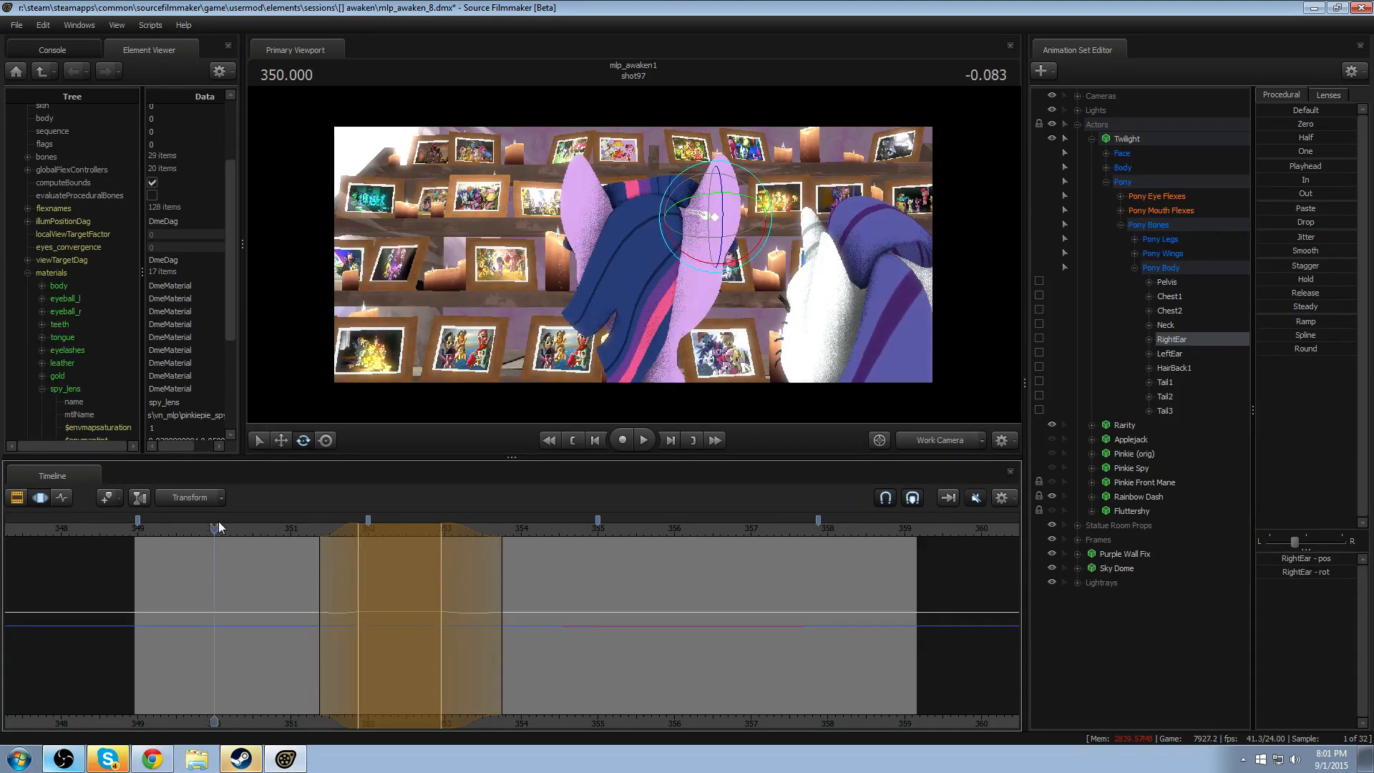
pyautogui.click(231, 523)
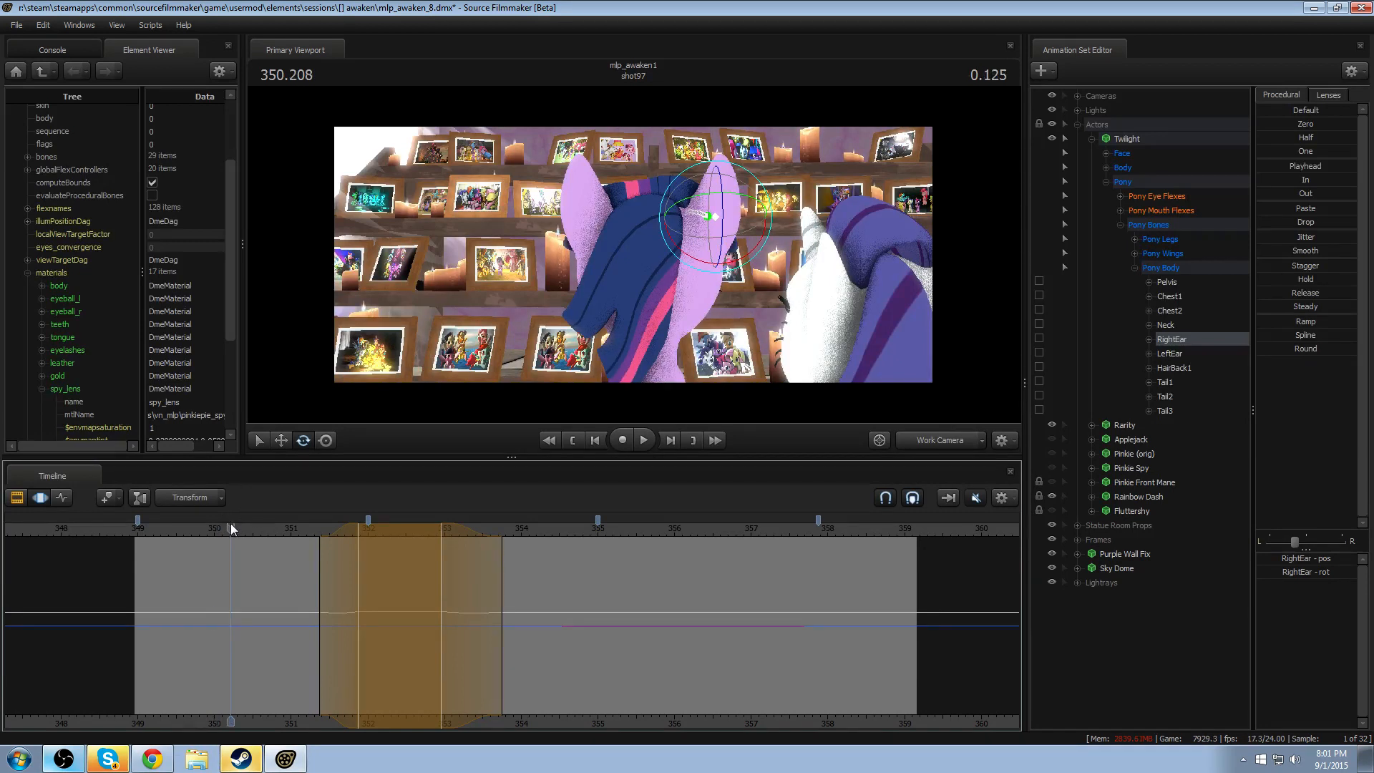
# - Replay Twilight's RightEar motion through the first head movement, starting from about 350
pyautogui.moveTo(231, 522); pyautogui.dragTo(216, 529)
pyautogui.press('space')
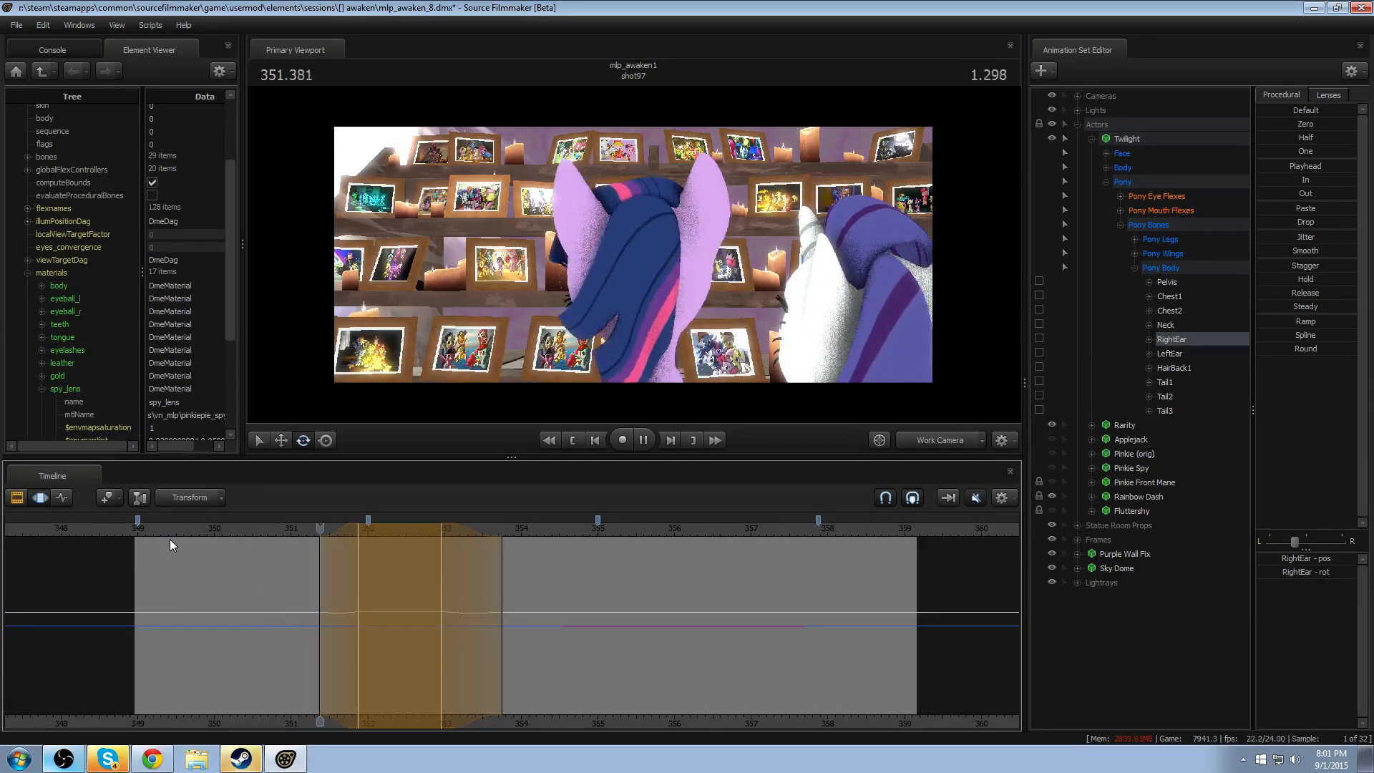
pyautogui.press('space')
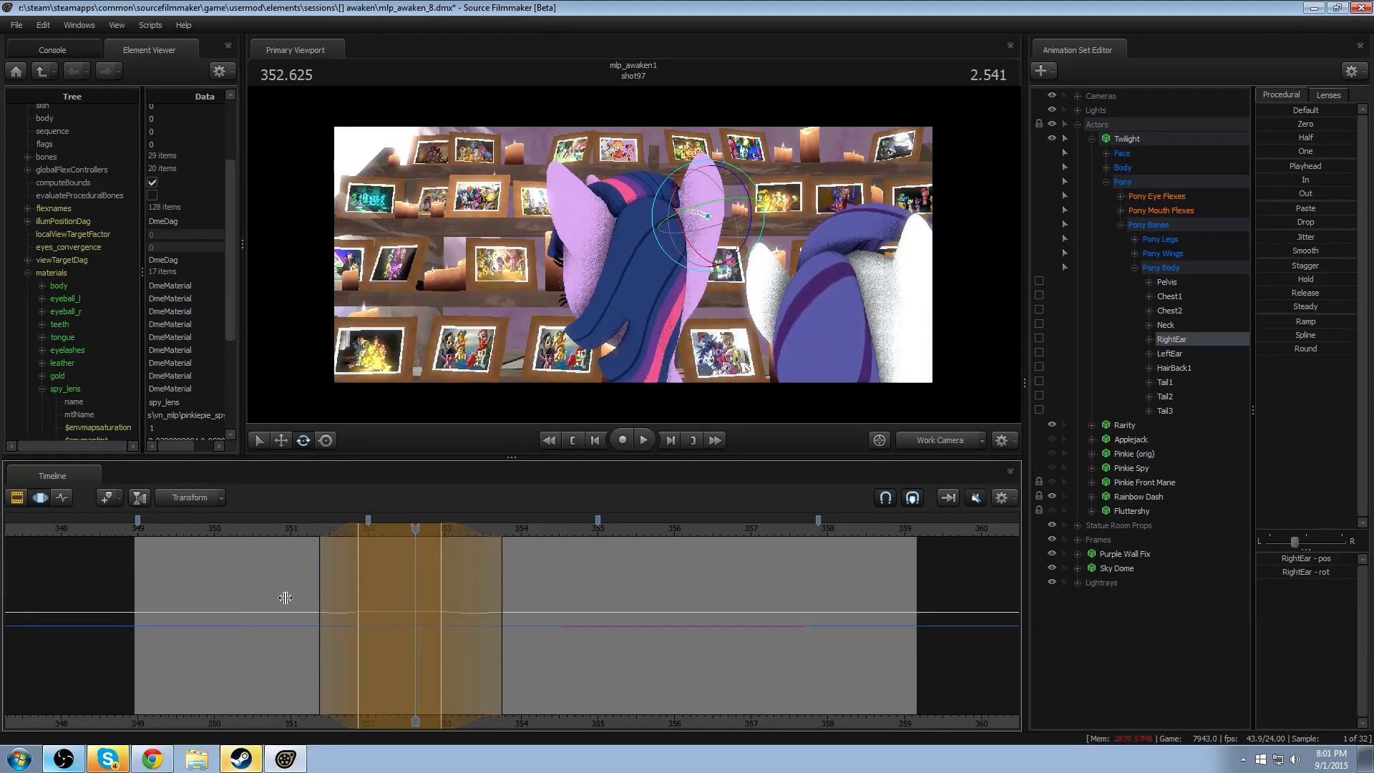
# - Select both of Twilight's ears and apply the Round preset to their motion around 351.458, with a falloff of about 351.15–351.8
pyautogui.press('shift')
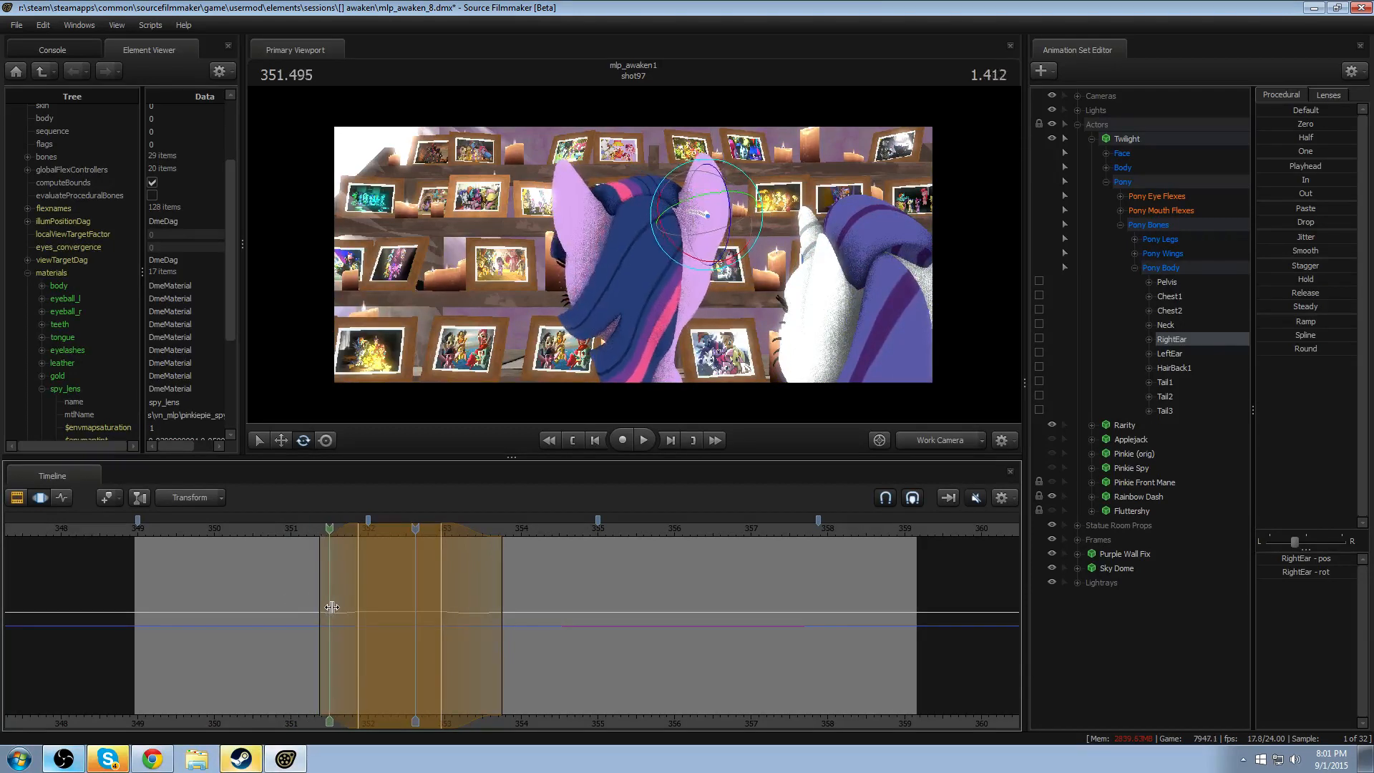
pyautogui.keyDown('shift'); pyautogui.click(365, 607); pyautogui.keyUp('shift')
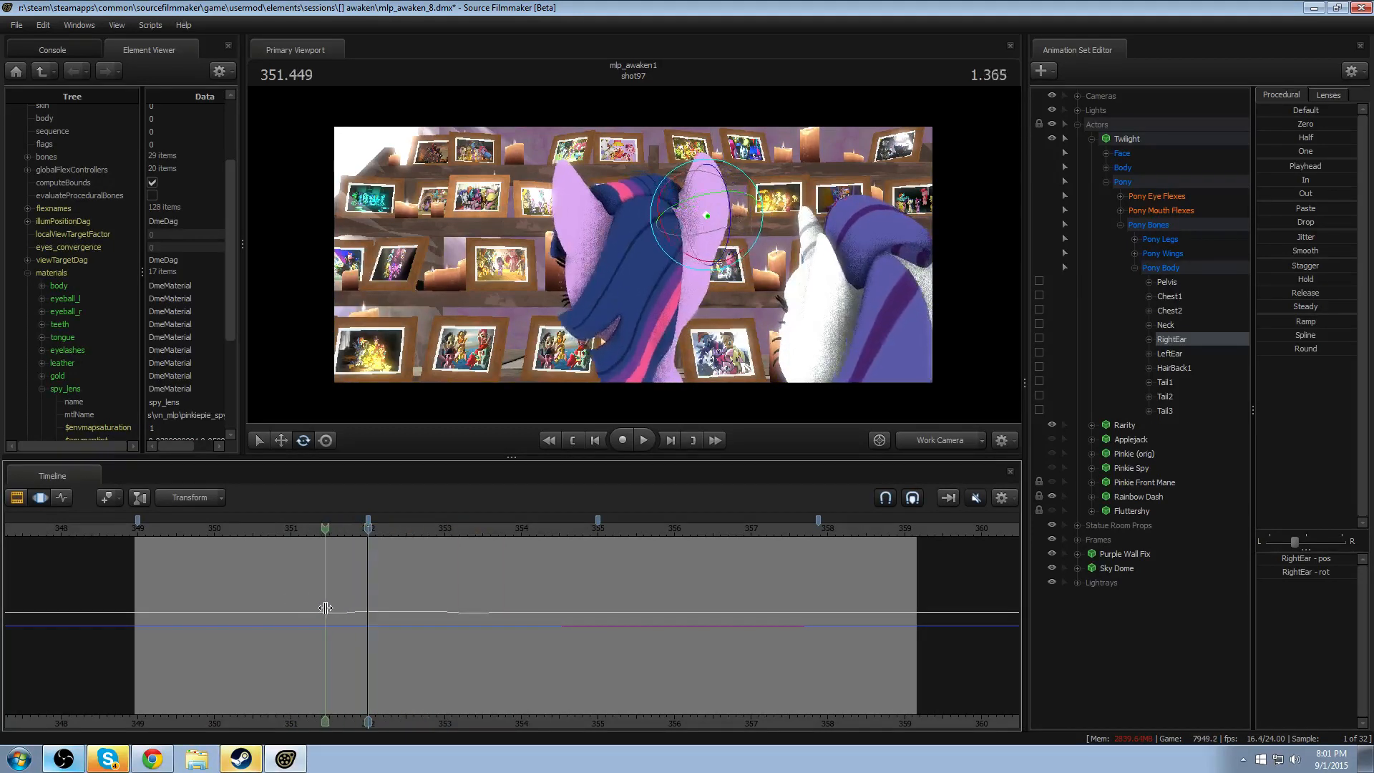
pyautogui.keyDown('ctrl'); pyautogui.click(1203, 353); pyautogui.keyUp('ctrl')
pyautogui.keyDown('shift'); pyautogui.moveTo(342, 623); pyautogui.dragTo(314, 622); pyautogui.keyUp('shift')
pyautogui.keyDown('shift'); pyautogui.scroll(3, 313, 621); pyautogui.keyUp('shift')
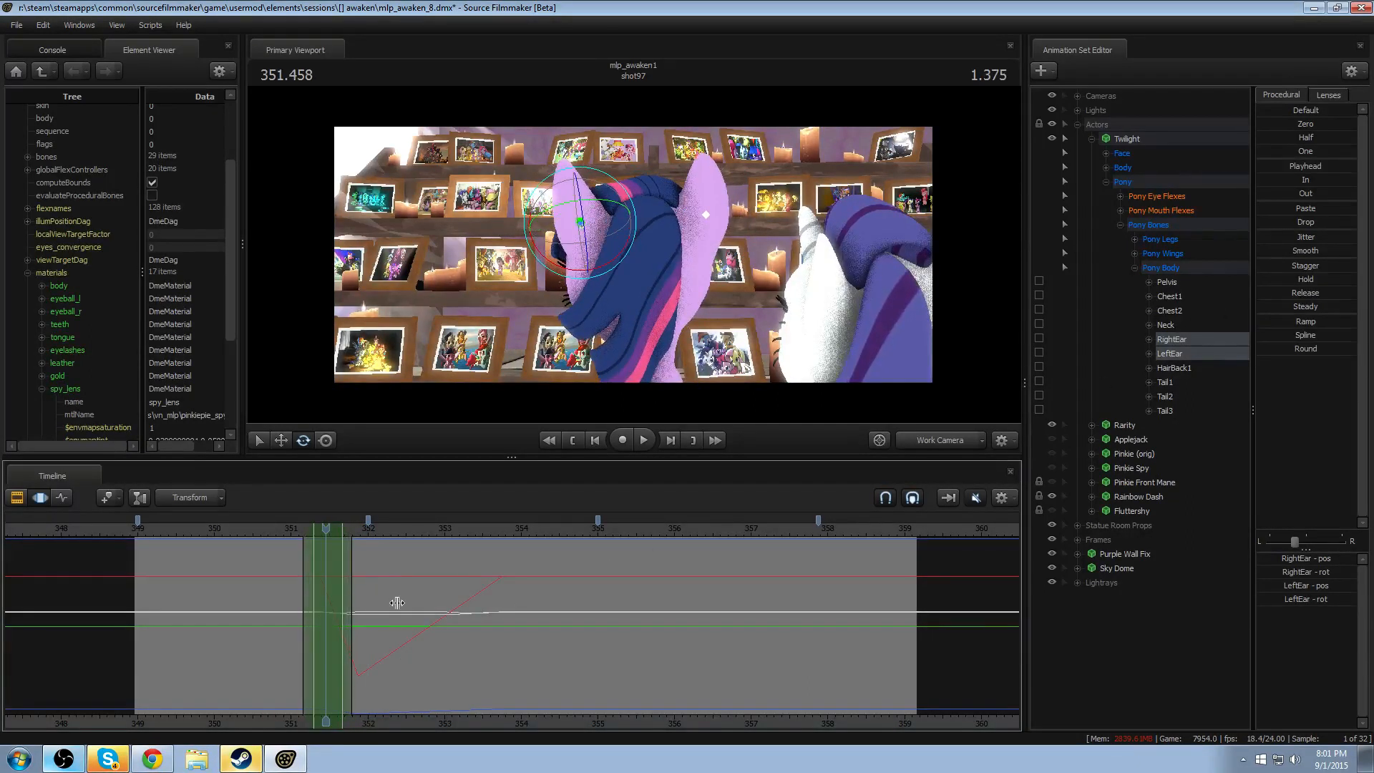
pyautogui.doubleClick(1274, 351)
# - Apply the Round preset to both ears' motion around 351.85 and again around 353.79, and replay the result
pyautogui.keyDown('shift'); pyautogui.moveTo(349, 688); pyautogui.dragTo(365, 688); pyautogui.keyUp('shift')
pyautogui.keyDown('shift'); pyautogui.scroll(1, 365, 688); pyautogui.keyUp('shift')
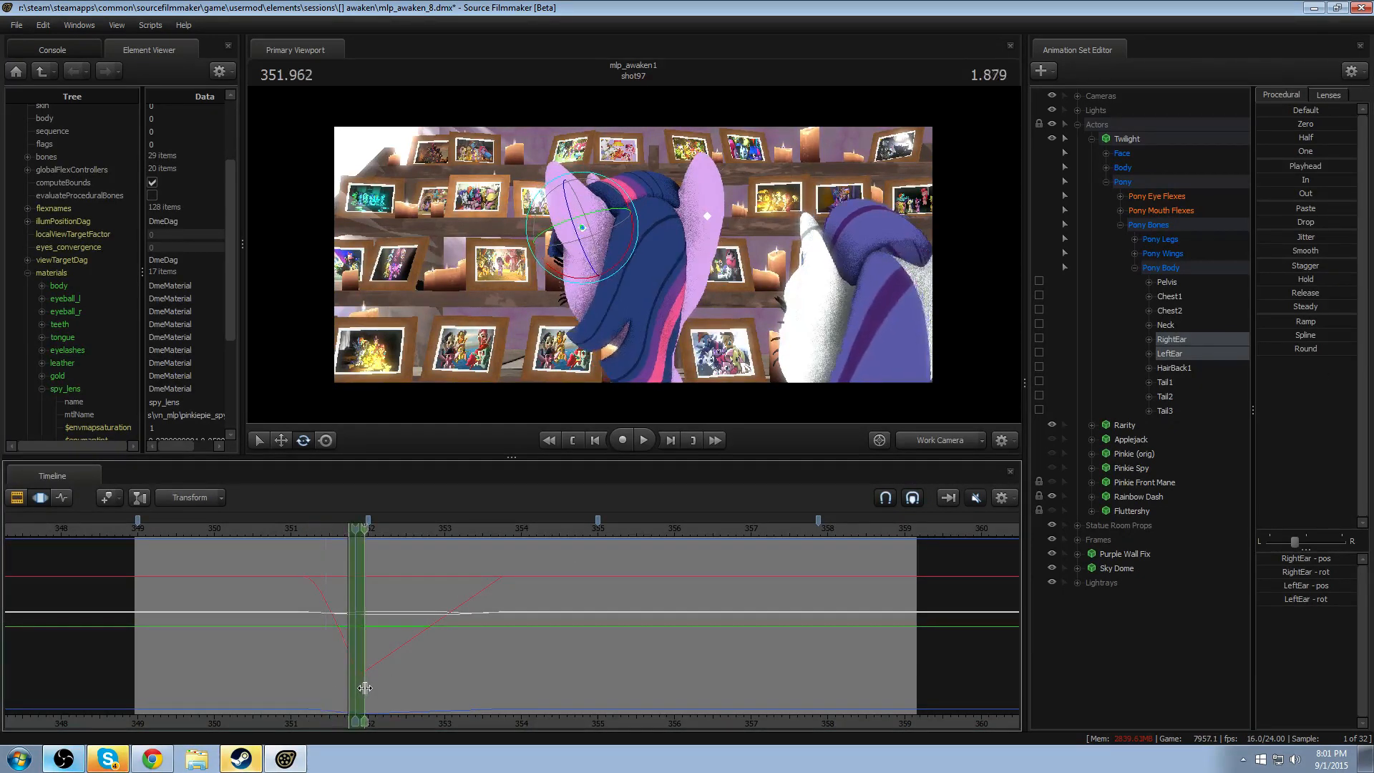
pyautogui.doubleClick(1263, 351)
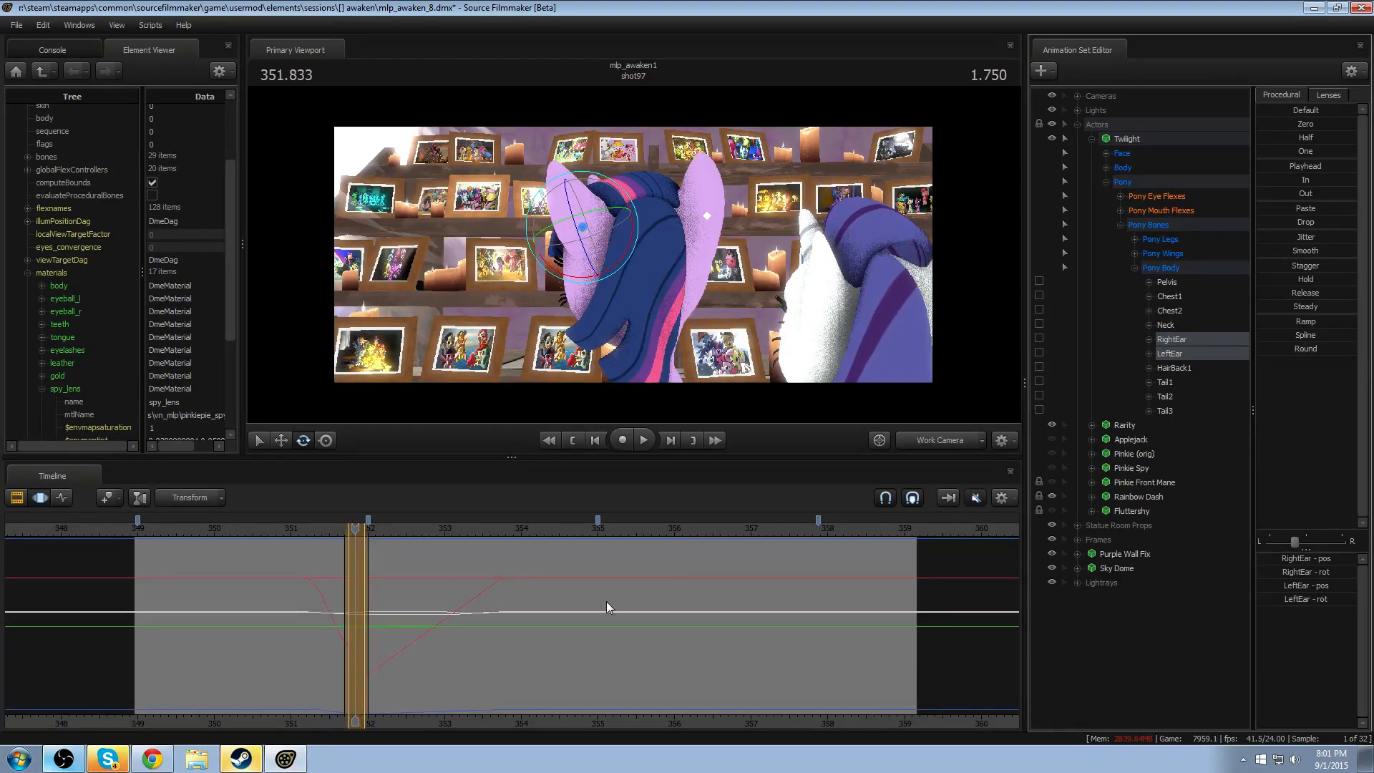
pyautogui.moveTo(365, 638); pyautogui.dragTo(388, 636)
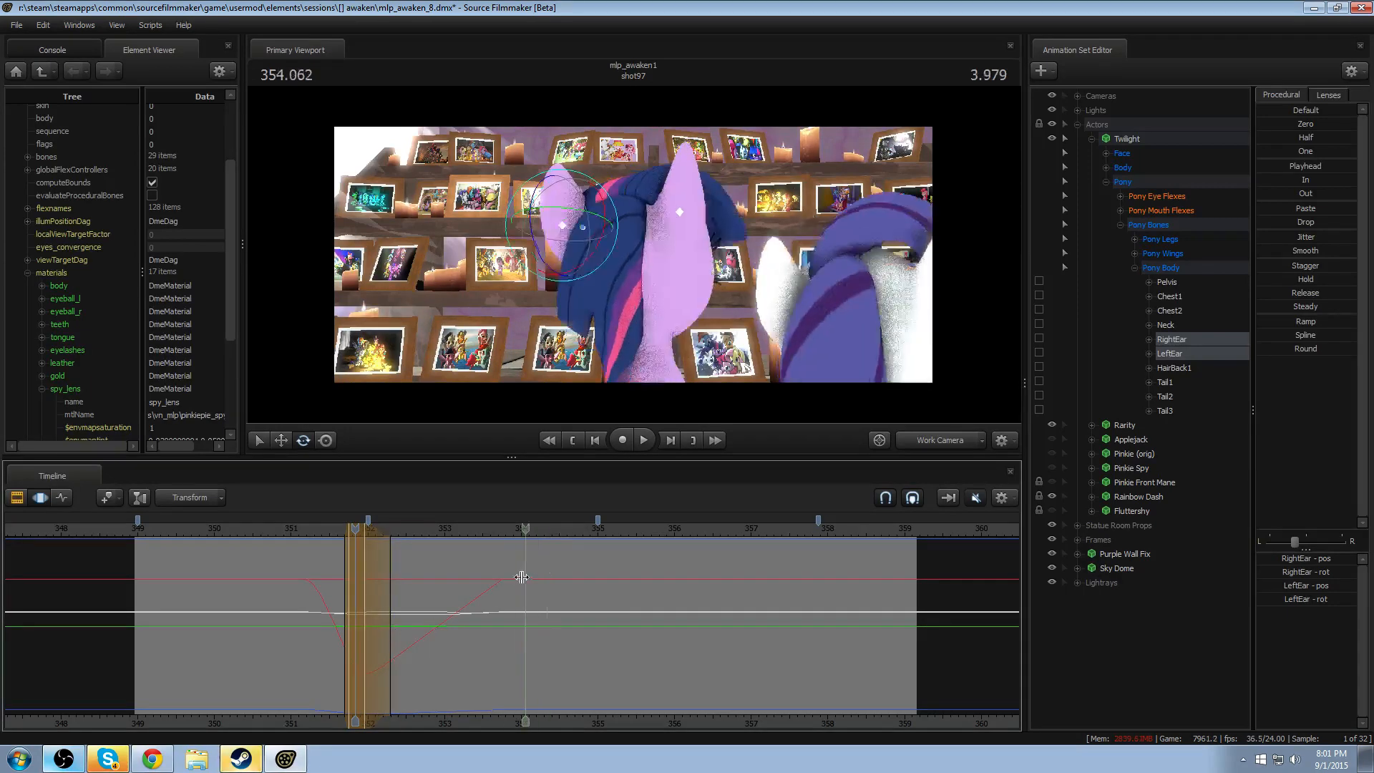
pyautogui.keyDown('shift'); pyautogui.moveTo(518, 578); pyautogui.dragTo(493, 579); pyautogui.keyUp('shift')
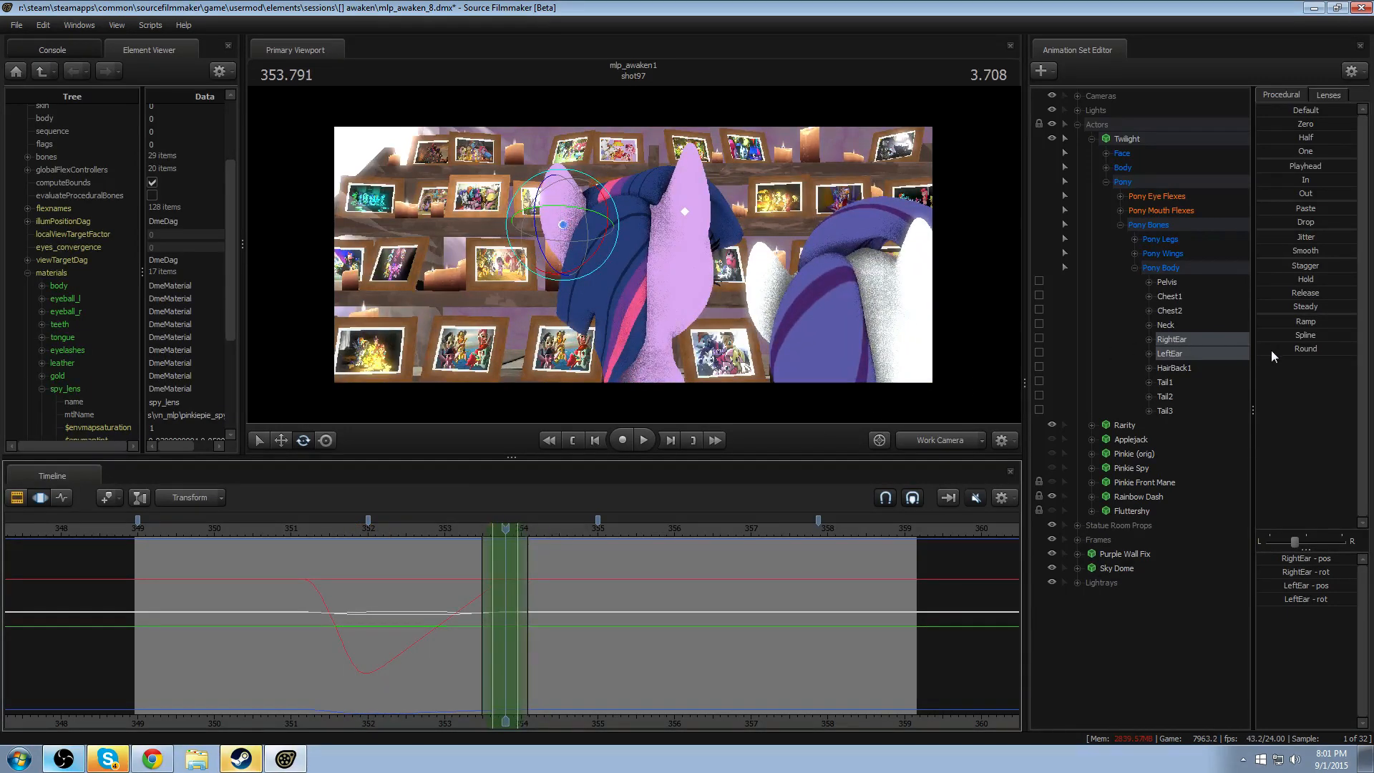
pyautogui.press('space')
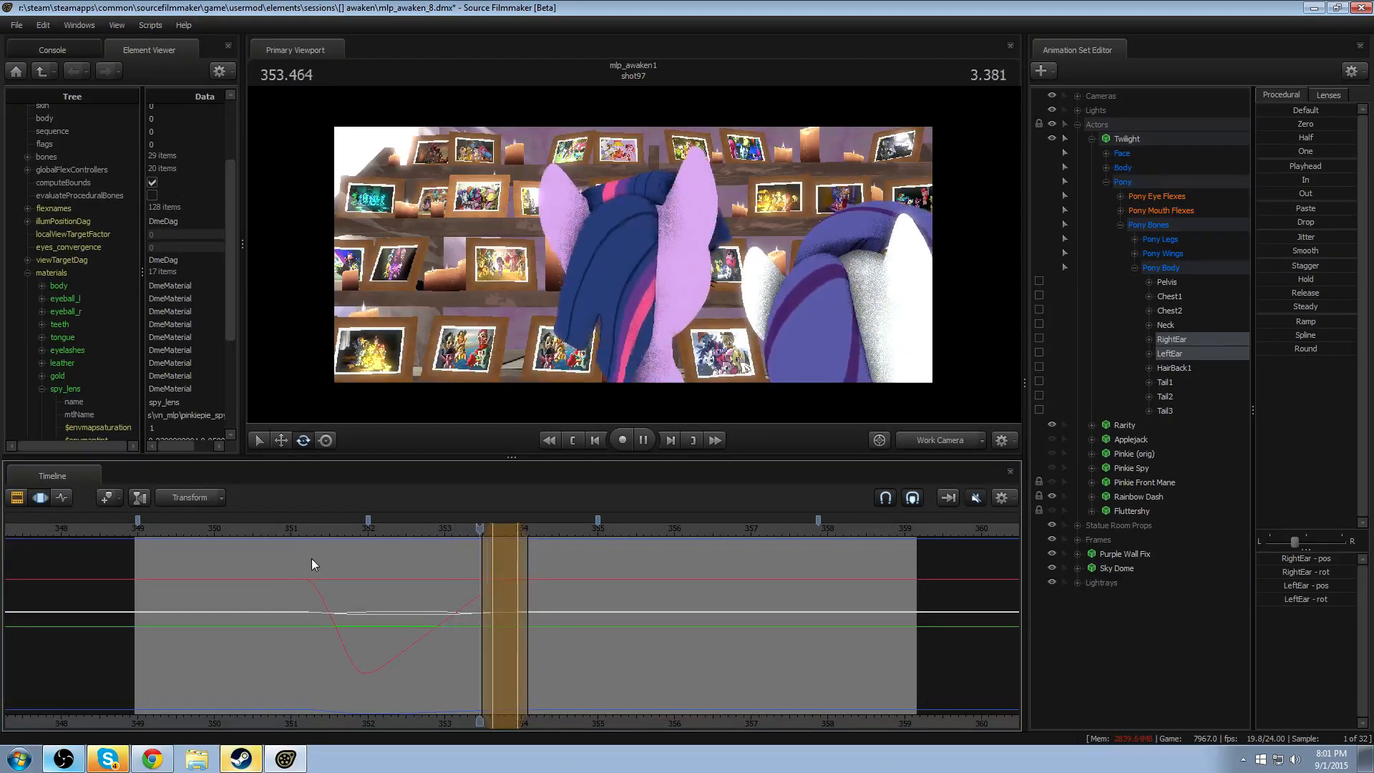
# - Rotate RightEar at 351.625 with a falloff of about 351.1–352.1, and replay the head turn
pyautogui.click(301, 613)
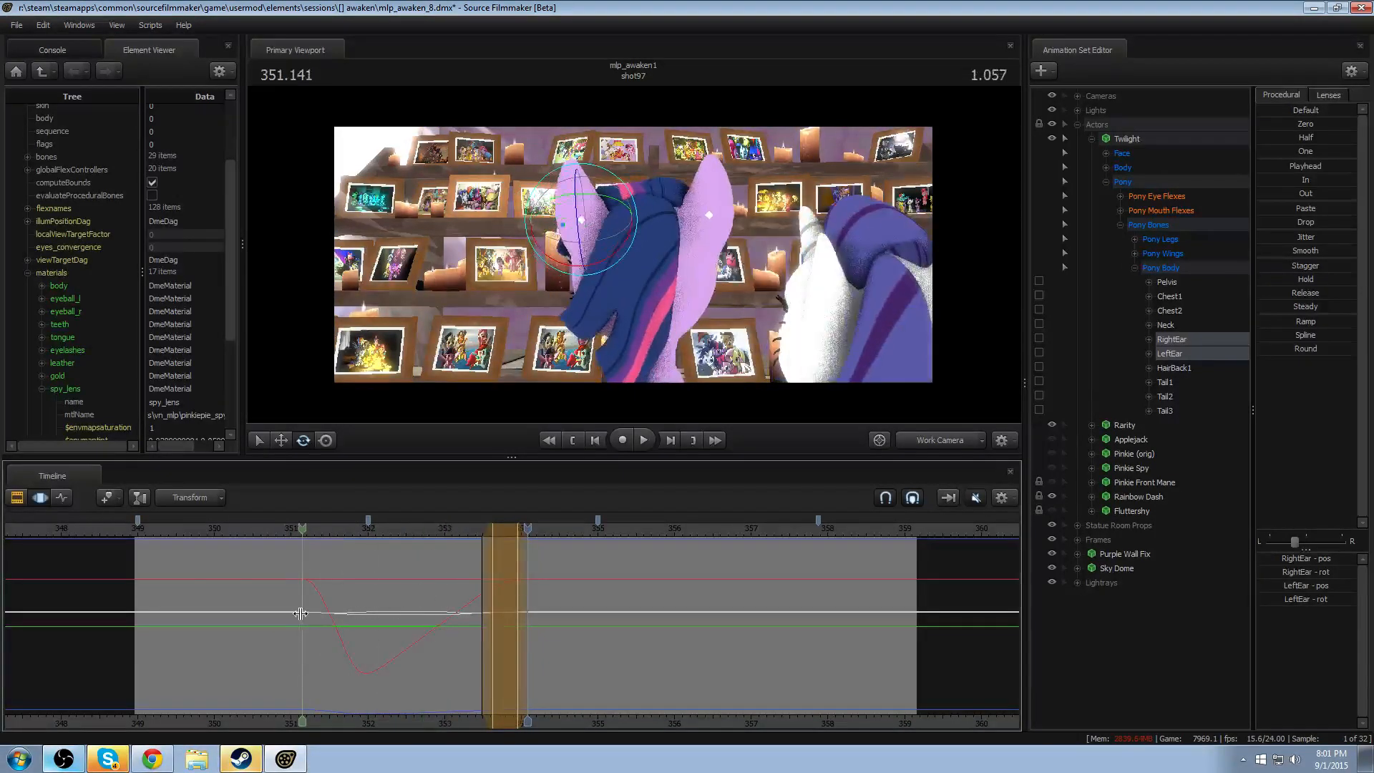
pyautogui.moveTo(301, 613); pyautogui.dragTo(337, 617)
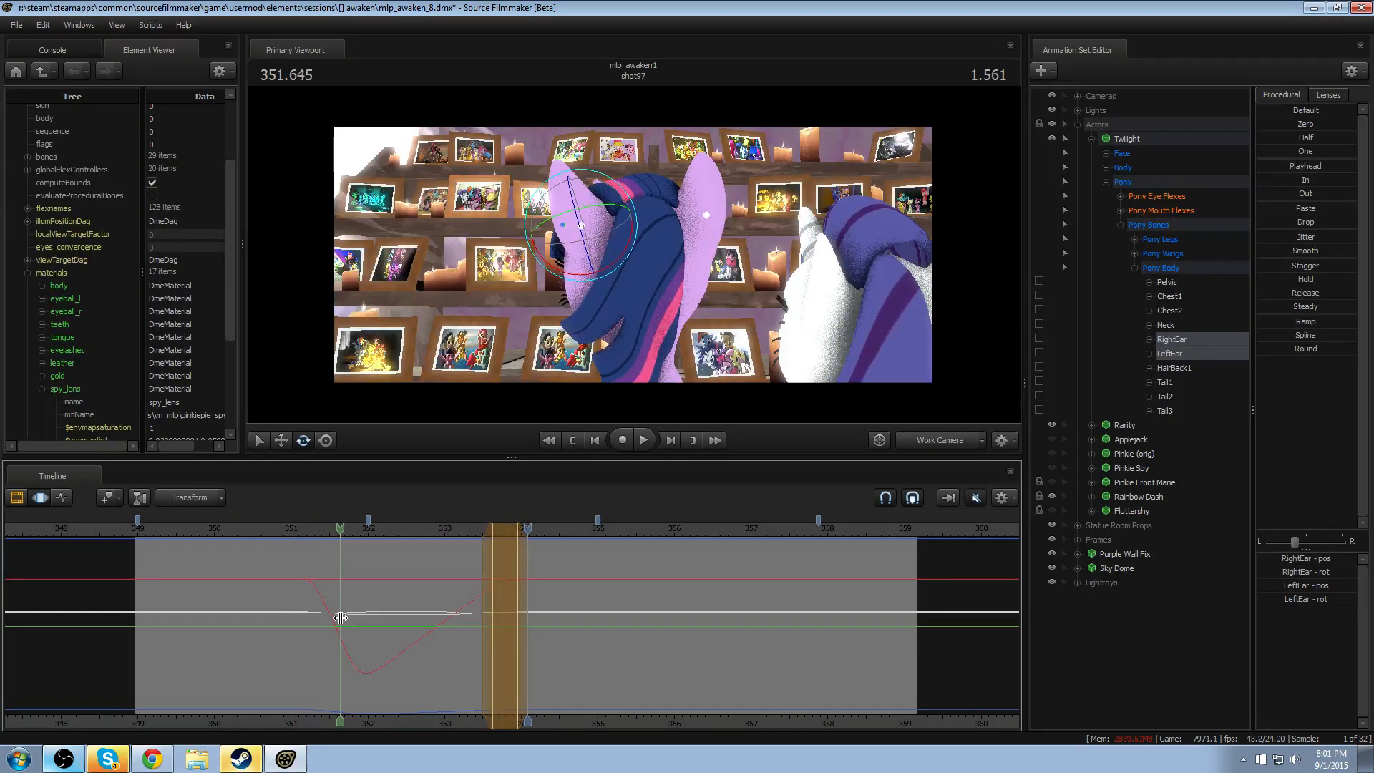
pyautogui.keyDown('shift'); pyautogui.click(339, 619); pyautogui.keyUp('shift')
pyautogui.keyDown('shift'); pyautogui.scroll(5, 339, 620); pyautogui.keyUp('shift')
pyautogui.press('ctrl')
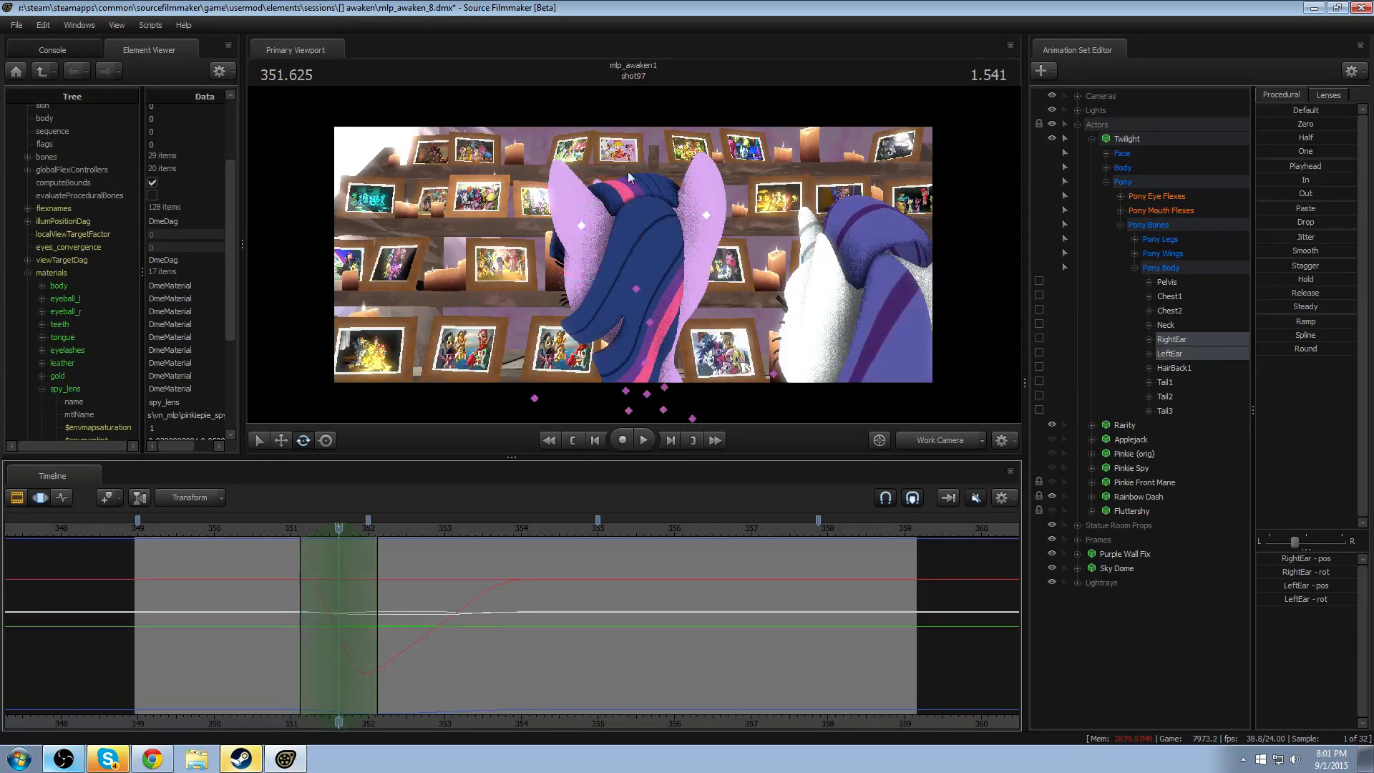
pyautogui.moveTo(607, 233); pyautogui.dragTo(608, 233)
pyautogui.keyDown('ctrl'); pyautogui.click(707, 216); pyautogui.keyUp('ctrl')
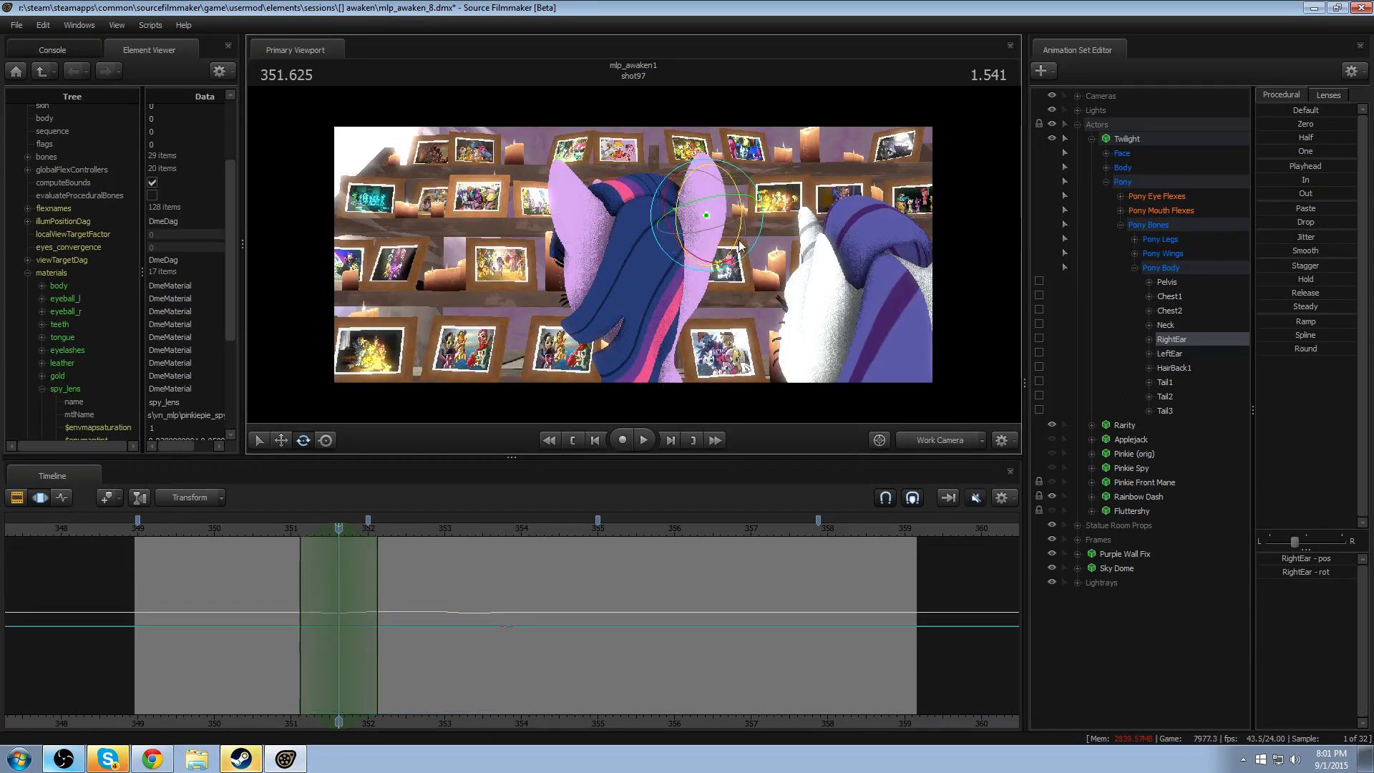
pyautogui.moveTo(699, 189)
pyautogui.mouseDown()
pyautogui.moveTo(714, 186)
pyautogui.moveTo(700, 190)
pyautogui.mouseUp()
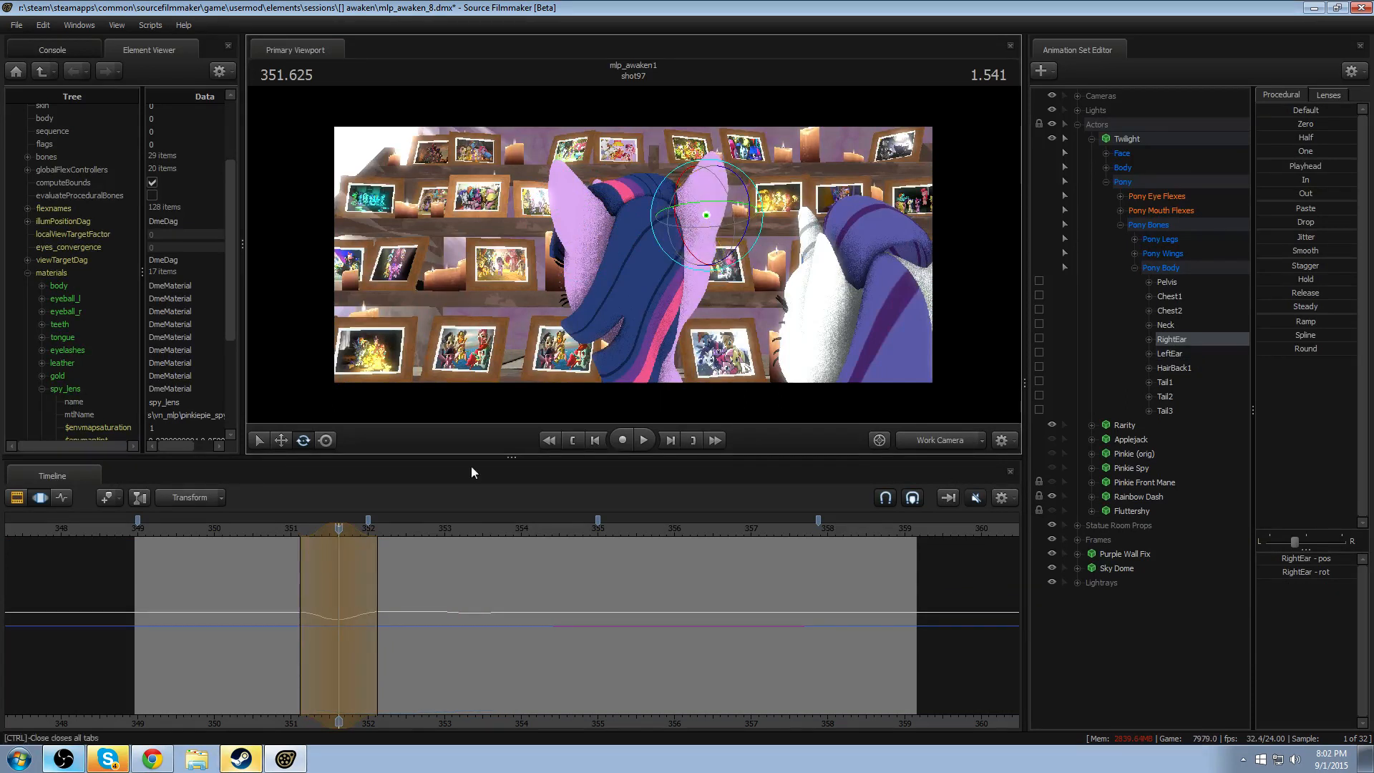
pyautogui.press('space')
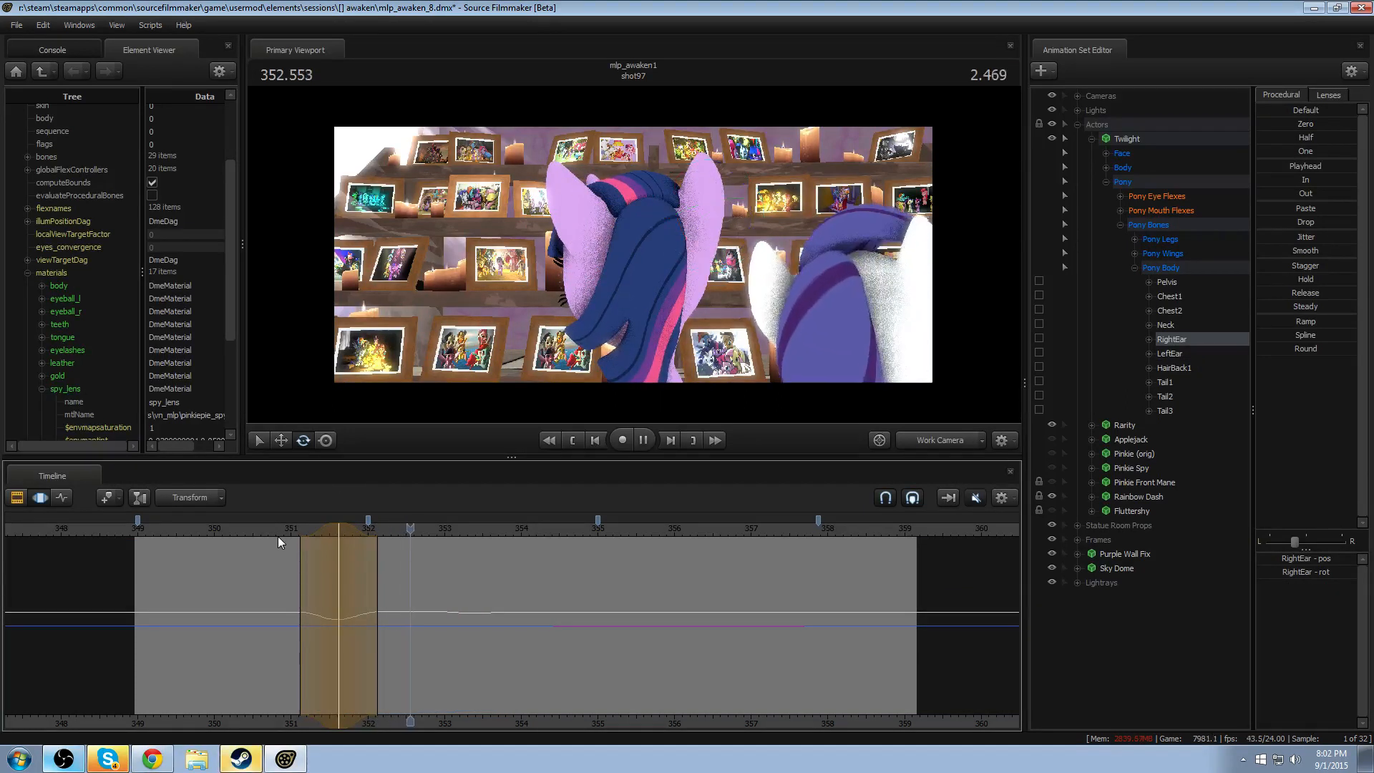
pyautogui.click(278, 530)
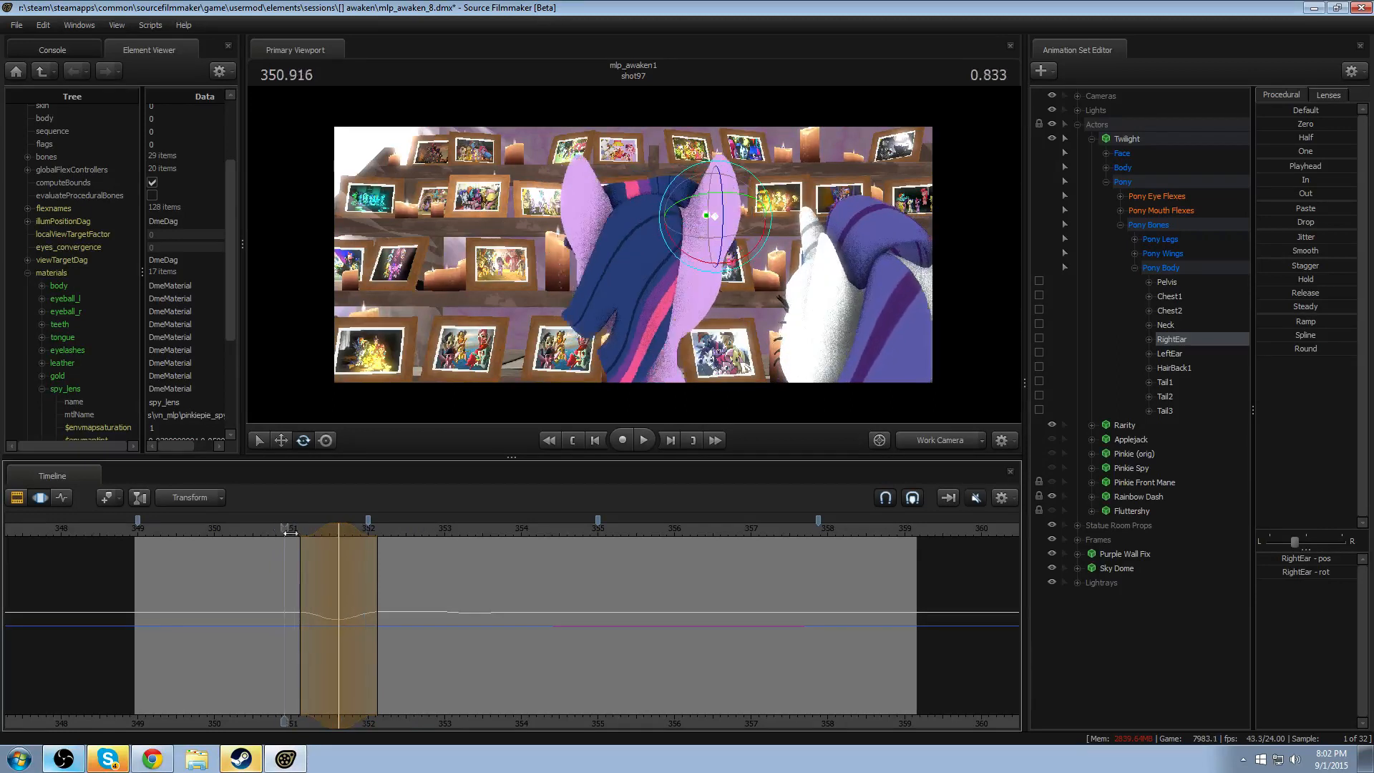
# - Shift the RightEar rotation earlier to 351.416, tighten its falloff to about 351.05–351.8, and replay it
pyautogui.click(324, 533)
pyautogui.click(285, 531)
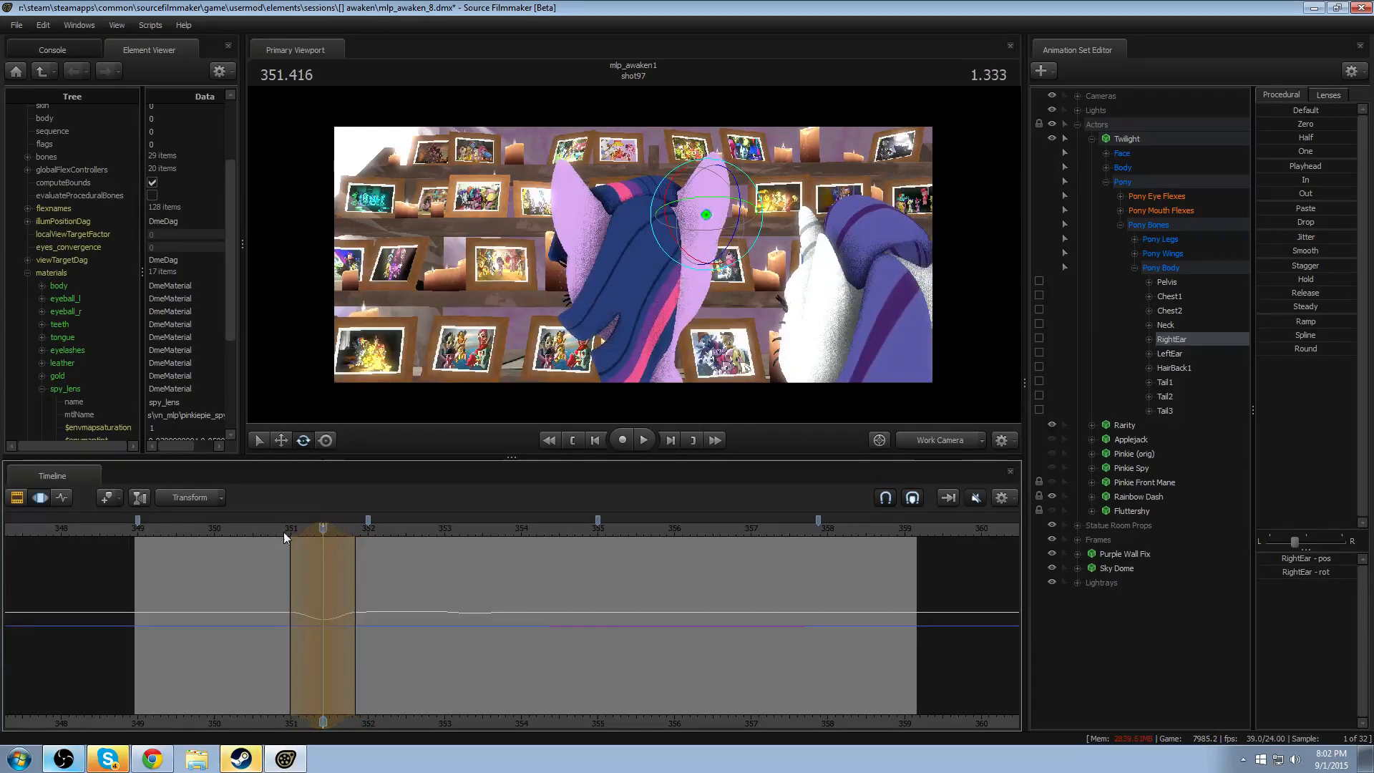
pyautogui.press('space')
pyautogui.press('space')
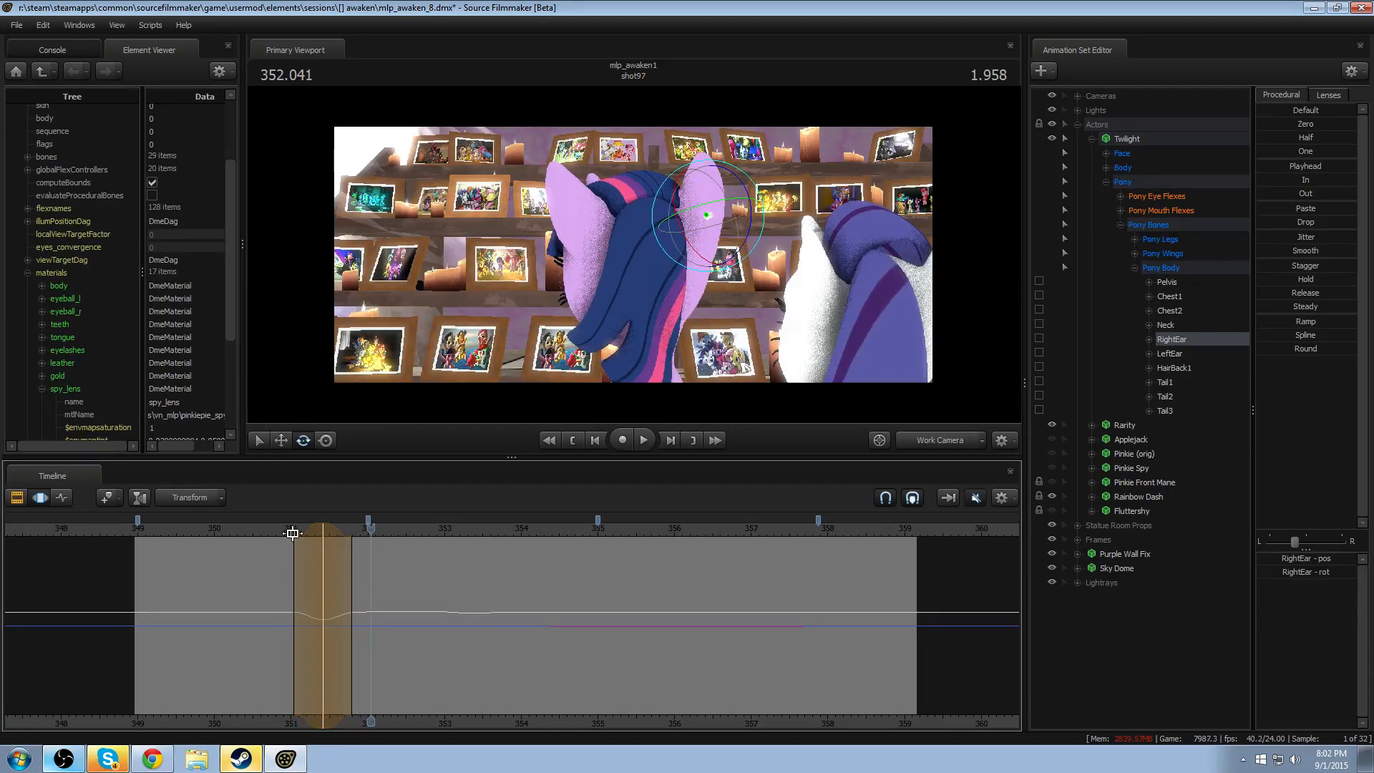
pyautogui.click(272, 530)
pyautogui.press('space')
# - Move the RightEar rotation to 351.333, extend its falloff to about 351–351.9, and replay the motion
pyautogui.press('space')
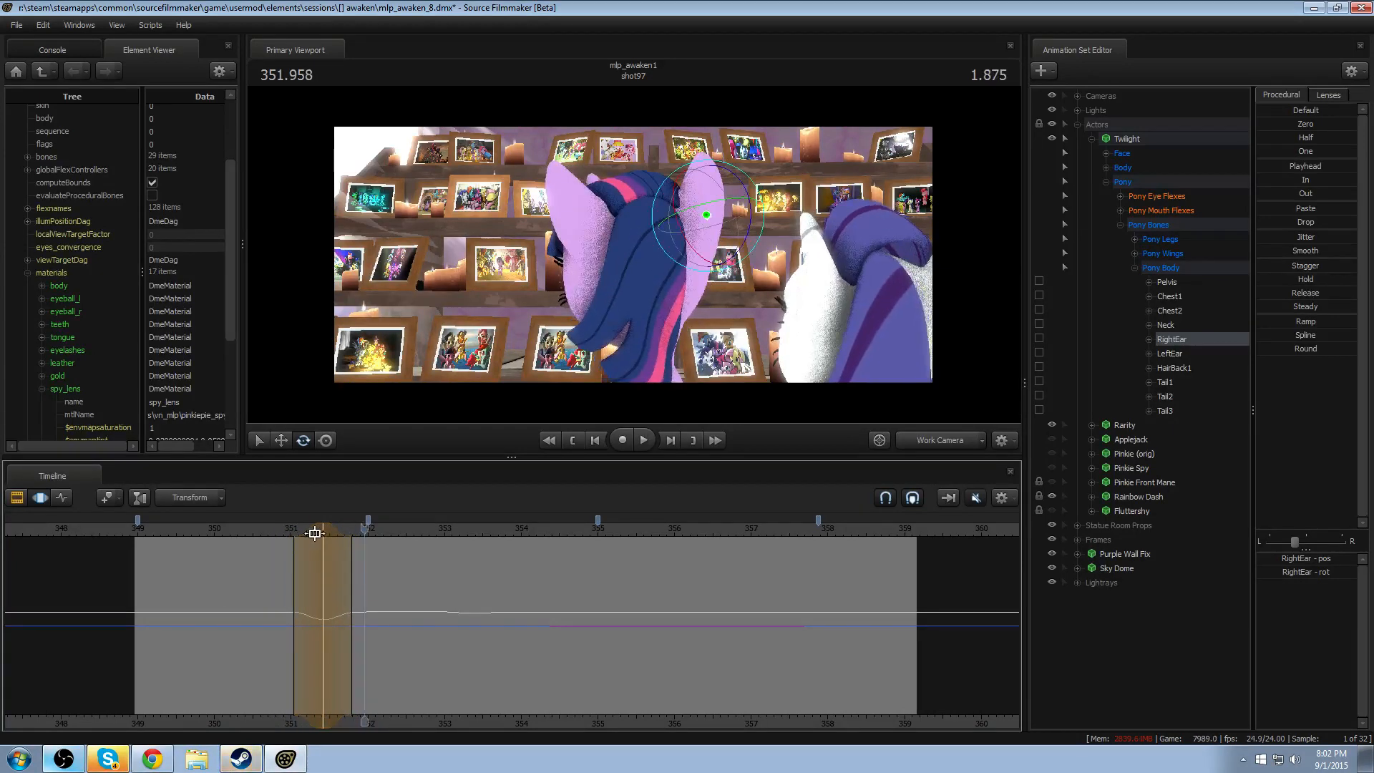
pyautogui.moveTo(308, 531); pyautogui.dragTo(301, 530)
pyautogui.press('space')
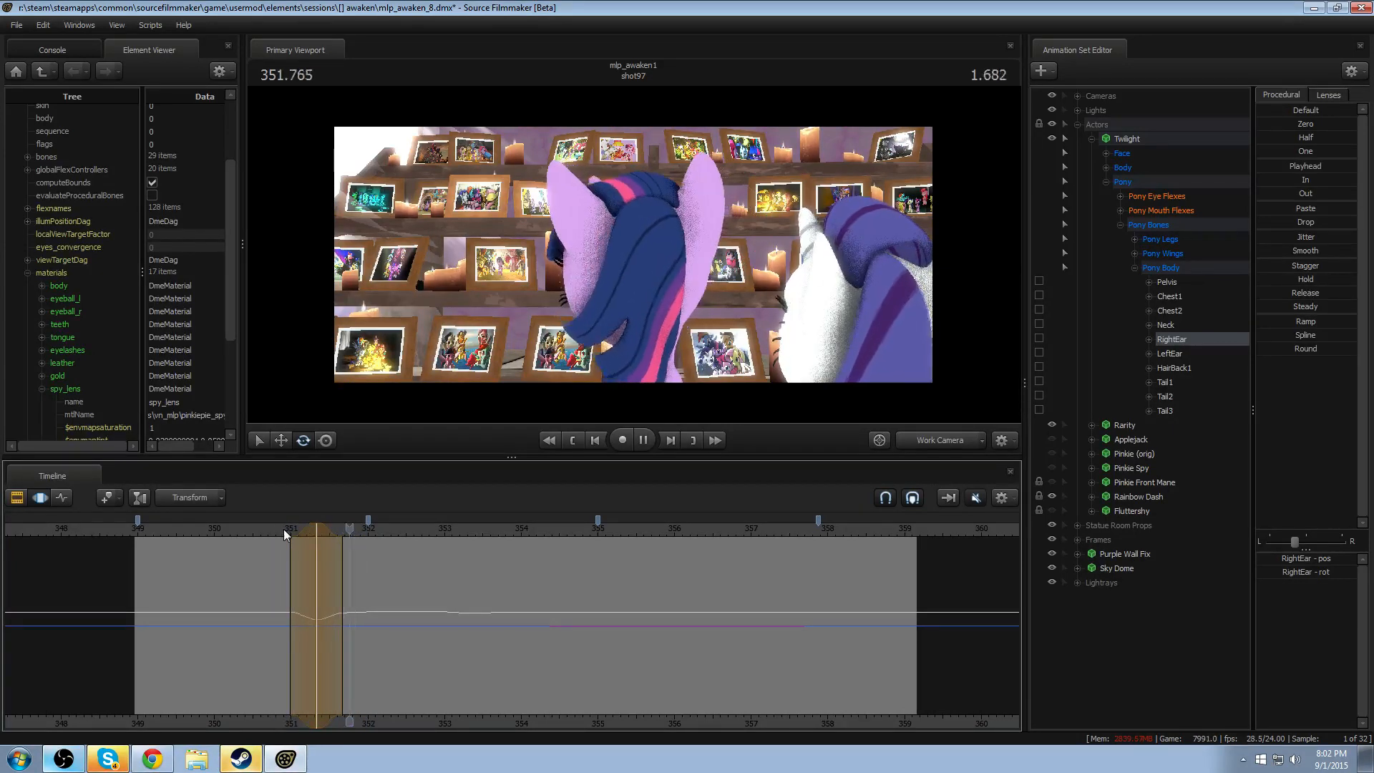
pyautogui.press('space')
pyautogui.moveTo(342, 558); pyautogui.dragTo(360, 560)
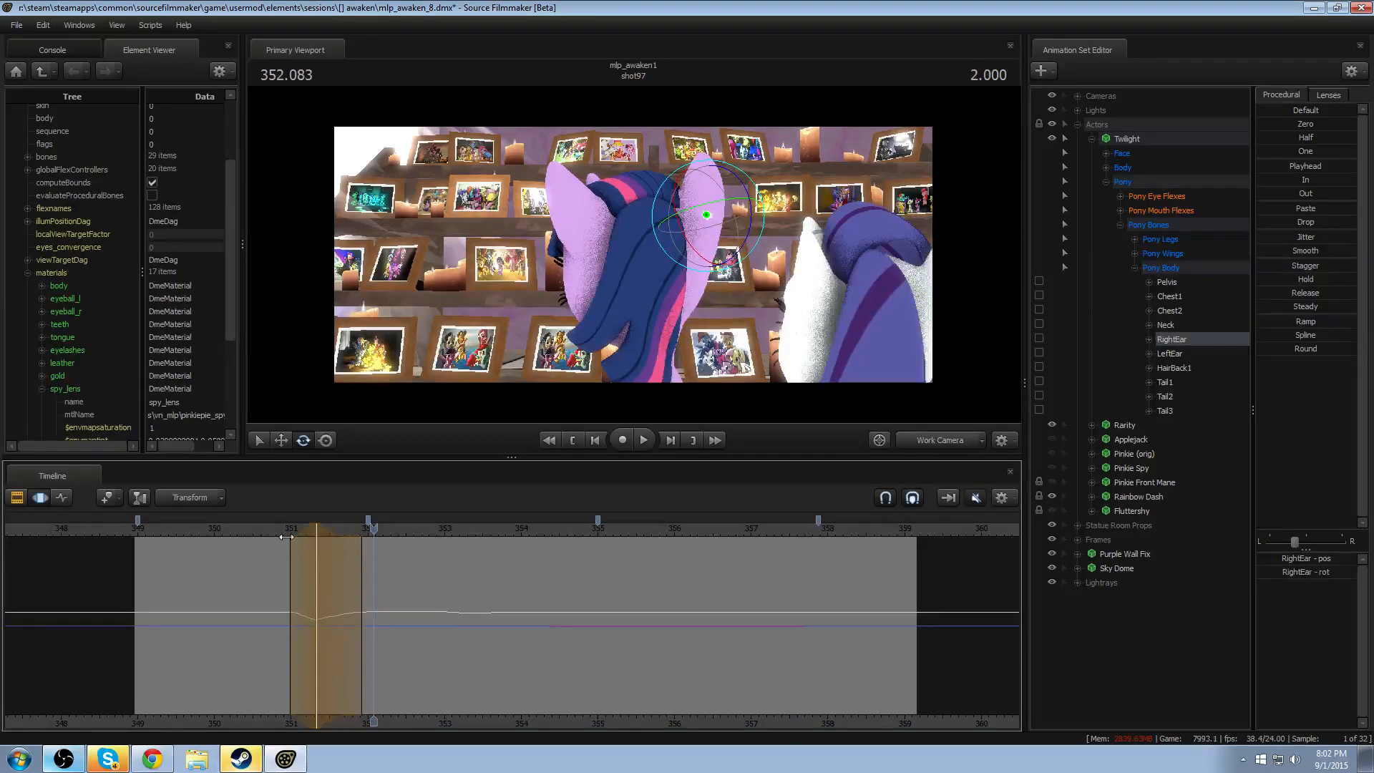
pyautogui.press('space')
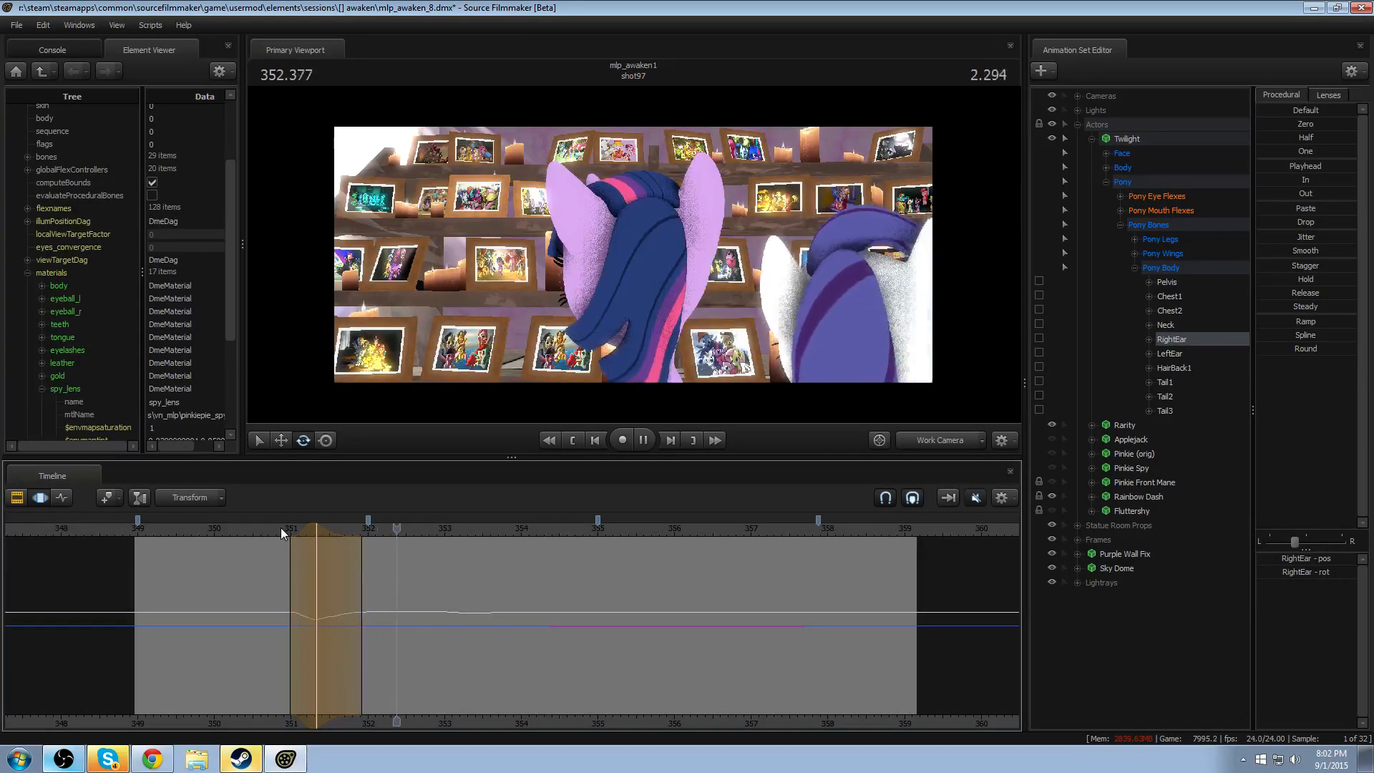
pyautogui.press('space')
# - Try rotating LeftEar at 351.333 over the same falloff range, replay it, and undo the rotation
pyautogui.moveTo(313, 533); pyautogui.dragTo(316, 532)
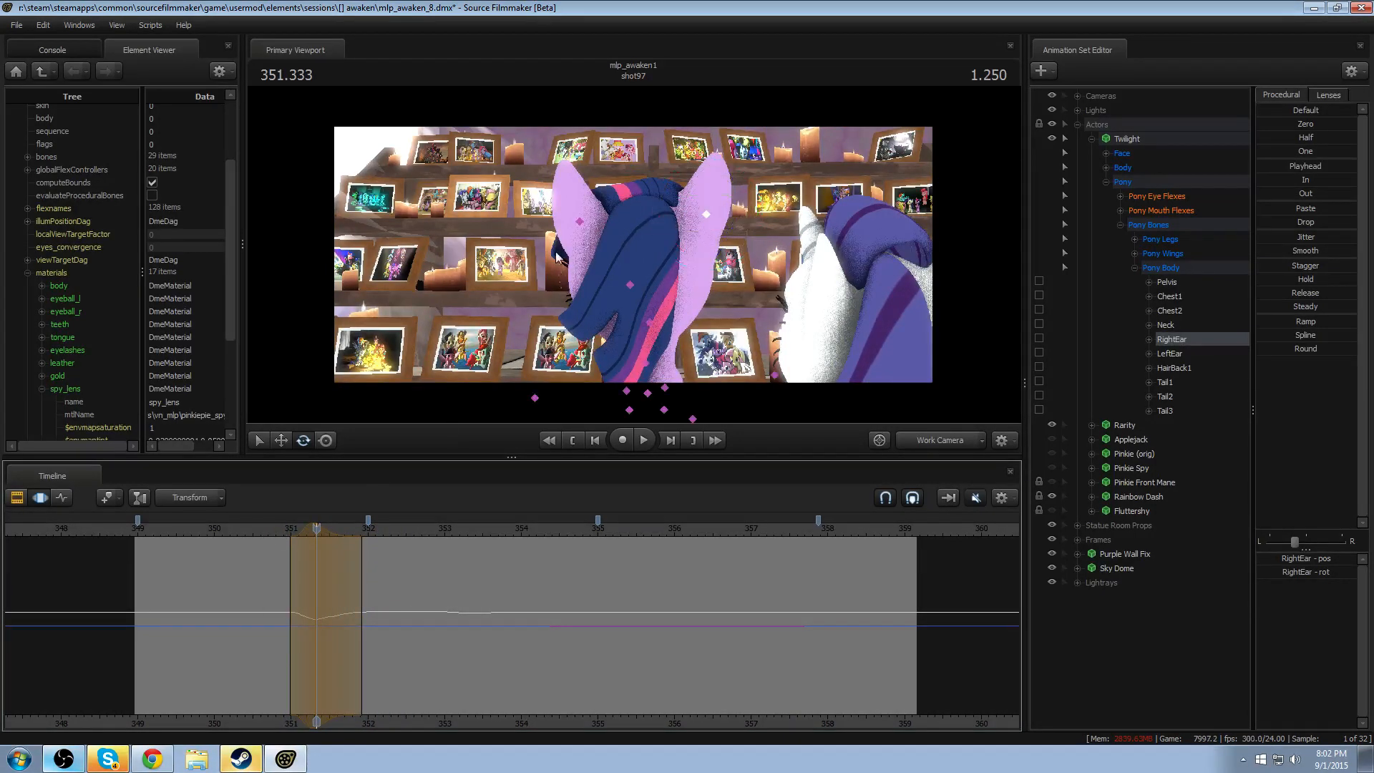
pyautogui.click(580, 222)
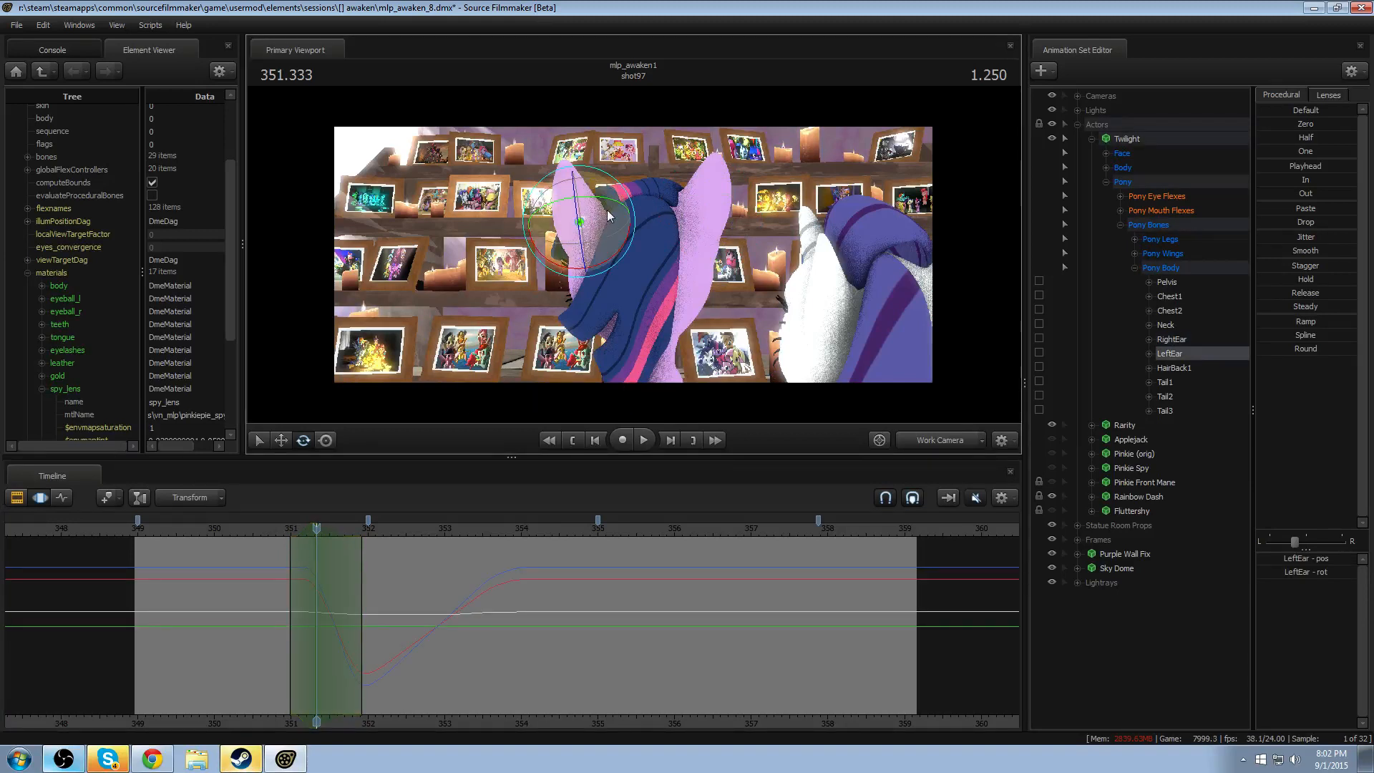
pyautogui.moveTo(592, 221); pyautogui.dragTo(604, 218)
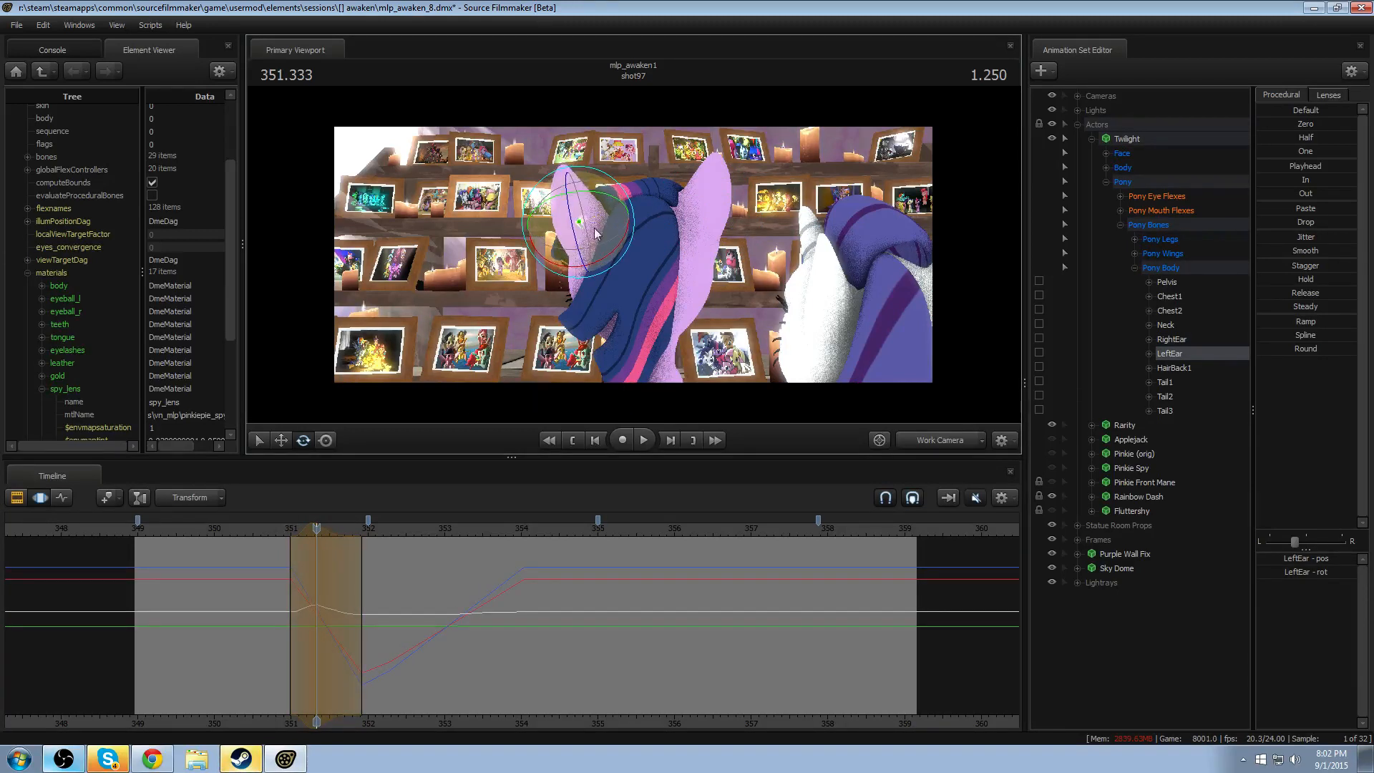
pyautogui.click(285, 527)
pyautogui.press('space')
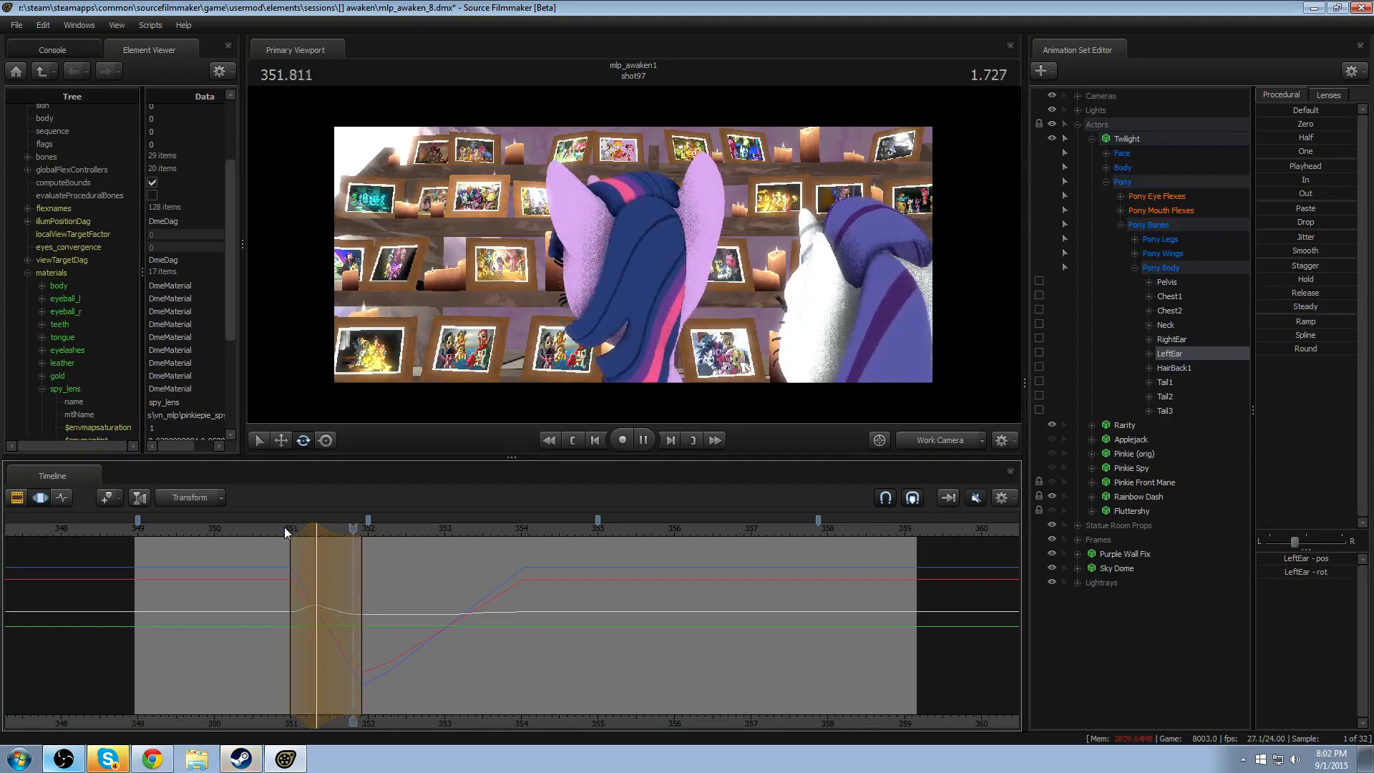
pyautogui.click(271, 529)
pyautogui.press('space')
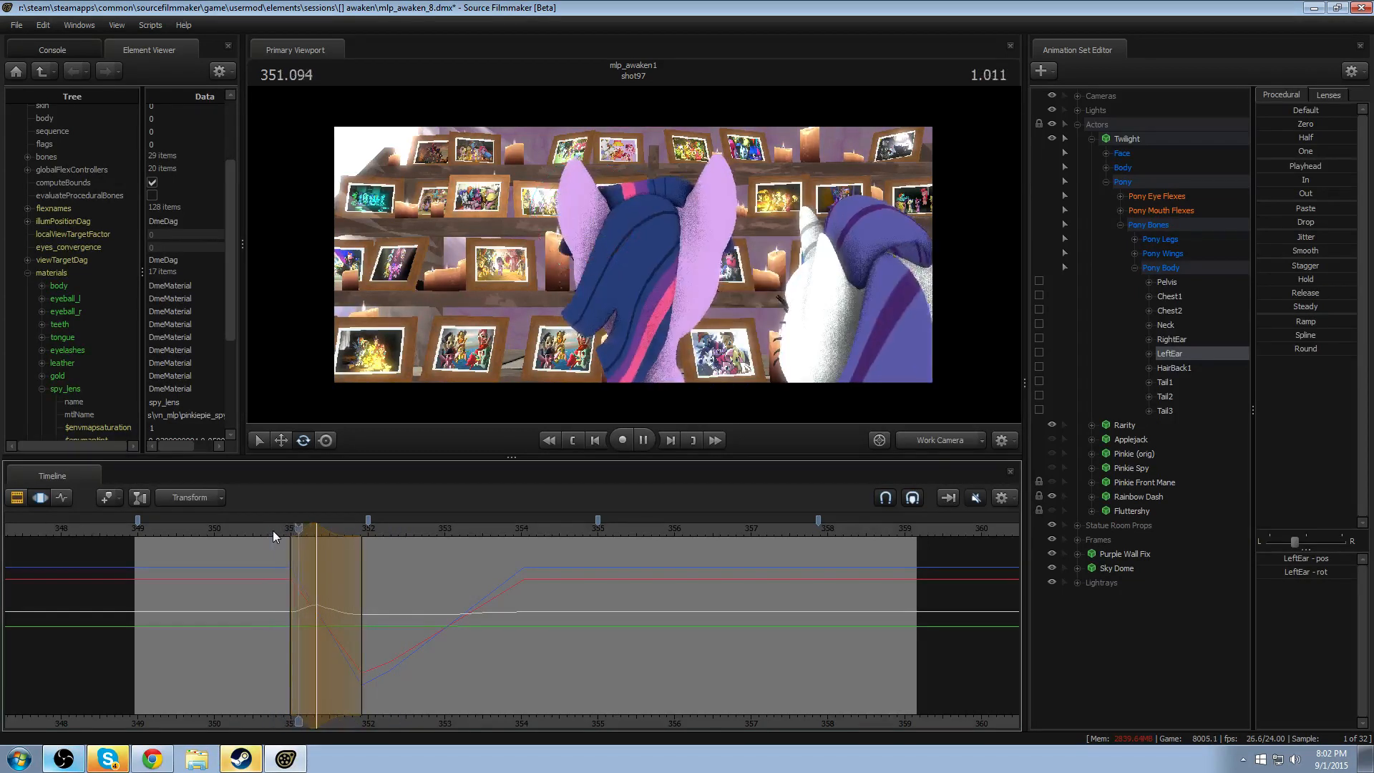
pyautogui.press('space')
pyautogui.hotkey('ctrl', 'z')
# - Rotate LeftEar the opposite way at 351.333 with a falloff of about 351–351.9, and replay from about 350.9
pyautogui.click(316, 528)
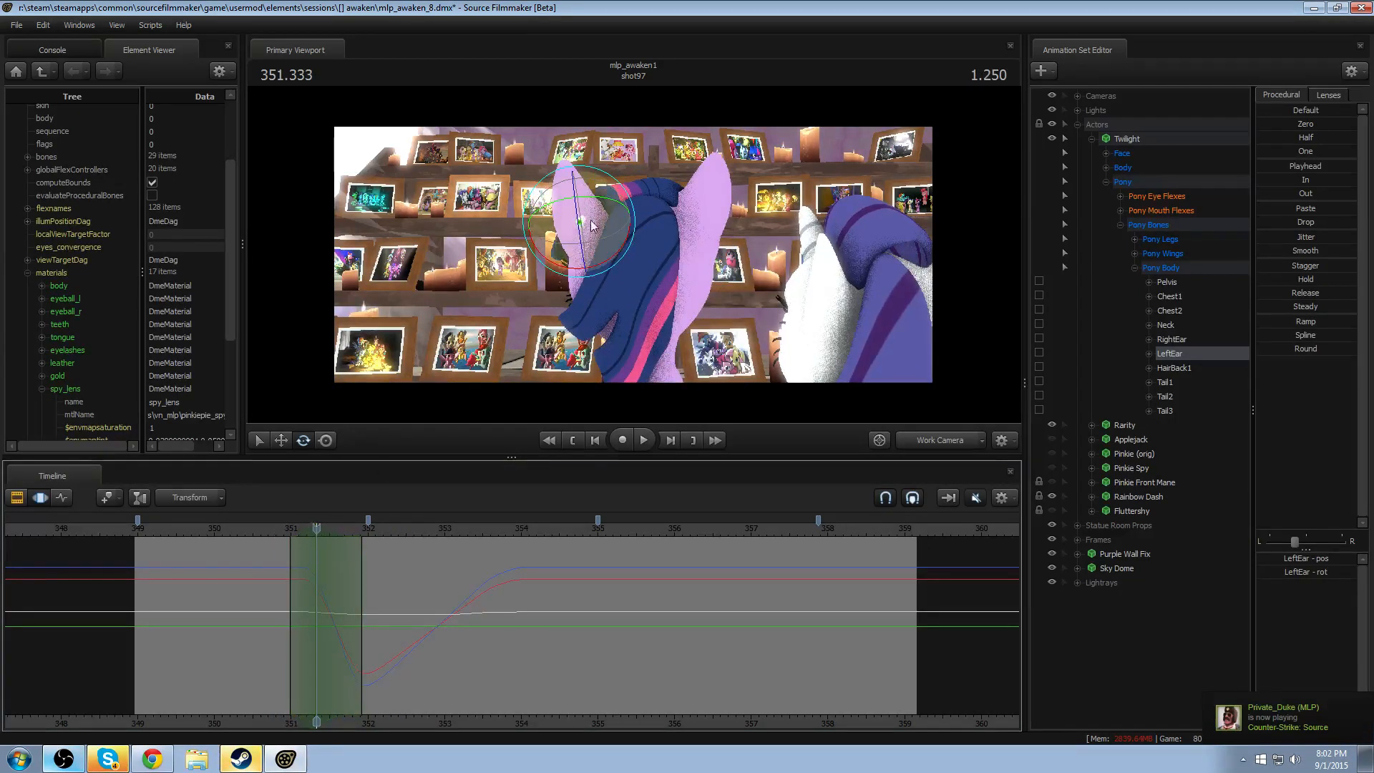
pyautogui.moveTo(600, 209); pyautogui.dragTo(606, 216)
pyautogui.click(282, 528)
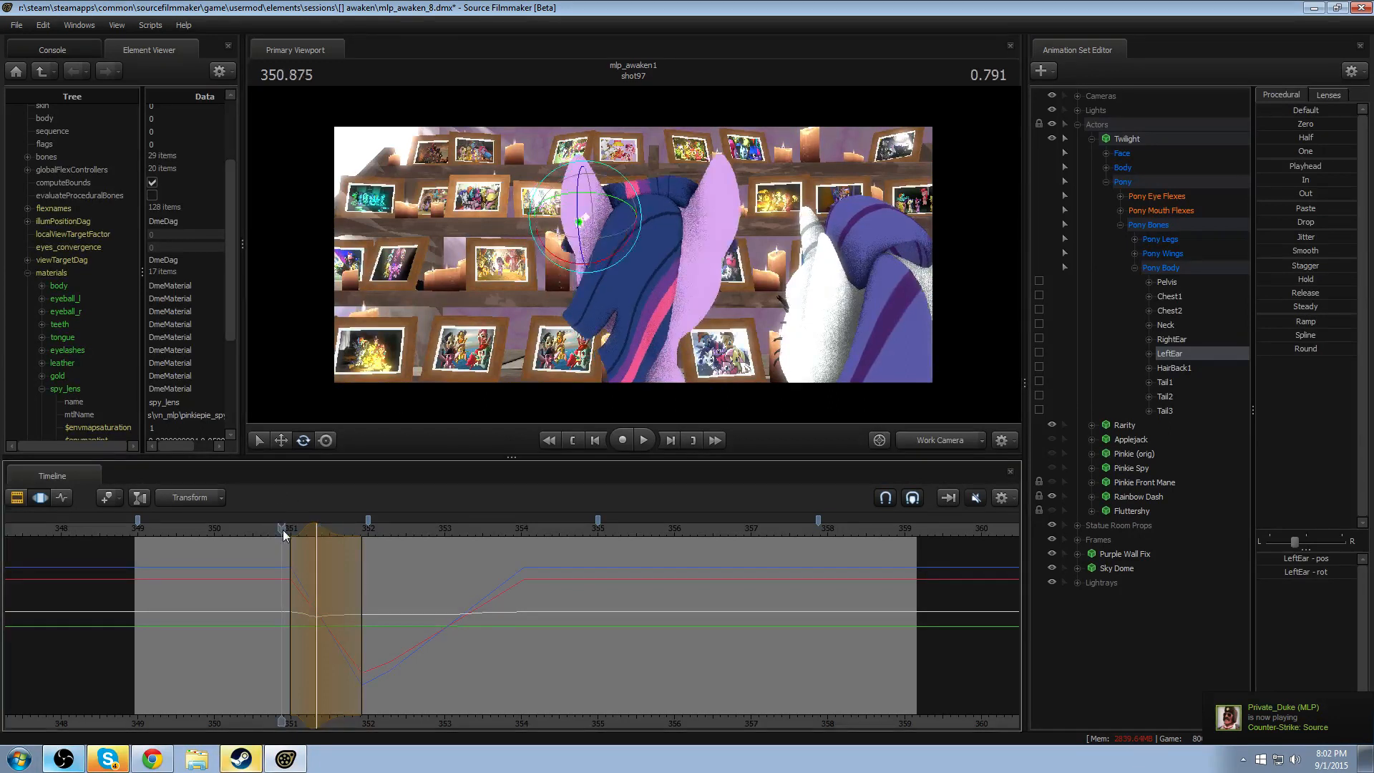
pyautogui.press('space')
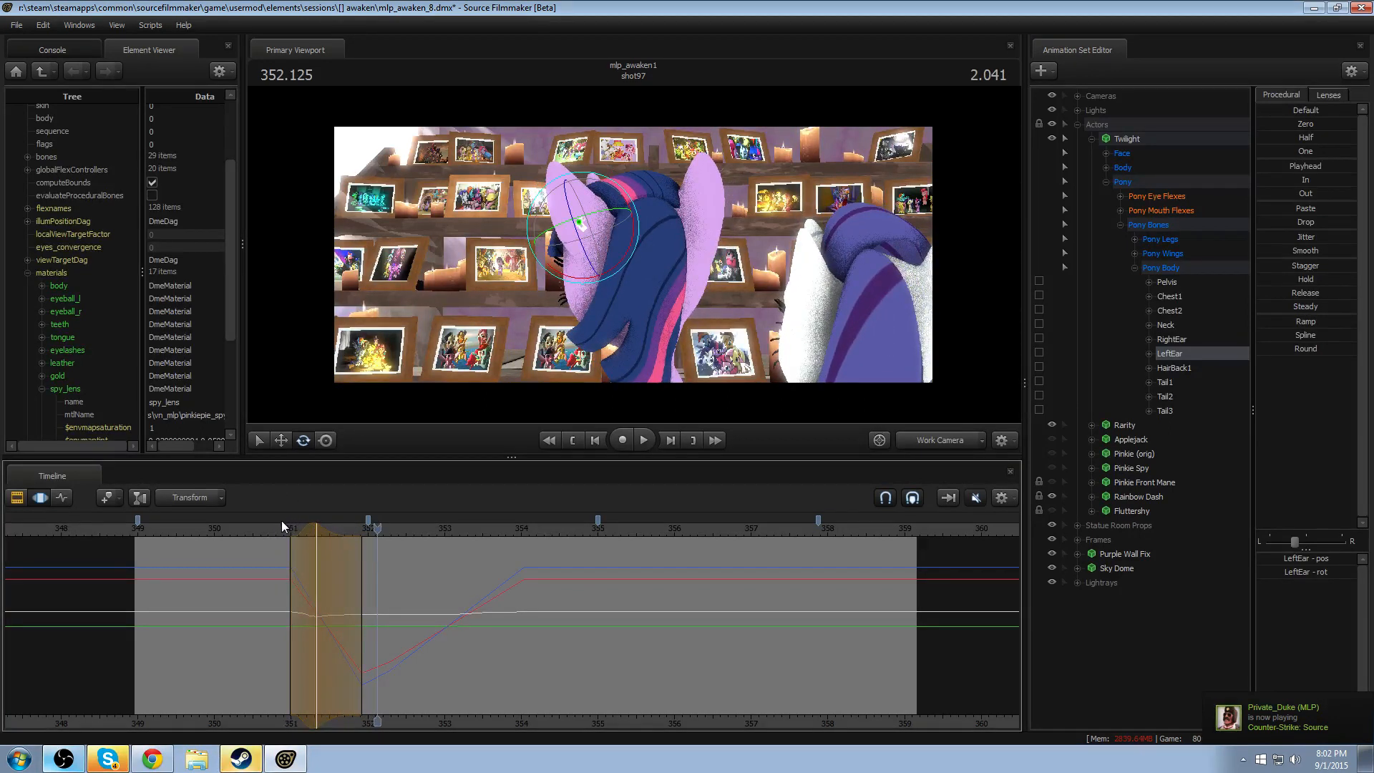
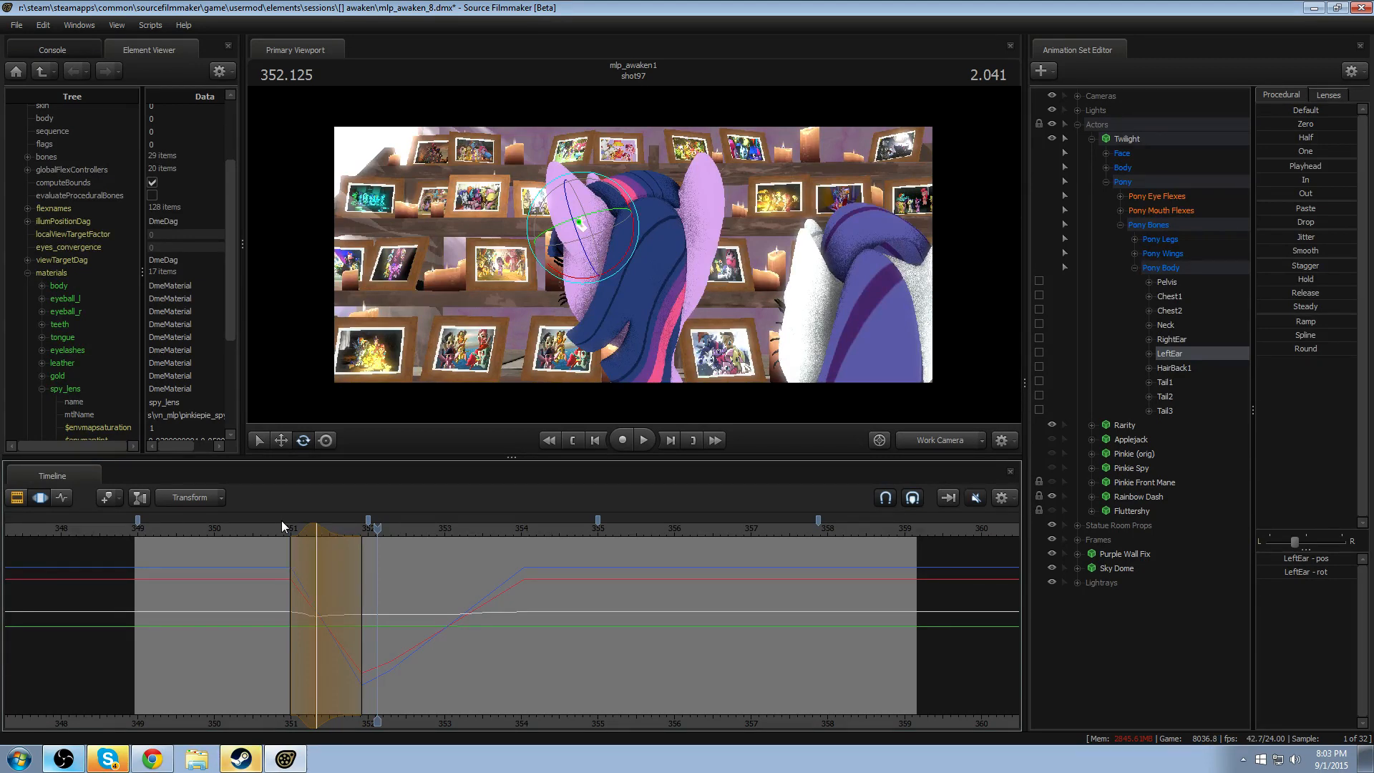
# - Replay the LeftEar anticipation from about 350.7
pyautogui.click(267, 526)
pyautogui.press('space')
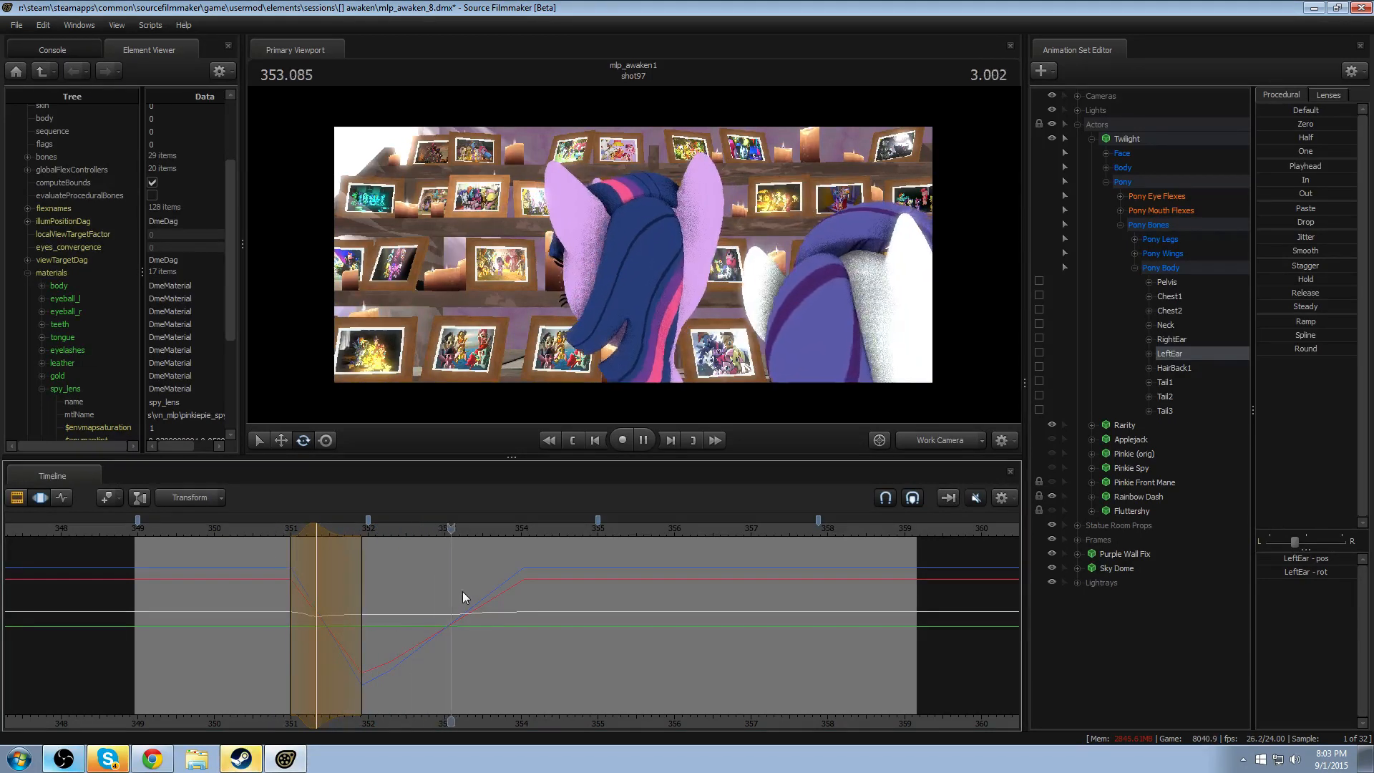
pyautogui.press('space')
# - Select the range of about 353.9–356.5, with falloff to about 353.05 and 357.65, and rotate RightEar for Twilight's turned-head pose
pyautogui.press('shift')
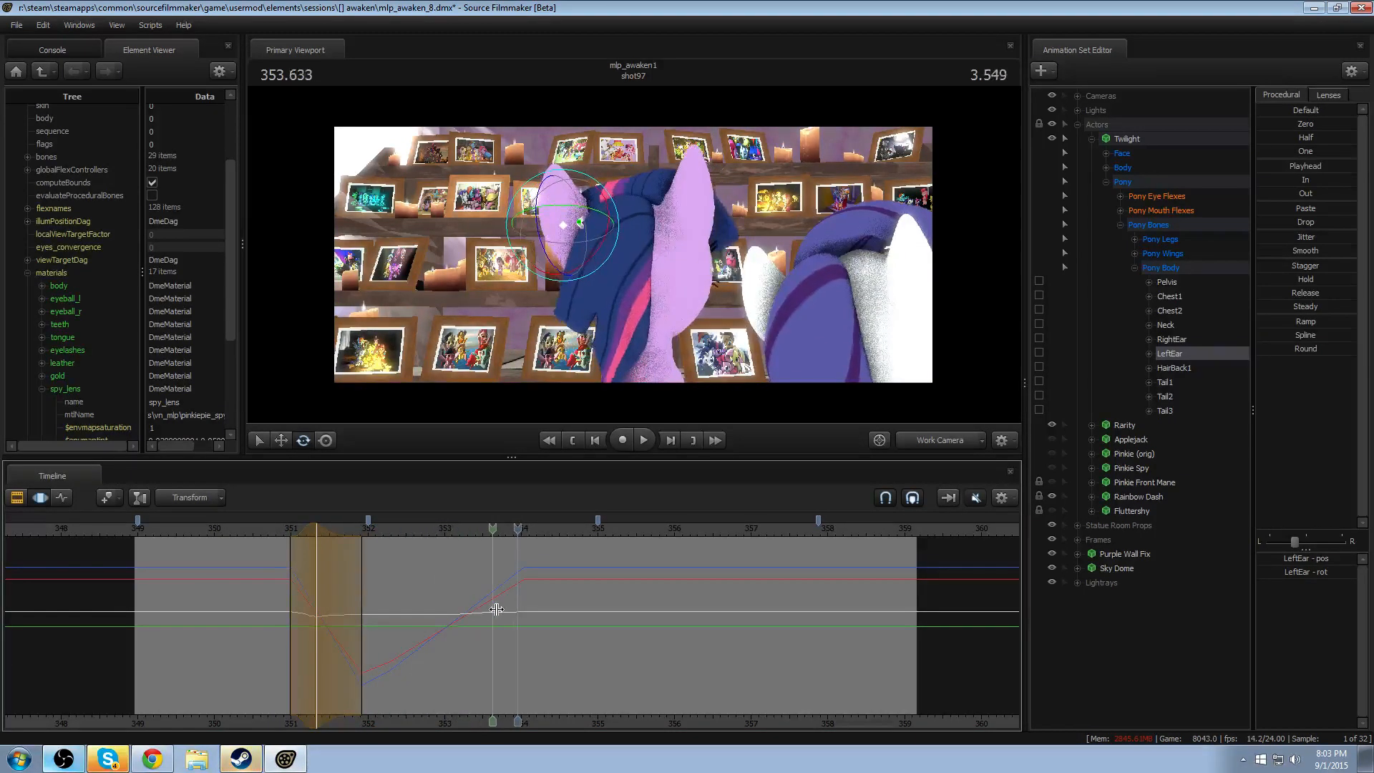
pyautogui.moveTo(511, 608); pyautogui.dragTo(802, 622)
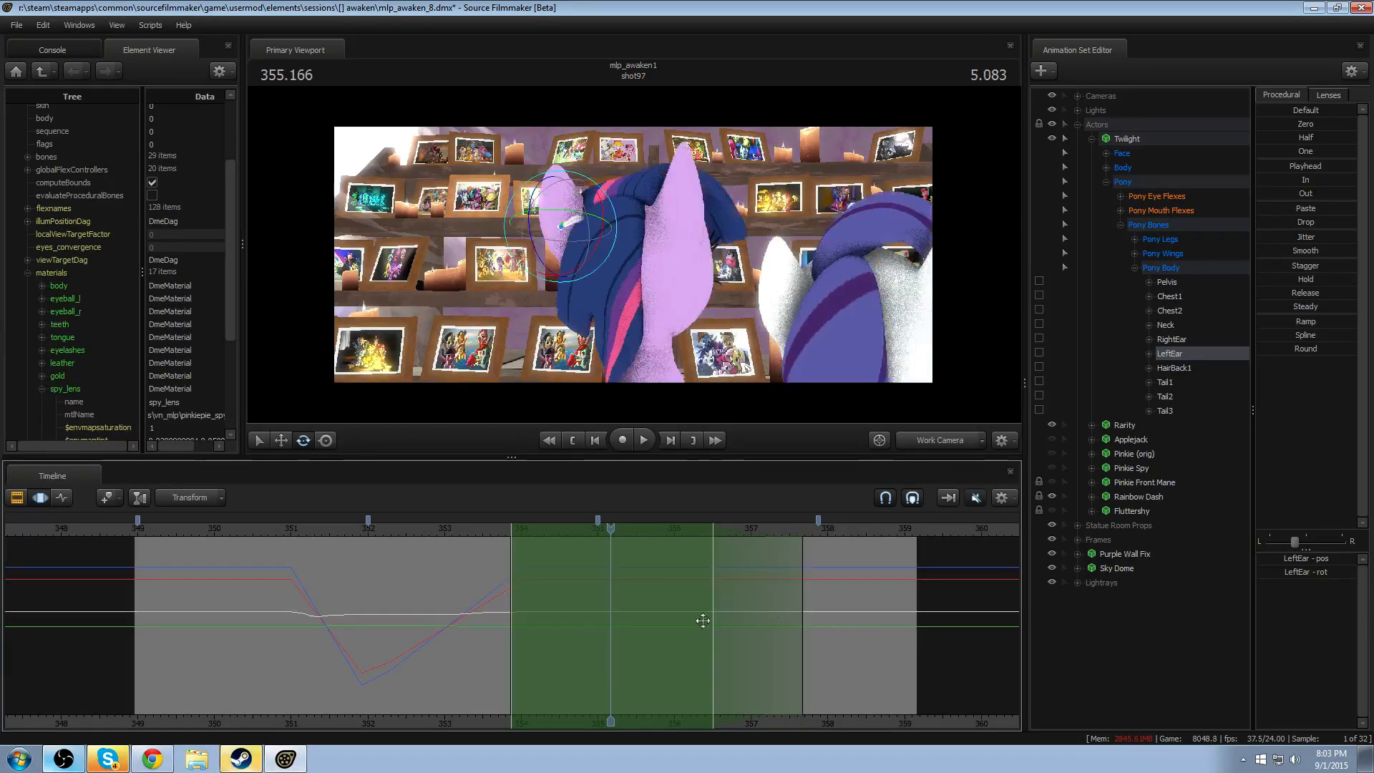
pyautogui.moveTo(499, 635); pyautogui.dragTo(450, 637)
pyautogui.keyDown('ctrl'); pyautogui.click(677, 209); pyautogui.keyUp('ctrl')
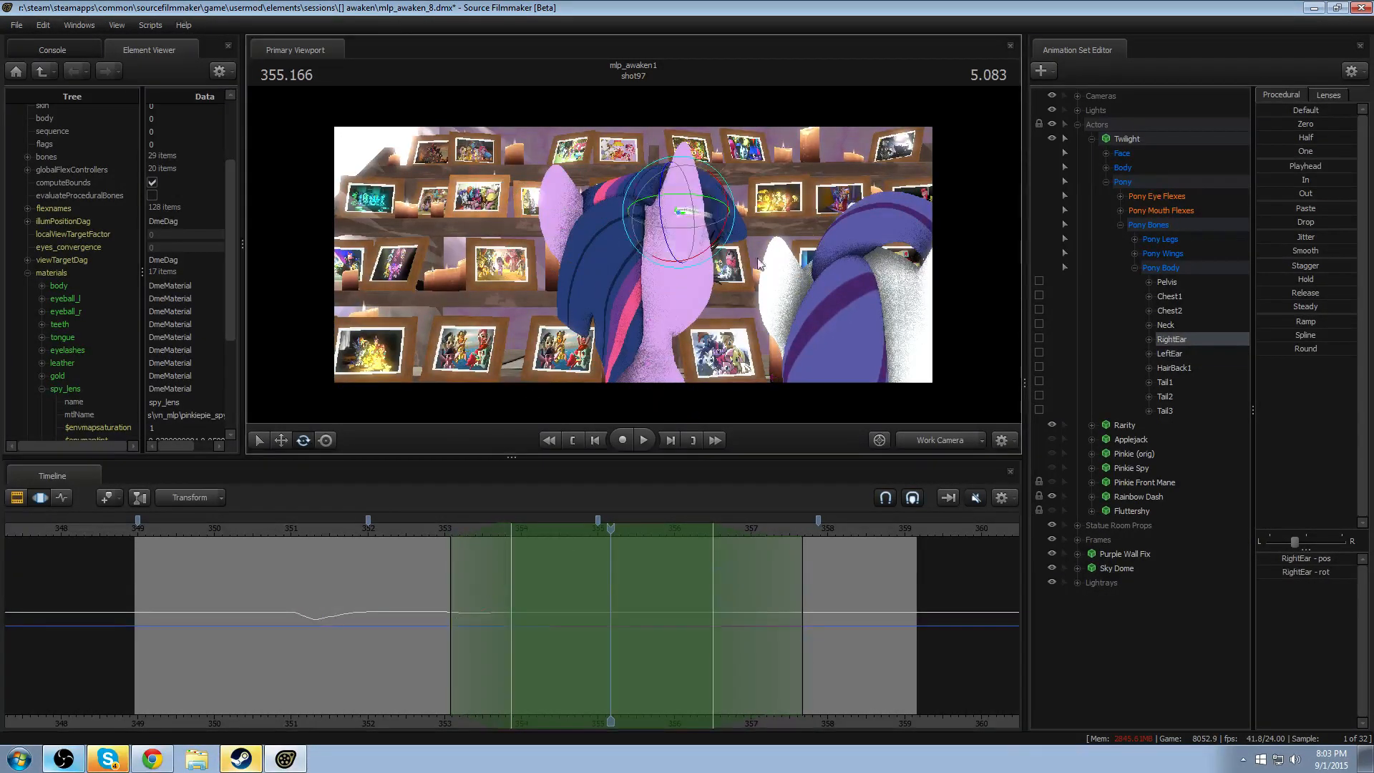
pyautogui.keyDown('alt'); pyautogui.moveTo(648, 236); pyautogui.dragTo(642, 246); pyautogui.keyUp('alt')
pyautogui.moveTo(680, 200)
pyautogui.mouseDown()
pyautogui.moveTo(651, 195)
pyautogui.moveTo(680, 199)
pyautogui.mouseUp()
# - Rotate LeftEar over the same time range and replay the head turn from about 352.9
pyautogui.press('ctrl')
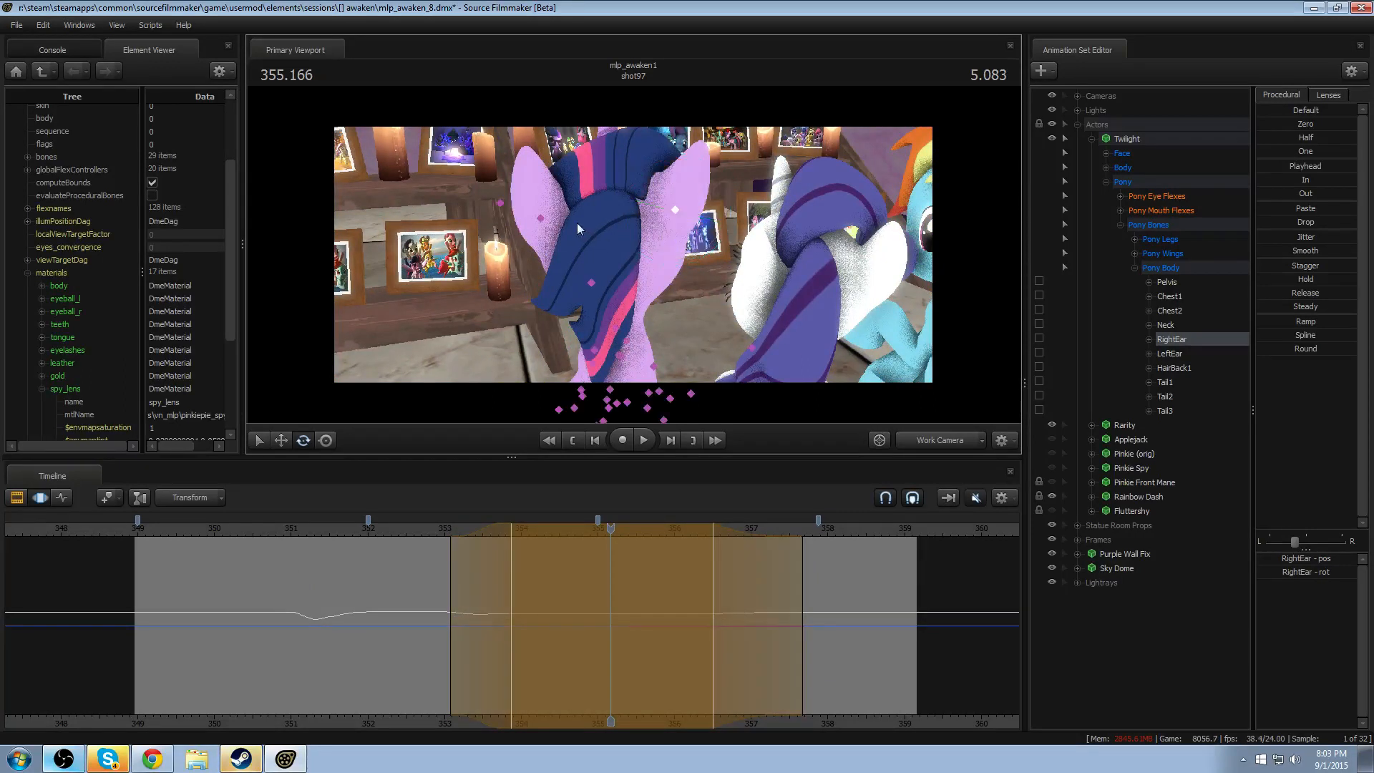
pyautogui.keyDown('ctrl'); pyautogui.click(541, 218); pyautogui.keyUp('ctrl')
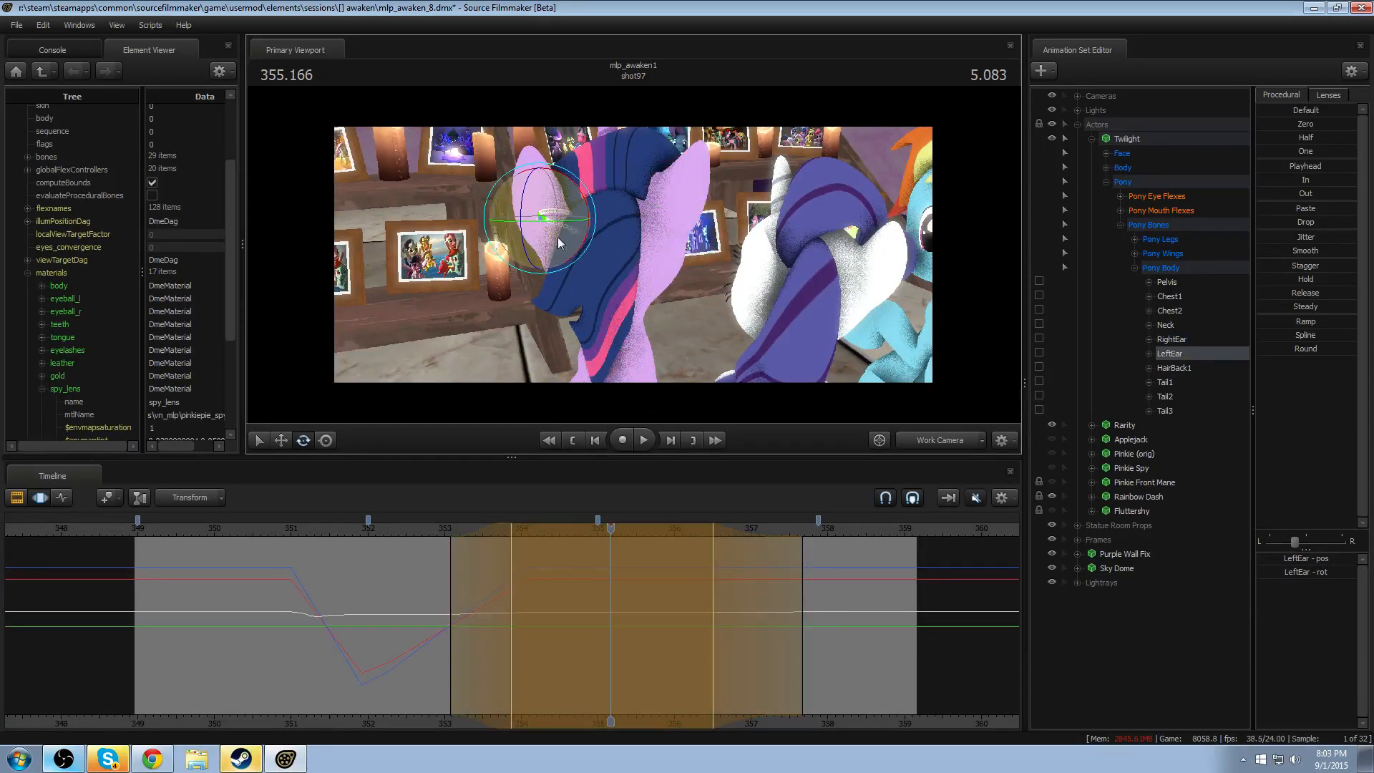
pyautogui.click(440, 530)
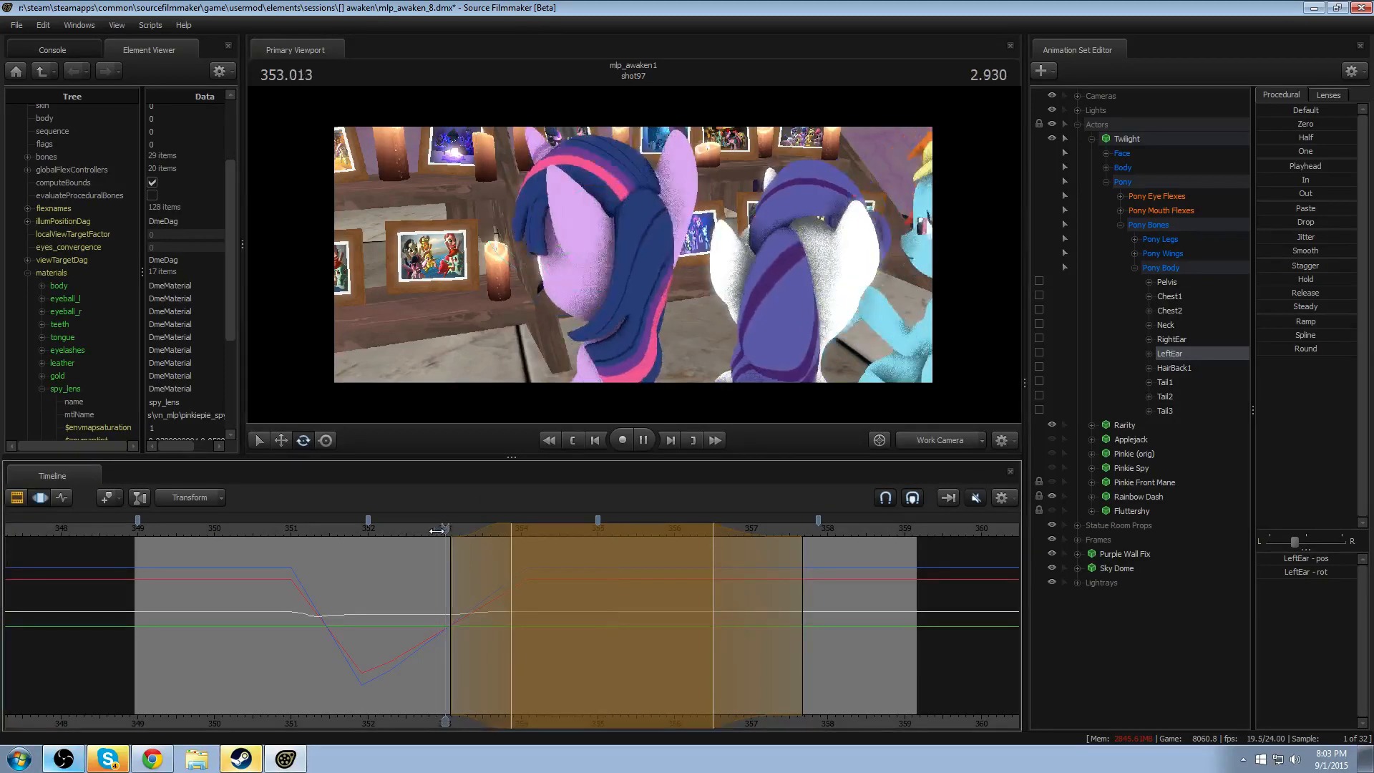
pyautogui.press('space')
# - Switch the view to Camera 6 and replay the second head turn twice from around 352.6–352.8
pyautogui.press('space')
pyautogui.click(929, 442)
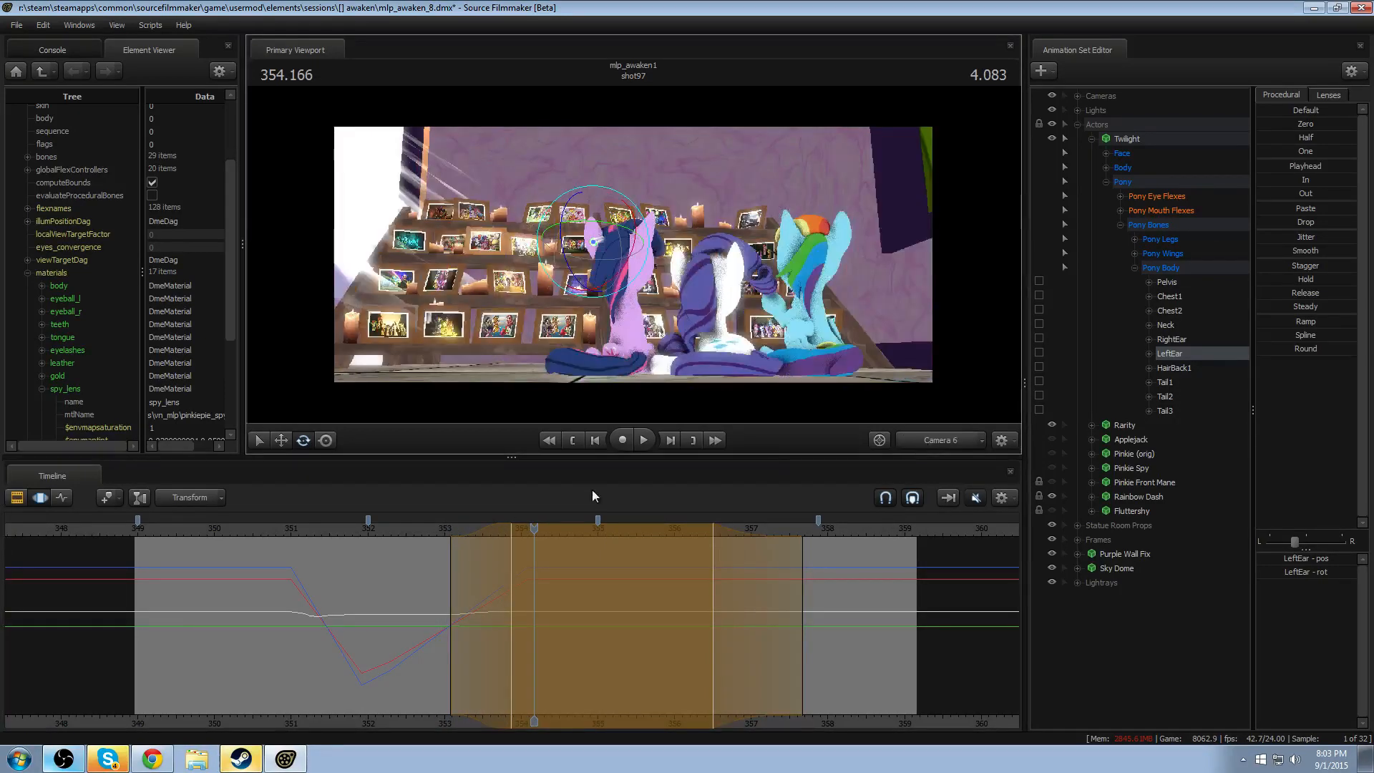
pyautogui.click(418, 530)
pyautogui.press('space')
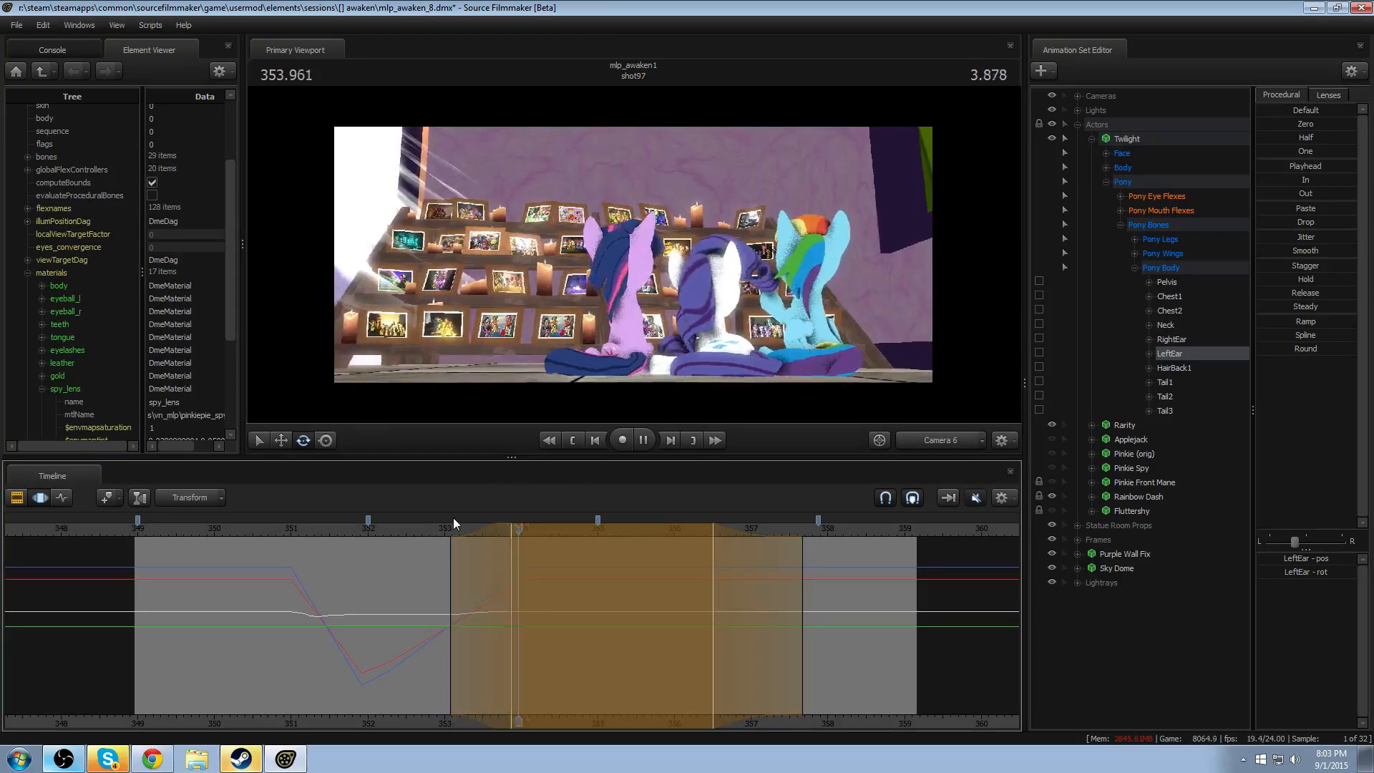
pyautogui.press('space')
pyautogui.click(428, 530)
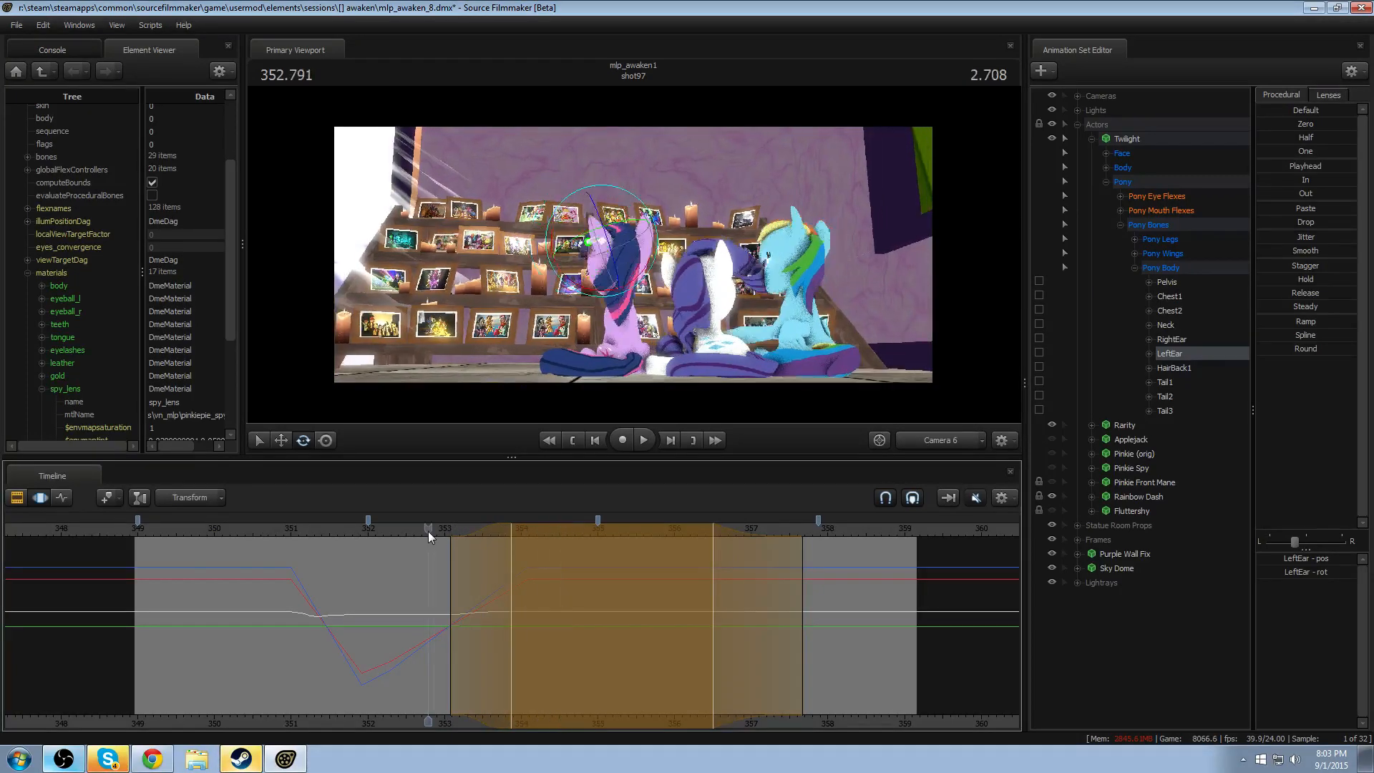
pyautogui.press('space')
pyautogui.press('space')
# - Return to the Work Camera, rotate RightEar at 353.625 with a falloff of about 353–354.2, and replay from about 352.9
pyautogui.click(932, 435)
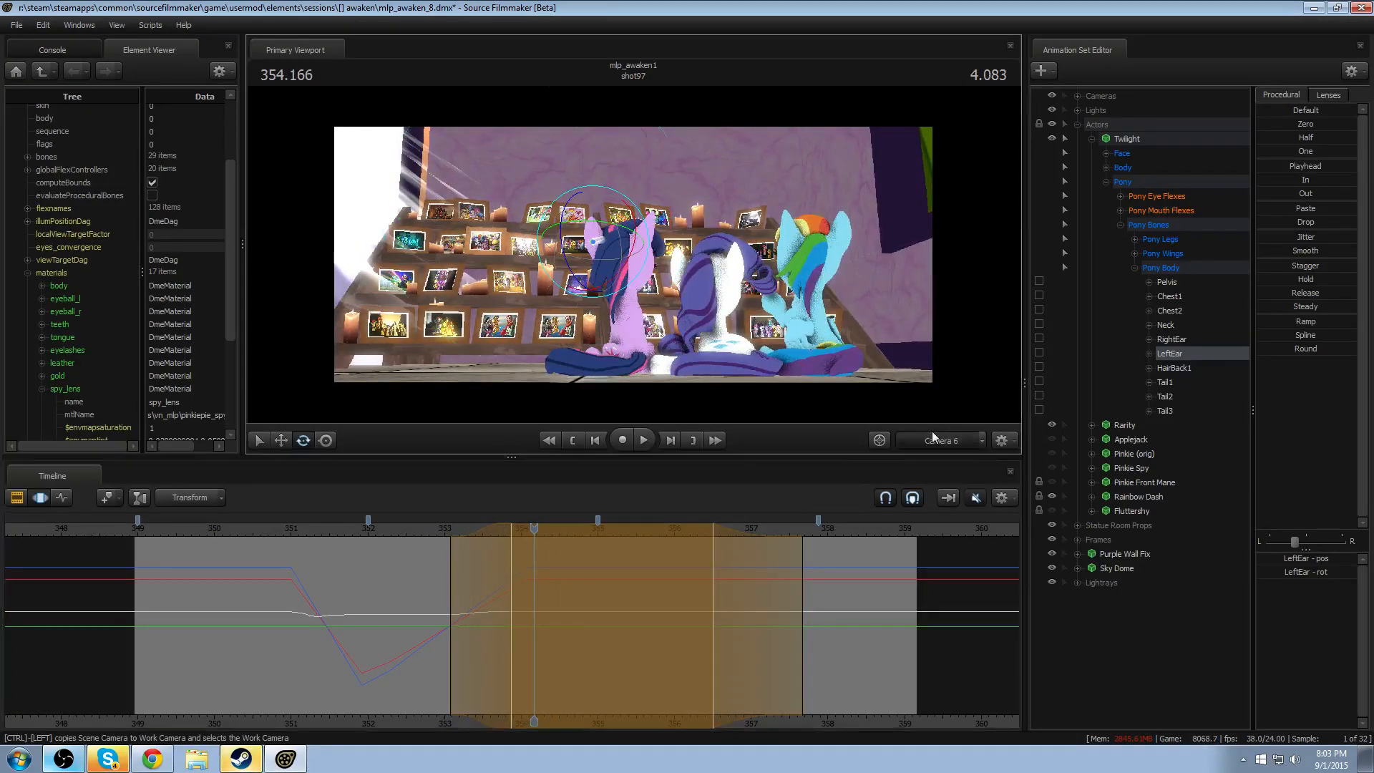
pyautogui.moveTo(715, 331); pyautogui.dragTo(637, 331)
pyautogui.moveTo(398, 617); pyautogui.dragTo(476, 627)
pyautogui.keyDown('shift'); pyautogui.click(493, 627); pyautogui.keyUp('shift')
pyautogui.scroll(8, 493, 626)
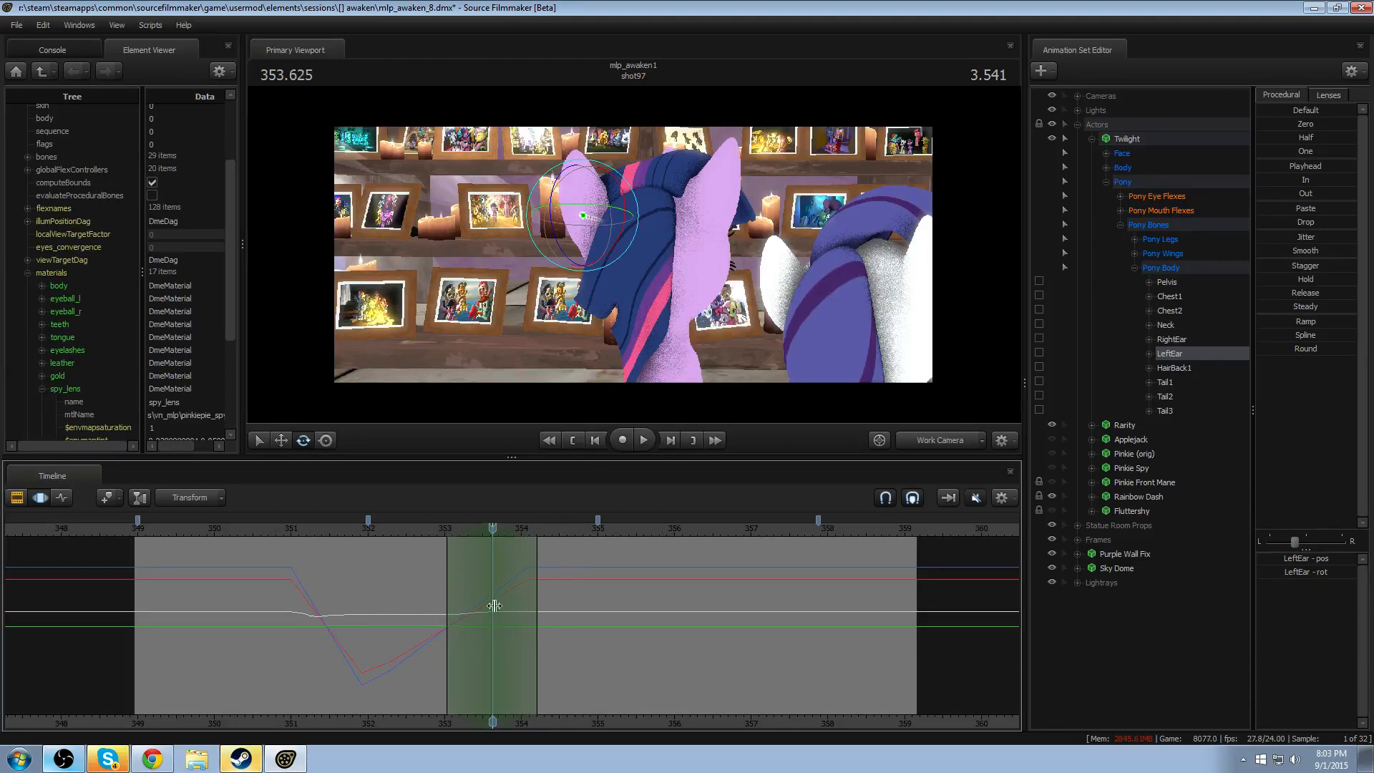
pyautogui.click(709, 204)
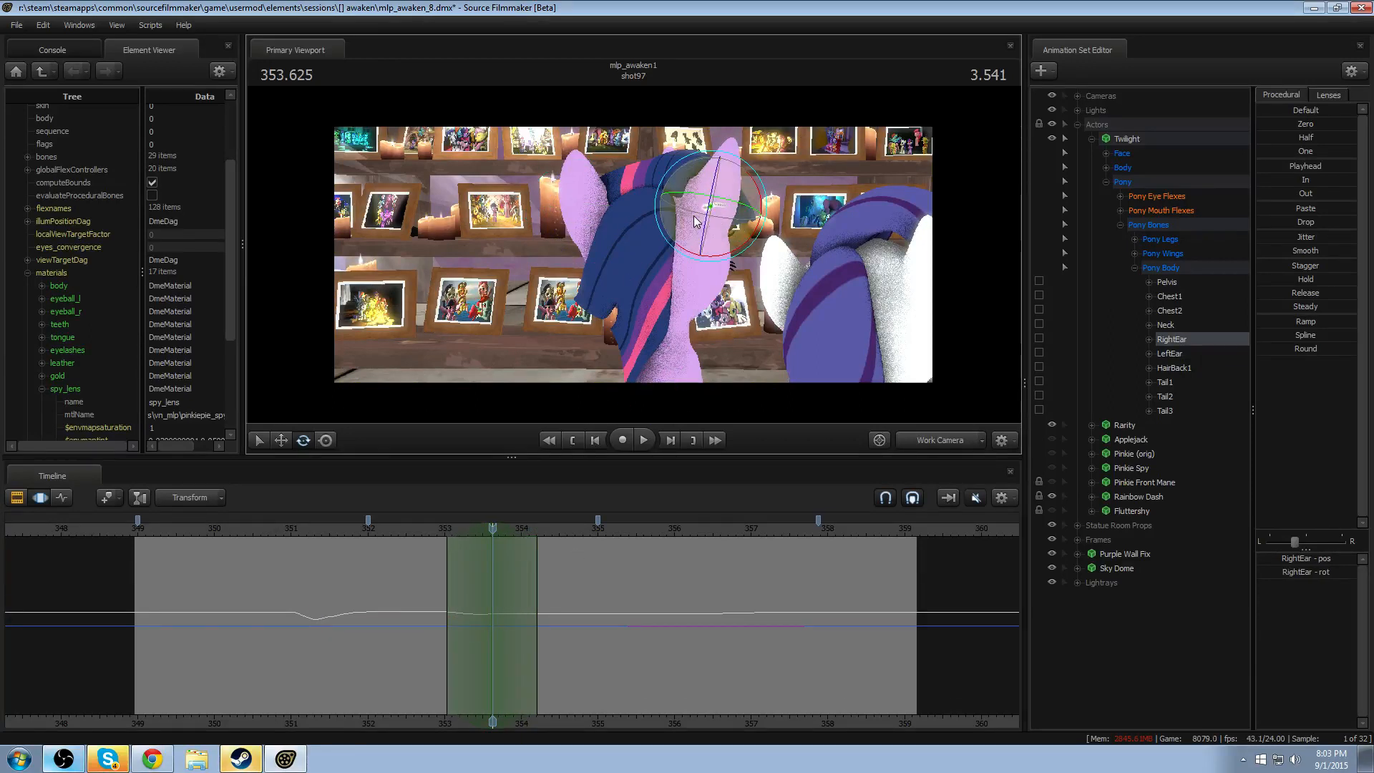
pyautogui.moveTo(695, 220); pyautogui.dragTo(705, 209)
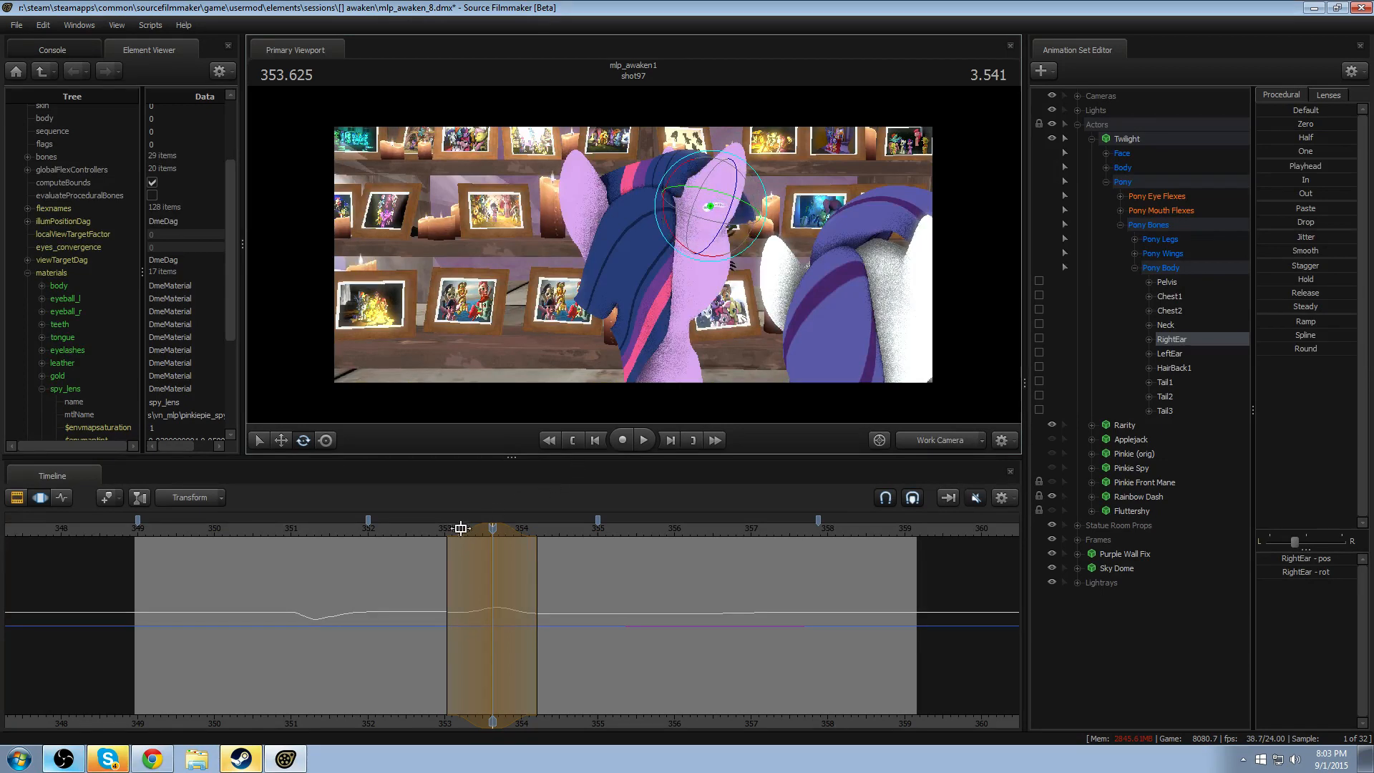
pyautogui.click(438, 530)
pyautogui.press('space')
# - Shift the RightEar rotation earlier to about 353.46, tighten its falloff to about 353–353.85, and replay it
pyautogui.press('space')
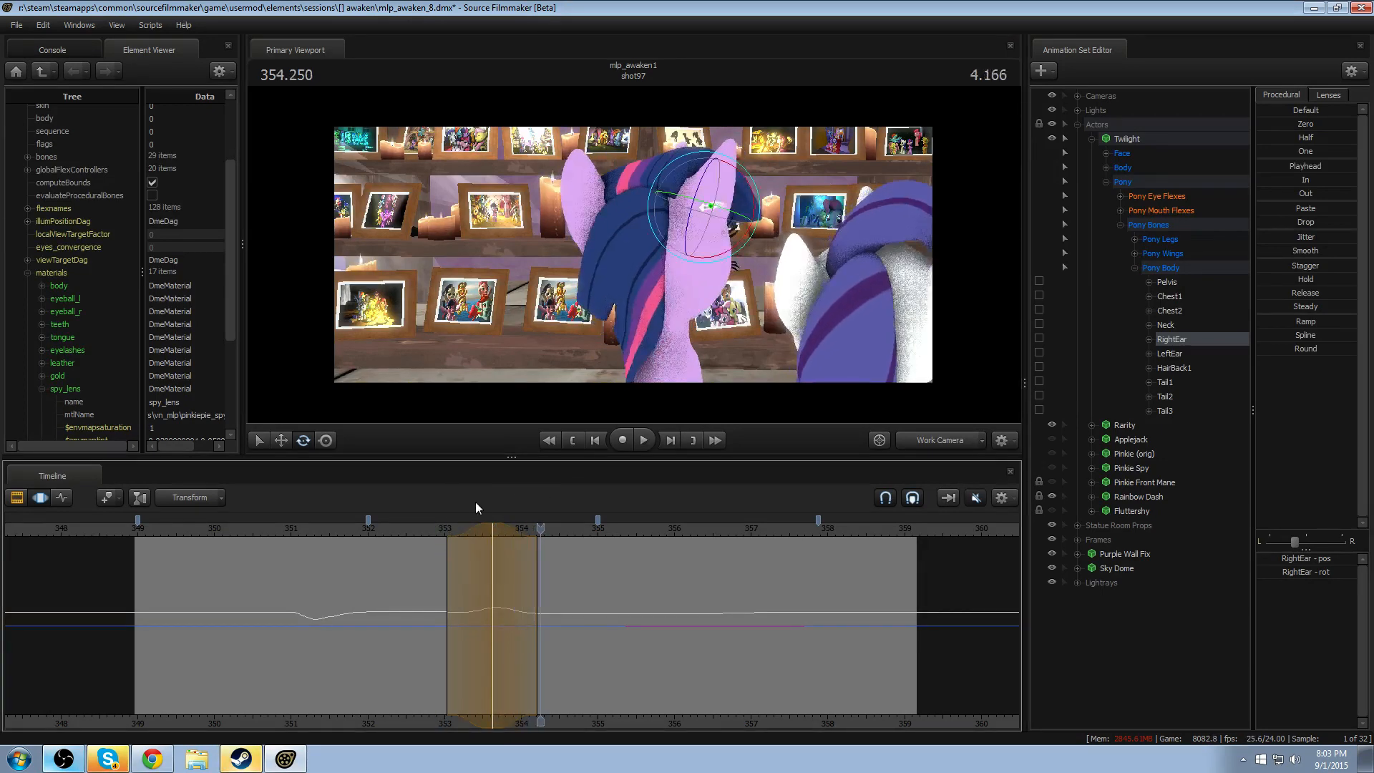
pyautogui.click(438, 530)
pyautogui.press('space')
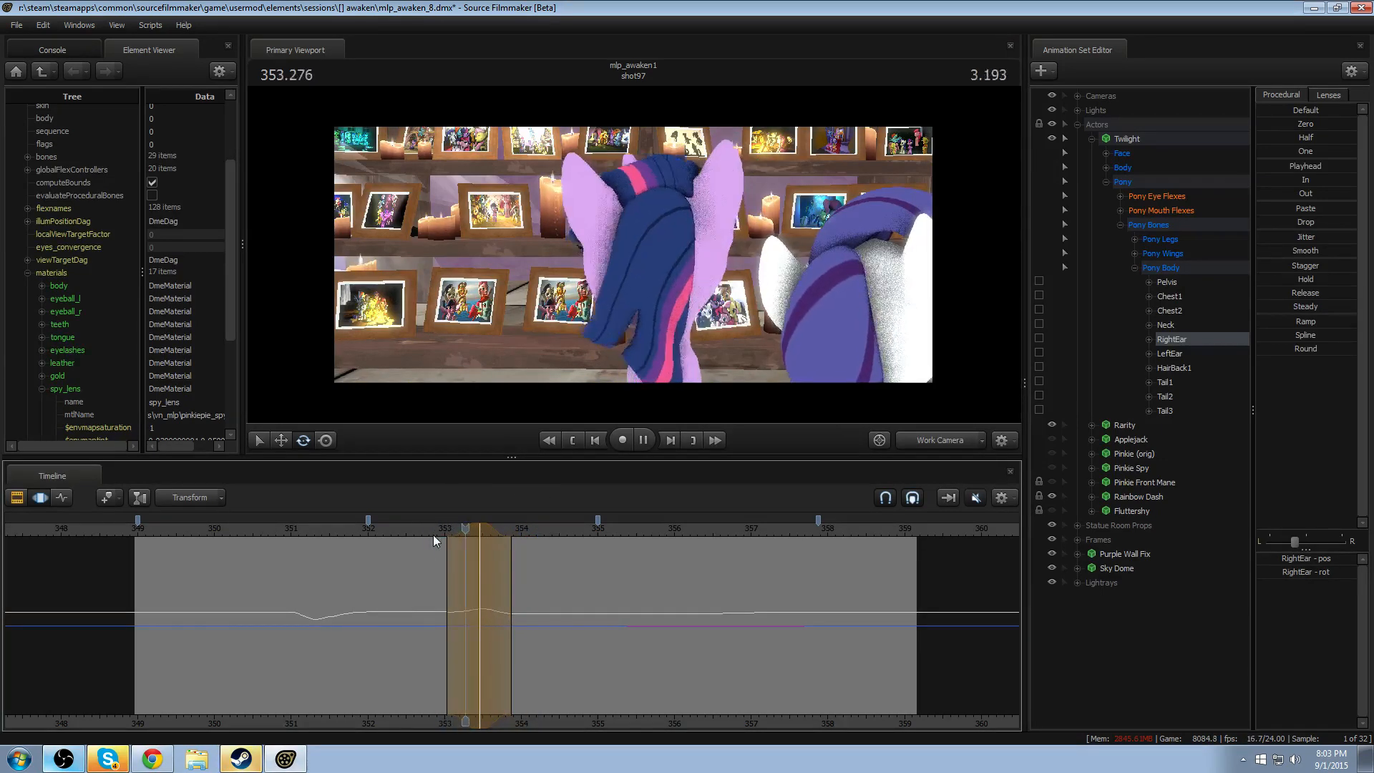
# - Try the RightEar rotation at about 353.375 and at about 353.54, replaying the motion to compare the timings
pyautogui.press('space')
pyautogui.click(461, 531)
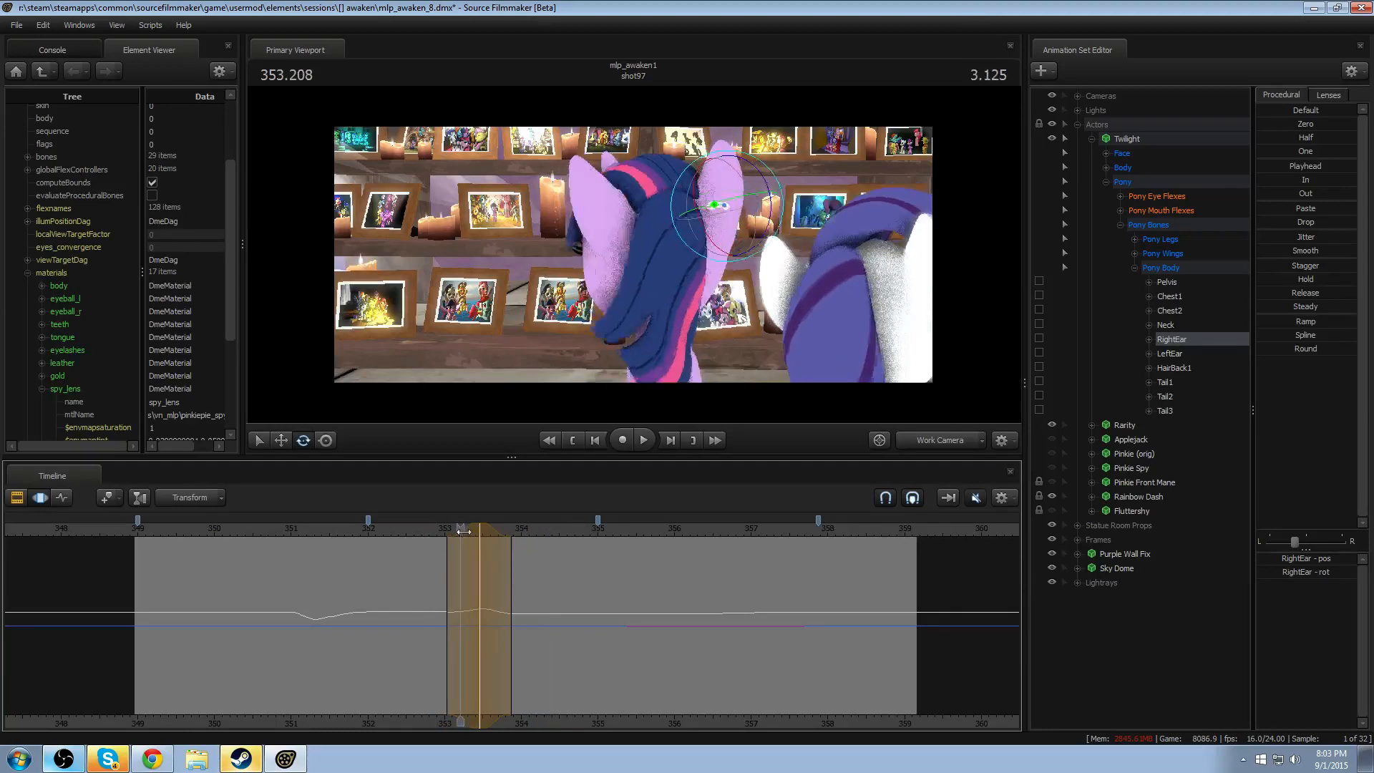
pyautogui.moveTo(463, 531)
pyautogui.mouseDown()
pyautogui.moveTo(451, 531)
pyautogui.moveTo(469, 528)
pyautogui.mouseUp()
pyautogui.click(431, 531)
pyautogui.press('space')
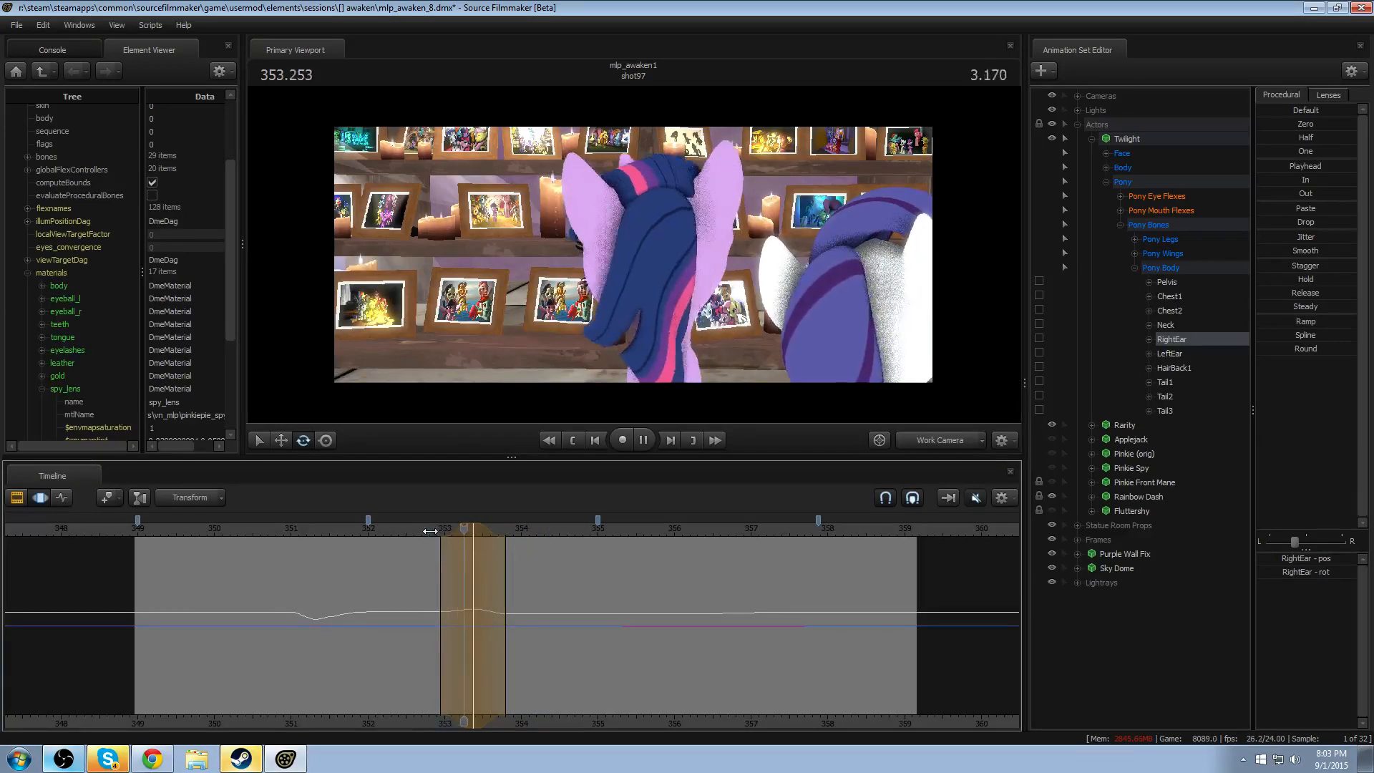
pyautogui.press('space')
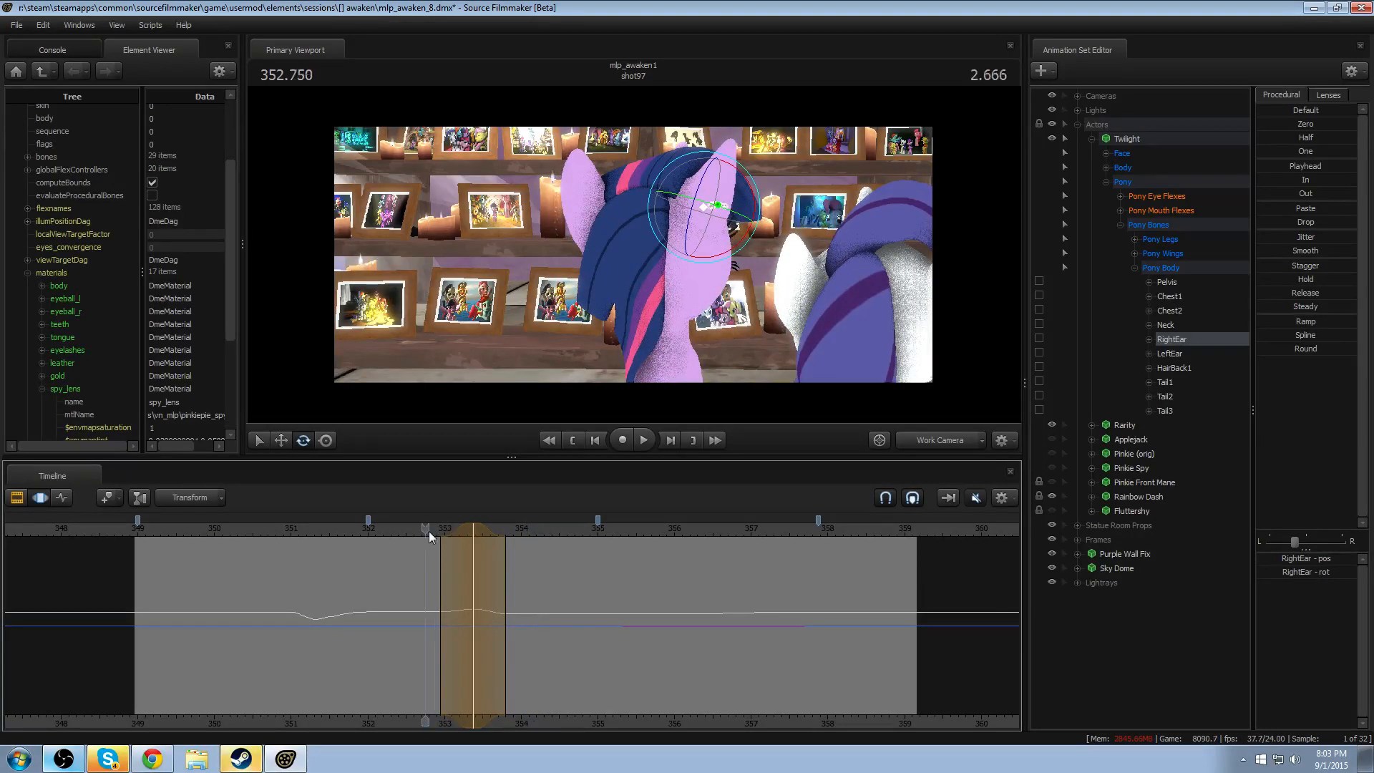
pyautogui.moveTo(430, 536); pyautogui.dragTo(475, 543)
pyautogui.press('space')
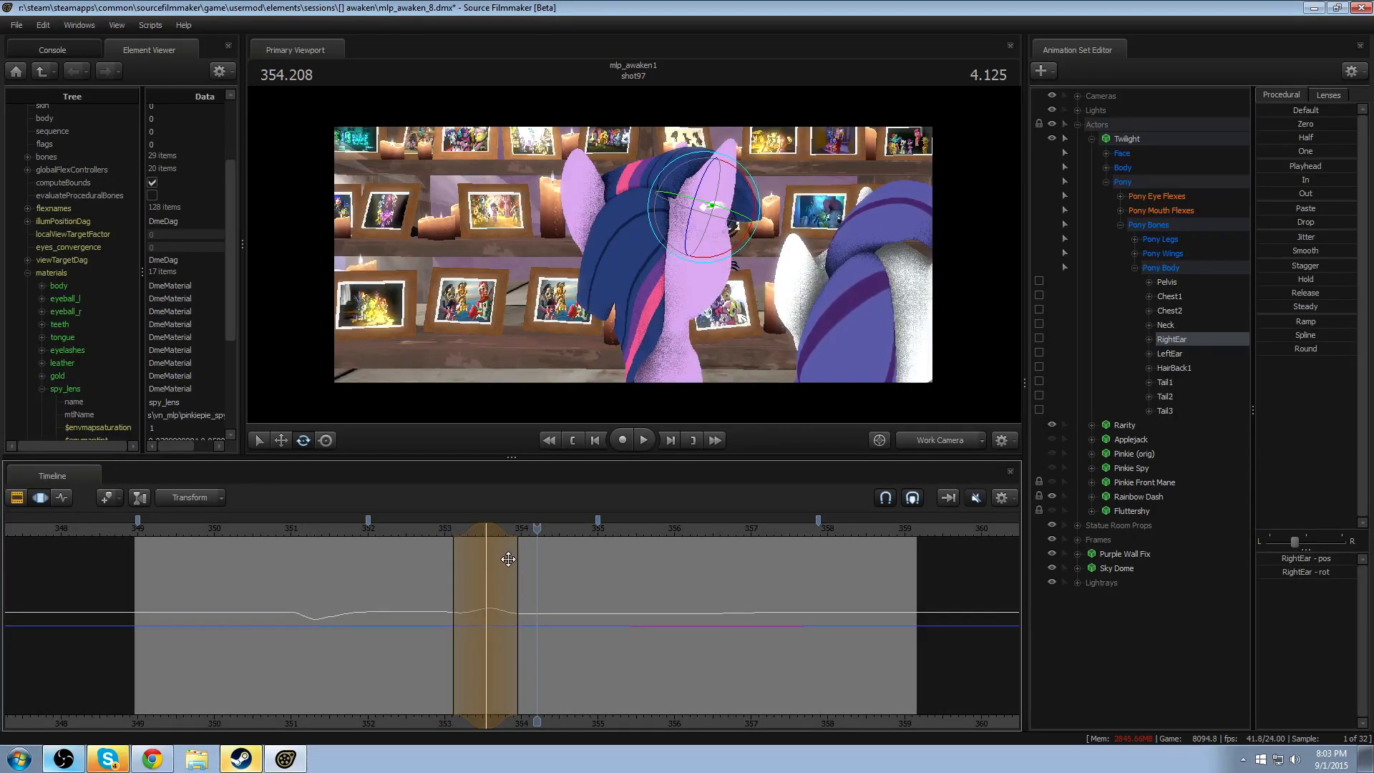
# - Move the RightEar rotation to 353.458, increase its rotation amount, and replay from about 352.9
pyautogui.moveTo(487, 528); pyautogui.dragTo(481, 529)
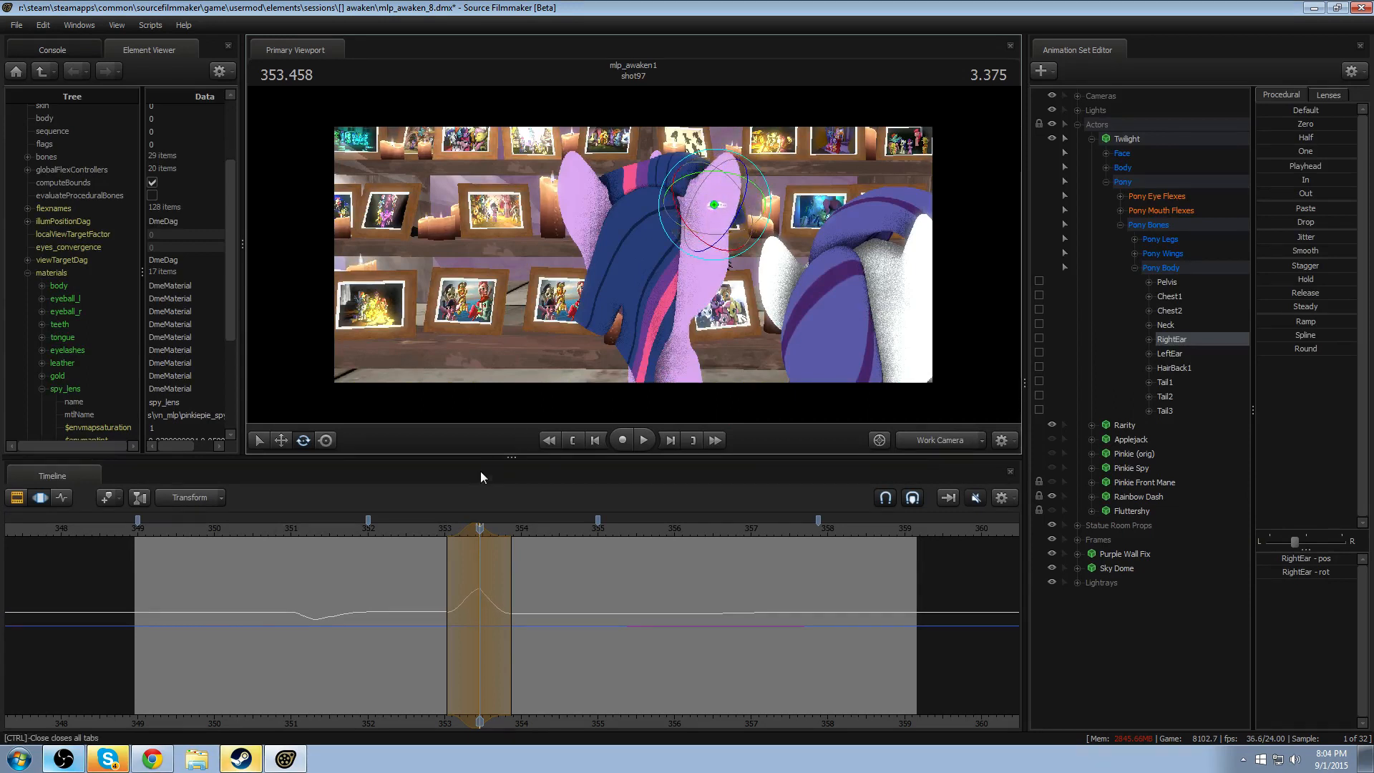
pyautogui.click(435, 531)
pyautogui.press('space')
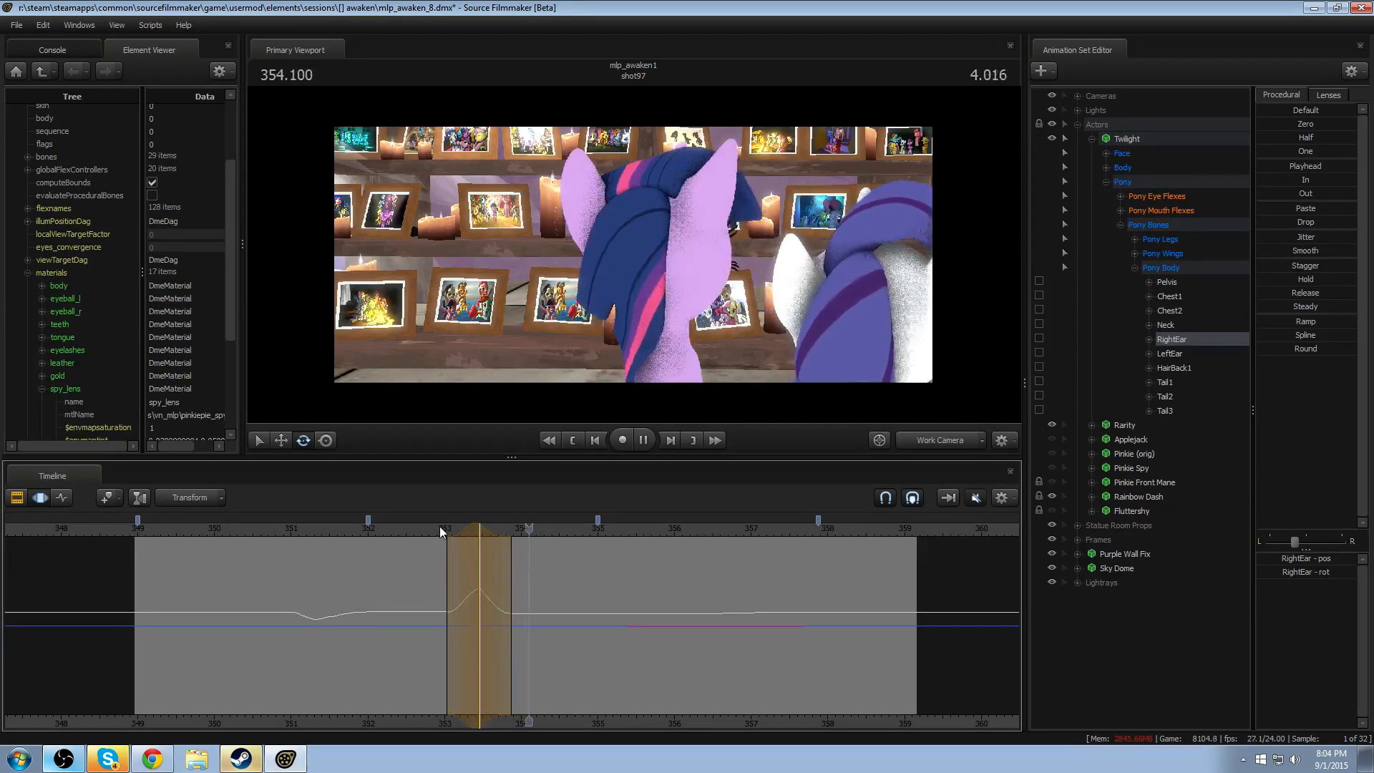
pyautogui.press('space')
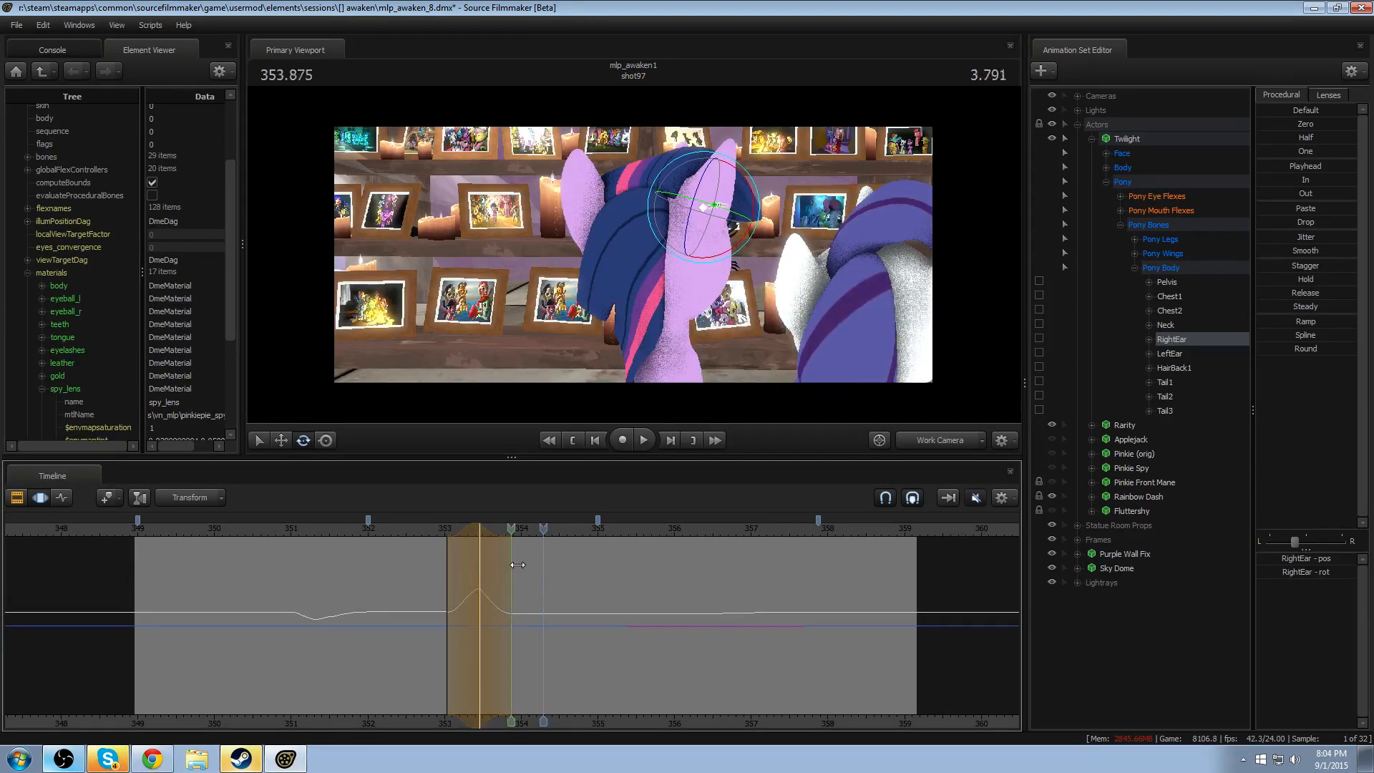
# - Extend the end of the RightEar falloff to about 354.1, enlarge the primary viewport, and replay the motion
pyautogui.press('space')
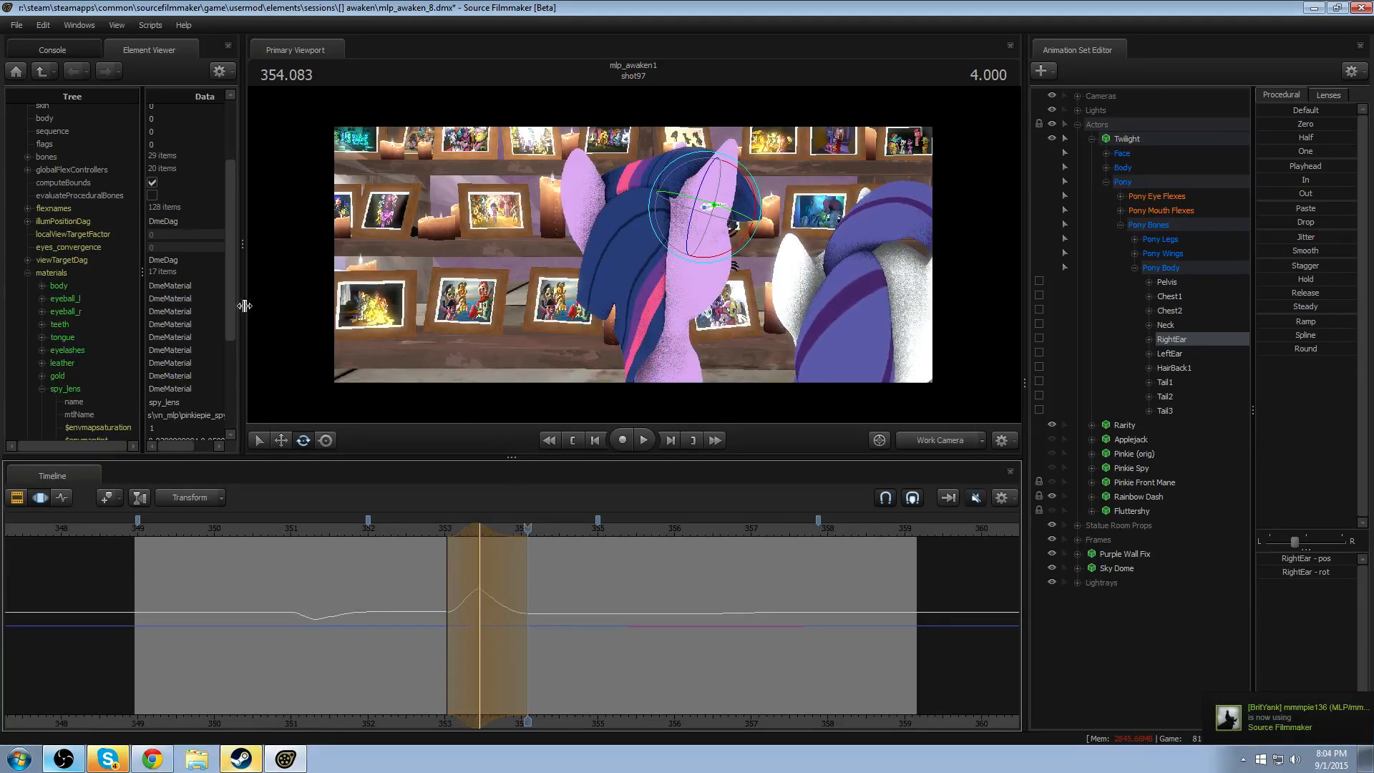
pyautogui.moveTo(245, 306); pyautogui.dragTo(204, 306)
pyautogui.moveTo(331, 460); pyautogui.dragTo(343, 566)
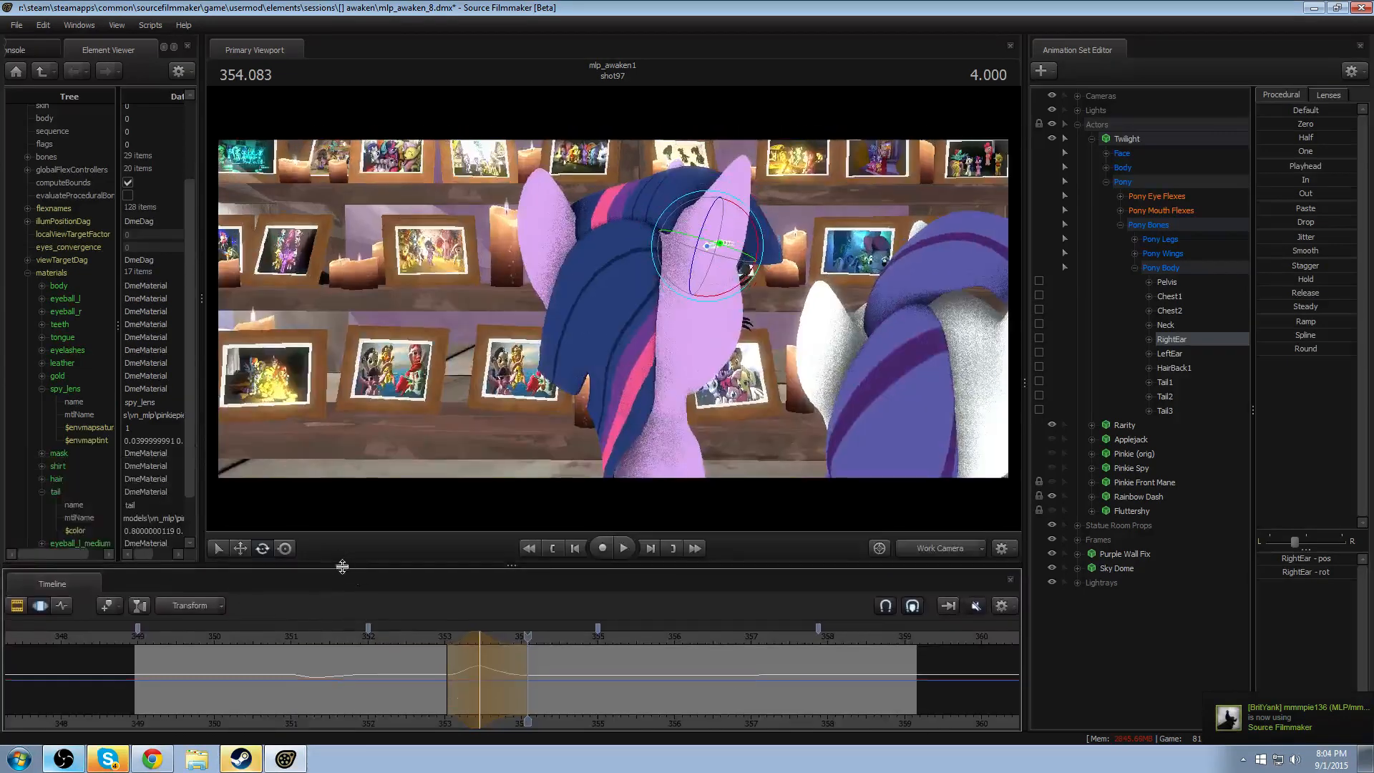
pyautogui.press('space')
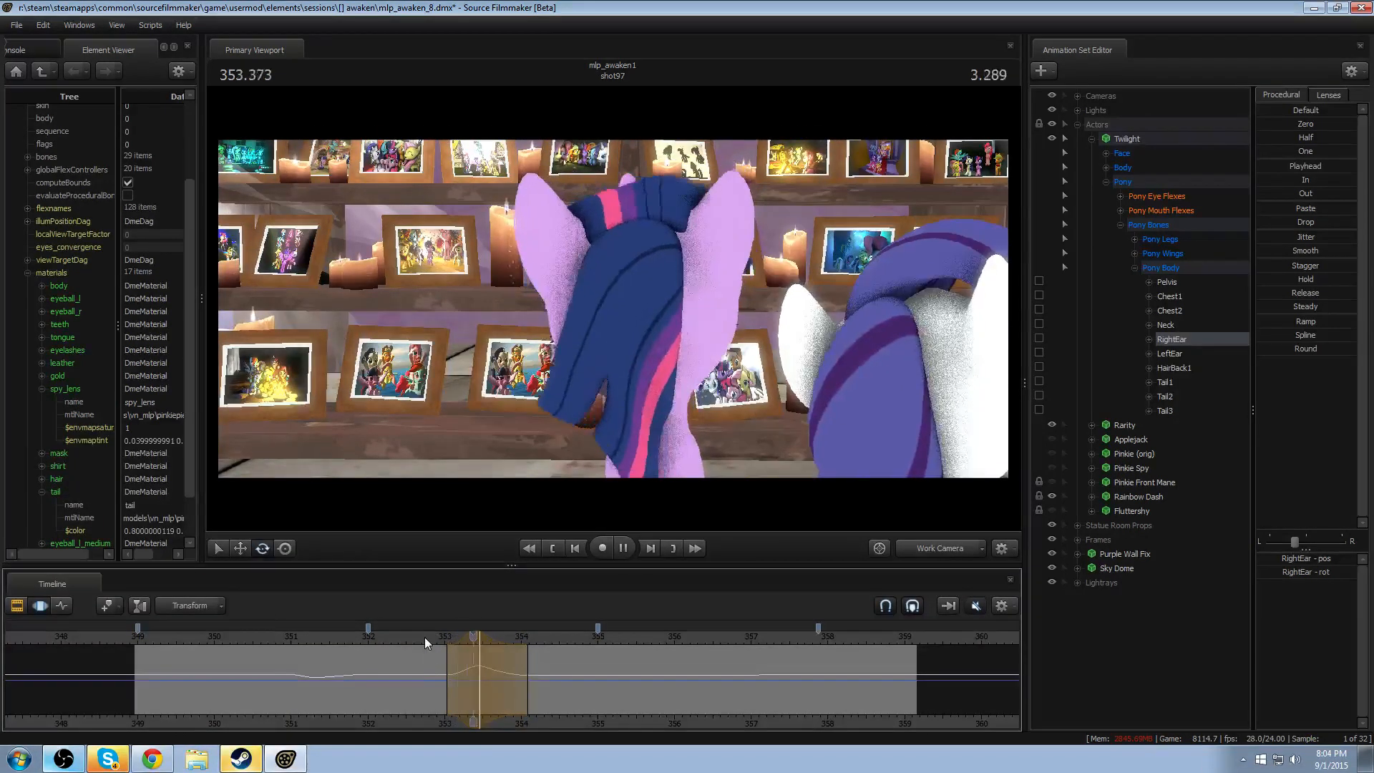
pyautogui.press('space')
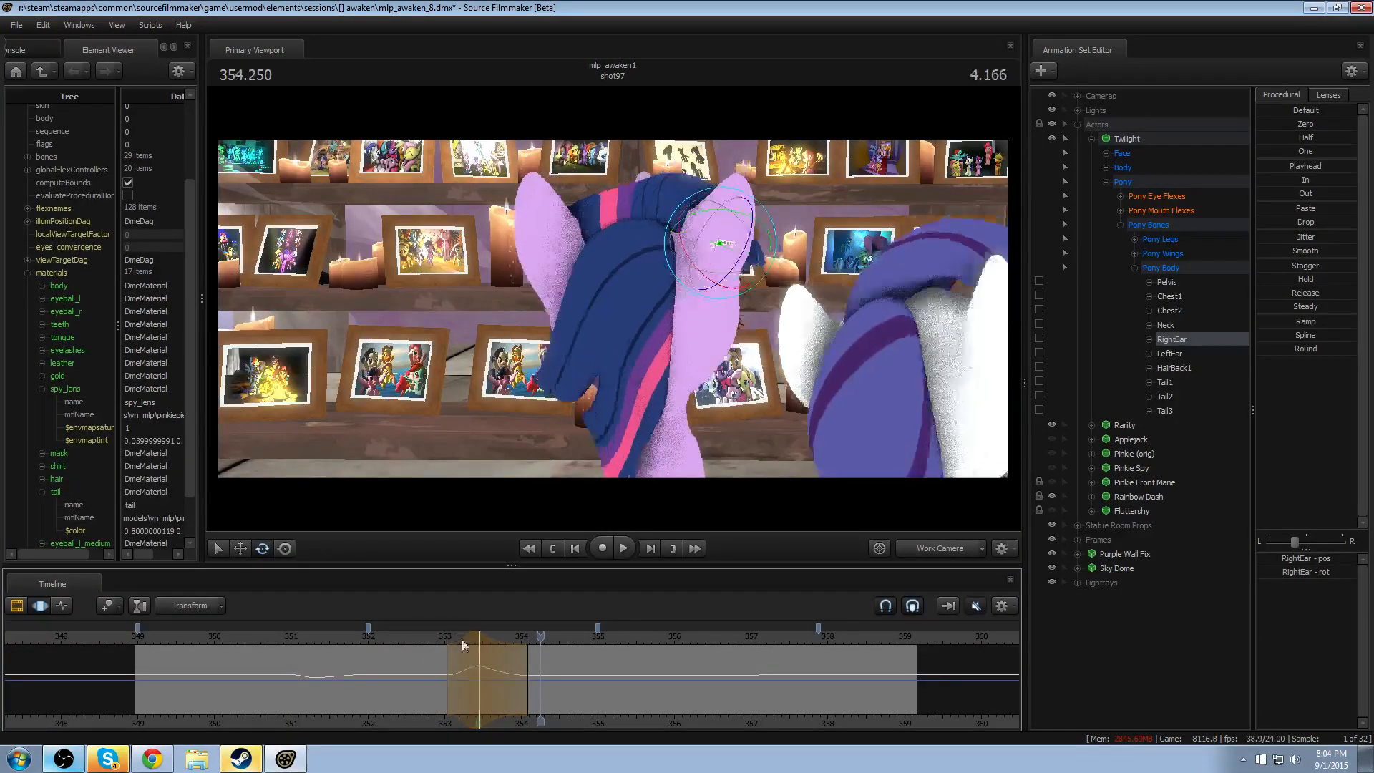
# - Shift the RightEar rotation to about 353.416, set its falloff to about 353–353.9, and replay the head turn
pyautogui.press('space')
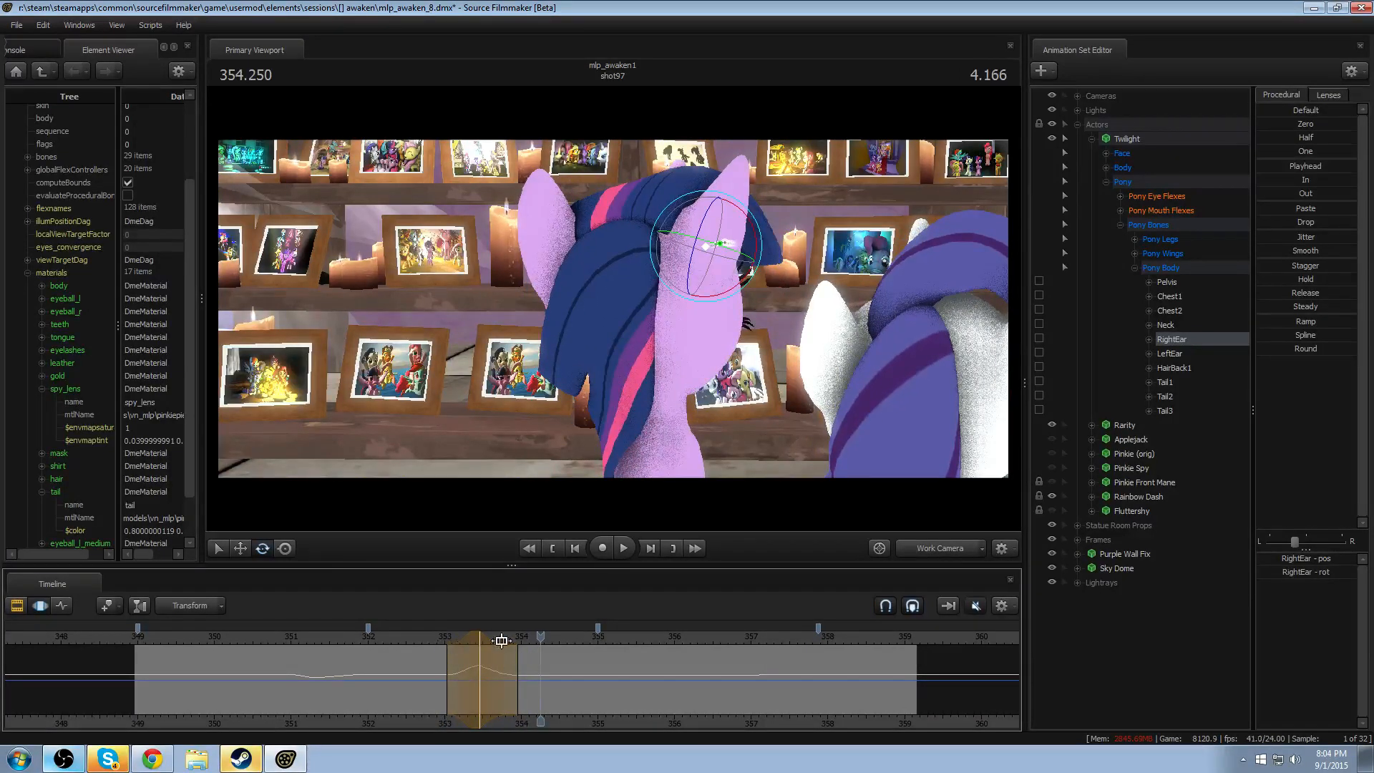
pyautogui.click(432, 638)
pyautogui.moveTo(480, 639); pyautogui.dragTo(463, 636)
pyautogui.press('space')
pyautogui.press('space')
pyautogui.click(444, 634)
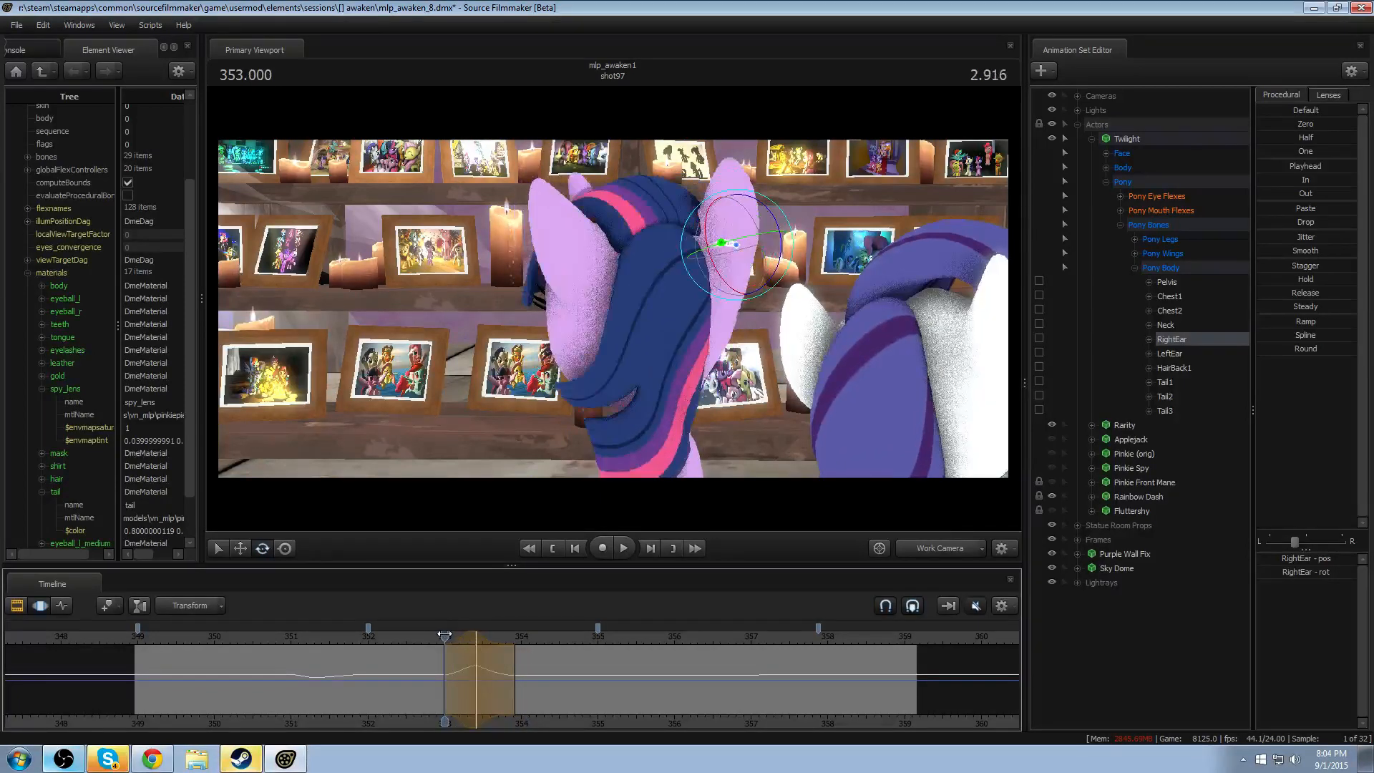
pyautogui.press('space')
# - Rotate LeftEar at 353.416 with only its rot control selected, using the same falloff of about 353–353.9
pyautogui.press('space')
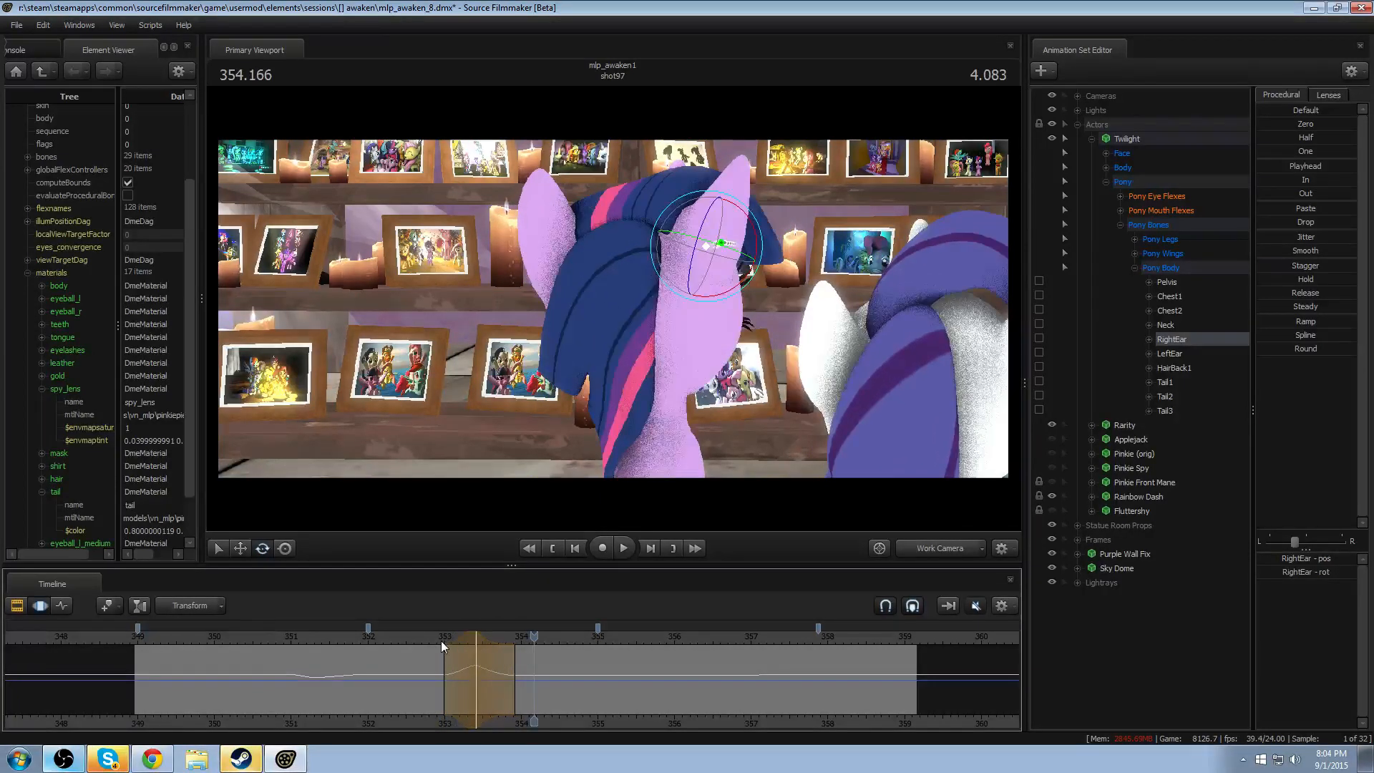
pyautogui.press('shift')
pyautogui.press('space')
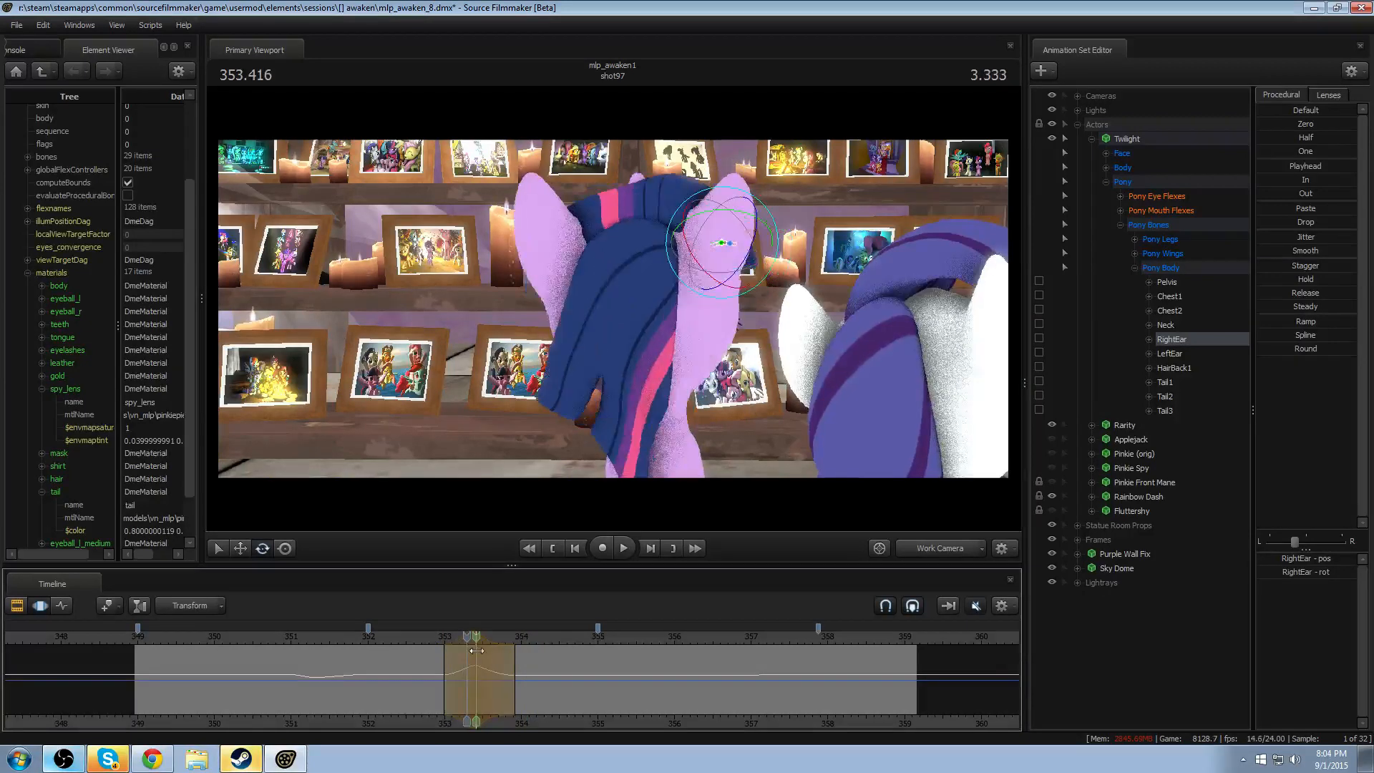
pyautogui.moveTo(467, 635); pyautogui.dragTo(478, 642)
pyautogui.press('ctrl')
pyautogui.keyDown('ctrl'); pyautogui.click(551, 259); pyautogui.keyUp('ctrl')
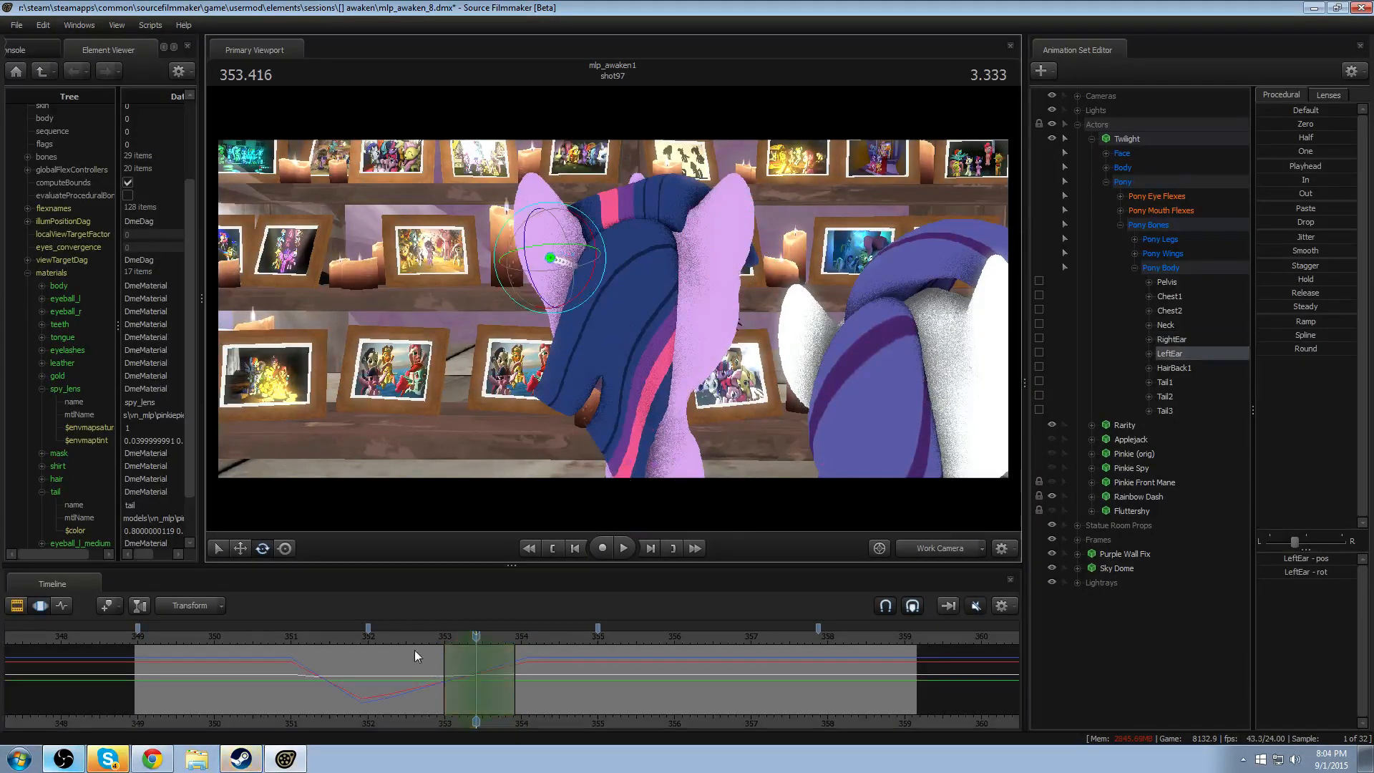
pyautogui.press('space')
pyautogui.press('space')
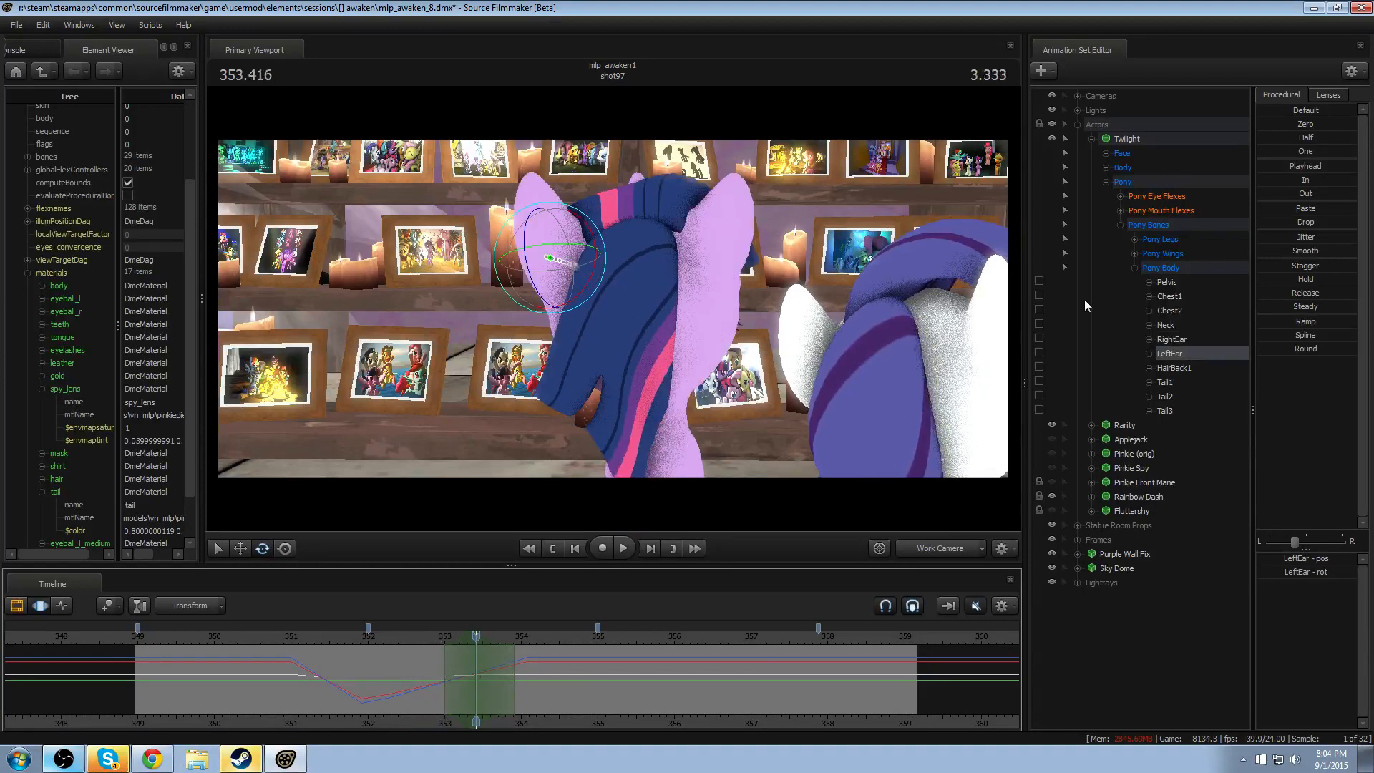
pyautogui.click(1149, 354)
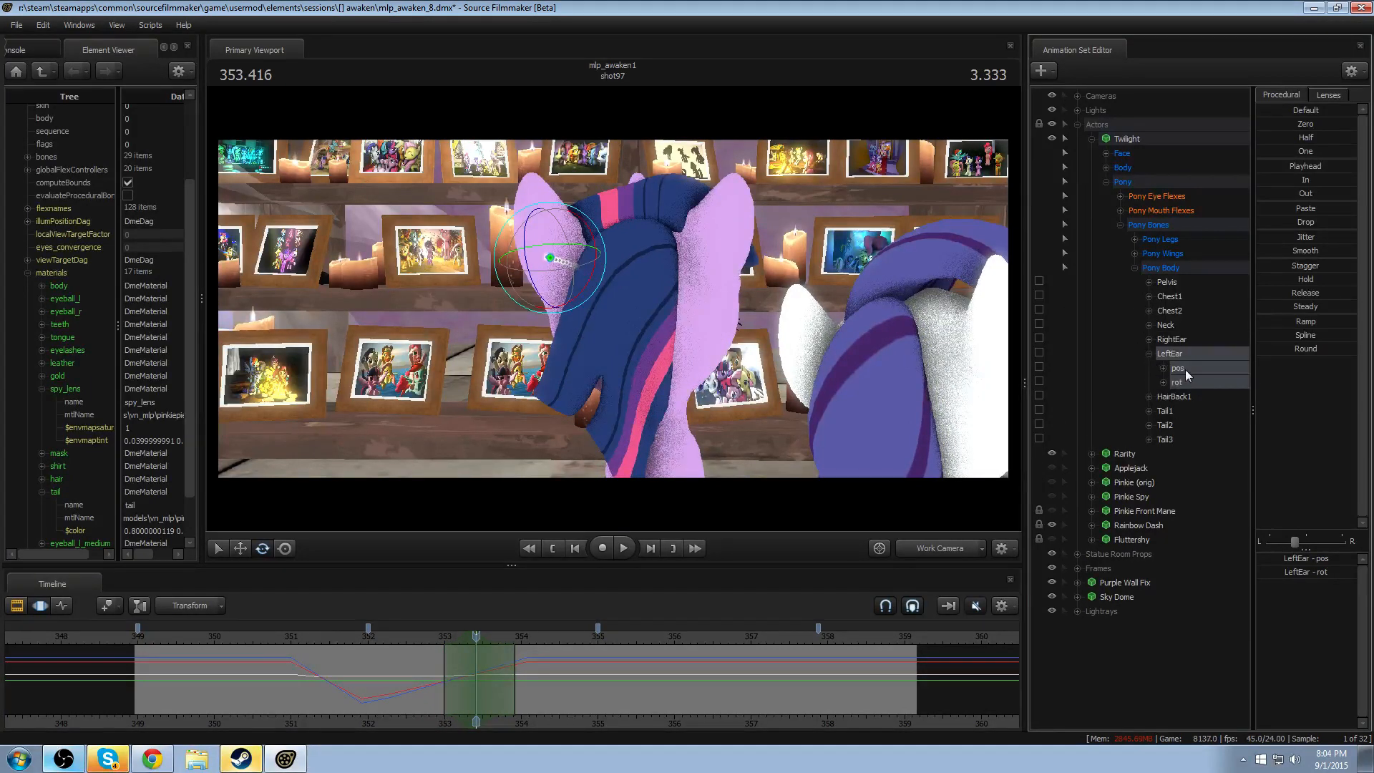
pyautogui.click(1179, 382)
pyautogui.moveTo(561, 240); pyautogui.dragTo(561, 271)
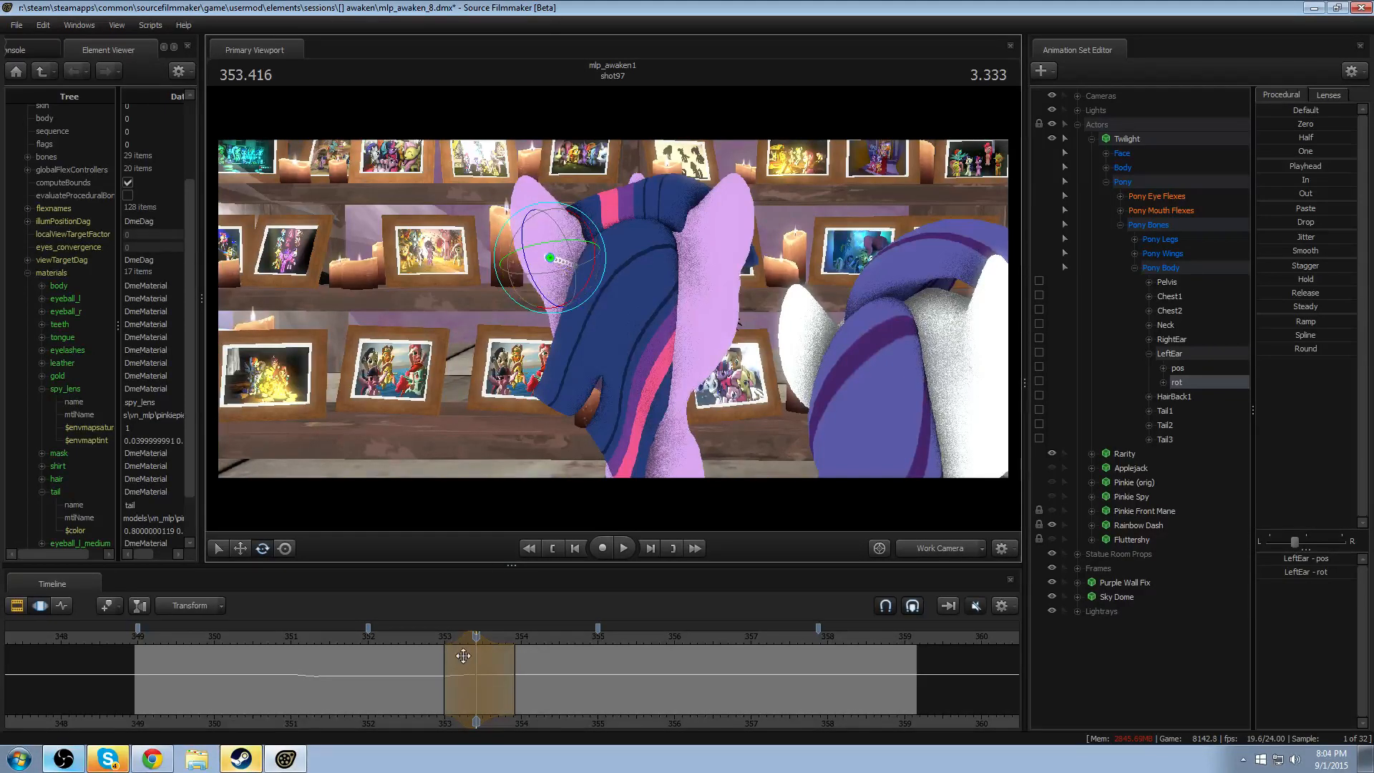
# - Increase the LeftEar rotation at 353.416 and replay the head turn from about 352.8
pyautogui.click(434, 639)
pyautogui.press('space')
pyautogui.press('space')
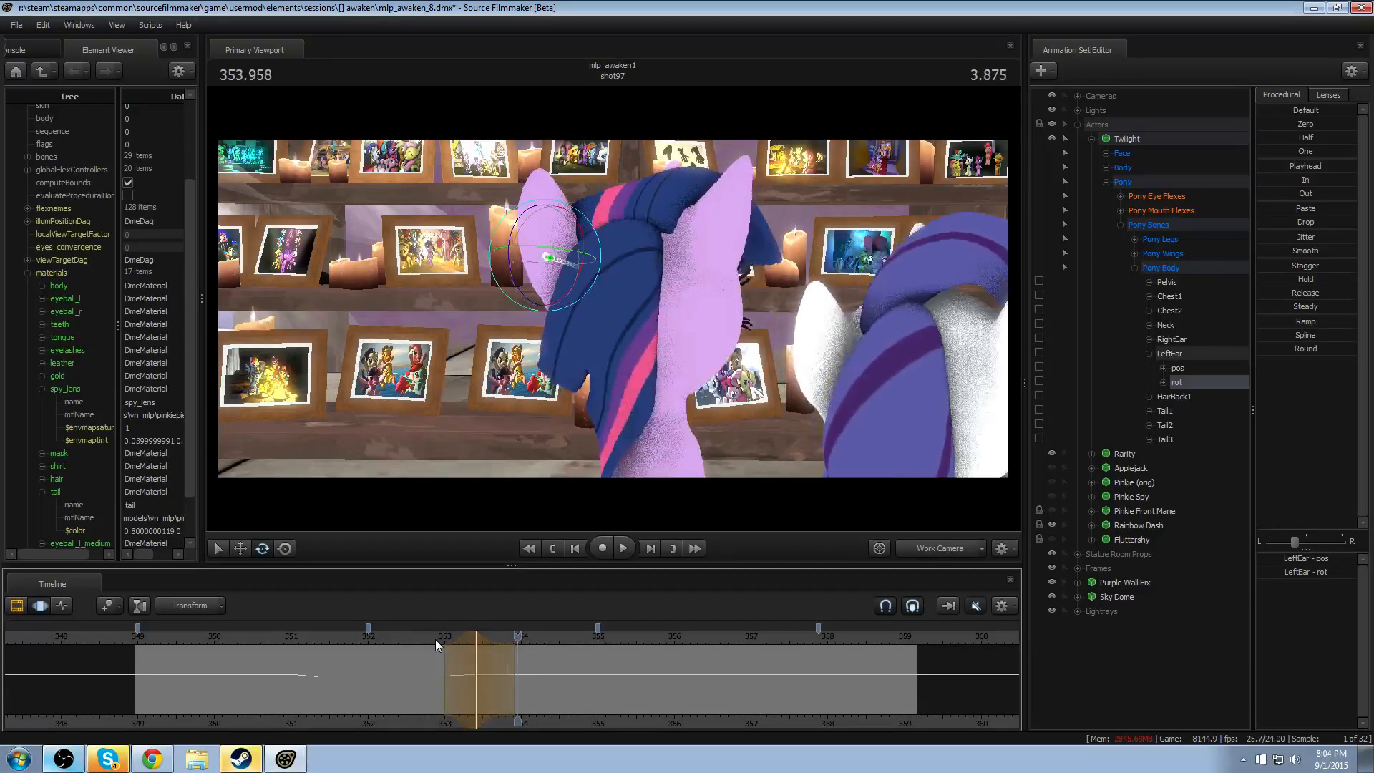
pyautogui.moveTo(452, 636); pyautogui.dragTo(478, 636)
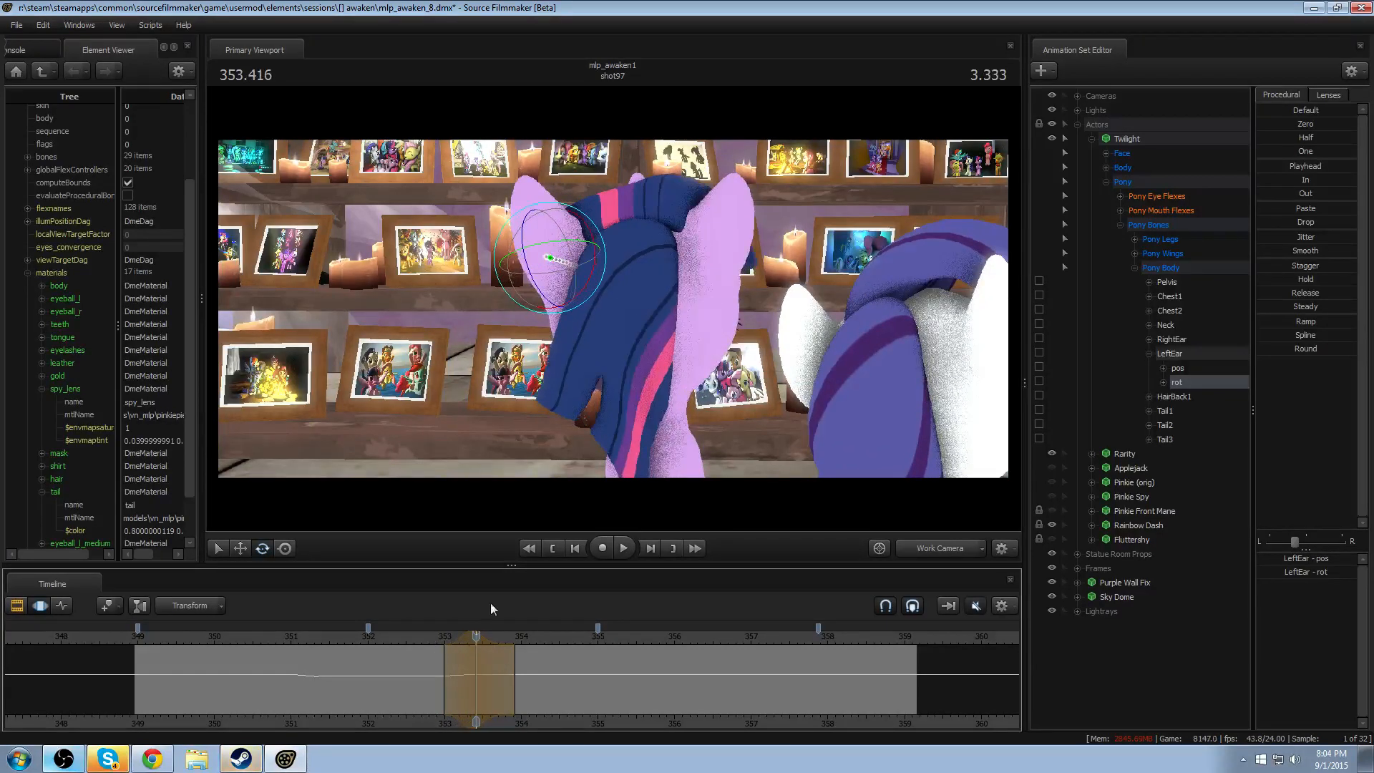
pyautogui.moveTo(562, 202); pyautogui.dragTo(549, 205)
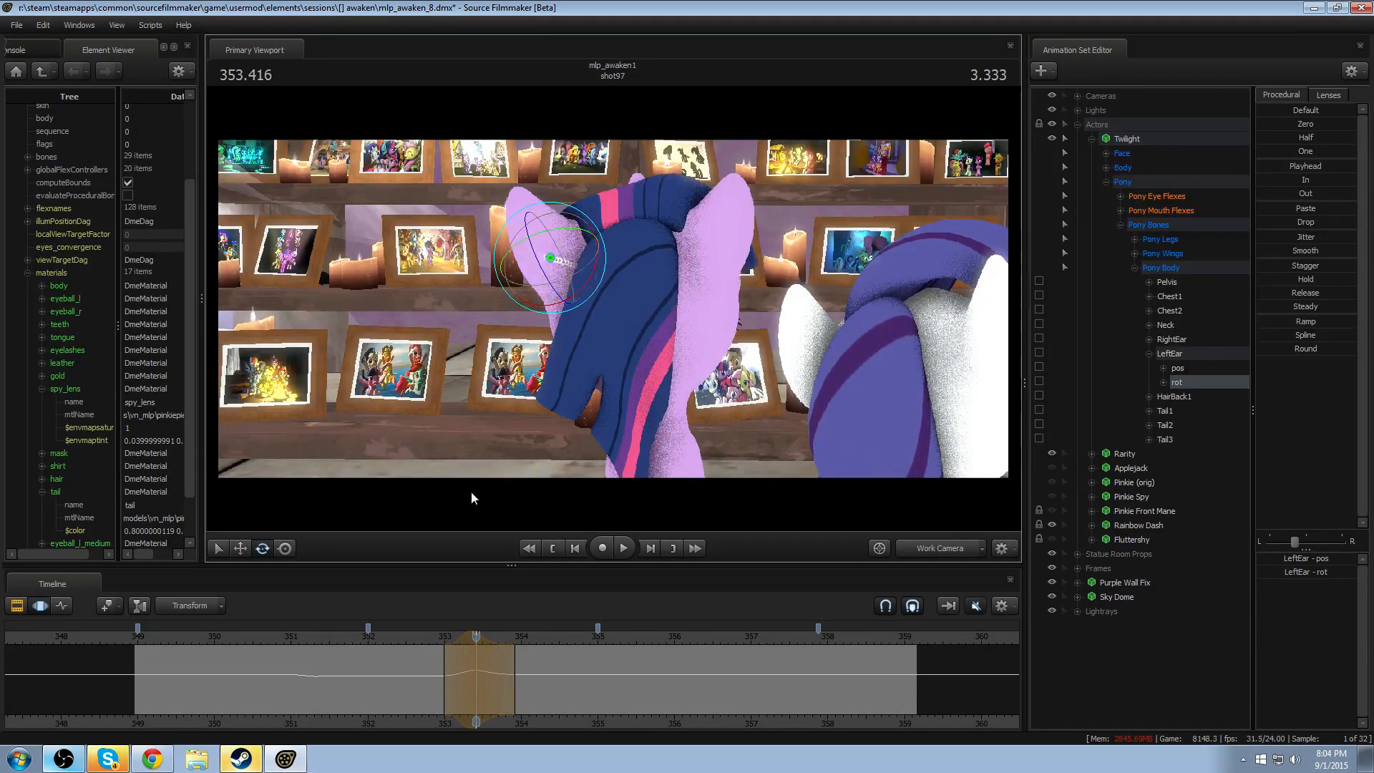
pyautogui.click(424, 639)
pyautogui.press('space')
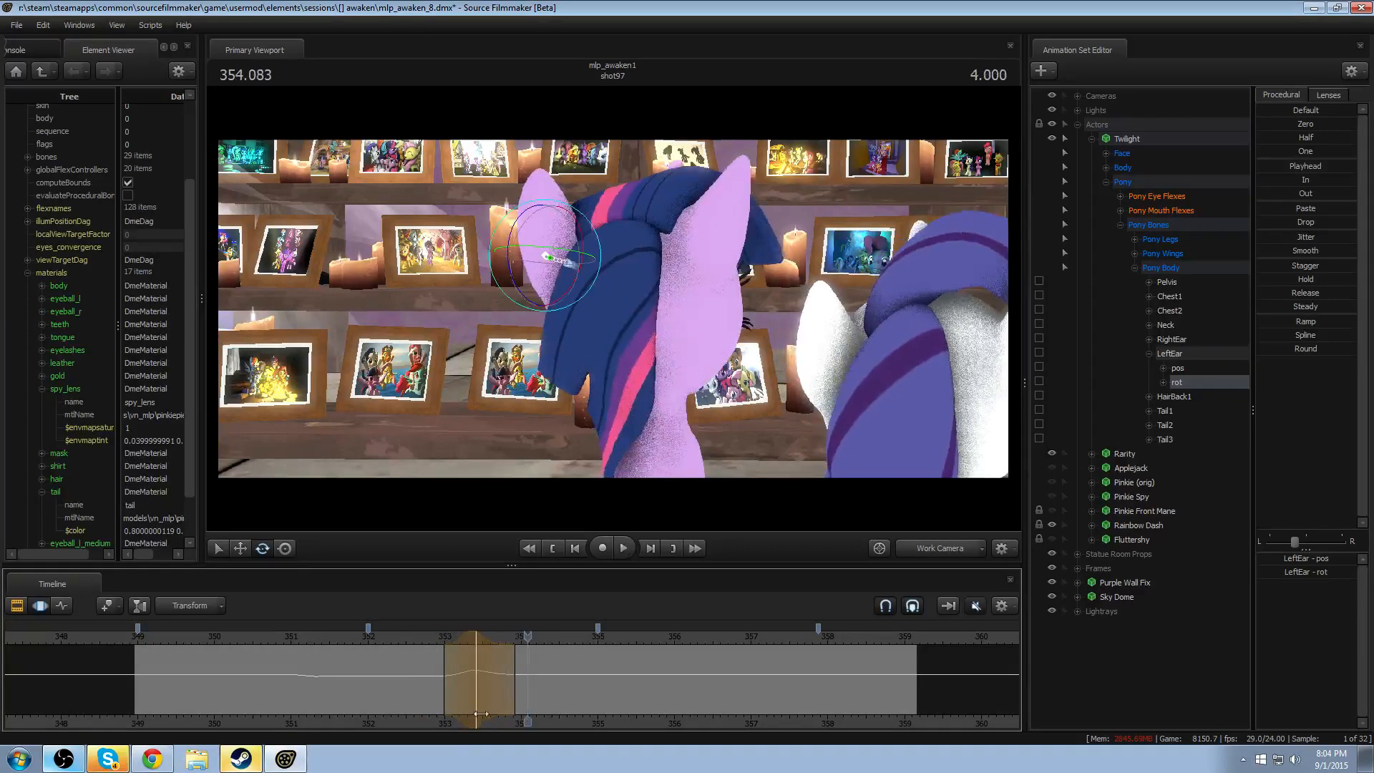
# - Set a falloff of about 353.4–354.9 centred on 354 and rotate RightEar slightly to follow through the first head turn
pyautogui.moveTo(491, 670); pyautogui.dragTo(588, 662)
pyautogui.keyDown('shift'); pyautogui.click(511, 675); pyautogui.keyUp('shift')
pyautogui.keyDown('shift'); pyautogui.scroll(3, 511, 679); pyautogui.keyUp('shift')
pyautogui.keyDown('shift'); pyautogui.scroll(2, 511, 679); pyautogui.keyUp('shift')
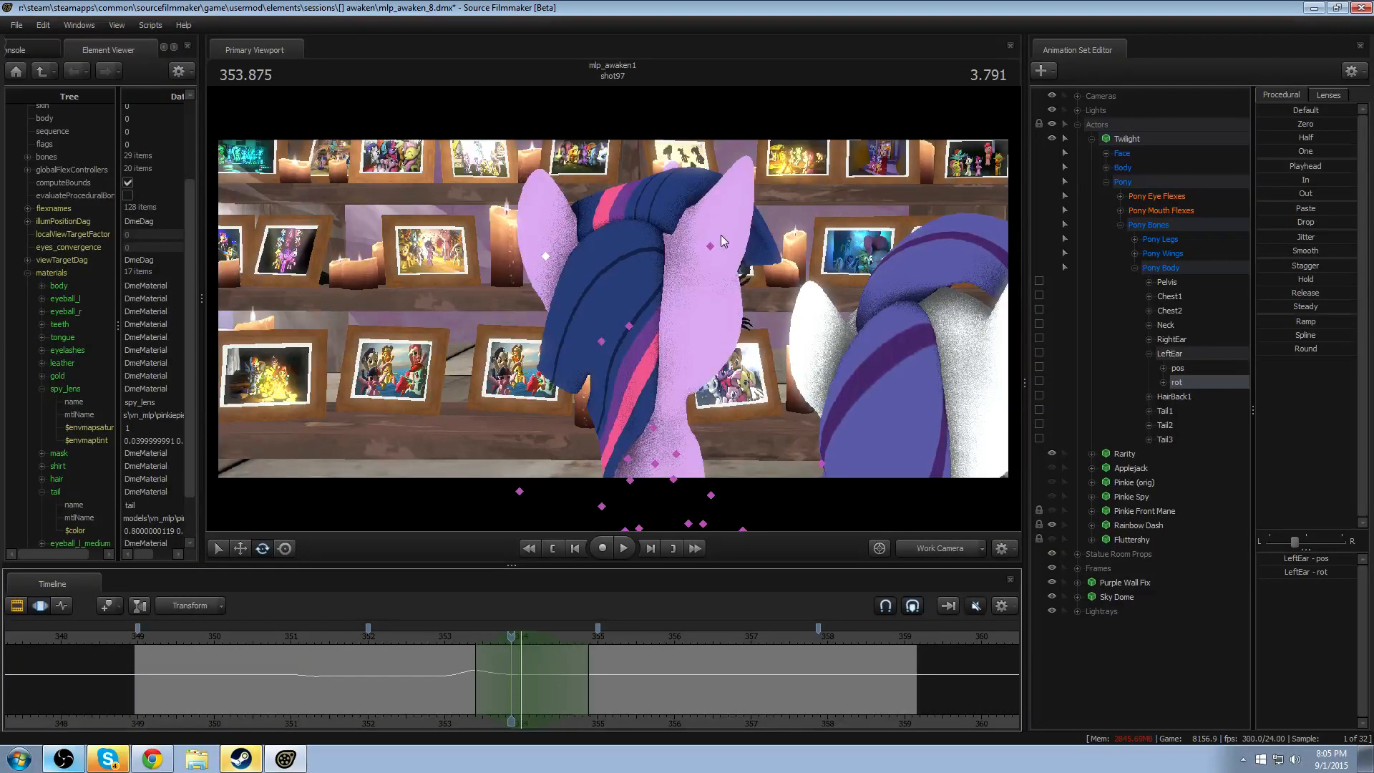
pyautogui.click(710, 245)
pyautogui.moveTo(697, 264); pyautogui.dragTo(696, 264)
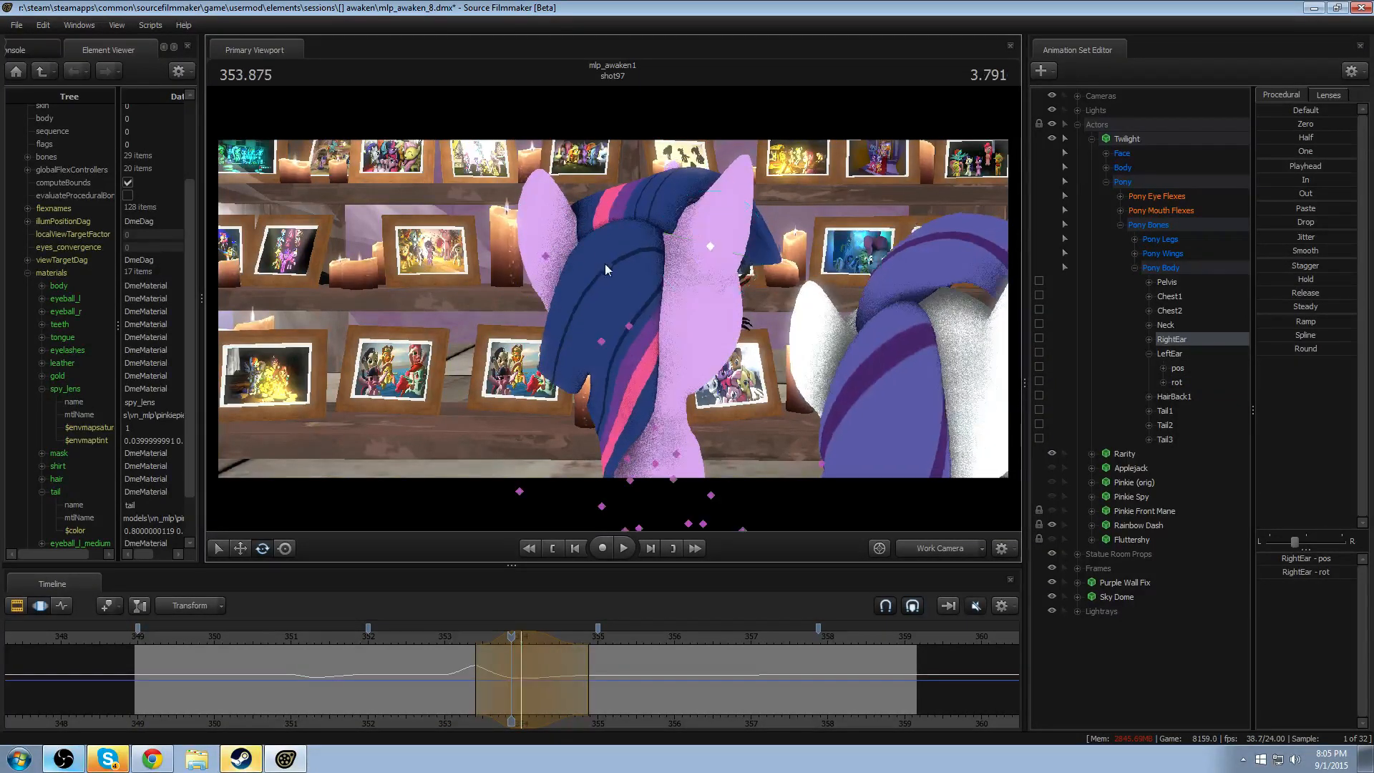
# - Rotate LeftEar around 354 with only its rot control selected, using the same falloff, and replay through the second head turn
pyautogui.click(547, 258)
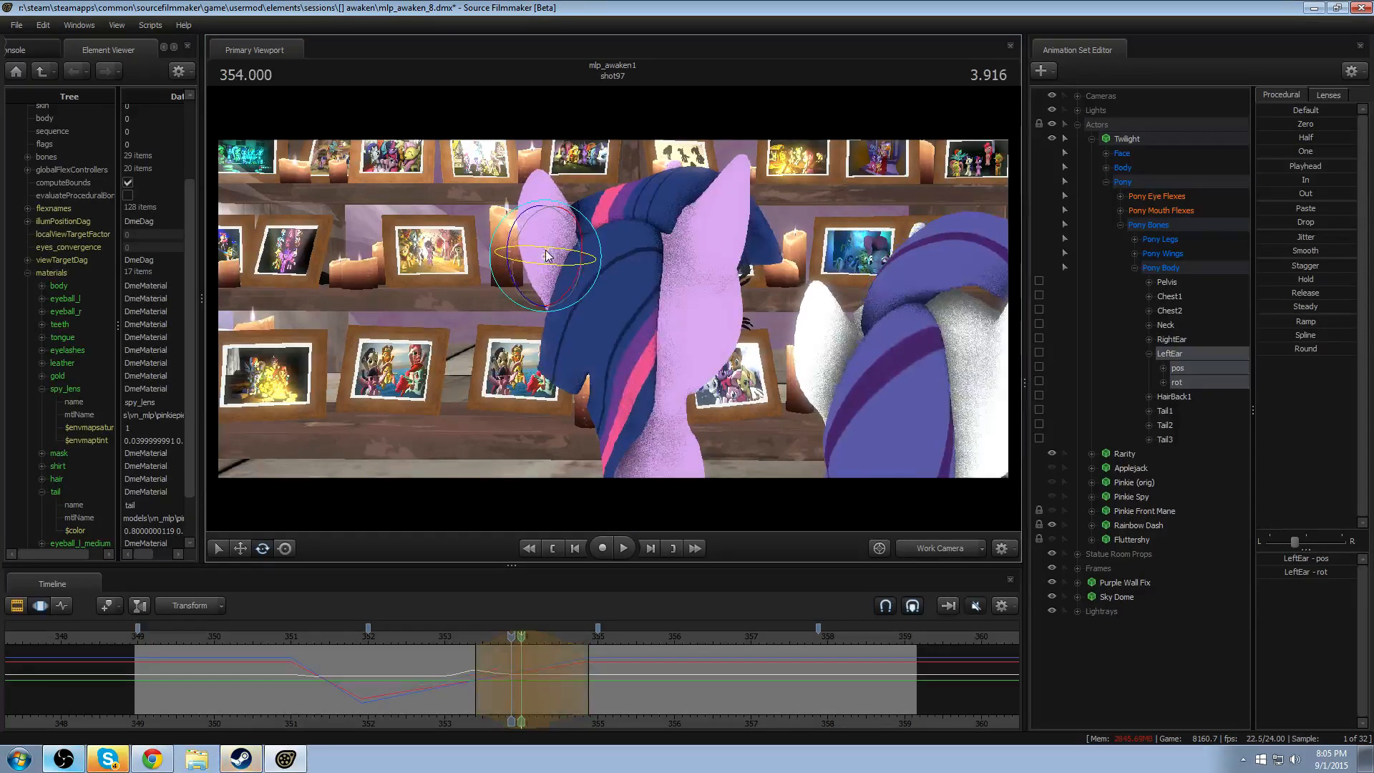
pyautogui.moveTo(544, 272); pyautogui.dragTo(565, 647)
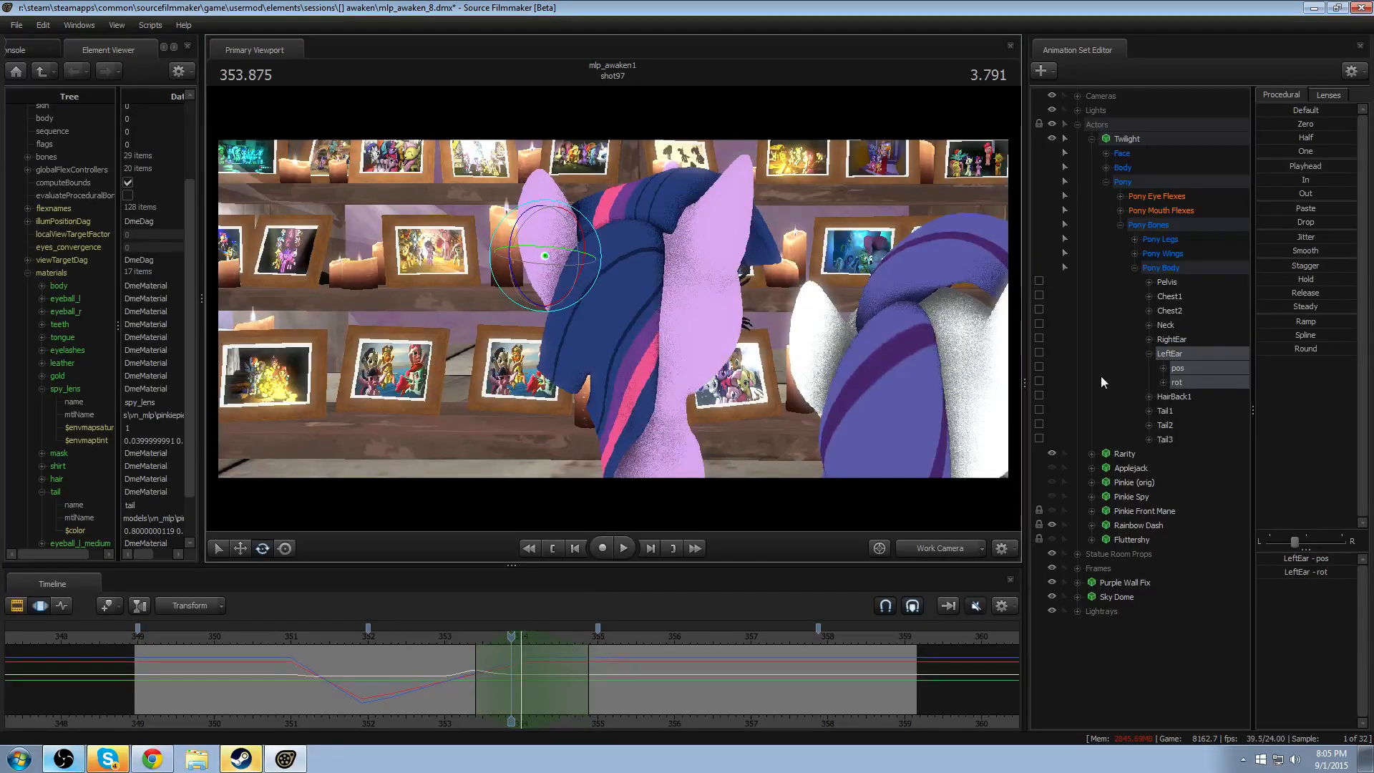
pyautogui.click(1179, 382)
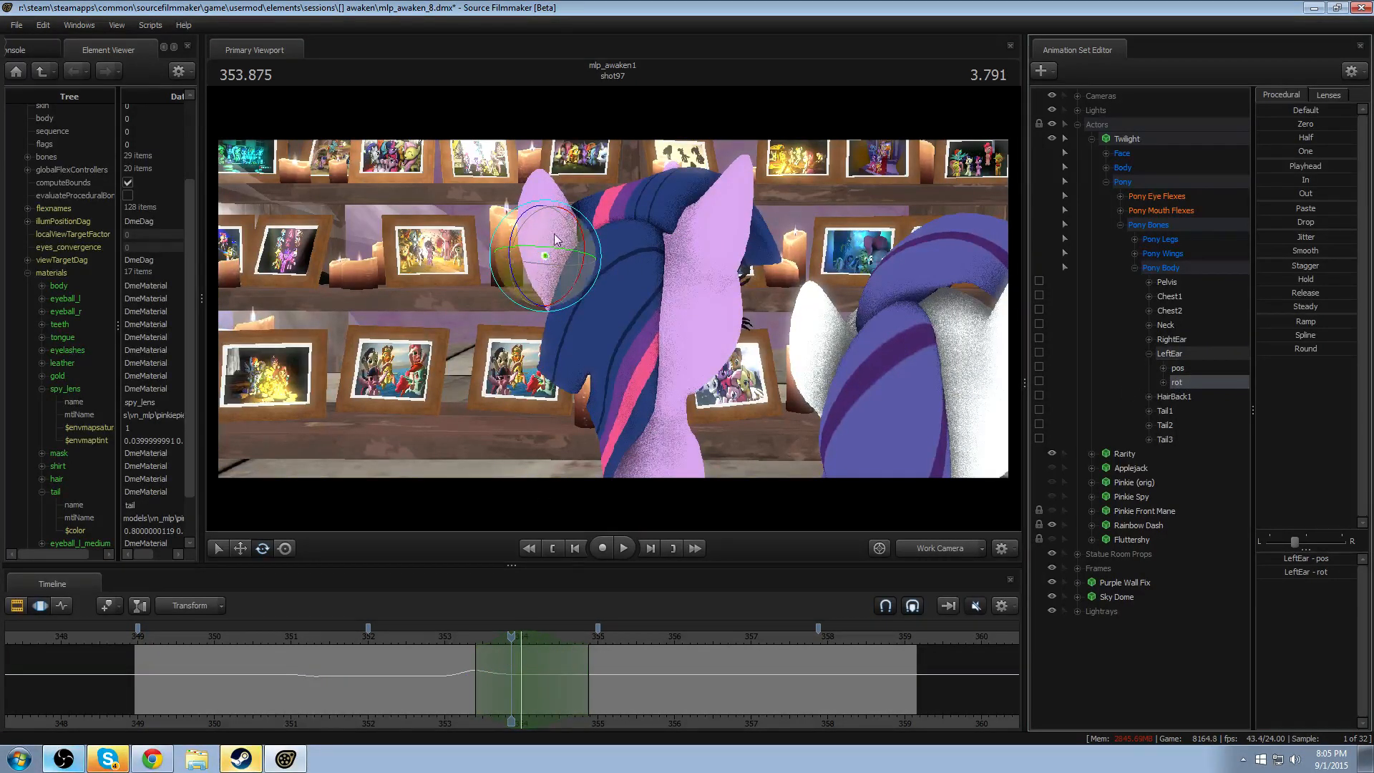
pyautogui.moveTo(553, 236); pyautogui.dragTo(551, 275)
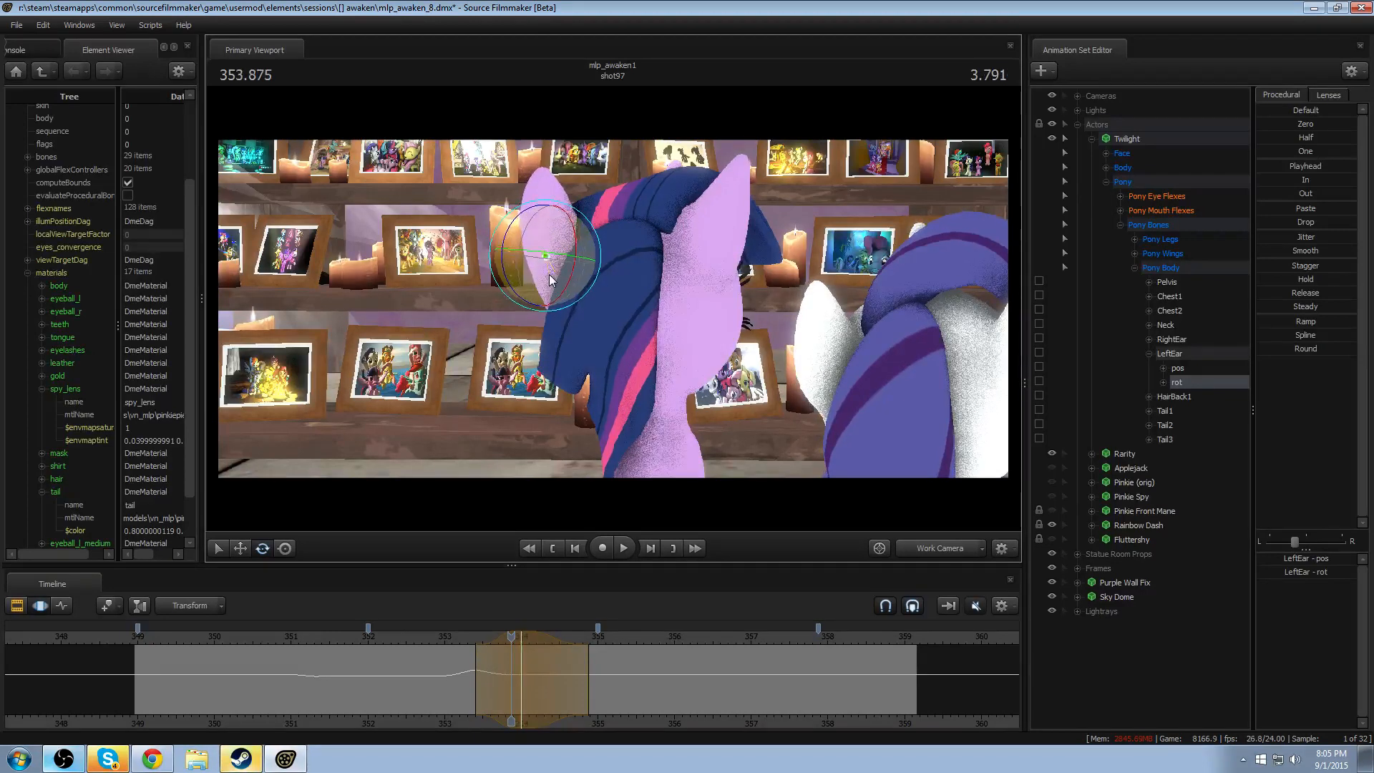
pyautogui.press('space')
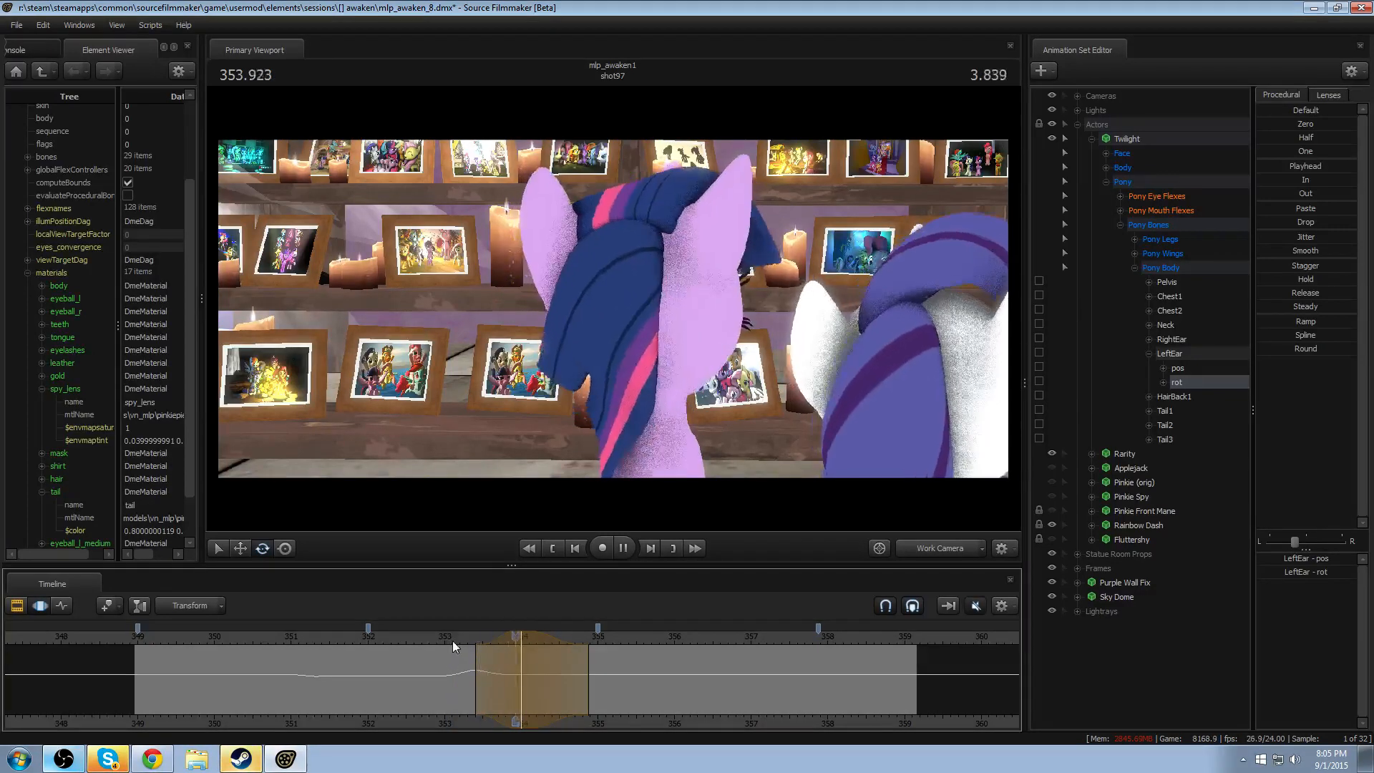
pyautogui.press('space')
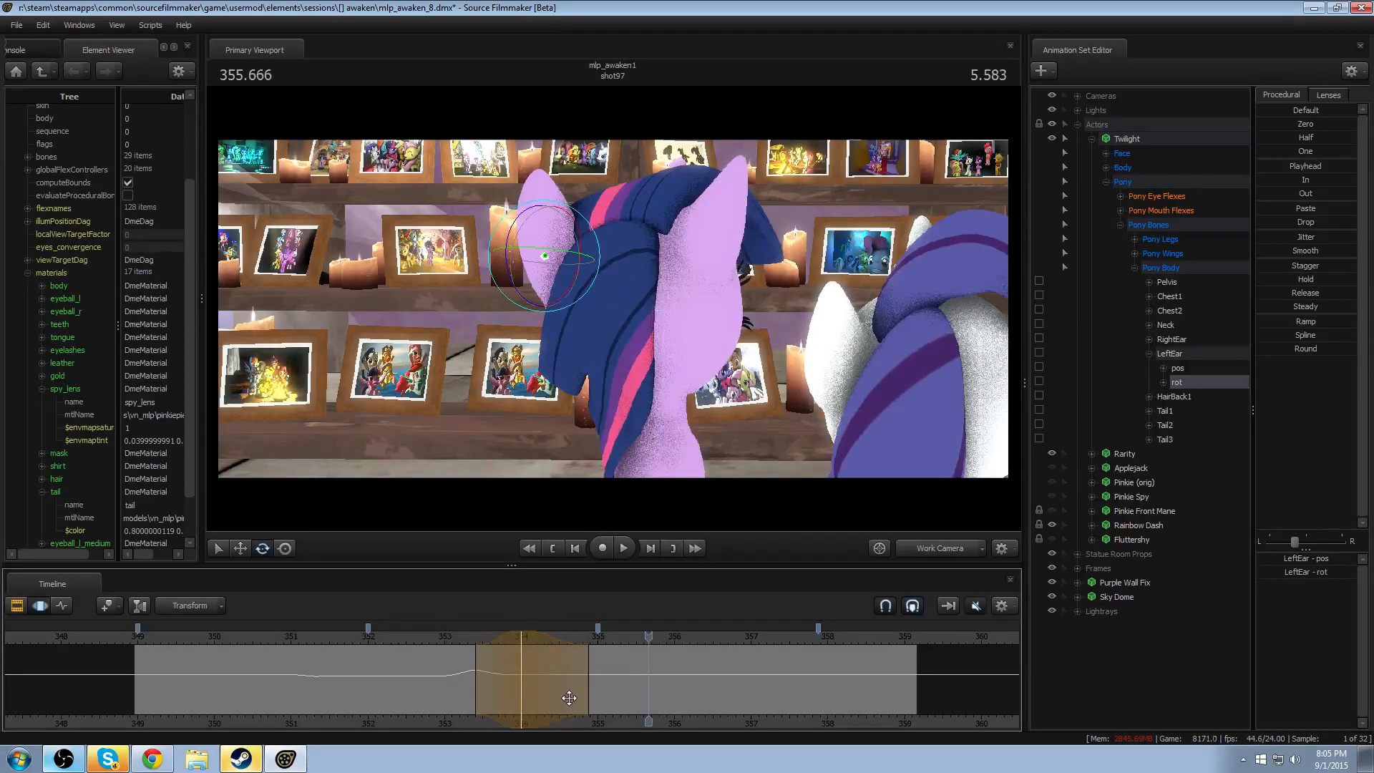
pyautogui.press('space')
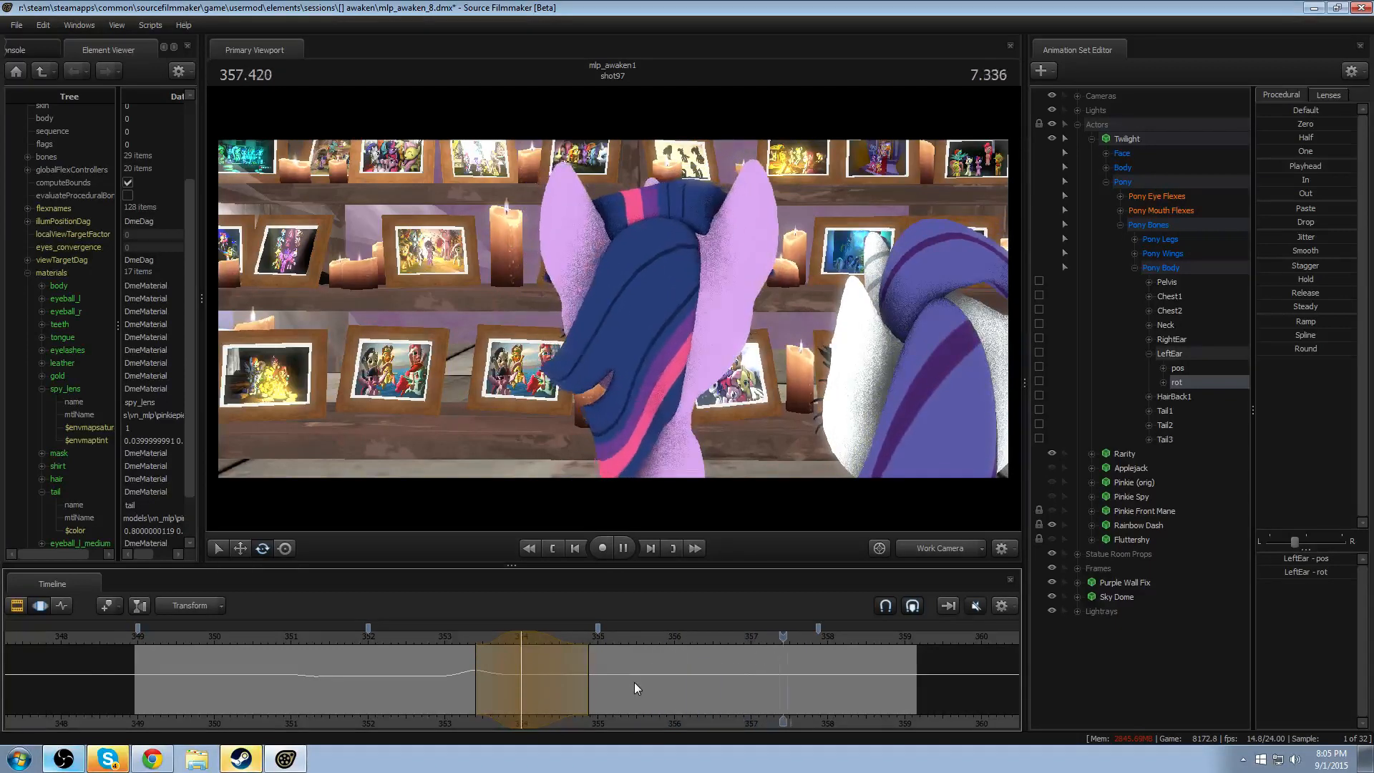
pyautogui.press('space')
# - Rotate RightEar at 357.208 with a falloff of about 356.5–357.9, and replay the second head turn
pyautogui.moveTo(798, 674); pyautogui.dragTo(767, 692)
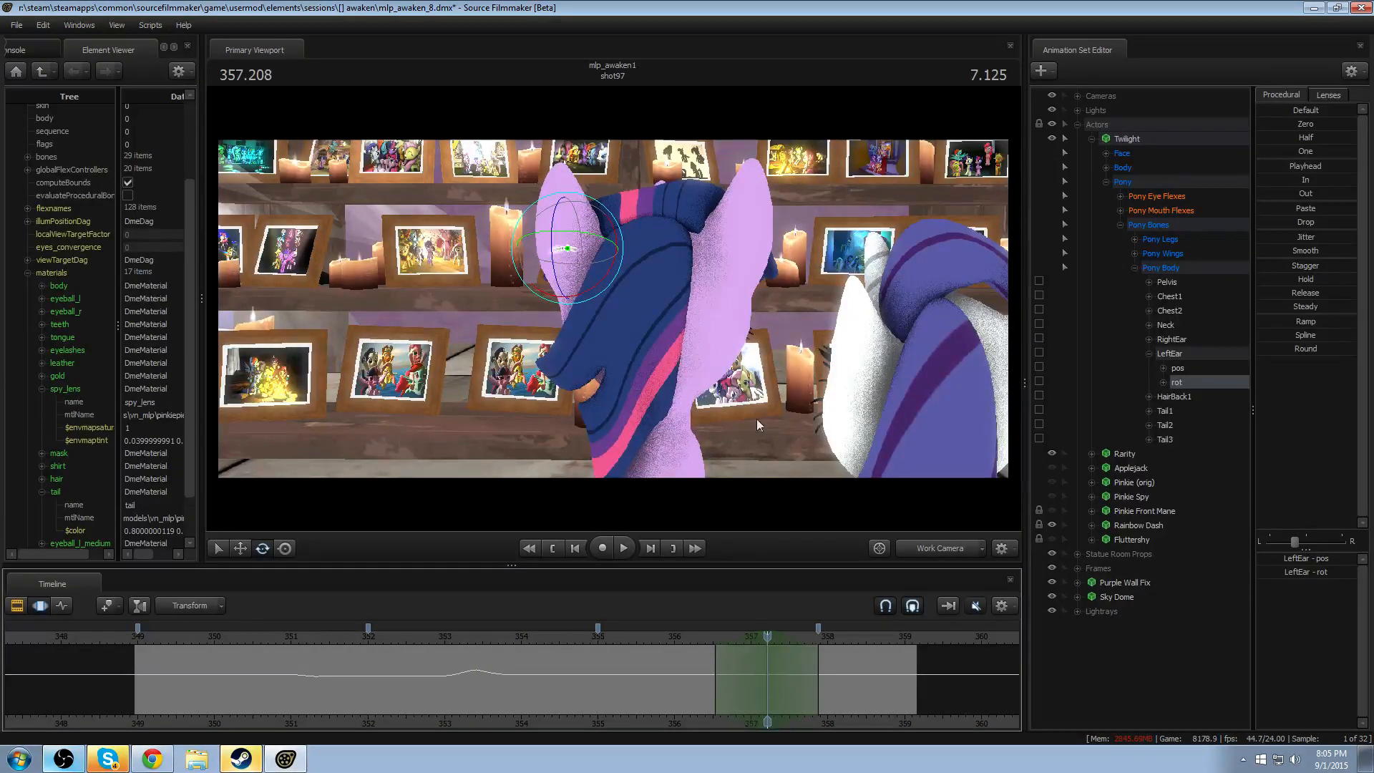
pyautogui.click(738, 245)
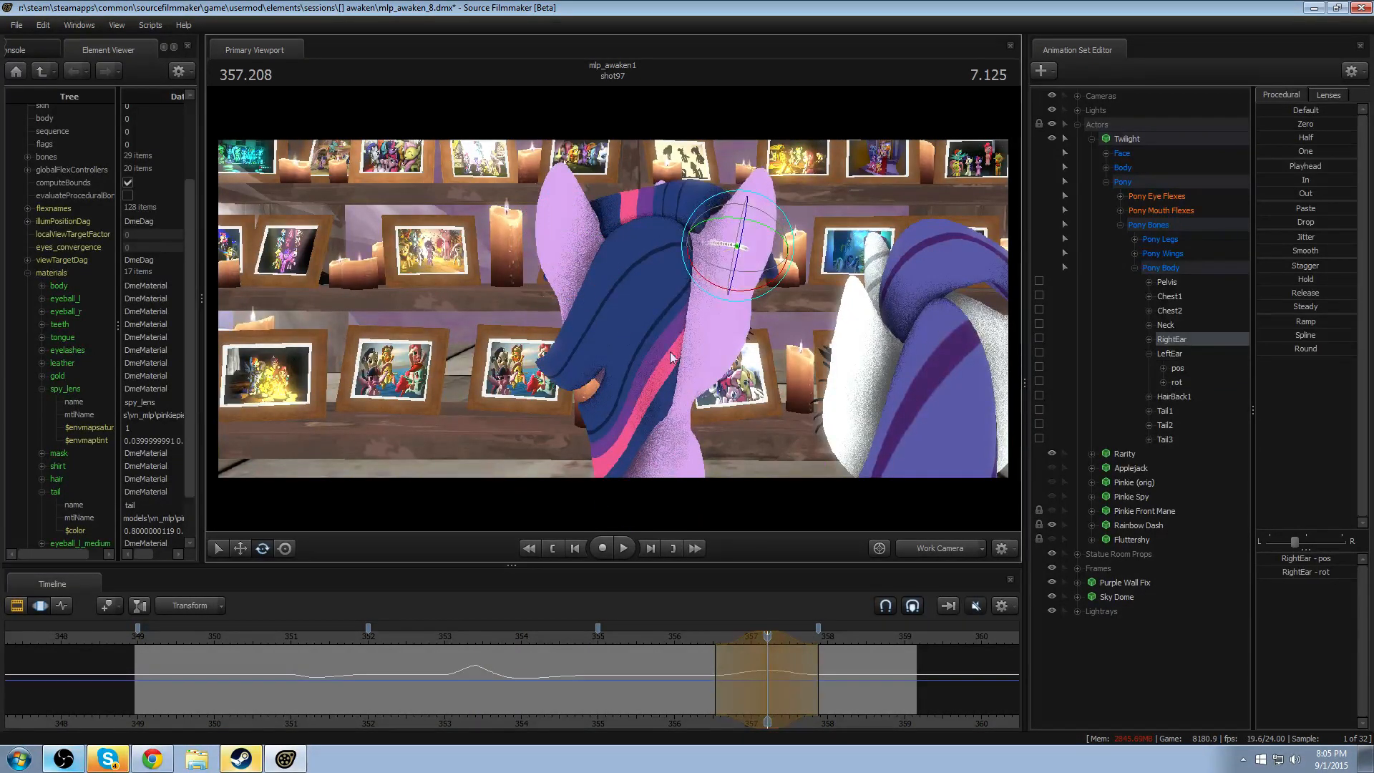
pyautogui.click(697, 642)
pyautogui.press('space')
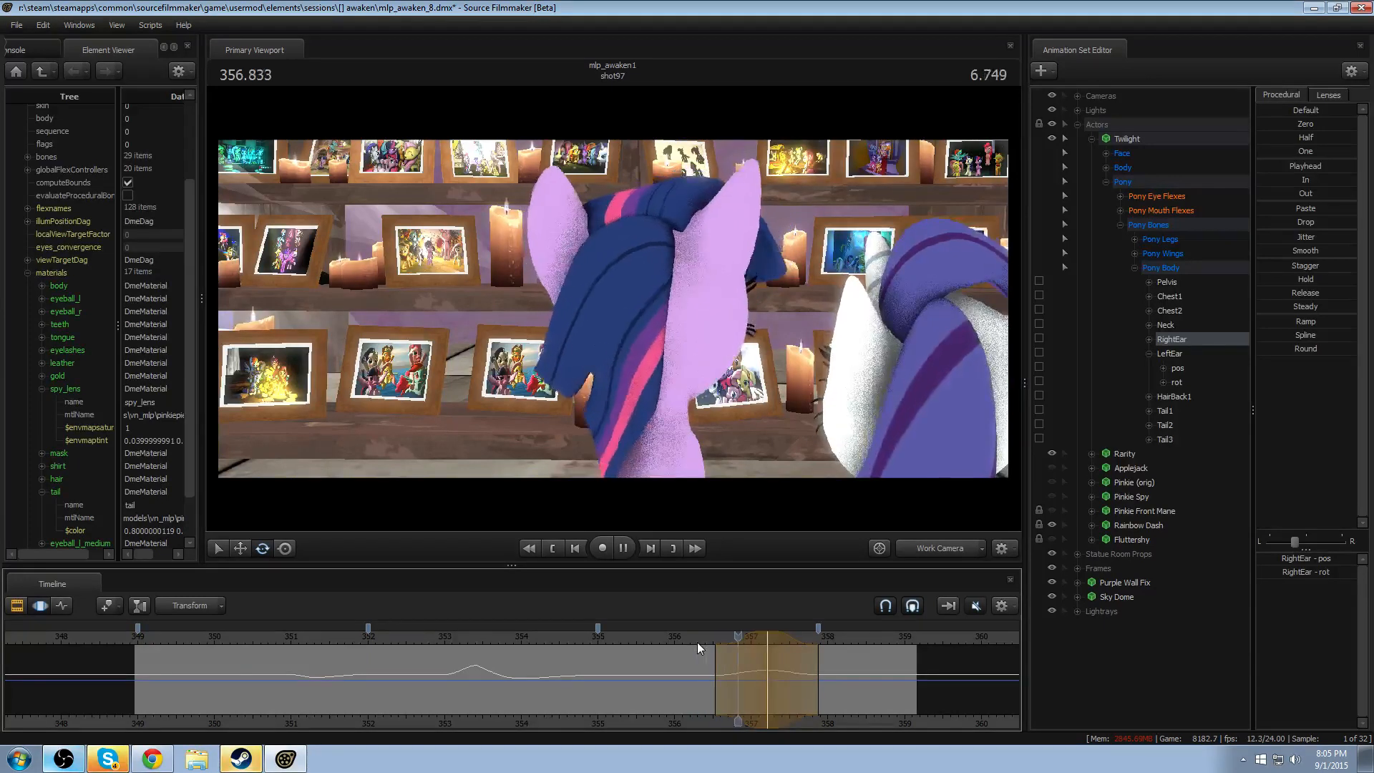
pyautogui.press('space')
# - Rotate RightEar in the opposite direction at 357.208 and replay from about 356.3
pyautogui.moveTo(697, 641); pyautogui.dragTo(767, 670)
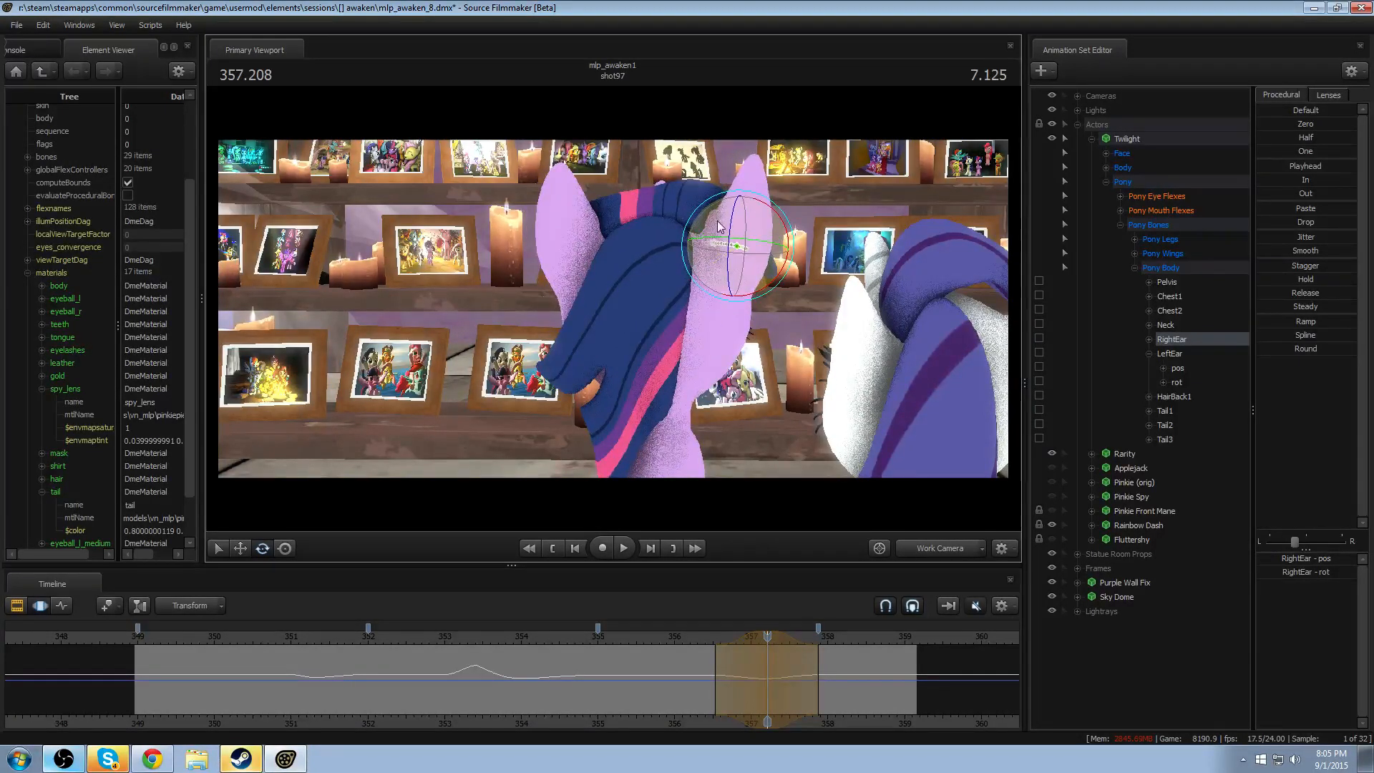
pyautogui.press('space')
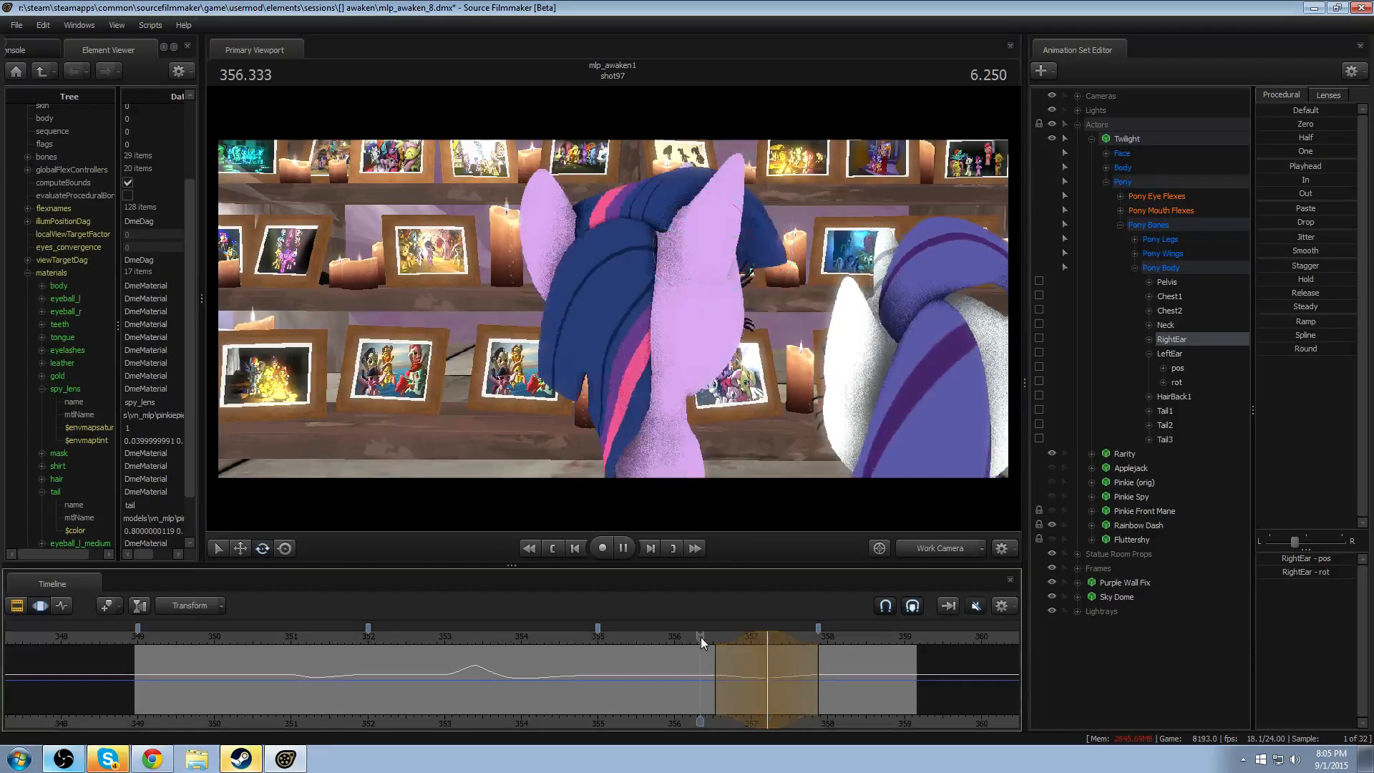
pyautogui.press('space')
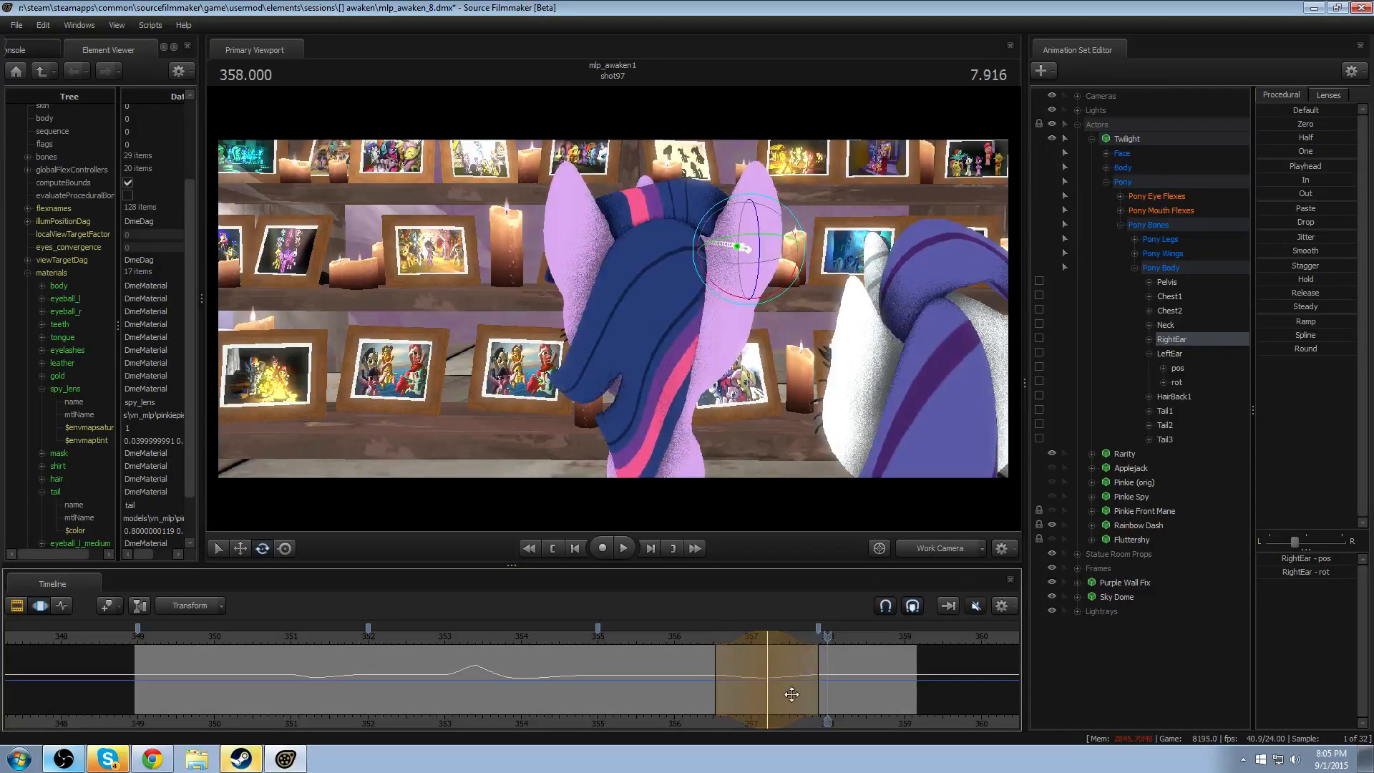
# - Shift the RightEar rotation to 357.083, shorten its falloff to about 356.4–357.7, and replay the second head turn
pyautogui.scroll(-1, 767, 649)
pyautogui.moveTo(754, 642); pyautogui.dragTo(744, 639)
pyautogui.click(697, 638)
pyautogui.press('space')
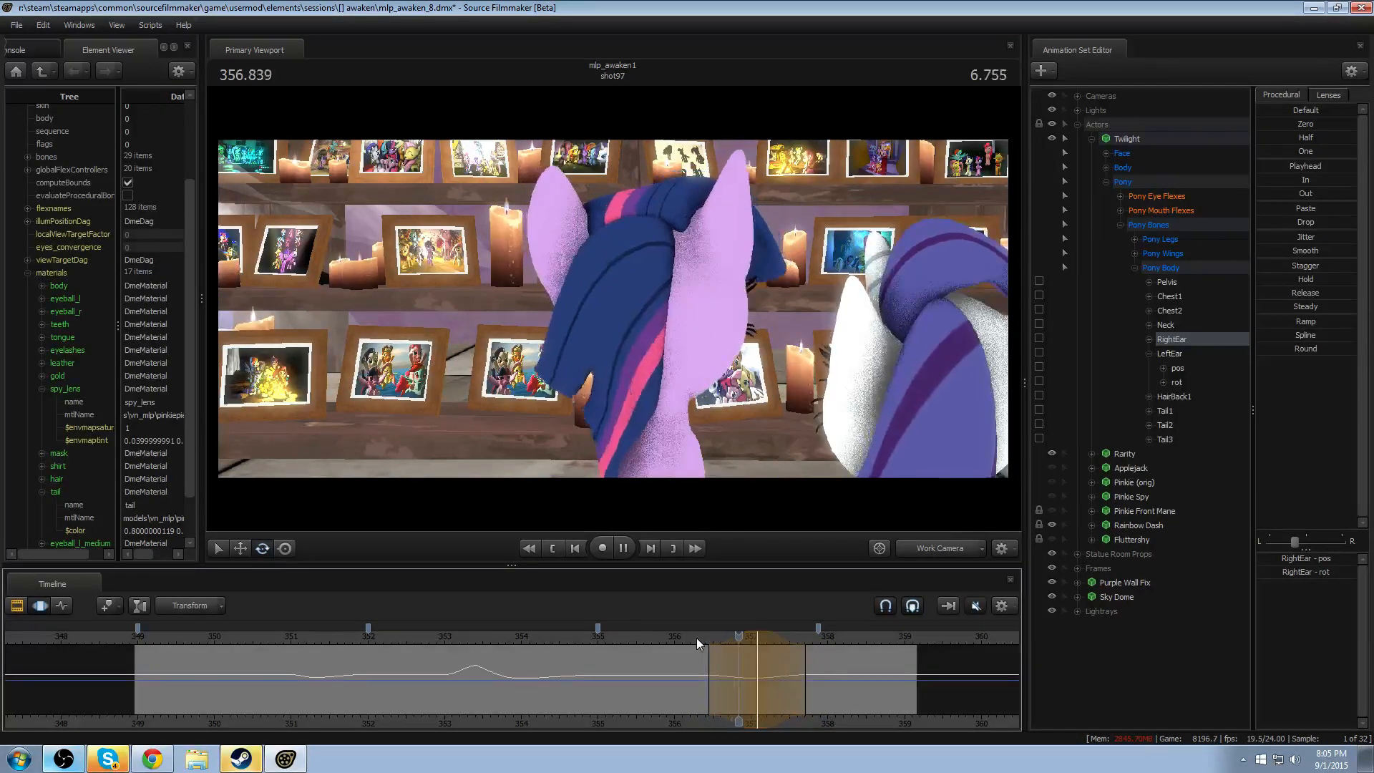
pyautogui.press('space')
# - Rotate RightEar back outward at 357.083 and replay the motion from about 356.3
pyautogui.moveTo(707, 639); pyautogui.dragTo(757, 650)
pyautogui.moveTo(718, 264); pyautogui.dragTo(712, 273)
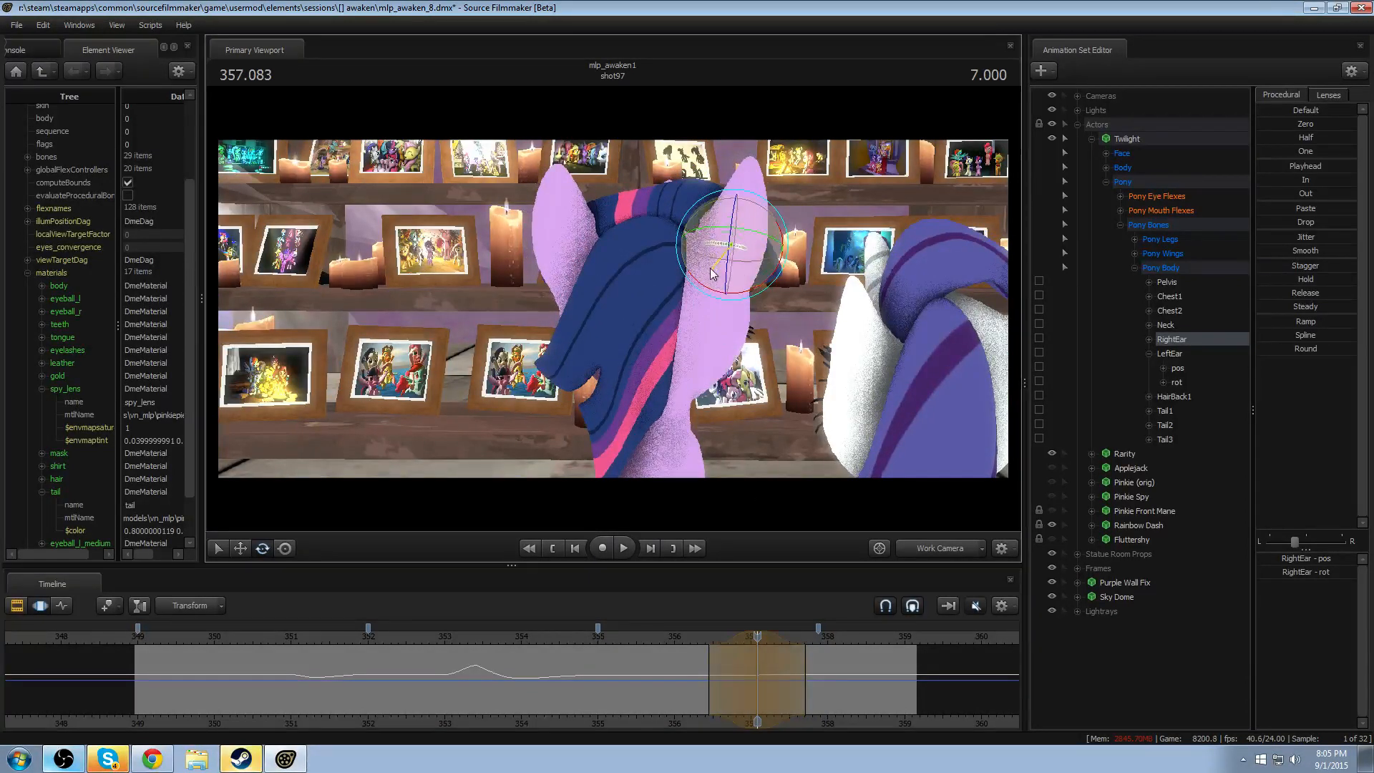
pyautogui.press('space')
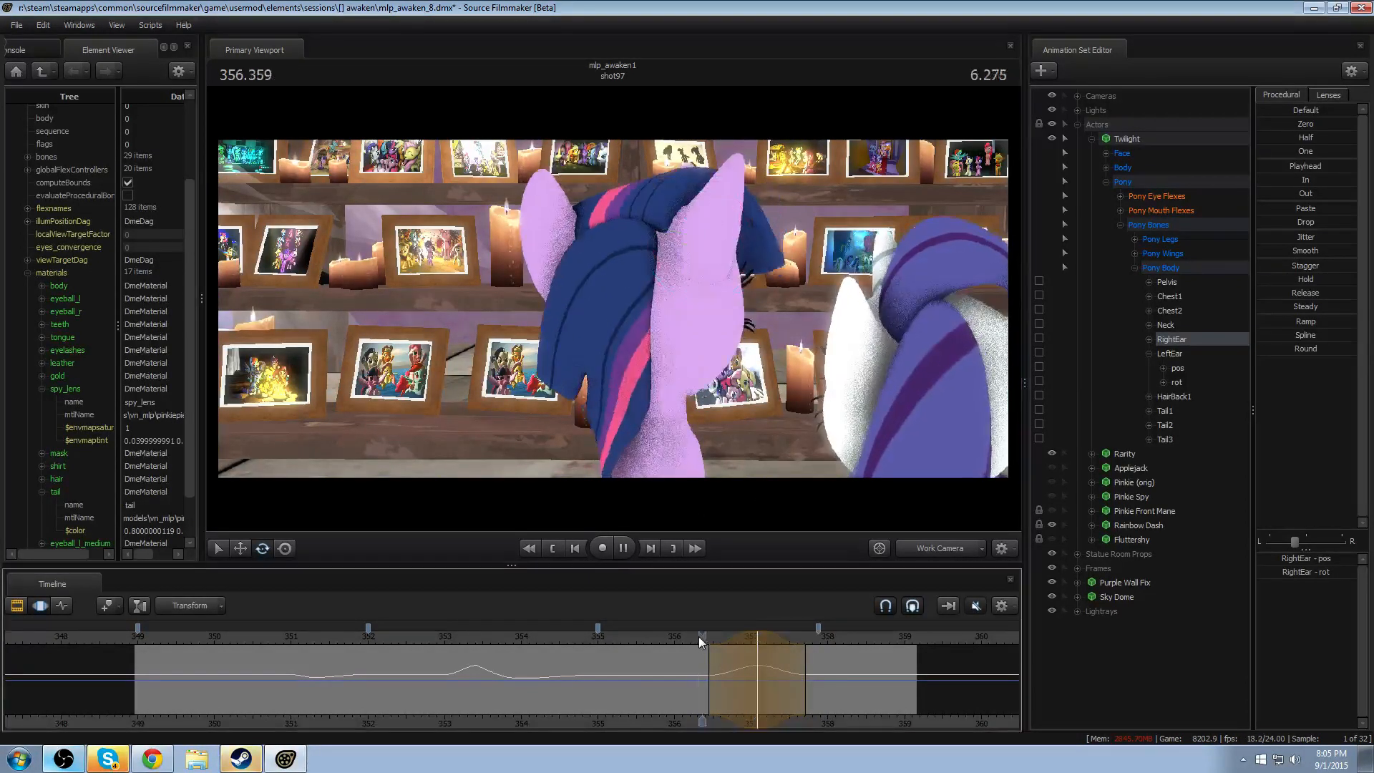
pyautogui.press('space')
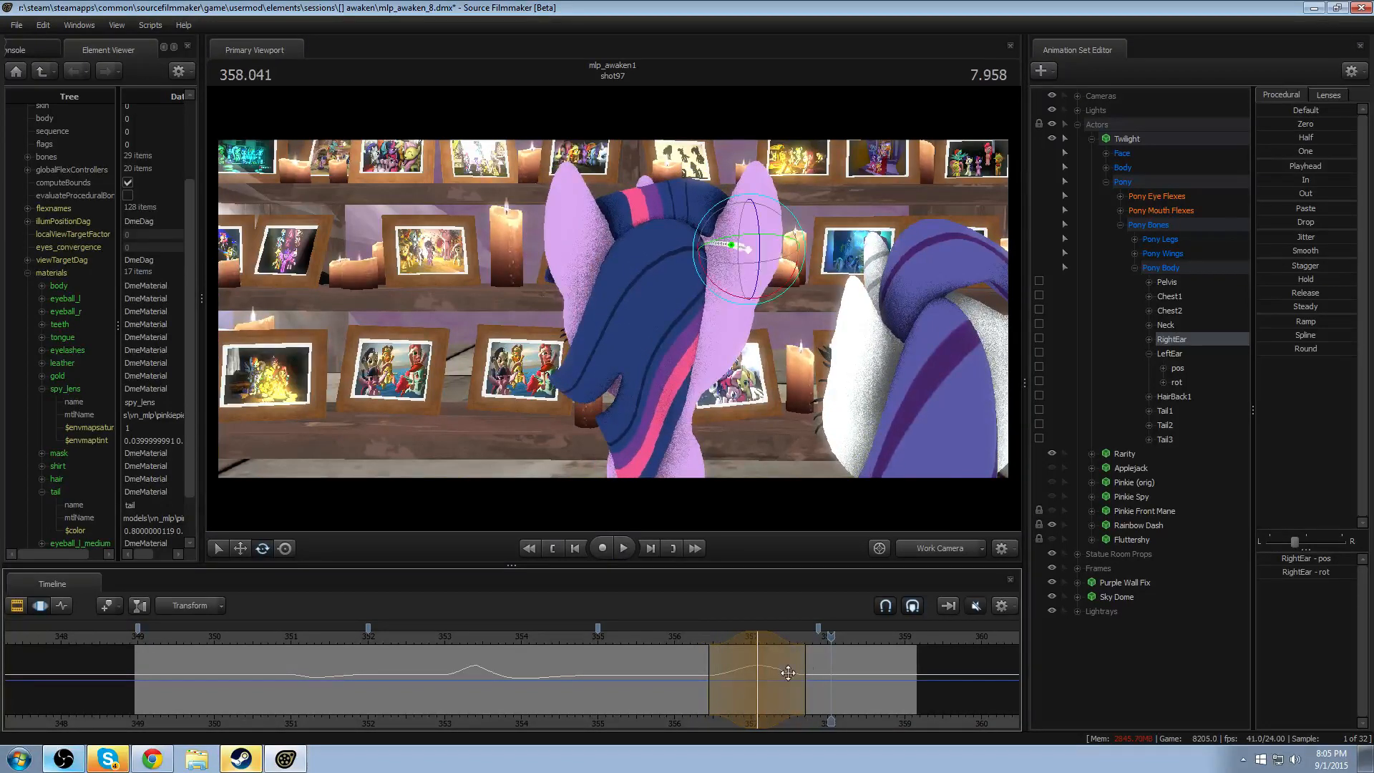
# - Shift the RightEar rotation to 357.041 with a falloff of about 356.4–357.8, and replay the second head turn
pyautogui.click(697, 643)
pyautogui.press('space')
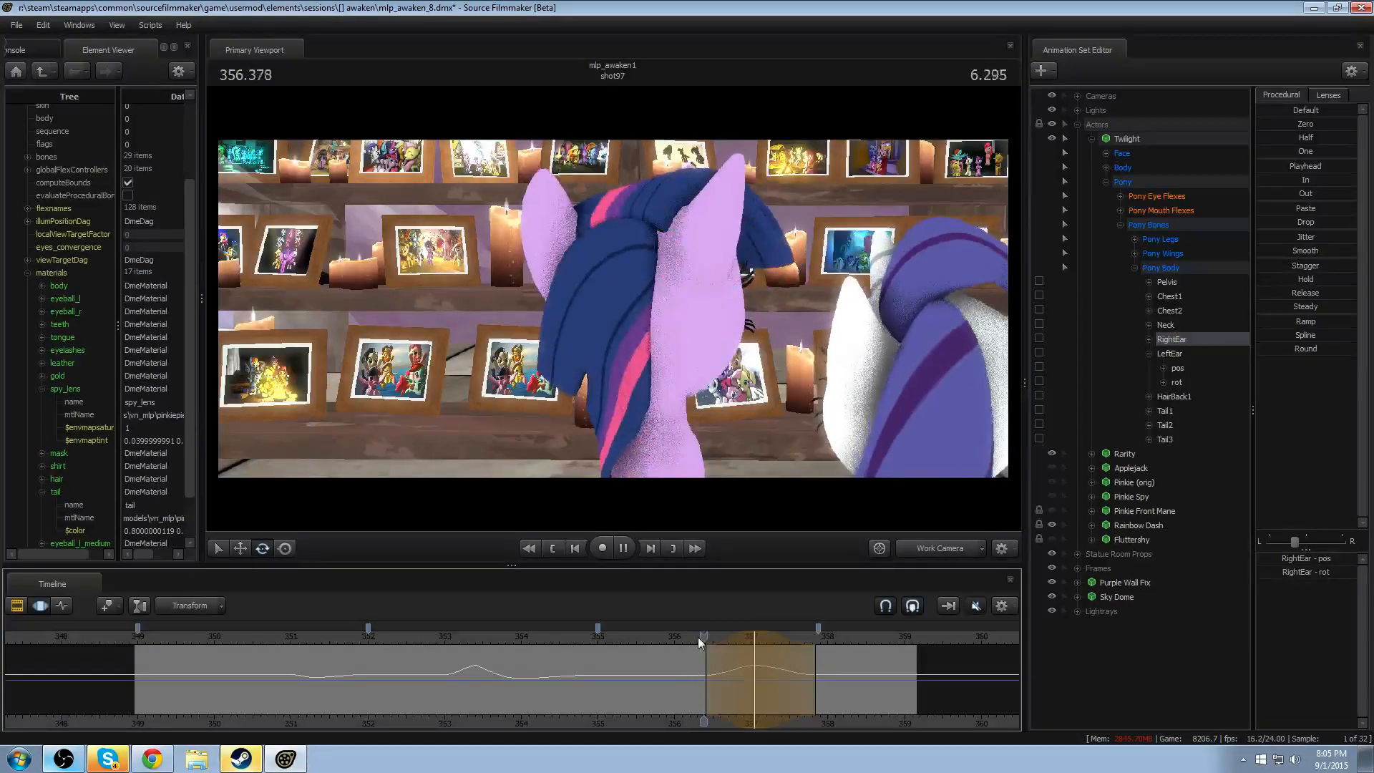
pyautogui.press('space')
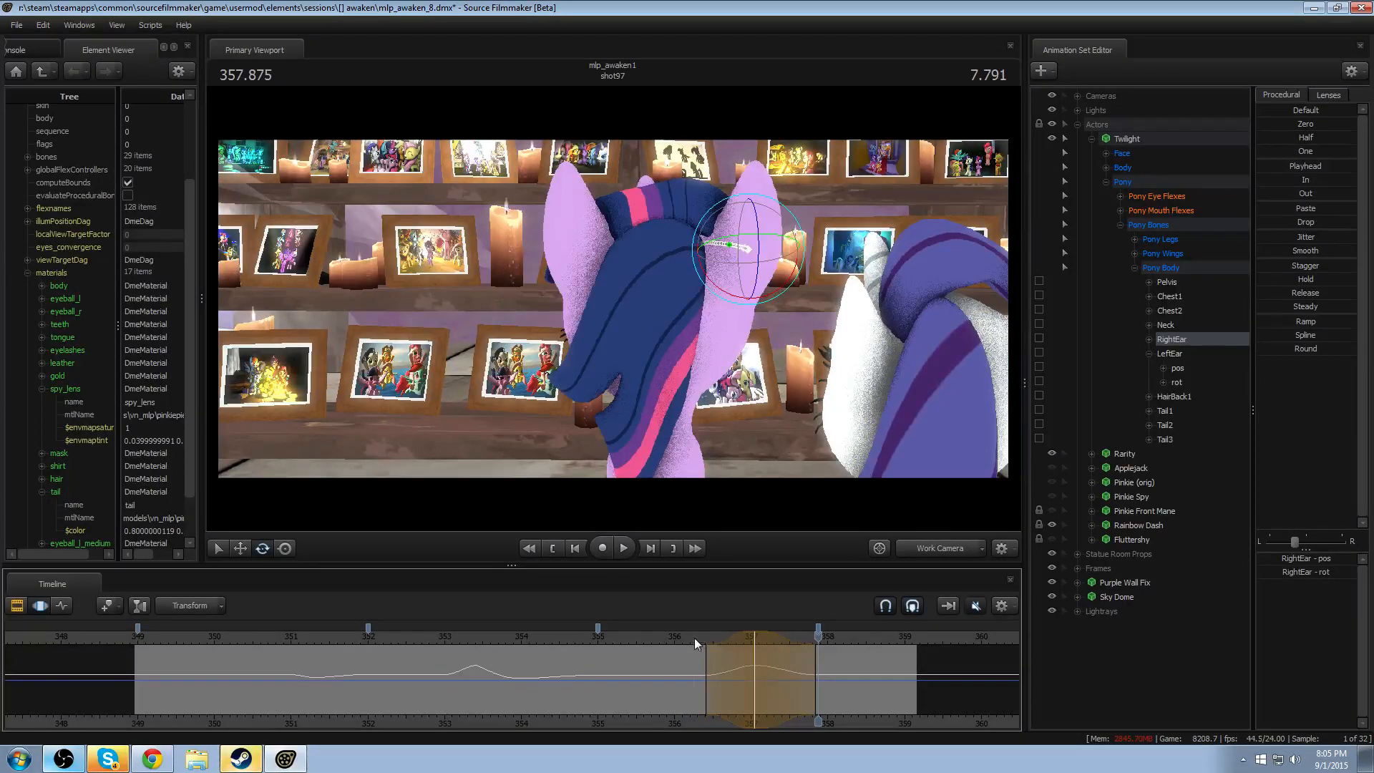
pyautogui.click(755, 649)
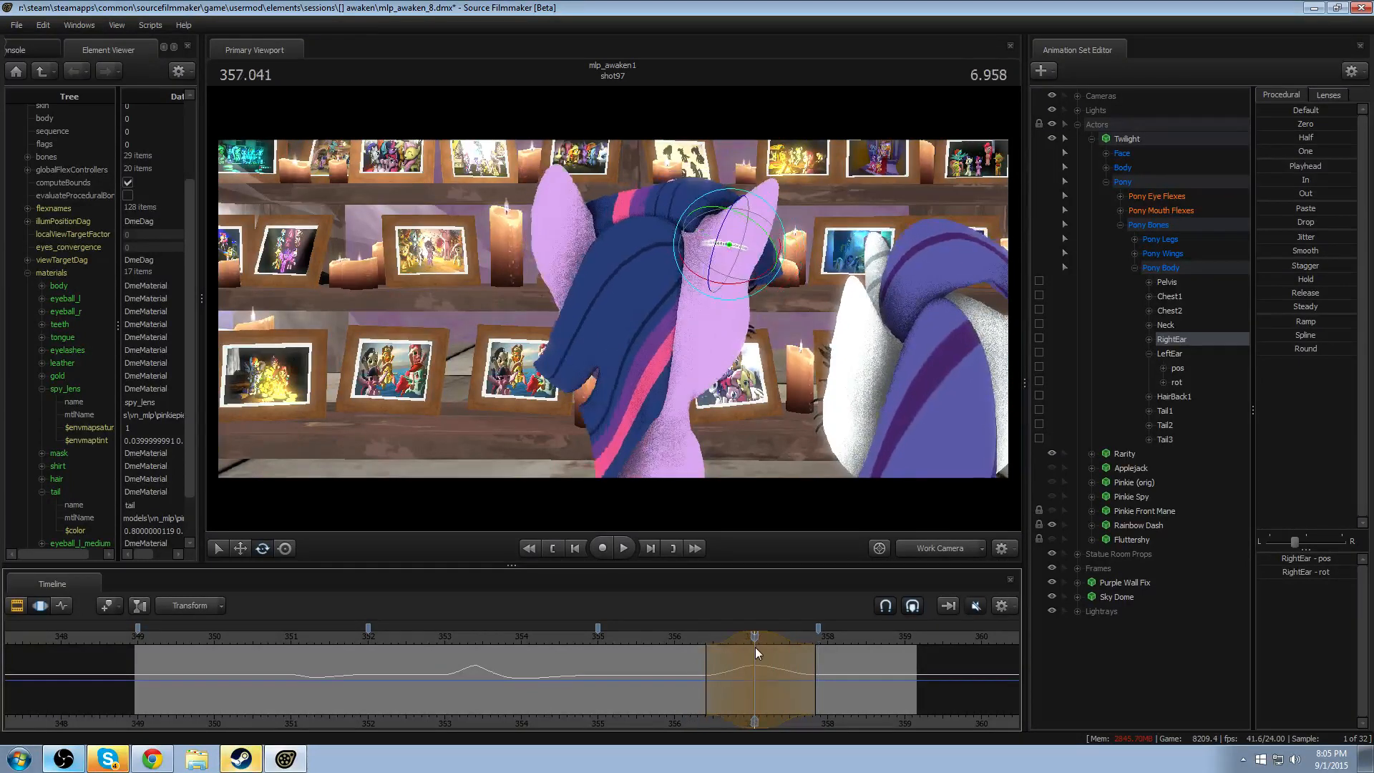
pyautogui.click(689, 652)
pyautogui.press('space')
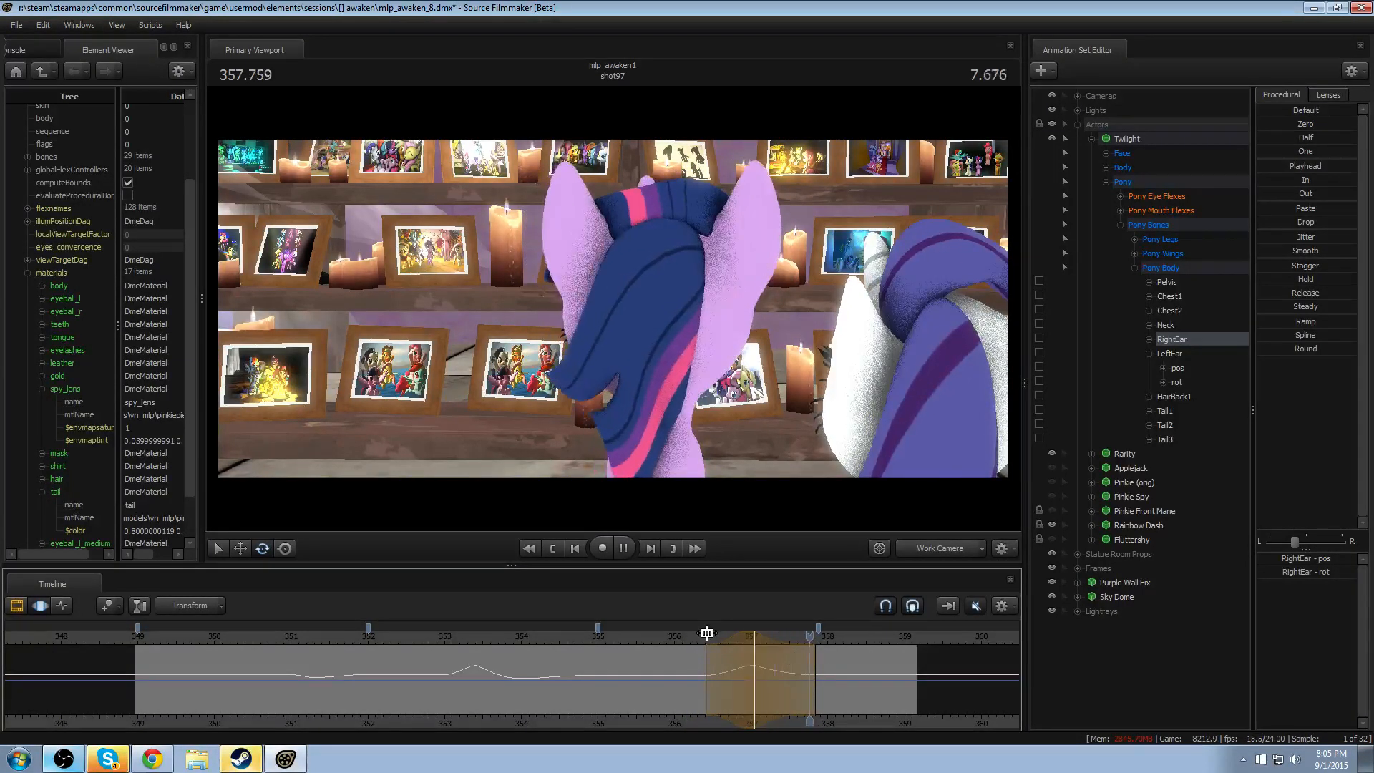
pyautogui.press('space')
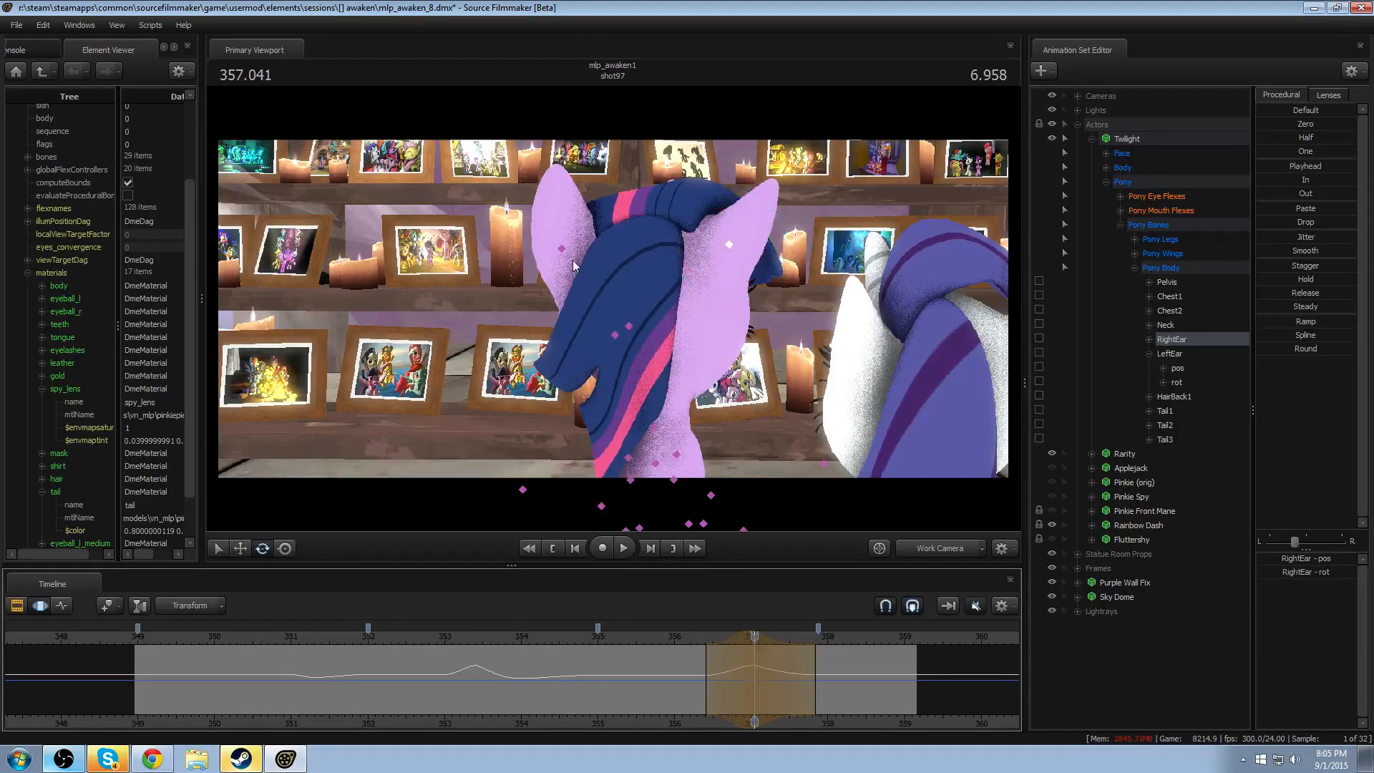
# - Rotate LeftEar at 357.041 using the same falloff of about 356.4–357.8, and replay the second head turn
pyautogui.click(562, 249)
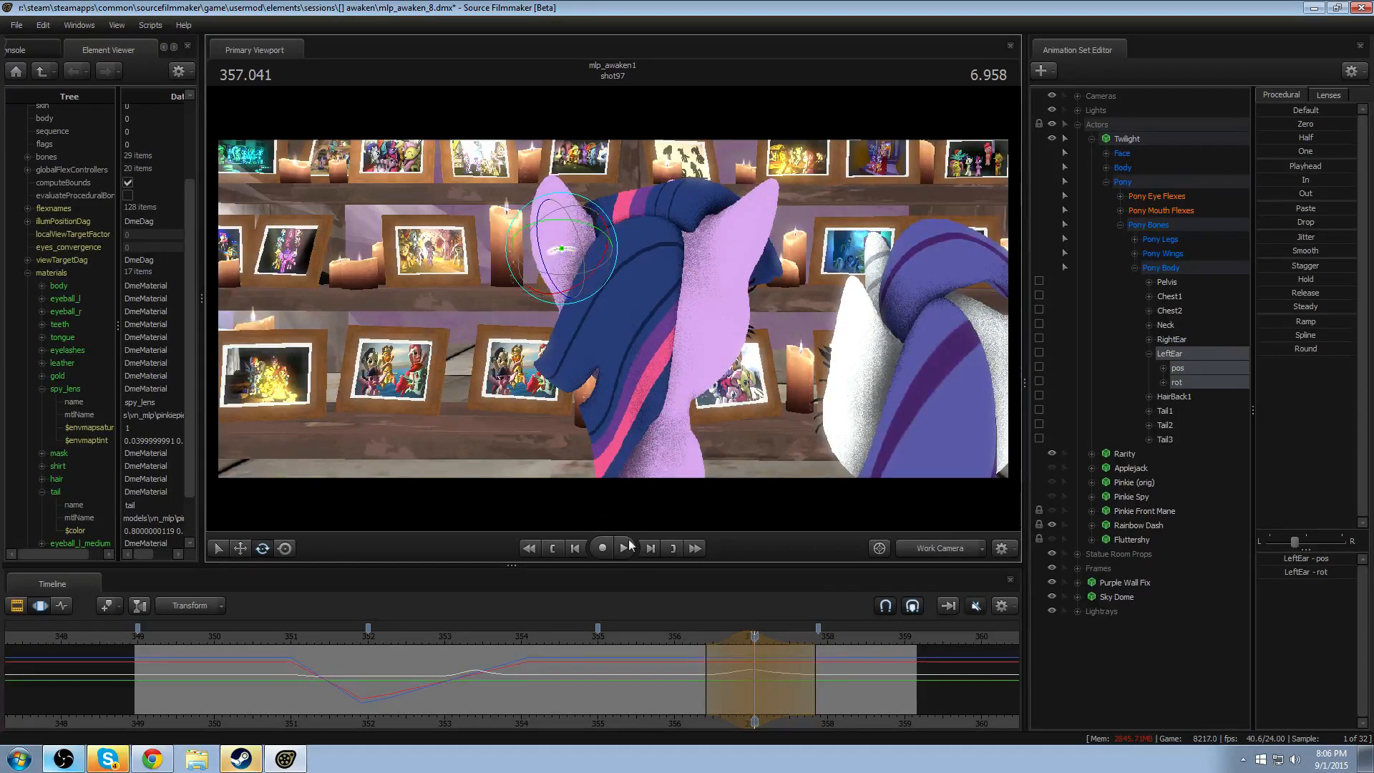
pyautogui.click(697, 646)
pyautogui.press('space')
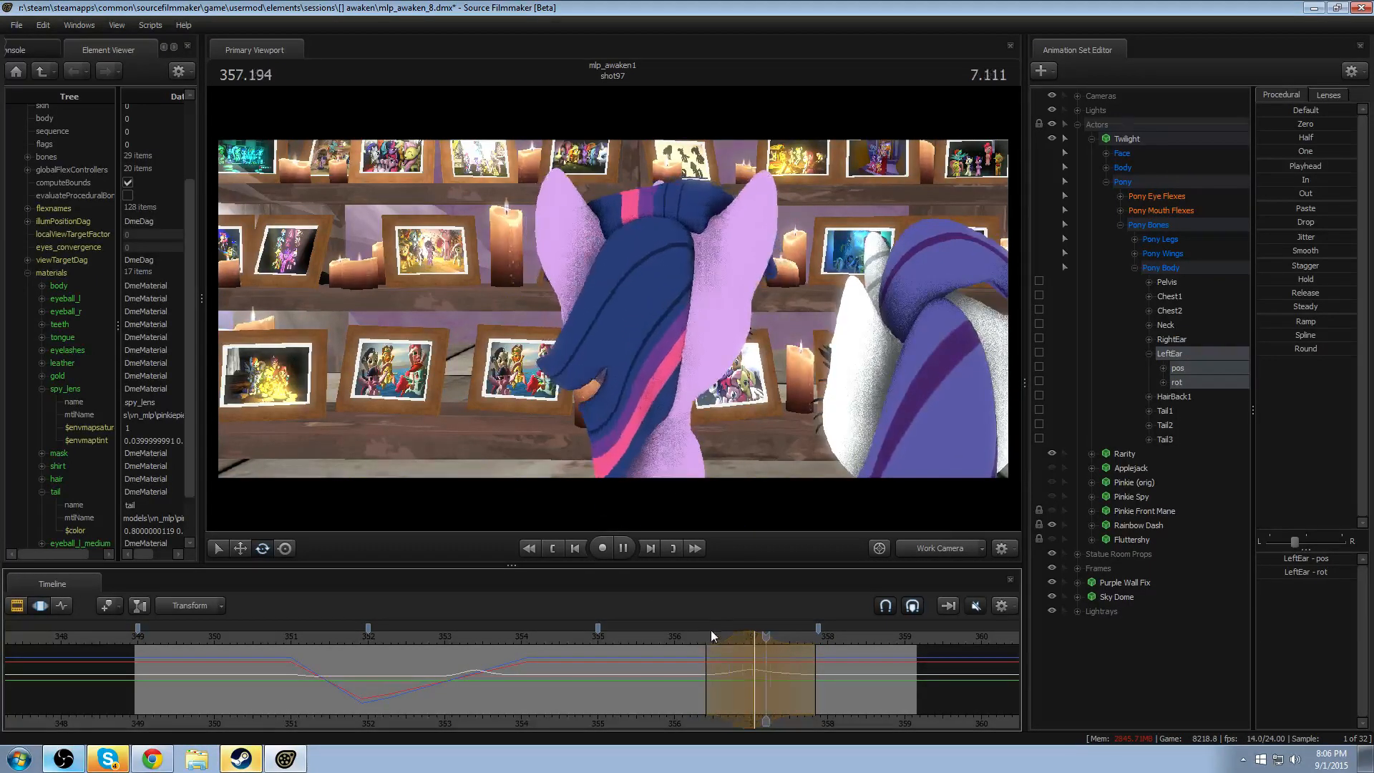
# - Replay both head turns, starting from about 351 and about 356, to check the ear motion
pyautogui.click(464, 638)
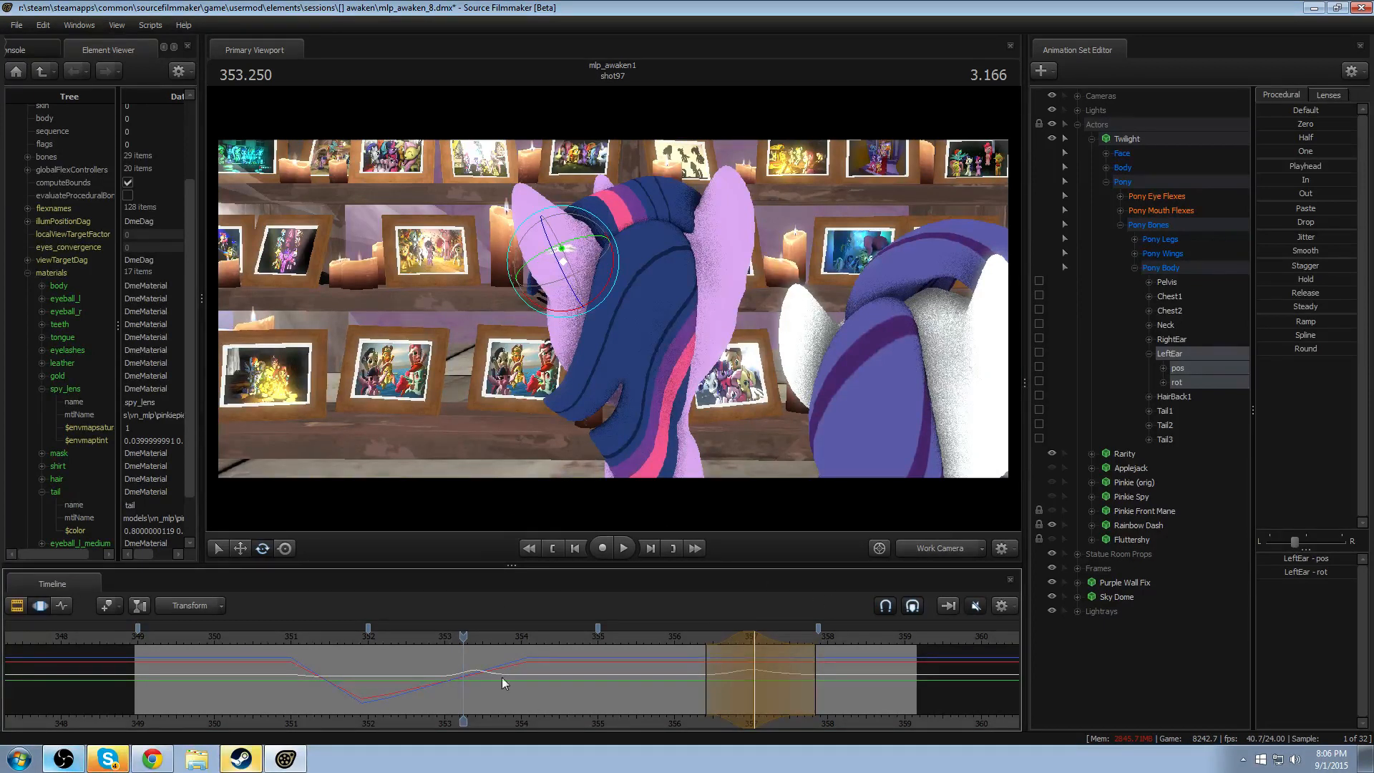
pyautogui.click(267, 629)
pyautogui.press('space')
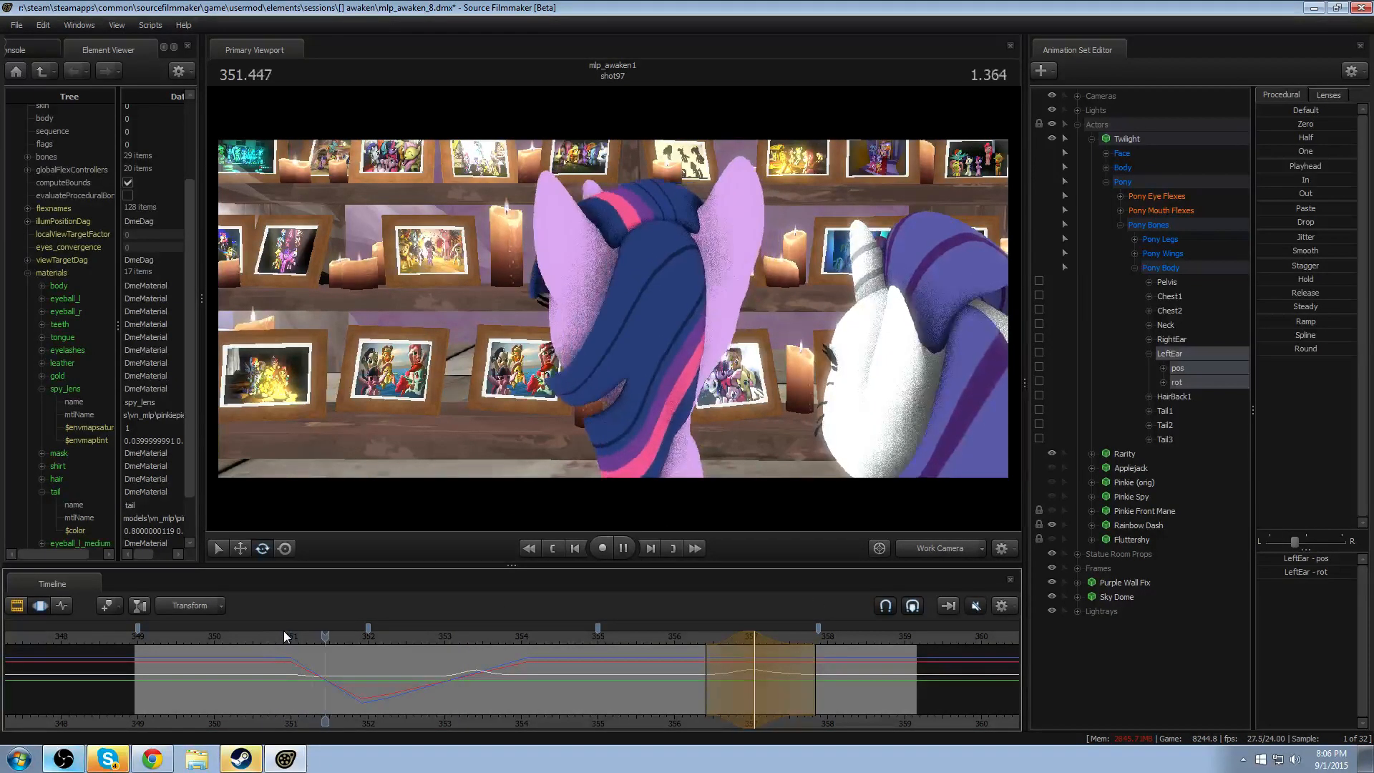
pyautogui.press('space')
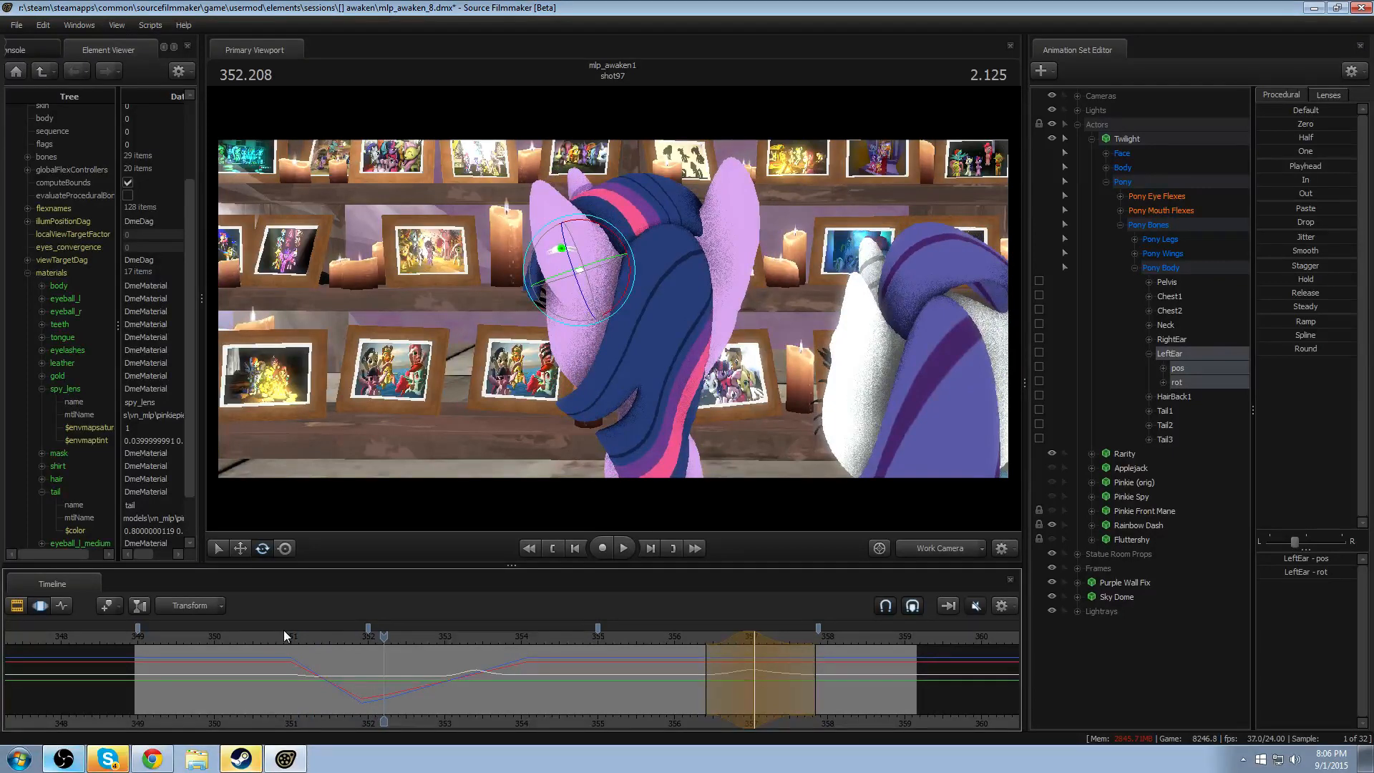
pyautogui.click(293, 633)
pyautogui.press('space')
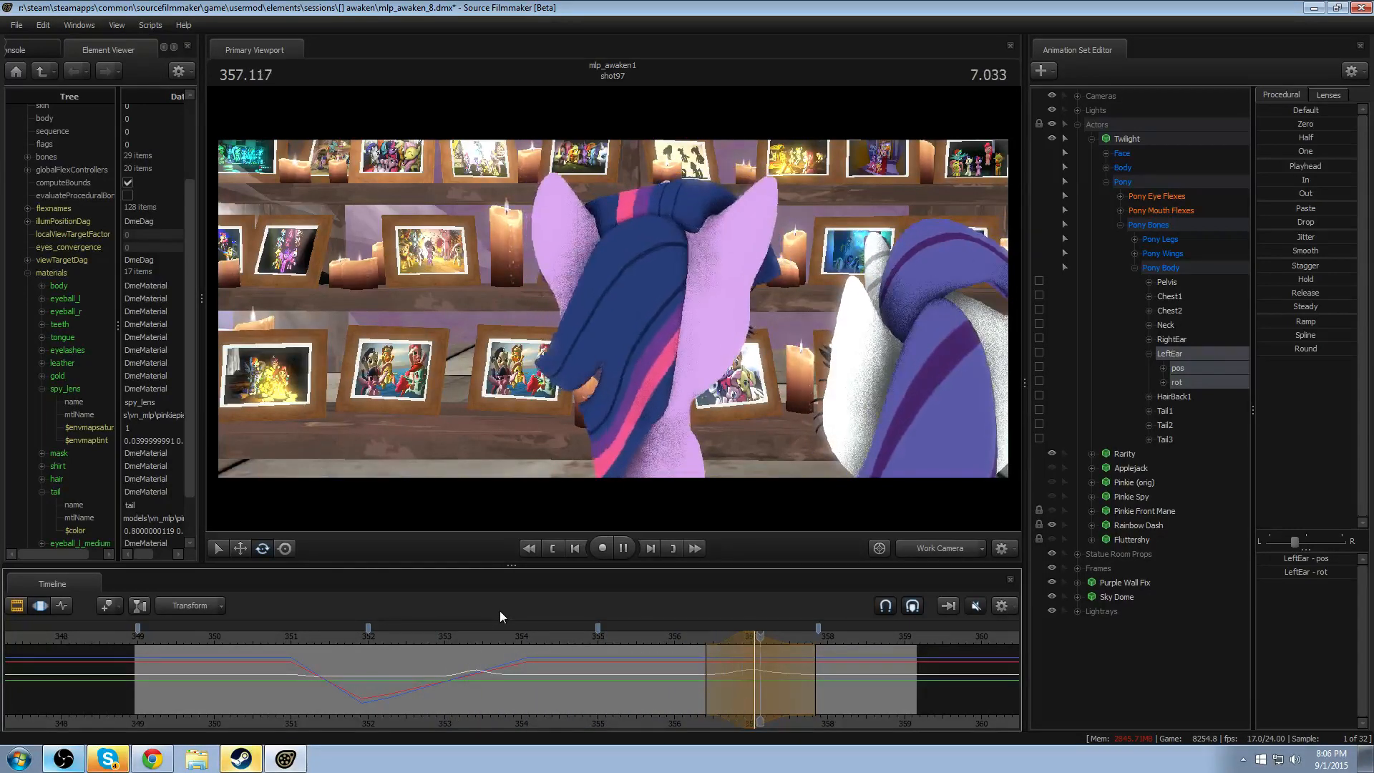
pyautogui.press('space')
pyautogui.click(683, 635)
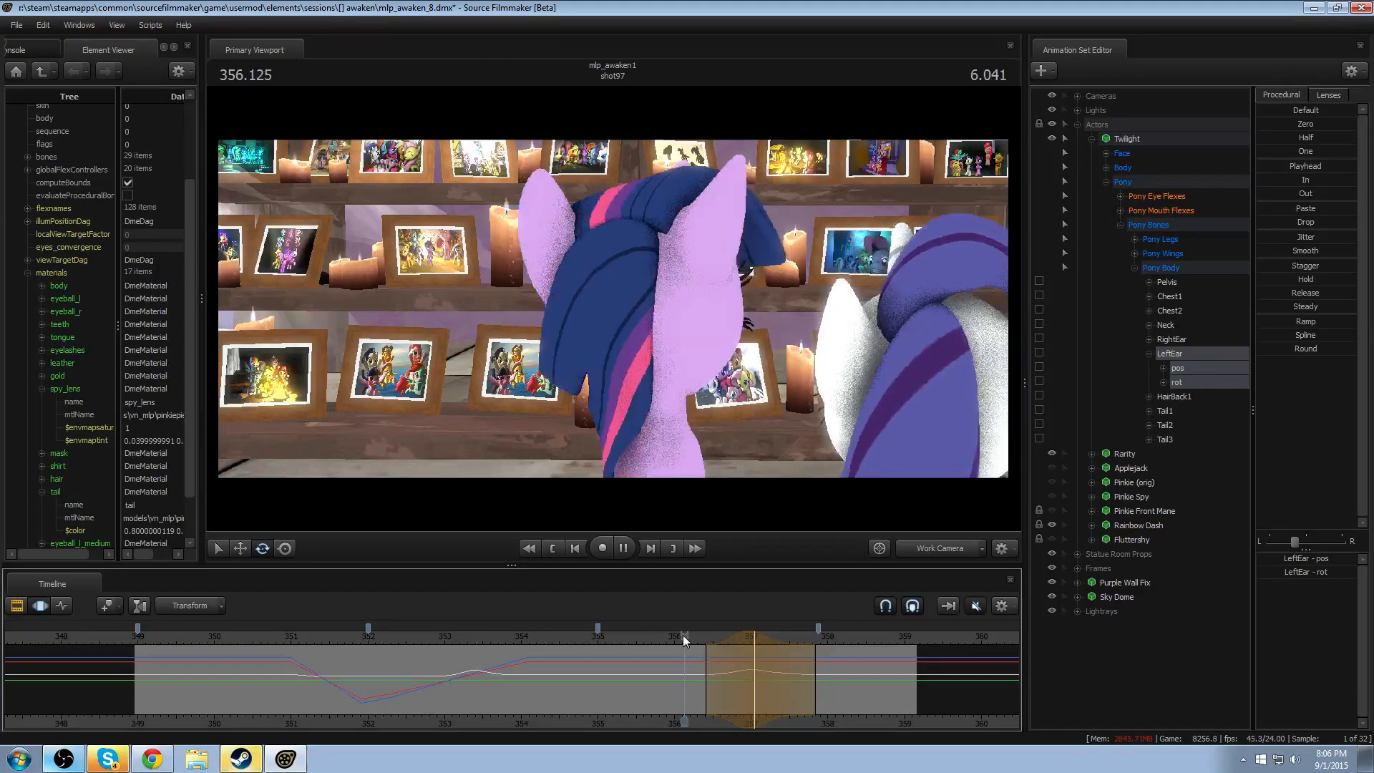
# - Rotate LeftEar further outward at 357.041 with its falloff of about 356.4–357.8, and replay the turn from about 356.4
pyautogui.click(759, 637)
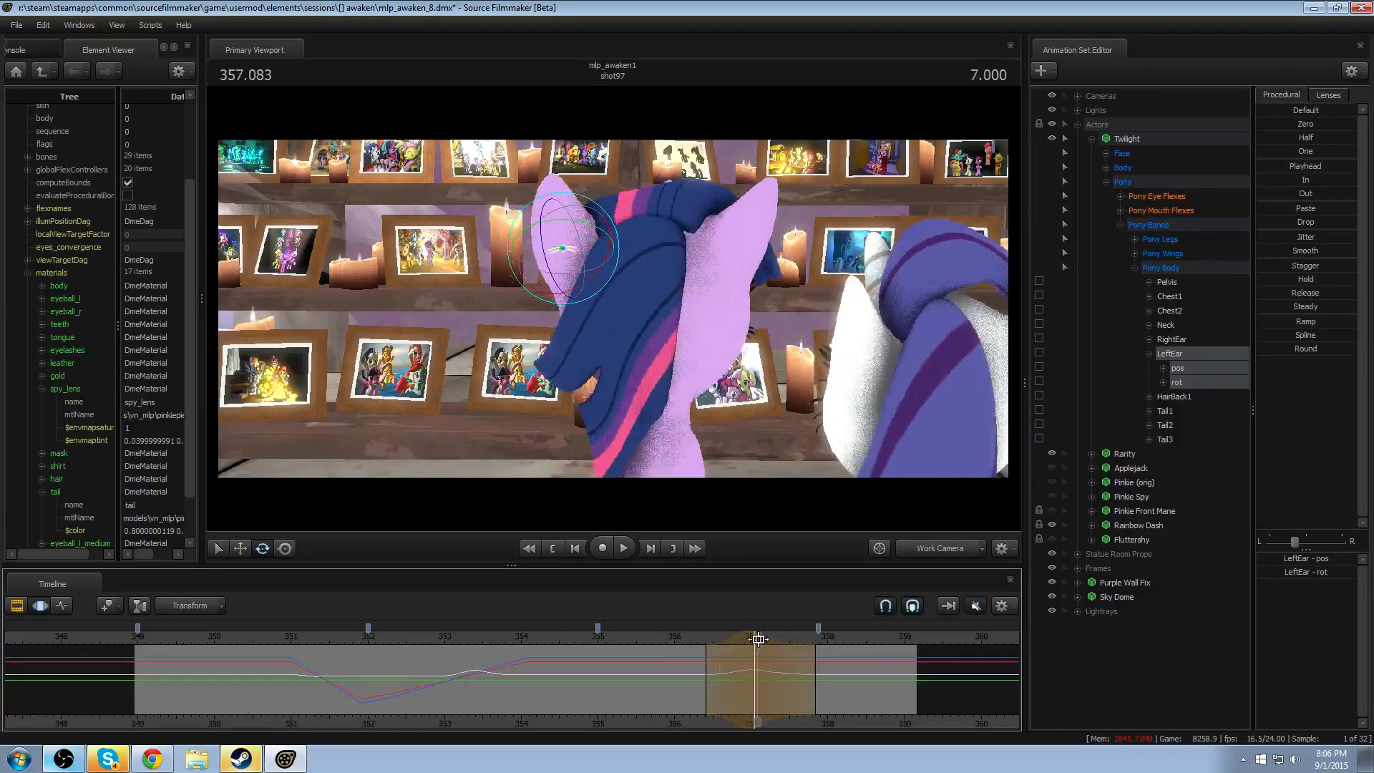
pyautogui.moveTo(759, 639); pyautogui.dragTo(755, 639)
pyautogui.click(563, 249)
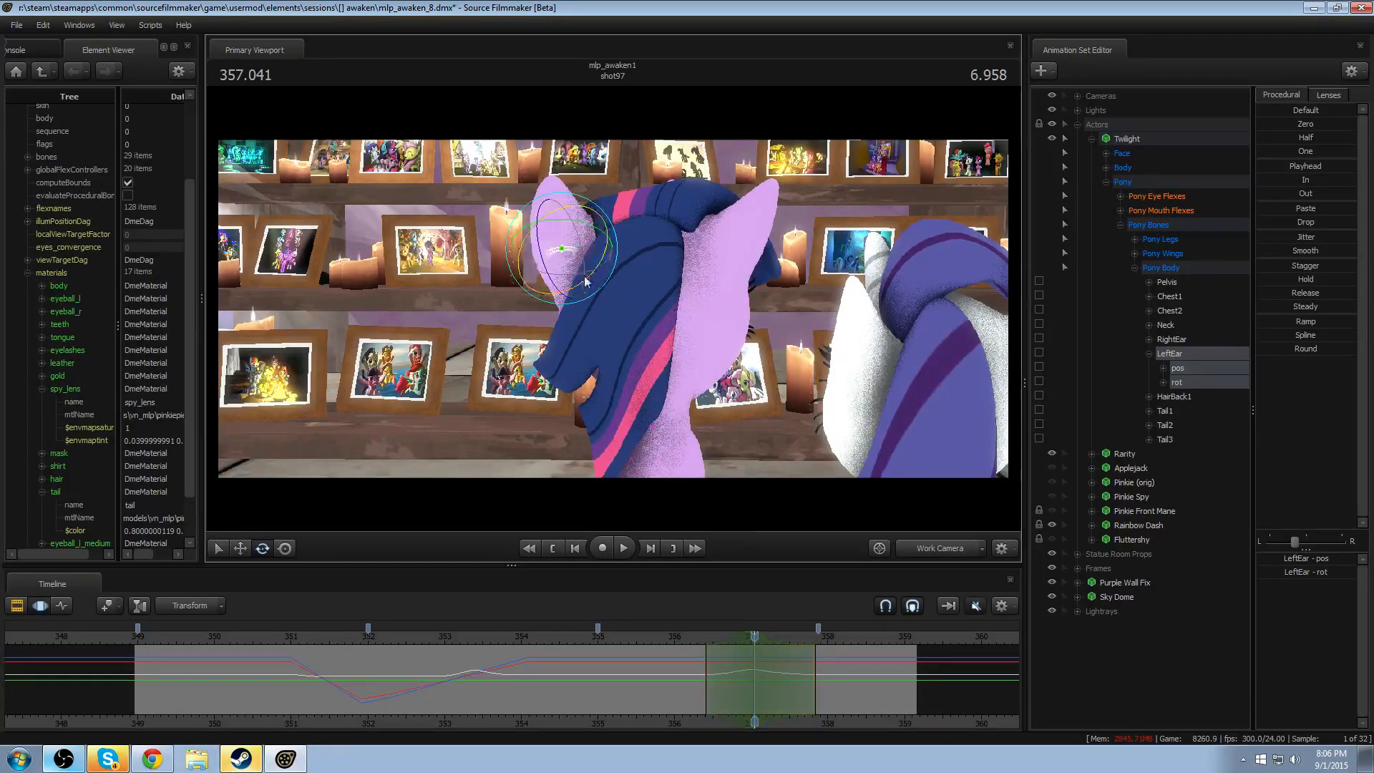
pyautogui.moveTo(575, 277); pyautogui.dragTo(579, 262)
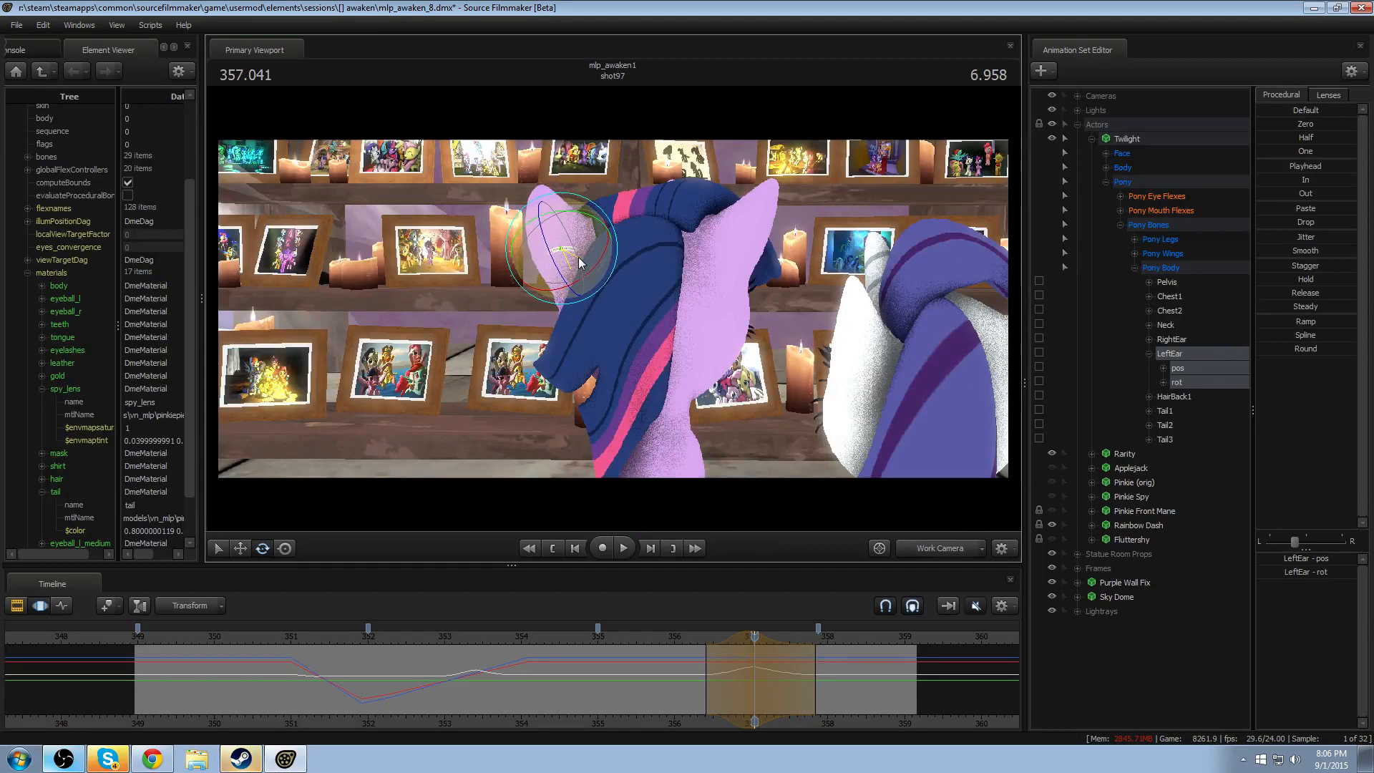
pyautogui.click(707, 639)
pyautogui.press('space')
pyautogui.press('space')
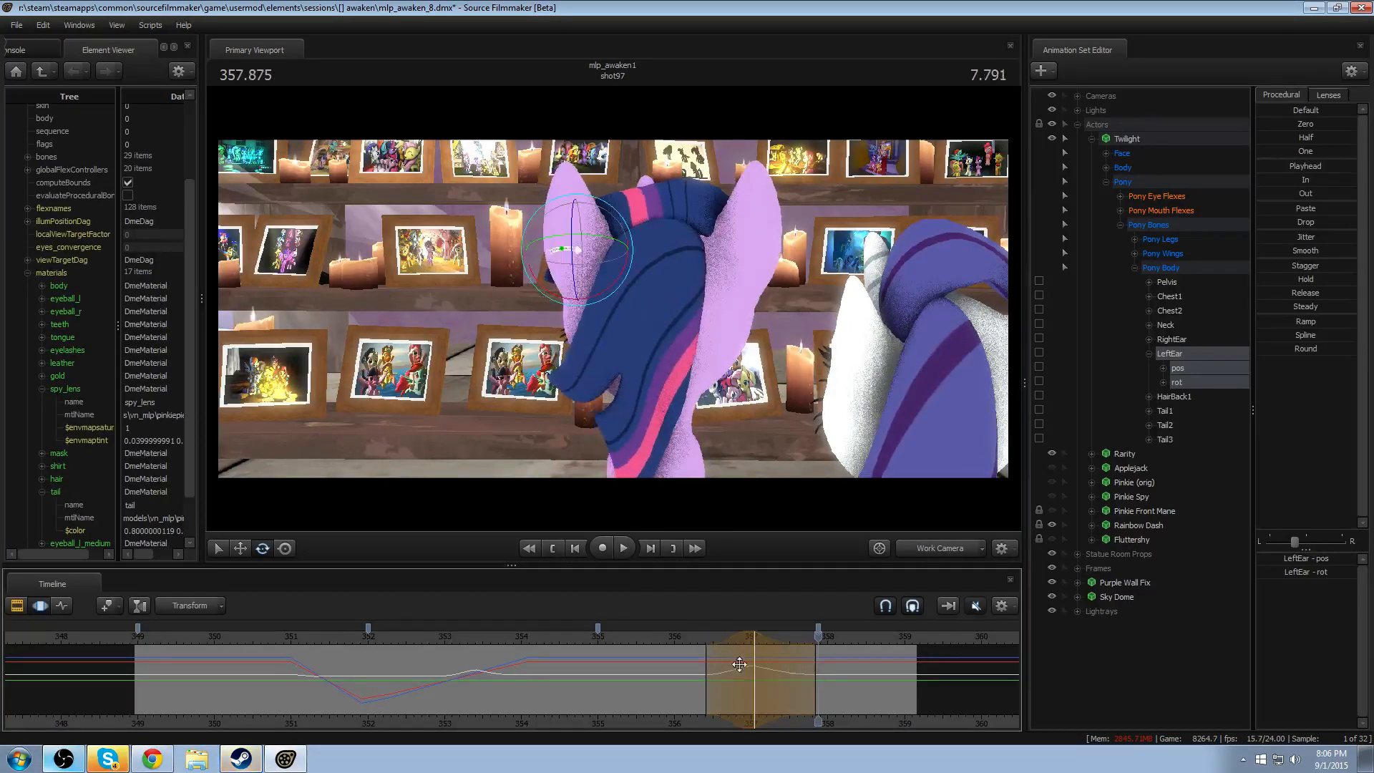
pyautogui.press('F2')
pyautogui.press('F3')
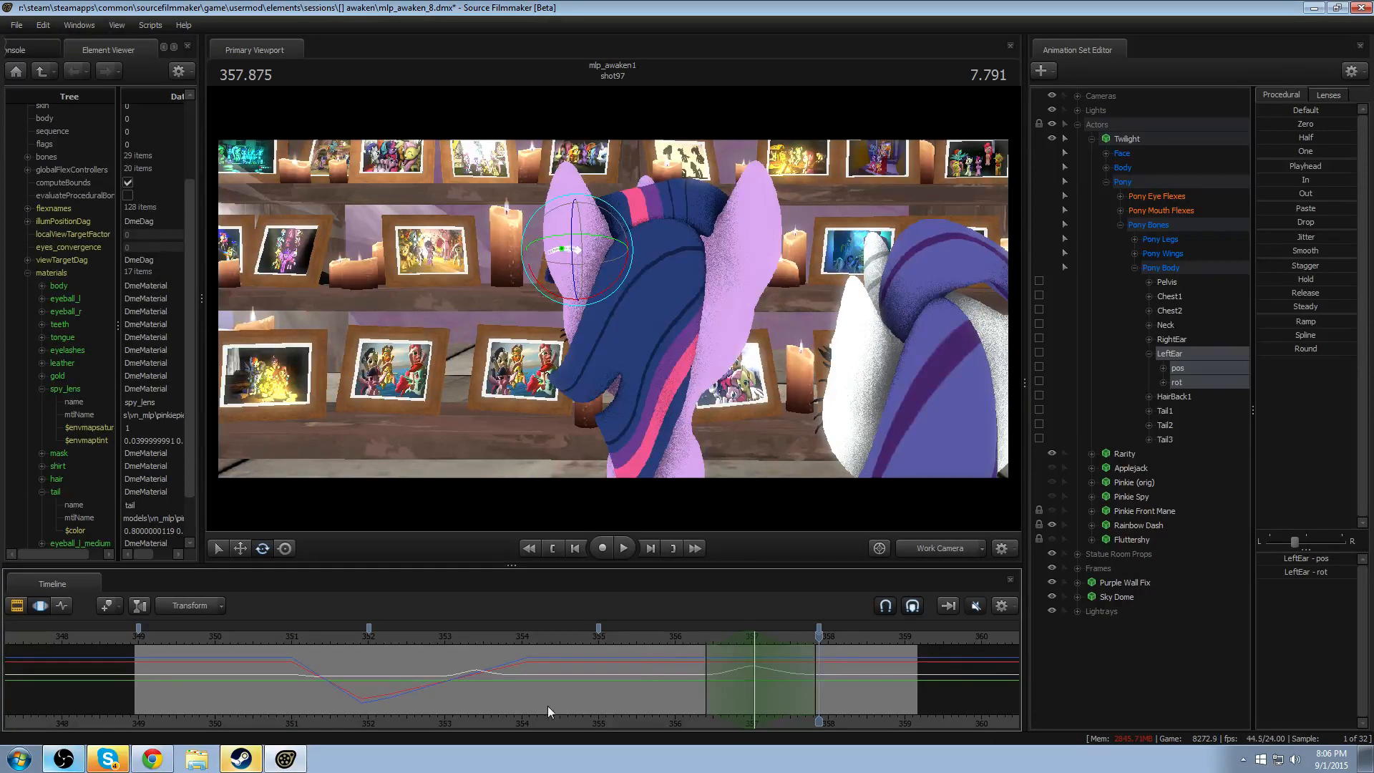
# - Bake the procedural bones of the Twilight animation set
pyautogui.press('space')
pyautogui.click(1134, 144)
pyautogui.rightClick(1133, 144)
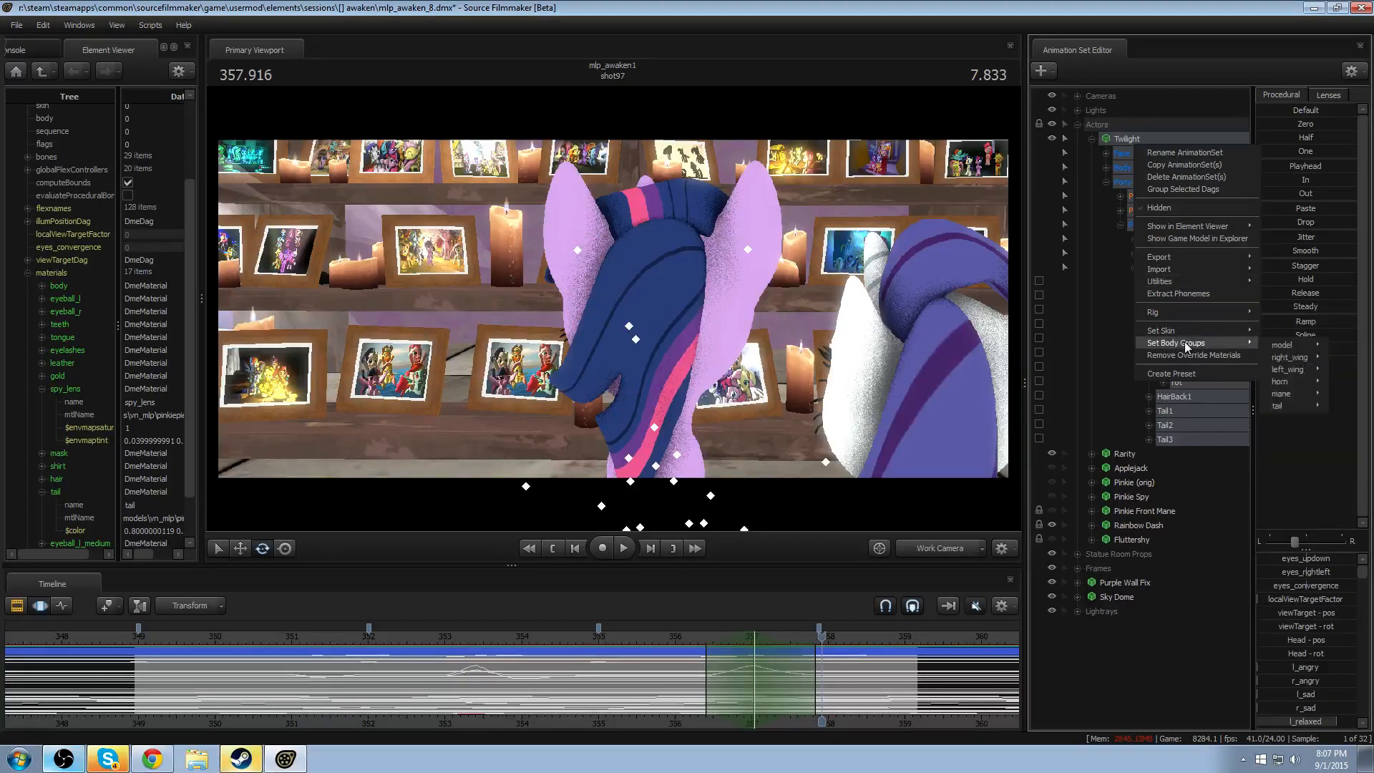
pyautogui.moveTo(1186, 285)
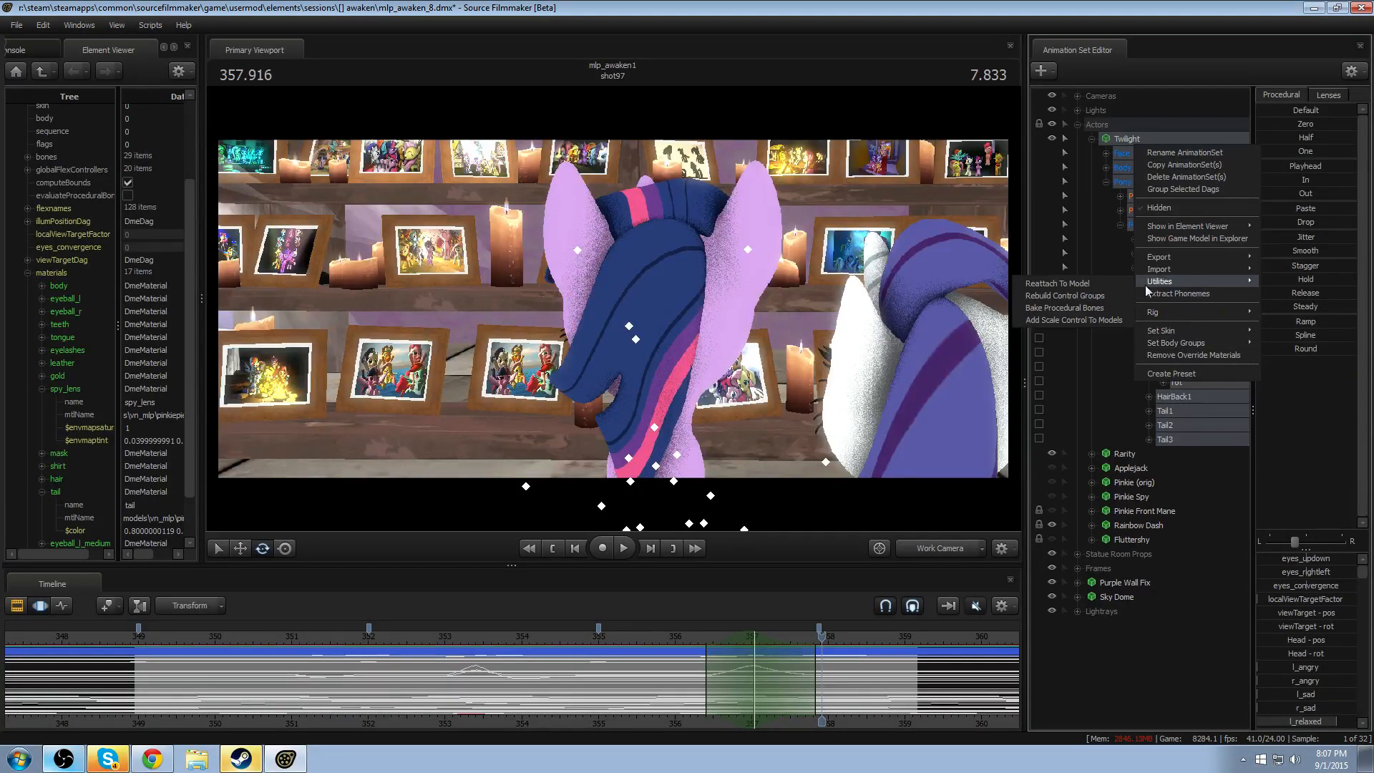
pyautogui.click(1079, 308)
# - Move the work camera close behind Twilight and Rarity, and play the shot from about 349.9 to check the baked hair
pyautogui.moveTo(151, 645); pyautogui.dragTo(208, 638)
pyautogui.click(930, 552)
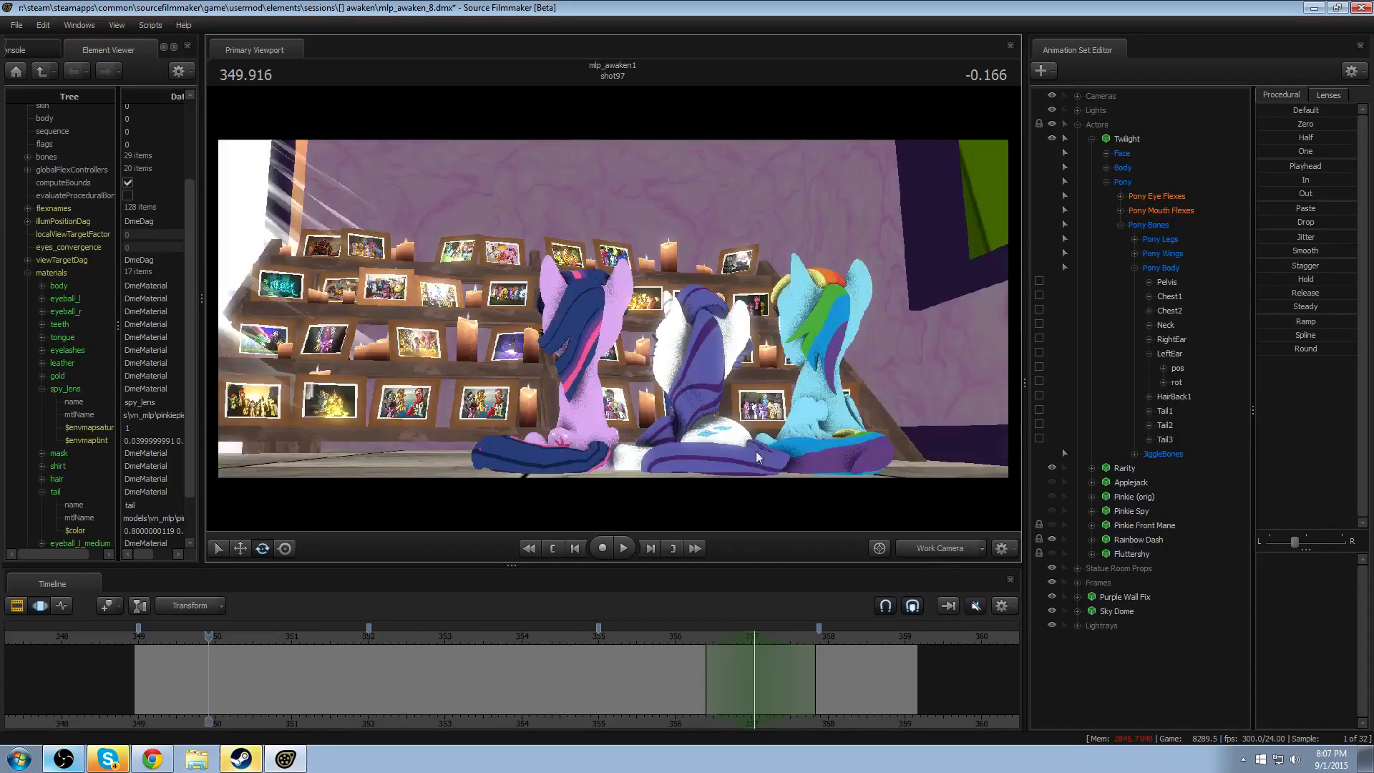
pyautogui.moveTo(723, 435); pyautogui.dragTo(723, 435)
pyautogui.moveTo(613, 308); pyautogui.dragTo(612, 308)
pyautogui.press('space')
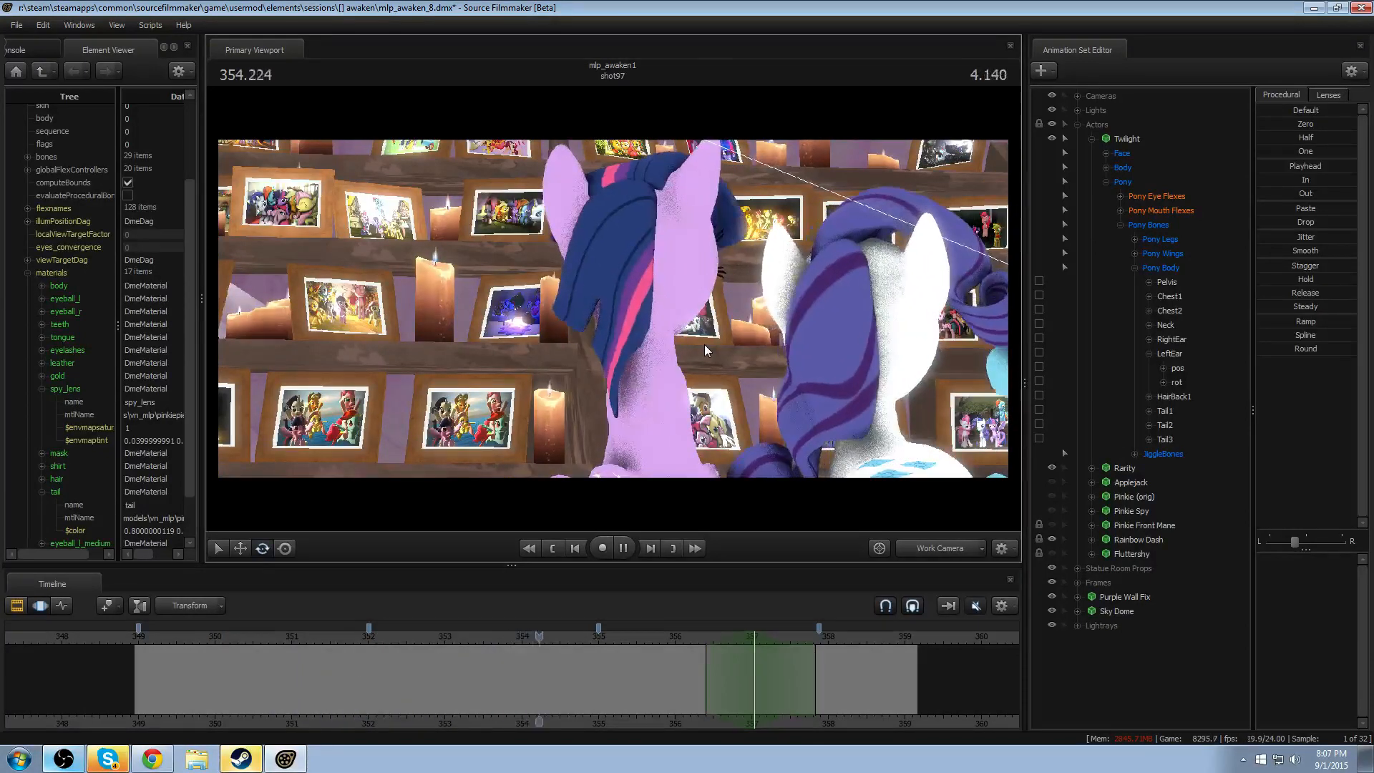
pyautogui.press('space')
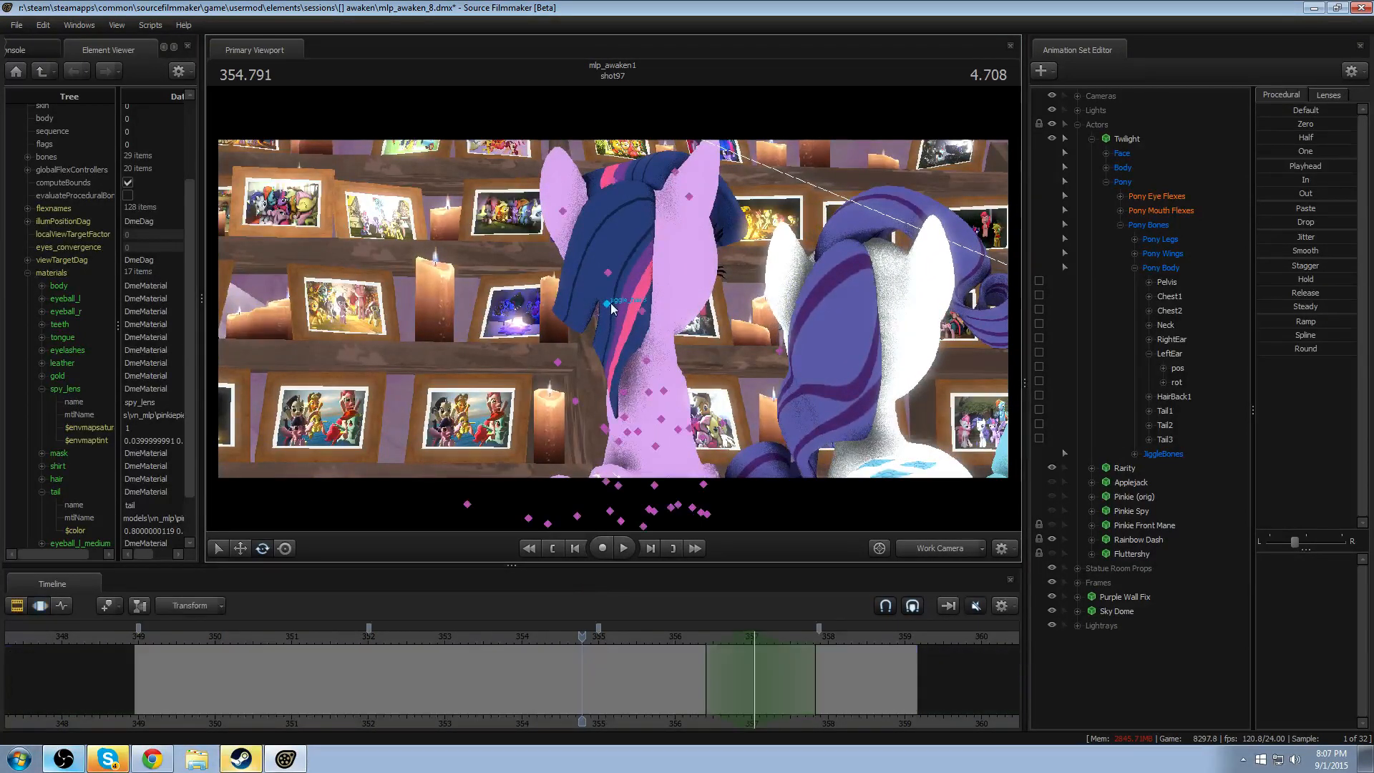
# - Apply the Round preset to Twilight's jiggle_hair3 bone over about 353.4–354.5, and play the result
pyautogui.click(614, 304)
pyautogui.press('shift')
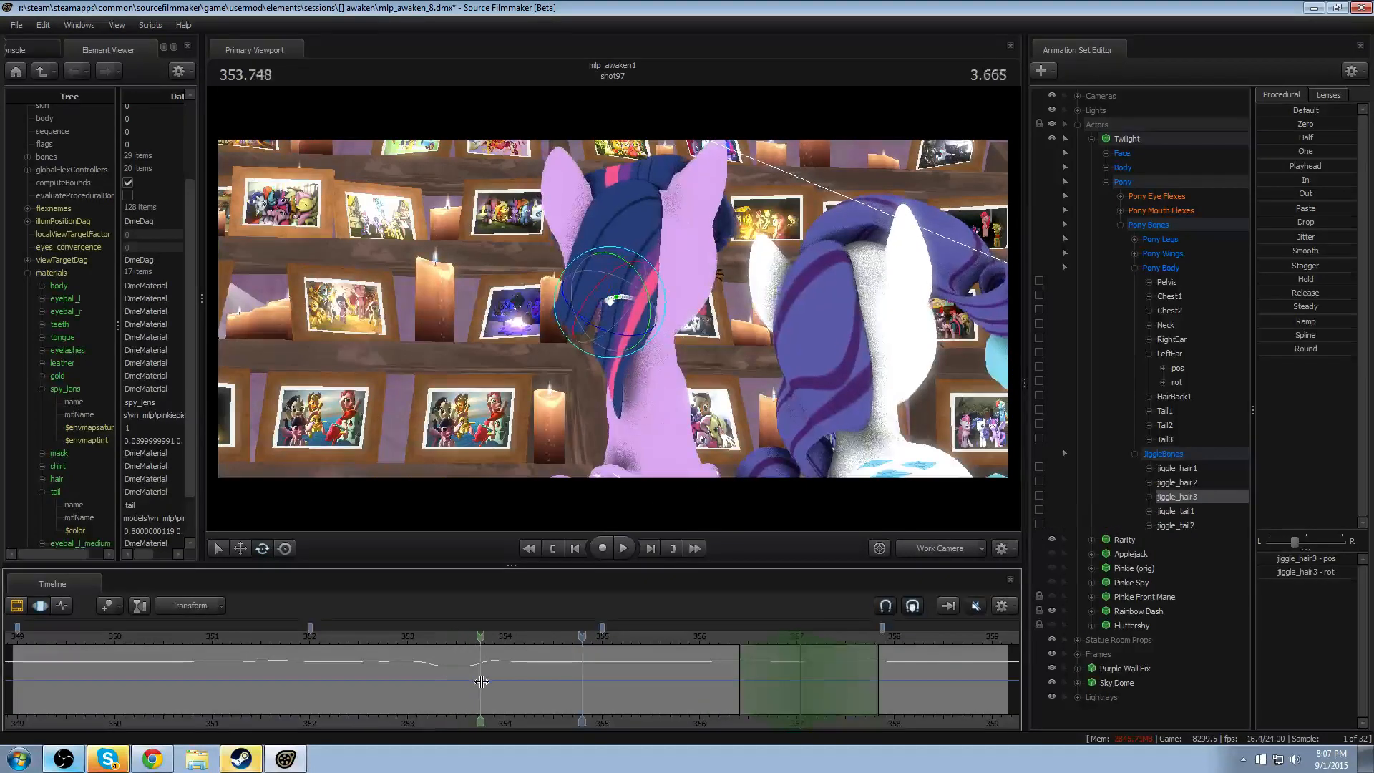
pyautogui.click(488, 683)
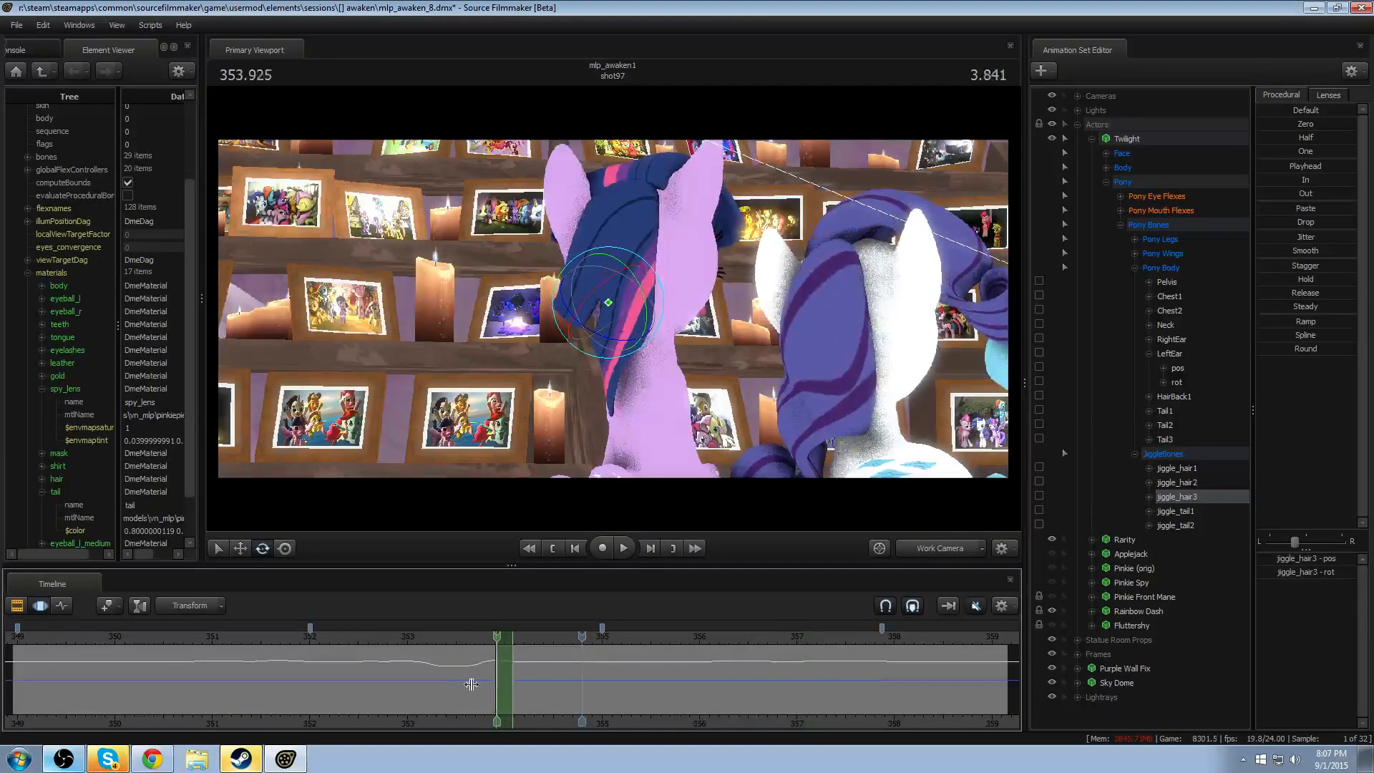
pyautogui.click(1271, 350)
pyautogui.press('space')
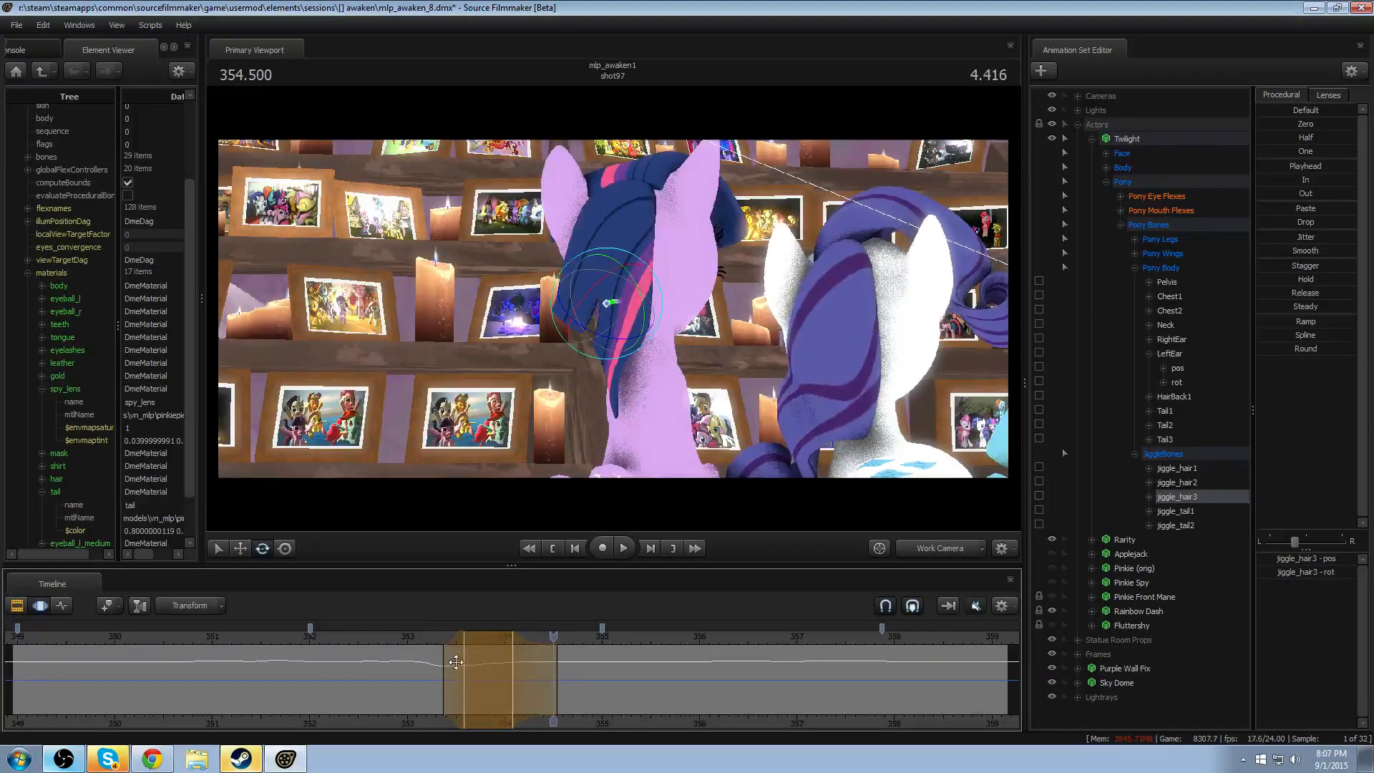
# - Rotate jiggle_hair3 at 354.125 with a falloff of about 353.5–354.8, and replay from about 353
pyautogui.click(518, 677)
pyautogui.keyDown('shift'); pyautogui.click(518, 677); pyautogui.keyUp('shift')
pyautogui.keyDown('shift'); pyautogui.scroll(7, 518, 677); pyautogui.keyUp('shift')
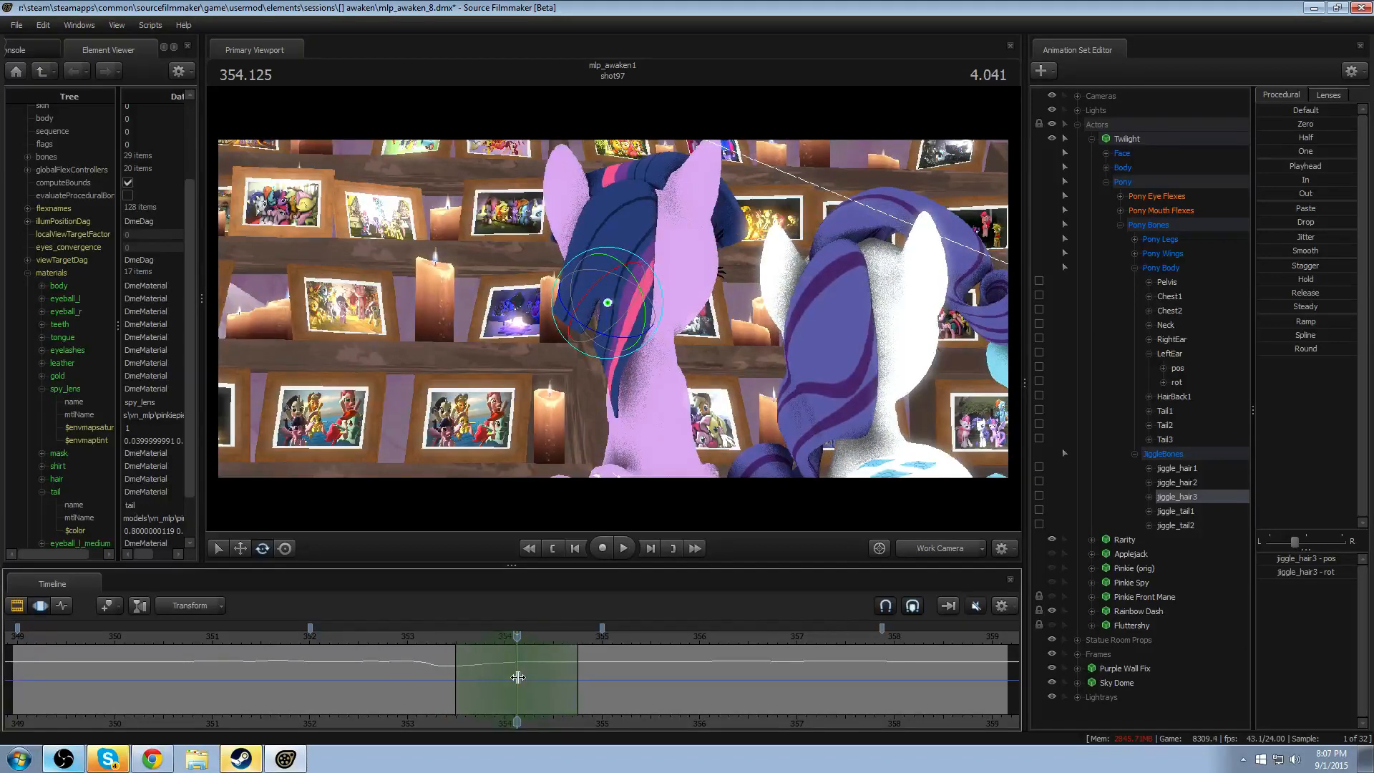
pyautogui.moveTo(653, 317); pyautogui.dragTo(622, 326)
pyautogui.click(414, 637)
pyautogui.press('space')
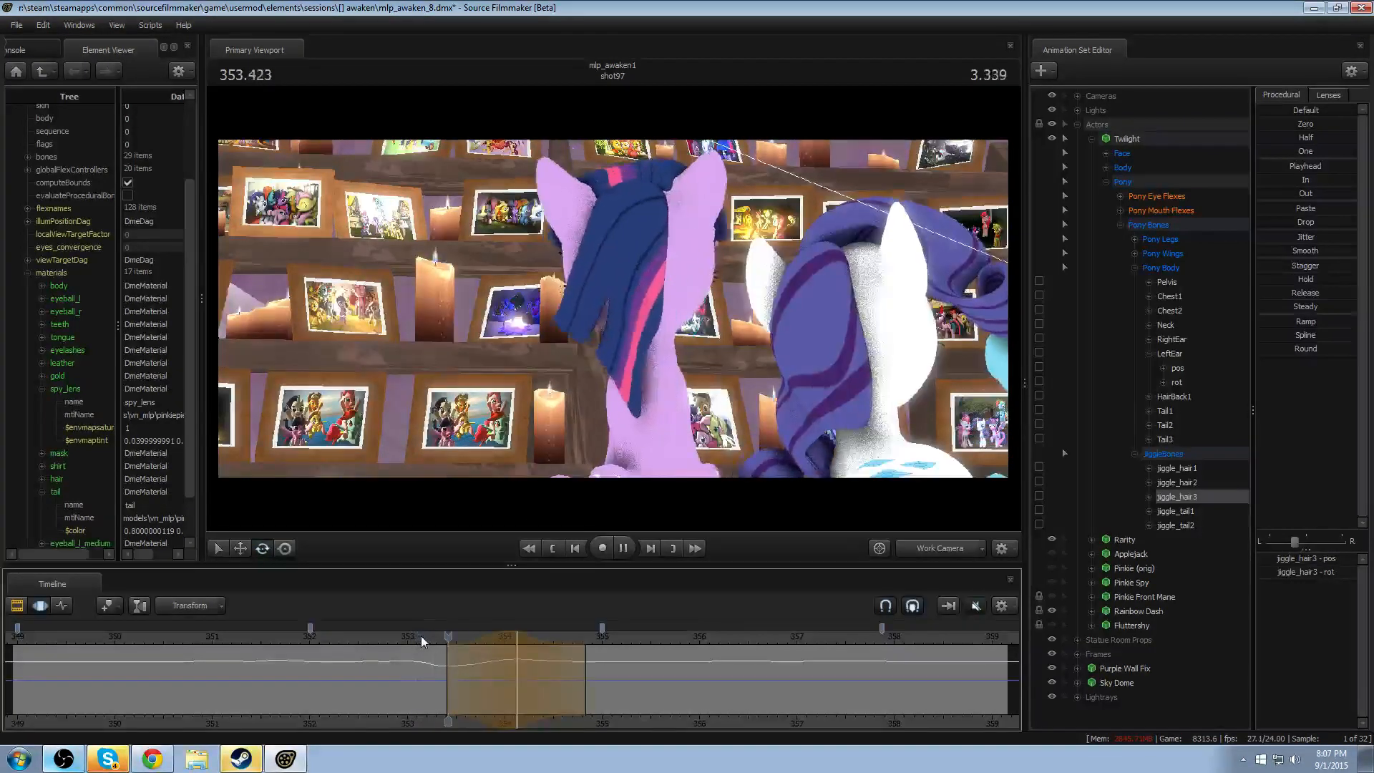
pyautogui.press('space')
# - Shift the jiggle_hair3 rotation earlier to about 353.8 with a falloff of about 353.2–354.4, and replay it
pyautogui.keyDown('shift'); pyautogui.scroll(-2, 482, 641); pyautogui.keyUp('shift')
pyautogui.keyDown('shift'); pyautogui.moveTo(489, 641); pyautogui.dragTo(456, 640); pyautogui.keyUp('shift')
pyautogui.click(414, 640)
pyautogui.press('space')
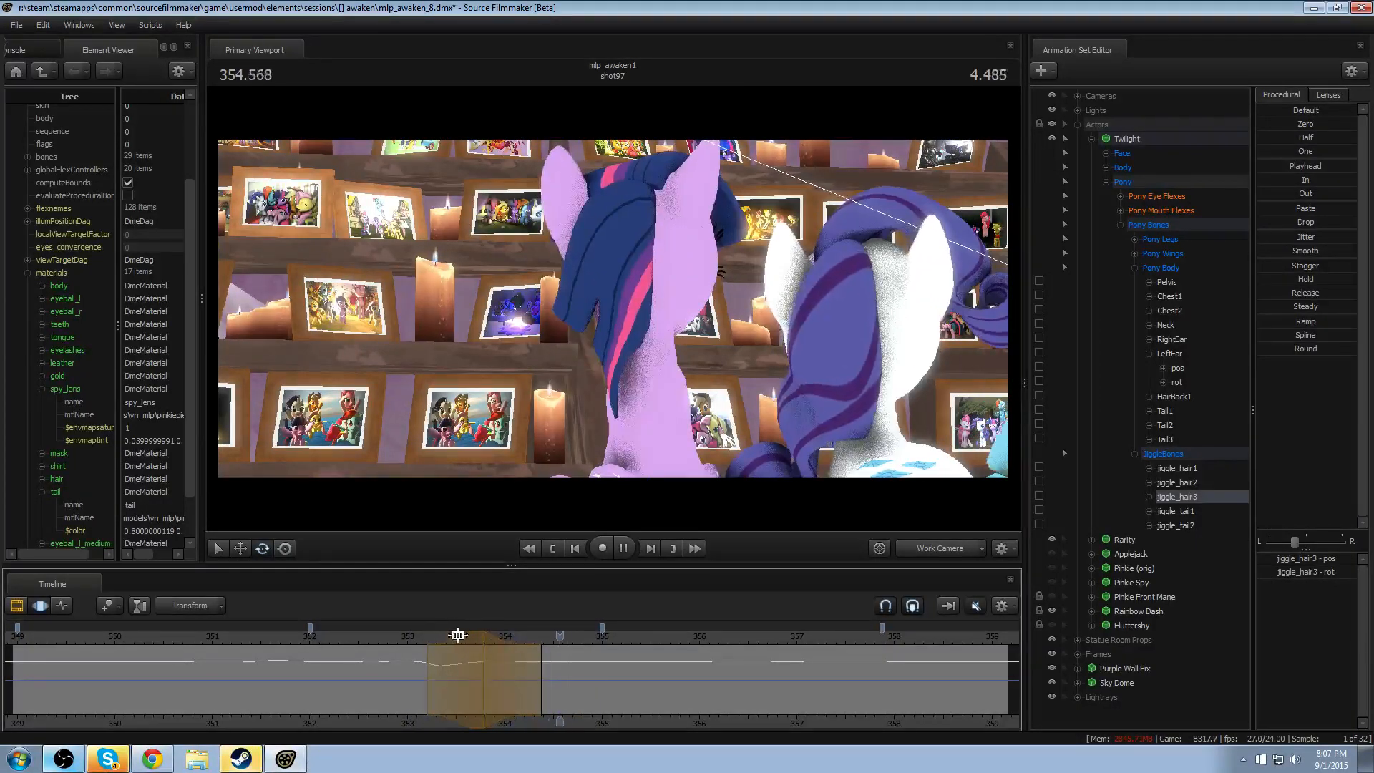
pyautogui.press('space')
# - Rotate jiggle_hair3 again at 354.083 with a falloff of about 353.4–354.8
pyautogui.click(405, 646)
pyautogui.moveTo(405, 650); pyautogui.dragTo(516, 679)
pyautogui.press('Escape')
pyautogui.keyDown('shift'); pyautogui.scroll(3, 517, 680); pyautogui.keyUp('shift')
pyautogui.keyDown('shift'); pyautogui.scroll(1, 517, 680); pyautogui.keyUp('shift')
pyautogui.scroll(1, 517, 680)
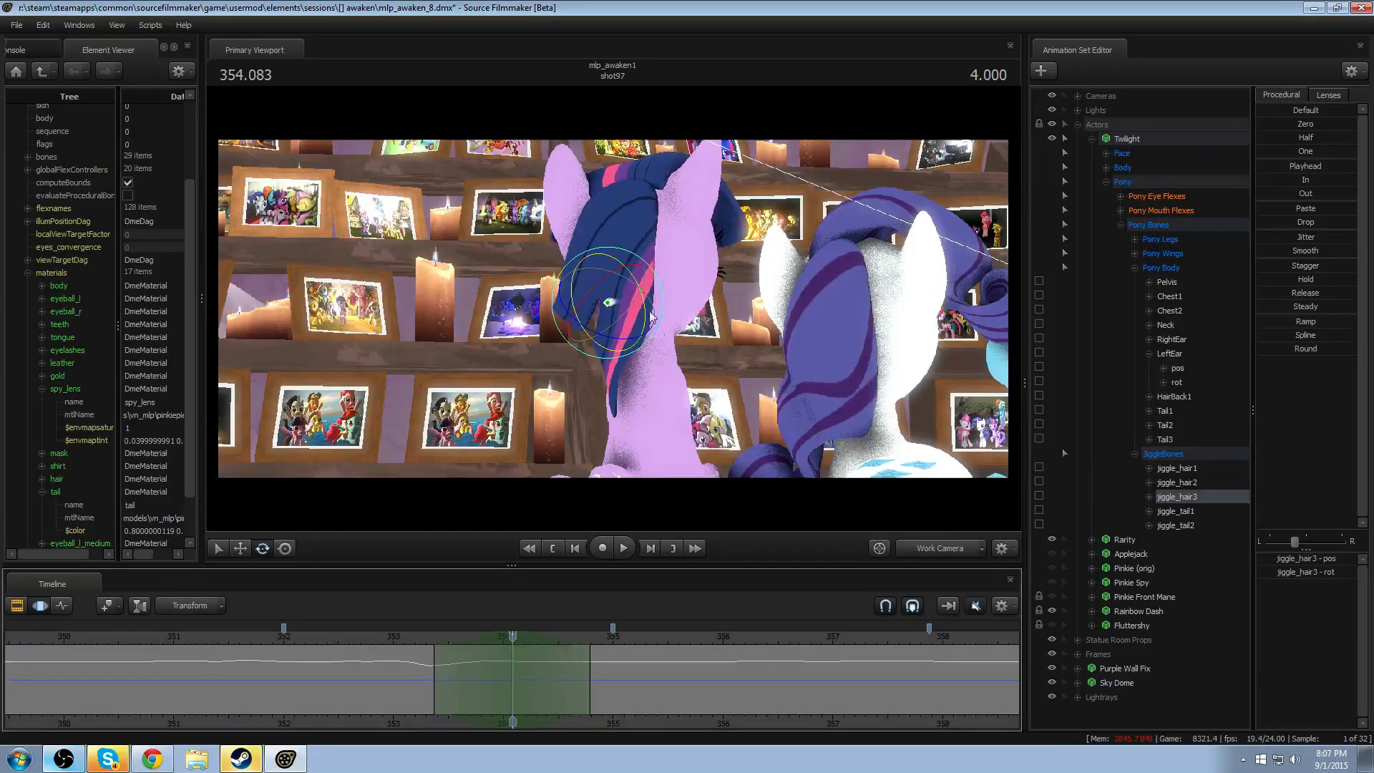
pyautogui.moveTo(633, 323); pyautogui.dragTo(645, 319)
# - Extend the end of the jiggle_hair3 falloff to about 355.2, and replay both head turns
pyautogui.moveTo(567, 675); pyautogui.dragTo(645, 677)
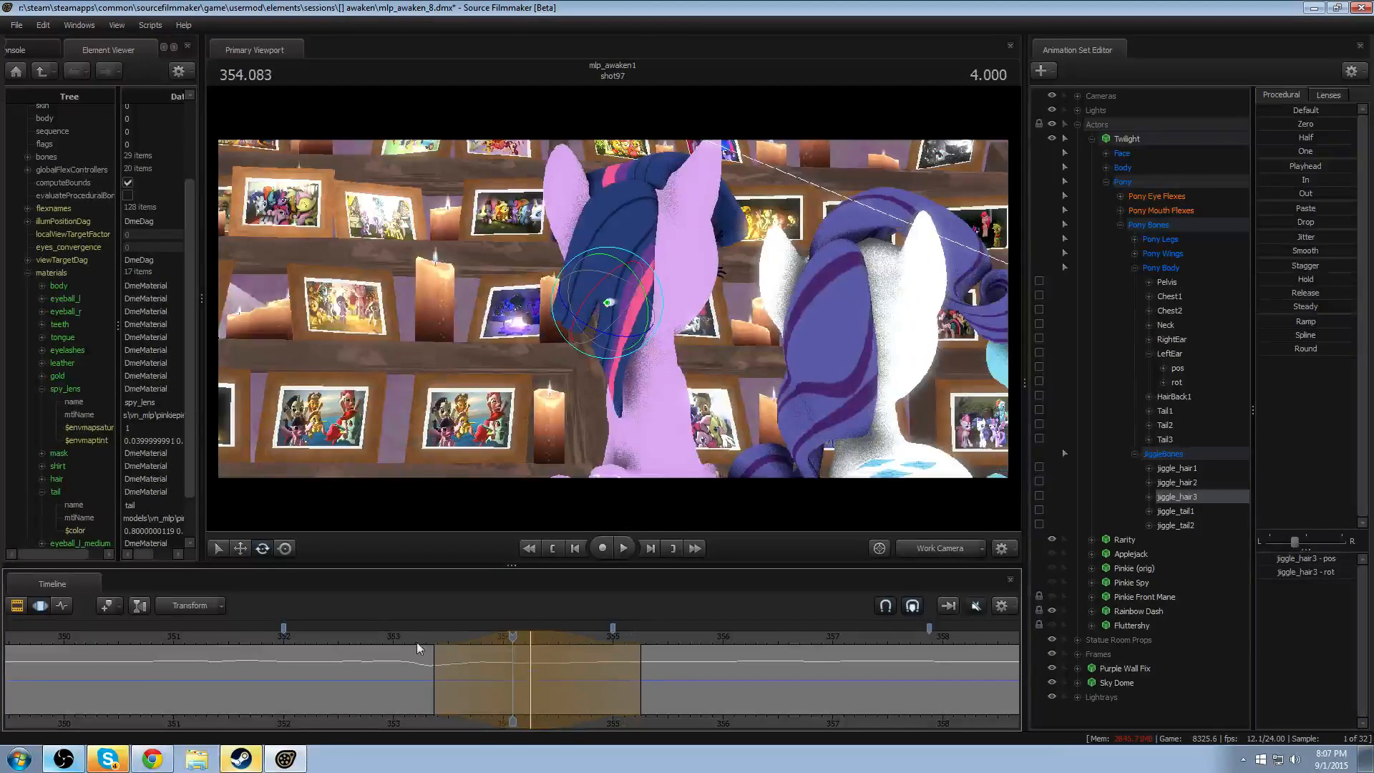
pyautogui.click(375, 633)
pyautogui.press('space')
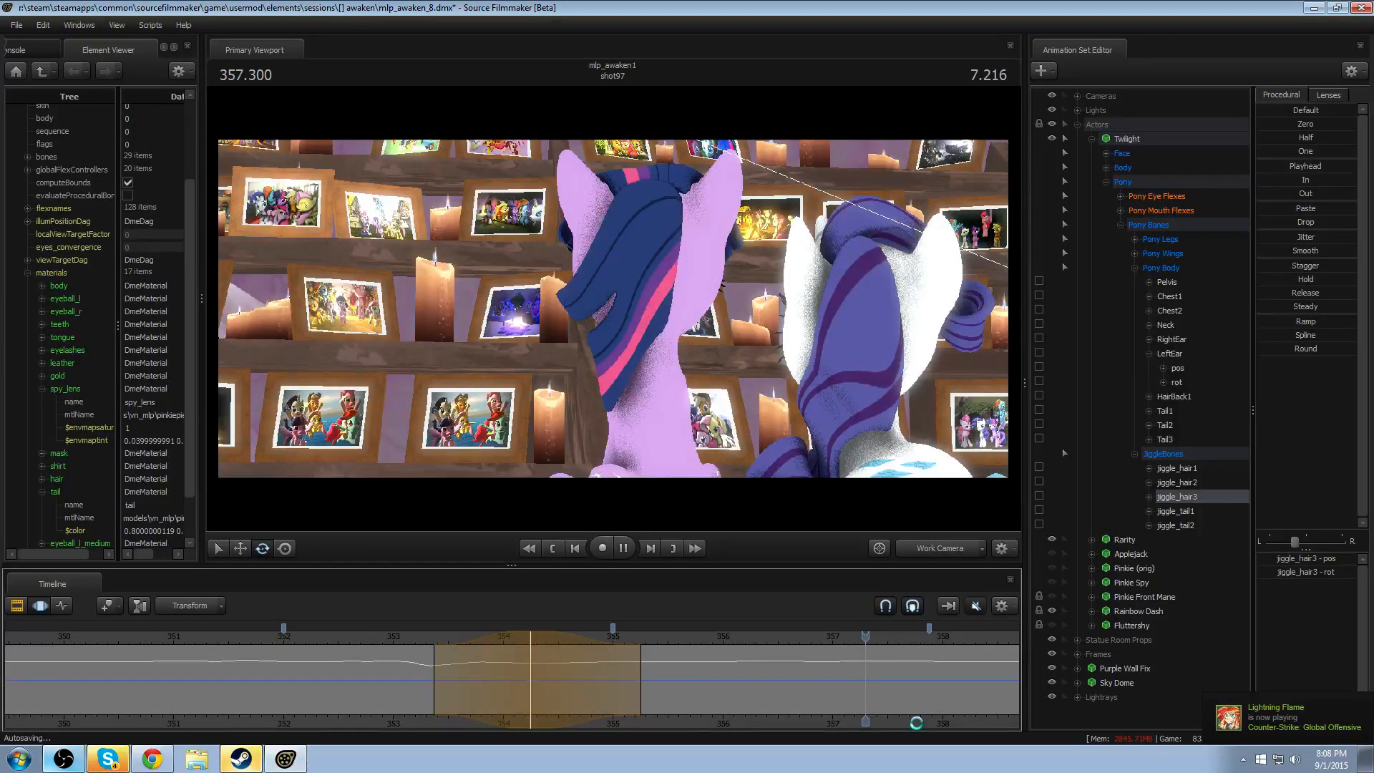
pyautogui.press('space')
# - Replay the second head turn from about 355.2 and the first from about 350.4 to review Twilight's hair motion
pyautogui.moveTo(916, 723); pyautogui.dragTo(680, 736, button='middle')
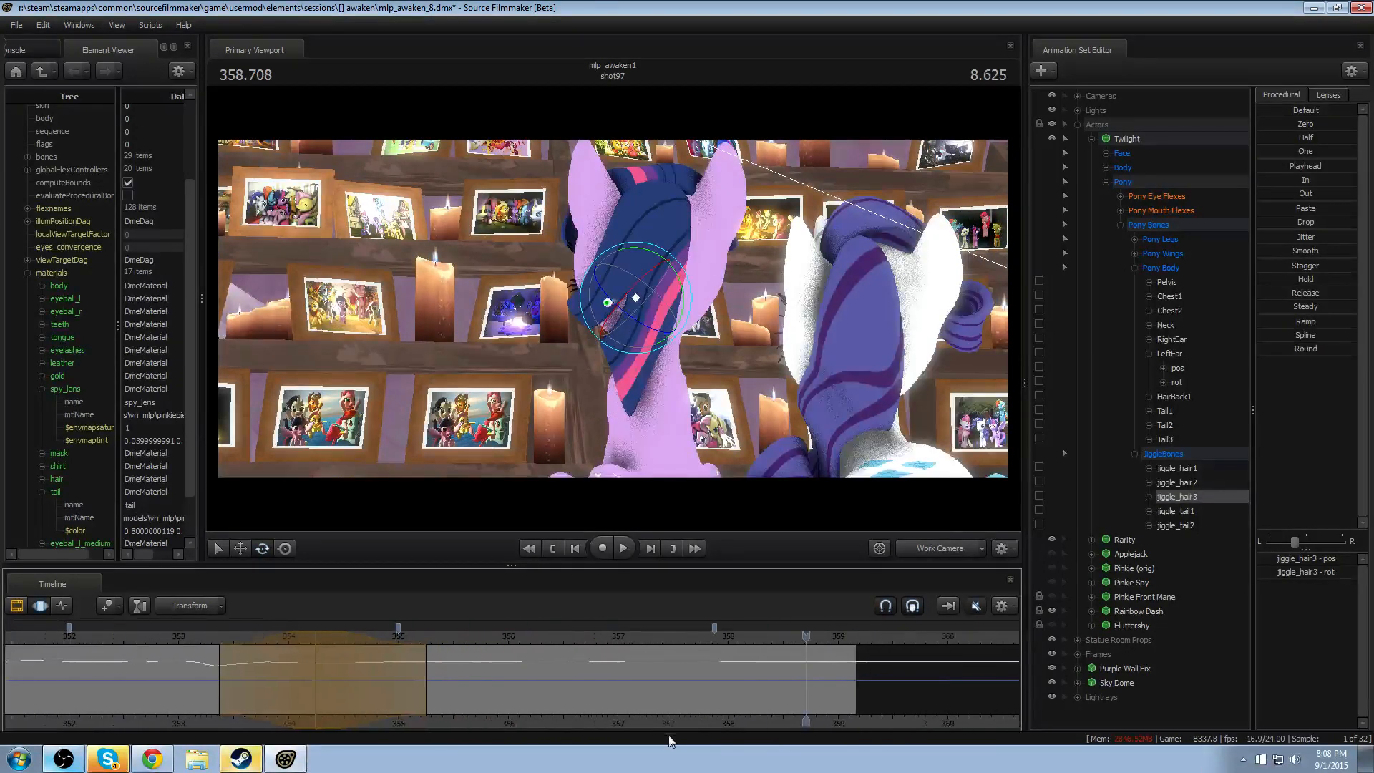
pyautogui.press('space')
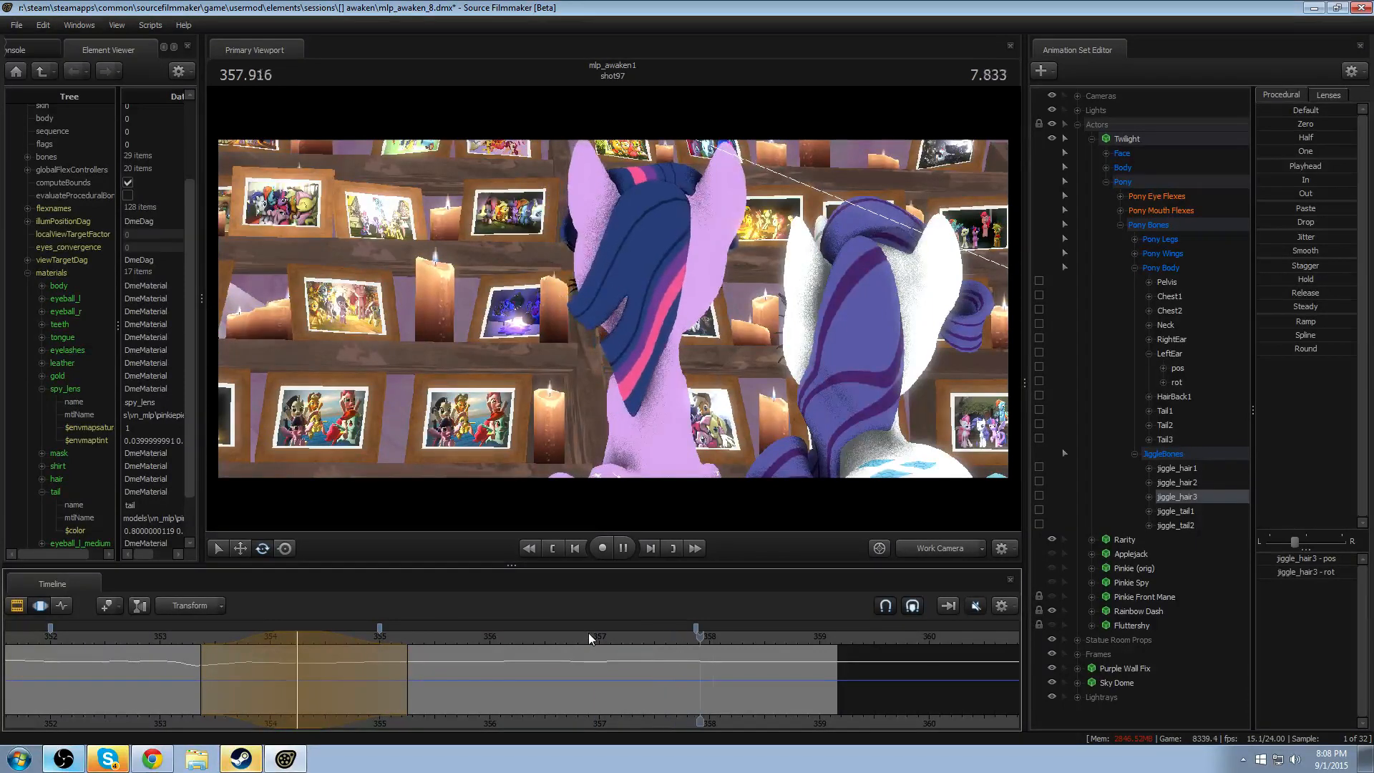
pyautogui.press('space')
pyautogui.click(409, 649)
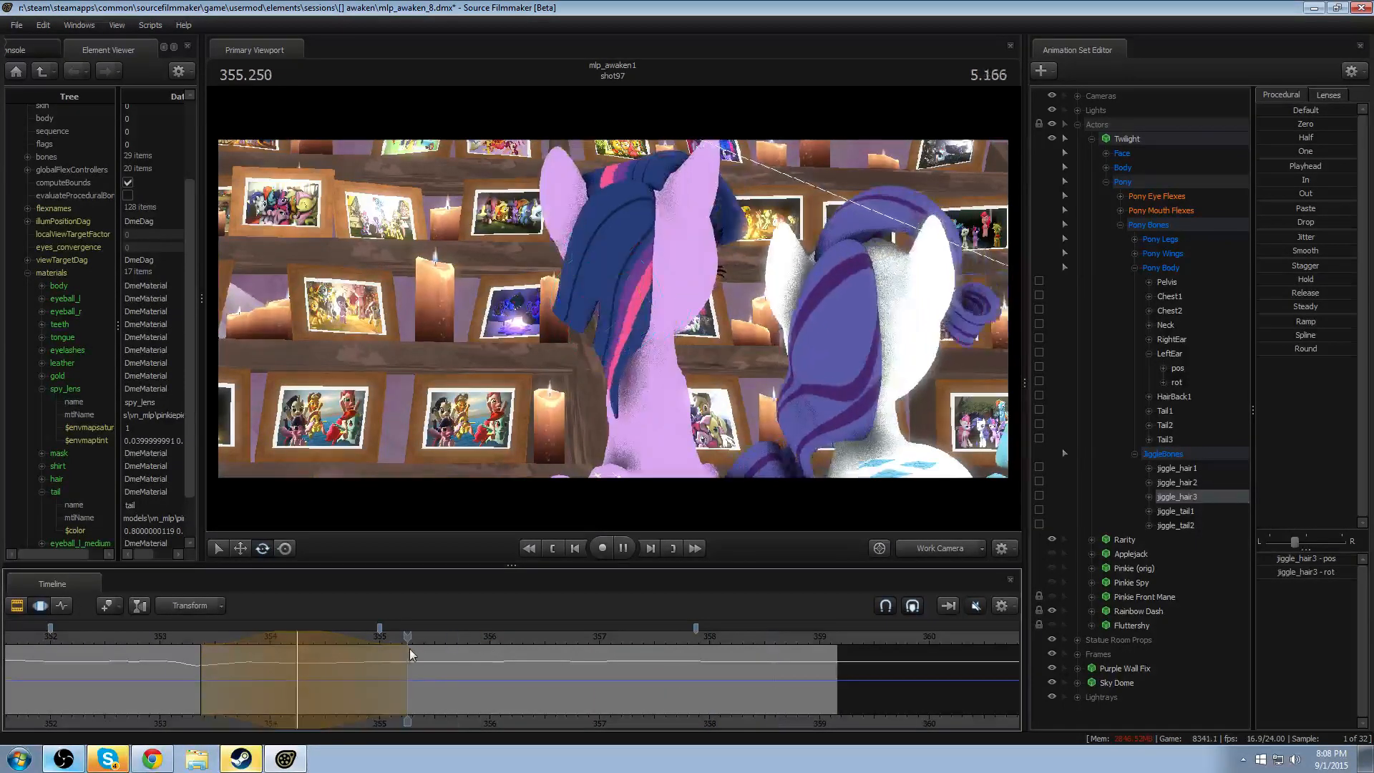
pyautogui.press('space')
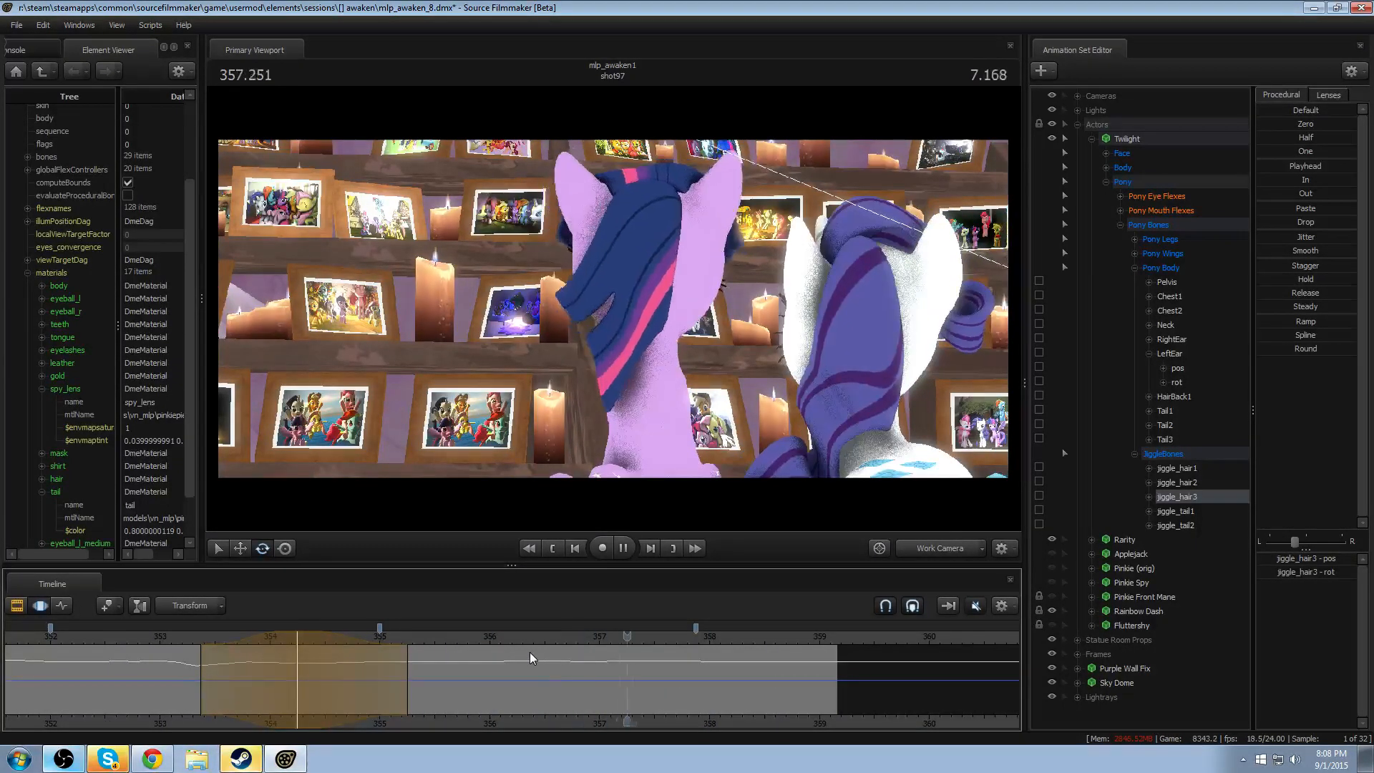
pyautogui.press('space')
pyautogui.scroll(-4, 426, 683)
pyautogui.click(319, 633)
pyautogui.press('space')
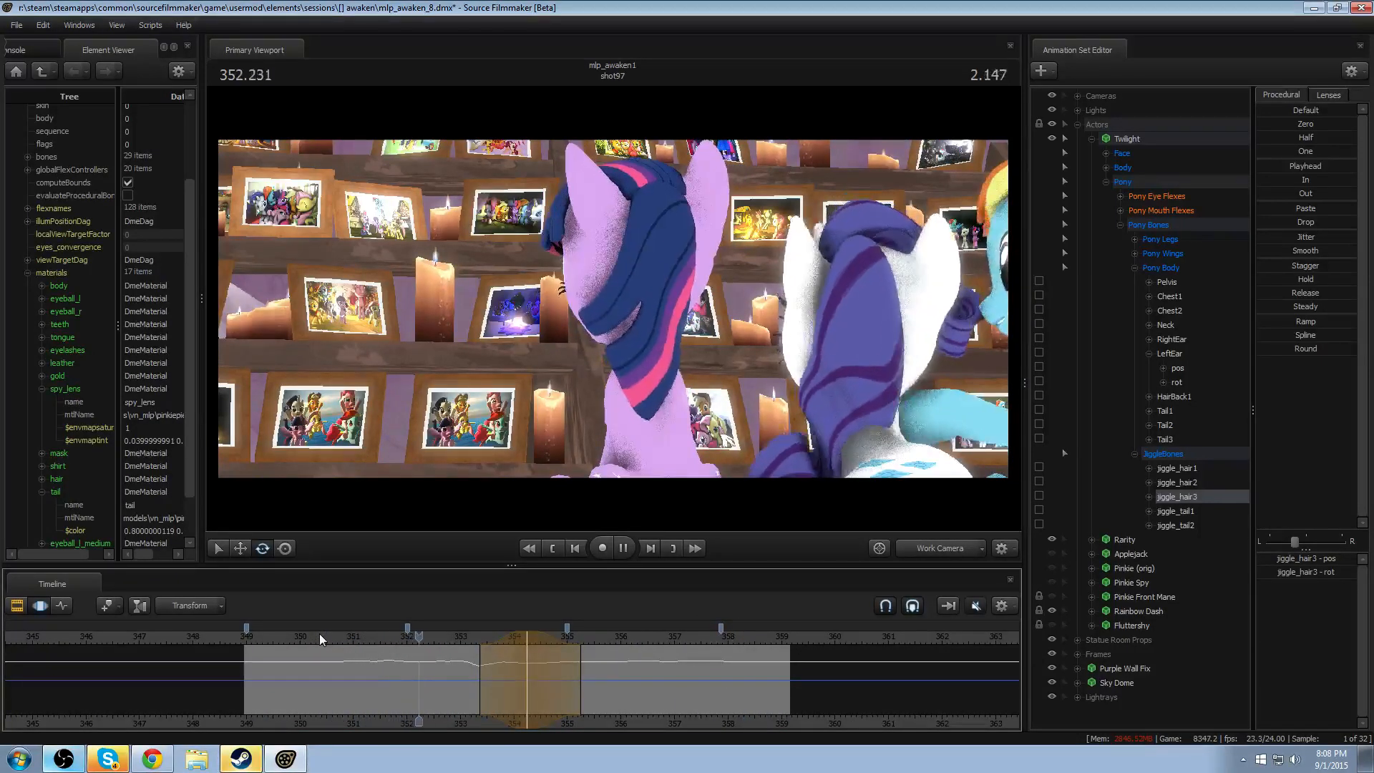
pyautogui.press('space')
# - Rotate jiggle_hair3 slightly at 352.208 with a falloff of about 351.7–352.7, and replay the motion
pyautogui.press('shift')
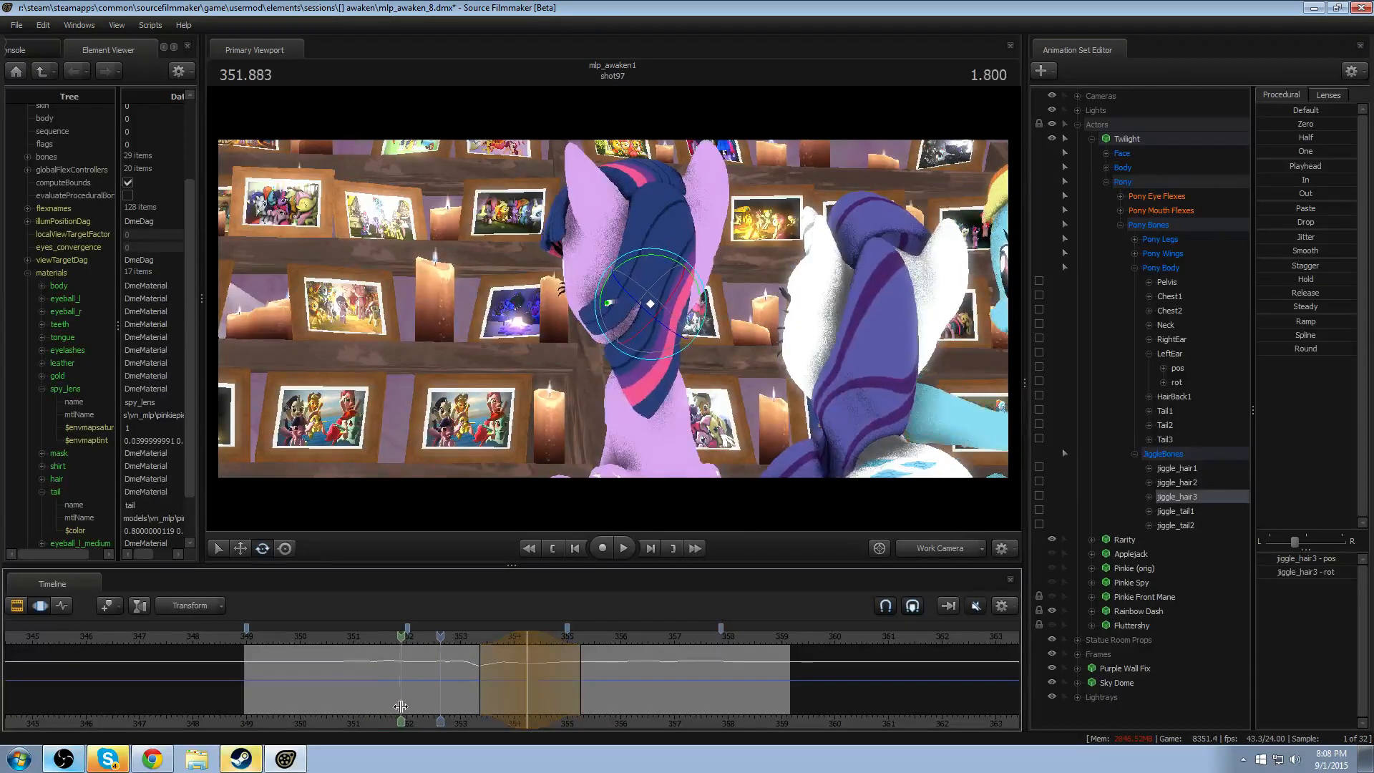
pyautogui.keyDown('shift'); pyautogui.click(393, 705); pyautogui.keyUp('shift')
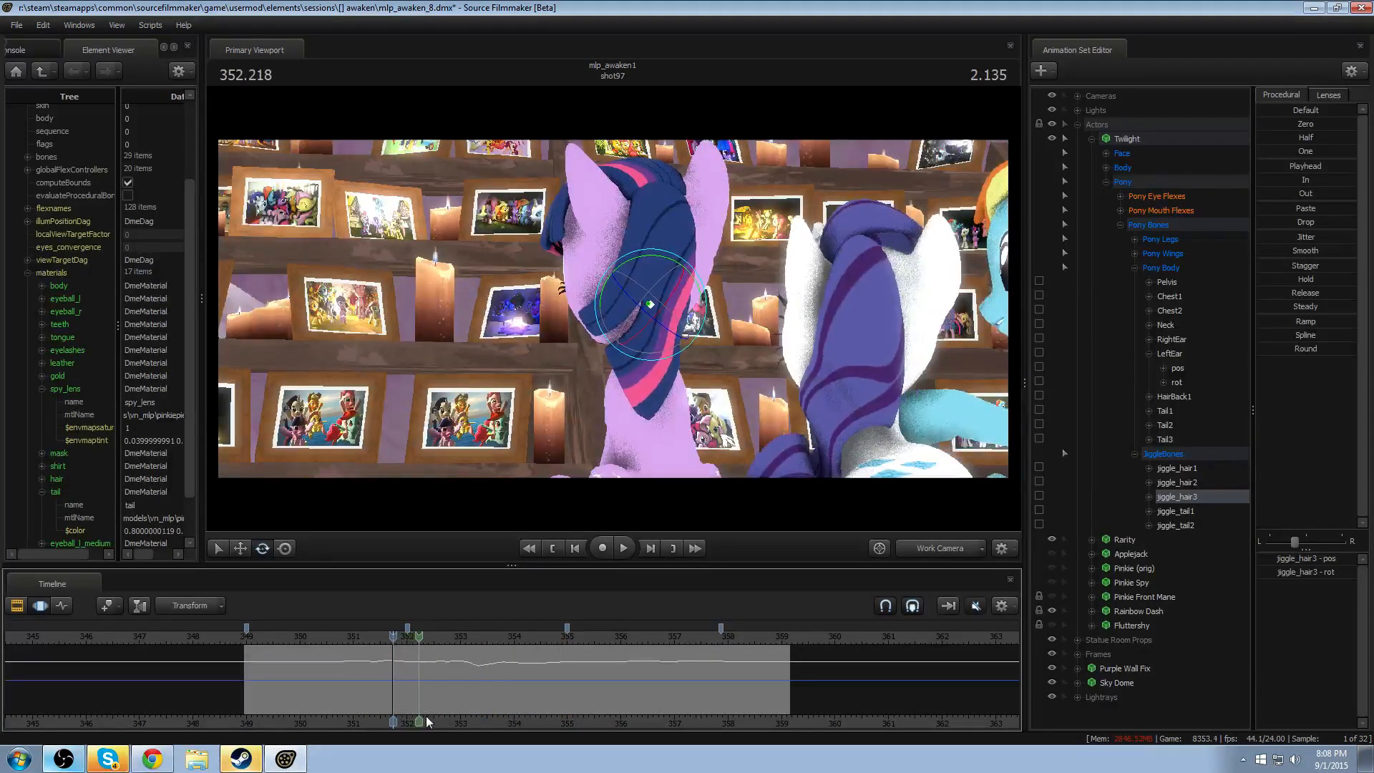
pyautogui.keyDown('shift'); pyautogui.click(435, 696); pyautogui.keyUp('shift')
pyautogui.keyDown('shift'); pyautogui.click(418, 687); pyautogui.keyUp('shift')
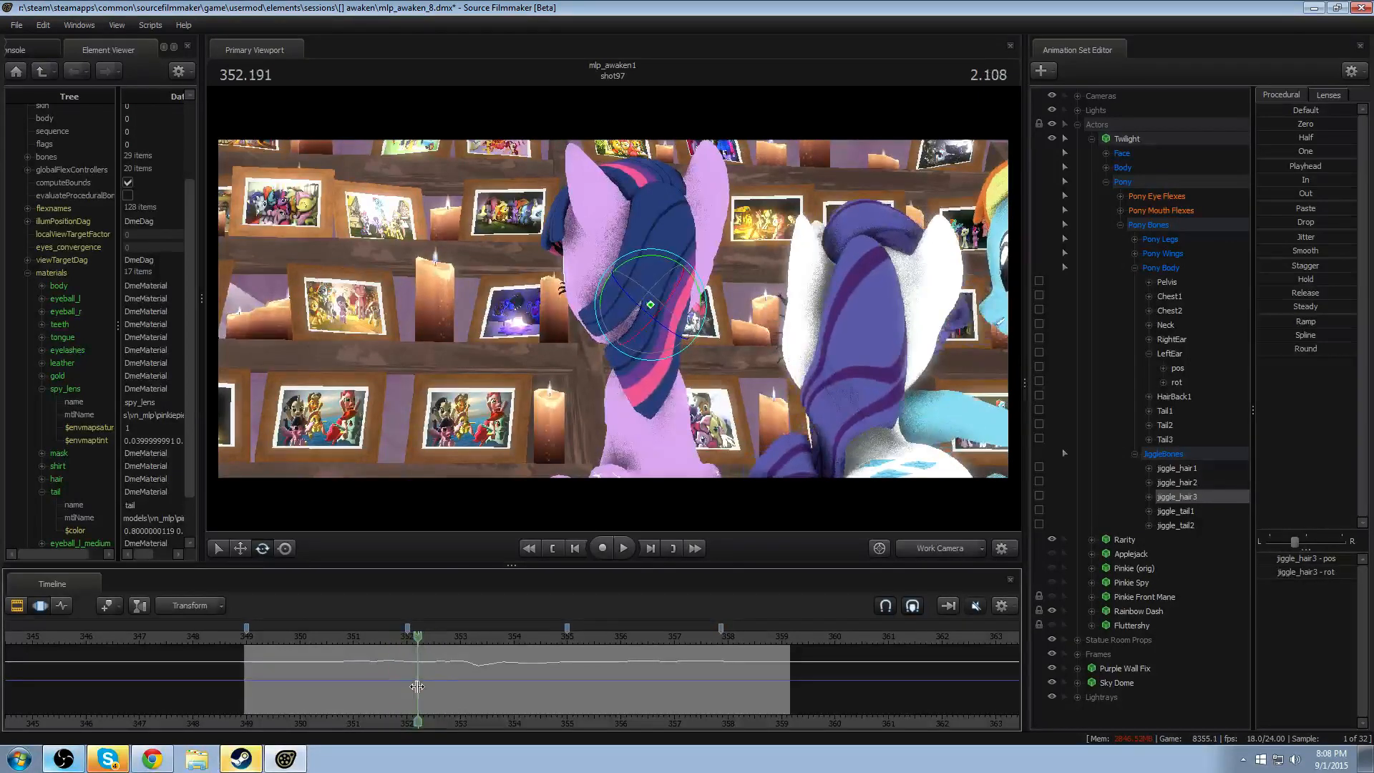
pyautogui.keyDown('shift'); pyautogui.scroll(5, 417, 687); pyautogui.keyUp('shift')
pyautogui.keyDown('shift'); pyautogui.scroll(2, 418, 688); pyautogui.keyUp('shift')
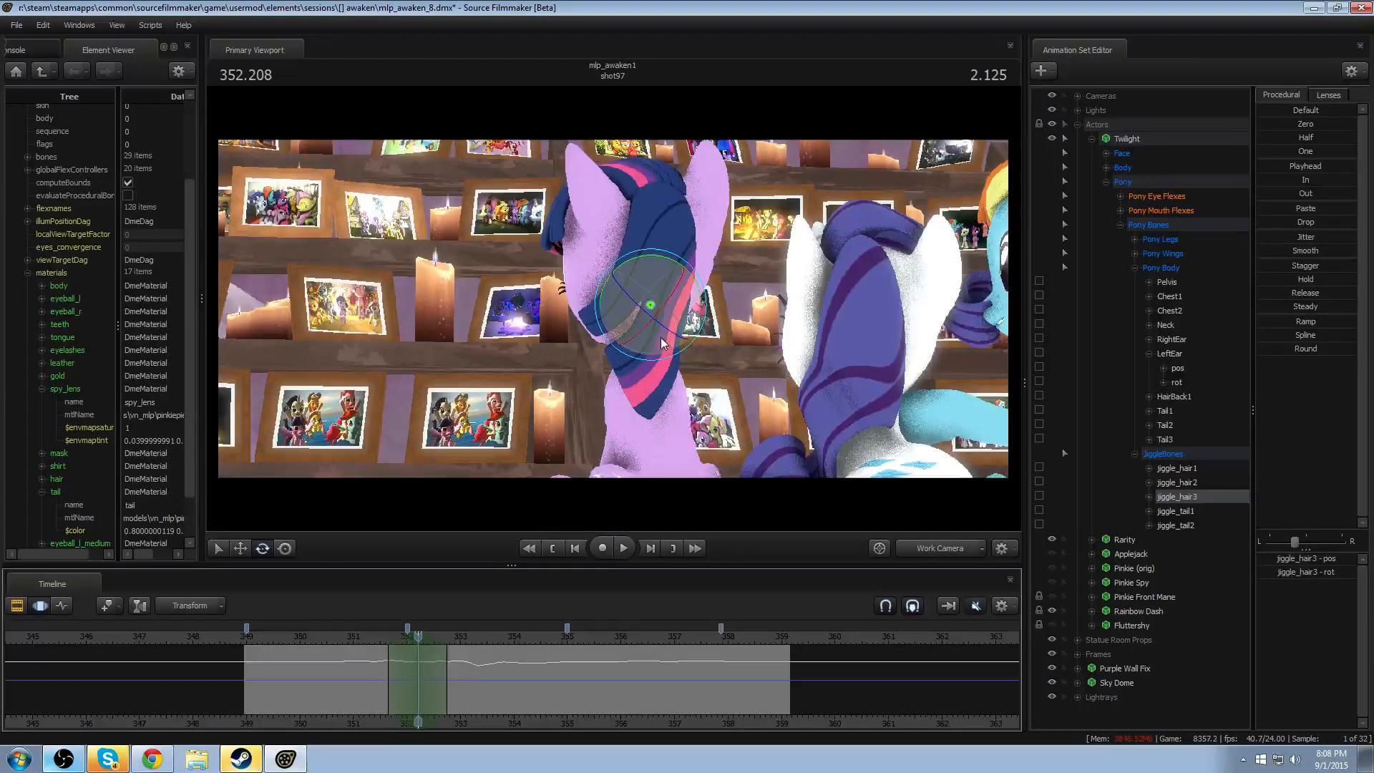
pyautogui.moveTo(665, 334); pyautogui.dragTo(660, 335)
pyautogui.press('space')
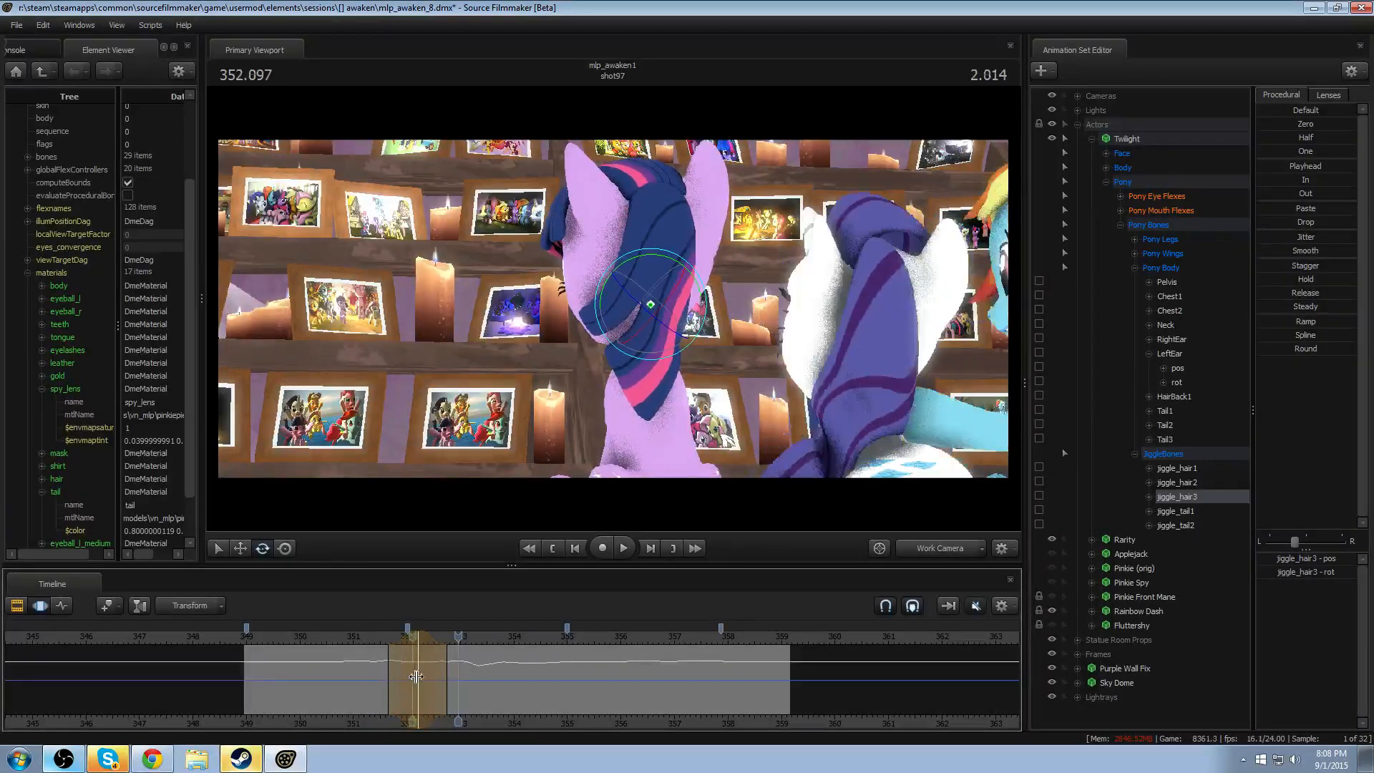
# - Rotate jiggle_hair3 at 352.5 with a falloff of about 351.7–353.2, and replay the first head turn
pyautogui.click(432, 677)
pyautogui.keyDown('shift'); pyautogui.click(433, 677); pyautogui.keyUp('shift')
pyautogui.keyDown('shift'); pyautogui.scroll(4, 433, 677); pyautogui.keyUp('shift')
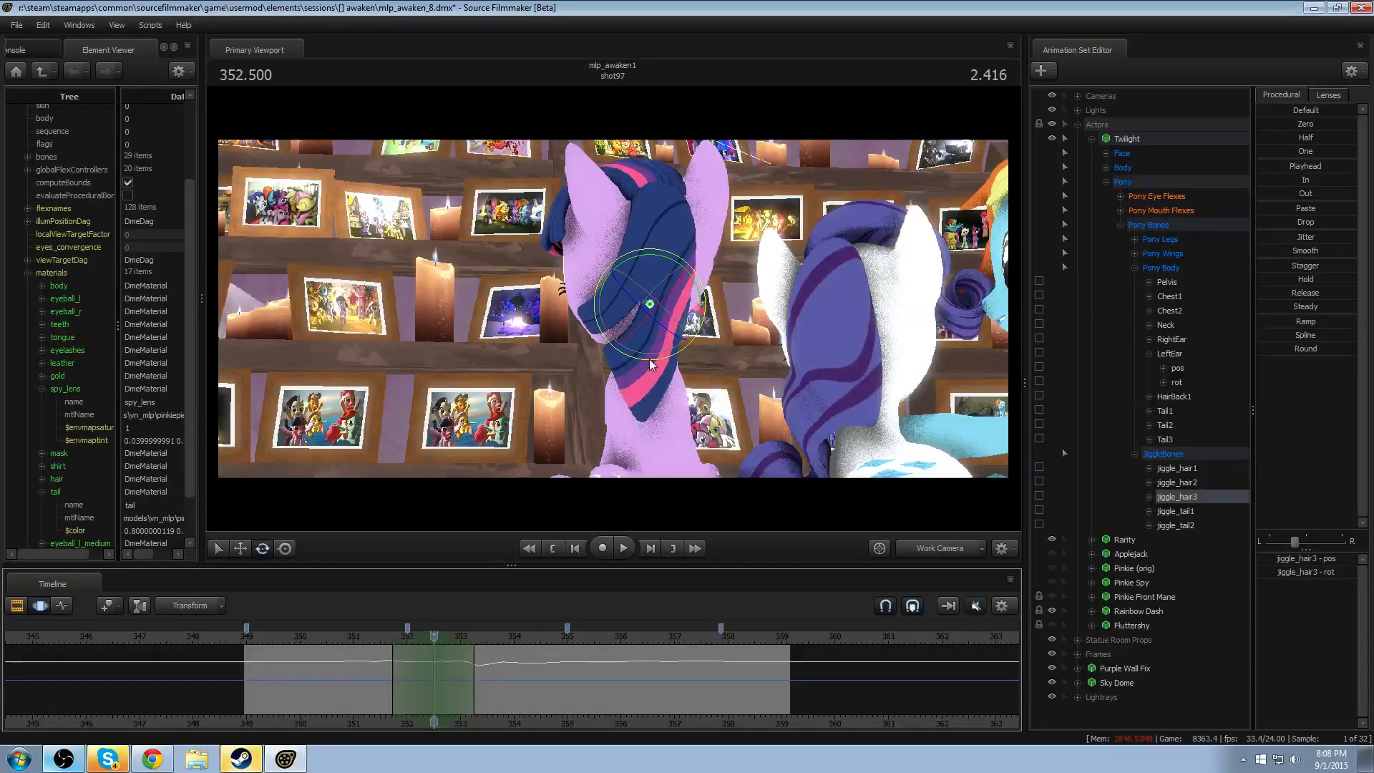
pyautogui.moveTo(650, 364); pyautogui.dragTo(629, 396)
pyautogui.press('space')
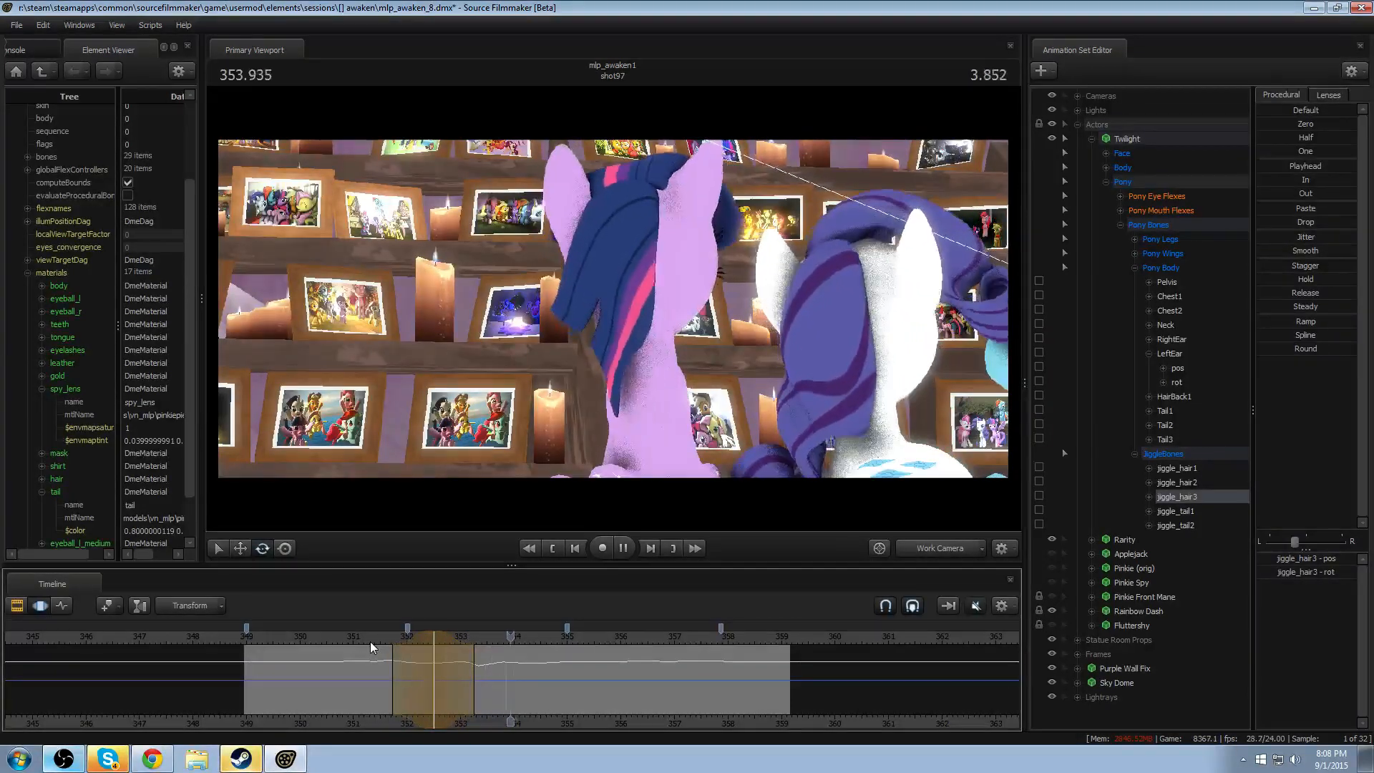
pyautogui.press('space')
pyautogui.press('F2')
pyautogui.press('F3')
# - Move the work camera in close behind Twilight's head, and replay the shot from 349.125 to inspect the hair
pyautogui.scroll(-2, 468, 677)
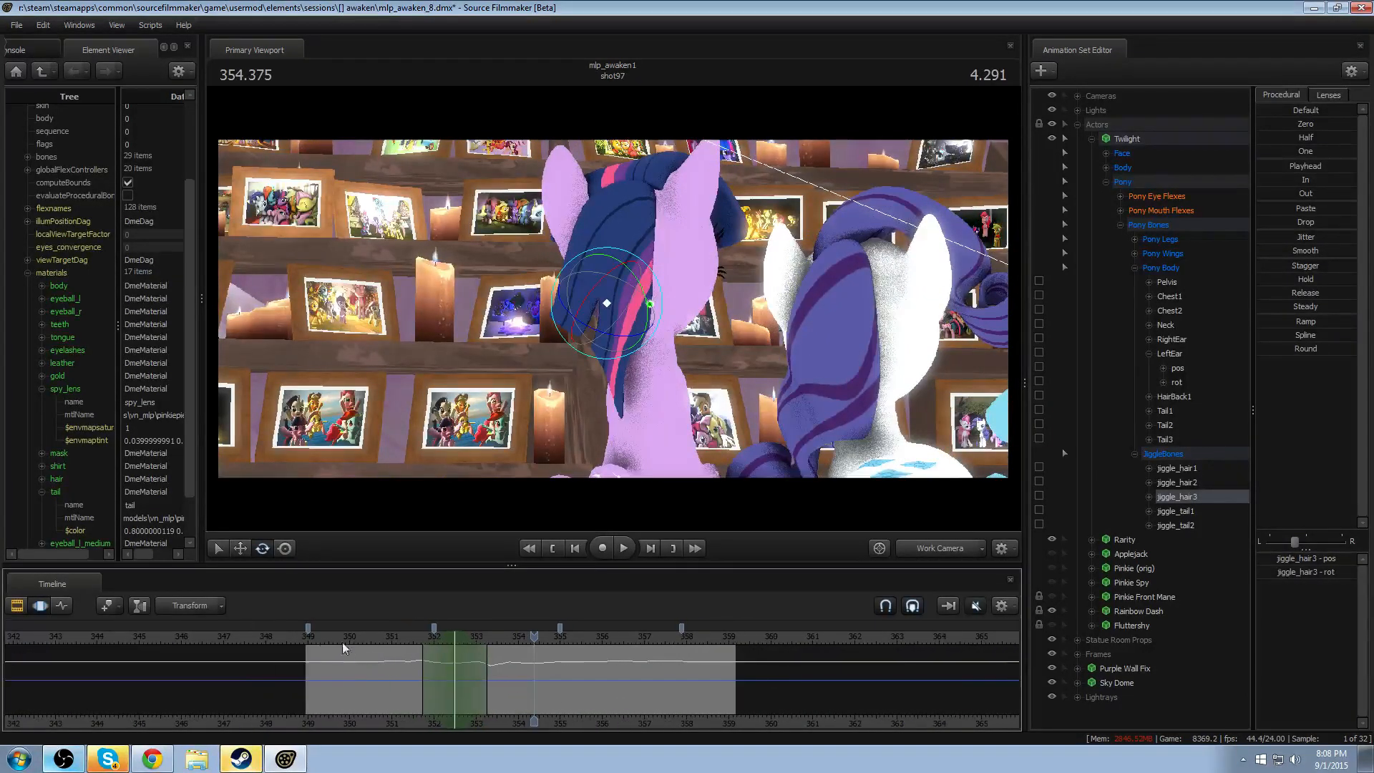
pyautogui.click(312, 634)
pyautogui.keyDown('alt'); pyautogui.moveTo(756, 438); pyautogui.dragTo(709, 433); pyautogui.keyUp('alt')
pyautogui.keyDown('alt'); pyautogui.moveTo(873, 482); pyautogui.dragTo(819, 430); pyautogui.keyUp('alt')
pyautogui.middleClick(933, 550)
pyautogui.press('w')
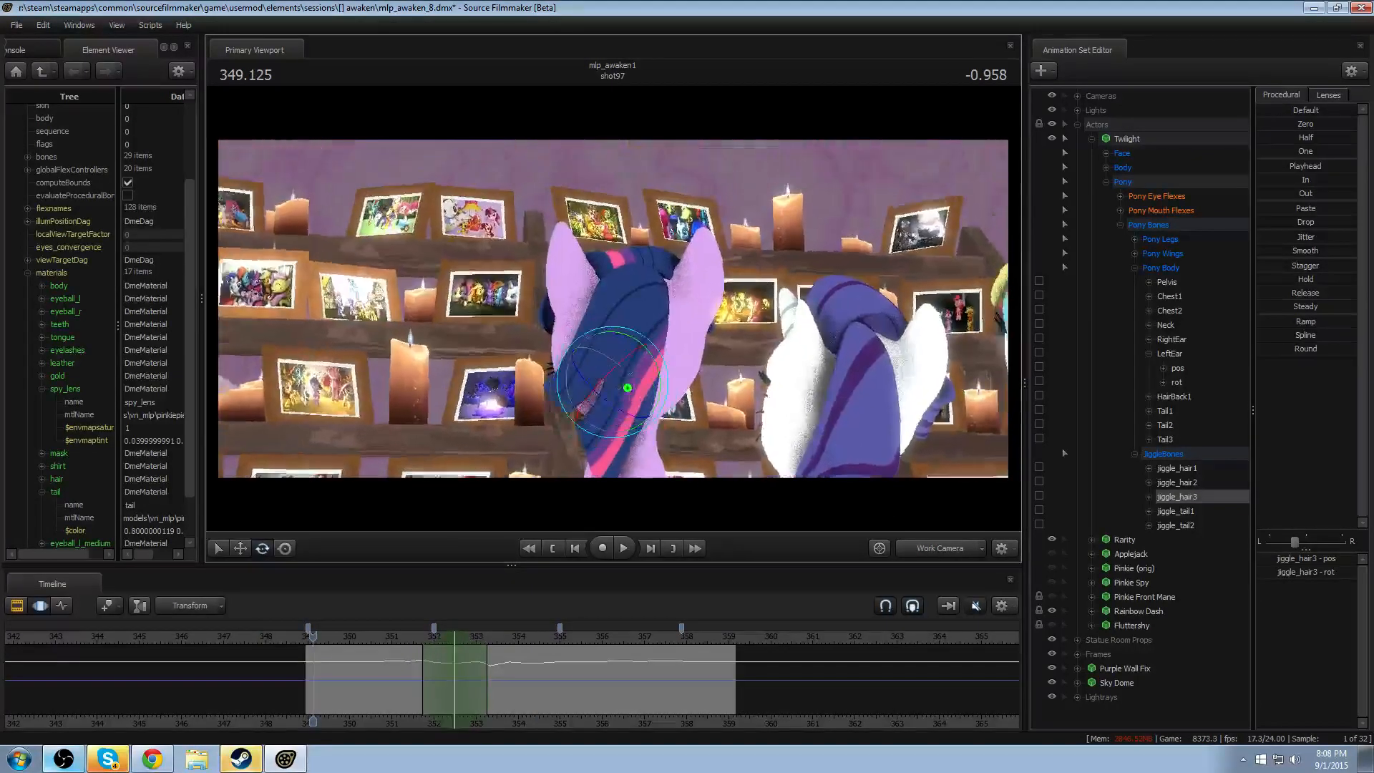
pyautogui.moveTo(613, 308); pyautogui.dragTo(613, 311)
pyautogui.press('space')
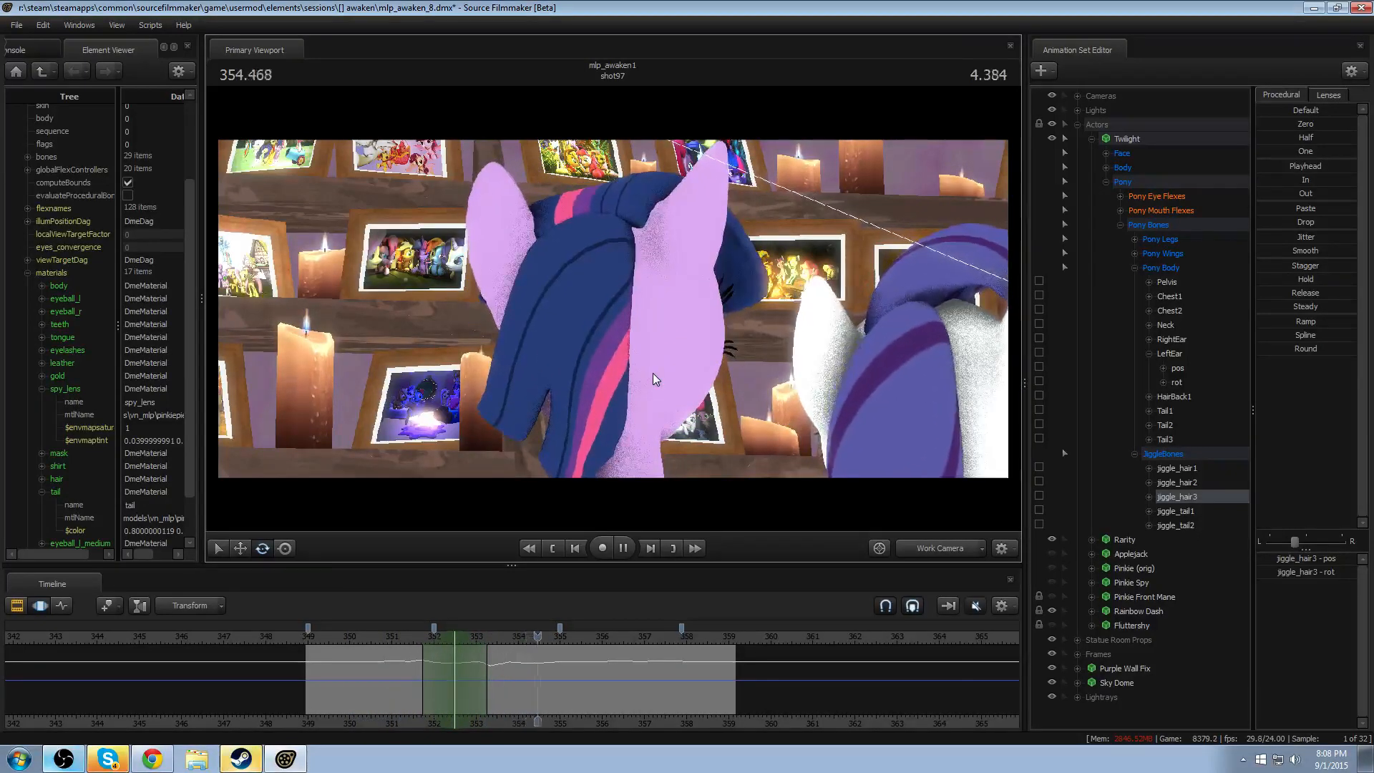
pyautogui.press('space')
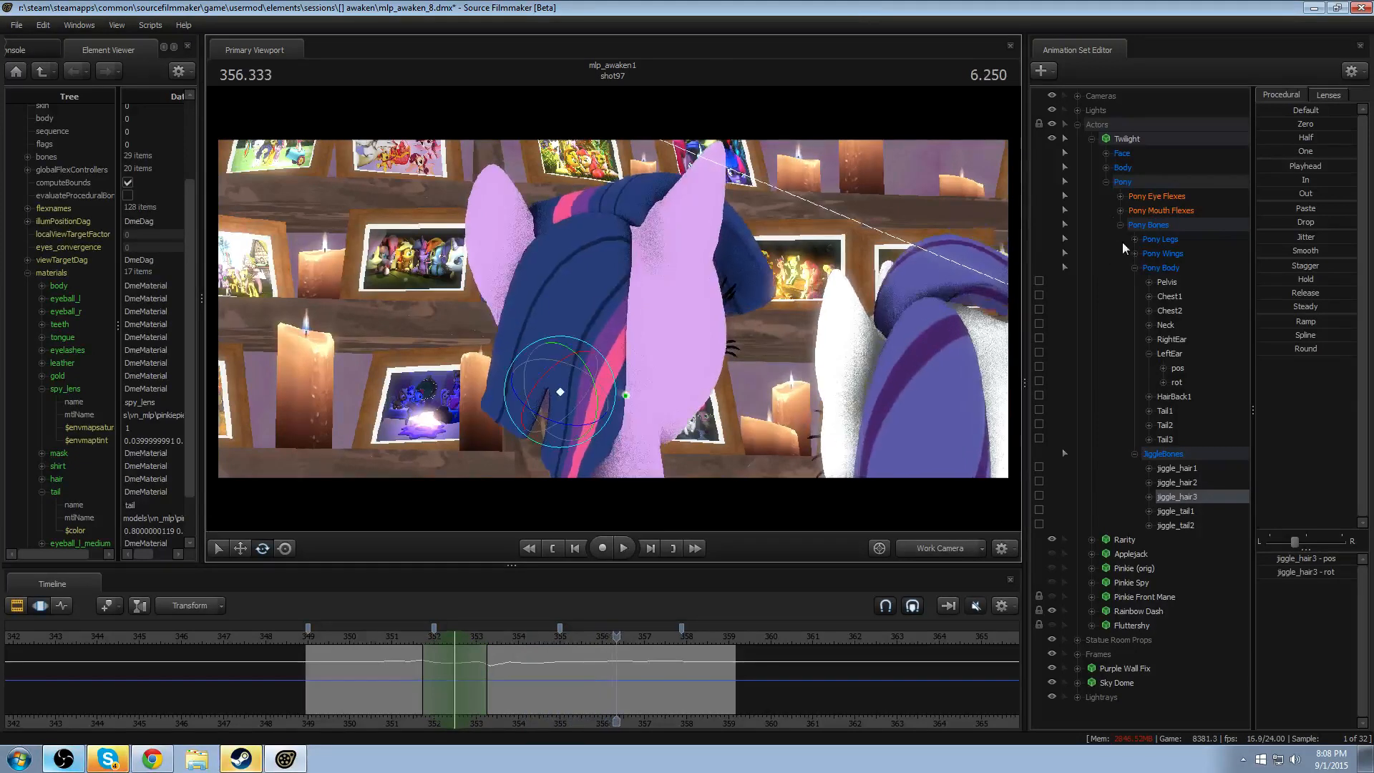
# - Collapse Twilight's Pony controls and open the session fma_chemistry_24_3.dmx from the [] chemistry folder
pyautogui.click(1107, 182)
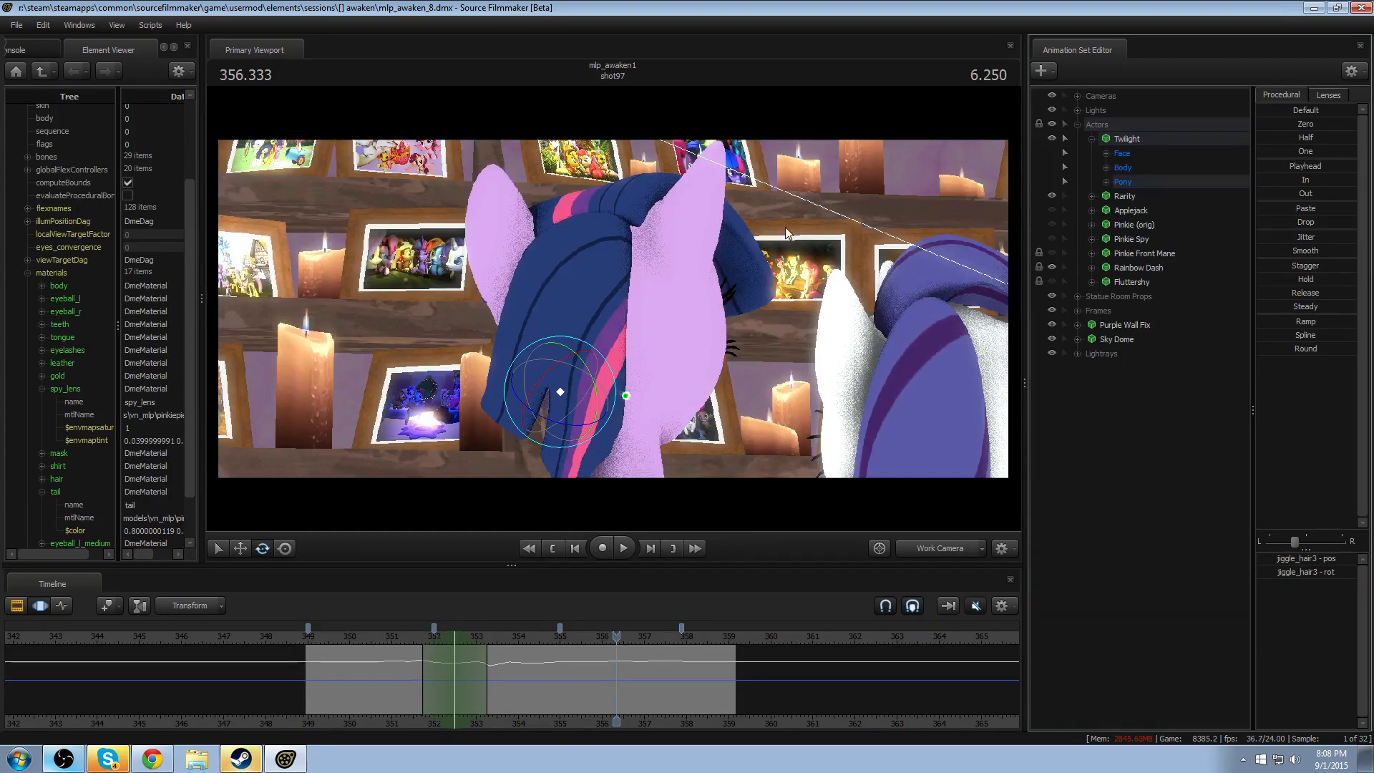
pyautogui.click(24, 25)
pyautogui.moveTo(37, 116)
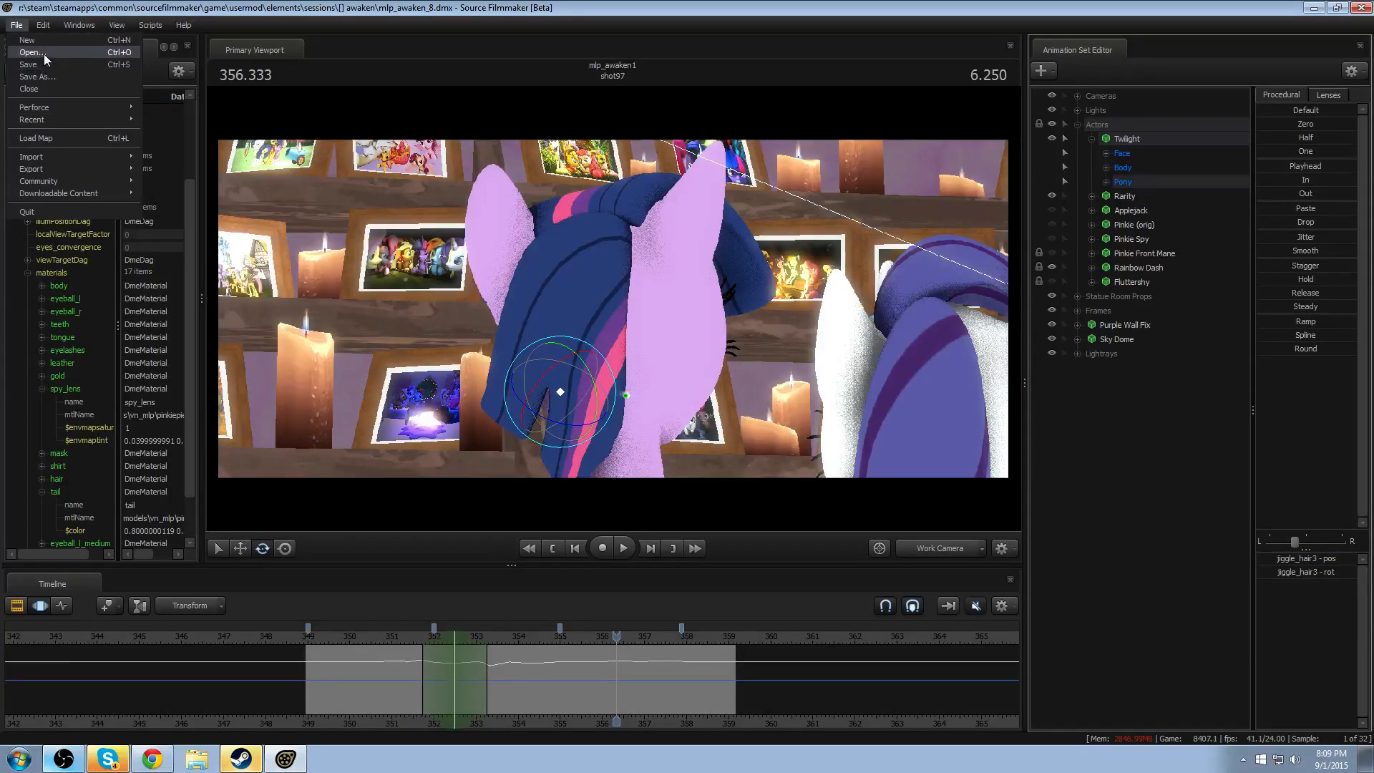
pyautogui.click(106, 55)
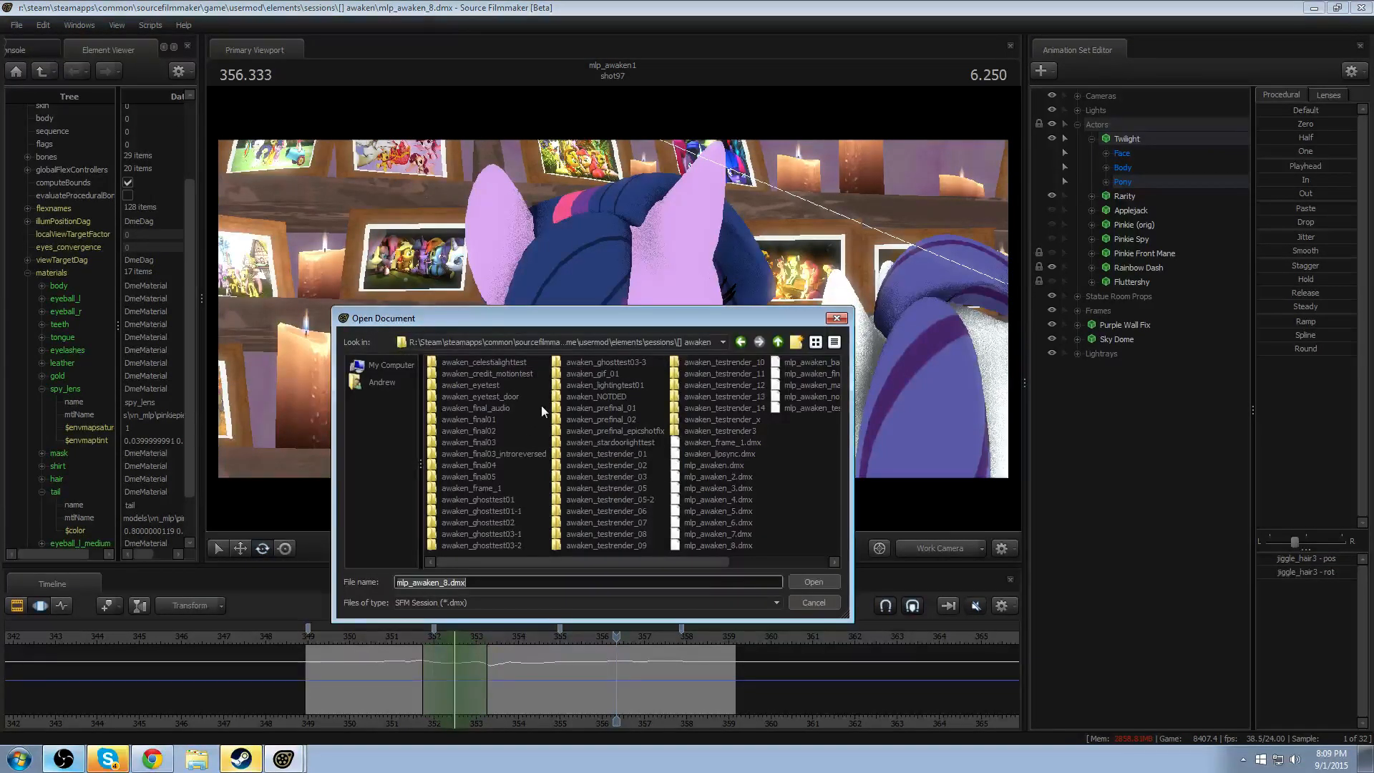
pyautogui.click(779, 344)
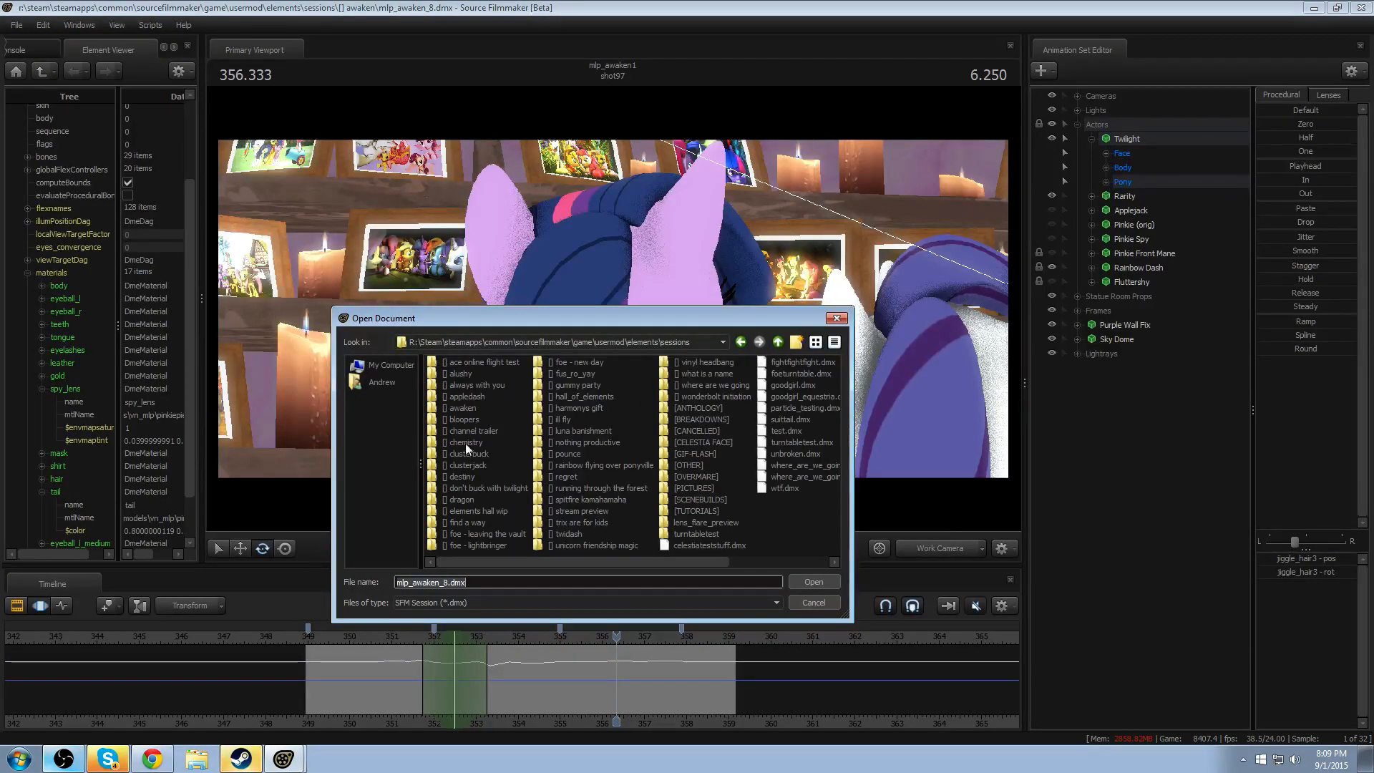
pyautogui.doubleClick(465, 442)
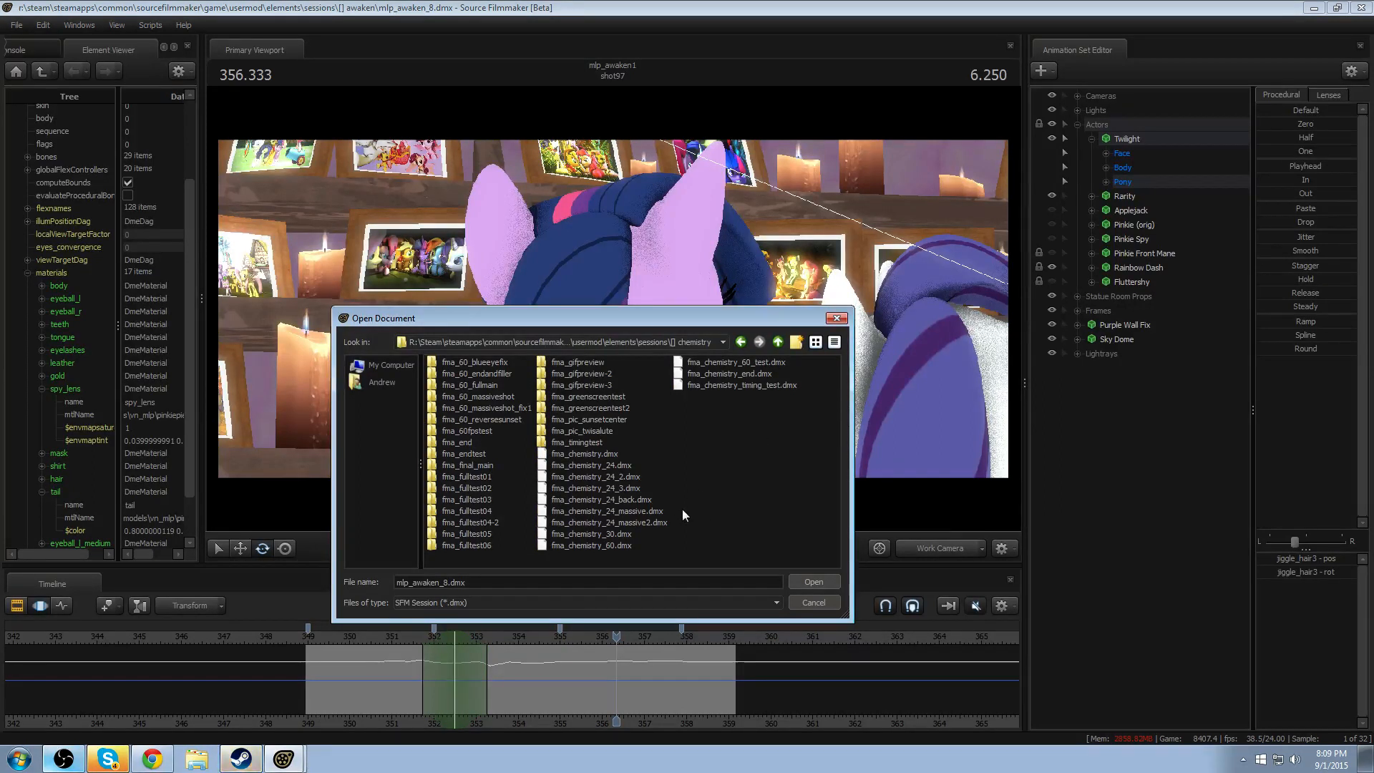
pyautogui.click(601, 465)
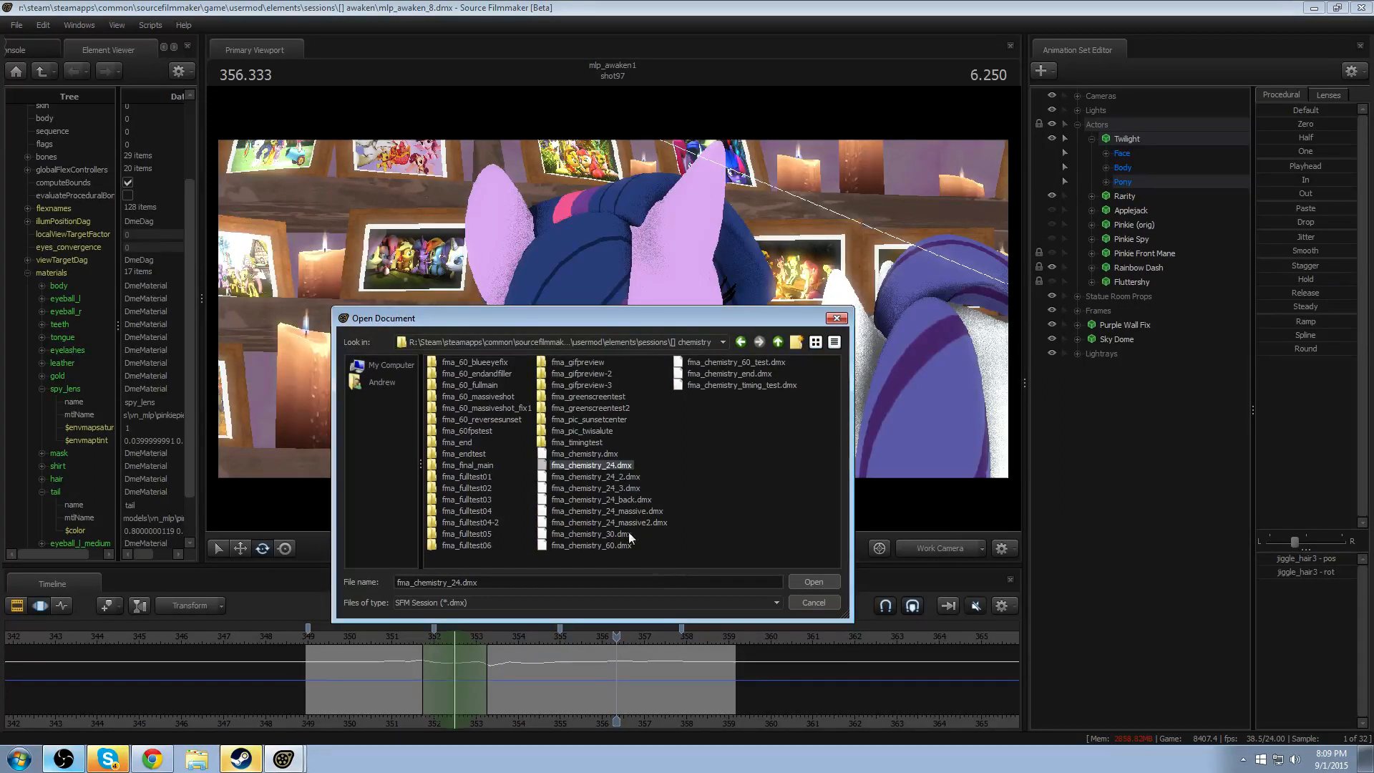
pyautogui.click(600, 489)
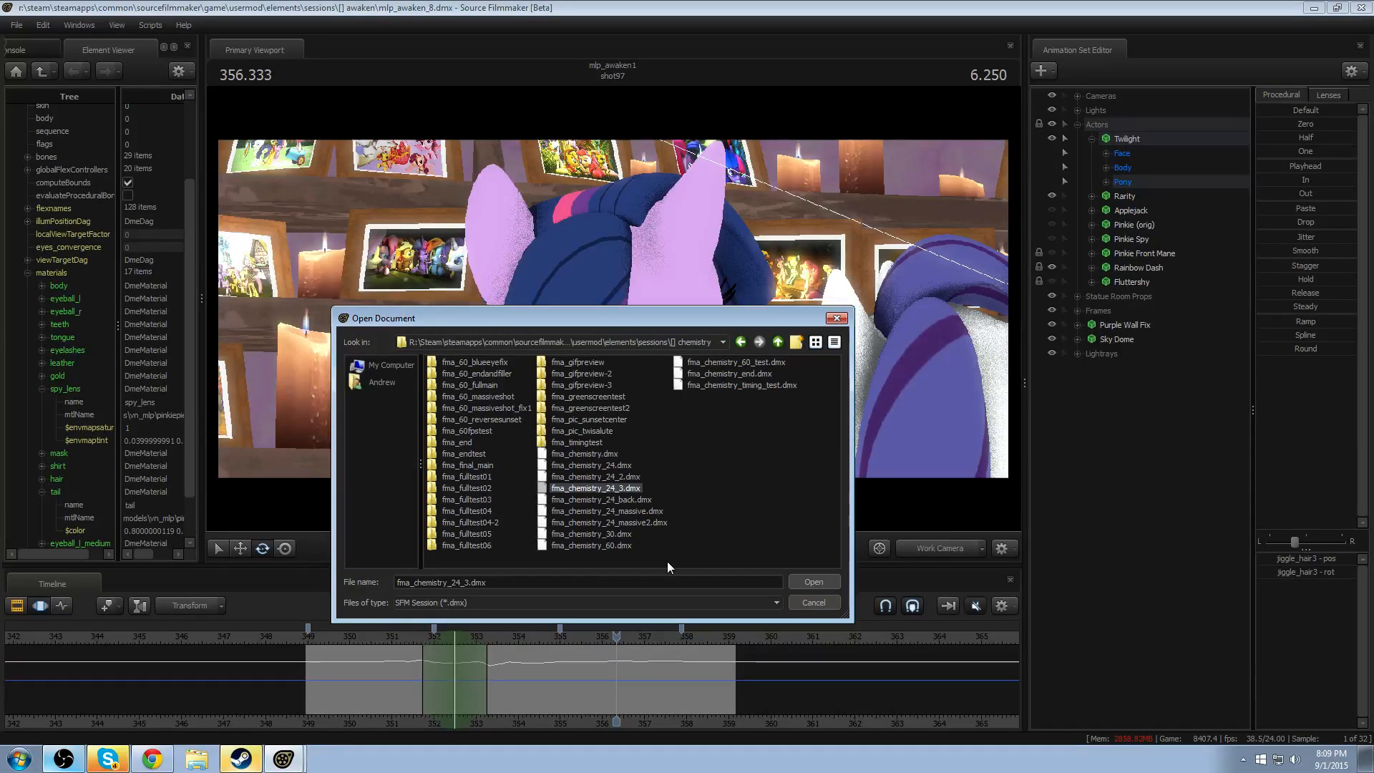
pyautogui.click(829, 581)
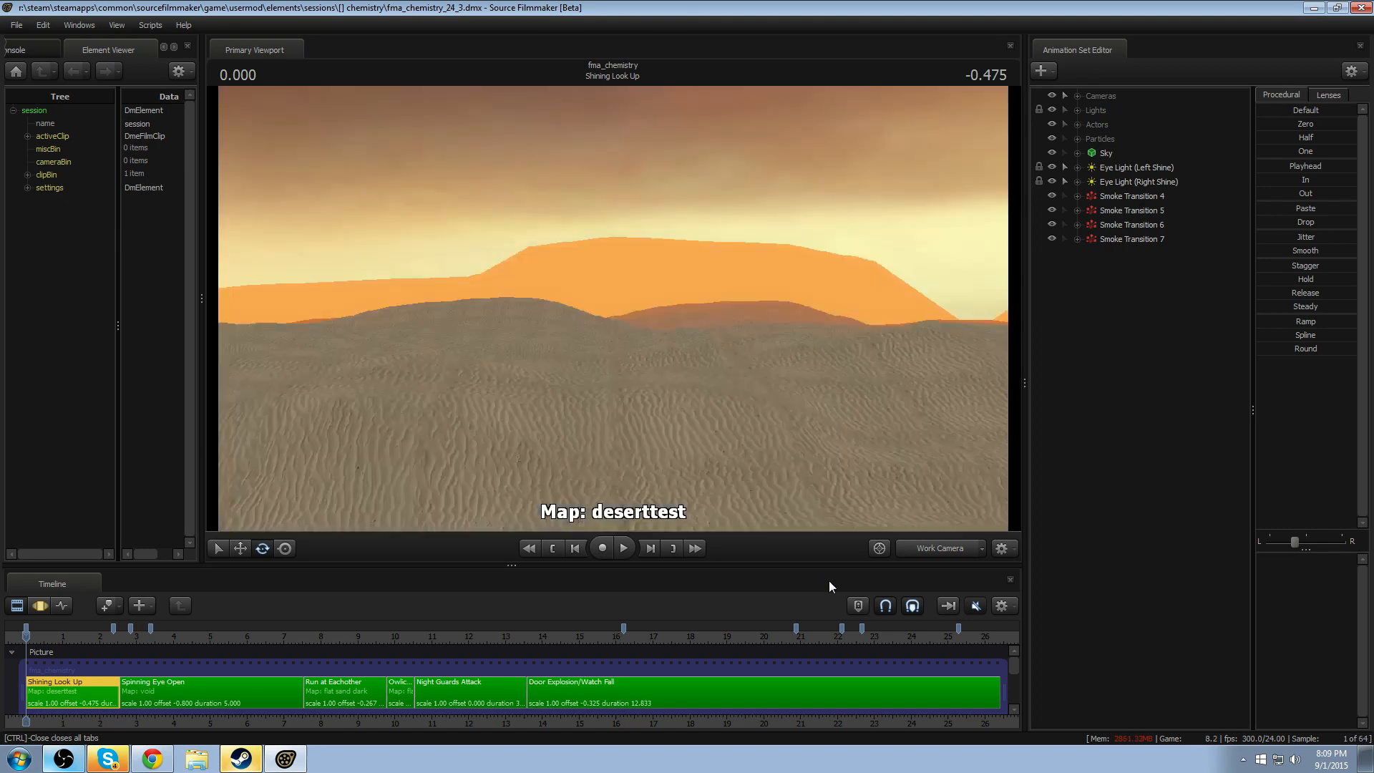
# - Scrub the playhead to 21.5 and look over the shots across the session's timeline
pyautogui.moveTo(272, 631); pyautogui.dragTo(818, 630)
pyautogui.scroll(-3, 689, 630)
pyautogui.scroll(-2, 689, 630)
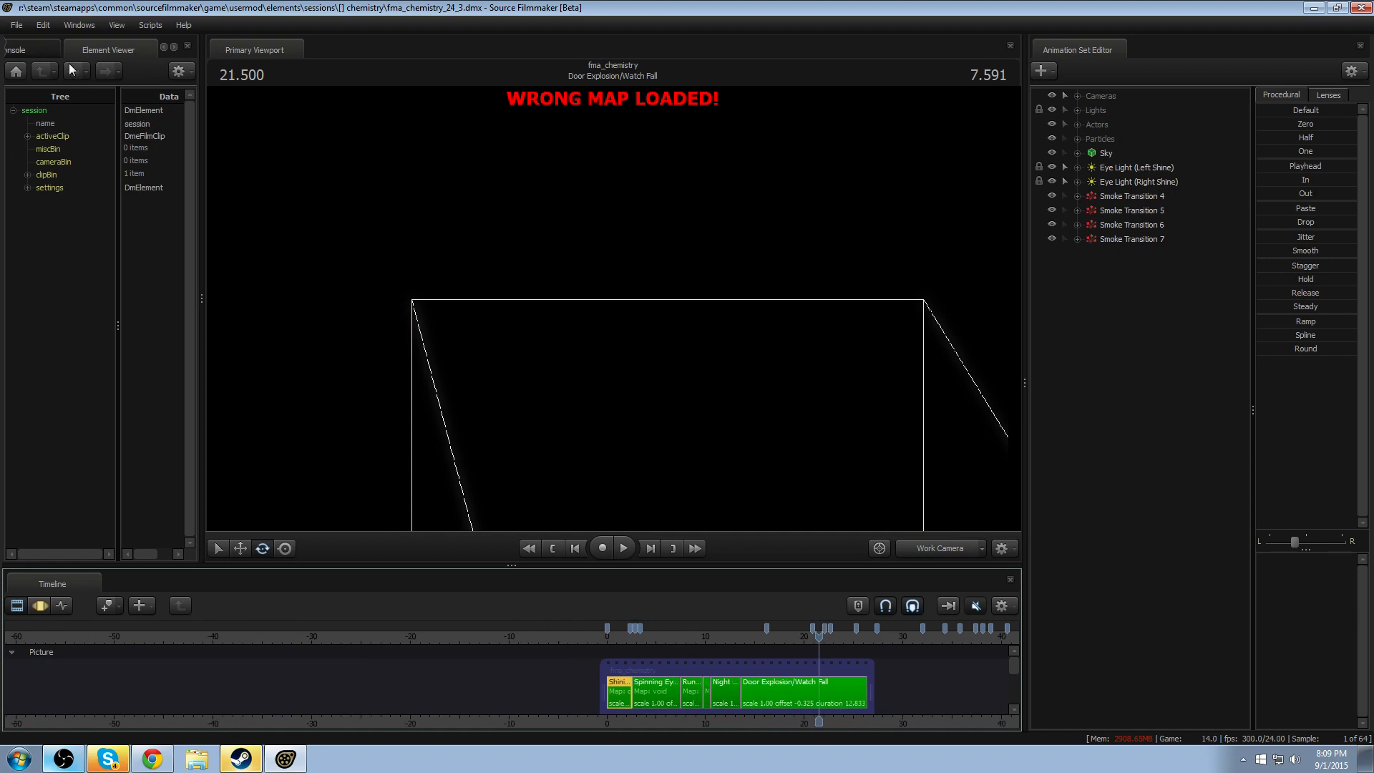
# - Open the session fma_chemistry_60.dmx from the same folder instead
pyautogui.click(15, 25)
pyautogui.click(28, 55)
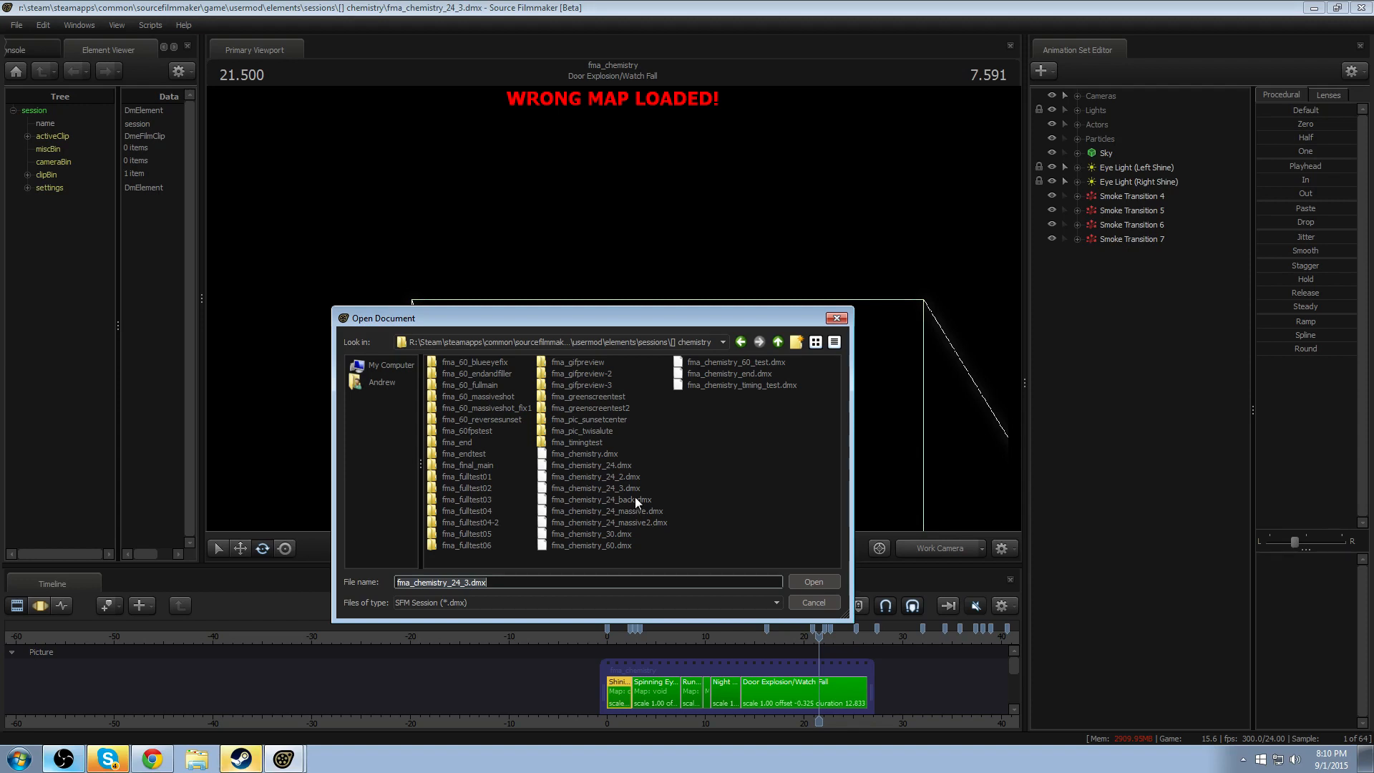
pyautogui.click(608, 533)
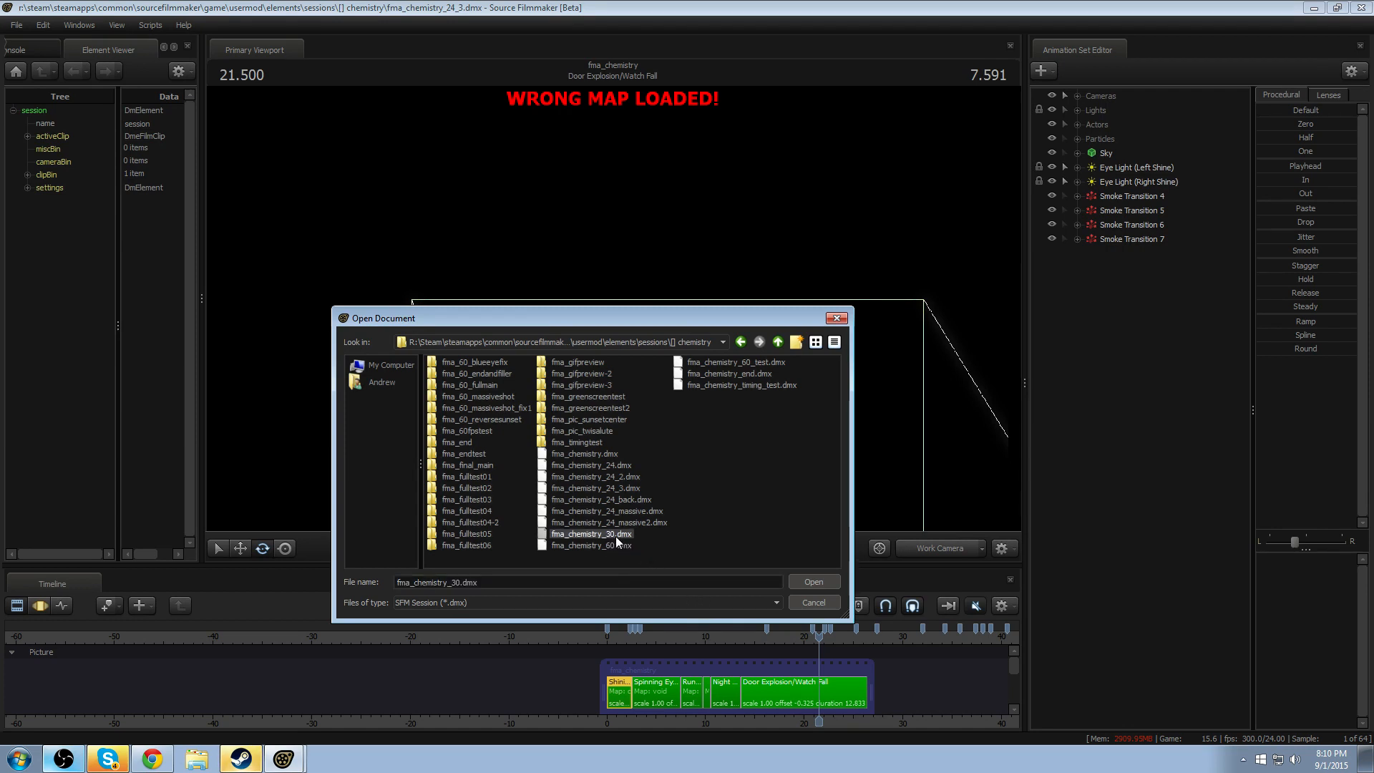
pyautogui.click(593, 546)
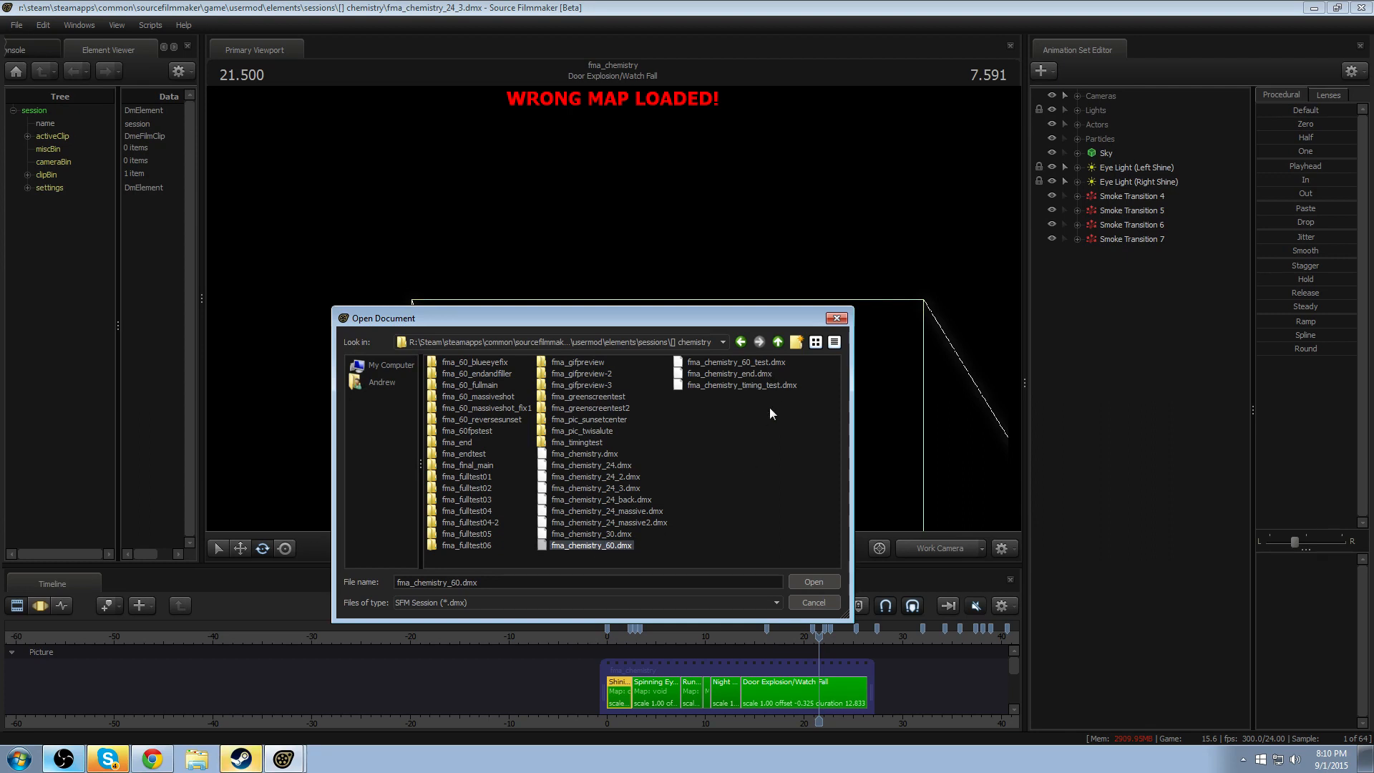
pyautogui.click(812, 581)
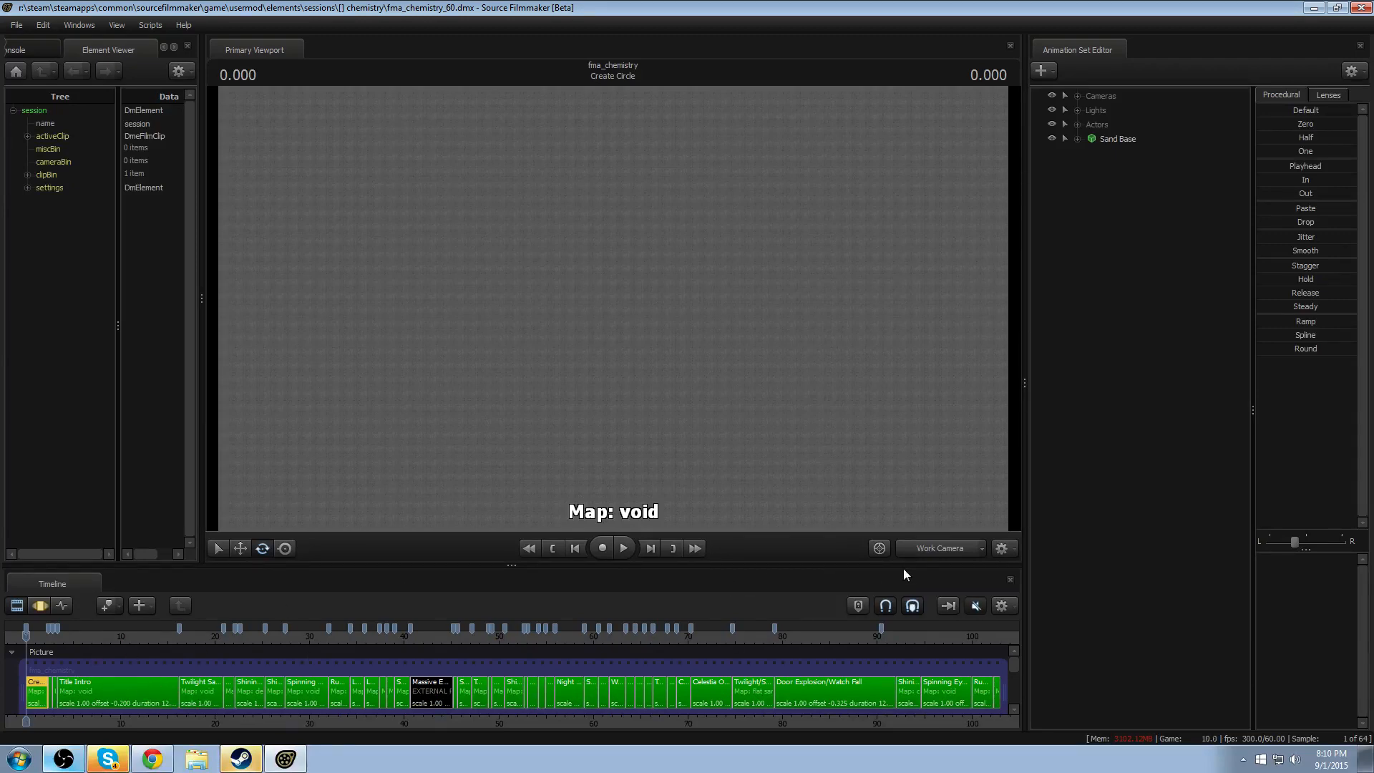
# - View the scene through camera1 with the playhead at 72.083 in the Celestia Overlooks Ponyville shot
pyautogui.click(921, 546)
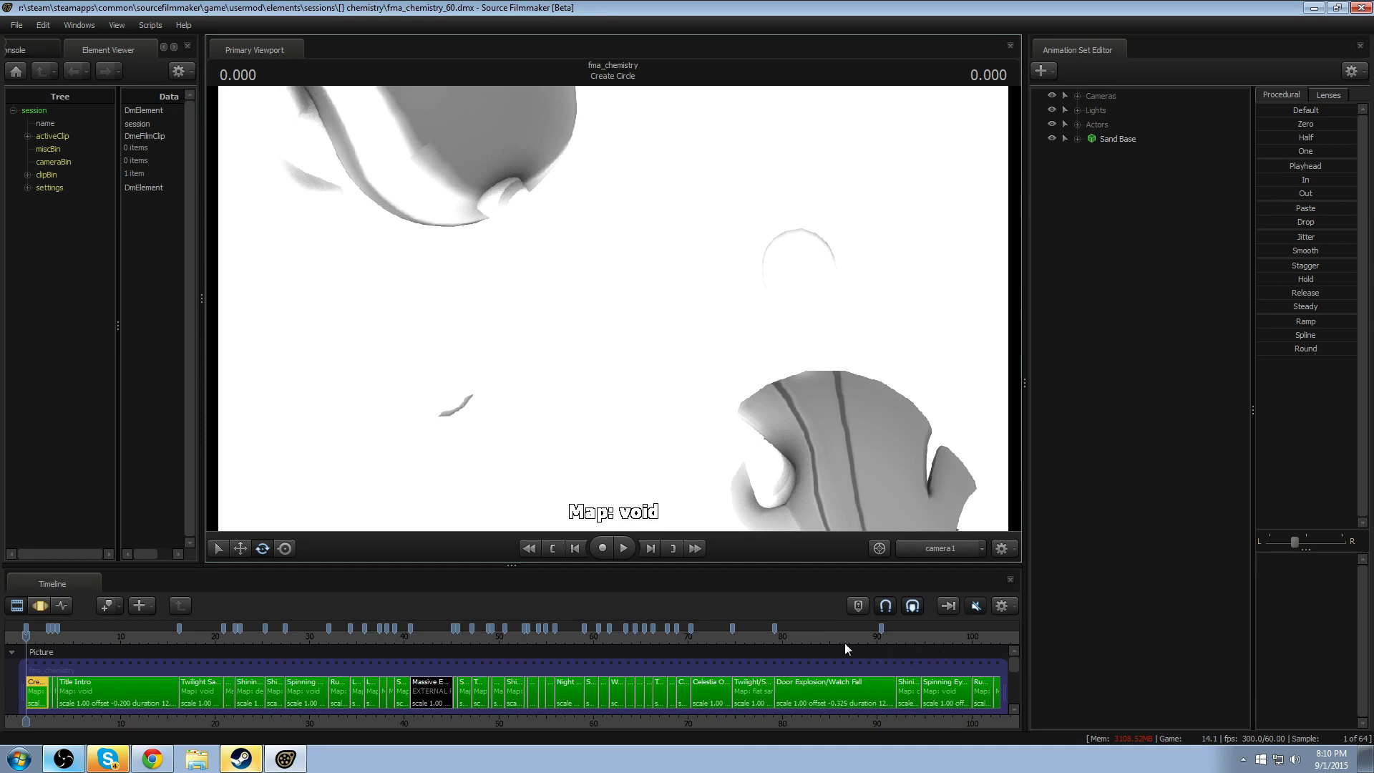
pyautogui.click(709, 639)
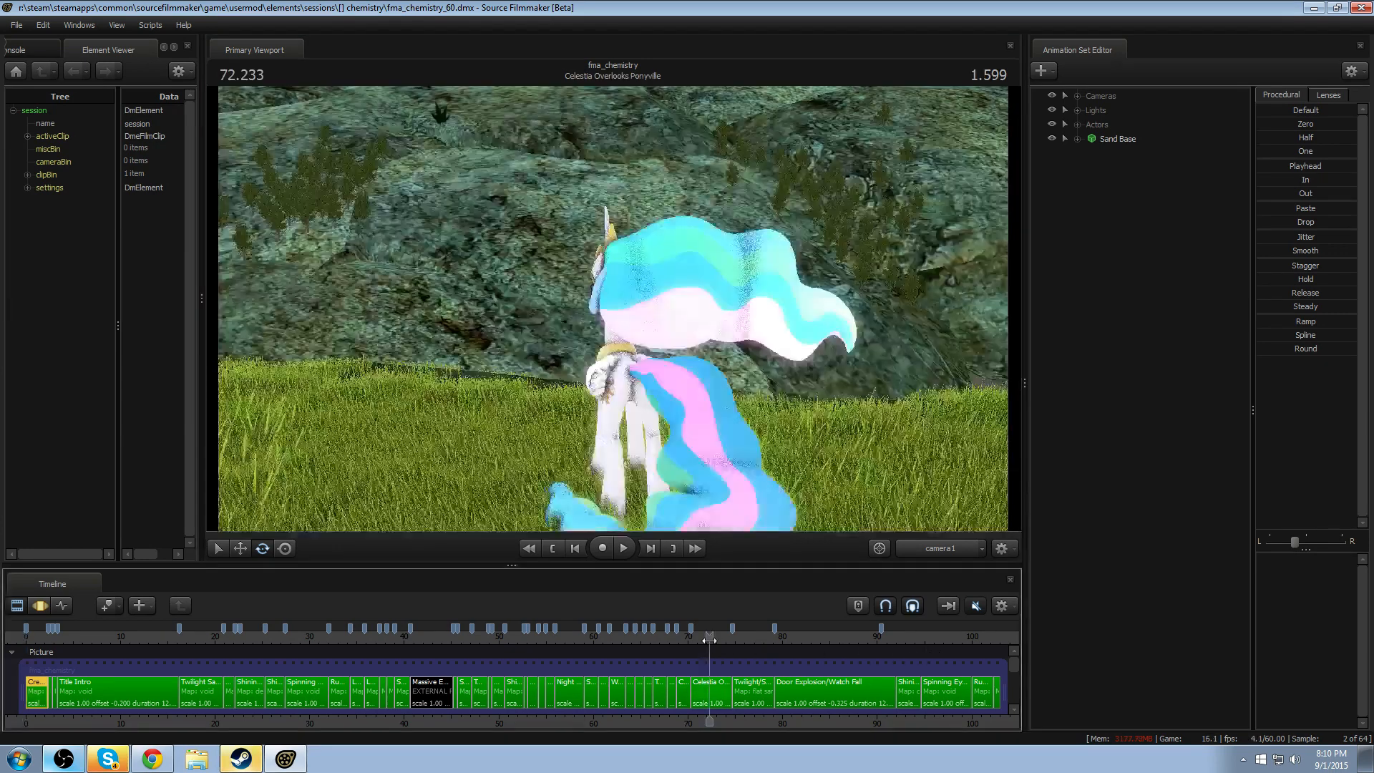
pyautogui.moveTo(708, 640); pyautogui.dragTo(707, 640)
# - Turn the viewport lighting off and back on
pyautogui.rightClick(555, 501)
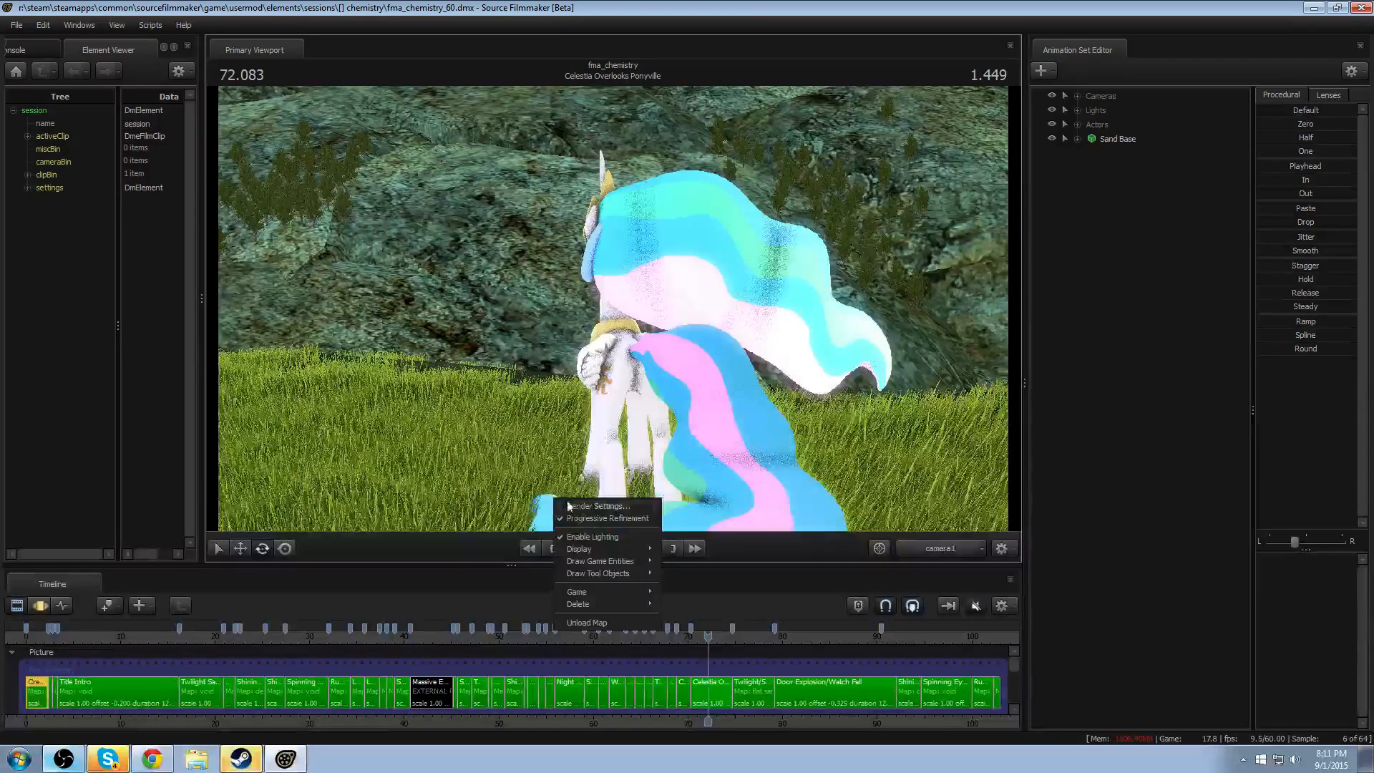
pyautogui.click(580, 538)
pyautogui.rightClick(706, 474)
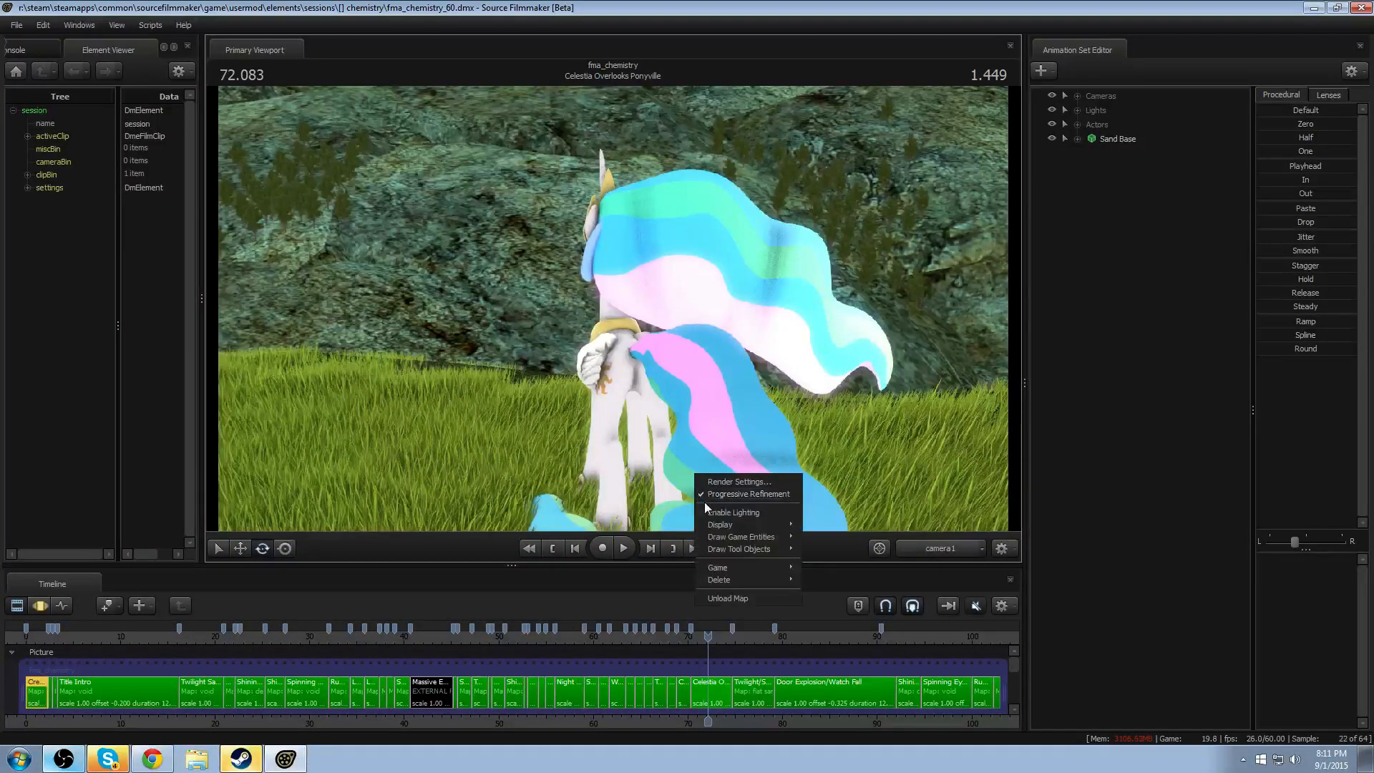
pyautogui.click(705, 512)
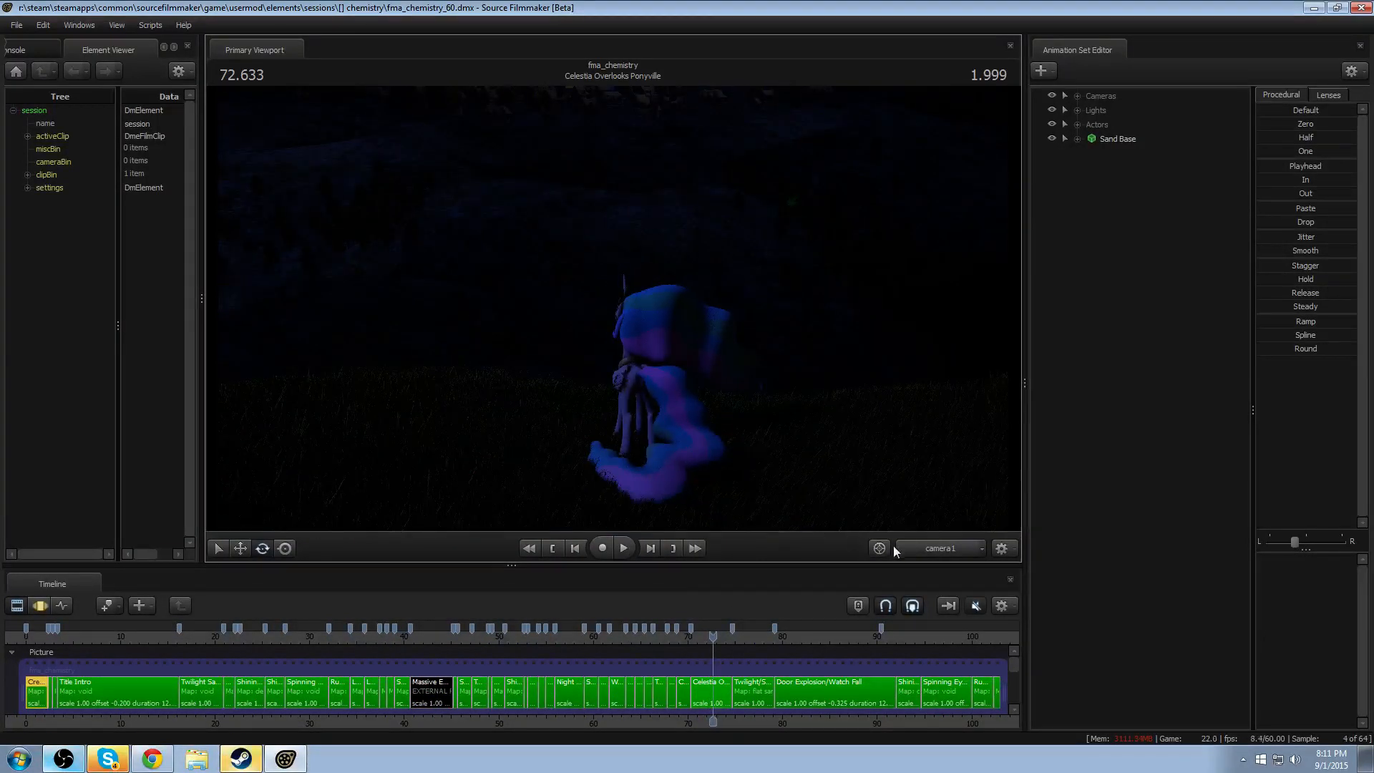
# - Fly the work camera around to the front of Celestia and play the shot to inspect her from up close
pyautogui.press('s')
pyautogui.moveTo(734, 469); pyautogui.dragTo(723, 430)
pyautogui.press('w')
pyautogui.moveTo(613, 307)
pyautogui.mouseDown()
pyautogui.moveTo(602, 302)
pyautogui.moveTo(693, 308)
pyautogui.moveTo(612, 309)
pyautogui.mouseUp()
pyautogui.press('space')
pyautogui.press('space')
pyautogui.press('w')
pyautogui.press('w')
pyautogui.press('w')
pyautogui.press('s')
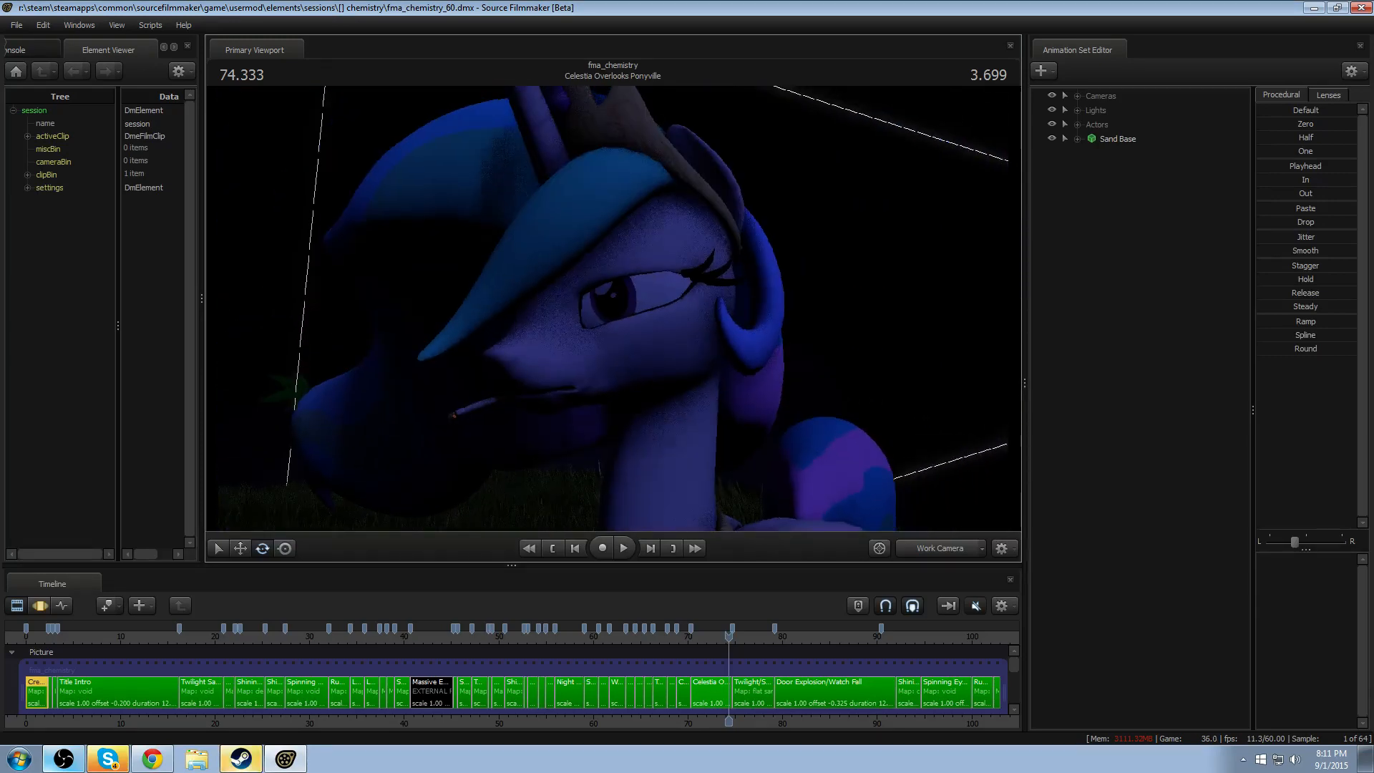
pyautogui.press('space')
pyautogui.press('space')
# - Replay the Celestia Overlooks Ponyville shot from its start at about 70.3 to watch Celestia's mane and tail motion
pyautogui.scroll(8, 739, 697)
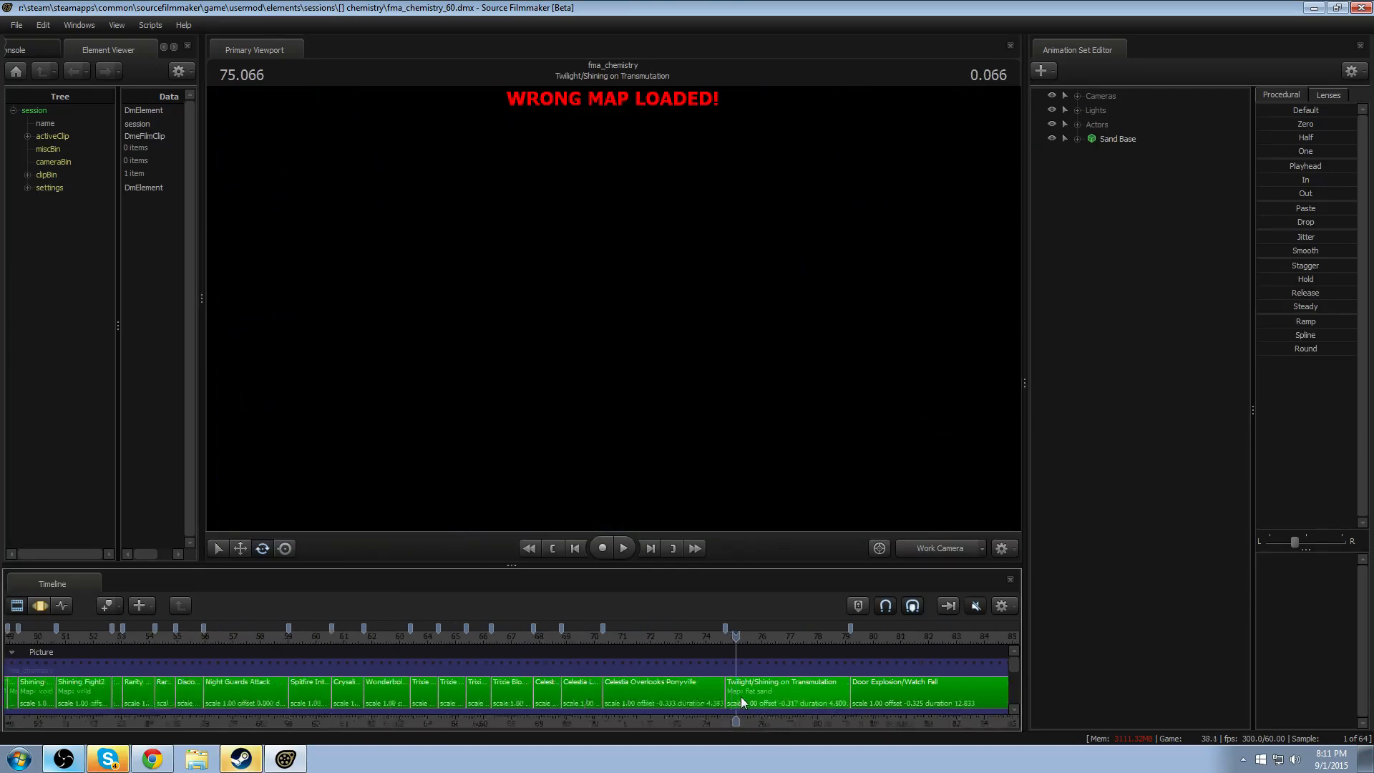
pyautogui.scroll(3, 735, 697)
pyautogui.click(297, 636)
pyautogui.press('space')
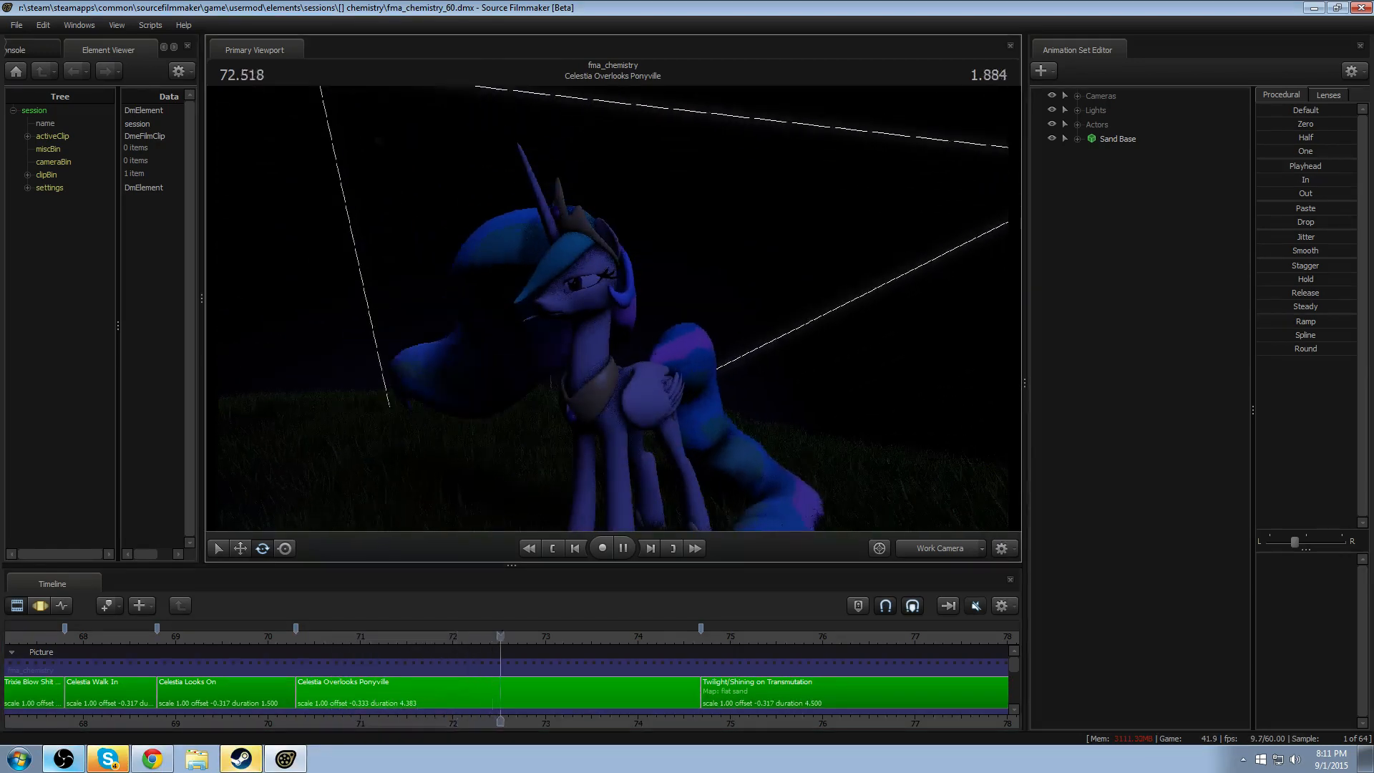
pyautogui.press('space')
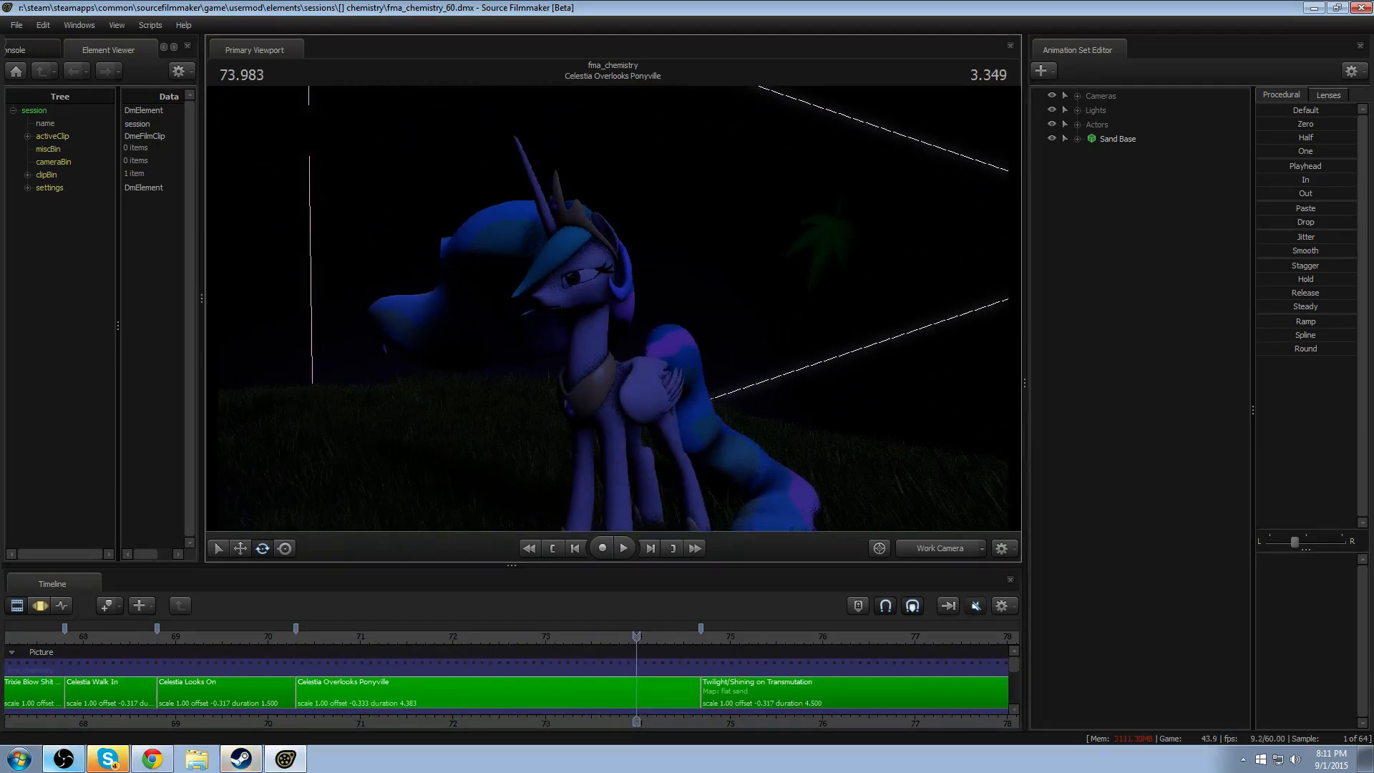
# - Move the work camera to face Celestia with her whole flowing mane in view, and disable lighting in the viewport
pyautogui.press('w')
pyautogui.moveTo(613, 307); pyautogui.dragTo(584, 258)
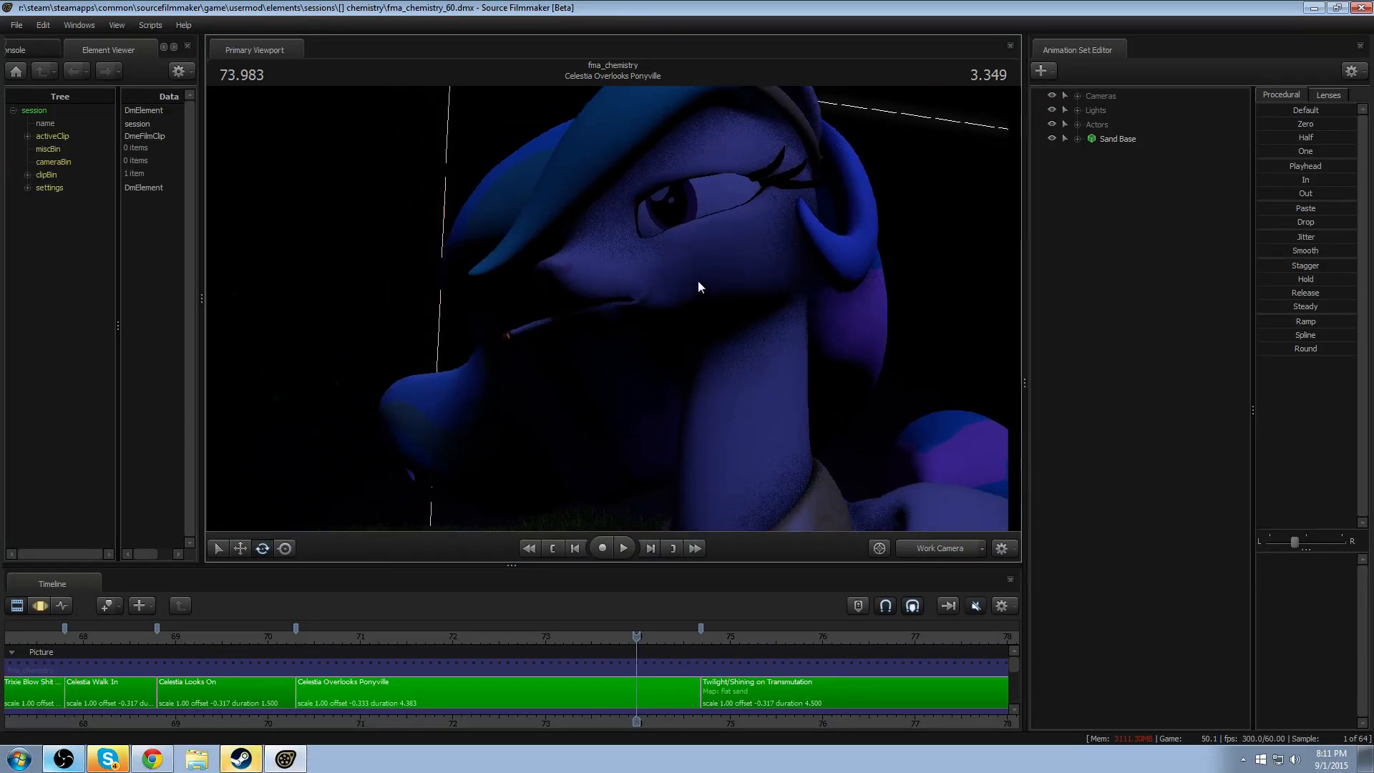
pyautogui.press('s')
pyautogui.moveTo(764, 286); pyautogui.dragTo(830, 290)
pyautogui.press('a')
pyautogui.rightClick(614, 324)
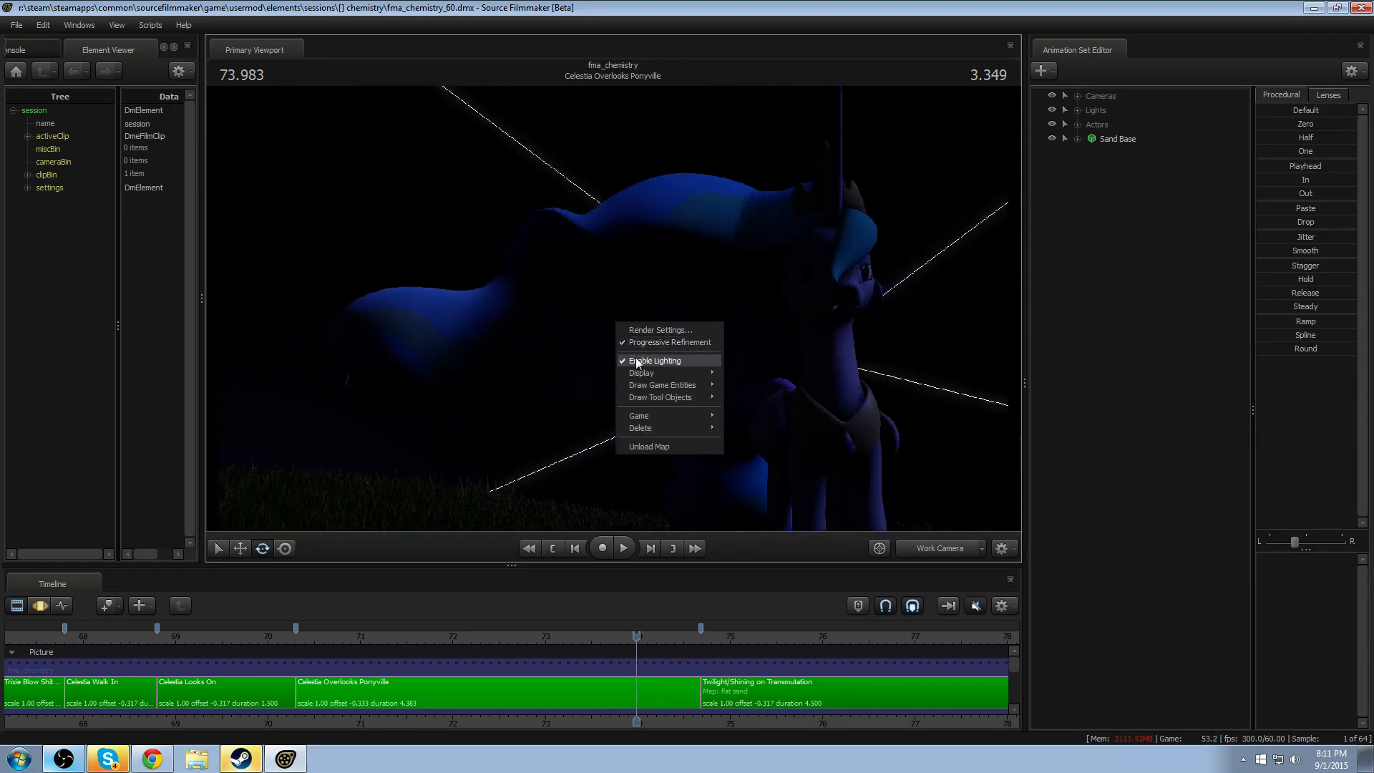
pyautogui.click(630, 360)
# - Replay the unlit shot from 70.416 to examine the mane's wave motion, and return the playhead to 70.450
pyautogui.click(307, 637)
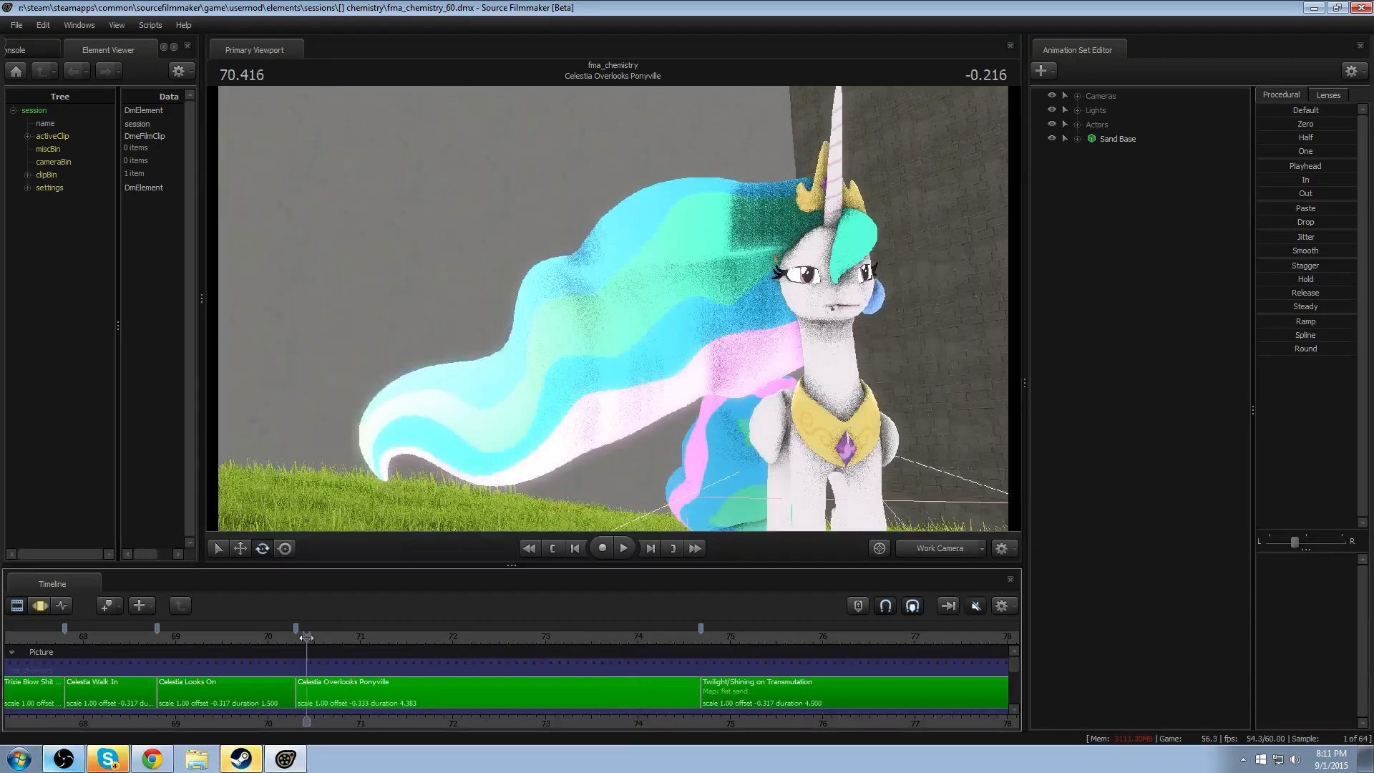
pyautogui.press('space')
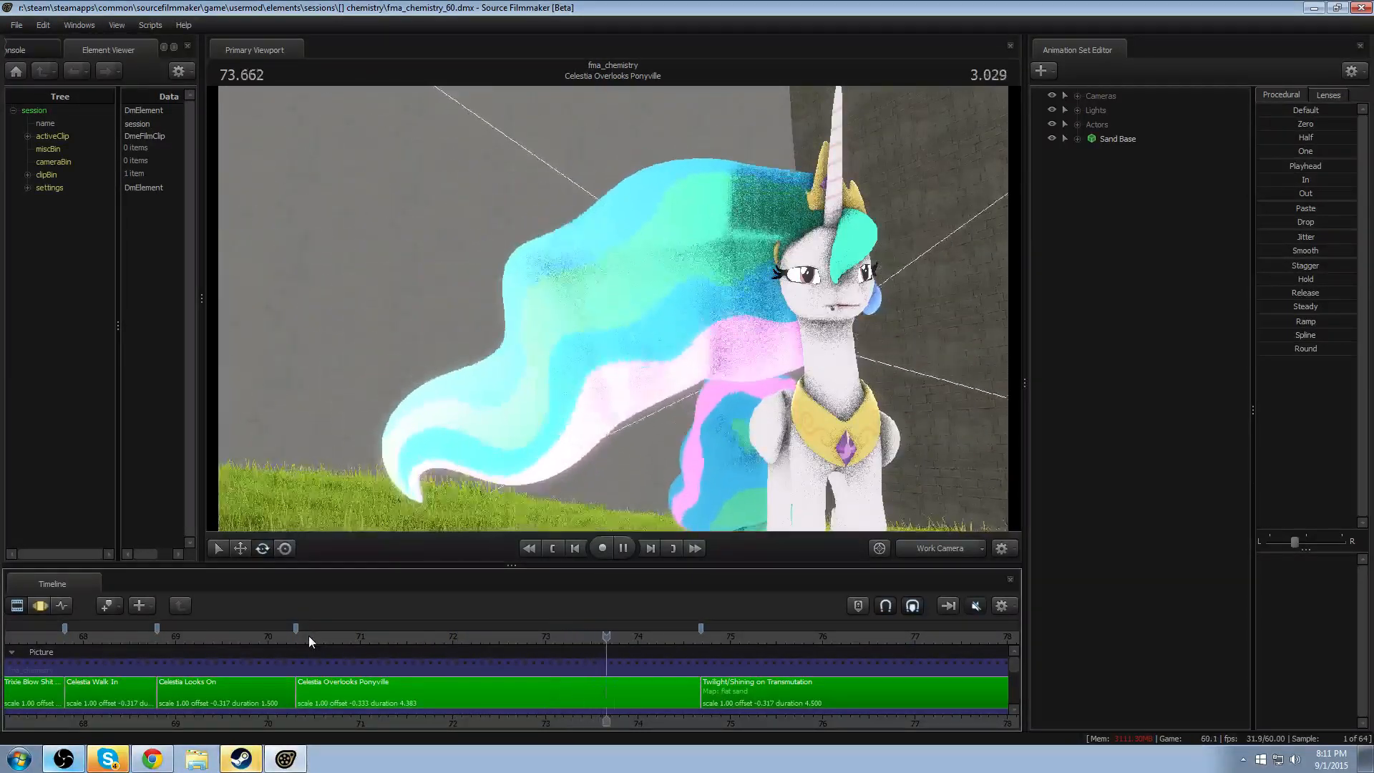
pyautogui.press('space')
pyautogui.click(309, 637)
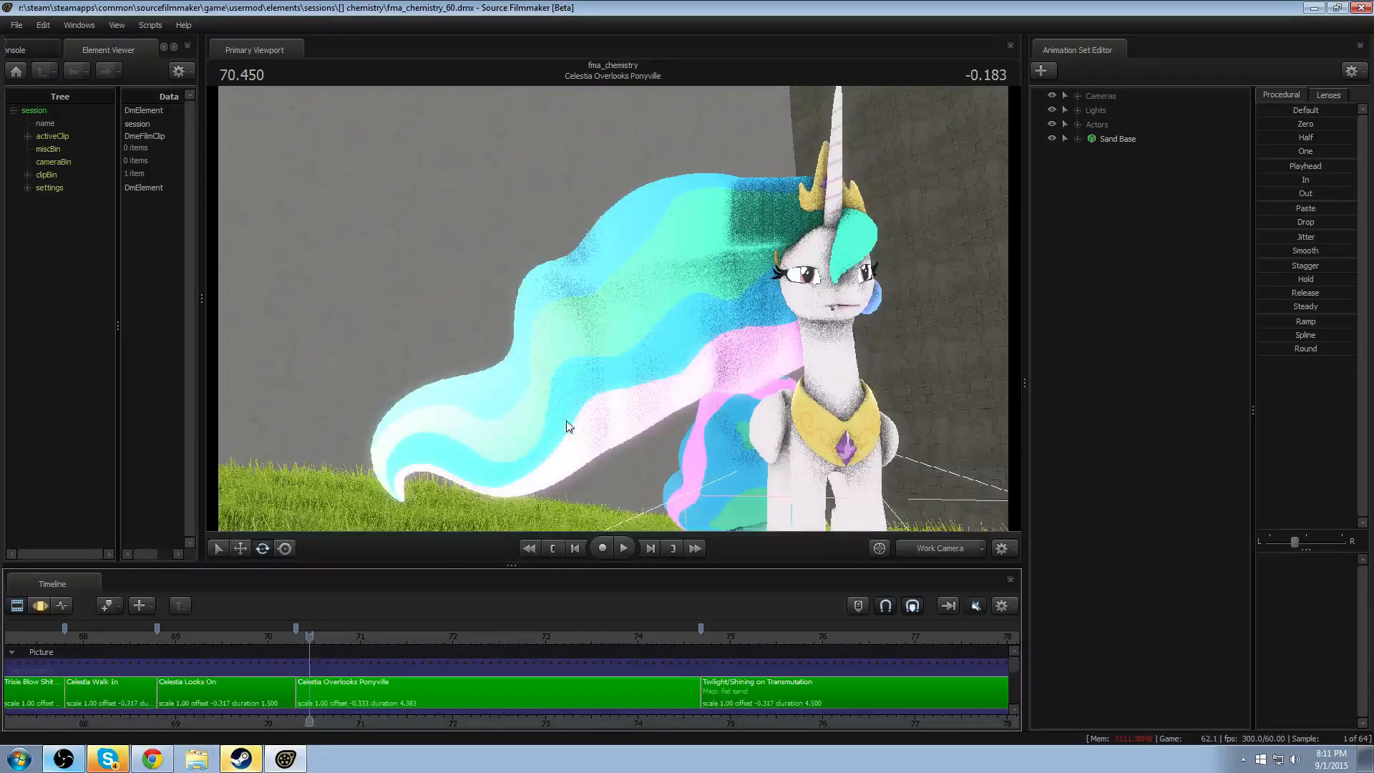
# - Select the Celestia Overlooks Ponyville shot and show Celestia's animation in the Motion Editor
pyautogui.press('F3')
pyautogui.press('F2')
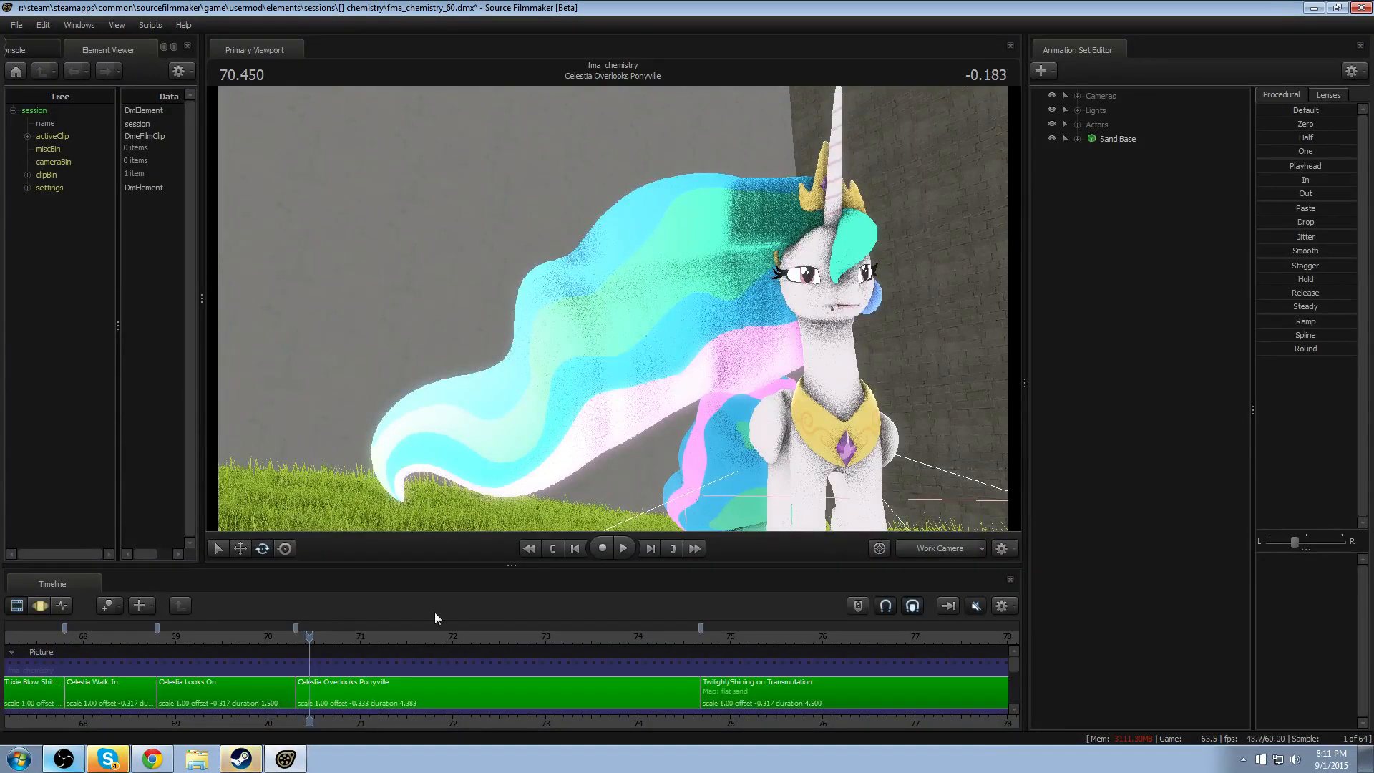
pyautogui.click(404, 706)
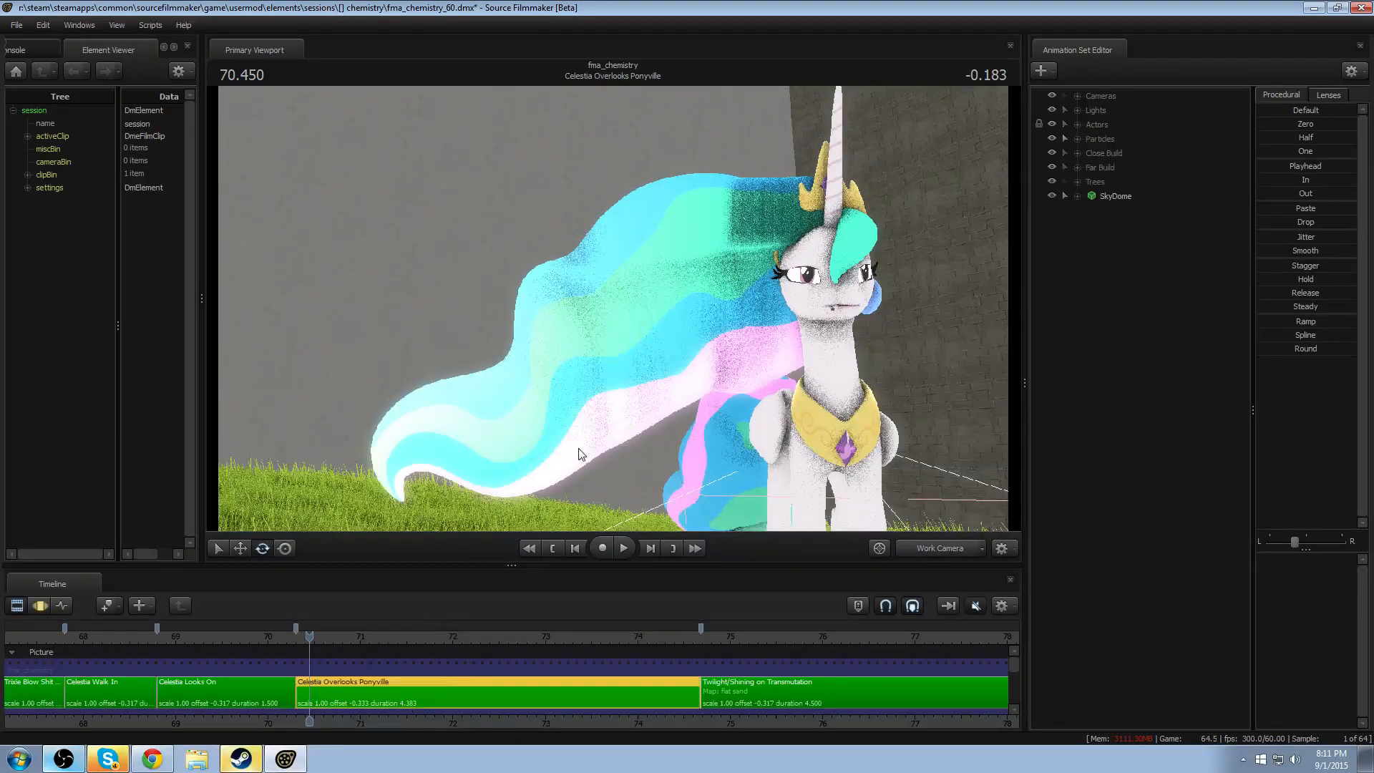
pyautogui.click(1077, 125)
pyautogui.click(1123, 139)
pyautogui.press('F3')
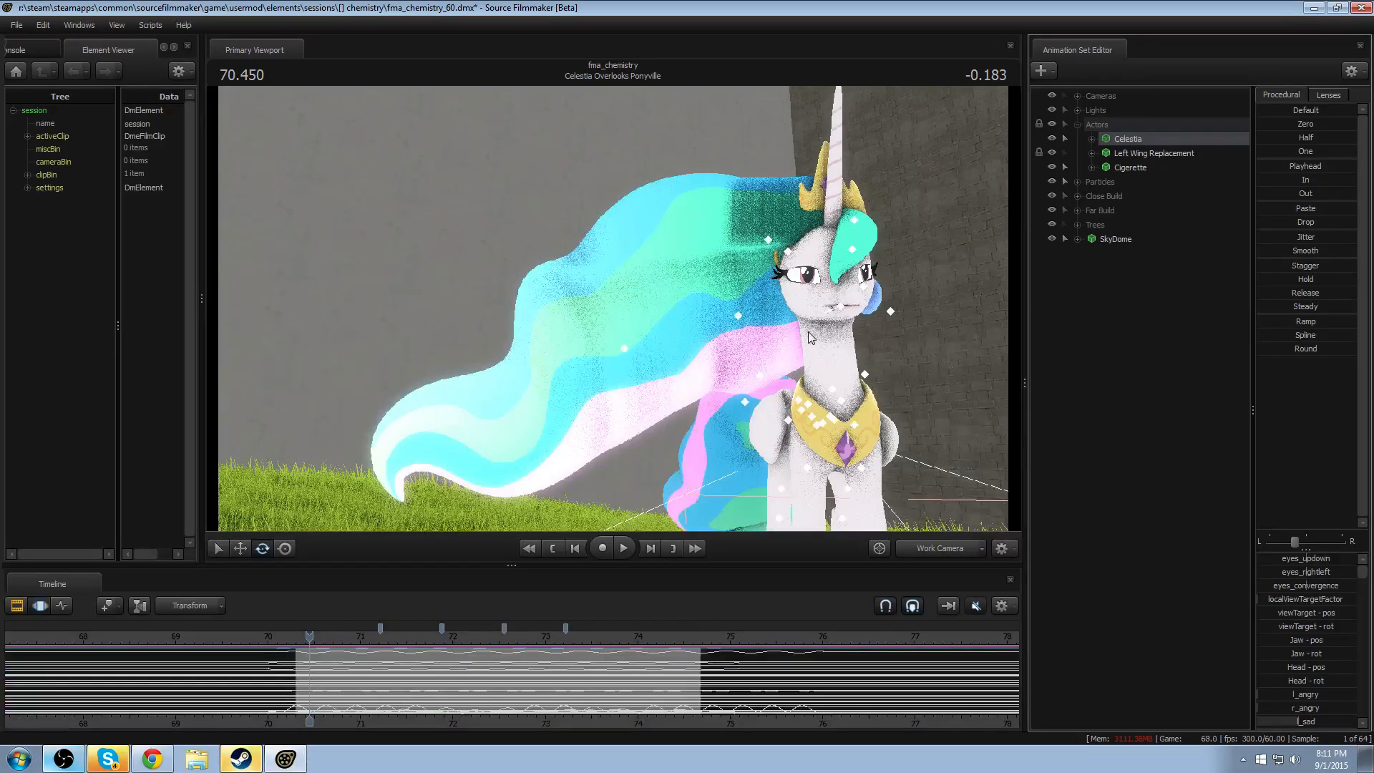
# - Enlarge the timeline area and display only the curves of Celestia's JiggleBones group under Pony Bones
pyautogui.scroll(3, 444, 650)
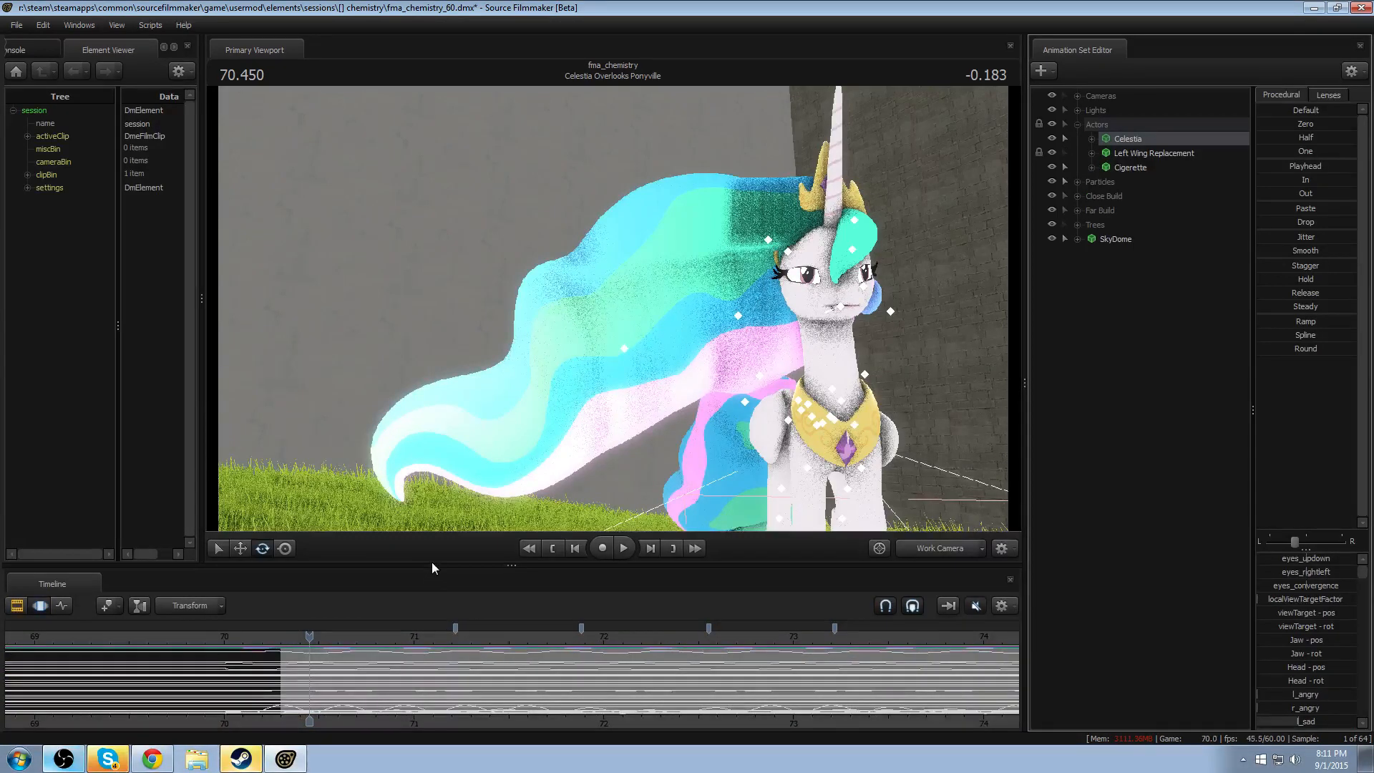
pyautogui.moveTo(432, 565); pyautogui.dragTo(408, 263)
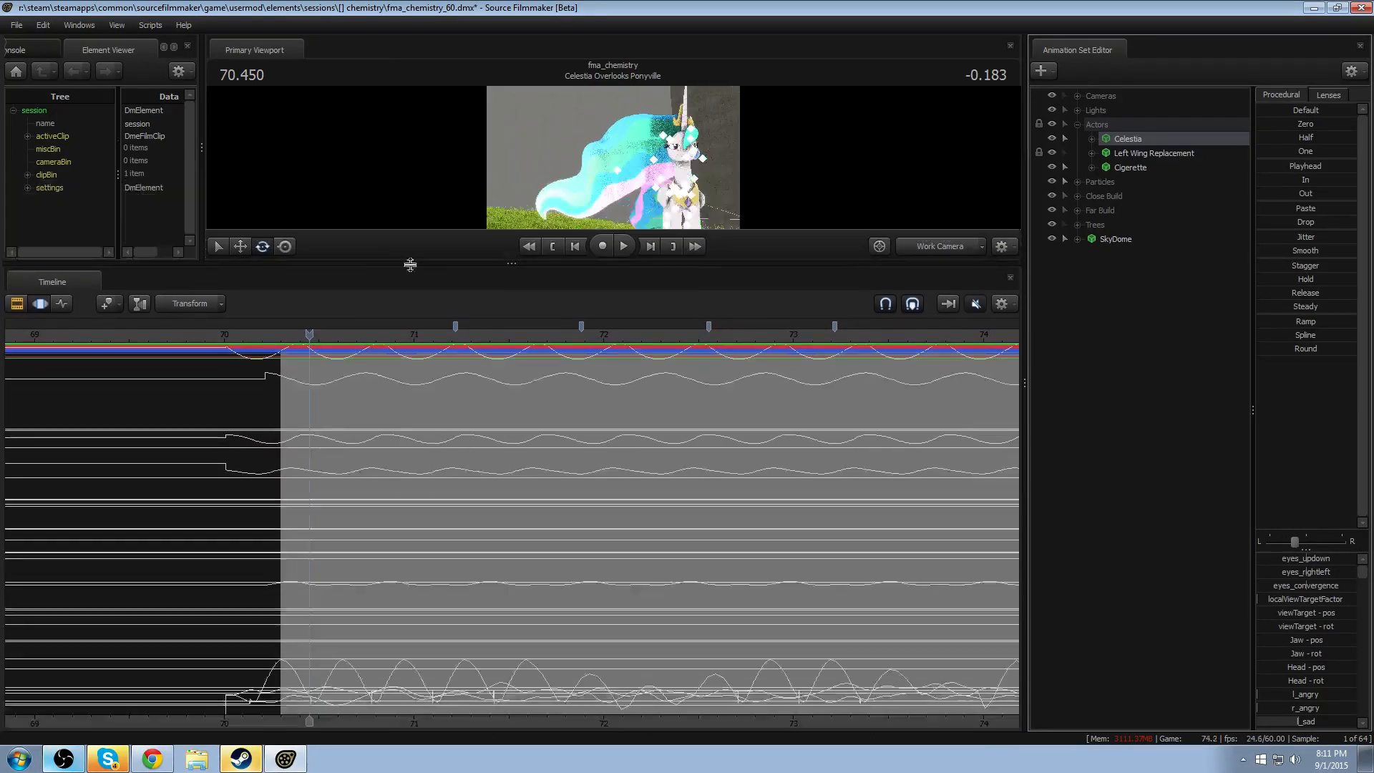
pyautogui.click(1092, 138)
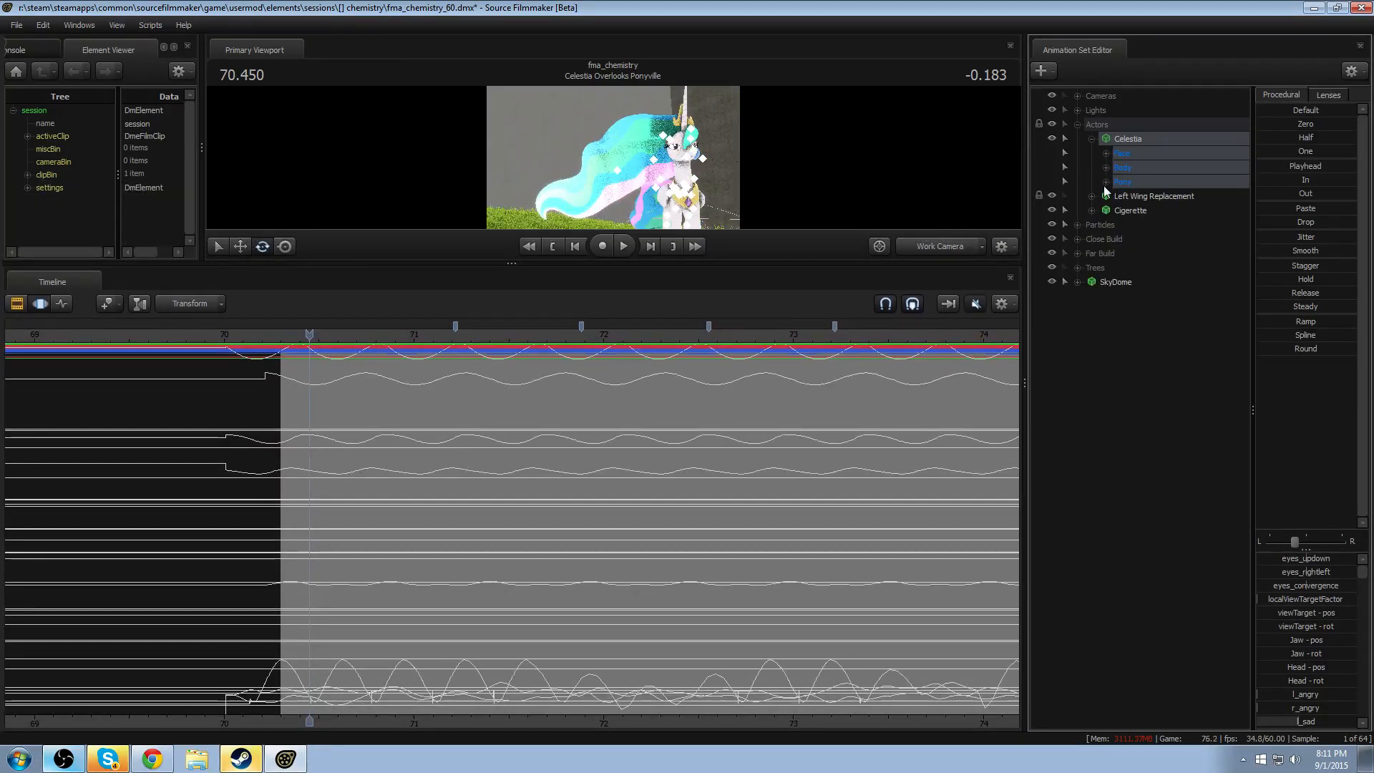
pyautogui.click(1106, 182)
pyautogui.click(1120, 224)
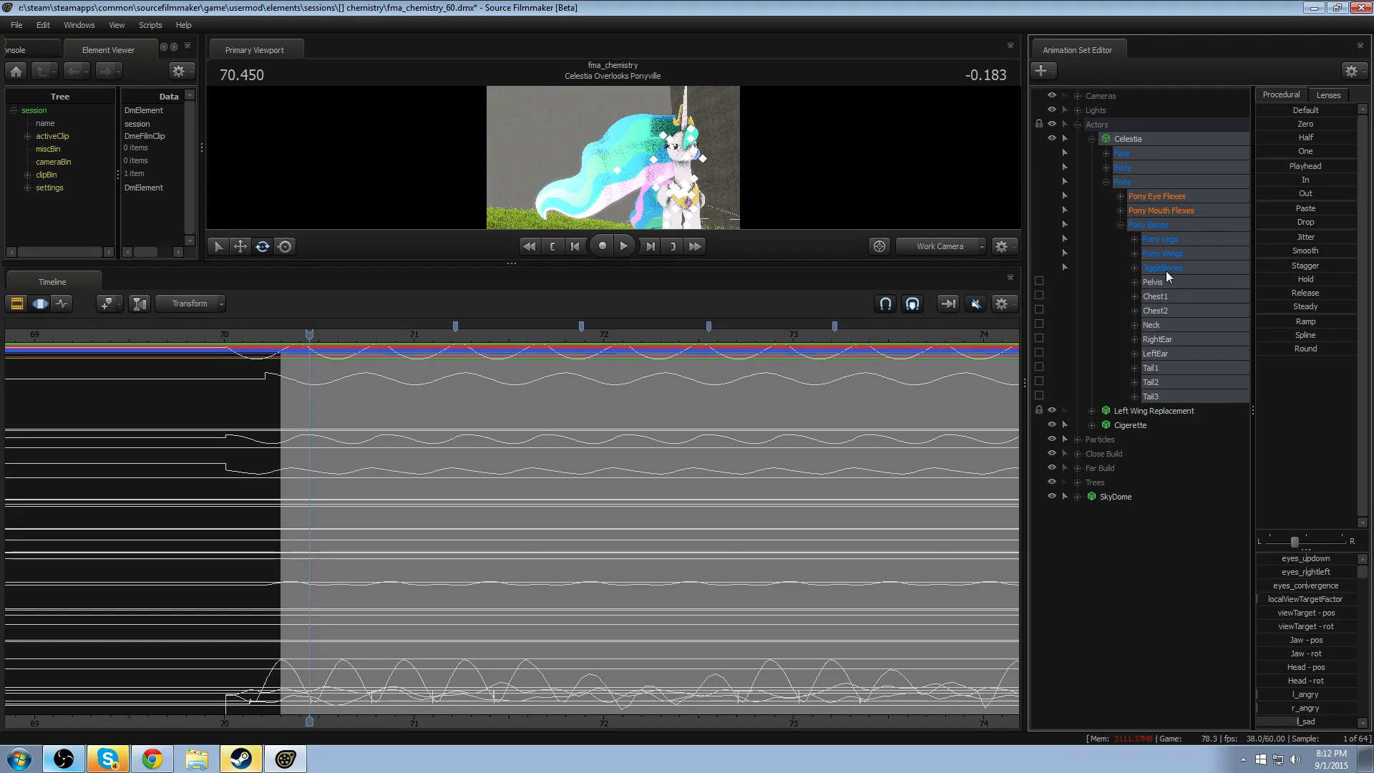
pyautogui.click(1166, 275)
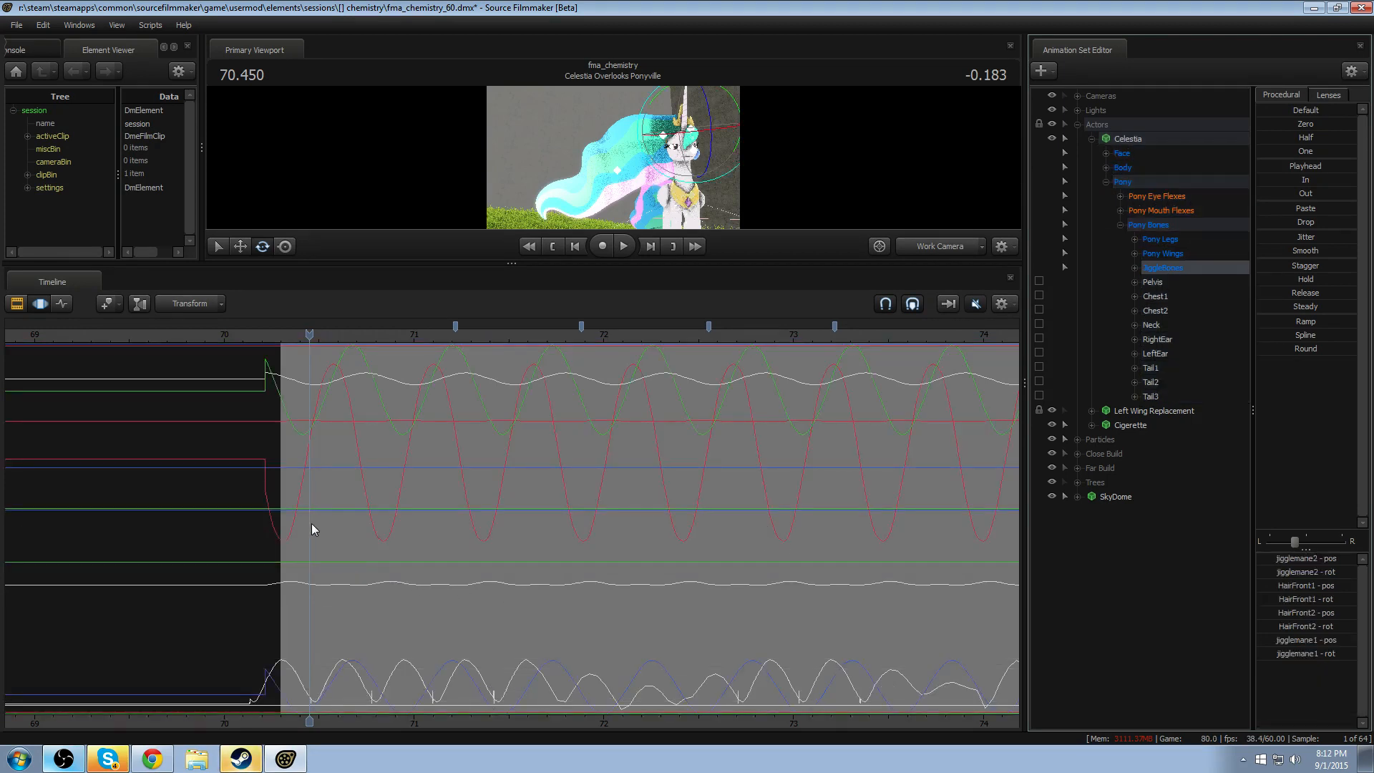
# - Enlarge the viewport and place the playhead at 72.816 within Celestia's mane curves
pyautogui.moveTo(797, 263); pyautogui.dragTo(773, 548)
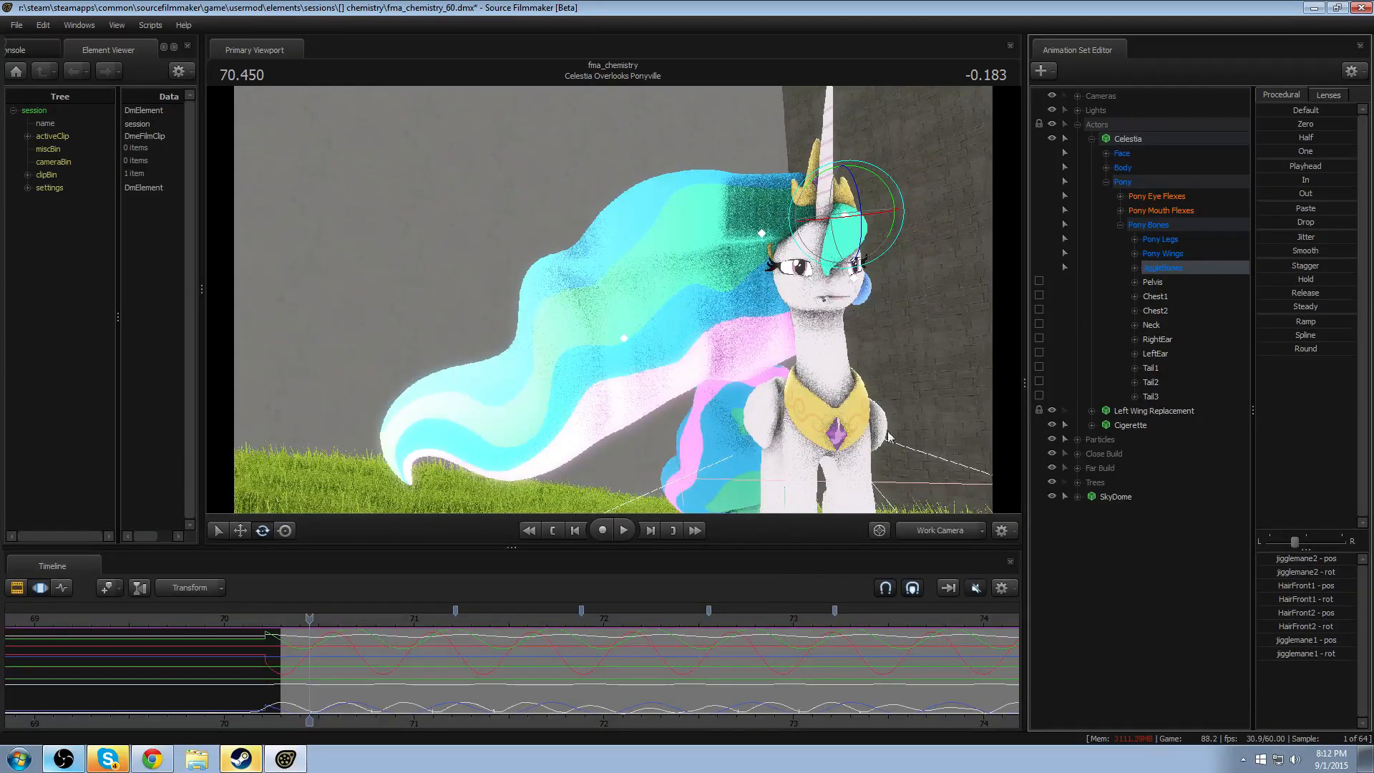
pyautogui.scroll(2, 358, 672)
pyautogui.scroll(-3, 358, 671)
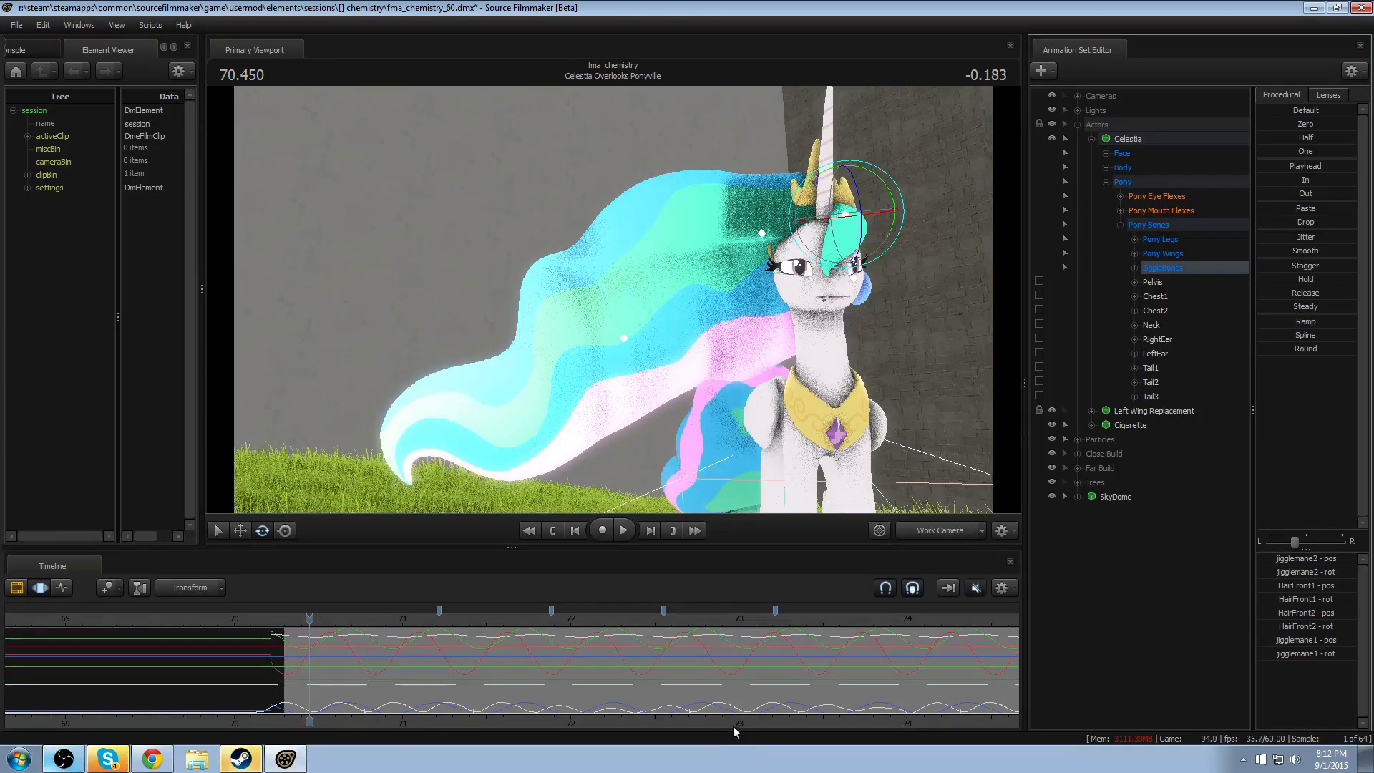
pyautogui.moveTo(728, 722); pyautogui.dragTo(488, 720, button='middle')
pyautogui.click(470, 653)
pyautogui.scroll(5, 465, 647)
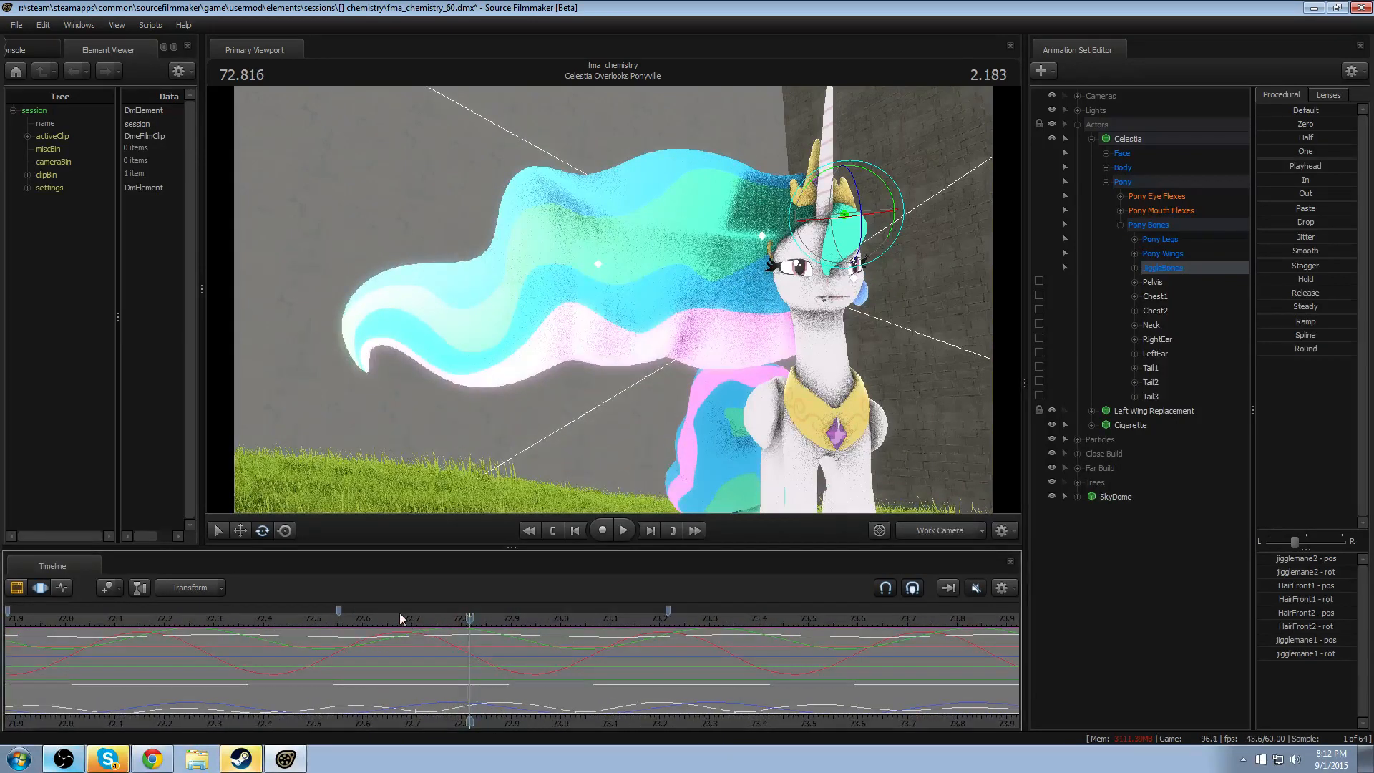
# - Align two timeline markers with one mane wave at about 72.68 and 73.22, and select the time between them
pyautogui.moveTo(341, 610); pyautogui.dragTo(405, 649)
pyautogui.moveTo(669, 607); pyautogui.dragTo(671, 637)
pyautogui.moveTo(469, 660); pyautogui.dragTo(454, 654)
pyautogui.scroll(-5, 513, 677)
pyautogui.scroll(-3, 514, 676)
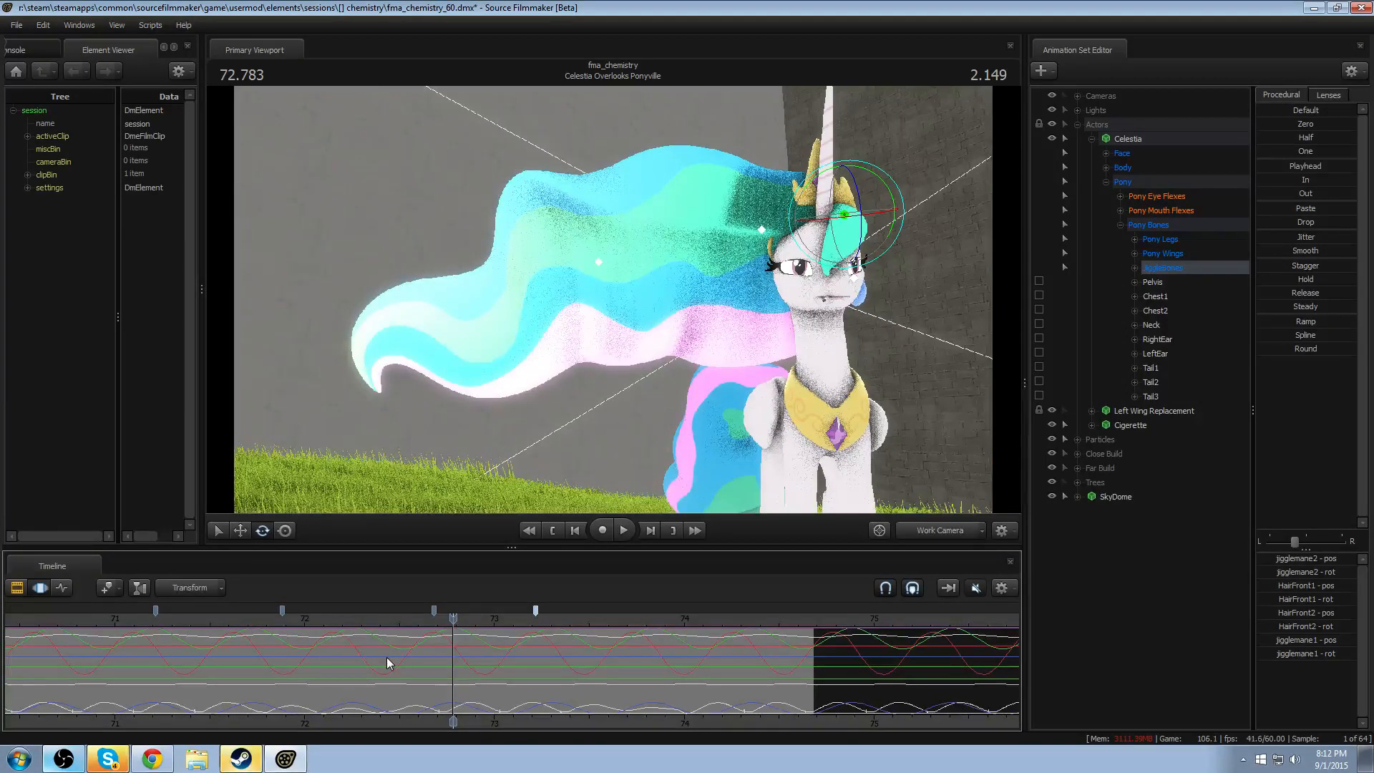
pyautogui.hotkey('alt', 'Right')
pyautogui.scroll(4, 396, 662)
pyautogui.scroll(3, 438, 651)
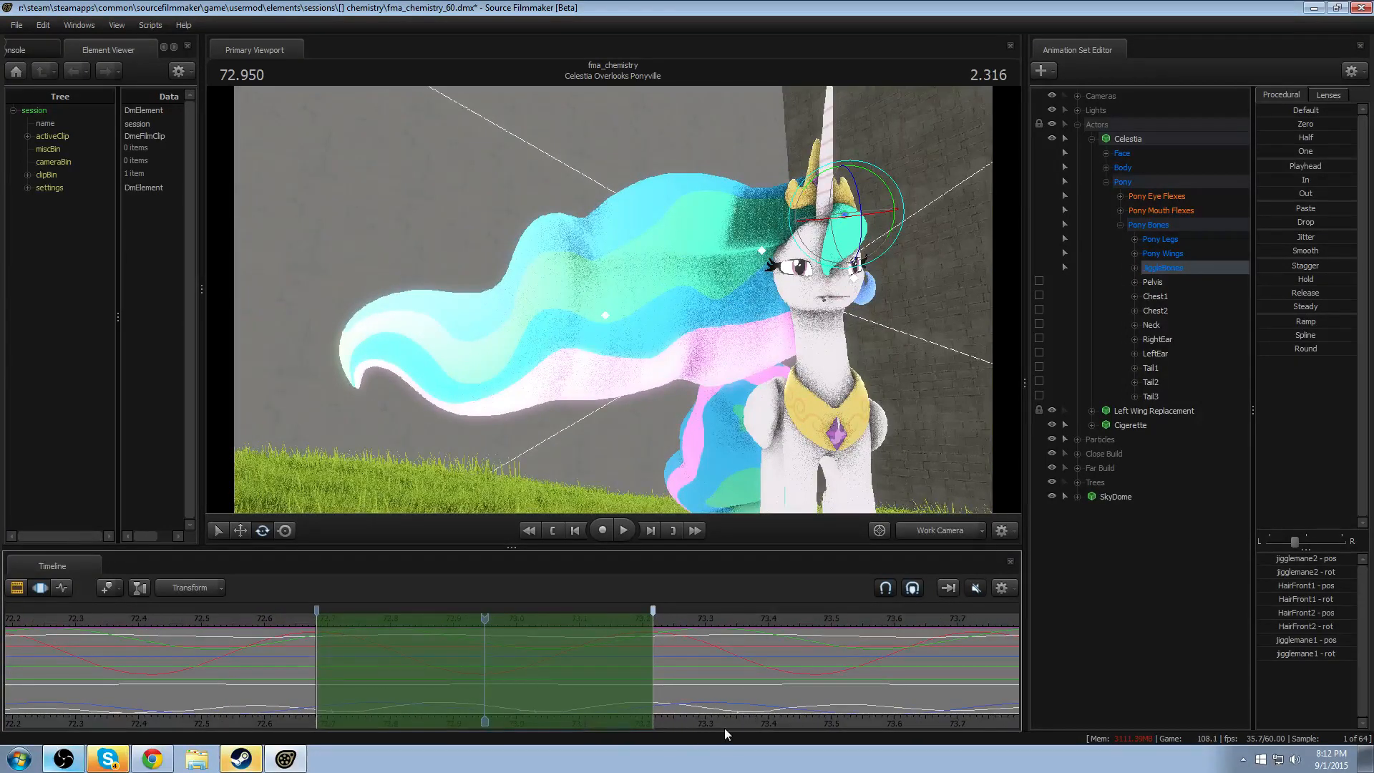
# - Shift the time selection one wave earlier and move the preceding marker to its start at about 72.15
pyautogui.moveTo(724, 728); pyautogui.dragTo(826, 728, button='middle')
pyautogui.scroll(-2, 627, 681)
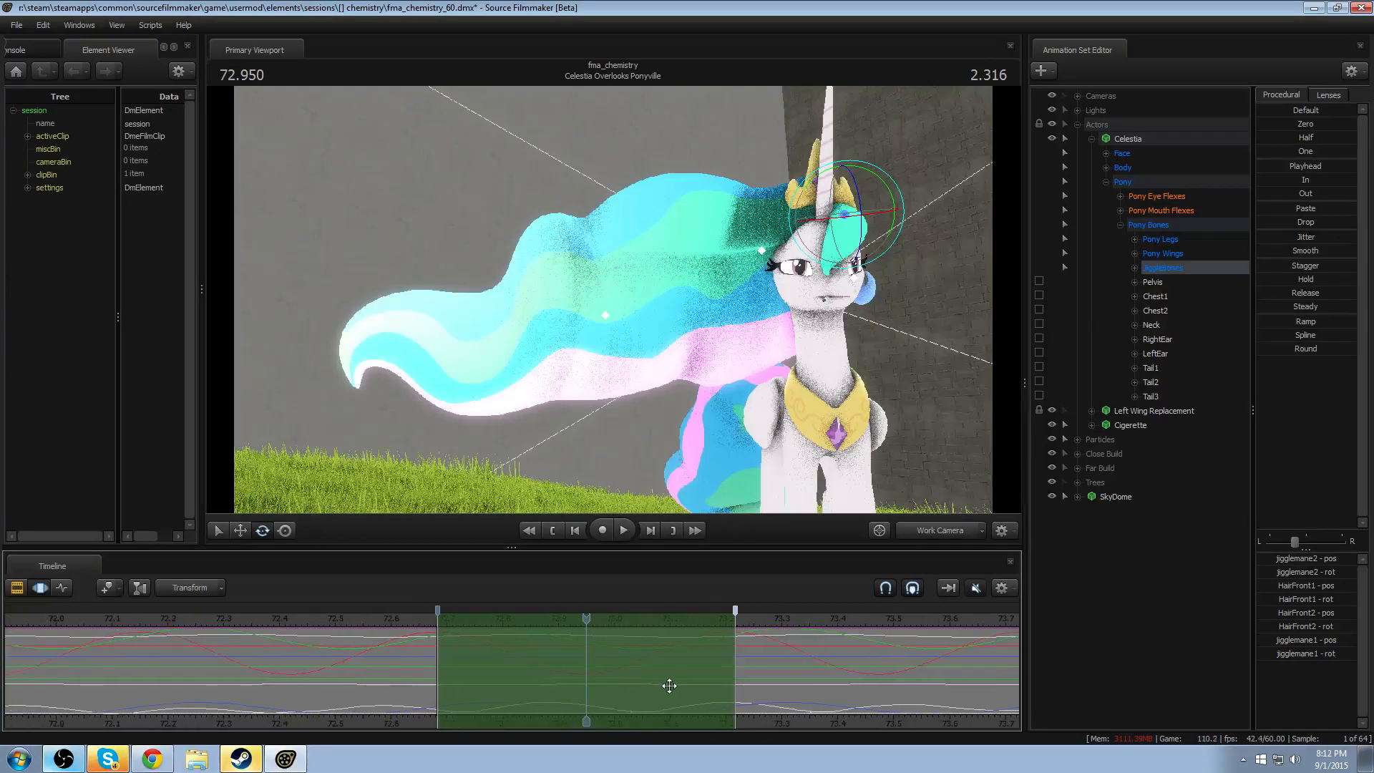
pyautogui.moveTo(791, 723); pyautogui.dragTo(909, 720, button='middle')
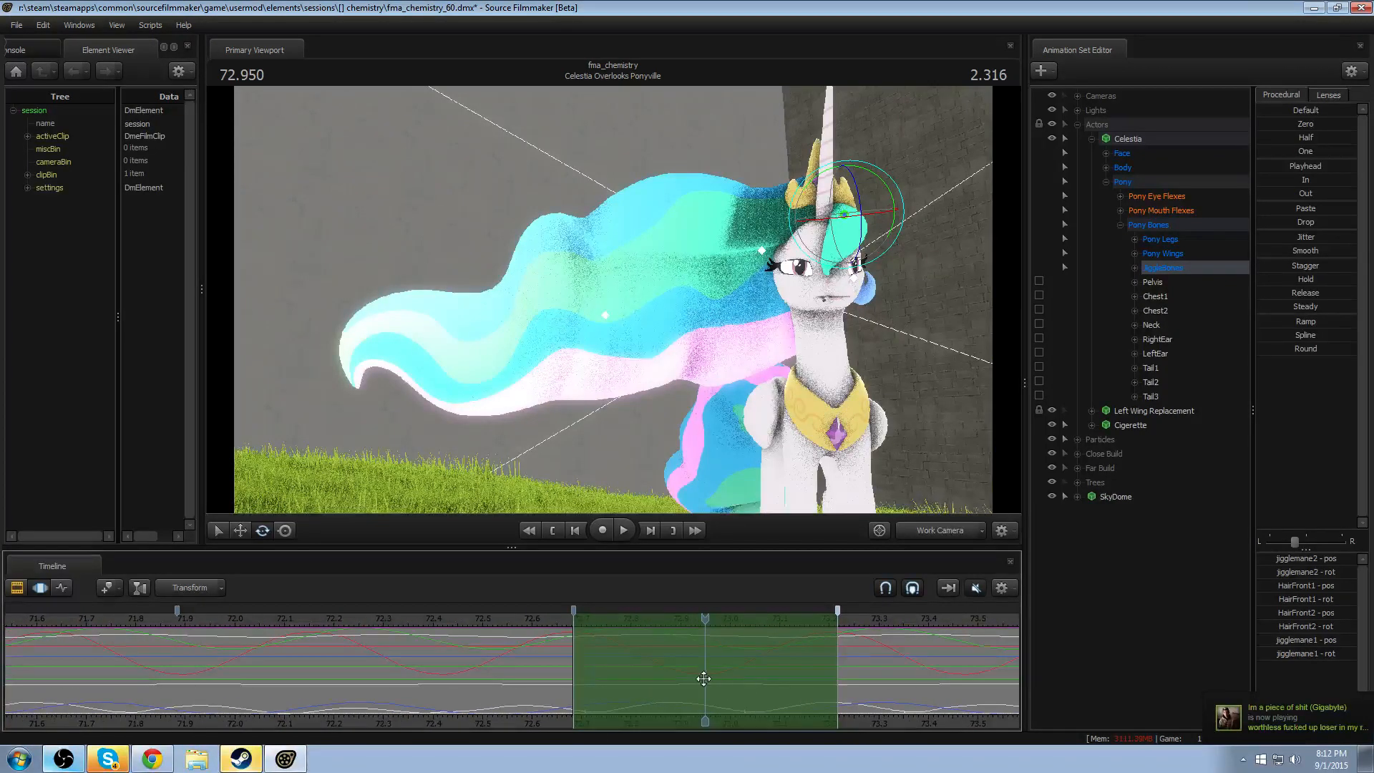
pyautogui.moveTo(728, 670); pyautogui.dragTo(487, 688)
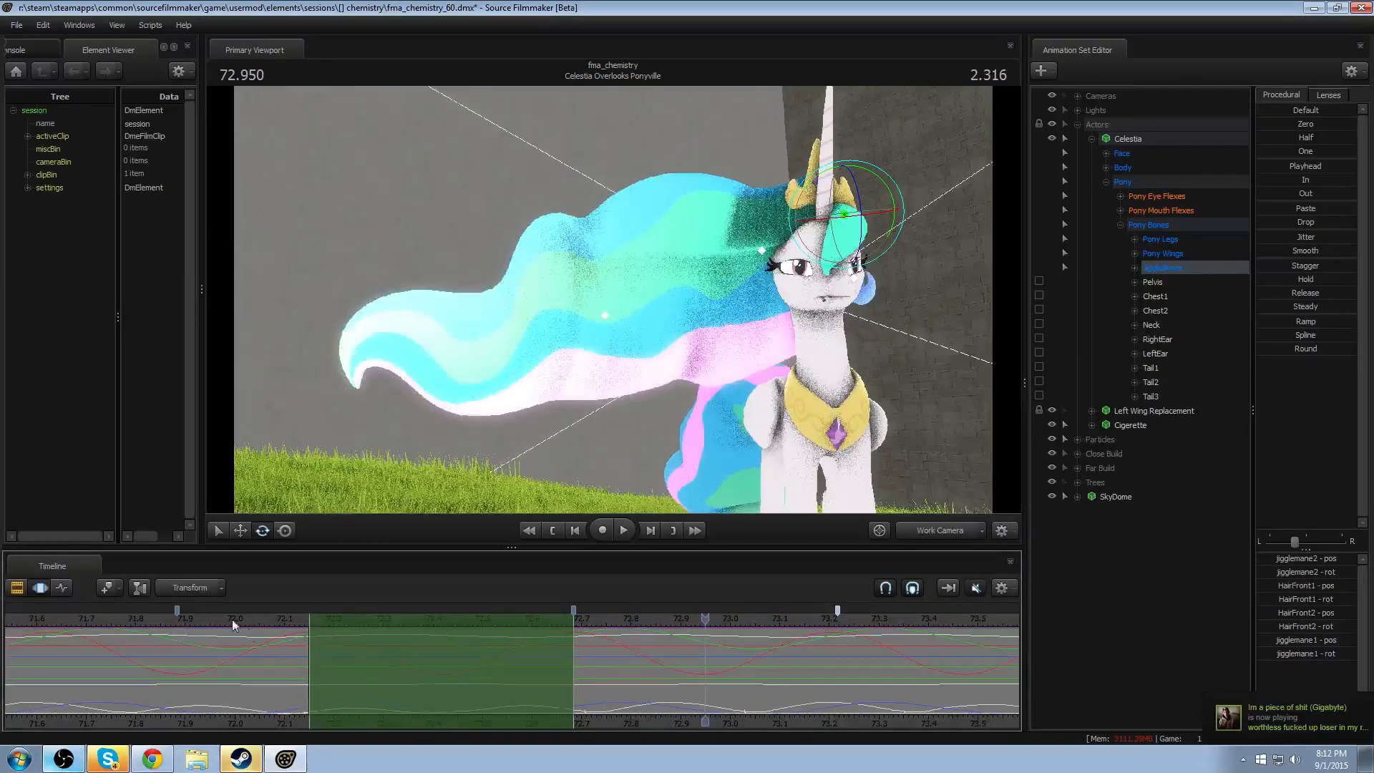
pyautogui.moveTo(177, 608); pyautogui.dragTo(311, 636)
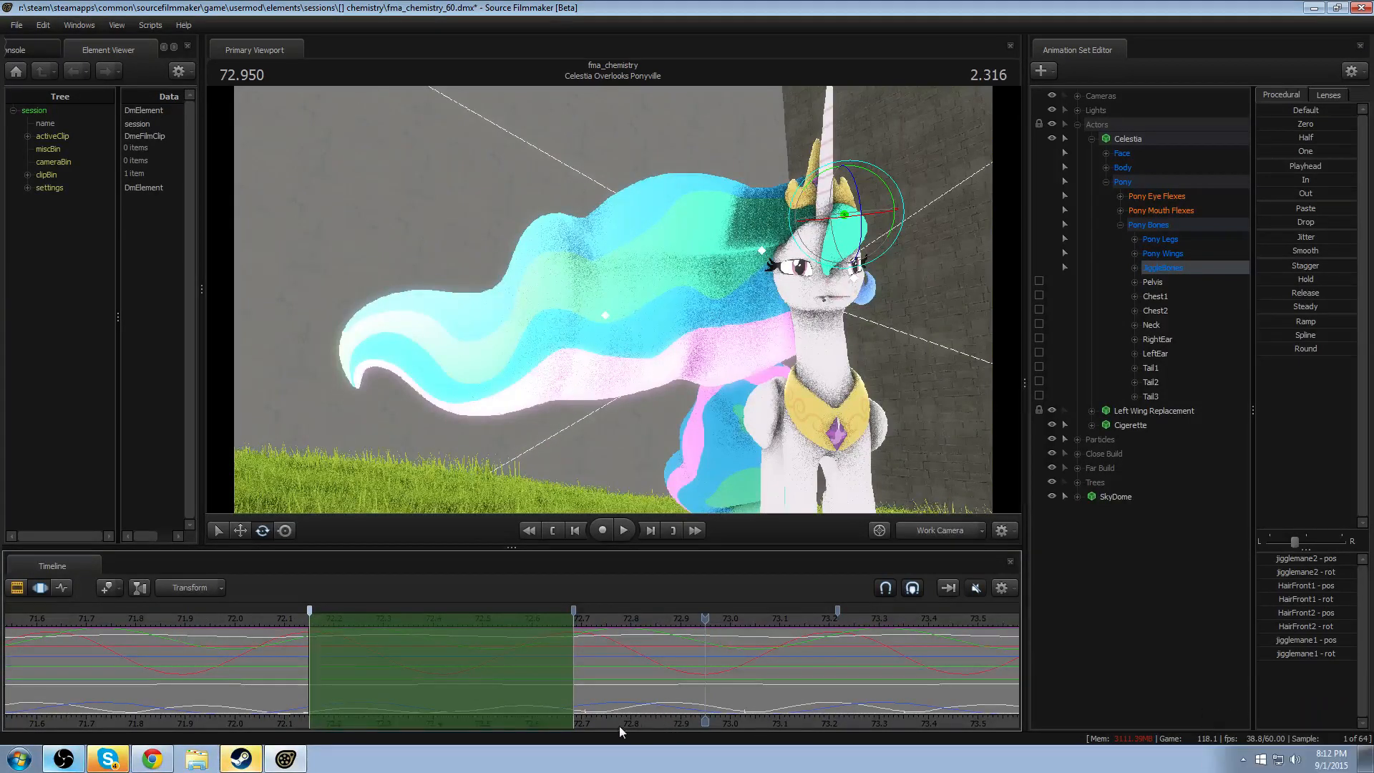
# - Shift the time selection back by another wave to compare the curves, and place the playhead at its start, 71.616
pyautogui.moveTo(620, 726); pyautogui.dragTo(664, 705, button='middle')
pyautogui.moveTo(664, 705); pyautogui.dragTo(418, 721)
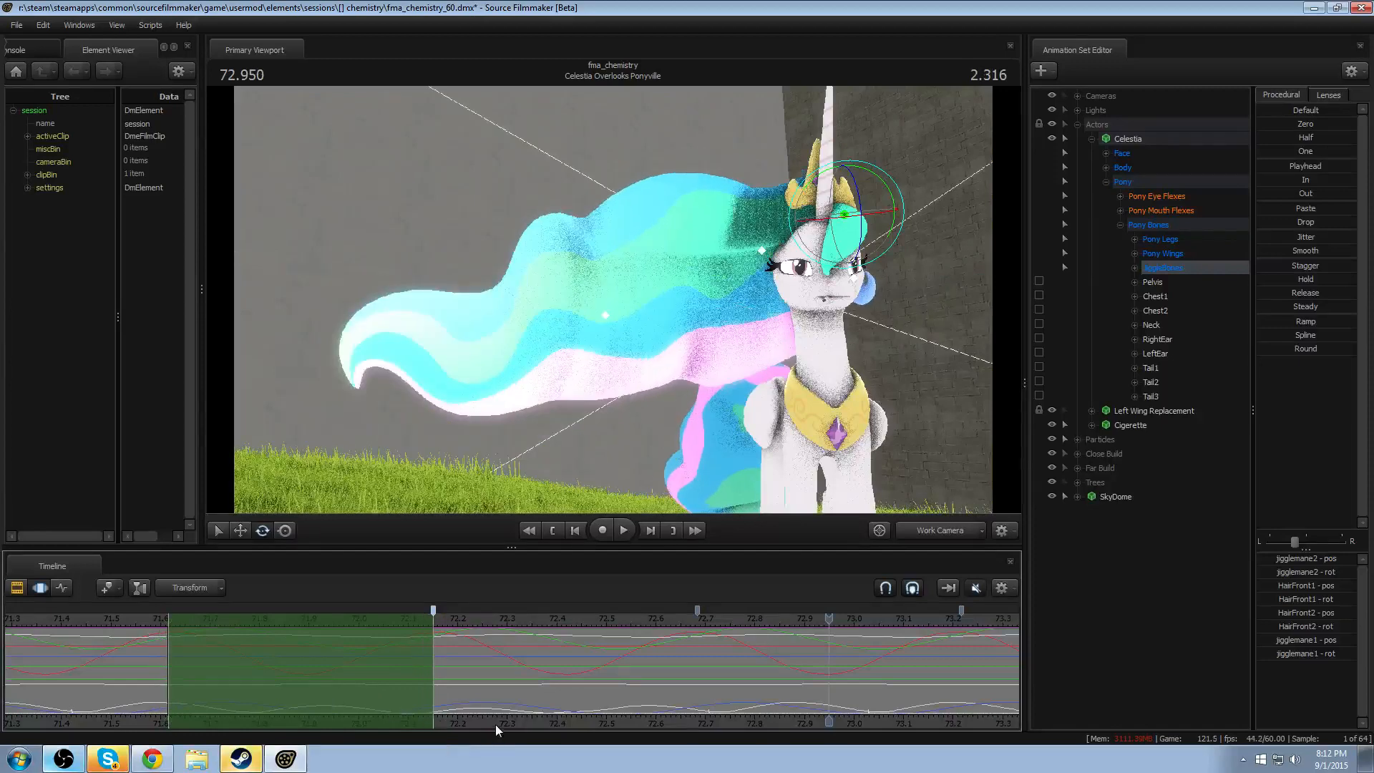
pyautogui.moveTo(495, 724); pyautogui.dragTo(683, 724, button='middle')
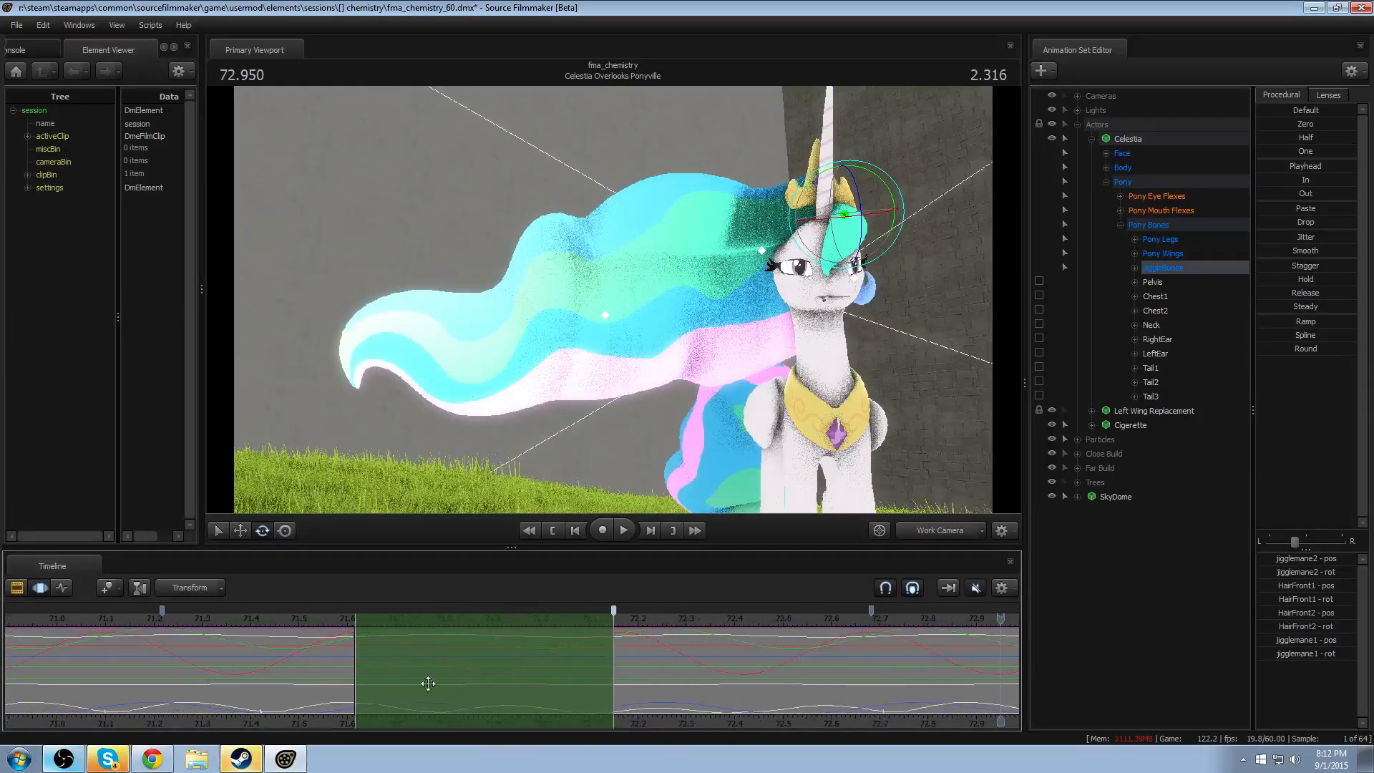
pyautogui.click(171, 614)
pyautogui.moveTo(172, 614); pyautogui.dragTo(353, 651)
pyautogui.scroll(-2, 667, 710)
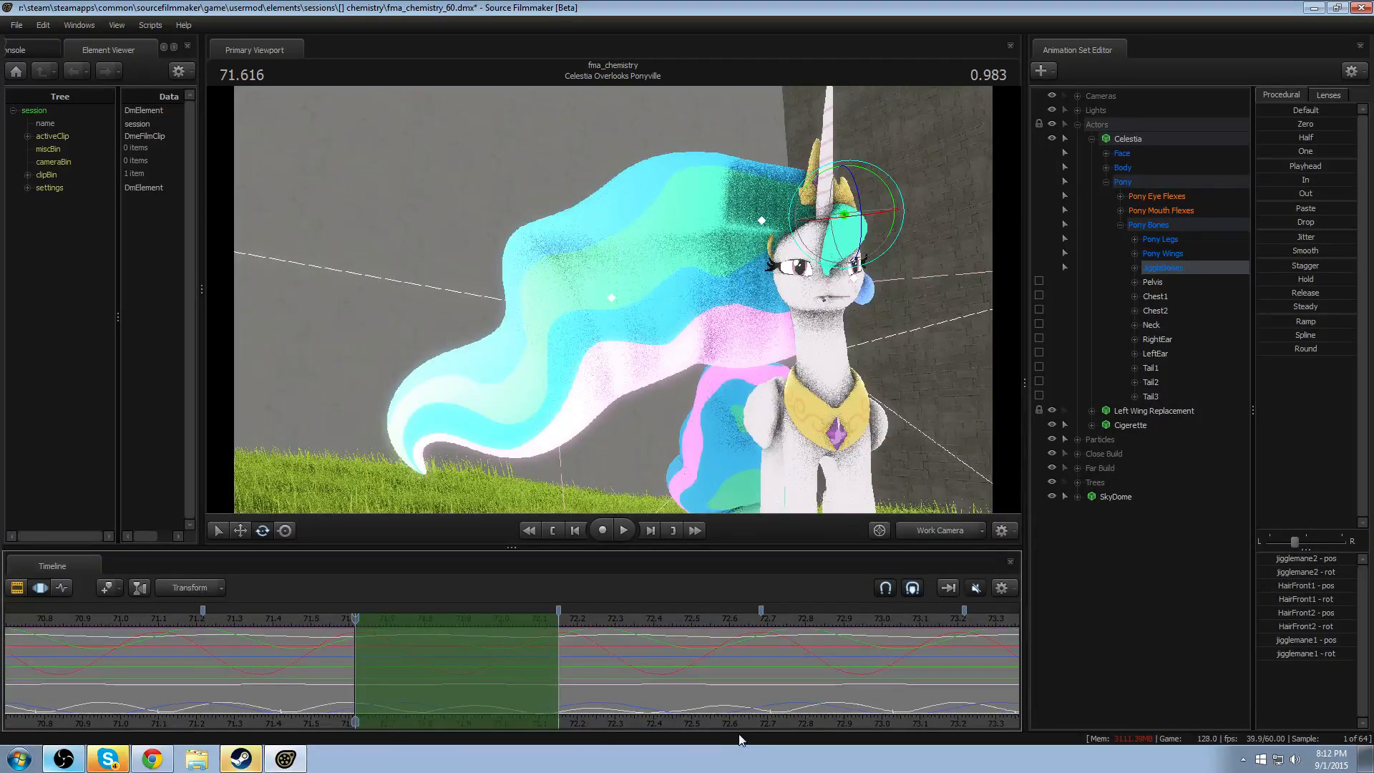
# - Move the playhead to 71.800 and collapse Celestia's control tree
pyautogui.moveTo(458, 720); pyautogui.dragTo(425, 680)
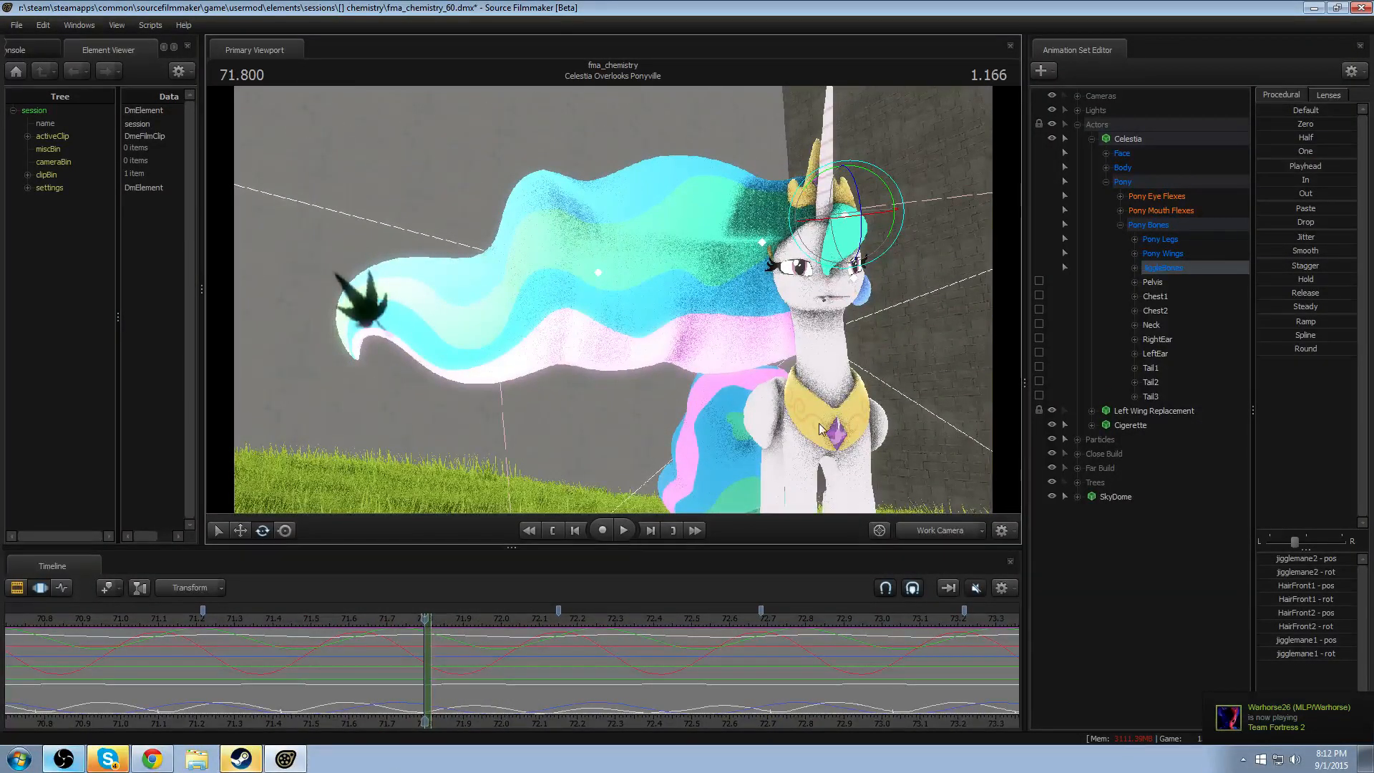
pyautogui.moveTo(859, 417)
pyautogui.mouseDown()
pyautogui.moveTo(859, 458)
pyautogui.moveTo(861, 410)
pyautogui.mouseUp()
pyautogui.click(1089, 139)
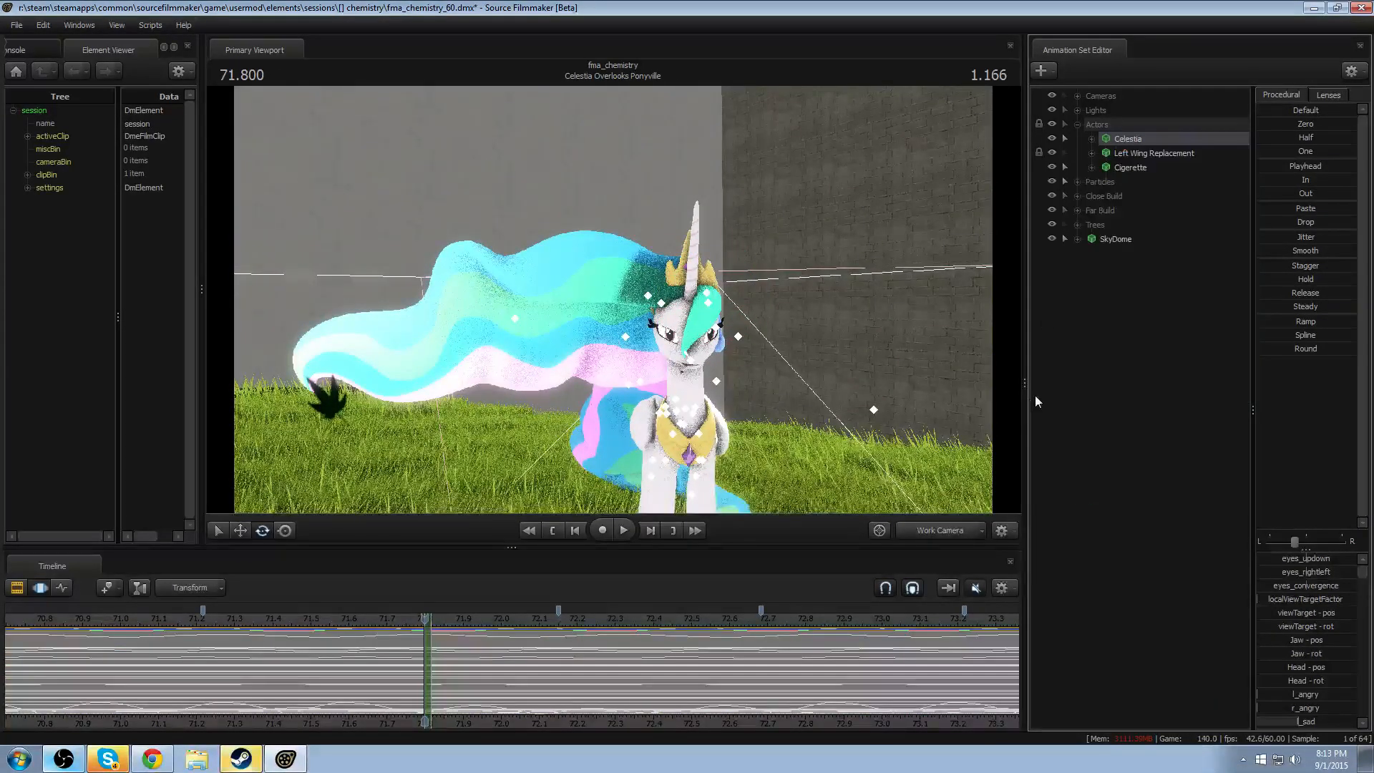
# - Add the celestia_overhaul\vn_celestia.mdl model to the scene and position it beside the existing Celestia
pyautogui.rightClick(1037, 397)
pyautogui.click(1121, 427)
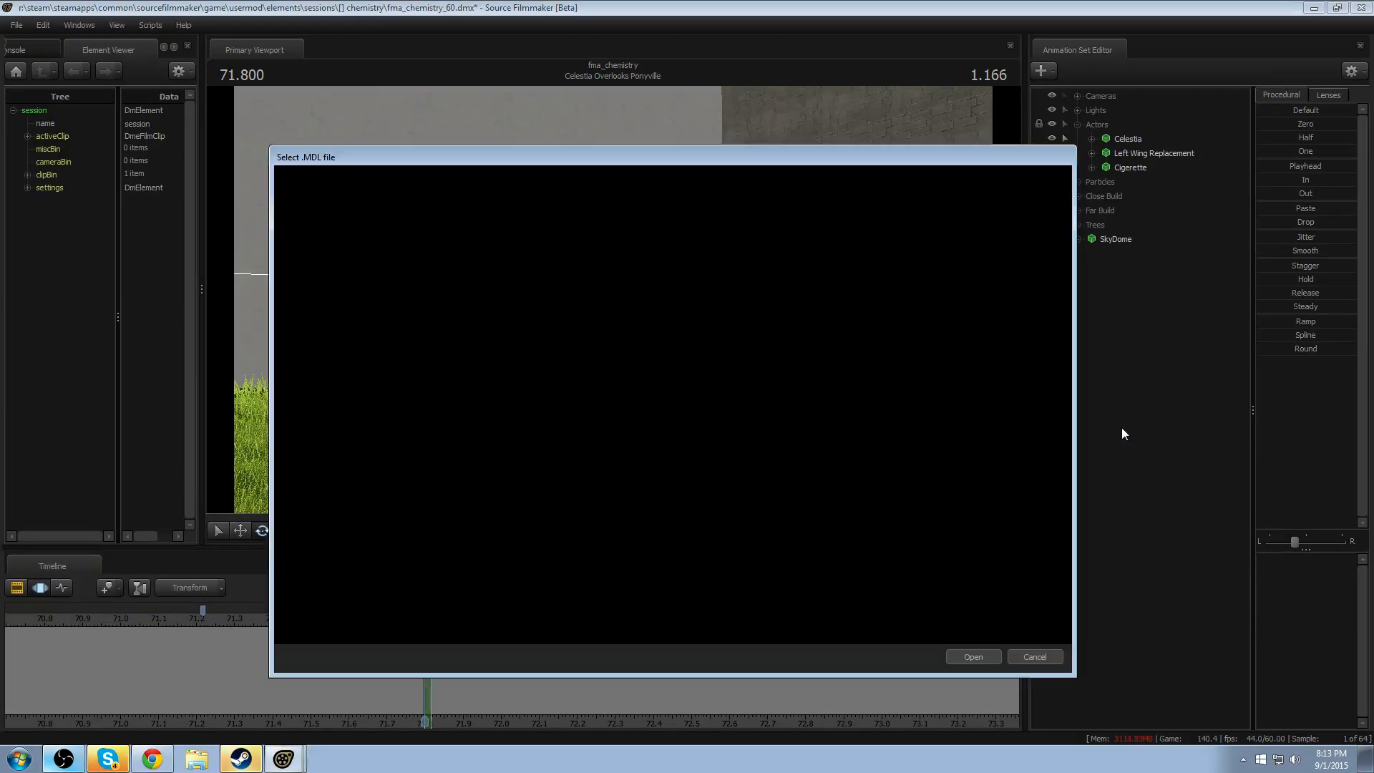
pyautogui.write('celestia')
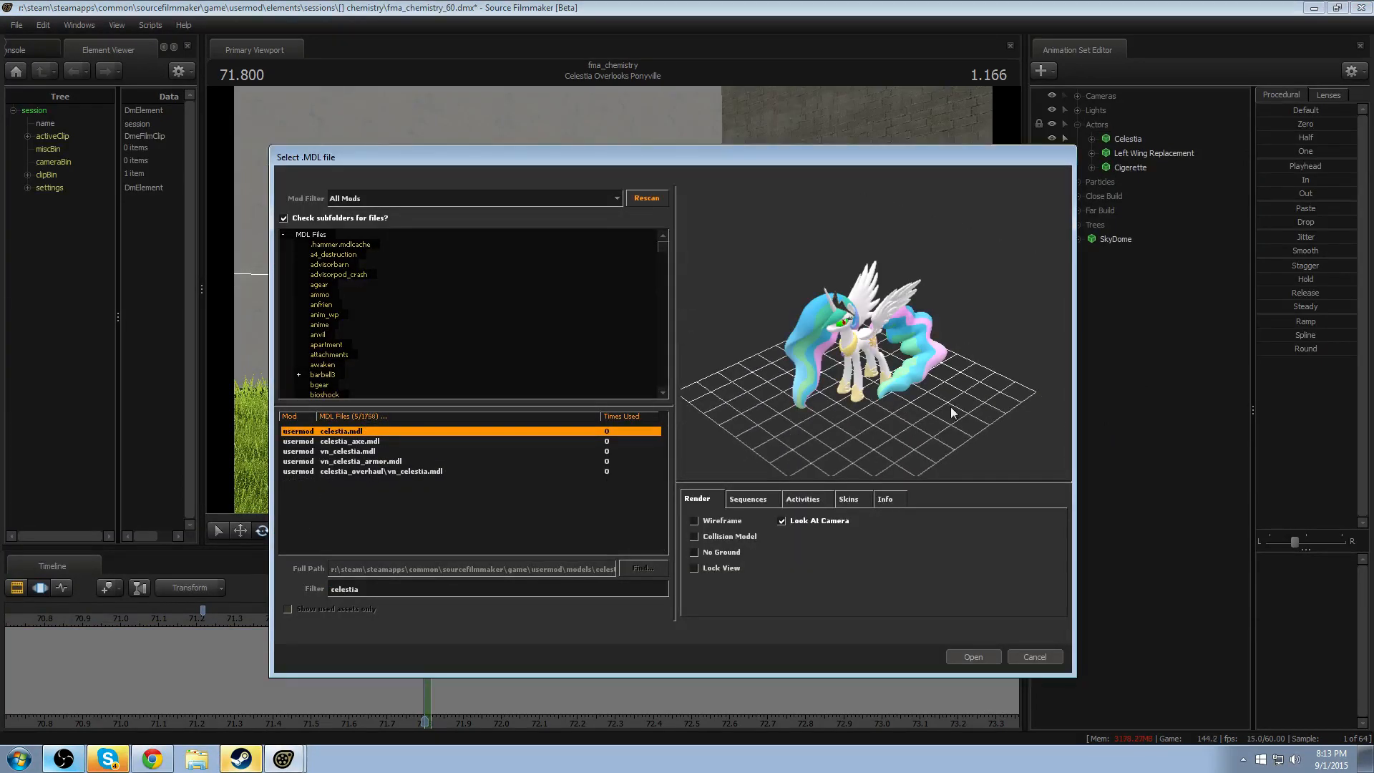
pyautogui.click(358, 471)
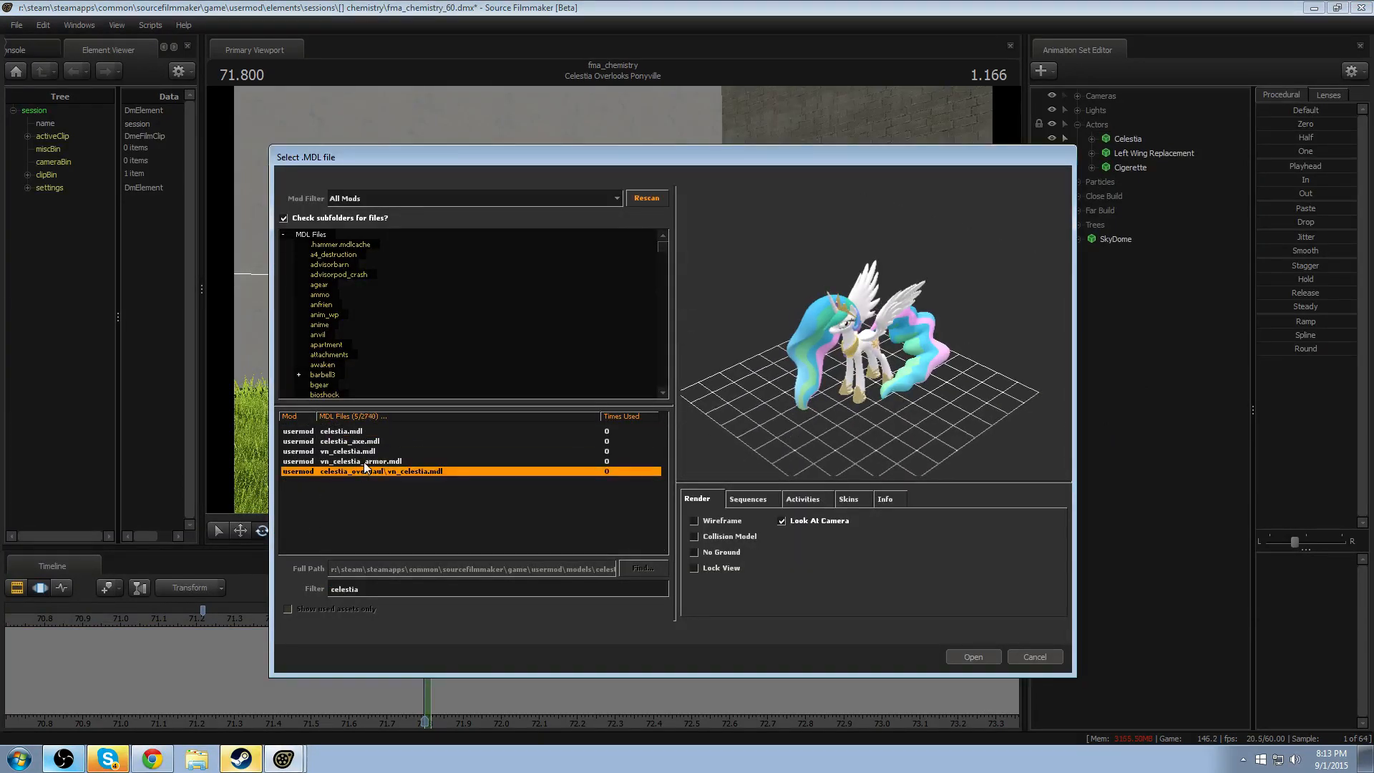
pyautogui.click(975, 657)
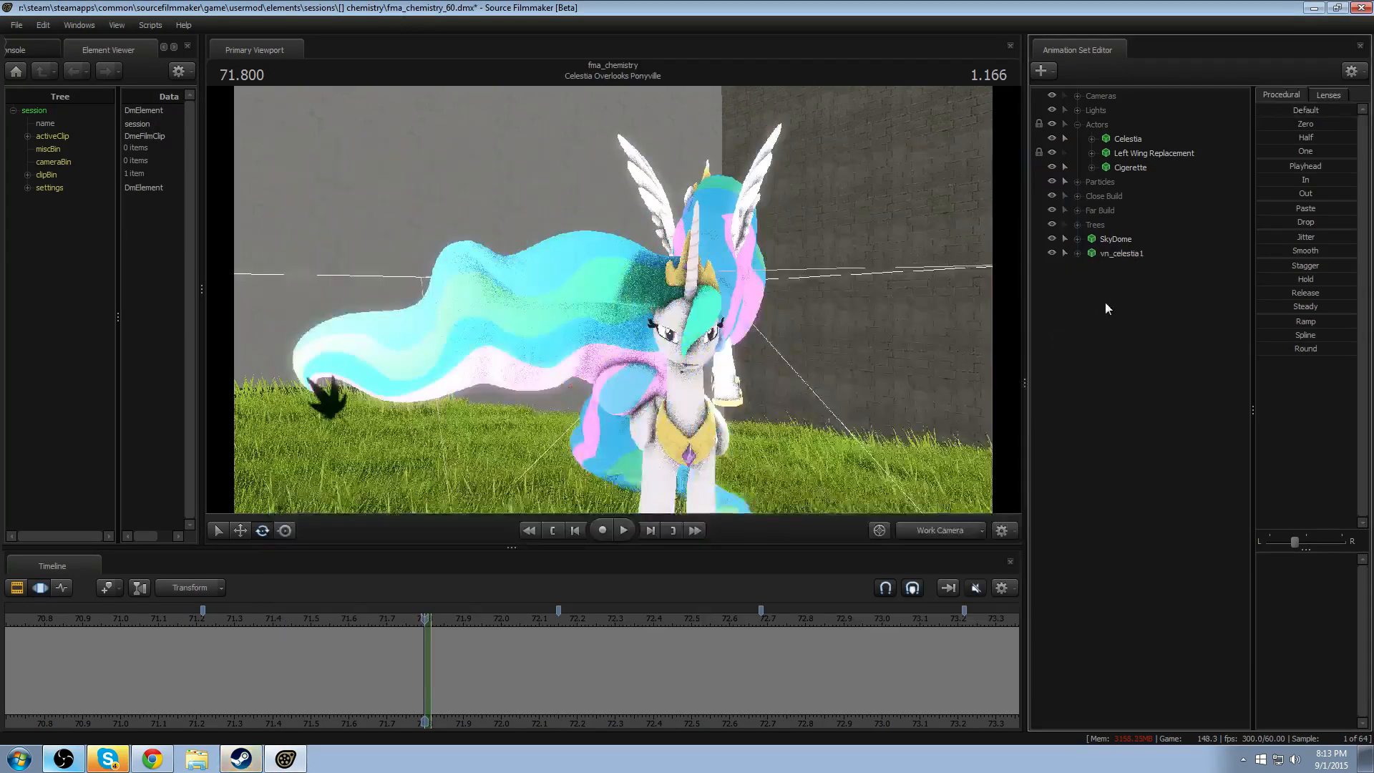
pyautogui.press('s')
pyautogui.moveTo(682, 366); pyautogui.dragTo(806, 362)
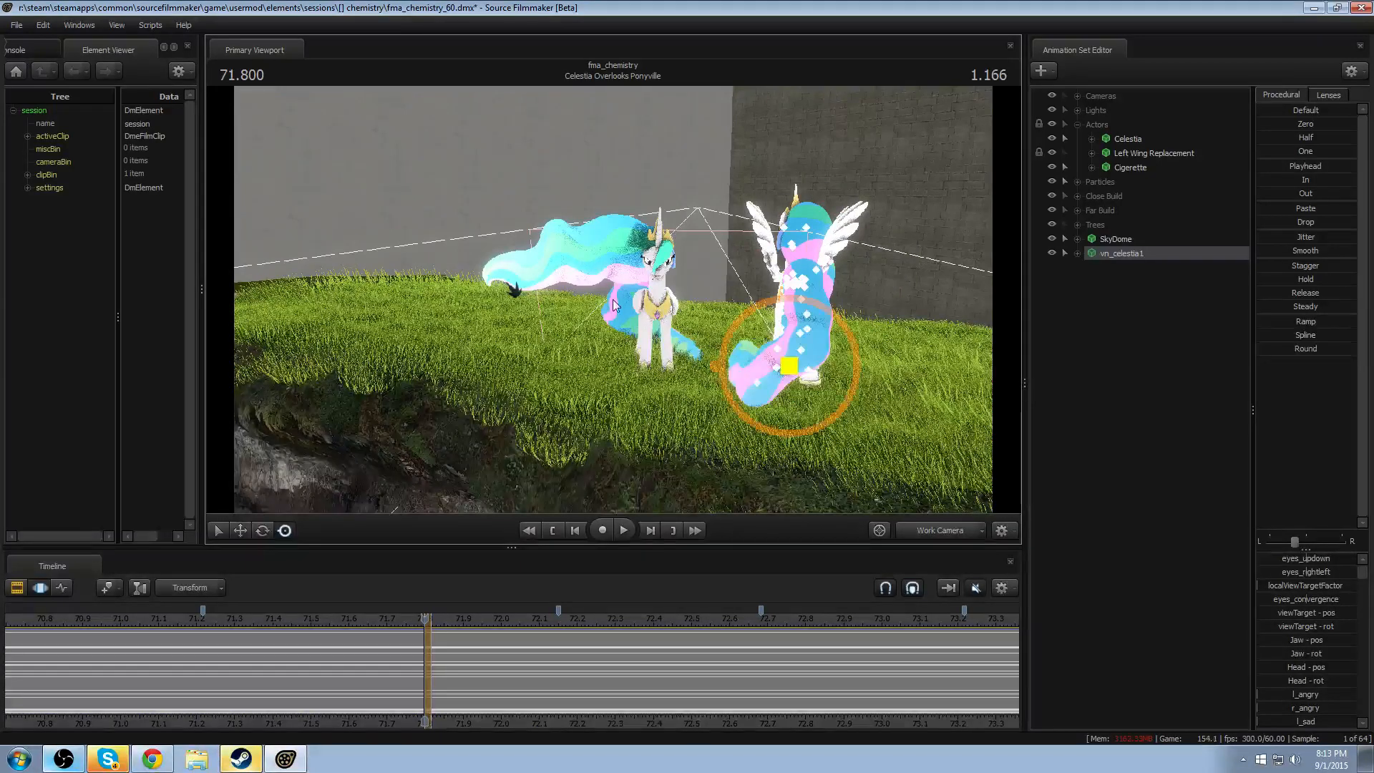
# - Hide the Grass Patches within the Close Build group
pyautogui.click(1052, 196)
pyautogui.click(1052, 196)
pyautogui.click(1076, 198)
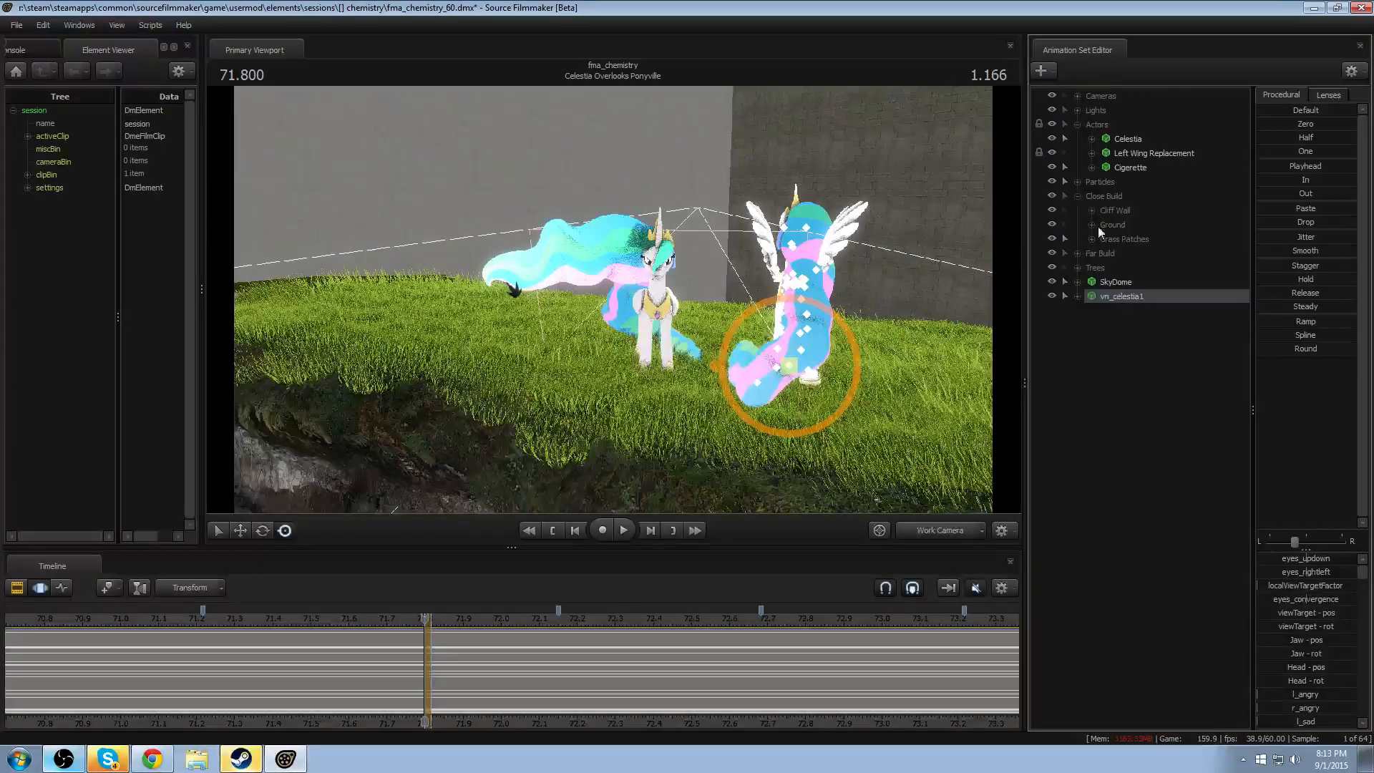
pyautogui.click(1052, 239)
# - Rotate the added Celestia across the entire timeline so she faces the same way as the original
pyautogui.moveTo(637, 350); pyautogui.dragTo(637, 350)
pyautogui.press('w')
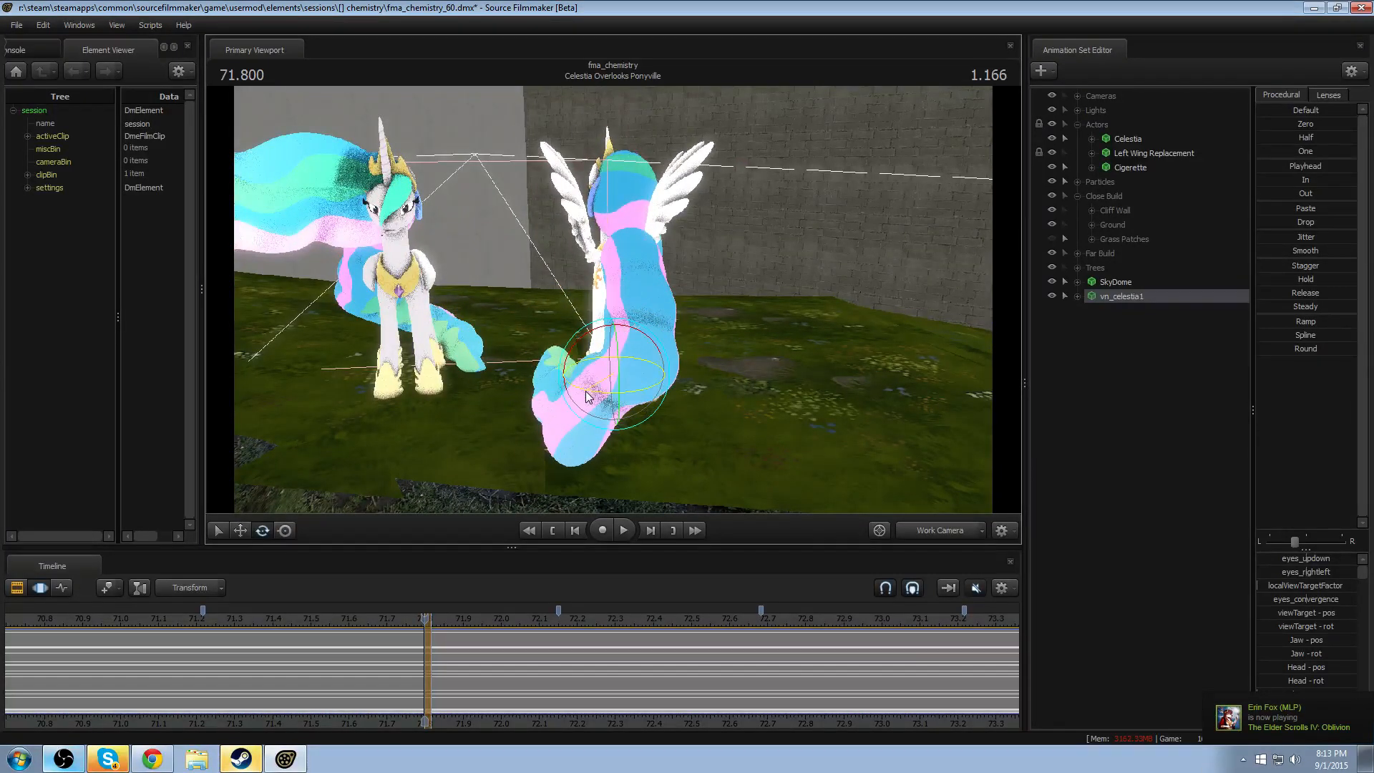
pyautogui.hotkey('ctrl', 'a')
pyautogui.moveTo(592, 390); pyautogui.dragTo(939, 370)
pyautogui.rightClick(605, 358)
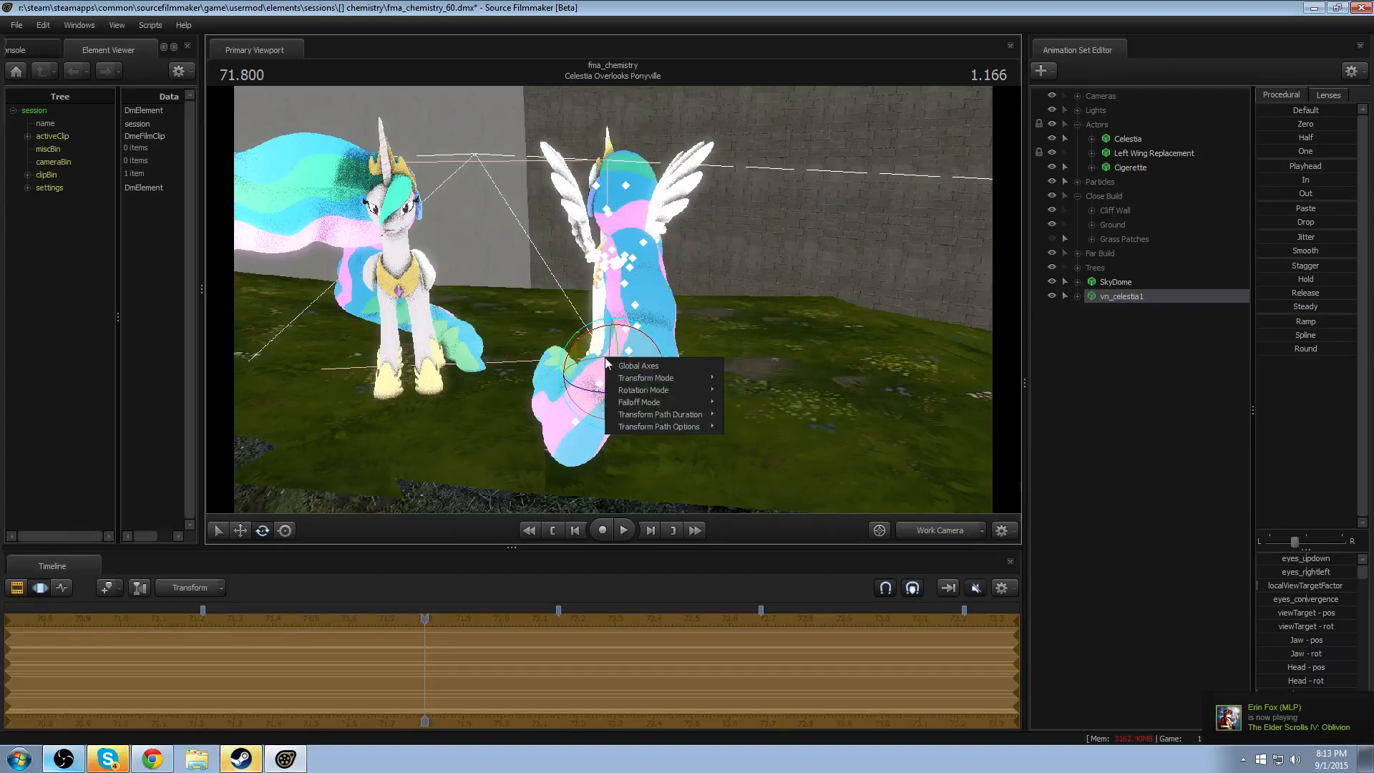
pyautogui.moveTo(658, 402)
pyautogui.click(763, 390)
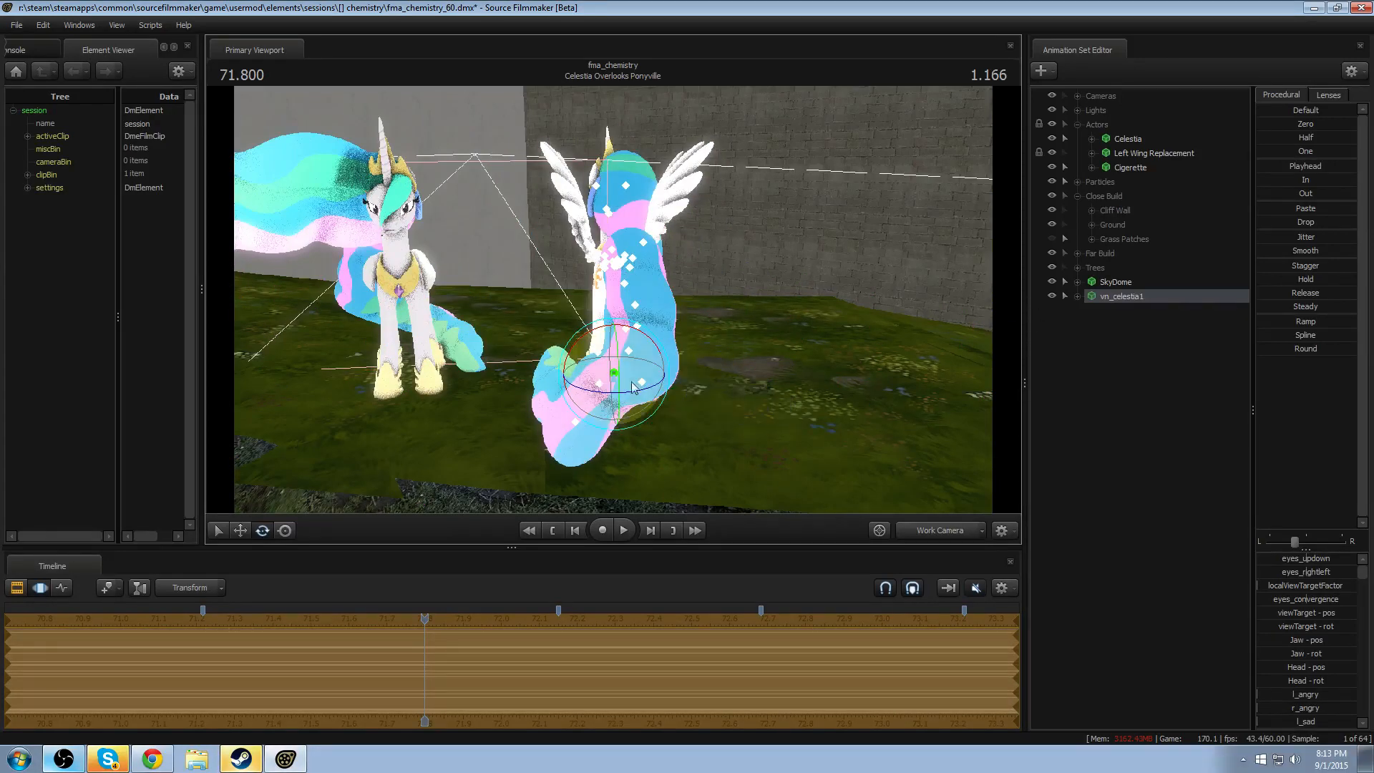
pyautogui.moveTo(580, 392); pyautogui.dragTo(639, 369)
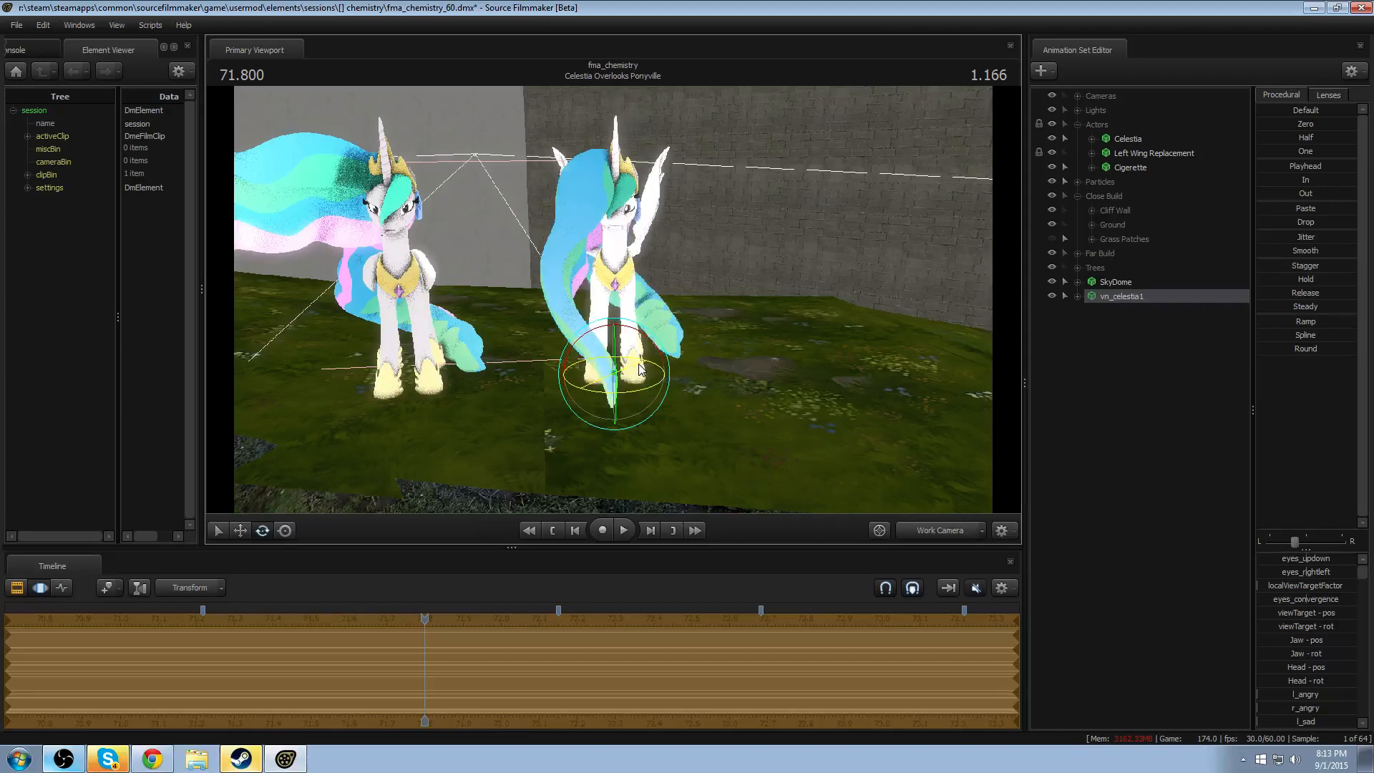
# - Bake the procedural bones of vn_celestia1 so its jiggle bones can be posed by hand
pyautogui.rightClick(1123, 295)
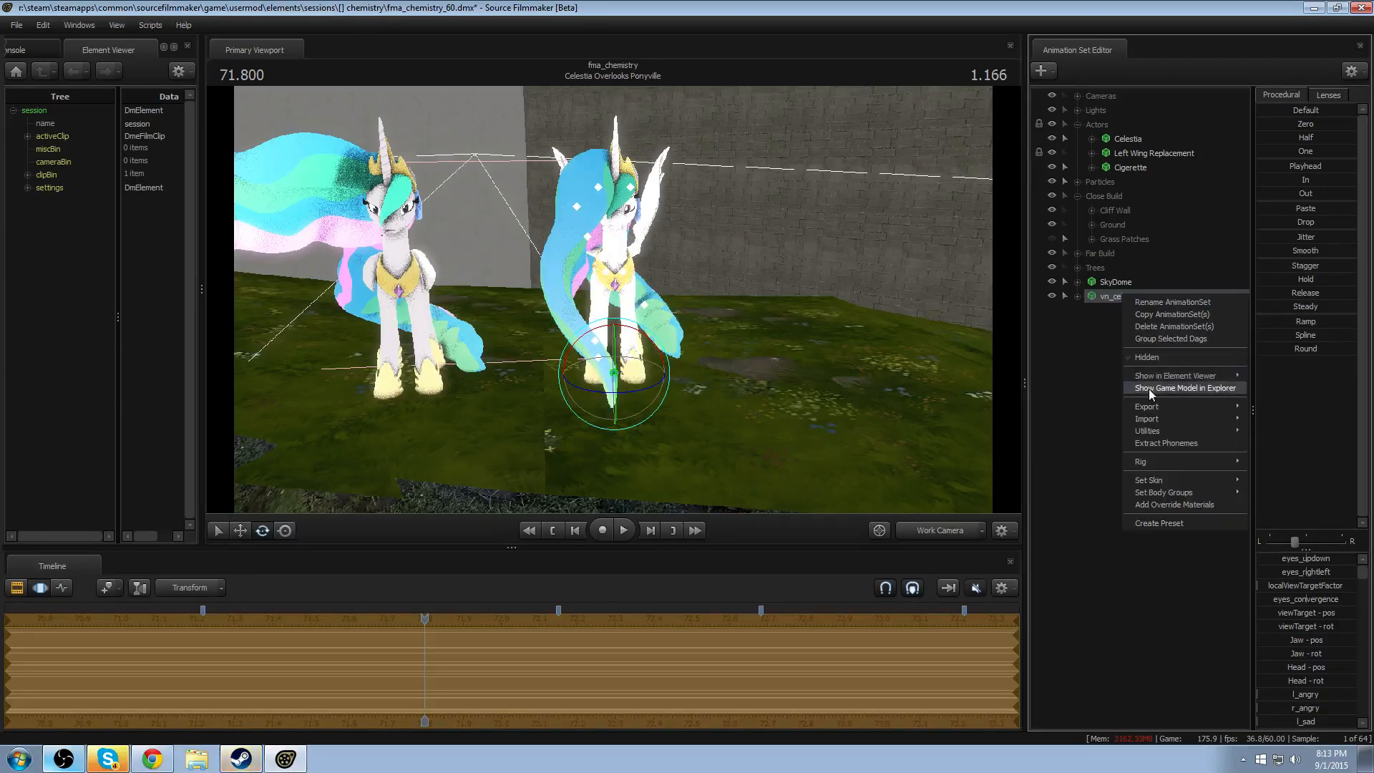
pyautogui.moveTo(1156, 428)
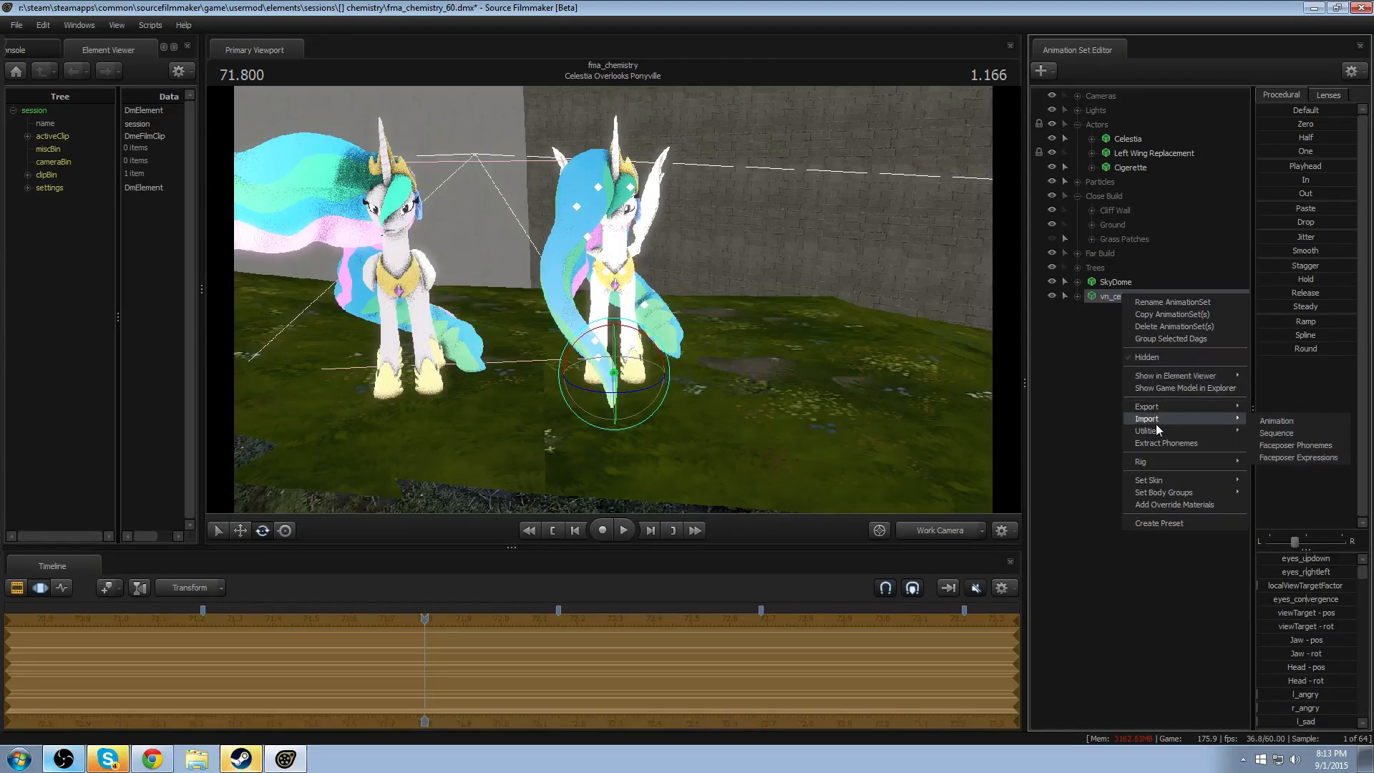
pyautogui.click(1301, 457)
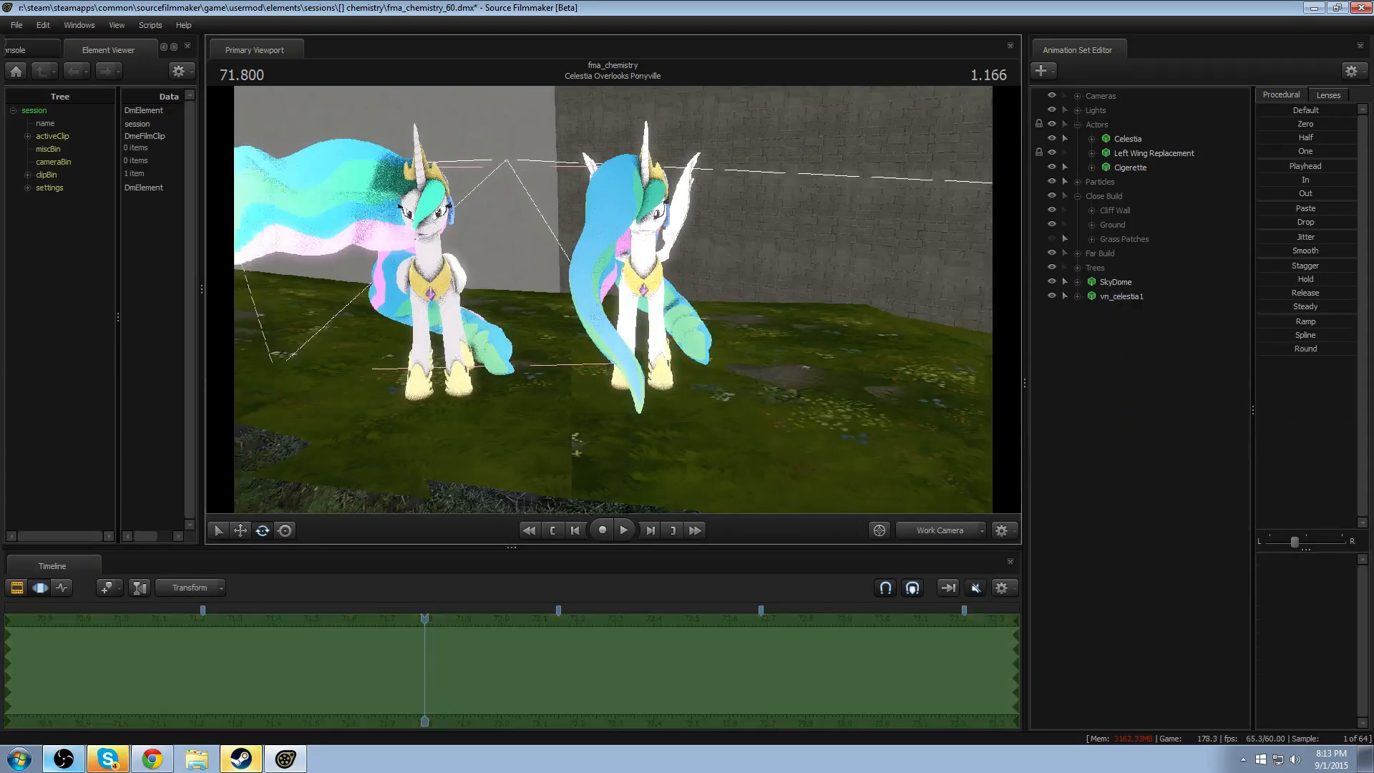
pyautogui.click(632, 227)
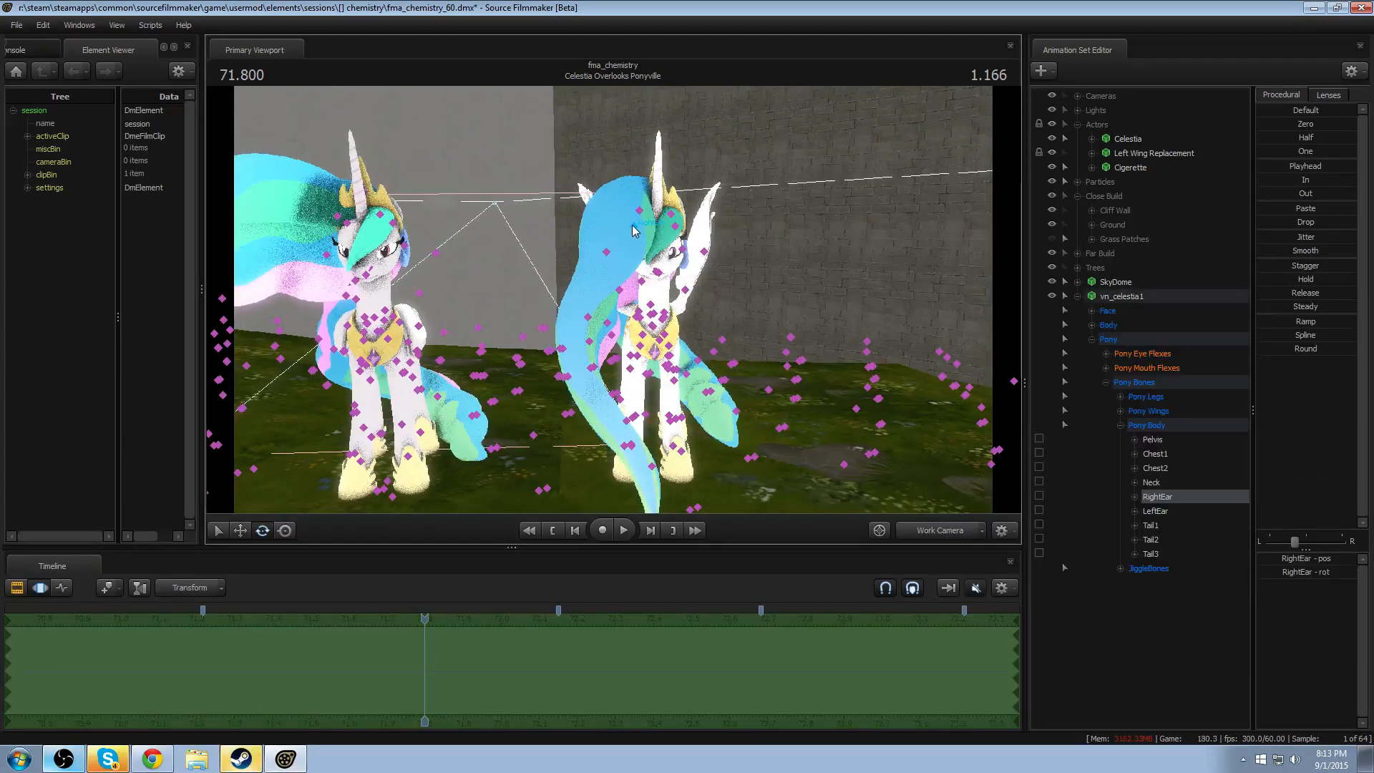
pyautogui.moveTo(648, 232); pyautogui.dragTo(597, 183)
pyautogui.hotkey('ctrl', 'z')
# - Rotate the added Celestia's HairFront1 bone so the mane streams out sideways
pyautogui.click(639, 215)
pyautogui.moveTo(530, 211); pyautogui.dragTo(594, 207)
pyautogui.keyDown('alt'); pyautogui.moveTo(594, 290); pyautogui.dragTo(613, 300); pyautogui.keyUp('alt')
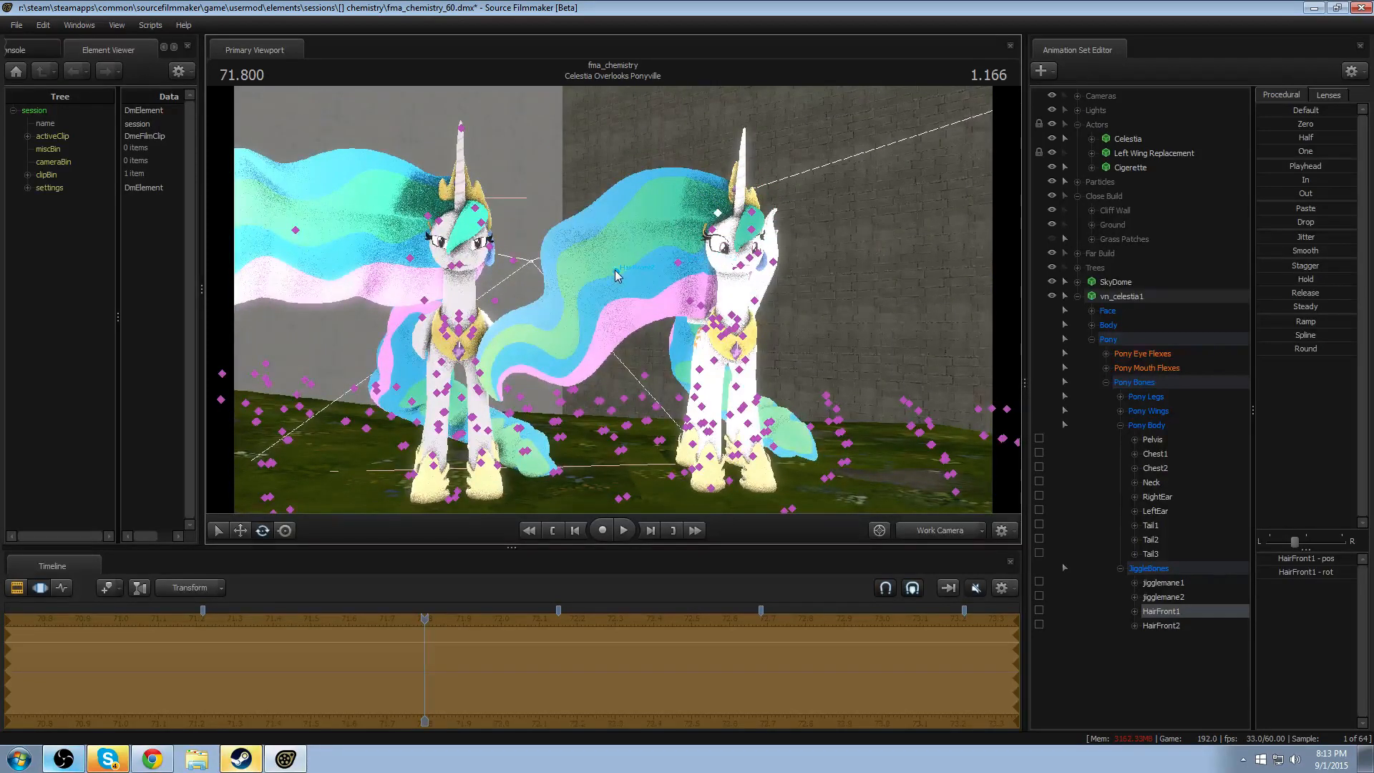
# - Adjust the HairFront2 bone so the new model's mane tip flows outward like the original's
pyautogui.click(617, 275)
pyautogui.moveTo(639, 224); pyautogui.dragTo(544, 223)
pyautogui.press('s')
pyautogui.press('a')
pyautogui.moveTo(637, 322); pyautogui.dragTo(652, 319)
pyautogui.moveTo(651, 263); pyautogui.dragTo(636, 261)
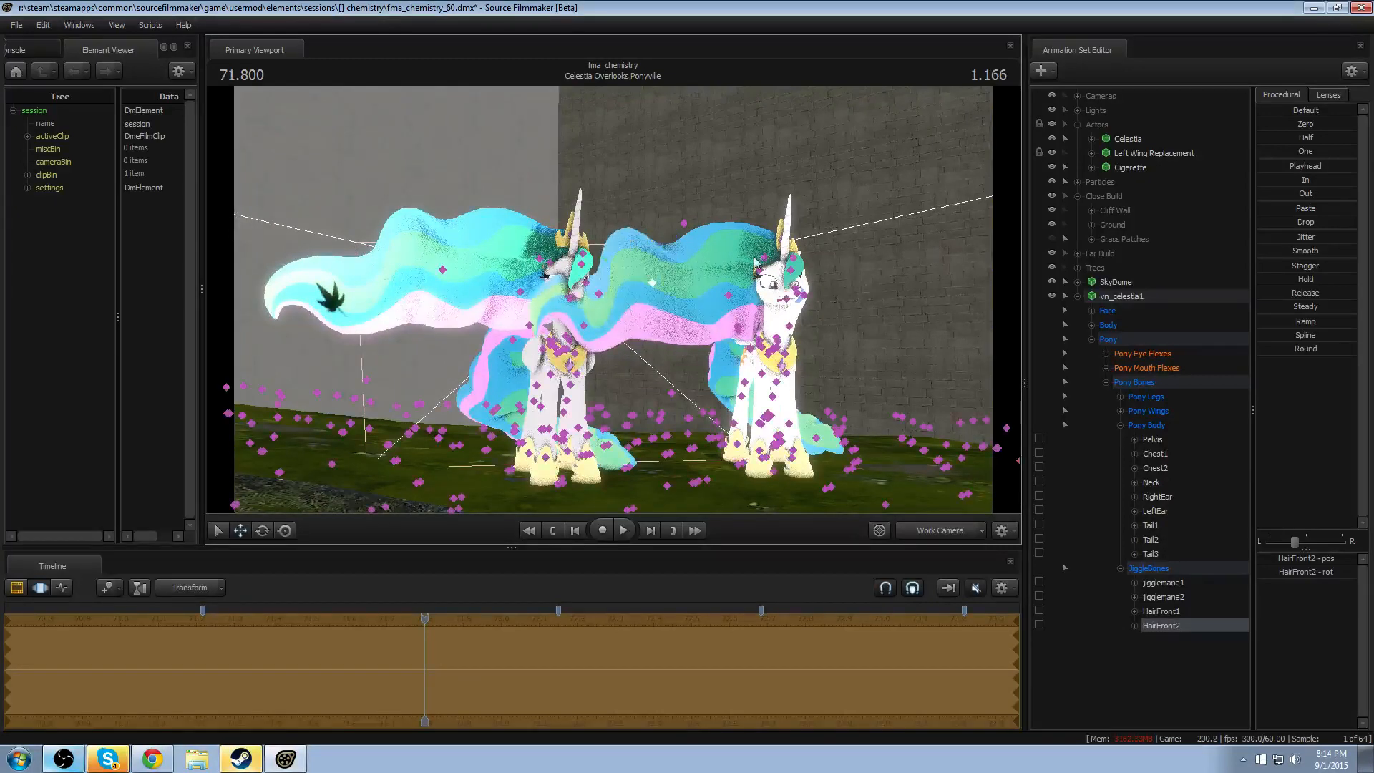
# - Fine-tune the mane's base rotation and reposition HairFront2 to refine the wave shape
pyautogui.keyDown('ctrl'); pyautogui.click(765, 259); pyautogui.keyUp('ctrl')
pyautogui.press('e')
pyautogui.moveTo(735, 221); pyautogui.dragTo(730, 230)
pyautogui.keyDown('ctrl'); pyautogui.click(651, 255); pyautogui.keyUp('ctrl')
pyautogui.press('w')
pyautogui.moveTo(646, 227)
pyautogui.mouseDown()
pyautogui.moveTo(642, 244)
pyautogui.moveTo(669, 244)
pyautogui.moveTo(644, 247)
pyautogui.mouseUp()
pyautogui.press('w')
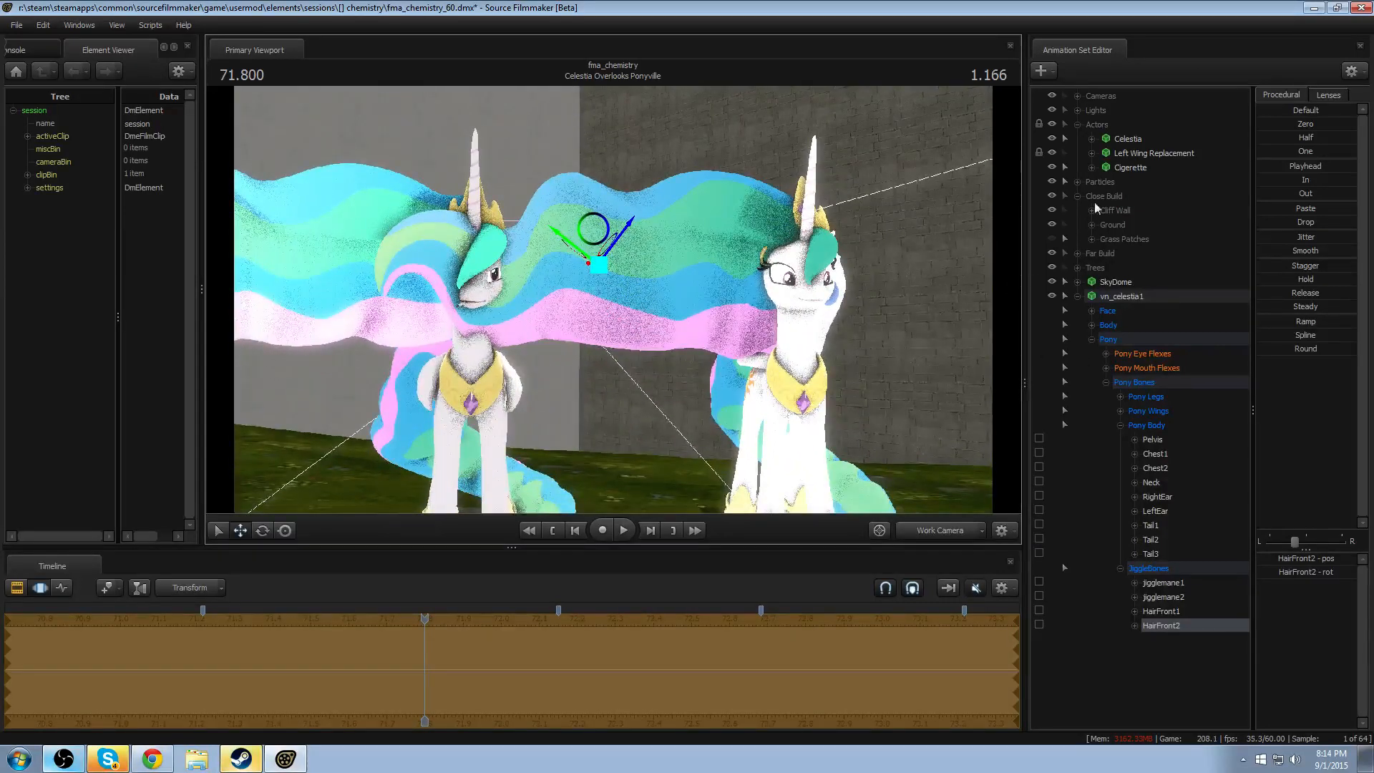
# - Hide the original Celestia and play the shot briefly to review the new model's posed mane
pyautogui.click(1052, 138)
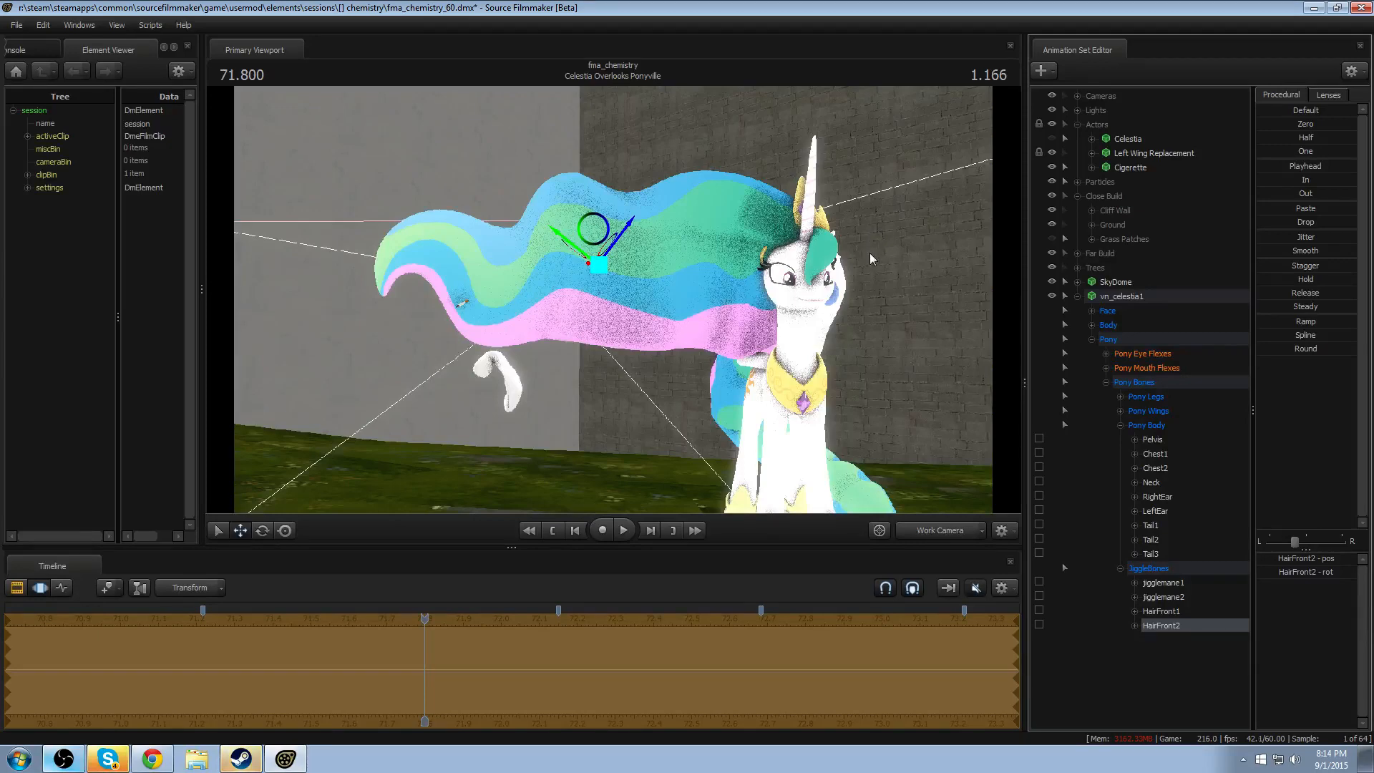
pyautogui.moveTo(667, 357); pyautogui.dragTo(655, 394)
pyautogui.press('w')
pyautogui.press('w')
pyautogui.press('s')
pyautogui.press('w')
pyautogui.press('space')
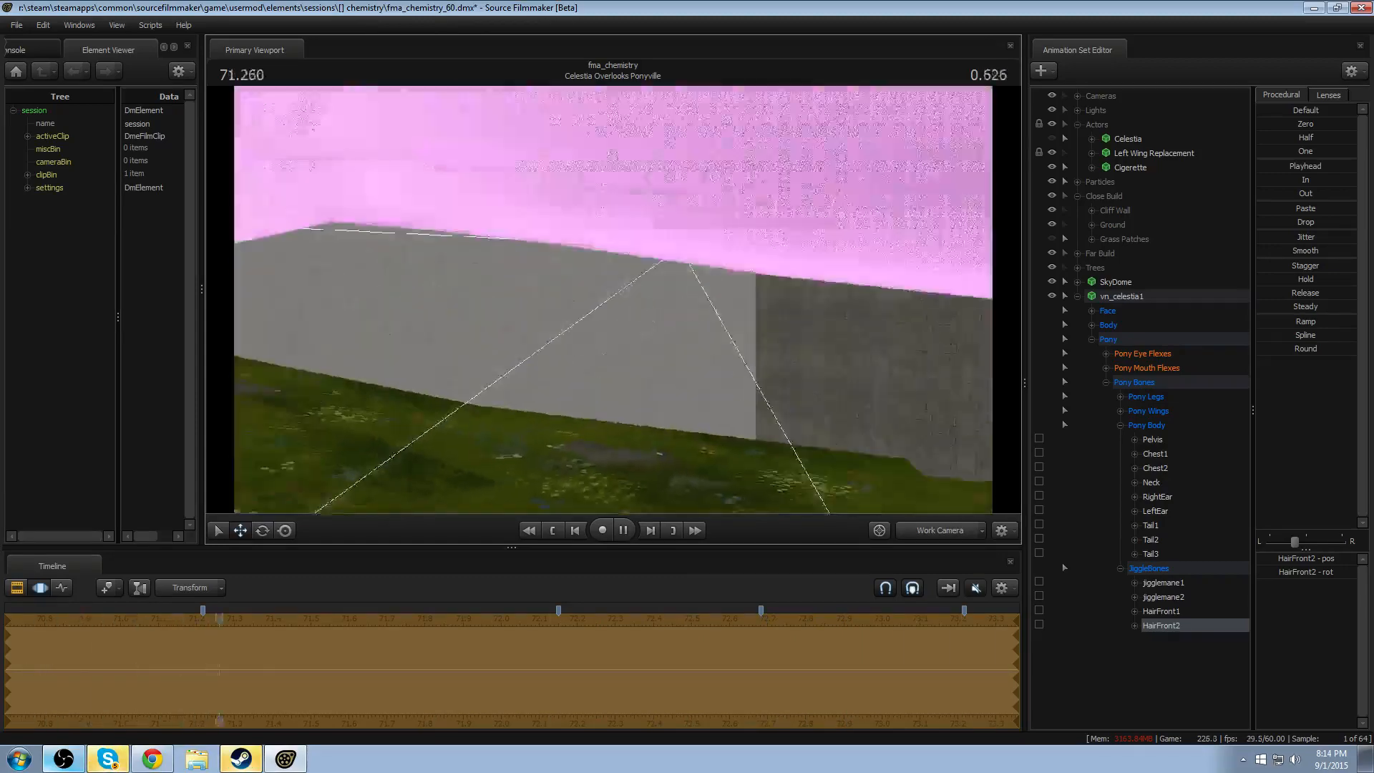
pyautogui.press('space')
# - Clear the infinite time selection and select the range from about 71.63 to 72.15 for HairFront2
pyautogui.scroll(-4, 766, 635)
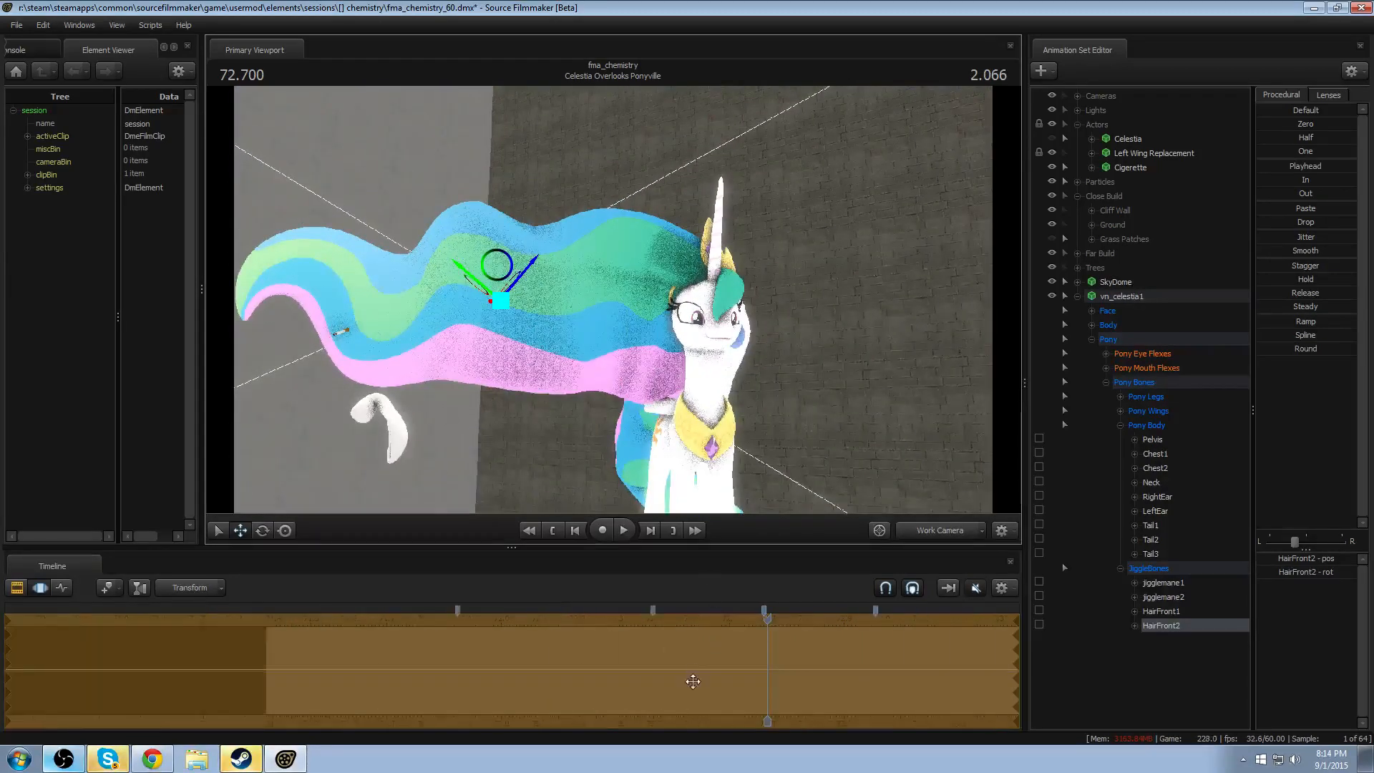
pyautogui.click(746, 657)
pyautogui.moveTo(627, 335); pyautogui.dragTo(627, 333)
pyautogui.scroll(2, 803, 702)
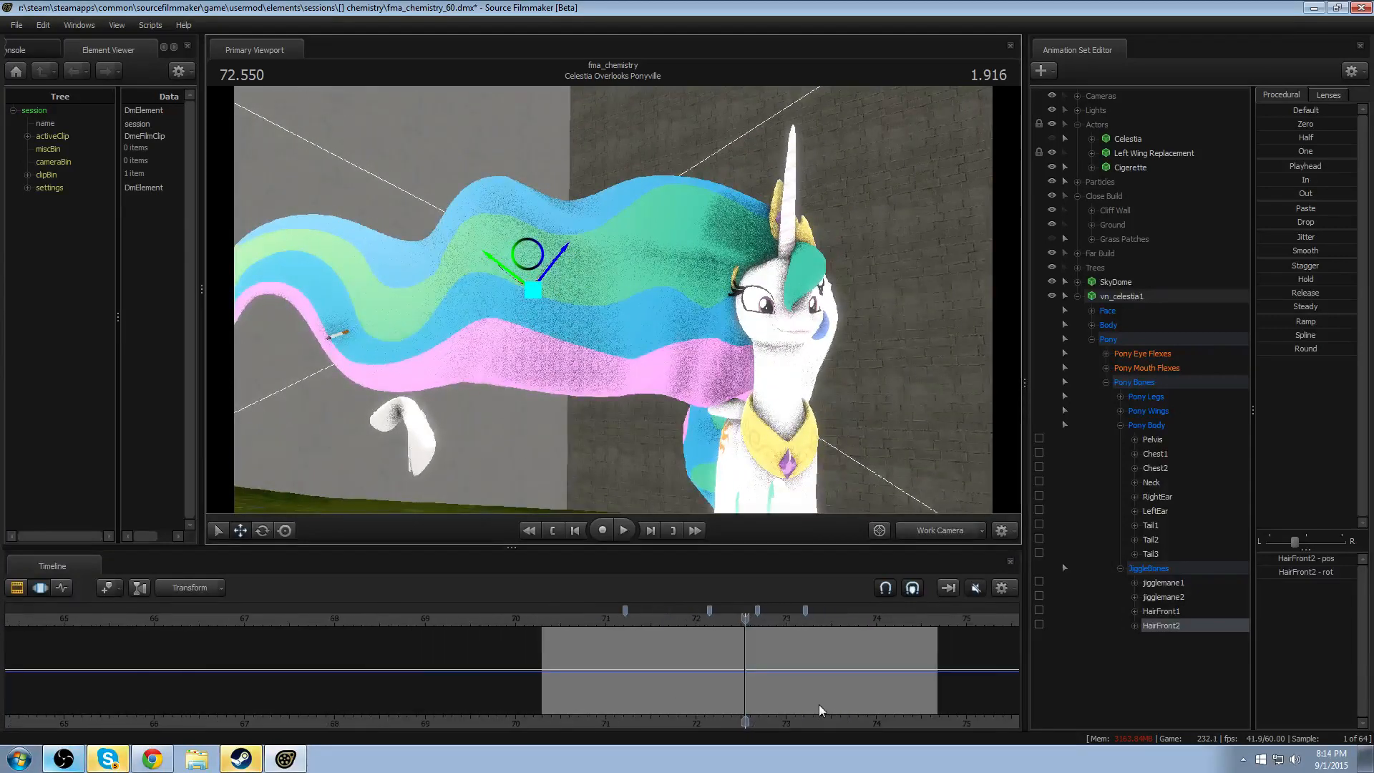
pyautogui.doubleClick(717, 650)
pyautogui.doubleClick(620, 656)
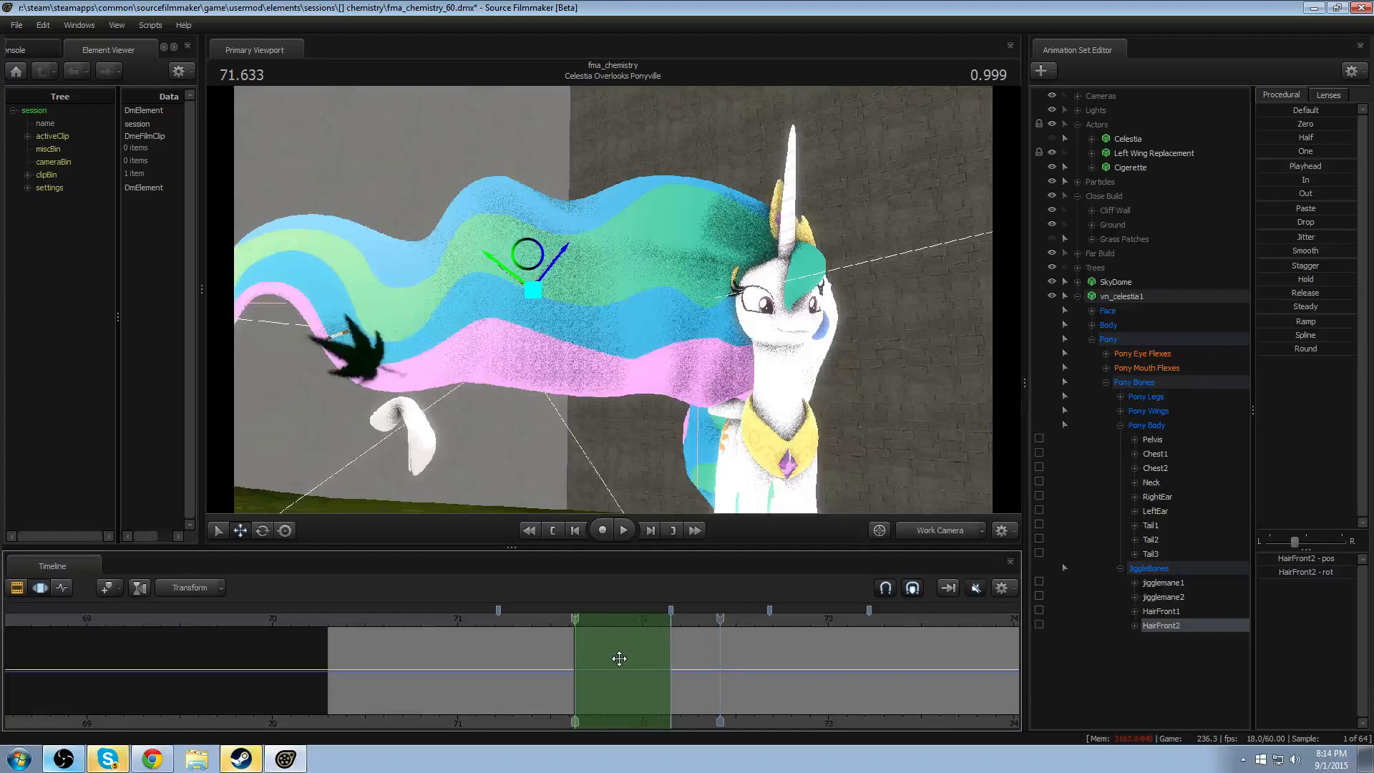
# - Align the first marker with 71.63 and select a falloff range between the markers at about 72.15 and 72.68
pyautogui.moveTo(592, 637); pyautogui.dragTo(591, 637)
pyautogui.moveTo(499, 613); pyautogui.dragTo(572, 634)
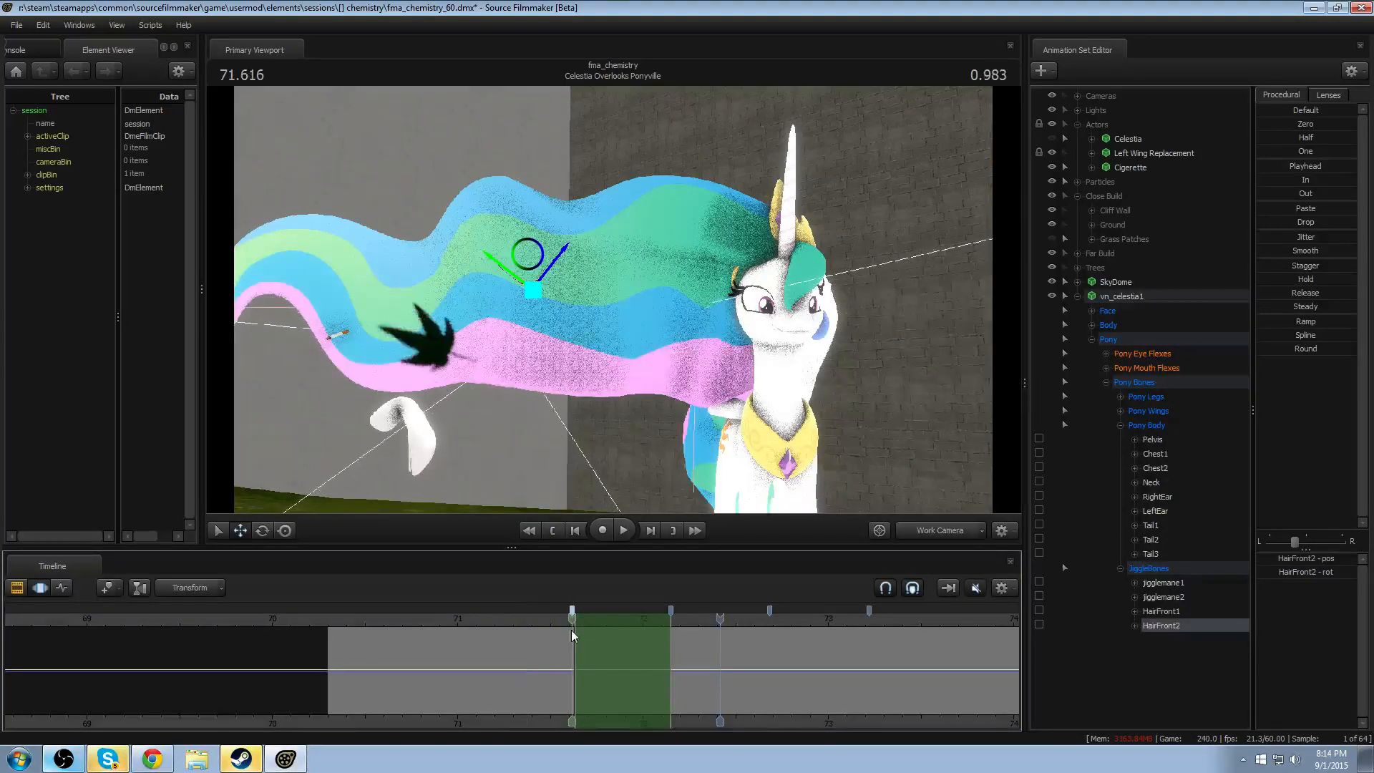
pyautogui.moveTo(760, 655); pyautogui.dragTo(779, 665)
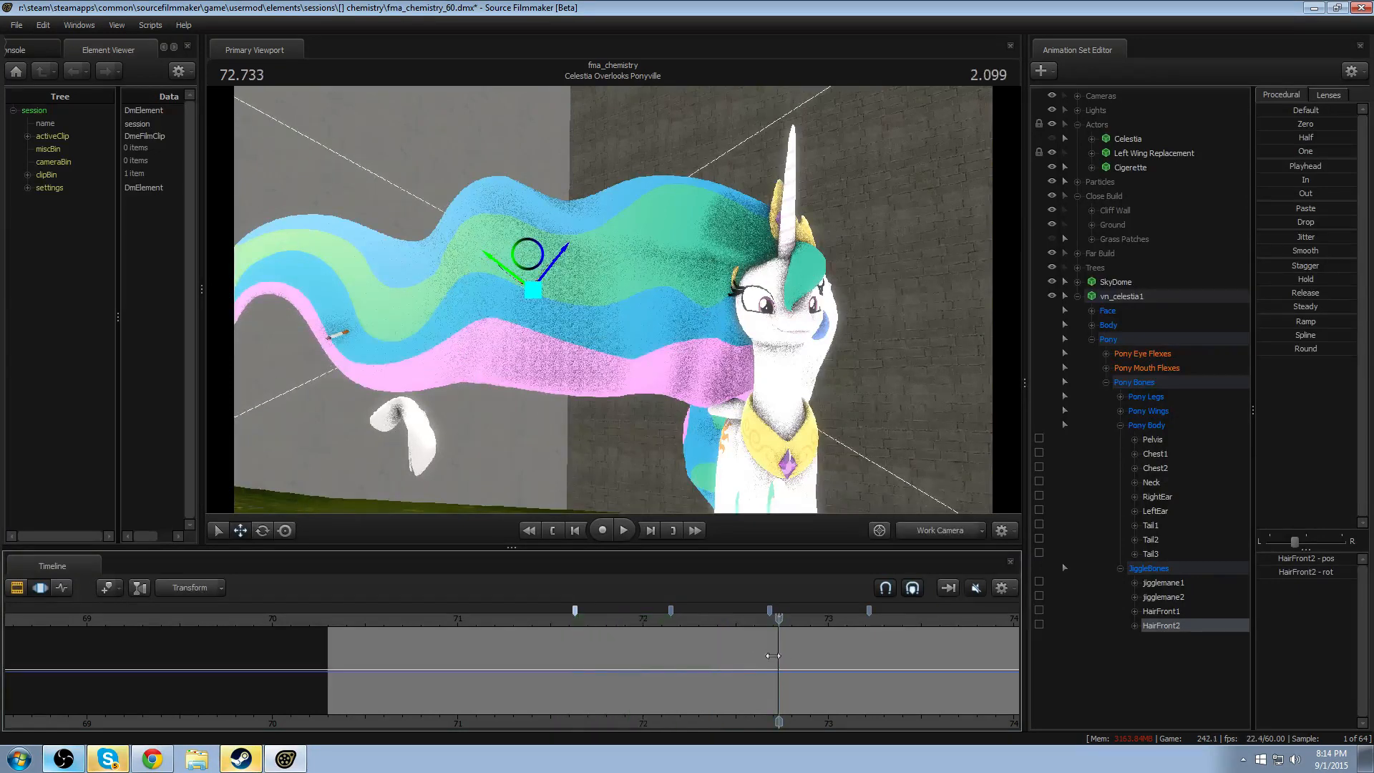
pyautogui.scroll(6, 778, 672)
pyautogui.scroll(-2, 710, 704)
pyautogui.keyDown('shift'); pyautogui.click(590, 653); pyautogui.keyUp('shift')
pyautogui.keyDown('shift'); pyautogui.scroll(8, 591, 652); pyautogui.keyUp('shift')
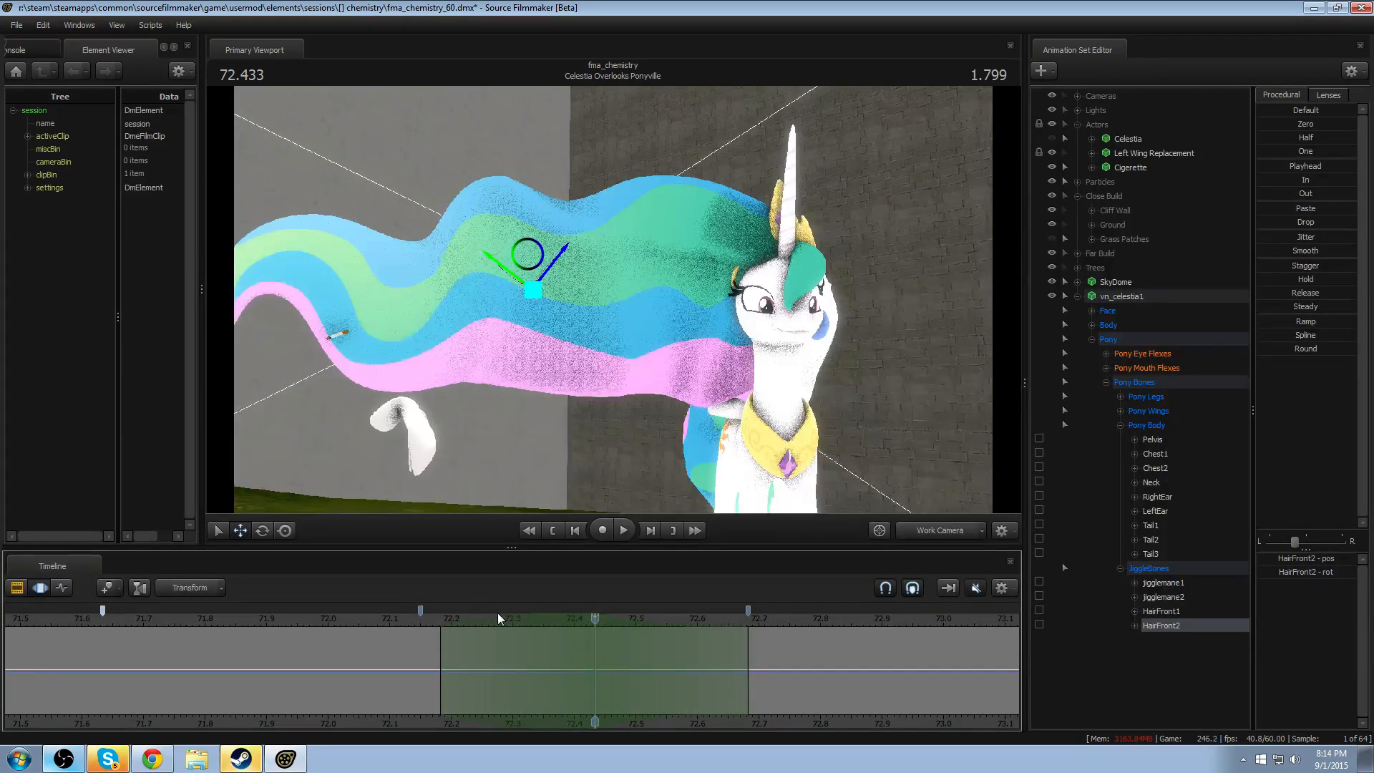
pyautogui.moveTo(516, 621); pyautogui.dragTo(509, 621)
pyautogui.keyDown('shift'); pyautogui.scroll(1, 508, 623); pyautogui.keyUp('shift')
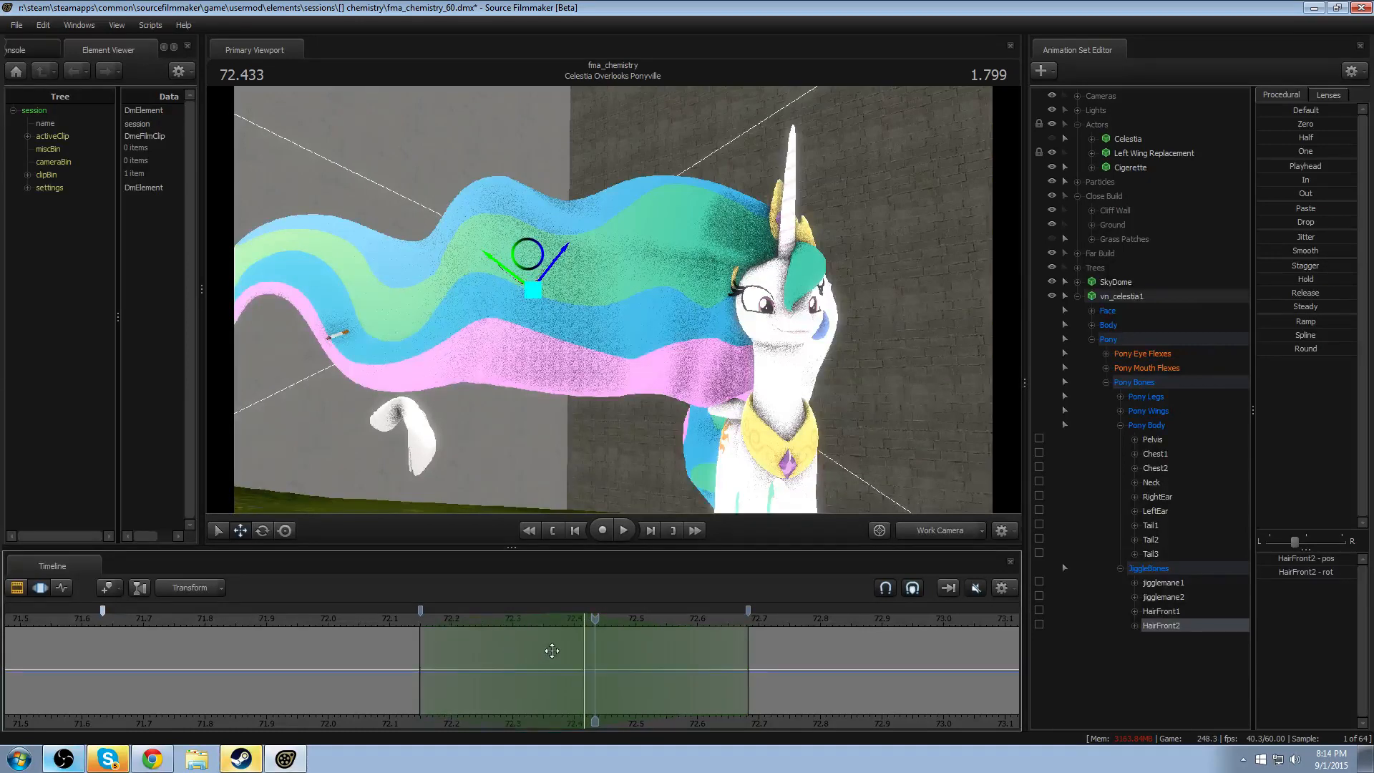
# - Rotate the HairFront1 bone downward within the selected range so the base of the mane dips
pyautogui.click(625, 295)
pyautogui.press('s')
pyautogui.press('d')
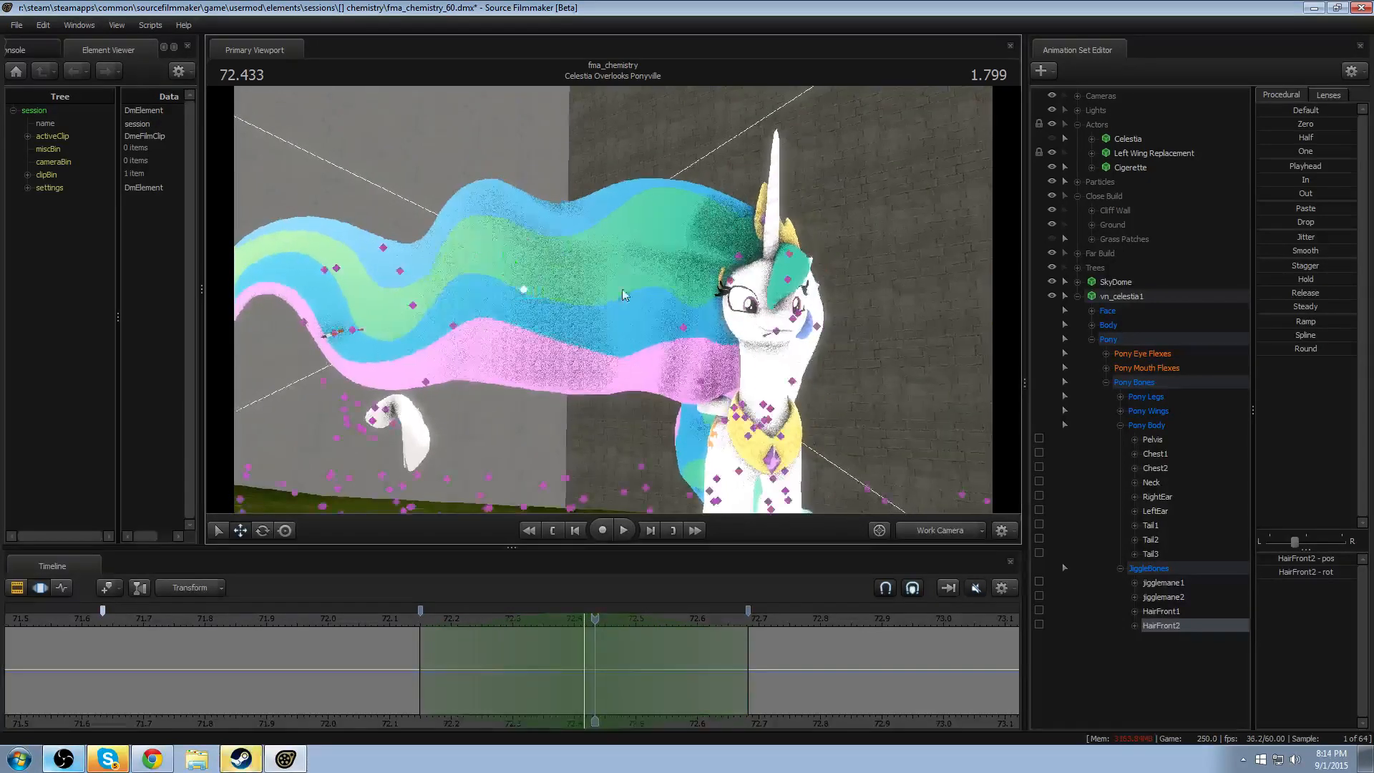
pyautogui.click(740, 259)
pyautogui.moveTo(695, 241); pyautogui.dragTo(694, 255)
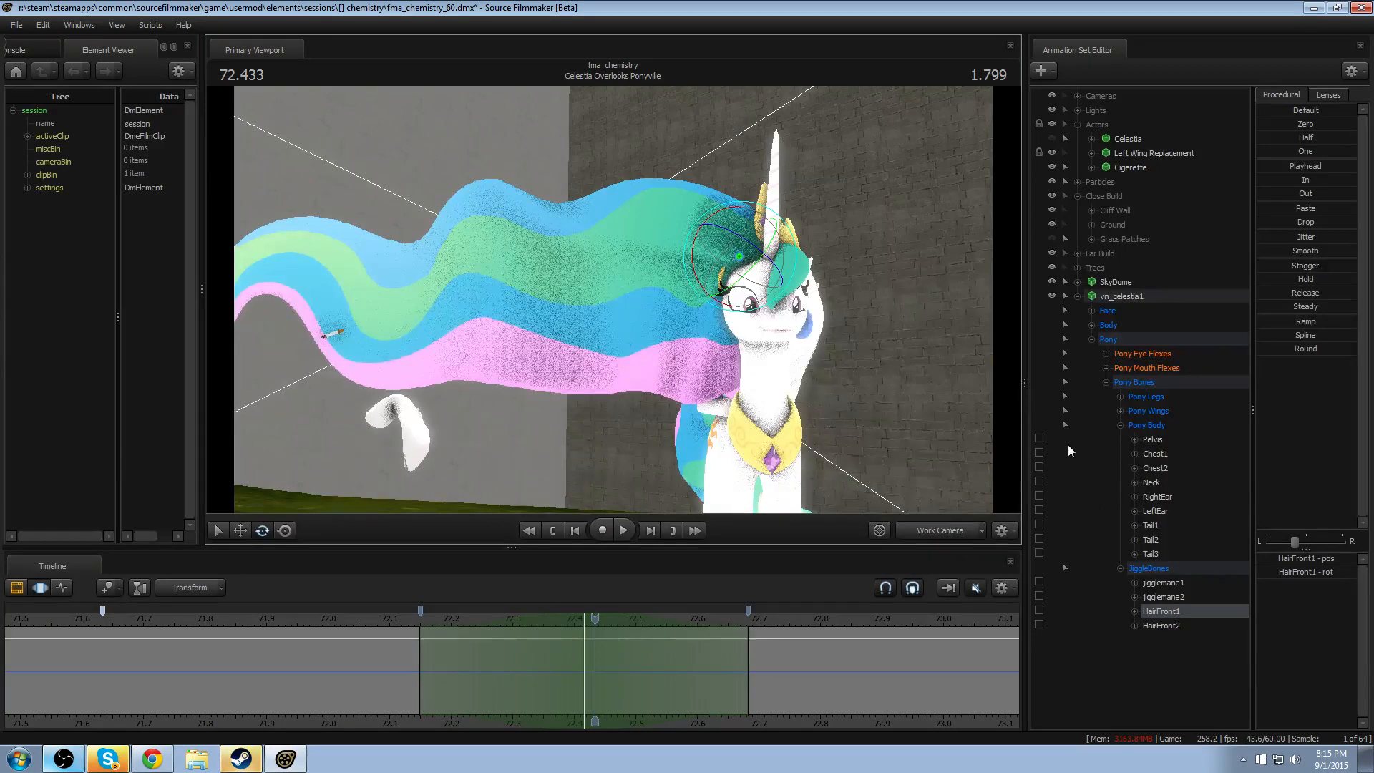
pyautogui.moveTo(693, 278); pyautogui.dragTo(734, 425)
pyautogui.moveTo(696, 256); pyautogui.dragTo(695, 272)
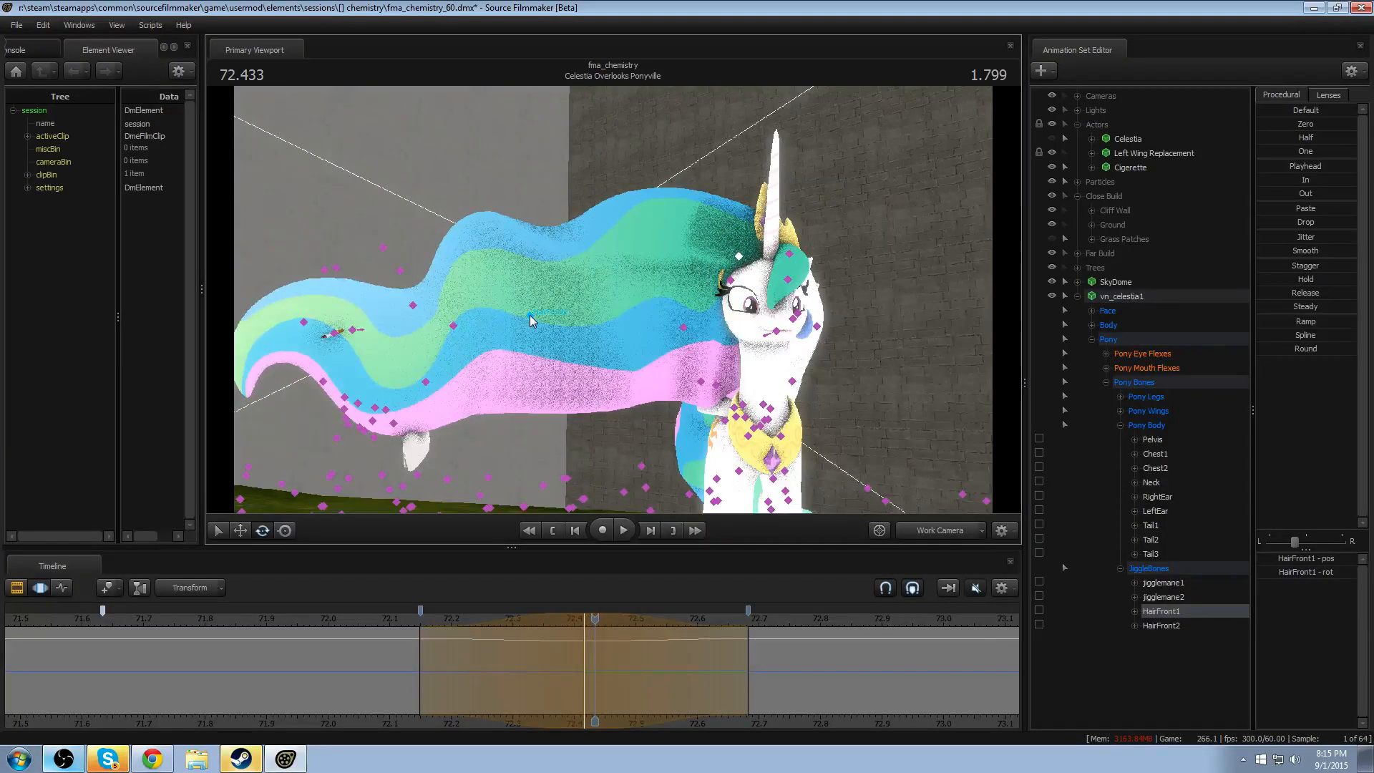
# - Rotate the HairFront2 bone downward so the mane tip droops, and move the playhead to the range's middle at 72.416
pyautogui.click(531, 320)
pyautogui.moveTo(505, 365); pyautogui.dragTo(491, 418)
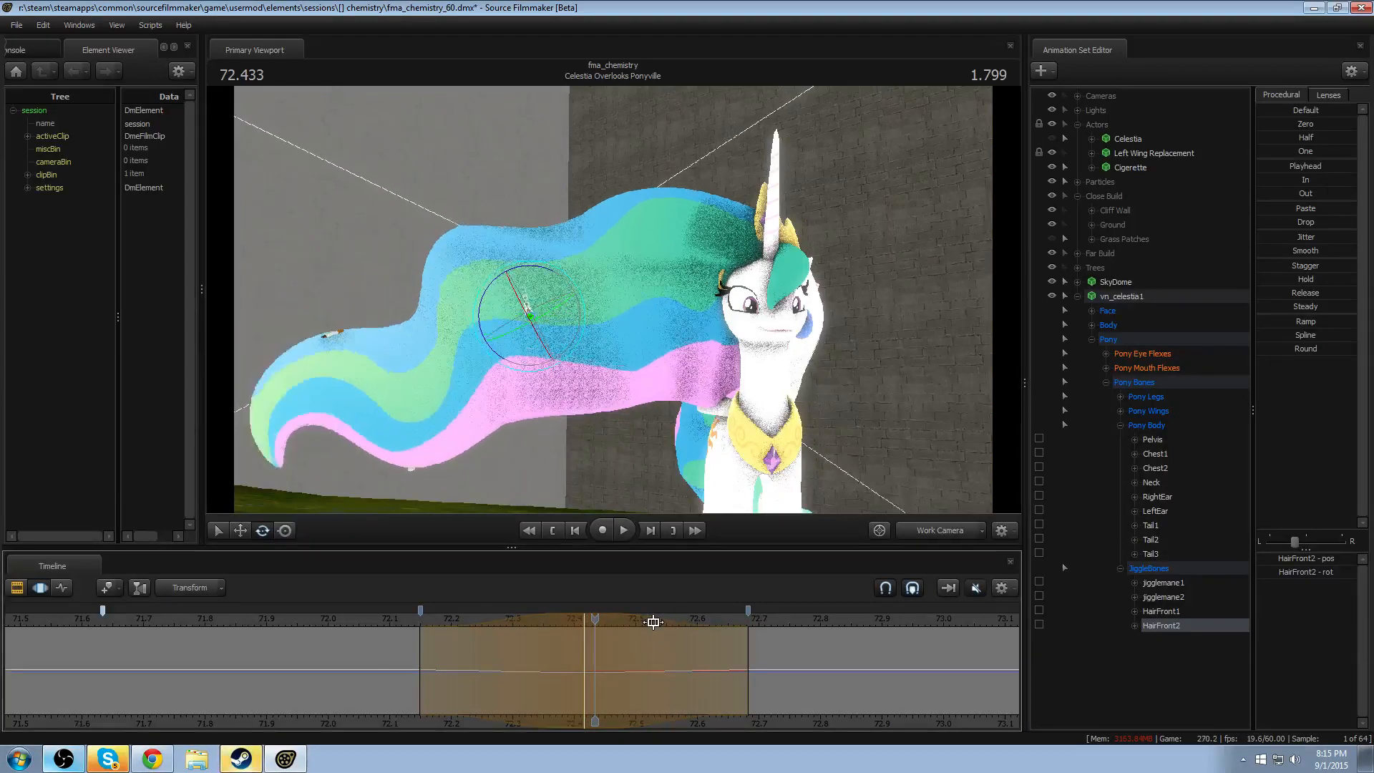
pyautogui.press('Escape')
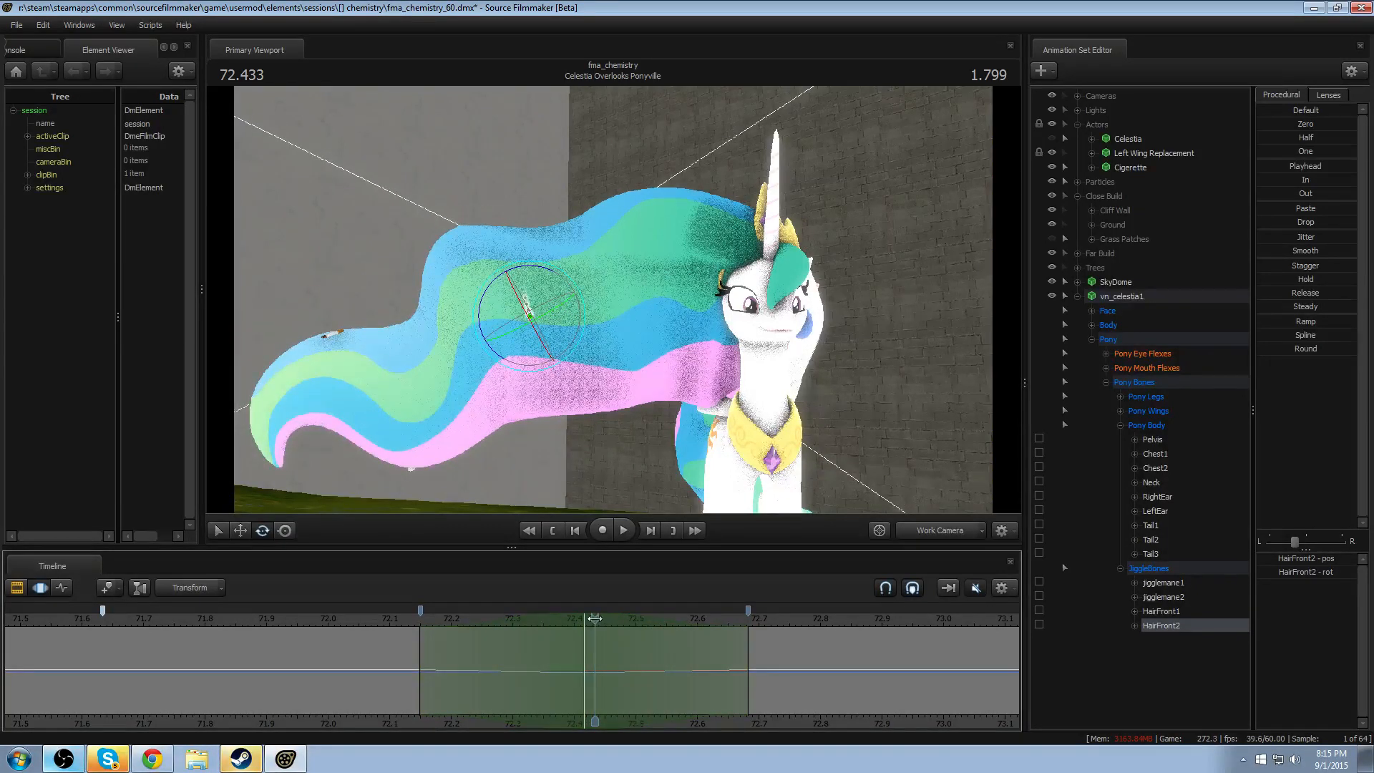
pyautogui.moveTo(595, 619); pyautogui.dragTo(588, 618)
pyautogui.press('ctrl')
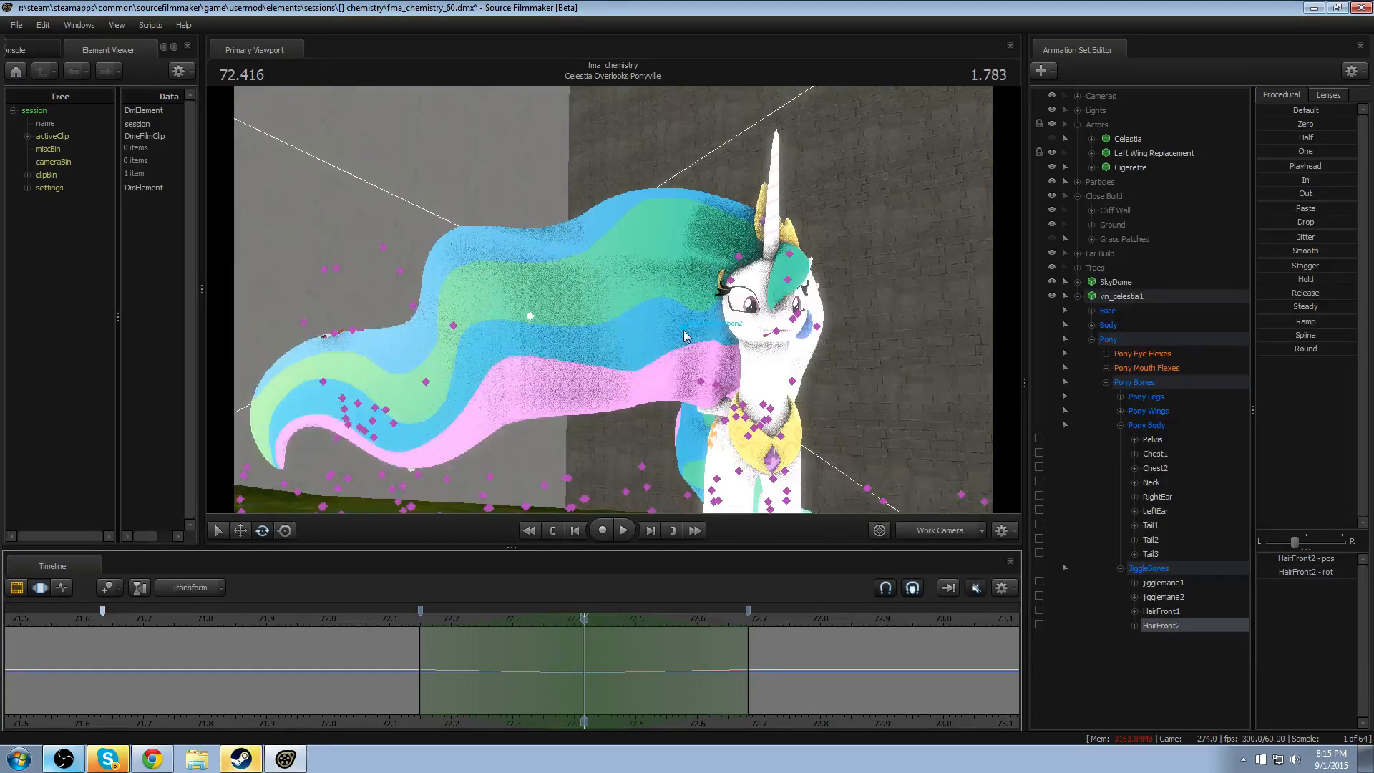
# - Lower HairFront1 and HairFront2 a little further at 72.416 to deepen the mane's downward wave
pyautogui.keyDown('ctrl'); pyautogui.click(740, 258); pyautogui.keyUp('ctrl')
pyautogui.moveTo(695, 241); pyautogui.dragTo(692, 251)
pyautogui.press('ctrl')
pyautogui.keyDown('ctrl'); pyautogui.click(531, 334); pyautogui.keyUp('ctrl')
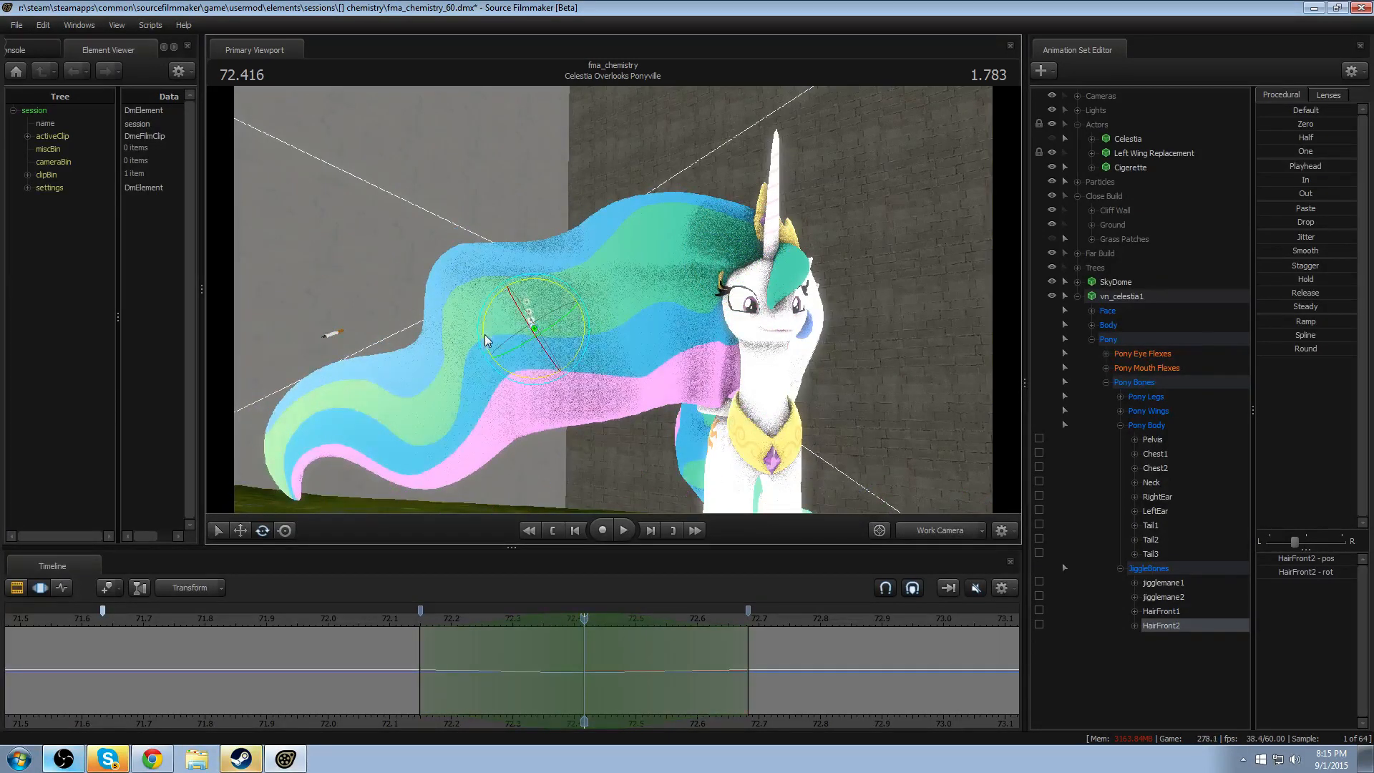
pyautogui.moveTo(485, 337); pyautogui.dragTo(487, 344)
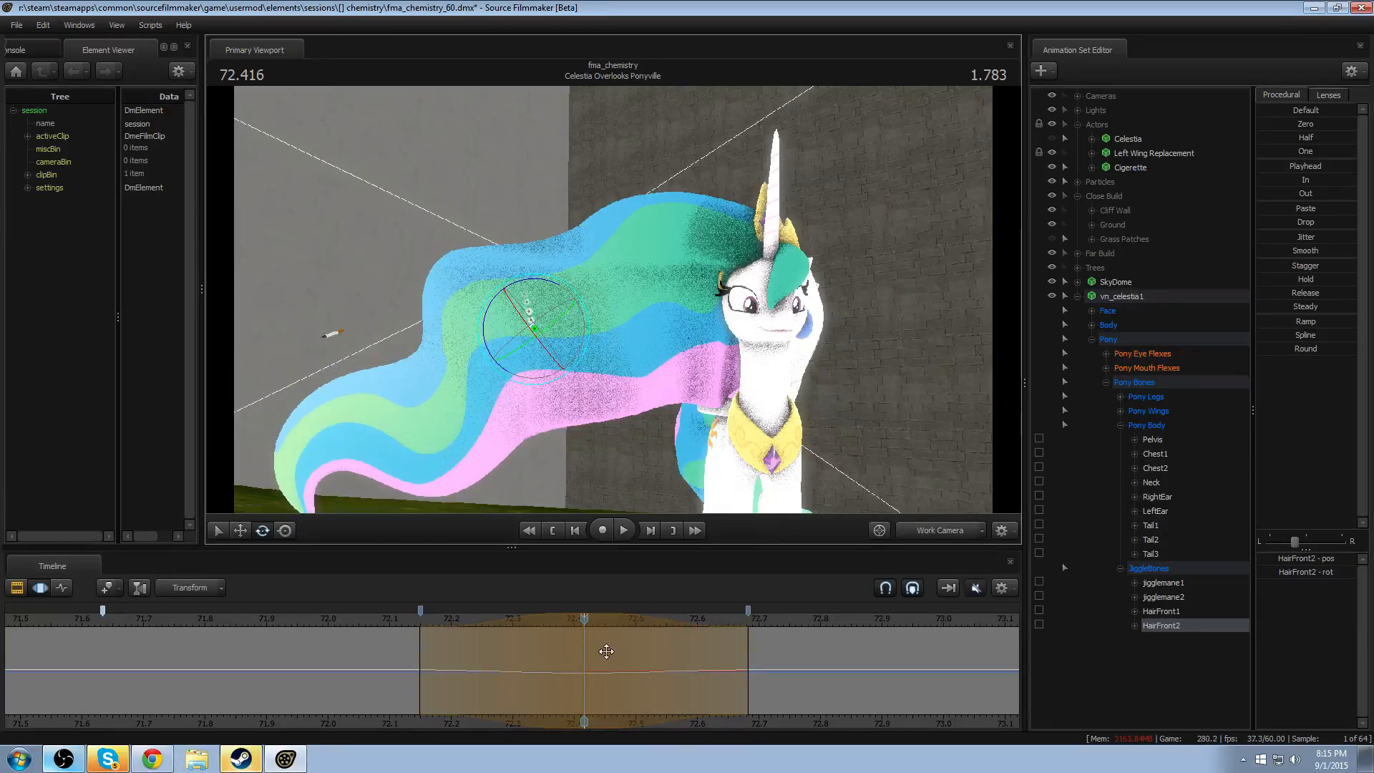
pyautogui.press('Return')
# - Remove the falloff from the time selection and select HairFront1 and HairFront2 together
pyautogui.click(575, 656)
pyautogui.press('Down')
pyautogui.press('Up')
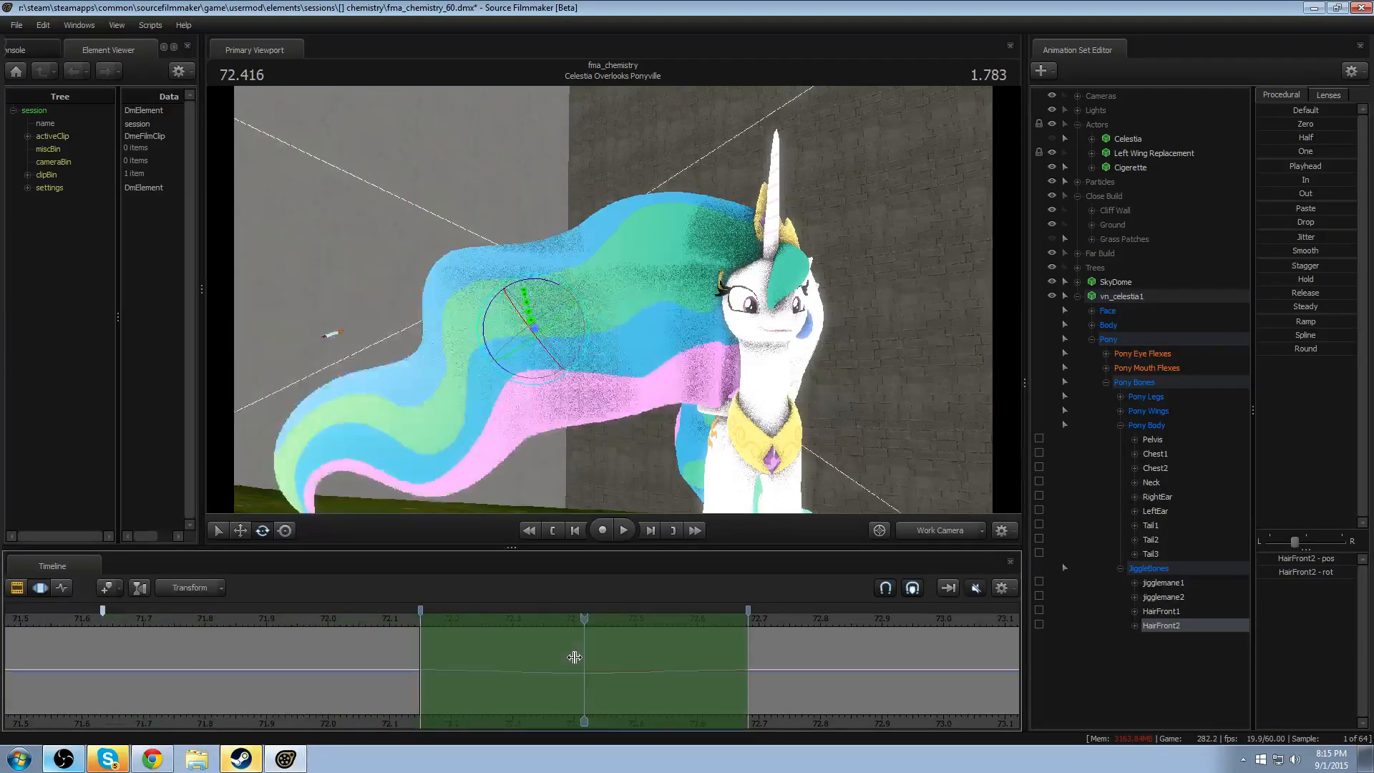
pyautogui.keyDown('ctrl'); pyautogui.click(1188, 611); pyautogui.keyUp('ctrl')
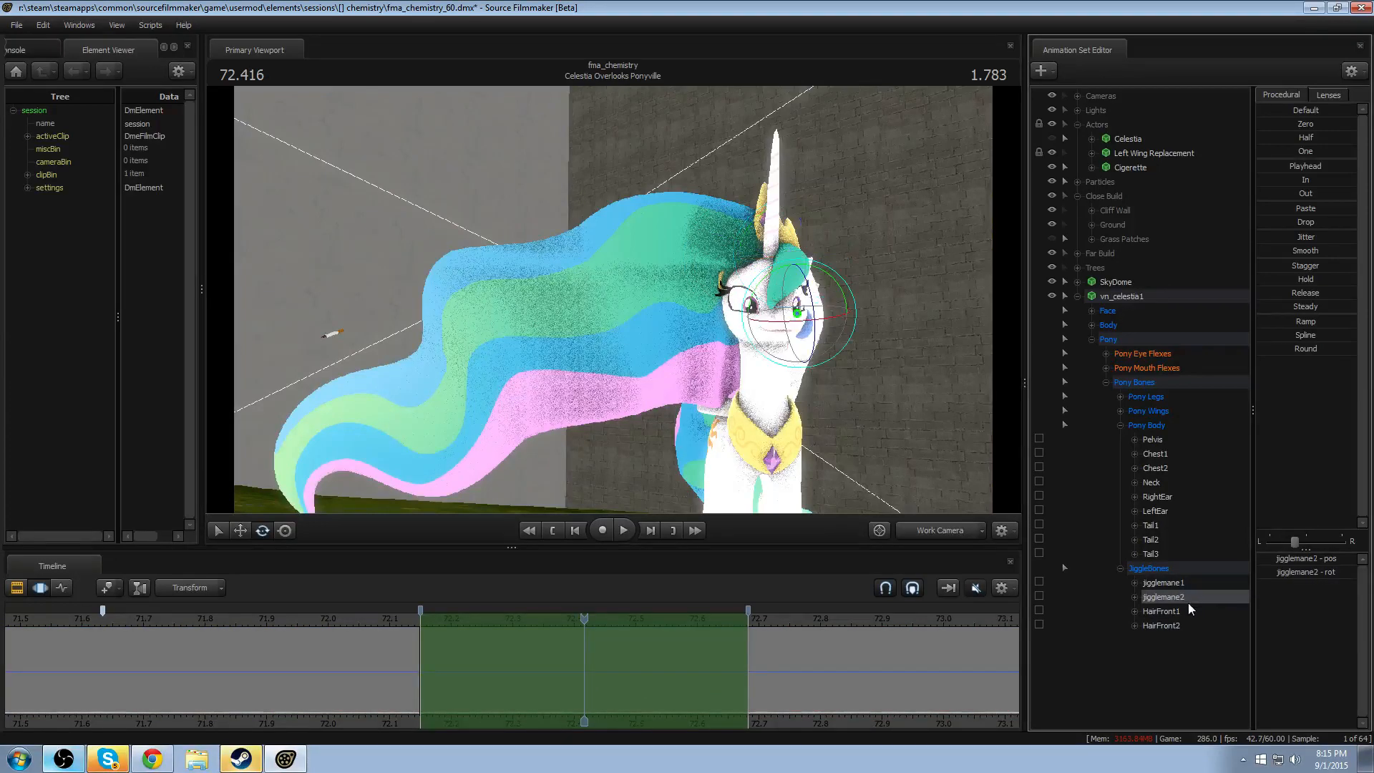
pyautogui.keyDown('ctrl'); pyautogui.click(1176, 627); pyautogui.keyUp('ctrl')
pyautogui.keyDown('ctrl'); pyautogui.click(1176, 626); pyautogui.keyUp('ctrl')
pyautogui.click(599, 689)
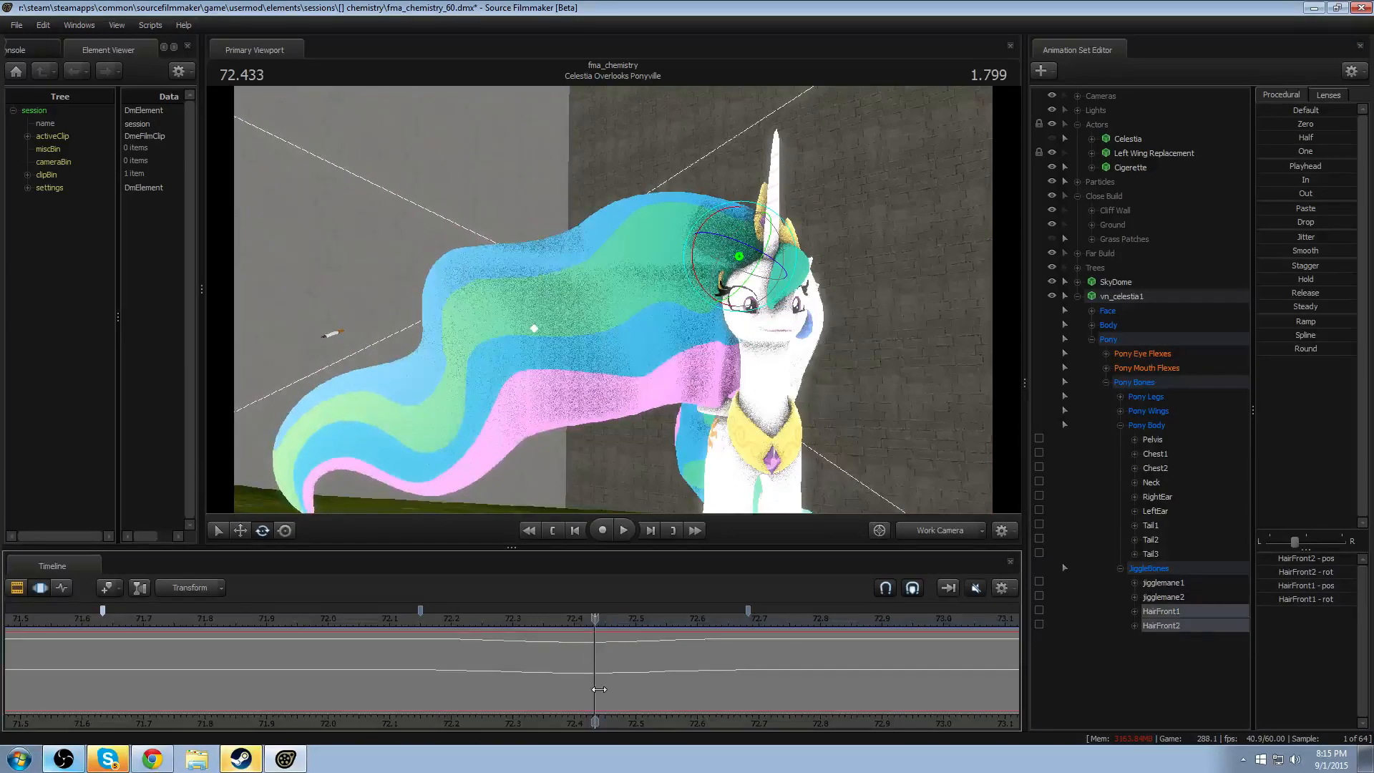
# - Copy both hair bones' dip from 72.15–72.68 into the neighbouring marker ranges at 71.63–72.15 and 72.68–73.2
pyautogui.hotkey('ctrl', 'z')
pyautogui.hotkey('ctrl', 'z')
pyautogui.hotkey('ctrl', 'z')
pyautogui.hotkey('ctrl', 'y')
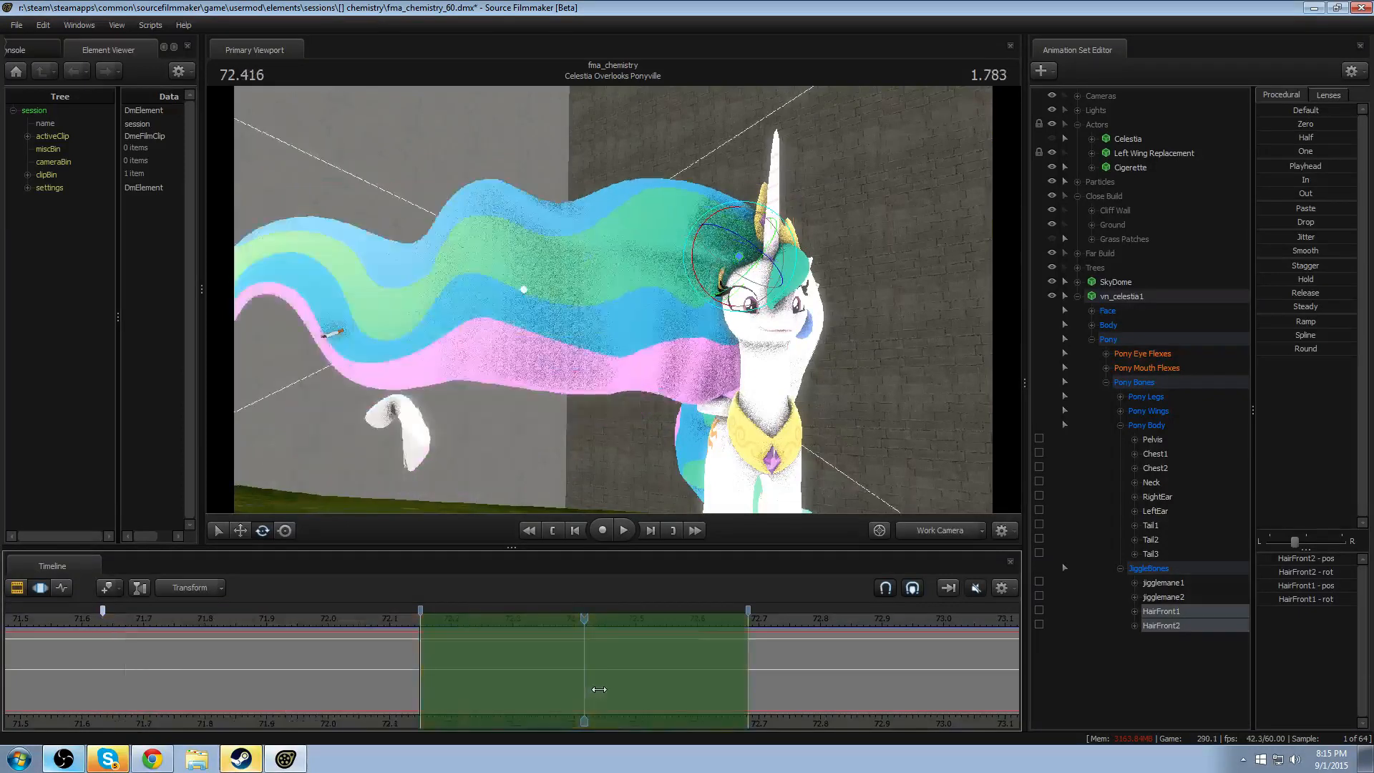
pyautogui.hotkey('ctrl', 'z')
pyautogui.hotkey('ctrl', 'y')
pyautogui.hotkey('ctrl', 'z')
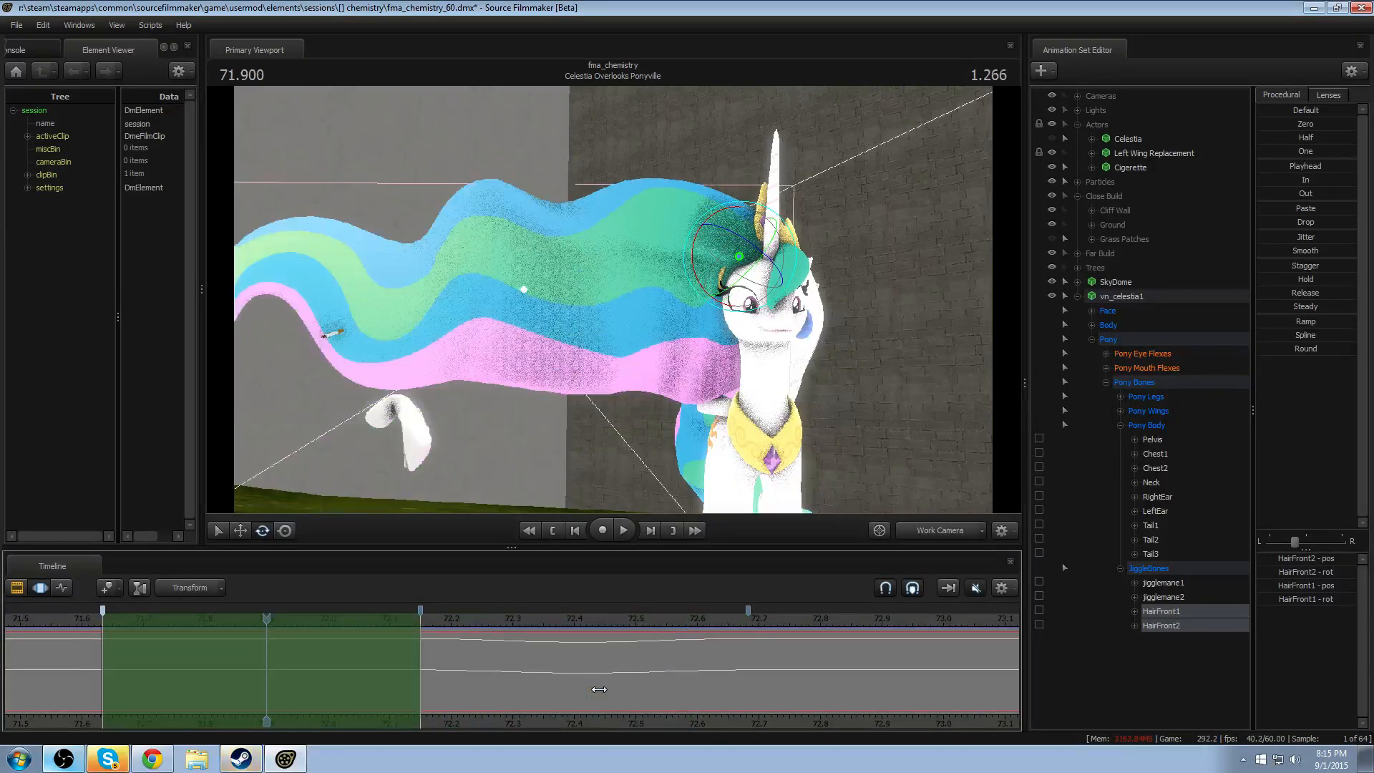
pyautogui.hotkey('ctrl', 'z')
pyautogui.hotkey('ctrl', 'y')
pyautogui.hotkey('ctrl', 'y')
pyautogui.hotkey('ctrl', 'y')
pyautogui.hotkey('ctrl', 'y')
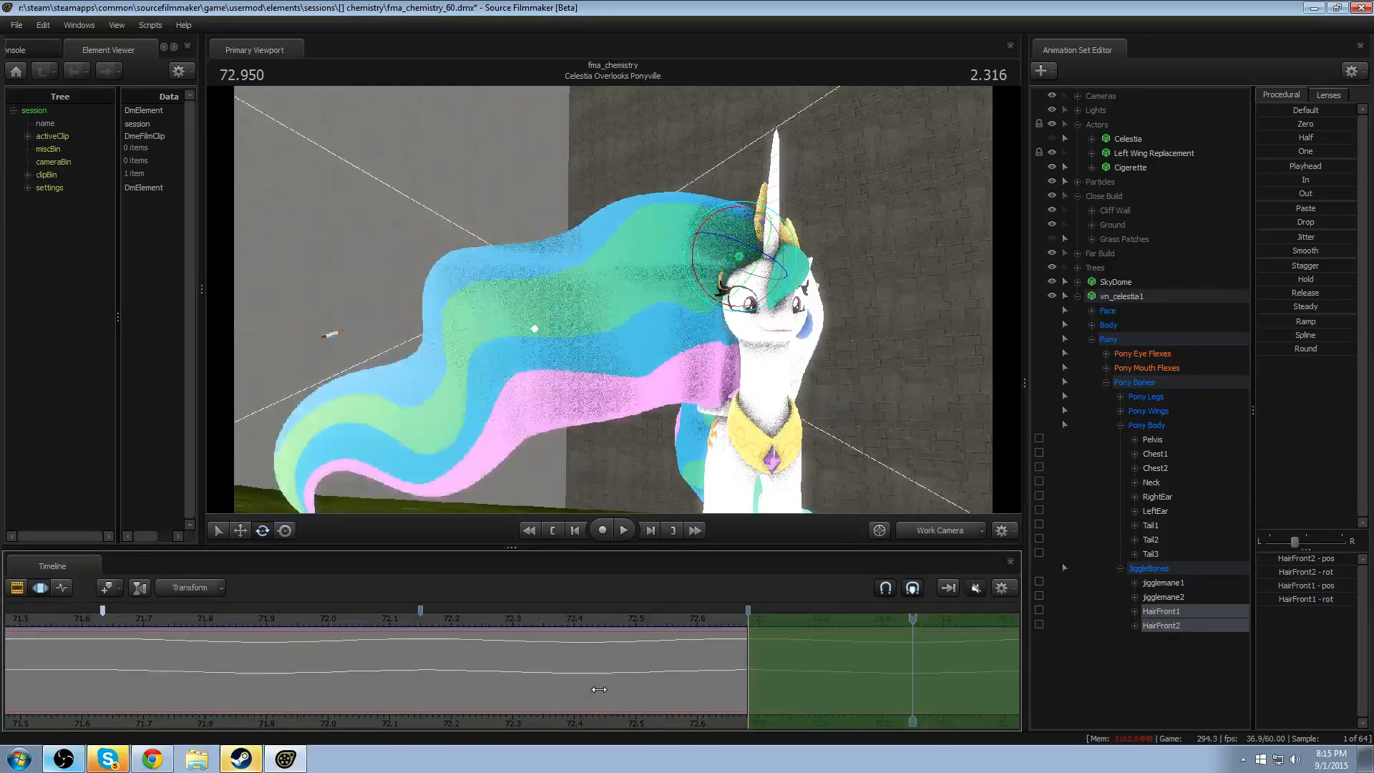
# - Scrub through the repeated dips and select a falloff range from about 71.88 to 72.41 centred on 72.150
pyautogui.scroll(-2, 599, 689)
pyautogui.moveTo(693, 720); pyautogui.dragTo(572, 729, button='middle')
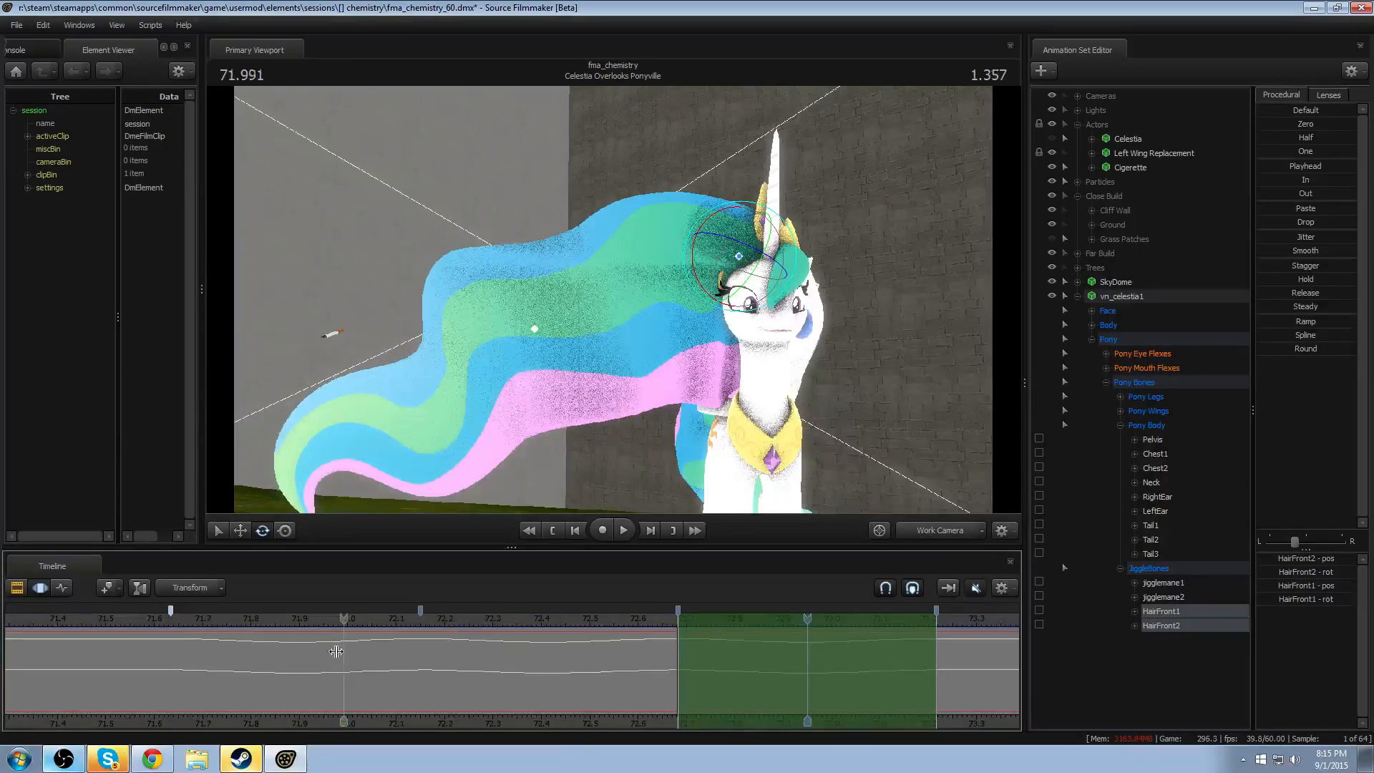
pyautogui.moveTo(336, 651); pyautogui.dragTo(507, 673)
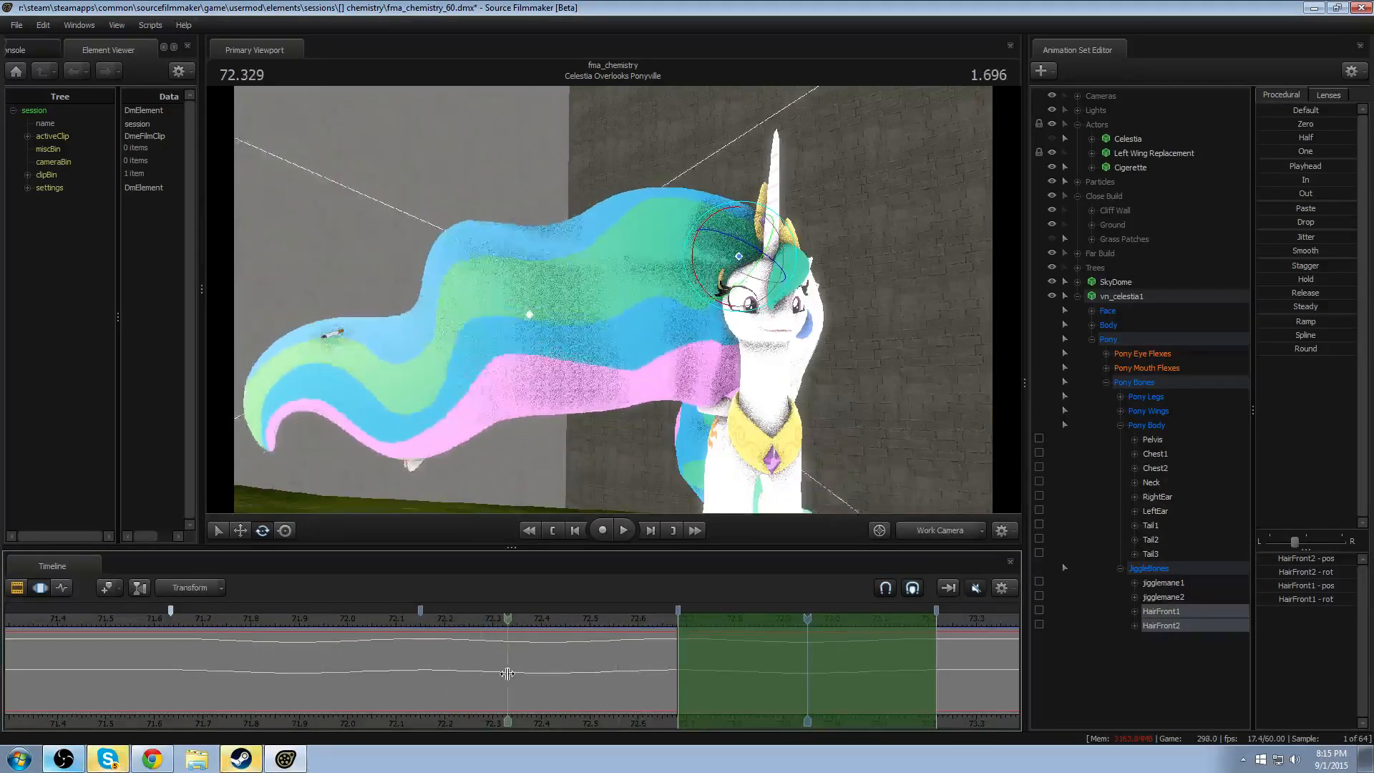
pyautogui.keyDown('shift'); pyautogui.click(421, 668); pyautogui.keyUp('shift')
pyautogui.keyDown('shift'); pyautogui.scroll(3, 420, 669); pyautogui.keyUp('shift')
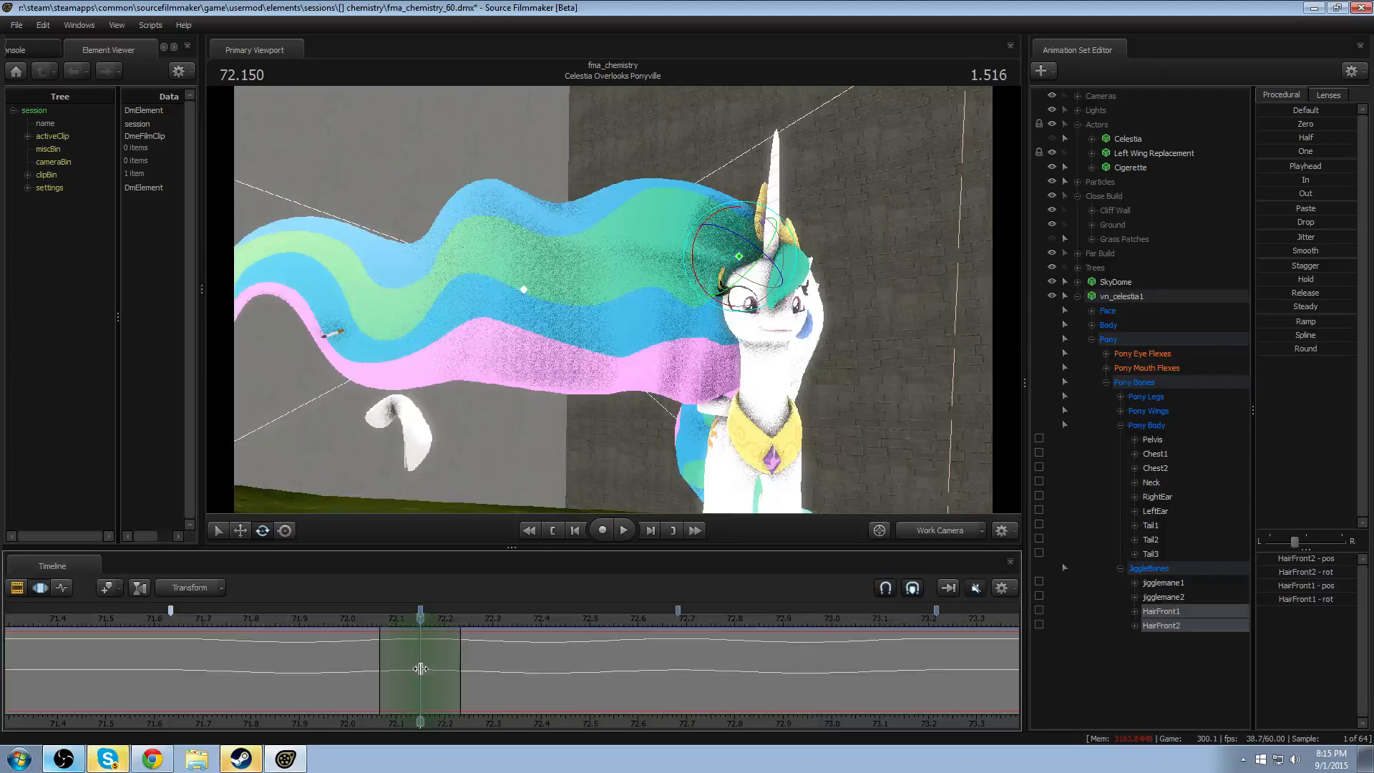
pyautogui.keyDown('shift'); pyautogui.scroll(8, 420, 669); pyautogui.keyUp('shift')
pyautogui.moveTo(455, 630); pyautogui.dragTo(584, 628)
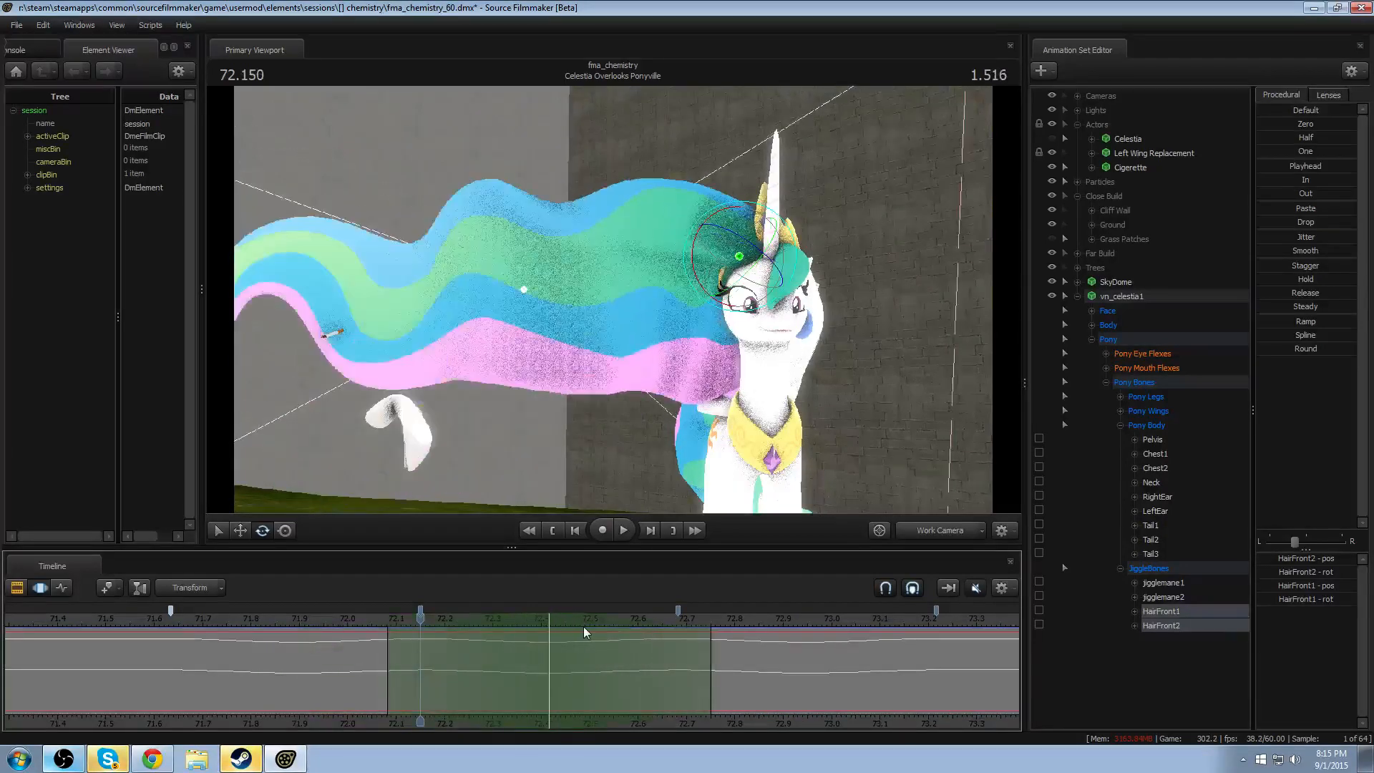
pyautogui.keyDown('shift'); pyautogui.scroll(-4, 583, 628); pyautogui.keyUp('shift')
pyautogui.keyDown('shift'); pyautogui.scroll(-1, 552, 615); pyautogui.keyUp('shift')
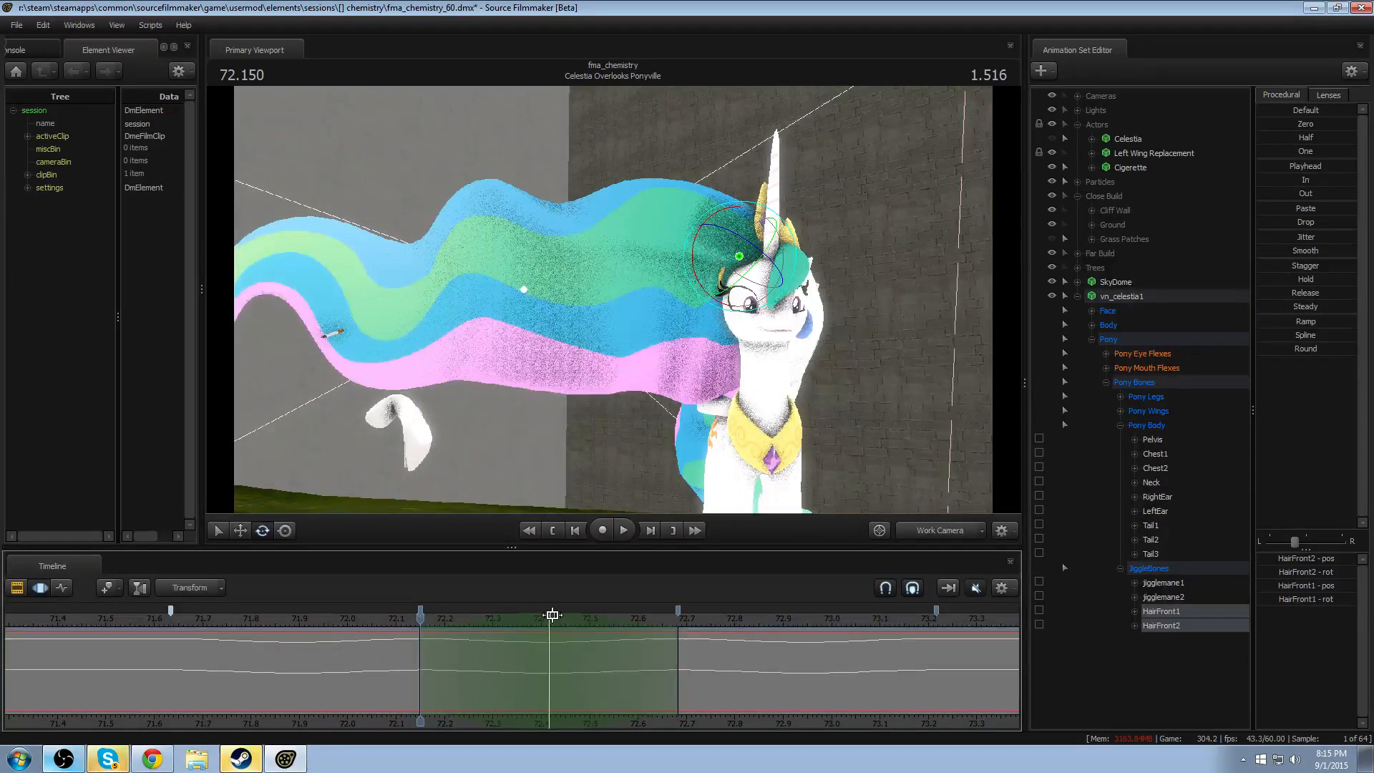
pyautogui.moveTo(577, 620); pyautogui.dragTo(420, 631)
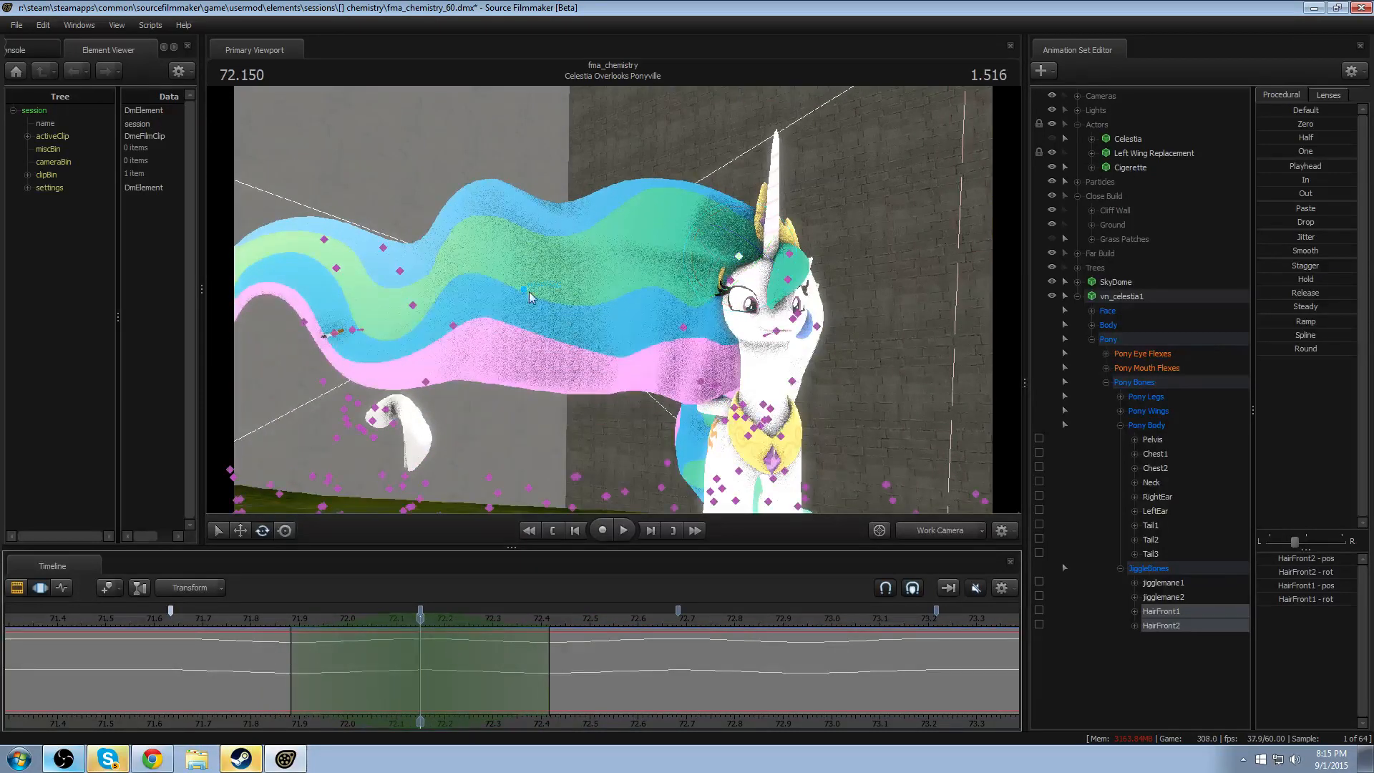
# - Rotate HairFront1 and HairFront2 upward at 72.150 to raise the mane's crest between the dips
pyautogui.click(736, 258)
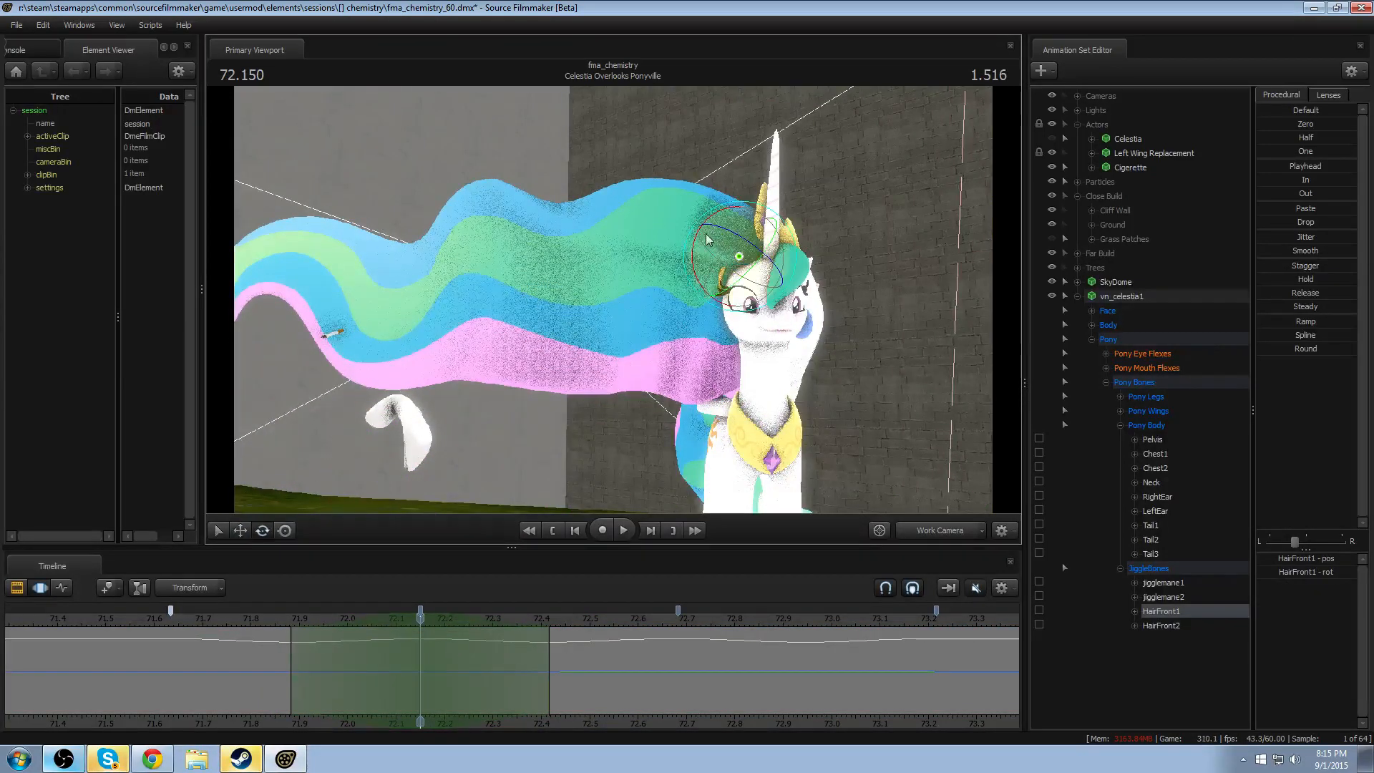
pyautogui.click(516, 267)
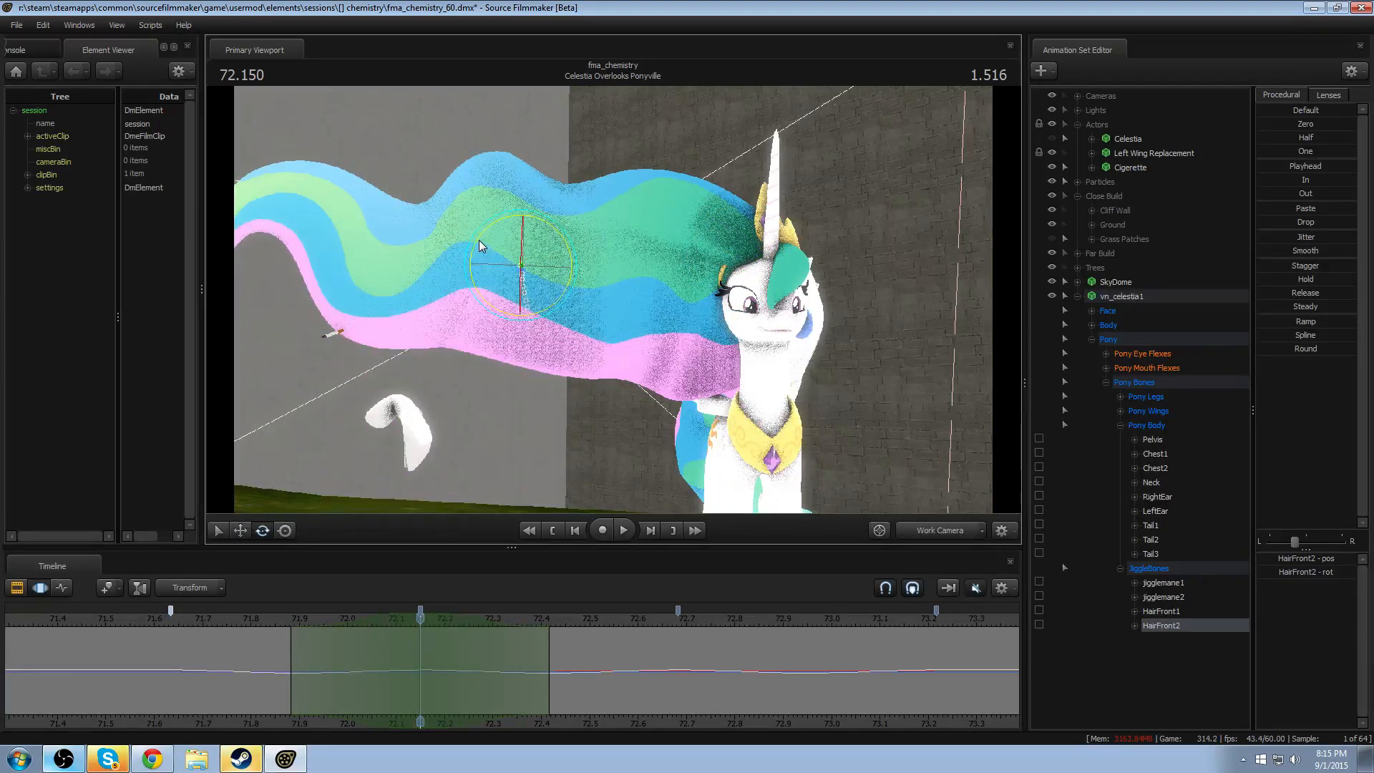
pyautogui.moveTo(481, 245); pyautogui.dragTo(488, 233)
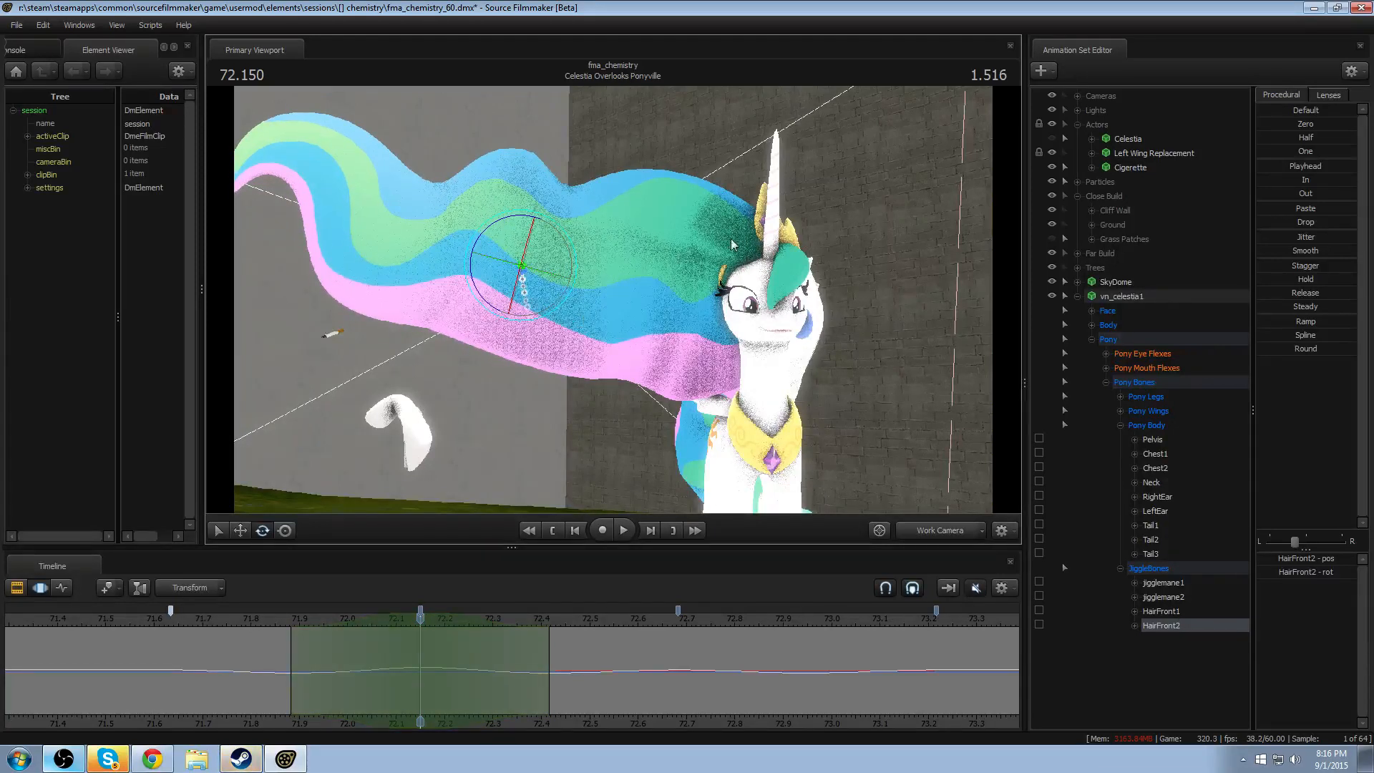
pyautogui.press('q')
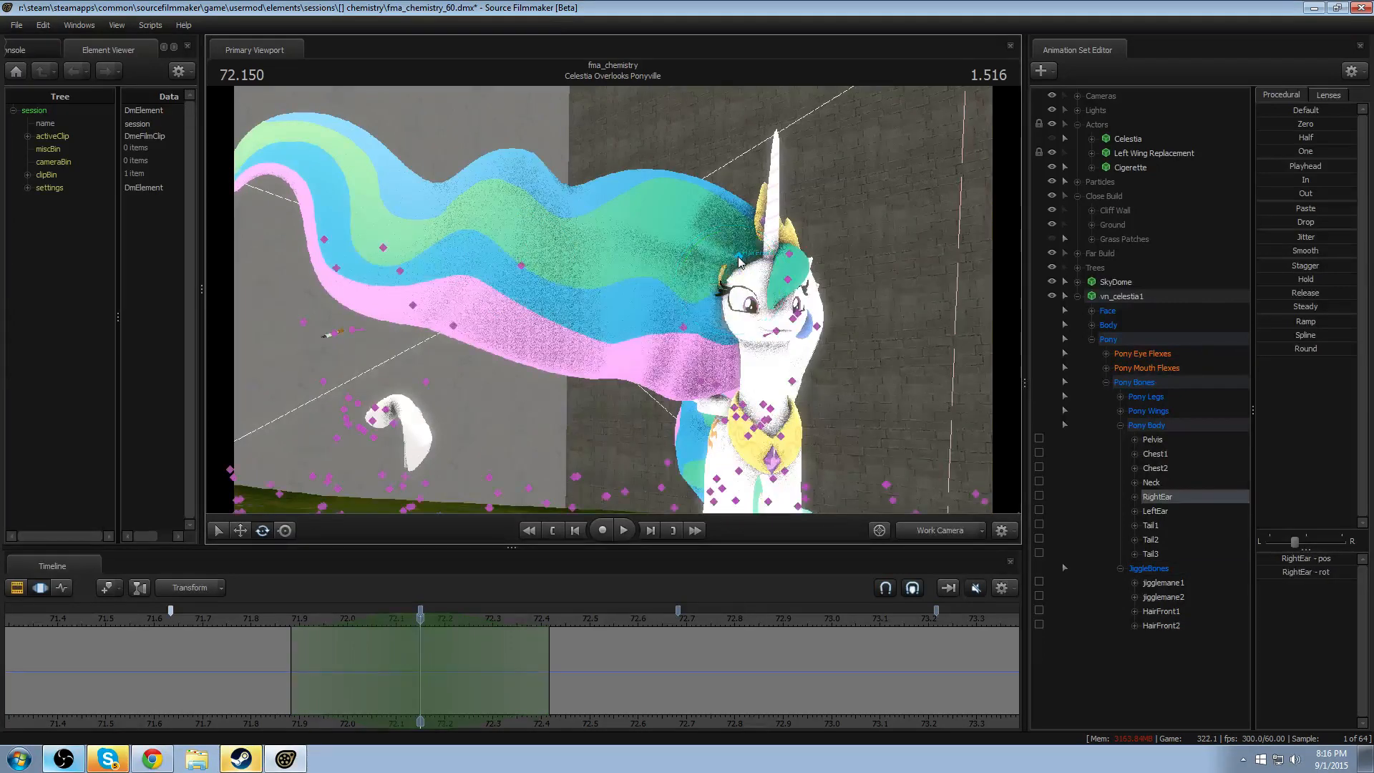
pyautogui.click(738, 256)
pyautogui.moveTo(693, 238); pyautogui.dragTo(701, 216)
# - Copy both hair bones' rising motion from about 71.88–72.15 into the range from 72.41 to 72.68
pyautogui.moveTo(431, 642); pyautogui.dragTo(356, 666)
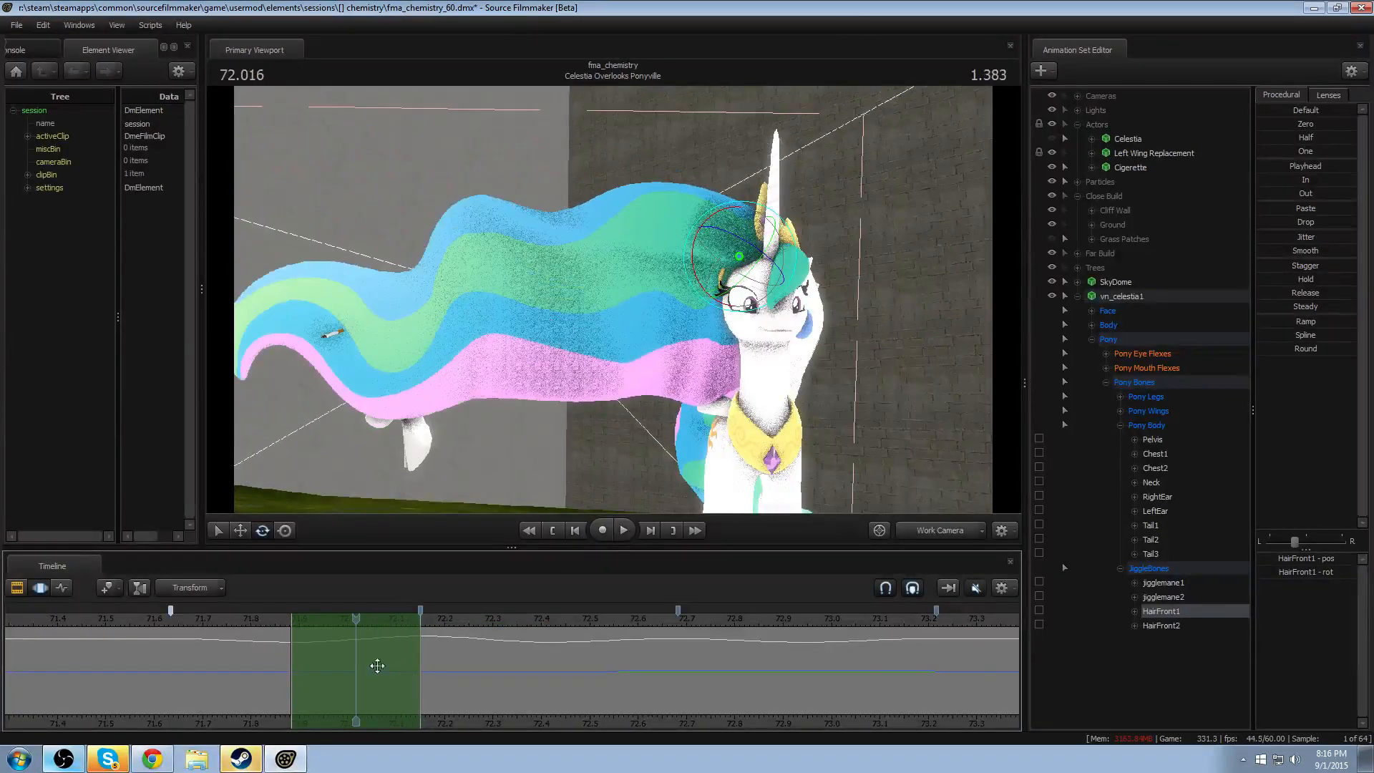
pyautogui.keyDown('ctrl'); pyautogui.click(1198, 628); pyautogui.keyUp('ctrl')
pyautogui.click(344, 651)
pyautogui.moveTo(356, 657); pyautogui.dragTo(612, 664)
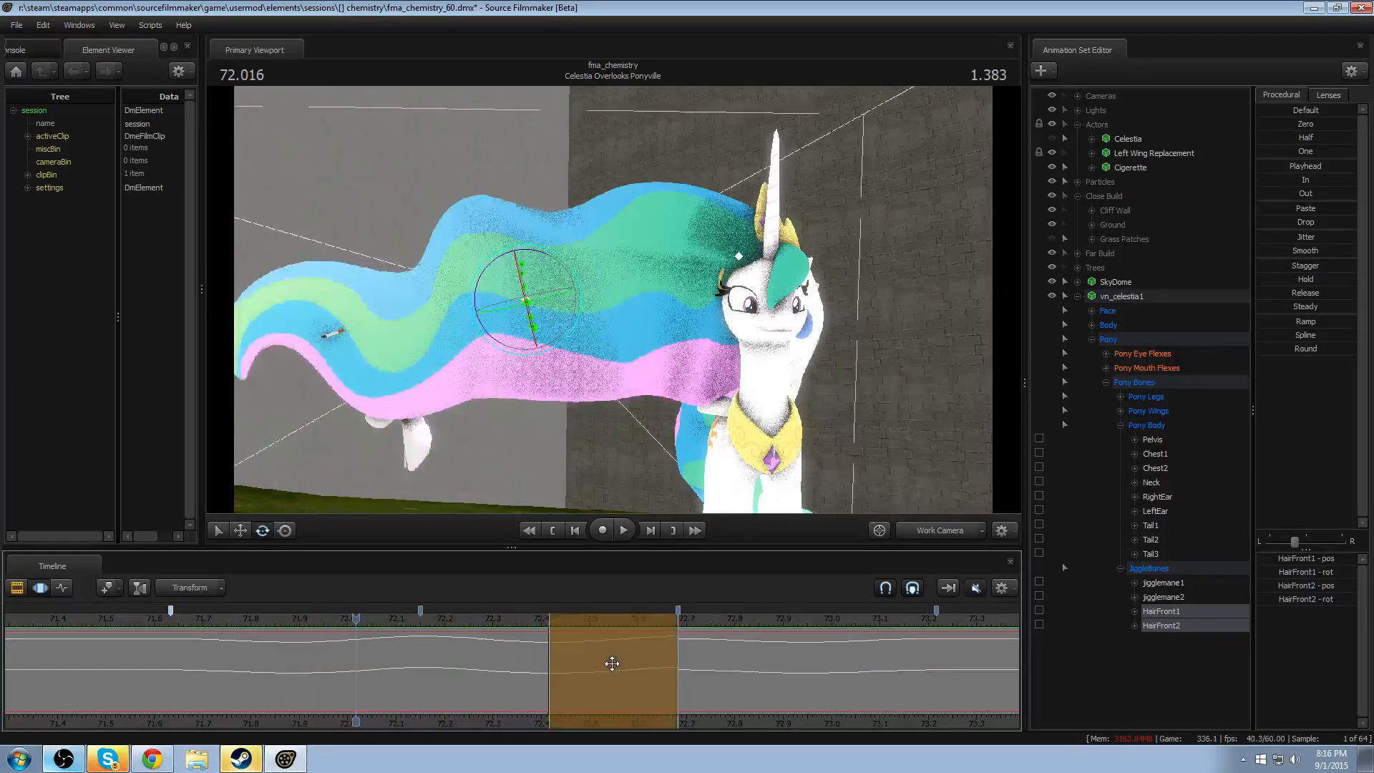
pyautogui.click(606, 664)
# - Copy the full wave cycle of both hair bones from 72.15–72.68 into the marker ranges before and after it
pyautogui.hotkey('ctrl', 'z')
pyautogui.hotkey('ctrl', 'z')
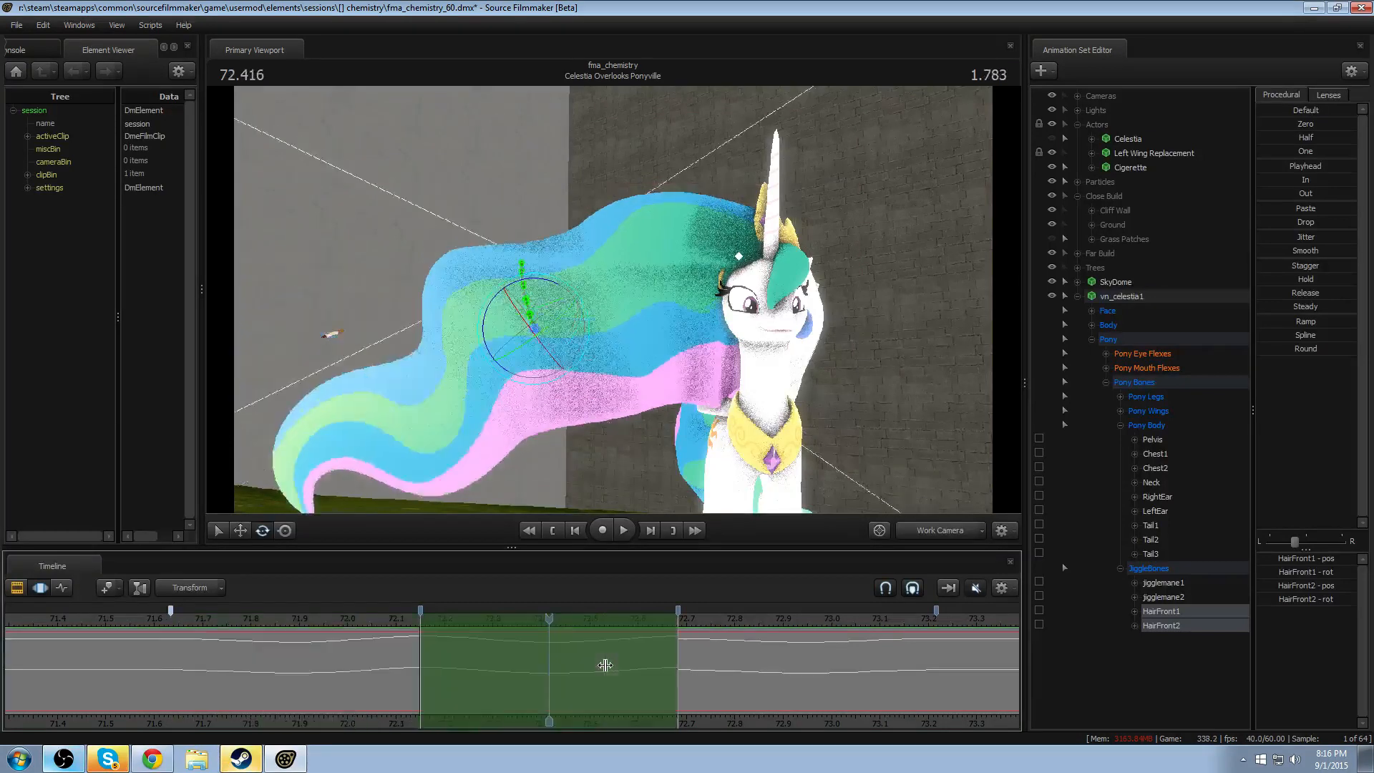
pyautogui.press('Down')
pyautogui.hotkey('ctrl', 'v')
pyautogui.press('Return')
pyautogui.press('Up')
pyautogui.press('Up')
pyautogui.hotkey('ctrl', 'v')
pyautogui.press('Return')
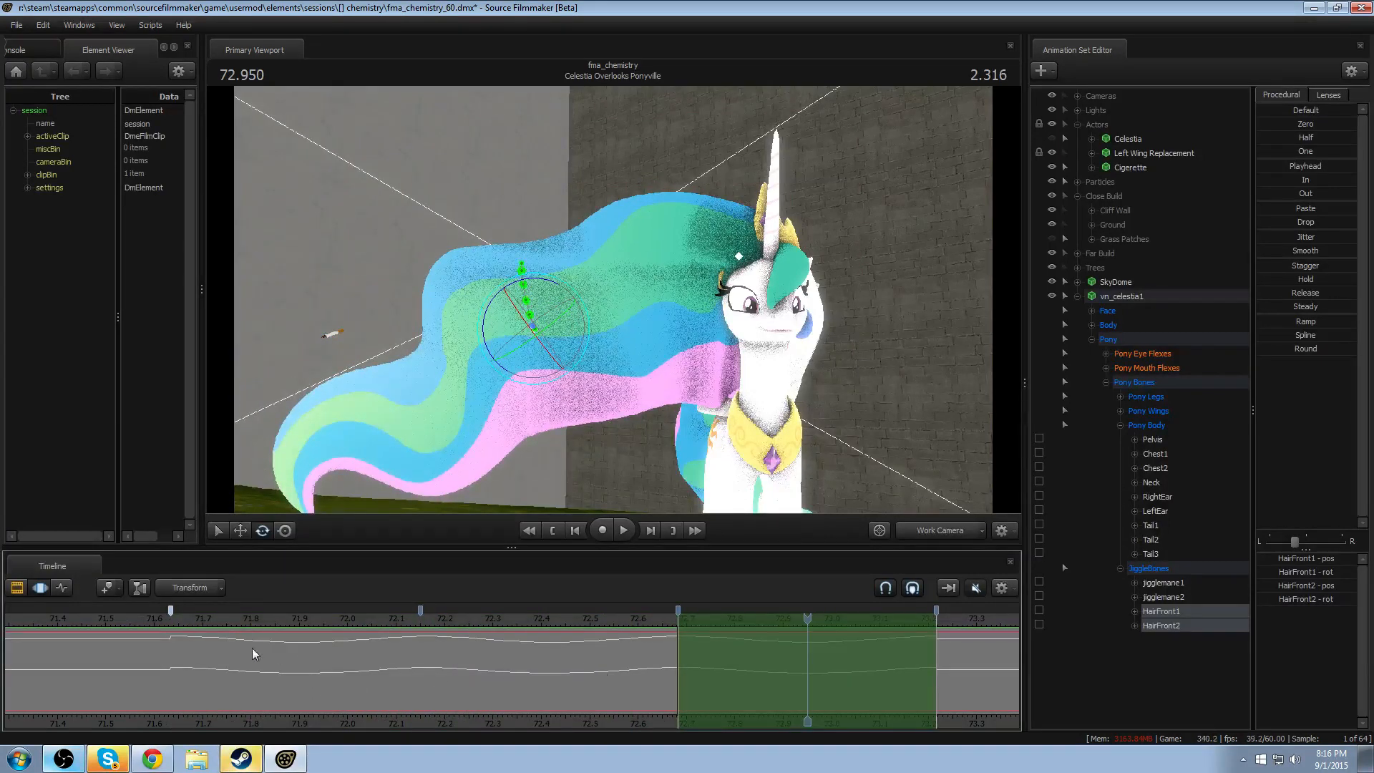
# - Select HairFront2's motion across the entire timeline and turn off Bookmarks Attached To Log Data
pyautogui.press('space')
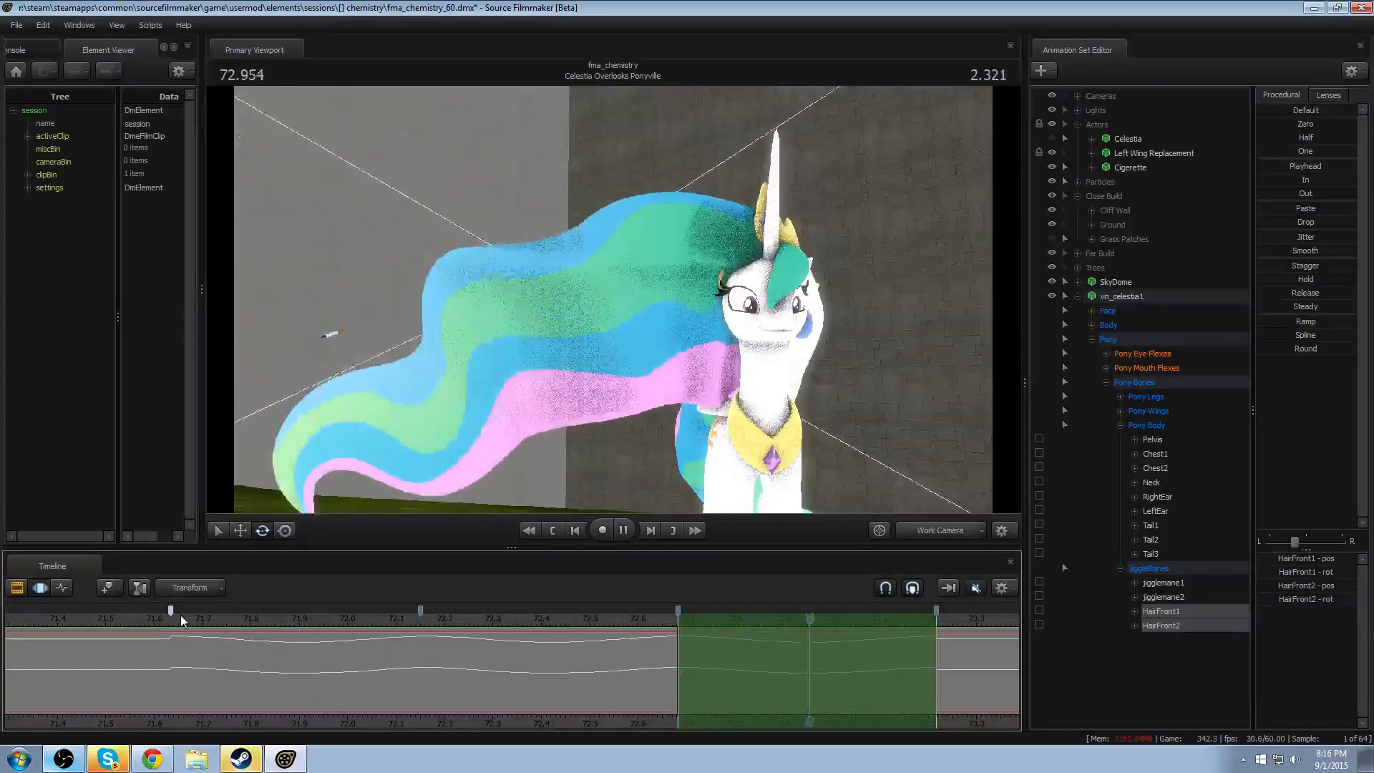
pyautogui.press('space')
pyautogui.click(1160, 625)
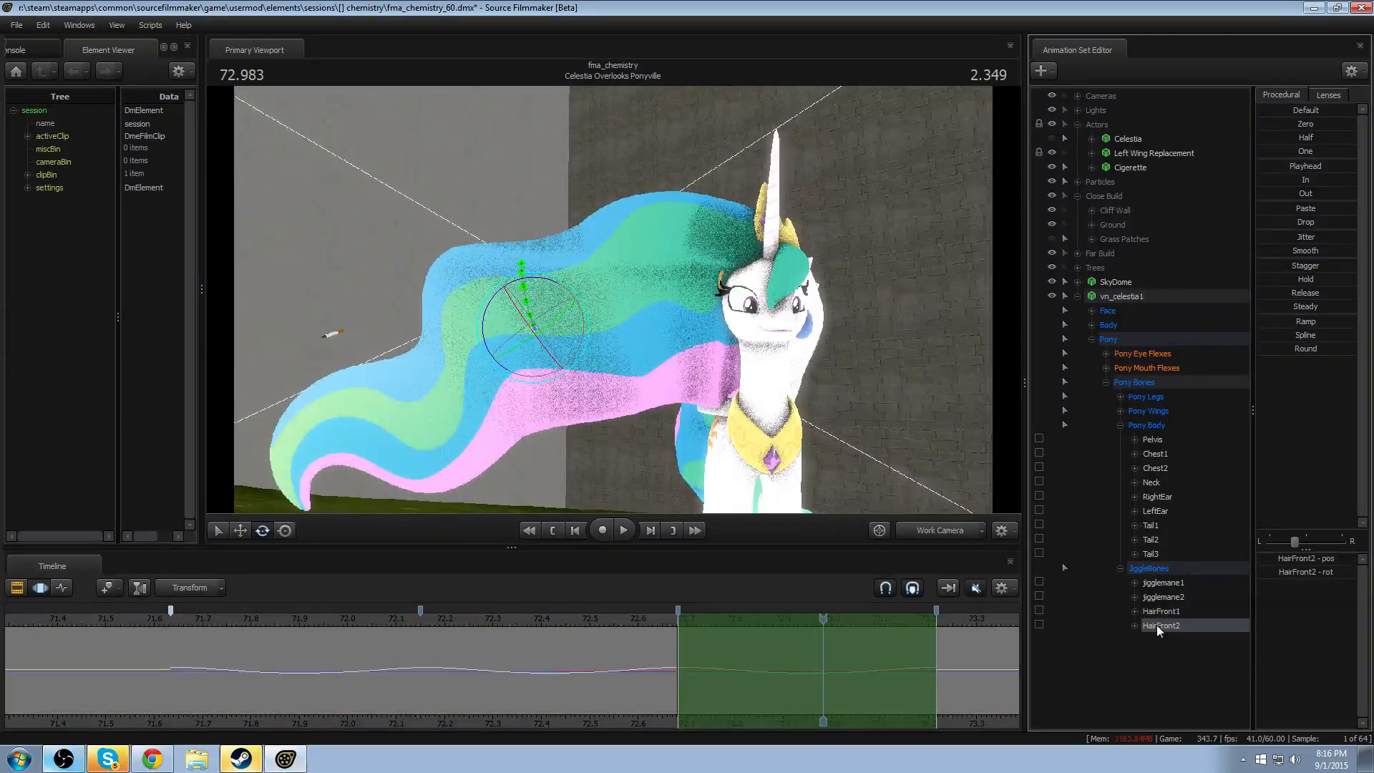
pyautogui.click(592, 661)
pyautogui.hotkey('ctrl', 'a')
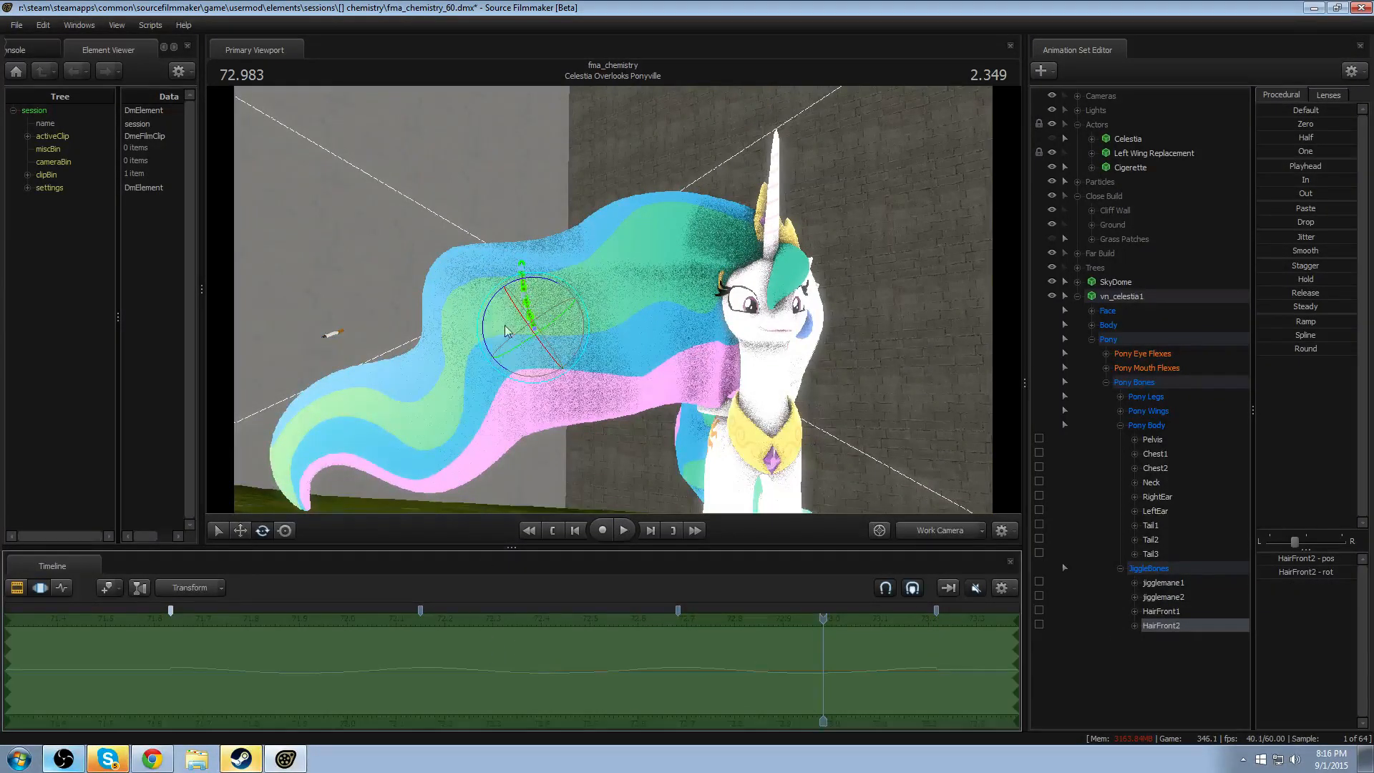
pyautogui.press('space')
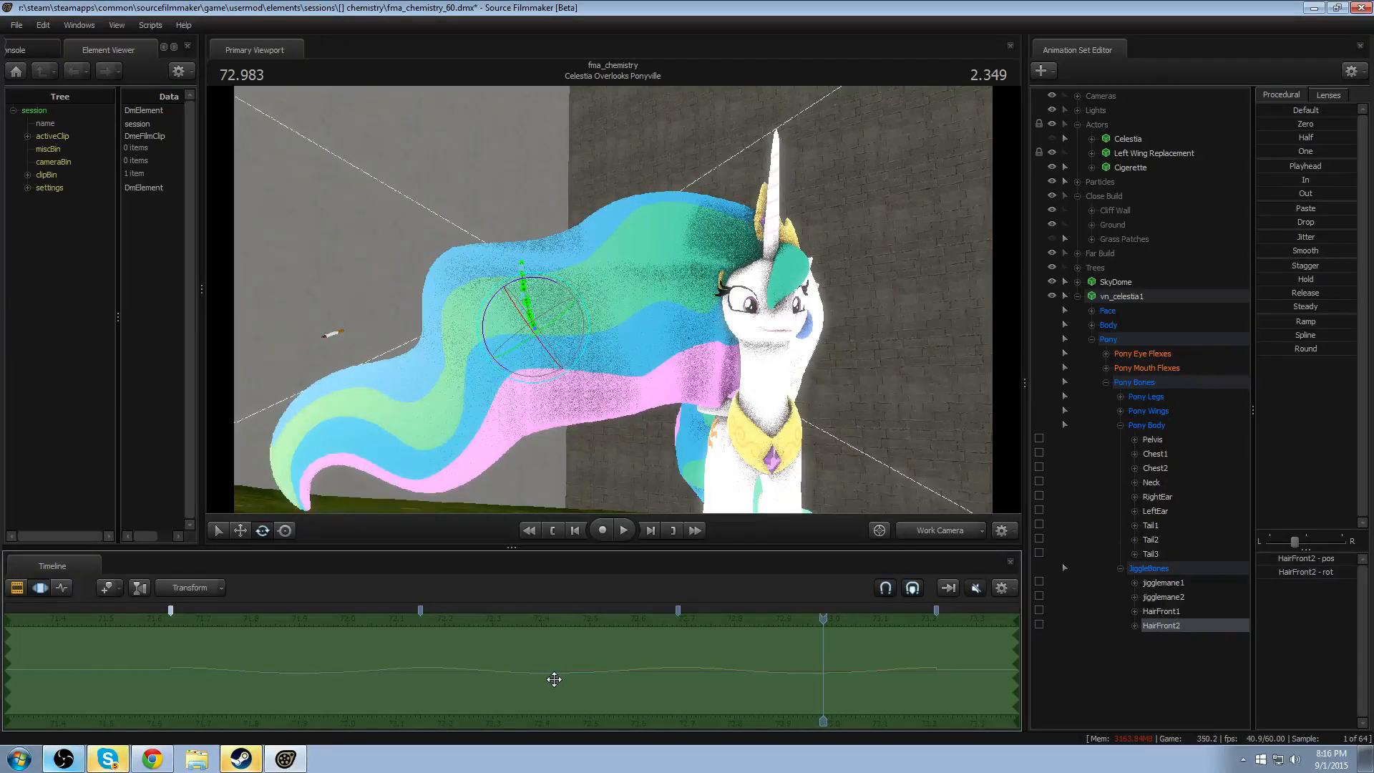
pyautogui.moveTo(554, 679); pyautogui.dragTo(575, 685)
pyautogui.hotkey('ctrl', 'z')
pyautogui.click(1011, 590)
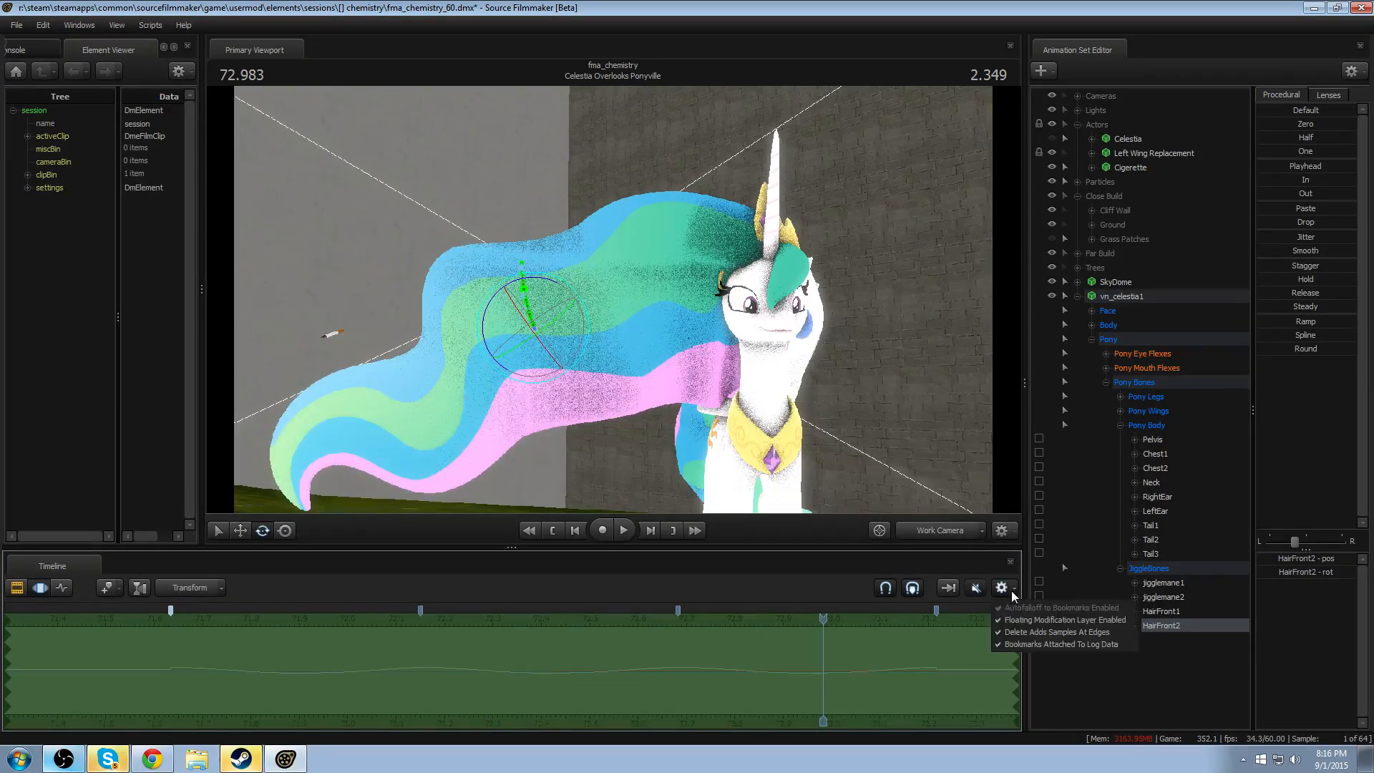
pyautogui.click(1024, 645)
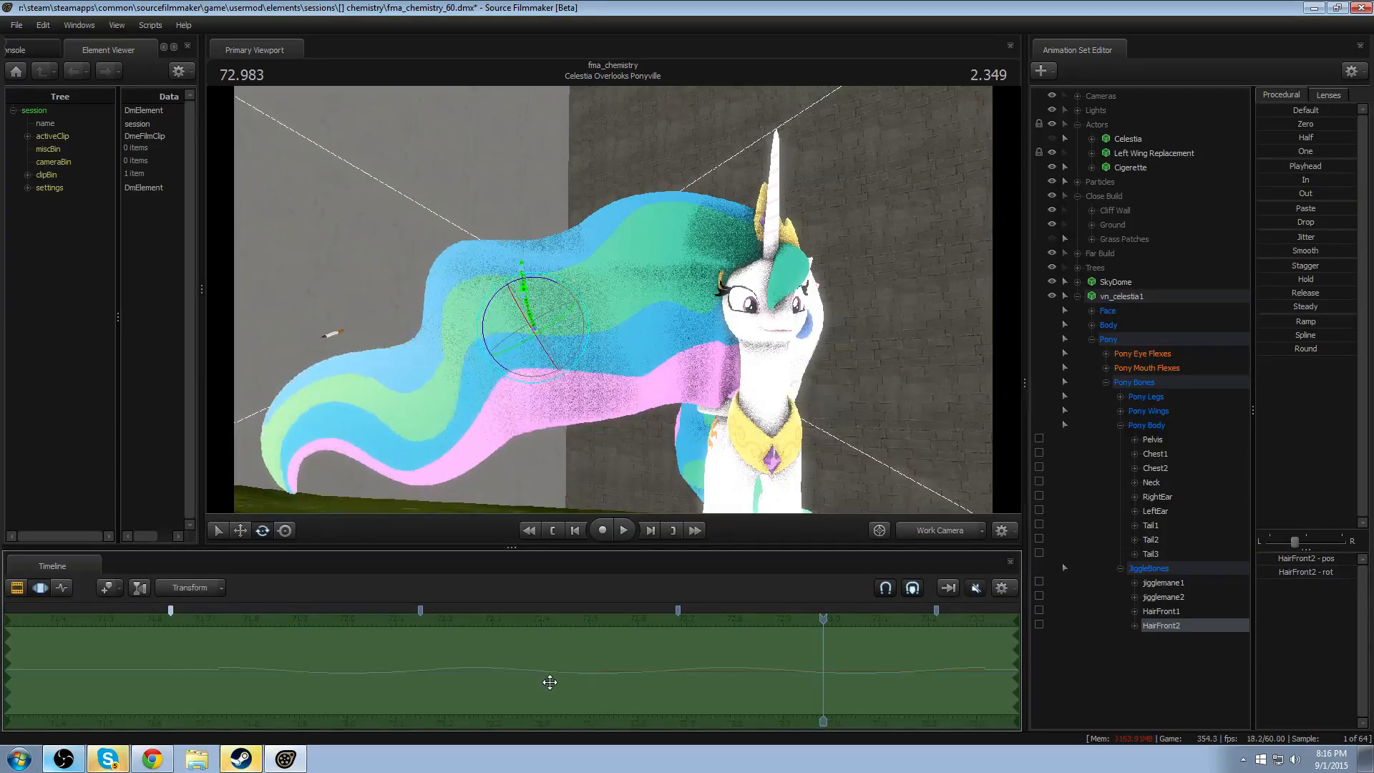
# - Offset HairFront2's whole wave about 0.1 later than HairFront1's and play back the mane motion
pyautogui.click(420, 666)
pyautogui.press('space')
pyautogui.press('space')
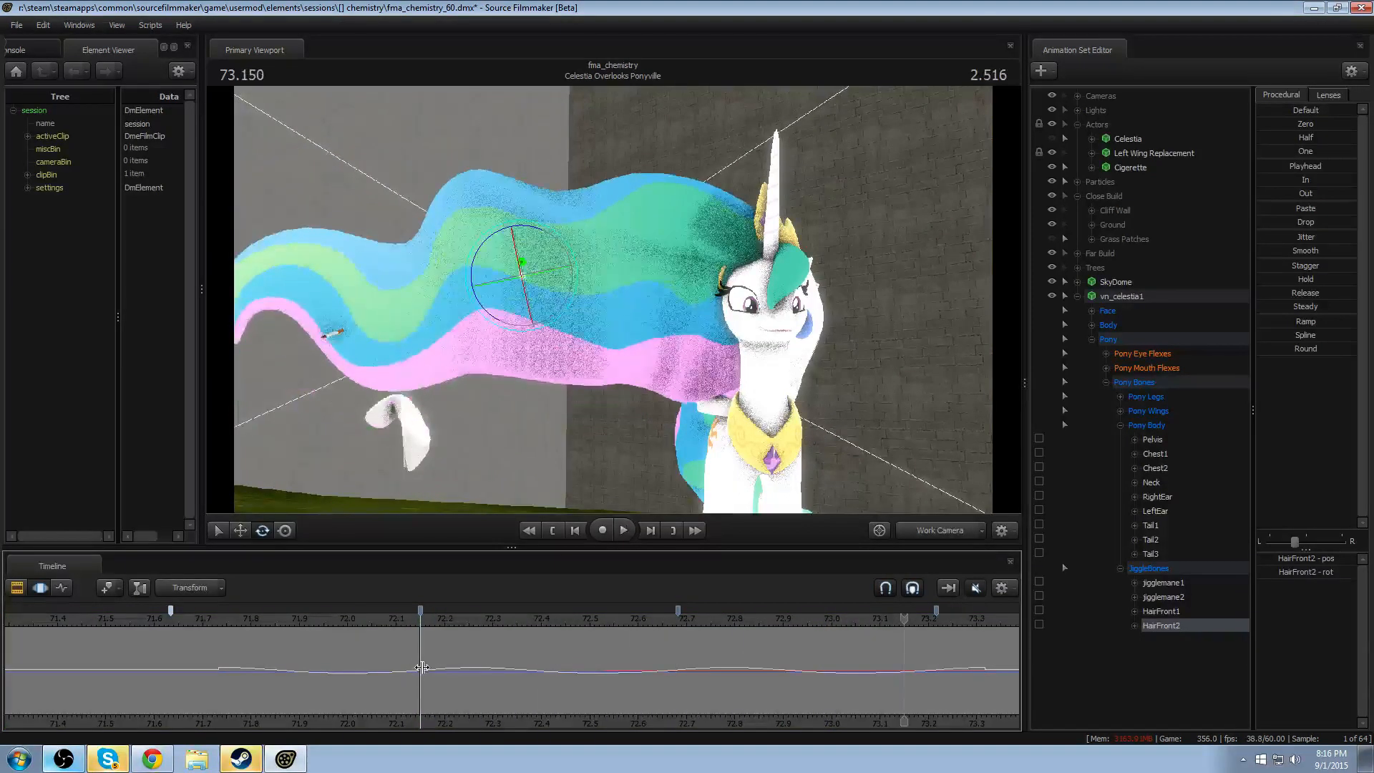
pyautogui.click(429, 665)
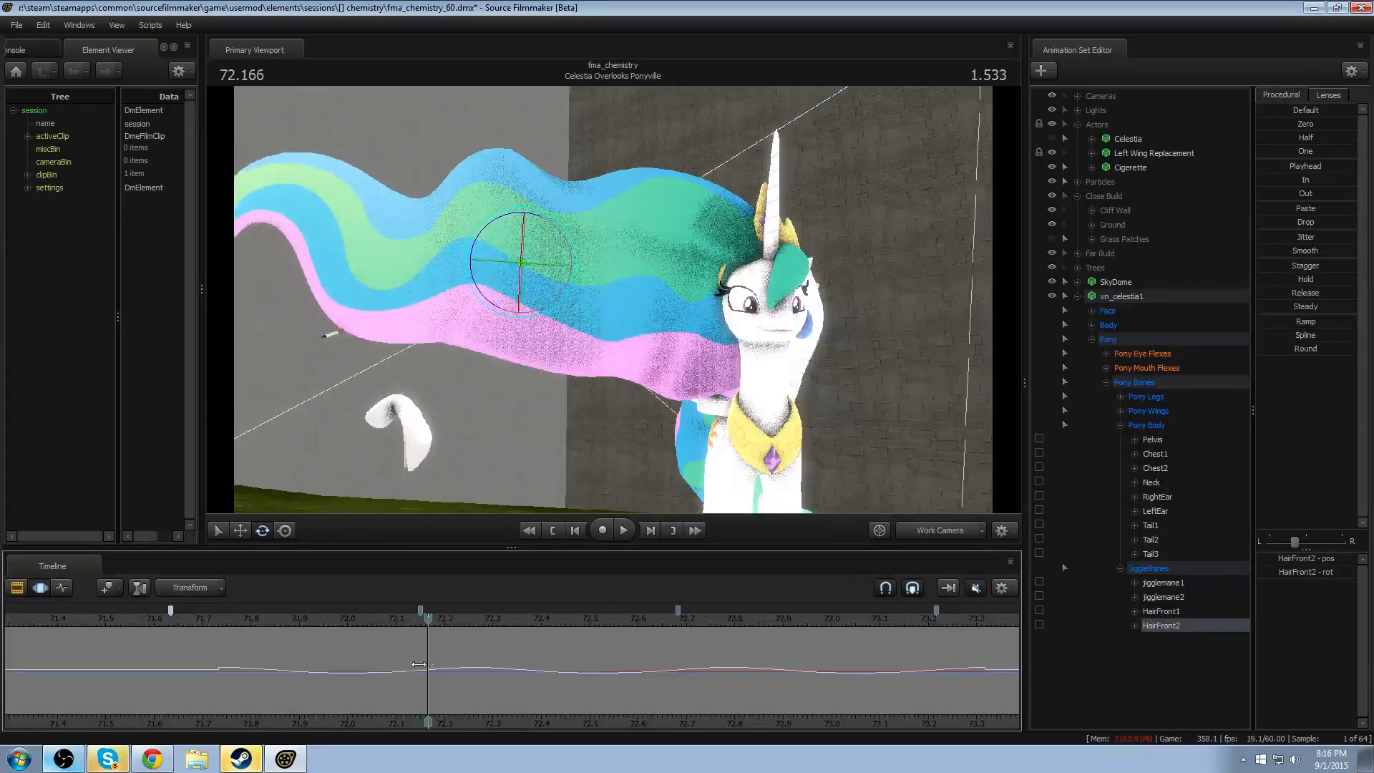
pyautogui.press('space')
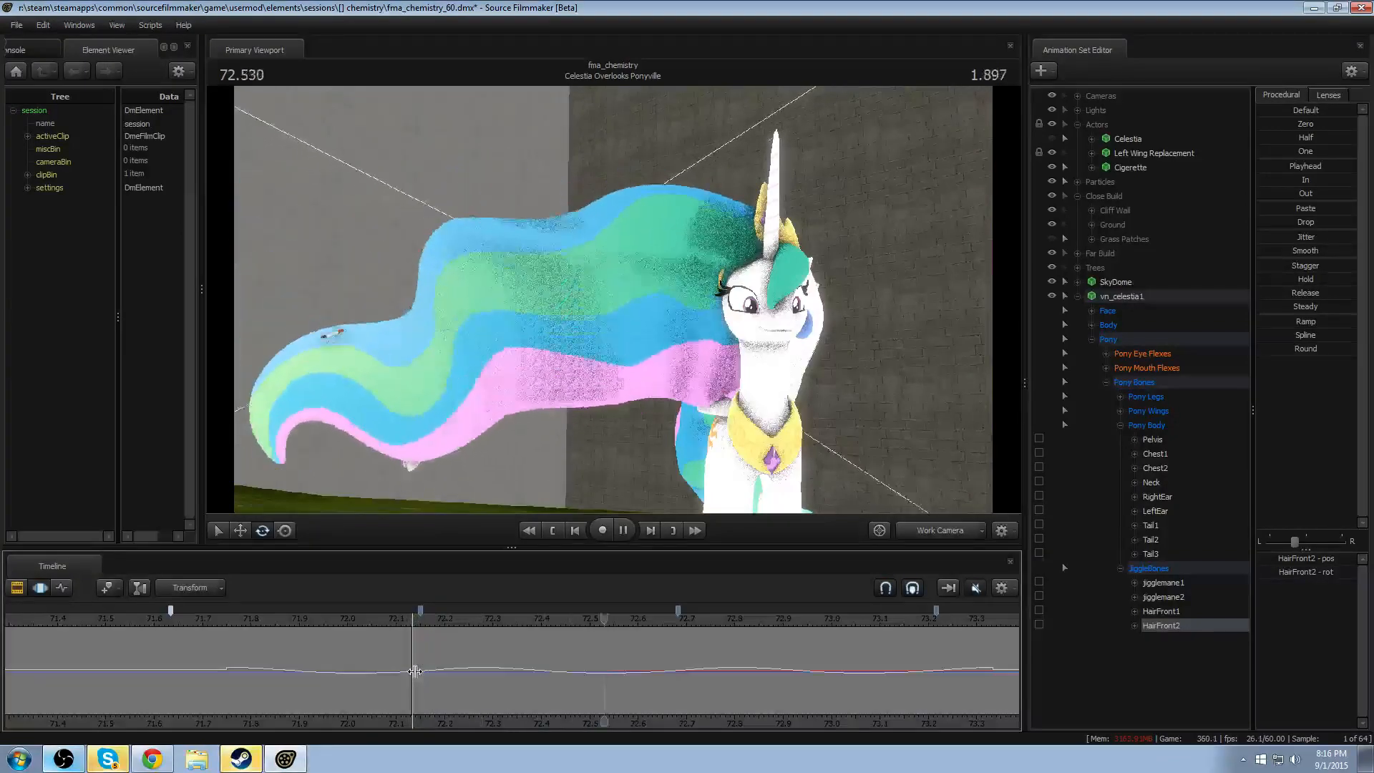
pyautogui.press('space')
pyautogui.click(315, 673)
pyautogui.press('space')
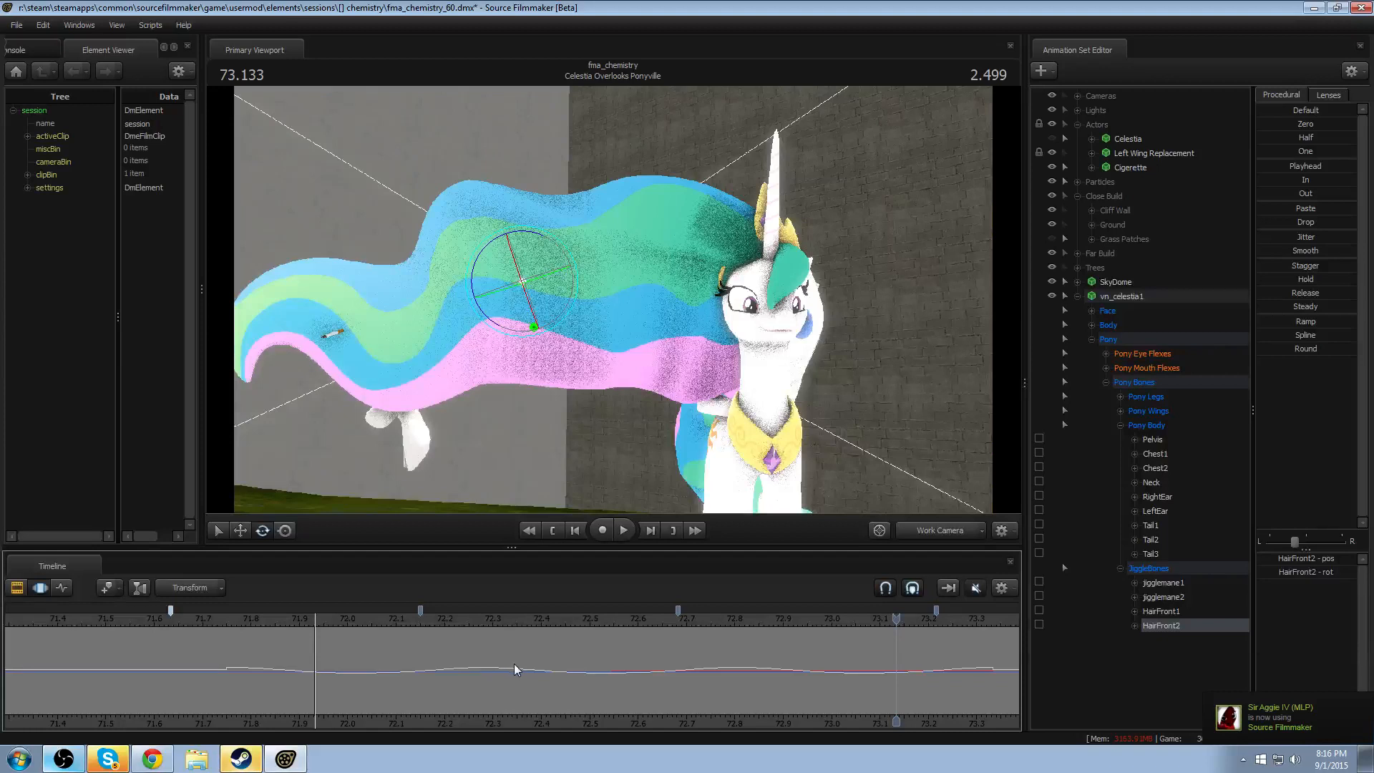
# - Isolate HairFront1's pos channel and select a falloff range from about 72.15 to 72.68 centred on 72.416
pyautogui.click(1161, 611)
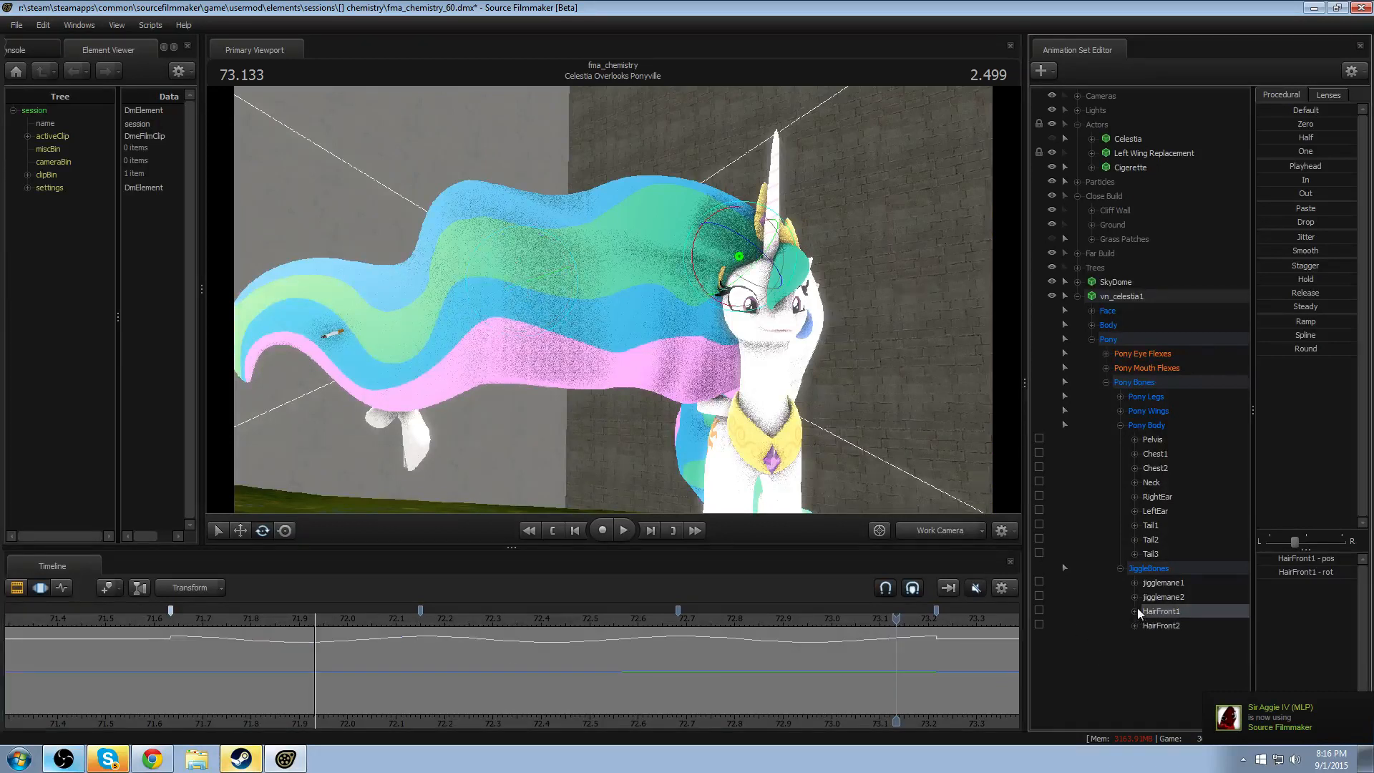
pyautogui.click(1134, 612)
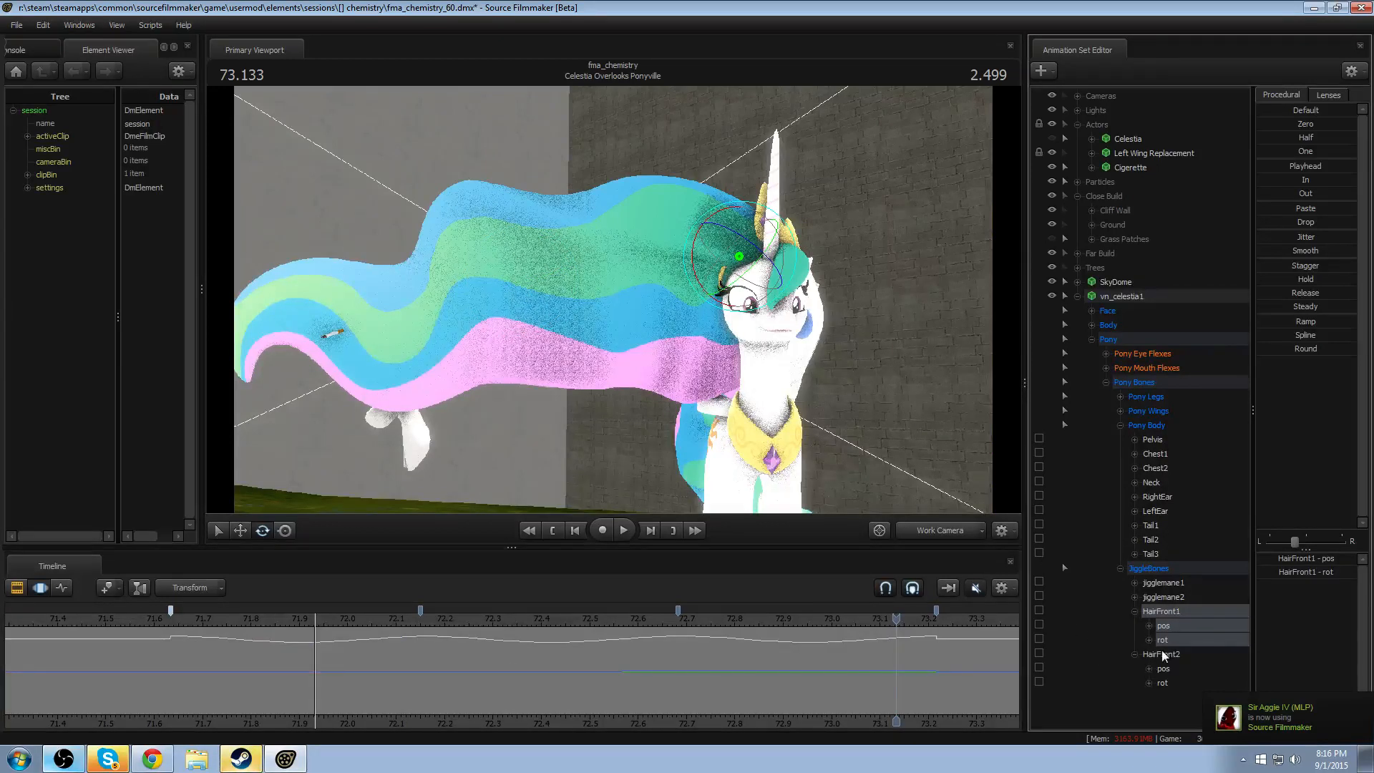
pyautogui.click(1172, 626)
pyautogui.moveTo(571, 694); pyautogui.dragTo(550, 660)
pyautogui.scroll(6, 549, 661)
pyautogui.scroll(2, 549, 661)
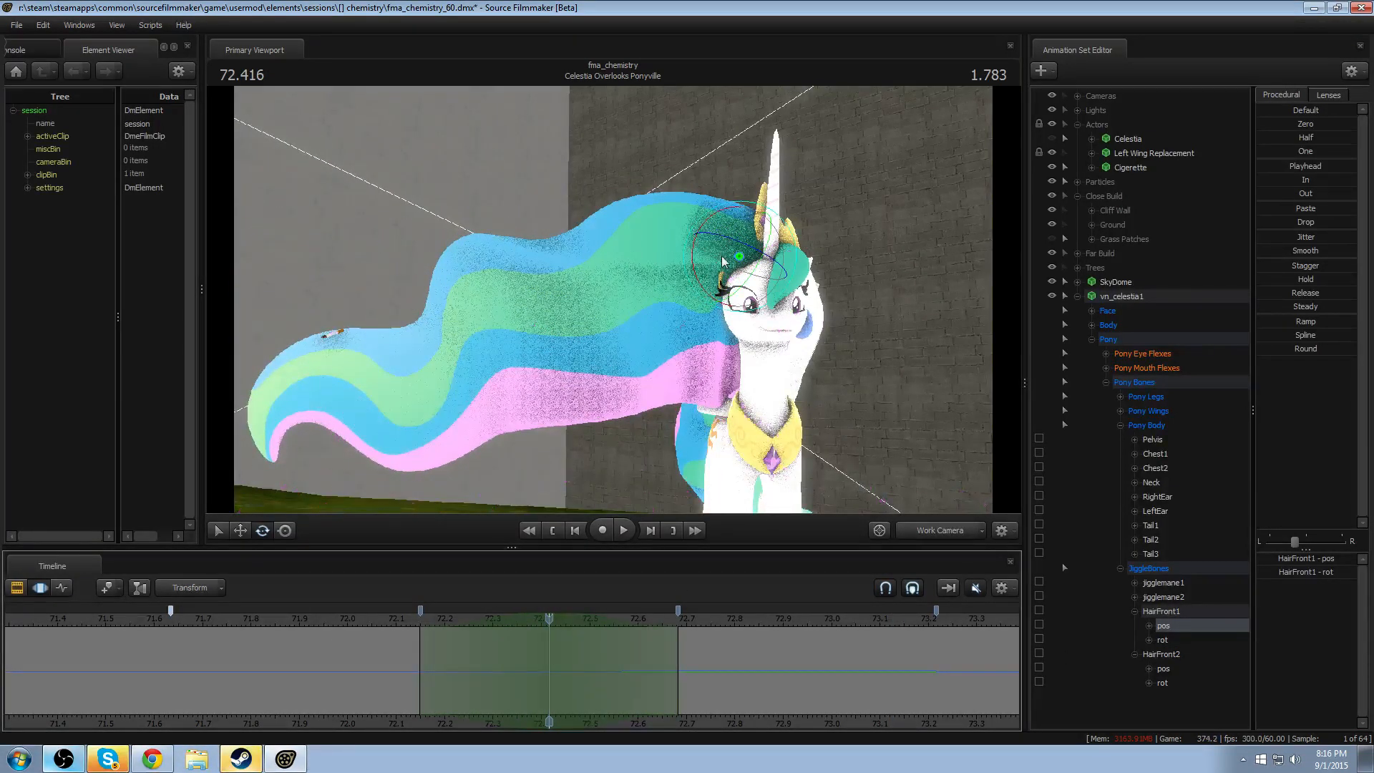
# - Move HairFront1 slightly downward at 72.416 with the translate manipulator
pyautogui.press('w')
pyautogui.moveTo(433, 664); pyautogui.dragTo(530, 688)
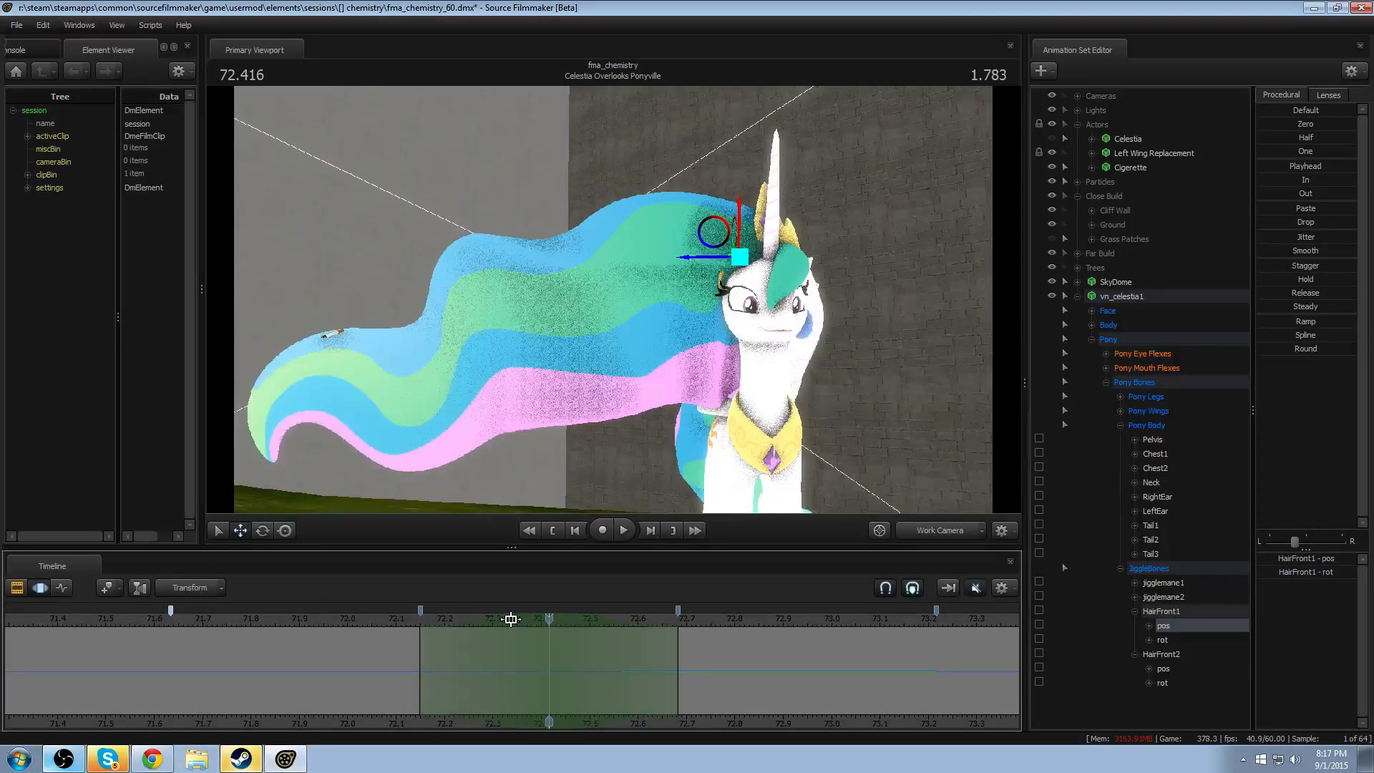
pyautogui.moveTo(510, 619)
pyautogui.mouseDown()
pyautogui.moveTo(528, 621)
pyautogui.moveTo(507, 623)
pyautogui.mouseUp()
pyautogui.moveTo(740, 220); pyautogui.dragTo(738, 234)
pyautogui.hotkey('ctrl', 'z')
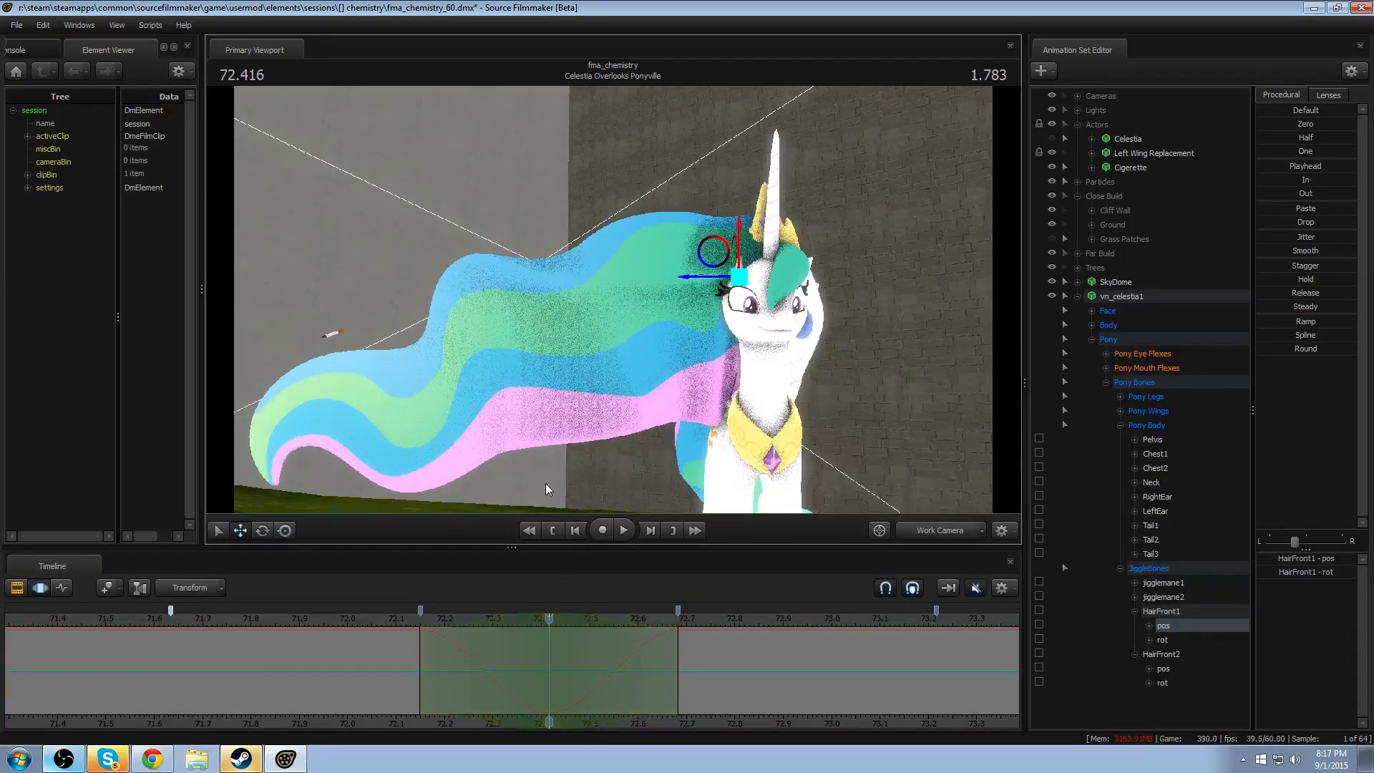
# - Move HairFront2 downward at 72.416 with only its pos channel selected
pyautogui.keyDown('ctrl'); pyautogui.click(530, 349); pyautogui.keyUp('ctrl')
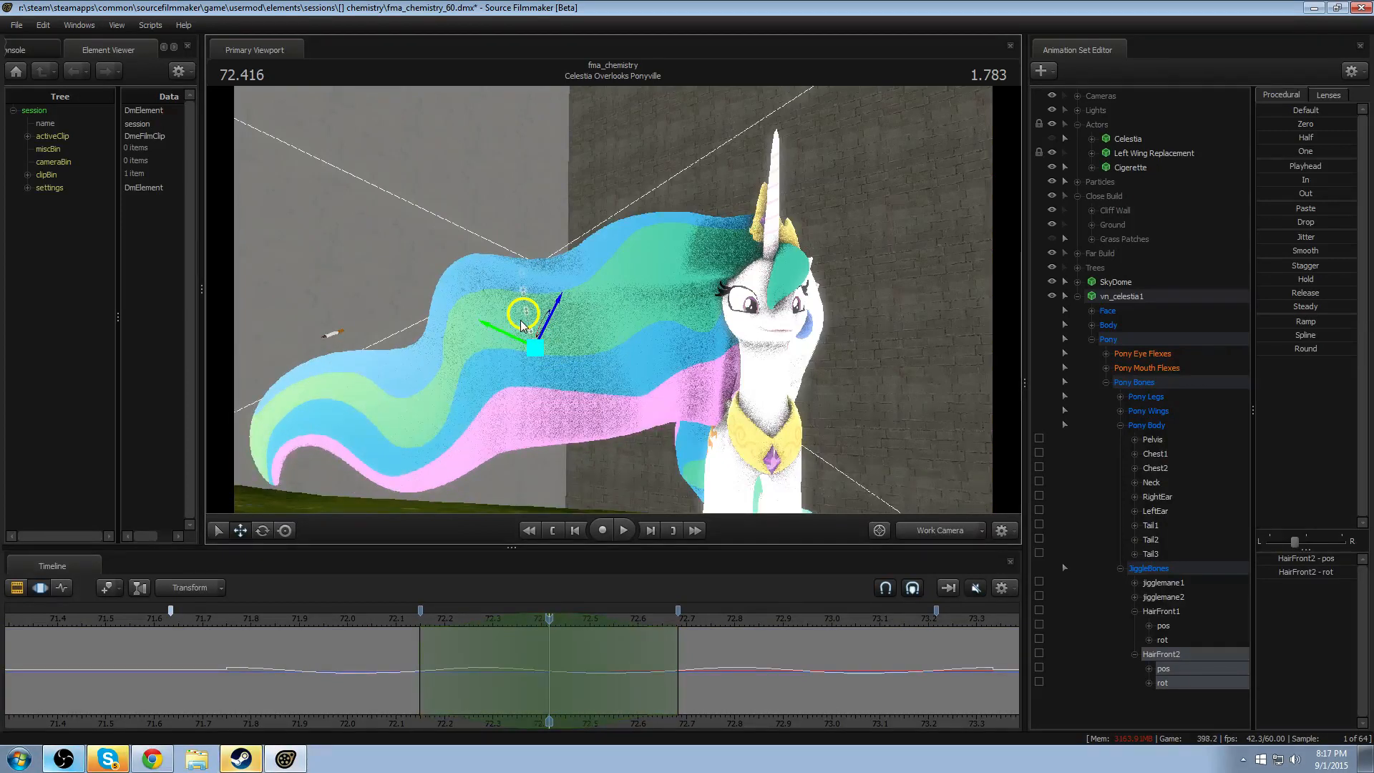
pyautogui.moveTo(523, 325); pyautogui.dragTo(525, 339)
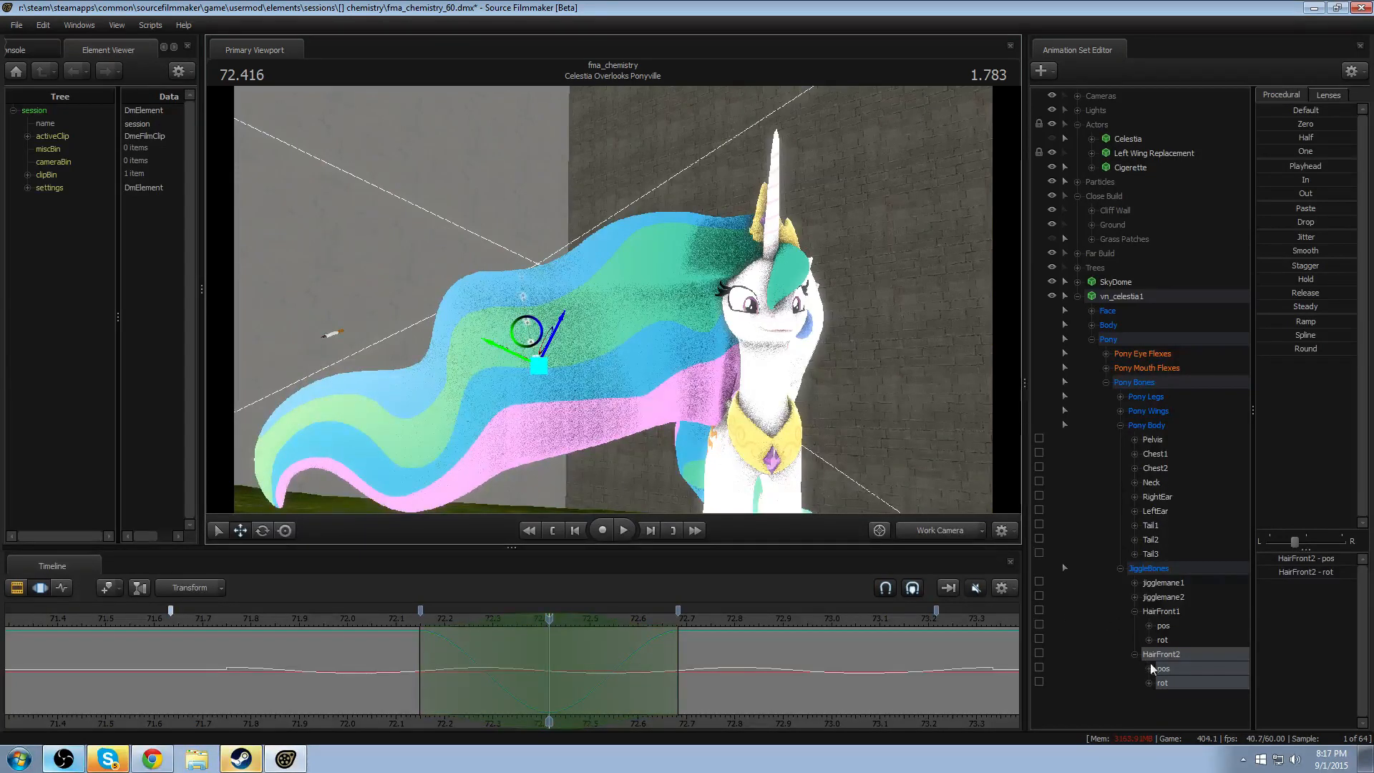
pyautogui.hotkey('ctrl', 'z')
pyautogui.hotkey('ctrl', 'z')
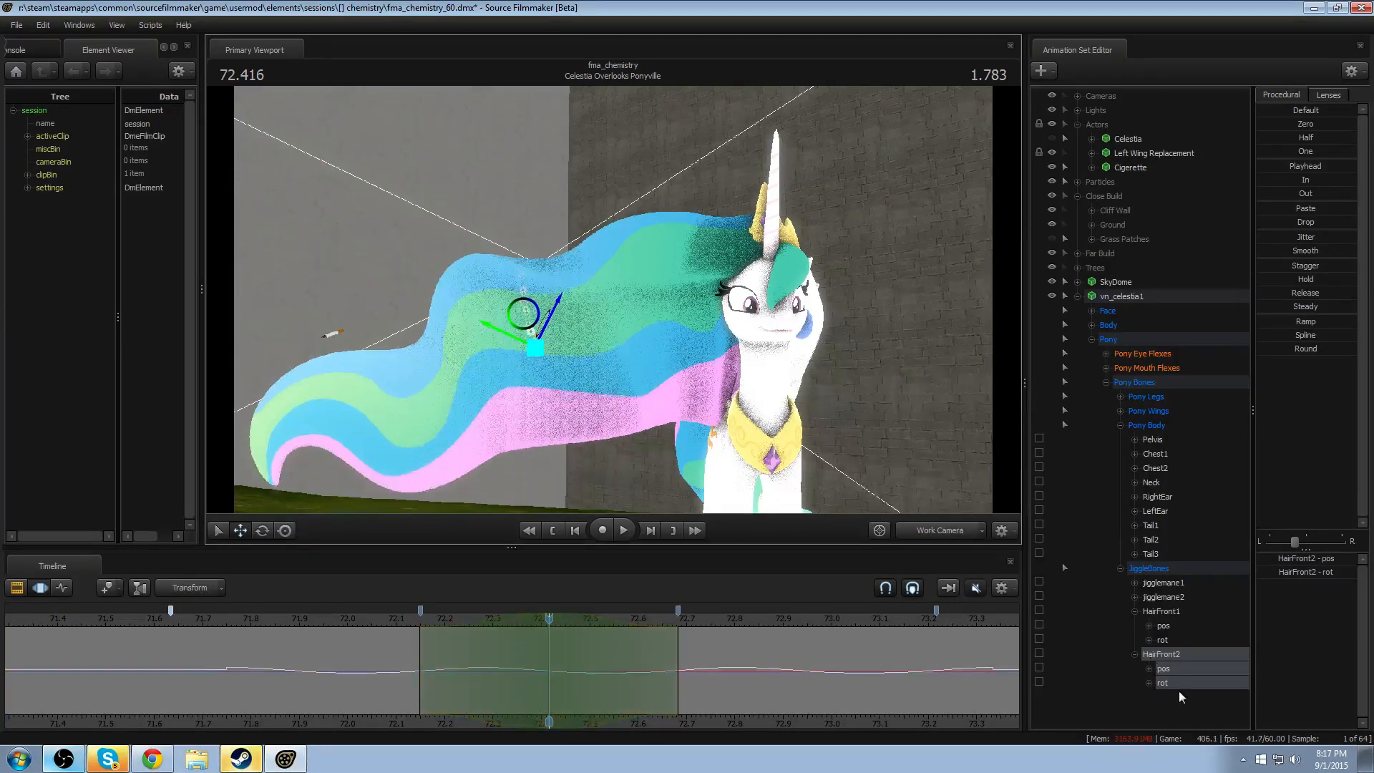
pyautogui.click(1188, 670)
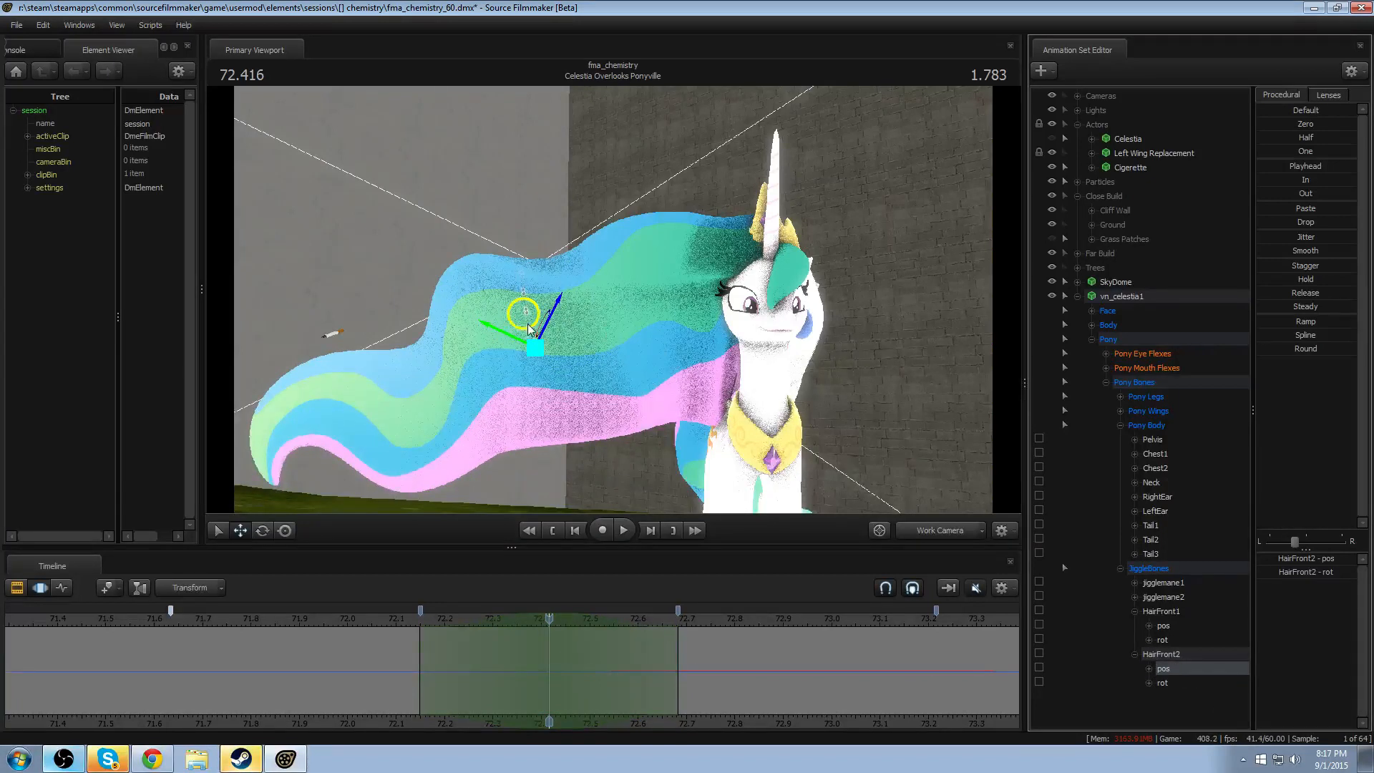
pyautogui.moveTo(526, 324); pyautogui.dragTo(526, 346)
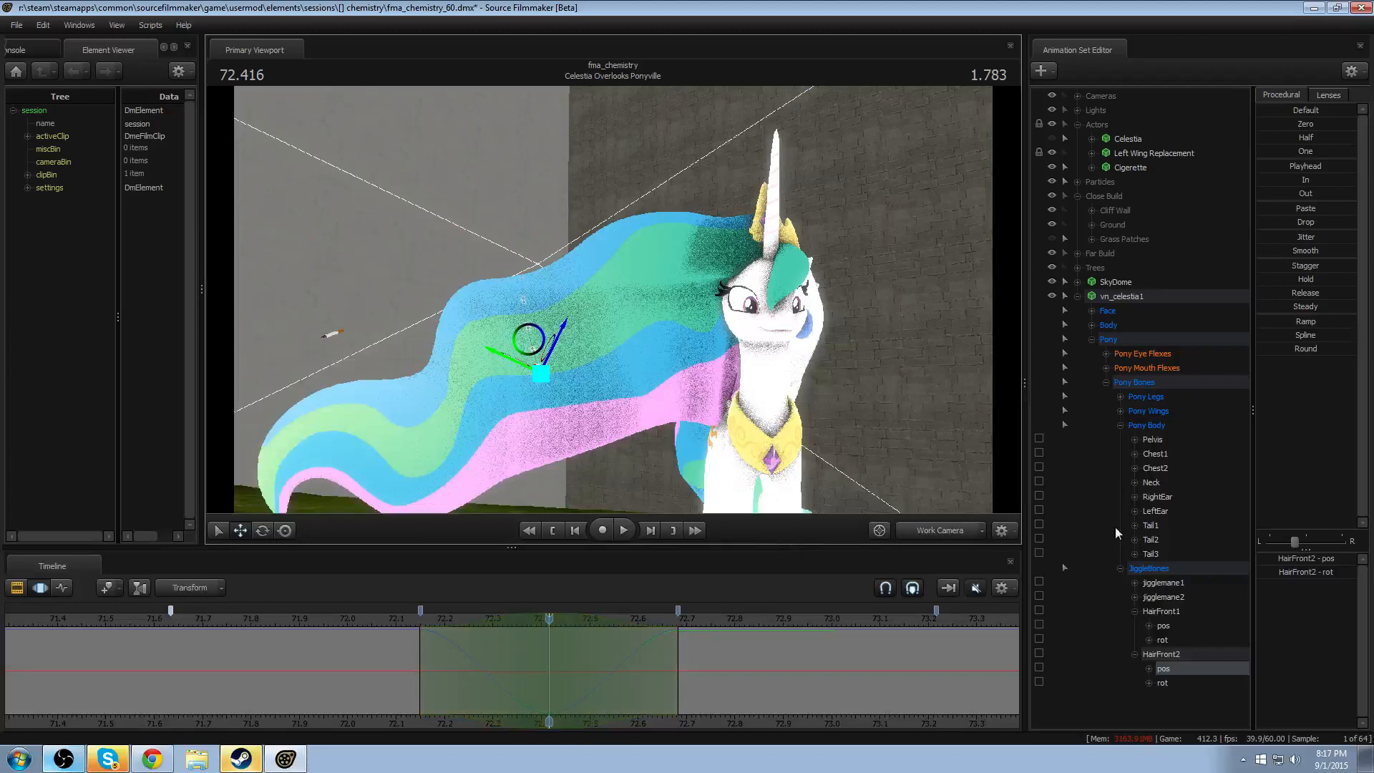
# - Copy both hair bones' position dip from 72.15–72.68 into the marker ranges before and after it
pyautogui.keyDown('ctrl'); pyautogui.click(1163, 625); pyautogui.keyUp('ctrl')
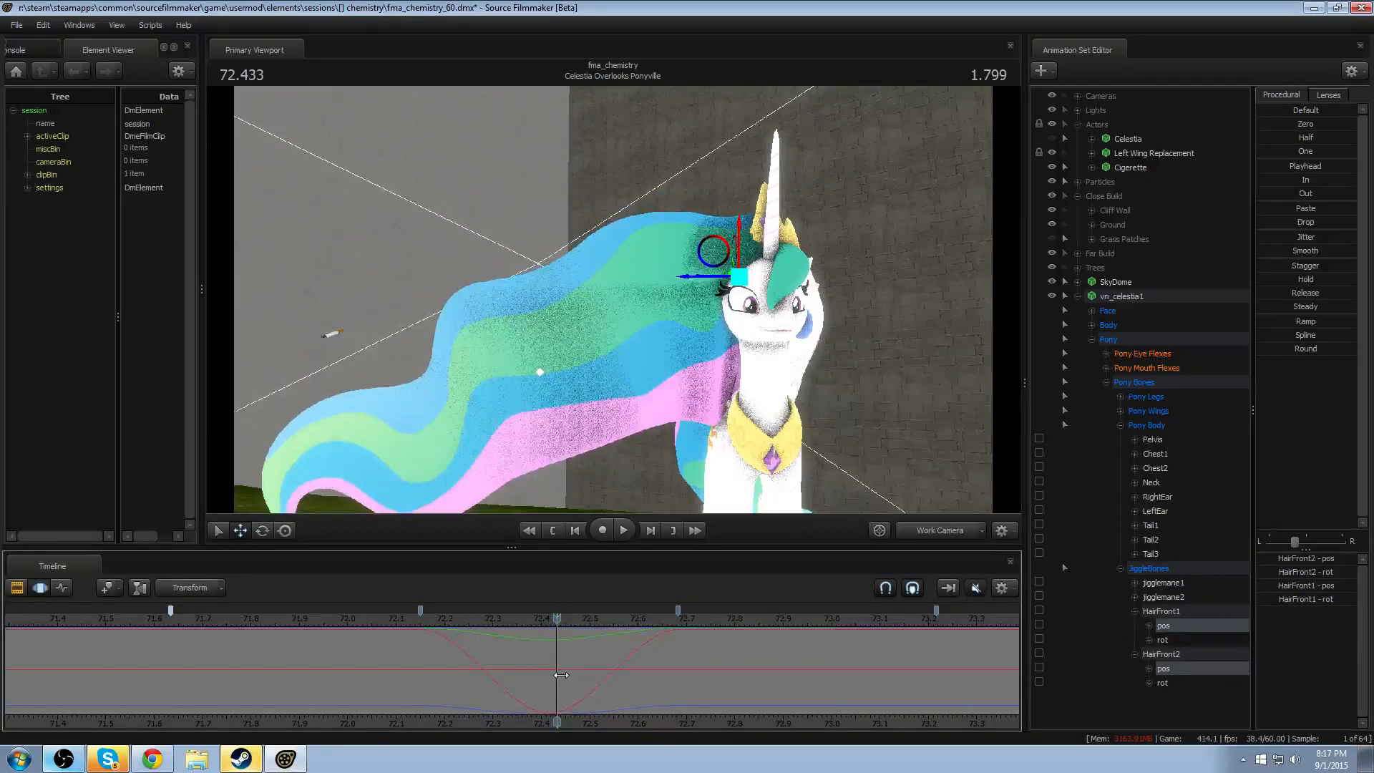
pyautogui.press('space')
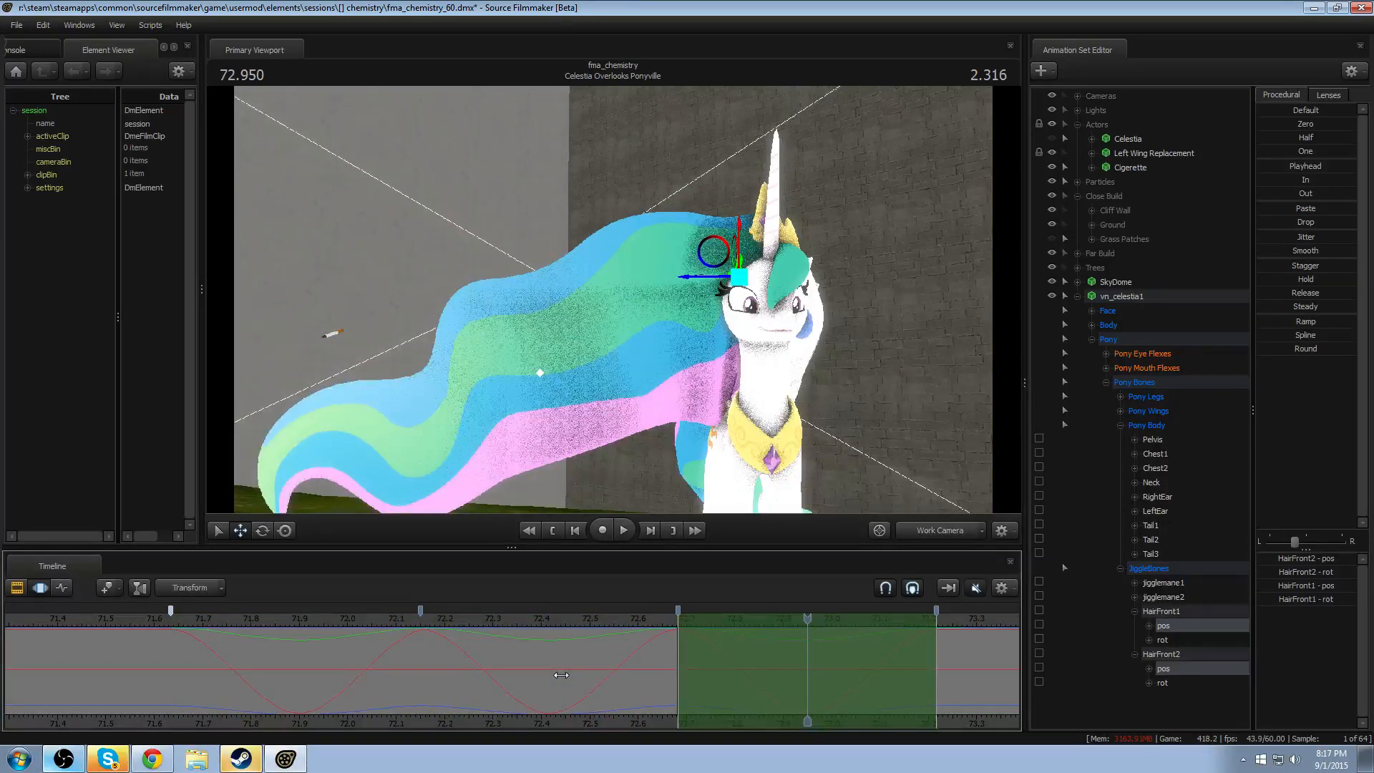
pyautogui.keyDown('shift'); pyautogui.moveTo(421, 659); pyautogui.dragTo(575, 668); pyautogui.keyUp('shift')
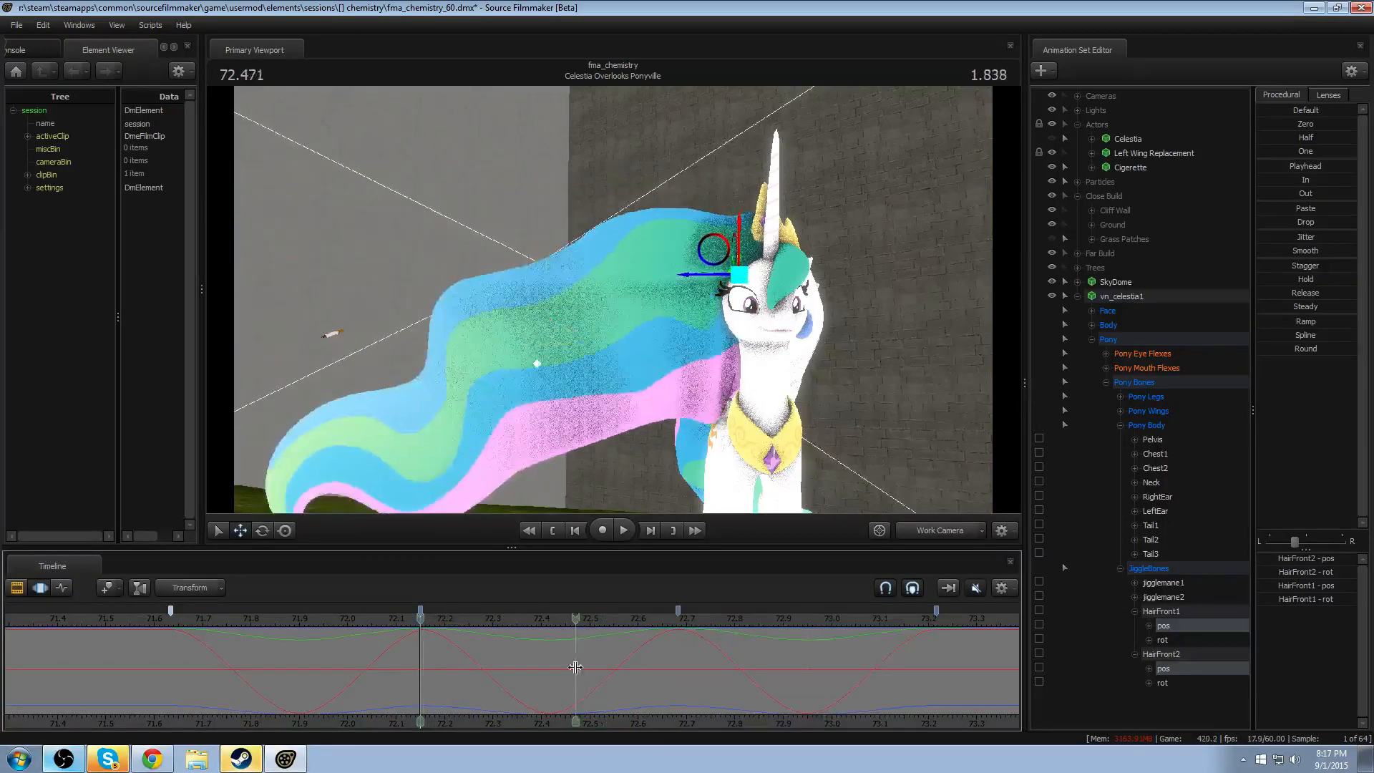
# - Select a falloff range from about 71.88 to 72.41 centred on 72.150 for both hair bones' pos channels
pyautogui.keyDown('shift'); pyautogui.click(553, 670); pyautogui.keyUp('shift')
pyautogui.click(552, 670)
pyautogui.keyDown('shift'); pyautogui.scroll(5, 552, 671); pyautogui.keyUp('shift')
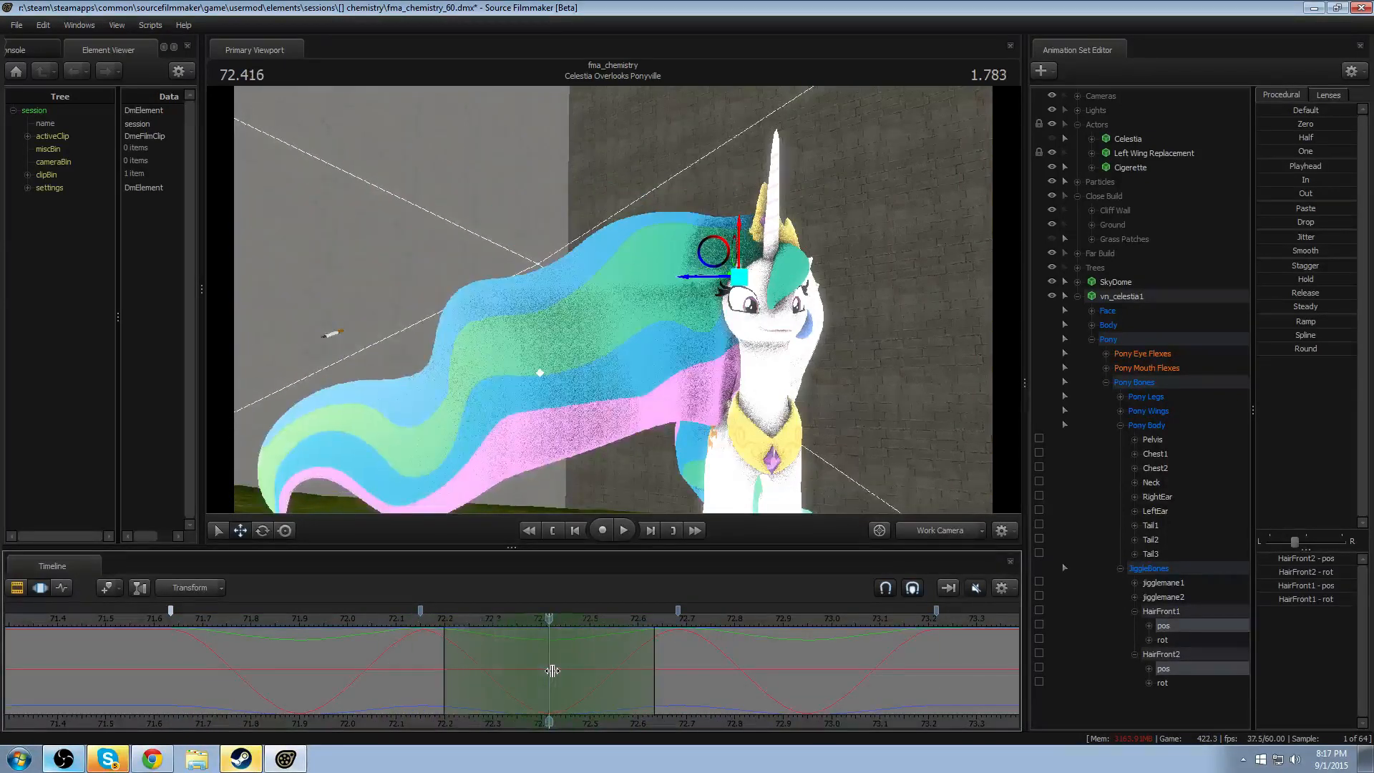
pyautogui.keyDown('shift'); pyautogui.scroll(1, 552, 671); pyautogui.keyUp('shift')
pyautogui.moveTo(533, 624); pyautogui.dragTo(404, 657)
pyautogui.moveTo(550, 618); pyautogui.dragTo(423, 629)
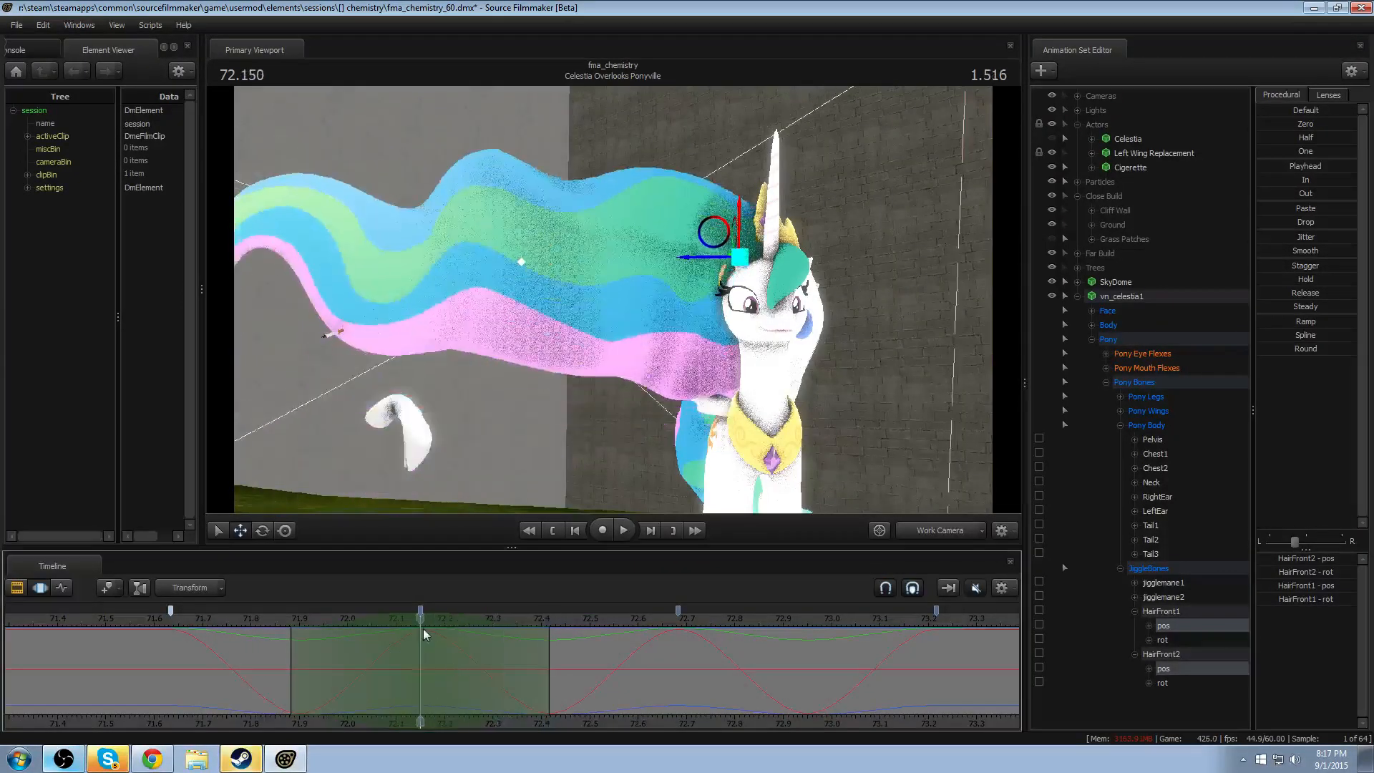
# - Move HairFront1 and HairFront2 upward at 72.150, editing each bone's pos channel separately
pyautogui.click(745, 222)
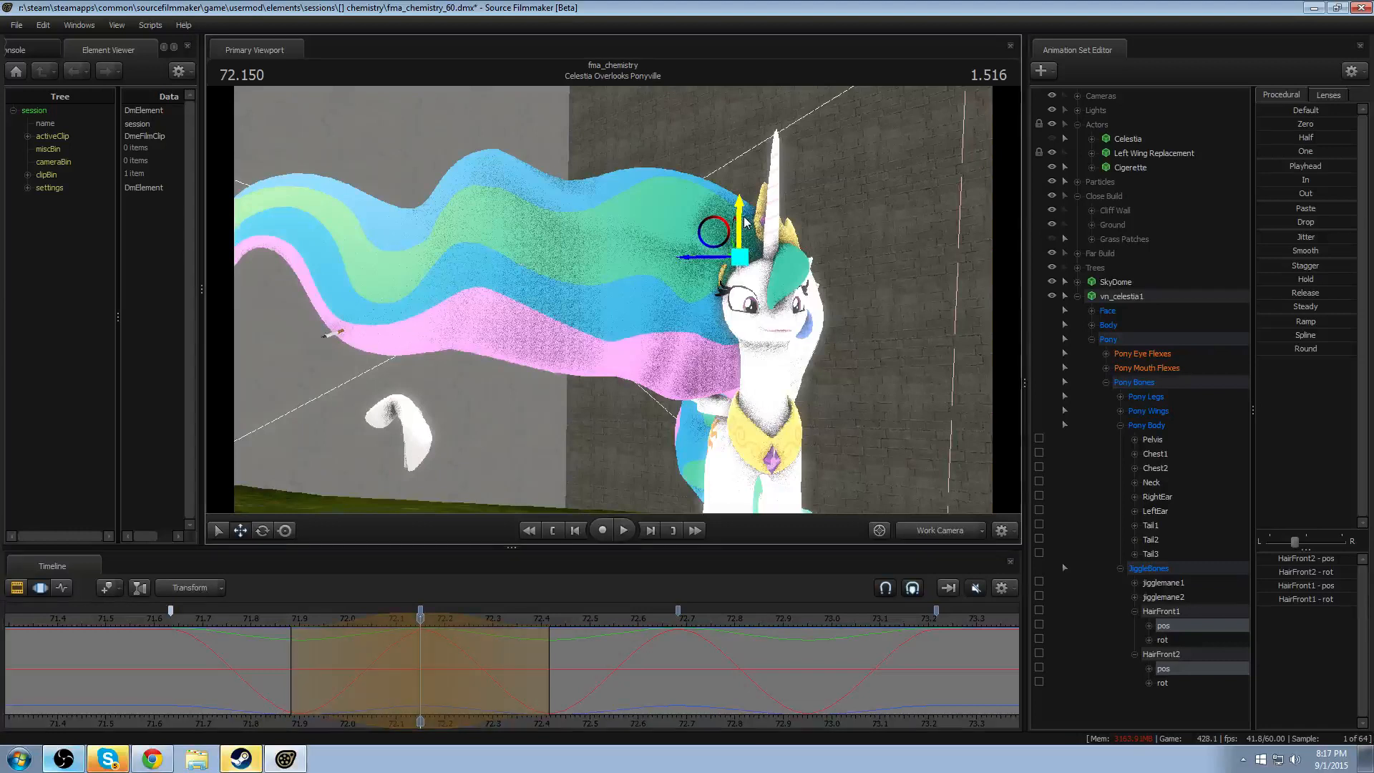
pyautogui.click(1178, 625)
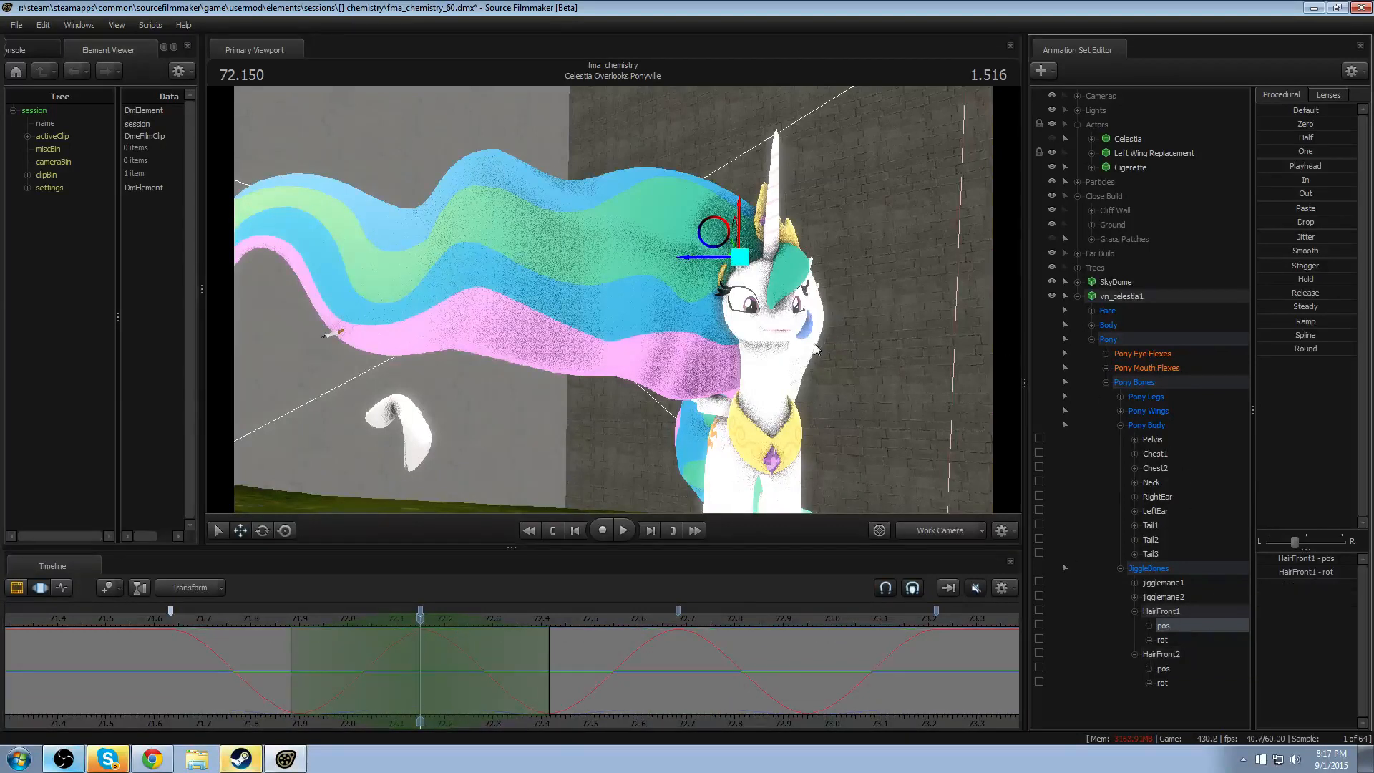
pyautogui.moveTo(746, 237); pyautogui.dragTo(746, 223)
pyautogui.click(1171, 668)
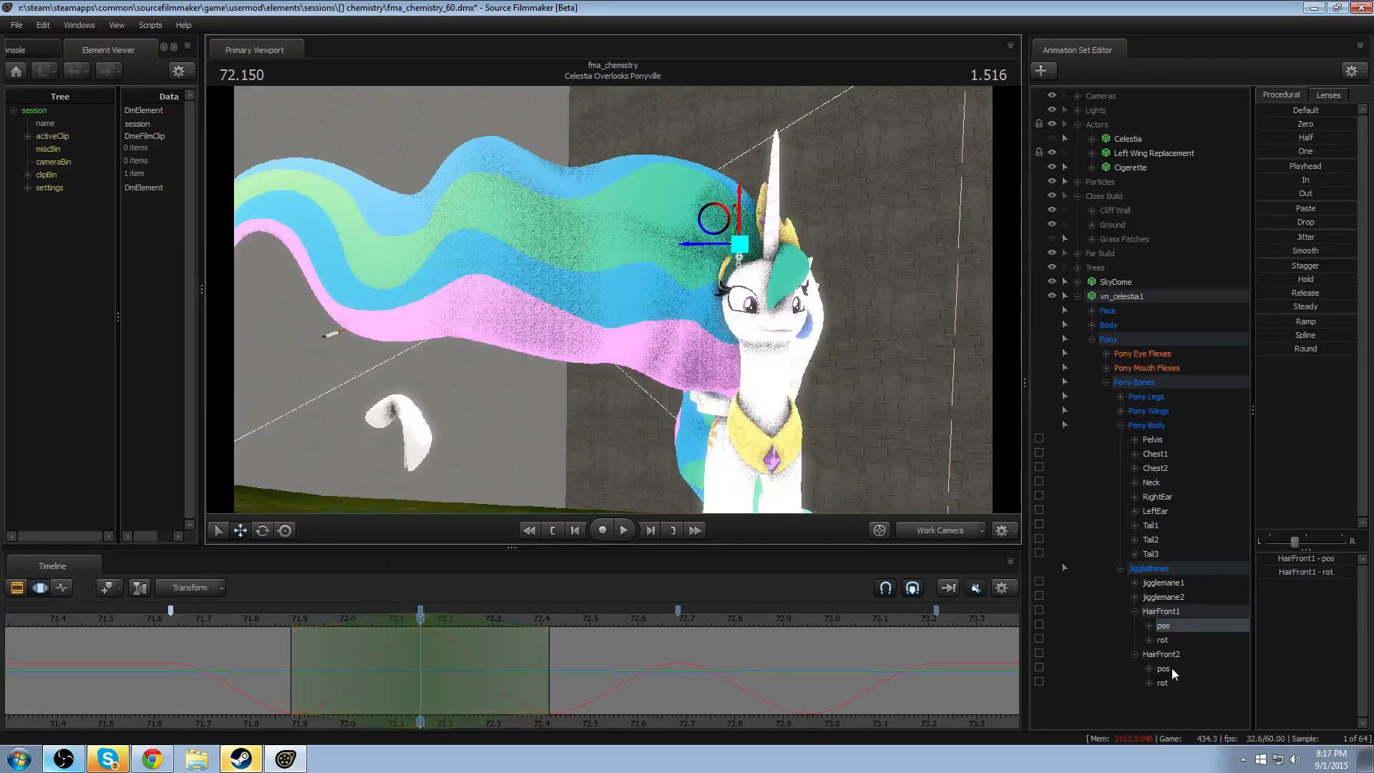
pyautogui.moveTo(524, 225); pyautogui.dragTo(526, 200)
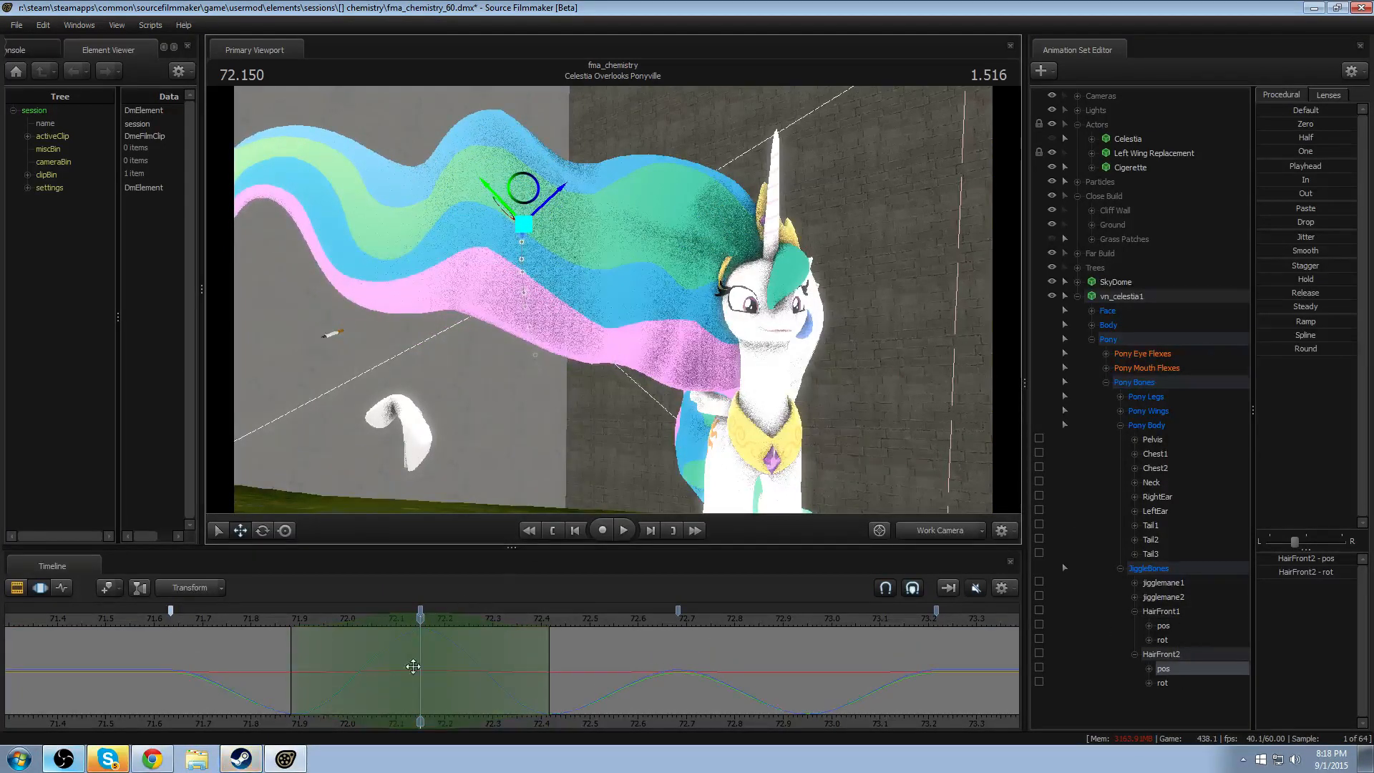
# - Copy both bones' rising position motion from about 71.88–72.15 into the range from 72.41 to 72.68
pyautogui.keyDown('shift'); pyautogui.moveTo(292, 679); pyautogui.dragTo(420, 679); pyautogui.keyUp('shift')
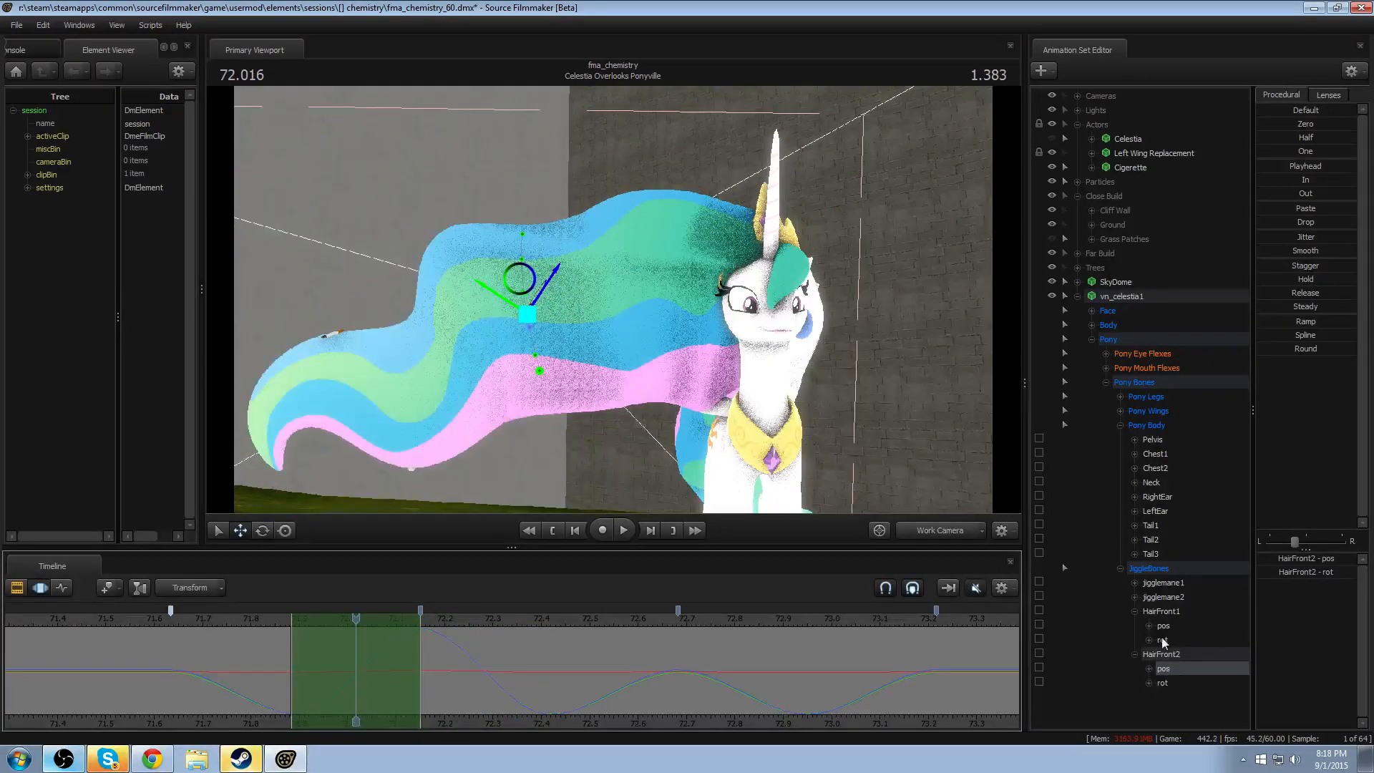
pyautogui.keyDown('ctrl'); pyautogui.click(1163, 626); pyautogui.keyUp('ctrl')
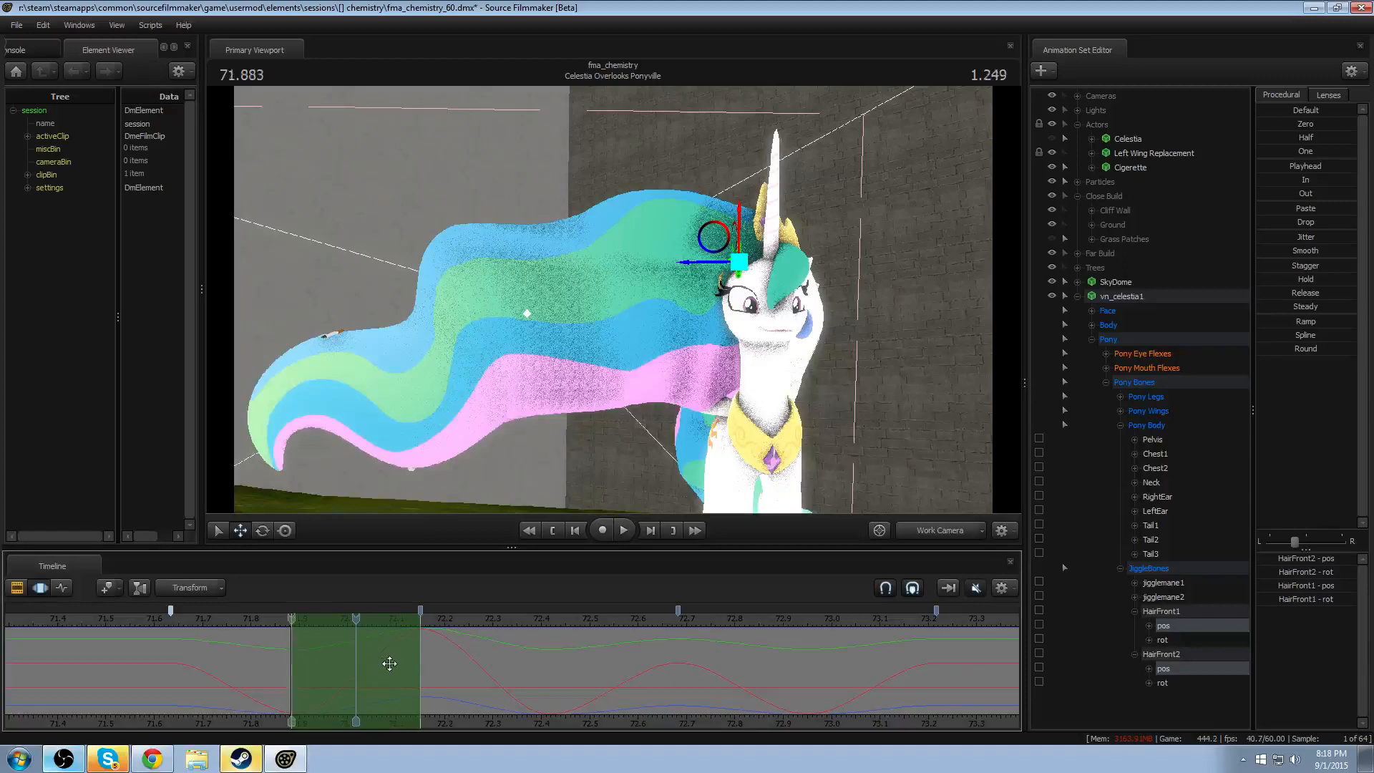
pyautogui.moveTo(389, 664); pyautogui.dragTo(648, 673)
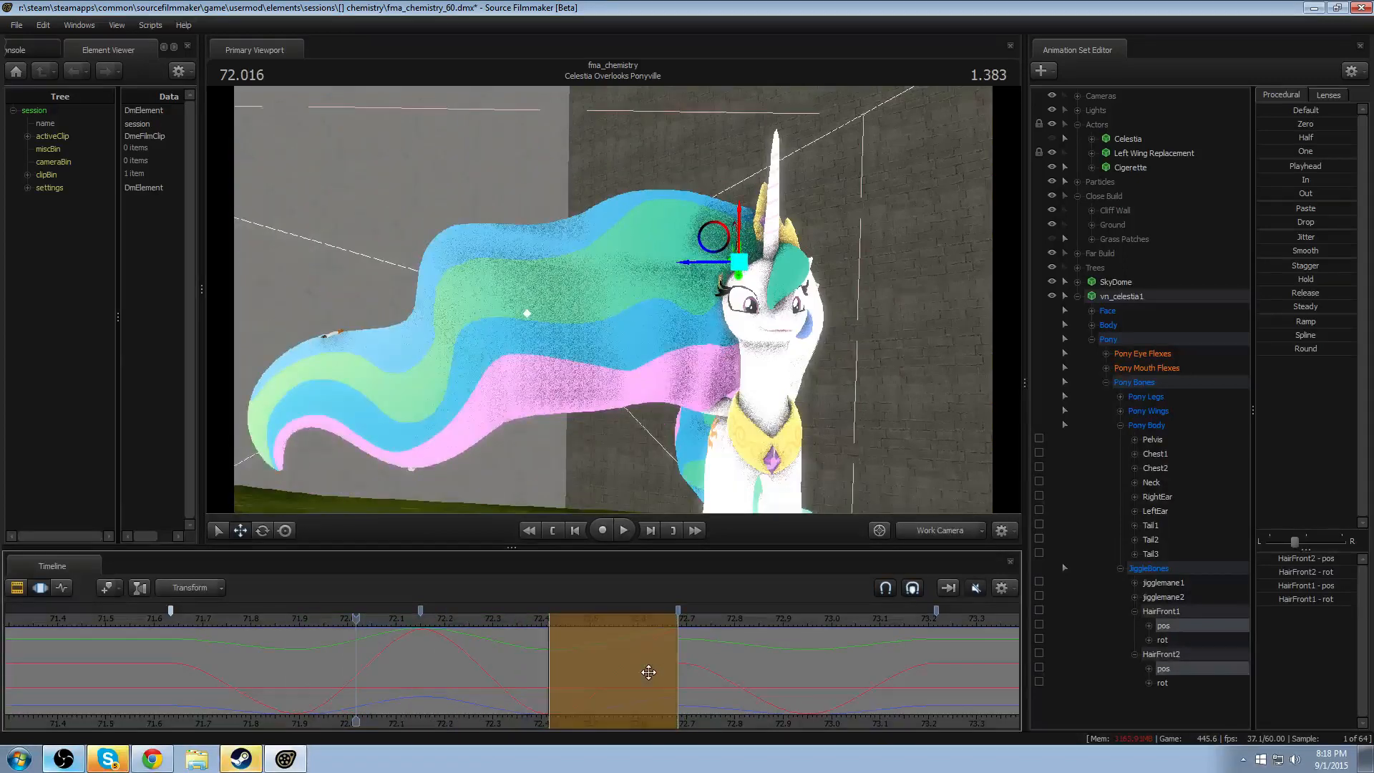
# - Copy both bones' full position cycle from 72.15–72.68 into the marker ranges before and after it
pyautogui.doubleClick(599, 682)
pyautogui.press('Up')
pyautogui.hotkey('ctrl', 'c')
pyautogui.press('Up')
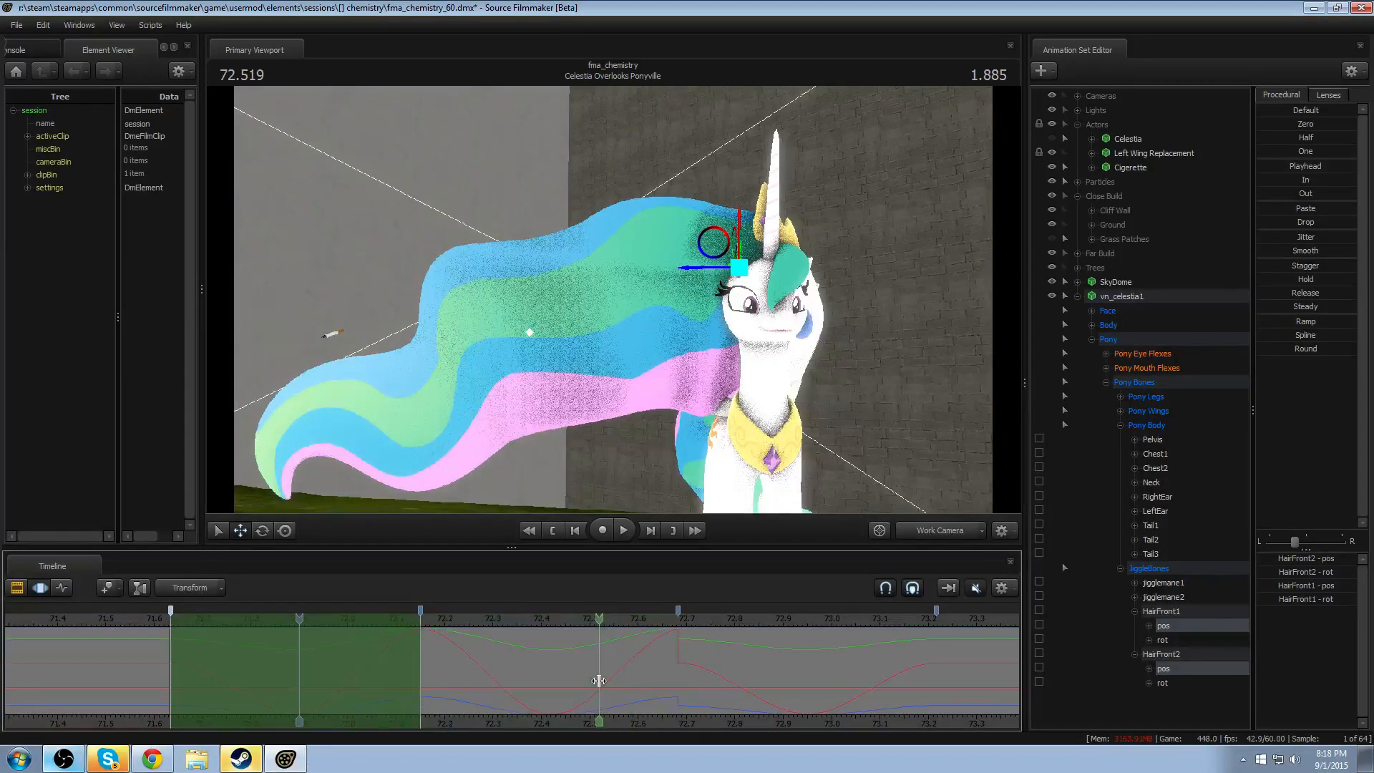
pyautogui.hotkey('ctrl', 'v')
pyautogui.press('Return')
pyautogui.press('Down')
pyautogui.press('Down')
pyautogui.hotkey('ctrl', 'v')
pyautogui.press('Return')
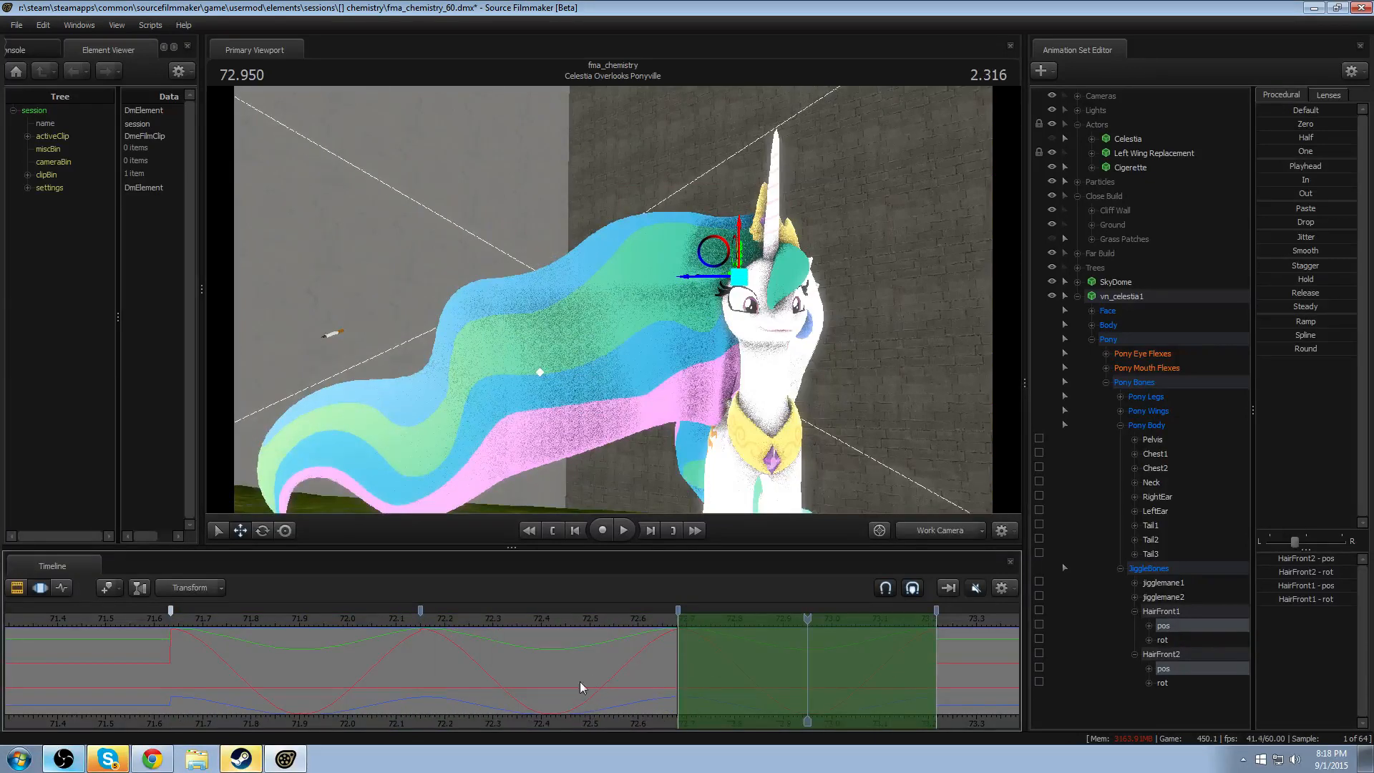
# - Round both hair bones' position peak at 72.150 over a narrow falloff range from about 72.12 to 72.18
pyautogui.moveTo(433, 672); pyautogui.dragTo(425, 667)
pyautogui.scroll(4, 425, 668)
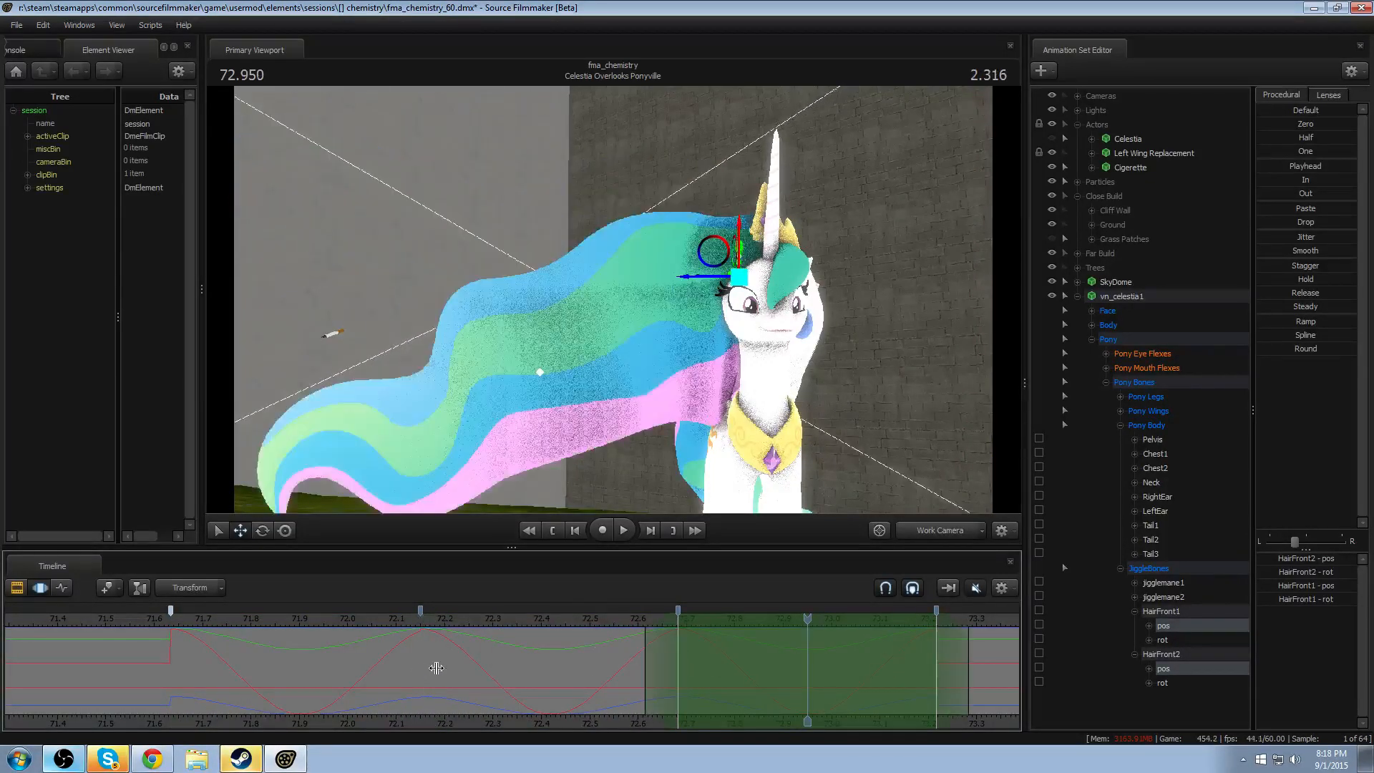
pyautogui.click(734, 652)
pyautogui.click(390, 644)
pyautogui.scroll(5, 390, 644)
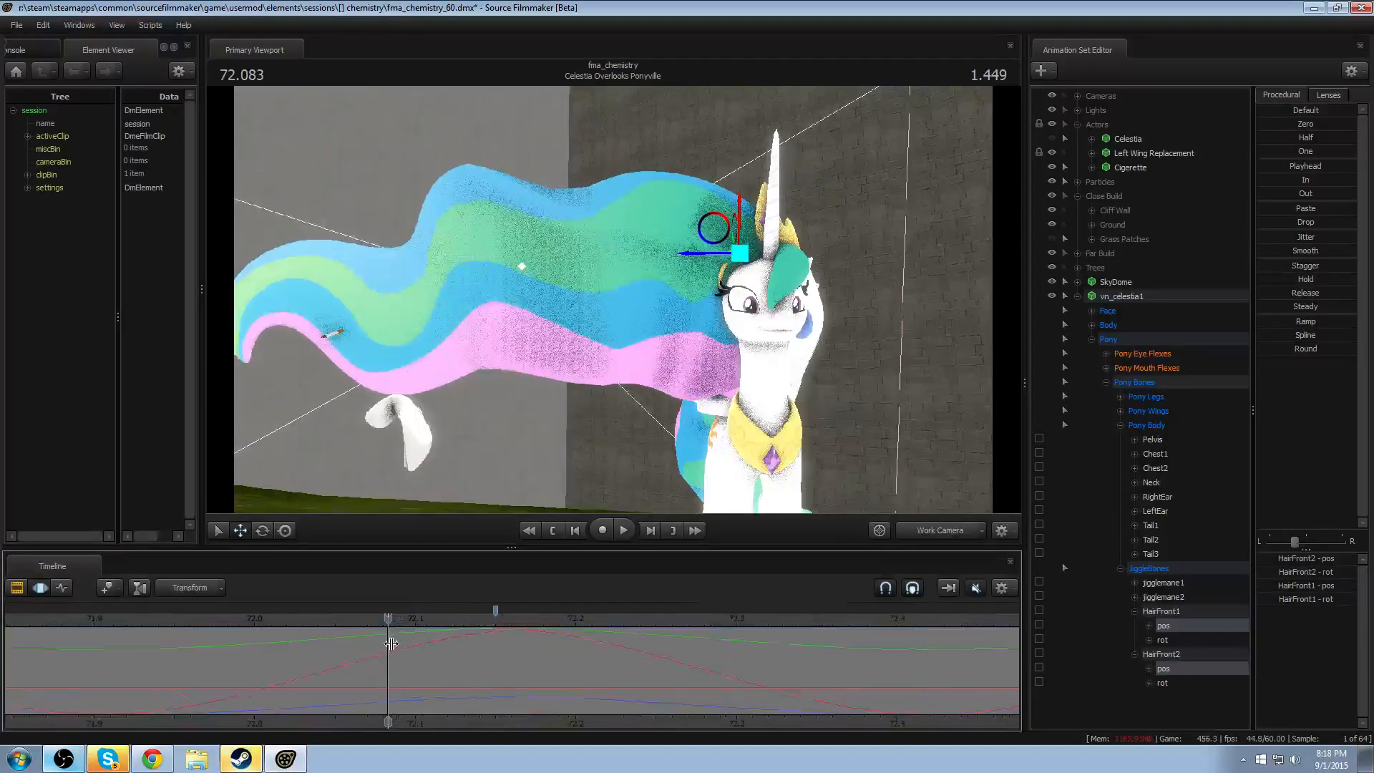
pyautogui.scroll(2, 390, 644)
pyautogui.moveTo(391, 644); pyautogui.dragTo(533, 660)
pyautogui.click(565, 651)
pyautogui.scroll(3, 578, 647)
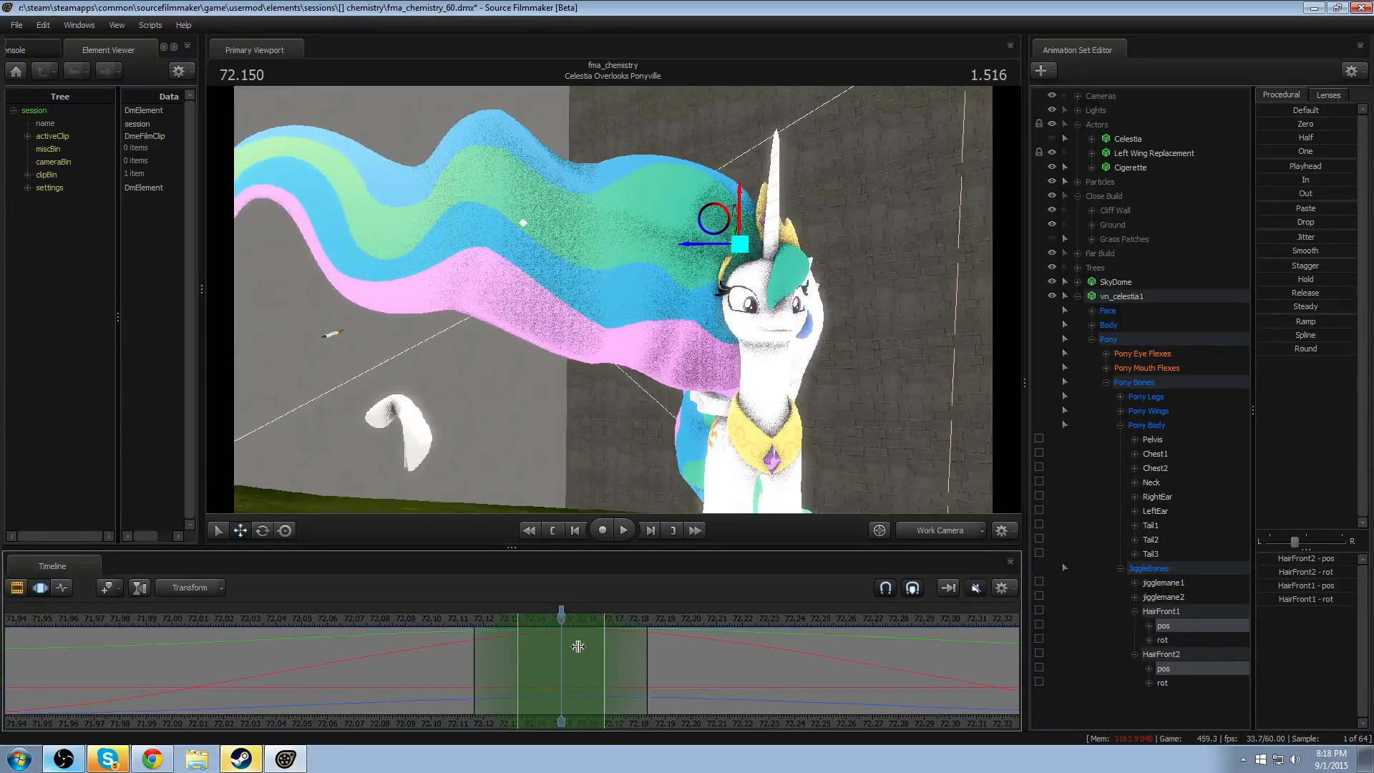
pyautogui.click(1302, 349)
pyautogui.scroll(-4, 608, 662)
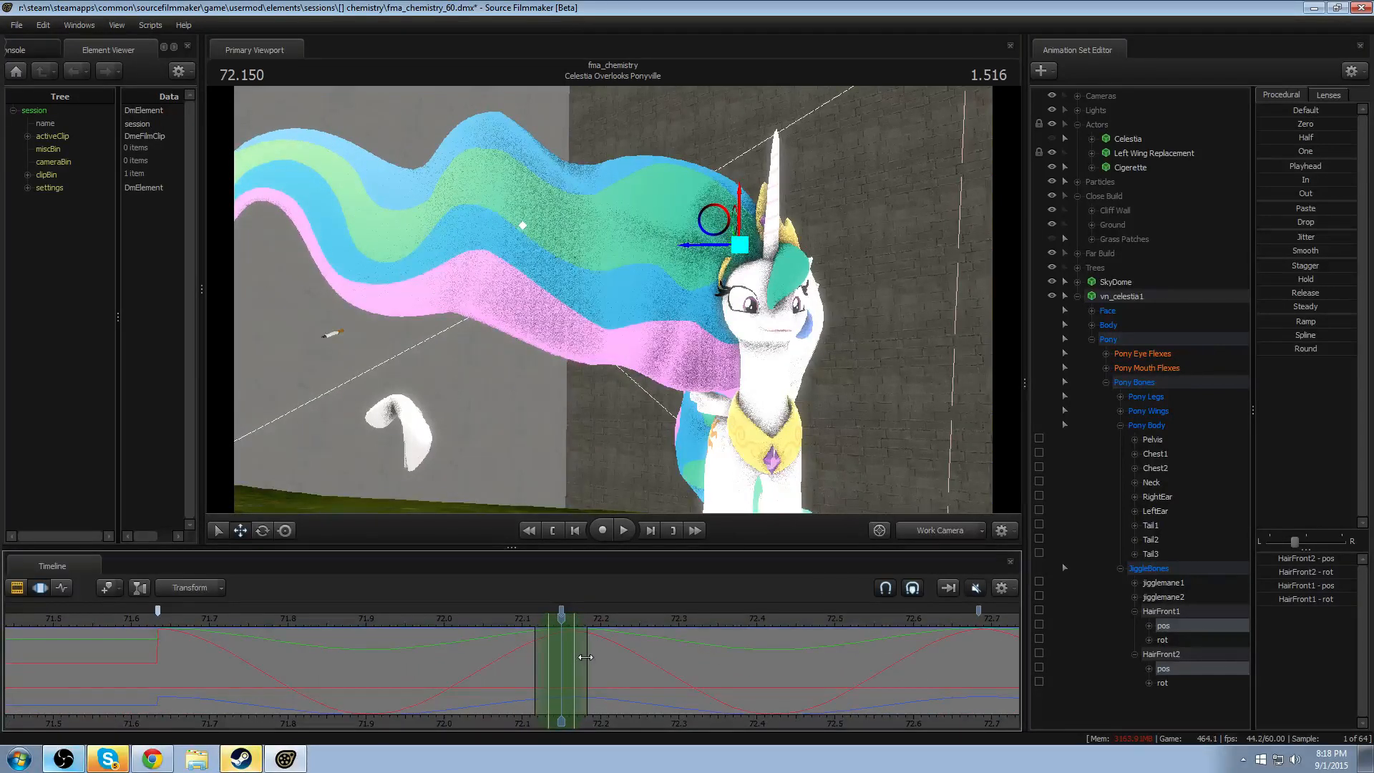
# - Try to copy the rounded peak around 72.150 onto the marker at about 72.68, and undo the rounding edits
pyautogui.keyDown('shift'); pyautogui.moveTo(586, 650); pyautogui.dragTo(536, 655); pyautogui.keyUp('shift')
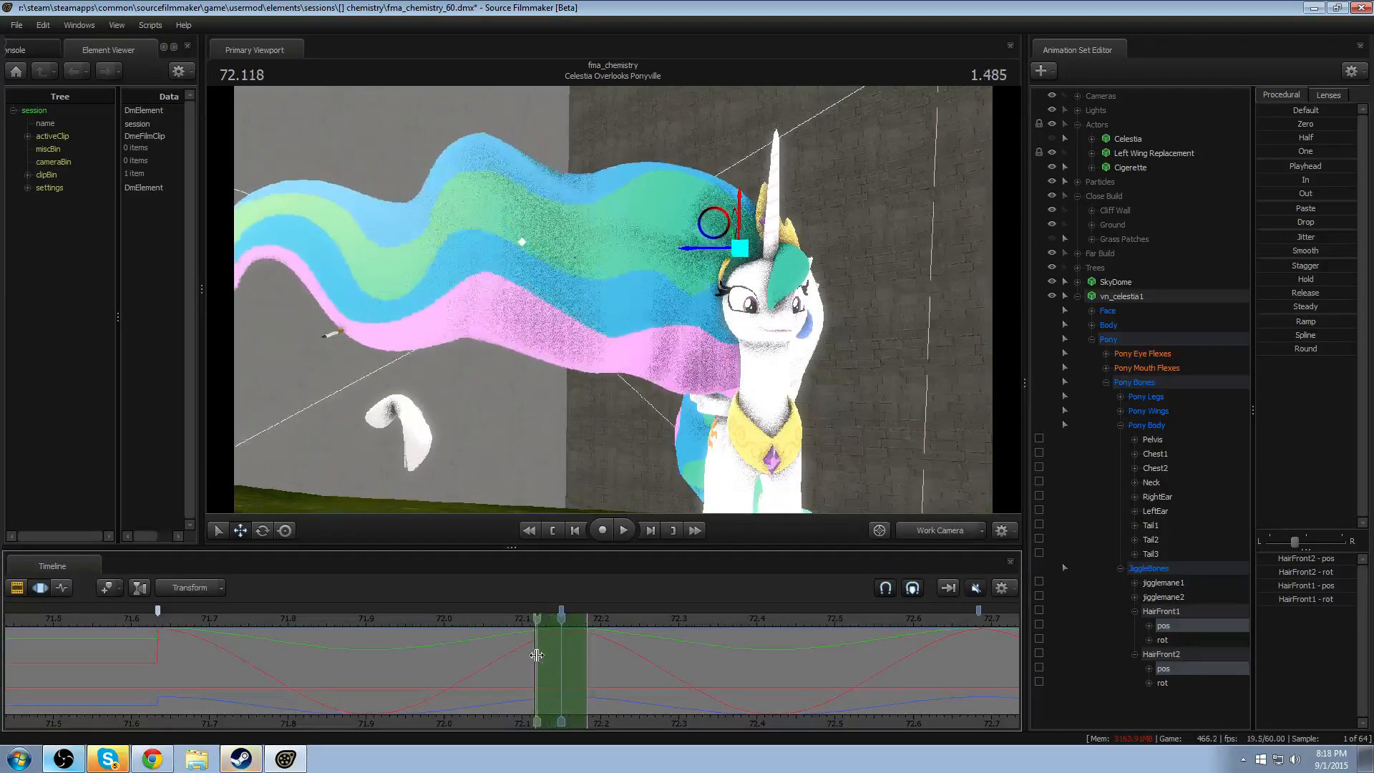
pyautogui.scroll(-2, 655, 724)
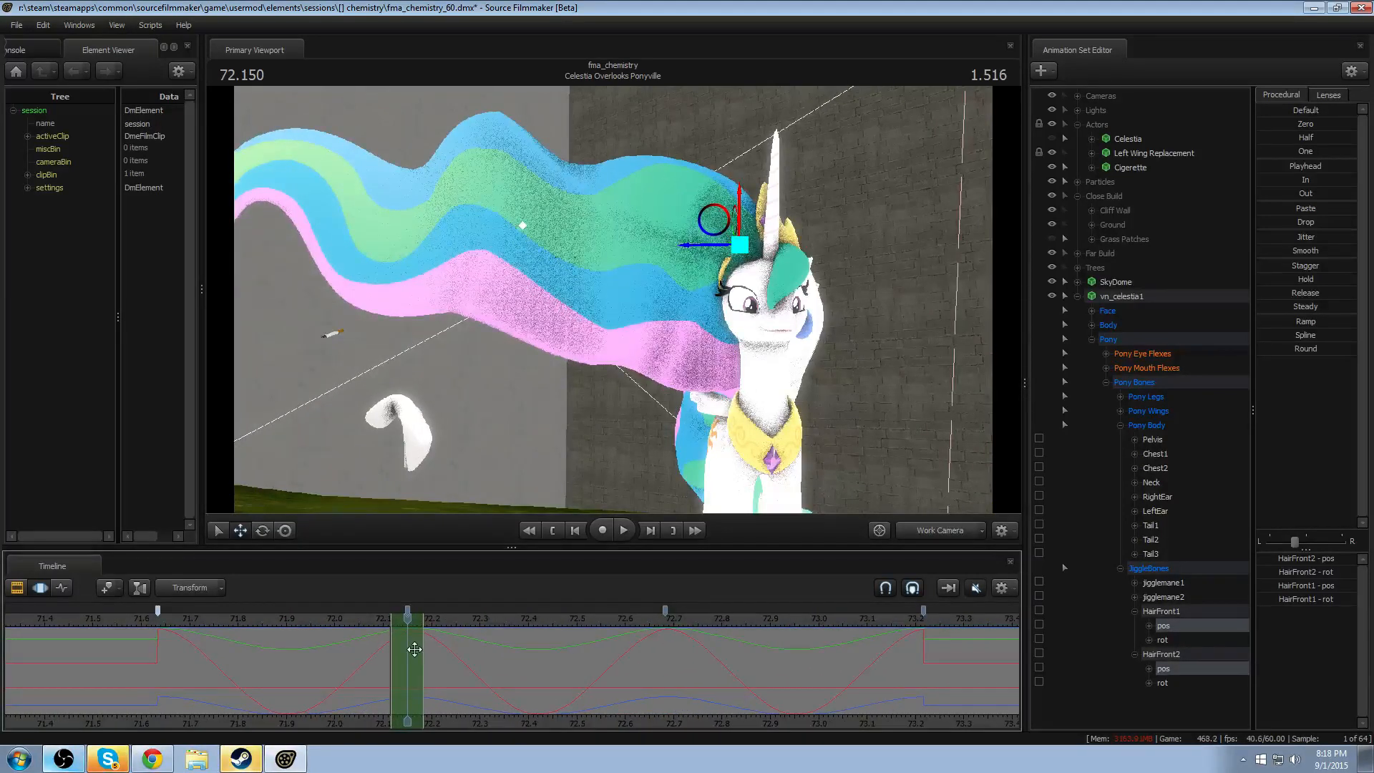
pyautogui.moveTo(408, 647); pyautogui.dragTo(667, 660)
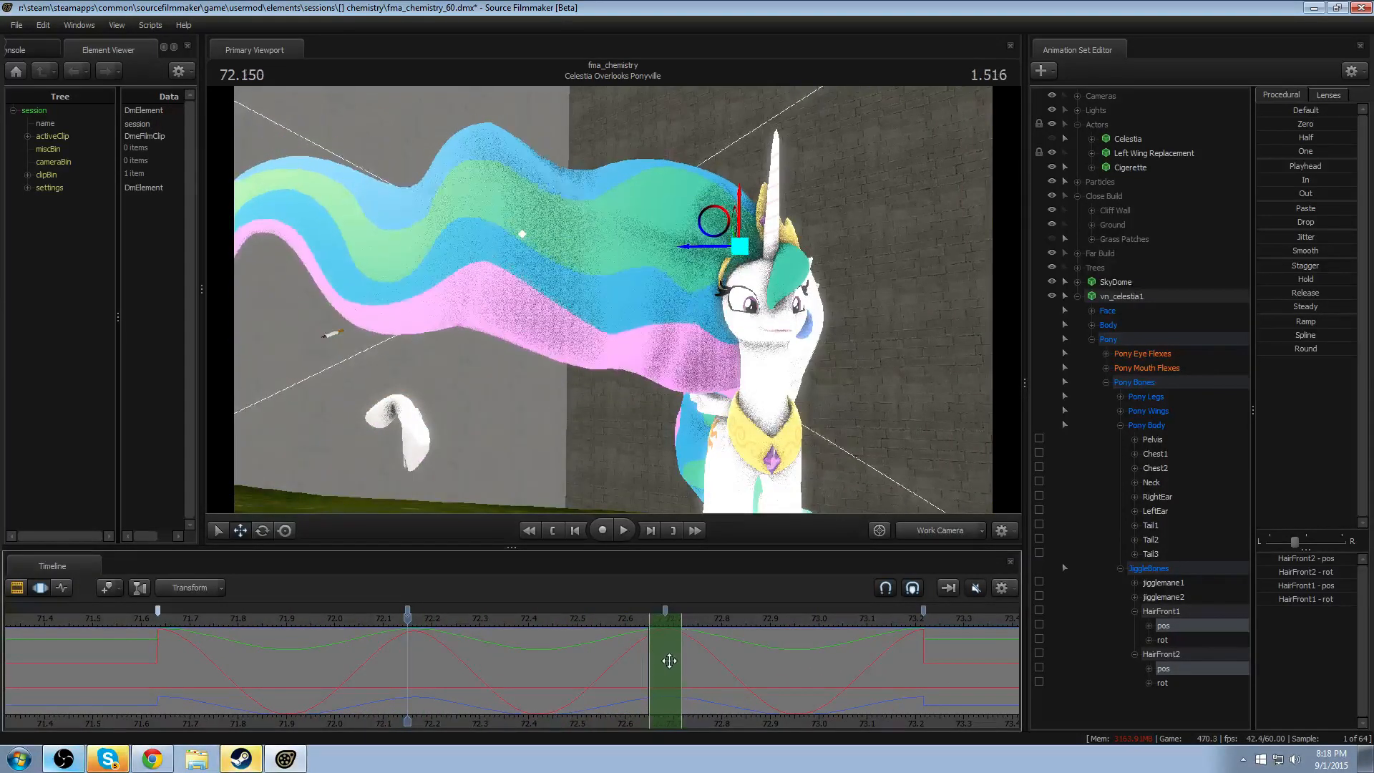
pyautogui.hotkey('ctrl', 'v')
pyautogui.click(611, 664)
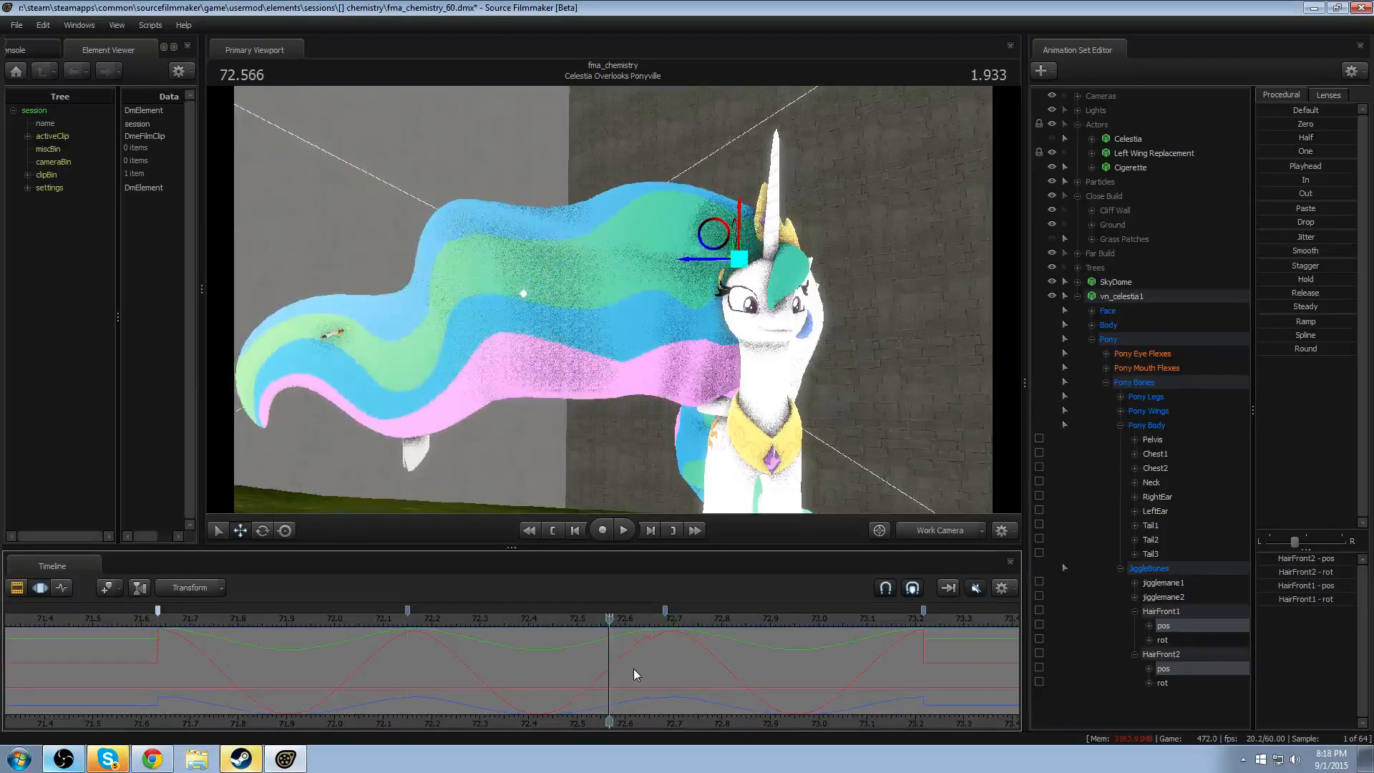
pyautogui.hotkey('ctrl', 'z')
pyautogui.hotkey('ctrl', 'z')
pyautogui.hotkey('ctrl', 'z')
pyautogui.hotkey('ctrl', 'z')
pyautogui.hotkey('ctrl', 'z')
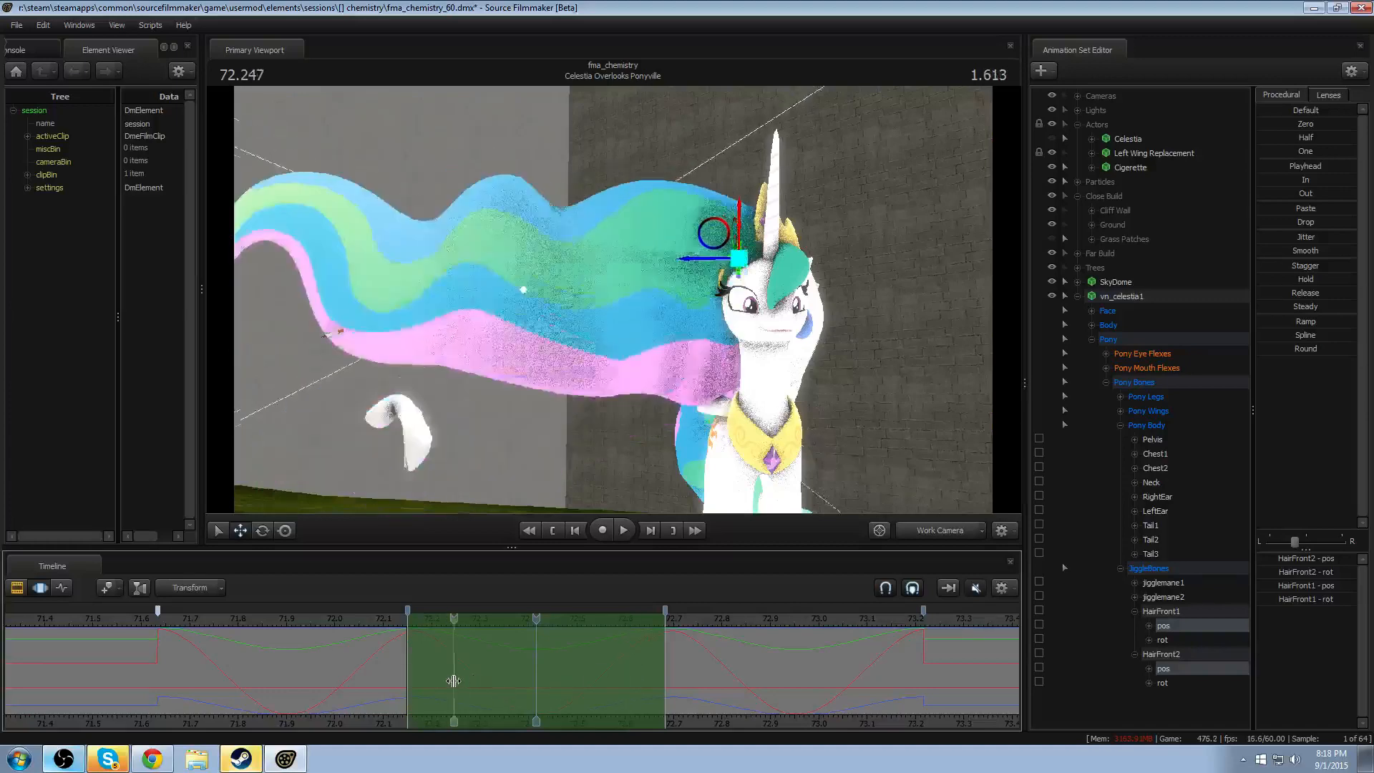
# - Scrub through both bones' position waves and check the marker ranges from about 71.63 to 72.15 and 72.68 to 73.21
pyautogui.keyDown('shift'); pyautogui.click(456, 680); pyautogui.keyUp('shift')
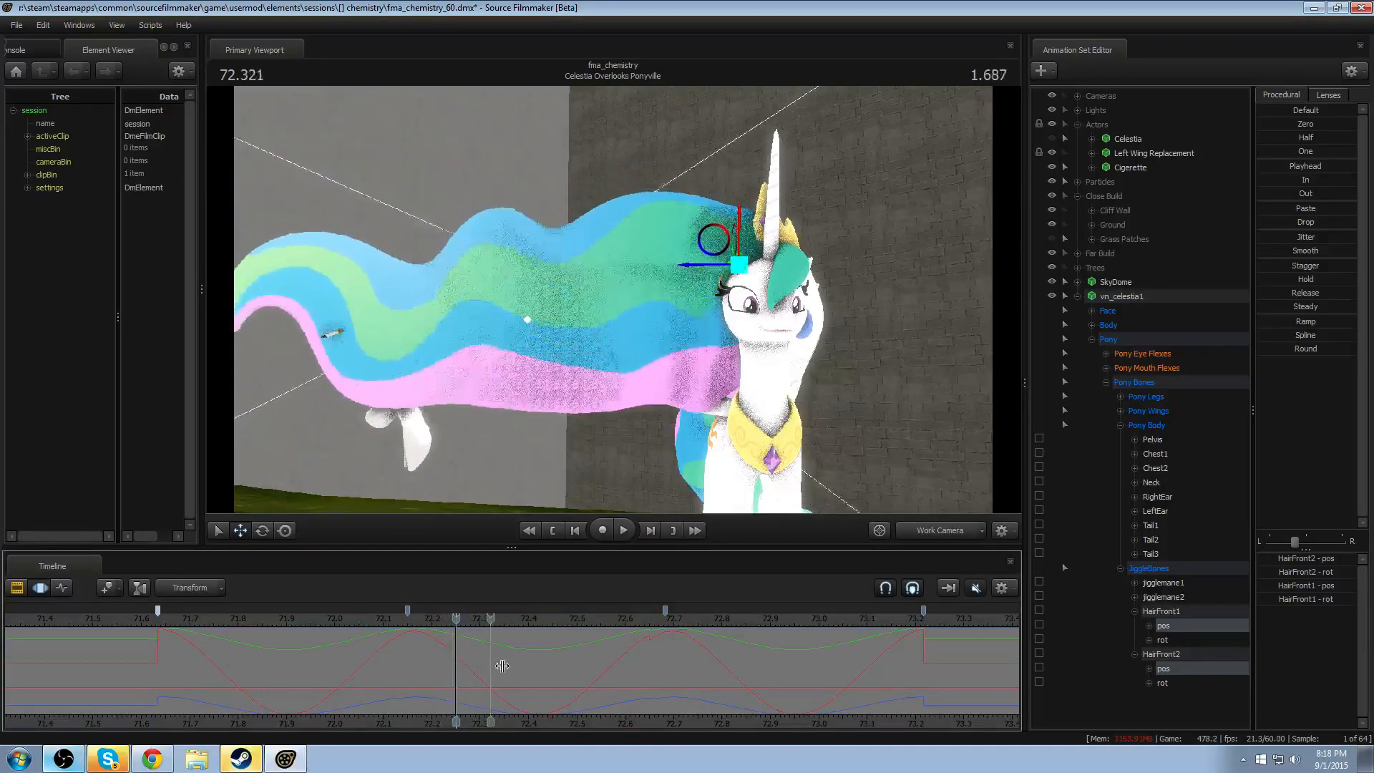
pyautogui.moveTo(538, 663); pyautogui.dragTo(285, 680)
pyautogui.moveTo(396, 649); pyautogui.dragTo(641, 651)
pyautogui.moveTo(504, 680); pyautogui.dragTo(502, 680)
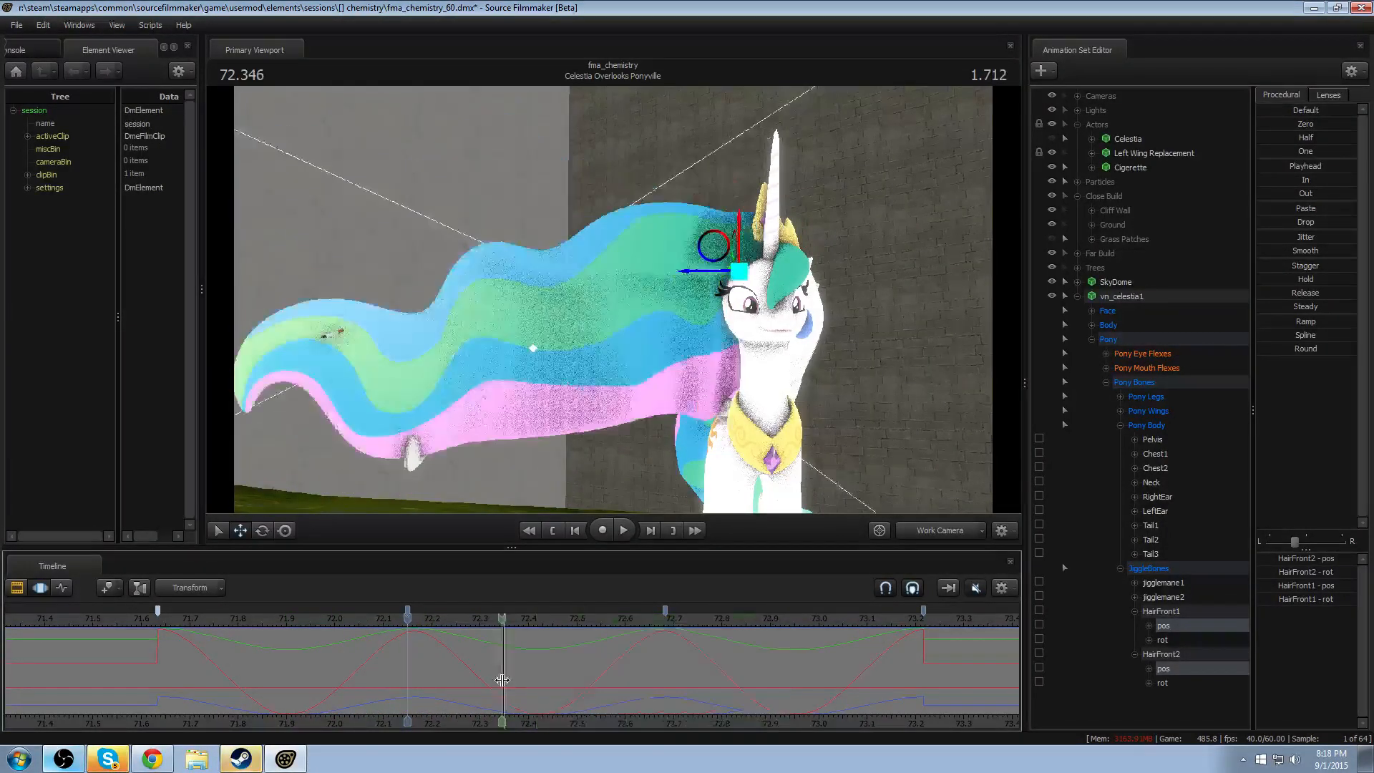
pyautogui.keyDown('shift'); pyautogui.doubleClick(570, 685); pyautogui.keyUp('shift')
pyautogui.press('Up')
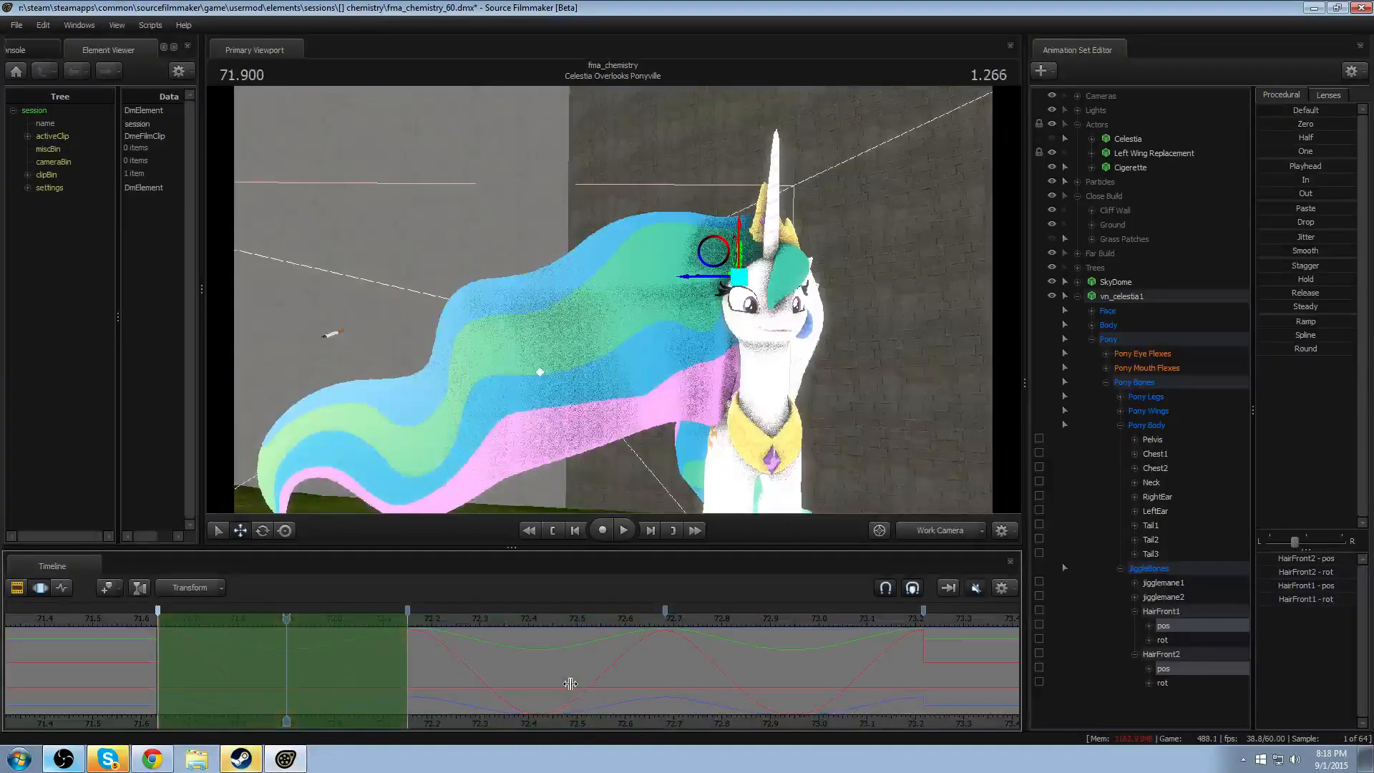
pyautogui.press('Down')
pyautogui.press('Down')
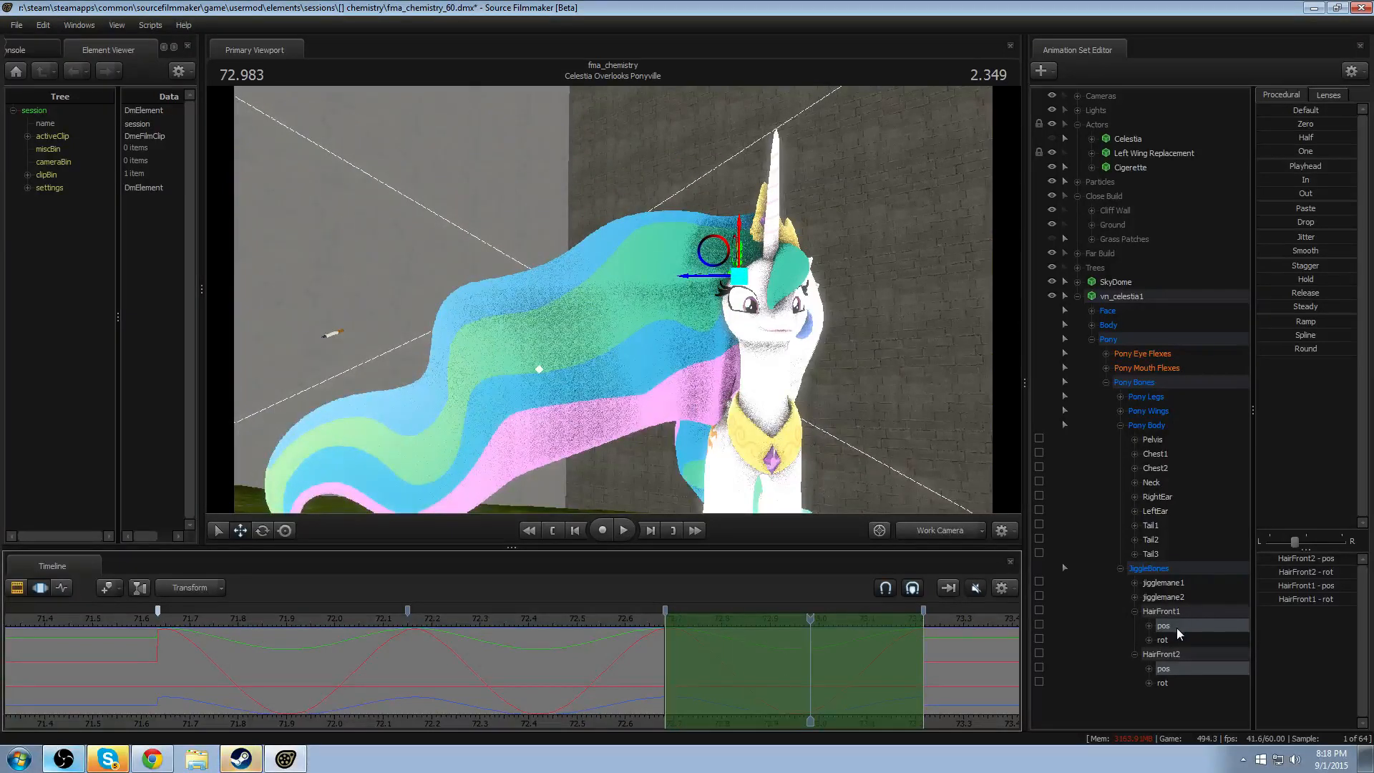
# - Try shifting both bones' entire position waves about 0.07 seconds later, play the result, and undo the shift
pyautogui.hotkey('ctrl', 'a')
pyautogui.keyDown('ctrl'); pyautogui.moveTo(511, 667); pyautogui.dragTo(552, 670); pyautogui.keyUp('ctrl')
pyautogui.moveTo(458, 664); pyautogui.dragTo(433, 661)
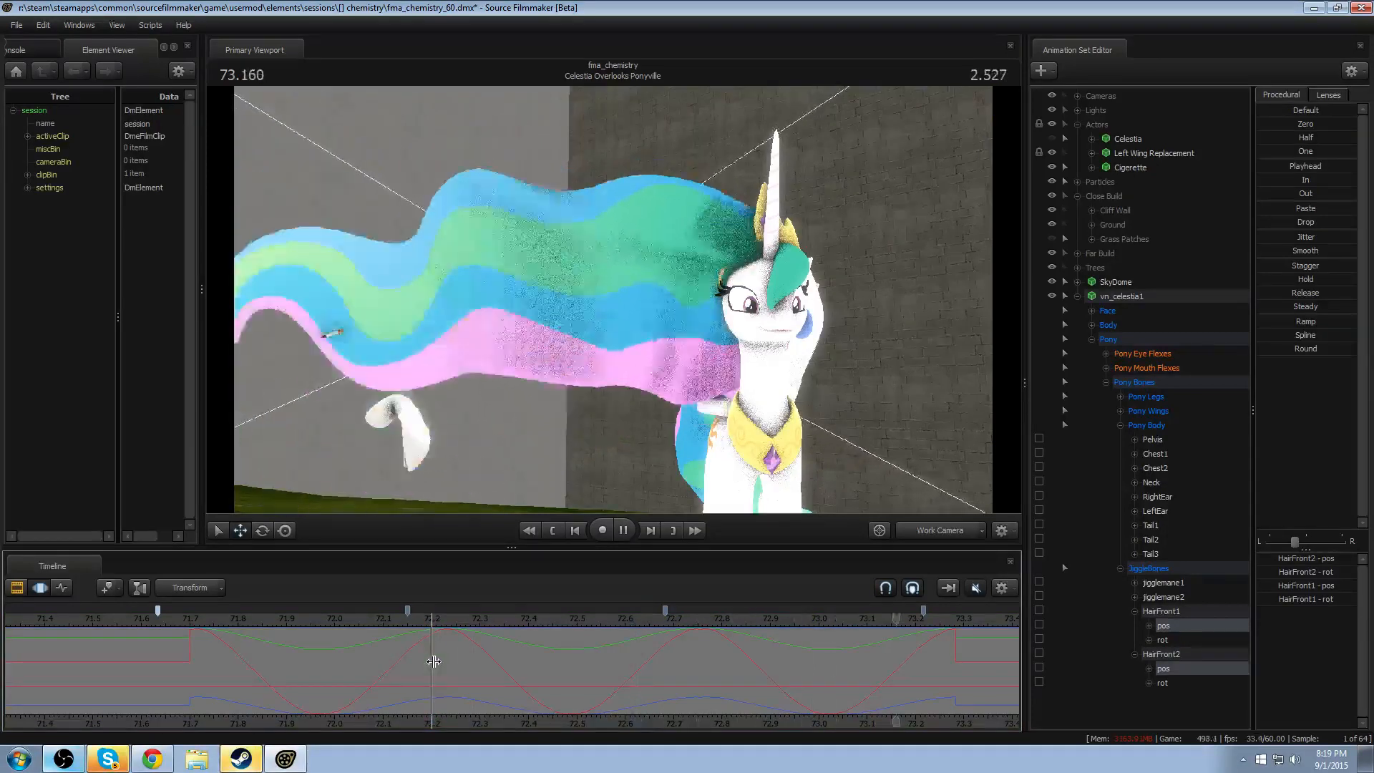
pyautogui.hotkey('ctrl', 'a')
pyautogui.hotkey('ctrl', 'z')
pyautogui.hotkey('ctrl', 'z')
pyautogui.hotkey('ctrl', 'z')
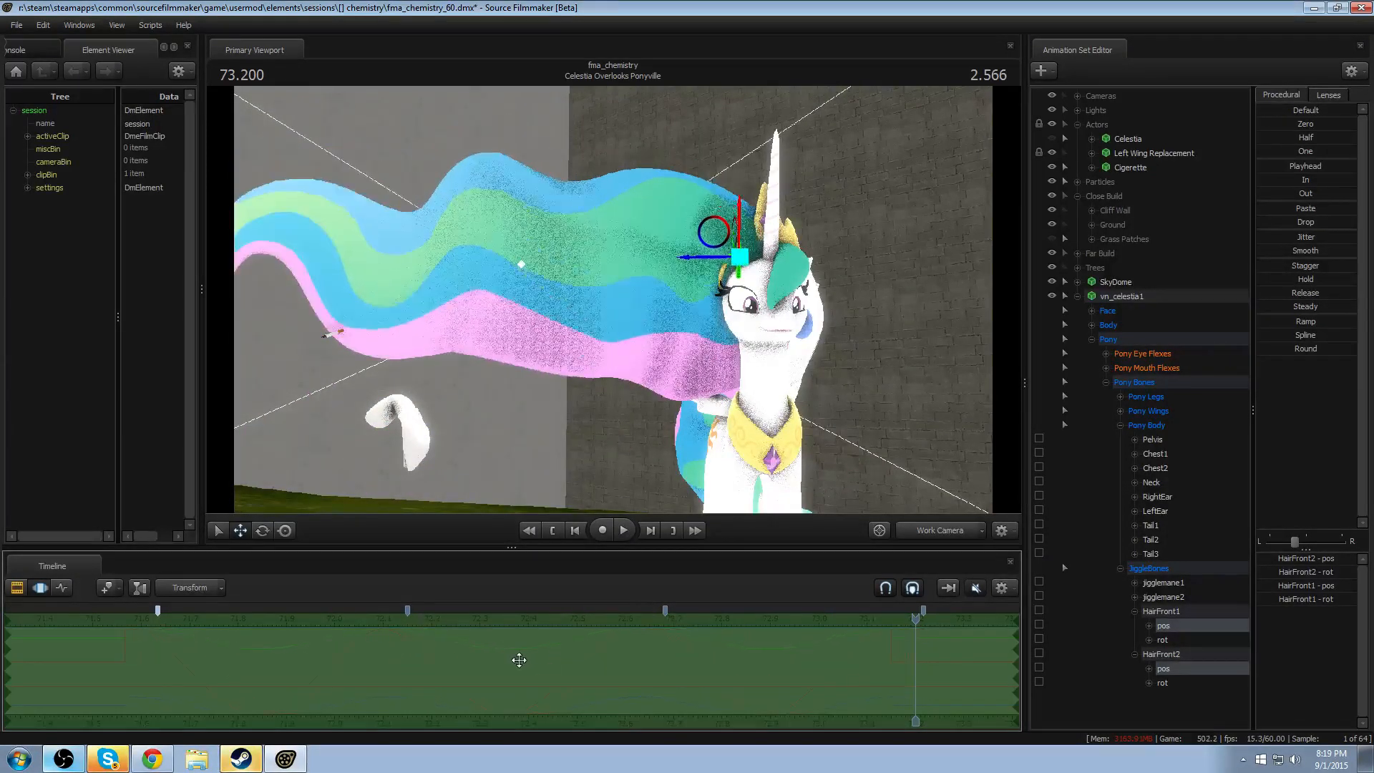
# - Shift both bones' entire position waves about 0.1 seconds earlier in two passes, playing back the mane motion after each
pyautogui.click(434, 651)
pyautogui.press('space')
pyautogui.click(313, 616)
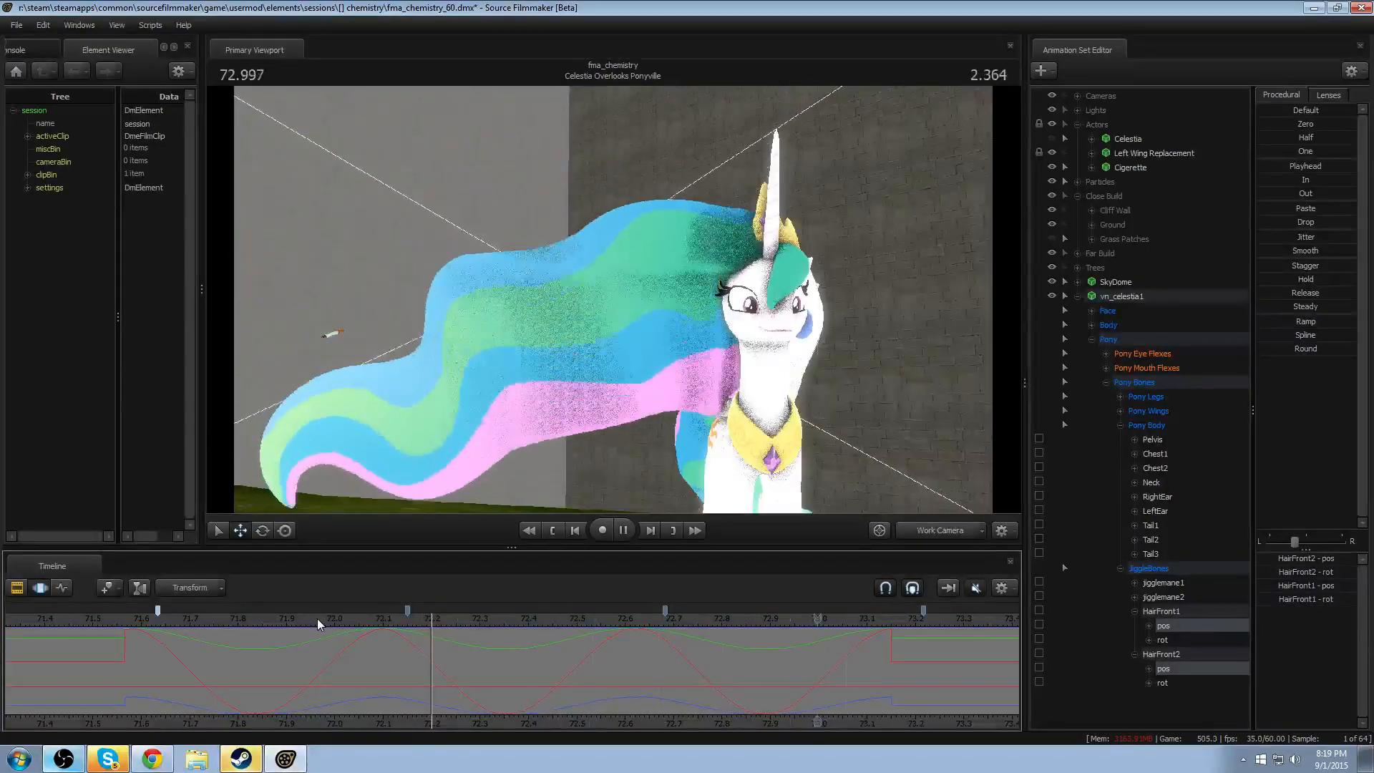
pyautogui.press('space')
pyautogui.hotkey('ctrl', 'a')
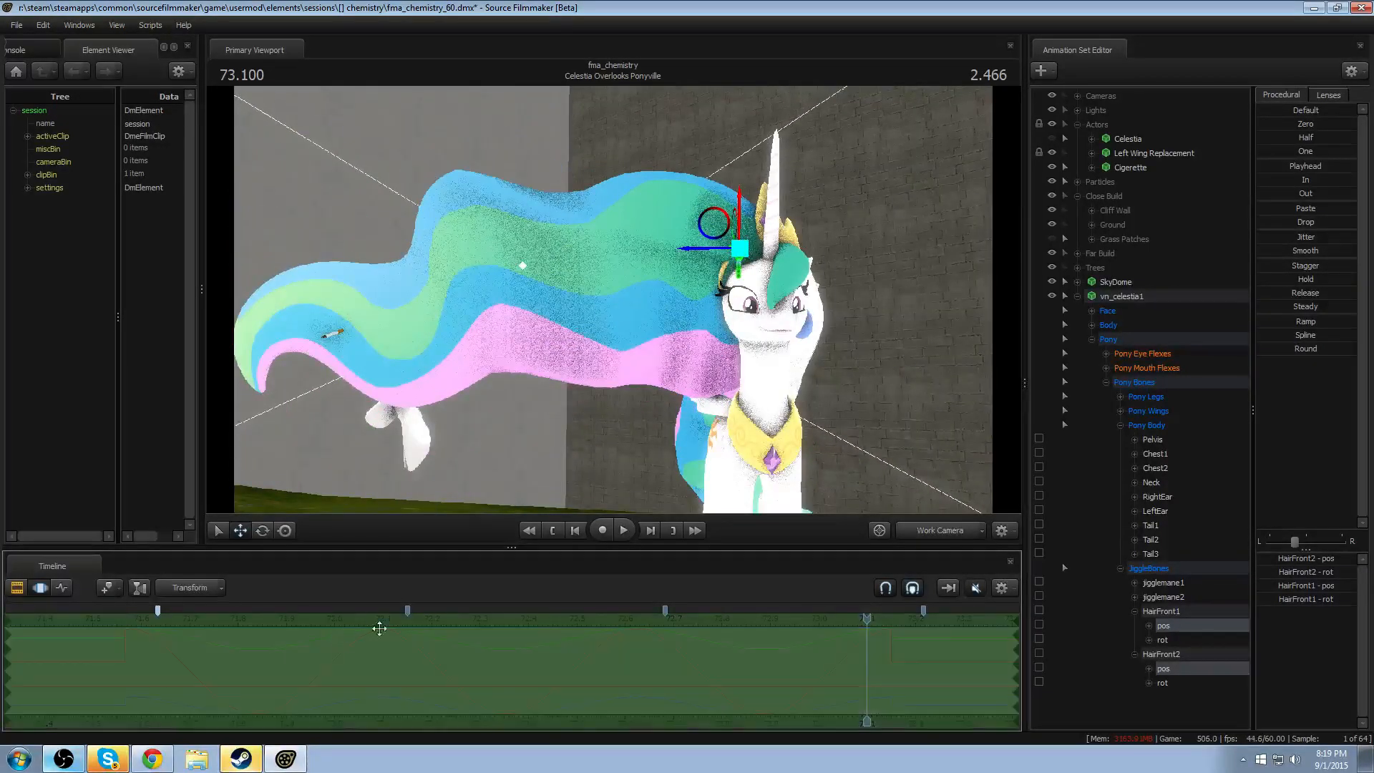
pyautogui.moveTo(509, 673); pyautogui.dragTo(497, 673)
pyautogui.click(391, 670)
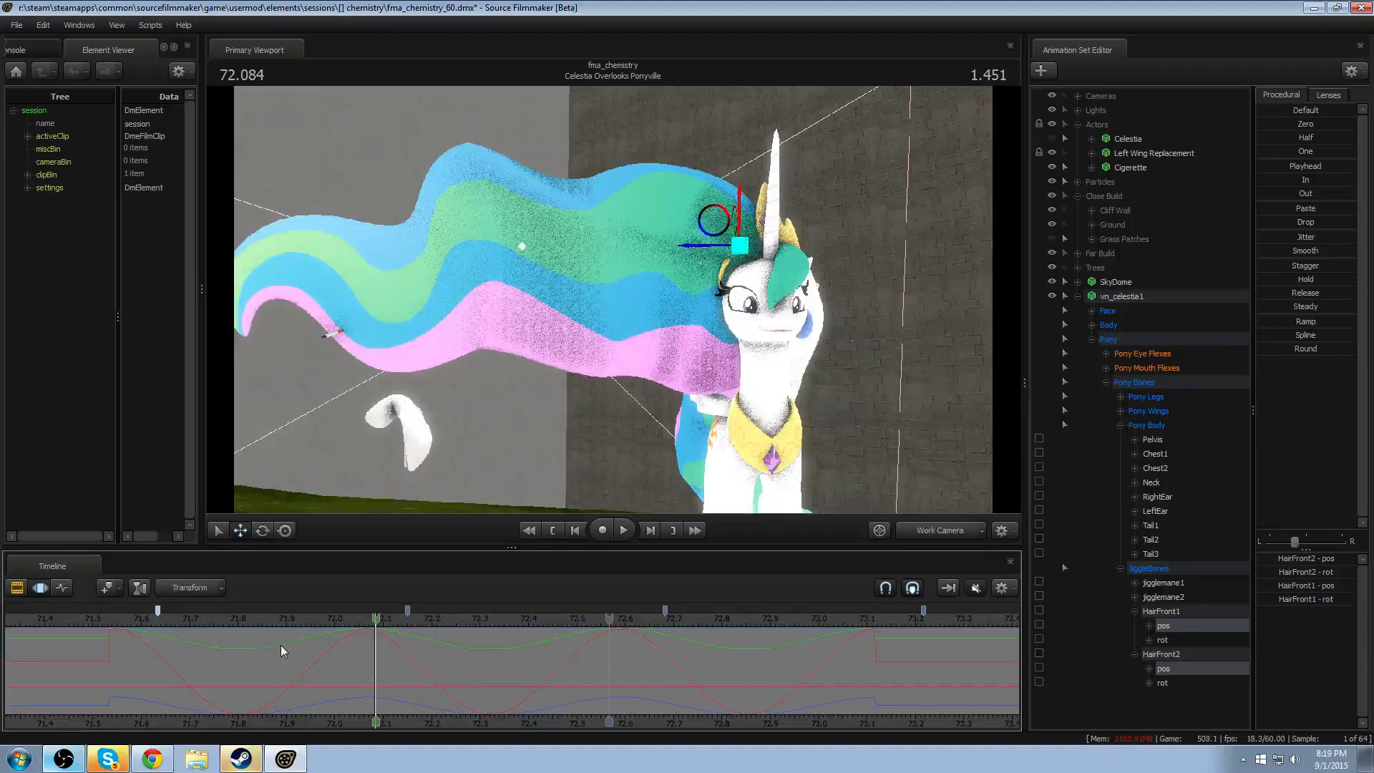
pyautogui.press('space')
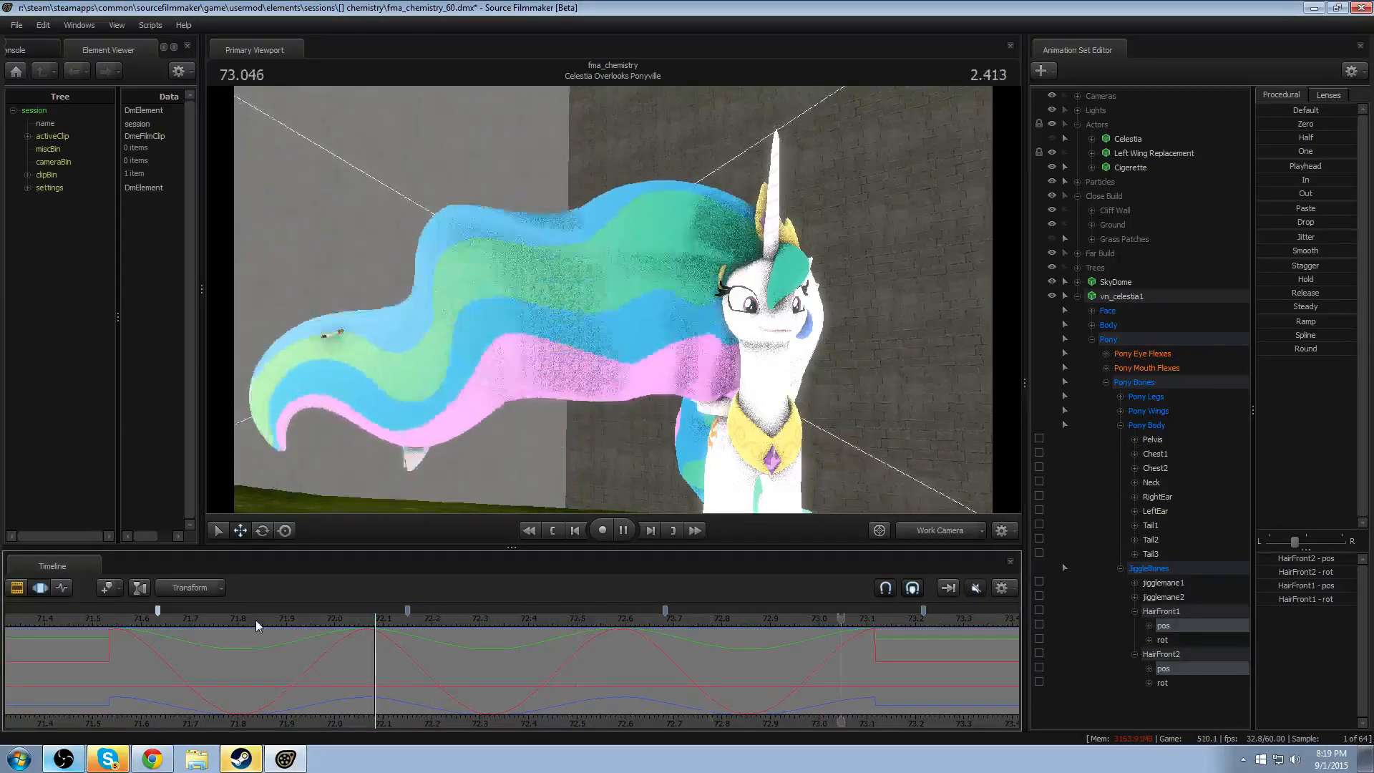
pyautogui.press('space')
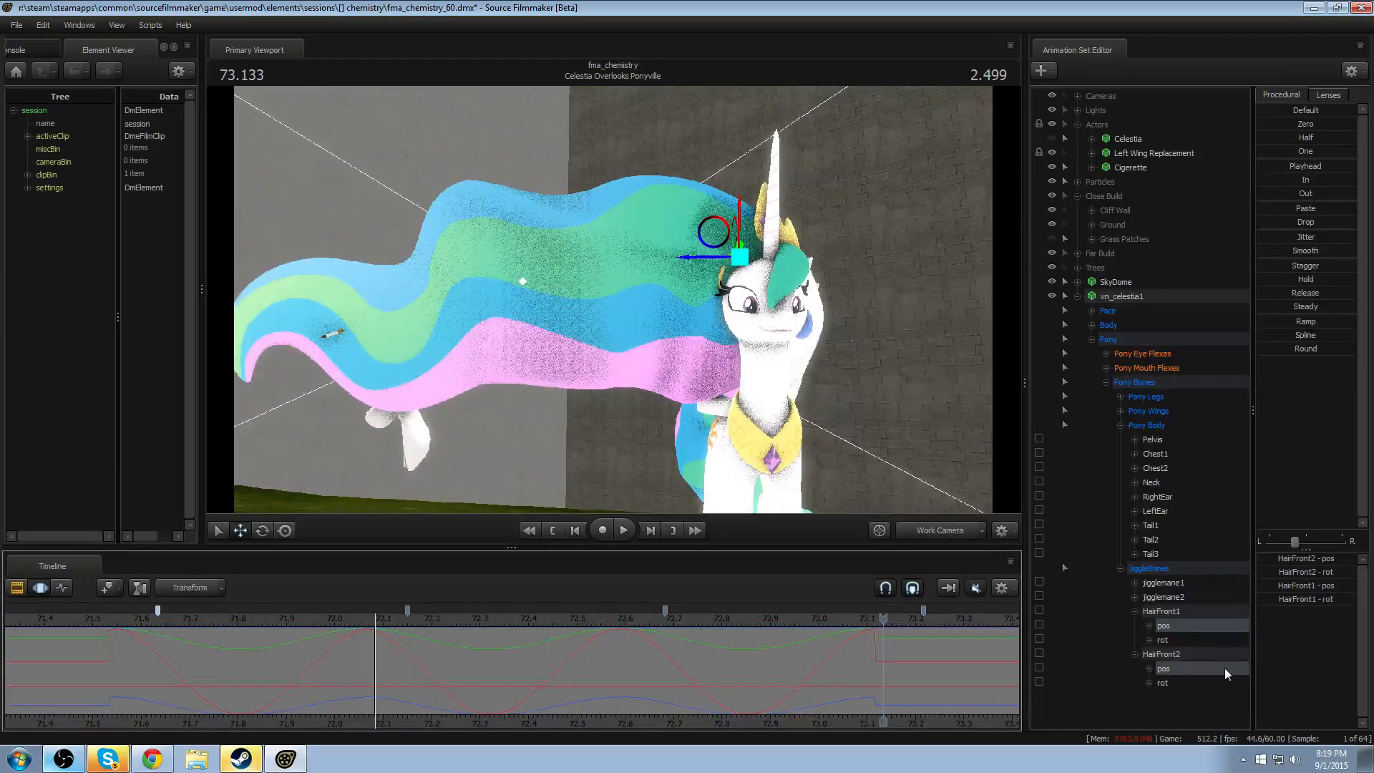
# - Shift only HairFront2's entire position wave earlier to start at about 71.43, and play back the motion
pyautogui.click(1177, 669)
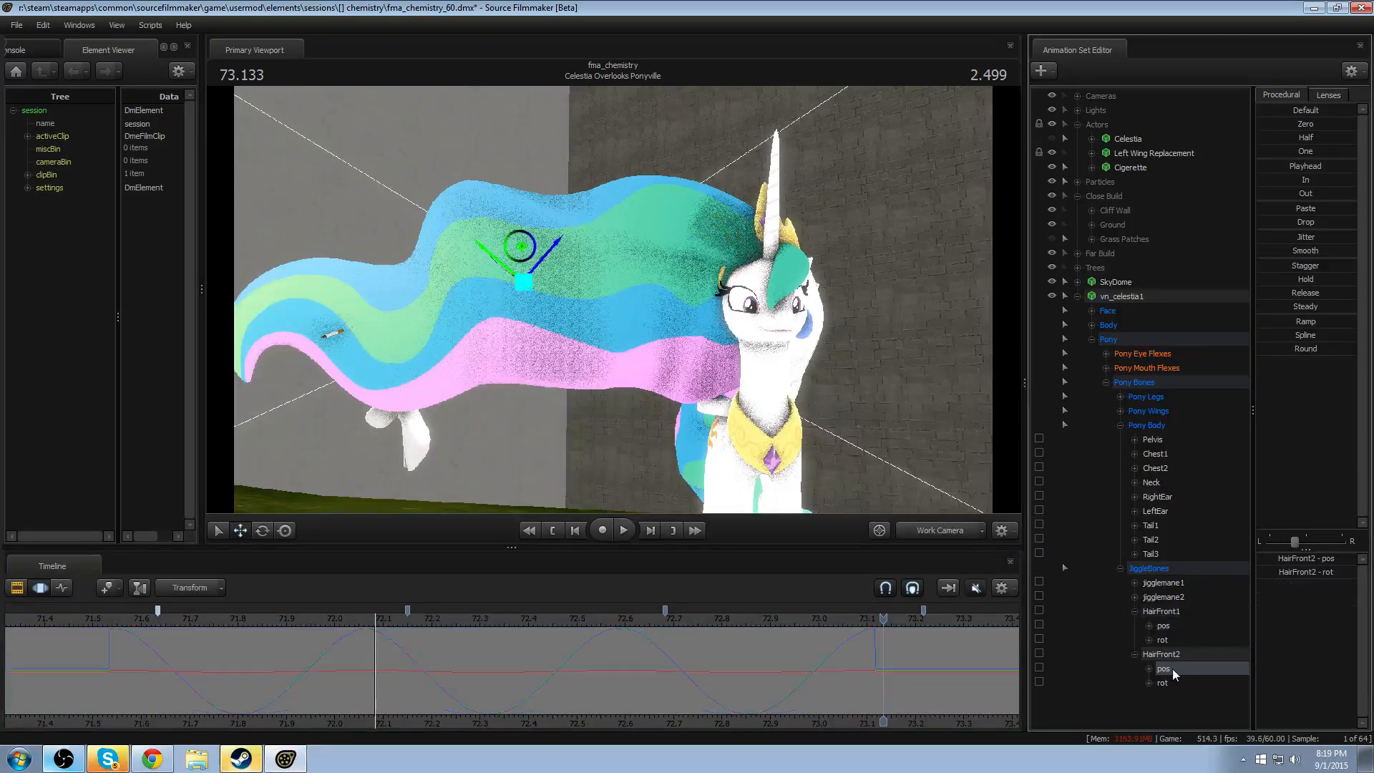
pyautogui.hotkey('ctrl', 'a')
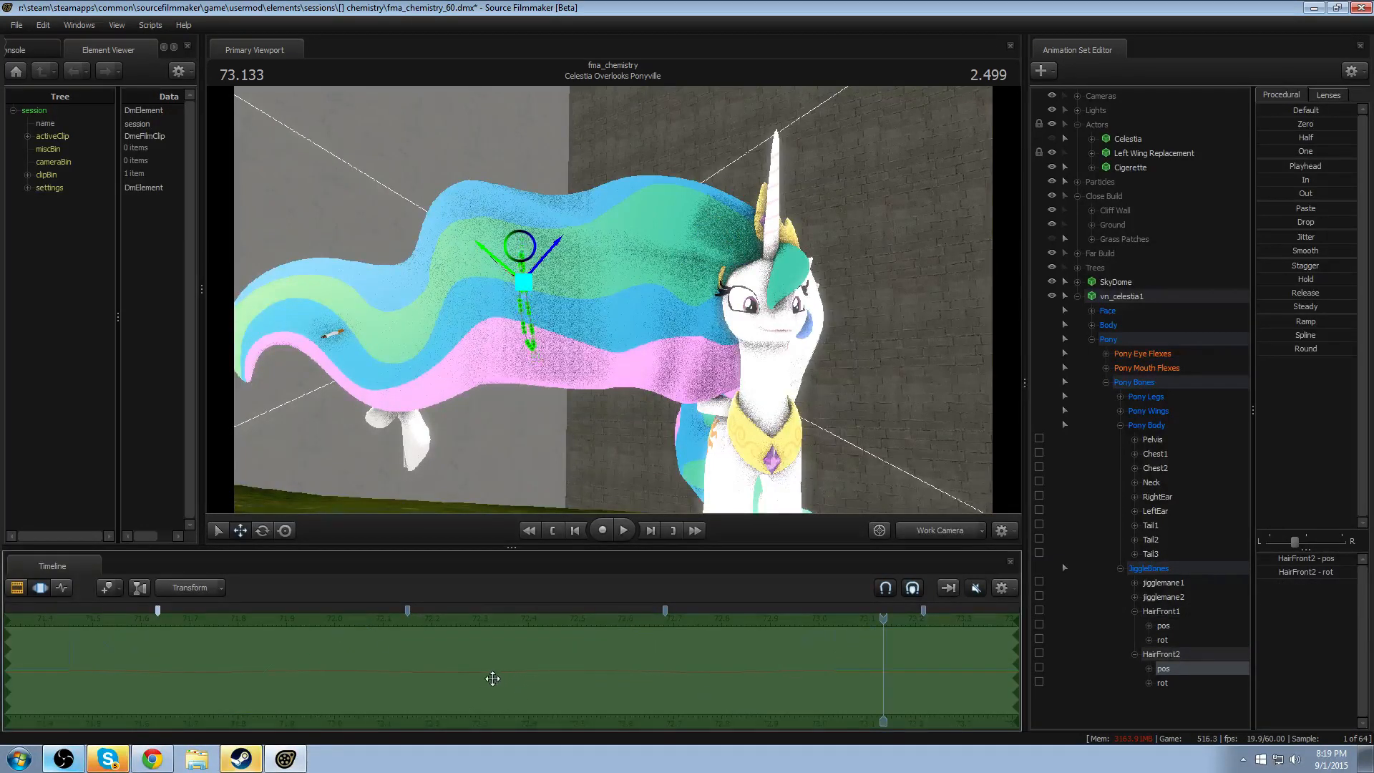
pyautogui.click(278, 653)
pyautogui.press('space')
pyautogui.press('space')
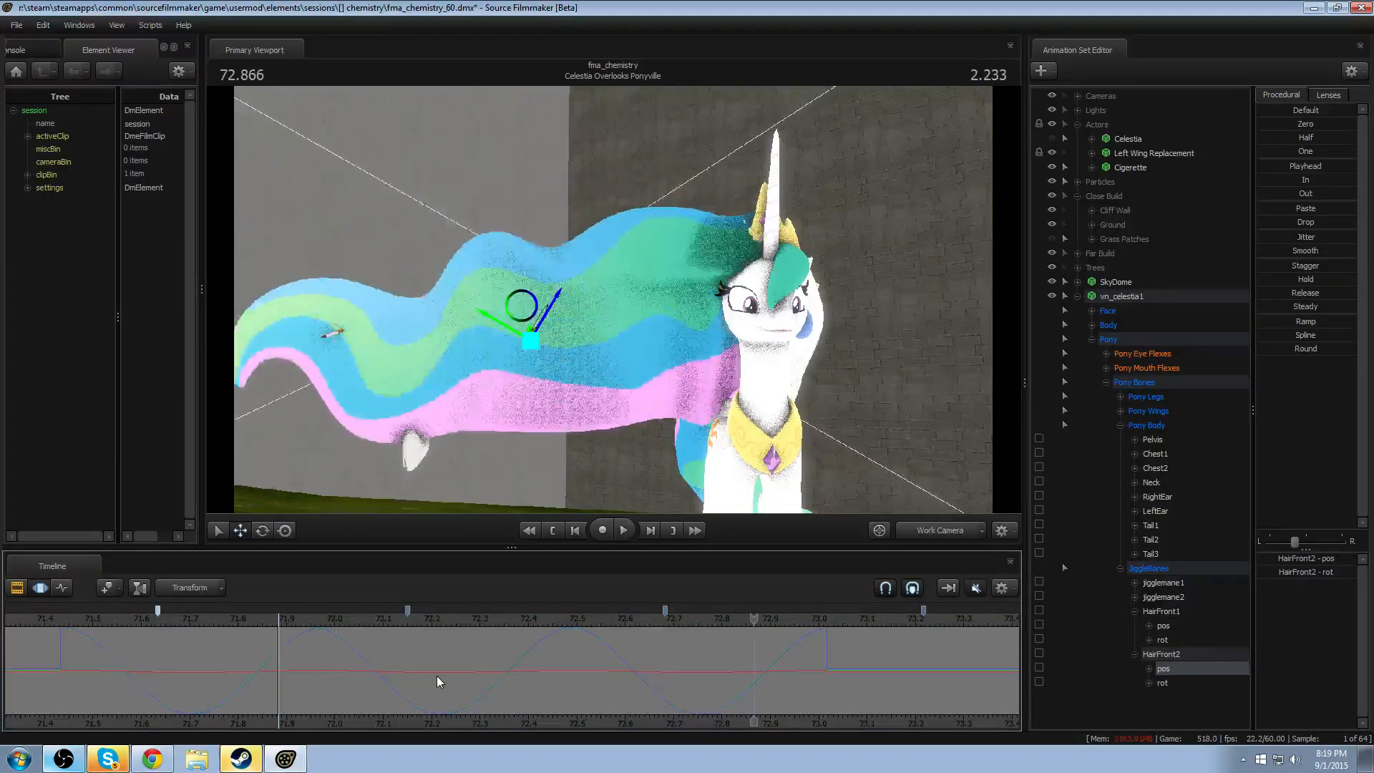
# - Shift HairFront2's entire position wave later to start at about 71.50, and play back the mane
pyautogui.hotkey('ctrl', 'a')
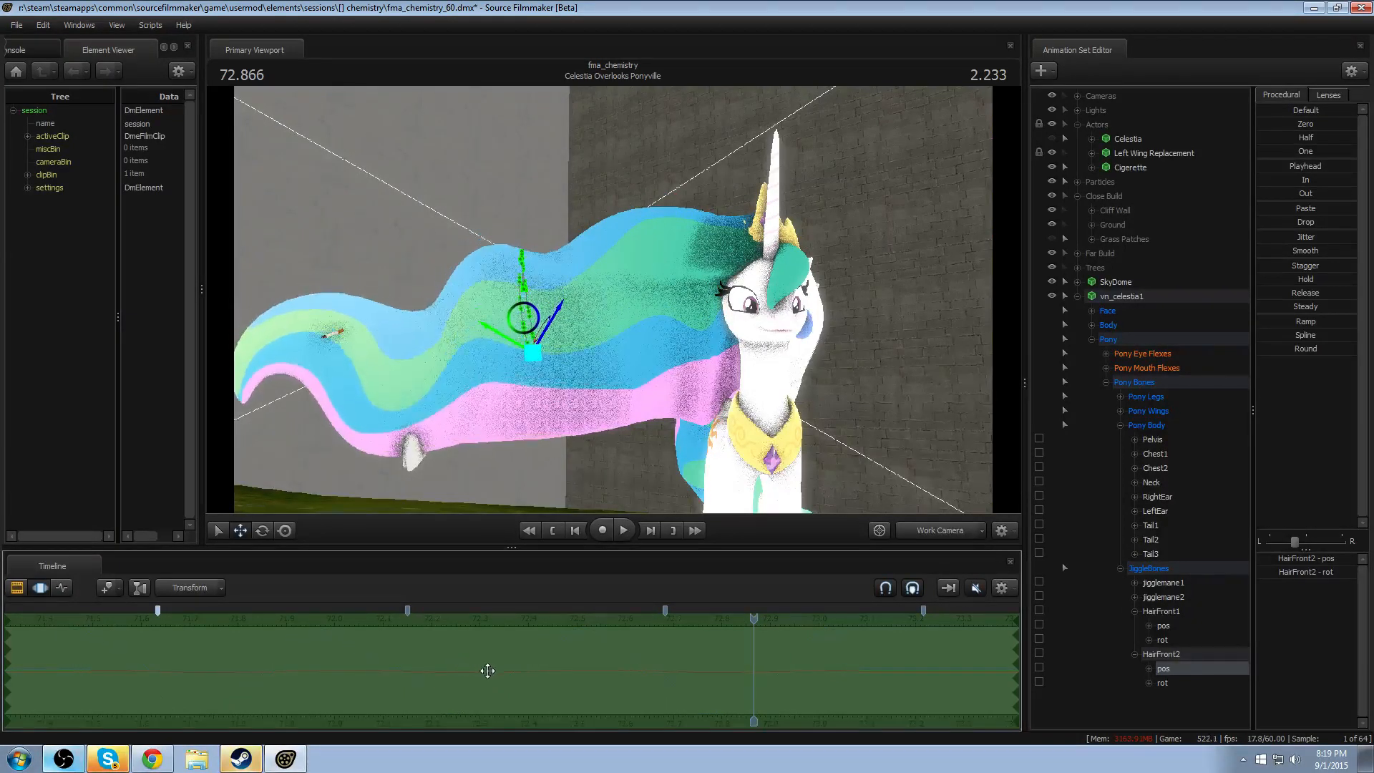
pyautogui.click(352, 660)
pyautogui.press('space')
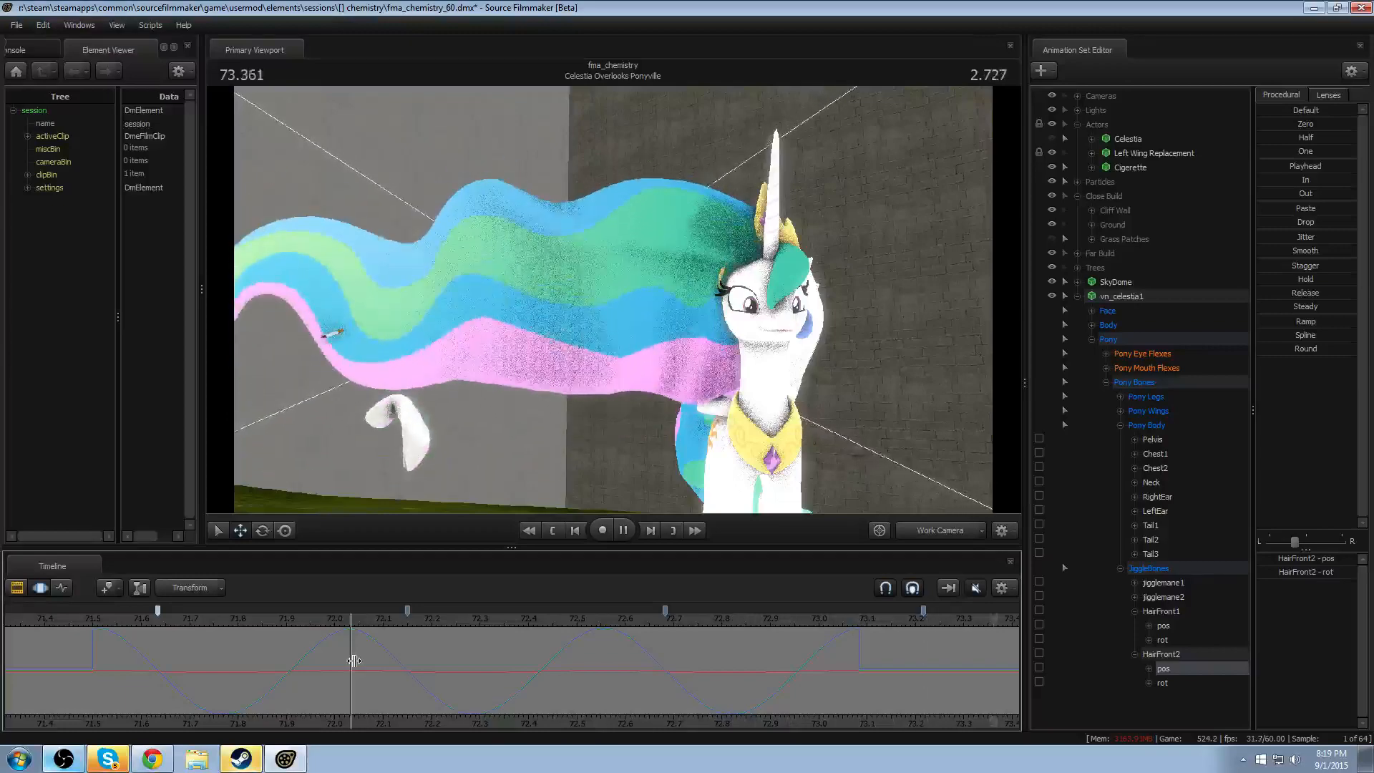
pyautogui.press('space')
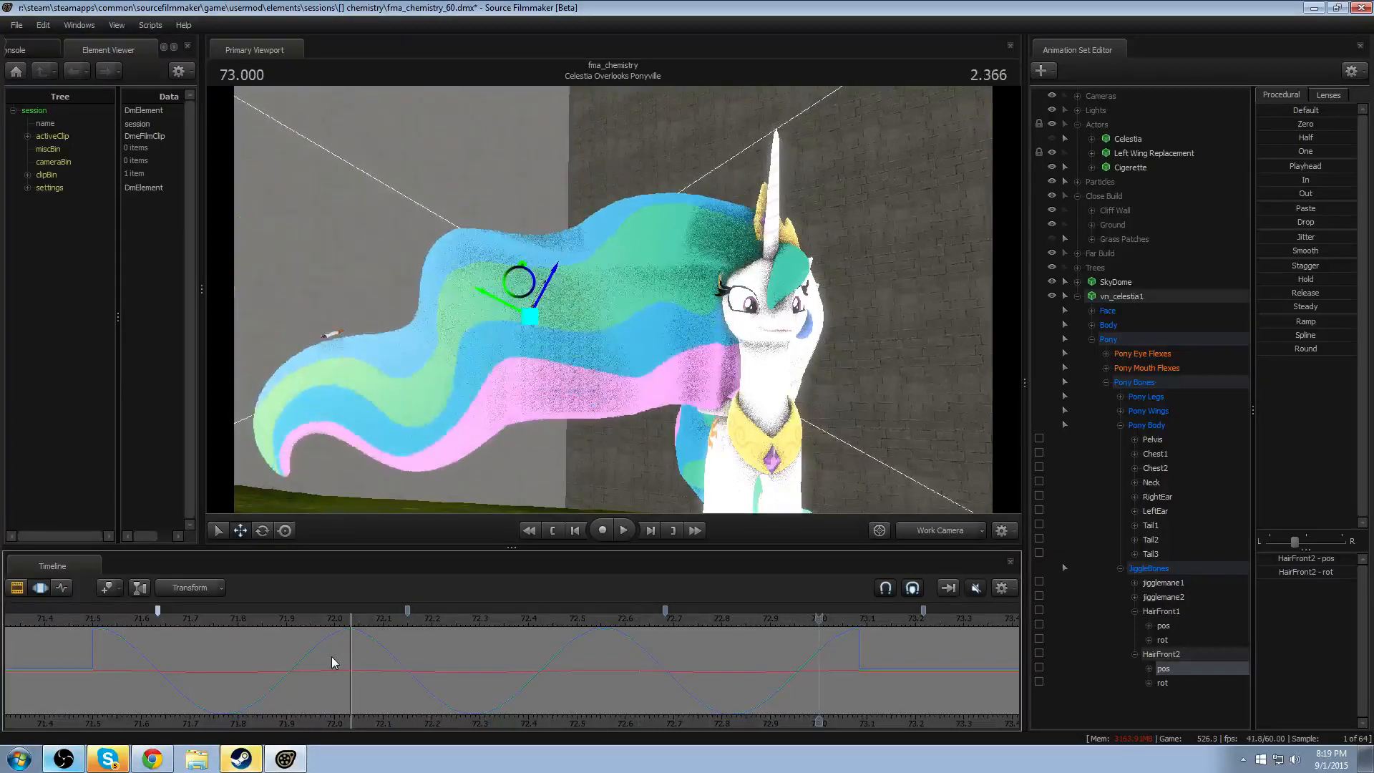
# - Shift HairFront2's position wave further to start at about 71.57, and review it by playback and scrubbing
pyautogui.moveTo(358, 660); pyautogui.dragTo(404, 657)
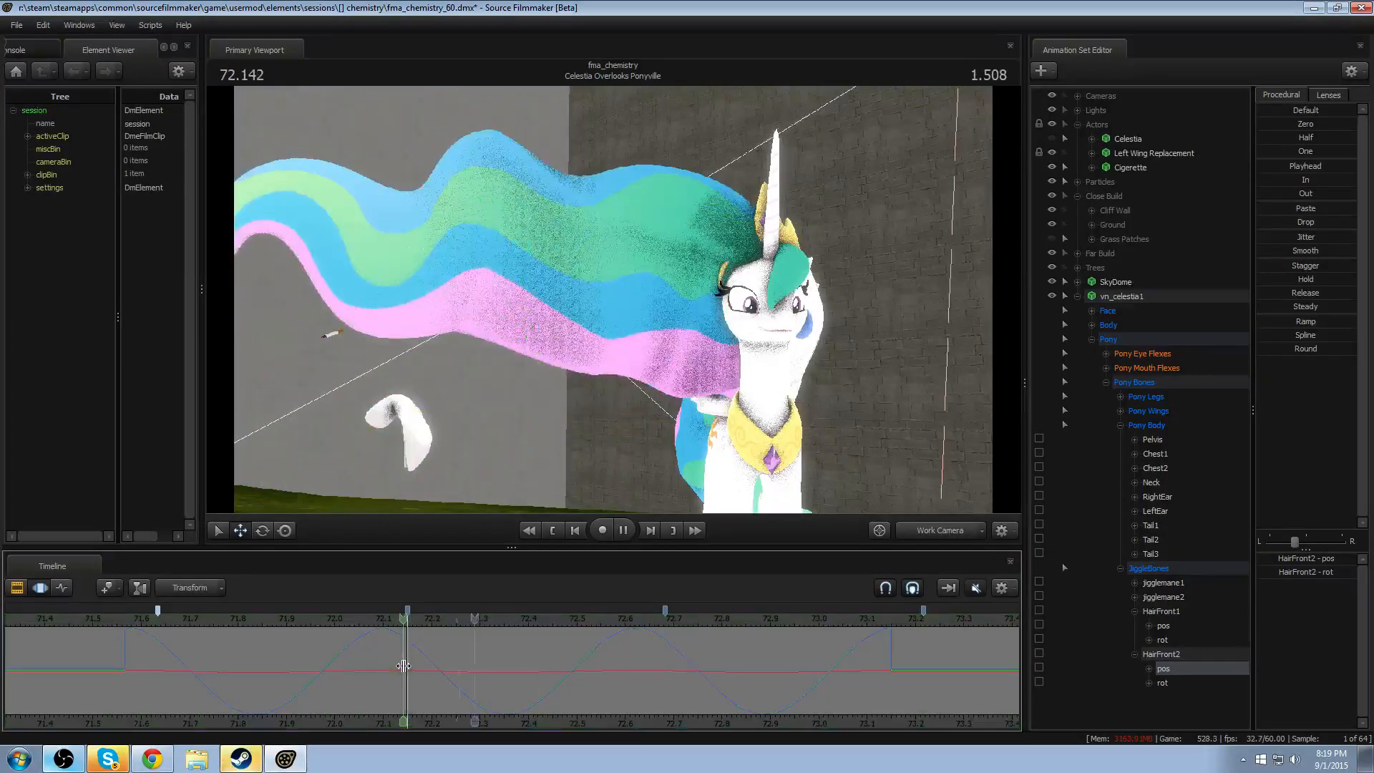
pyautogui.click(229, 621)
pyautogui.press('space')
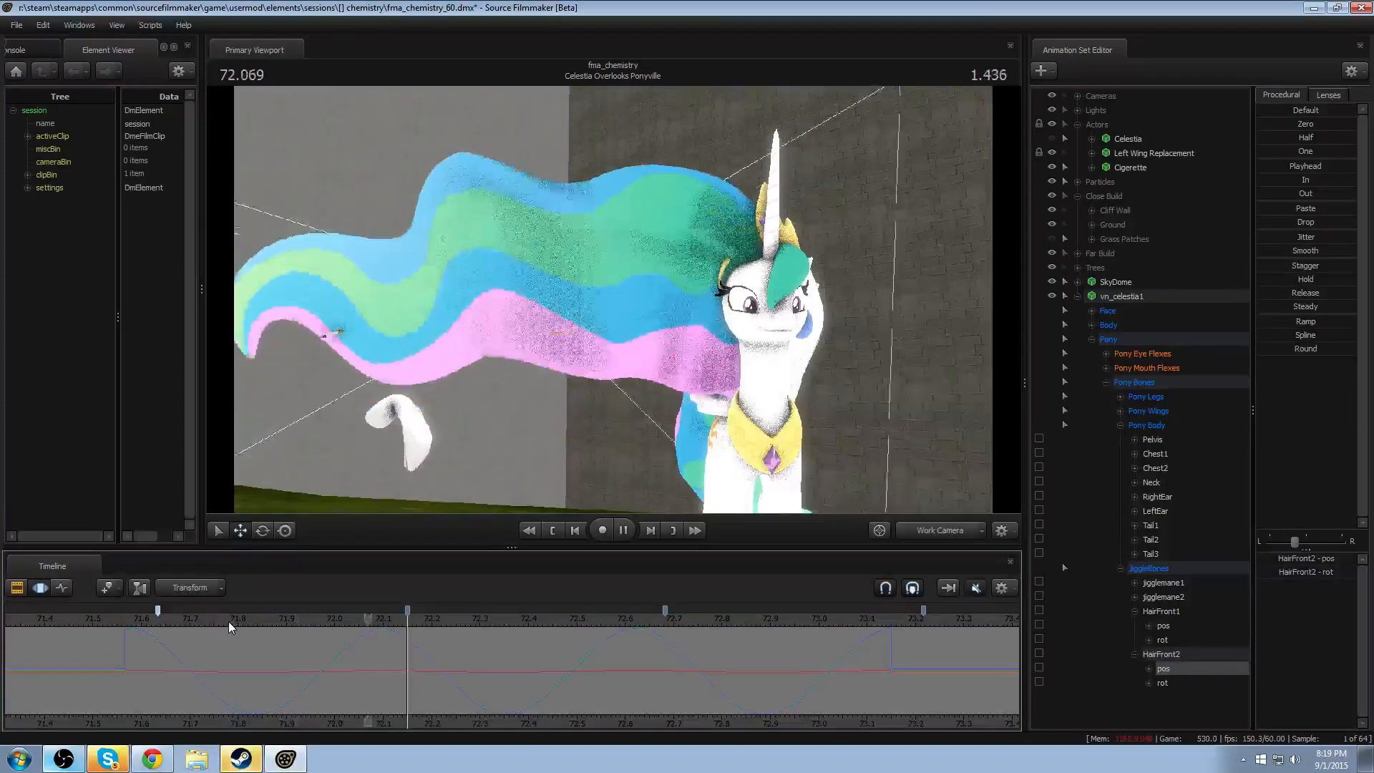
pyautogui.moveTo(280, 669); pyautogui.dragTo(585, 709)
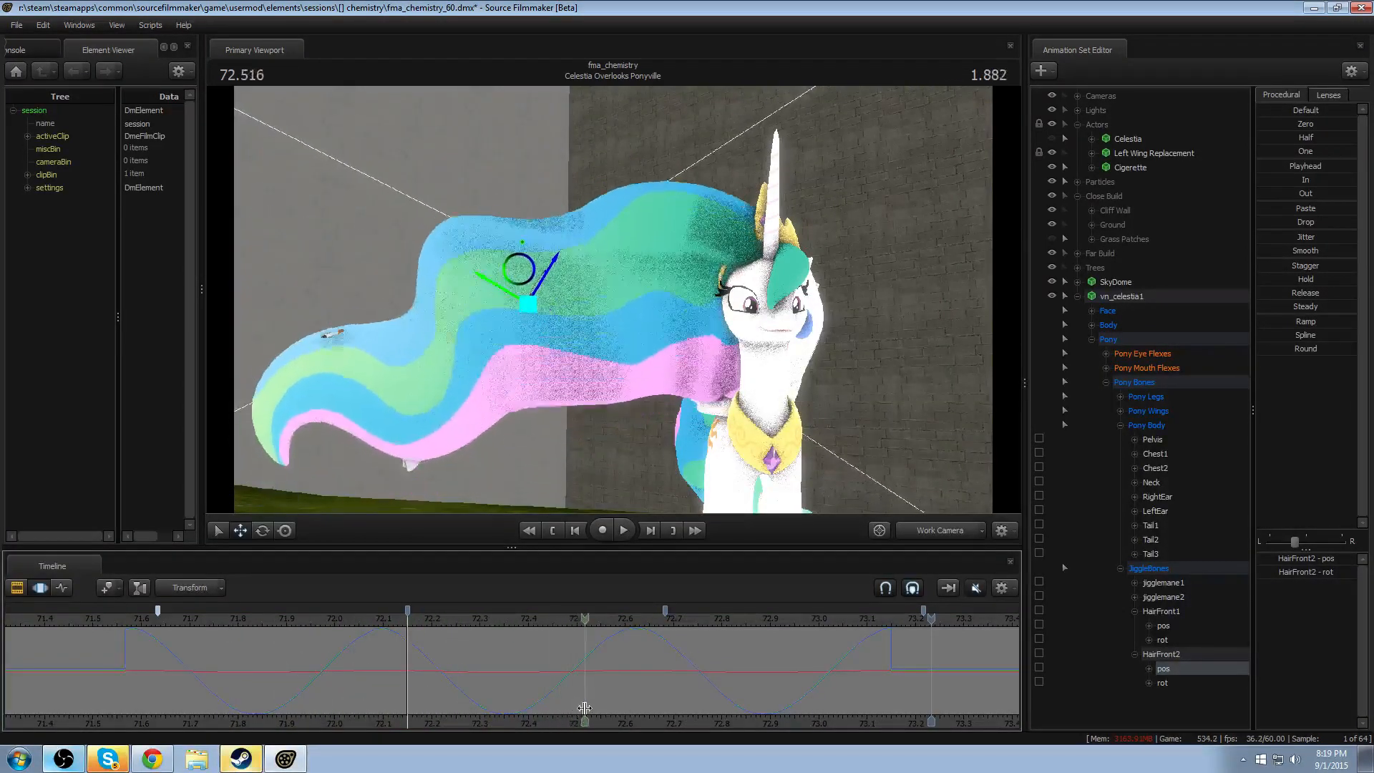
# - Try shifting HairFront2's position wave later to start at about 71.68, play it, and undo the shift
pyautogui.hotkey('ctrl', 'a')
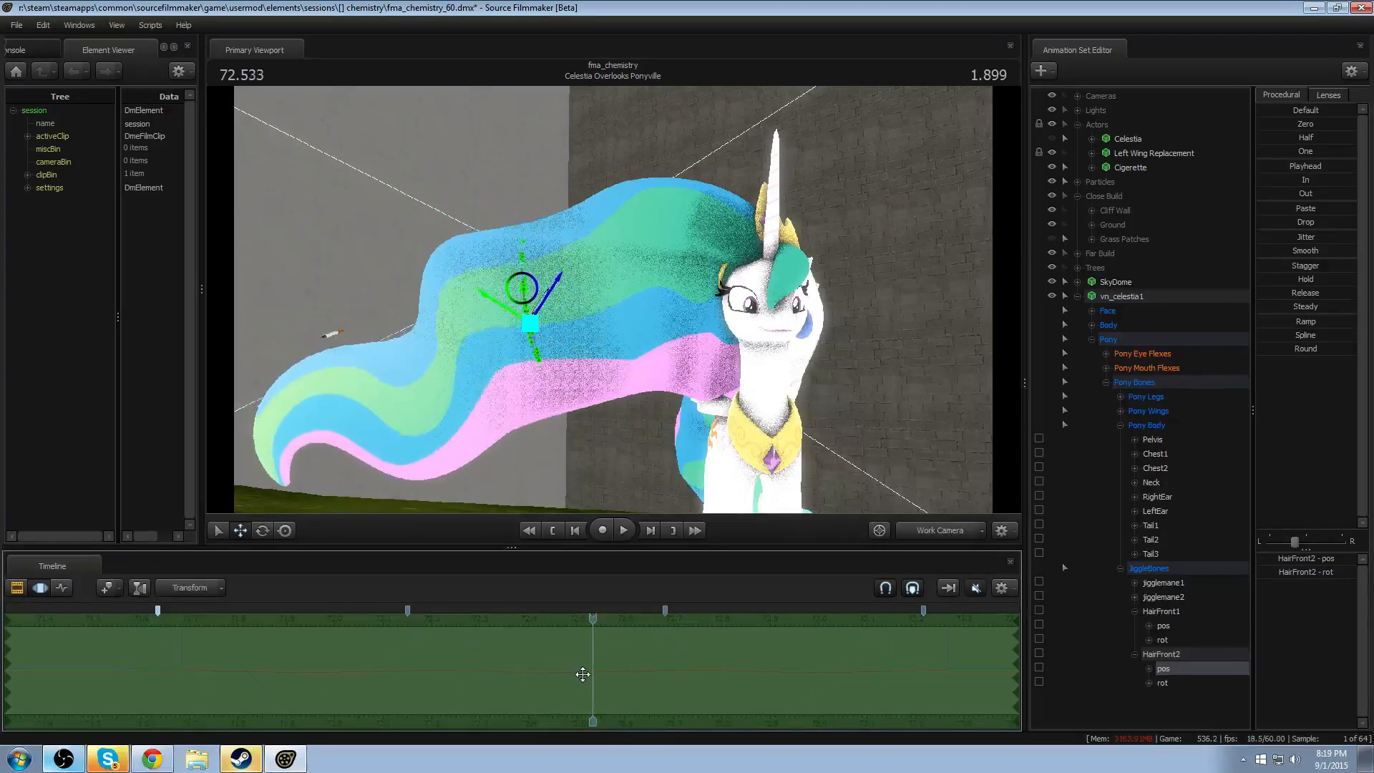
pyautogui.click(439, 664)
pyautogui.press('space')
pyautogui.press('space')
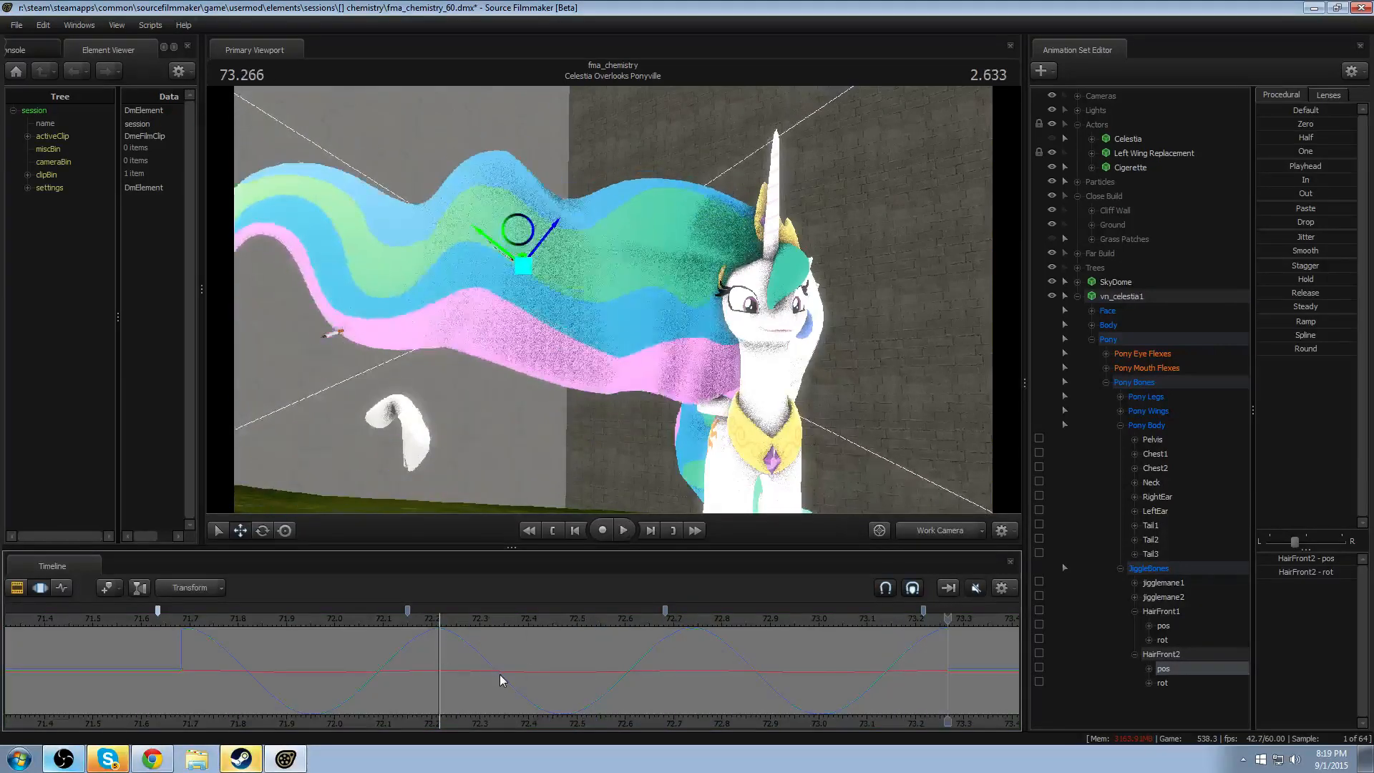
pyautogui.hotkey('ctrl', 'z')
pyautogui.hotkey('ctrl', 'z')
pyautogui.hotkey('ctrl', 'z')
pyautogui.hotkey('ctrl', 'z')
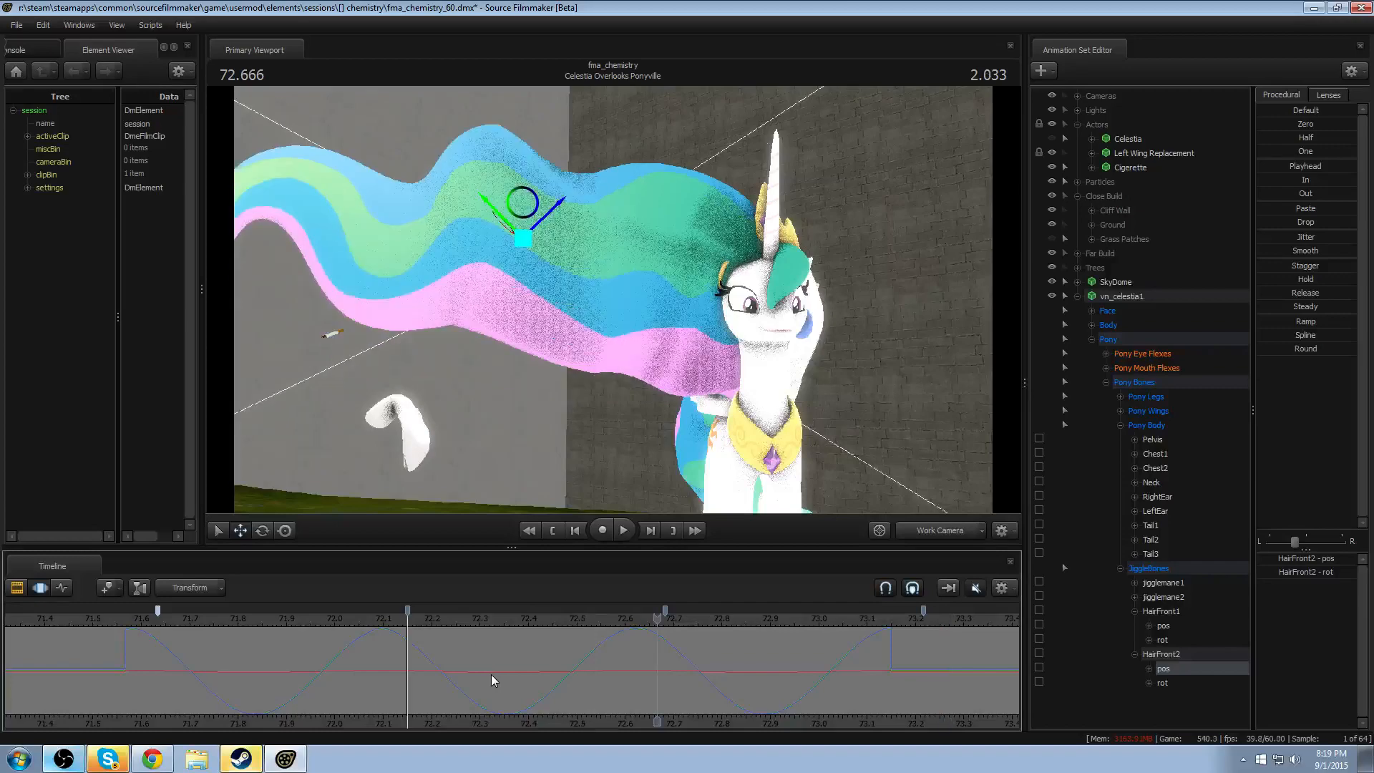
# - Play back the mane animation from about 71.63 to check HairFront2's position offset
pyautogui.click(254, 665)
pyautogui.press('space')
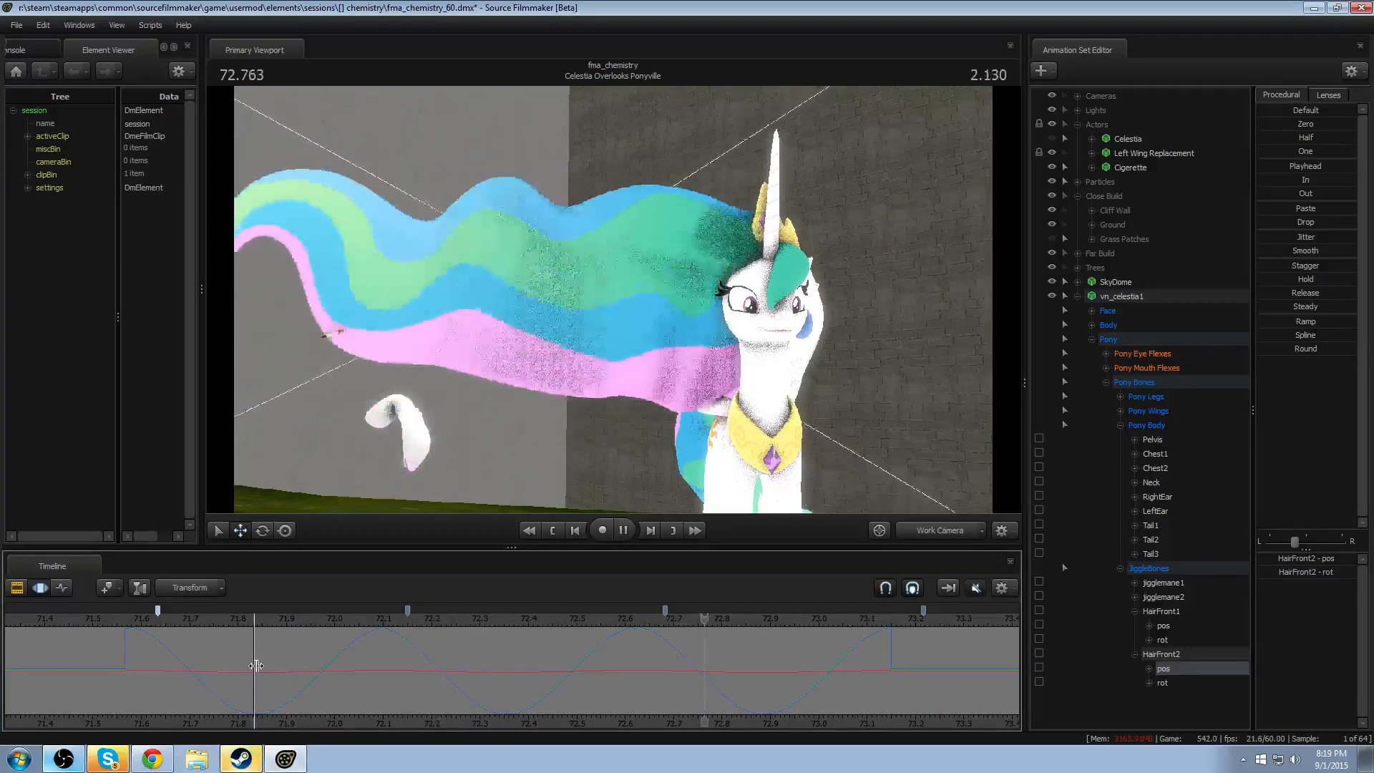
pyautogui.click(158, 620)
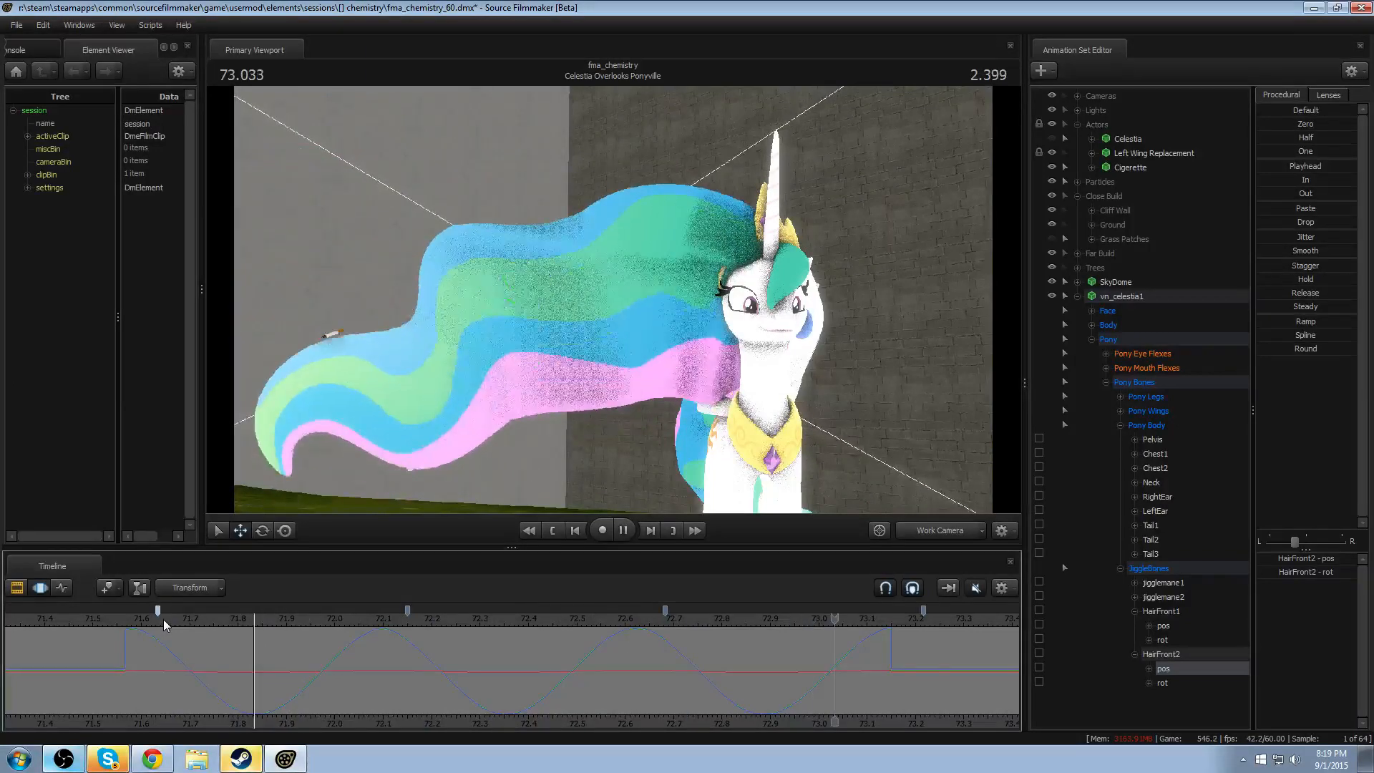
pyautogui.press('space')
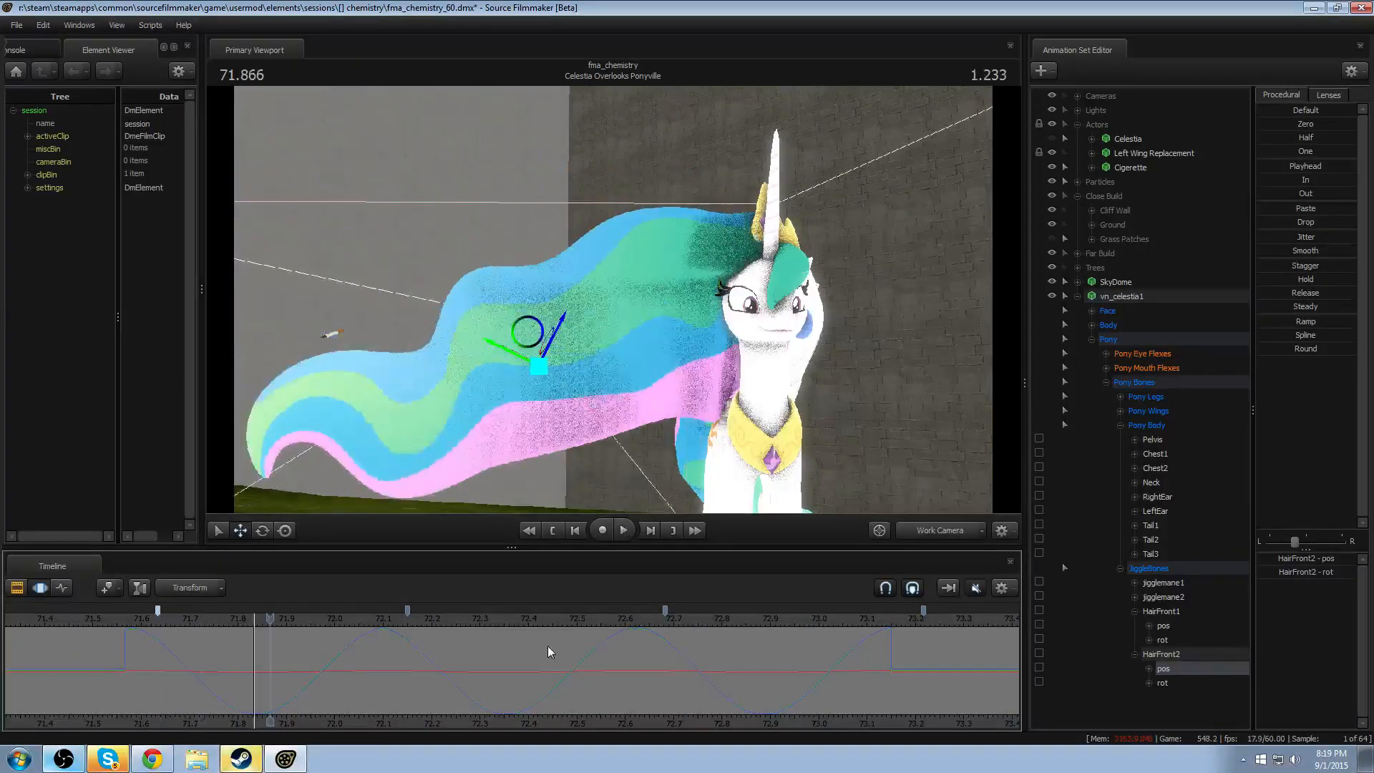
# - Play back the mane briefly, and select both the HairFront1 and HairFront2 bones with their position and rotation controls
pyautogui.press('space')
pyautogui.press('space')
pyautogui.click(1159, 613)
pyautogui.keyDown('ctrl'); pyautogui.click(1161, 656); pyautogui.keyUp('ctrl')
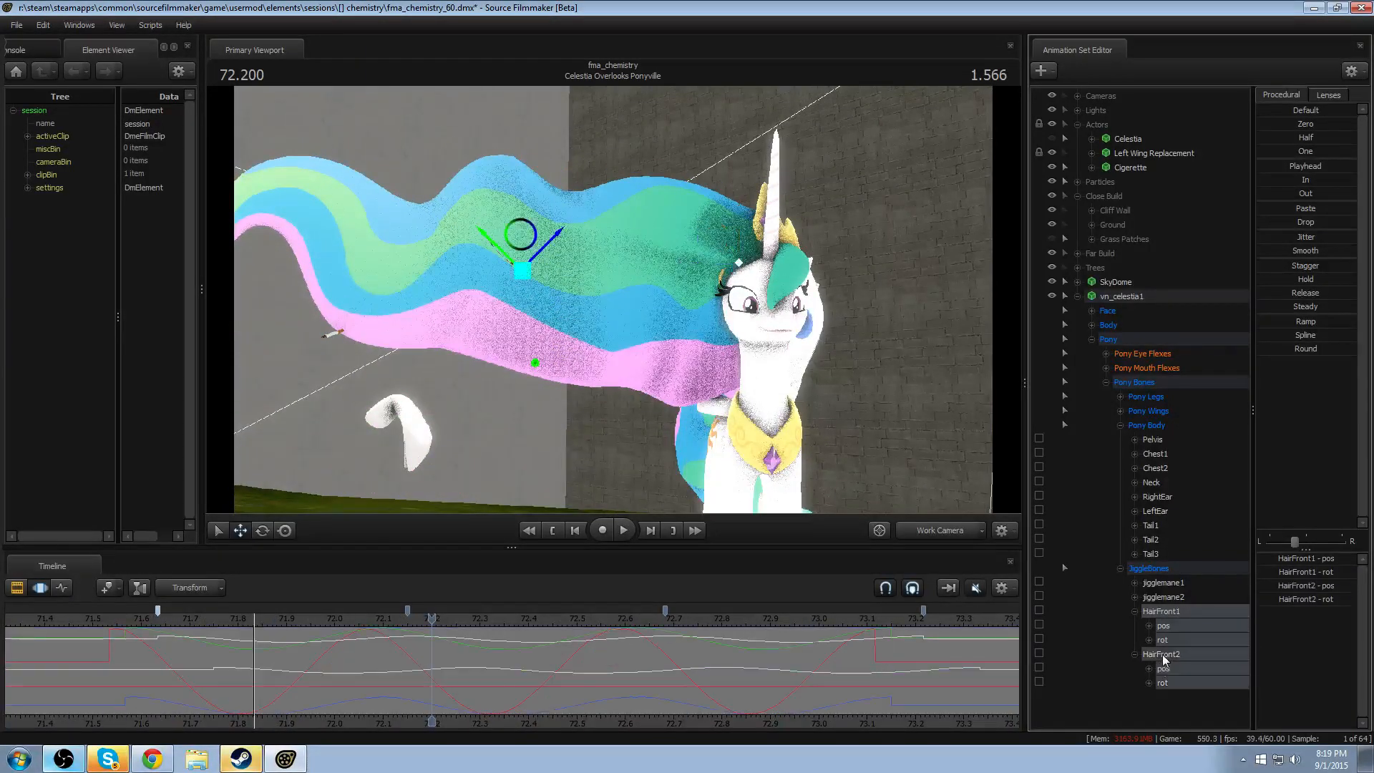
# - Move the time selection across the bookmarked wave sections, ending on about 72.68 to 73.22, and play back the mane
pyautogui.click(519, 654)
pyautogui.press('Up')
pyautogui.press('Down')
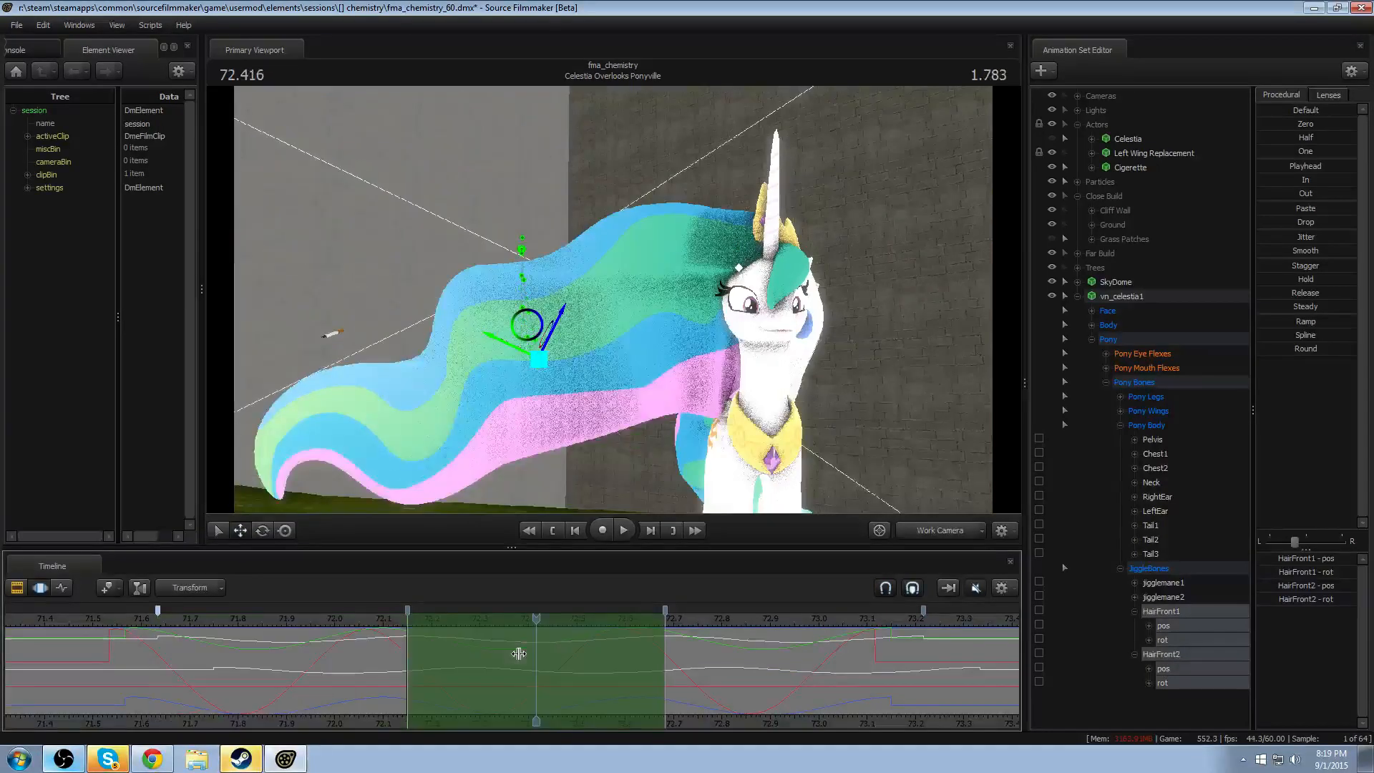
pyautogui.press('Up')
pyautogui.press('Down')
pyautogui.press('Down')
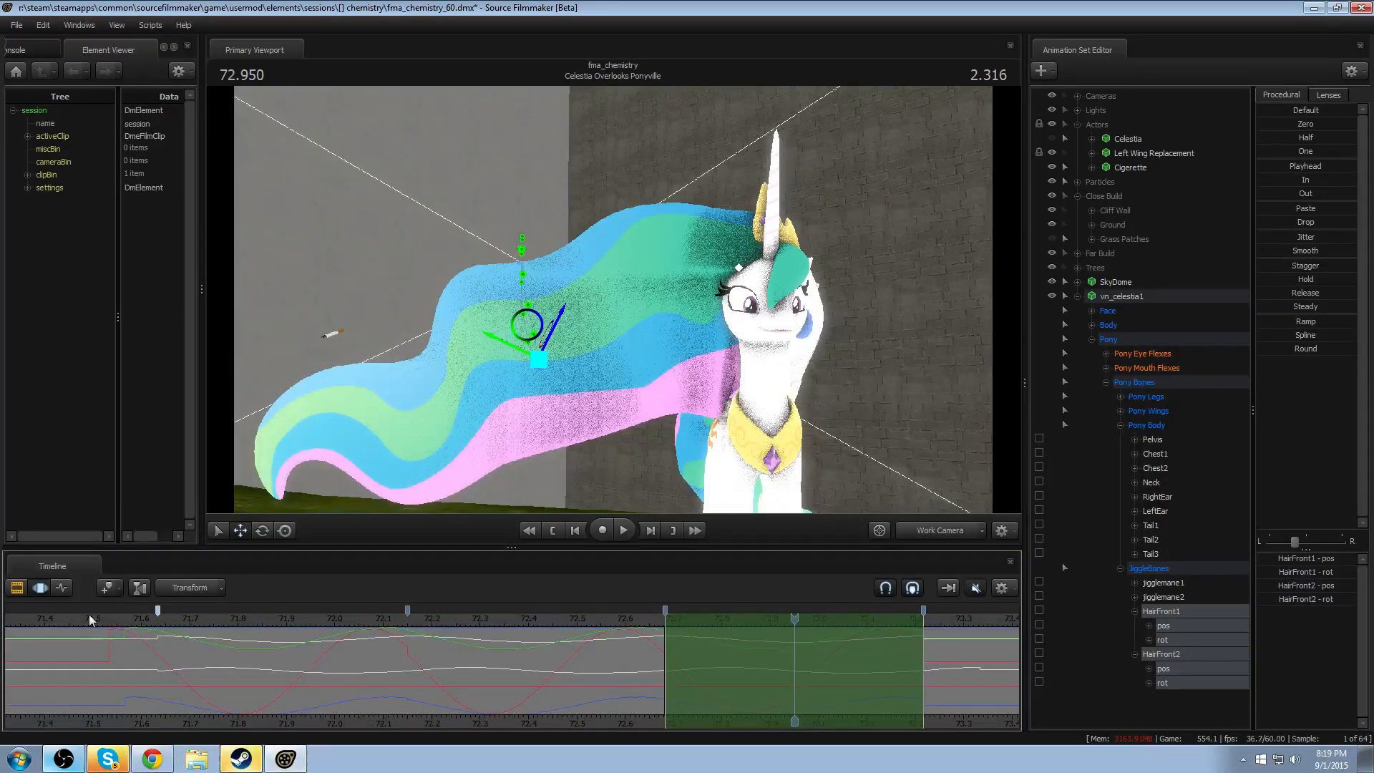
pyautogui.press('space')
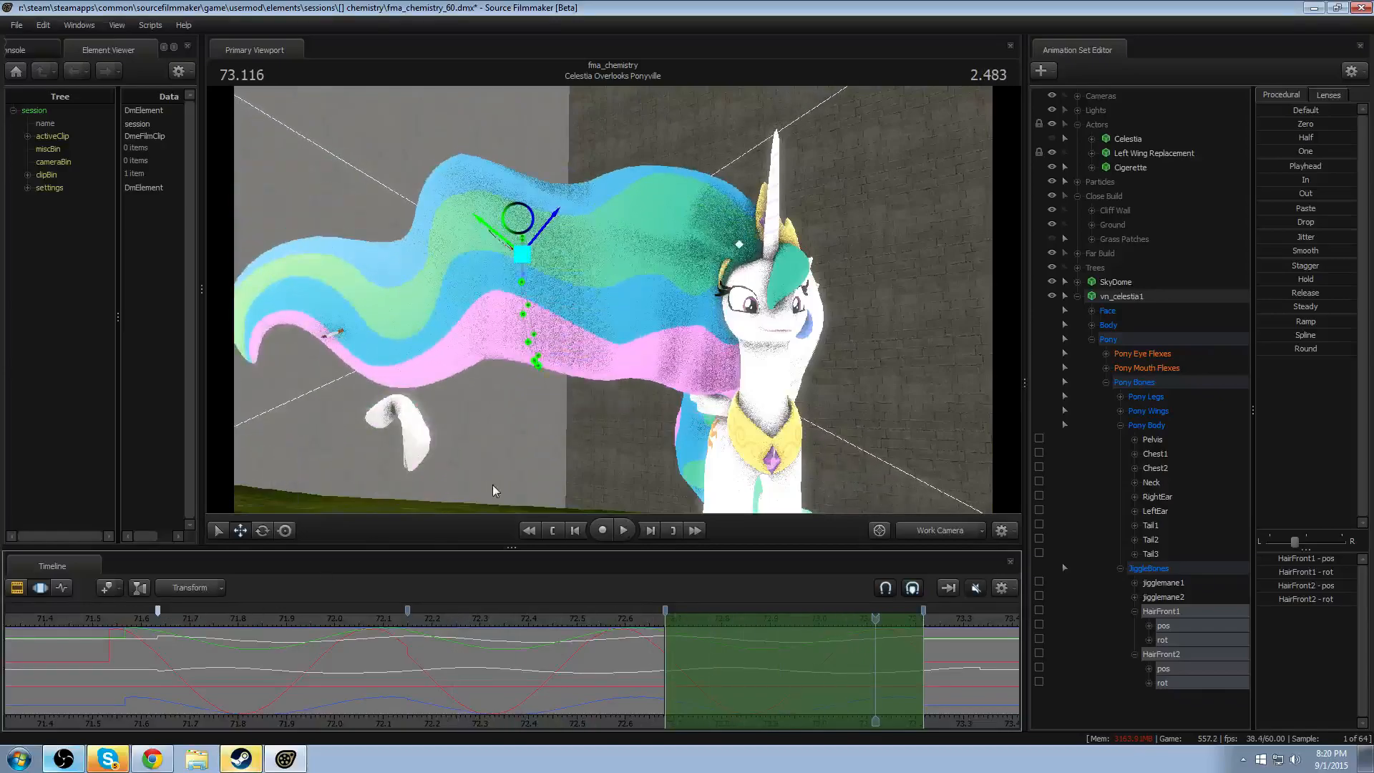
# - Frame the full pony from farther back, unhide the original Celestia actor, and play both manes side by side
pyautogui.press('s')
pyautogui.moveTo(495, 491); pyautogui.dragTo(422, 473)
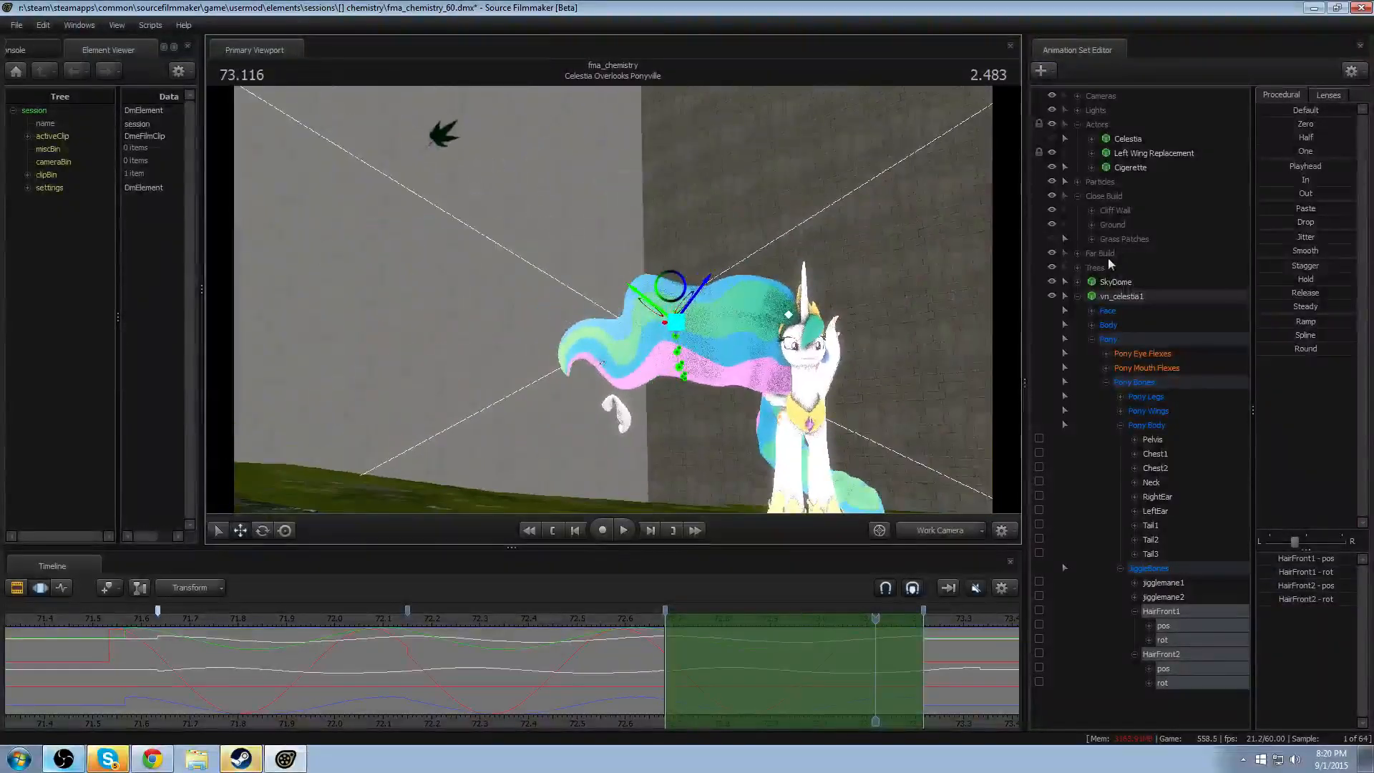
pyautogui.click(1052, 138)
pyautogui.press('space')
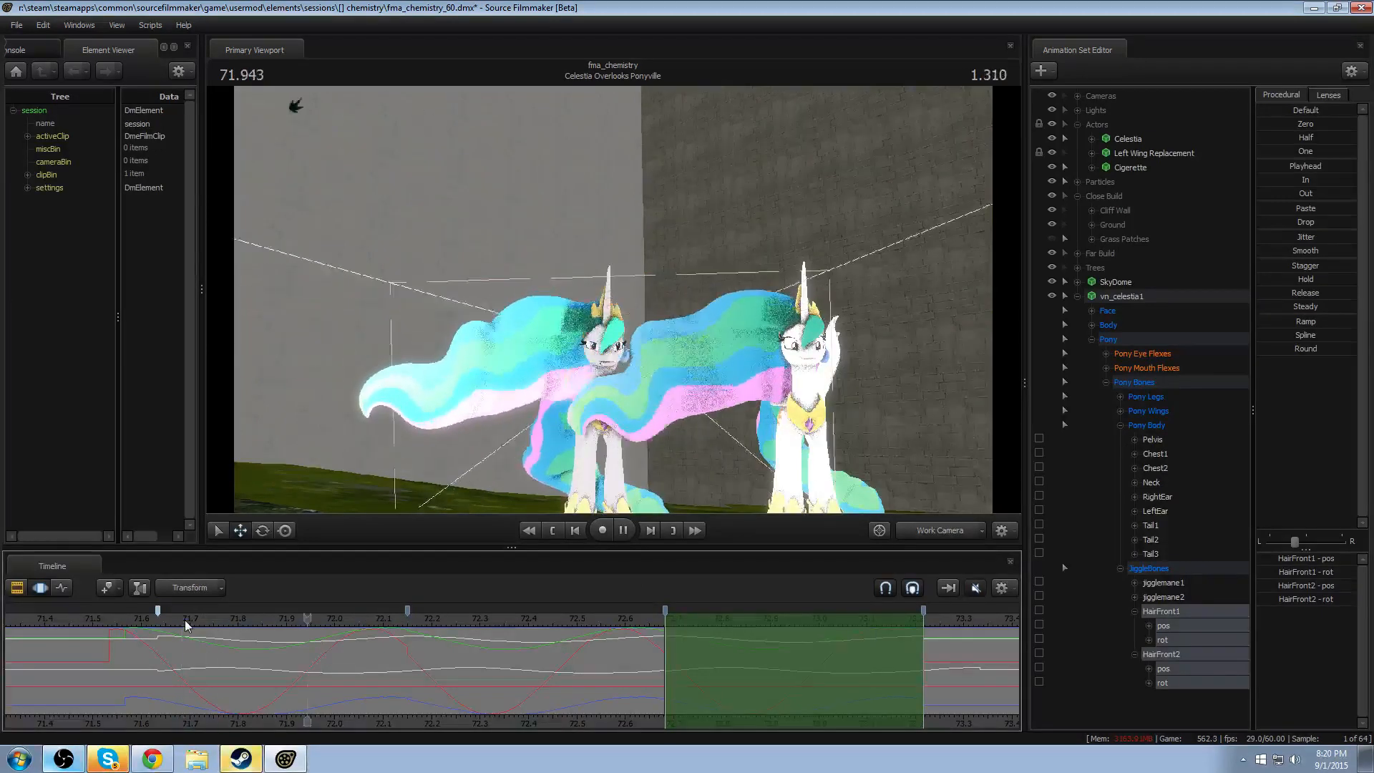
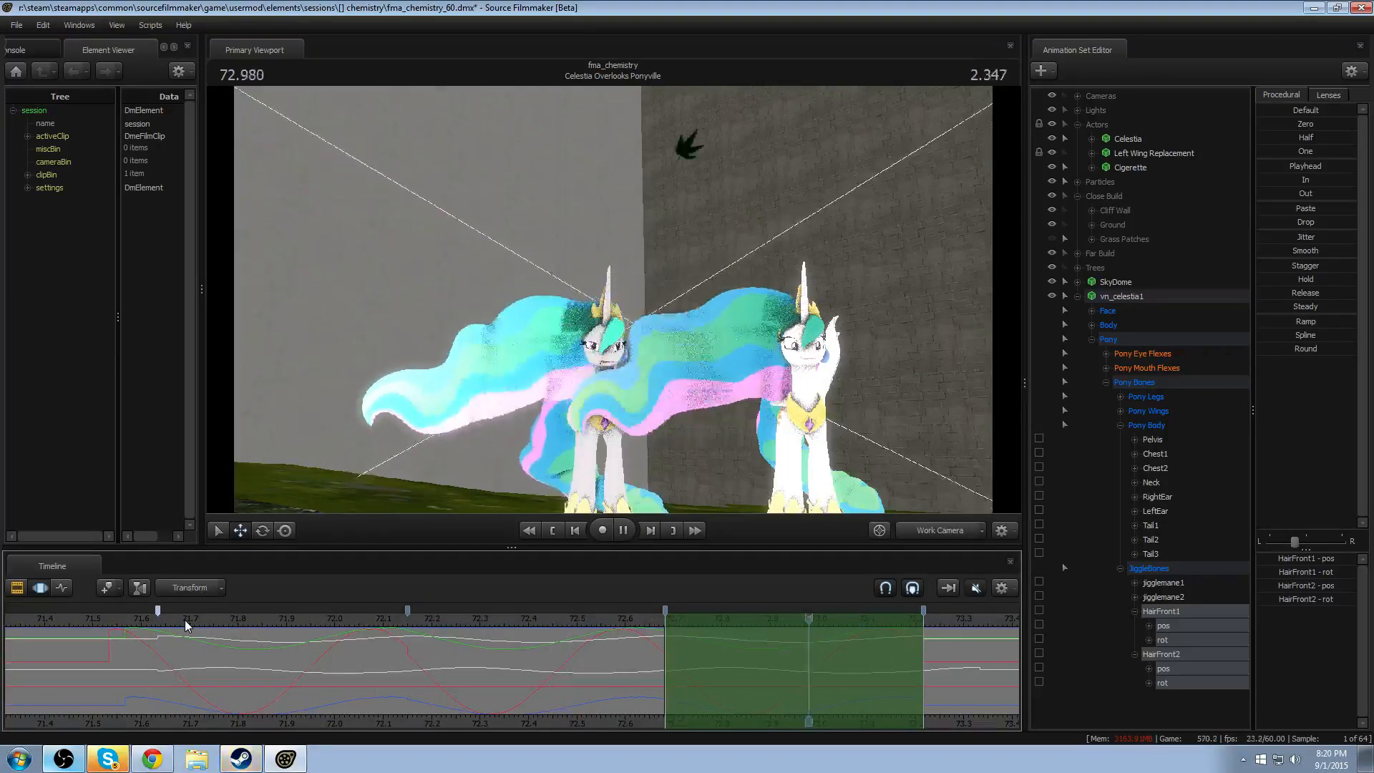
# - Stop playback and delete the vn_celestia1 animation set from the session
pyautogui.press('space')
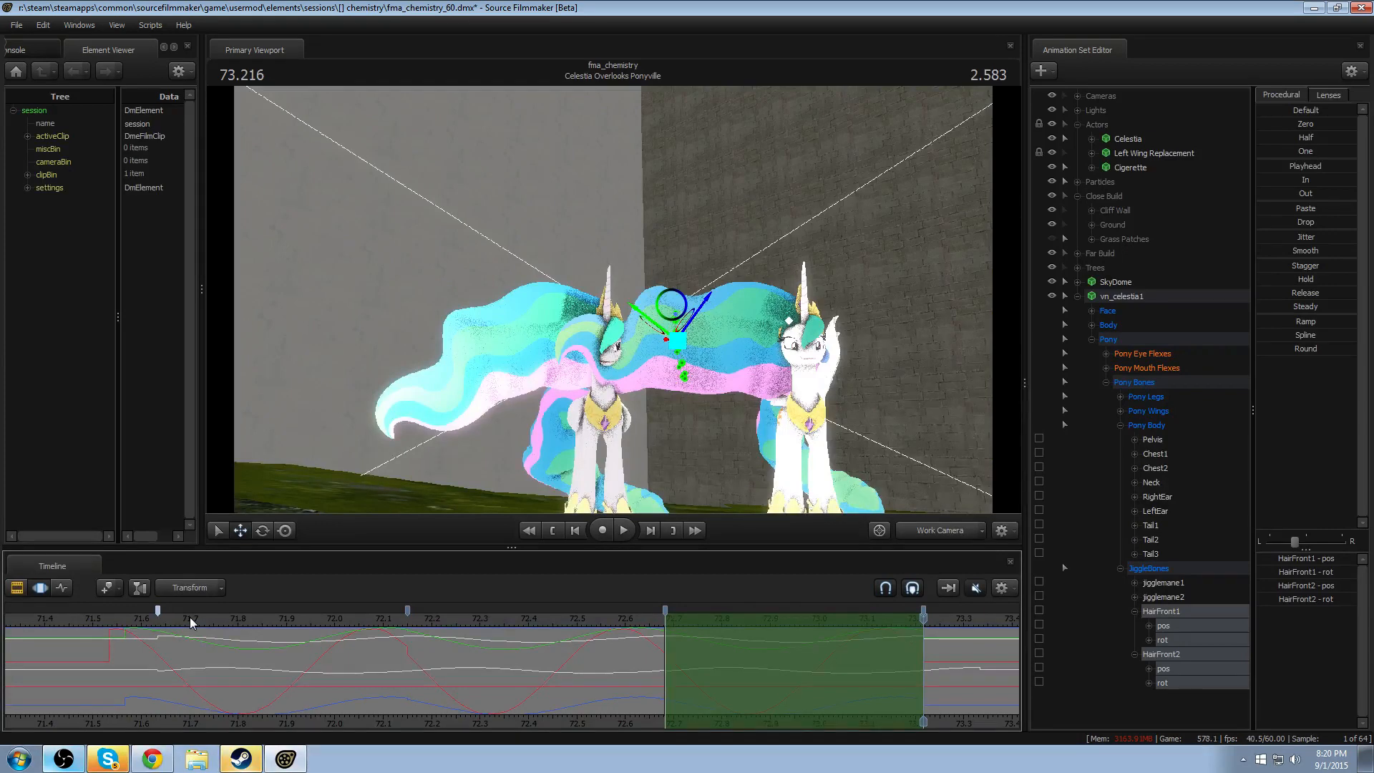
pyautogui.rightClick(1134, 296)
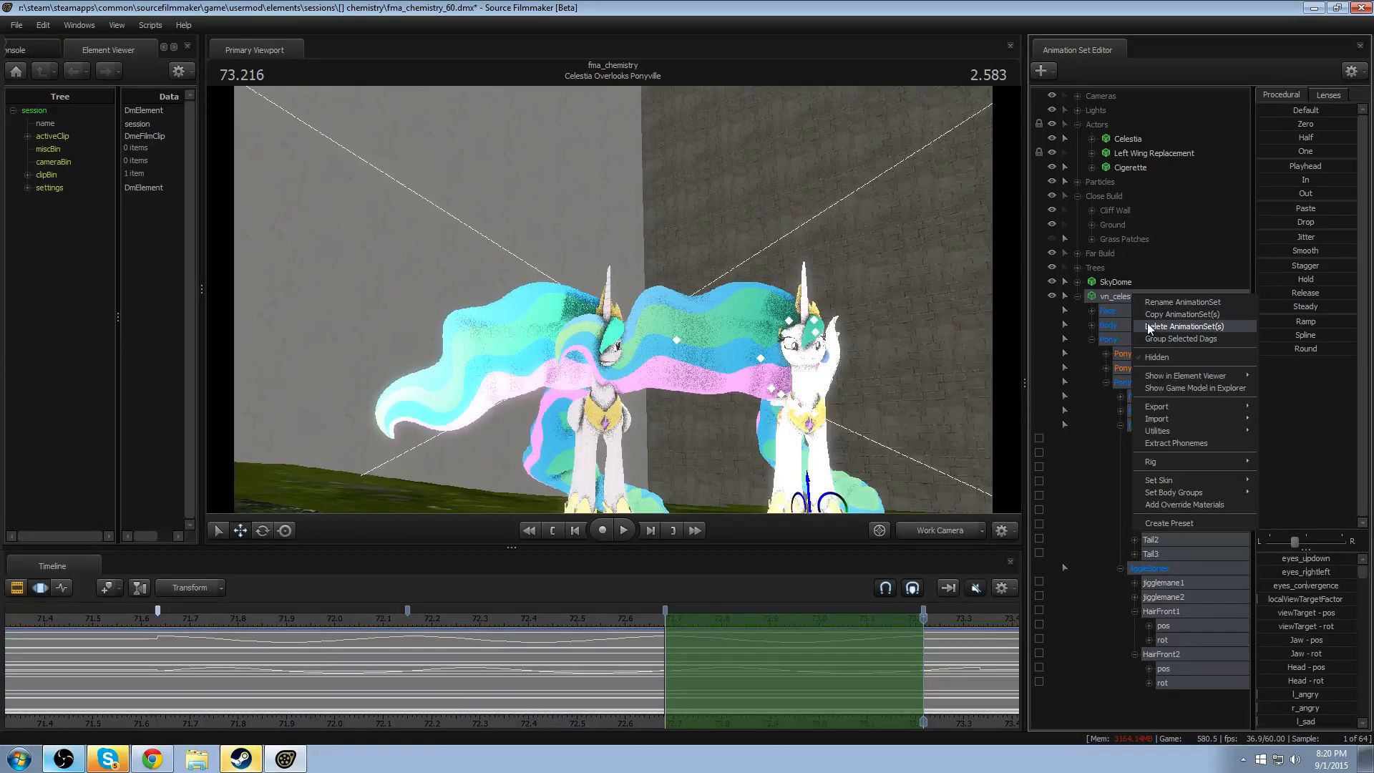
pyautogui.click(1148, 327)
# - Create an animation set for a new model, filtering for dragon and choosing skyrim\dragon1_giant.mdl
pyautogui.moveTo(800, 393); pyautogui.dragTo(834, 501)
pyautogui.press('s')
pyautogui.moveTo(613, 300); pyautogui.dragTo(630, 285)
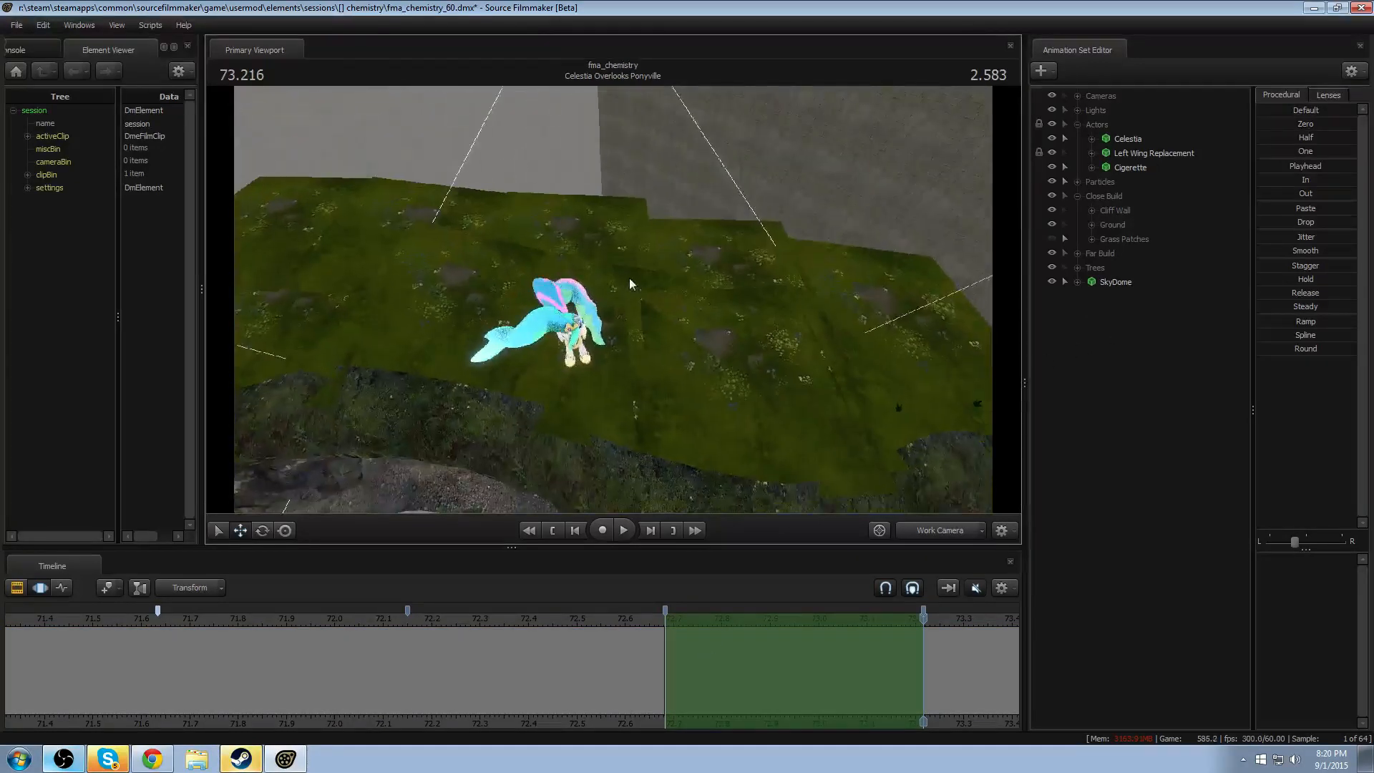
pyautogui.rightClick(1203, 386)
pyautogui.click(1256, 414)
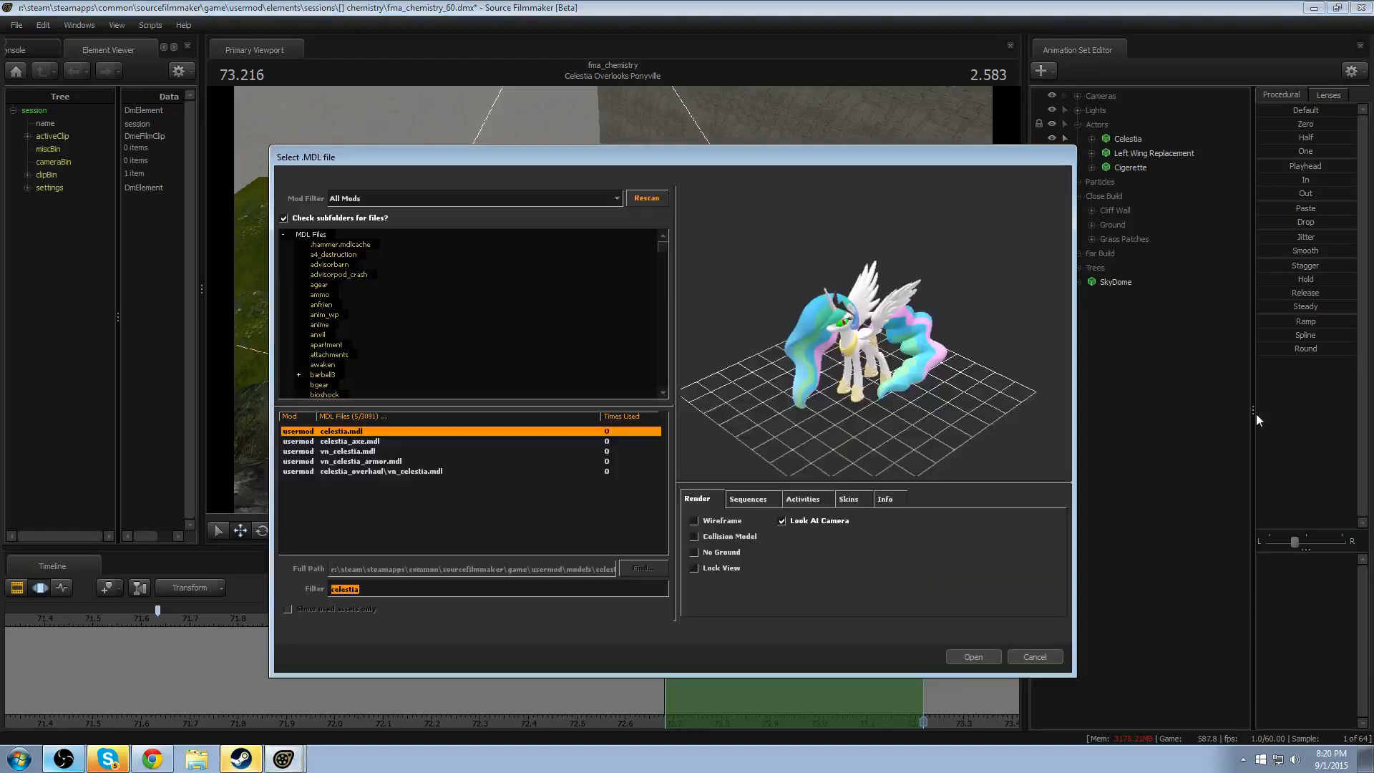
pyautogui.write('dragon')
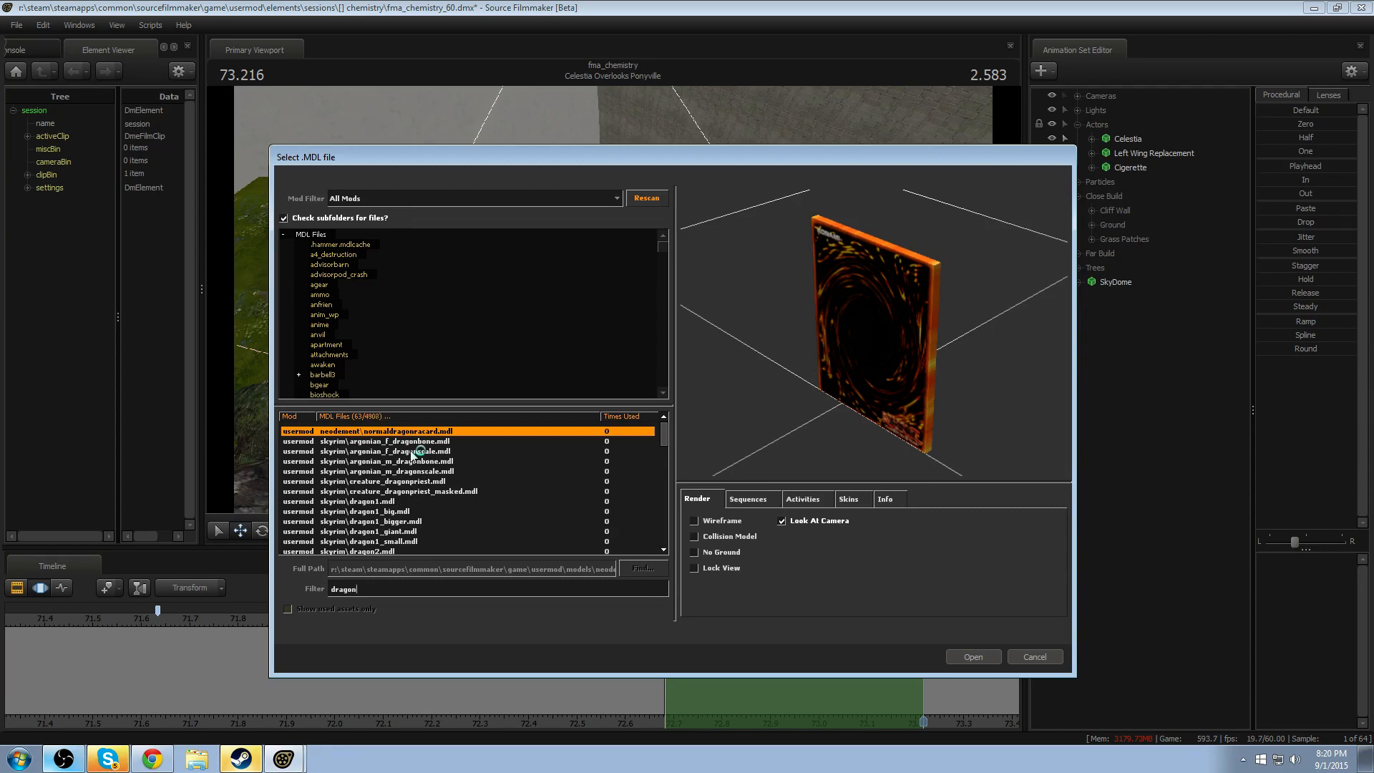
pyautogui.click(398, 513)
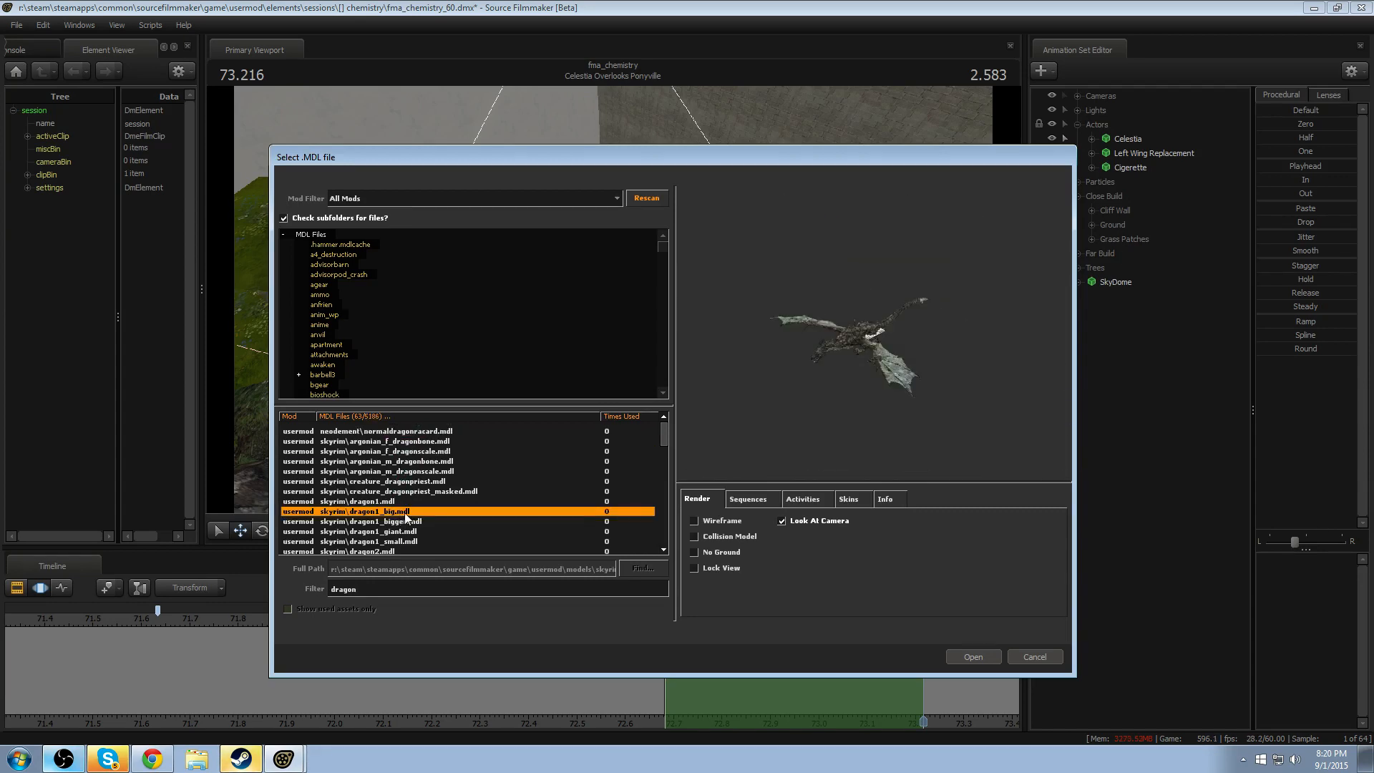
pyautogui.click(399, 522)
pyautogui.click(403, 532)
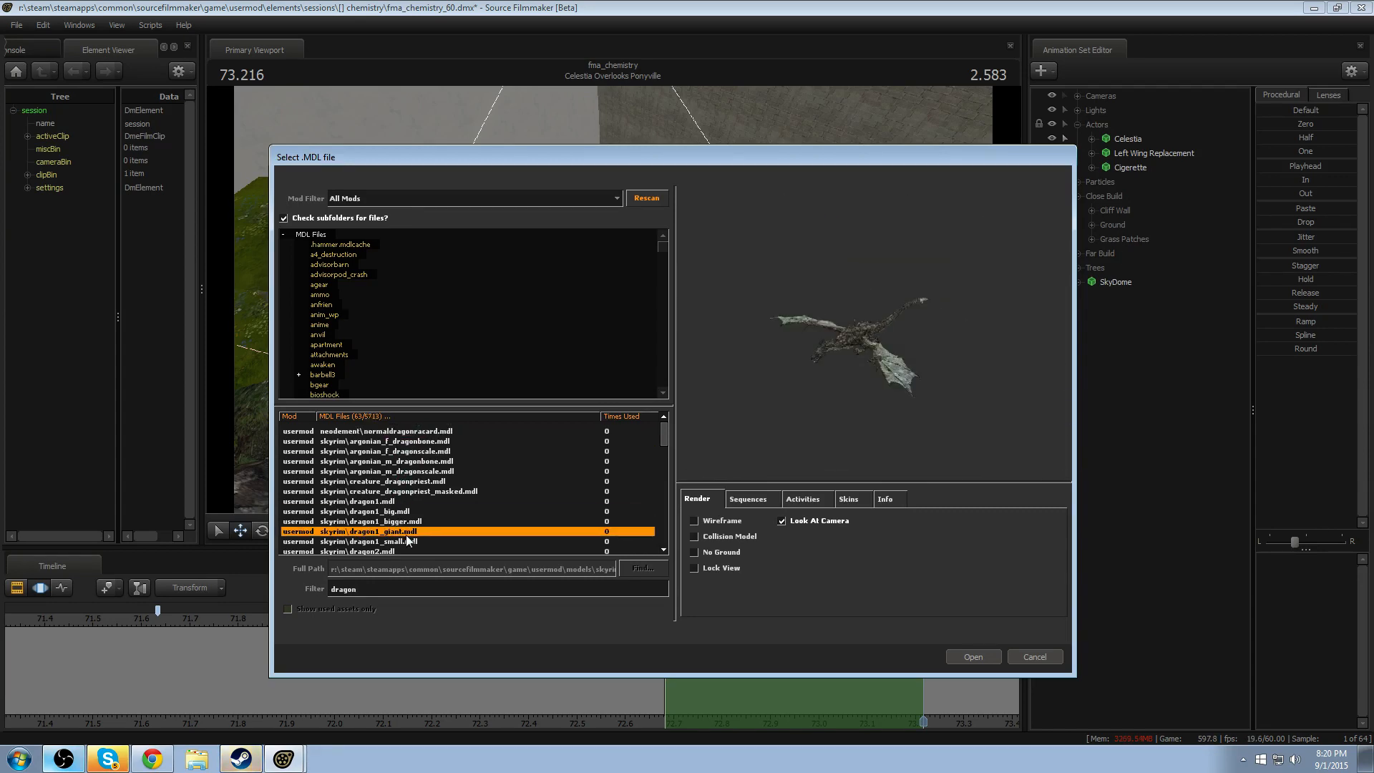
pyautogui.click(978, 650)
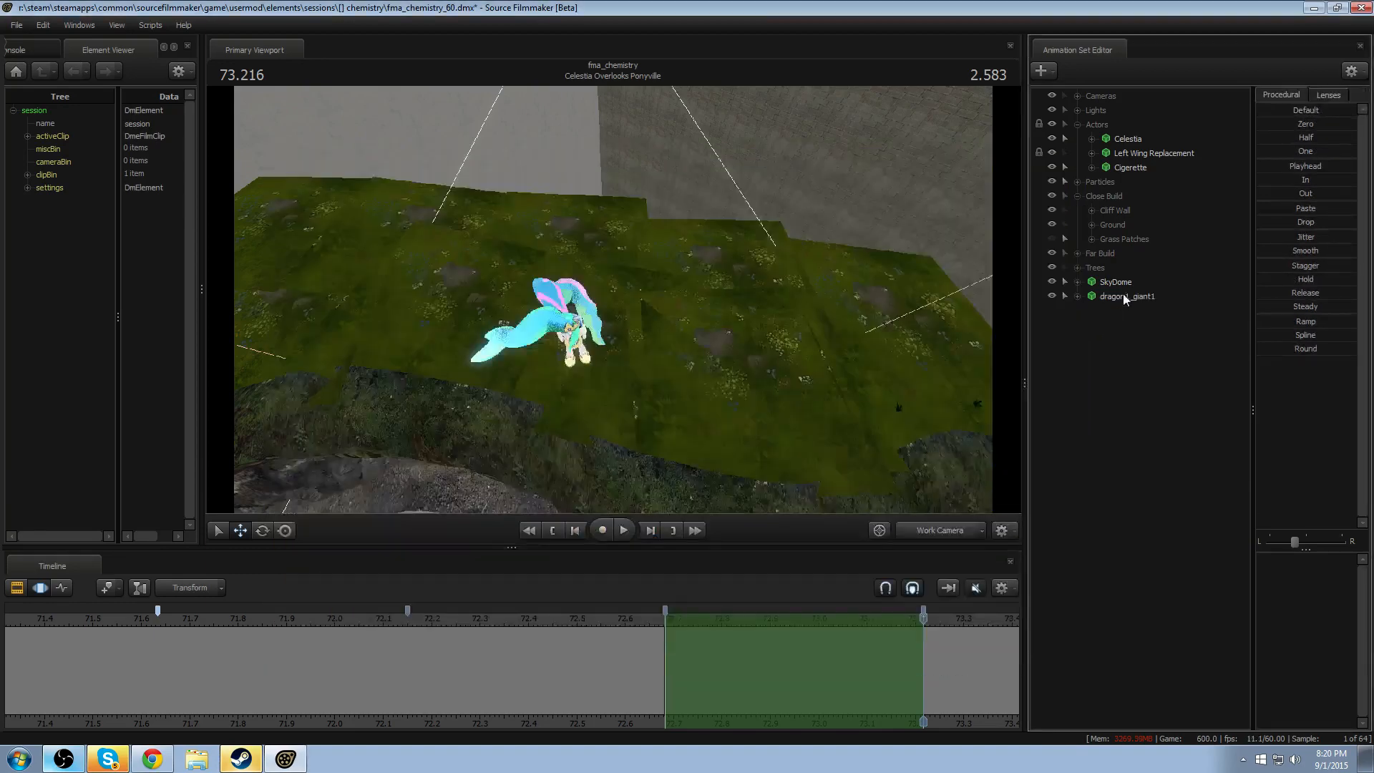
# - Rotate the whole dragon1_giant1 model about its vertical axis across the entire timeline
pyautogui.click(1123, 295)
pyautogui.moveTo(887, 344); pyautogui.dragTo(1174, 451)
pyautogui.press('w')
pyautogui.press('s')
pyautogui.press('e')
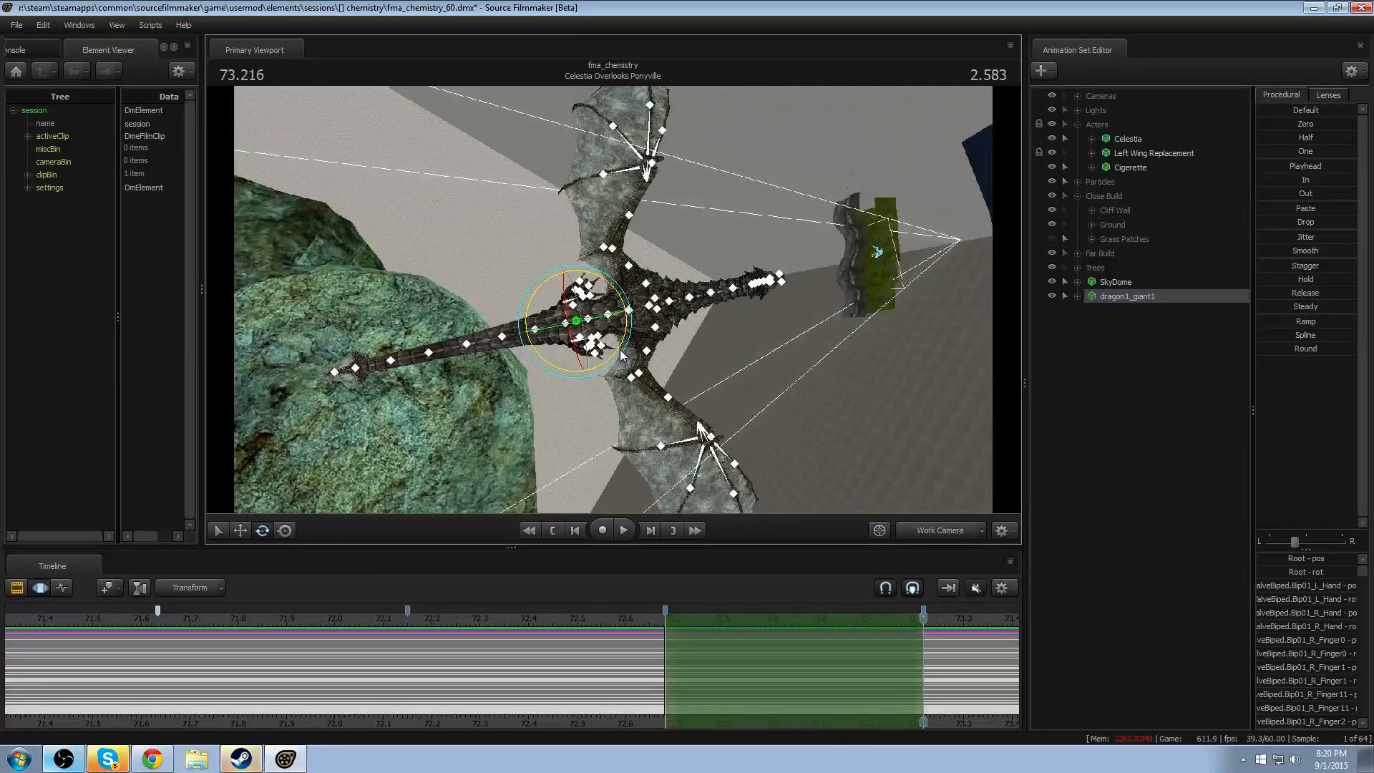
pyautogui.hotkey('ctrl', 'a')
pyautogui.moveTo(625, 350); pyautogui.dragTo(533, 392)
# - Make a time selection with falloff on both sides, spanning the bookmarks near 72.15 and 72.68 seconds
pyautogui.click(526, 659)
pyautogui.click(542, 657)
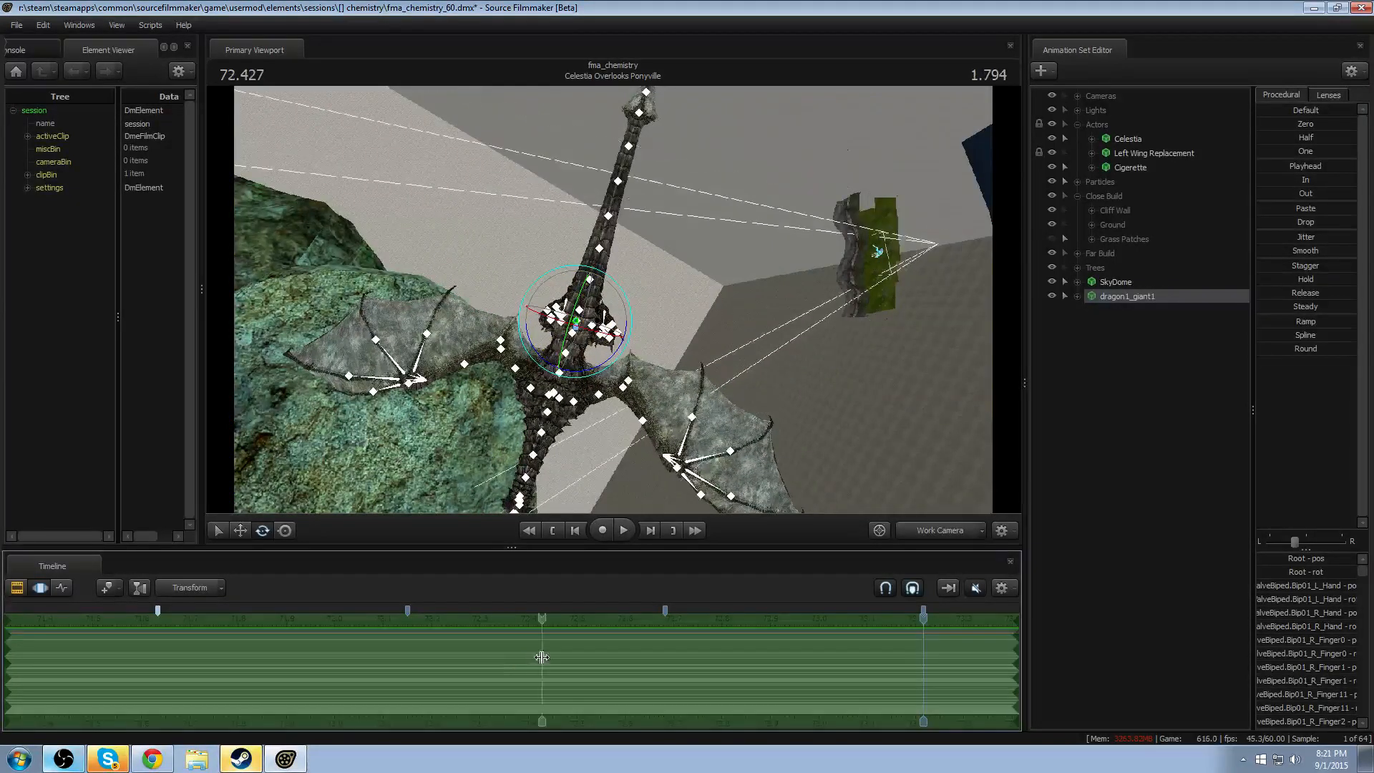
pyautogui.keyDown('shift'); pyautogui.click(544, 656); pyautogui.keyUp('shift')
pyautogui.scroll(6, 542, 656)
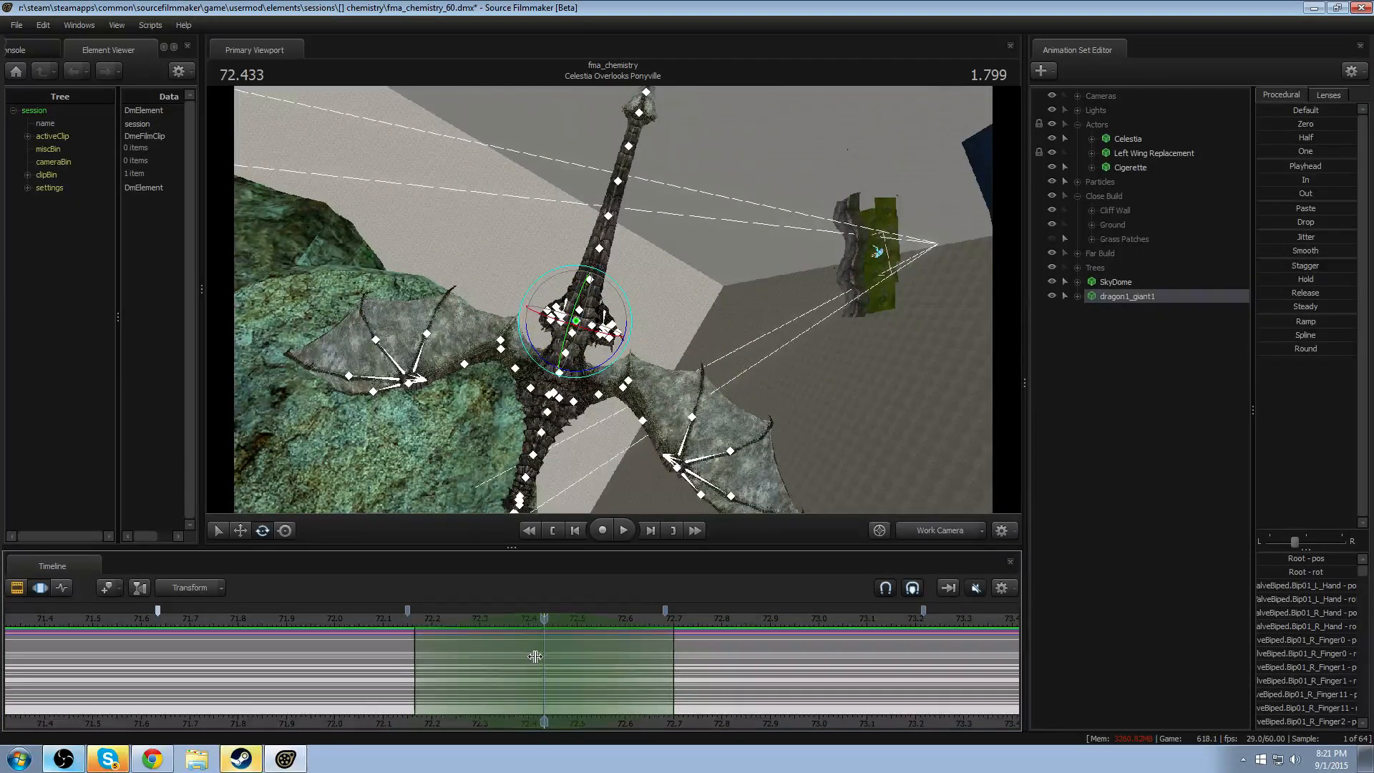
pyautogui.moveTo(494, 617); pyautogui.dragTo(487, 617)
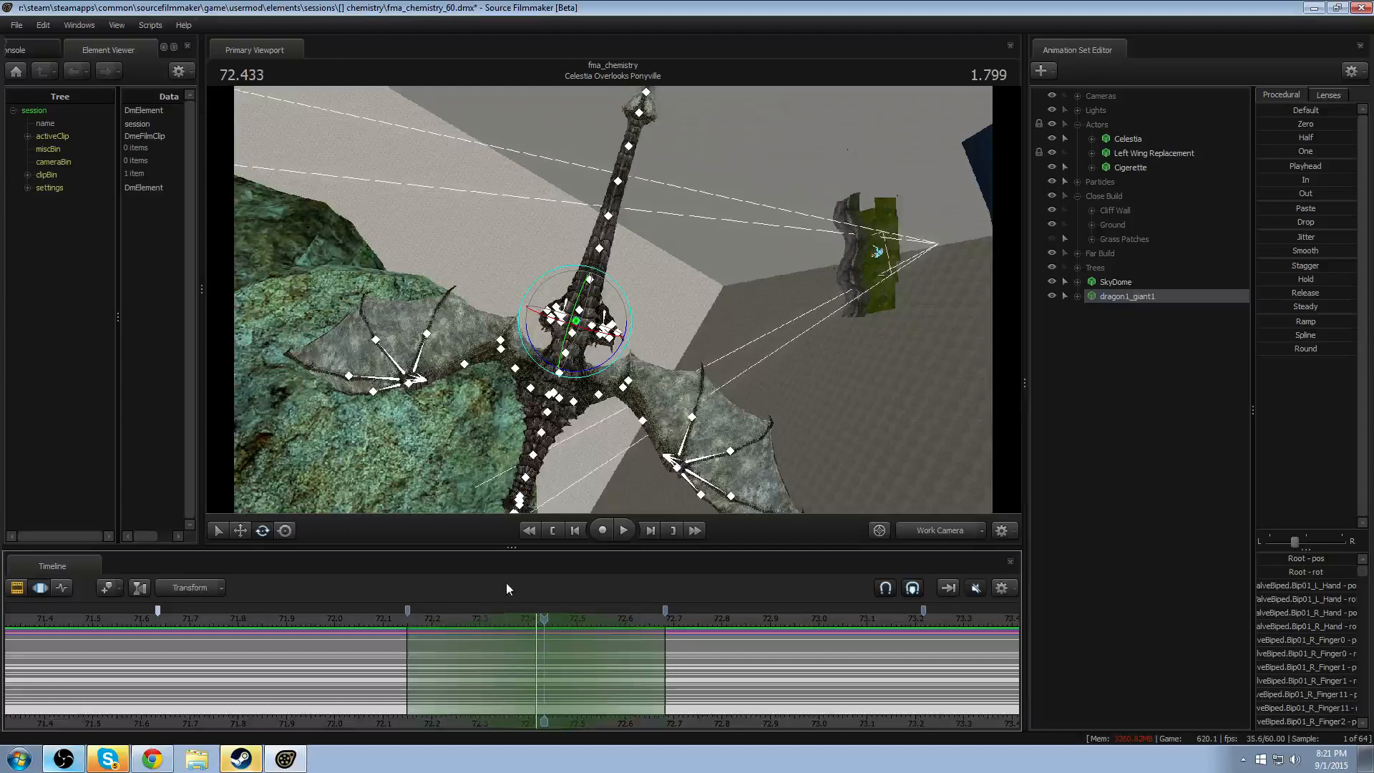
# - Adjust the rotation manipulator's mode and bend the dragon's tail bones NPC Tail2 to NPC Tail6 sideways within the time selection
pyautogui.moveTo(672, 283); pyautogui.dragTo(618, 265)
pyautogui.moveTo(647, 162); pyautogui.dragTo(495, 294)
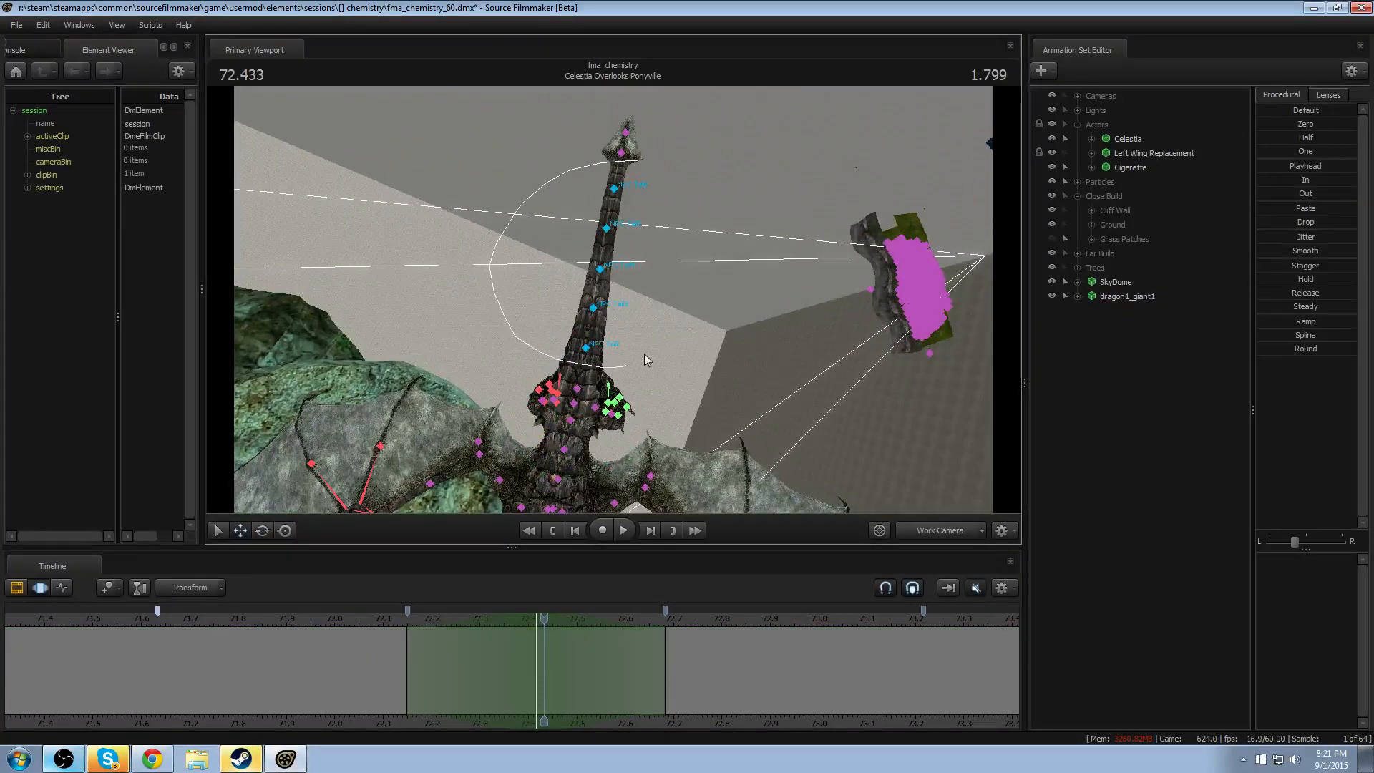
pyautogui.moveTo(644, 353); pyautogui.dragTo(650, 346)
pyautogui.rightClick(584, 352)
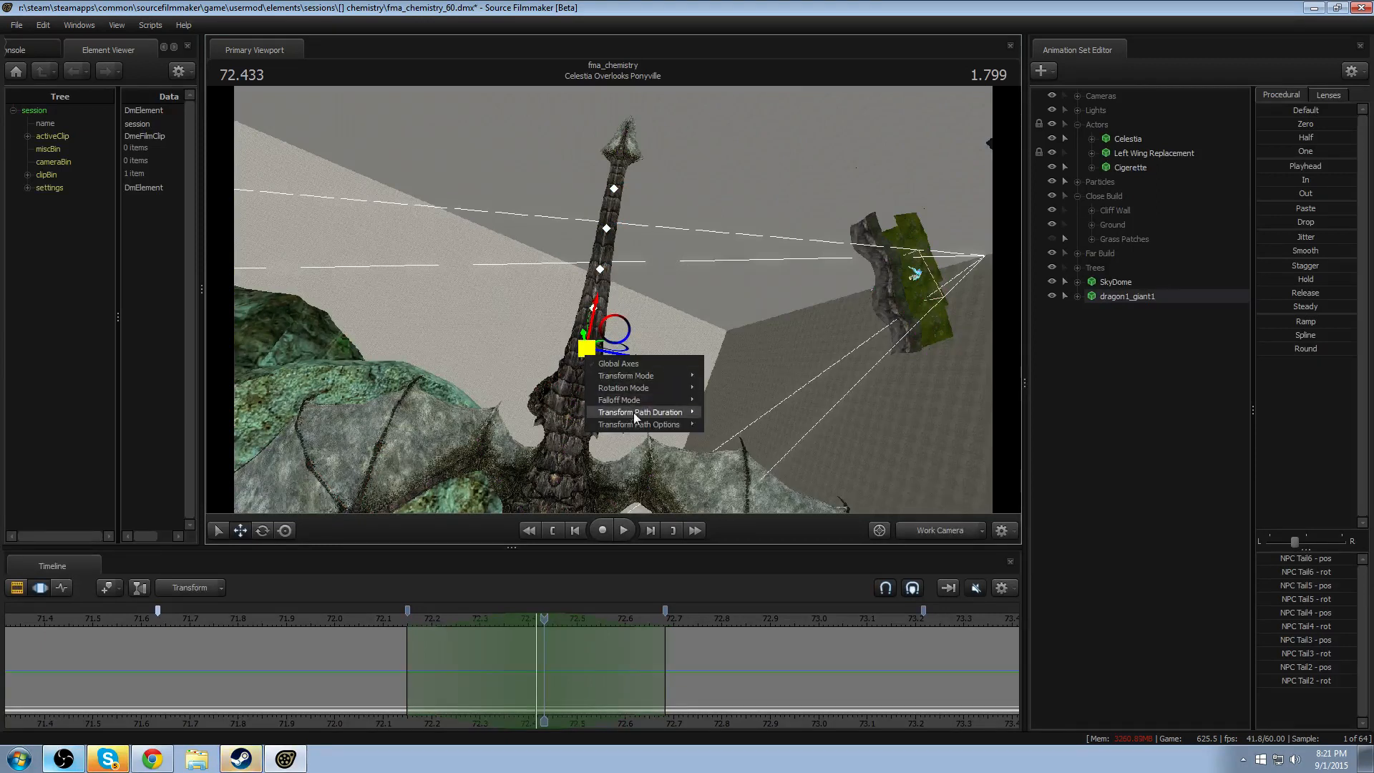
pyautogui.moveTo(640, 396)
pyautogui.click(718, 403)
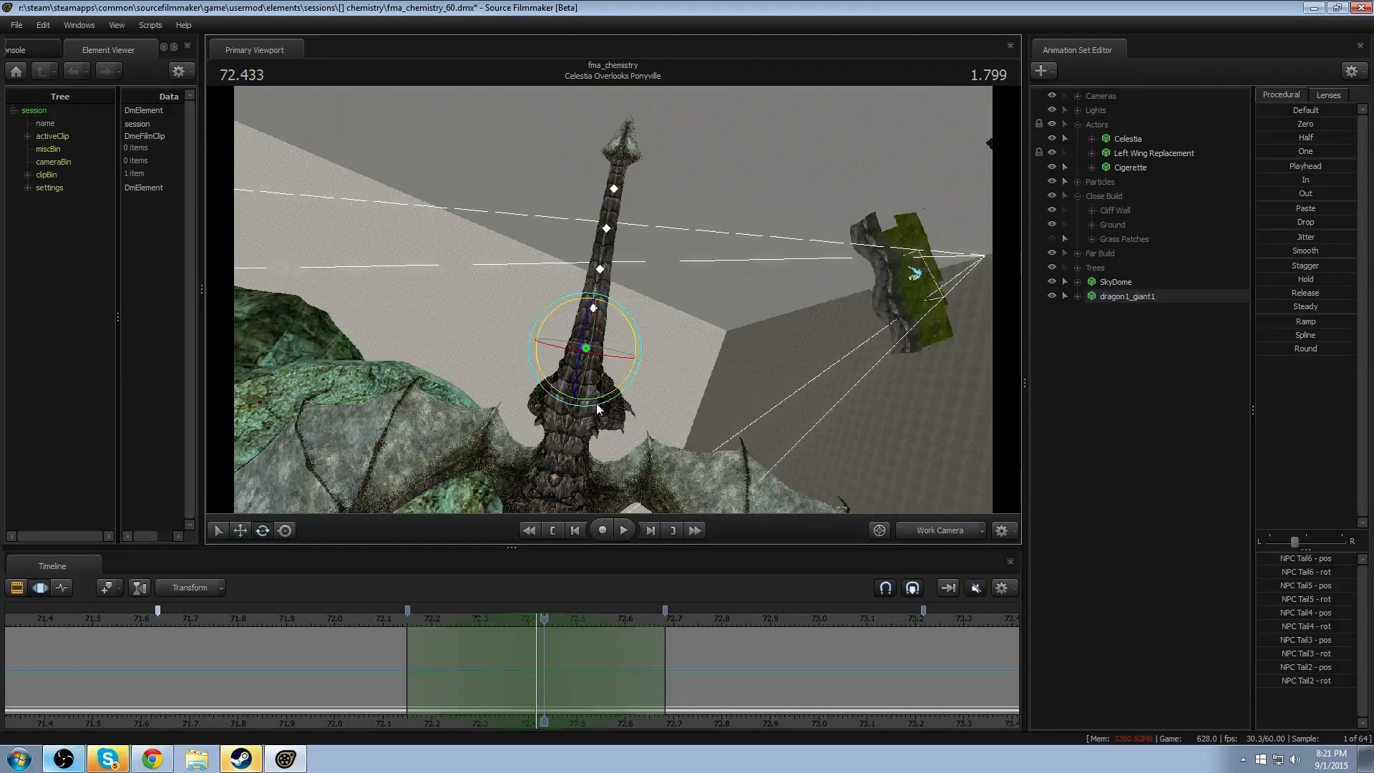
pyautogui.moveTo(602, 408); pyautogui.dragTo(585, 400)
pyautogui.press('Return')
# - Paste the tail bend into the bookmarked segments directly before and after the current one
pyautogui.click(475, 693)
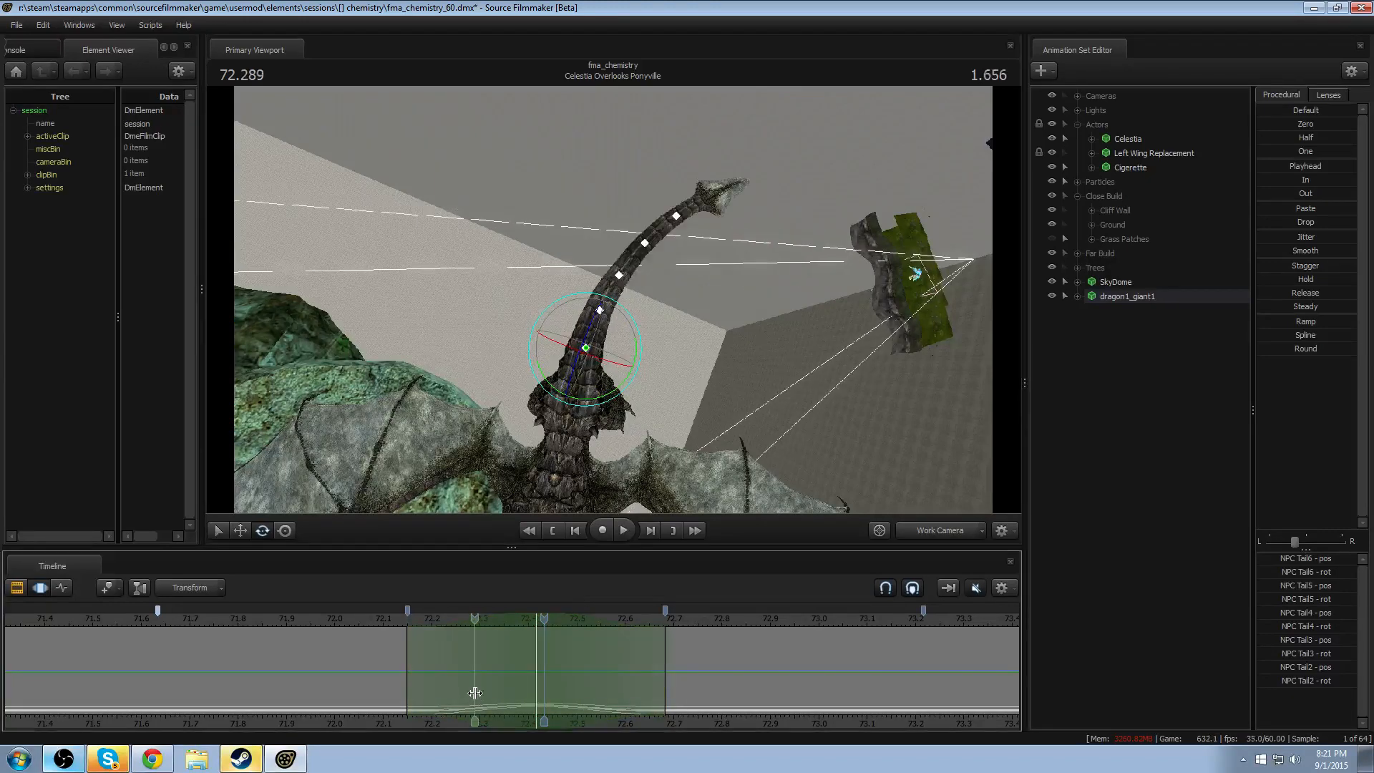
pyautogui.hotkey('alt', 'Left')
pyautogui.hotkey('alt', 'Right')
pyautogui.hotkey('alt', 'Left')
pyautogui.hotkey('ctrl', 'v')
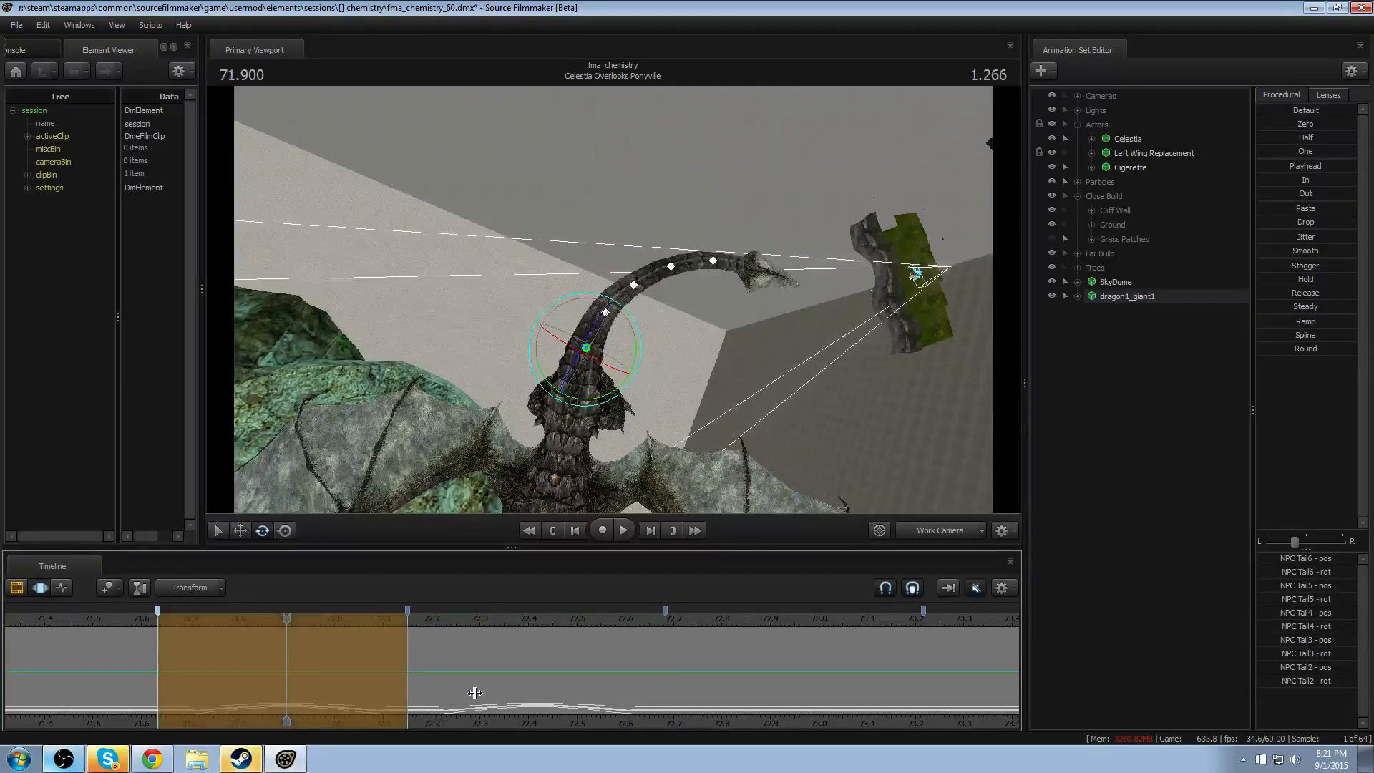
pyautogui.press('Return')
pyautogui.hotkey('alt', 'Right')
pyautogui.hotkey('alt', 'Right')
pyautogui.hotkey('ctrl', 'v')
pyautogui.press('Return')
# - Centre the falloff time selection on the bookmark near 72.15 seconds and bend the tail bones to the opposite side
pyautogui.moveTo(475, 693); pyautogui.dragTo(538, 692)
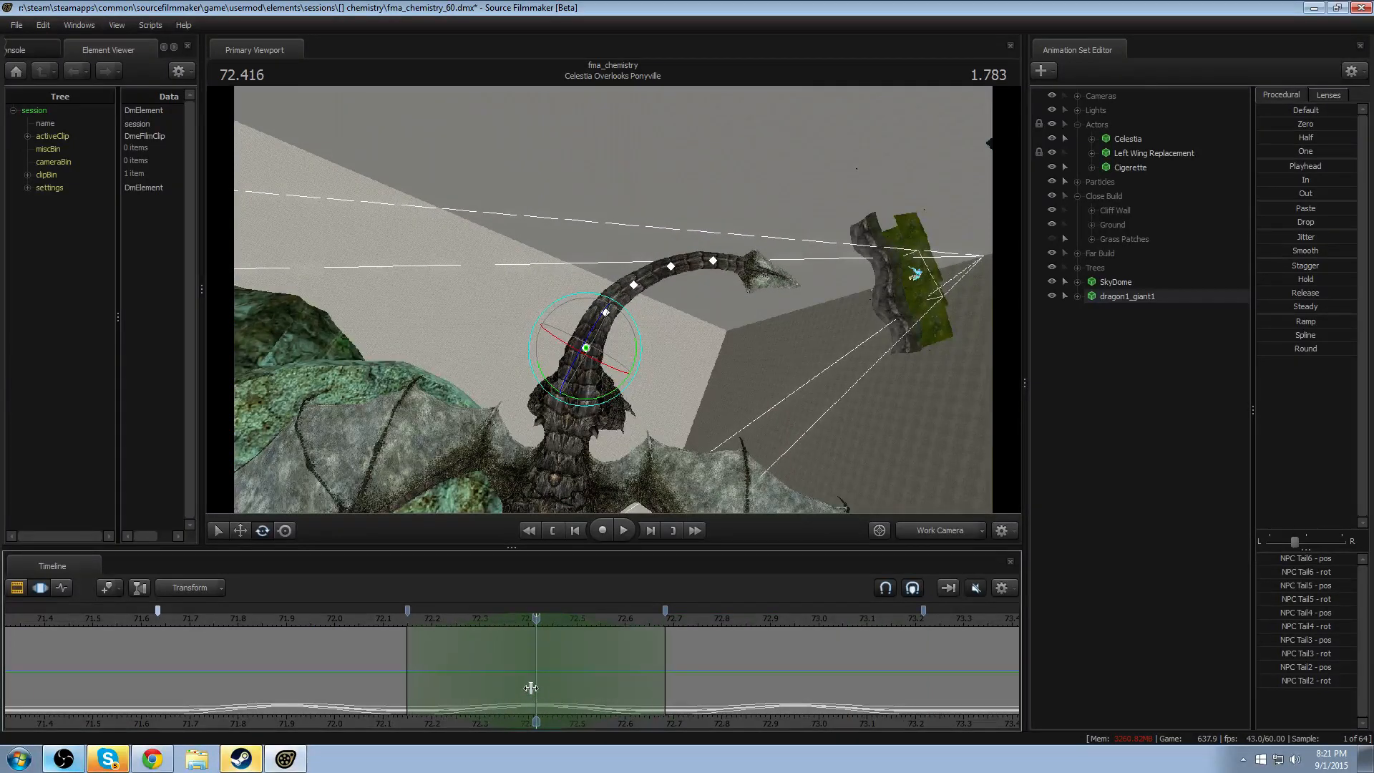
pyautogui.moveTo(498, 624); pyautogui.dragTo(369, 628)
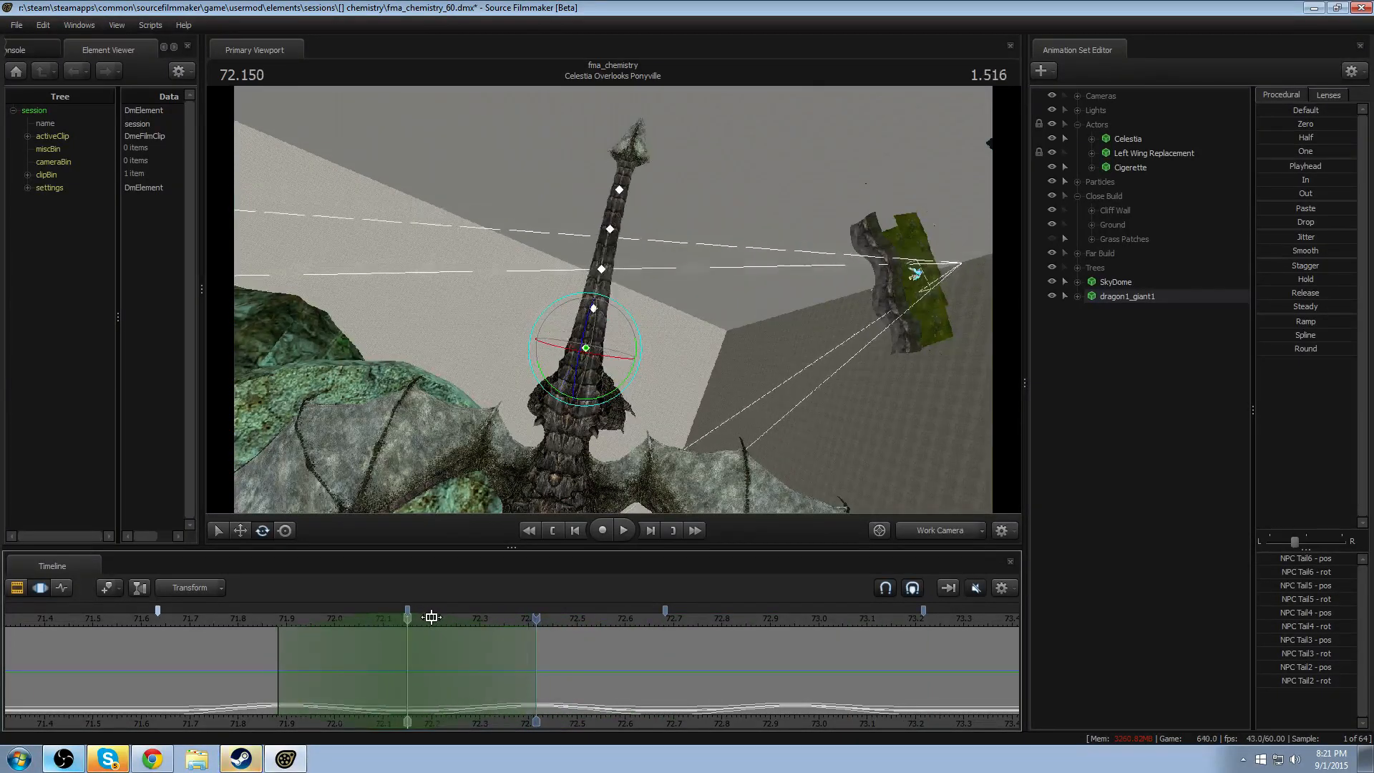
pyautogui.moveTo(554, 620); pyautogui.dragTo(400, 621)
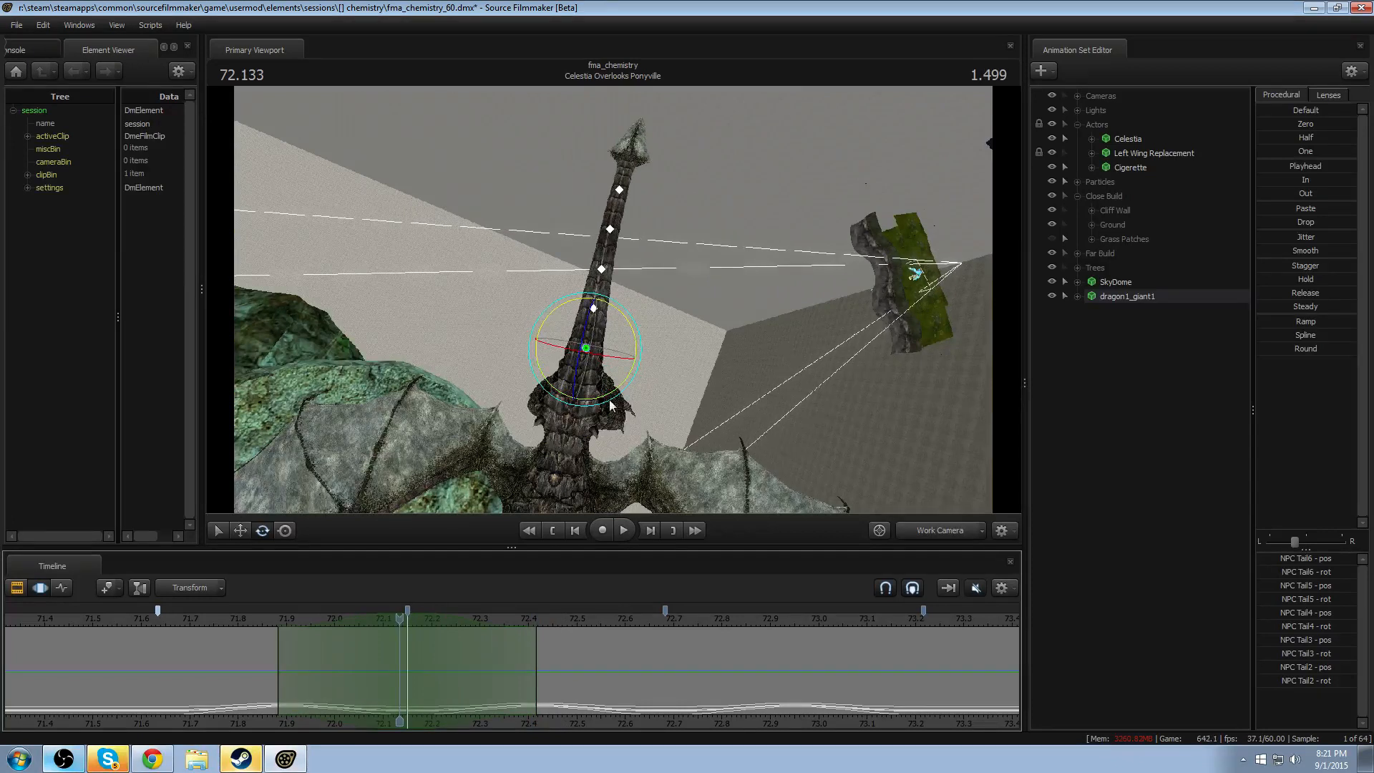
pyautogui.moveTo(610, 405); pyautogui.dragTo(625, 394)
# - Copy the tail swing from about 71.88 to 72.15 seconds into the half segment from about 72.42 to 72.68
pyautogui.press('shift')
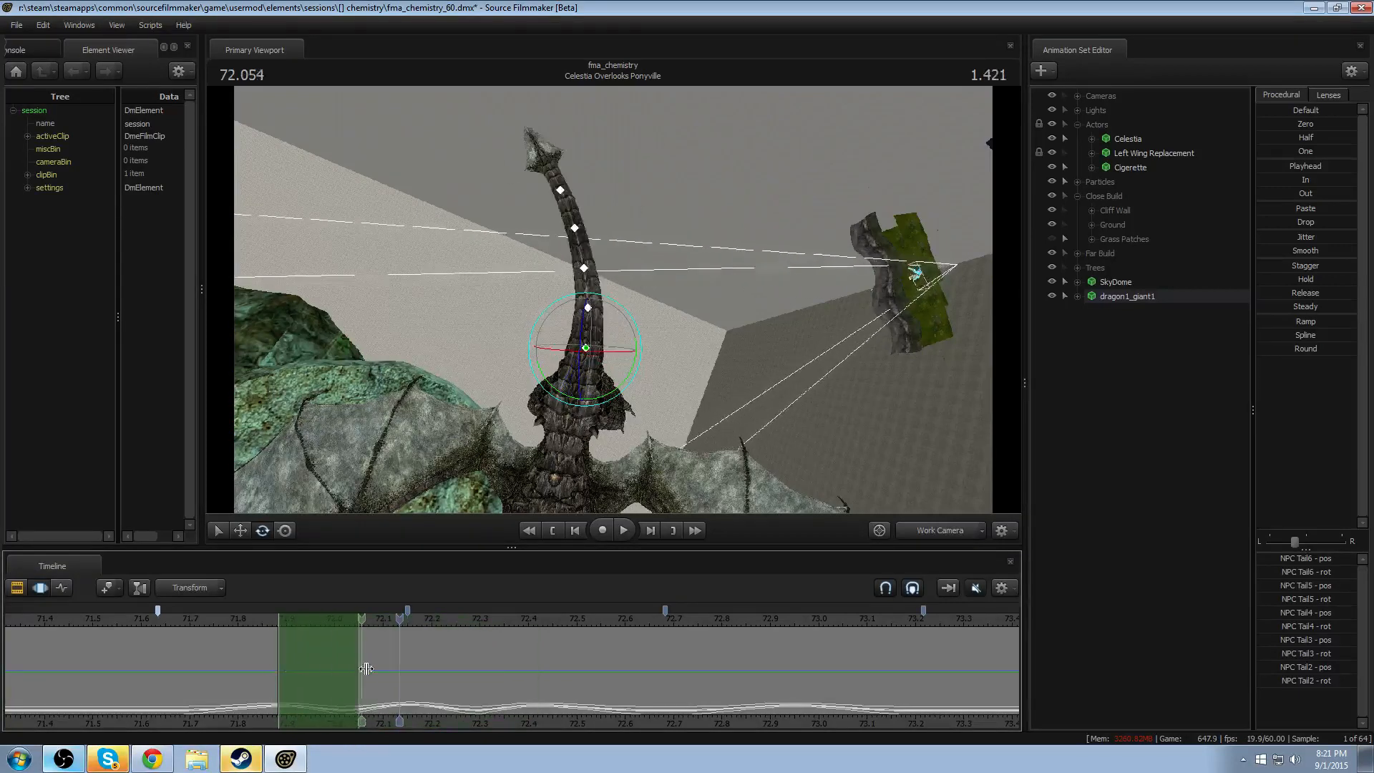
pyautogui.moveTo(366, 669); pyautogui.dragTo(409, 666)
pyautogui.moveTo(329, 650); pyautogui.dragTo(583, 640)
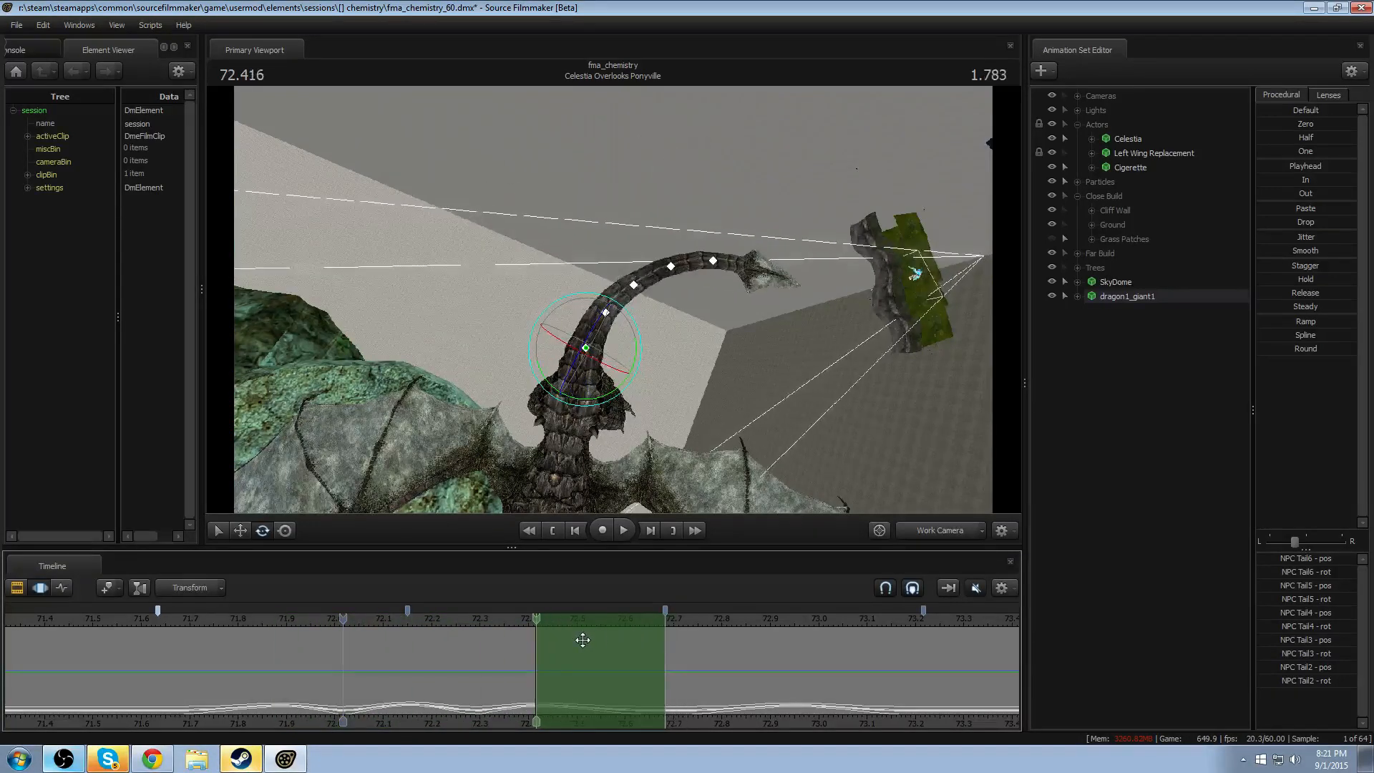
pyautogui.hotkey('ctrl', 'v')
# - Copy the full tail swing cycle between about 72.15 and 72.68 seconds into the preceding and following bookmarked segments
pyautogui.doubleClick(536, 654)
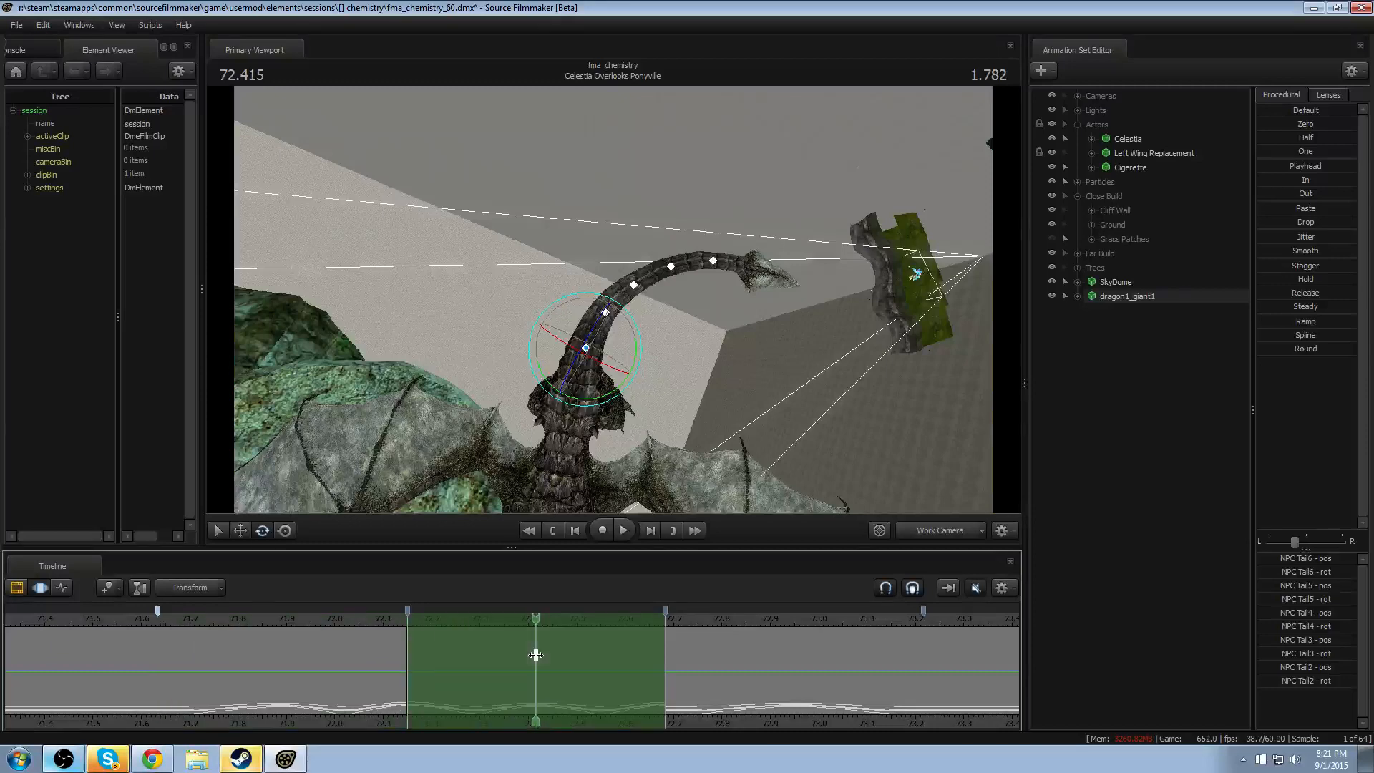
pyautogui.press('Up')
pyautogui.hotkey('ctrl', 'v')
pyautogui.press('Down')
pyautogui.press('Down')
pyautogui.hotkey('ctrl', 'v')
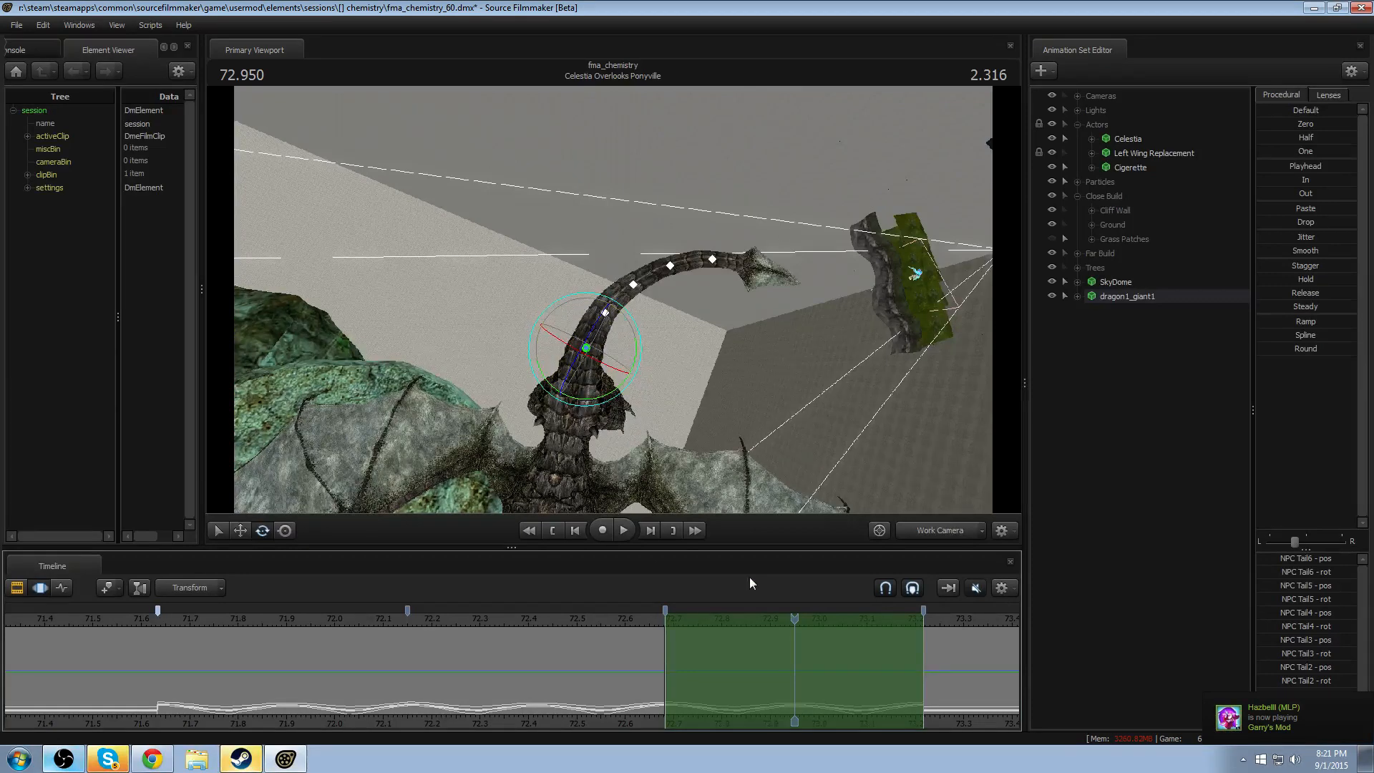
# - Select all time and delay NPC Tail3 to Tail6 by about 0.05 seconds, then delay Tail4 to Tail6 by the same amount
pyautogui.hotkey('ctrl', 'a')
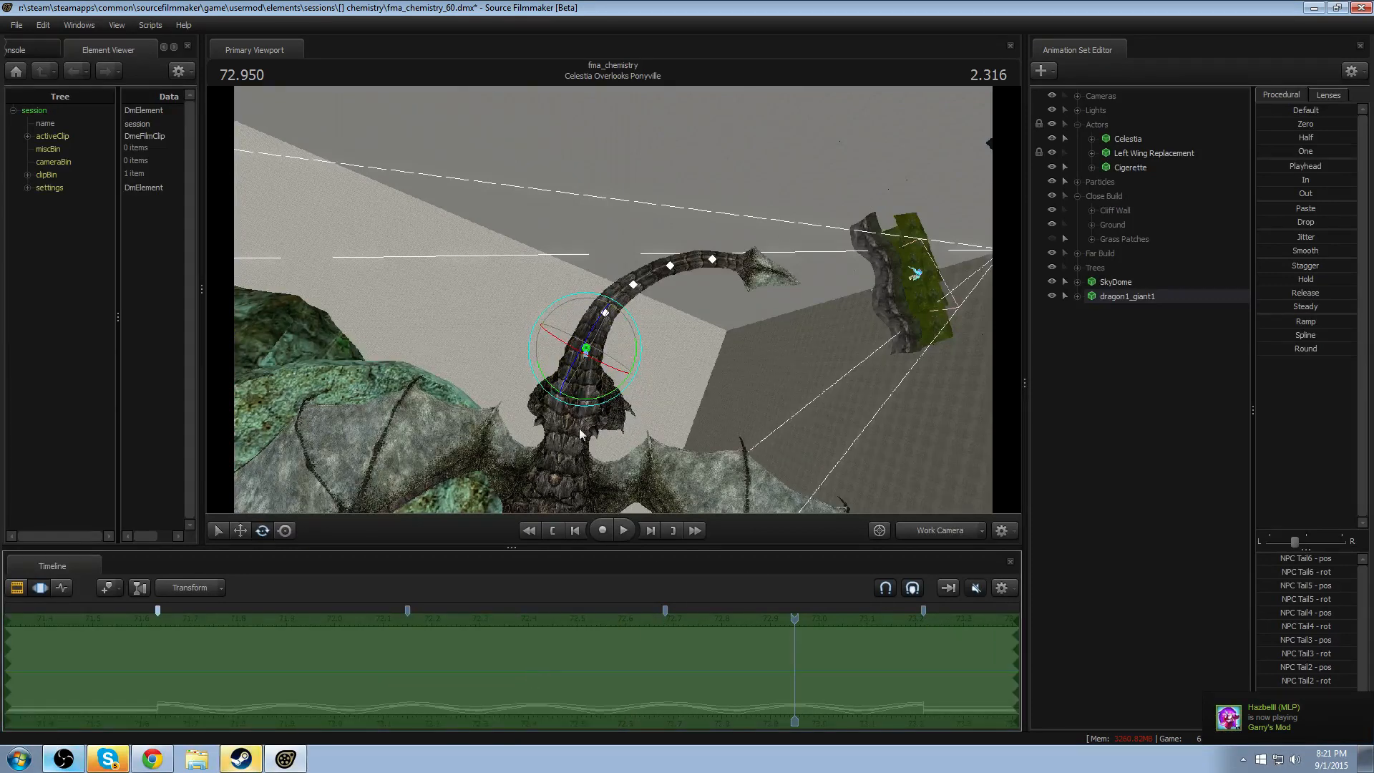
pyautogui.press('ctrl')
pyautogui.keyDown('ctrl'); pyautogui.click(584, 354); pyautogui.keyUp('ctrl')
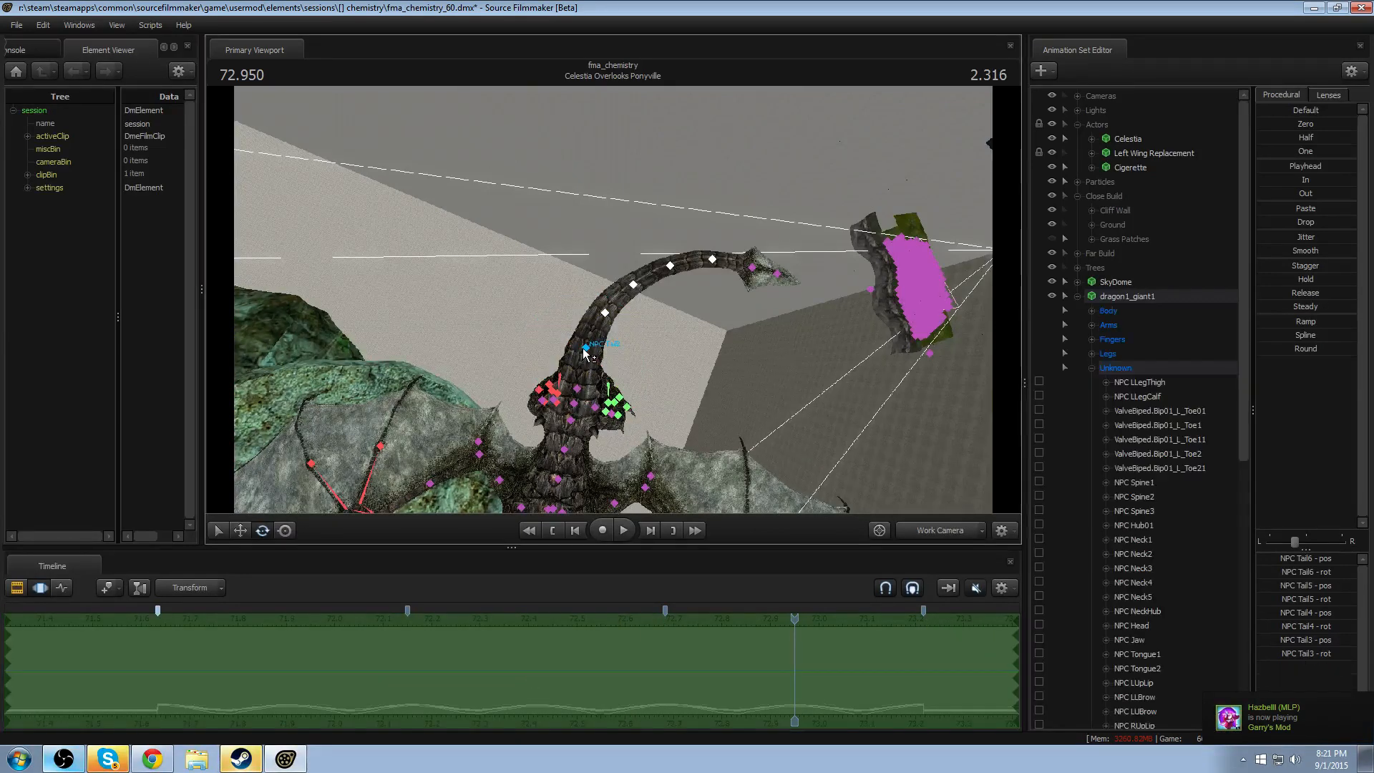
pyautogui.moveTo(490, 694); pyautogui.dragTo(511, 700)
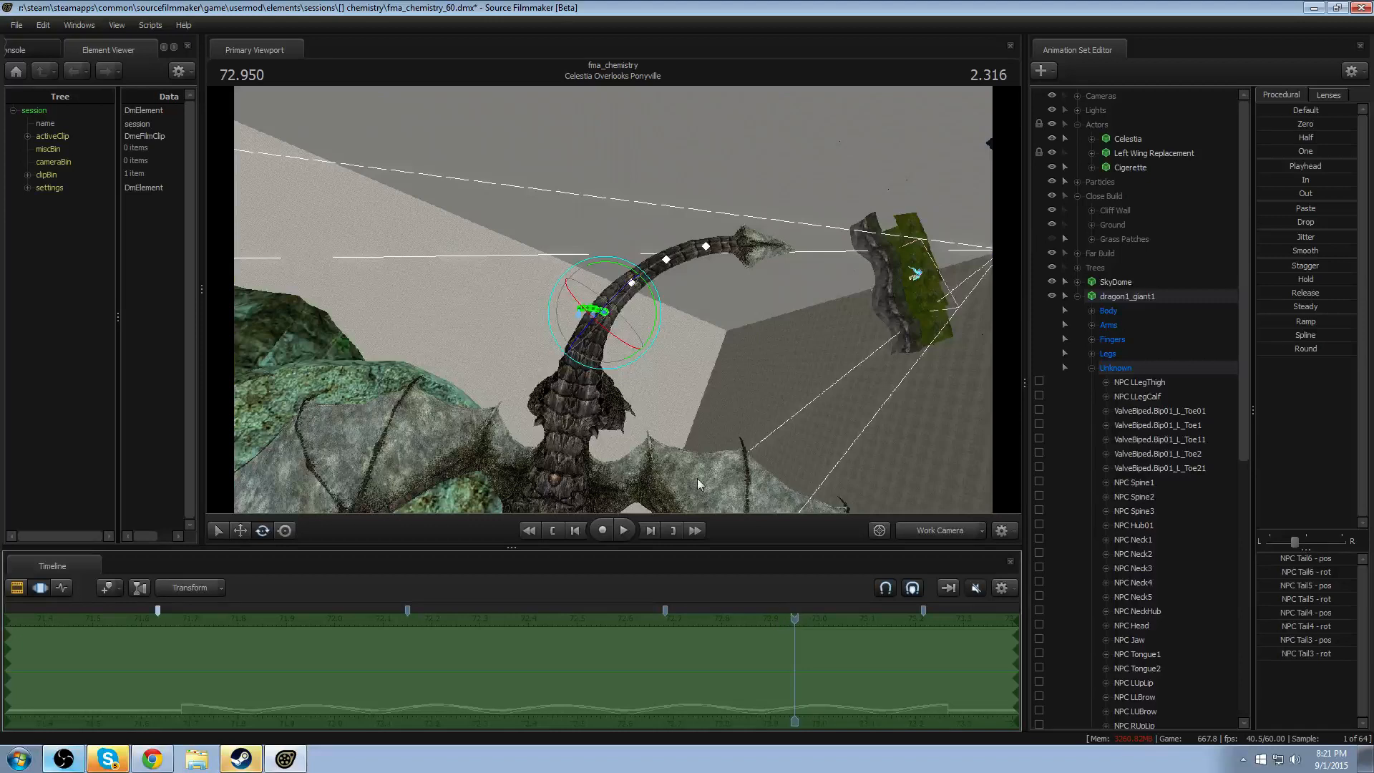
pyautogui.keyDown('ctrl'); pyautogui.keyDown('shift'); pyautogui.click(605, 312); pyautogui.keyUp('shift'); pyautogui.keyUp('ctrl')
pyautogui.moveTo(524, 664); pyautogui.dragTo(549, 663)
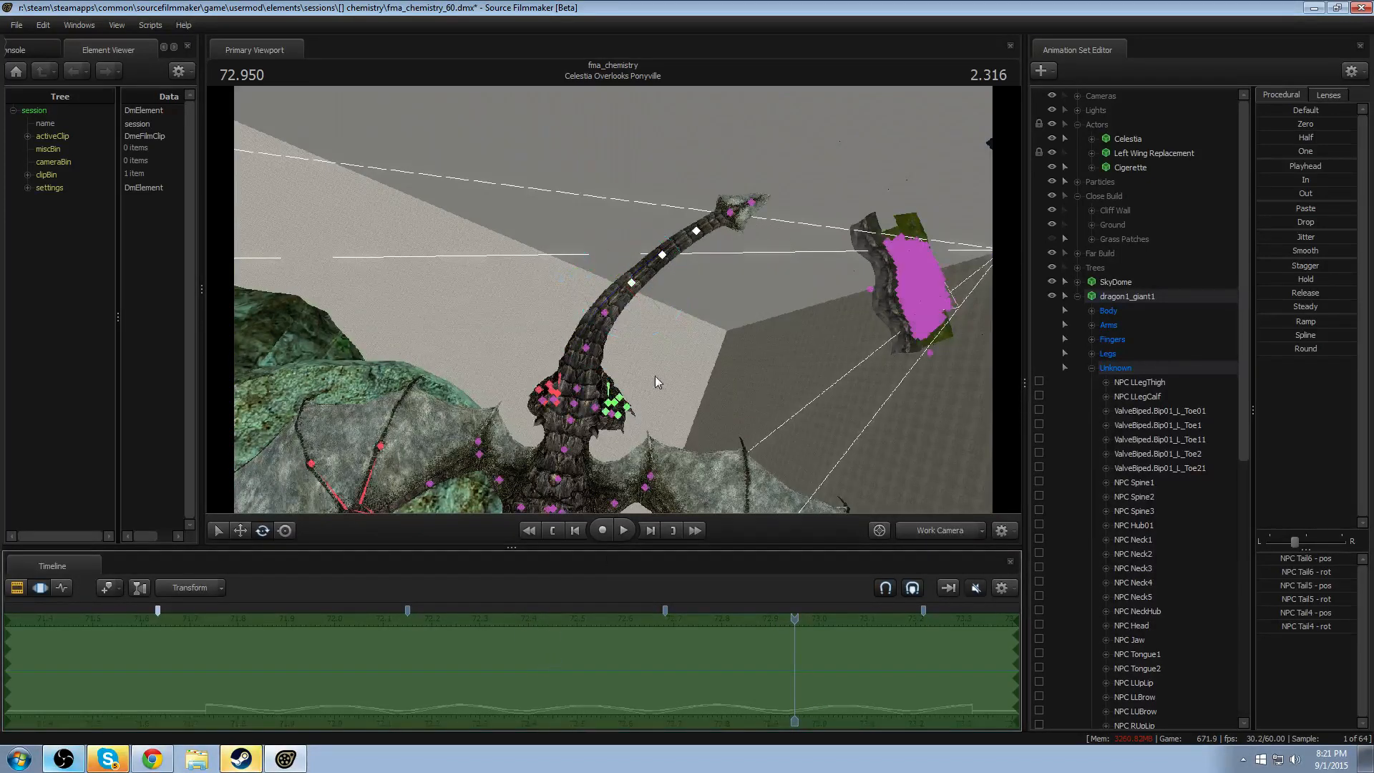
# - Delay NPC Tail5 and Tail6 by about another 0.05 seconds, then shift only Tail6 slightly further
pyautogui.keyDown('ctrl'); pyautogui.keyDown('shift'); pyautogui.click(663, 254); pyautogui.keyUp('shift'); pyautogui.keyUp('ctrl')
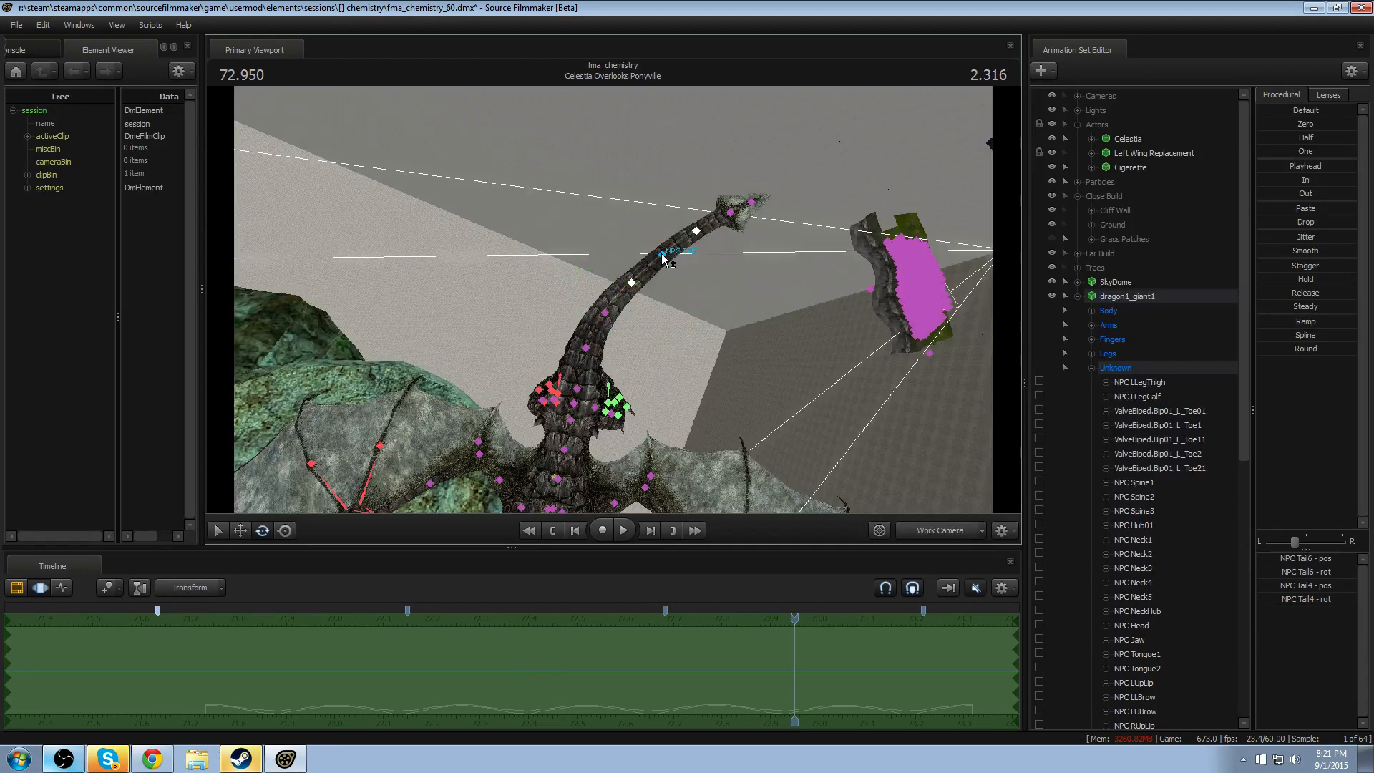
pyautogui.keyDown('ctrl'); pyautogui.keyDown('shift'); pyautogui.click(631, 283); pyautogui.keyUp('shift'); pyautogui.keyUp('ctrl')
pyautogui.moveTo(524, 670); pyautogui.dragTo(549, 675)
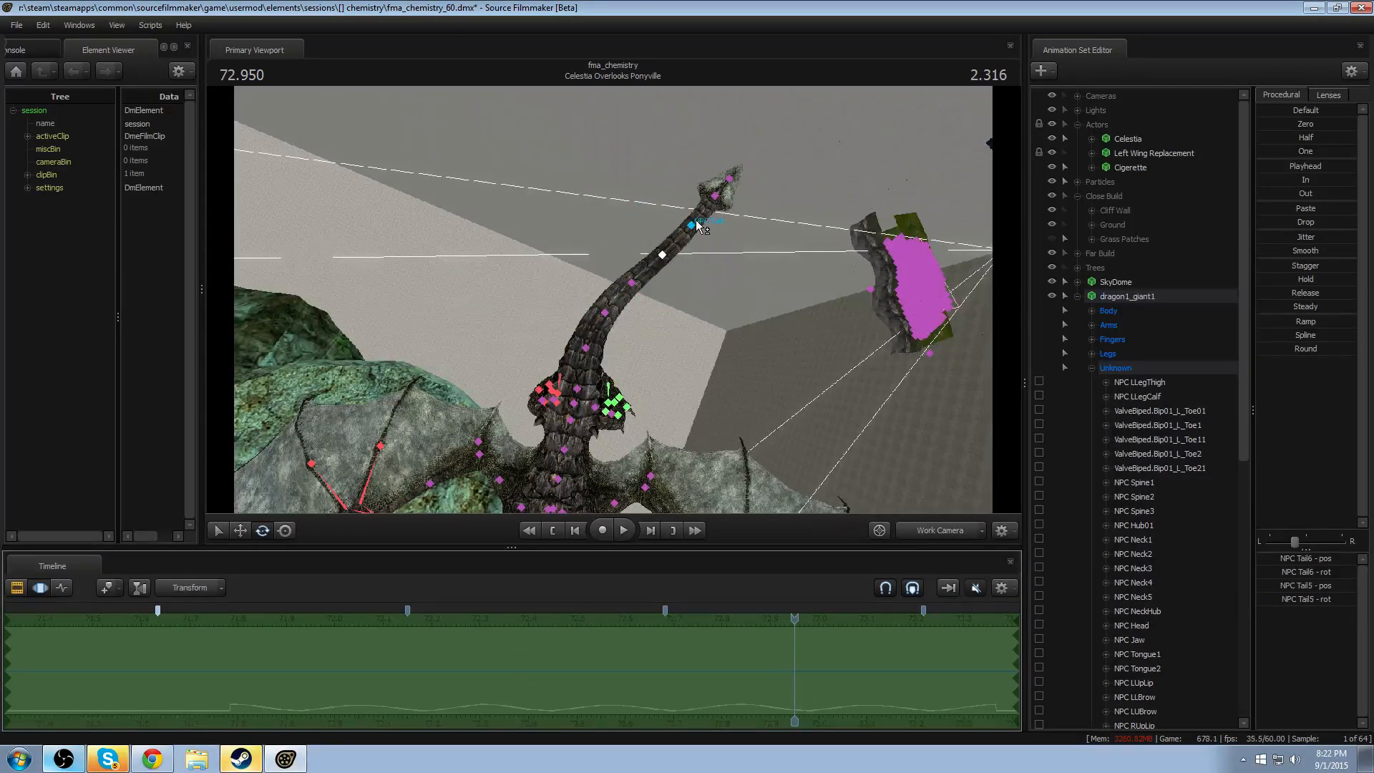
pyautogui.keyDown('ctrl'); pyautogui.keyDown('shift'); pyautogui.click(663, 256); pyautogui.keyUp('shift'); pyautogui.keyUp('ctrl')
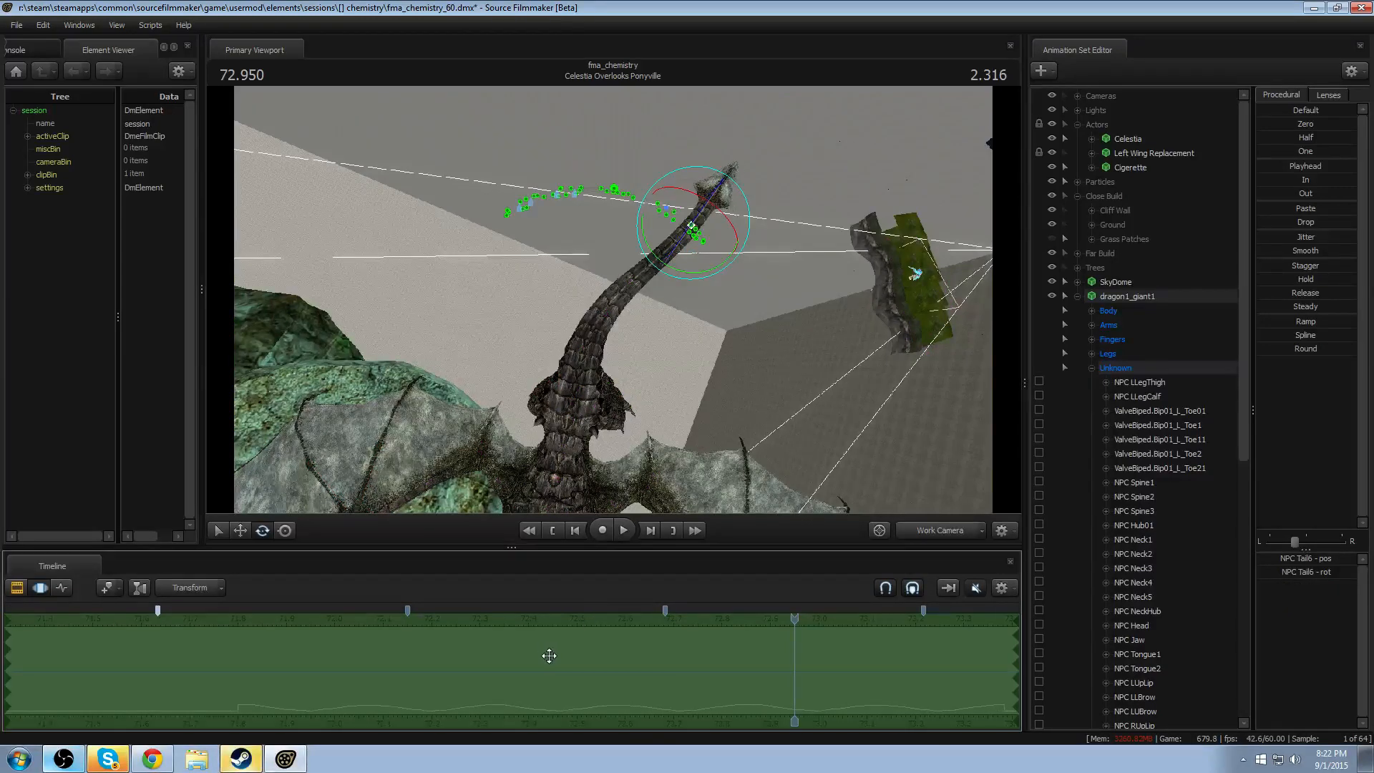
pyautogui.moveTo(558, 659); pyautogui.dragTo(565, 661)
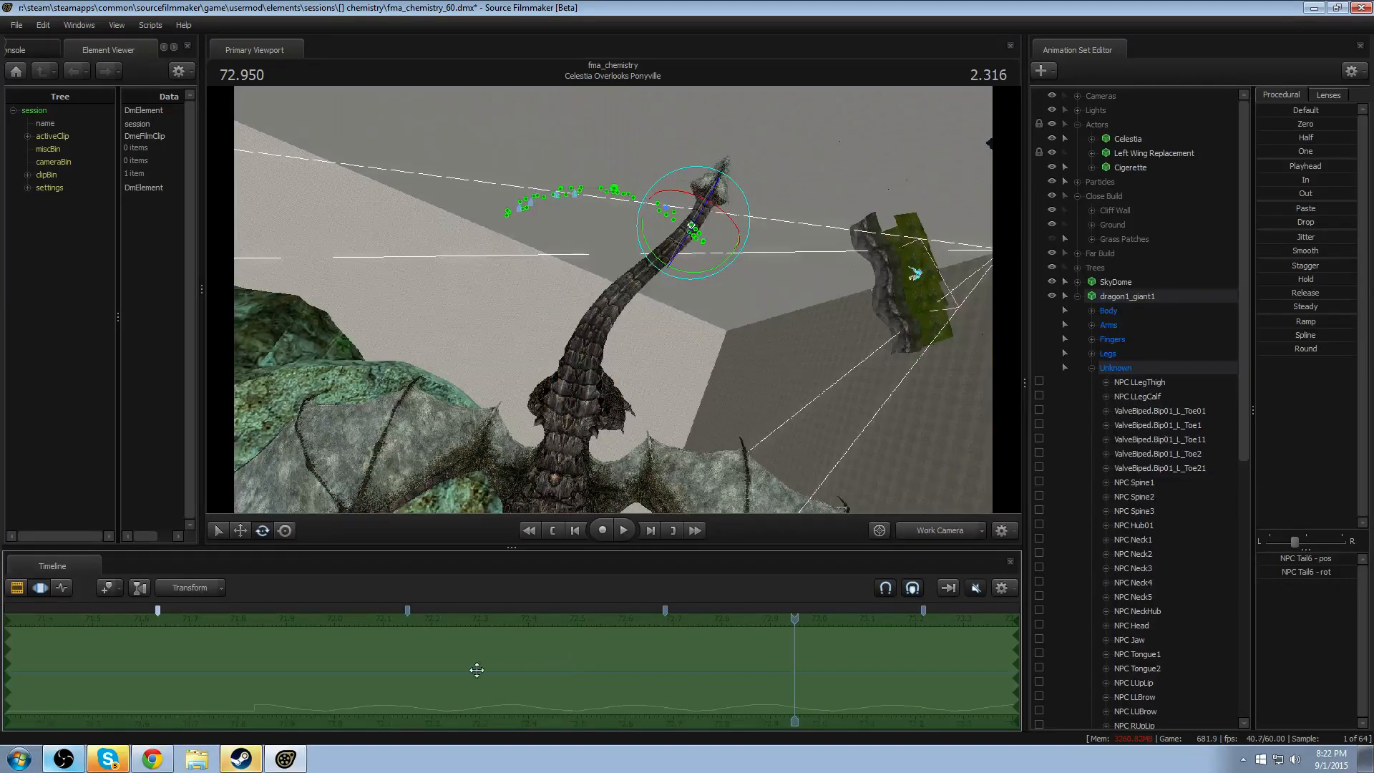
# - Play back the staggered tail animation to review the swaying motion
pyautogui.hotkey('shift', 'space')
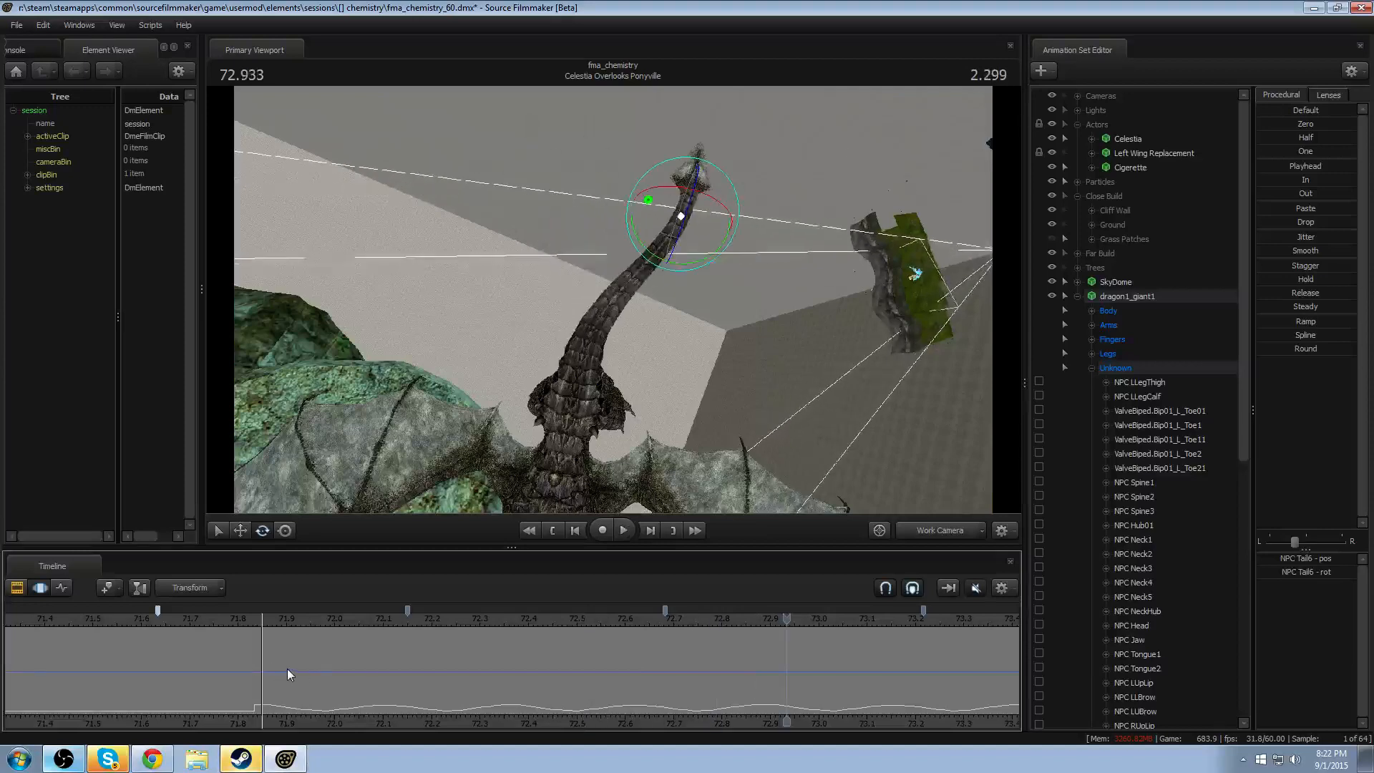
pyautogui.hotkey('shift', 'space')
pyautogui.press('space')
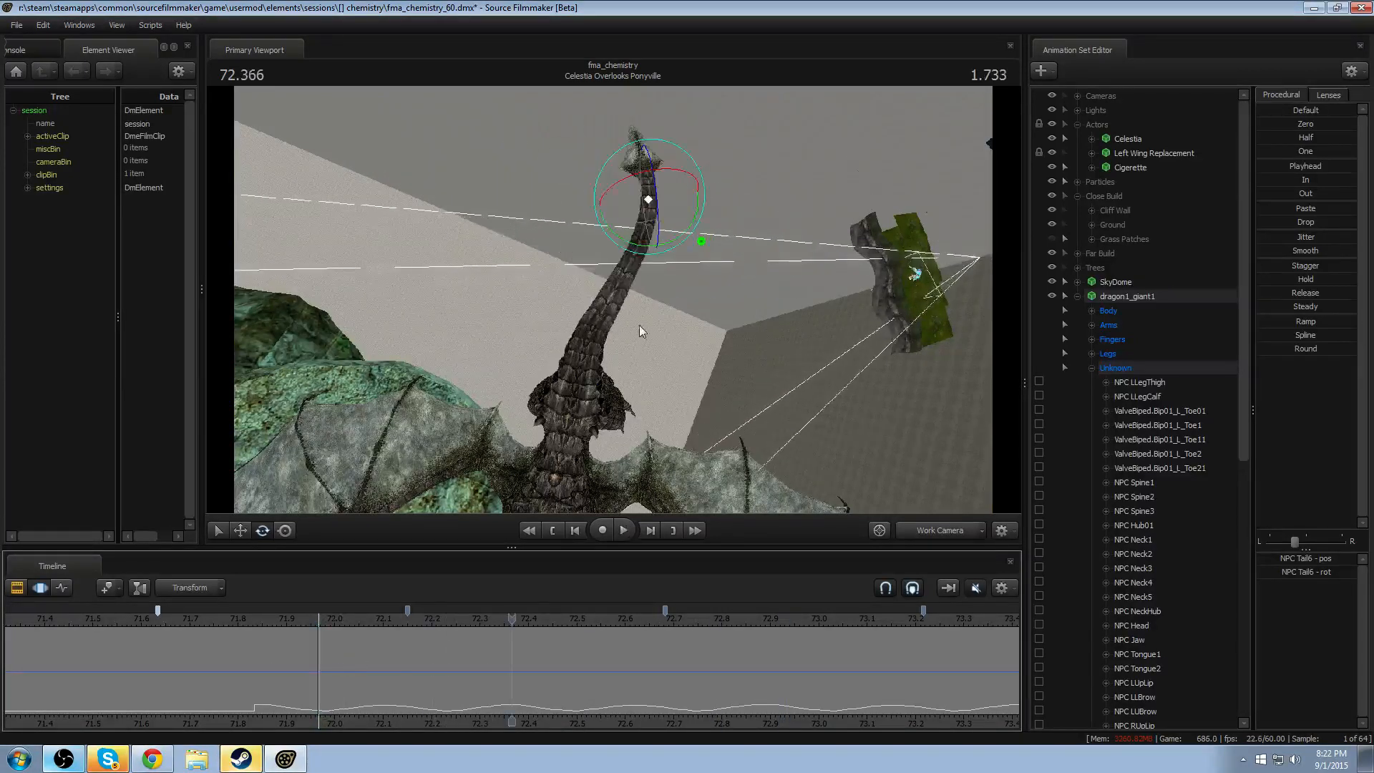
pyautogui.hotkey('shift', 'space')
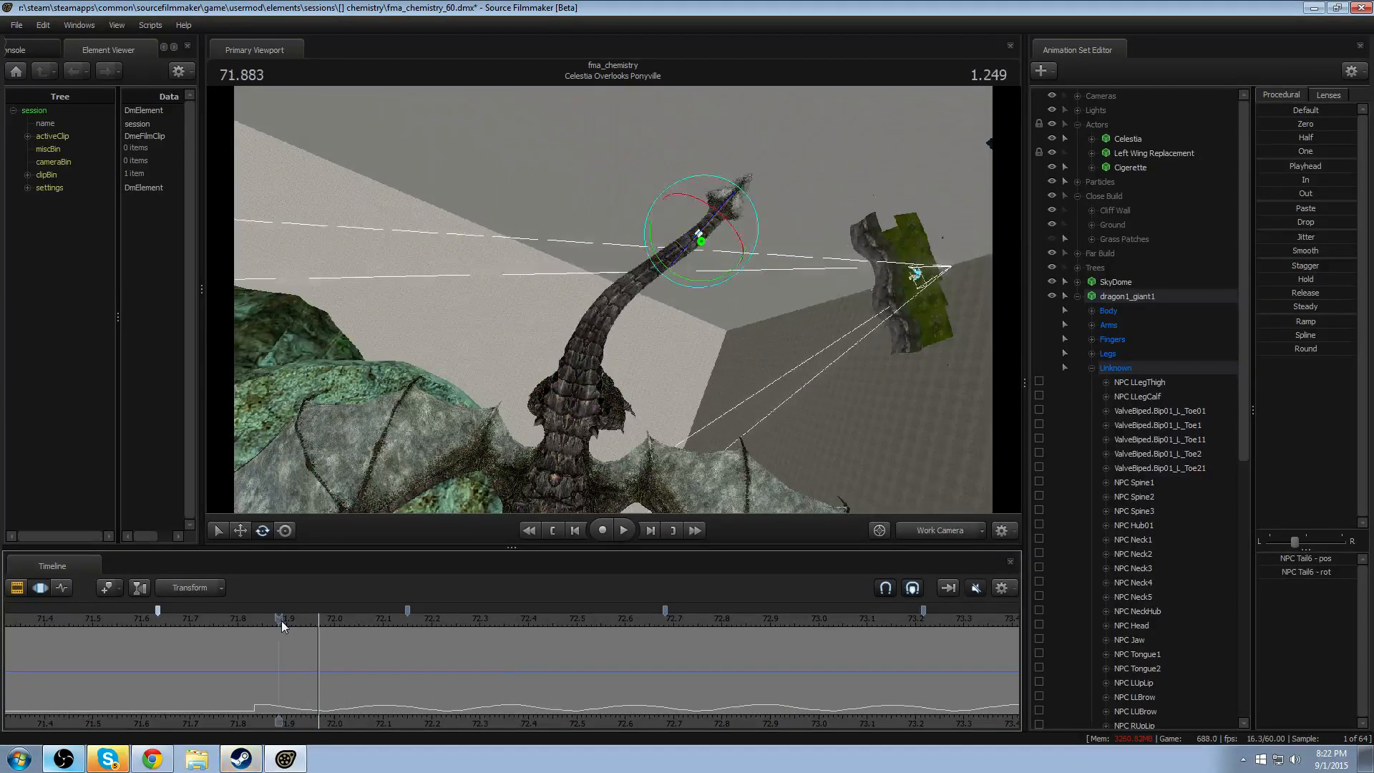
# - Review the staggered tail sway again in playback from about 71.88 seconds
pyautogui.hotkey('shift', 'space')
pyautogui.hotkey('shift', 'space')
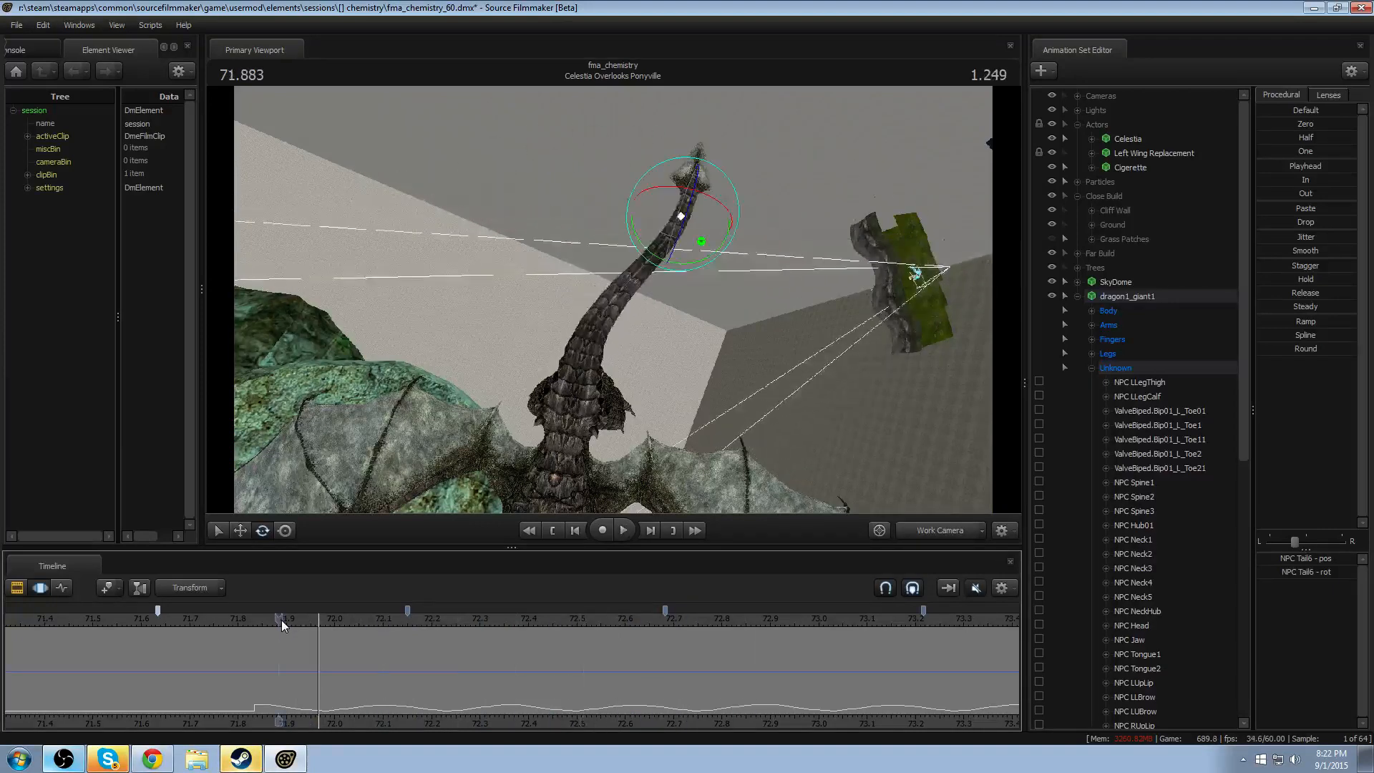
pyautogui.press('space')
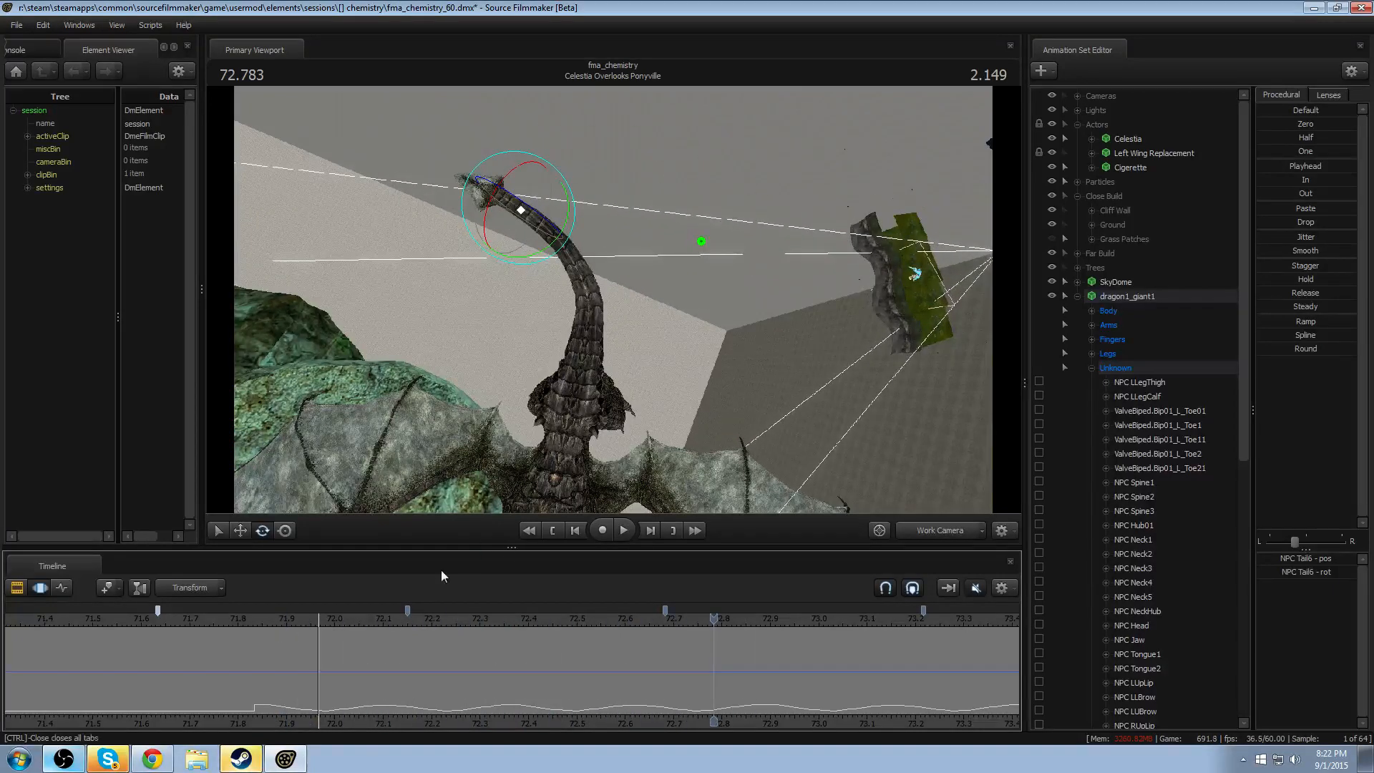
# - Select the whole dragon1_giant1 model and set the time selection to the bookmarked segment between about 72.68 and 73.21 seconds
pyautogui.click(1122, 294)
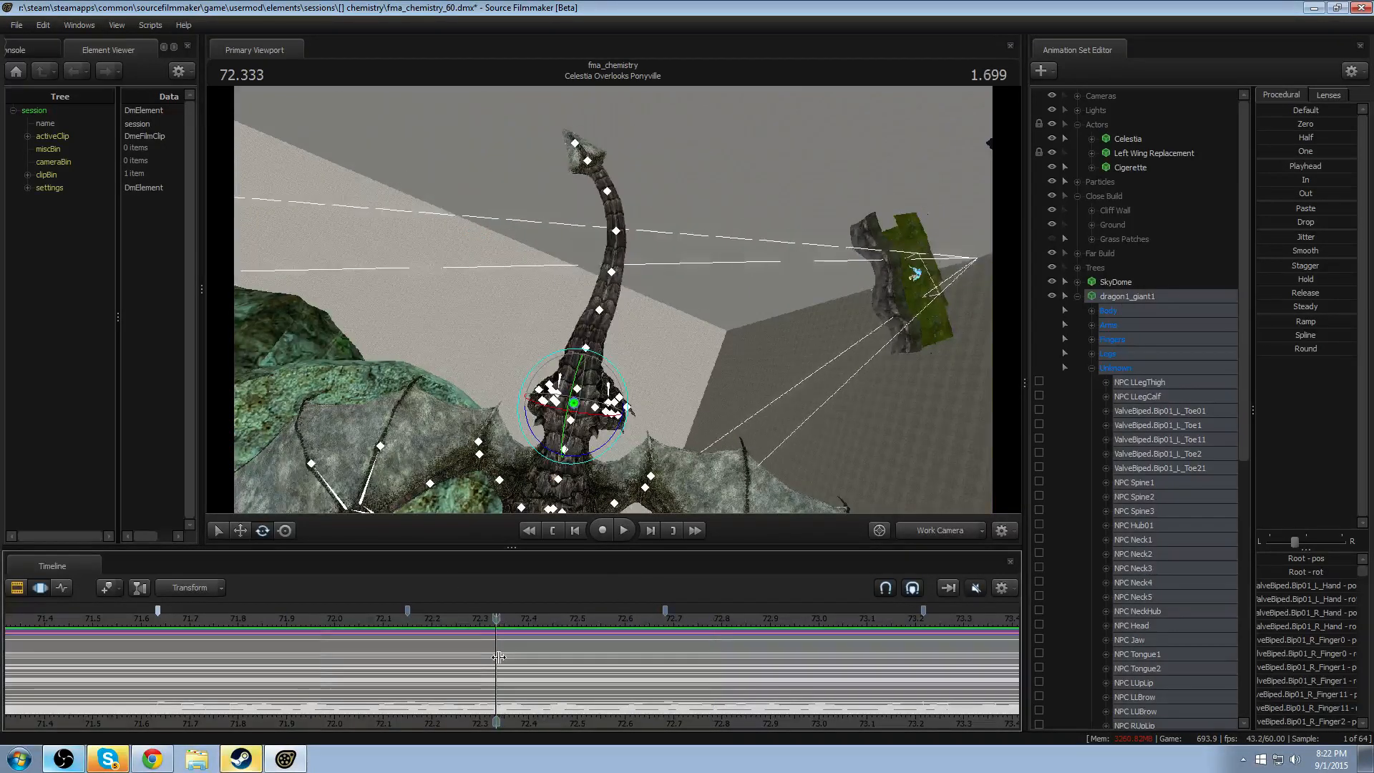
pyautogui.doubleClick(499, 657)
pyautogui.press('Up')
pyautogui.hotkey('ctrl', 'v')
pyautogui.press('Down')
pyautogui.hotkey('ctrl', 'z')
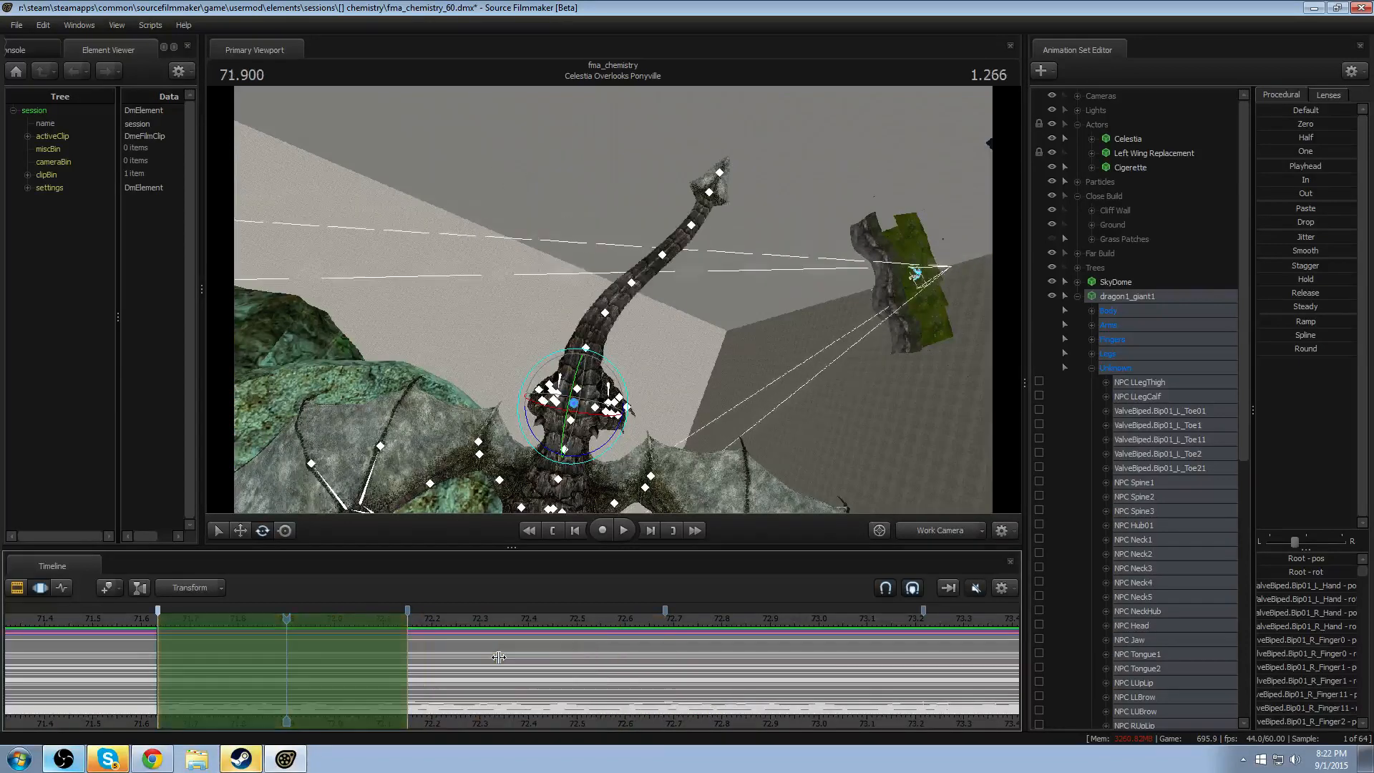
pyautogui.press('Down')
pyautogui.press('Down')
# - Play the animation from the bookmark at about 71.63 seconds while examining the tail from the side and from above
pyautogui.click(159, 620)
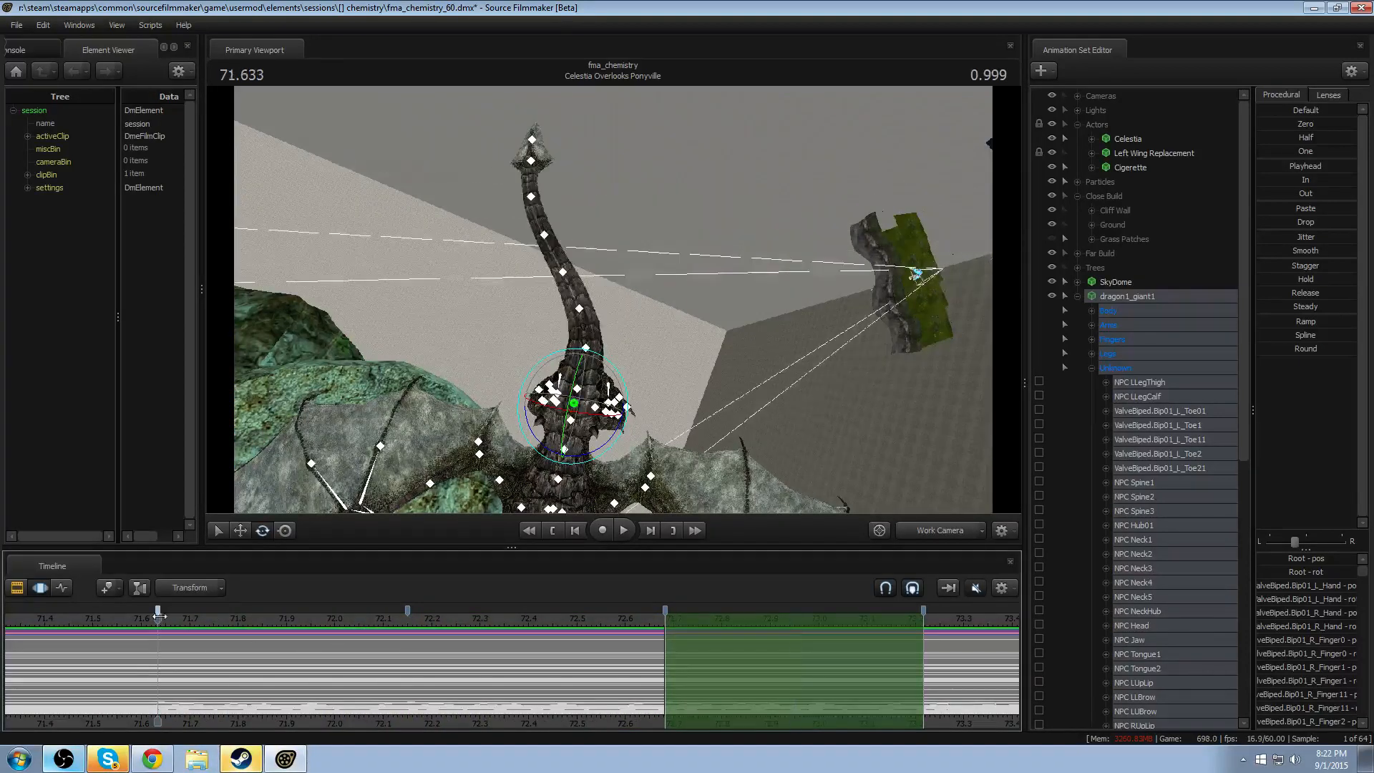
pyautogui.press('space')
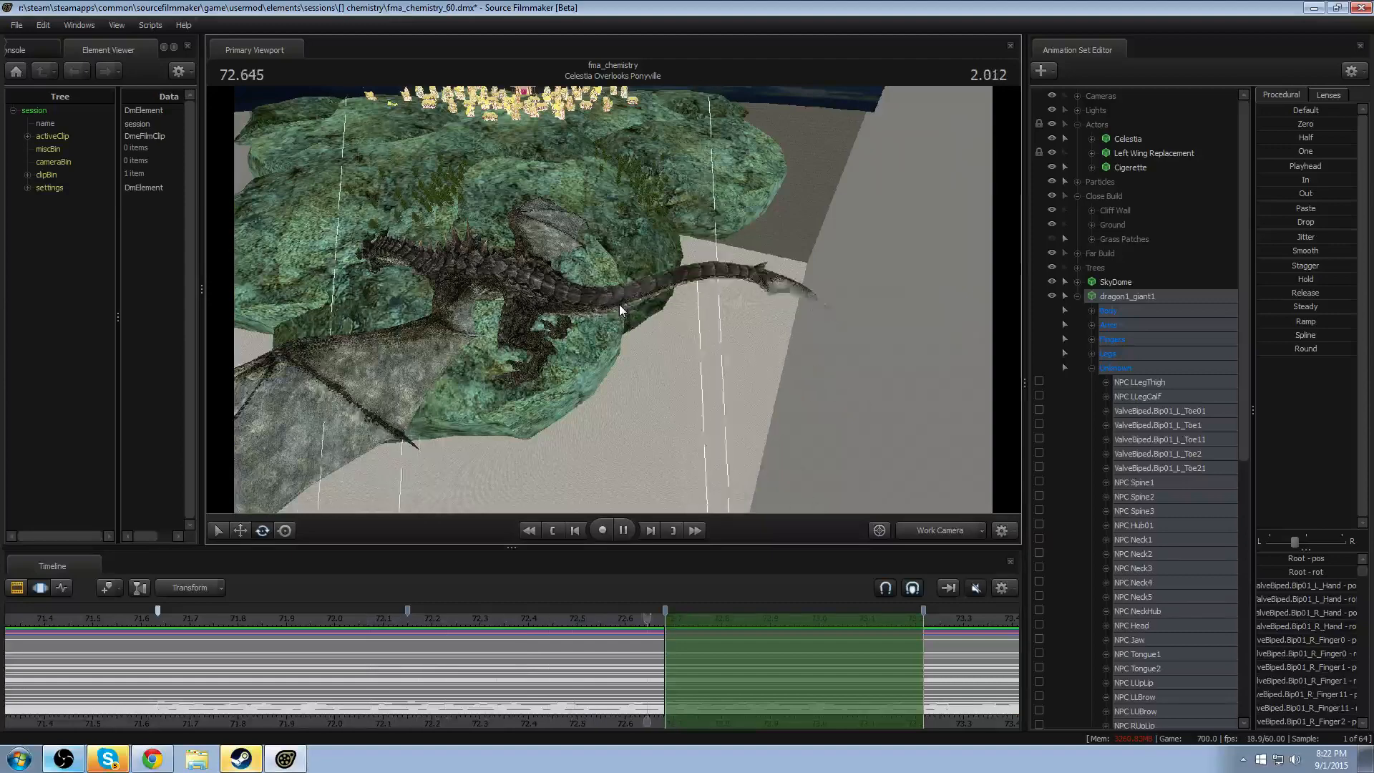
pyautogui.press('space')
pyautogui.keyDown('alt'); pyautogui.moveTo(742, 225); pyautogui.dragTo(869, 250); pyautogui.keyUp('alt')
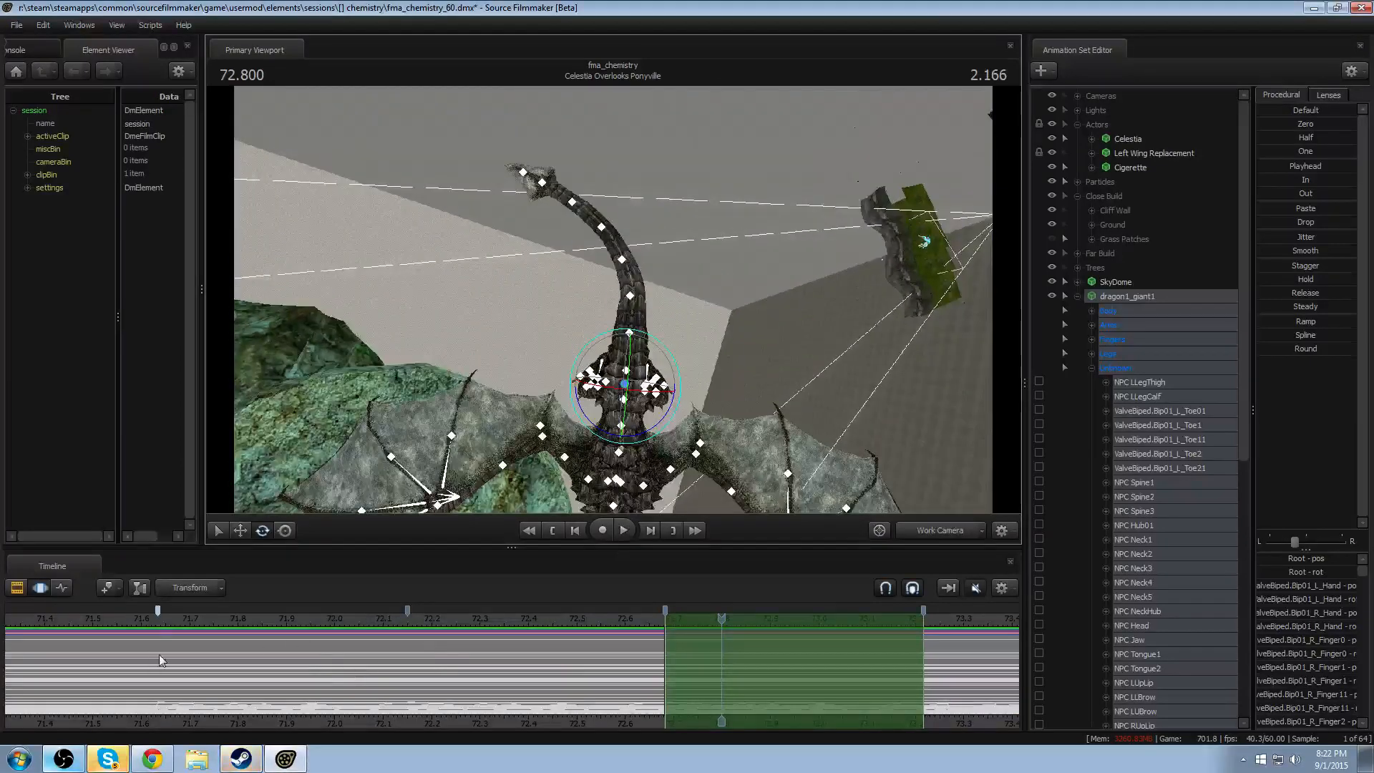
# - Replay the tail sway repeatedly from about 71.66 seconds, examining how the motion travels from the tail's base to its tip
pyautogui.click(169, 620)
pyautogui.press('space')
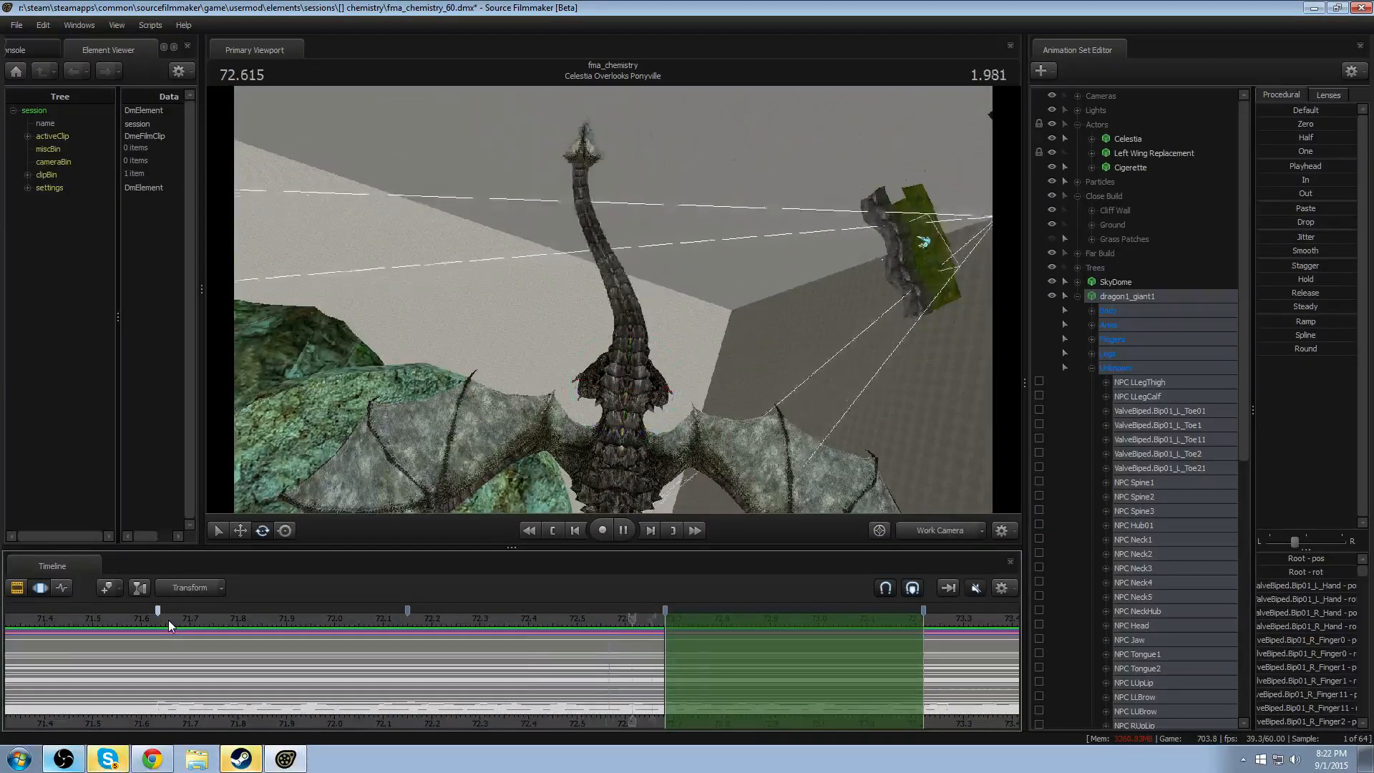
pyautogui.press('space')
pyautogui.press('space')
pyautogui.press('space')
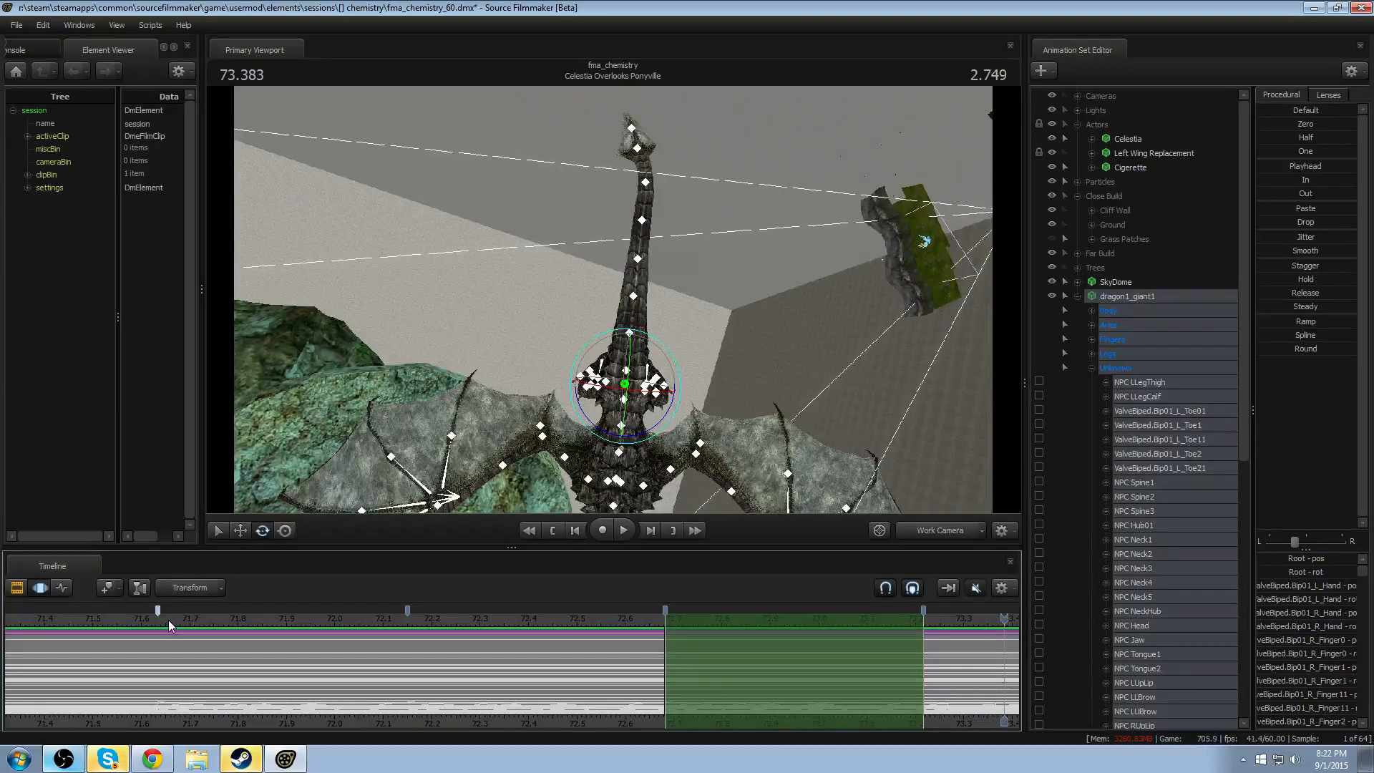
pyautogui.click(169, 620)
pyautogui.press('space')
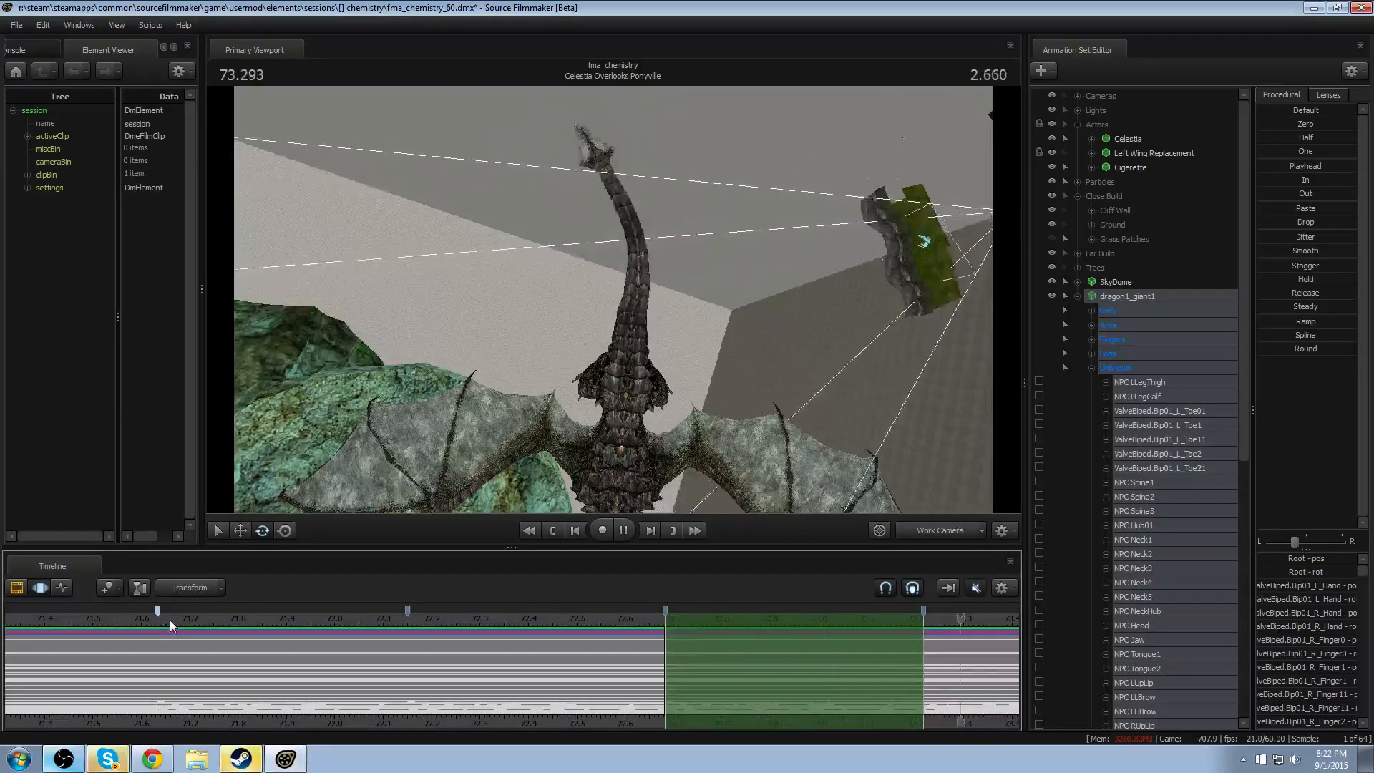
pyautogui.press('space')
pyautogui.click(171, 620)
pyautogui.press('space')
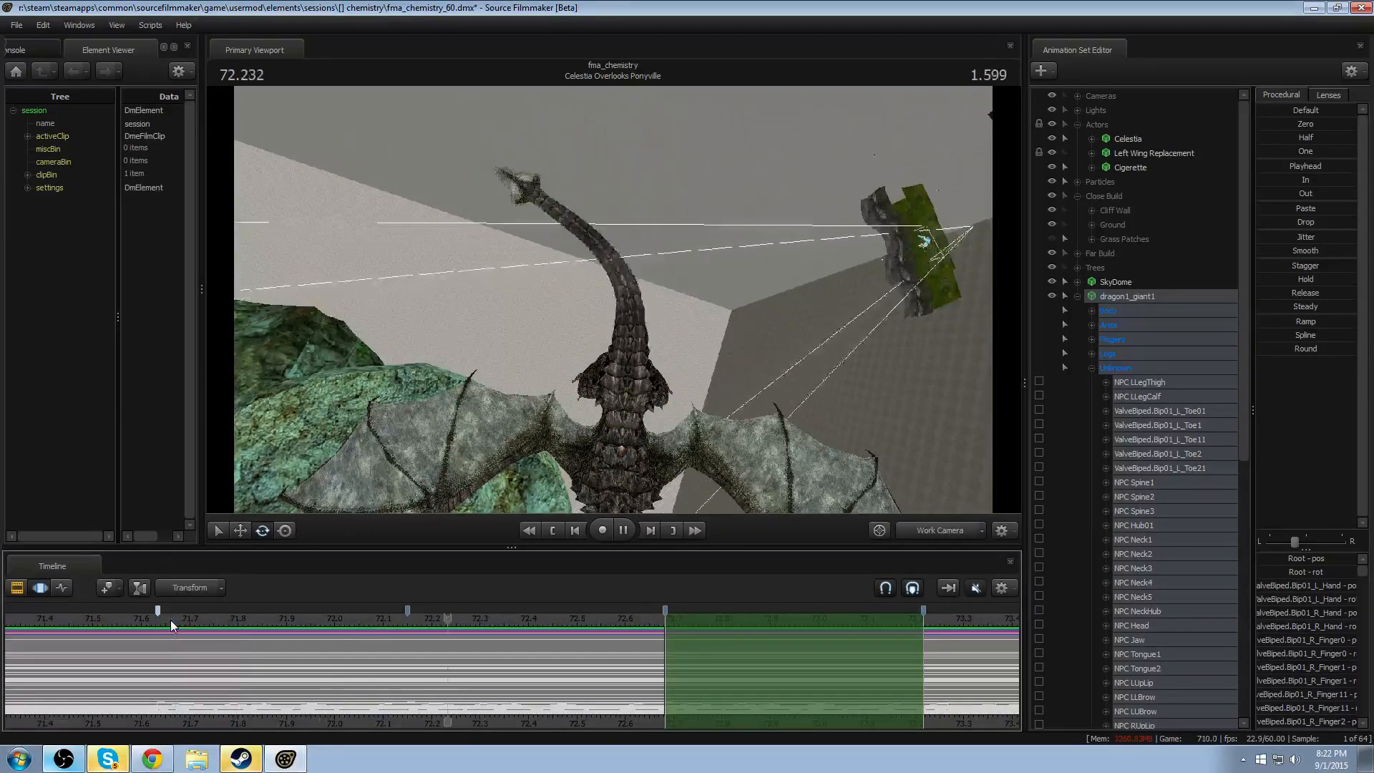
pyautogui.press('space')
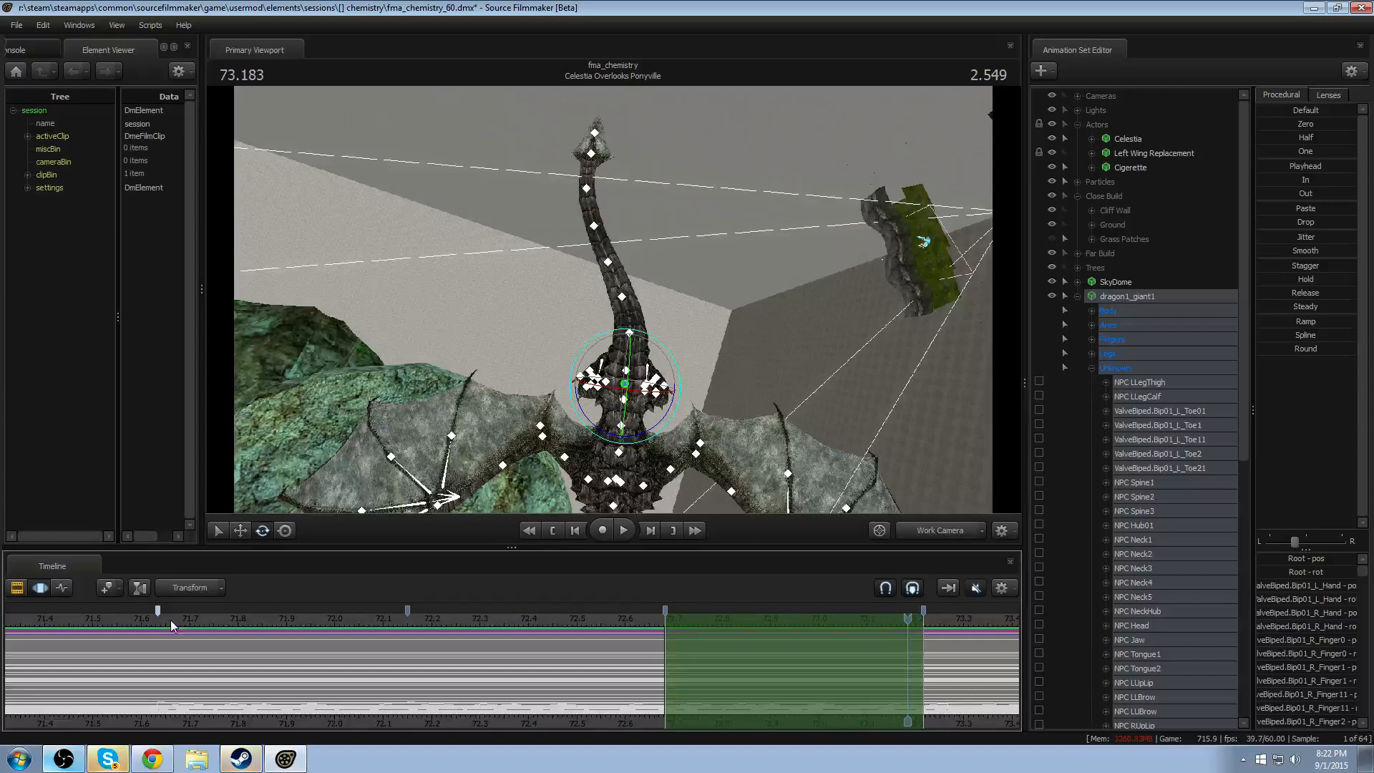
pyautogui.click(171, 619)
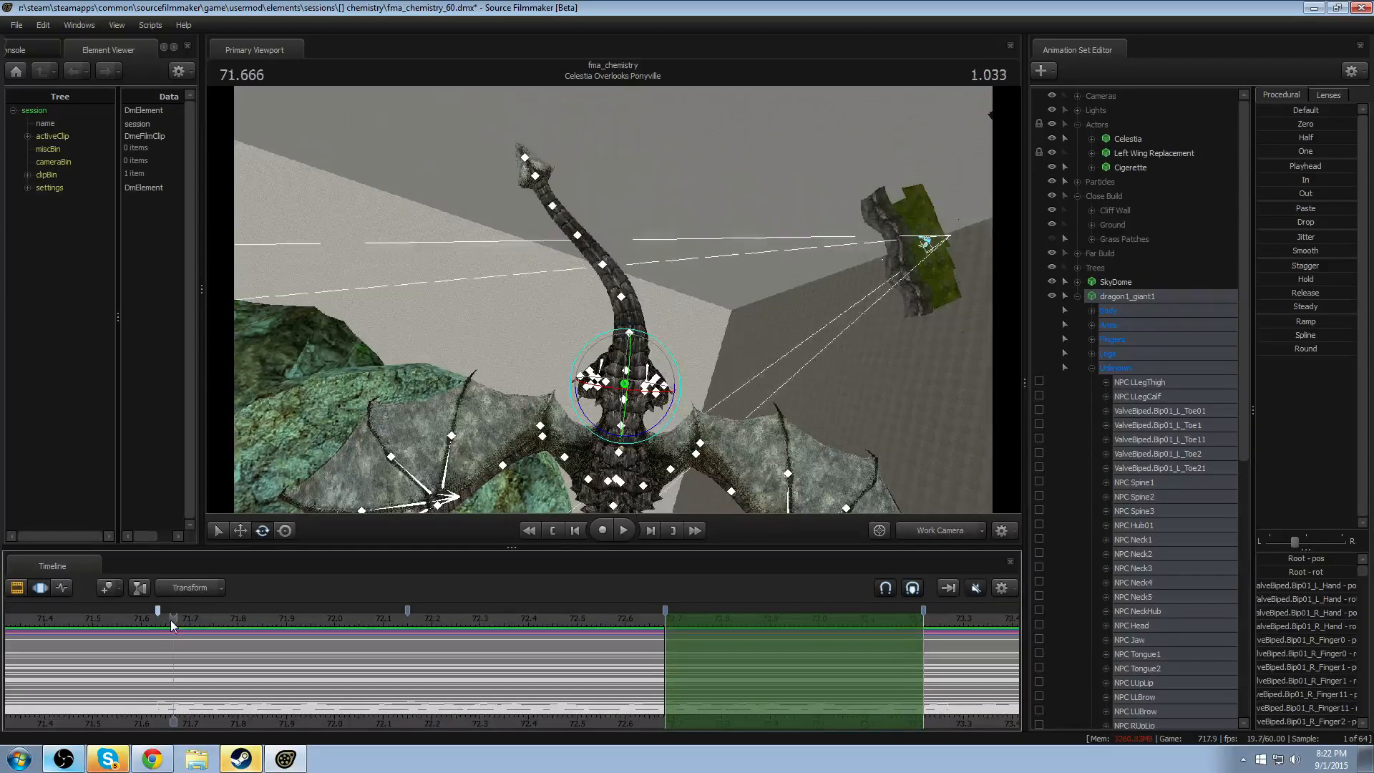
pyautogui.press('space')
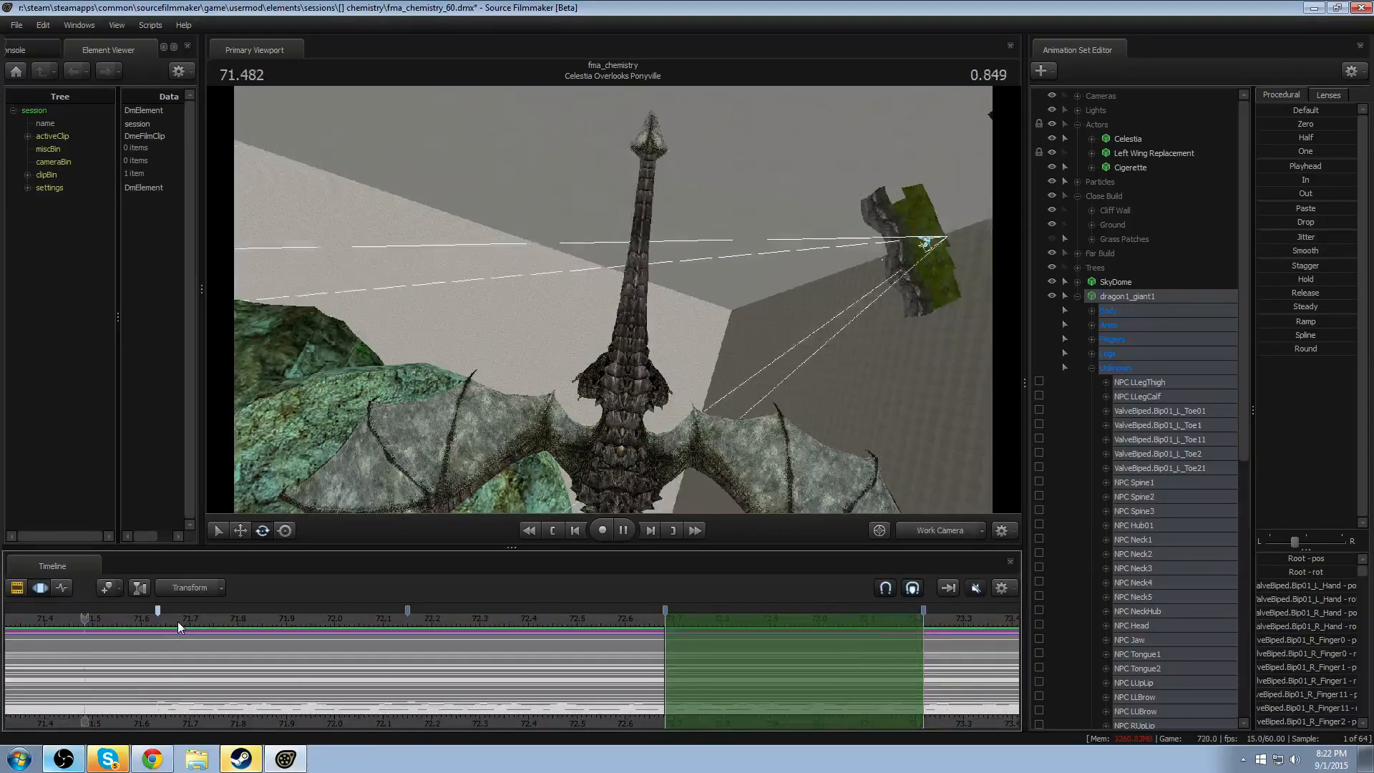
pyautogui.press('space')
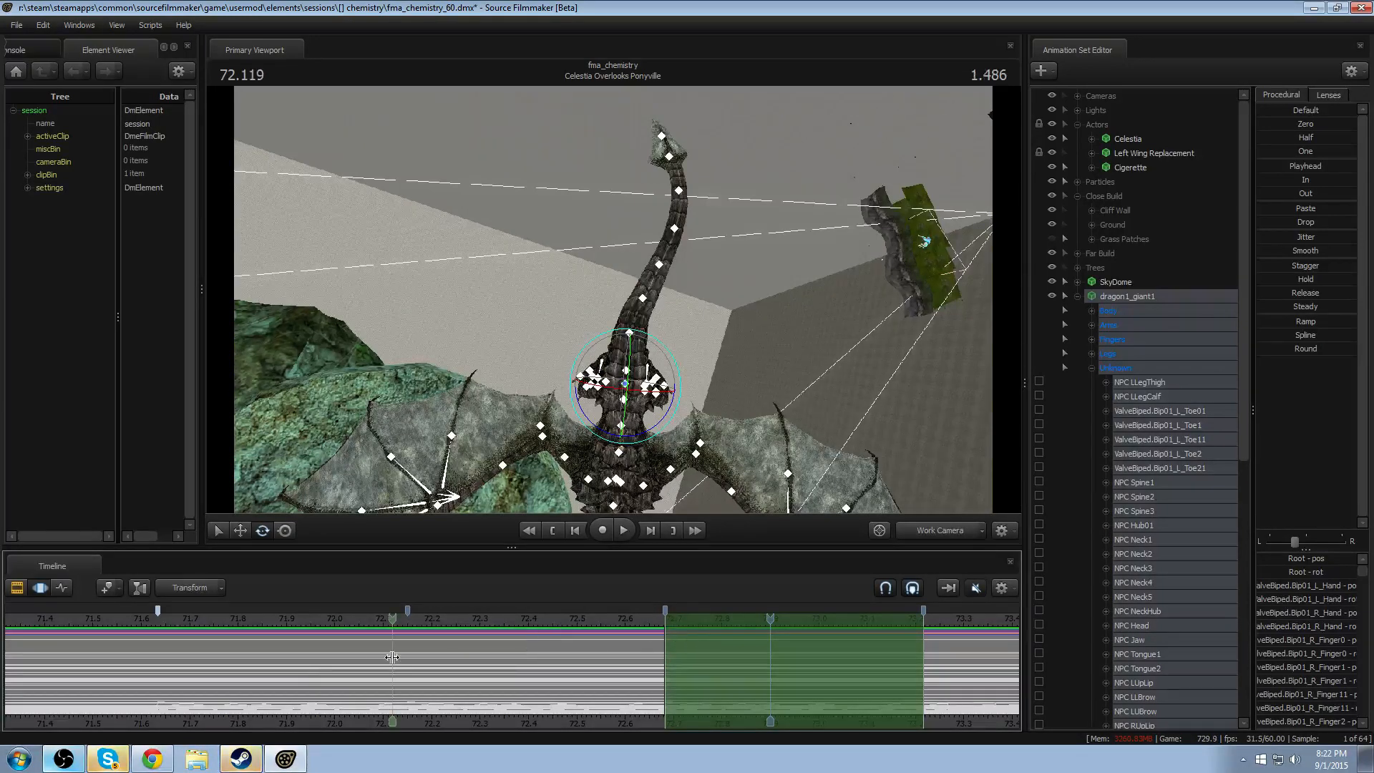
# - Scrub and play back the tail animation, examining the overlapping motion from several angles around the dragon
pyautogui.moveTo(392, 657); pyautogui.dragTo(673, 643)
pyautogui.press('space')
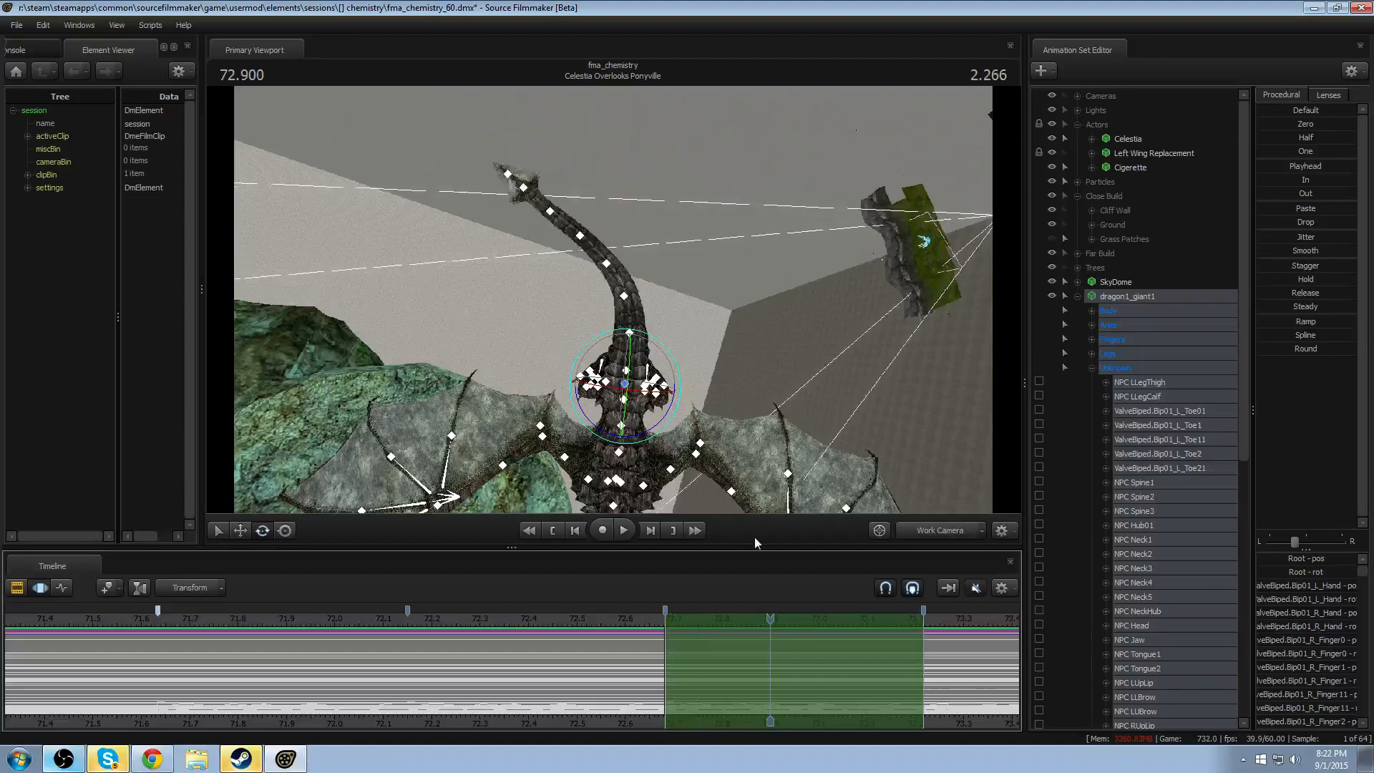
pyautogui.press('space')
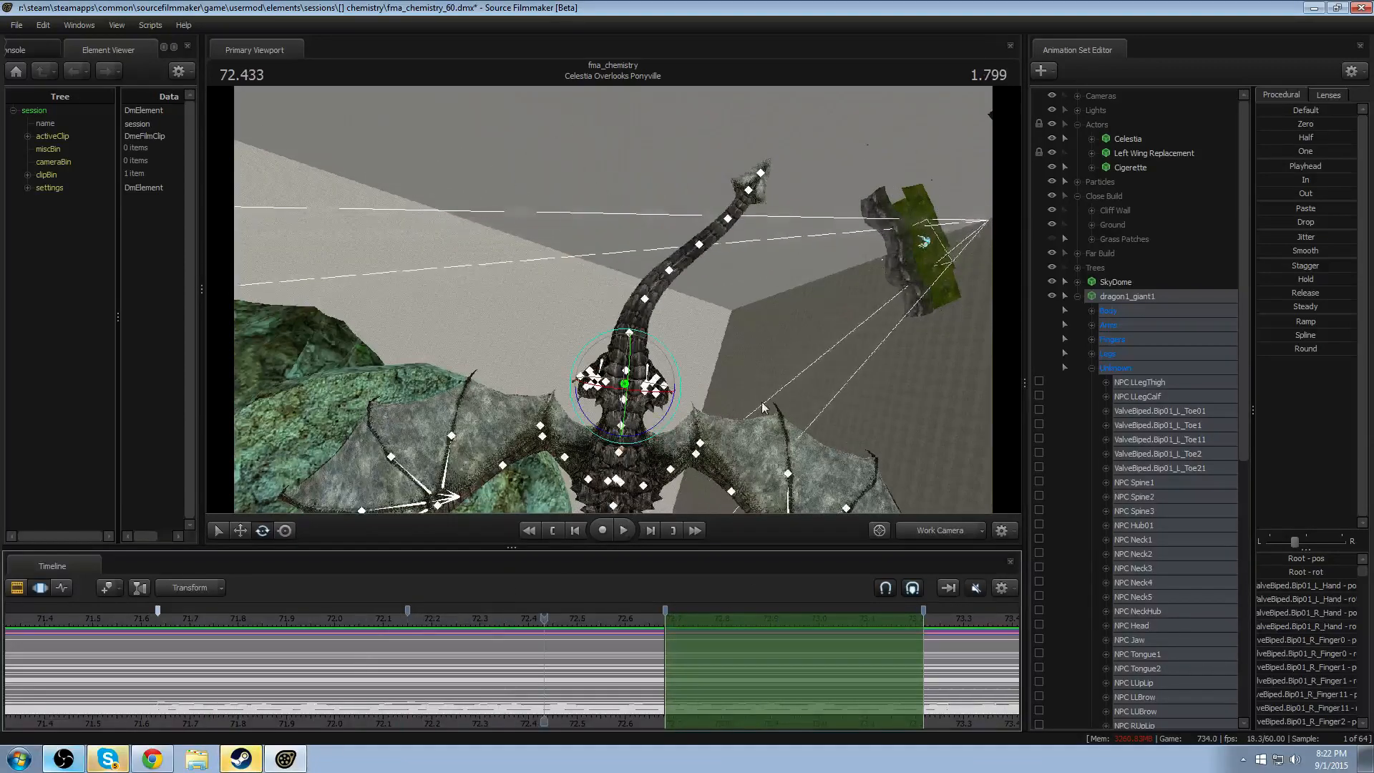
pyautogui.keyDown('alt'); pyautogui.moveTo(679, 494); pyautogui.dragTo(636, 364); pyautogui.keyUp('alt')
pyautogui.press('space')
pyautogui.press('space')
pyautogui.press('space')
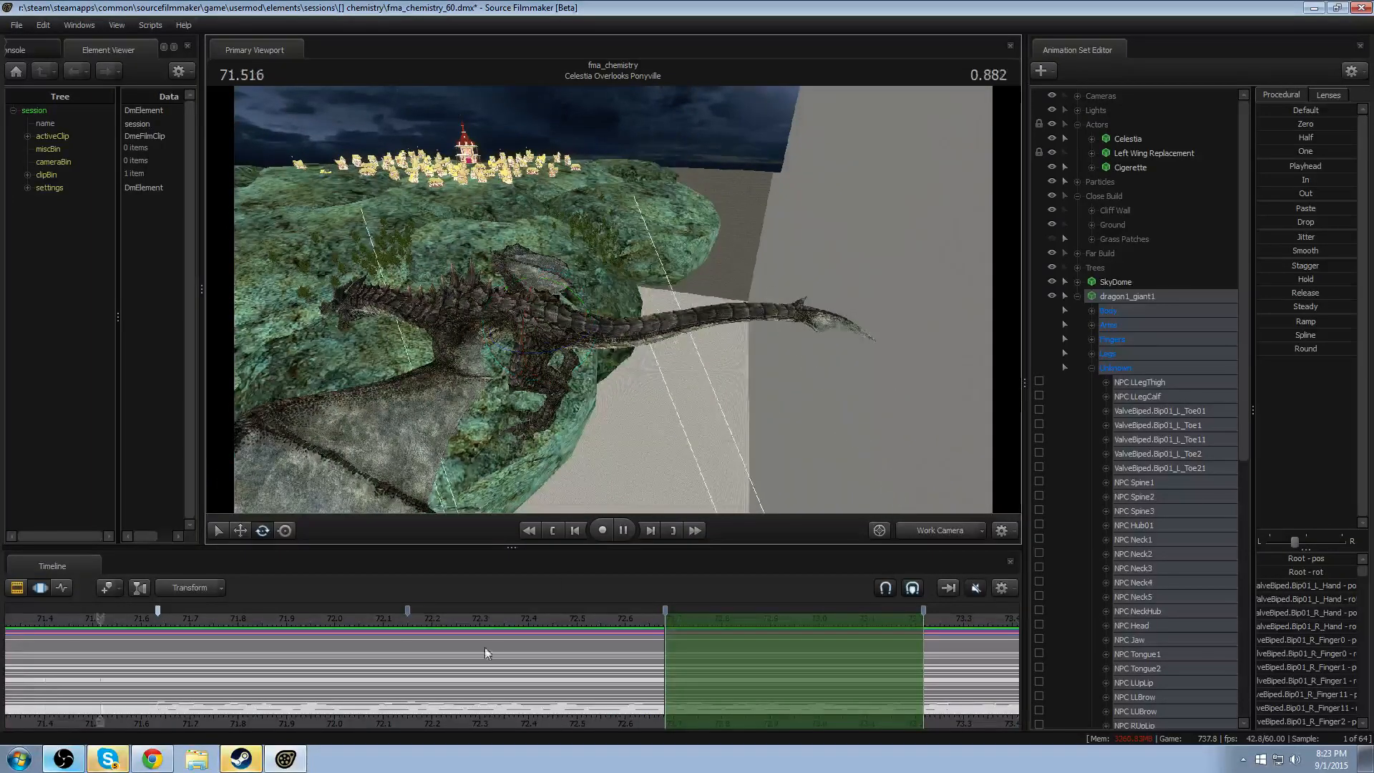
pyautogui.press('space')
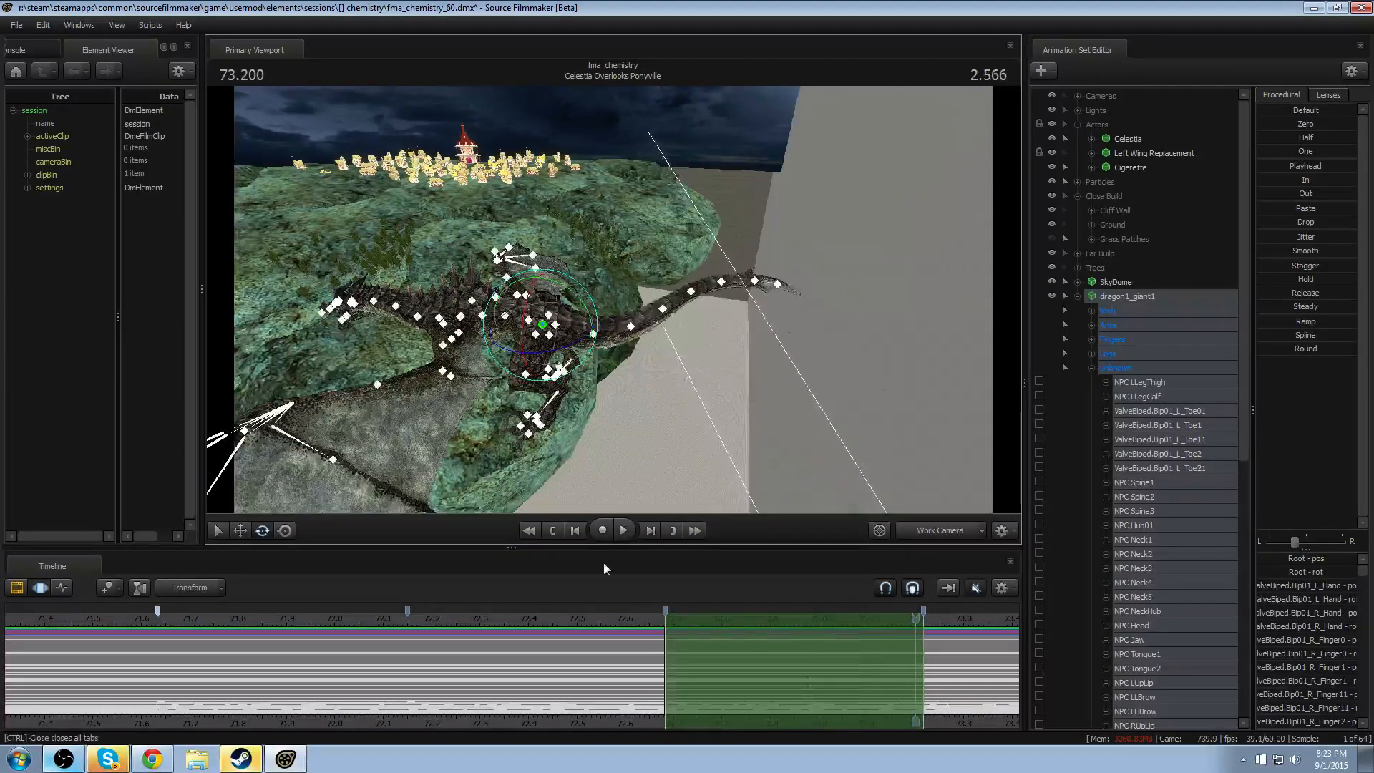
pyautogui.keyDown('alt'); pyautogui.moveTo(587, 343); pyautogui.dragTo(690, 400); pyautogui.keyUp('alt')
pyautogui.press('space')
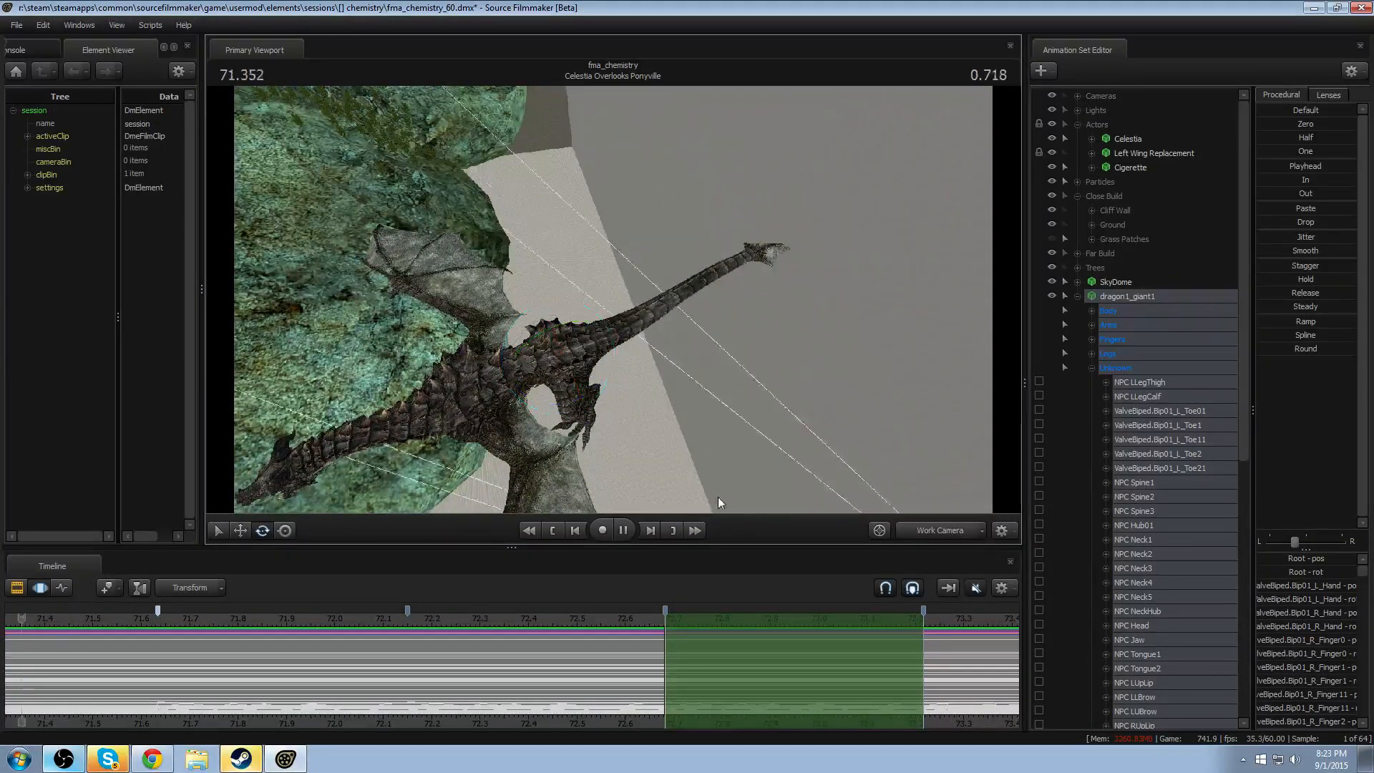
pyautogui.press('space')
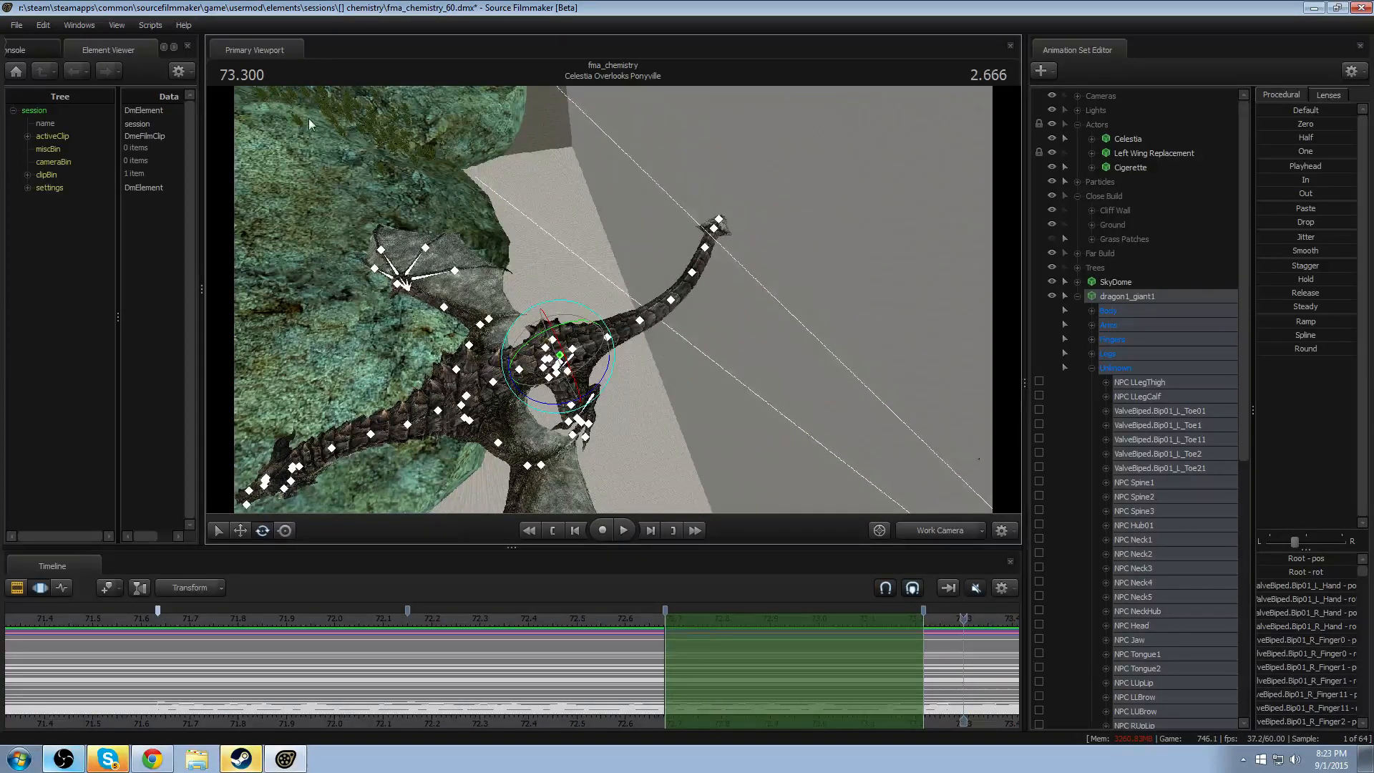
# - Open the recent session mlp_awaken_8.dmx in place of the dragon session
pyautogui.click(18, 25)
pyautogui.moveTo(49, 121)
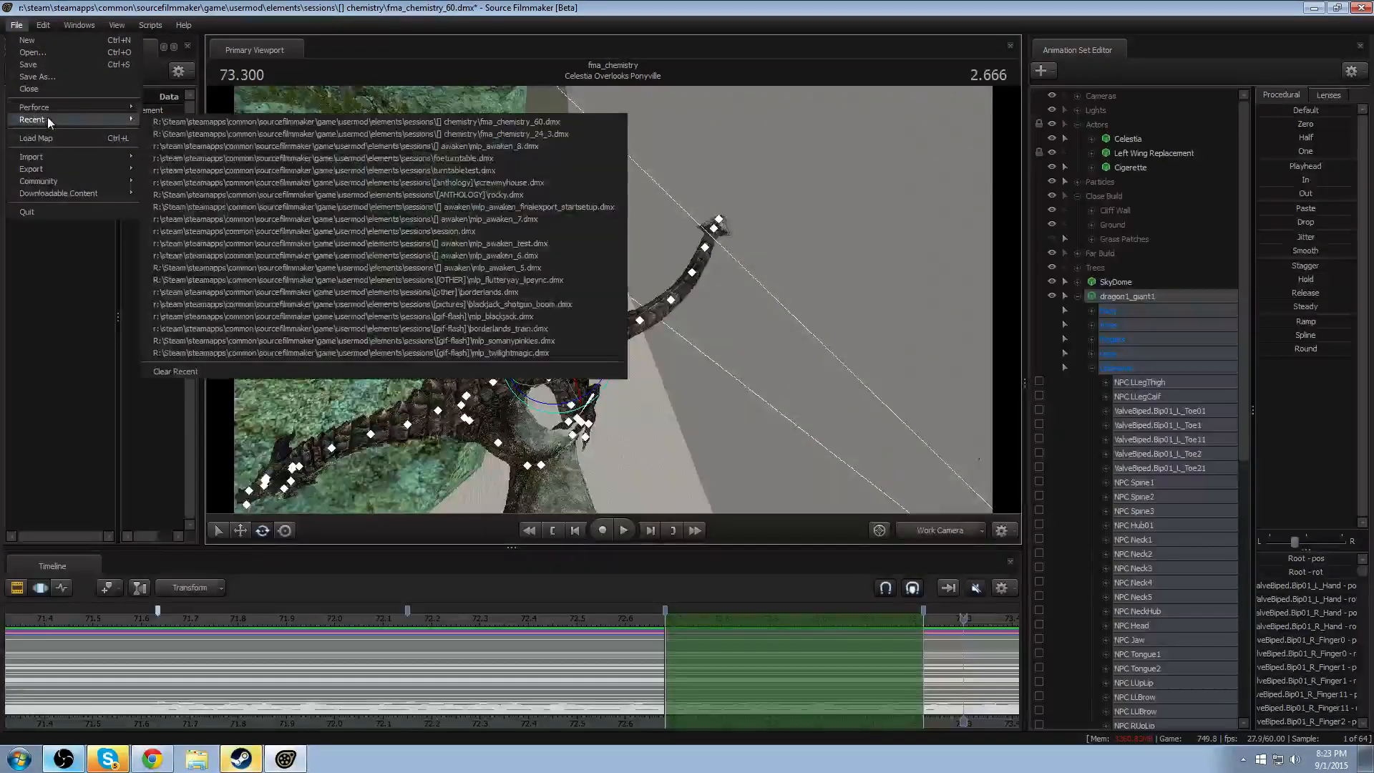
pyautogui.click(342, 145)
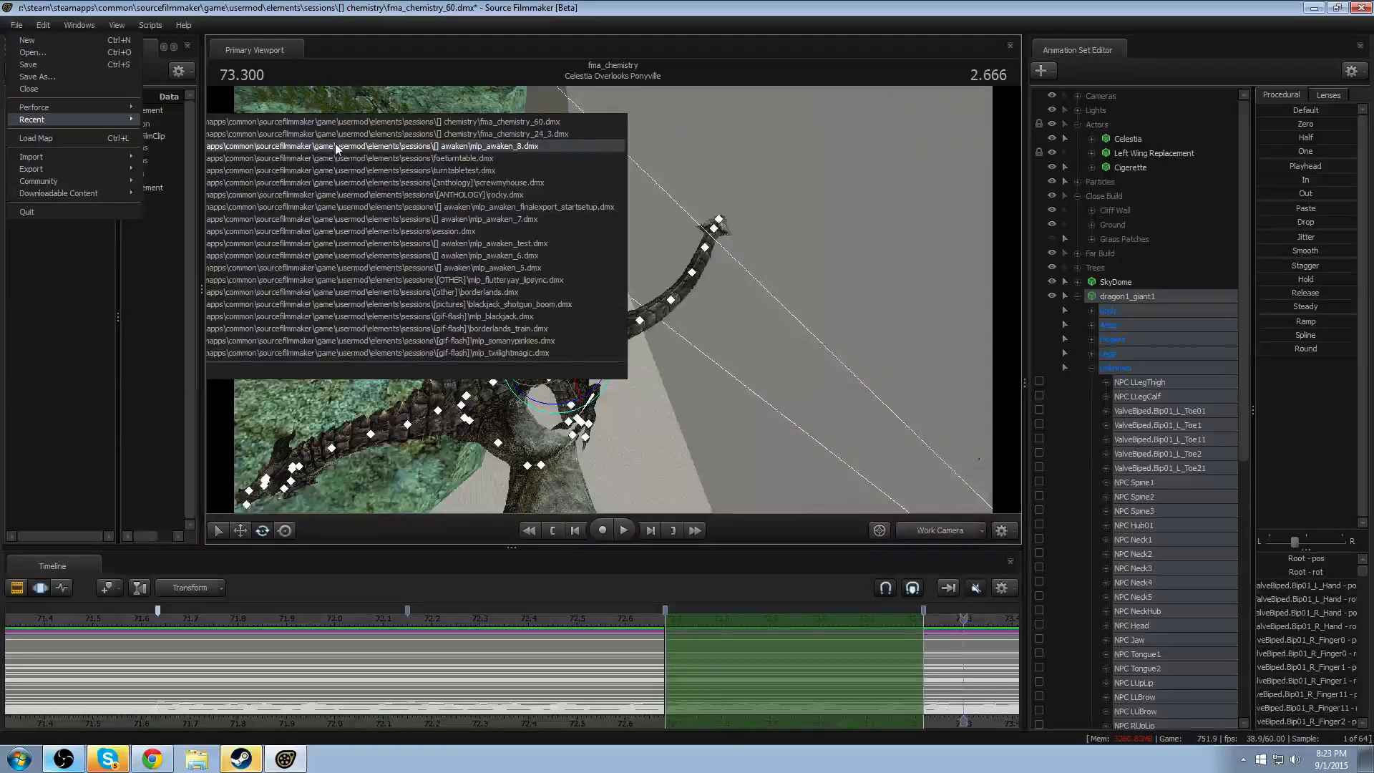
pyautogui.click(688, 394)
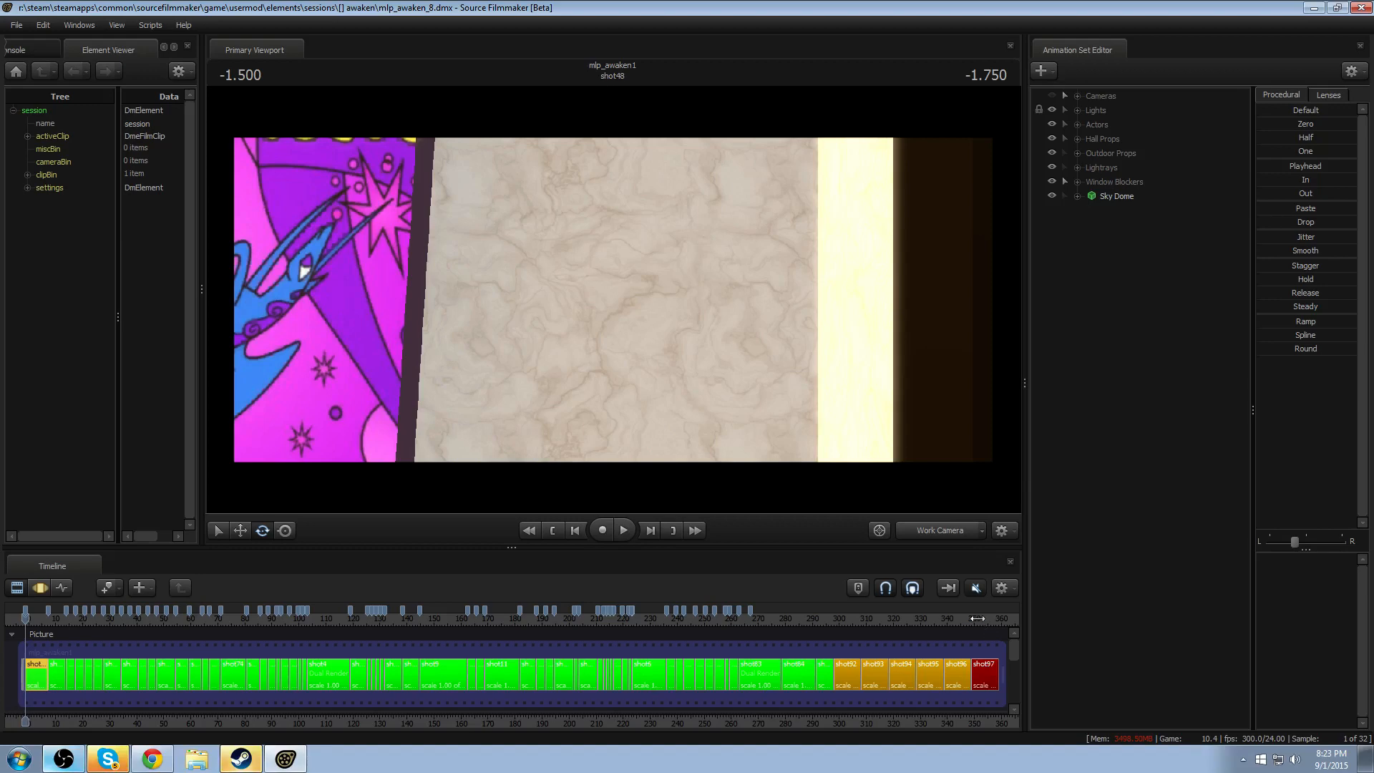
# - Go to shot97 at about 352.5 seconds and play it briefly through Camera 6
pyautogui.moveTo(977, 618); pyautogui.dragTo(981, 618)
pyautogui.click(935, 529)
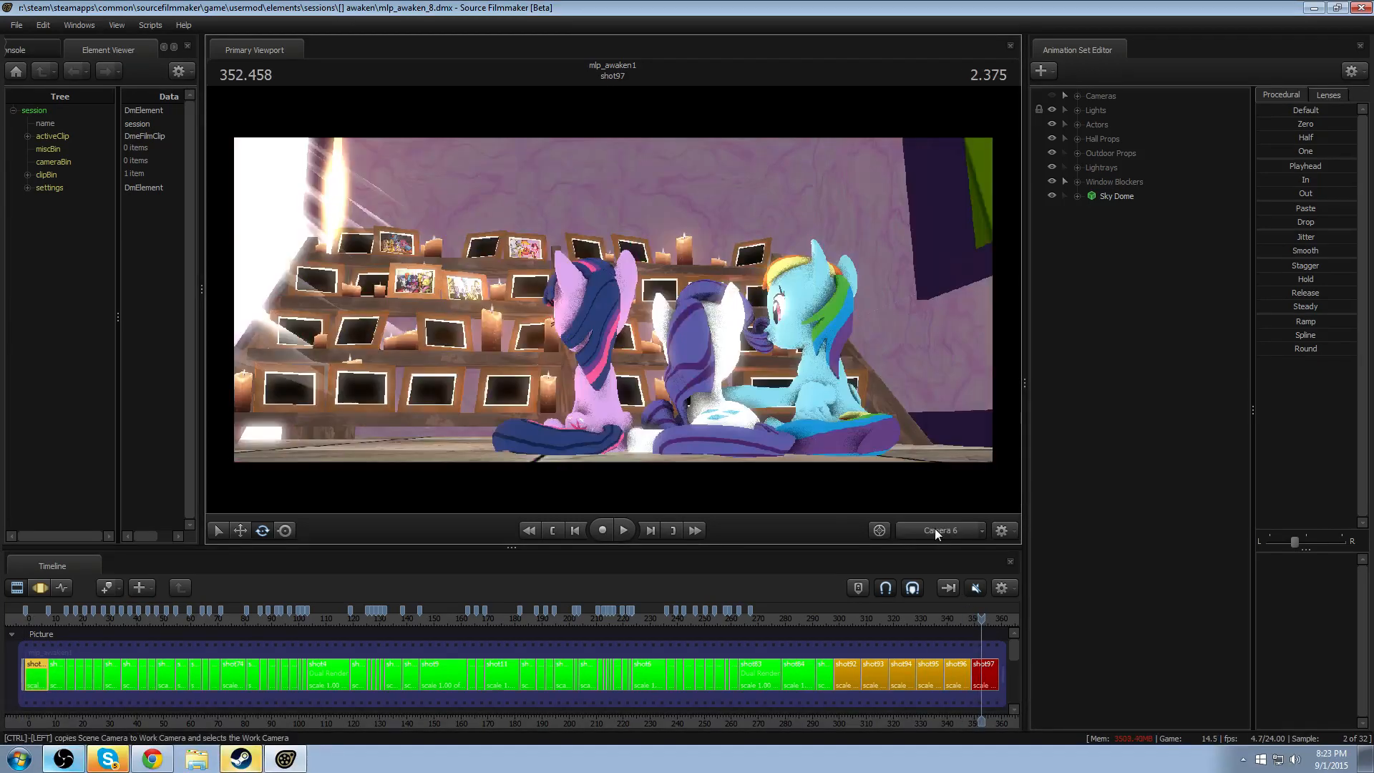
pyautogui.press('space')
pyautogui.press('space')
pyautogui.scroll(8, 957, 665)
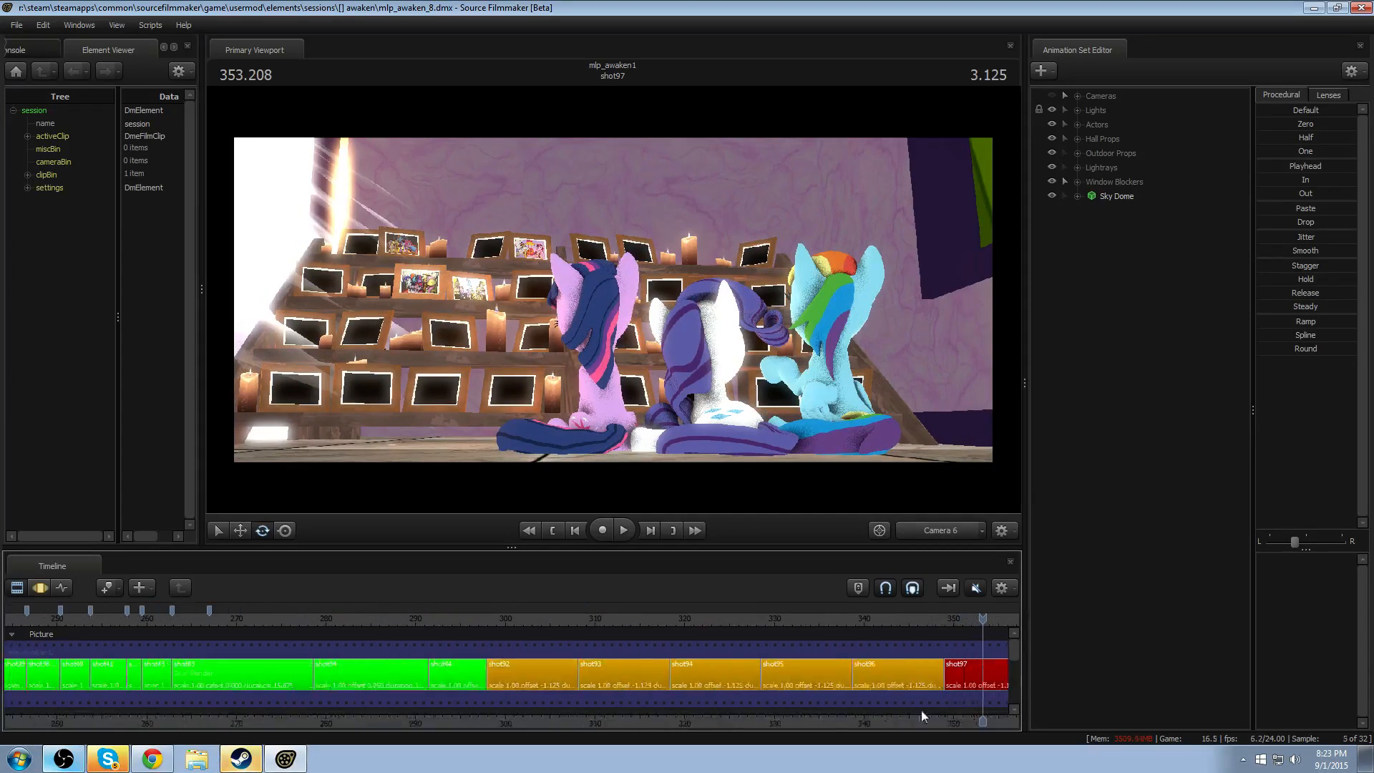
pyautogui.scroll(3, 921, 712)
# - Preview shot97 with viewport lighting turned on up to about 354 seconds, and return the viewport to unlit display
pyautogui.rightClick(435, 225)
pyautogui.click(476, 264)
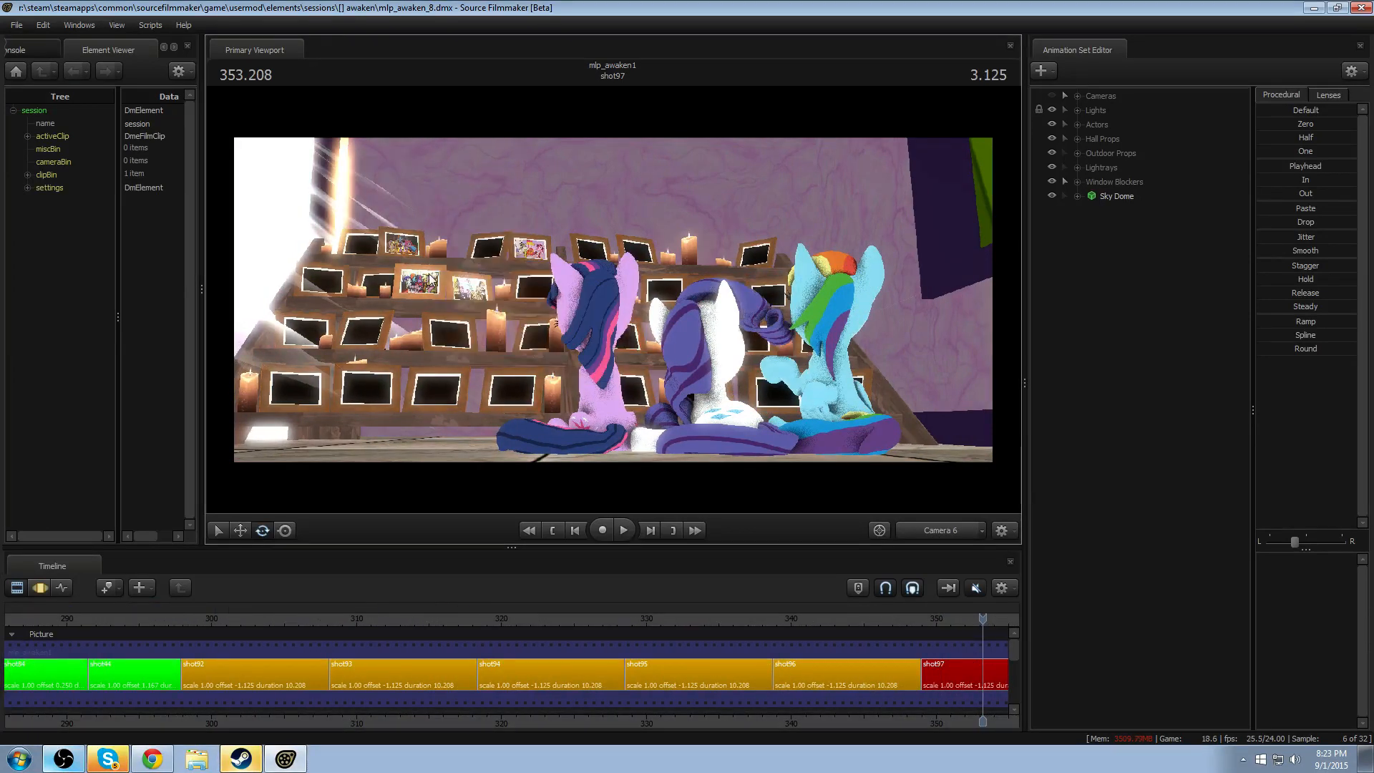
pyautogui.rightClick(430, 274)
pyautogui.click(468, 308)
pyautogui.press('space')
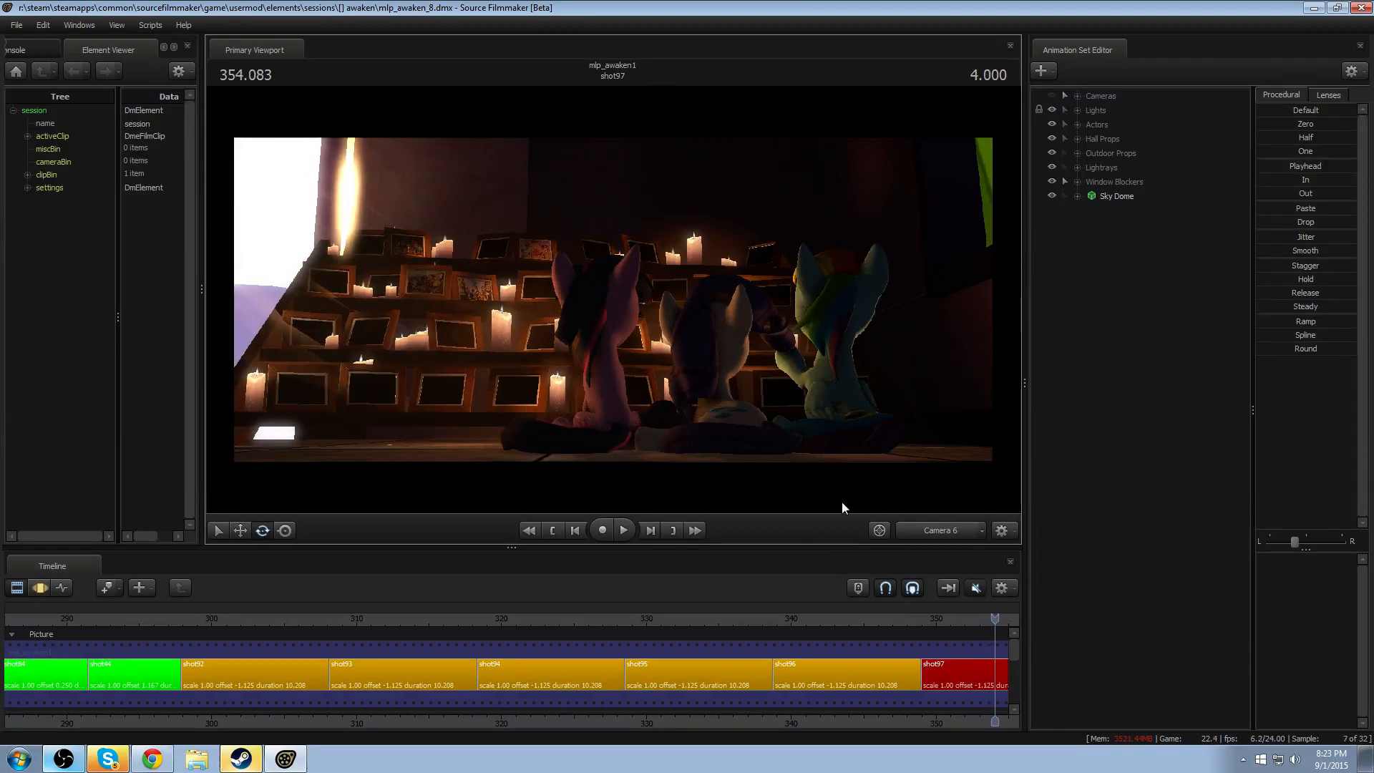
pyautogui.rightClick(493, 341)
pyautogui.click(520, 373)
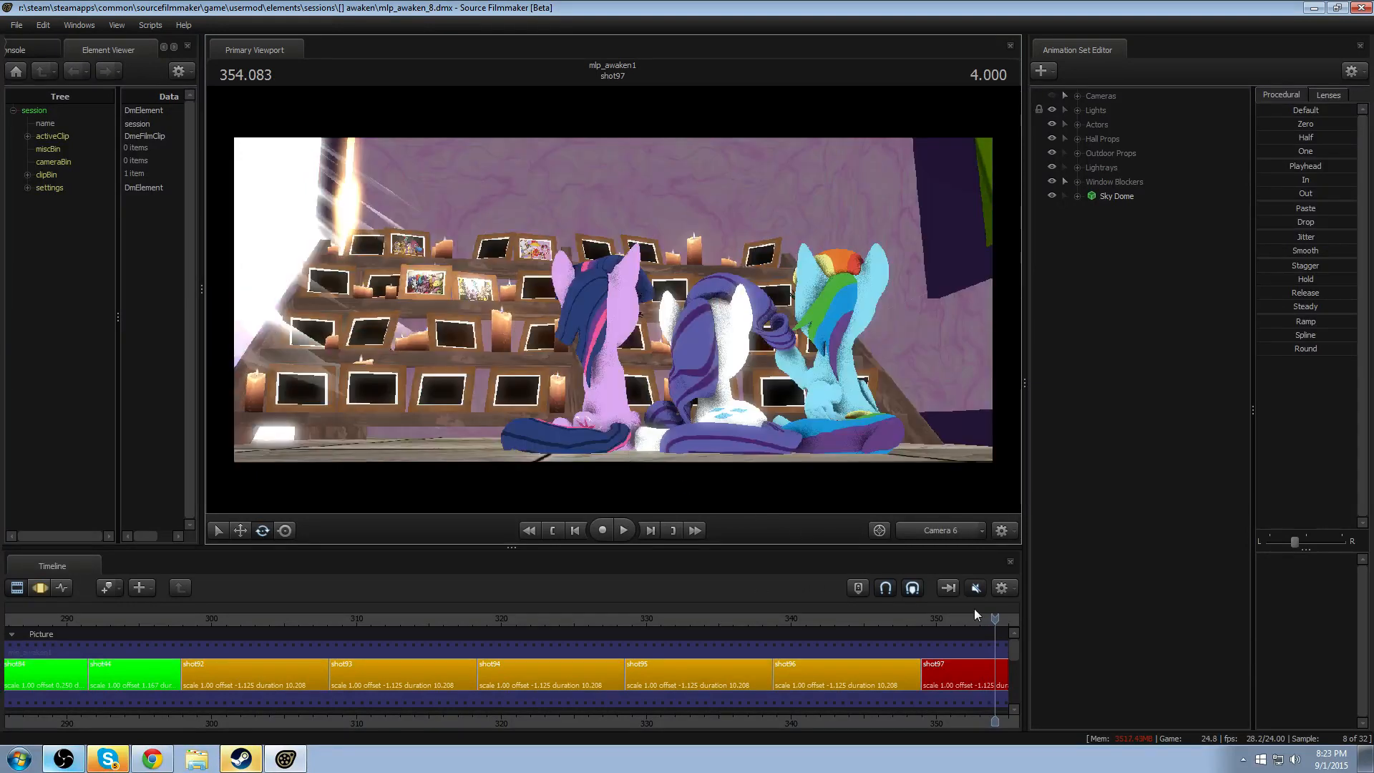
# - Recolor the shot97 clip orange to match shot96, using a green value of 150, and place the playhead near the shot's start
pyautogui.scroll(6, 664, 699)
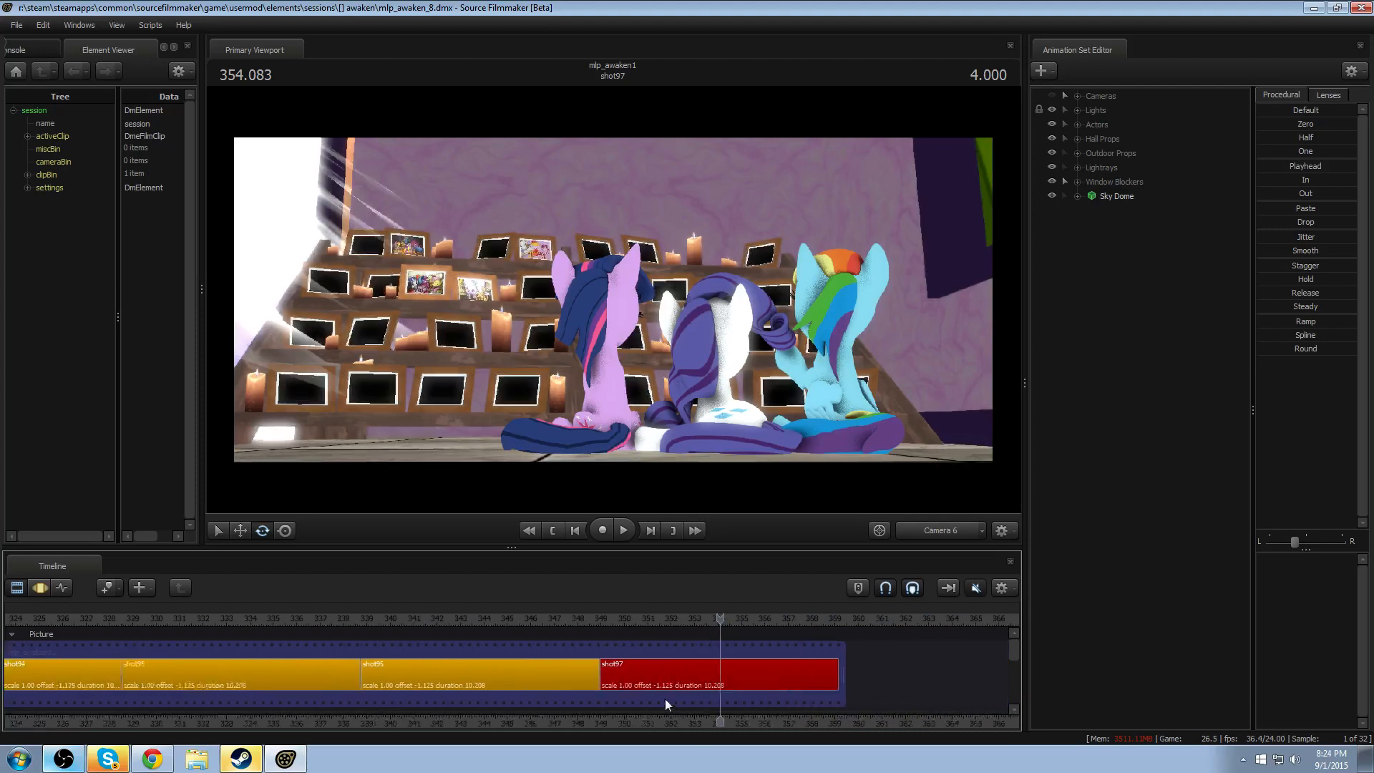
pyautogui.click(455, 619)
pyautogui.rightClick(528, 670)
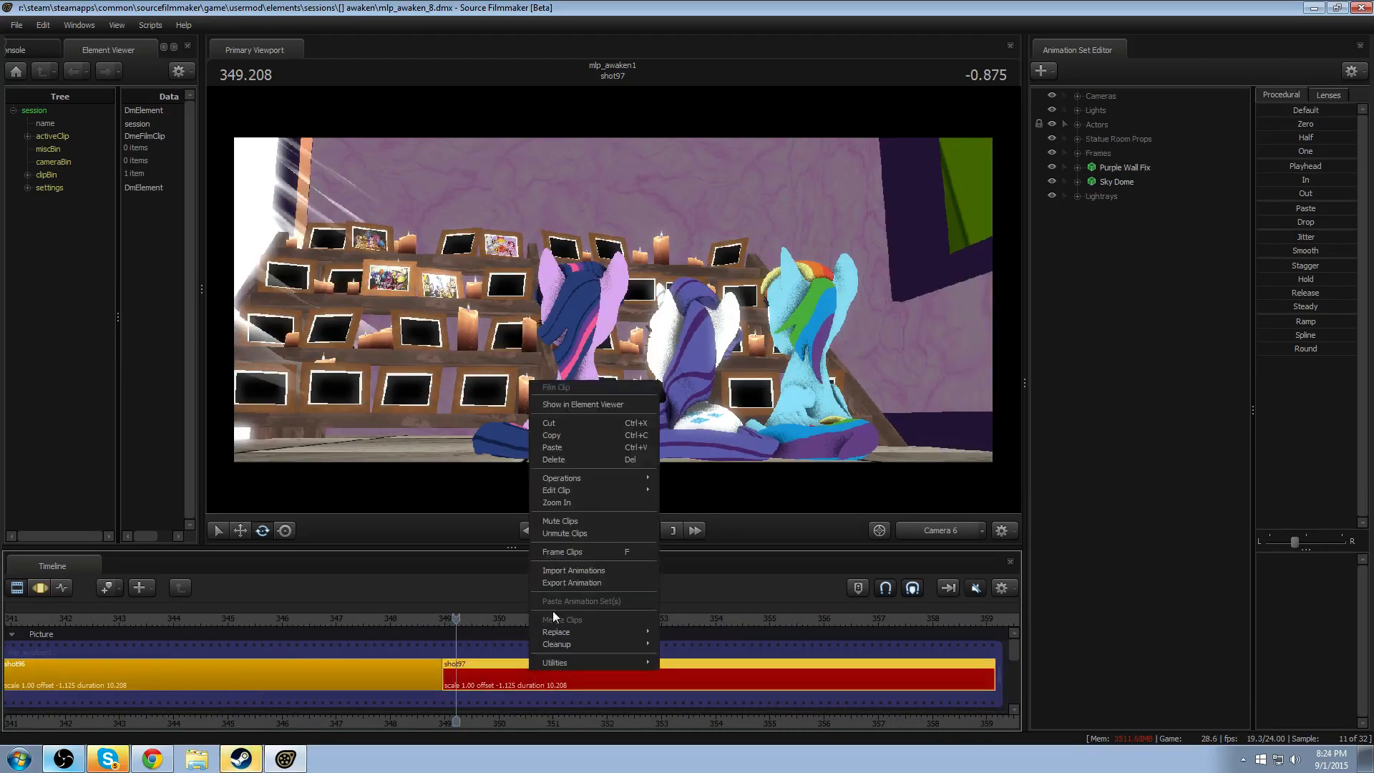
pyautogui.moveTo(568, 491)
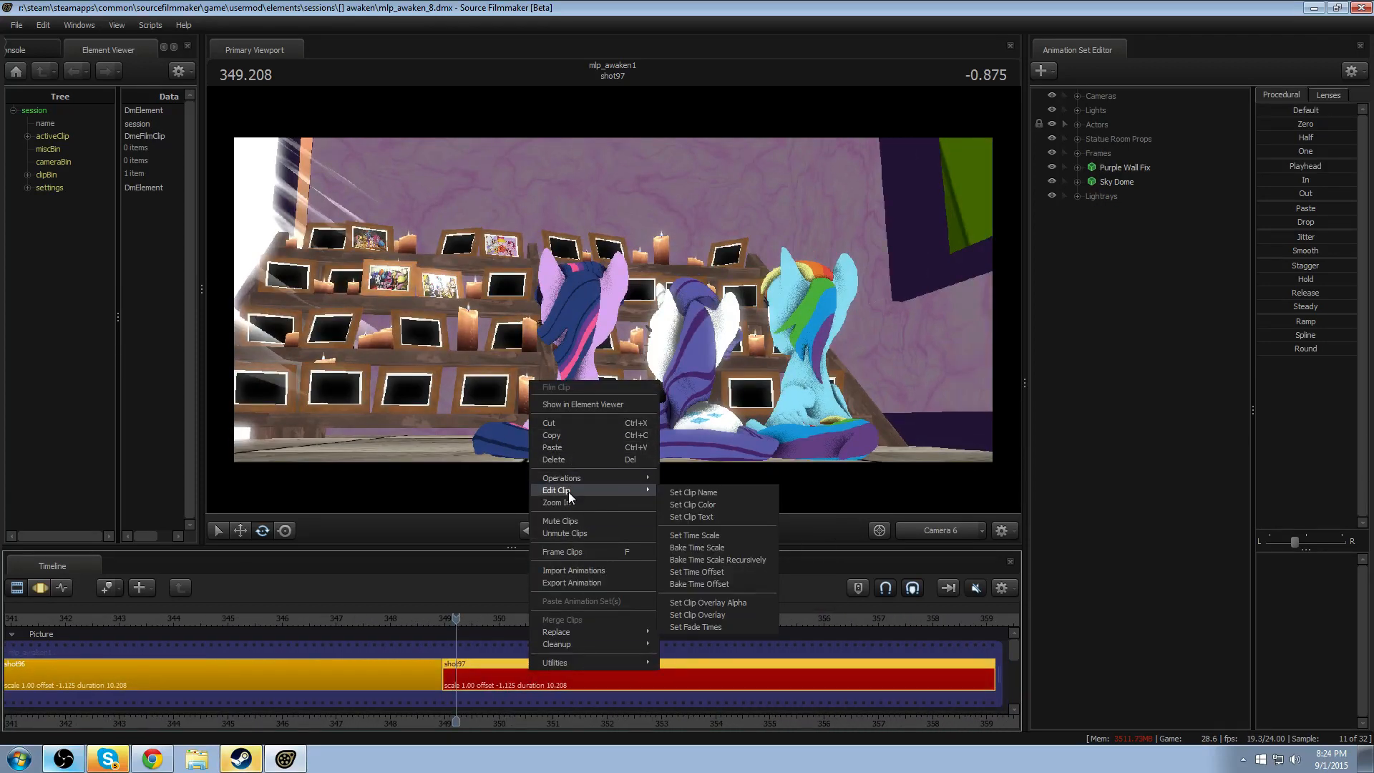
pyautogui.click(753, 493)
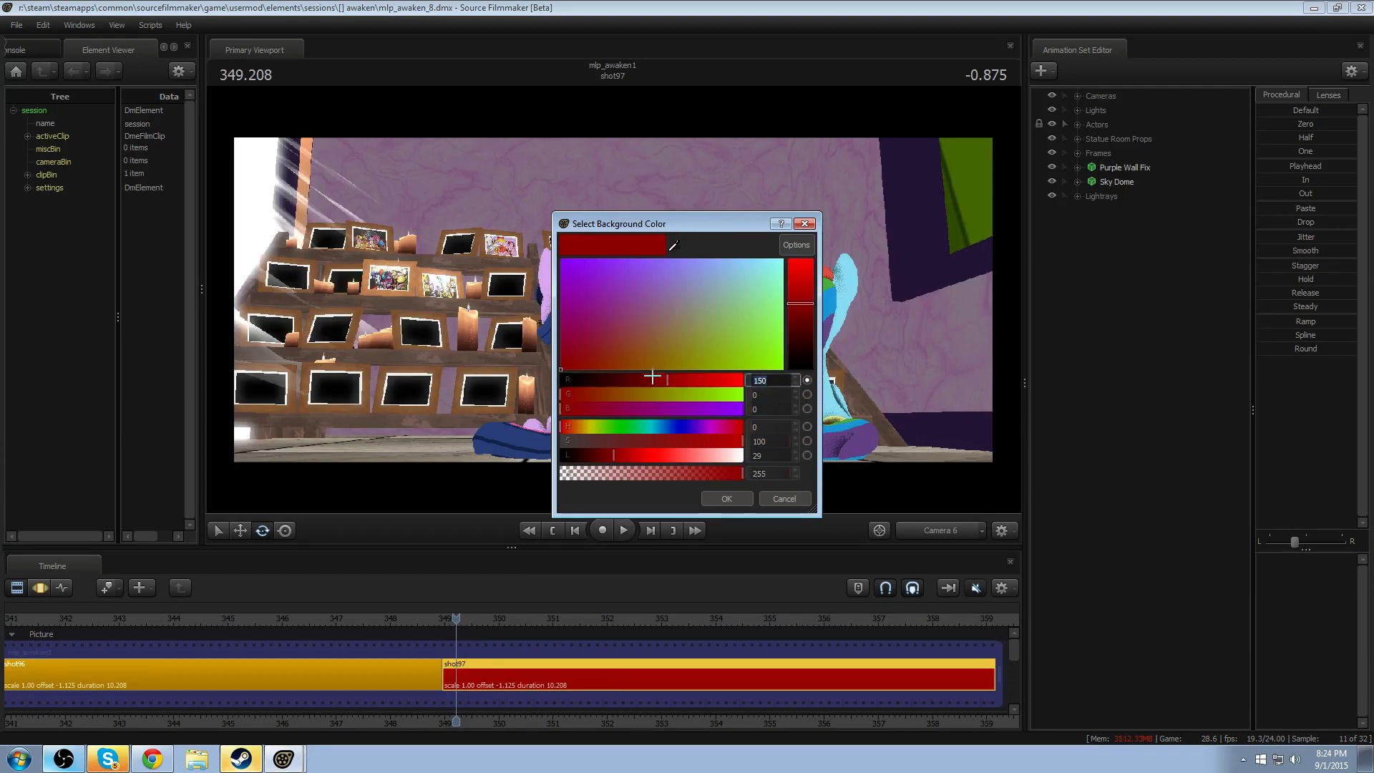
pyautogui.press('Tab')
pyautogui.write('150')
pyautogui.press('Tab')
pyautogui.press('Return')
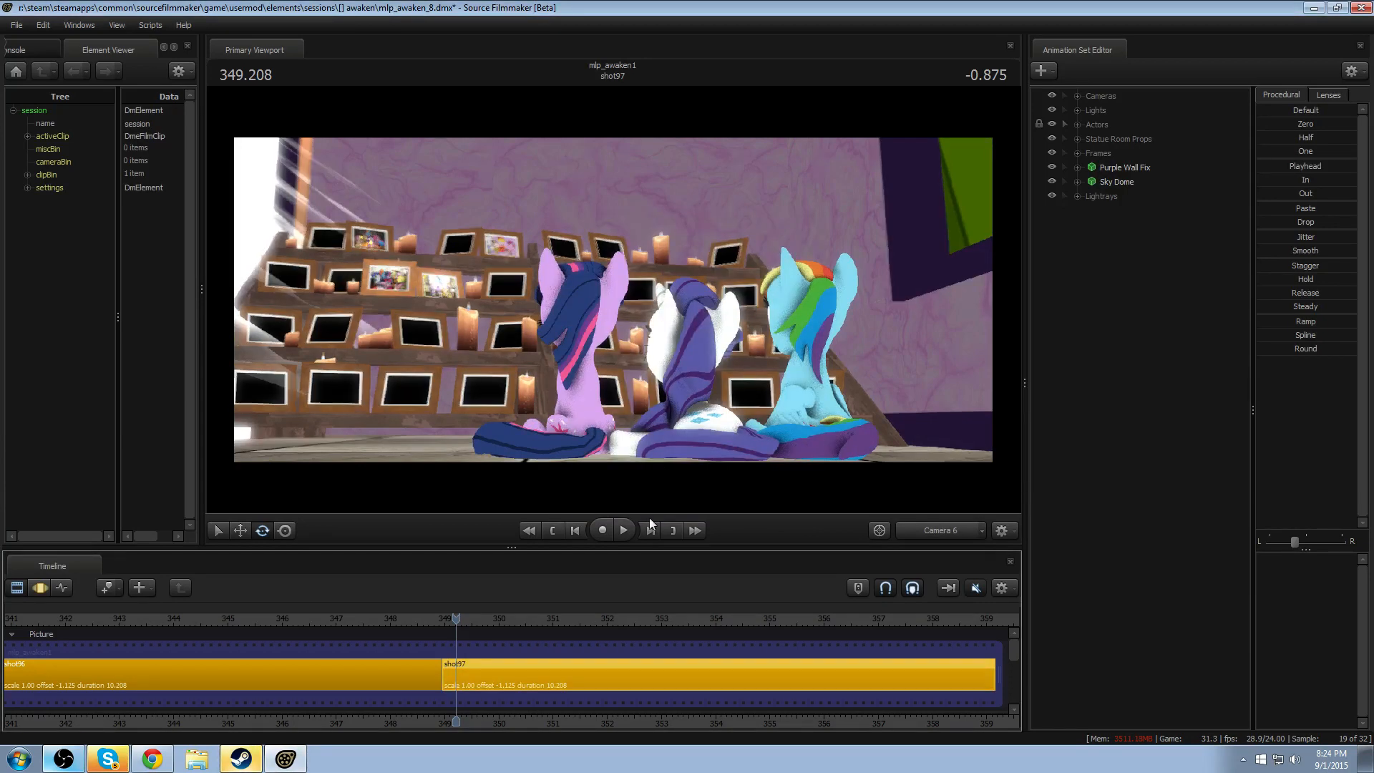
pyautogui.moveTo(447, 620); pyautogui.dragTo(454, 620)
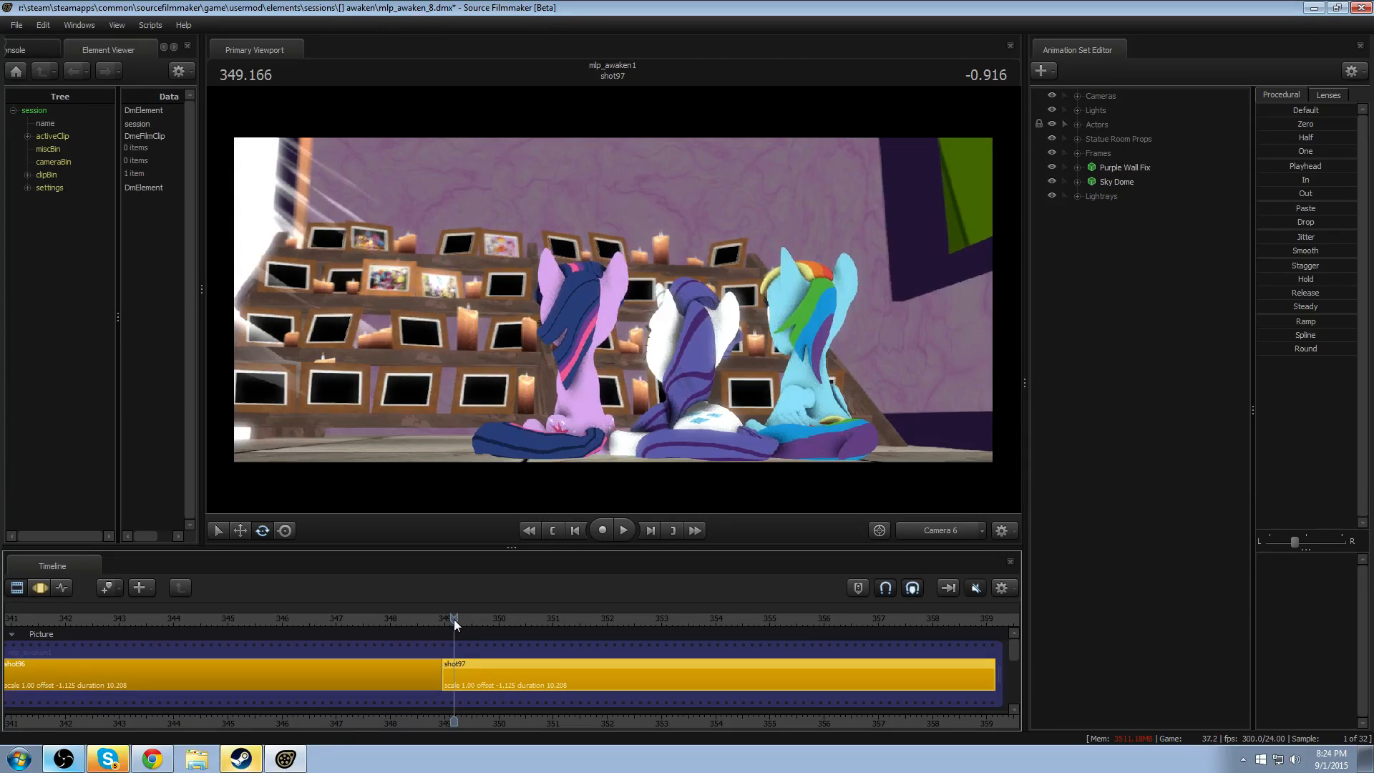
# - Play the opening seconds of shot97 repeatedly through Camera 6, from about 349 seconds, to review the three ponies' motion
pyautogui.press('space')
pyautogui.press('space')
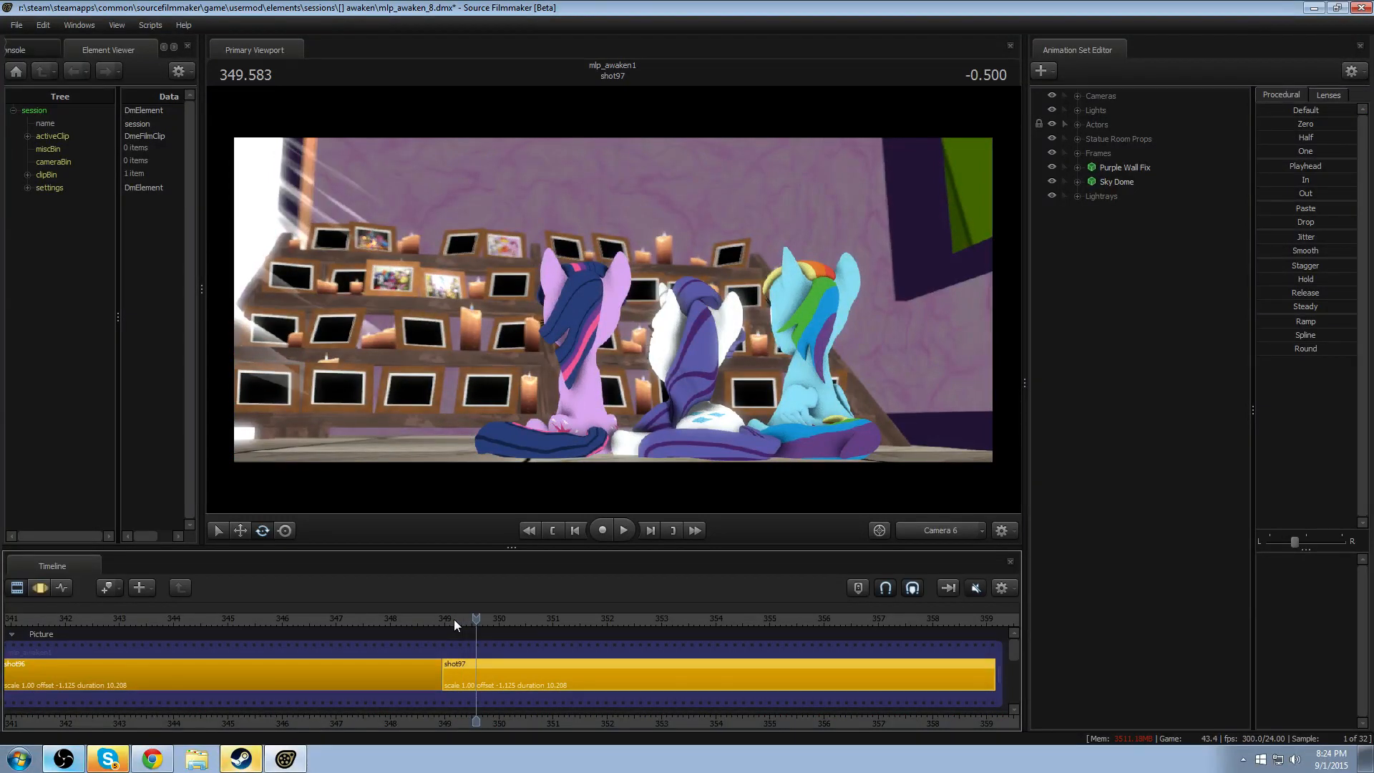
pyautogui.press('space')
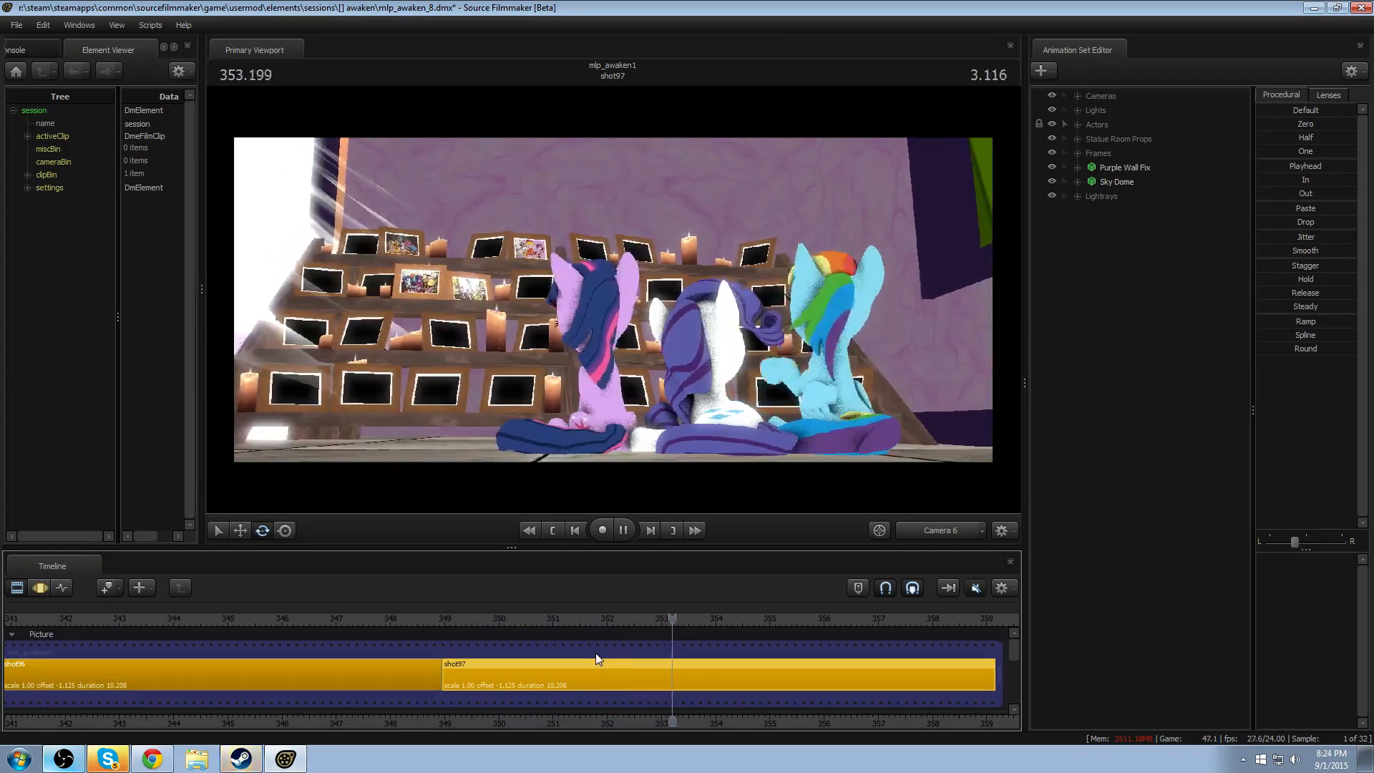
pyautogui.press('space')
pyautogui.click(449, 620)
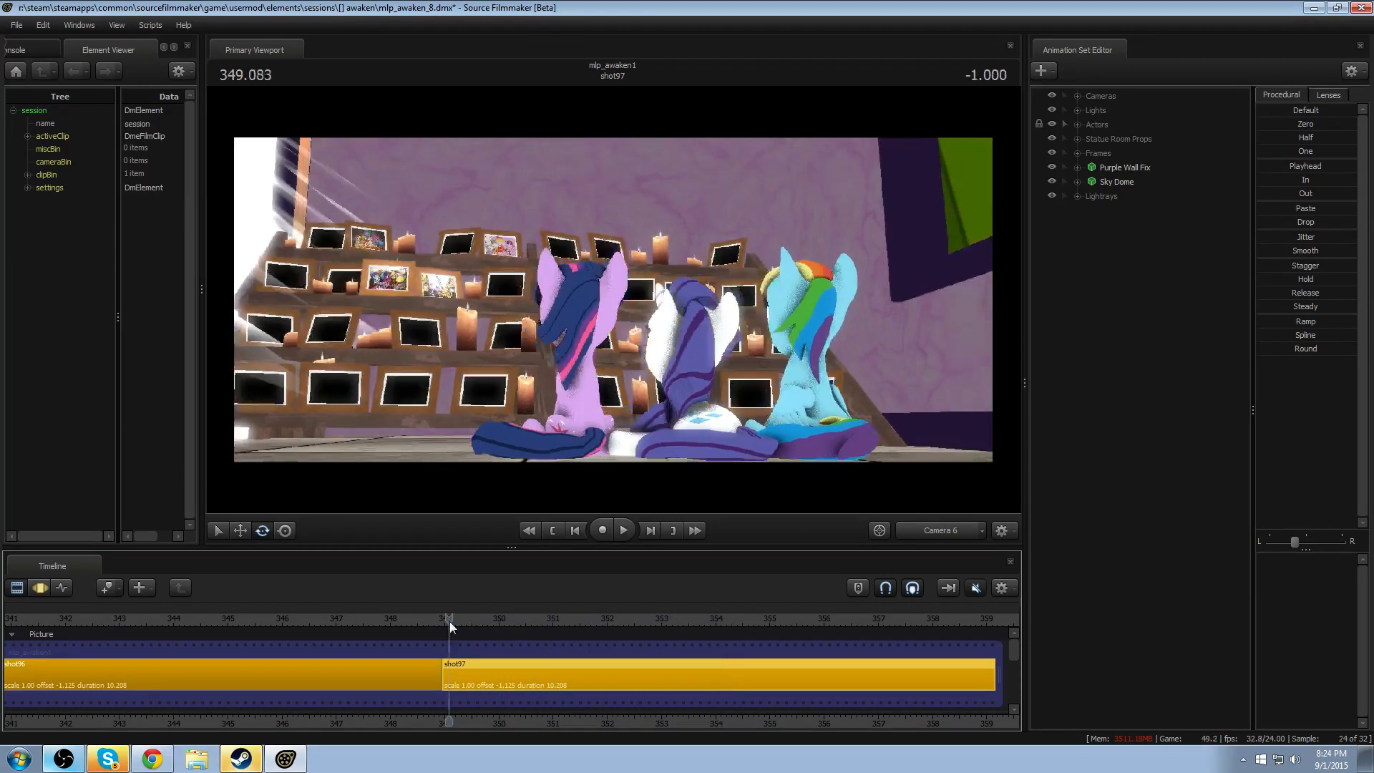
pyautogui.press('space')
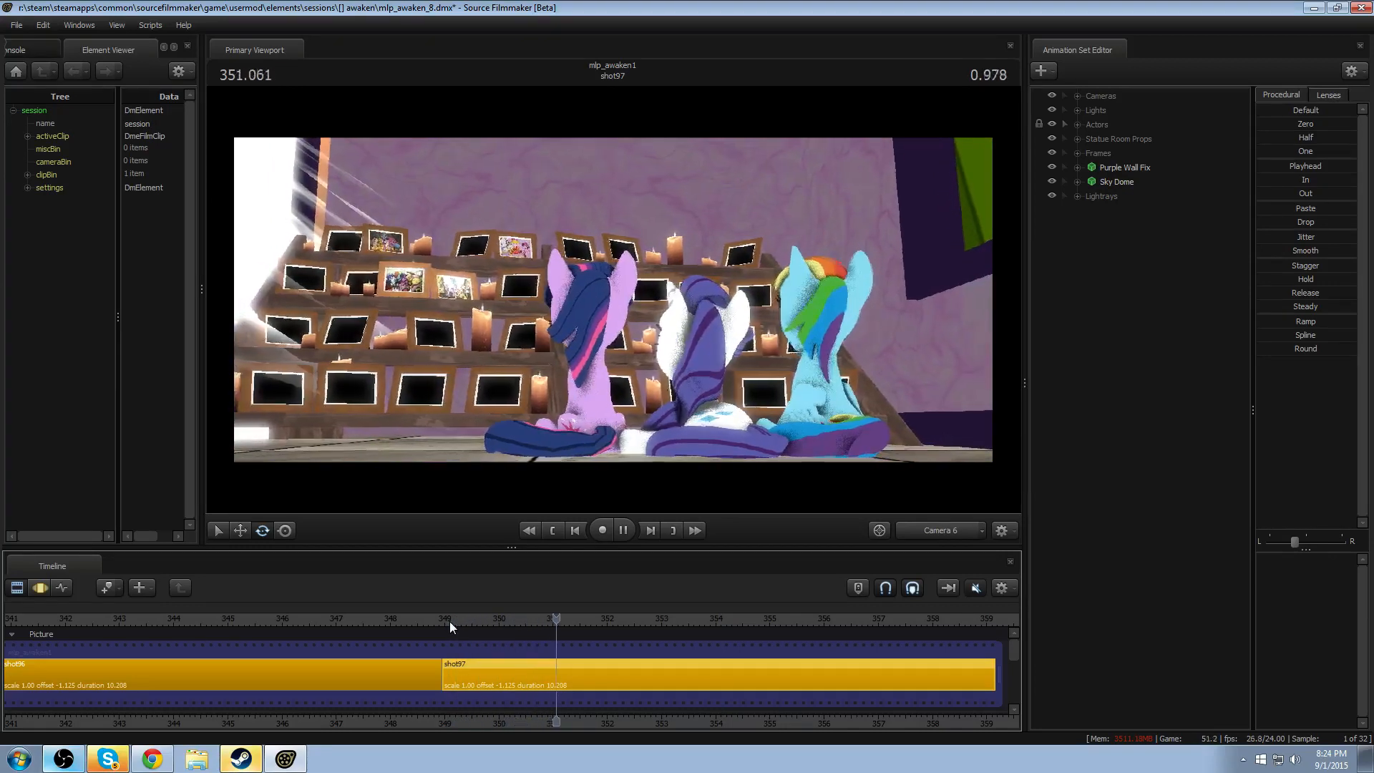
pyautogui.click(449, 620)
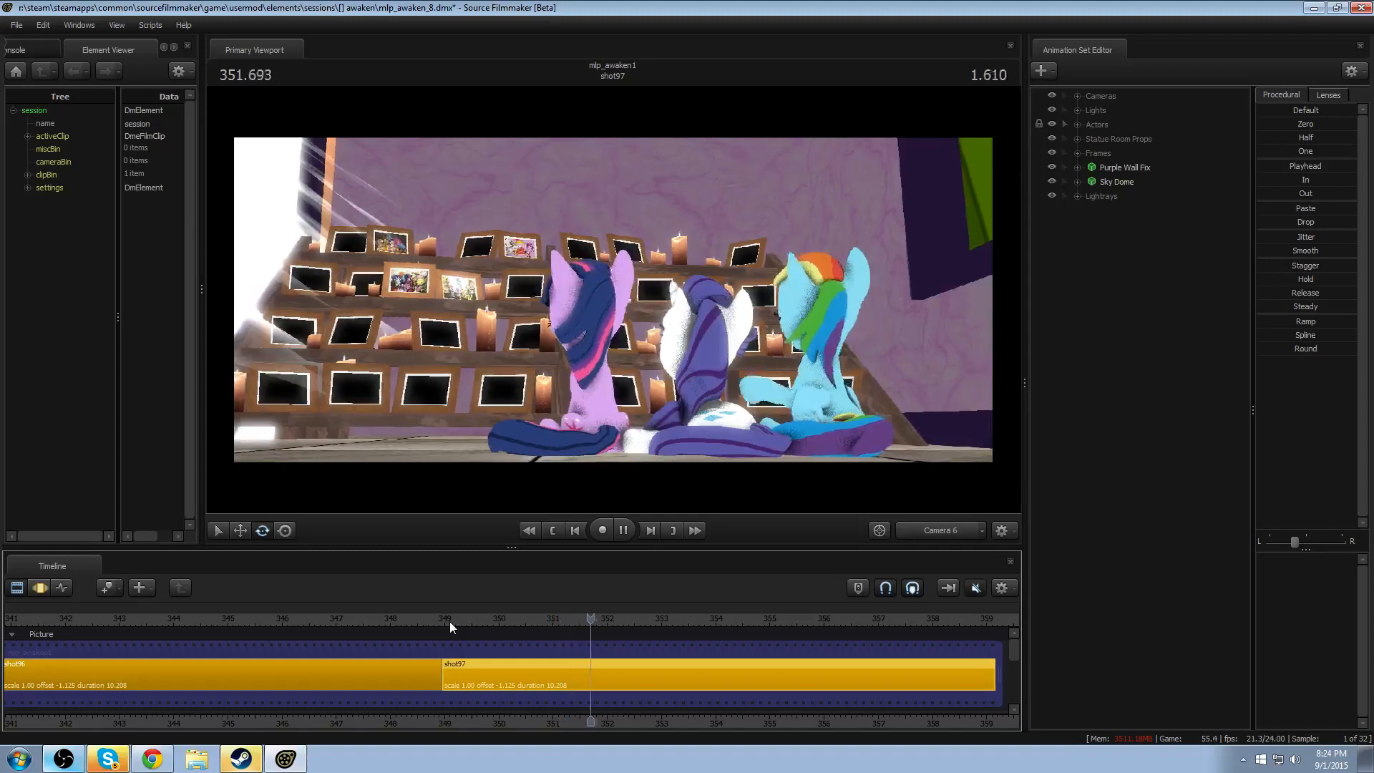
pyautogui.click(382, 629)
pyautogui.press('space')
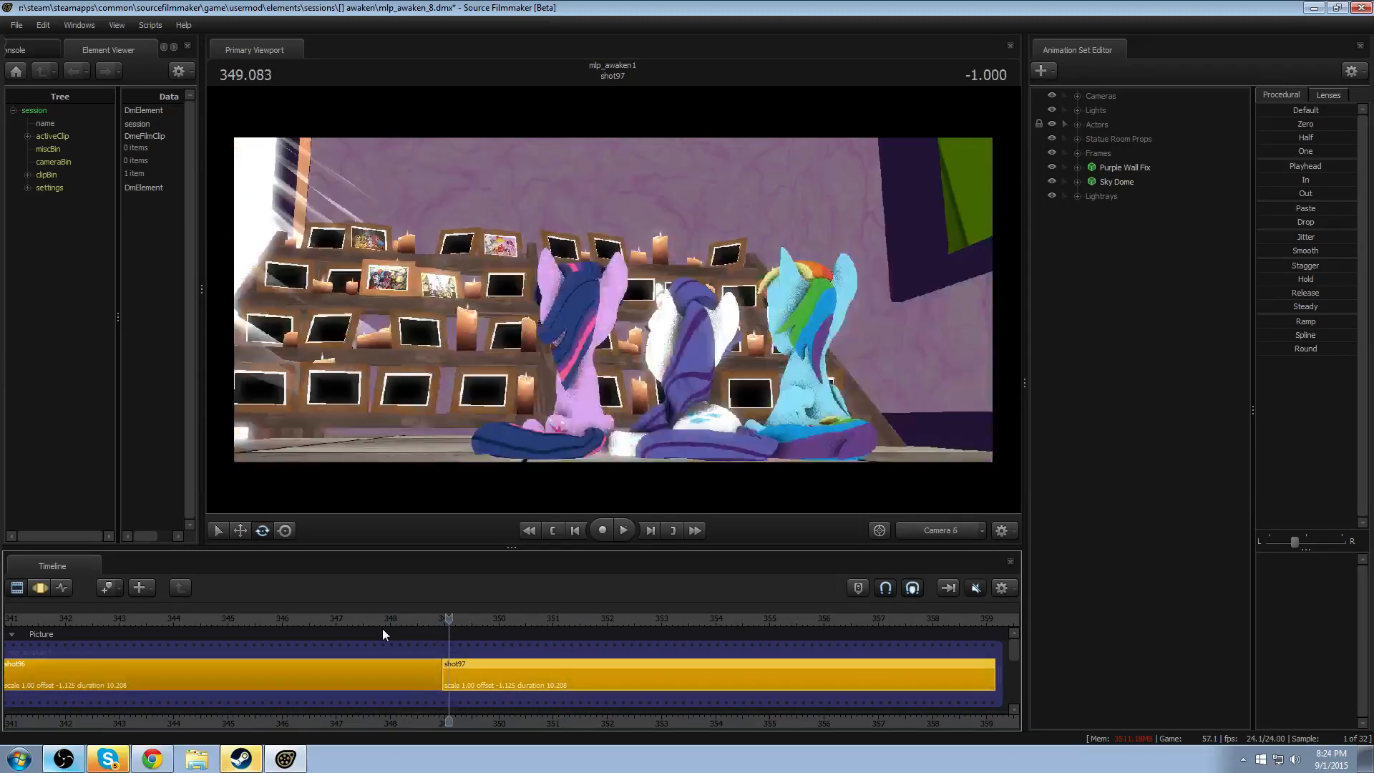
# - Switch to the Work Camera and play the end of shot96 from about 346 seconds into shot97
pyautogui.moveTo(382, 628); pyautogui.dragTo(286, 622)
pyautogui.click(949, 531)
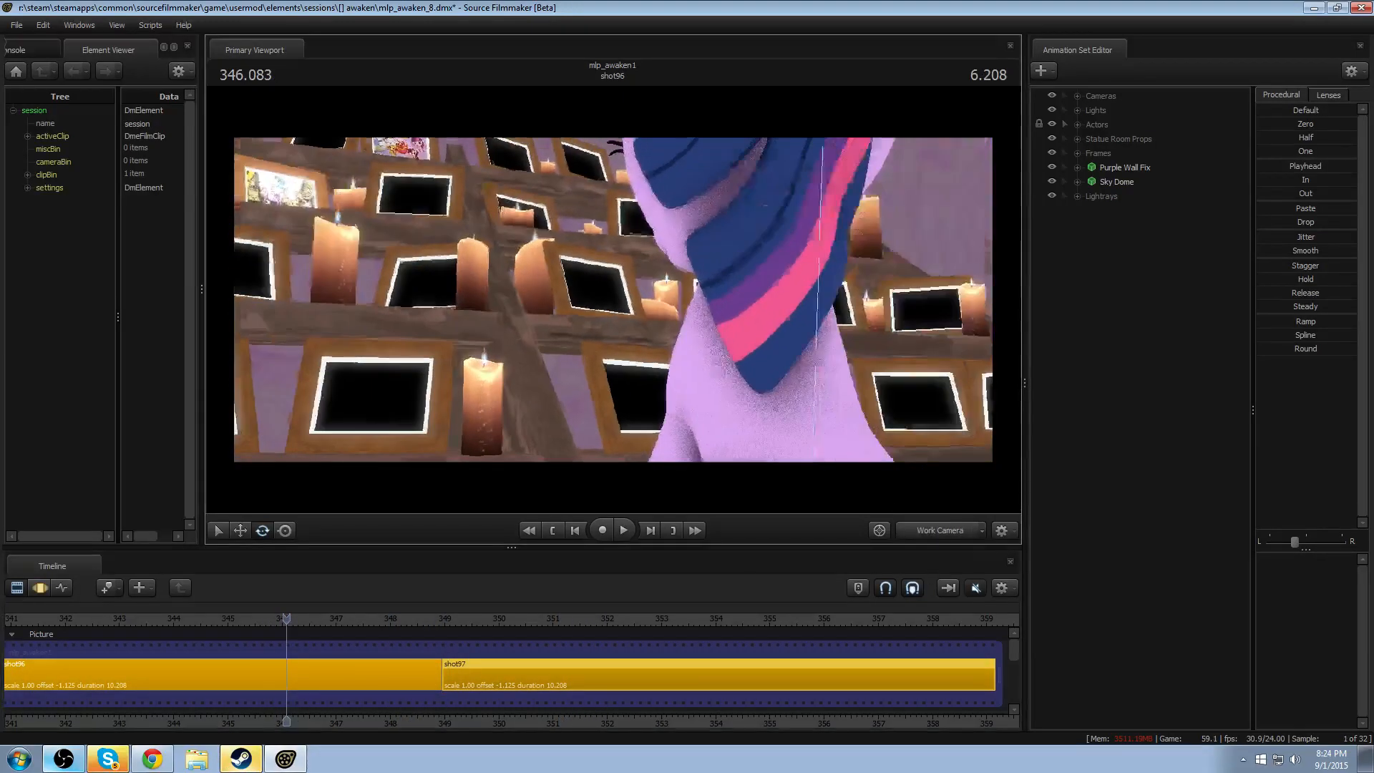
pyautogui.press('space')
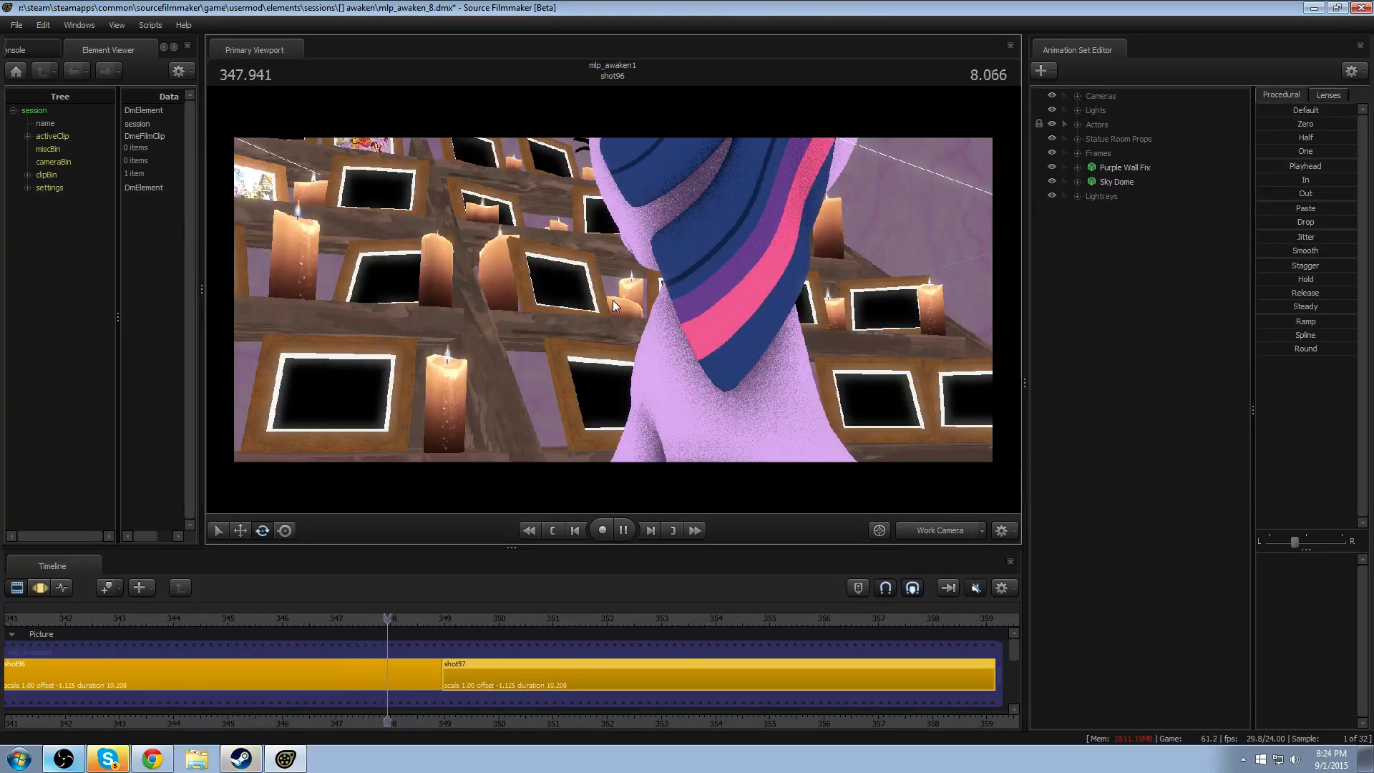
pyautogui.press('space')
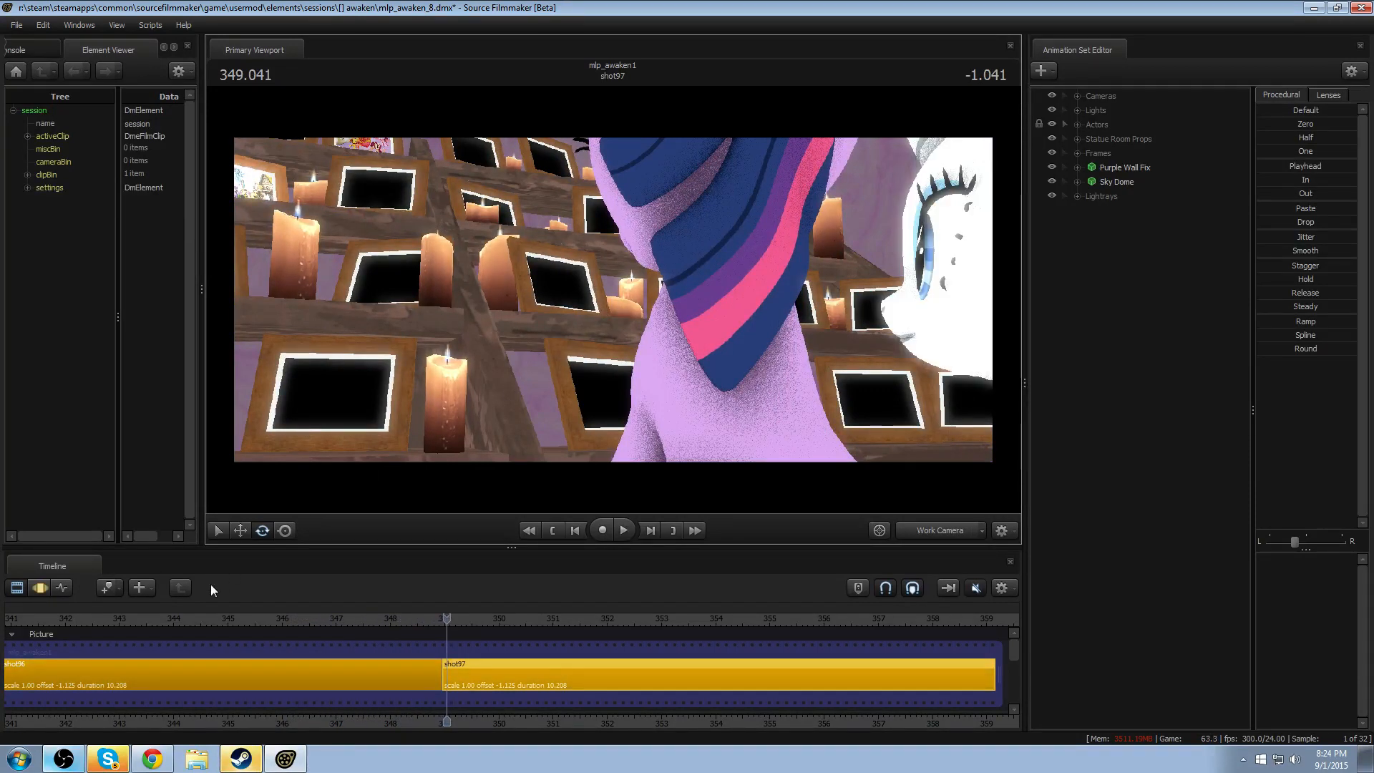
pyautogui.click(160, 624)
pyautogui.press('space')
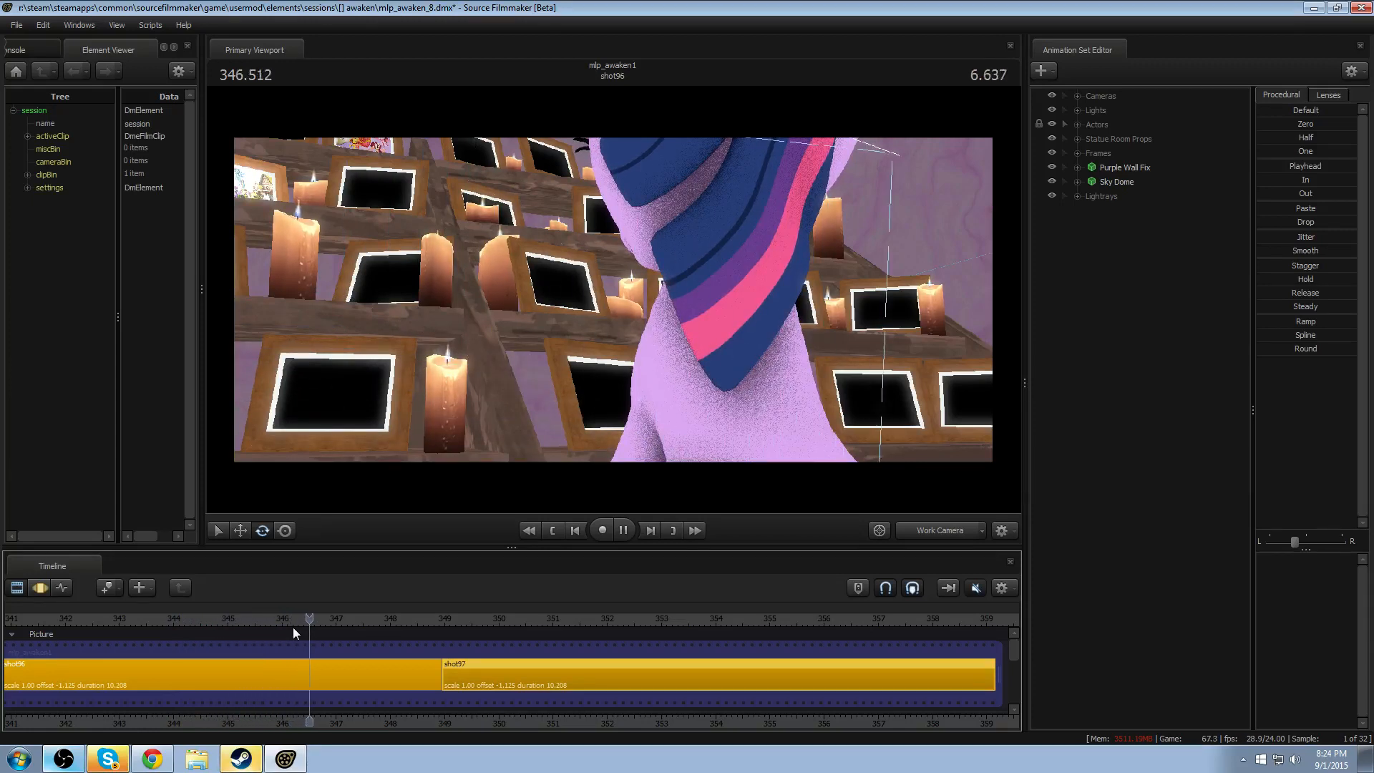
pyautogui.press('space')
# - Select shot96 and display the Twilight actor's motion in the Motion Editor
pyautogui.moveTo(414, 718); pyautogui.dragTo(563, 715)
pyautogui.click(419, 677)
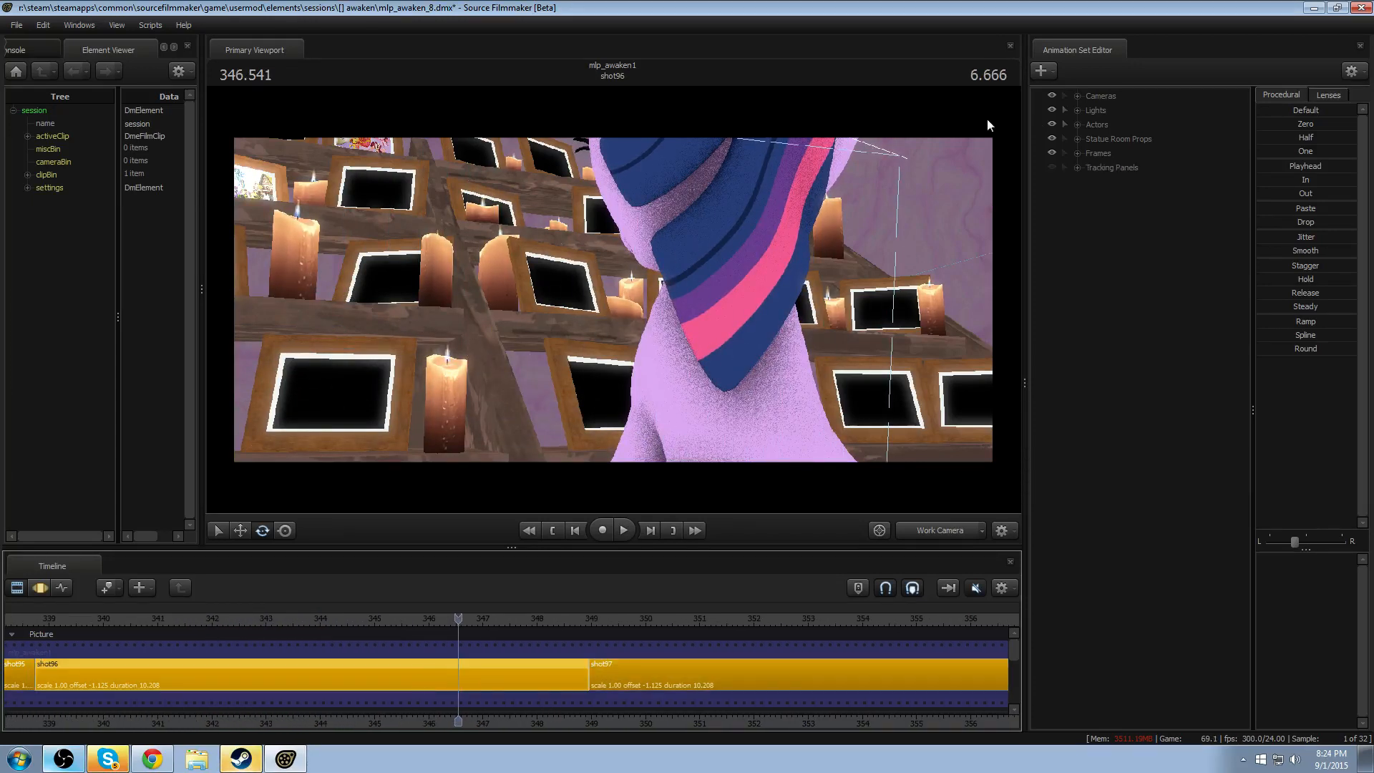
pyautogui.click(1077, 124)
pyautogui.click(1124, 138)
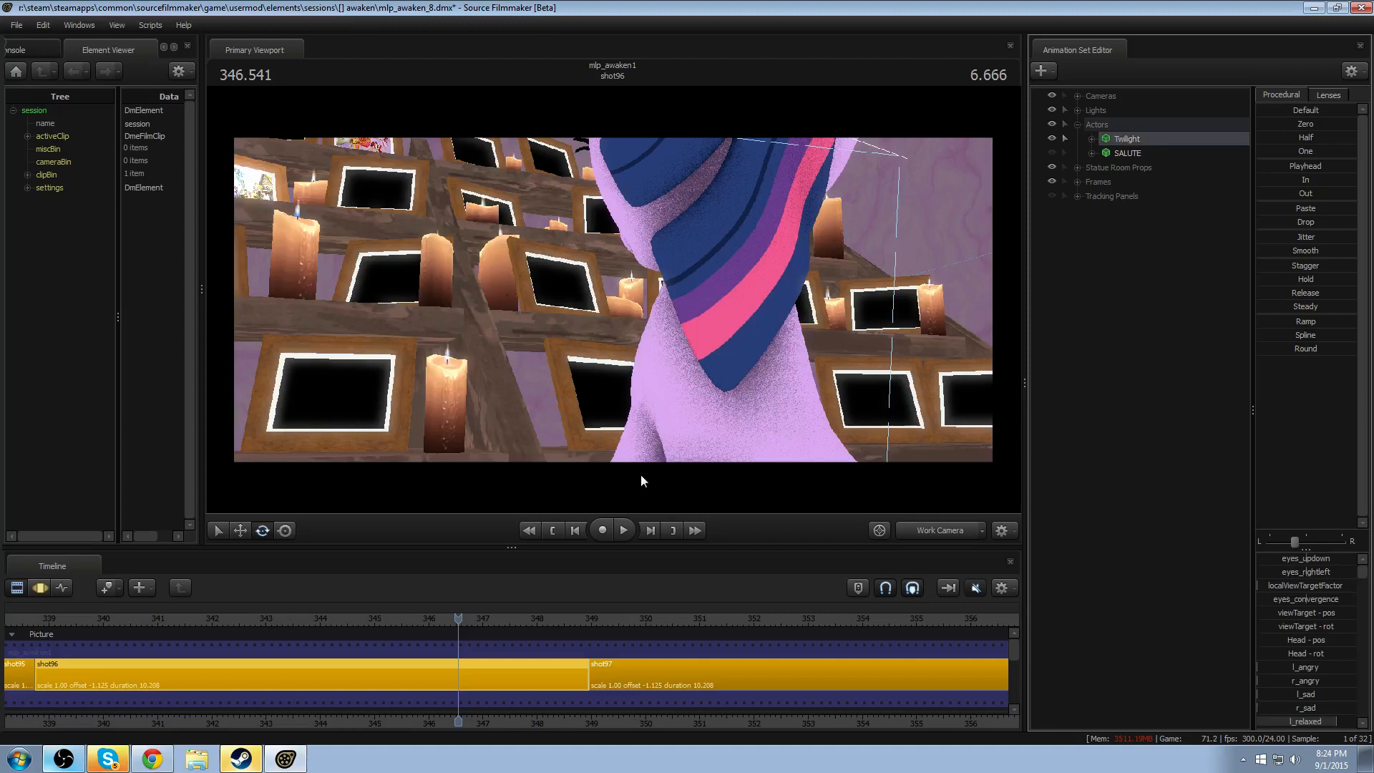
pyautogui.press('F3')
pyautogui.scroll(-2, 514, 677)
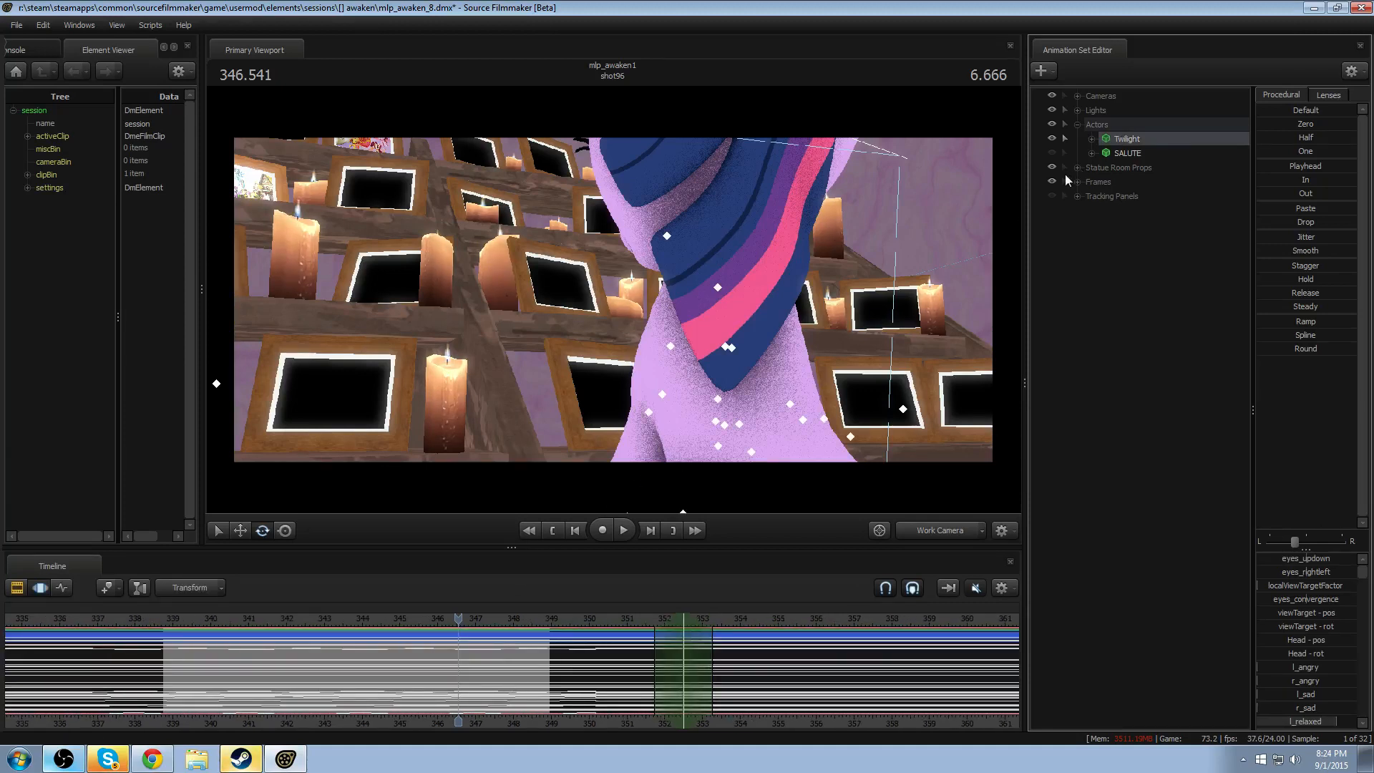
# - Duplicate the Twilight animation set by copying and pasting it, and move the copy into the Actors group
pyautogui.rightClick(1134, 139)
pyautogui.click(1160, 159)
pyautogui.rightClick(1134, 380)
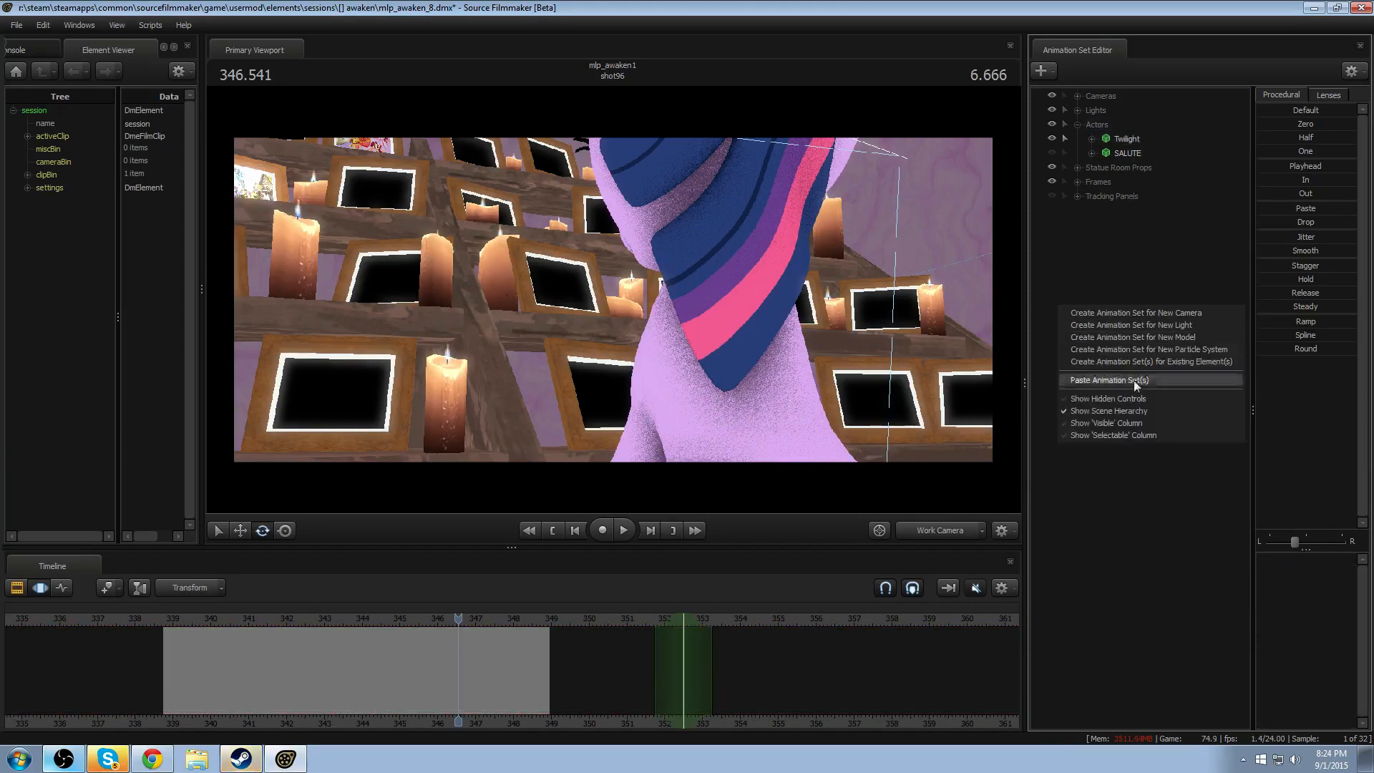
pyautogui.click(1130, 377)
pyautogui.moveTo(1131, 211); pyautogui.dragTo(1115, 139)
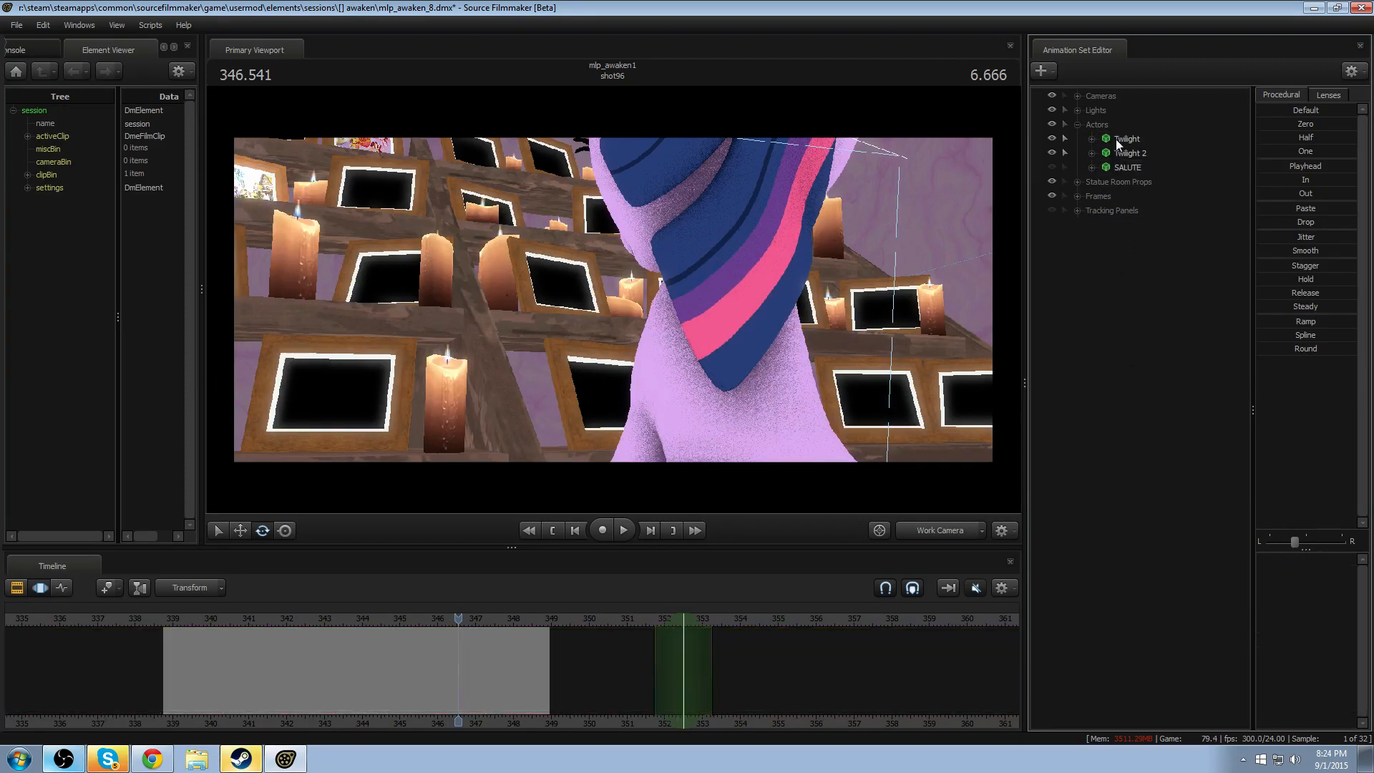
# - Delete the original Twilight animation set and rename the pasted copy Twilight
pyautogui.rightClick(1121, 144)
pyautogui.click(1145, 172)
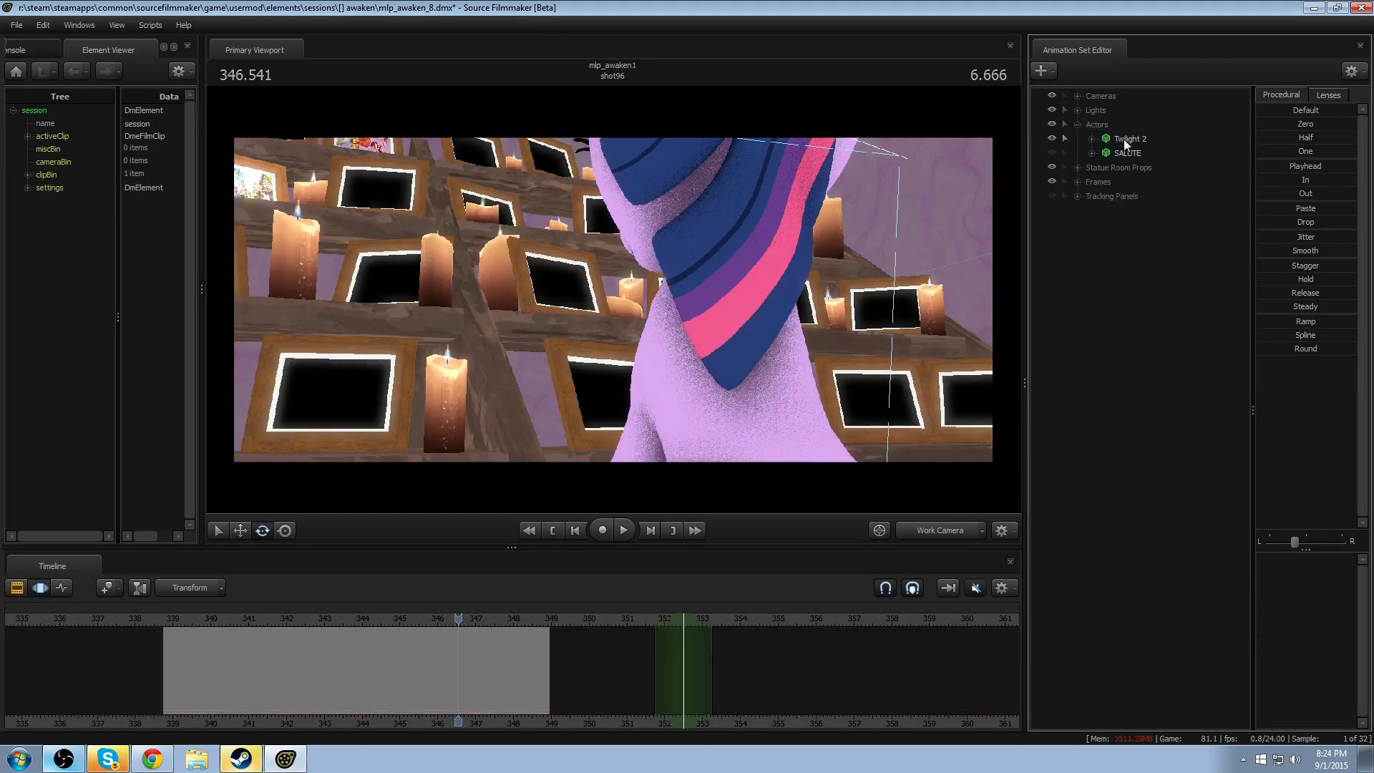
pyautogui.rightClick(1124, 139)
pyautogui.click(1157, 148)
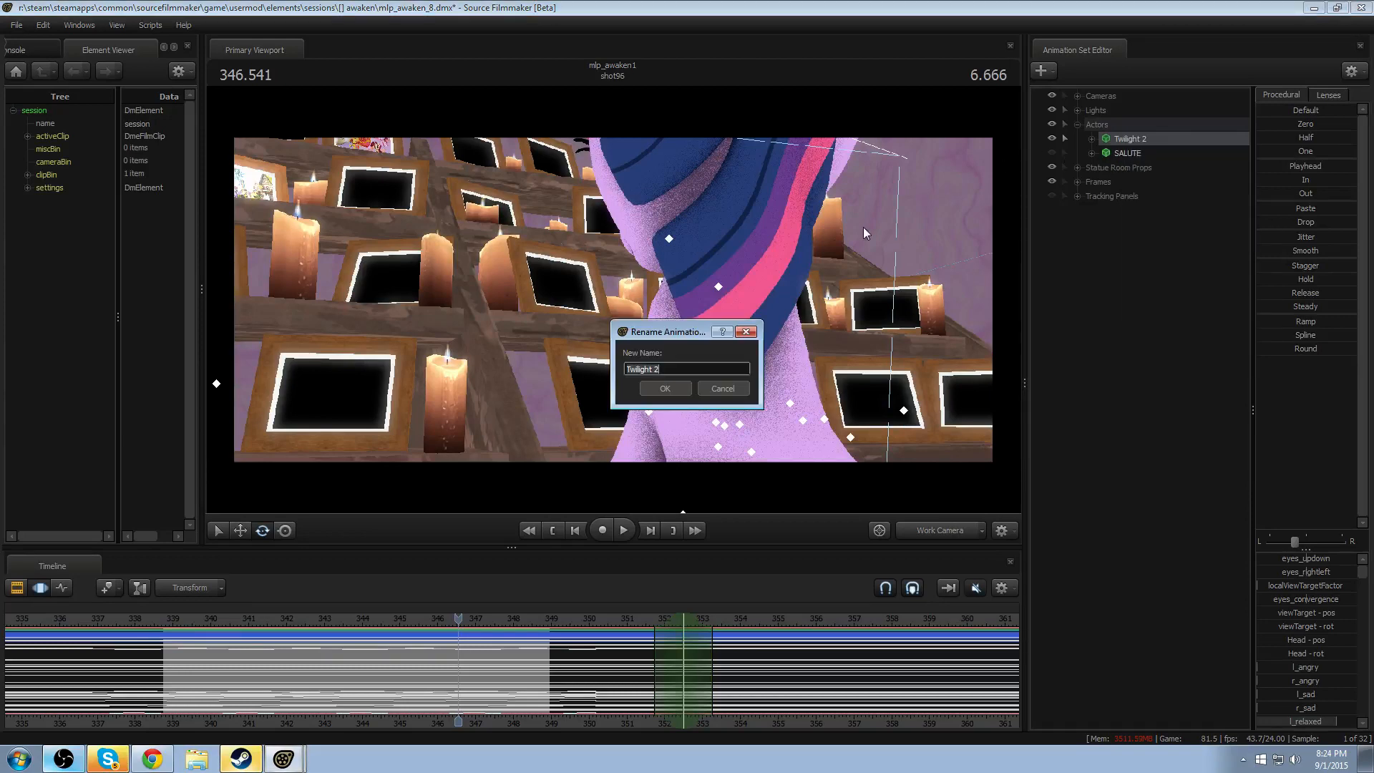
pyautogui.click(662, 387)
# - Play shot96 through the Work Camera to check the replaced Twilight's animation, stopping at about 345 seconds
pyautogui.click(396, 618)
pyautogui.press('space')
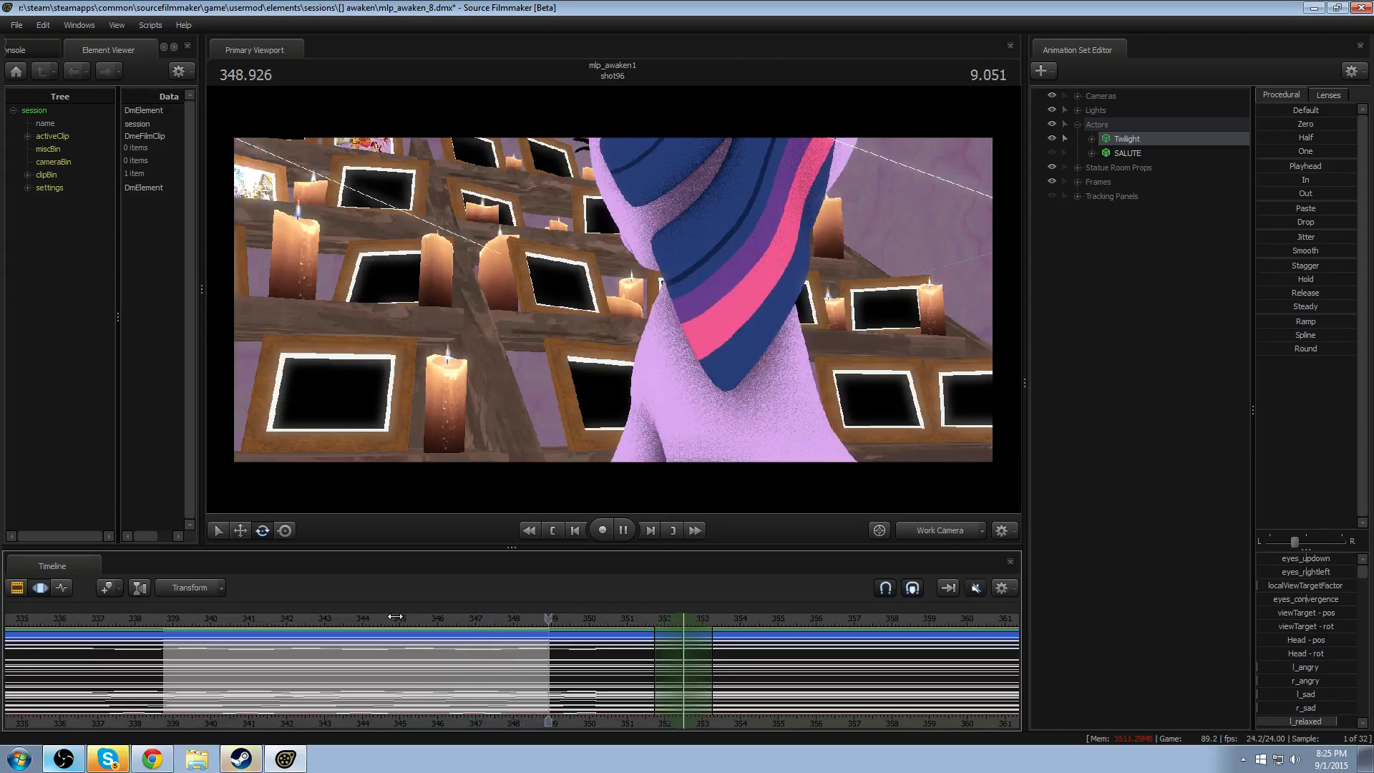
pyautogui.press('space')
pyautogui.moveTo(447, 617); pyautogui.dragTo(308, 630)
pyautogui.press('space')
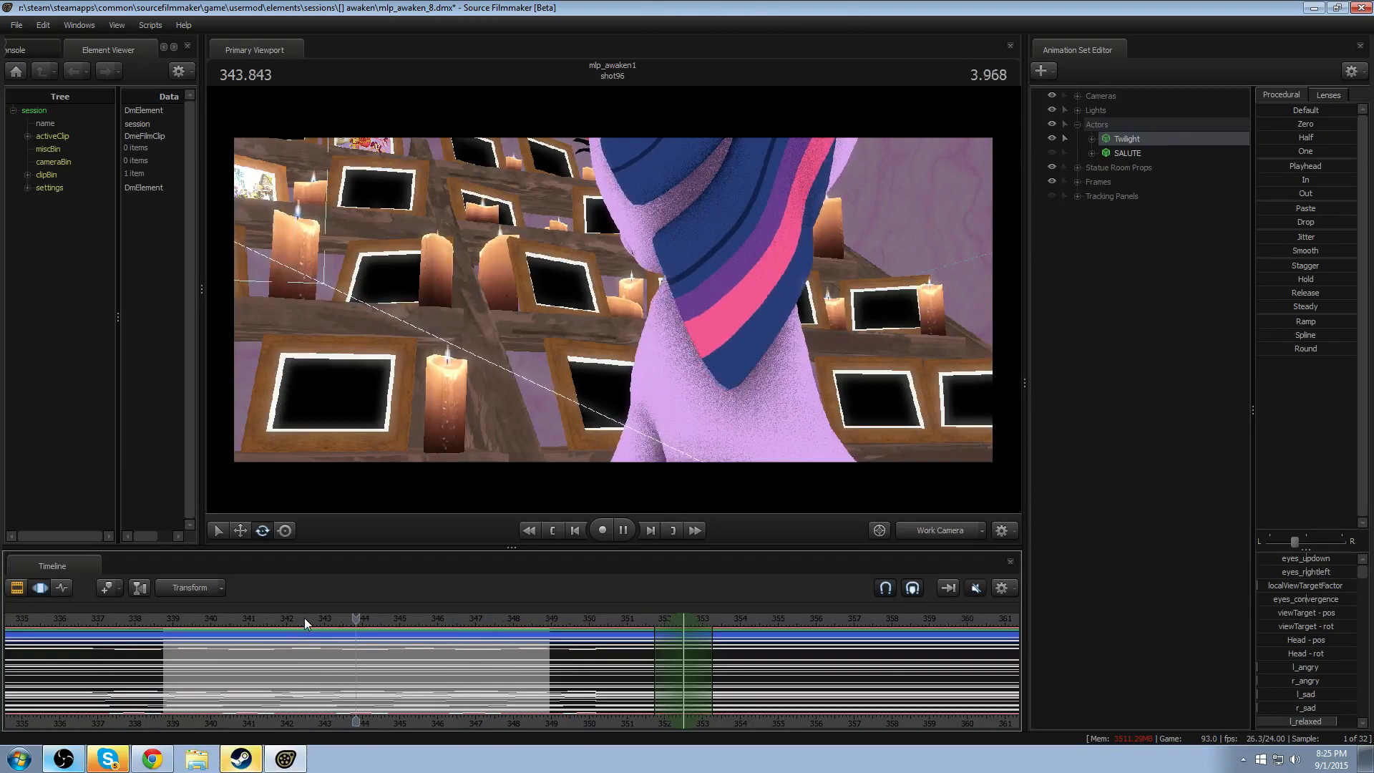
pyautogui.press('space')
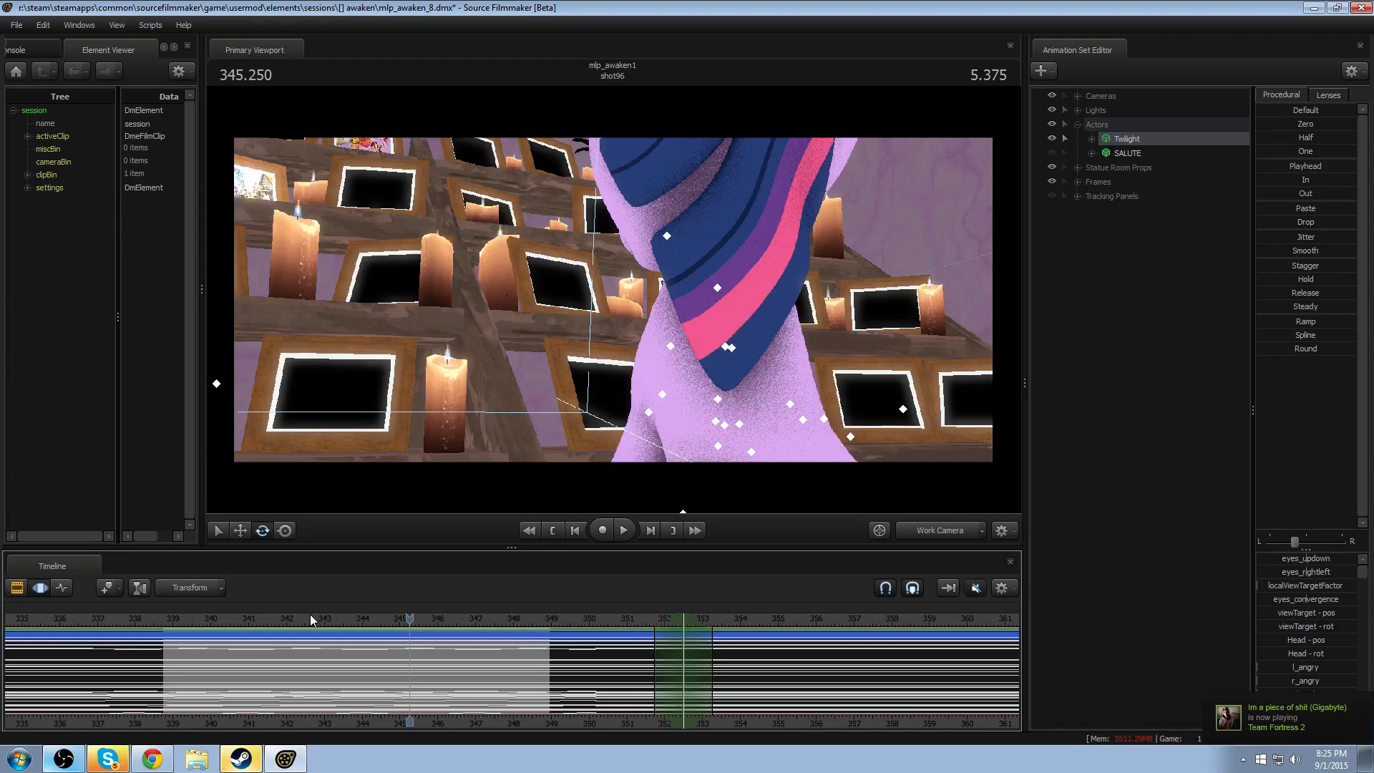
# - Replay shot96 from about 342 seconds, with the Work Camera pulled back to show Twilight's body and tail
pyautogui.moveTo(342, 630); pyautogui.dragTo(315, 622)
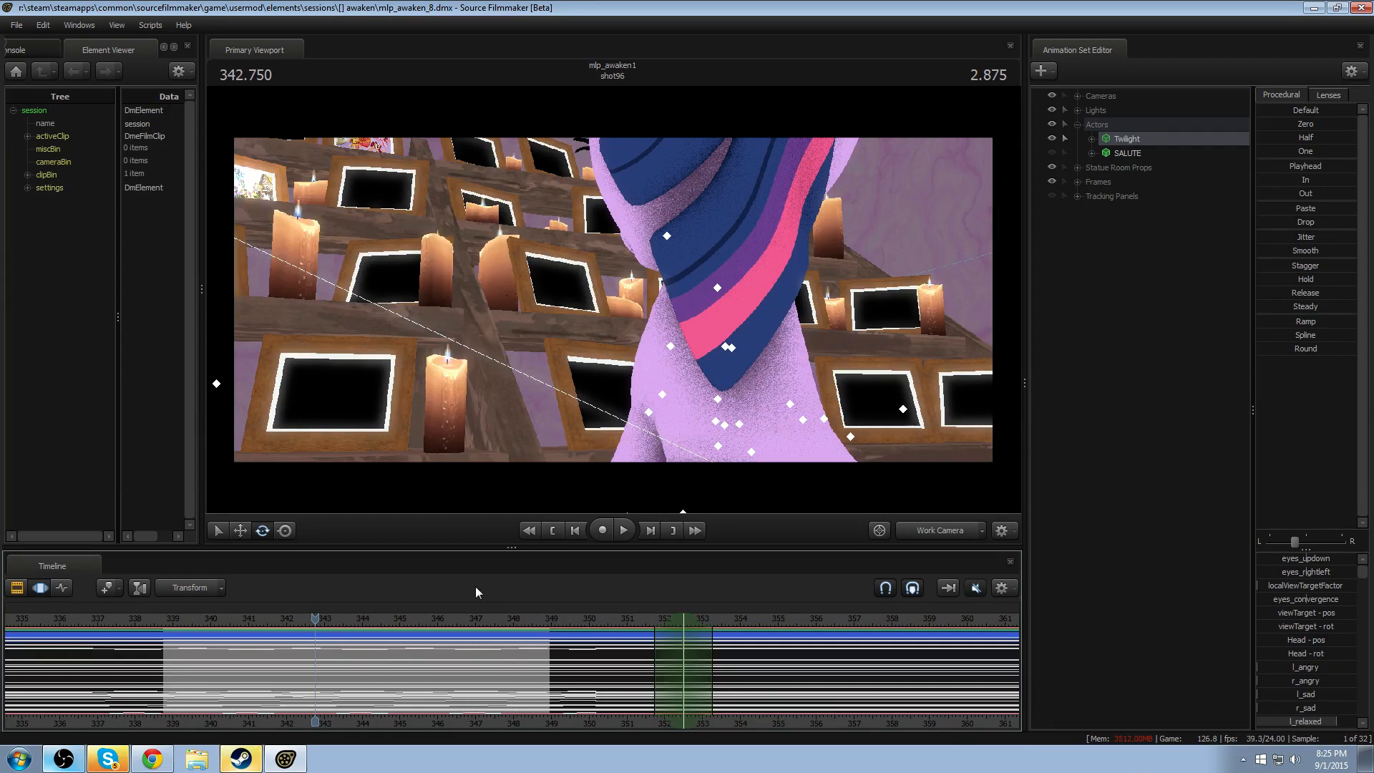
pyautogui.moveTo(298, 619)
pyautogui.mouseDown()
pyautogui.moveTo(273, 617)
pyautogui.moveTo(353, 615)
pyautogui.moveTo(273, 617)
pyautogui.mouseUp()
pyautogui.press('space')
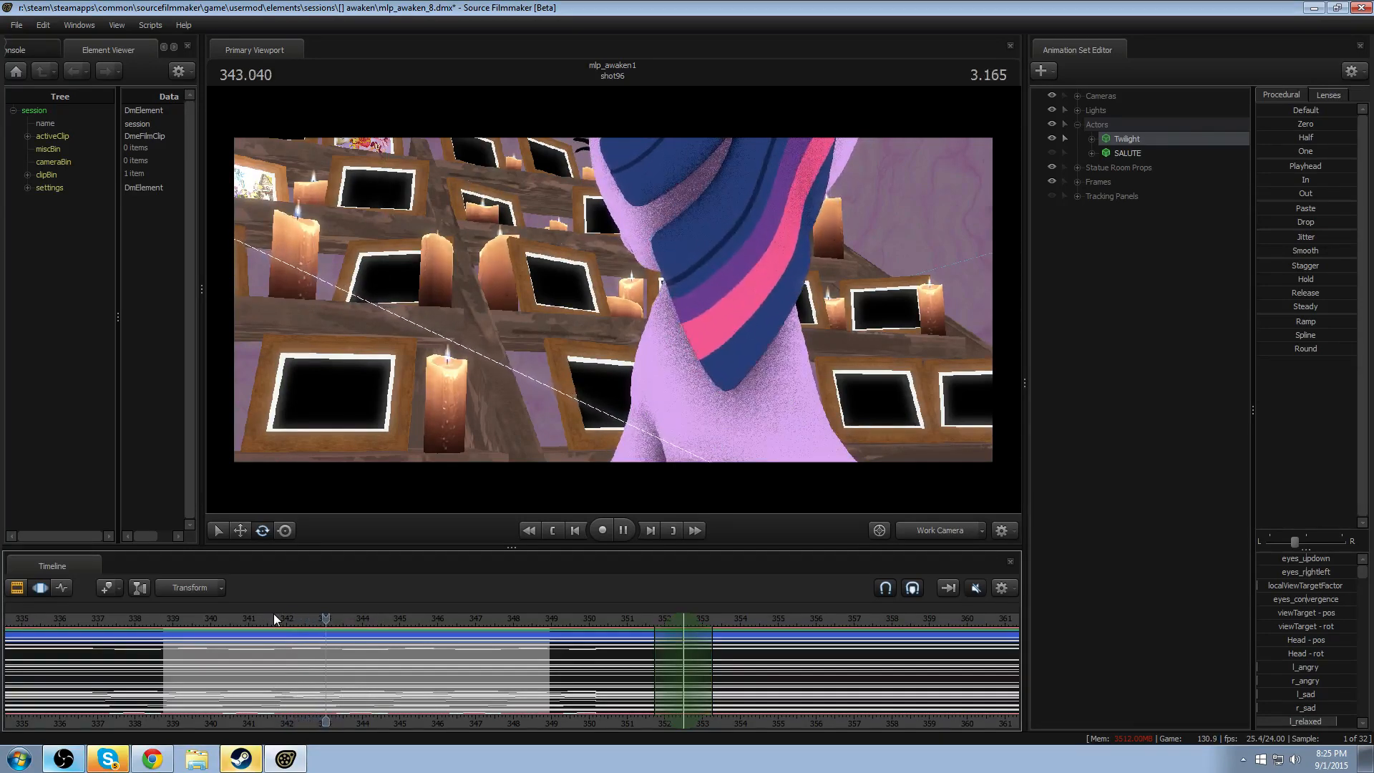
pyautogui.press('space')
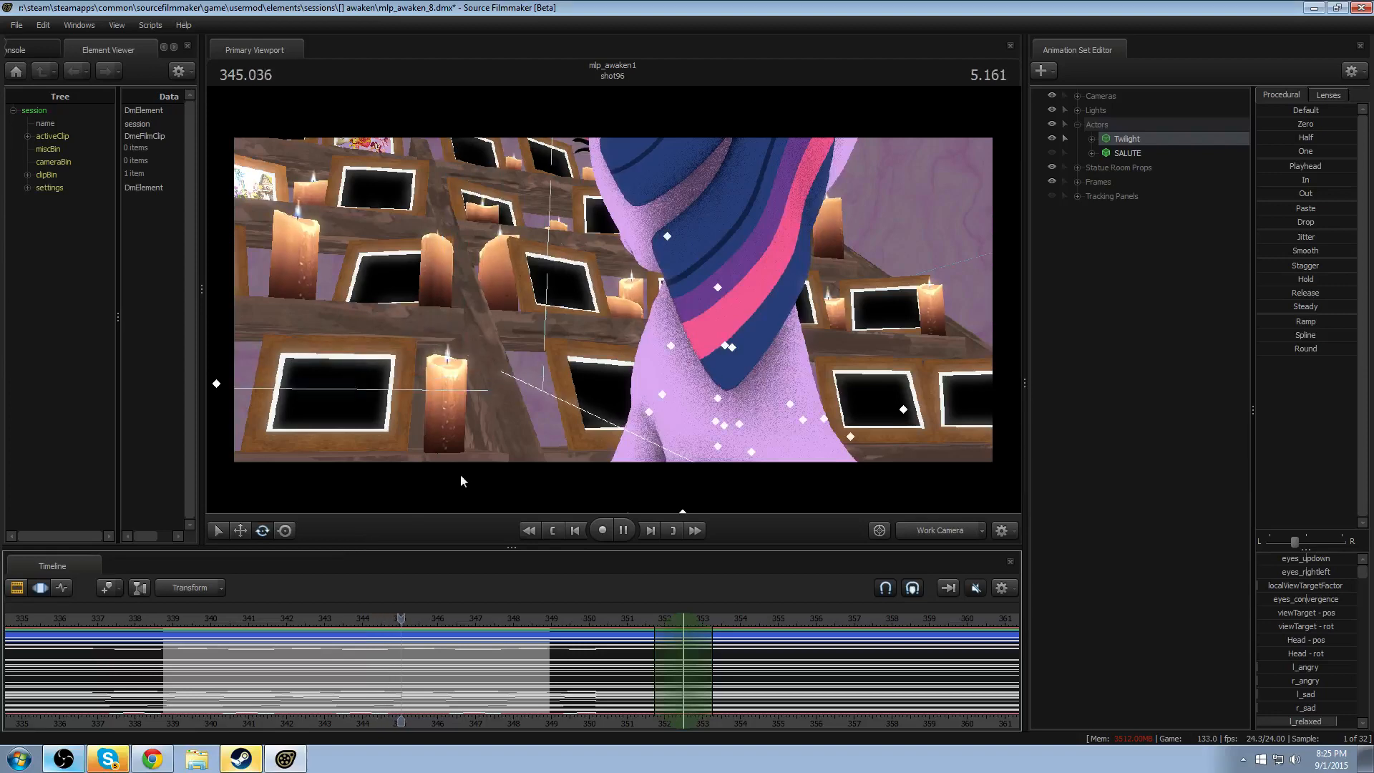
pyautogui.press('space')
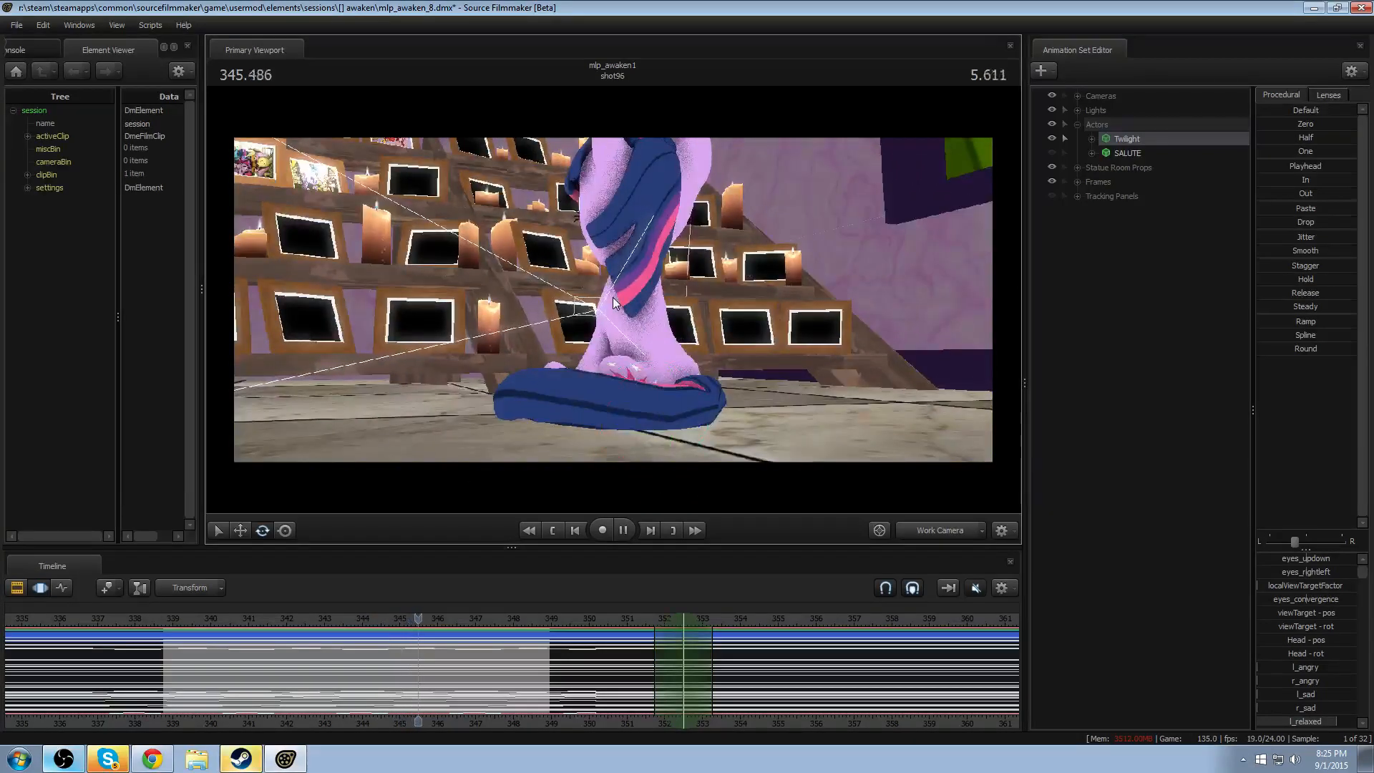
pyautogui.press('space')
pyautogui.moveTo(377, 621); pyautogui.dragTo(264, 617)
pyautogui.press('space')
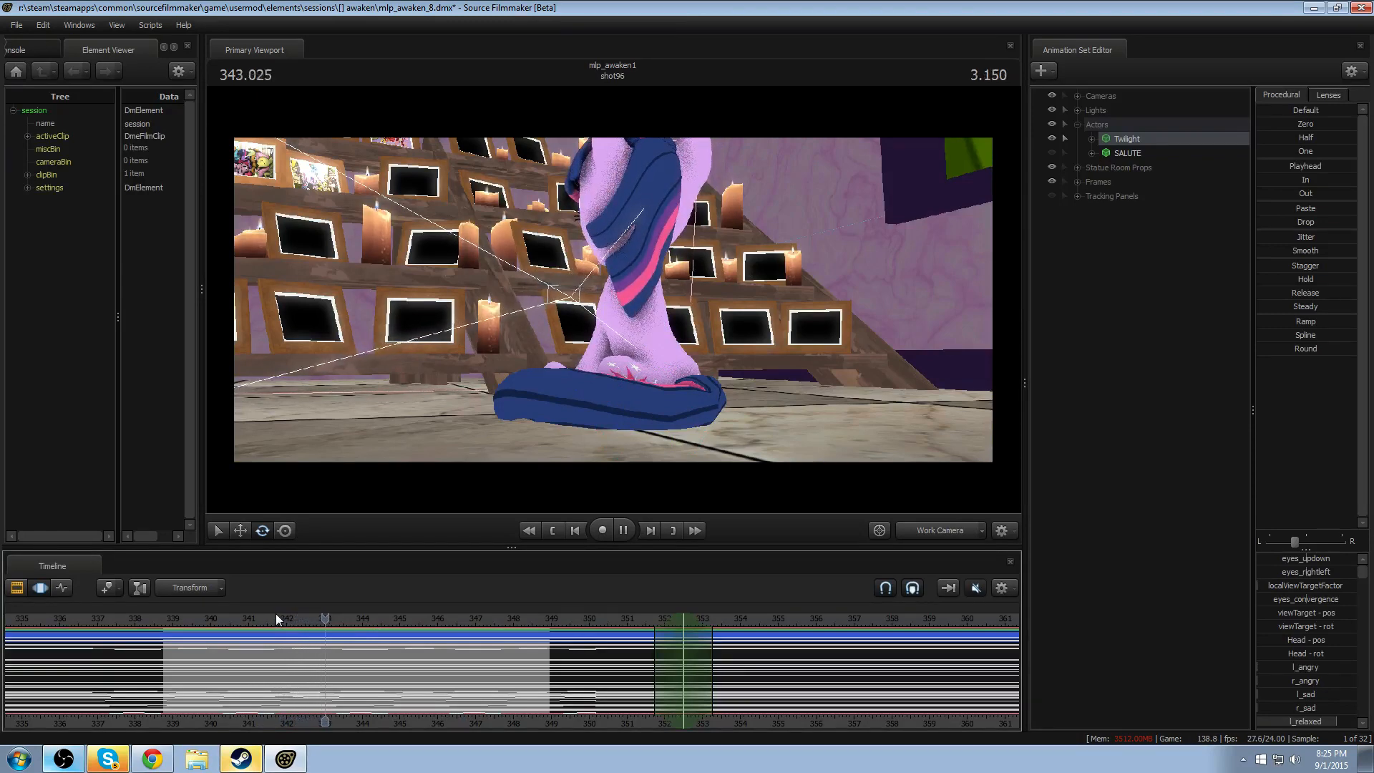
pyautogui.rightClick(1146, 141)
pyautogui.moveTo(1201, 223)
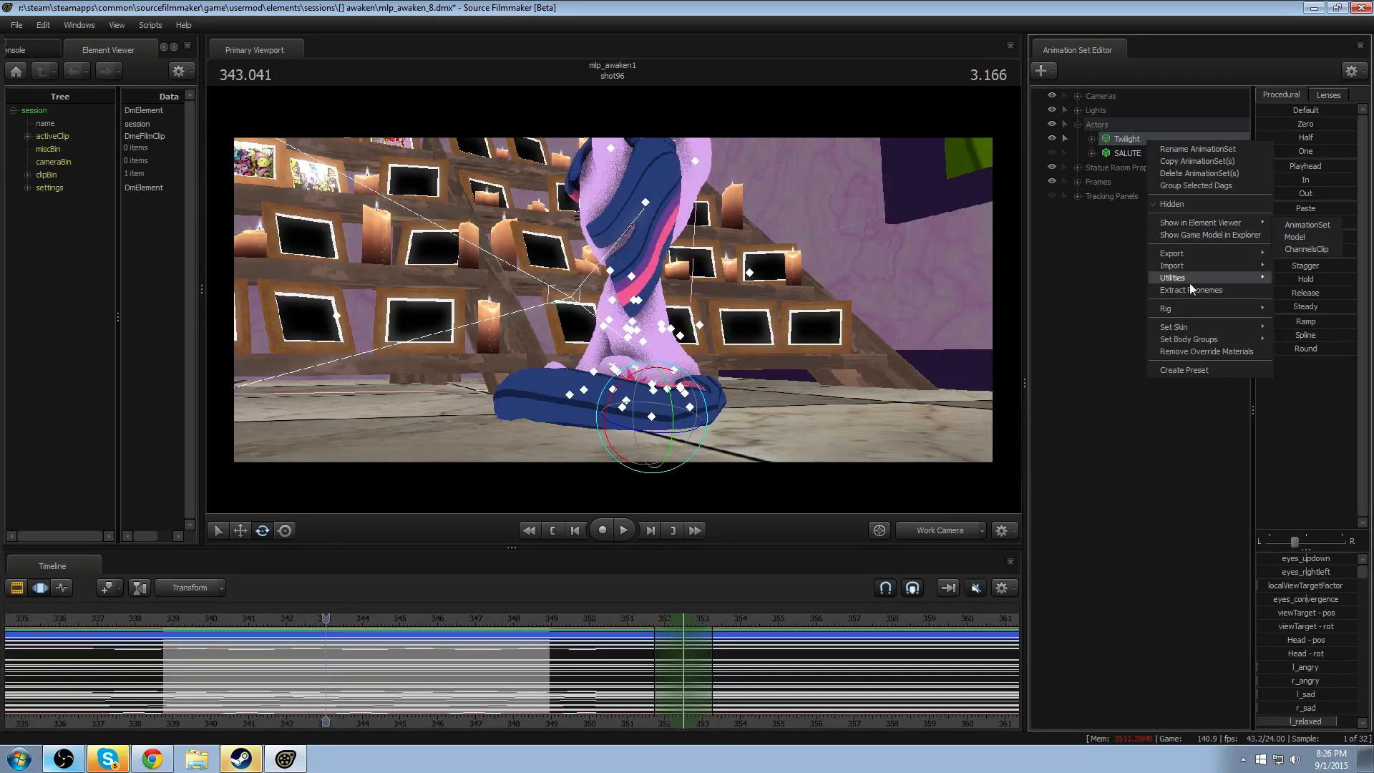
pyautogui.moveTo(1190, 279)
pyautogui.click(1099, 304)
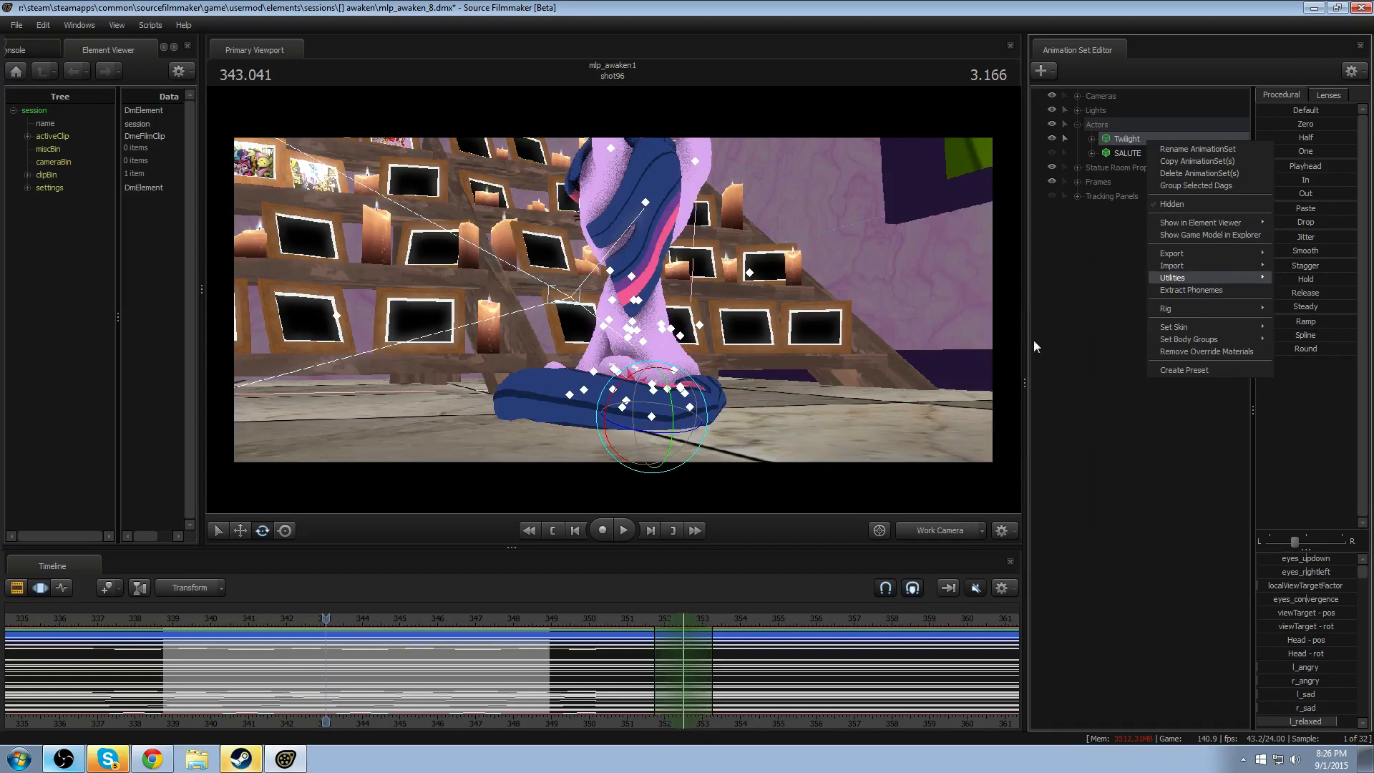
# - Play shot96 from its start and examine Twilight's head and hair motion from the side with the Work Camera
pyautogui.click(176, 620)
pyautogui.press('space')
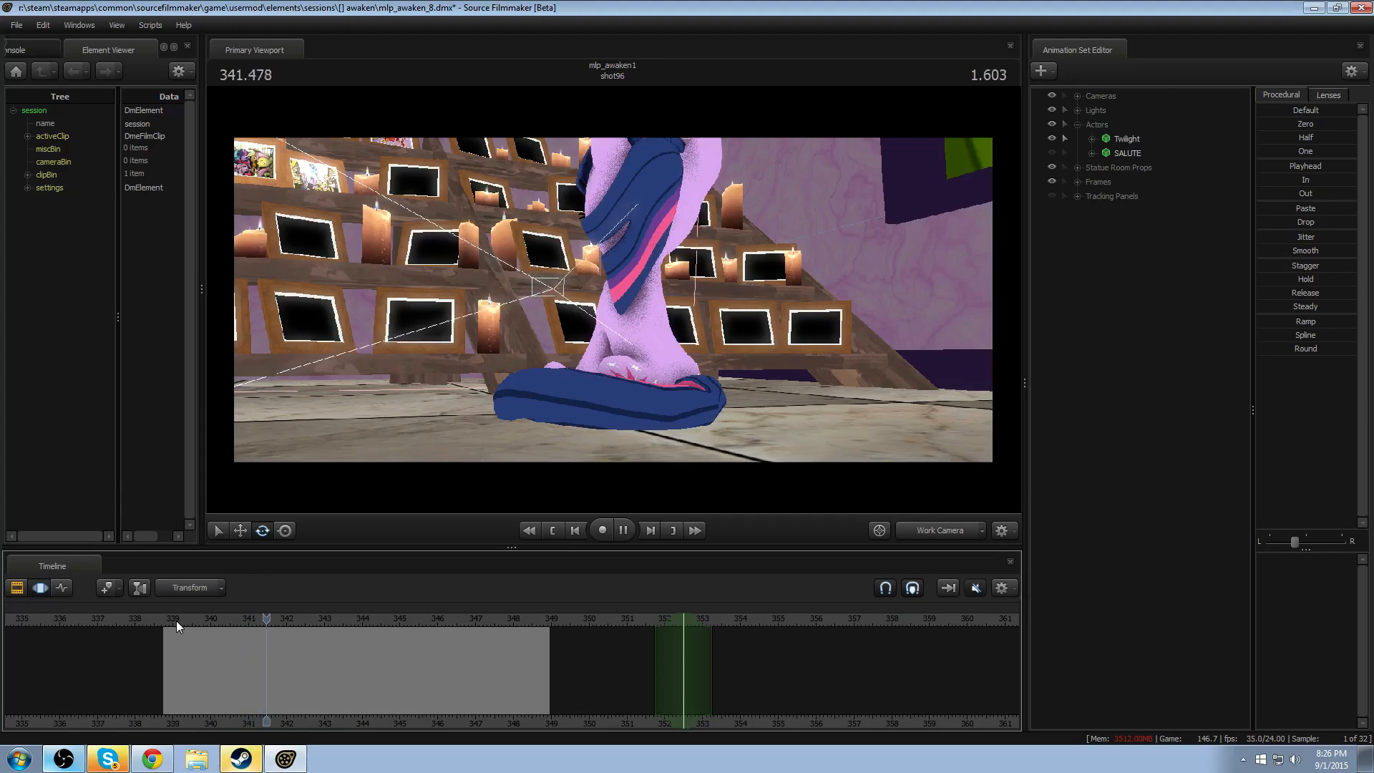
pyautogui.press('space')
pyautogui.moveTo(458, 358); pyautogui.dragTo(422, 361)
pyautogui.press('w')
pyautogui.press('s')
pyautogui.moveTo(605, 318)
pyautogui.mouseDown()
pyautogui.moveTo(644, 315)
pyautogui.moveTo(605, 318)
pyautogui.mouseUp()
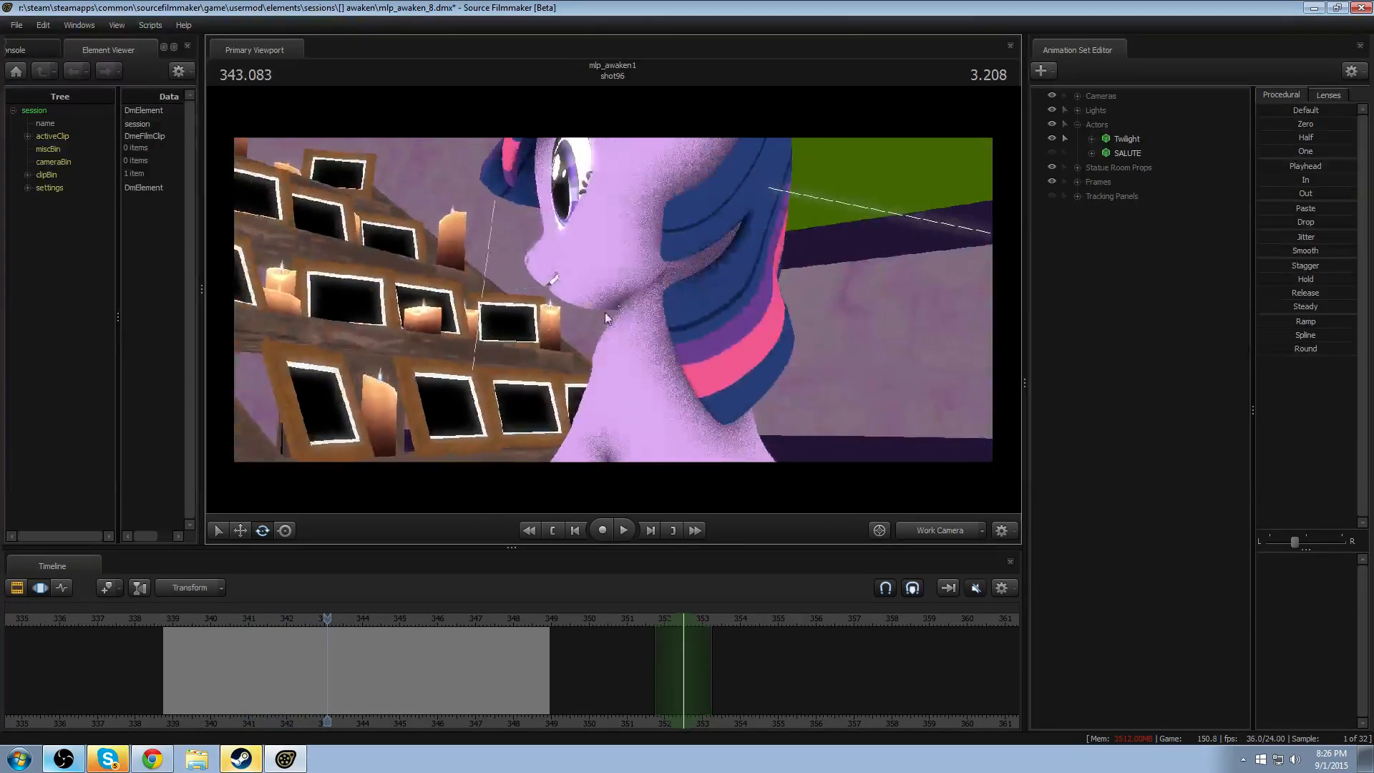
pyautogui.click(166, 621)
pyautogui.press('space')
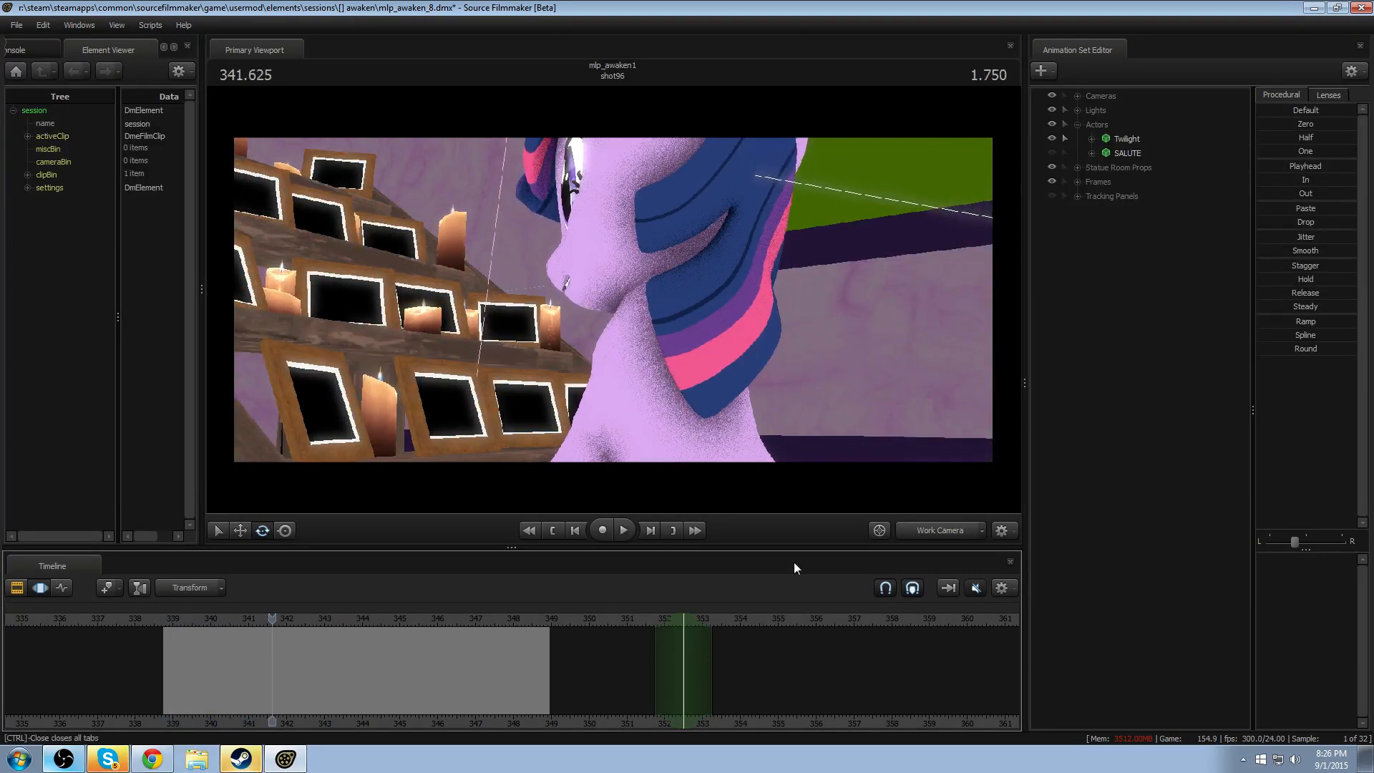
# - Play shot96 through Camera 5, stopping at about 346 seconds
pyautogui.click(919, 529)
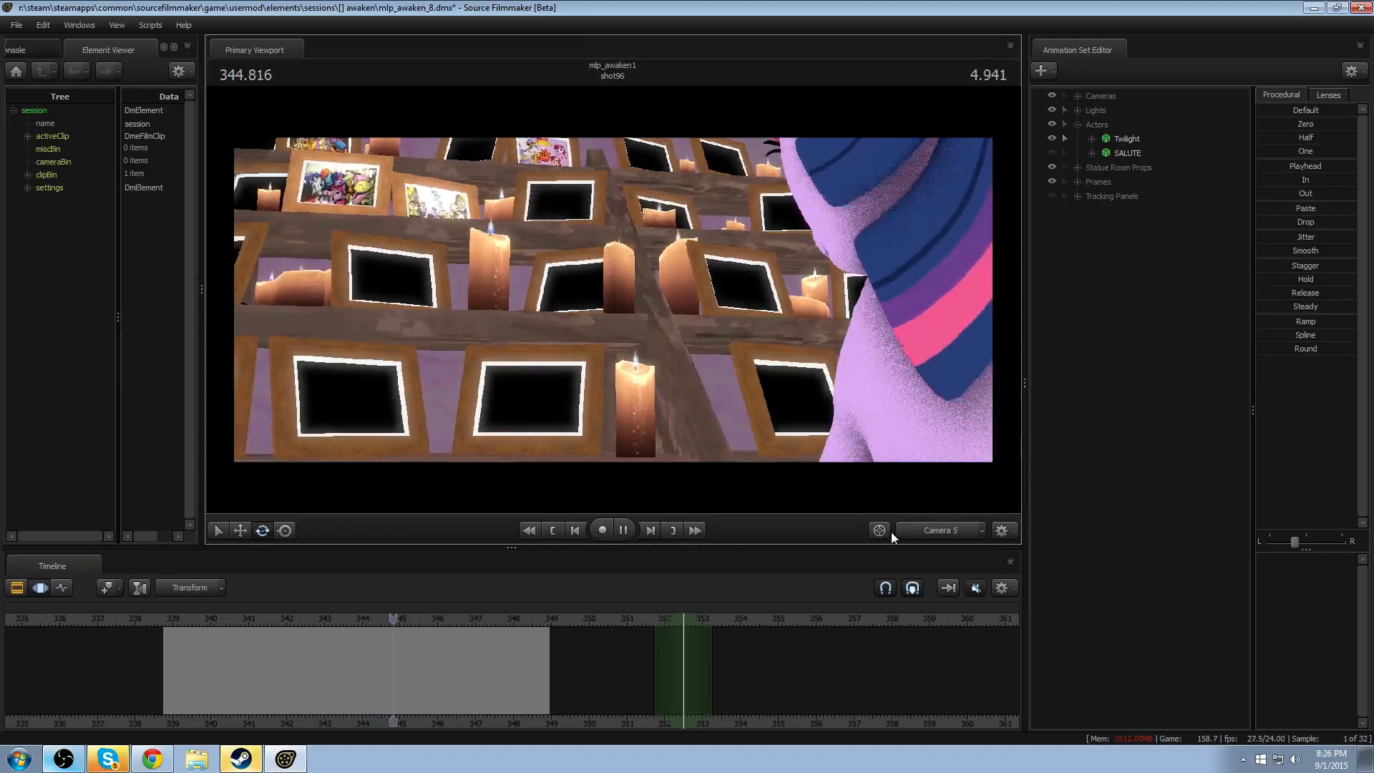
pyautogui.press('space')
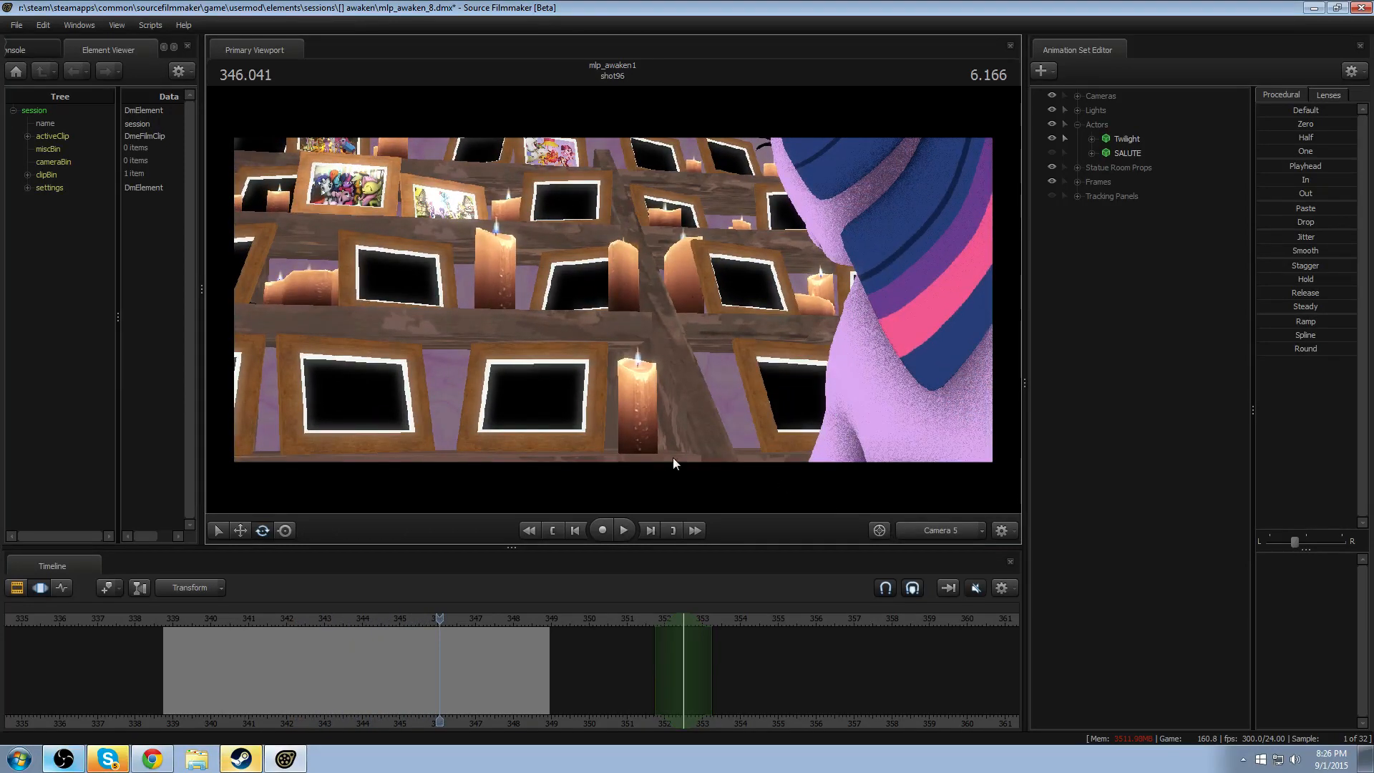
pyautogui.rightClick(541, 377)
pyautogui.click(494, 317)
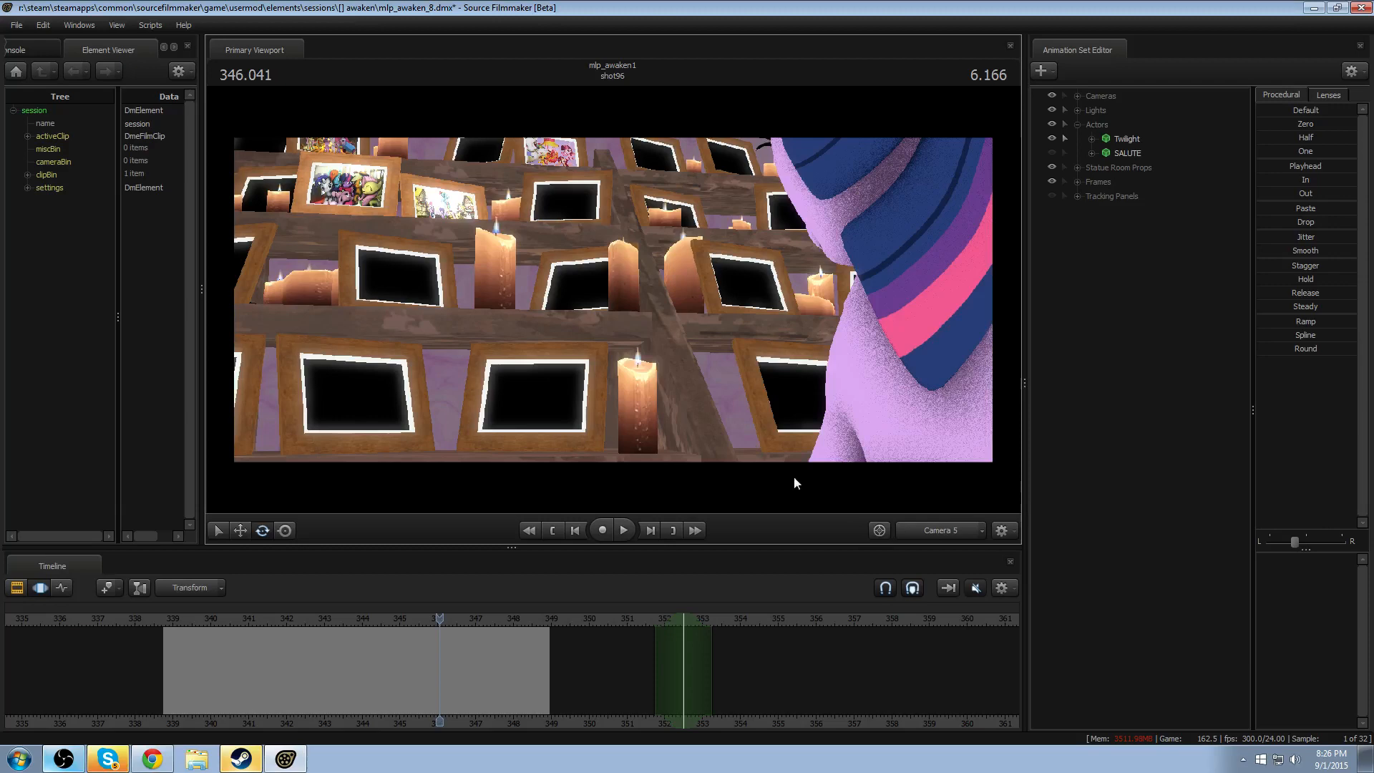
# - Switch to the Work Camera, frame the picture shelves and enable lighting in the viewport
pyautogui.click(938, 530)
pyautogui.press('w')
pyautogui.moveTo(772, 358); pyautogui.dragTo(859, 386)
pyautogui.rightClick(616, 292)
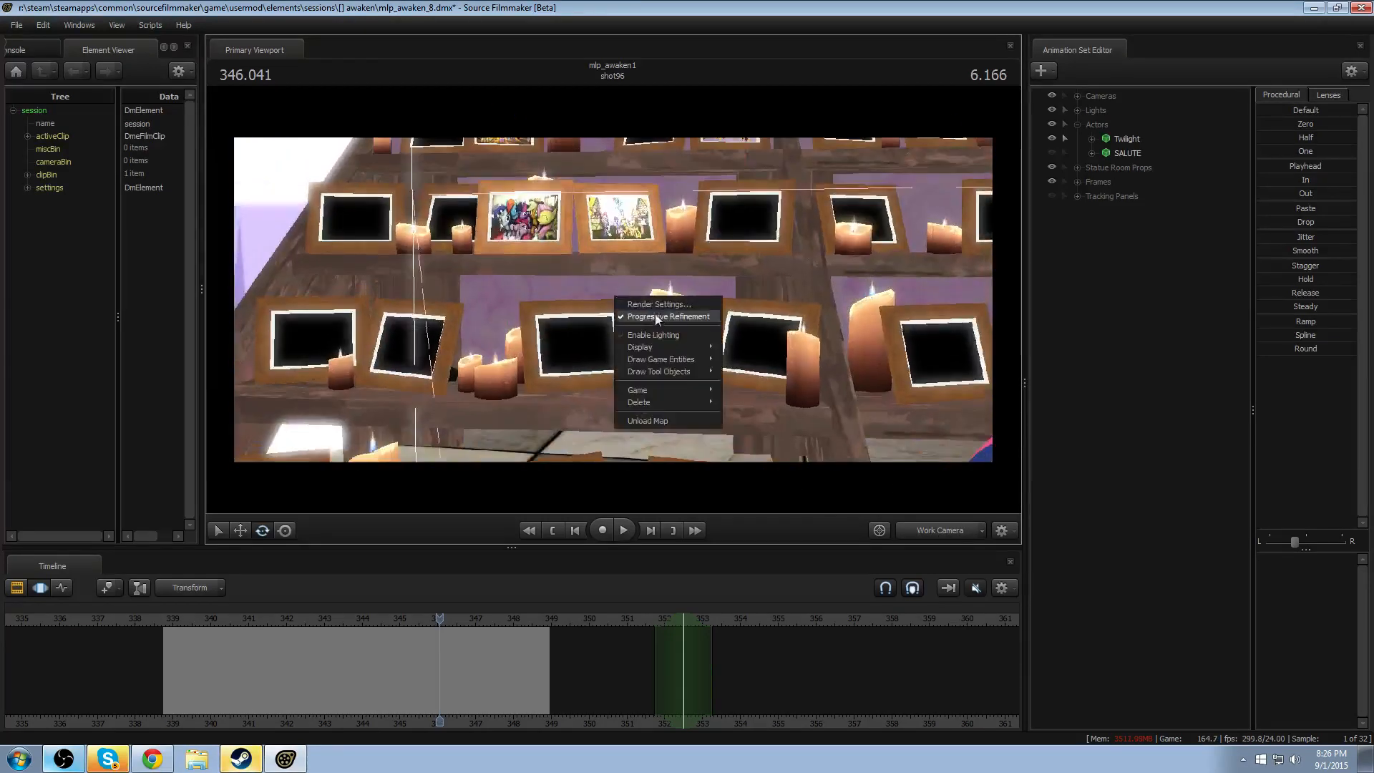
pyautogui.click(660, 330)
# - Fly the Work Camera around the lit shelves to examine the candles, picture frames and floor
pyautogui.moveTo(615, 292); pyautogui.dragTo(286, 401)
pyautogui.press('w')
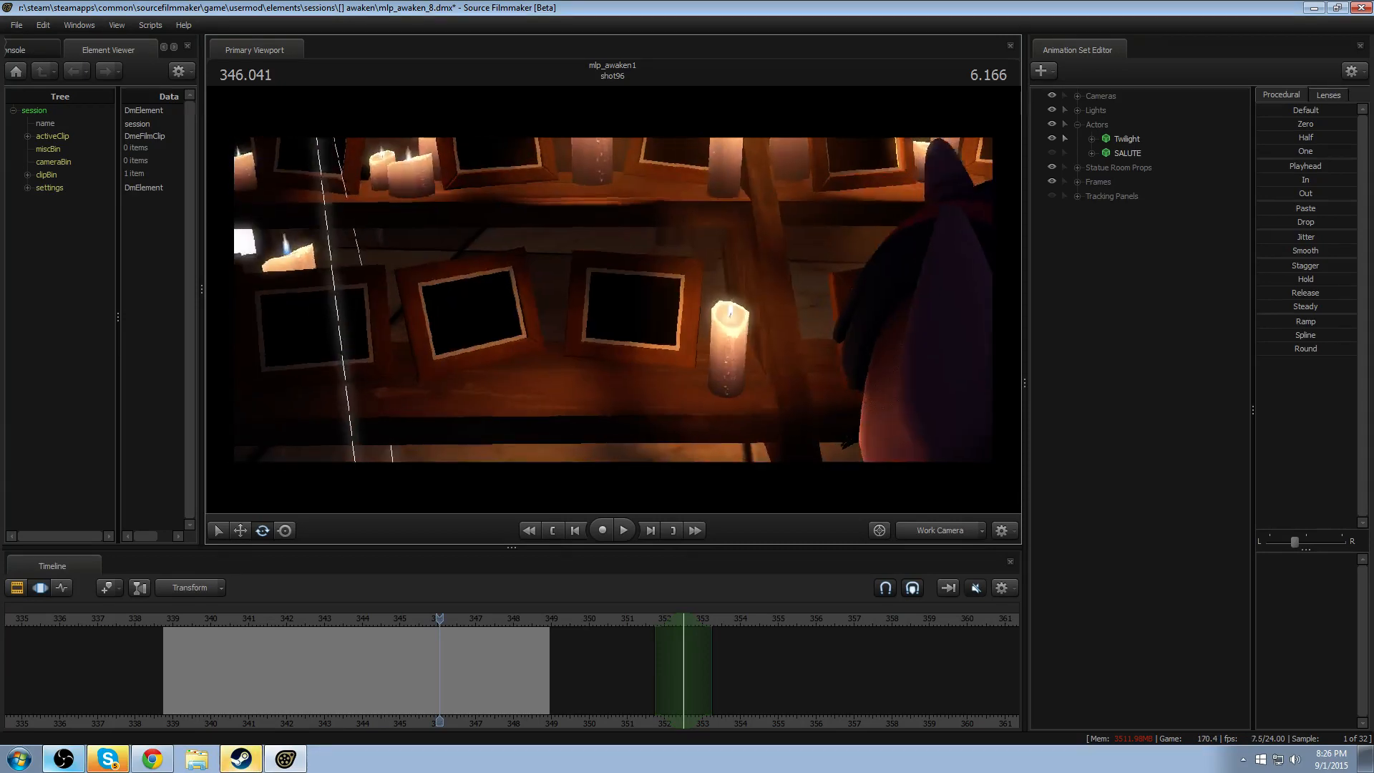
pyautogui.press('w')
pyautogui.press('F2')
pyautogui.press('F3')
pyautogui.moveTo(646, 307); pyautogui.dragTo(529, 458)
pyautogui.press('s')
pyautogui.press('w')
pyautogui.press('s')
pyautogui.press('s')
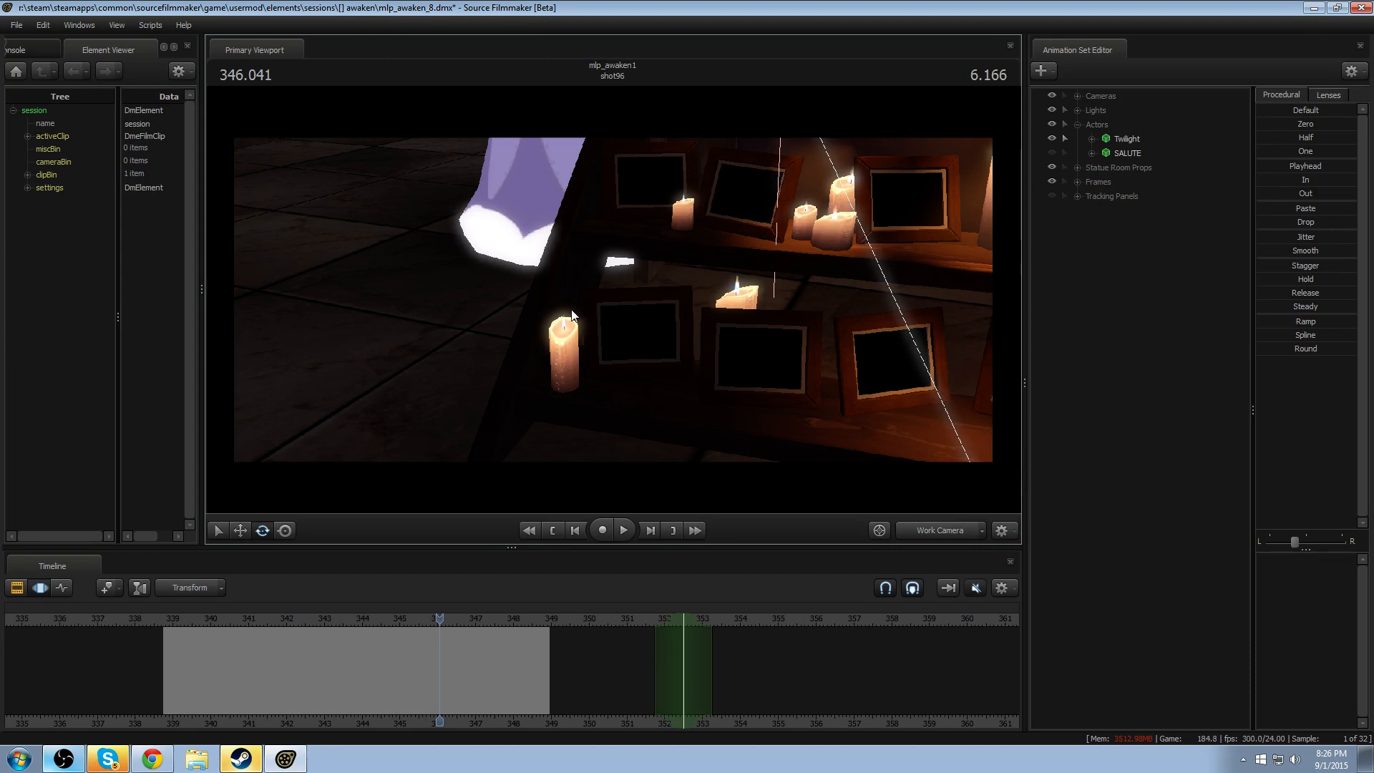
# - Open the render settings from the lit Work Camera view
pyautogui.rightClick(677, 259)
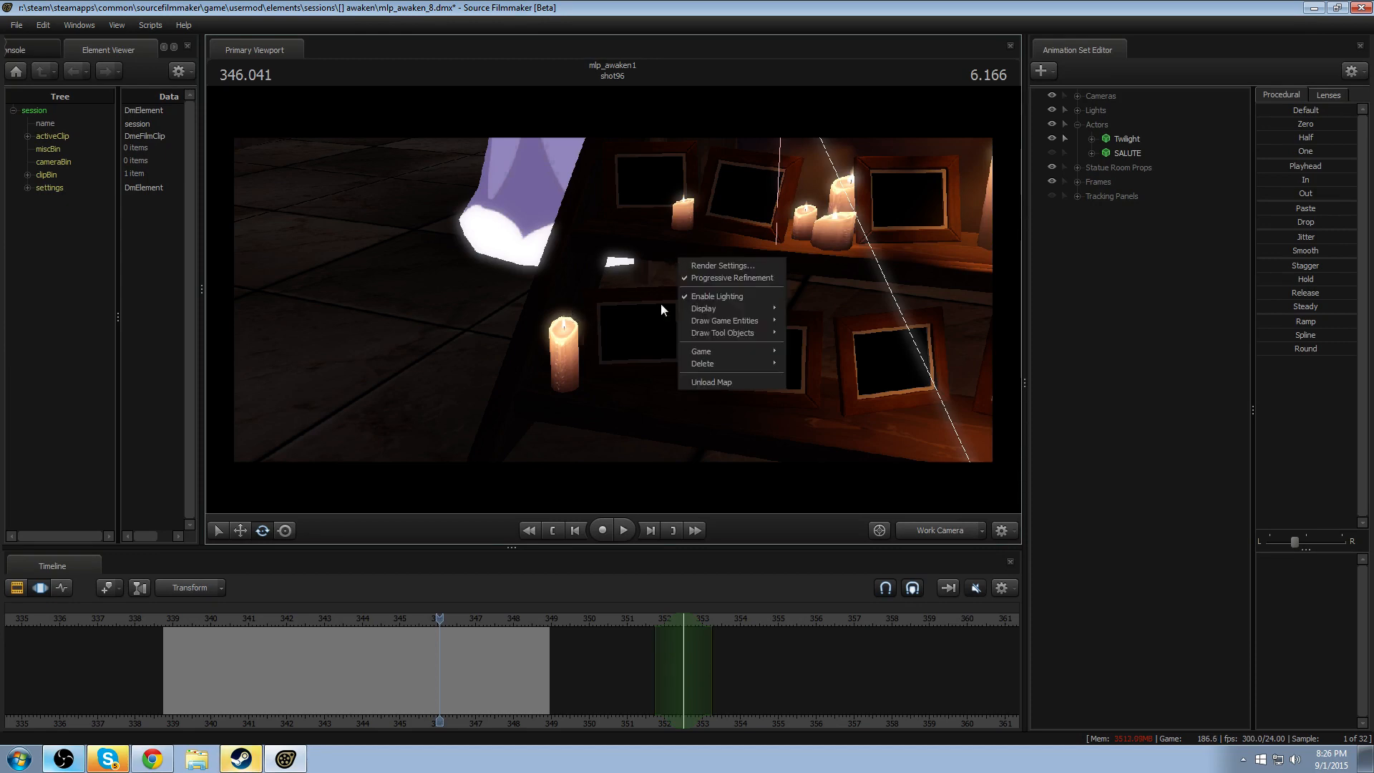
pyautogui.click(690, 265)
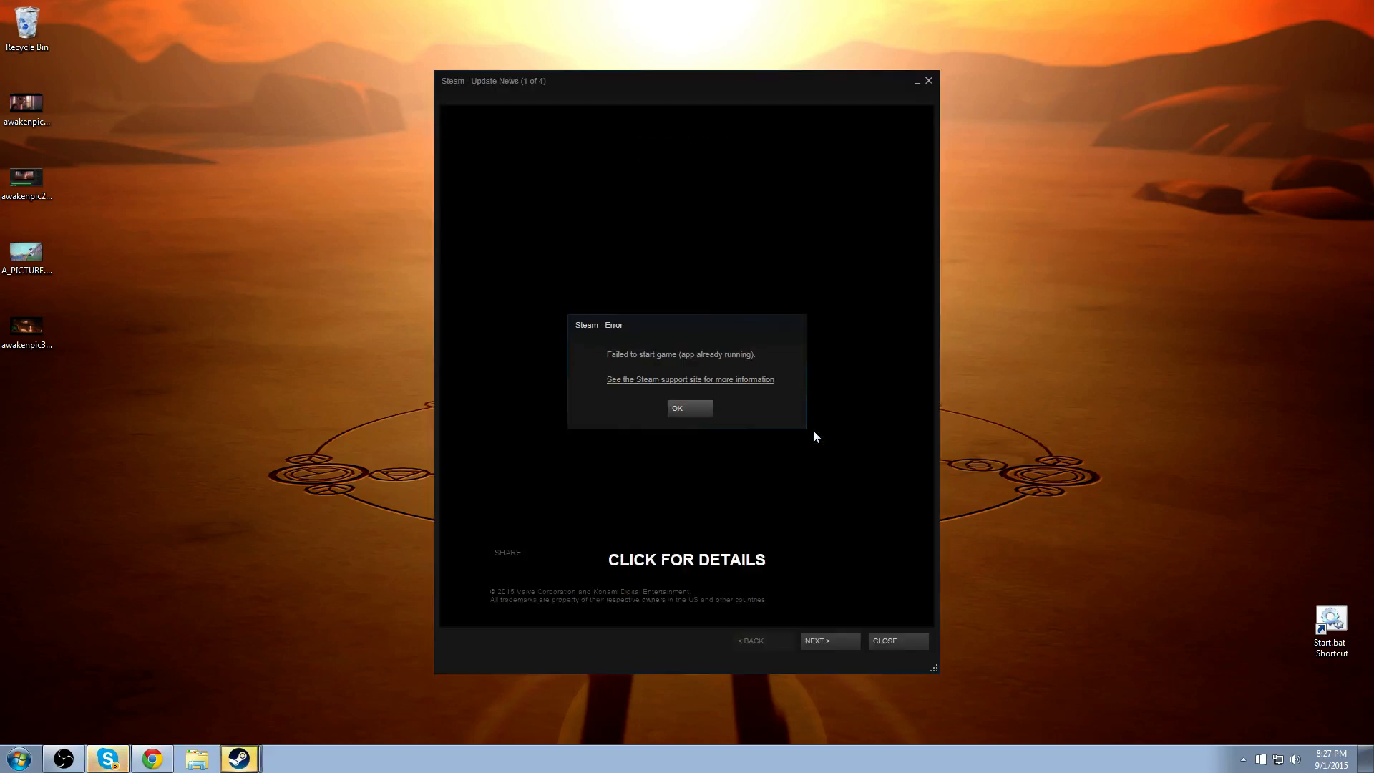
# - Dismiss the Steam launch error, page through the Update News and close its window
pyautogui.click(684, 408)
pyautogui.click(846, 648)
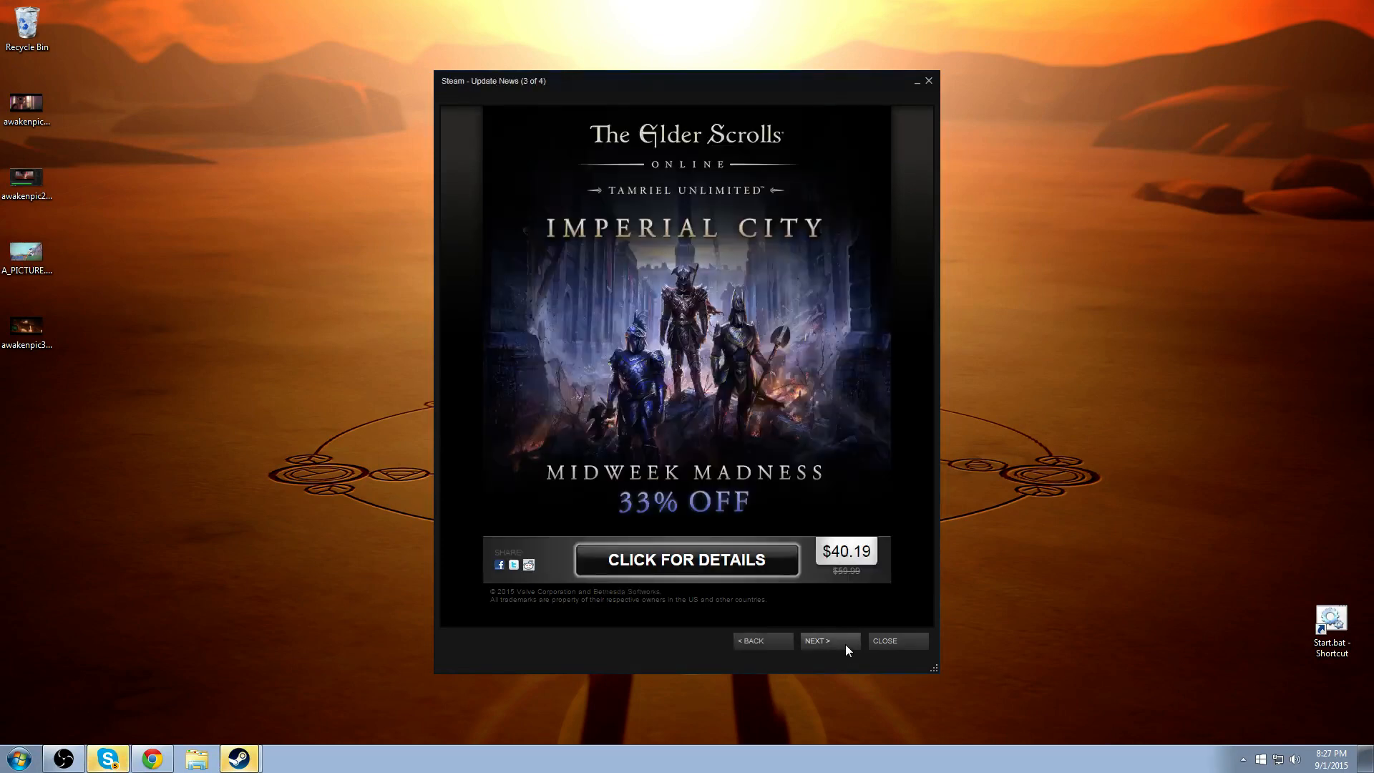
pyautogui.click(847, 648)
pyautogui.click(779, 647)
pyautogui.click(836, 638)
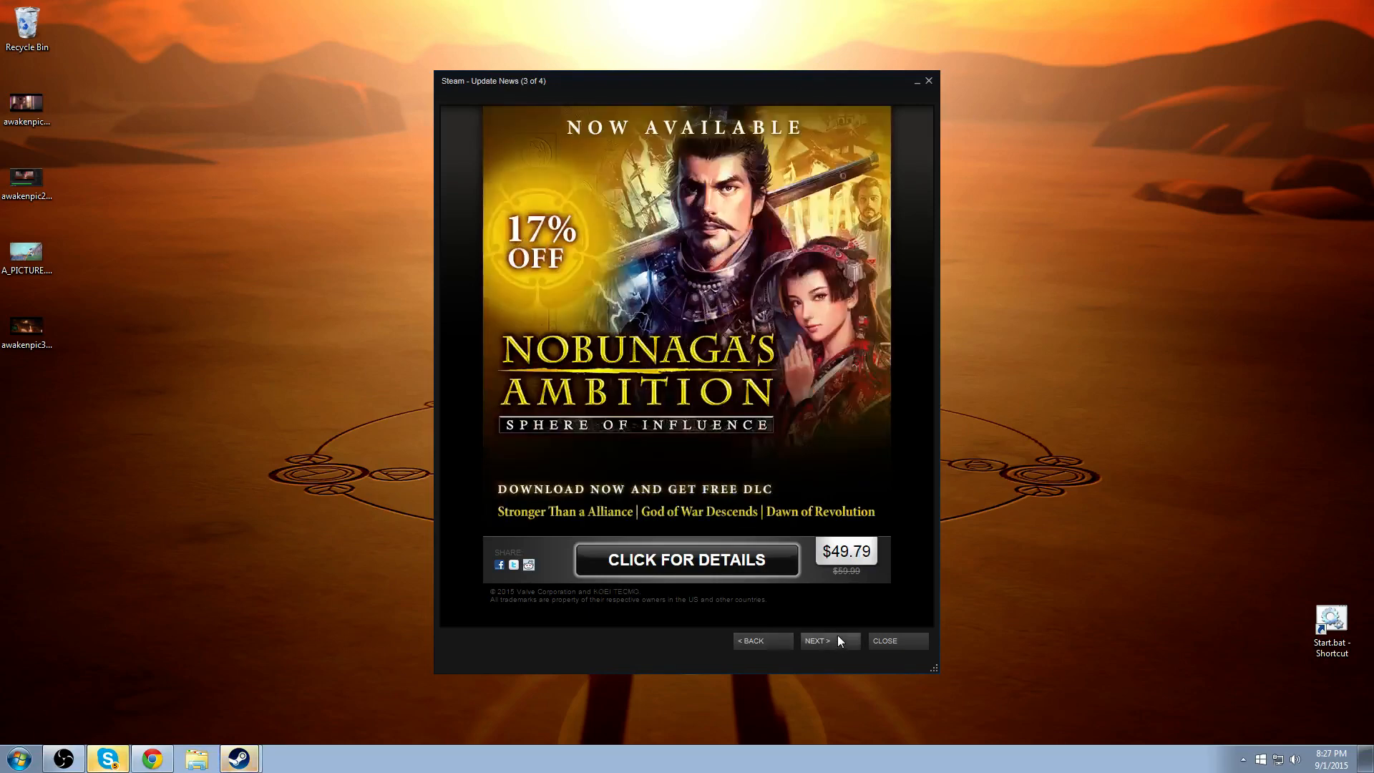
pyautogui.click(836, 641)
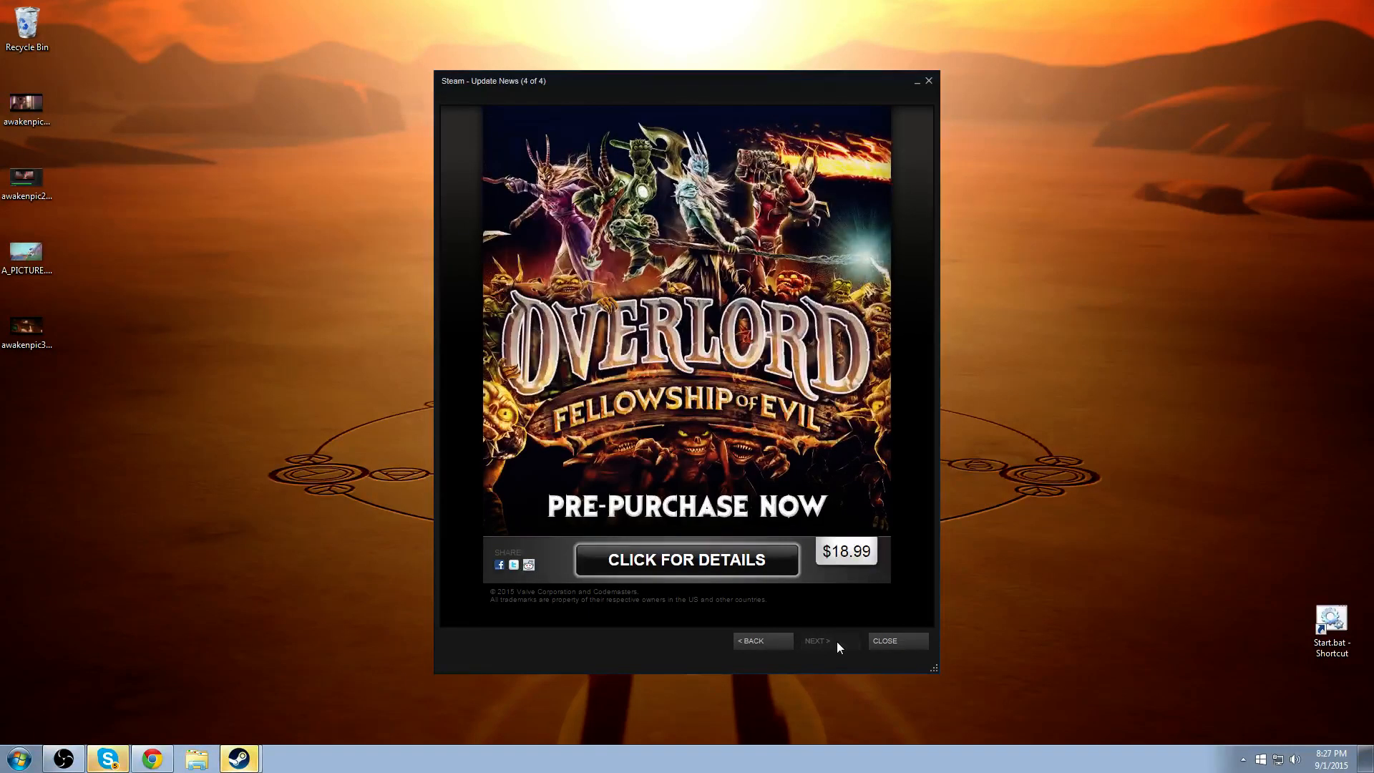
pyautogui.click(901, 642)
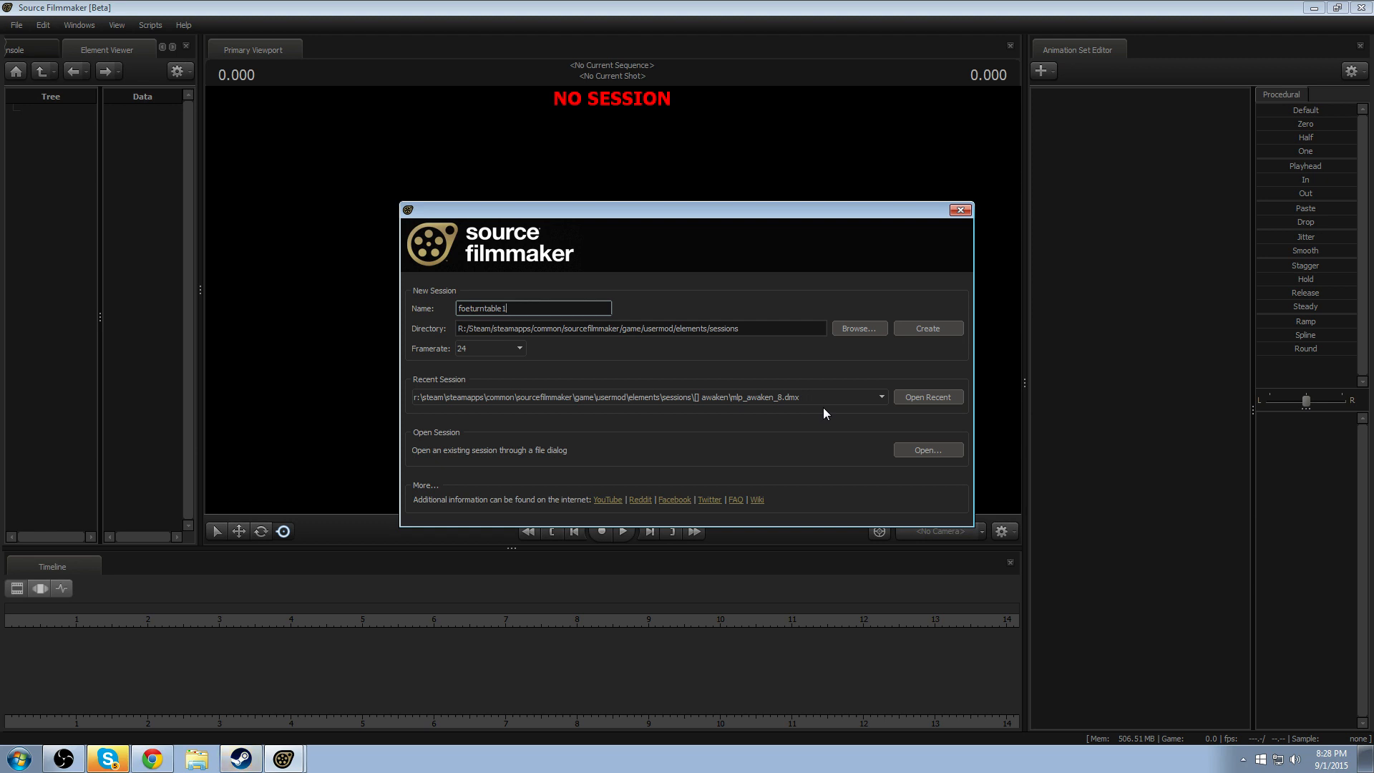
# - Reopen the recent session mlp_awaken_8.dmx and move the playhead to about 354 seconds in shot97
pyautogui.click(935, 395)
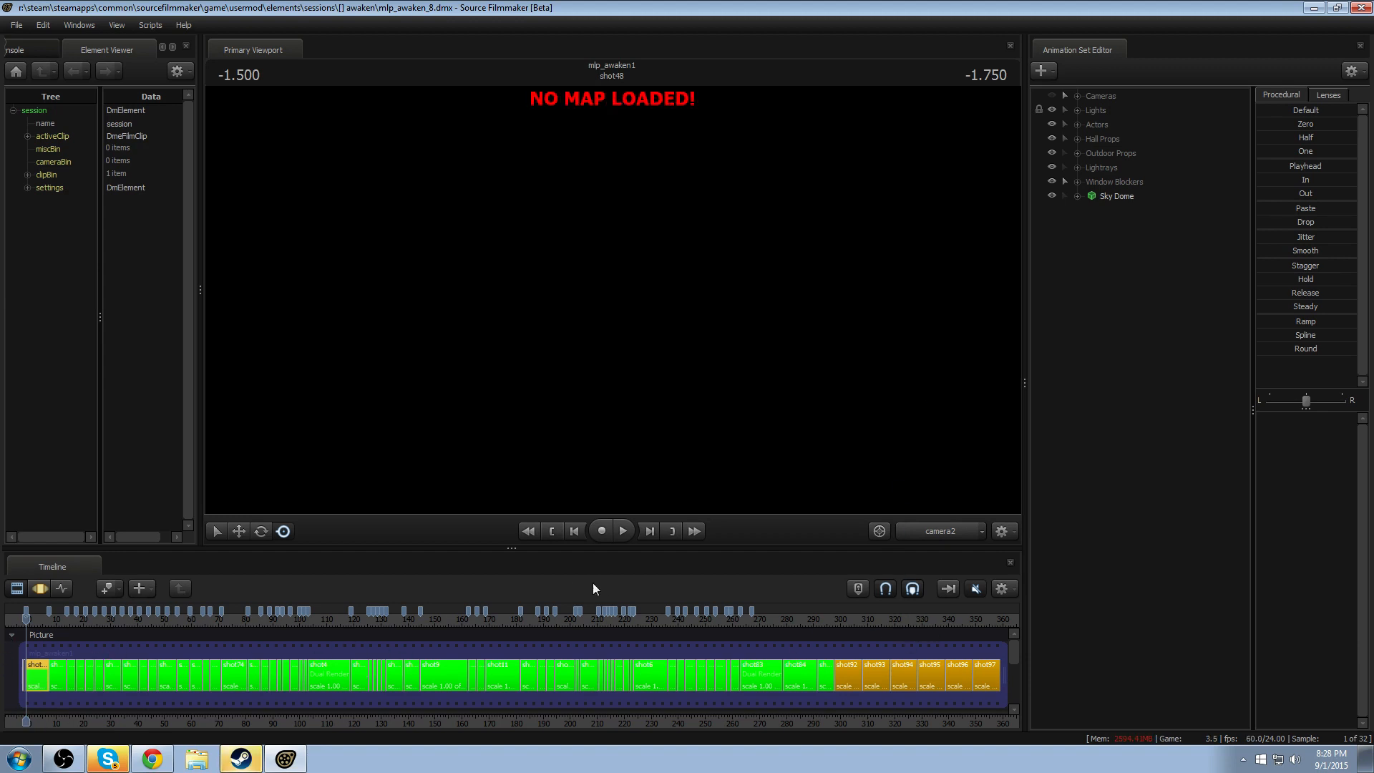
pyautogui.click(974, 617)
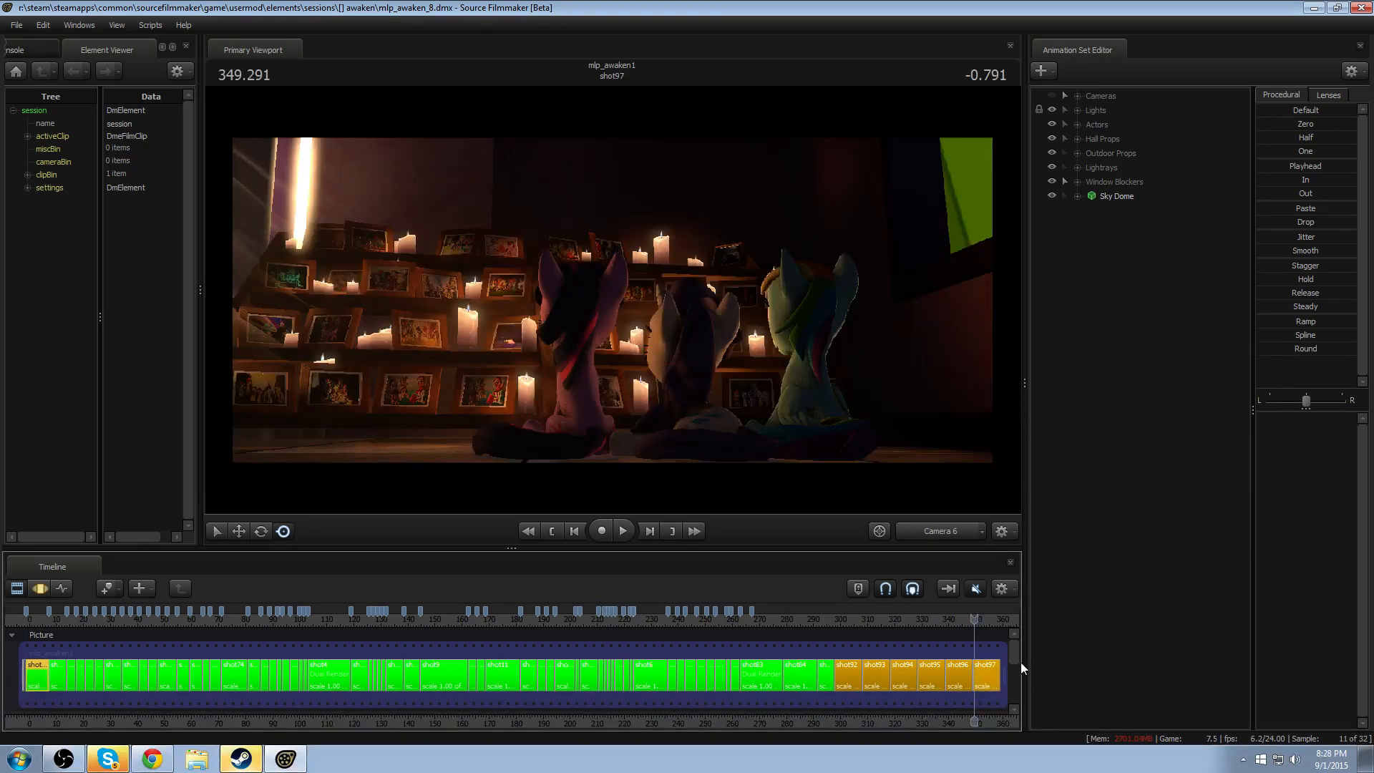
pyautogui.moveTo(984, 620); pyautogui.dragTo(988, 619)
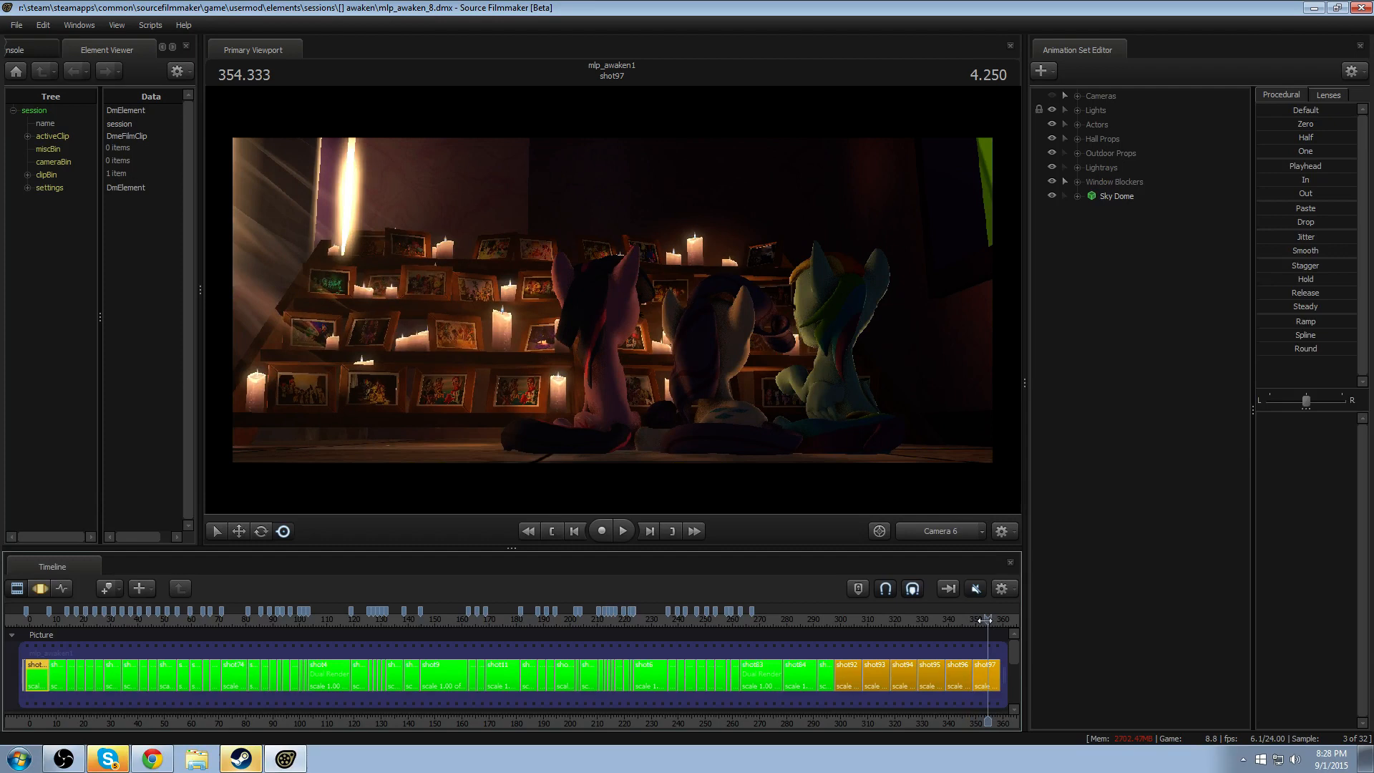
# - Switch to the Work Camera and fly in to examine the lit candles and framed pictures on the shelves
pyautogui.keyDown('ctrl'); pyautogui.click(930, 535); pyautogui.keyUp('ctrl')
pyautogui.press('w')
pyautogui.moveTo(613, 300); pyautogui.dragTo(537, 301)
pyautogui.press('w')
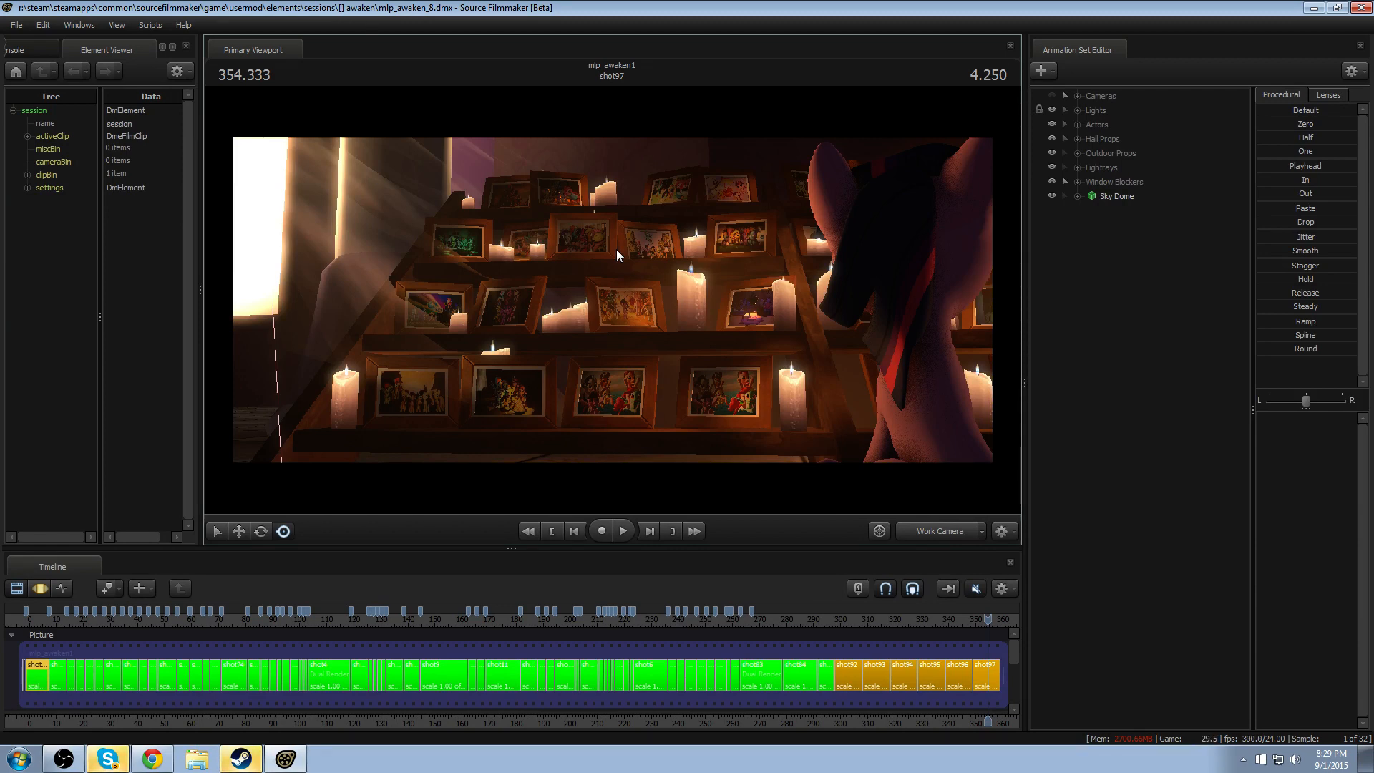
pyautogui.moveTo(646, 345); pyautogui.dragTo(724, 501)
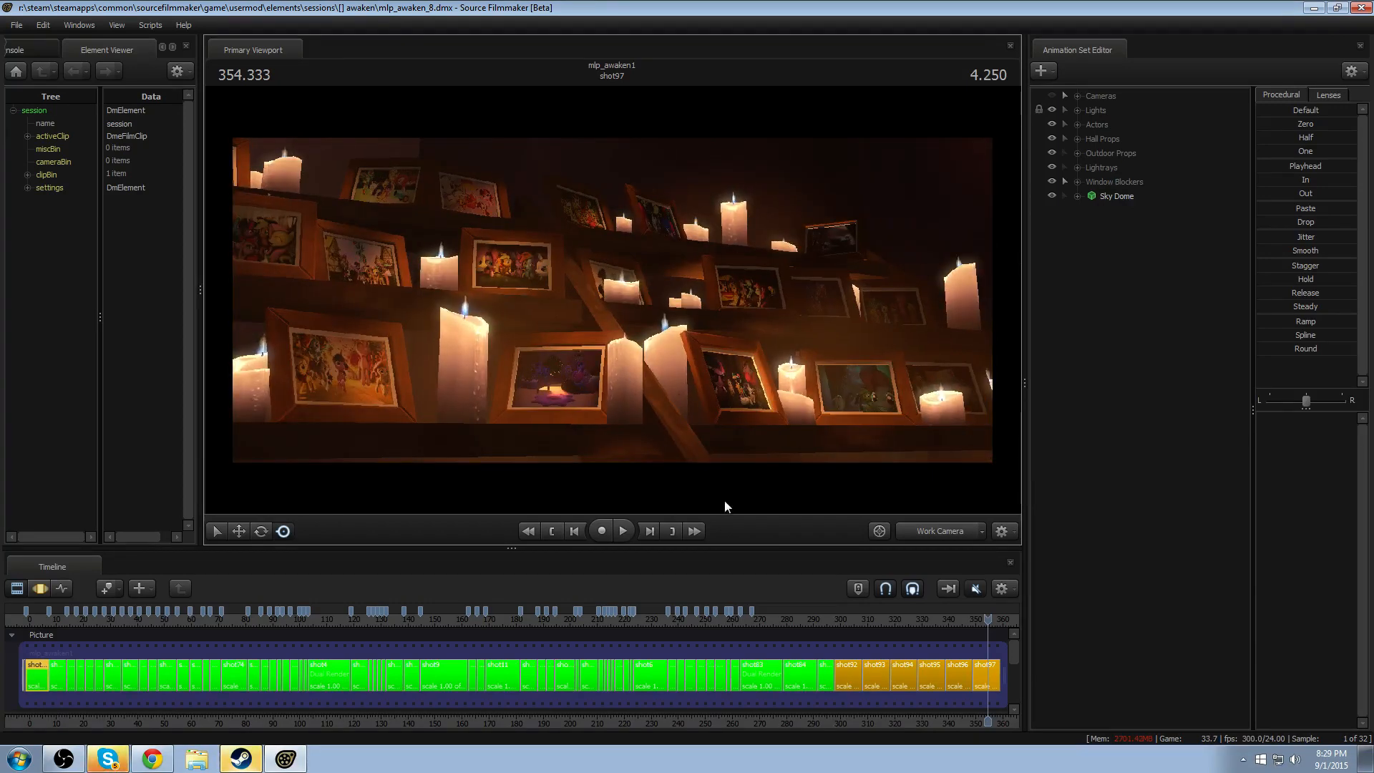
# - Disable lighting in the viewport
pyautogui.rightClick(749, 357)
pyautogui.click(800, 397)
pyautogui.moveTo(800, 397); pyautogui.dragTo(931, 379)
pyautogui.press('s')
# - Play and scrub the second half of shot96 into the start of shot97, examining Twilight from behind with the Work Camera
pyautogui.moveTo(959, 622)
pyautogui.mouseDown()
pyautogui.moveTo(987, 621)
pyautogui.moveTo(961, 621)
pyautogui.mouseUp()
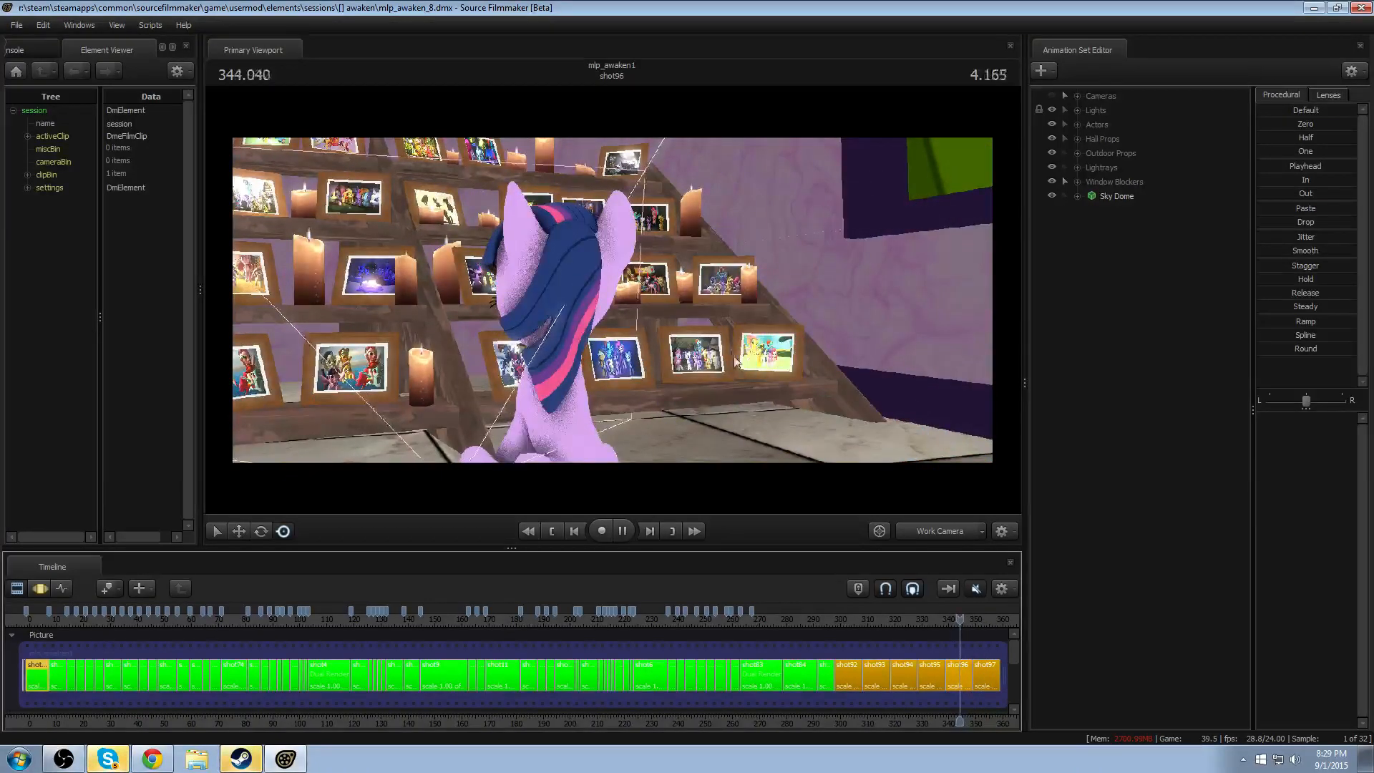
pyautogui.press('space')
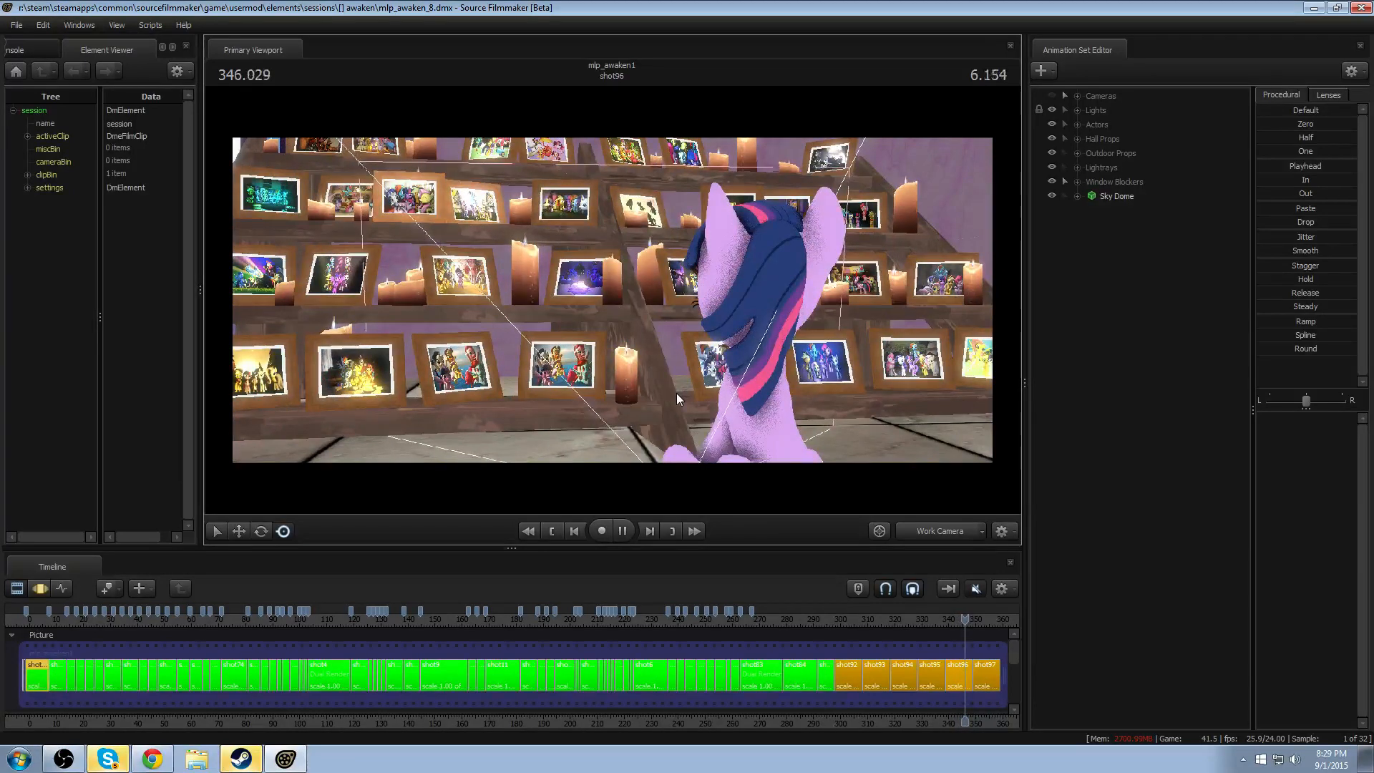
pyautogui.press('space')
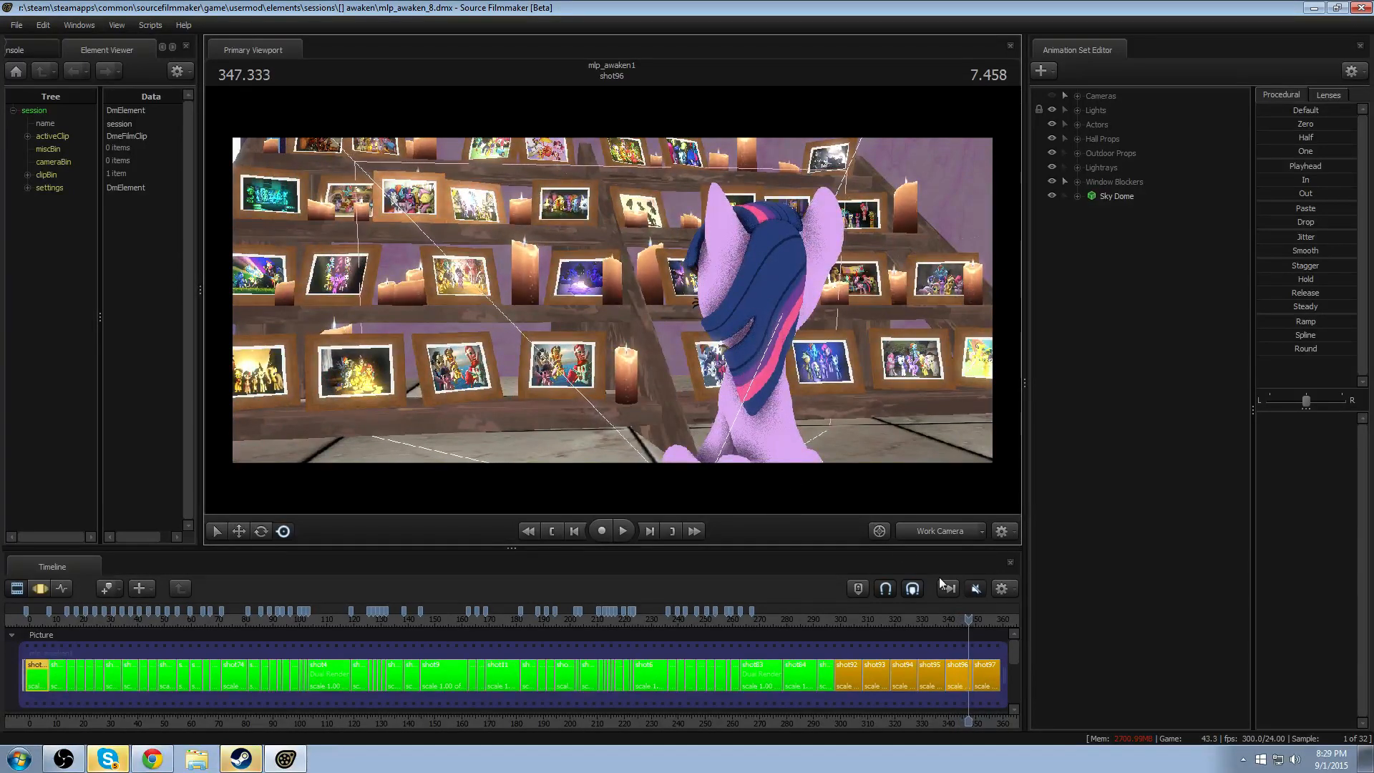
pyautogui.click(970, 617)
pyautogui.click(965, 619)
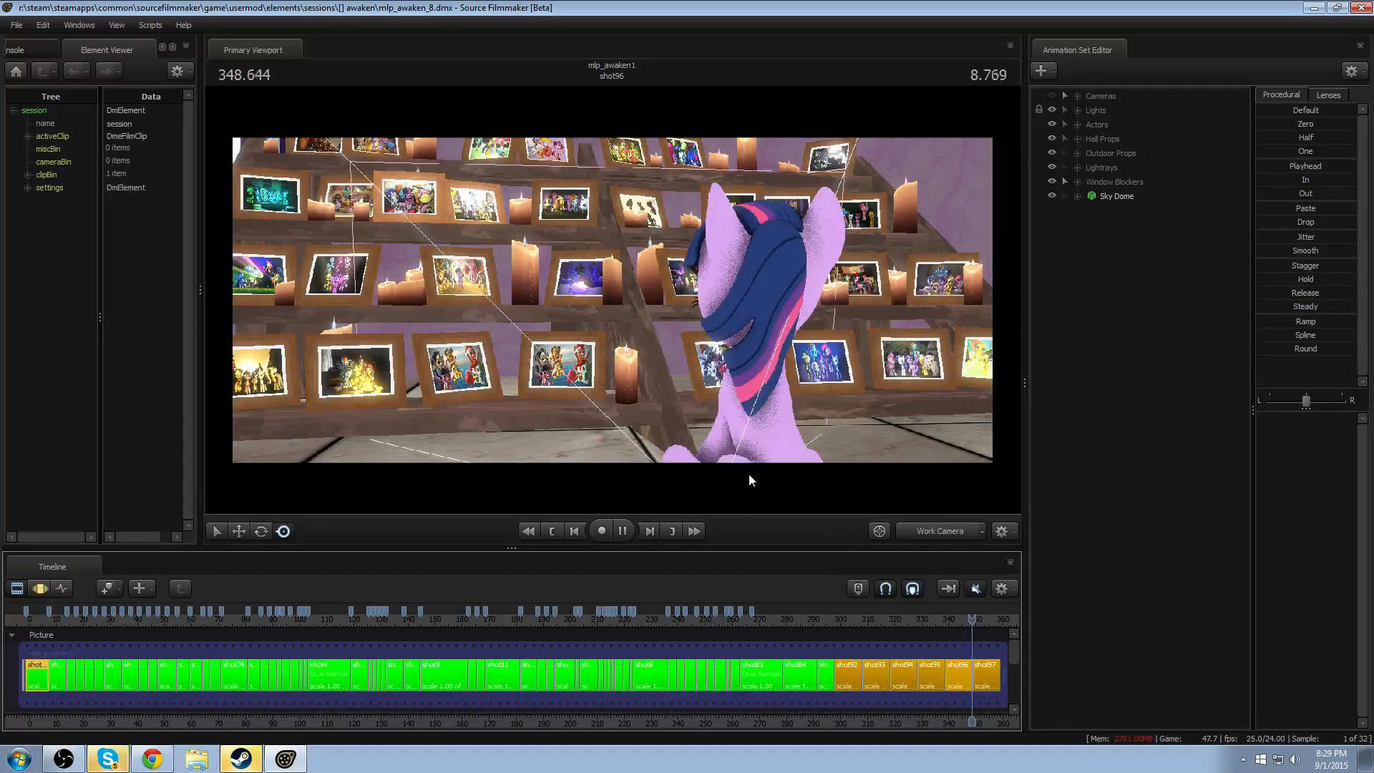
pyautogui.press('space')
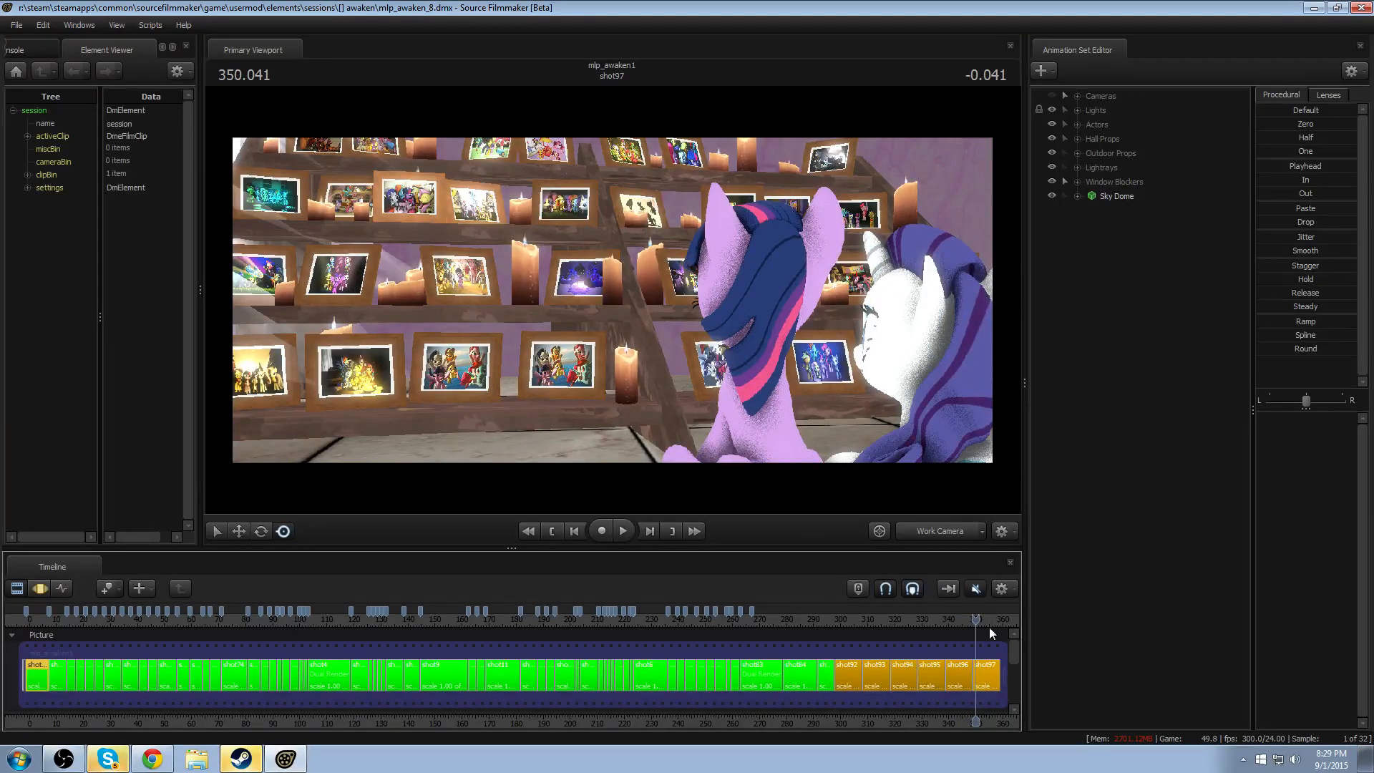
pyautogui.moveTo(973, 617)
pyautogui.mouseDown()
pyautogui.moveTo(920, 612)
pyautogui.moveTo(983, 605)
pyautogui.mouseUp()
pyautogui.moveTo(969, 604); pyautogui.dragTo(967, 604)
pyautogui.click(967, 619)
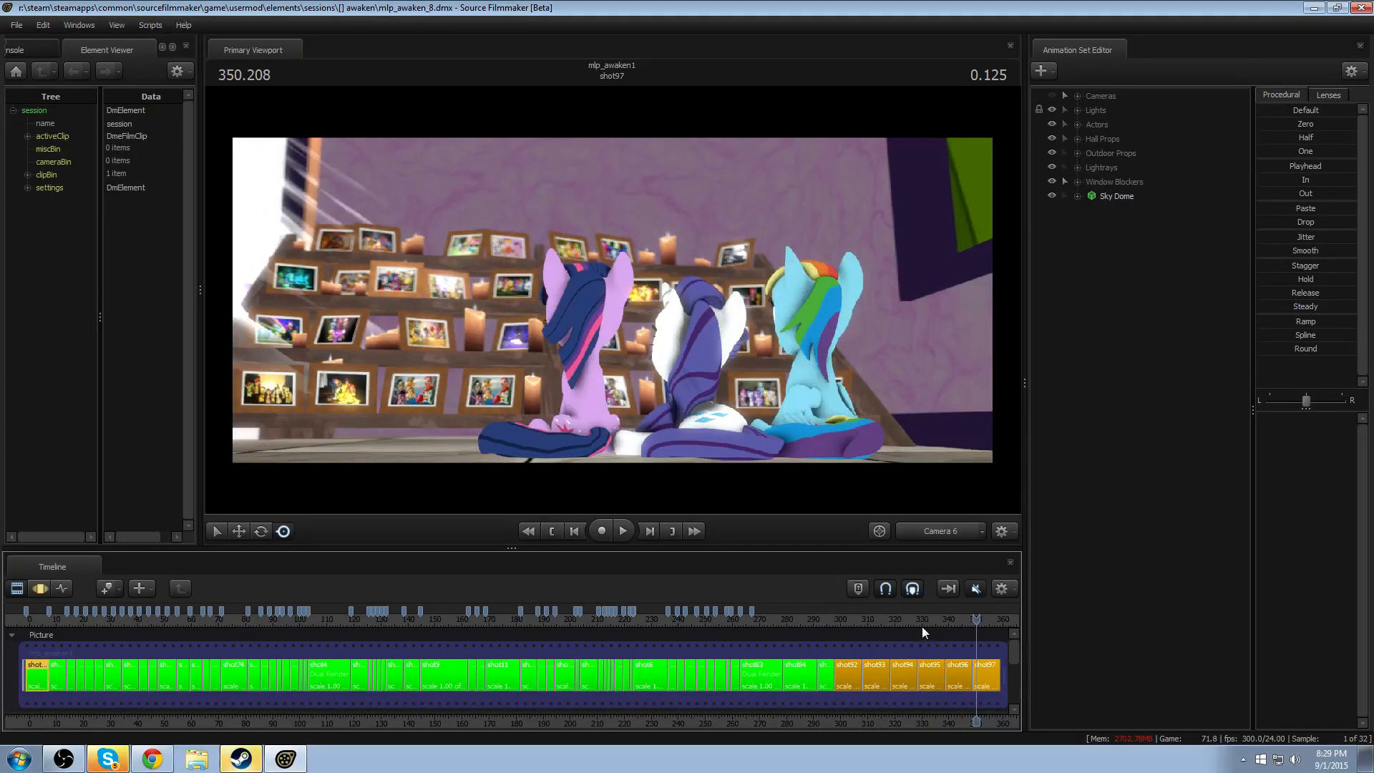
# - Play shot97 through Camera 6, replaying it from about 351 seconds and stopping at about 356 seconds
pyautogui.click(969, 620)
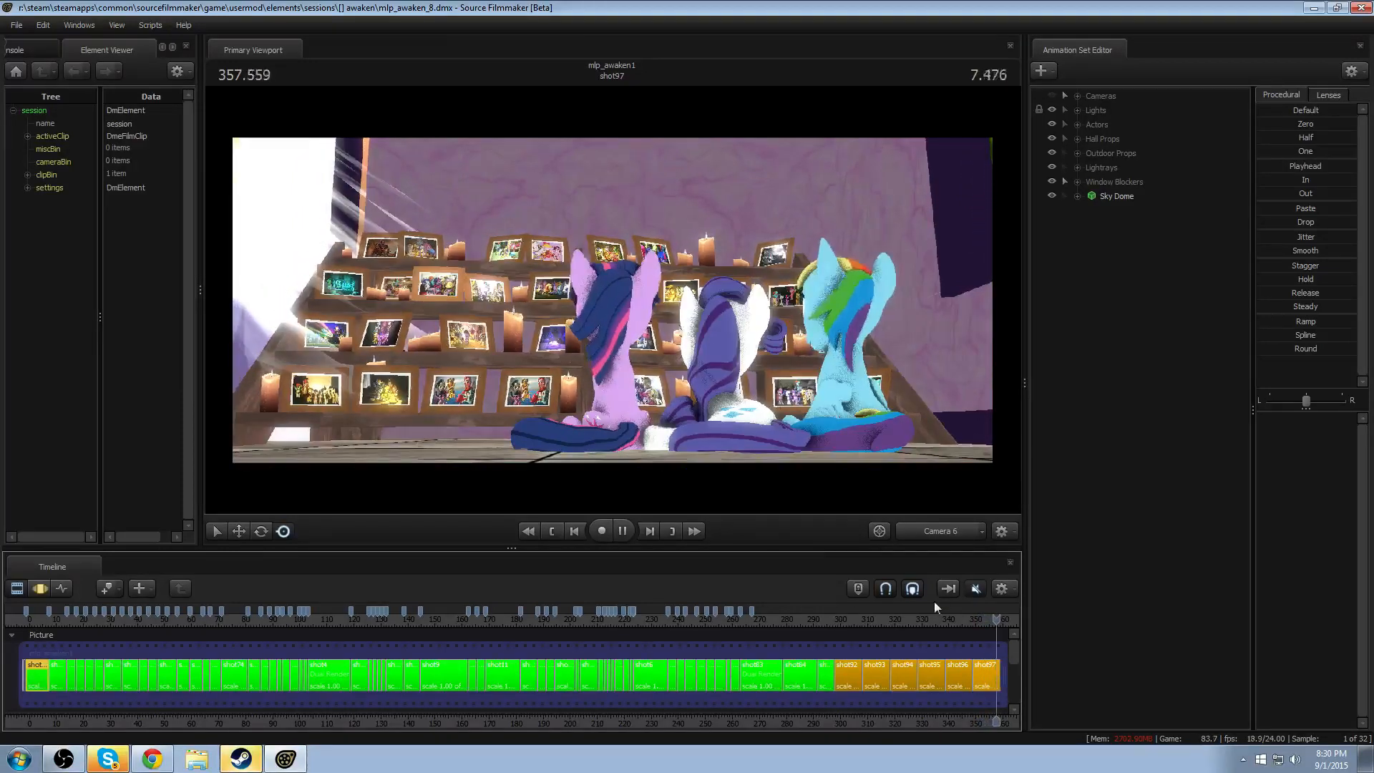
pyautogui.scroll(5, 667, 697)
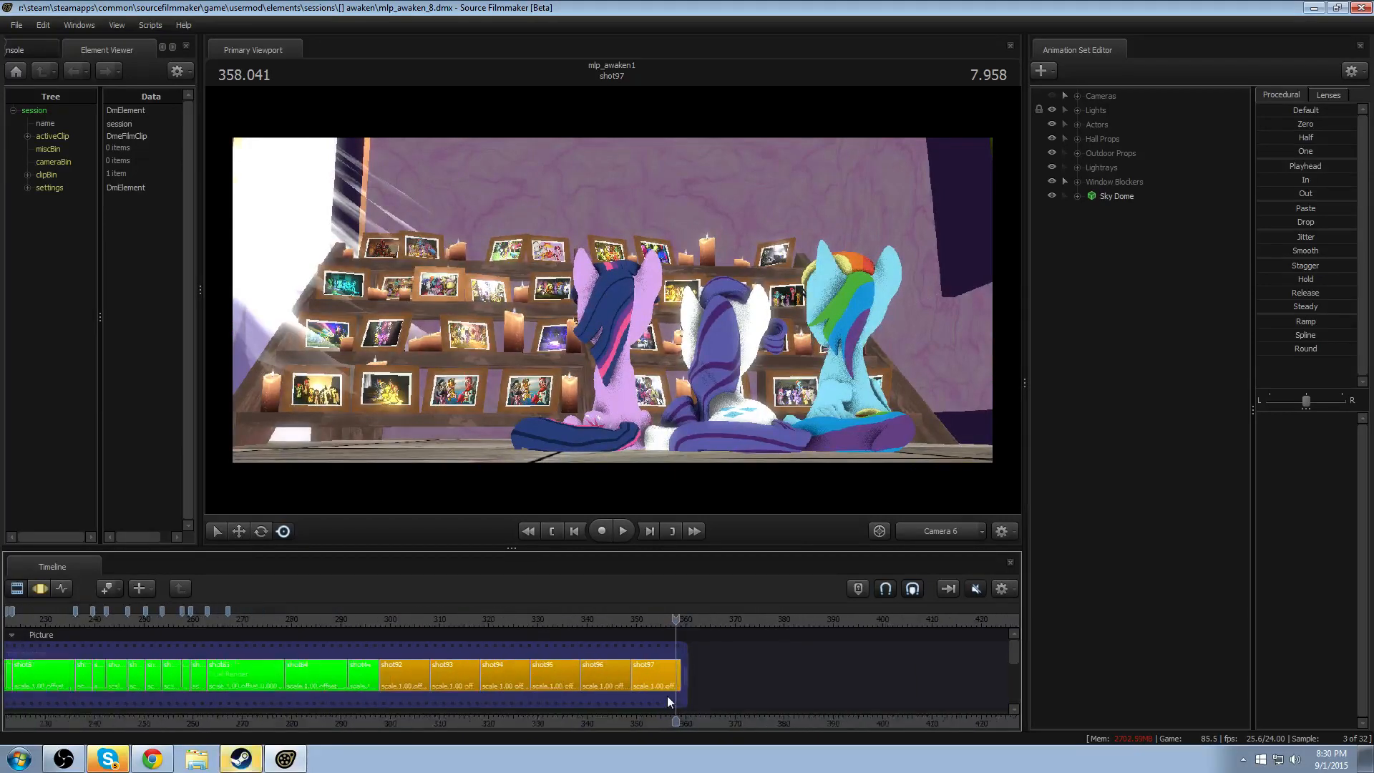
pyautogui.moveTo(518, 617); pyautogui.dragTo(543, 617)
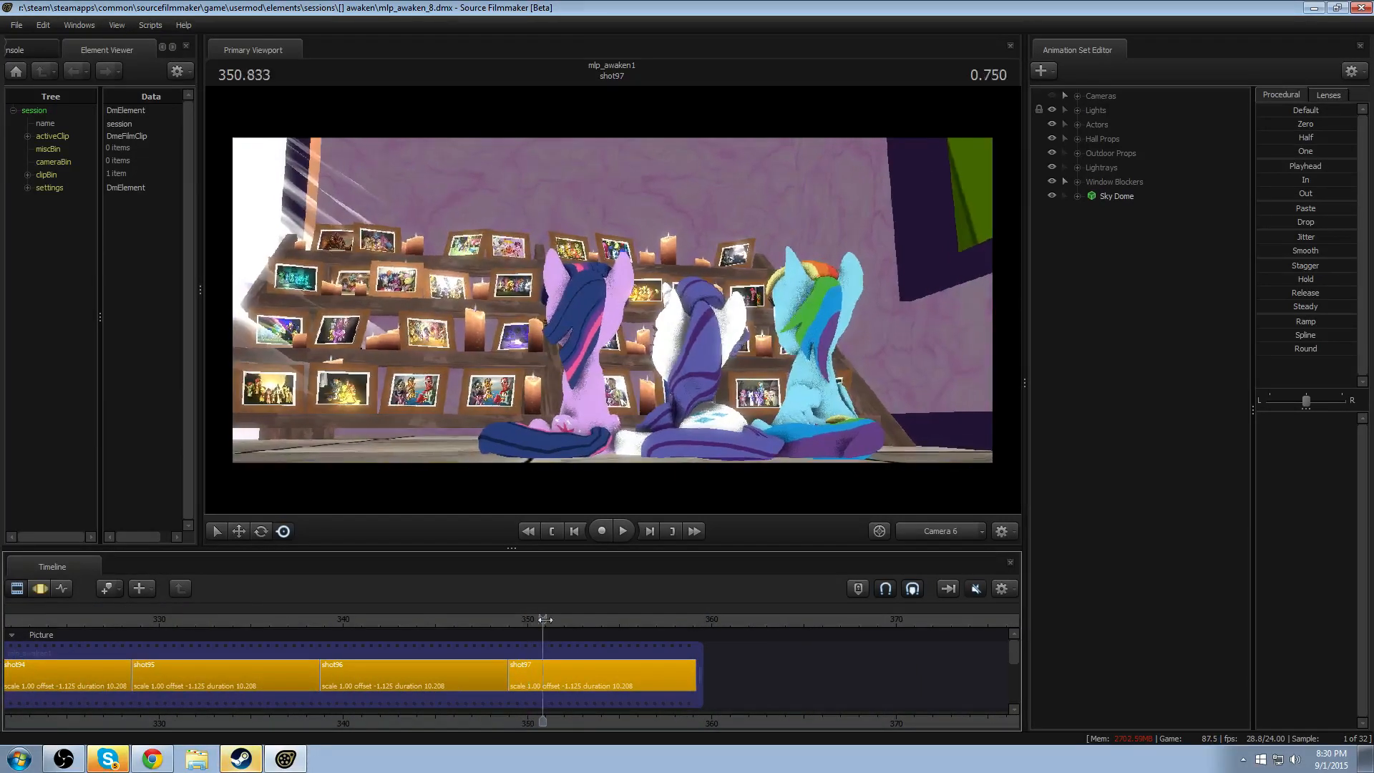
pyautogui.press('space')
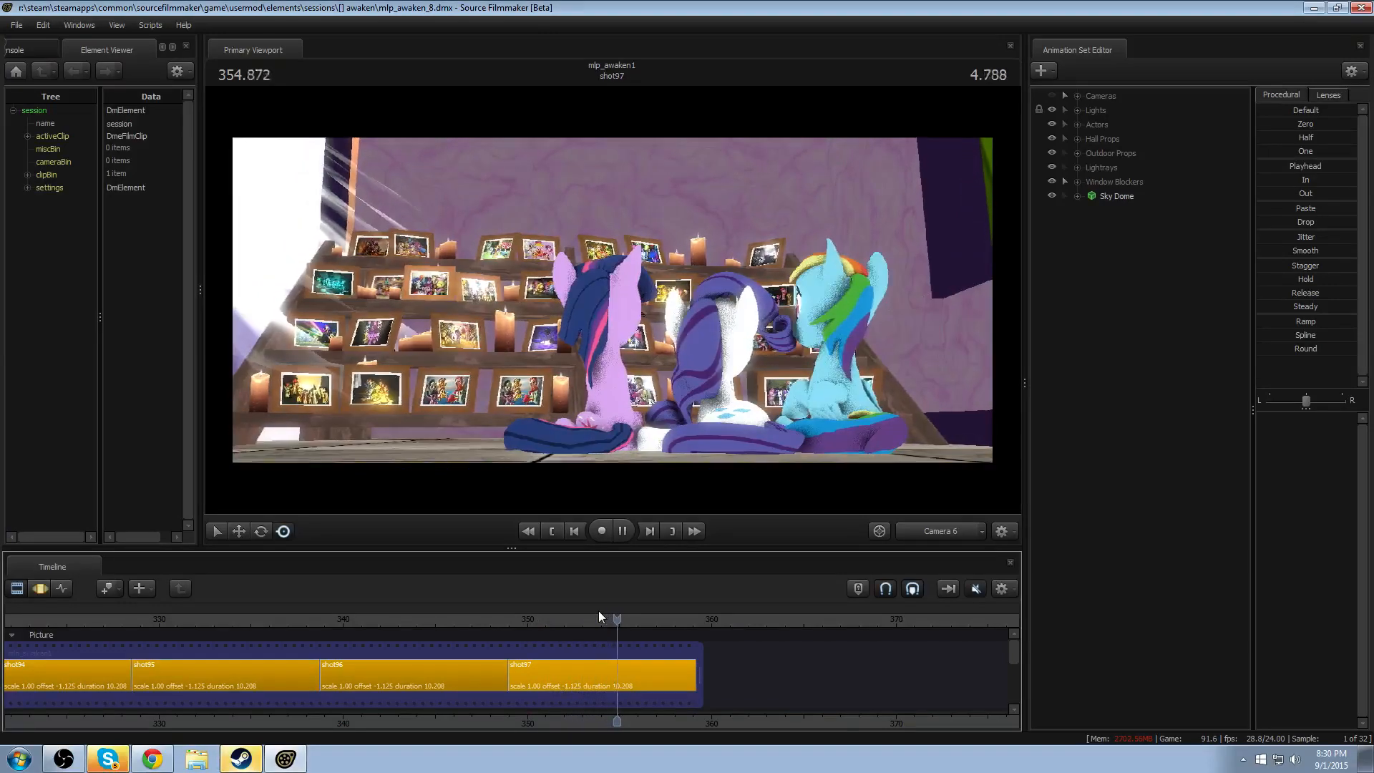
pyautogui.press('space')
# - Switch to the Work Camera and frame the back of Twilight's head and hair up close
pyautogui.click(936, 534)
pyautogui.moveTo(844, 422); pyautogui.dragTo(852, 419)
pyautogui.press('w')
pyautogui.moveTo(610, 299); pyautogui.dragTo(607, 298)
pyautogui.press('s')
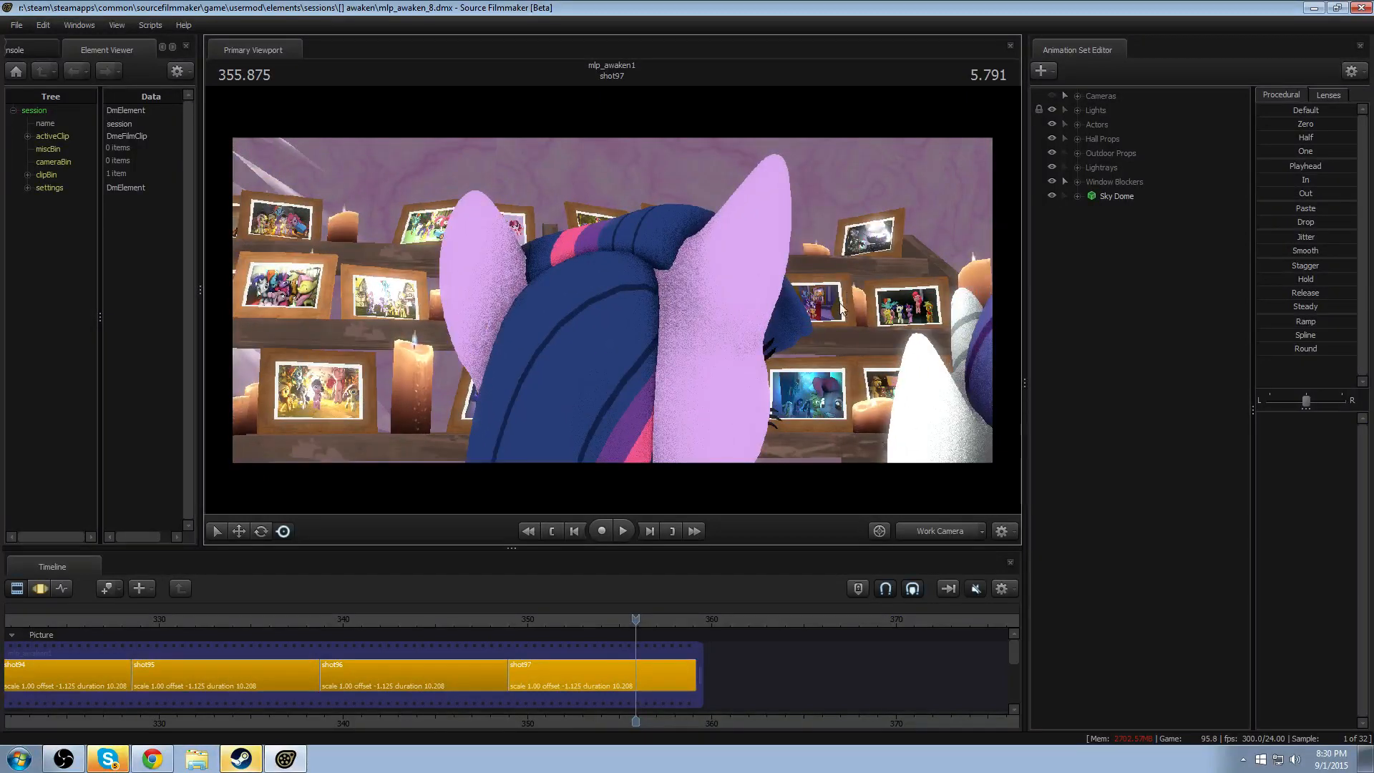
# - Select Twilight's jiggle_hair1, jiggle_hair2 and jiggle_hair3 bones in shot97 and show their motion in the Motion Editor
pyautogui.click(1077, 125)
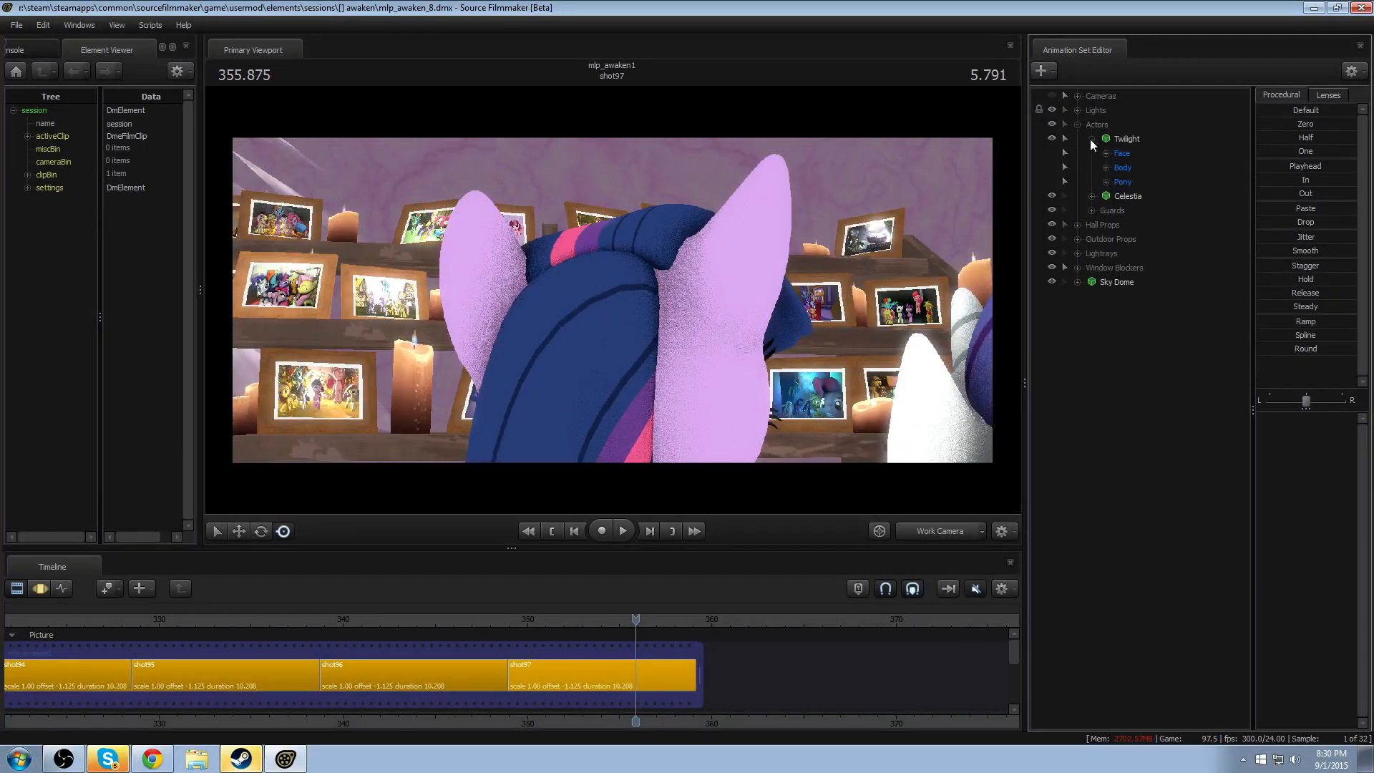
pyautogui.click(1119, 225)
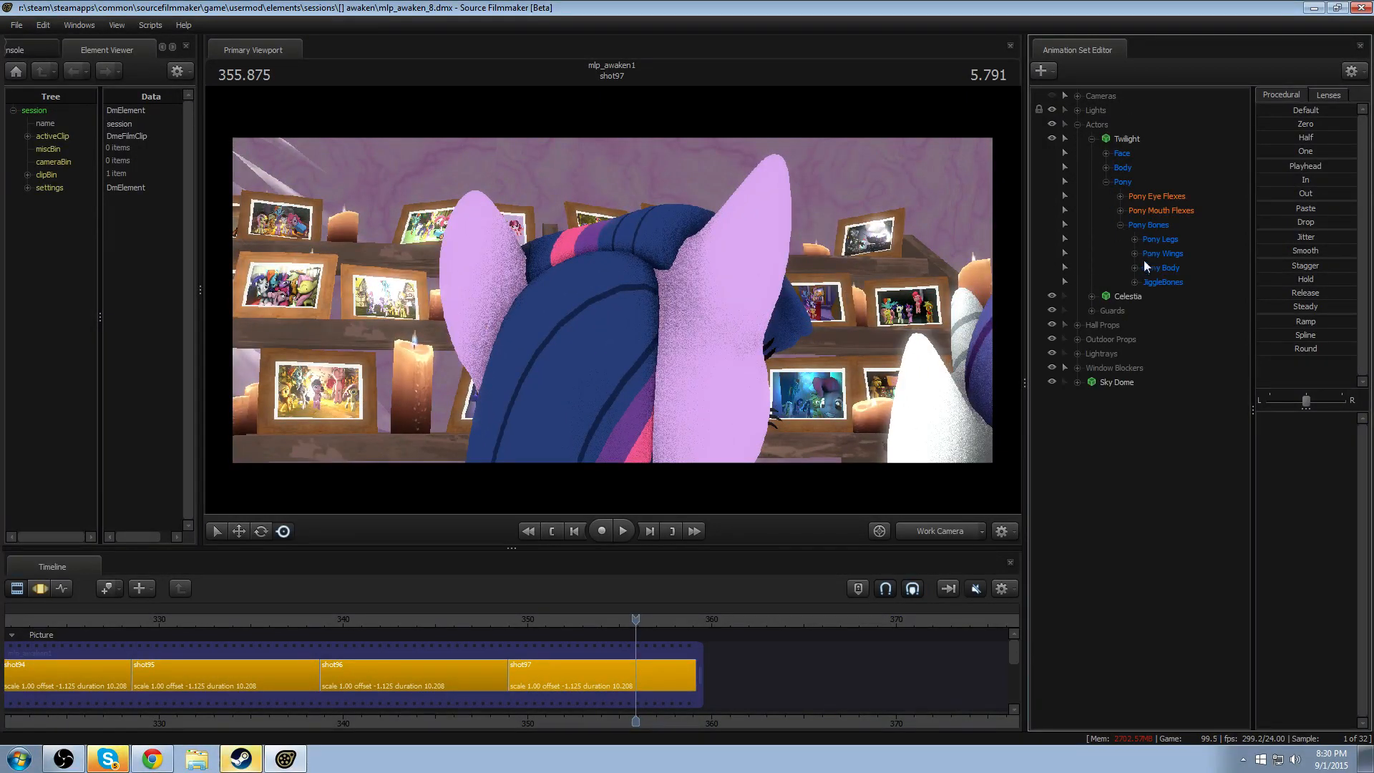
pyautogui.click(1176, 296)
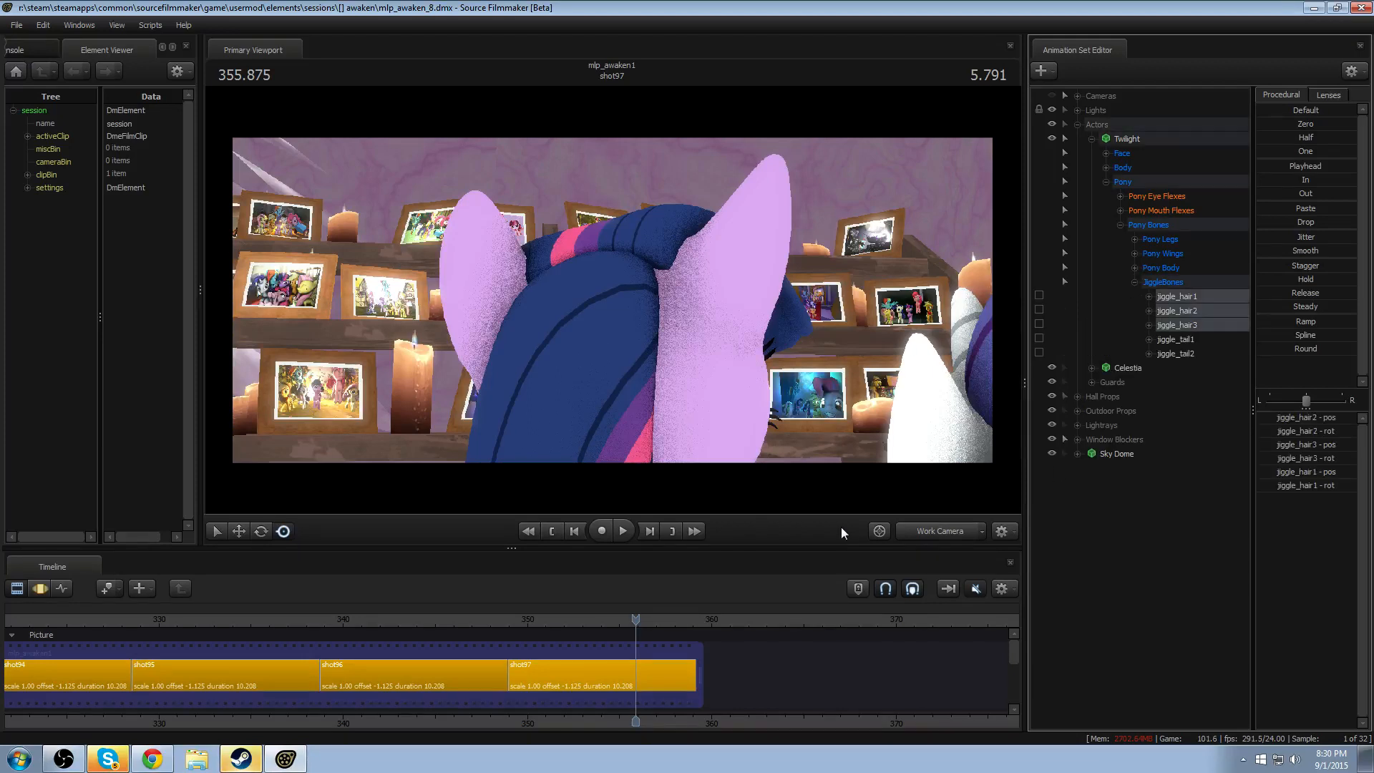
pyautogui.press('F3')
pyautogui.press('F2')
pyautogui.click(639, 668)
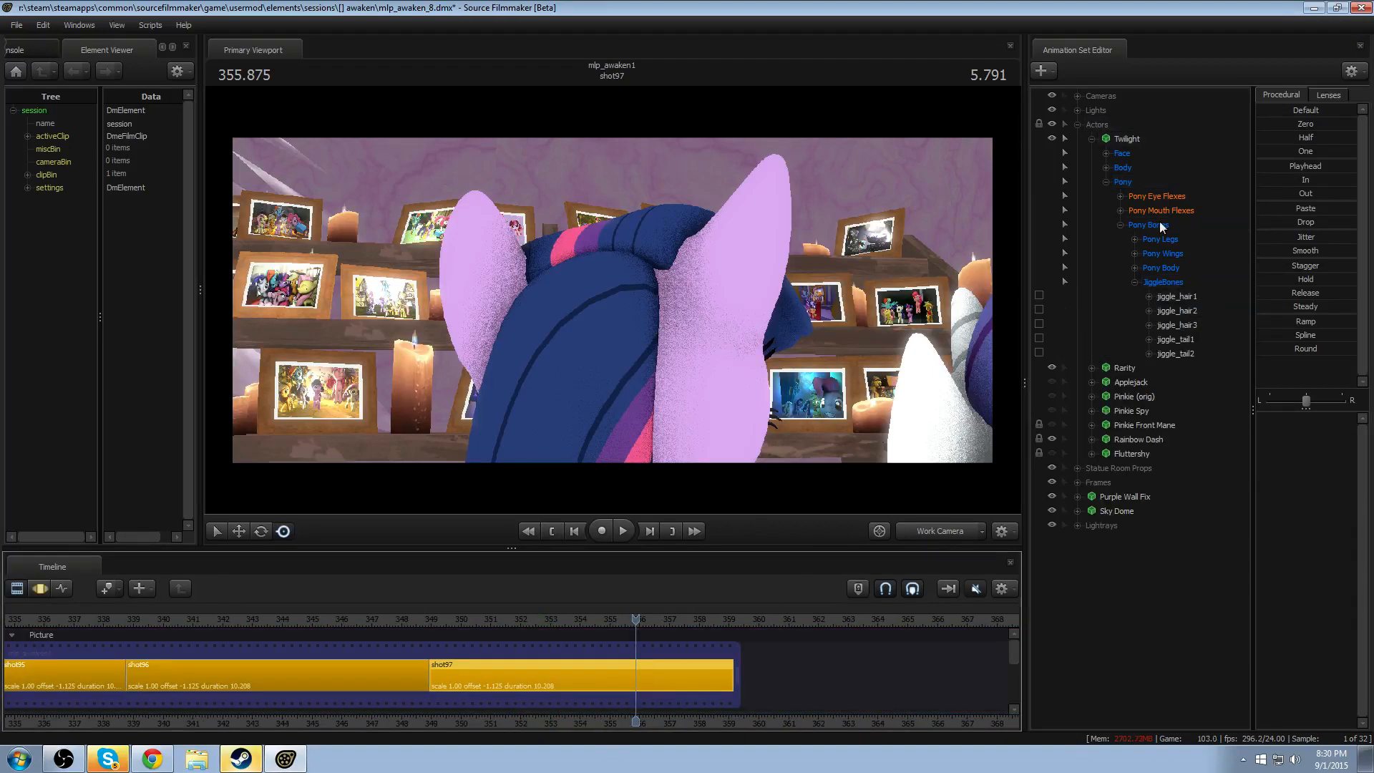
pyautogui.click(1166, 299)
pyautogui.keyDown('shift'); pyautogui.click(1166, 328); pyautogui.keyUp('shift')
pyautogui.press('F3')
# - Play shot97 from about 349.5 seconds to examine Twilight's hair motion, stopping at about 352.4 seconds
pyautogui.scroll(4, 644, 662)
pyautogui.moveTo(245, 657); pyautogui.dragTo(245, 657)
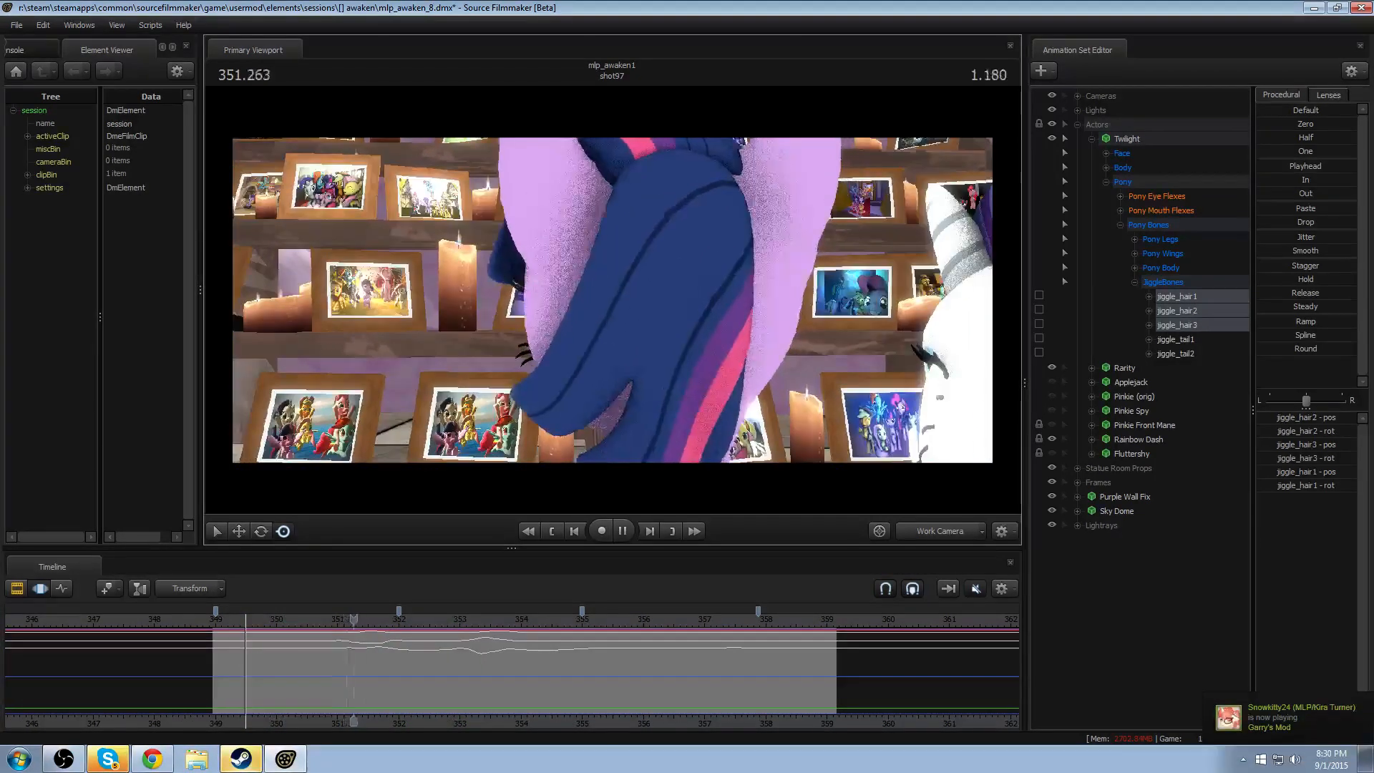
pyautogui.press('space')
pyautogui.press('F2')
pyautogui.press('F3')
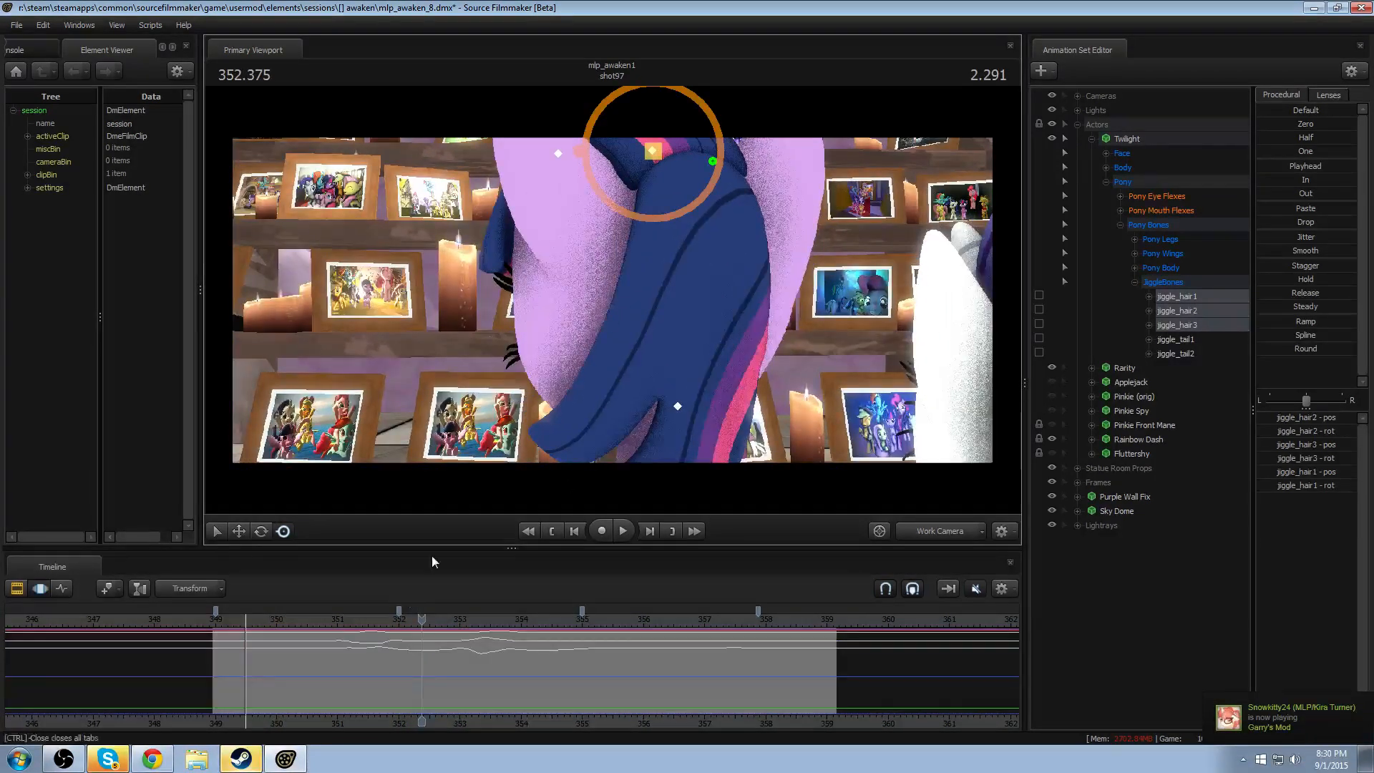
# - Make a time selection with falloff on Twilight's hair motion, spanning about 351.4 to 352.3 seconds
pyautogui.scroll(2, 388, 659)
pyautogui.keyDown('shift'); pyautogui.moveTo(385, 658); pyautogui.dragTo(357, 656); pyautogui.keyUp('shift')
pyautogui.moveTo(347, 653); pyautogui.dragTo(418, 643)
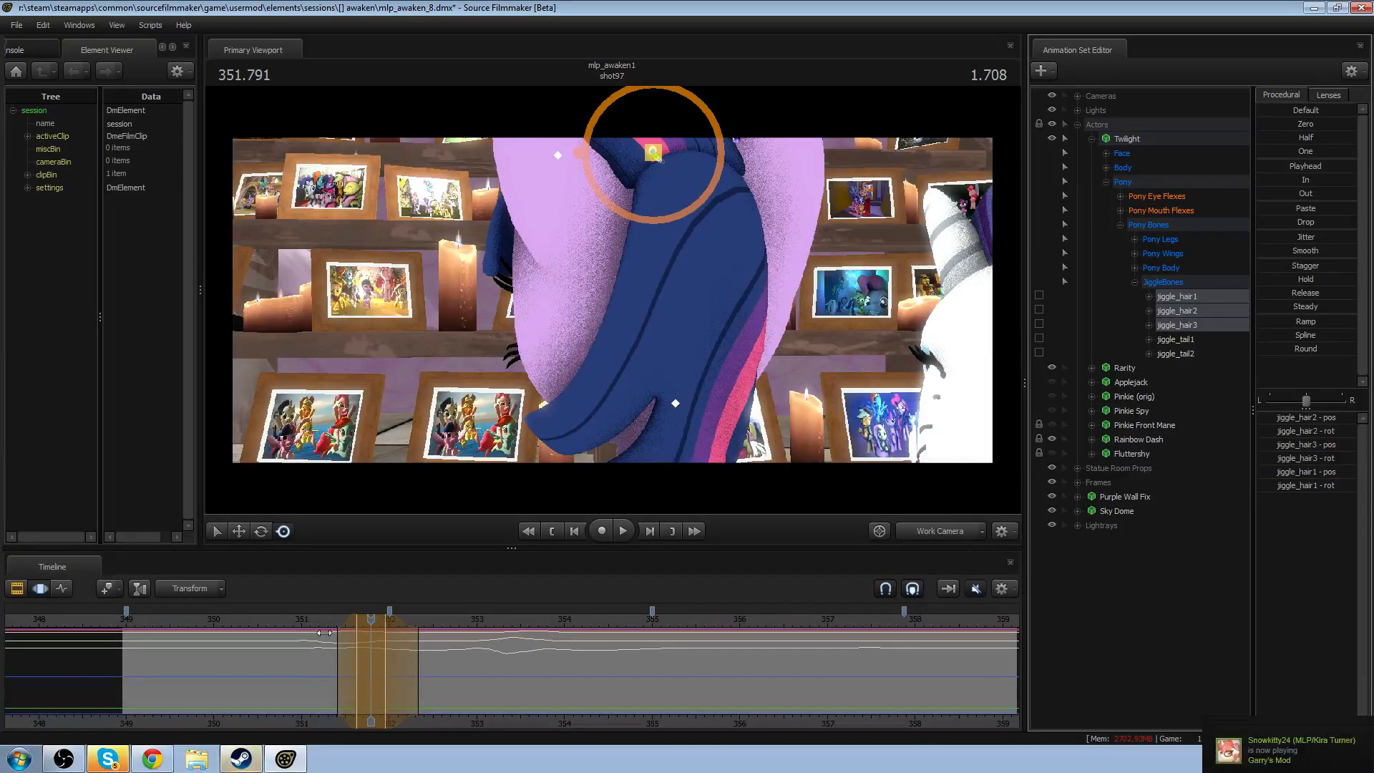
# - Replay Twilight's hair motion around the time selection and shift the selection slightly later
pyautogui.press('space')
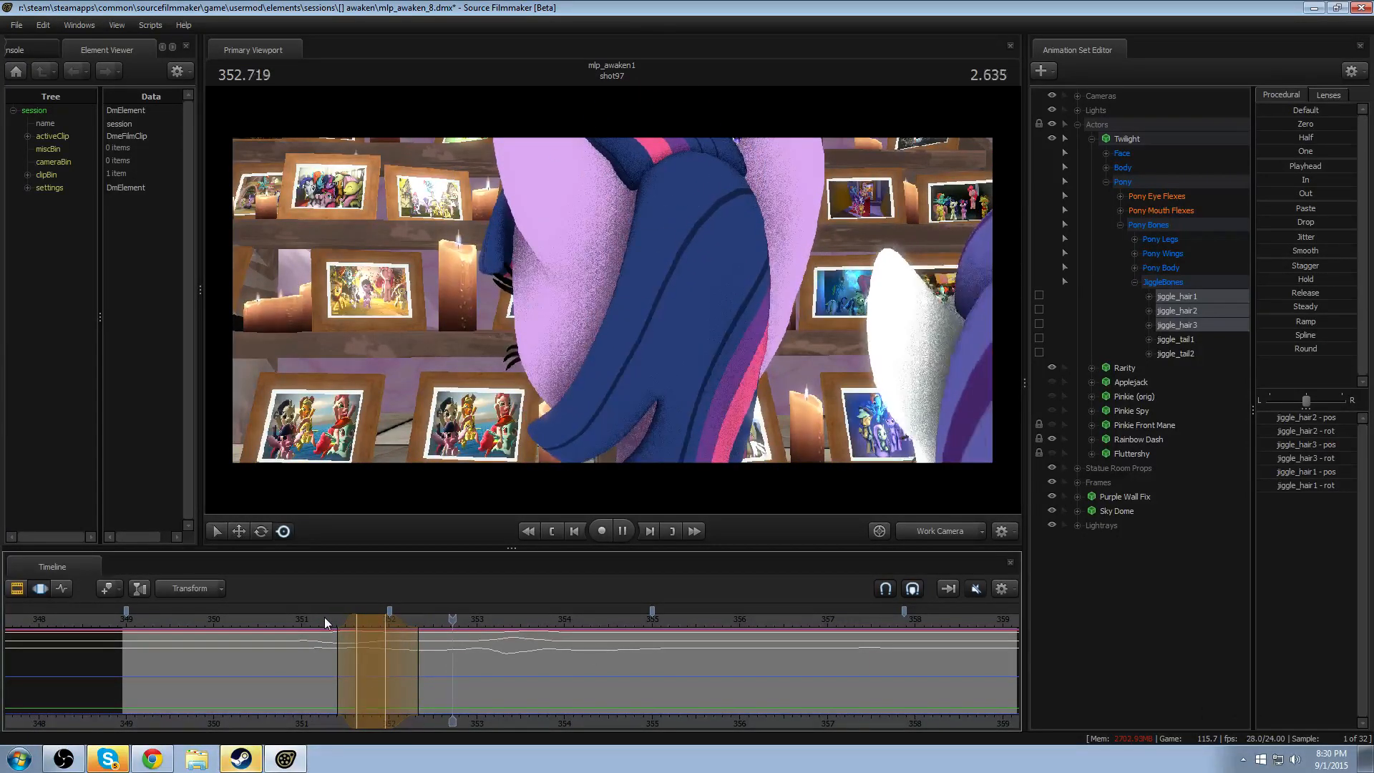
pyautogui.press('space')
pyautogui.moveTo(366, 619); pyautogui.dragTo(370, 620)
pyautogui.click(323, 619)
pyautogui.press('space')
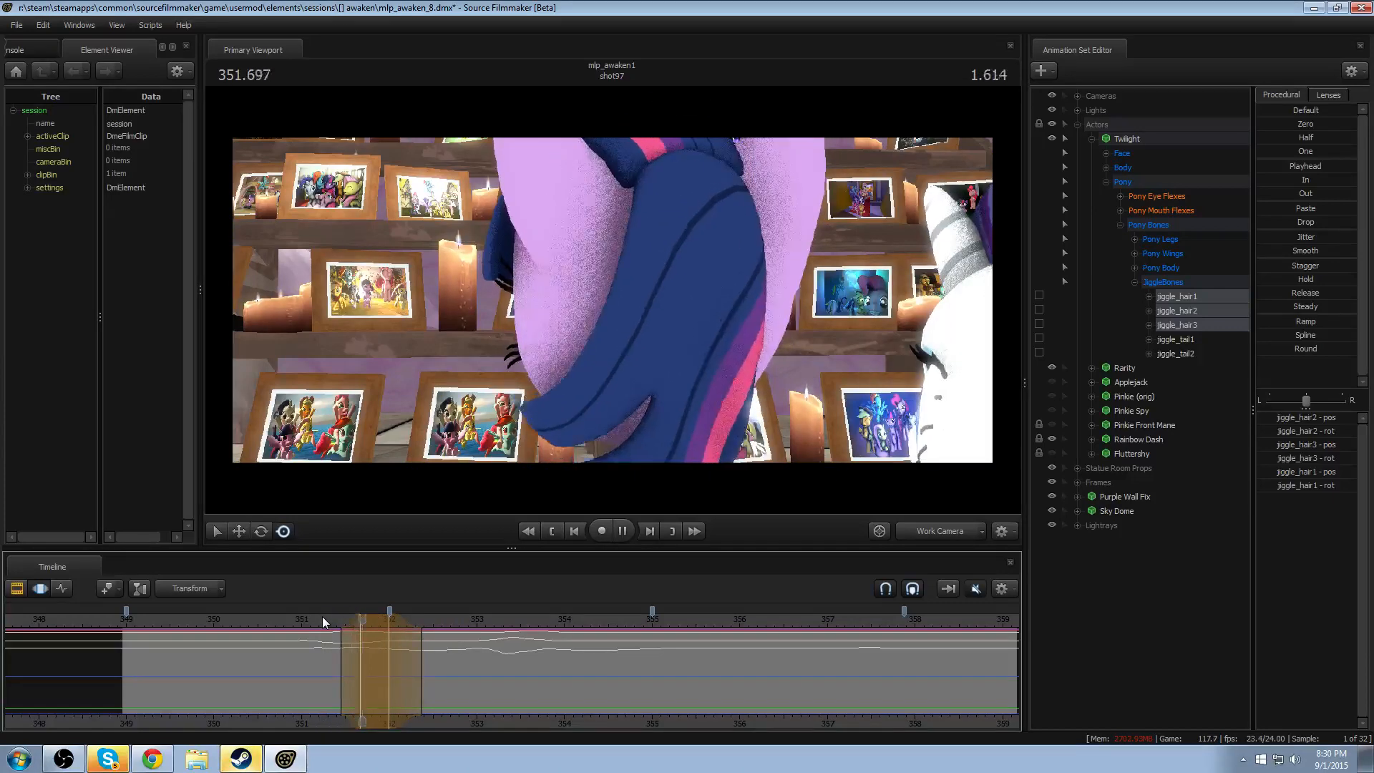
pyautogui.press('space')
# - Move the time selection slightly earlier, starting at about 351.3 seconds, and replay the hair motion from about 351.1 seconds
pyautogui.click(312, 622)
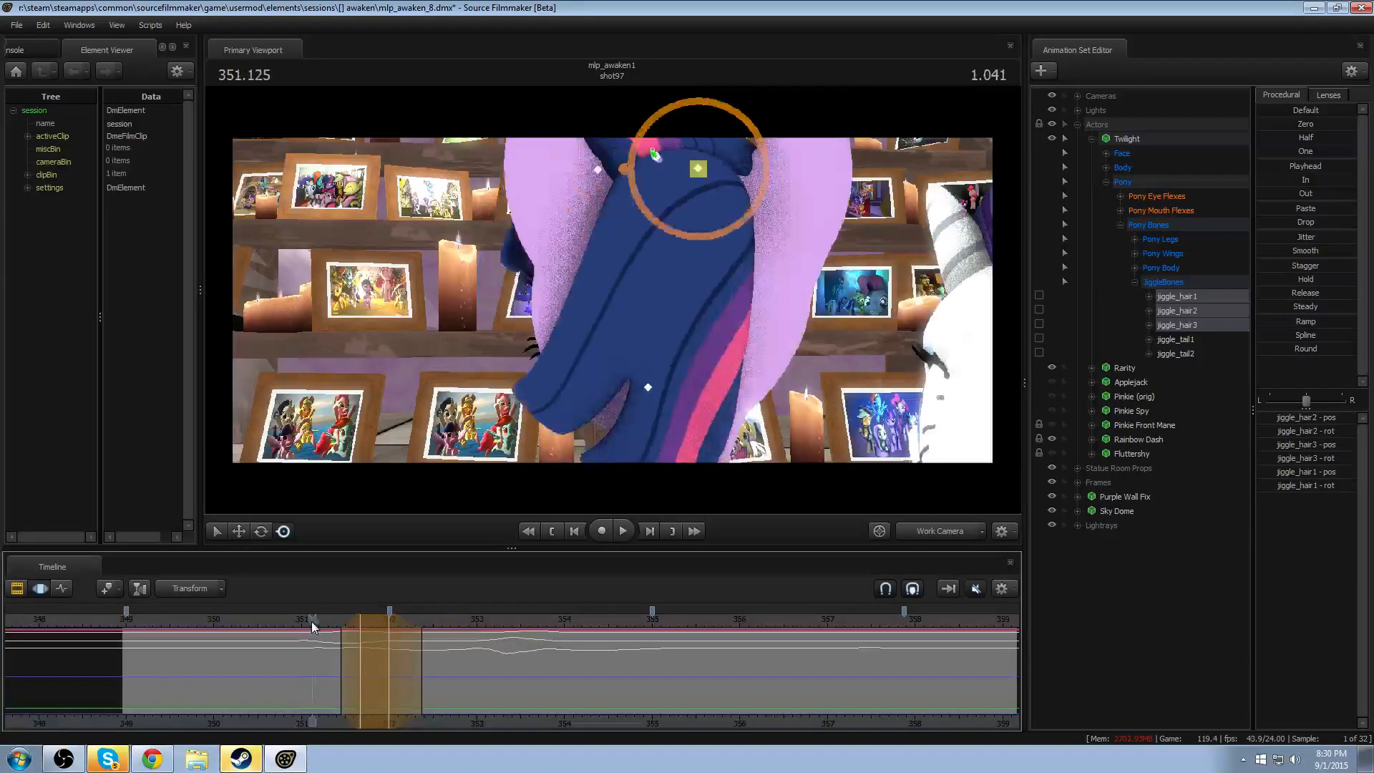
pyautogui.press('space')
pyautogui.moveTo(311, 621); pyautogui.dragTo(365, 616)
pyautogui.click(313, 619)
pyautogui.press('space')
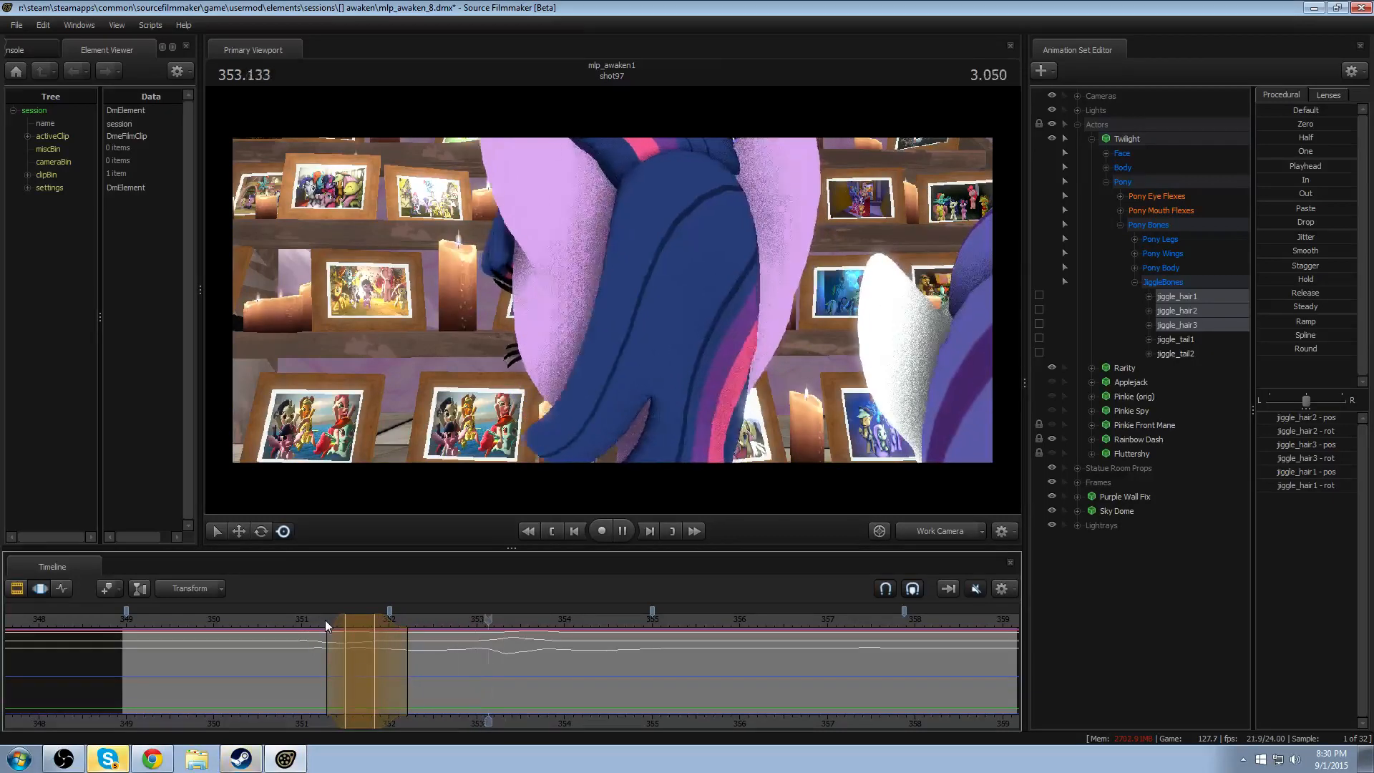
pyautogui.press('space')
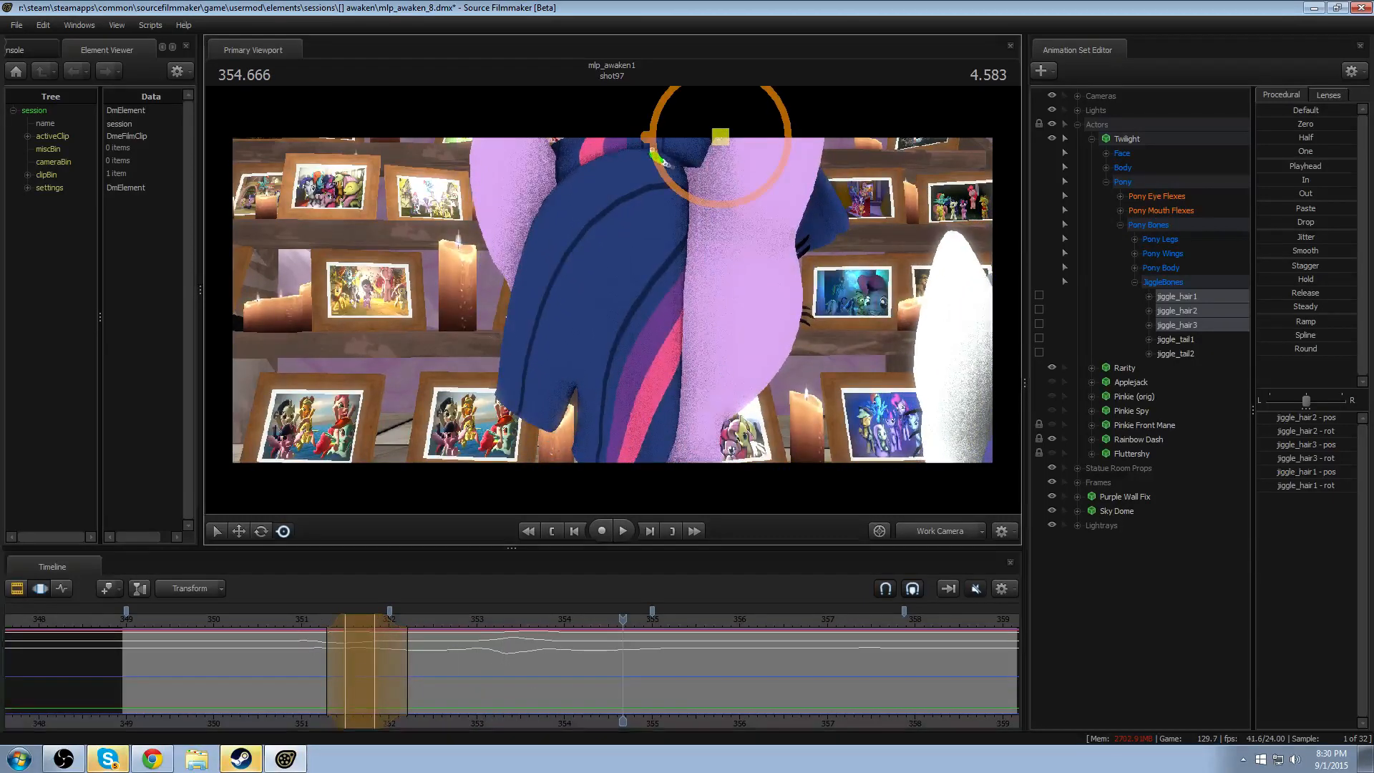
pyautogui.press('space')
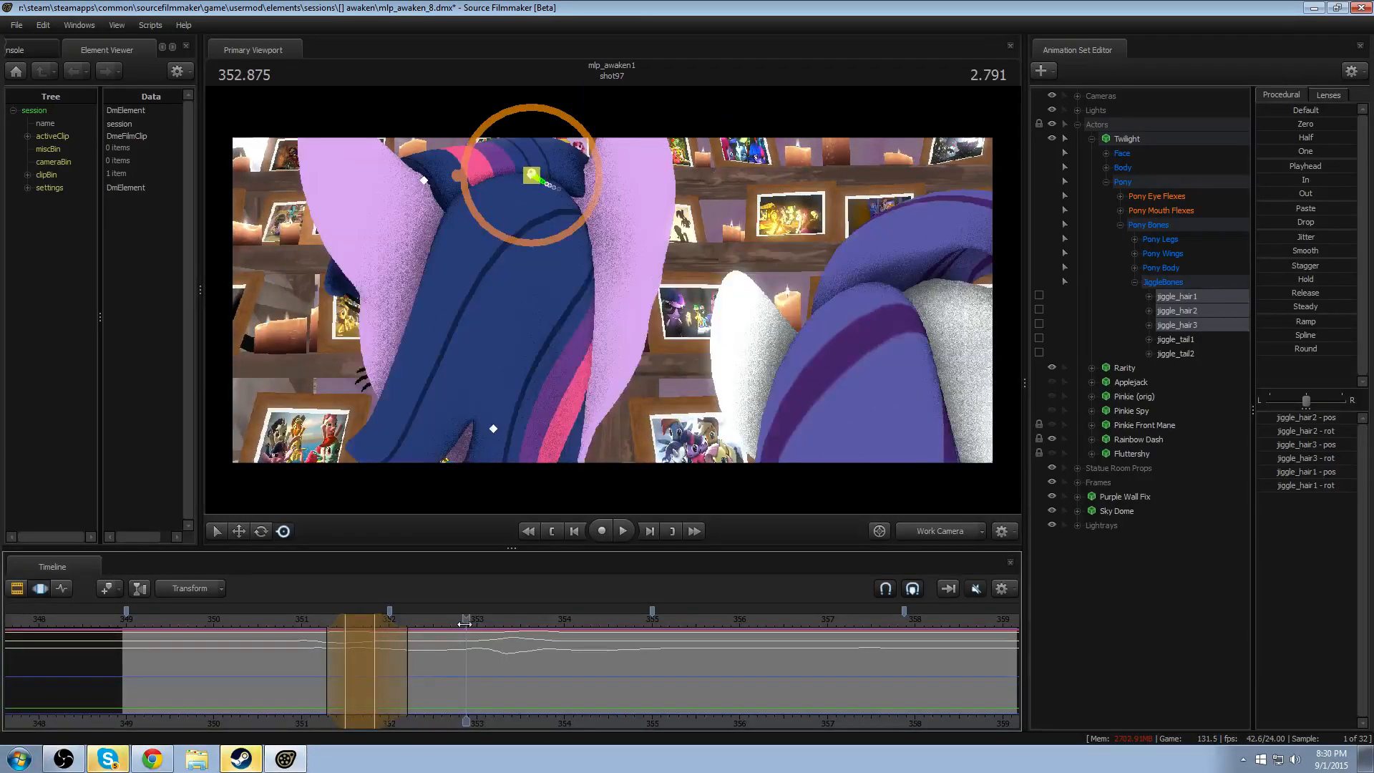
# - Make a time selection with falloff on Twilight's hair motion from about 353.2 to 354.4 seconds and apply the Round preset
pyautogui.press('space')
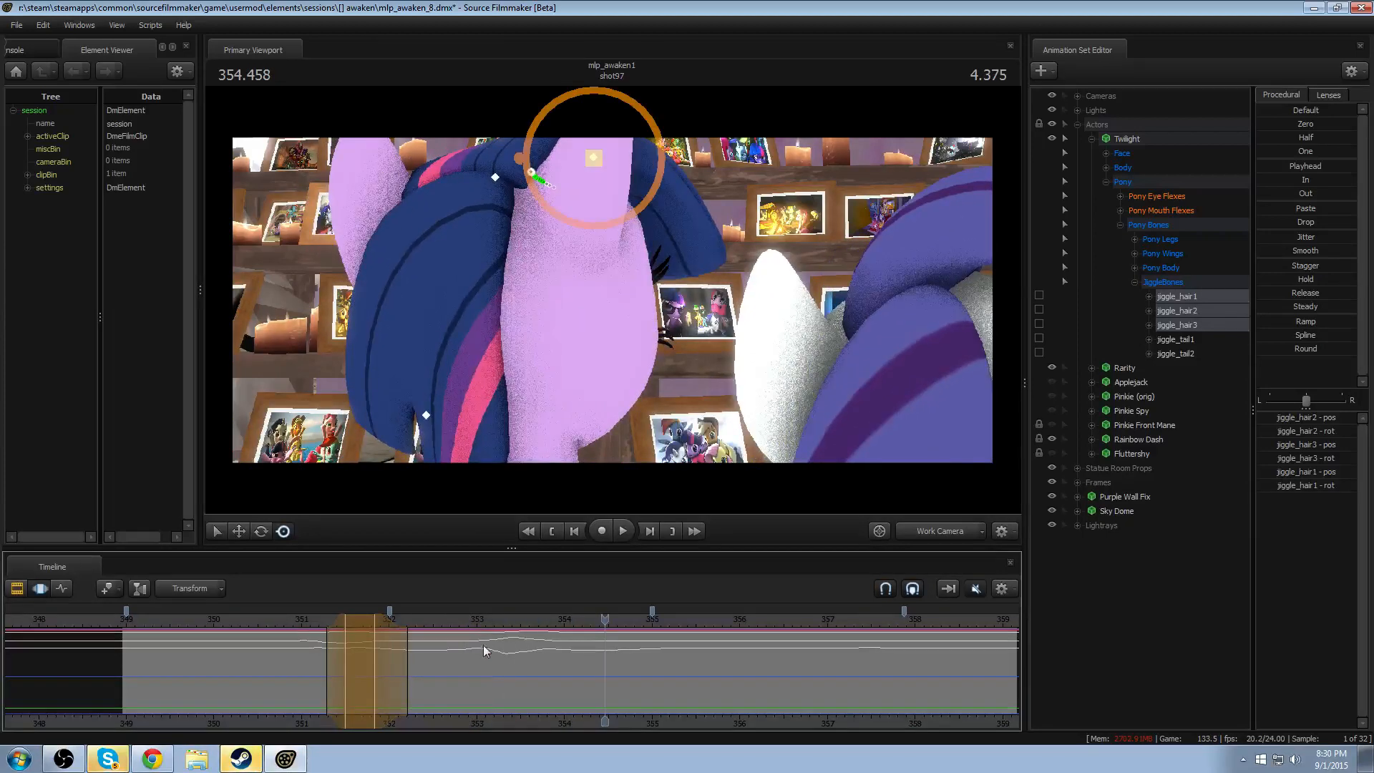
pyautogui.keyDown('shift'); pyautogui.moveTo(485, 651); pyautogui.dragTo(516, 657); pyautogui.keyUp('shift')
pyautogui.click(1305, 348)
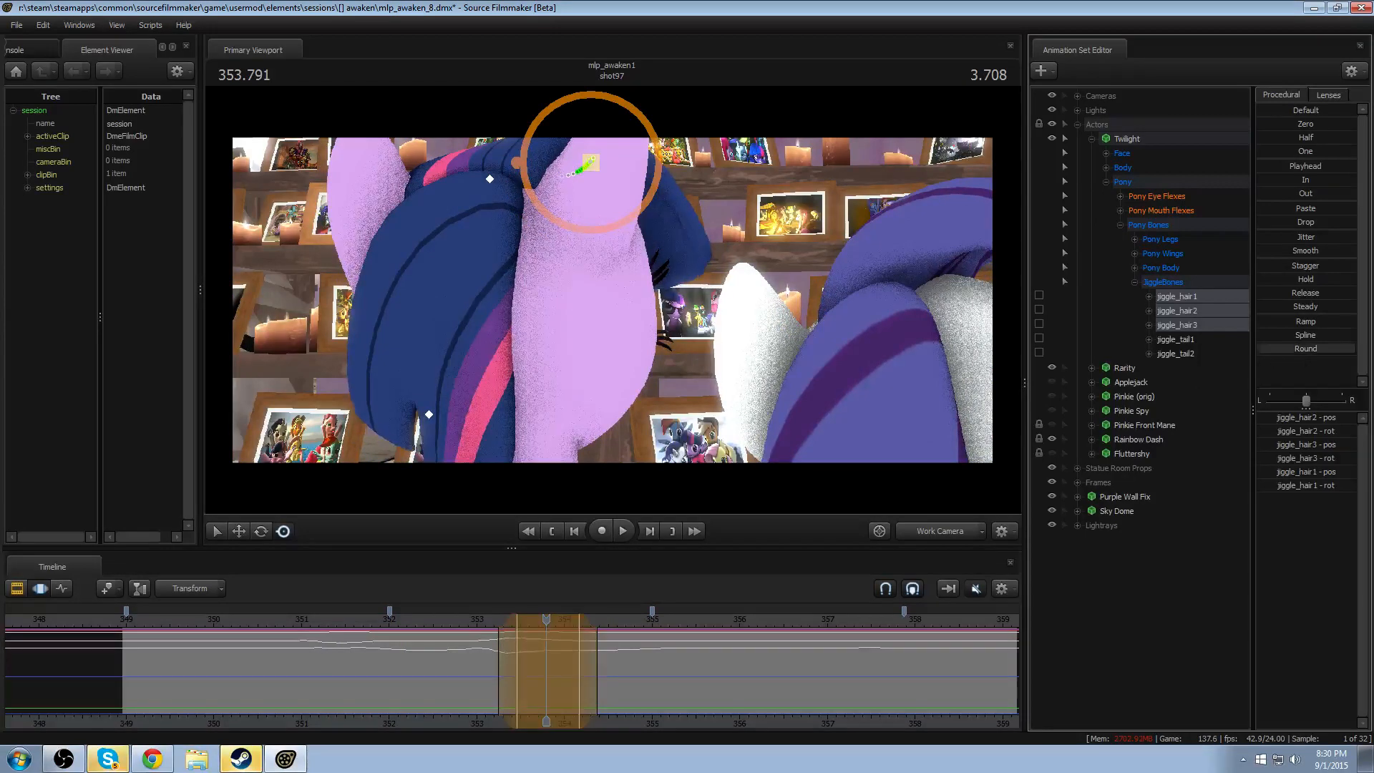
# - Make a time selection around 353.54 seconds, spanning about 353.0 to 354.1 seconds, and rotate Twilight's jiggle_hair1 bone slightly
pyautogui.press('space')
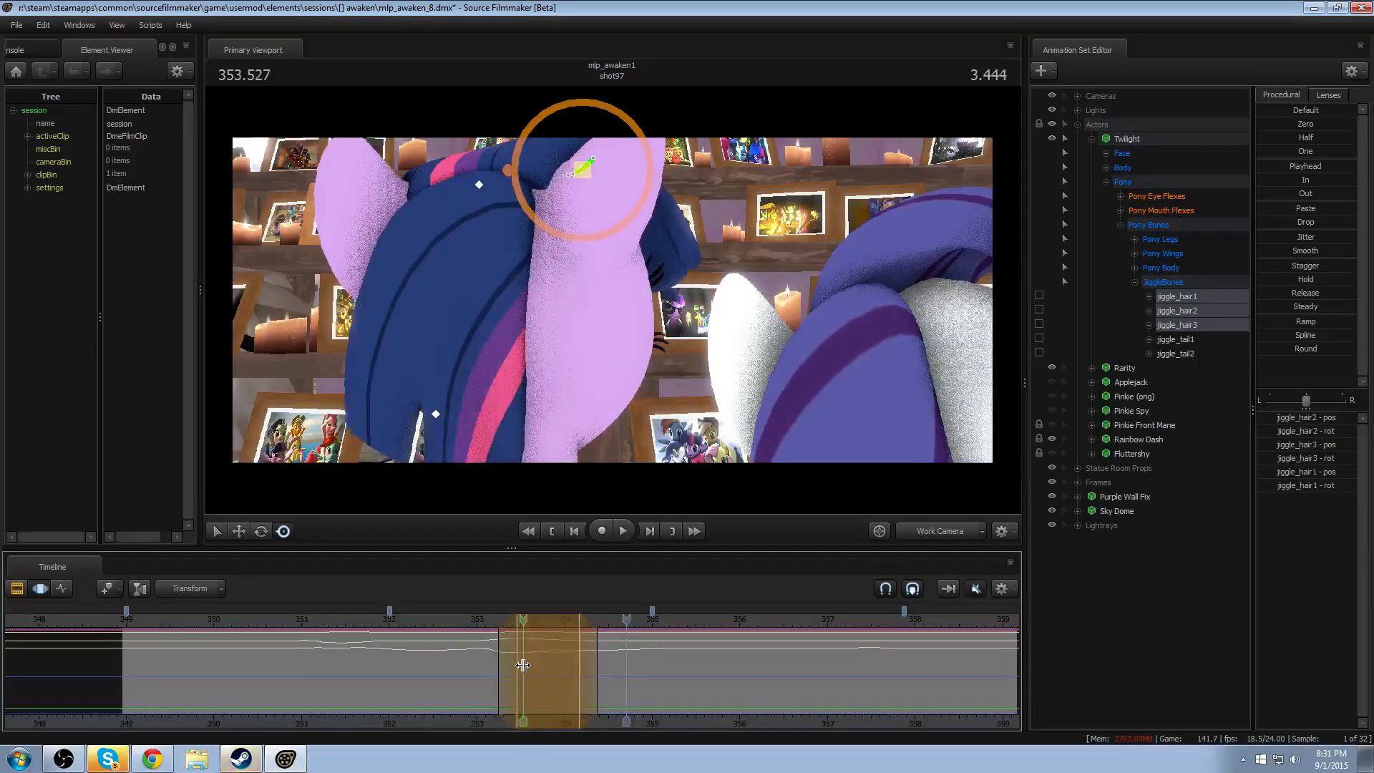
pyautogui.keyDown('shift'); pyautogui.click(523, 665); pyautogui.keyUp('shift')
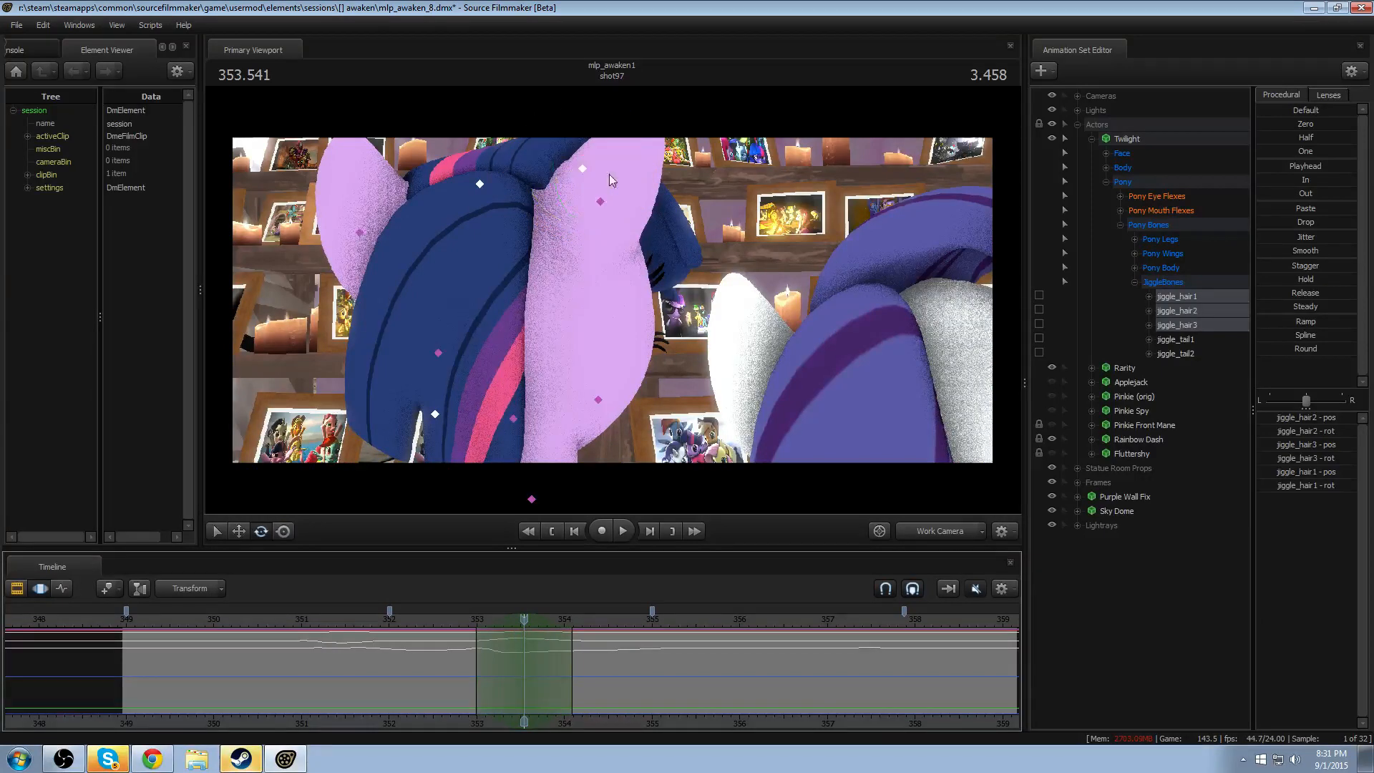
pyautogui.click(586, 165)
pyautogui.press('e')
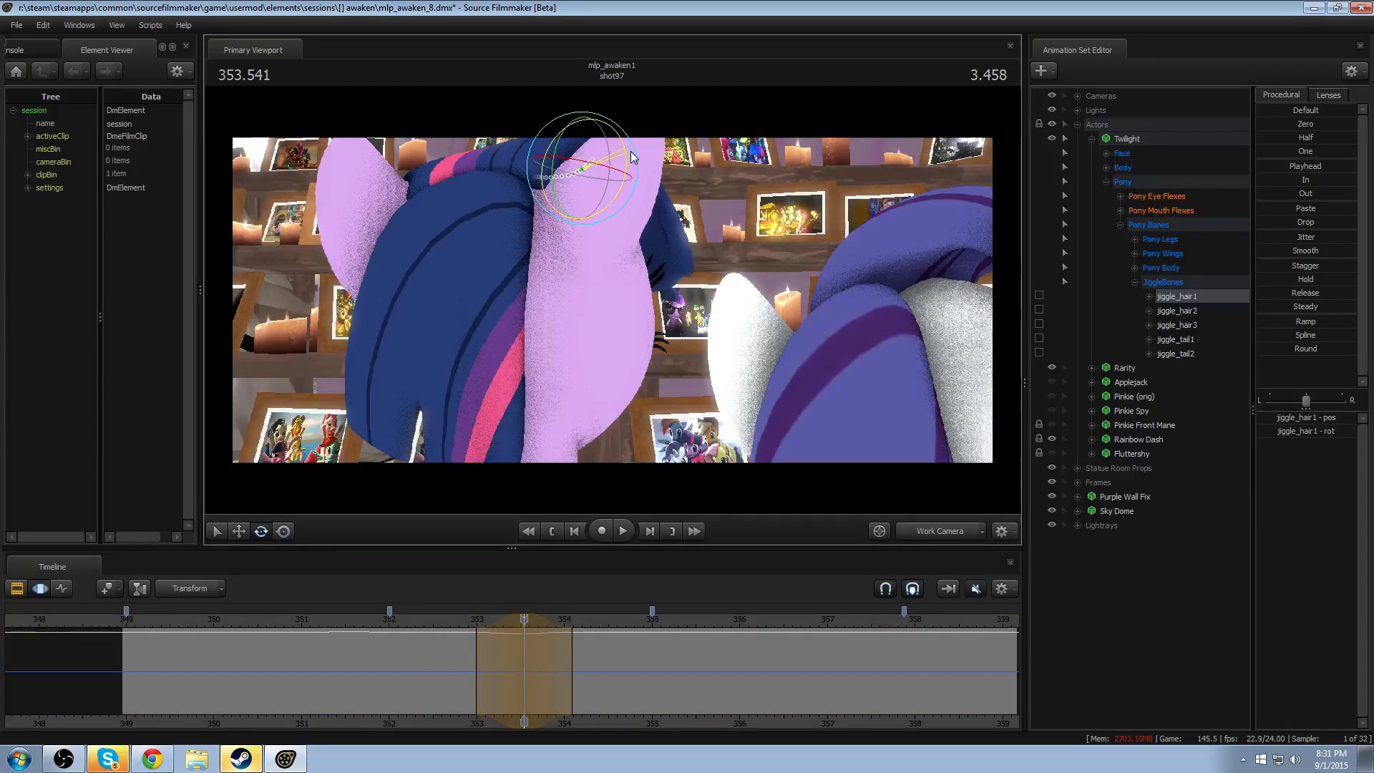
# - Replay the adjusted jiggle_hair1 motion from about 353.0 seconds to check how the hair settles
pyautogui.press('space')
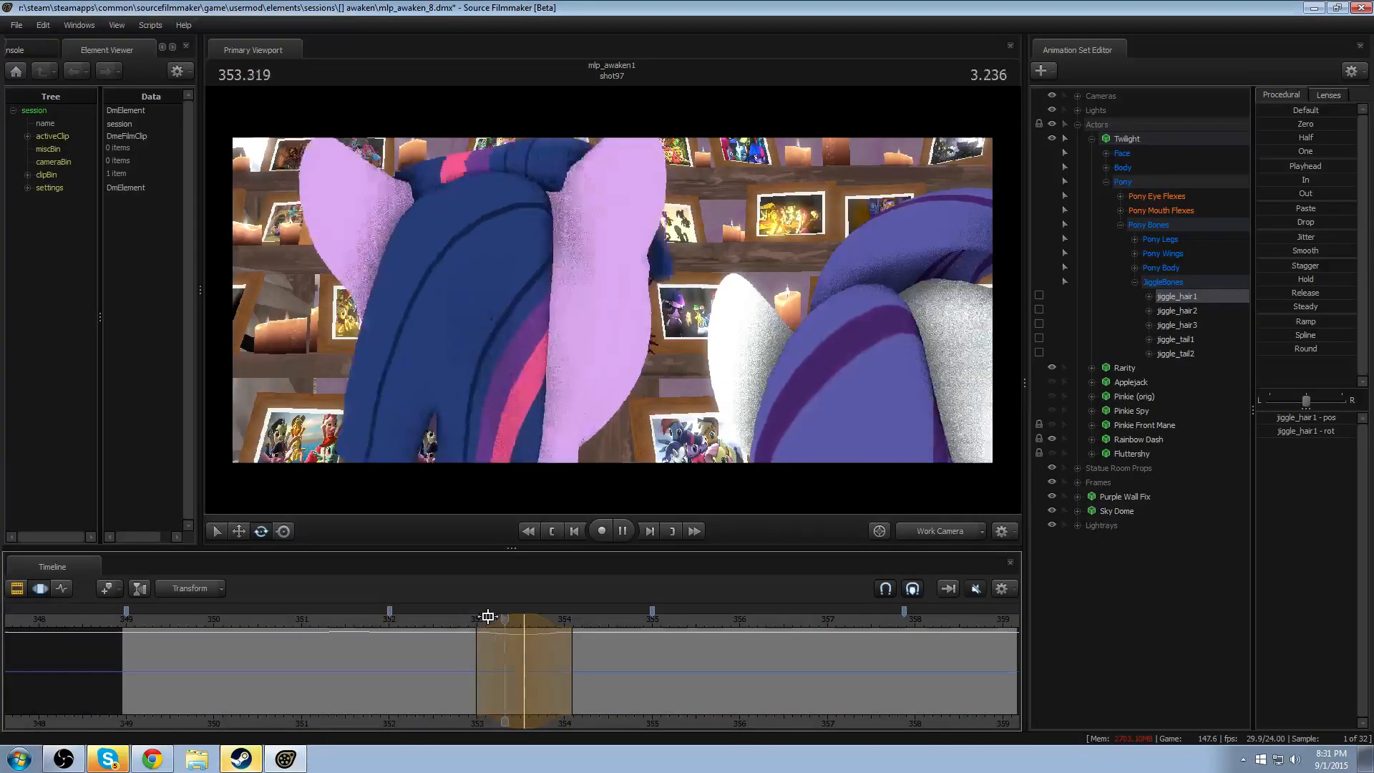
pyautogui.press('space')
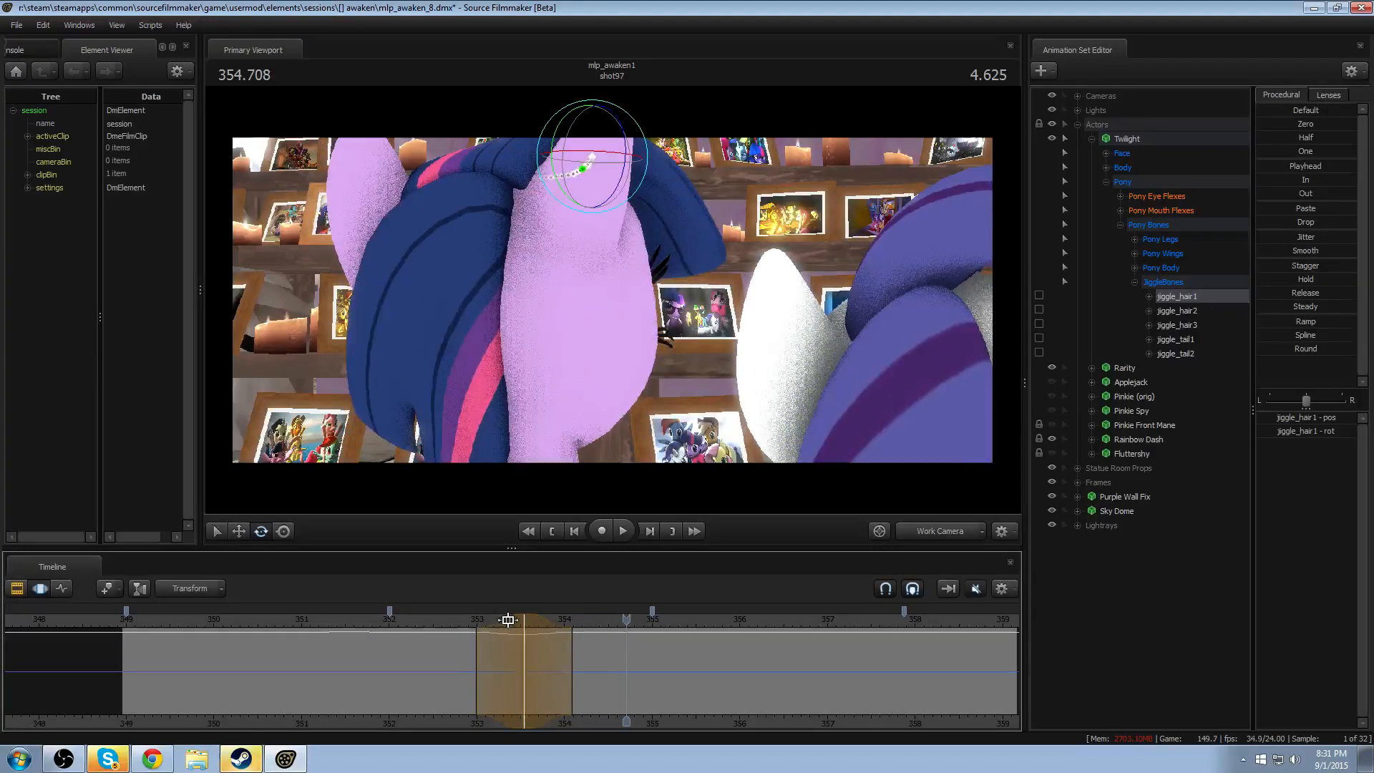
pyautogui.click(474, 621)
pyautogui.press('space')
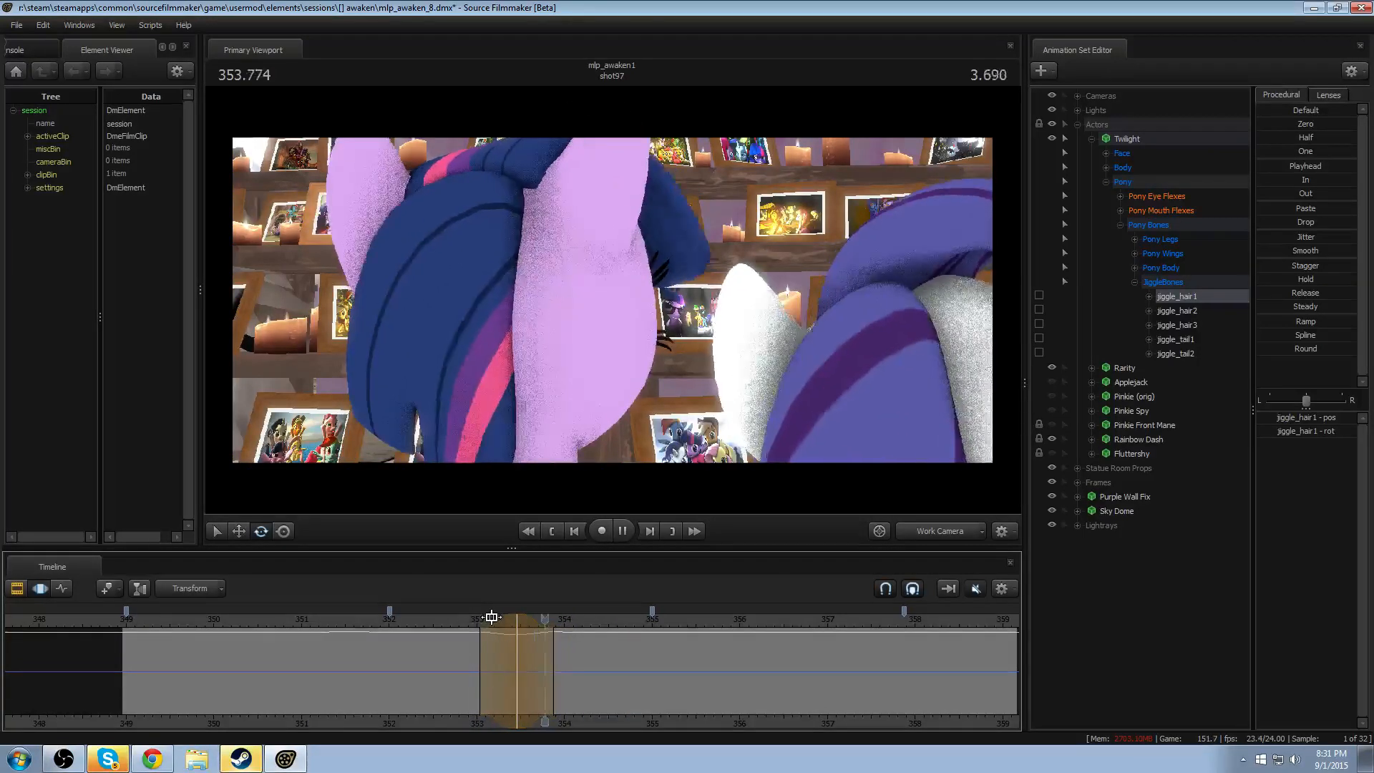
pyautogui.press('space')
# - Try a time selection without falloff on jiggle_hair1 from about 353.8 to 354.7 seconds while replaying the hair motion
pyautogui.press('shift')
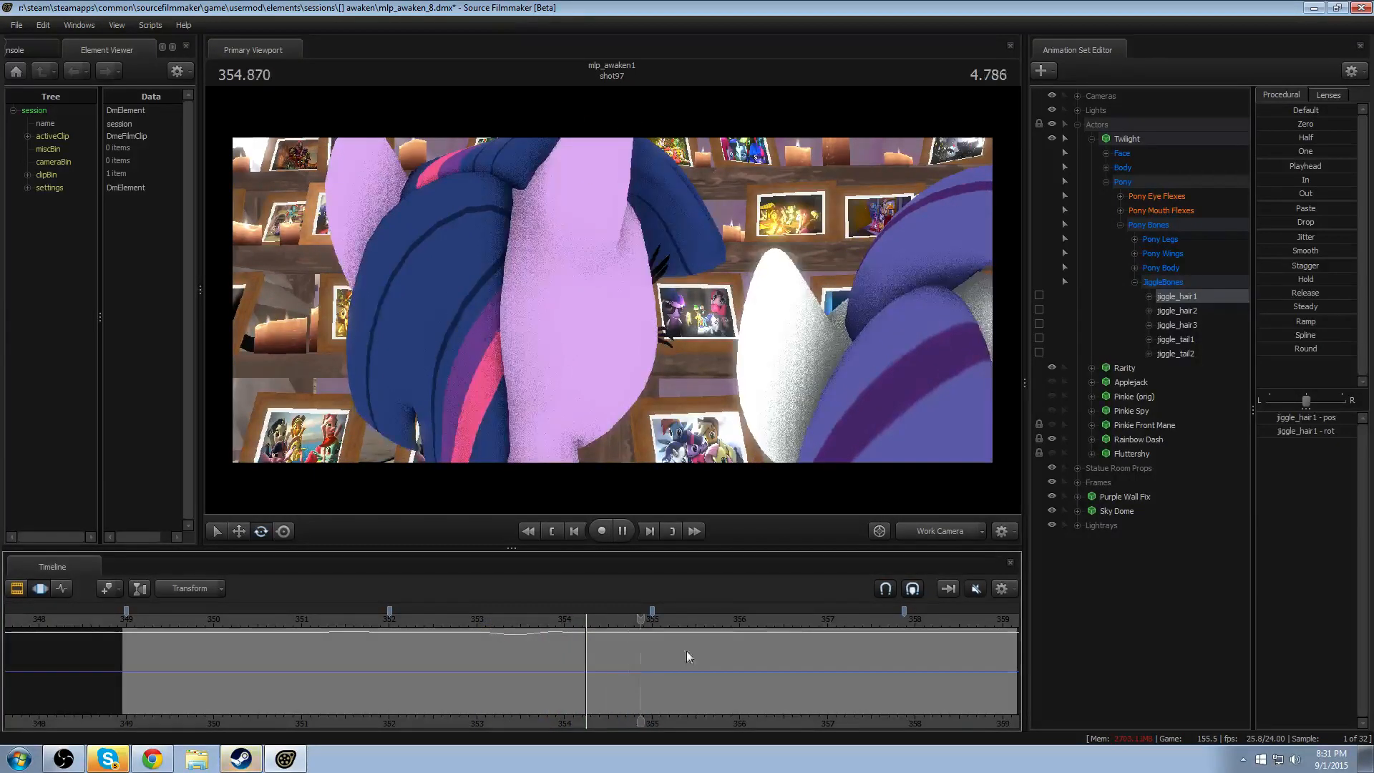
pyautogui.press('space')
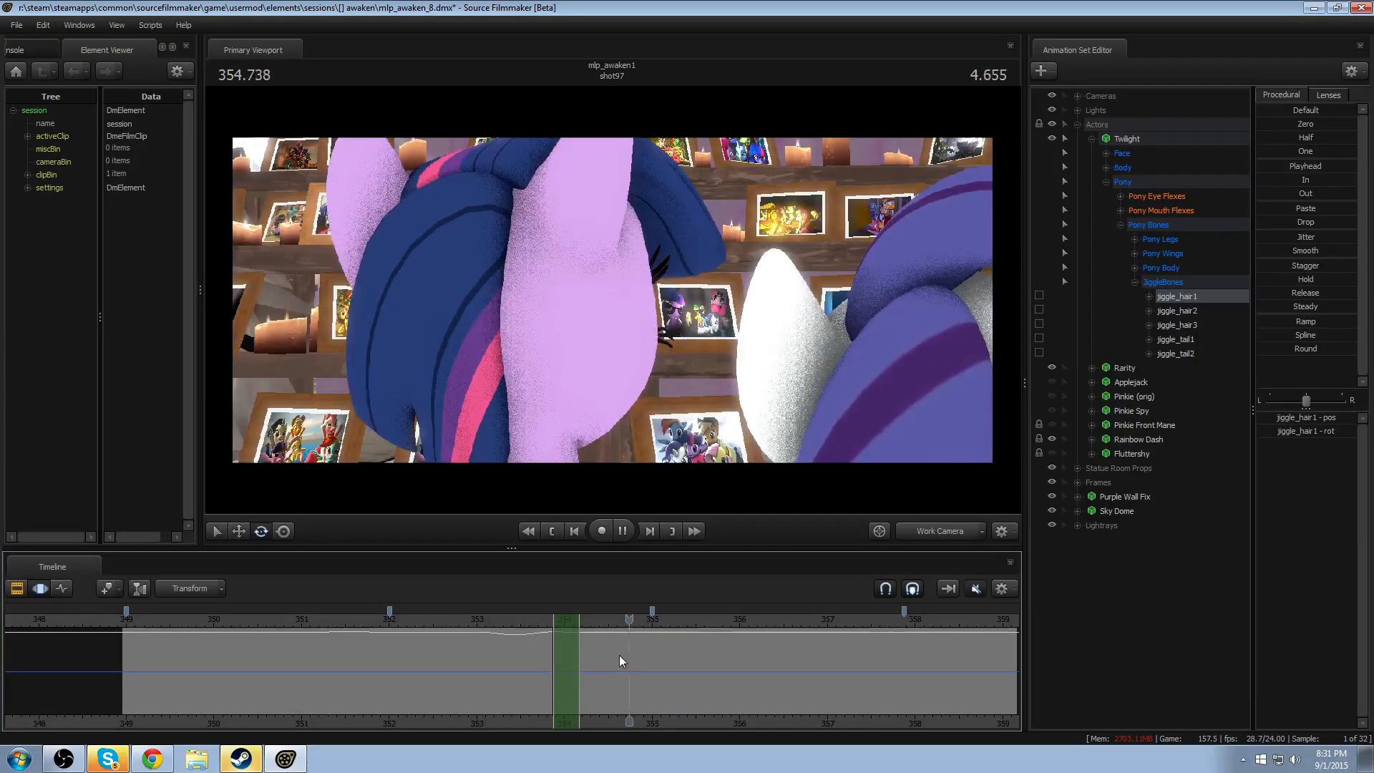
pyautogui.press('space')
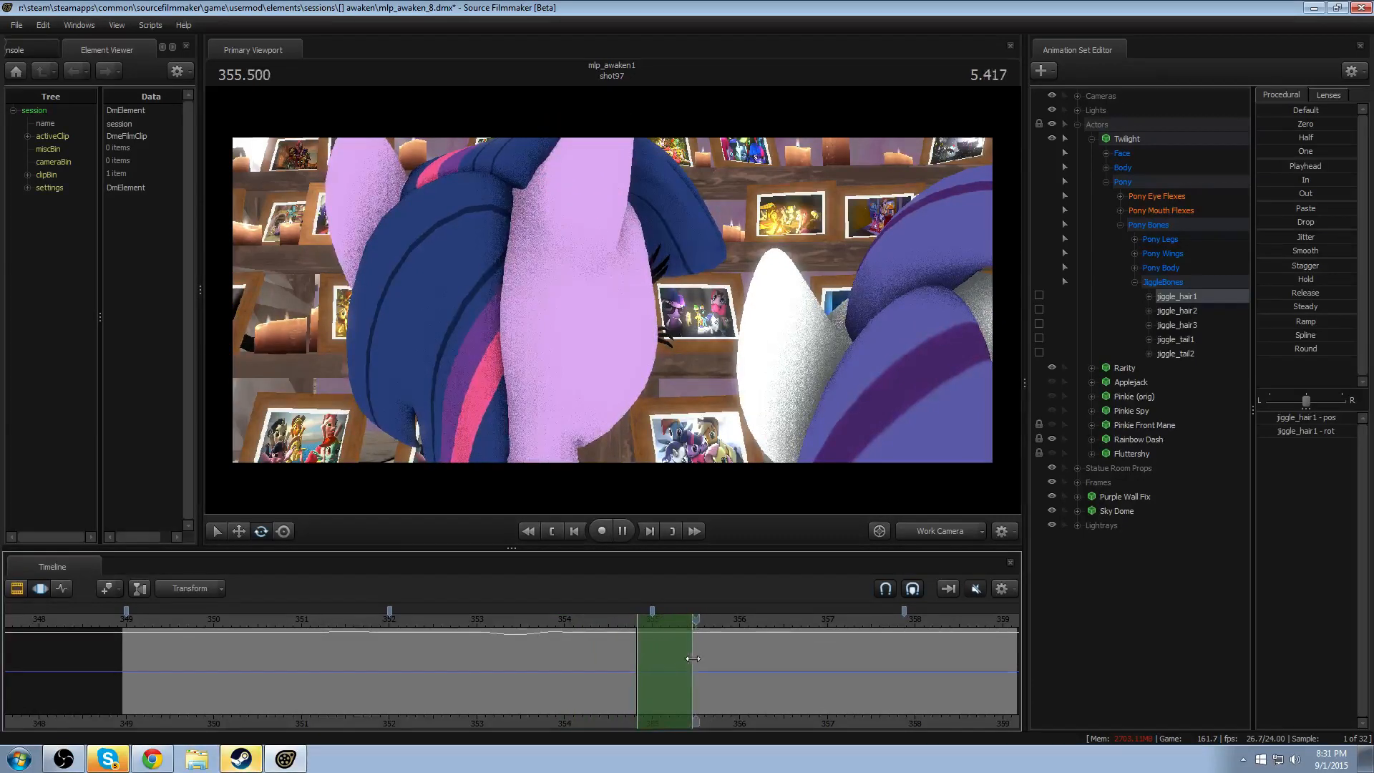
pyautogui.press('space')
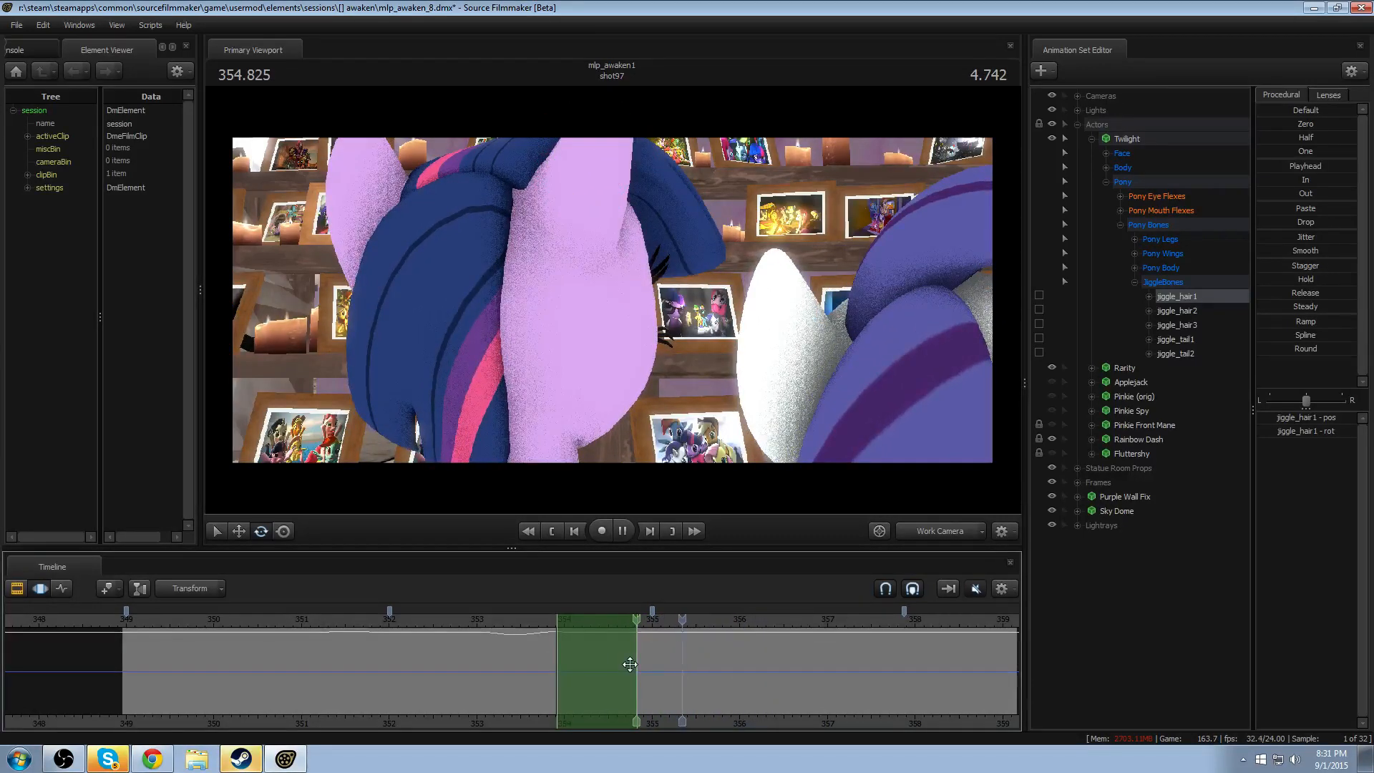
pyautogui.keyDown('shift'); pyautogui.moveTo(546, 655); pyautogui.dragTo(625, 657); pyautogui.keyUp('shift')
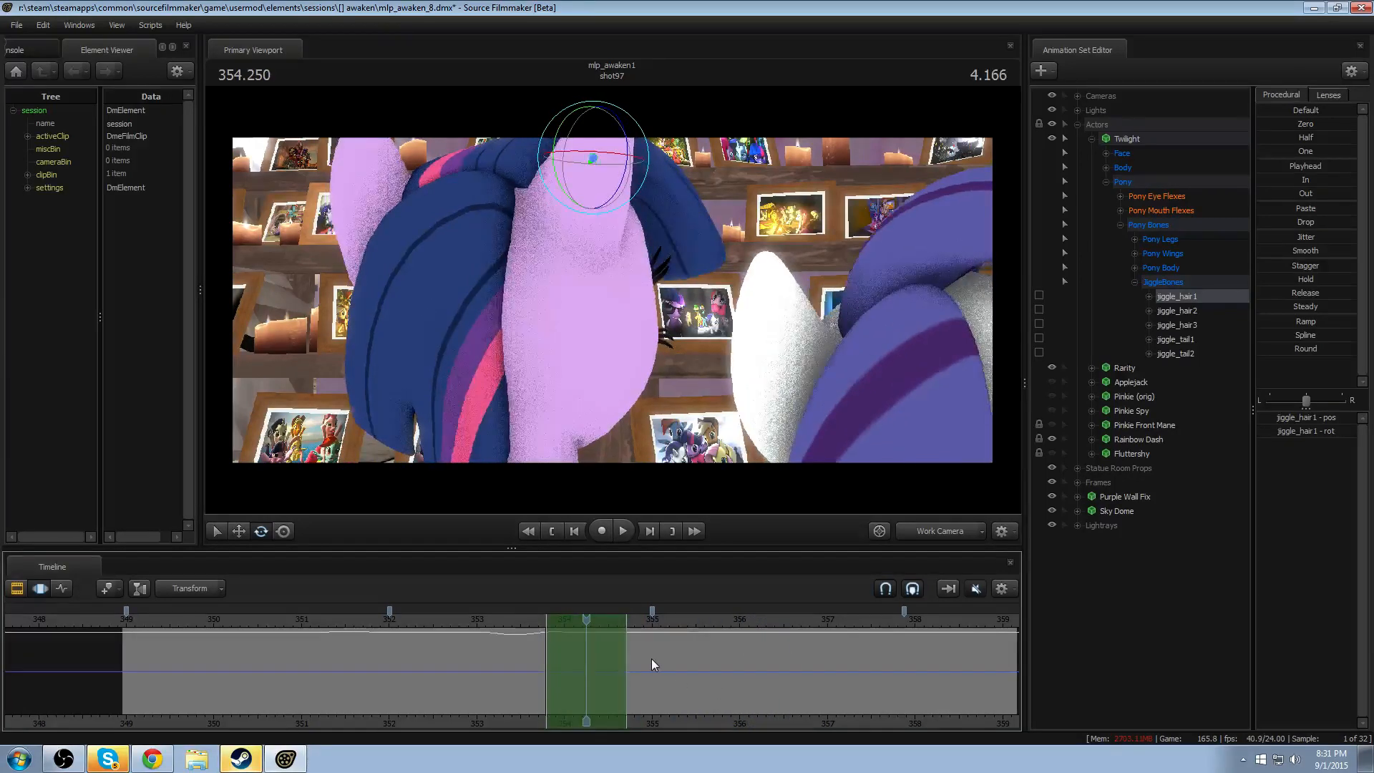
pyautogui.press('space')
pyautogui.press('space')
# - Try longer and shorter time selections on jiggle_hair1 between about 353.5 and 355.1 seconds while replaying the motion
pyautogui.keyDown('shift'); pyautogui.moveTo(517, 657); pyautogui.dragTo(659, 659); pyautogui.keyUp('shift')
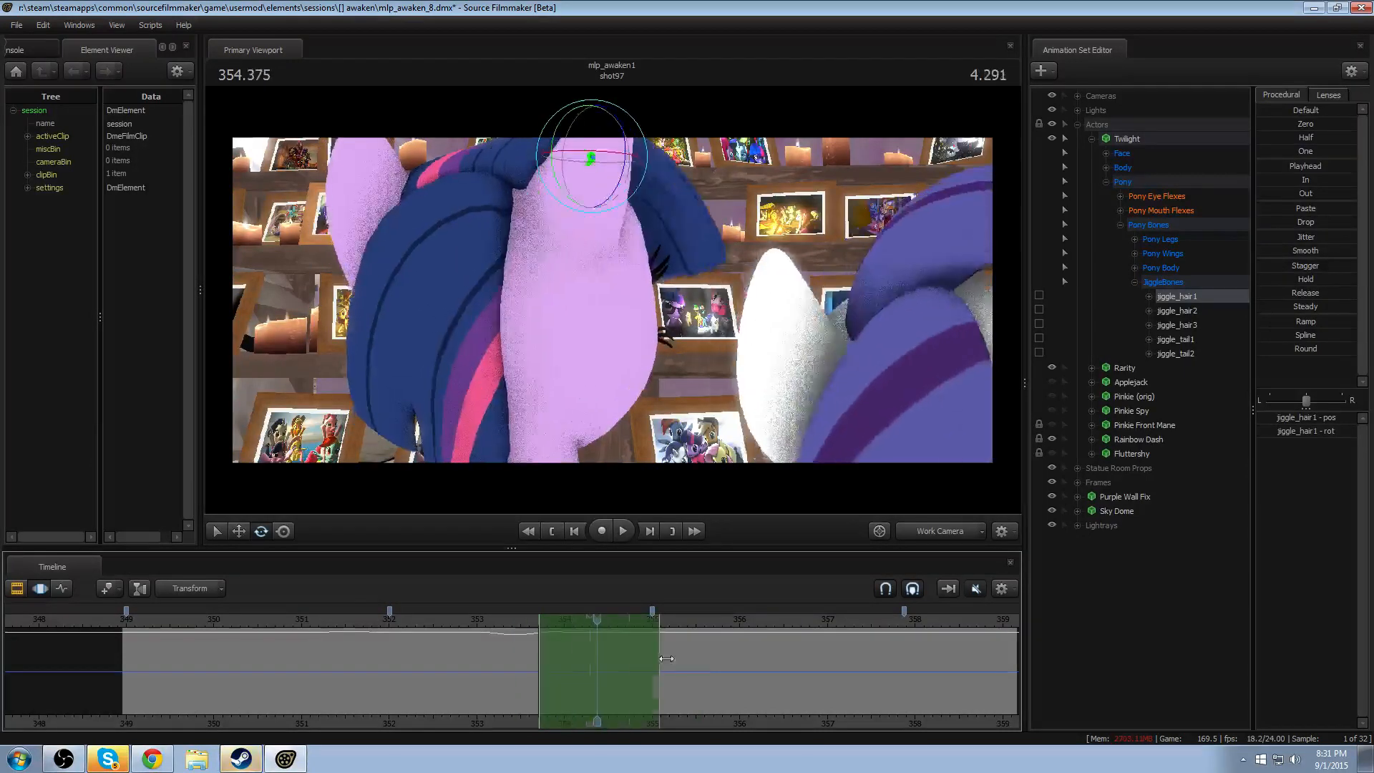
pyautogui.press('space')
pyautogui.press('space')
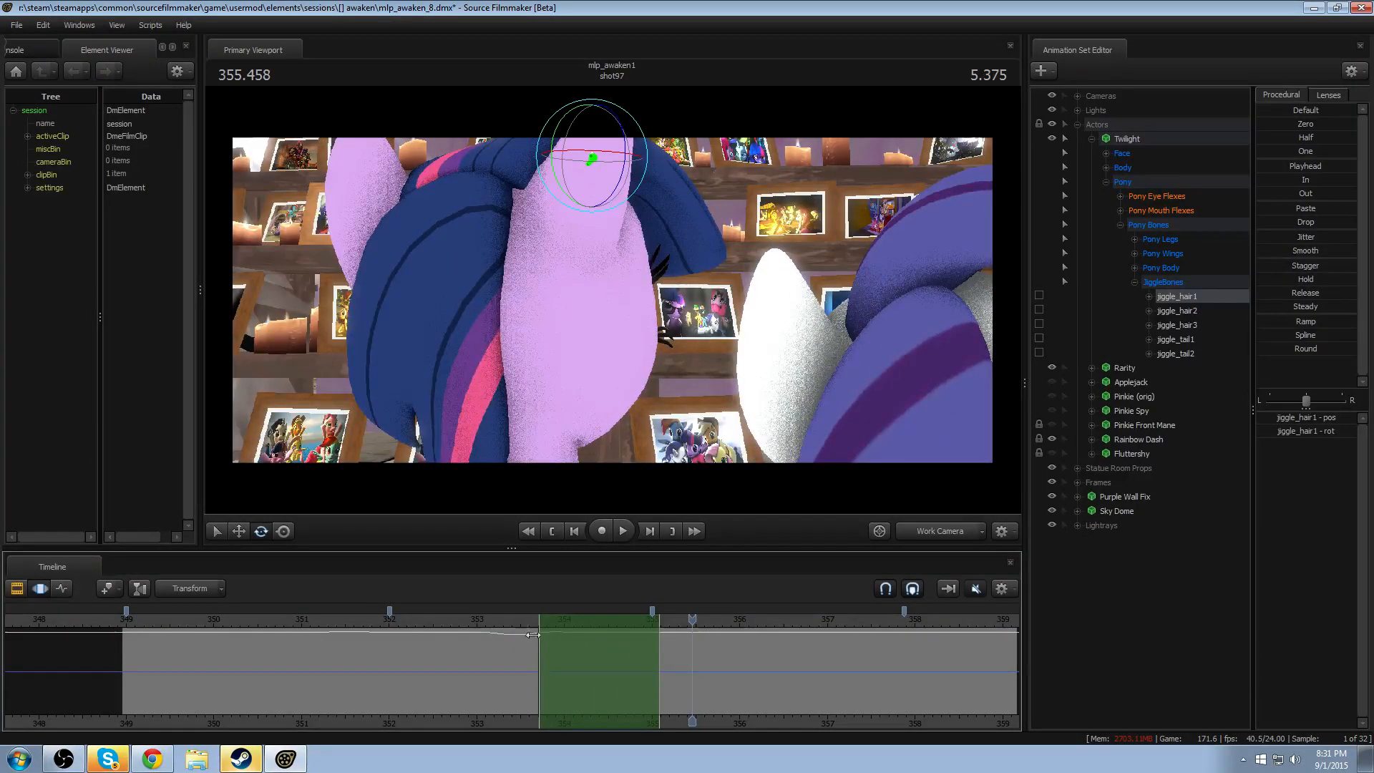
pyautogui.keyDown('shift'); pyautogui.moveTo(521, 652); pyautogui.dragTo(557, 653); pyautogui.keyUp('shift')
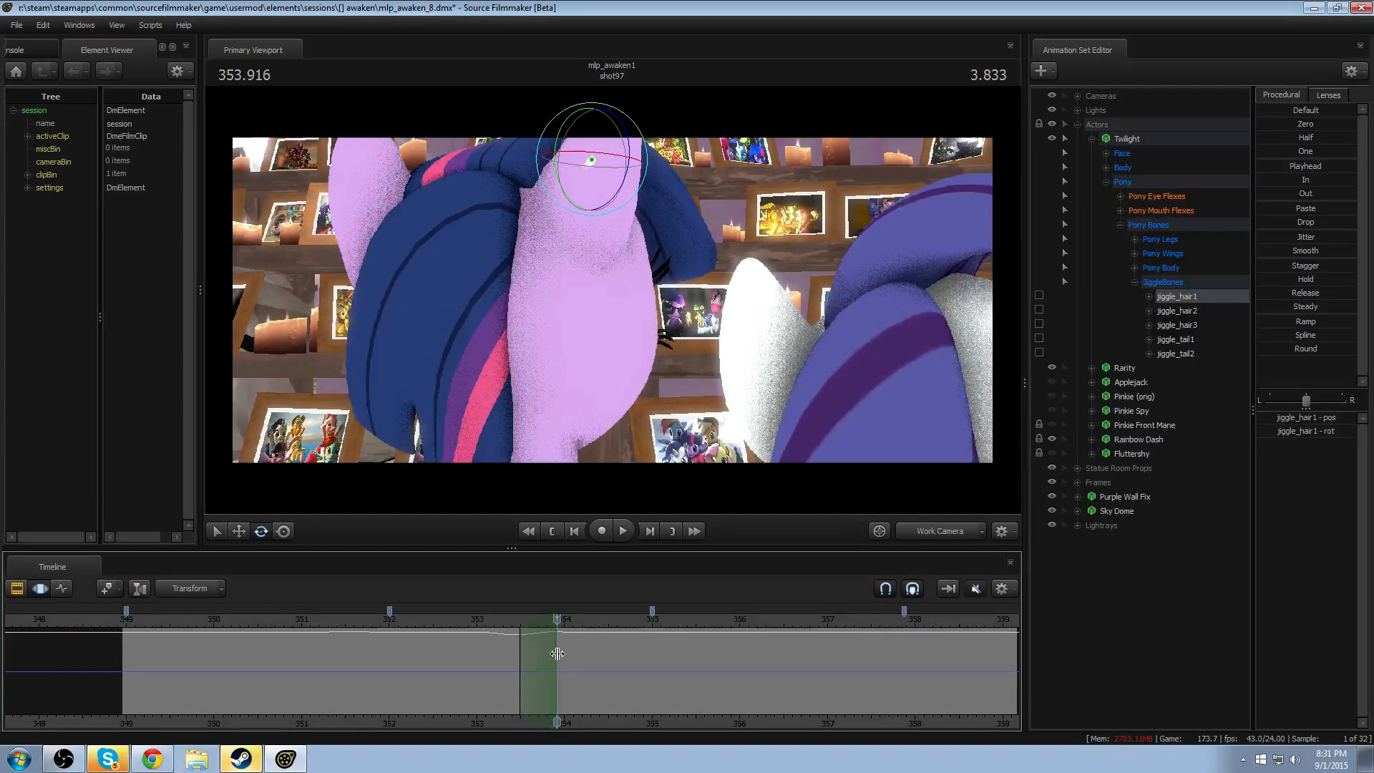
pyautogui.press('space')
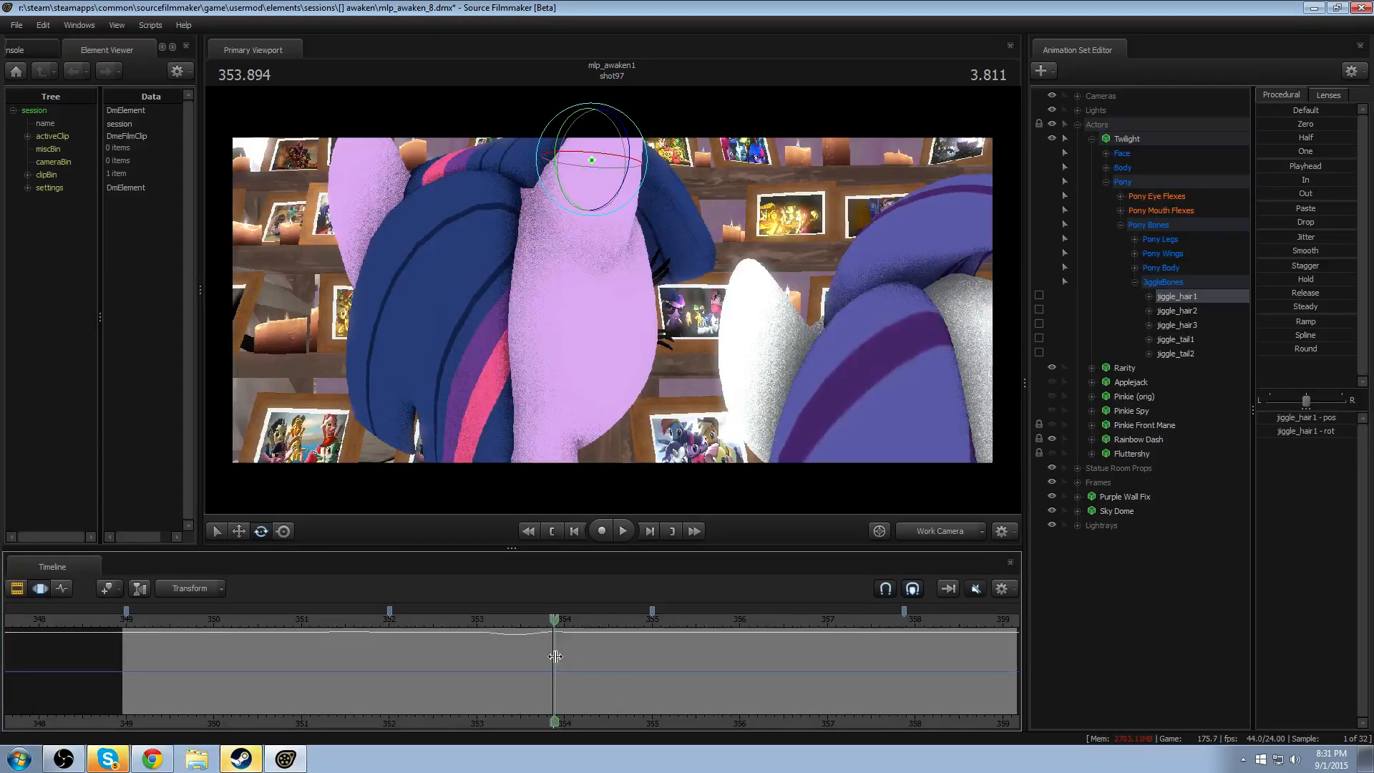
pyautogui.press('space')
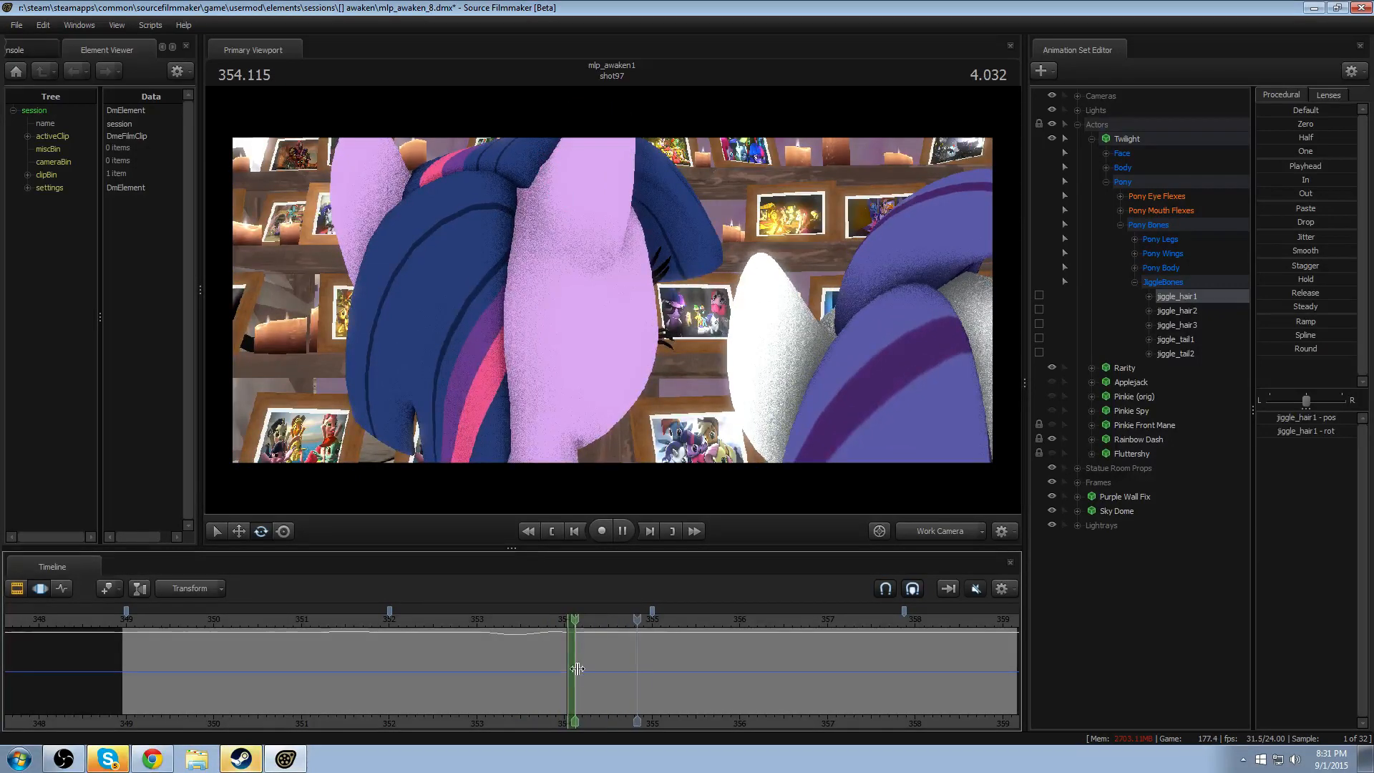
pyautogui.keyDown('shift'); pyautogui.moveTo(561, 686); pyautogui.dragTo(619, 689); pyautogui.keyUp('shift')
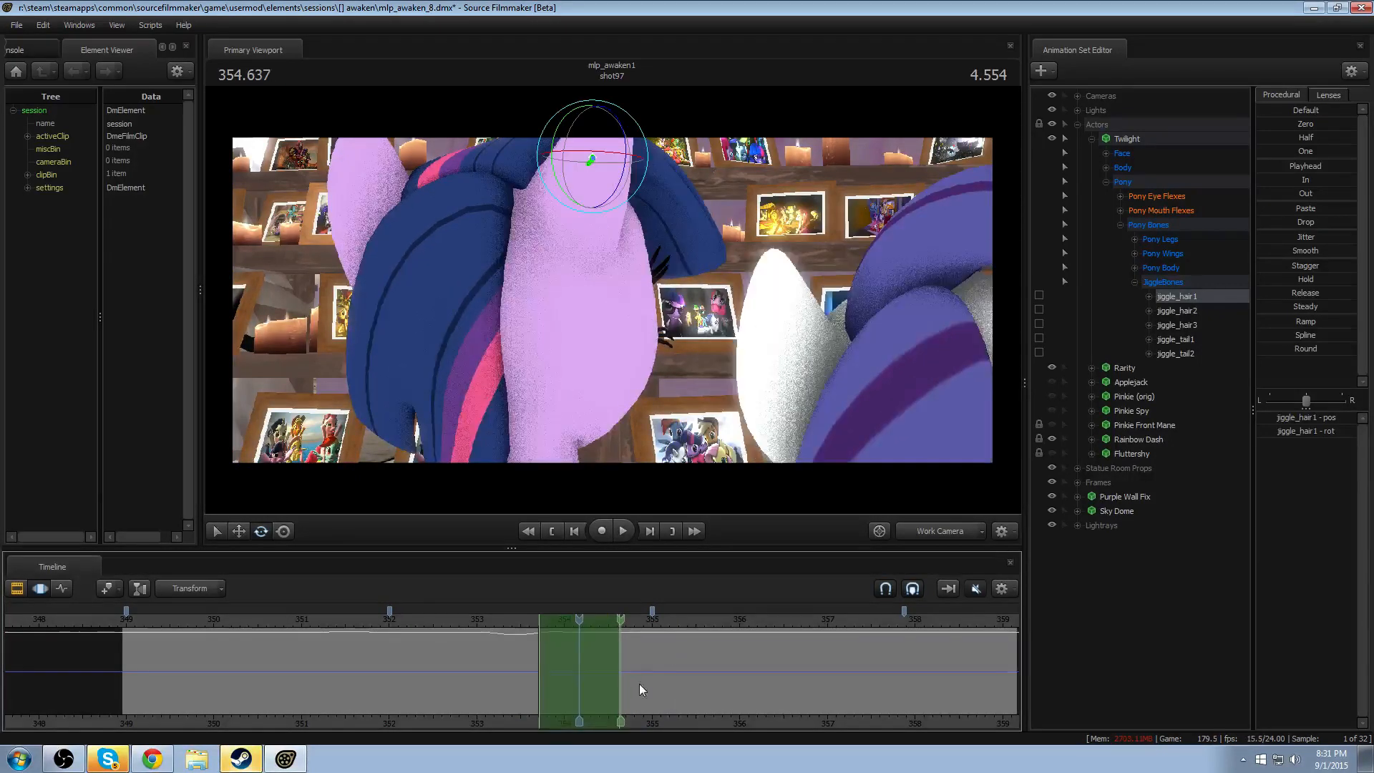
pyautogui.press('space')
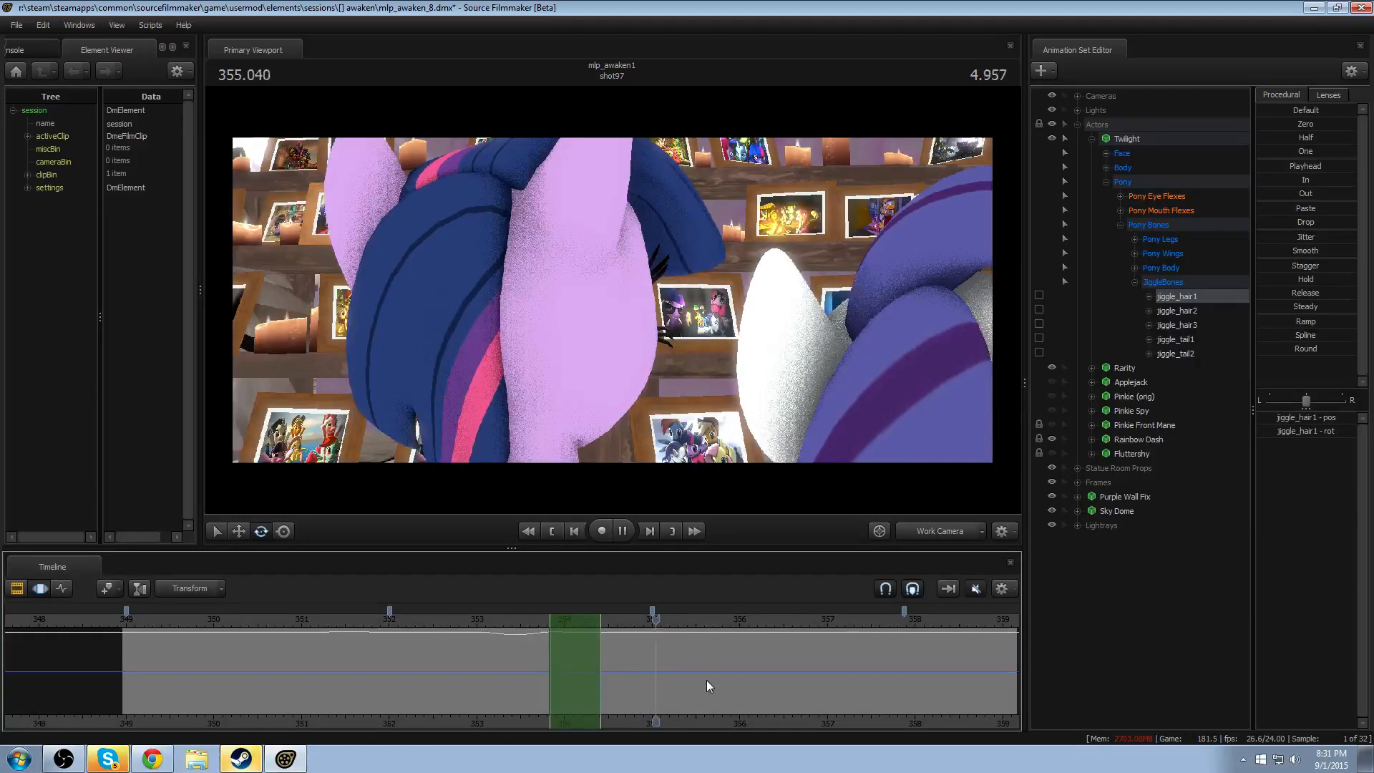
# - Play the later part of shot97 from about 355.5 seconds to examine Twilight's hair during the second head turn
pyautogui.moveTo(788, 723); pyautogui.dragTo(582, 718, button='middle')
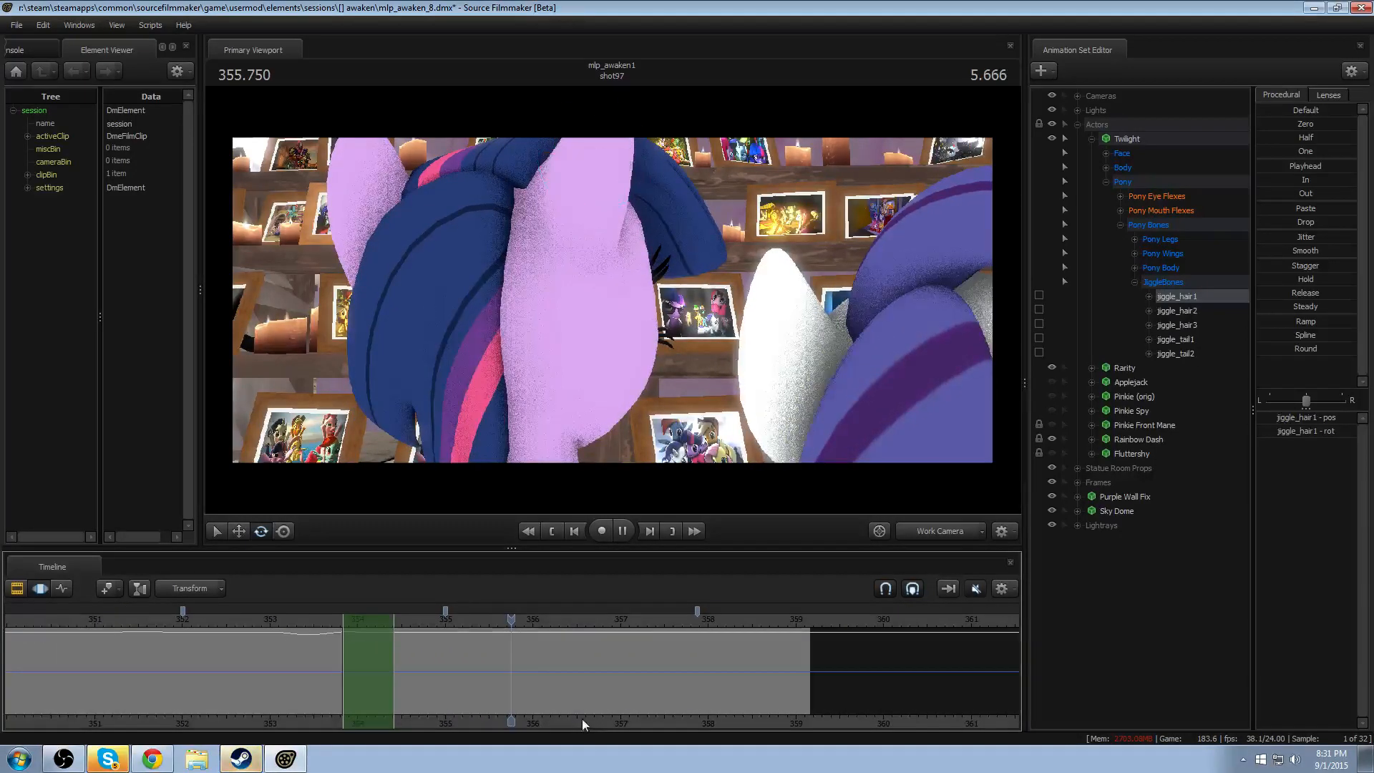
pyautogui.press('space')
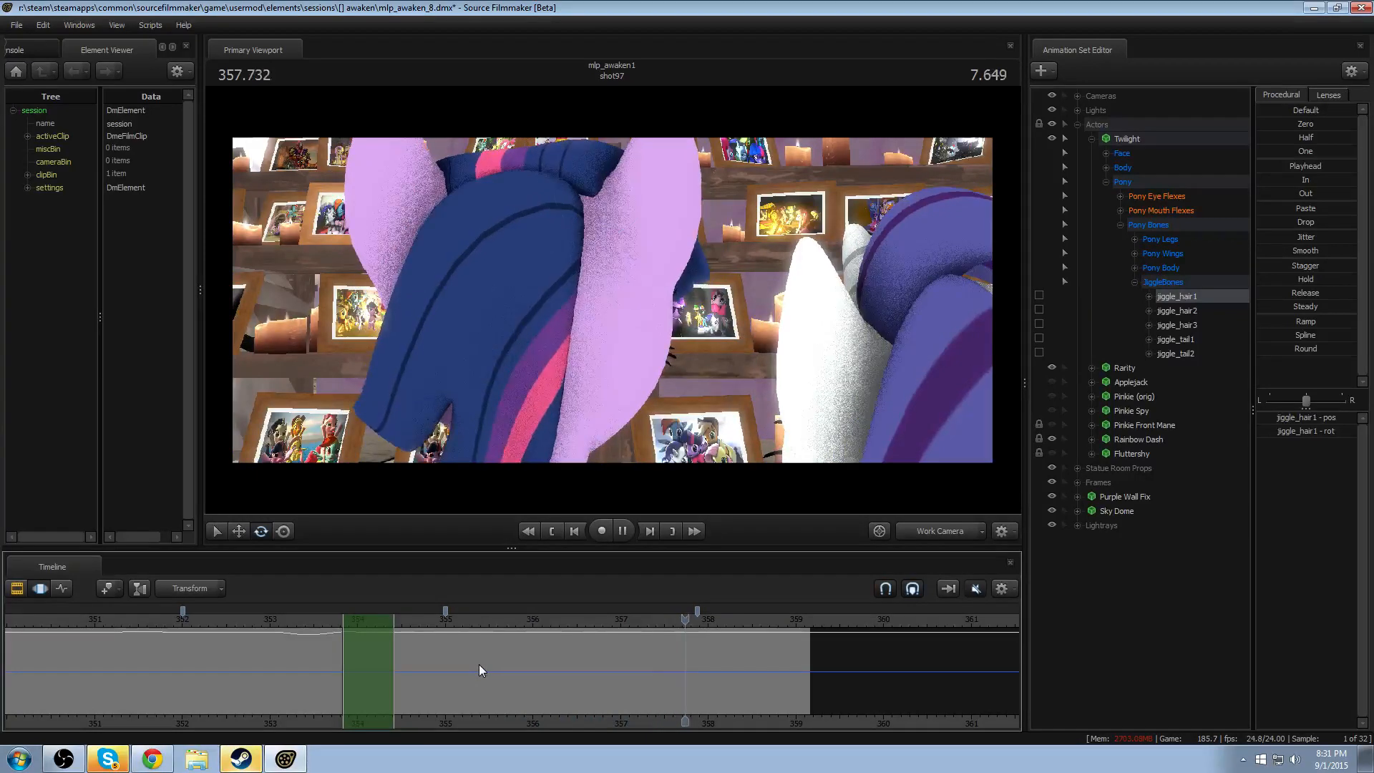
pyautogui.click(485, 617)
pyautogui.press('space')
pyautogui.press('space')
pyautogui.click(488, 616)
pyautogui.press('space')
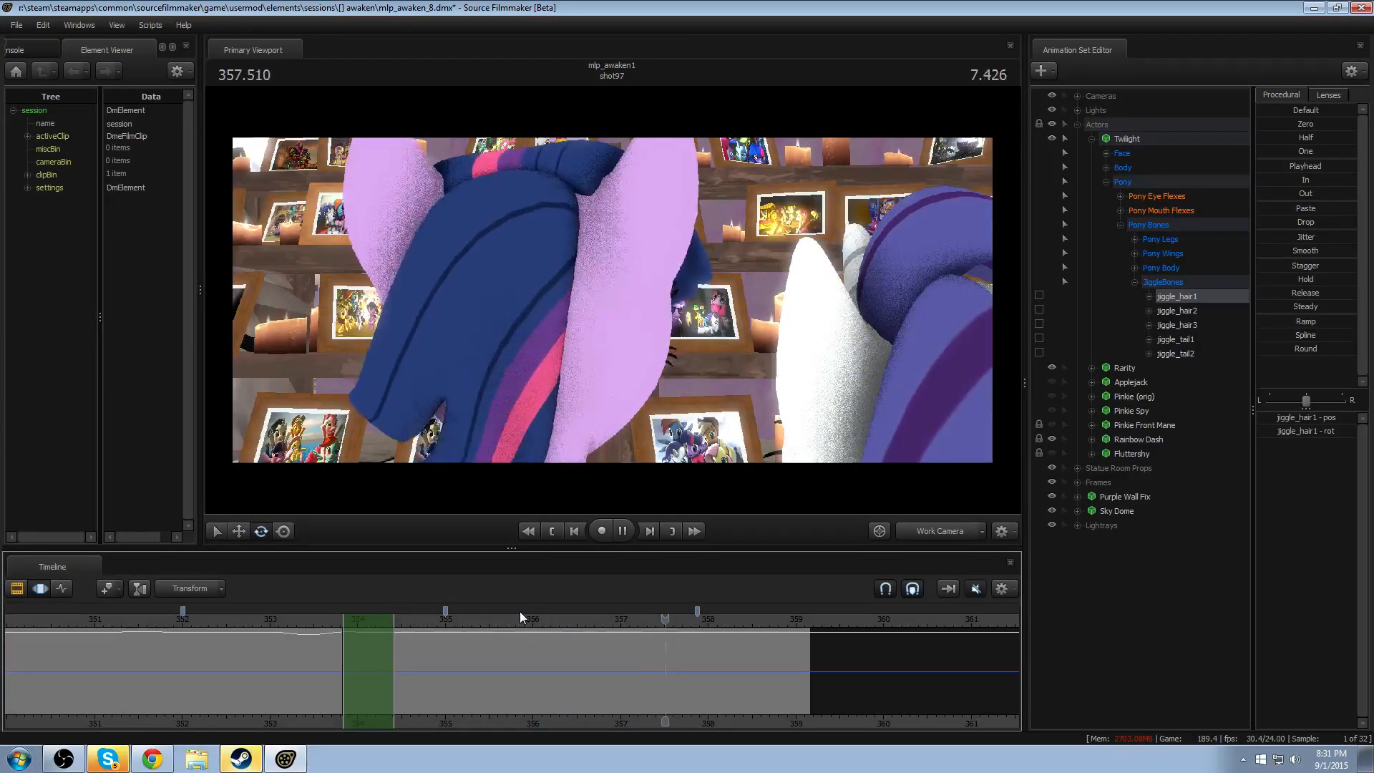
pyautogui.press('space')
# - Rotate jiggle_hair1 within a falloff time selection from about 356.8 to 357.6 seconds and replay it from about 356.5 seconds
pyautogui.click(638, 667)
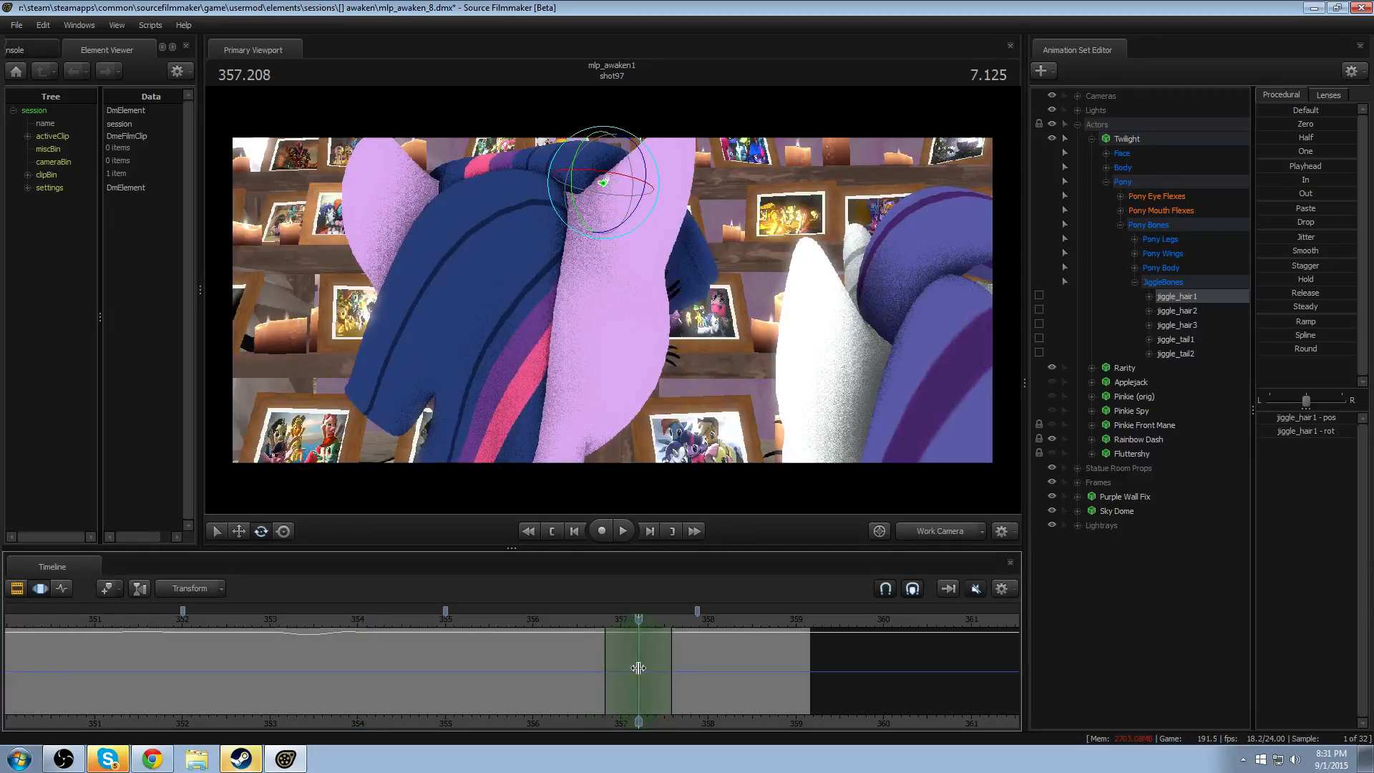
pyautogui.click(634, 207)
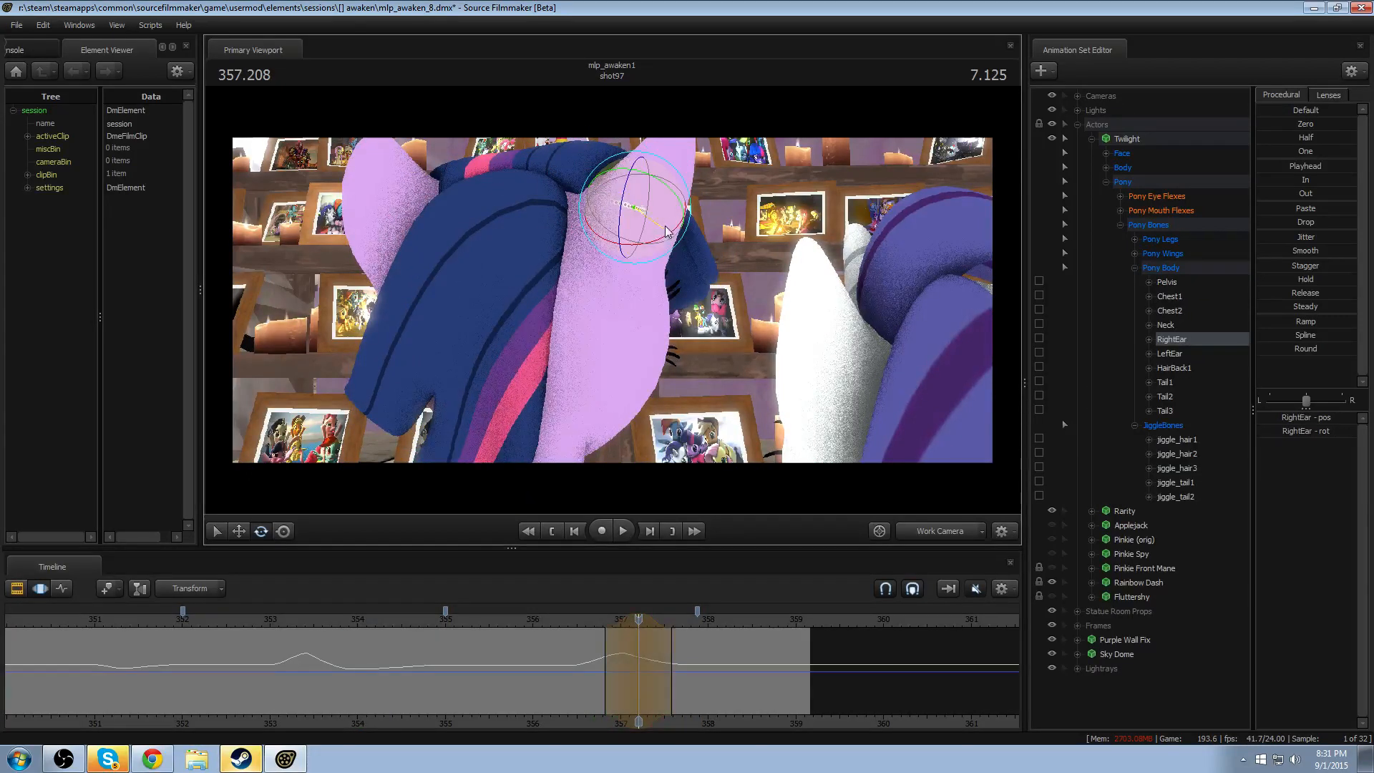
pyautogui.click(601, 185)
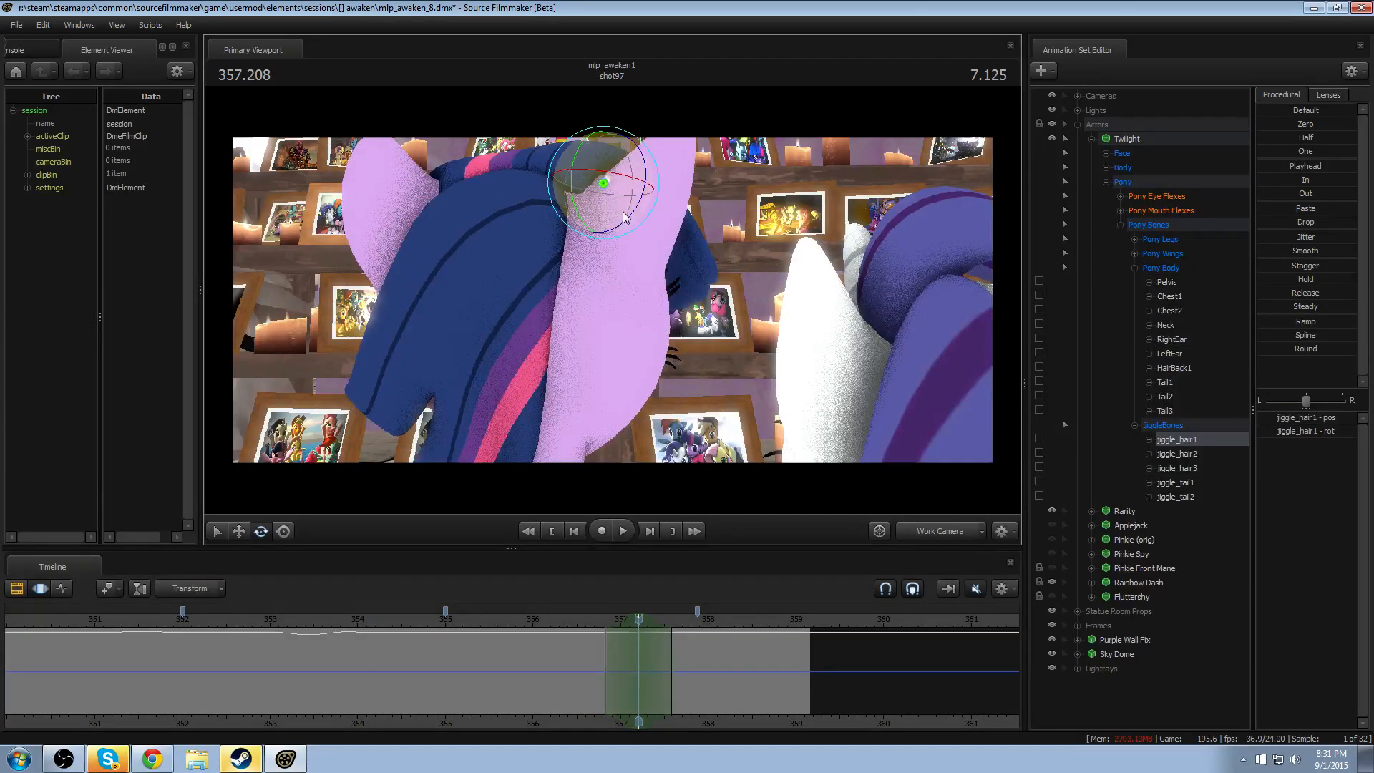
pyautogui.click(581, 621)
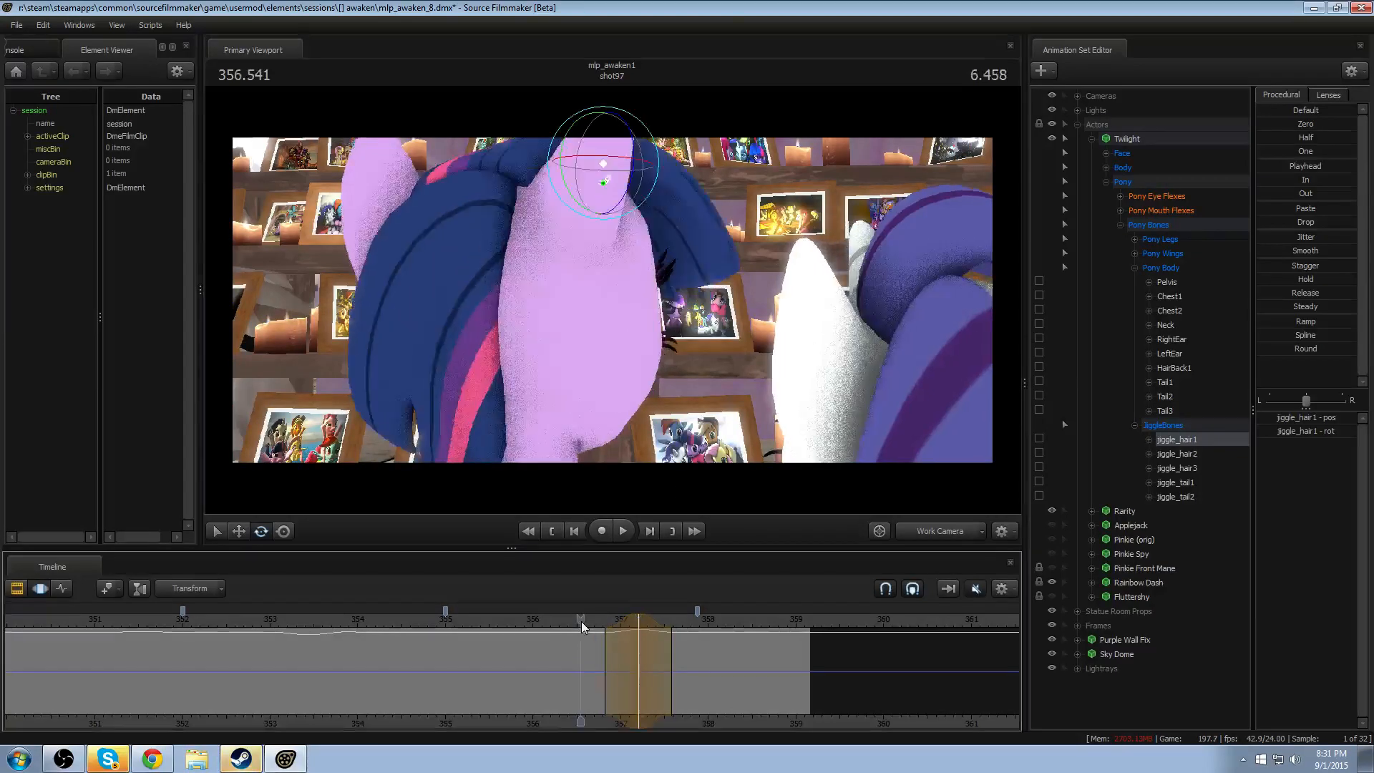
pyautogui.press('space')
# - Rotate jiggle_hair1 slightly within a falloff time selection from about 356.9 to 357.9 seconds
pyautogui.press('space')
pyautogui.moveTo(631, 621)
pyautogui.mouseDown()
pyautogui.moveTo(594, 631)
pyautogui.moveTo(653, 632)
pyautogui.mouseUp()
pyautogui.click(575, 622)
pyautogui.press('space')
pyautogui.press('space')
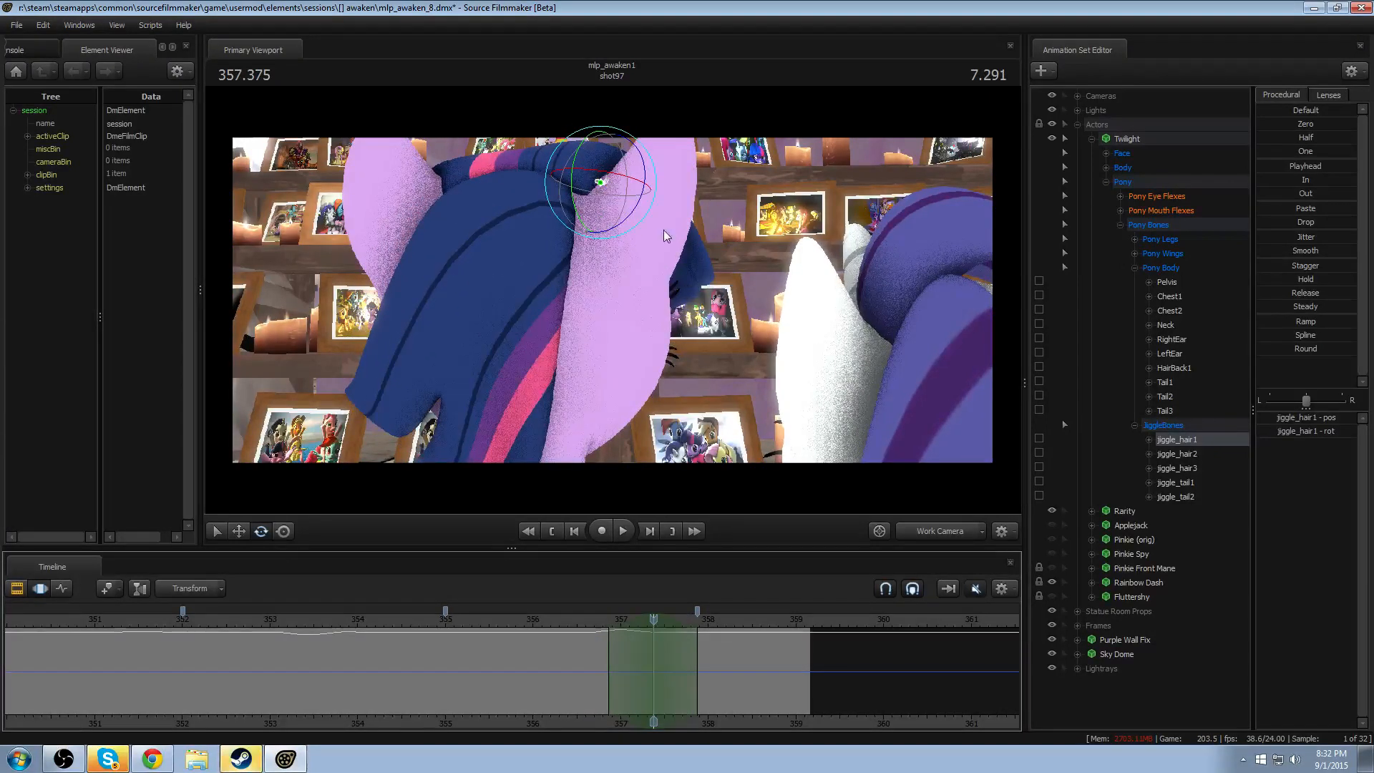
pyautogui.moveTo(650, 167); pyautogui.dragTo(655, 166)
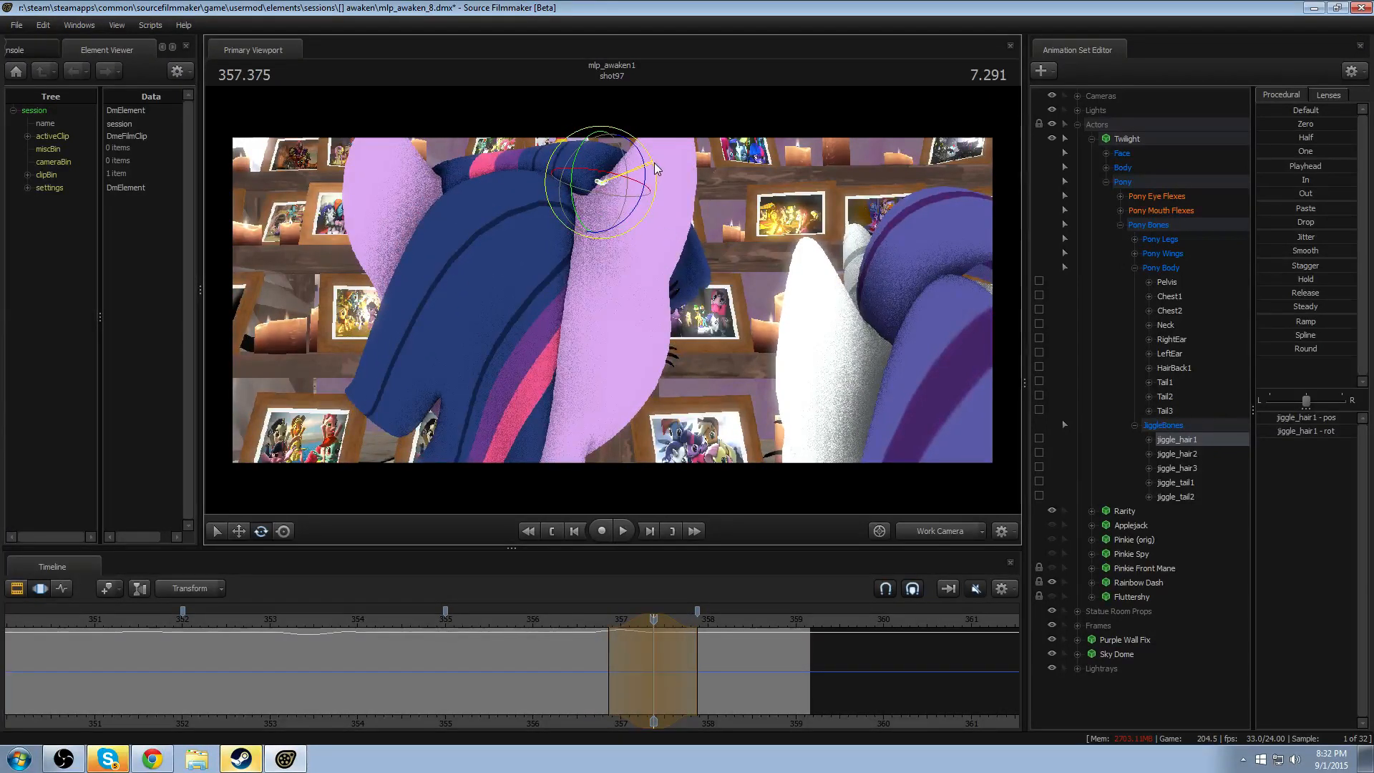
# - Replay the end of shot97 repeatedly from about 356.5 seconds to review the adjusted jiggle_hair1 motion
pyautogui.click(581, 620)
pyautogui.press('space')
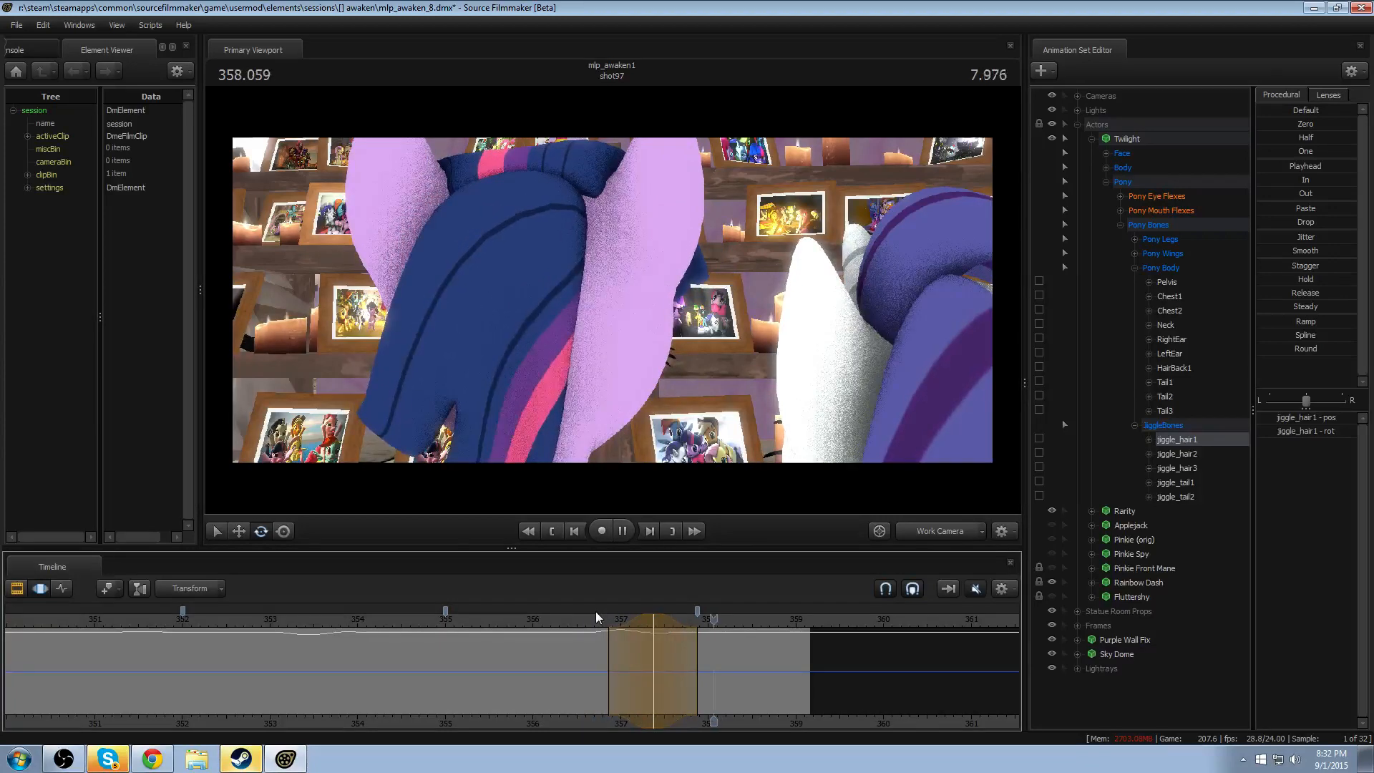
pyautogui.press('space')
pyautogui.press('space')
pyautogui.click(578, 617)
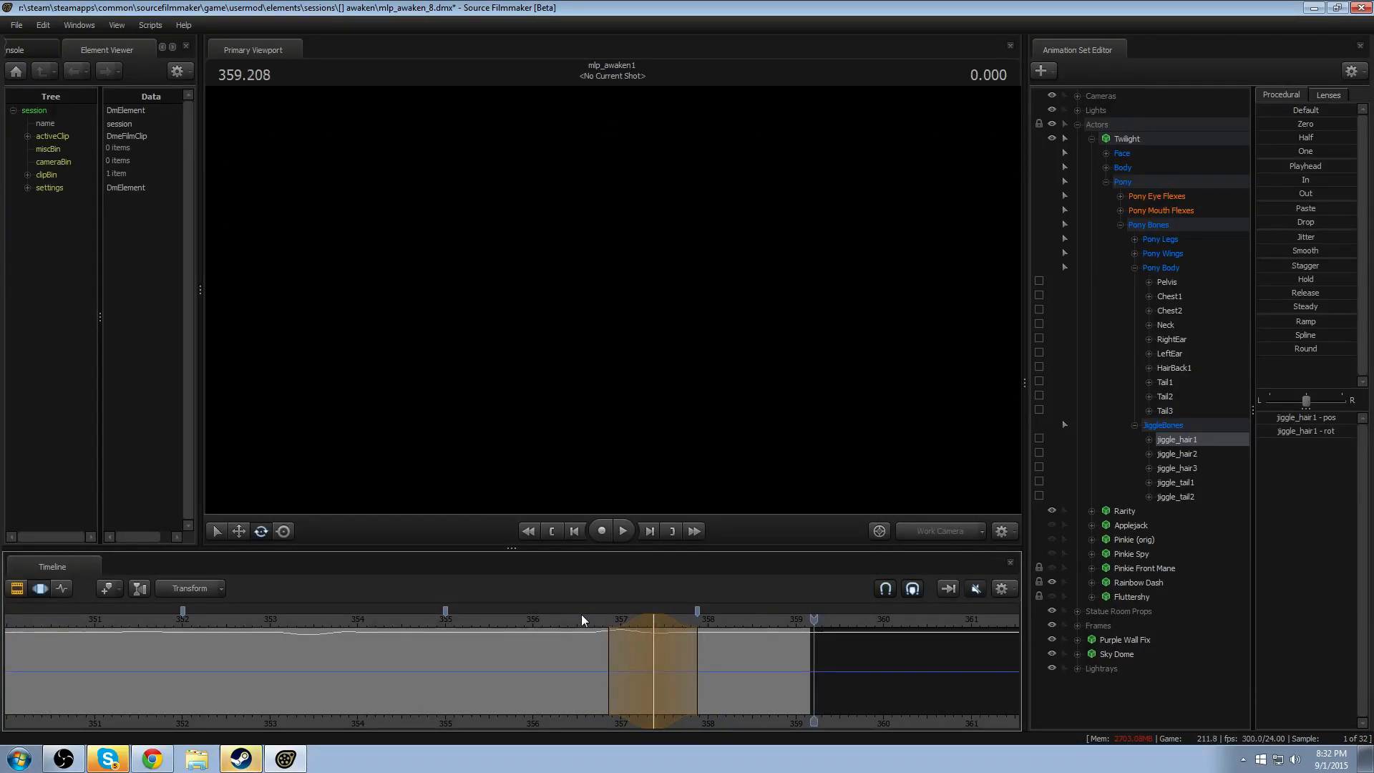
pyautogui.click(569, 619)
pyautogui.press('space')
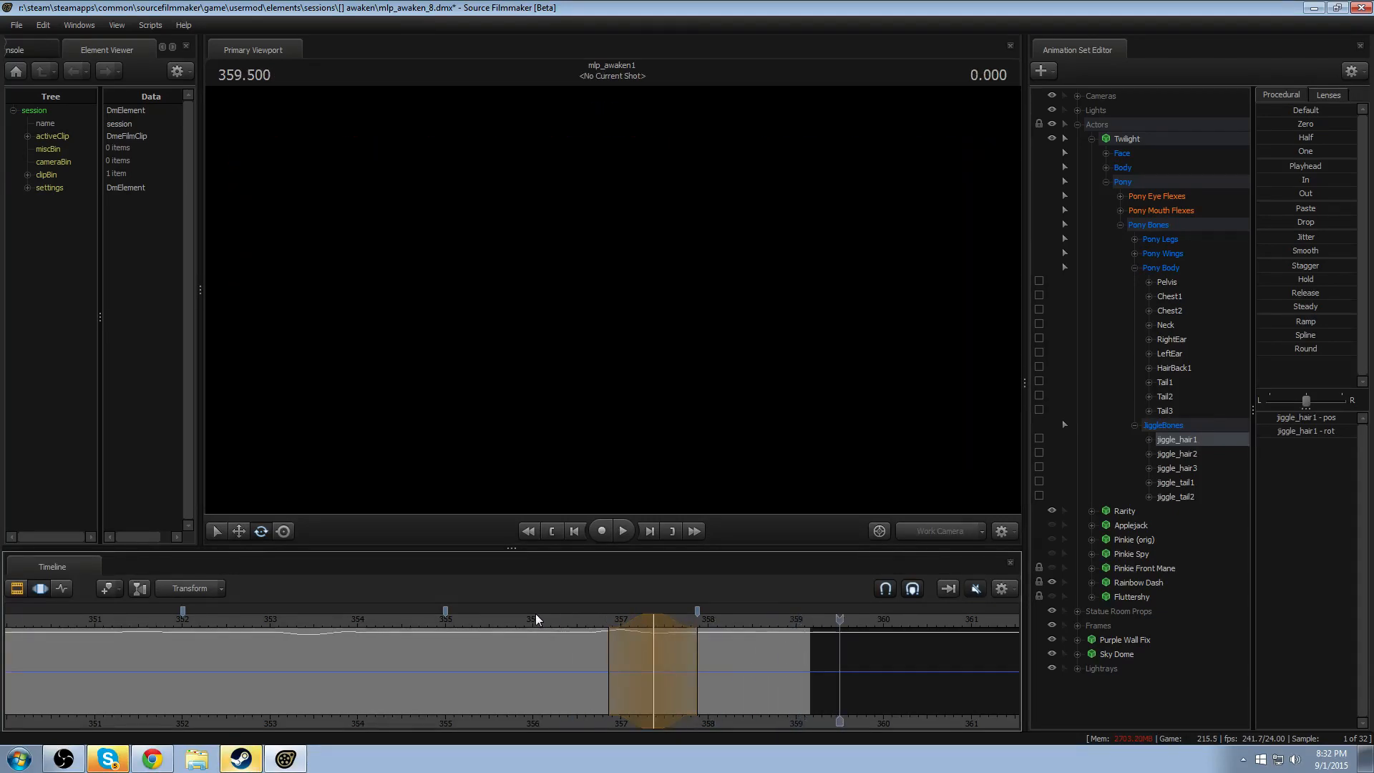
# - Replay from about 356.0 seconds with the lower ends of Twilight's hair in view, and collapse Twilight's control tree
pyautogui.click(528, 619)
pyautogui.press('space')
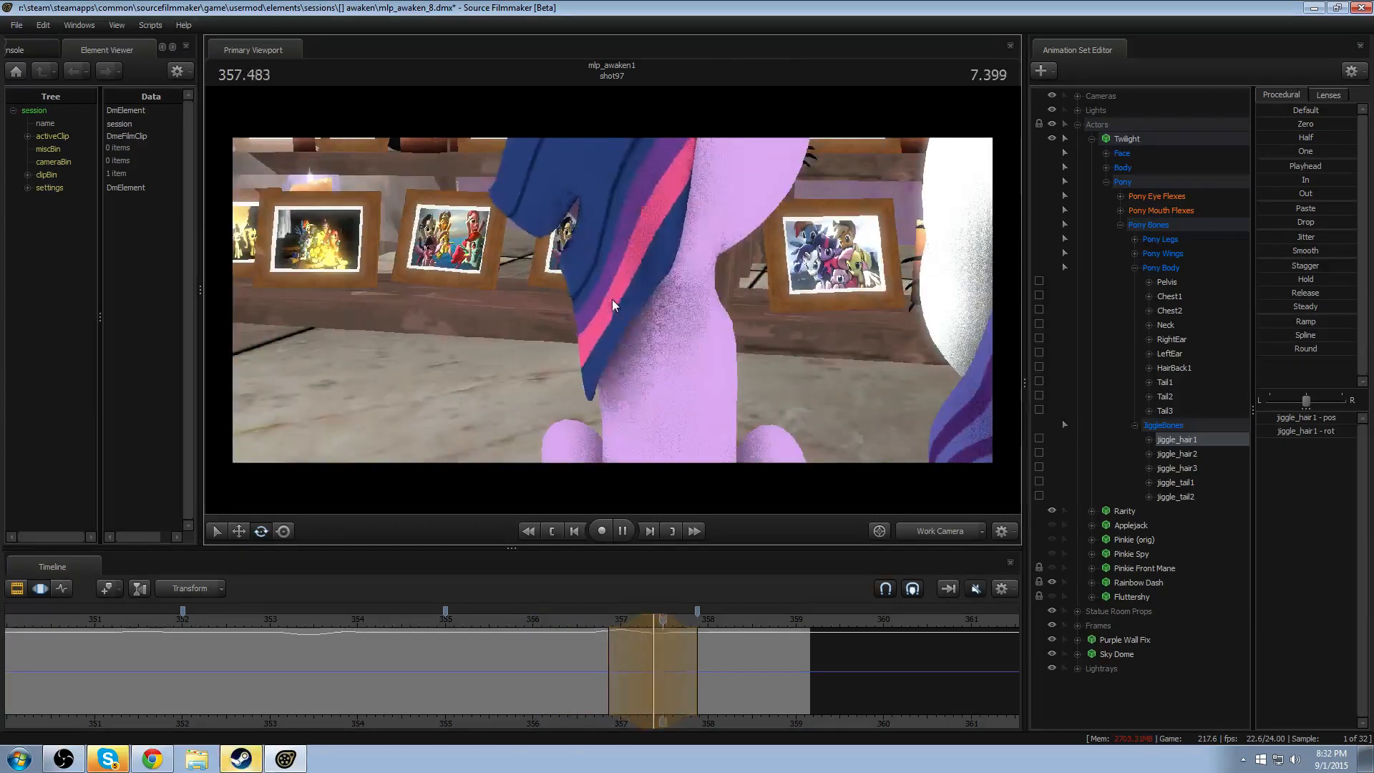
pyautogui.press('space')
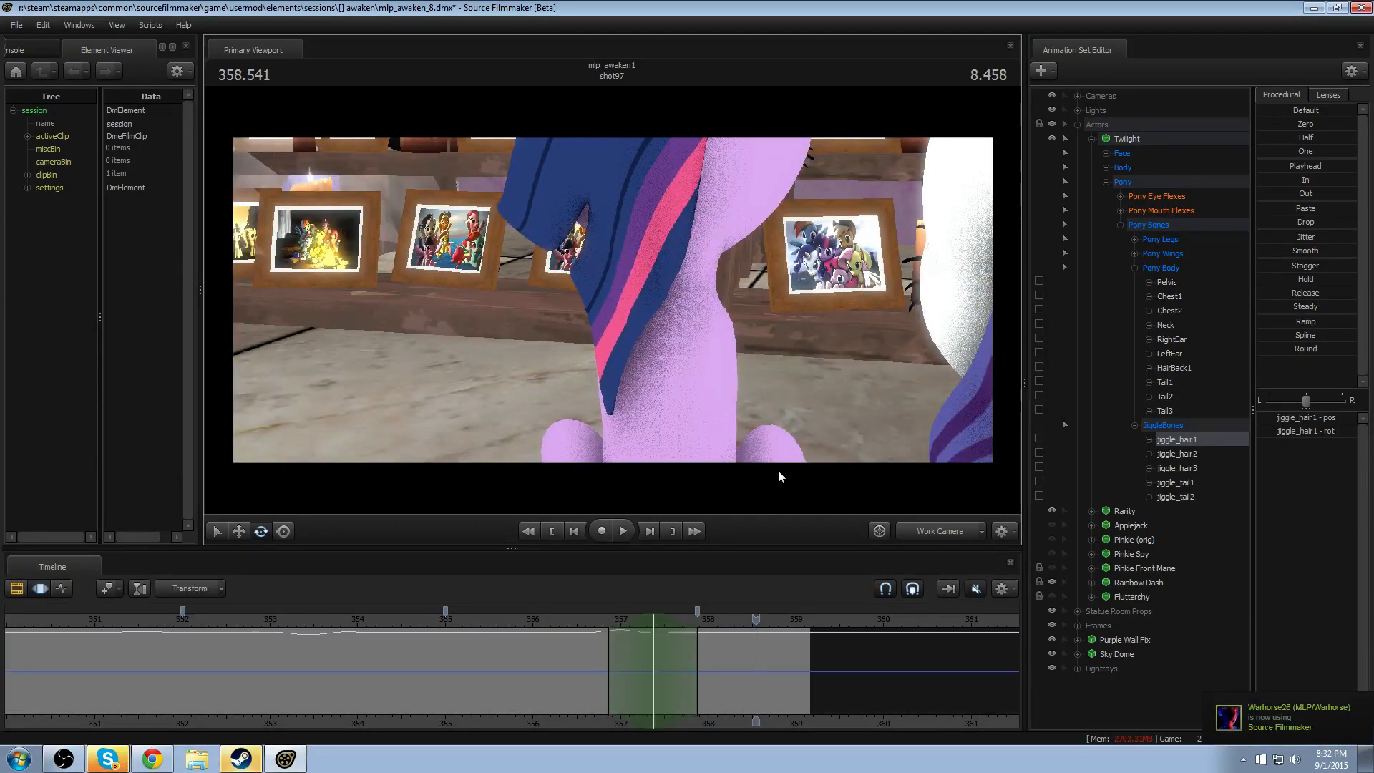
pyautogui.click(1092, 140)
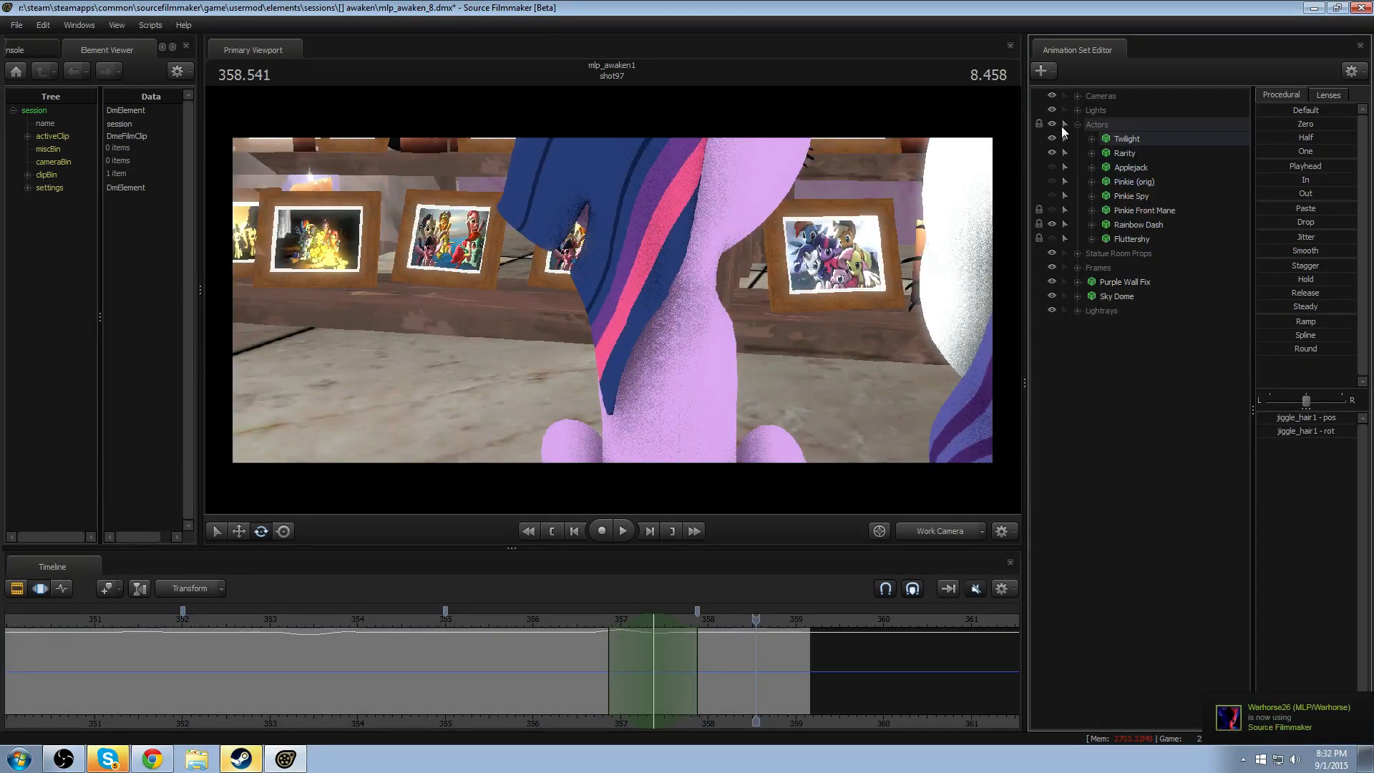
# - Hide Twilight, select Rarity and bring Rarity and Rainbow Dash into view from behind
pyautogui.click(1048, 140)
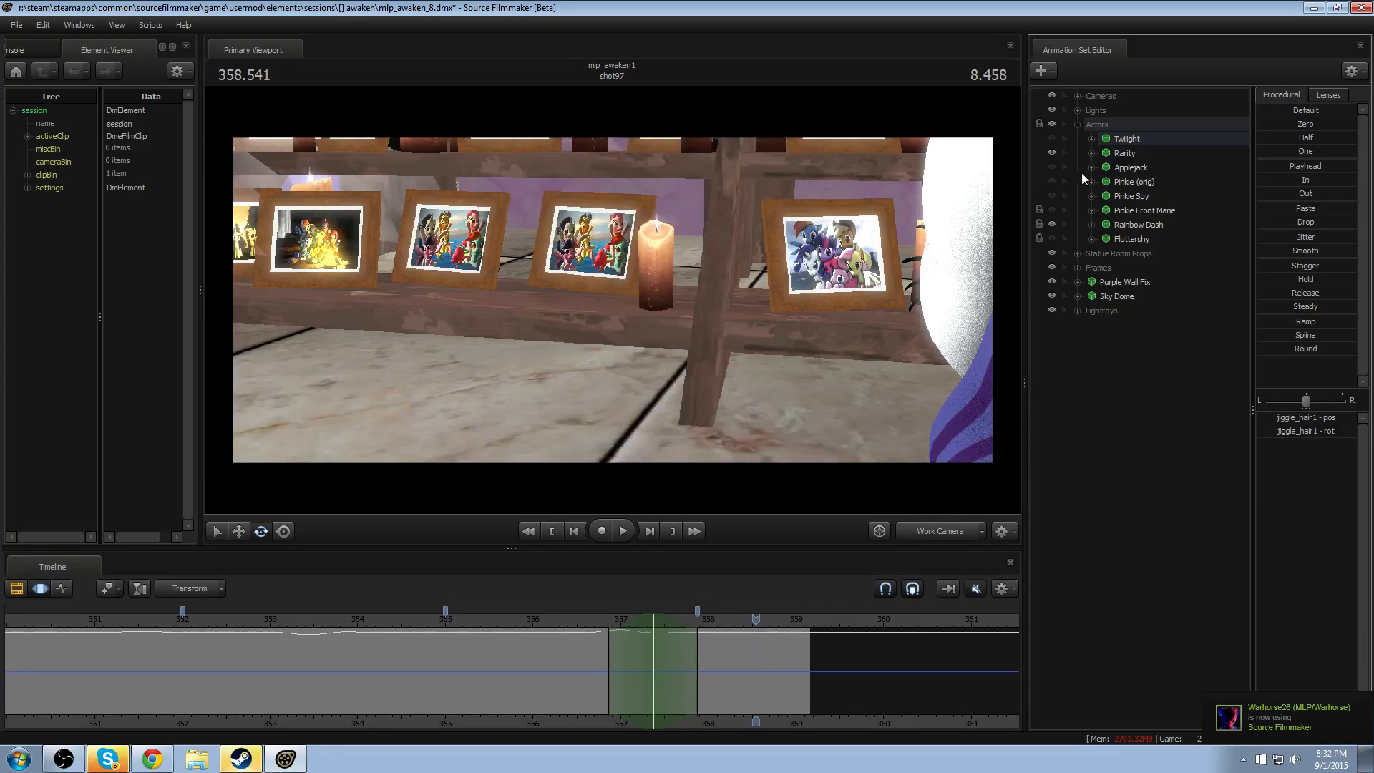
pyautogui.click(1112, 156)
pyautogui.click(1051, 153)
pyautogui.press('s')
pyautogui.moveTo(615, 355); pyautogui.dragTo(616, 356)
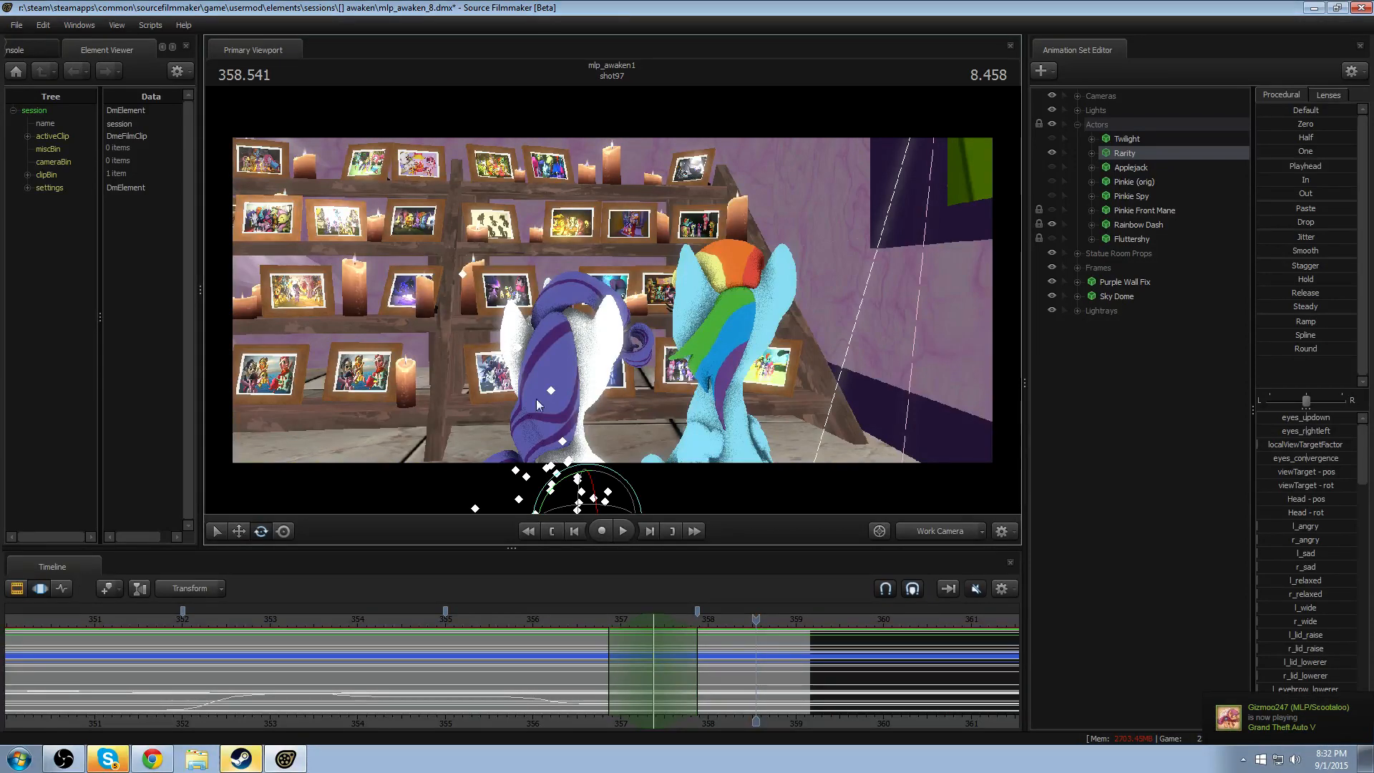
pyautogui.moveTo(740, 415); pyautogui.dragTo(740, 415)
pyautogui.press('w')
pyautogui.press('s')
# - Replay shot97 from about 355.0 seconds and again from about 350.7 seconds to review Rarity's and Rainbow Dash's motion
pyautogui.moveTo(590, 625); pyautogui.dragTo(444, 625)
pyautogui.press('space')
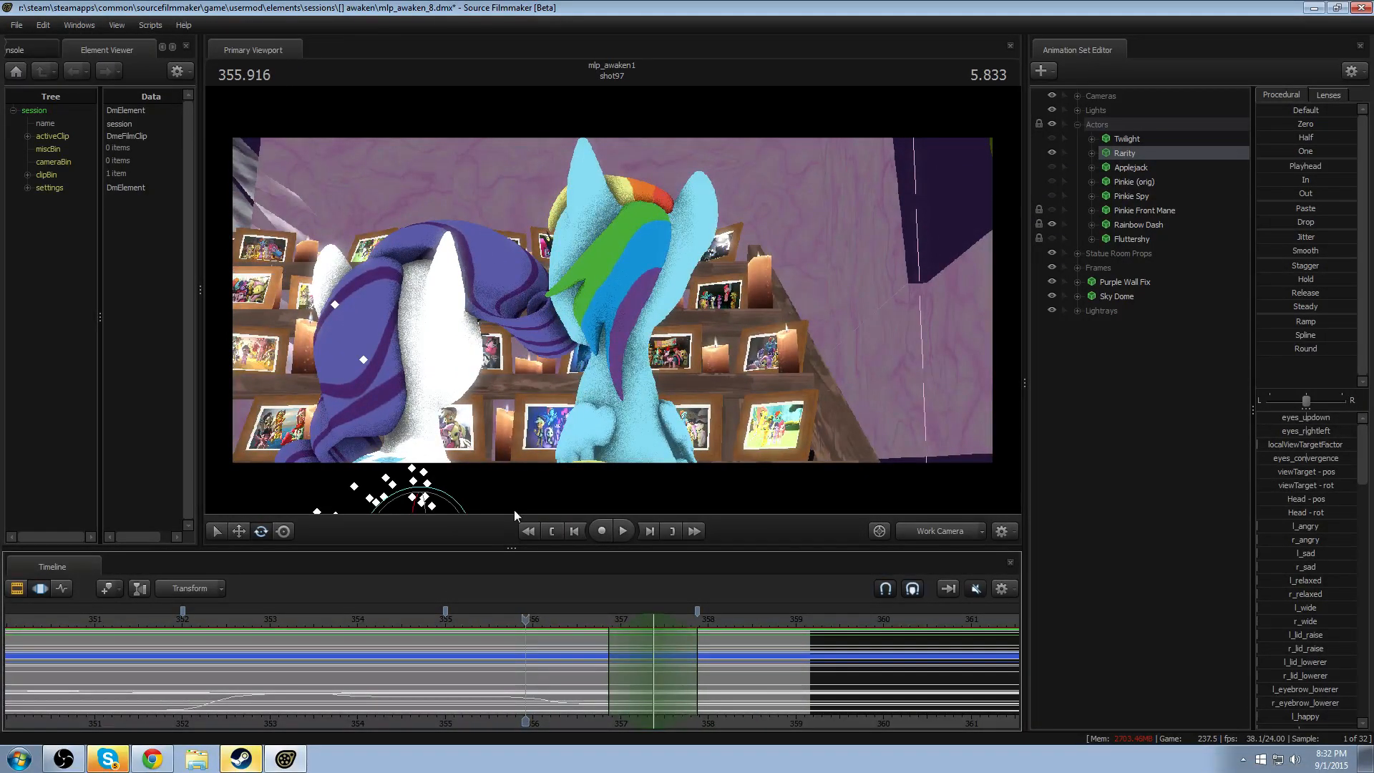
pyautogui.scroll(-4, 348, 624)
pyautogui.moveTo(316, 627); pyautogui.dragTo(243, 626)
pyautogui.press('space')
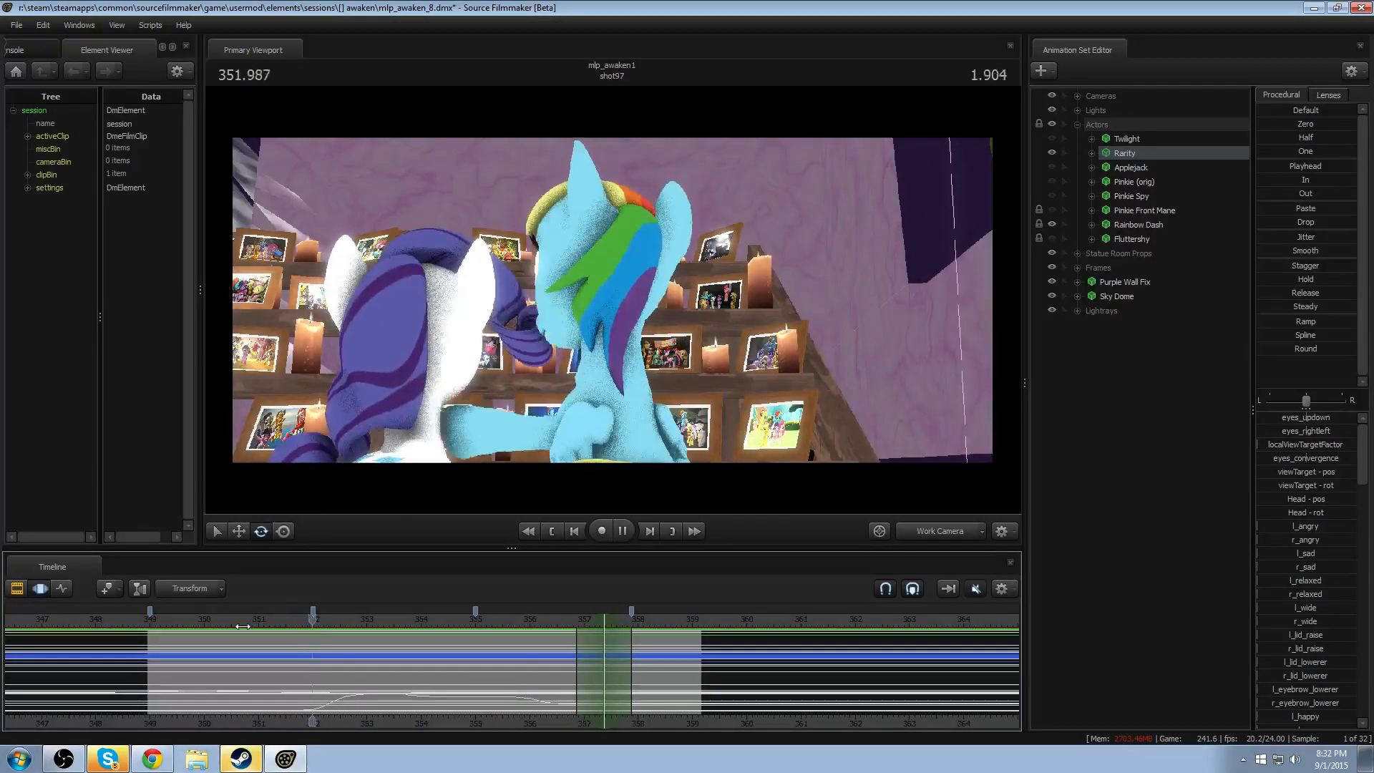
pyautogui.press('space')
pyautogui.press('space')
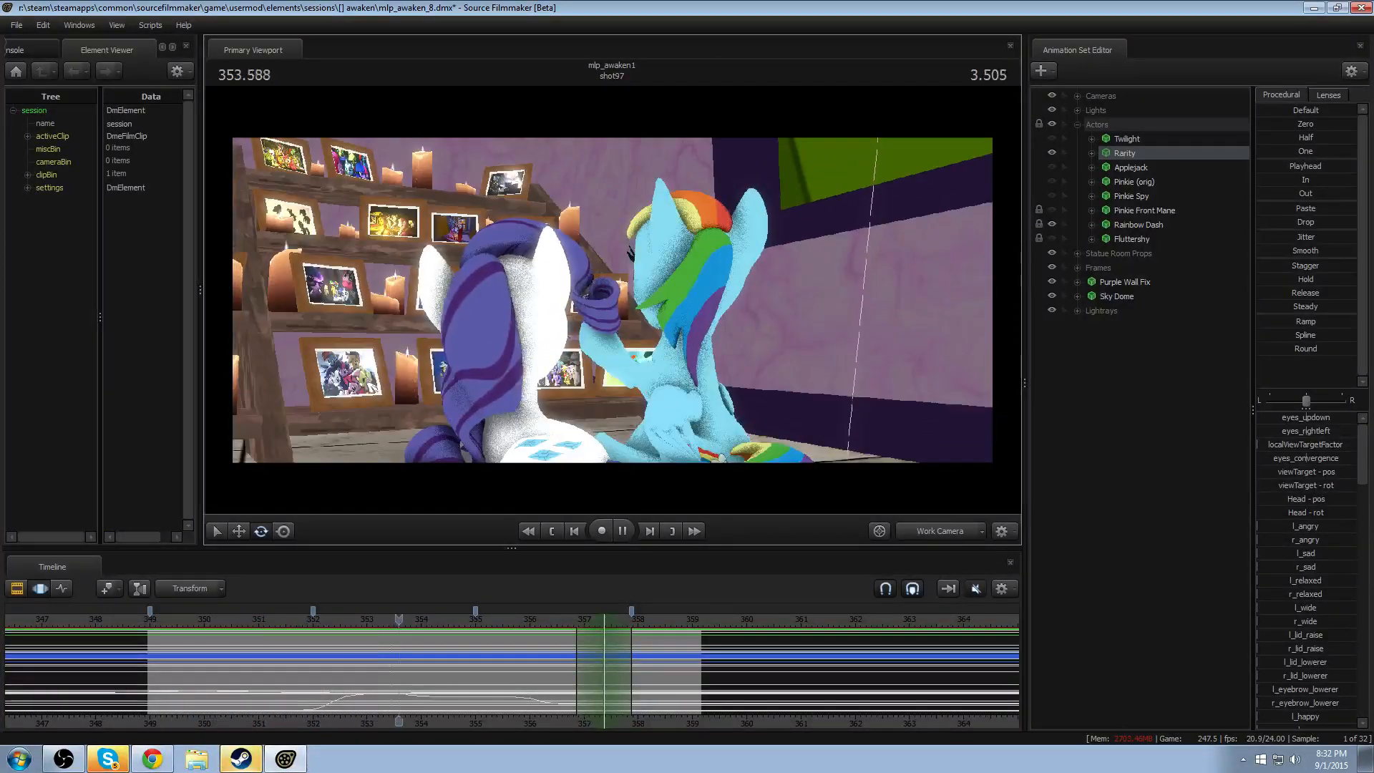
pyautogui.press('space')
# - Turn off the Black Bars overlay track so the full frame shows, and return to the Picture track
pyautogui.press('F3')
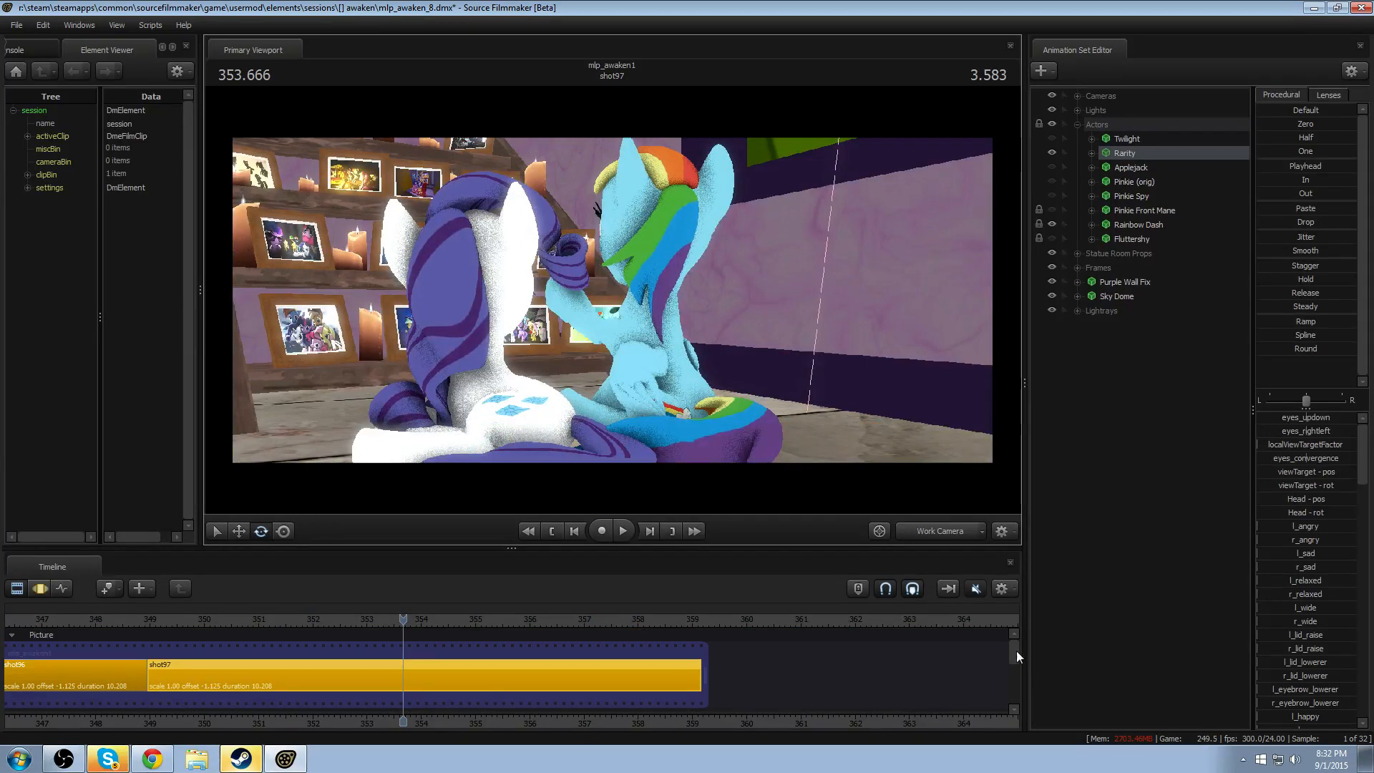
pyautogui.moveTo(1016, 651); pyautogui.dragTo(989, 715)
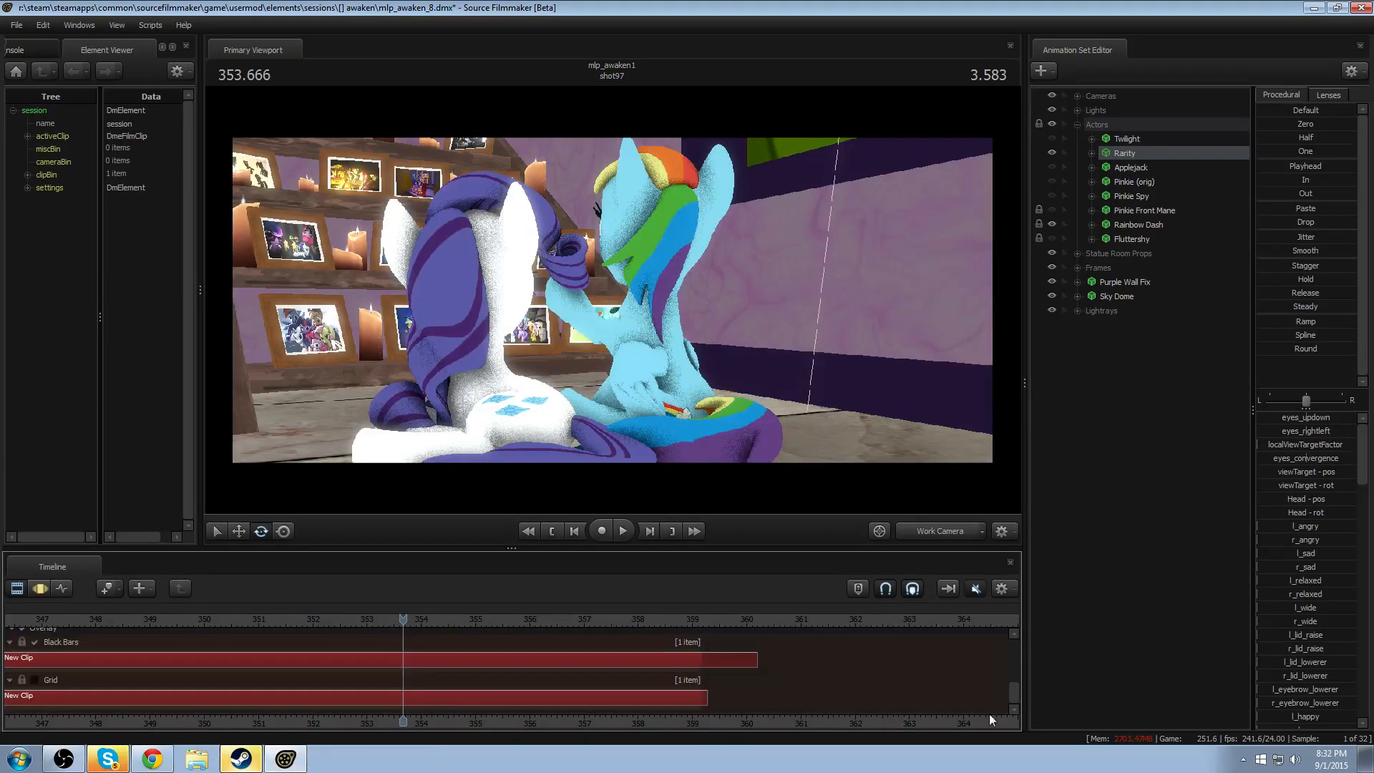
pyautogui.click(21, 634)
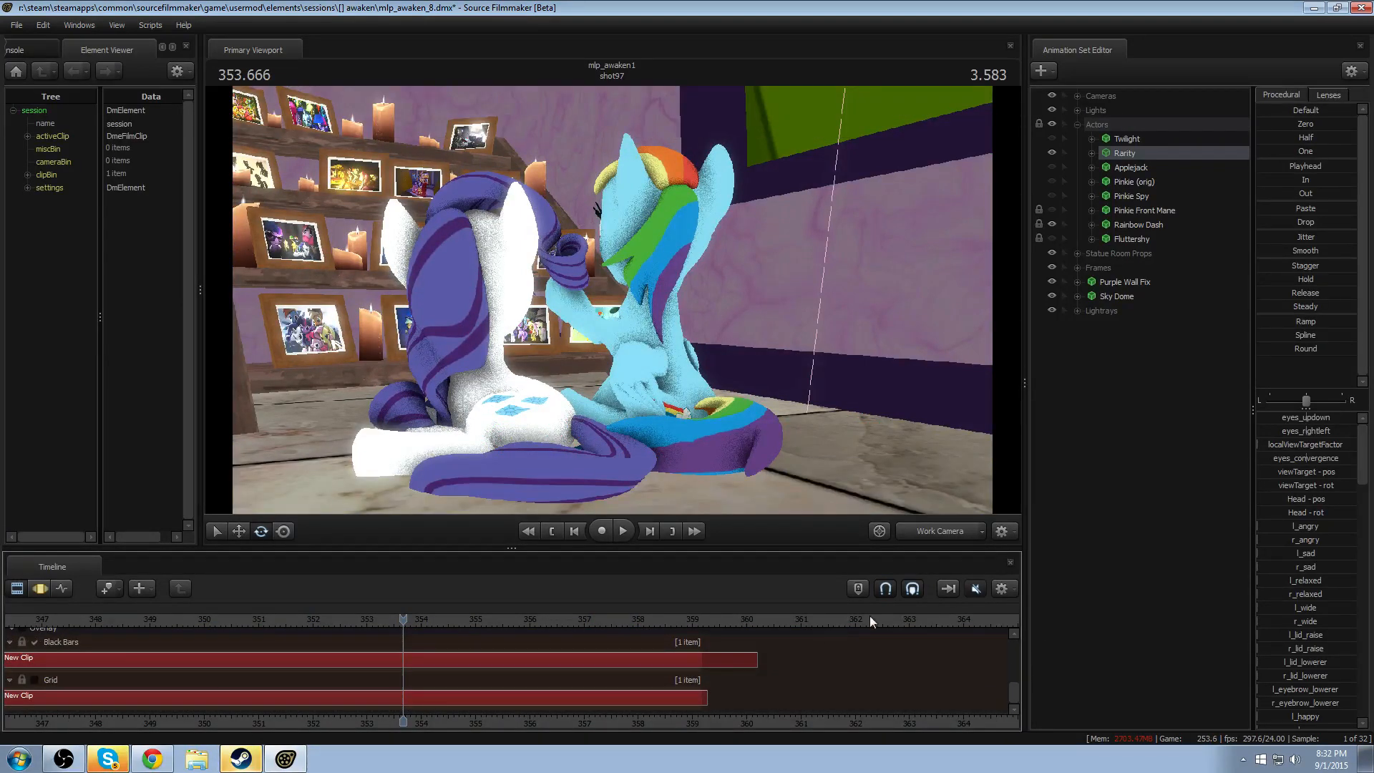
pyautogui.moveTo(1013, 697); pyautogui.dragTo(1014, 642)
pyautogui.scroll(3, 644, 635)
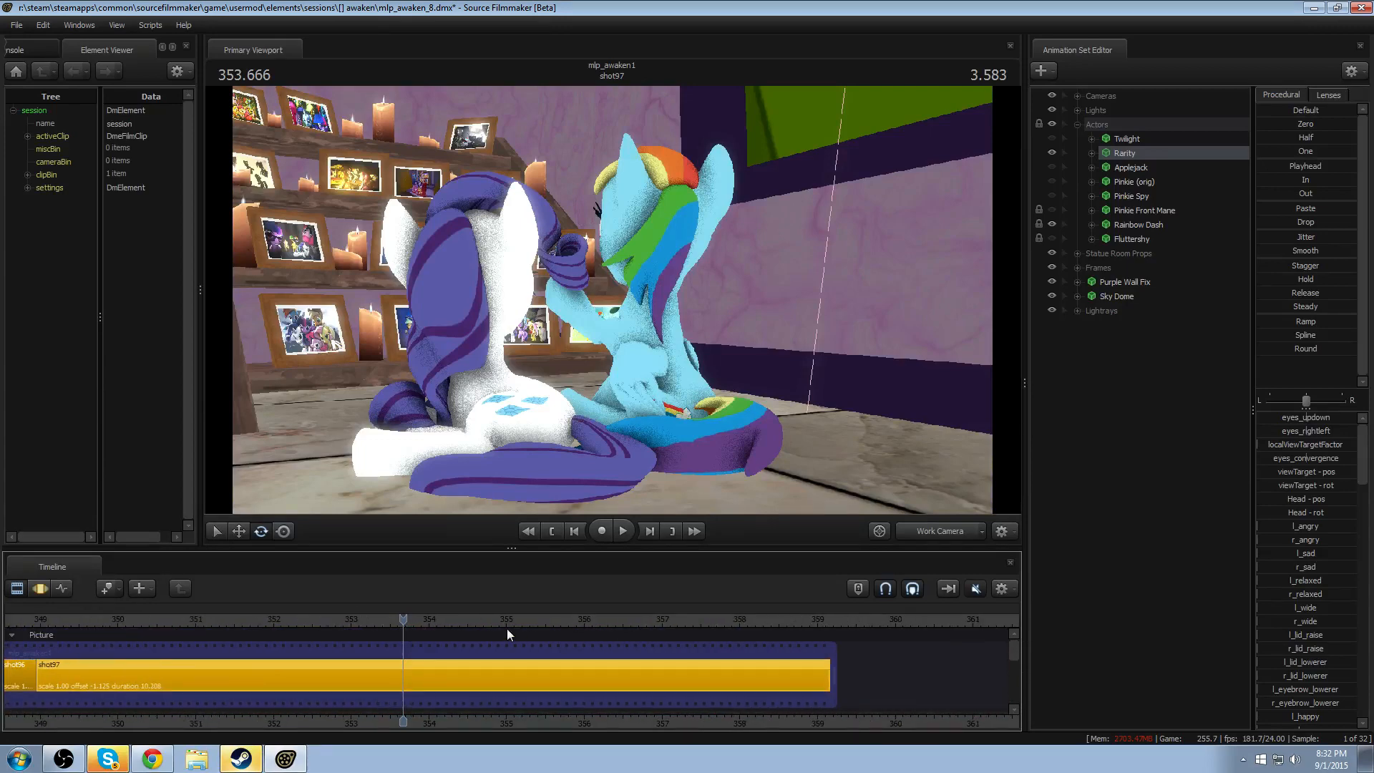
# - Replay shot97 from about 351.5 seconds with the full frame in view
pyautogui.moveTo(403, 619); pyautogui.dragTo(236, 619)
pyautogui.press('space')
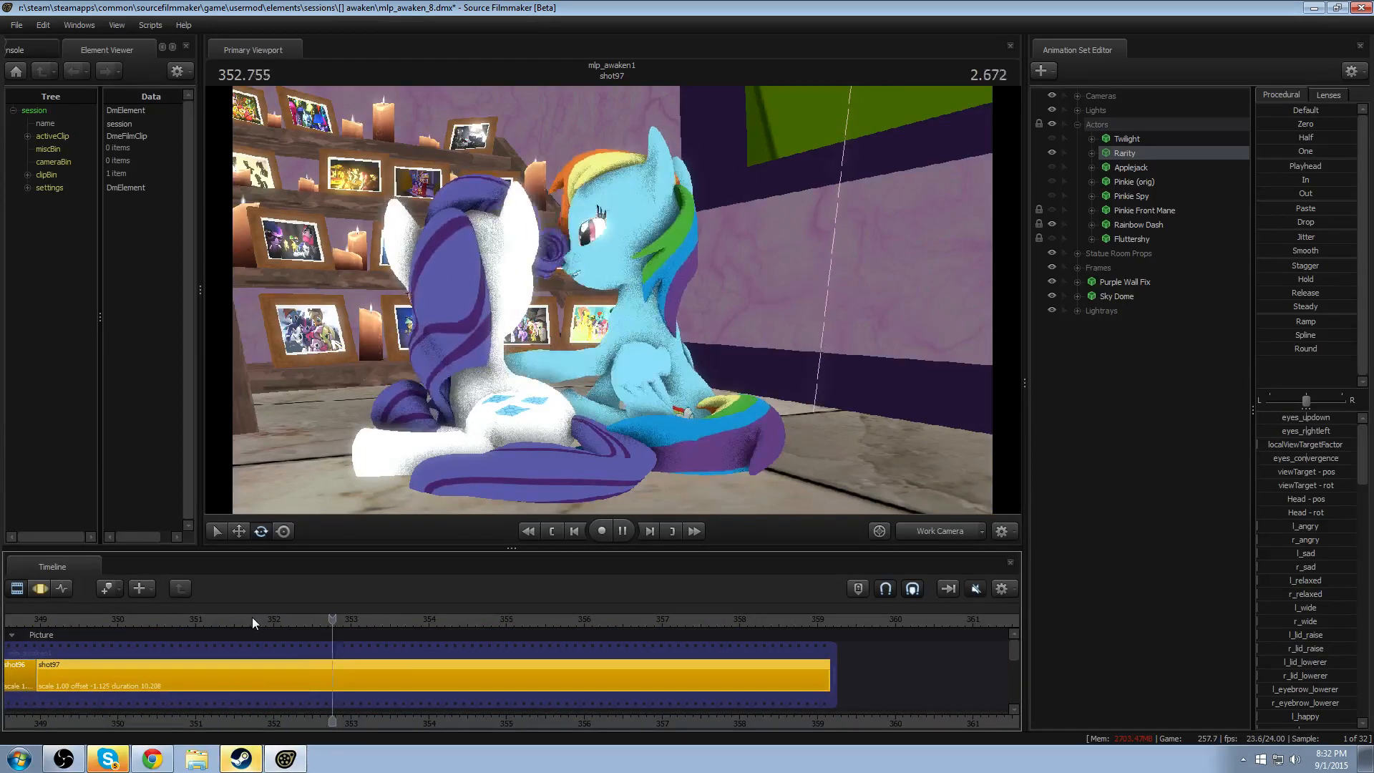
pyautogui.press('space')
pyautogui.scroll(4, 387, 634)
# - Set a Motion Editor time selection from about 352.2 to 355.8 seconds, with falloff reaching about 351.5 and 356.8 seconds
pyautogui.press('F3')
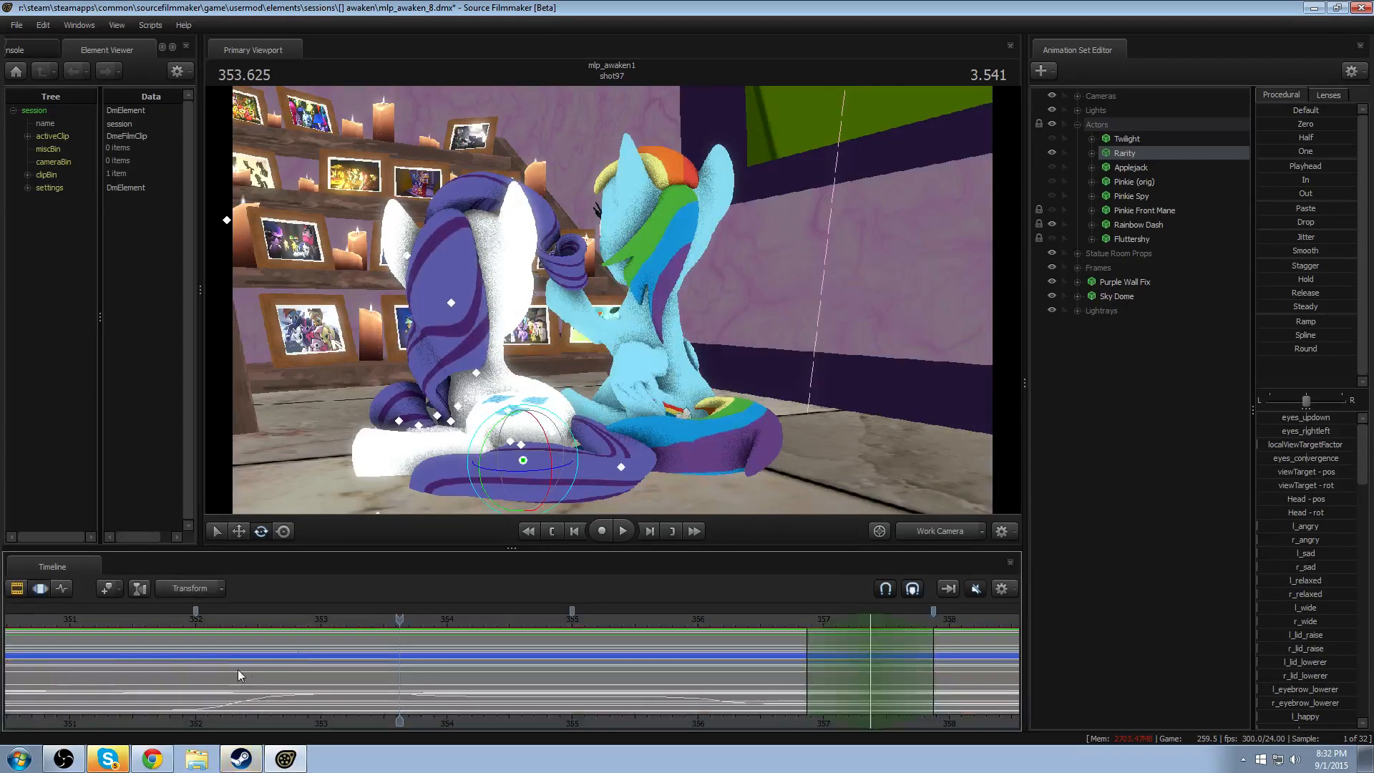
pyautogui.scroll(1, 232, 672)
pyautogui.scroll(-4, 204, 678)
pyautogui.press('shift')
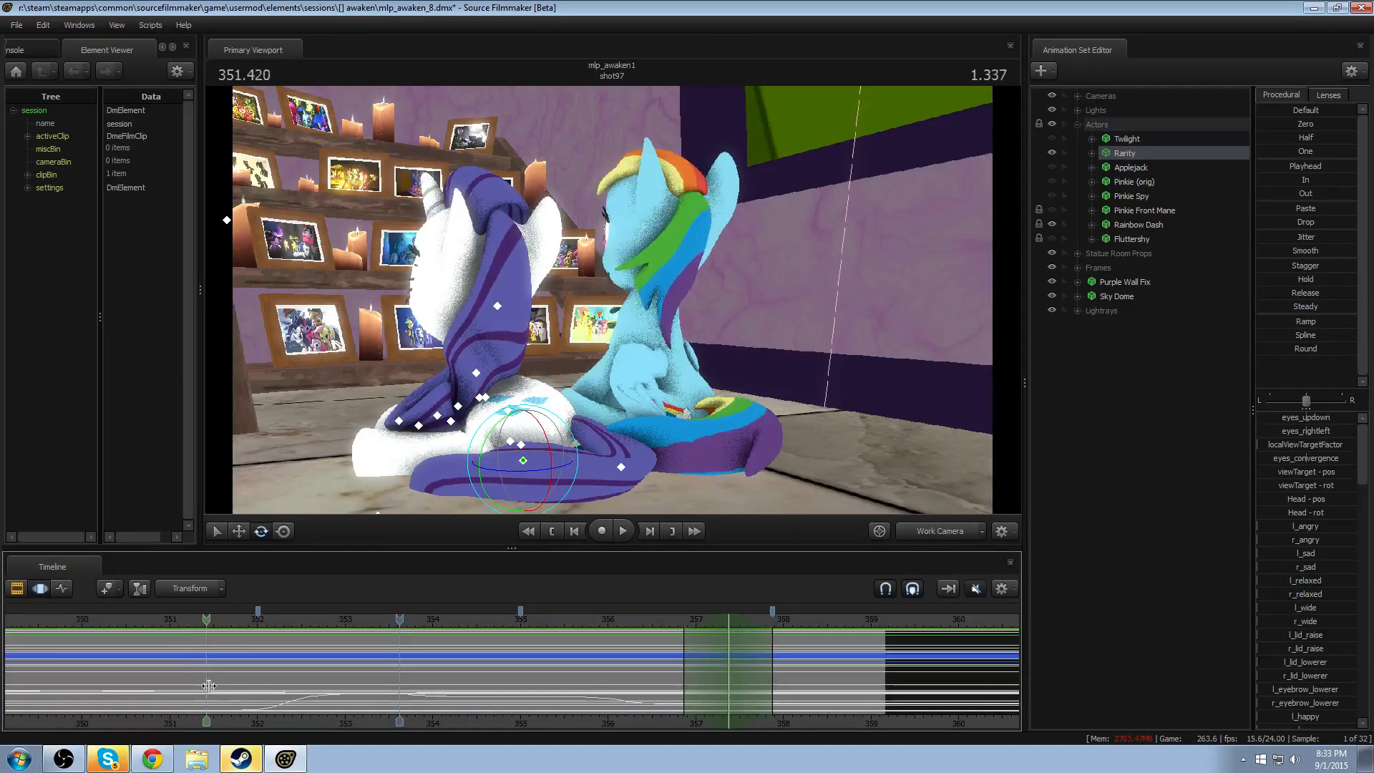
pyautogui.click(266, 687)
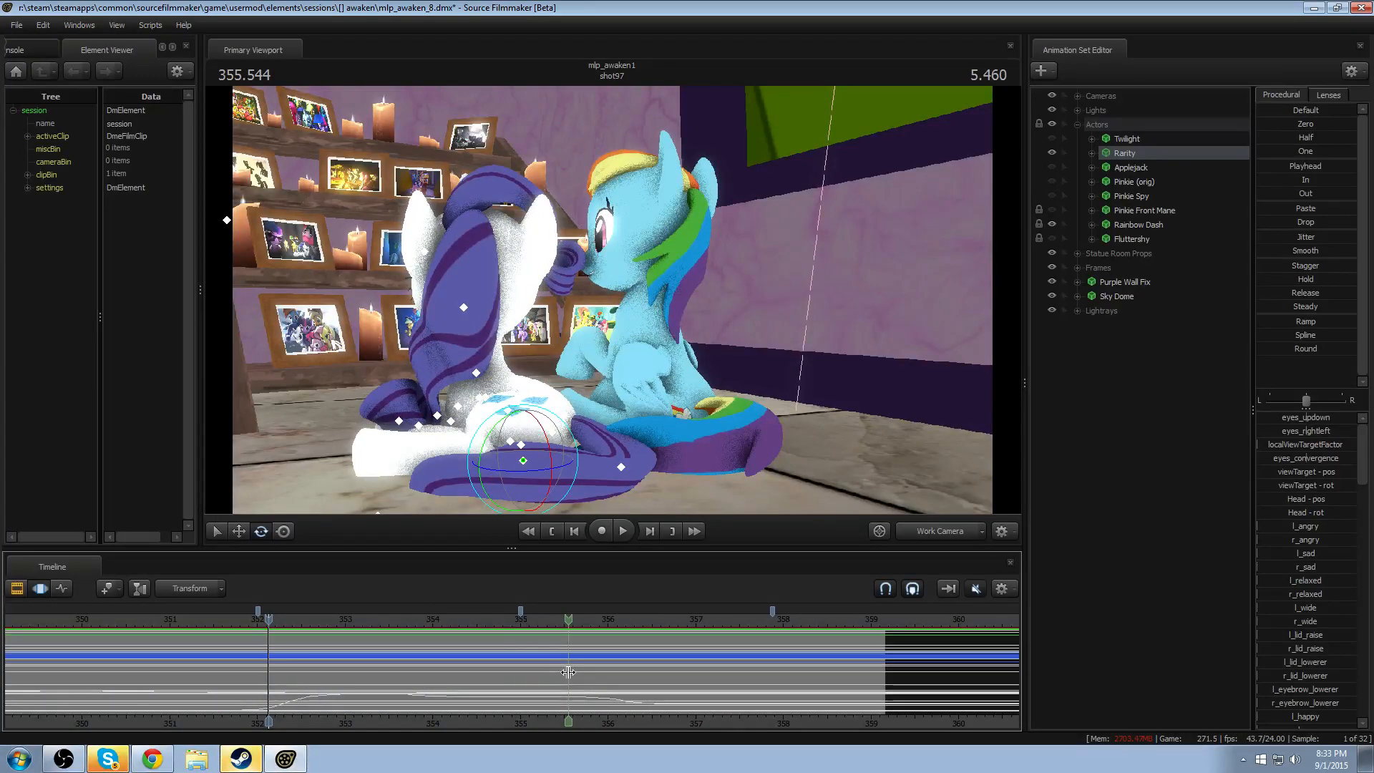
pyautogui.keyDown('shift'); pyautogui.click(567, 673); pyautogui.keyUp('shift')
pyautogui.keyDown('ctrl'); pyautogui.scroll(5, 568, 672); pyautogui.keyUp('ctrl')
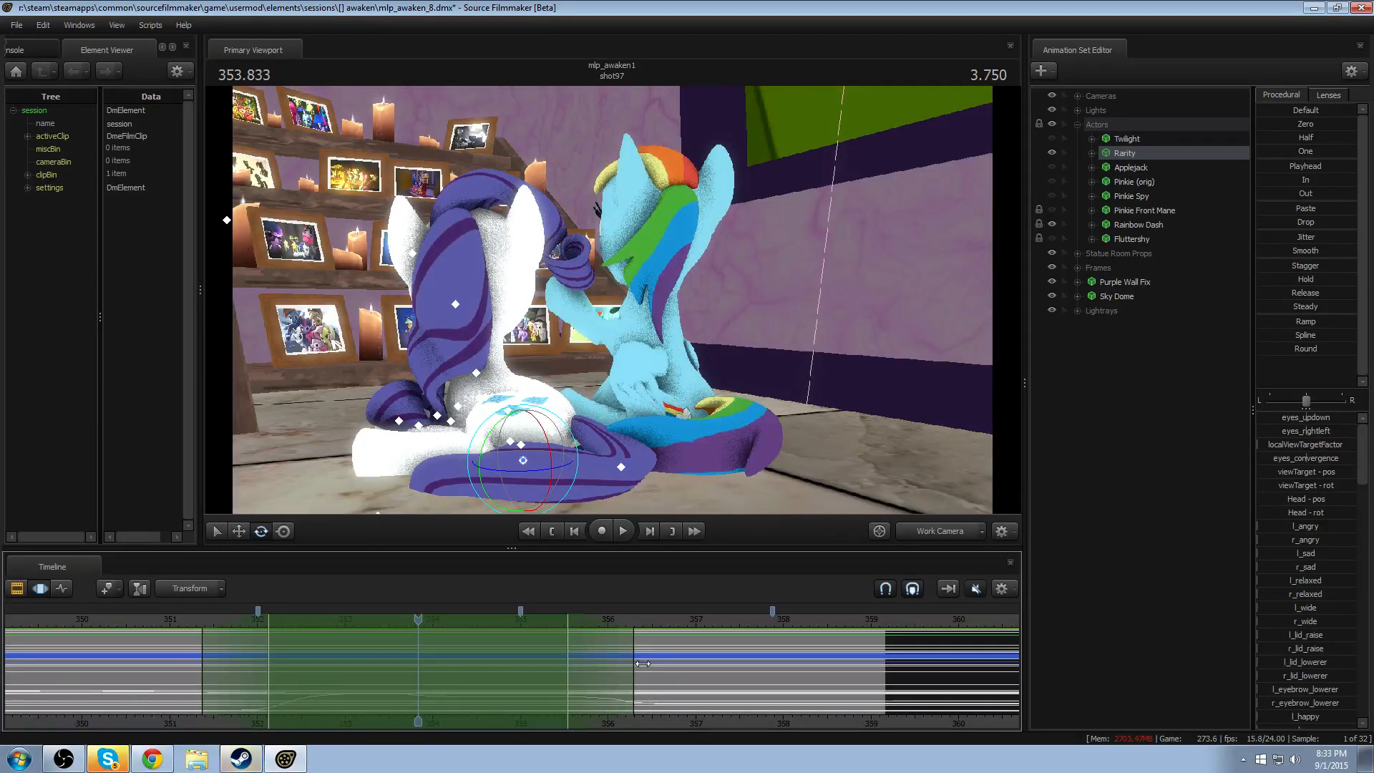
pyautogui.moveTo(636, 671); pyautogui.dragTo(673, 678)
pyautogui.moveTo(571, 681)
pyautogui.mouseDown()
pyautogui.moveTo(583, 682)
pyautogui.moveTo(555, 682)
pyautogui.moveTo(603, 684)
pyautogui.moveTo(585, 683)
pyautogui.mouseUp()
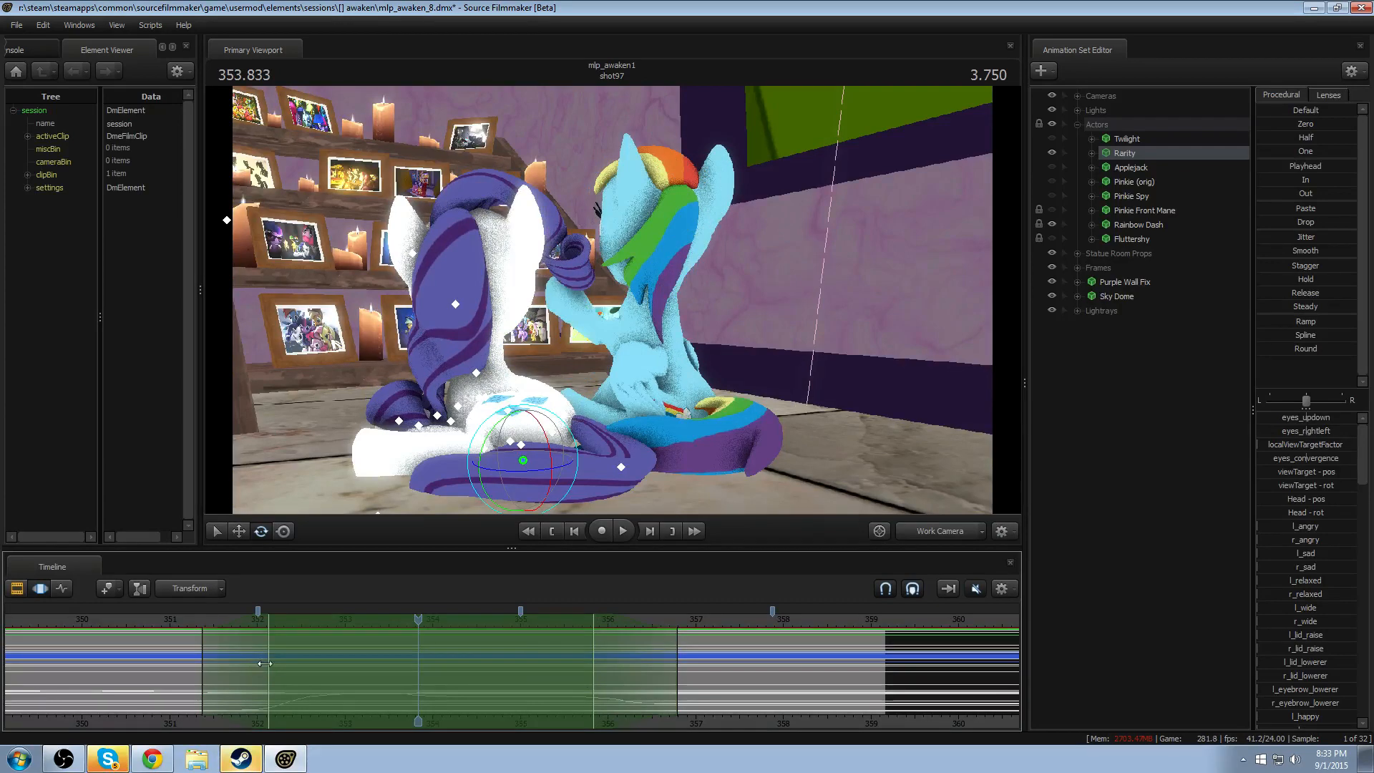
pyautogui.moveTo(271, 665); pyautogui.dragTo(206, 678)
# - Make Rainbow Dash's controls selectable and play the motion close up on the left wing
pyautogui.click(523, 461)
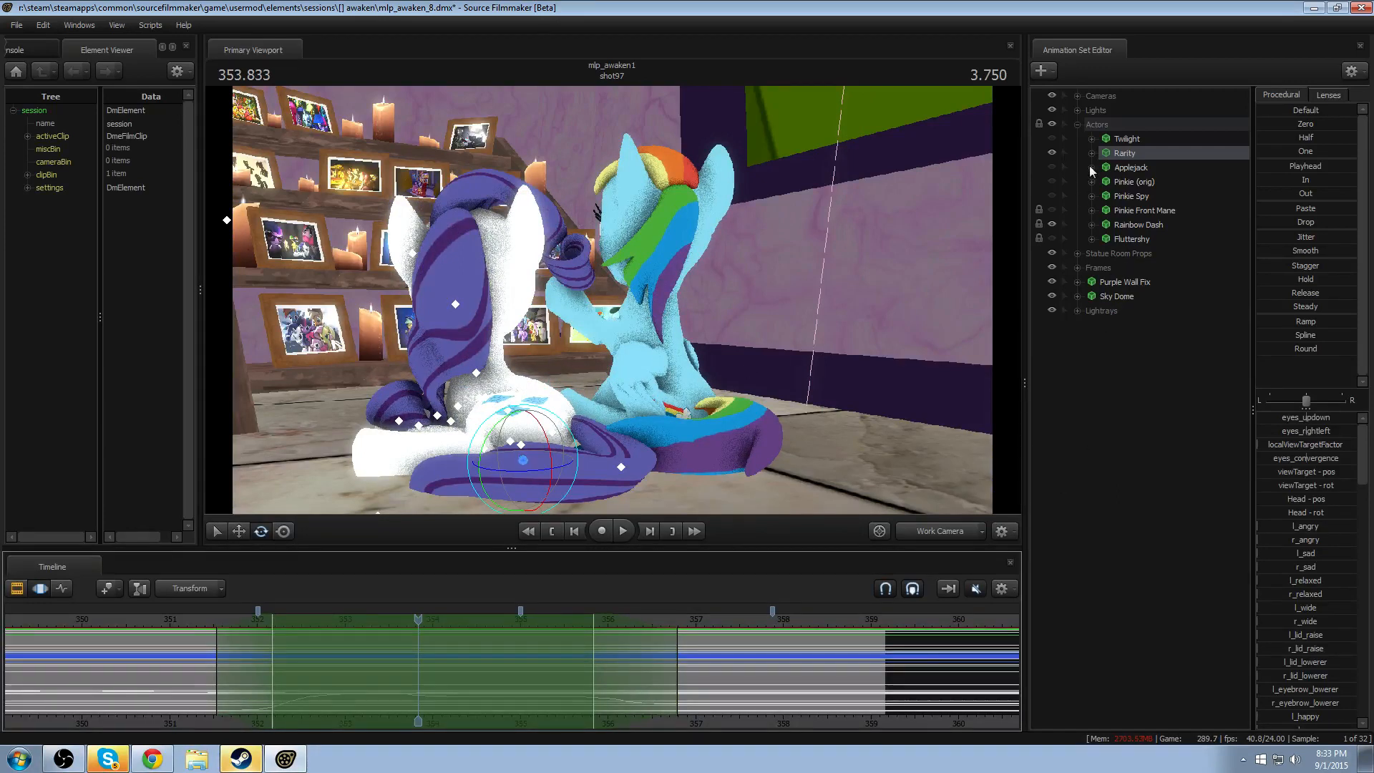
pyautogui.click(1065, 225)
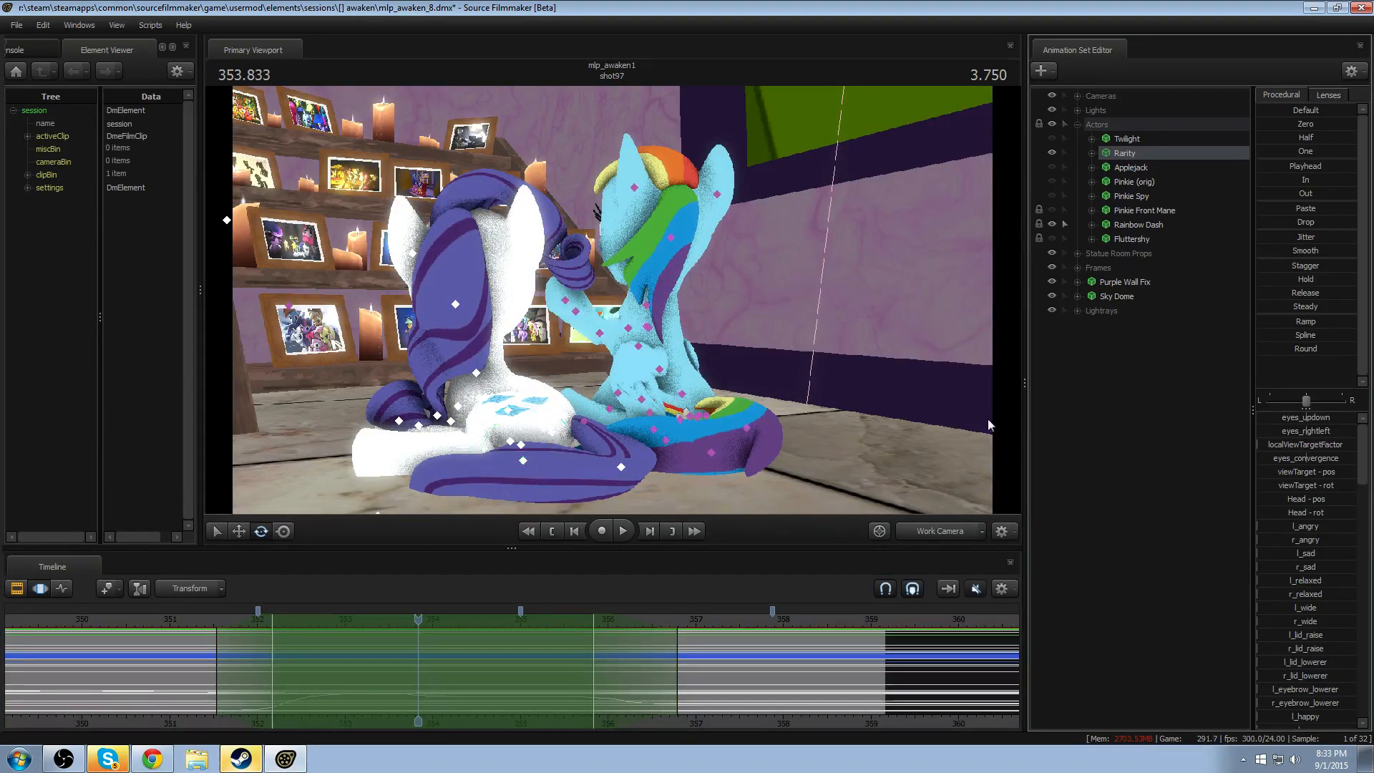
pyautogui.click(930, 534)
pyautogui.press('w')
pyautogui.moveTo(684, 397); pyautogui.dragTo(745, 411)
pyautogui.moveTo(612, 301); pyautogui.dragTo(604, 335)
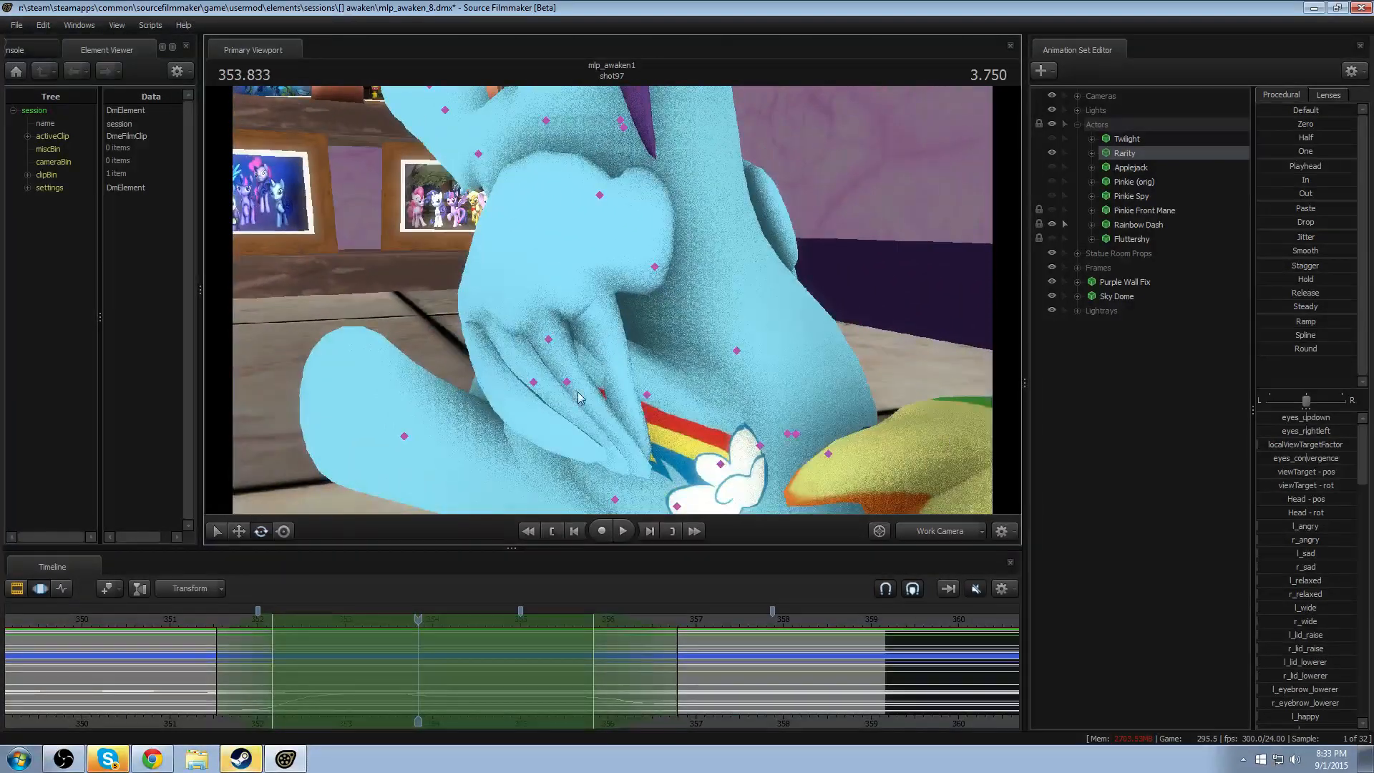
pyautogui.press('space')
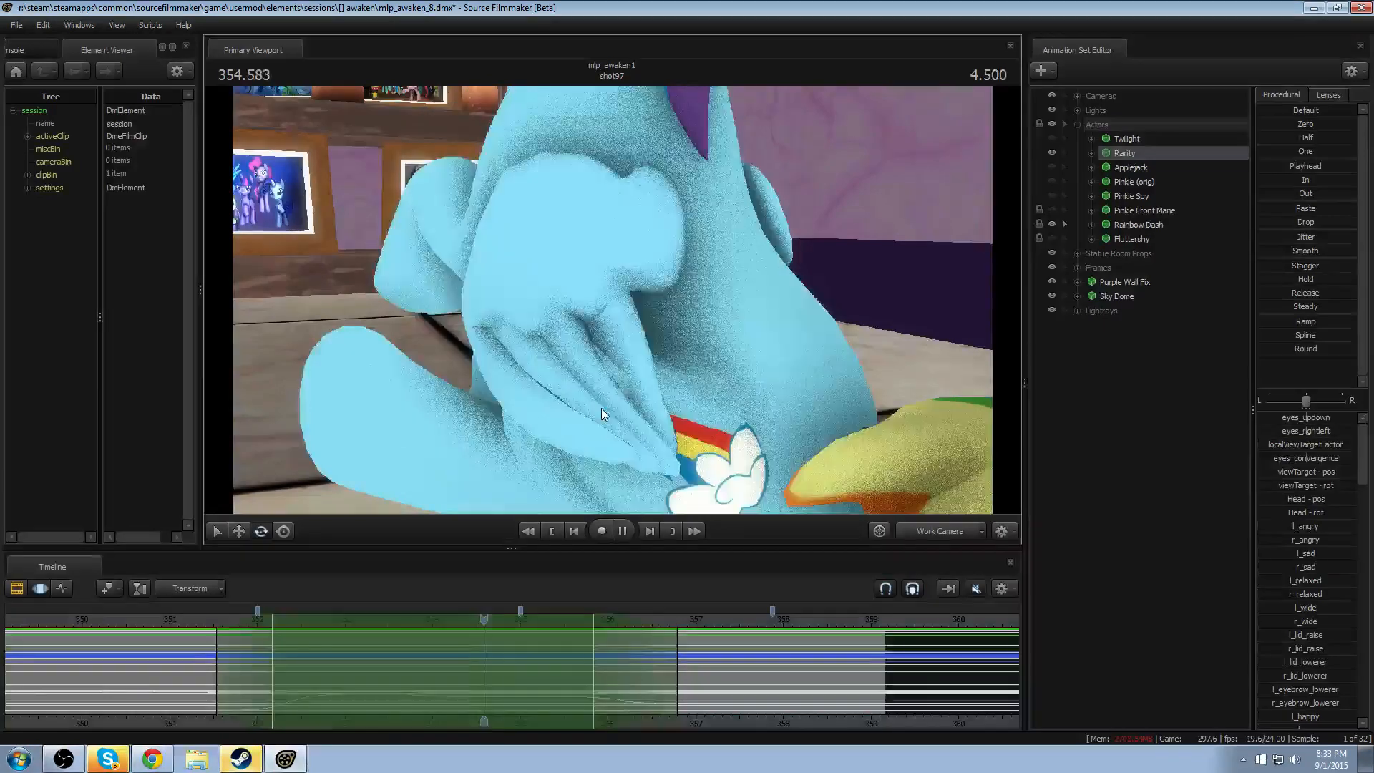
pyautogui.press('space')
# - Limit Rainbow Dash's selectable controls to Pony Wings by disabling picking for Face, Body, Pony Legs and Pony Body
pyautogui.click(587, 197)
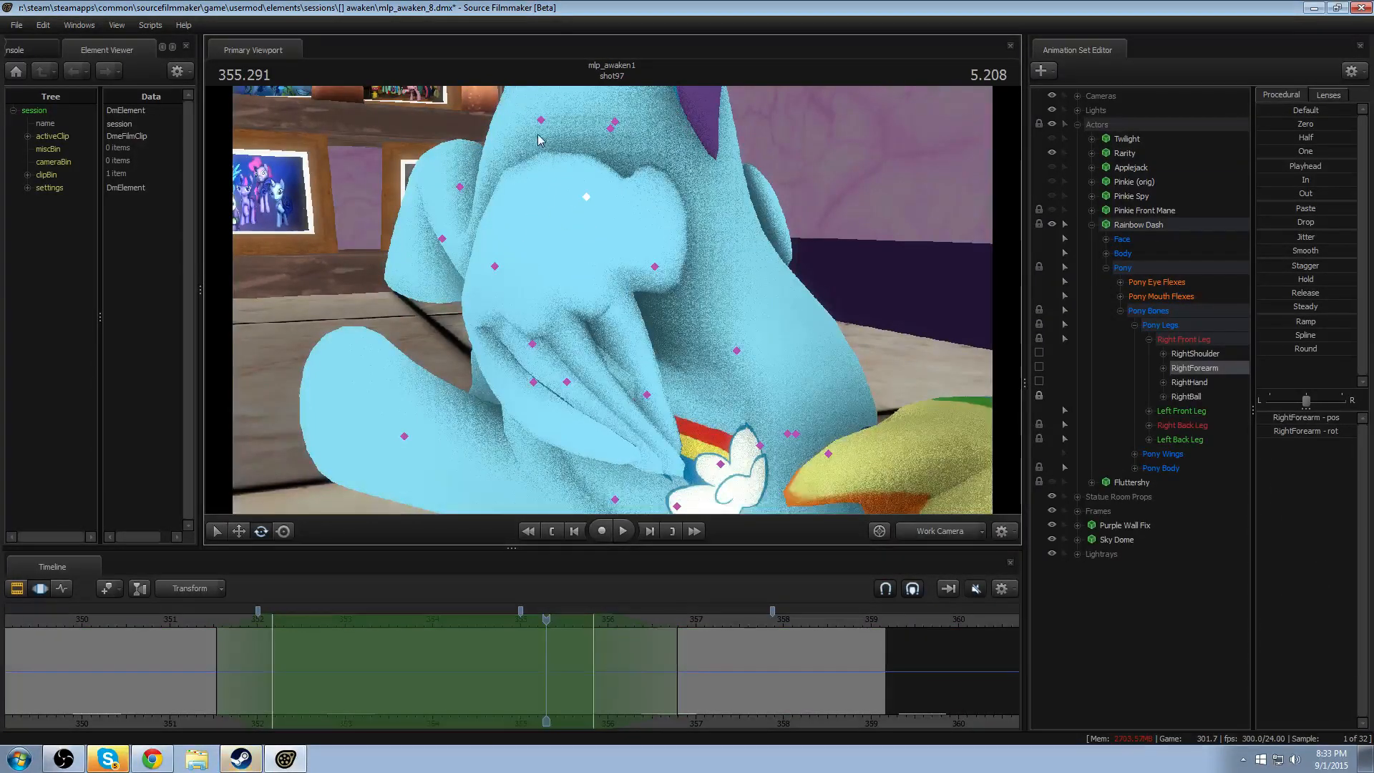
pyautogui.press('e')
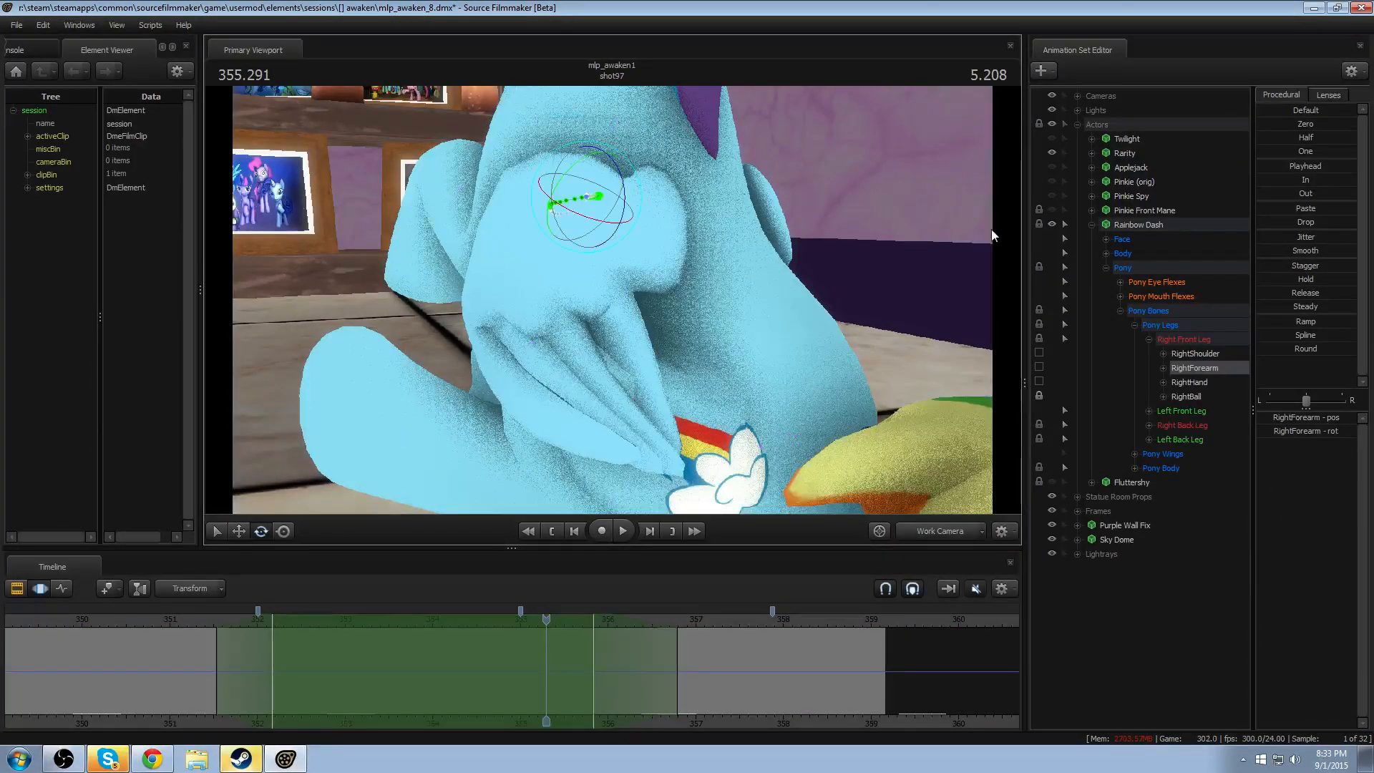
pyautogui.click(1134, 326)
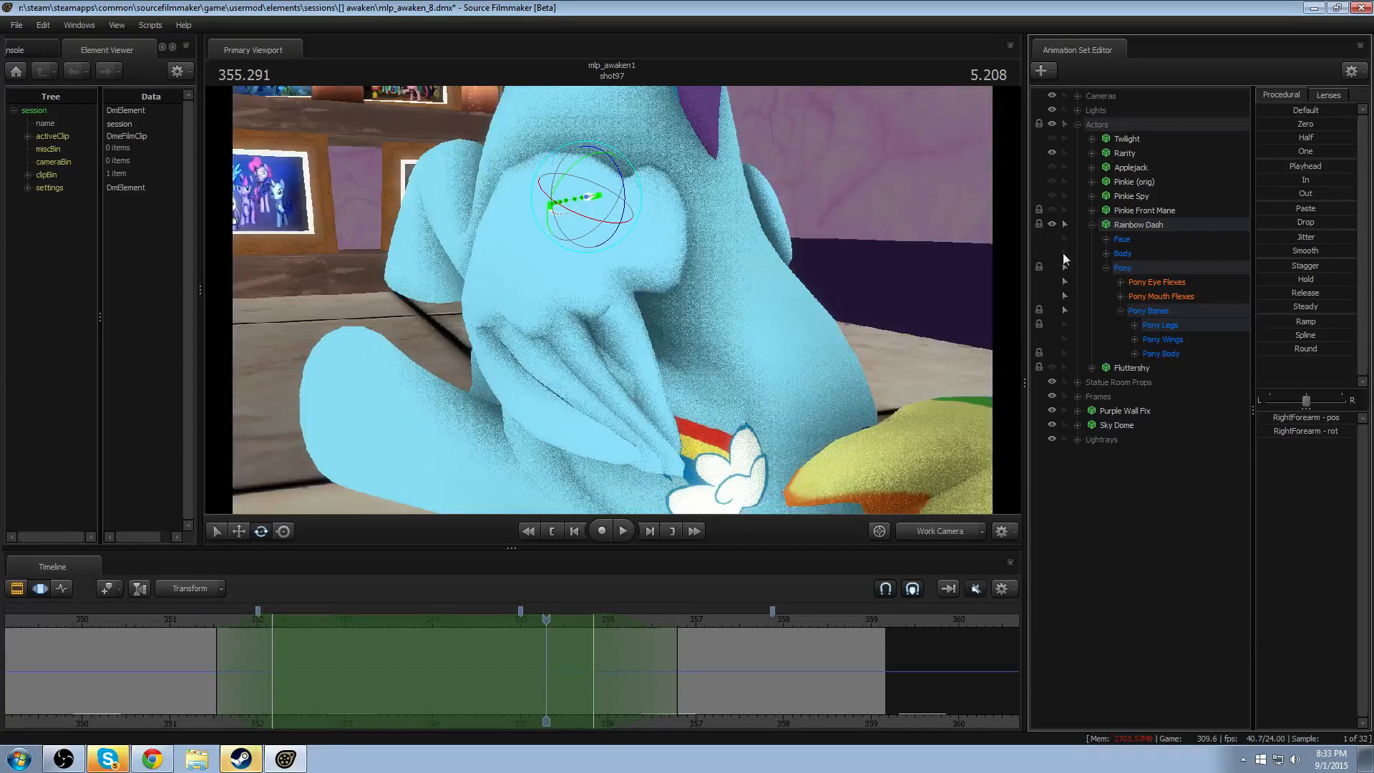
pyautogui.press('ctrl')
pyautogui.press('ctrl')
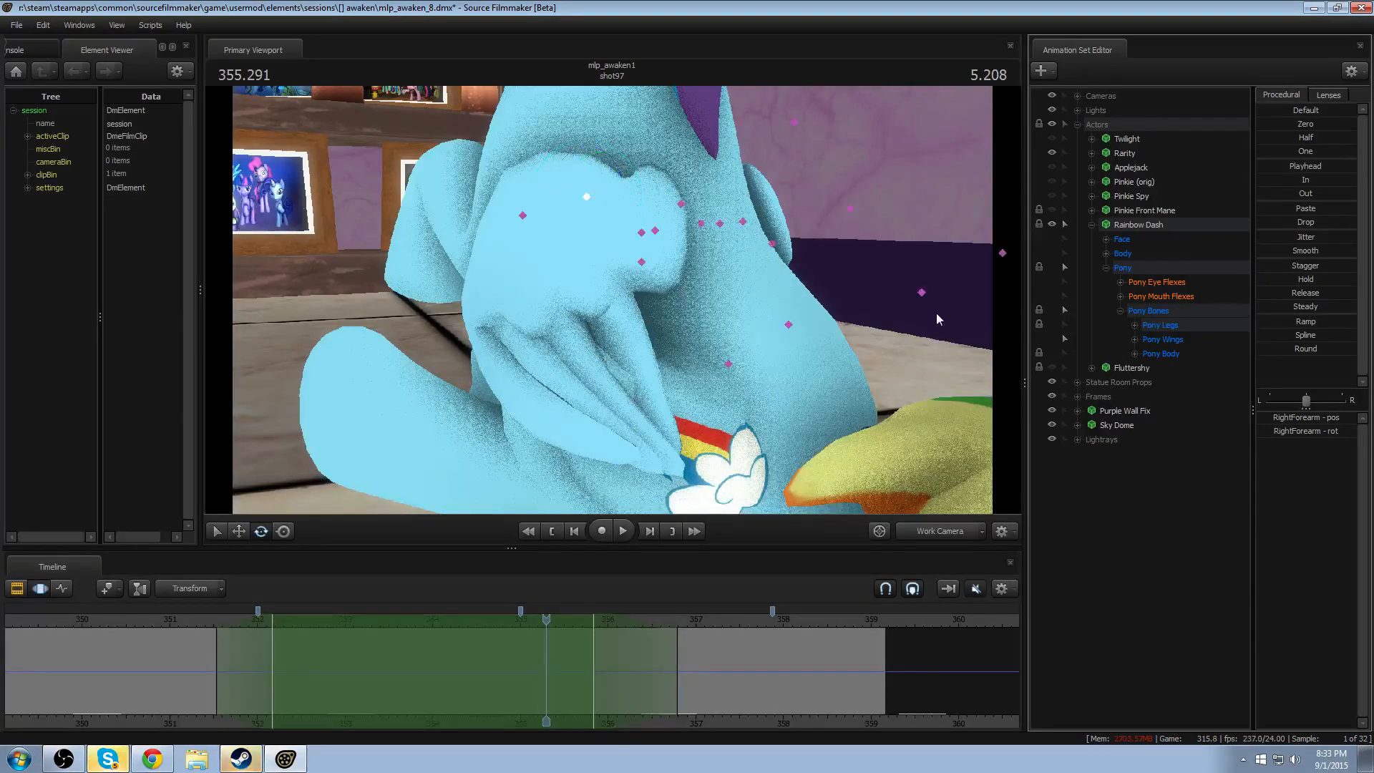
# - Select LeftWingClosed2 and LeftWingOpen in turn to find the control that moves Rainbow Dash's folded left wing
pyautogui.click(522, 213)
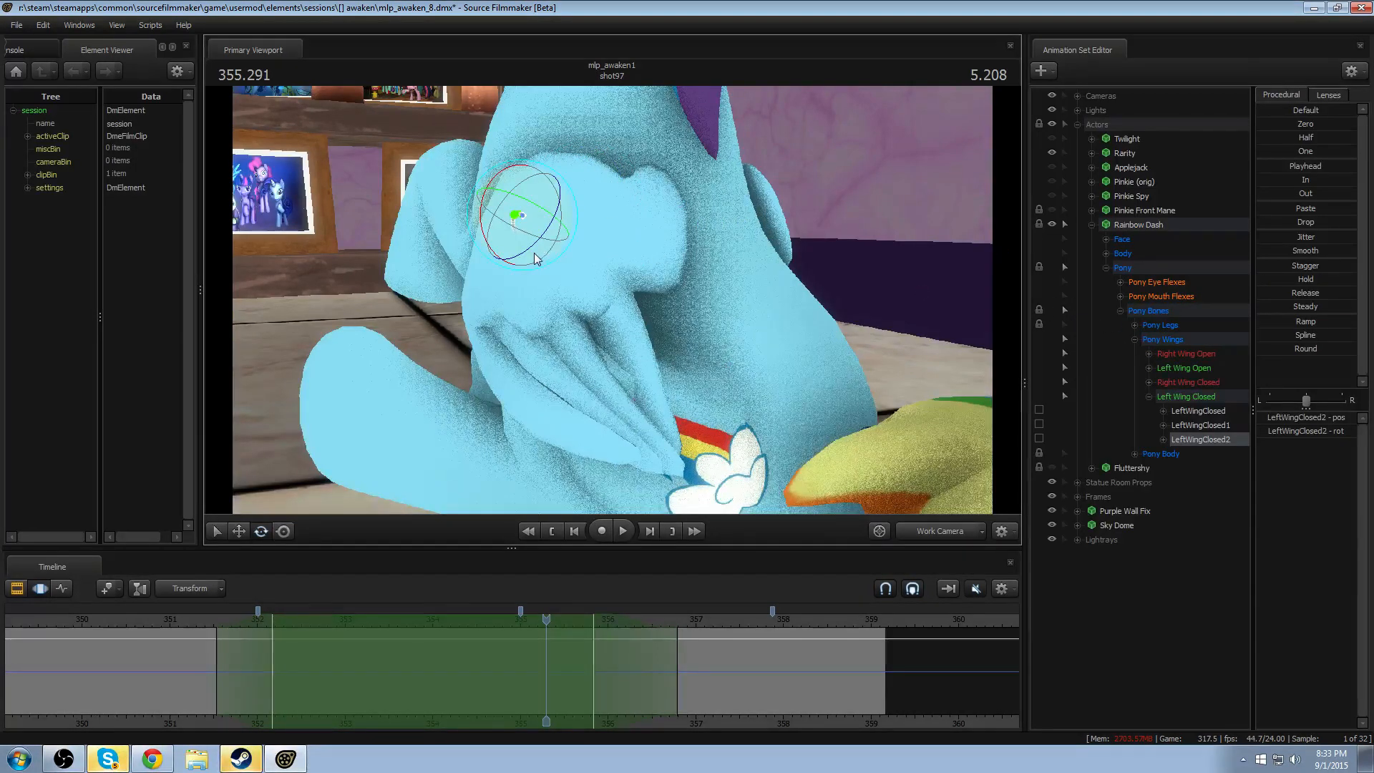
pyautogui.moveTo(534, 252); pyautogui.dragTo(543, 256)
pyautogui.press('ctrl')
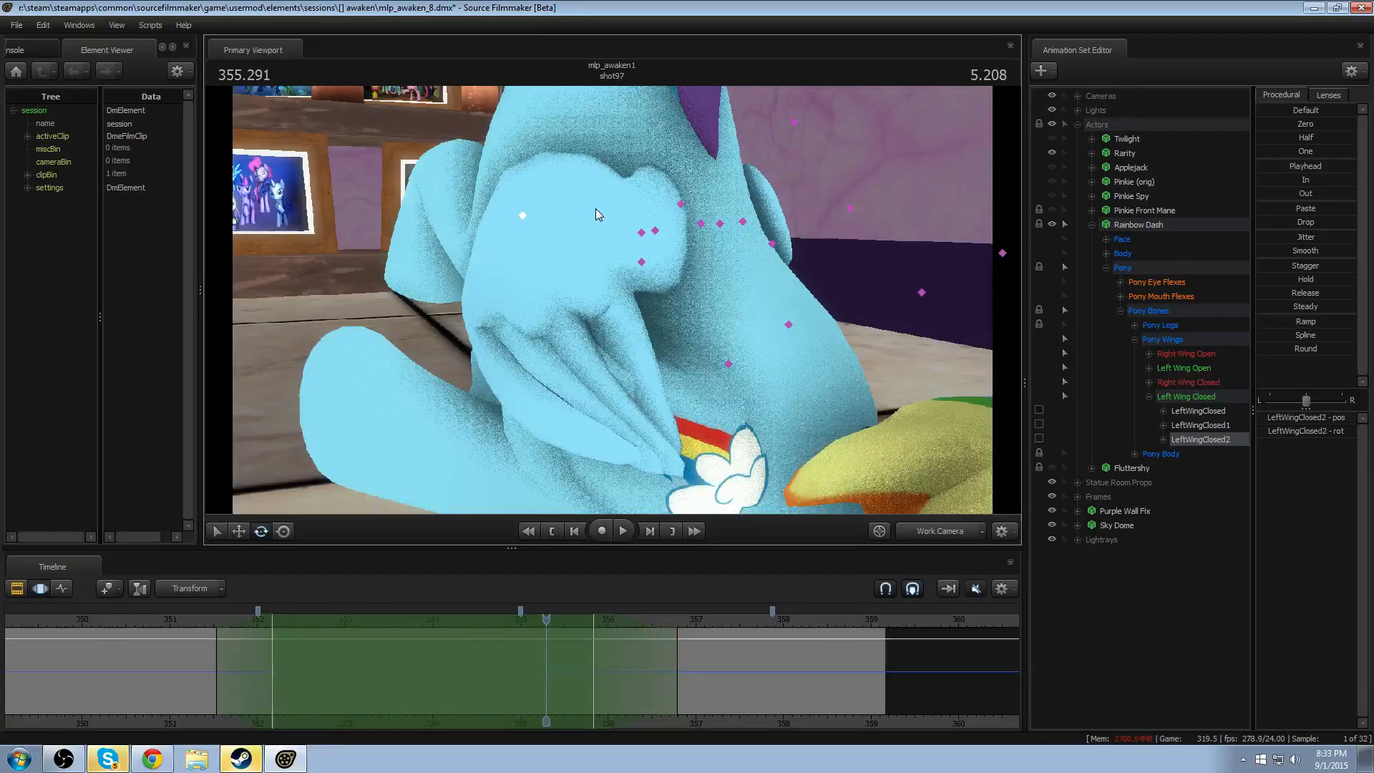
pyautogui.click(650, 230)
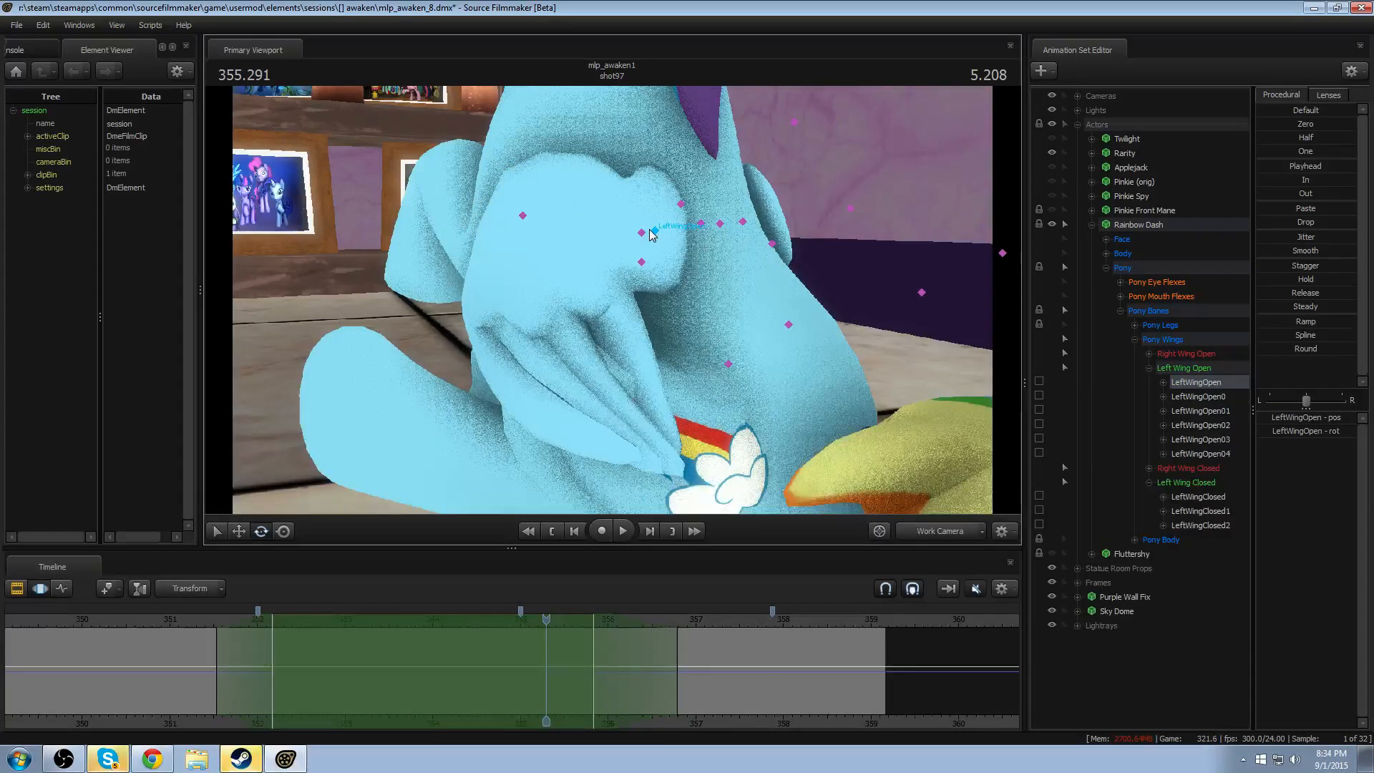
pyautogui.keyDown('alt'); pyautogui.moveTo(632, 319); pyautogui.dragTo(602, 320); pyautogui.keyUp('alt')
# - Select LeftWingClosed and make the Right Wing Open and Left Wing Open control groups unselectable
pyautogui.press('ctrl')
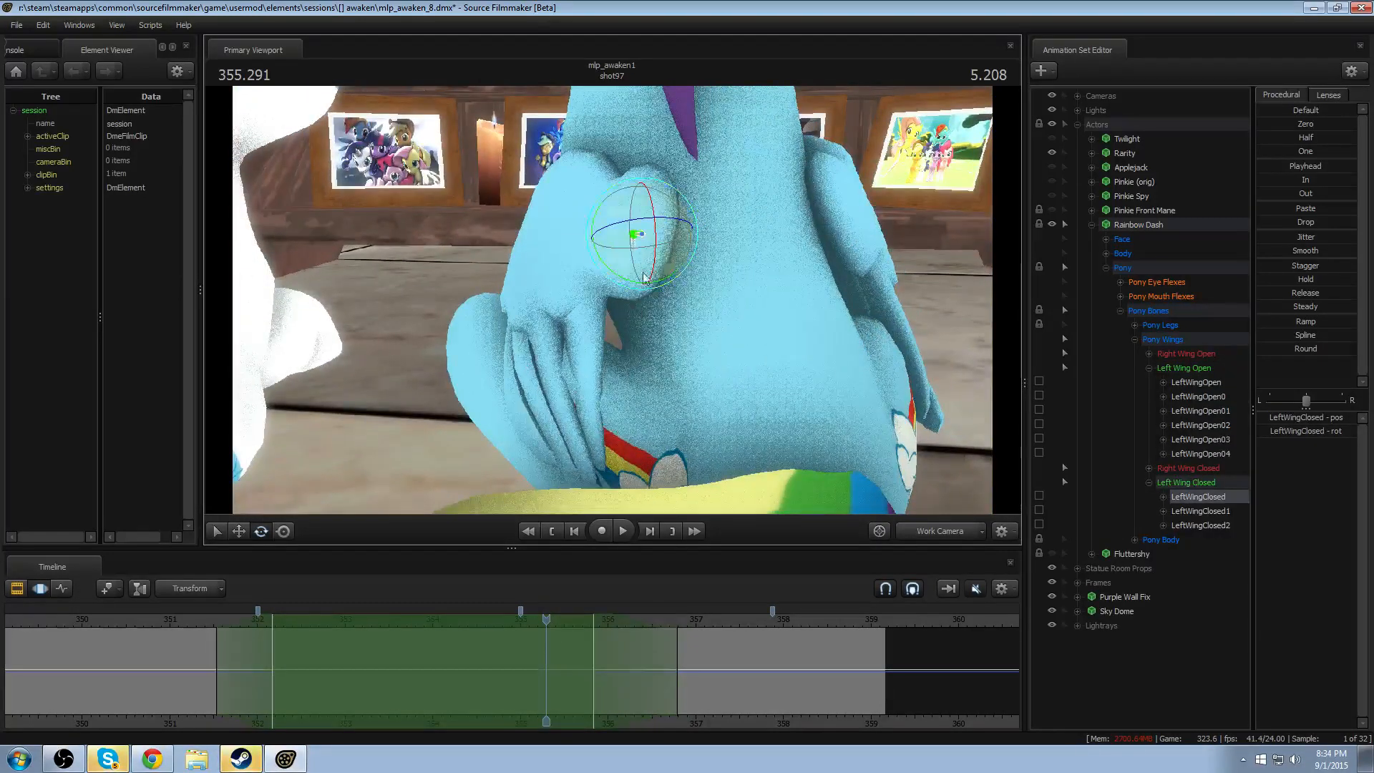
pyautogui.press('ctrl')
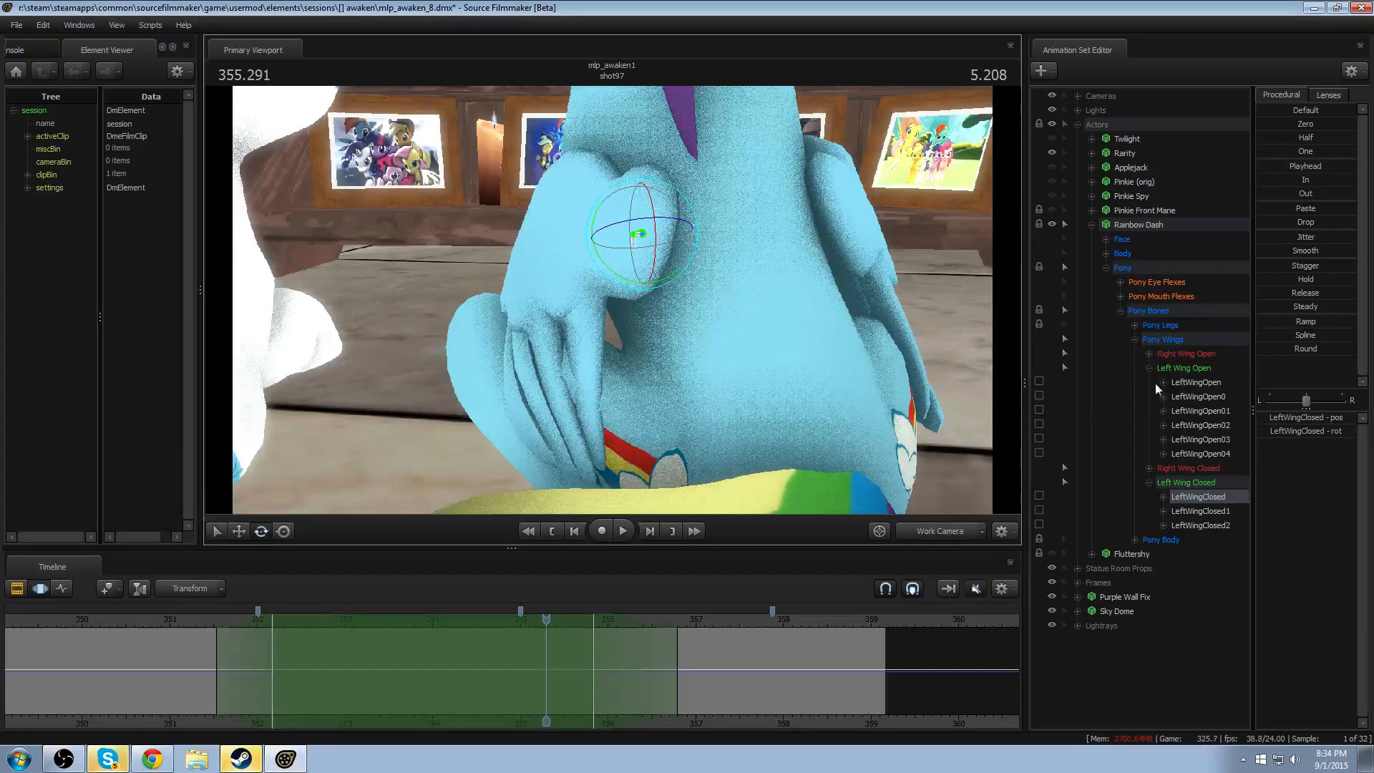
pyautogui.press('ctrl')
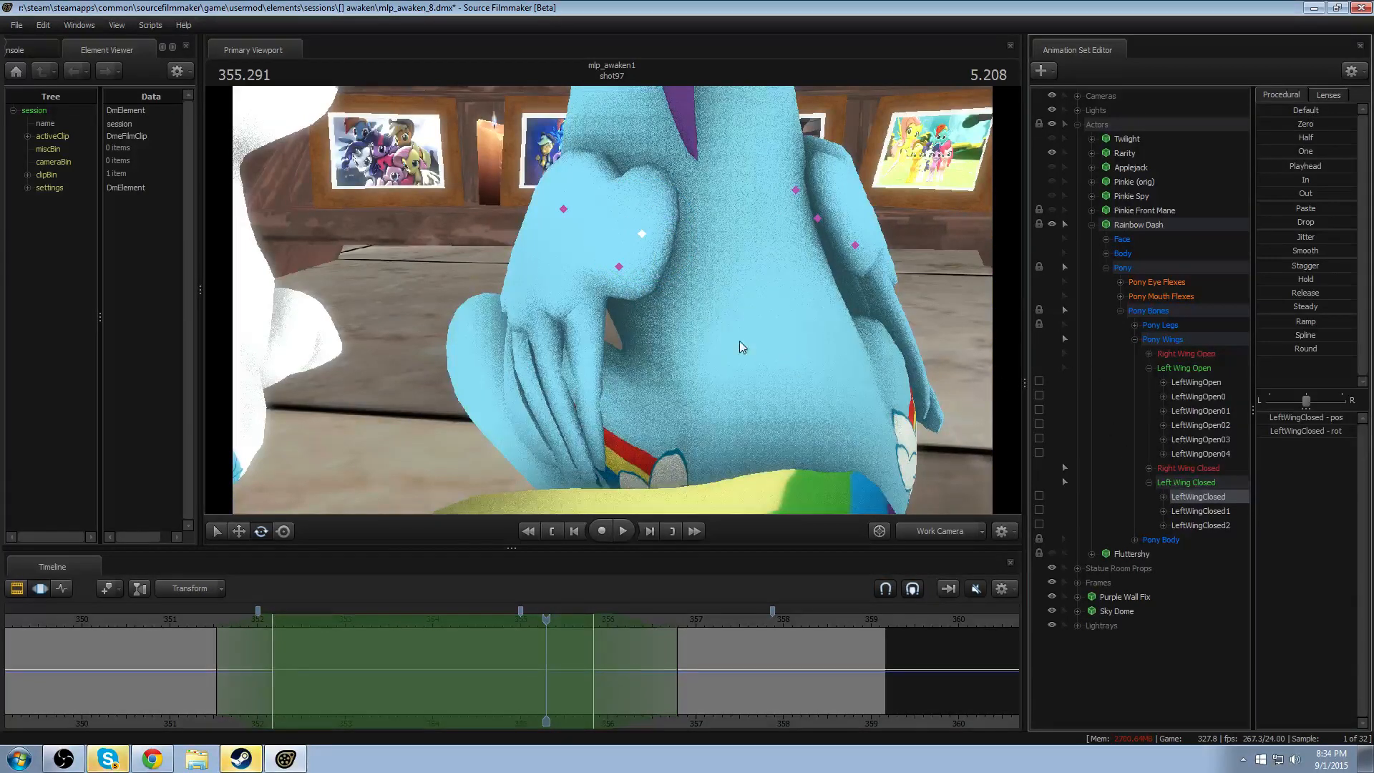
pyautogui.keyDown('alt'); pyautogui.moveTo(745, 288); pyautogui.dragTo(830, 289); pyautogui.keyUp('alt')
pyautogui.press('ctrl')
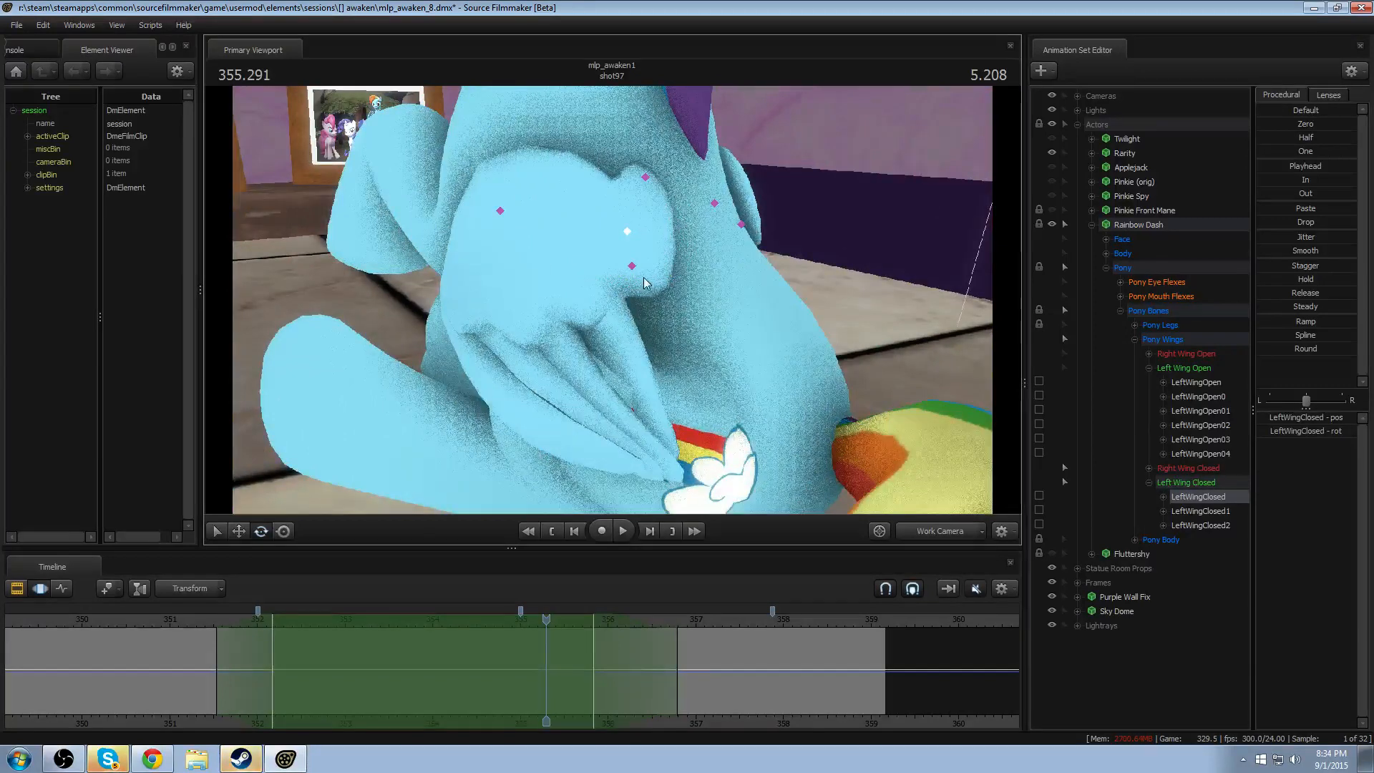
pyautogui.click(633, 267)
pyautogui.click(627, 231)
pyautogui.click(647, 180)
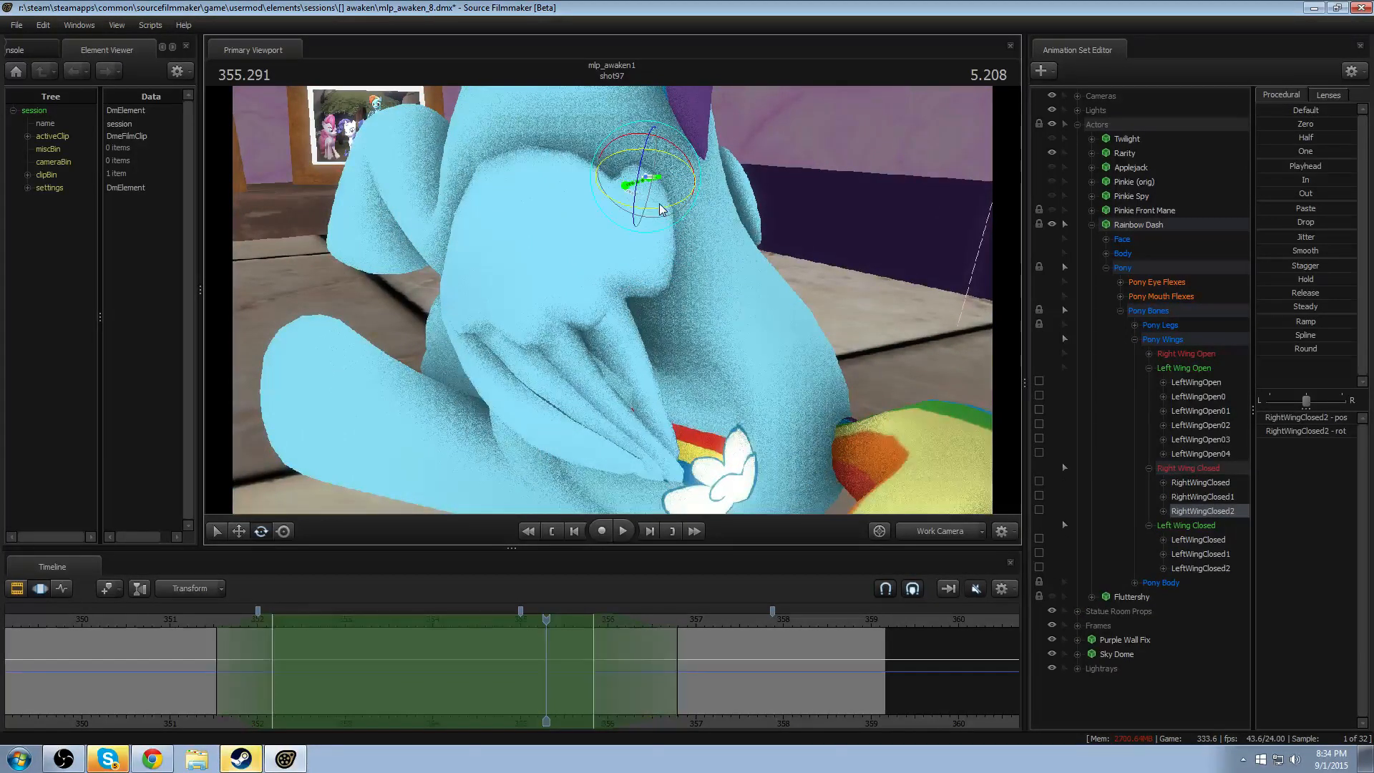
pyautogui.hotkey('ctrl', 'z')
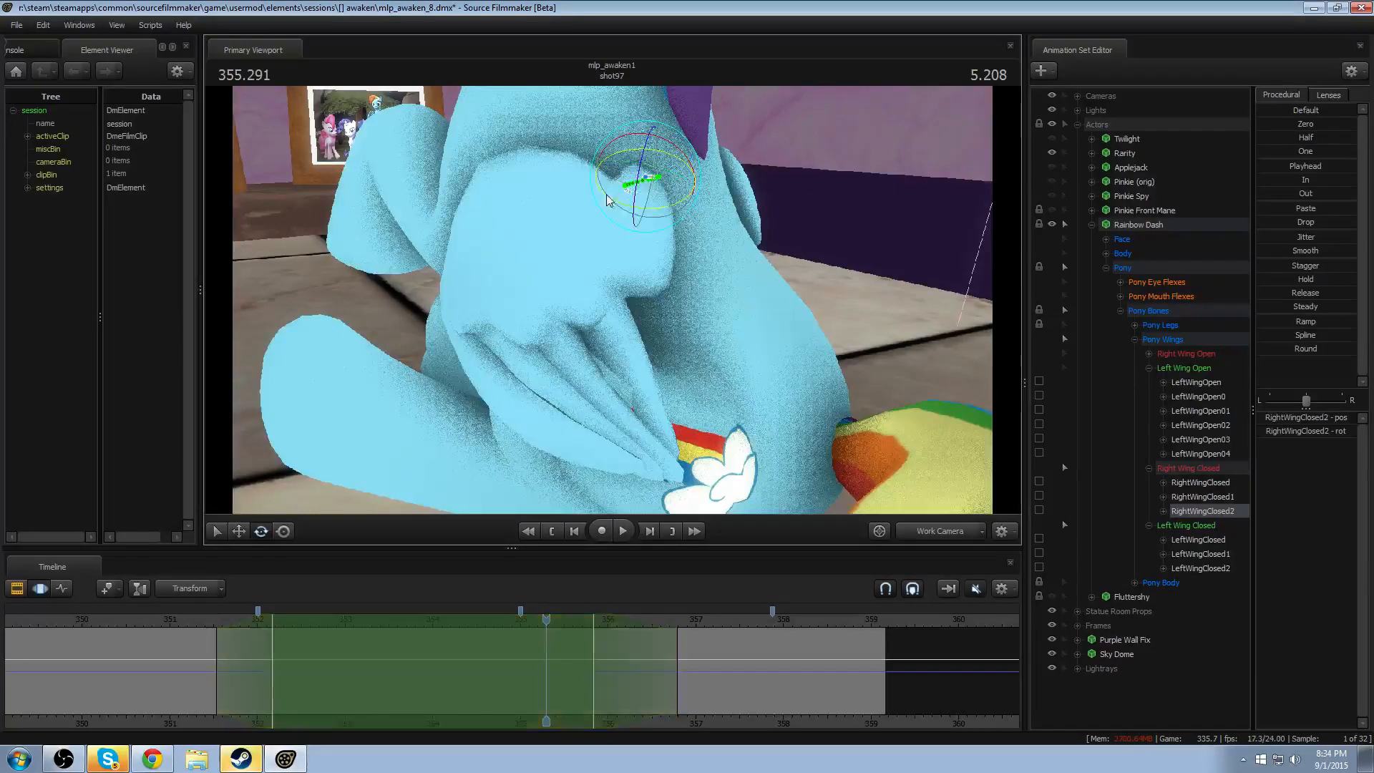
# - Rotate LeftWingClosed across the time selection and replay the wing motion from about 351.3 seconds
pyautogui.keyDown('ctrl'); pyautogui.click(629, 230); pyautogui.keyUp('ctrl')
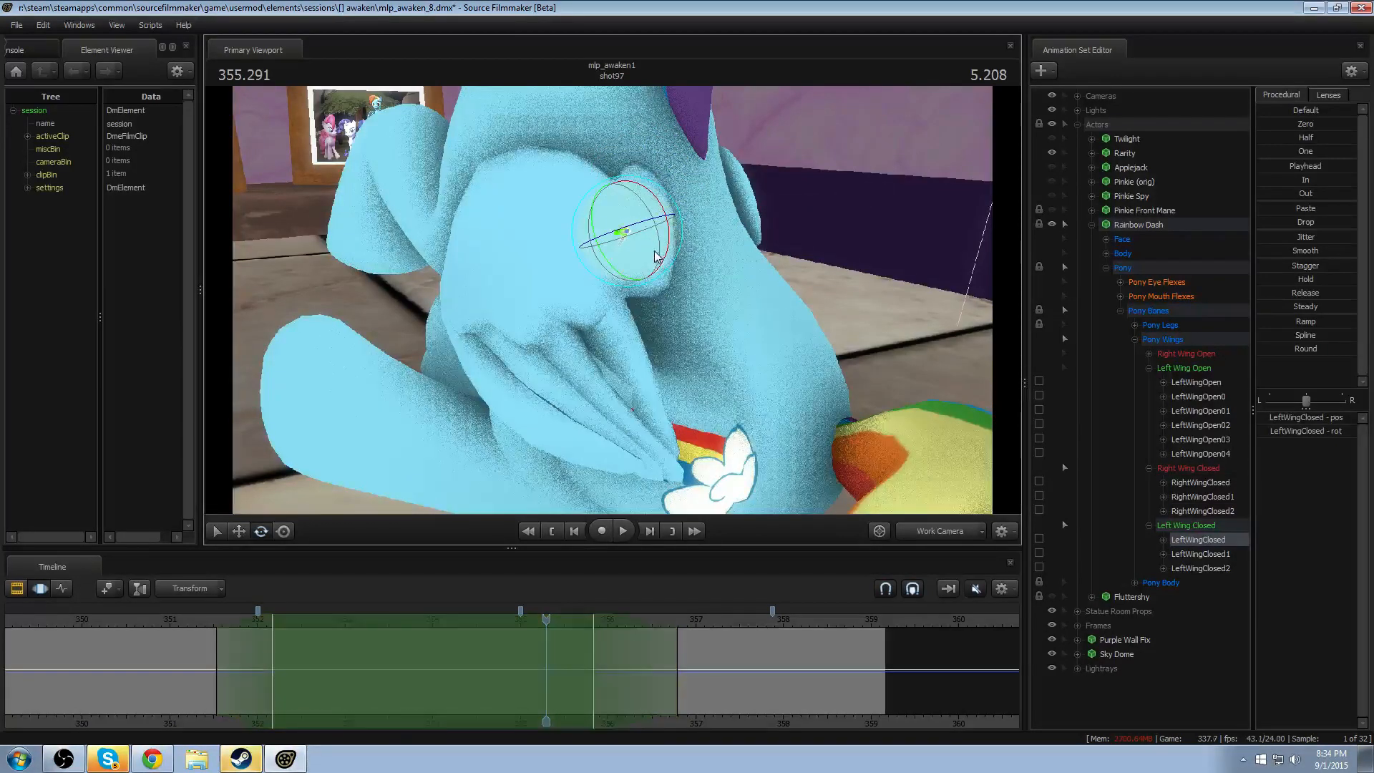
pyautogui.moveTo(654, 249); pyautogui.dragTo(629, 261)
pyautogui.click(197, 620)
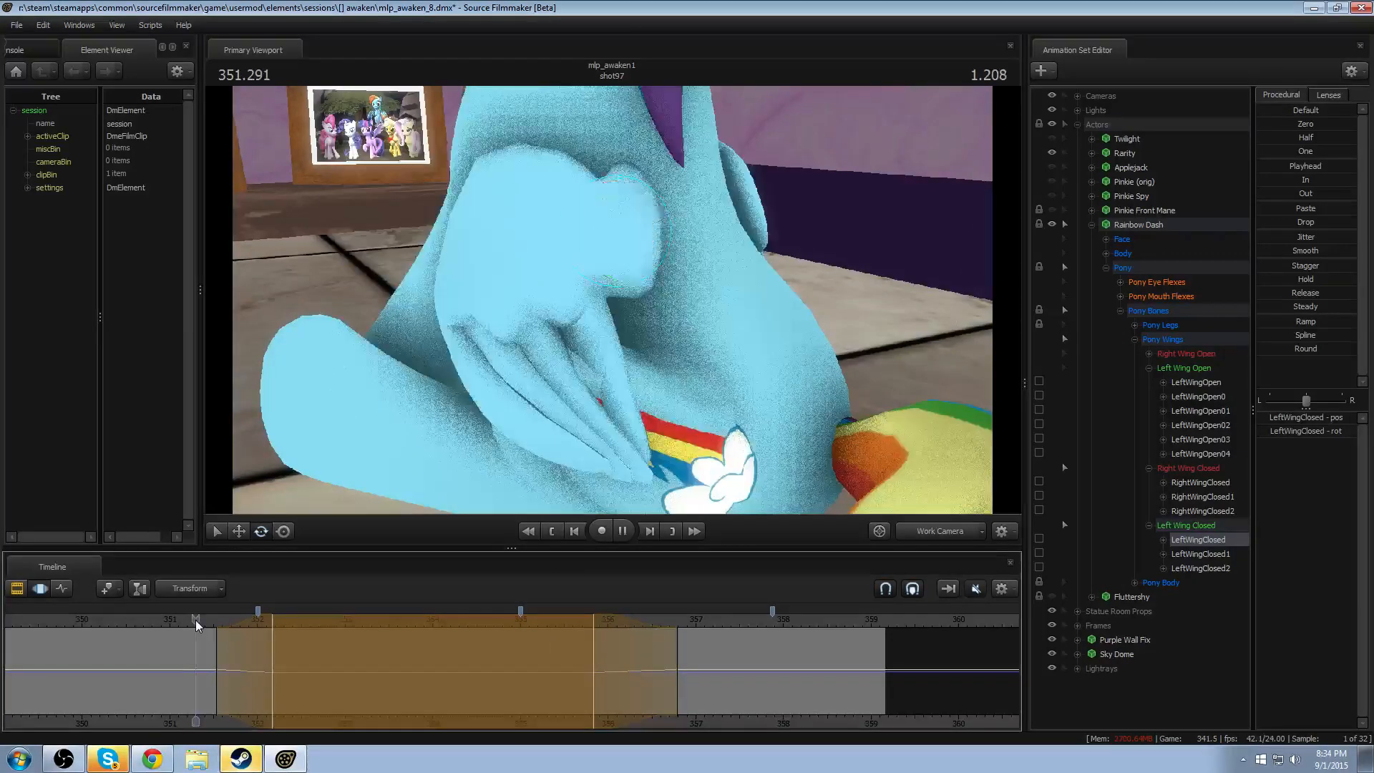
pyautogui.press('space')
pyautogui.press('space')
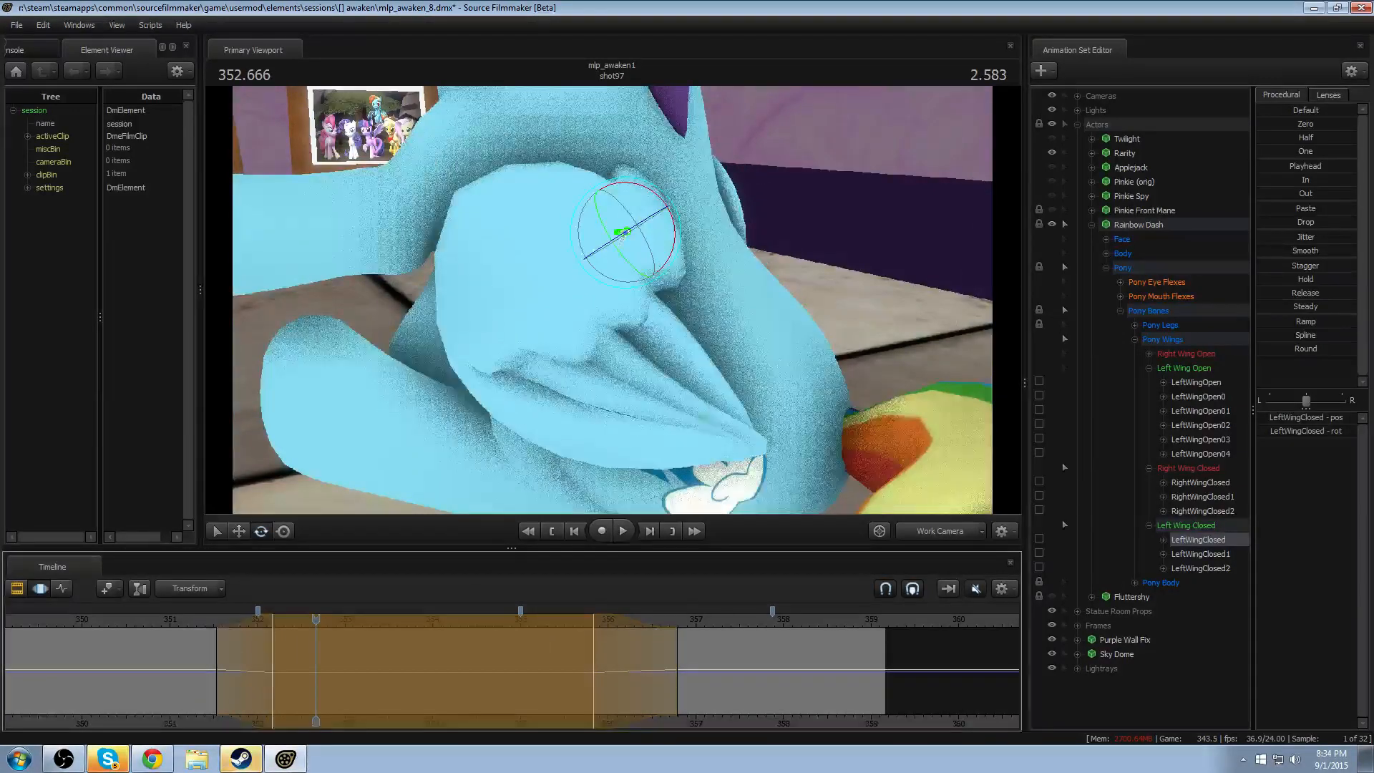
# - Rotate RightWingClosed and RightWingClosed2 across the time selection to pose Rainbow Dash's folded right wing
pyautogui.keyDown('alt'); pyautogui.moveTo(703, 415); pyautogui.dragTo(572, 430); pyautogui.keyUp('alt')
pyautogui.keyDown('alt'); pyautogui.moveTo(689, 358); pyautogui.dragTo(616, 358); pyautogui.keyUp('alt')
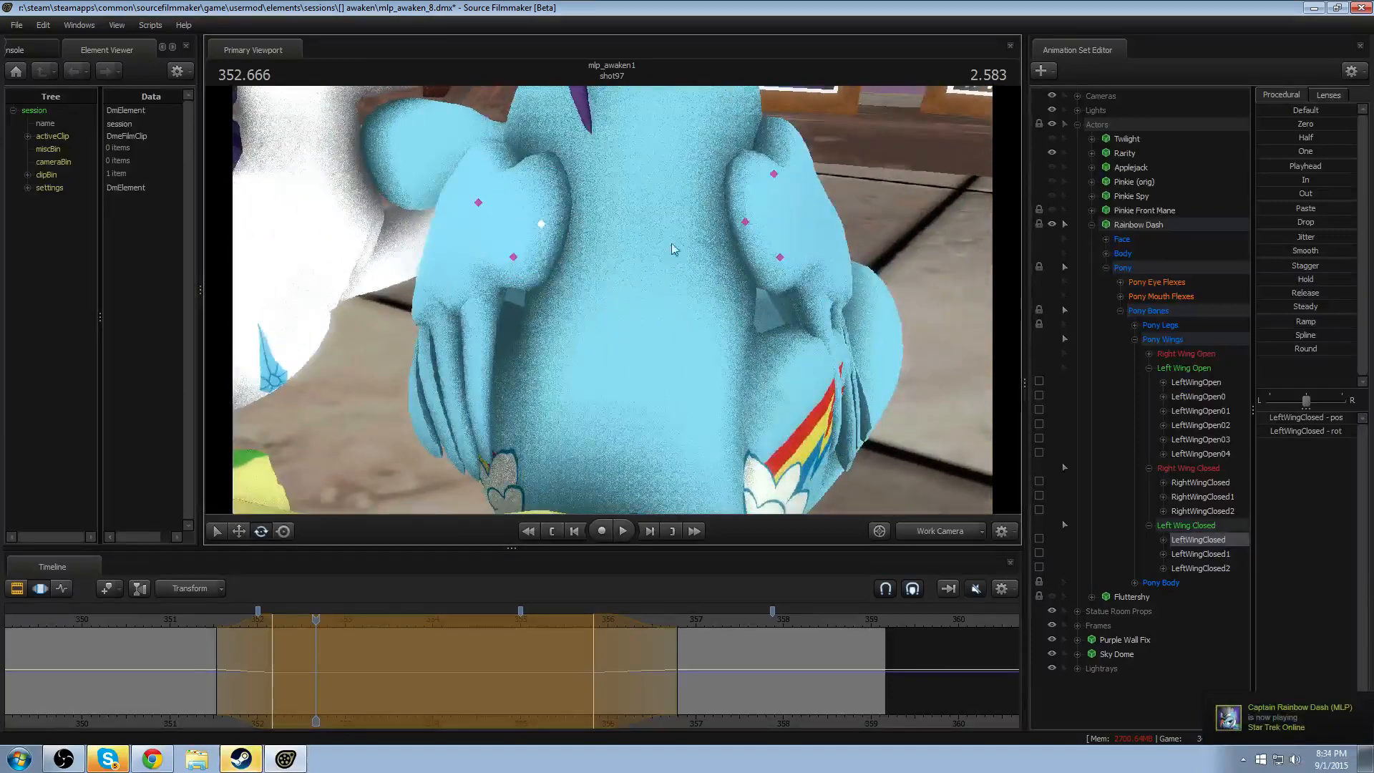
pyautogui.keyDown('ctrl'); pyautogui.click(740, 223); pyautogui.keyUp('ctrl')
pyautogui.moveTo(744, 229); pyautogui.dragTo(739, 223)
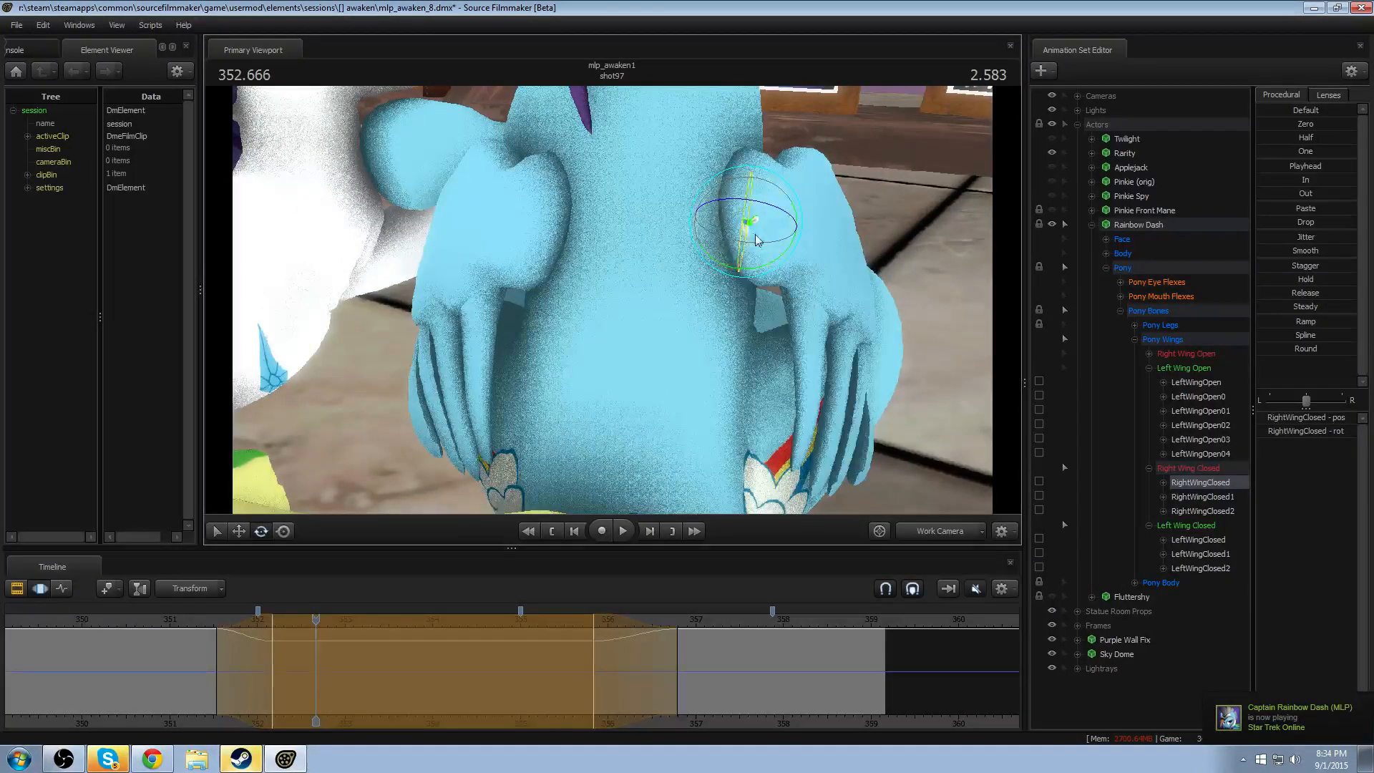
pyautogui.keyDown('alt'); pyautogui.moveTo(812, 259); pyautogui.dragTo(613, 304); pyautogui.keyUp('alt')
pyautogui.click(851, 231)
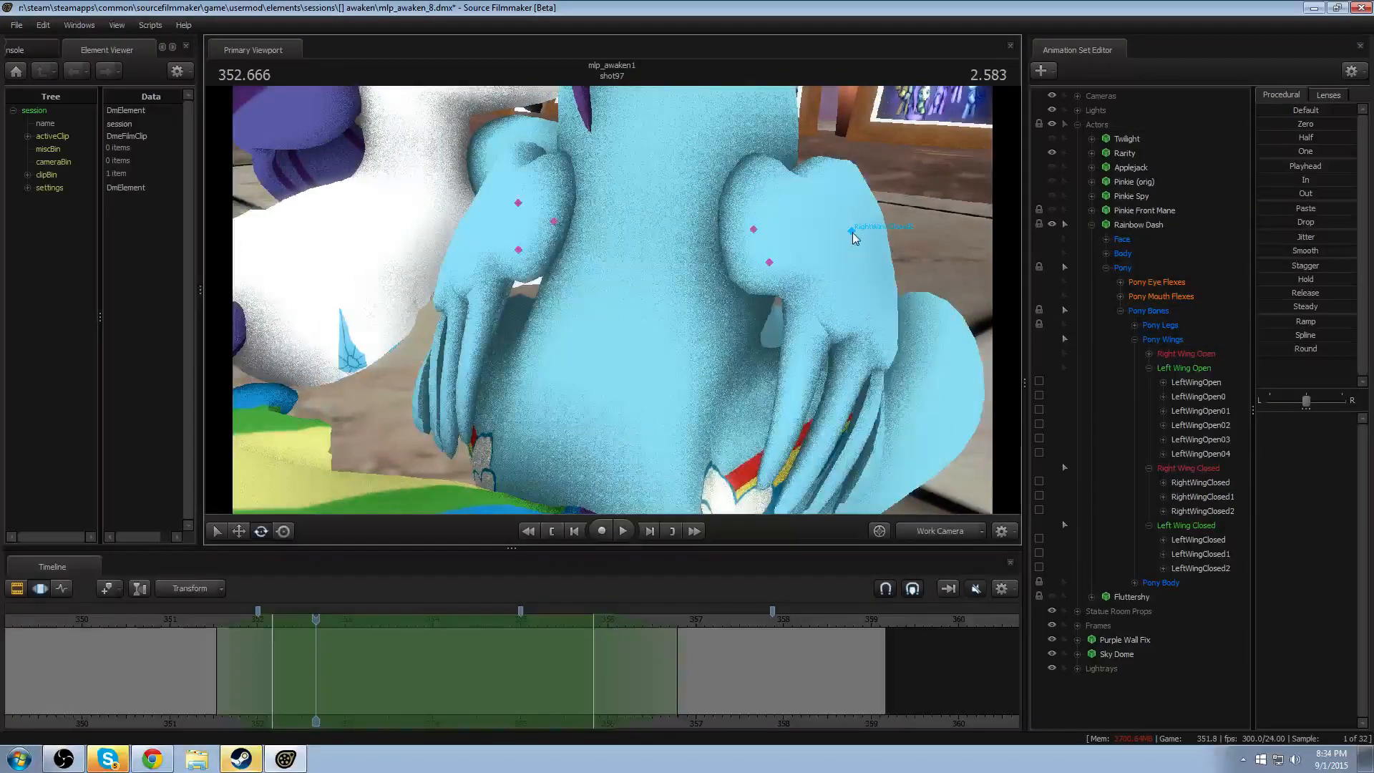
pyautogui.moveTo(830, 267); pyautogui.dragTo(867, 214)
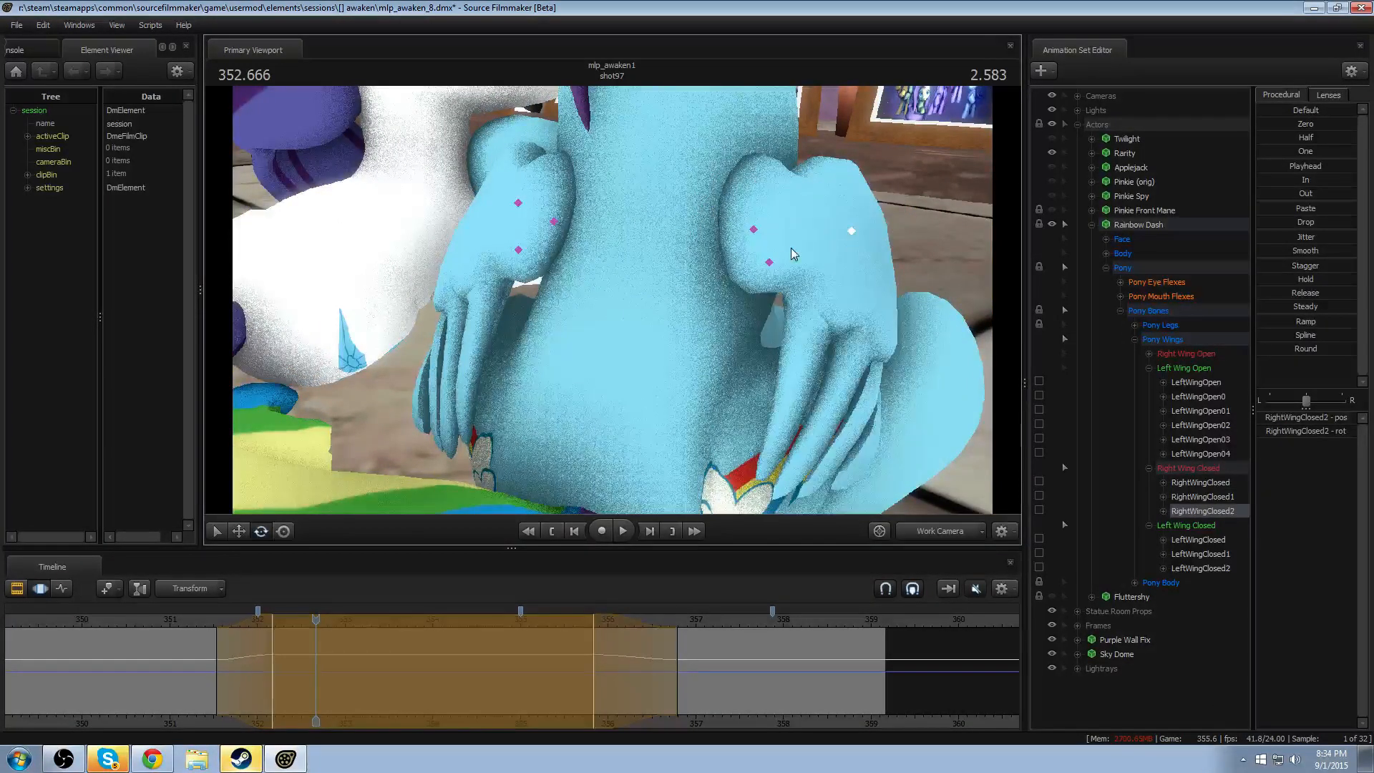
# - Rotate RightWingClosed1 across the time selection and replay the wing motion from about 351.3 seconds
pyautogui.click(771, 258)
pyautogui.moveTo(781, 272); pyautogui.dragTo(870, 297)
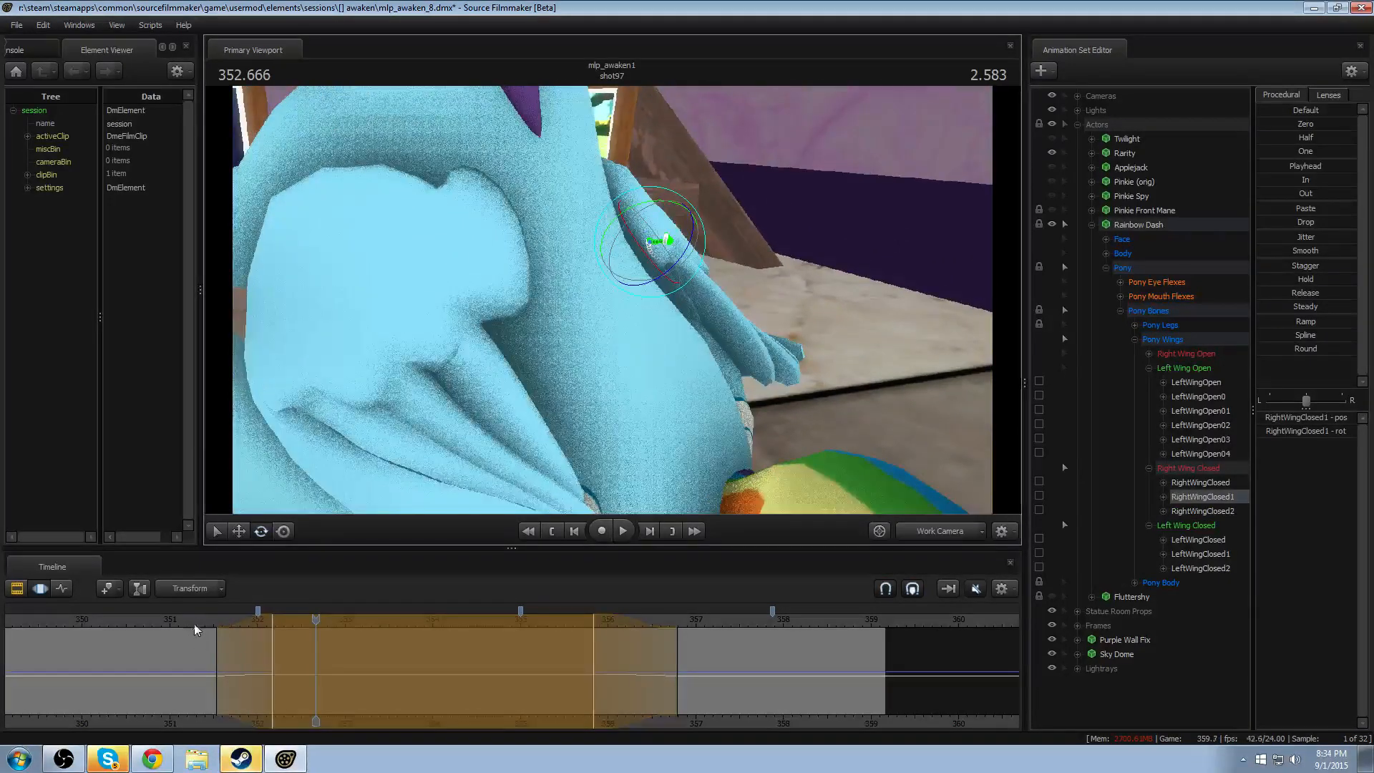
pyautogui.click(200, 619)
pyautogui.press('space')
pyautogui.press('space')
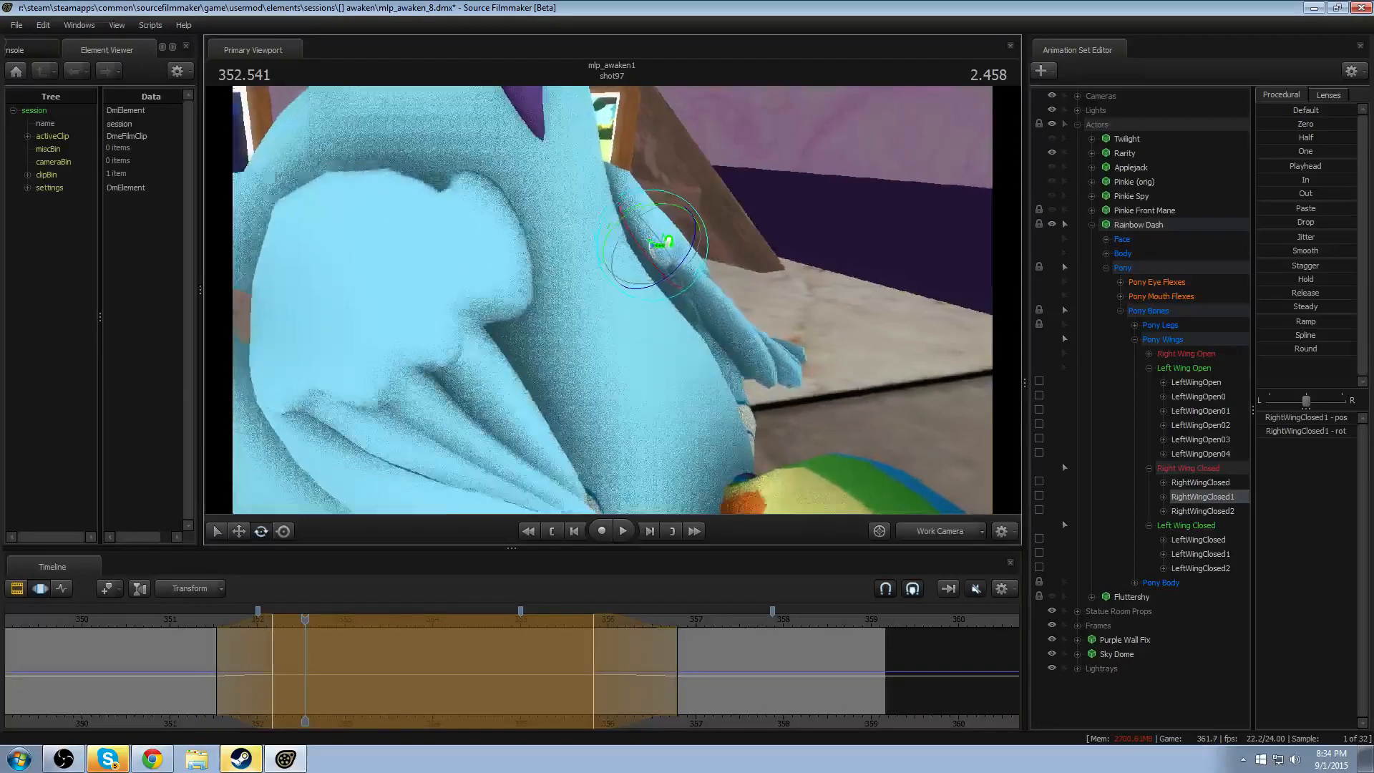
pyautogui.press('s')
pyautogui.moveTo(798, 282); pyautogui.dragTo(758, 281)
pyautogui.press('w')
pyautogui.moveTo(580, 386); pyautogui.dragTo(615, 405)
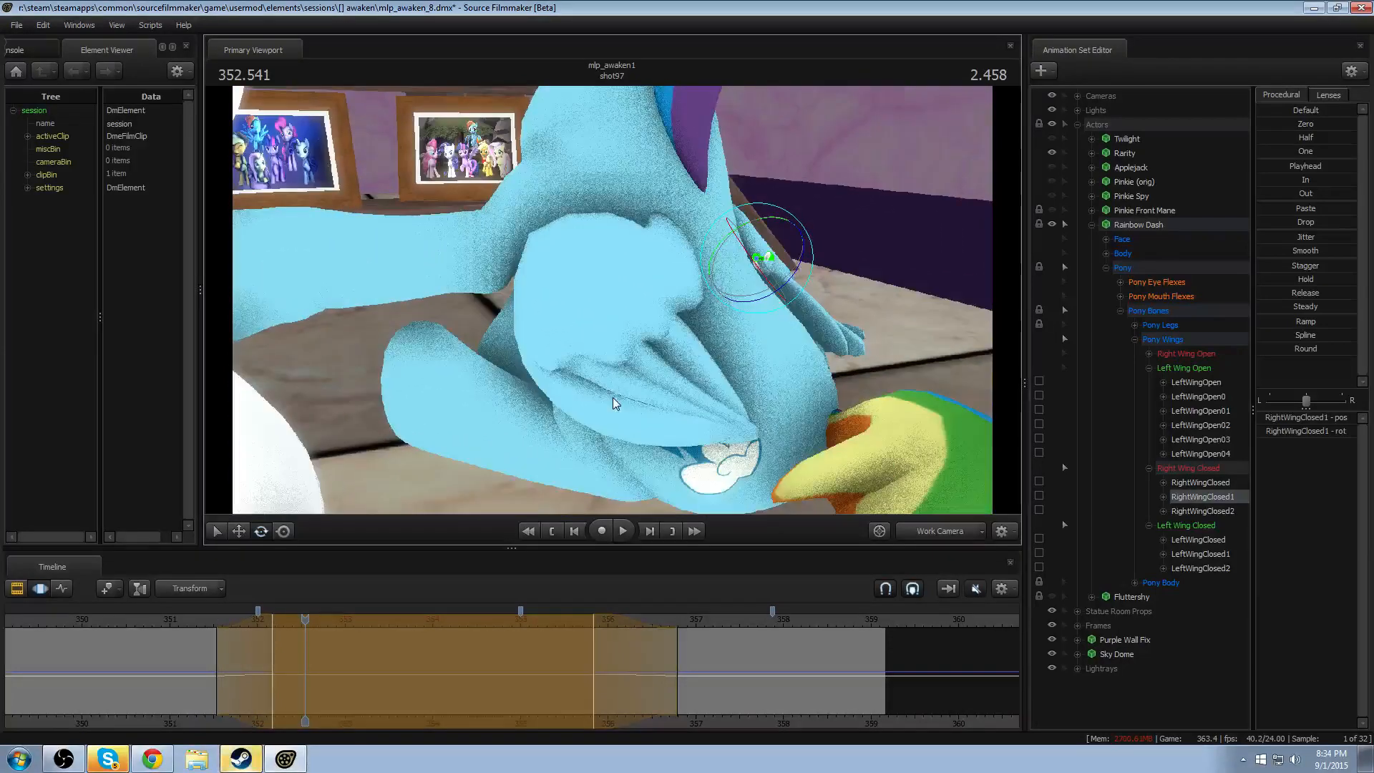
# - Extend the time selection from the start up to about 351.54 seconds, rotate LeftWingClosed1 and replay the motion
pyautogui.moveTo(154, 668); pyautogui.dragTo(216, 674)
pyautogui.press('[')
pyautogui.keyDown('shift'); pyautogui.moveTo(259, 685); pyautogui.dragTo(310, 690, button='right'); pyautogui.keyUp('shift')
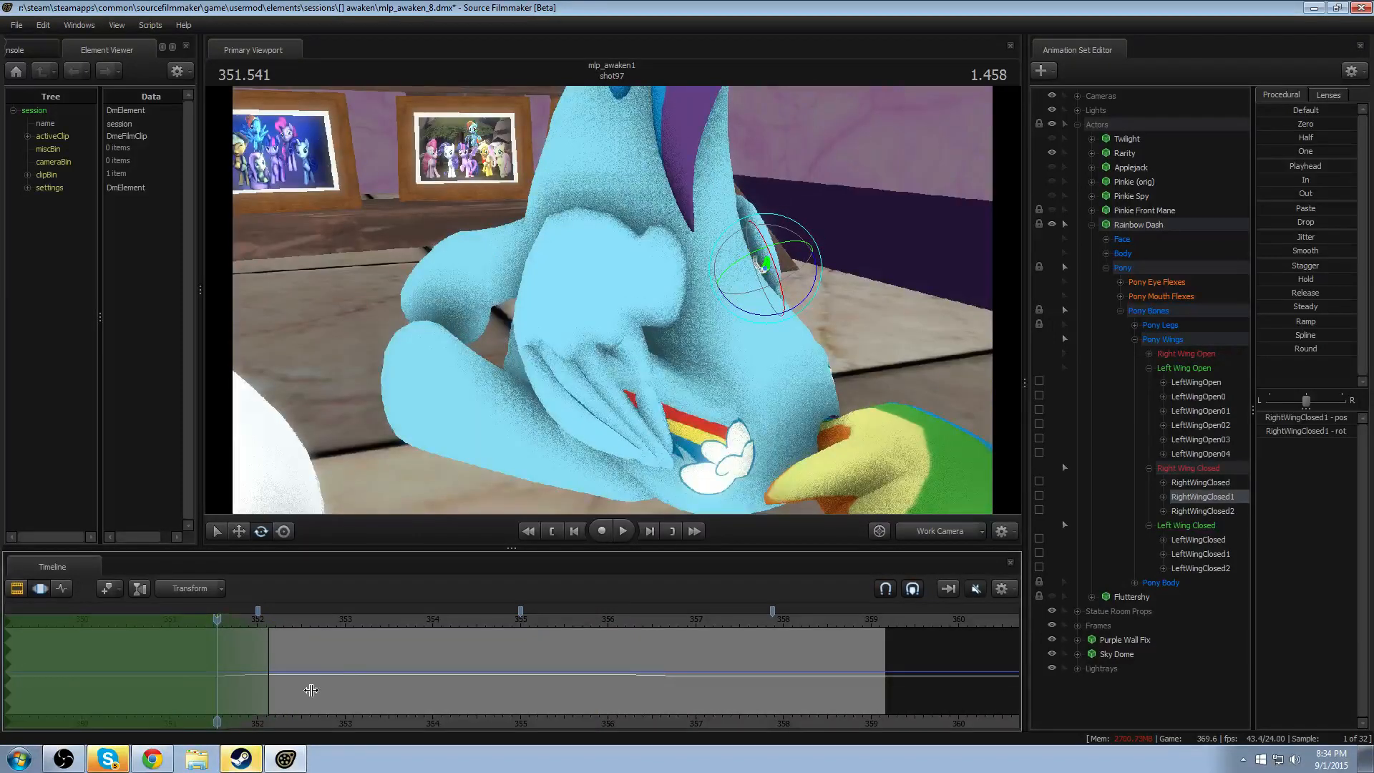
pyautogui.click(649, 304)
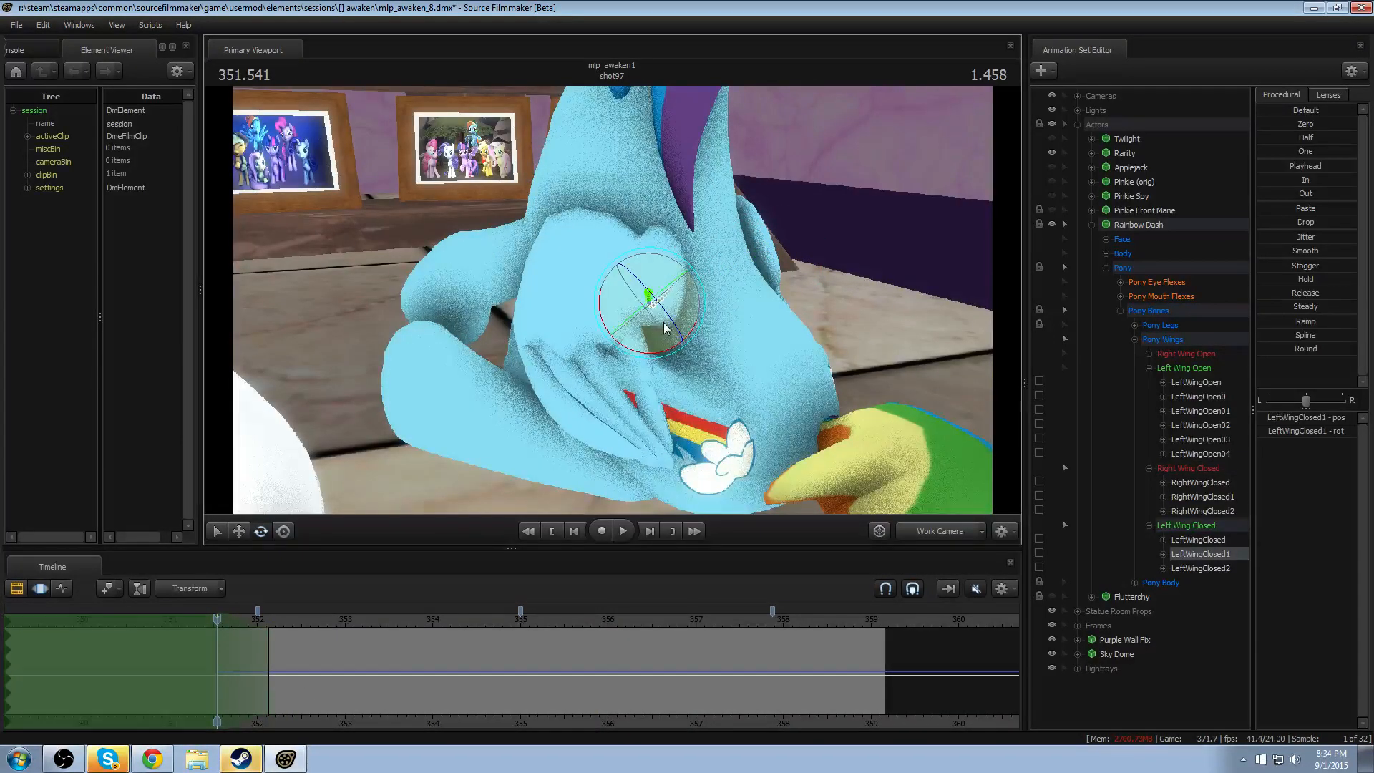
pyautogui.moveTo(648, 304); pyautogui.dragTo(639, 292)
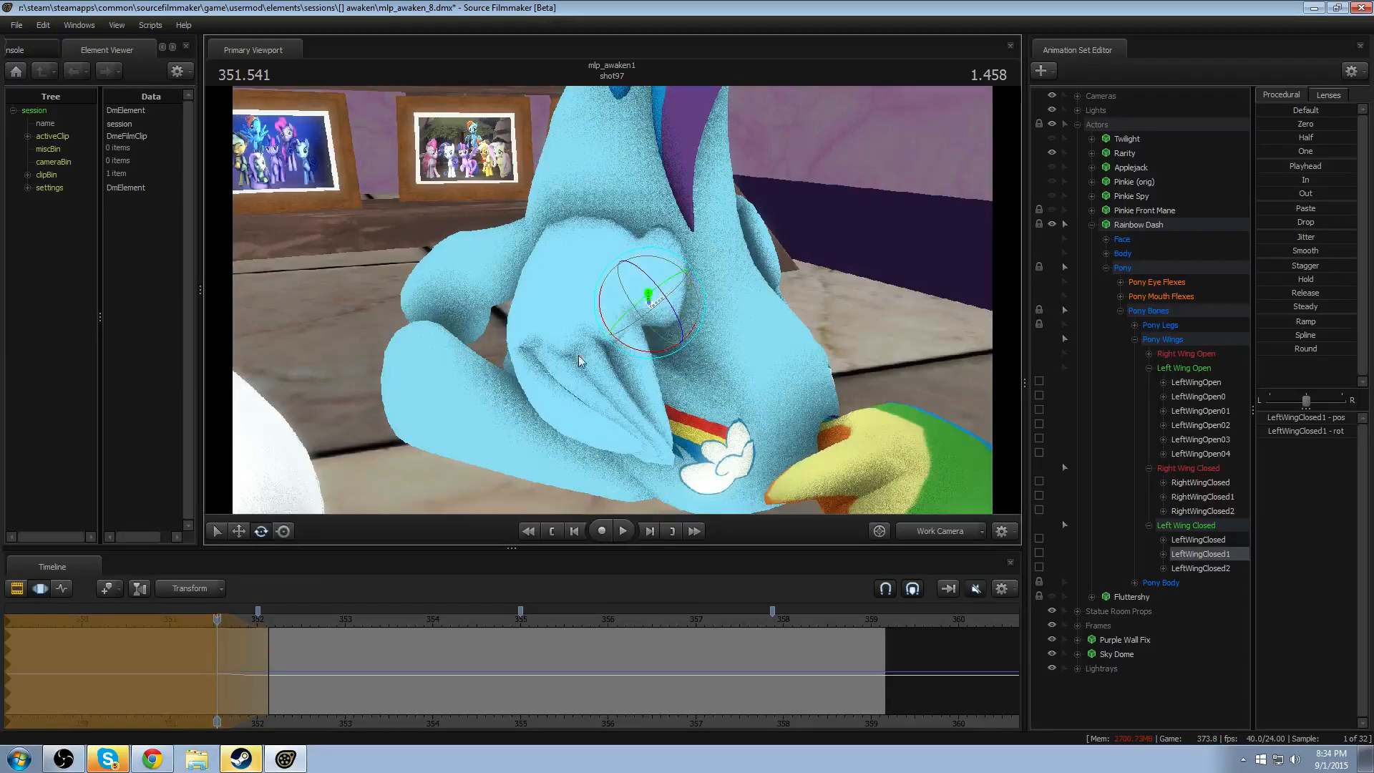
pyautogui.press('space')
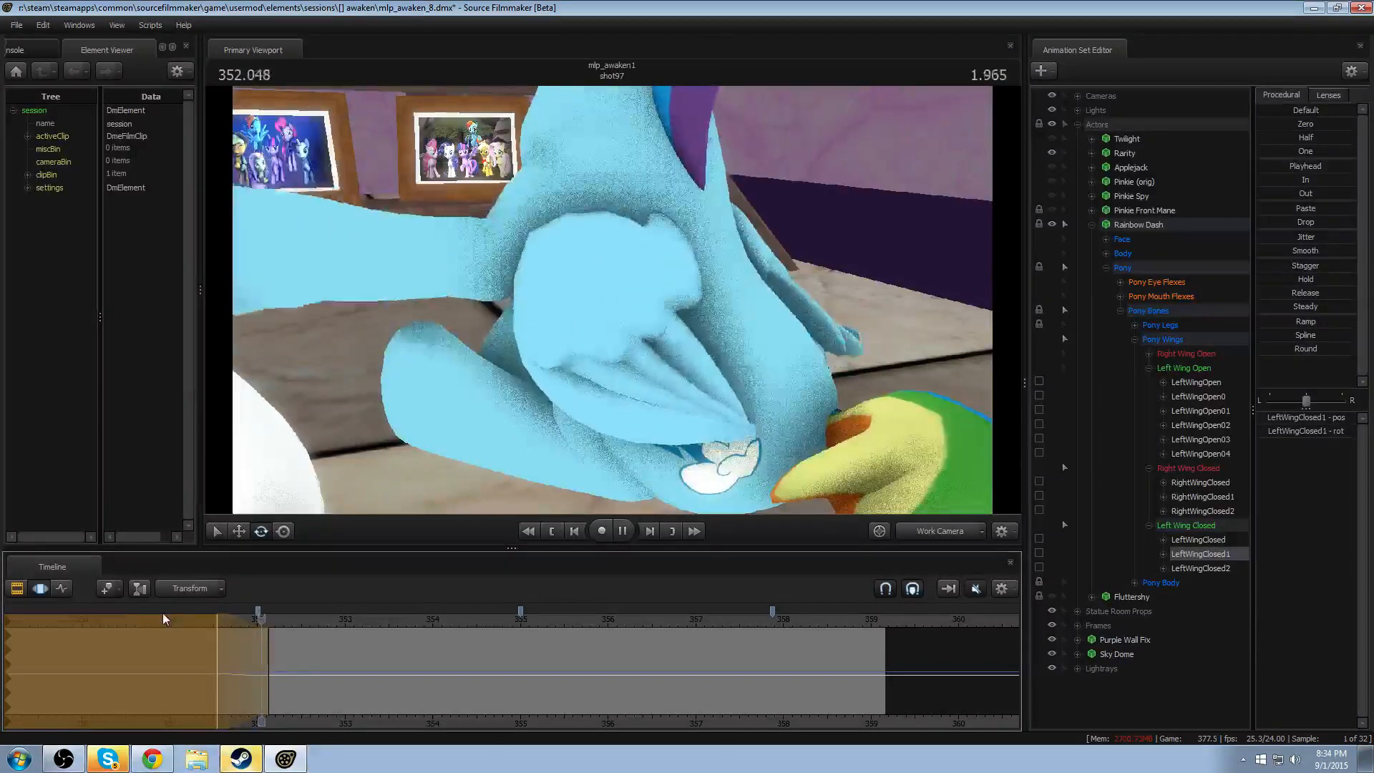
pyautogui.press('space')
# - Rotate LeftWingClosed2 within a short feathered time selection centred at about 351.7 seconds and replay the wing motion
pyautogui.press('shift')
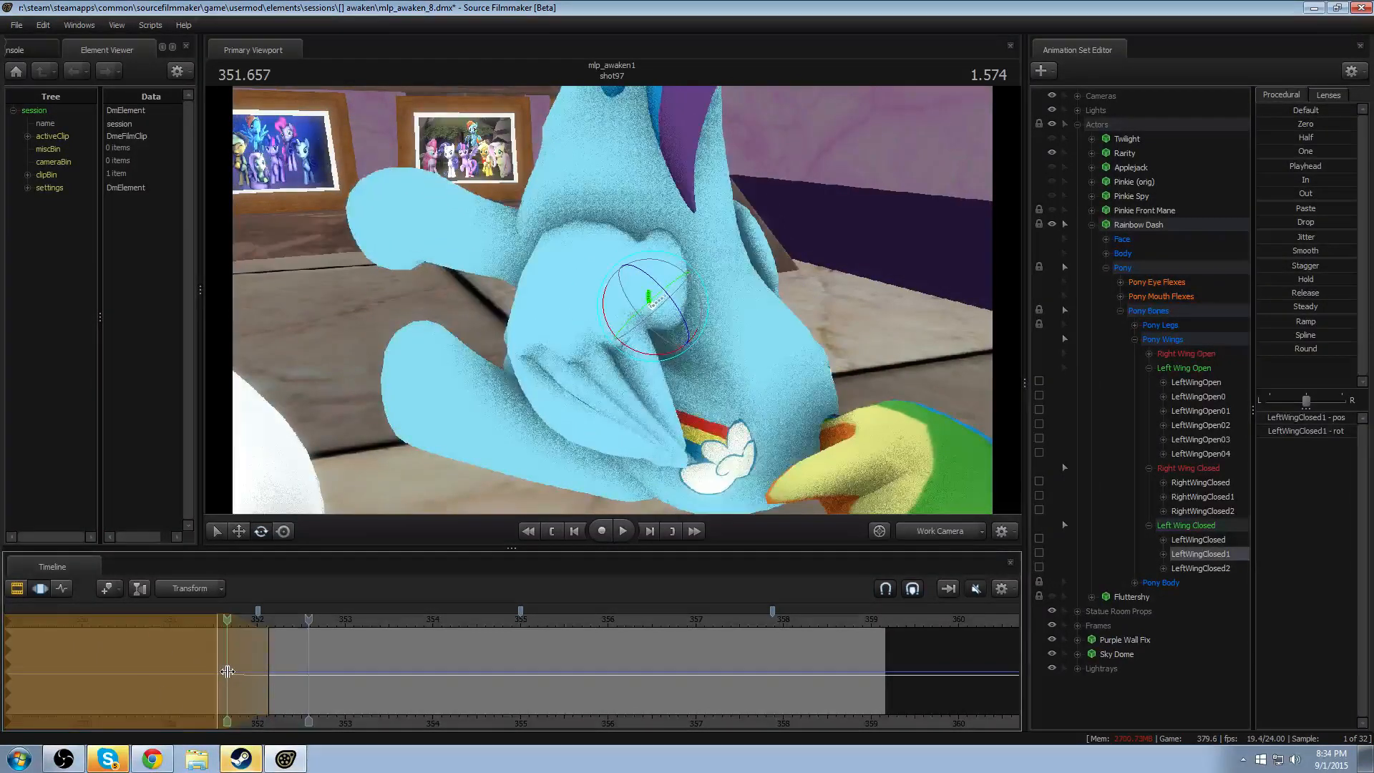
pyautogui.keyDown('shift'); pyautogui.click(229, 671); pyautogui.keyUp('shift')
pyautogui.keyDown('shift'); pyautogui.scroll(3, 228, 671); pyautogui.keyUp('shift')
pyautogui.keyDown('shift'); pyautogui.click(233, 671); pyautogui.keyUp('shift')
pyautogui.keyDown('shift'); pyautogui.scroll(5, 233, 672); pyautogui.keyUp('shift')
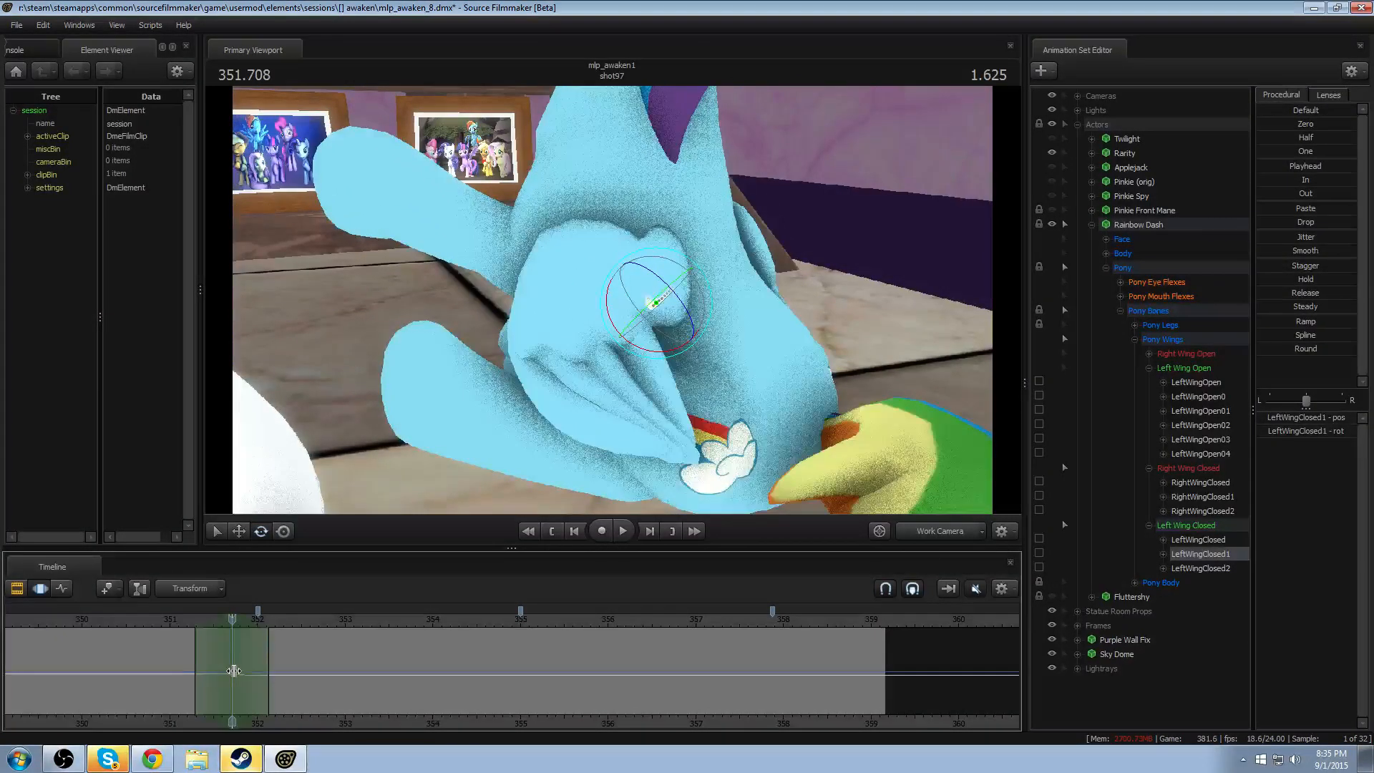
pyautogui.click(555, 269)
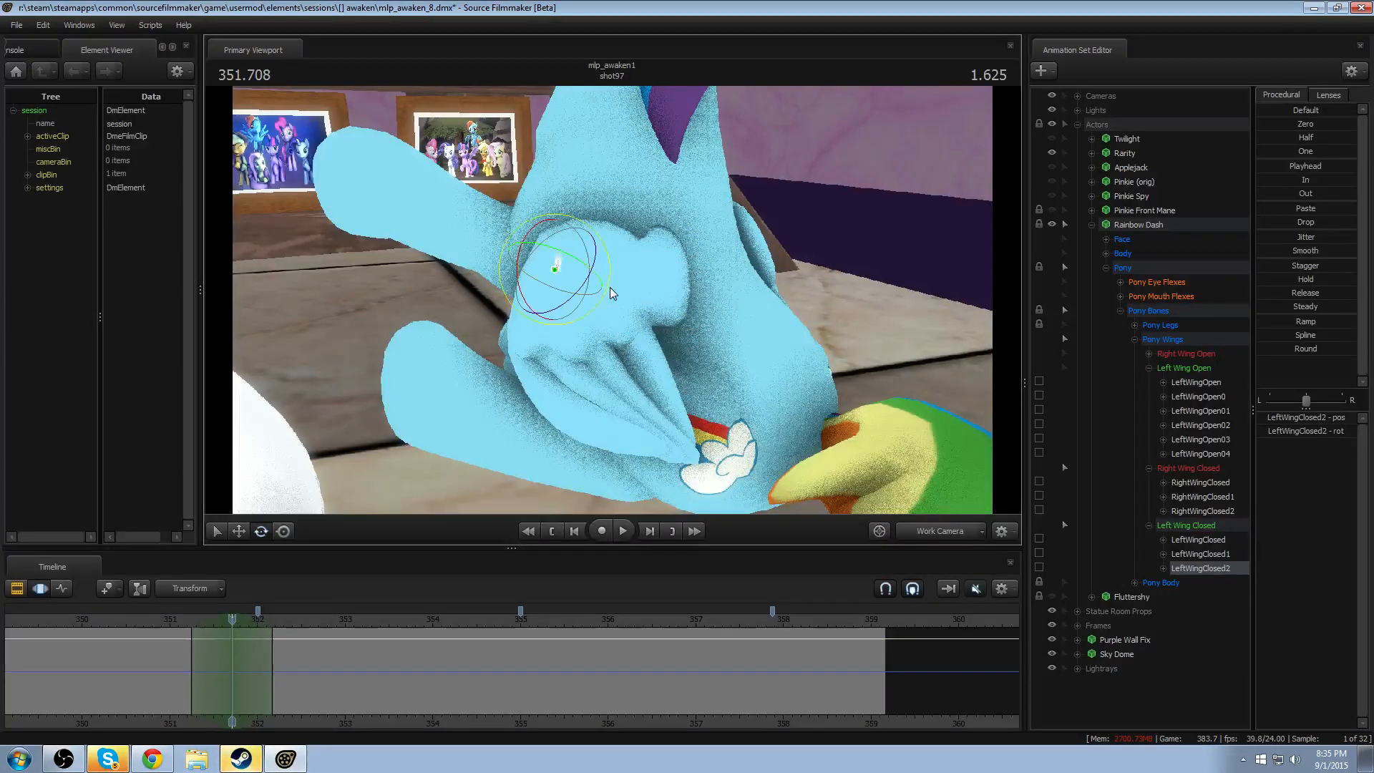
pyautogui.moveTo(596, 262); pyautogui.dragTo(590, 292)
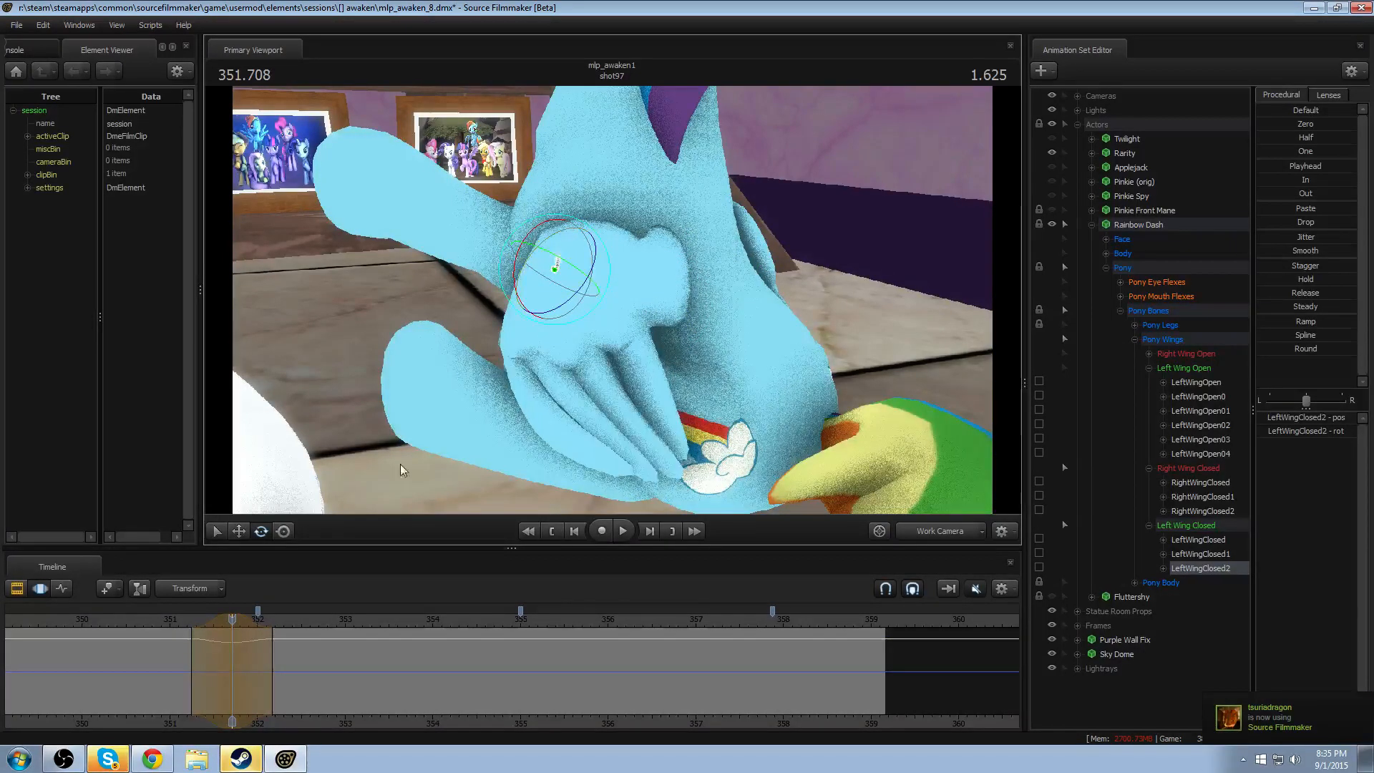
pyautogui.click(179, 628)
pyautogui.press('space')
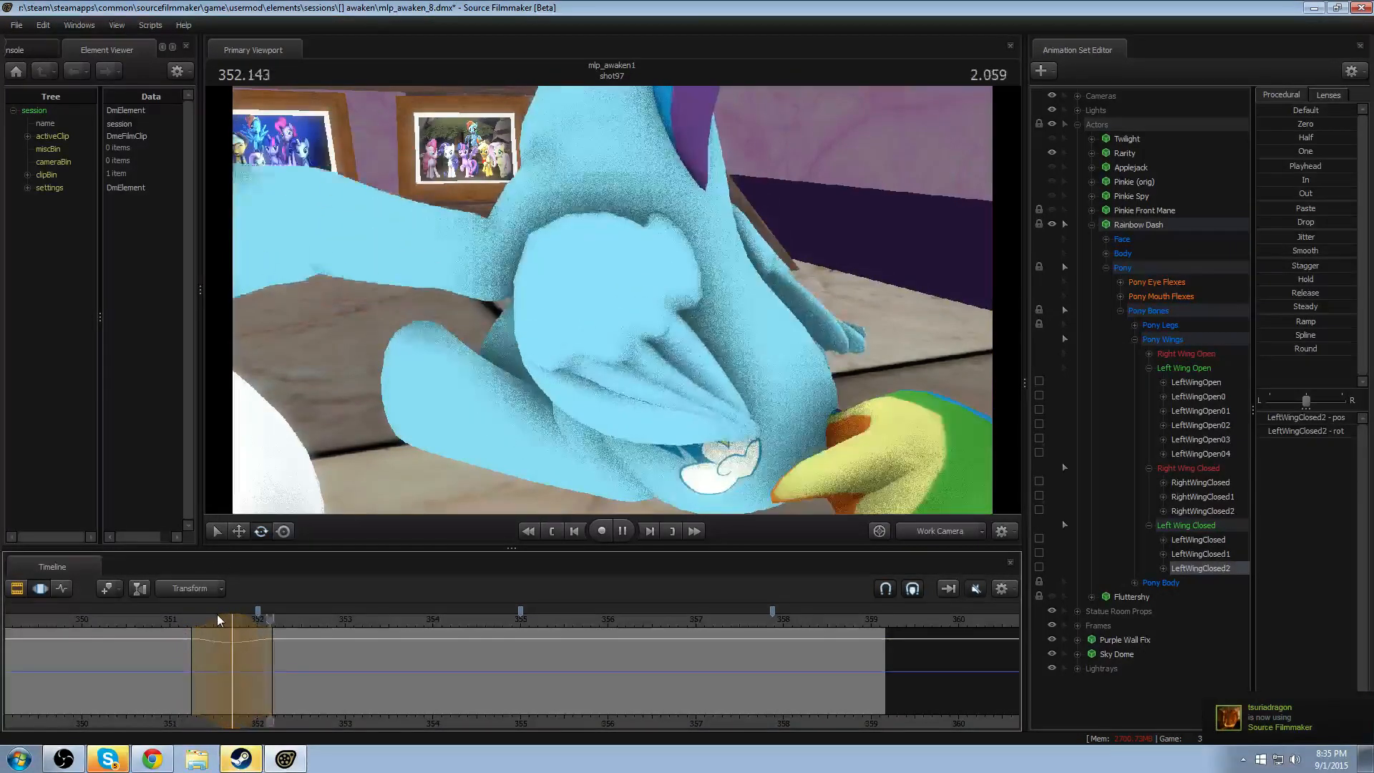
pyautogui.press('space')
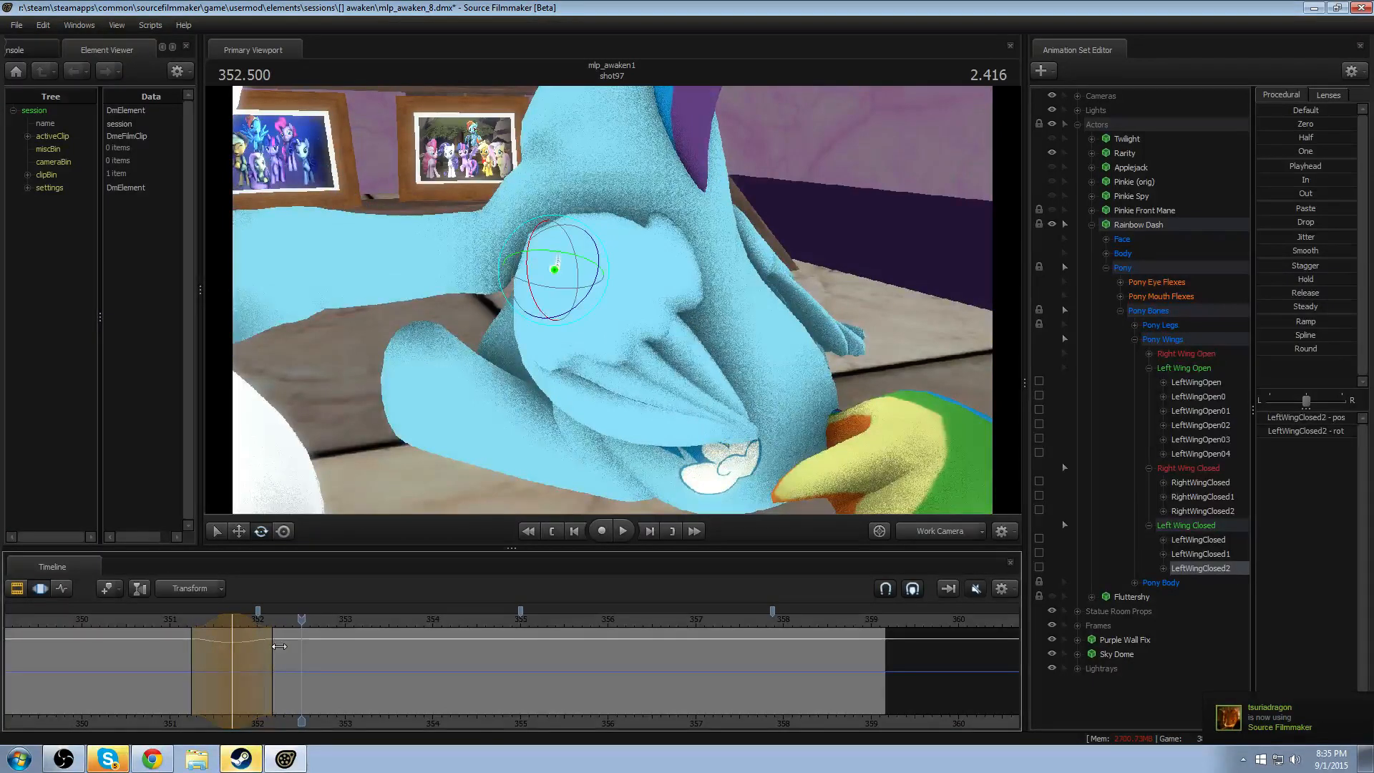
pyautogui.click(159, 624)
pyautogui.press('space')
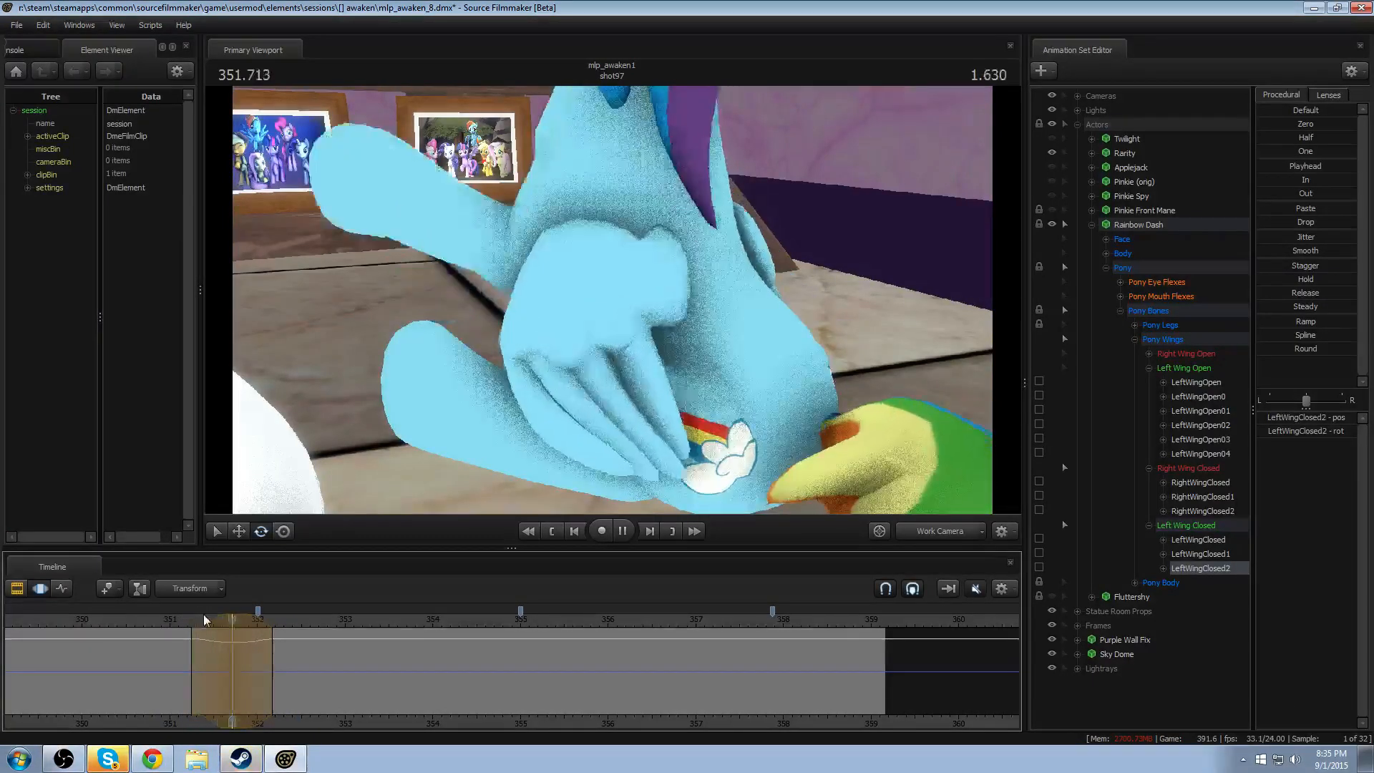
# - Rotate LeftWingClosed2 slightly within a feathered time selection centred at about 352.2 seconds
pyautogui.moveTo(251, 658); pyautogui.dragTo(349, 657)
pyautogui.scroll(6, 275, 648)
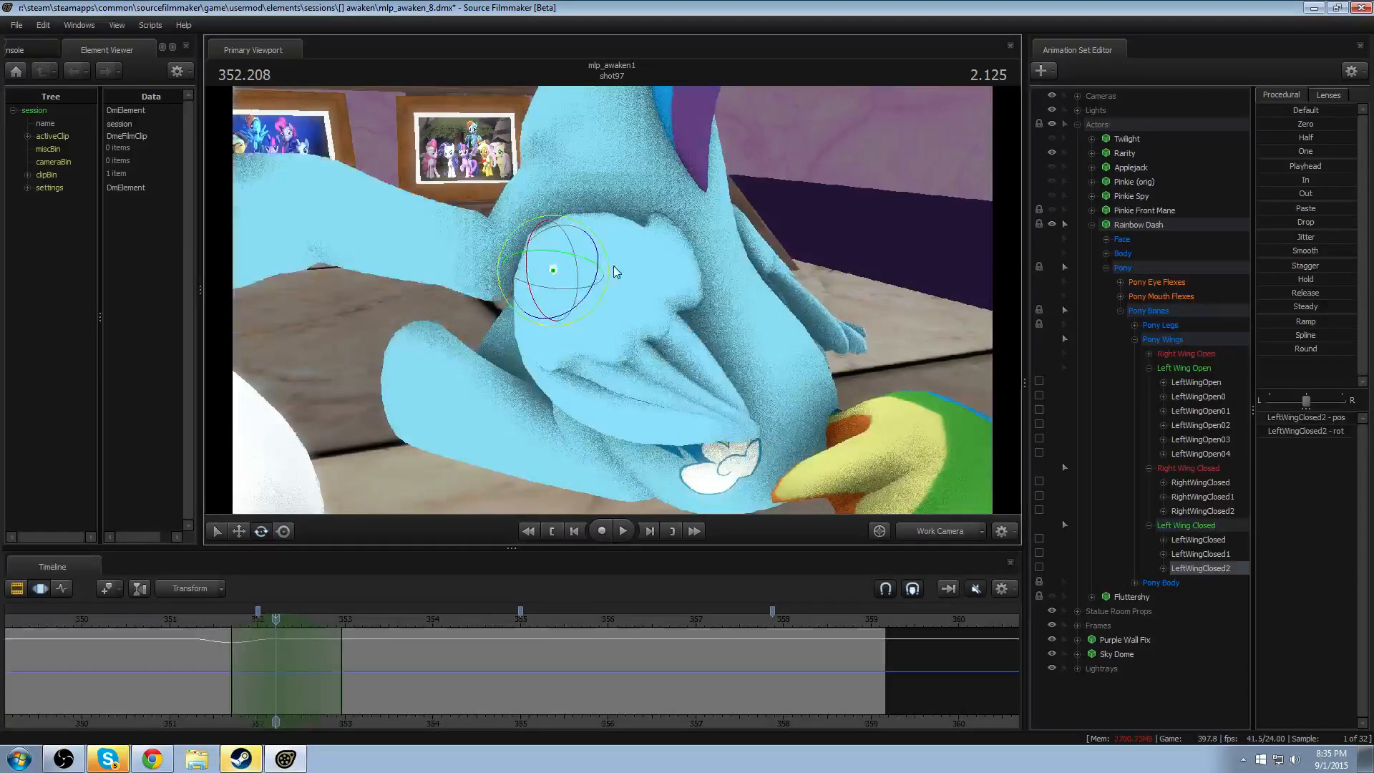
pyautogui.moveTo(585, 298); pyautogui.dragTo(589, 298)
pyautogui.press('ctrl')
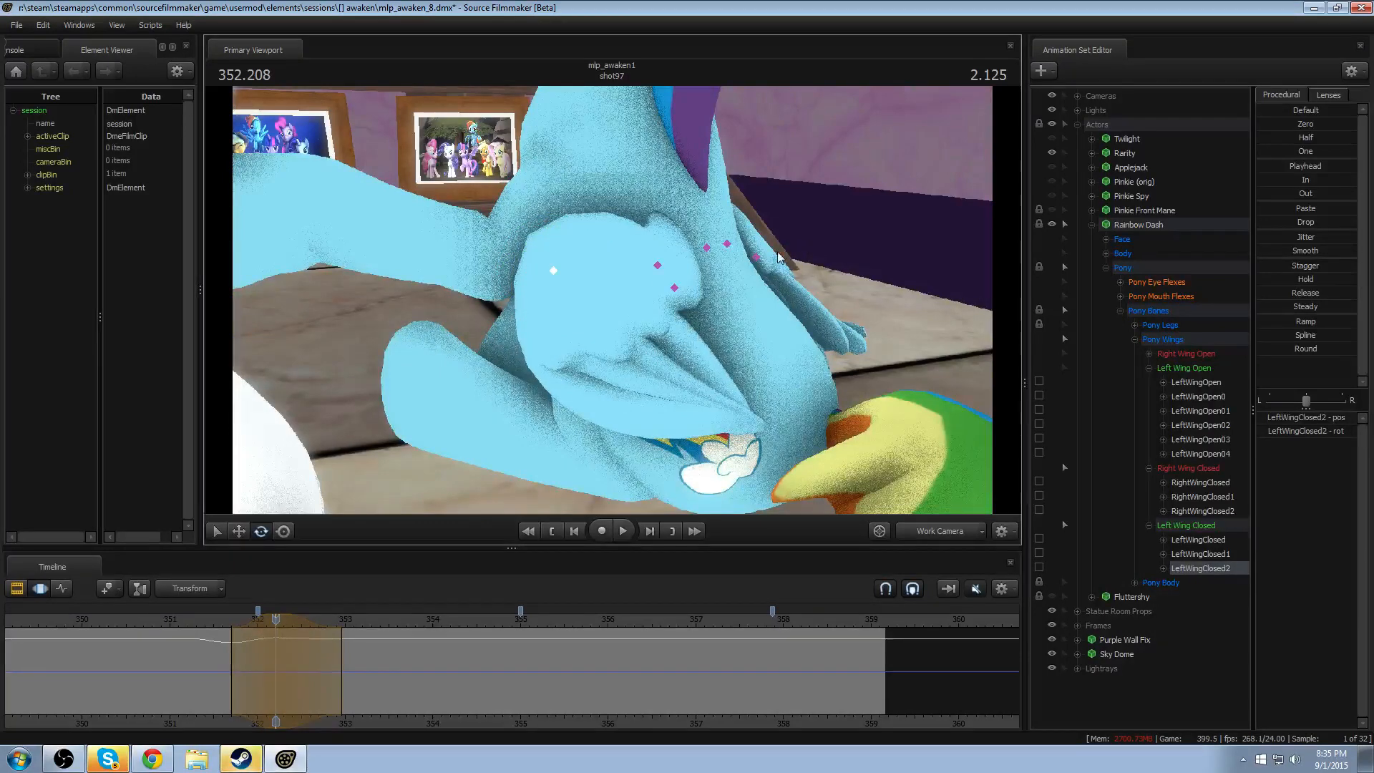
# - Rotate RightWingClosed2 around 352.2 seconds, shift that change slightly later and replay the right wing's follow-through
pyautogui.click(711, 246)
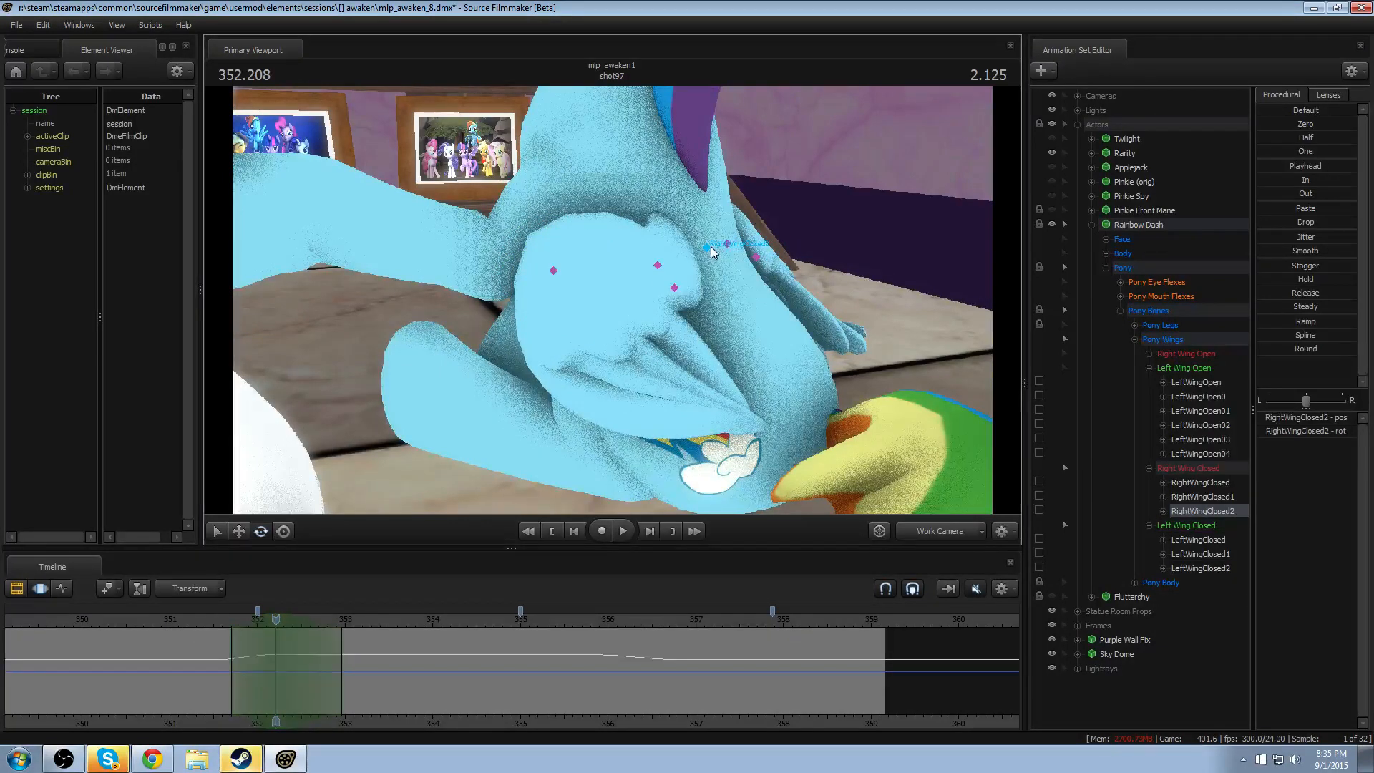
pyautogui.moveTo(750, 247); pyautogui.dragTo(687, 275)
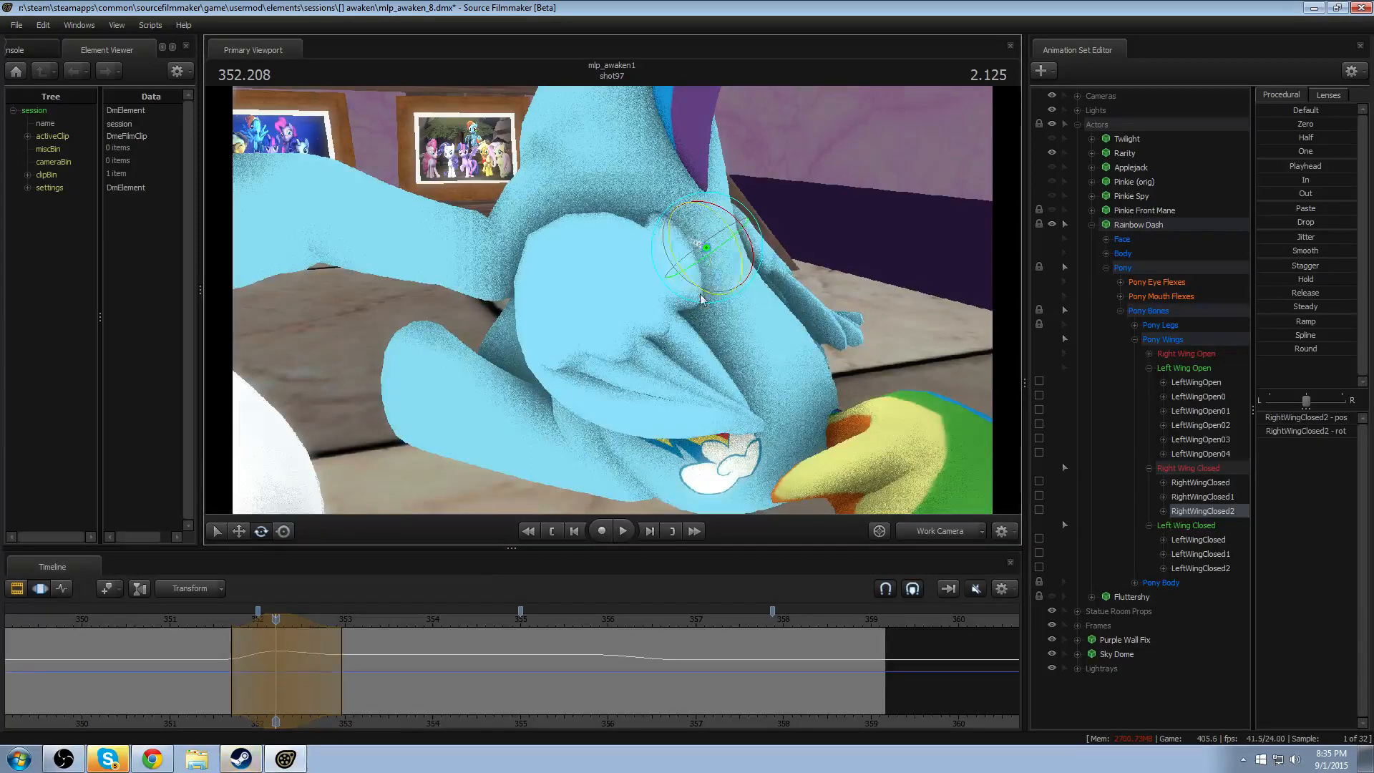
pyautogui.click(191, 621)
pyautogui.press('space')
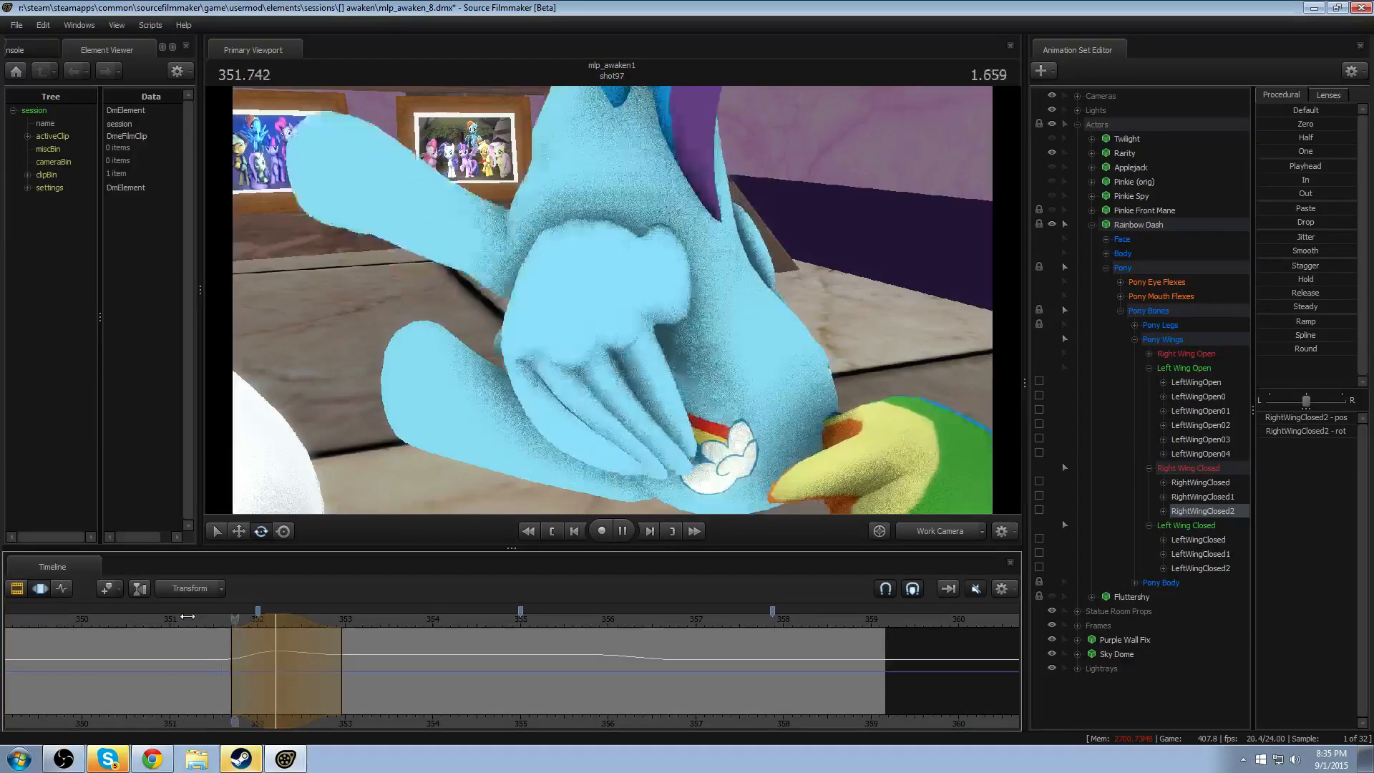
pyautogui.press('space')
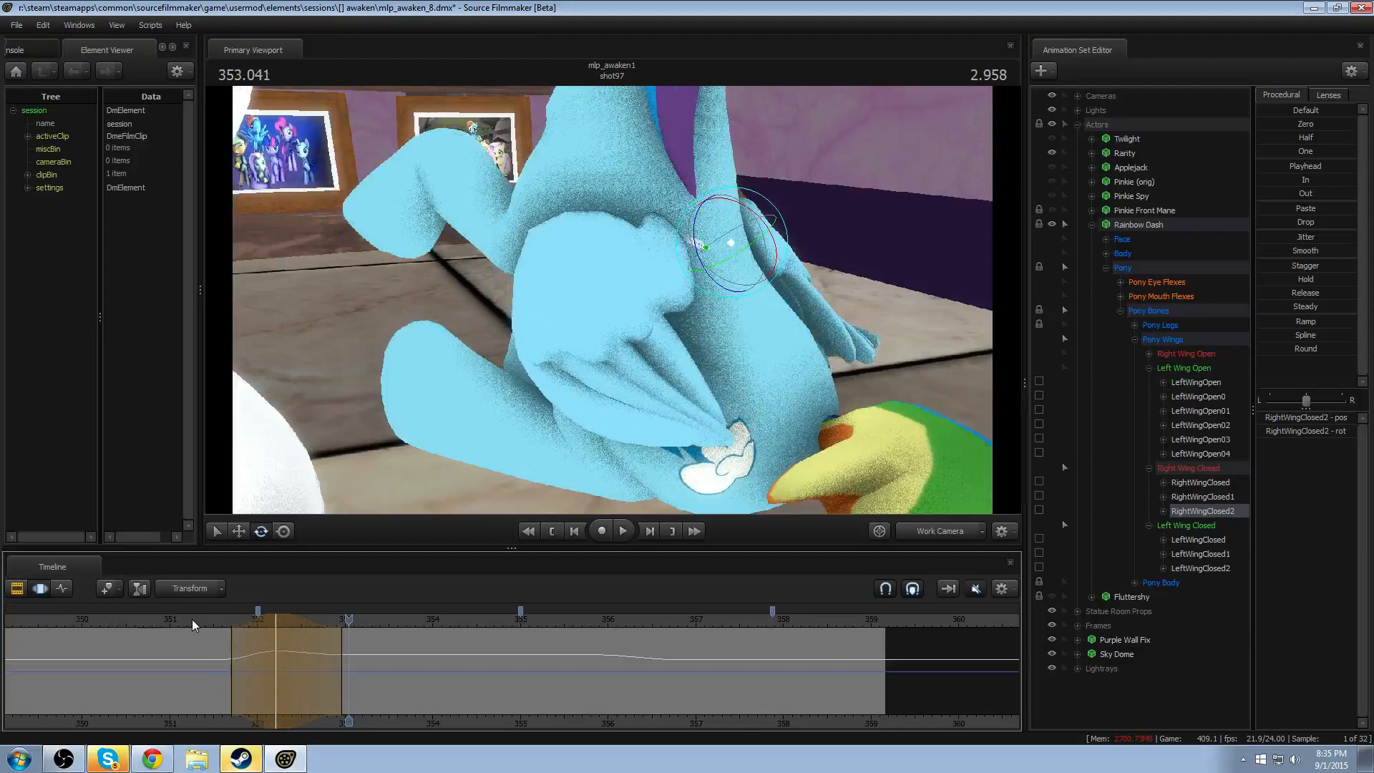
pyautogui.click(240, 614)
pyautogui.press('space')
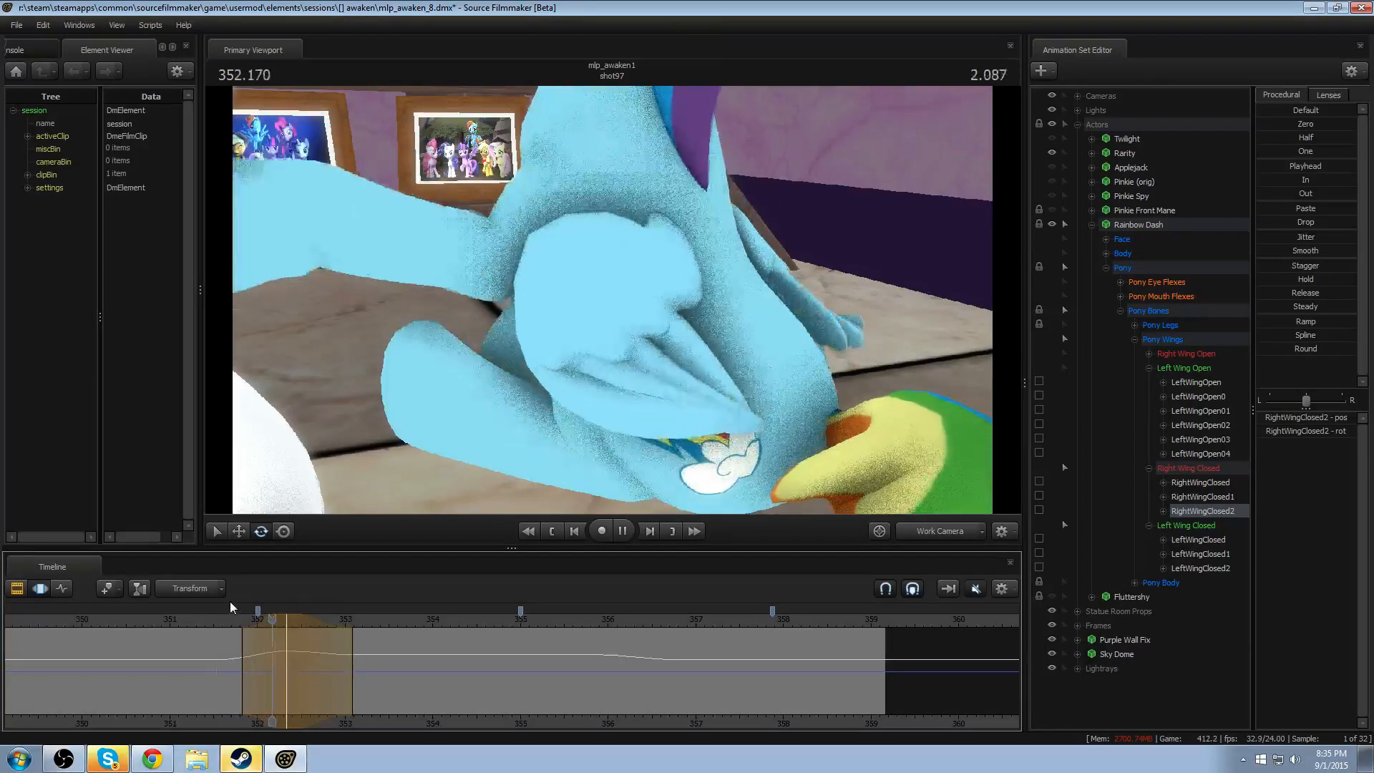
pyautogui.press('space')
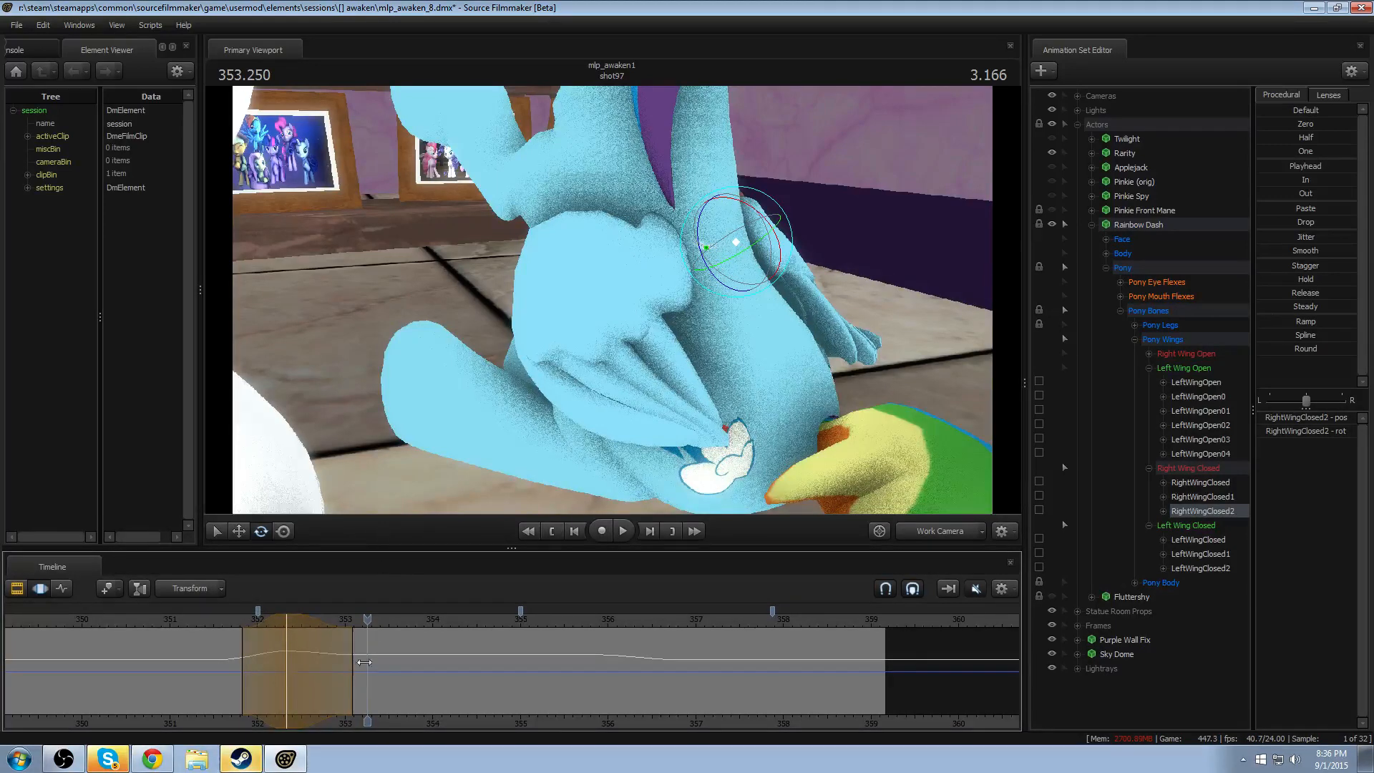
# - Replay the closed wings' motion several times from between about 351.3 and 351.6 seconds to check the follow-through
pyautogui.click(192, 625)
pyautogui.press('space')
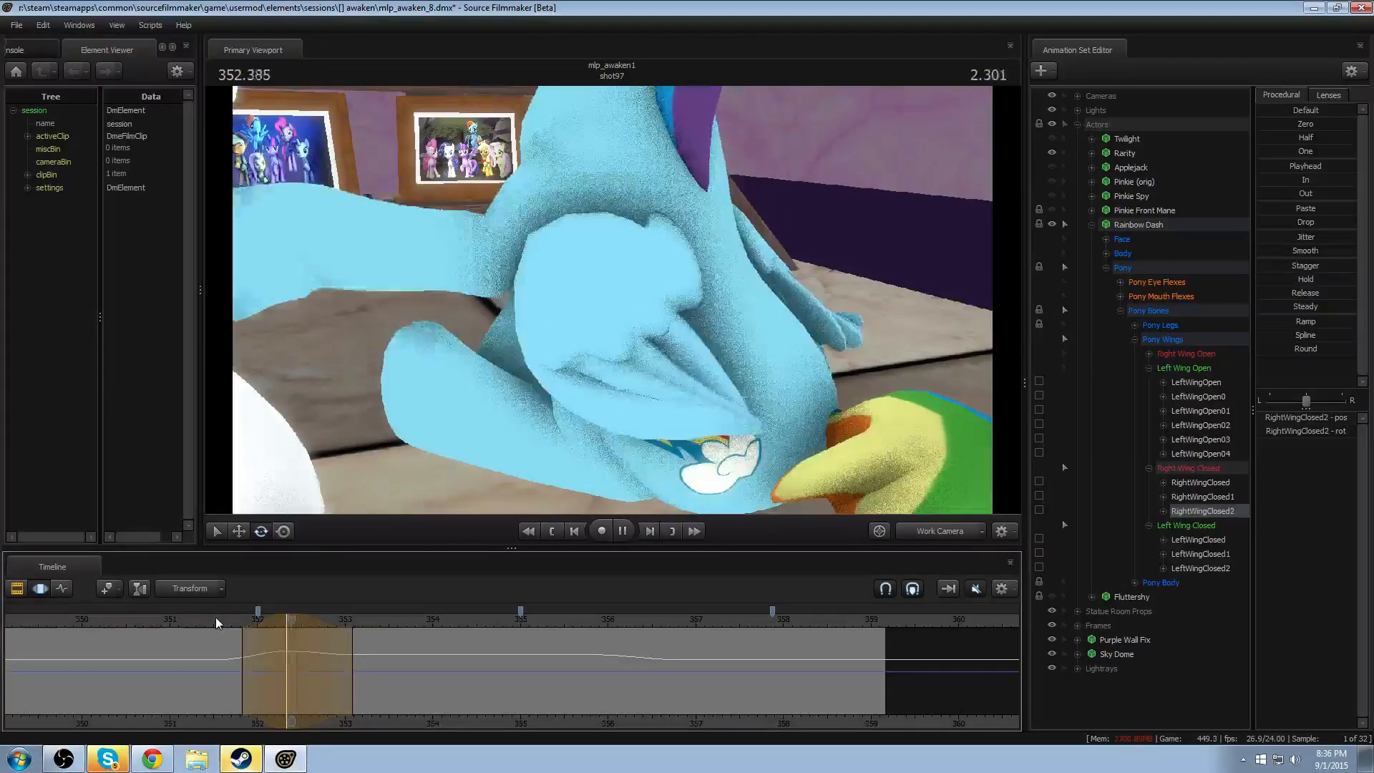
pyautogui.press('space')
pyautogui.click(221, 621)
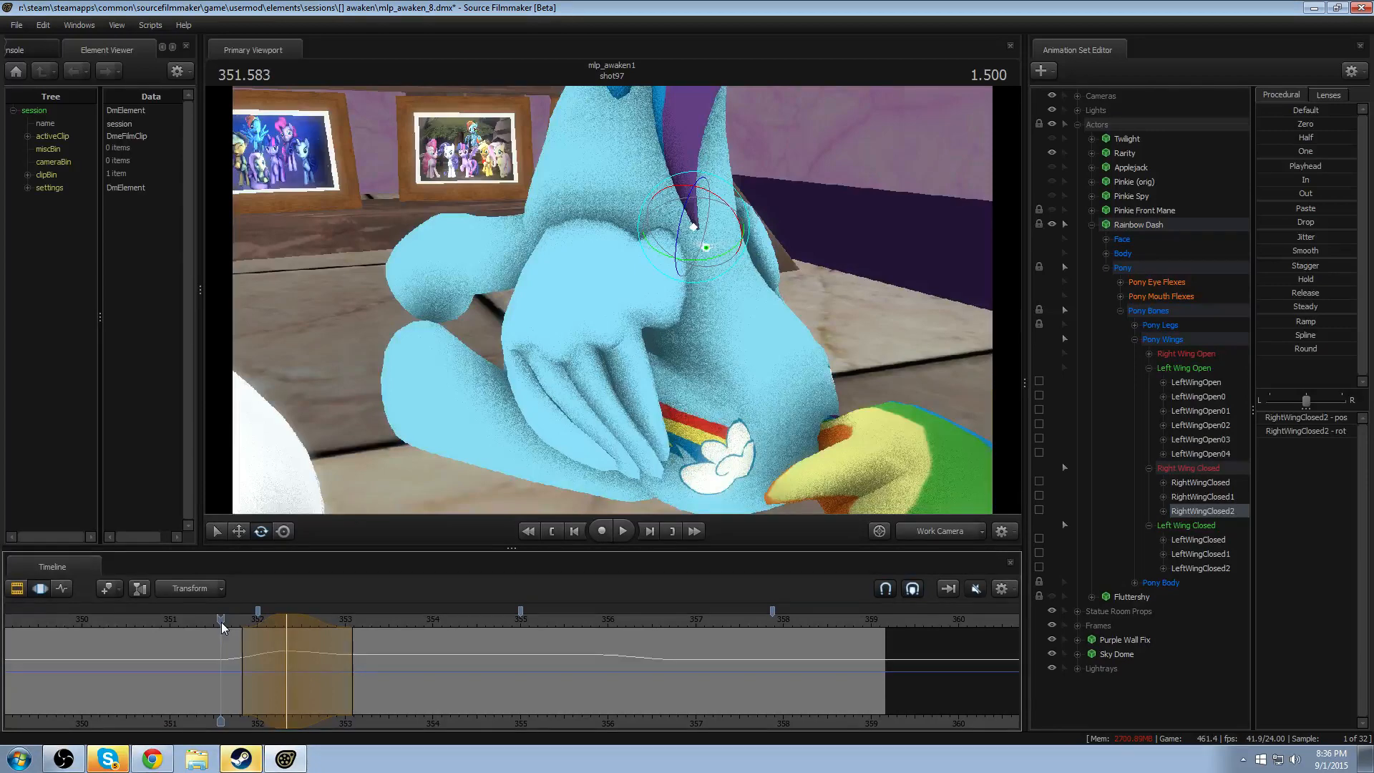
pyautogui.press('space')
pyautogui.click(222, 621)
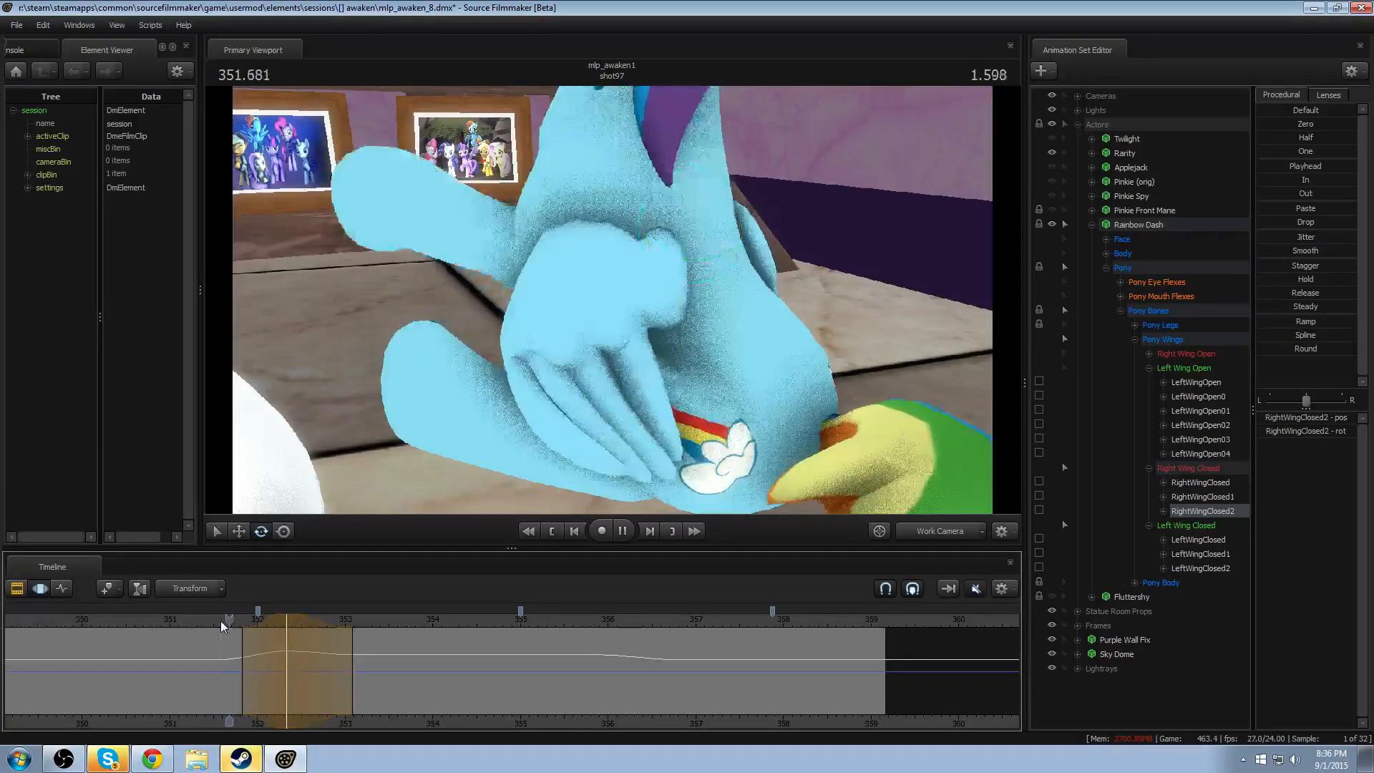
pyautogui.press('space')
# - Rotate LeftWingClosed1 within a short feathered time selection centred at about 351.9 seconds and replay the wing motion
pyautogui.moveTo(243, 683)
pyautogui.mouseDown()
pyautogui.moveTo(255, 687)
pyautogui.moveTo(243, 684)
pyautogui.mouseUp()
pyautogui.click(247, 684)
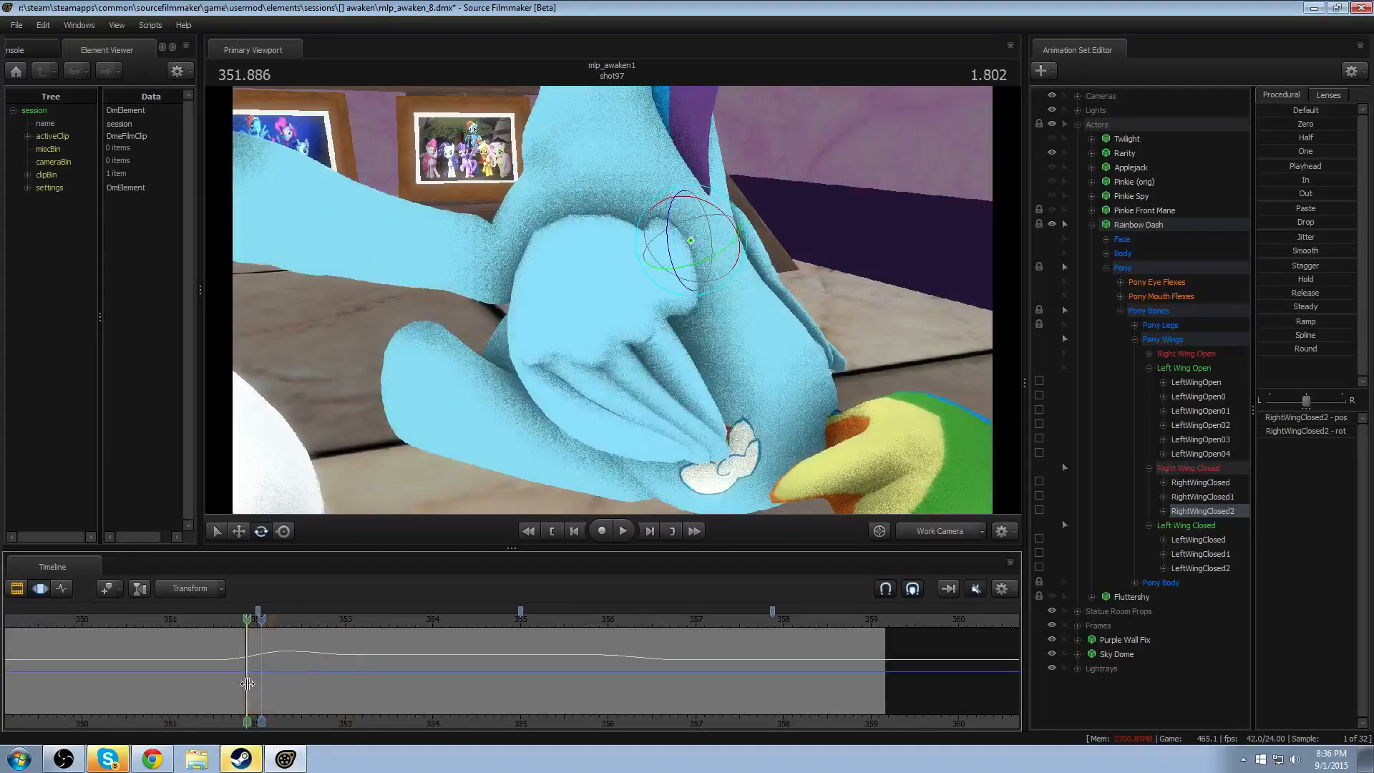
pyautogui.scroll(6, 247, 684)
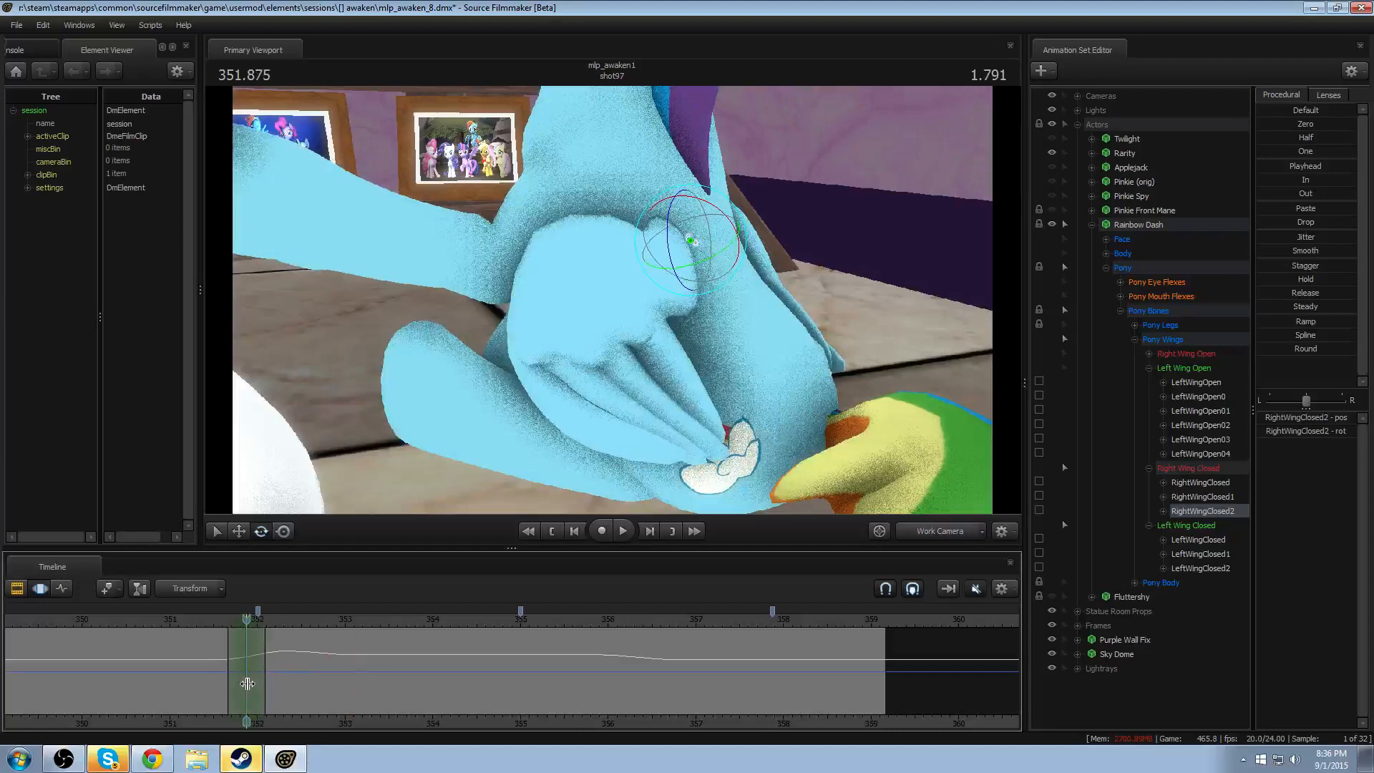
pyautogui.keyDown('ctrl'); pyautogui.click(663, 298); pyautogui.keyUp('ctrl')
pyautogui.moveTo(683, 309); pyautogui.dragTo(685, 322)
pyautogui.click(203, 620)
pyautogui.press('space')
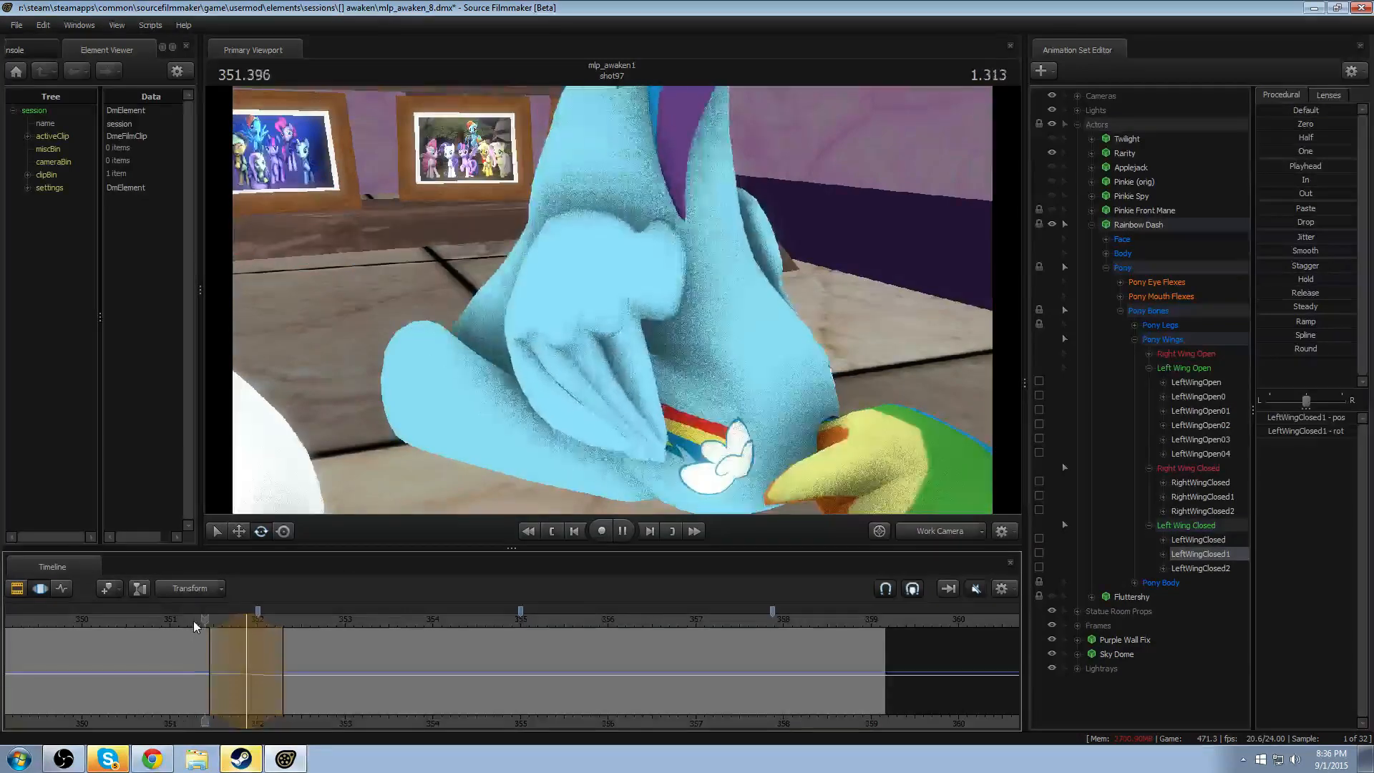
pyautogui.press('space')
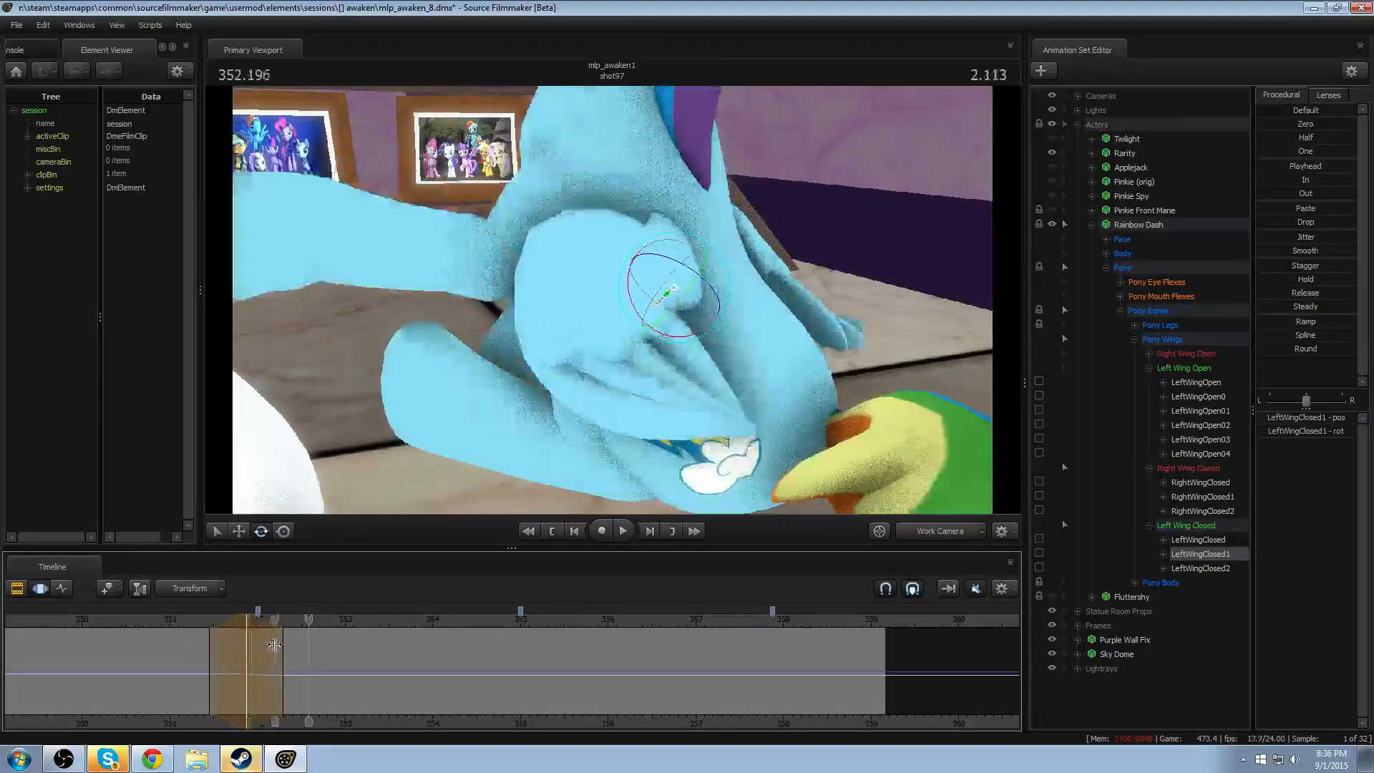
# - Rotate LeftWingClosed1 within a feathered time selection centred at 353.0 seconds and replay the left wing's settling motion
pyautogui.moveTo(274, 645); pyautogui.dragTo(343, 654)
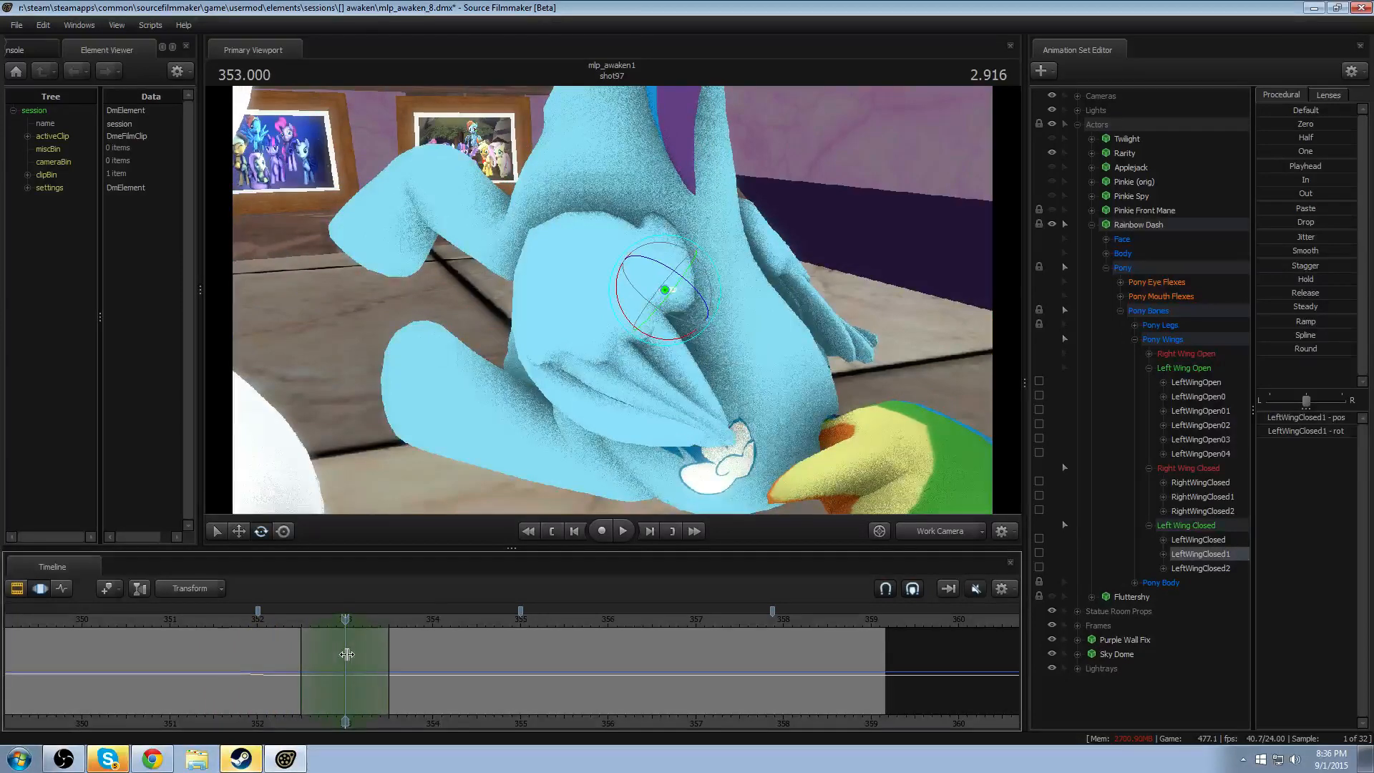
pyautogui.moveTo(671, 309)
pyautogui.mouseDown()
pyautogui.moveTo(688, 316)
pyautogui.moveTo(680, 337)
pyautogui.moveTo(684, 254)
pyautogui.mouseUp()
pyautogui.click(286, 616)
pyautogui.press('space')
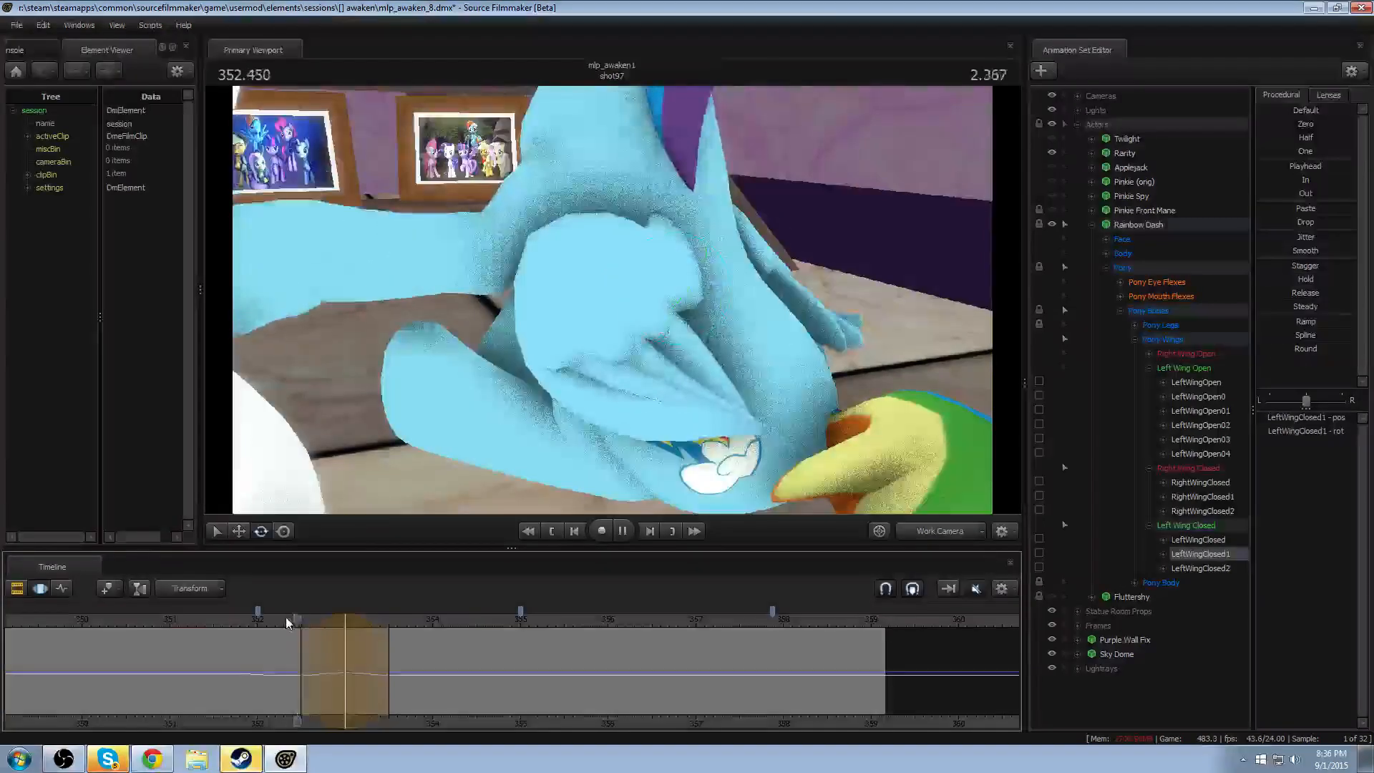
pyautogui.press('space')
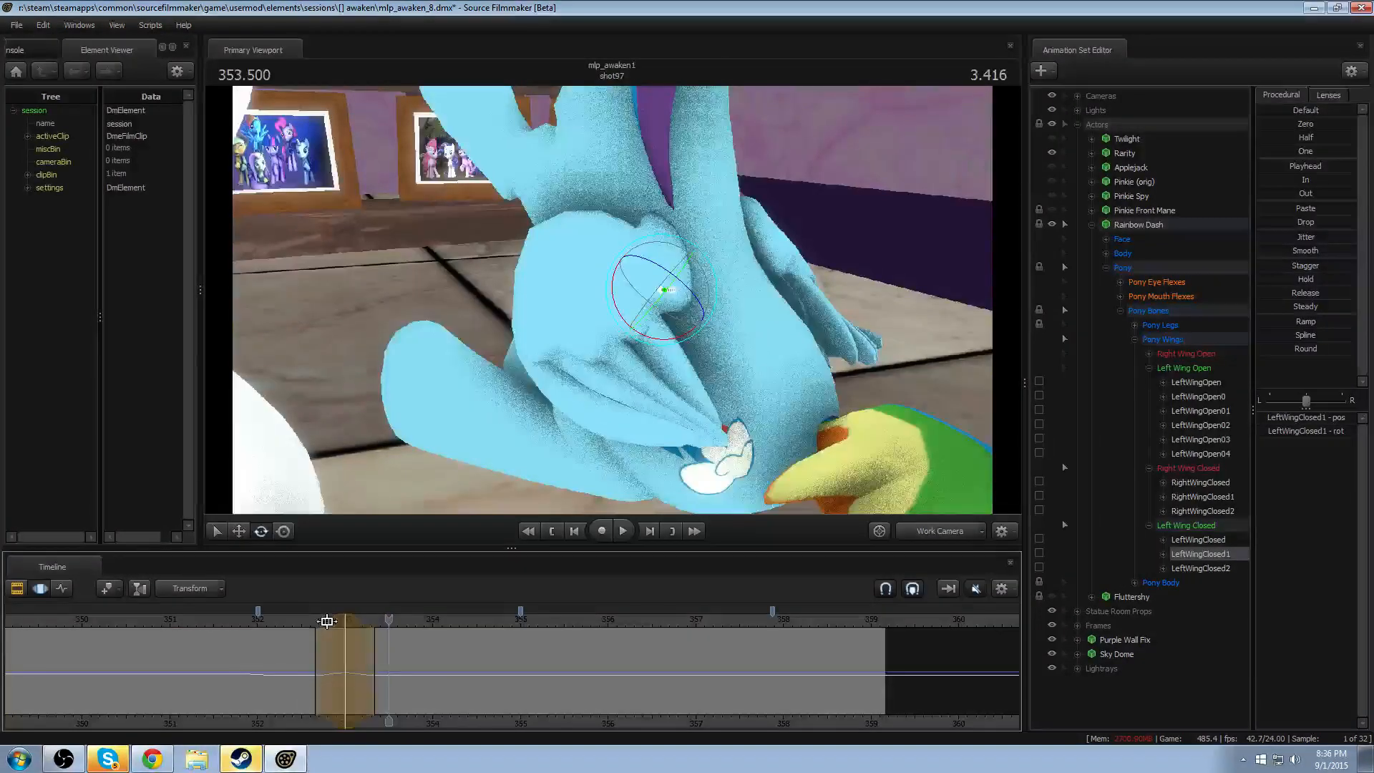
# - Shift the LeftWingClosed1 change earlier to about 352.75 seconds and replay the motion
pyautogui.click(281, 620)
pyautogui.press('space')
pyautogui.press('space')
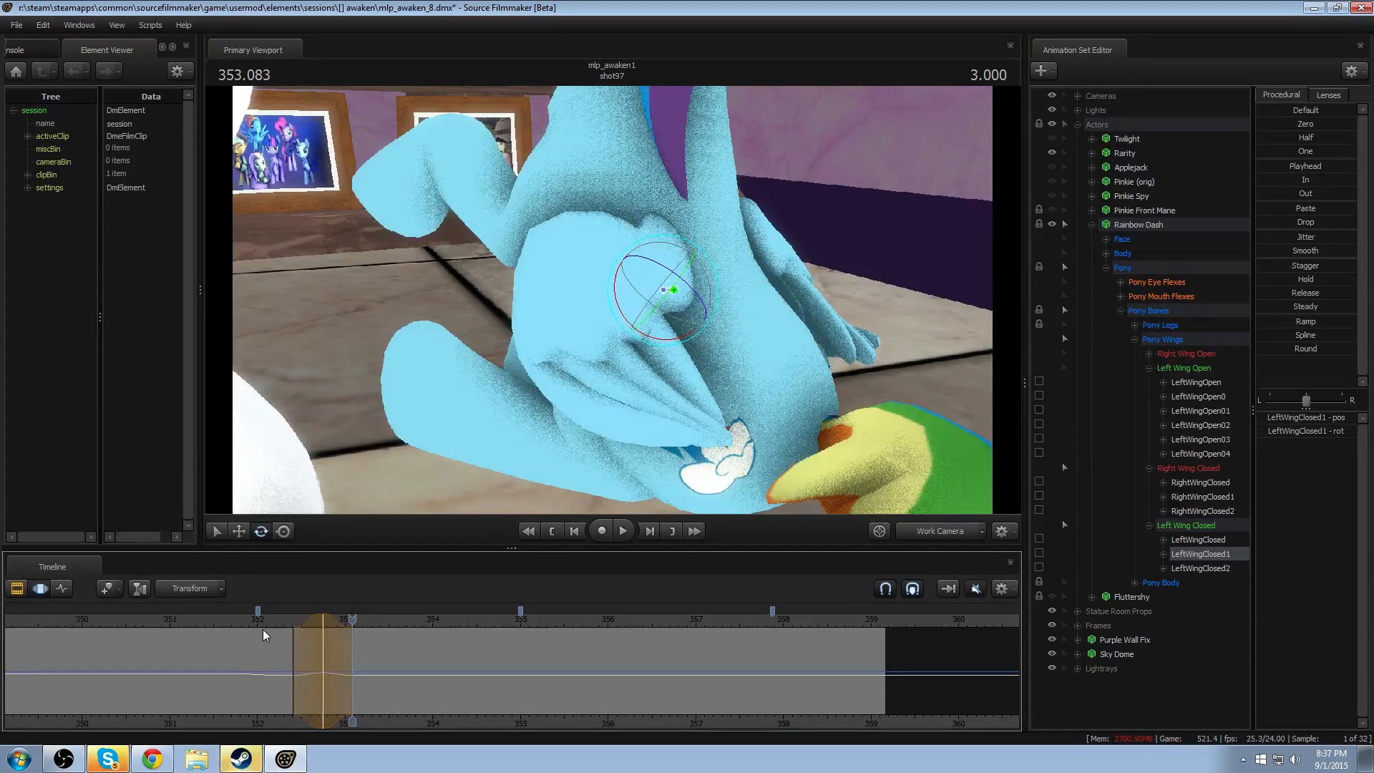
pyautogui.press('space')
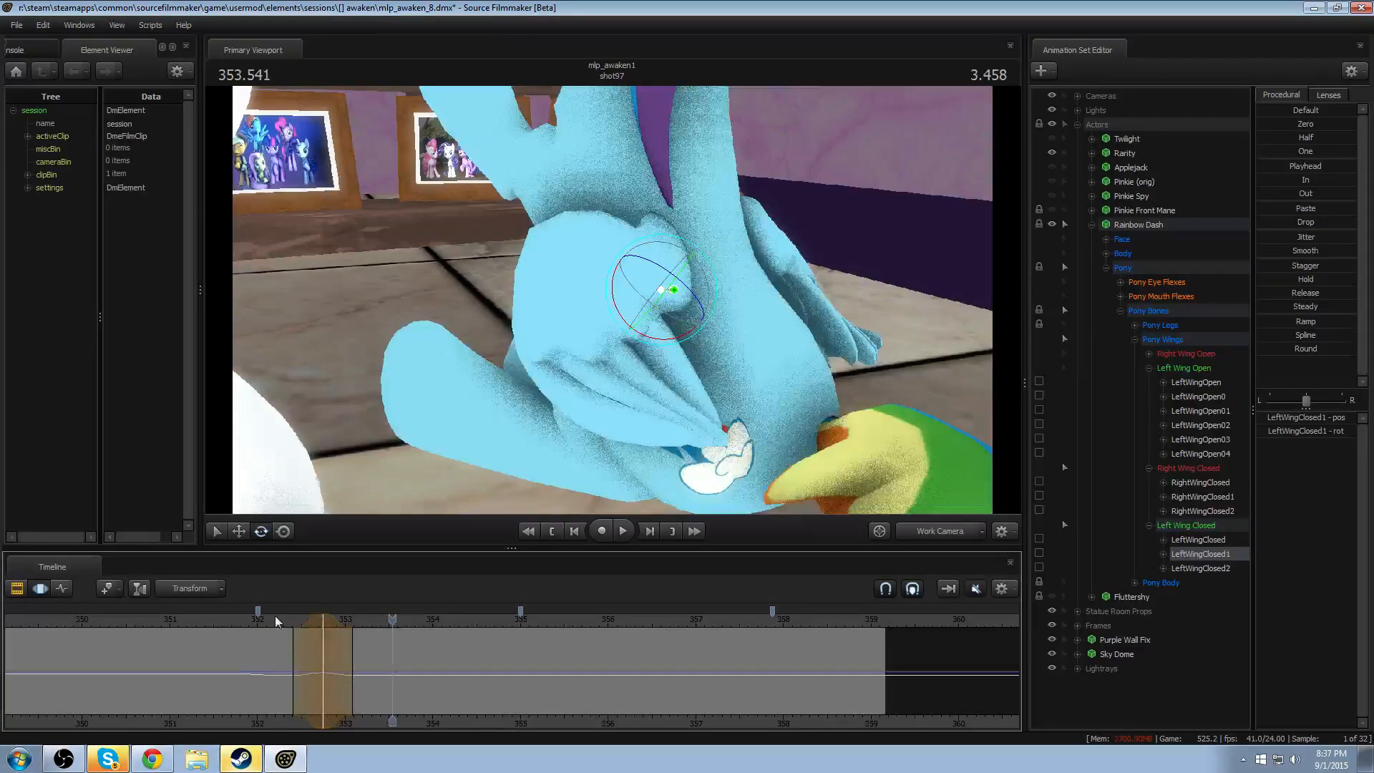
# - Shift the LeftWingClosed1 change slightly later to about 352.9 seconds, replaying the wing motion to judge its timing
pyautogui.moveTo(275, 616); pyautogui.dragTo(343, 645)
pyautogui.scroll(-1, 333, 637)
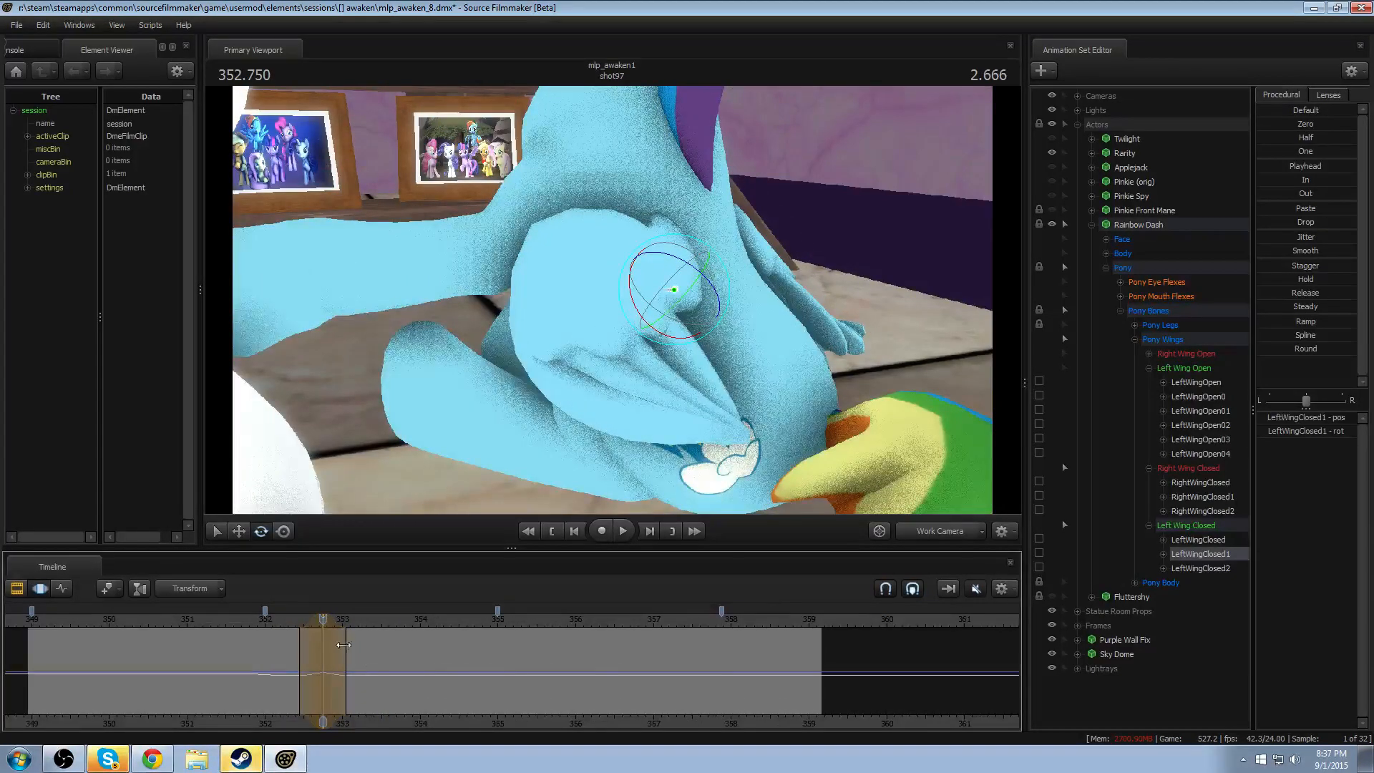
pyautogui.scroll(5, 388, 700)
pyautogui.moveTo(388, 700); pyautogui.dragTo(579, 726, button='middle')
pyautogui.moveTo(457, 622)
pyautogui.mouseDown()
pyautogui.moveTo(391, 628)
pyautogui.moveTo(462, 621)
pyautogui.mouseUp()
pyautogui.click(390, 623)
pyautogui.press('space')
pyautogui.press('space')
pyautogui.click(418, 625)
pyautogui.press('space')
pyautogui.press('space')
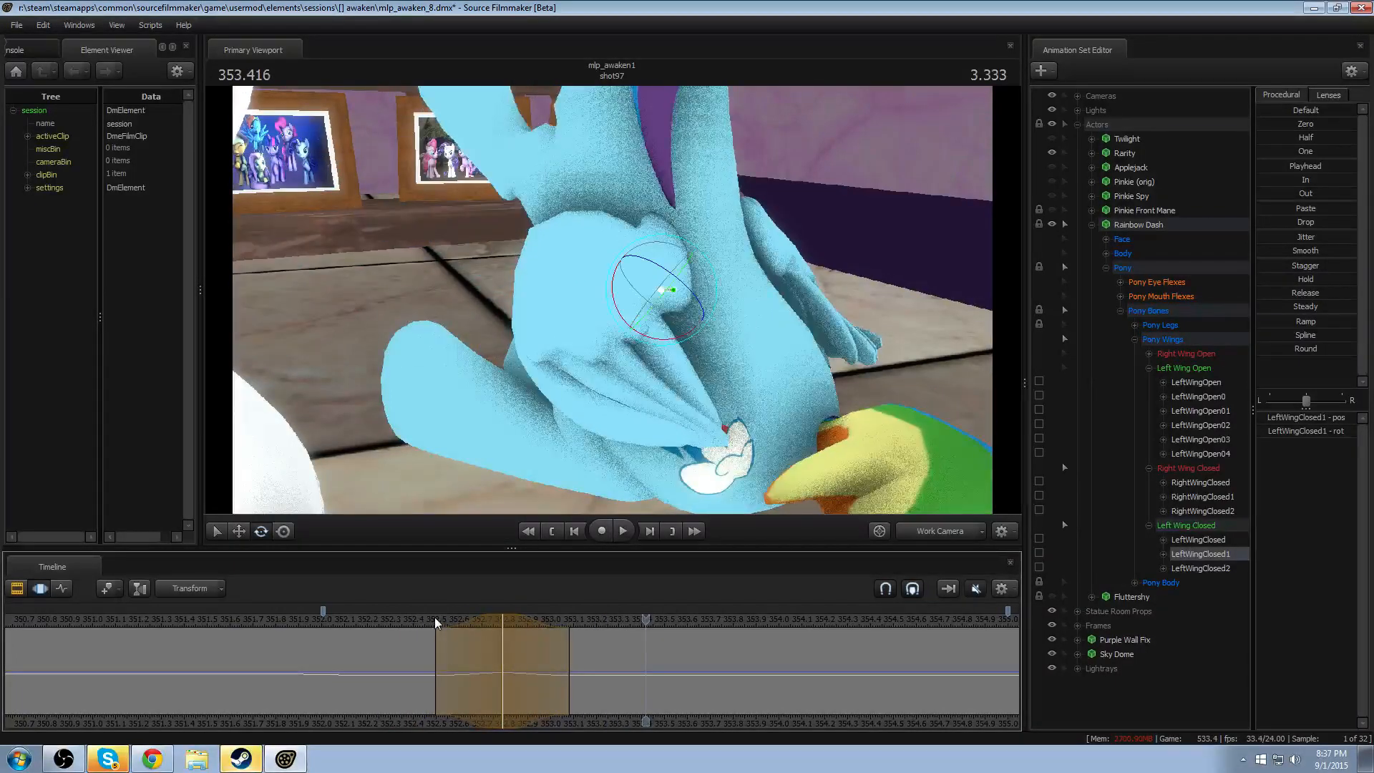
pyautogui.click(428, 620)
pyautogui.press('space')
pyautogui.press('space')
pyautogui.moveTo(451, 621); pyautogui.dragTo(522, 620)
# - Rotate RightWingClosed1 slightly within the feathered time selection at about 352.9 seconds and replay the motion
pyautogui.keyDown('alt'); pyautogui.moveTo(573, 444); pyautogui.dragTo(443, 595); pyautogui.keyUp('alt')
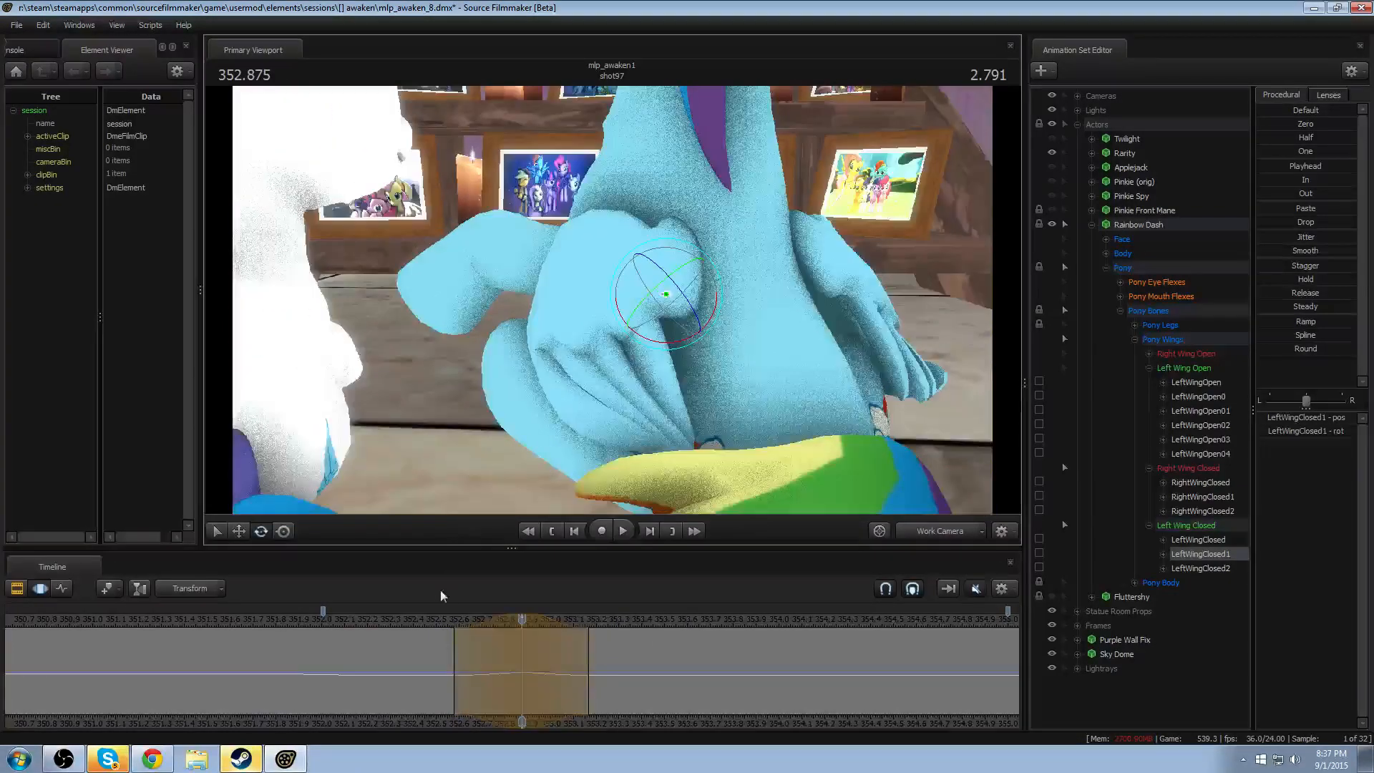
pyautogui.moveTo(486, 659); pyautogui.dragTo(523, 667)
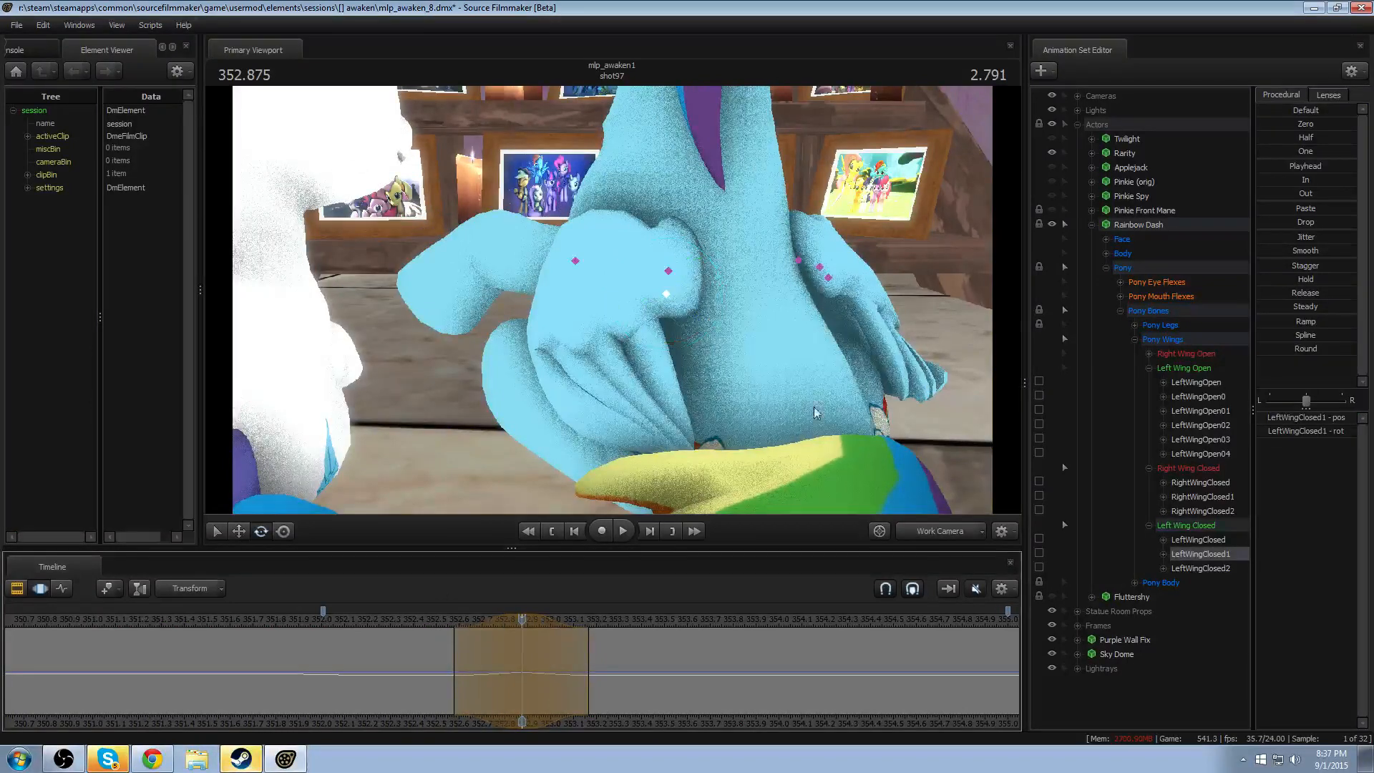
pyautogui.click(827, 276)
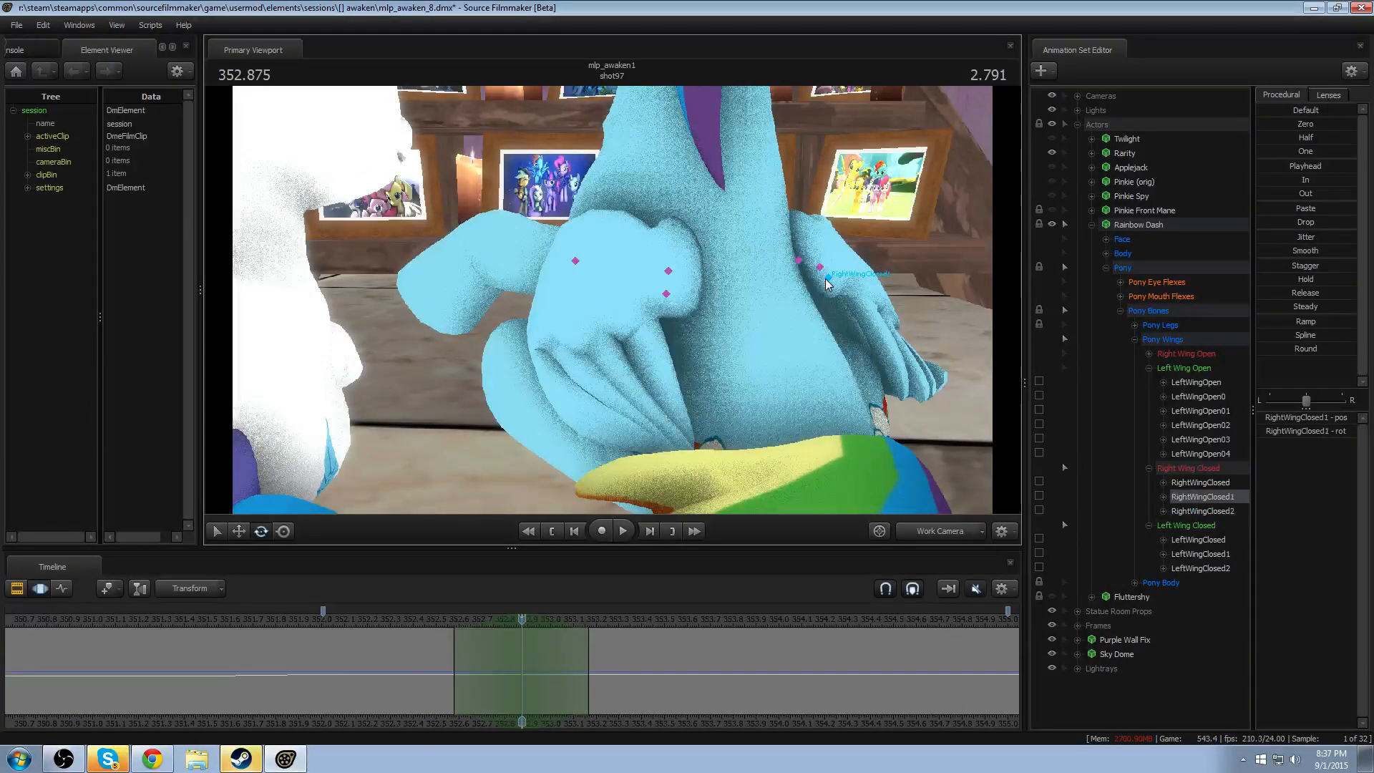
pyautogui.moveTo(813, 264); pyautogui.dragTo(806, 260)
pyautogui.click(440, 619)
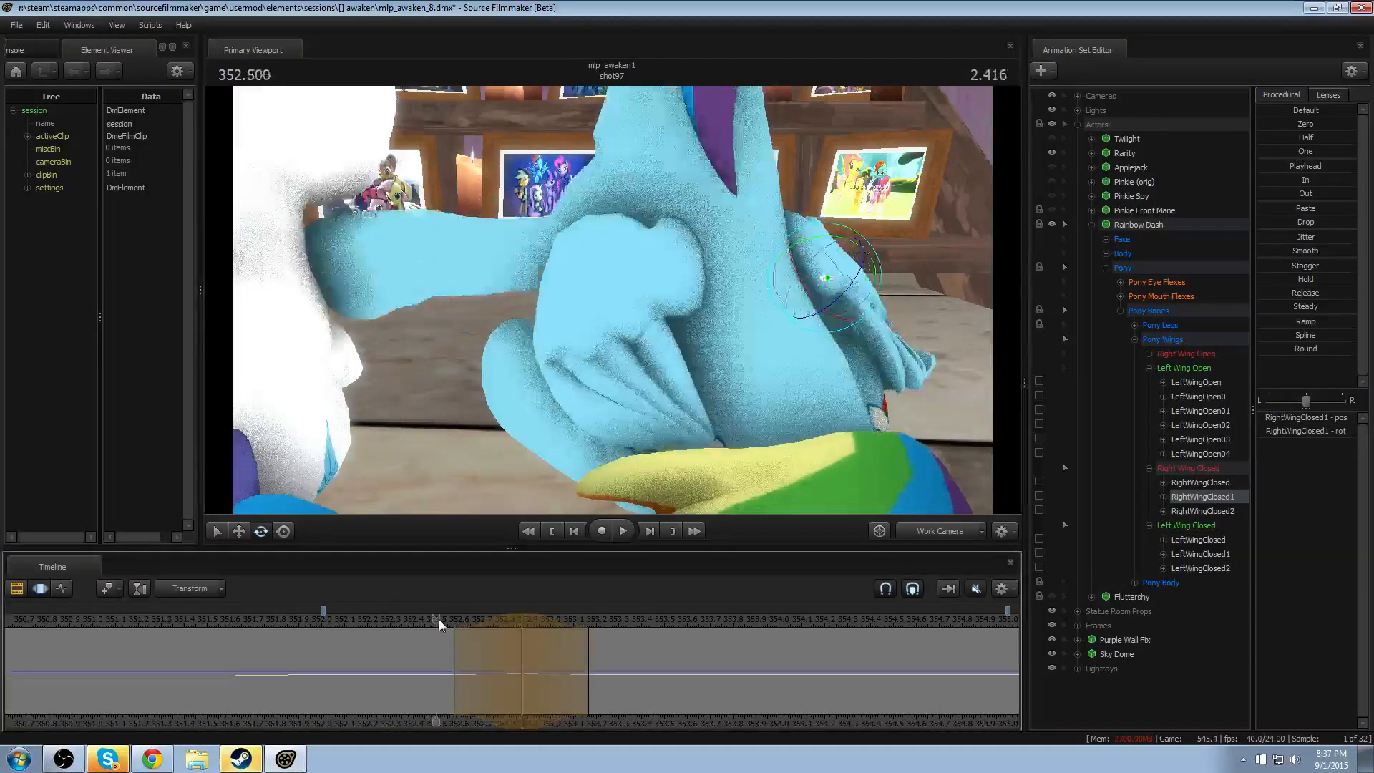
pyautogui.press('space')
pyautogui.press('space')
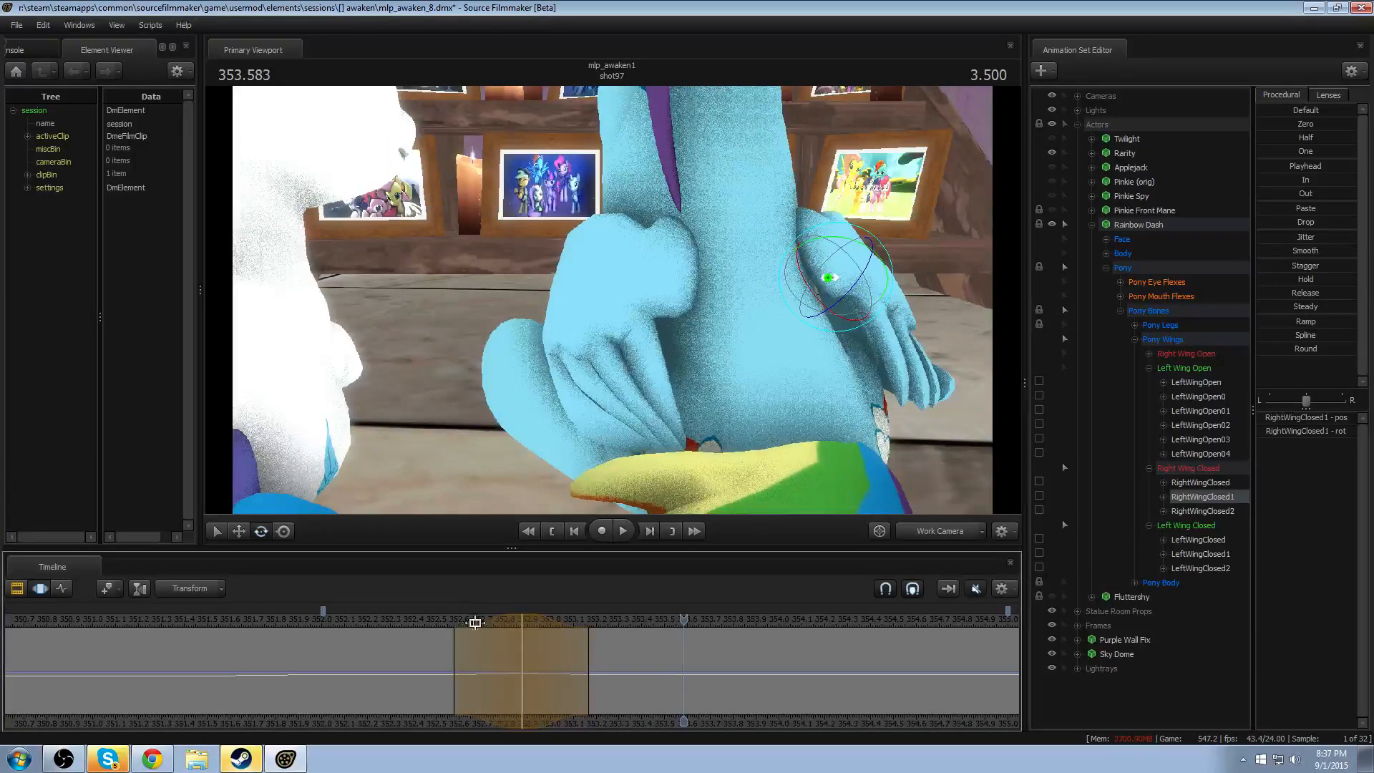
# - Centre a feathered time selection at about 353.2 seconds and replay shot97 through Camera 6
pyautogui.moveTo(538, 645); pyautogui.dragTo(600, 651)
pyautogui.press('Escape')
pyautogui.keyDown('shift'); pyautogui.scroll(5, 599, 650); pyautogui.keyUp('shift')
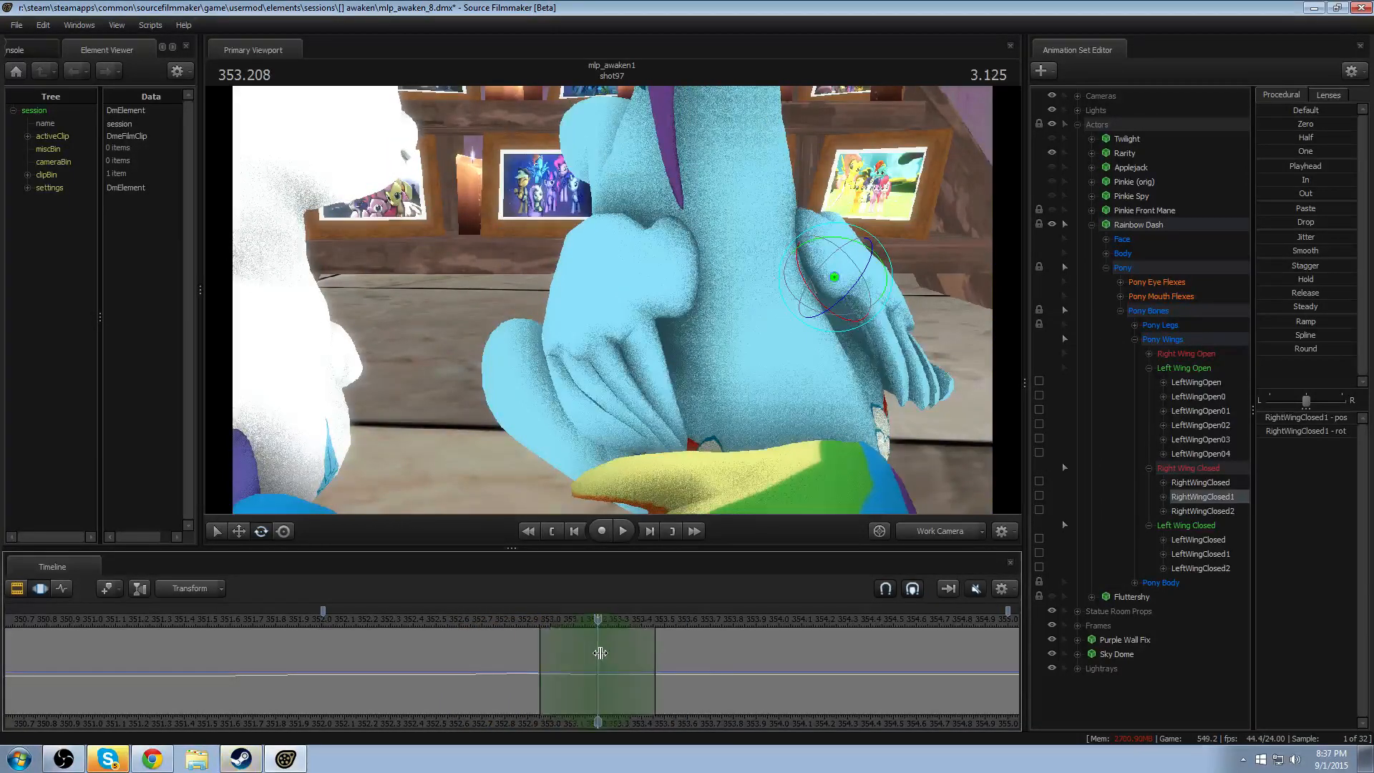
pyautogui.click(942, 535)
pyautogui.press('F2')
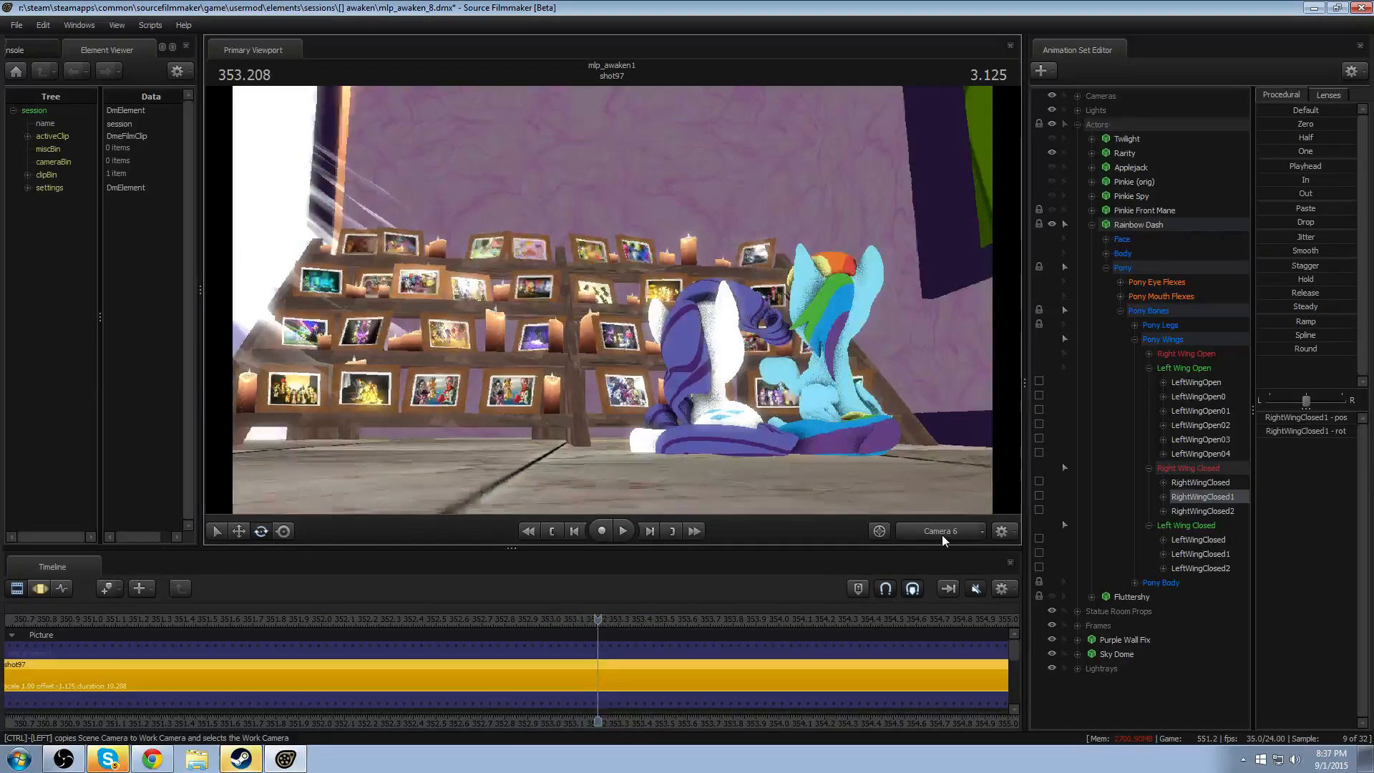
pyautogui.press('space')
pyautogui.press('space')
pyautogui.press('space')
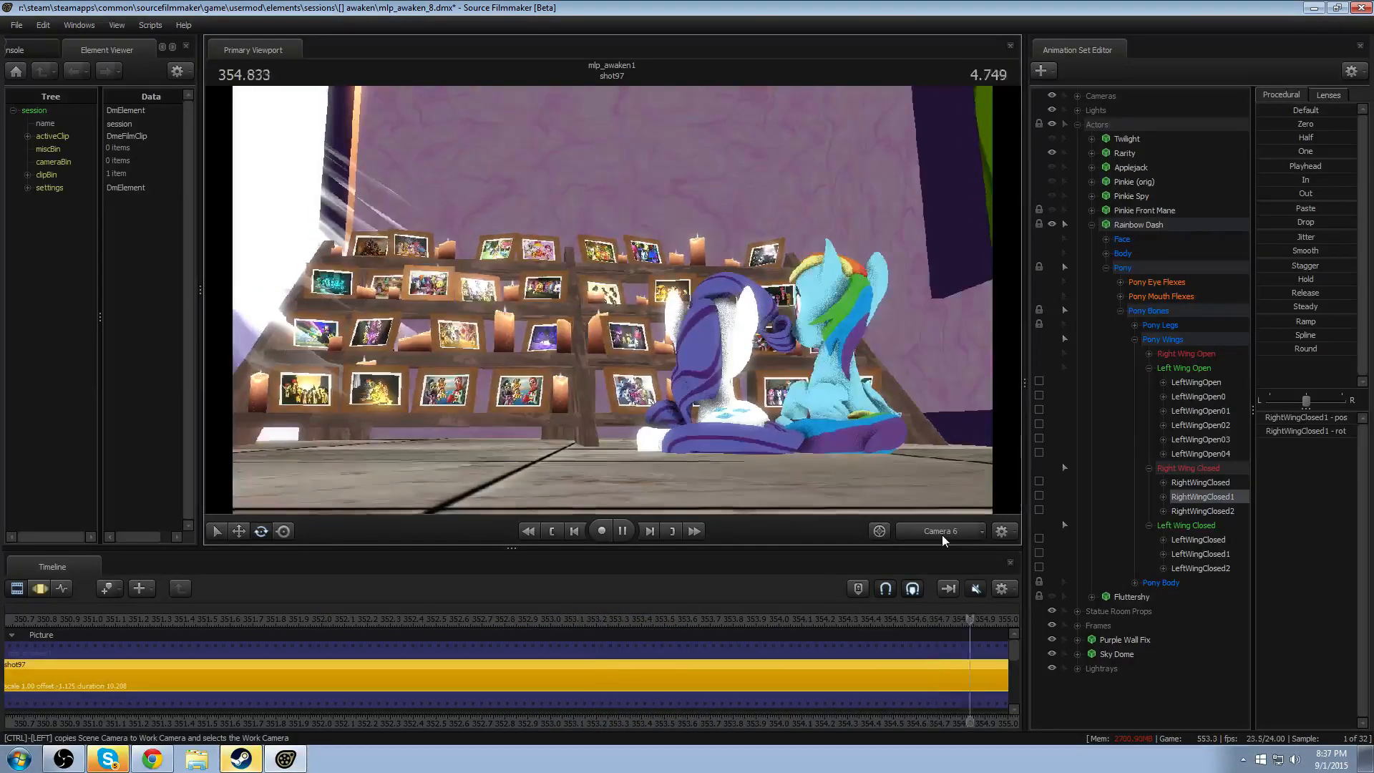
pyautogui.press('space')
# - Return to the work camera near the right wing, select all time and place the playhead at about 352.3 seconds
pyautogui.click(942, 535)
pyautogui.moveTo(753, 382); pyautogui.dragTo(830, 383)
pyautogui.press('F3')
pyautogui.scroll(-3, 644, 652)
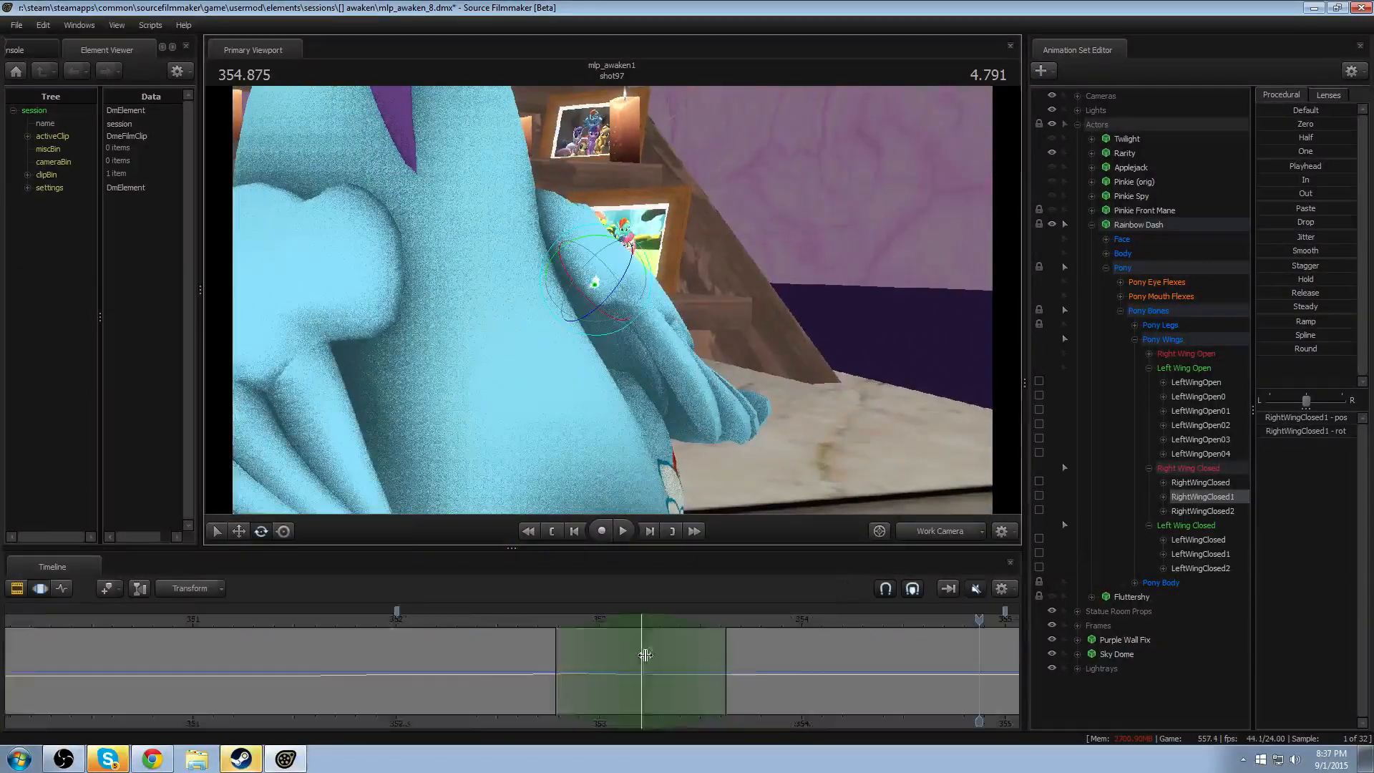
pyautogui.hotkey('ctrl', 'a')
pyautogui.scroll(-2, 674, 664)
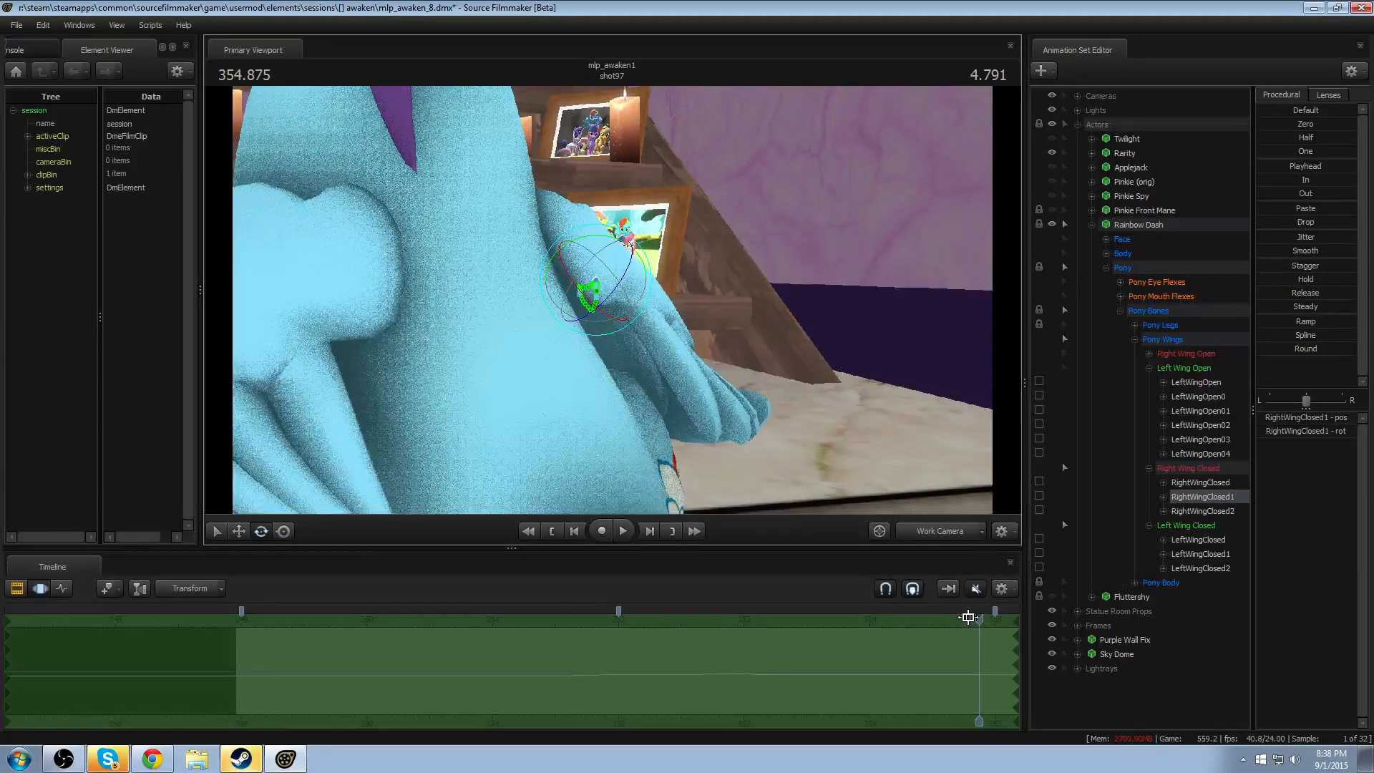
pyautogui.moveTo(979, 616); pyautogui.dragTo(661, 633)
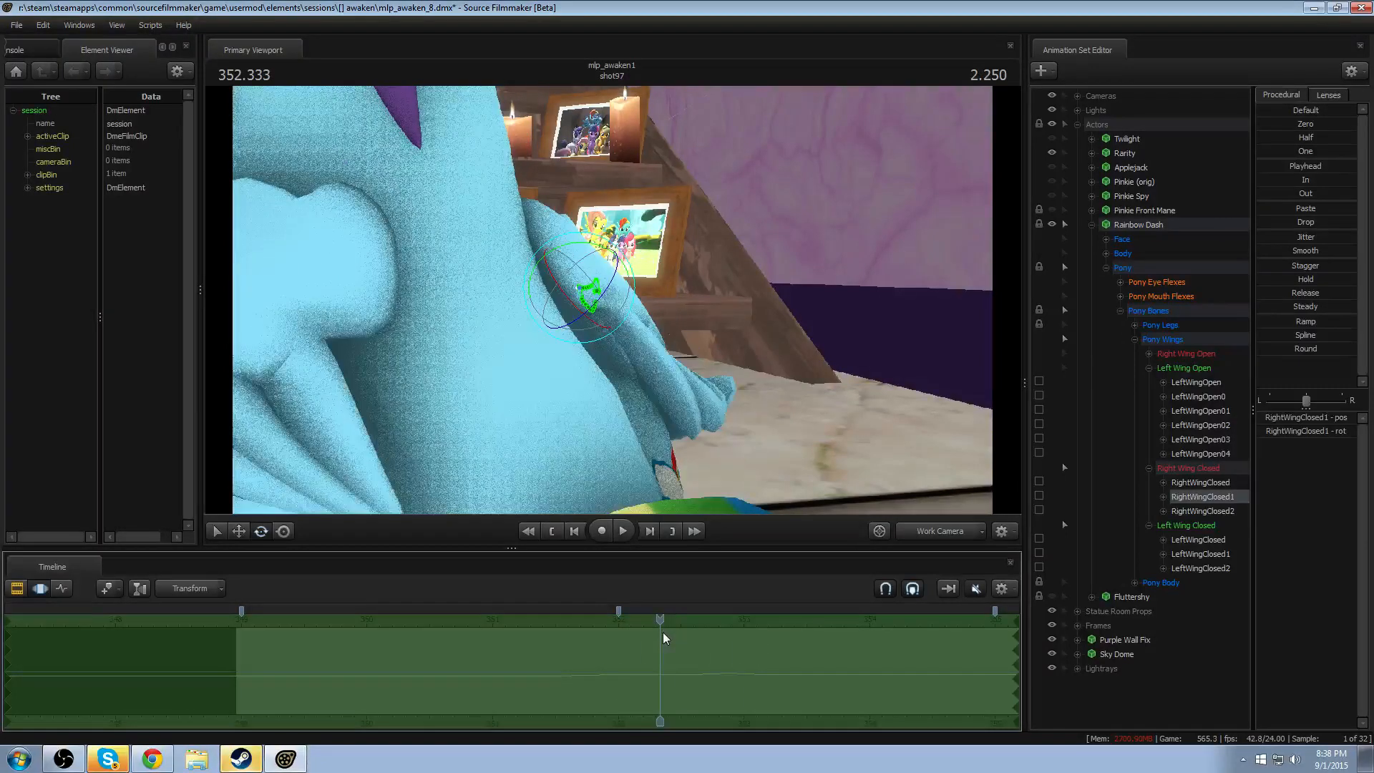
# - Rotate RightWingClosed2 across the whole shot, clear the full time selection and replay the right wing's motion
pyautogui.click(537, 268)
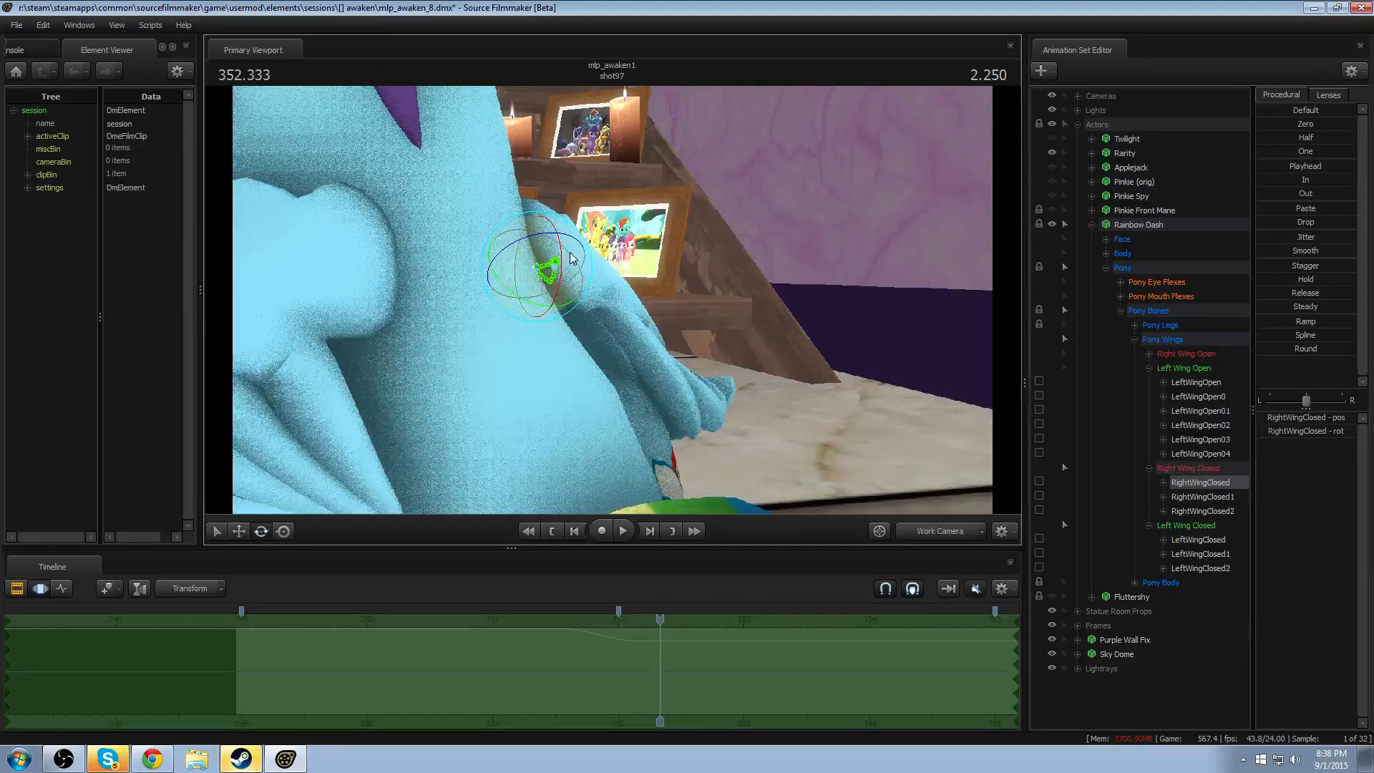
pyautogui.click(557, 290)
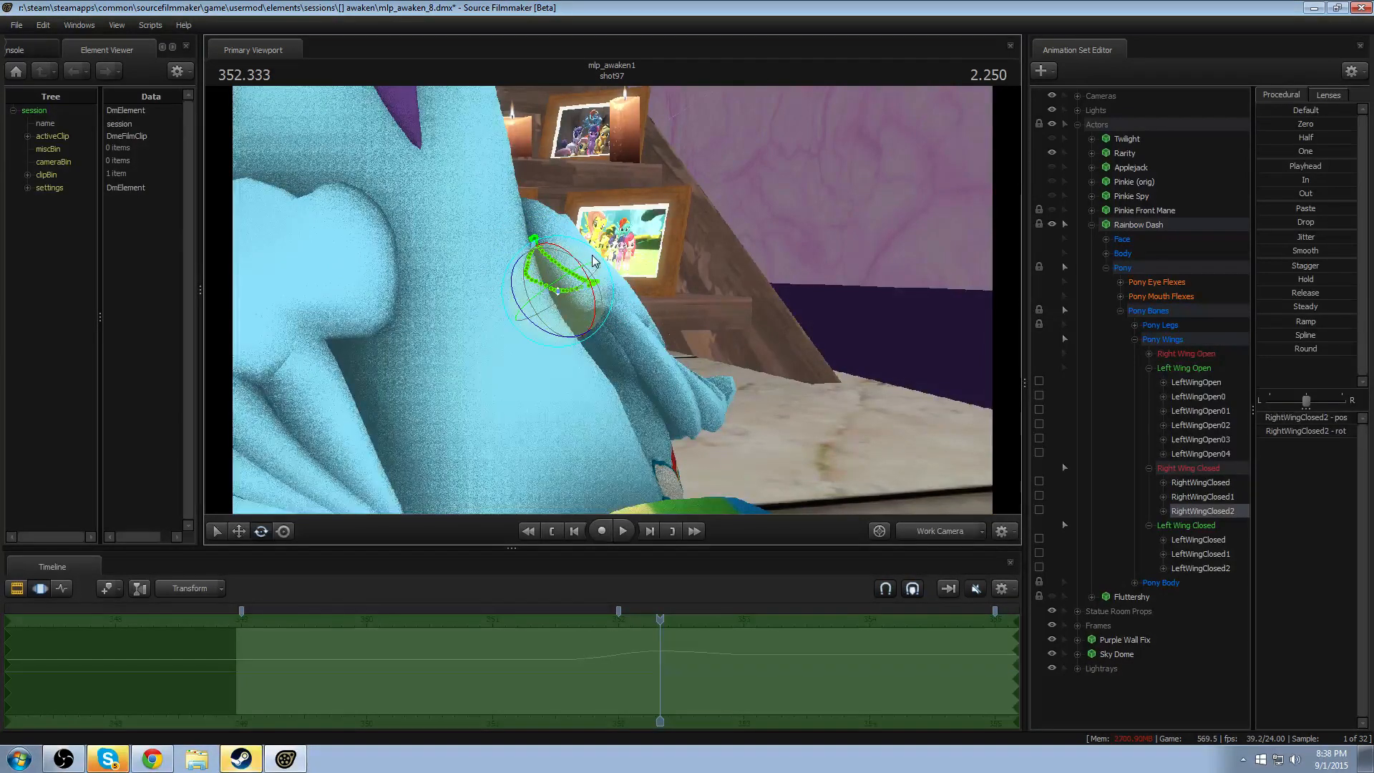
pyautogui.moveTo(589, 270); pyautogui.dragTo(562, 279)
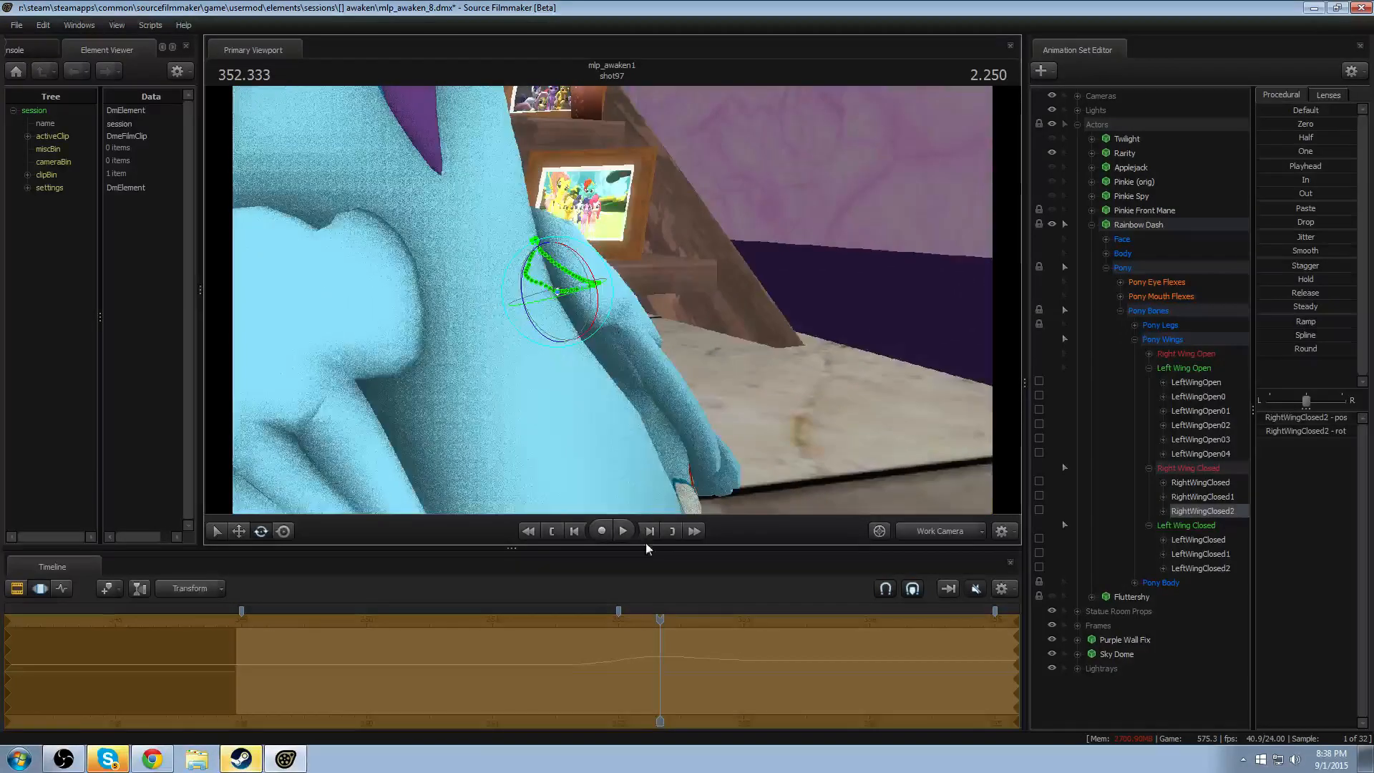
pyautogui.moveTo(485, 650); pyautogui.dragTo(522, 654)
pyautogui.press('space')
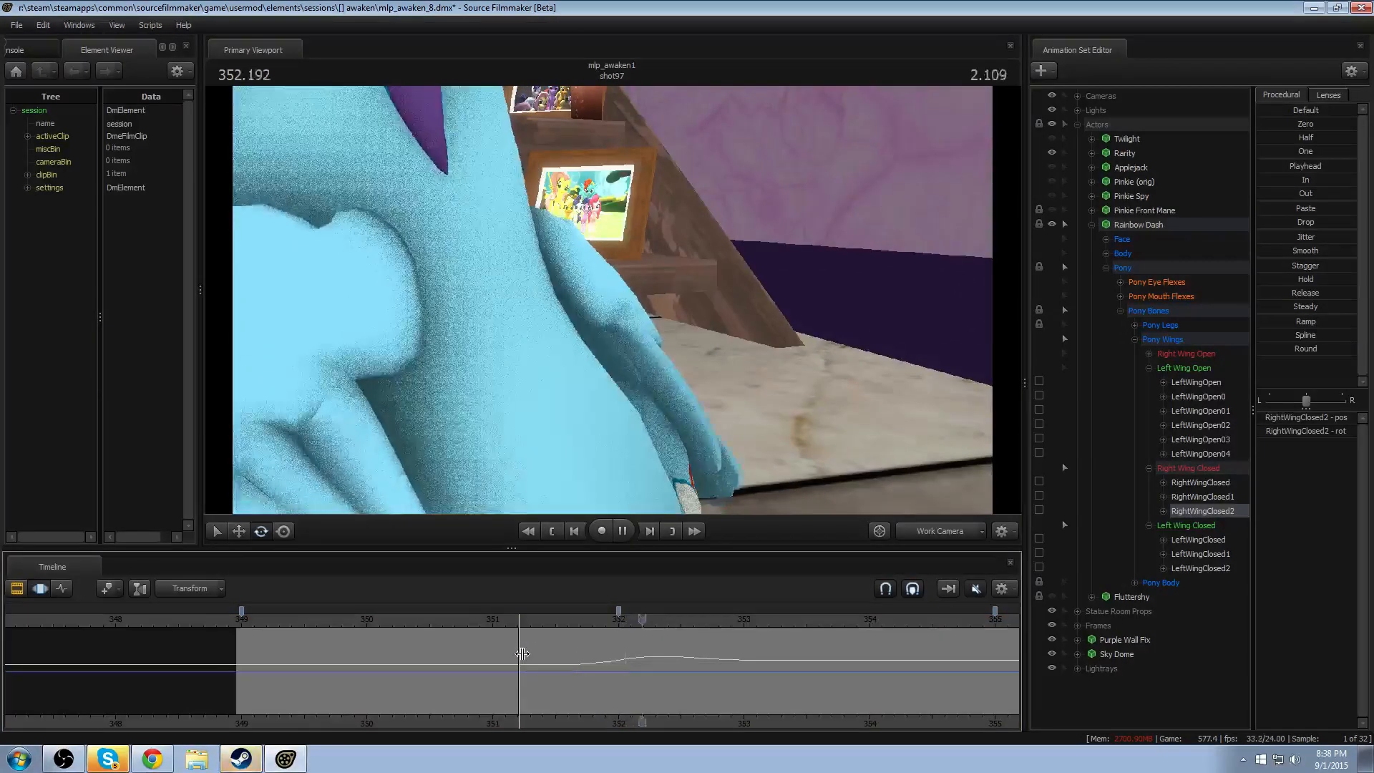
pyautogui.press('space')
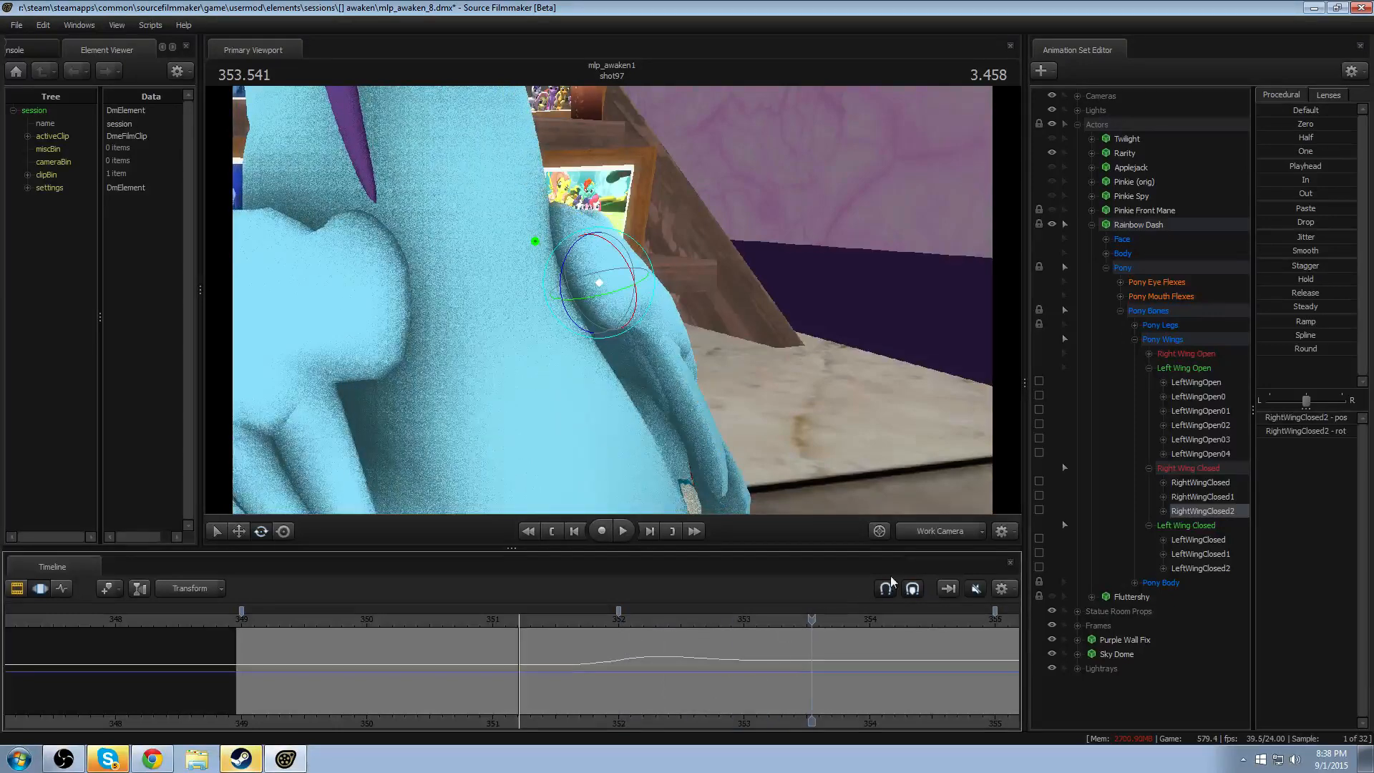
# - Examine both wings from other angles and replay their motion from before 351 seconds
pyautogui.moveTo(594, 350); pyautogui.dragTo(505, 378)
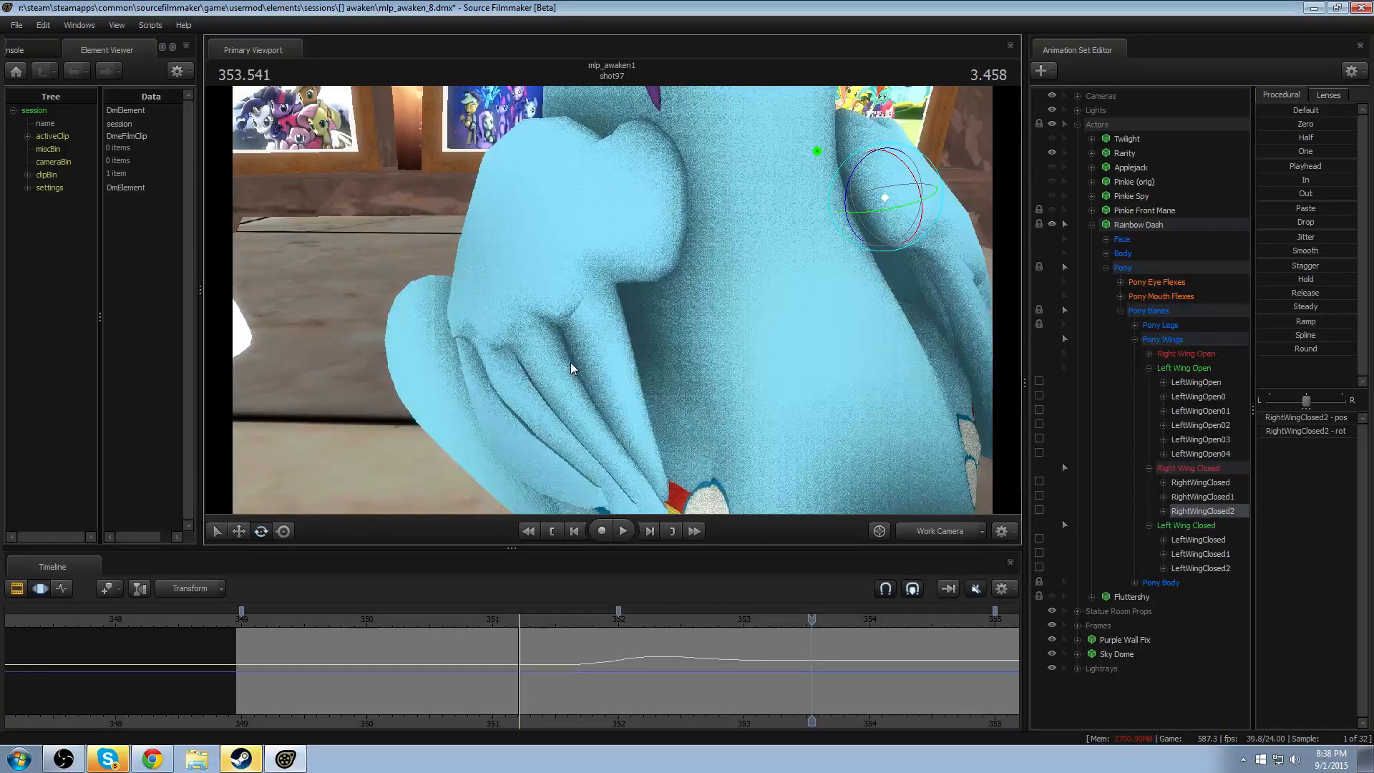
pyautogui.moveTo(577, 375); pyautogui.dragTo(611, 299)
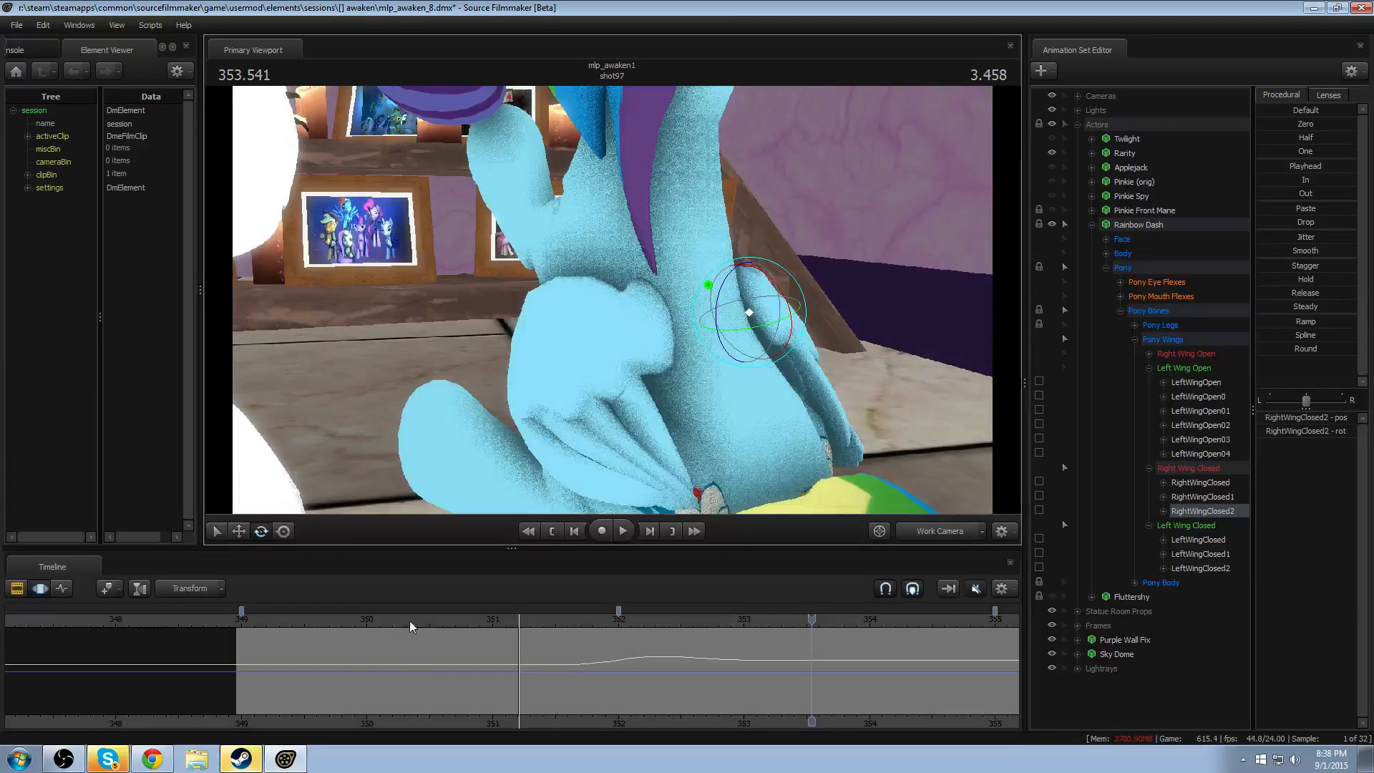
pyautogui.moveTo(409, 620)
pyautogui.mouseDown()
pyautogui.moveTo(465, 623)
pyautogui.moveTo(413, 634)
pyautogui.mouseUp()
pyautogui.press('space')
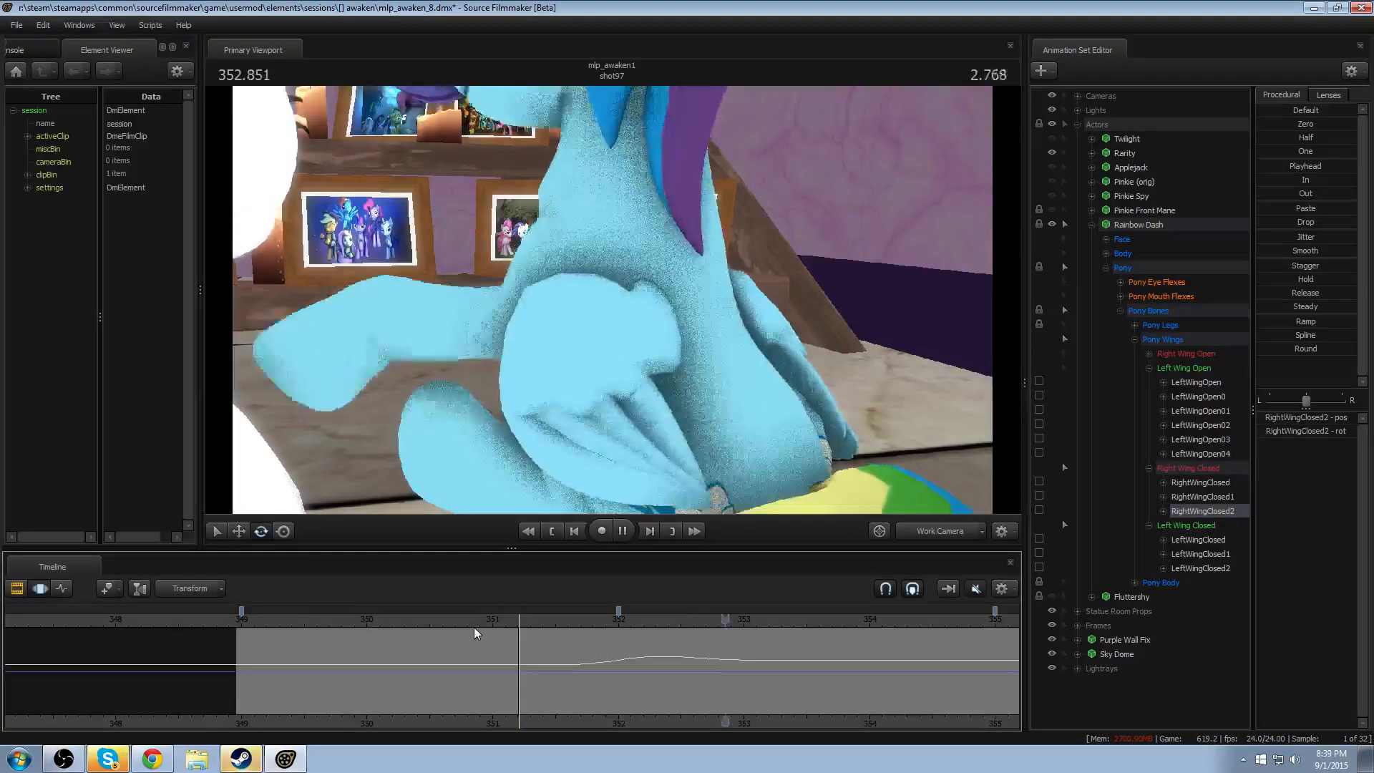
pyautogui.press('space')
# - Centre a feathered time selection at 353 seconds and rotate LeftWingClosed2 within it
pyautogui.moveTo(703, 721); pyautogui.dragTo(566, 680, button='middle')
pyautogui.press('shift')
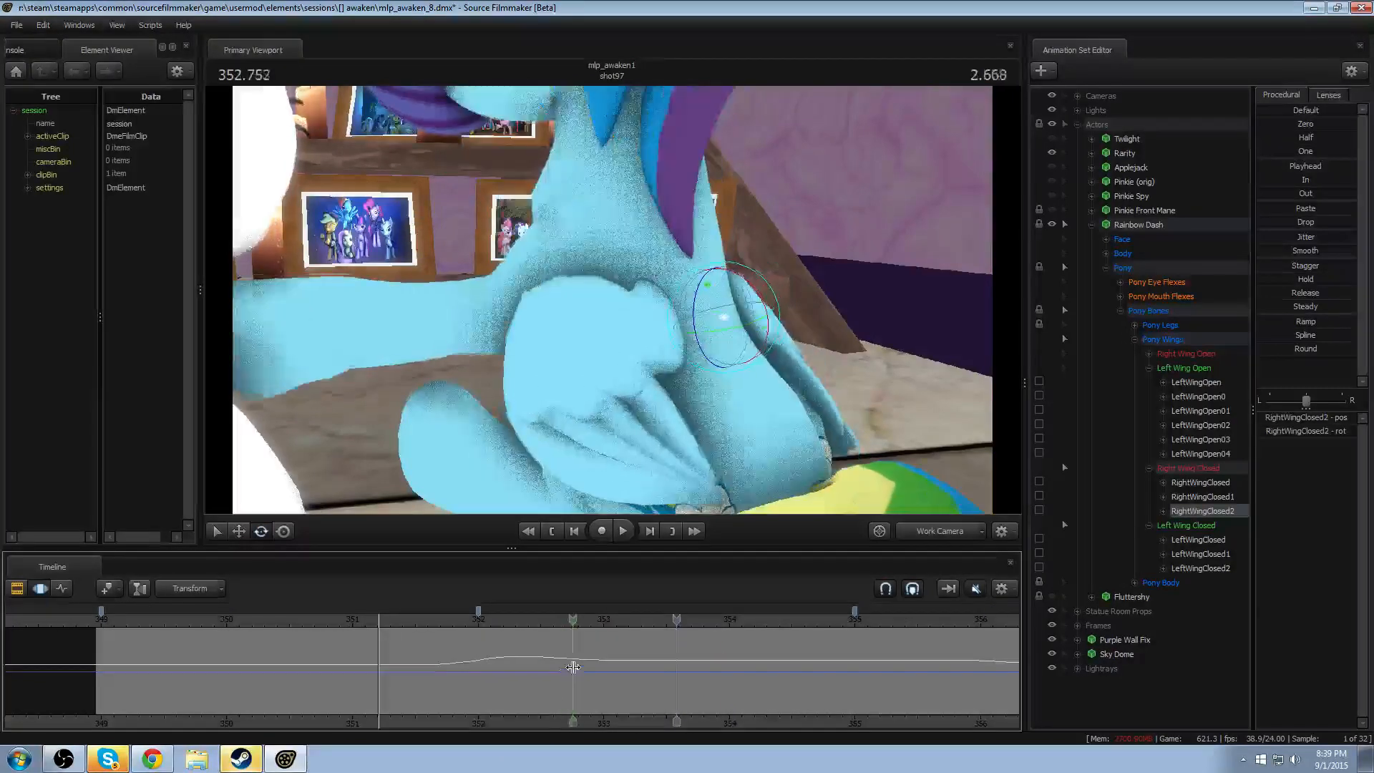
pyautogui.keyDown('shift'); pyautogui.click(602, 669); pyautogui.keyUp('shift')
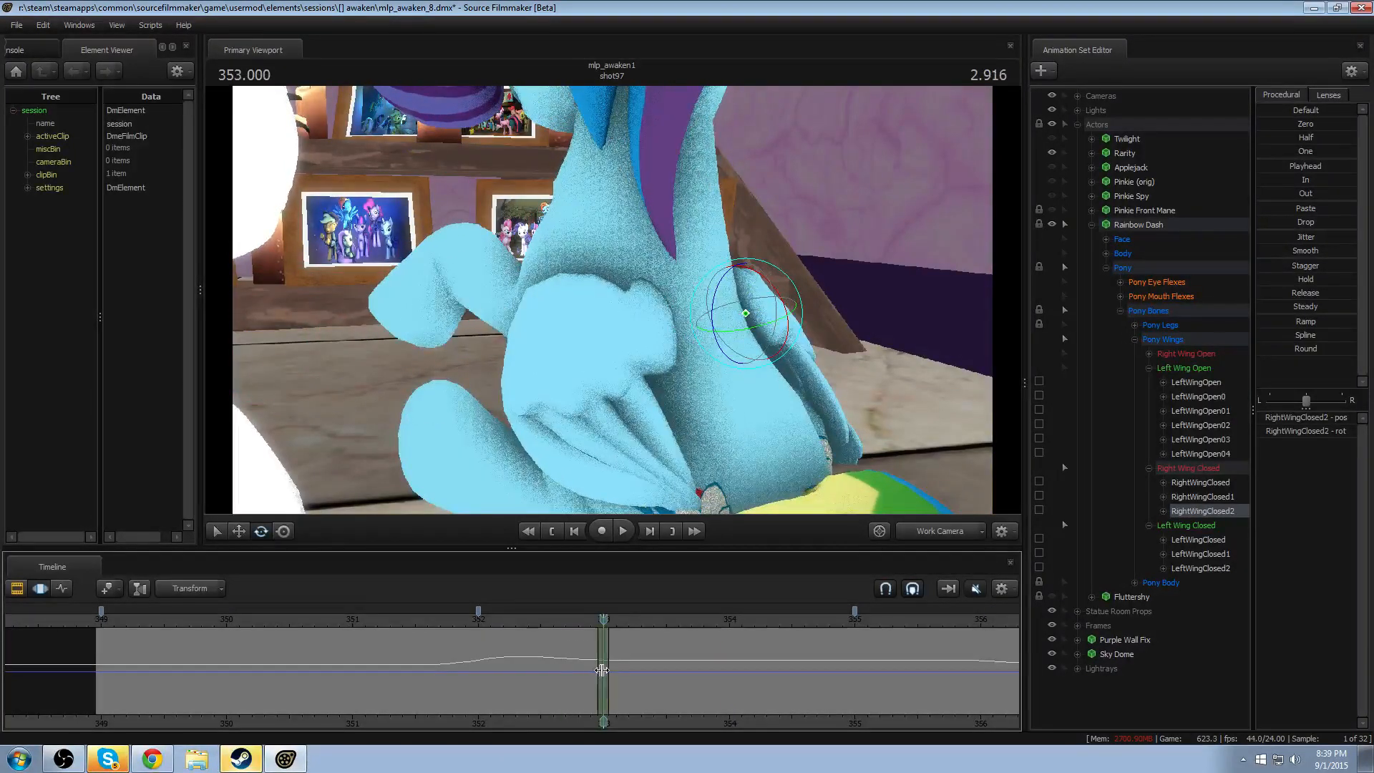
pyautogui.keyDown('shift'); pyautogui.scroll(8, 603, 669); pyautogui.keyUp('shift')
pyautogui.keyDown('ctrl'); pyautogui.click(542, 325); pyautogui.keyUp('ctrl')
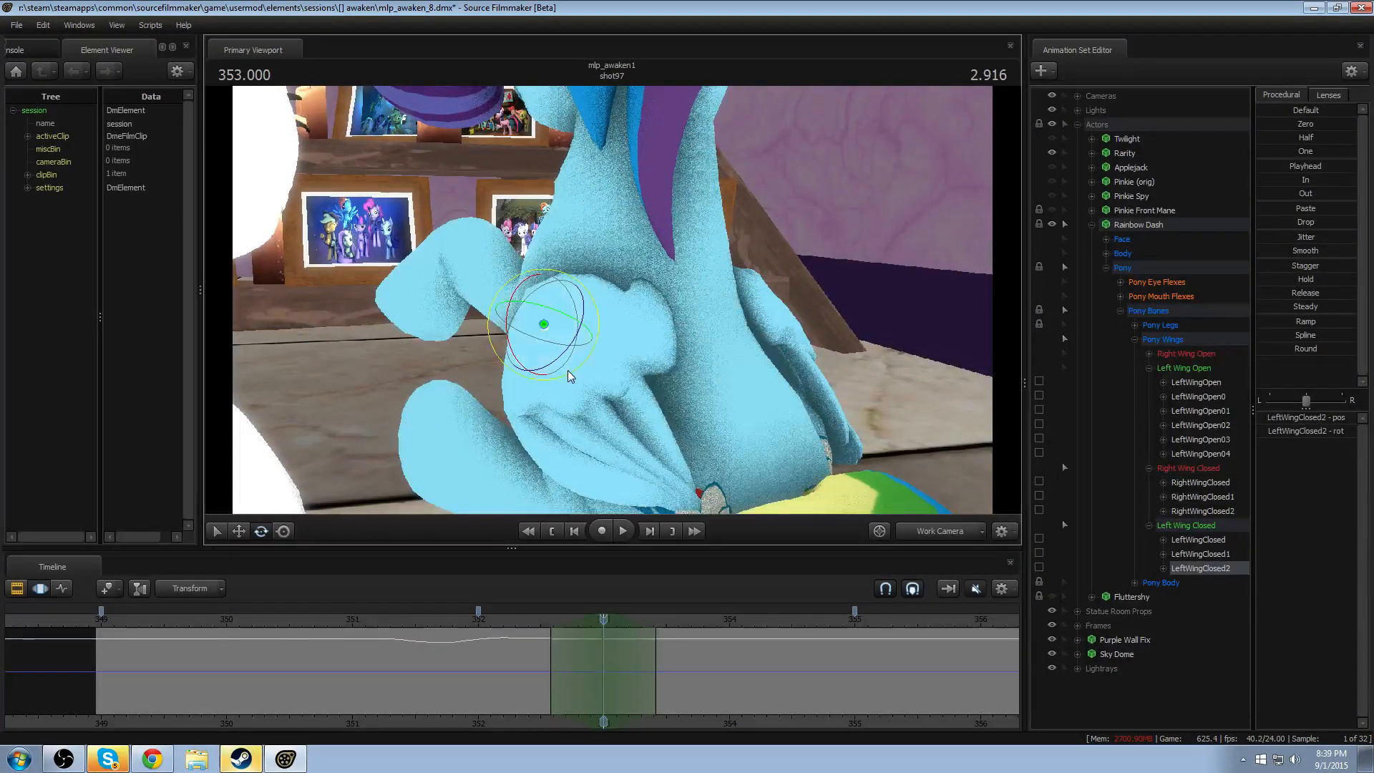
pyautogui.moveTo(569, 371); pyautogui.dragTo(574, 363)
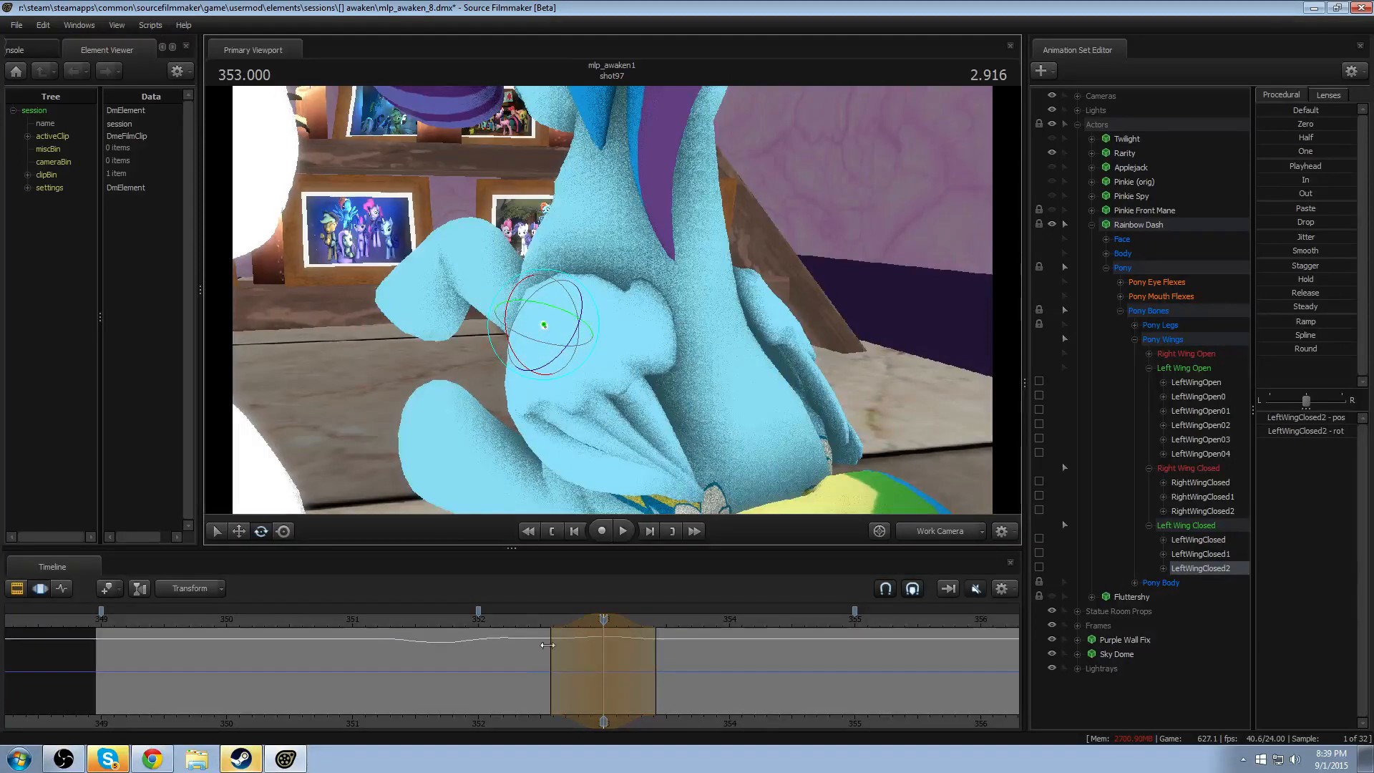
# - Widen the left wing rotation's feathered selection to about 352.4–353.5 seconds and replay the wing's motion through 354.5 seconds
pyautogui.press('space')
pyautogui.press('space')
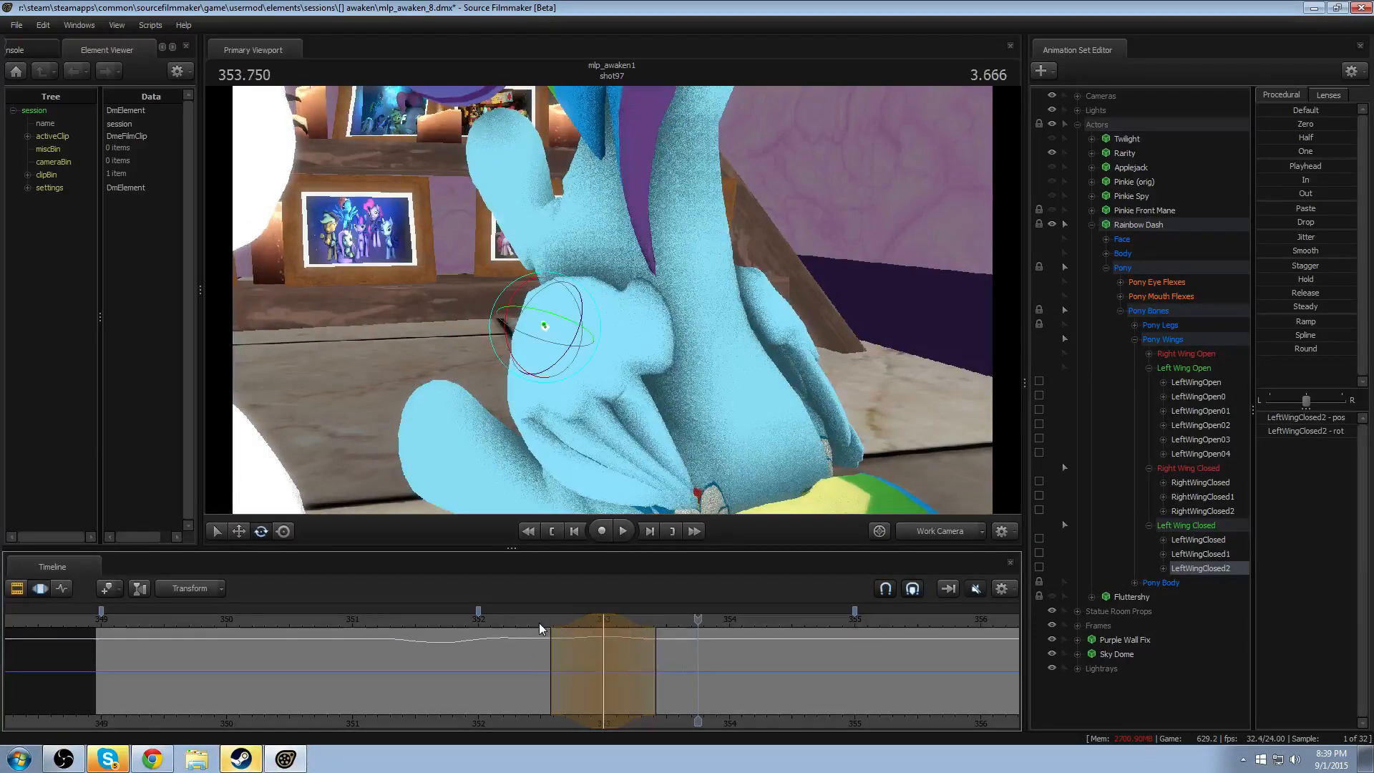
pyautogui.click(538, 623)
pyautogui.keyDown('shift'); pyautogui.scroll(2, 536, 624); pyautogui.keyUp('shift')
pyautogui.click(495, 625)
pyautogui.press('space')
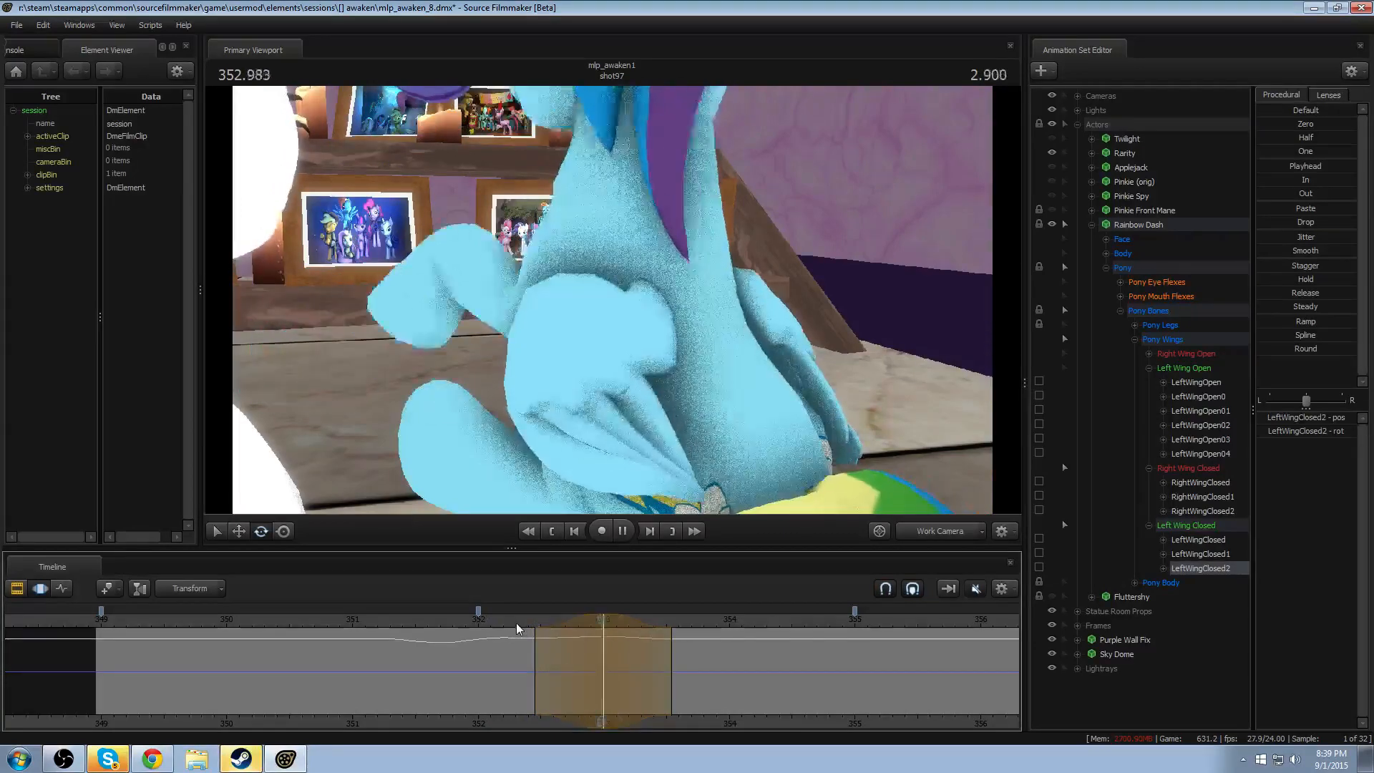
pyautogui.press('space')
pyautogui.press('space')
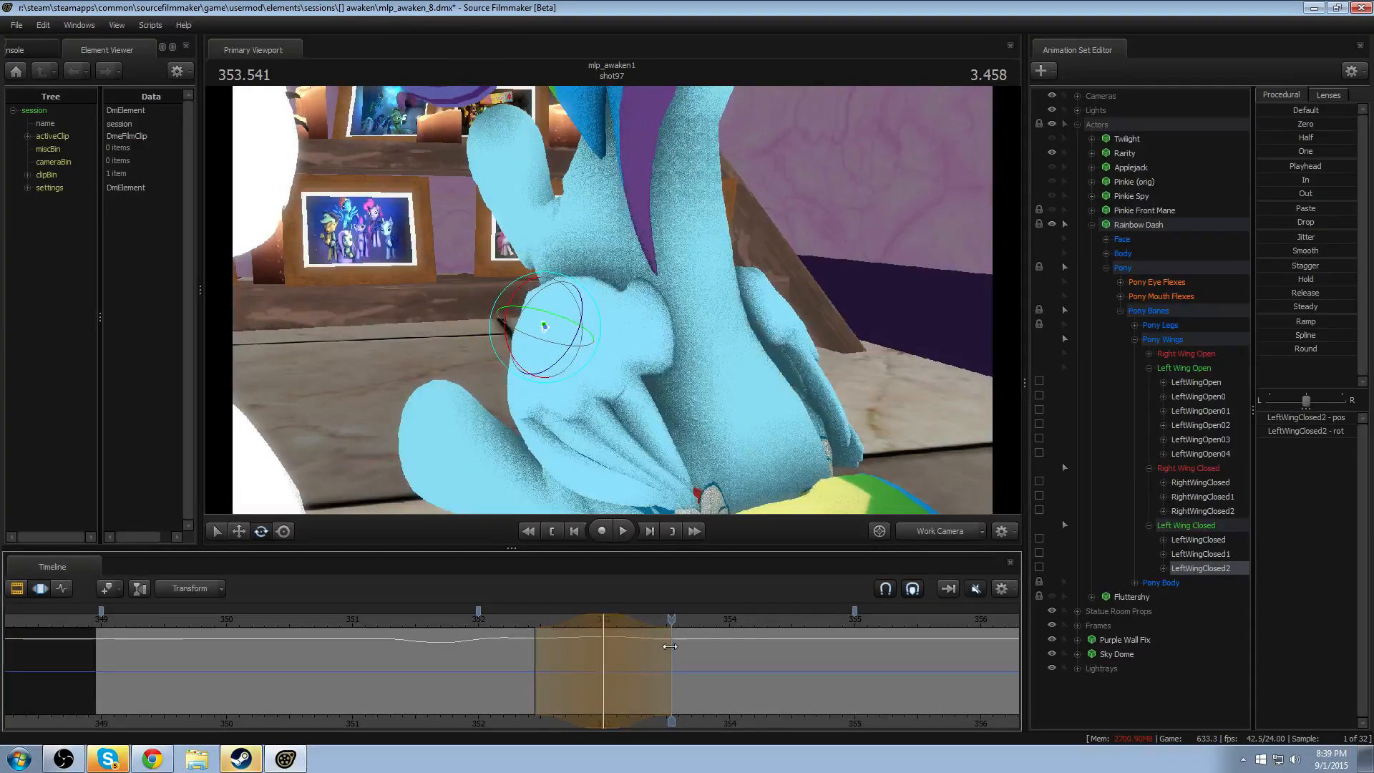
pyautogui.press('space')
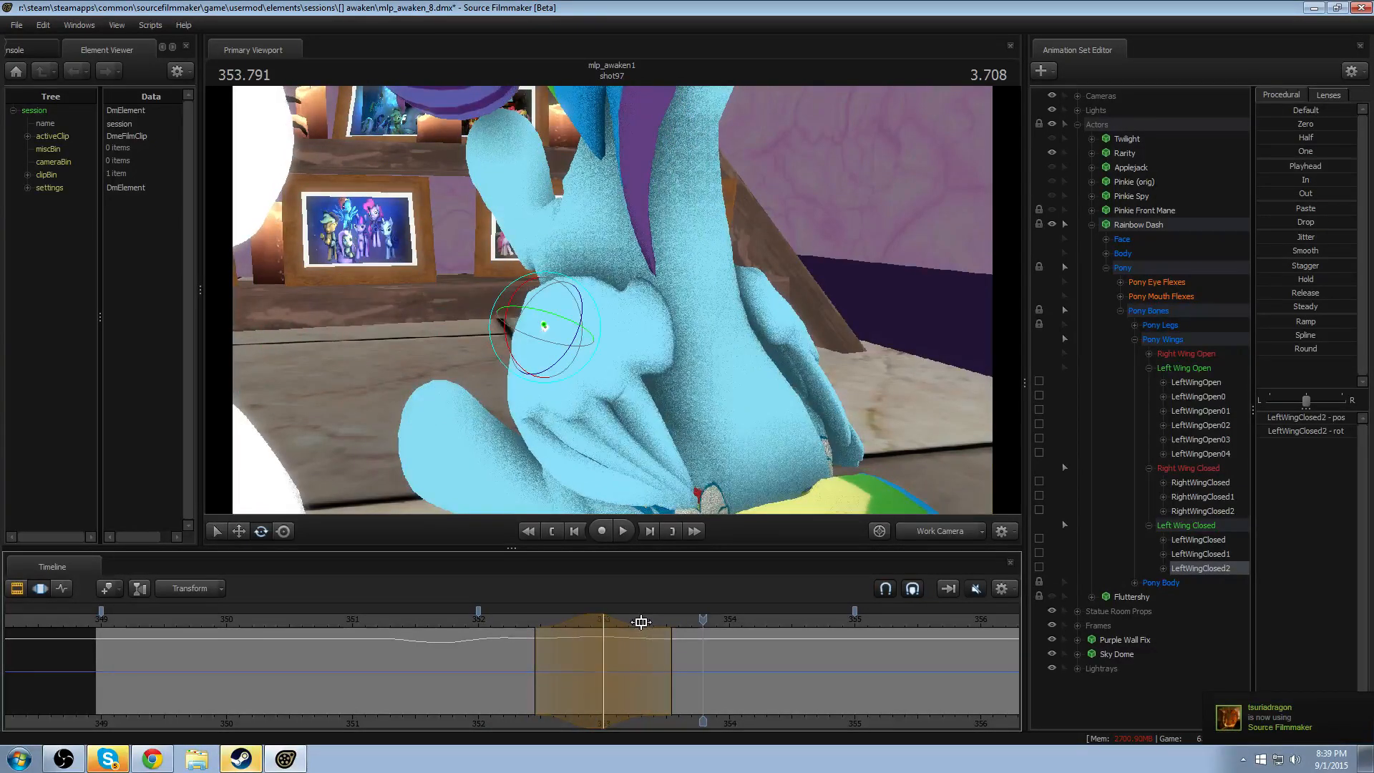
pyautogui.click(672, 622)
pyautogui.press('space')
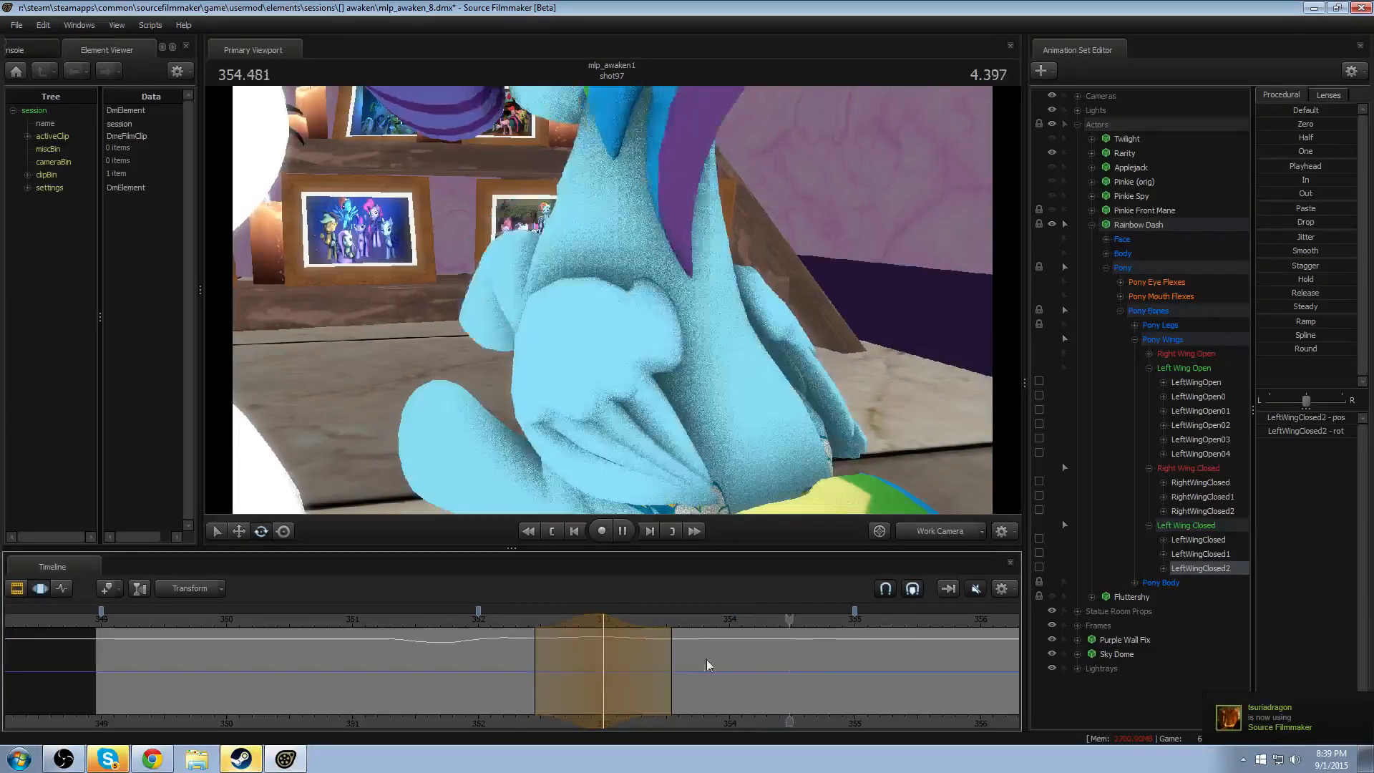
pyautogui.press('space')
# - Centre a feathered time selection at about 354.6 seconds and rotate LeftWingClosed2 for the follow-through
pyautogui.moveTo(853, 720); pyautogui.dragTo(716, 716, button='middle')
pyautogui.moveTo(697, 716); pyautogui.dragTo(710, 690)
pyautogui.keyDown('shift'); pyautogui.click(669, 706); pyautogui.keyUp('shift')
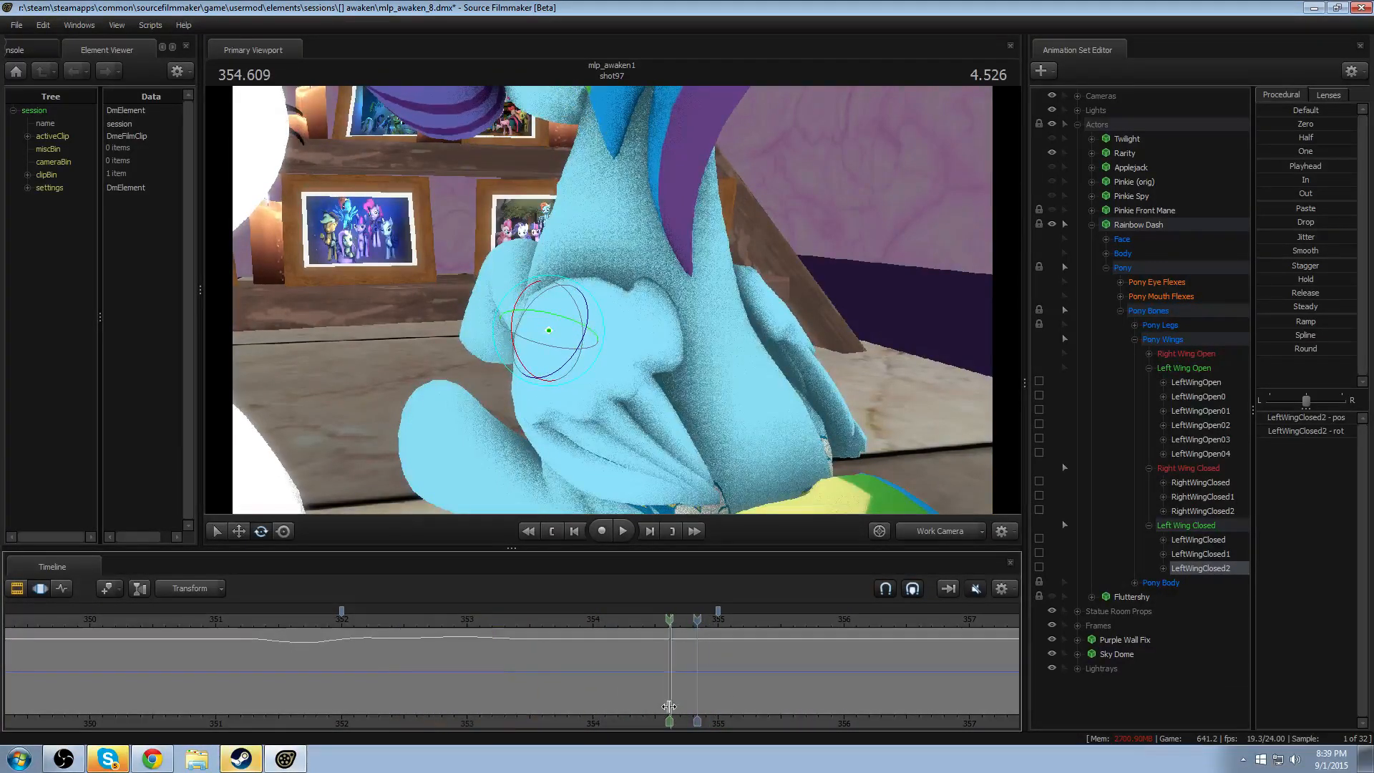
pyautogui.keyDown('shift'); pyautogui.scroll(5, 669, 706); pyautogui.keyUp('shift')
pyautogui.moveTo(585, 354); pyautogui.dragTo(587, 391)
# - Try a wider time selection for the left wing rotation around 354.6 seconds, replay it and undo the widening
pyautogui.click(583, 618)
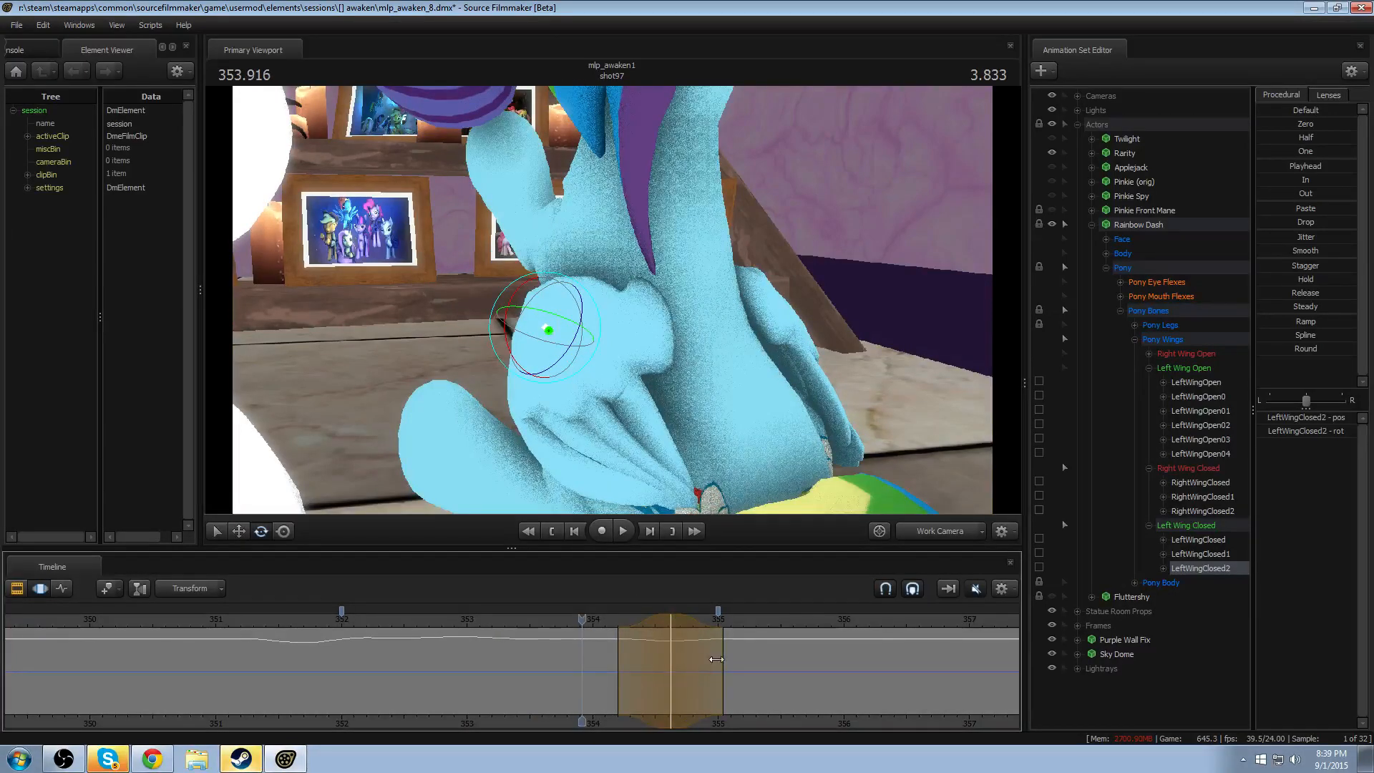
pyautogui.moveTo(722, 657); pyautogui.dragTo(749, 654)
pyautogui.moveTo(628, 647); pyautogui.dragTo(612, 647)
pyautogui.click(503, 618)
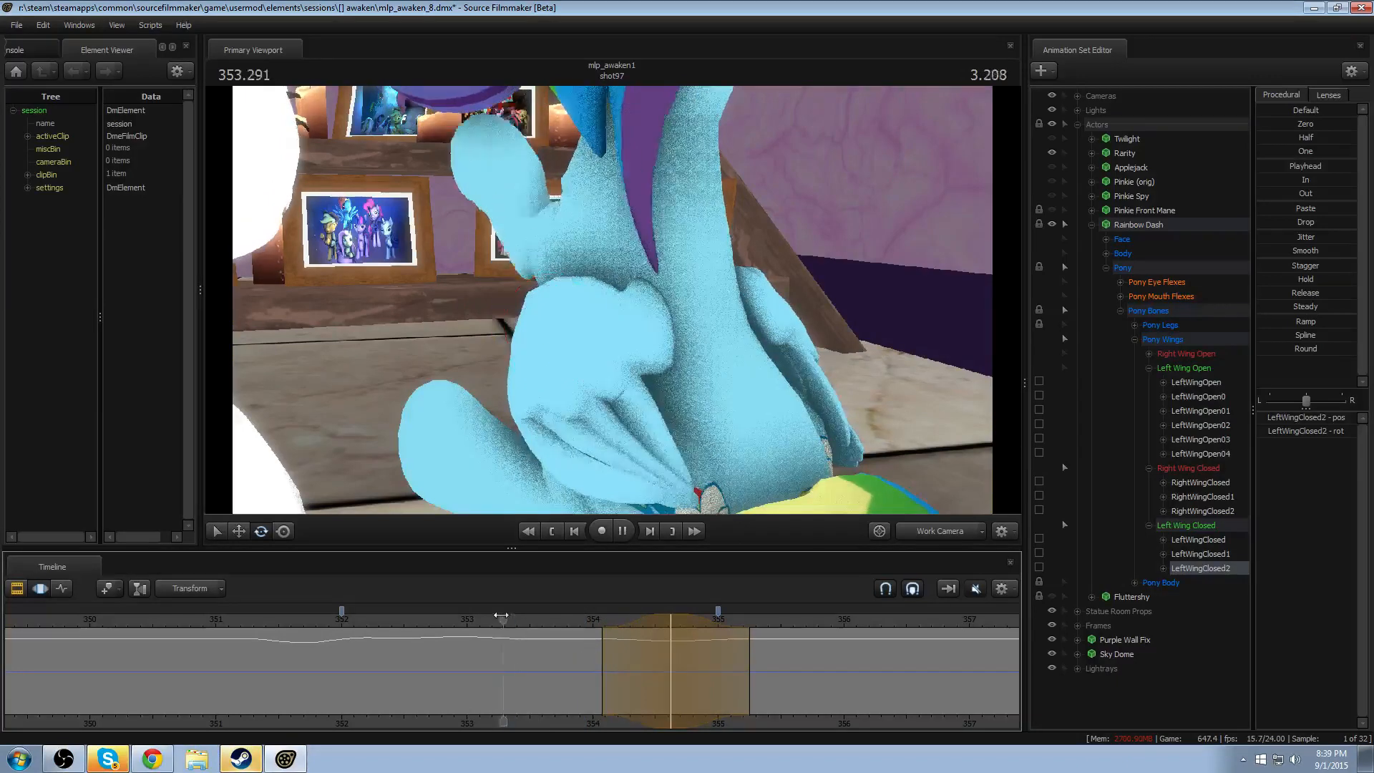
pyautogui.press('space')
# - Shift the left wing rotation's time selection earlier, centring it at about 354.3 seconds, and replay the motion
pyautogui.press('space')
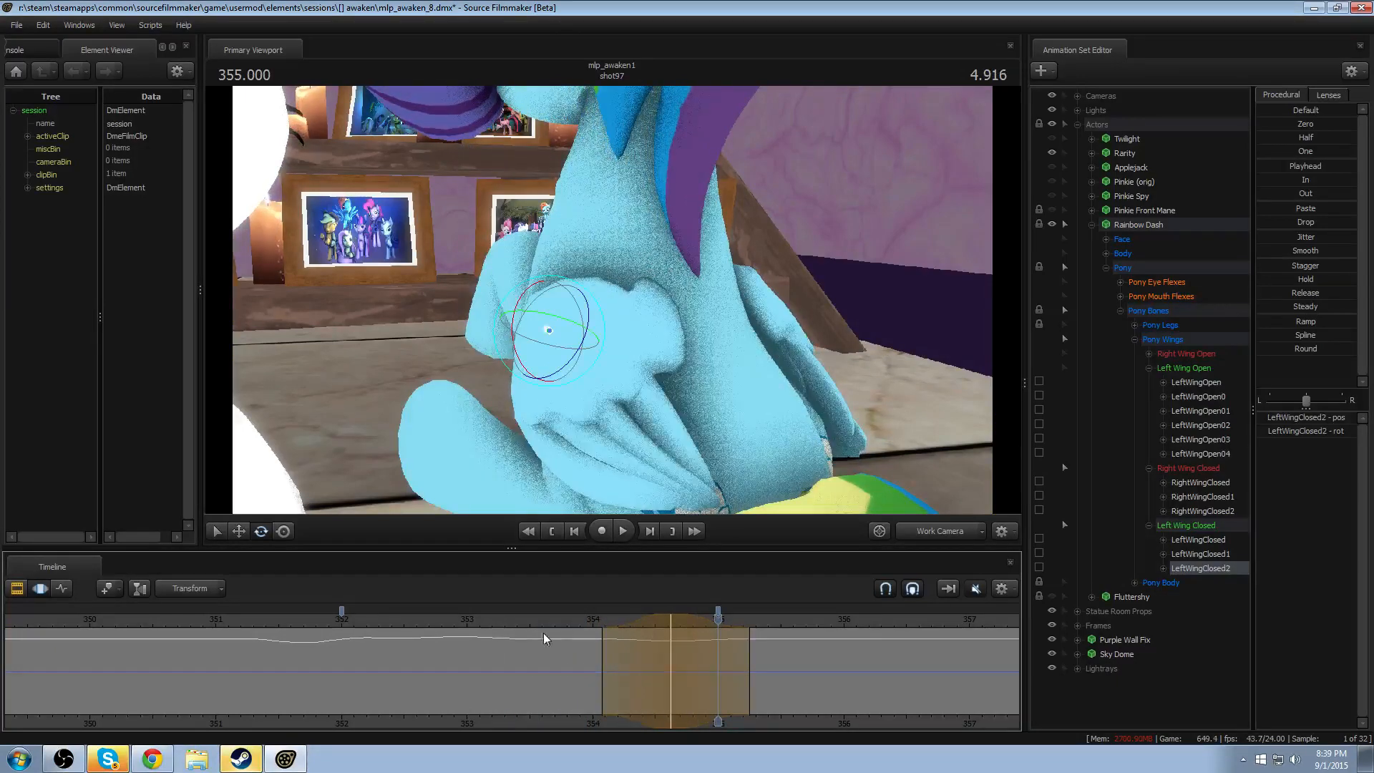
pyautogui.hotkey('ctrl', 'z')
pyautogui.hotkey('ctrl', 'z')
pyautogui.moveTo(640, 619)
pyautogui.mouseDown()
pyautogui.moveTo(619, 621)
pyautogui.moveTo(638, 618)
pyautogui.mouseUp()
pyautogui.click(577, 621)
pyautogui.press('space')
pyautogui.press('space')
pyautogui.click(588, 621)
pyautogui.press('space')
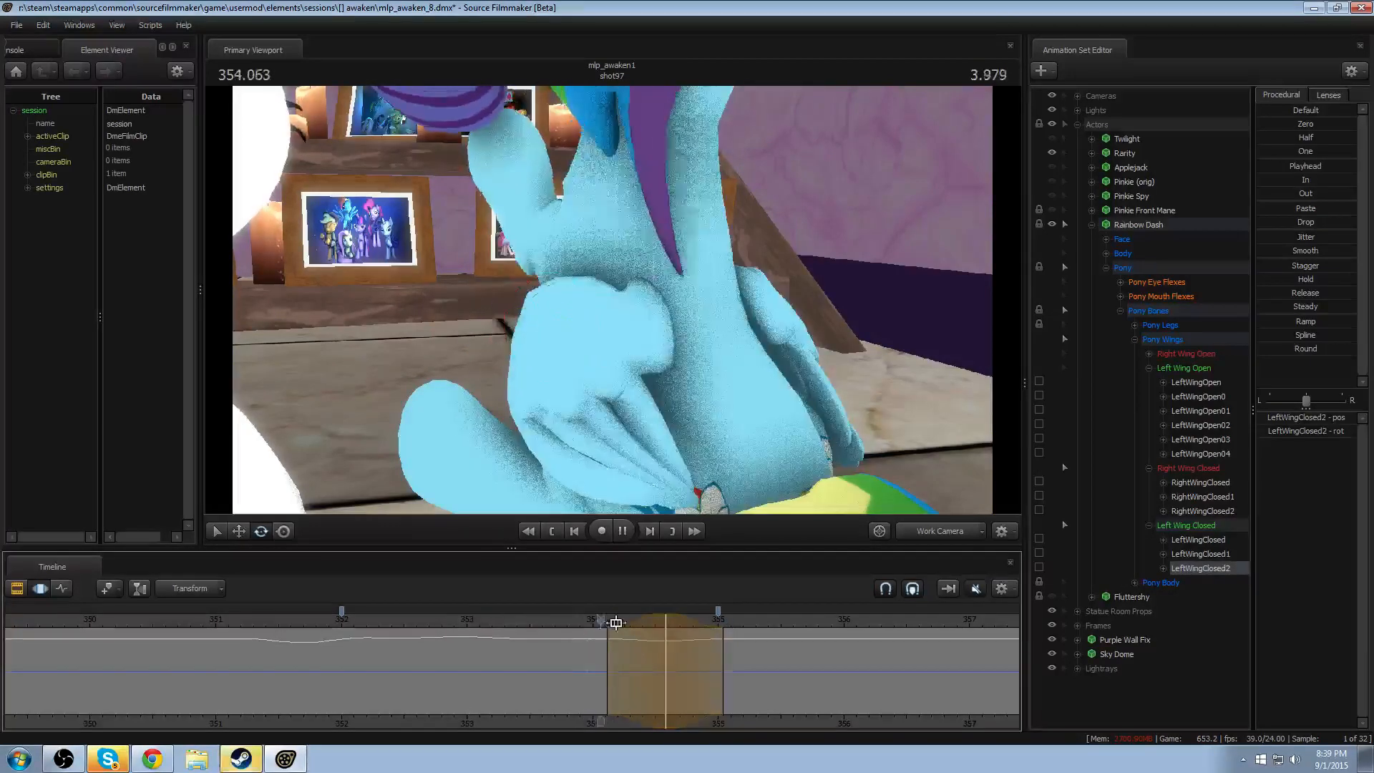
pyautogui.moveTo(656, 629); pyautogui.dragTo(601, 615)
pyautogui.press('space')
pyautogui.click(608, 628)
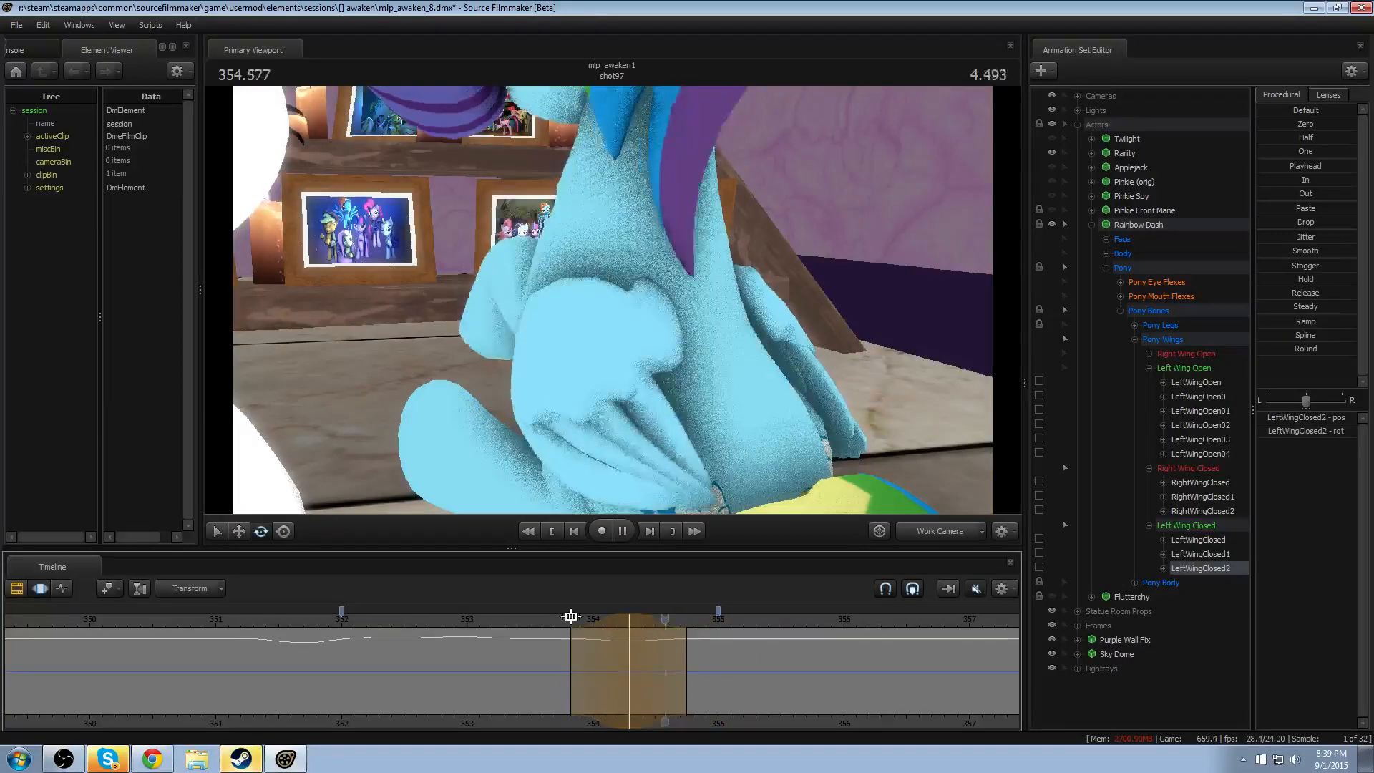
pyautogui.press('space')
# - Extend the end of the left wing rotation's time selection to about 354.8 seconds and replay the motion from before 353 seconds
pyautogui.moveTo(687, 637); pyautogui.dragTo(698, 634)
pyautogui.click(565, 629)
pyautogui.press('space')
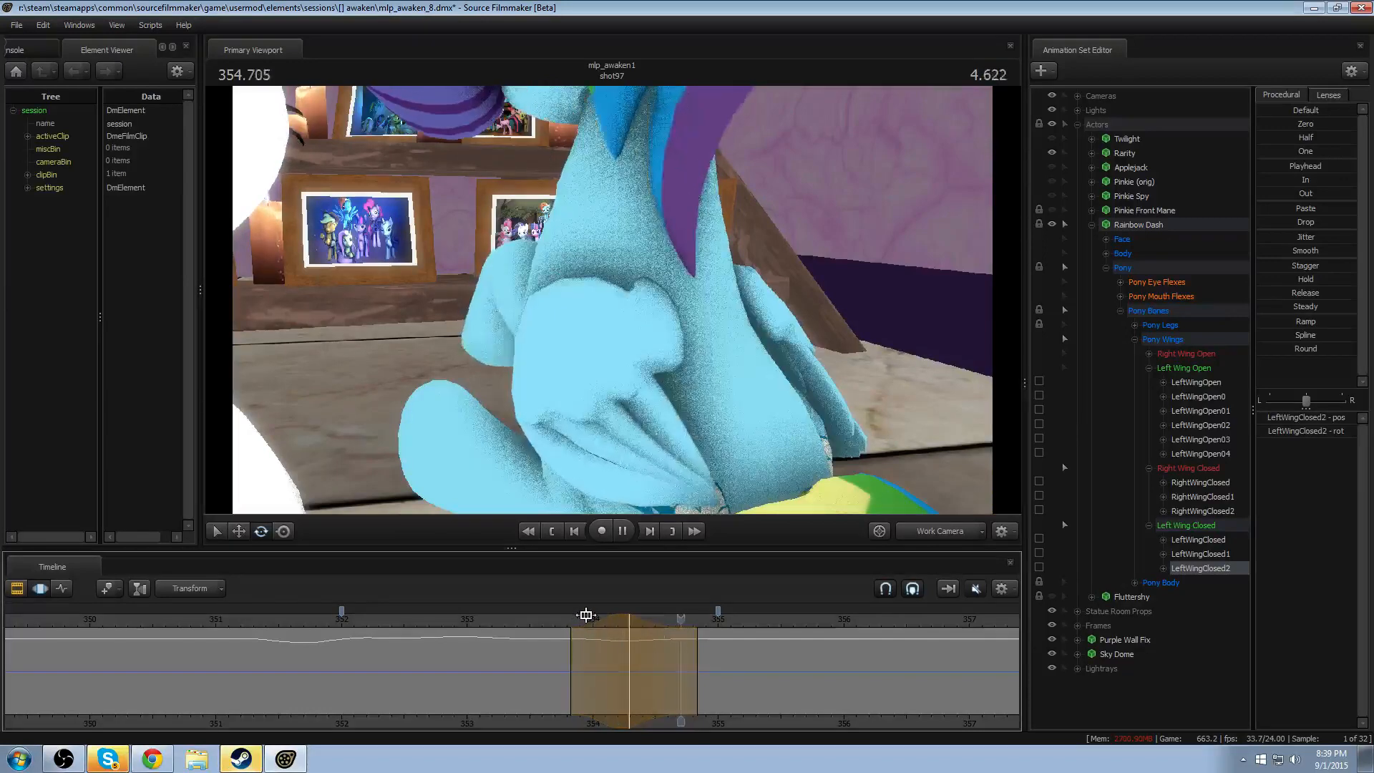
pyautogui.click(450, 621)
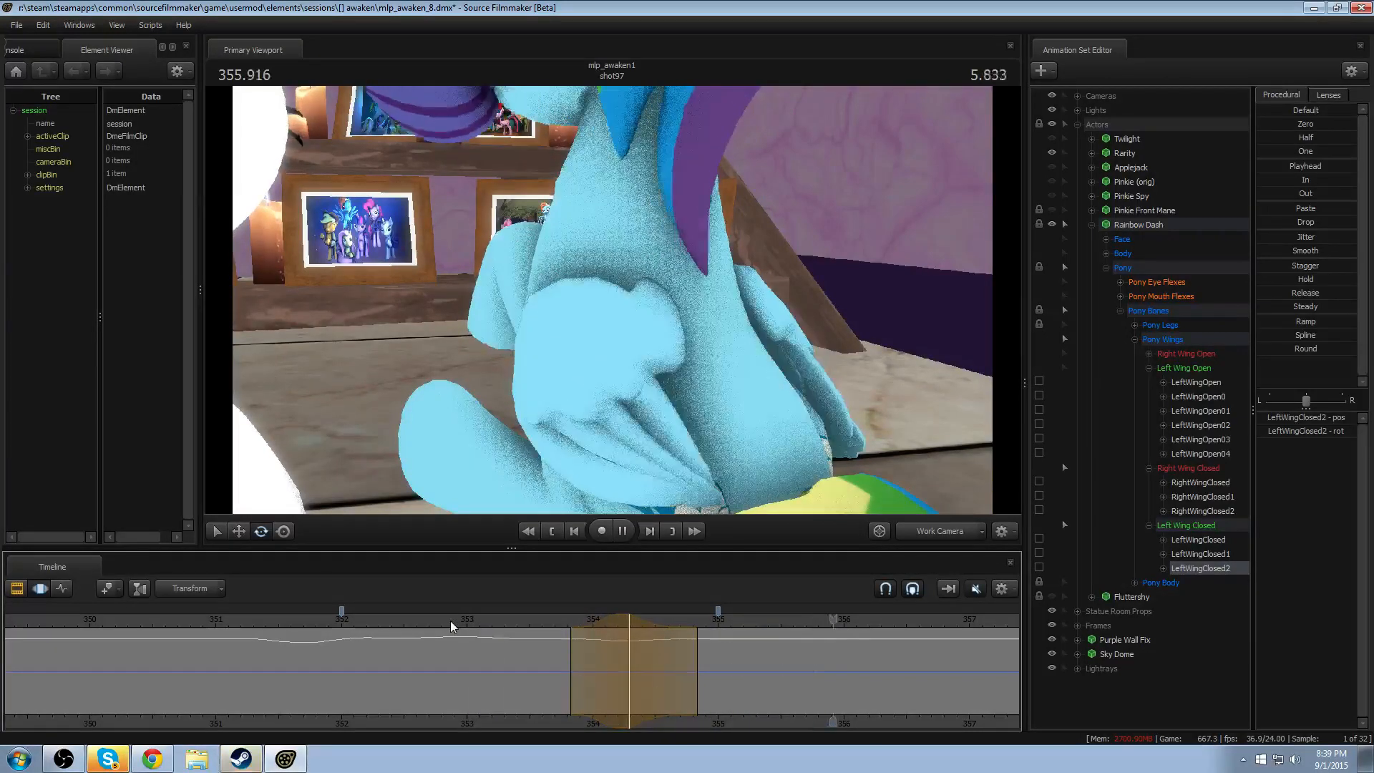
pyautogui.press('space')
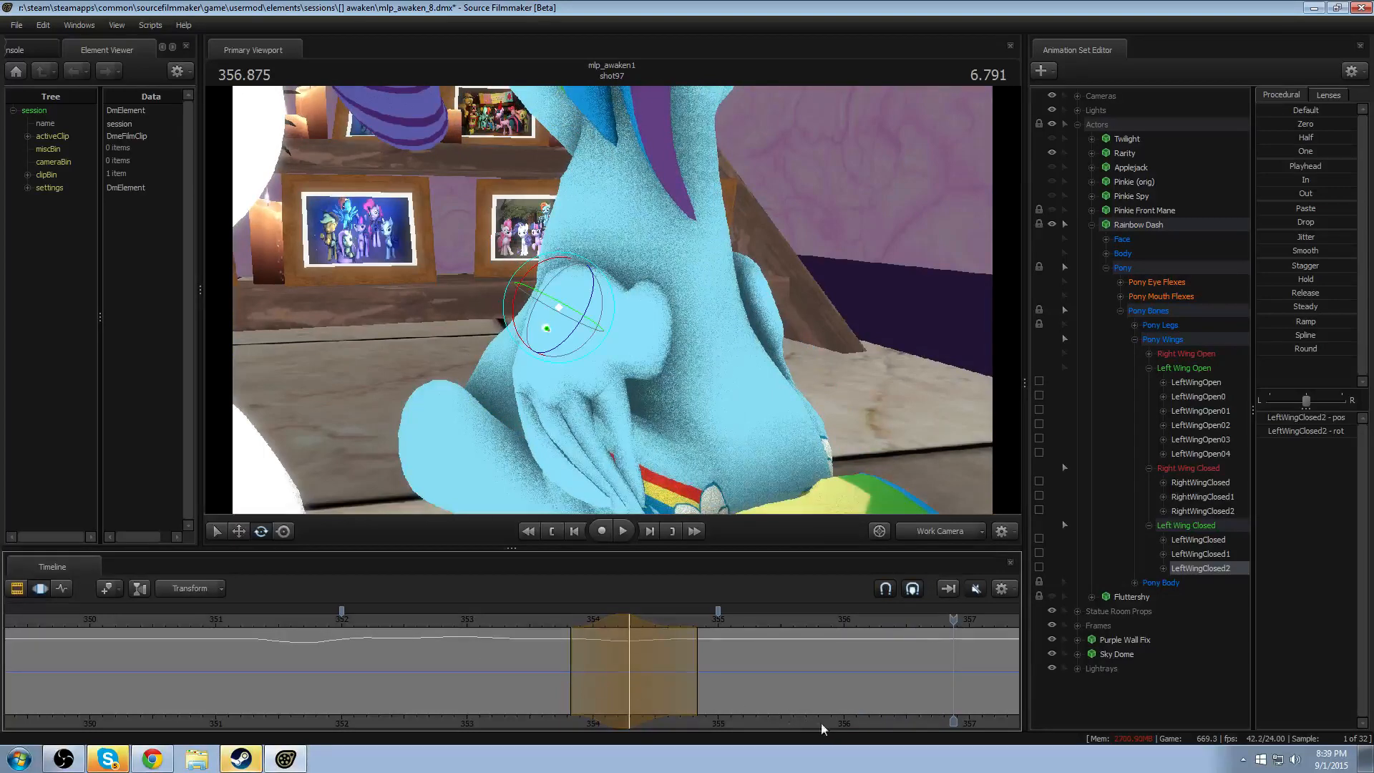
# - Rotate LeftWingClosed2 within a feathered time selection centred at 356.5 seconds and replay the motion from about 355.7 seconds
pyautogui.moveTo(824, 724); pyautogui.dragTo(613, 716, button='middle')
pyautogui.press('shift')
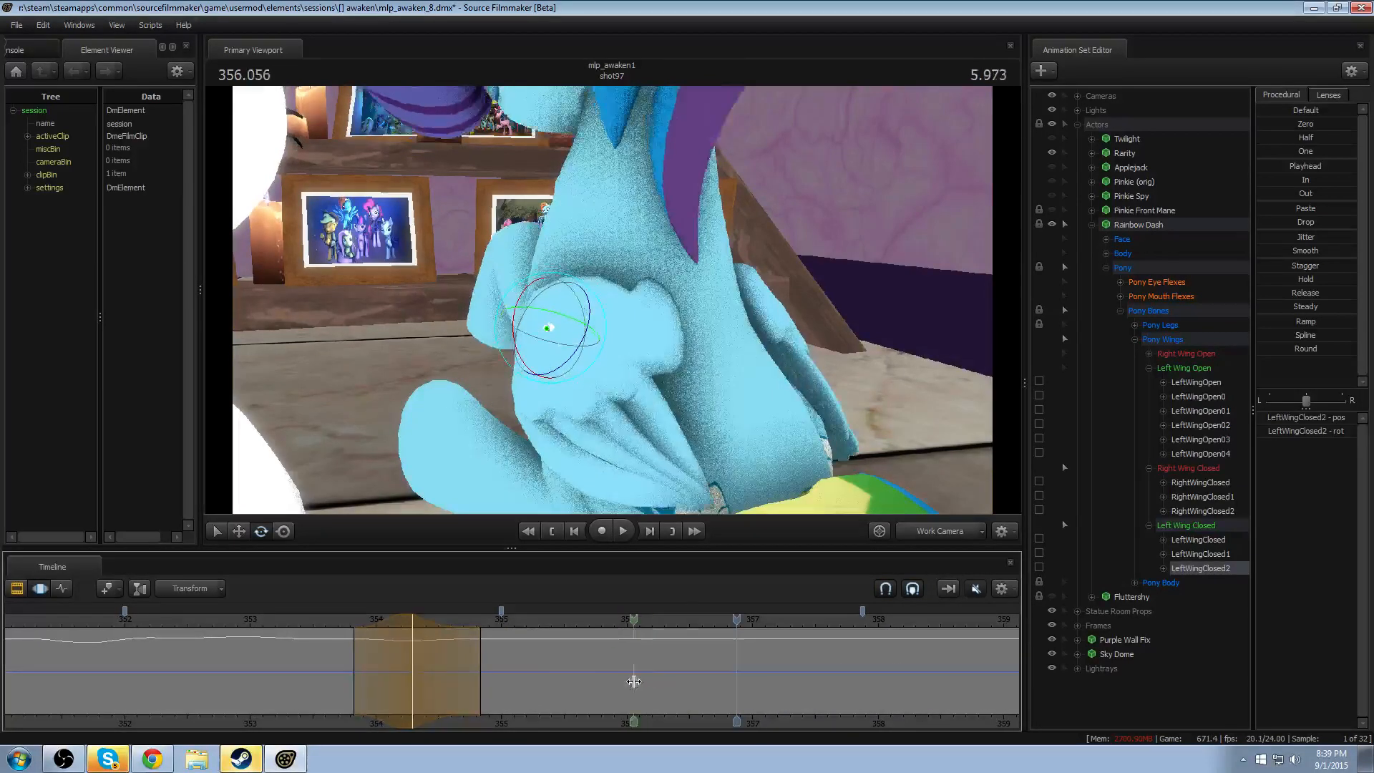
pyautogui.keyDown('shift'); pyautogui.moveTo(632, 680); pyautogui.dragTo(747, 682); pyautogui.keyUp('shift')
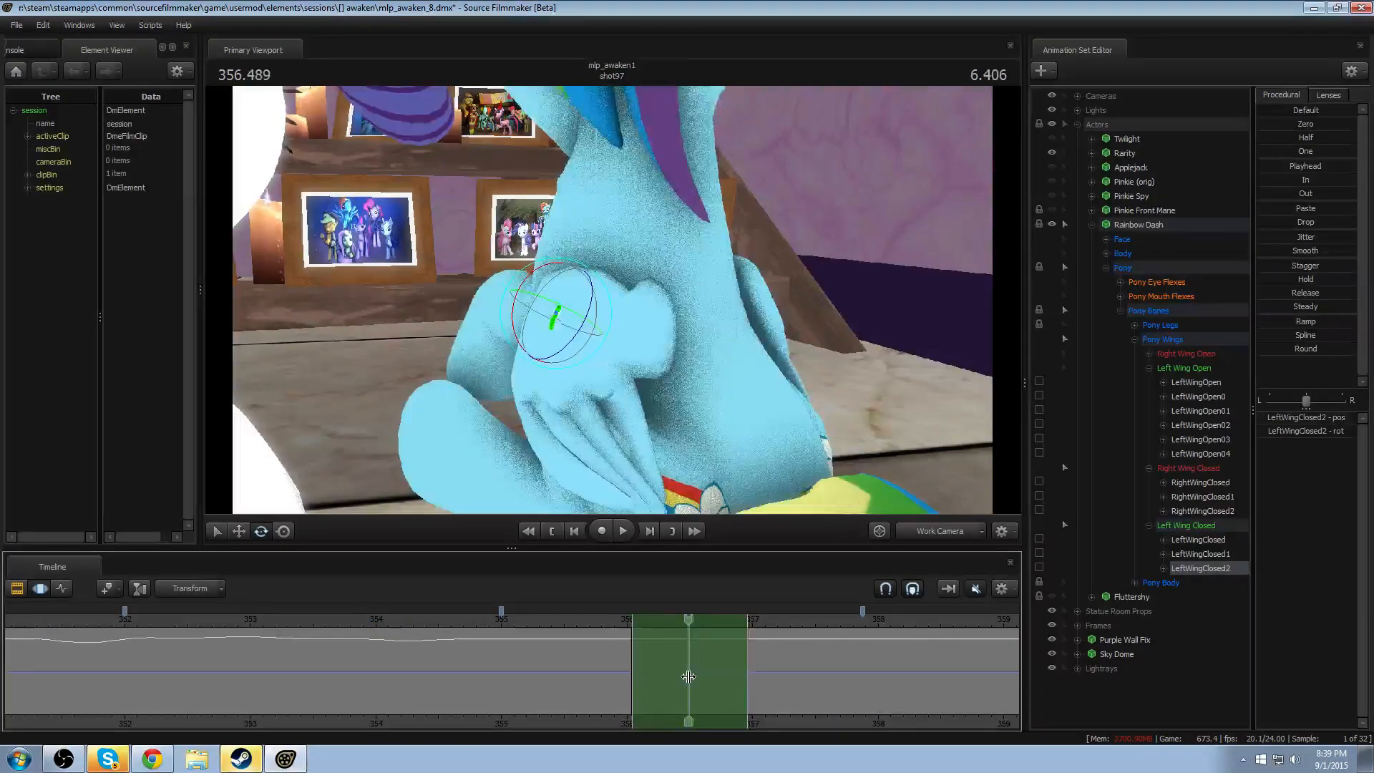
pyautogui.keyDown('shift'); pyautogui.moveTo(688, 675); pyautogui.dragTo(757, 674, button='right'); pyautogui.keyUp('shift')
pyautogui.press('ctrl')
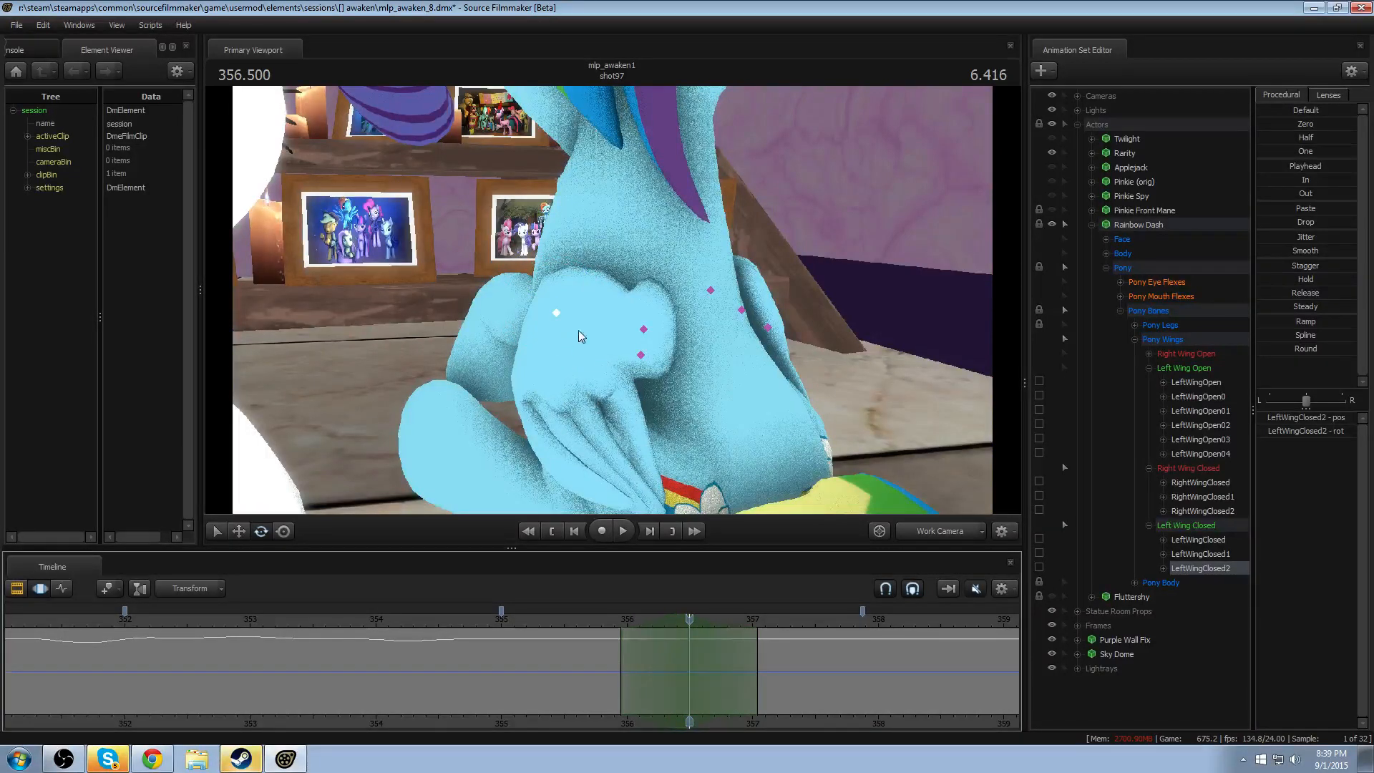
pyautogui.moveTo(537, 355); pyautogui.dragTo(541, 333)
pyautogui.press('space')
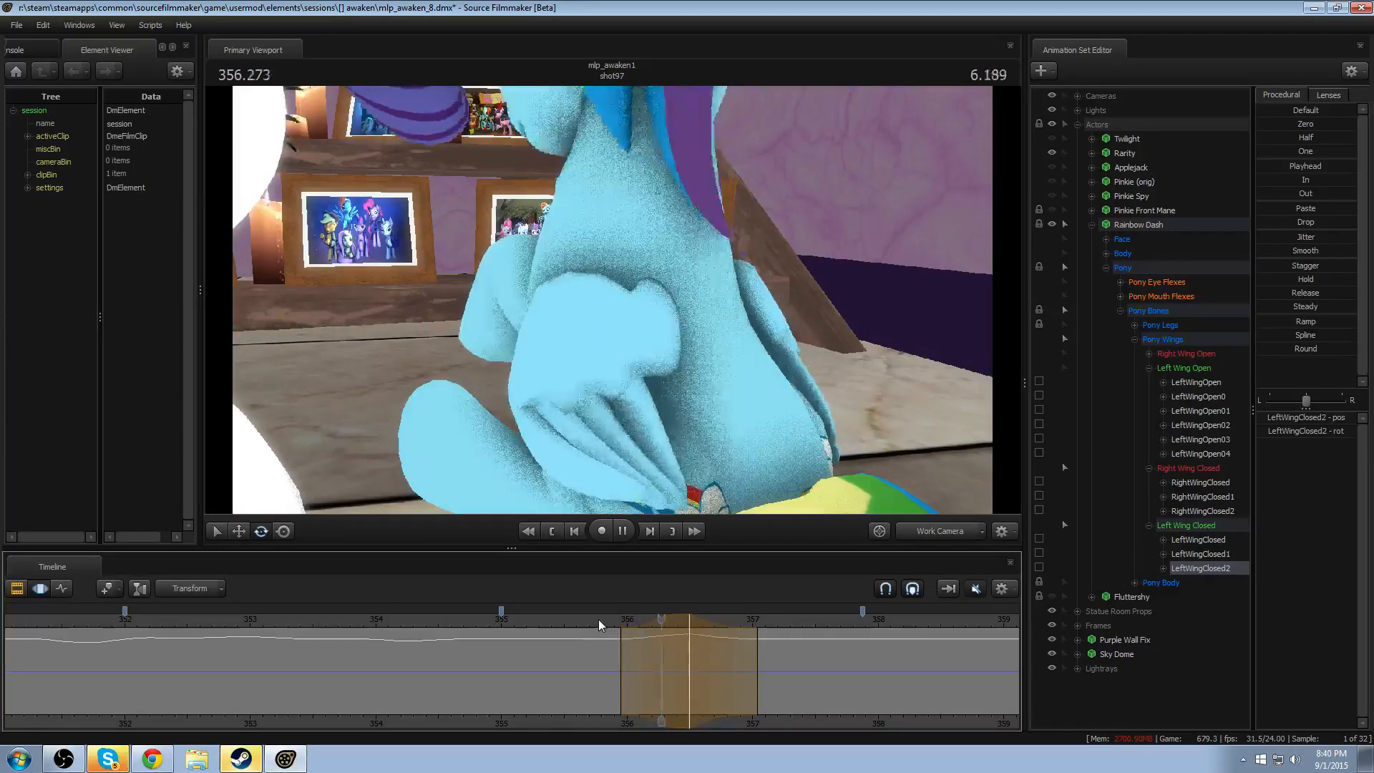
pyautogui.click(598, 619)
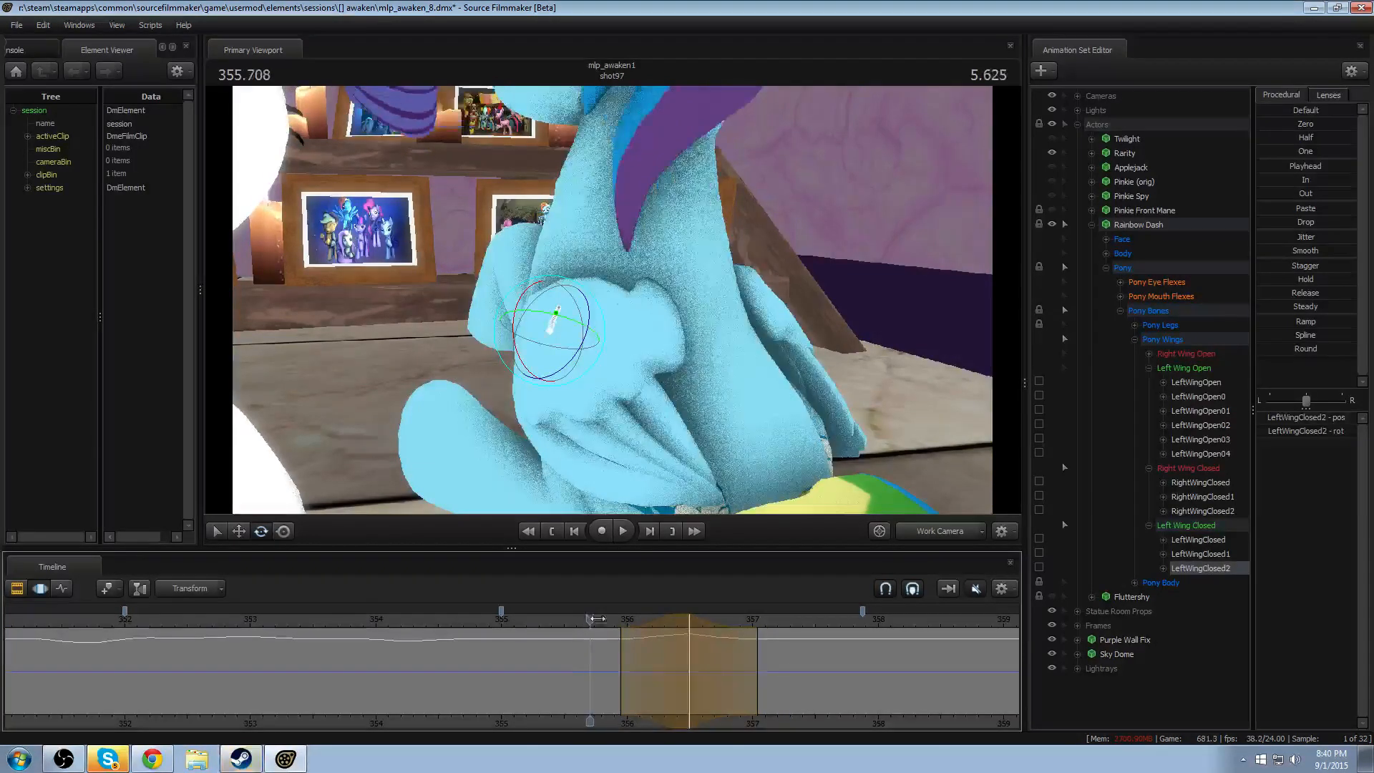
pyautogui.press('space')
# - Centre the feathered time selection at about 356.3 seconds, rotate LeftWingClosed1 and replay the motion
pyautogui.moveTo(623, 662); pyautogui.dragTo(668, 653)
pyautogui.press('Escape')
pyautogui.scroll(8, 668, 653)
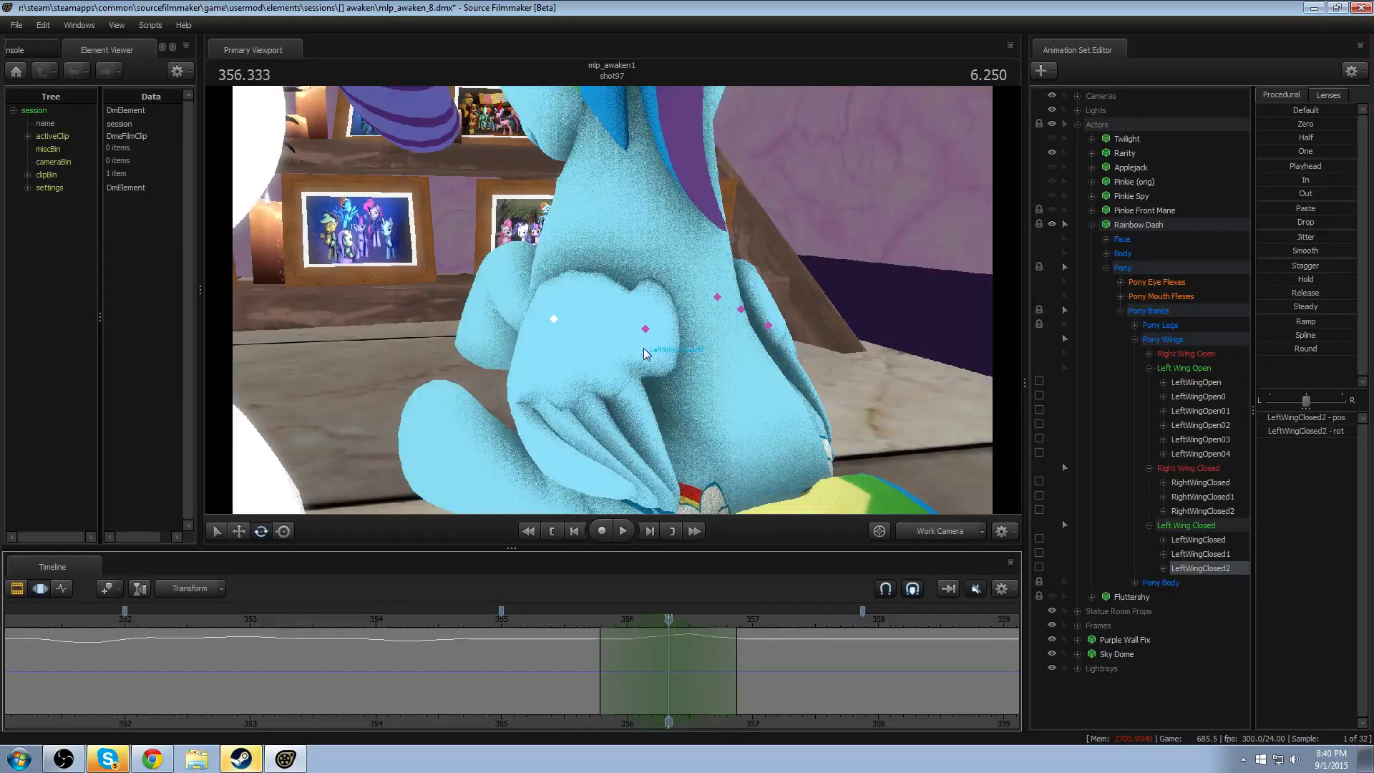
pyautogui.keyDown('ctrl'); pyautogui.click(646, 330); pyautogui.keyUp('ctrl')
pyautogui.moveTo(642, 346); pyautogui.dragTo(617, 343)
pyautogui.click(587, 620)
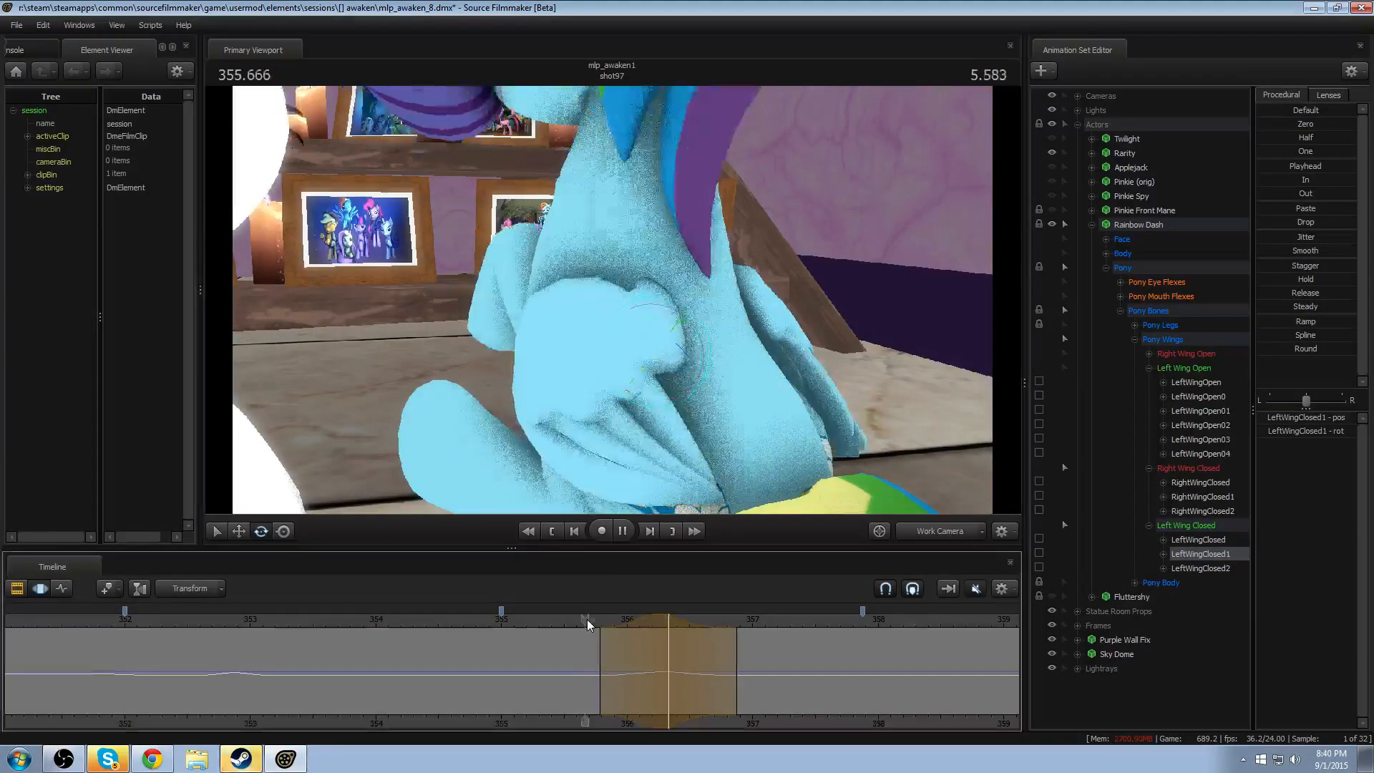
pyautogui.press('space')
pyautogui.press('space')
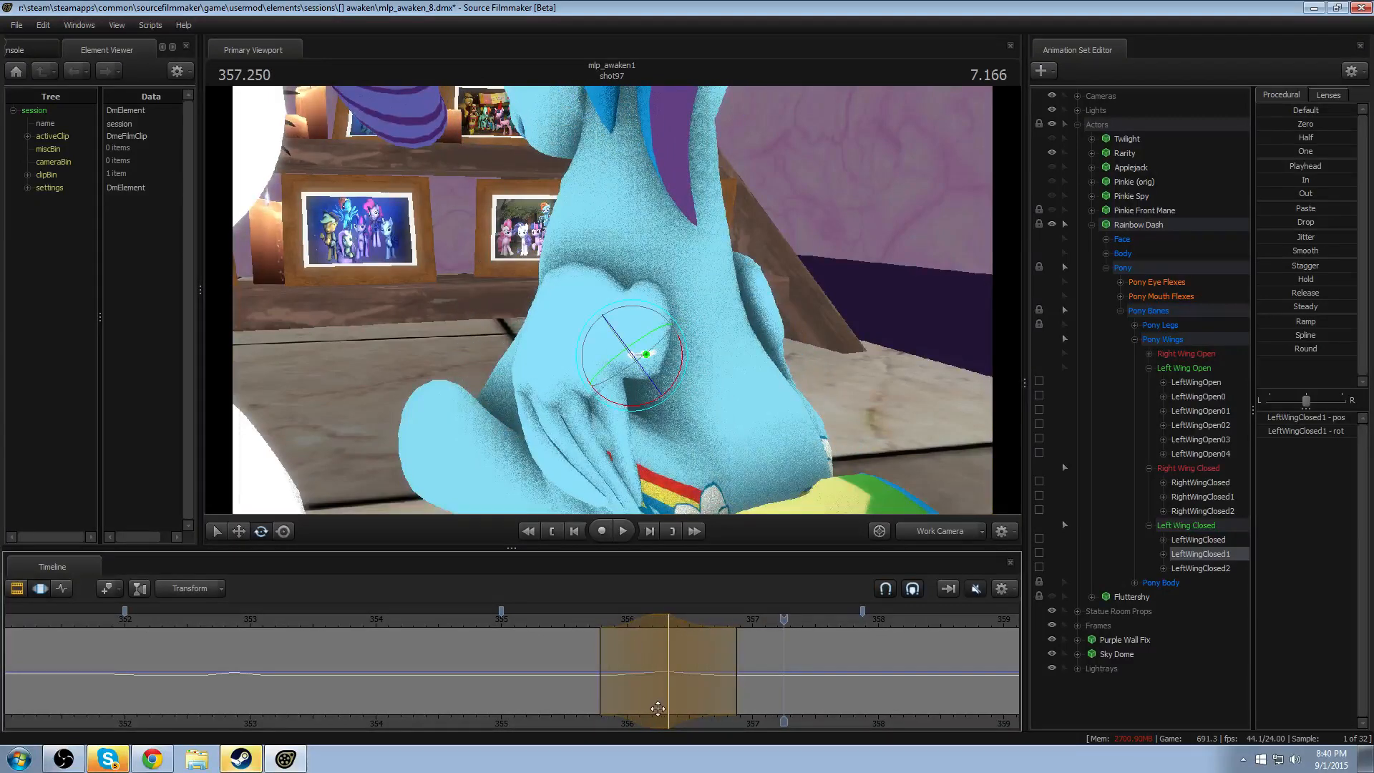
# - Rotate LeftWingClosed from about 357 seconds onward, with a falloff starting near 356.2 seconds, and replay the left wing's motion
pyautogui.click(718, 678)
pyautogui.keyDown('shift'); pyautogui.moveTo(757, 675); pyautogui.dragTo(820, 659); pyautogui.keyUp('shift')
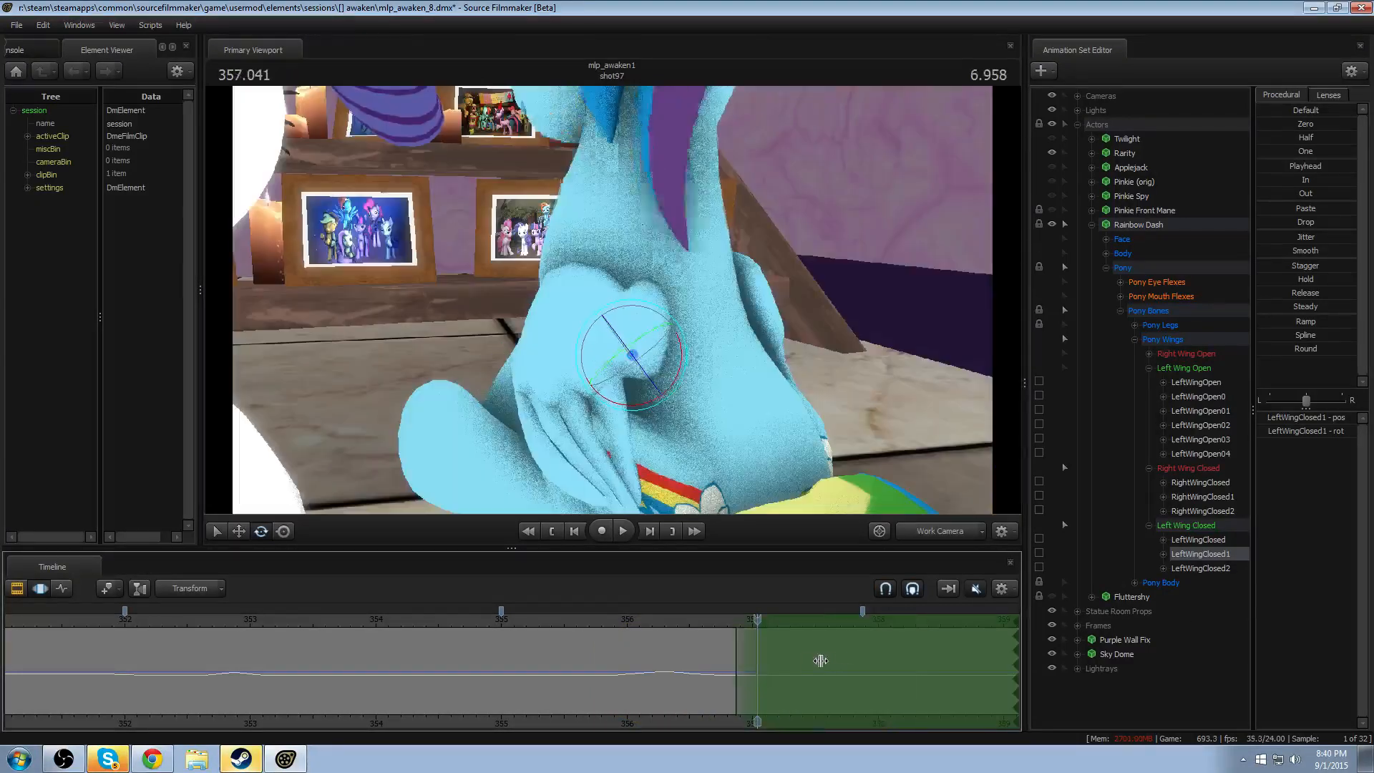
pyautogui.keyDown('shift'); pyautogui.scroll(3, 800, 669); pyautogui.keyUp('shift')
pyautogui.keyDown('shift'); pyautogui.scroll(1, 800, 669); pyautogui.keyUp('shift')
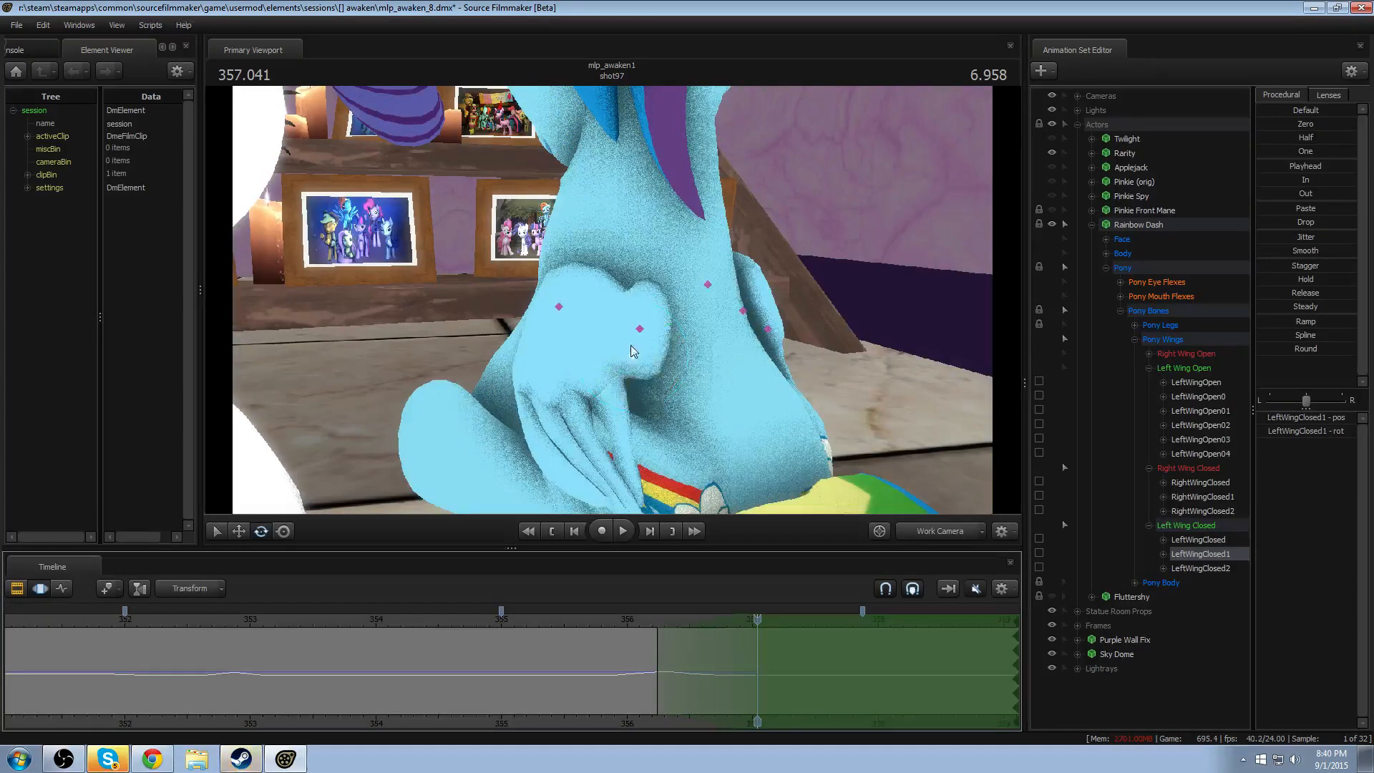
pyautogui.click(640, 330)
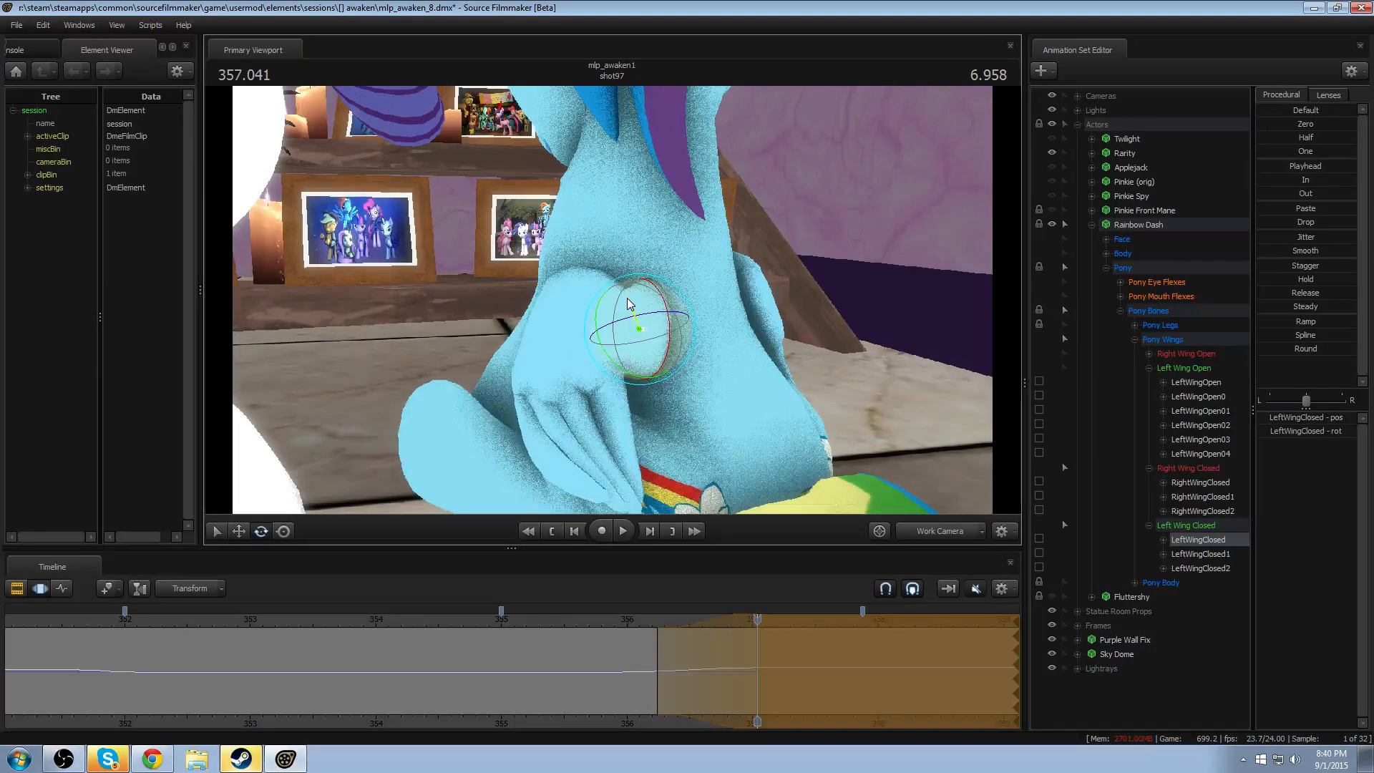
pyautogui.click(650, 621)
pyautogui.press('space')
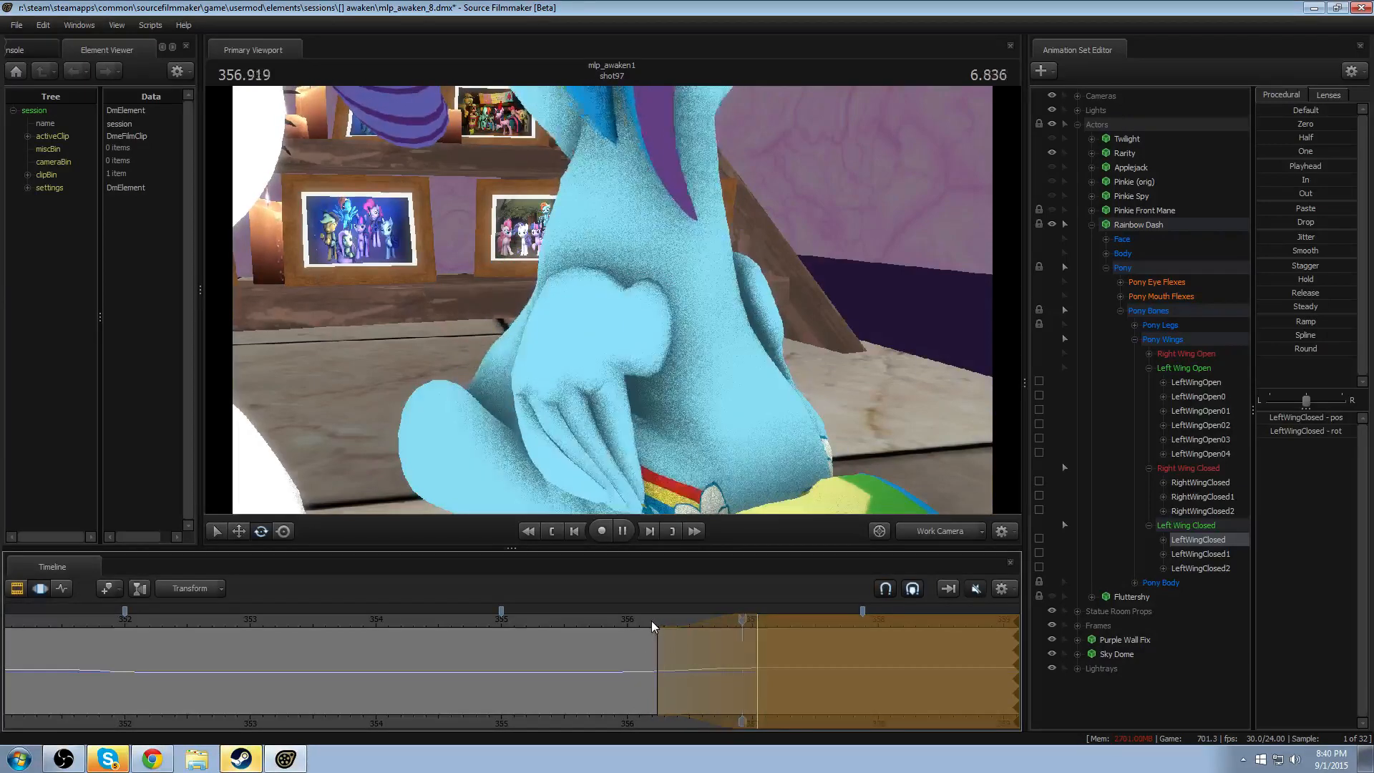
pyautogui.press('space')
pyautogui.click(604, 622)
pyautogui.press('space')
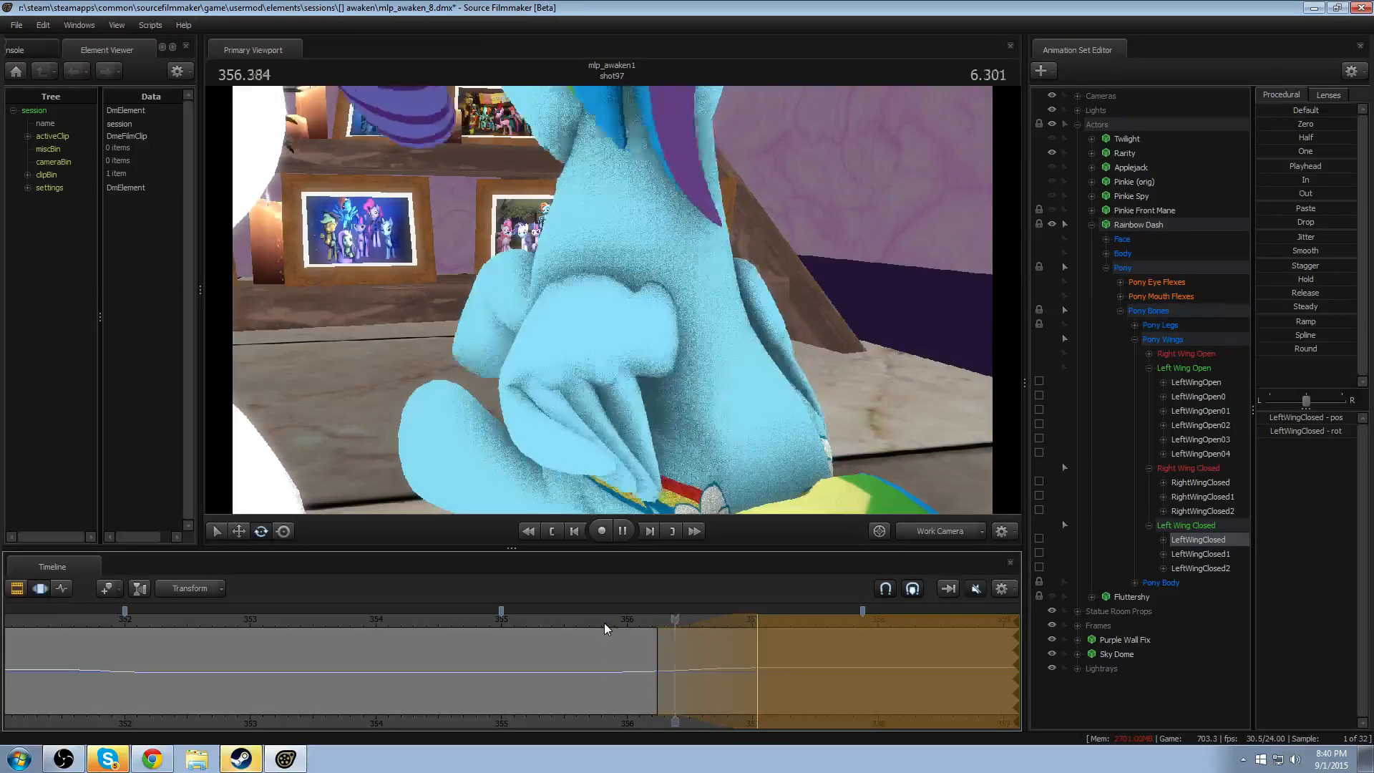
pyautogui.press('space')
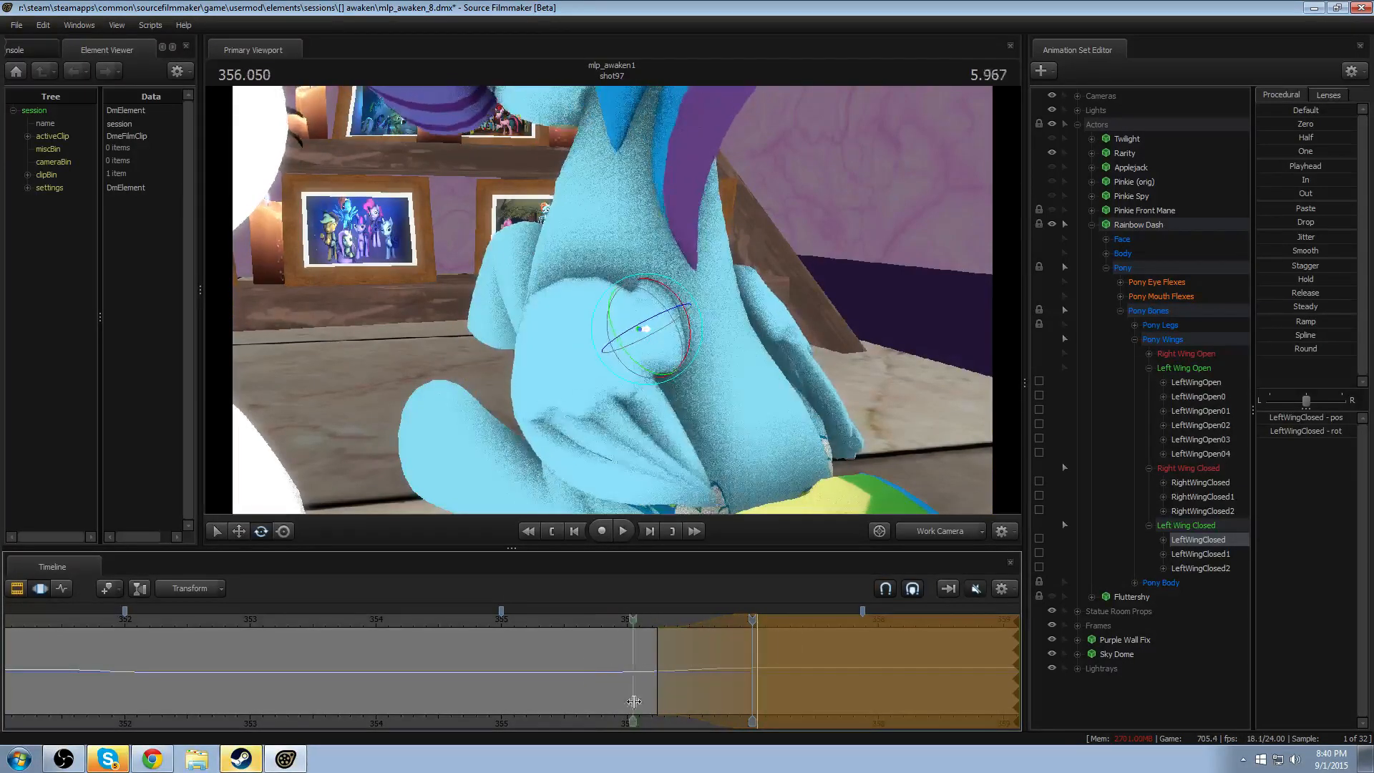
# - Centre a feathered time selection at about 356.3 seconds and rotate RightWingClosed1 within it
pyautogui.click(730, 704)
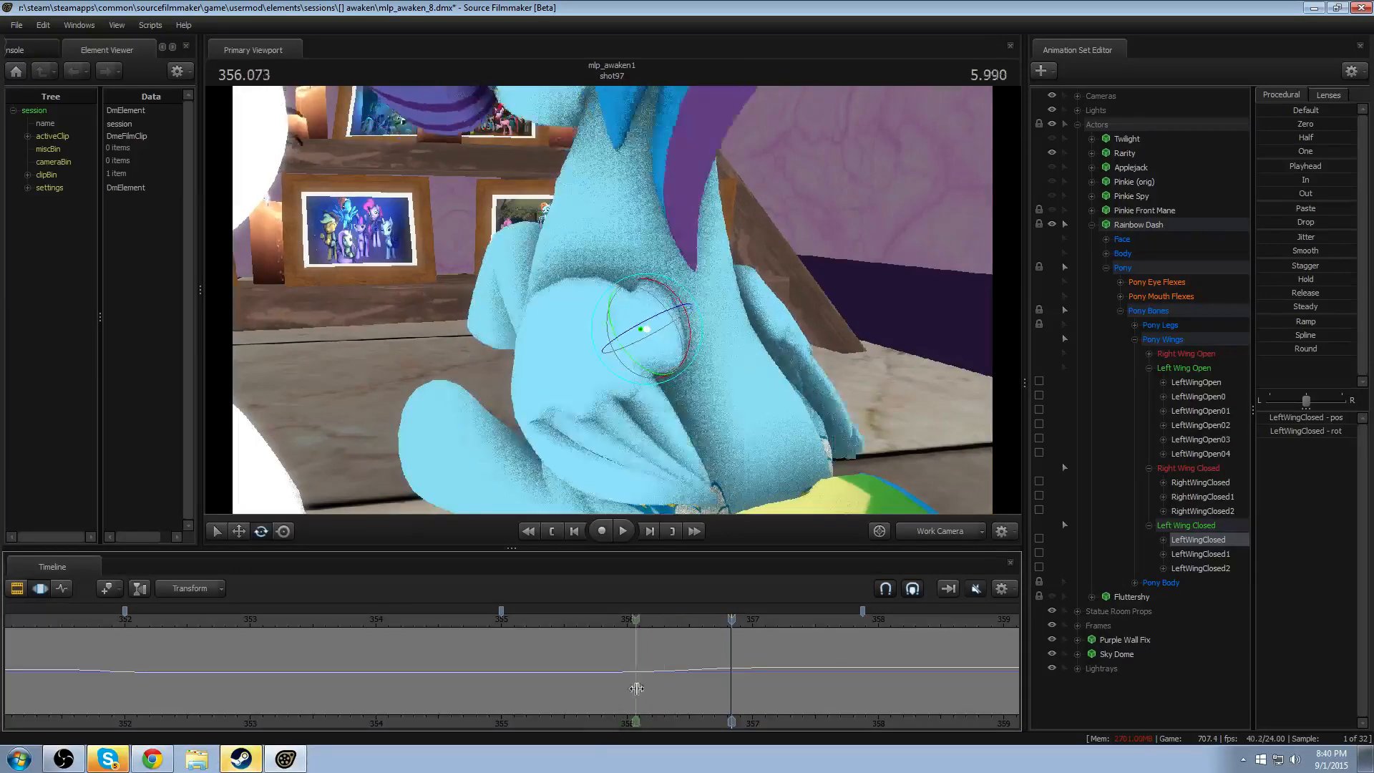
pyautogui.keyDown('shift'); pyautogui.click(590, 693); pyautogui.keyUp('shift')
pyautogui.click(657, 687)
pyautogui.click(669, 688)
pyautogui.scroll(8, 669, 690)
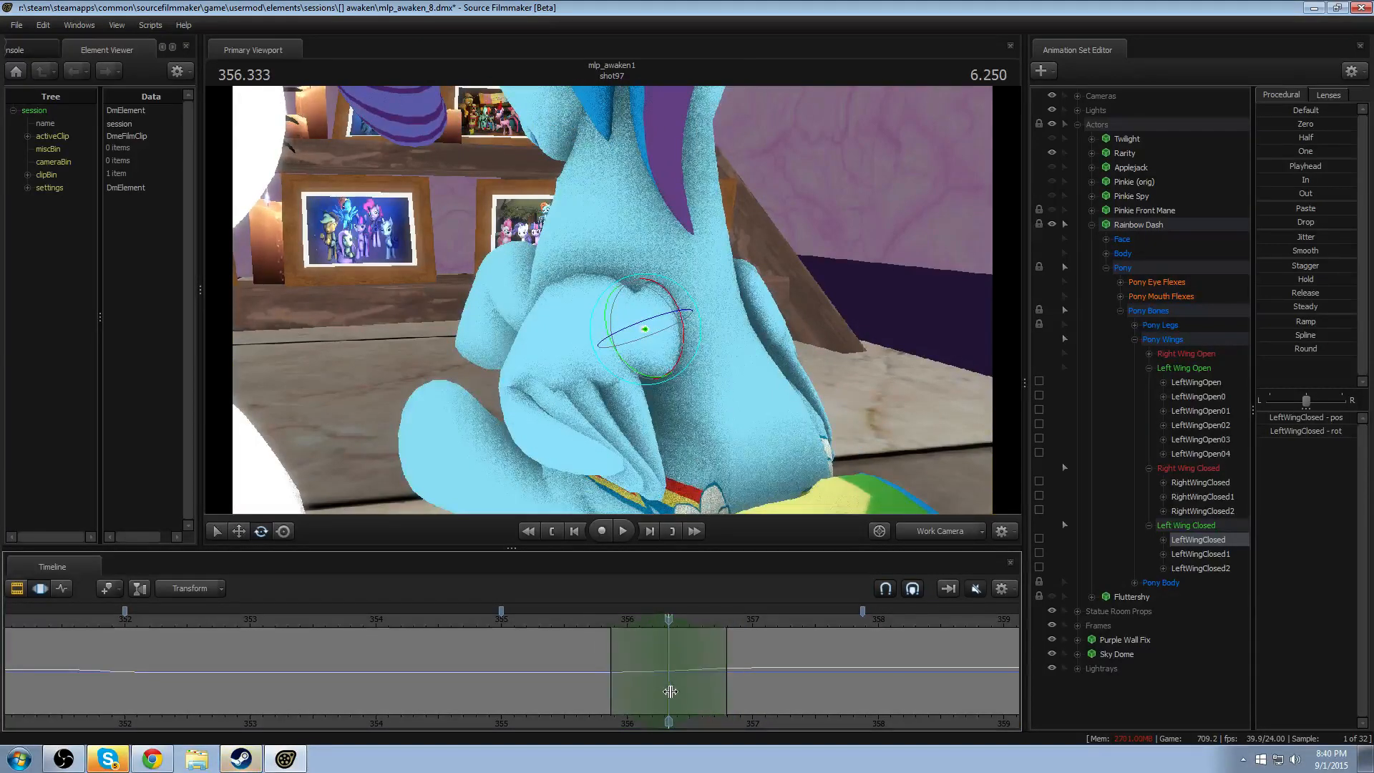
pyautogui.click(744, 308)
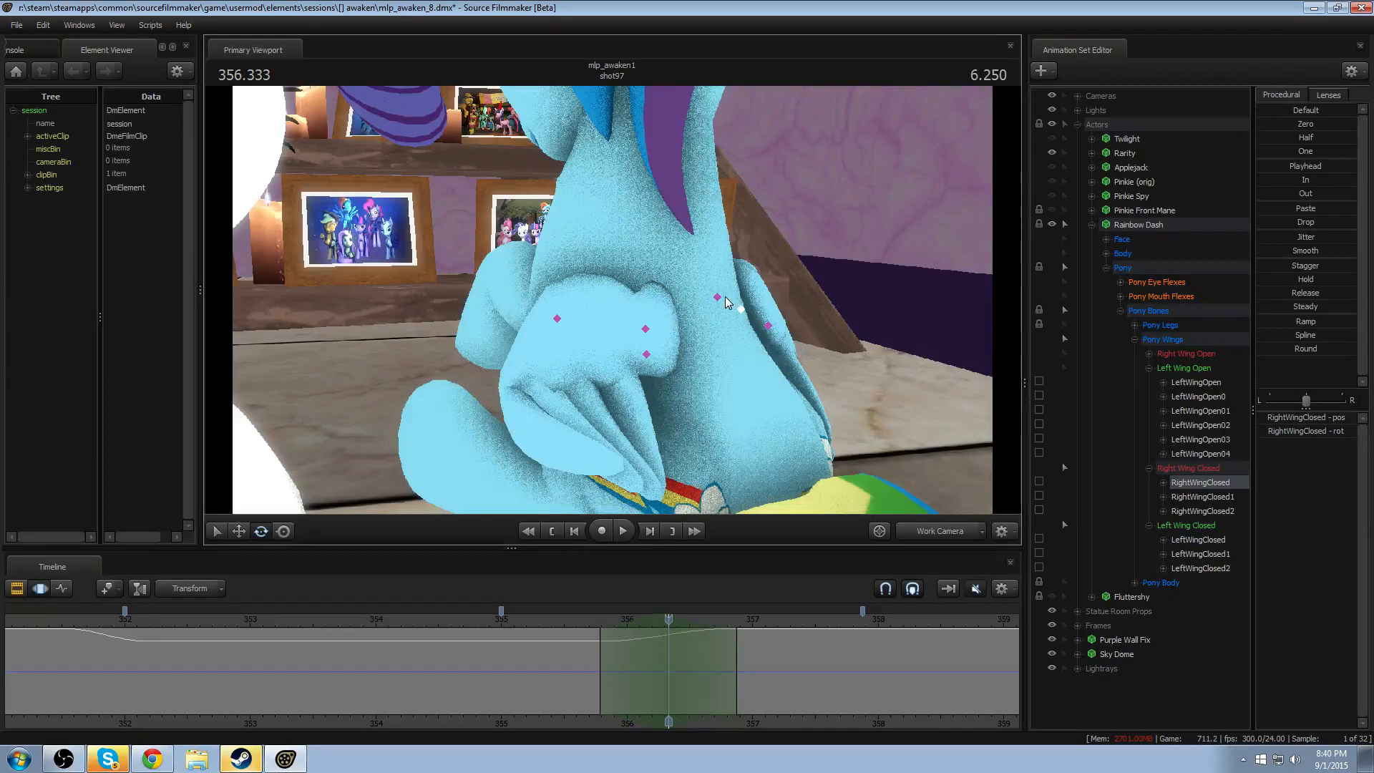
pyautogui.click(773, 334)
pyautogui.keyDown('ctrl'); pyautogui.click(770, 329); pyautogui.keyUp('ctrl')
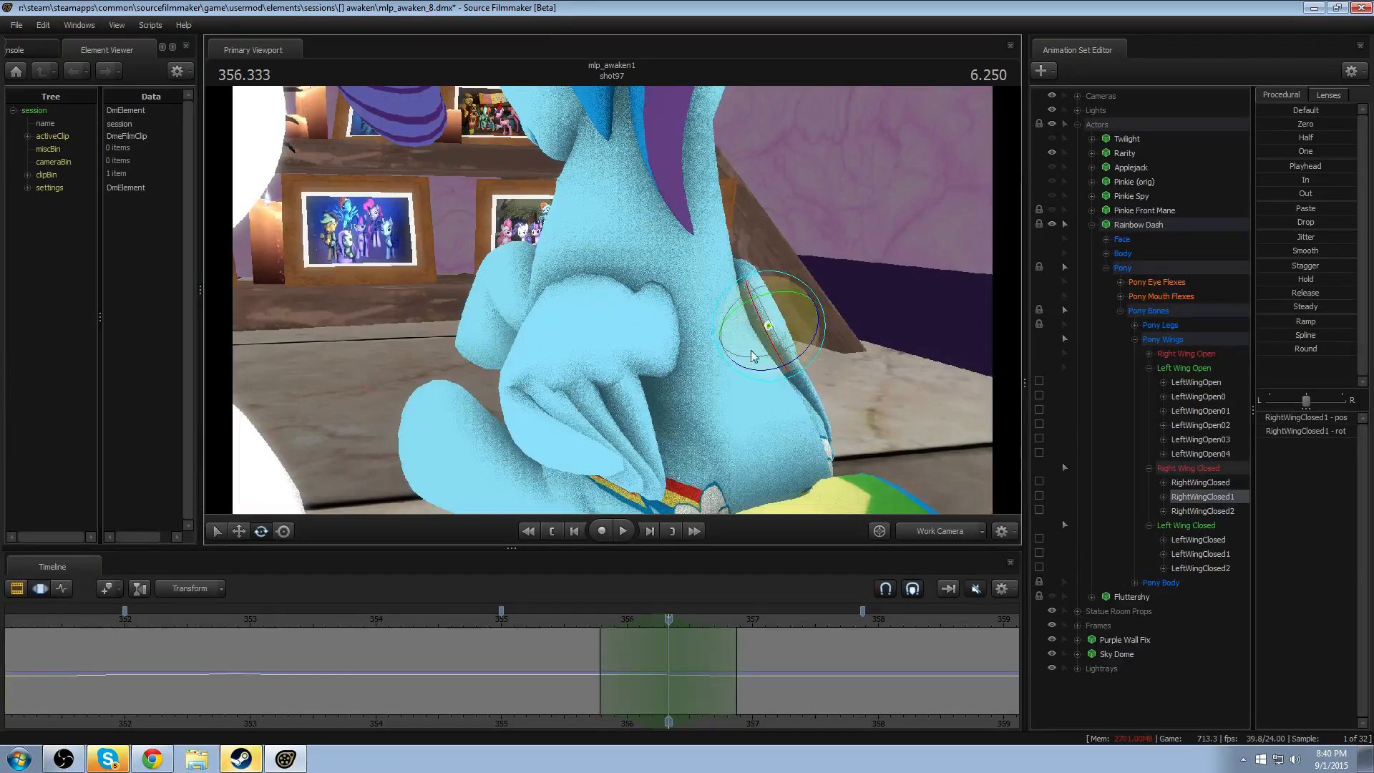
pyautogui.moveTo(735, 334)
pyautogui.mouseDown()
pyautogui.moveTo(741, 350)
pyautogui.moveTo(727, 325)
pyautogui.mouseUp()
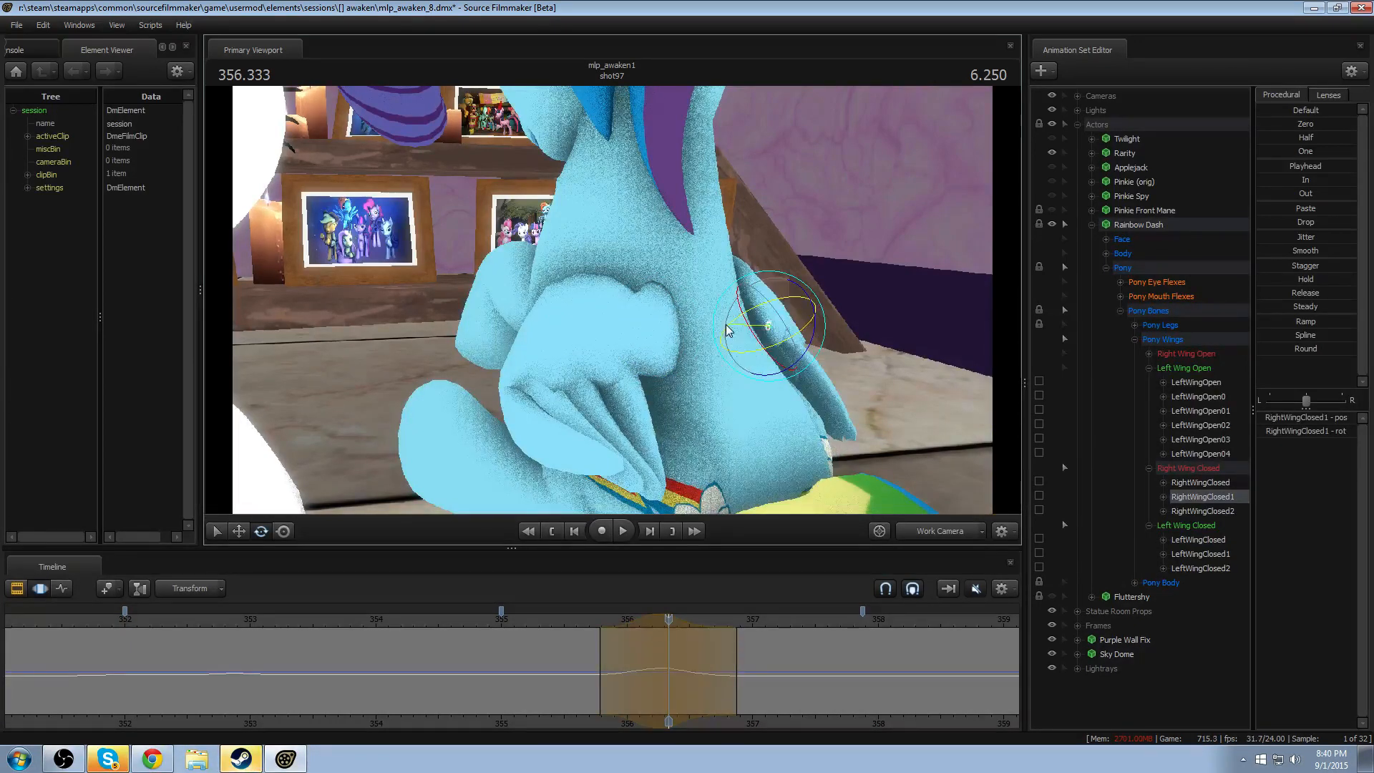
# - Replay the right wing's motion through Camera 6 from around 355 seconds several times
pyautogui.click(591, 620)
pyautogui.moveTo(591, 621)
pyautogui.mouseDown()
pyautogui.moveTo(690, 620)
pyautogui.moveTo(595, 623)
pyautogui.mouseUp()
pyautogui.click(917, 531)
pyautogui.press('space')
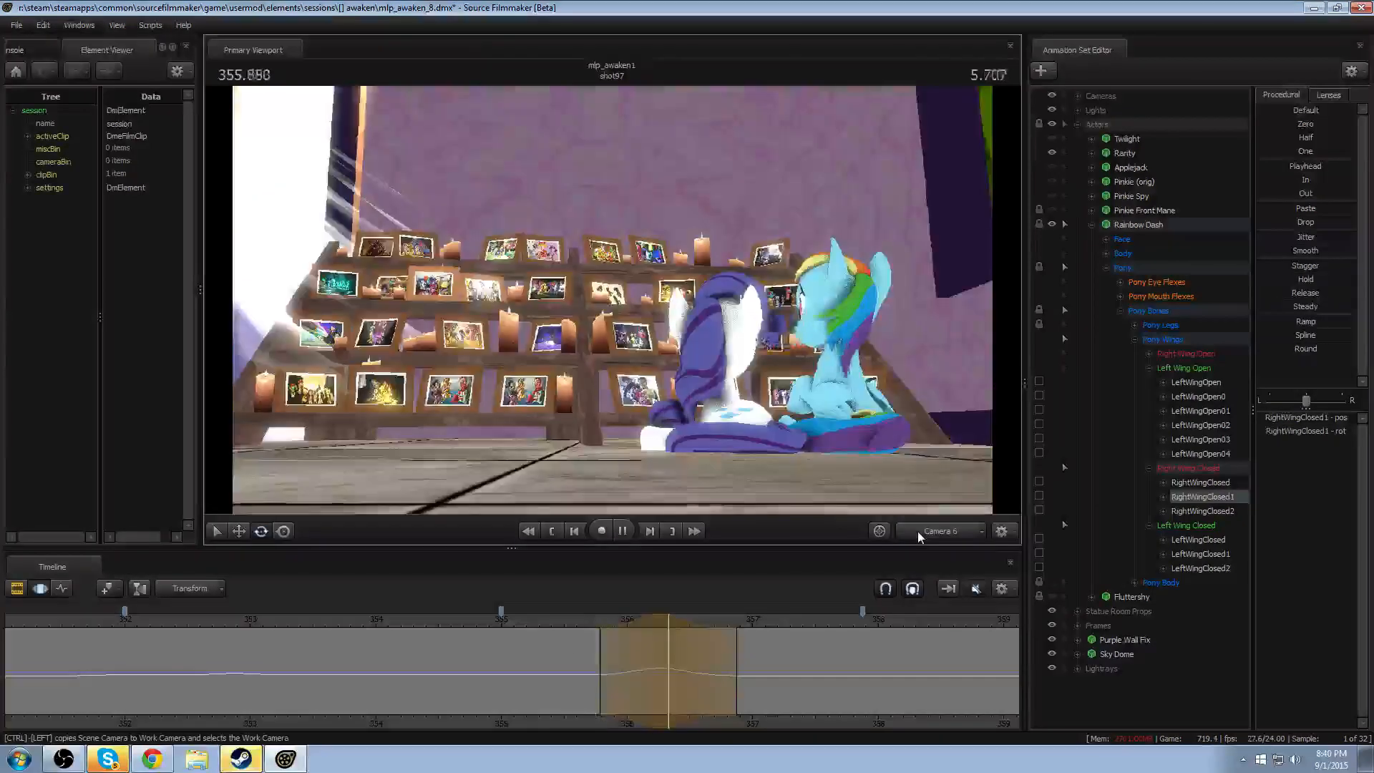
pyautogui.press('space')
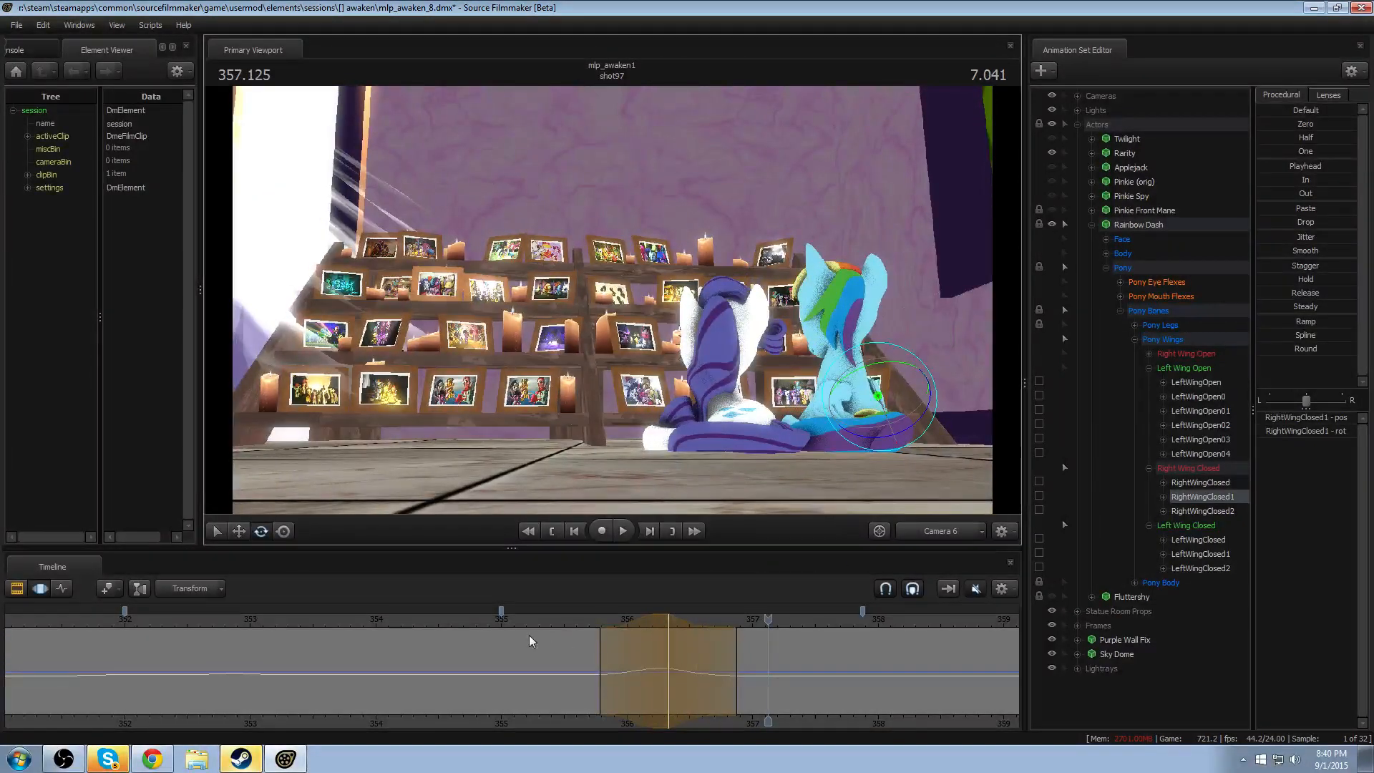
pyautogui.click(484, 620)
pyautogui.press('space')
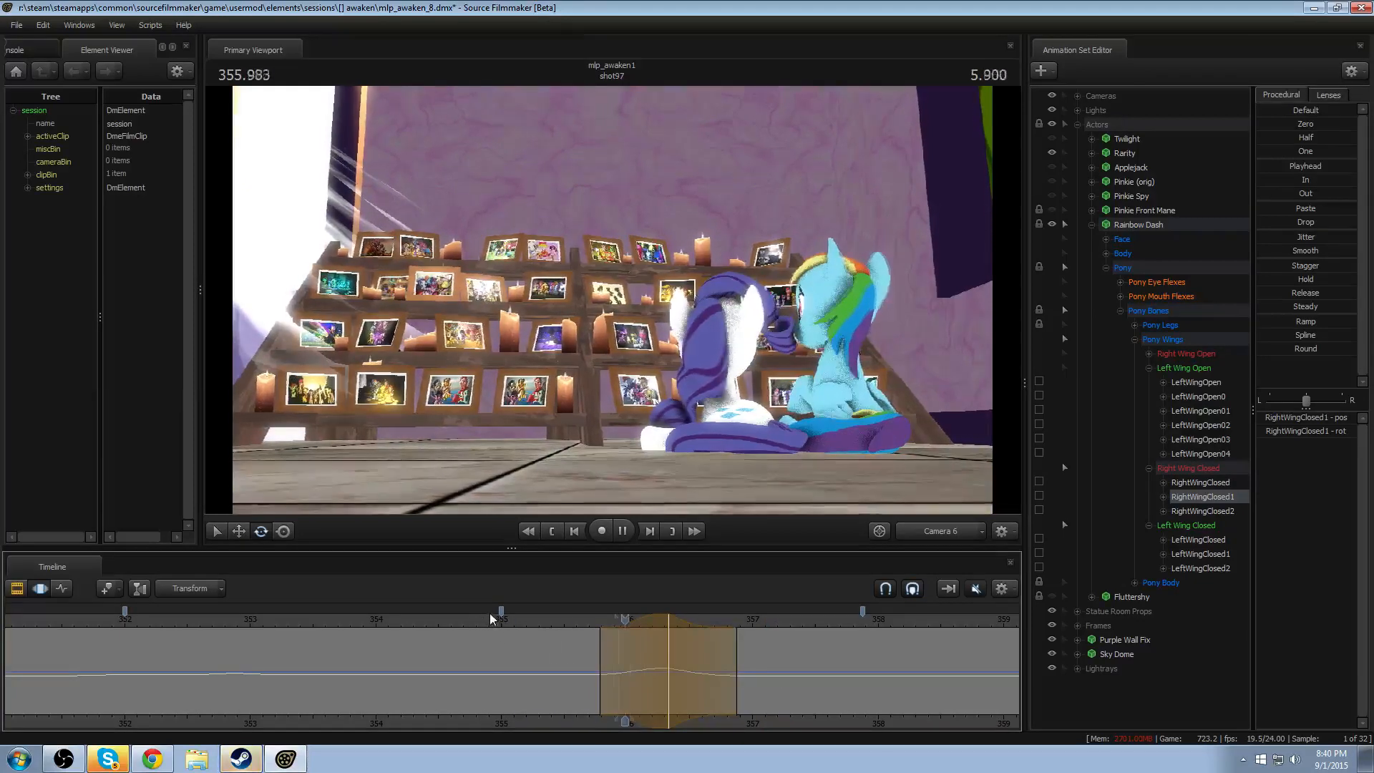
pyautogui.press('space')
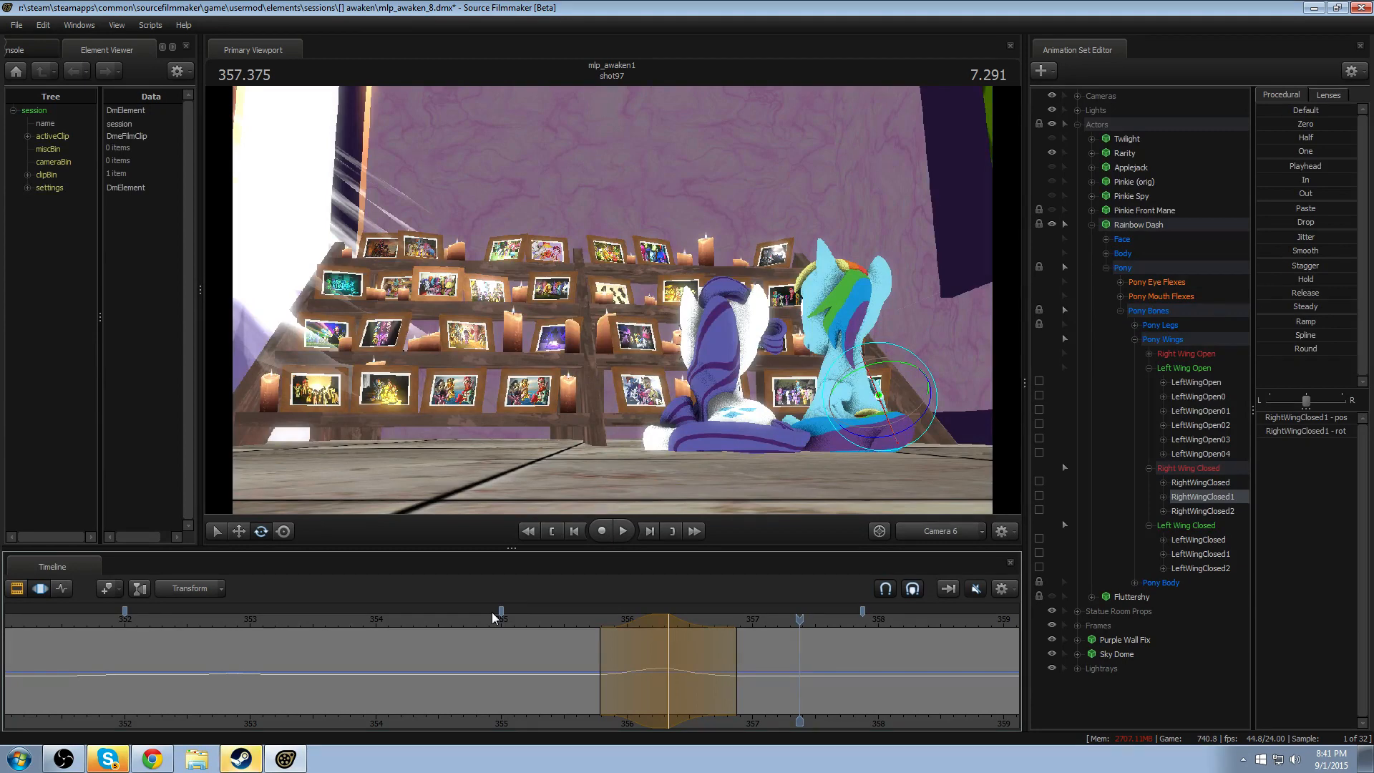
pyautogui.click(448, 620)
pyautogui.press('space')
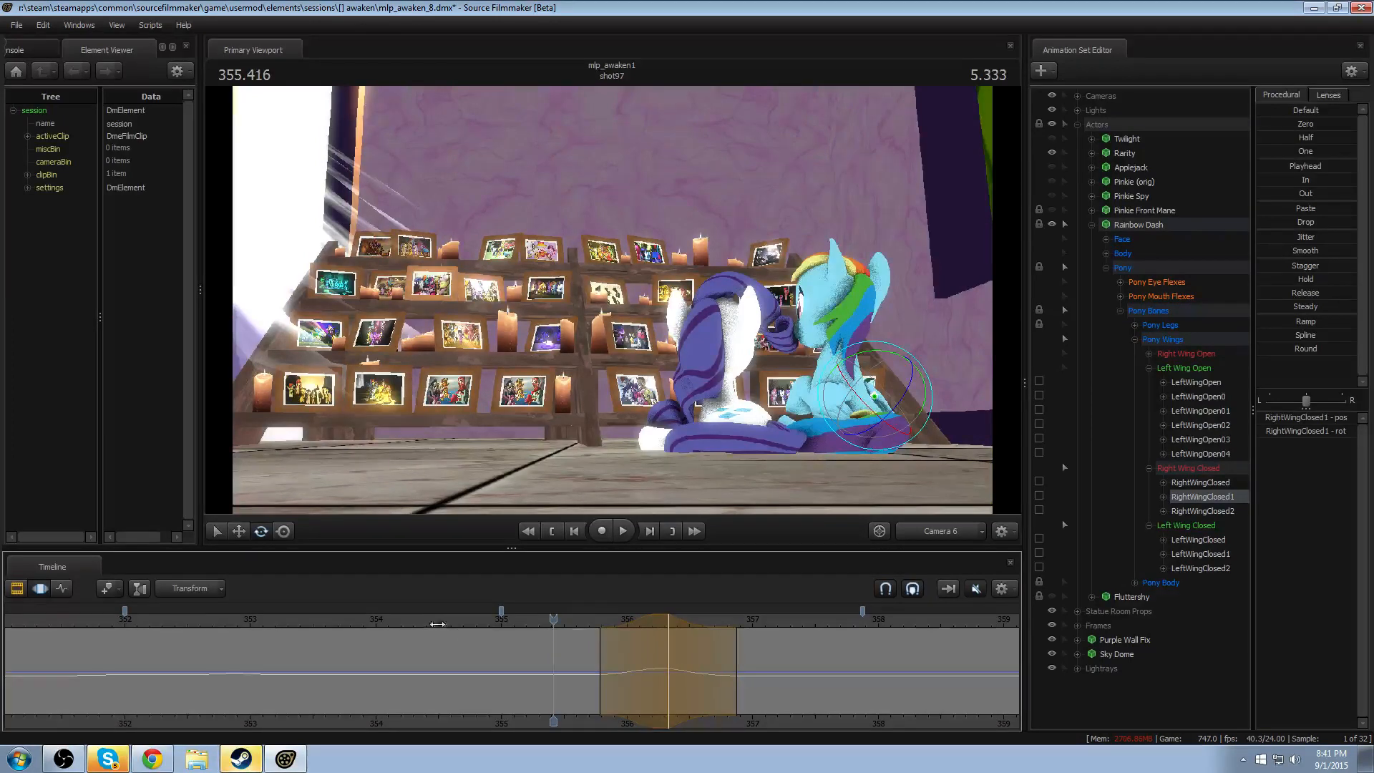
# - Scrub back to about 353 seconds and replay the wing motion through Camera 6 over a wider stretch of the shot
pyautogui.moveTo(265, 619); pyautogui.dragTo(255, 621)
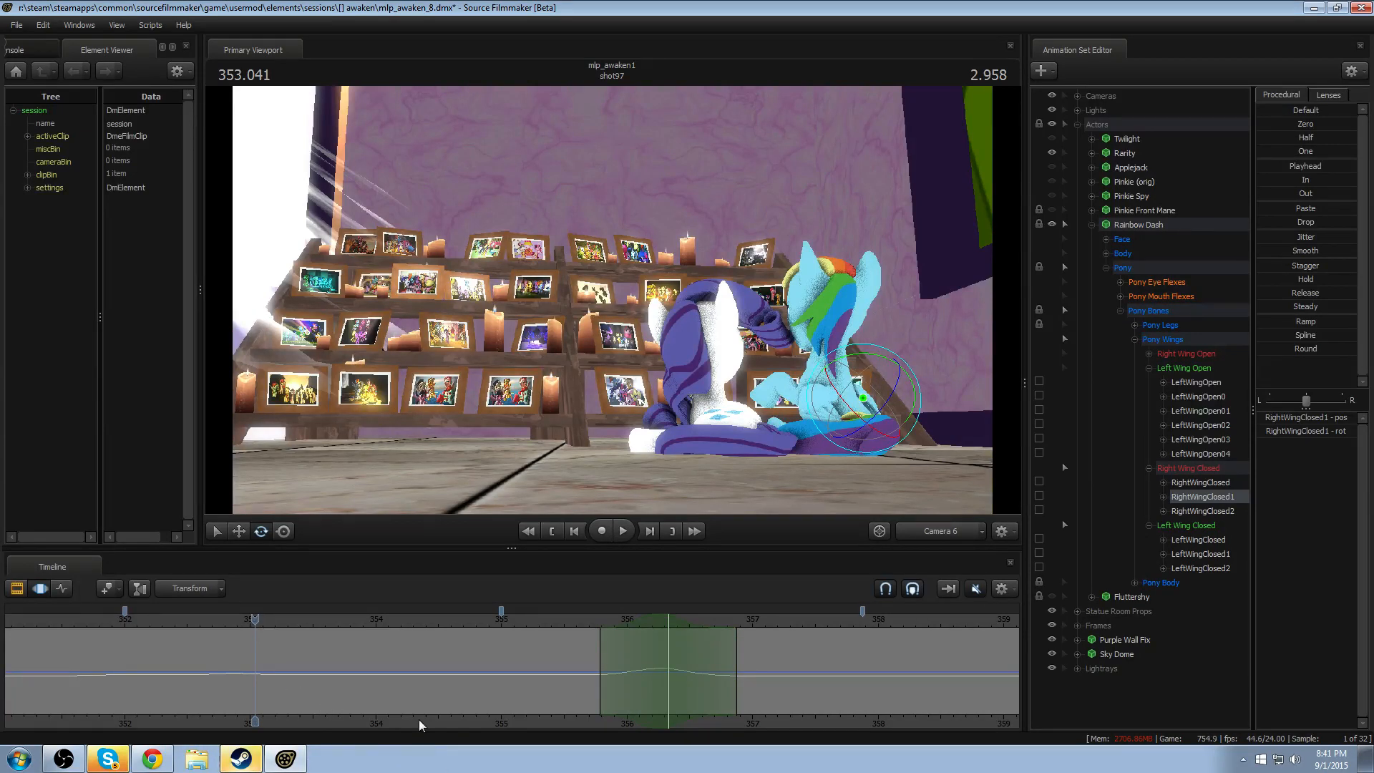
pyautogui.moveTo(419, 719); pyautogui.dragTo(539, 710, button='middle')
pyautogui.scroll(-5, 383, 642)
pyautogui.press('space')
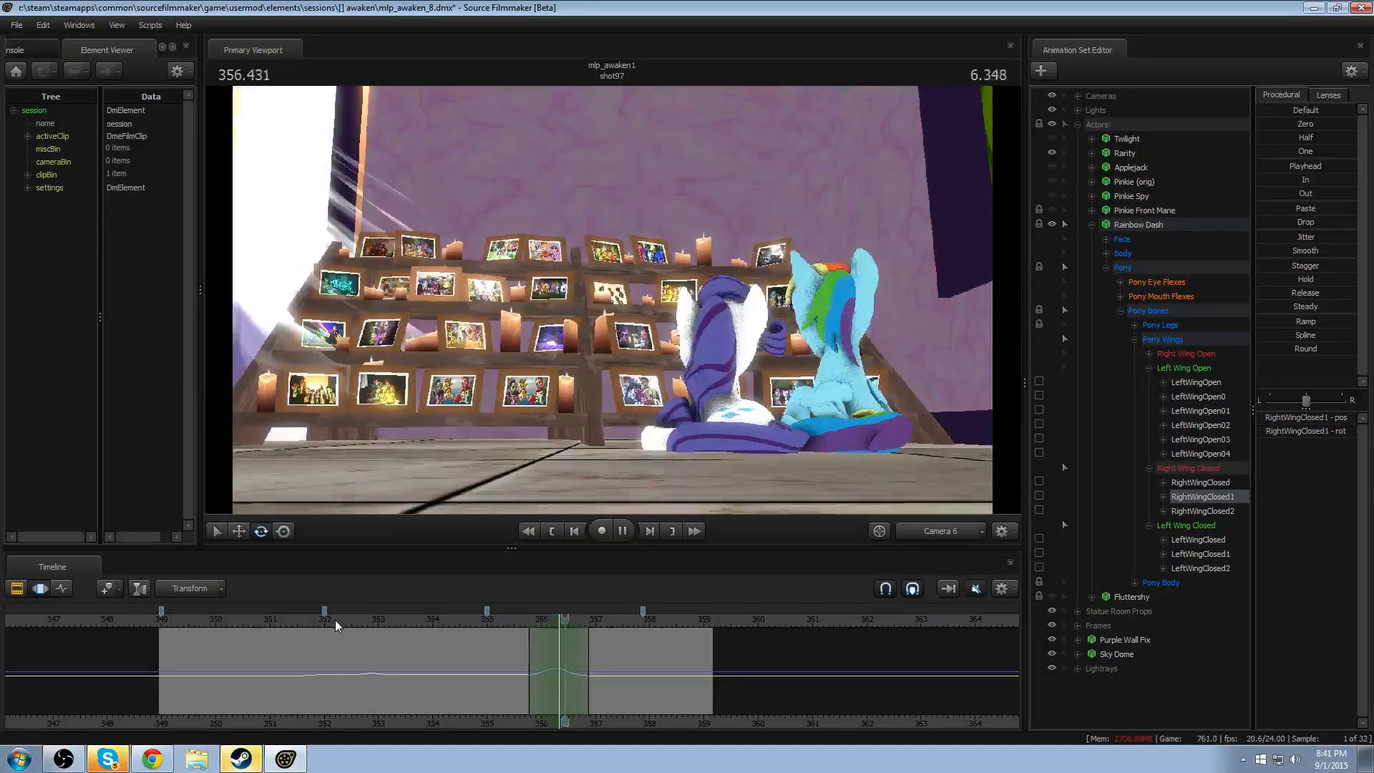
pyautogui.press('space')
pyautogui.click(186, 626)
pyautogui.press('space')
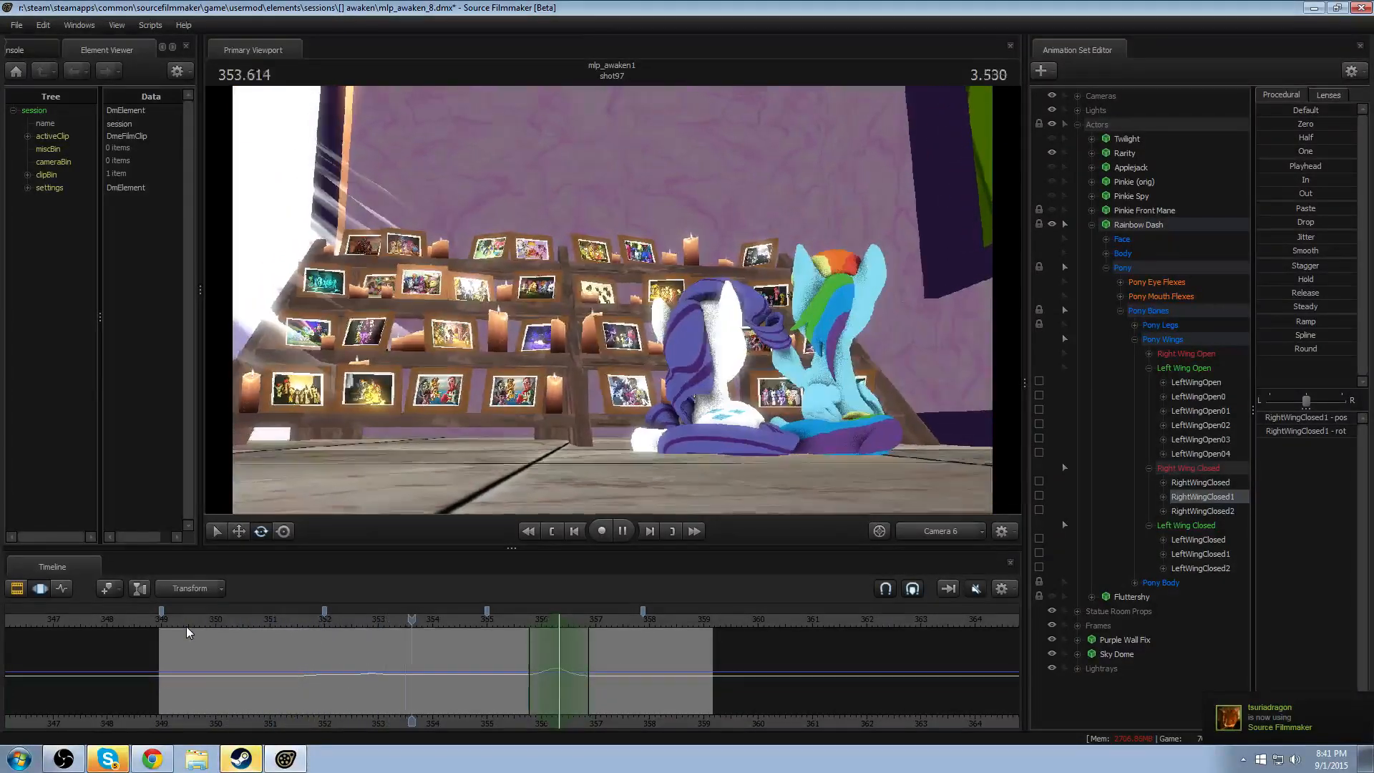
pyautogui.press('space')
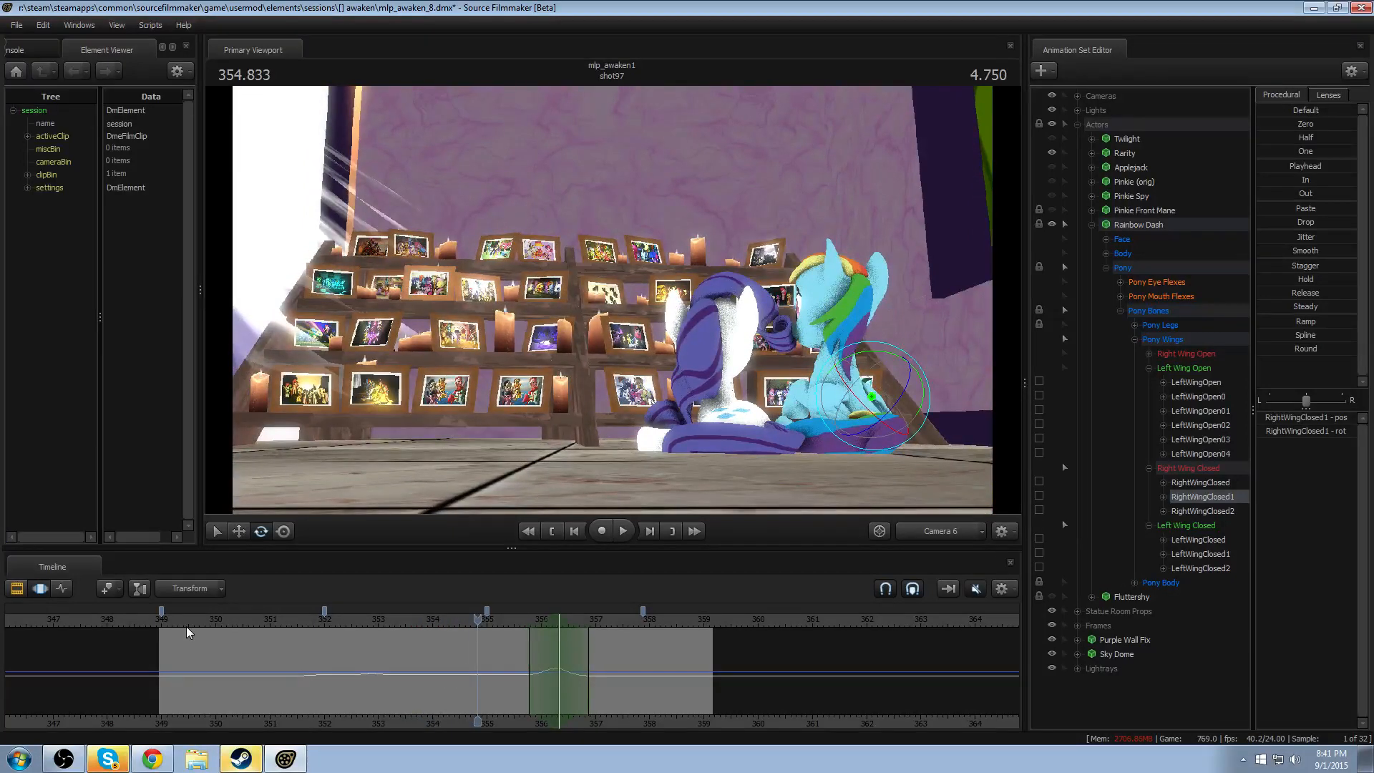
# - Review shot97 through Camera 6 from its opening at 349 seconds, scrubbing and replaying to about 355.2 seconds
pyautogui.click(178, 618)
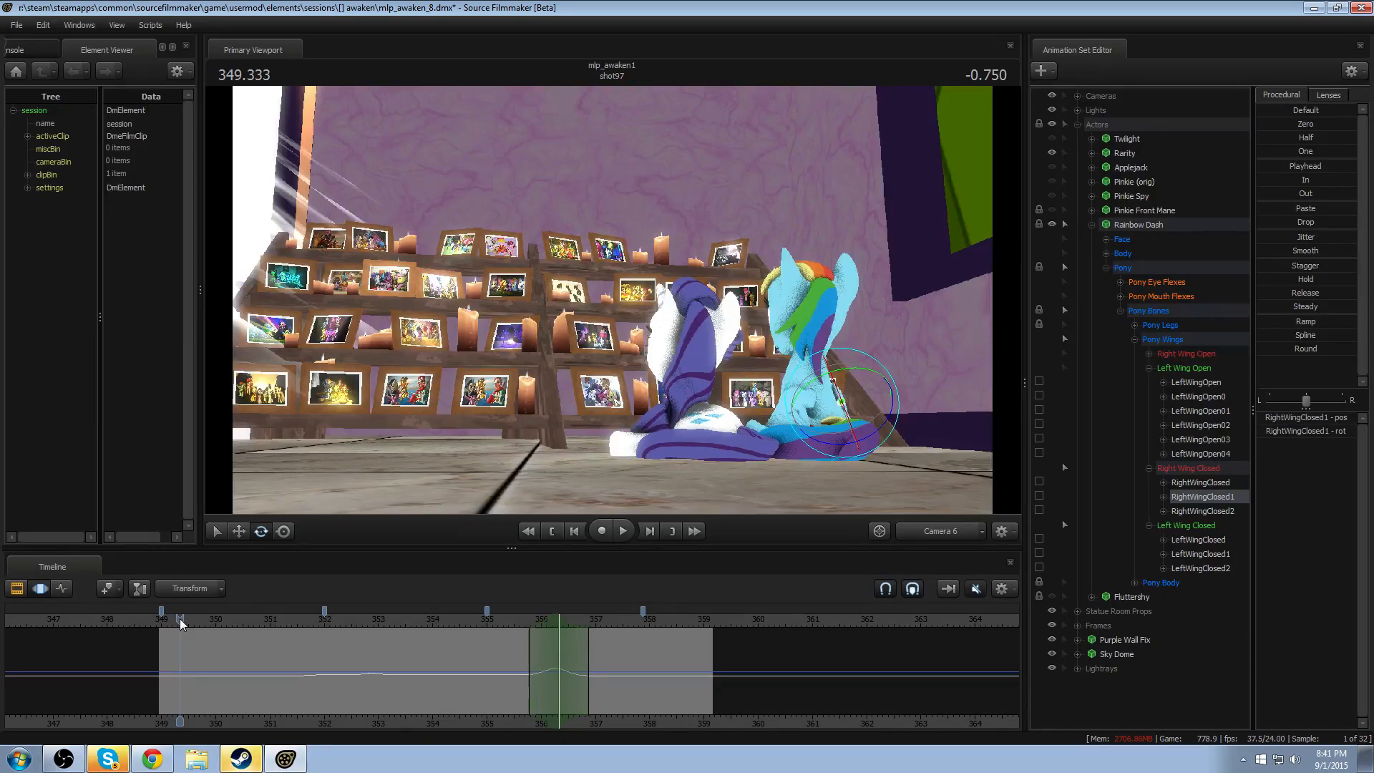
pyautogui.moveTo(179, 619); pyautogui.dragTo(161, 619)
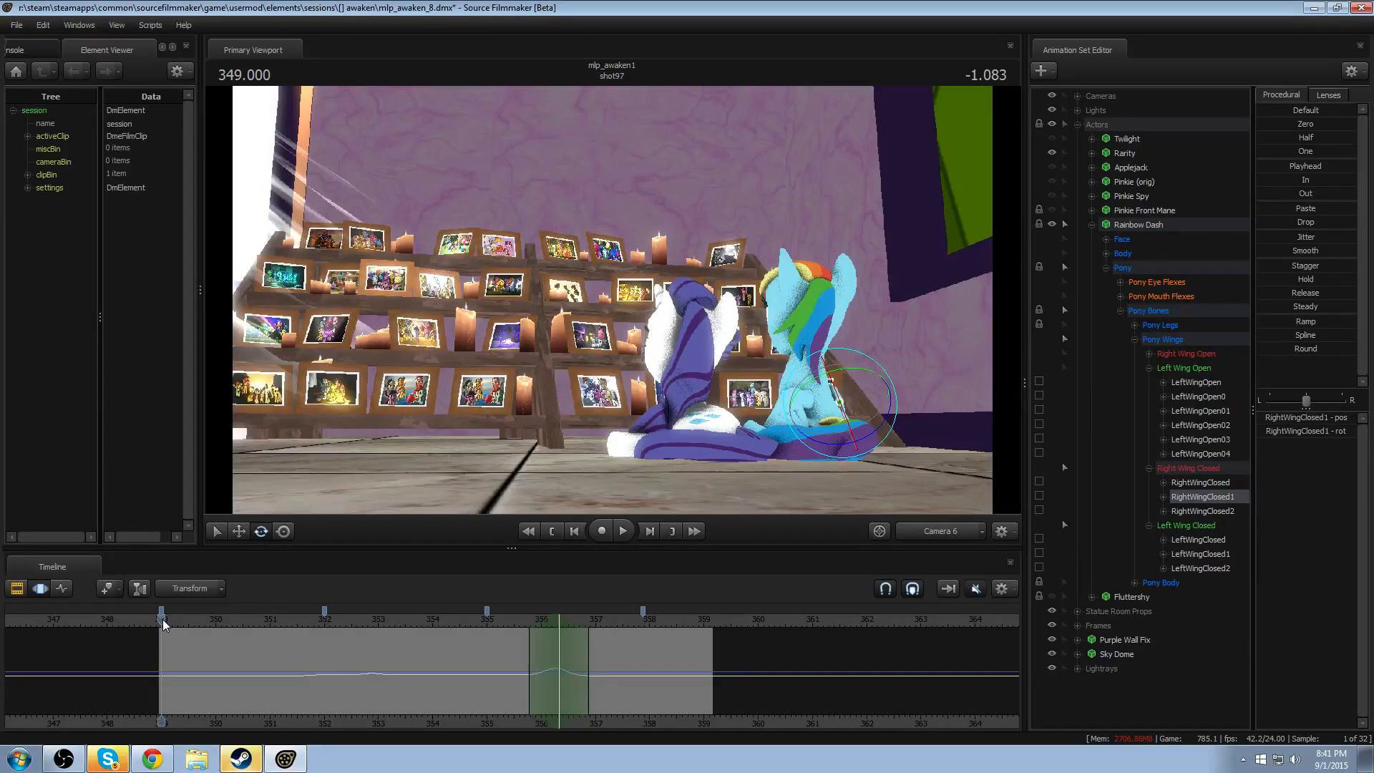
pyautogui.moveTo(163, 620); pyautogui.dragTo(347, 614)
pyautogui.press('space')
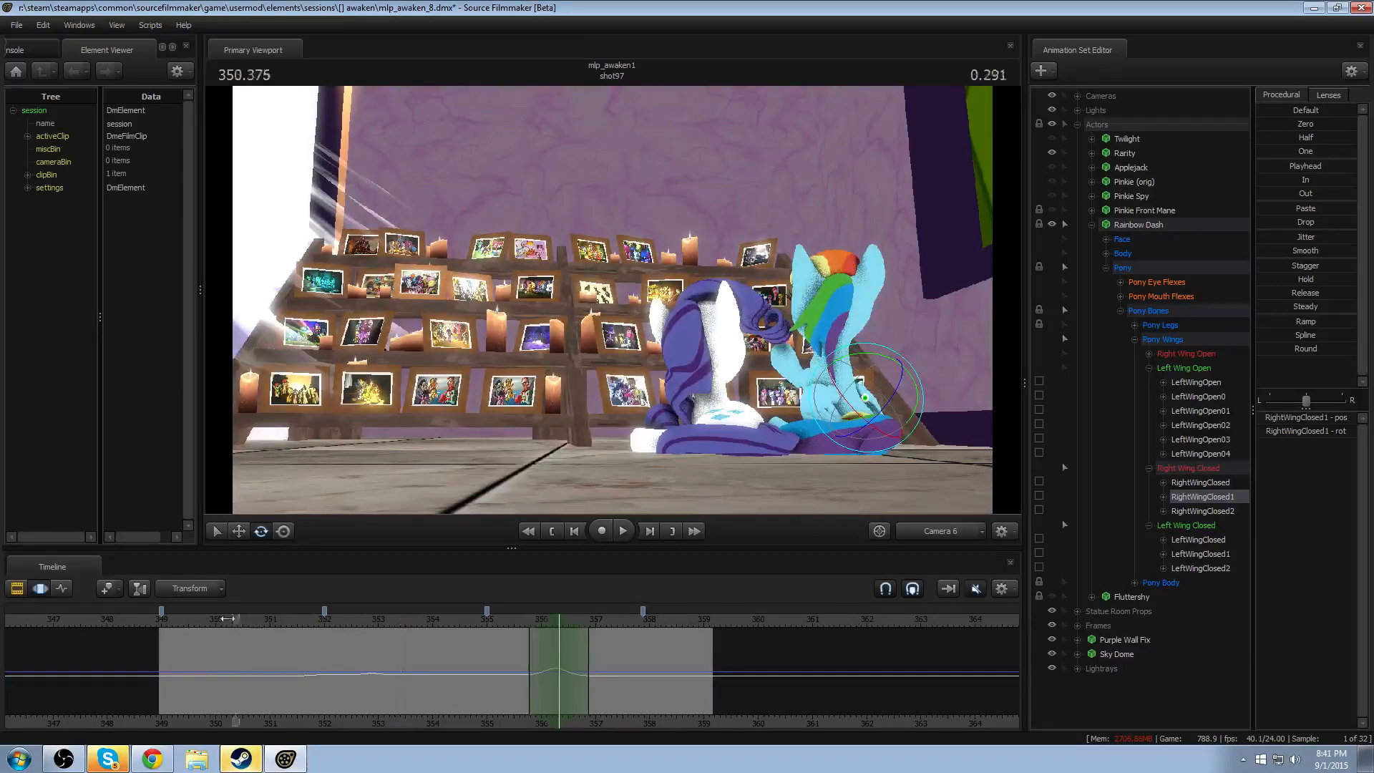
pyautogui.click(201, 619)
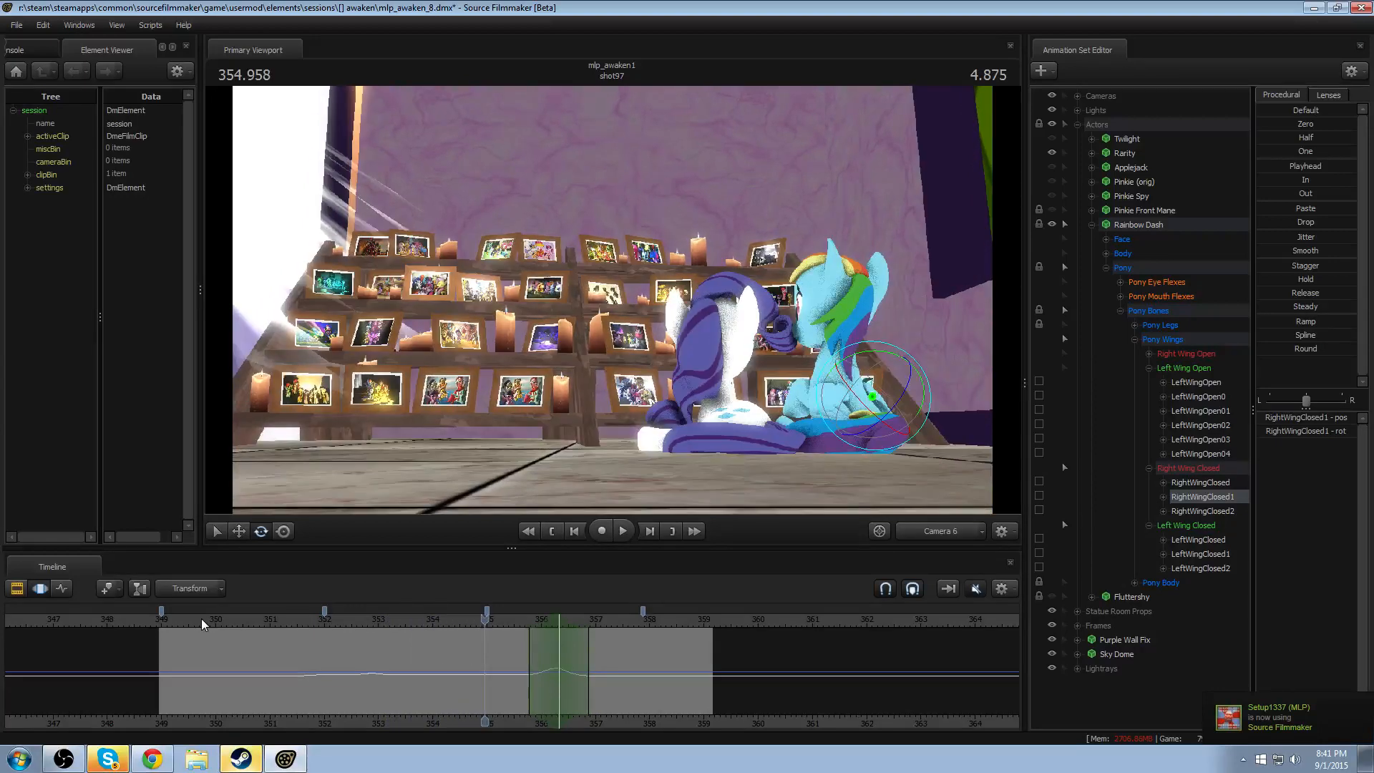
pyautogui.press('space')
pyautogui.press('ctrl')
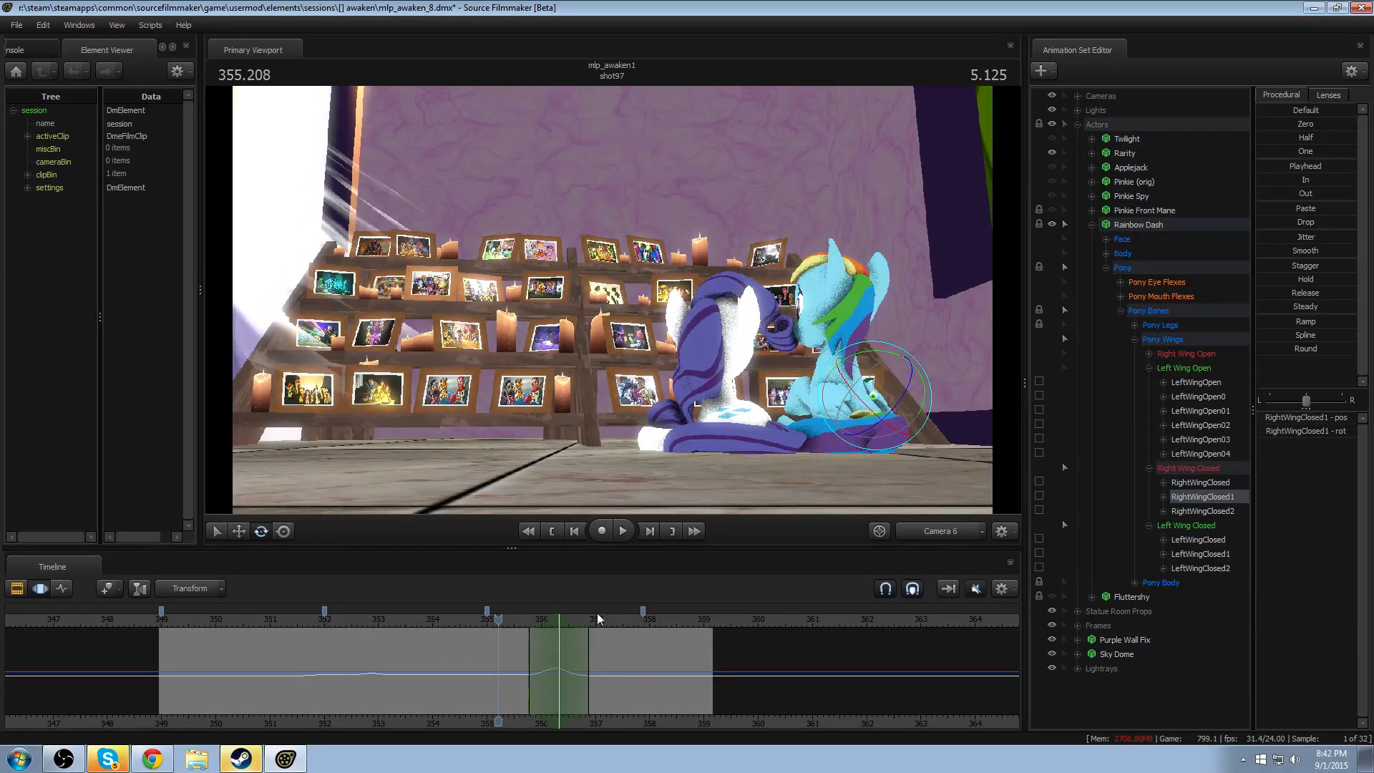
# - Extend the time selection over all time and collapse Rainbow Dash's Left Wing Open, Right Wing Closed and Left Wing Closed groups
pyautogui.hotkey('ctrl', 'a')
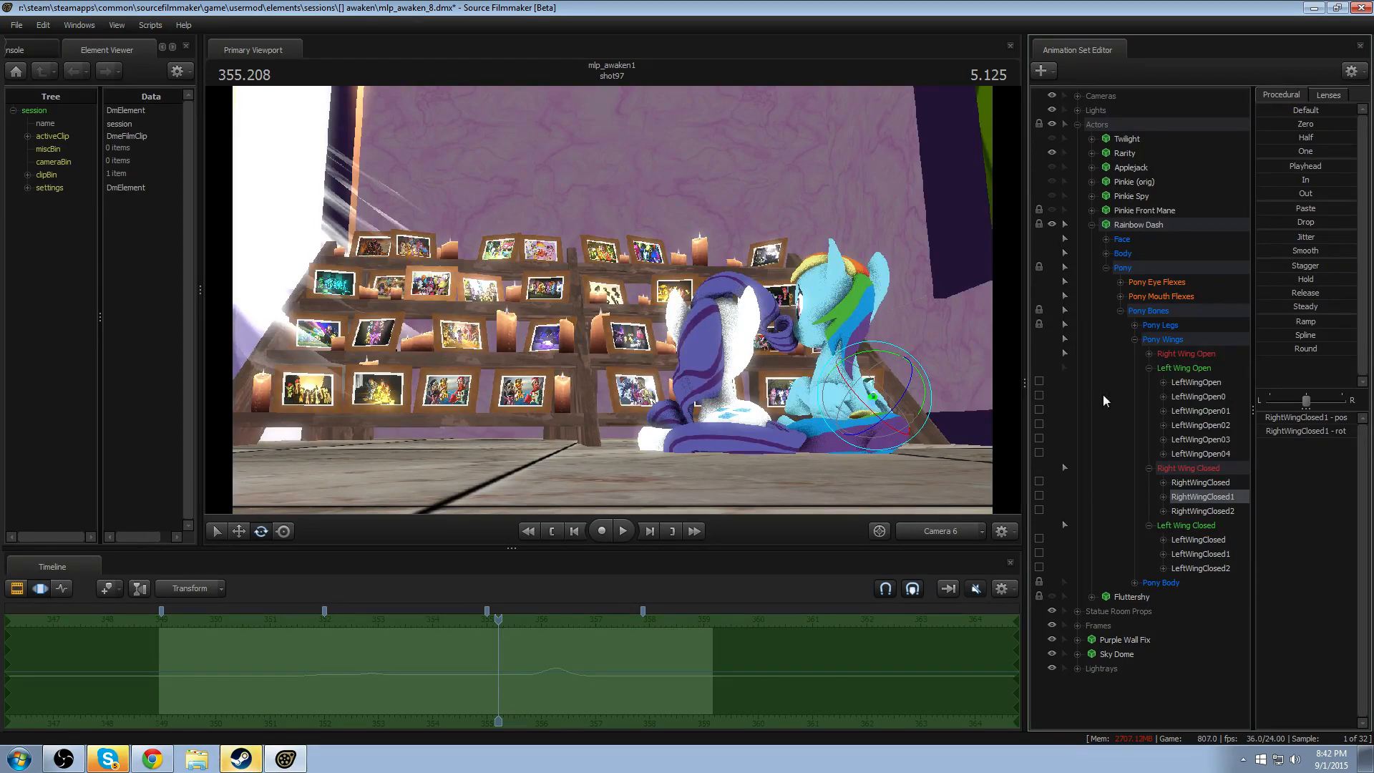
pyautogui.click(1148, 368)
pyautogui.click(1149, 382)
pyautogui.click(1149, 397)
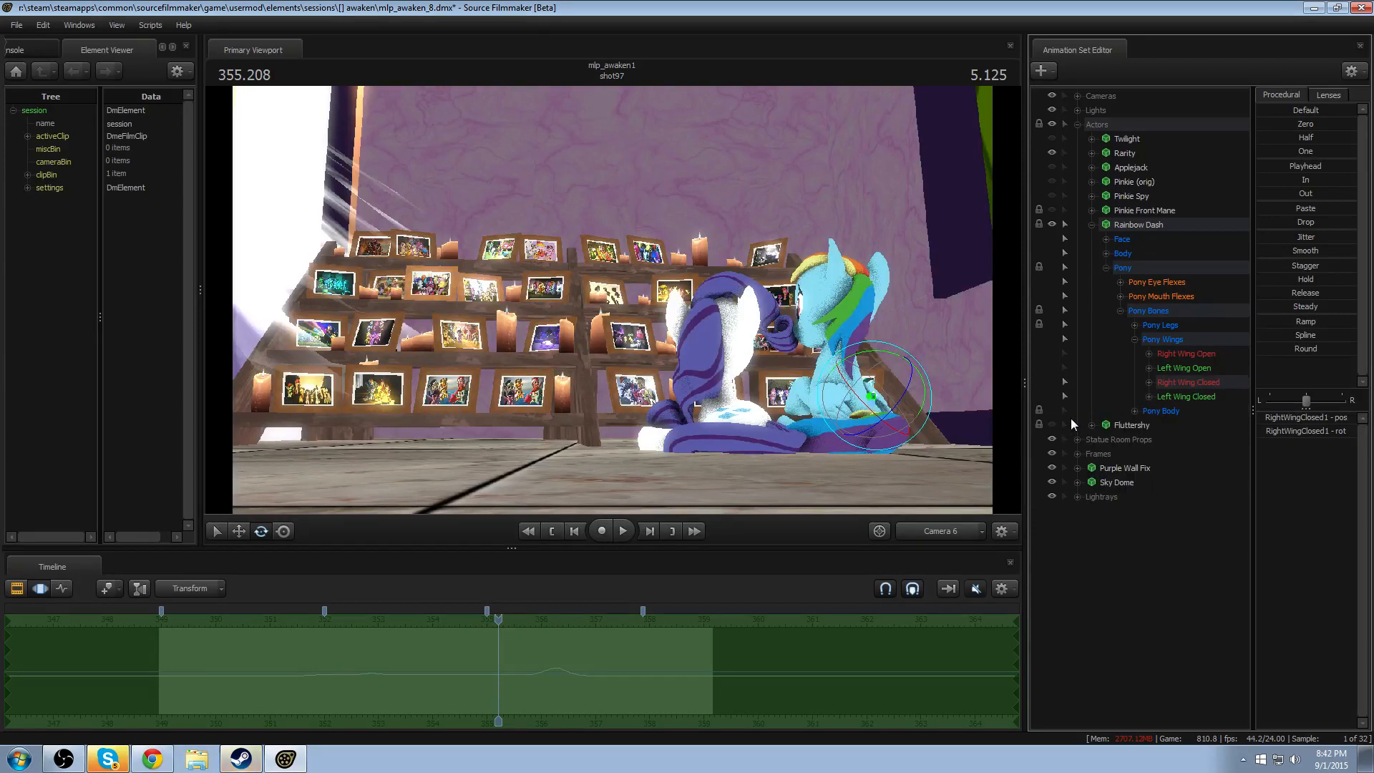
# - Try turning Rainbow Dash's Head toward the camera and lowering the jaw_open mouth flex to zero
pyautogui.keyDown('ctrl'); pyautogui.click(843, 329); pyautogui.keyUp('ctrl')
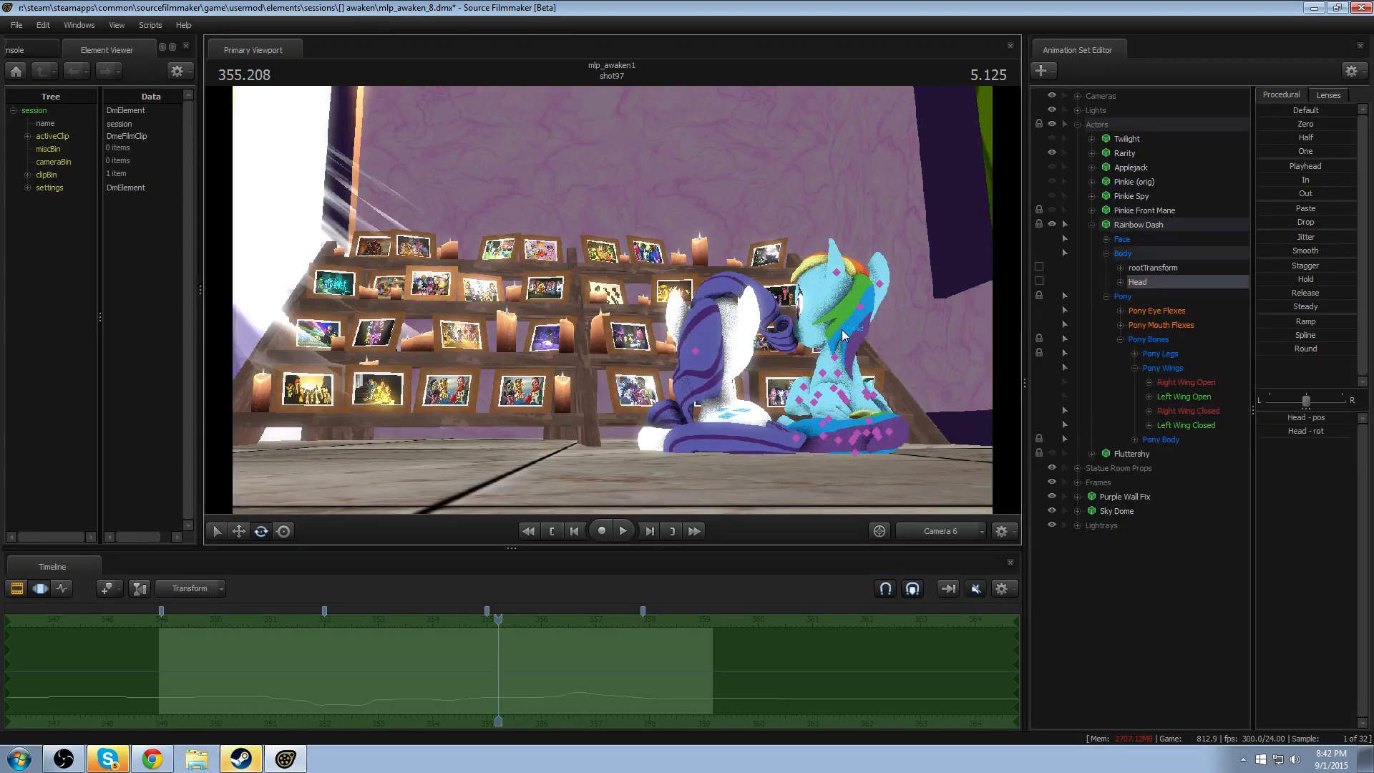
pyautogui.moveTo(842, 330)
pyautogui.mouseDown()
pyautogui.moveTo(866, 365)
pyautogui.moveTo(831, 329)
pyautogui.mouseUp()
pyautogui.press('w')
pyautogui.click(1162, 310)
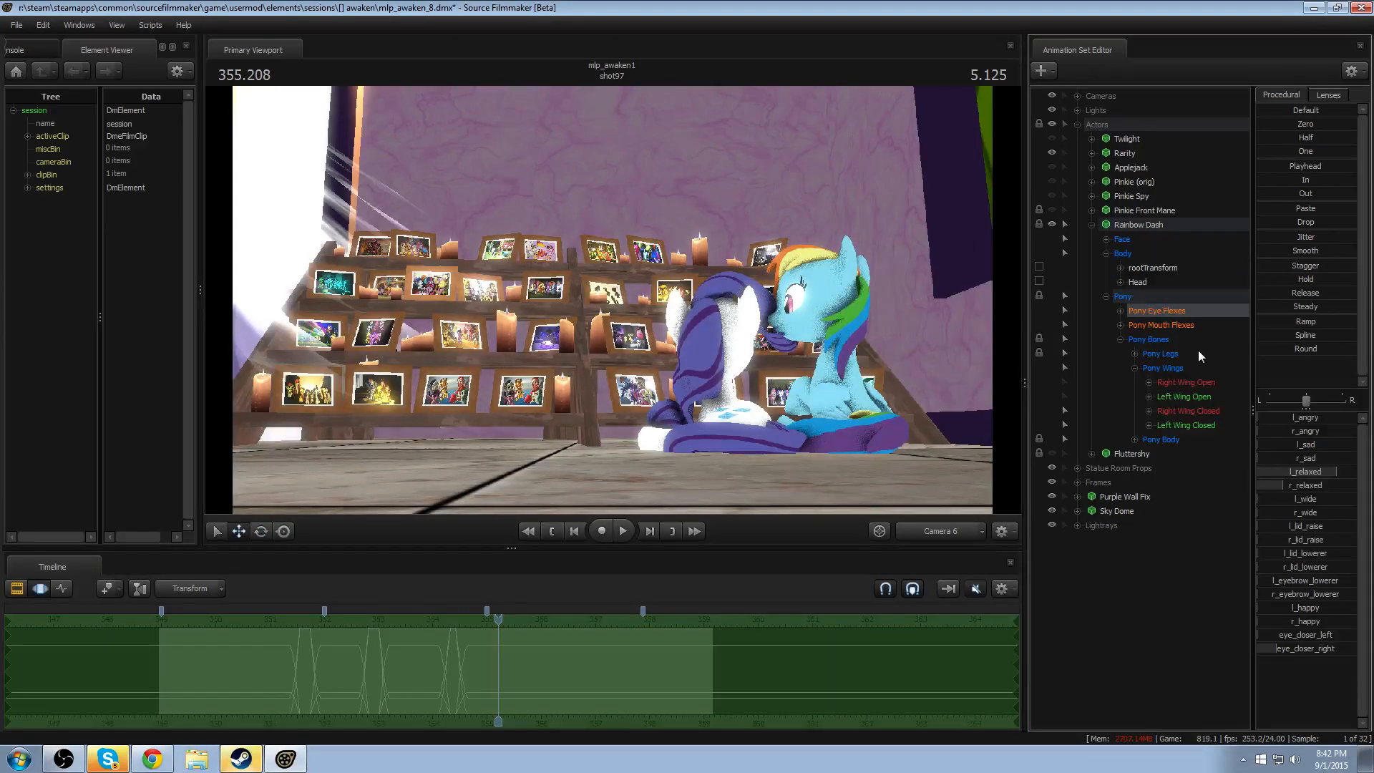
pyautogui.click(1185, 326)
pyautogui.moveTo(1303, 419); pyautogui.dragTo(1257, 419)
# - Bring the work camera close to Rainbow Dash's mouth and select only the jaw_open and grin flexes
pyautogui.click(944, 529)
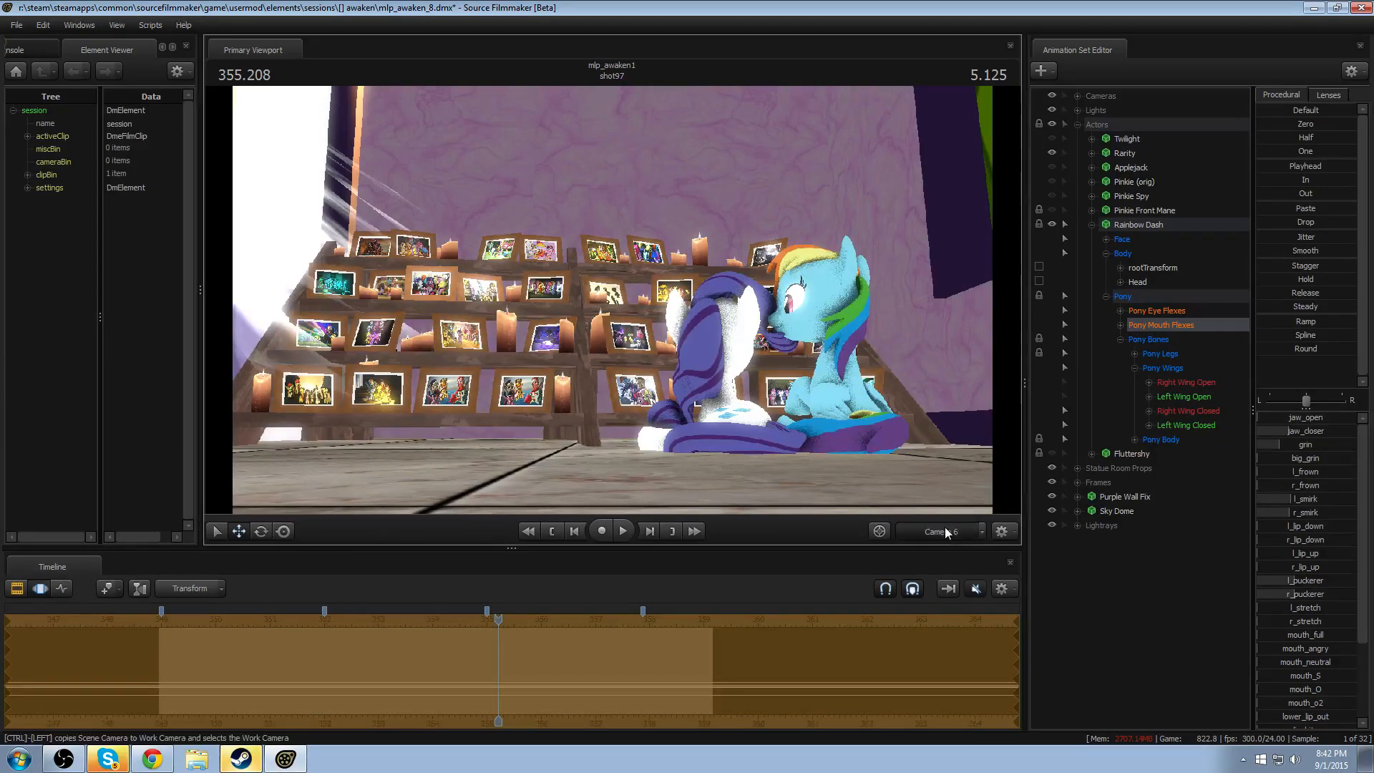
pyautogui.press('w')
pyautogui.moveTo(787, 358)
pyautogui.mouseDown()
pyautogui.moveTo(755, 368)
pyautogui.moveTo(776, 367)
pyautogui.mouseUp()
pyautogui.press('s')
pyautogui.press('s')
pyautogui.click(1120, 325)
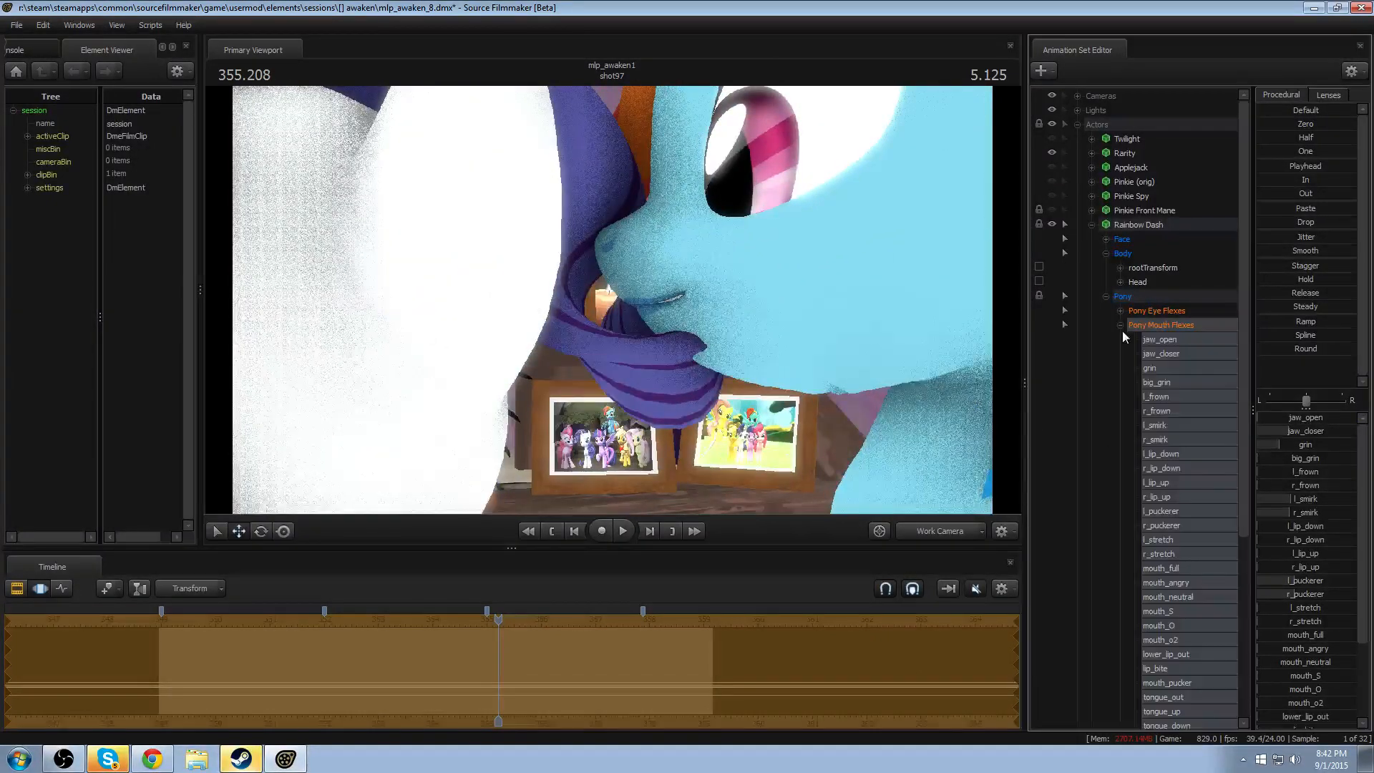
pyautogui.click(1159, 339)
pyautogui.keyDown('ctrl'); pyautogui.click(1165, 366); pyautogui.keyUp('ctrl')
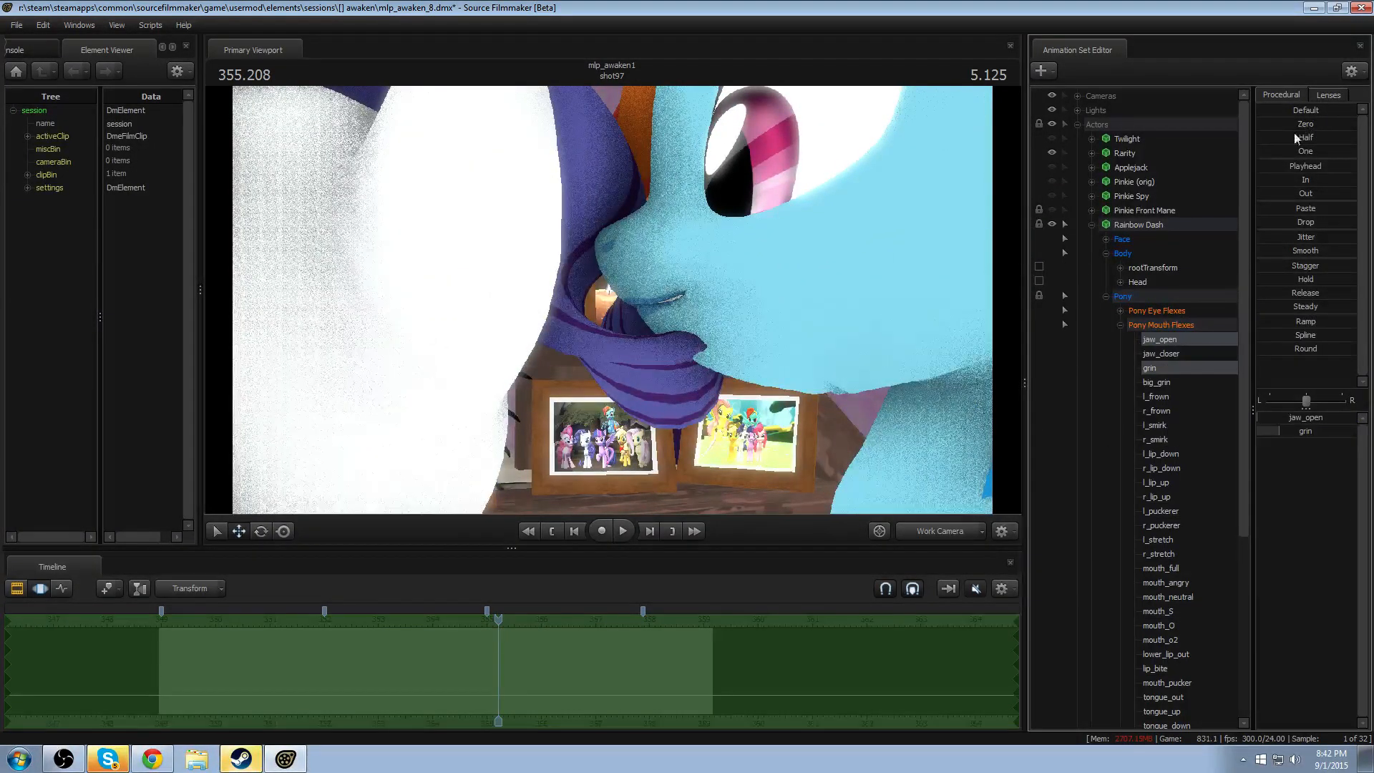
# - Try a procedural preset on jaw_open and grin, undo the last three pose edits and pull the work camera back
pyautogui.moveTo(1290, 149); pyautogui.dragTo(132, 346)
pyautogui.hotkey('ctrl', 'z')
pyautogui.hotkey('ctrl', 'z')
pyautogui.hotkey('ctrl', 'z')
pyautogui.hotkey('ctrl', 'z')
pyautogui.hotkey('ctrl', 'z')
pyautogui.hotkey('ctrl', 'z')
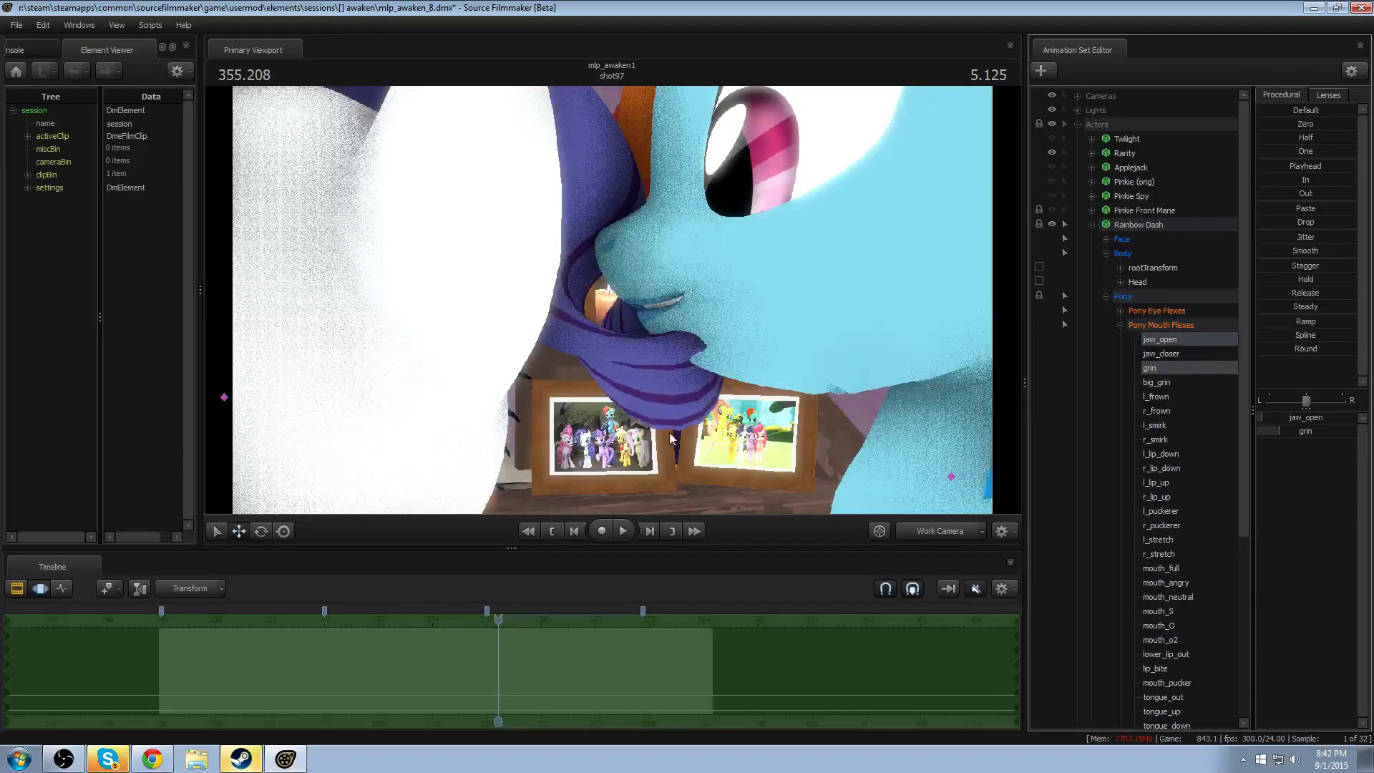
pyautogui.moveTo(722, 446); pyautogui.dragTo(722, 446)
pyautogui.press('s')
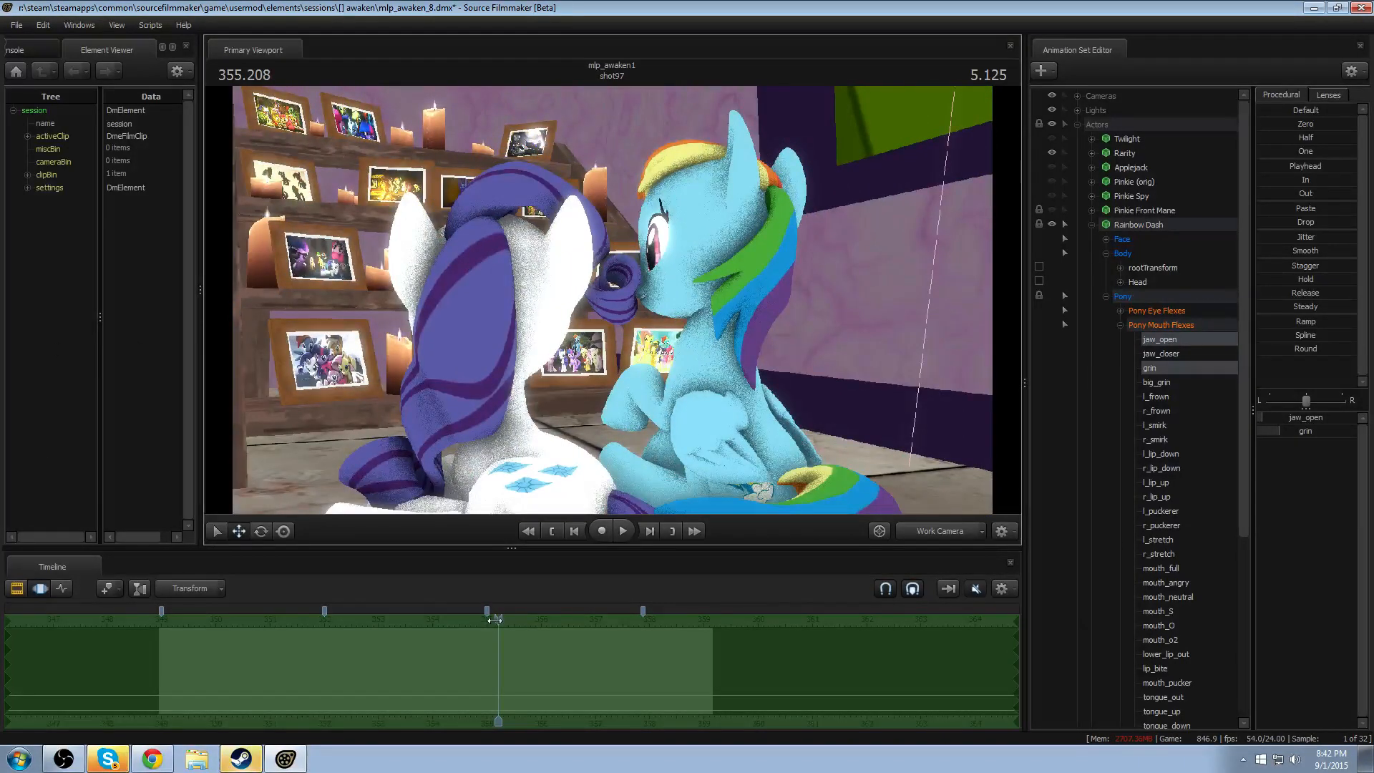
# - Replay both characters' motion through the work camera from about 352 seconds and again from near the shot's start
pyautogui.moveTo(494, 620); pyautogui.dragTo(322, 621)
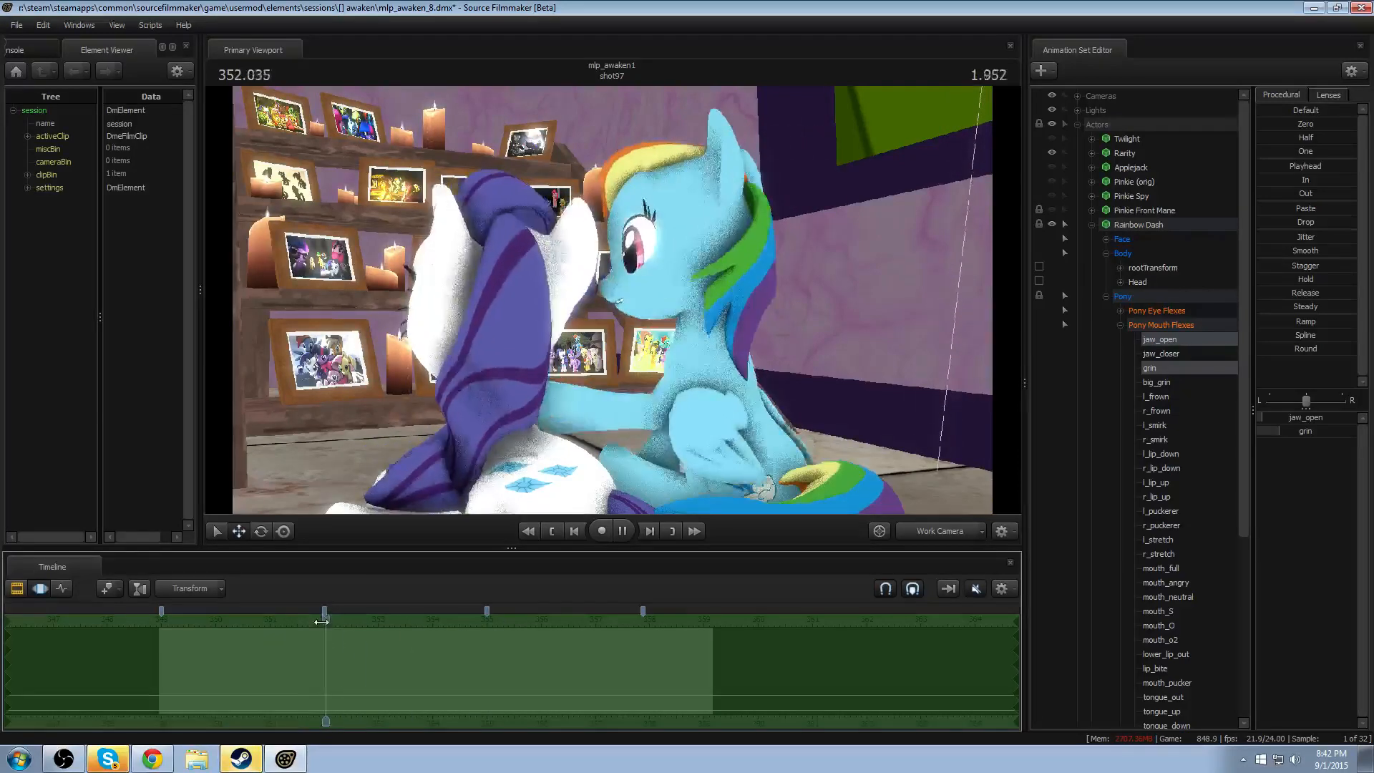
pyautogui.click(623, 532)
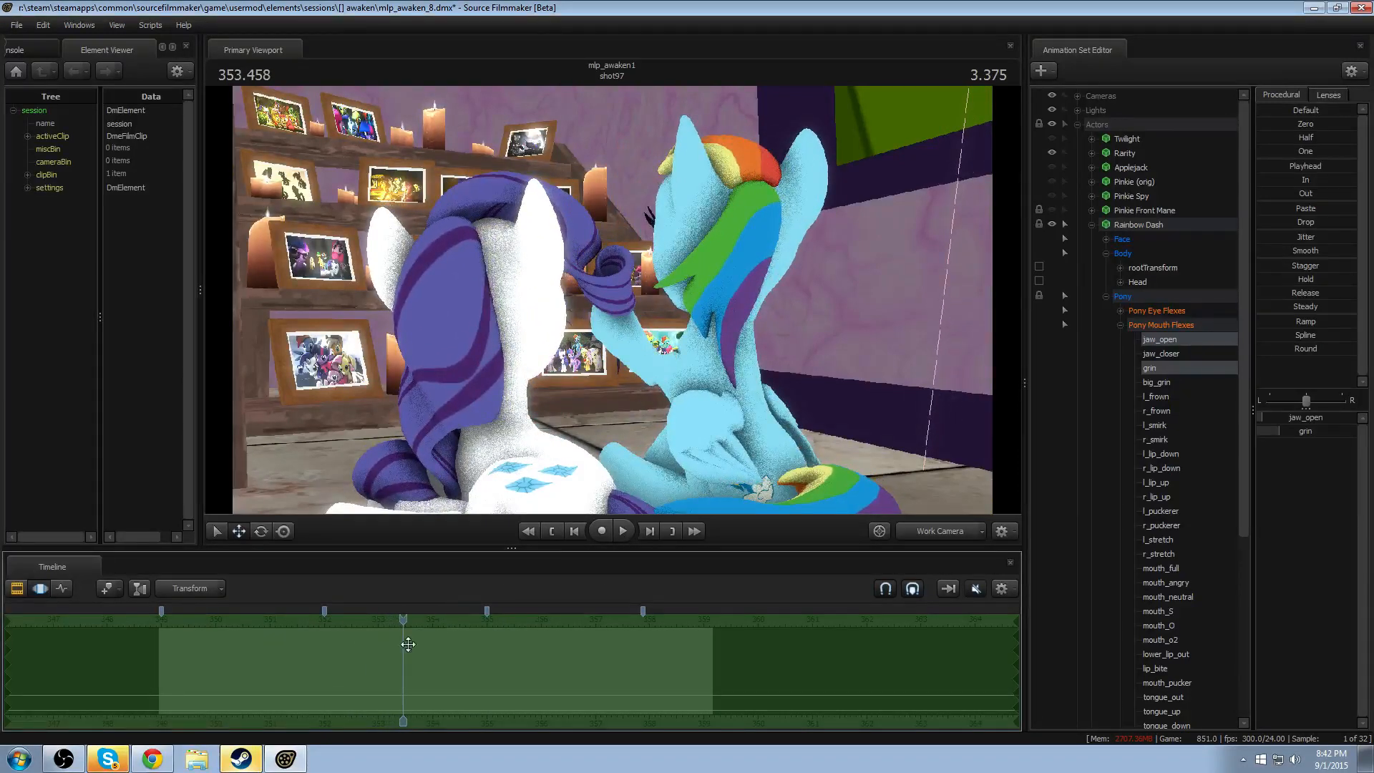
pyautogui.moveTo(399, 621); pyautogui.dragTo(195, 620)
pyautogui.press('space')
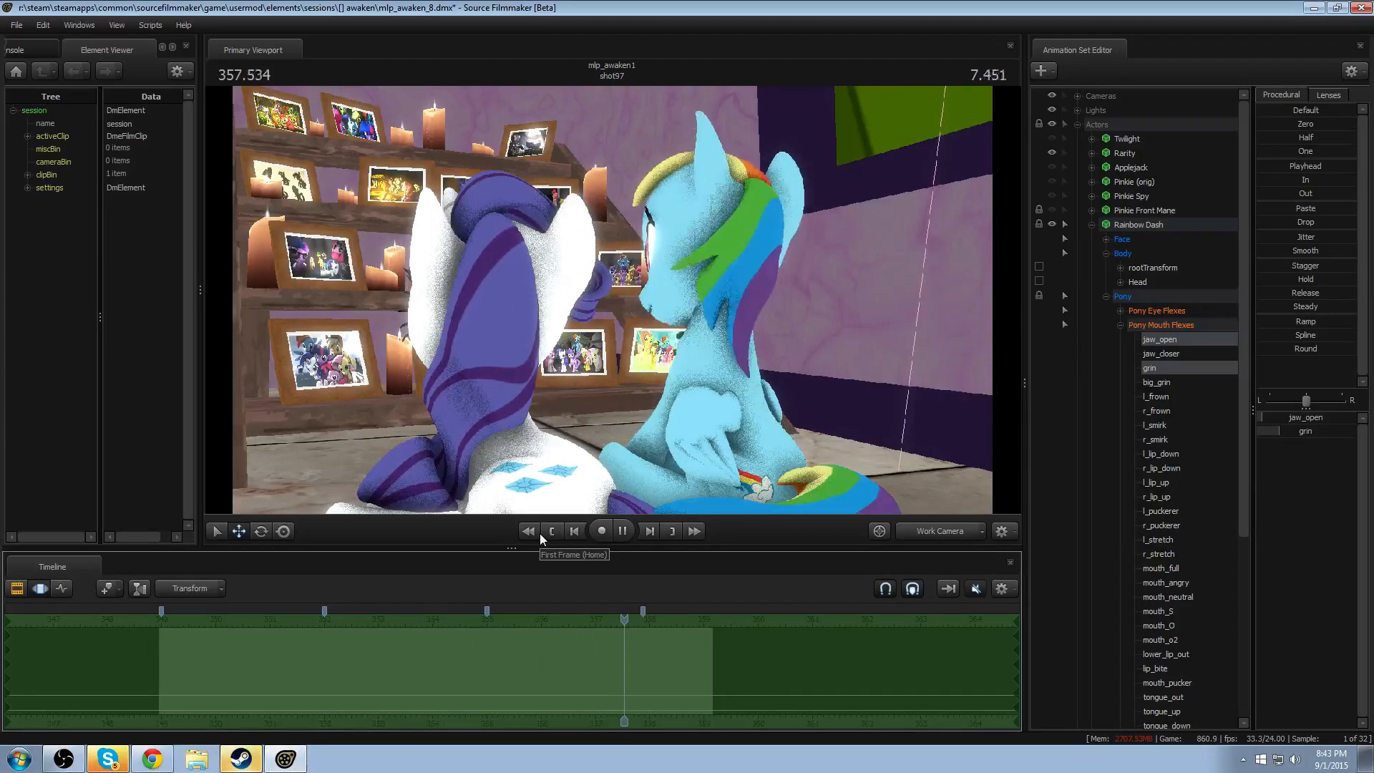
pyautogui.press('space')
# - Replay the end of the motion through Camera 6 from about 355.4 seconds
pyautogui.click(957, 531)
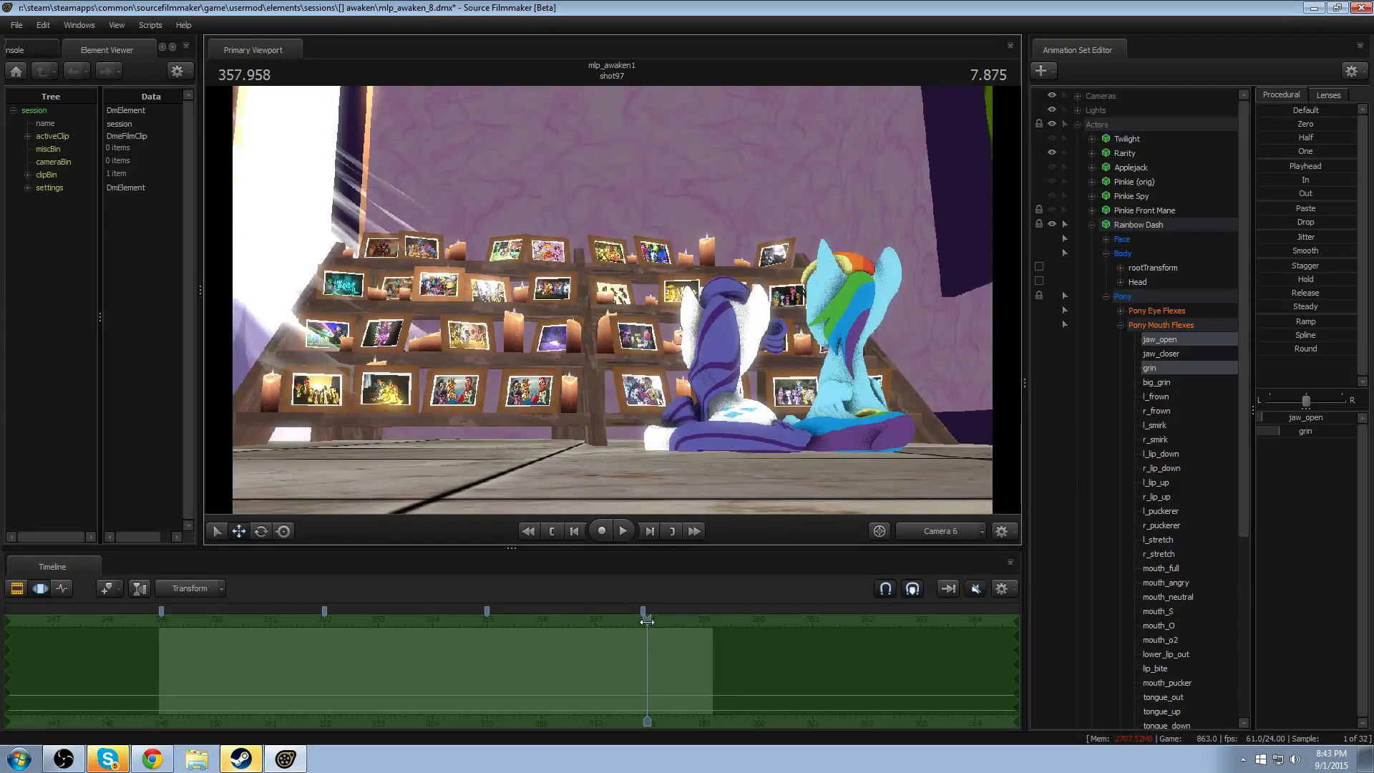
pyautogui.click(509, 623)
pyautogui.press('space')
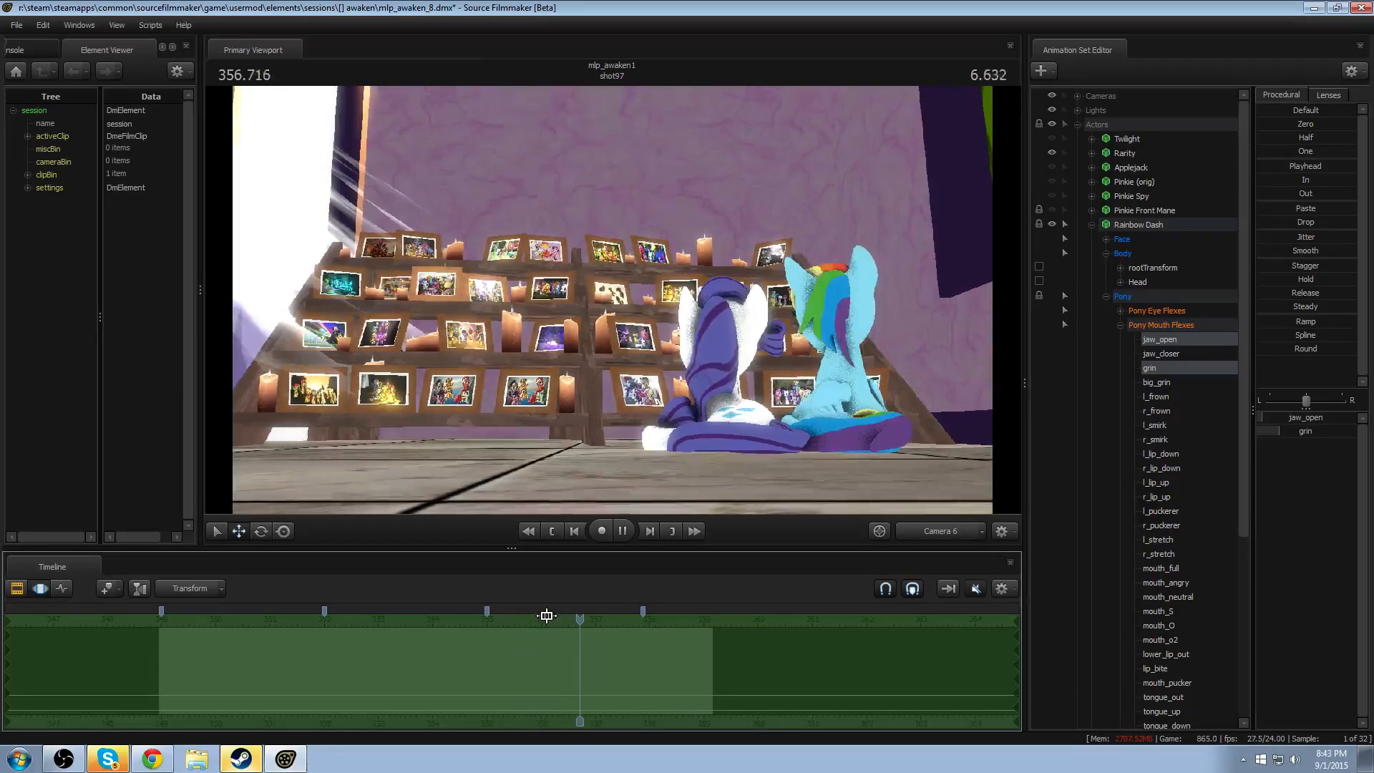
pyautogui.press('space')
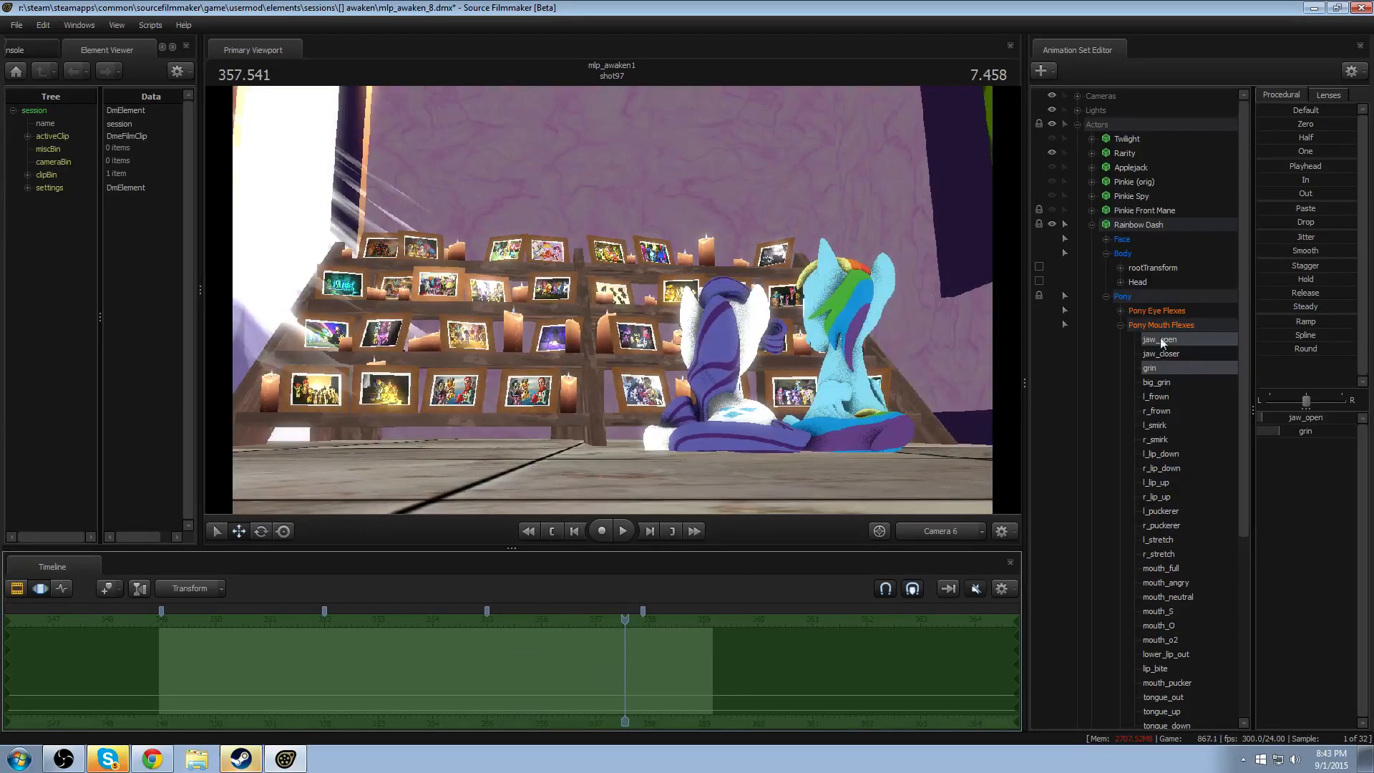
# - Select Rainbow Dash's Pony Eye Flexes group and bring the work camera close to her face
pyautogui.click(1157, 310)
pyautogui.scroll(1, 553, 670)
pyautogui.keyDown('ctrl'); pyautogui.click(898, 536); pyautogui.keyUp('ctrl')
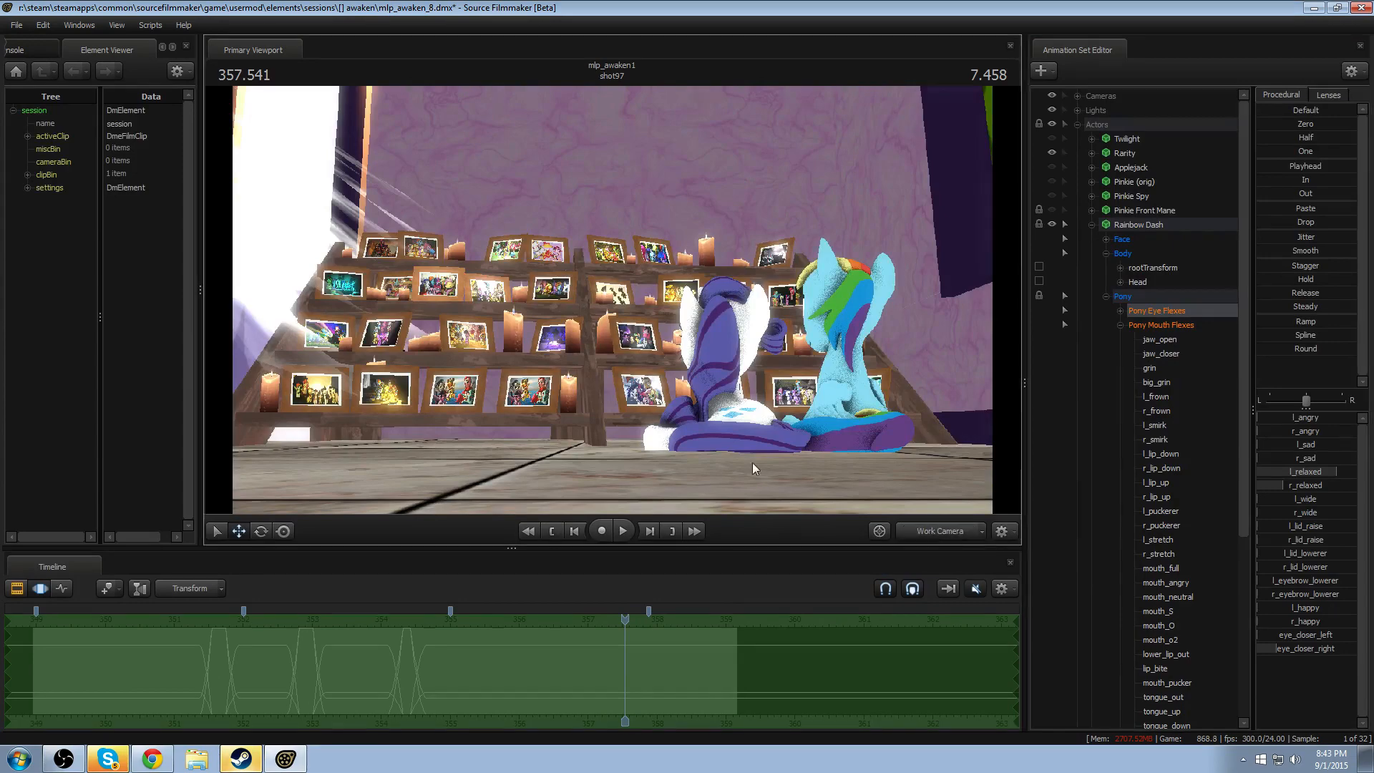
pyautogui.press('w')
pyautogui.moveTo(753, 462); pyautogui.dragTo(614, 339)
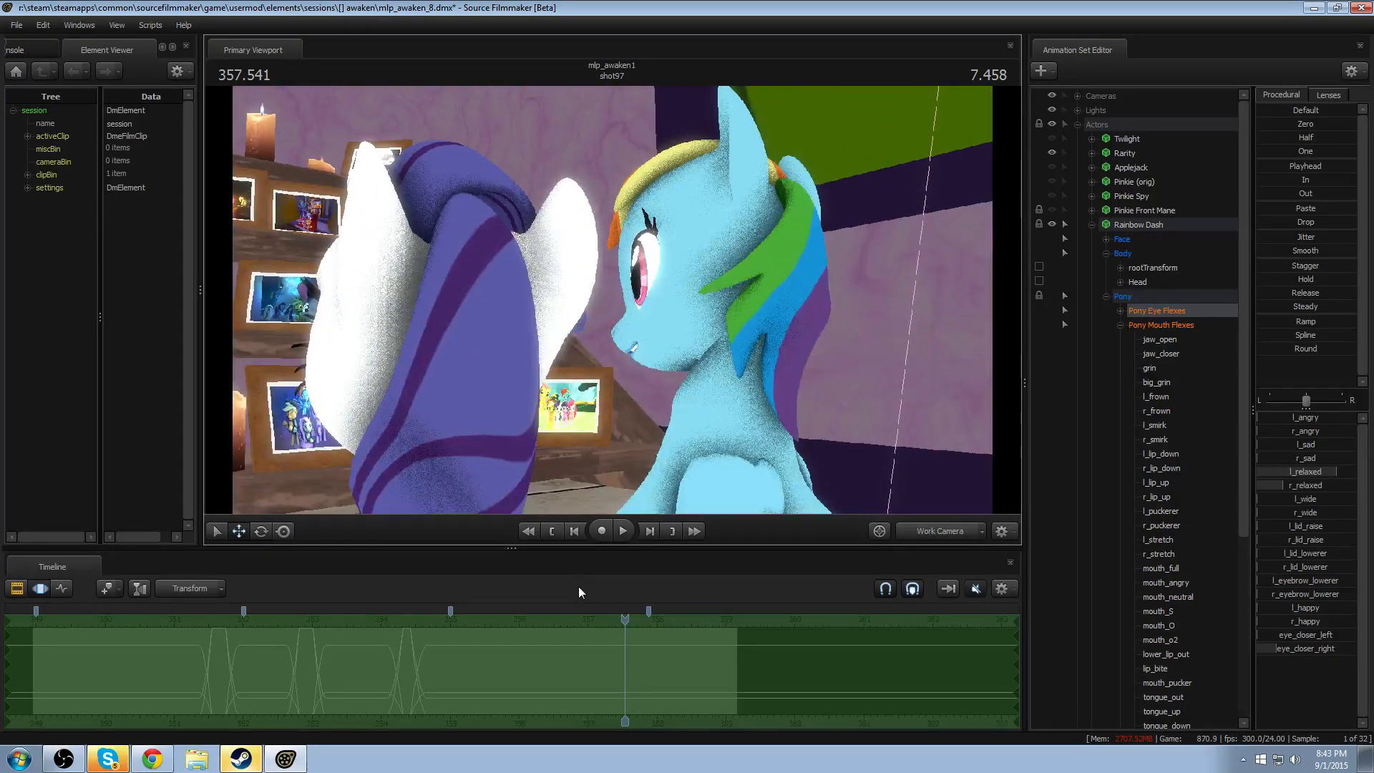
# - Start the time selection at about 356 seconds, extending to the end, and zero all of Rainbow Dash's eye flexes over it
pyautogui.moveTo(573, 665); pyautogui.dragTo(1271, 639)
pyautogui.scroll(3, 761, 678)
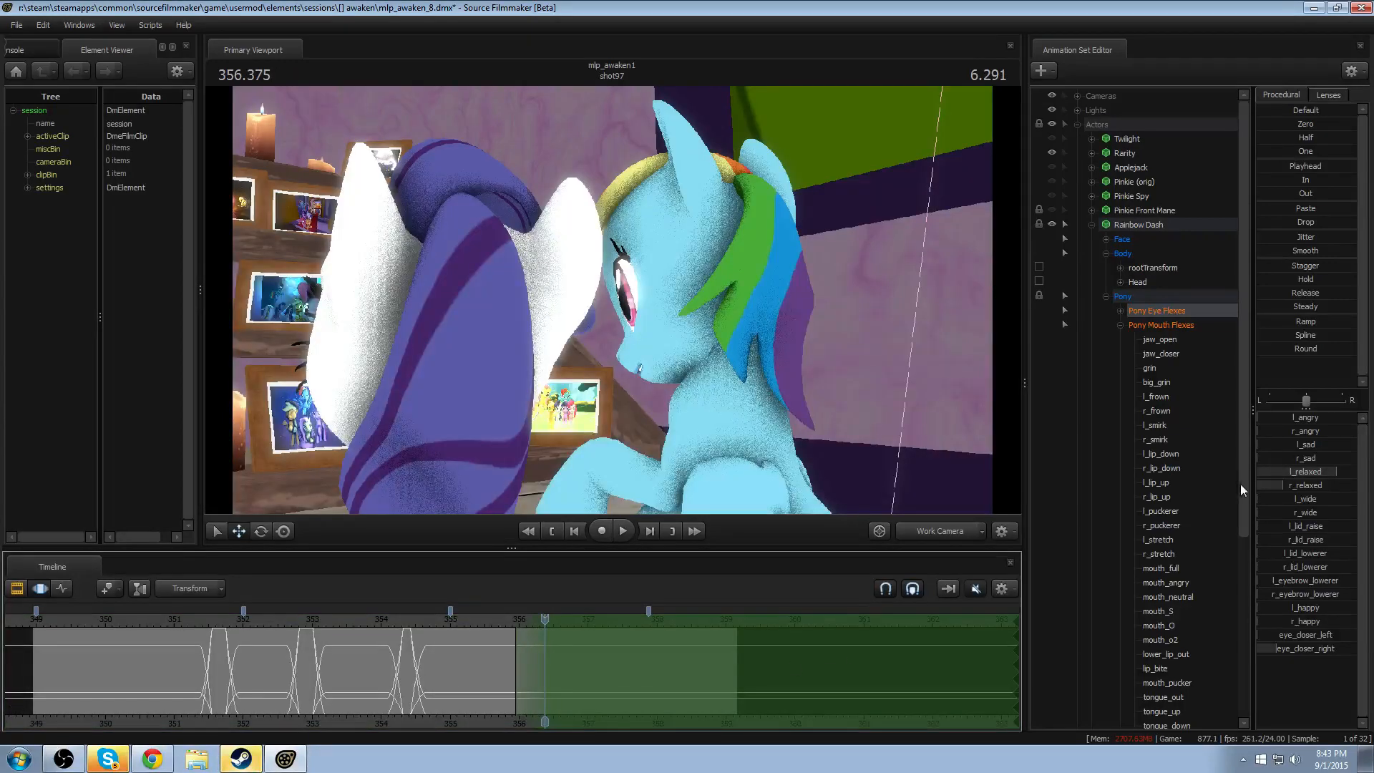
pyautogui.click(1307, 222)
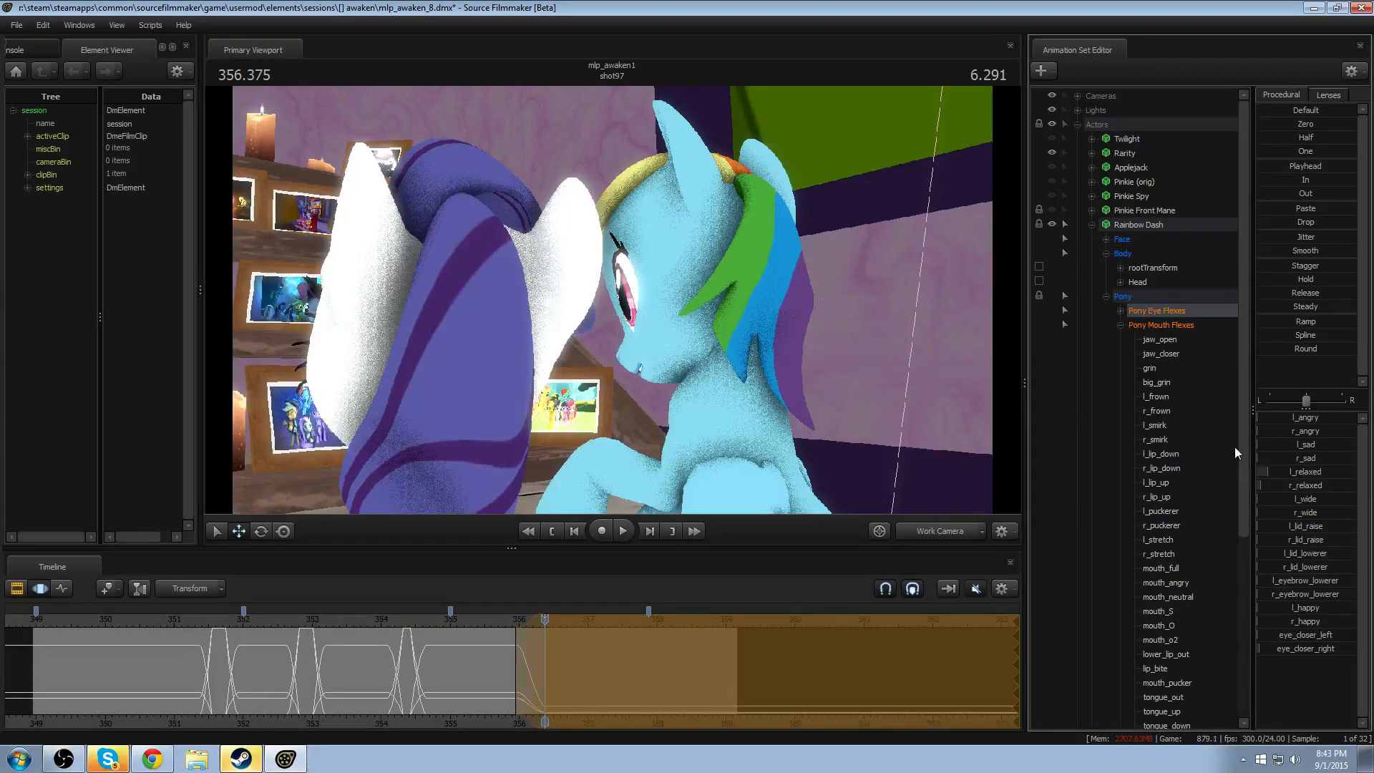
pyautogui.hotkey('ctrl', 'z')
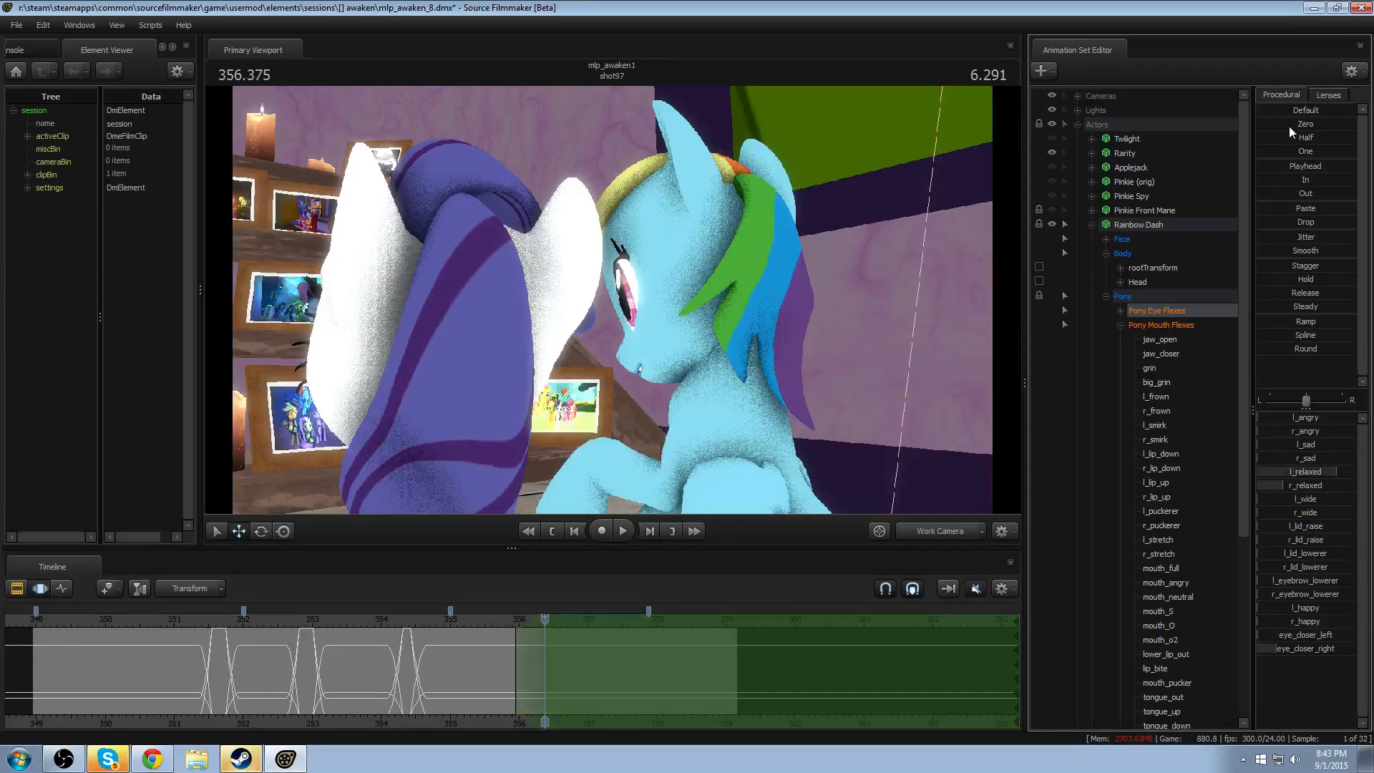
pyautogui.moveTo(1290, 126); pyautogui.dragTo(1356, 124)
pyautogui.hotkey('ctrl', 'z')
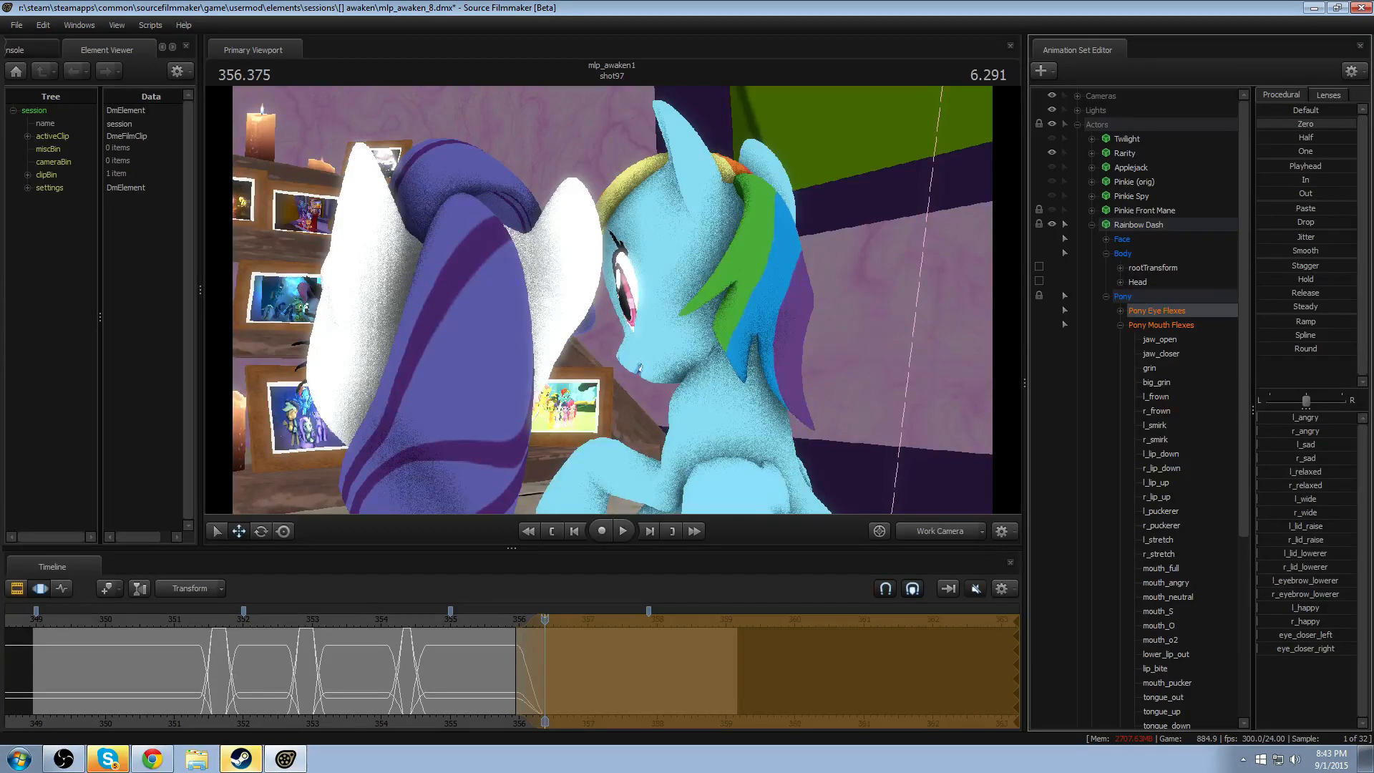
# - Try several closing strengths on Rainbow Dash's eye_closer_left flex, undoing each attempt
pyautogui.moveTo(1287, 635); pyautogui.dragTo(1348, 638)
pyautogui.hotkey('ctrl', 'z')
pyautogui.hotkey('ctrl', 'z')
pyautogui.moveTo(1264, 637); pyautogui.dragTo(1357, 637)
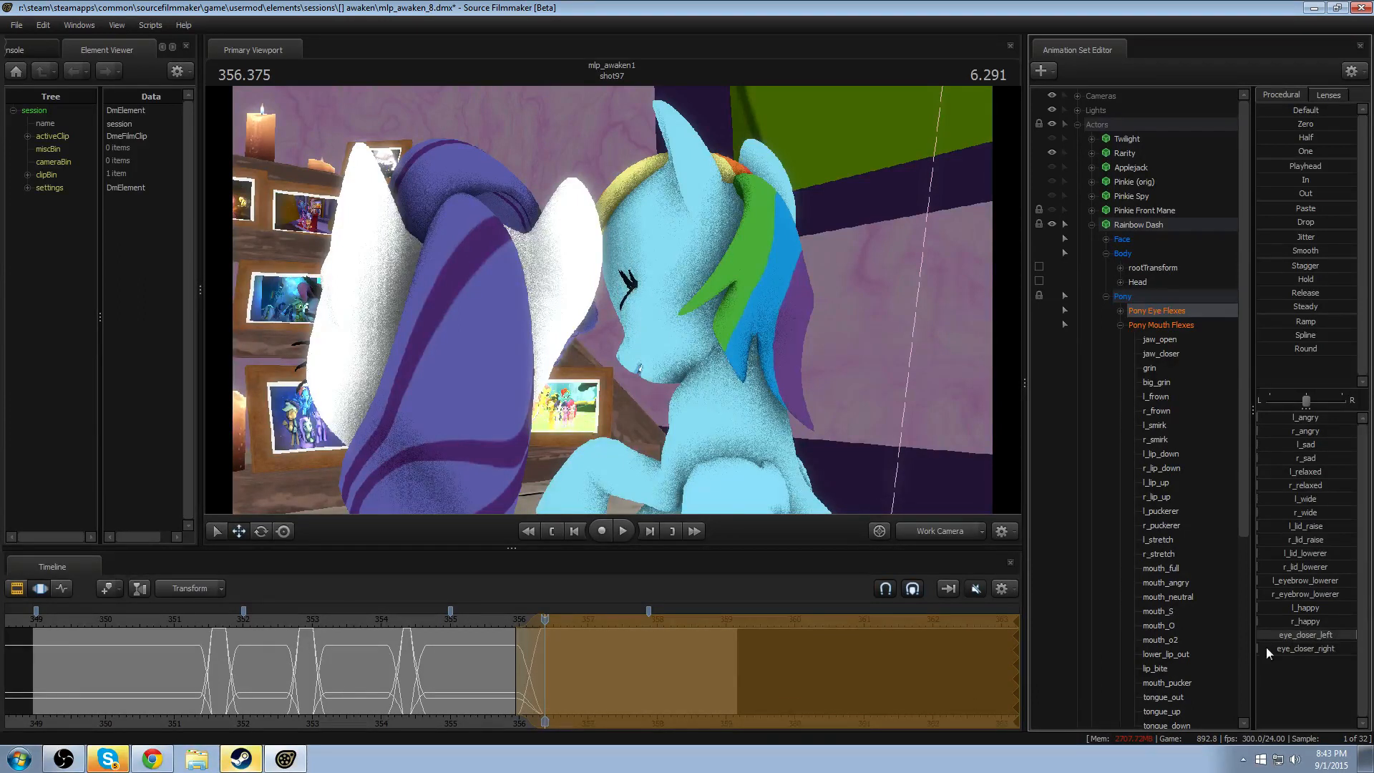
pyautogui.hotkey('ctrl', 'z')
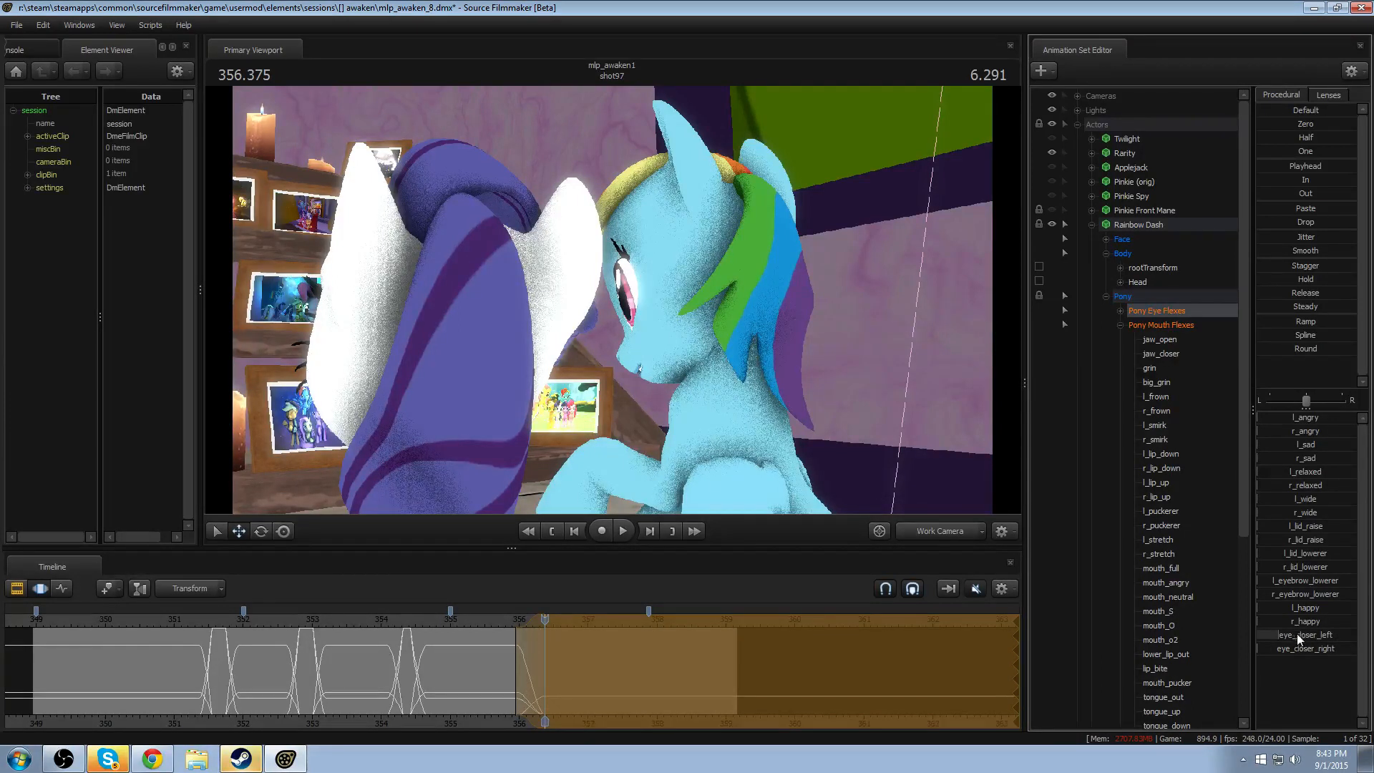
pyautogui.moveTo(1297, 634); pyautogui.dragTo(1373, 637)
pyautogui.hotkey('ctrl', 'z')
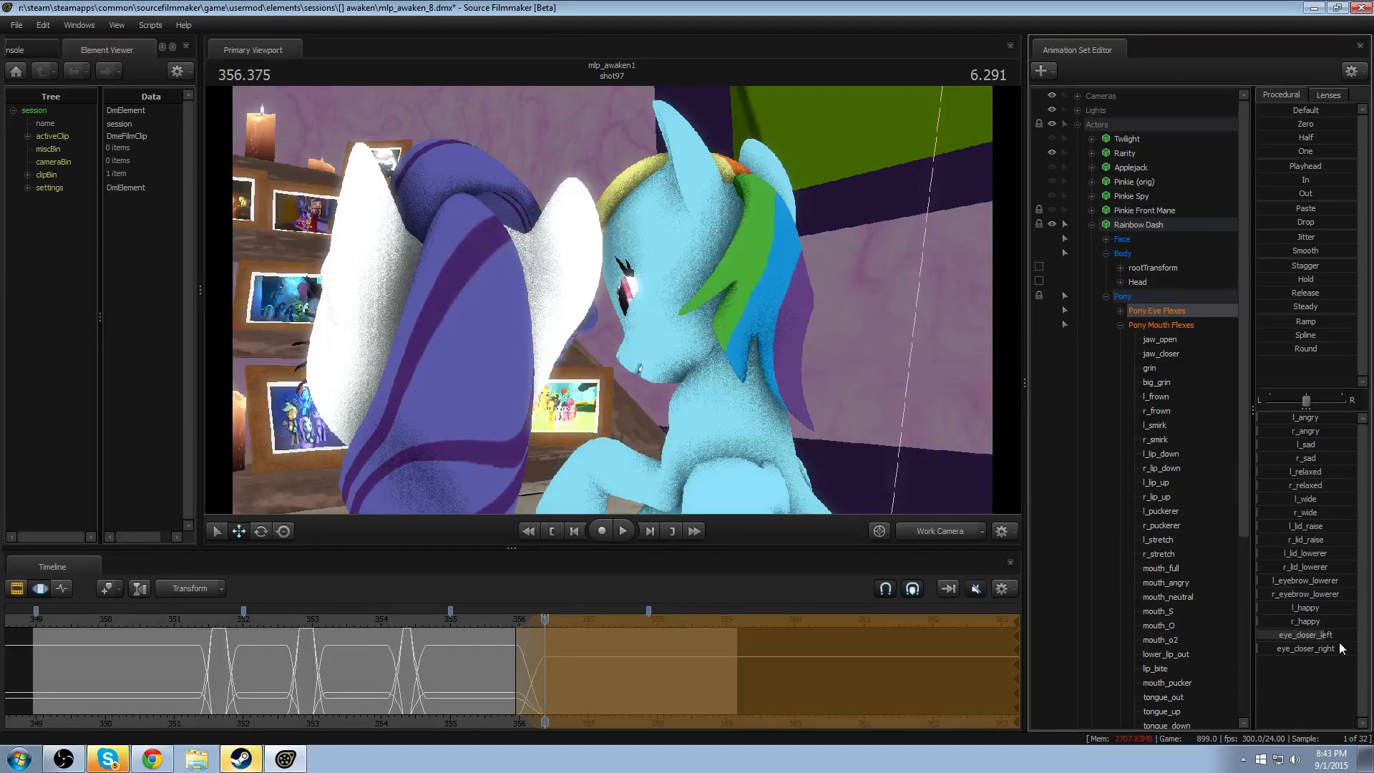
pyautogui.hotkey('ctrl', 'z')
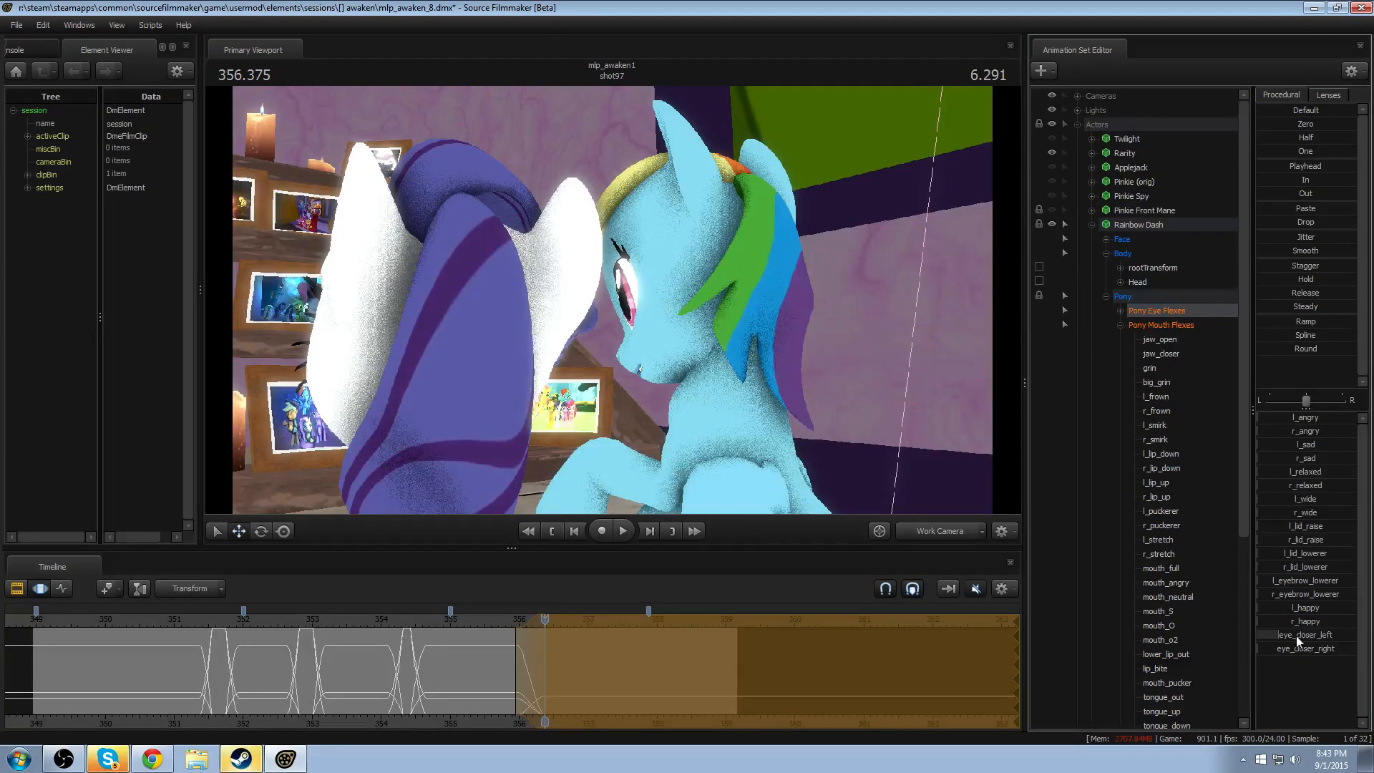
pyautogui.hotkey('ctrl', 'z')
pyautogui.moveTo(1297, 636); pyautogui.dragTo(1347, 635)
pyautogui.hotkey('ctrl', 'z')
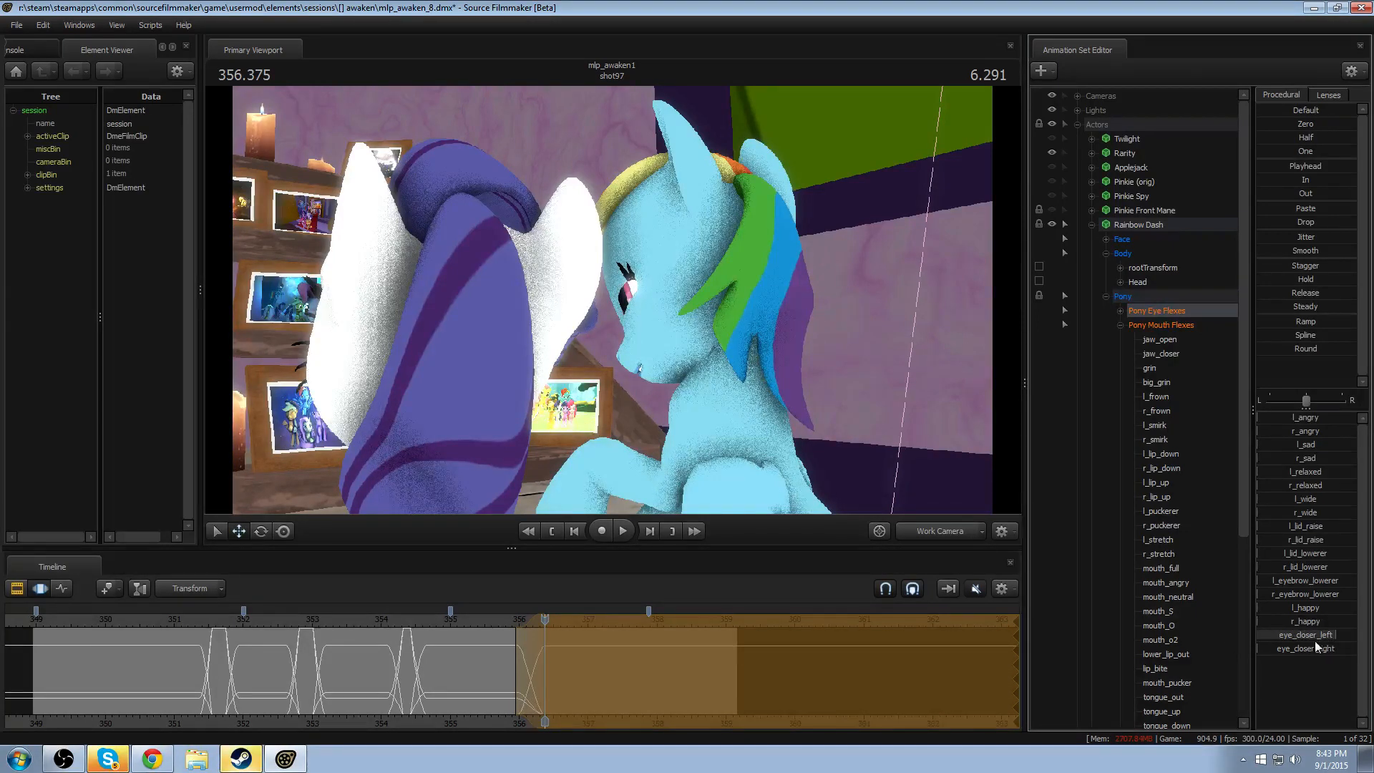
pyautogui.hotkey('ctrl', 'z')
pyautogui.moveTo(1265, 634); pyautogui.dragTo(1350, 634)
pyautogui.hotkey('ctrl', 'z')
pyautogui.hotkey('ctrl', 'z')
pyautogui.hotkey('ctrl', 'z')
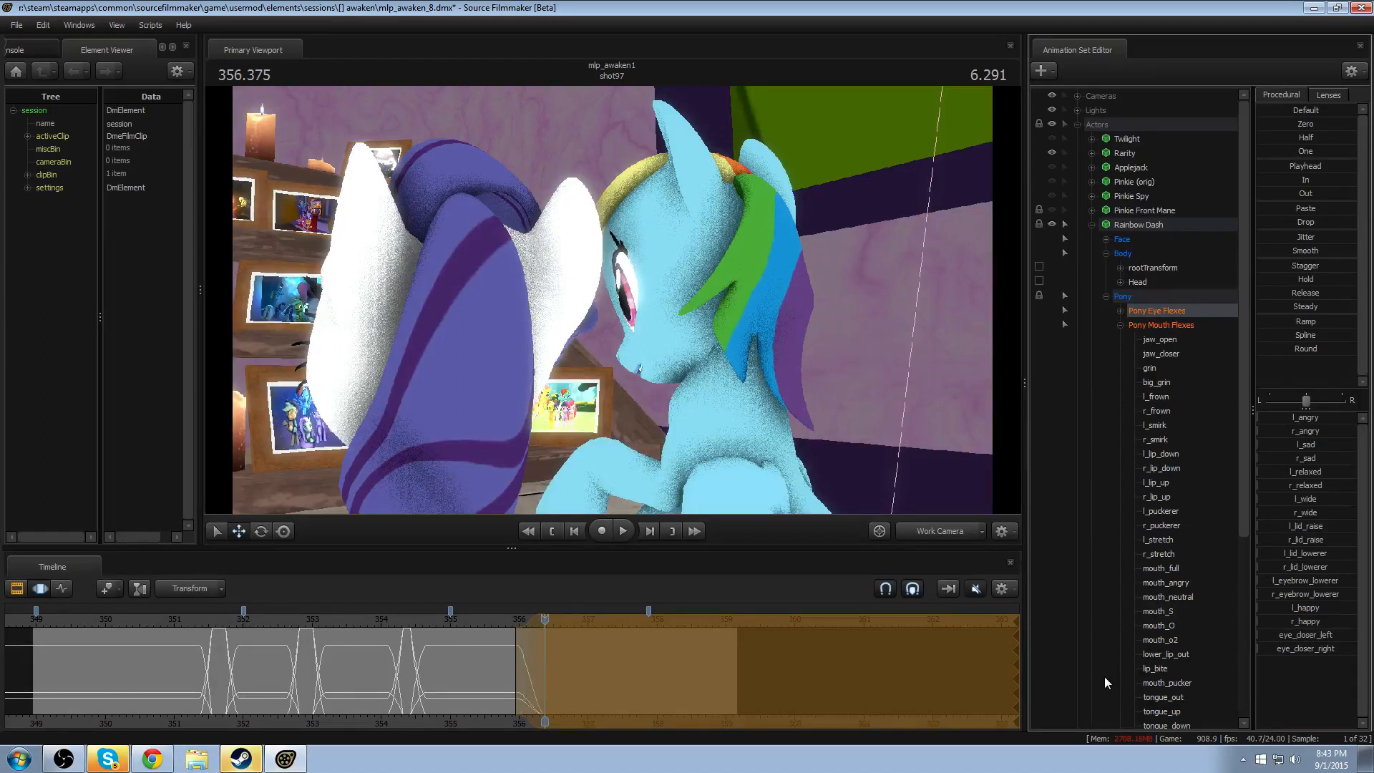
# - Fully close Rainbow Dash's eyes with eye_closer_left and eye_closer_right, then replay the closing motion through the work camera and Camera 6
pyautogui.moveTo(1264, 635); pyautogui.dragTo(1350, 635)
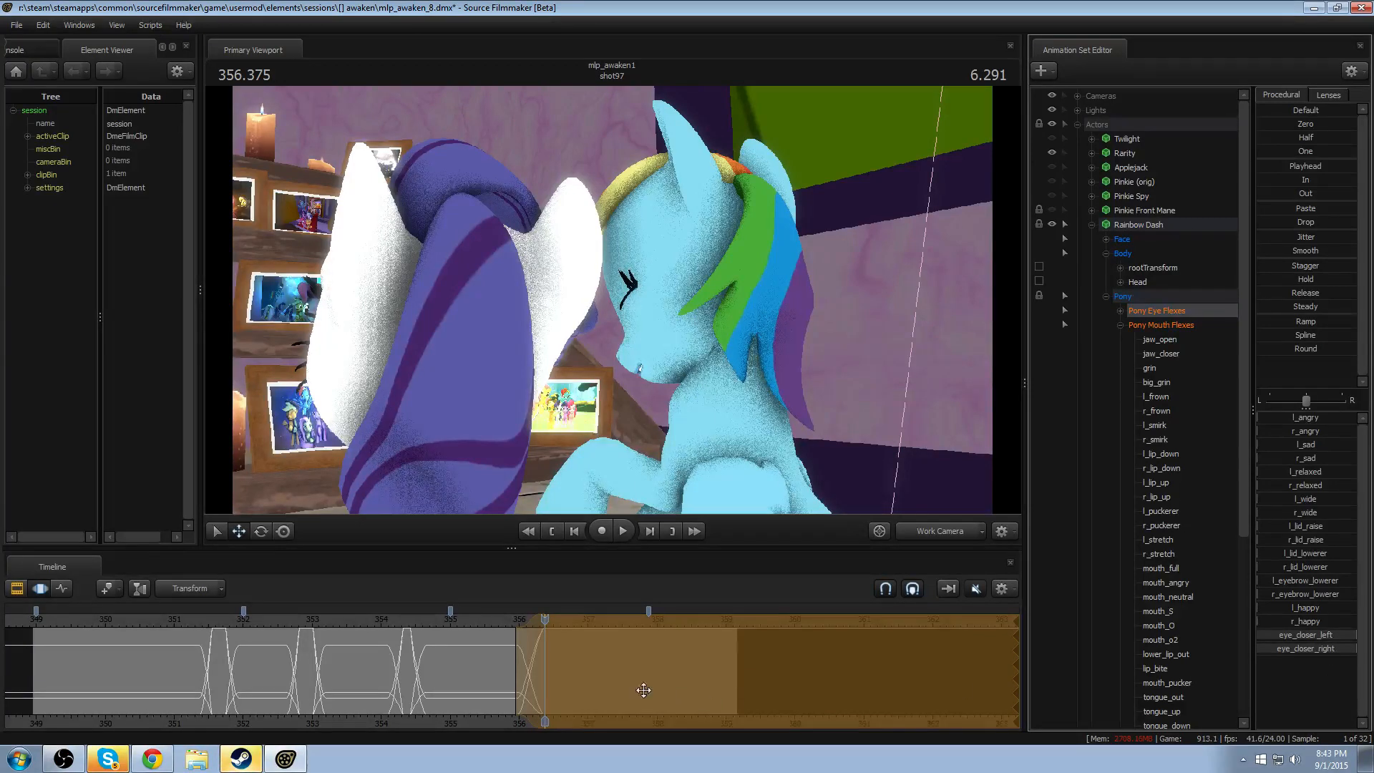
pyautogui.click(473, 619)
pyautogui.press('space')
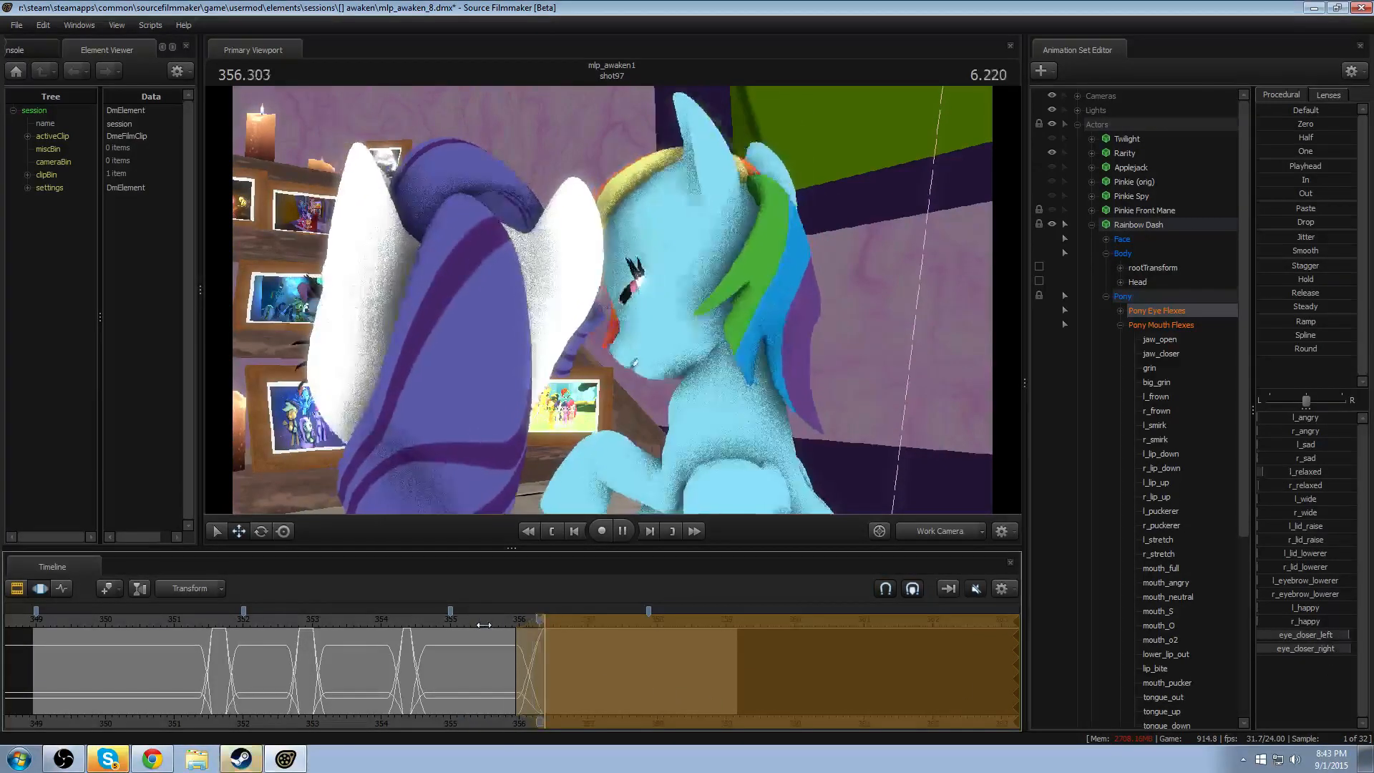
pyautogui.press('space')
pyautogui.press('space')
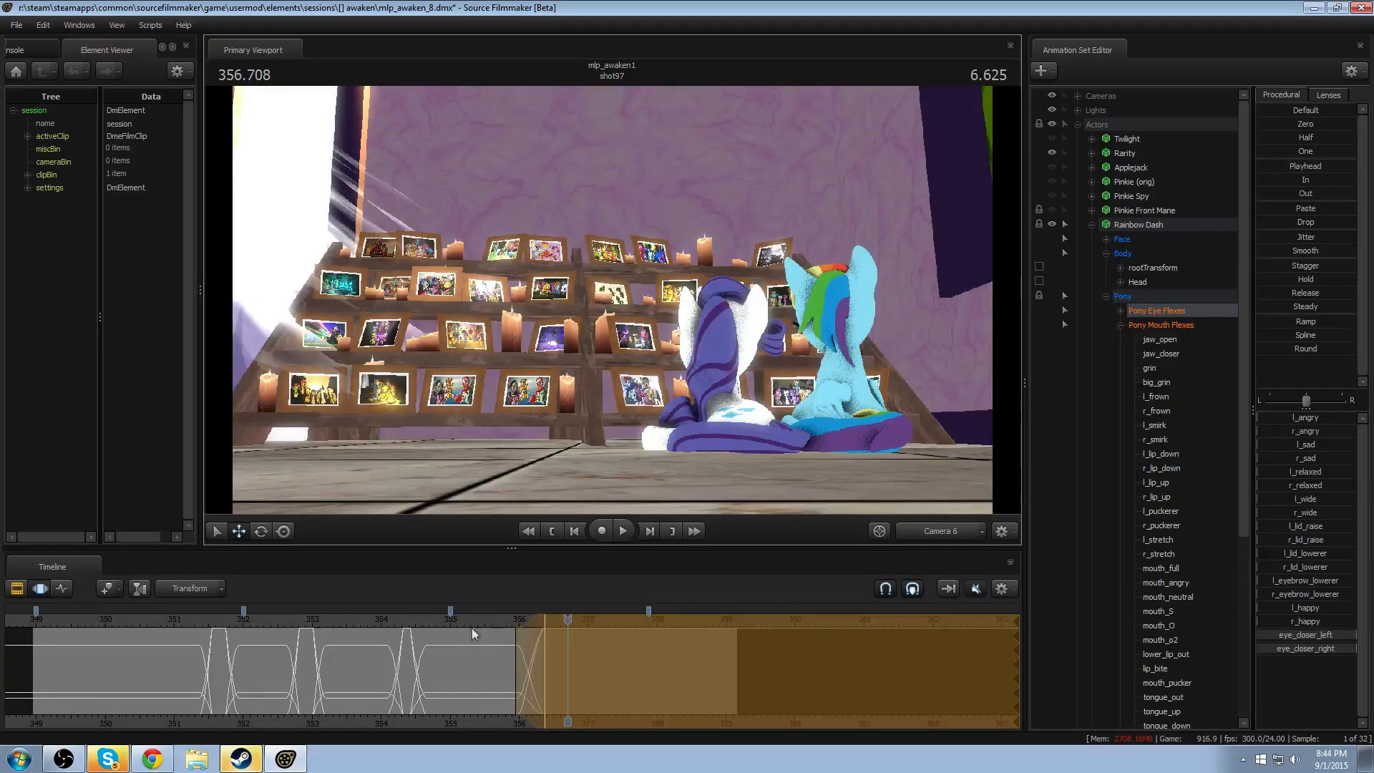
pyautogui.click(492, 621)
pyautogui.press('space')
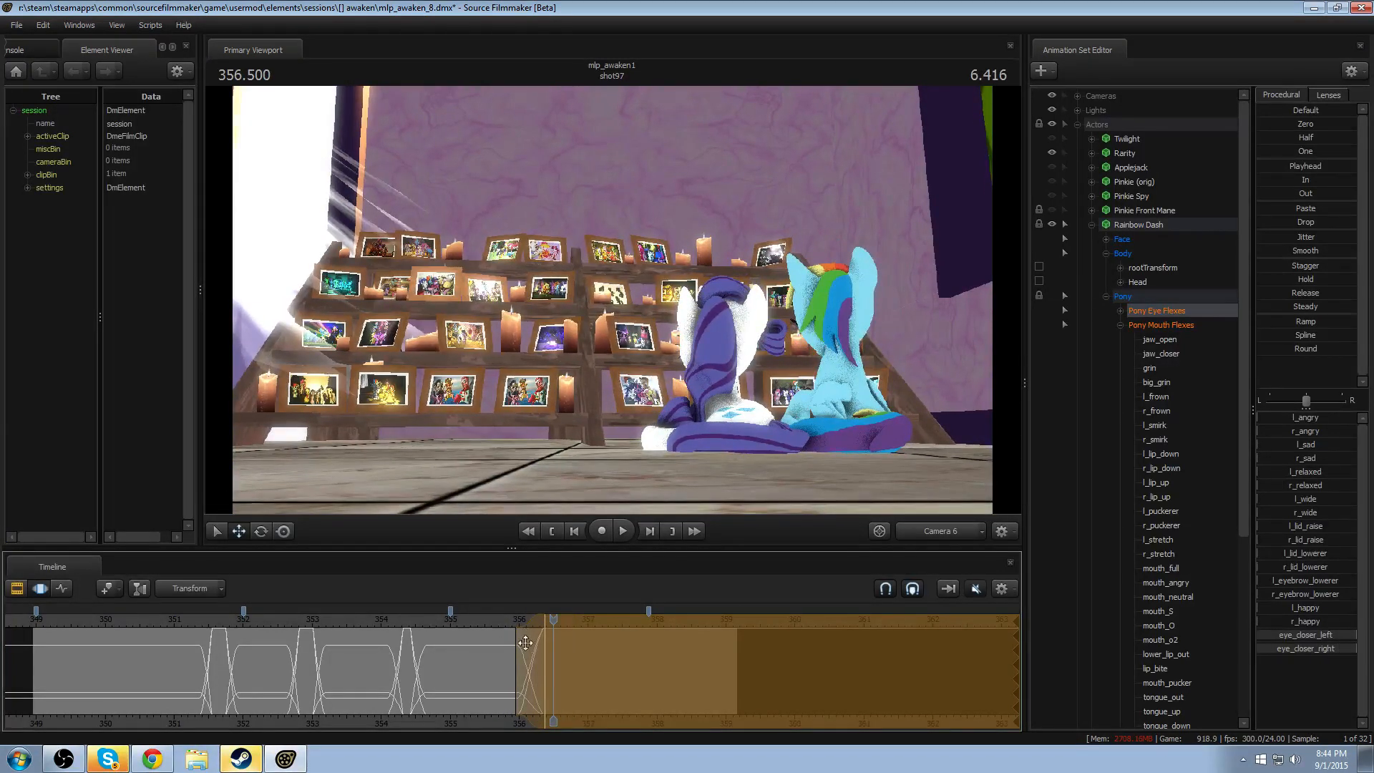
# - Shorten the time selection's leading falloff to end at about 356.2 seconds and replay the motion from just before it
pyautogui.scroll(2, 527, 659)
pyautogui.scroll(1, 526, 660)
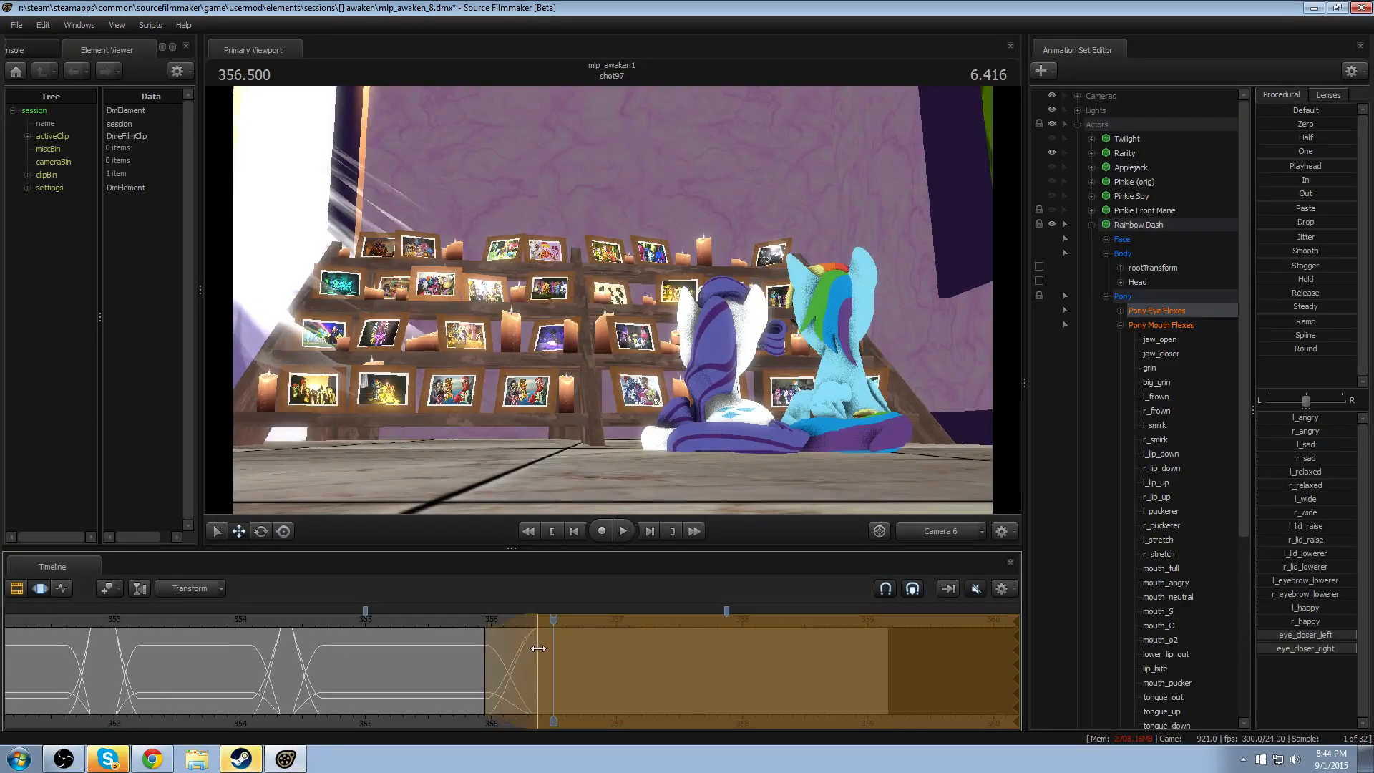
pyautogui.moveTo(538, 648); pyautogui.dragTo(517, 647)
pyautogui.click(471, 621)
pyautogui.press('space')
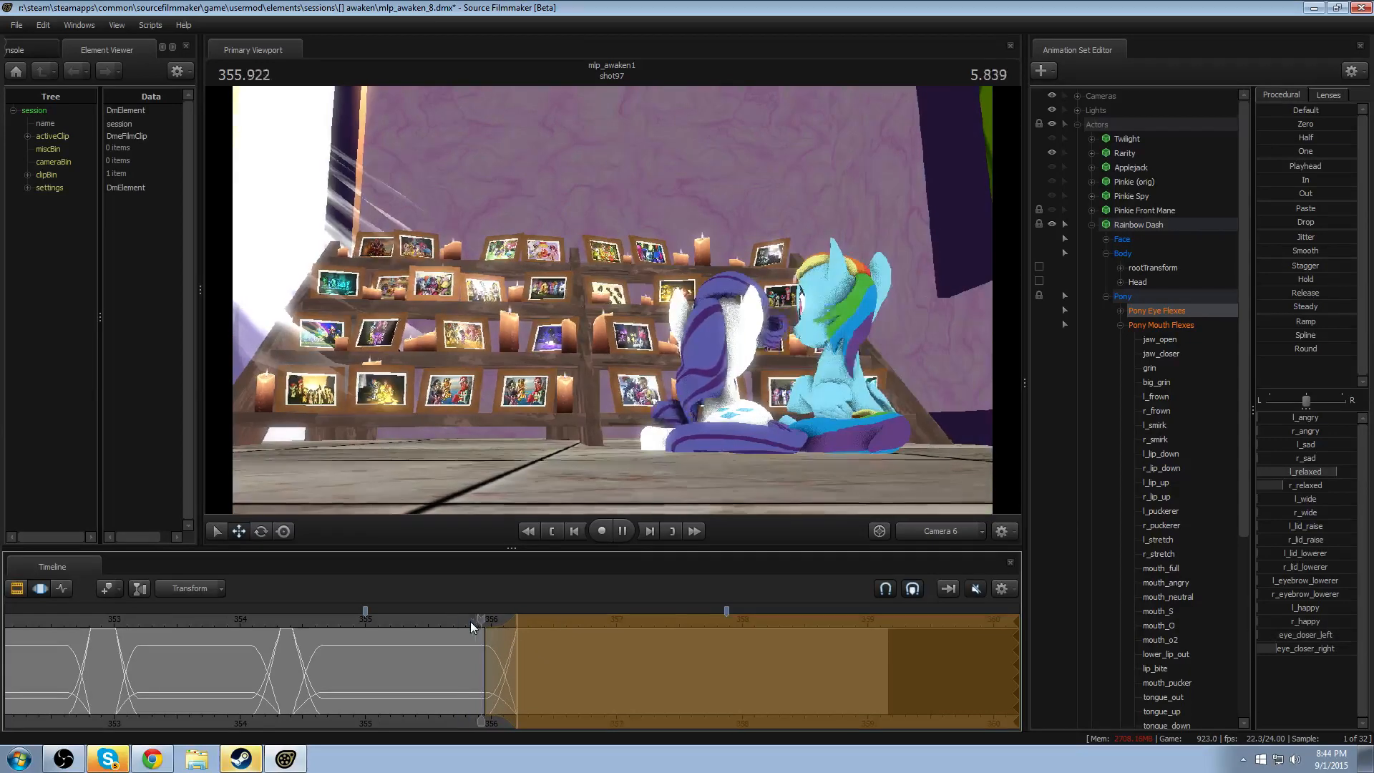
pyautogui.press('space')
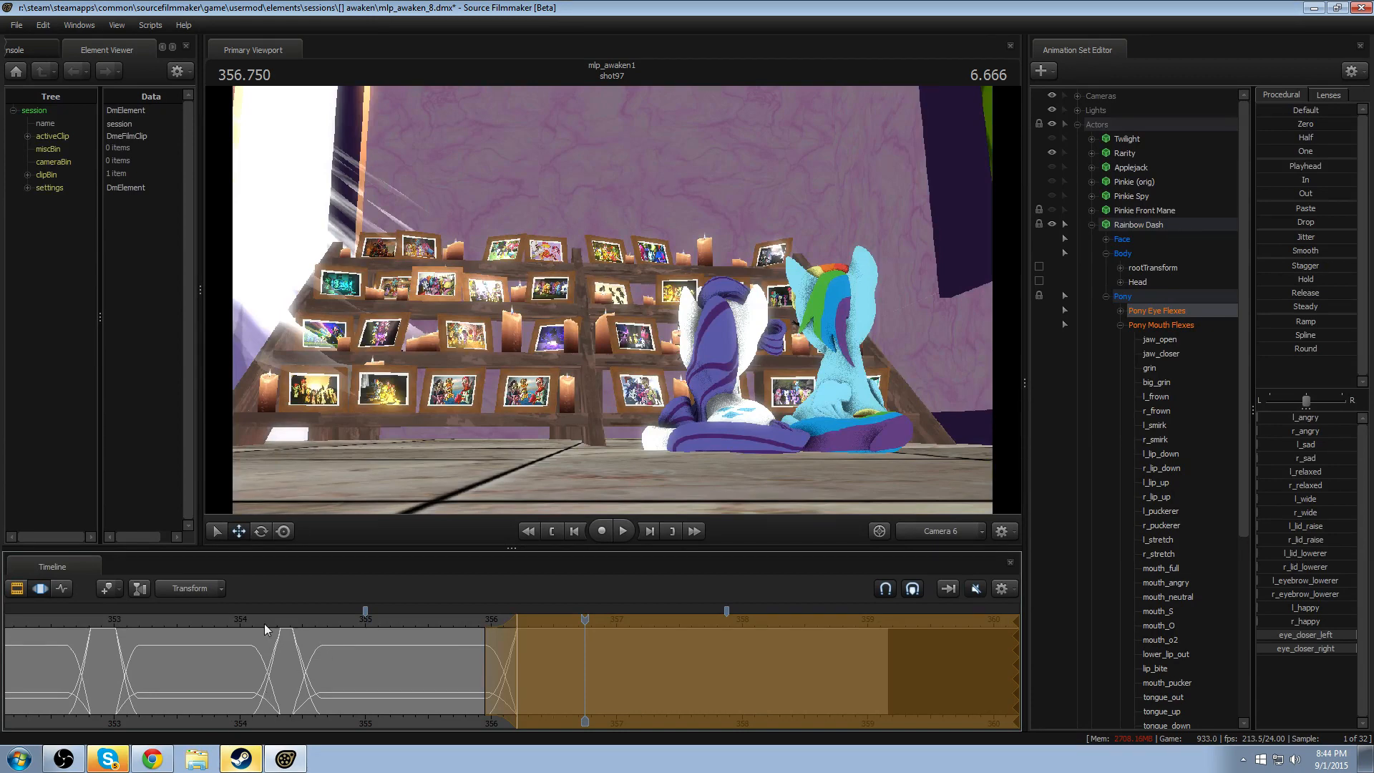
# - Replay the shot through Camera 6 from about 354 seconds and again from about 349.5 seconds
pyautogui.click(239, 624)
pyautogui.press('space')
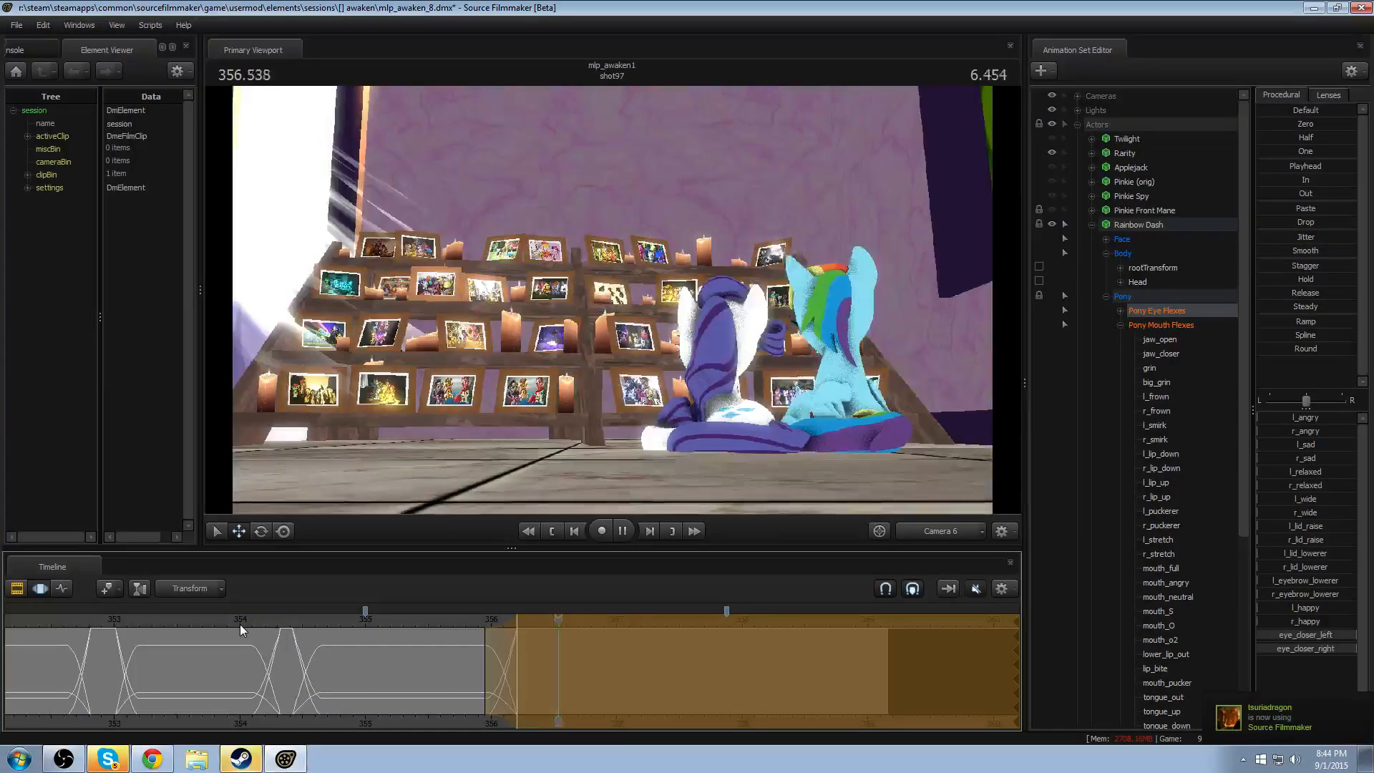
pyautogui.press('space')
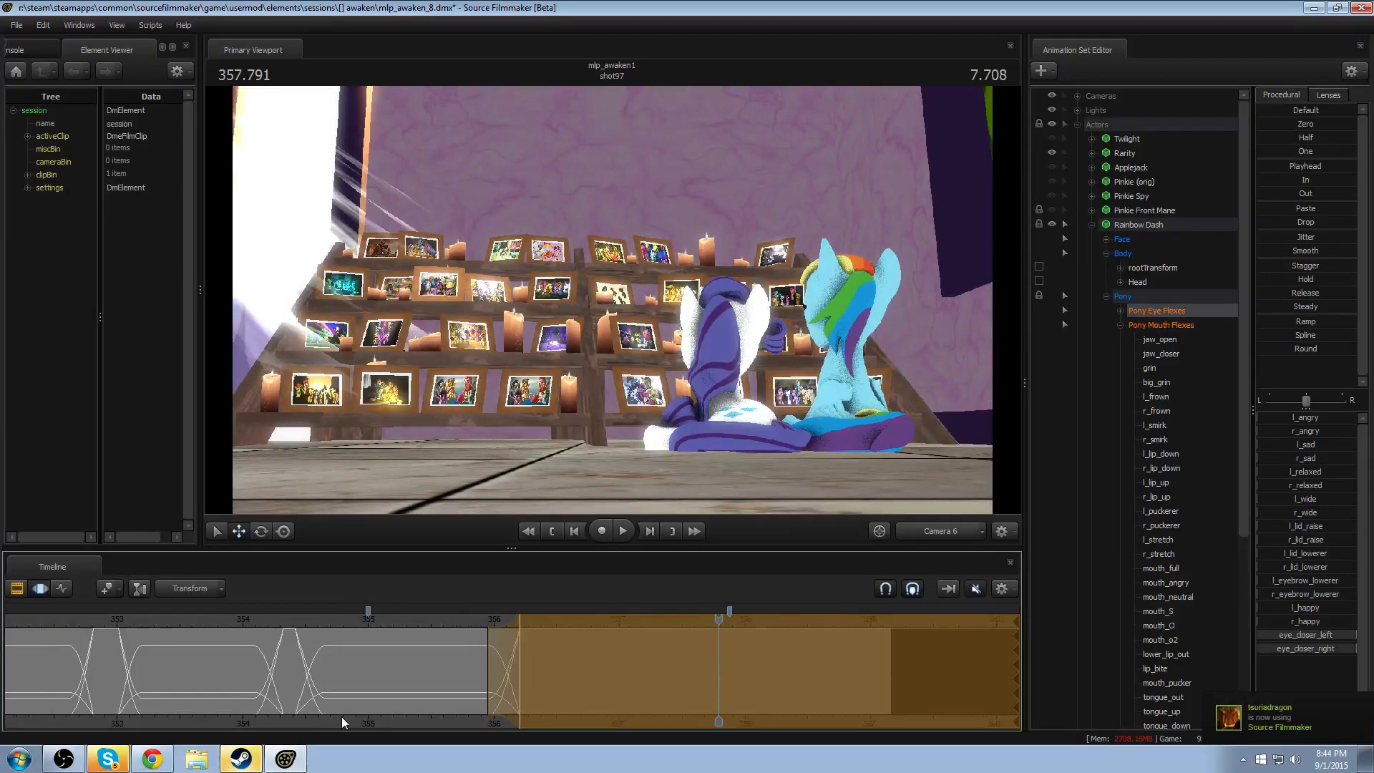
pyautogui.moveTo(342, 716); pyautogui.dragTo(546, 679, button='middle')
pyautogui.scroll(-2, 341, 648)
pyautogui.click(101, 621)
pyautogui.press('space')
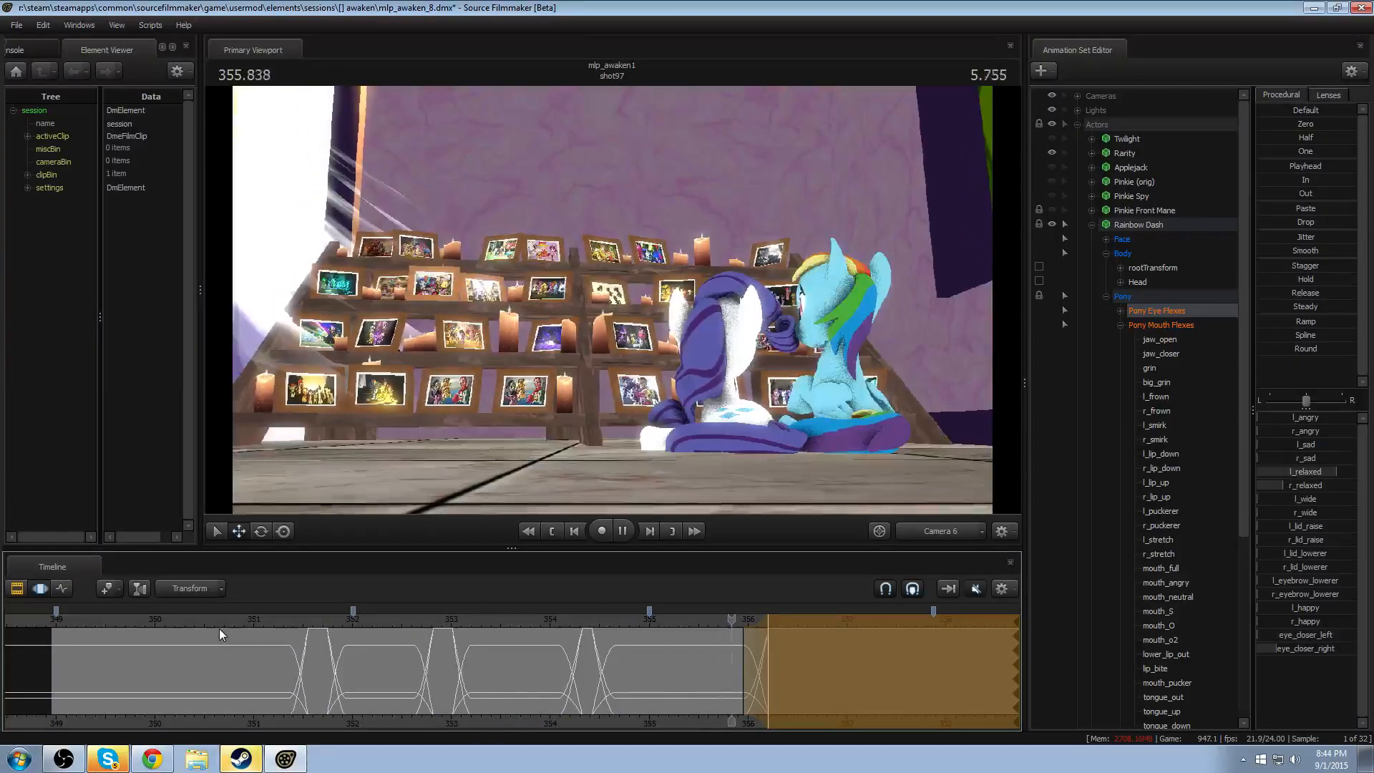
pyautogui.press('space')
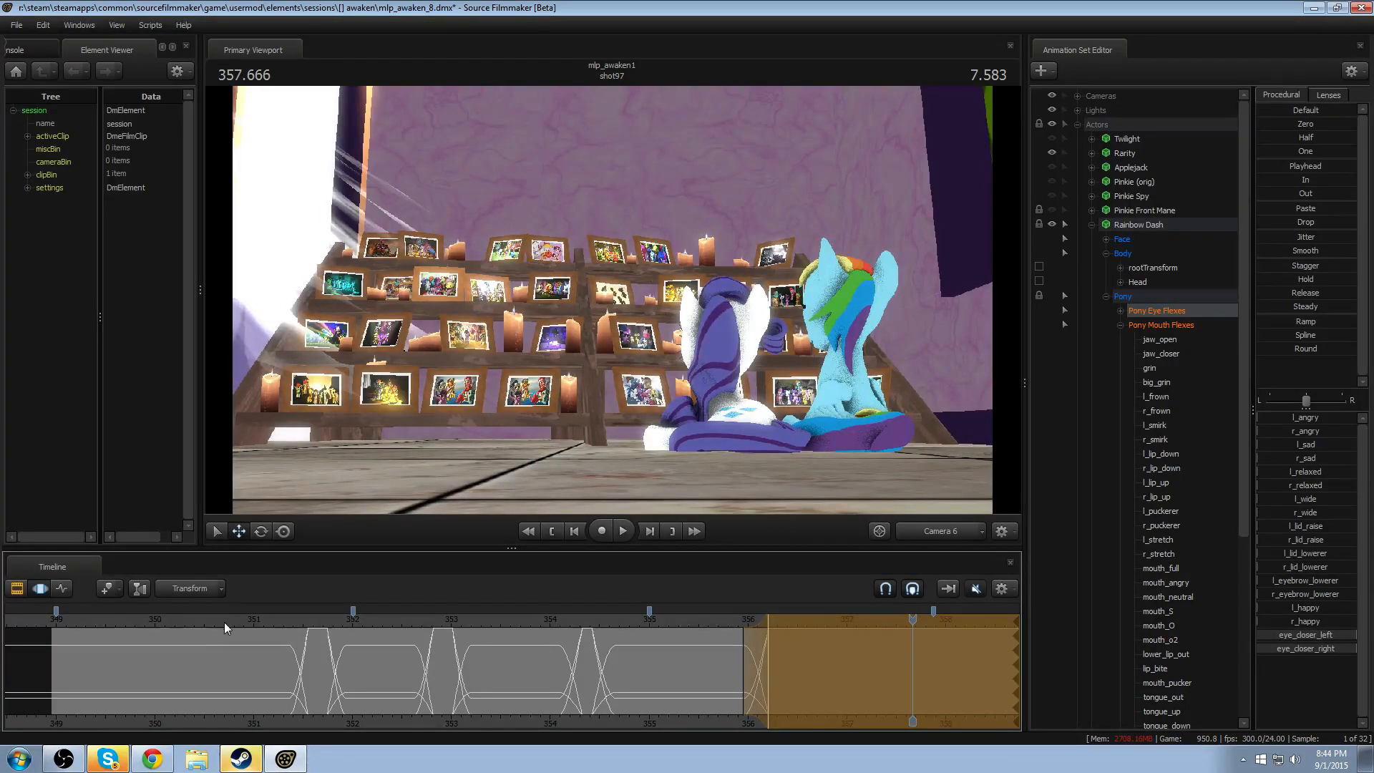
# - Replay both characters' motion through Camera 6 from about 350.7 seconds and again from about 351.3 seconds
pyautogui.click(228, 617)
pyautogui.press('space')
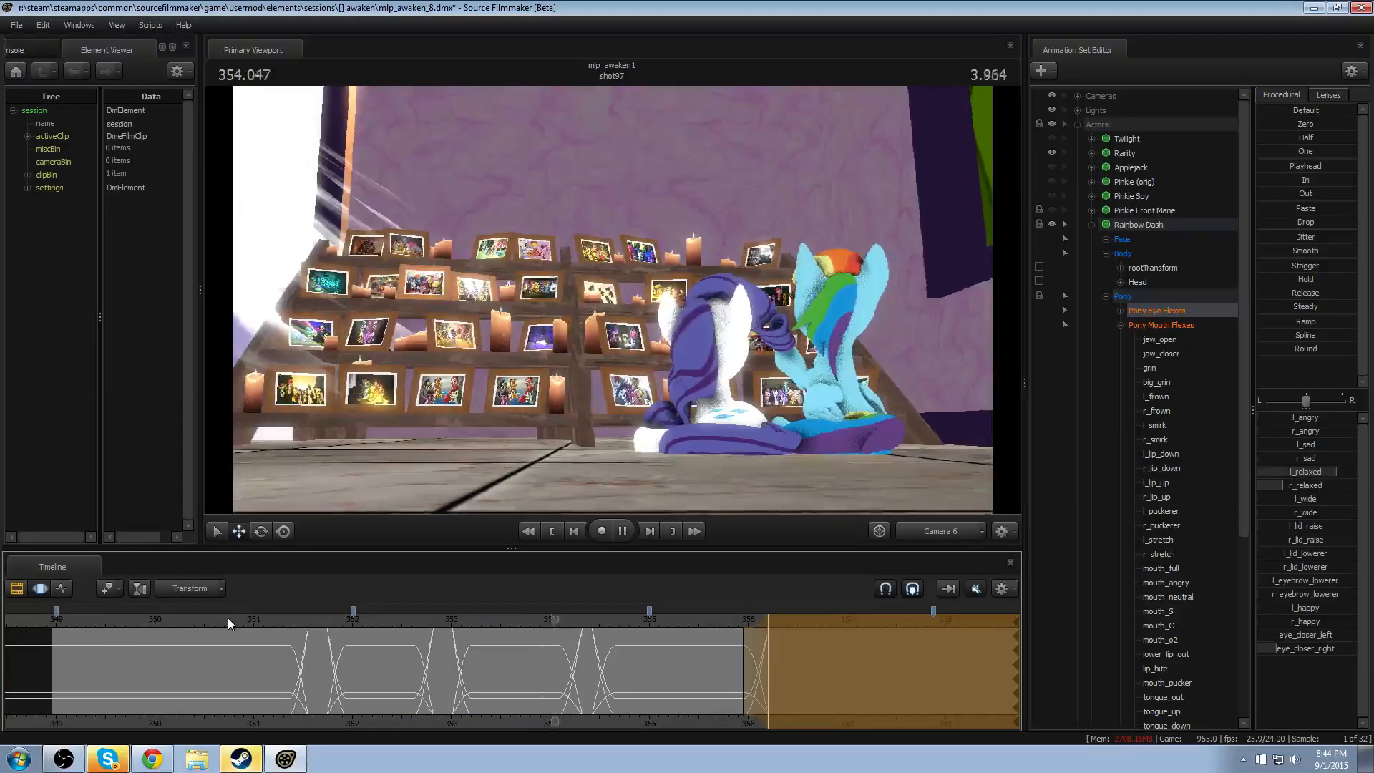
pyautogui.press('space')
pyautogui.click(282, 617)
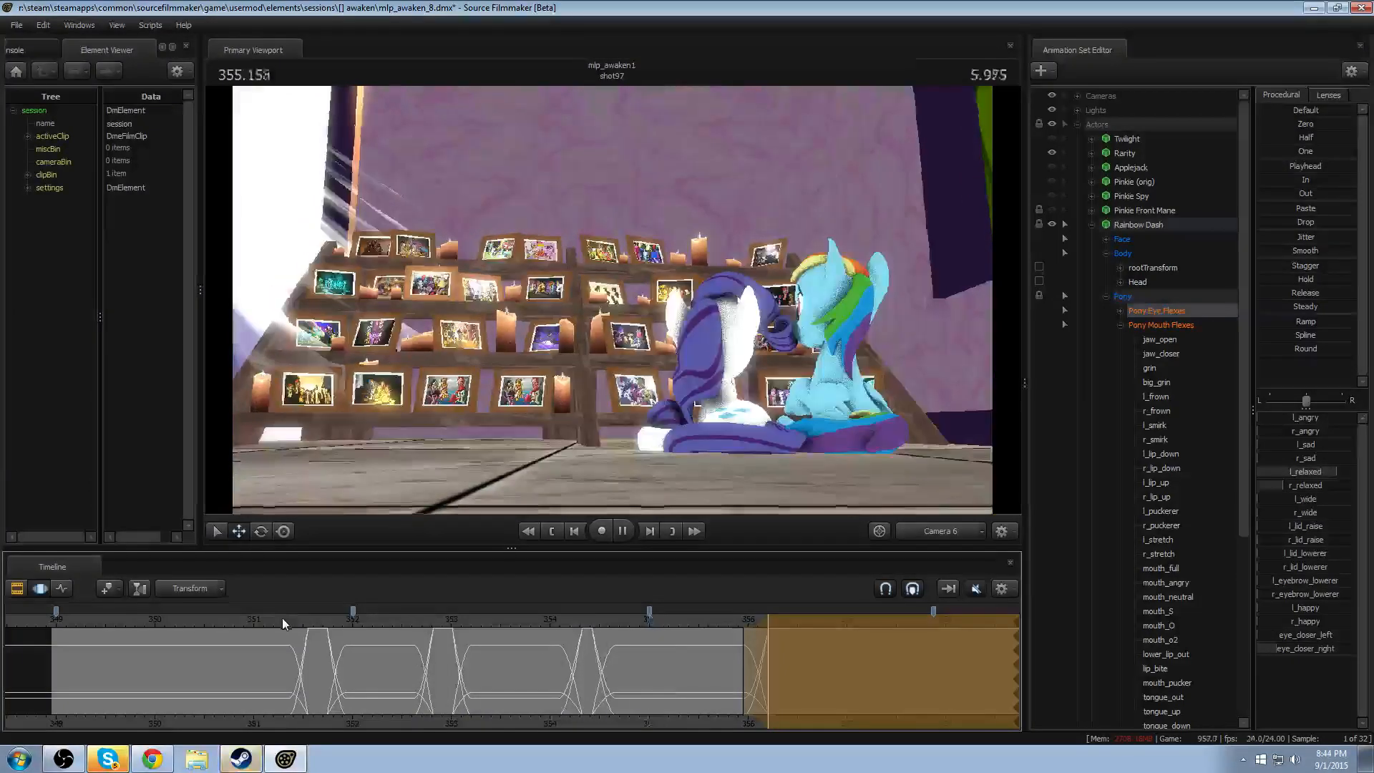
pyautogui.press('space')
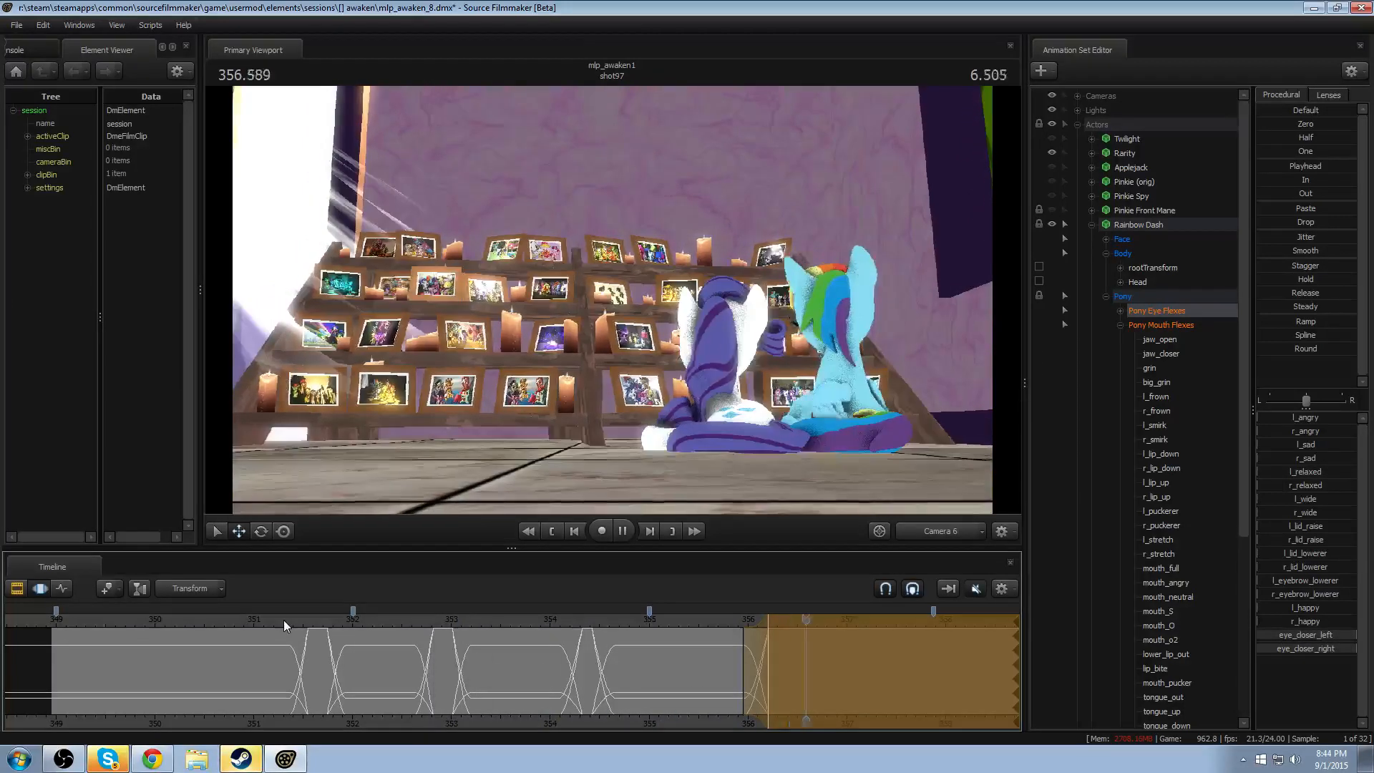
pyautogui.press('space')
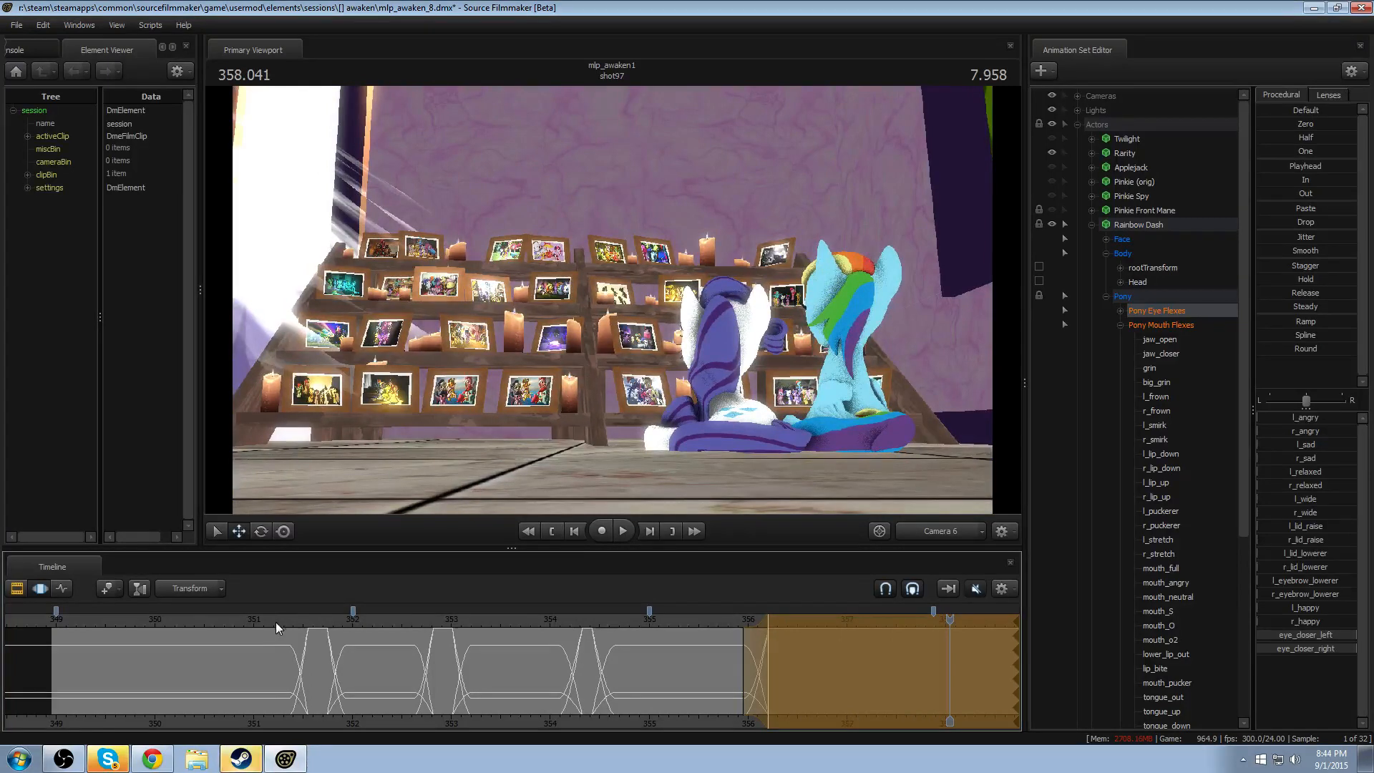
# - Select Rainbow Dash's HairBack1 control and replay the shot from about 349.4 seconds through its final second
pyautogui.click(275, 620)
pyautogui.click(831, 307)
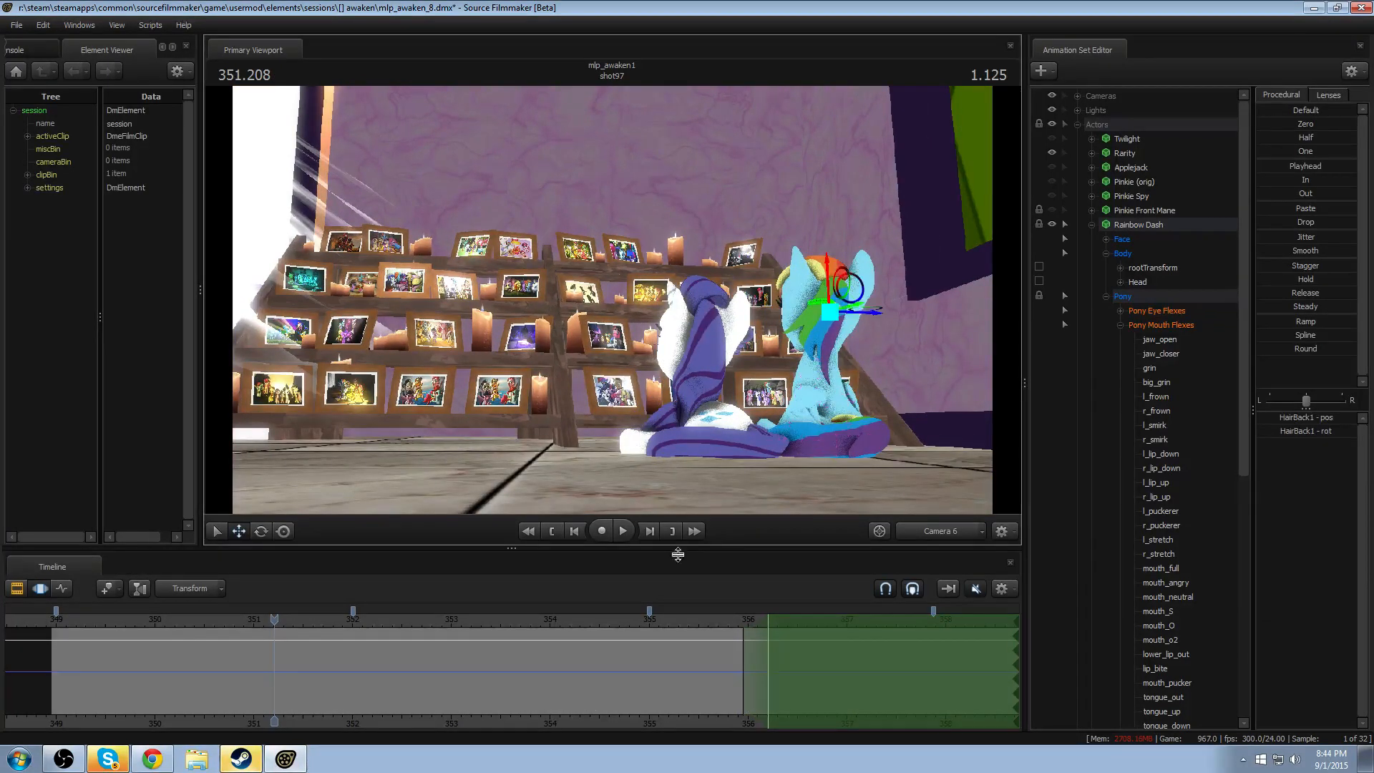
pyautogui.click(97, 617)
pyautogui.press('space')
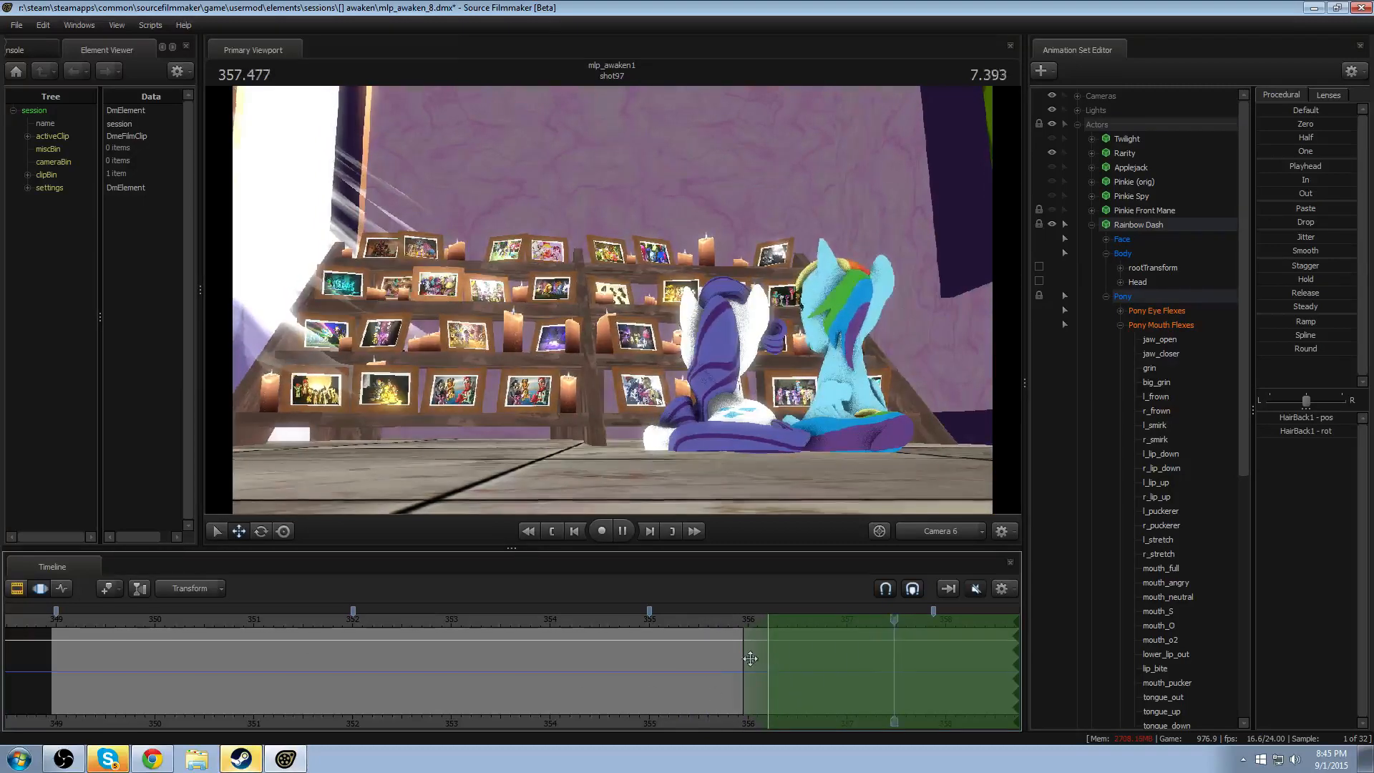
pyautogui.press('space')
pyautogui.moveTo(710, 721); pyautogui.dragTo(651, 706, button='middle')
pyautogui.scroll(-2, 651, 706)
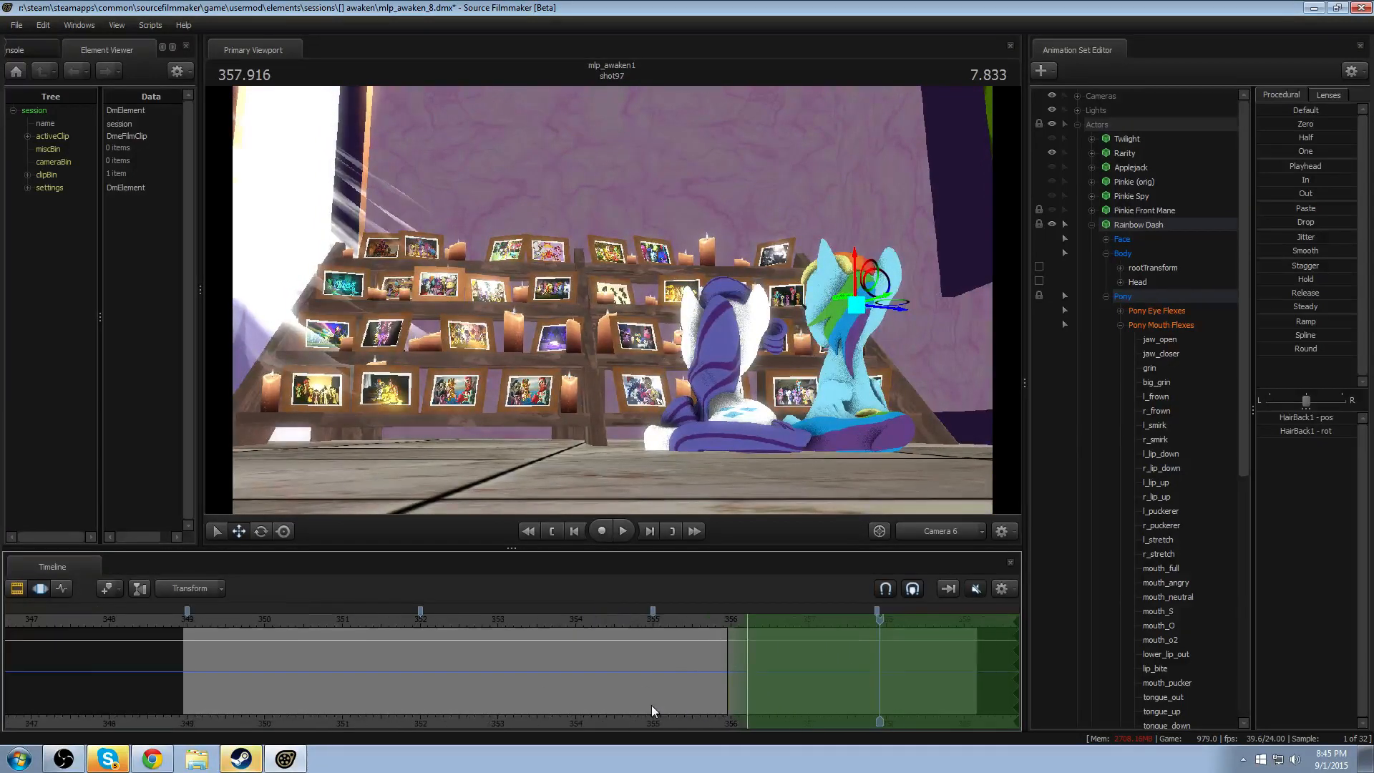
pyautogui.press('space')
pyautogui.press('space')
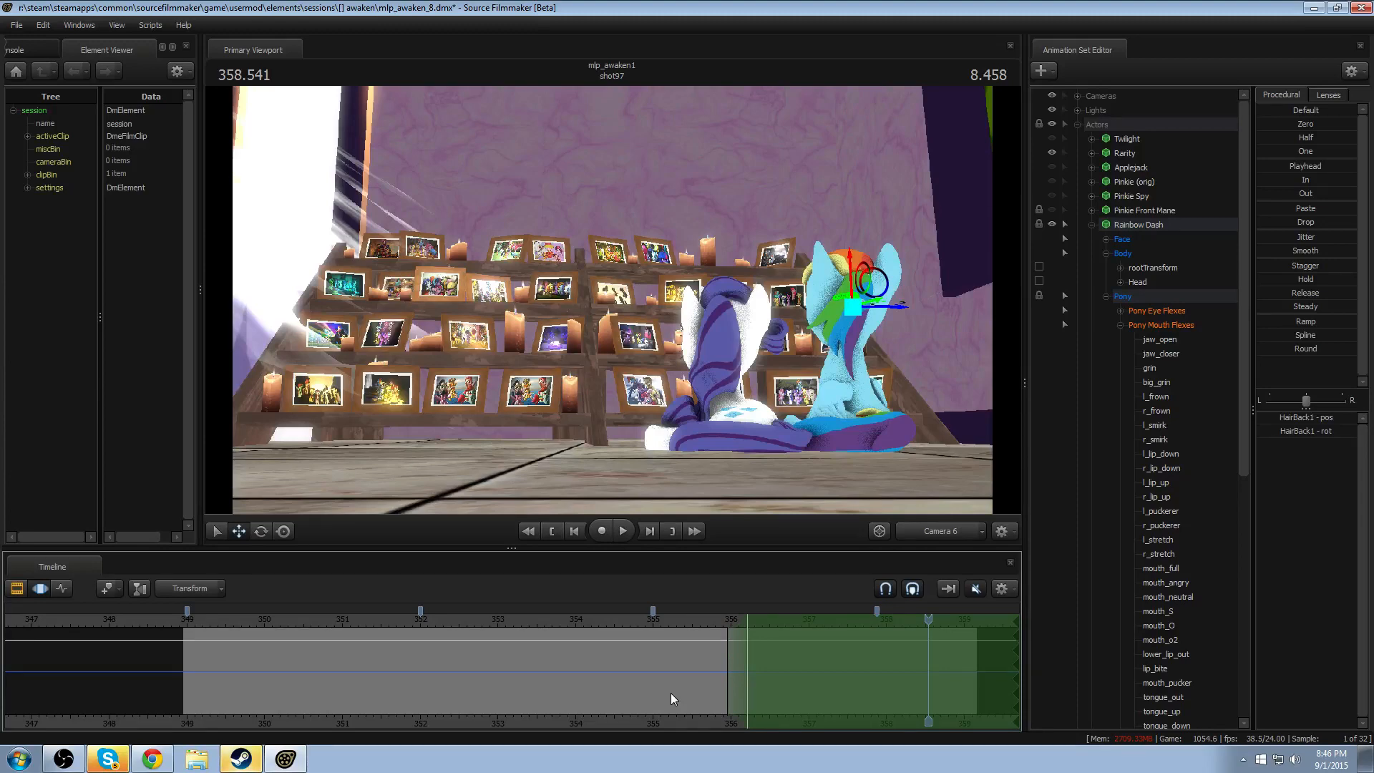
# - Scrub to about 354.6 seconds and replay the end of the shot, then replay it from about 355.7 seconds
pyautogui.moveTo(334, 625); pyautogui.dragTo(625, 641)
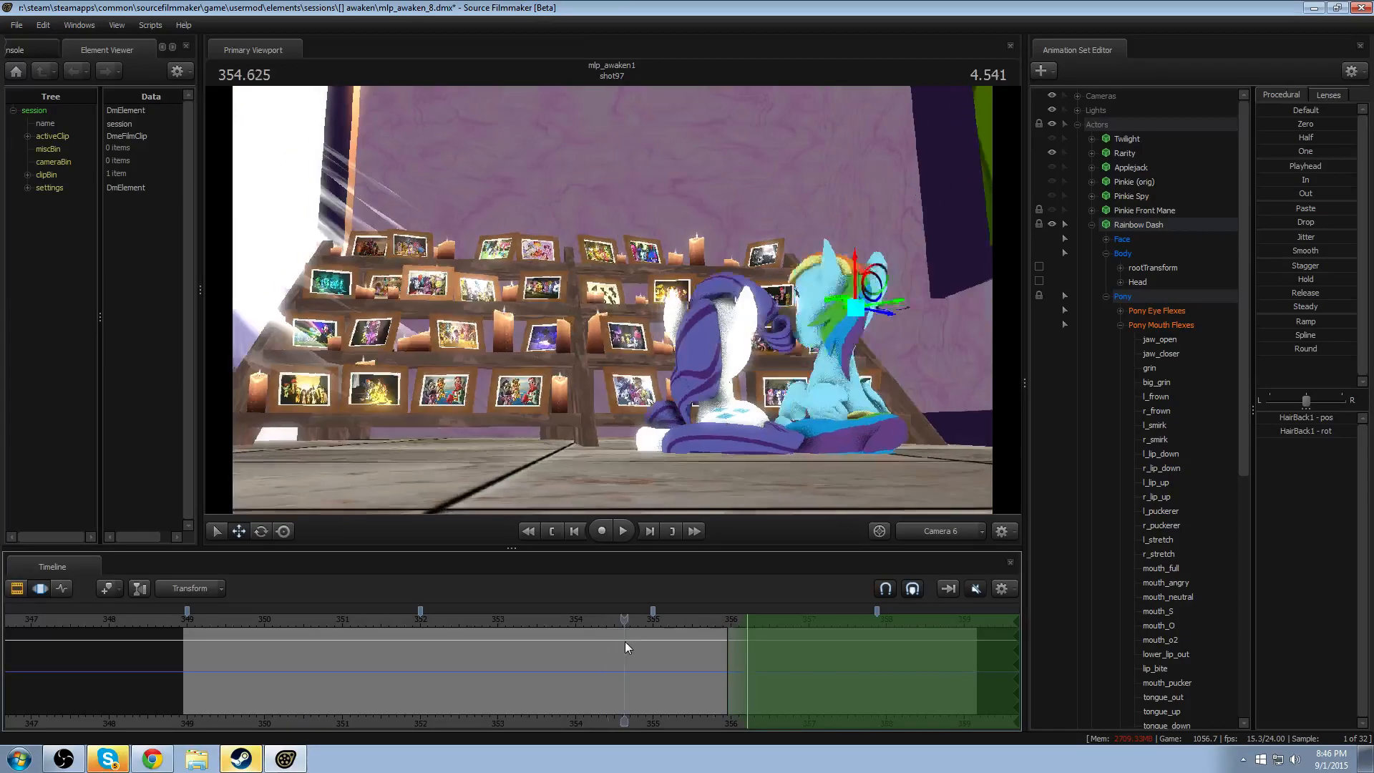
pyautogui.press('space')
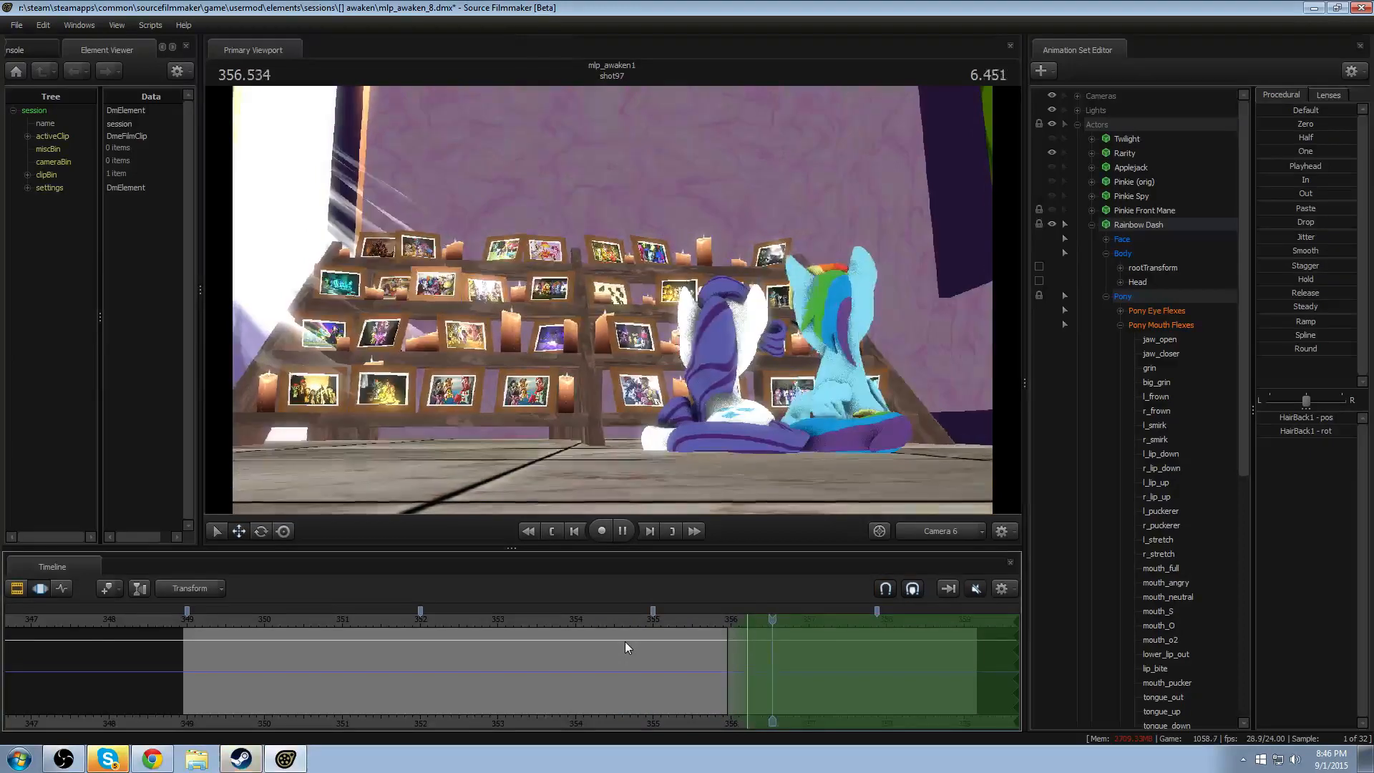
pyautogui.press('space')
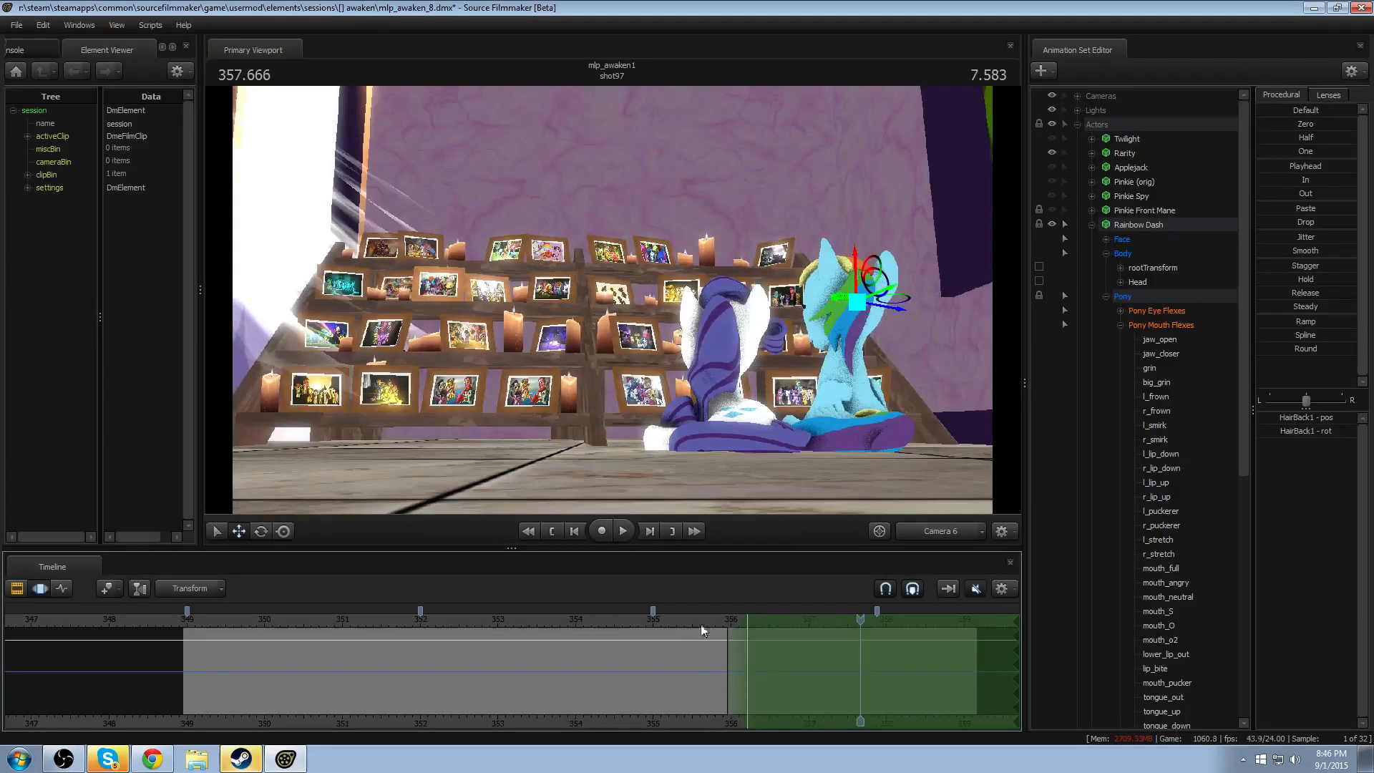
pyautogui.click(707, 620)
pyautogui.press('space')
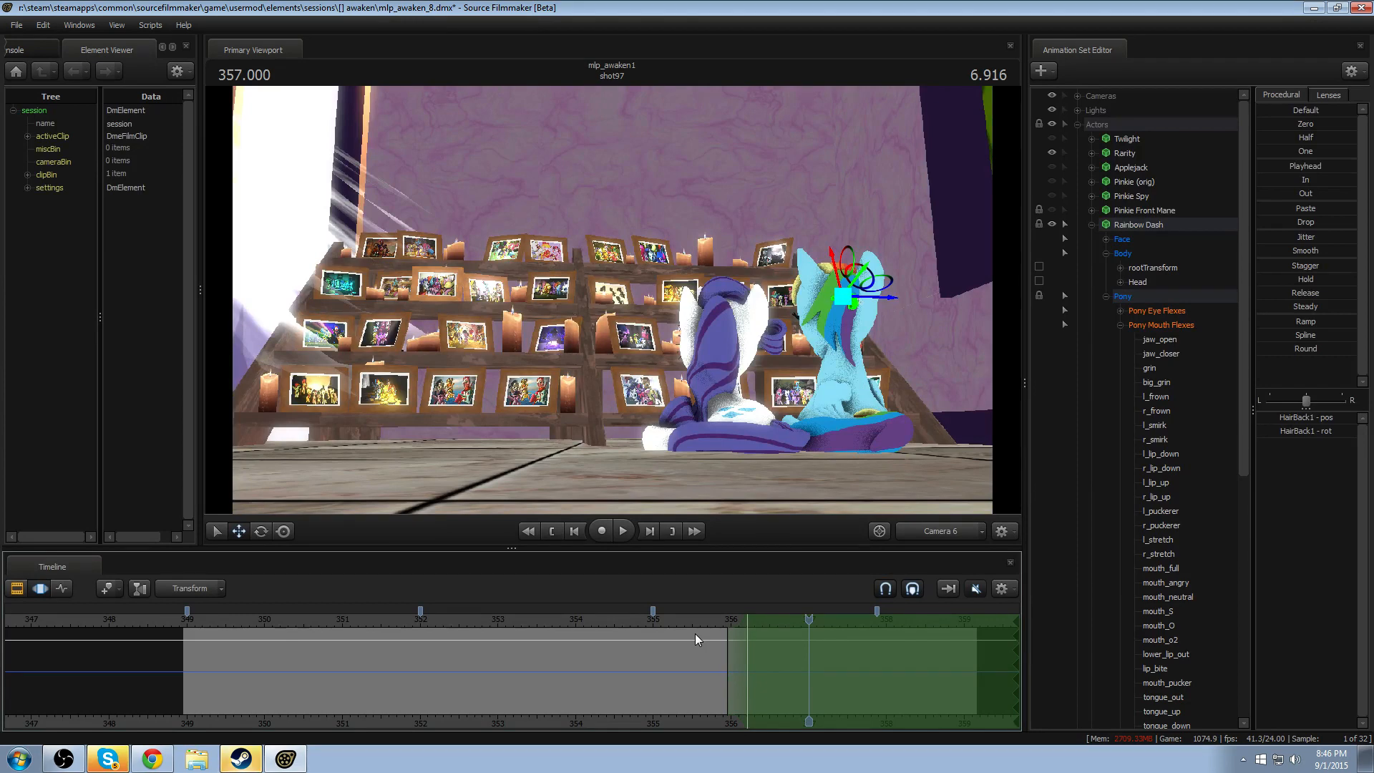
# - Scrub back from about 355.6 seconds and replay the shot from about 350.3 seconds, then from about 349.5 seconds
pyautogui.click(699, 619)
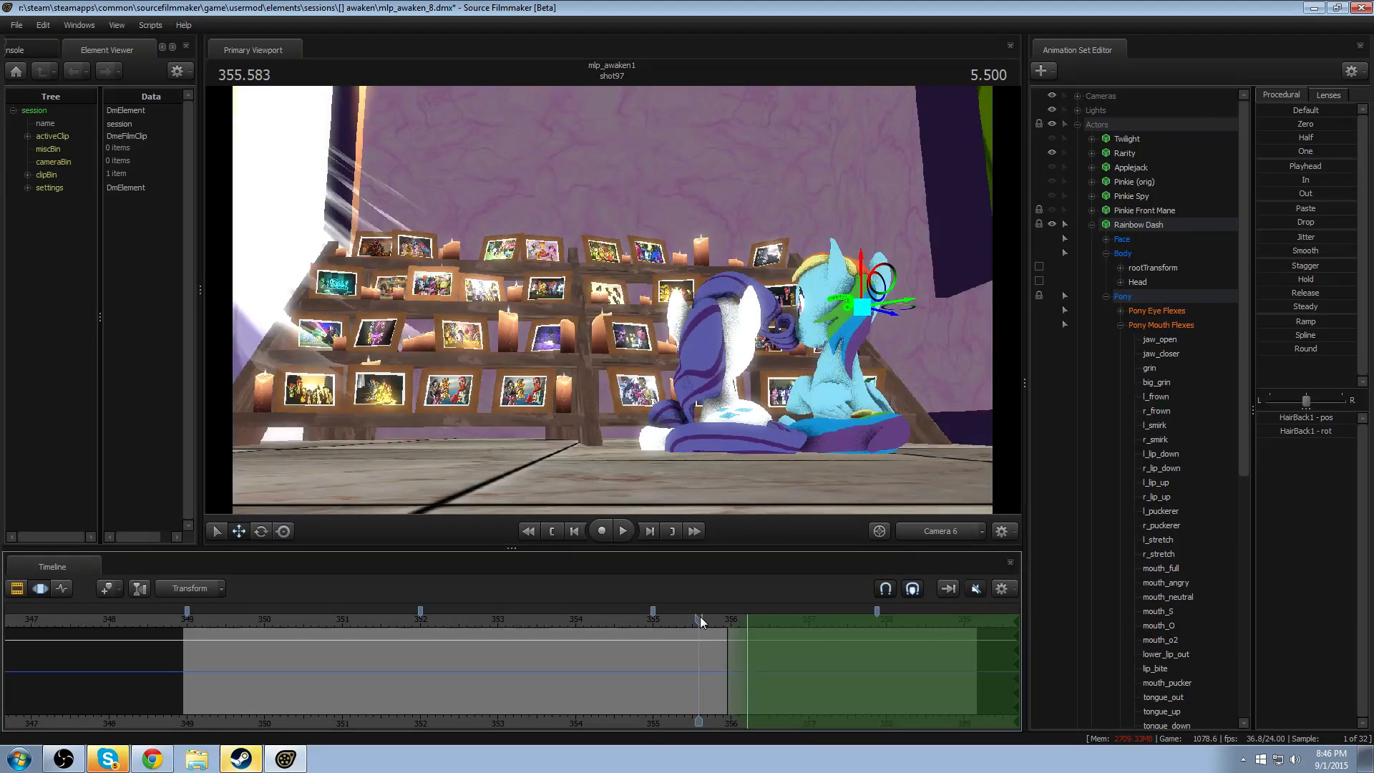
pyautogui.moveTo(699, 619); pyautogui.dragTo(384, 642)
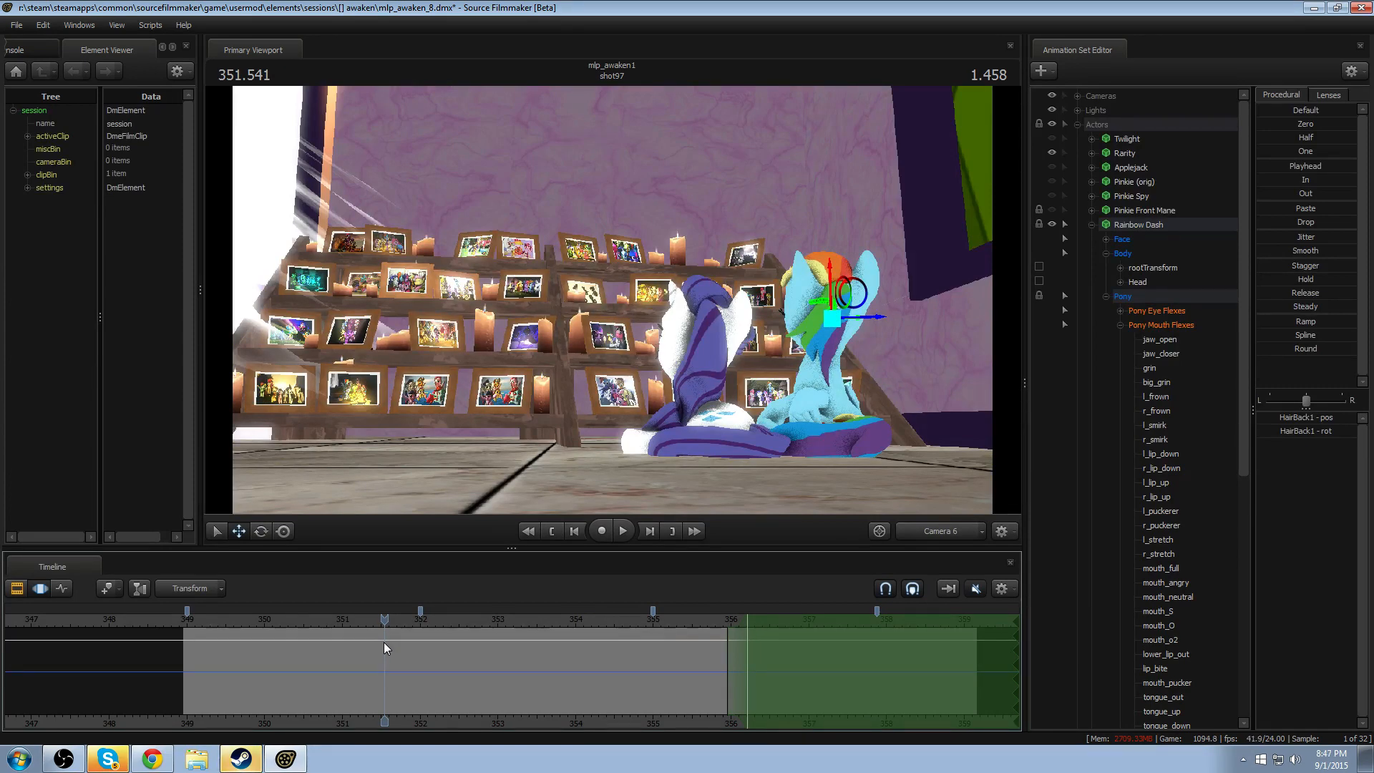
pyautogui.moveTo(384, 637); pyautogui.dragTo(286, 624)
pyautogui.press('space')
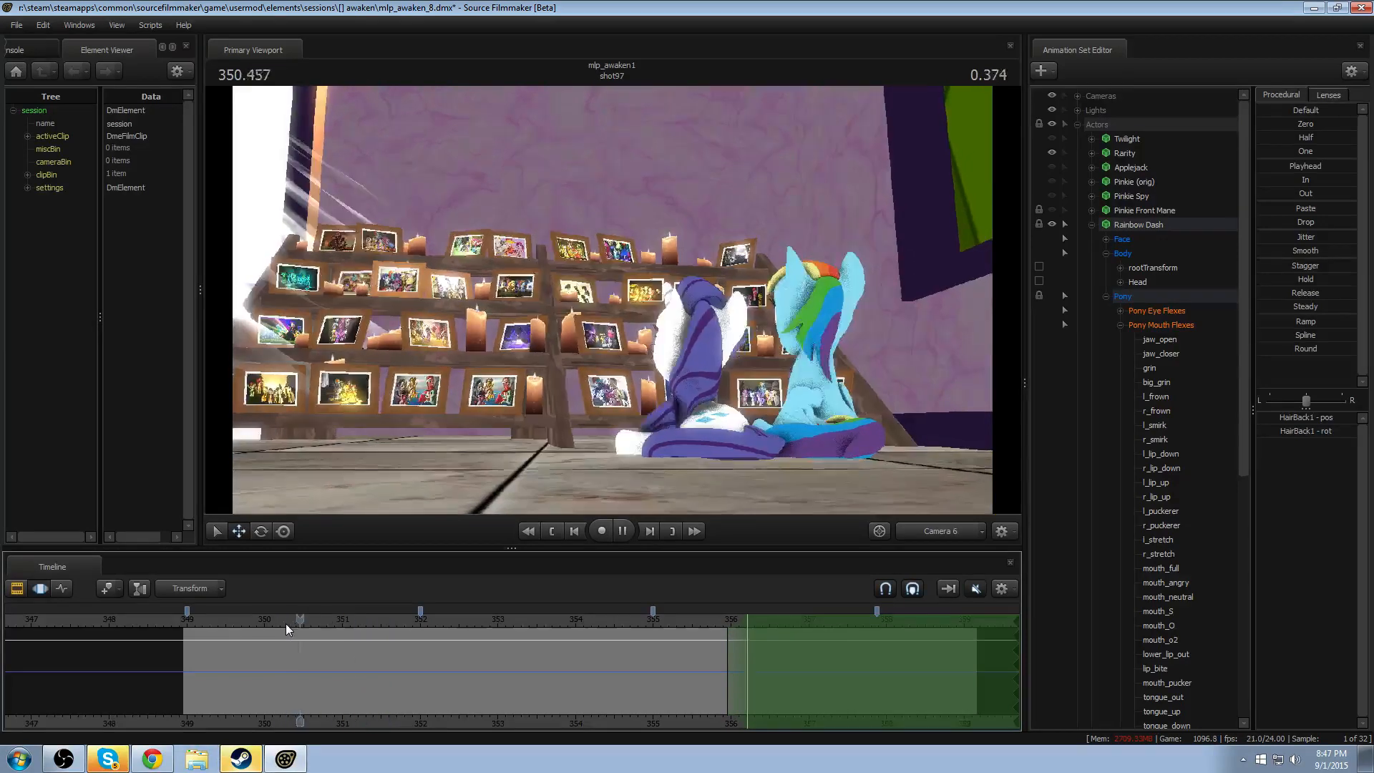
pyautogui.press('space')
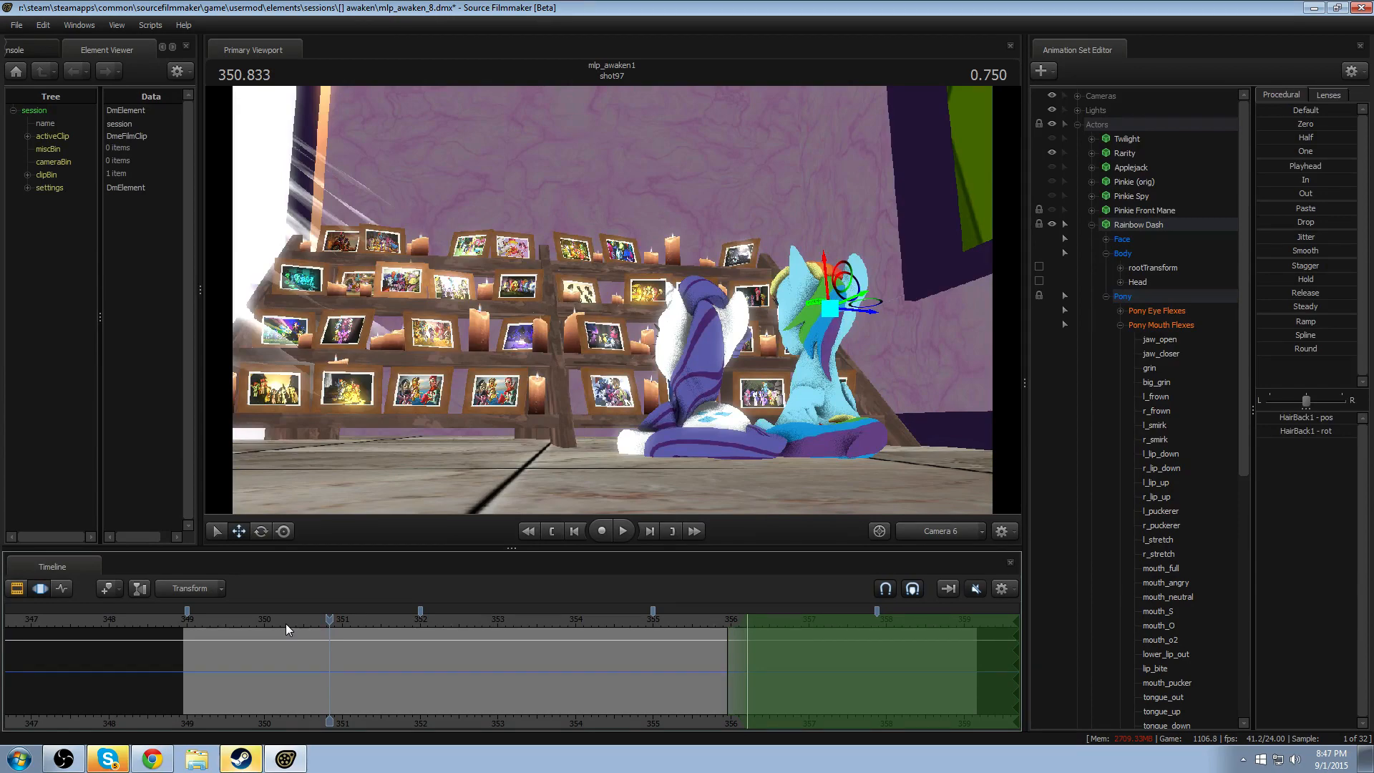
pyautogui.press('space')
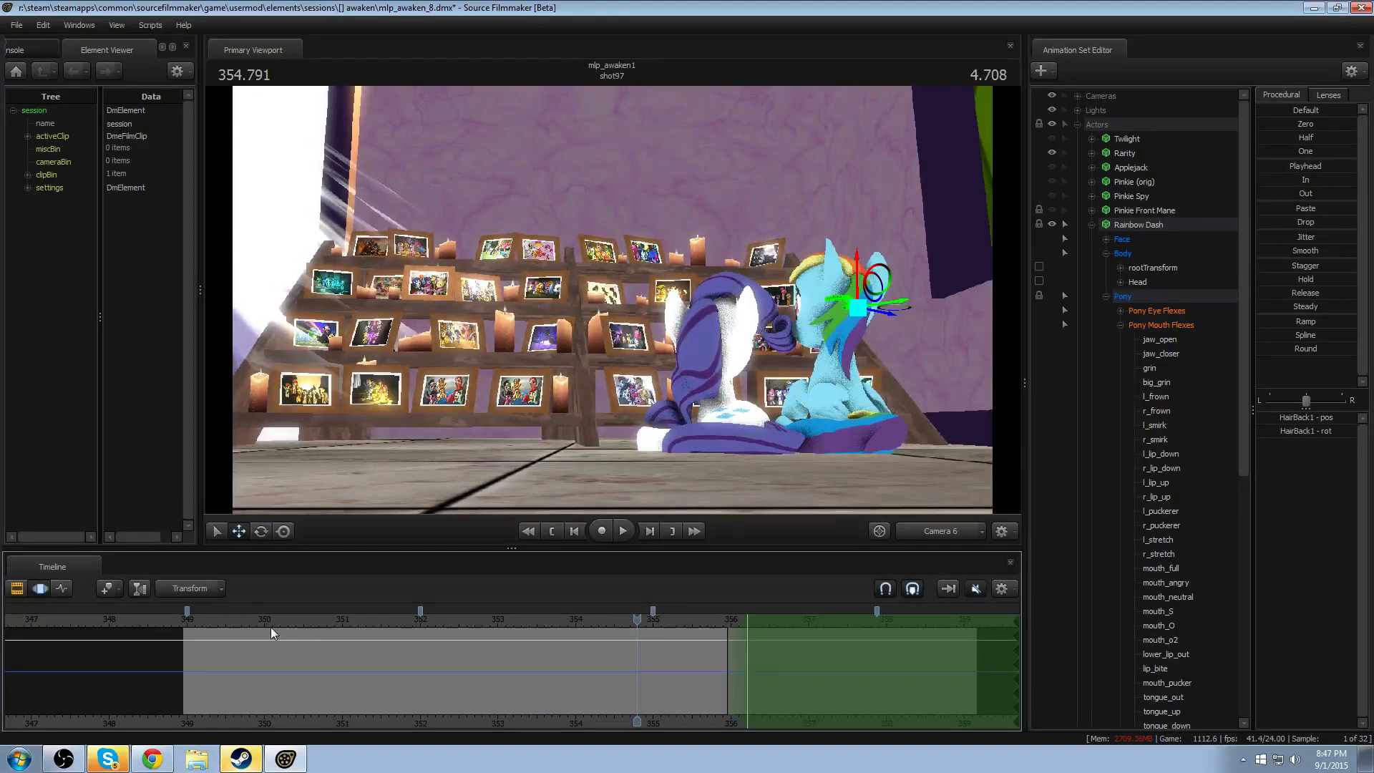
pyautogui.click(223, 621)
pyautogui.press('space')
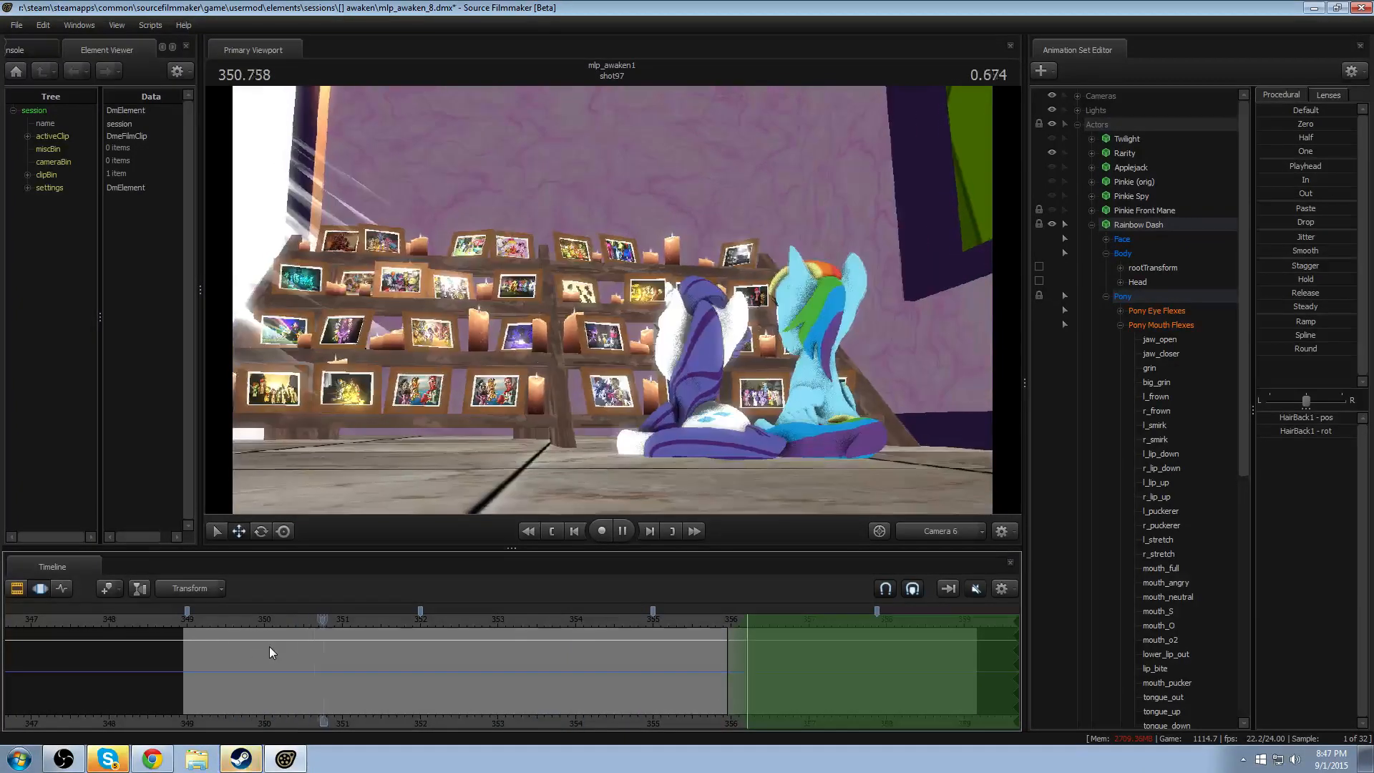
pyautogui.press('space')
# - Set a time selection from about 352.1 to 352.75 seconds, with falloffs reaching out to about 351.6 and 353.25 seconds
pyautogui.scroll(4, 288, 651)
pyautogui.press('shift')
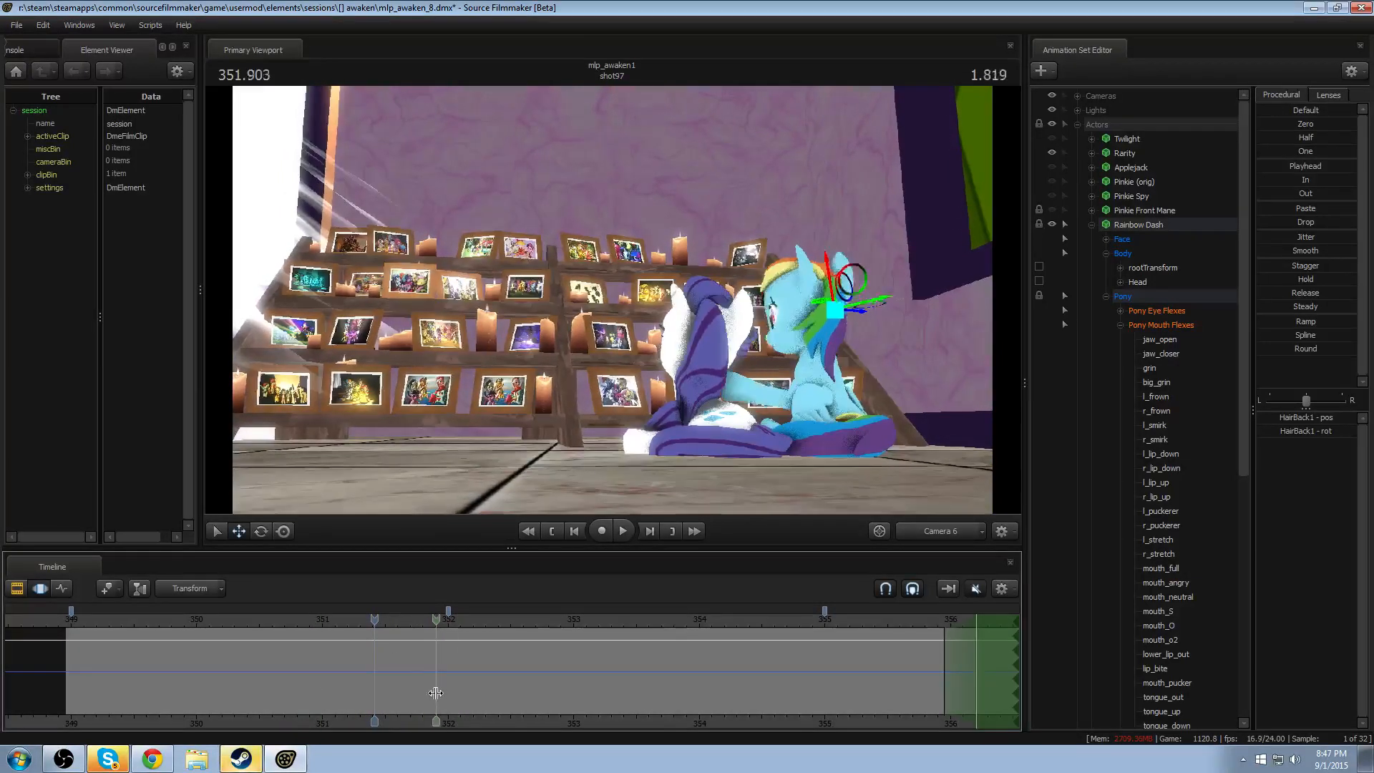
pyautogui.keyDown('shift'); pyautogui.moveTo(458, 693); pyautogui.dragTo(540, 698); pyautogui.keyUp('shift')
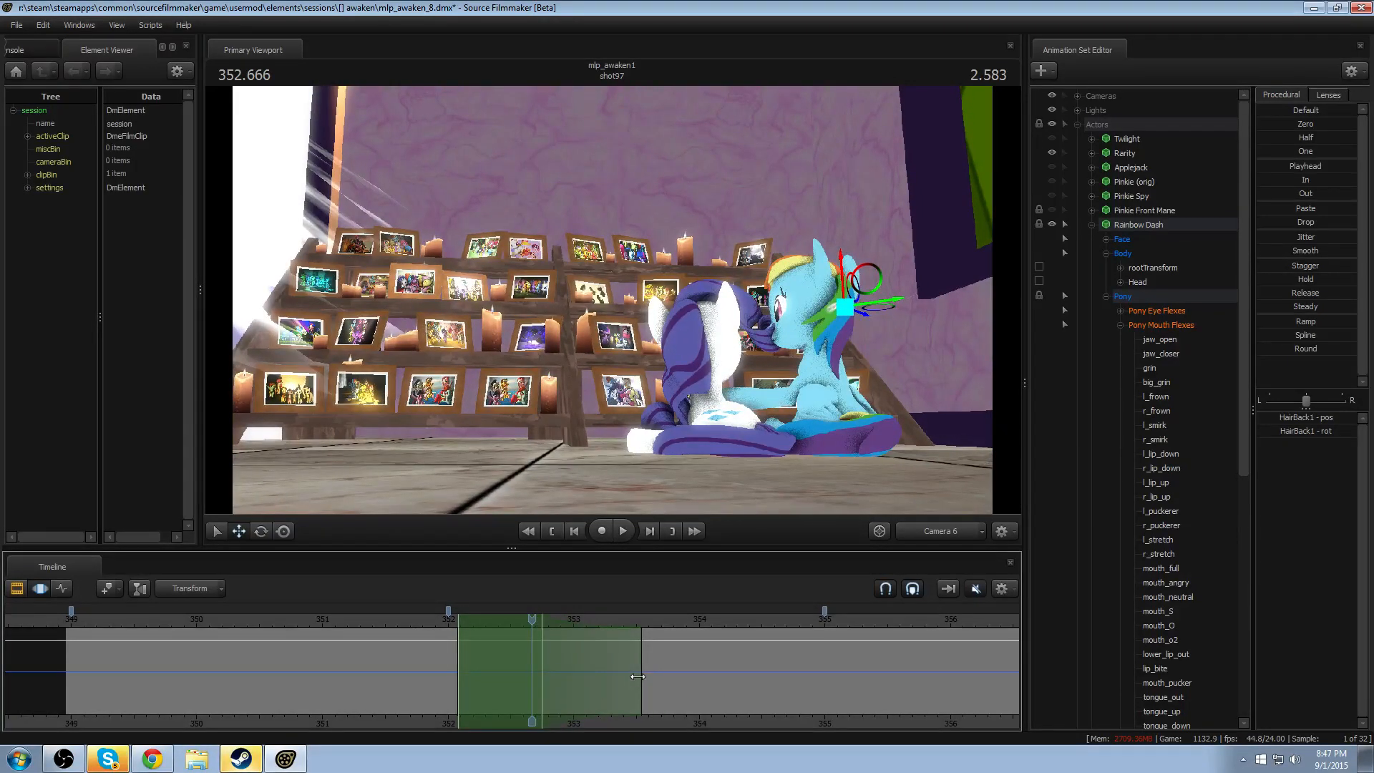
pyautogui.moveTo(639, 677); pyautogui.dragTo(604, 688)
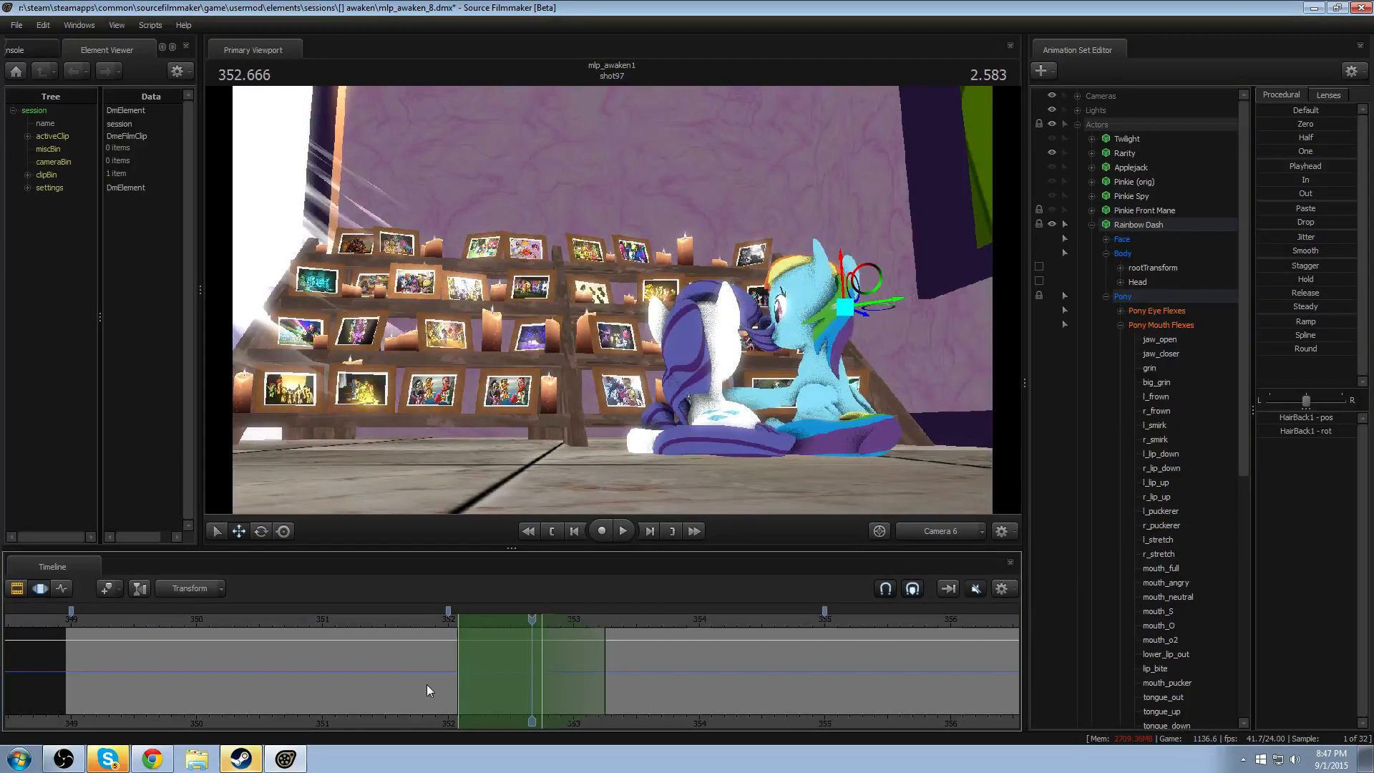
pyautogui.moveTo(442, 687); pyautogui.dragTo(401, 669)
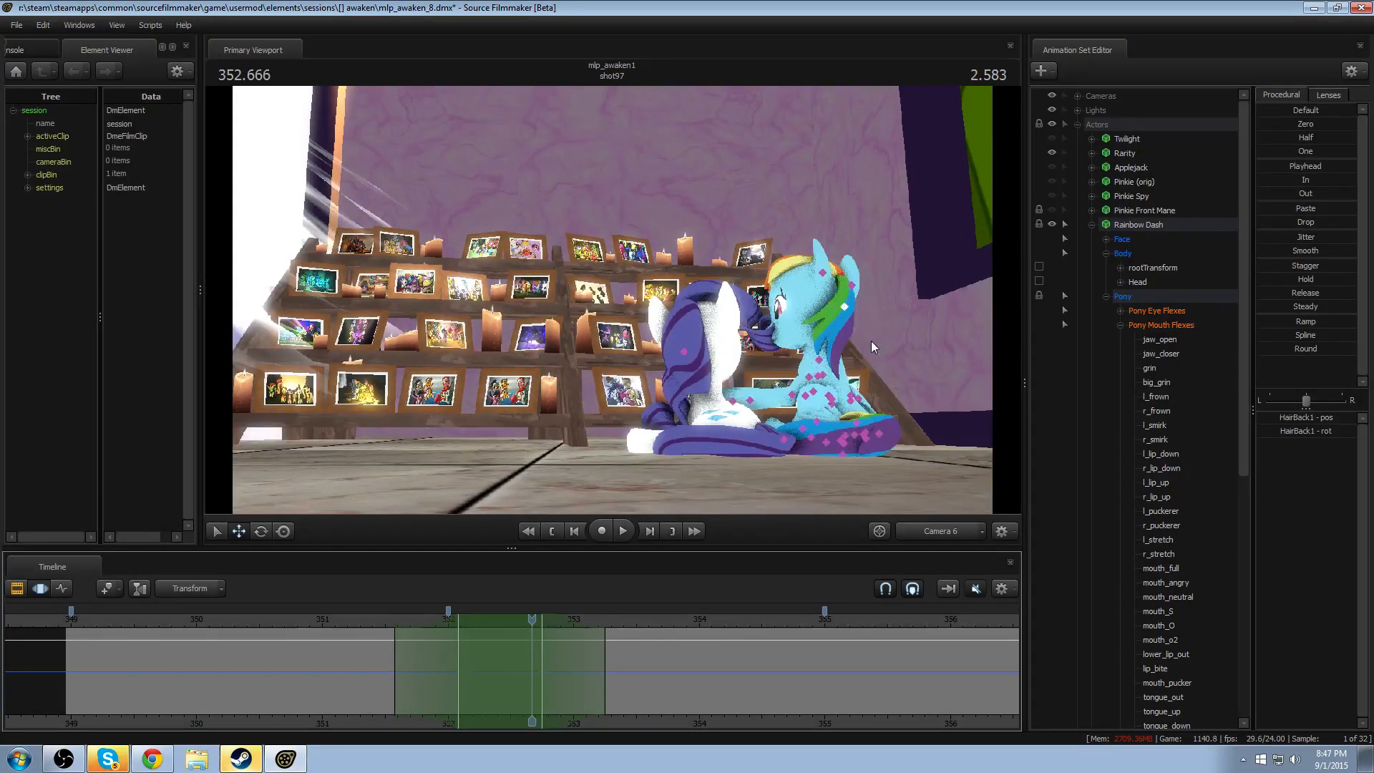
# - Rotate Rainbow Dash's LeftEar and RightEar within the selection at about 352.7 seconds
pyautogui.click(807, 279)
pyautogui.moveTo(808, 279); pyautogui.dragTo(840, 258)
pyautogui.press('ctrl')
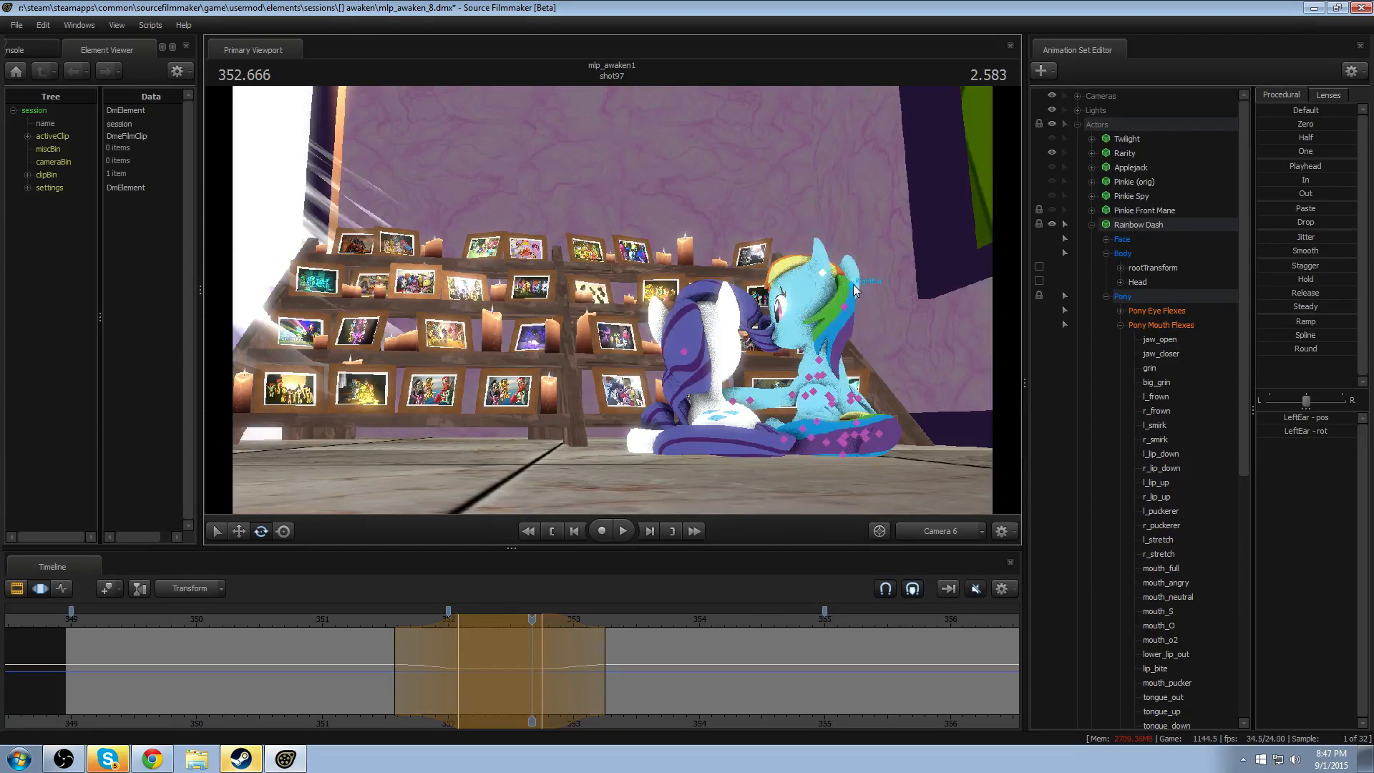
pyautogui.keyDown('ctrl'); pyautogui.click(850, 290); pyautogui.keyUp('ctrl')
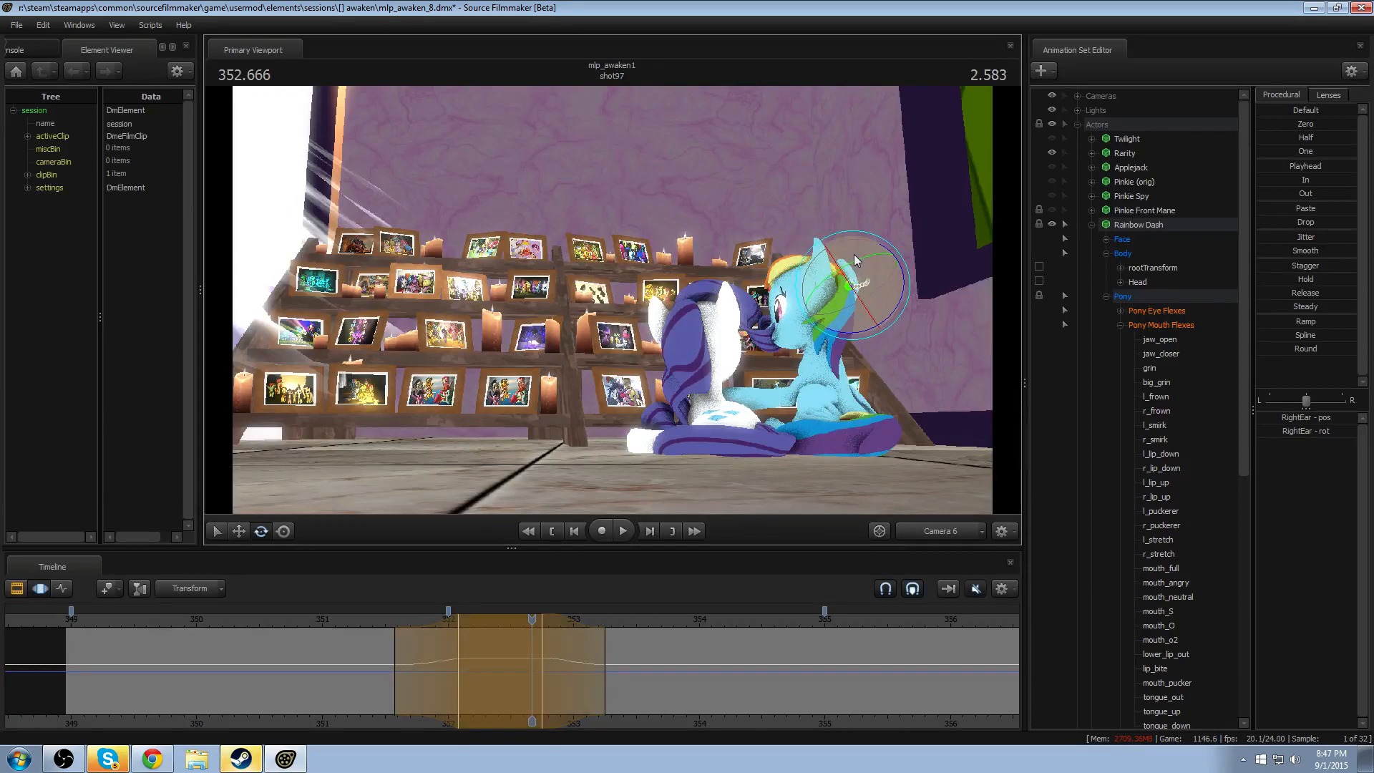
pyautogui.moveTo(870, 255); pyautogui.dragTo(854, 291)
# - Refine the RightEar rotation at about 352.4 seconds, replaying the ear motion from about 351.4 seconds before and after
pyautogui.click(375, 624)
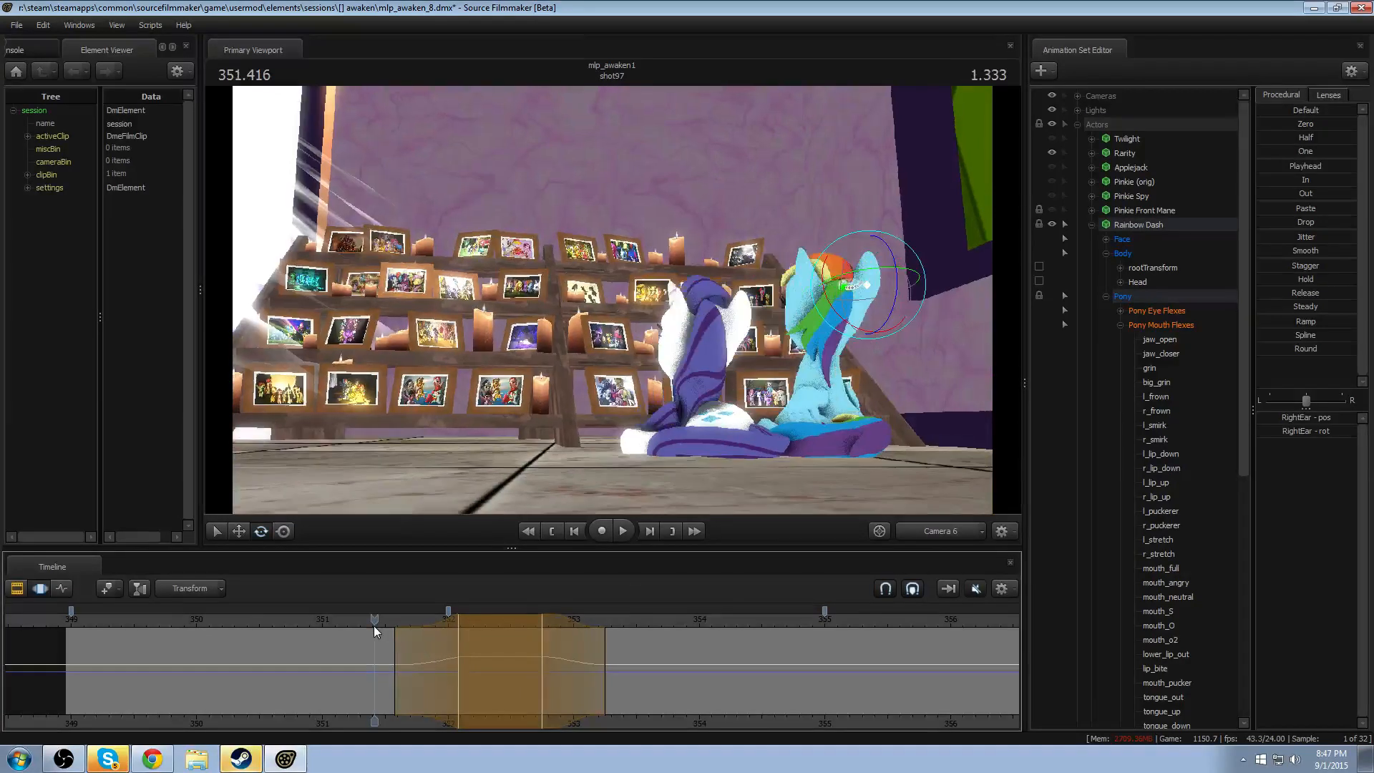
pyautogui.press('space')
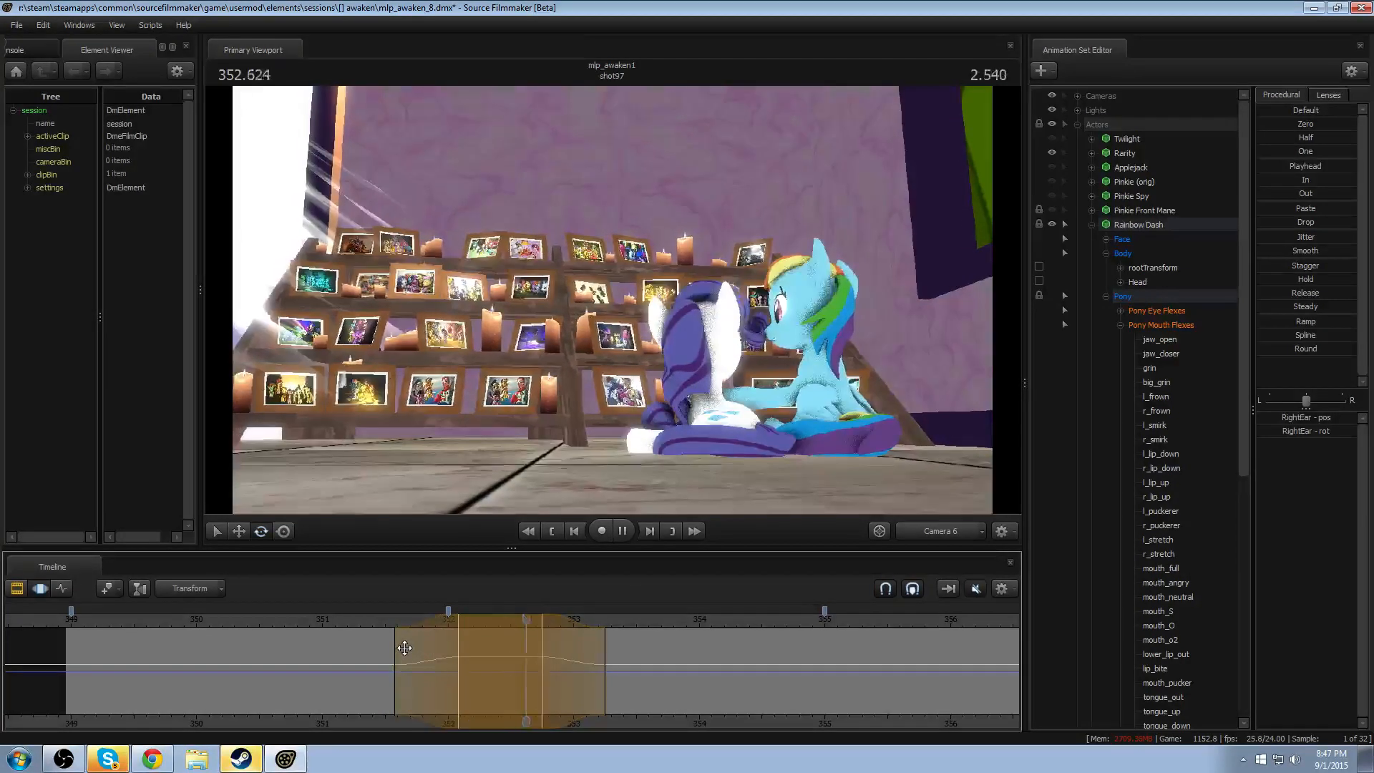
pyautogui.click(495, 623)
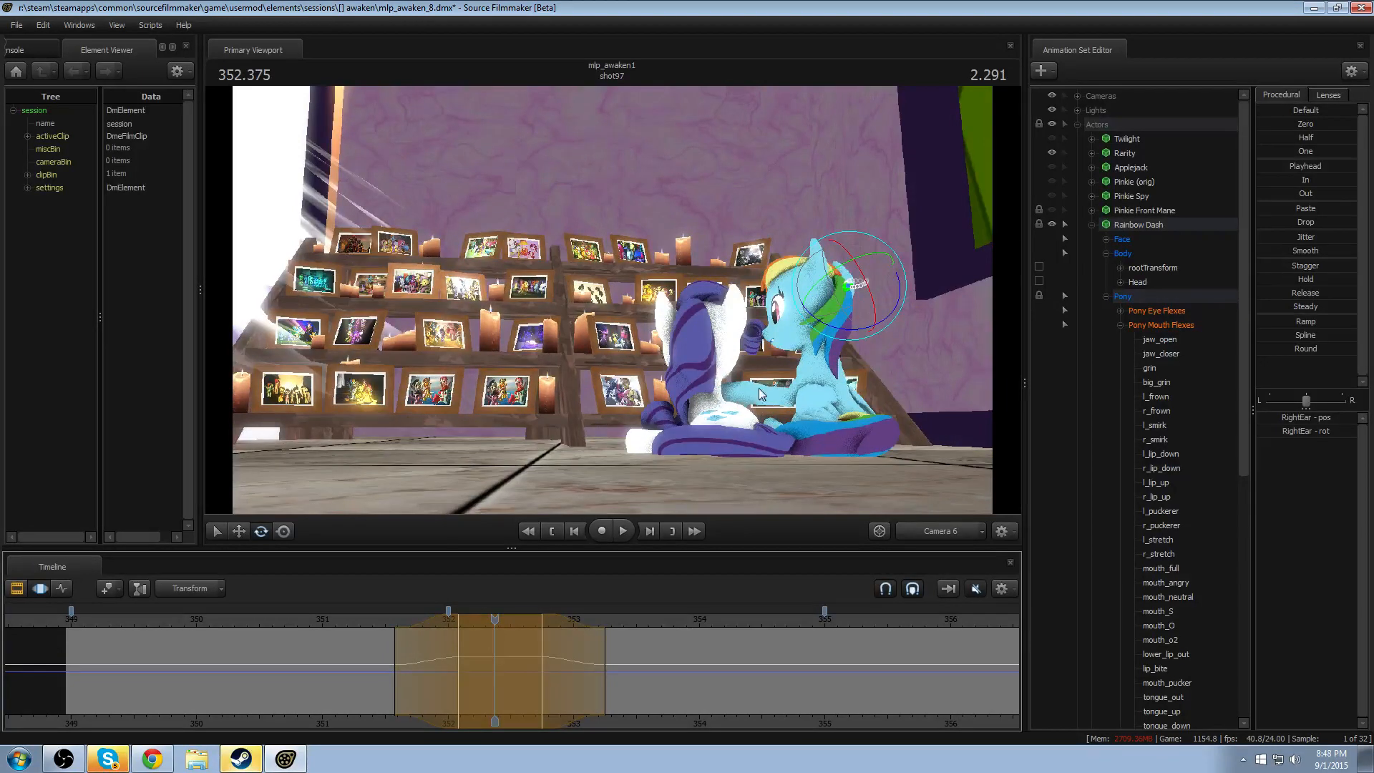
pyautogui.moveTo(860, 274); pyautogui.dragTo(871, 273)
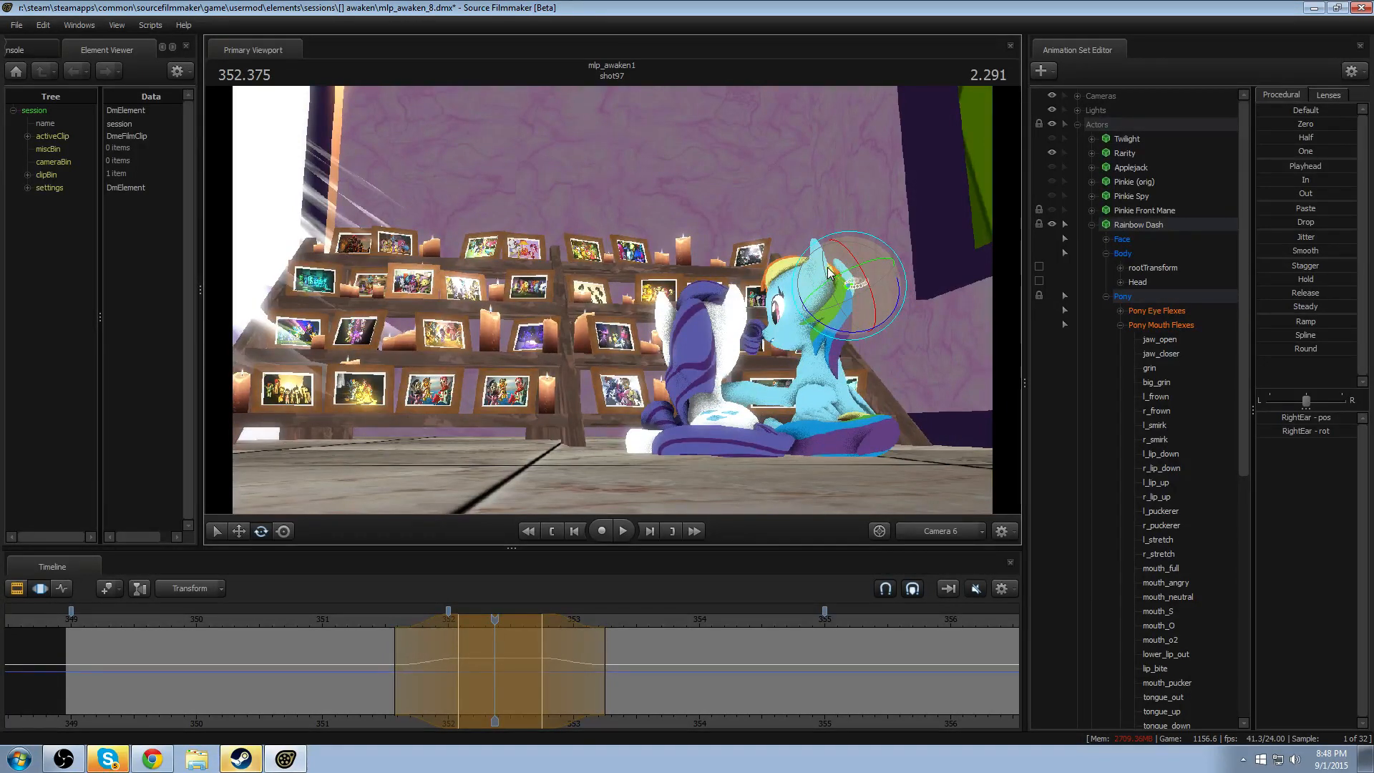
pyautogui.click(372, 624)
pyautogui.press('space')
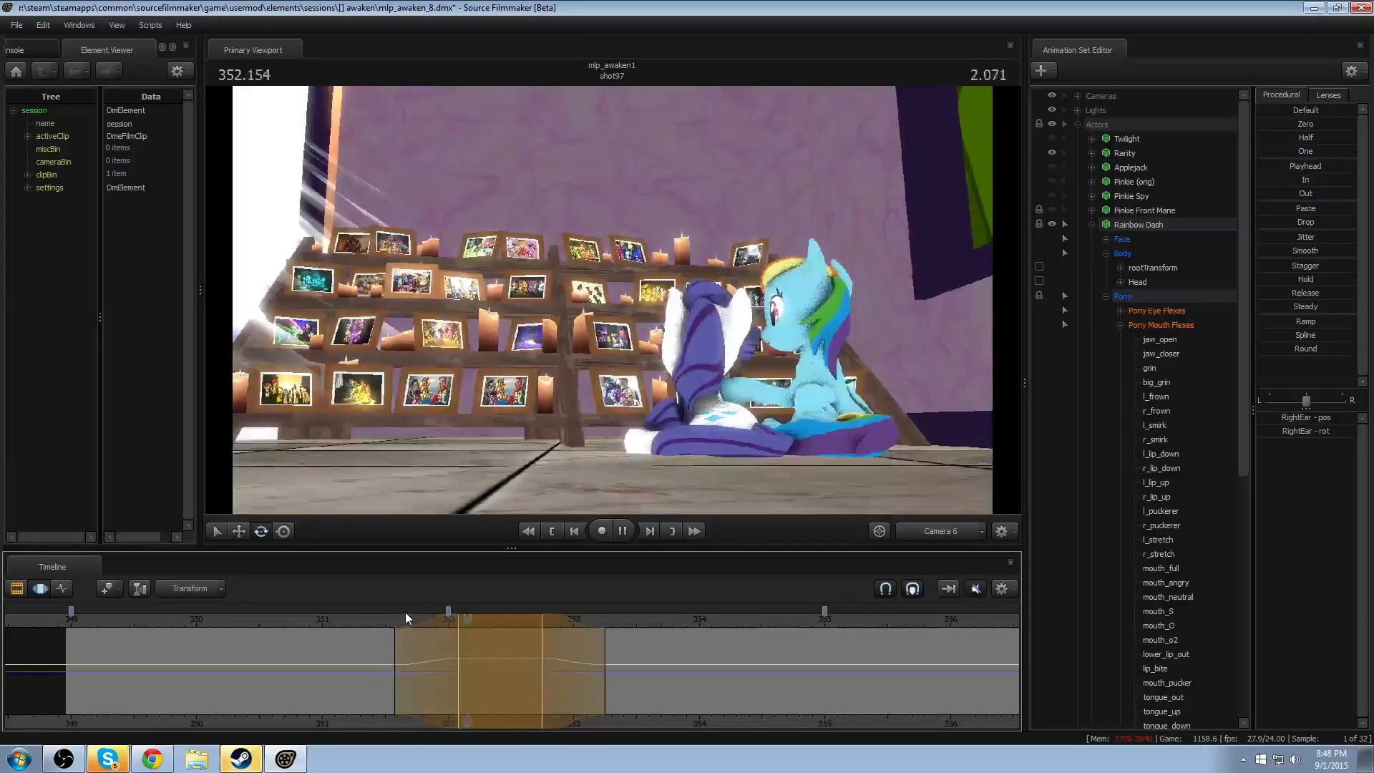
pyautogui.press('space')
# - Set a time selection from about 353.25 to 354.25 seconds, with falloffs reaching out to about 352.75 and 354.9 seconds
pyautogui.moveTo(630, 688); pyautogui.dragTo(809, 682)
pyautogui.scroll(8, 788, 684)
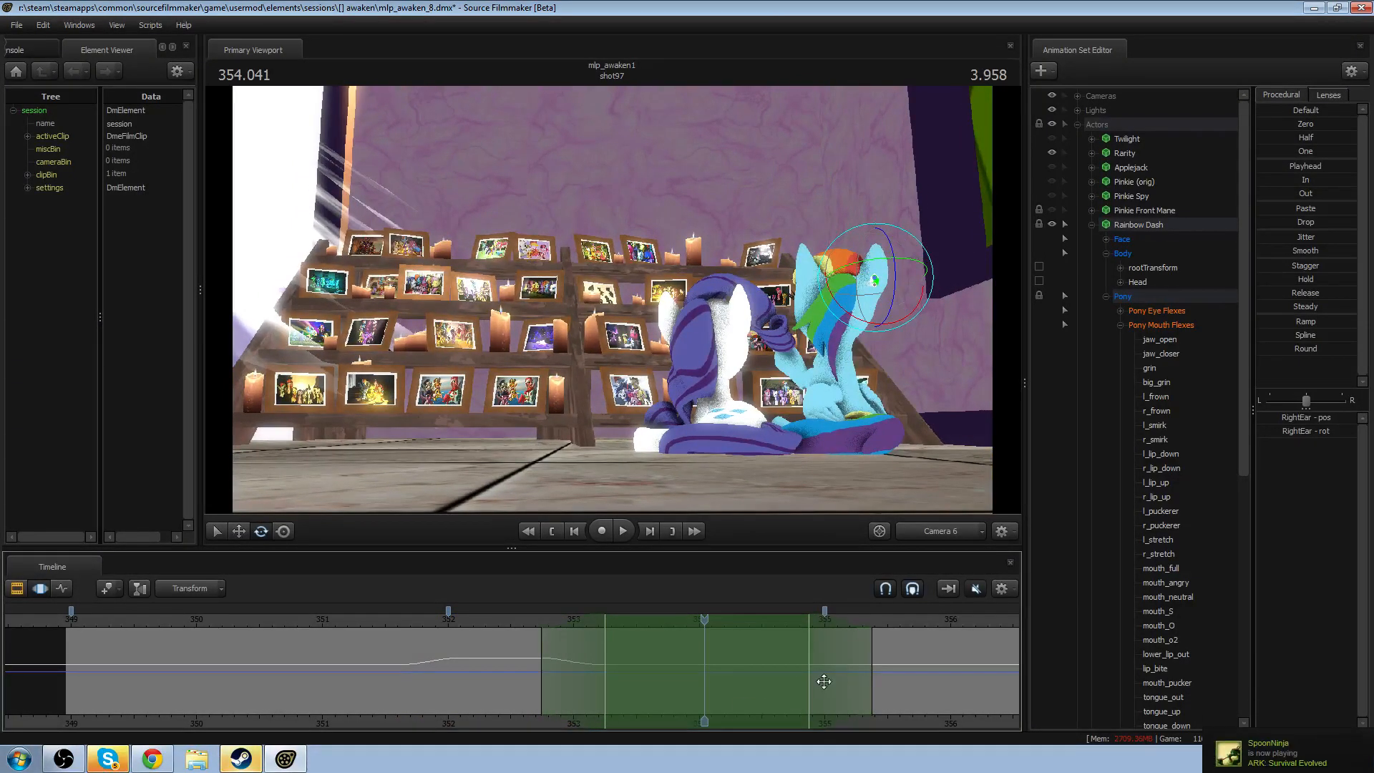
pyautogui.moveTo(823, 681); pyautogui.dragTo(704, 680)
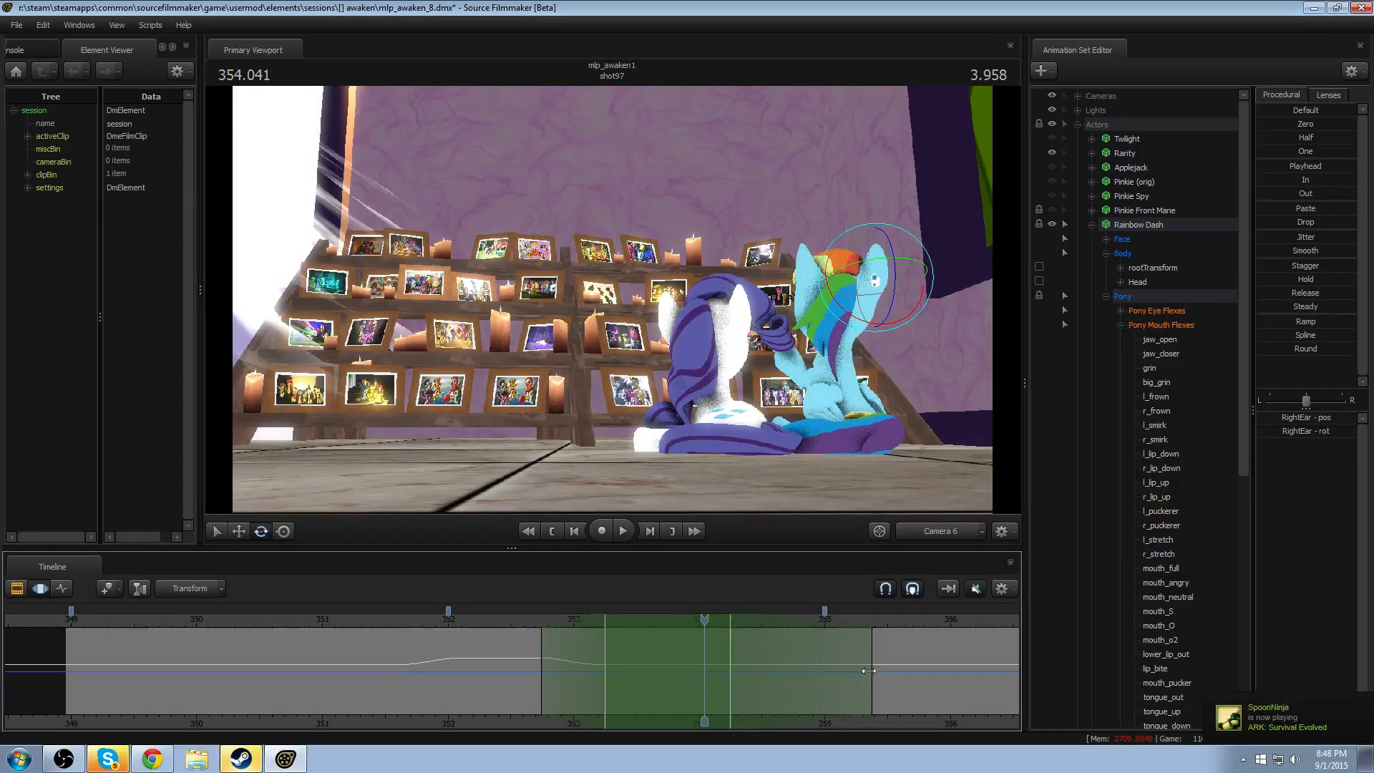
pyautogui.moveTo(859, 676); pyautogui.dragTo(815, 681)
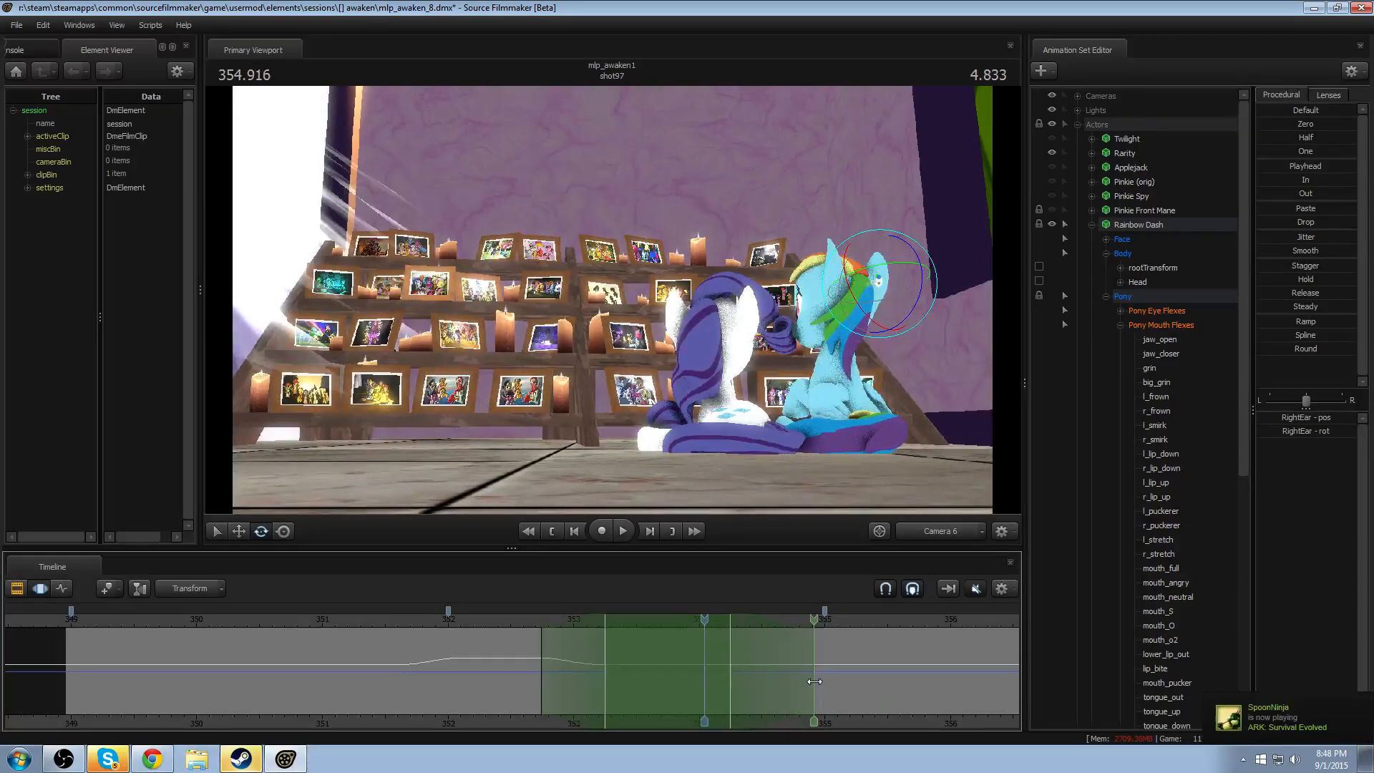
# - Try blending both RightEar and LeftEar toward their 352.5-second playhead pose across the selection, and check it at about 353.9 seconds
pyautogui.moveTo(704, 621); pyautogui.dragTo(511, 647)
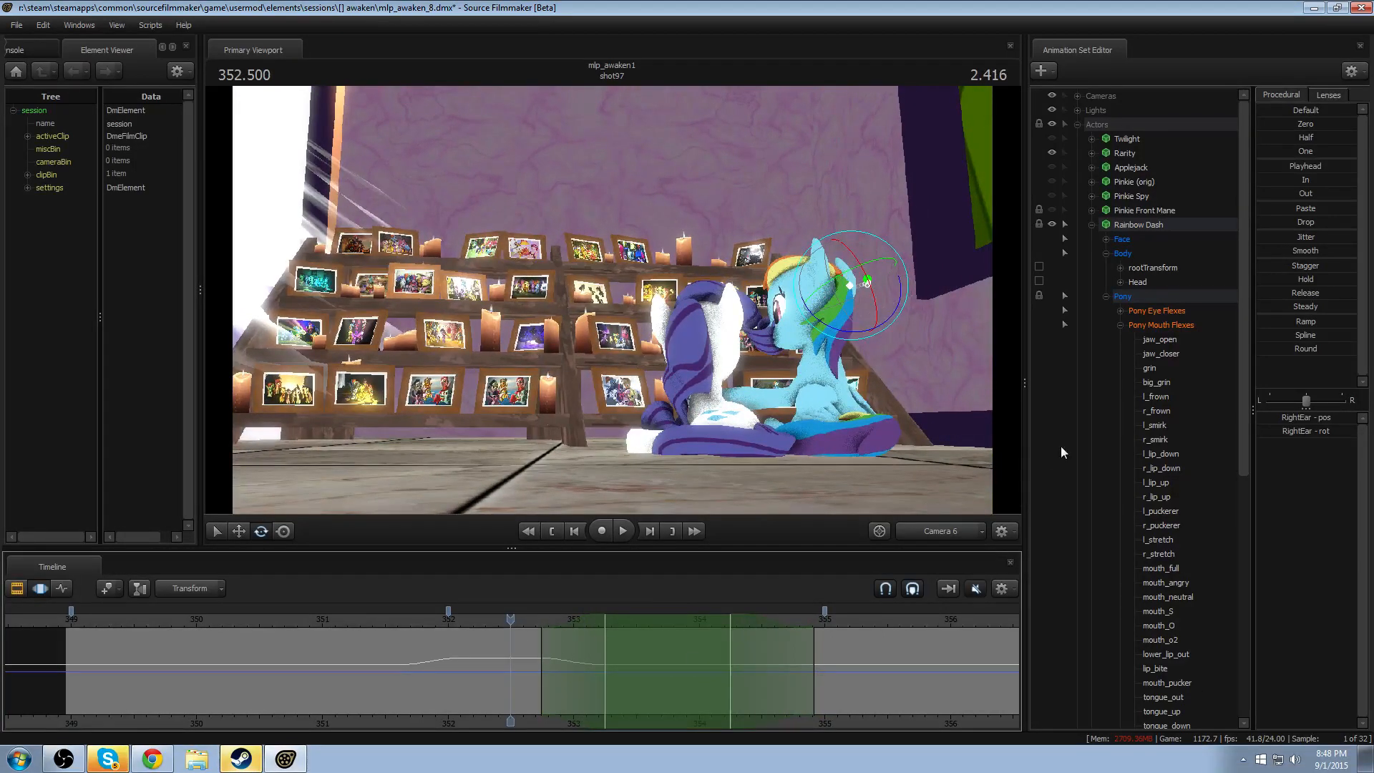
pyautogui.scroll(-5, 1167, 442)
pyautogui.scroll(5, 1167, 437)
pyautogui.click(1120, 325)
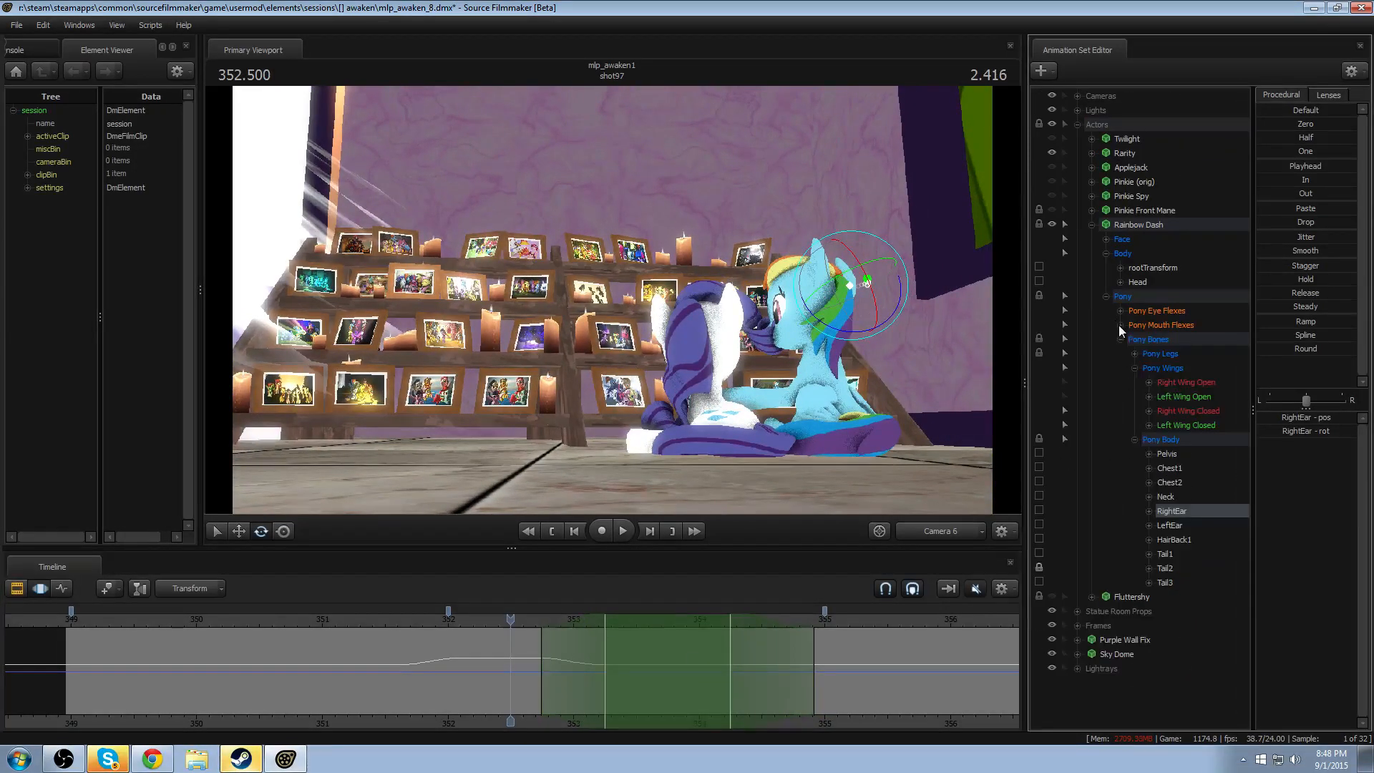
pyautogui.keyDown('ctrl'); pyautogui.click(1183, 527); pyautogui.keyUp('ctrl')
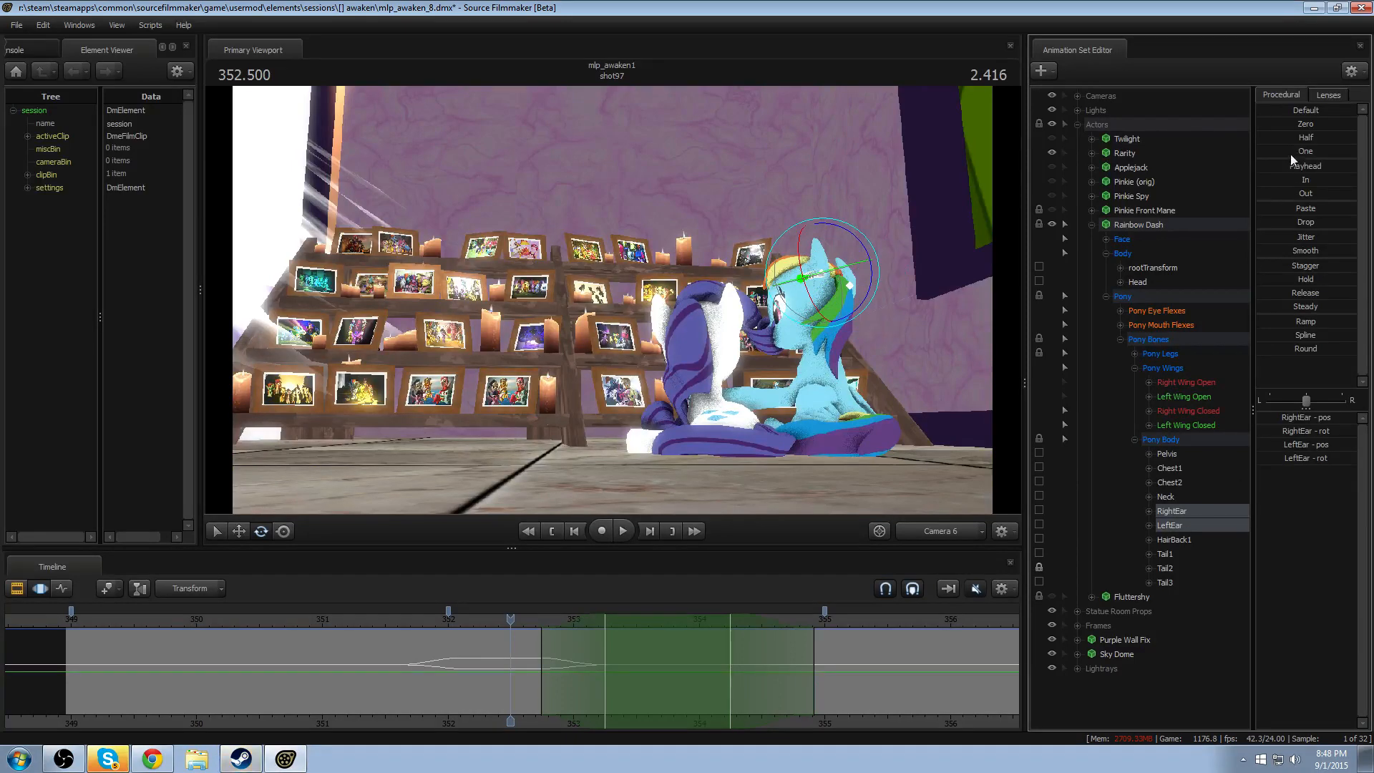
pyautogui.moveTo(1289, 166); pyautogui.dragTo(1319, 166)
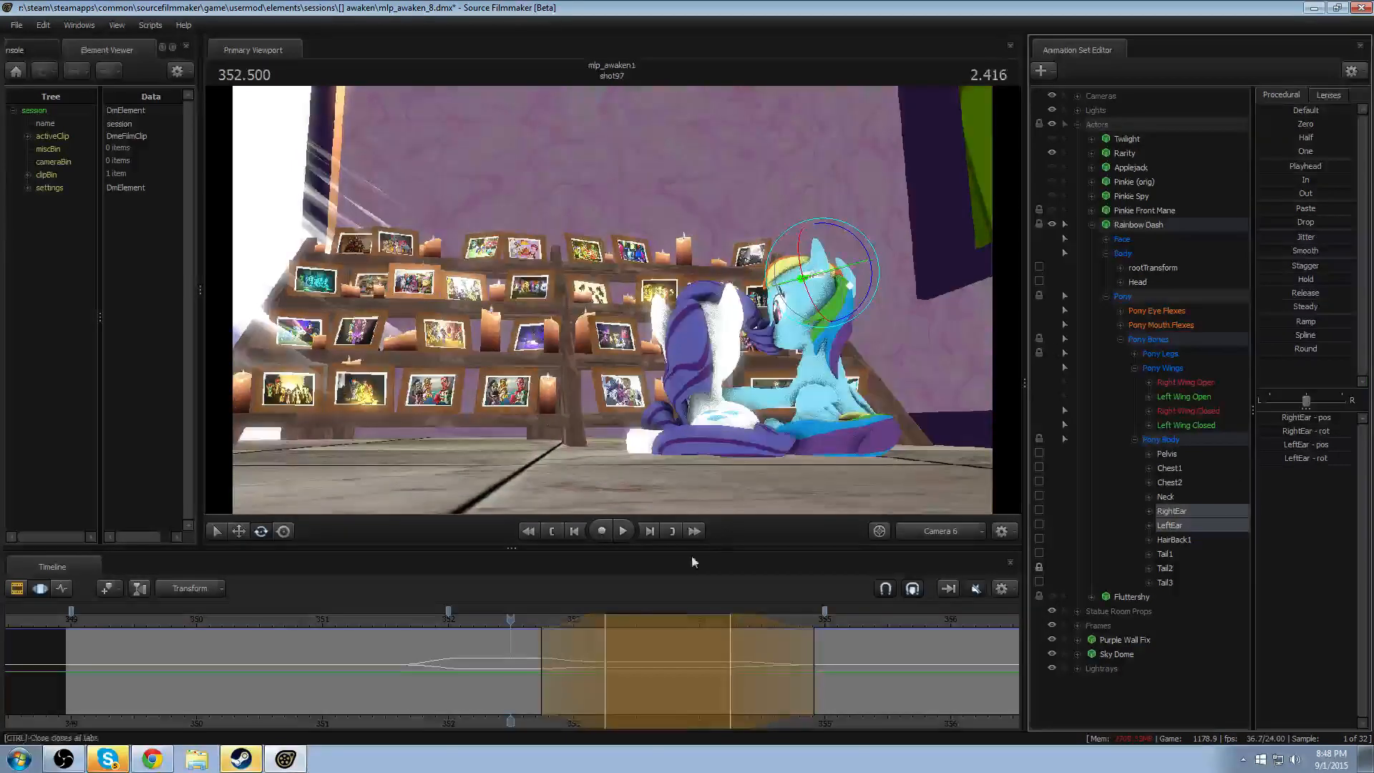
pyautogui.click(675, 615)
pyautogui.moveTo(680, 613); pyautogui.dragTo(686, 614)
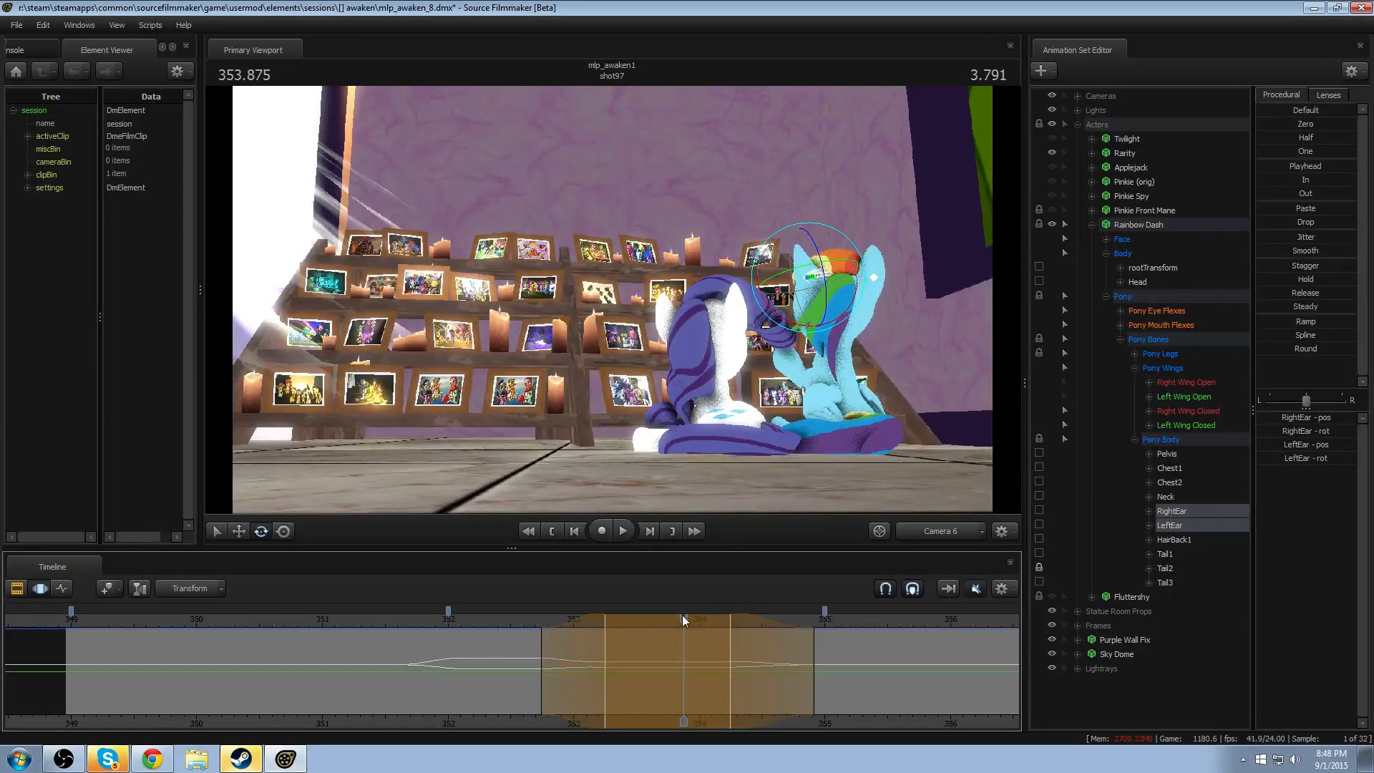
pyautogui.press('shift')
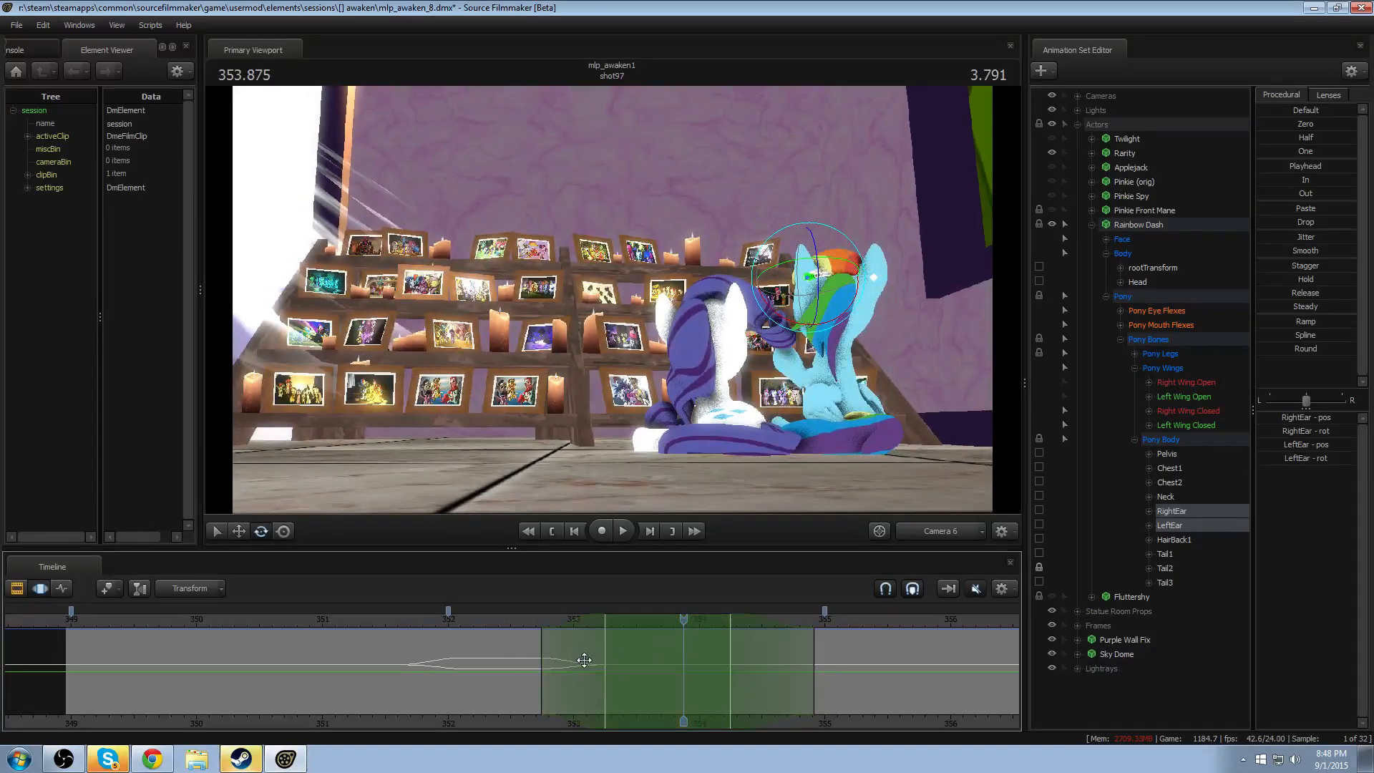
# - Rotate Rainbow Dash's LeftEar and RightEar at about 353.9 seconds and replay the motion
pyautogui.keyDown('ctrl'); pyautogui.click(805, 275); pyautogui.keyUp('ctrl')
pyautogui.moveTo(801, 273); pyautogui.dragTo(874, 292)
pyautogui.keyDown('ctrl'); pyautogui.click(874, 282); pyautogui.keyUp('ctrl')
pyautogui.press('space')
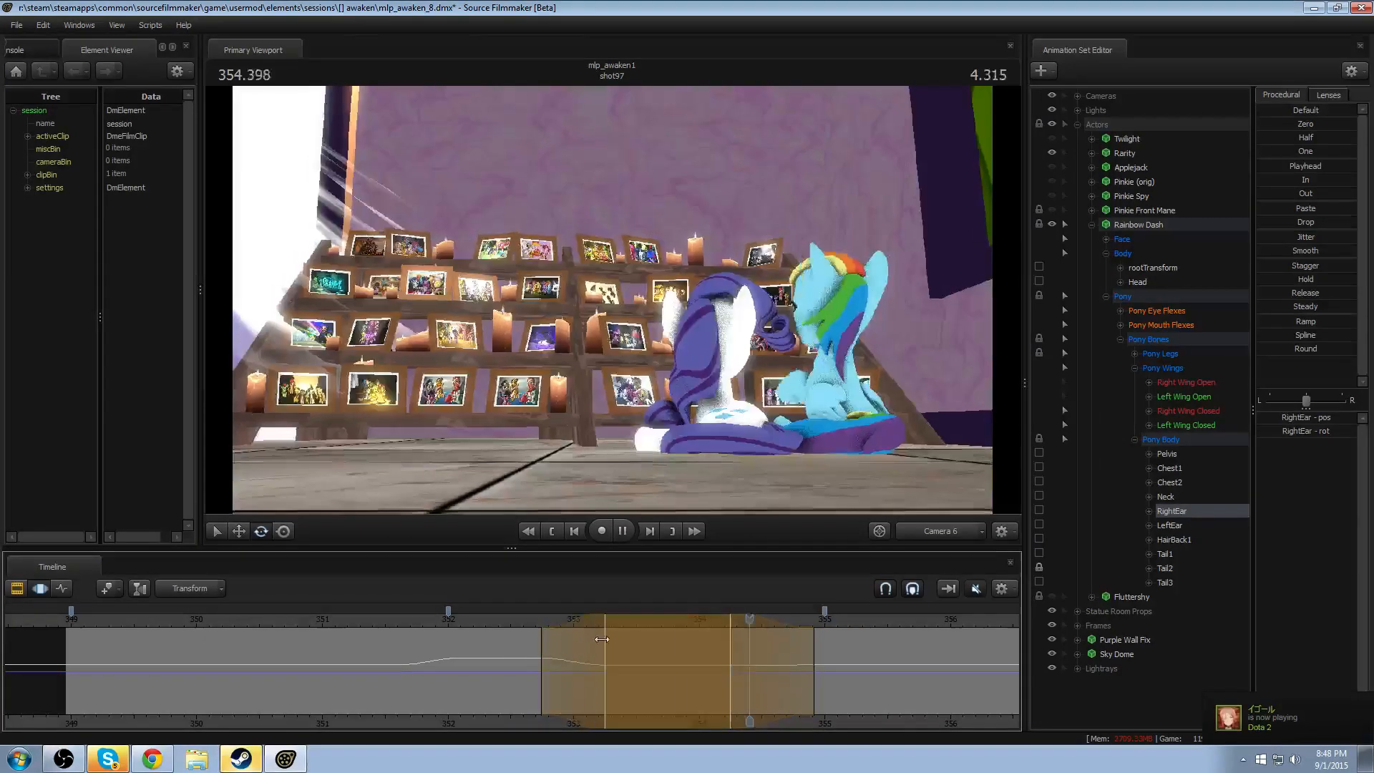
pyautogui.press('space')
# - Set a time selection from about 354.9 to 356 seconds, with falloffs reaching out to about 354 and 356.5 seconds
pyautogui.press('shift')
pyautogui.keyDown('shift'); pyautogui.moveTo(809, 663); pyautogui.dragTo(966, 666); pyautogui.keyUp('shift')
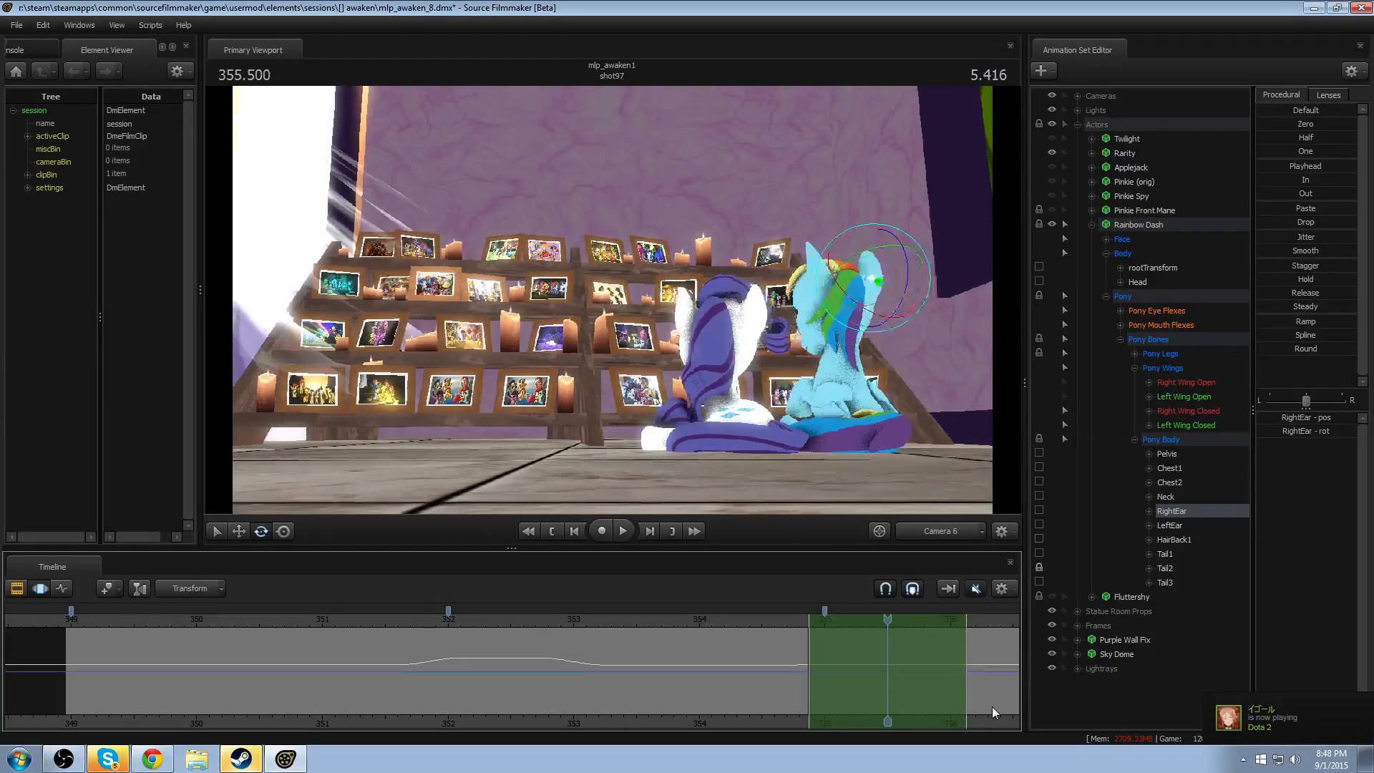
pyautogui.moveTo(989, 717); pyautogui.dragTo(748, 690, button='middle')
pyautogui.moveTo(710, 678)
pyautogui.mouseDown()
pyautogui.moveTo(667, 681)
pyautogui.moveTo(726, 680)
pyautogui.moveTo(639, 680)
pyautogui.moveTo(769, 671)
pyautogui.mouseUp()
pyautogui.moveTo(549, 677); pyautogui.dragTo(441, 685)
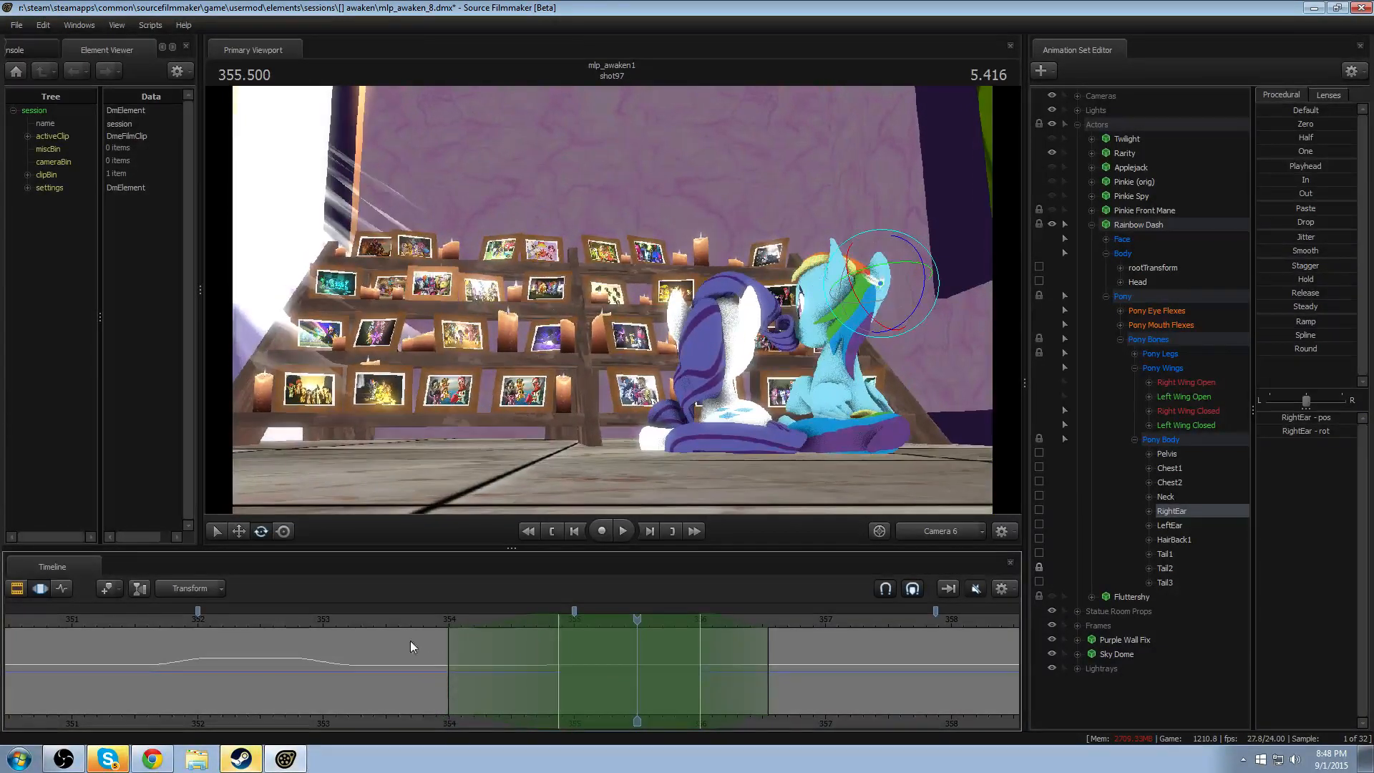
# - Blend RightEar toward its playhead pose at about 352.5 seconds across the selection and replay the ear motion
pyautogui.click(264, 607)
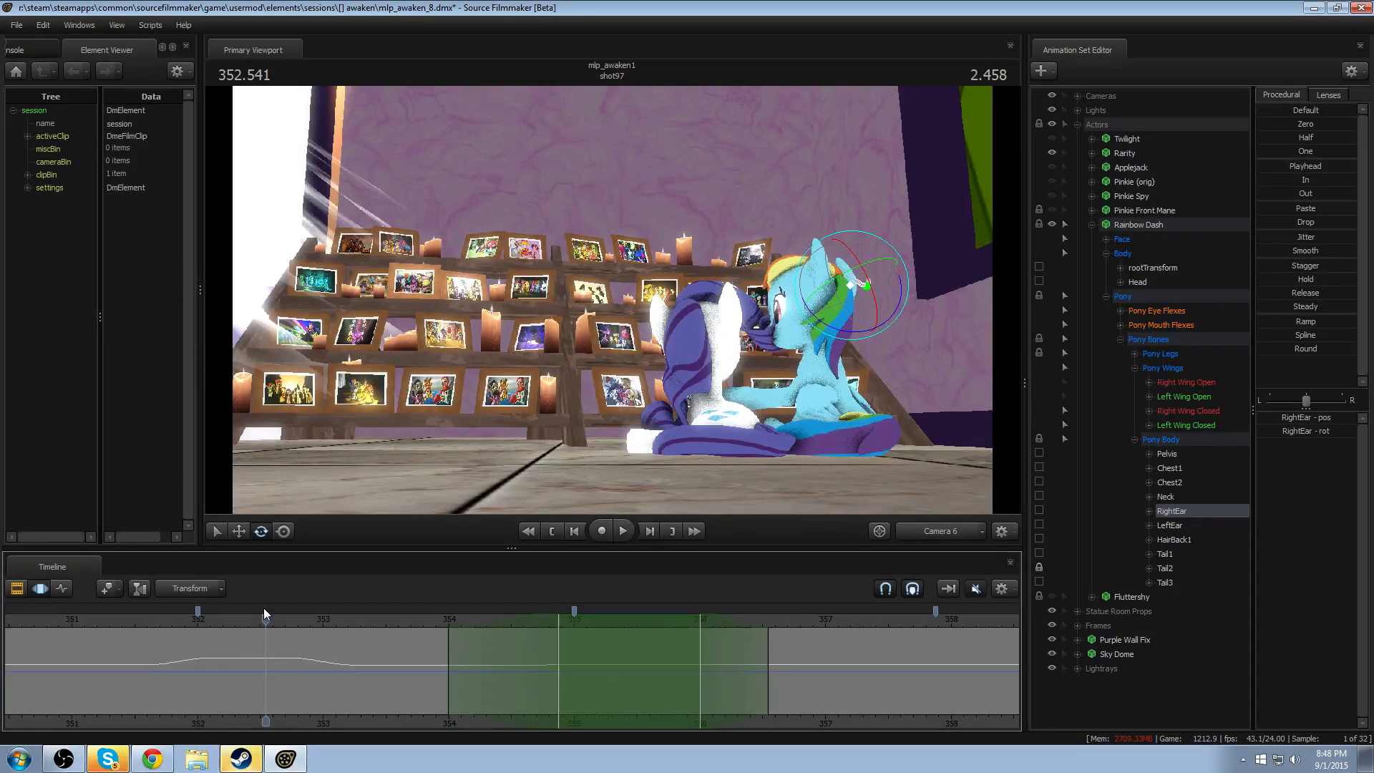
pyautogui.moveTo(1295, 170); pyautogui.dragTo(1333, 170)
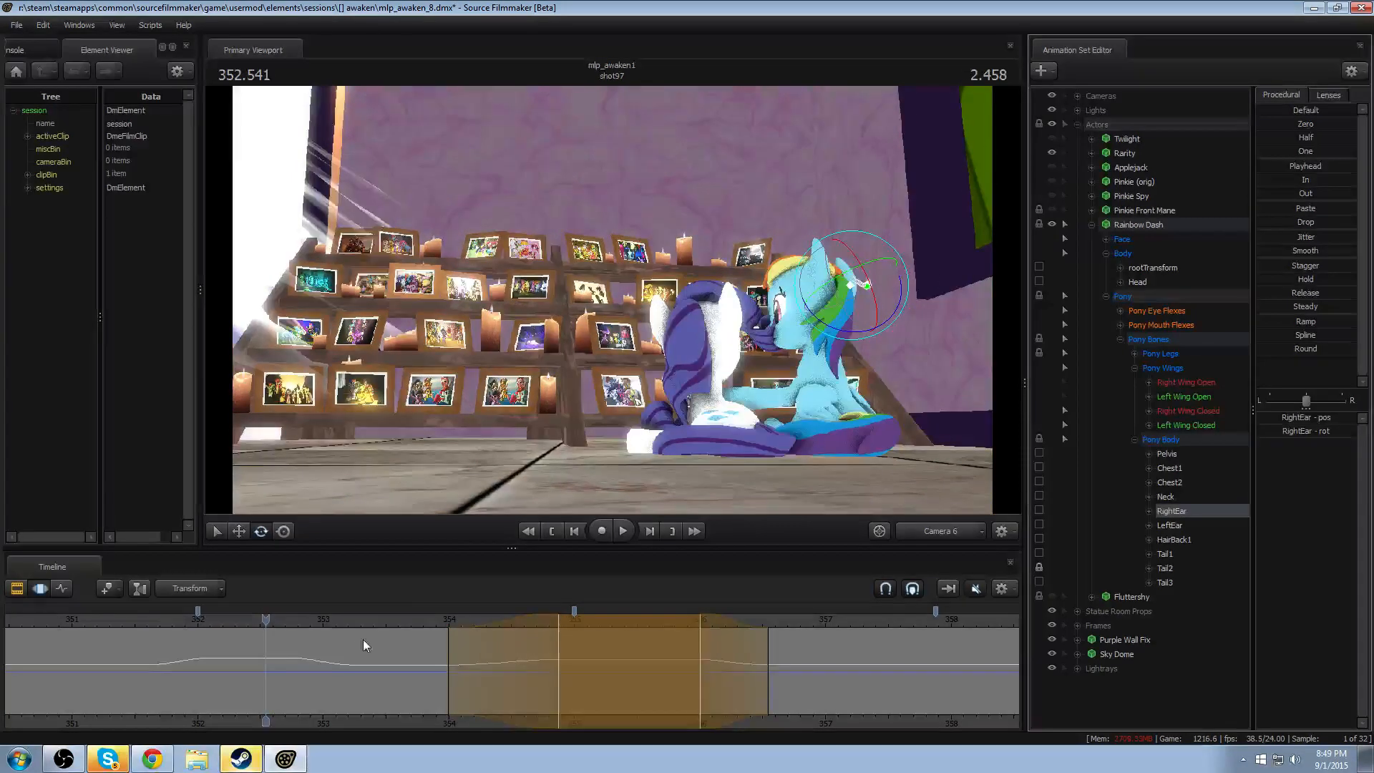
pyautogui.press('space')
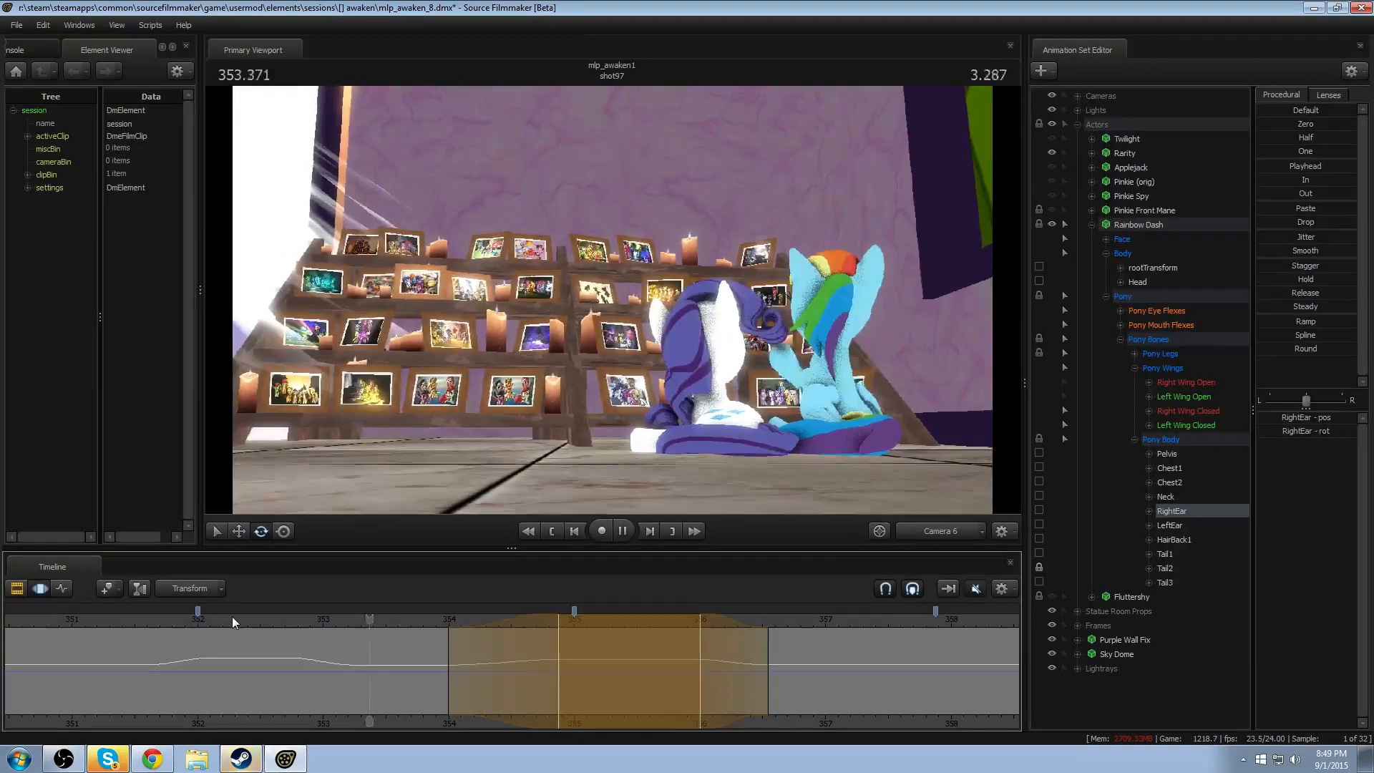
pyautogui.press('space')
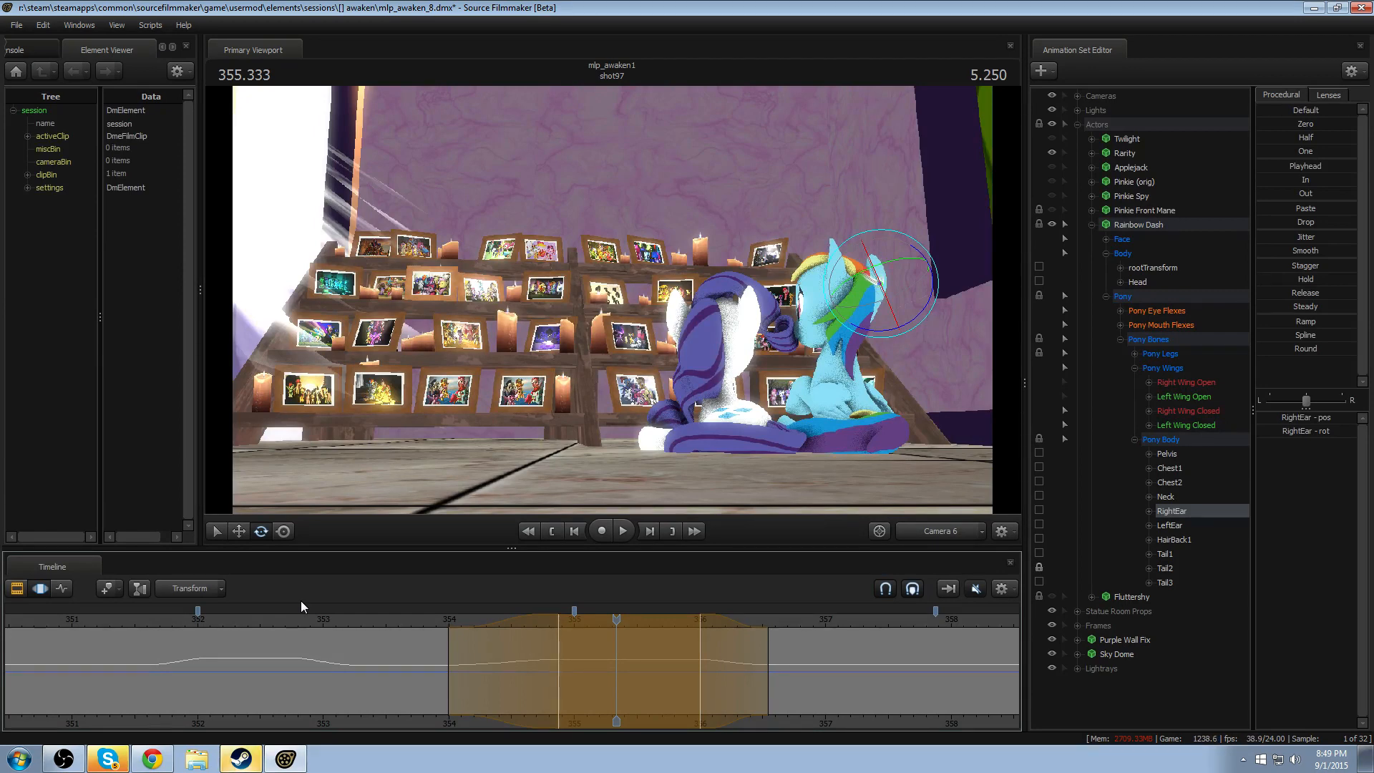
pyautogui.click(438, 624)
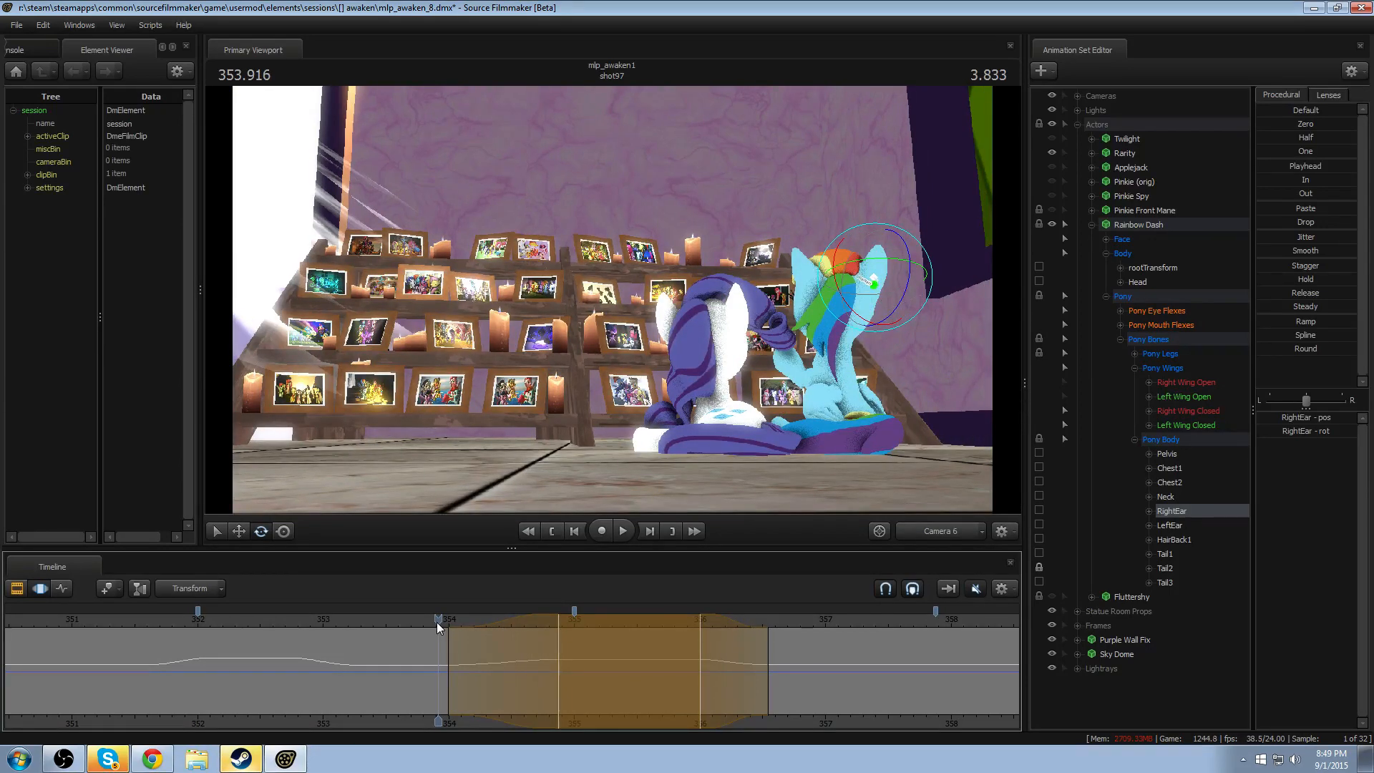
pyautogui.press('space')
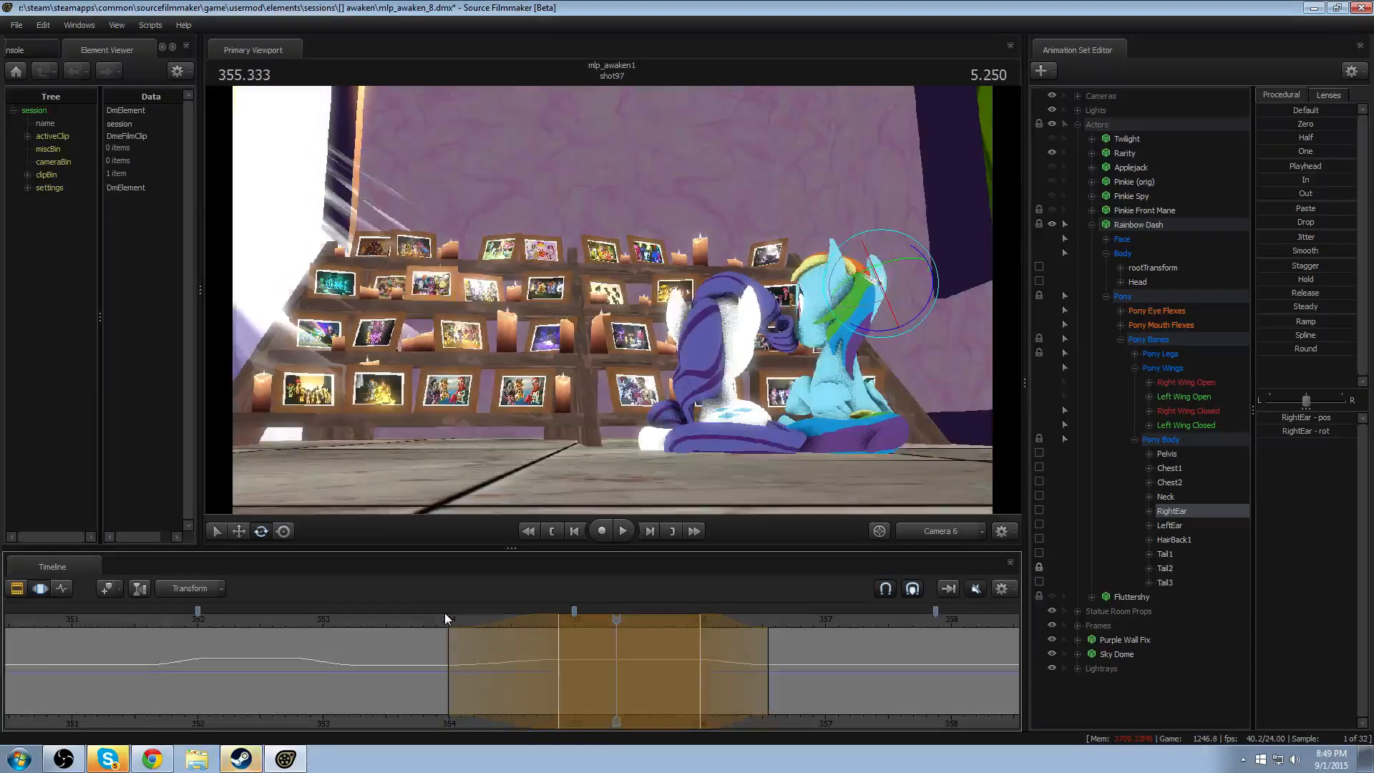
# - Replay Rainbow Dash's RightEar motion from about 354 seconds through the selected time range
pyautogui.click(443, 615)
pyautogui.press('space')
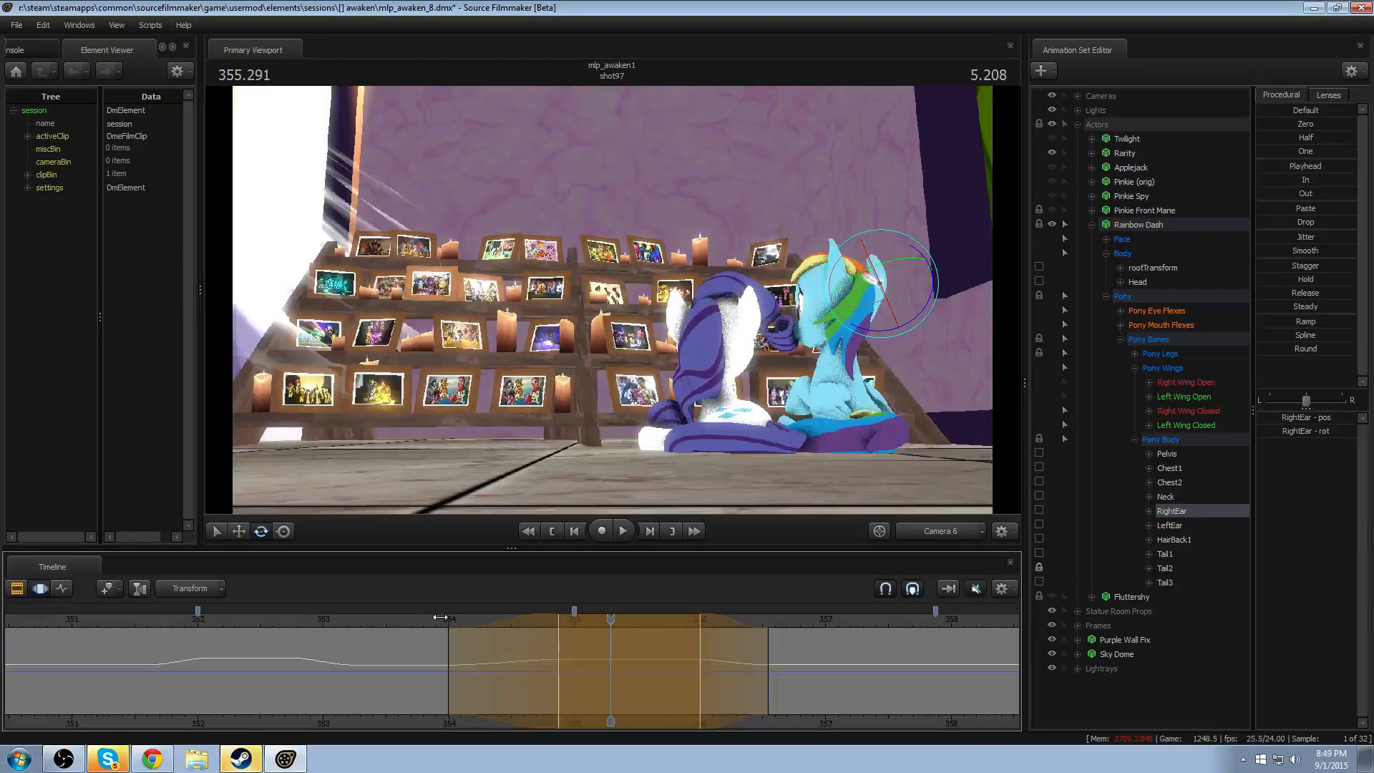
pyautogui.click(440, 617)
pyautogui.press('space')
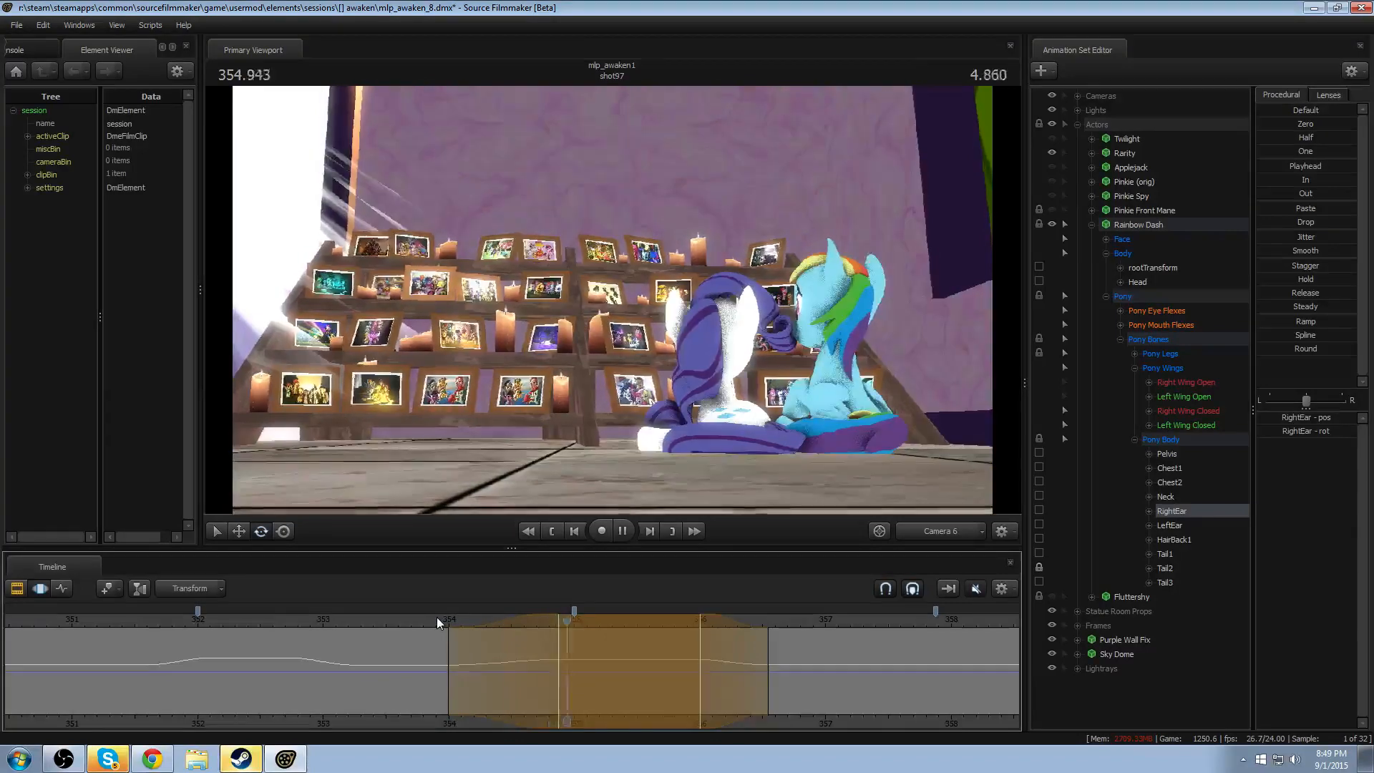
pyautogui.press('space')
# - Play shot97 from about 350 seconds to review how Rainbow Dash's ears follow her head turns
pyautogui.scroll(-2, 316, 705)
pyautogui.click(126, 620)
pyautogui.press('space')
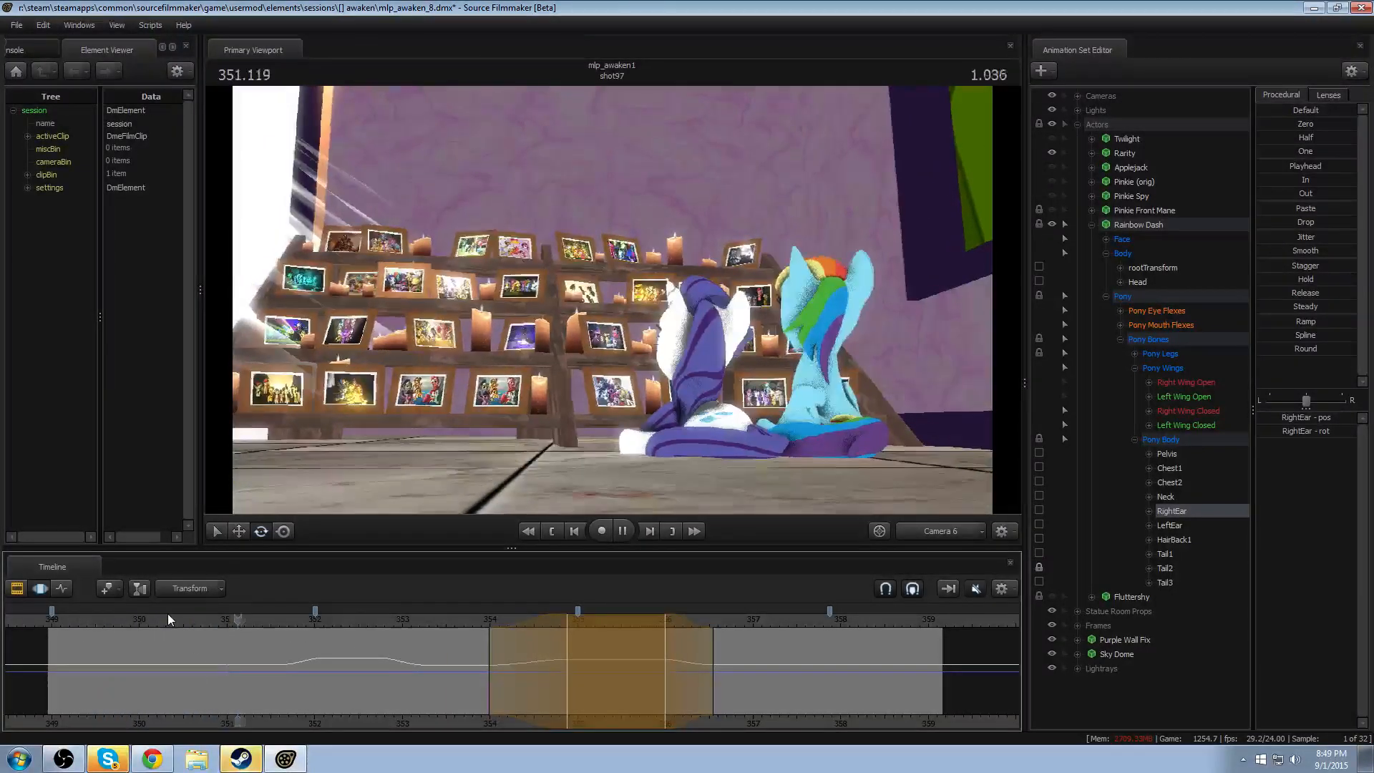
pyautogui.press('space')
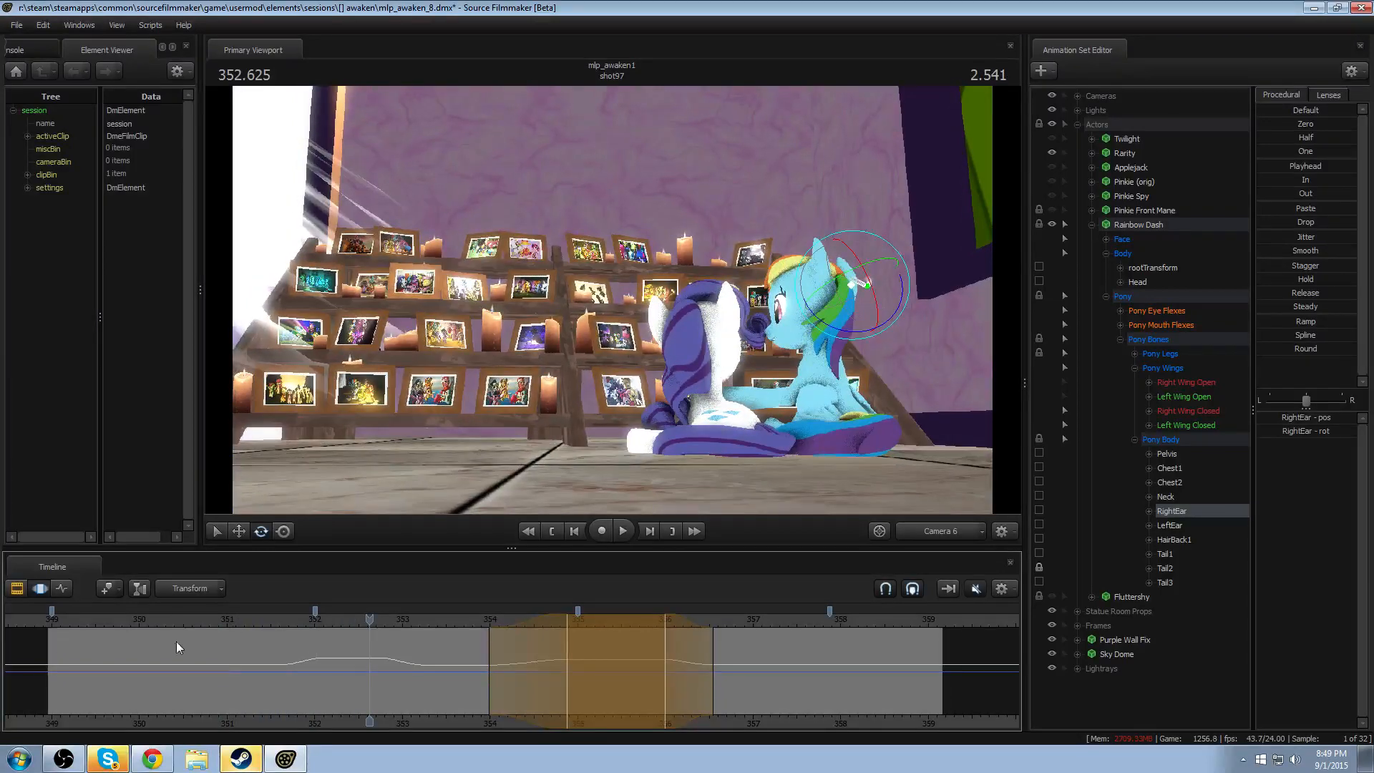
pyautogui.press('space')
pyautogui.press('space')
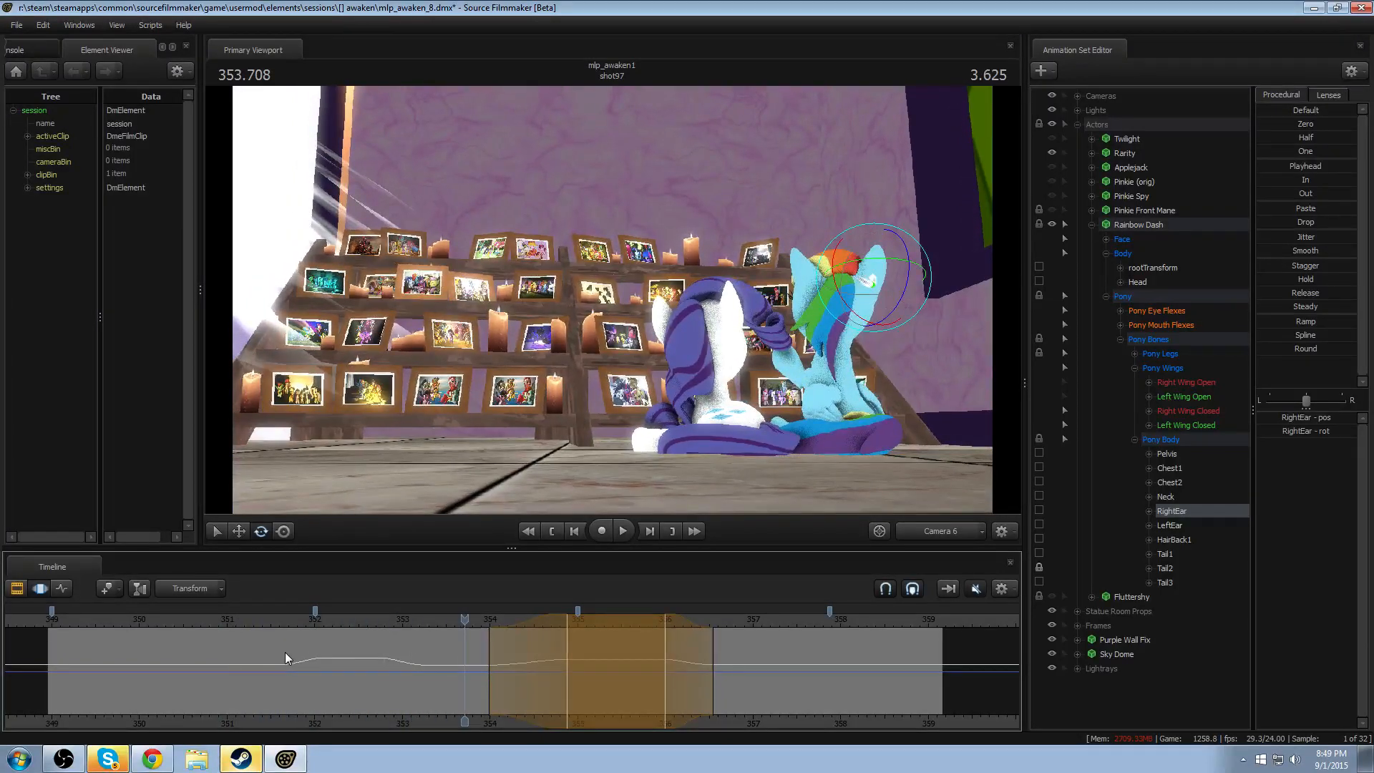
pyautogui.moveTo(150, 630); pyautogui.dragTo(716, 643)
pyautogui.press('space')
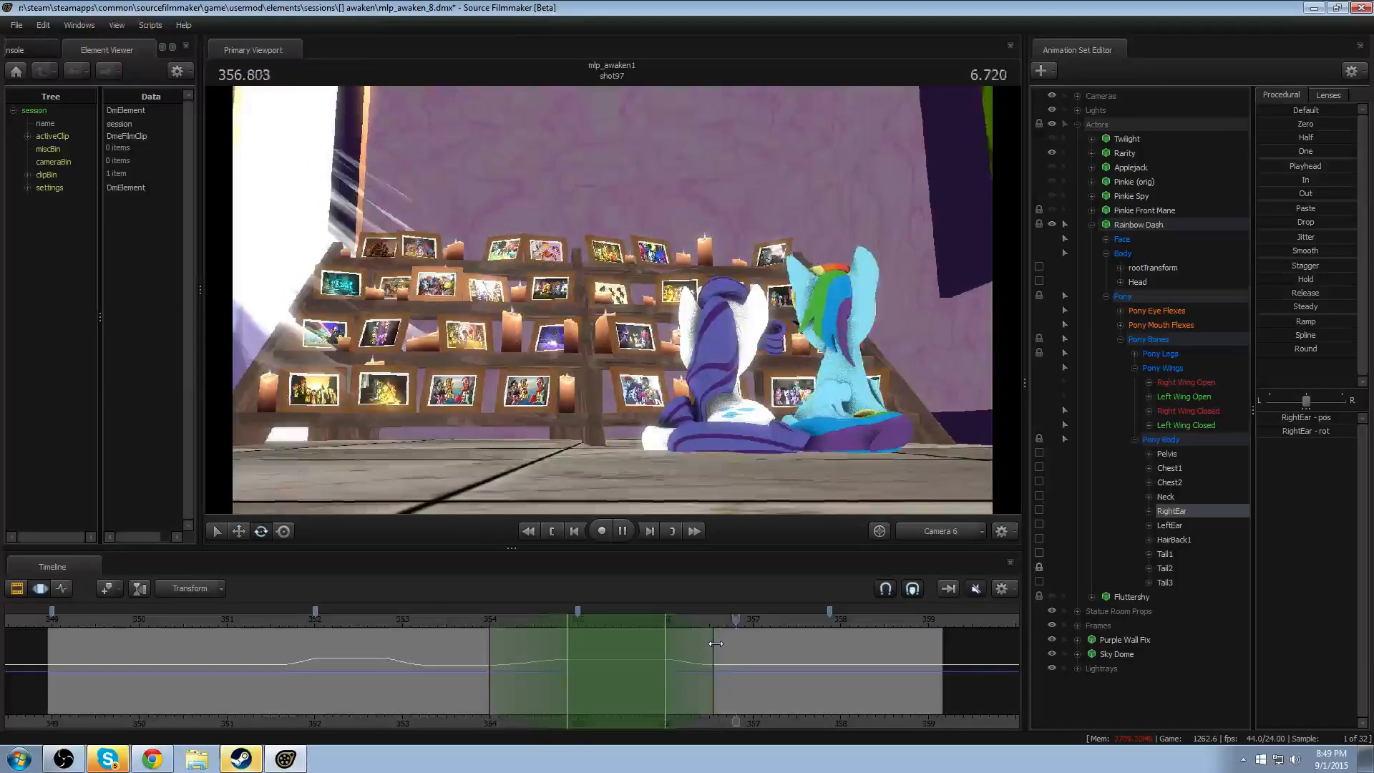
pyautogui.press('space')
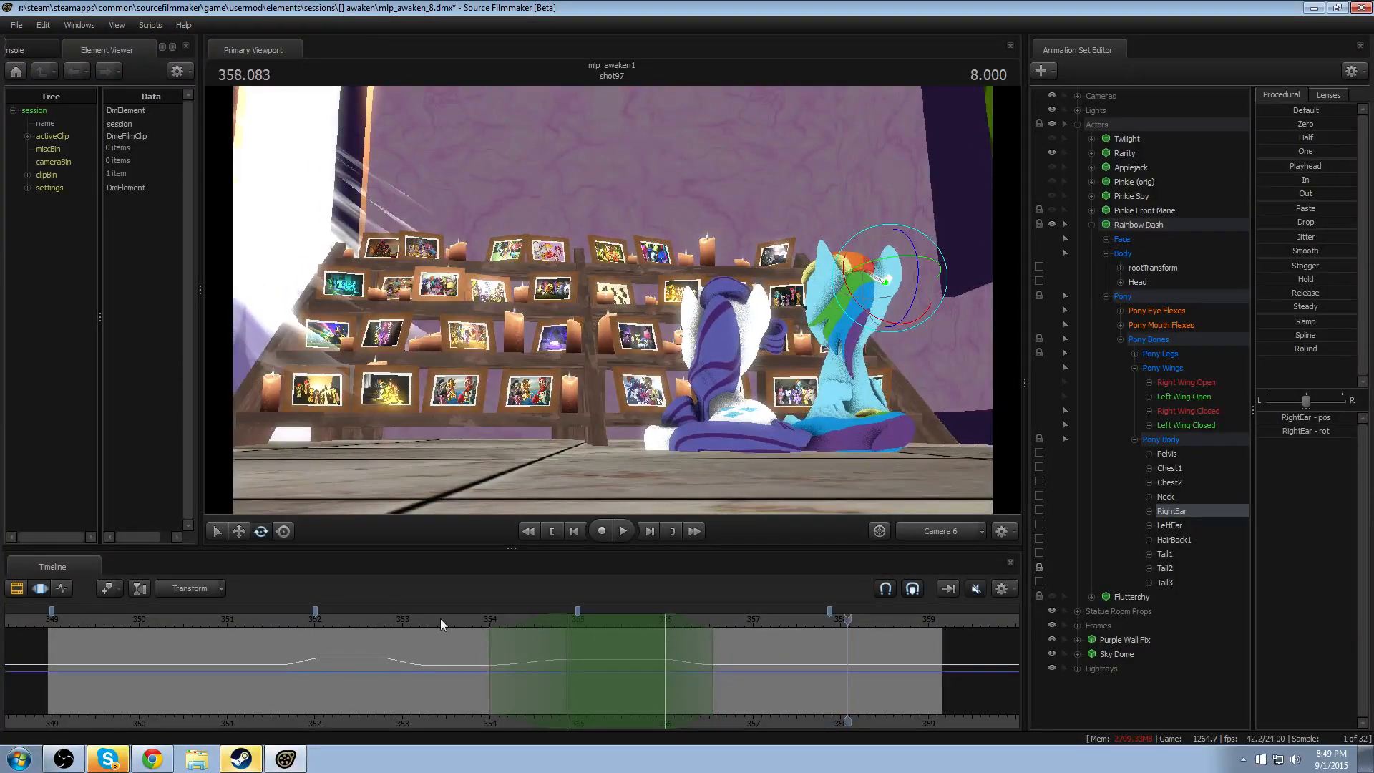
# - Try rotating Rainbow Dash's RightEar across the selection from a closer Work Camera view, and return to Camera 6
pyautogui.moveTo(406, 620); pyautogui.dragTo(213, 618)
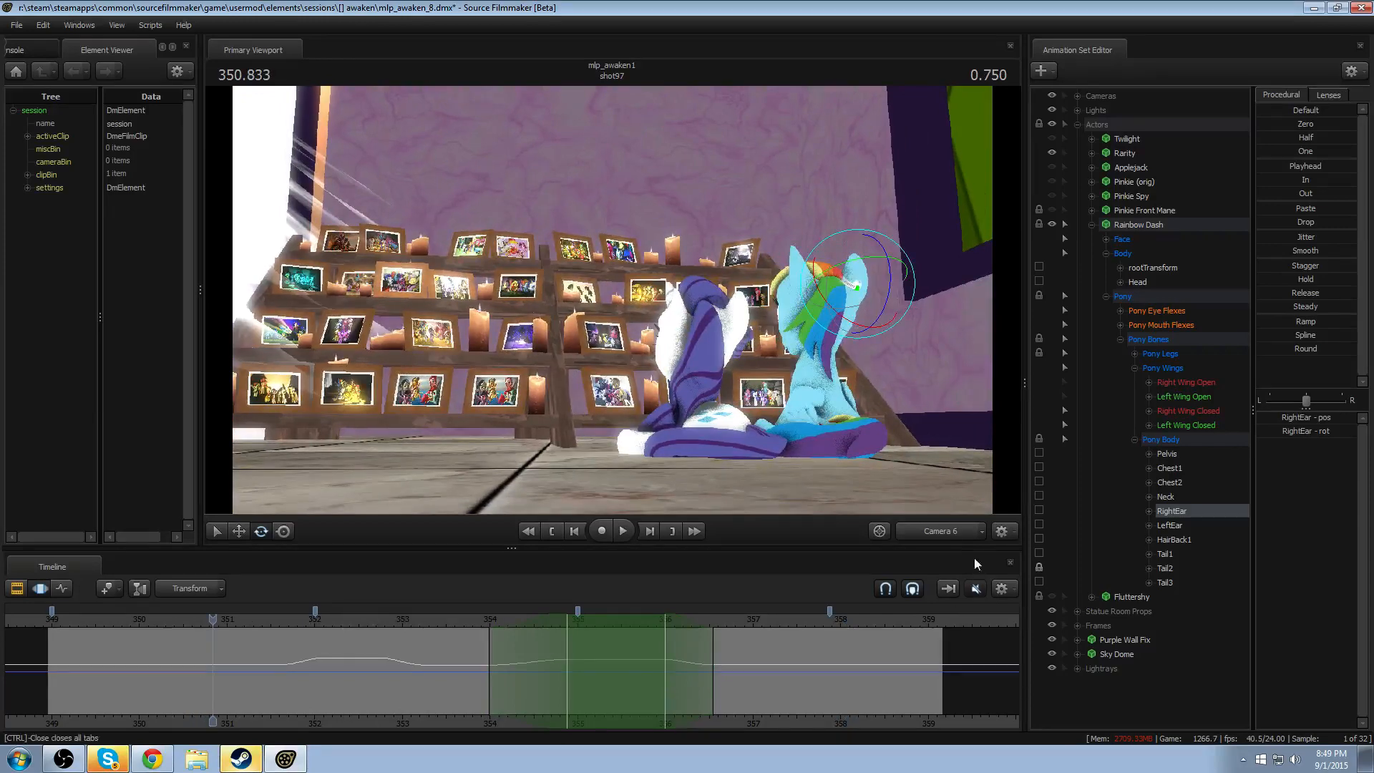
pyautogui.click(944, 533)
pyautogui.moveTo(723, 344); pyautogui.dragTo(859, 343)
pyautogui.press('w')
pyautogui.moveTo(657, 286); pyautogui.dragTo(642, 425)
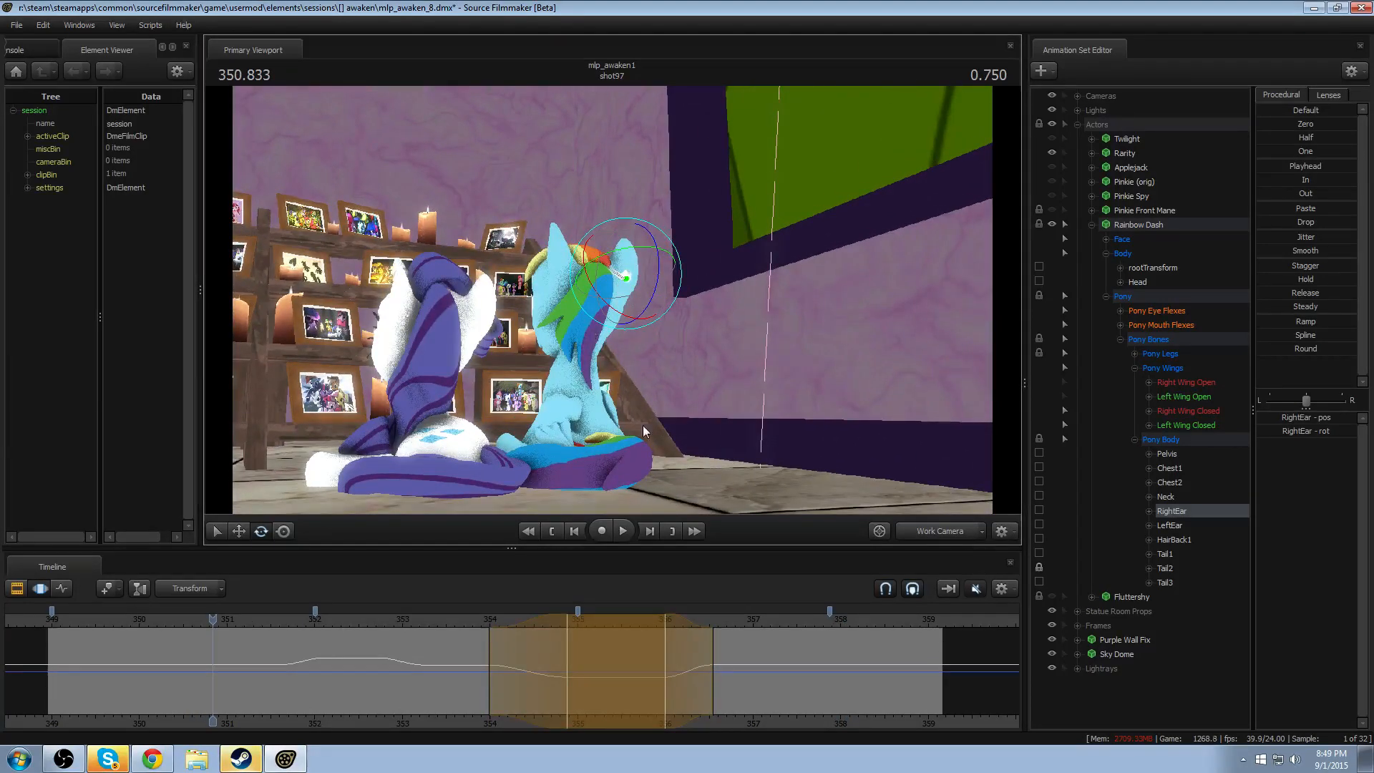
pyautogui.click(368, 649)
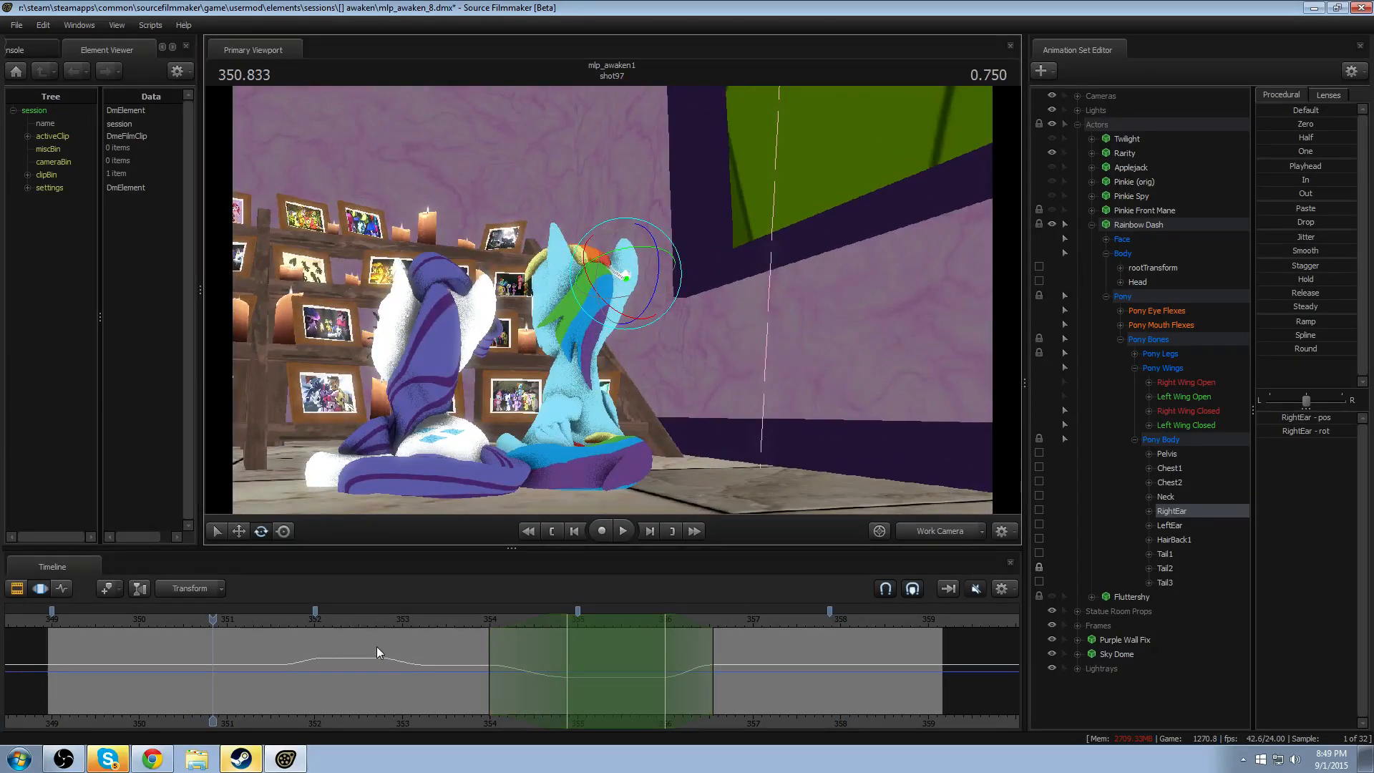
pyautogui.moveTo(213, 619); pyautogui.dragTo(114, 620)
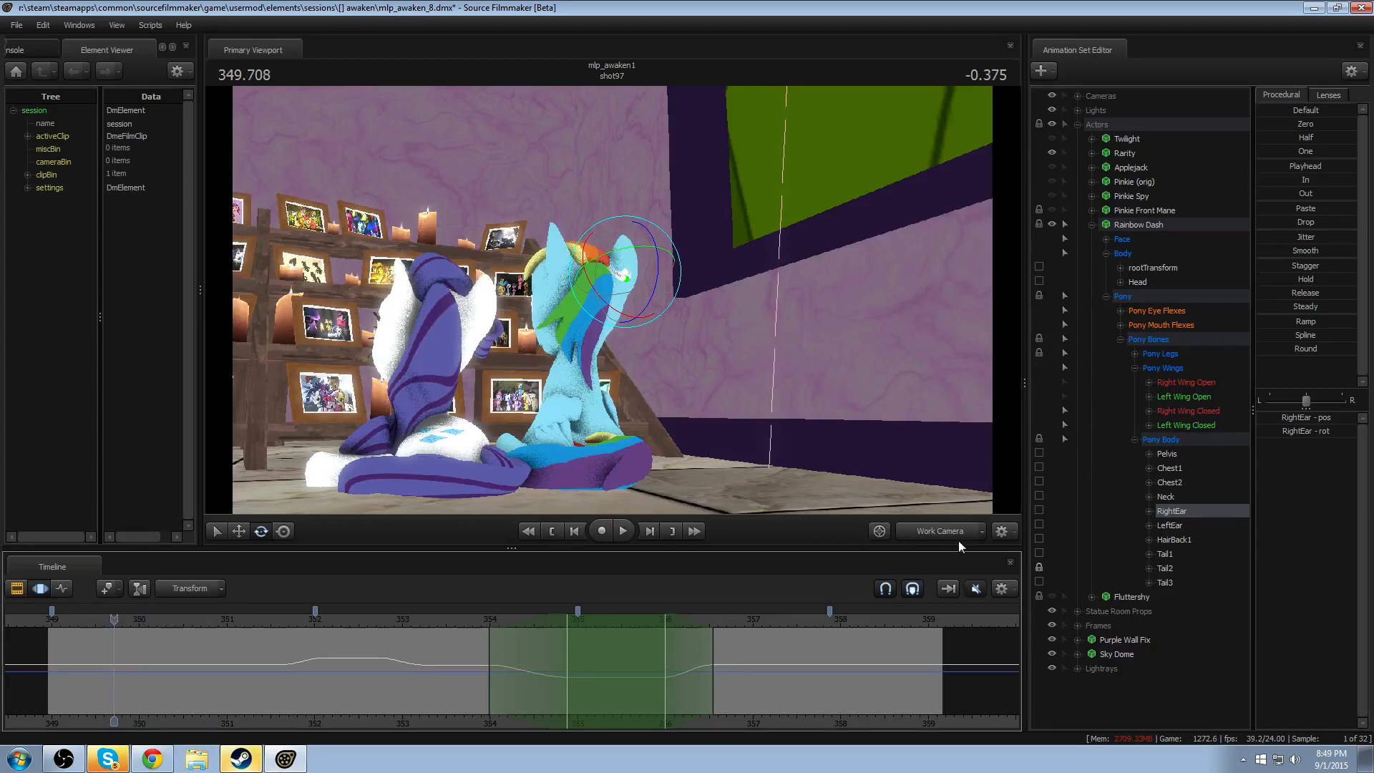
pyautogui.press('space')
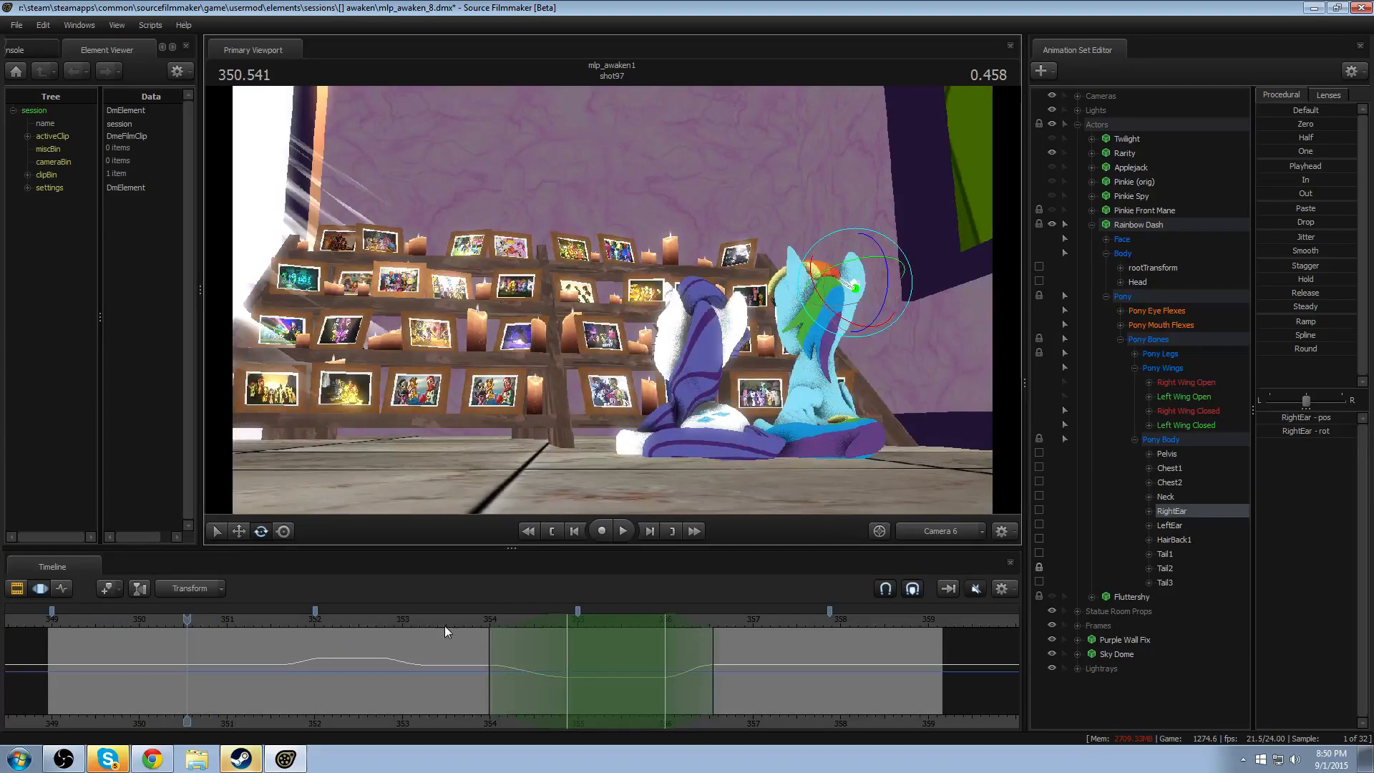
# - Undo the last RightEar change and replay the ear motion from about 354 seconds
pyautogui.click(501, 620)
pyautogui.press('space')
pyautogui.press('space')
pyautogui.hotkey('ctrl', 'z')
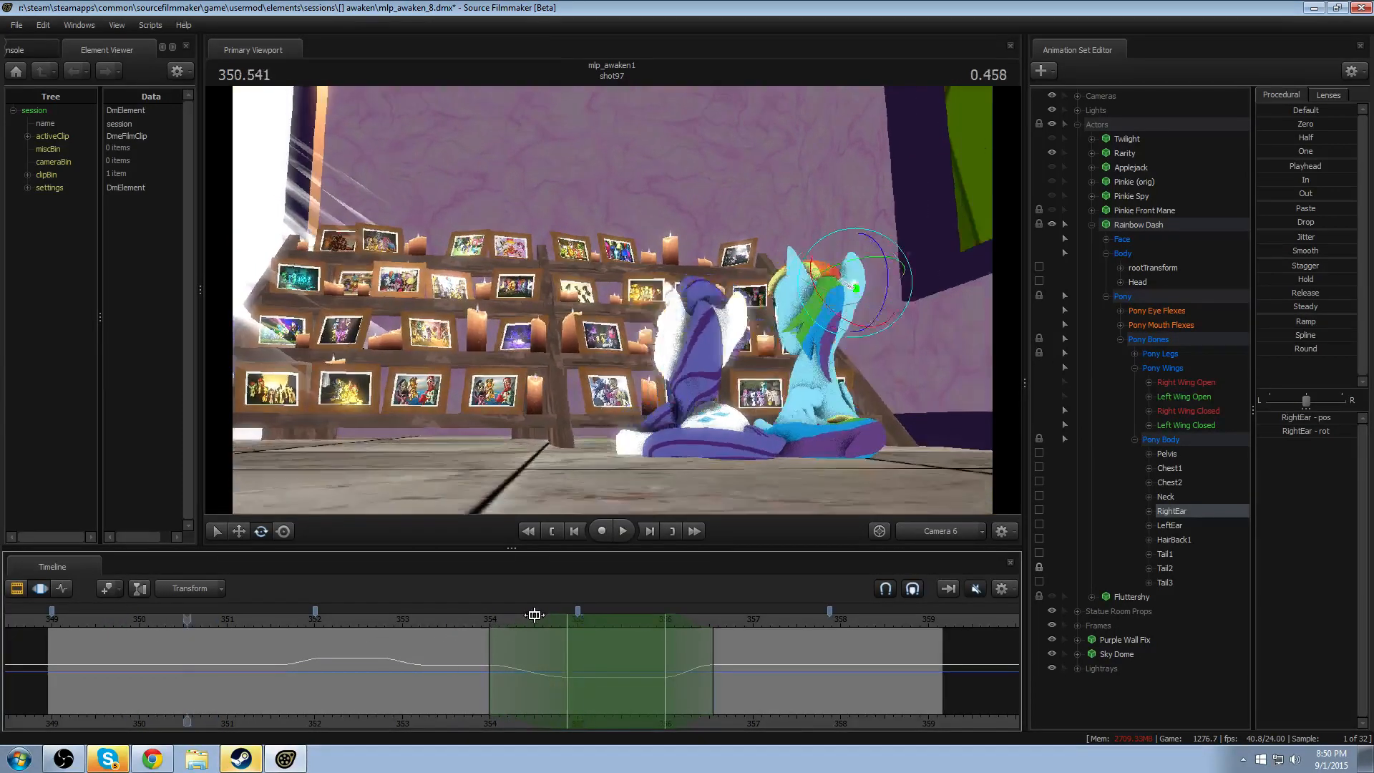
pyautogui.click(497, 620)
pyautogui.press('space')
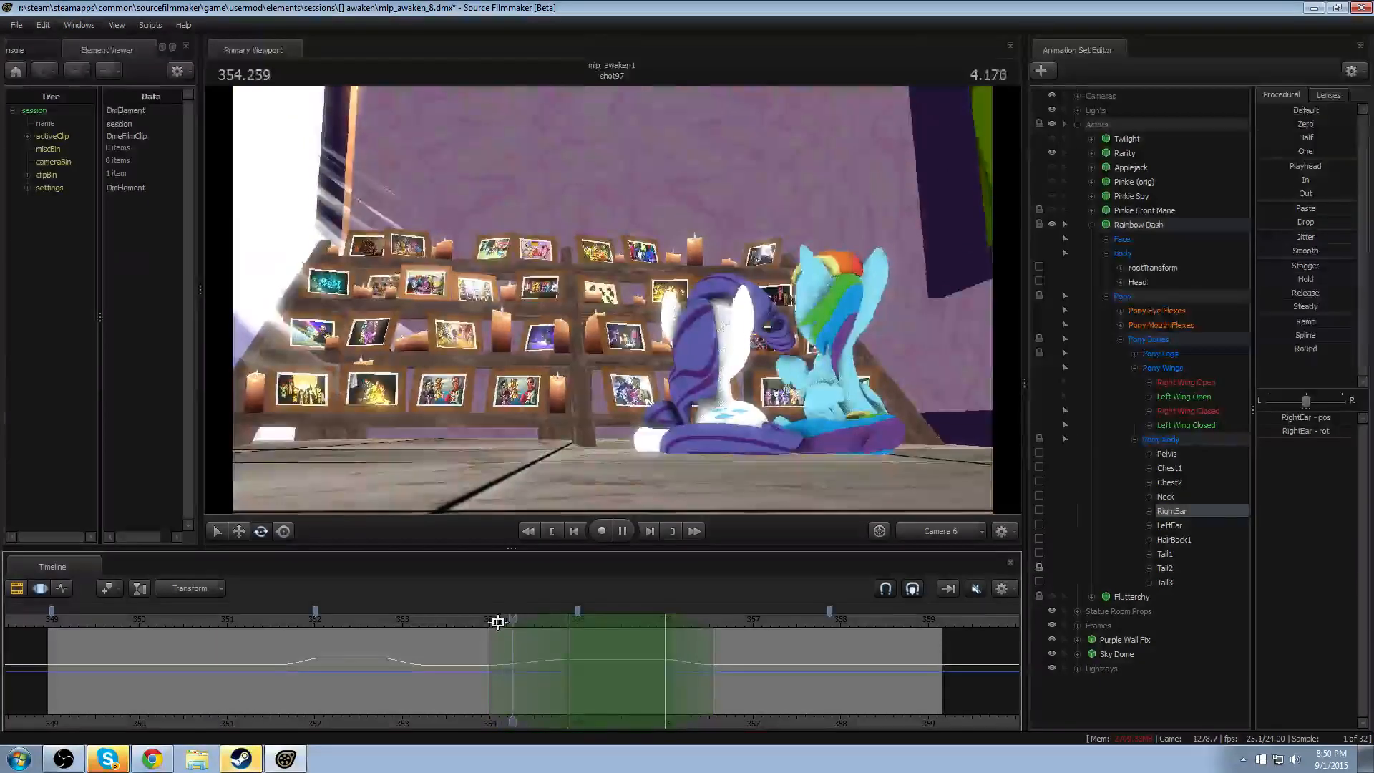
pyautogui.press('space')
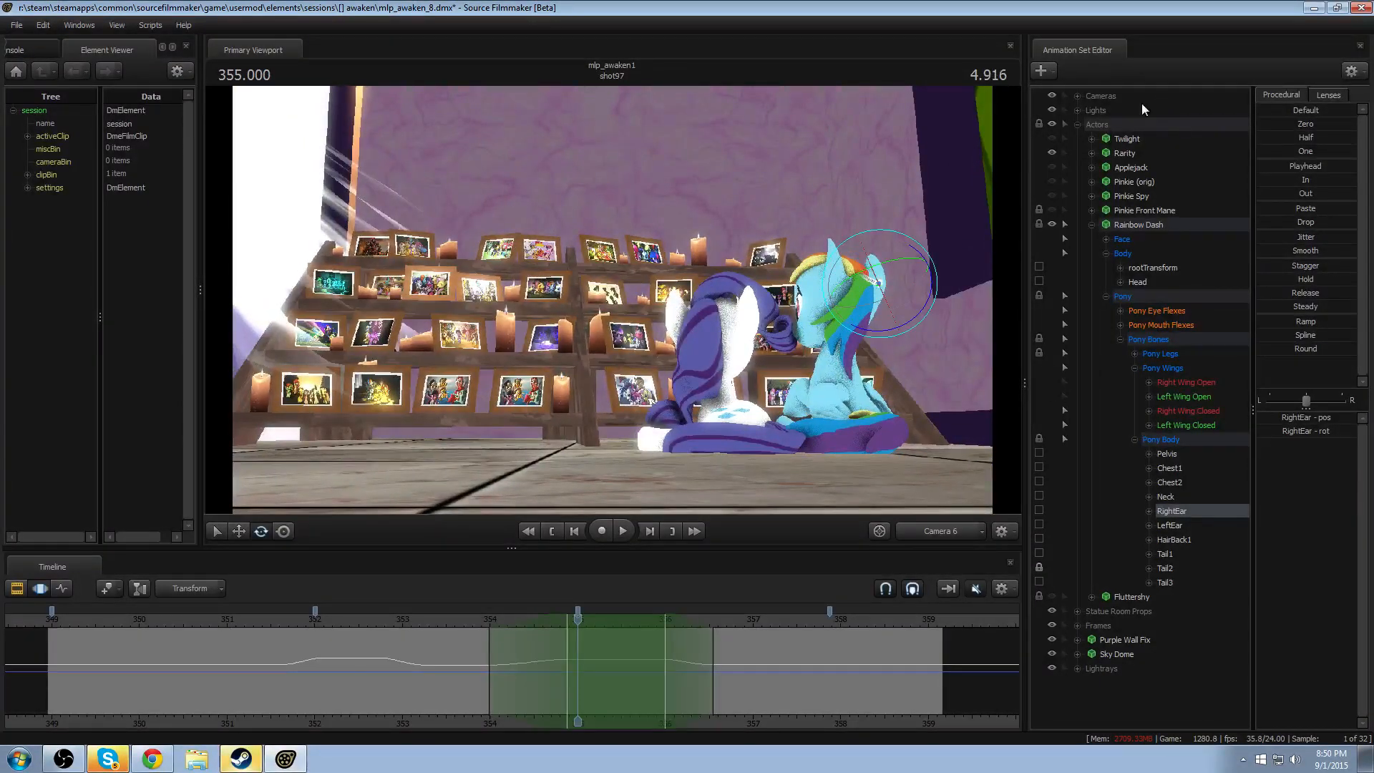
# - Make the Applejack, Pinkie Spy and Pinkie Front Mane actors visible in the scene
pyautogui.click(1052, 166)
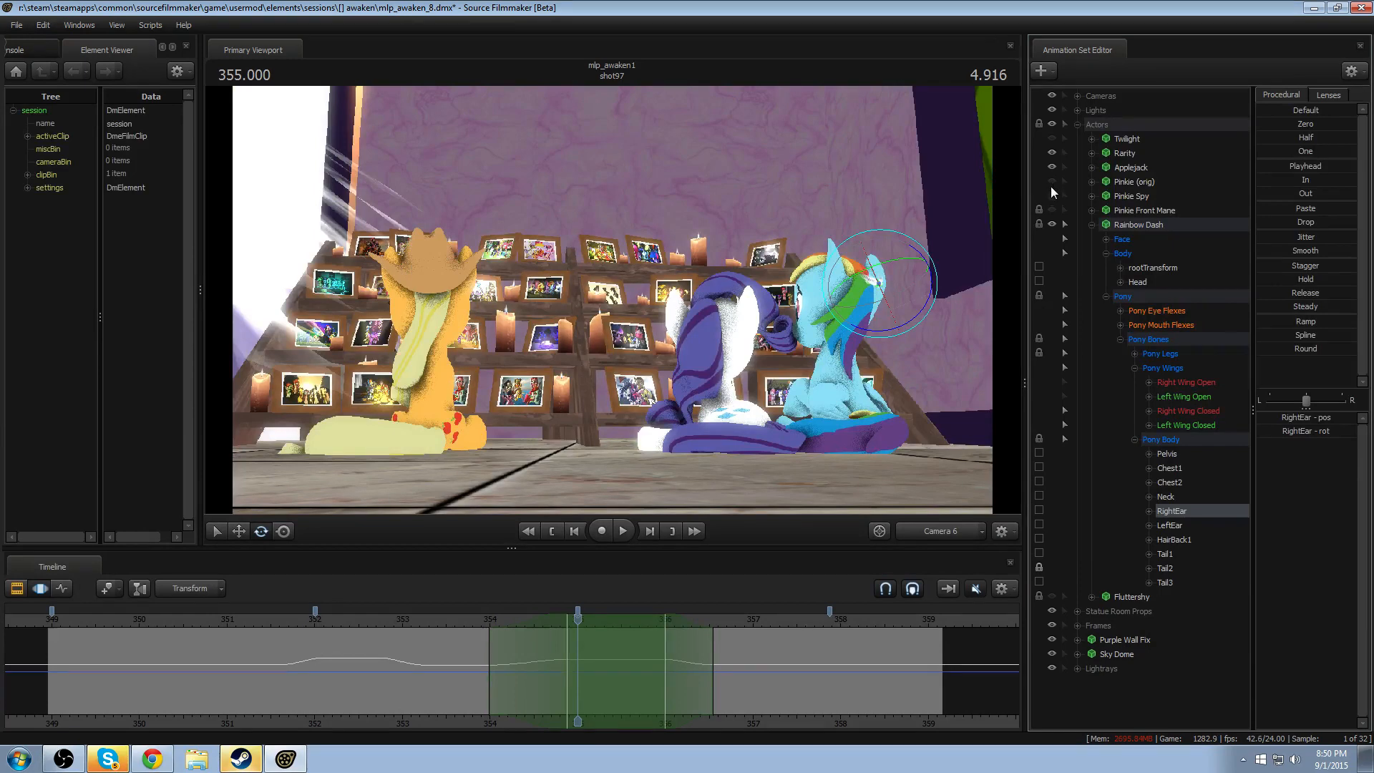
pyautogui.click(1051, 195)
pyautogui.click(1052, 210)
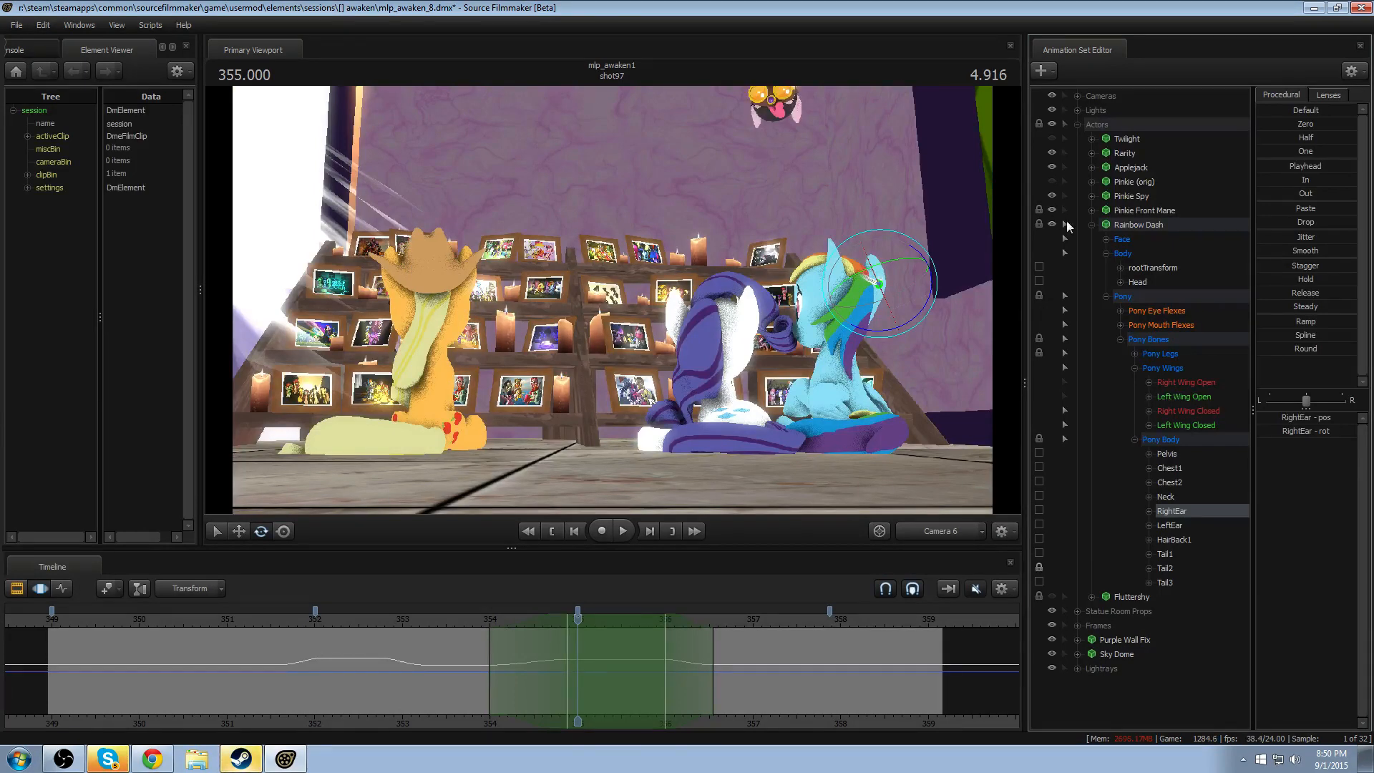
# - Group the Pinkie (orig), Pinkie Spy and Pinkie Front Mane actors and rename the group Pinkie
pyautogui.click(1092, 224)
pyautogui.click(1139, 210)
pyautogui.keyDown('shift'); pyautogui.click(1141, 184); pyautogui.keyUp('shift')
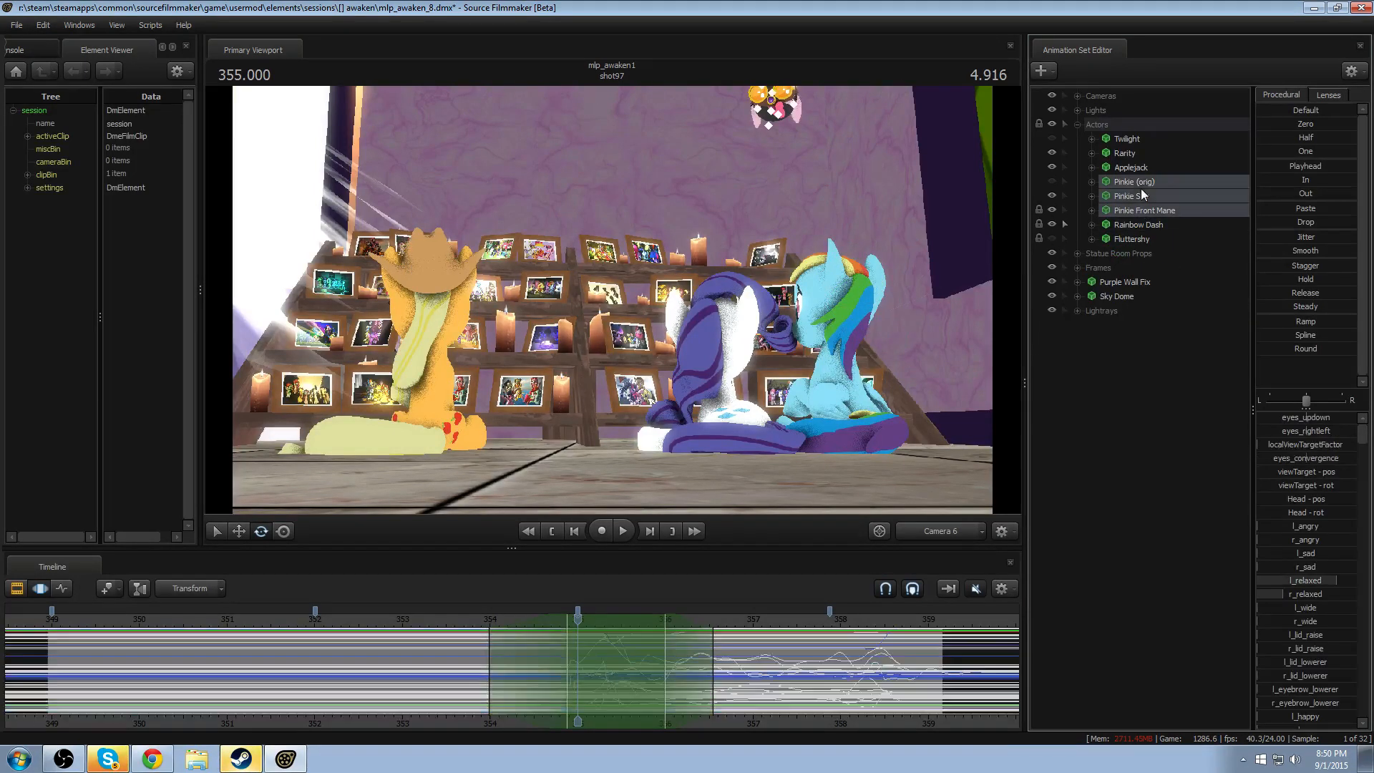
pyautogui.rightClick(1143, 189)
pyautogui.click(1170, 233)
pyautogui.rightClick(1141, 181)
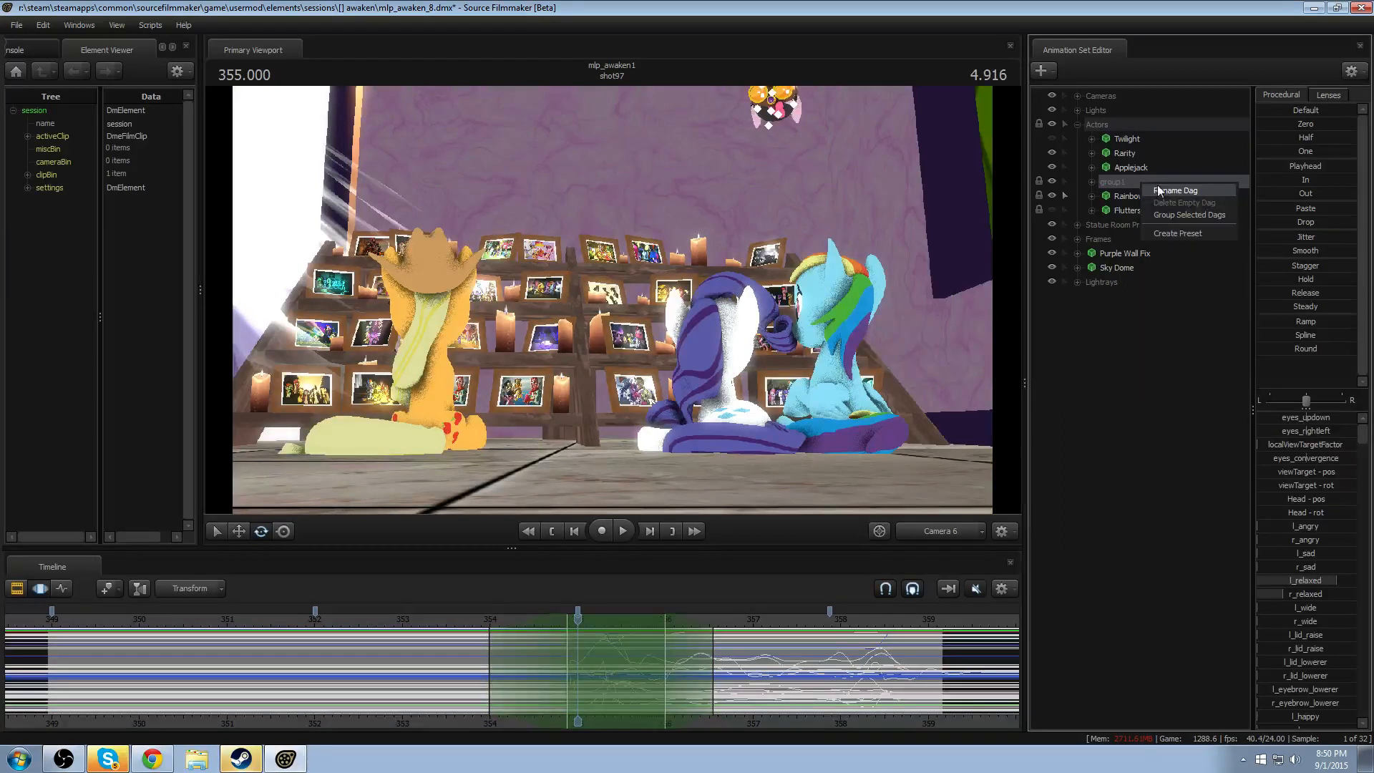
pyautogui.click(1158, 187)
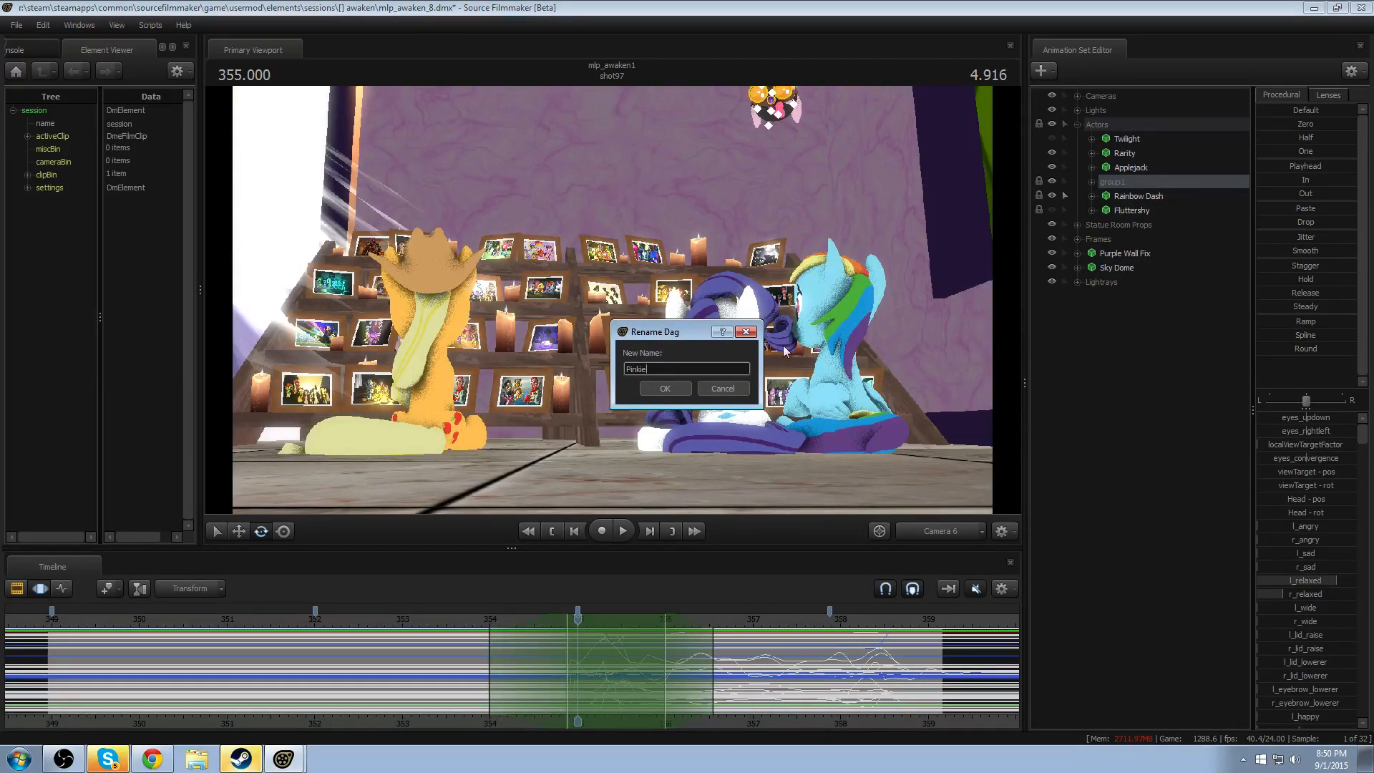
pyautogui.press('Return')
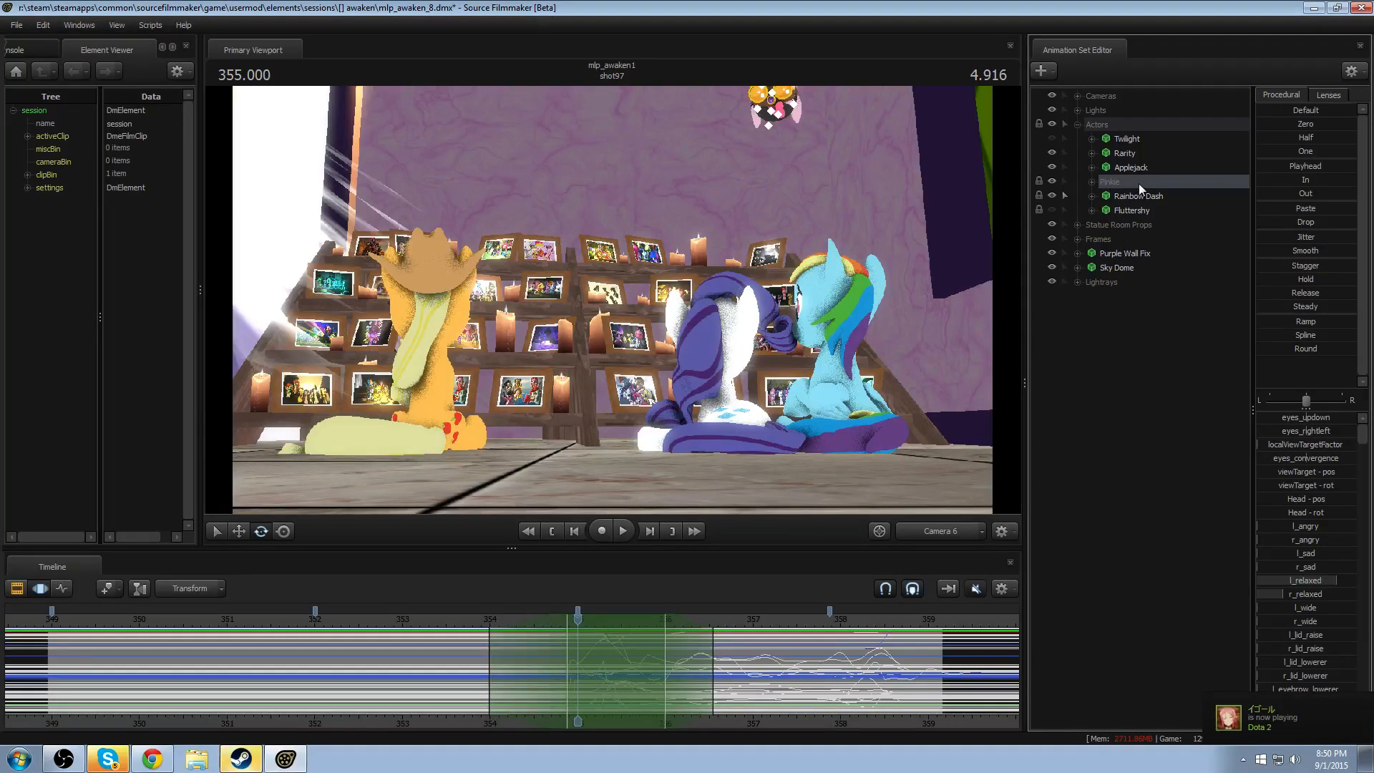
# - Move the Pinkie group below Fluttershy in the Actors list, and make Fluttershy and Twilight visible
pyautogui.moveTo(1138, 184); pyautogui.dragTo(1131, 206)
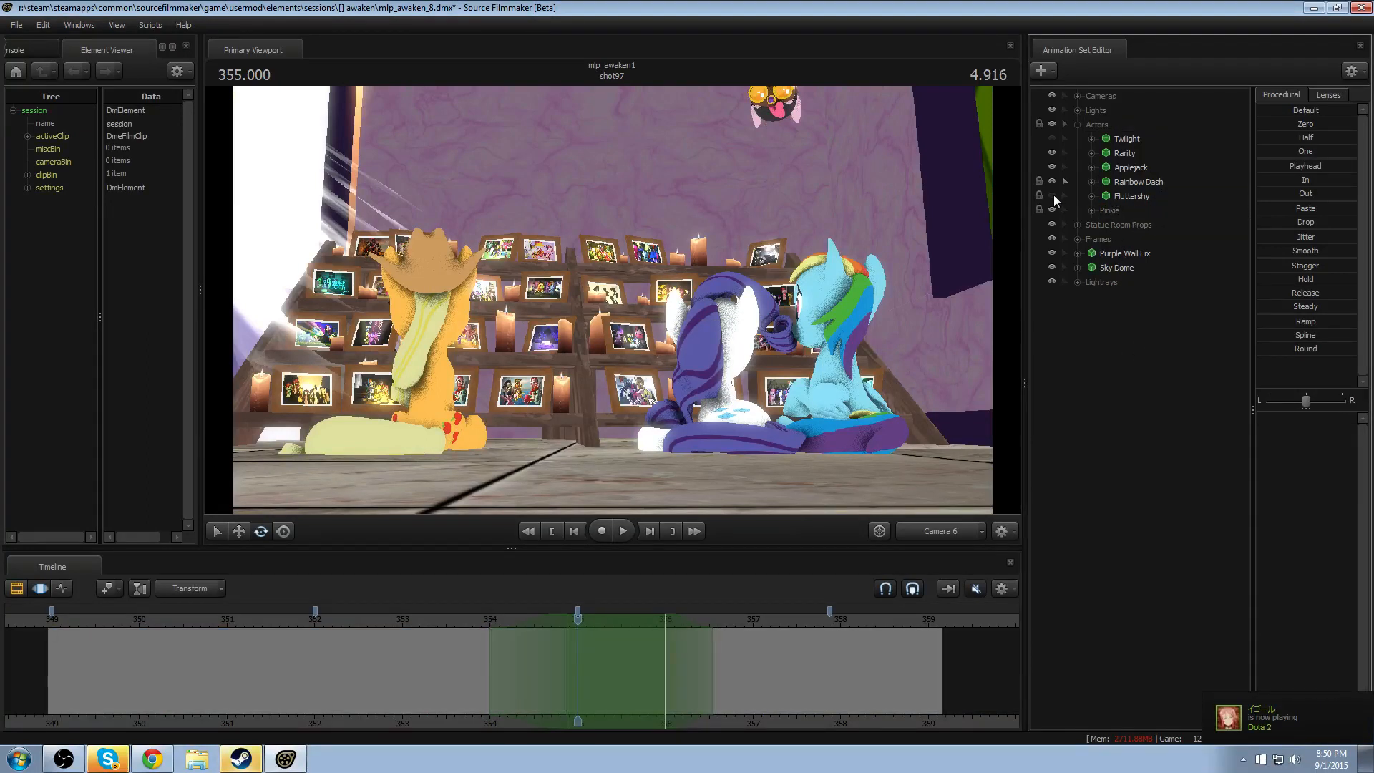
pyautogui.click(1052, 196)
pyautogui.click(1048, 145)
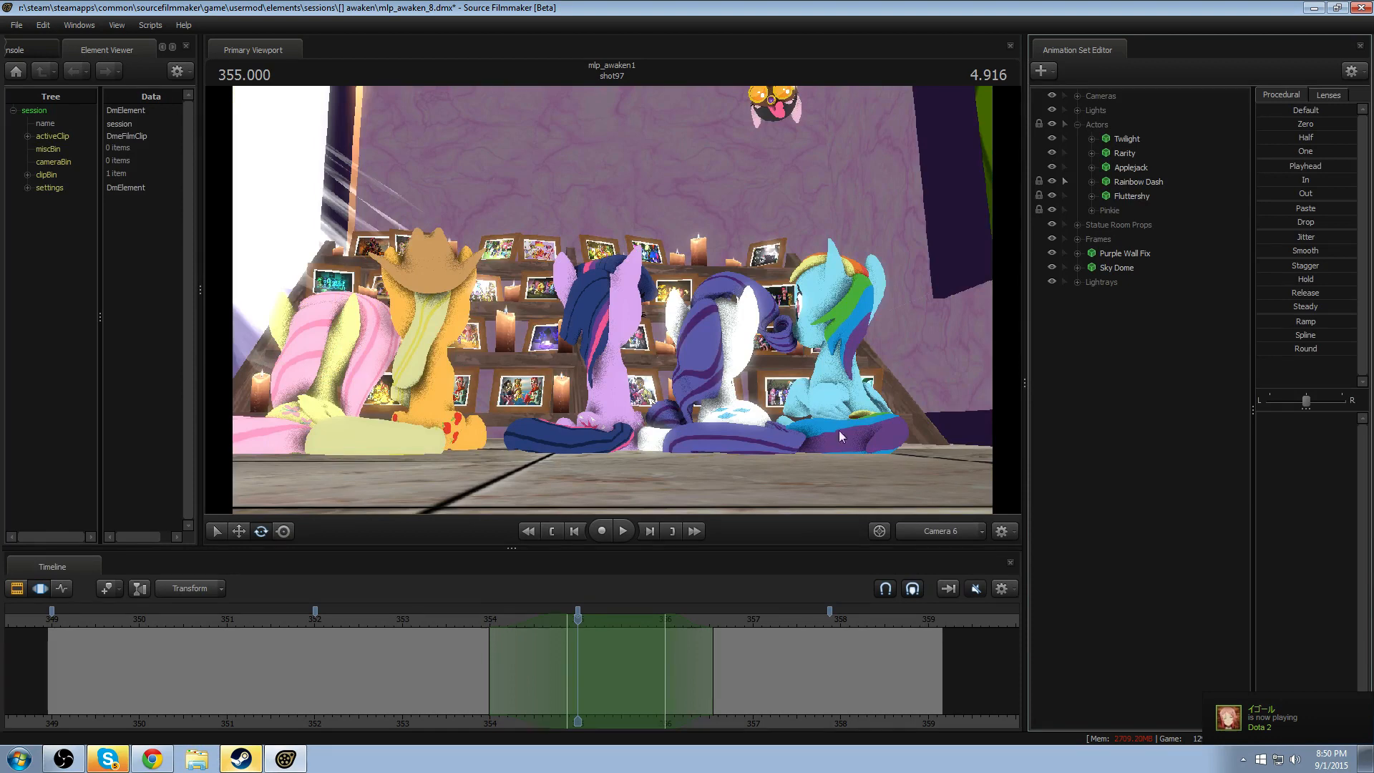
# - Switch the timeline to the Clip Editor and enable lighting in the viewport
pyautogui.press('F2')
pyautogui.rightClick(548, 387)
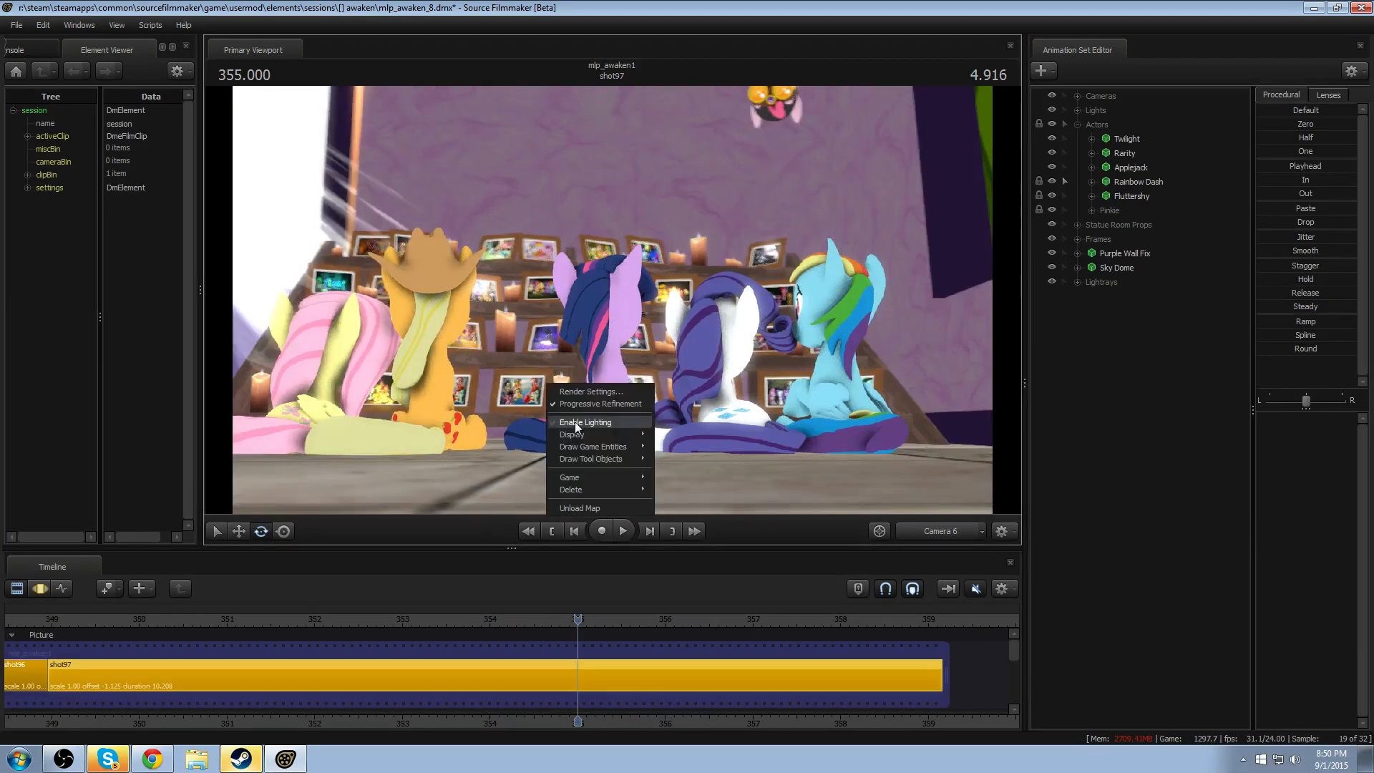
pyautogui.click(585, 422)
# - Enable the Overlay track group and toggle its Black Bars track off and back on to compare the framing
pyautogui.scroll(-3, 451, 642)
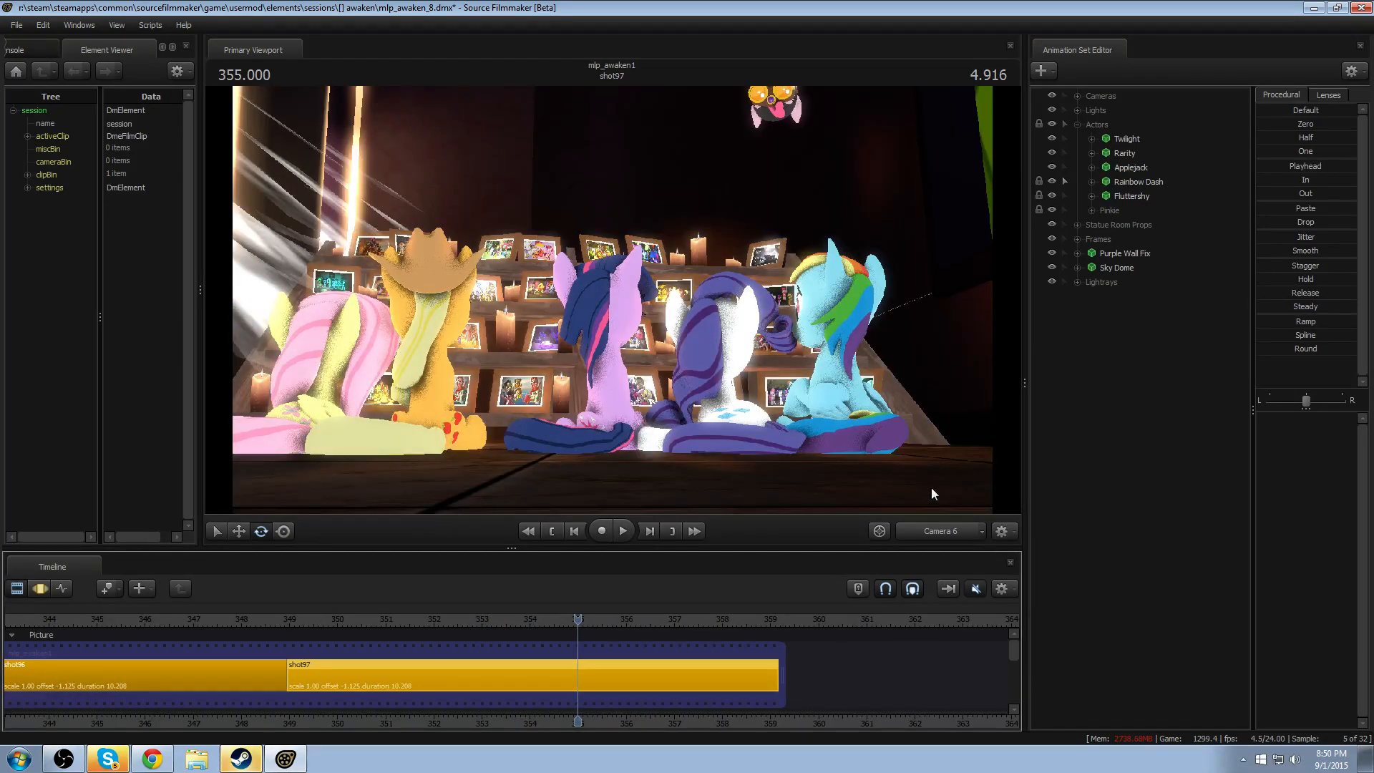
pyautogui.moveTo(1010, 647); pyautogui.dragTo(1013, 681)
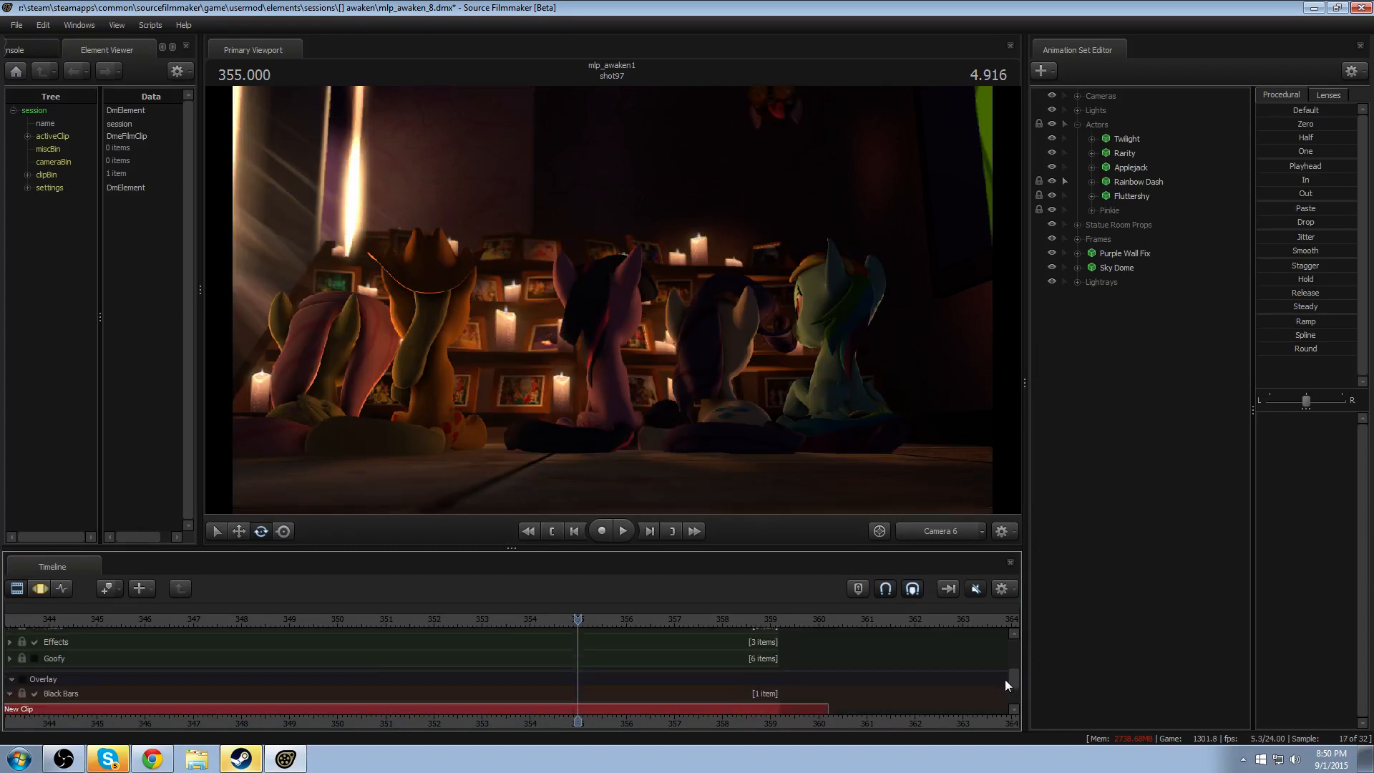
pyautogui.click(22, 679)
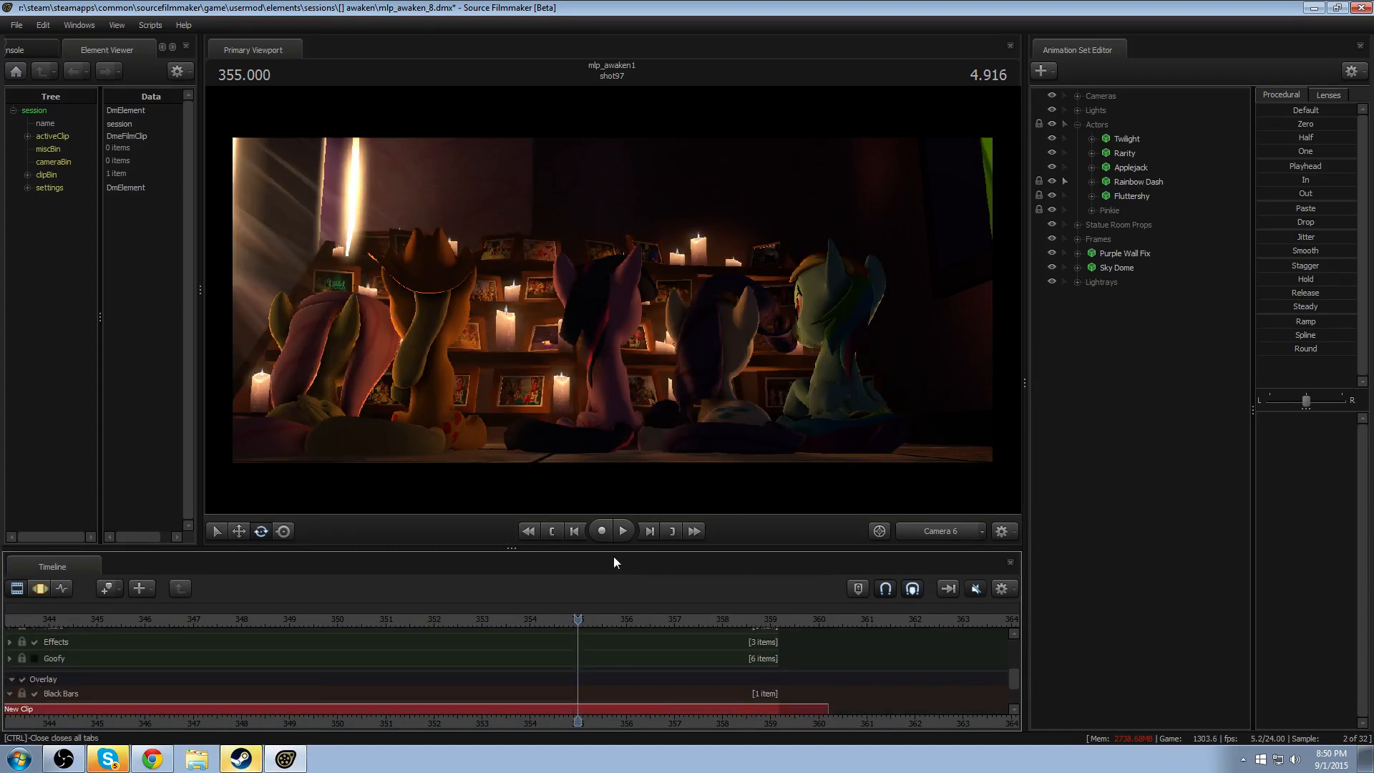
pyautogui.click(35, 693)
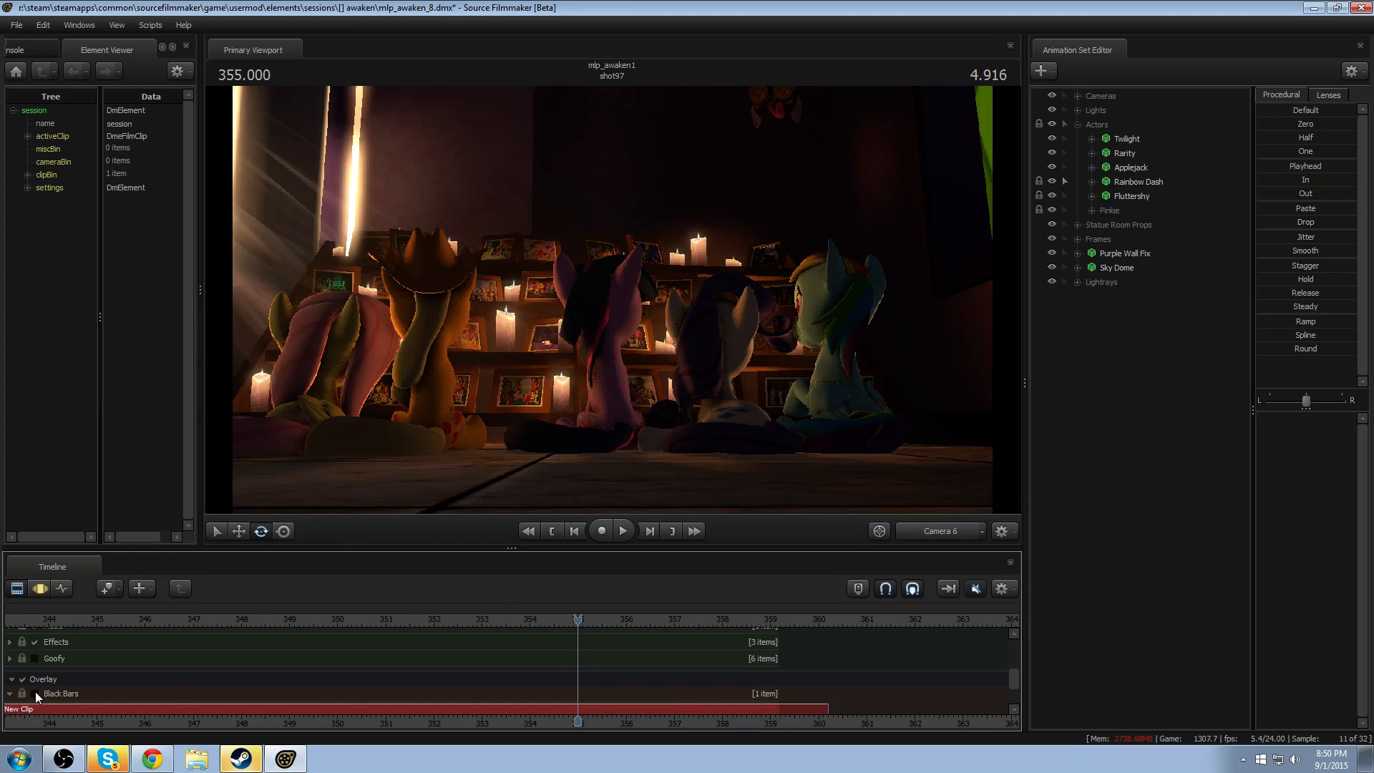
pyautogui.click(35, 693)
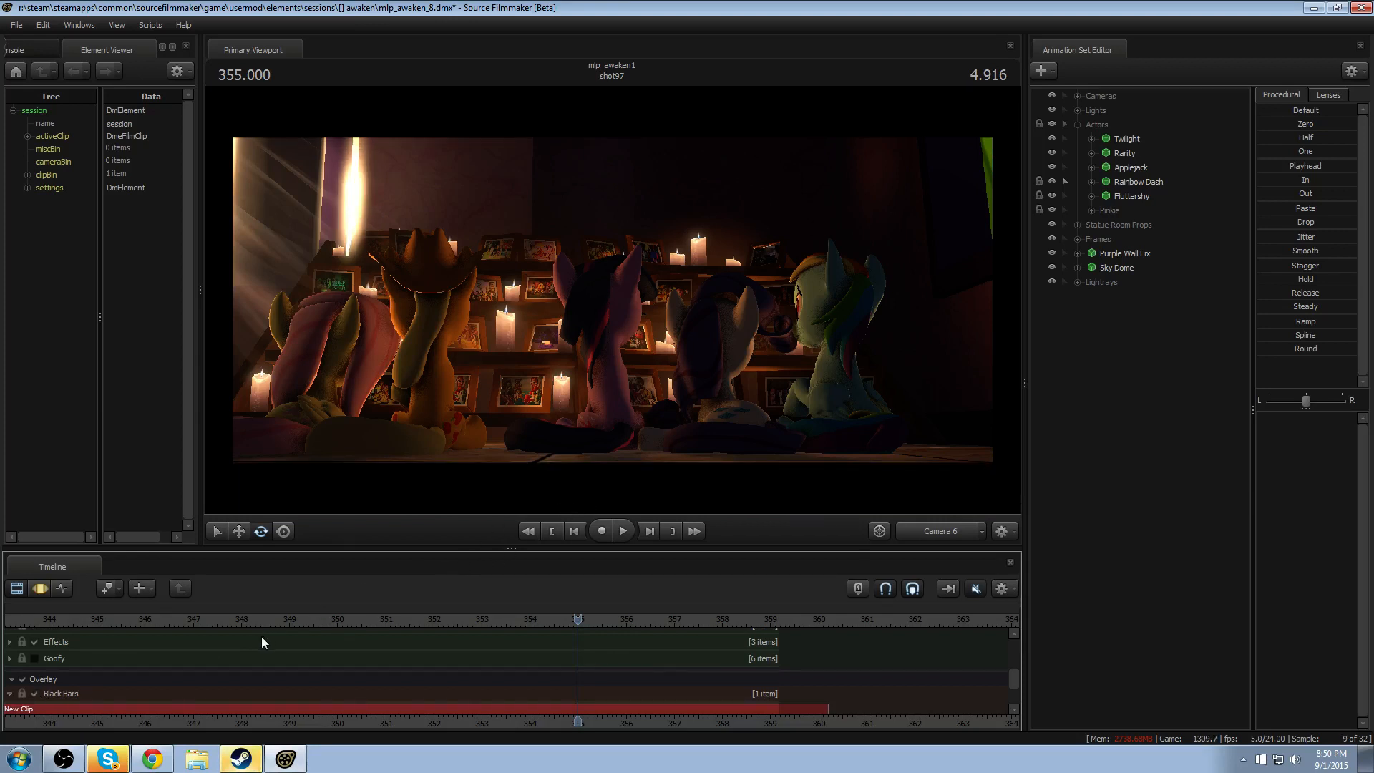
# - Play through shot97 with lighting and black bars enabled to review all the characters' motion
pyautogui.scroll(-4, 254, 634)
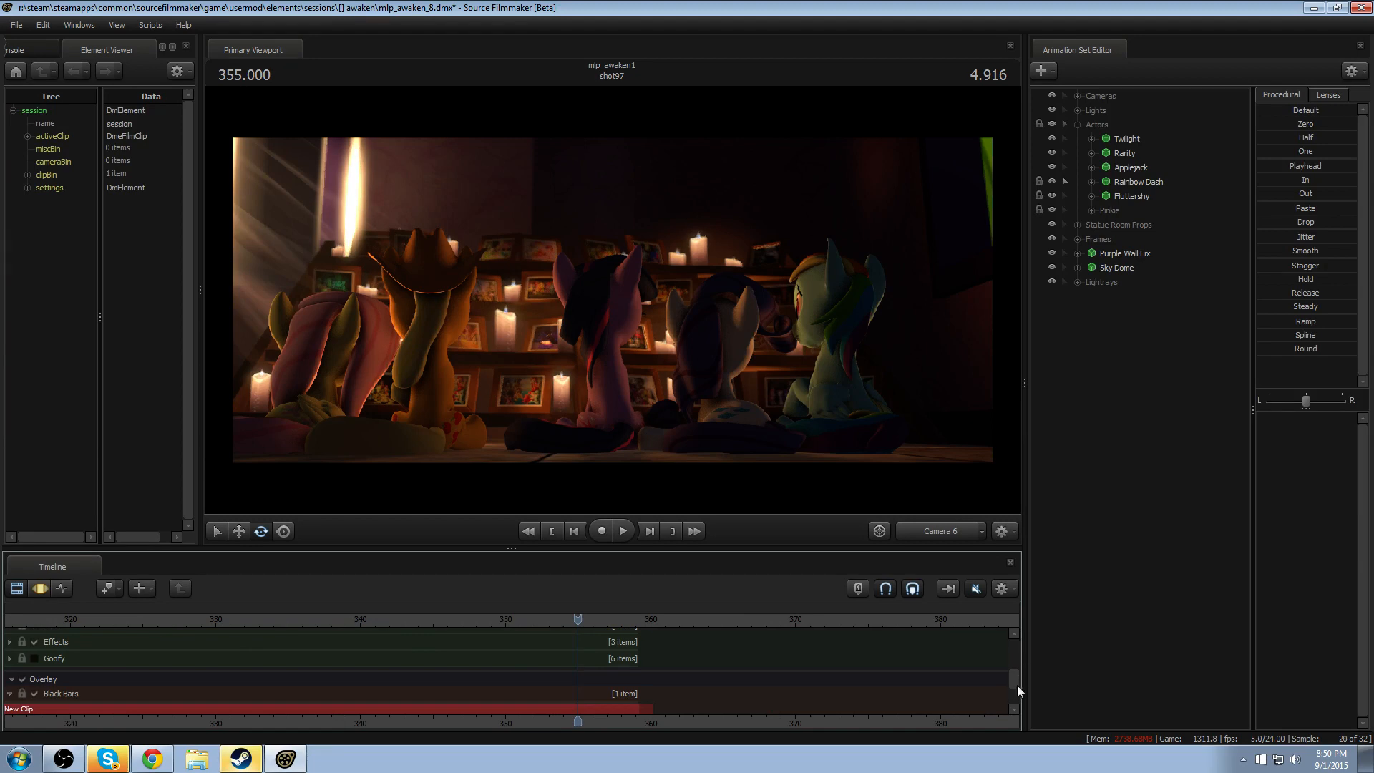
pyautogui.doubleClick(646, 663)
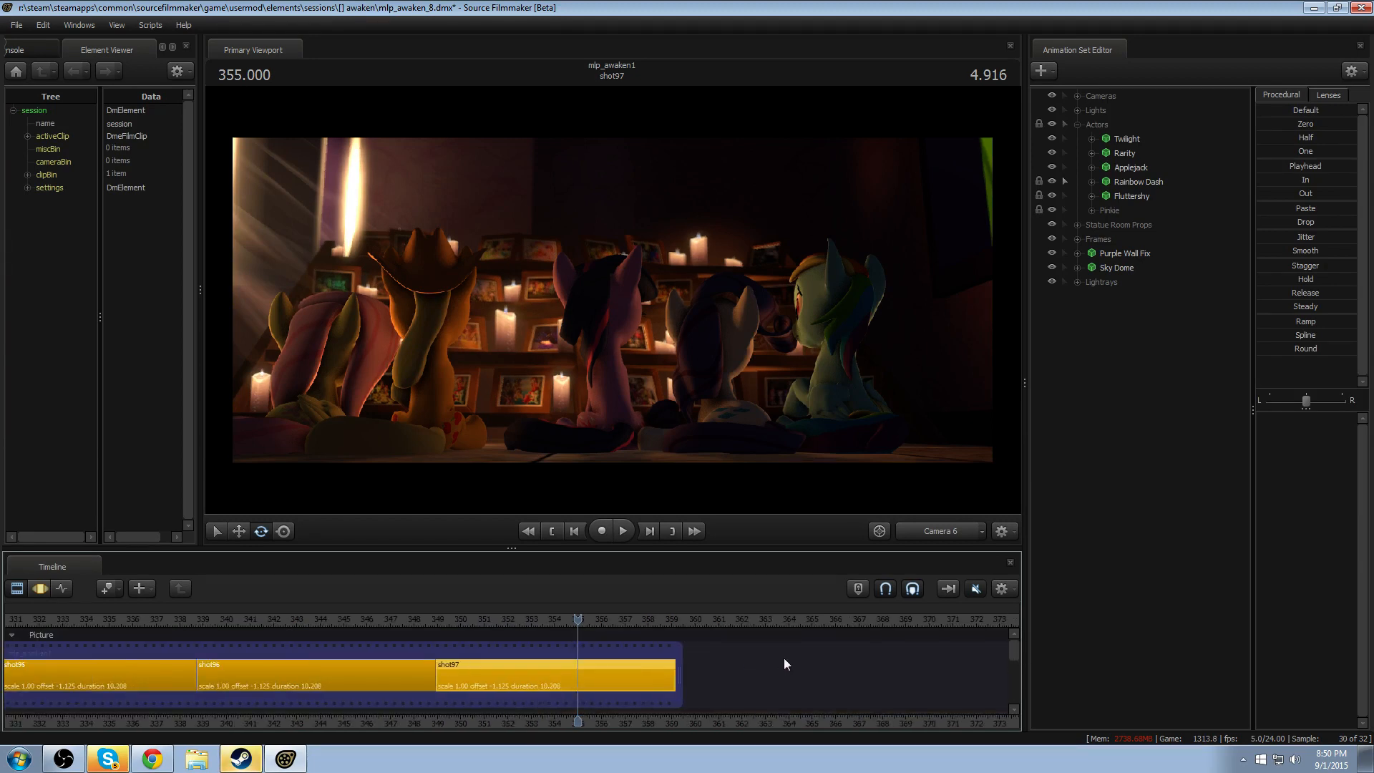
pyautogui.click(332, 619)
pyautogui.press('space')
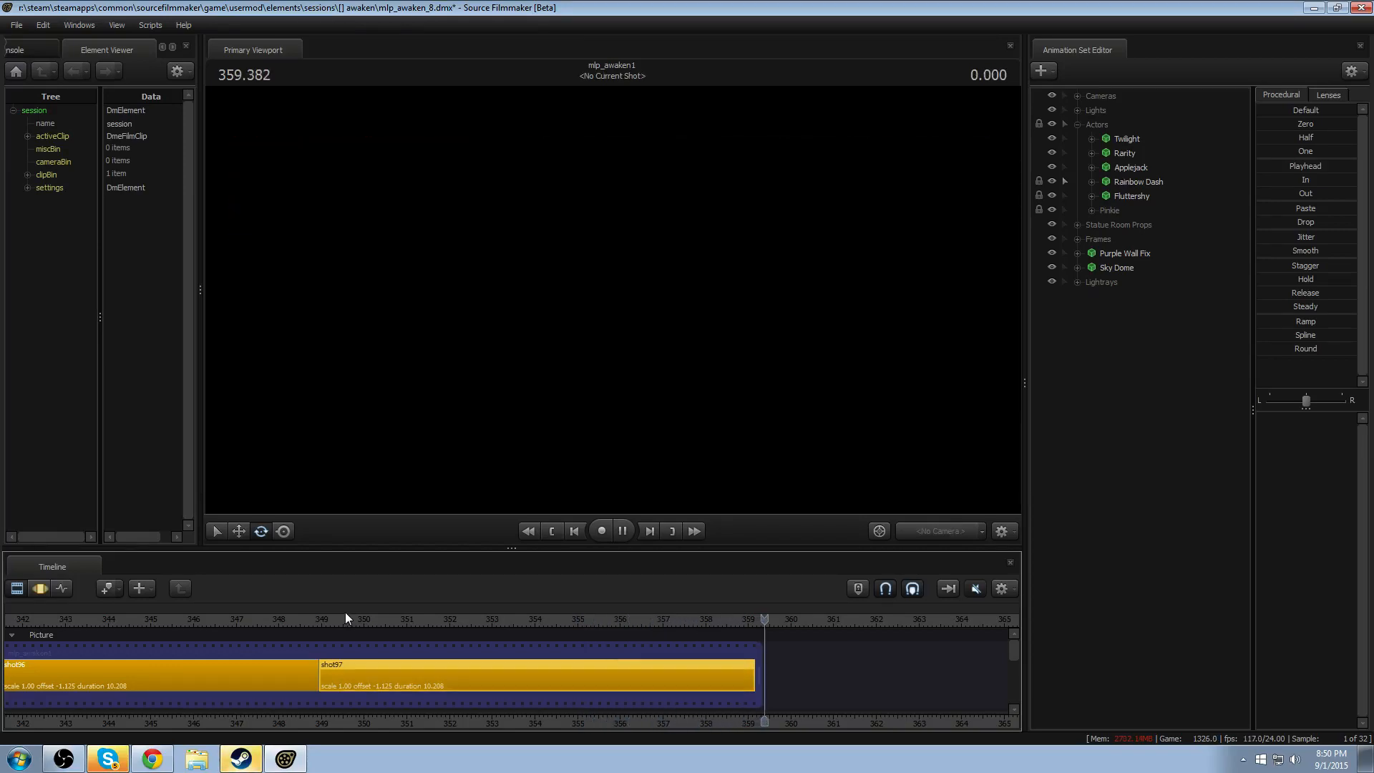
pyautogui.click(346, 622)
pyautogui.press('space')
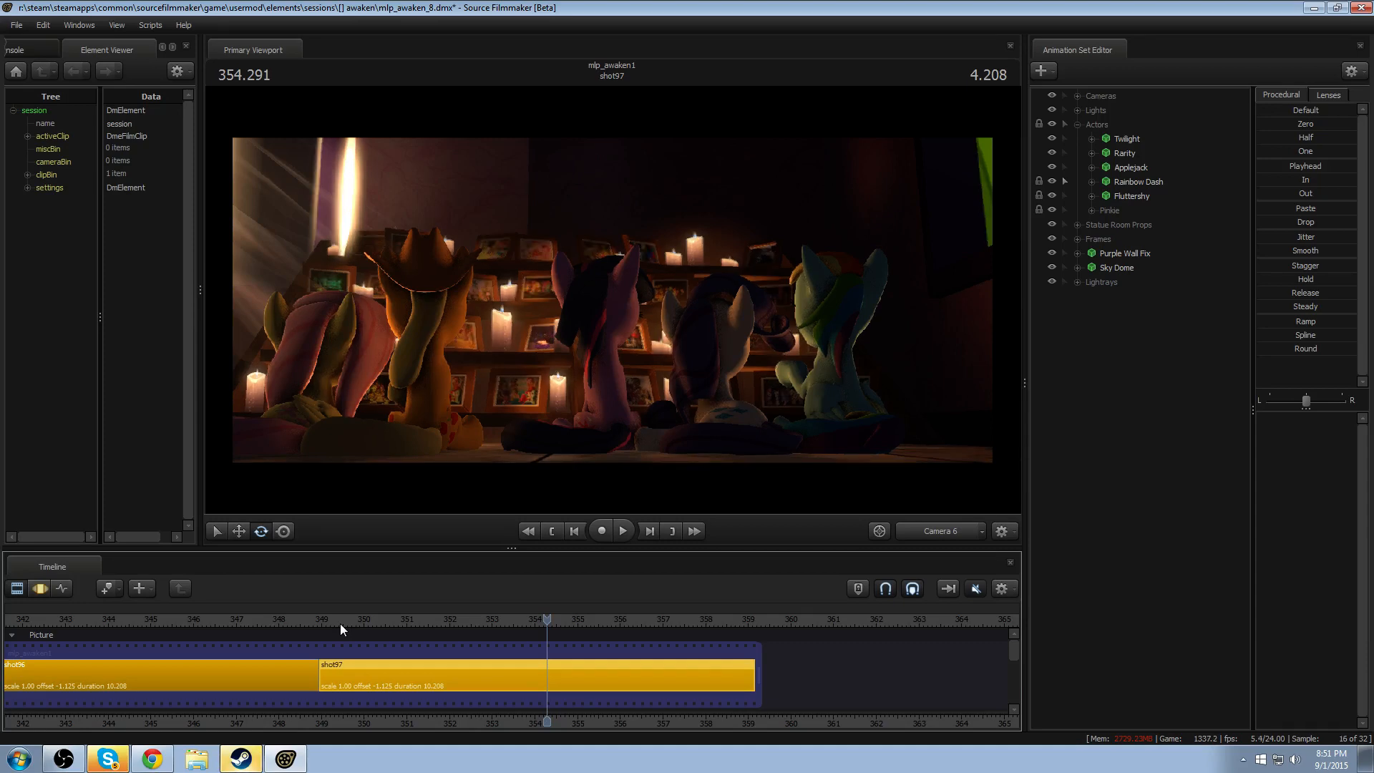
pyautogui.press('space')
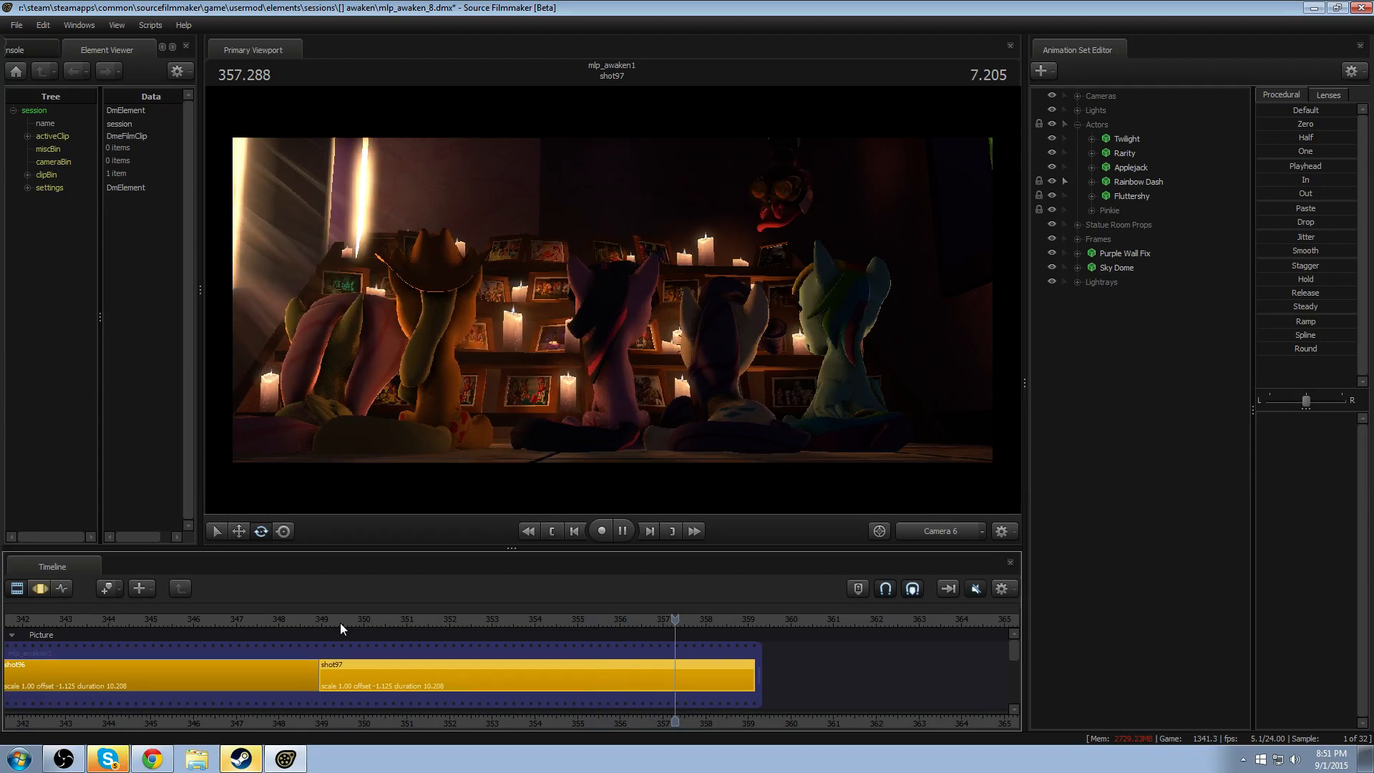
pyautogui.press('space')
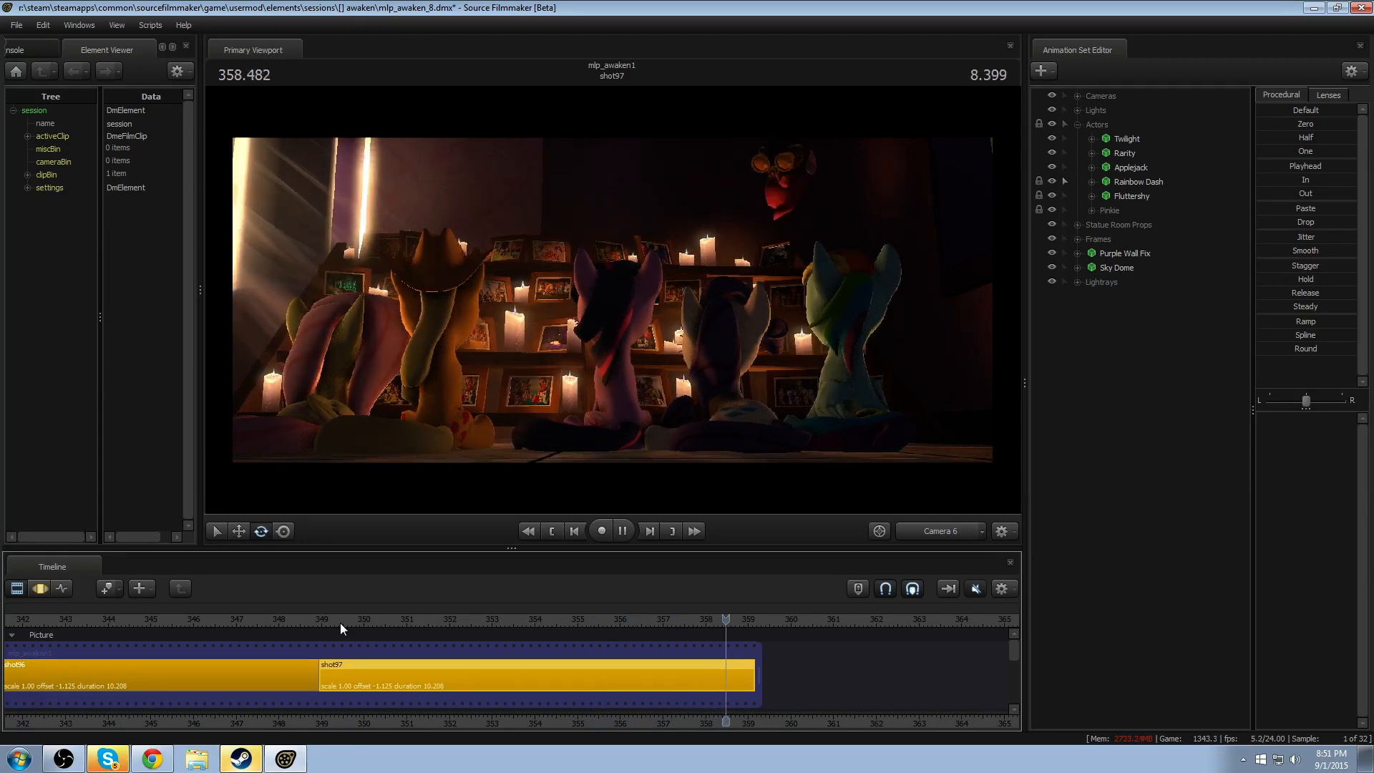
# - Disable lighting in the viewport and play through shot97 from its start to review the characters' motion
pyautogui.rightClick(473, 293)
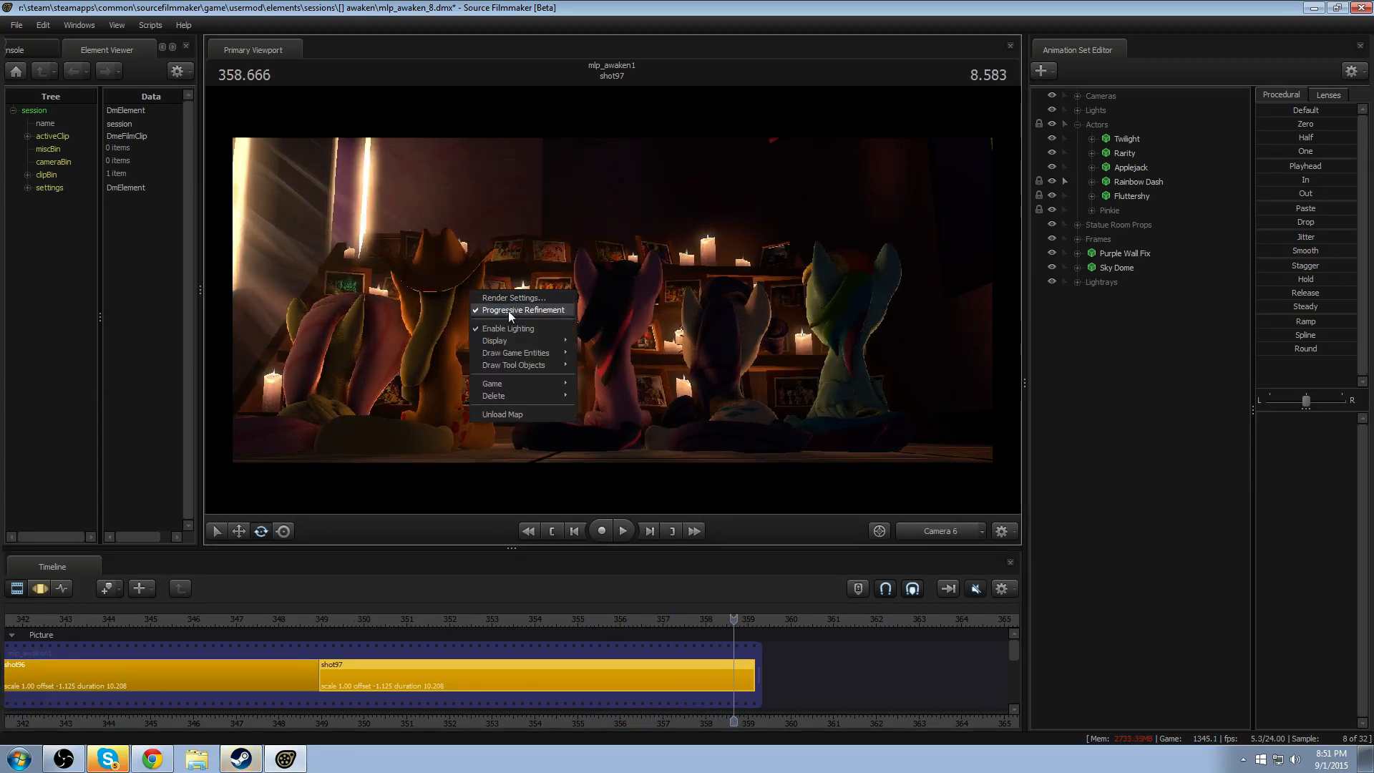
pyautogui.click(508, 327)
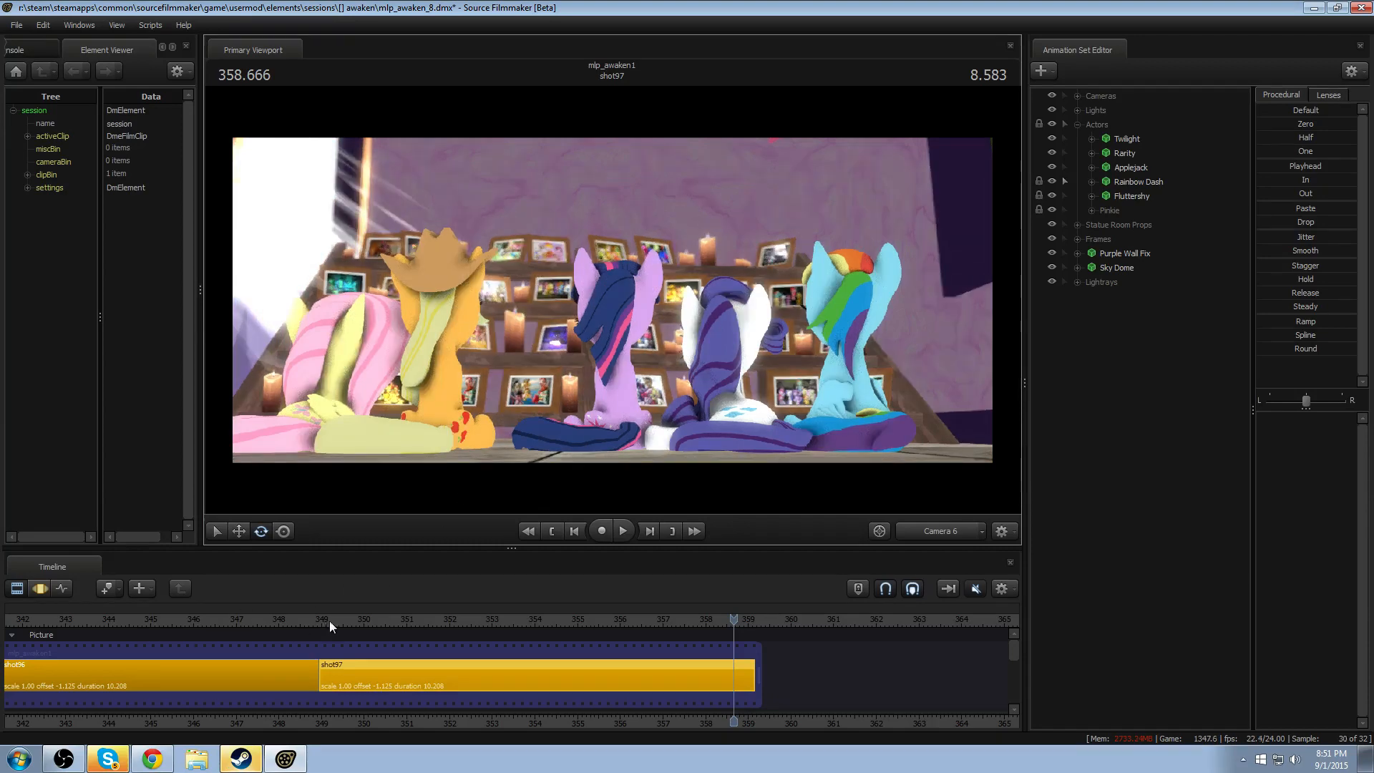
pyautogui.click(329, 620)
pyautogui.press('space')
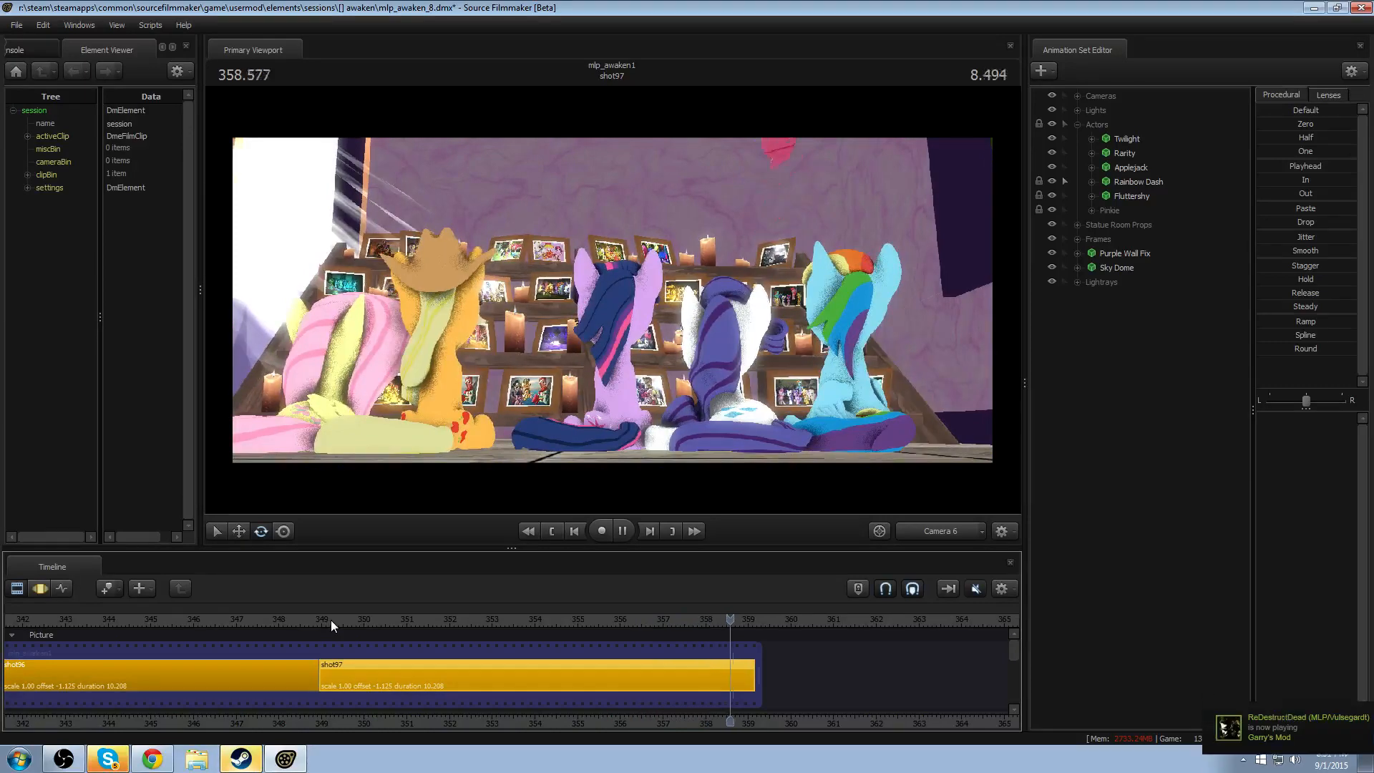
# - Go back to the earlier shot40 and play it into shot41 to examine the group's motion
pyautogui.click(550, 620)
pyautogui.scroll(-10, 501, 627)
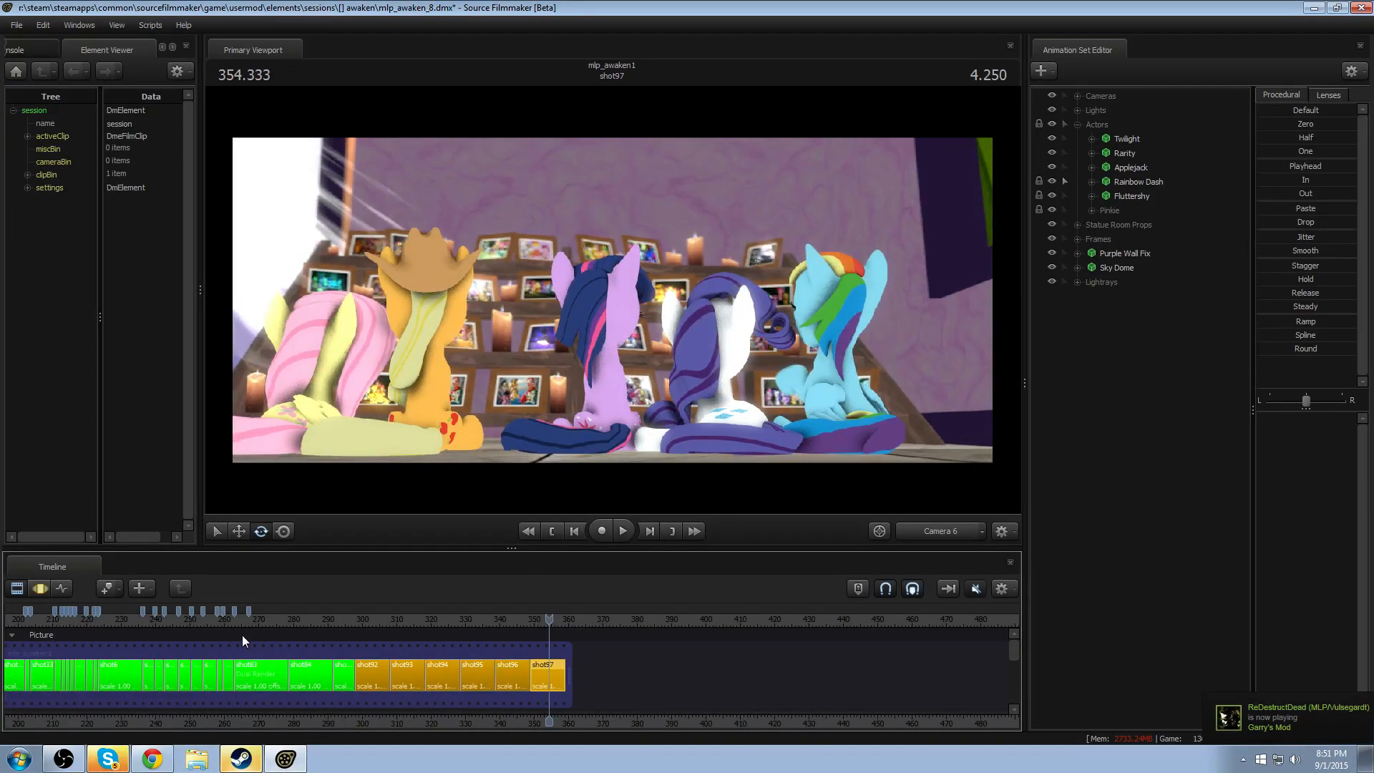
pyautogui.moveTo(239, 622); pyautogui.dragTo(198, 625)
pyautogui.press('space')
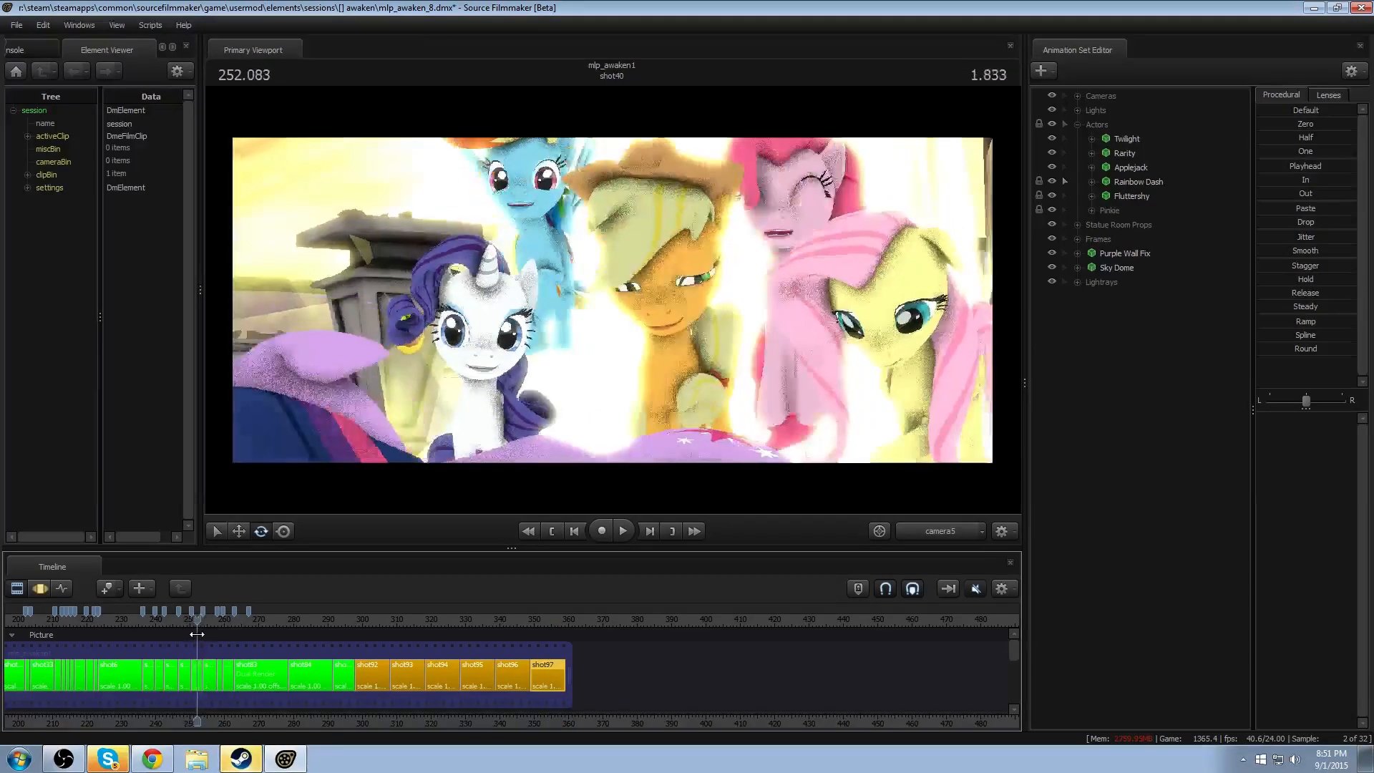
pyautogui.press('space')
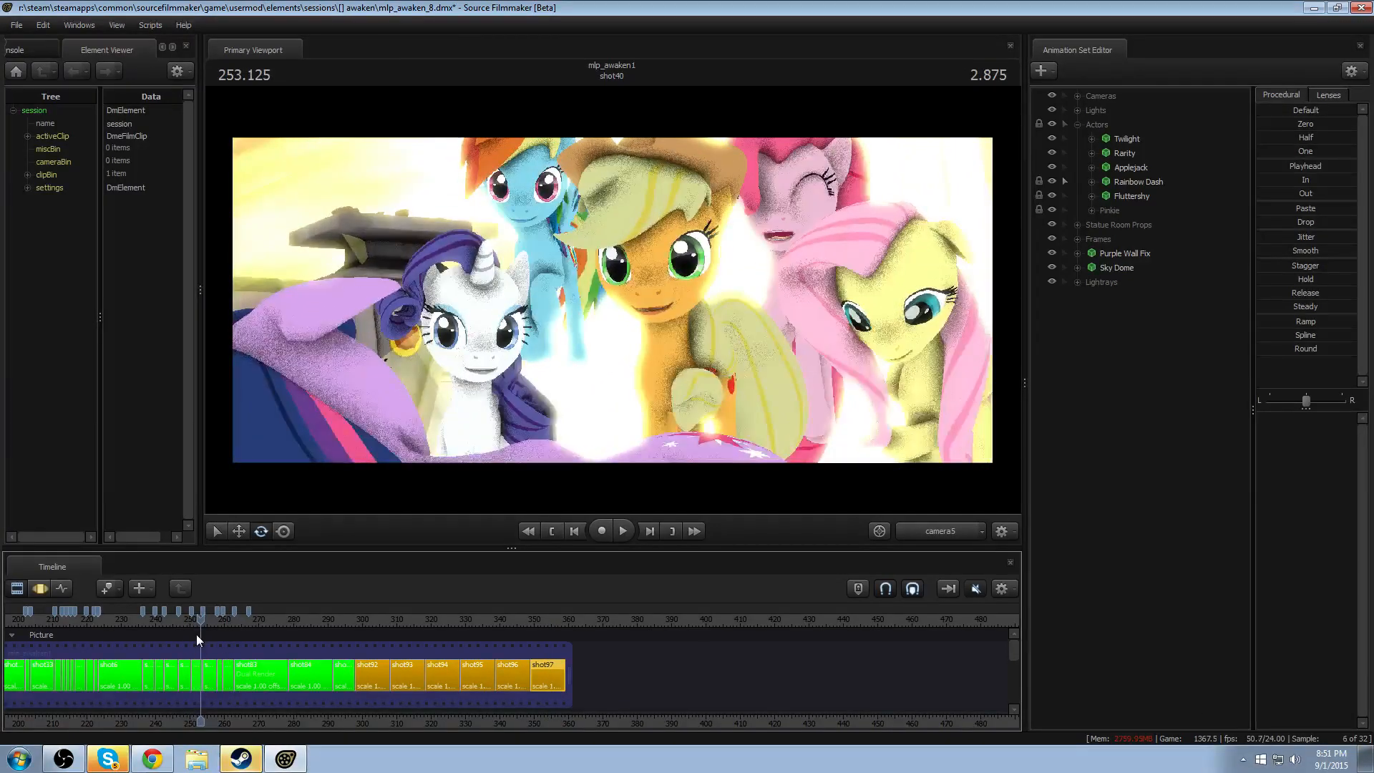
pyautogui.press('space')
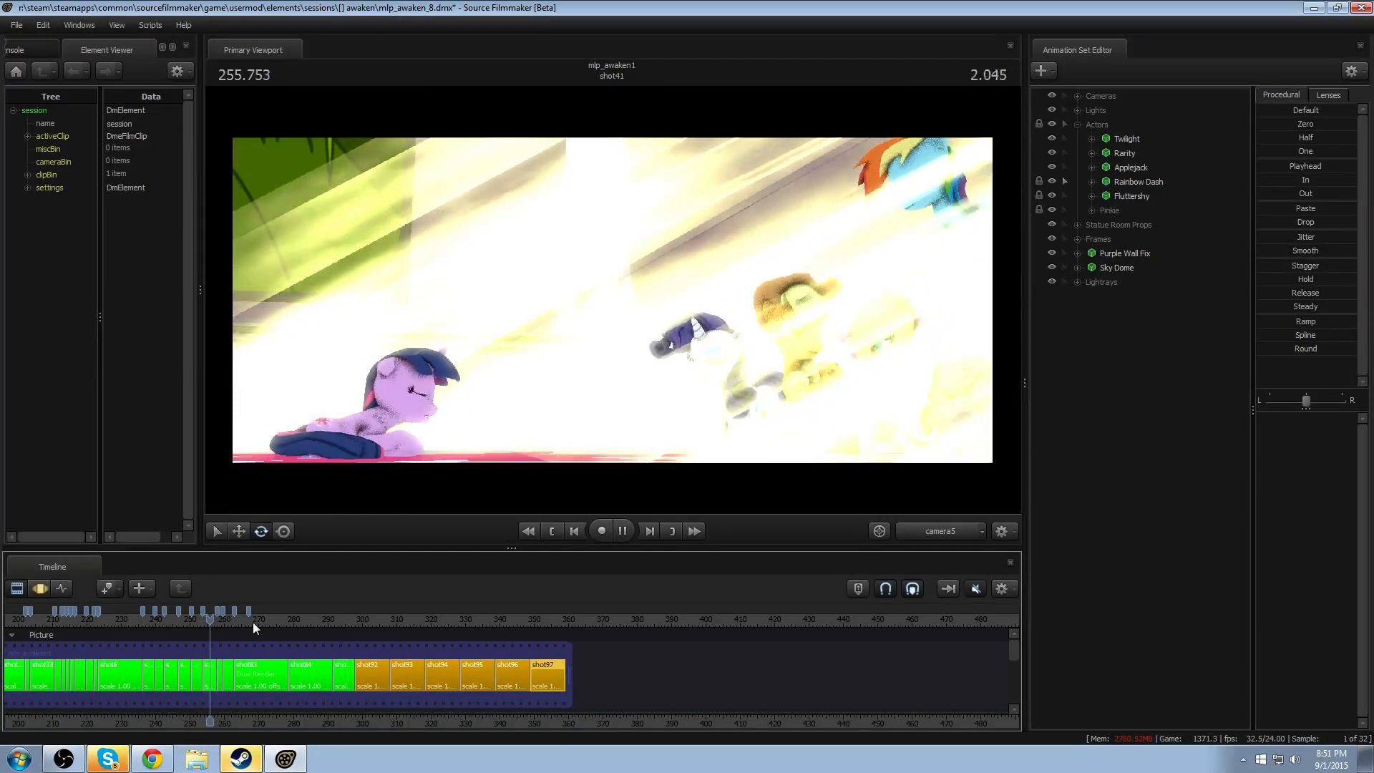
# - Skim forward through shot43, shot83 and shot44 to examine the finished earlier shots
pyautogui.click(225, 618)
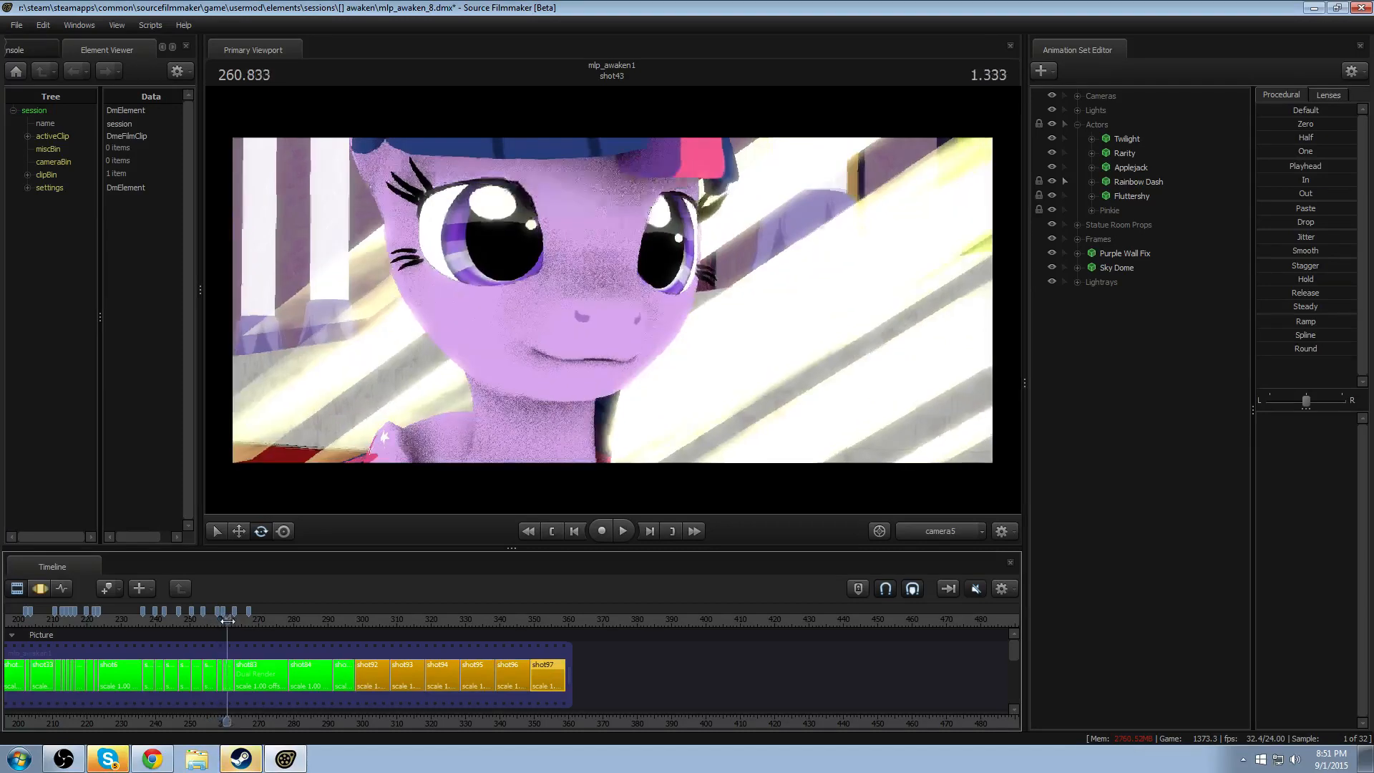
pyautogui.click(248, 619)
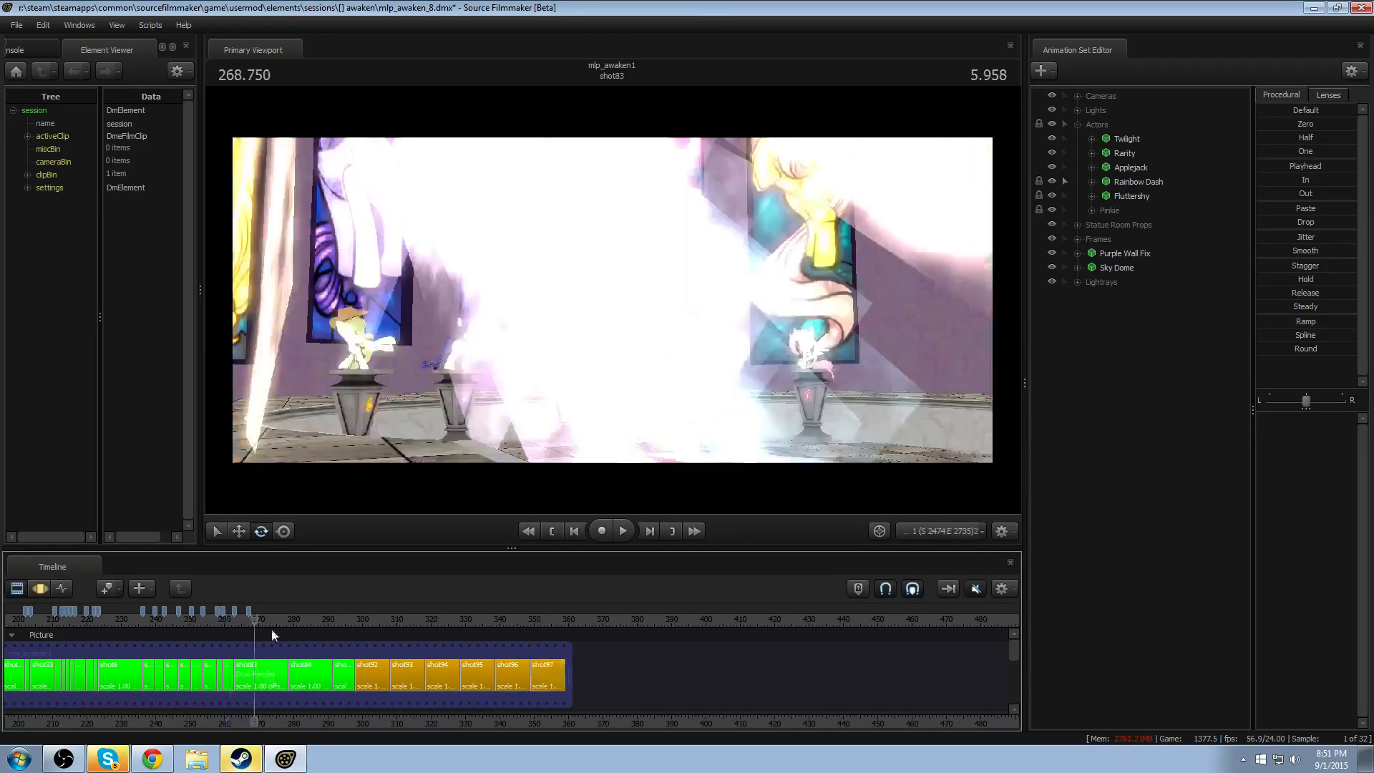
pyautogui.moveTo(313, 619); pyautogui.dragTo(346, 620)
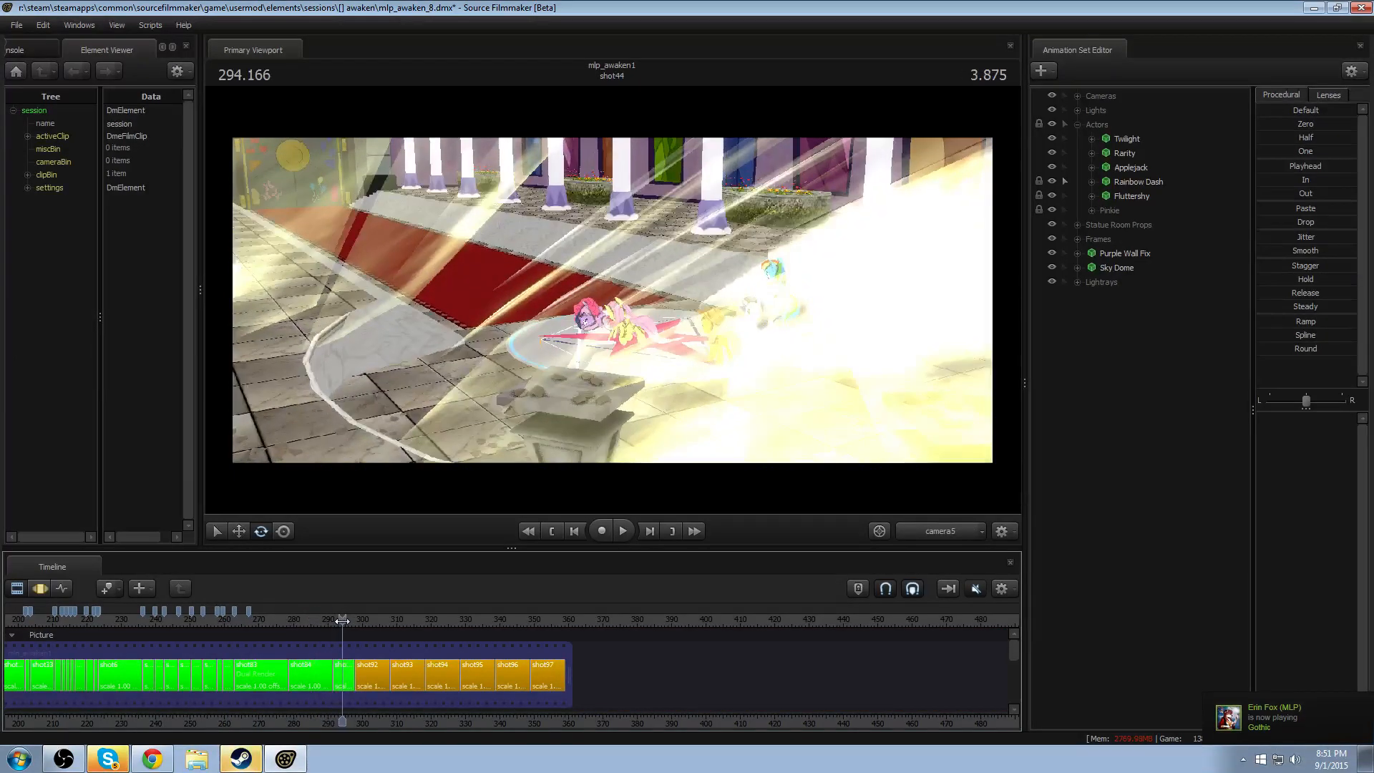
# - Return to the middle of shot97 and play a short part of it
pyautogui.scroll(1, 510, 625)
pyautogui.moveTo(551, 616)
pyautogui.mouseDown()
pyautogui.moveTo(511, 615)
pyautogui.moveTo(591, 613)
pyautogui.moveTo(574, 613)
pyautogui.mouseUp()
pyautogui.press('space')
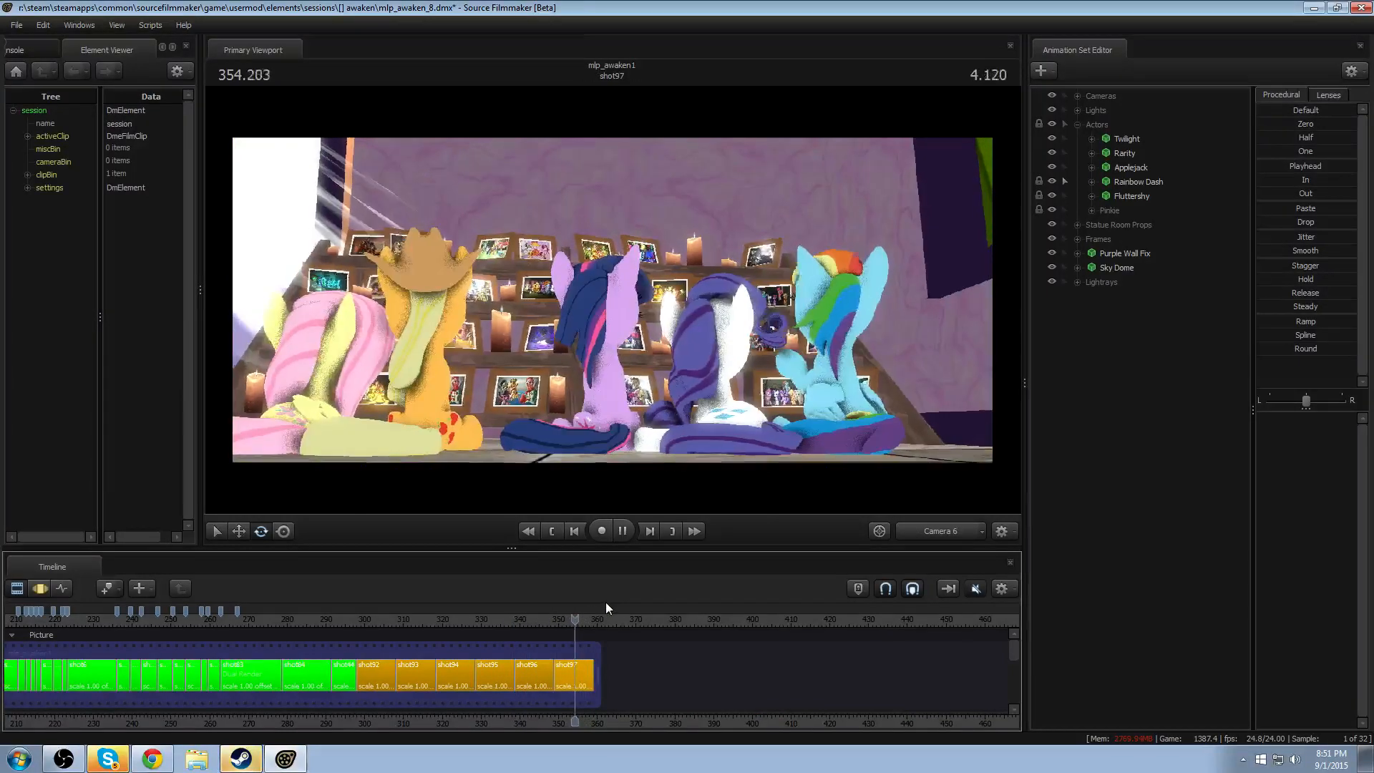
pyautogui.press('space')
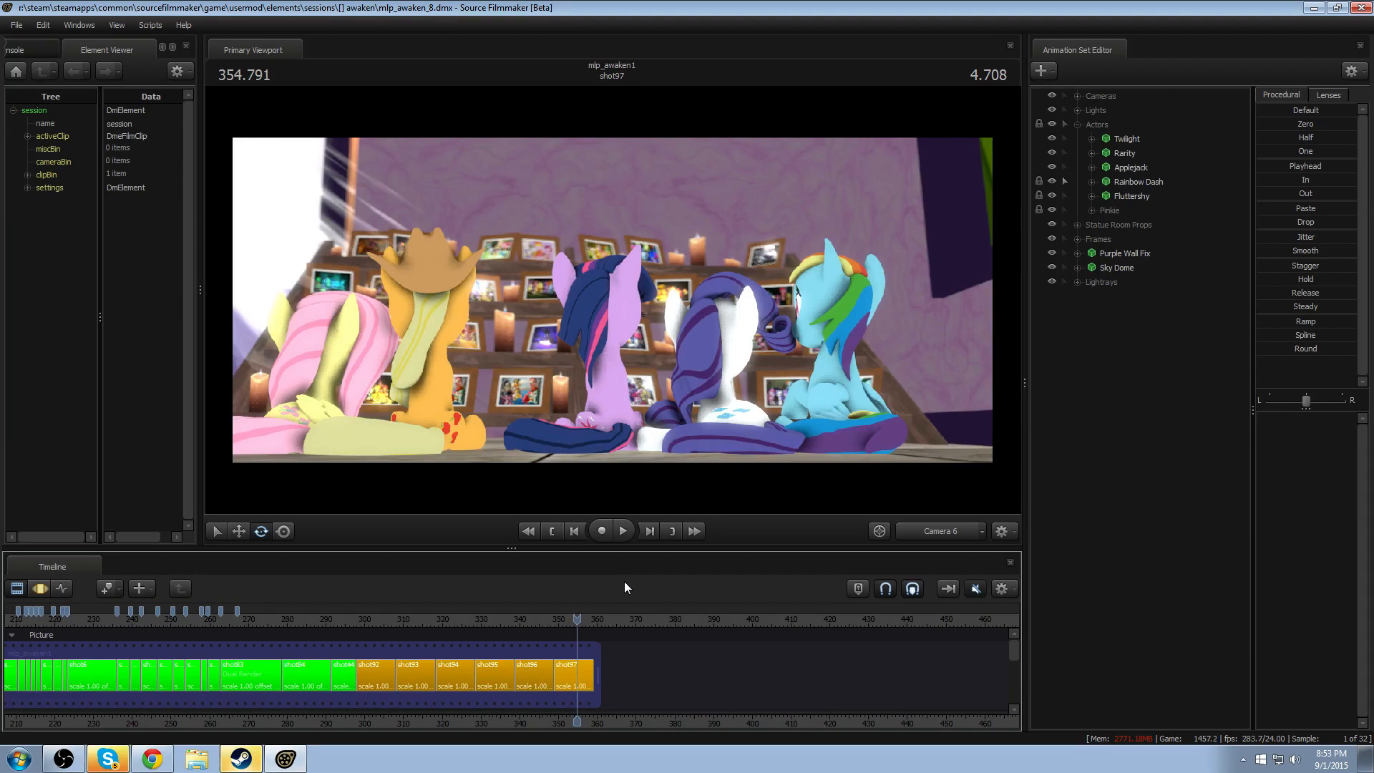
pyautogui.scroll(-5, 554, 680)
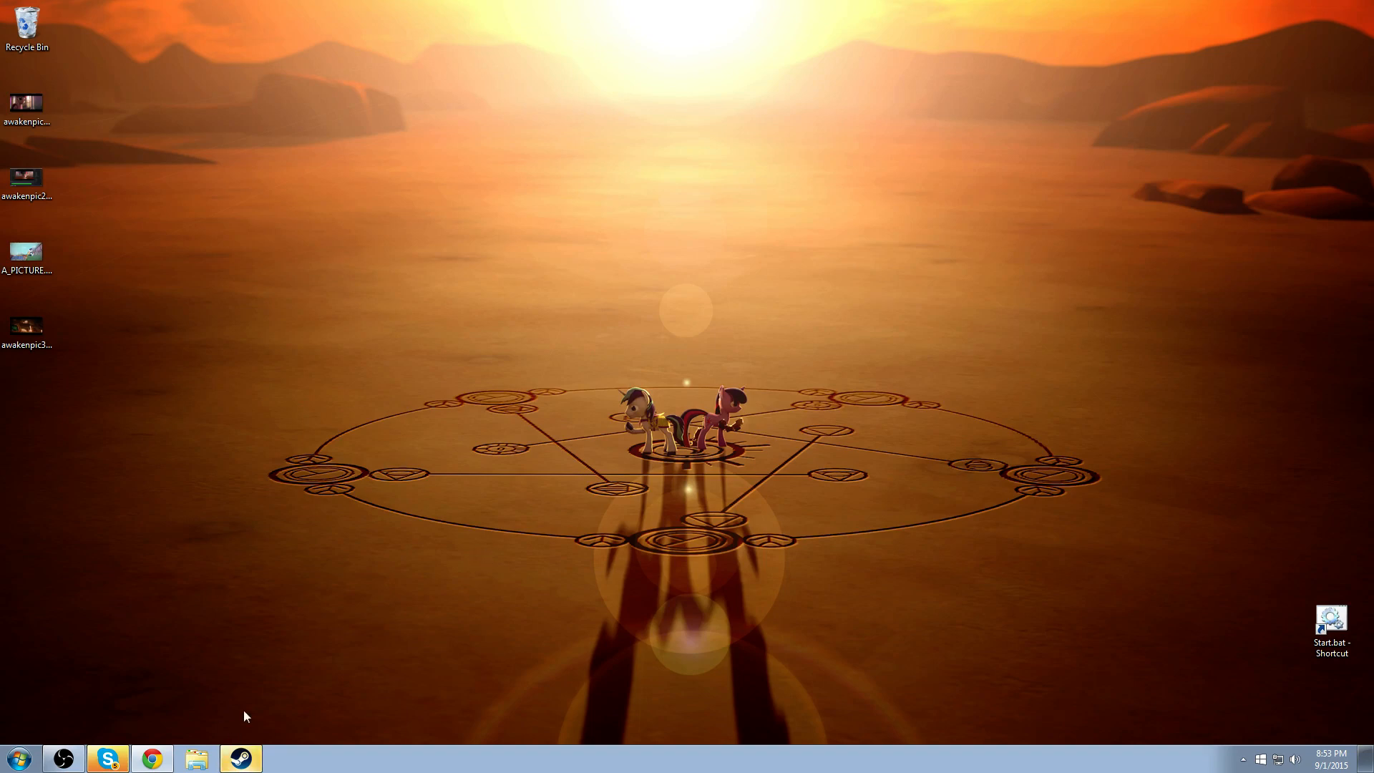
# - Switch to Open Broadcaster Software, move its window up on the desktop, and stop the live stream
pyautogui.click(63, 760)
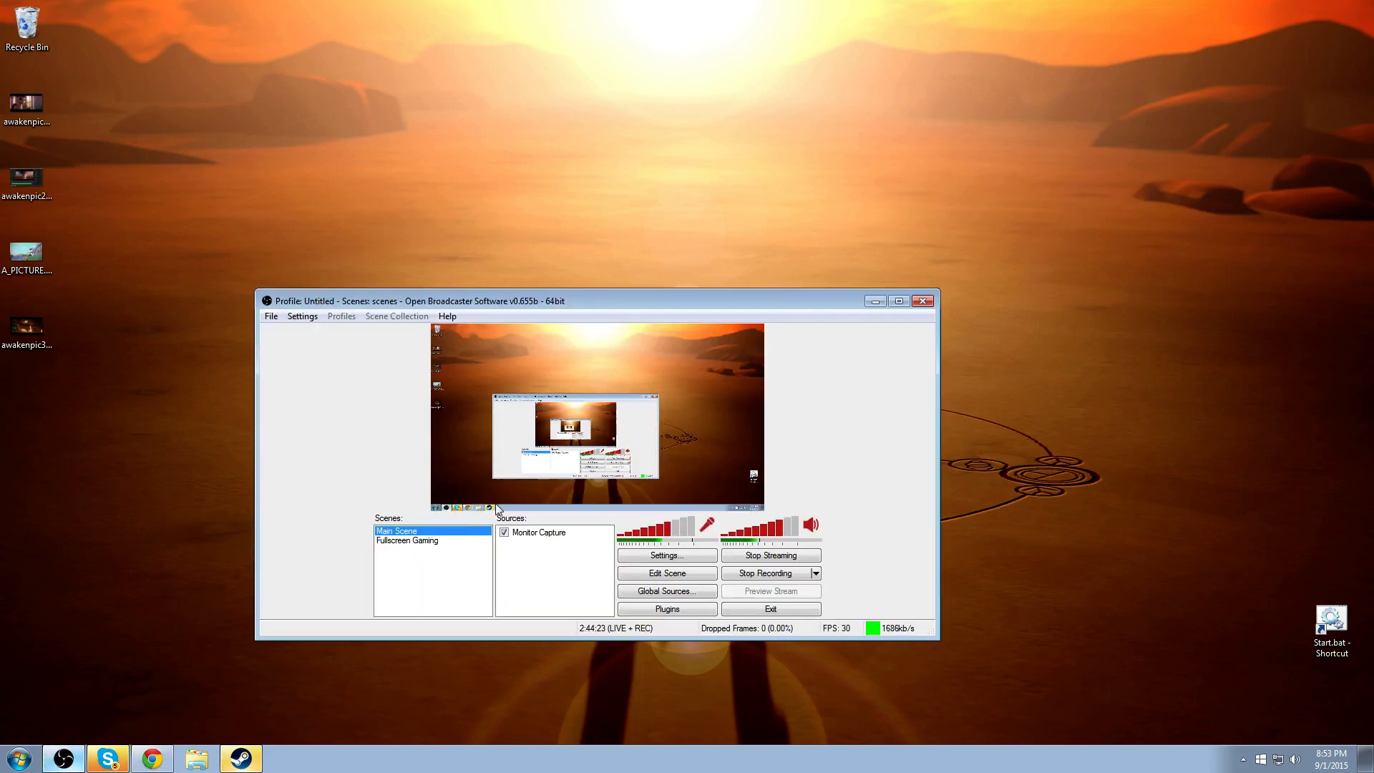
pyautogui.moveTo(633, 301); pyautogui.dragTo(748, 174)
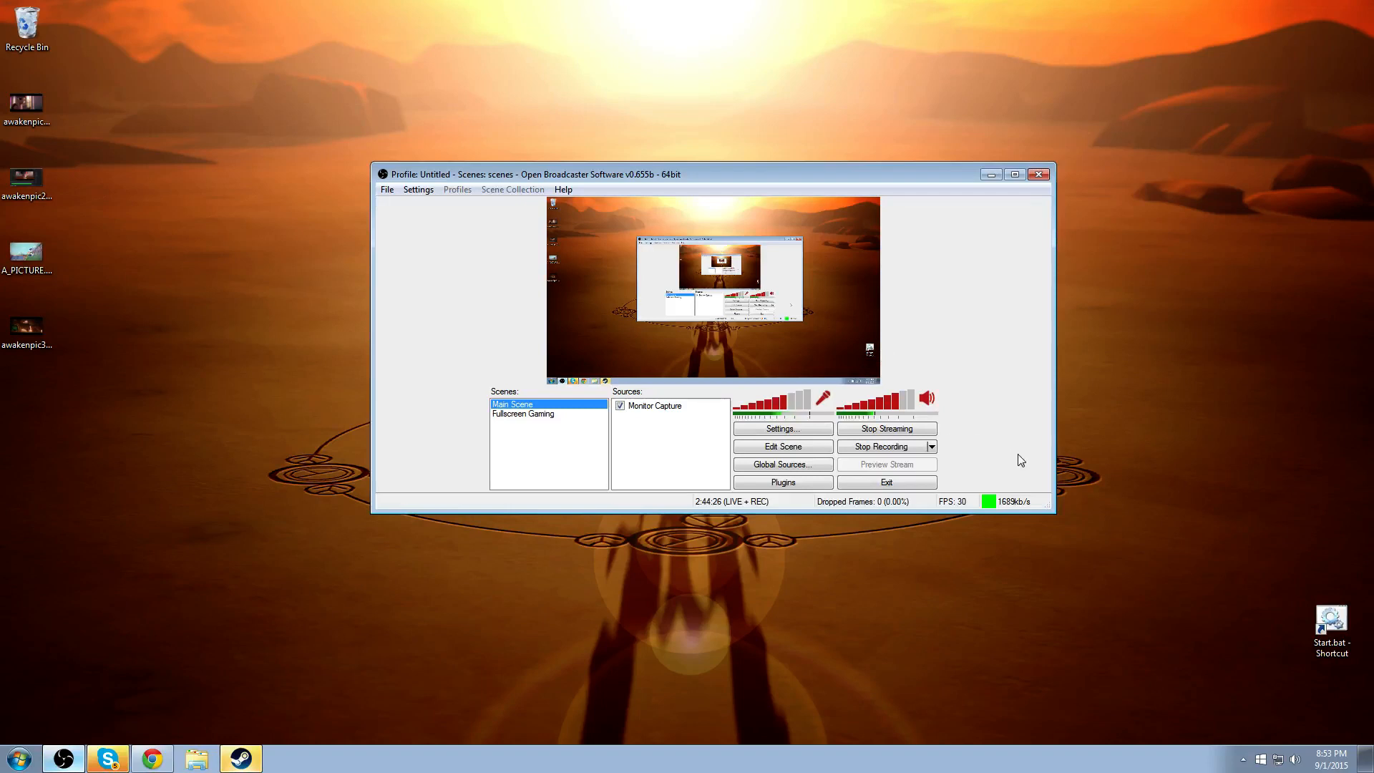
pyautogui.click(893, 428)
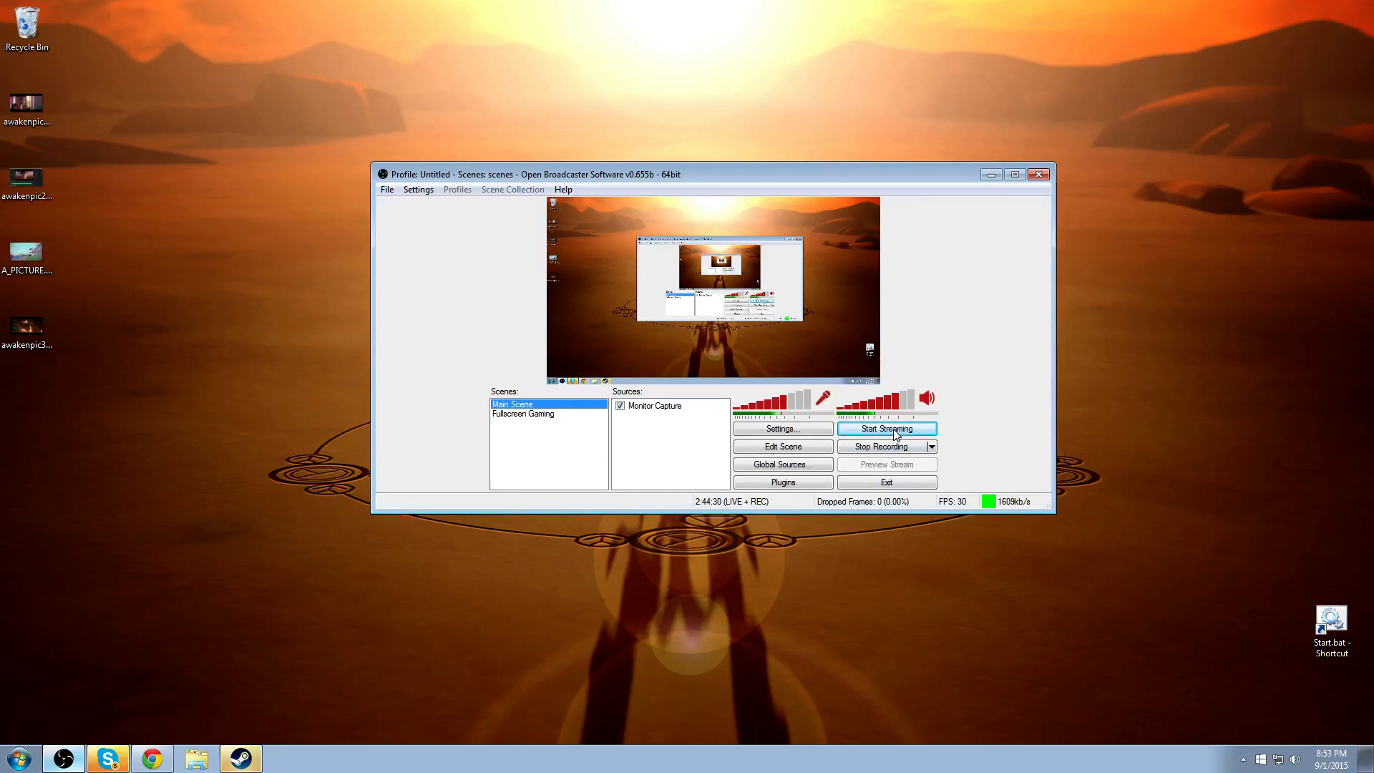